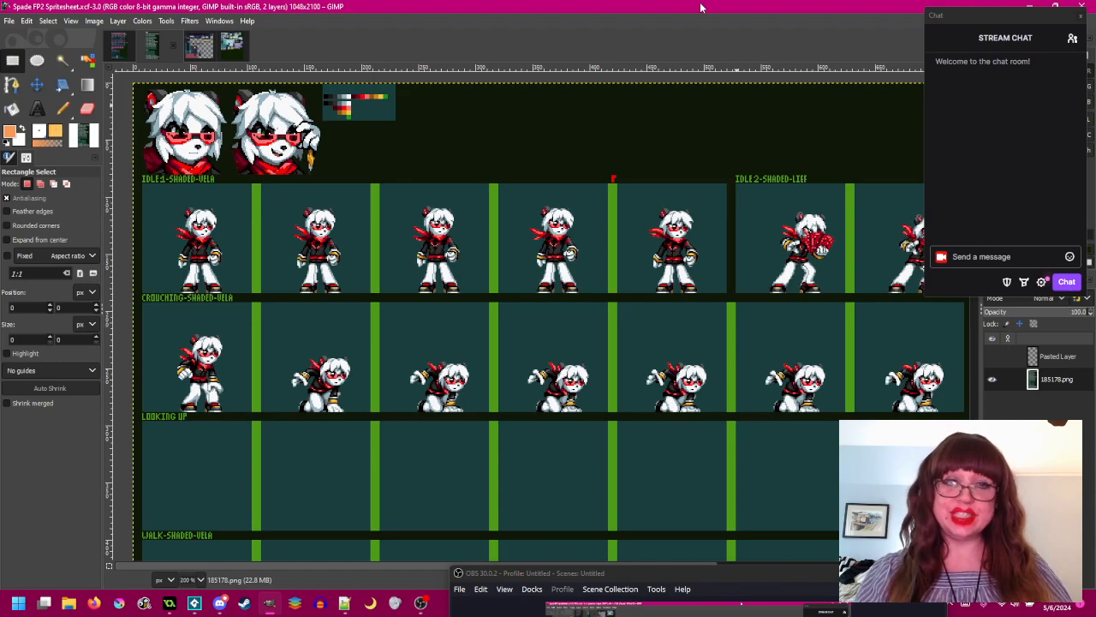
- Examine the sprite sheet's animation rows from the idle and crouching poses down to the attacking and hurt rows
{"action": "left_click_drag", "start_coordinate": [829, 268], "coordinate": [608, 285]}
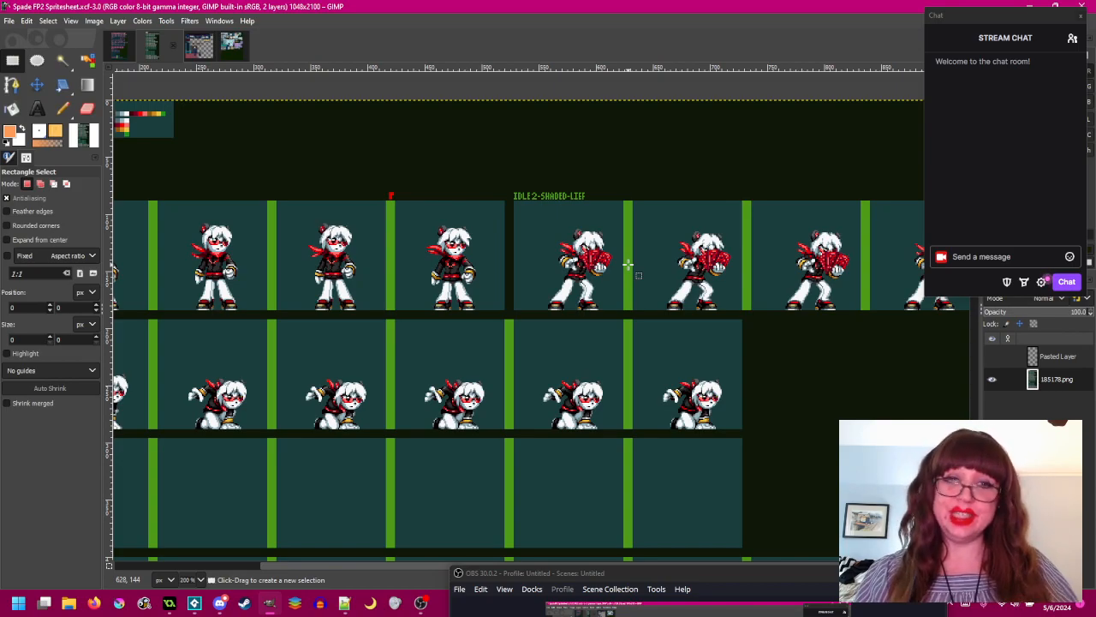
{"action": "left_click_drag", "start_coordinate": [773, 320], "coordinate": [529, 313]}
{"action": "left_click_drag", "start_coordinate": [422, 352], "coordinate": [916, 317]}
{"action": "left_click_drag", "start_coordinate": [563, 342], "coordinate": [538, 315]}
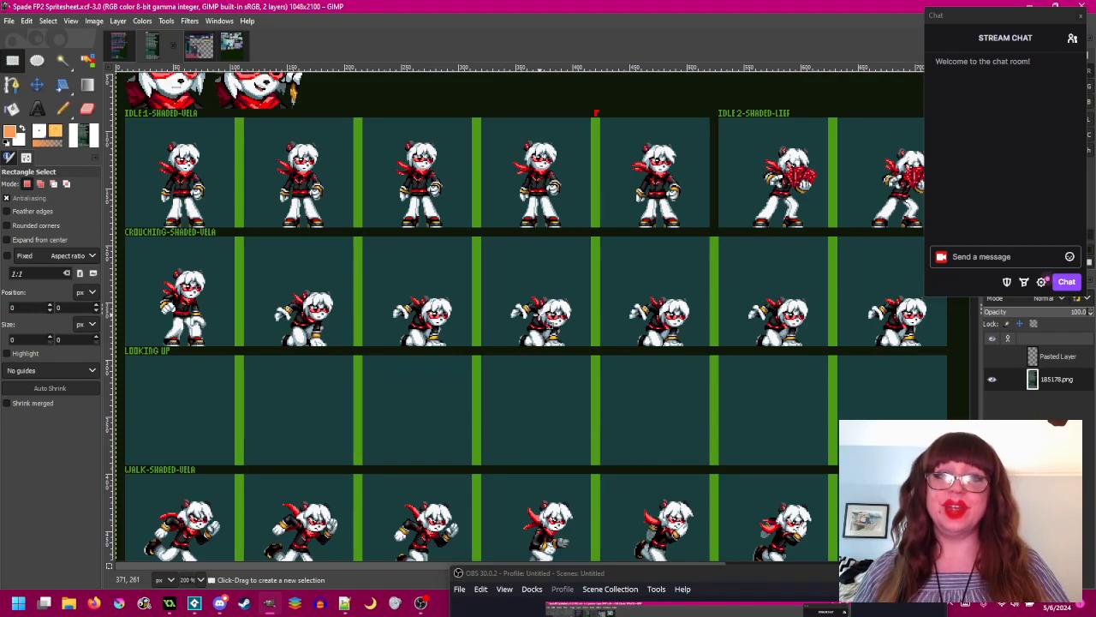
{"action": "scroll", "coordinate": [539, 315], "scroll_direction": "down", "scroll_amount": 5}
{"action": "scroll", "coordinate": [549, 327], "scroll_direction": "down", "scroll_amount": 7}
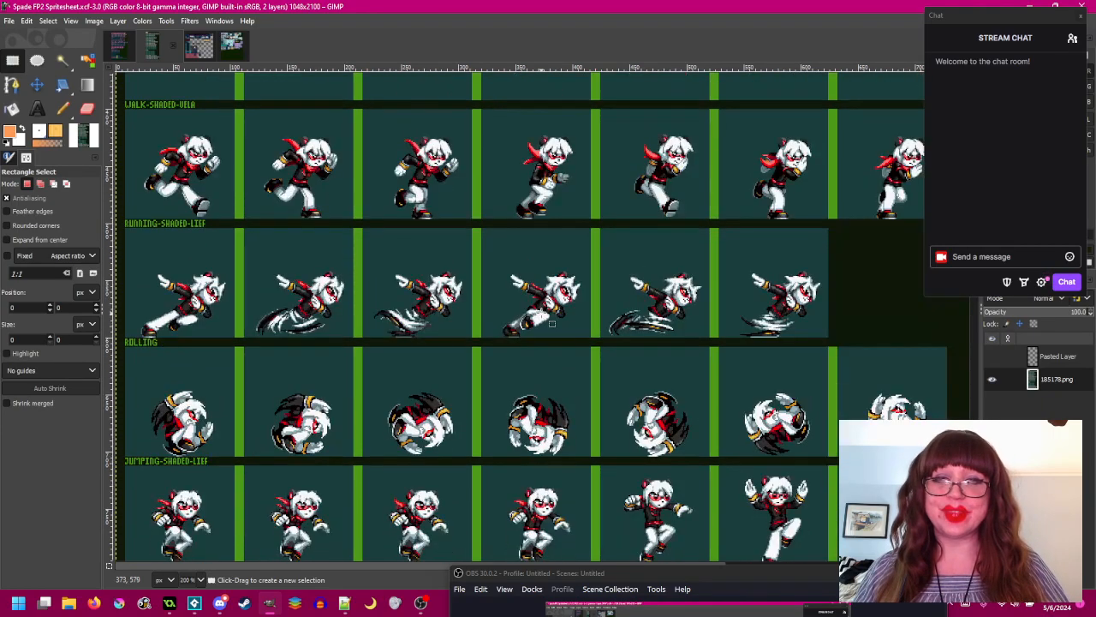
{"action": "scroll", "coordinate": [593, 292], "scroll_direction": "down", "scroll_amount": 5}
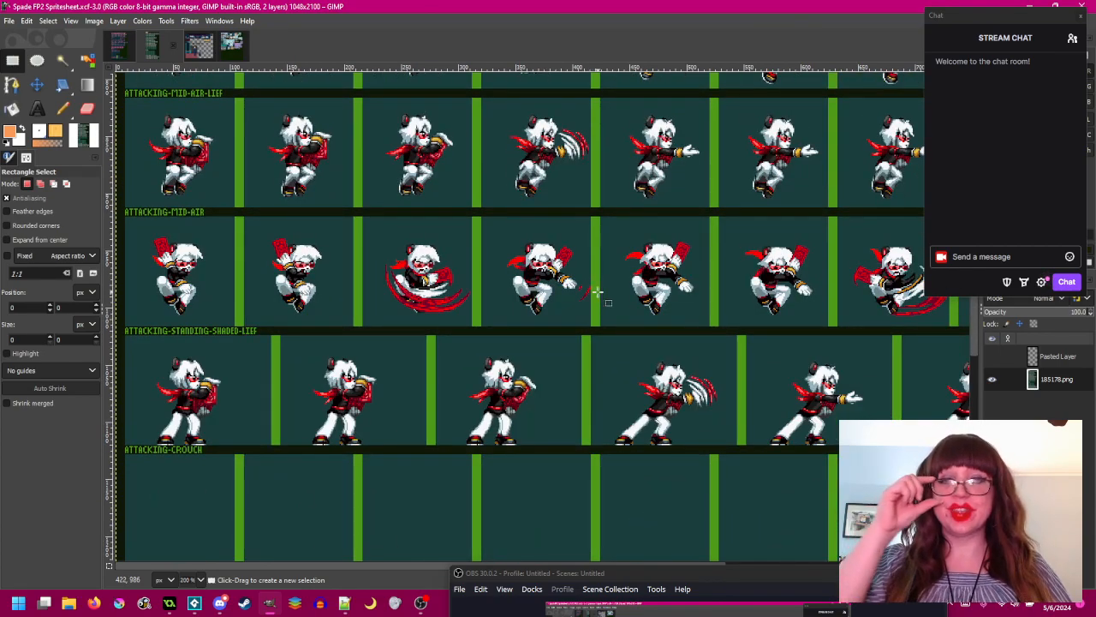
{"action": "scroll", "coordinate": [593, 292], "scroll_direction": "down", "scroll_amount": 2}
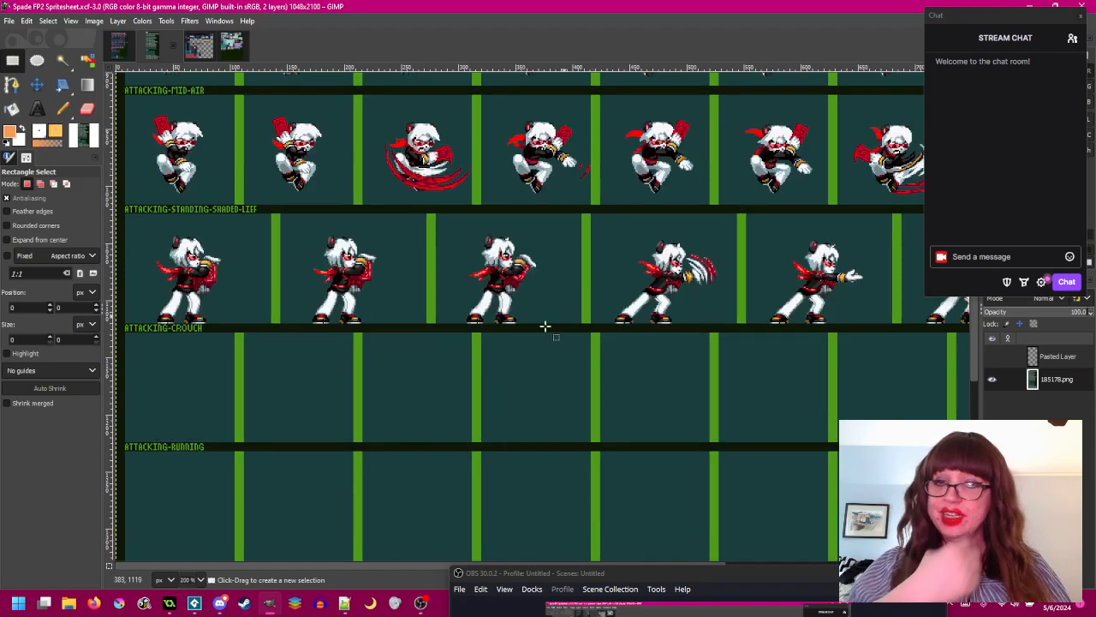
{"action": "scroll", "coordinate": [462, 360], "scroll_direction": "down", "scroll_amount": 2}
{"action": "scroll", "coordinate": [463, 360], "scroll_direction": "down", "scroll_amount": 4}
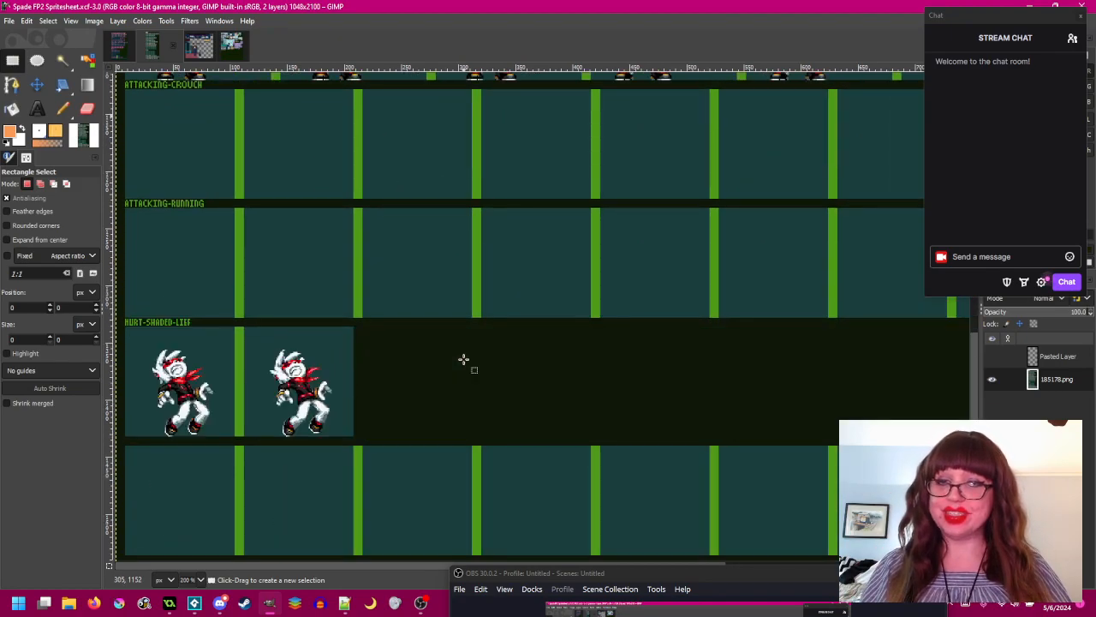
- Inspect the empty attacking and unlabelled rows around the hurt animation, and the cut-scene rows at the end of the sheet
{"action": "scroll", "coordinate": [511, 196], "scroll_direction": "up", "scroll_amount": 3}
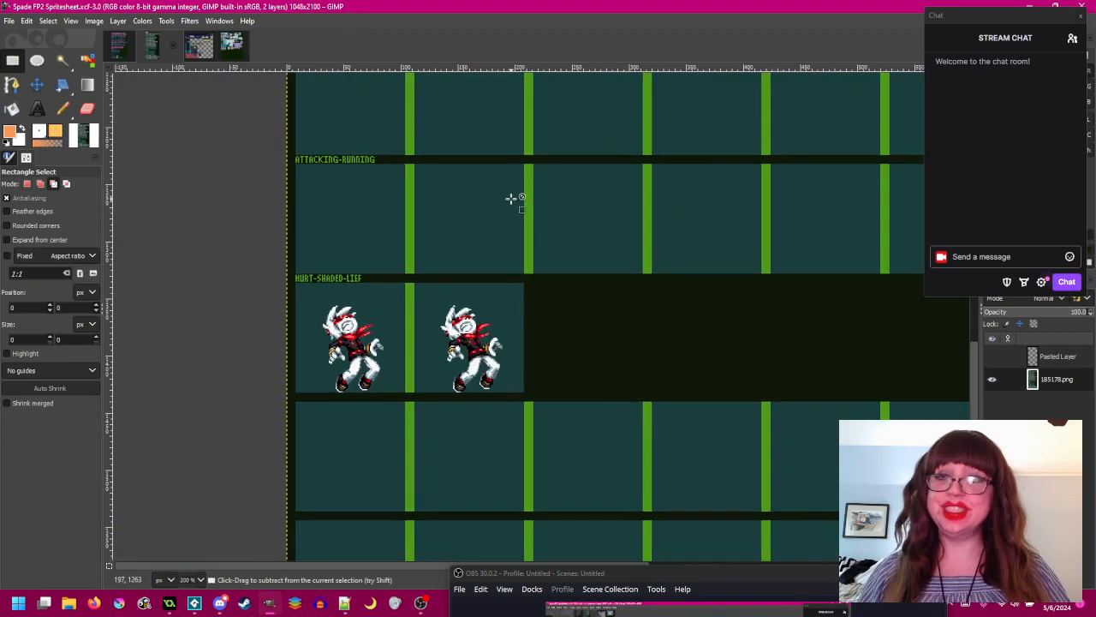
{"action": "scroll", "coordinate": [631, 251], "scroll_direction": "left", "scroll_amount": 1}
{"action": "scroll", "coordinate": [631, 252], "scroll_direction": "up", "scroll_amount": 1}
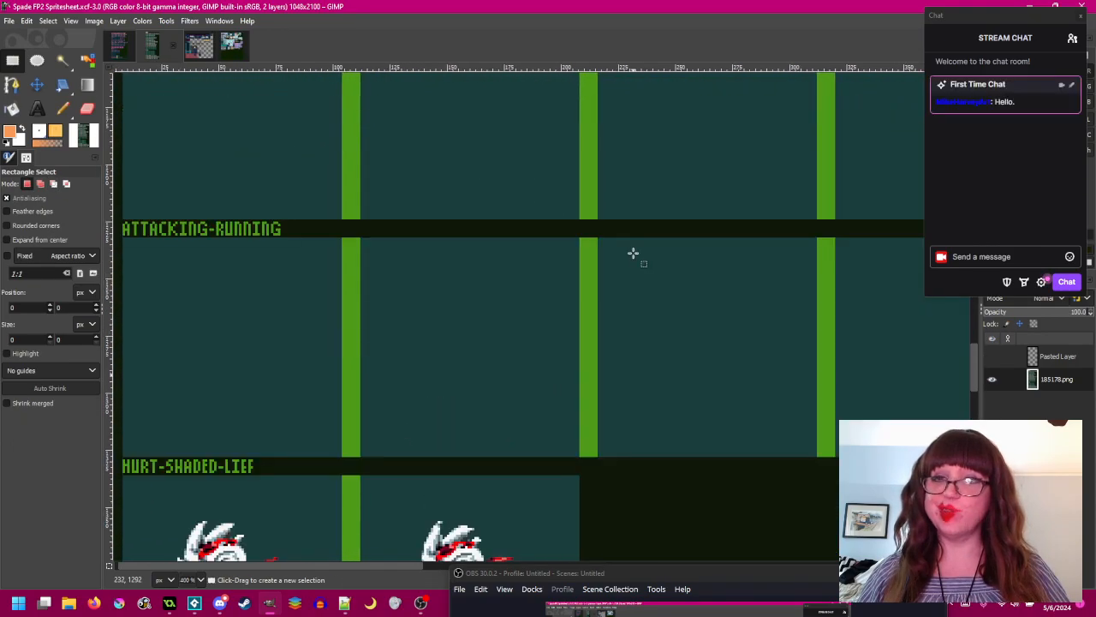
{"action": "scroll", "coordinate": [631, 251], "scroll_direction": "down", "scroll_amount": 4}
{"action": "scroll", "coordinate": [628, 237], "scroll_direction": "down", "scroll_amount": 1}
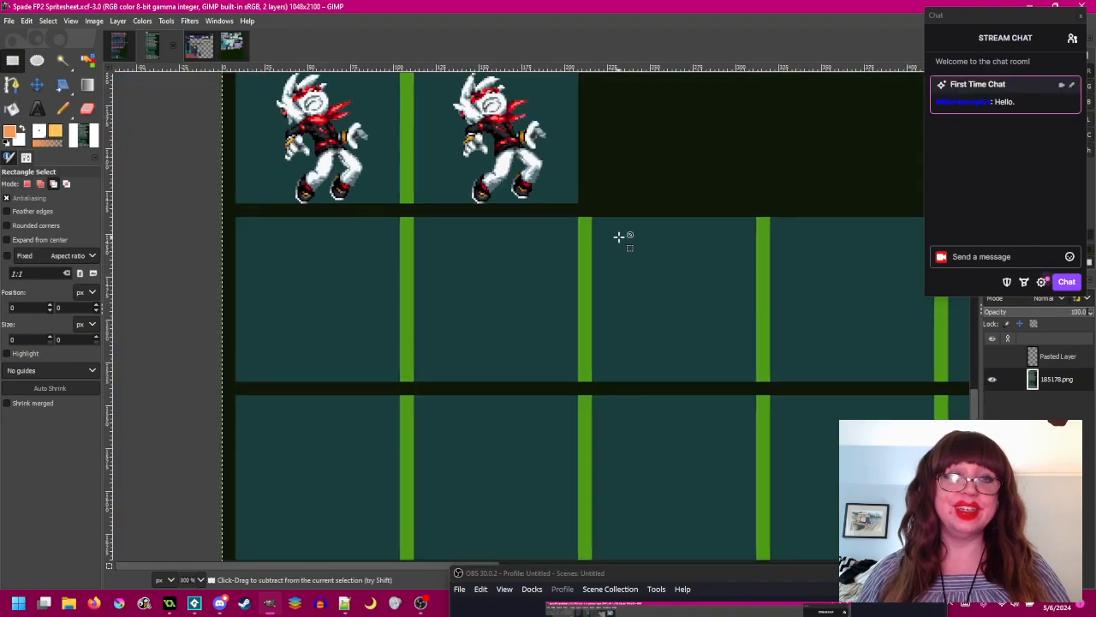
{"action": "scroll", "coordinate": [582, 272], "scroll_direction": "right", "scroll_amount": 2}
{"action": "scroll", "coordinate": [578, 272], "scroll_direction": "down", "scroll_amount": 1}
{"action": "left_click_drag", "start_coordinate": [609, 290], "coordinate": [548, 264]}
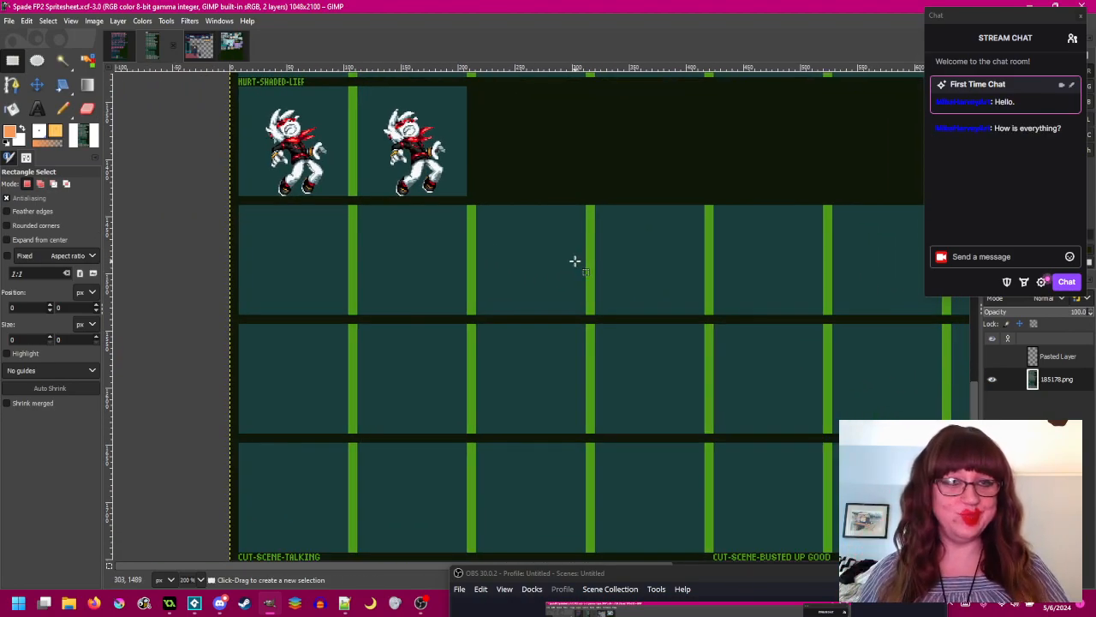
{"action": "scroll", "coordinate": [622, 284], "scroll_direction": "down", "scroll_amount": 1}
{"action": "left_click_drag", "start_coordinate": [624, 283], "coordinate": [482, 161]}
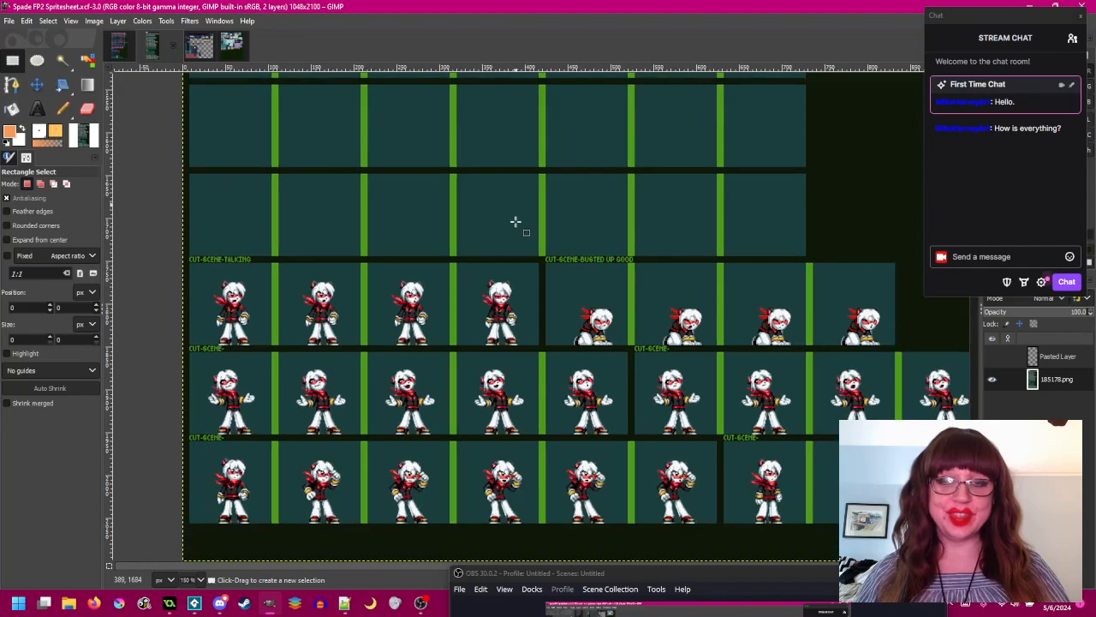
{"action": "scroll", "coordinate": [515, 222], "scroll_direction": "up", "scroll_amount": 1}
{"action": "left_click_drag", "start_coordinate": [531, 265], "coordinate": [584, 166]}
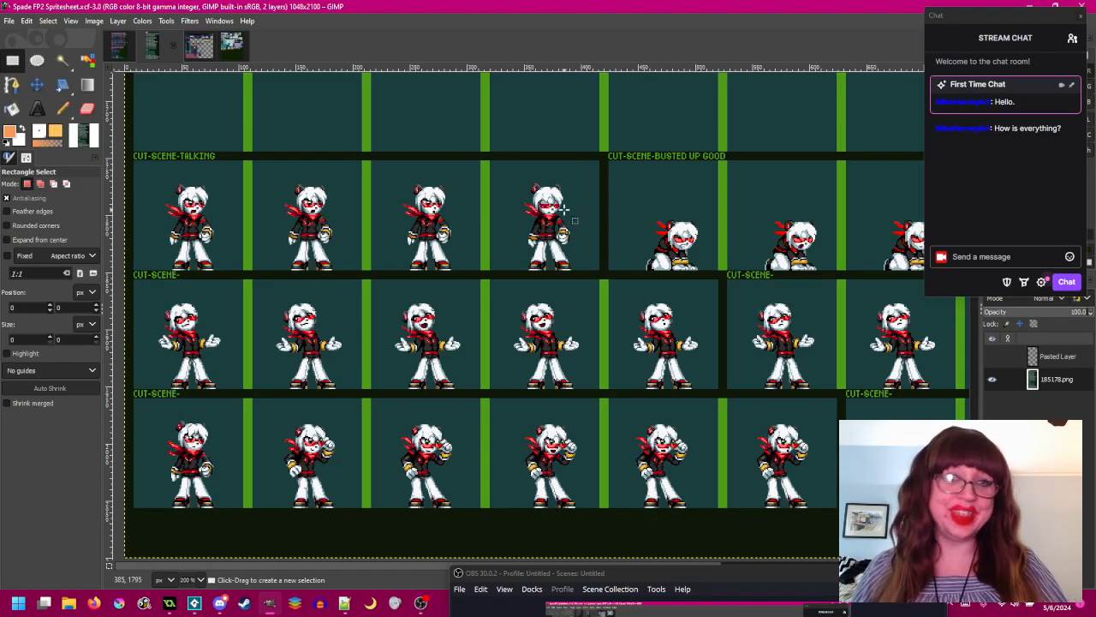
{"action": "left_click_drag", "start_coordinate": [564, 208], "coordinate": [557, 204]}
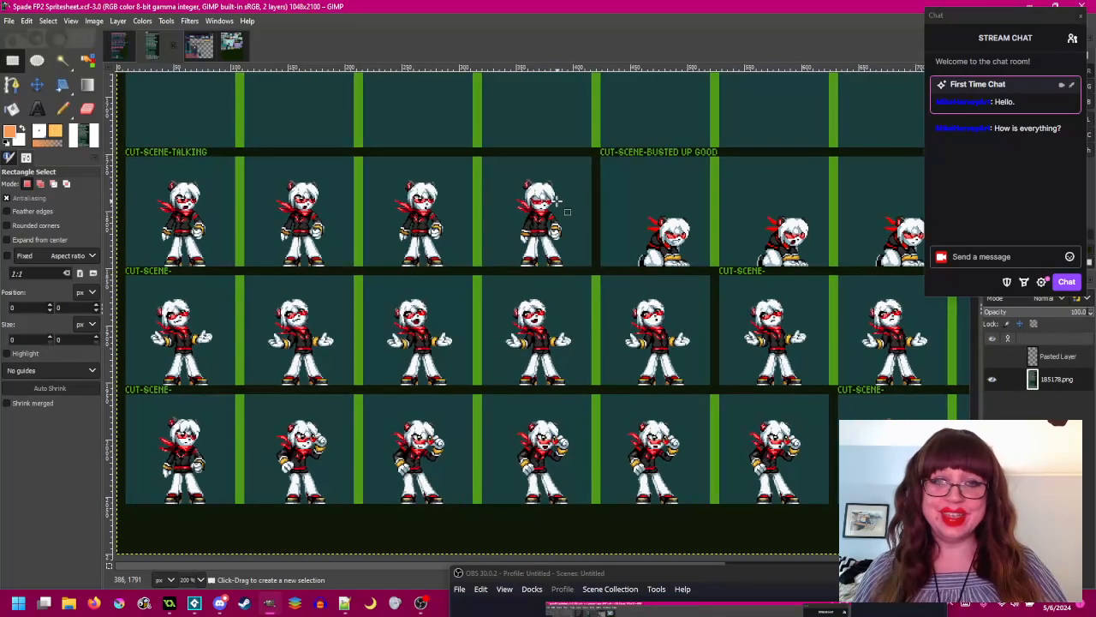
- Review the sheet from the cut-scene rows back up to the character portraits, and again down to the mid-air attack rows
{"action": "scroll", "coordinate": [579, 265], "scroll_direction": "up", "scroll_amount": 10}
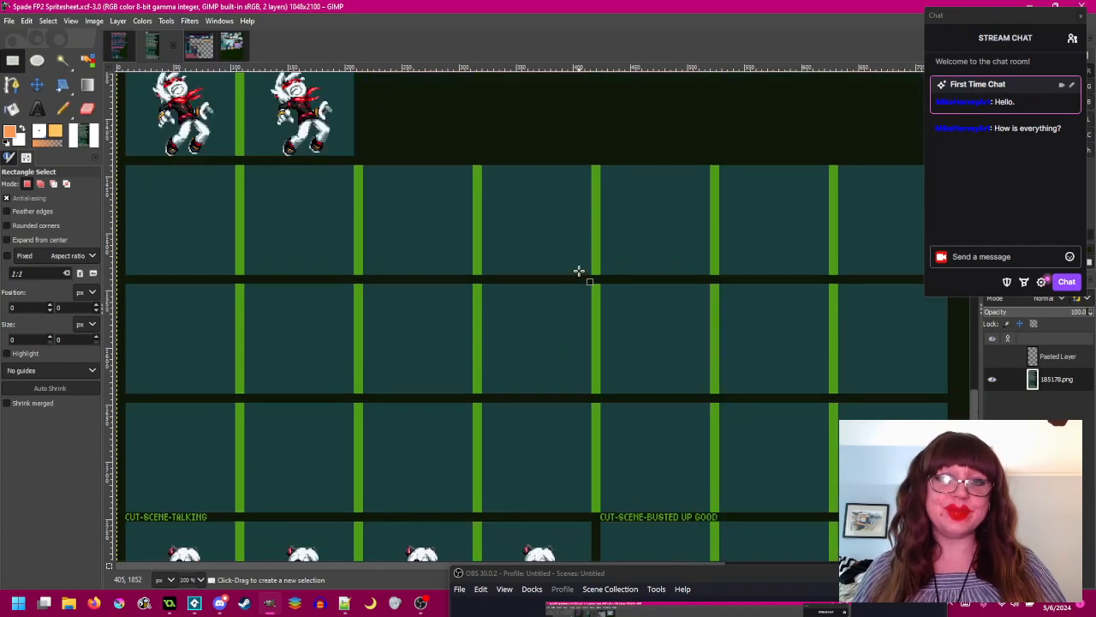
{"action": "scroll", "coordinate": [579, 271], "scroll_direction": "up", "scroll_amount": 5}
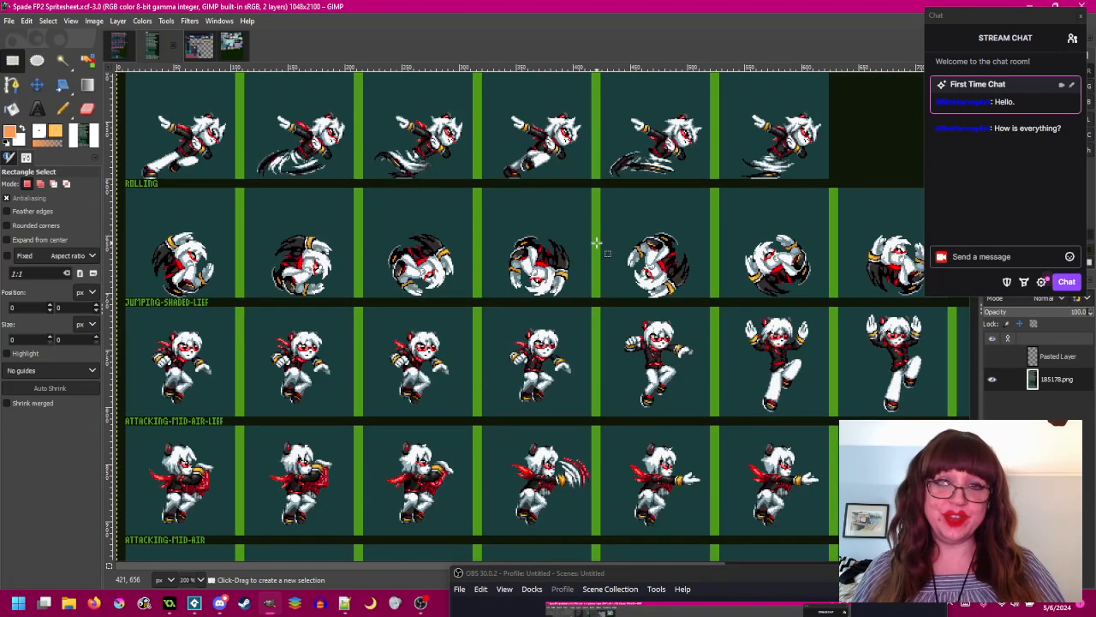
{"action": "scroll", "coordinate": [597, 244], "scroll_direction": "up", "scroll_amount": 2}
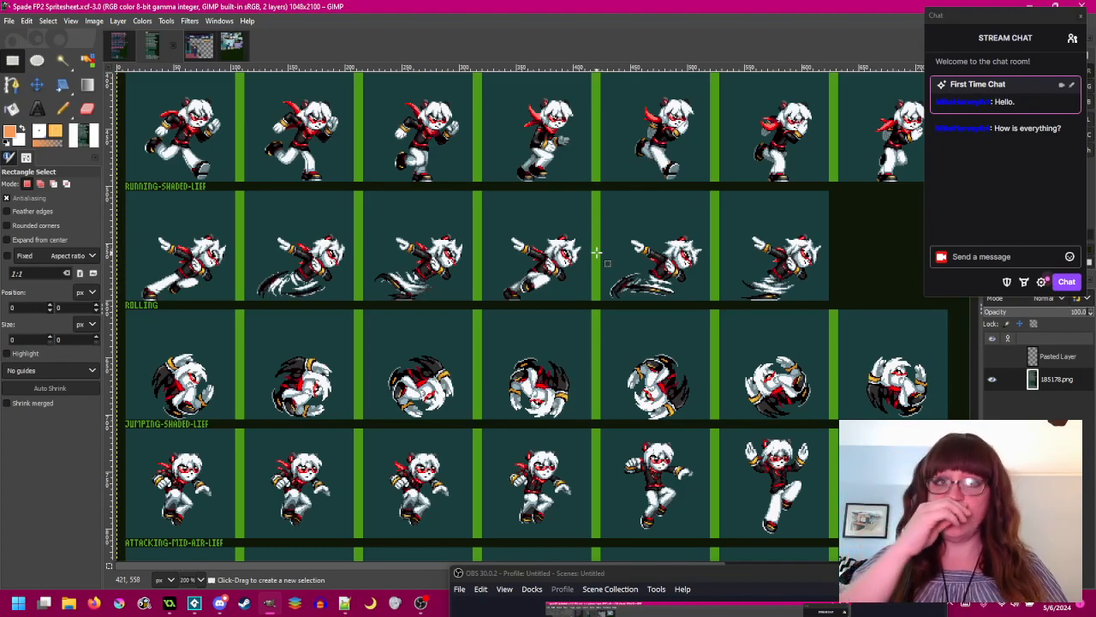
{"action": "scroll", "coordinate": [597, 251], "scroll_direction": "up", "scroll_amount": 2}
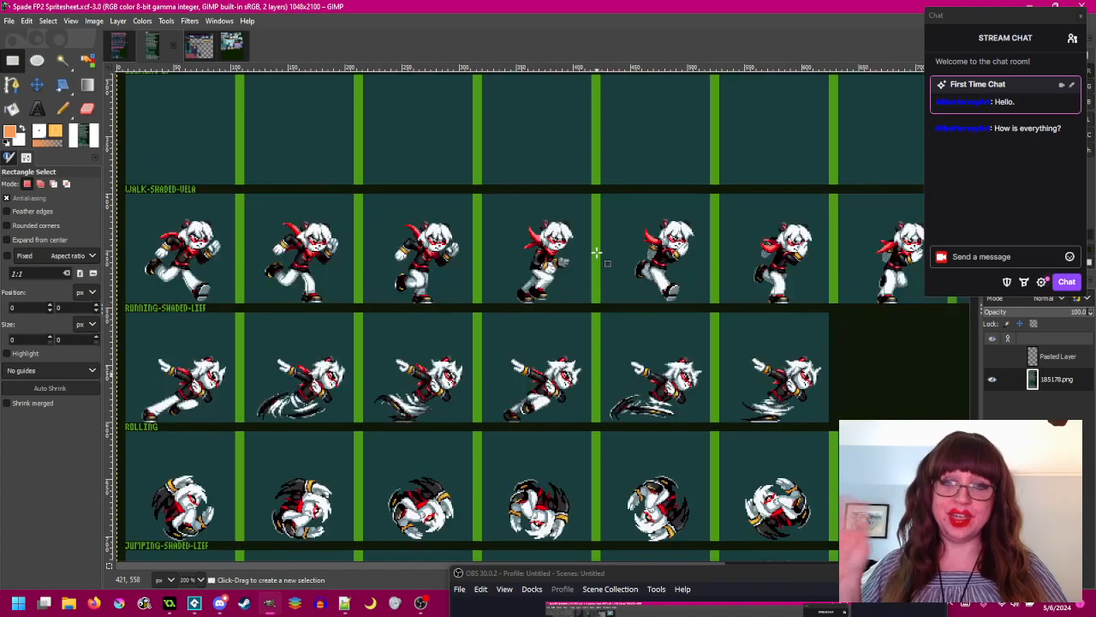
{"action": "scroll", "coordinate": [596, 251], "scroll_direction": "up", "scroll_amount": 2}
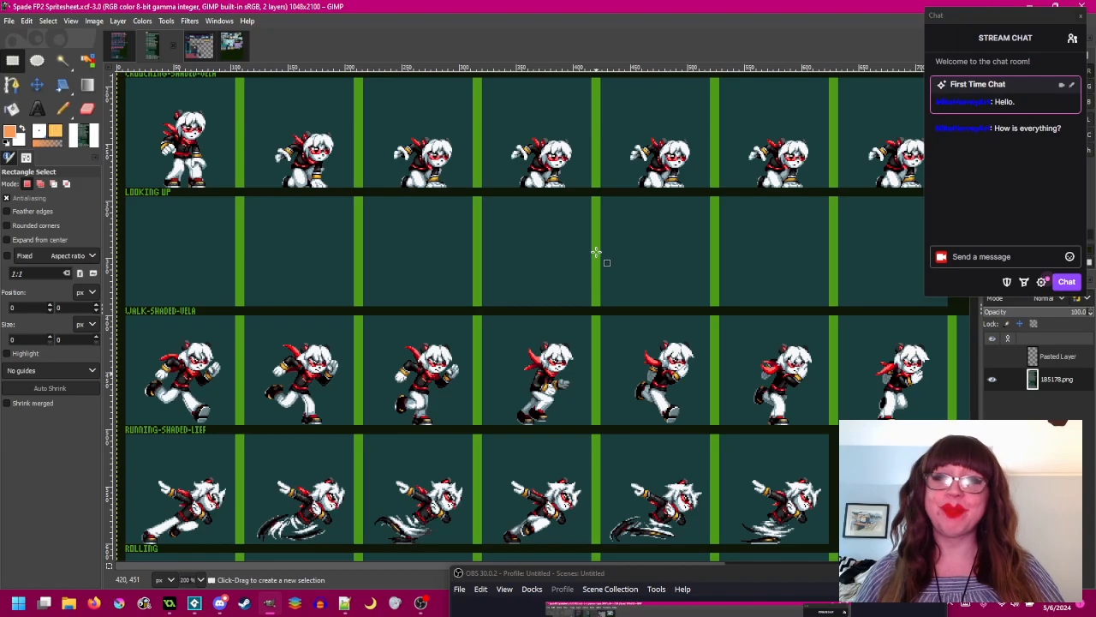
{"action": "scroll", "coordinate": [597, 252], "scroll_direction": "up", "scroll_amount": 2}
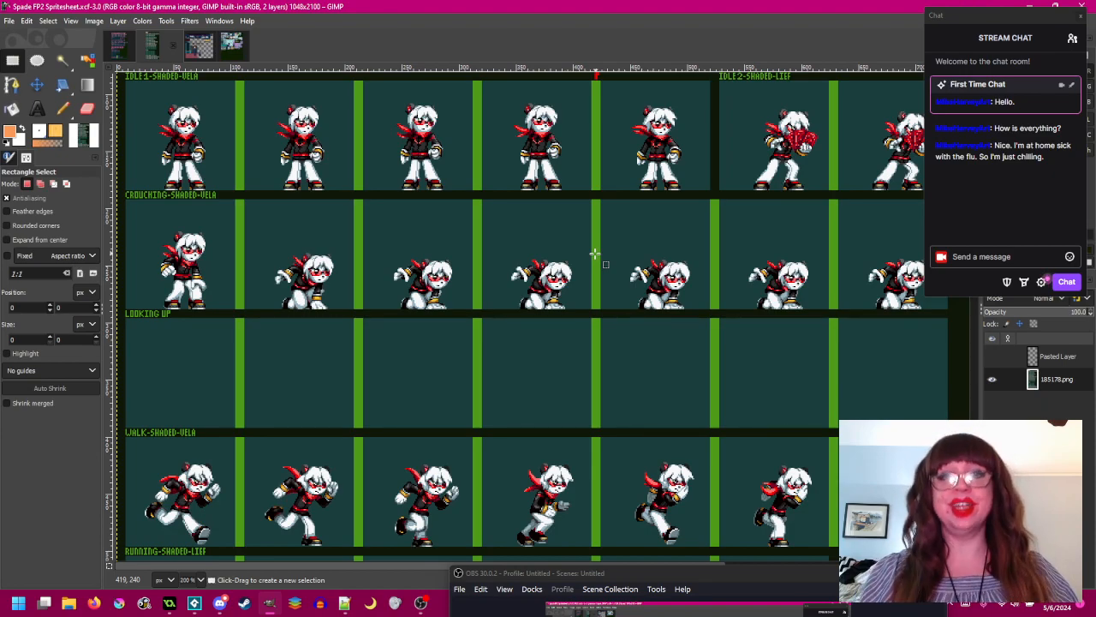
{"action": "left_click_drag", "start_coordinate": [618, 233], "coordinate": [615, 240]}
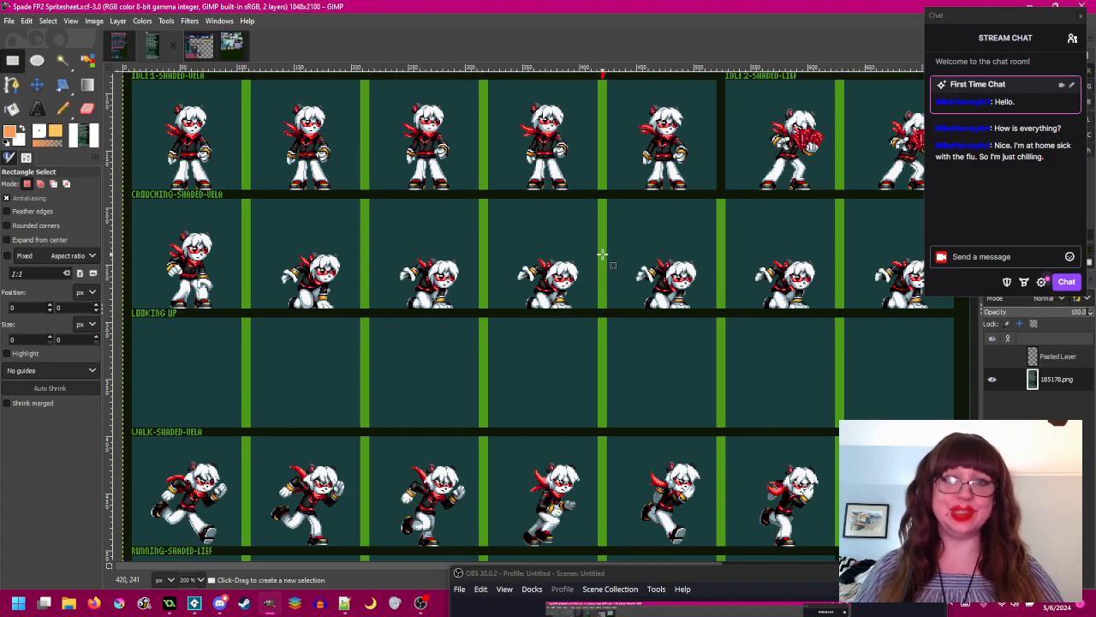
{"action": "scroll", "coordinate": [602, 254], "scroll_direction": "up", "scroll_amount": 3}
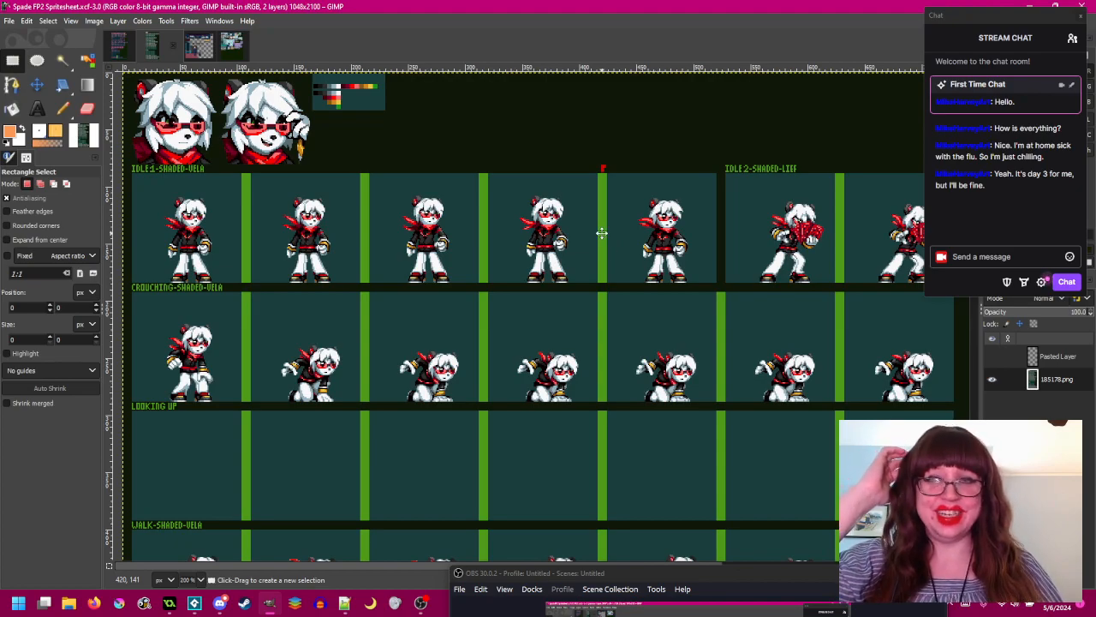
{"action": "left_click_drag", "start_coordinate": [602, 232], "coordinate": [602, 243]}
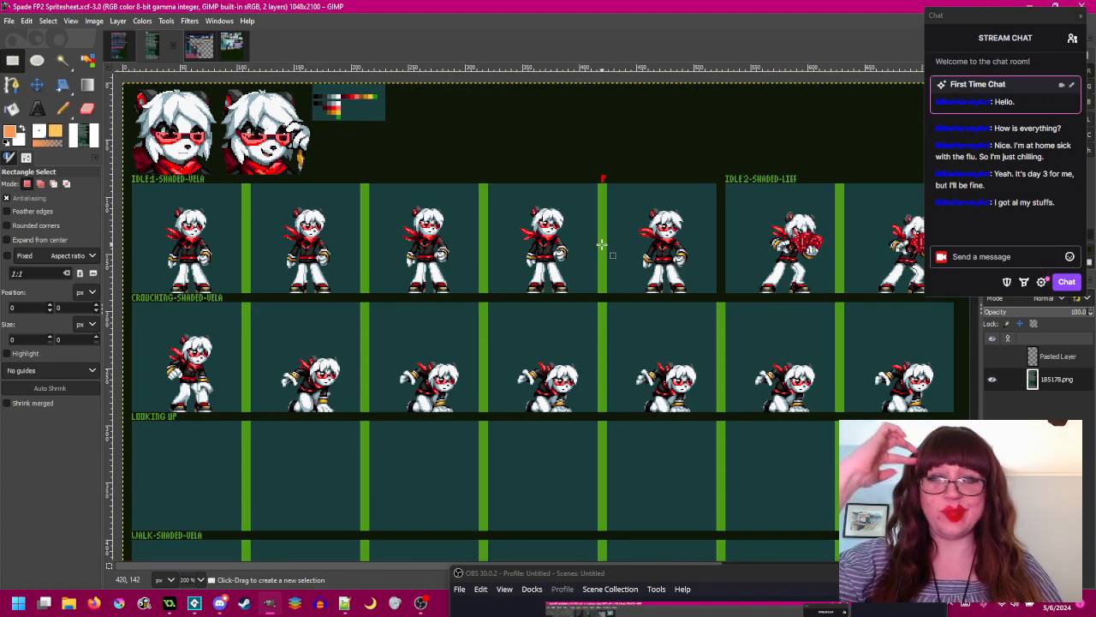
{"action": "scroll", "coordinate": [602, 245], "scroll_direction": "down", "scroll_amount": 3}
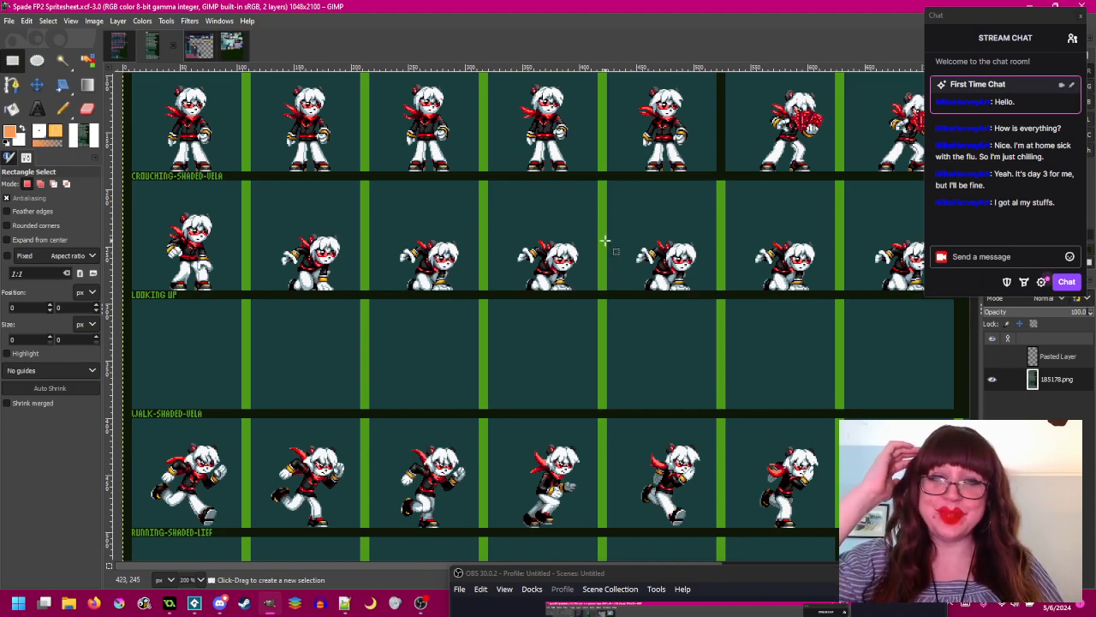
{"action": "scroll", "coordinate": [602, 242], "scroll_direction": "down", "scroll_amount": 5}
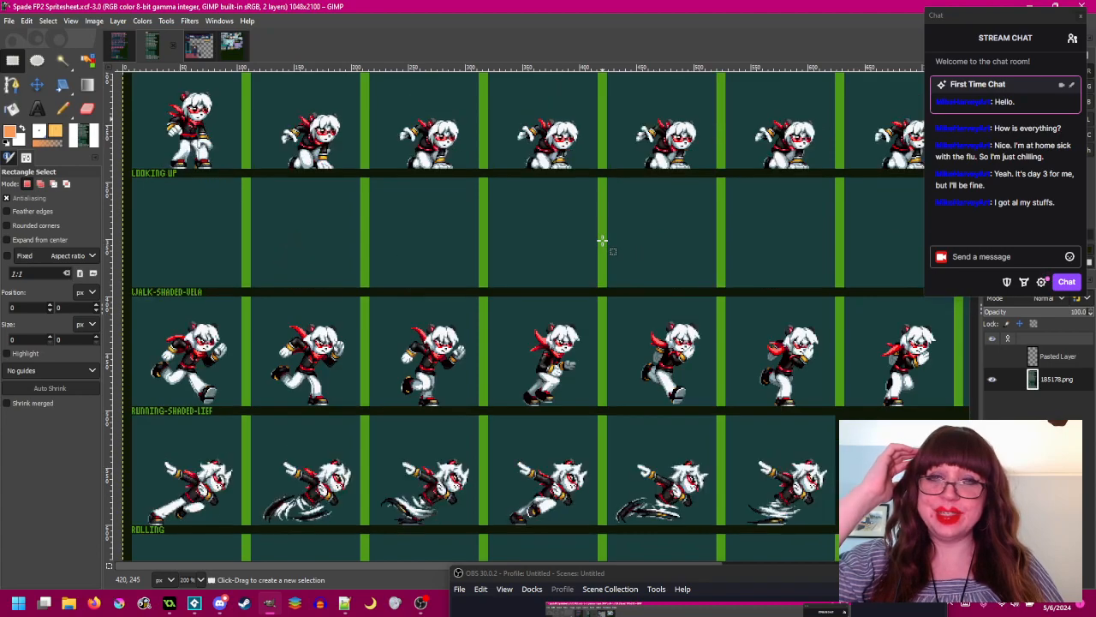
{"action": "scroll", "coordinate": [602, 242], "scroll_direction": "down", "scroll_amount": 7}
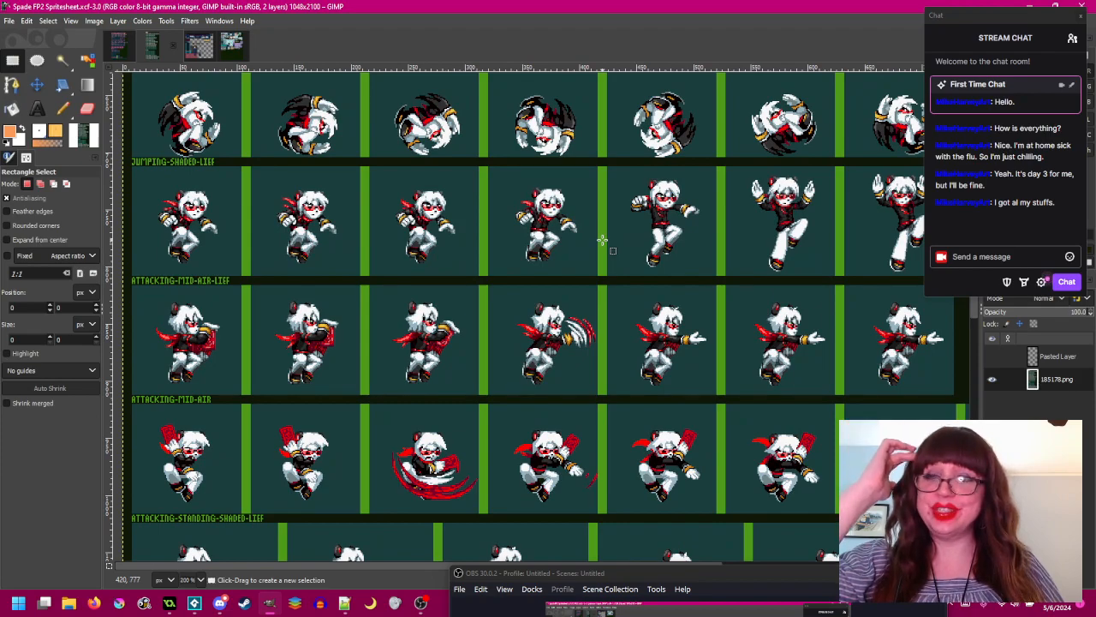
- Reset the foreground and background colours to the default black and white
{"action": "left_click", "coordinate": [9, 144]}
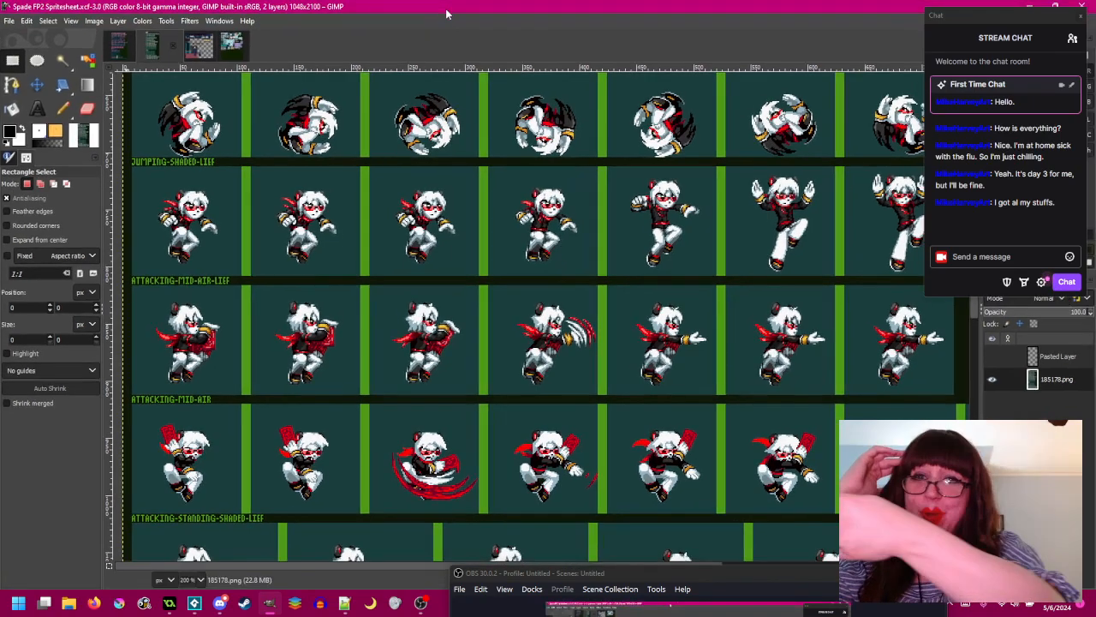
{"action": "double_click", "coordinate": [446, 11]}
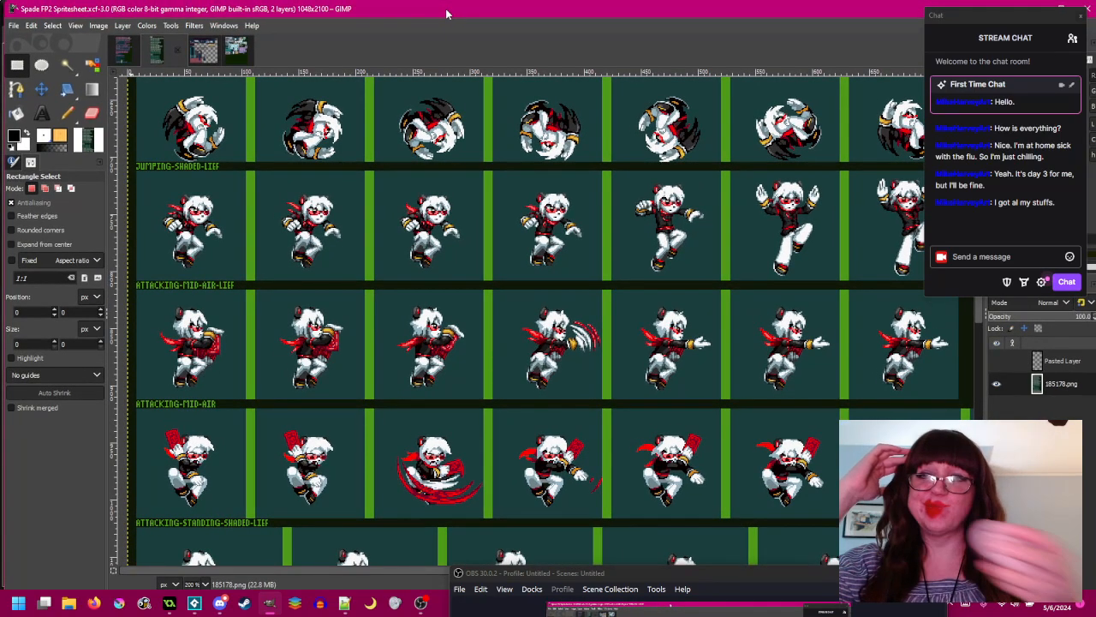
{"action": "double_click", "coordinate": [447, 11]}
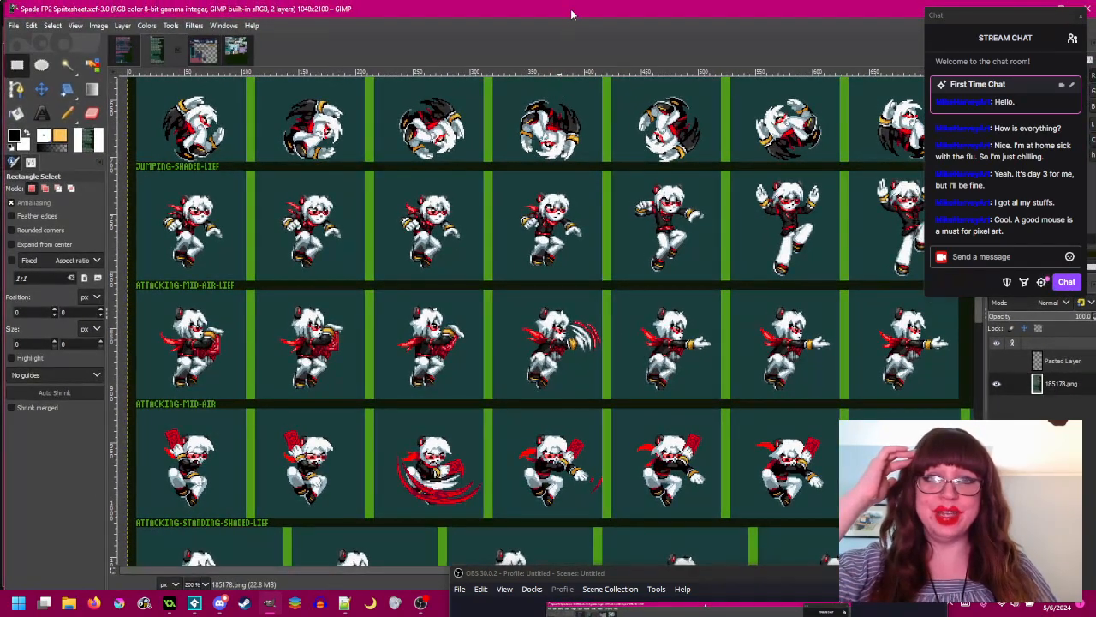
- Look over the rows from the jumping and mid-air attack animations back up to the idle row and character portraits
{"action": "scroll", "coordinate": [591, 249], "scroll_direction": "down", "scroll_amount": 3}
{"action": "scroll", "coordinate": [581, 204], "scroll_direction": "up", "scroll_amount": 3}
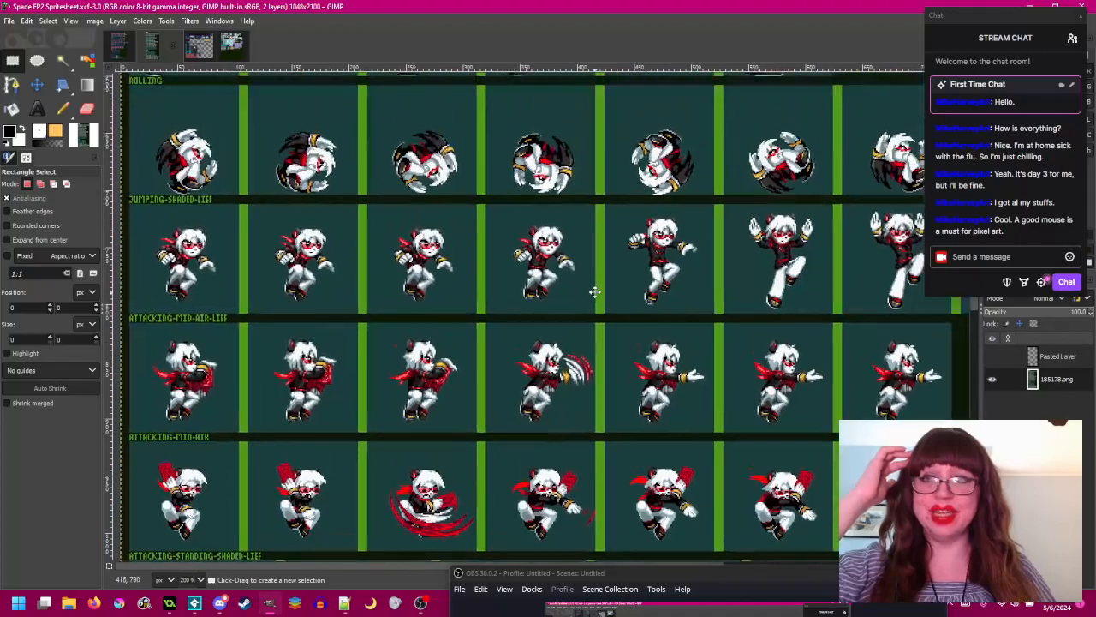
{"action": "scroll", "coordinate": [511, 197], "scroll_direction": "left", "scroll_amount": 2}
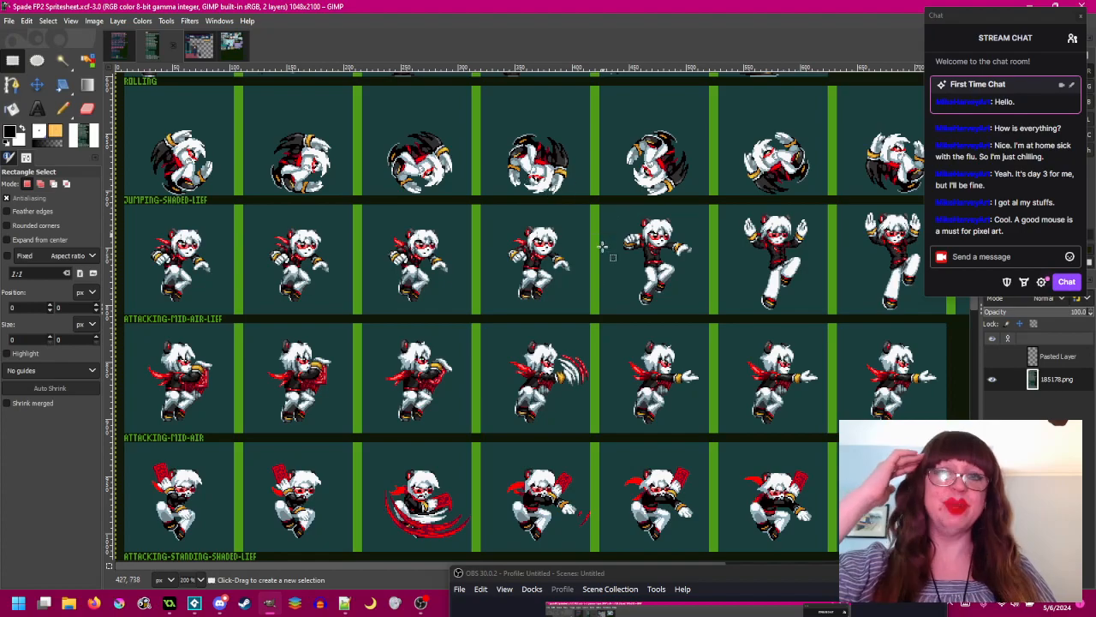
{"action": "left_click_drag", "start_coordinate": [575, 255], "coordinate": [577, 253]}
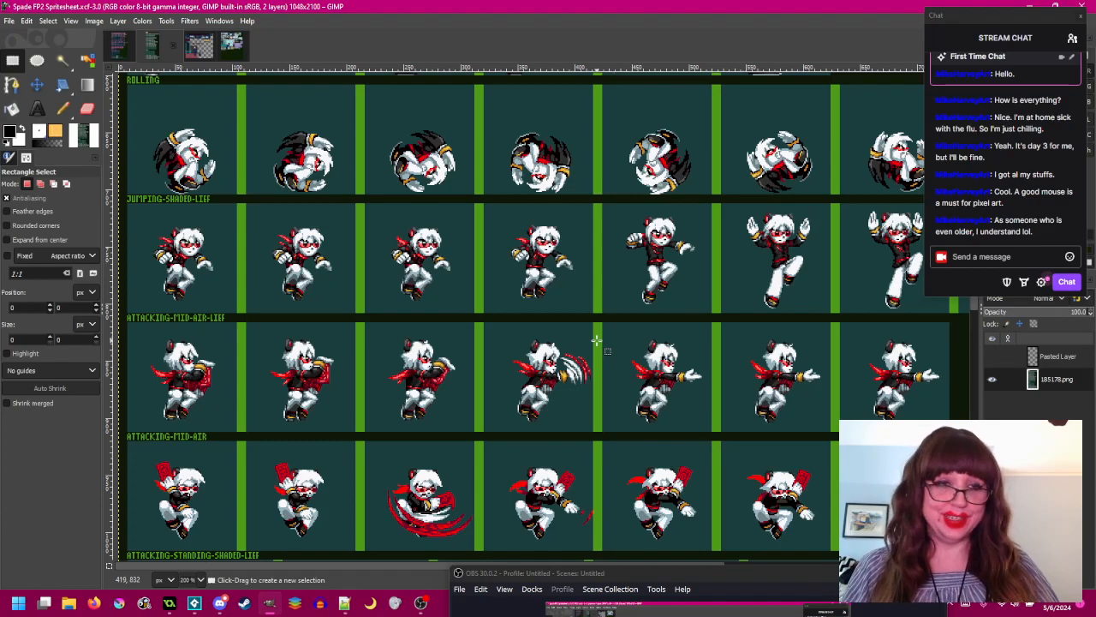
{"action": "scroll", "coordinate": [597, 341], "scroll_direction": "up", "scroll_amount": 3}
{"action": "scroll", "coordinate": [597, 341], "scroll_direction": "up", "scroll_amount": 6}
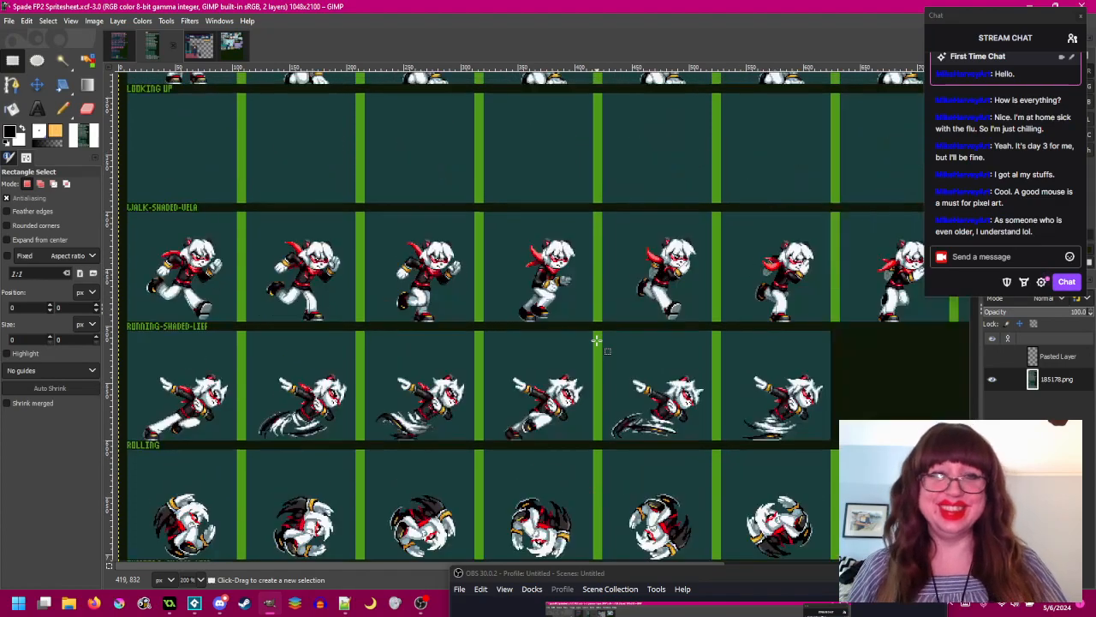
{"action": "scroll", "coordinate": [604, 329], "scroll_direction": "up", "scroll_amount": 3}
{"action": "scroll", "coordinate": [620, 307], "scroll_direction": "up", "scroll_amount": 5}
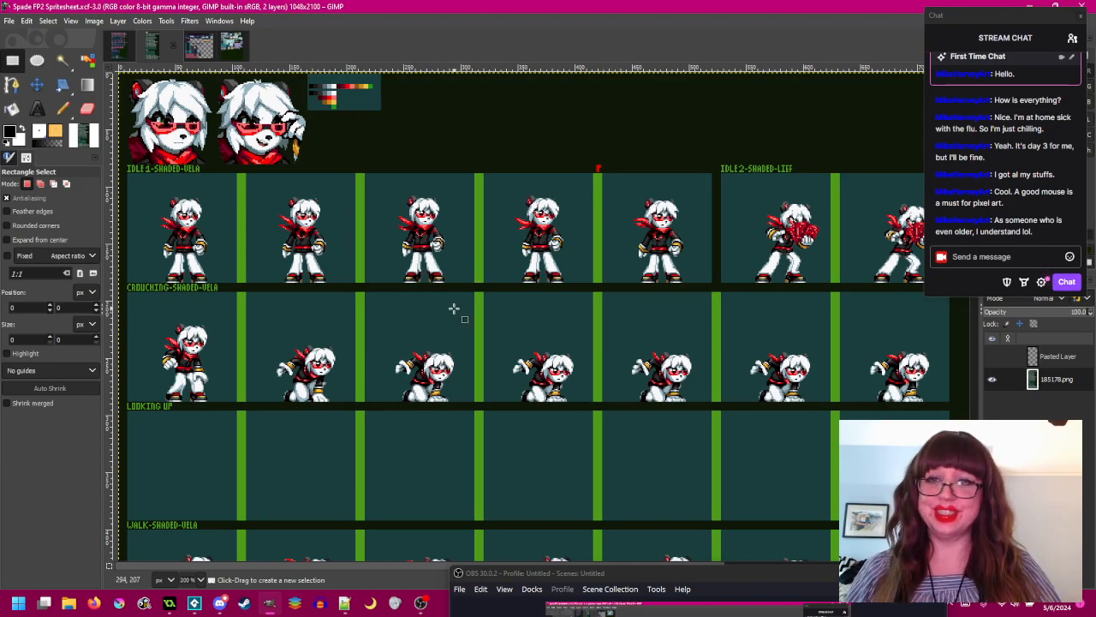
- View the empty crouch and running attack rows, and switch to Notepad++ with Spade Mod To-Do List.txt
{"action": "scroll", "coordinate": [457, 306], "scroll_direction": "down", "scroll_amount": 15}
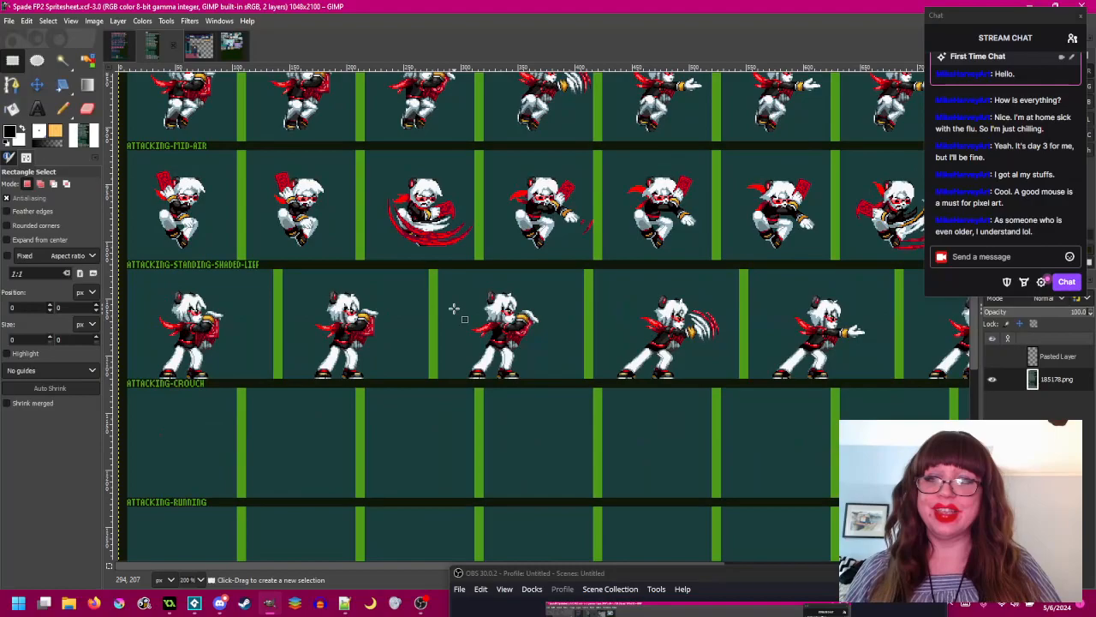
{"action": "left_click", "coordinate": [344, 603]}
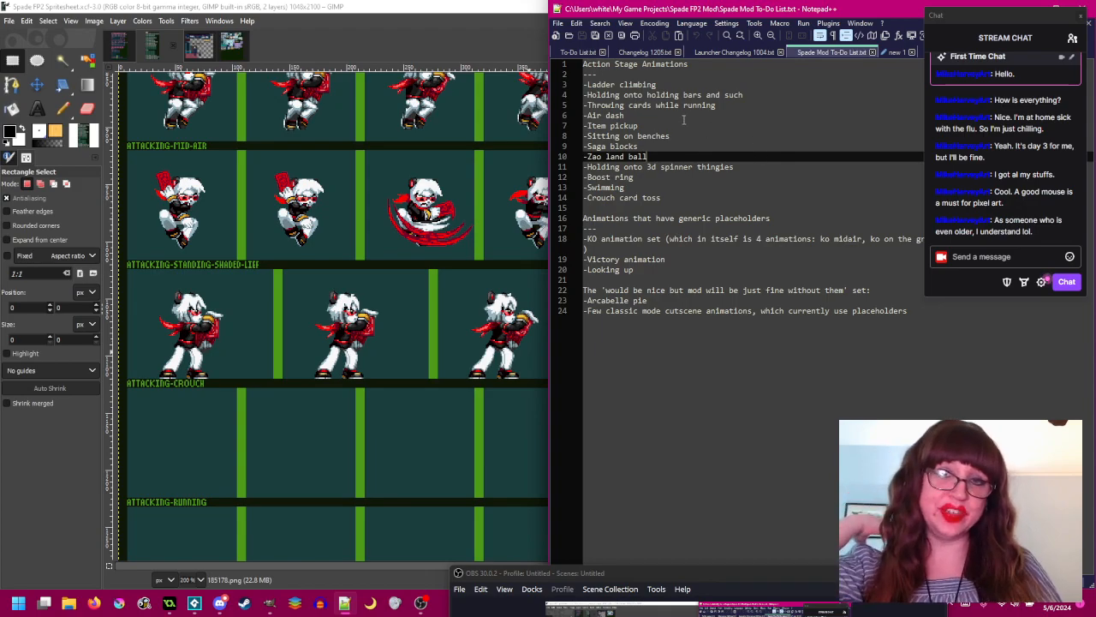
- Enlarge the Spade mod to-do list text to read its animation entries, and briefly check the Shang Mu Architect To-Do List.txt
{"action": "scroll", "coordinate": [739, 164], "scroll_direction": "up", "scroll_amount": 1, "text": "ctrl"}
{"action": "scroll", "coordinate": [738, 165], "scroll_direction": "up", "scroll_amount": 2, "text": "ctrl"}
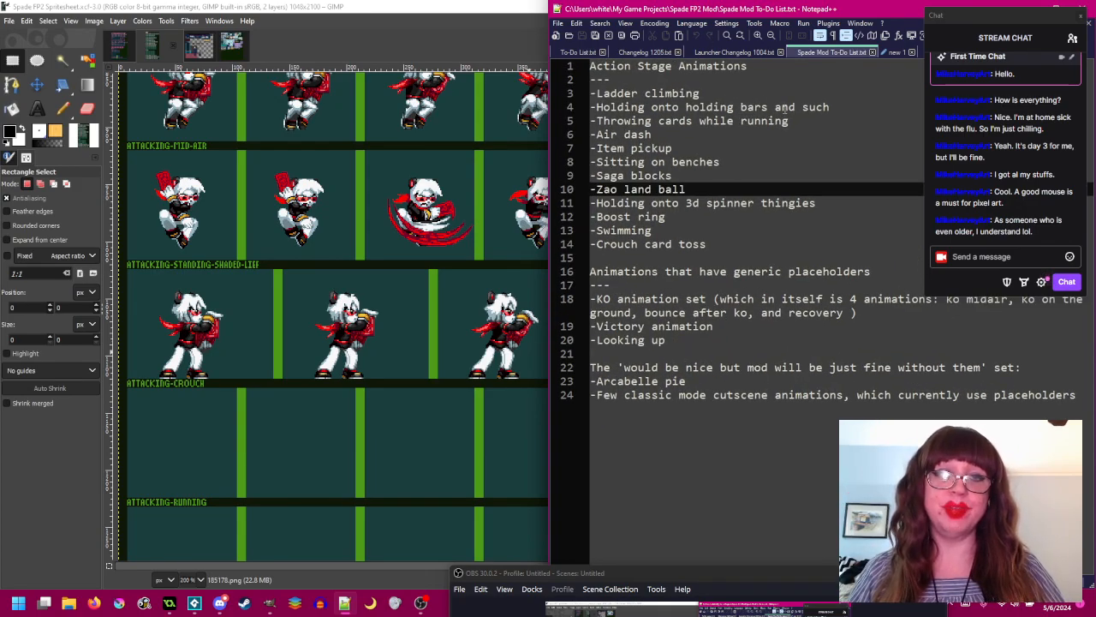
{"action": "scroll", "coordinate": [736, 110], "scroll_direction": "up", "scroll_amount": 1, "text": "ctrl"}
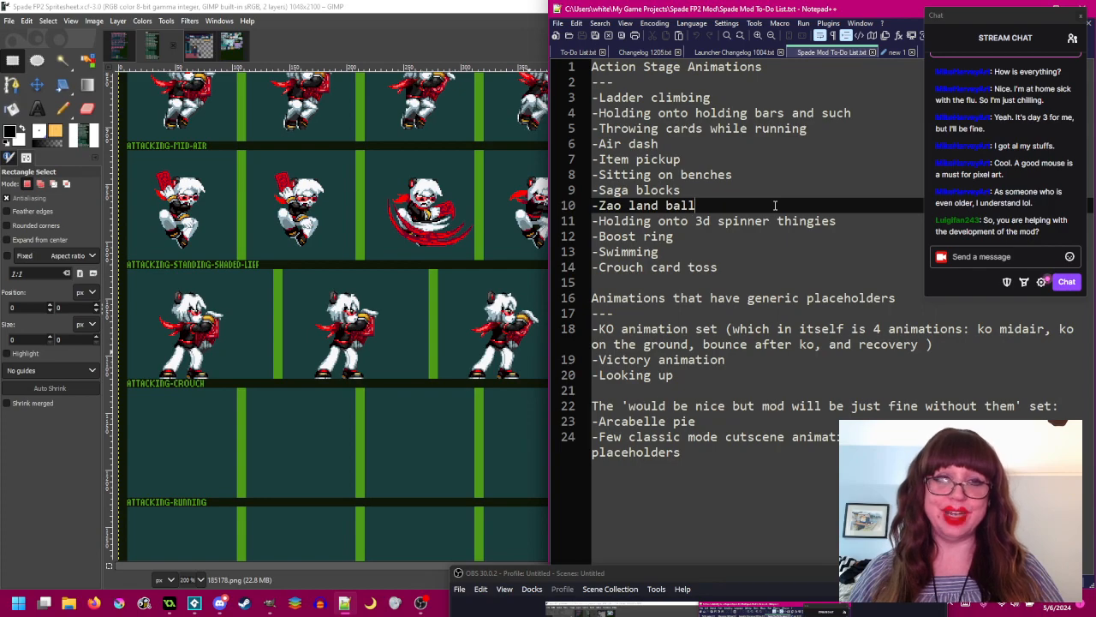
{"action": "scroll", "coordinate": [775, 205], "scroll_direction": "down", "scroll_amount": 2}
{"action": "scroll", "coordinate": [775, 206], "scroll_direction": "down", "scroll_amount": 3}
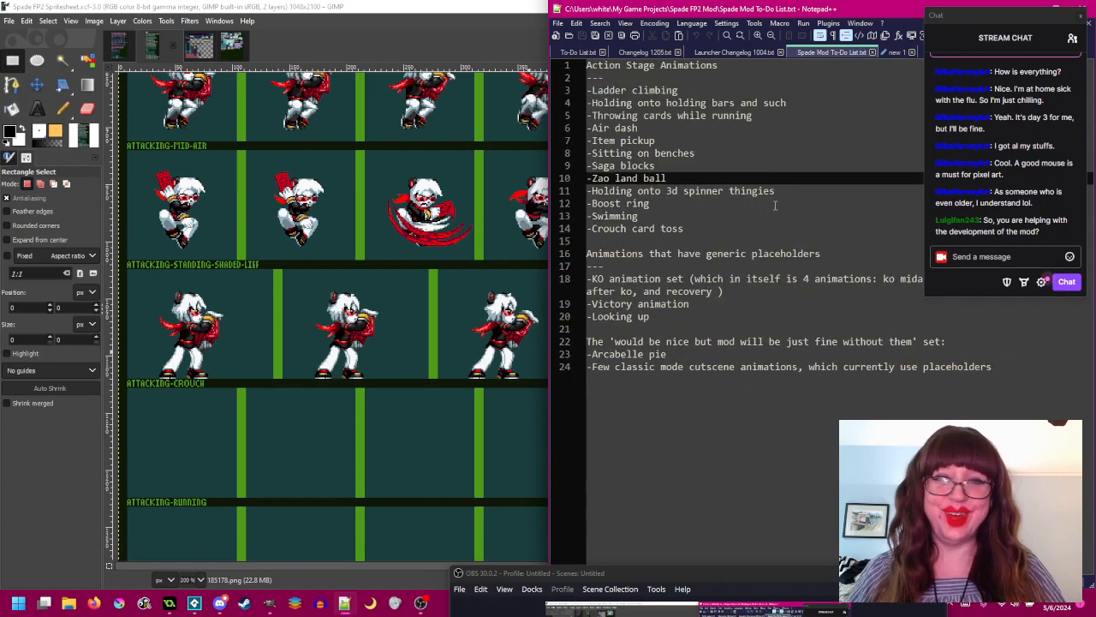
{"action": "scroll", "coordinate": [775, 205], "scroll_direction": "up", "scroll_amount": 2}
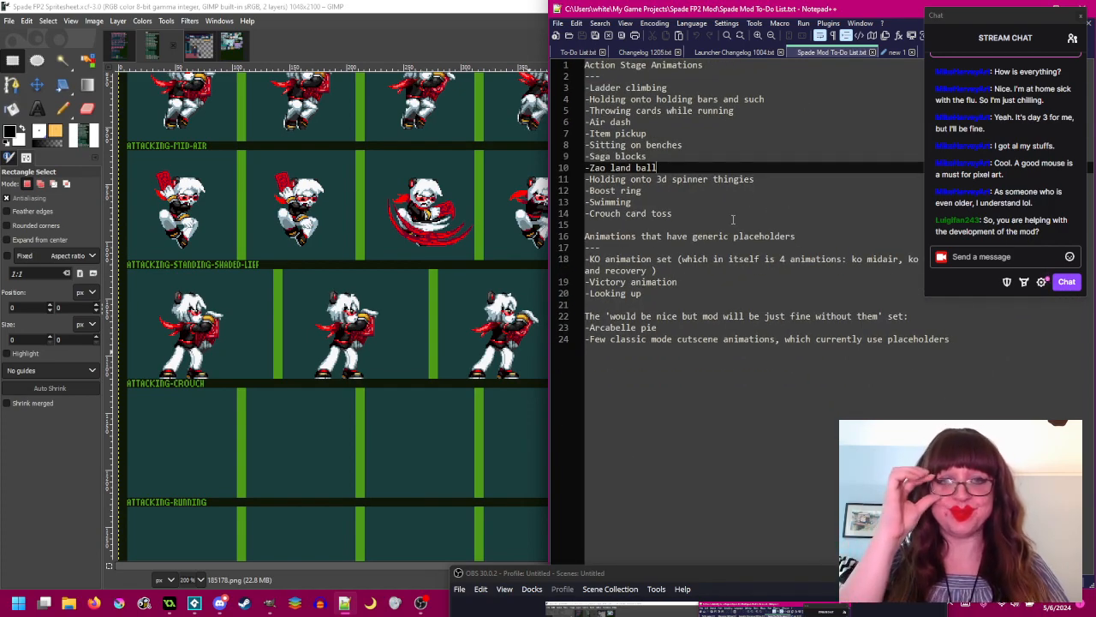
{"action": "scroll", "coordinate": [733, 219], "scroll_direction": "down", "scroll_amount": 1}
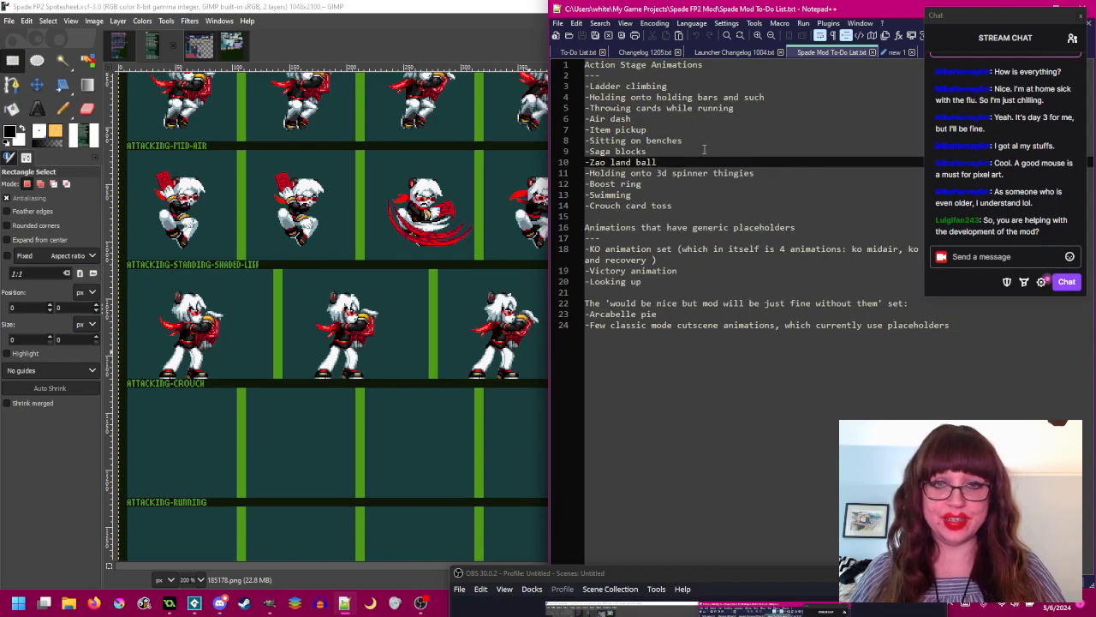
{"action": "scroll", "coordinate": [703, 150], "scroll_direction": "up", "scroll_amount": 1}
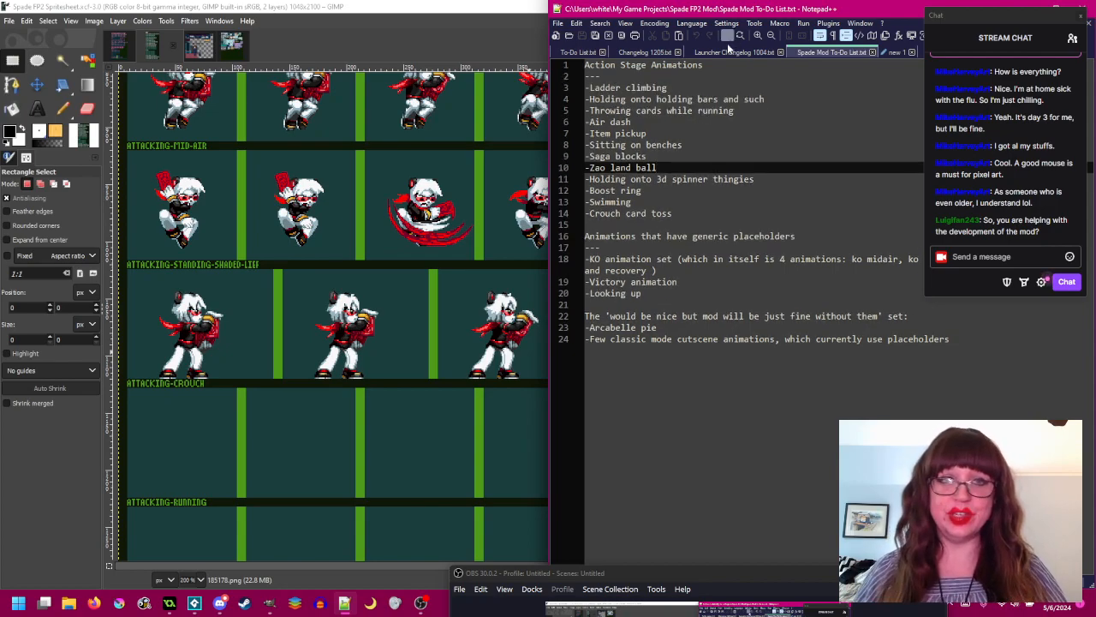
{"action": "left_click", "coordinate": [579, 54]}
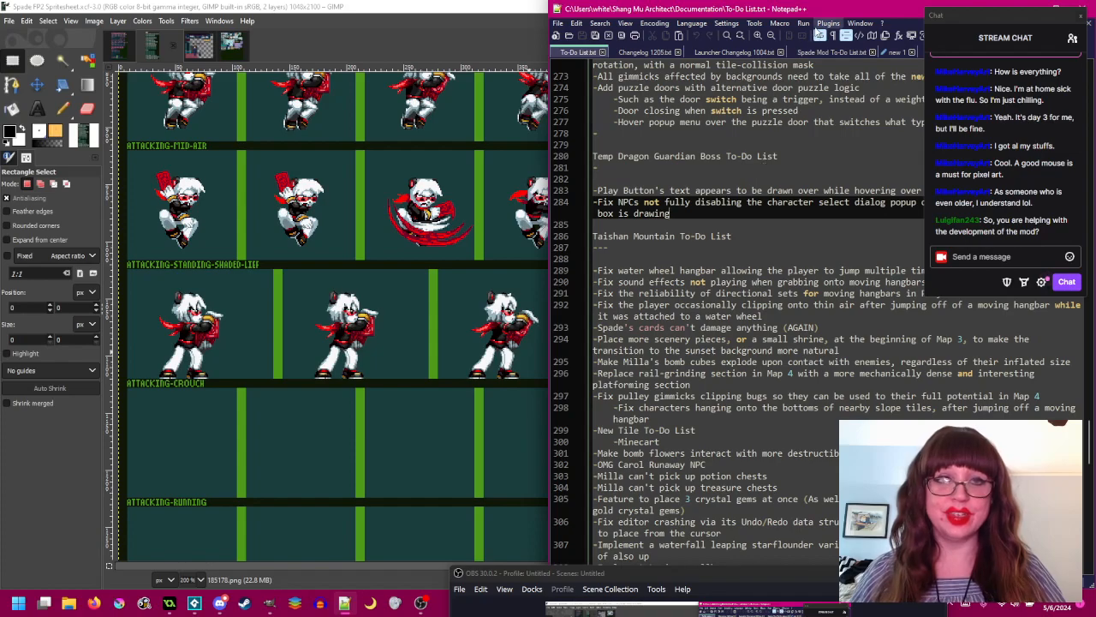
{"action": "left_click", "coordinate": [818, 52]}
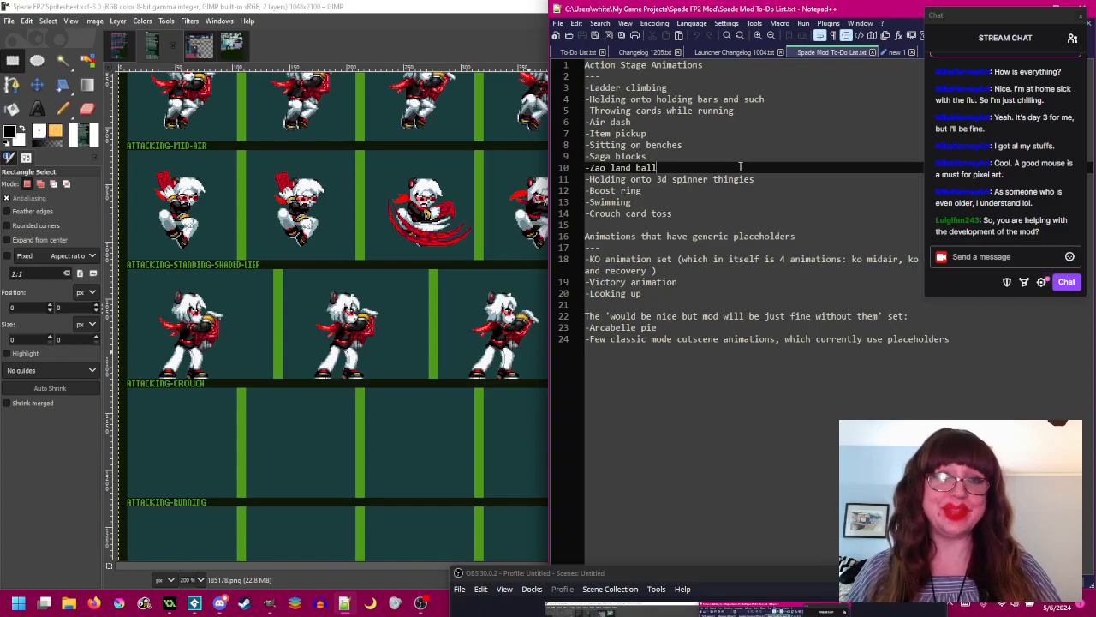
- Move the stream chat window clear of the Notepad++ window controls and minimize Notepad++ to return to the sprite sheet in GIMP
{"action": "left_click_drag", "start_coordinate": [1025, 18], "coordinate": [1023, 53]}
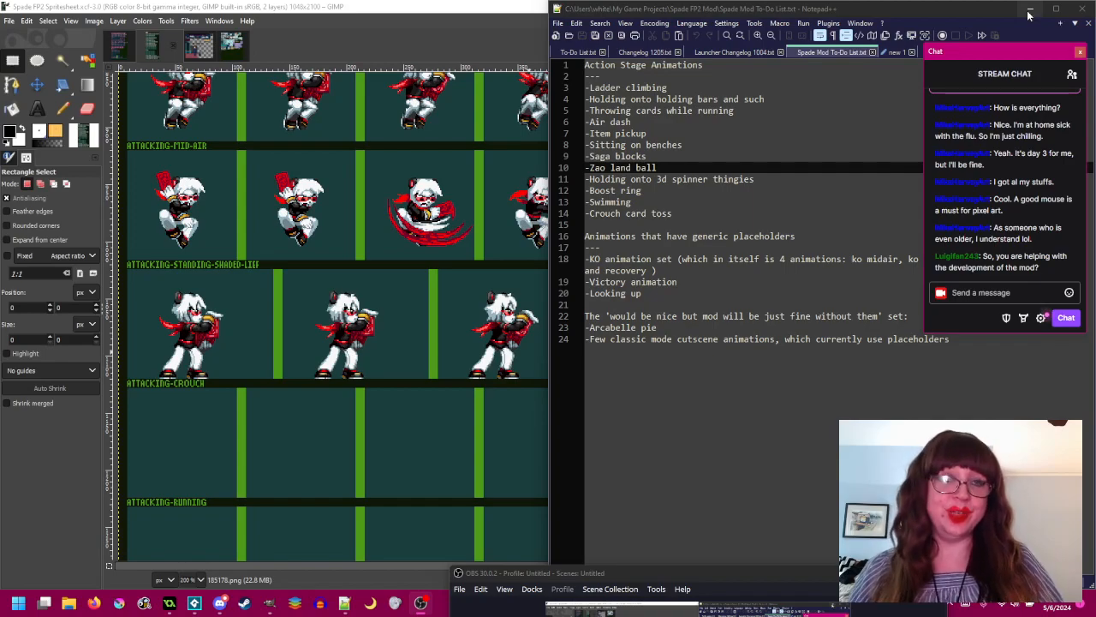
{"action": "left_click", "coordinate": [1029, 11]}
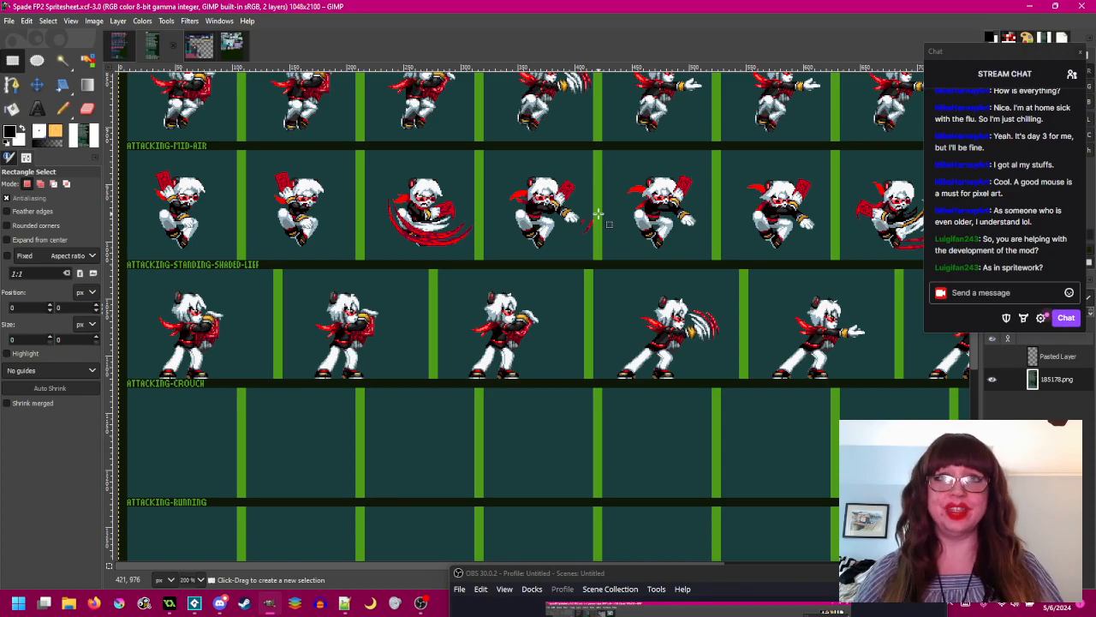
{"action": "left_click", "coordinate": [598, 213]}
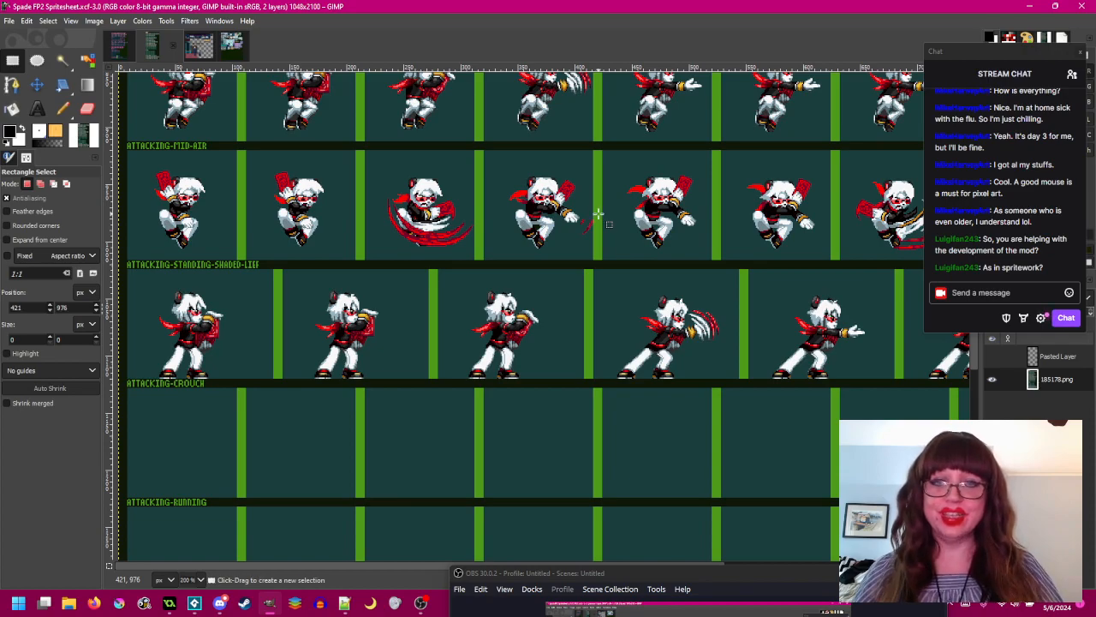
- Look over the rows from the mid-air attacks up to WALK-SHADED-VELA, and examine the second walk frame up close
{"action": "scroll", "coordinate": [598, 213], "scroll_direction": "up", "scroll_amount": 6}
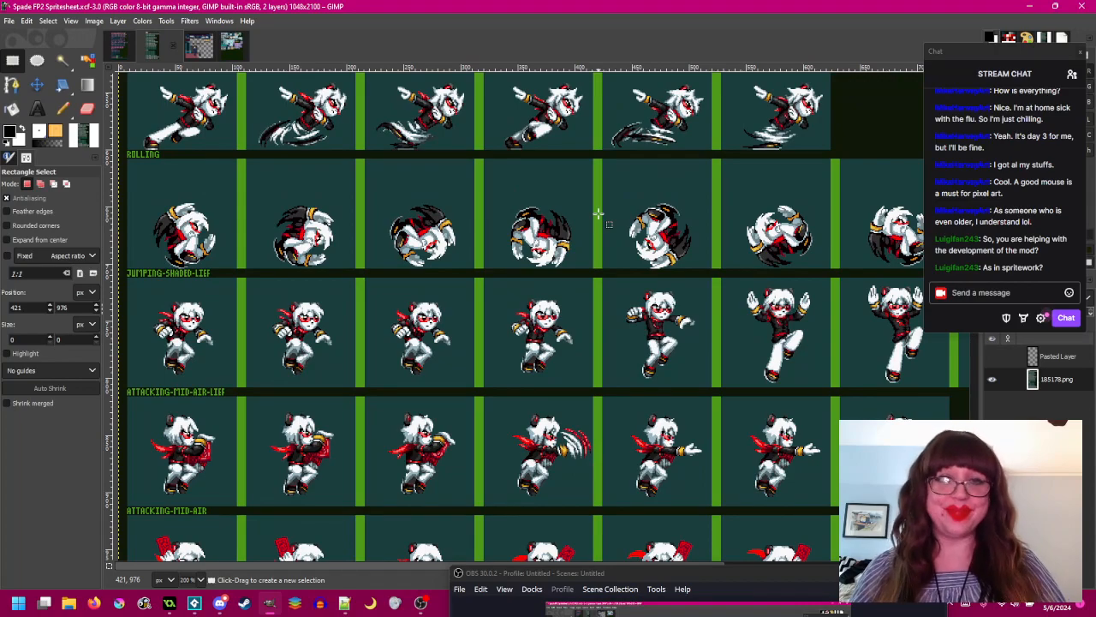
{"action": "scroll", "coordinate": [598, 213], "scroll_direction": "up", "scroll_amount": 4}
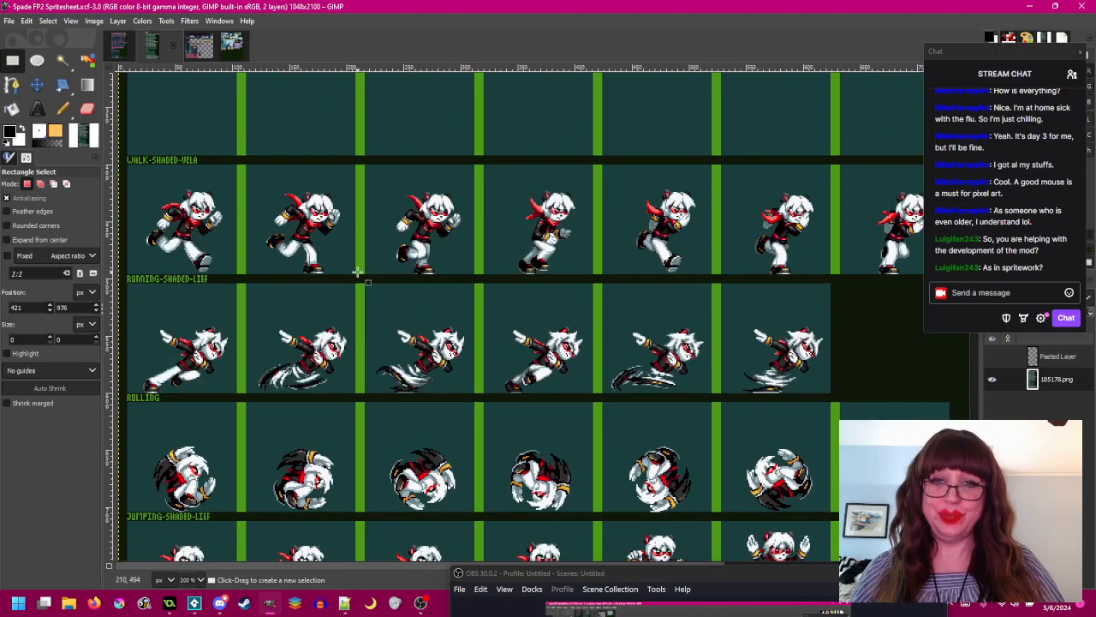
{"action": "left_click_drag", "start_coordinate": [411, 314], "coordinate": [550, 343]}
{"action": "scroll", "coordinate": [432, 257], "scroll_direction": "up", "scroll_amount": 4}
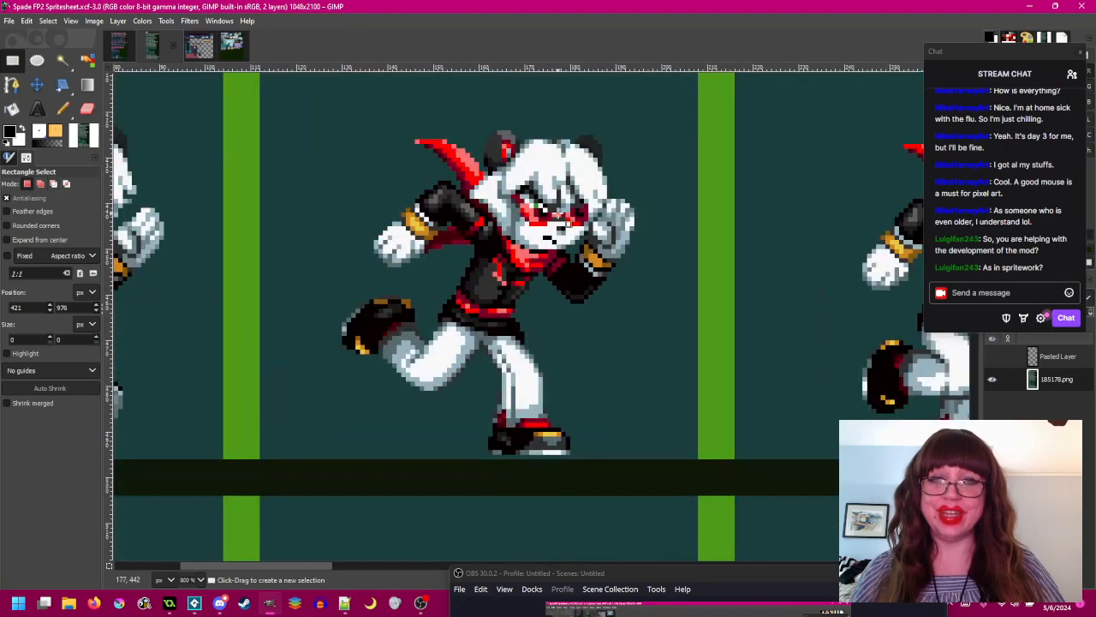
{"action": "left_click_drag", "start_coordinate": [558, 213], "coordinate": [572, 234]}
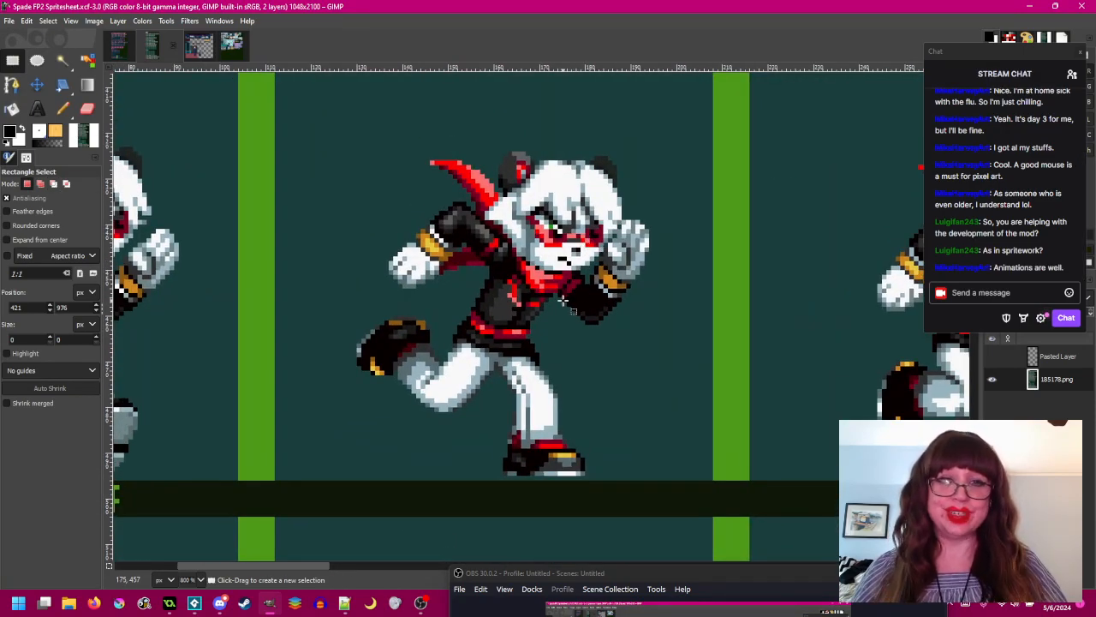
{"action": "scroll", "coordinate": [497, 338], "scroll_direction": "down", "scroll_amount": 2}
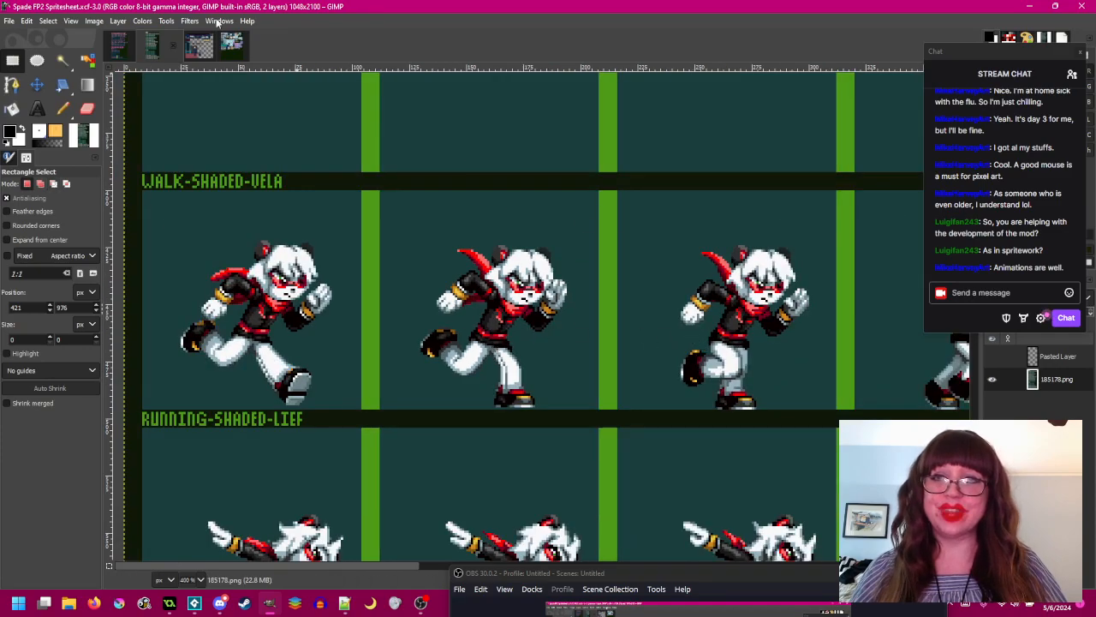
- Open the mnt_tileset image and examine the intact and damaged orange forklift sprites up close
{"action": "left_click", "coordinate": [227, 47]}
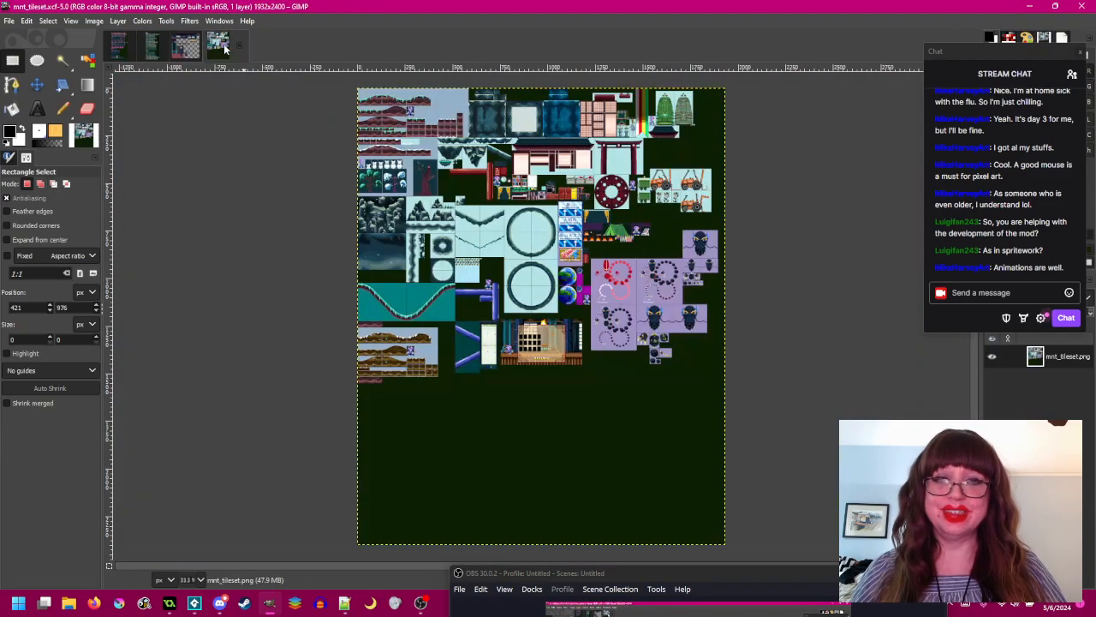
{"action": "scroll", "coordinate": [685, 154], "scroll_direction": "up", "scroll_amount": 6}
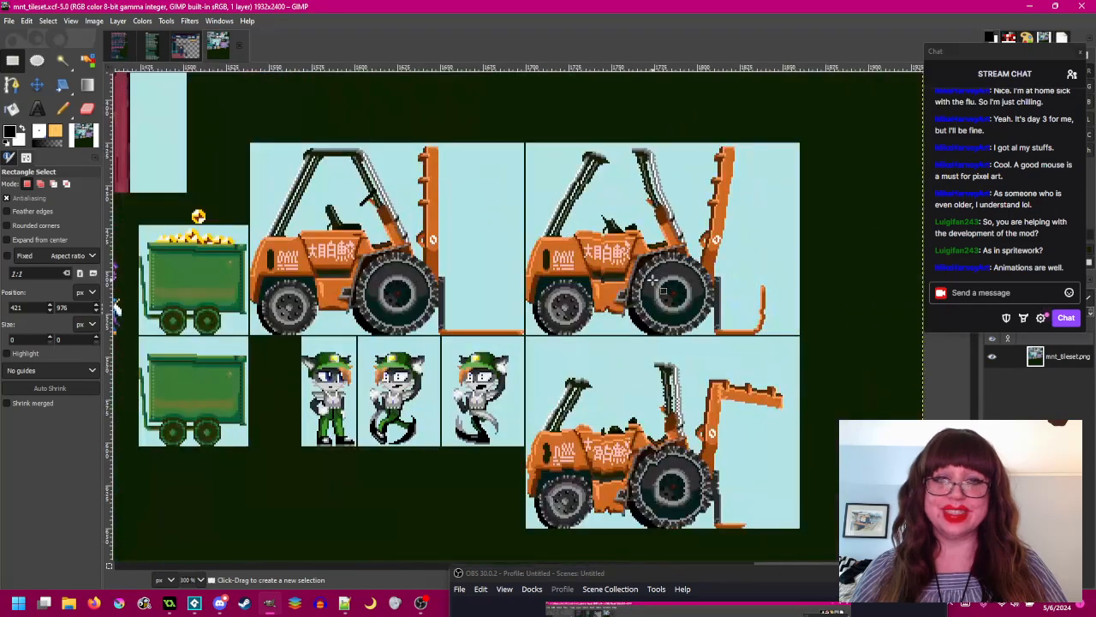
{"action": "scroll", "coordinate": [653, 279], "scroll_direction": "up", "scroll_amount": 1}
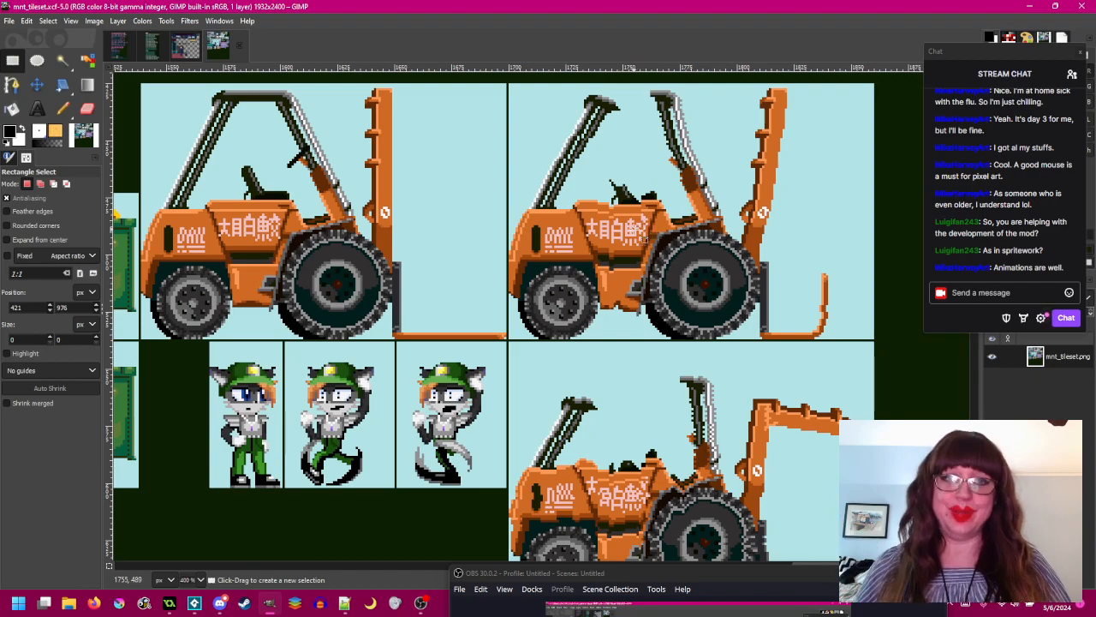
{"action": "left_click_drag", "start_coordinate": [634, 229], "coordinate": [650, 224]}
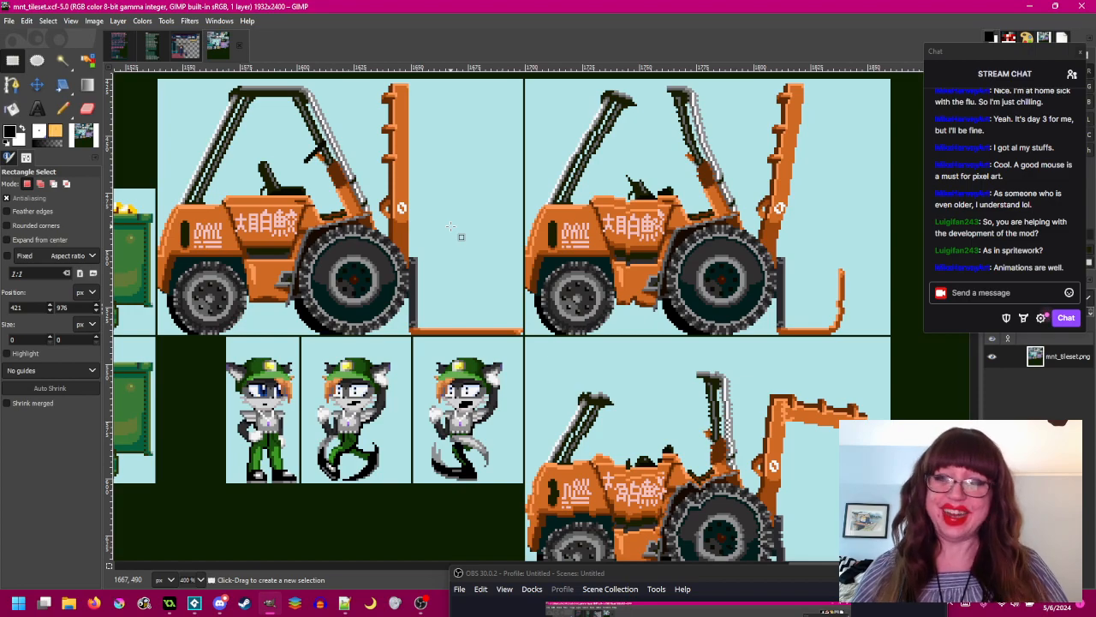
{"action": "left_click_drag", "start_coordinate": [489, 227], "coordinate": [486, 227]}
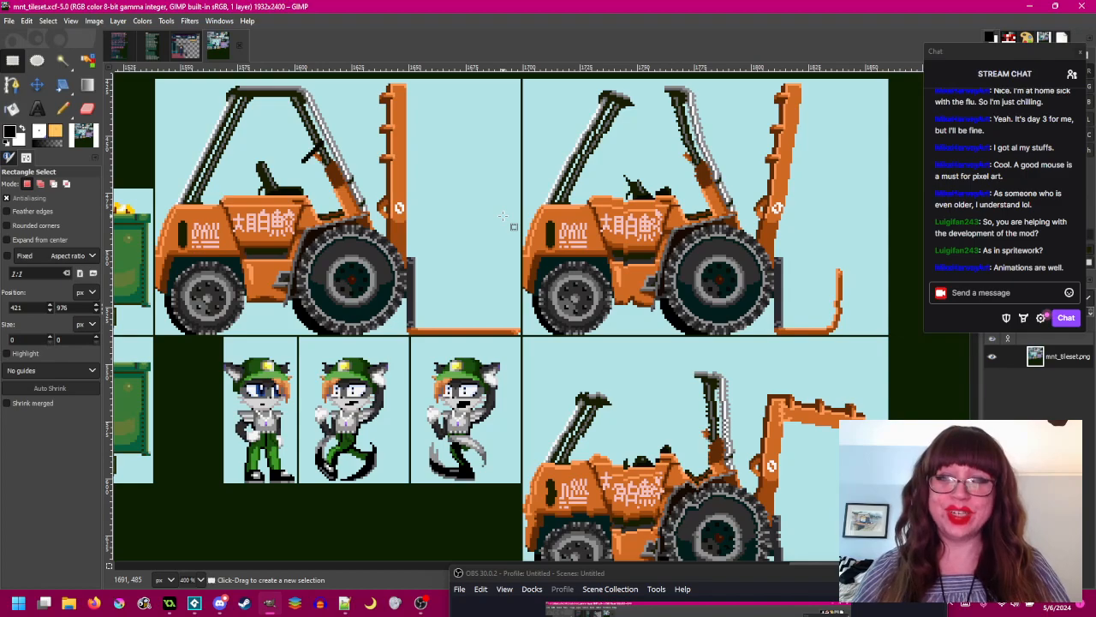
{"action": "mouse_move", "coordinate": [509, 220]}
{"action": "left_mouse_down"}
{"action": "mouse_move", "coordinate": [489, 128]}
{"action": "mouse_move", "coordinate": [508, 206]}
{"action": "left_mouse_up"}
- Examine the three green-capped worker character sprites below the forklift in the tileset
{"action": "left_click_drag", "start_coordinate": [412, 394], "coordinate": [485, 276]}
{"action": "scroll", "coordinate": [536, 285], "scroll_direction": "up", "scroll_amount": 2}
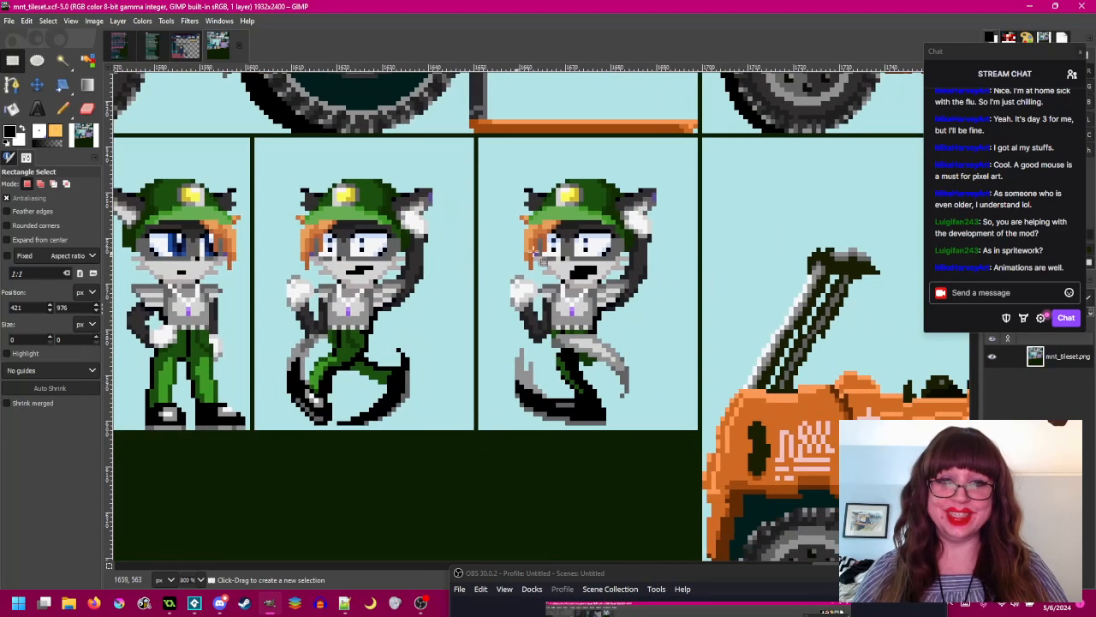
{"action": "scroll", "coordinate": [494, 284], "scroll_direction": "down", "scroll_amount": 1}
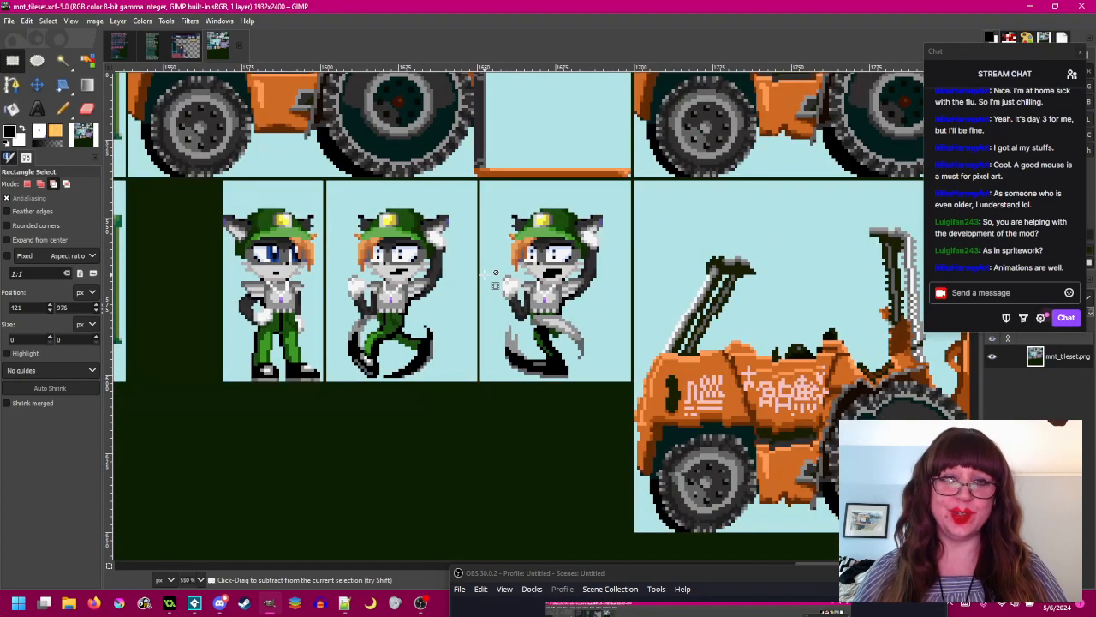
{"action": "scroll", "coordinate": [495, 273], "scroll_direction": "down", "scroll_amount": 1}
{"action": "scroll", "coordinate": [488, 291], "scroll_direction": "up", "scroll_amount": 1}
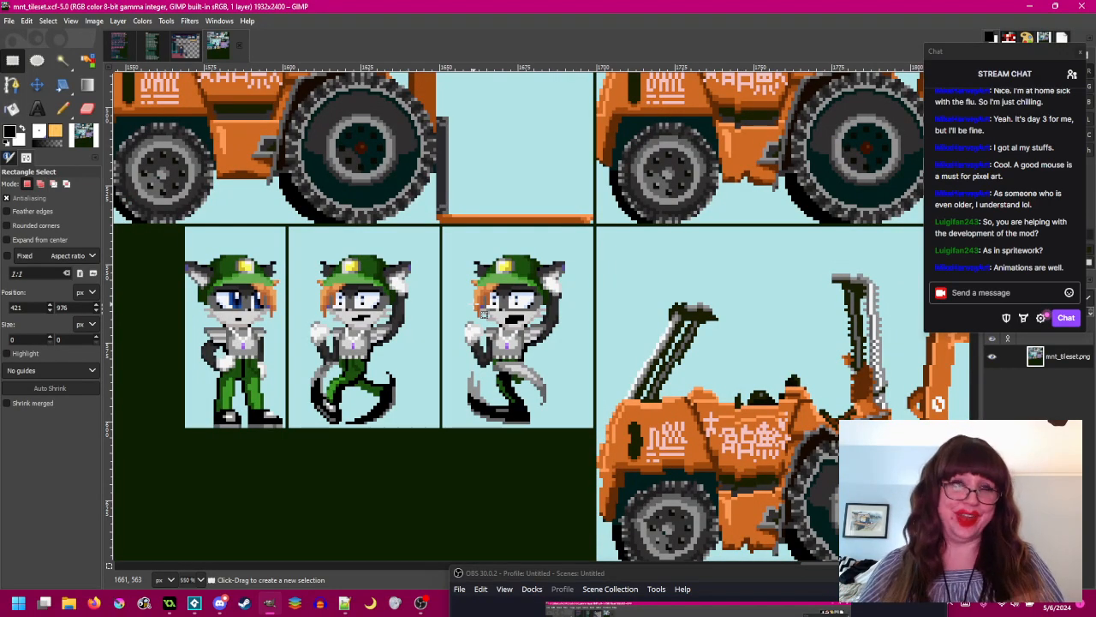
{"action": "scroll", "coordinate": [495, 295], "scroll_direction": "down", "scroll_amount": 1}
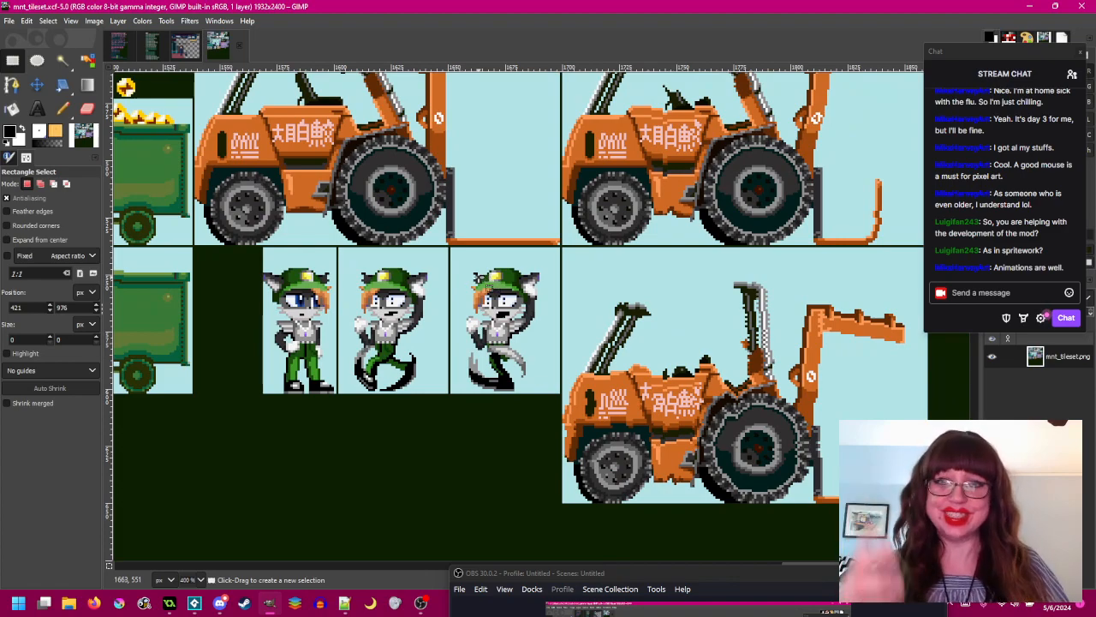
- View the flames and pillars in the Taishan Dojo Night image, and return to the Spade FP2 sprite sheet
{"action": "left_click", "coordinate": [224, 44]}
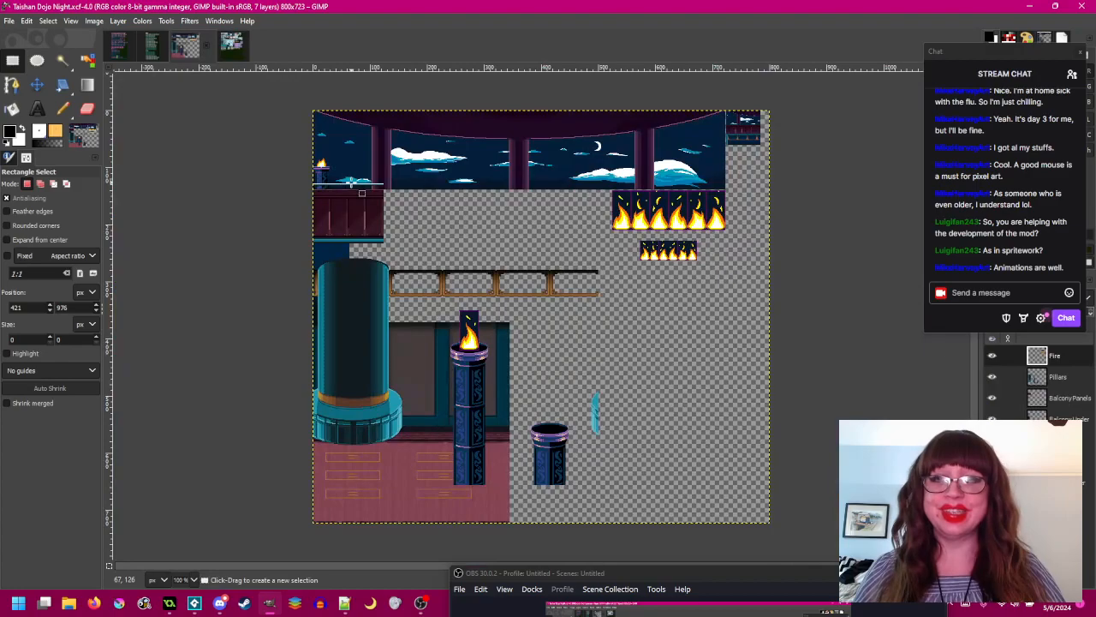
{"action": "scroll", "coordinate": [678, 313], "scroll_direction": "up", "scroll_amount": 2}
{"action": "left_click_drag", "start_coordinate": [474, 348], "coordinate": [646, 302]}
{"action": "left_click", "coordinate": [190, 42]}
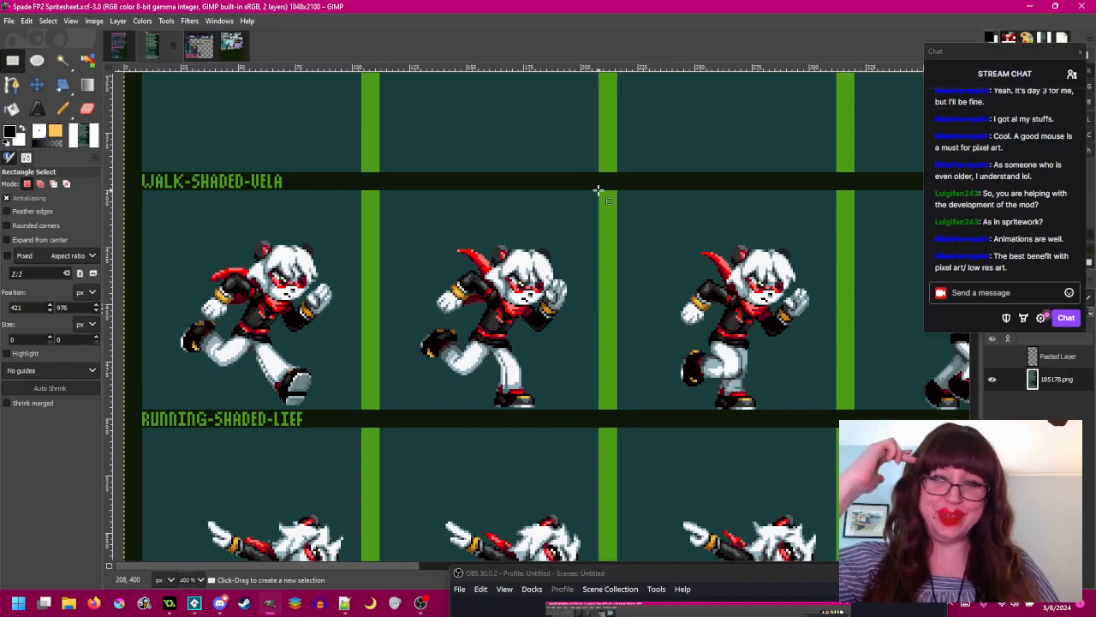
- Examine the WALK-SHADED-VELA frames one after another up close, from the first to the fourth
{"action": "left_click_drag", "start_coordinate": [598, 190], "coordinate": [615, 414]}
{"action": "left_click", "coordinate": [698, 295]}
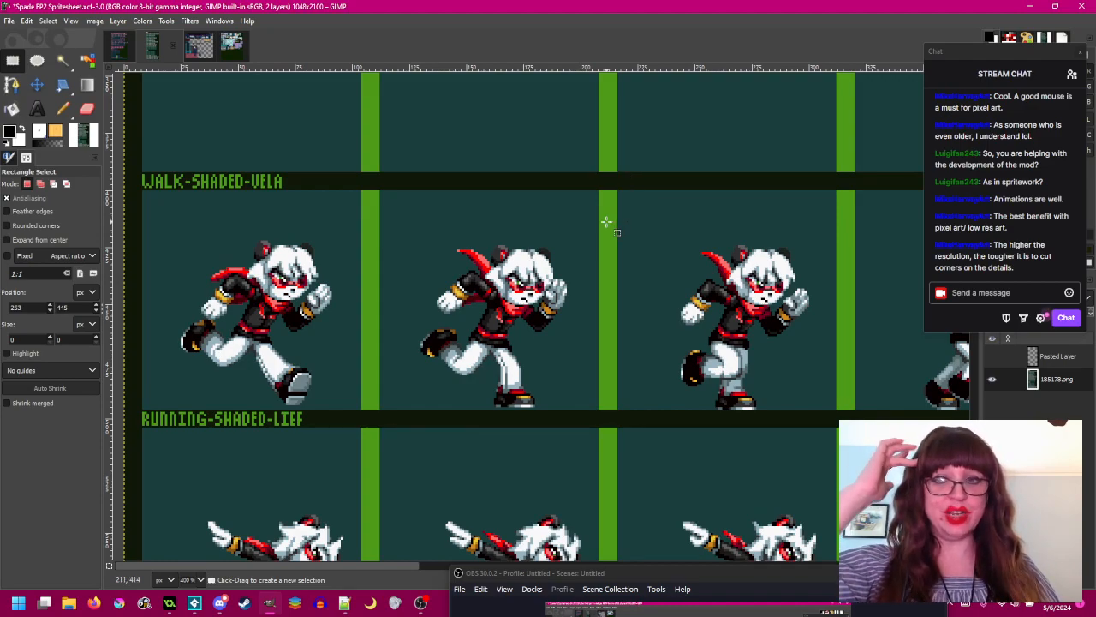
{"action": "left_click_drag", "start_coordinate": [614, 298], "coordinate": [621, 255]}
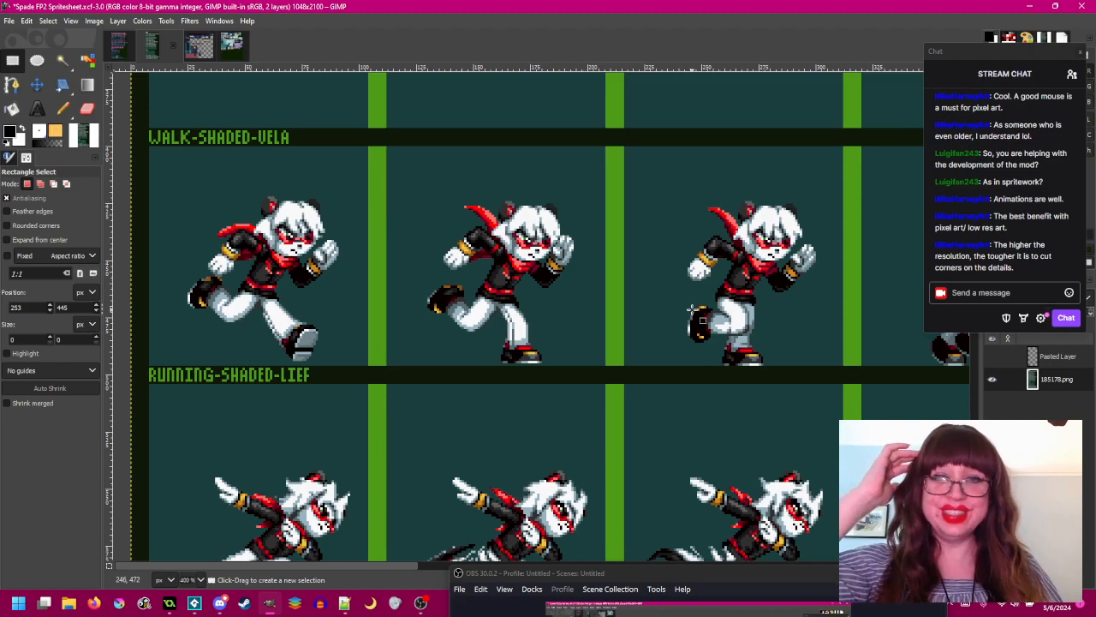
{"action": "scroll", "coordinate": [555, 285], "scroll_direction": "up", "scroll_amount": 2}
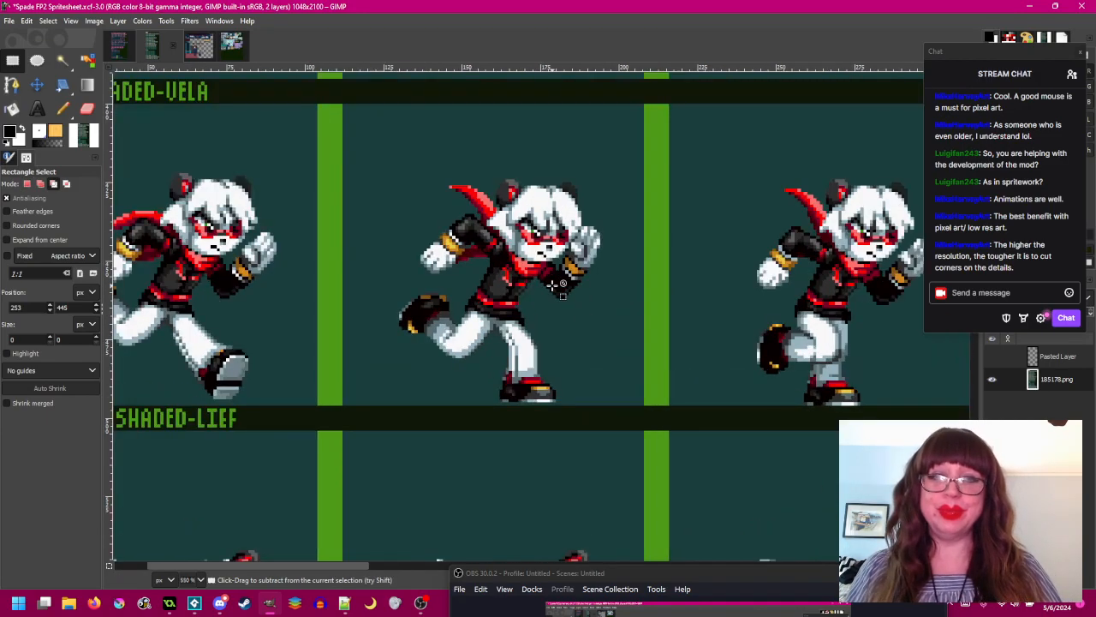
{"action": "scroll", "coordinate": [555, 285], "scroll_direction": "up", "scroll_amount": 1}
{"action": "left_click_drag", "start_coordinate": [554, 285], "coordinate": [625, 347]}
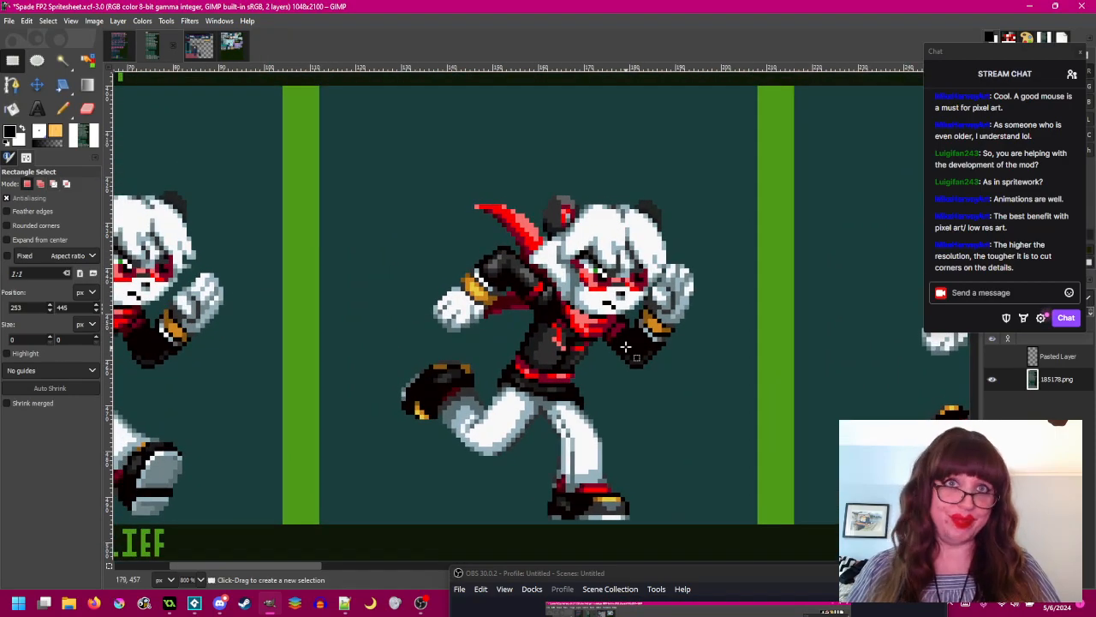
{"action": "left_click_drag", "start_coordinate": [518, 304], "coordinate": [693, 305]}
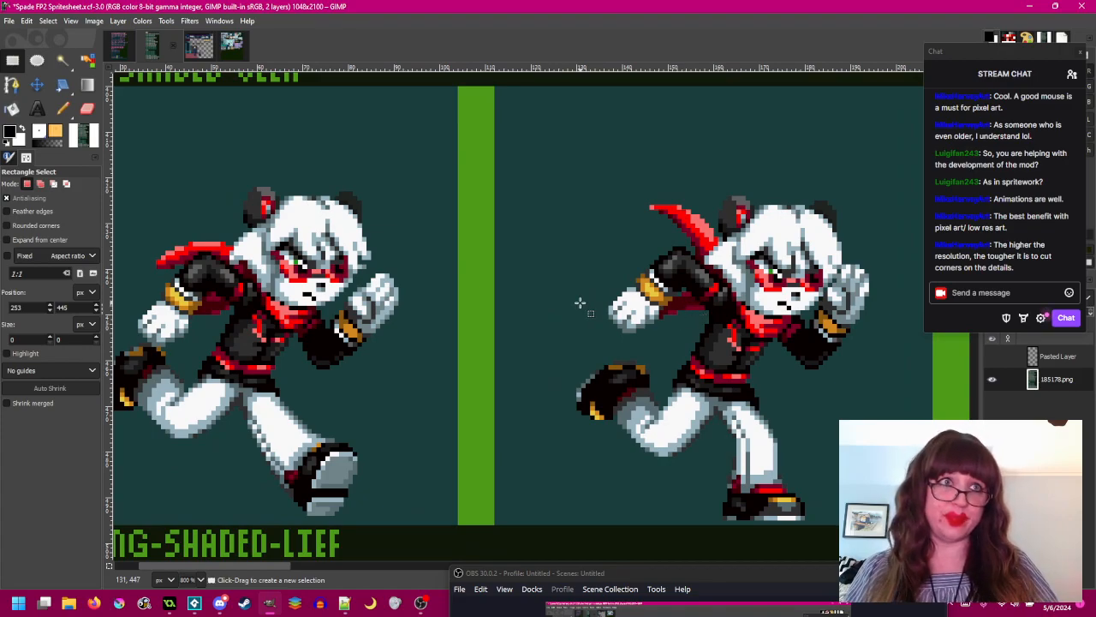
{"action": "scroll", "coordinate": [580, 302], "scroll_direction": "right", "scroll_amount": 5}
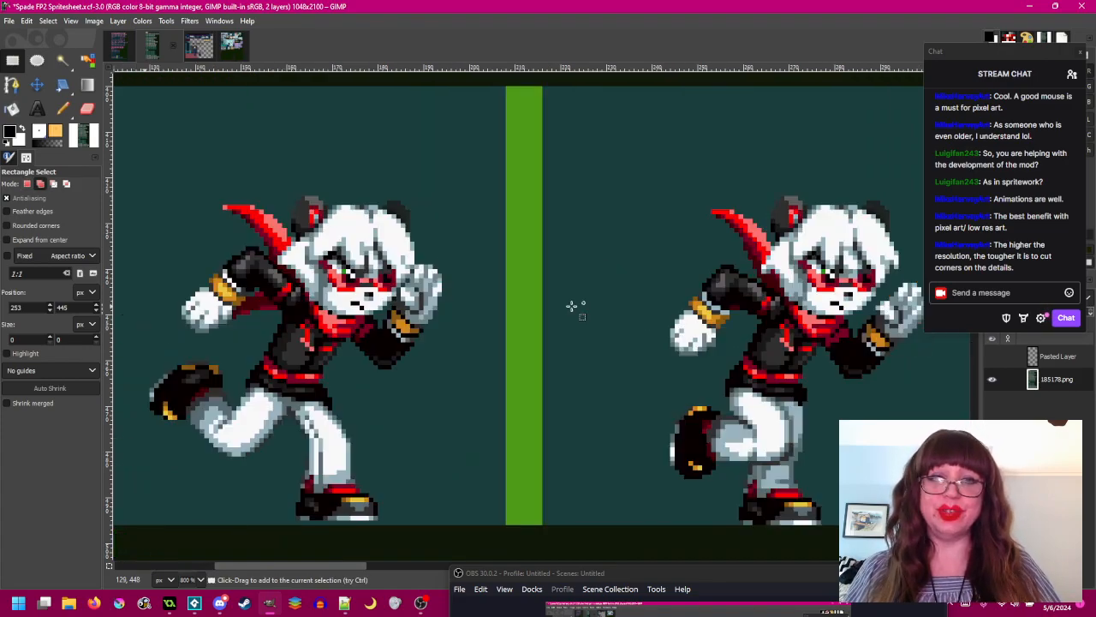
{"action": "scroll", "coordinate": [571, 305], "scroll_direction": "right", "scroll_amount": 8}
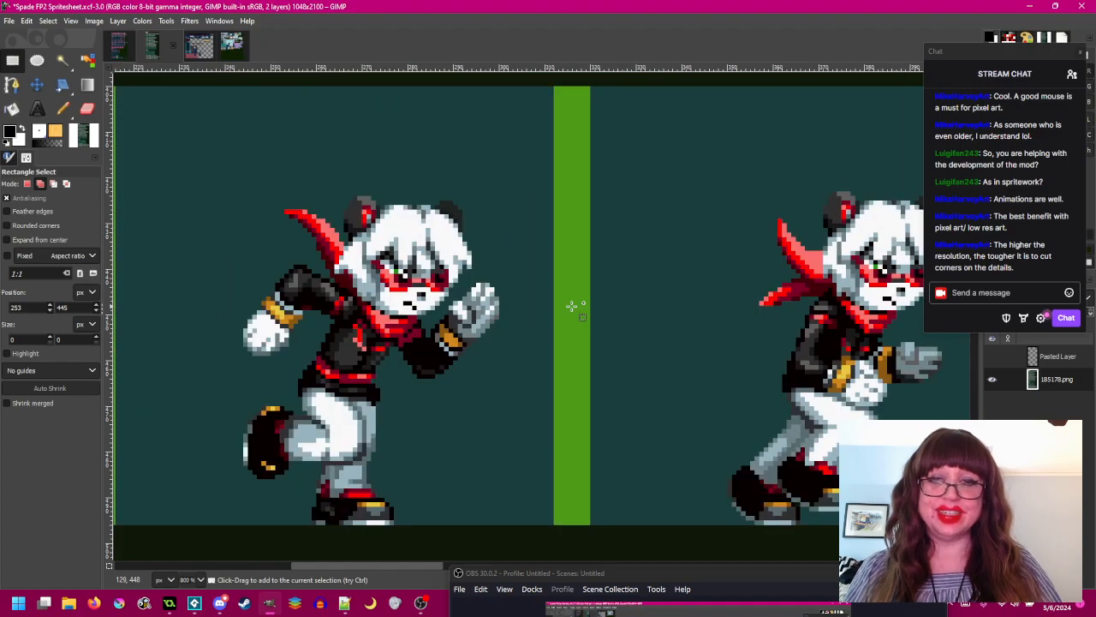
{"action": "scroll", "coordinate": [572, 306], "scroll_direction": "right", "scroll_amount": 8}
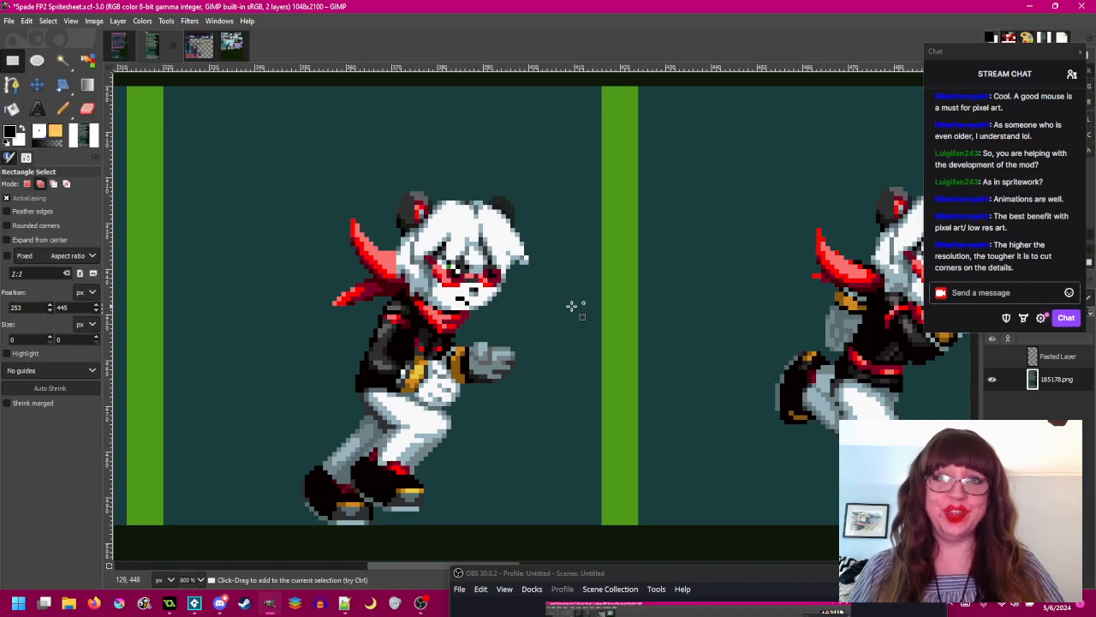
- Examine the running poses in the WALK-SHADED-VELA row frame by frame, through to the last frame and back
{"action": "scroll", "coordinate": [571, 305], "scroll_direction": "right", "scroll_amount": 10}
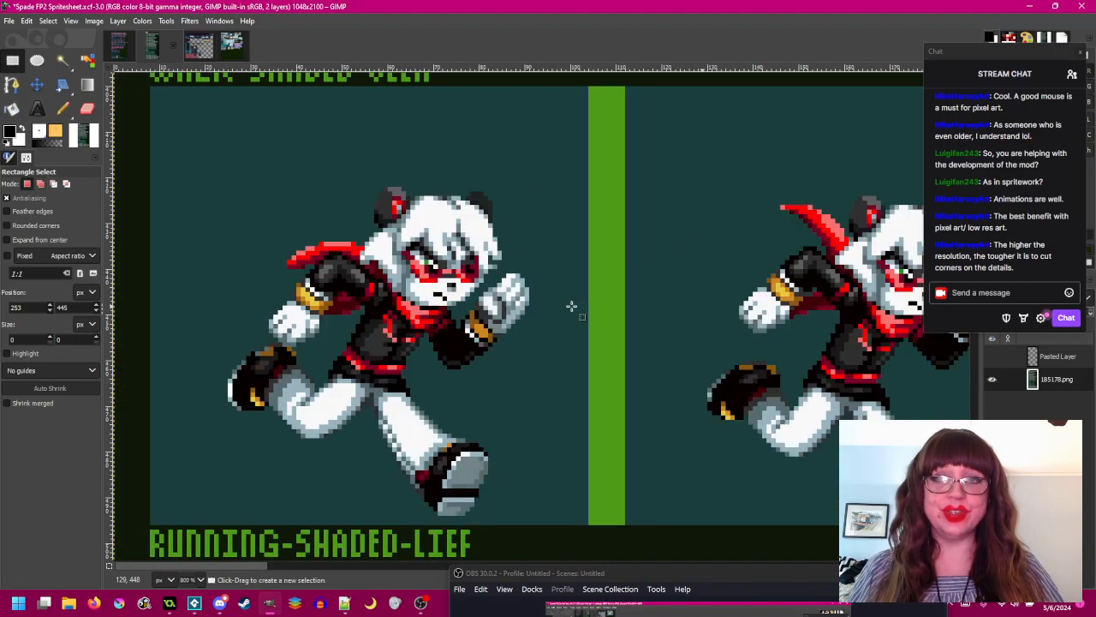
{"action": "scroll", "coordinate": [572, 305], "scroll_direction": "right", "scroll_amount": 3}
{"action": "scroll", "coordinate": [548, 282], "scroll_direction": "down", "scroll_amount": 1}
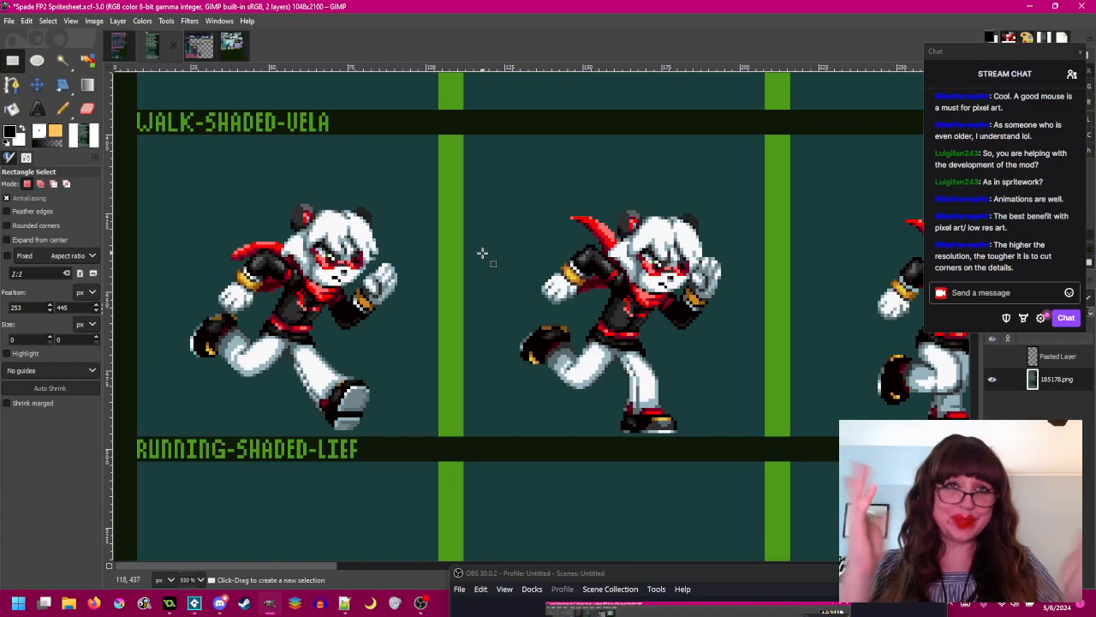
{"action": "scroll", "coordinate": [482, 254], "scroll_direction": "down", "scroll_amount": 3}
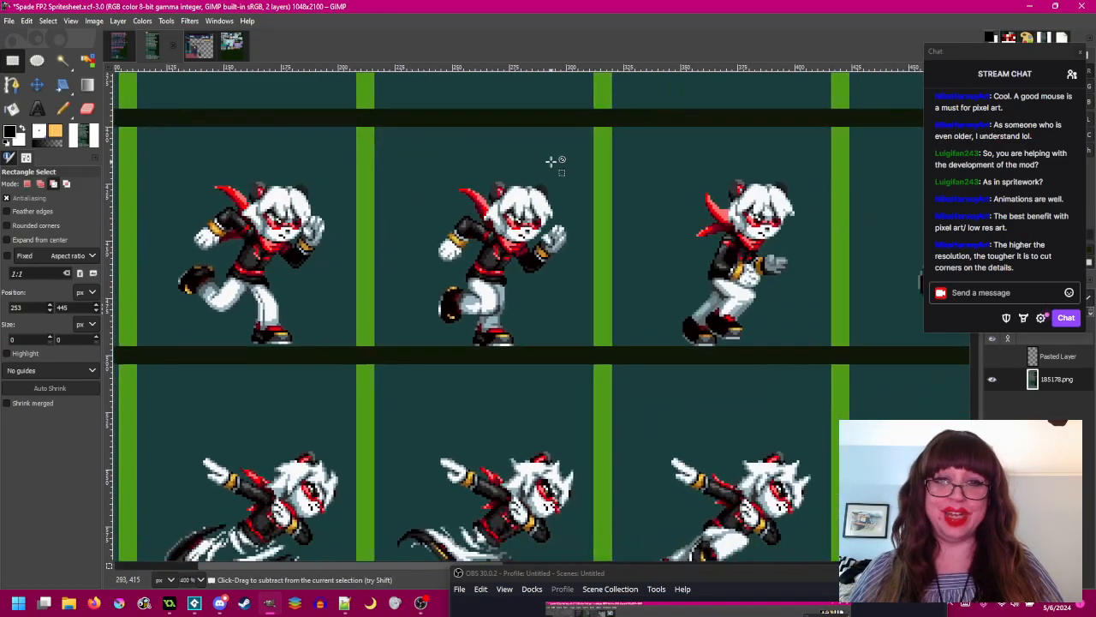
{"action": "scroll", "coordinate": [551, 161], "scroll_direction": "up", "scroll_amount": 2}
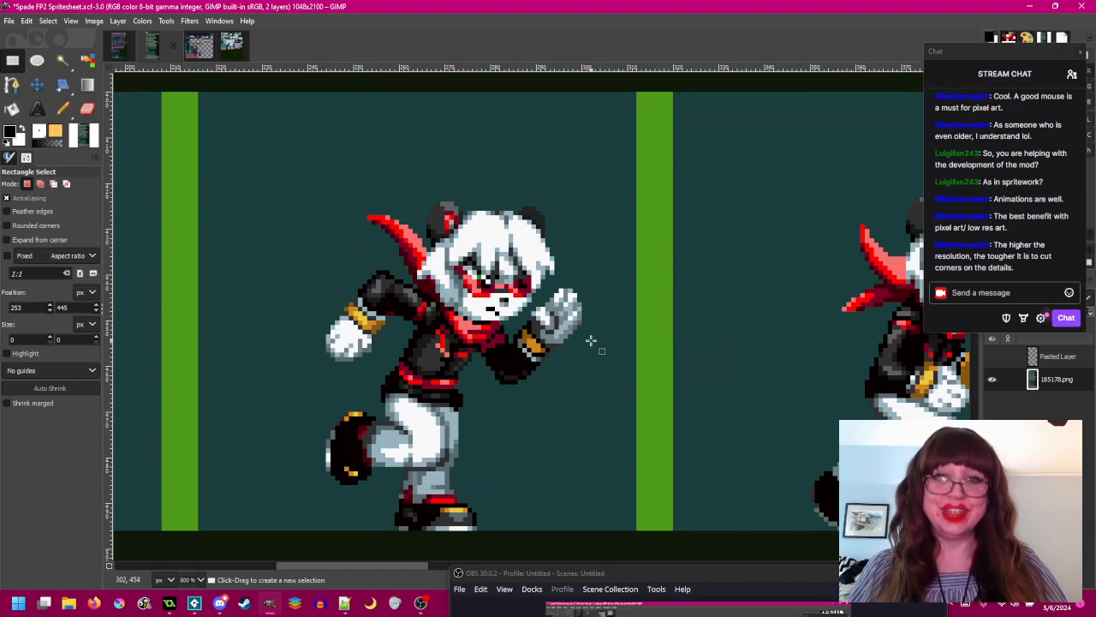
{"action": "scroll", "coordinate": [599, 342], "scroll_direction": "down", "scroll_amount": 1}
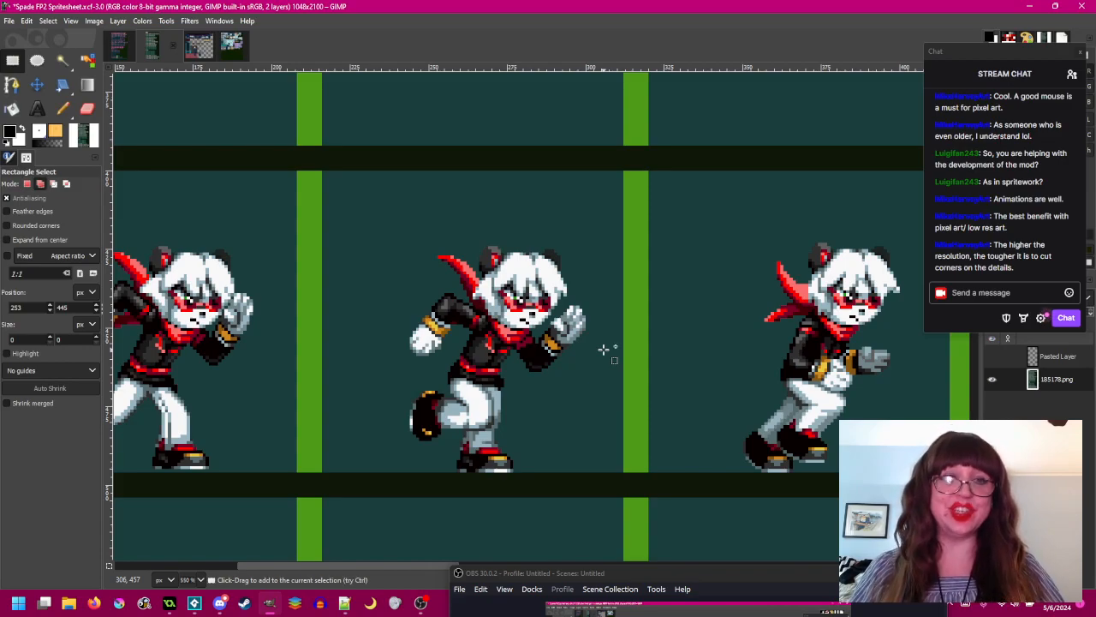
{"action": "scroll", "coordinate": [604, 349], "scroll_direction": "right", "scroll_amount": 10}
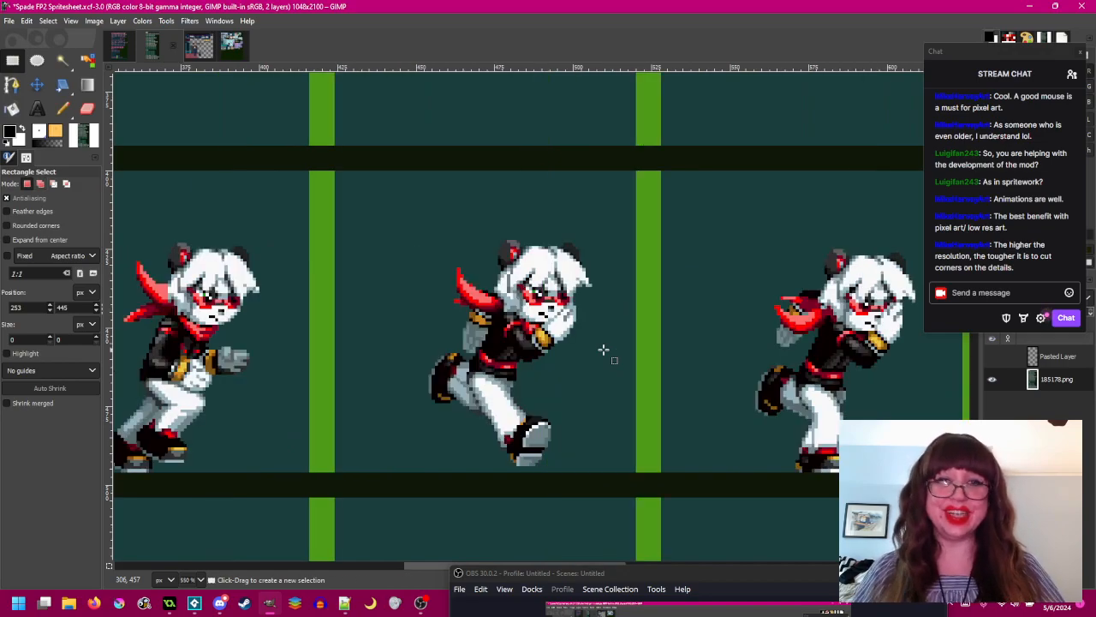
{"action": "scroll", "coordinate": [603, 349], "scroll_direction": "right", "scroll_amount": 10}
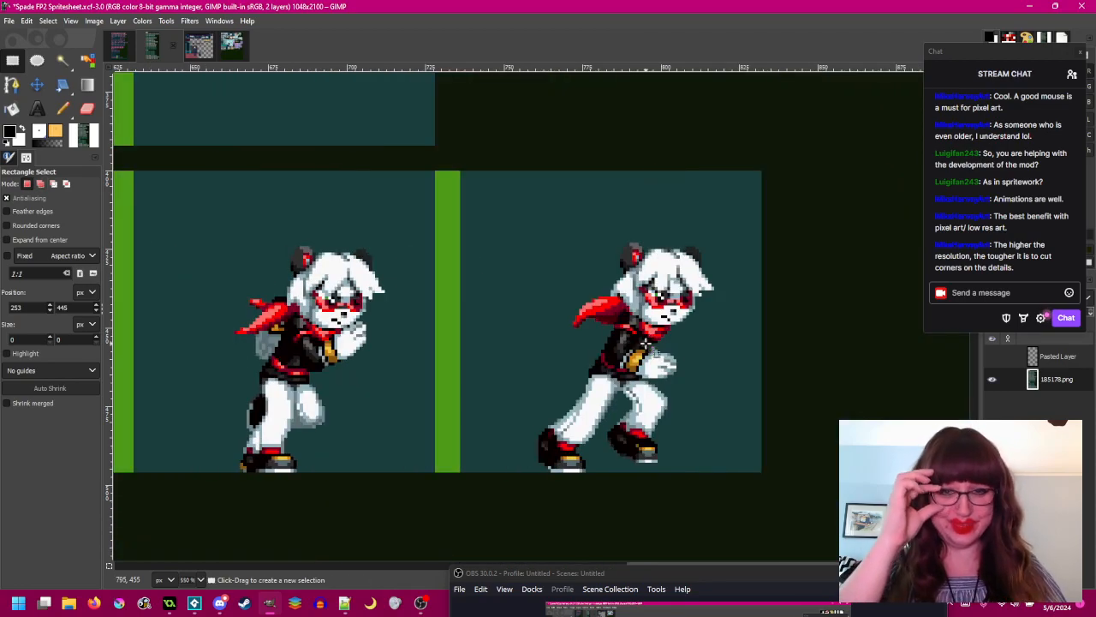
{"action": "scroll", "coordinate": [646, 342], "scroll_direction": "left", "scroll_amount": 20}
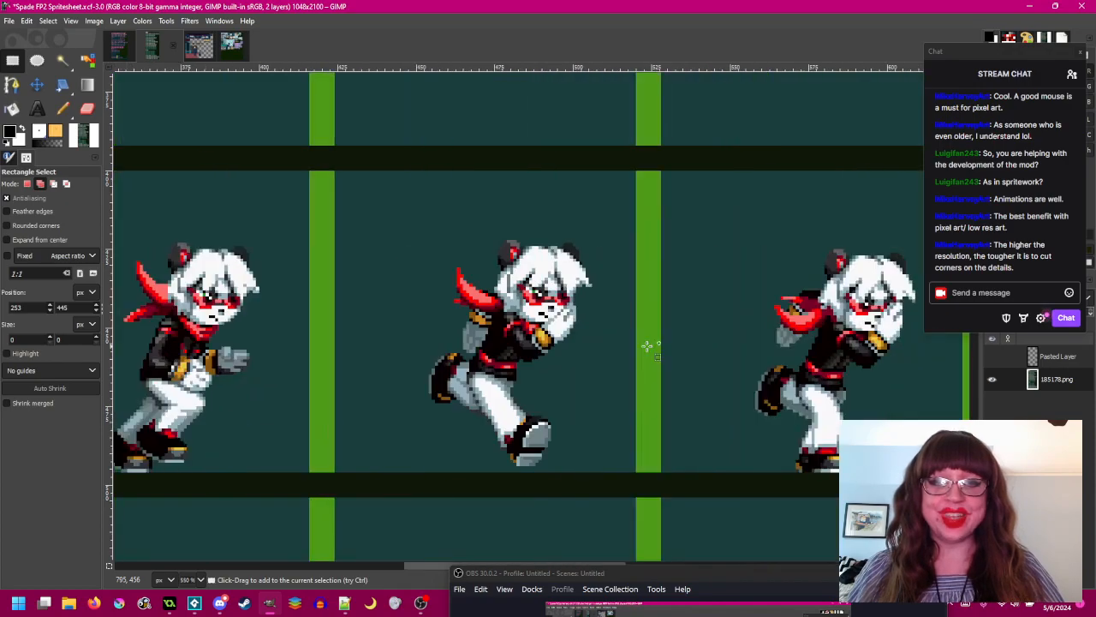
{"action": "scroll", "coordinate": [668, 337], "scroll_direction": "down", "scroll_amount": 1}
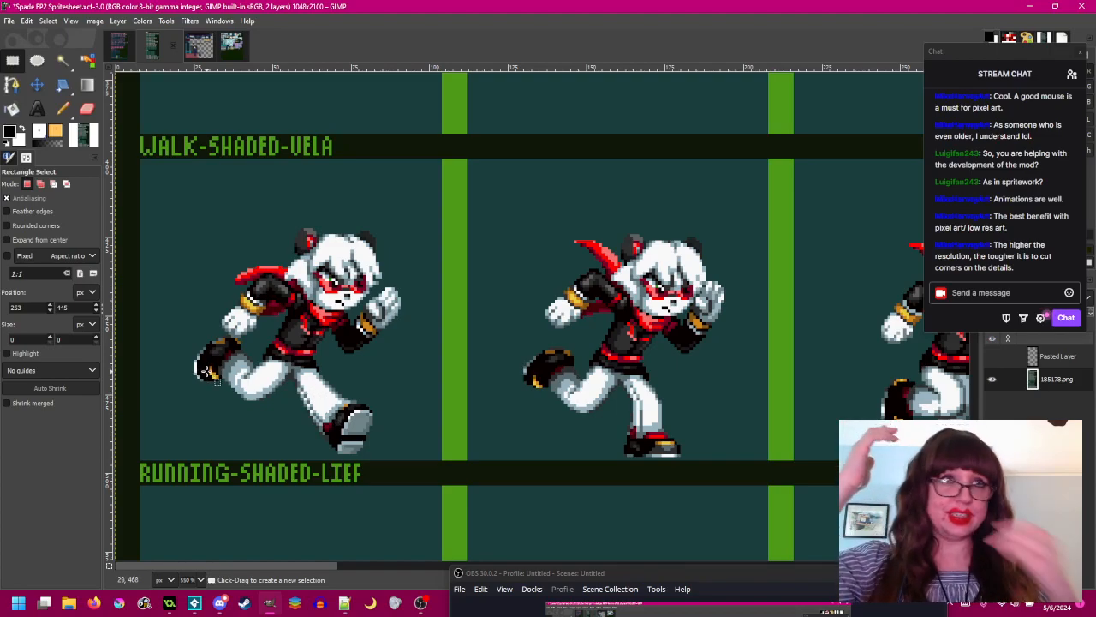
- View the two character portraits and the color palette swatches above the IDLE 1-SHADED-VELA row
{"action": "scroll", "coordinate": [207, 372], "scroll_direction": "up", "scroll_amount": 20}
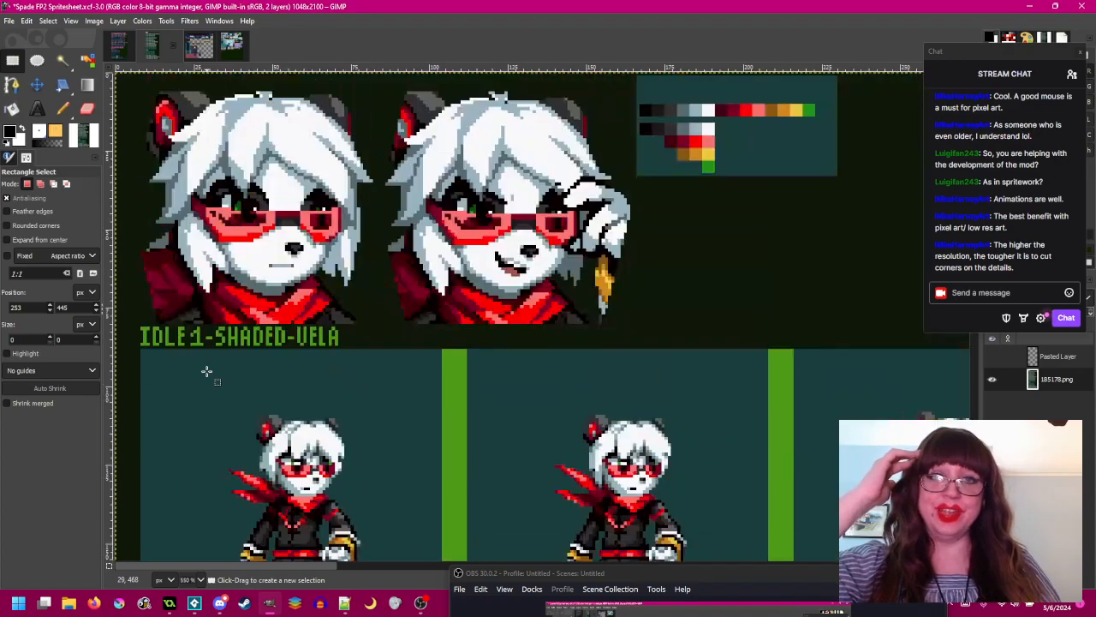
{"action": "left_click_drag", "start_coordinate": [699, 243], "coordinate": [456, 310]}
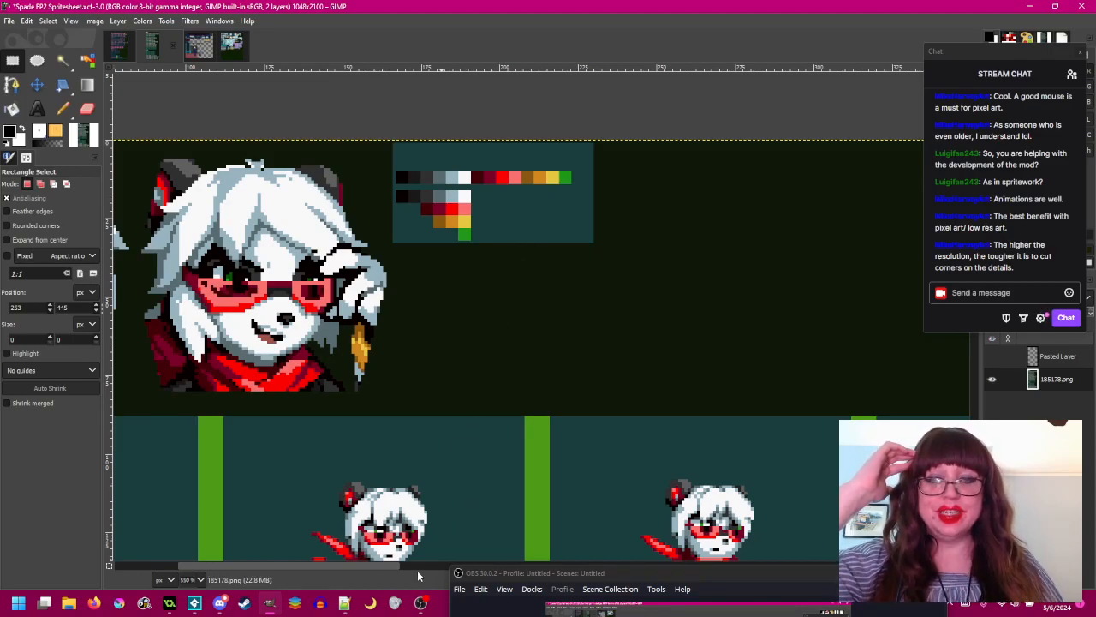
{"action": "scroll", "coordinate": [360, 565], "scroll_direction": "left", "scroll_amount": 5}
{"action": "scroll", "coordinate": [438, 360], "scroll_direction": "down", "scroll_amount": 5}
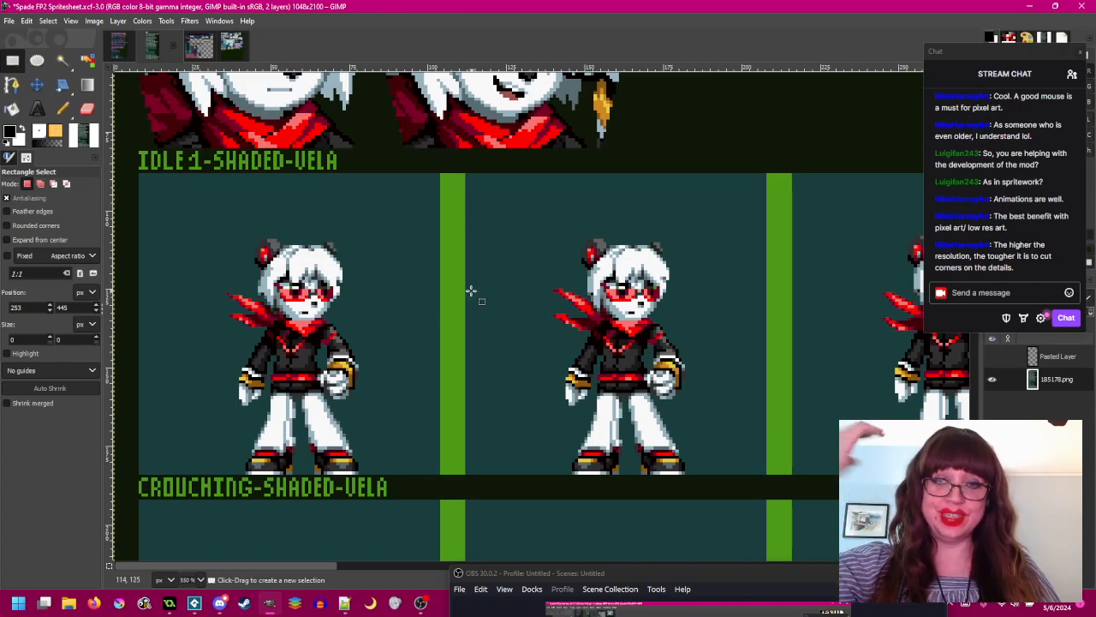
- Look through the IDLE 1, CROUCHING and LOOKING UP rows down to the WALK-SHADED-VELA row
{"action": "scroll", "coordinate": [460, 283], "scroll_direction": "down", "scroll_amount": 2}
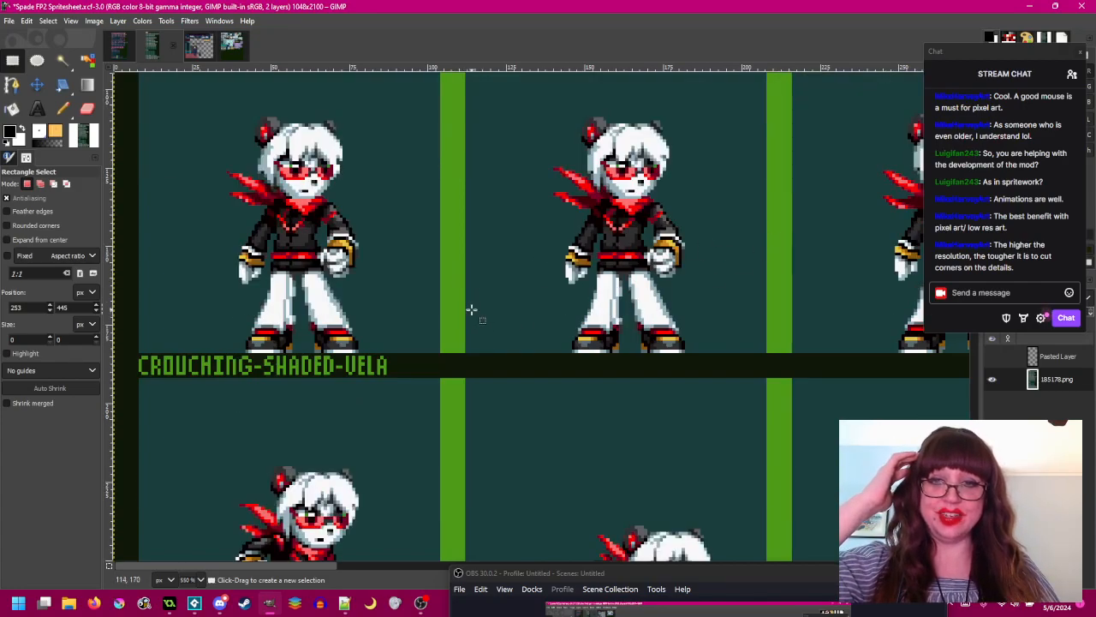
{"action": "scroll", "coordinate": [456, 302], "scroll_direction": "down", "scroll_amount": 4}
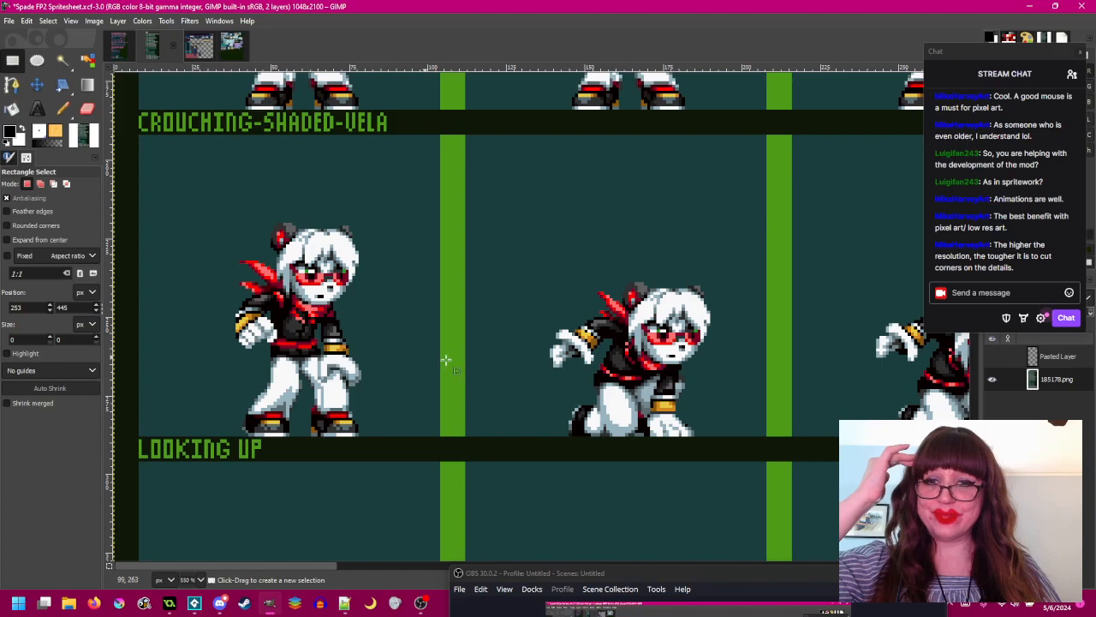
{"action": "scroll", "coordinate": [511, 368], "scroll_direction": "down", "scroll_amount": 2}
{"action": "scroll", "coordinate": [511, 368], "scroll_direction": "down", "scroll_amount": 10}
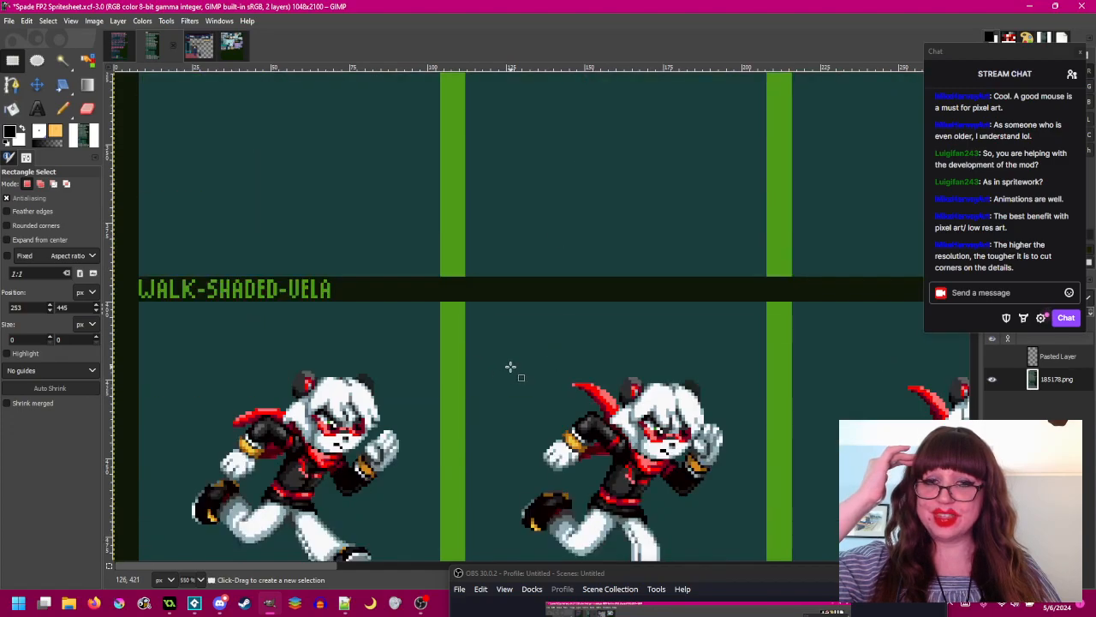
{"action": "scroll", "coordinate": [511, 367], "scroll_direction": "up", "scroll_amount": 2}
{"action": "left_click_drag", "start_coordinate": [510, 366], "coordinate": [492, 339]}
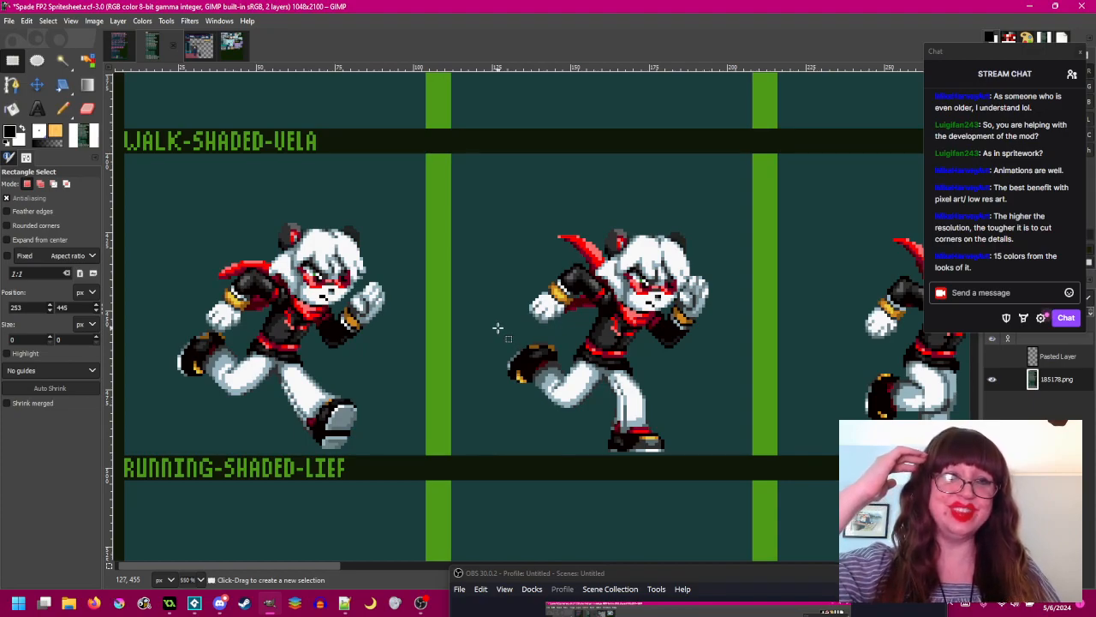
- Activate the Pencil tool with the palette swatches in close view, and move the stream chat window clear of the color selector
{"action": "scroll", "coordinate": [497, 331], "scroll_direction": "up", "scroll_amount": 10}
{"action": "scroll", "coordinate": [485, 288], "scroll_direction": "right", "scroll_amount": 3}
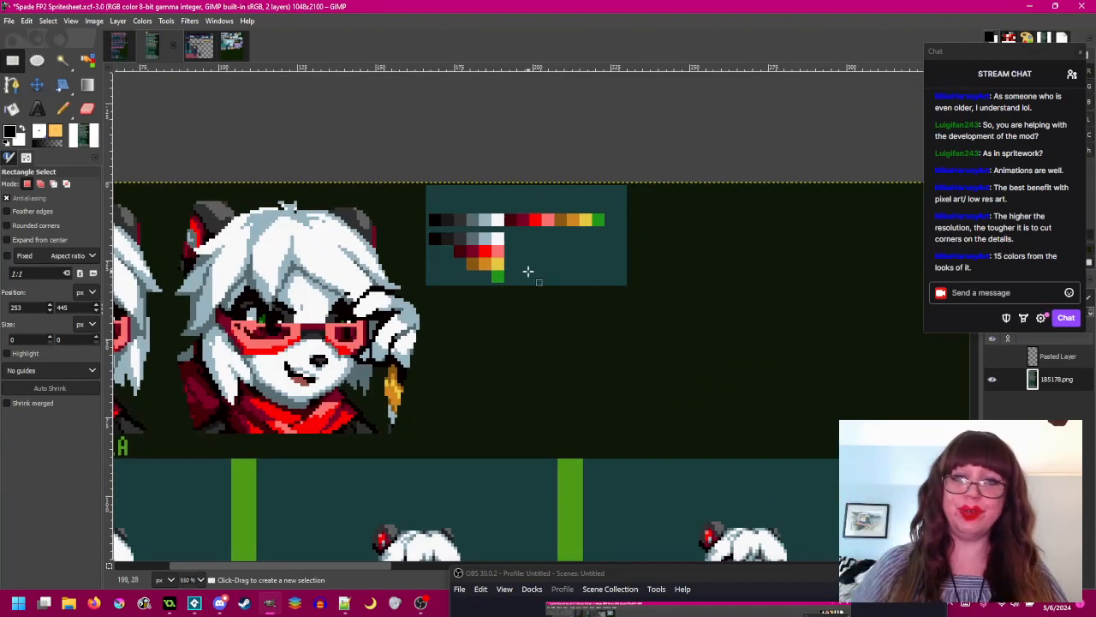
{"action": "scroll", "coordinate": [530, 265], "scroll_direction": "up", "scroll_amount": 1}
{"action": "scroll", "coordinate": [538, 190], "scroll_direction": "up", "scroll_amount": 1}
{"action": "scroll", "coordinate": [538, 190], "scroll_direction": "up", "scroll_amount": 2}
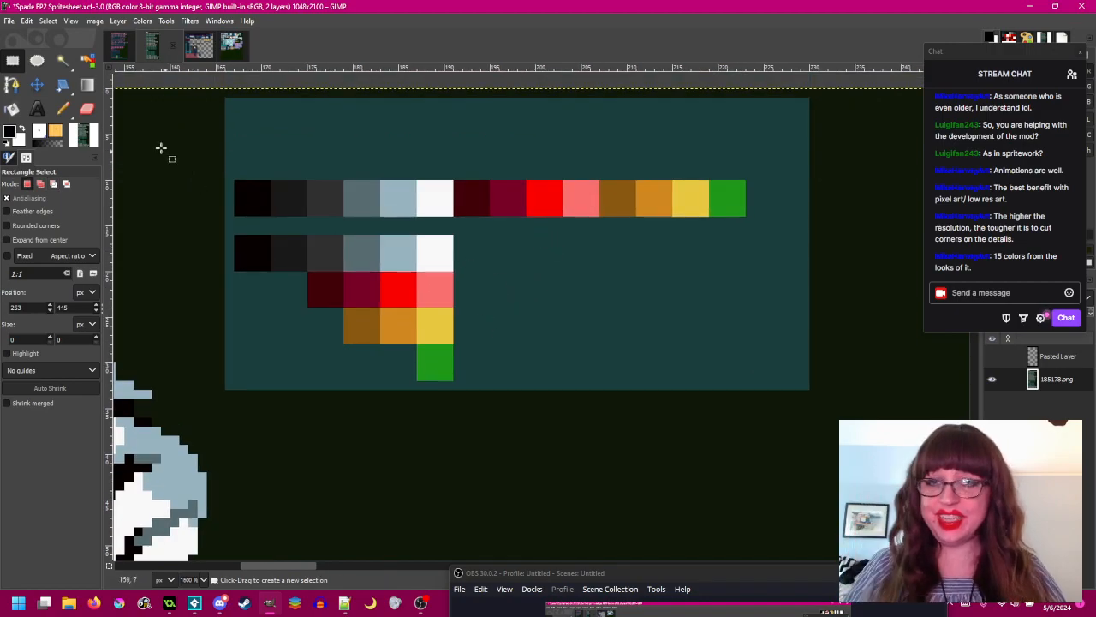
{"action": "left_click", "coordinate": [62, 108]}
{"action": "left_click_drag", "start_coordinate": [963, 51], "coordinate": [838, 192]}
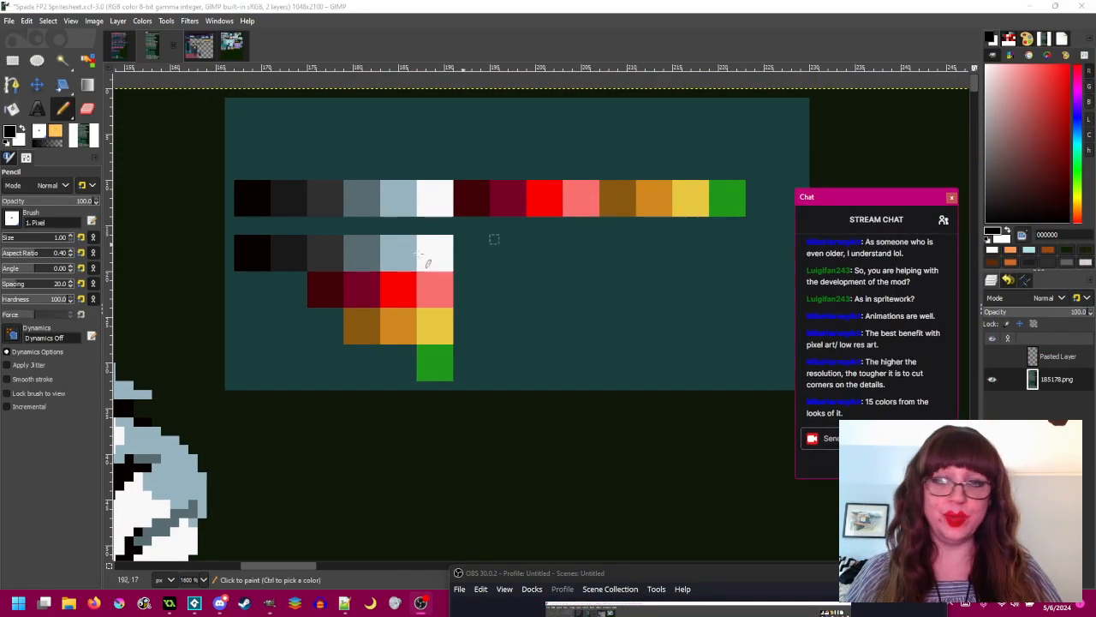
- Sample the colors of the palette's upper row as foreground, from black through greys, reds and golds, ending on green 209818
{"action": "left_click", "coordinate": [570, 203], "text": "ctrl"}
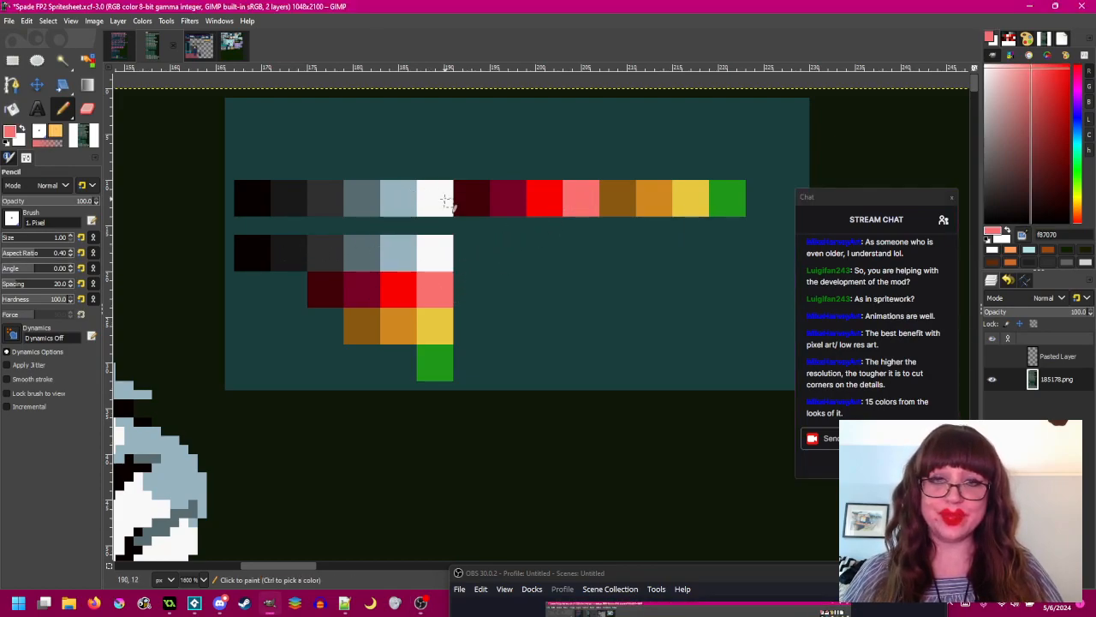
{"action": "left_click", "coordinate": [253, 198], "text": "ctrl"}
{"action": "left_click", "coordinate": [305, 200], "text": "ctrl"}
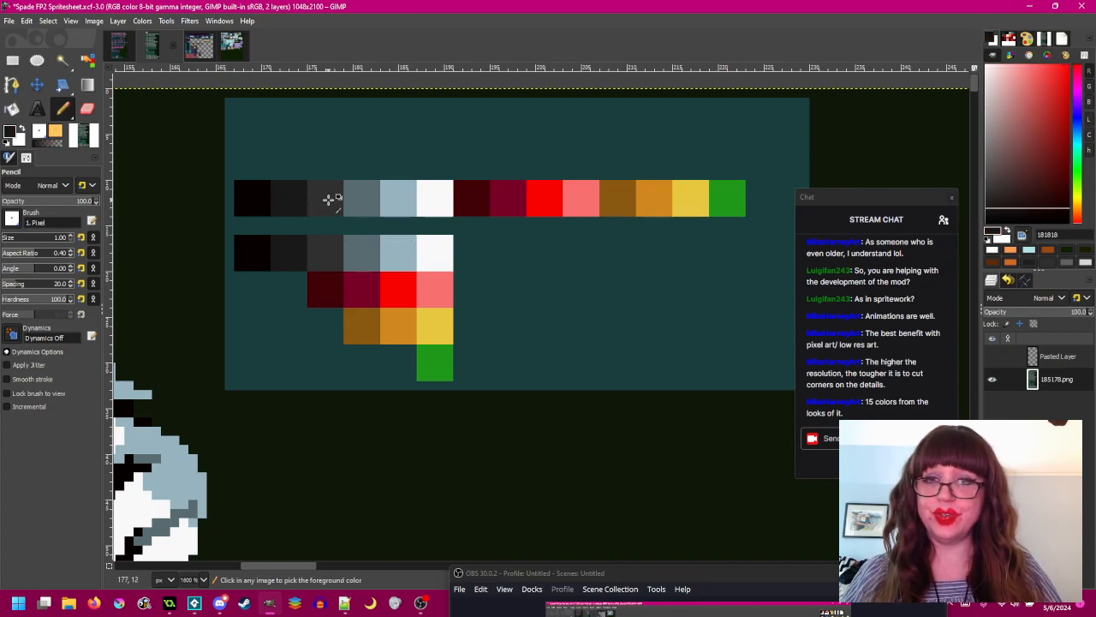
{"action": "left_click", "coordinate": [329, 199], "text": "ctrl"}
{"action": "left_click", "coordinate": [359, 199], "text": "ctrl"}
{"action": "left_click", "coordinate": [404, 197], "text": "ctrl"}
{"action": "left_click", "coordinate": [437, 197], "text": "ctrl"}
{"action": "left_click", "coordinate": [495, 196], "text": "ctrl"}
{"action": "left_click", "coordinate": [507, 197], "text": "ctrl"}
{"action": "left_click", "coordinate": [556, 198], "text": "ctrl"}
{"action": "left_click", "coordinate": [585, 197], "text": "ctrl"}
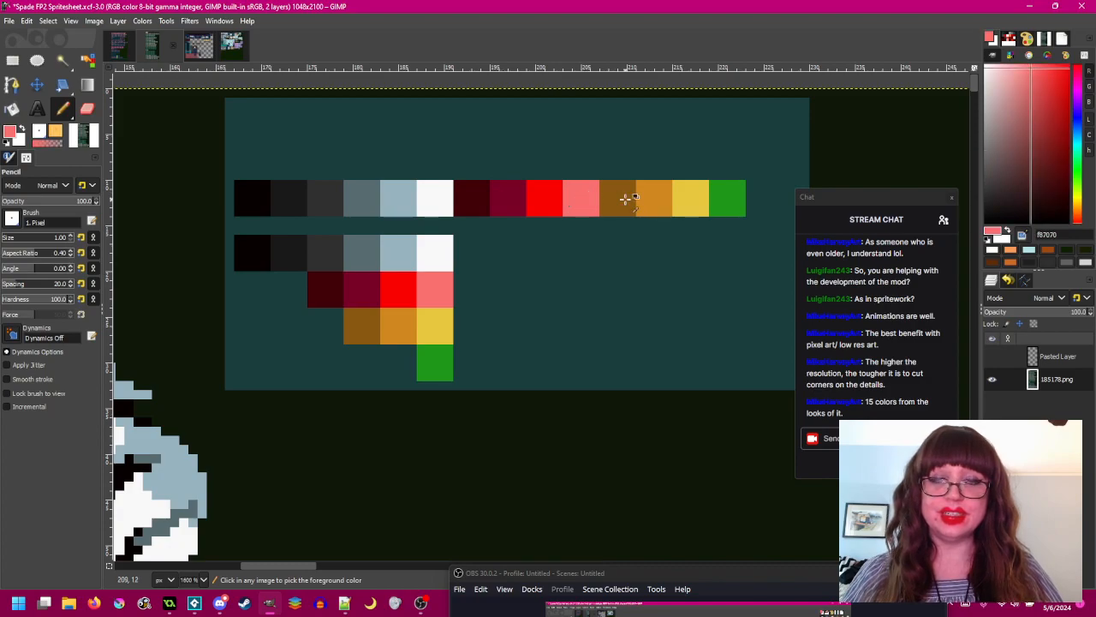
{"action": "left_click", "coordinate": [626, 197], "text": "ctrl"}
{"action": "left_click", "coordinate": [654, 198], "text": "ctrl"}
{"action": "left_click", "coordinate": [692, 197], "text": "ctrl"}
{"action": "left_click", "coordinate": [726, 198], "text": "ctrl"}
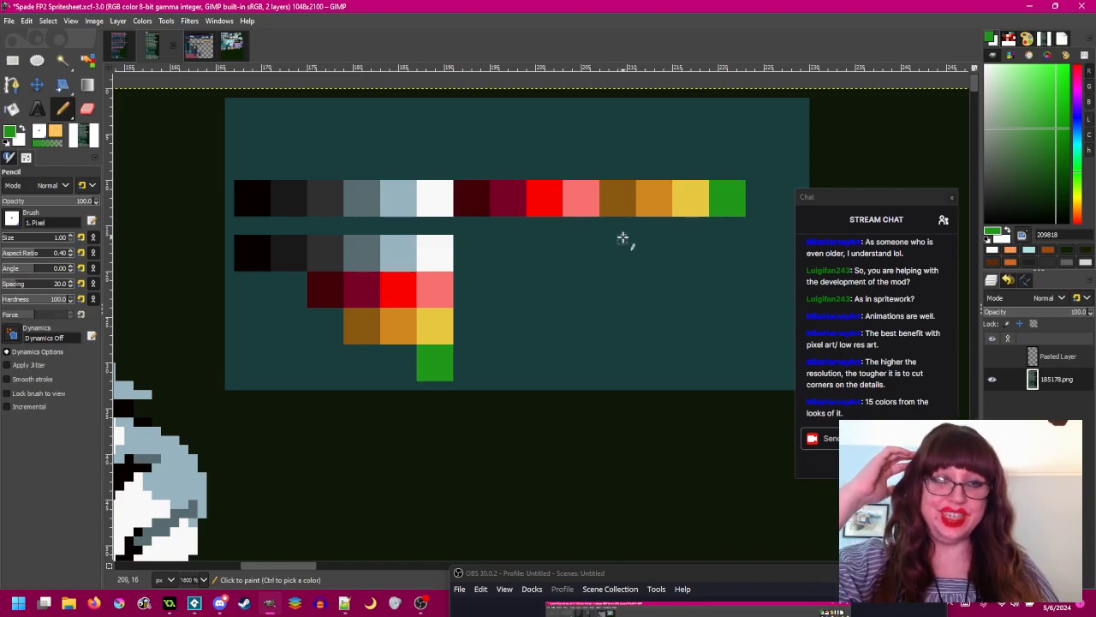
- Examine the palette swatches alongside the two portraits and the IDLE 1-SHADED-VELA frames
{"action": "left_click_drag", "start_coordinate": [619, 240], "coordinate": [645, 234]}
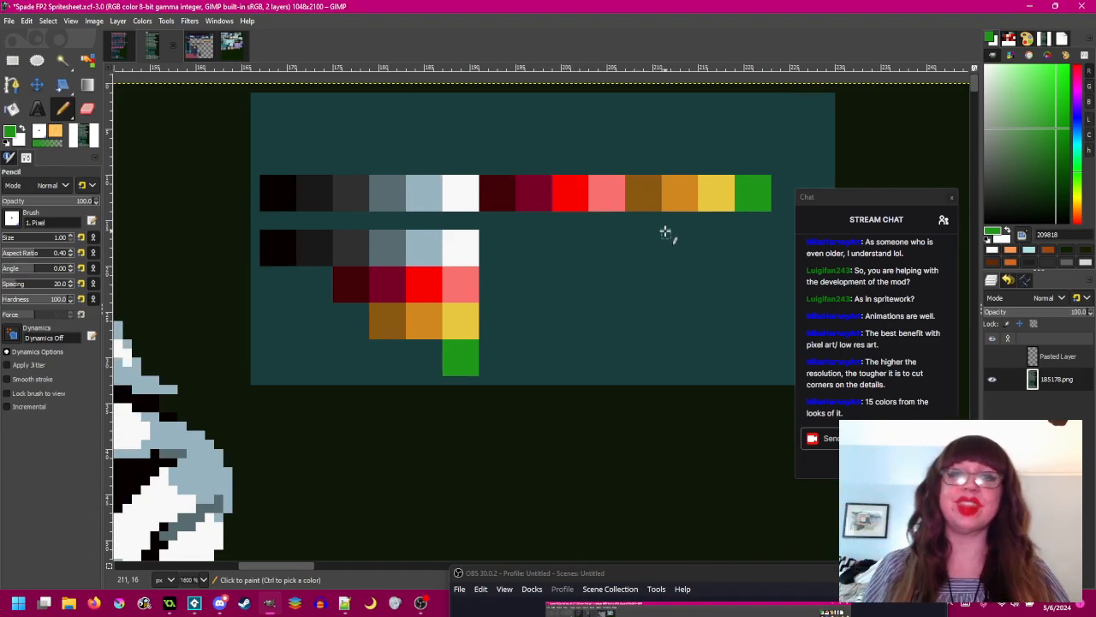
{"action": "scroll", "coordinate": [603, 241], "scroll_direction": "down", "scroll_amount": 3}
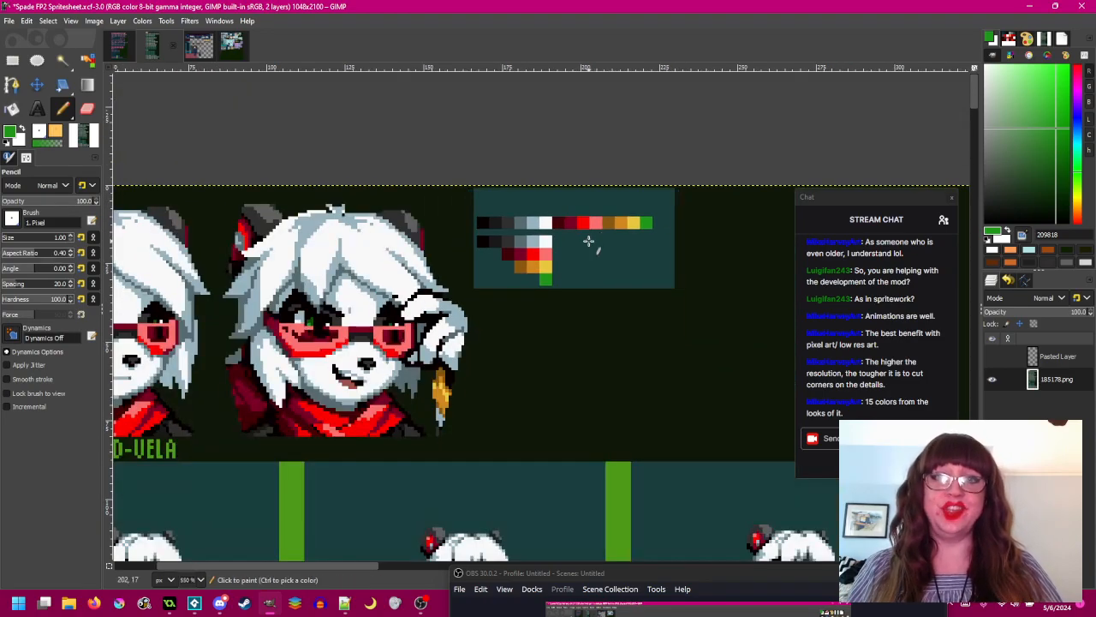
{"action": "left_click_drag", "start_coordinate": [655, 237], "coordinate": [662, 220]}
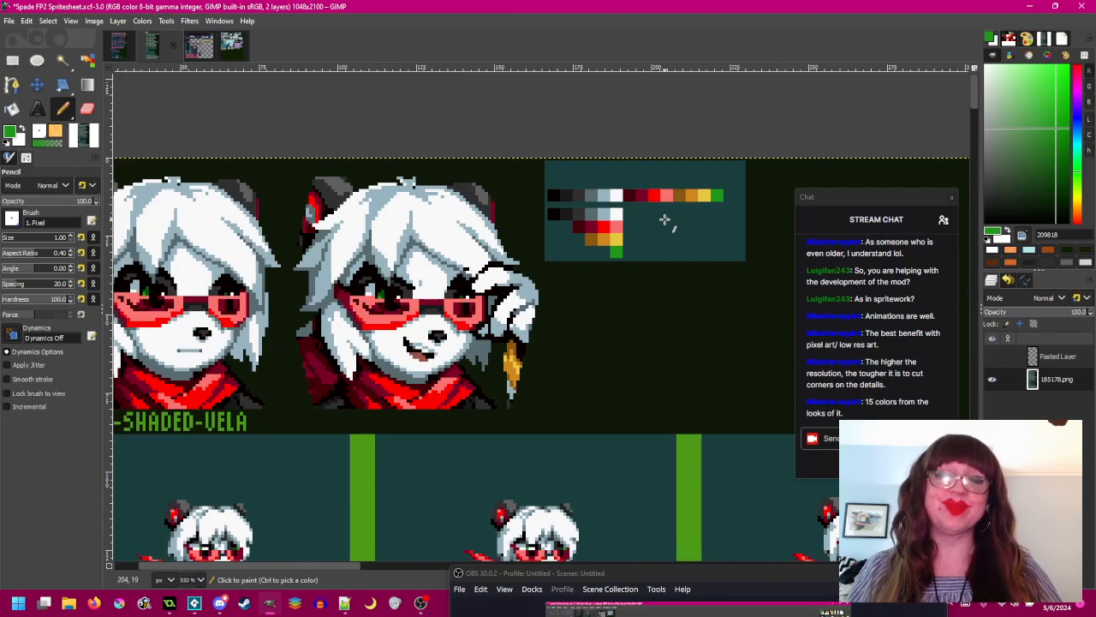
{"action": "scroll", "coordinate": [651, 206], "scroll_direction": "down", "scroll_amount": 5}
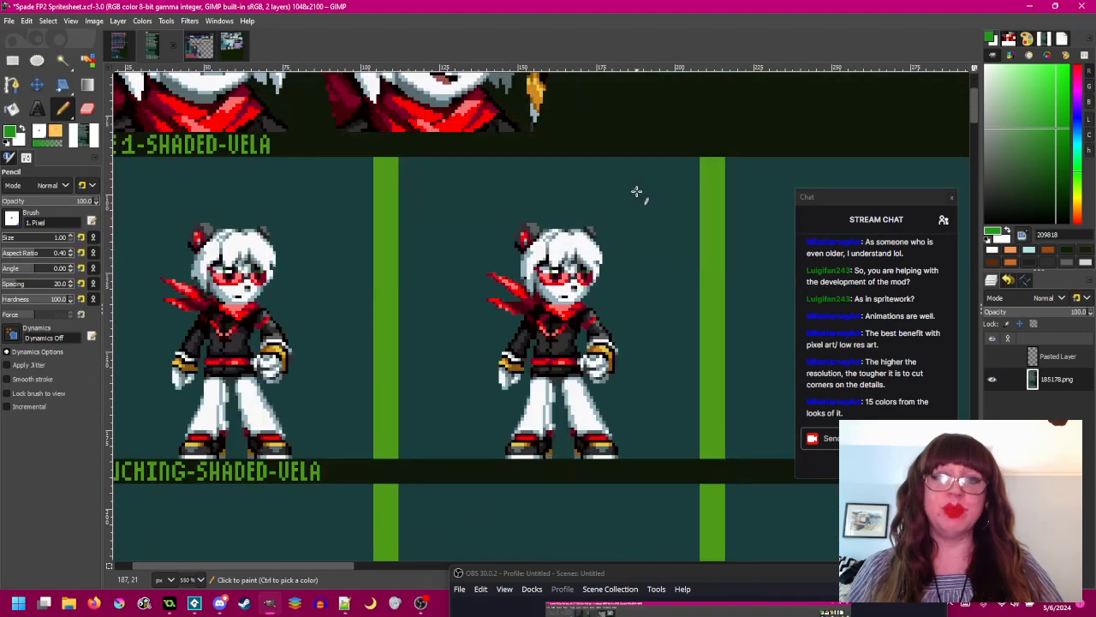
{"action": "scroll", "coordinate": [637, 192], "scroll_direction": "up", "scroll_amount": 3}
{"action": "left_click_drag", "start_coordinate": [636, 191], "coordinate": [641, 197]}
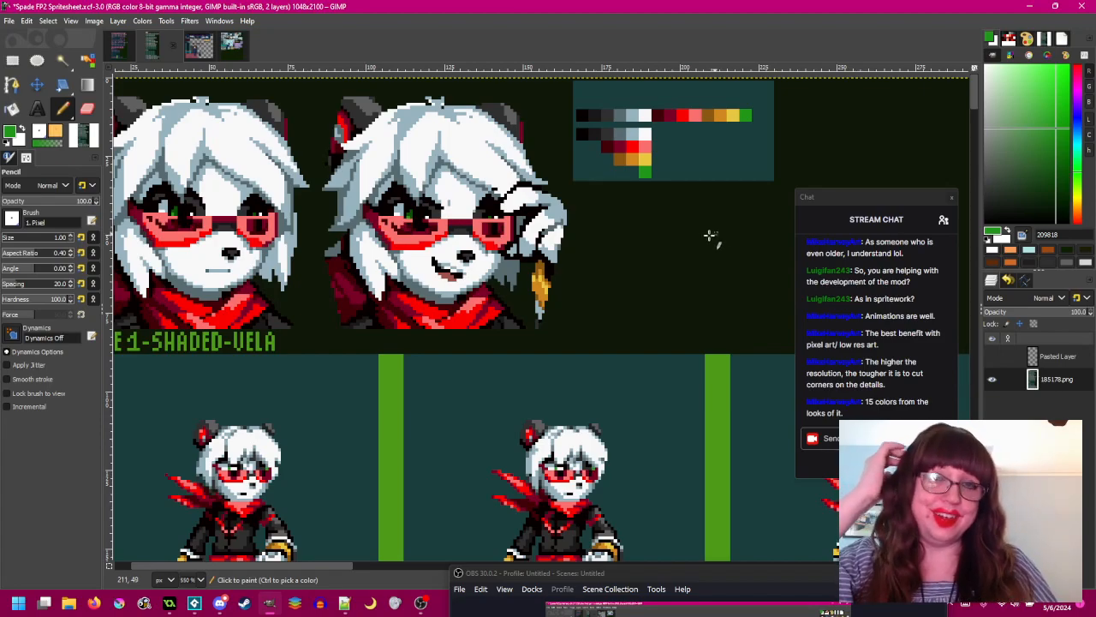
{"action": "scroll", "coordinate": [724, 287], "scroll_direction": "down", "scroll_amount": 3}
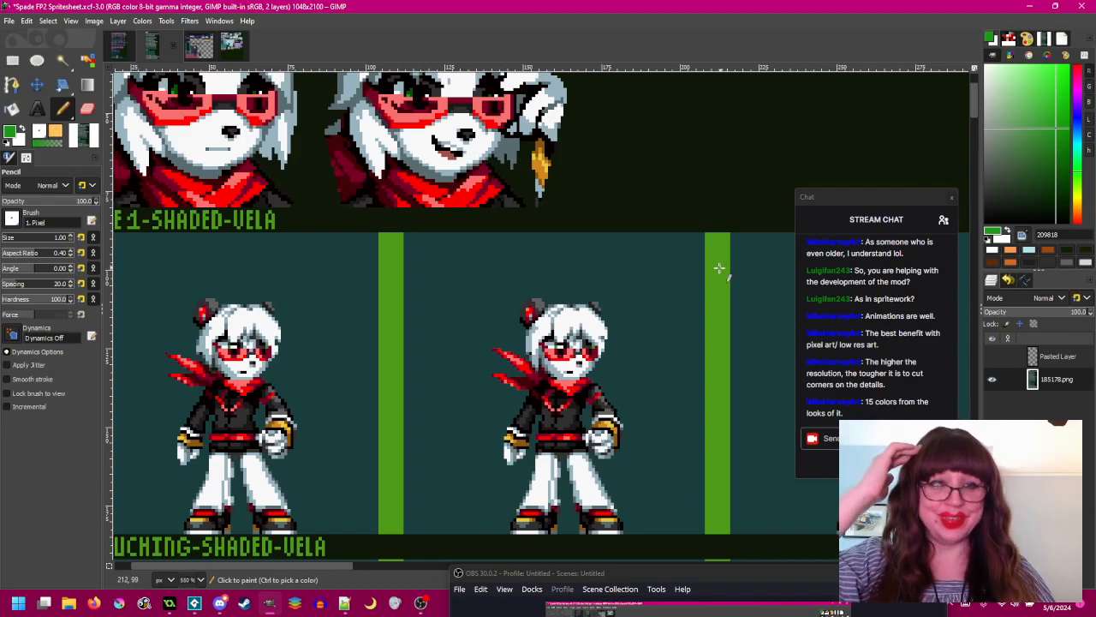
{"action": "scroll", "coordinate": [719, 271], "scroll_direction": "down", "scroll_amount": 3}
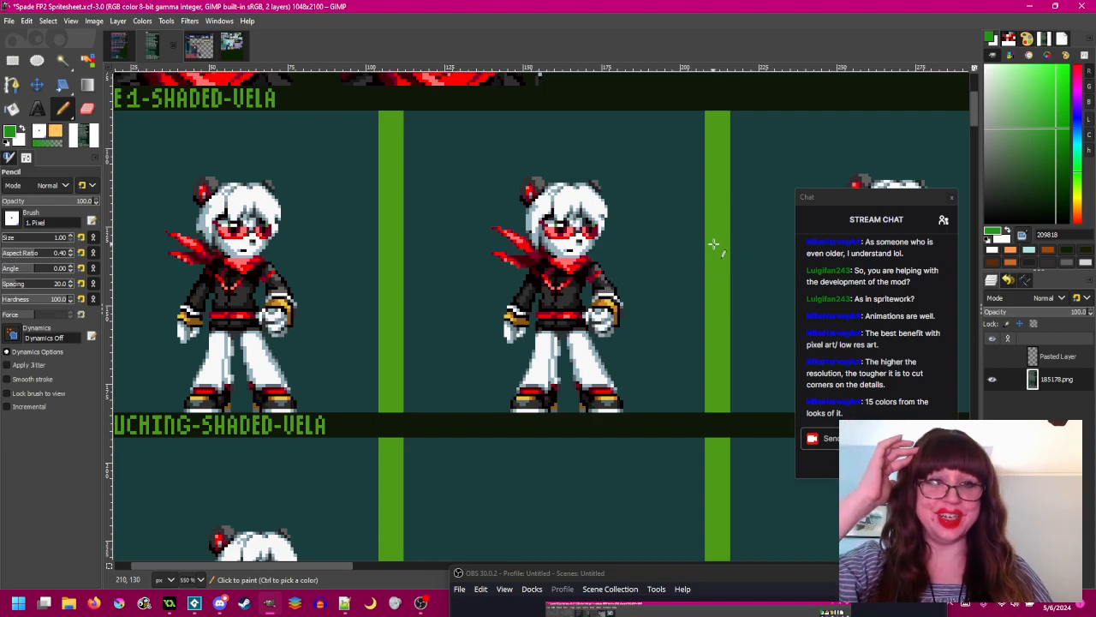
{"action": "scroll", "coordinate": [717, 242], "scroll_direction": "up", "scroll_amount": 3}
{"action": "scroll", "coordinate": [717, 243], "scroll_direction": "up", "scroll_amount": 3}
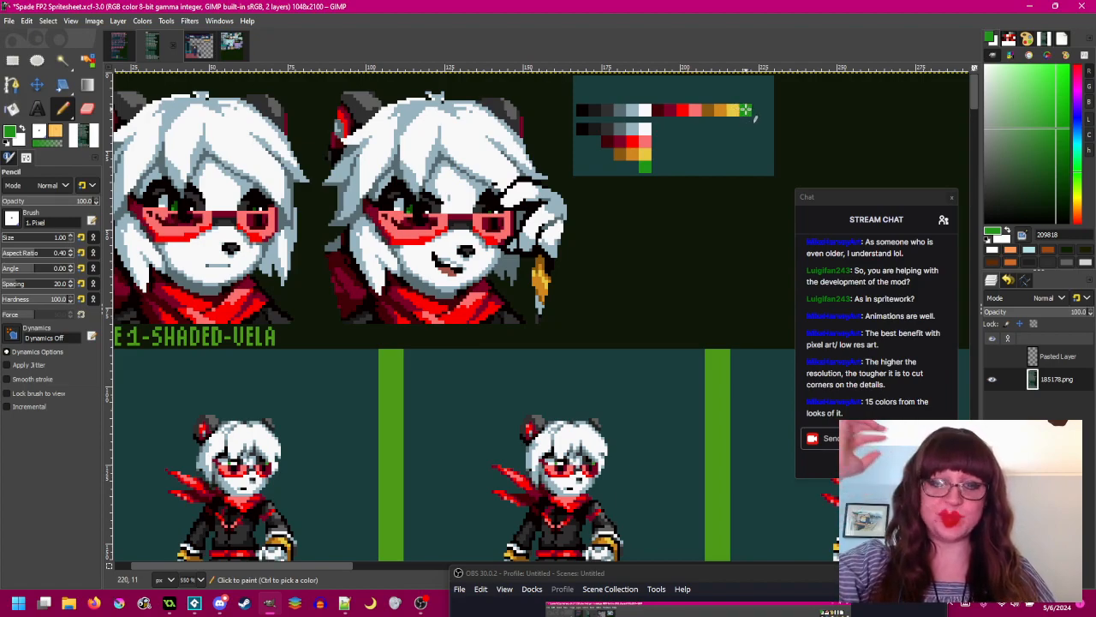
{"action": "scroll", "coordinate": [746, 110], "scroll_direction": "down", "scroll_amount": 3}
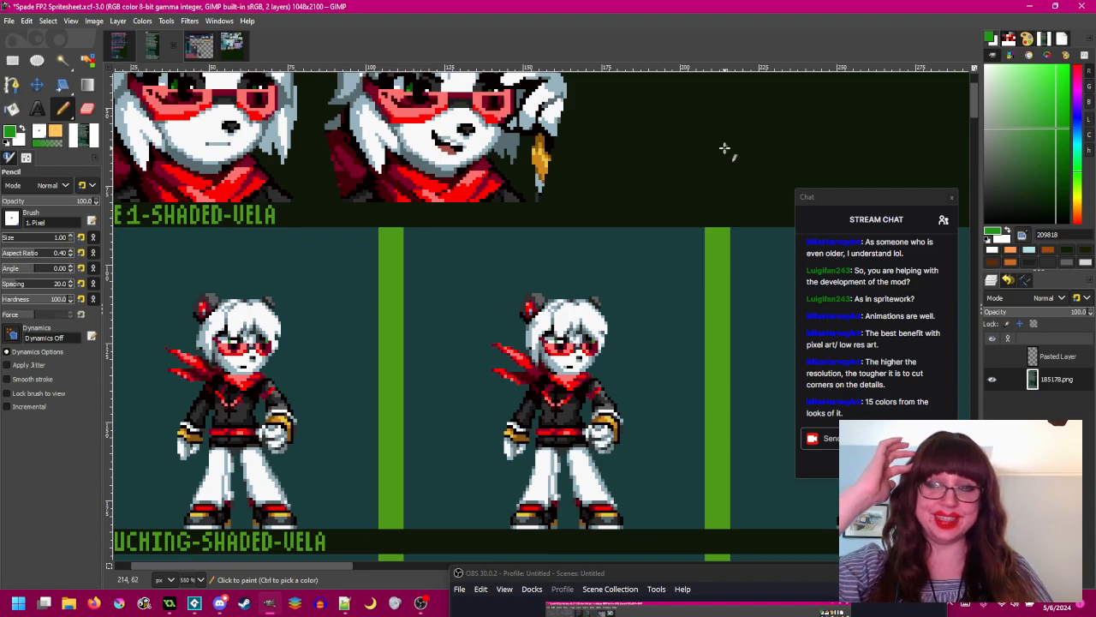
{"action": "scroll", "coordinate": [724, 149], "scroll_direction": "up", "scroll_amount": 3}
{"action": "scroll", "coordinate": [724, 158], "scroll_direction": "up", "scroll_amount": 1}
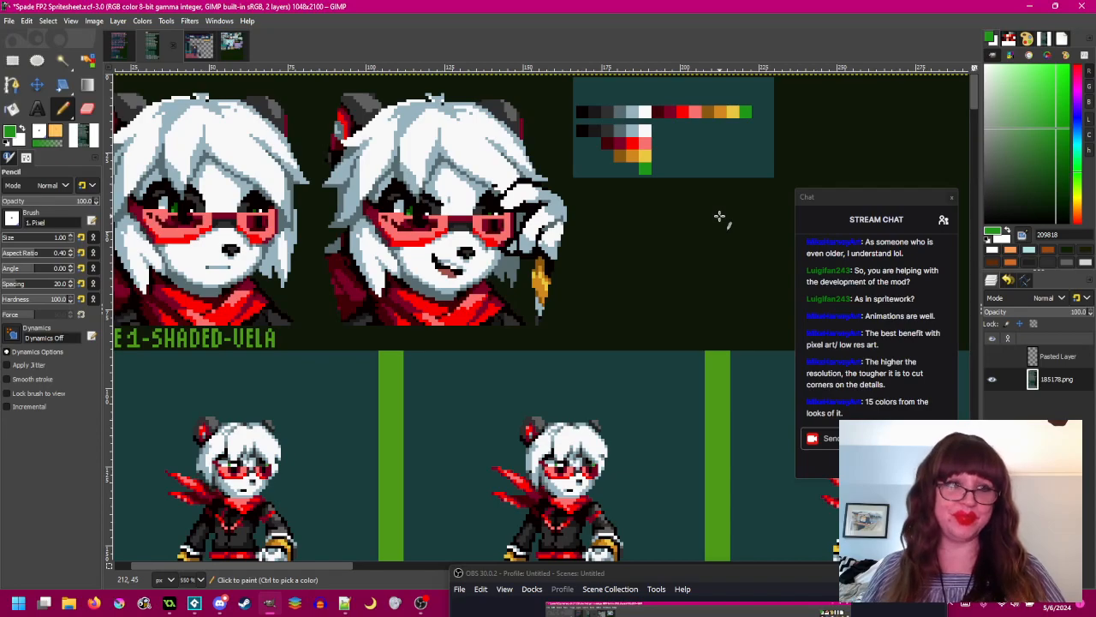
{"action": "scroll", "coordinate": [716, 316], "scroll_direction": "down", "scroll_amount": 3}
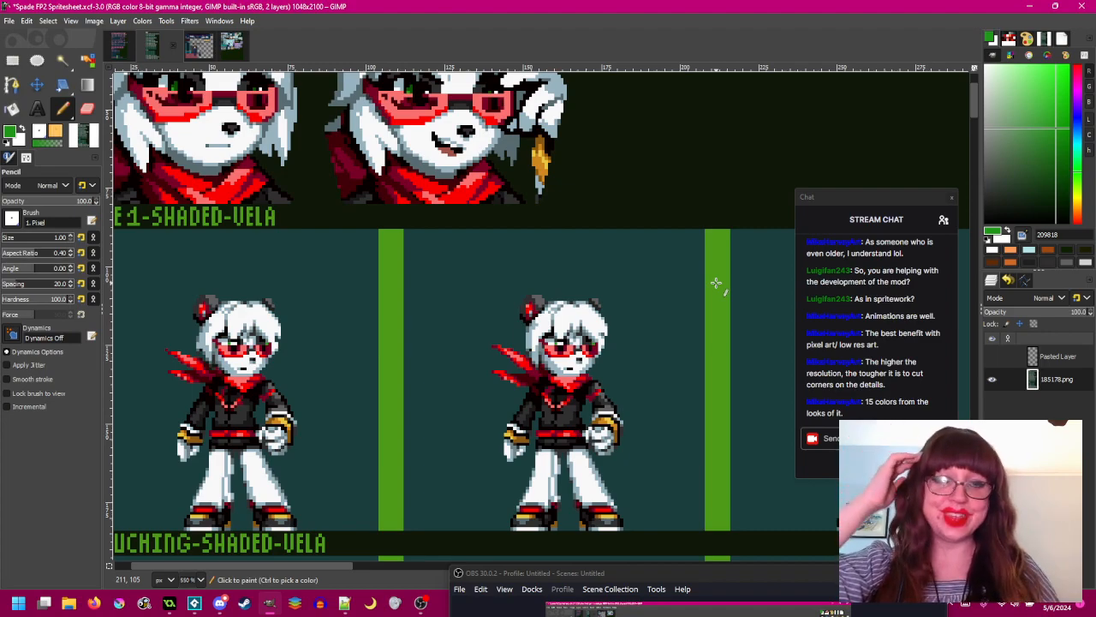
{"action": "scroll", "coordinate": [716, 282], "scroll_direction": "down", "scroll_amount": 3}
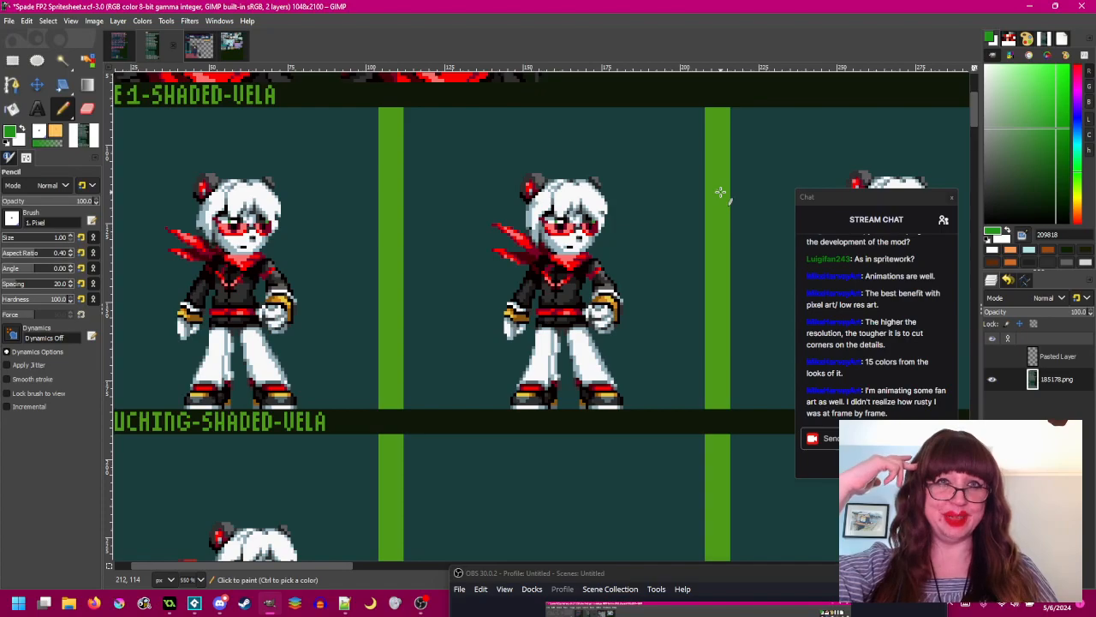
- Look through the CROUCHING and LOOKING UP rows and return to the IDLE 1-SHADED-VELA frames
{"action": "scroll", "coordinate": [720, 191], "scroll_direction": "down", "scroll_amount": 5}
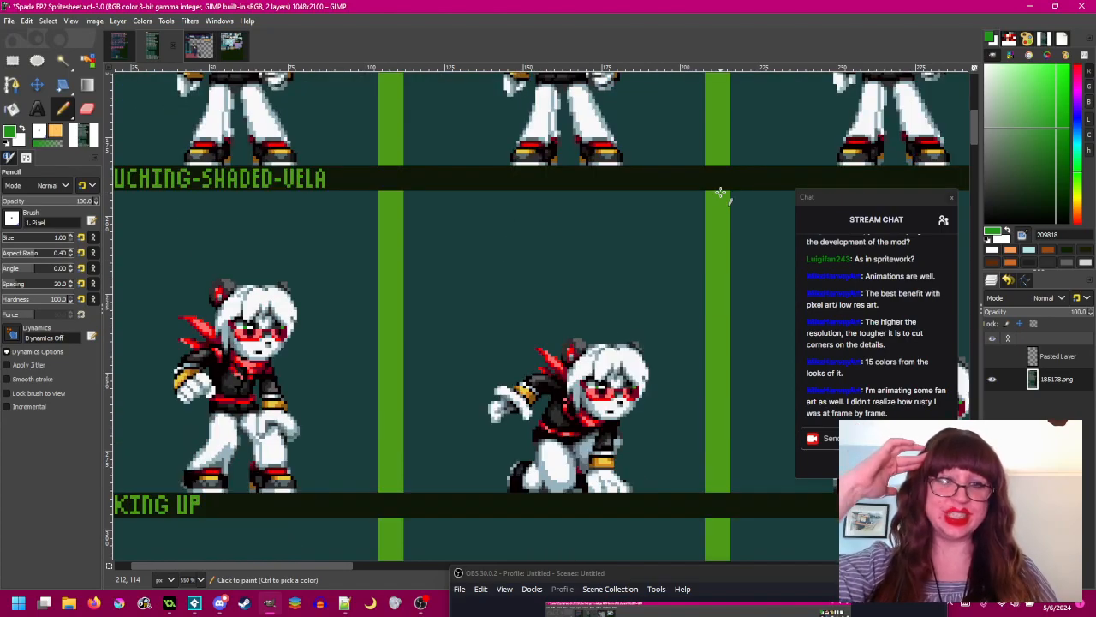
{"action": "scroll", "coordinate": [721, 192], "scroll_direction": "down", "scroll_amount": 3}
{"action": "scroll", "coordinate": [718, 203], "scroll_direction": "down", "scroll_amount": 3}
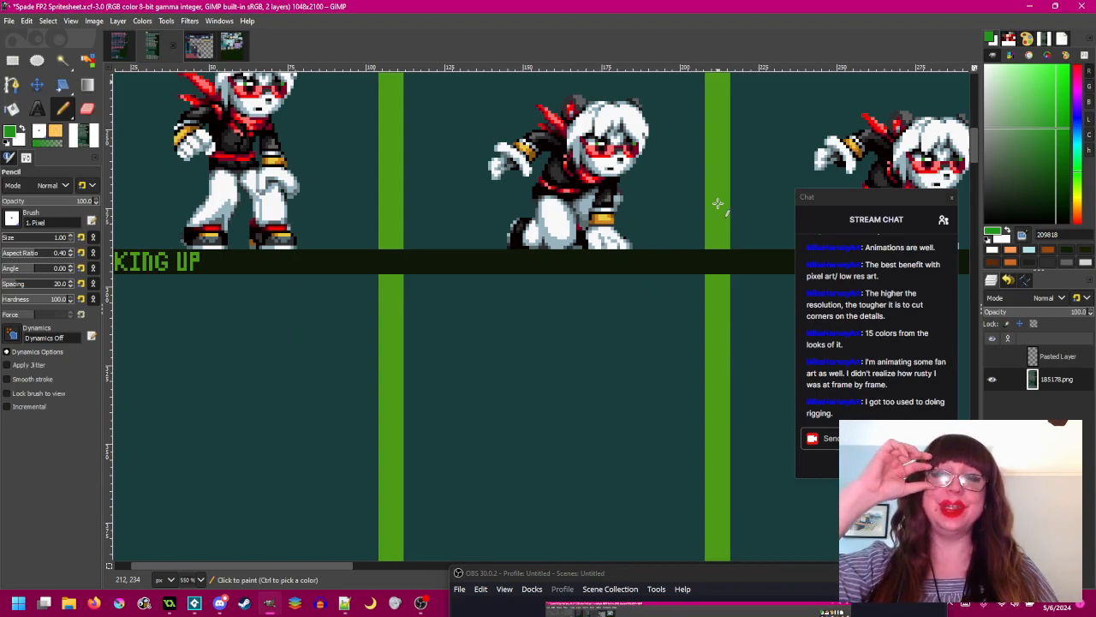
{"action": "scroll", "coordinate": [718, 203], "scroll_direction": "down", "scroll_amount": 3}
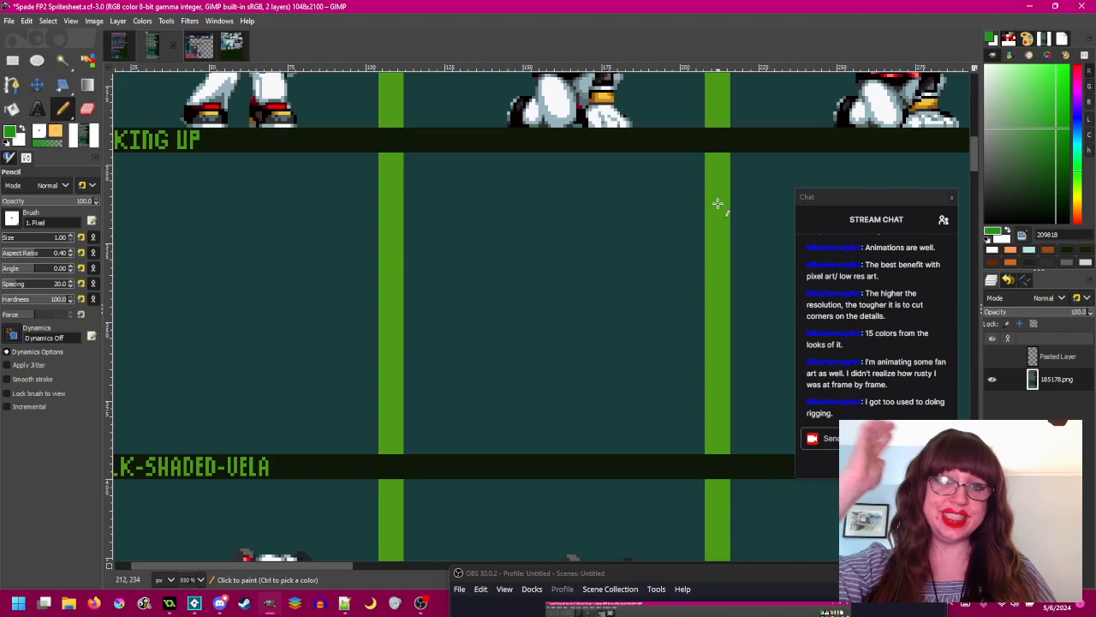
{"action": "left_click_drag", "start_coordinate": [529, 216], "coordinate": [547, 227]}
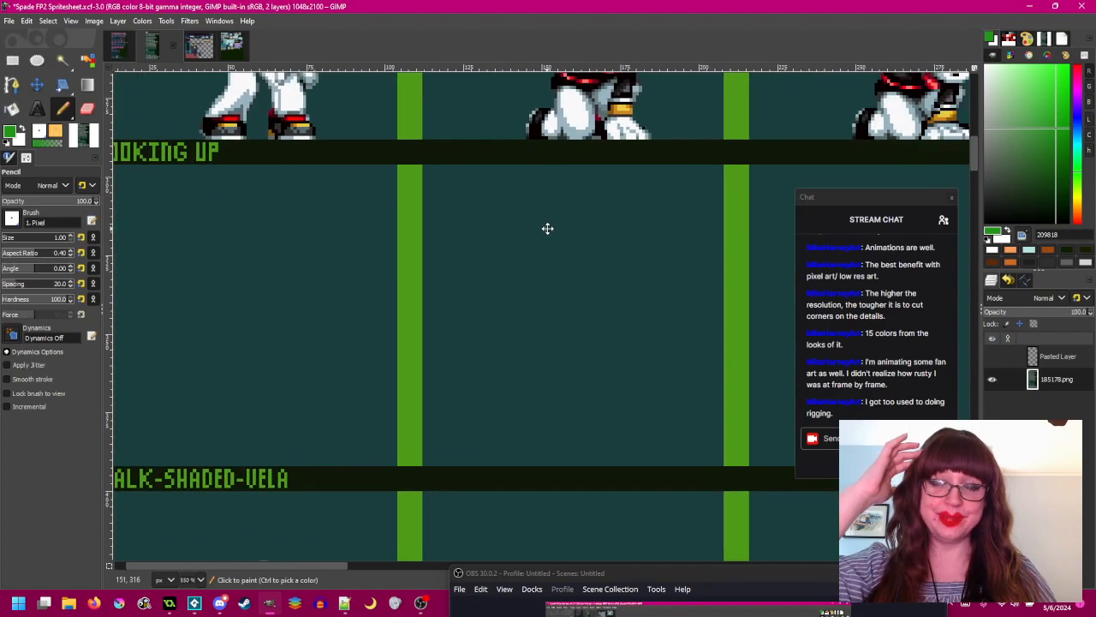
{"action": "scroll", "coordinate": [737, 286], "scroll_direction": "up", "scroll_amount": 3}
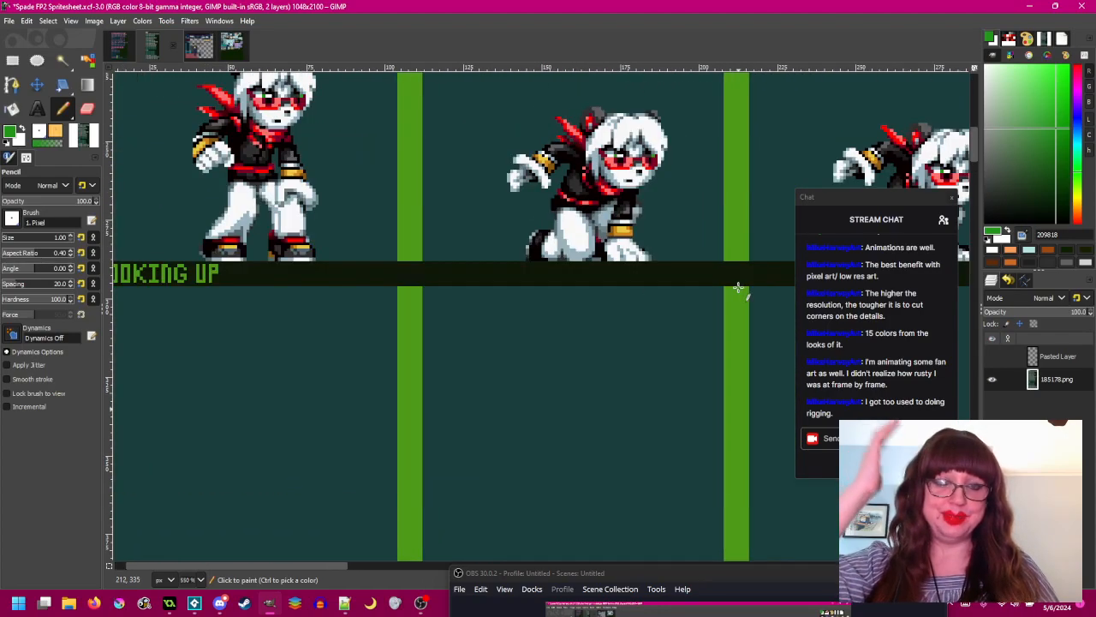
{"action": "scroll", "coordinate": [737, 287], "scroll_direction": "up", "scroll_amount": 12}
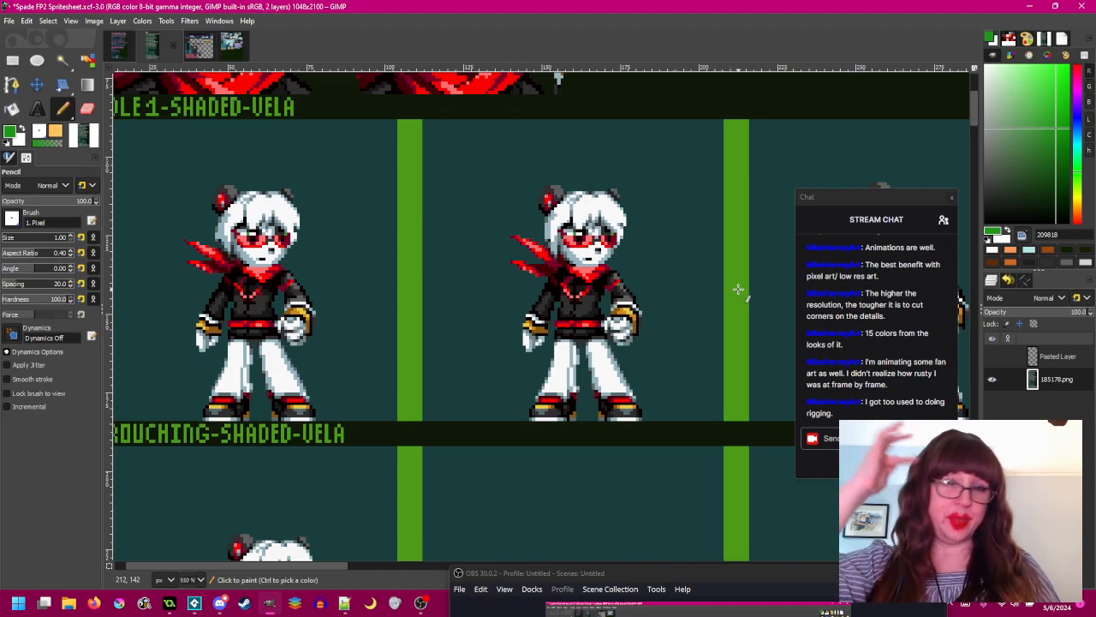
- Copy the first IDLE 1-SHADED-VELA frame and paste it beside the color palette above the animation rows
{"action": "mouse_move", "coordinate": [413, 280]}
{"action": "left_mouse_down"}
{"action": "mouse_move", "coordinate": [610, 305]}
{"action": "mouse_move", "coordinate": [580, 276]}
{"action": "left_mouse_up"}
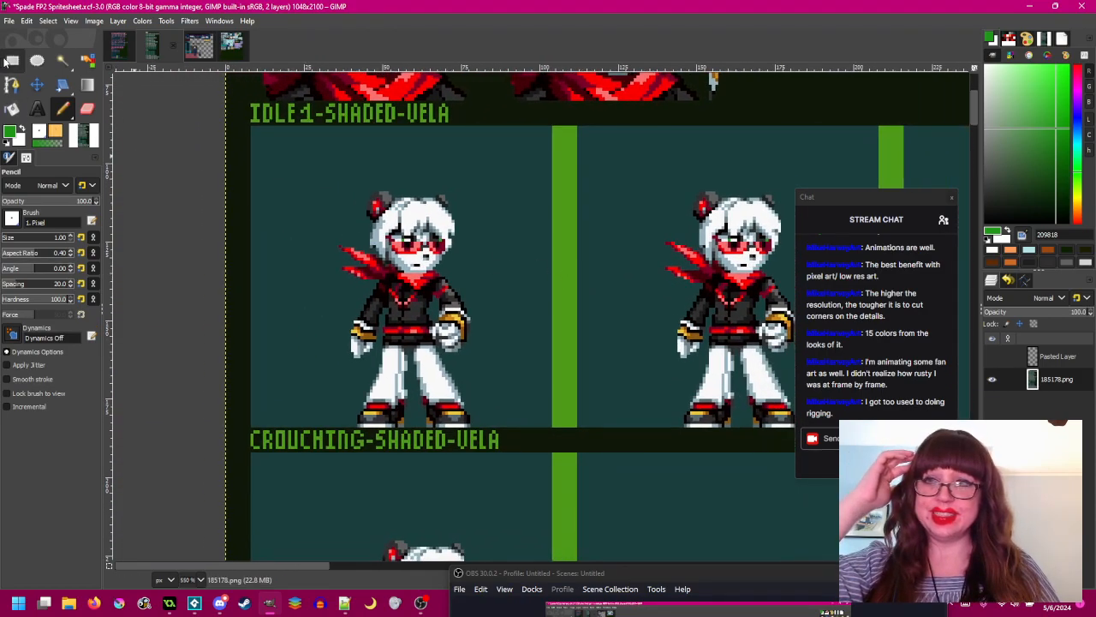
{"action": "key", "text": "r"}
{"action": "left_click_drag", "start_coordinate": [336, 192], "coordinate": [489, 426]}
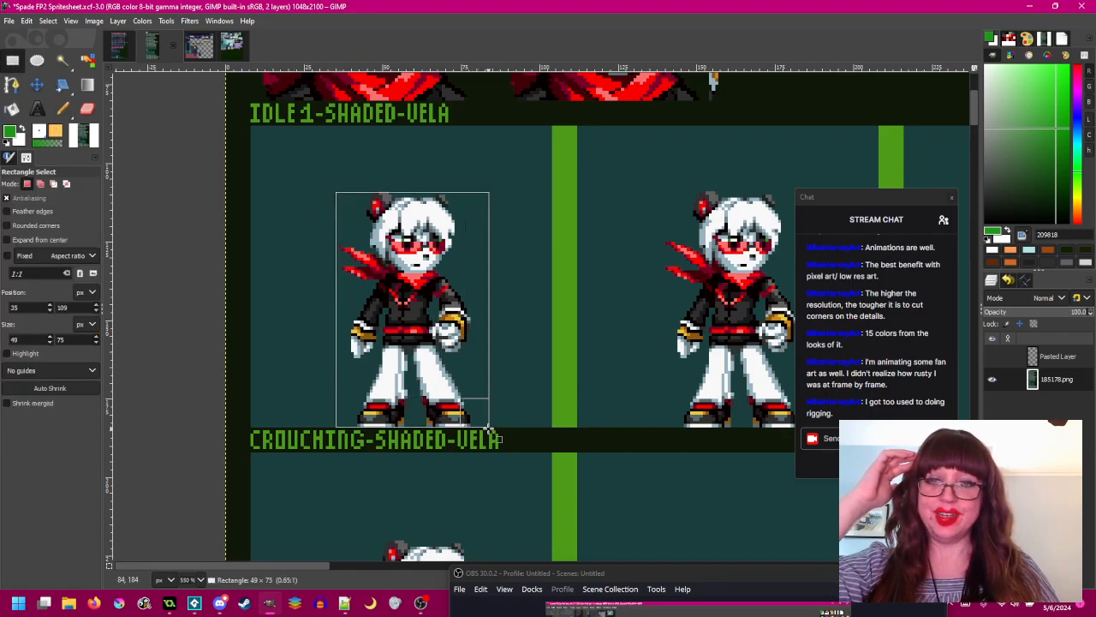
{"action": "key", "text": "ctrl+c"}
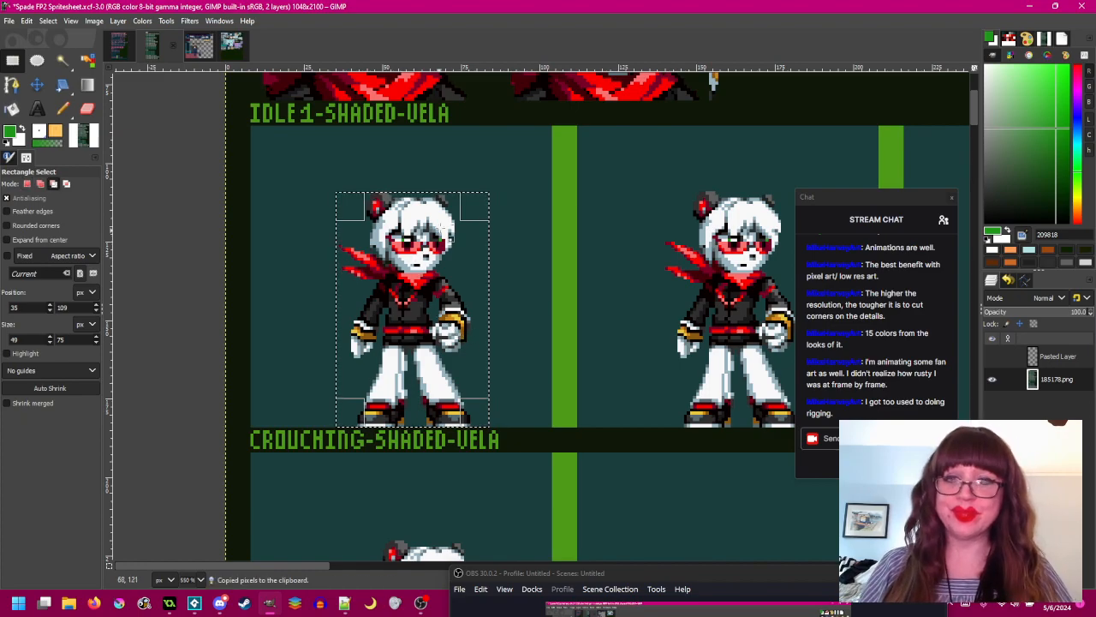
{"action": "key", "text": "ctrl+v"}
{"action": "left_click_drag", "start_coordinate": [461, 273], "coordinate": [569, 268]}
{"action": "scroll", "coordinate": [690, 301], "scroll_direction": "up", "scroll_amount": 2}
{"action": "scroll", "coordinate": [690, 301], "scroll_direction": "up", "scroll_amount": 1}
{"action": "scroll", "coordinate": [613, 250], "scroll_direction": "up", "scroll_amount": 1}
{"action": "scroll", "coordinate": [582, 289], "scroll_direction": "up", "scroll_amount": 1}
{"action": "scroll", "coordinate": [583, 291], "scroll_direction": "down", "scroll_amount": 1}
{"action": "left_click", "coordinate": [766, 203]}
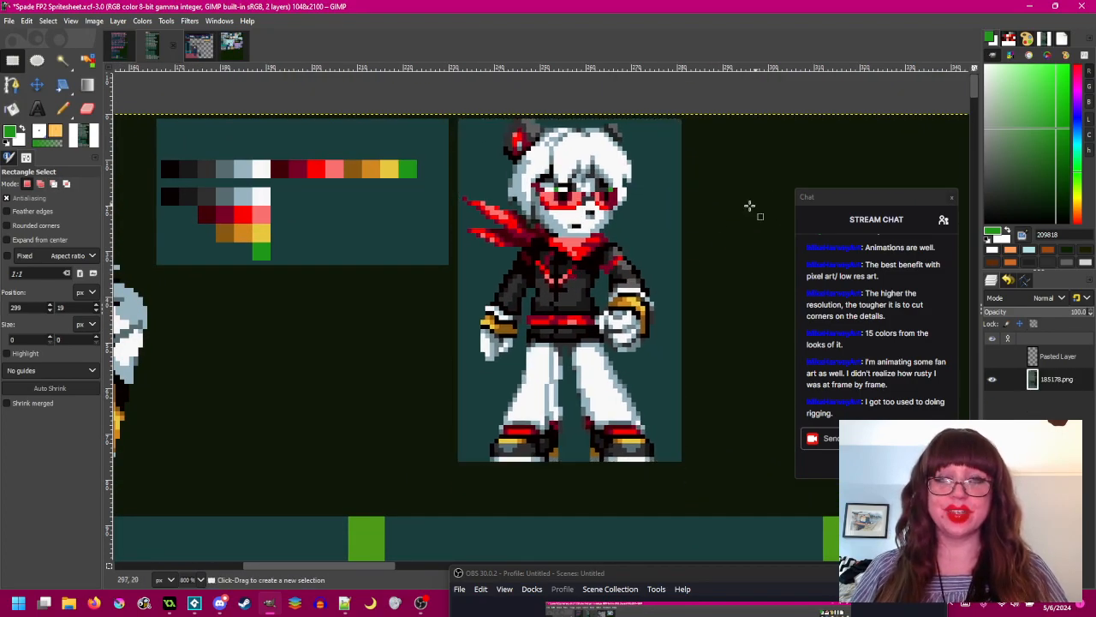
- Cut the pasted sprite copy in a 49 × 75 px rectangle and paste it back as a new layer
{"action": "left_click_drag", "start_coordinate": [712, 214], "coordinate": [665, 232]}
{"action": "scroll", "coordinate": [643, 237], "scroll_direction": "up", "scroll_amount": 1}
{"action": "scroll", "coordinate": [643, 242], "scroll_direction": "down", "scroll_amount": 1}
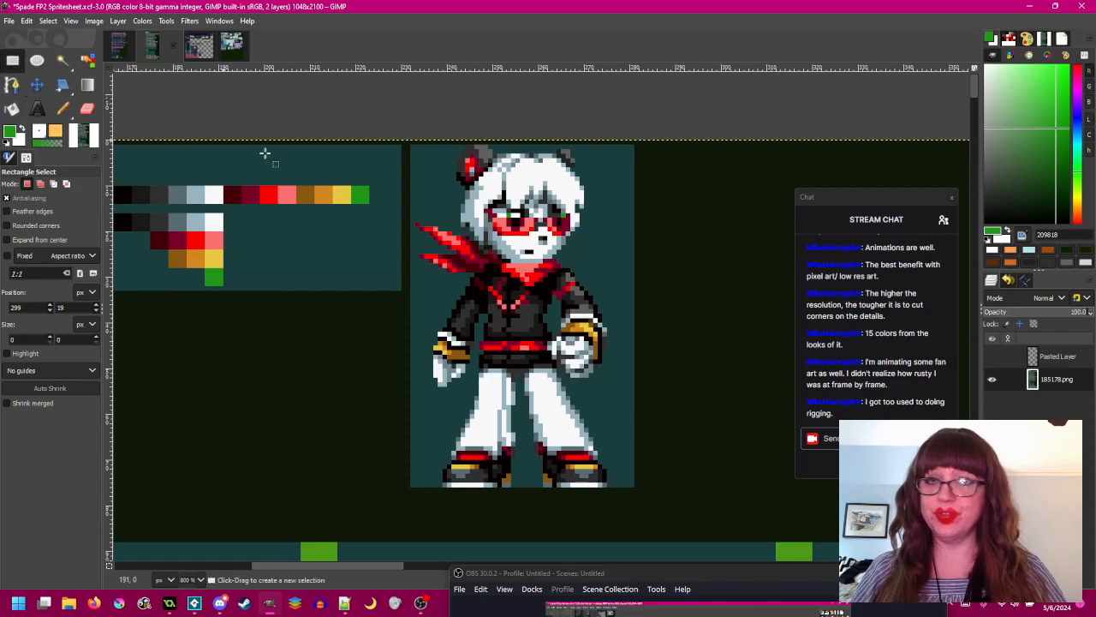
{"action": "left_click_drag", "start_coordinate": [411, 145], "coordinate": [632, 489]}
{"action": "key", "text": "ctrl+x"}
{"action": "key", "text": "ctrl+v"}
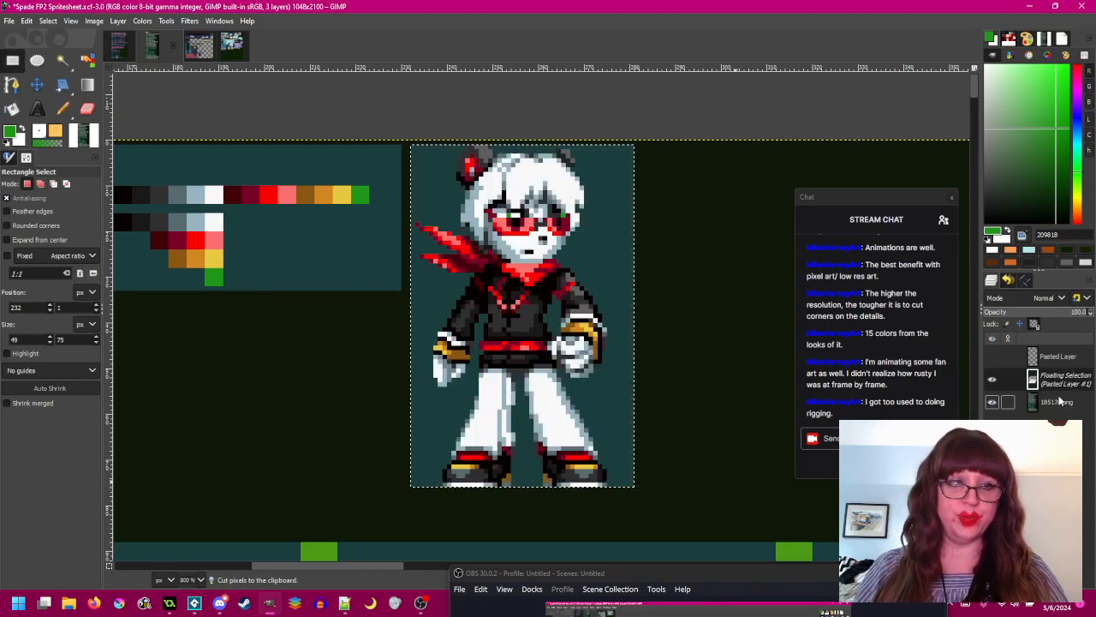
{"action": "right_click", "coordinate": [1064, 385]}
{"action": "left_click", "coordinate": [994, 89]}
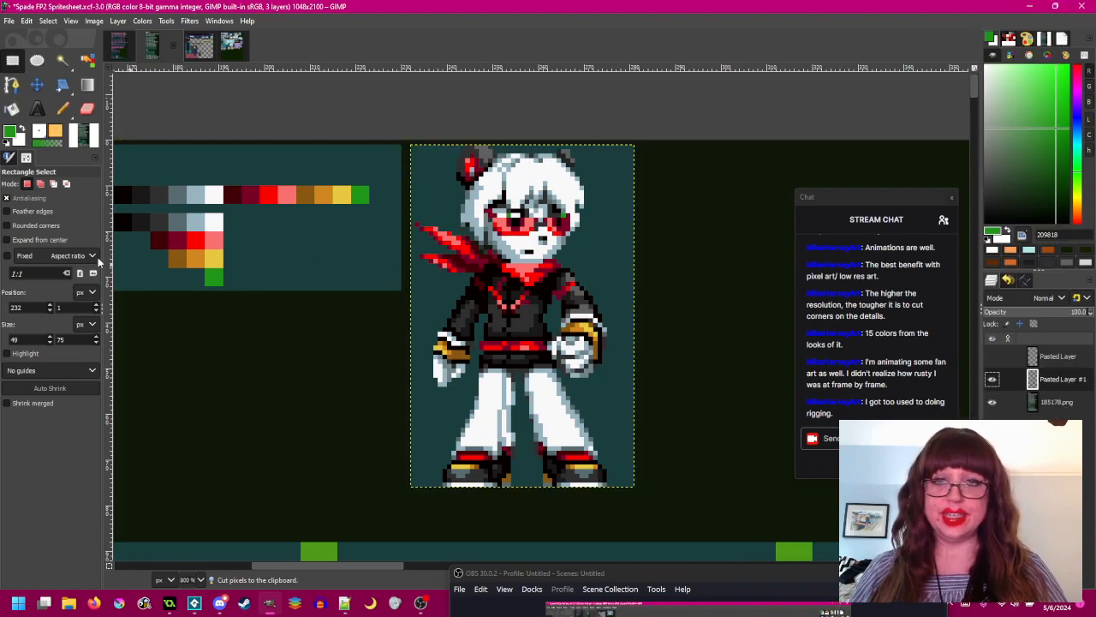
- Select the sprite copy's light blue-grey shading by color and fill it with the sampled white f8f8f8
{"action": "left_click", "coordinate": [87, 60]}
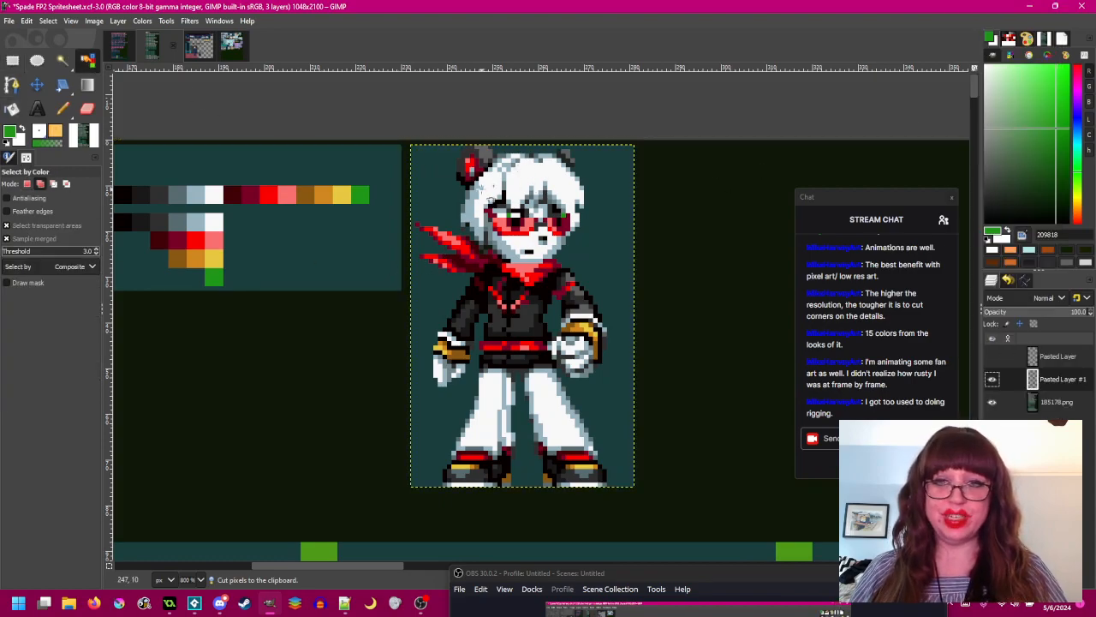
{"action": "scroll", "coordinate": [482, 190], "scroll_direction": "up", "scroll_amount": 1}
{"action": "left_click", "coordinate": [476, 190]}
{"action": "left_click", "coordinate": [62, 109]}
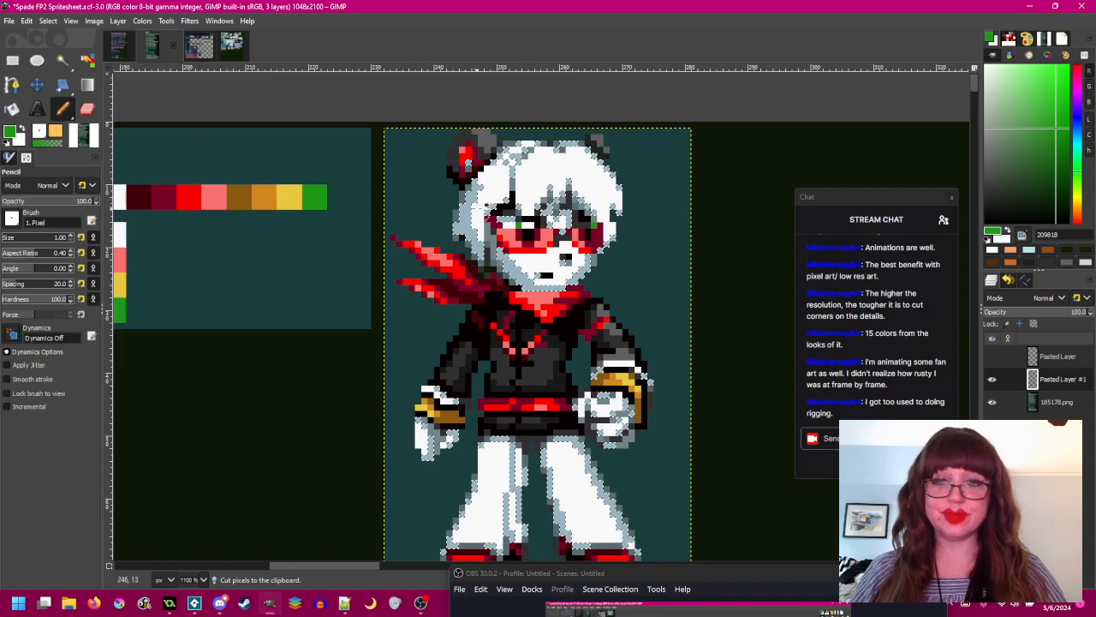
{"action": "left_click", "coordinate": [485, 192], "text": "ctrl"}
{"action": "left_click", "coordinate": [27, 21]}
{"action": "left_click", "coordinate": [60, 241]}
{"action": "left_click", "coordinate": [13, 60]}
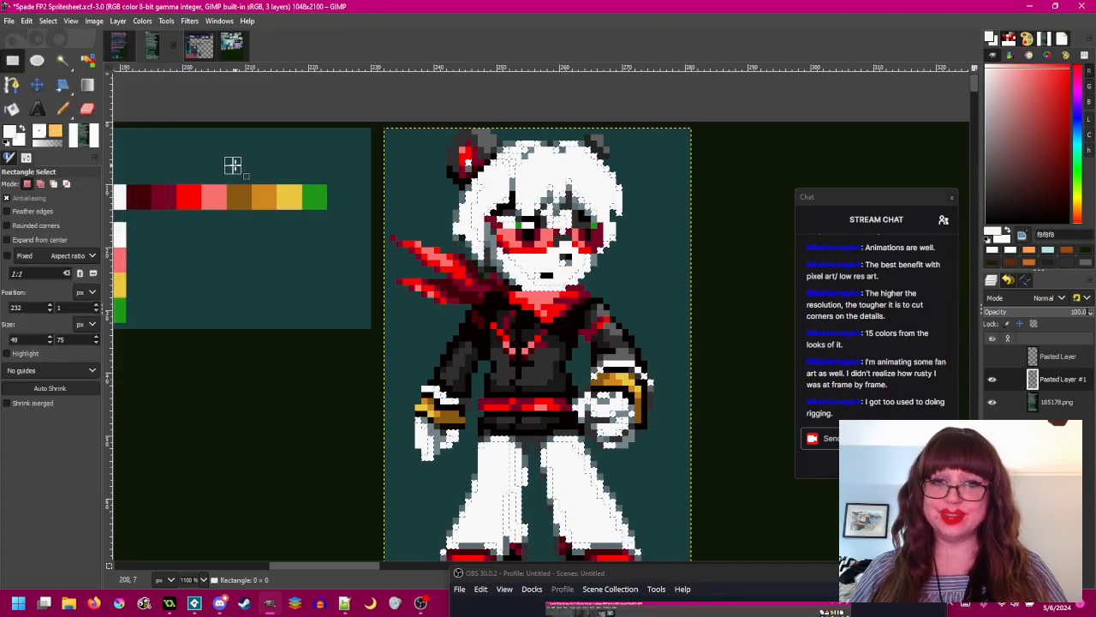
{"action": "left_click", "coordinate": [88, 61]}
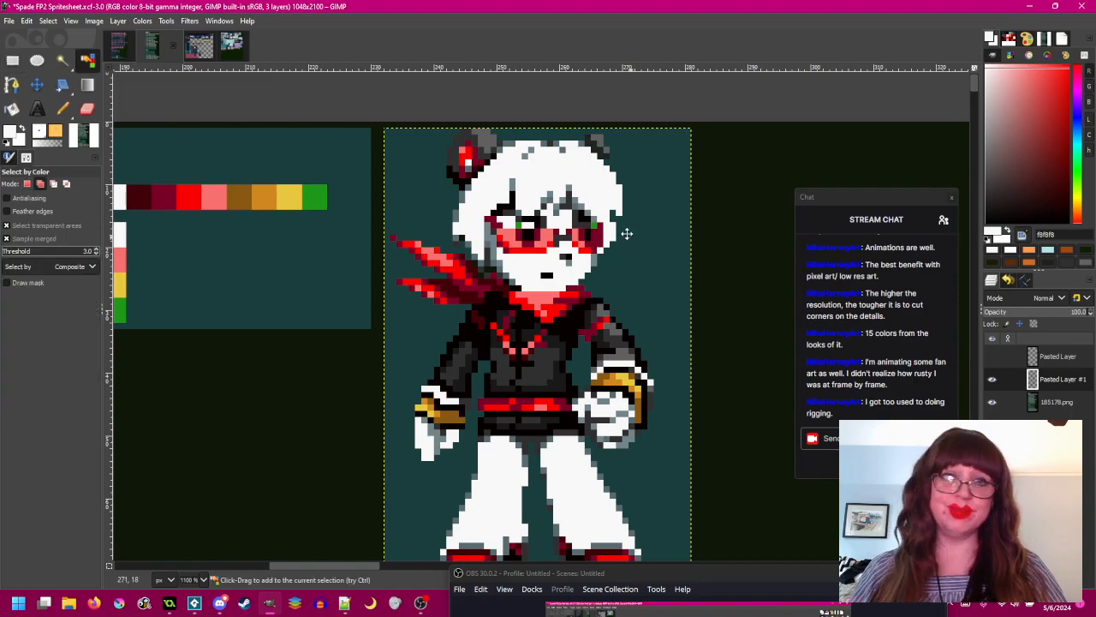
{"action": "left_click_drag", "start_coordinate": [584, 221], "coordinate": [567, 195]}
{"action": "left_click", "coordinate": [586, 199]}
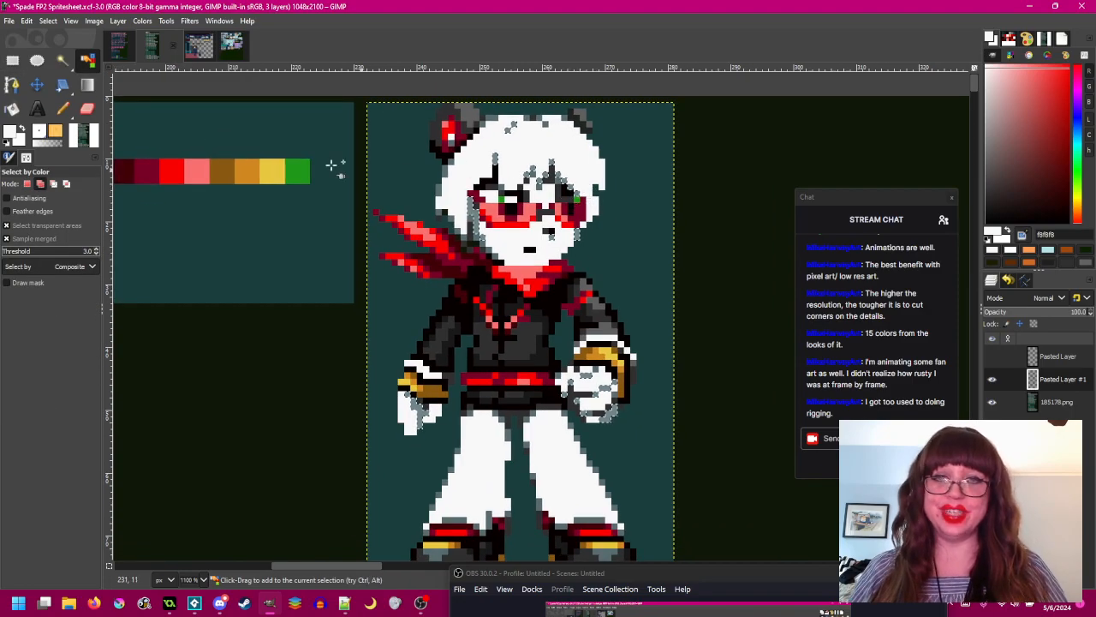
{"action": "key", "text": "ctrl+z"}
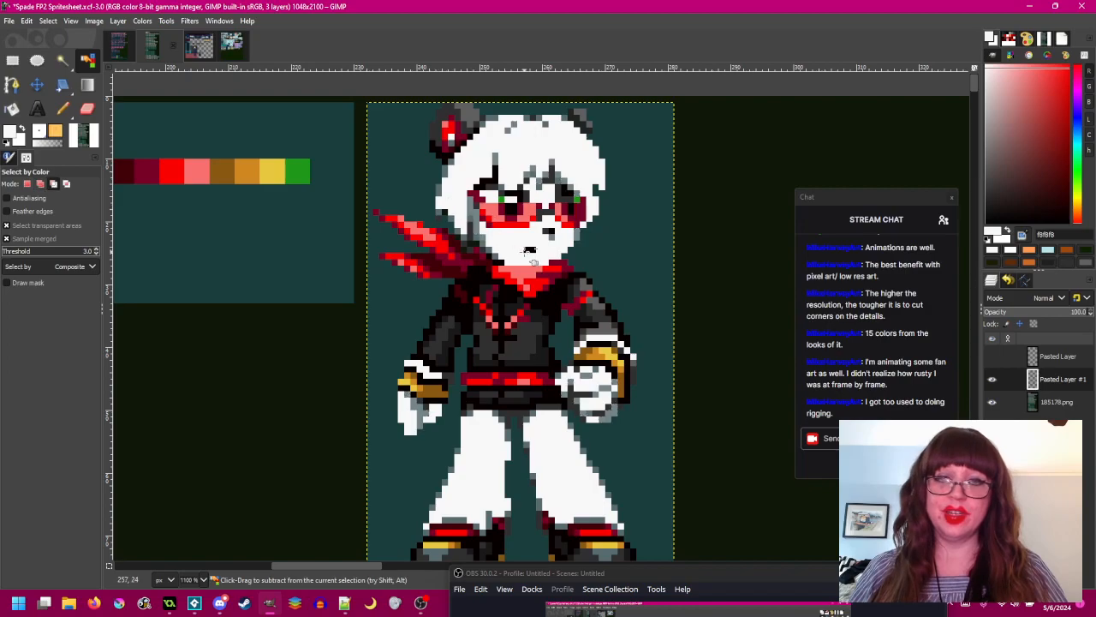
- Select the jacket's dark shade by color, fill it with the sampled grey 303030, and clear the selection
{"action": "middle_click", "coordinate": [532, 266]}
{"action": "left_click", "coordinate": [524, 358]}
{"action": "key", "text": "n"}
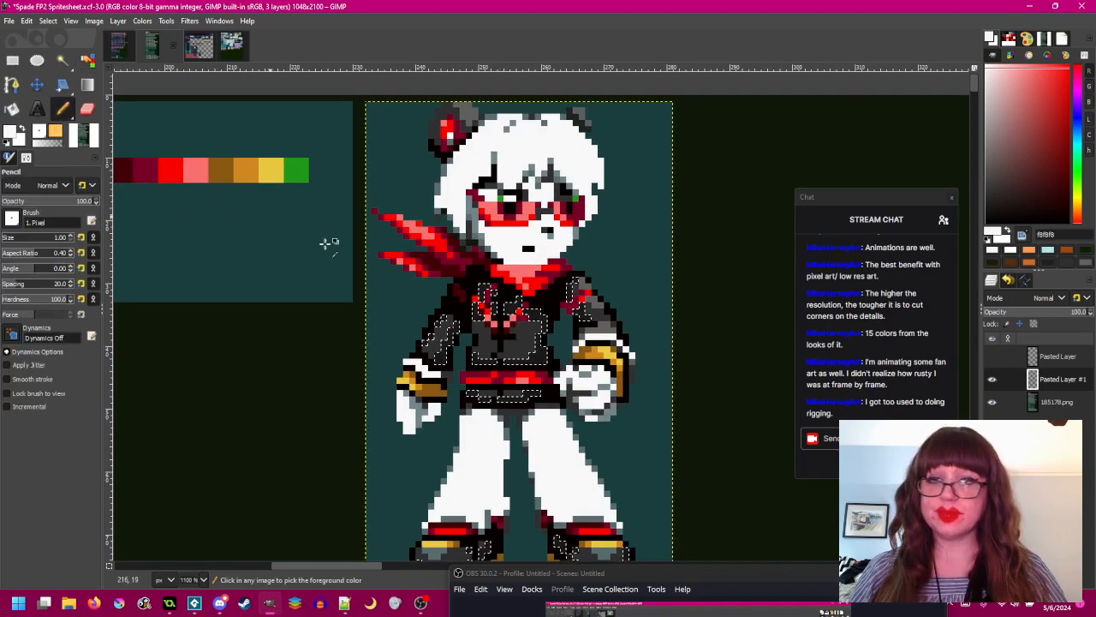
{"action": "left_click", "coordinate": [532, 342], "text": "ctrl"}
{"action": "left_click", "coordinate": [27, 21]}
{"action": "left_click", "coordinate": [82, 255]}
{"action": "key", "text": "ctrl+shift+a"}
{"action": "key", "text": "r"}
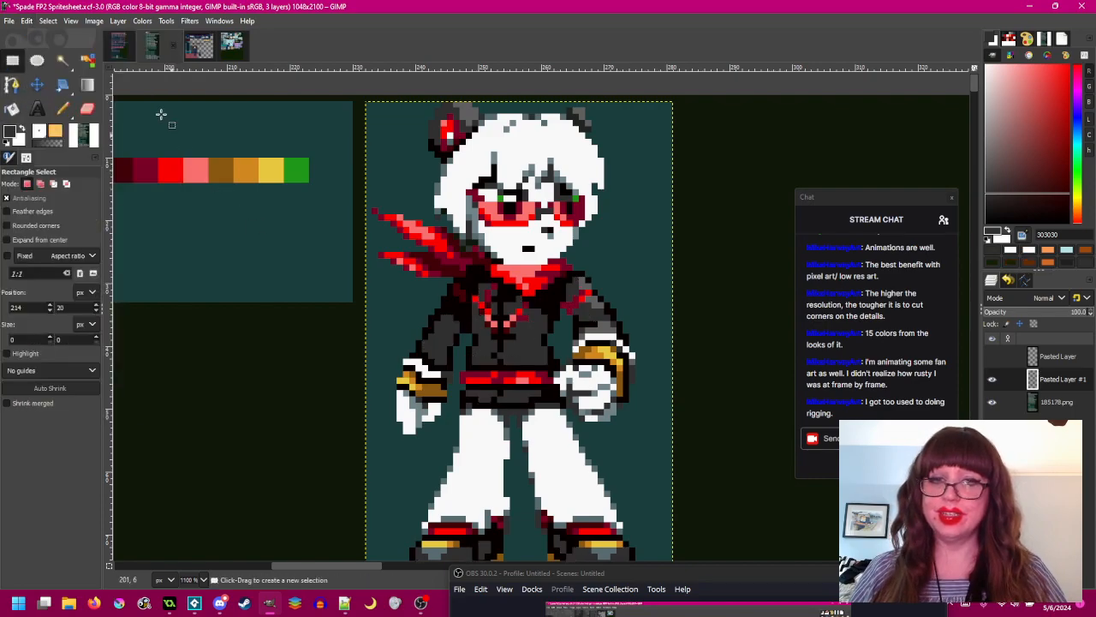
{"action": "left_click", "coordinate": [89, 61]}
{"action": "left_click_drag", "start_coordinate": [560, 341], "coordinate": [545, 295]}
{"action": "left_click", "coordinate": [591, 510]}
{"action": "left_click", "coordinate": [62, 107]}
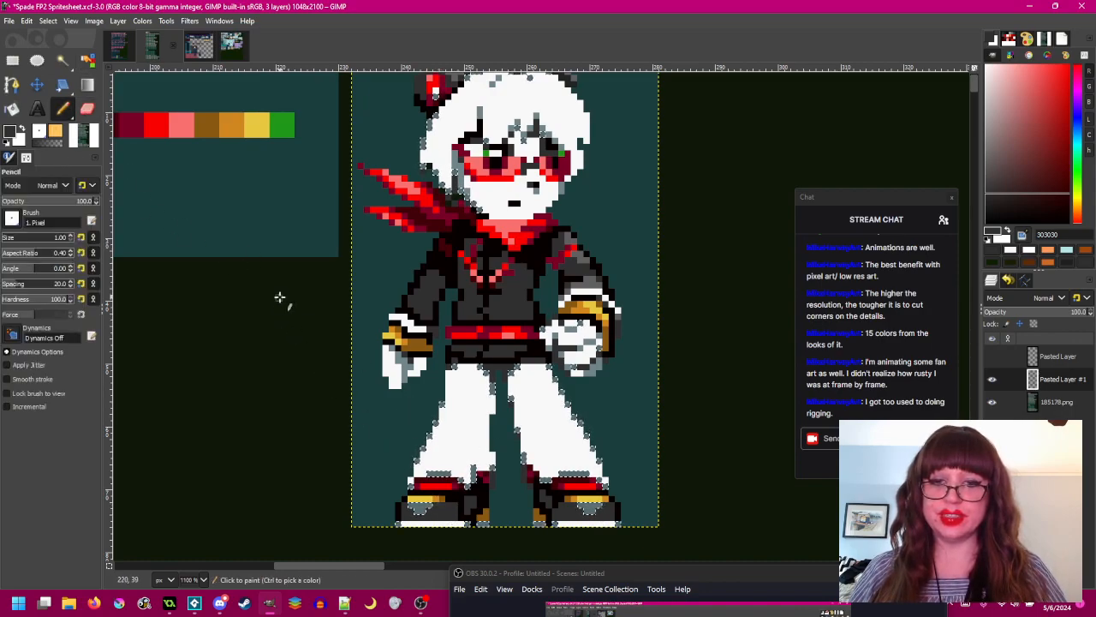
{"action": "left_click", "coordinate": [14, 61]}
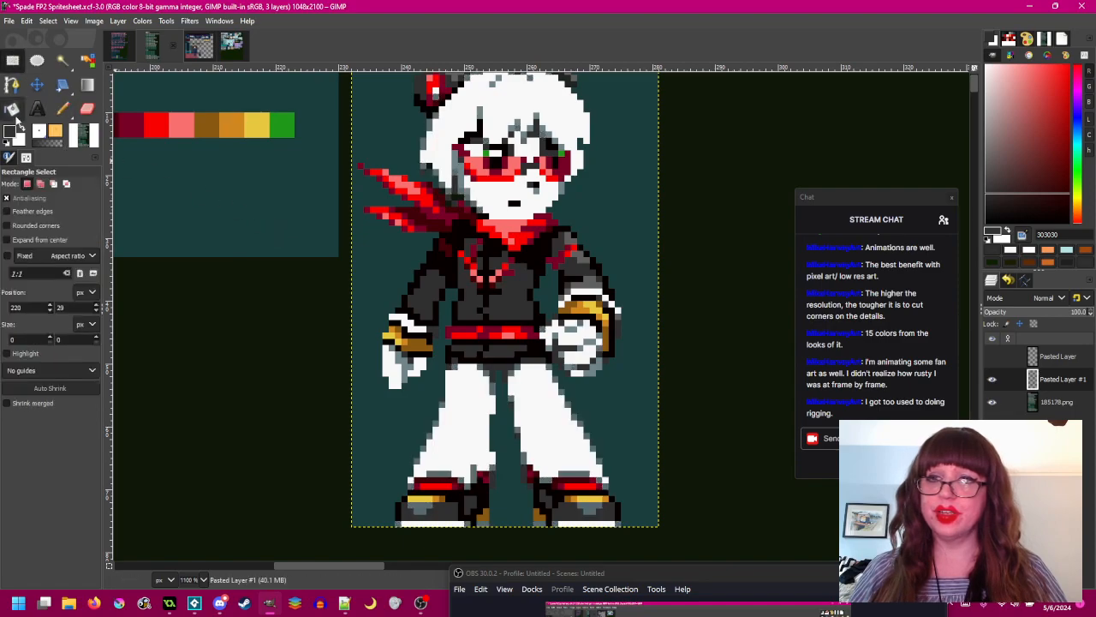
- Set Bucket Fill to Normal mode and flatten the shoes, filling the lighter toe patch with 303030 and the stripe's orange with gold e8c840
{"action": "left_click", "coordinate": [12, 108]}
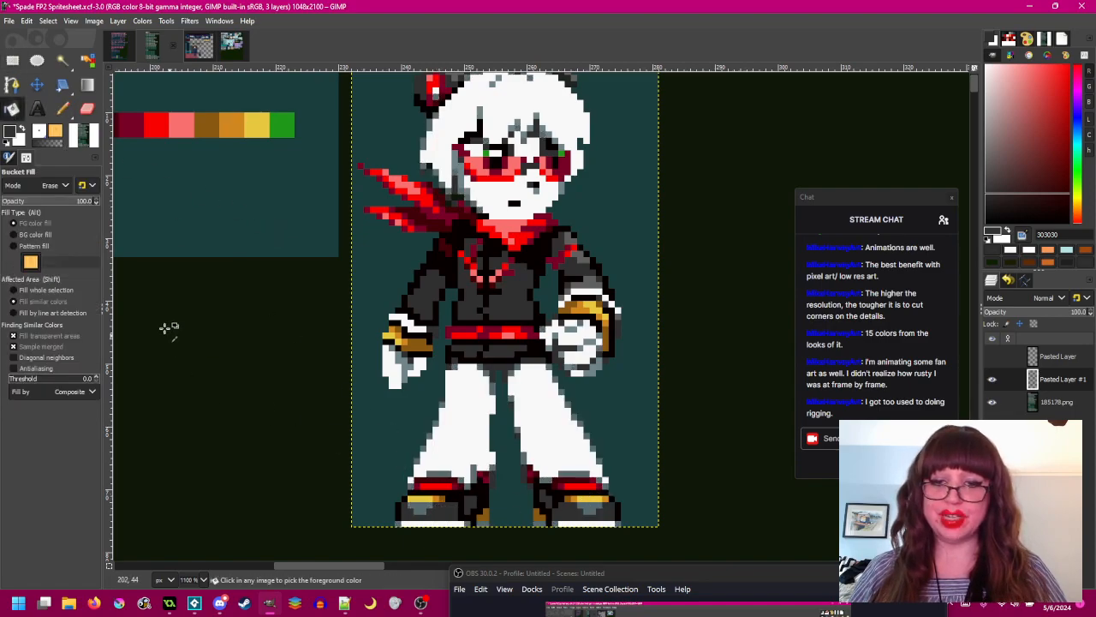
{"action": "left_click", "coordinate": [50, 185]}
{"action": "left_click", "coordinate": [25, 200]}
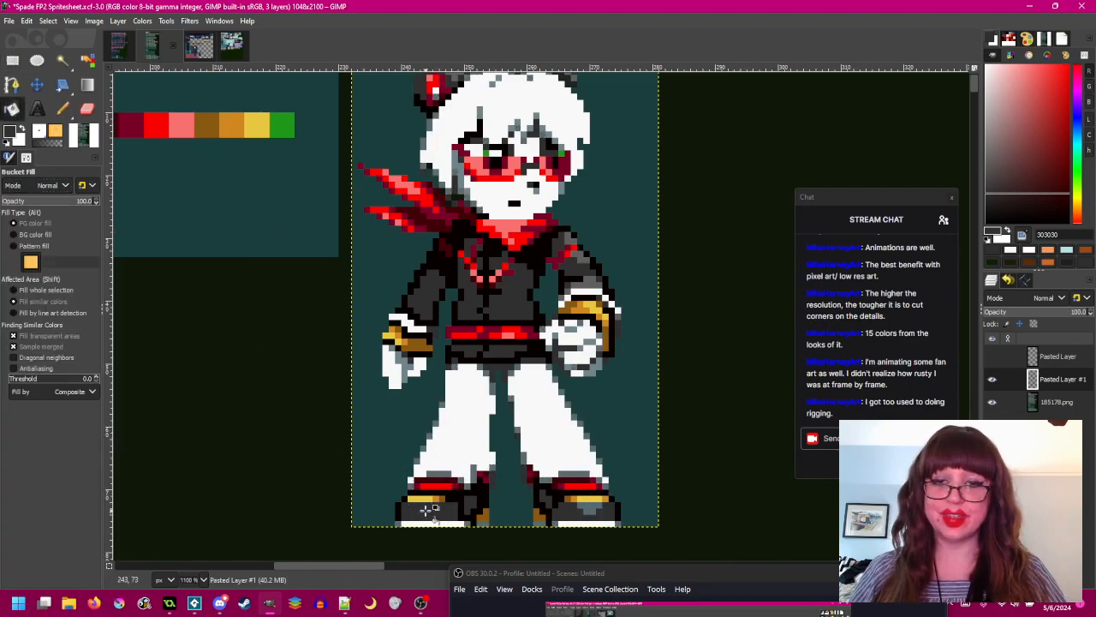
{"action": "left_click", "coordinate": [589, 497], "text": "ctrl"}
{"action": "left_click", "coordinate": [574, 499]}
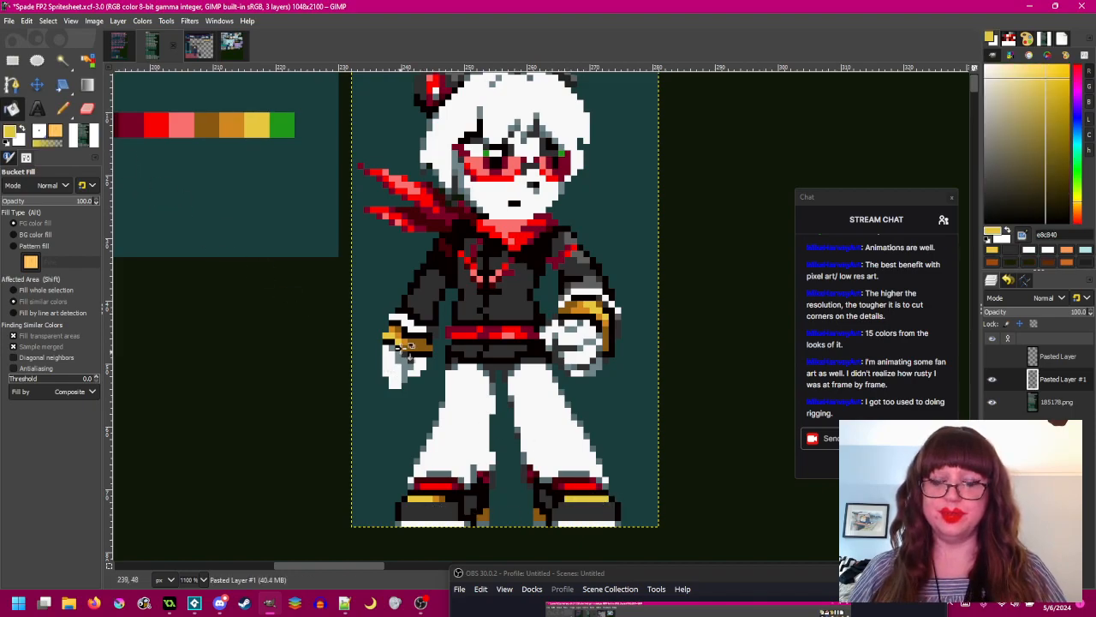
- Select the brown shading of the bracelets and shoes by color, fill it with gold e8c840, and clear the selection
{"action": "key", "text": "shift+o"}
{"action": "left_click", "coordinate": [404, 343]}
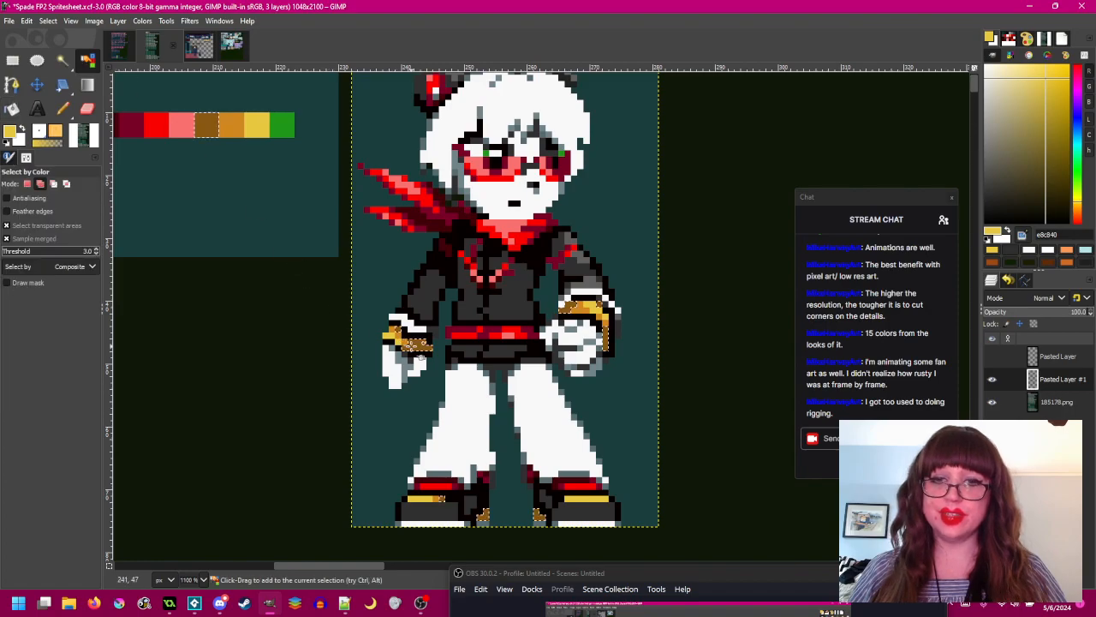
{"action": "left_click", "coordinate": [62, 108]}
{"action": "left_click", "coordinate": [12, 108]}
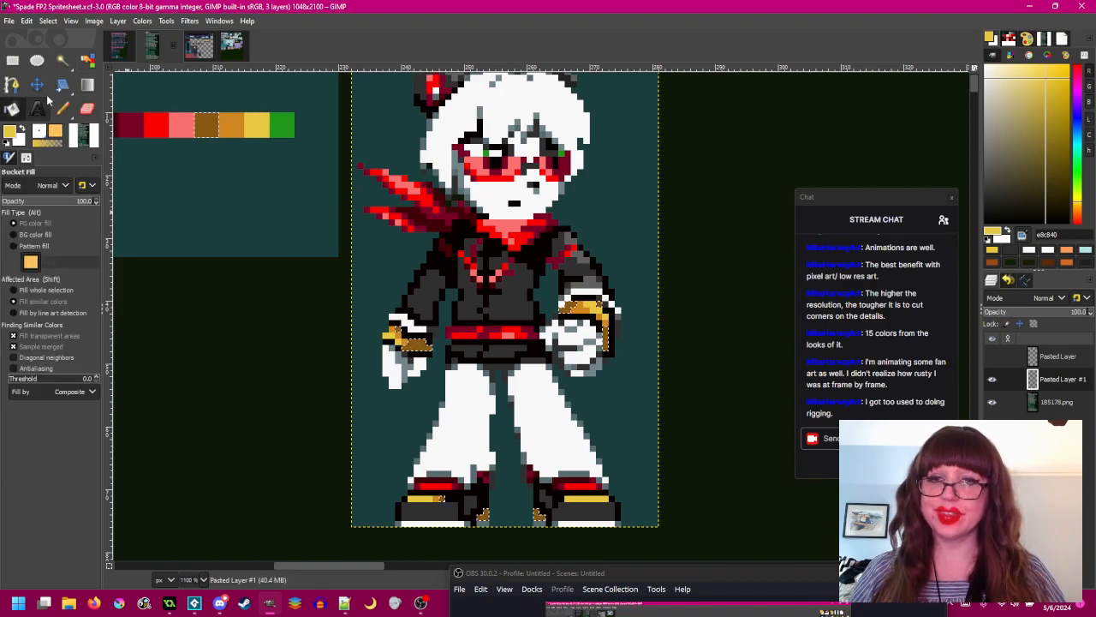
{"action": "left_click", "coordinate": [27, 21]}
{"action": "left_click", "coordinate": [41, 242]}
{"action": "left_click", "coordinate": [12, 60]}
{"action": "left_click", "coordinate": [210, 162]}
- Replace the remaining orange shading on the sprite copy's bracelets and shoes with gold e8c840 and clear the selection
{"action": "left_click", "coordinate": [88, 61]}
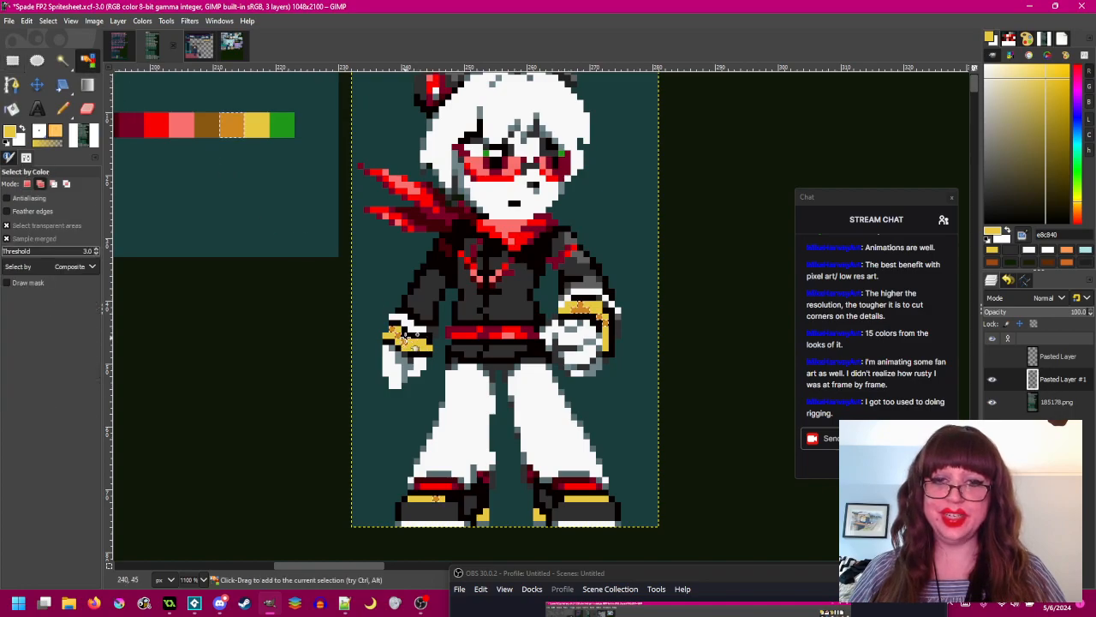
{"action": "left_click", "coordinate": [232, 125]}
{"action": "left_click", "coordinate": [27, 21]}
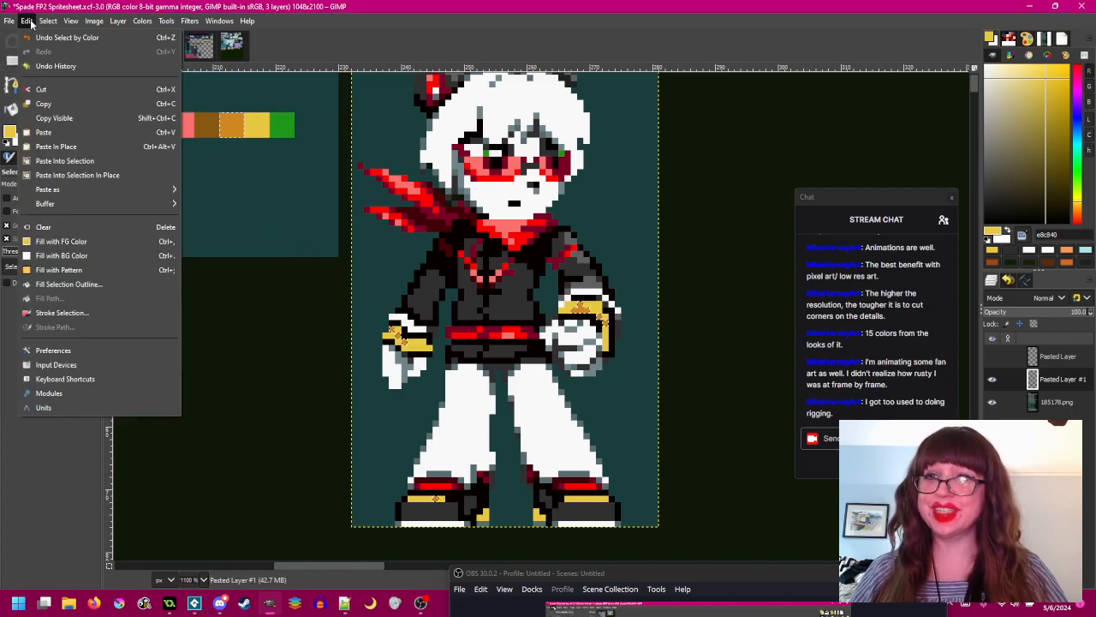
{"action": "left_click", "coordinate": [41, 242]}
{"action": "left_click", "coordinate": [12, 60]}
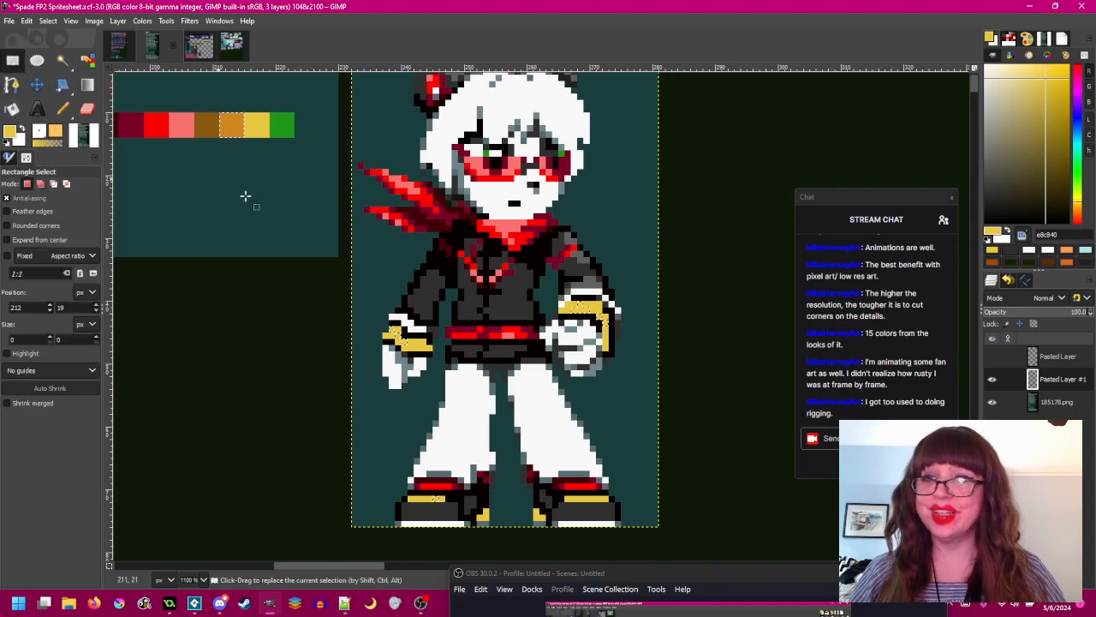
{"action": "left_click", "coordinate": [508, 271]}
{"action": "left_click_drag", "start_coordinate": [508, 271], "coordinate": [497, 282]}
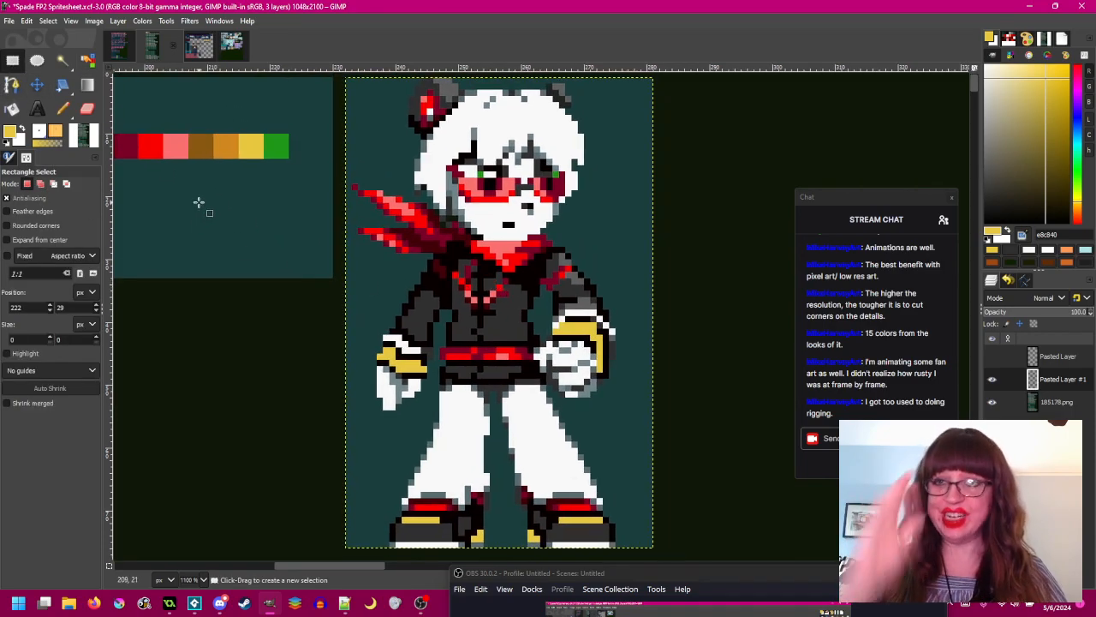
{"action": "middle_click", "coordinate": [609, 229]}
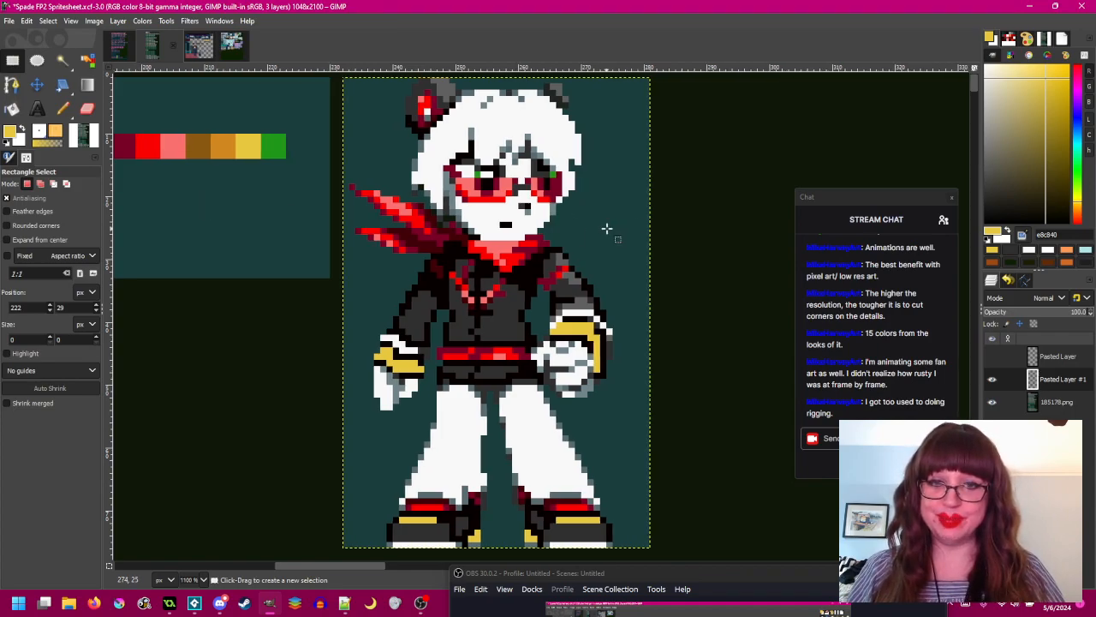
- Select the light pink highlights by color, fill them with the sampled red f80000, and clear the selection
{"action": "left_click", "coordinate": [87, 60]}
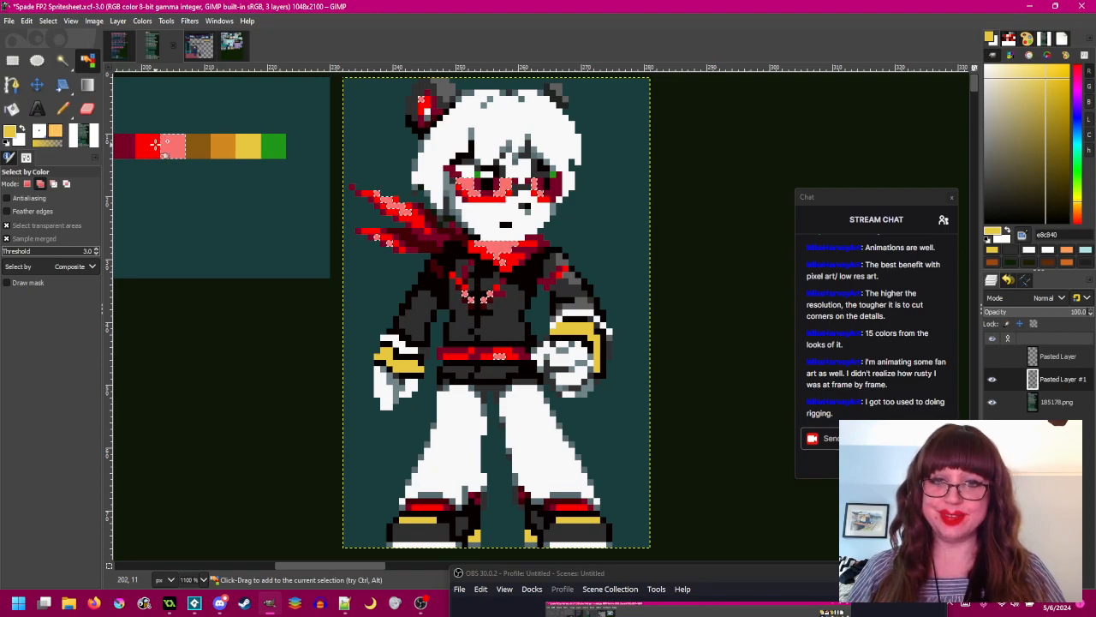
{"action": "left_click", "coordinate": [62, 109]}
{"action": "left_click", "coordinate": [511, 247], "text": "ctrl"}
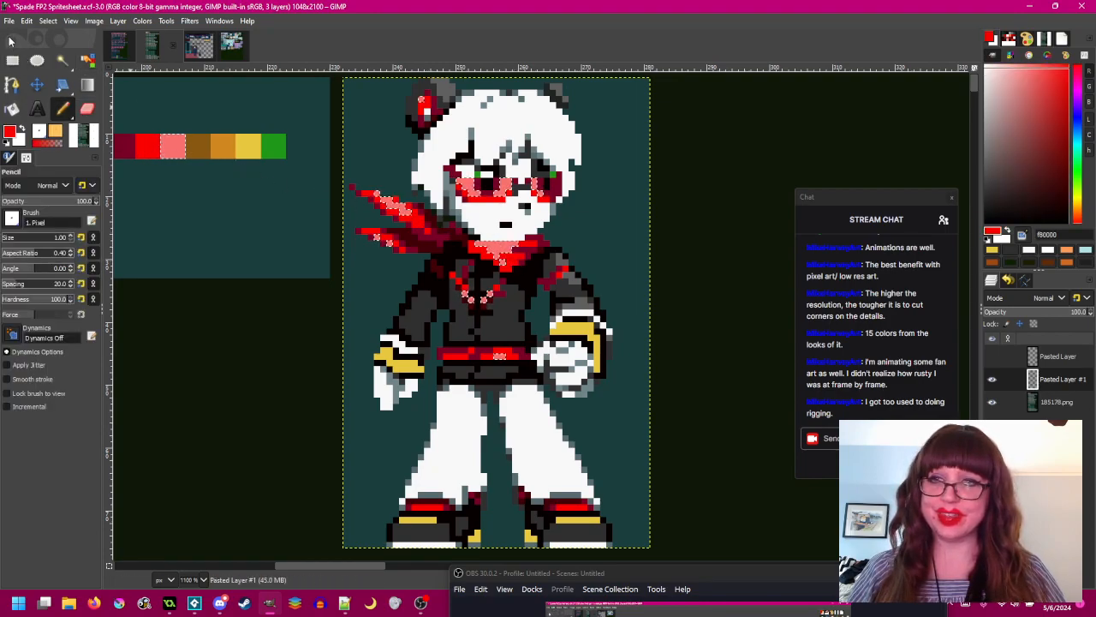
{"action": "left_click", "coordinate": [26, 21]}
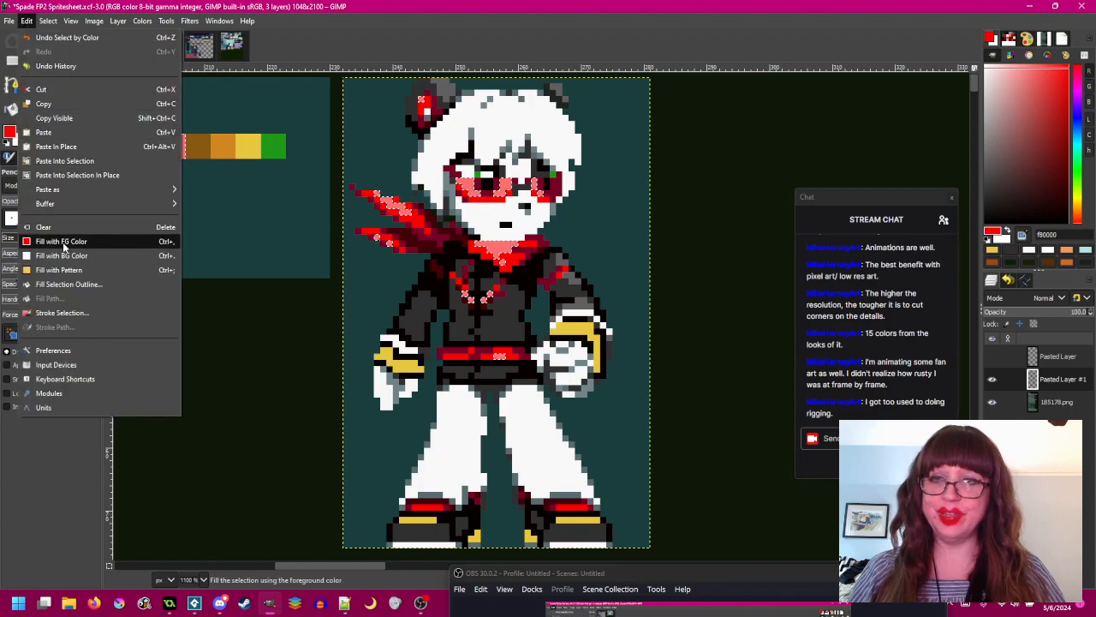
{"action": "left_click", "coordinate": [63, 243]}
{"action": "left_click", "coordinate": [12, 60]}
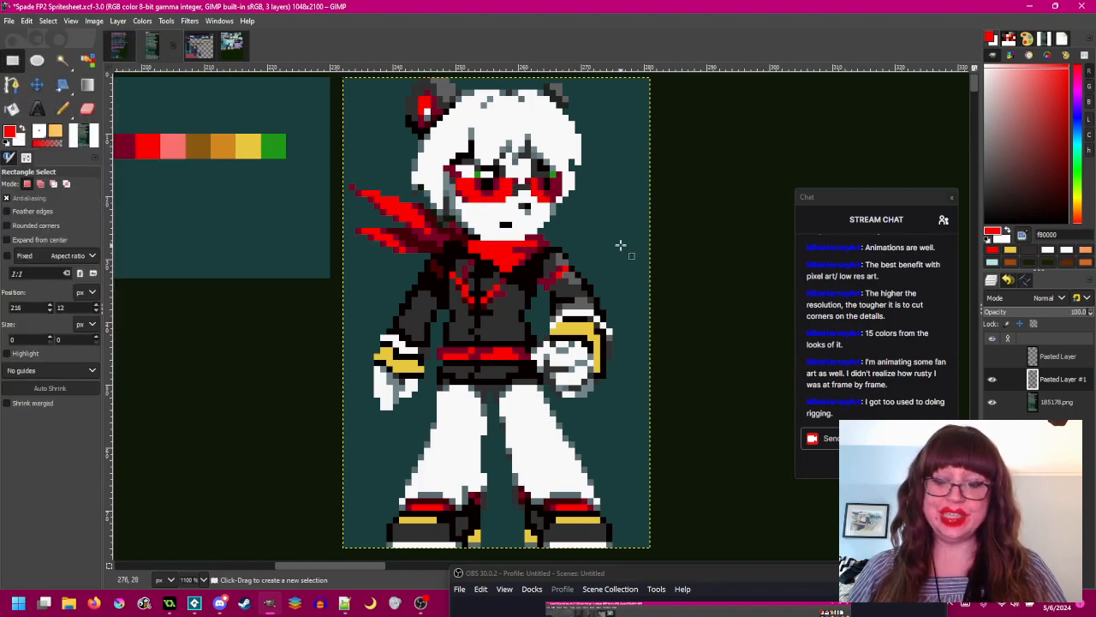
- Try to fill all of the sprite's dark red shading, selected by color, with red f80000, and undo that fill
{"action": "key", "text": "shift+o"}
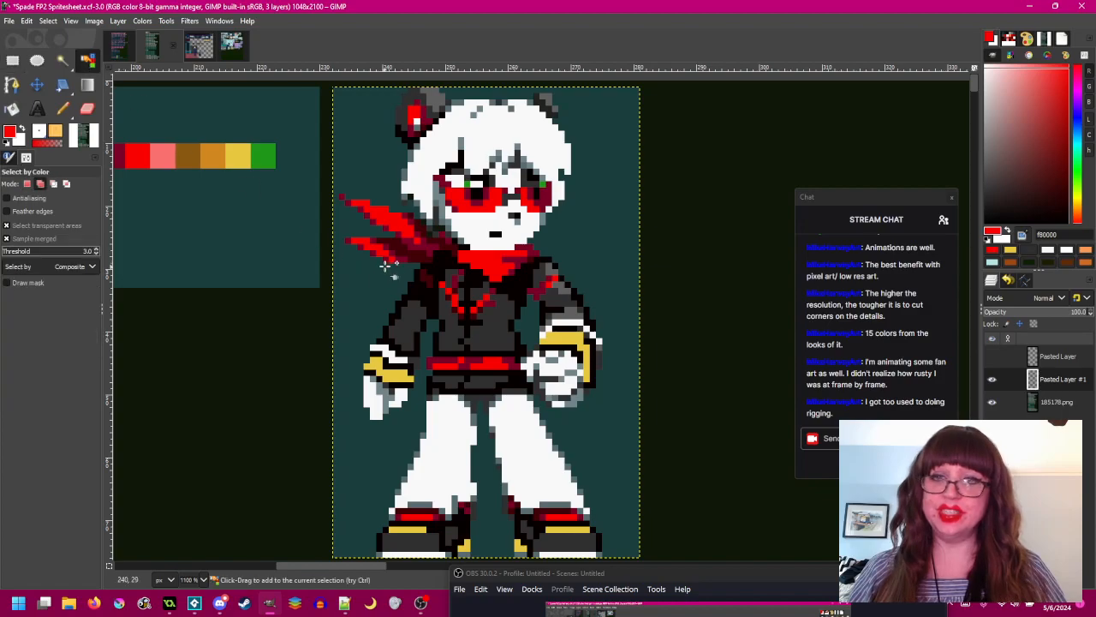
{"action": "left_click", "coordinate": [414, 247]}
{"action": "left_click", "coordinate": [62, 108]}
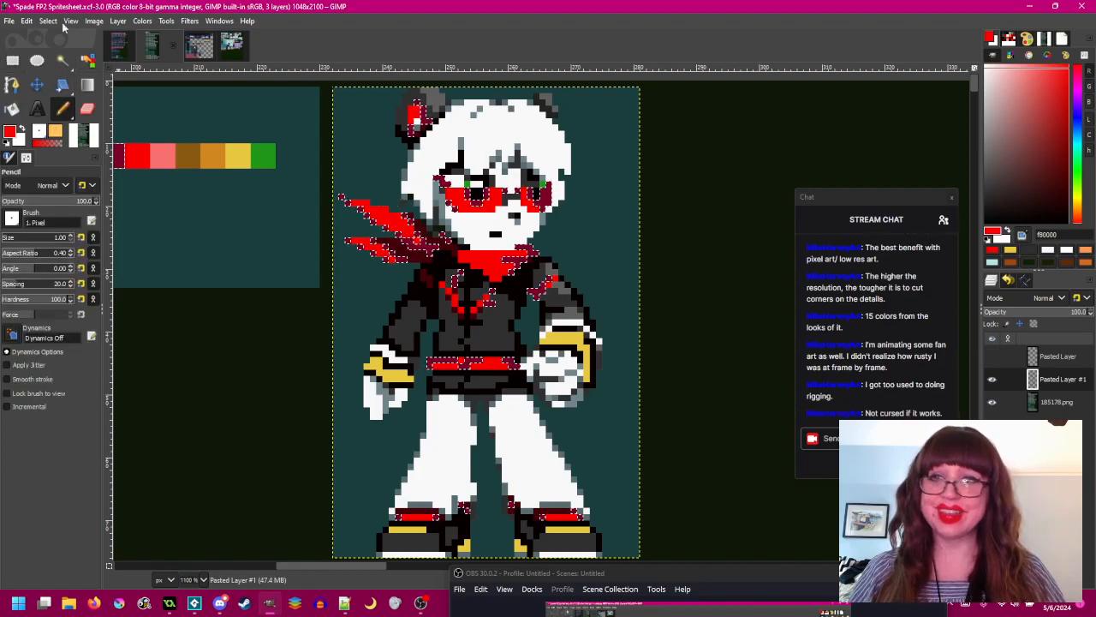
{"action": "left_click", "coordinate": [27, 21]}
{"action": "left_click", "coordinate": [38, 240]}
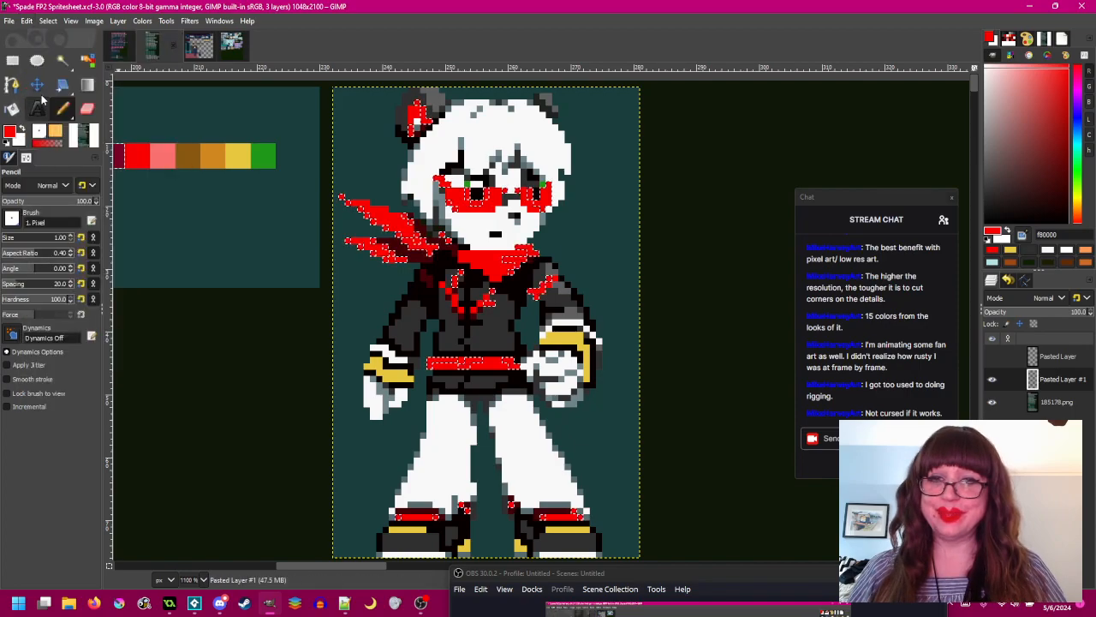
{"action": "key", "text": "ctrl+z"}
{"action": "left_click", "coordinate": [12, 61]}
{"action": "left_click", "coordinate": [225, 191]}
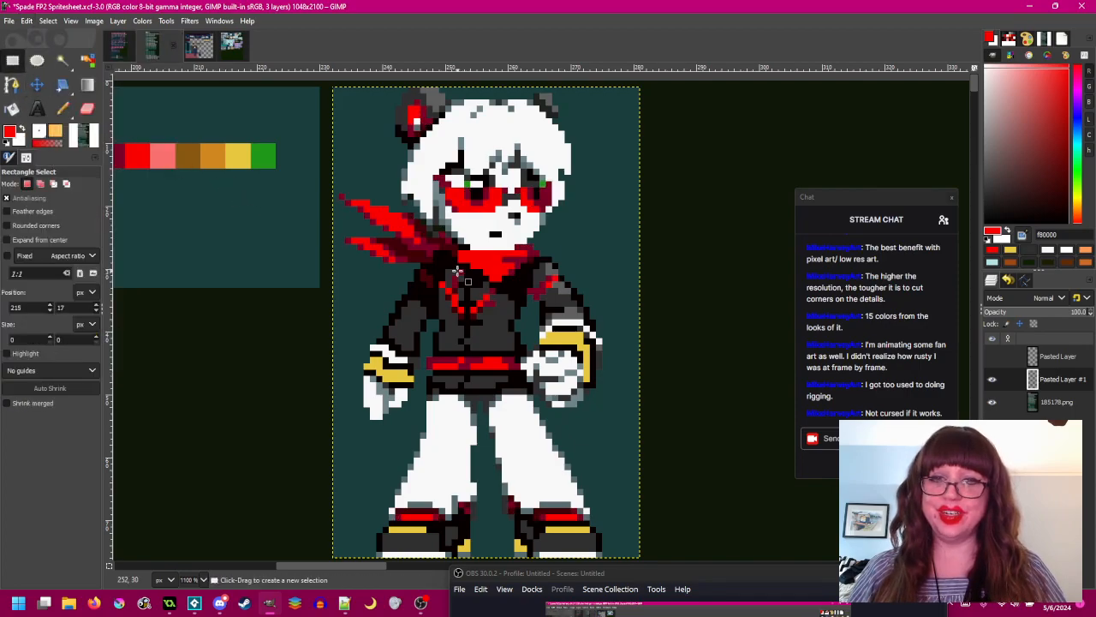
- Flatten the belt by bucket-filling its dark red shading with red f80000
{"action": "scroll", "coordinate": [607, 323], "scroll_direction": "down", "scroll_amount": 1}
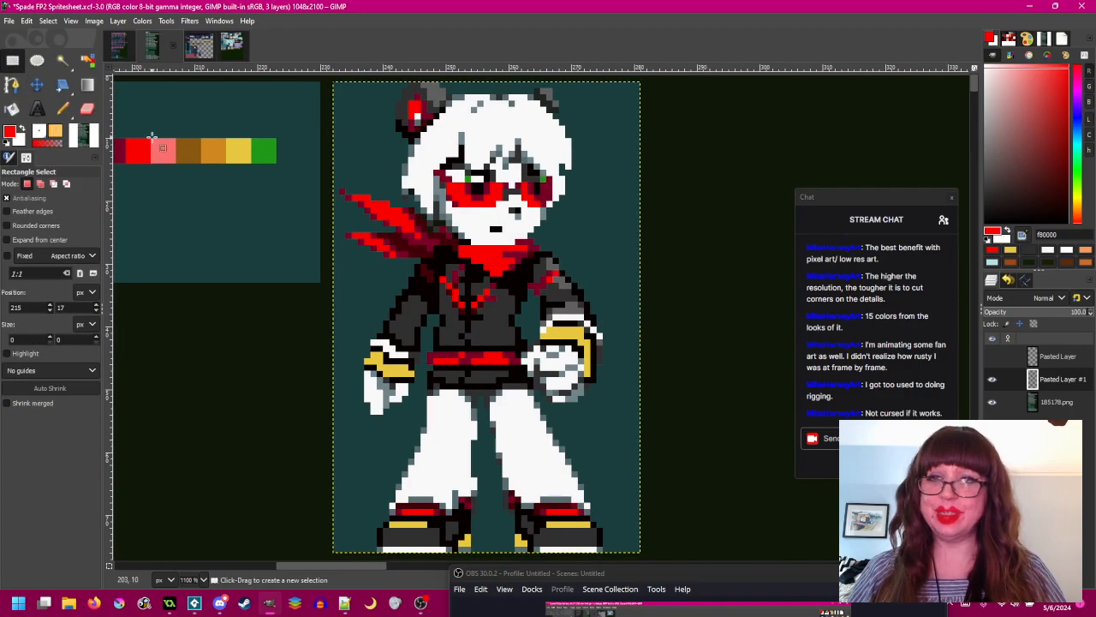
{"action": "left_click", "coordinate": [13, 109]}
{"action": "left_click", "coordinate": [499, 360]}
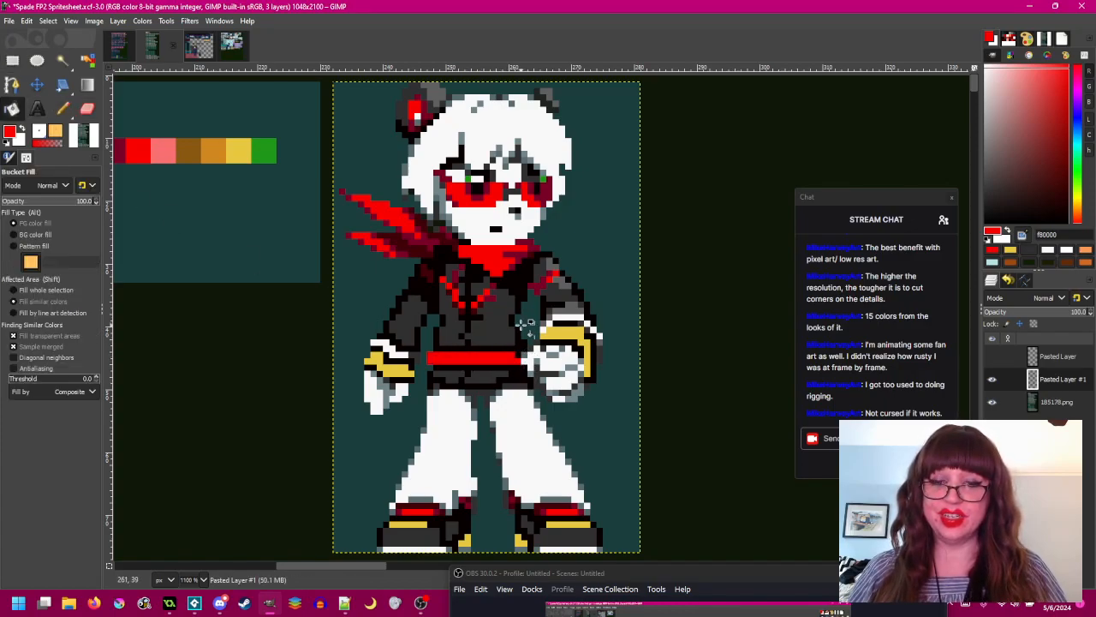
- Bucket-fill the dark red pixels of the jacket's chest trim and the upper-arm stripe with red f80000
{"action": "scroll", "coordinate": [520, 314], "scroll_direction": "up", "scroll_amount": 2}
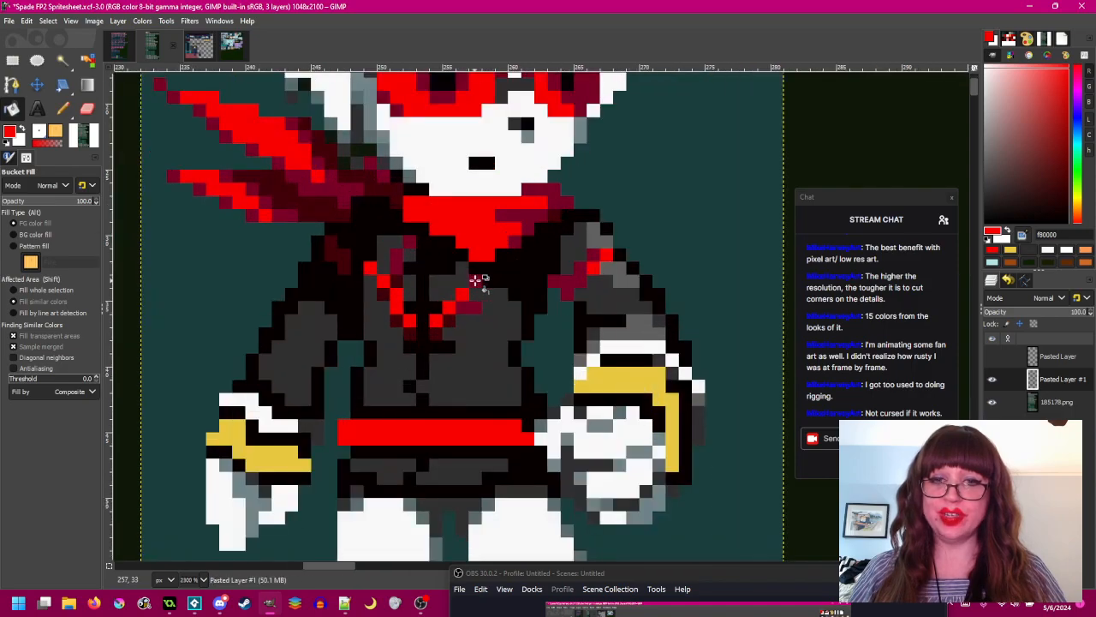
{"action": "left_click", "coordinate": [455, 311]}
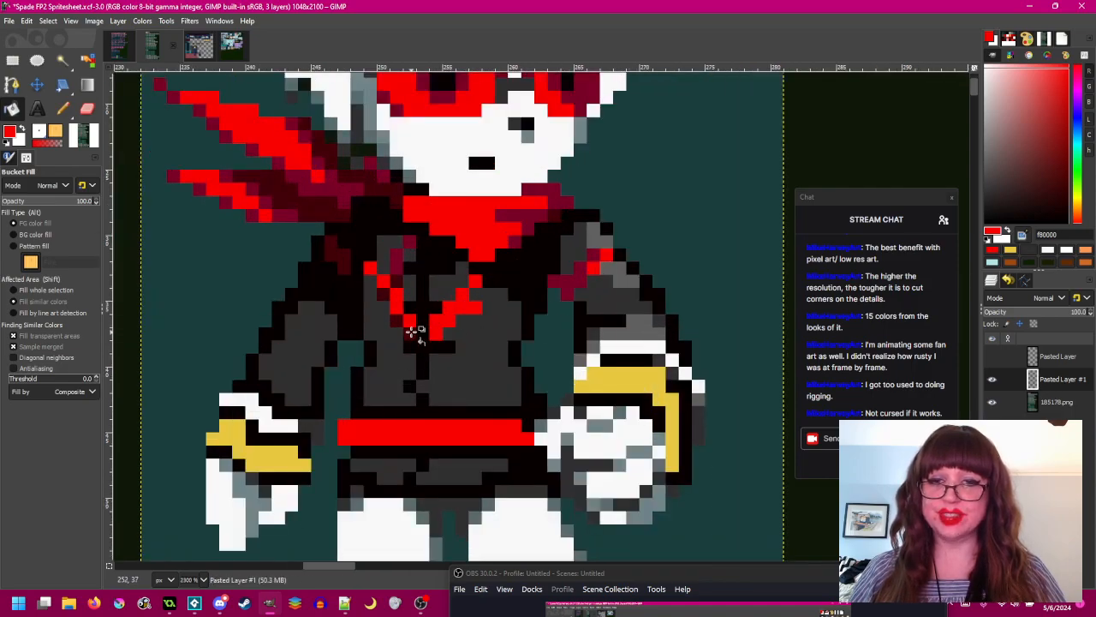
{"action": "left_click", "coordinate": [384, 292]}
{"action": "left_click", "coordinate": [397, 279]}
{"action": "left_click", "coordinate": [397, 262]}
{"action": "left_click", "coordinate": [410, 244]}
{"action": "scroll", "coordinate": [580, 282], "scroll_direction": "up", "scroll_amount": 1}
{"action": "scroll", "coordinate": [581, 282], "scroll_direction": "right", "scroll_amount": 1}
{"action": "left_click", "coordinate": [558, 299]}
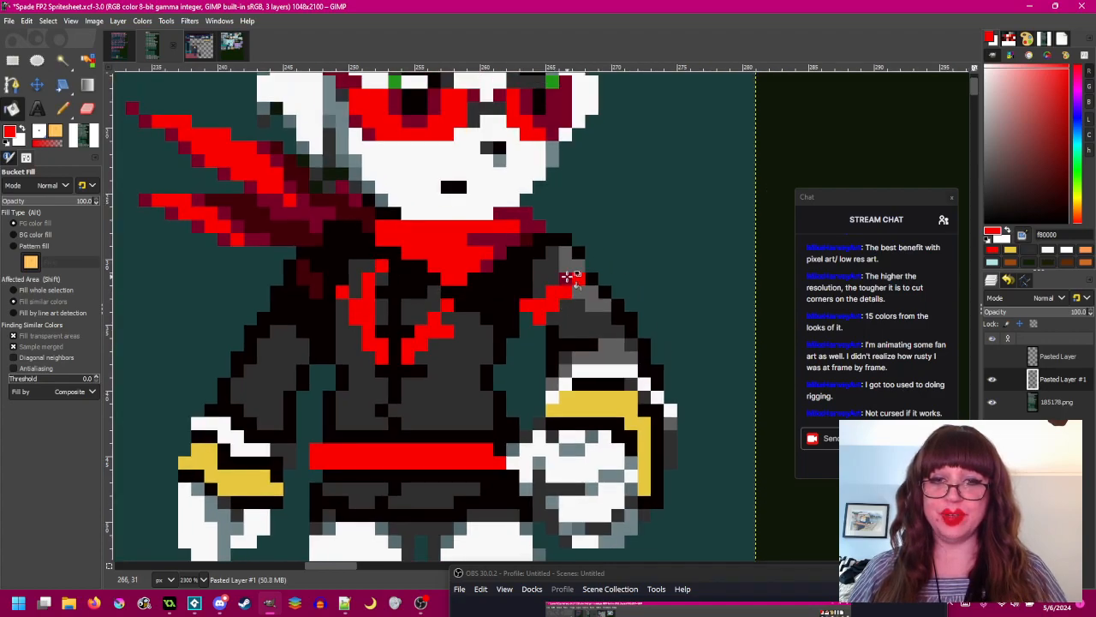
- Fill the dark red patch on the jacket's shoulder and the shading of the upper scarf tail with red f80000
{"action": "scroll", "coordinate": [448, 274], "scroll_direction": "left", "scroll_amount": 2}
{"action": "scroll", "coordinate": [447, 274], "scroll_direction": "up", "scroll_amount": 1}
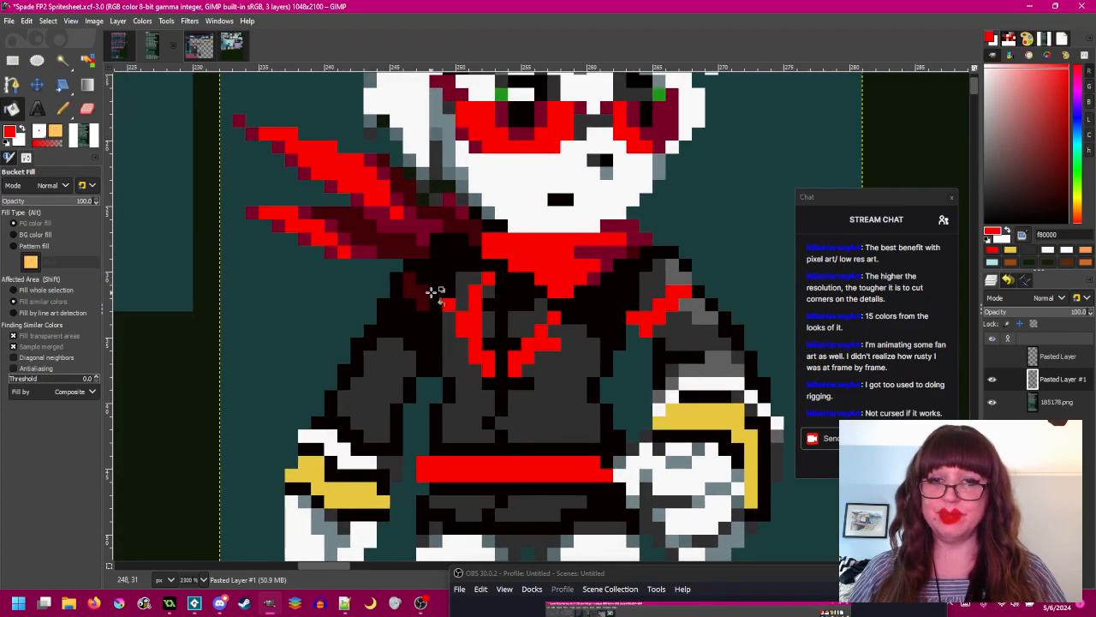
{"action": "scroll", "coordinate": [439, 317], "scroll_direction": "down", "scroll_amount": 2}
{"action": "scroll", "coordinate": [440, 306], "scroll_direction": "up", "scroll_amount": 2}
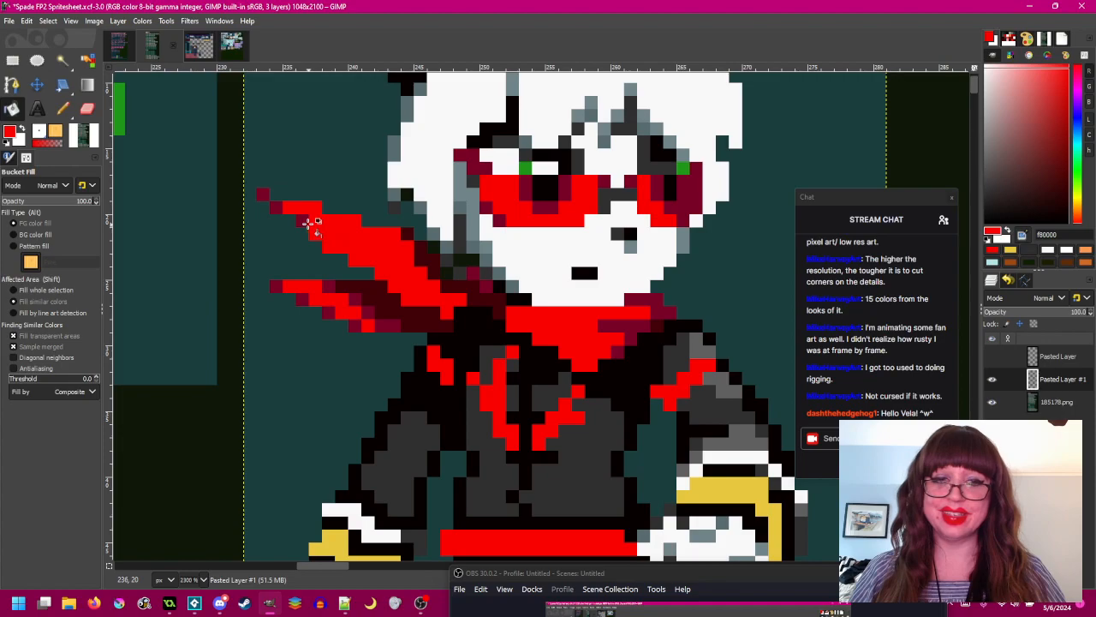
{"action": "mouse_move", "coordinate": [380, 255]}
{"action": "left_mouse_down"}
{"action": "mouse_move", "coordinate": [369, 243]}
{"action": "mouse_move", "coordinate": [392, 254]}
{"action": "left_mouse_up"}
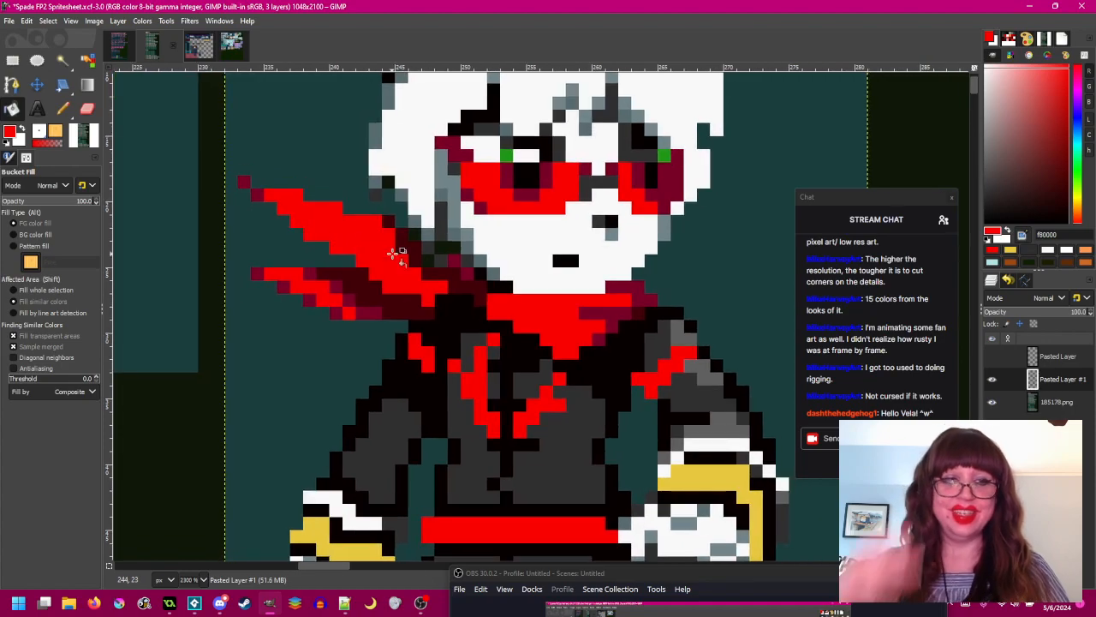
{"action": "left_click", "coordinate": [256, 195]}
{"action": "left_click", "coordinate": [245, 181]}
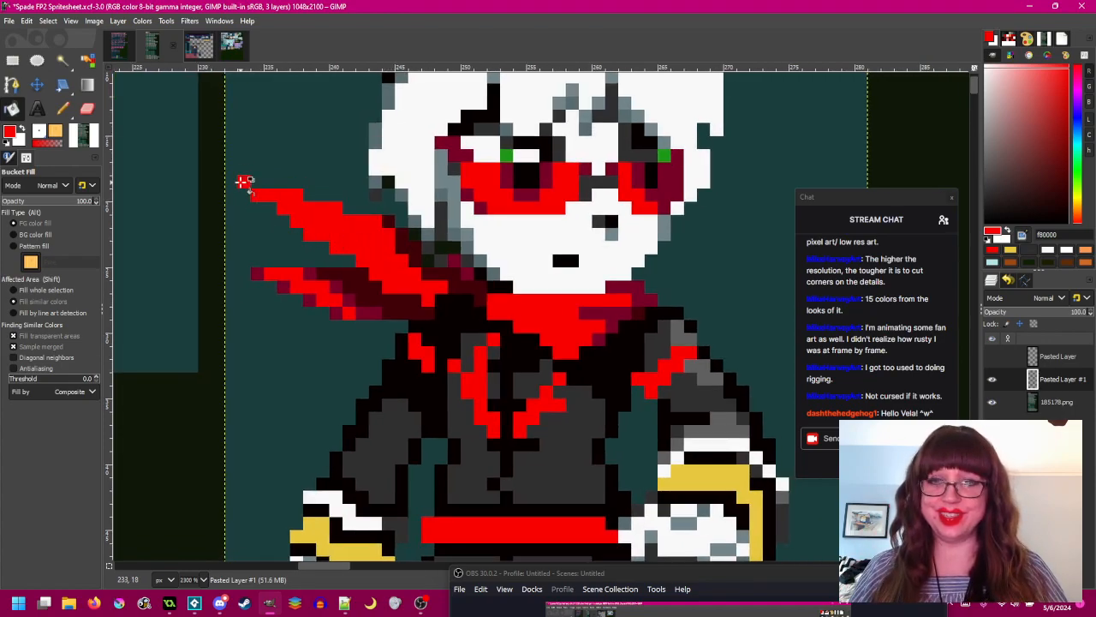
- Fill the dark red edge pixels of the lower scarf tail with red f80000
{"action": "left_click", "coordinate": [260, 273]}
{"action": "left_click", "coordinate": [286, 287]}
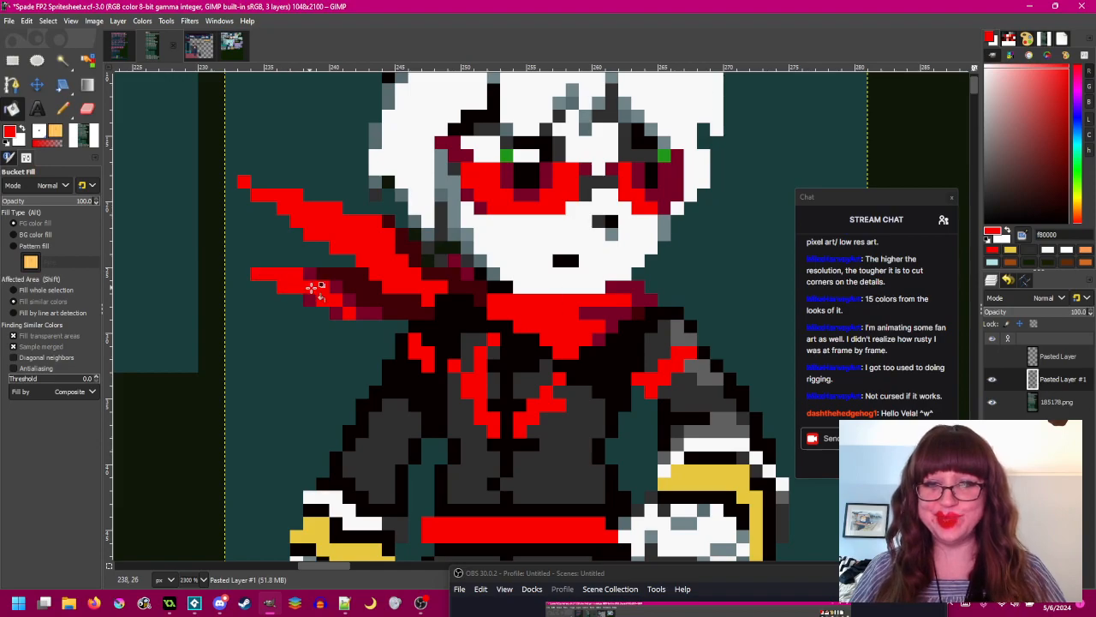
{"action": "left_click", "coordinate": [313, 299]}
{"action": "left_click", "coordinate": [310, 274]}
{"action": "left_click", "coordinate": [364, 310]}
- Fill the dark red shading inside the larger ear with red f80000
{"action": "scroll", "coordinate": [463, 306], "scroll_direction": "right", "scroll_amount": 2}
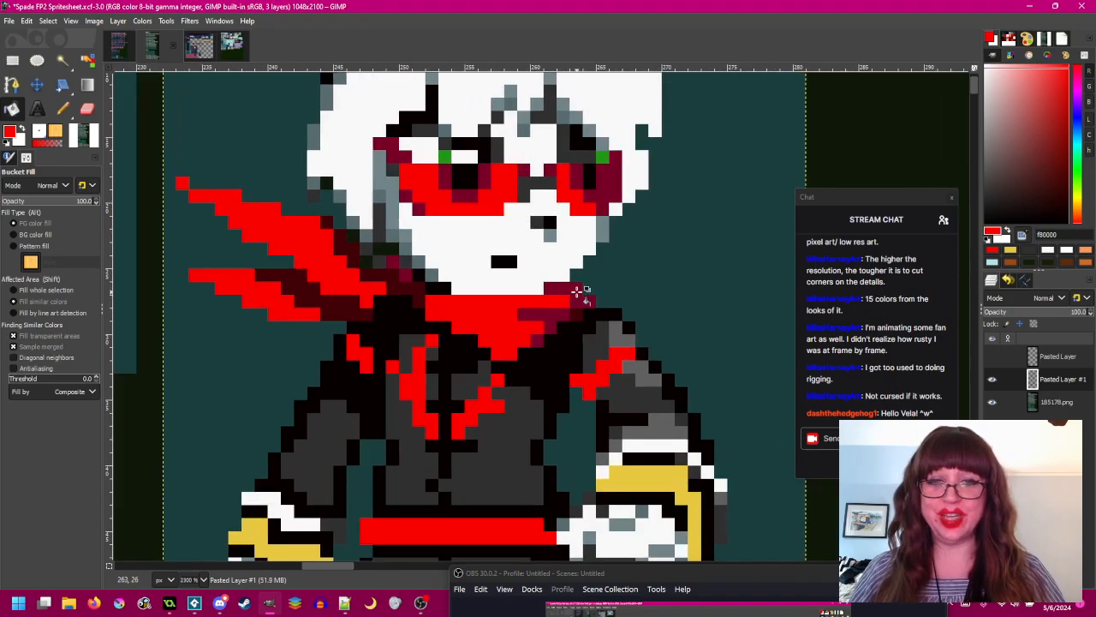
{"action": "scroll", "coordinate": [402, 321], "scroll_direction": "down", "scroll_amount": 1}
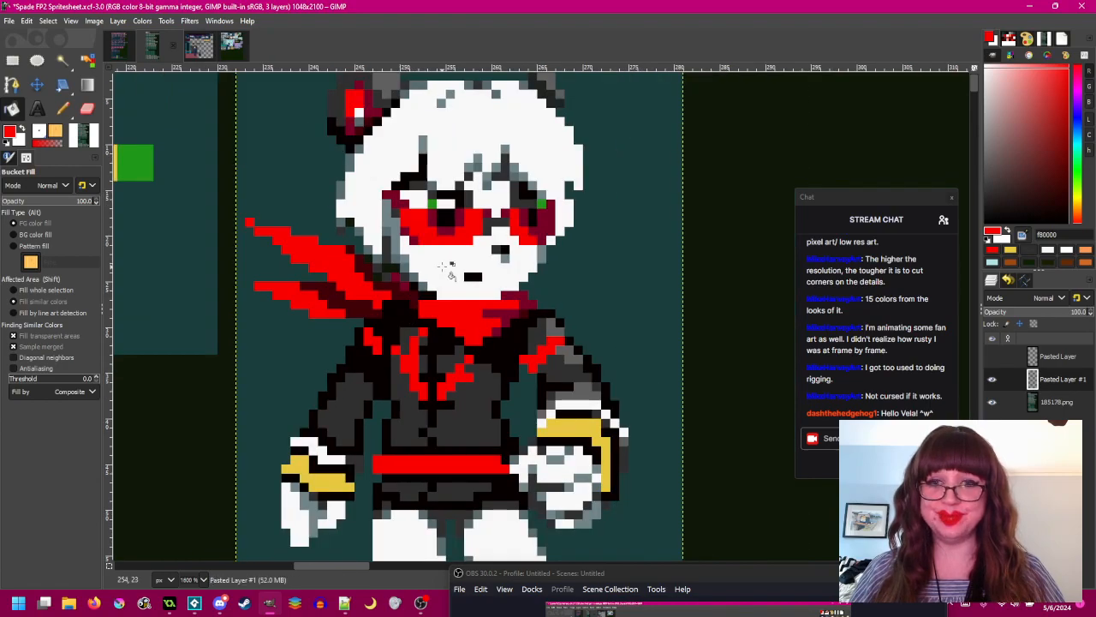
{"action": "scroll", "coordinate": [403, 305], "scroll_direction": "up", "scroll_amount": 2}
{"action": "scroll", "coordinate": [383, 217], "scroll_direction": "up", "scroll_amount": 1}
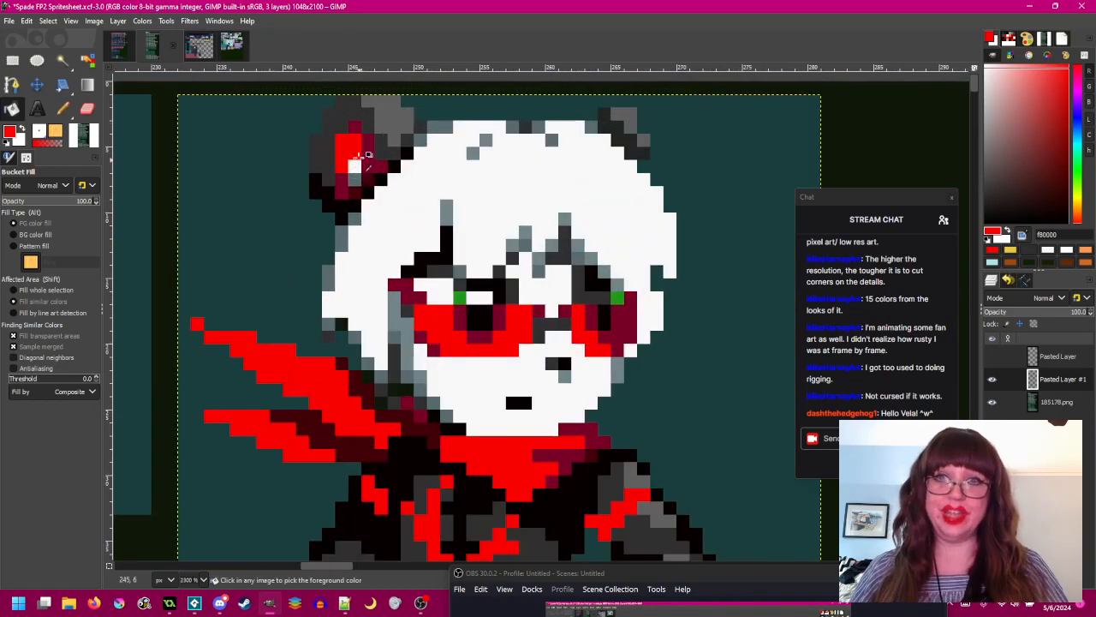
{"action": "left_click", "coordinate": [367, 152]}
{"action": "left_click", "coordinate": [351, 182]}
- Sample the ear's dark grey 303030 and fill the lighter grey patches on both ears with it
{"action": "left_click", "coordinate": [356, 168], "text": "ctrl"}
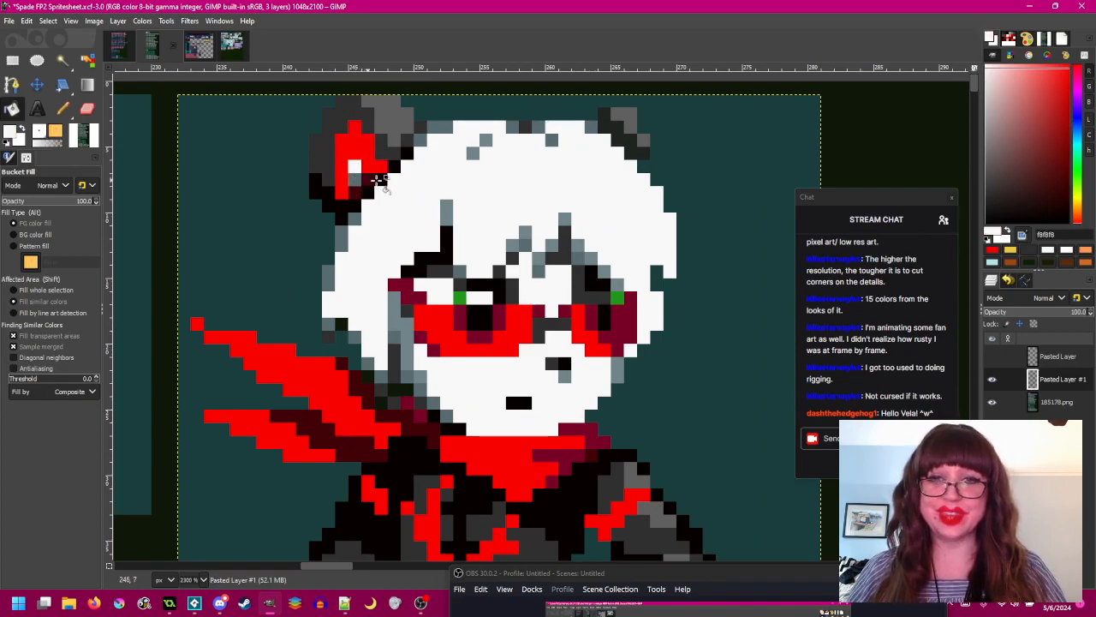
{"action": "left_click", "coordinate": [367, 111], "text": "ctrl"}
{"action": "left_click", "coordinate": [368, 110]}
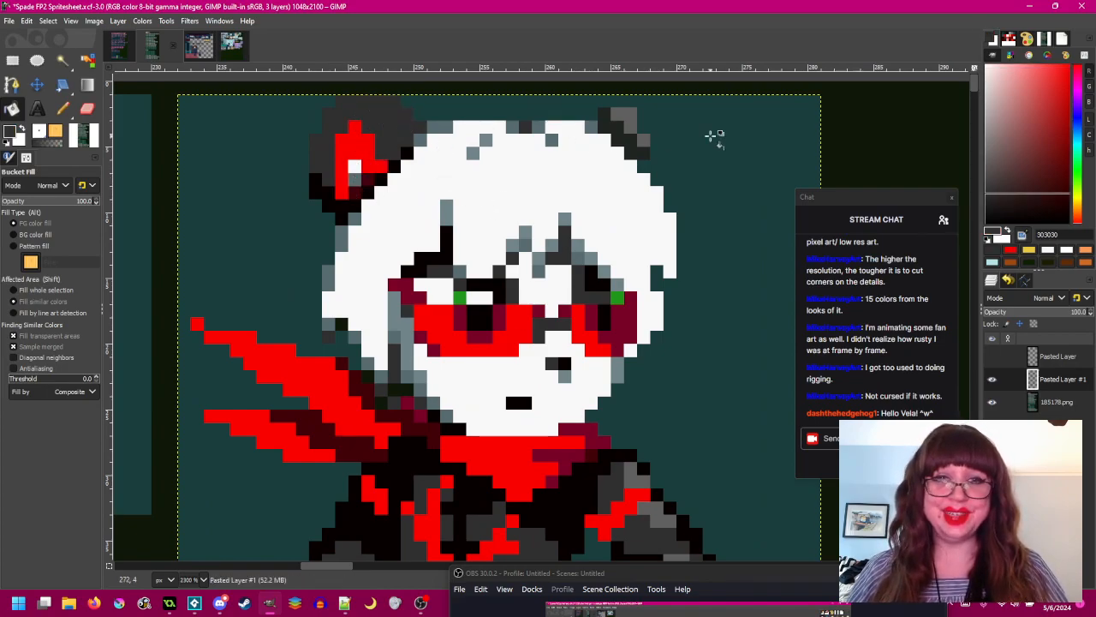
{"action": "left_click", "coordinate": [641, 127]}
- With the Pencil tool, sample the eye's green 209818 and the glasses' dark red 780028 as foreground colors
{"action": "scroll", "coordinate": [563, 214], "scroll_direction": "down", "scroll_amount": 1}
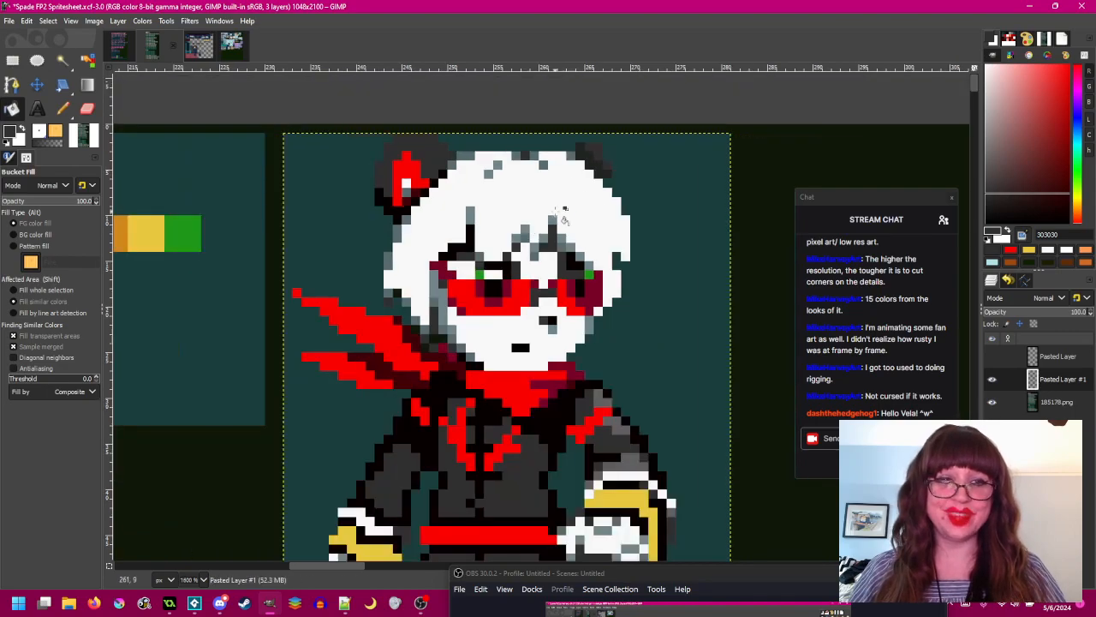
{"action": "scroll", "coordinate": [566, 210], "scroll_direction": "down", "scroll_amount": 1}
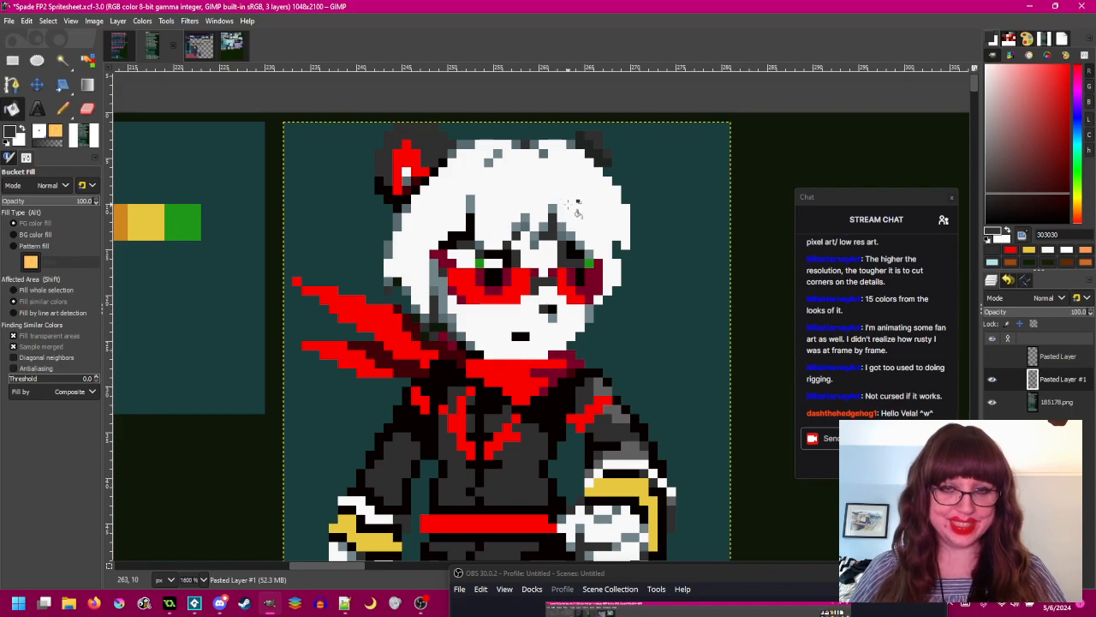
{"action": "scroll", "coordinate": [572, 209], "scroll_direction": "down", "scroll_amount": 1}
{"action": "scroll", "coordinate": [574, 257], "scroll_direction": "up", "scroll_amount": 1}
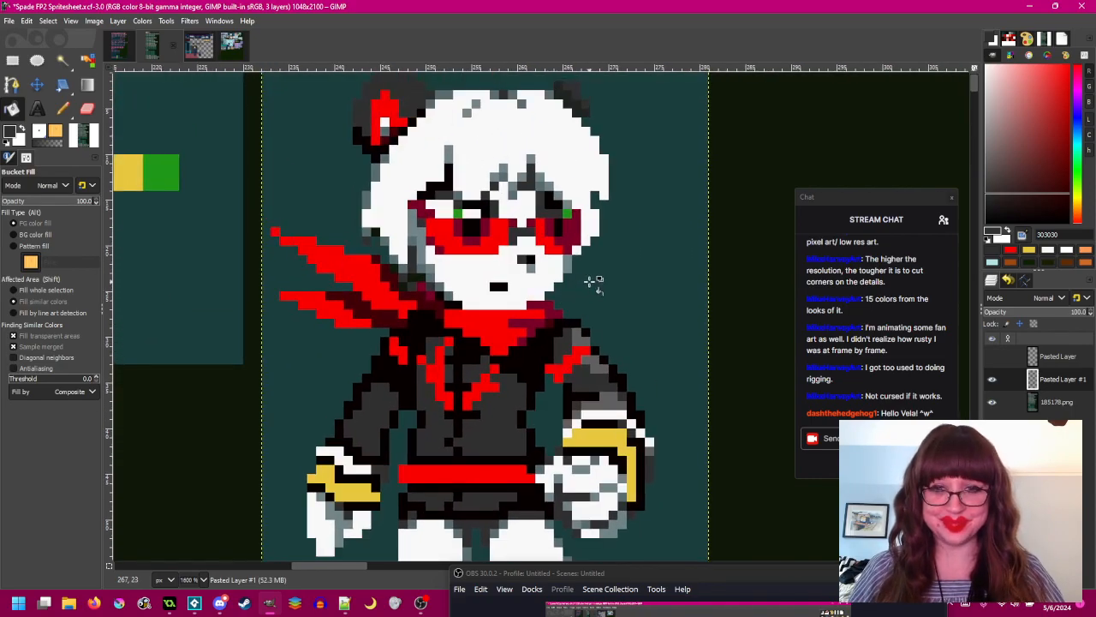
{"action": "scroll", "coordinate": [589, 272], "scroll_direction": "down", "scroll_amount": 5}
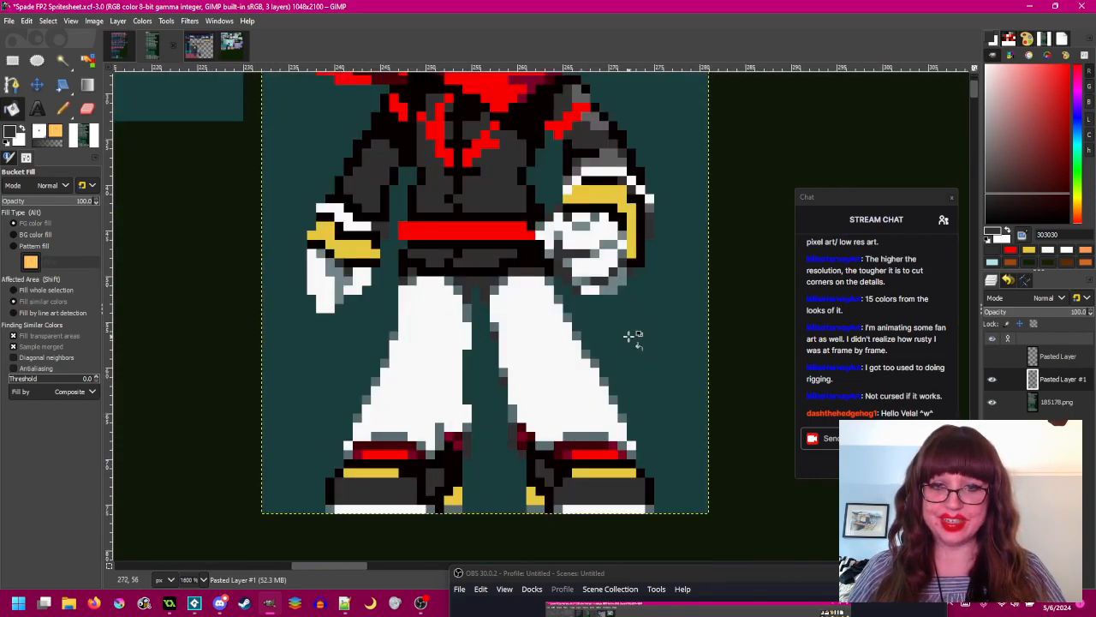
{"action": "scroll", "coordinate": [631, 337], "scroll_direction": "up", "scroll_amount": 4}
{"action": "scroll", "coordinate": [474, 192], "scroll_direction": "up", "scroll_amount": 2}
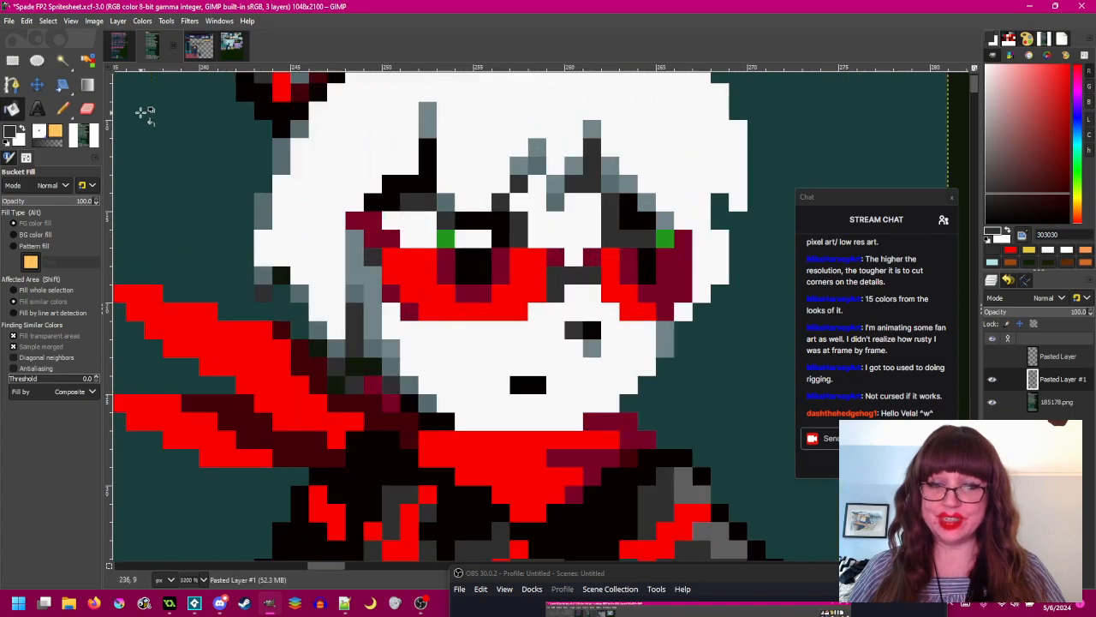
{"action": "left_click", "coordinate": [63, 108]}
{"action": "left_click", "coordinate": [447, 237], "text": "ctrl"}
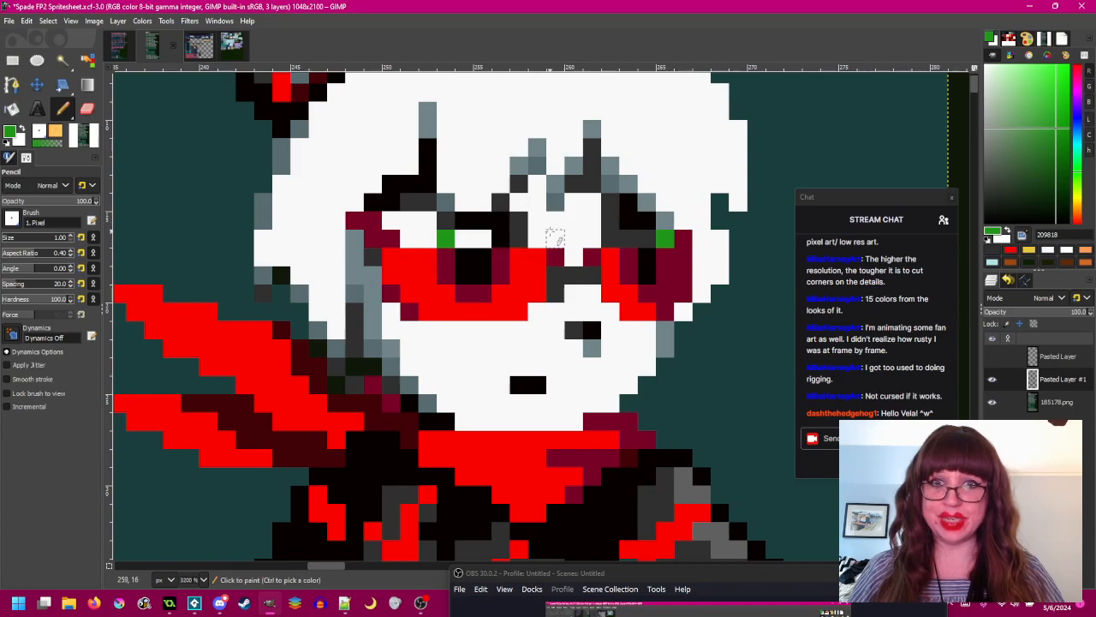
{"action": "left_click", "coordinate": [448, 257], "text": "ctrl"}
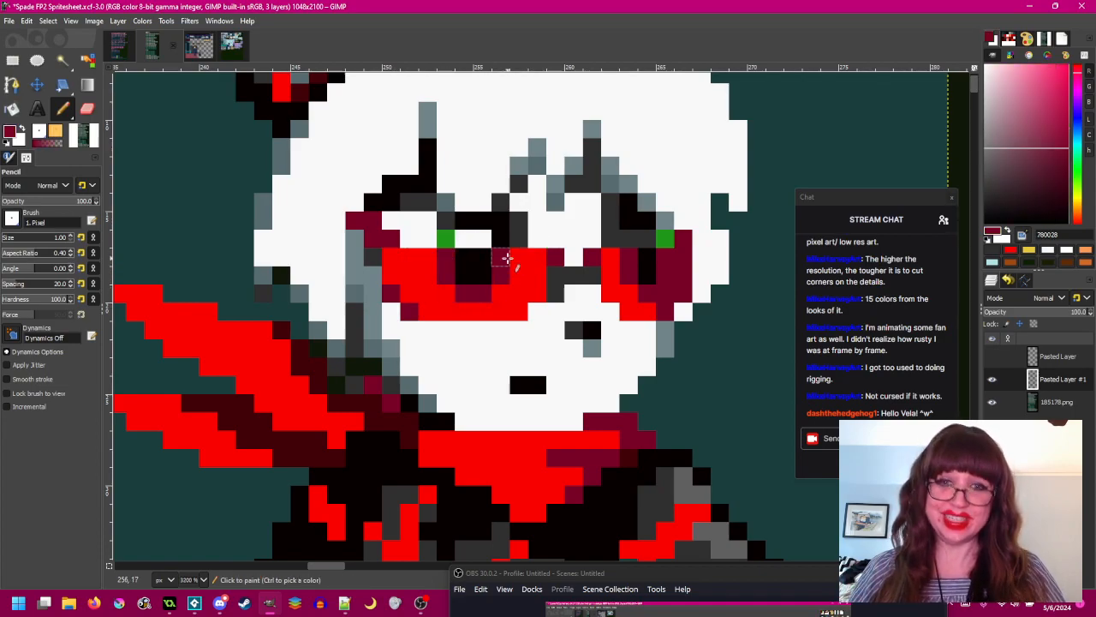
- Compare the flattened sprite copy with the palette swatches beside it
{"action": "scroll", "coordinate": [459, 286], "scroll_direction": "down", "scroll_amount": 3}
{"action": "scroll", "coordinate": [526, 269], "scroll_direction": "up", "scroll_amount": 3}
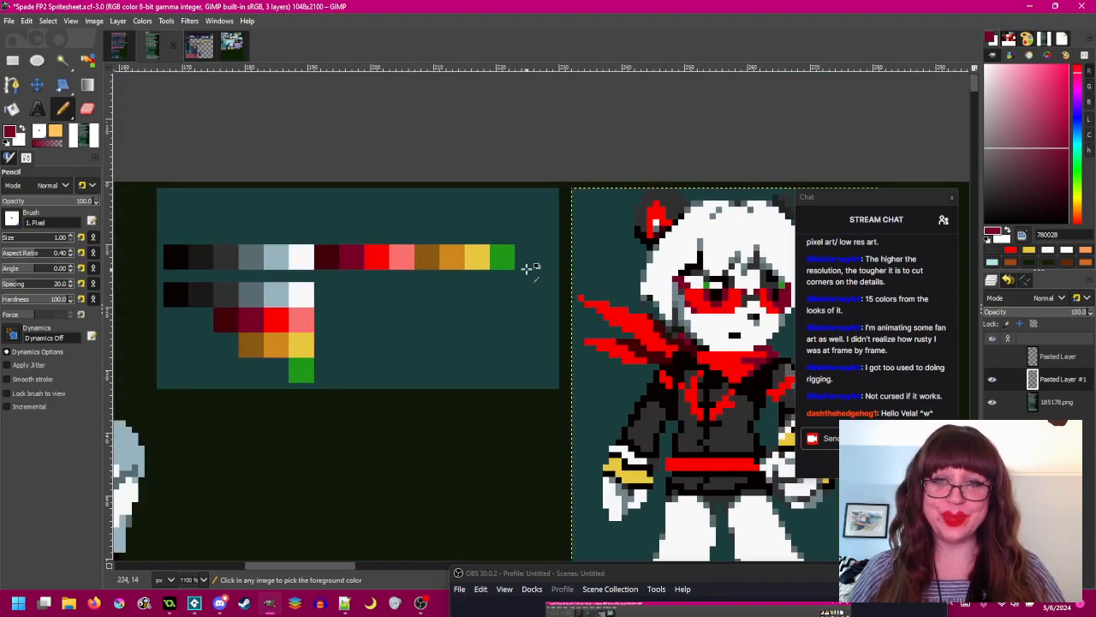
{"action": "scroll", "coordinate": [563, 281], "scroll_direction": "down", "scroll_amount": 1}
{"action": "left_click_drag", "start_coordinate": [659, 299], "coordinate": [457, 190]}
{"action": "mouse_move", "coordinate": [607, 279]}
{"action": "left_mouse_down"}
{"action": "mouse_move", "coordinate": [603, 259]}
{"action": "mouse_move", "coordinate": [597, 294]}
{"action": "mouse_move", "coordinate": [583, 236]}
{"action": "mouse_move", "coordinate": [604, 283]}
{"action": "left_mouse_up"}
{"action": "scroll", "coordinate": [603, 260], "scroll_direction": "down", "scroll_amount": 1}
{"action": "scroll", "coordinate": [589, 297], "scroll_direction": "up", "scroll_amount": 1}
{"action": "scroll", "coordinate": [584, 238], "scroll_direction": "down", "scroll_amount": 1}
- Merge the flattened sprite's layer down into 185178.png and save the file
{"action": "left_click", "coordinate": [13, 61]}
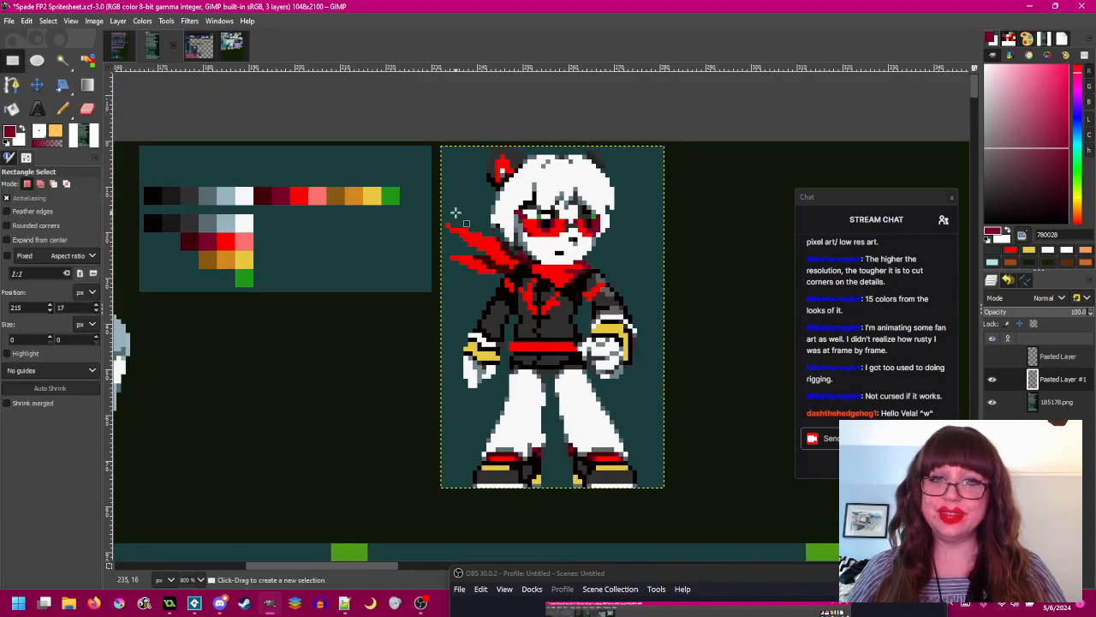
{"action": "right_click", "coordinate": [1075, 379]}
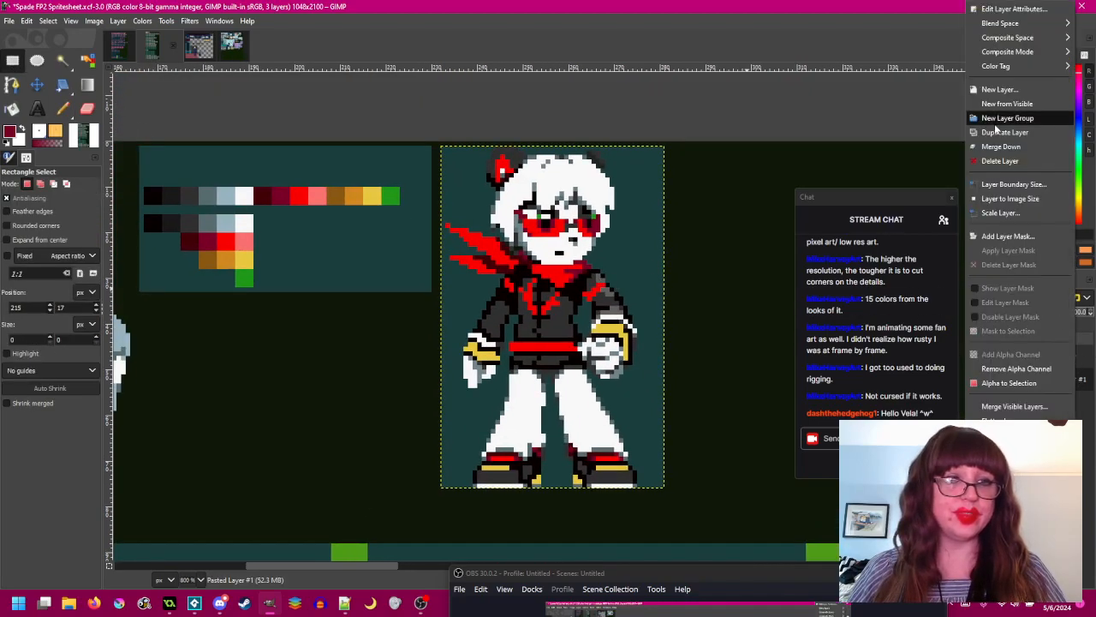
{"action": "left_click", "coordinate": [1002, 151]}
{"action": "key", "text": "ctrl+s"}
{"action": "left_click_drag", "start_coordinate": [470, 254], "coordinate": [476, 207]}
{"action": "scroll", "coordinate": [638, 265], "scroll_direction": "up", "scroll_amount": 1}
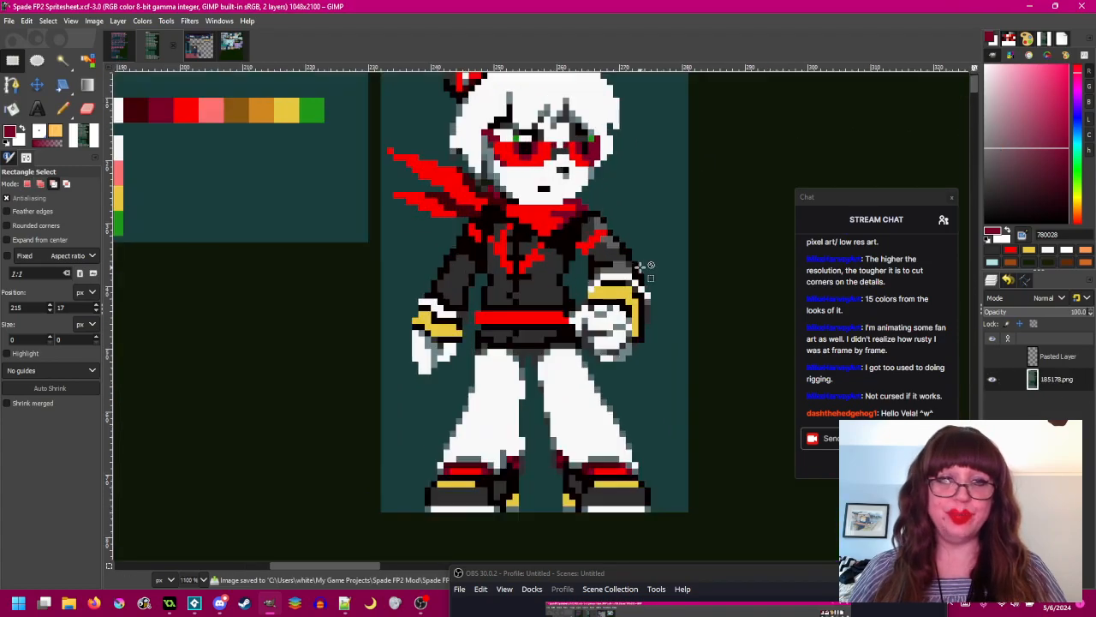
{"action": "left_click_drag", "start_coordinate": [645, 269], "coordinate": [657, 296]}
{"action": "left_click_drag", "start_coordinate": [575, 285], "coordinate": [649, 303]}
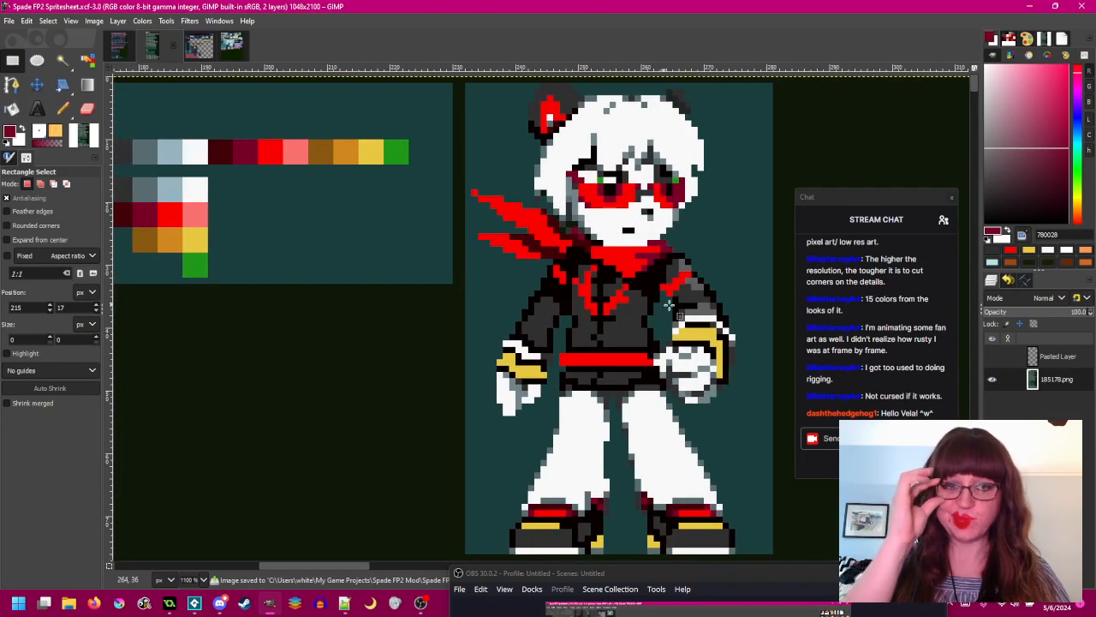
- Examine the shading on the sprite's jacket, arms, gloves and legs with the Pencil tool active
{"action": "key", "text": "n"}
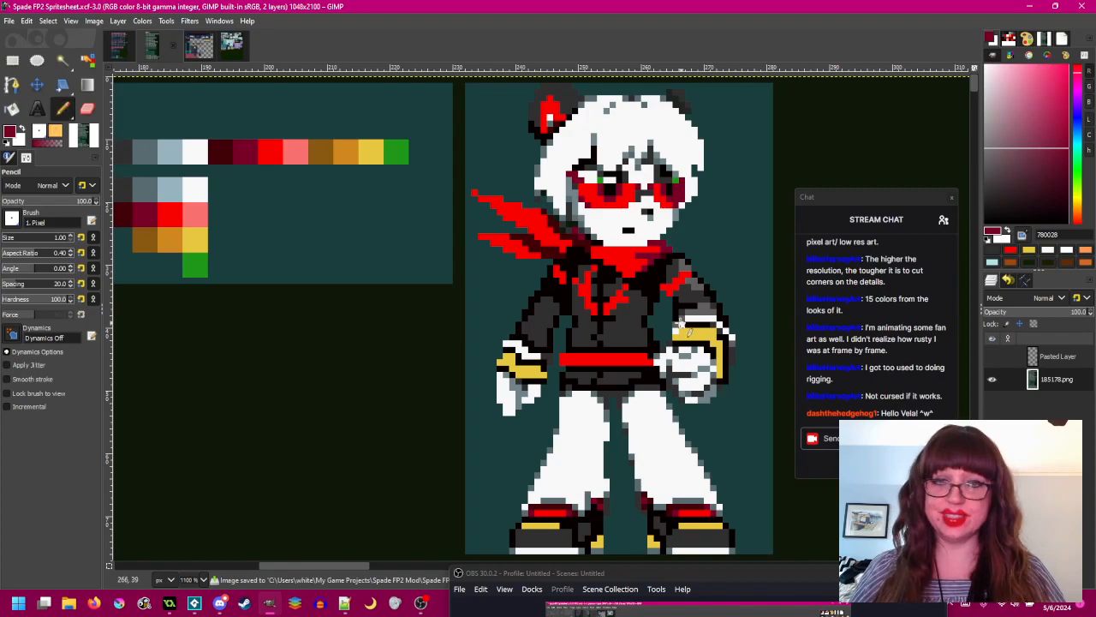
{"action": "left_click_drag", "start_coordinate": [681, 322], "coordinate": [622, 314]}
{"action": "scroll", "coordinate": [486, 301], "scroll_direction": "up", "scroll_amount": 1}
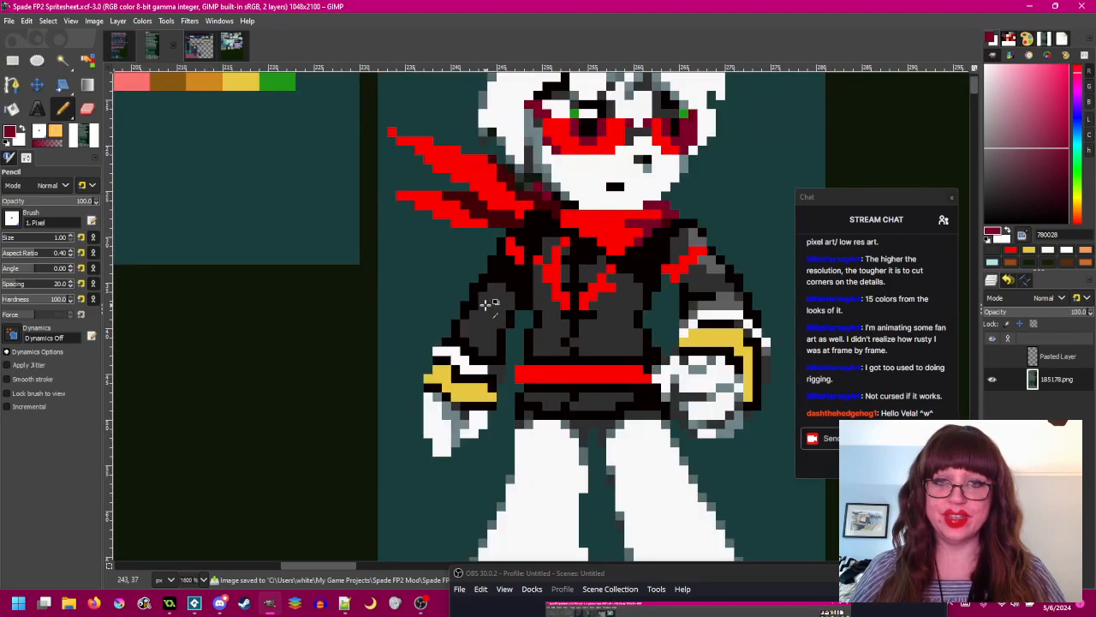
{"action": "scroll", "coordinate": [511, 297], "scroll_direction": "down", "scroll_amount": 1}
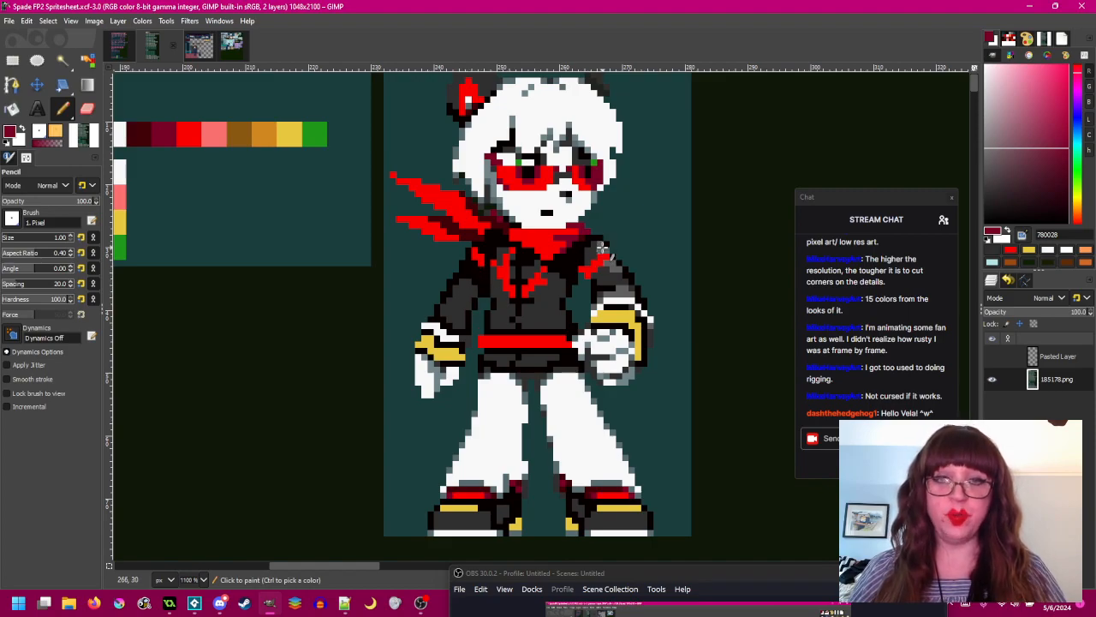
{"action": "left_click_drag", "start_coordinate": [602, 259], "coordinate": [620, 277]}
{"action": "left_click_drag", "start_coordinate": [442, 316], "coordinate": [528, 319]}
{"action": "left_click_drag", "start_coordinate": [614, 326], "coordinate": [573, 317]}
{"action": "left_click_drag", "start_coordinate": [645, 287], "coordinate": [588, 304]}
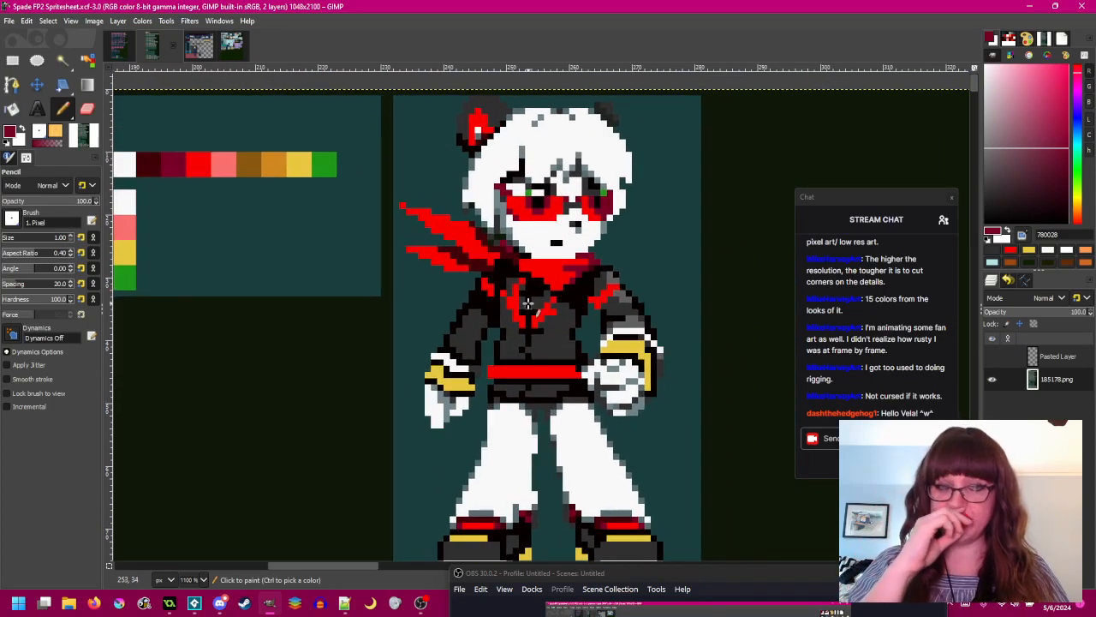
{"action": "left_click_drag", "start_coordinate": [500, 310], "coordinate": [533, 276]}
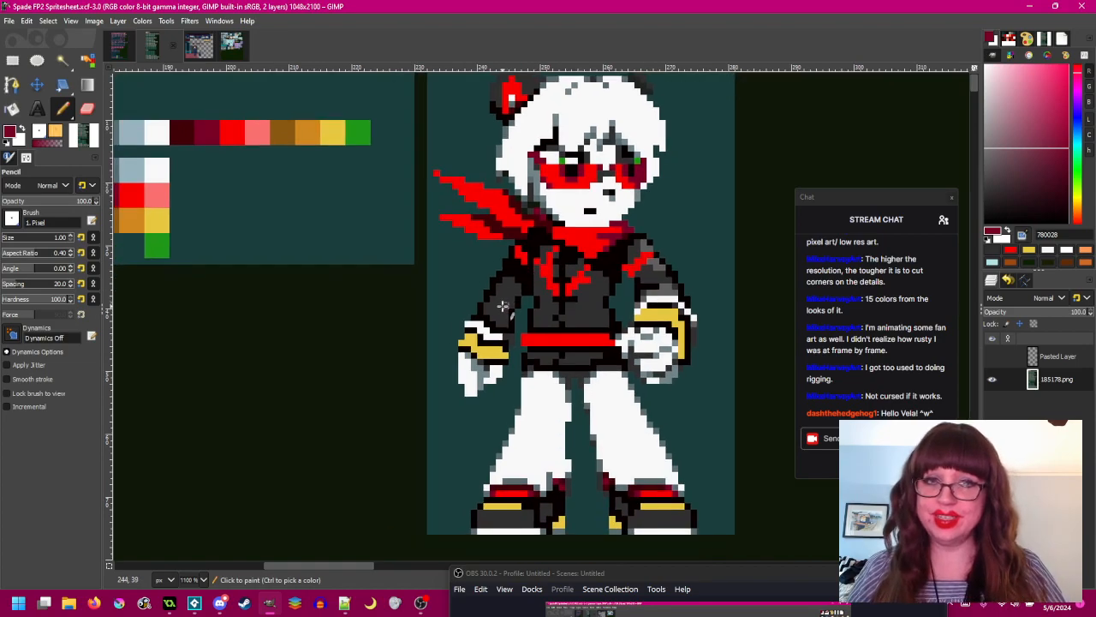
{"action": "scroll", "coordinate": [500, 305], "scroll_direction": "up", "scroll_amount": 1}
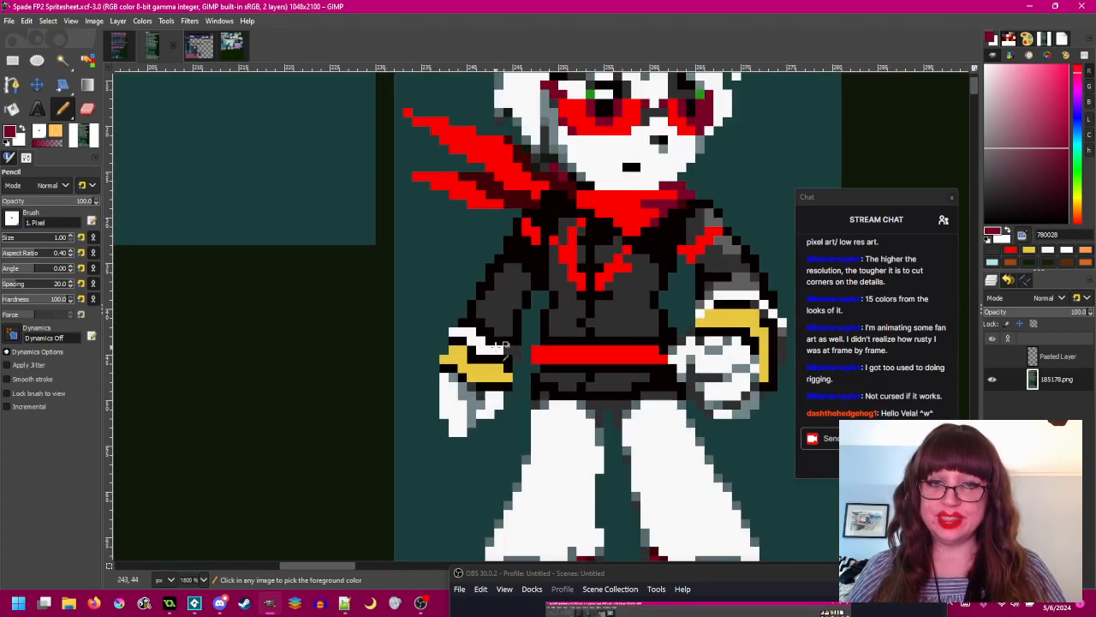
- Sample the cuff's white f8f8f8 and the arm outline's black 080000, and with Bucket Fill sample the sleeve's dark grey 303030
{"action": "left_click", "coordinate": [499, 346], "text": "ctrl"}
{"action": "scroll", "coordinate": [543, 340], "scroll_direction": "down", "scroll_amount": 1}
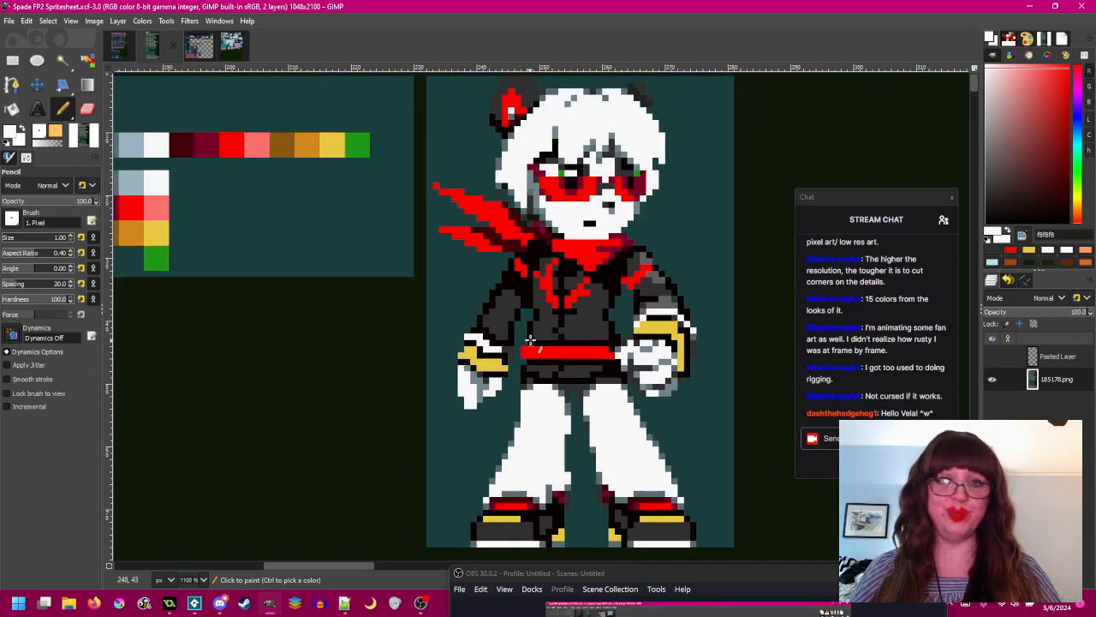
{"action": "scroll", "coordinate": [651, 292], "scroll_direction": "right", "scroll_amount": 1}
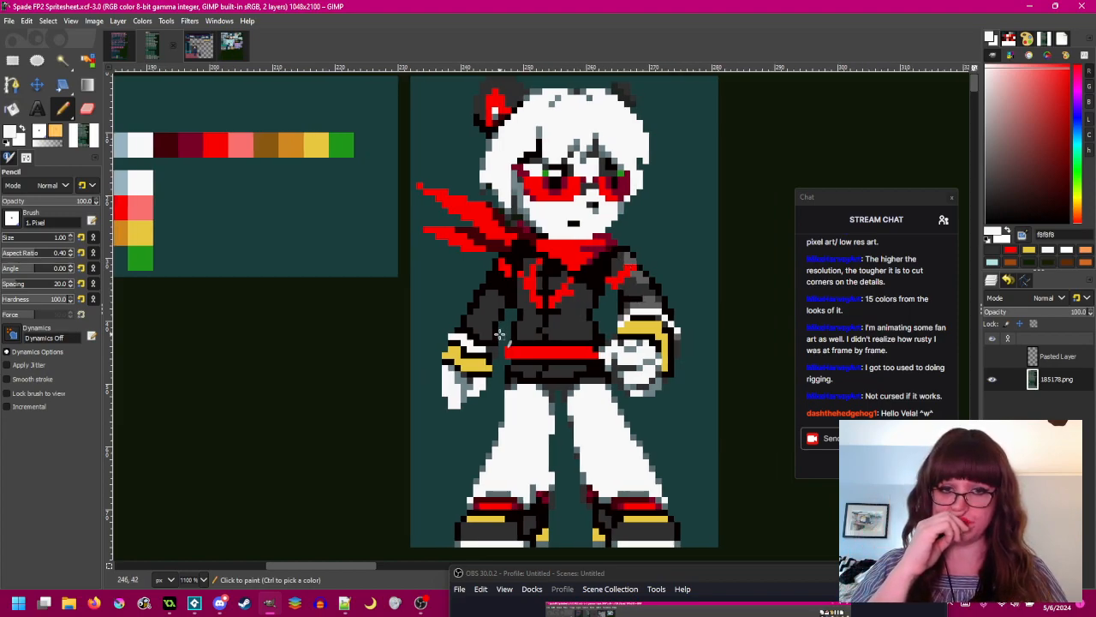
{"action": "left_click_drag", "start_coordinate": [625, 301], "coordinate": [615, 314]}
{"action": "left_click_drag", "start_coordinate": [537, 298], "coordinate": [551, 301]}
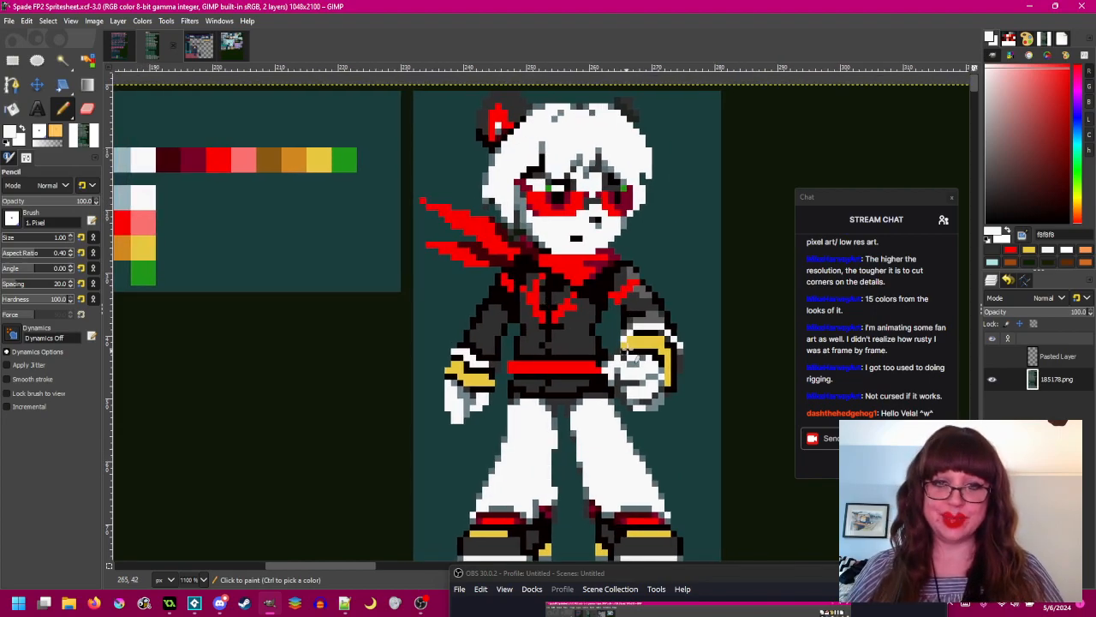
{"action": "left_click", "coordinate": [654, 304], "text": "ctrl"}
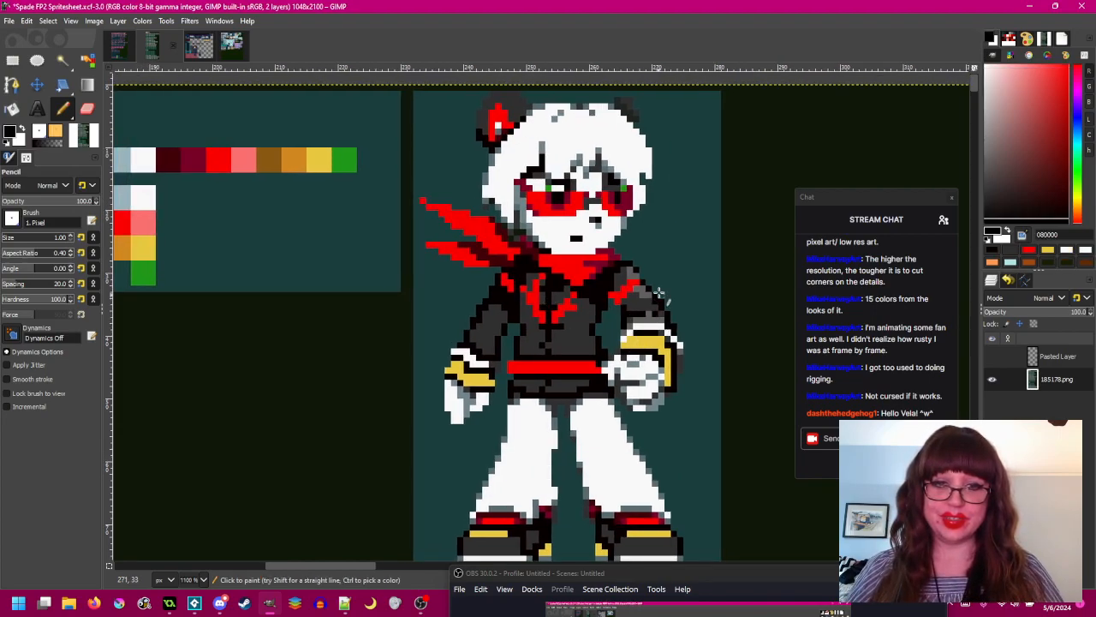
{"action": "key", "text": "shift+b"}
{"action": "left_click", "coordinate": [654, 314], "text": "ctrl"}
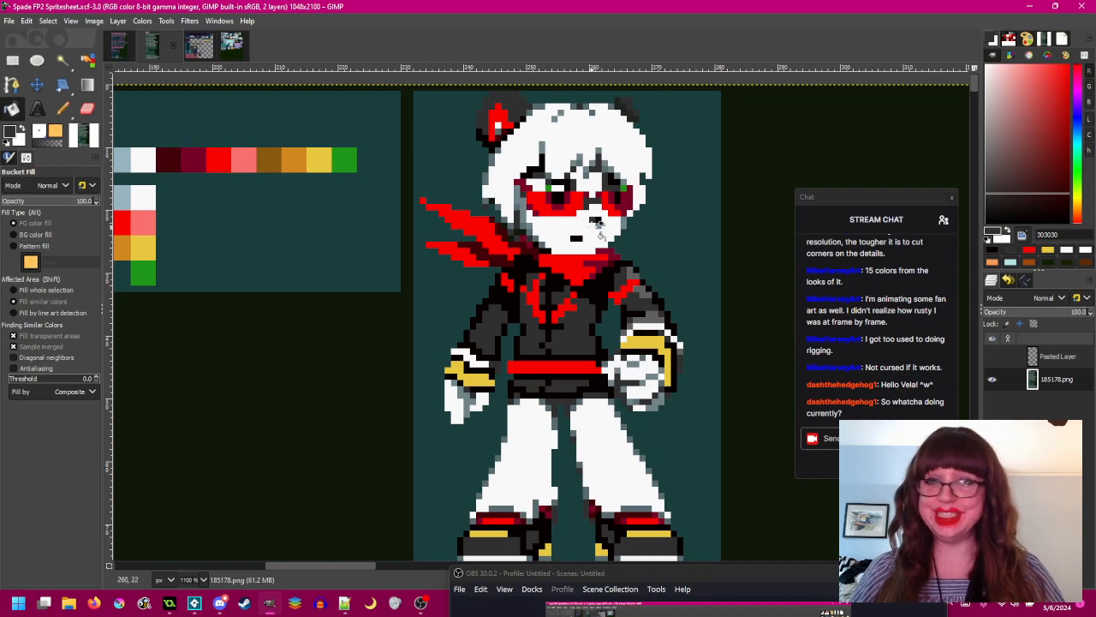
- Compare the shoulder, torso and fist colors of the sprite at whole-figure and close-up scale
{"action": "left_click_drag", "start_coordinate": [602, 237], "coordinate": [560, 208]}
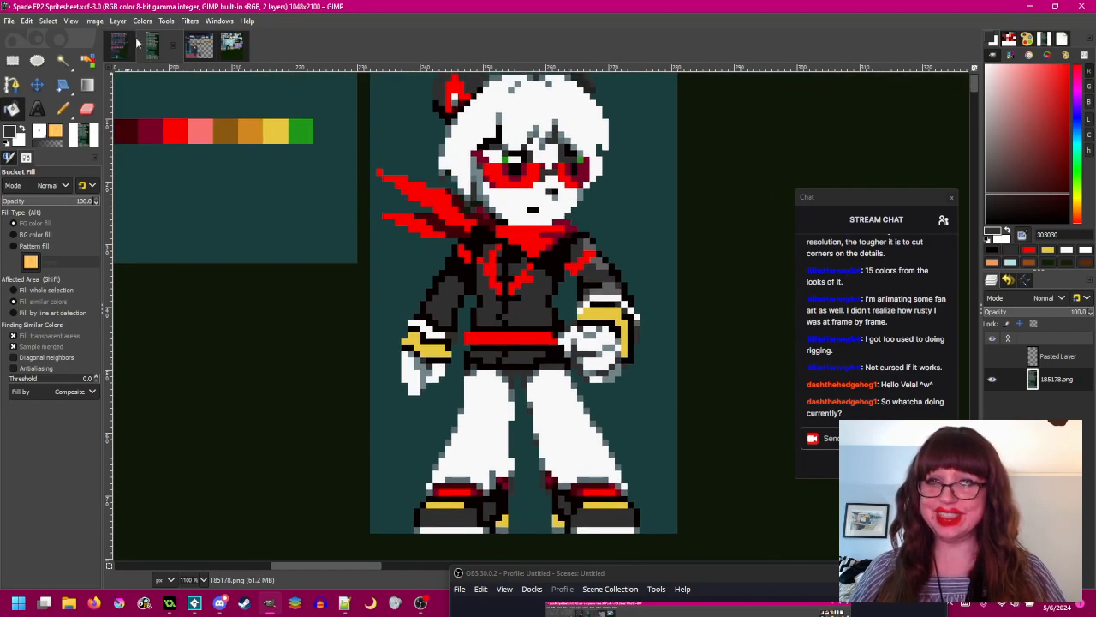
{"action": "mouse_move", "coordinate": [545, 266]}
{"action": "left_mouse_down"}
{"action": "mouse_move", "coordinate": [562, 287]}
{"action": "mouse_move", "coordinate": [556, 280]}
{"action": "left_mouse_up"}
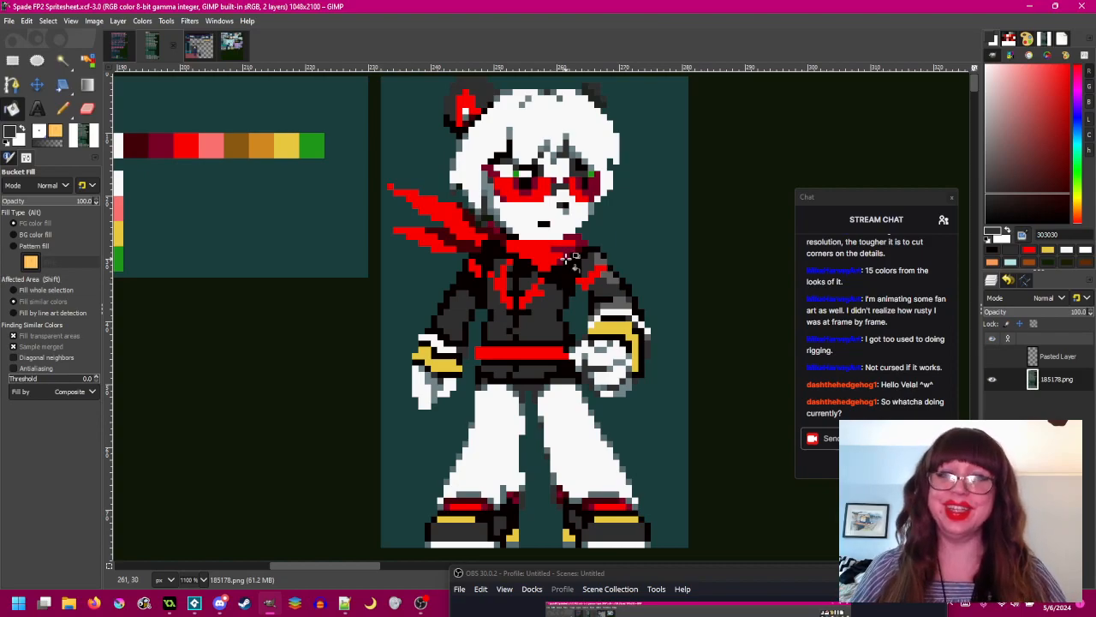
{"action": "left_click_drag", "start_coordinate": [602, 256], "coordinate": [588, 245]}
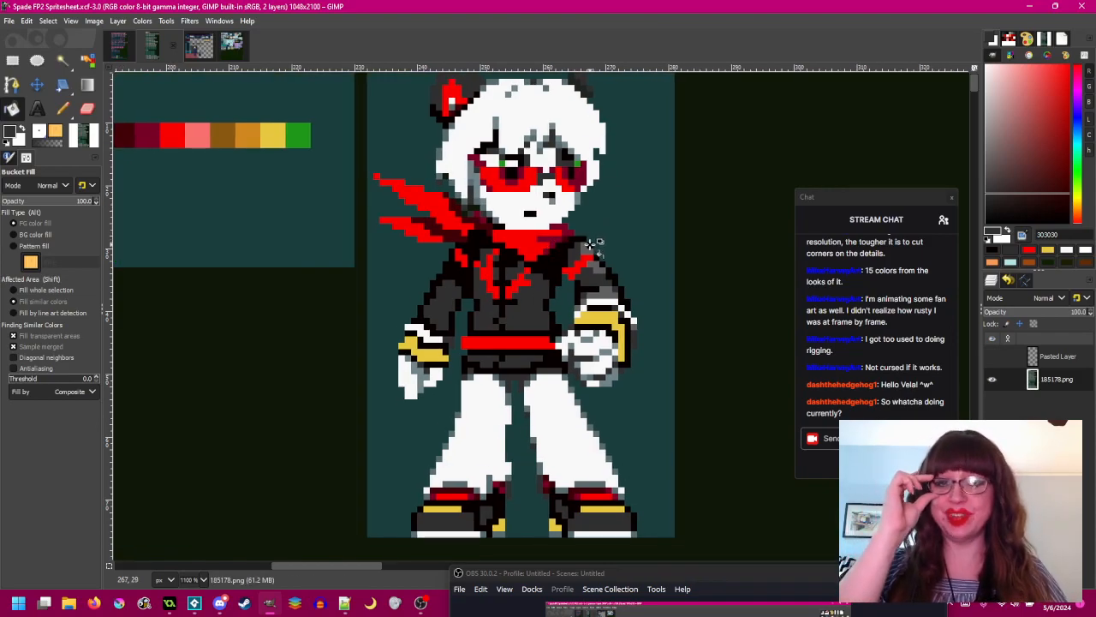
{"action": "scroll", "coordinate": [597, 309], "scroll_direction": "up", "scroll_amount": 1}
{"action": "scroll", "coordinate": [597, 308], "scroll_direction": "up", "scroll_amount": 1}
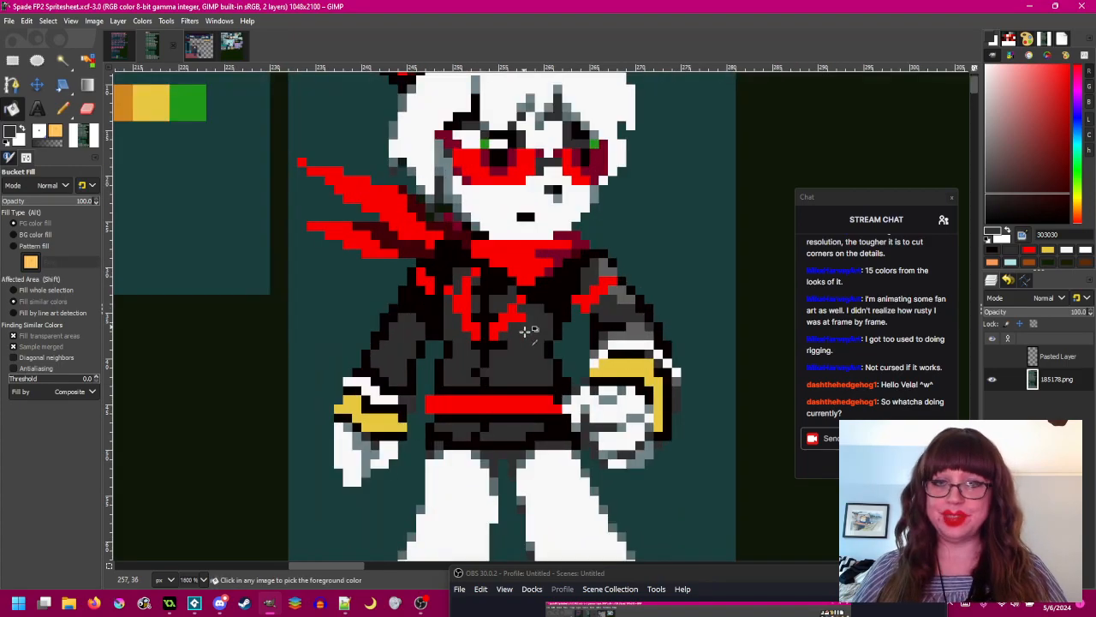
{"action": "left_click_drag", "start_coordinate": [521, 318], "coordinate": [522, 237]}
{"action": "scroll", "coordinate": [594, 265], "scroll_direction": "down", "scroll_amount": 1}
{"action": "left_click_drag", "start_coordinate": [594, 266], "coordinate": [560, 318]}
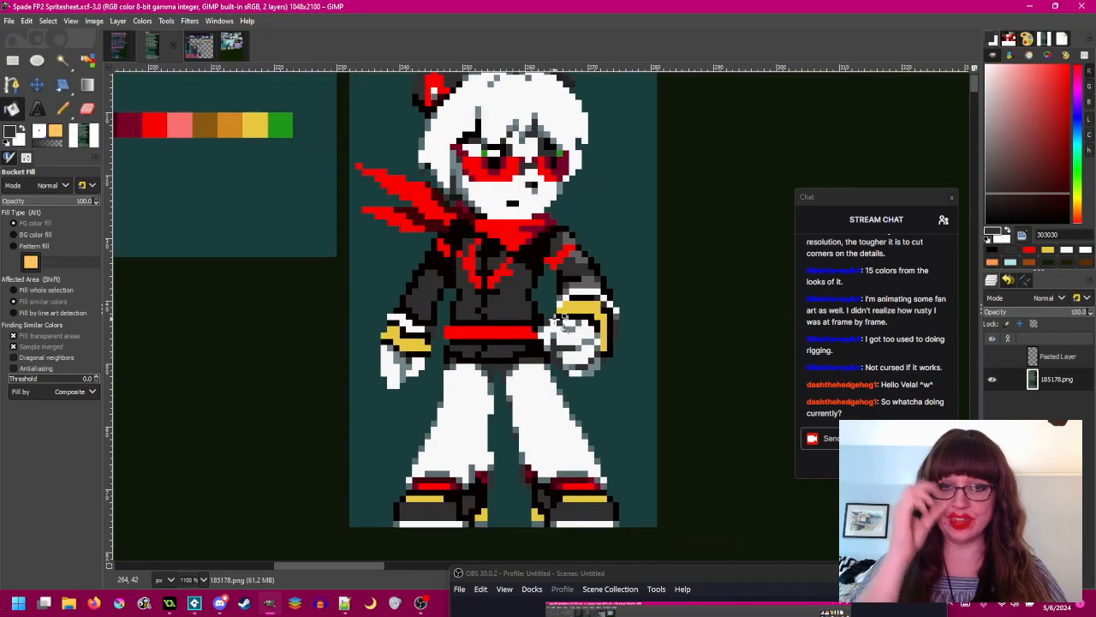
- Sample the grey 586c70 from the leg's edge and fill the white left-hand leg with it
{"action": "left_click", "coordinate": [491, 383], "text": "ctrl"}
{"action": "left_click", "coordinate": [472, 391]}
{"action": "left_click_drag", "start_coordinate": [527, 371], "coordinate": [539, 354]}
{"action": "left_click_drag", "start_coordinate": [492, 459], "coordinate": [511, 371]}
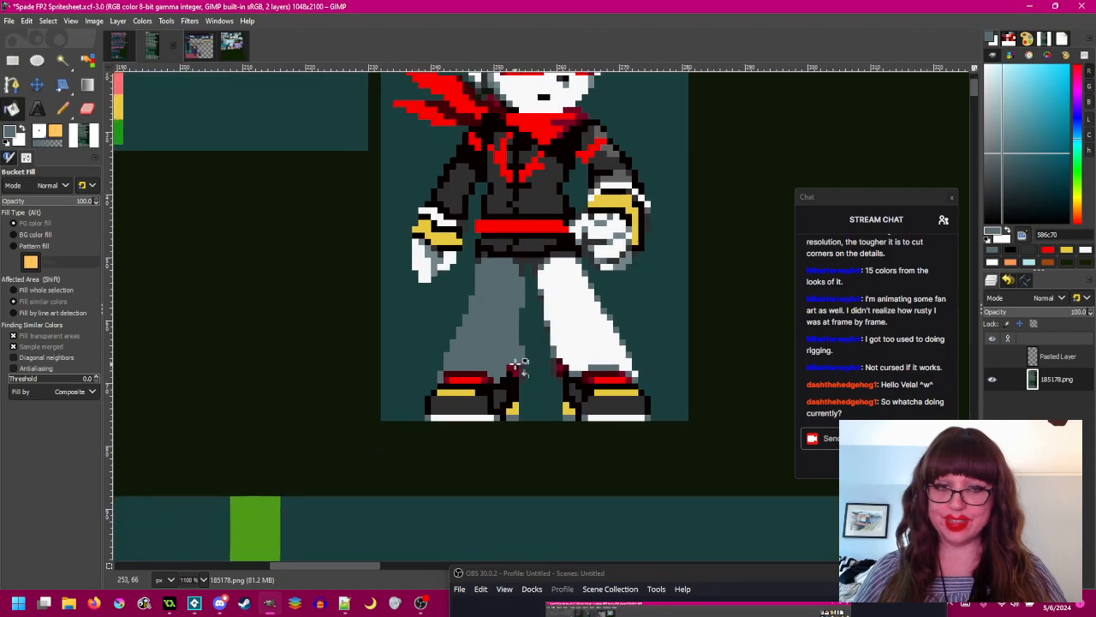
- Sample the dark red 400008 and fill the brighter red trim above the left-hand boot with it
{"action": "scroll", "coordinate": [490, 371], "scroll_direction": "up", "scroll_amount": 1}
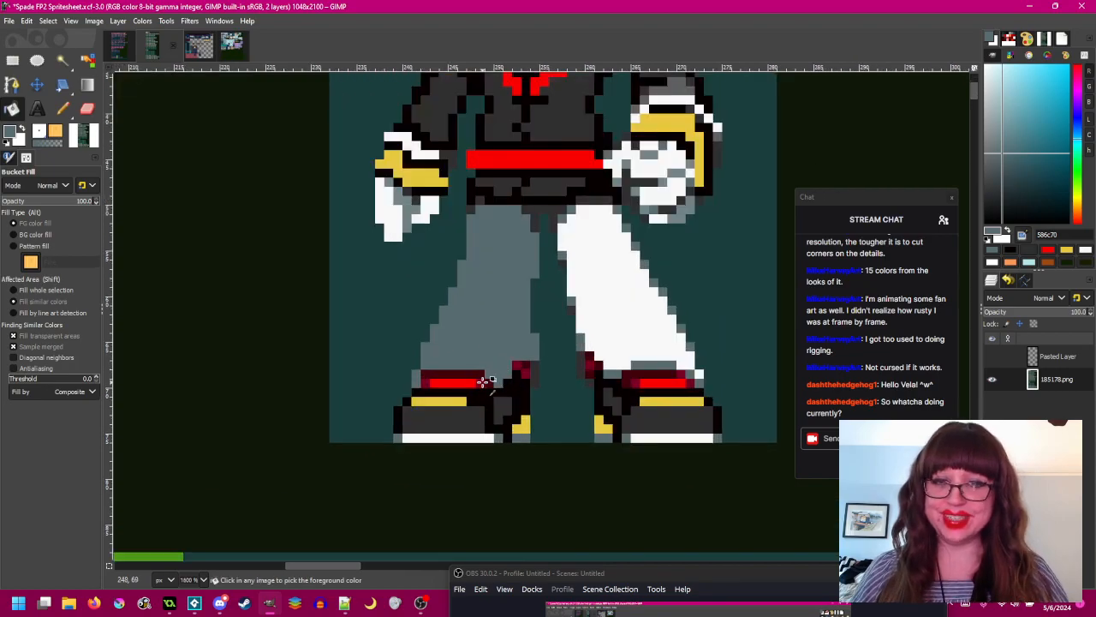
{"action": "left_click", "coordinate": [485, 373], "text": "ctrl"}
{"action": "left_click", "coordinate": [480, 382]}
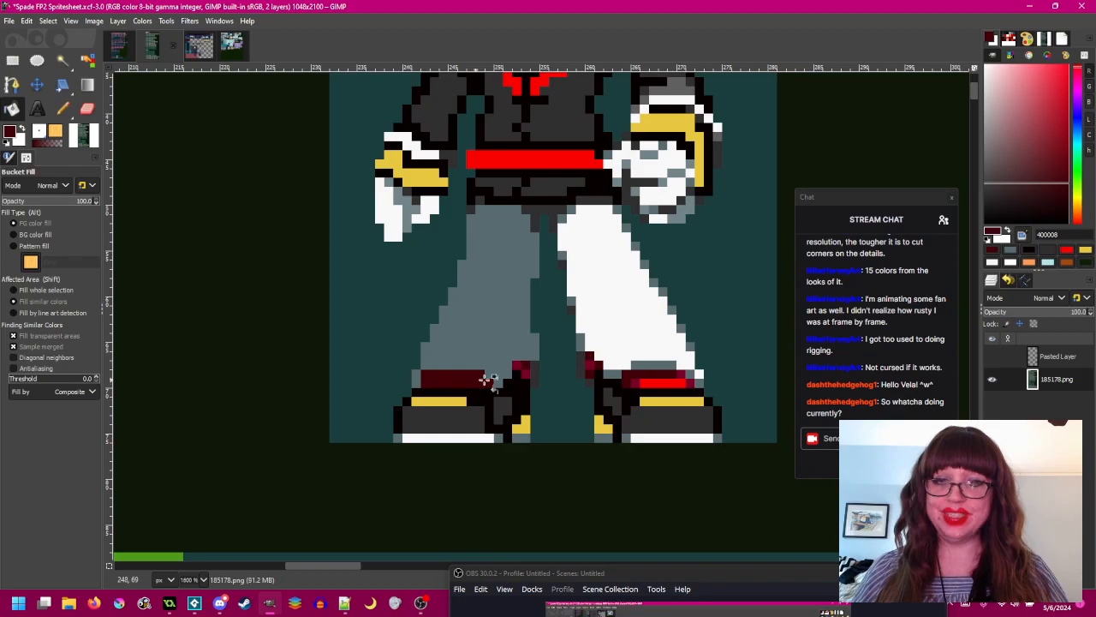
{"action": "scroll", "coordinate": [467, 378], "scroll_direction": "up", "scroll_amount": 1}
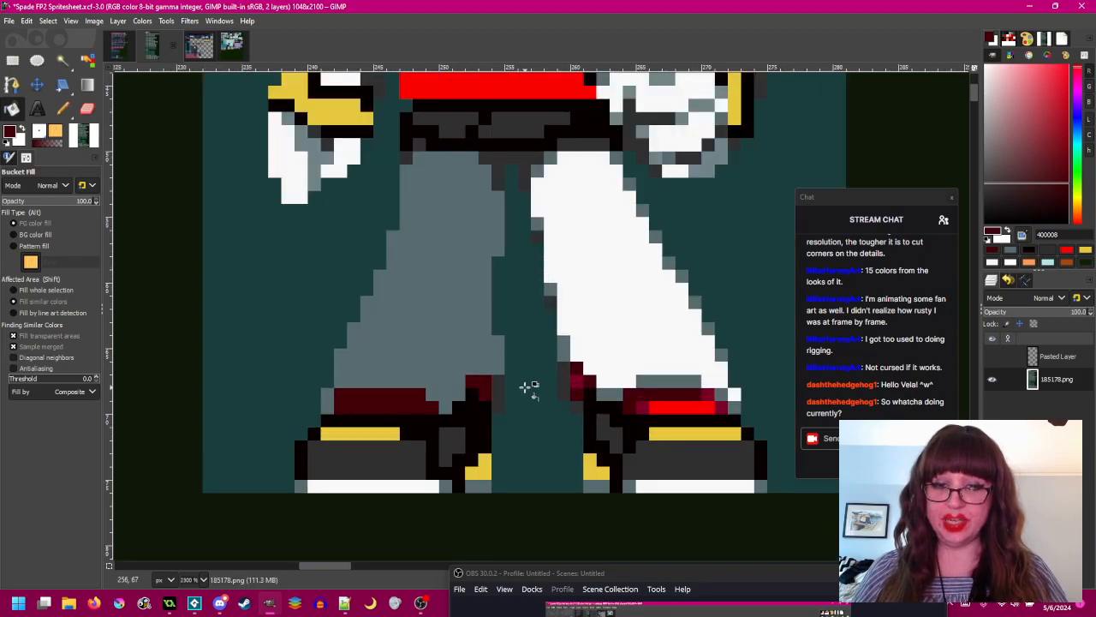
{"action": "scroll", "coordinate": [522, 390], "scroll_direction": "down", "scroll_amount": 2}
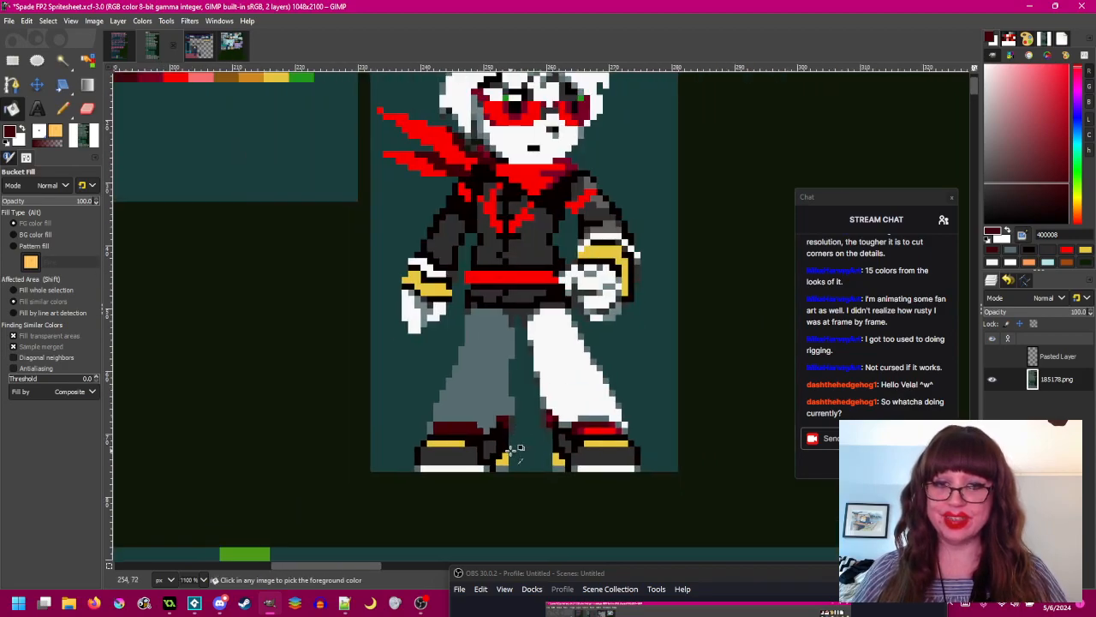
- Fill the left-hand boot's yellow accents with dark grey 303030 and its white sole with the leg's grey 586c70
{"action": "scroll", "coordinate": [510, 450], "scroll_direction": "up", "scroll_amount": 3}
{"action": "left_click", "coordinate": [413, 433], "text": "ctrl"}
{"action": "left_click", "coordinate": [552, 476]}
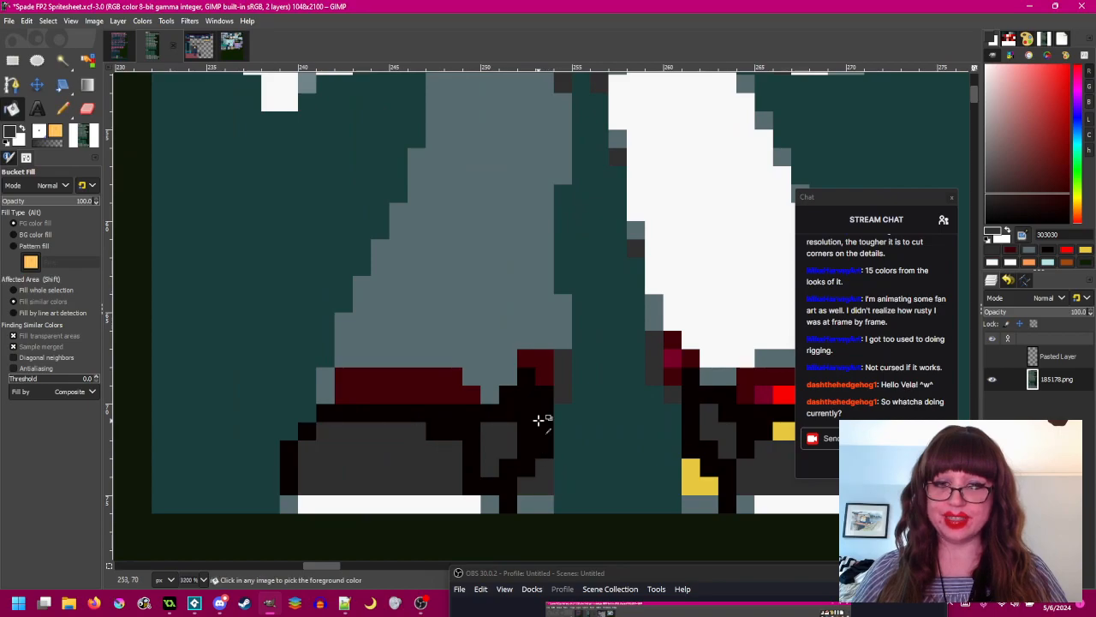
{"action": "scroll", "coordinate": [535, 441], "scroll_direction": "down", "scroll_amount": 3}
{"action": "scroll", "coordinate": [514, 452], "scroll_direction": "up", "scroll_amount": 2}
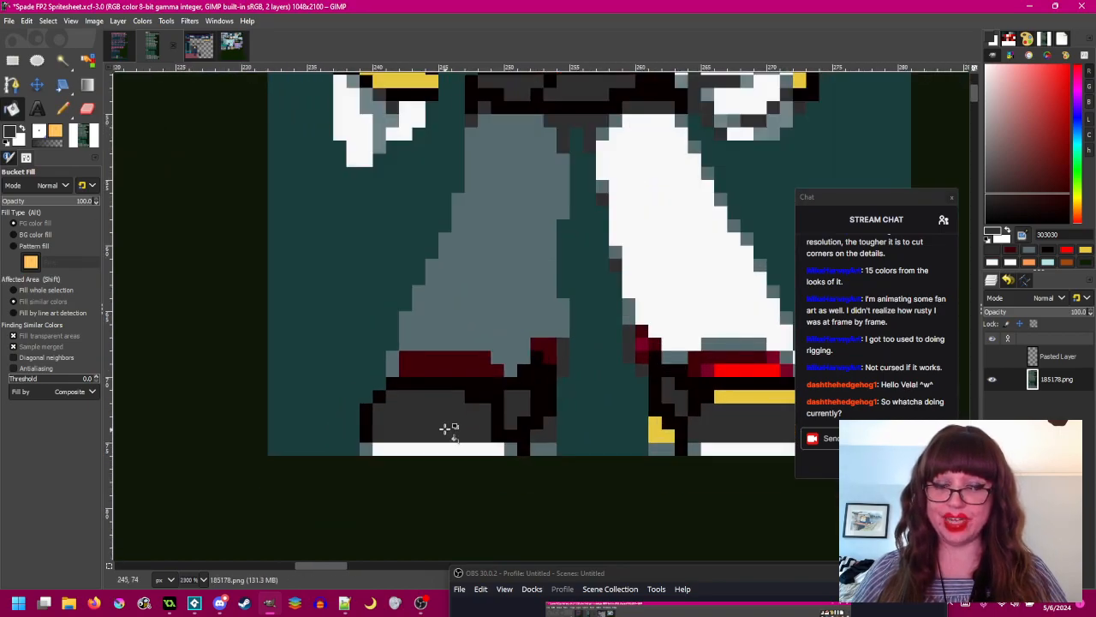
{"action": "left_click", "coordinate": [526, 310], "text": "ctrl"}
{"action": "scroll", "coordinate": [492, 437], "scroll_direction": "down", "scroll_amount": 1}
{"action": "scroll", "coordinate": [490, 437], "scroll_direction": "down", "scroll_amount": 2}
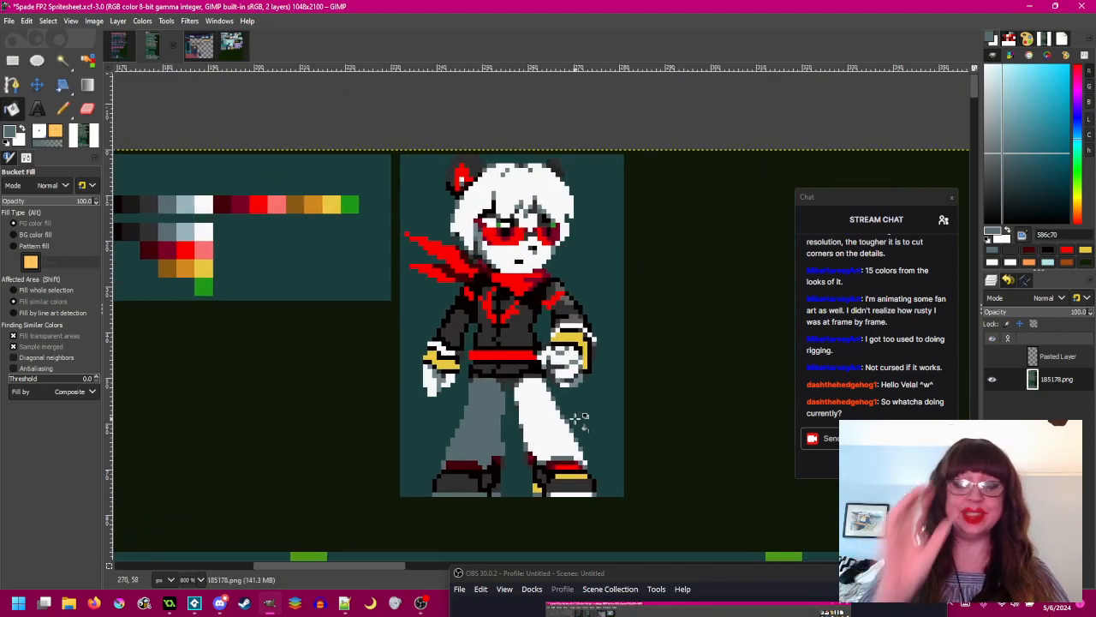
- Sample the grey 708488 from the left-hand glove's shading and fill the glove's white areas with it
{"action": "scroll", "coordinate": [488, 368], "scroll_direction": "up", "scroll_amount": 3}
{"action": "left_click", "coordinate": [387, 355], "text": "ctrl"}
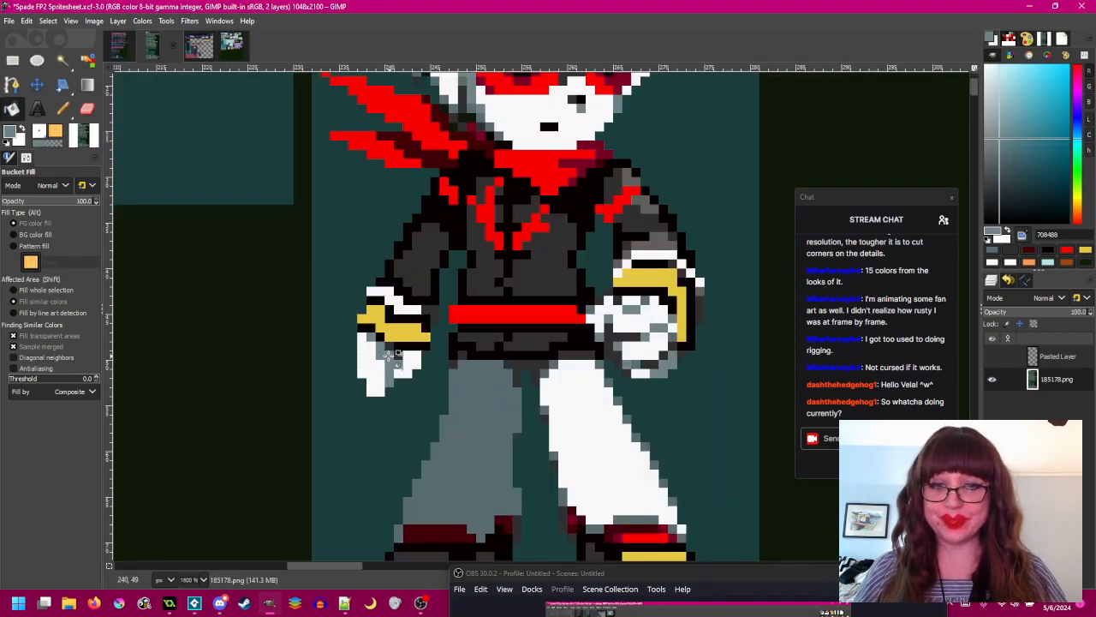
{"action": "left_click", "coordinate": [375, 366]}
{"action": "left_click", "coordinate": [412, 363]}
{"action": "scroll", "coordinate": [439, 379], "scroll_direction": "down", "scroll_amount": 1}
{"action": "left_click_drag", "start_coordinate": [441, 381], "coordinate": [444, 423]}
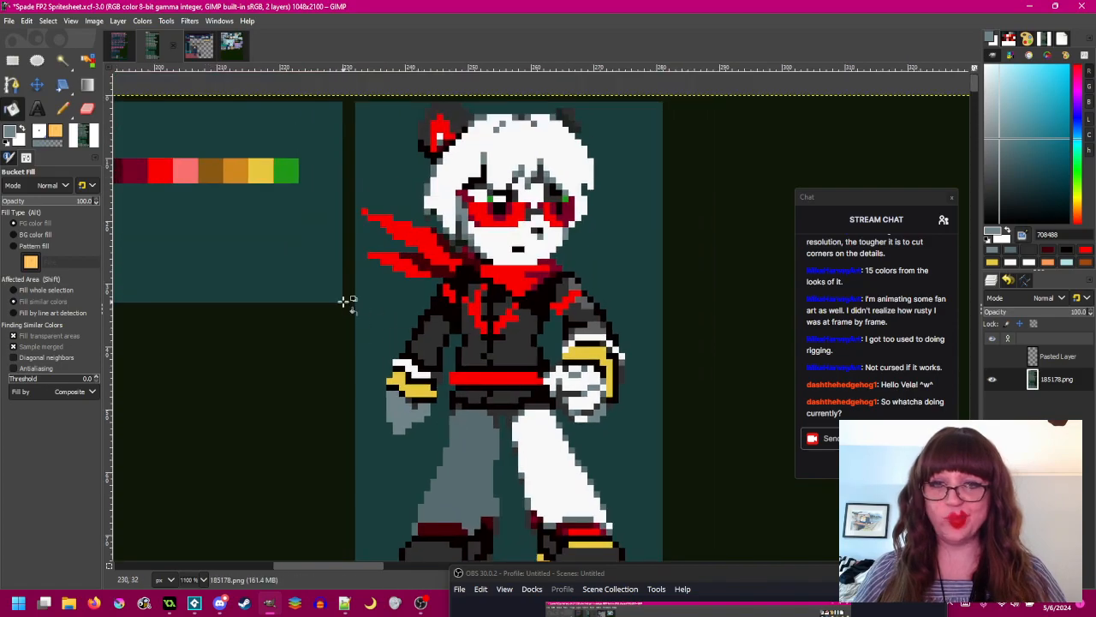
- Fill the left-hand yellow wristband with the palette's brown 885810 and the white cuff above it with the glove's grey 708488
{"action": "left_click_drag", "start_coordinate": [348, 306], "coordinate": [416, 319]}
{"action": "left_click", "coordinate": [281, 192], "text": "ctrl"}
{"action": "left_click", "coordinate": [502, 399]}
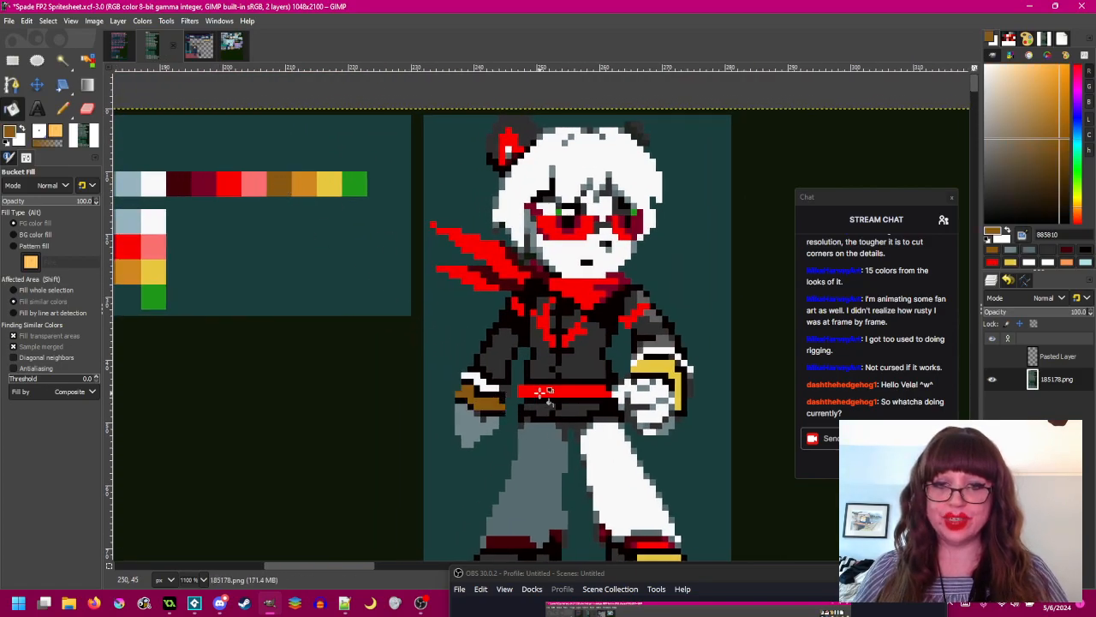
{"action": "scroll", "coordinate": [498, 394], "scroll_direction": "up", "scroll_amount": 2}
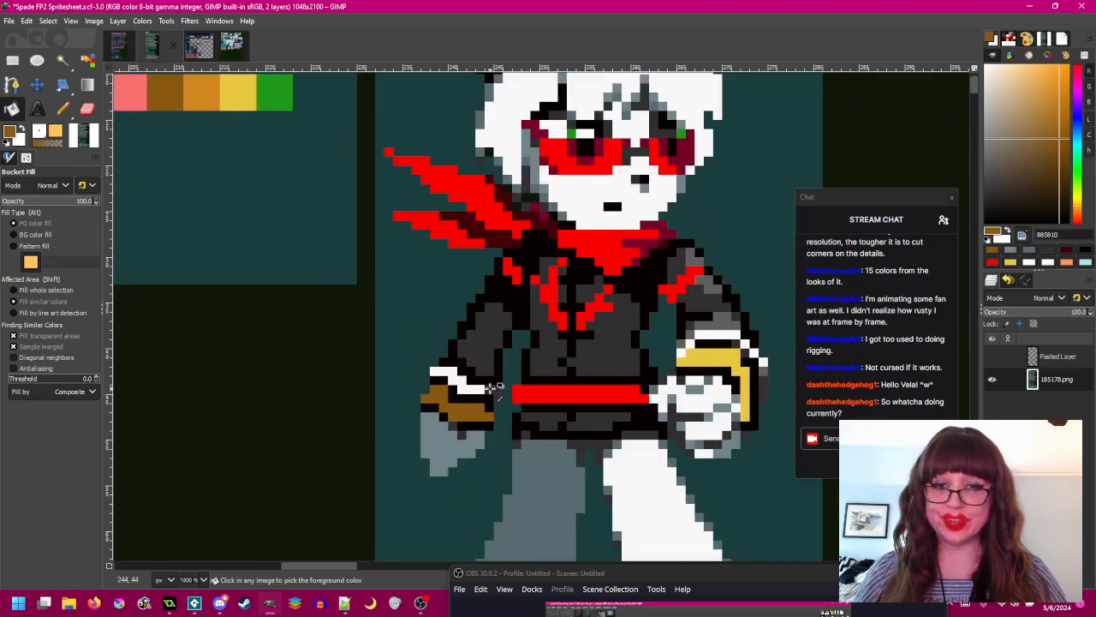
{"action": "left_click", "coordinate": [476, 439], "text": "ctrl"}
{"action": "left_click", "coordinate": [477, 381]}
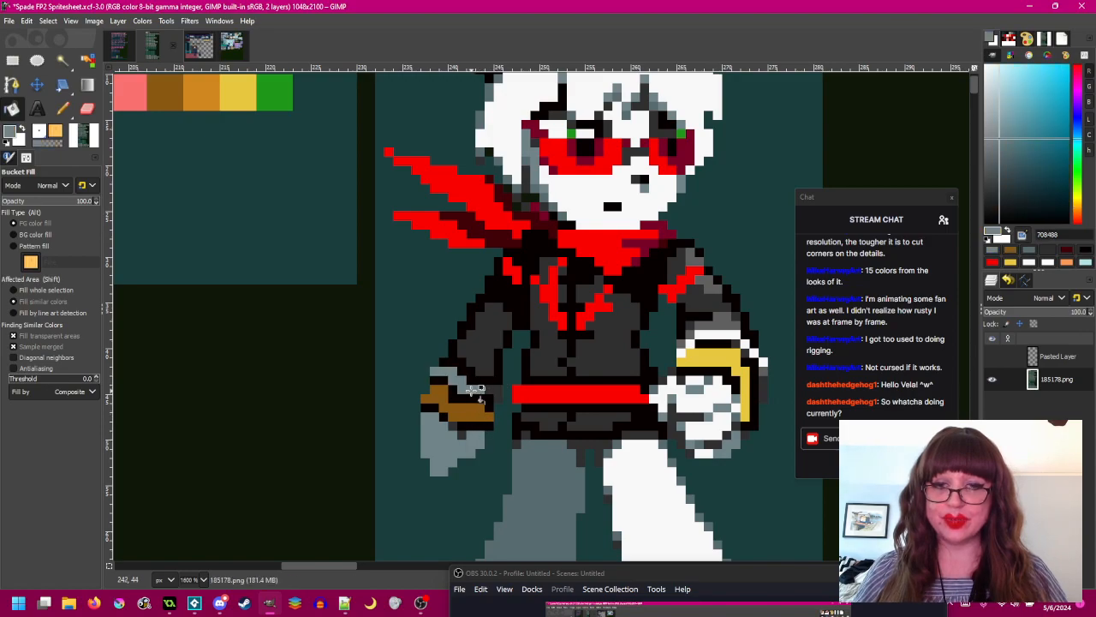
- Sample the near-black 181818 from the palette swatches and fill the left-hand sleeve's dark grey area with it
{"action": "scroll", "coordinate": [497, 368], "scroll_direction": "down", "scroll_amount": 2}
{"action": "left_click", "coordinate": [181, 205], "text": "ctrl"}
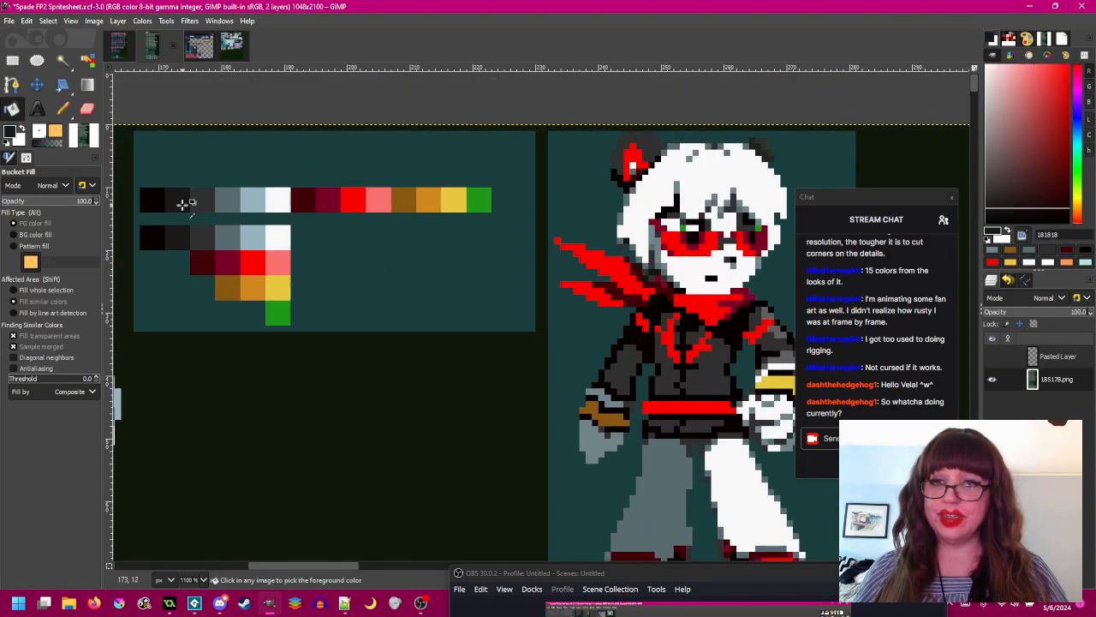
{"action": "left_click", "coordinate": [627, 361]}
- Sample the outline's near-black 080000 and pencil crease pixels onto the left-hand sleeve at the elbow
{"action": "mouse_move", "coordinate": [703, 368]}
{"action": "left_mouse_down"}
{"action": "mouse_move", "coordinate": [547, 343]}
{"action": "mouse_move", "coordinate": [585, 403]}
{"action": "mouse_move", "coordinate": [583, 357]}
{"action": "left_mouse_up"}
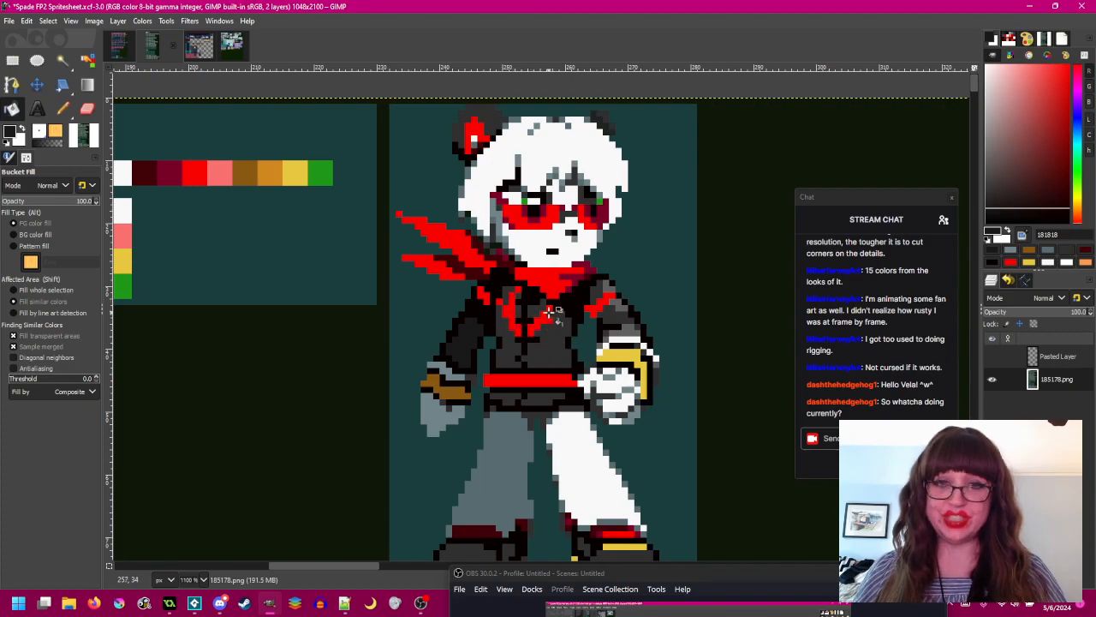
{"action": "left_click_drag", "start_coordinate": [549, 414], "coordinate": [498, 392]}
{"action": "left_click_drag", "start_coordinate": [615, 379], "coordinate": [619, 396]}
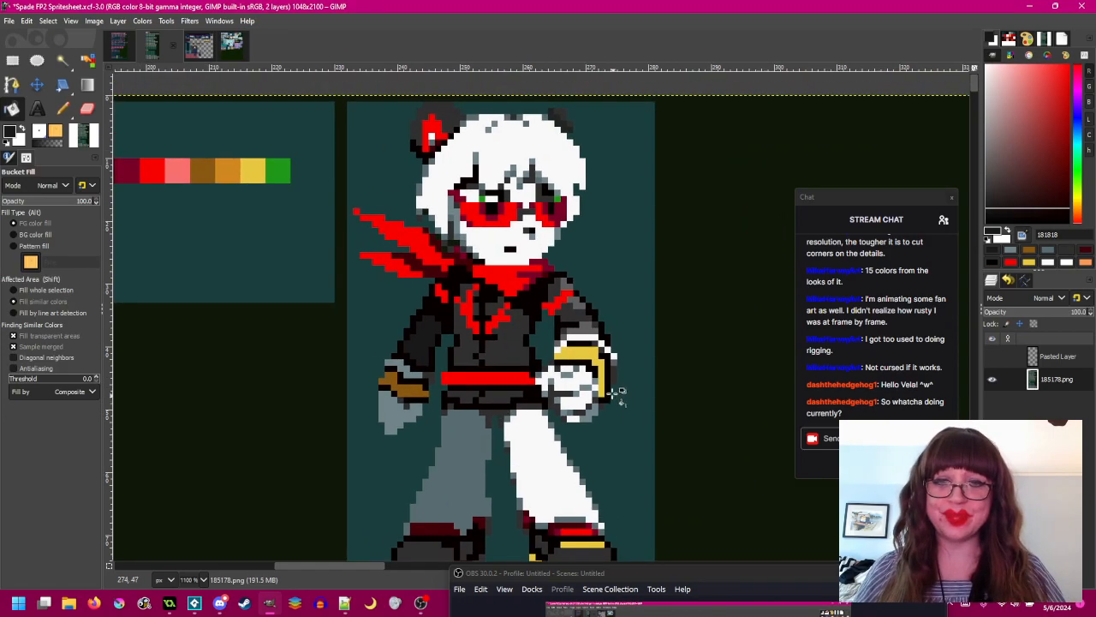
{"action": "scroll", "coordinate": [620, 397], "scroll_direction": "up", "scroll_amount": 1}
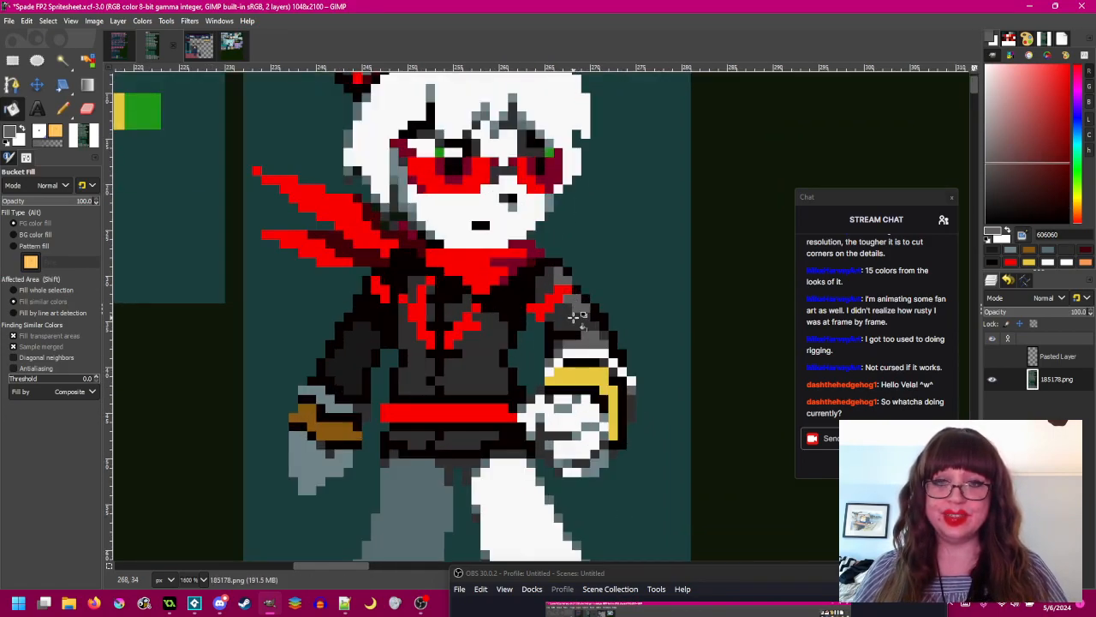
{"action": "left_click_drag", "start_coordinate": [294, 379], "coordinate": [403, 326]}
{"action": "key", "text": "n"}
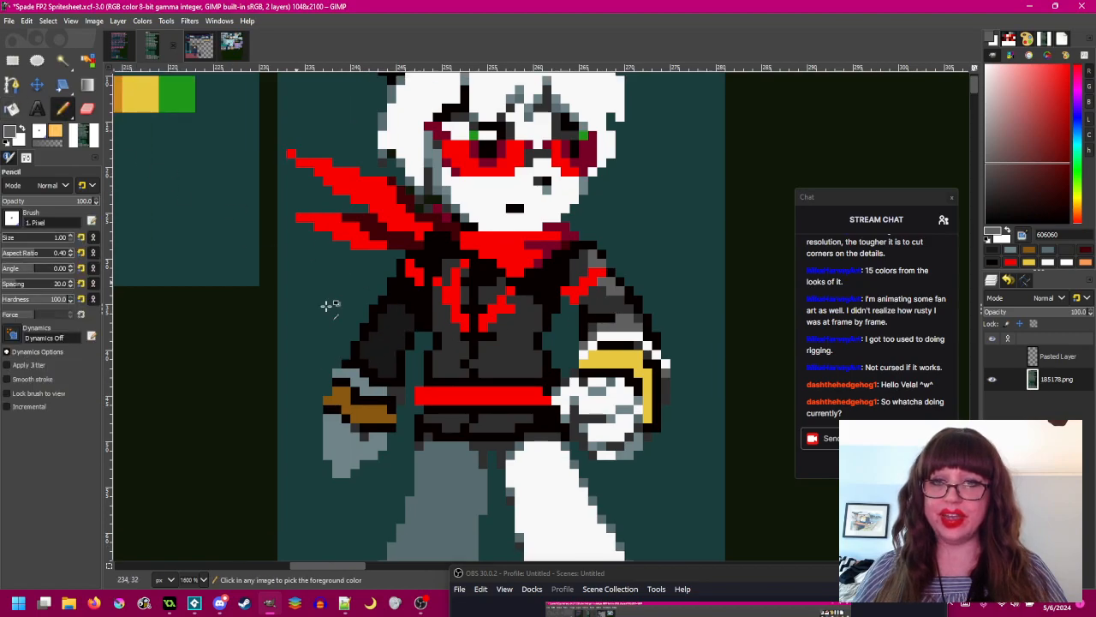
{"action": "scroll", "coordinate": [409, 286], "scroll_direction": "up", "scroll_amount": 1}
{"action": "left_click", "coordinate": [399, 287], "text": "ctrl"}
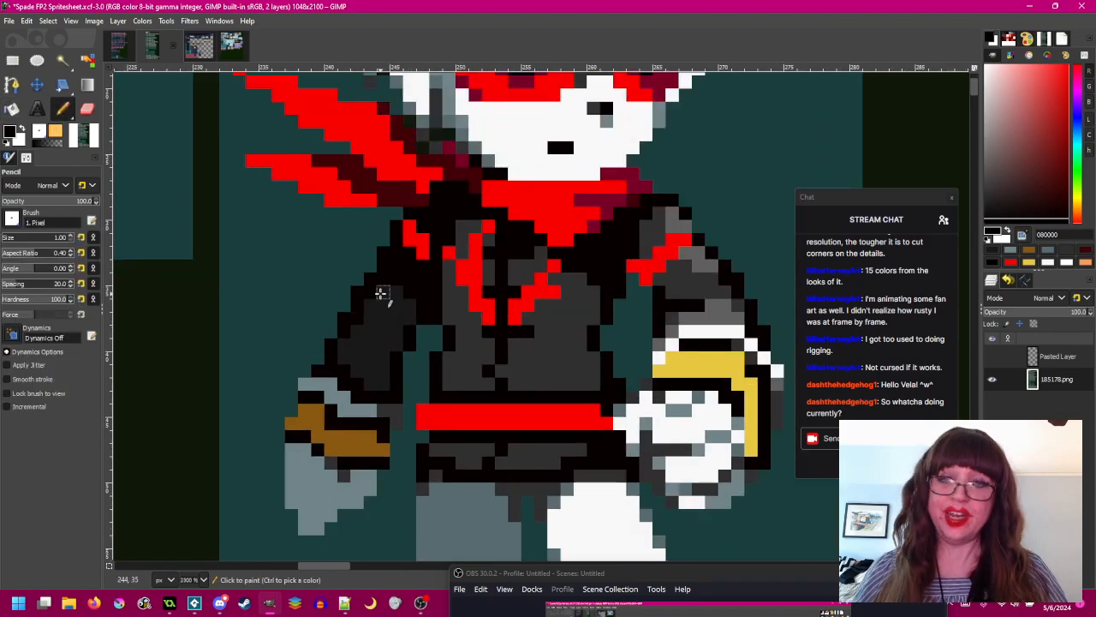
{"action": "left_click", "coordinate": [383, 305]}
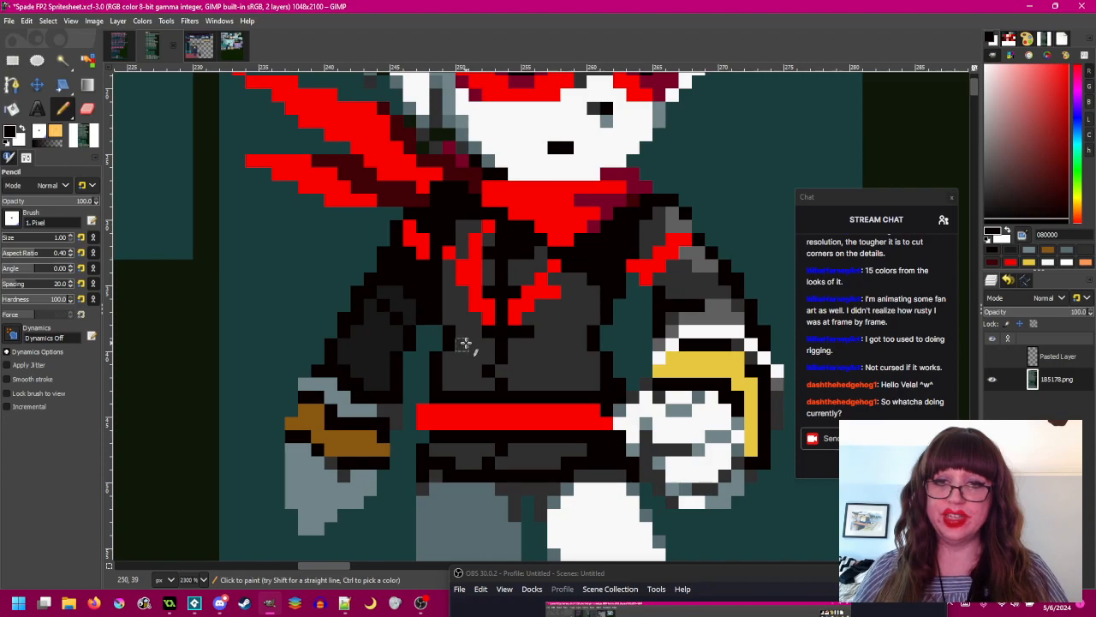
- Fill the right-hand sleeve's dark grey areas with its highlight grey 606060 and save the image
{"action": "scroll", "coordinate": [464, 343], "scroll_direction": "down", "scroll_amount": 2}
{"action": "scroll", "coordinate": [384, 306], "scroll_direction": "up", "scroll_amount": 1}
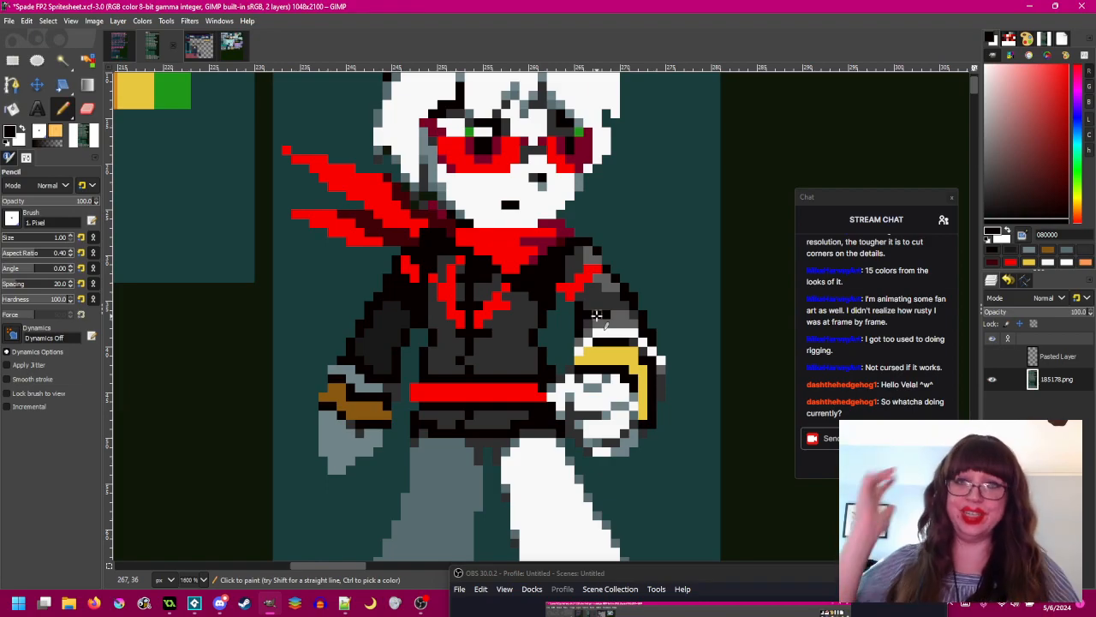
{"action": "left_click_drag", "start_coordinate": [598, 286], "coordinate": [551, 320]}
{"action": "left_click", "coordinate": [559, 318], "text": "ctrl"}
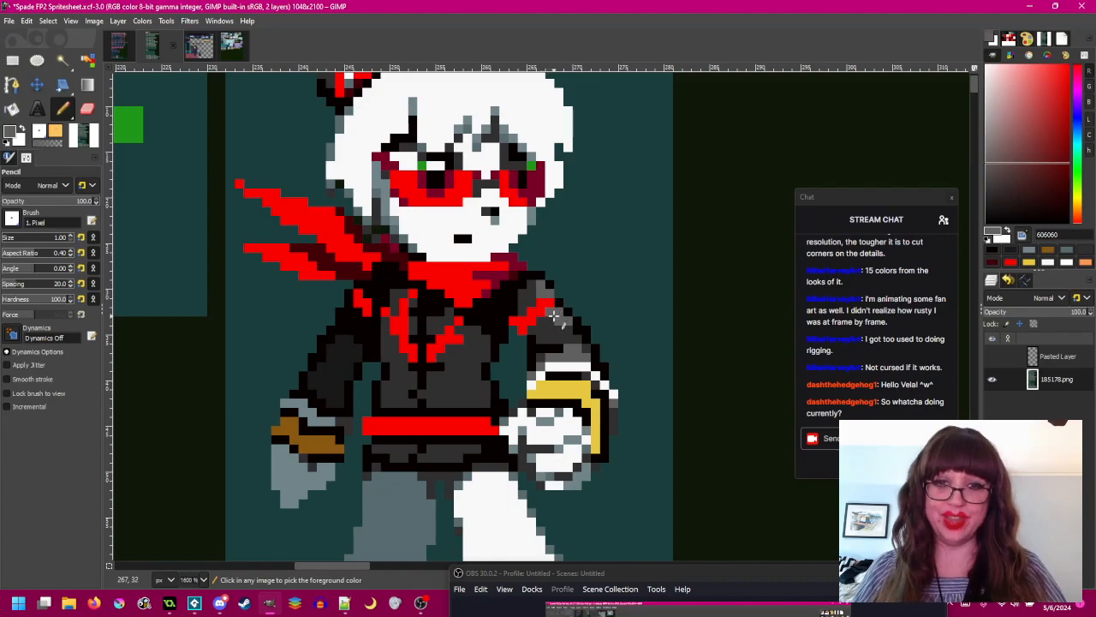
{"action": "left_click", "coordinate": [12, 108]}
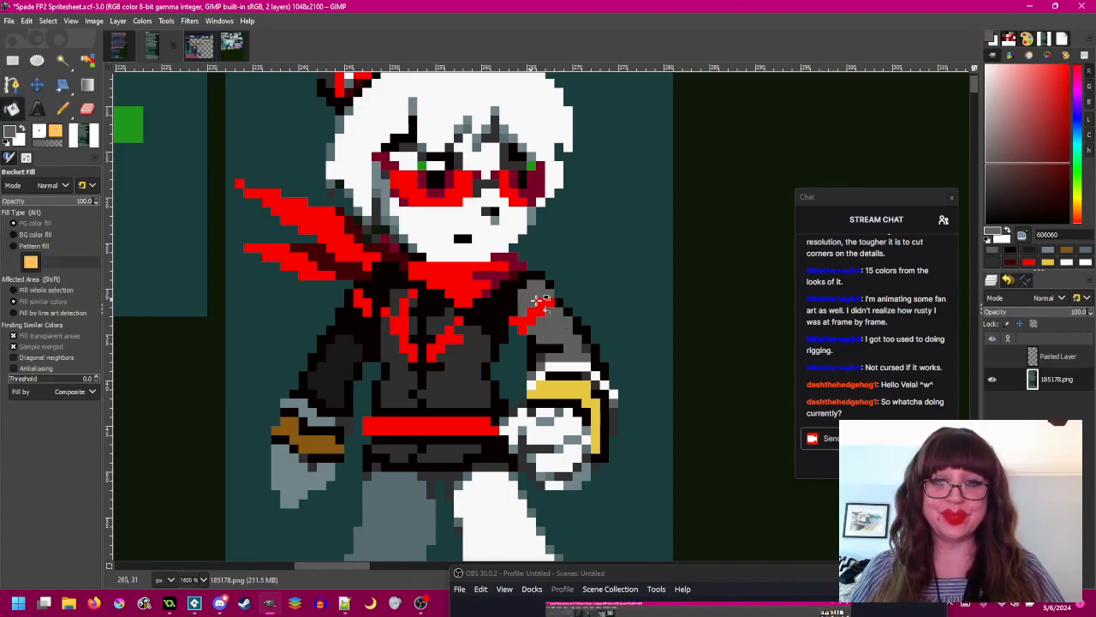
{"action": "scroll", "coordinate": [616, 339], "scroll_direction": "down", "scroll_amount": 1}
{"action": "scroll", "coordinate": [597, 301], "scroll_direction": "up", "scroll_amount": 1}
{"action": "key", "text": "ctrl+s"}
{"action": "left_click", "coordinate": [533, 317]}
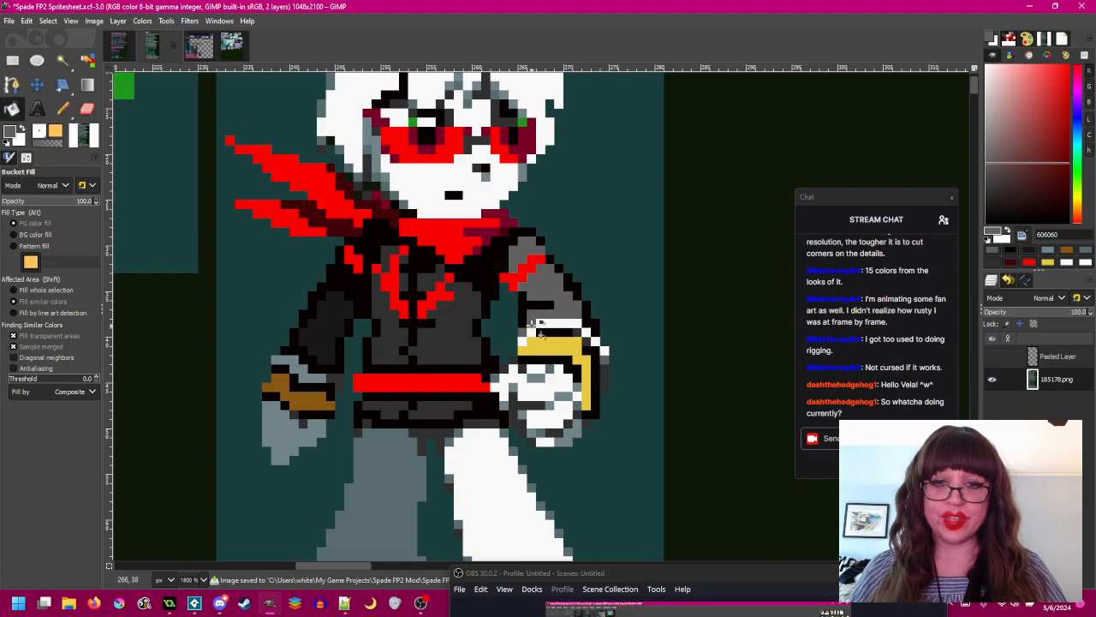
- Touch up the right-hand cuff with sampled white f8f8f8 and fill its dark grey outer edge with 606060
{"action": "left_click", "coordinate": [583, 322], "text": "ctrl"}
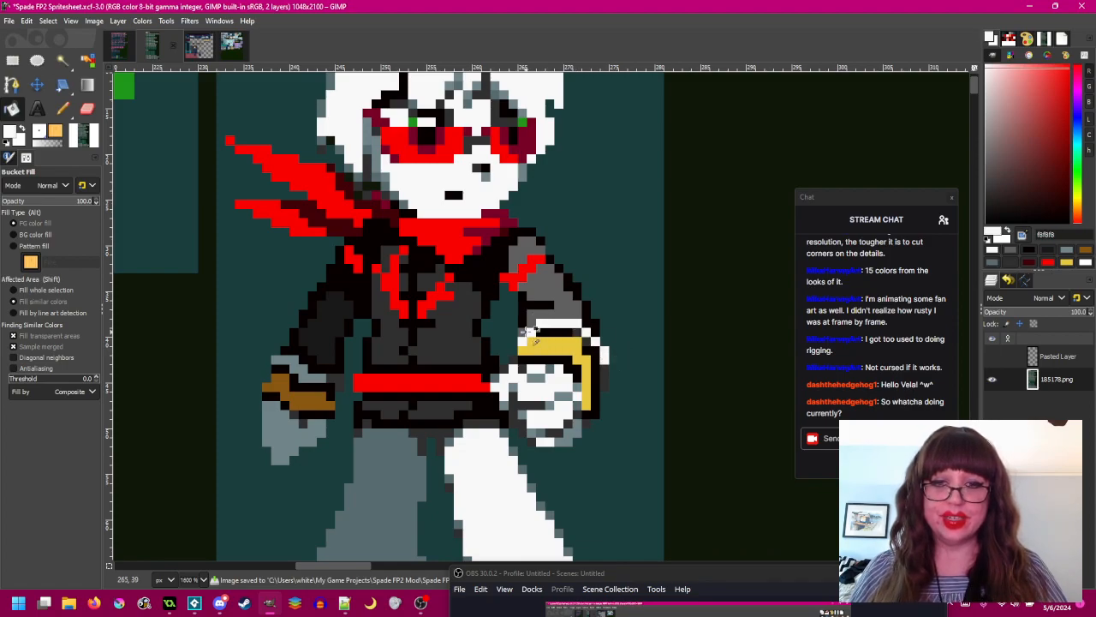
{"action": "left_click", "coordinate": [531, 329], "text": "ctrl"}
{"action": "scroll", "coordinate": [614, 366], "scroll_direction": "up", "scroll_amount": 1}
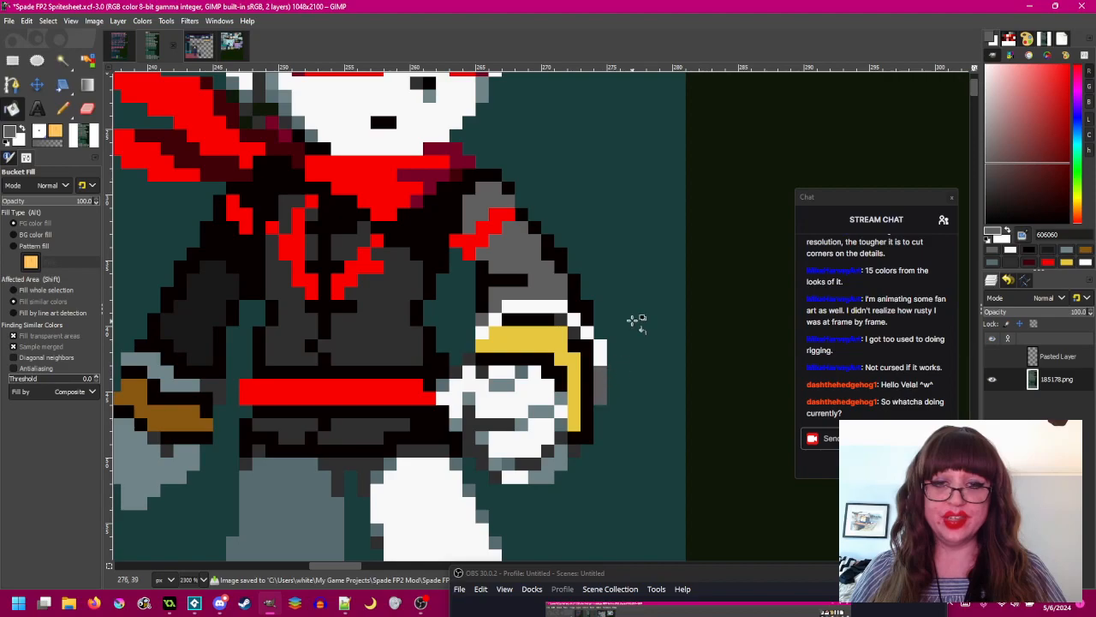
{"action": "scroll", "coordinate": [631, 317], "scroll_direction": "down", "scroll_amount": 1}
{"action": "scroll", "coordinate": [630, 317], "scroll_direction": "down", "scroll_amount": 1}
{"action": "scroll", "coordinate": [608, 347], "scroll_direction": "up", "scroll_amount": 1}
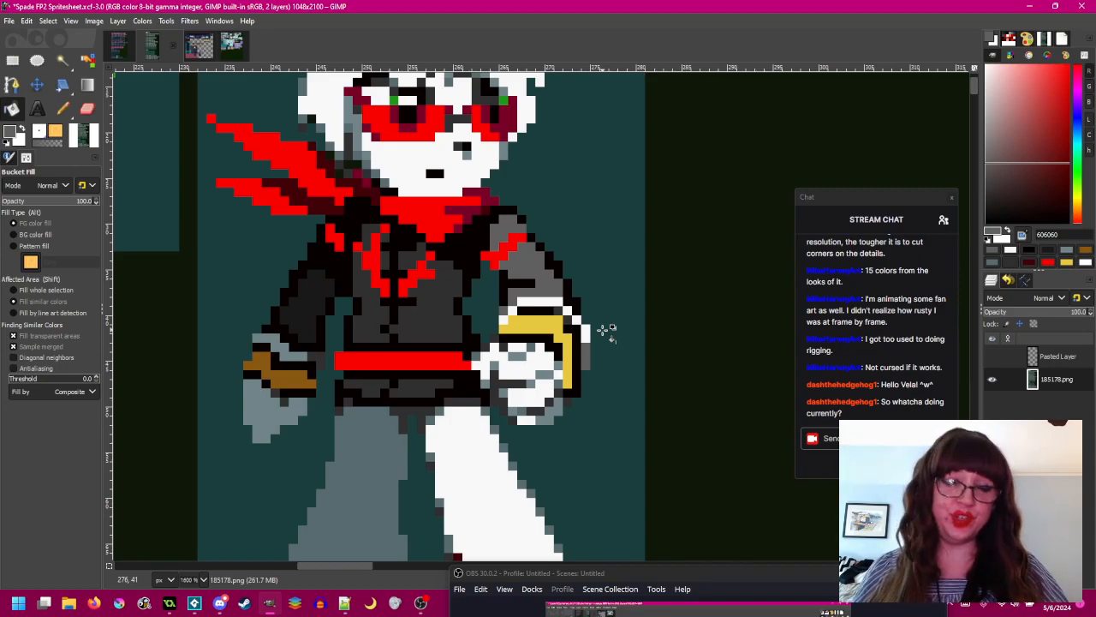
- Examine the shaded animation rows of the spritesheet, from the idle frames down to the hurt frames
{"action": "scroll", "coordinate": [604, 329], "scroll_direction": "down", "scroll_amount": 3}
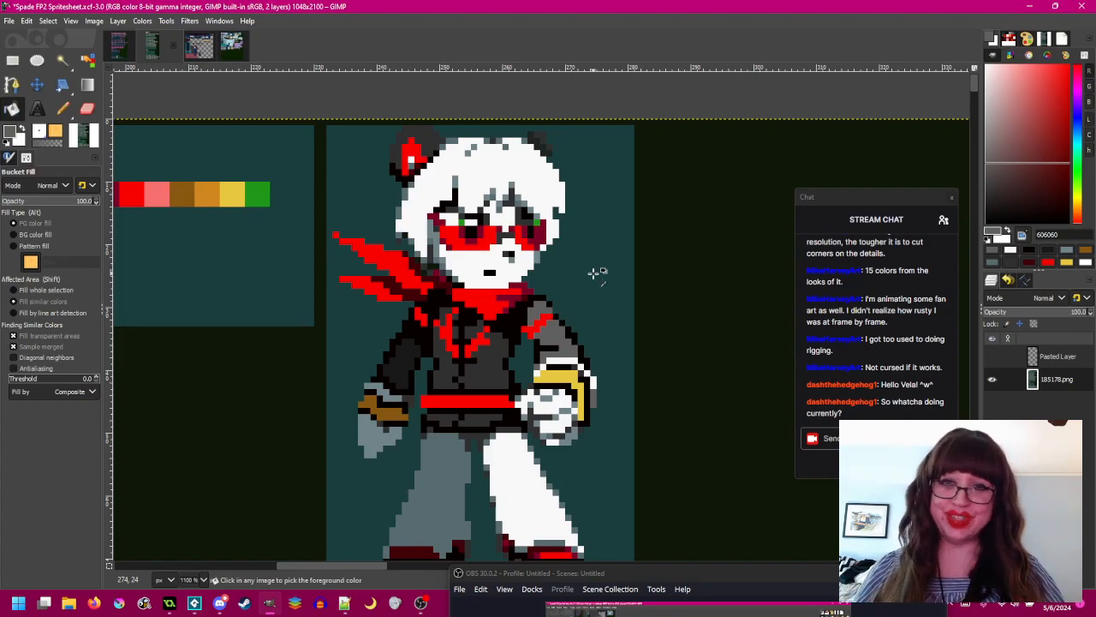
{"action": "scroll", "coordinate": [597, 272], "scroll_direction": "down", "scroll_amount": 3}
{"action": "scroll", "coordinate": [597, 272], "scroll_direction": "down", "scroll_amount": 1}
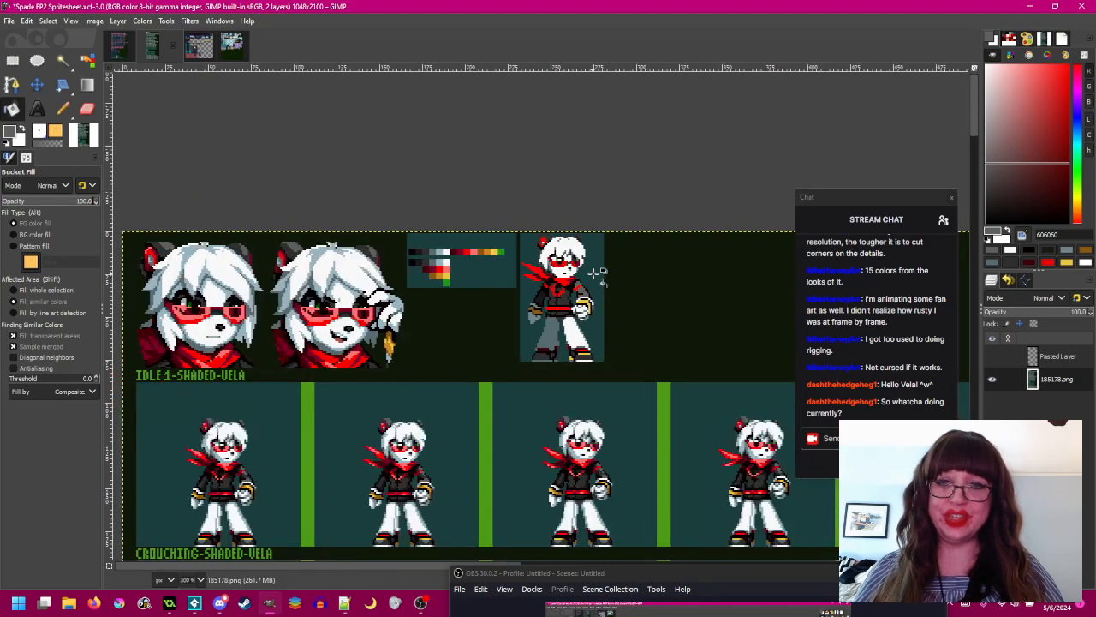
{"action": "scroll", "coordinate": [597, 273], "scroll_direction": "down", "scroll_amount": 6}
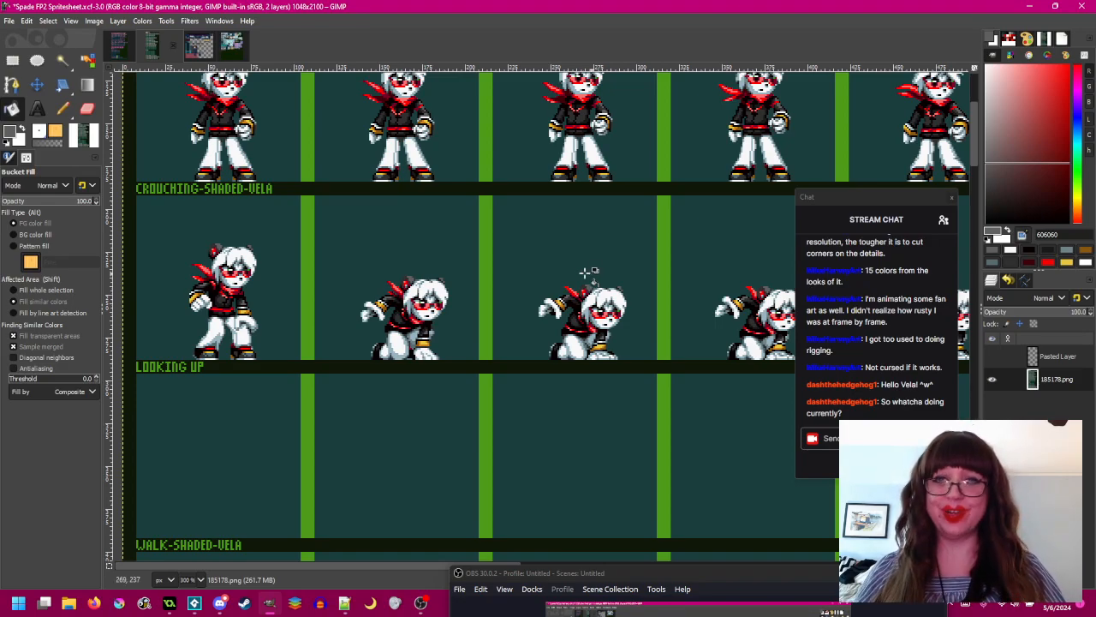
{"action": "scroll", "coordinate": [597, 272], "scroll_direction": "down", "scroll_amount": 3}
{"action": "scroll", "coordinate": [586, 263], "scroll_direction": "down", "scroll_amount": 3}
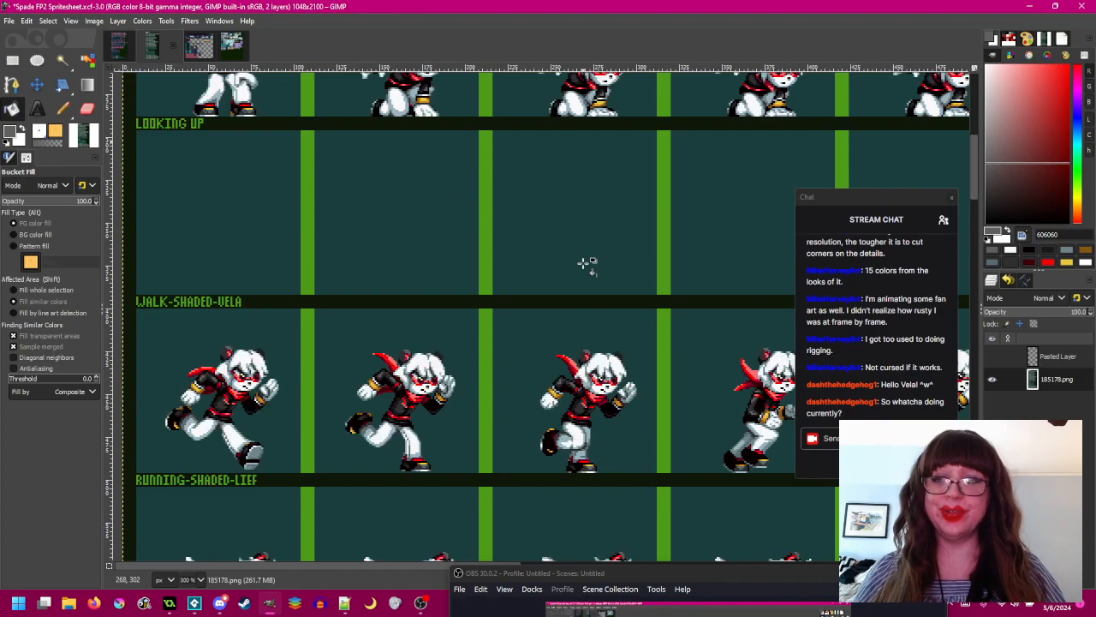
{"action": "scroll", "coordinate": [586, 263], "scroll_direction": "down", "scroll_amount": 3}
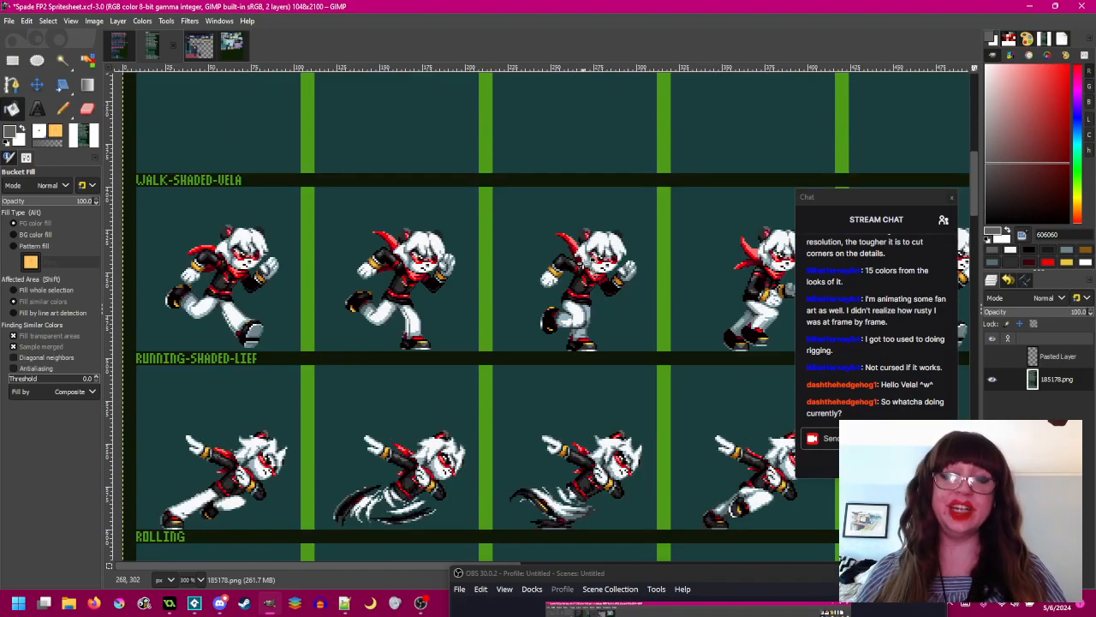
{"action": "scroll", "coordinate": [586, 263], "scroll_direction": "up", "scroll_amount": 3}
{"action": "scroll", "coordinate": [586, 263], "scroll_direction": "down", "scroll_amount": 6}
{"action": "scroll", "coordinate": [586, 263], "scroll_direction": "down", "scroll_amount": 3}
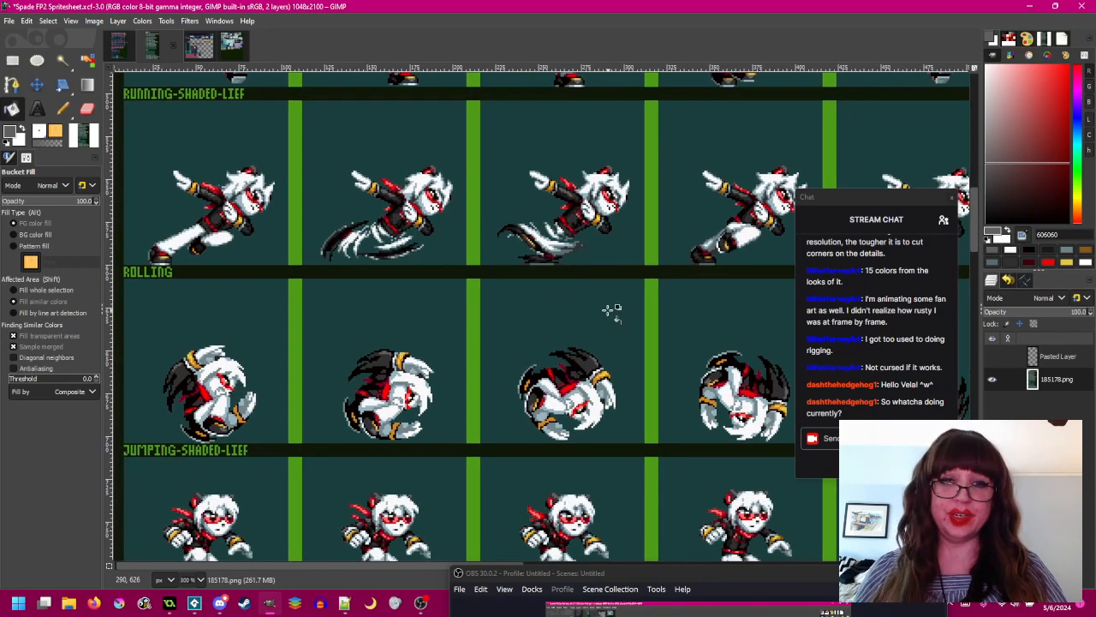
{"action": "left_click_drag", "start_coordinate": [655, 317], "coordinate": [649, 246]}
{"action": "scroll", "coordinate": [651, 222], "scroll_direction": "down", "scroll_amount": 6}
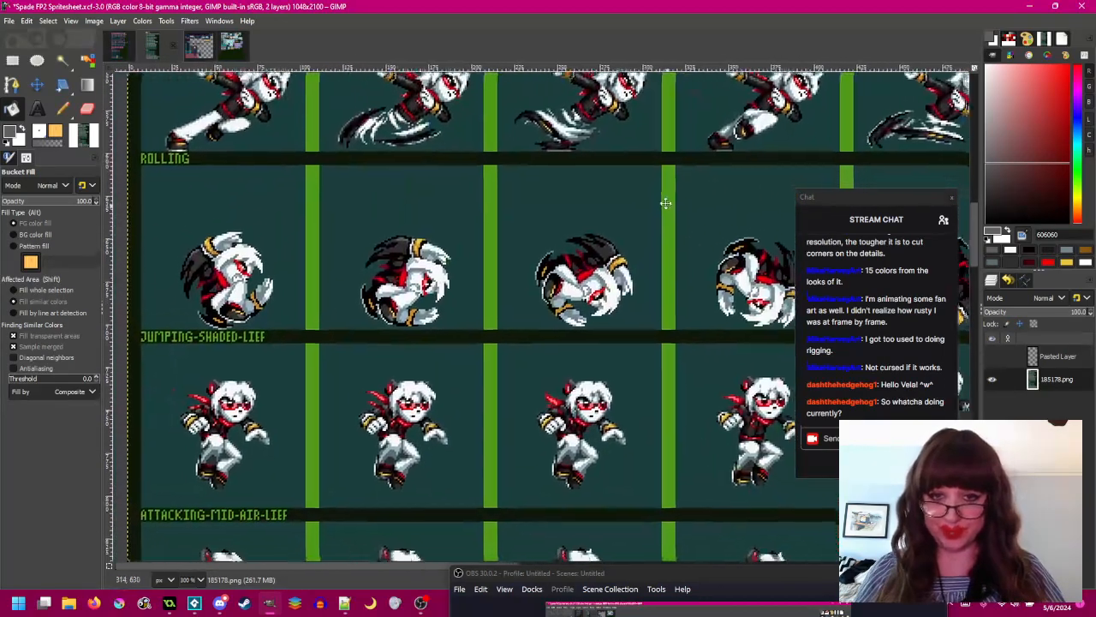
{"action": "scroll", "coordinate": [655, 205], "scroll_direction": "down", "scroll_amount": 15}
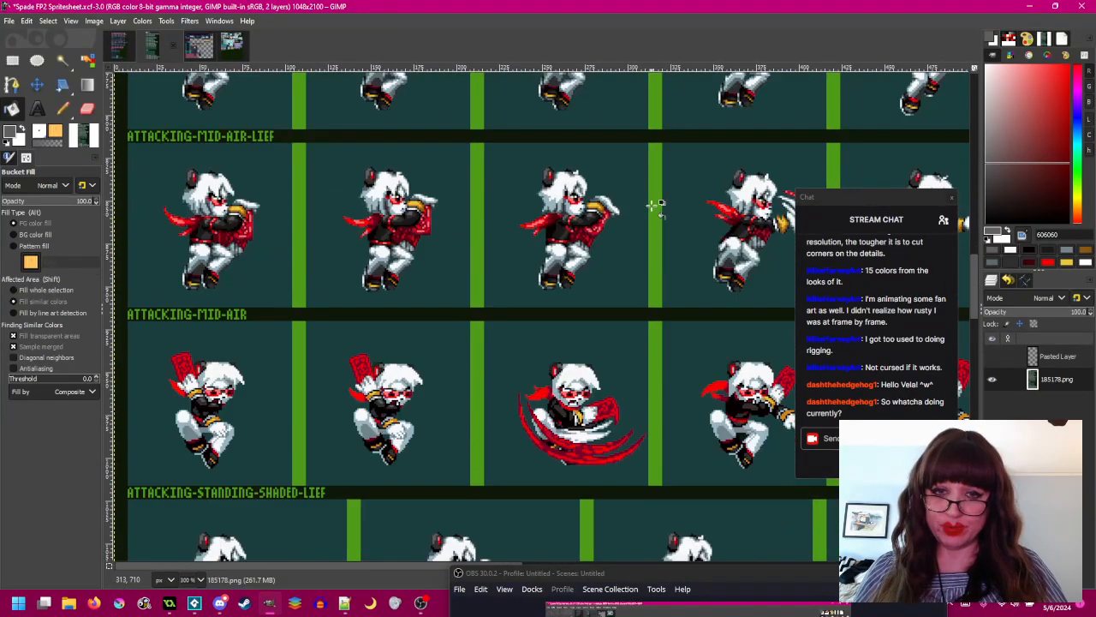
{"action": "scroll", "coordinate": [652, 205], "scroll_direction": "down", "scroll_amount": 1}
{"action": "left_click_drag", "start_coordinate": [706, 260], "coordinate": [588, 233]}
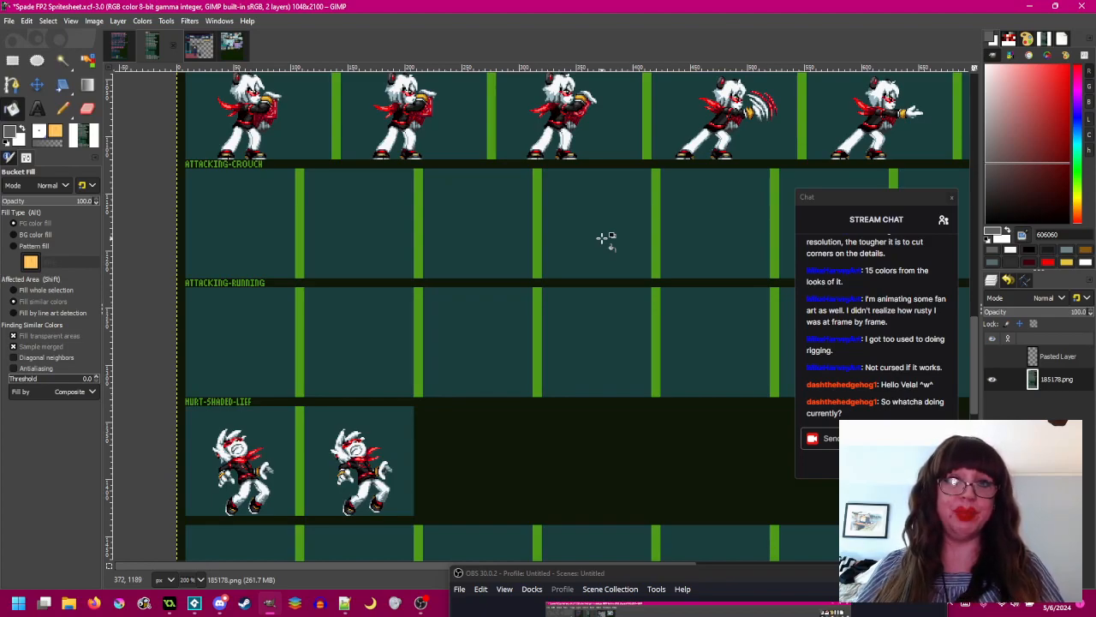
- Review the mid-air and standing attack rows and the empty crouch and running attack rows
{"action": "scroll", "coordinate": [603, 238], "scroll_direction": "down", "scroll_amount": 3}
{"action": "scroll", "coordinate": [604, 238], "scroll_direction": "up", "scroll_amount": 3}
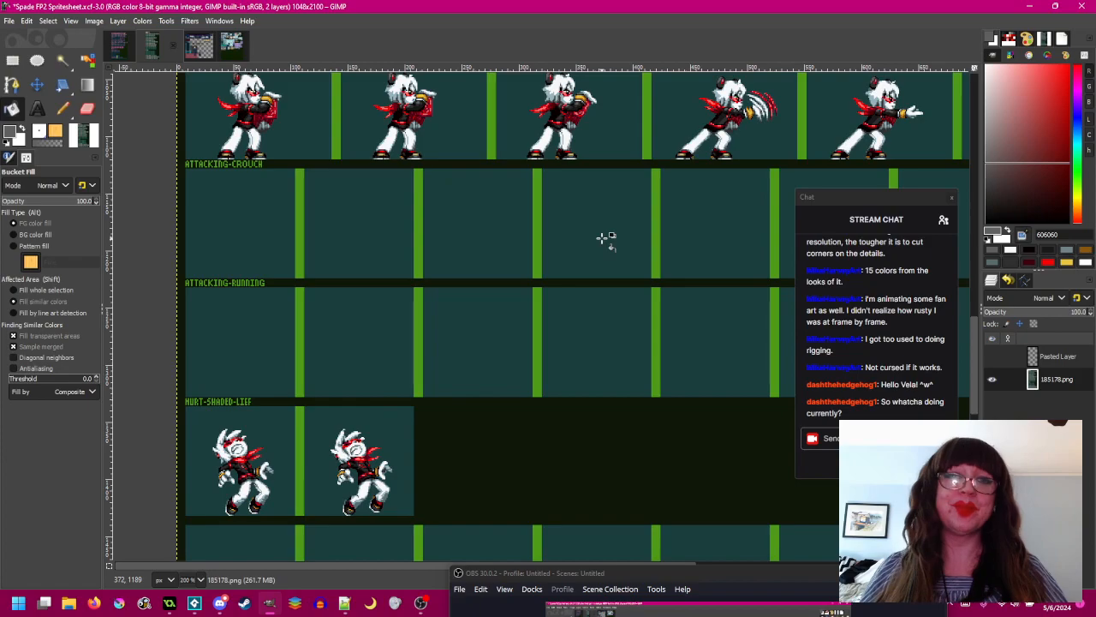
{"action": "scroll", "coordinate": [607, 244], "scroll_direction": "up", "scroll_amount": 3}
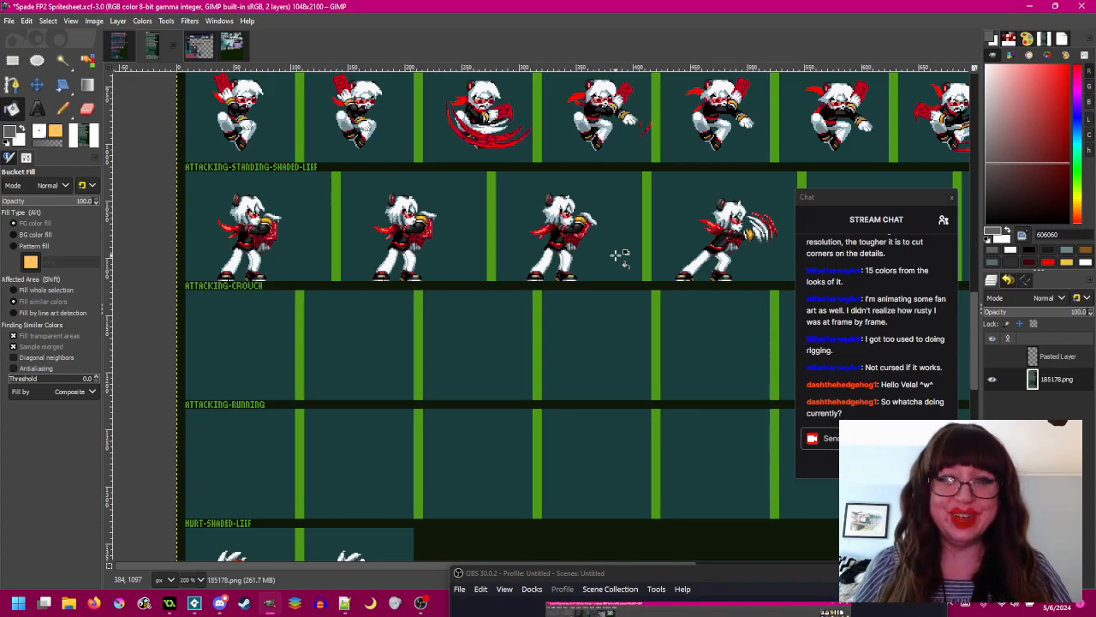
{"action": "scroll", "coordinate": [619, 254], "scroll_direction": "up", "scroll_amount": 6}
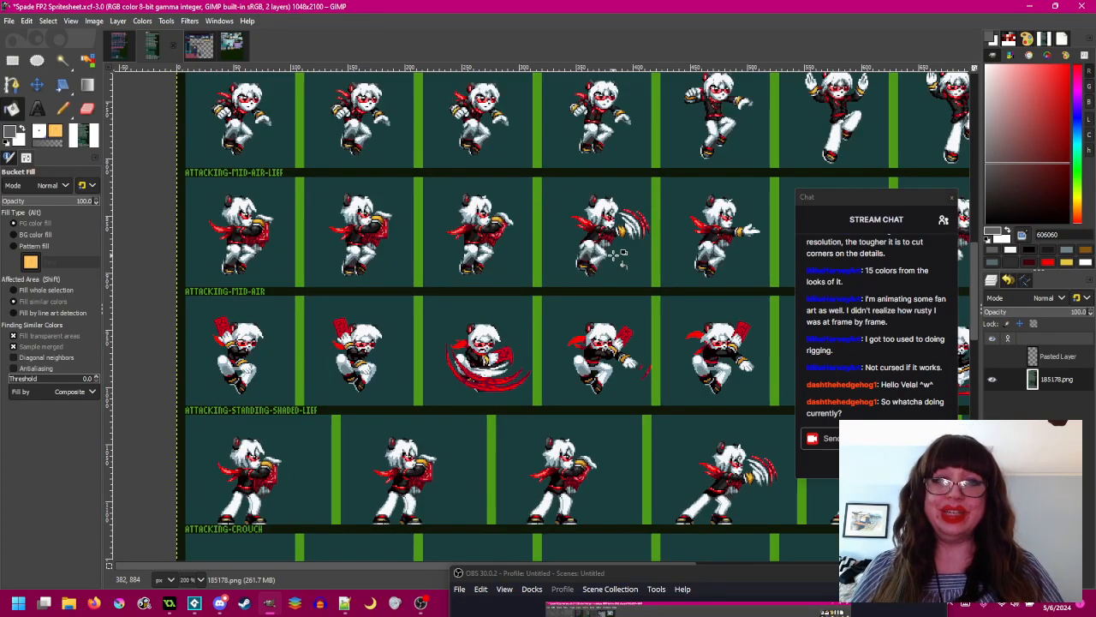
{"action": "scroll", "coordinate": [618, 254], "scroll_direction": "down", "scroll_amount": 9}
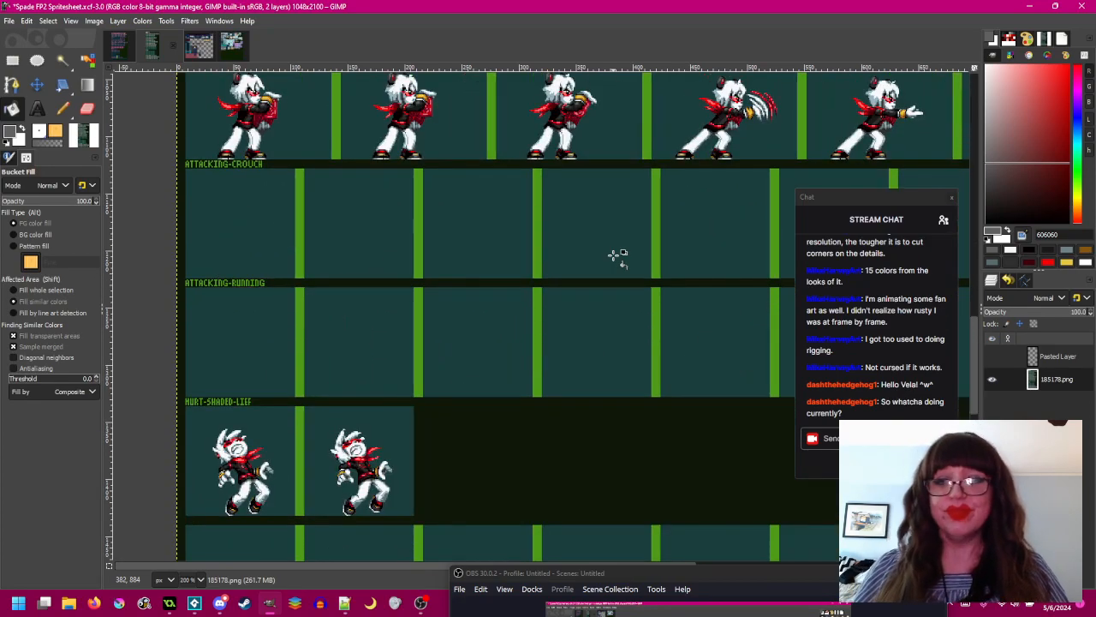
{"action": "scroll", "coordinate": [617, 255], "scroll_direction": "up", "scroll_amount": 20}
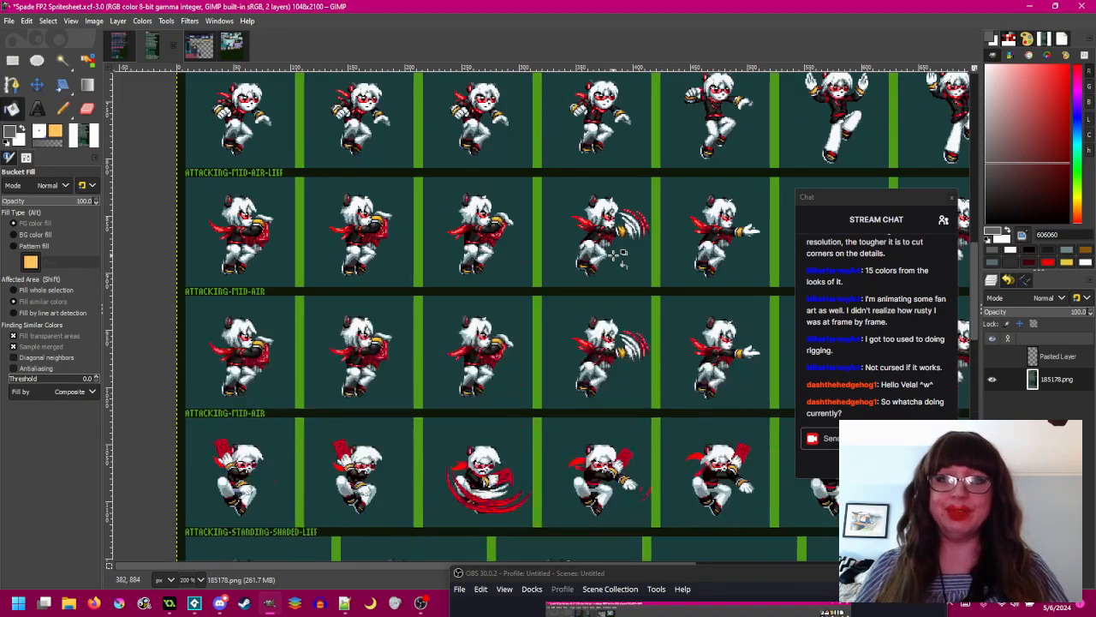
{"action": "scroll", "coordinate": [613, 169], "scroll_direction": "up", "scroll_amount": 3}
- Sample the dark red 400008 from the scarf's shadow and fill both red scarf tails with it, including the isolated tip pixel
{"action": "scroll", "coordinate": [514, 219], "scroll_direction": "up", "scroll_amount": 5, "text": "ctrl"}
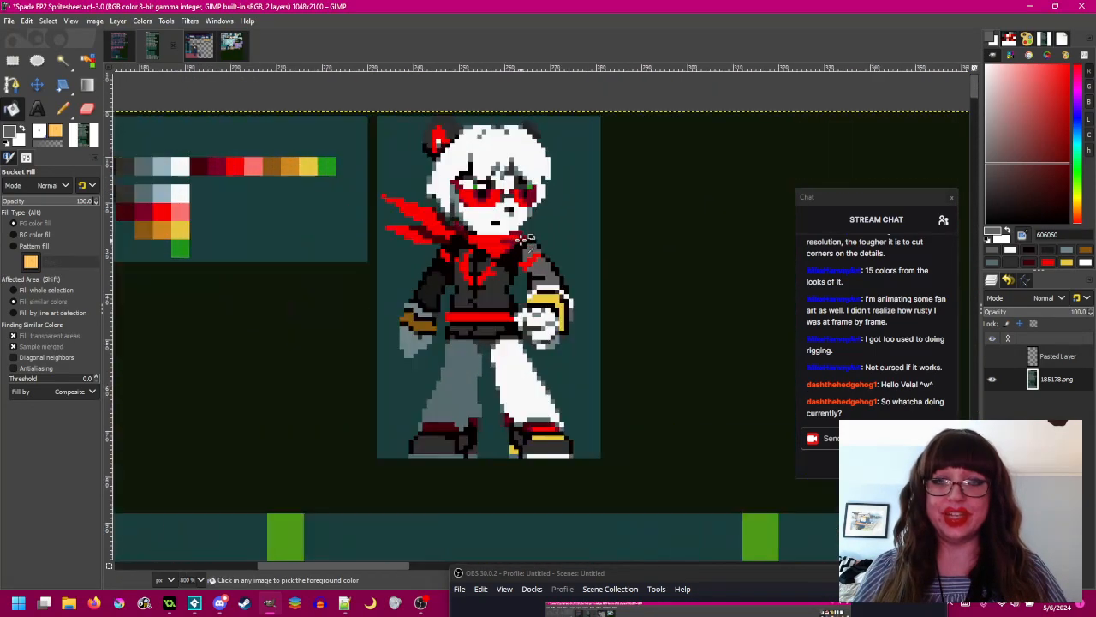
{"action": "scroll", "coordinate": [552, 251], "scroll_direction": "down", "scroll_amount": 1, "text": "ctrl"}
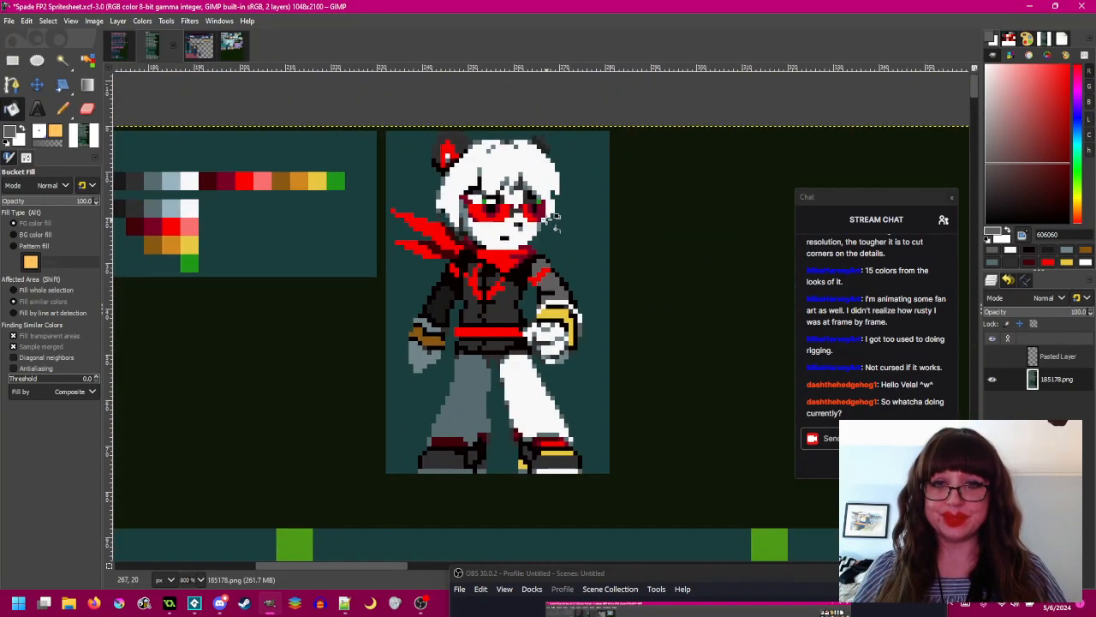
{"action": "scroll", "coordinate": [562, 216], "scroll_direction": "up", "scroll_amount": 1, "text": "ctrl"}
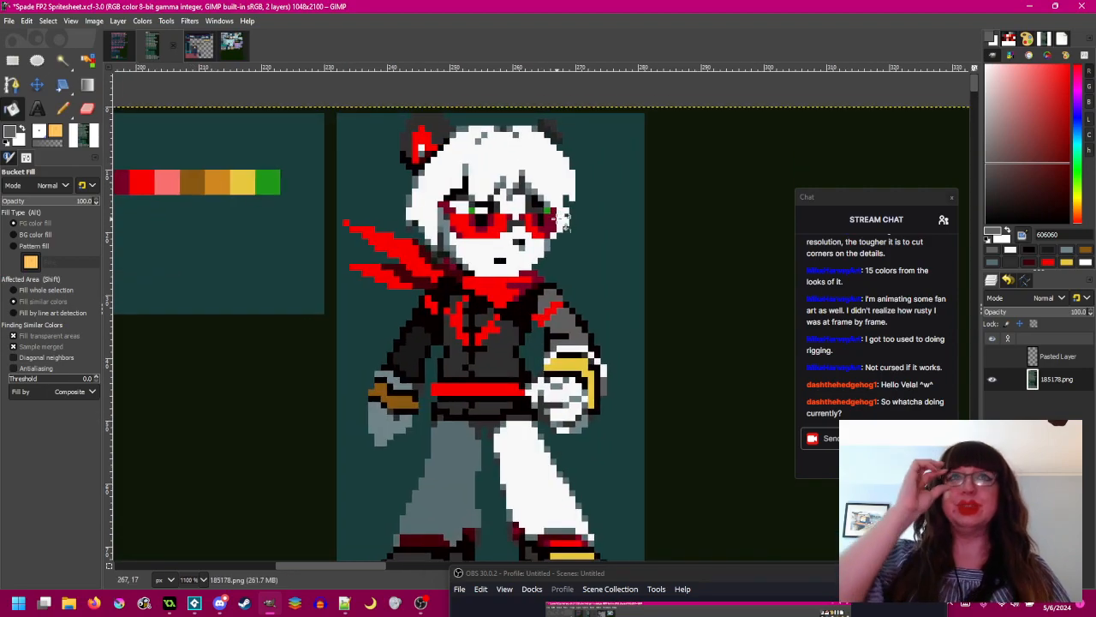
{"action": "left_click_drag", "start_coordinate": [561, 227], "coordinate": [566, 189]}
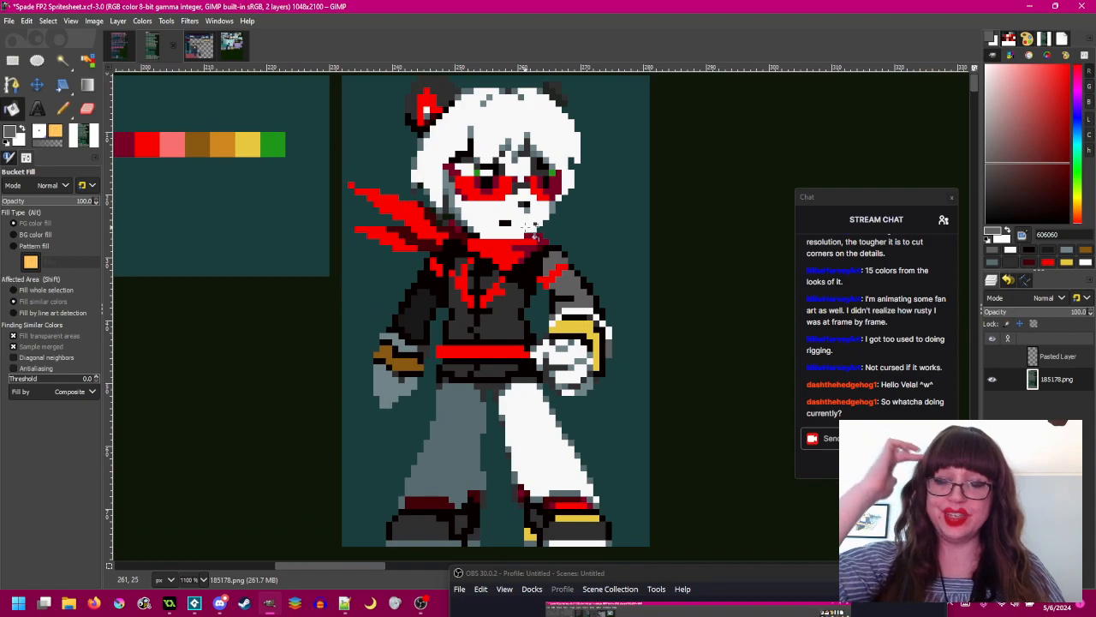
{"action": "left_click_drag", "start_coordinate": [533, 224], "coordinate": [553, 257]}
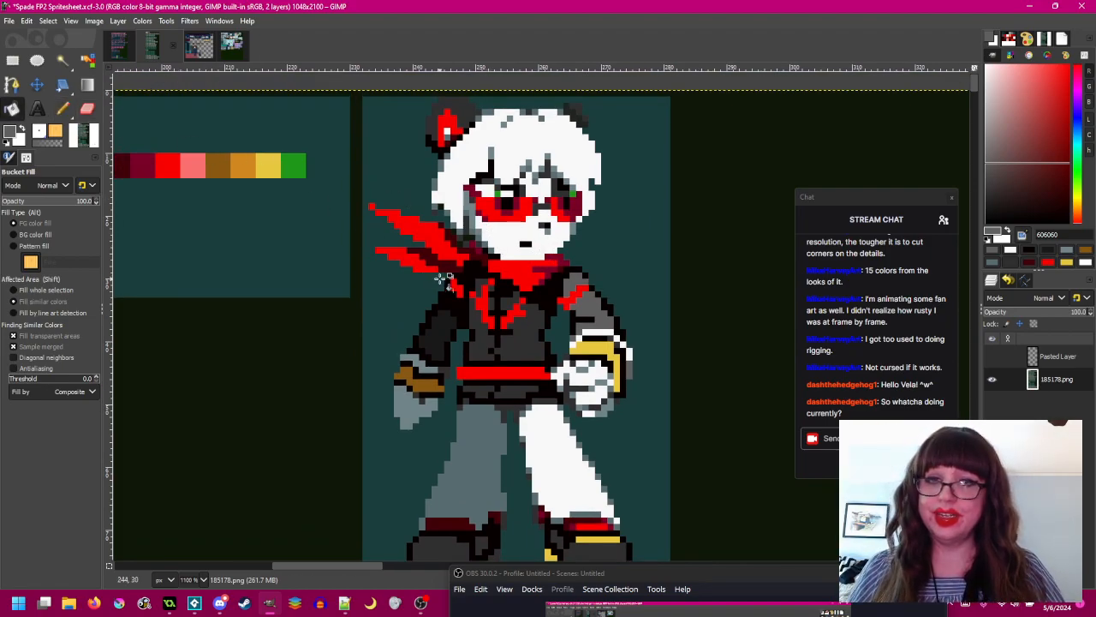
{"action": "left_click", "coordinate": [462, 250], "text": "ctrl"}
{"action": "left_click", "coordinate": [437, 245]}
{"action": "left_click", "coordinate": [410, 258]}
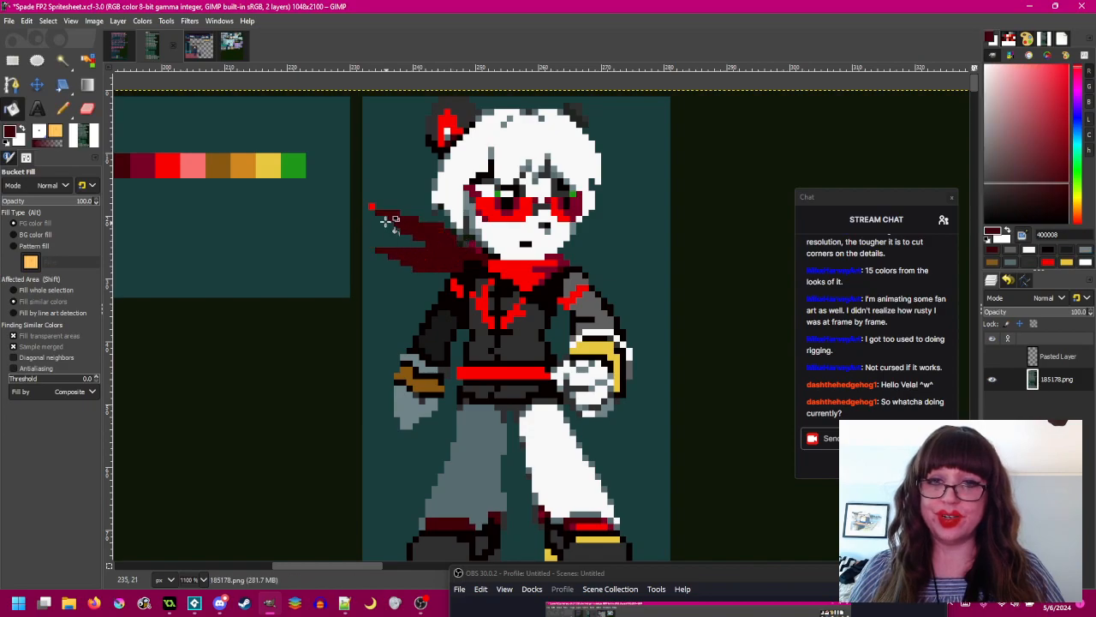
{"action": "left_click", "coordinate": [372, 207]}
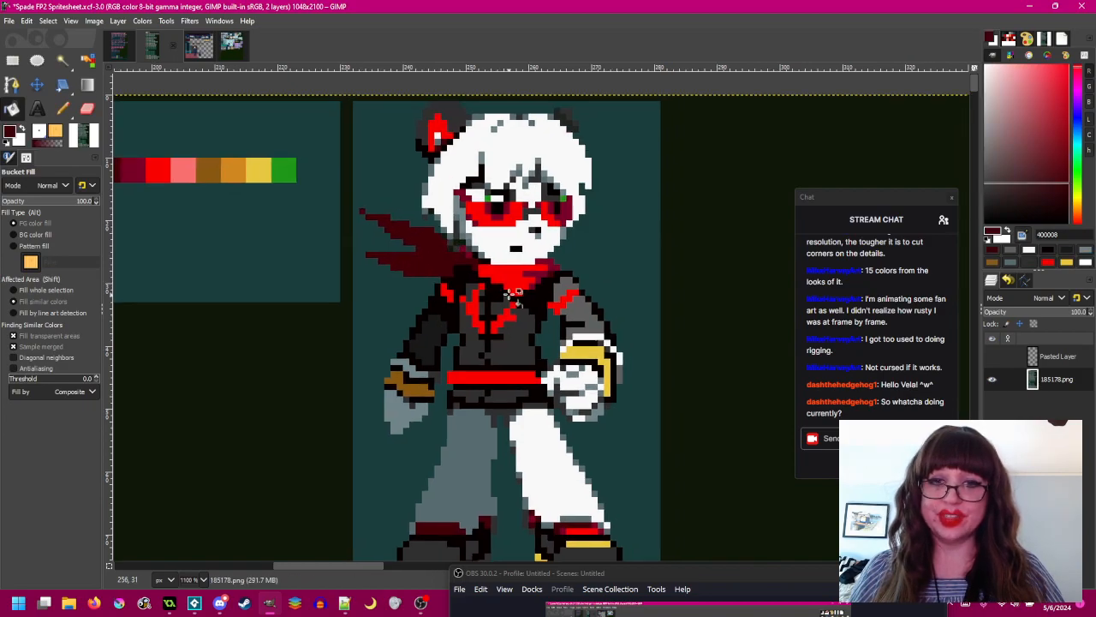
- Fill the left-hand shoulder's red stripe with dark red 400008 and undo the trial fill on the jacket's red trim
{"action": "scroll", "coordinate": [467, 293], "scroll_direction": "up", "scroll_amount": 1}
{"action": "left_click", "coordinate": [474, 316]}
{"action": "key", "text": "ctrl+z"}
{"action": "left_click_drag", "start_coordinate": [522, 296], "coordinate": [501, 314]}
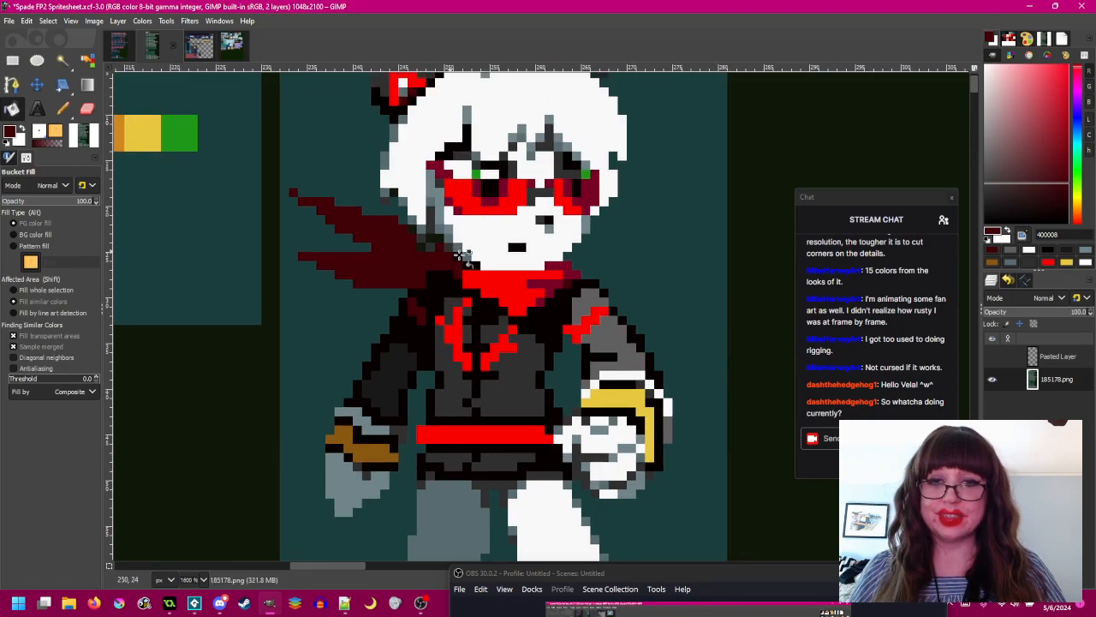
- Sample grey 708488 and fill the dark hair strand beside the glasses and the diagonal jaw-edge pixels with it
{"action": "scroll", "coordinate": [442, 259], "scroll_direction": "down", "scroll_amount": 1}
{"action": "scroll", "coordinate": [436, 266], "scroll_direction": "up", "scroll_amount": 2}
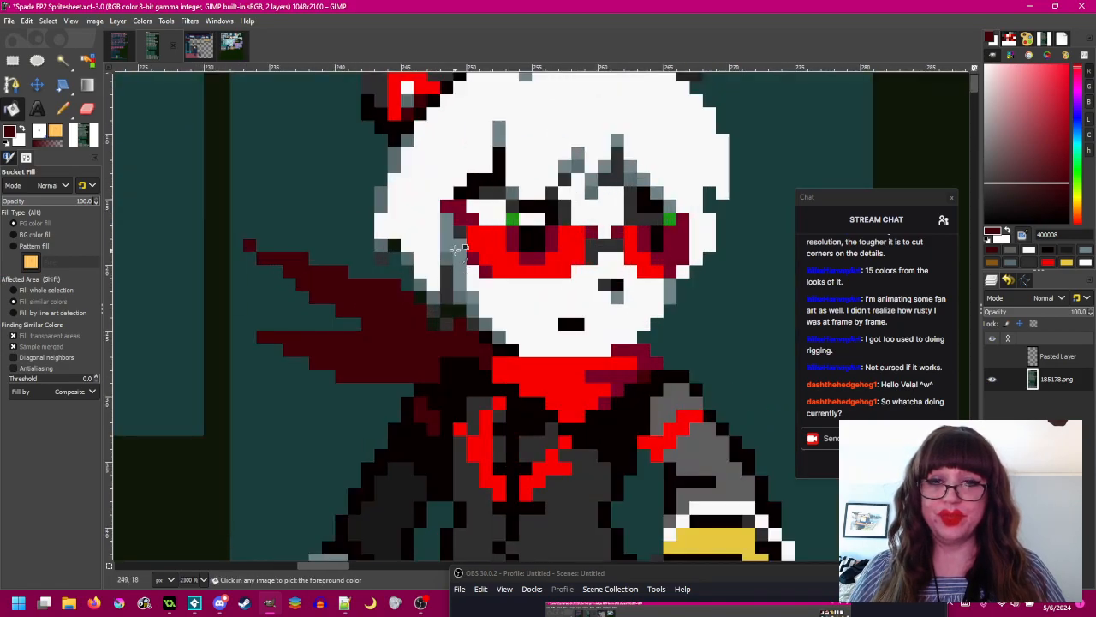
{"action": "left_click", "coordinate": [454, 248], "text": "ctrl"}
{"action": "left_click", "coordinate": [460, 297]}
{"action": "left_click", "coordinate": [472, 310]}
{"action": "left_click", "coordinate": [485, 323]}
{"action": "left_click", "coordinate": [499, 337]}
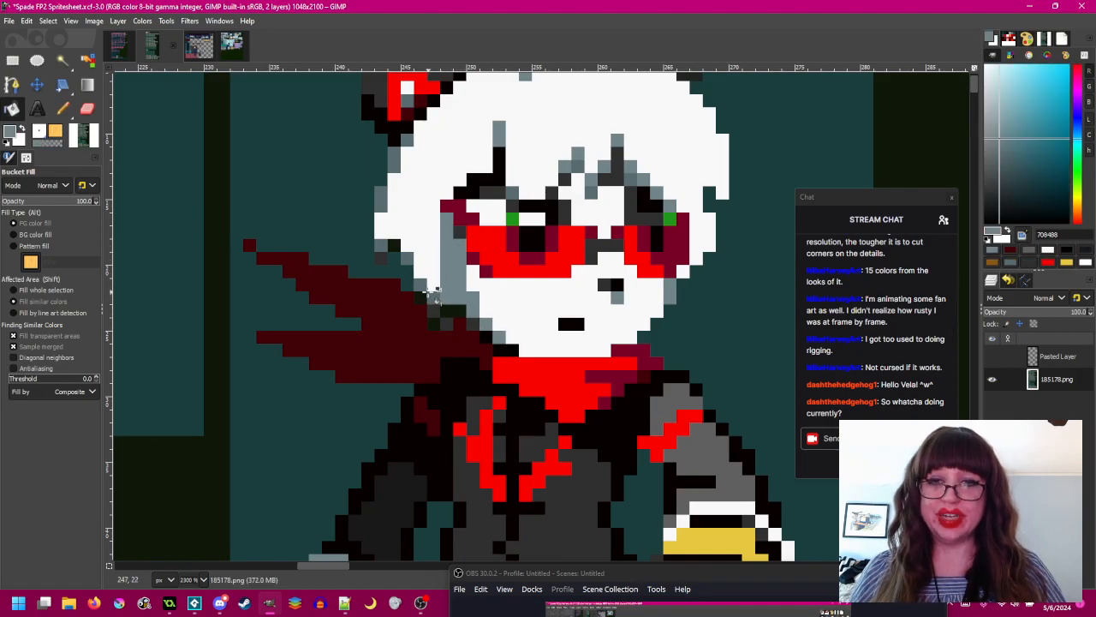
- Sample the teal background colour 1b3f3e and switch the foreground to the hair's off-white f8f8f8
{"action": "left_click", "coordinate": [396, 250], "text": "ctrl"}
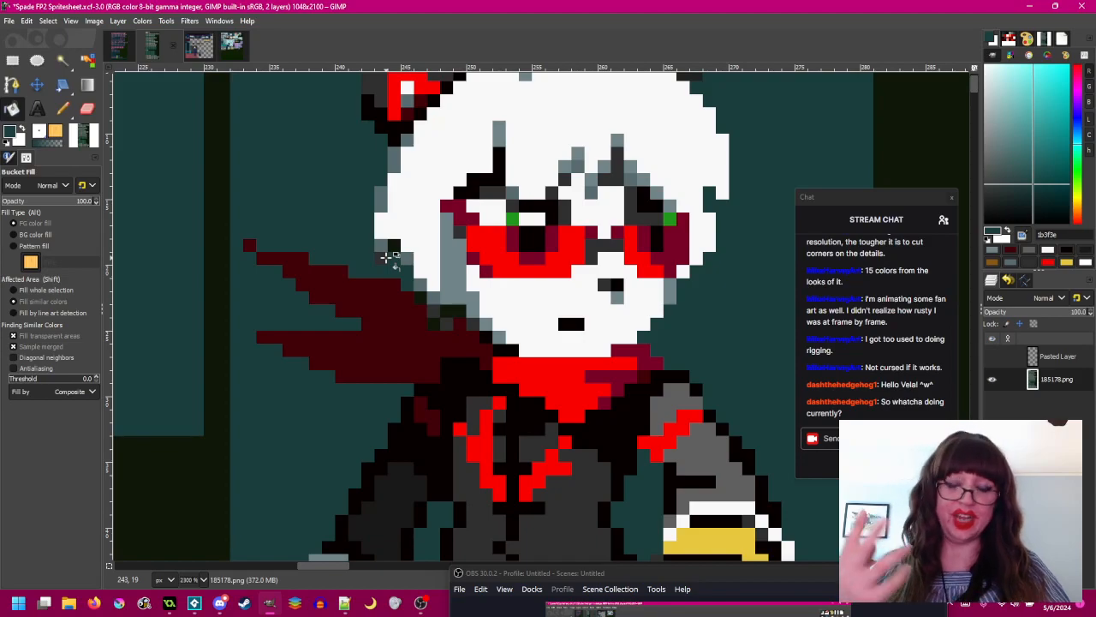
{"action": "scroll", "coordinate": [387, 256], "scroll_direction": "down", "scroll_amount": 3}
{"action": "left_click_drag", "start_coordinate": [459, 293], "coordinate": [505, 245]}
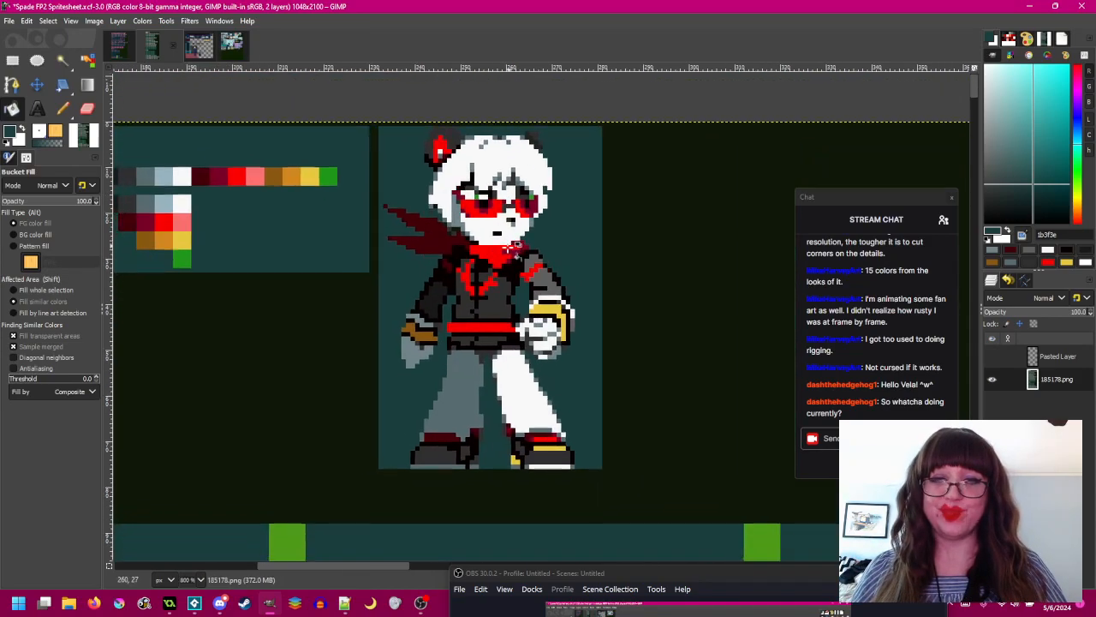
{"action": "scroll", "coordinate": [415, 206], "scroll_direction": "up", "scroll_amount": 3}
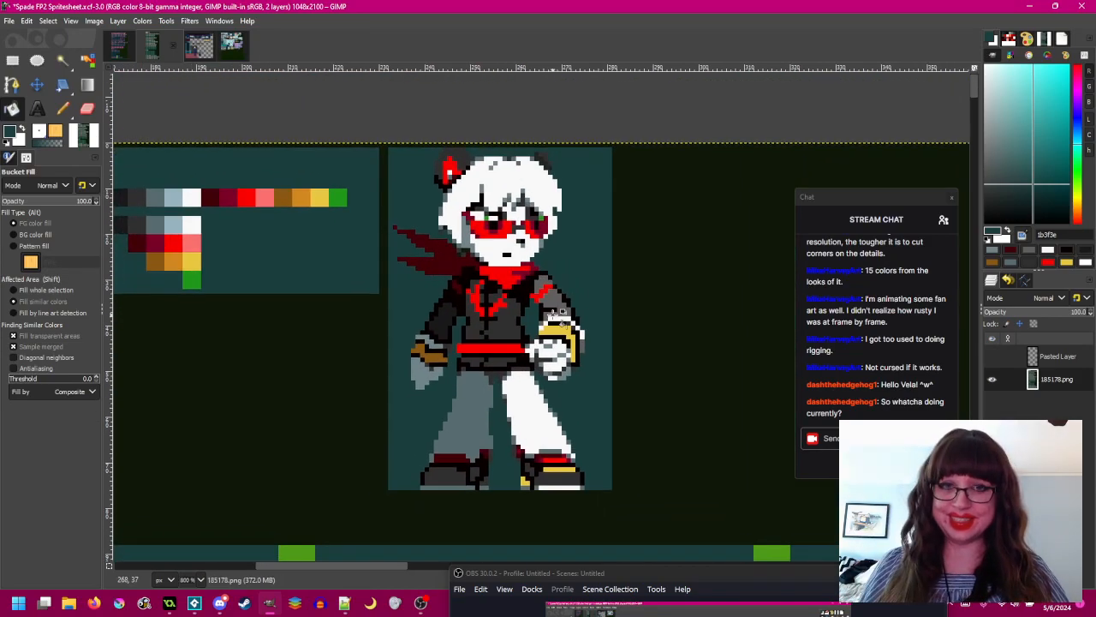
{"action": "left_click", "coordinate": [415, 205], "text": "ctrl"}
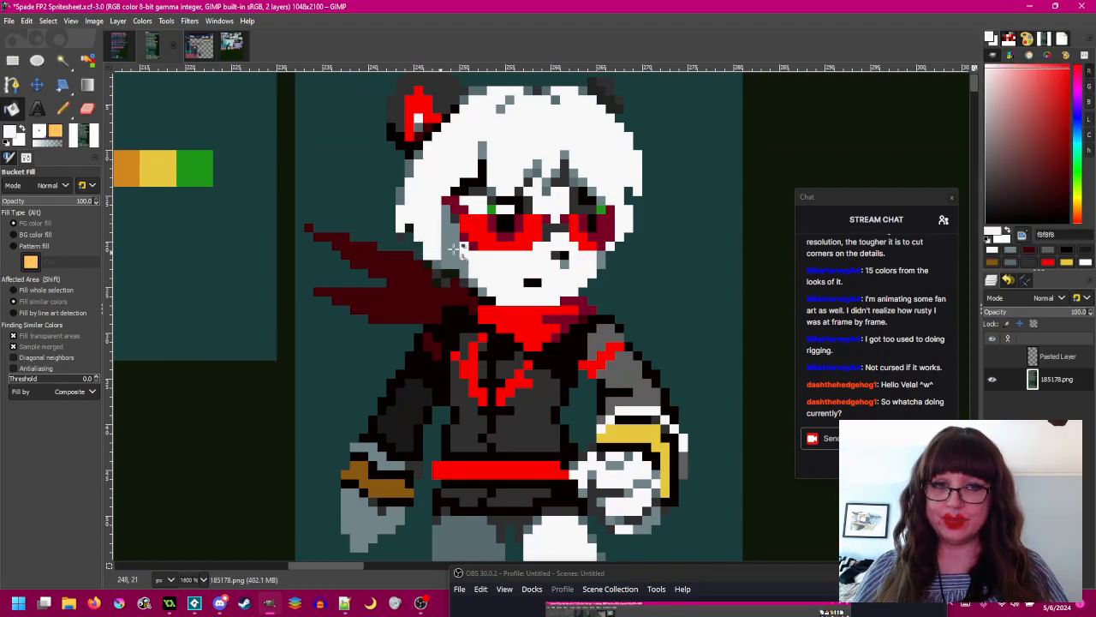
- Review the recoloured sprite's shading from the hair and scarf down to the legs and boots
{"action": "scroll", "coordinate": [475, 265], "scroll_direction": "down", "scroll_amount": 3}
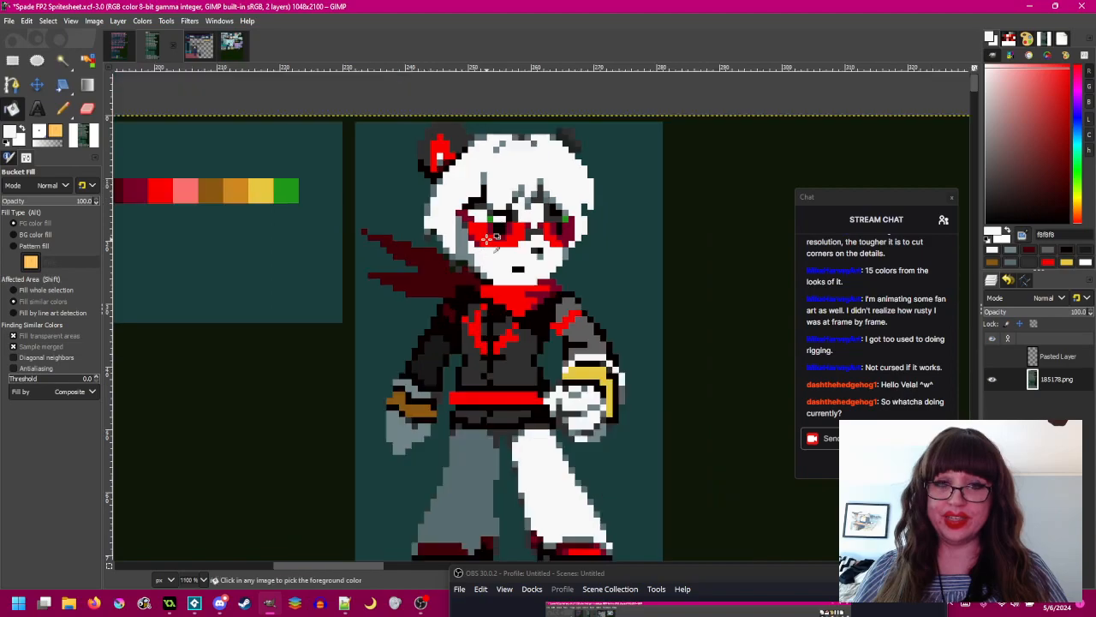
{"action": "scroll", "coordinate": [514, 198], "scroll_direction": "up", "scroll_amount": 1}
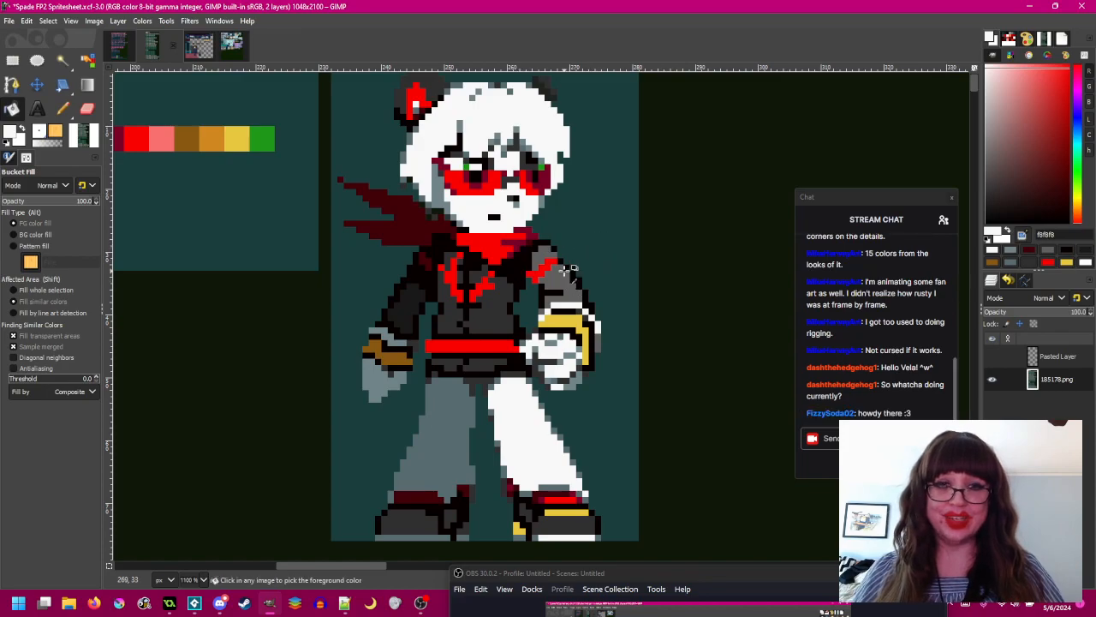
{"action": "scroll", "coordinate": [567, 269], "scroll_direction": "up", "scroll_amount": 2}
{"action": "scroll", "coordinate": [567, 269], "scroll_direction": "down", "scroll_amount": 2}
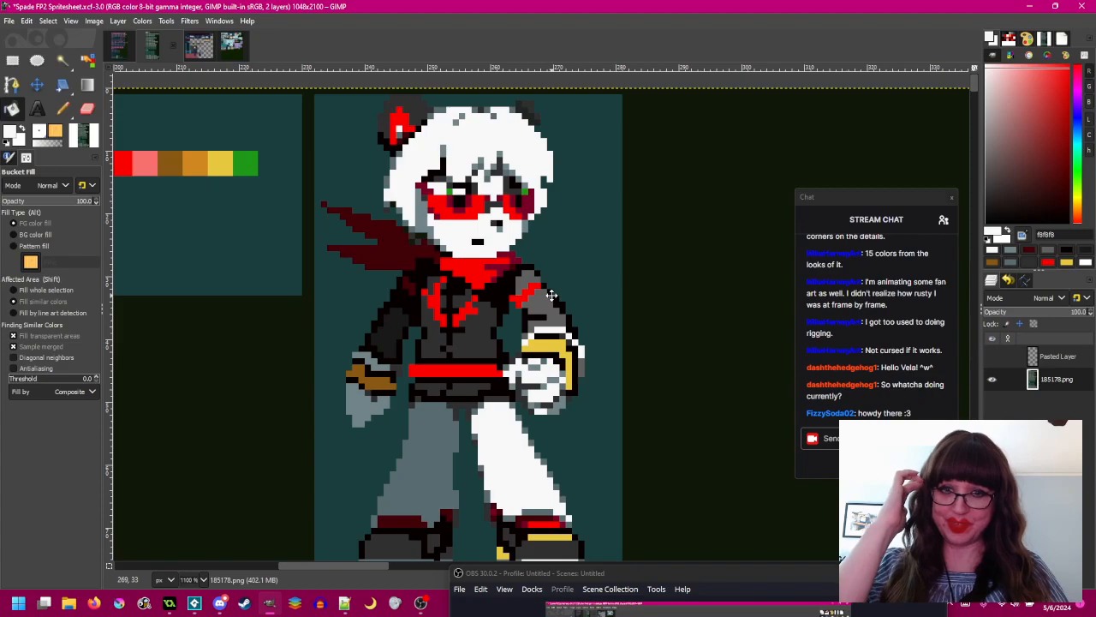
{"action": "scroll", "coordinate": [518, 441], "scroll_direction": "up", "scroll_amount": 2}
{"action": "scroll", "coordinate": [514, 438], "scroll_direction": "down", "scroll_amount": 2}
{"action": "scroll", "coordinate": [513, 432], "scroll_direction": "up", "scroll_amount": 2}
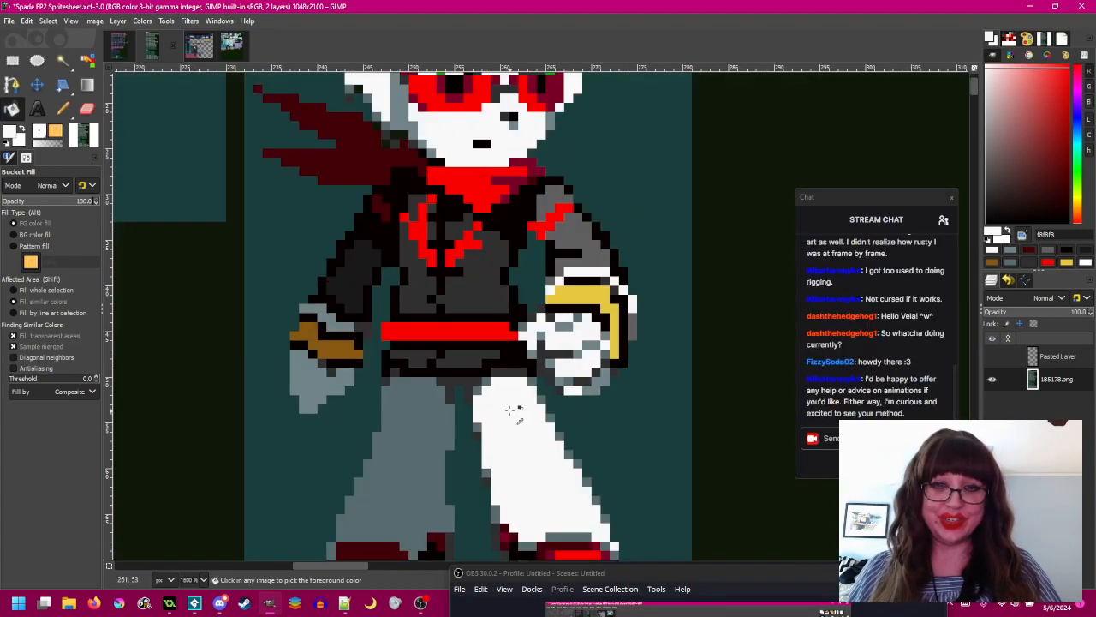
{"action": "scroll", "coordinate": [512, 425], "scroll_direction": "down", "scroll_amount": 2}
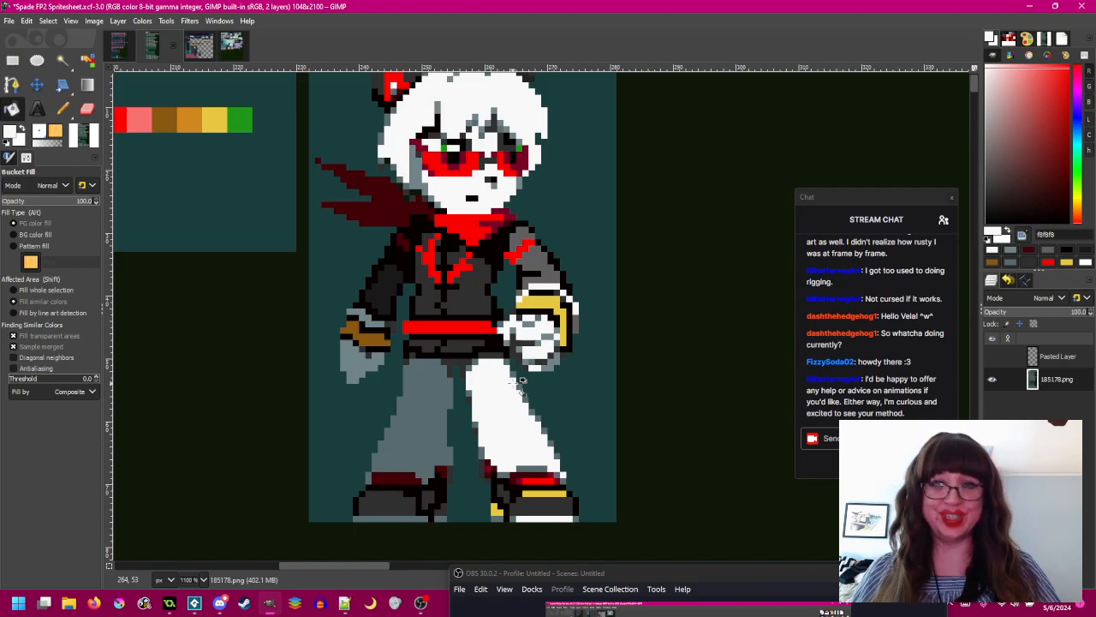
{"action": "scroll", "coordinate": [514, 383], "scroll_direction": "up", "scroll_amount": 1}
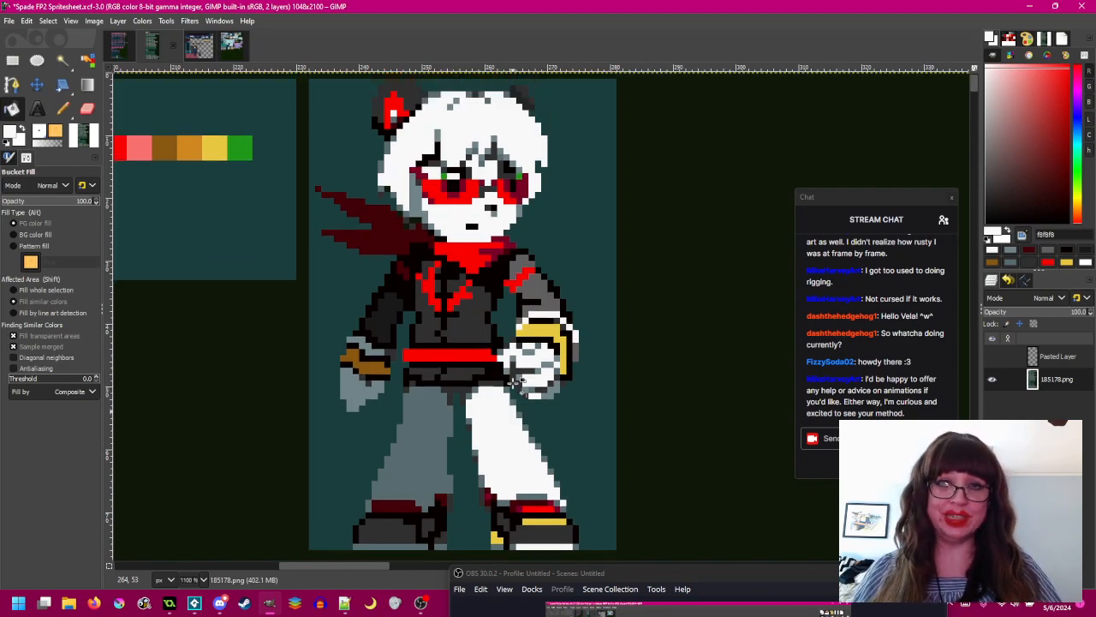
{"action": "scroll", "coordinate": [522, 194], "scroll_direction": "up", "scroll_amount": 1}
{"action": "scroll", "coordinate": [524, 193], "scroll_direction": "up", "scroll_amount": 1}
{"action": "left_click_drag", "start_coordinate": [550, 251], "coordinate": [588, 254]}
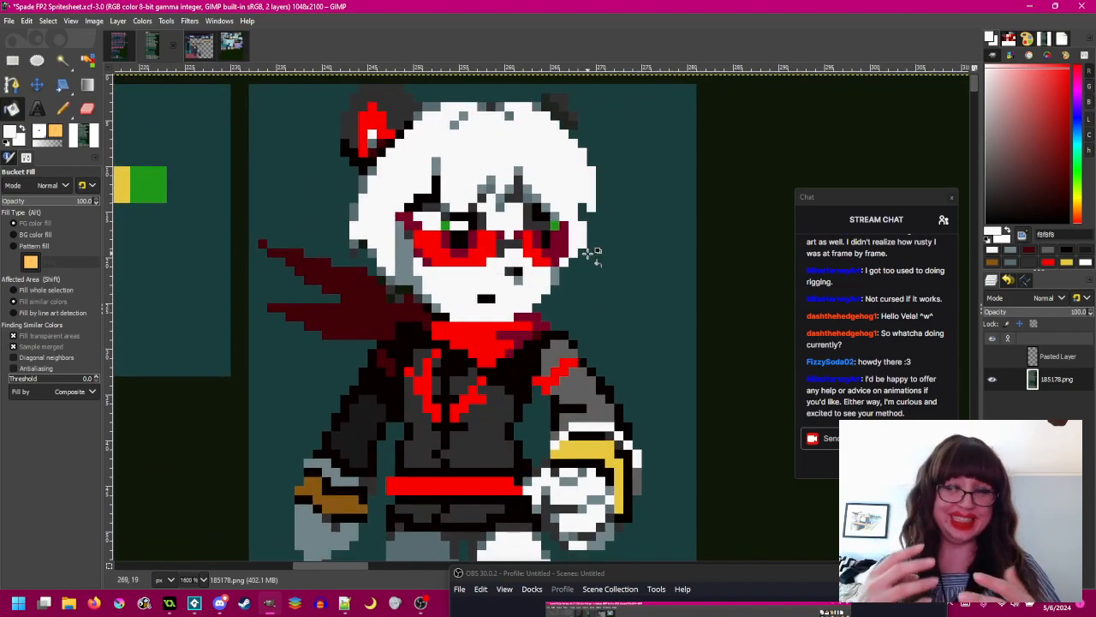
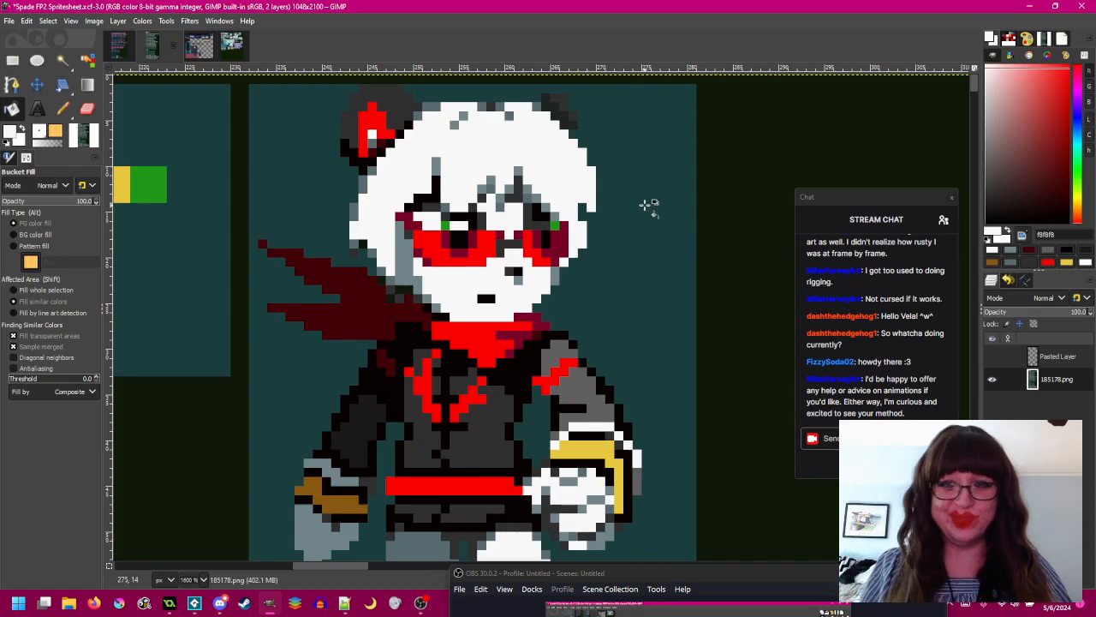
- Fill the two grey pixels near the top of the hair, beside the left-hand ear, with off-white f8f8f8
{"action": "scroll", "coordinate": [648, 208], "scroll_direction": "up", "scroll_amount": 2}
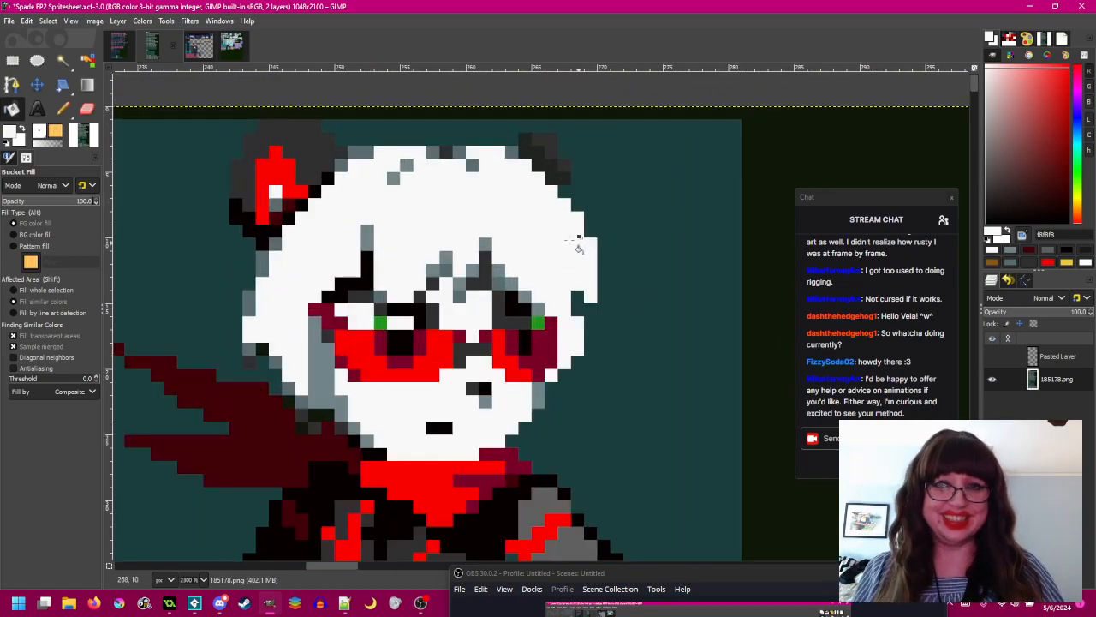
{"action": "left_click", "coordinate": [408, 166]}
{"action": "left_click", "coordinate": [395, 180]}
{"action": "scroll", "coordinate": [398, 181], "scroll_direction": "down", "scroll_amount": 1}
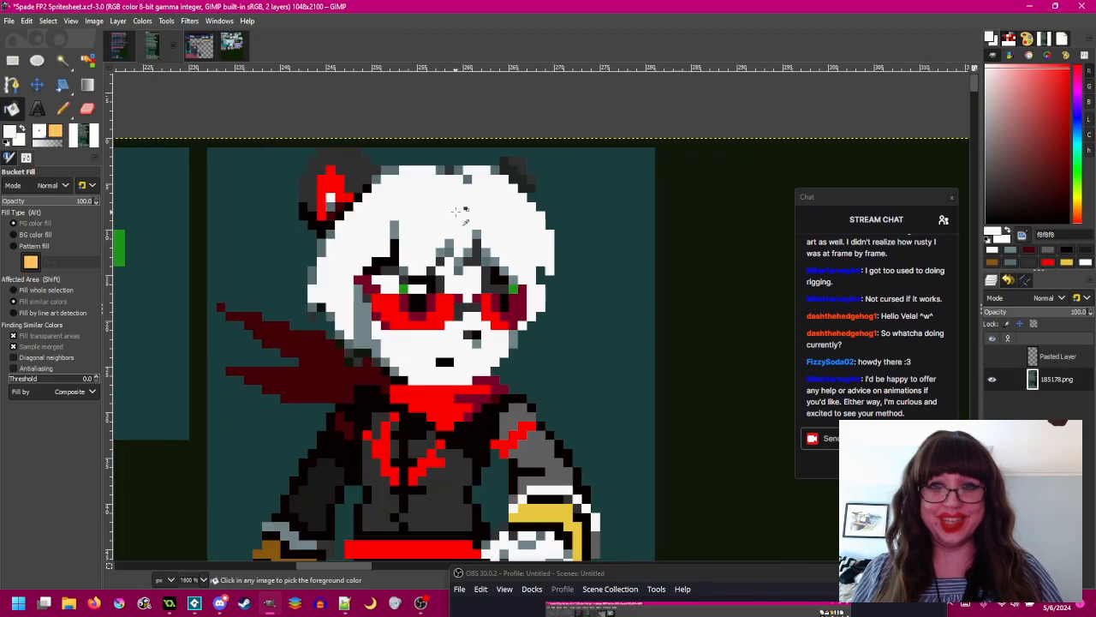
{"action": "scroll", "coordinate": [455, 212], "scroll_direction": "down", "scroll_amount": 1}
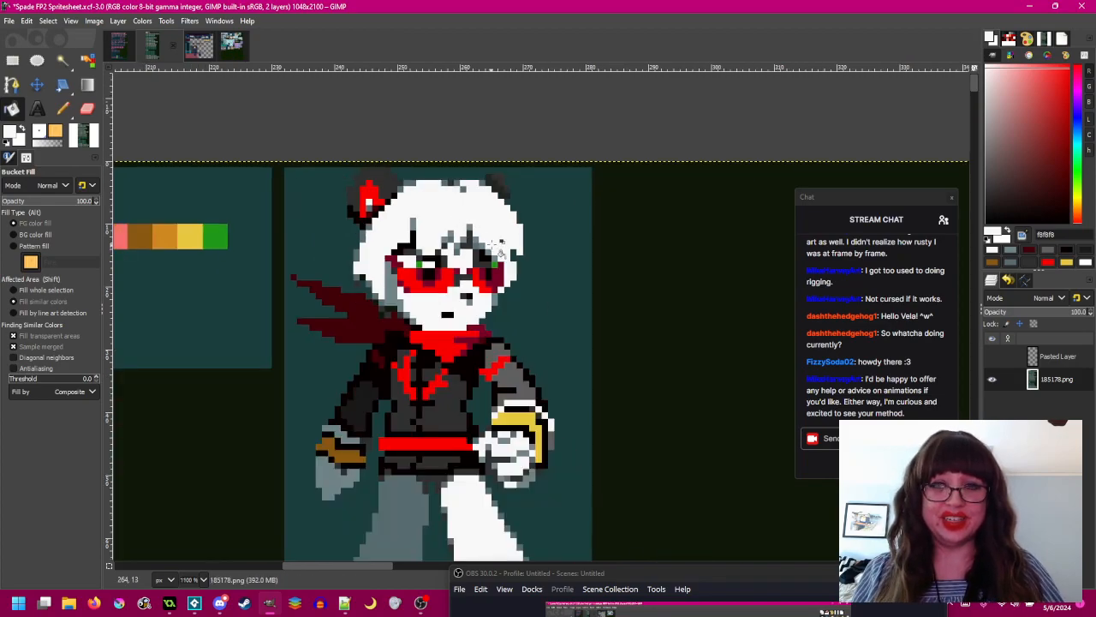
{"action": "left_click_drag", "start_coordinate": [486, 213], "coordinate": [535, 212]}
{"action": "scroll", "coordinate": [535, 210], "scroll_direction": "up", "scroll_amount": 1}
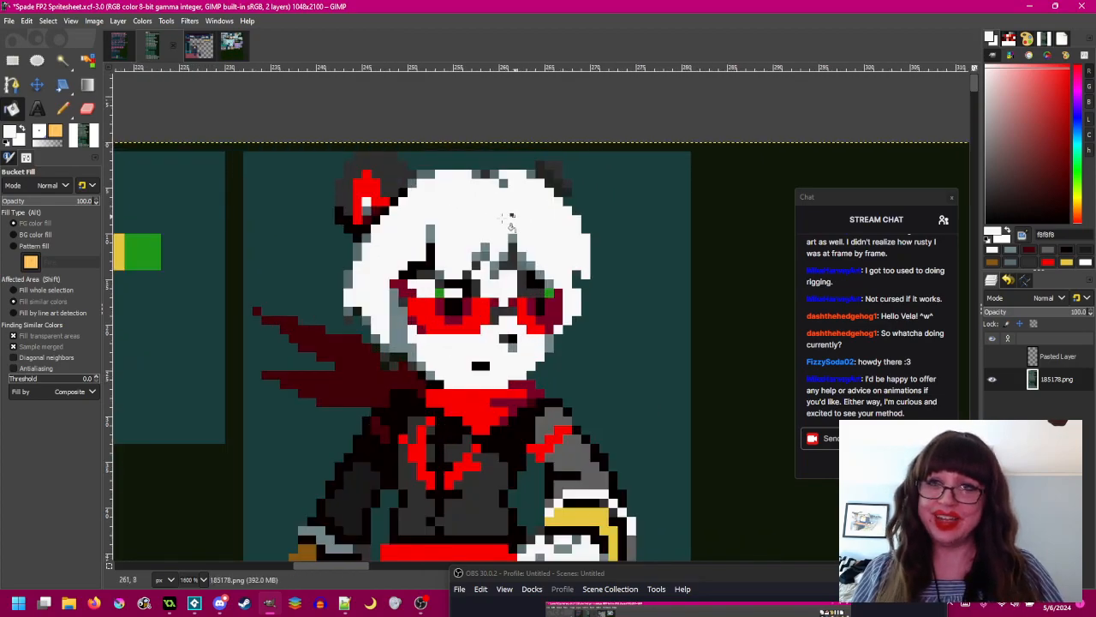
{"action": "left_click_drag", "start_coordinate": [637, 282], "coordinate": [614, 220]}
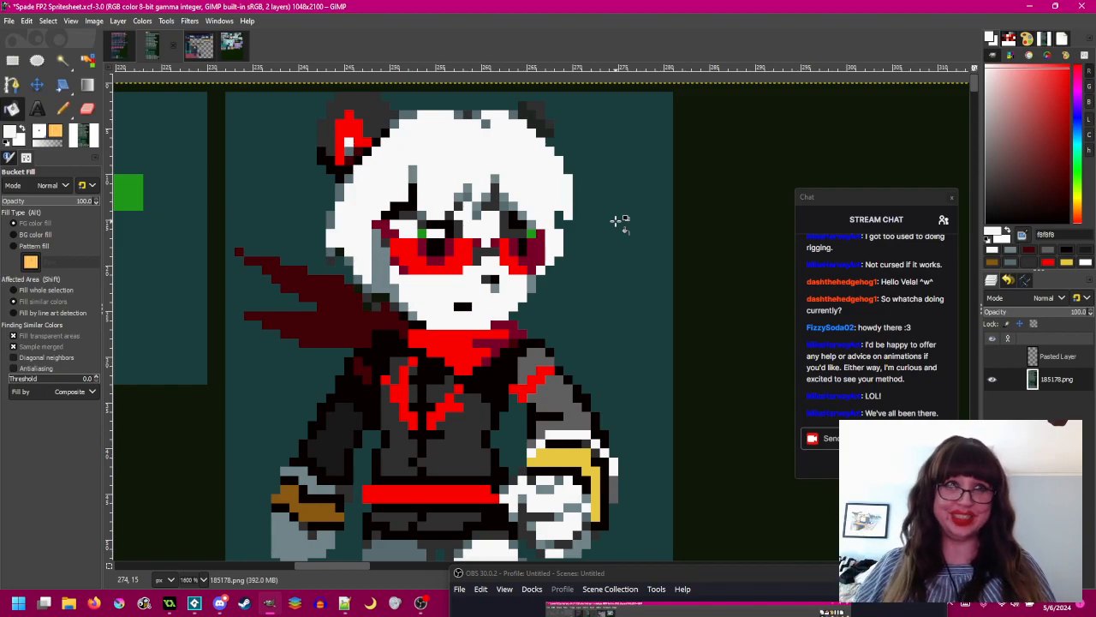
- Sample grey 708488 and fill the dark grey pixels around the right-hand eye and in the lower fringe with it
{"action": "scroll", "coordinate": [617, 221], "scroll_direction": "up", "scroll_amount": 1}
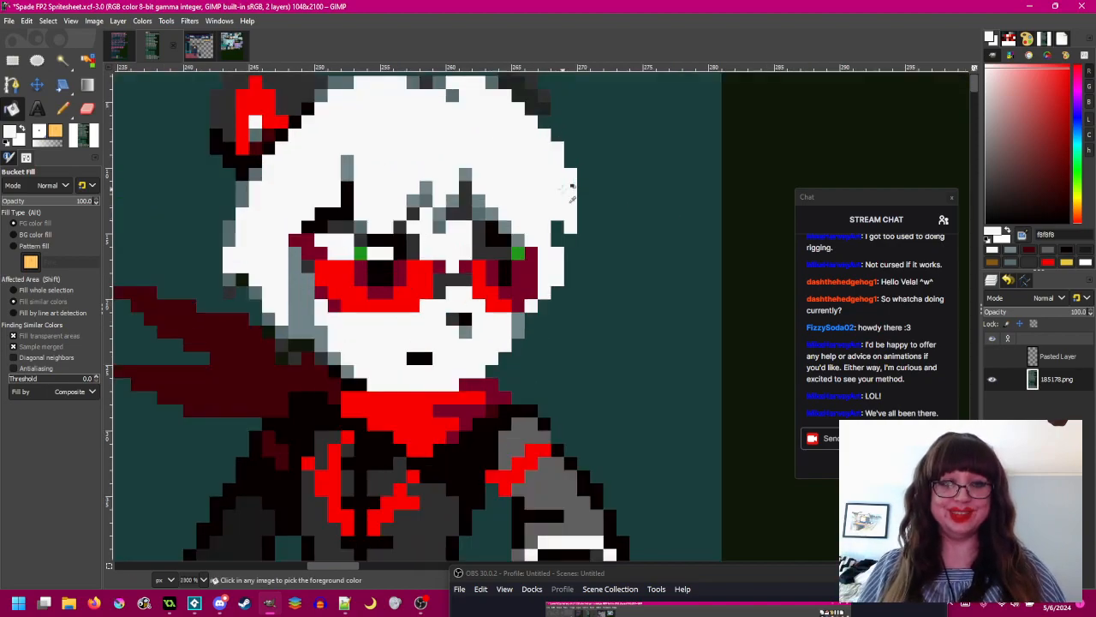
{"action": "left_click", "coordinate": [557, 259], "text": "ctrl"}
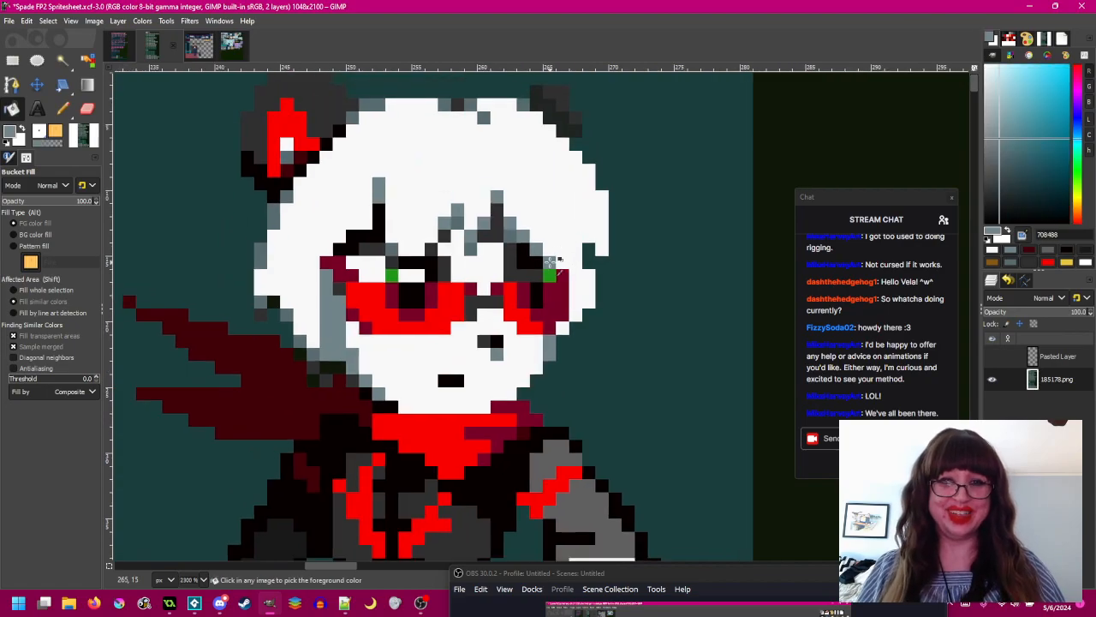
{"action": "left_click", "coordinate": [515, 231], "text": "ctrl"}
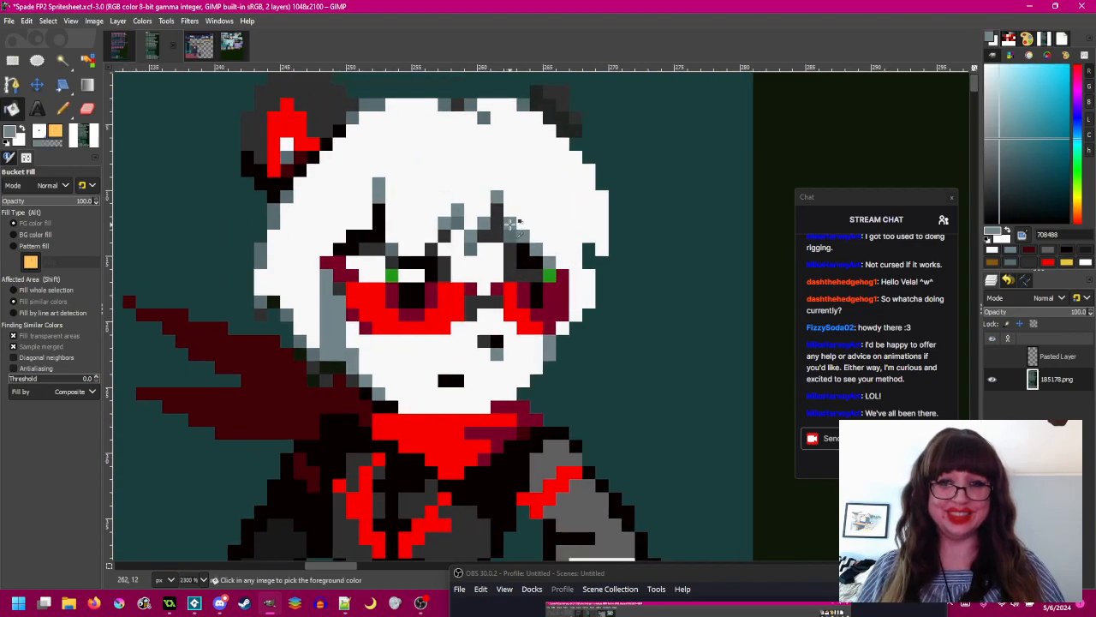
{"action": "left_click", "coordinate": [512, 258]}
{"action": "left_click", "coordinate": [519, 257]}
{"action": "key", "text": "ctrl+z"}
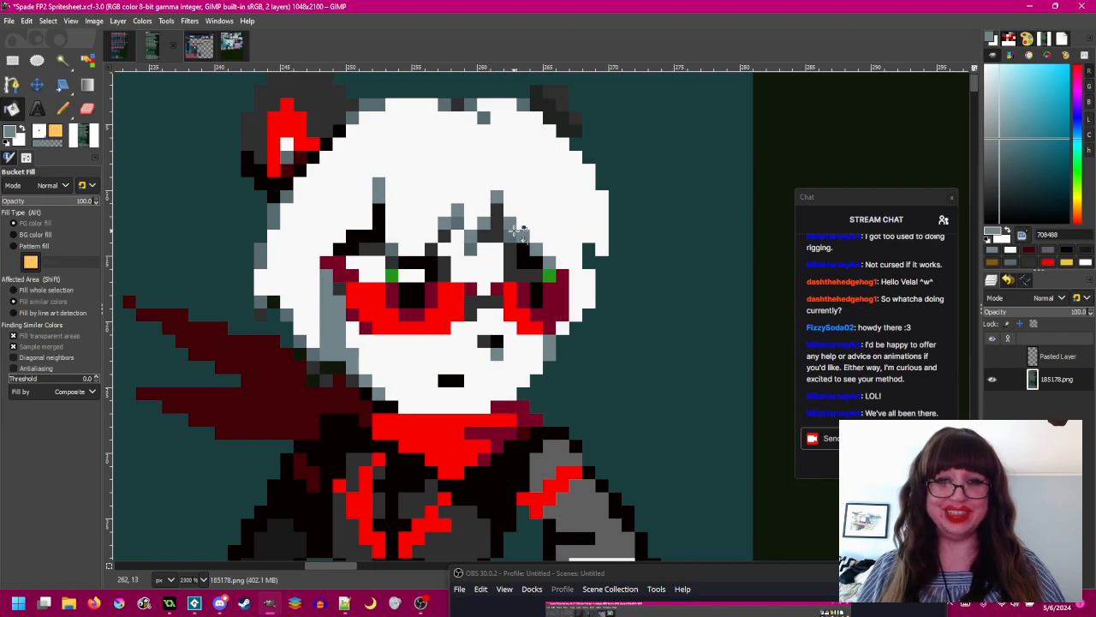
{"action": "left_click", "coordinate": [511, 249]}
{"action": "left_click_drag", "start_coordinate": [516, 251], "coordinate": [527, 248]}
{"action": "left_click", "coordinate": [455, 261]}
{"action": "left_click", "coordinate": [455, 232]}
{"action": "left_click", "coordinate": [446, 243]}
- Sample the hair's off-white and fill the dark strand and stray grey pixels in the central fringe with it
{"action": "left_click", "coordinate": [469, 236], "text": "ctrl"}
{"action": "left_click", "coordinate": [469, 220]}
{"action": "left_click", "coordinate": [483, 245]}
{"action": "scroll", "coordinate": [508, 237], "scroll_direction": "down", "scroll_amount": 2}
{"action": "scroll", "coordinate": [508, 236], "scroll_direction": "up", "scroll_amount": 2}
{"action": "left_click", "coordinate": [507, 222]}
{"action": "scroll", "coordinate": [463, 243], "scroll_direction": "down", "scroll_amount": 2}
{"action": "scroll", "coordinate": [462, 252], "scroll_direction": "up", "scroll_amount": 3}
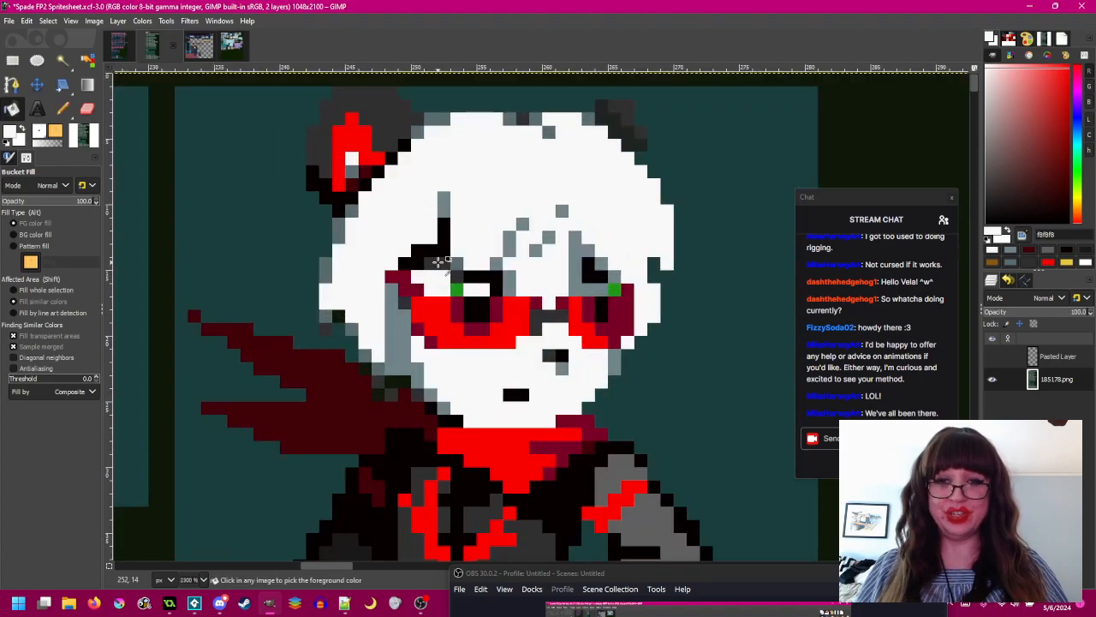
- Sample grey 586c70 and fill the dark grey pixels under the left-hand eyebrow with it
{"action": "left_click", "coordinate": [460, 262], "text": "ctrl"}
{"action": "left_click", "coordinate": [453, 260]}
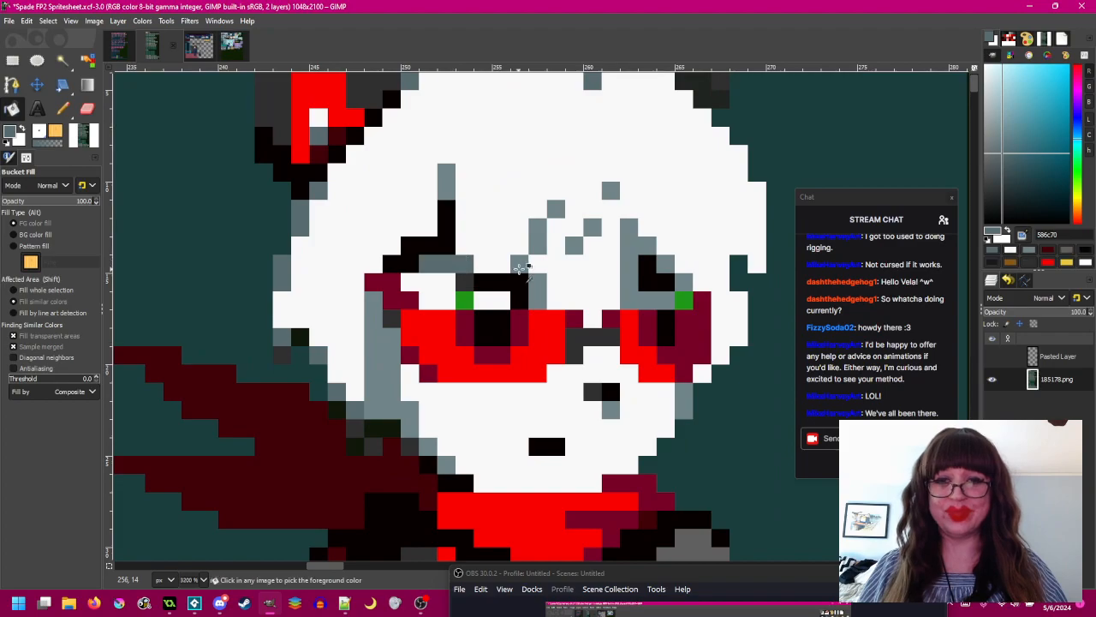
{"action": "scroll", "coordinate": [525, 266], "scroll_direction": "down", "scroll_amount": 4}
{"action": "left_click_drag", "start_coordinate": [583, 336], "coordinate": [552, 292]}
{"action": "scroll", "coordinate": [510, 201], "scroll_direction": "up", "scroll_amount": 2}
- Repaint the central fringe shadow and the pixels under the left-hand eyebrow in grey 708488 with the Pencil
{"action": "left_click", "coordinate": [491, 222], "text": "ctrl"}
{"action": "left_click", "coordinate": [63, 108]}
{"action": "scroll", "coordinate": [547, 169], "scroll_direction": "up", "scroll_amount": 1}
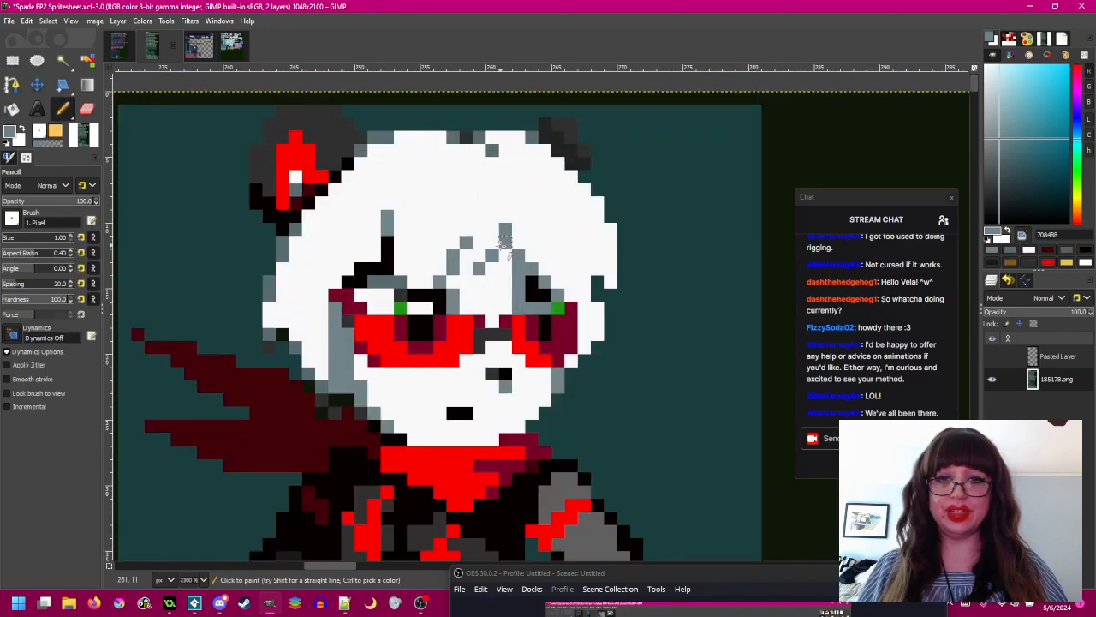
{"action": "mouse_move", "coordinate": [506, 242]}
{"action": "left_mouse_down"}
{"action": "mouse_move", "coordinate": [507, 267]}
{"action": "mouse_move", "coordinate": [480, 282]}
{"action": "left_mouse_up"}
{"action": "left_click_drag", "start_coordinate": [374, 282], "coordinate": [387, 282]}
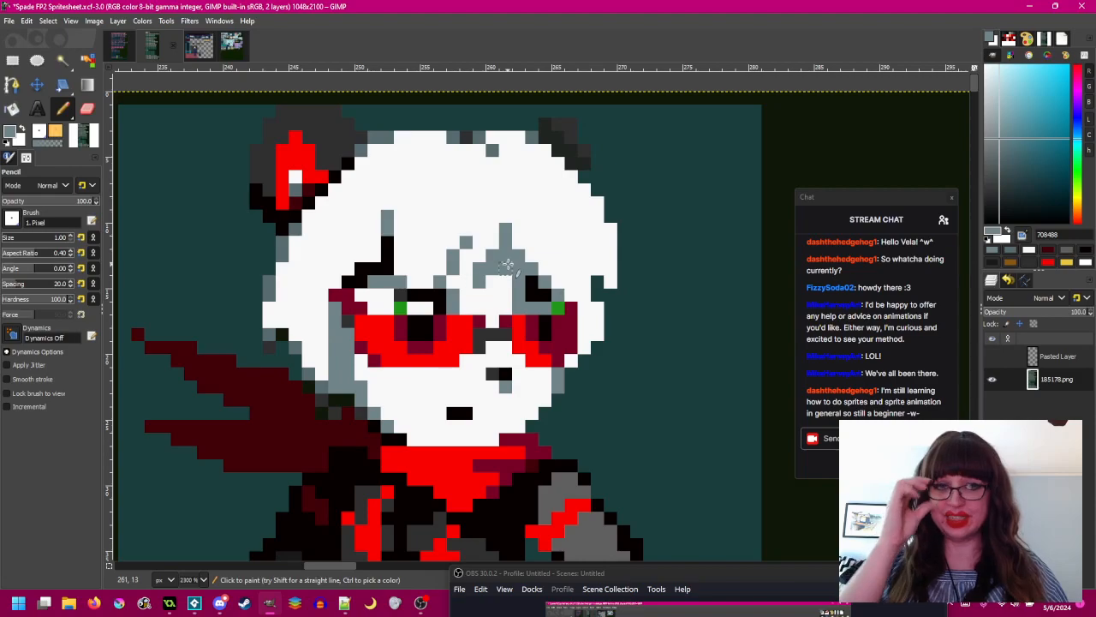
{"action": "left_click_drag", "start_coordinate": [495, 255], "coordinate": [497, 244]}
{"action": "scroll", "coordinate": [529, 285], "scroll_direction": "down", "scroll_amount": 2}
{"action": "scroll", "coordinate": [548, 282], "scroll_direction": "up", "scroll_amount": 1}
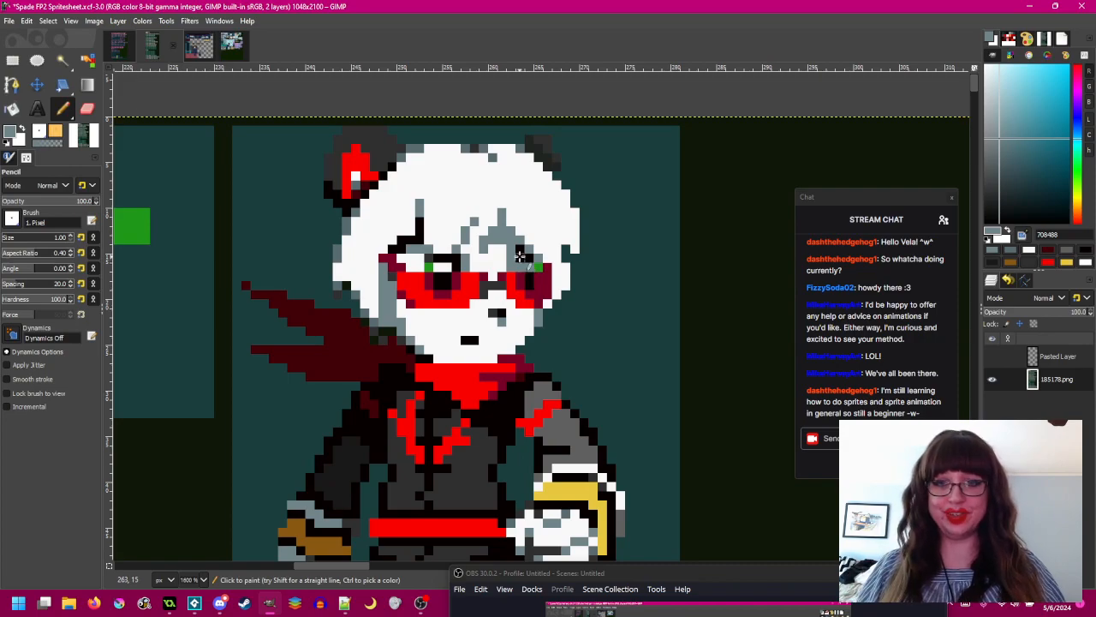
- Sample black 080000 and paint the dark grey upper-eyelid pixel above the left-hand eye's green iris with it
{"action": "left_click_drag", "start_coordinate": [520, 257], "coordinate": [564, 257]}
{"action": "scroll", "coordinate": [499, 253], "scroll_direction": "up", "scroll_amount": 2}
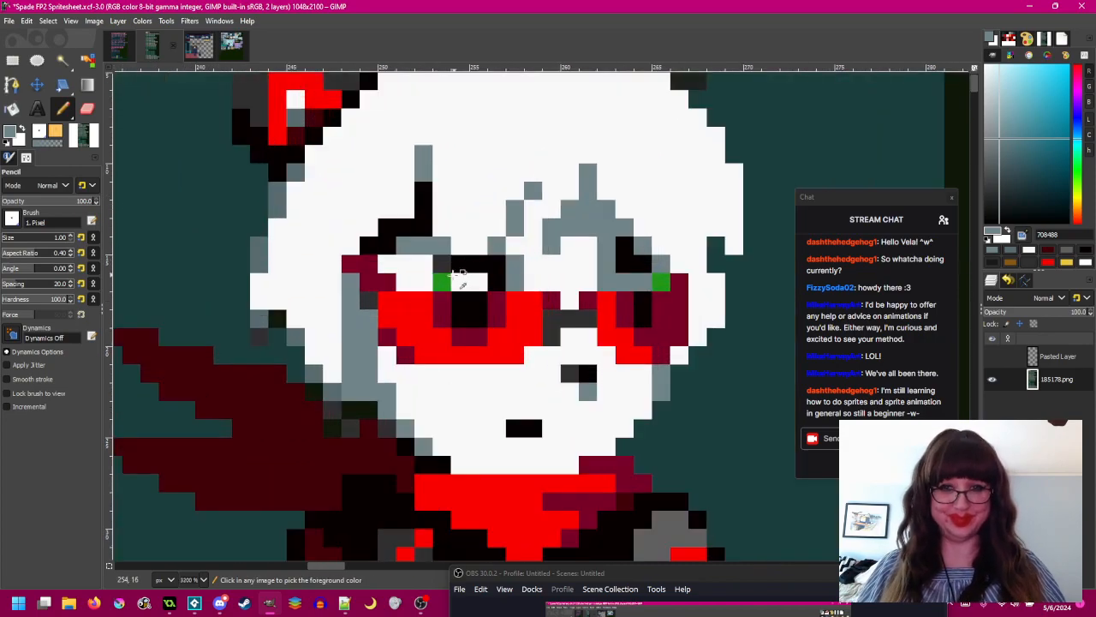
{"action": "left_click", "coordinate": [465, 265], "text": "ctrl"}
{"action": "left_click", "coordinate": [442, 265]}
{"action": "scroll", "coordinate": [734, 291], "scroll_direction": "down", "scroll_amount": 1}
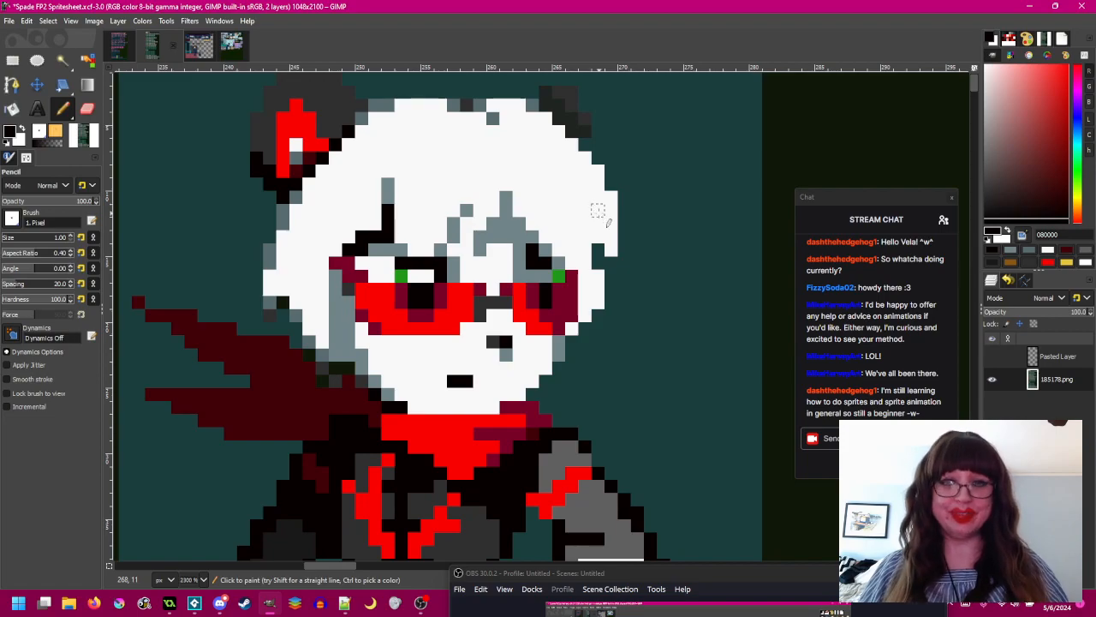
- Sample crimson 780028 from the scarf's shadow and inspect the scarf and the whole sprite
{"action": "scroll", "coordinate": [535, 262], "scroll_direction": "down", "scroll_amount": 3}
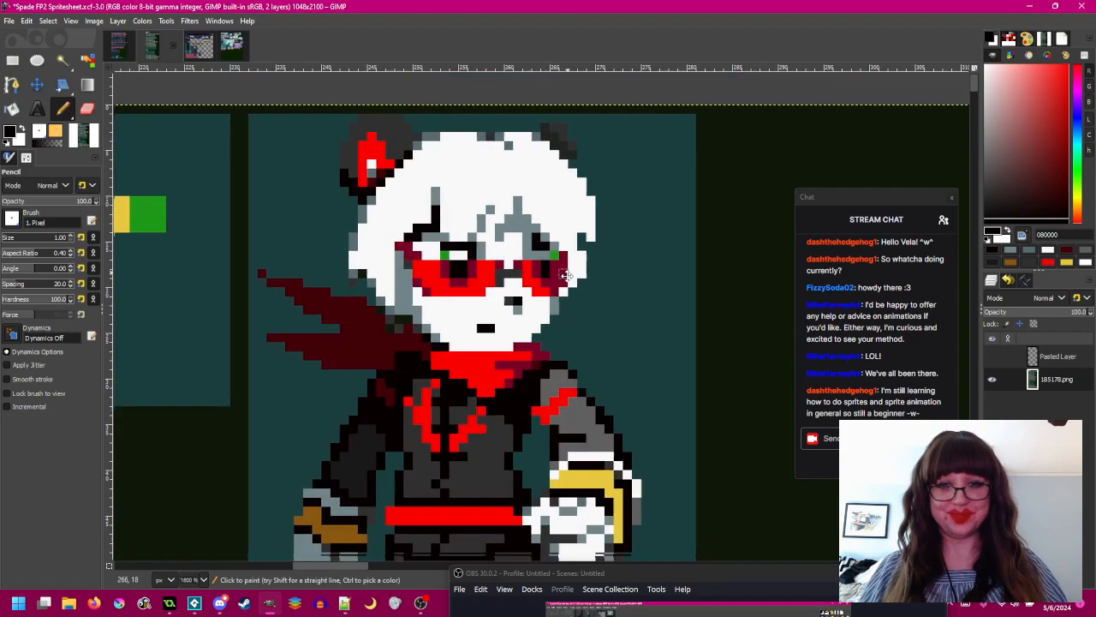
{"action": "scroll", "coordinate": [561, 297], "scroll_direction": "up", "scroll_amount": 1}
{"action": "left_click", "coordinate": [556, 295], "text": "ctrl"}
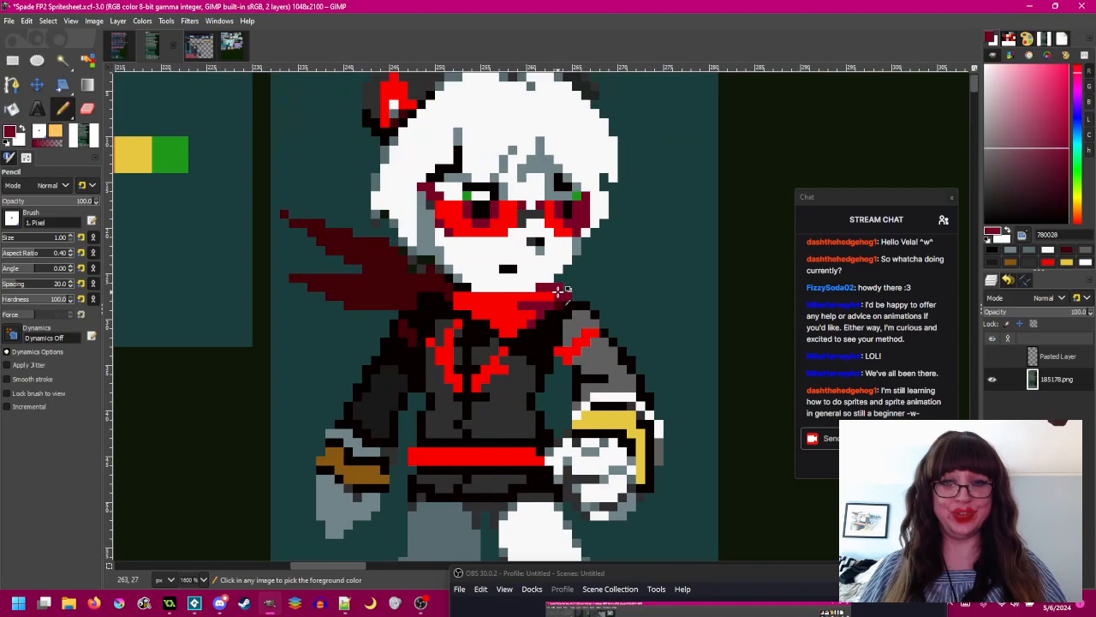
{"action": "scroll", "coordinate": [555, 295], "scroll_direction": "up", "scroll_amount": 1}
{"action": "scroll", "coordinate": [556, 295], "scroll_direction": "up", "scroll_amount": 1}
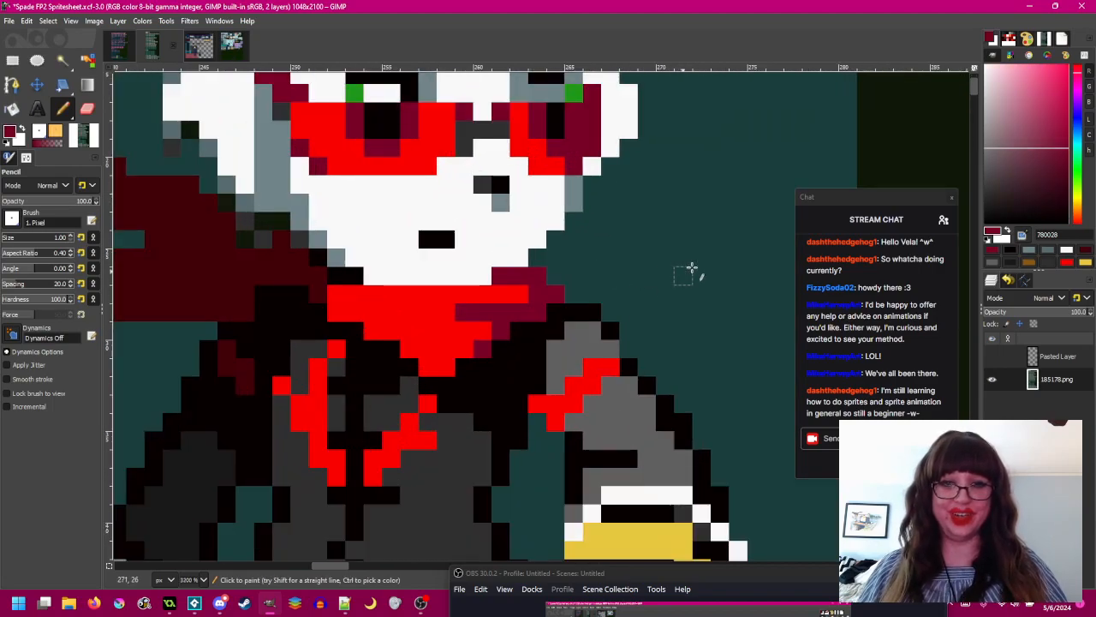
{"action": "scroll", "coordinate": [696, 265], "scroll_direction": "down", "scroll_amount": 2}
{"action": "scroll", "coordinate": [624, 265], "scroll_direction": "down", "scroll_amount": 3}
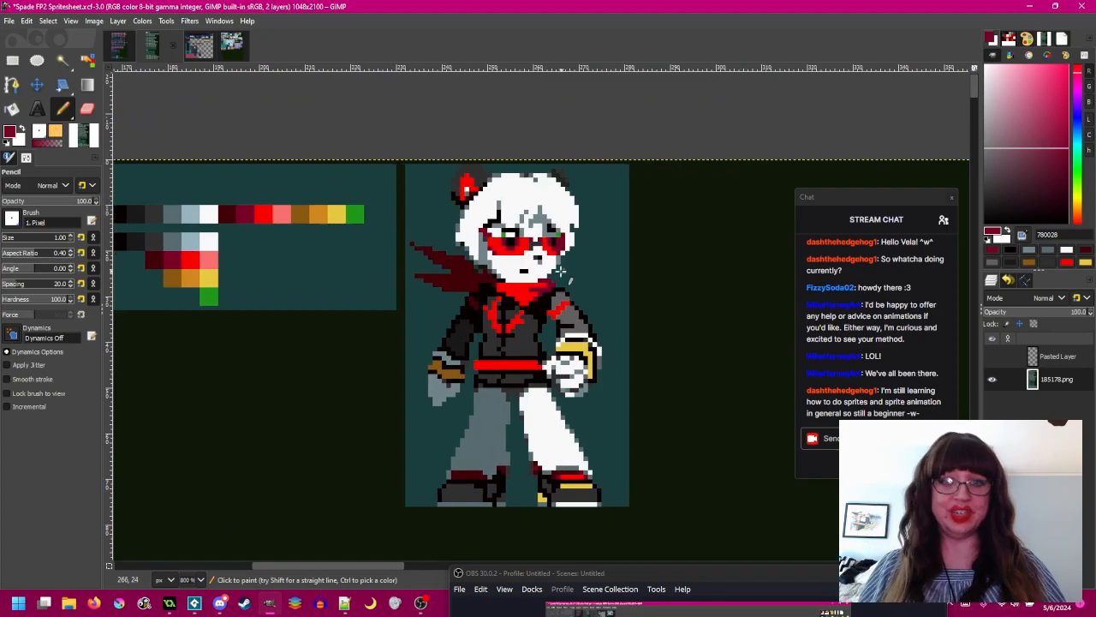
{"action": "scroll", "coordinate": [568, 257], "scroll_direction": "up", "scroll_amount": 3}
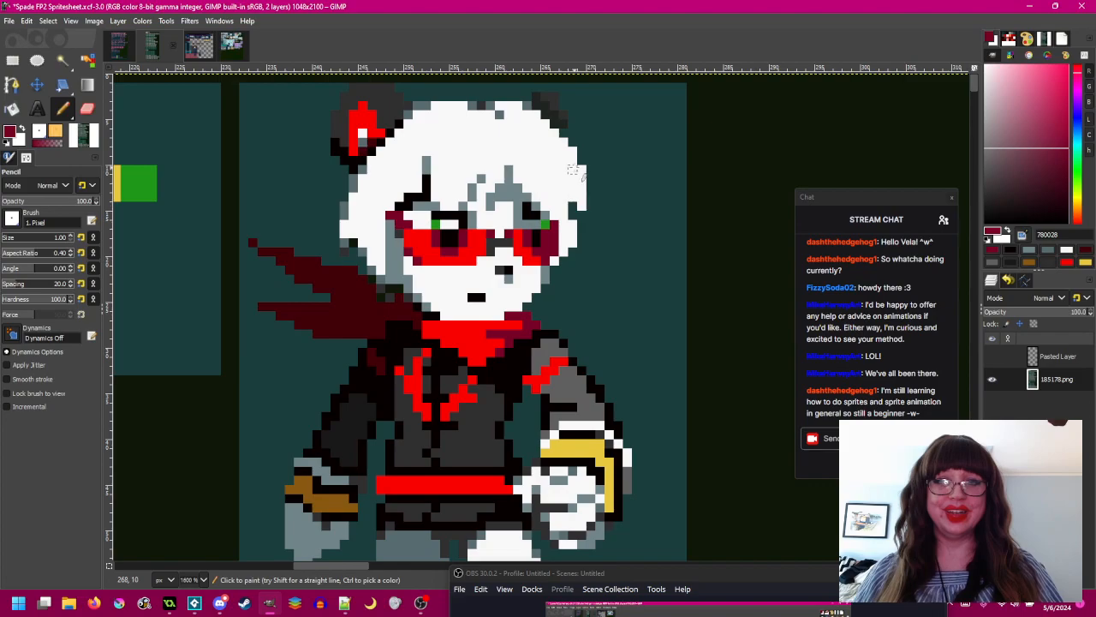
- Sample grey 303030 and fill the off-shade dark pixels of the right-hand ear with it using Bucket Fill
{"action": "scroll", "coordinate": [557, 232], "scroll_direction": "up", "scroll_amount": 2}
{"action": "left_click", "coordinate": [546, 223], "text": "ctrl"}
{"action": "key", "text": "shift+b"}
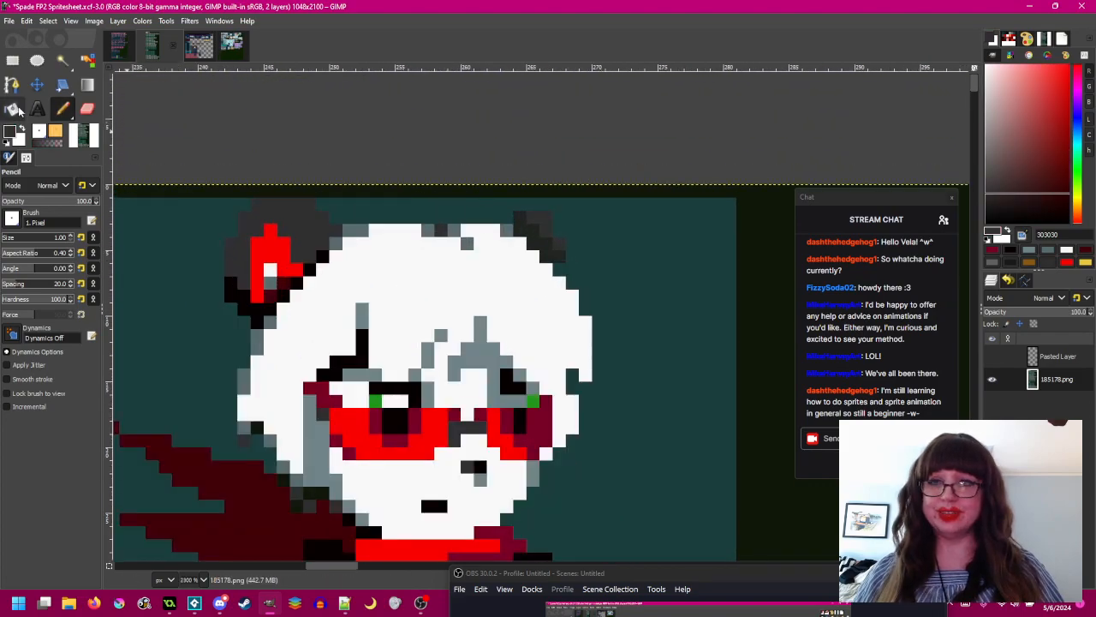
{"action": "scroll", "coordinate": [534, 229], "scroll_direction": "up", "scroll_amount": 2}
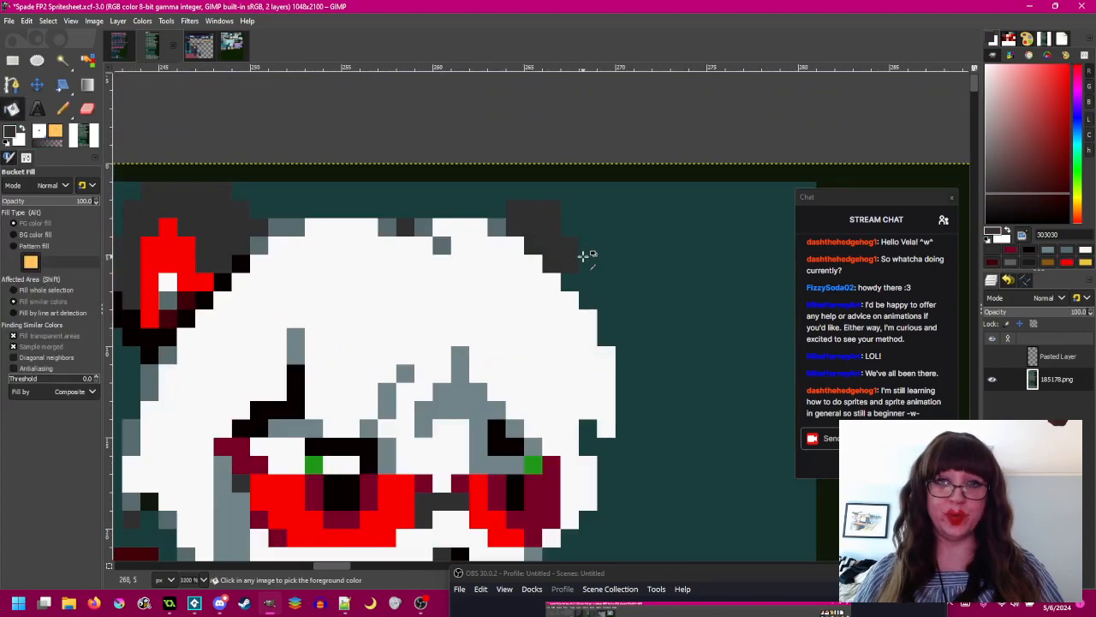
{"action": "scroll", "coordinate": [588, 250], "scroll_direction": "down", "scroll_amount": 2}
{"action": "left_click_drag", "start_coordinate": [591, 241], "coordinate": [592, 228]}
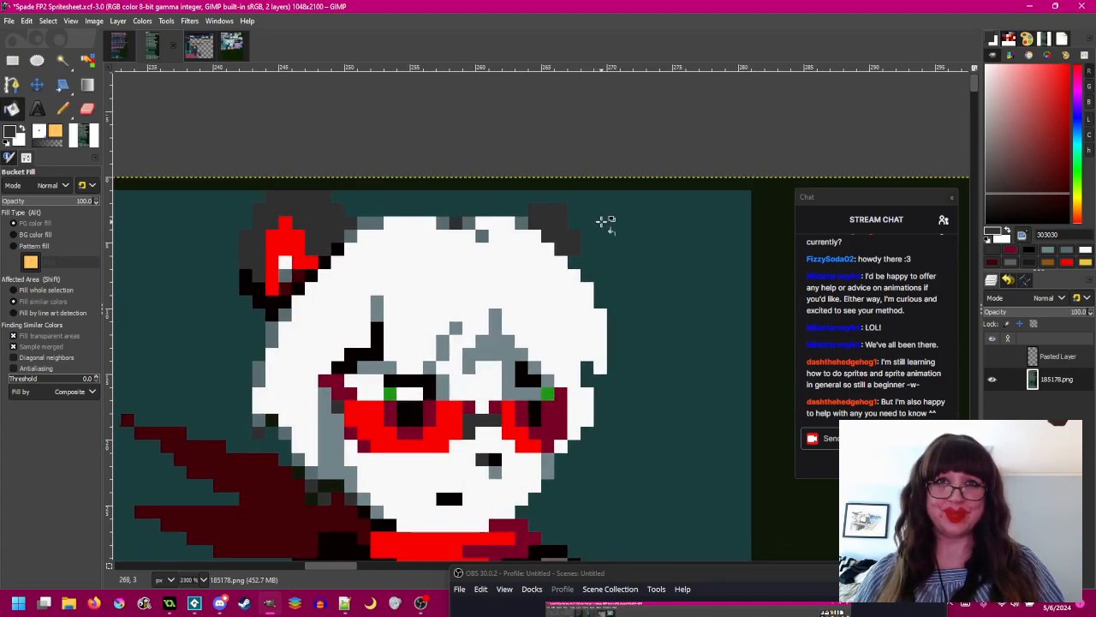
- Sample red f80000 and fill the grey and dark red pixels below the white highlight inside the left-hand ear
{"action": "left_click_drag", "start_coordinate": [452, 301], "coordinate": [583, 301]}
{"action": "scroll", "coordinate": [436, 262], "scroll_direction": "up", "scroll_amount": 1}
{"action": "left_click", "coordinate": [437, 259], "text": "ctrl"}
{"action": "left_click", "coordinate": [430, 277]}
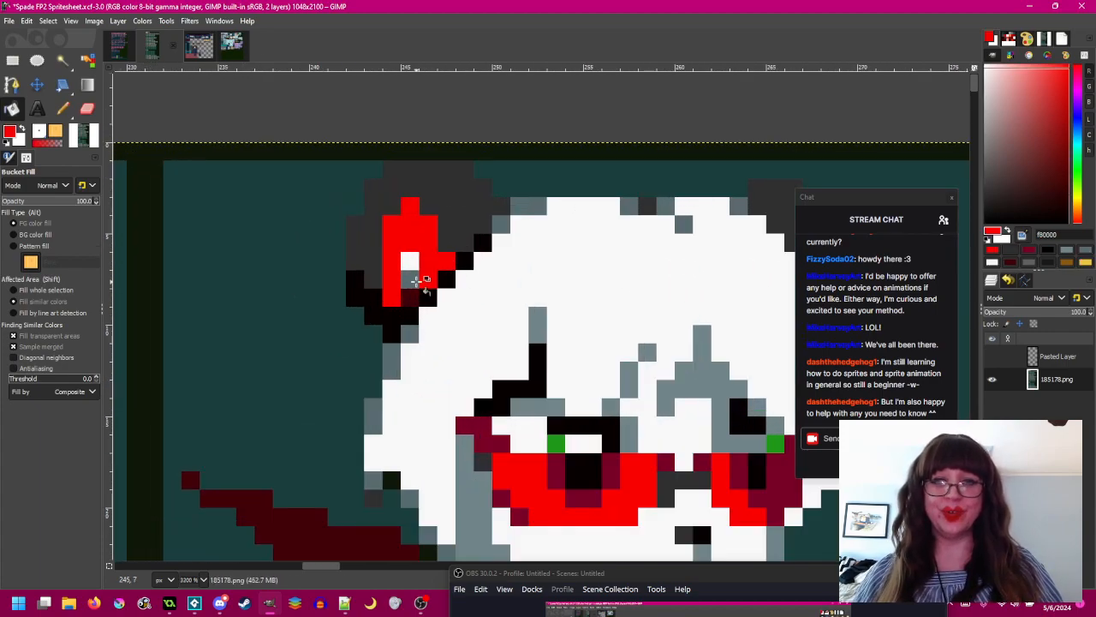
{"action": "left_click", "coordinate": [412, 278]}
{"action": "left_click", "coordinate": [413, 295]}
{"action": "scroll", "coordinate": [493, 279], "scroll_direction": "down", "scroll_amount": 1}
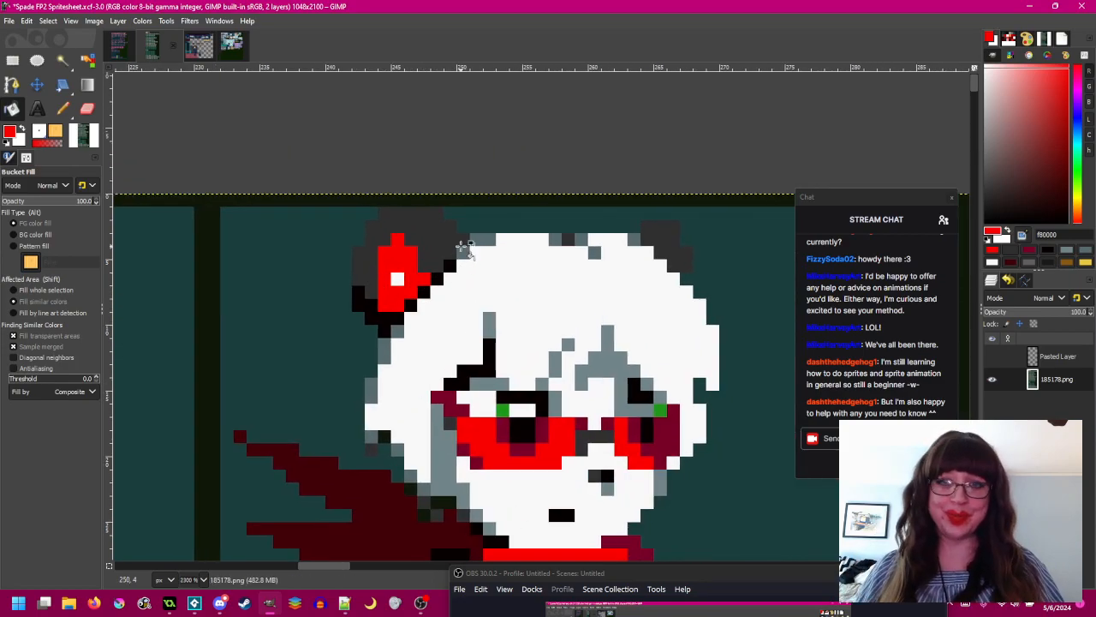
- Sample grey 303030 and fill the black shading pixels around the left-hand ear's base and edges with it
{"action": "scroll", "coordinate": [467, 256], "scroll_direction": "down", "scroll_amount": 1}
{"action": "scroll", "coordinate": [469, 272], "scroll_direction": "up", "scroll_amount": 1, "text": "ctrl"}
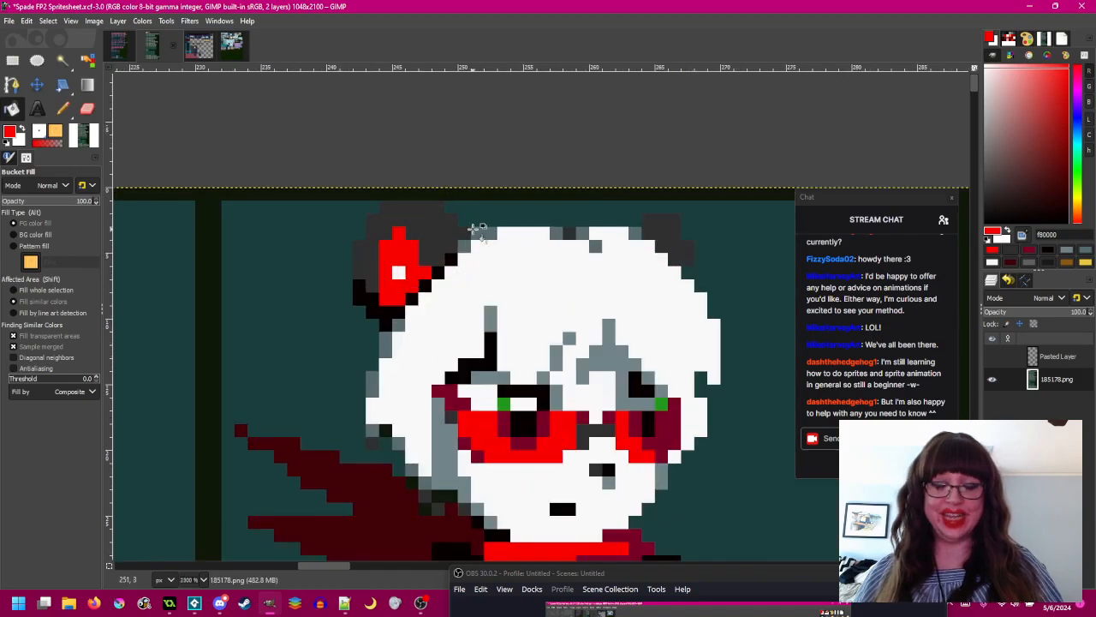
{"action": "left_click", "coordinate": [438, 238], "text": "ctrl"}
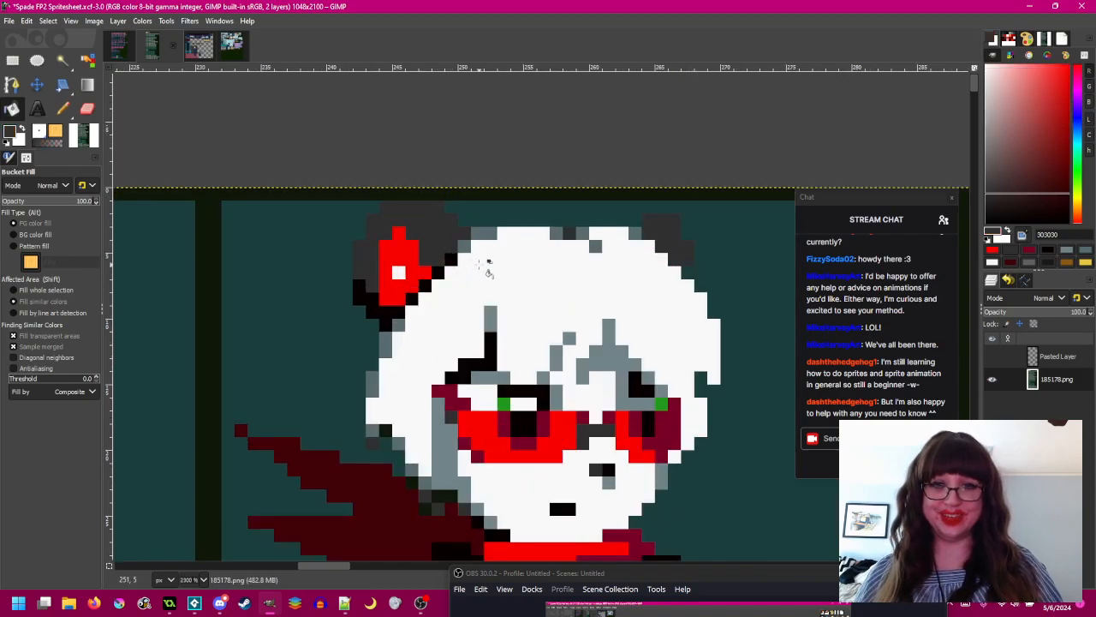
{"action": "scroll", "coordinate": [469, 231], "scroll_direction": "up", "scroll_amount": 1, "text": "ctrl"}
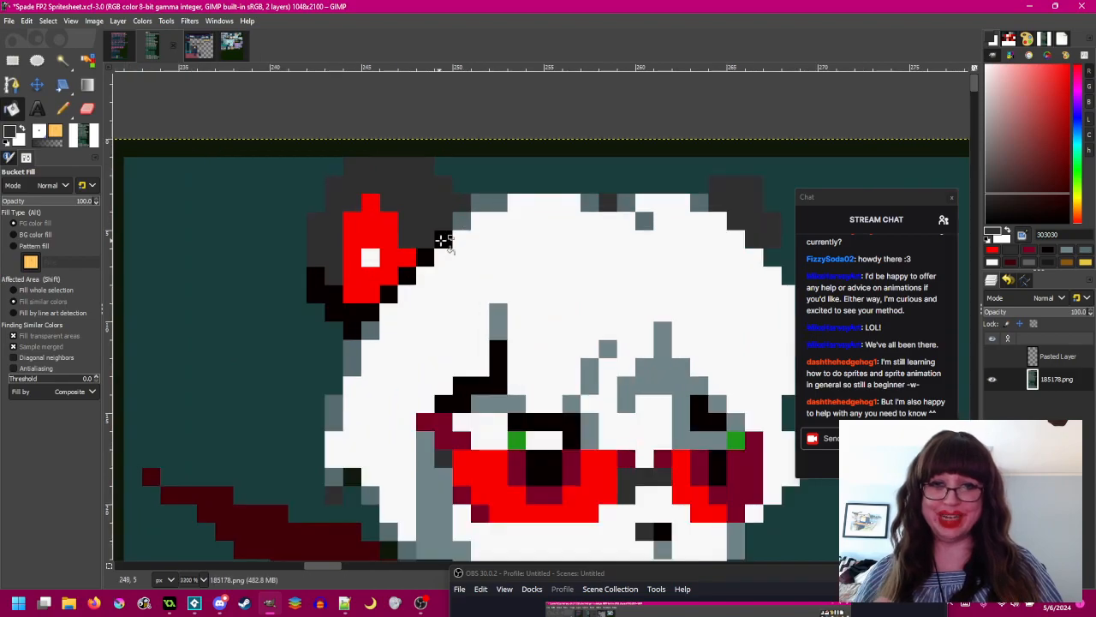
{"action": "left_click", "coordinate": [318, 283]}
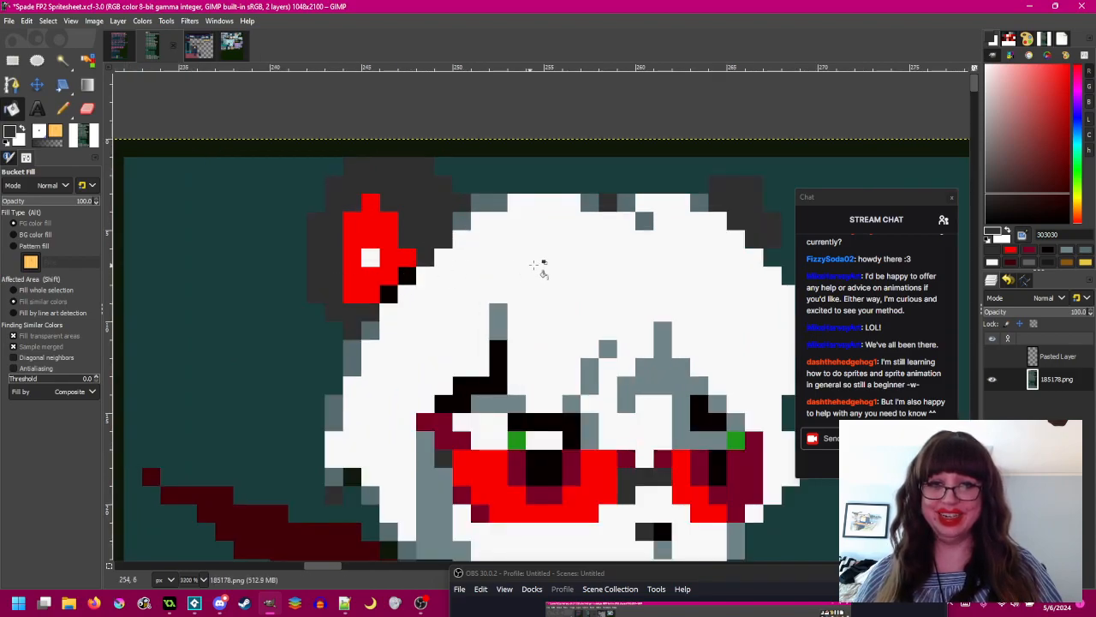
{"action": "left_click", "coordinate": [406, 272]}
{"action": "left_click", "coordinate": [387, 292]}
{"action": "scroll", "coordinate": [454, 240], "scroll_direction": "down", "scroll_amount": 3, "text": "ctrl"}
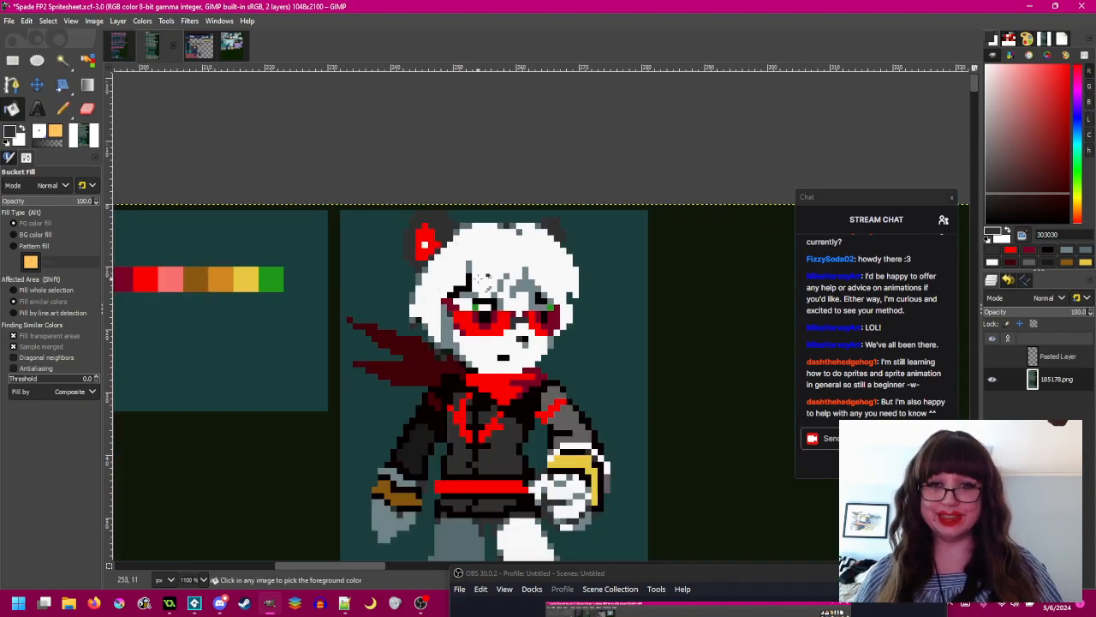
- Sample grey 708488 and try filling the dark pixels where the left-hand hair meets the scarf, undoing the last fills
{"action": "scroll", "coordinate": [467, 261], "scroll_direction": "up", "scroll_amount": 2, "text": "ctrl"}
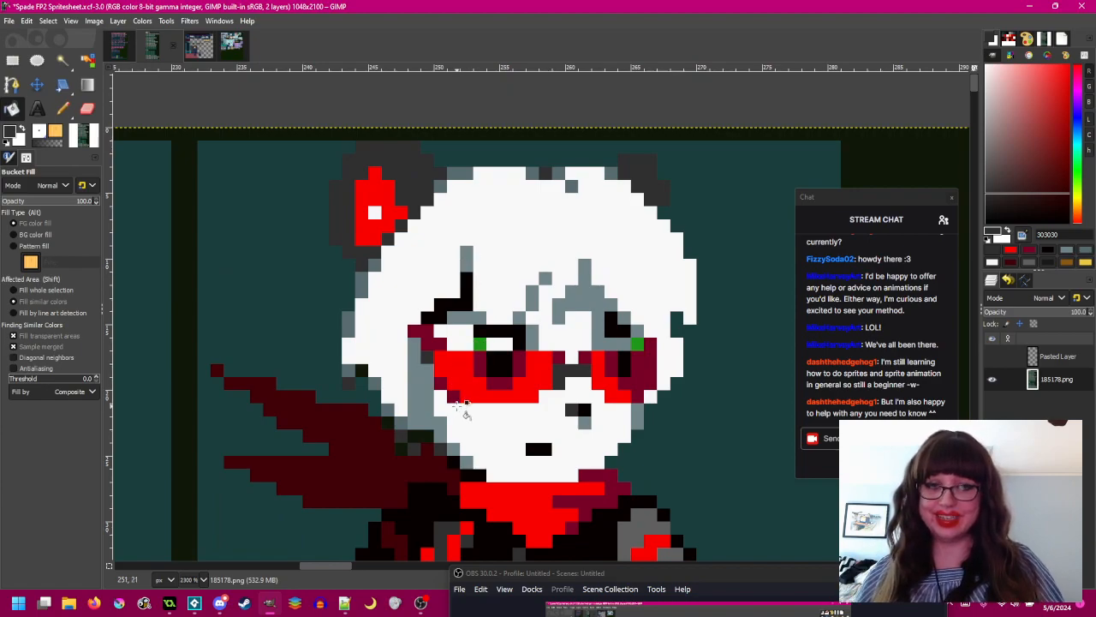
{"action": "scroll", "coordinate": [428, 394], "scroll_direction": "up", "scroll_amount": 2, "text": "ctrl"}
{"action": "left_click", "coordinate": [432, 356]}
{"action": "left_click", "coordinate": [456, 374]}
{"action": "left_click", "coordinate": [478, 394]}
{"action": "key", "text": "ctrl+z"}
{"action": "key", "text": "ctrl+z"}
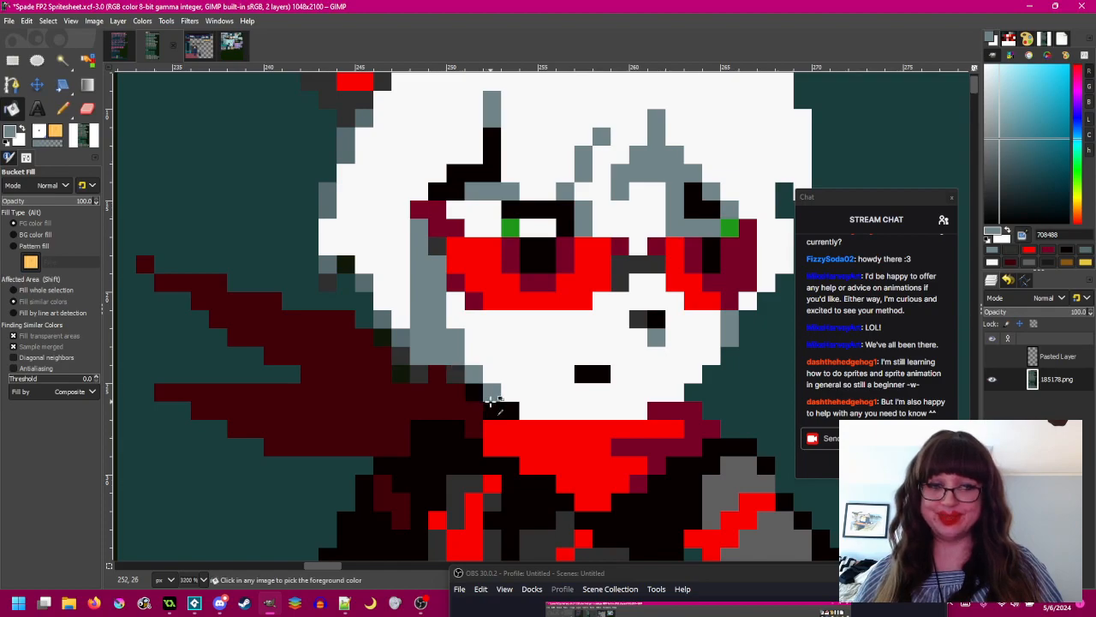
- Fill the dark grey pixels along the left-hand jaw and the hair's outer left edge with grey 708488
{"action": "left_click", "coordinate": [416, 367]}
{"action": "left_click", "coordinate": [400, 355]}
{"action": "left_click", "coordinate": [454, 372]}
{"action": "left_click", "coordinate": [401, 335]}
{"action": "left_click", "coordinate": [380, 318]}
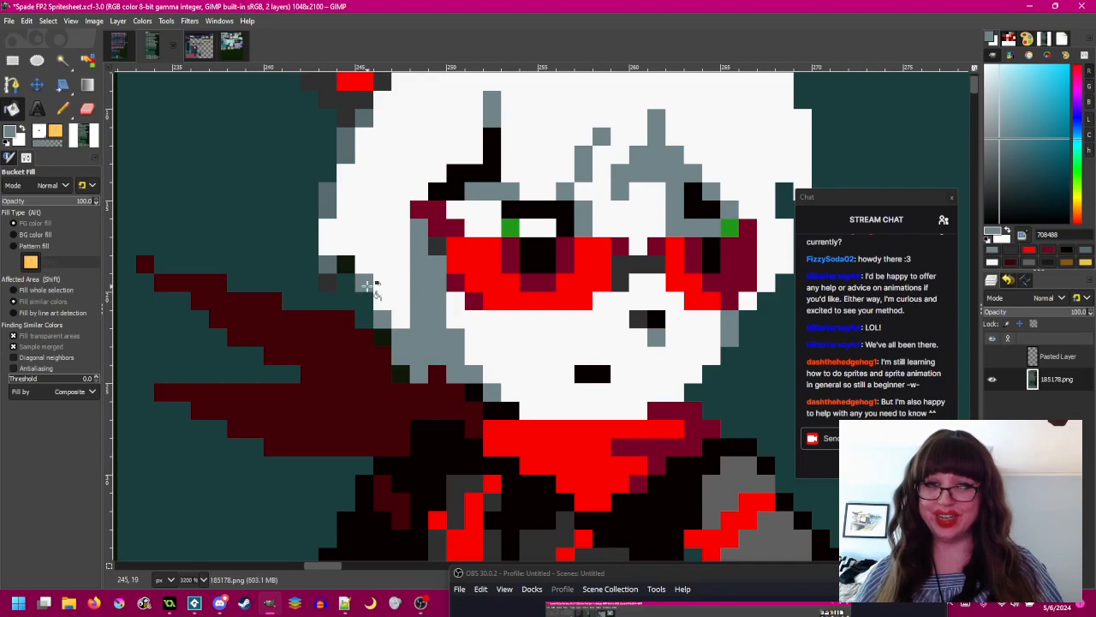
{"action": "left_click", "coordinate": [329, 263]}
{"action": "left_click", "coordinate": [330, 284]}
{"action": "scroll", "coordinate": [462, 308], "scroll_direction": "down", "scroll_amount": 3}
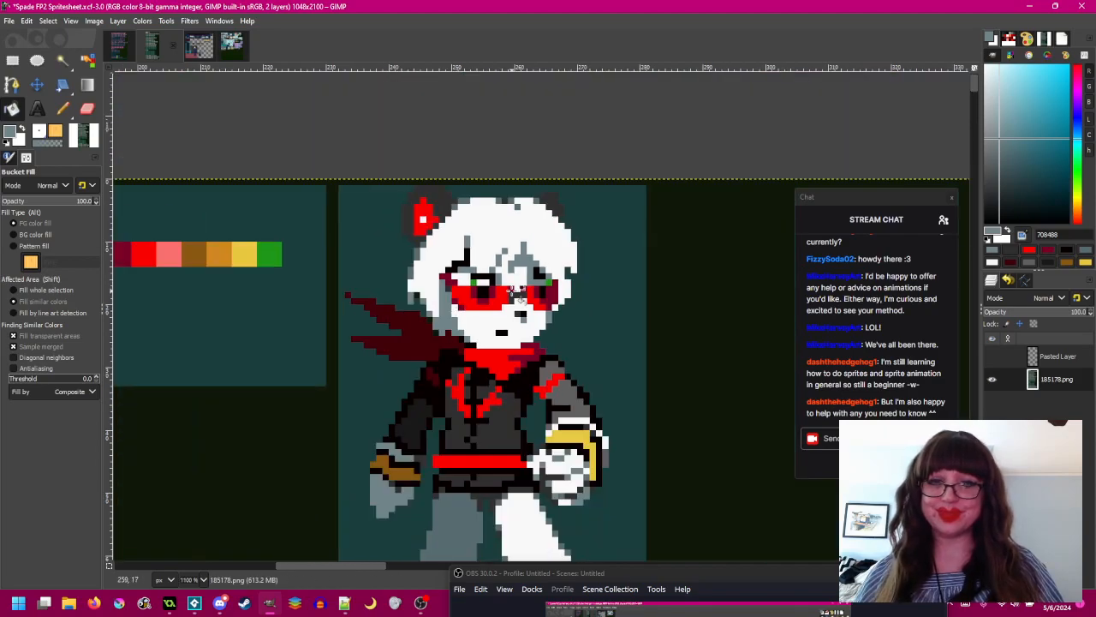
- Switch to the Pencil and examine the hair, eyes and glasses at several magnifications
{"action": "scroll", "coordinate": [512, 300], "scroll_direction": "up", "scroll_amount": 1}
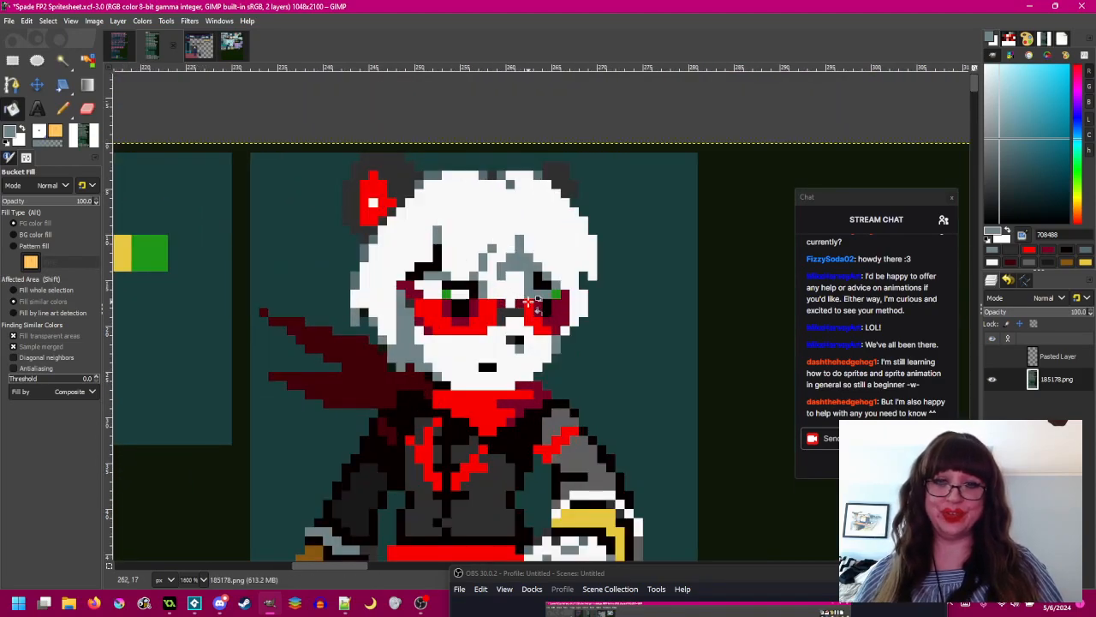
{"action": "scroll", "coordinate": [613, 317], "scroll_direction": "up", "scroll_amount": 1}
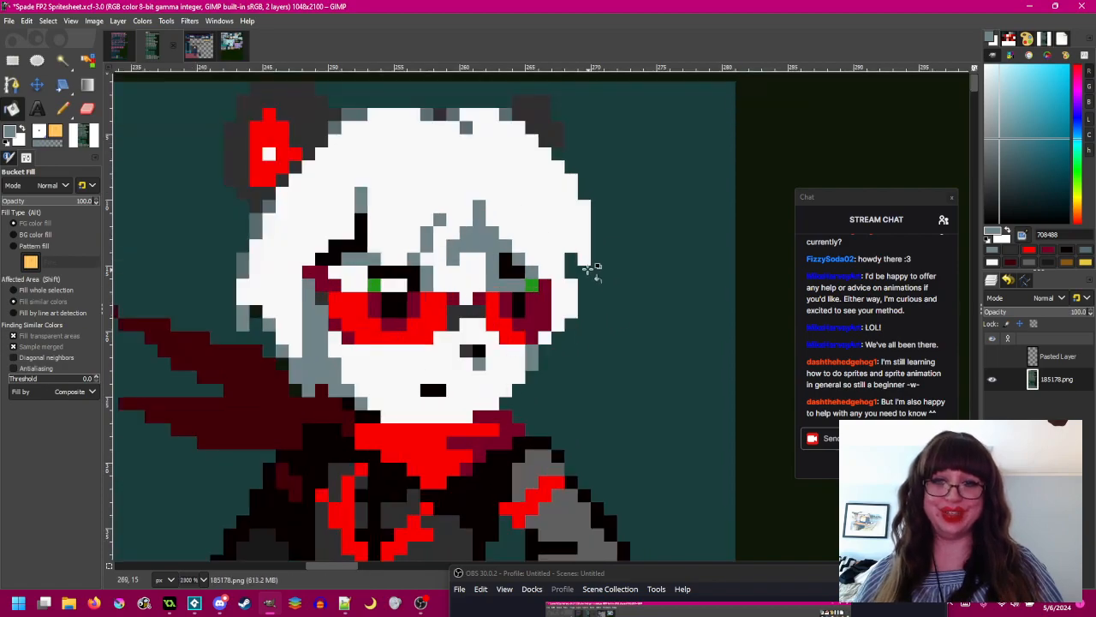
{"action": "scroll", "coordinate": [600, 283], "scroll_direction": "down", "scroll_amount": 1}
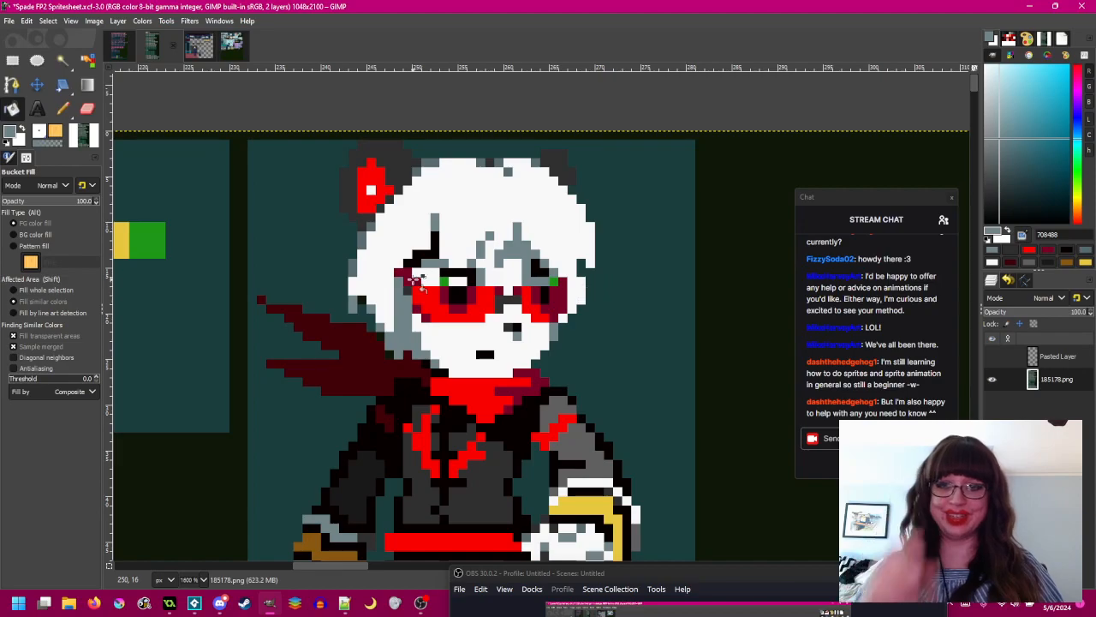
{"action": "left_click", "coordinate": [63, 108]}
{"action": "scroll", "coordinate": [394, 254], "scroll_direction": "up", "scroll_amount": 2}
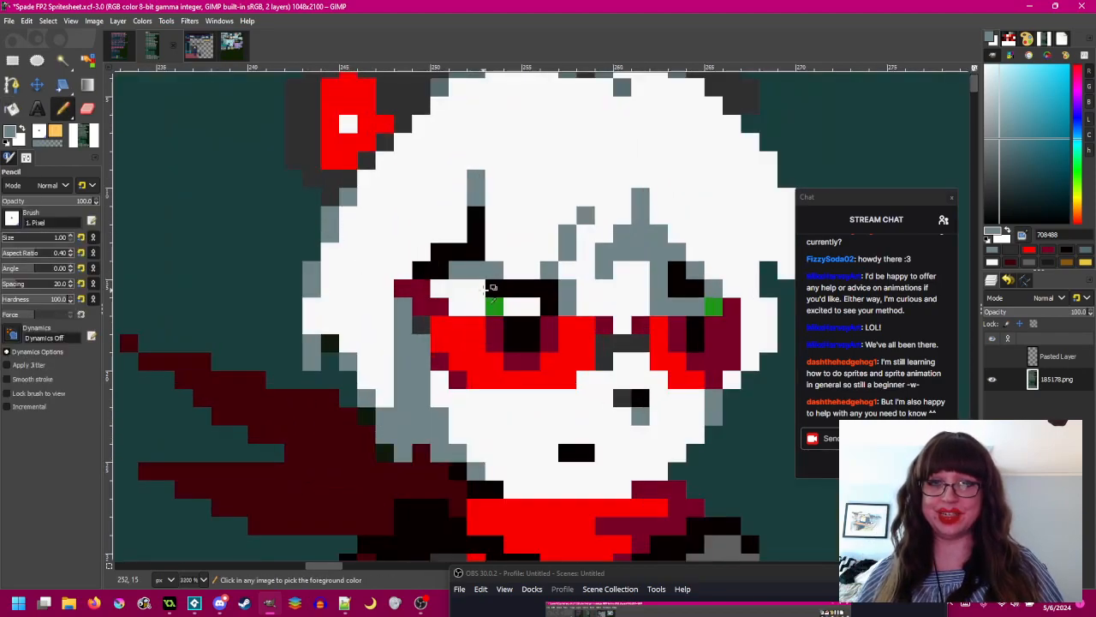
{"action": "scroll", "coordinate": [492, 287], "scroll_direction": "down", "scroll_amount": 2}
{"action": "scroll", "coordinate": [589, 295], "scroll_direction": "up", "scroll_amount": 1}
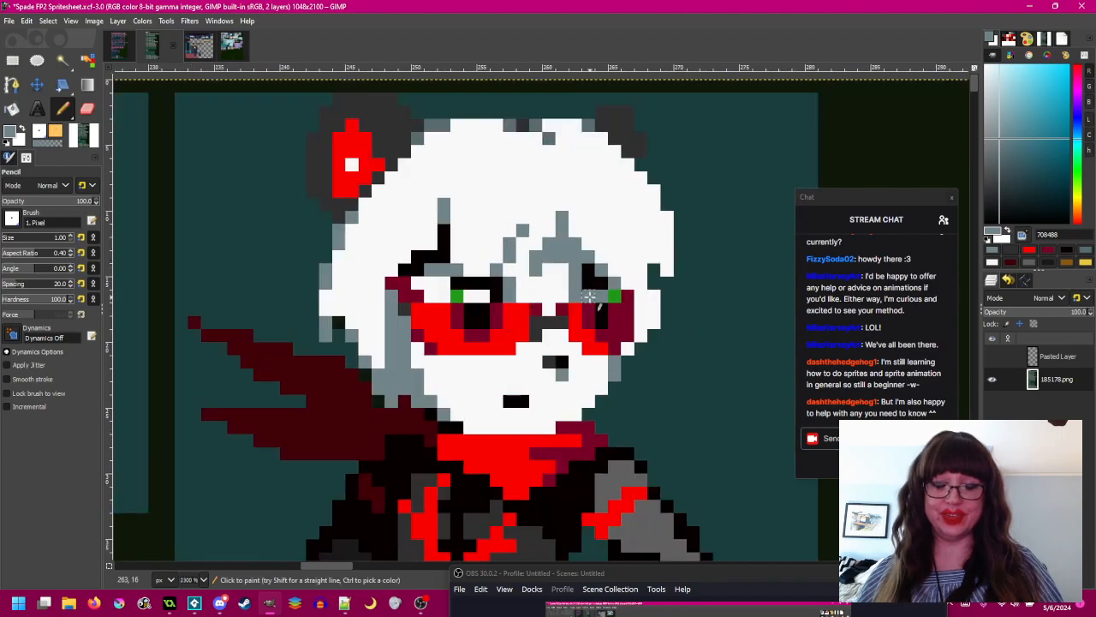
{"action": "left_click_drag", "start_coordinate": [590, 296], "coordinate": [549, 341]}
{"action": "left_click_drag", "start_coordinate": [521, 380], "coordinate": [558, 352]}
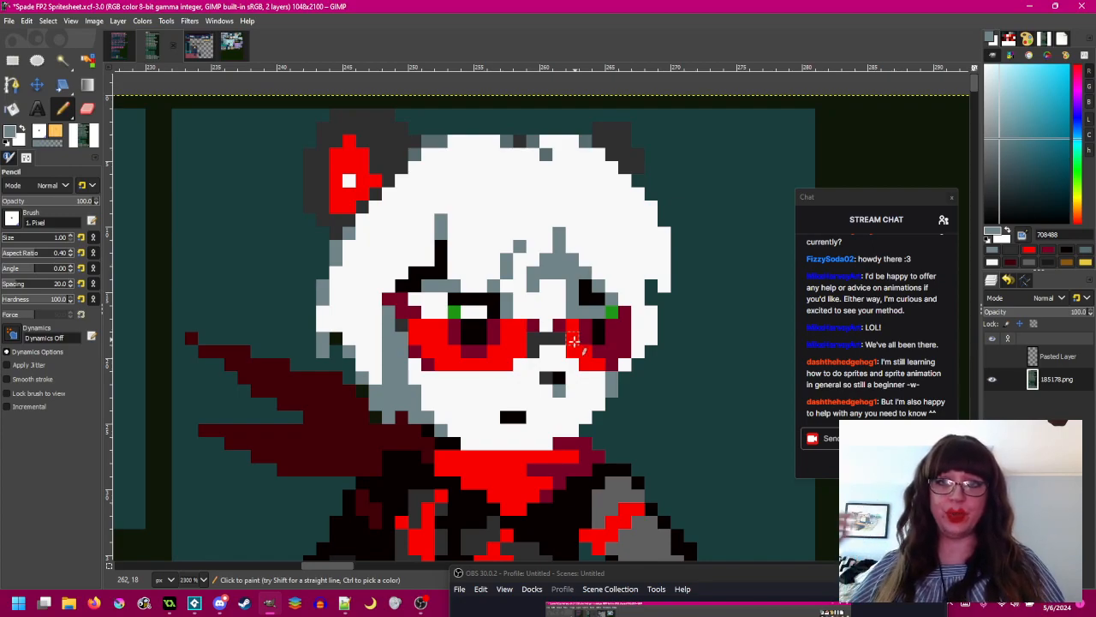
- Save the spritesheet and look over the sprite's face and upper body
{"action": "scroll", "coordinate": [571, 351], "scroll_direction": "down", "scroll_amount": 2}
{"action": "key", "text": "ctrl+s"}
{"action": "left_click_drag", "start_coordinate": [603, 355], "coordinate": [579, 331]}
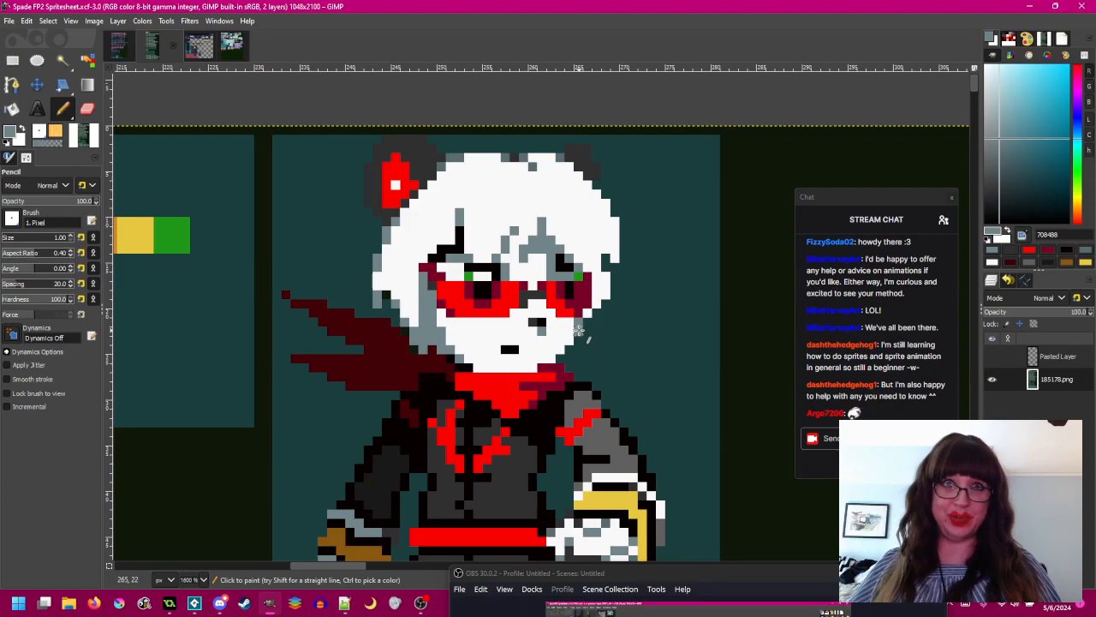
{"action": "scroll", "coordinate": [579, 330], "scroll_direction": "down", "scroll_amount": 3}
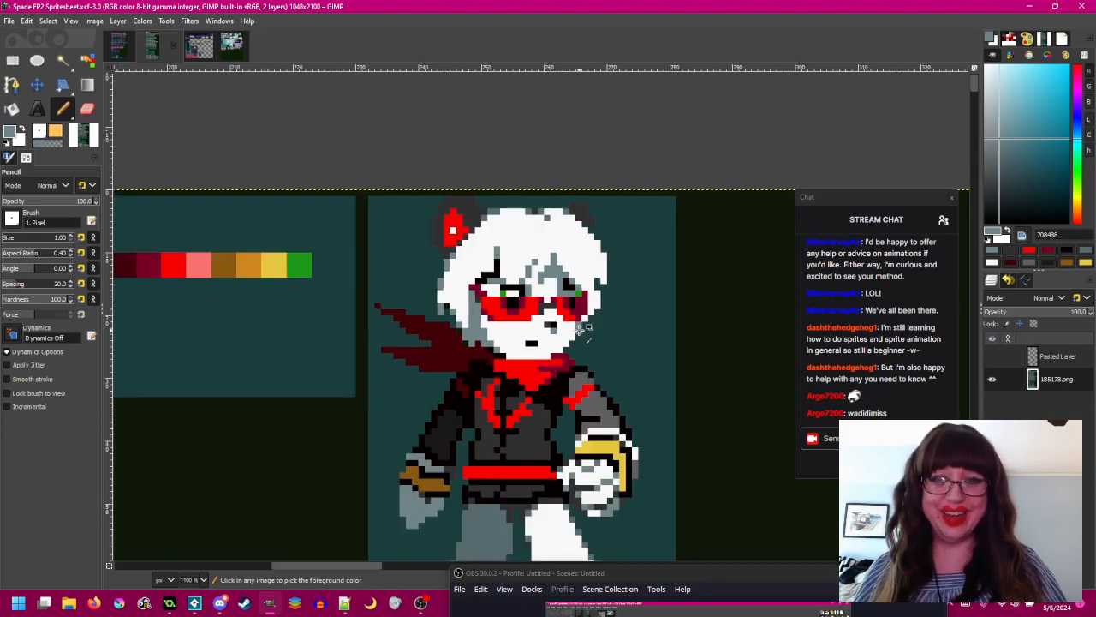
{"action": "scroll", "coordinate": [548, 324], "scroll_direction": "up", "scroll_amount": 4}
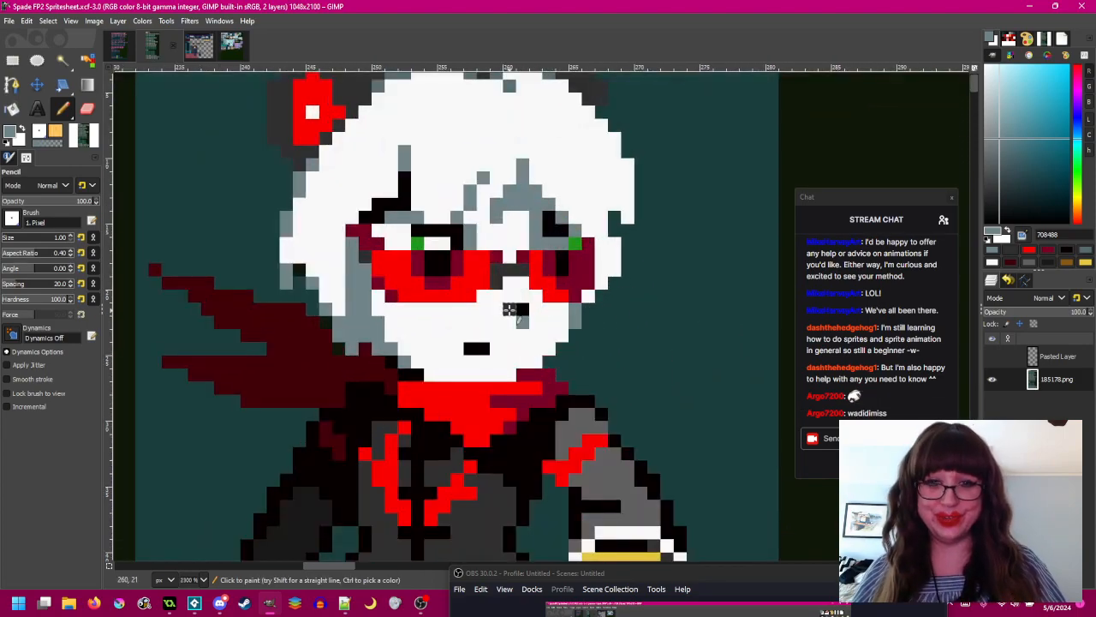
{"action": "scroll", "coordinate": [596, 345], "scroll_direction": "down", "scroll_amount": 1}
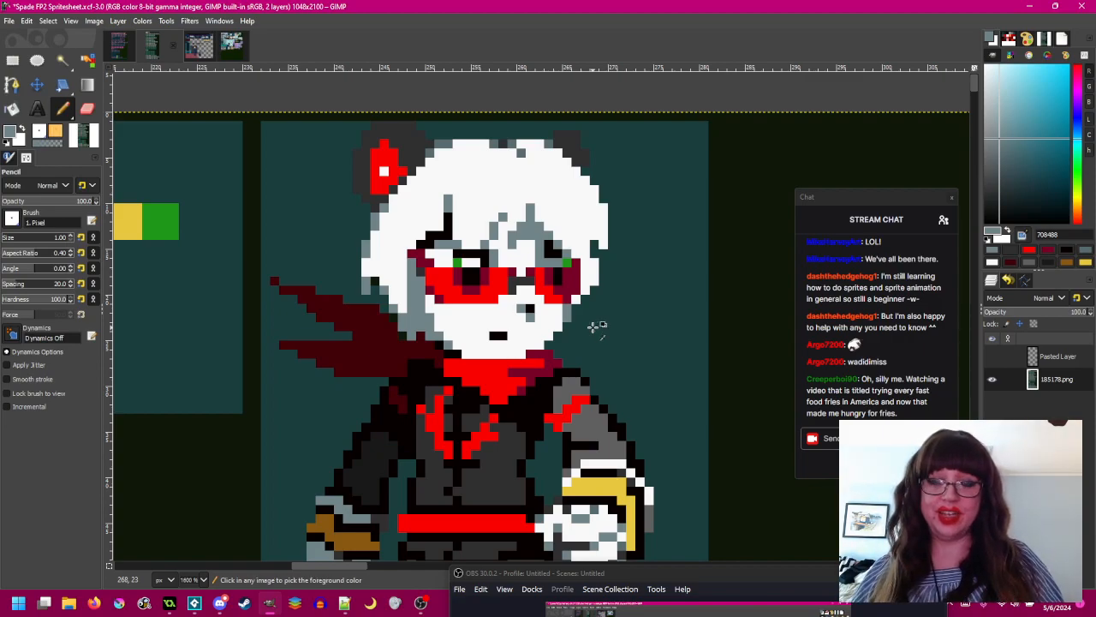
- Sample white f8f8f8 and repaint the grey outer edge of the right-hand glove's cuff with it
{"action": "scroll", "coordinate": [592, 328], "scroll_direction": "down", "scroll_amount": 3}
{"action": "scroll", "coordinate": [588, 353], "scroll_direction": "up", "scroll_amount": 3}
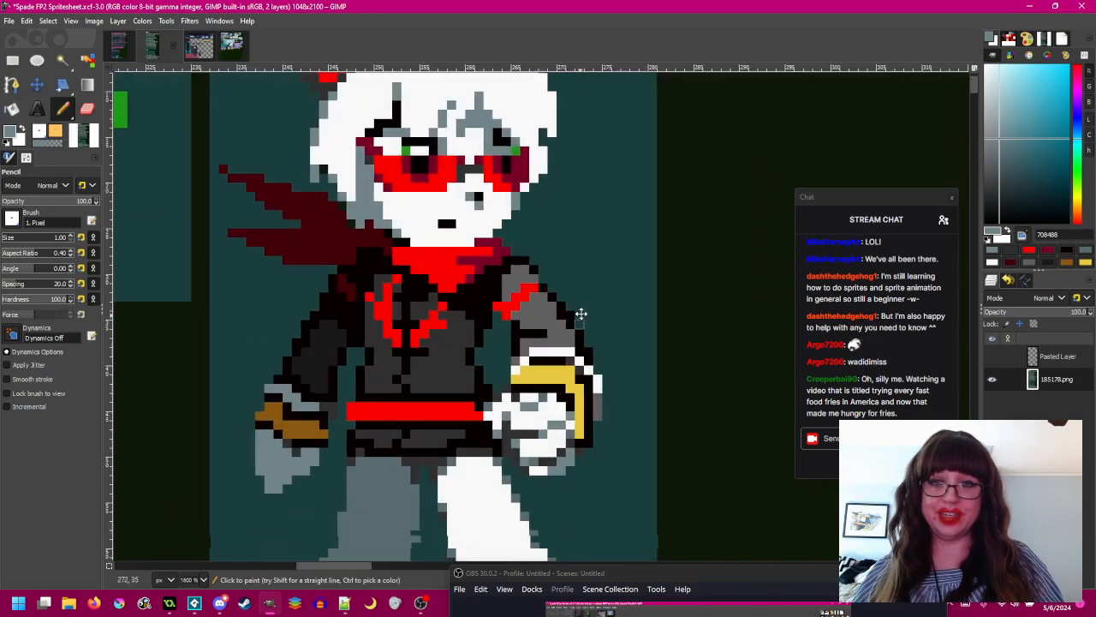
{"action": "left_click", "coordinate": [587, 281], "text": "ctrl"}
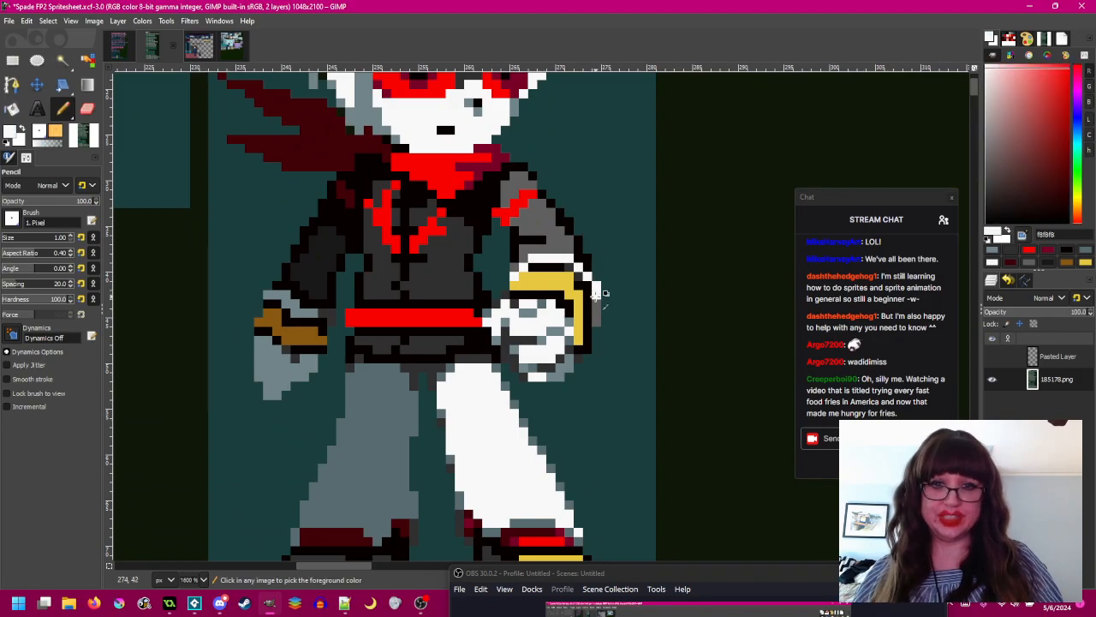
{"action": "left_click_drag", "start_coordinate": [597, 298], "coordinate": [597, 326]}
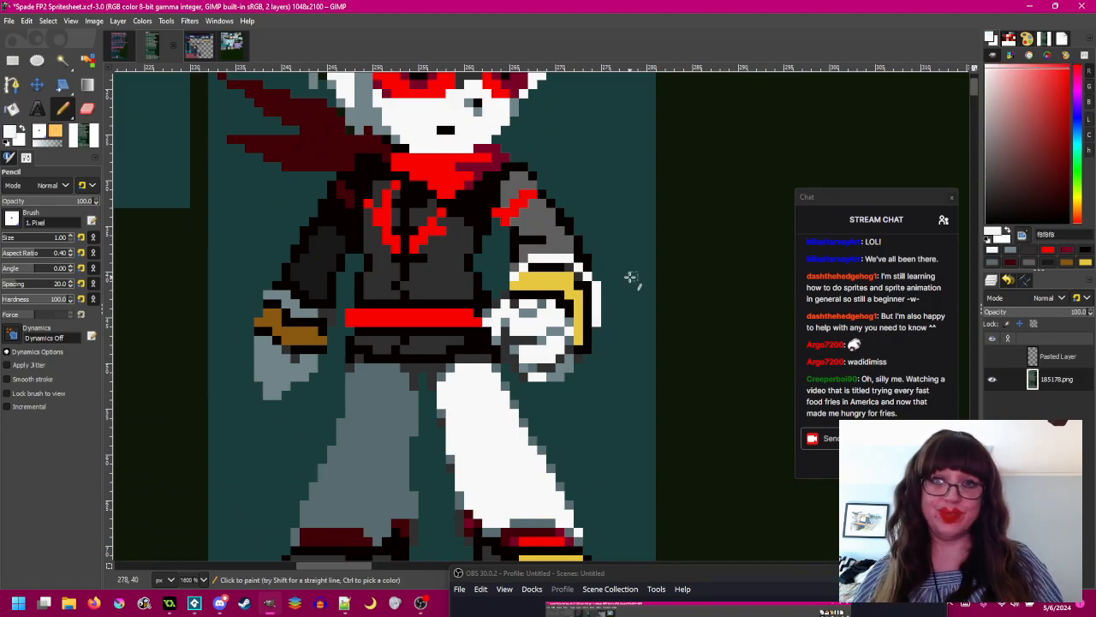
{"action": "scroll", "coordinate": [619, 286], "scroll_direction": "down", "scroll_amount": 3}
{"action": "left_click_drag", "start_coordinate": [616, 399], "coordinate": [615, 356]}
{"action": "scroll", "coordinate": [615, 356], "scroll_direction": "down", "scroll_amount": 3}
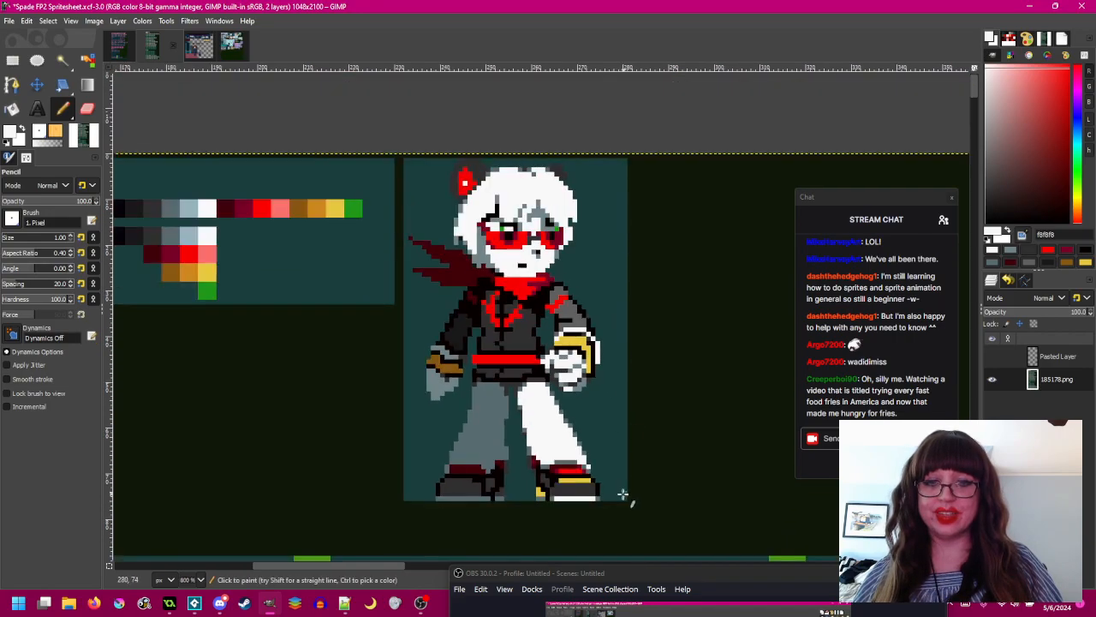
- Try repainting the trim of the right-hand boot with sampled colors, including crimson 780028
{"action": "scroll", "coordinate": [473, 399], "scroll_direction": "up", "scroll_amount": 5}
{"action": "left_click", "coordinate": [496, 396], "text": "ctrl"}
{"action": "left_click", "coordinate": [483, 396]}
{"action": "left_click", "coordinate": [562, 396]}
{"action": "left_click_drag", "start_coordinate": [549, 383], "coordinate": [472, 392]}
{"action": "key", "text": "ctrl+z"}
{"action": "key", "text": "ctrl+z"}
{"action": "left_click", "coordinate": [537, 385]}
{"action": "key", "text": "ctrl+z"}
{"action": "key", "text": "ctrl+z"}
{"action": "left_click", "coordinate": [561, 398], "text": "ctrl"}
{"action": "mouse_move", "coordinate": [561, 396]}
{"action": "left_mouse_down"}
{"action": "mouse_move", "coordinate": [475, 393]}
{"action": "mouse_move", "coordinate": [508, 388]}
{"action": "left_mouse_up"}
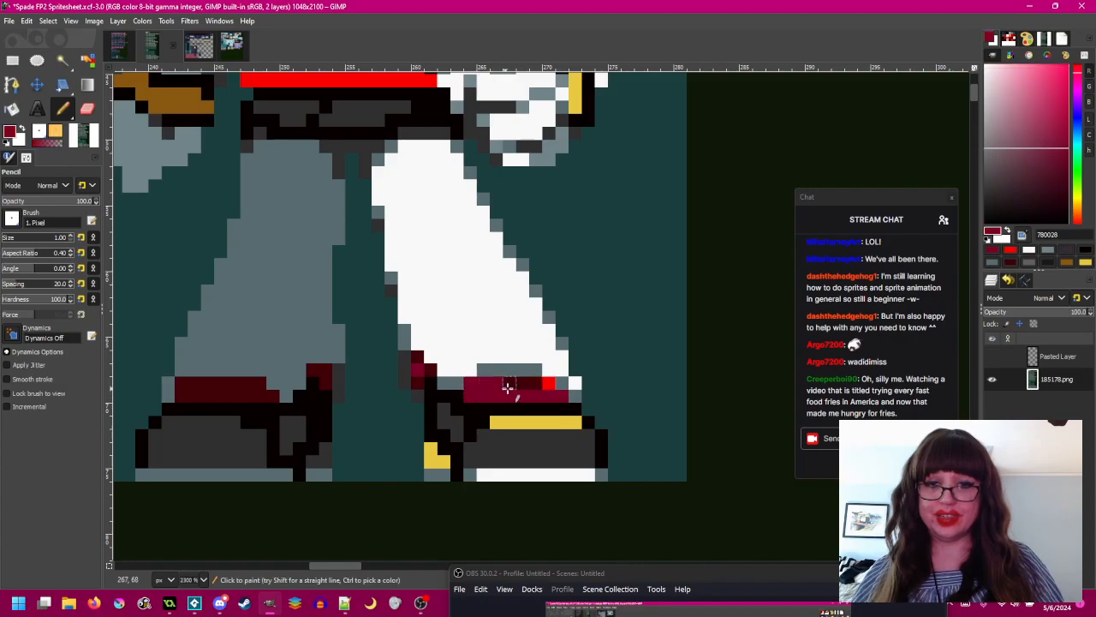
{"action": "key", "text": "ctrl+z"}
- Sample red f80000 and paint the right-hand boot's upper trim and the dark pixels at its inner ankle with it
{"action": "left_click", "coordinate": [558, 399], "text": "ctrl"}
{"action": "left_click_drag", "start_coordinate": [557, 392], "coordinate": [473, 391]}
{"action": "mouse_move", "coordinate": [418, 358]}
{"action": "left_mouse_down"}
{"action": "mouse_move", "coordinate": [430, 370]}
{"action": "mouse_move", "coordinate": [418, 381]}
{"action": "left_mouse_up"}
{"action": "scroll", "coordinate": [552, 369], "scroll_direction": "down", "scroll_amount": 1}
{"action": "scroll", "coordinate": [556, 372], "scroll_direction": "down", "scroll_amount": 3}
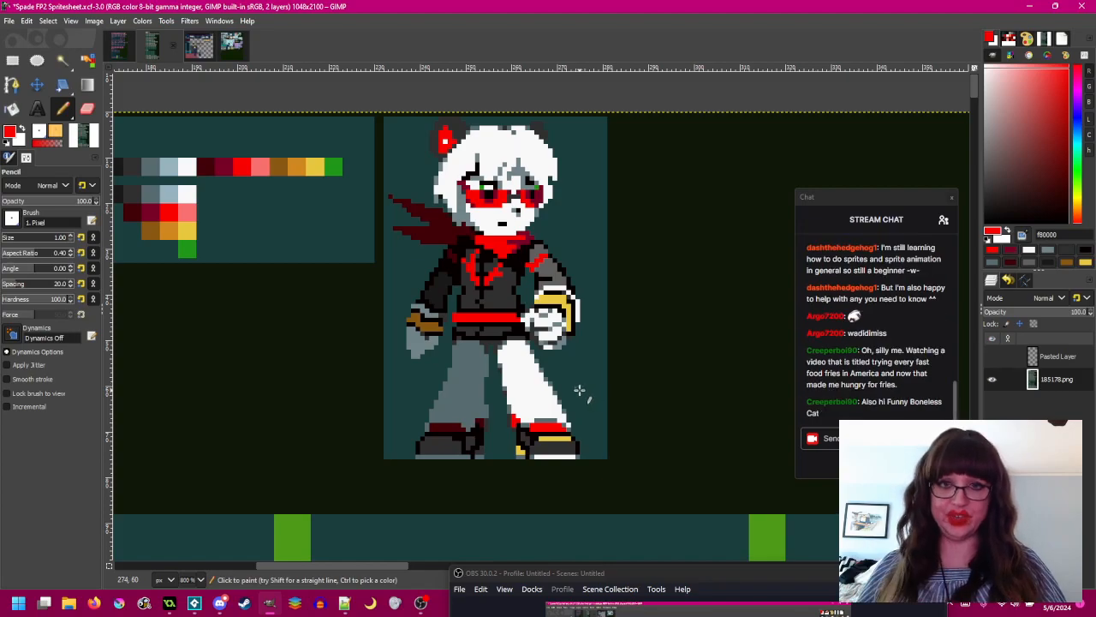
- Try replacing the black outline of the right-hand sleeve with sampled grey 606060
{"action": "scroll", "coordinate": [556, 342], "scroll_direction": "up", "scroll_amount": 2}
{"action": "scroll", "coordinate": [535, 352], "scroll_direction": "up", "scroll_amount": 3}
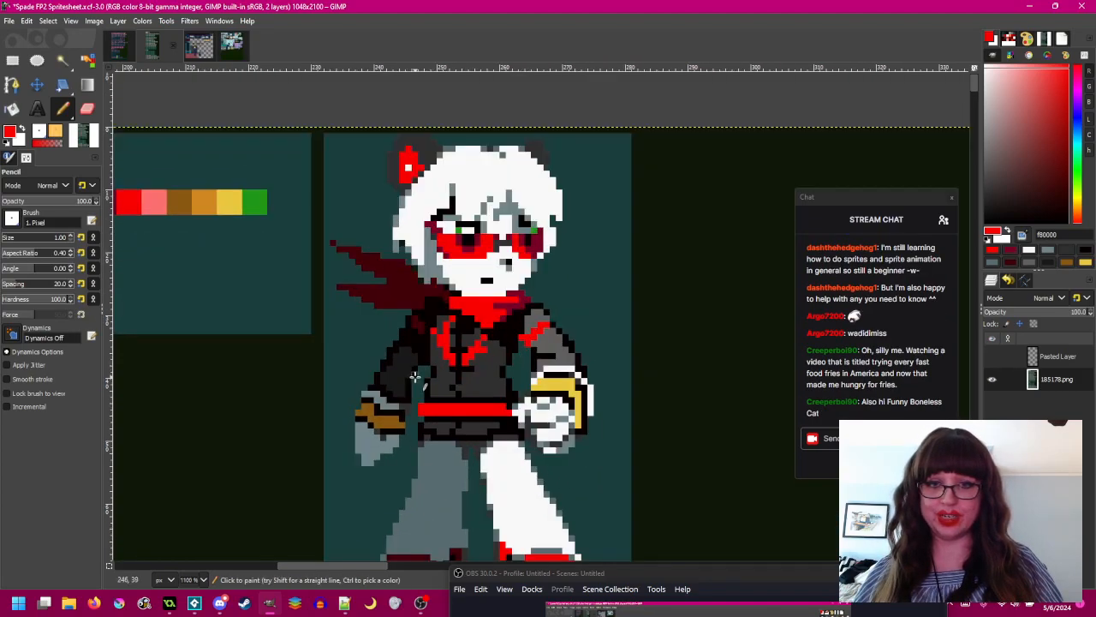
{"action": "left_click", "coordinate": [541, 300], "text": "ctrl"}
{"action": "mouse_move", "coordinate": [538, 267]}
{"action": "left_mouse_down"}
{"action": "mouse_move", "coordinate": [572, 302]}
{"action": "mouse_move", "coordinate": [571, 324]}
{"action": "mouse_move", "coordinate": [600, 363]}
{"action": "left_mouse_up"}
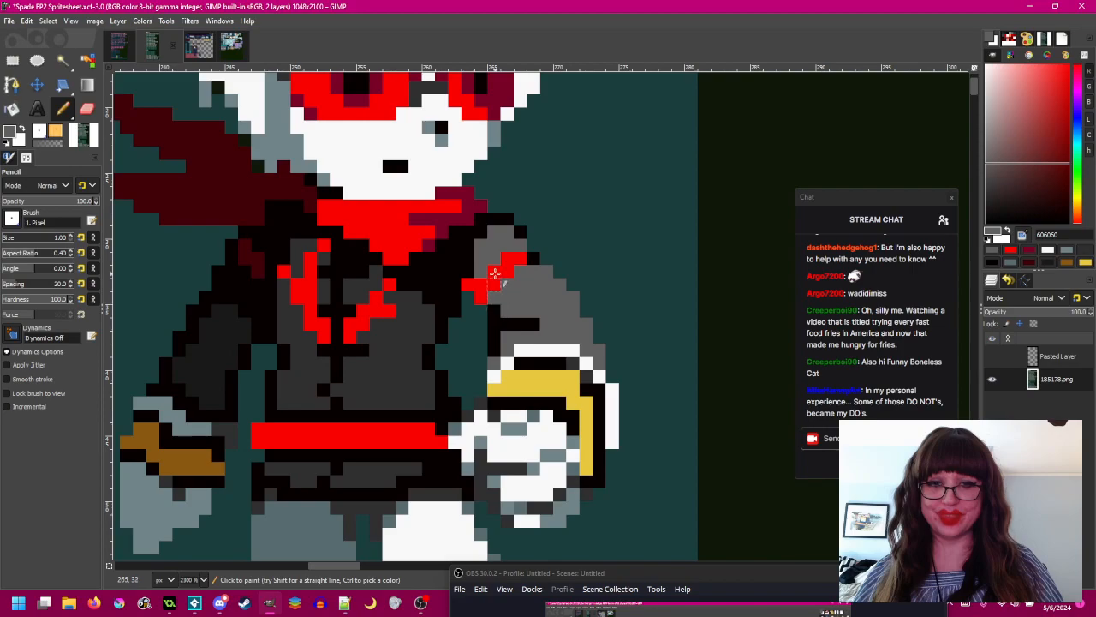
{"action": "left_click_drag", "start_coordinate": [482, 223], "coordinate": [480, 233]}
{"action": "key", "text": "ctrl+z"}
{"action": "key", "text": "ctrl+z"}
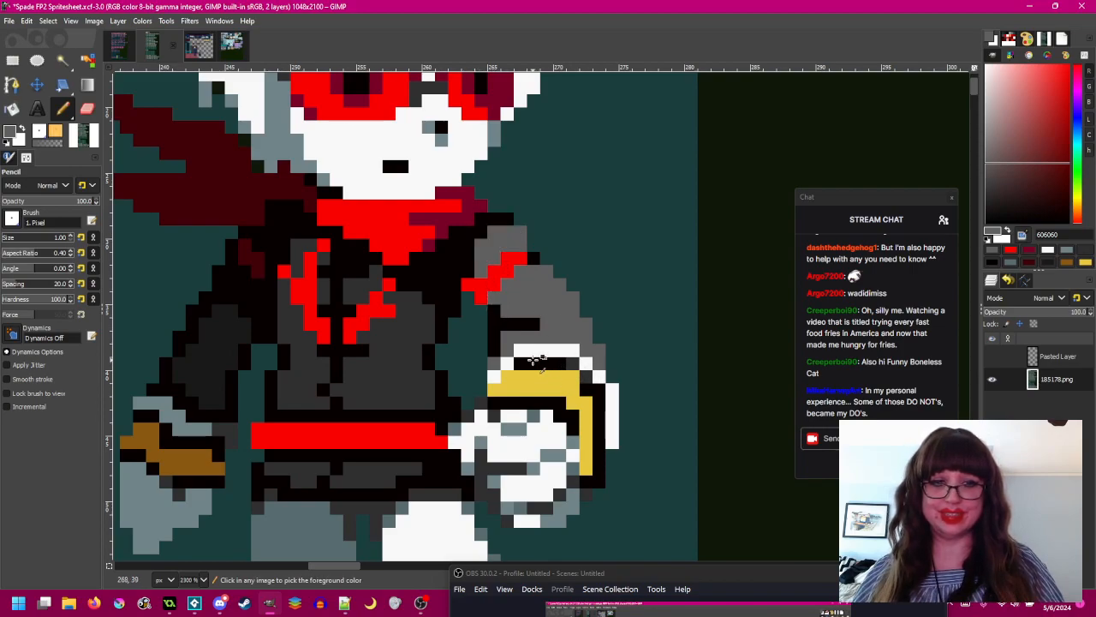
{"action": "scroll", "coordinate": [534, 360], "scroll_direction": "down", "scroll_amount": 4}
{"action": "scroll", "coordinate": [597, 350], "scroll_direction": "up", "scroll_amount": 3}
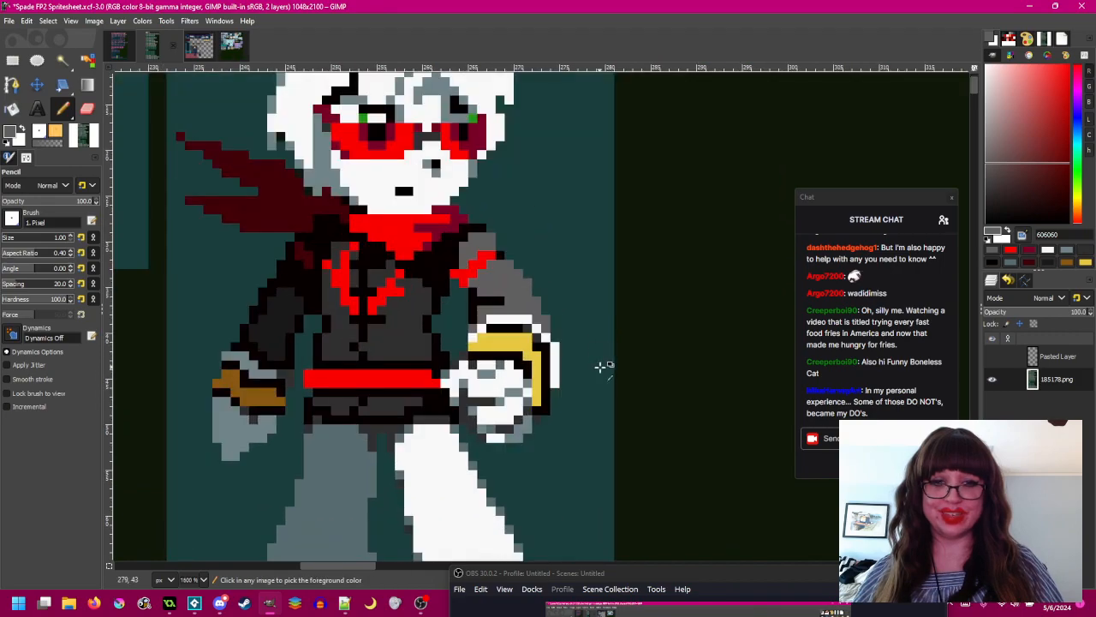
{"action": "key", "text": "ctrl+z"}
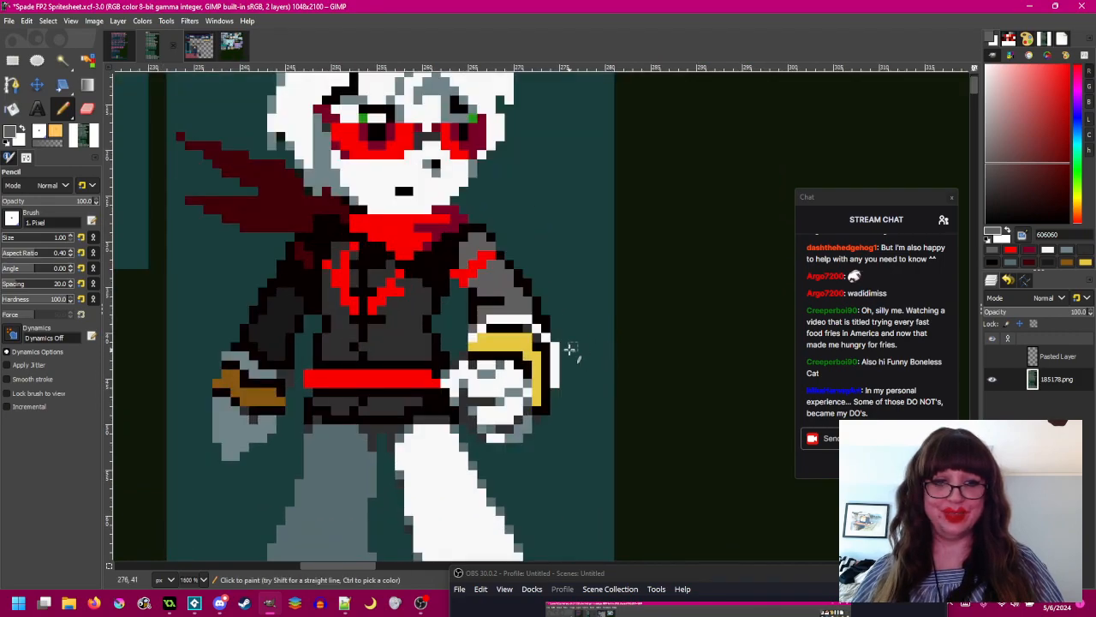
- Review the whole recolored reference sprite and save the Spade FP2 Spritesheet file
{"action": "scroll", "coordinate": [571, 350], "scroll_direction": "down", "scroll_amount": 2}
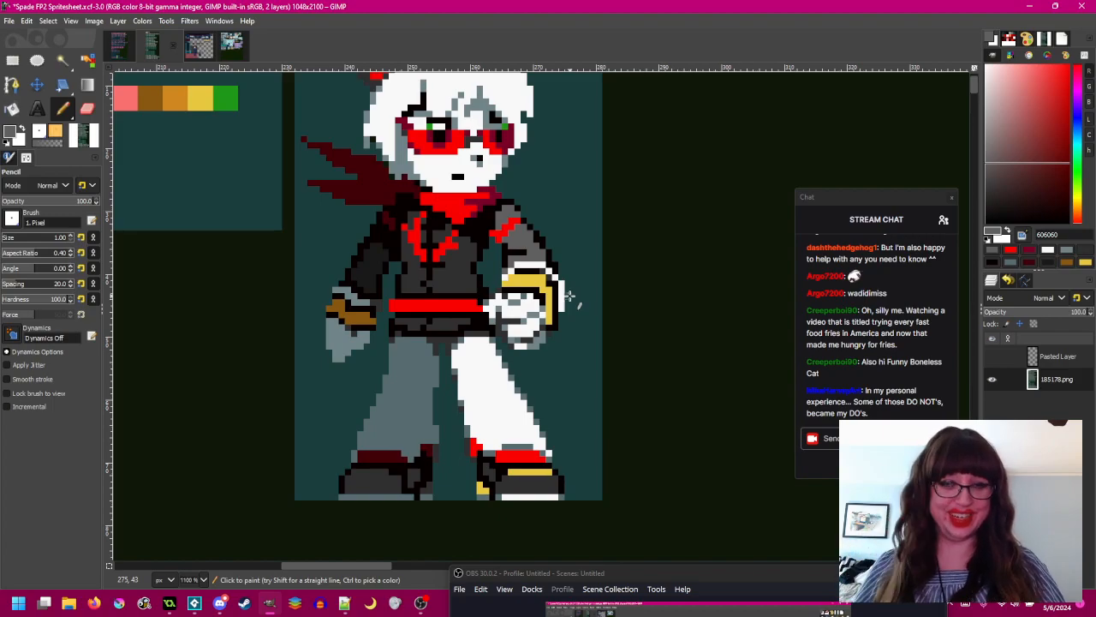
{"action": "scroll", "coordinate": [568, 296], "scroll_direction": "up", "scroll_amount": 2}
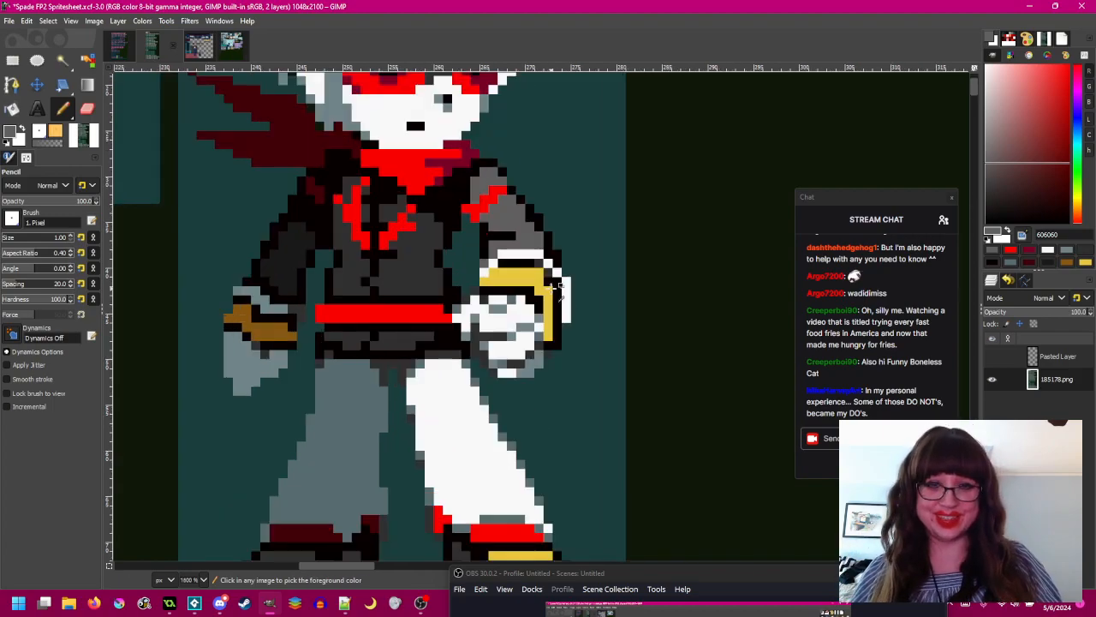
{"action": "scroll", "coordinate": [548, 290], "scroll_direction": "down", "scroll_amount": 1}
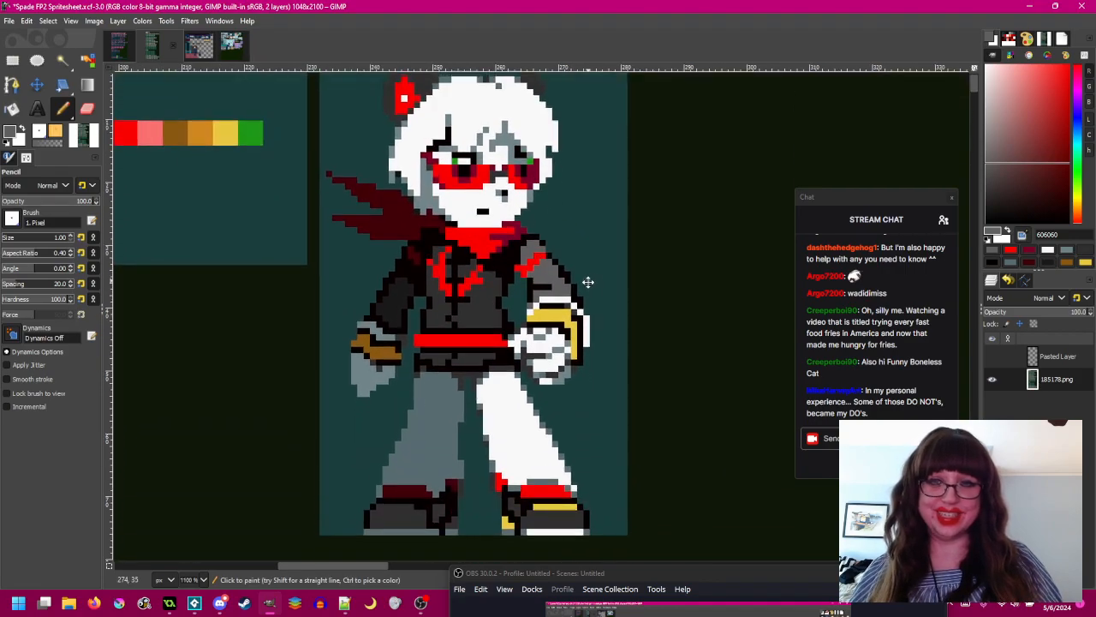
{"action": "left_click_drag", "start_coordinate": [587, 282], "coordinate": [588, 294]}
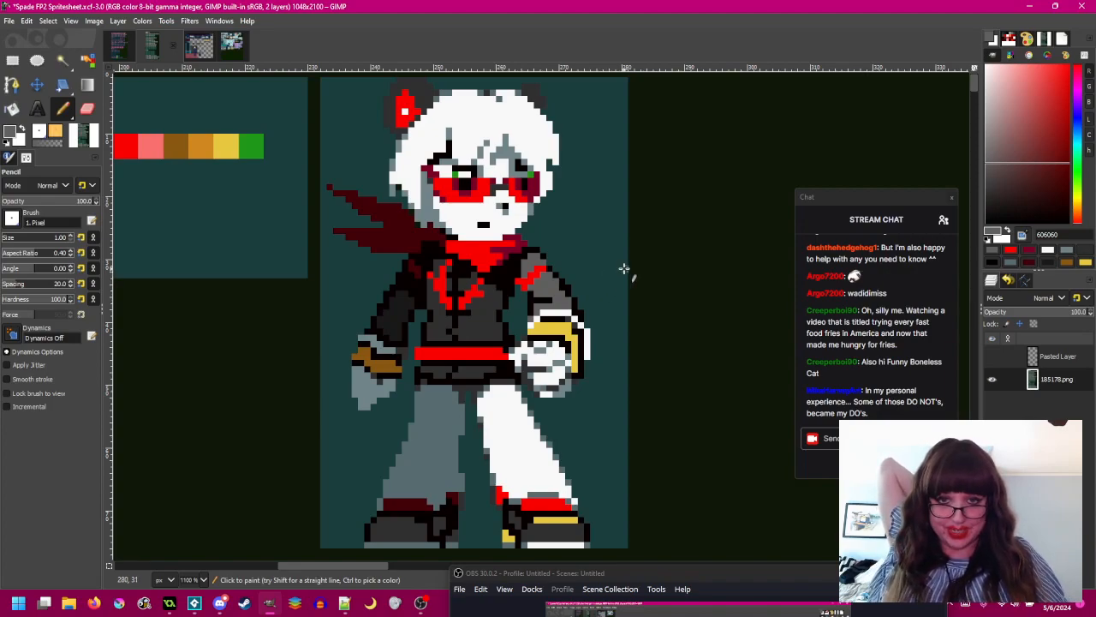
{"action": "left_click_drag", "start_coordinate": [623, 268], "coordinate": [629, 265]}
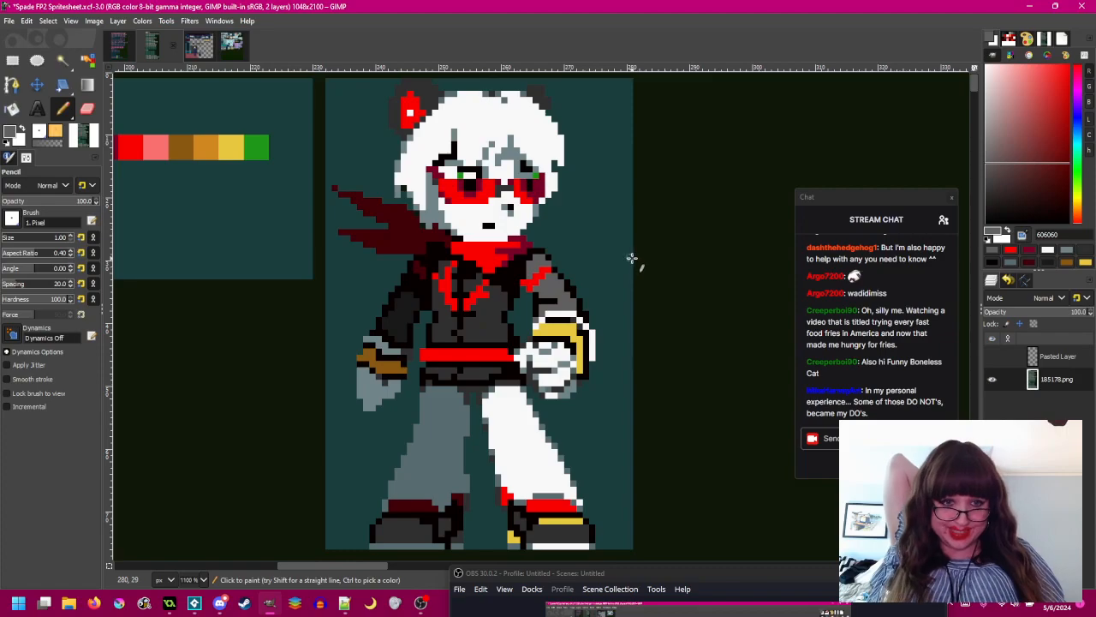
{"action": "left_click_drag", "start_coordinate": [631, 257], "coordinate": [637, 256]}
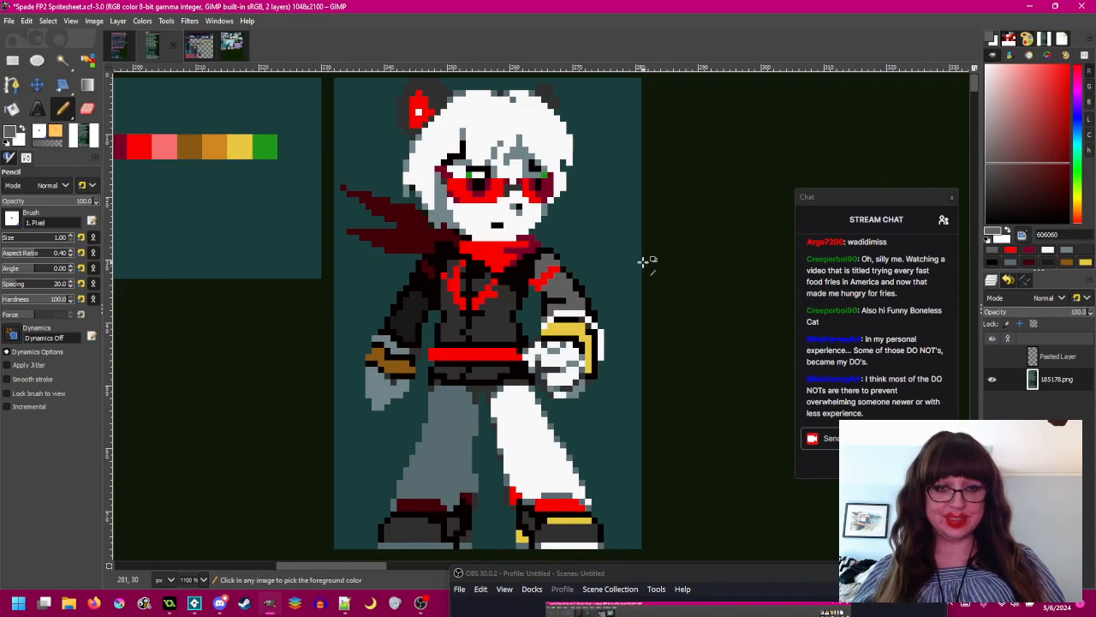
{"action": "scroll", "coordinate": [645, 264], "scroll_direction": "down", "scroll_amount": 1}
{"action": "left_click_drag", "start_coordinate": [684, 292], "coordinate": [639, 274]}
{"action": "left_click_drag", "start_coordinate": [619, 236], "coordinate": [645, 258]}
{"action": "key", "text": "ctrl+s"}
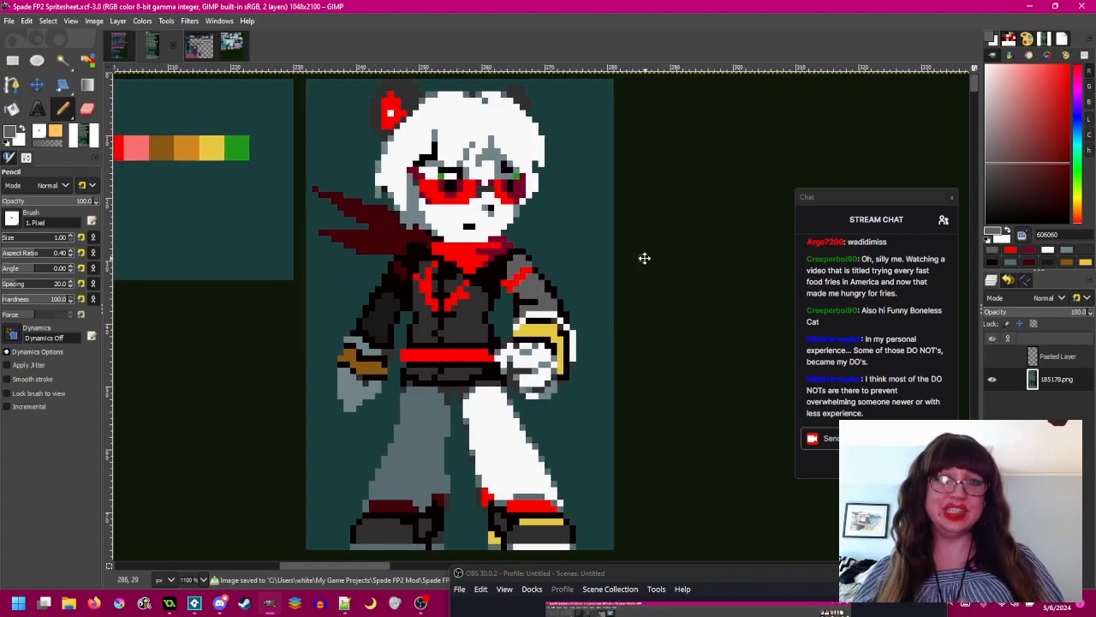
- Compare the recolored sprite with the portraits and the idle, crouching, walk, running, rolling and jumping rows of the spritesheet
{"action": "scroll", "coordinate": [656, 257], "scroll_direction": "down", "scroll_amount": 3}
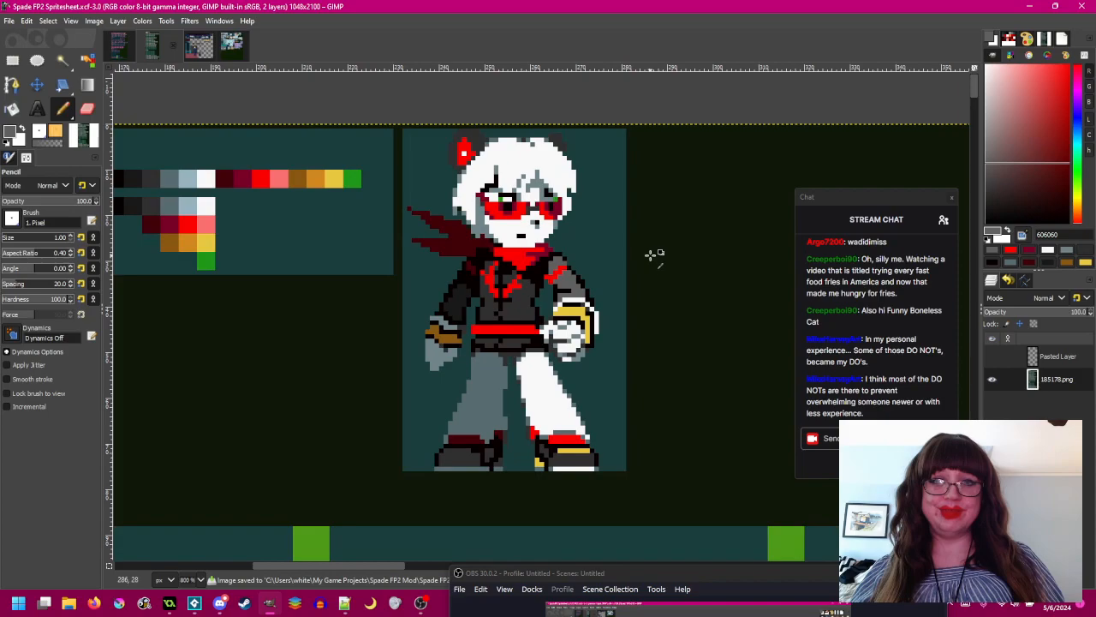
{"action": "scroll", "coordinate": [656, 257], "scroll_direction": "down", "scroll_amount": 1}
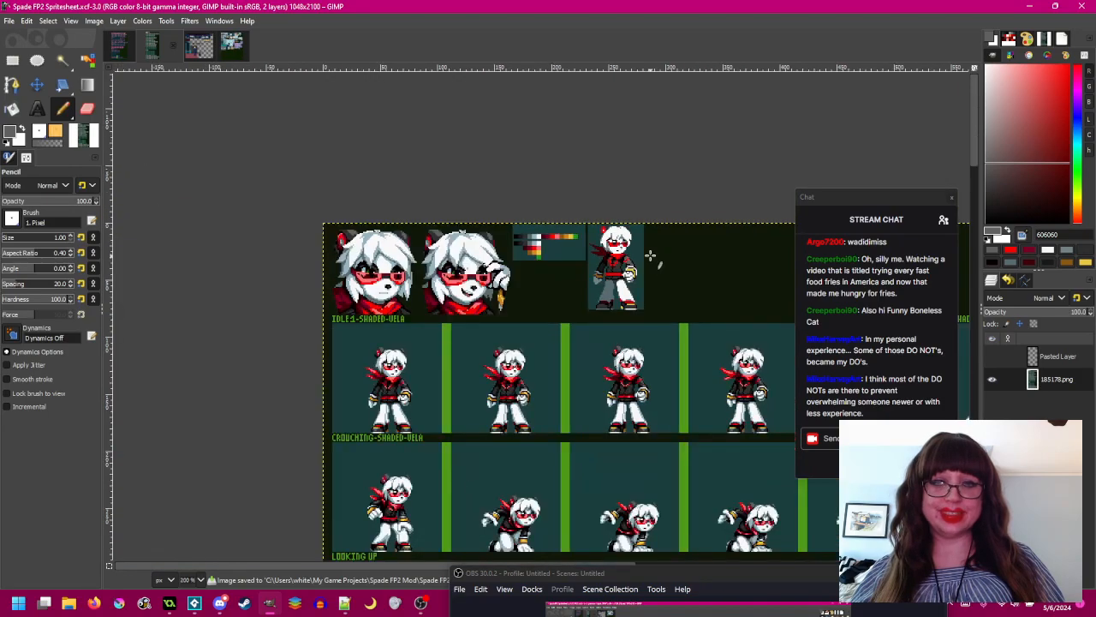
{"action": "scroll", "coordinate": [650, 255], "scroll_direction": "right", "scroll_amount": 3}
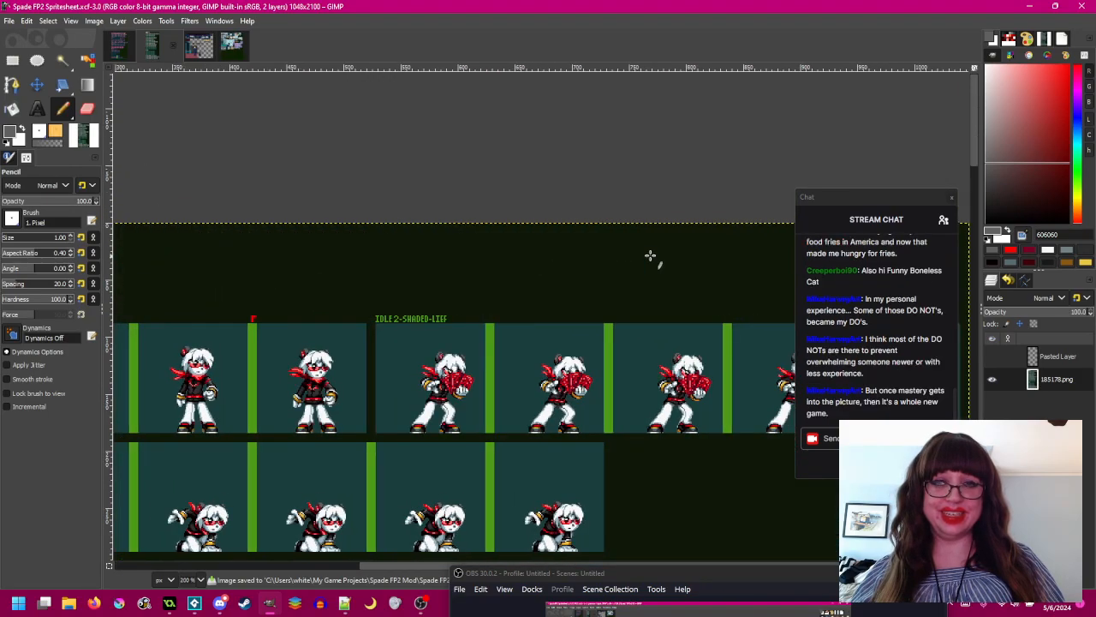
{"action": "mouse_move", "coordinate": [621, 291]}
{"action": "left_mouse_down"}
{"action": "mouse_move", "coordinate": [648, 264]}
{"action": "mouse_move", "coordinate": [635, 128]}
{"action": "left_mouse_up"}
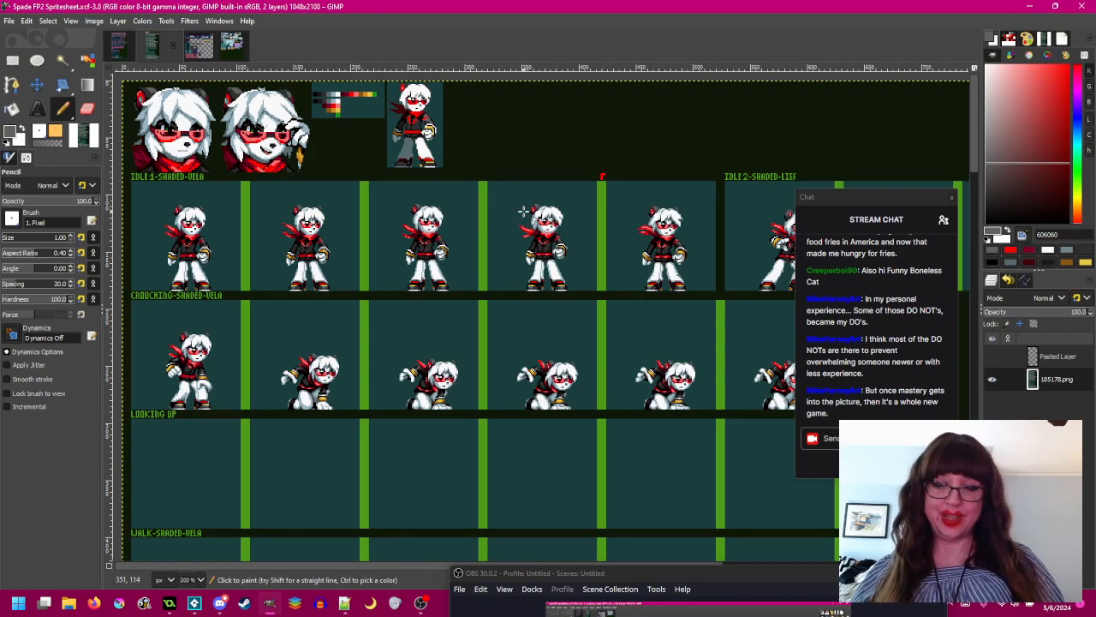
{"action": "left_click_drag", "start_coordinate": [530, 204], "coordinate": [521, 199]}
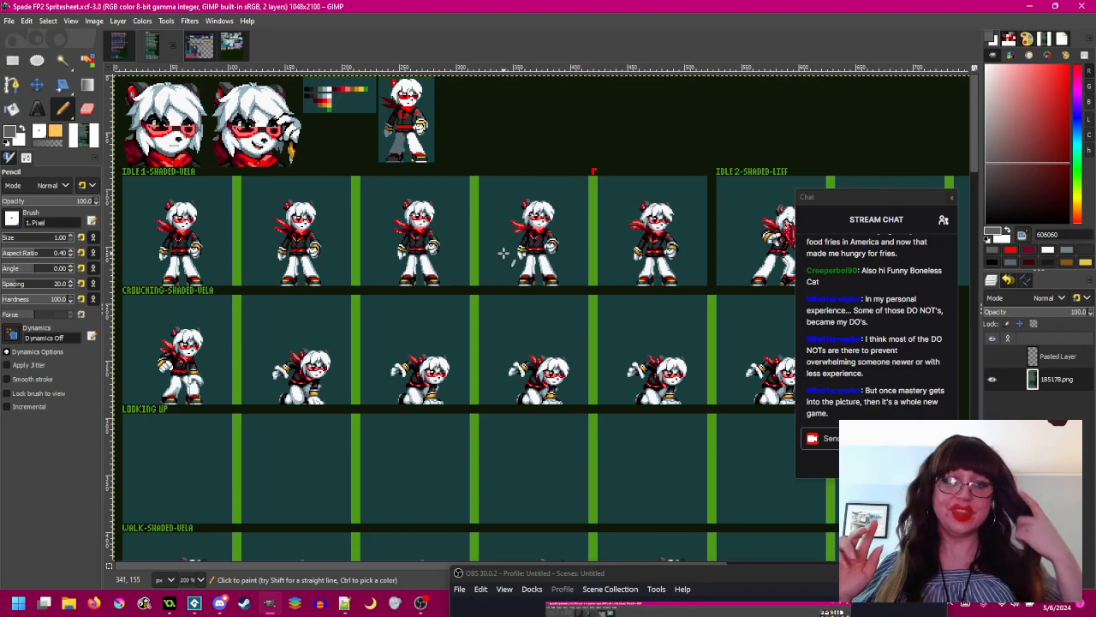
{"action": "left_click_drag", "start_coordinate": [503, 253], "coordinate": [504, 249]}
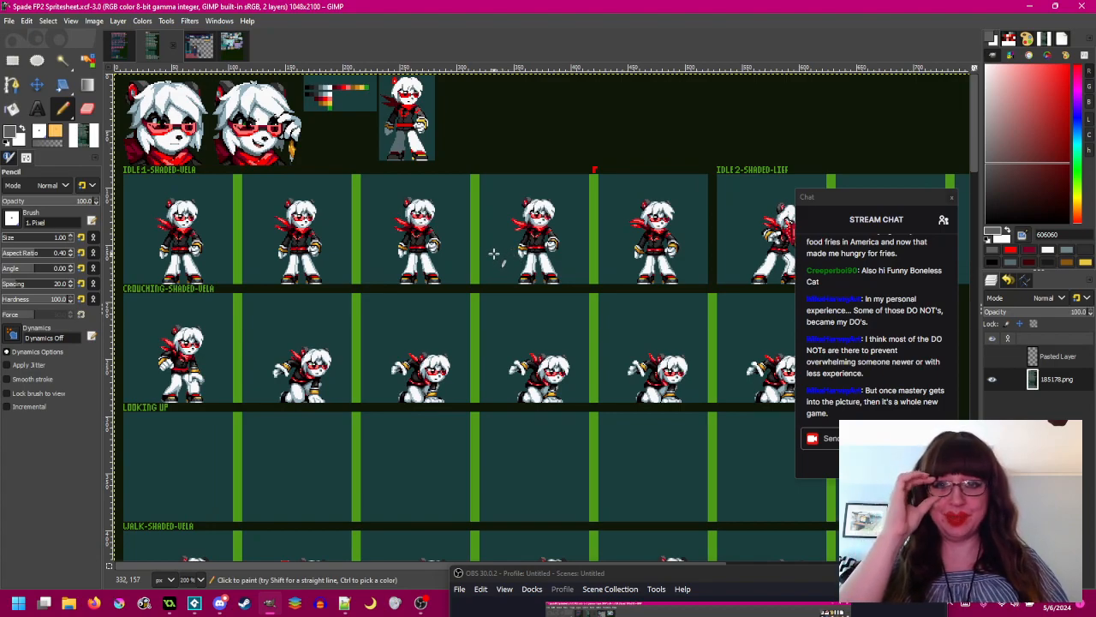
{"action": "scroll", "coordinate": [493, 253], "scroll_direction": "down", "scroll_amount": 10}
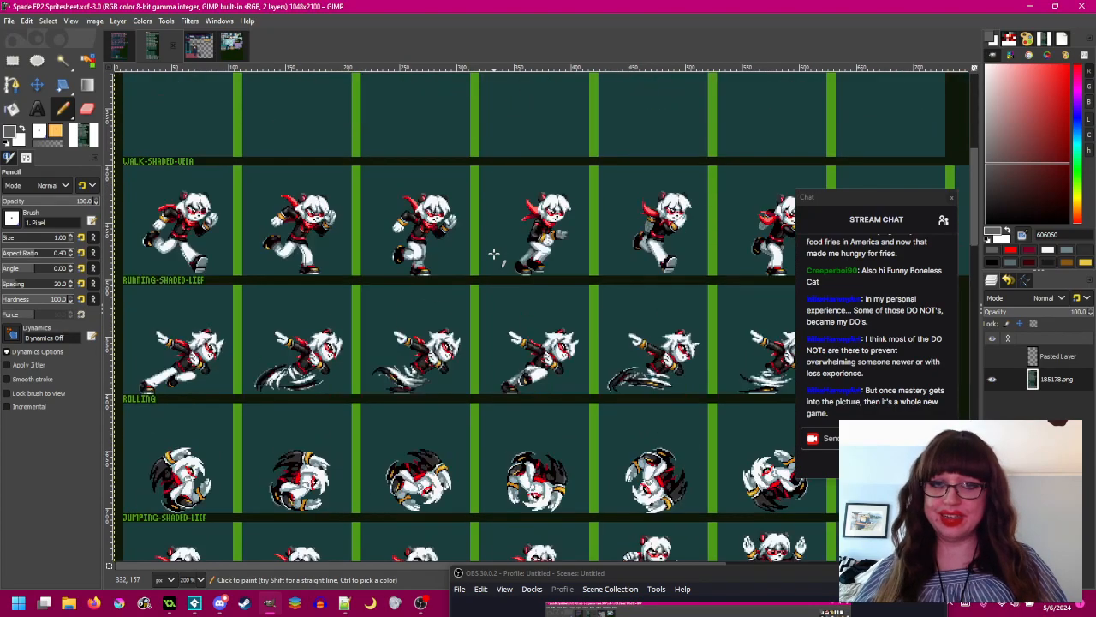
{"action": "scroll", "coordinate": [493, 253], "scroll_direction": "down", "scroll_amount": 3}
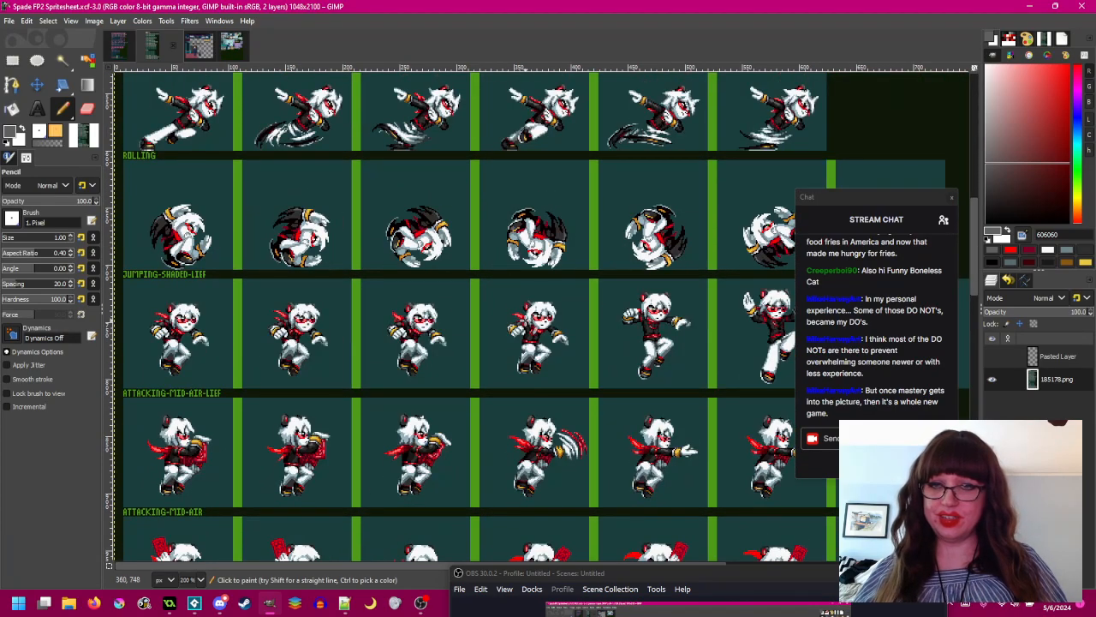
{"action": "scroll", "coordinate": [538, 312], "scroll_direction": "up", "scroll_amount": 3}
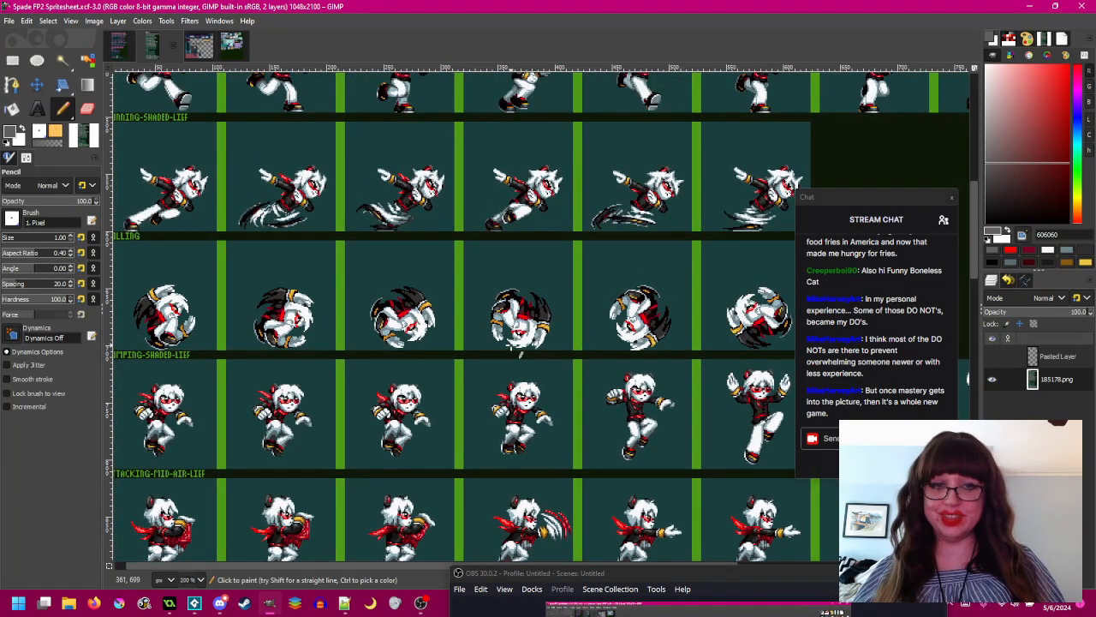
{"action": "scroll", "coordinate": [519, 354], "scroll_direction": "right", "scroll_amount": 5}
{"action": "scroll", "coordinate": [519, 353], "scroll_direction": "up", "scroll_amount": 10}
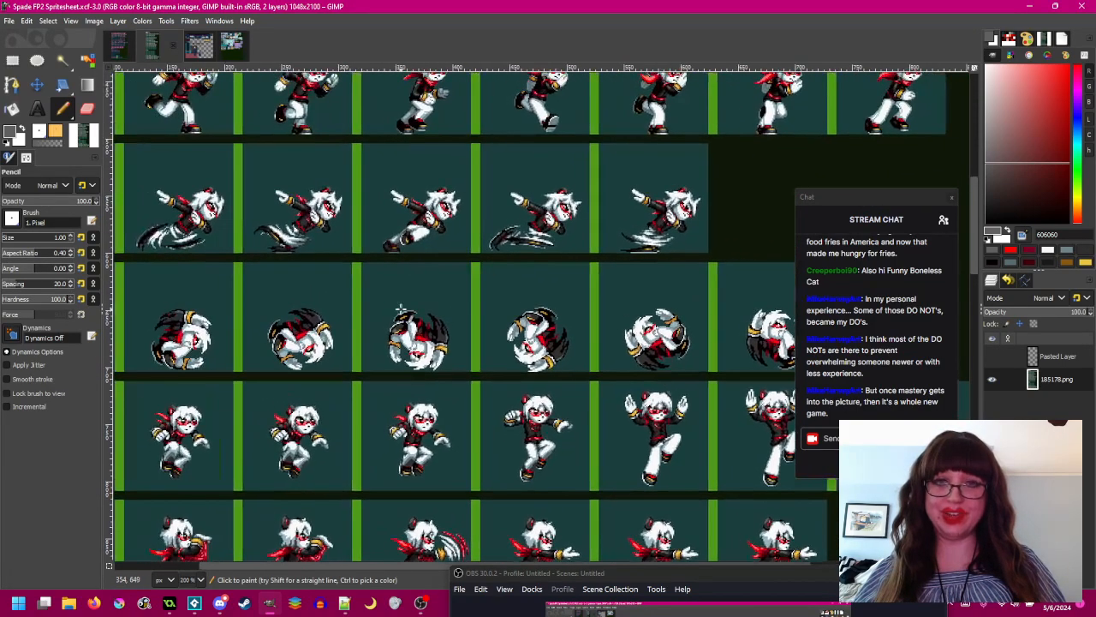
{"action": "scroll", "coordinate": [530, 284], "scroll_direction": "up", "scroll_amount": 2}
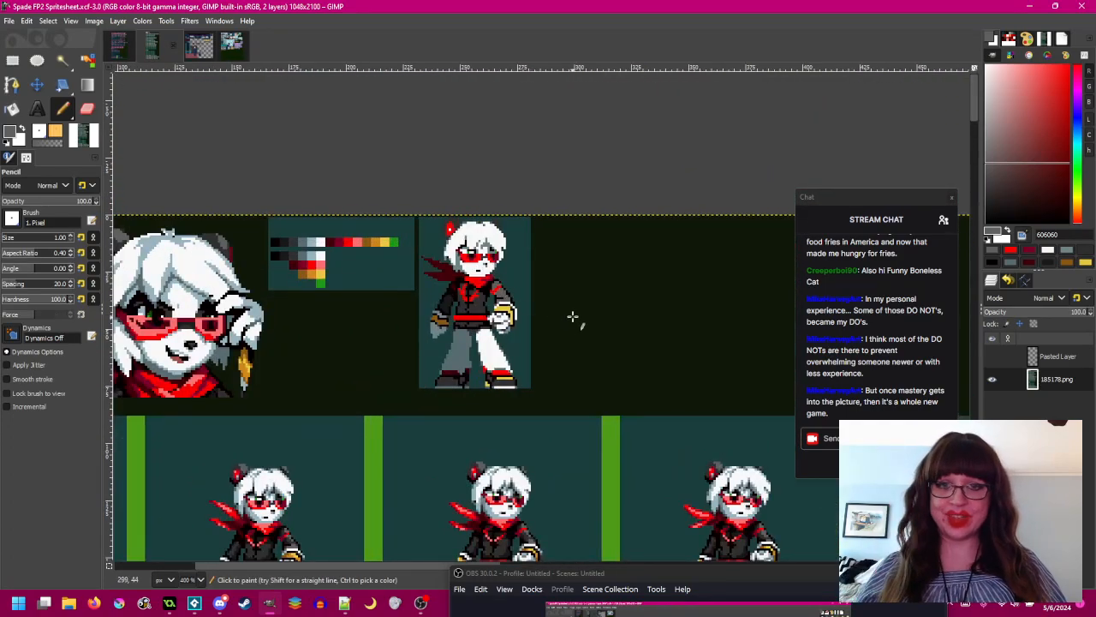
{"action": "scroll", "coordinate": [570, 312], "scroll_direction": "down", "scroll_amount": 1}
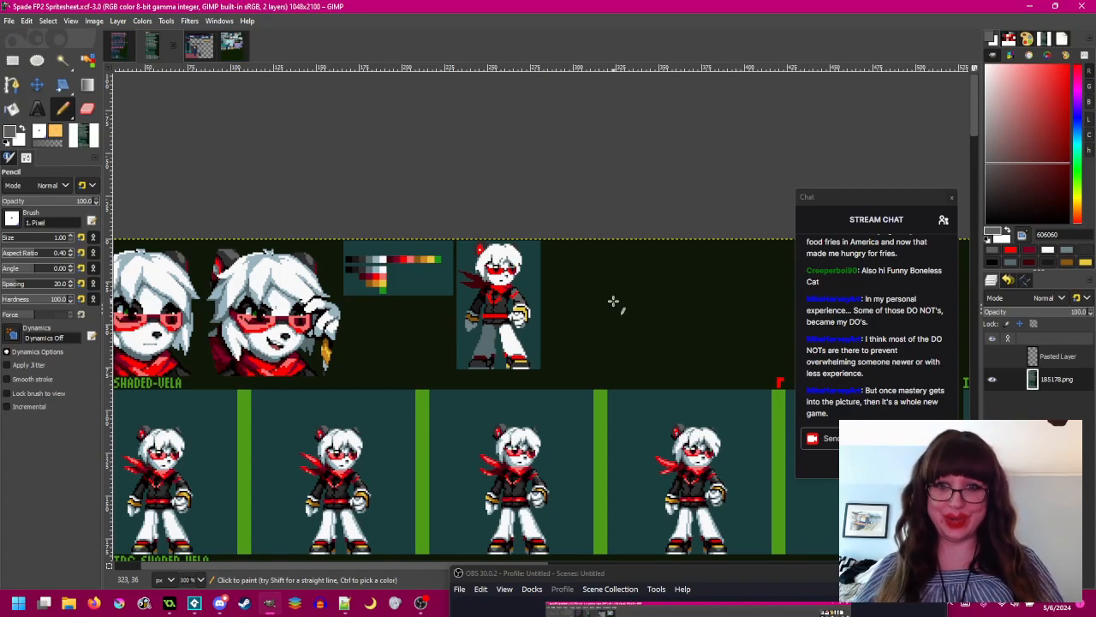
{"action": "left_click_drag", "start_coordinate": [544, 269], "coordinate": [602, 134]}
{"action": "scroll", "coordinate": [611, 250], "scroll_direction": "down", "scroll_amount": 5}
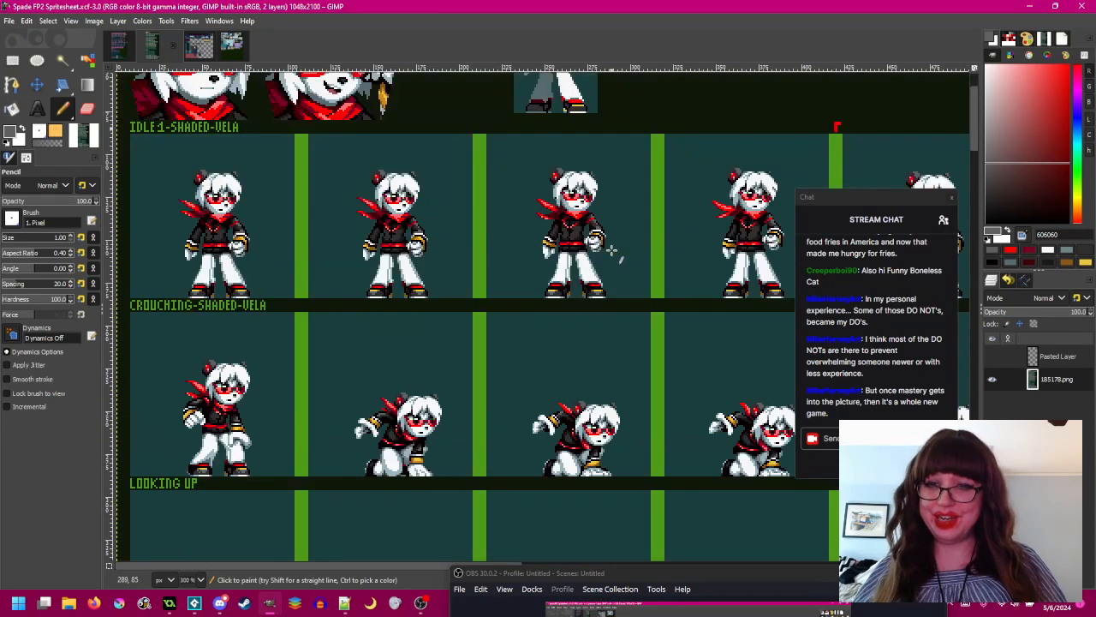
- Check the Suvi Character Sprite Sheet image and return to the Spade spritesheet to view its walk and running frames
{"action": "left_click", "coordinate": [118, 45]}
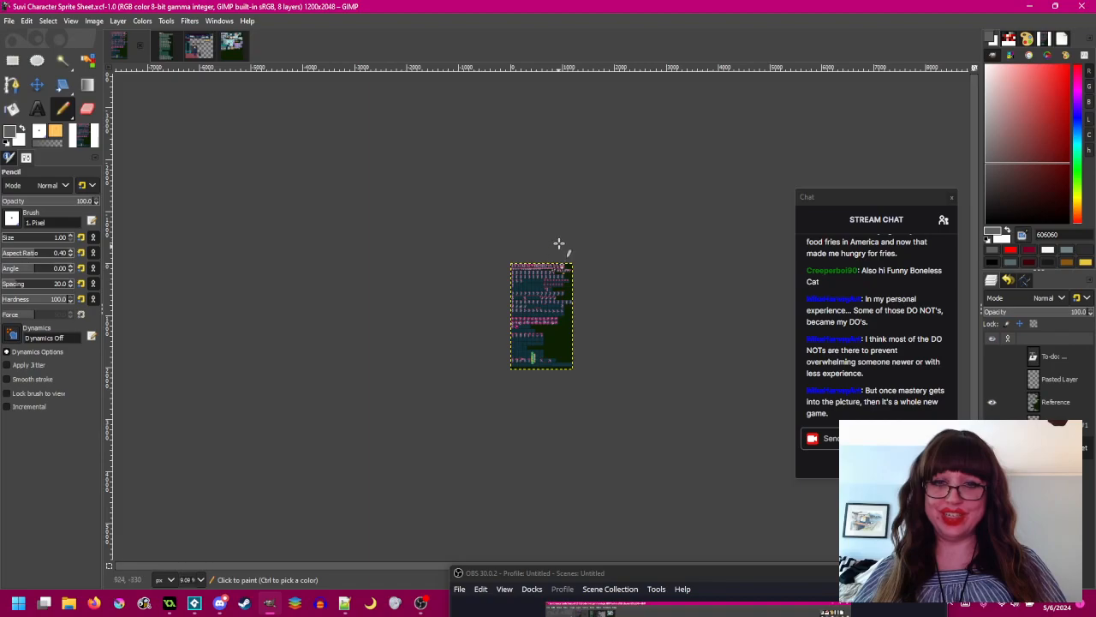
{"action": "left_click", "coordinate": [155, 47]}
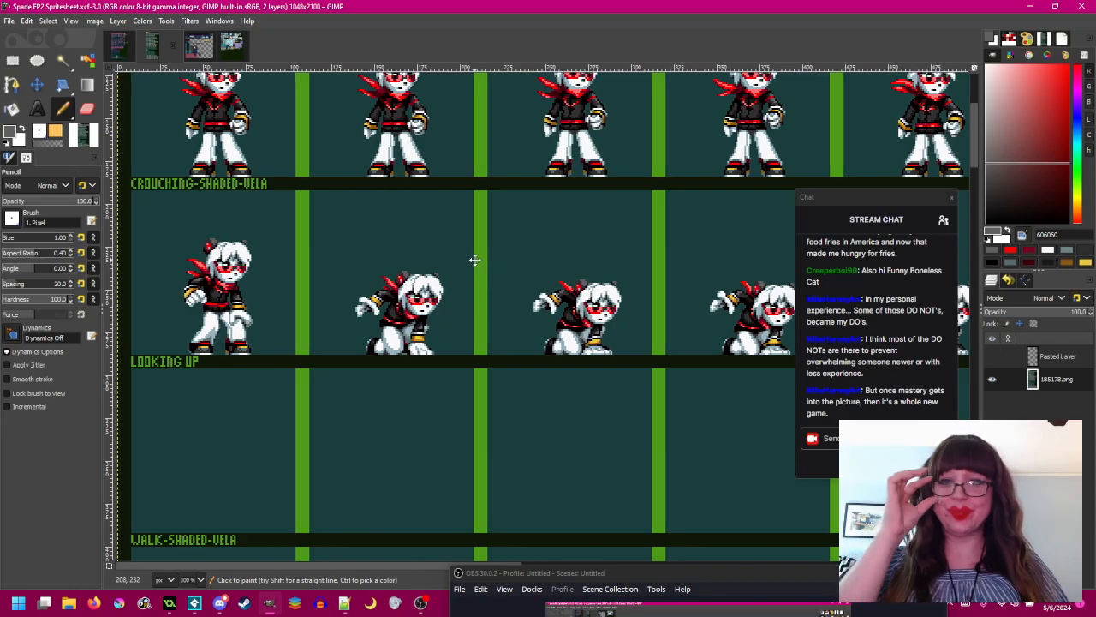
{"action": "left_click_drag", "start_coordinate": [474, 260], "coordinate": [507, 251]}
{"action": "left_click_drag", "start_coordinate": [547, 306], "coordinate": [226, 310]}
{"action": "scroll", "coordinate": [436, 308], "scroll_direction": "right", "scroll_amount": 2}
{"action": "scroll", "coordinate": [436, 309], "scroll_direction": "down", "scroll_amount": 10}
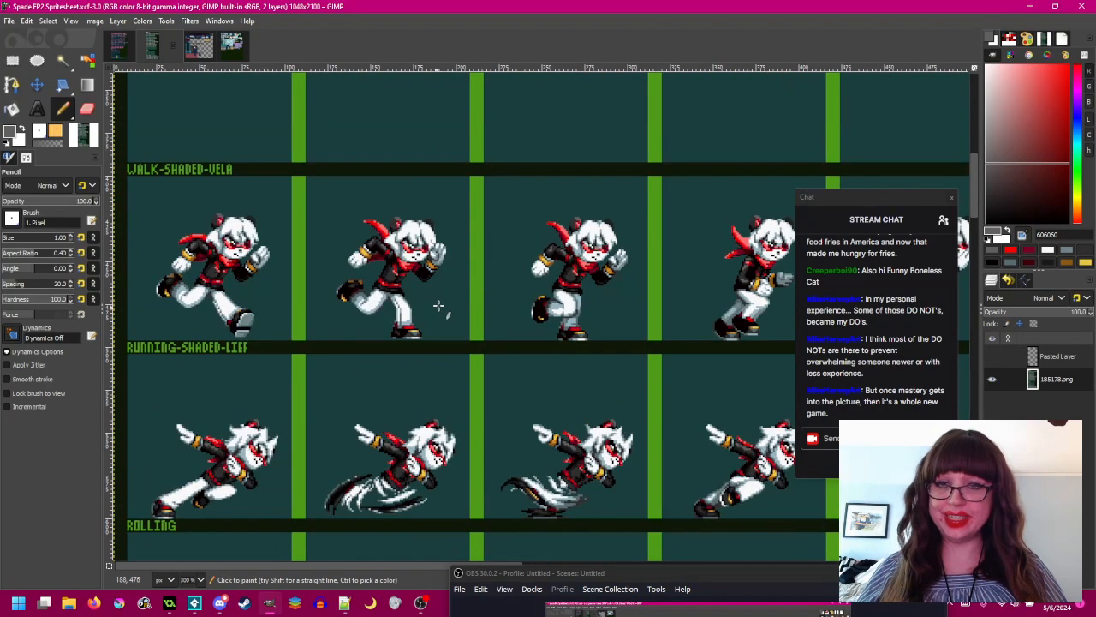
{"action": "left_click_drag", "start_coordinate": [414, 372], "coordinate": [423, 345]}
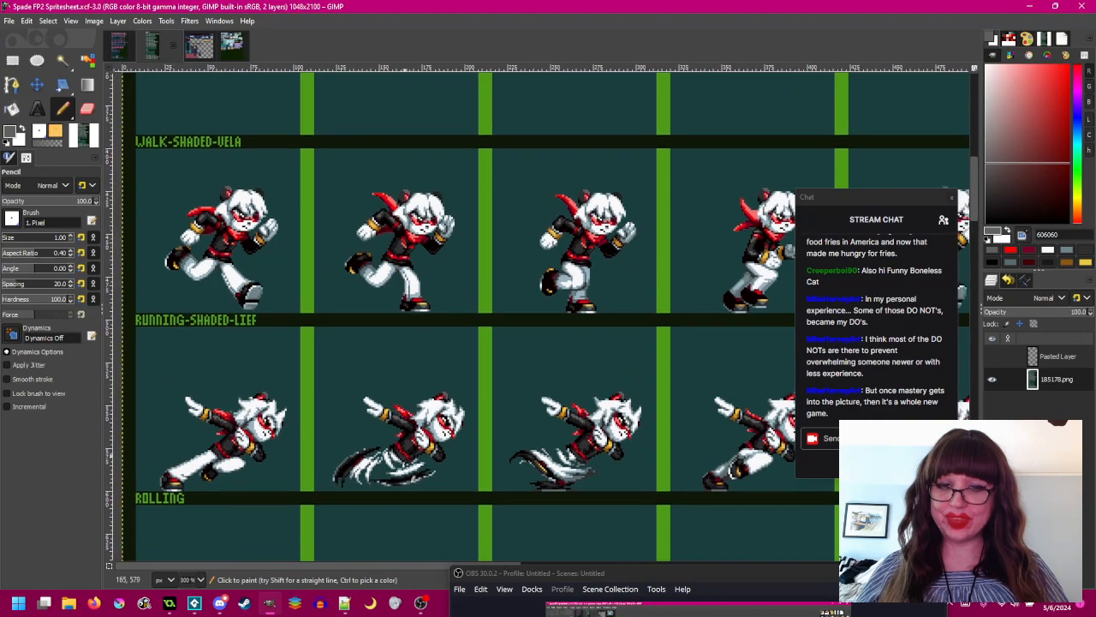
- Switch to Notepad++ to read the Spade Mod To-Do List, moving the stream chat window off its text, and minimize it
{"action": "left_click", "coordinate": [342, 603]}
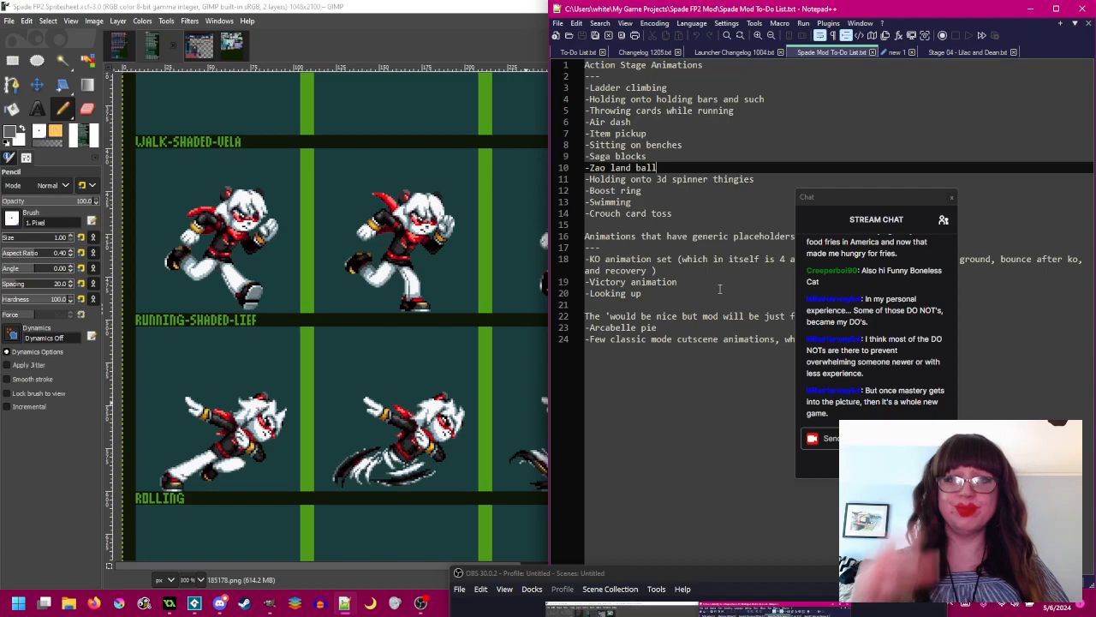
{"action": "left_click_drag", "start_coordinate": [902, 196], "coordinate": [992, 267]}
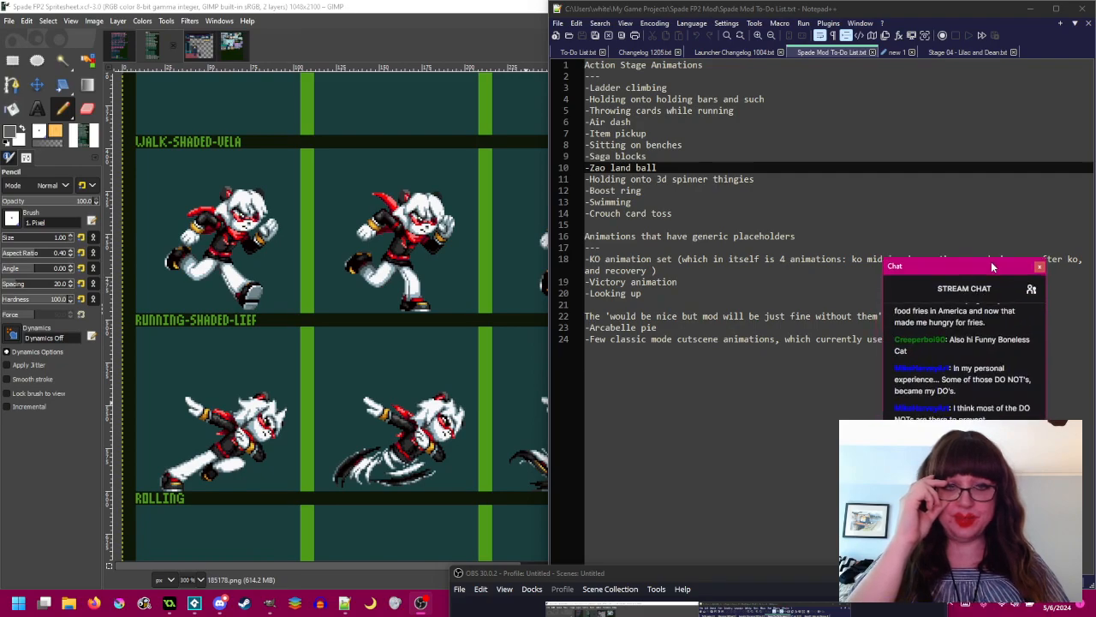
{"action": "left_click", "coordinate": [1031, 12]}
- Examine the shading of the frames in the rolling and jumping rows of the Spade spritesheet
{"action": "scroll", "coordinate": [509, 303], "scroll_direction": "down", "scroll_amount": 5}
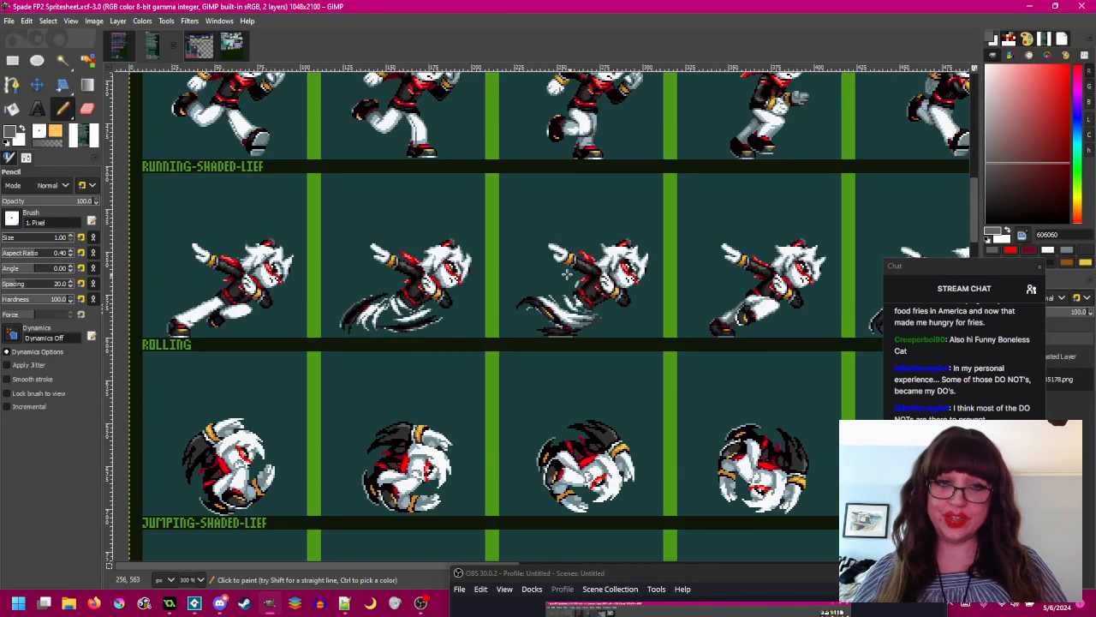
{"action": "scroll", "coordinate": [241, 343], "scroll_direction": "up", "scroll_amount": 3}
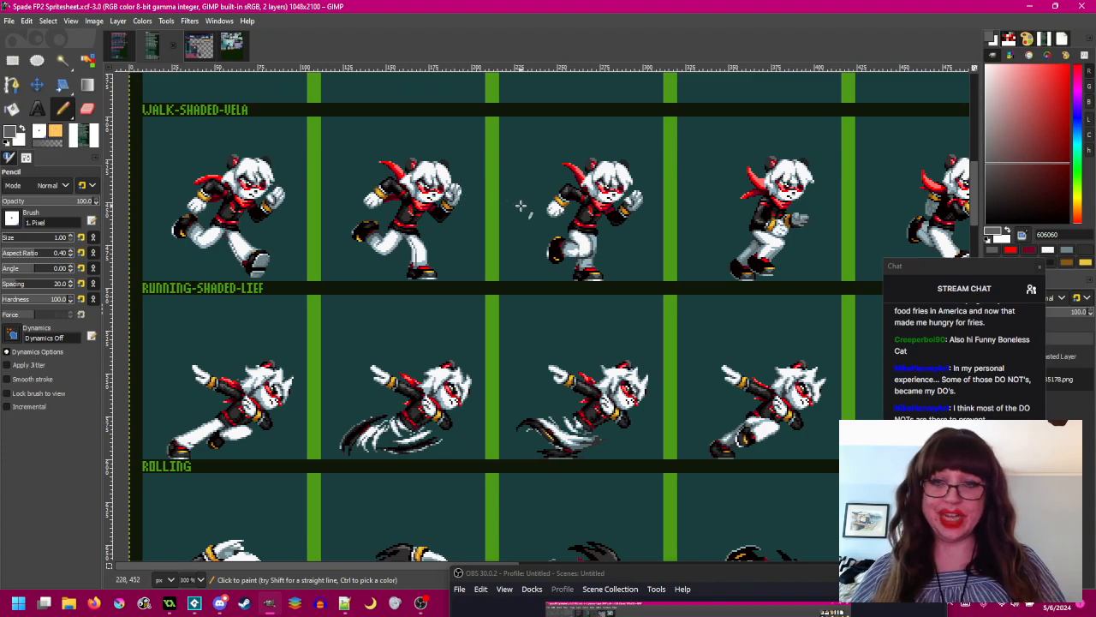
{"action": "scroll", "coordinate": [521, 205], "scroll_direction": "down", "scroll_amount": 6}
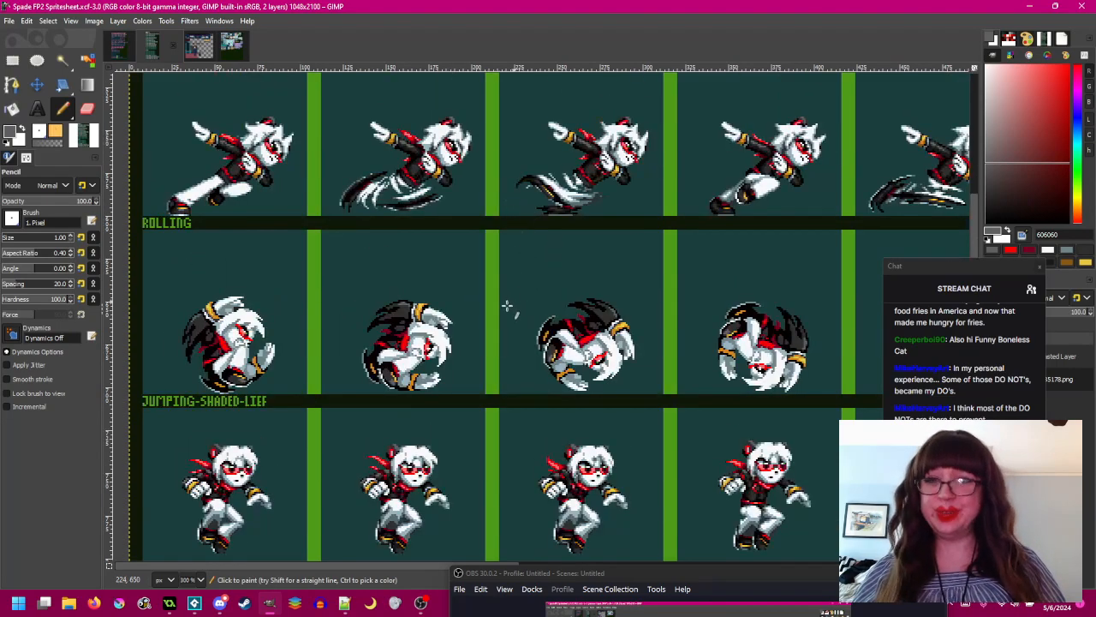
{"action": "left_click_drag", "start_coordinate": [504, 300], "coordinate": [523, 249]}
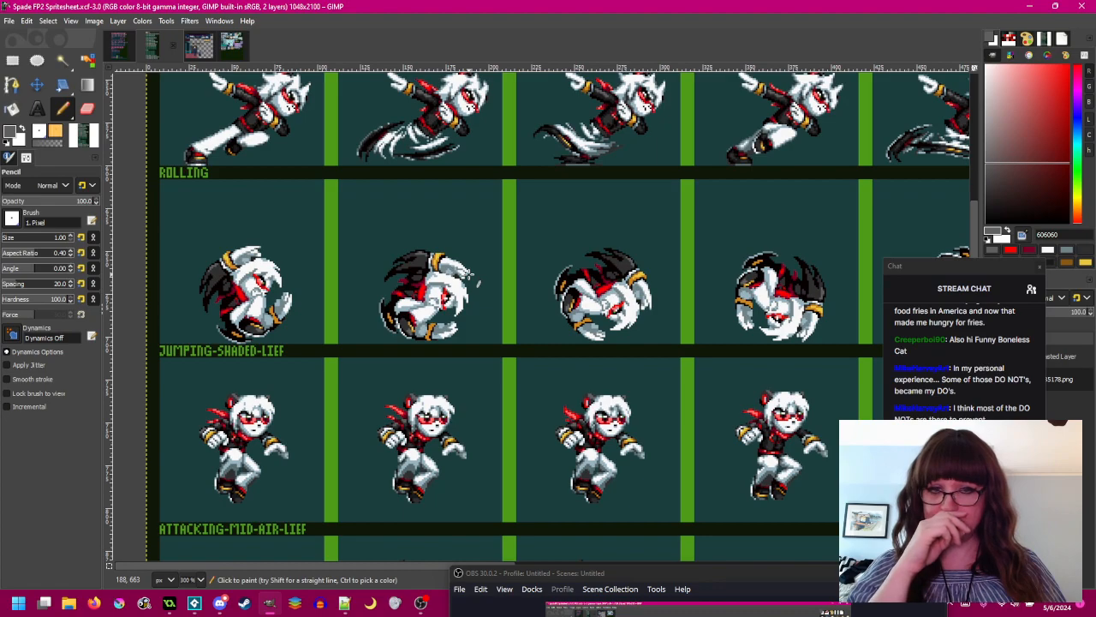
{"action": "left_click_drag", "start_coordinate": [470, 272], "coordinate": [447, 272]}
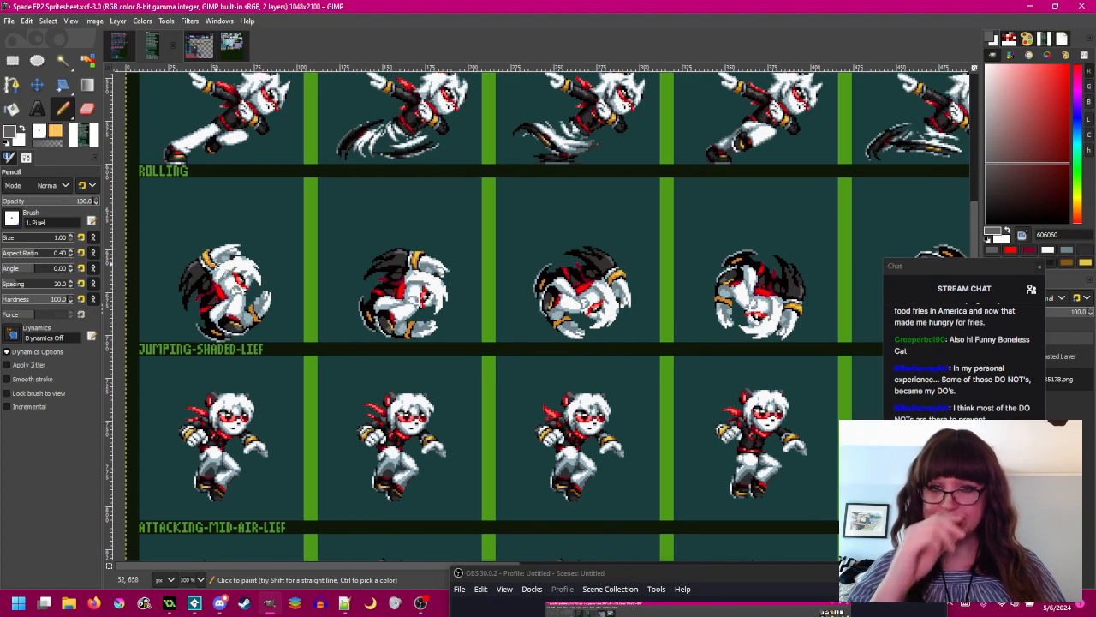
{"action": "left_click_drag", "start_coordinate": [625, 282], "coordinate": [409, 281]}
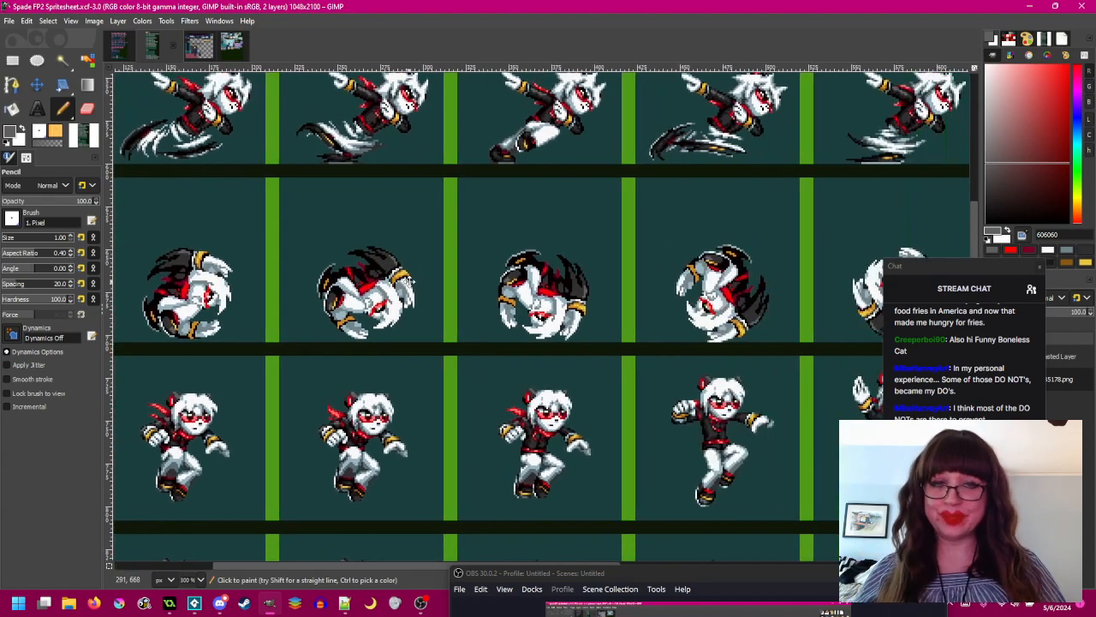
{"action": "mouse_move", "coordinate": [484, 275]}
{"action": "left_mouse_down"}
{"action": "mouse_move", "coordinate": [484, 293]}
{"action": "mouse_move", "coordinate": [413, 291]}
{"action": "left_mouse_up"}
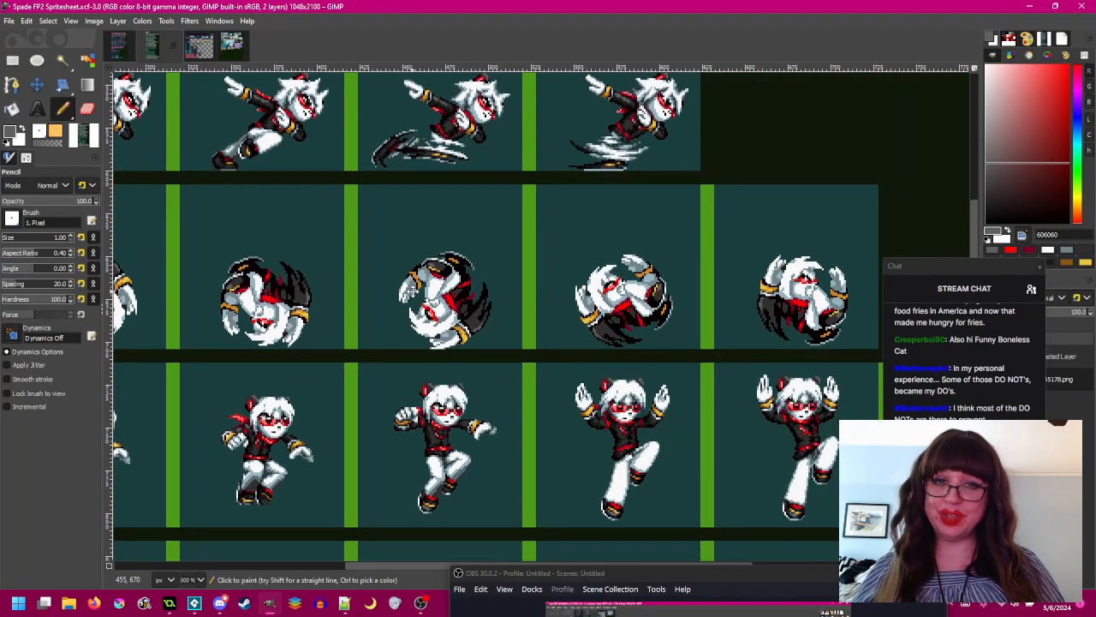
{"action": "left_click_drag", "start_coordinate": [413, 291], "coordinate": [526, 286]}
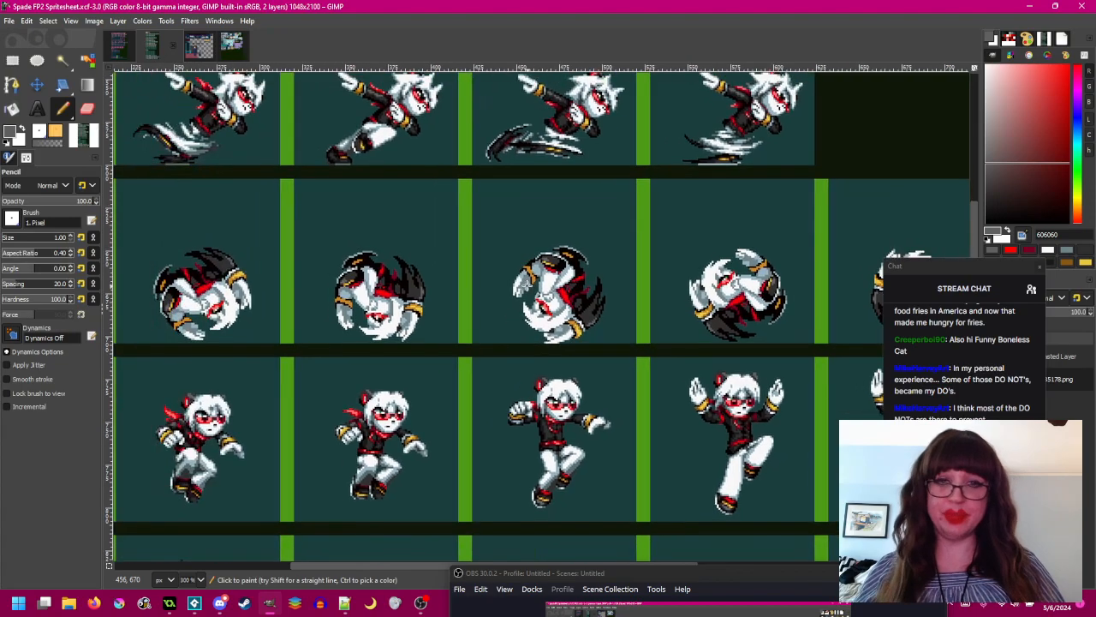
{"action": "mouse_move", "coordinate": [332, 324]}
{"action": "left_mouse_down"}
{"action": "mouse_move", "coordinate": [611, 327]}
{"action": "mouse_move", "coordinate": [690, 299]}
{"action": "mouse_move", "coordinate": [711, 279]}
{"action": "left_mouse_up"}
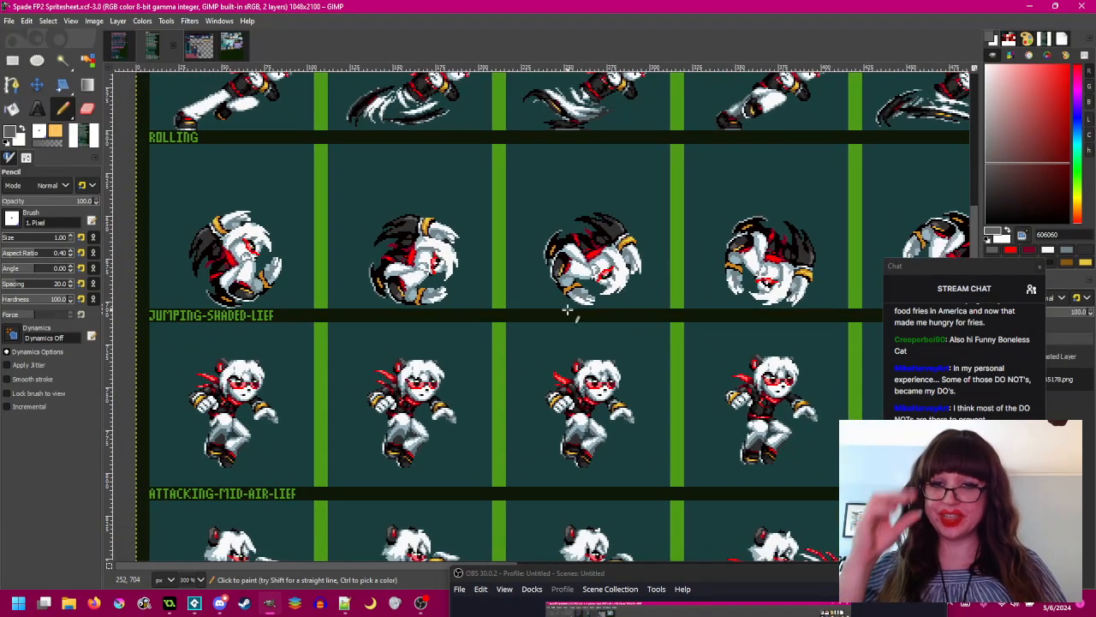
- Examine the shading of the sprites in the ATTACKING-MID-AIR-LIEF row of the Spade spritesheet up close
{"action": "scroll", "coordinate": [493, 203], "scroll_direction": "down", "scroll_amount": 2}
{"action": "scroll", "coordinate": [574, 317], "scroll_direction": "down", "scroll_amount": 2}
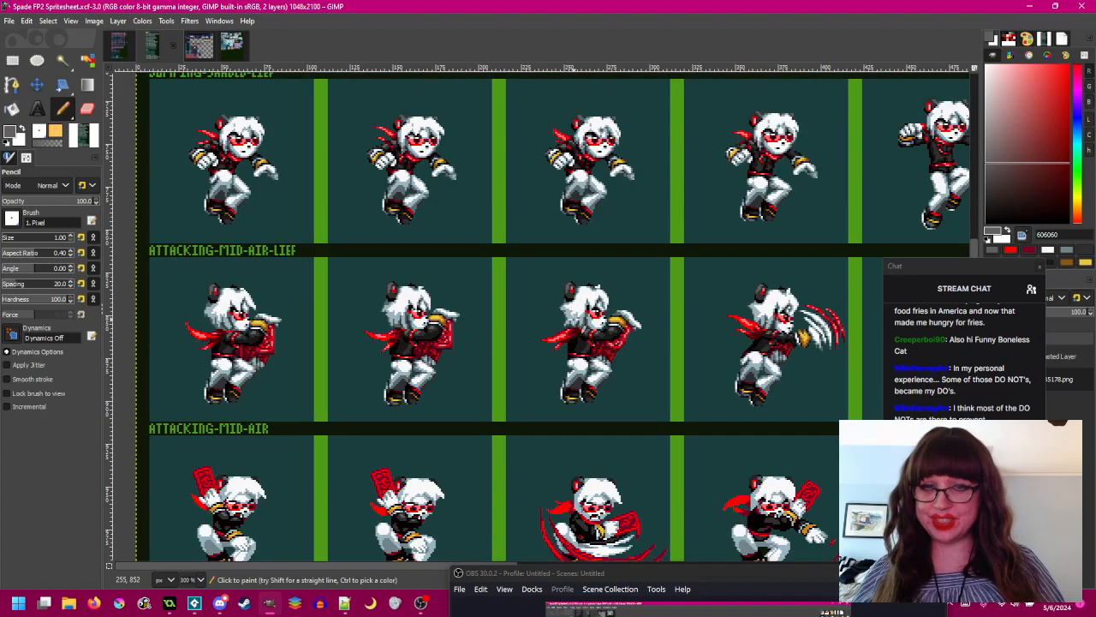
{"action": "scroll", "coordinate": [572, 313], "scroll_direction": "down", "scroll_amount": 2}
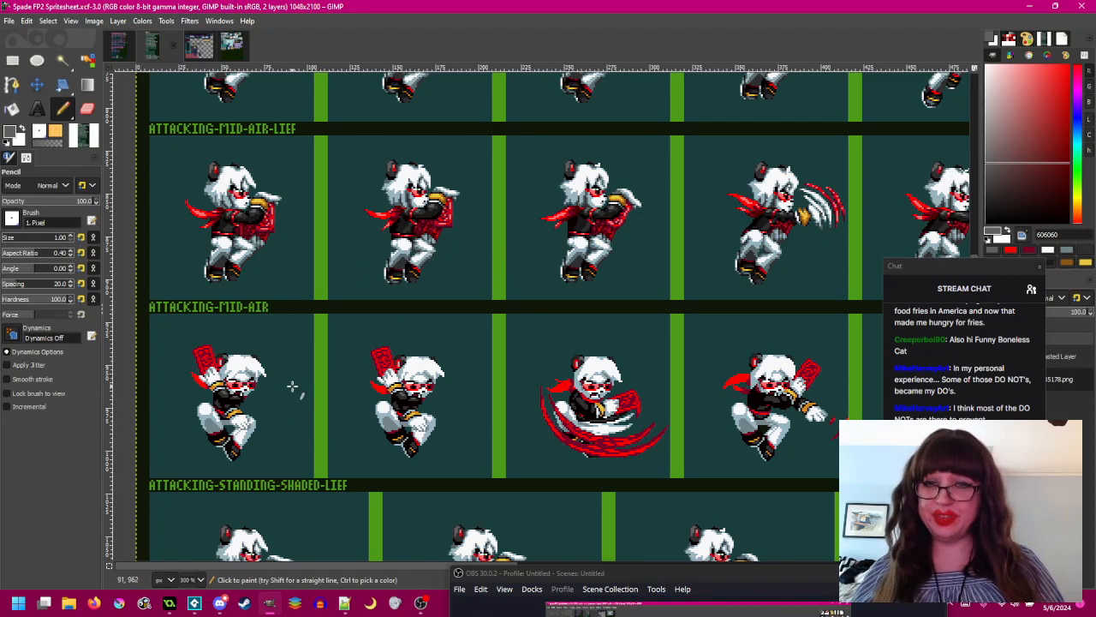
{"action": "scroll", "coordinate": [287, 288], "scroll_direction": "up", "scroll_amount": 2}
{"action": "scroll", "coordinate": [379, 262], "scroll_direction": "up", "scroll_amount": 3}
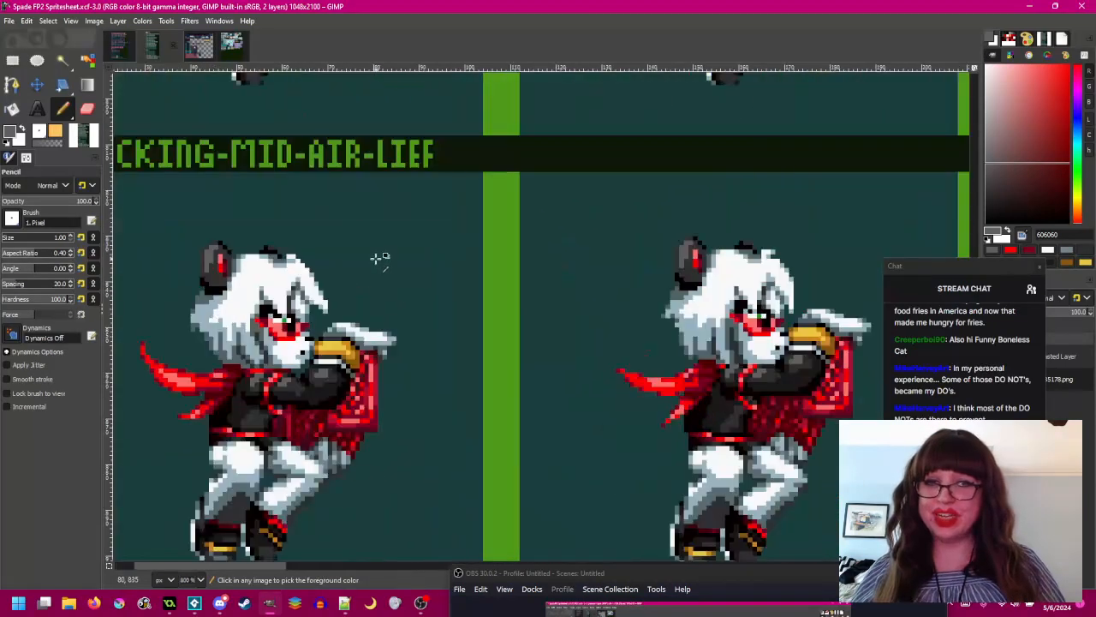
{"action": "scroll", "coordinate": [386, 234], "scroll_direction": "down", "scroll_amount": 1}
{"action": "scroll", "coordinate": [436, 274], "scroll_direction": "down", "scroll_amount": 1}
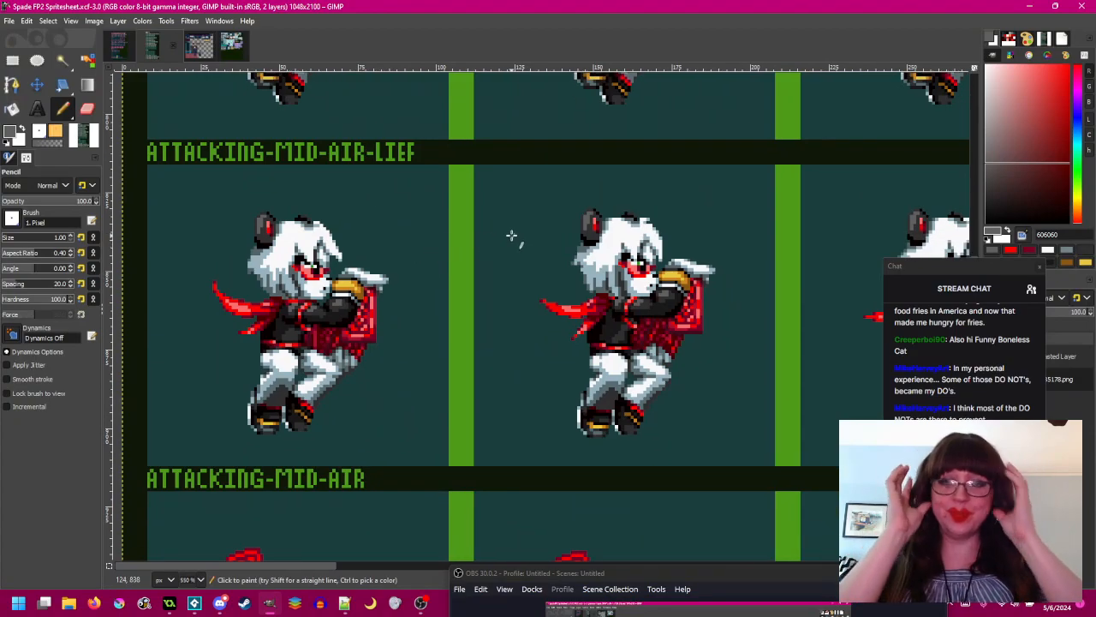
{"action": "scroll", "coordinate": [513, 234], "scroll_direction": "down", "scroll_amount": 2}
{"action": "scroll", "coordinate": [514, 234], "scroll_direction": "right", "scroll_amount": 2}
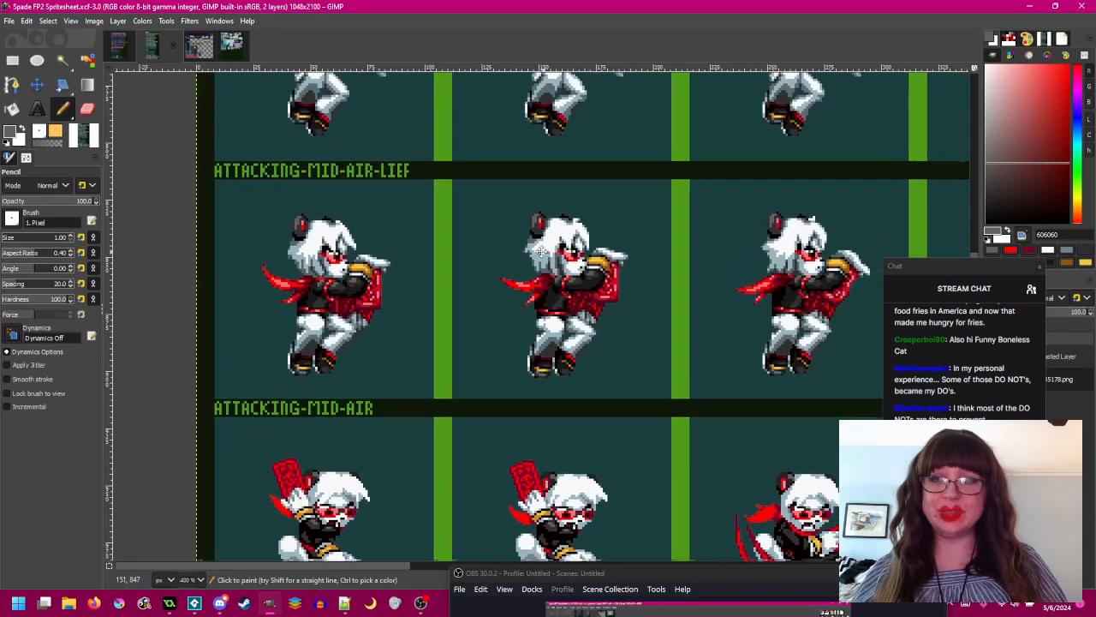
{"action": "mouse_move", "coordinate": [499, 256]}
{"action": "left_mouse_down"}
{"action": "mouse_move", "coordinate": [463, 284]}
{"action": "mouse_move", "coordinate": [467, 273]}
{"action": "left_mouse_up"}
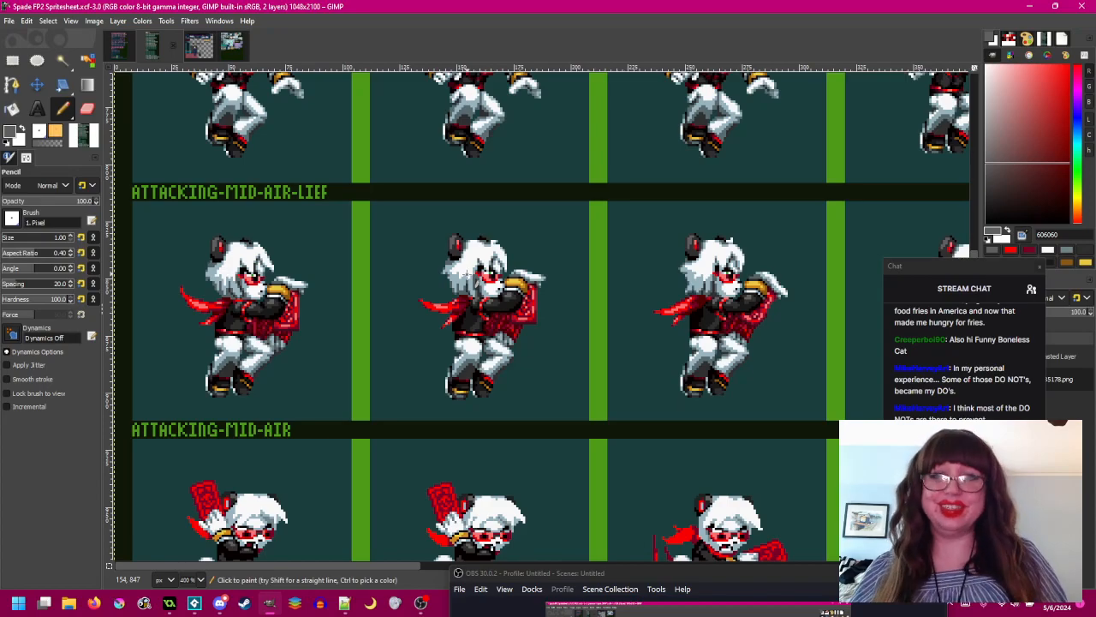
- Review the mid-air, standing and crouch attack rows of the Spade spritesheet
{"action": "scroll", "coordinate": [467, 273], "scroll_direction": "down", "scroll_amount": 1}
{"action": "scroll", "coordinate": [478, 296], "scroll_direction": "right", "scroll_amount": 1}
{"action": "scroll", "coordinate": [479, 296], "scroll_direction": "left", "scroll_amount": 1}
{"action": "scroll", "coordinate": [495, 377], "scroll_direction": "down", "scroll_amount": 1}
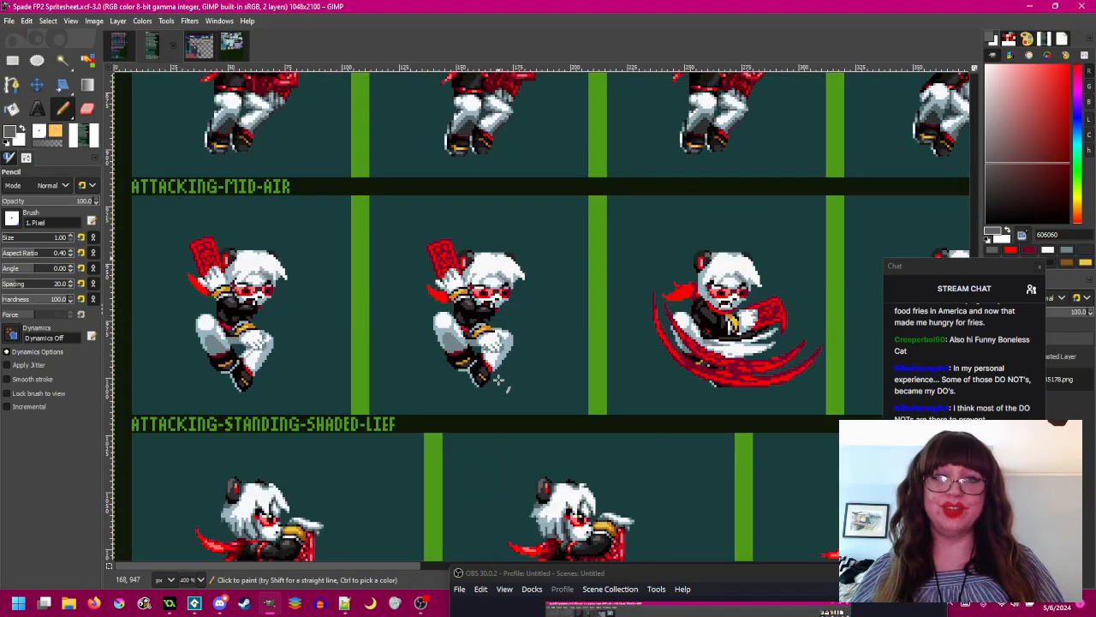
{"action": "scroll", "coordinate": [498, 379], "scroll_direction": "down", "scroll_amount": 1}
{"action": "scroll", "coordinate": [497, 380], "scroll_direction": "down", "scroll_amount": 1}
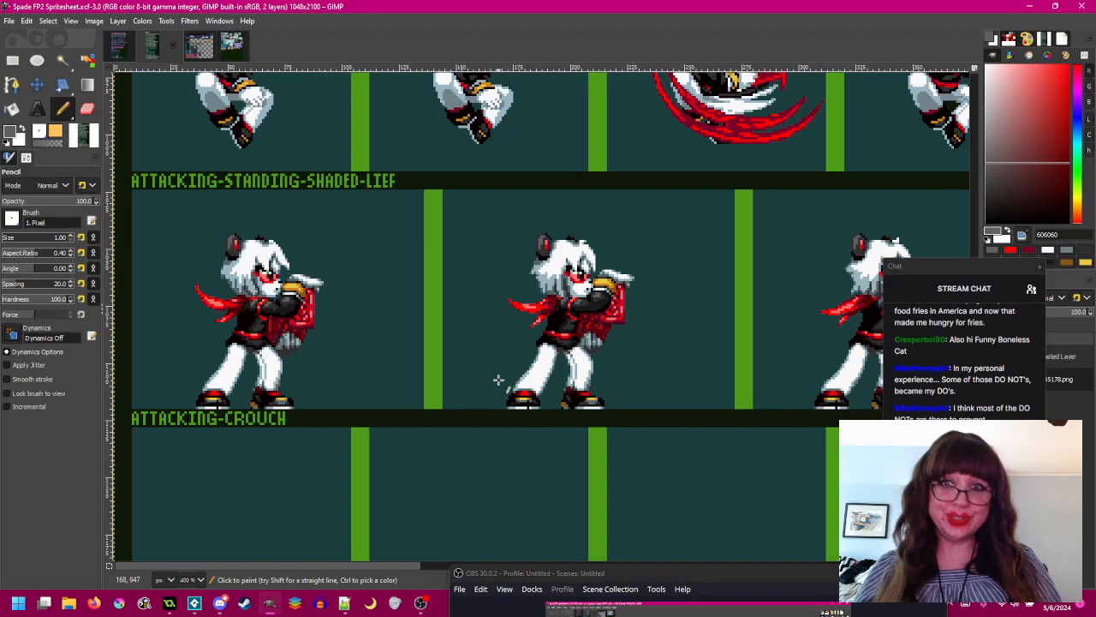
{"action": "scroll", "coordinate": [498, 379], "scroll_direction": "down", "scroll_amount": 1}
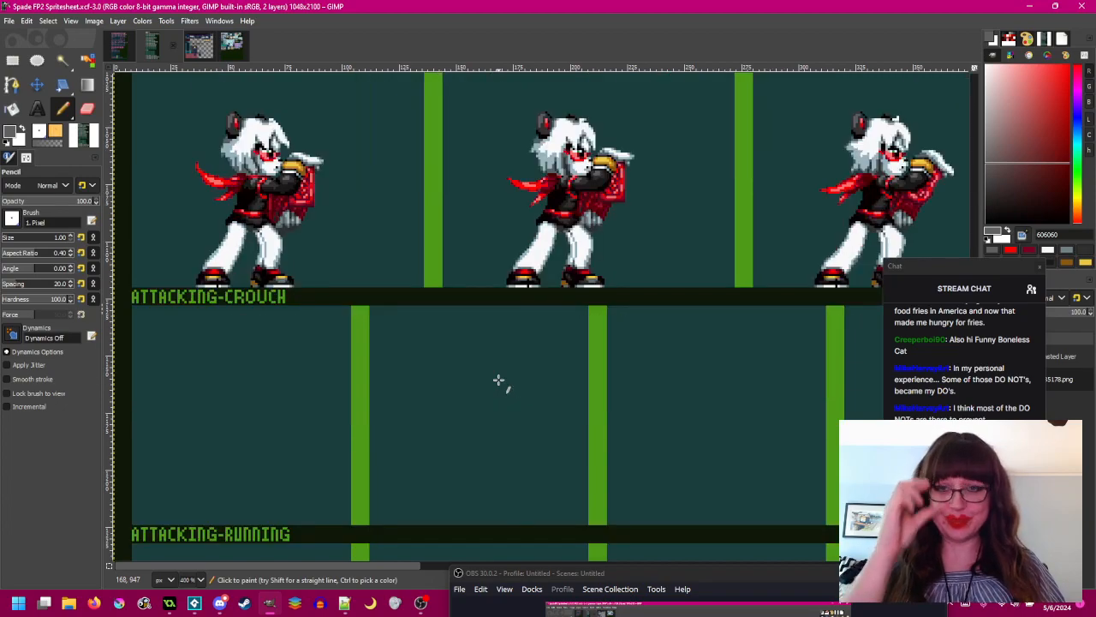
- Examine the two frames of the HURT-SHADED-LIEF row and the empty rows around it
{"action": "scroll", "coordinate": [498, 380], "scroll_direction": "down", "scroll_amount": 4}
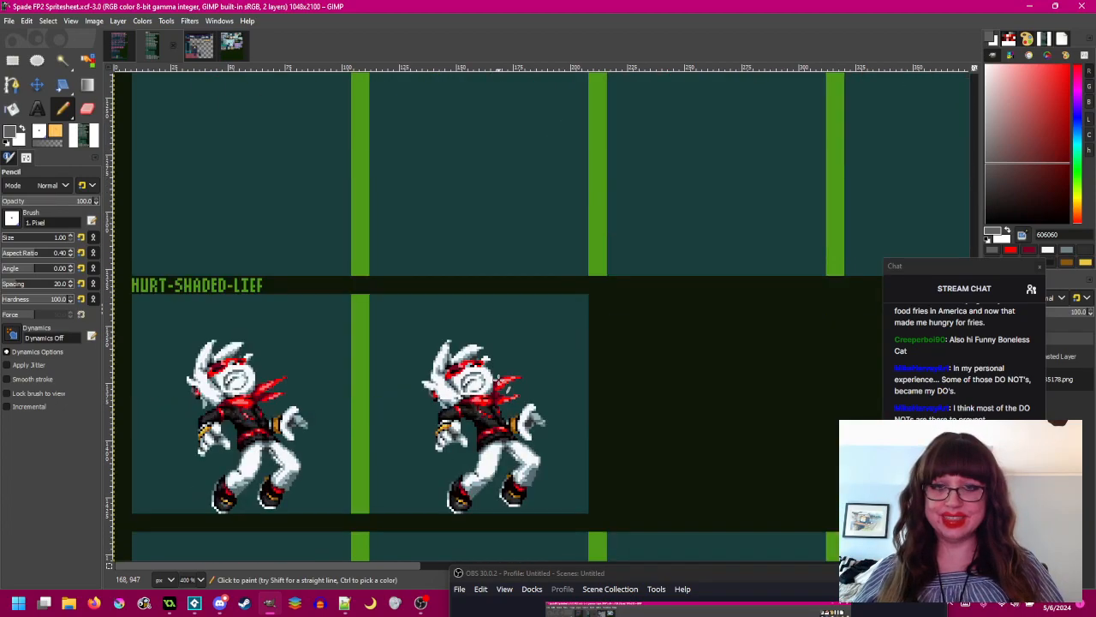
{"action": "scroll", "coordinate": [497, 379], "scroll_direction": "down", "scroll_amount": 1}
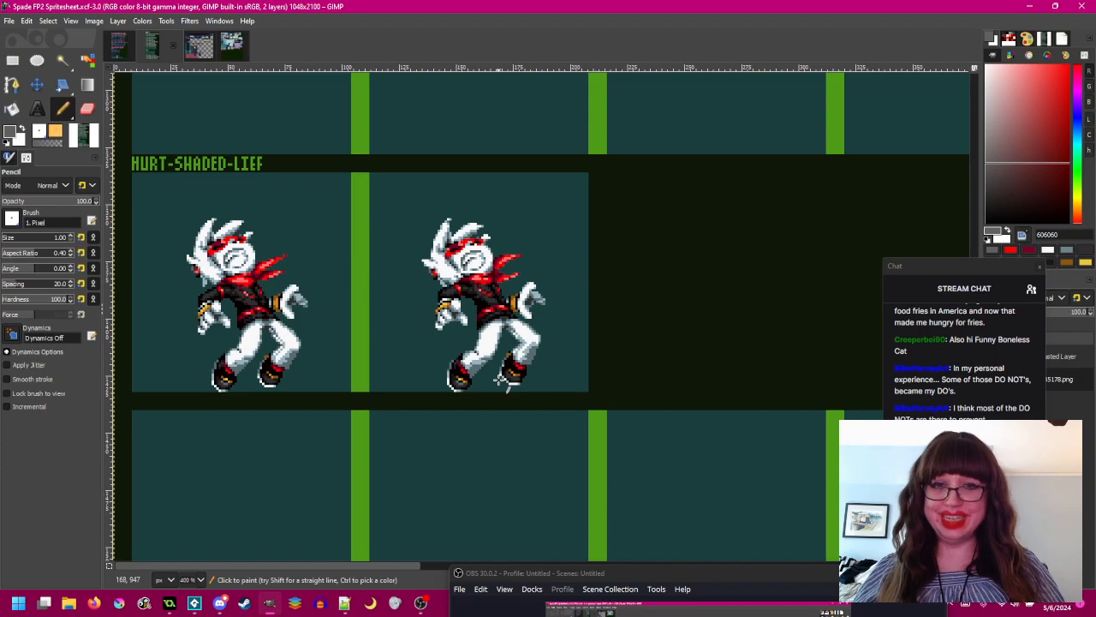
{"action": "scroll", "coordinate": [499, 381], "scroll_direction": "down", "scroll_amount": 2}
{"action": "scroll", "coordinate": [499, 381], "scroll_direction": "up", "scroll_amount": 4}
{"action": "scroll", "coordinate": [499, 381], "scroll_direction": "down", "scroll_amount": 2}
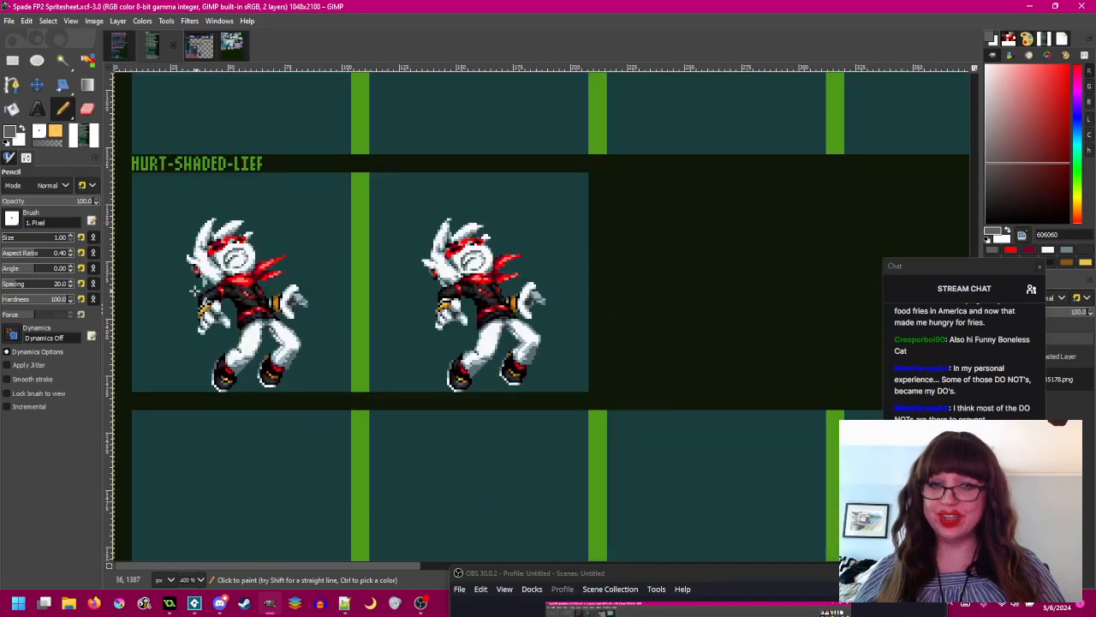
{"action": "scroll", "coordinate": [377, 296], "scroll_direction": "down", "scroll_amount": 2}
{"action": "scroll", "coordinate": [396, 301], "scroll_direction": "up", "scroll_amount": 3}
{"action": "scroll", "coordinate": [395, 301], "scroll_direction": "down", "scroll_amount": 1}
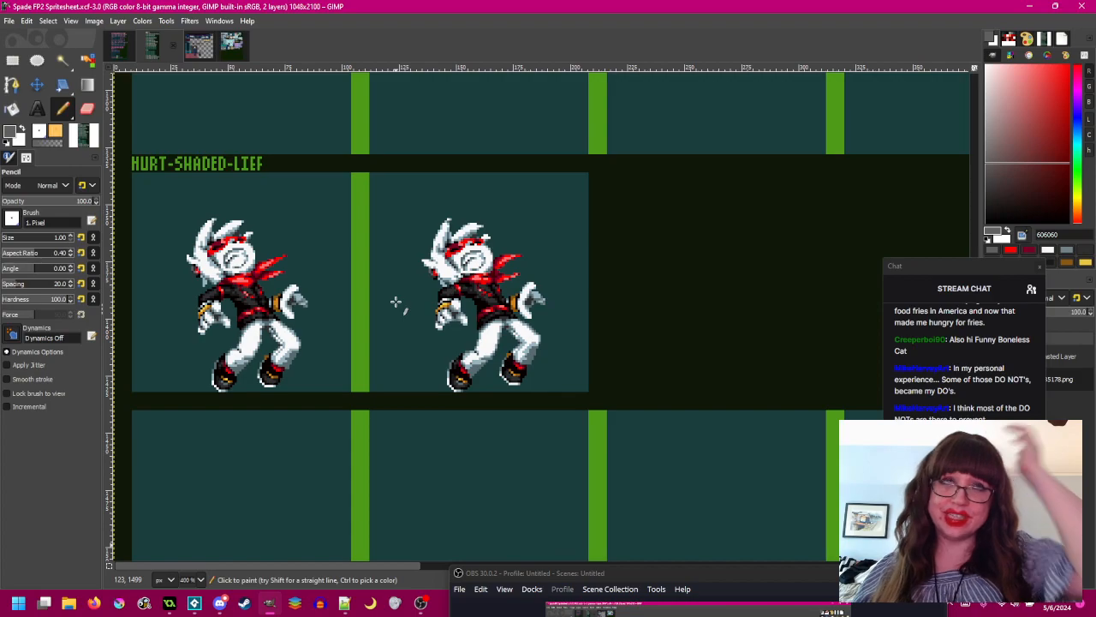
{"action": "scroll", "coordinate": [396, 302], "scroll_direction": "down", "scroll_amount": 1}
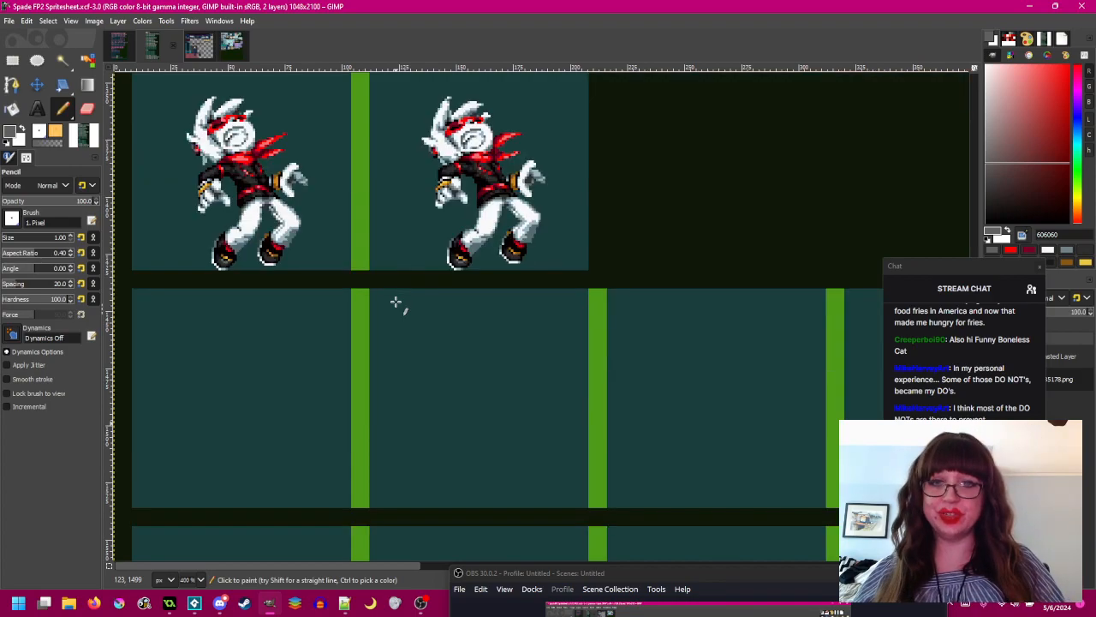
{"action": "scroll", "coordinate": [420, 197], "scroll_direction": "up", "scroll_amount": 1}
{"action": "scroll", "coordinate": [424, 197], "scroll_direction": "up", "scroll_amount": 1}
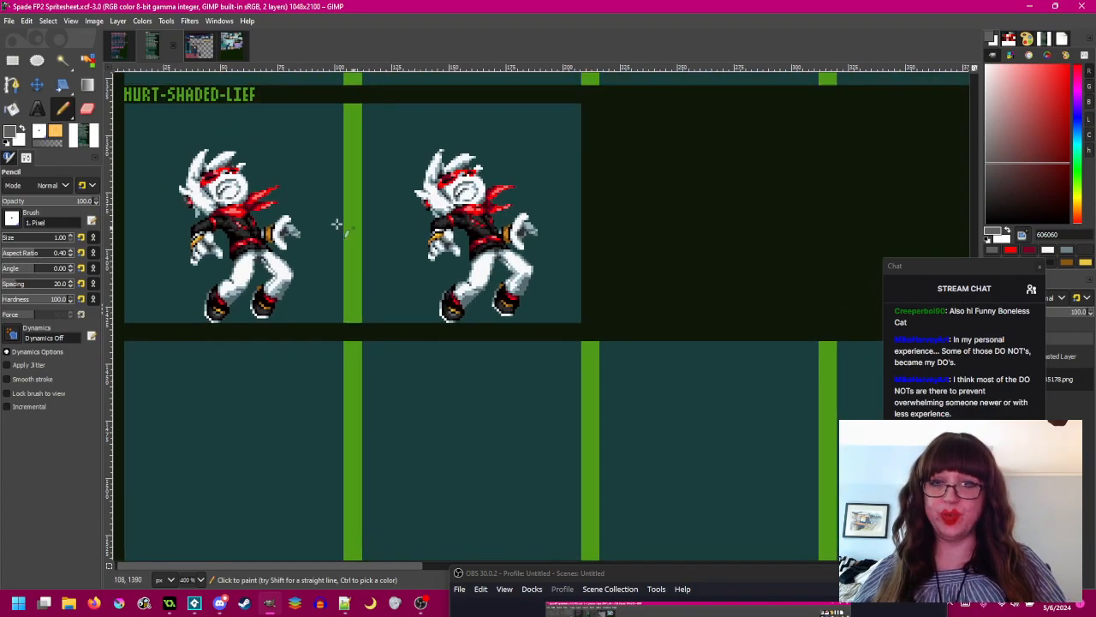
- Look over the CUT-SCENE-TALKING frames and compare them with the cut-scene row directly beneath
{"action": "scroll", "coordinate": [342, 232], "scroll_direction": "down", "scroll_amount": 5}
{"action": "scroll", "coordinate": [417, 249], "scroll_direction": "down", "scroll_amount": 4}
{"action": "scroll", "coordinate": [417, 249], "scroll_direction": "up", "scroll_amount": 3}
{"action": "scroll", "coordinate": [417, 249], "scroll_direction": "down", "scroll_amount": 1}
{"action": "scroll", "coordinate": [417, 249], "scroll_direction": "up", "scroll_amount": 1}
{"action": "scroll", "coordinate": [417, 249], "scroll_direction": "up", "scroll_amount": 2}
{"action": "scroll", "coordinate": [417, 249], "scroll_direction": "down", "scroll_amount": 5}
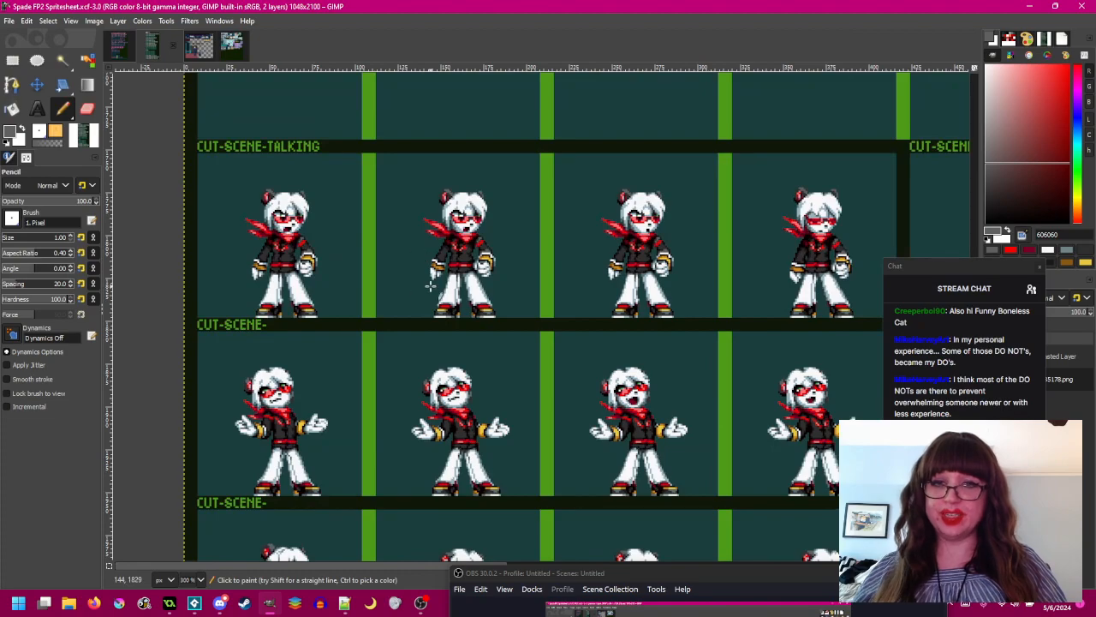
{"action": "scroll", "coordinate": [428, 287], "scroll_direction": "up", "scroll_amount": 1}
{"action": "scroll", "coordinate": [450, 316], "scroll_direction": "up", "scroll_amount": 4}
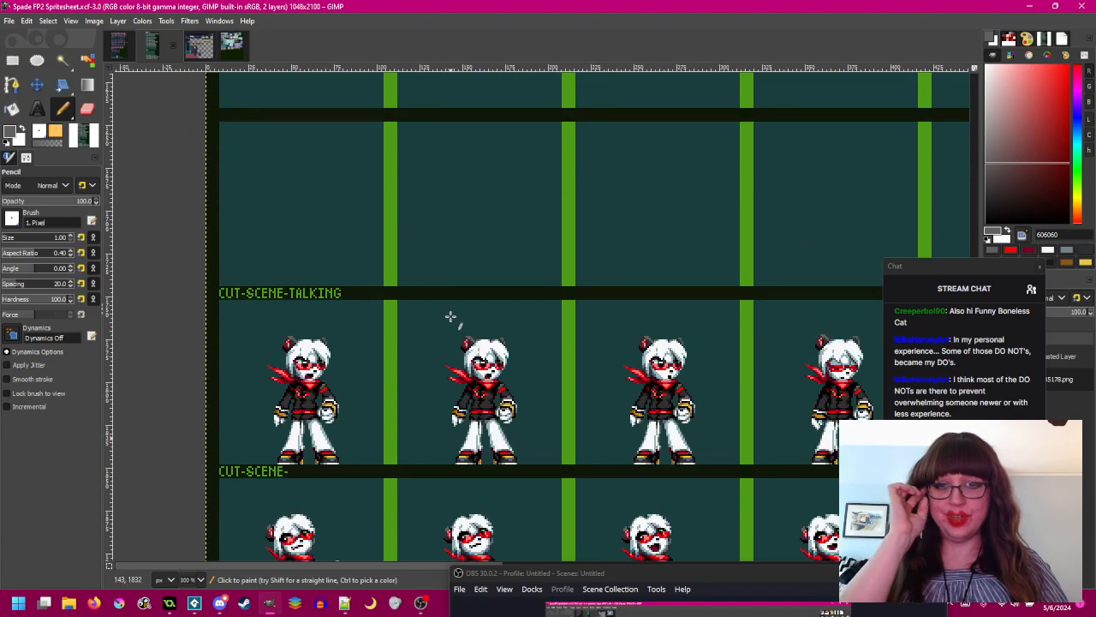
{"action": "scroll", "coordinate": [480, 309], "scroll_direction": "down", "scroll_amount": 3}
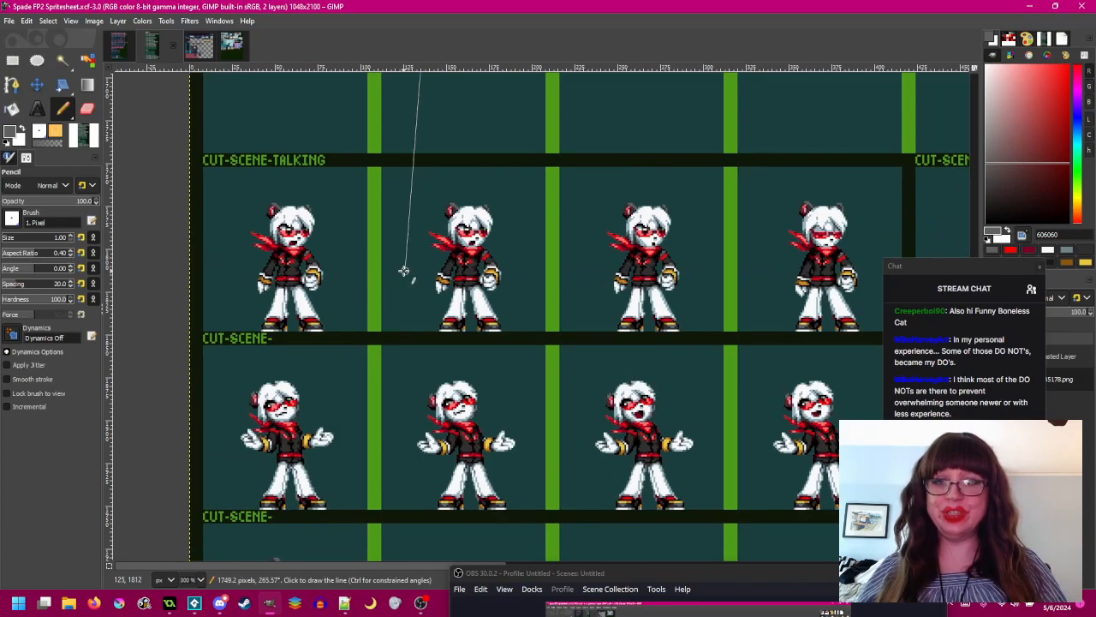
{"action": "scroll", "coordinate": [417, 278], "scroll_direction": "down", "scroll_amount": 5}
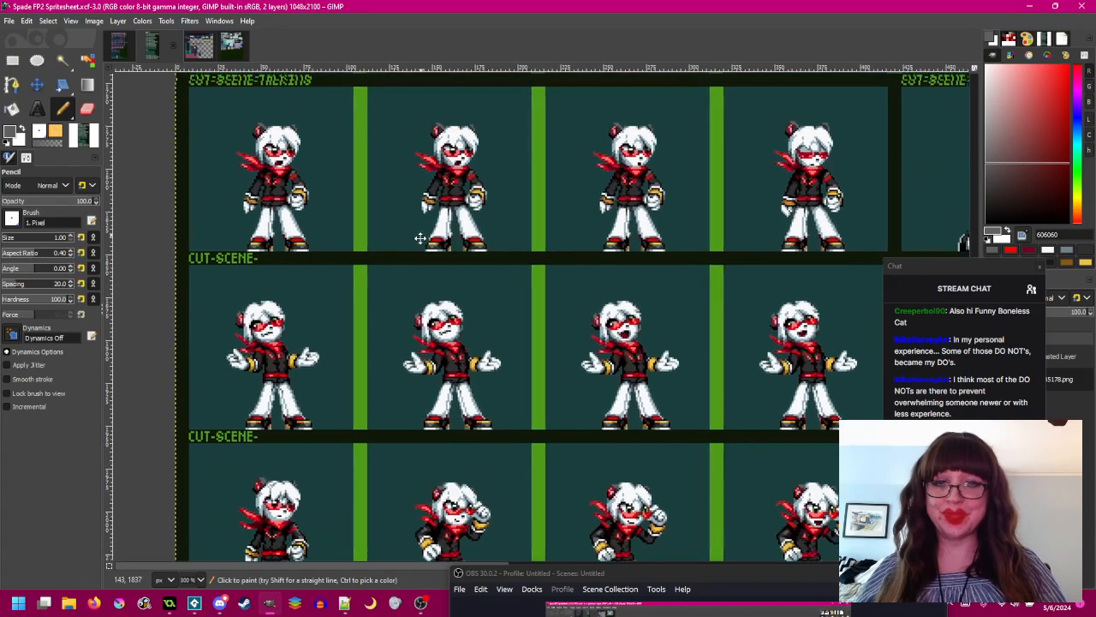
{"action": "scroll", "coordinate": [411, 267], "scroll_direction": "up", "scroll_amount": 2}
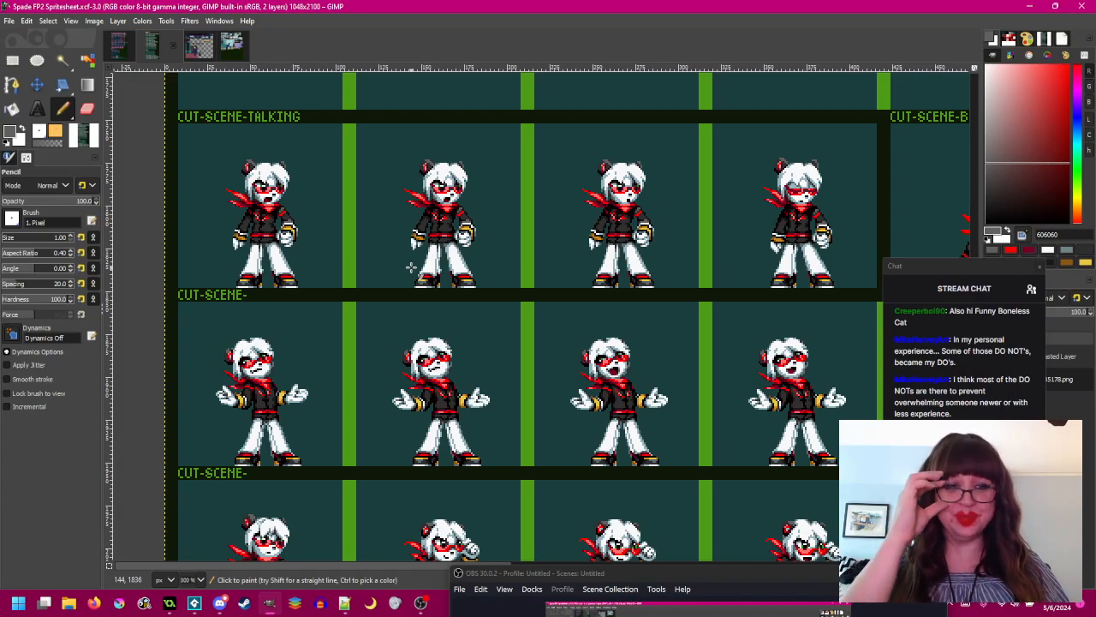
{"action": "left_click_drag", "start_coordinate": [419, 266], "coordinate": [416, 257]}
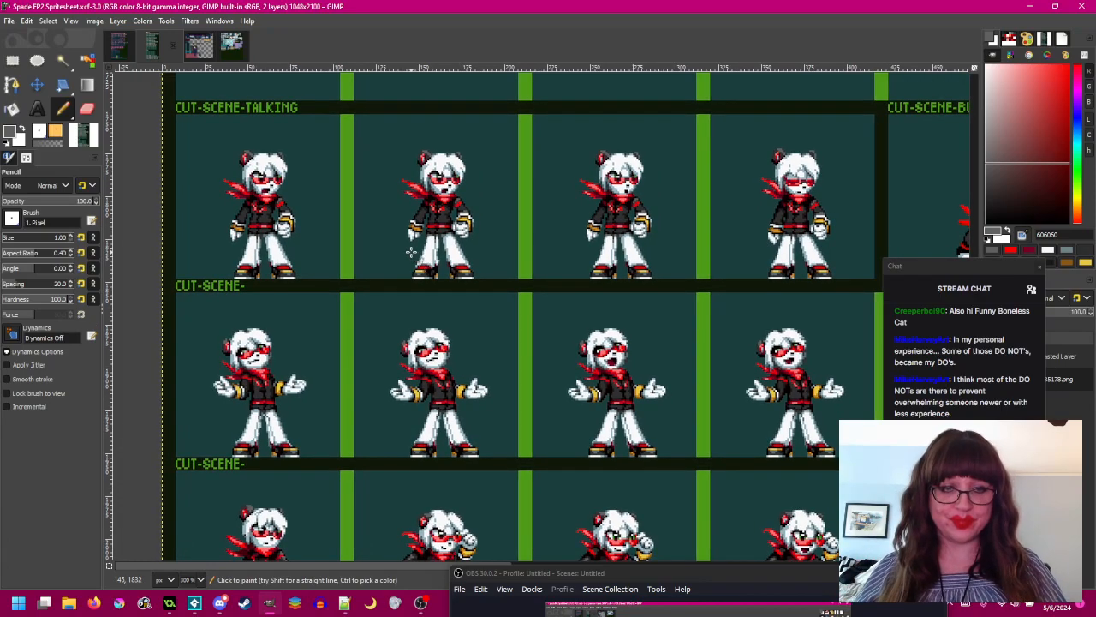
- View the lower cut-scene rows across the full width of the sheet and return to the talking frames
{"action": "scroll", "coordinate": [407, 247], "scroll_direction": "down", "scroll_amount": 3}
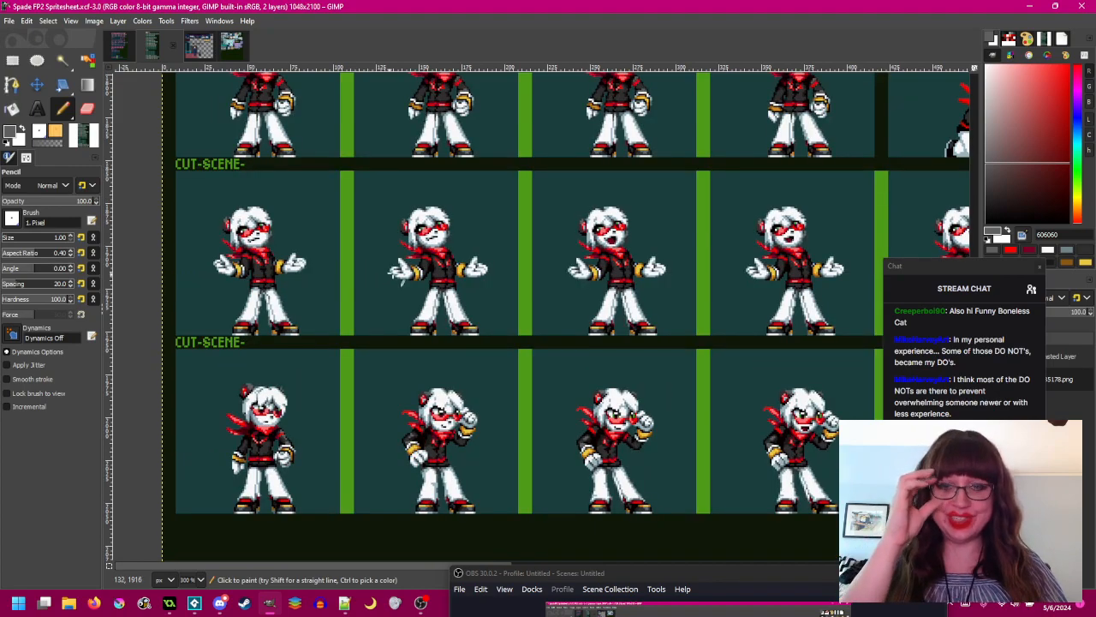
{"action": "scroll", "coordinate": [509, 330], "scroll_direction": "down", "scroll_amount": 1}
{"action": "left_click_drag", "start_coordinate": [573, 347], "coordinate": [186, 377]}
{"action": "scroll", "coordinate": [389, 408], "scroll_direction": "right", "scroll_amount": 5}
{"action": "scroll", "coordinate": [389, 408], "scroll_direction": "right", "scroll_amount": 2}
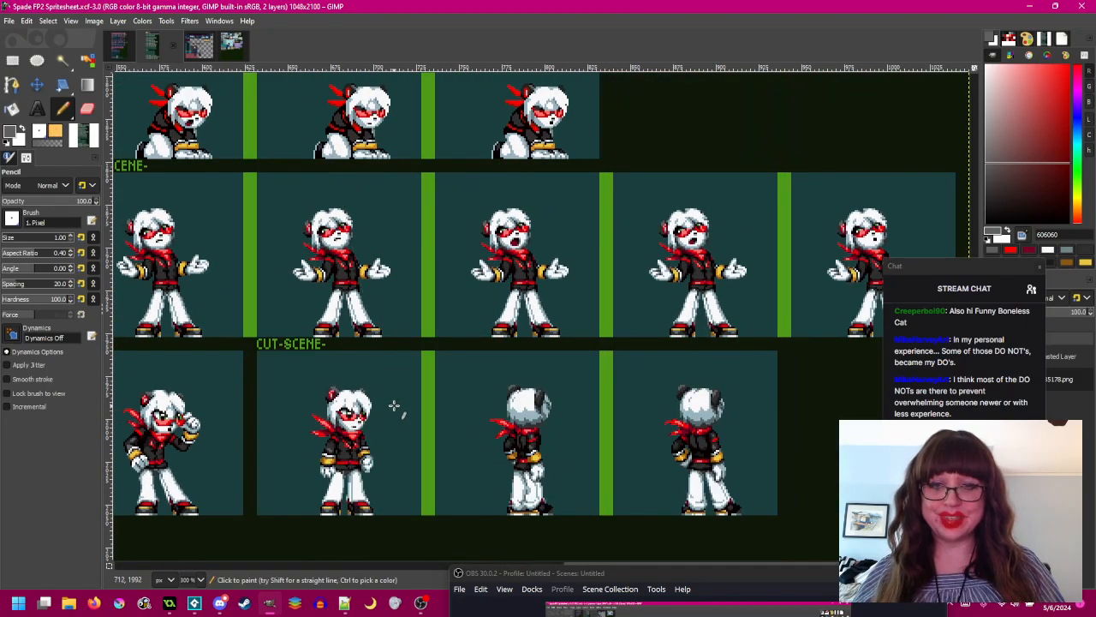
{"action": "scroll", "coordinate": [394, 407], "scroll_direction": "left", "scroll_amount": 15}
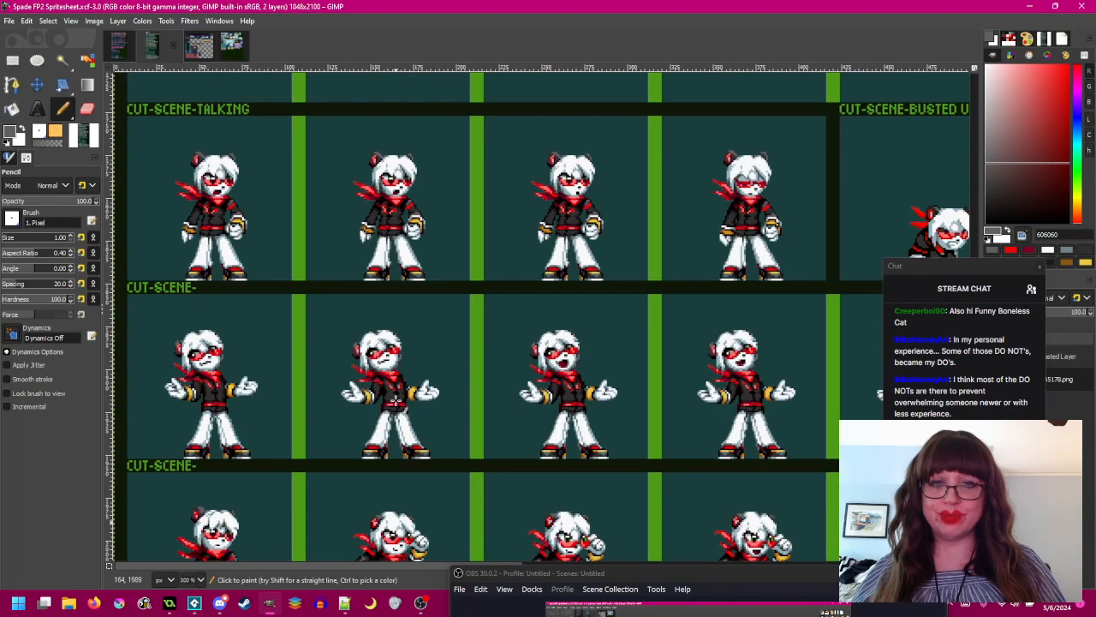
{"action": "left_click_drag", "start_coordinate": [455, 261], "coordinate": [460, 295]}
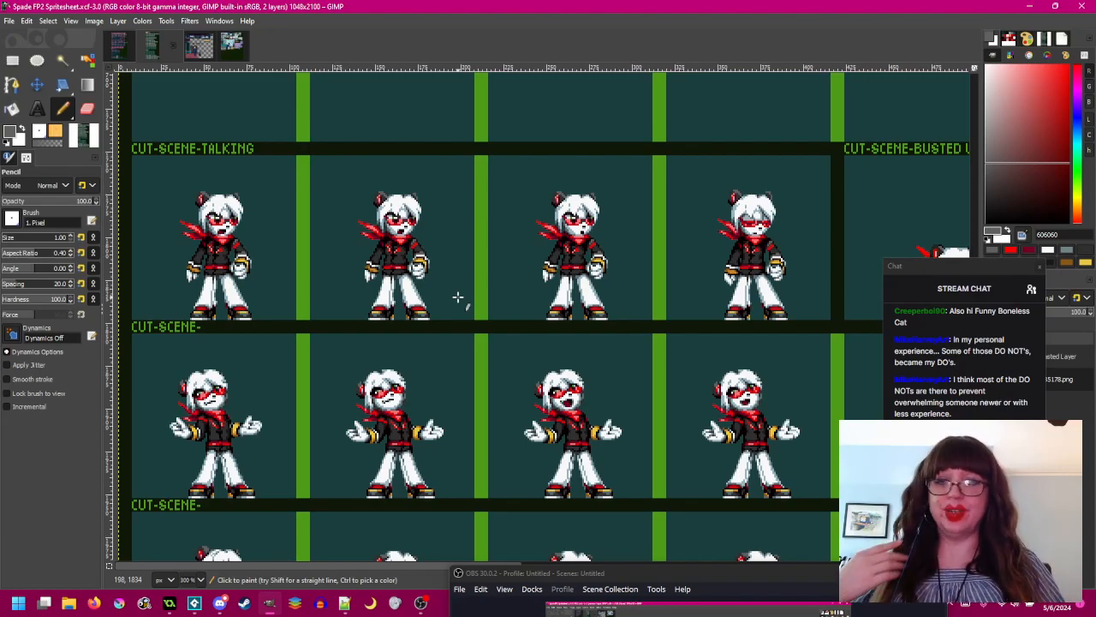
- Inspect the bottommost cut-scene row up close, from the raised-fist poses to the back-facing poses
{"action": "scroll", "coordinate": [500, 382], "scroll_direction": "down", "scroll_amount": 3}
{"action": "scroll", "coordinate": [502, 376], "scroll_direction": "down", "scroll_amount": 4}
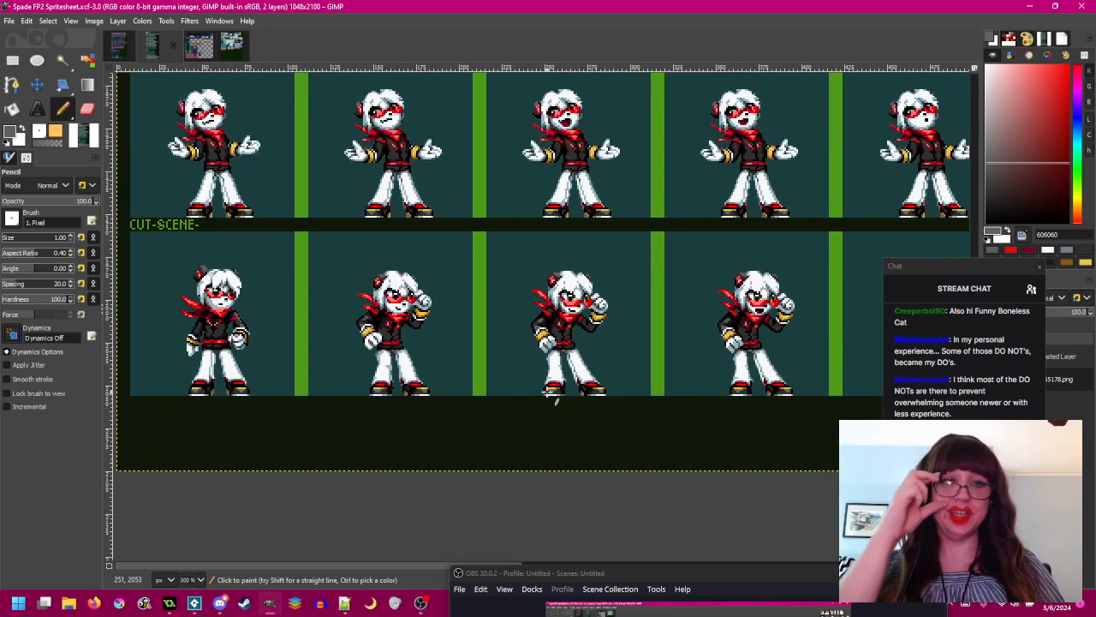
{"action": "scroll", "coordinate": [482, 359], "scroll_direction": "up", "scroll_amount": 1}
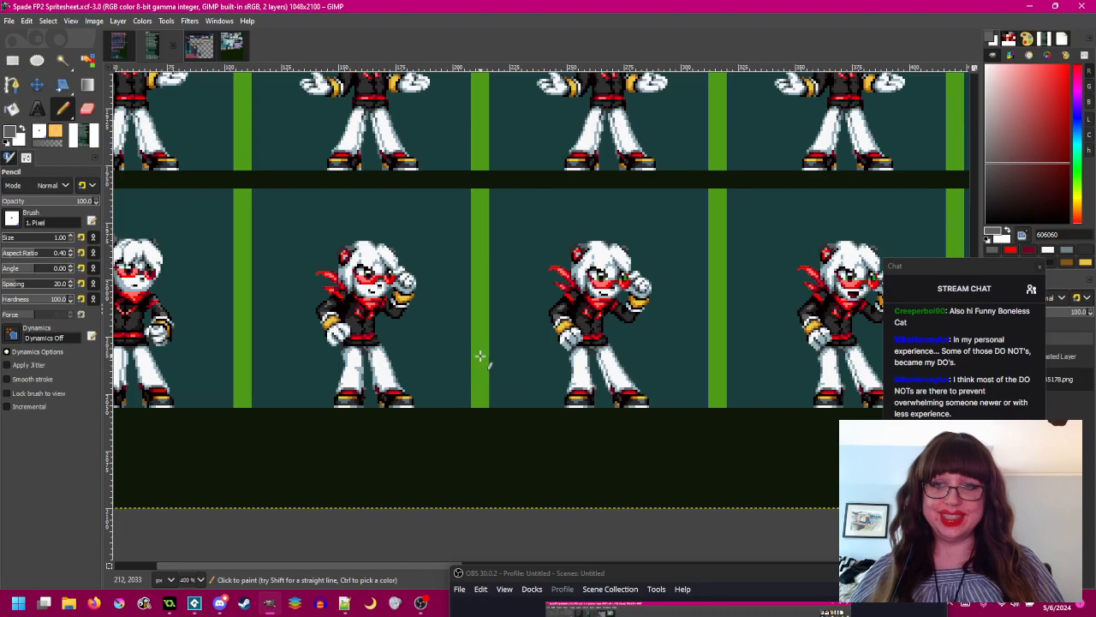
{"action": "scroll", "coordinate": [480, 356], "scroll_direction": "left", "scroll_amount": 3}
{"action": "scroll", "coordinate": [472, 353], "scroll_direction": "right", "scroll_amount": 10}
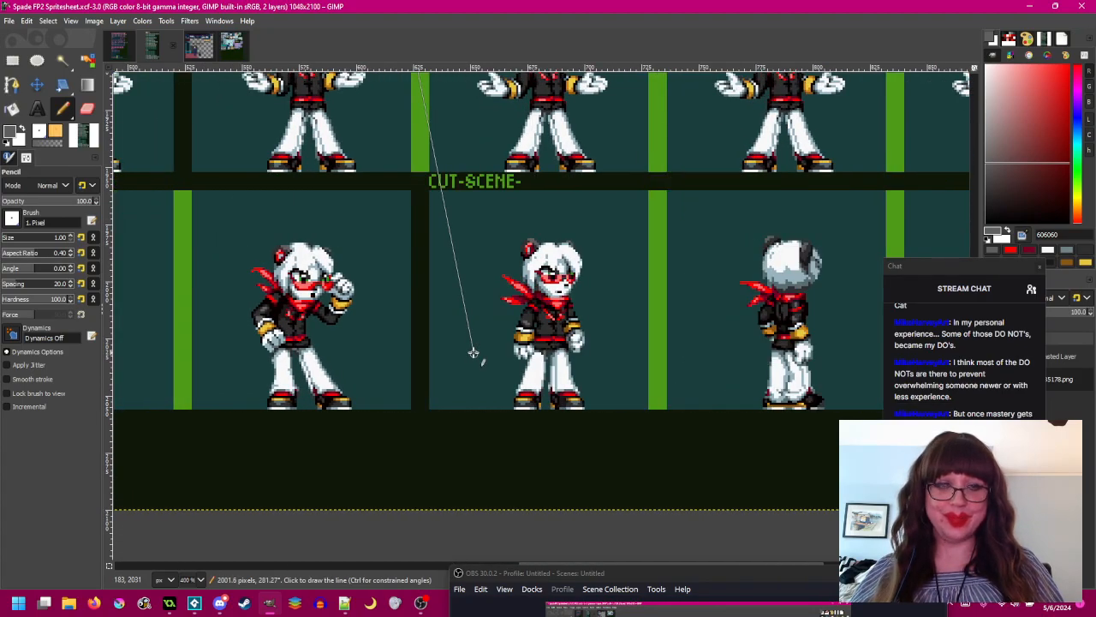
{"action": "scroll", "coordinate": [473, 353], "scroll_direction": "right", "scroll_amount": 8}
{"action": "scroll", "coordinate": [473, 353], "scroll_direction": "left", "scroll_amount": 1}
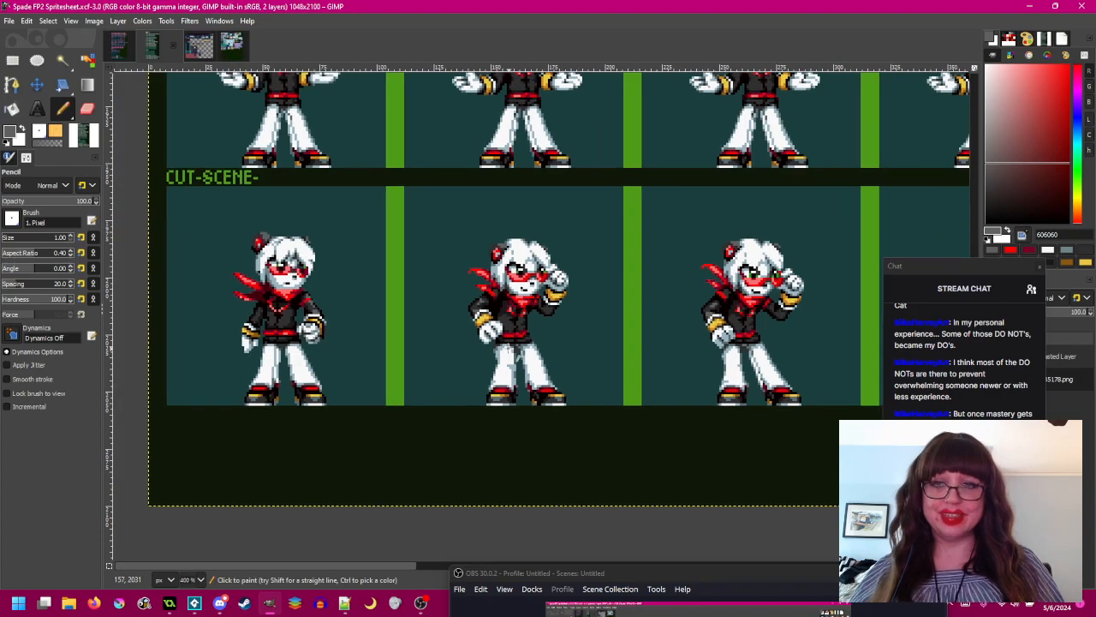
- Go back up the spritesheet past the hurt row to review the walk, running, rolling and jumping rows
{"action": "scroll", "coordinate": [511, 348], "scroll_direction": "up", "scroll_amount": 8}
{"action": "scroll", "coordinate": [512, 346], "scroll_direction": "down", "scroll_amount": 2}
{"action": "scroll", "coordinate": [511, 346], "scroll_direction": "down", "scroll_amount": 3}
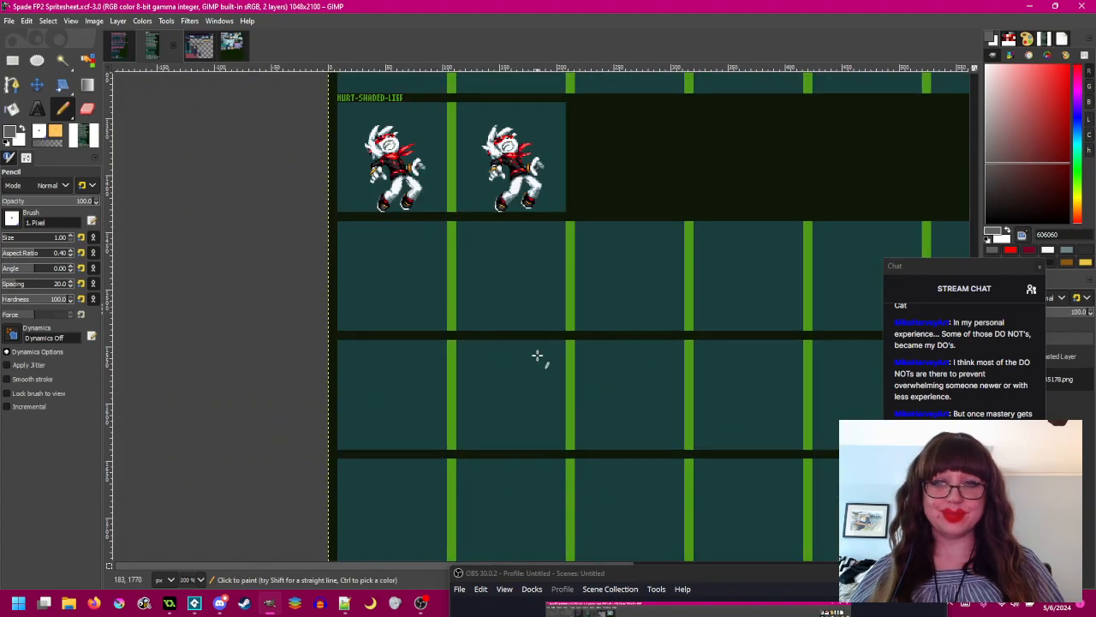
{"action": "scroll", "coordinate": [537, 356], "scroll_direction": "up", "scroll_amount": 12}
{"action": "scroll", "coordinate": [537, 356], "scroll_direction": "up", "scroll_amount": 12}
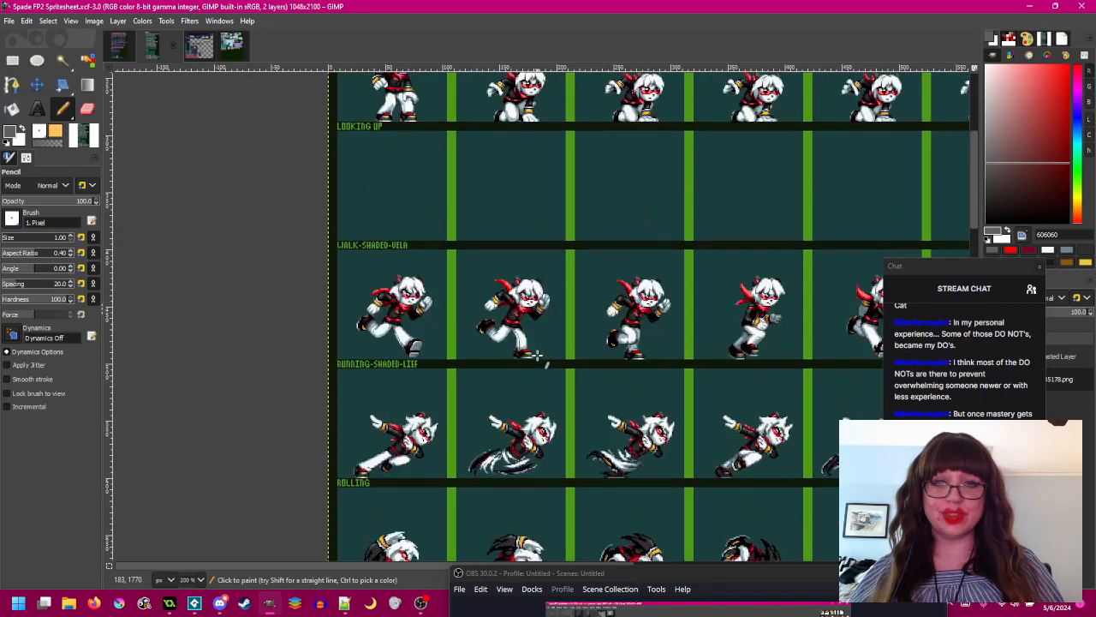
{"action": "scroll", "coordinate": [514, 325], "scroll_direction": "right", "scroll_amount": 3}
{"action": "scroll", "coordinate": [433, 251], "scroll_direction": "down", "scroll_amount": 3}
{"action": "scroll", "coordinate": [432, 251], "scroll_direction": "down", "scroll_amount": 5}
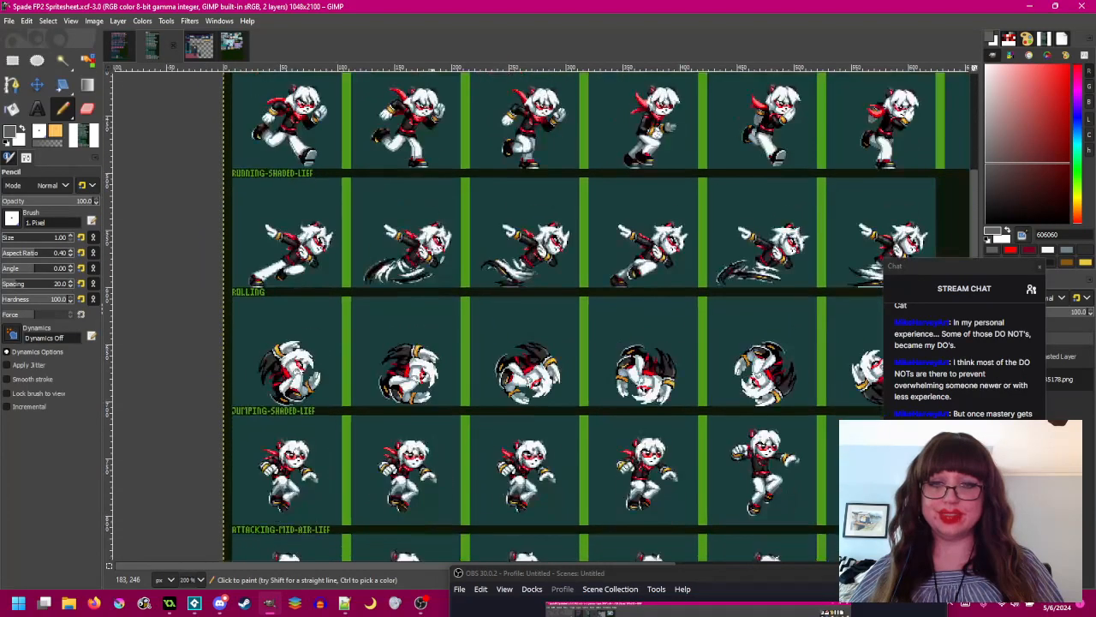
- Examine the shading of the first two frames in the ROLLING row at close range
{"action": "scroll", "coordinate": [270, 364], "scroll_direction": "up", "scroll_amount": 3}
{"action": "scroll", "coordinate": [270, 364], "scroll_direction": "down", "scroll_amount": 1}
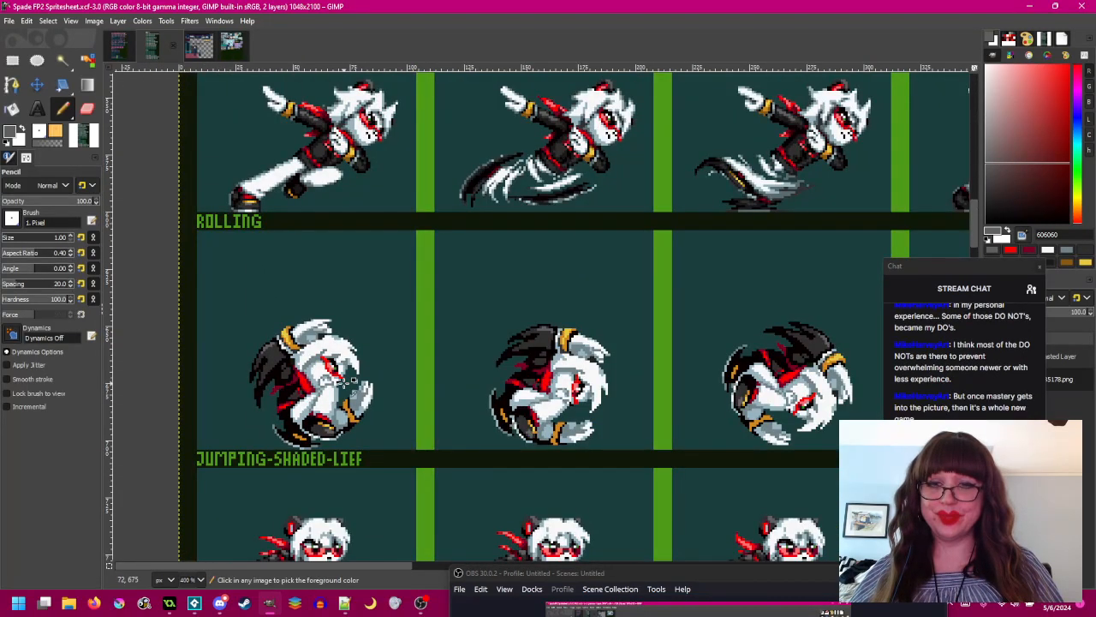
{"action": "scroll", "coordinate": [270, 364], "scroll_direction": "down", "scroll_amount": 2}
{"action": "scroll", "coordinate": [343, 351], "scroll_direction": "up", "scroll_amount": 4}
{"action": "scroll", "coordinate": [437, 330], "scroll_direction": "down", "scroll_amount": 1}
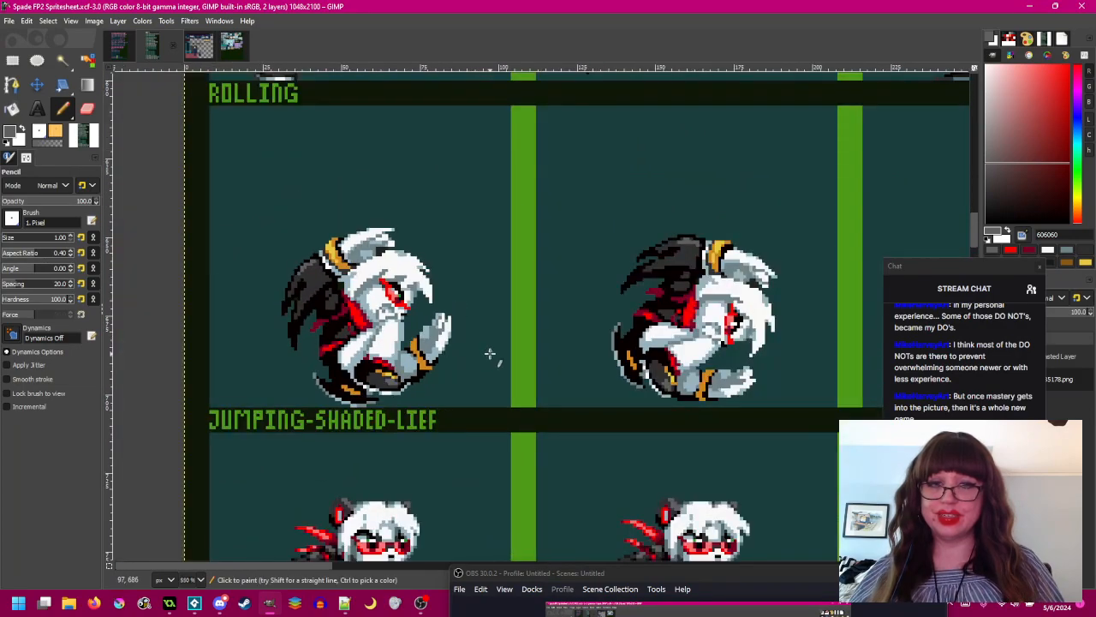
{"action": "scroll", "coordinate": [446, 334], "scroll_direction": "up", "scroll_amount": 3}
{"action": "scroll", "coordinate": [456, 340], "scroll_direction": "right", "scroll_amount": 1}
{"action": "scroll", "coordinate": [456, 334], "scroll_direction": "down", "scroll_amount": 3}
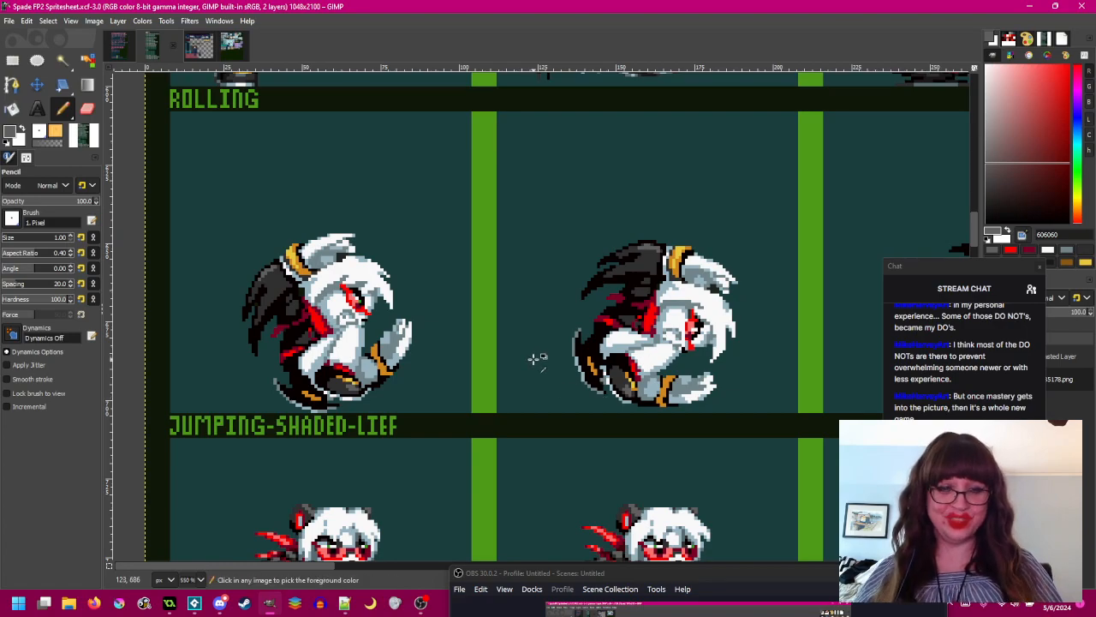
- Select the first frame of the IDLE 1-SHADED-VELA row as a 95 × 96 px rectangle, copy it and clear the selection
{"action": "scroll", "coordinate": [537, 358], "scroll_direction": "down", "scroll_amount": 2}
{"action": "left_click_drag", "start_coordinate": [668, 382], "coordinate": [519, 362]}
{"action": "scroll", "coordinate": [525, 371], "scroll_direction": "up", "scroll_amount": 2}
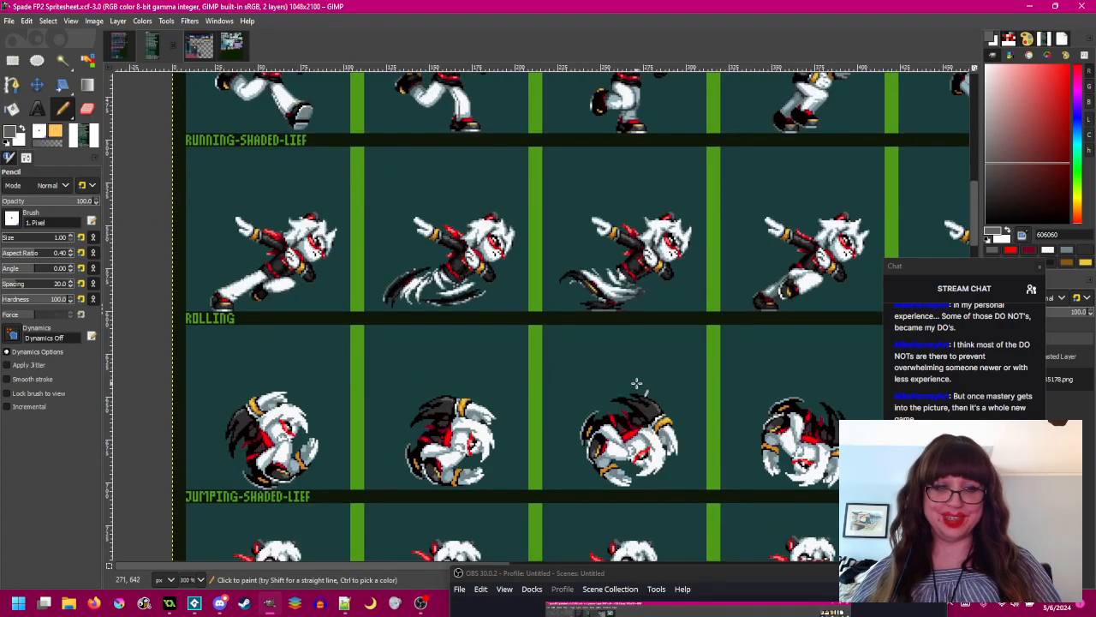
{"action": "scroll", "coordinate": [636, 382], "scroll_direction": "up", "scroll_amount": 5}
{"action": "mouse_move", "coordinate": [666, 274]}
{"action": "left_mouse_down"}
{"action": "mouse_move", "coordinate": [563, 343]}
{"action": "mouse_move", "coordinate": [659, 254]}
{"action": "left_mouse_up"}
{"action": "scroll", "coordinate": [209, 286], "scroll_direction": "up", "scroll_amount": 2}
{"action": "scroll", "coordinate": [210, 286], "scroll_direction": "up", "scroll_amount": 1}
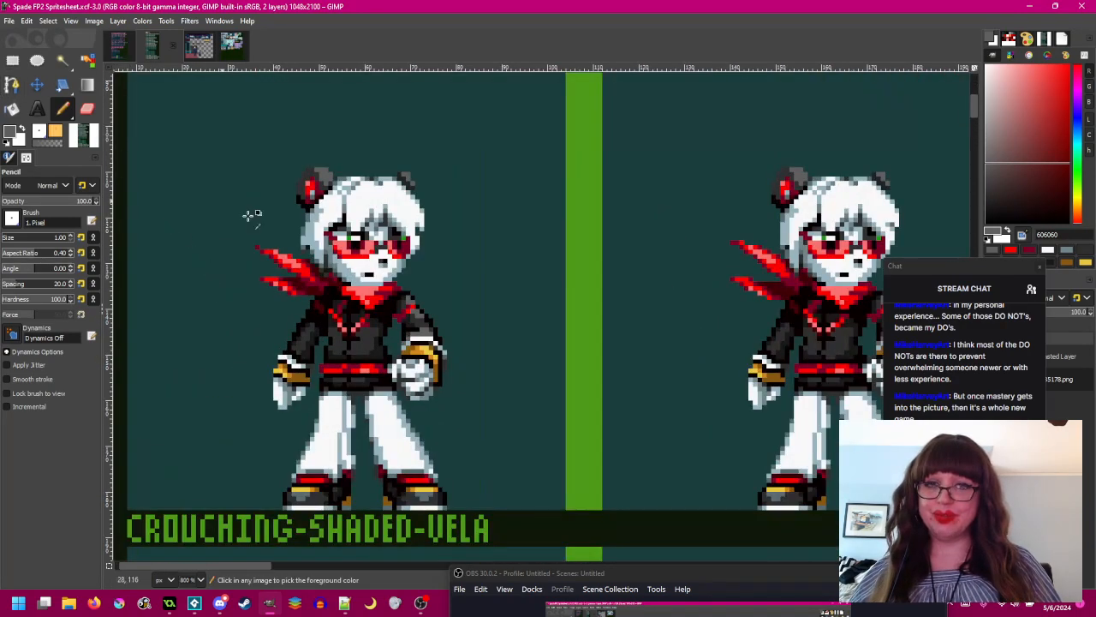
{"action": "scroll", "coordinate": [191, 183], "scroll_direction": "down", "scroll_amount": 1}
{"action": "key", "text": "r"}
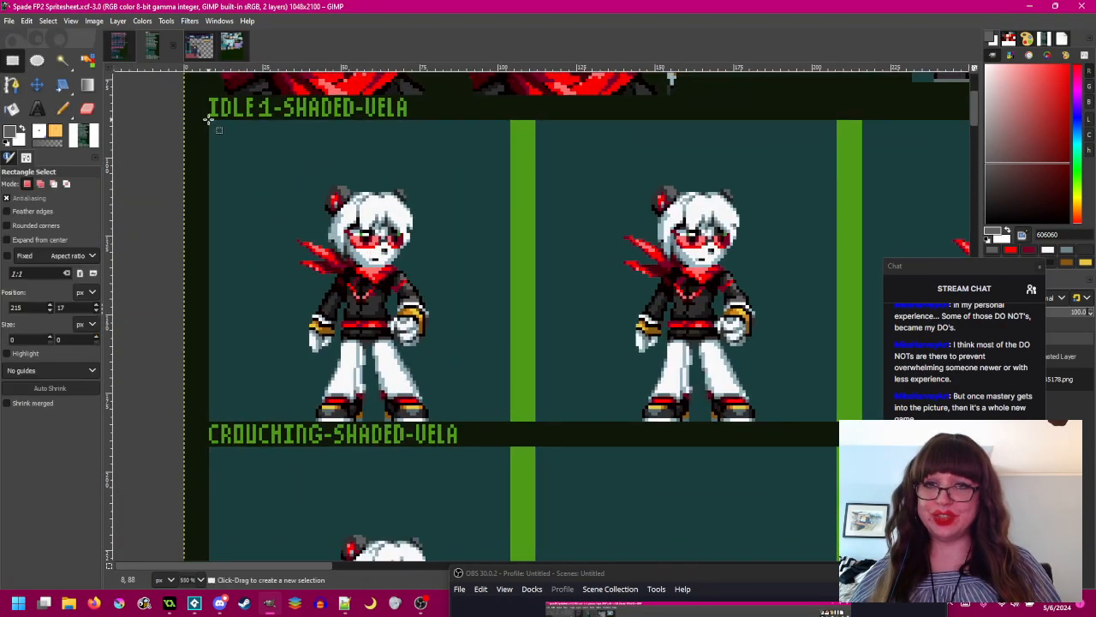
{"action": "left_click_drag", "start_coordinate": [210, 120], "coordinate": [508, 420]}
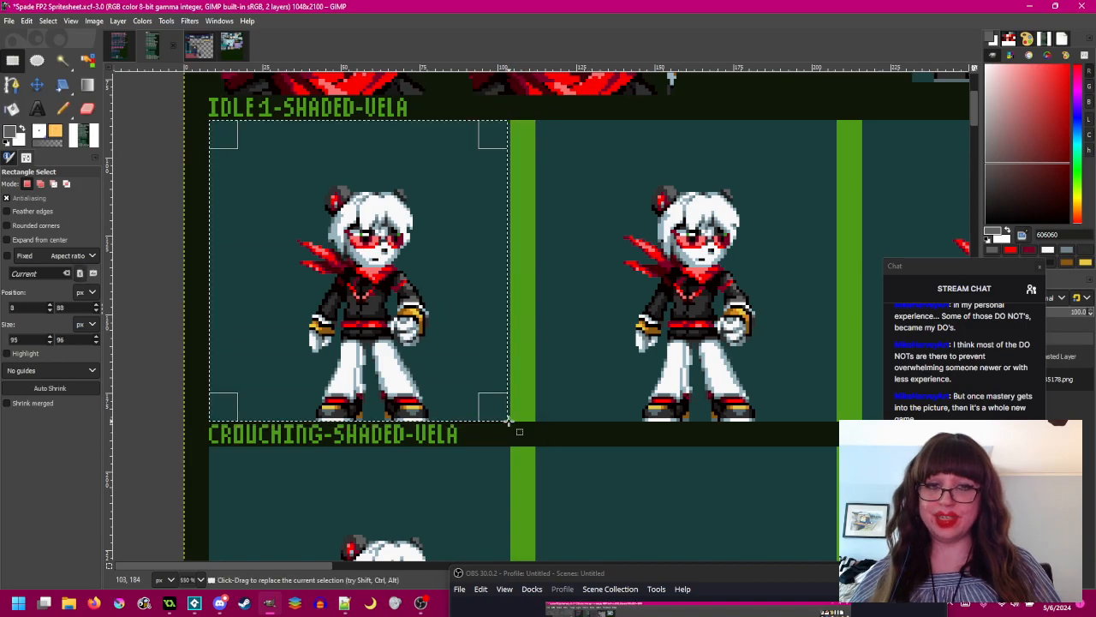
{"action": "key", "text": "ctrl+c"}
{"action": "left_click", "coordinate": [582, 385]}
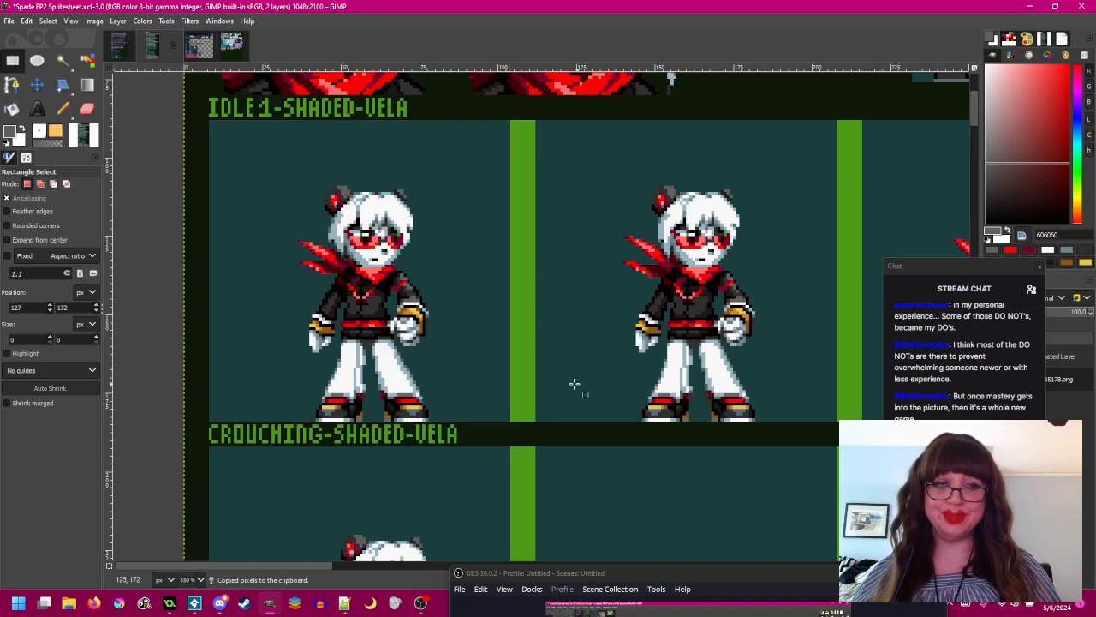
- Paste the copied idle frame and position it exactly over the second frame cell of the ROLLING row
{"action": "scroll", "coordinate": [530, 374], "scroll_direction": "down", "scroll_amount": 3}
{"action": "scroll", "coordinate": [531, 373], "scroll_direction": "down", "scroll_amount": 5}
{"action": "scroll", "coordinate": [531, 373], "scroll_direction": "down", "scroll_amount": 2}
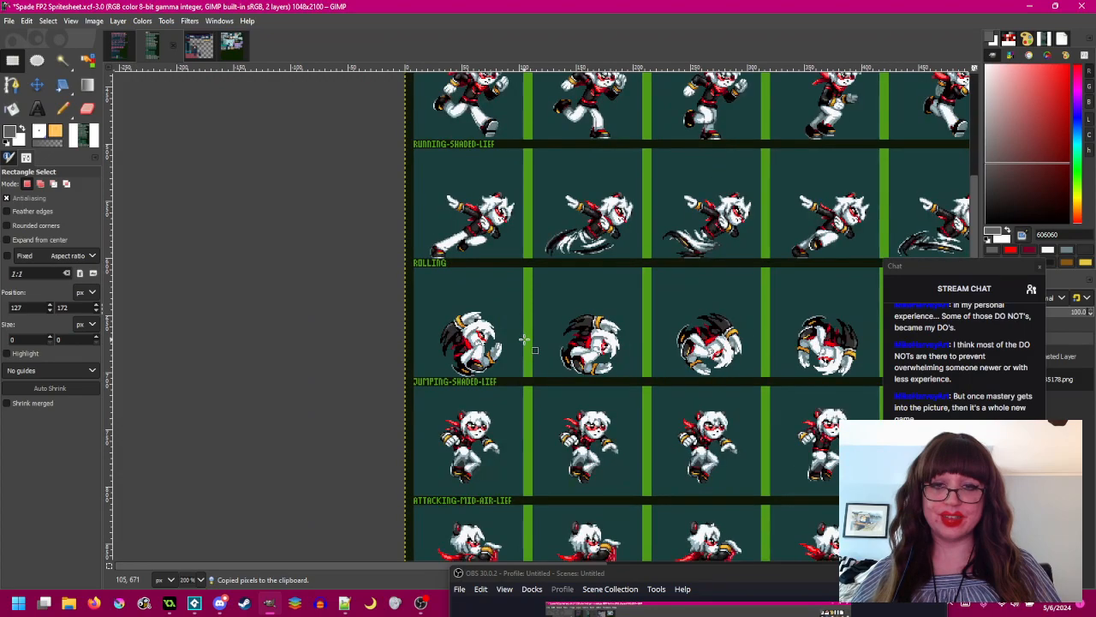
{"action": "scroll", "coordinate": [523, 343], "scroll_direction": "up", "scroll_amount": 4}
{"action": "scroll", "coordinate": [522, 342], "scroll_direction": "down", "scroll_amount": 1}
{"action": "key", "text": "ctrl+v"}
{"action": "left_click_drag", "start_coordinate": [533, 328], "coordinate": [495, 342]}
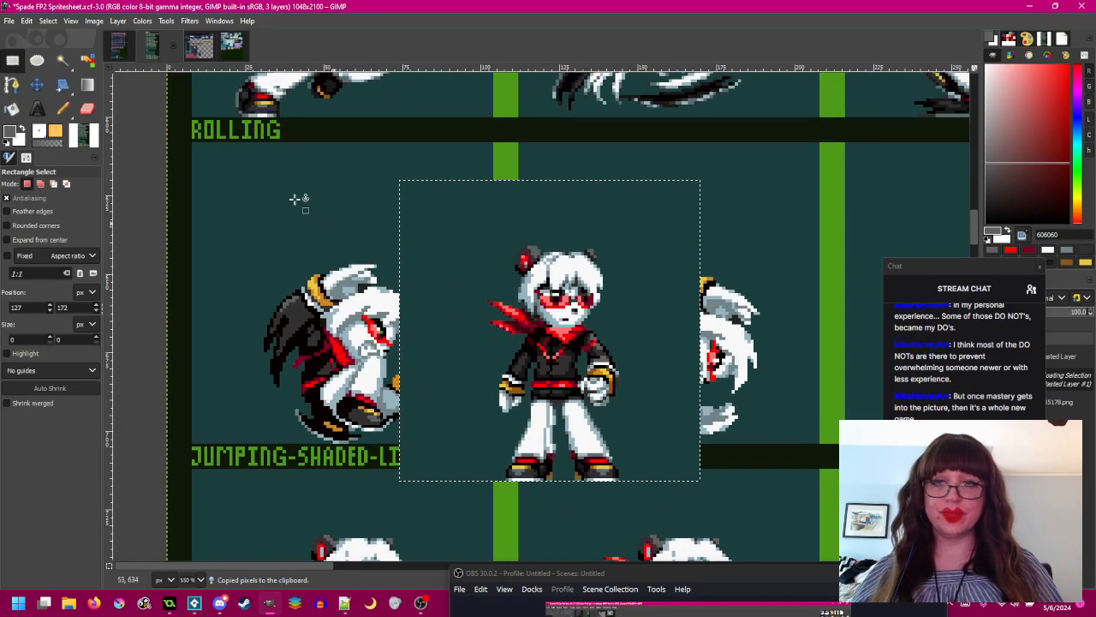
{"action": "left_click", "coordinate": [13, 61]}
{"action": "left_click_drag", "start_coordinate": [589, 276], "coordinate": [717, 249]}
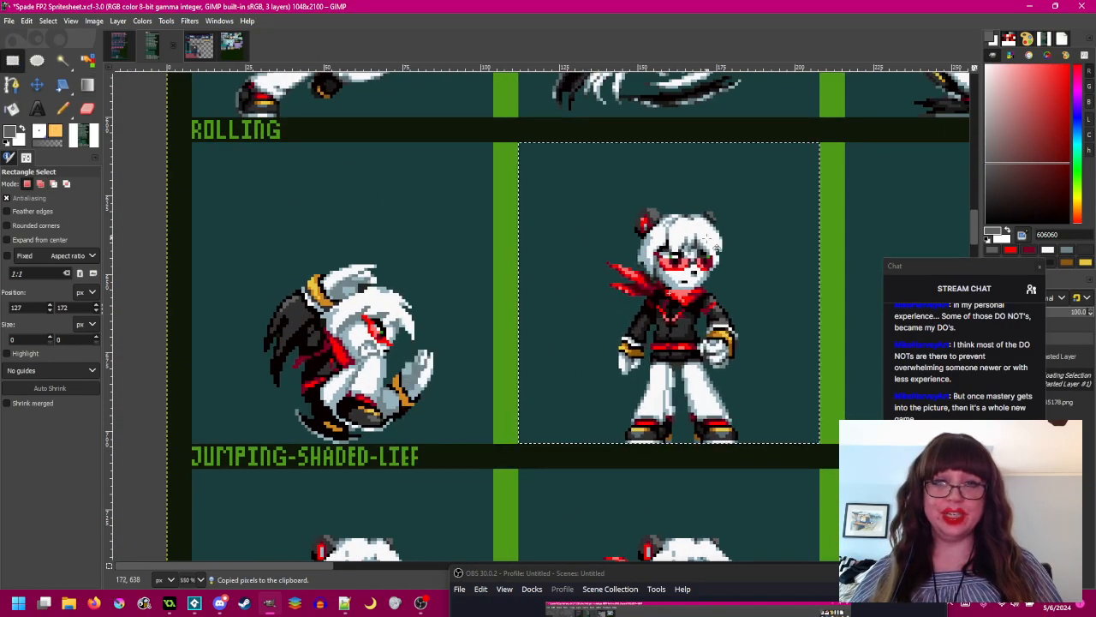
- Turn the floating pasted frame into a new layer named Reference, moving the stream chat window clear of the layer list
{"action": "right_click", "coordinate": [1078, 385]}
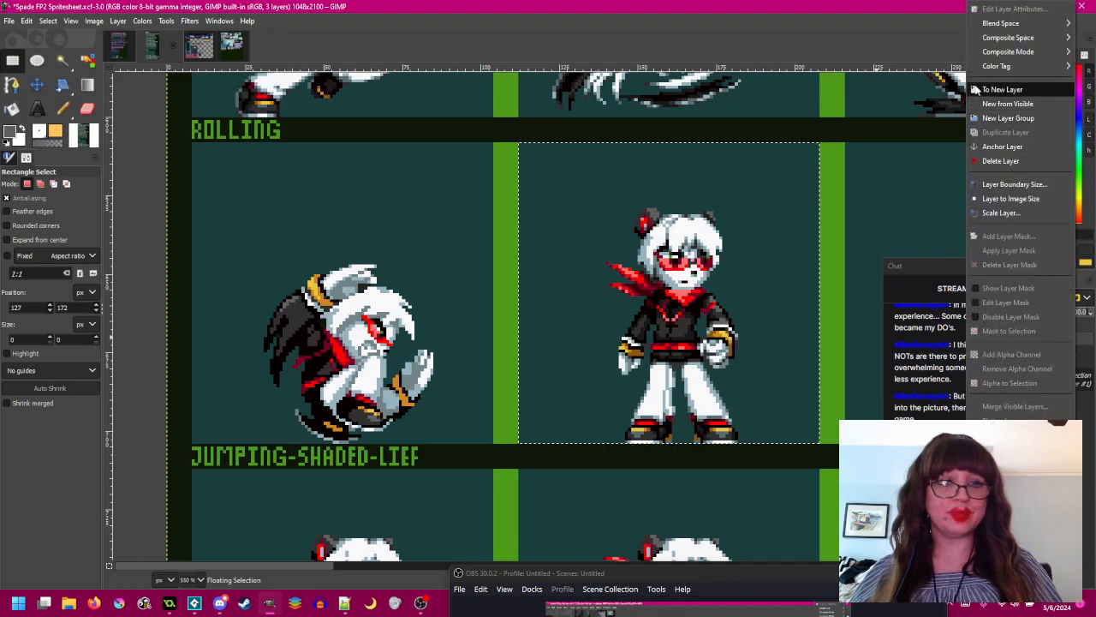
{"action": "left_click", "coordinate": [1020, 154]}
{"action": "left_click_drag", "start_coordinate": [954, 269], "coordinate": [875, 260]}
{"action": "double_click", "coordinate": [1072, 378]}
{"action": "type", "text": "Reference"}
{"action": "key", "text": "Return"}
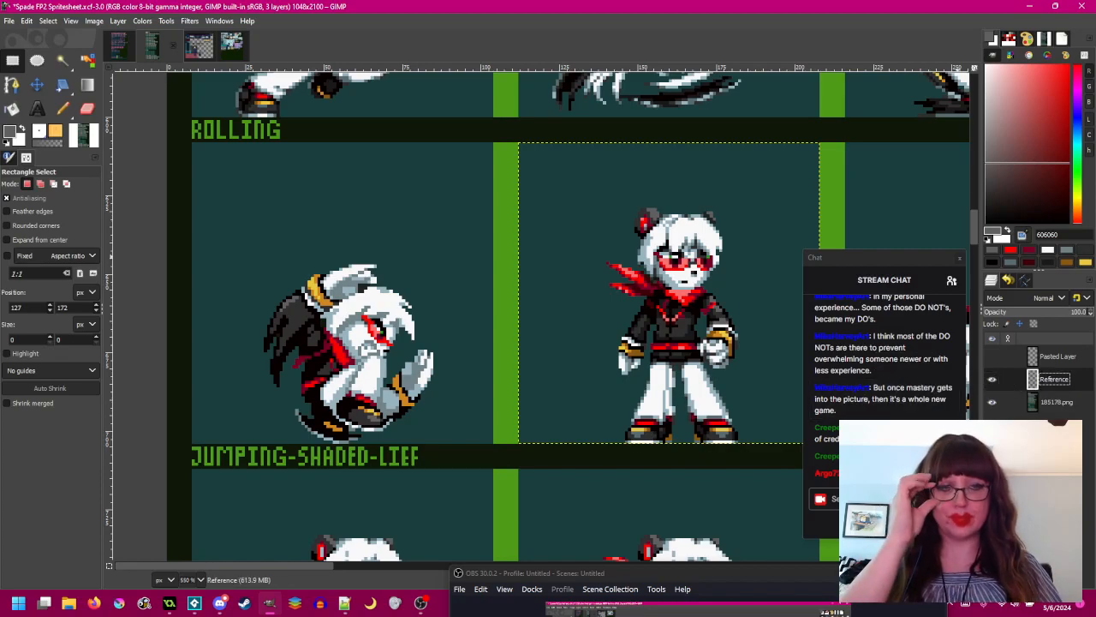
- Make the 185178.png layer active and ready the Pencil tool, with the first rolling frame and the reference sprite framed side by side
{"action": "left_click", "coordinate": [1040, 406]}
{"action": "middle_click", "coordinate": [423, 360]}
{"action": "scroll", "coordinate": [419, 357], "scroll_direction": "up", "scroll_amount": 1}
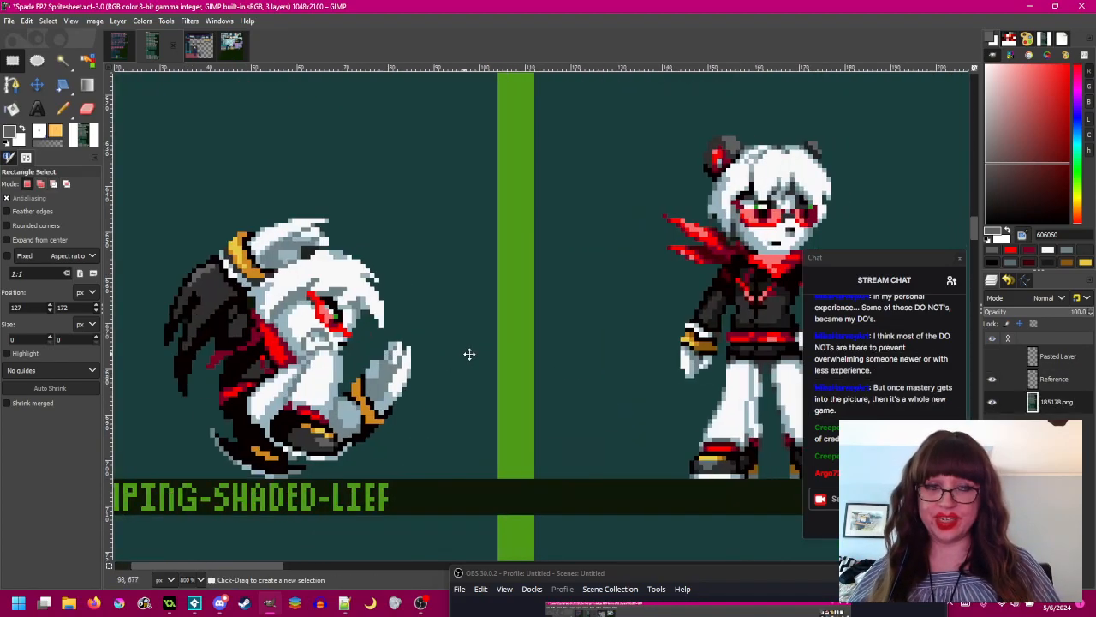
{"action": "key", "text": "n"}
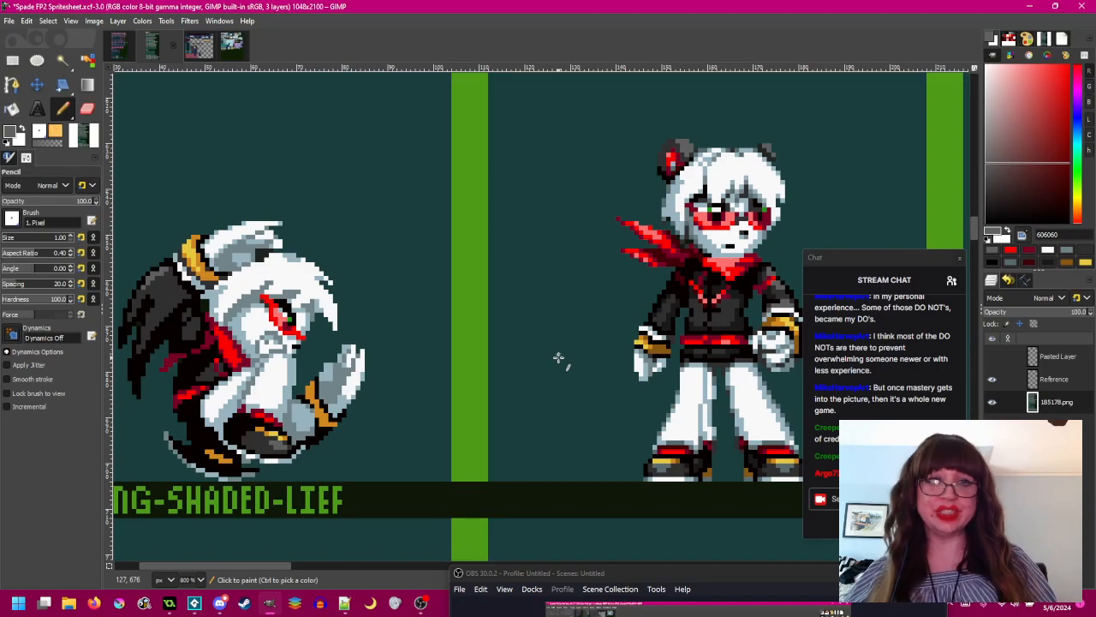
{"action": "left_click_drag", "start_coordinate": [568, 340], "coordinate": [595, 311]}
{"action": "left_click_drag", "start_coordinate": [611, 273], "coordinate": [590, 291]}
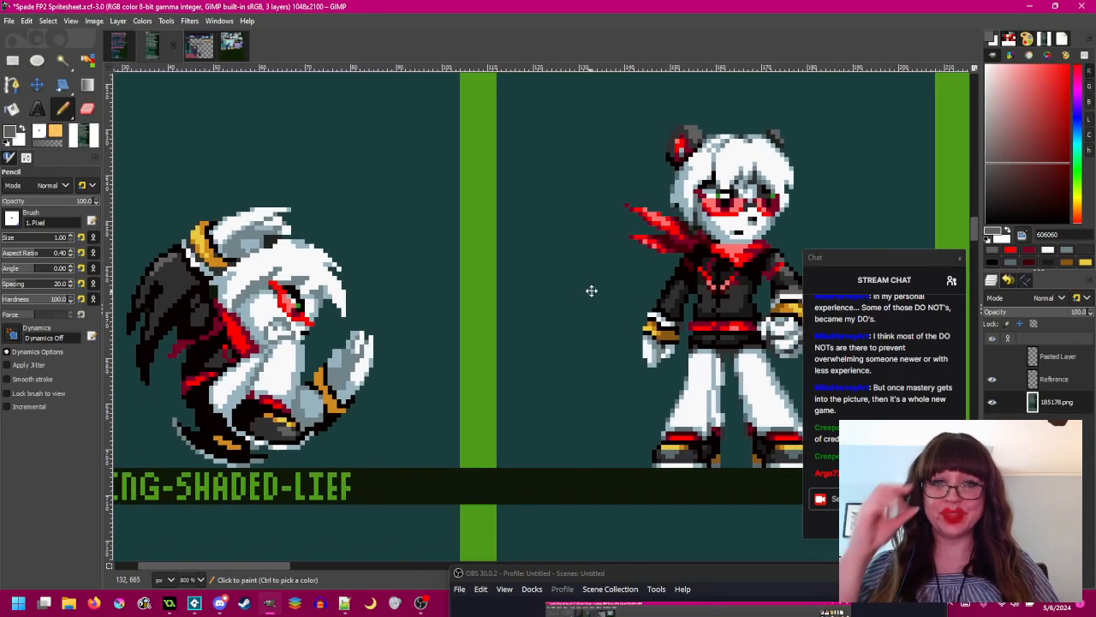
- Sample dark grey 181818 from the standing sprite's jacket and shade around the small grey patch on the rolling sprite's jacket
{"action": "key", "text": "ctrl"}
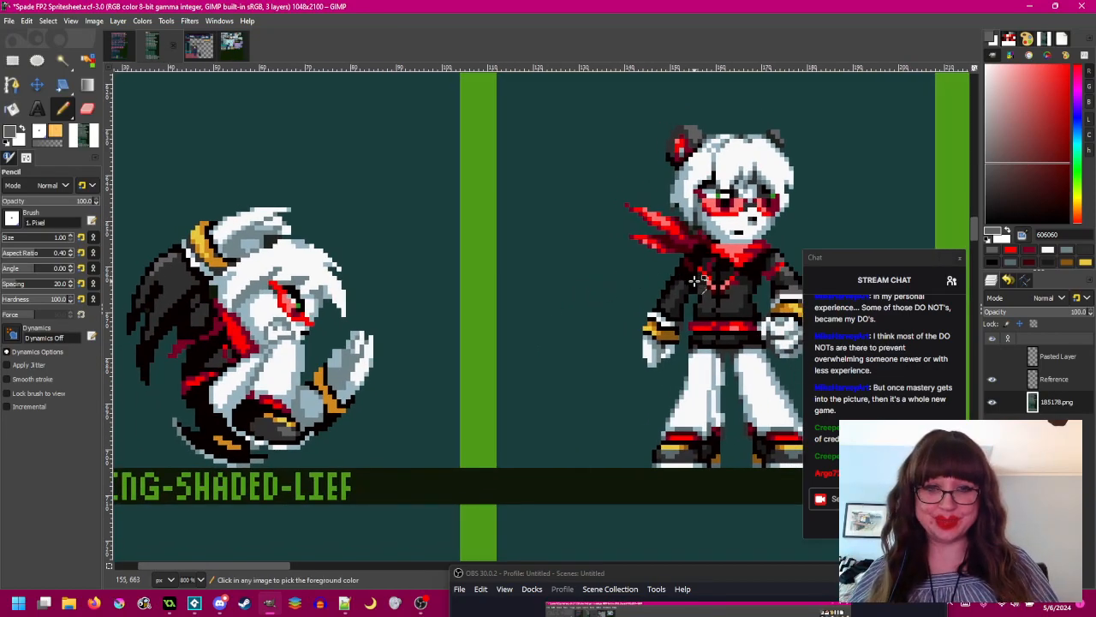
{"action": "left_click", "coordinate": [688, 289], "text": "ctrl"}
{"action": "left_click_drag", "start_coordinate": [288, 308], "coordinate": [466, 332]}
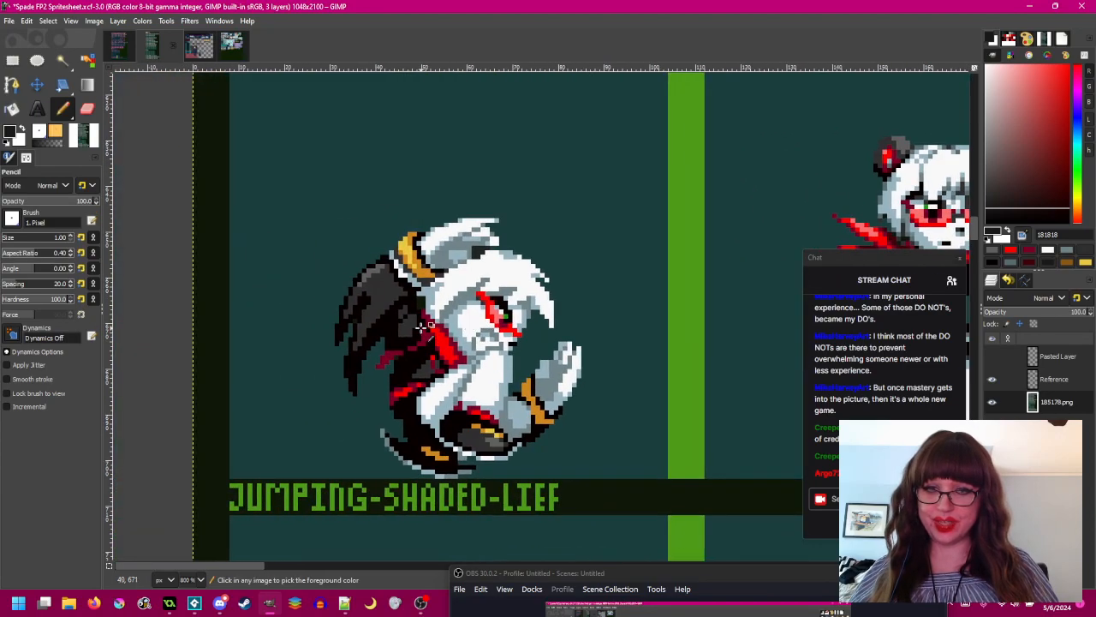
{"action": "scroll", "coordinate": [425, 325], "scroll_direction": "up", "scroll_amount": 3, "text": "ctrl"}
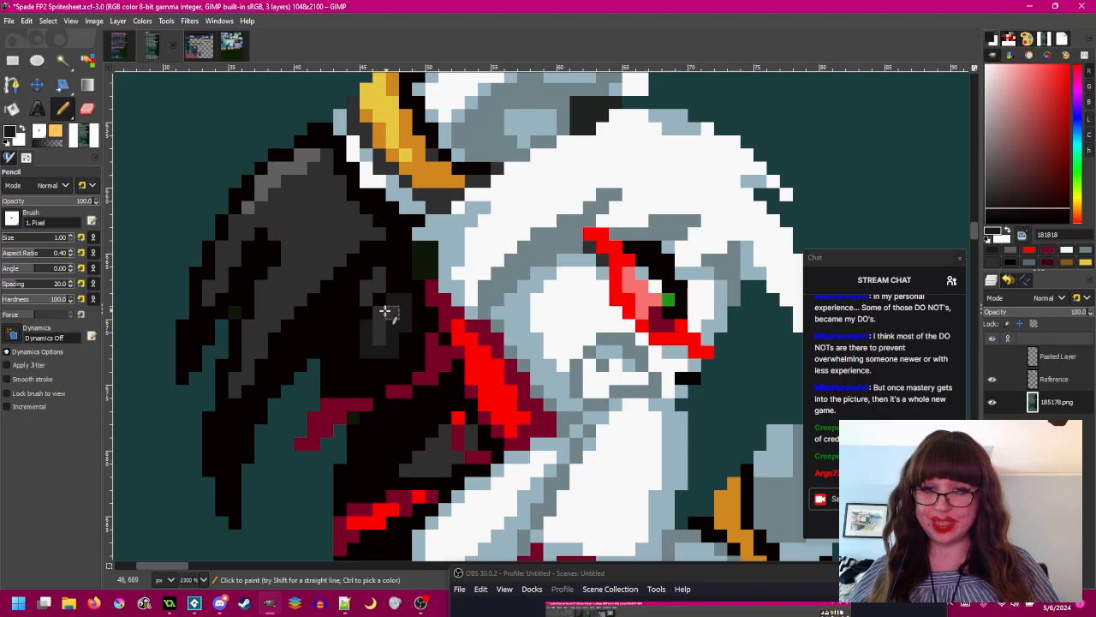
{"action": "left_click", "coordinate": [386, 322], "text": "ctrl"}
{"action": "left_click", "coordinate": [393, 322]}
{"action": "left_click", "coordinate": [402, 303], "text": "ctrl"}
{"action": "left_click", "coordinate": [379, 276]}
{"action": "left_click", "coordinate": [378, 287]}
{"action": "left_click", "coordinate": [367, 289]}
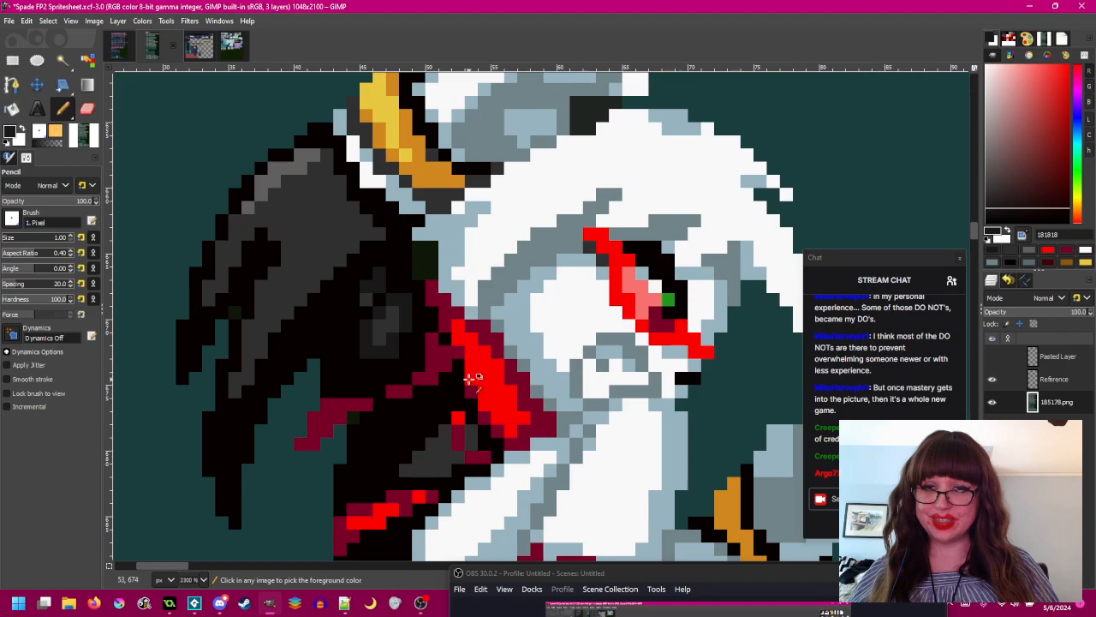
- Shade the lower part of the rolling sprite's large grey back streak with 181818 using Pencil and Bucket Fill
{"action": "scroll", "coordinate": [470, 376], "scroll_direction": "down", "scroll_amount": 5}
{"action": "scroll", "coordinate": [458, 360], "scroll_direction": "up", "scroll_amount": 4}
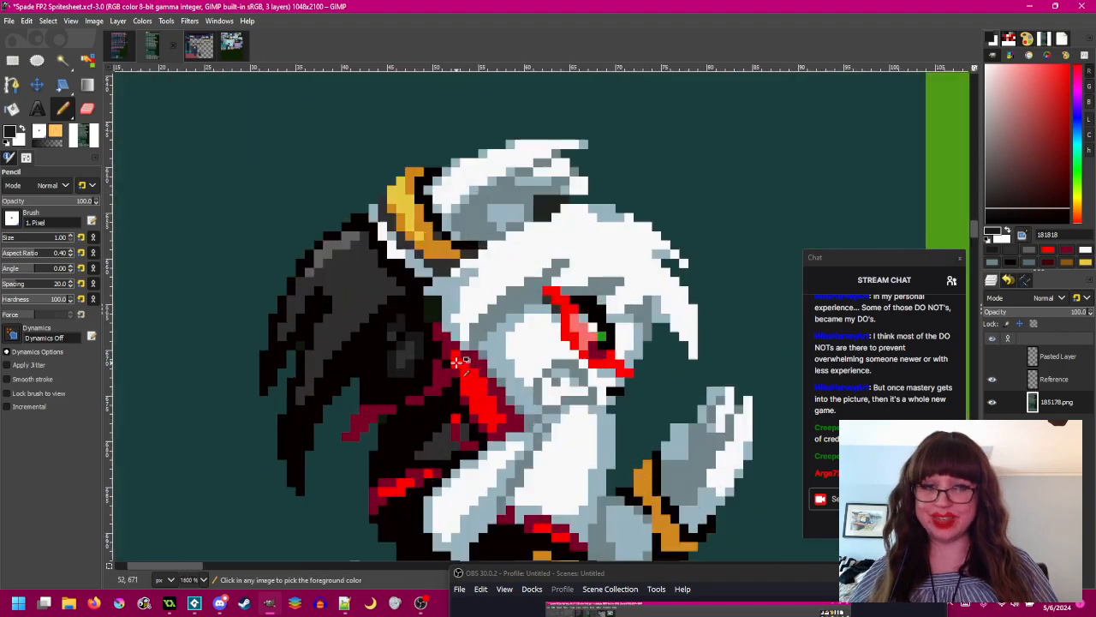
{"action": "scroll", "coordinate": [459, 361], "scroll_direction": "up", "scroll_amount": 2}
{"action": "left_click_drag", "start_coordinate": [457, 219], "coordinate": [399, 262]}
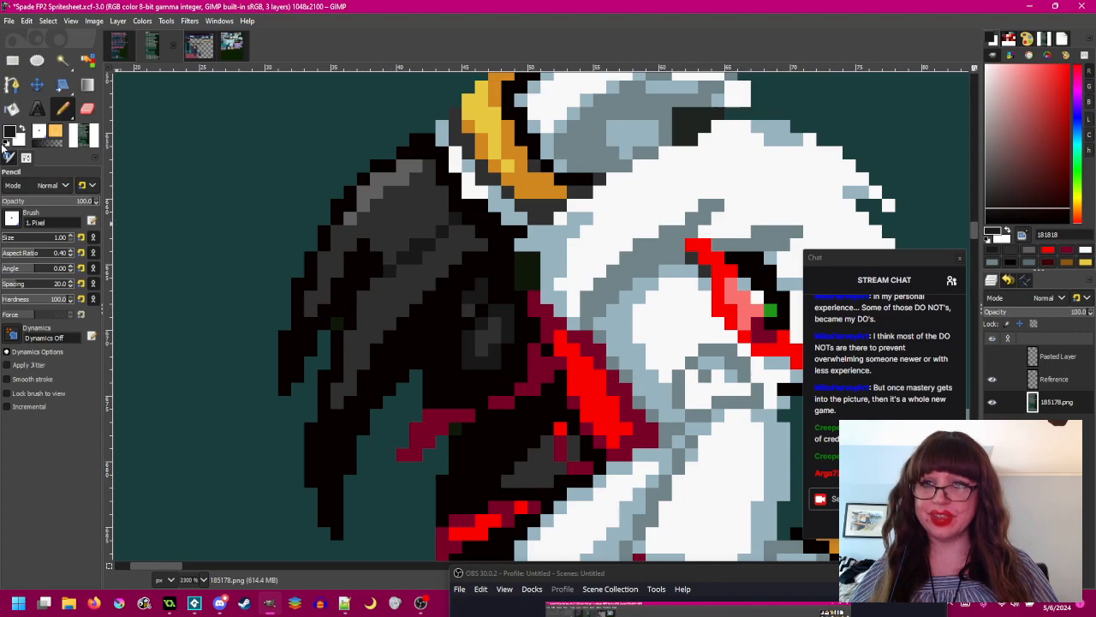
{"action": "left_click", "coordinate": [12, 108]}
{"action": "left_click", "coordinate": [351, 257]}
{"action": "left_click", "coordinate": [62, 108]}
- Sample 303030 and pencil a highlight along the lower edge of the newly shaded back streak
{"action": "left_click", "coordinate": [440, 214], "text": "ctrl"}
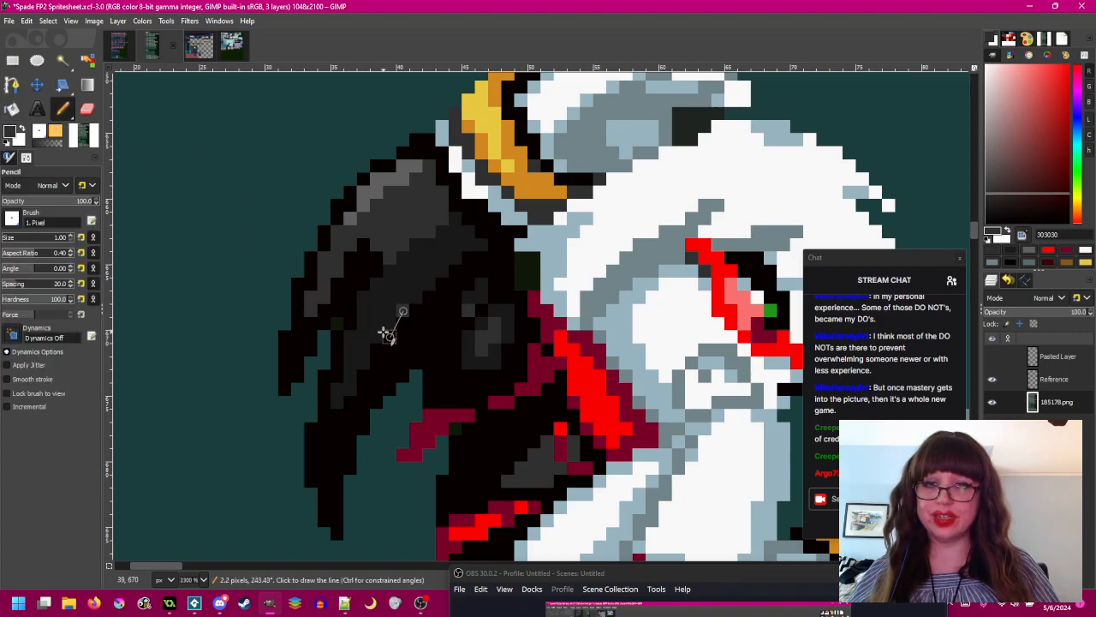
{"action": "scroll", "coordinate": [454, 313], "scroll_direction": "down", "scroll_amount": 3, "text": "ctrl"}
{"action": "scroll", "coordinate": [454, 312], "scroll_direction": "down", "scroll_amount": 1, "text": "ctrl"}
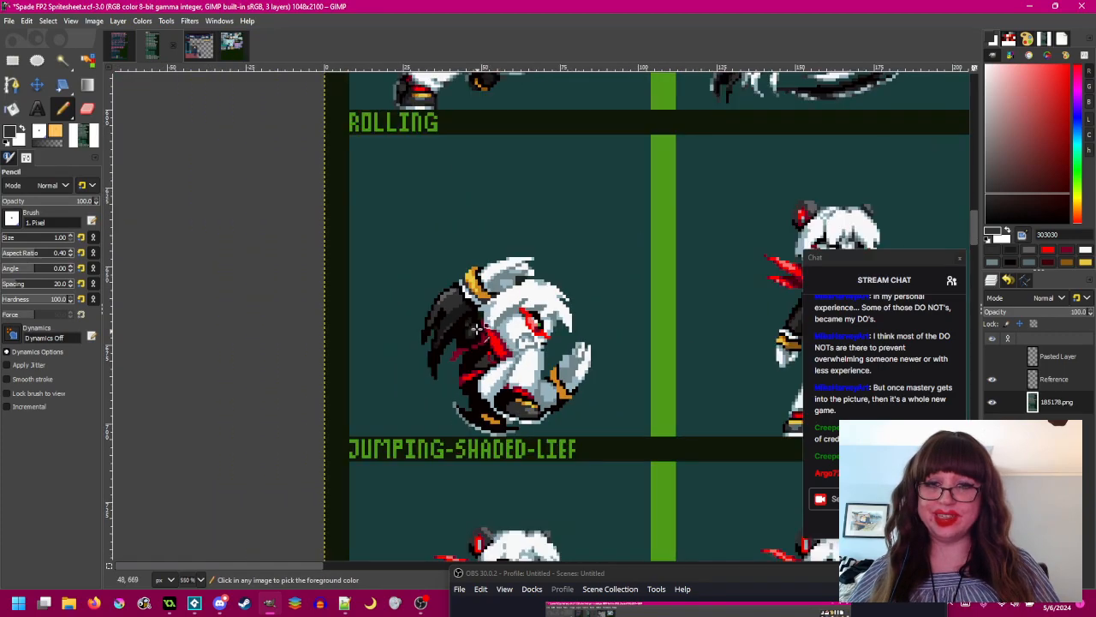
{"action": "scroll", "coordinate": [443, 335], "scroll_direction": "up", "scroll_amount": 4, "text": "ctrl"}
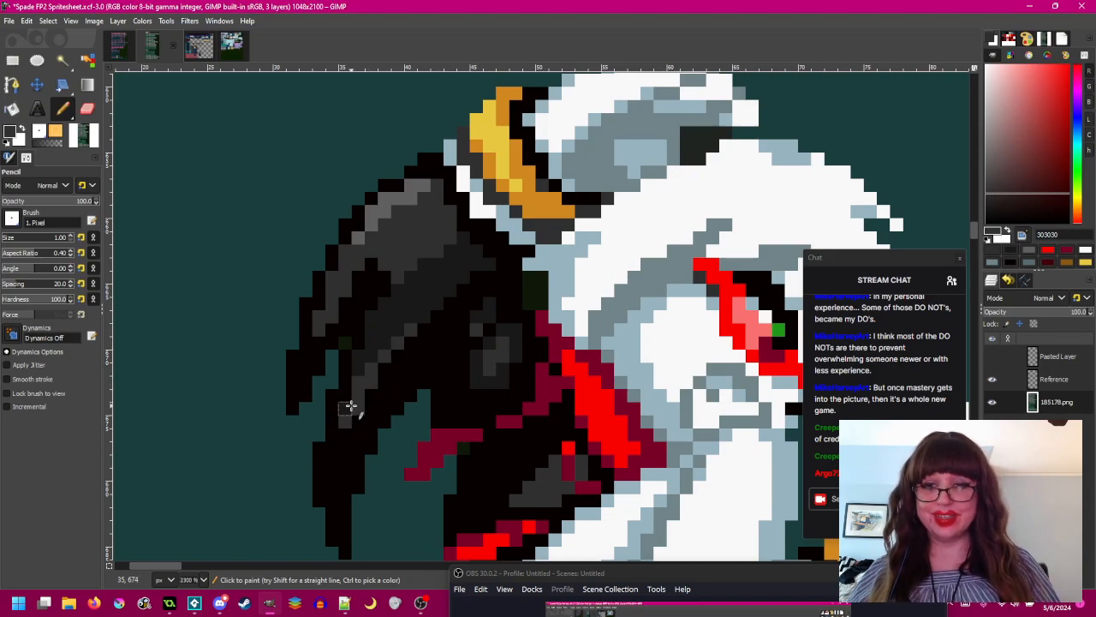
{"action": "scroll", "coordinate": [435, 341], "scroll_direction": "down", "scroll_amount": 1}
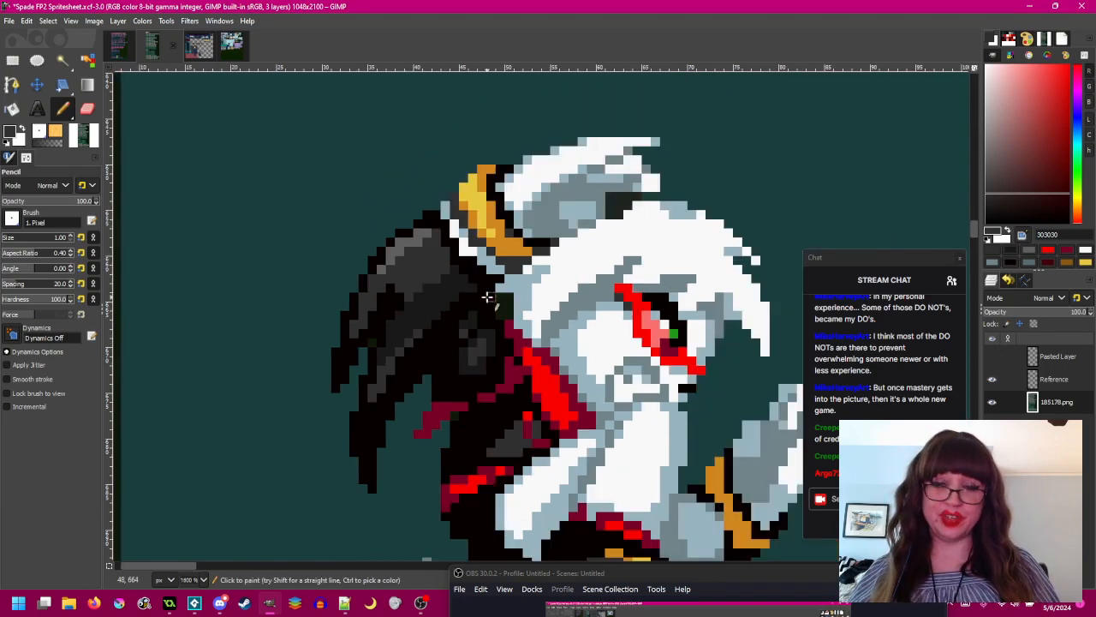
{"action": "scroll", "coordinate": [487, 297], "scroll_direction": "down", "scroll_amount": 3}
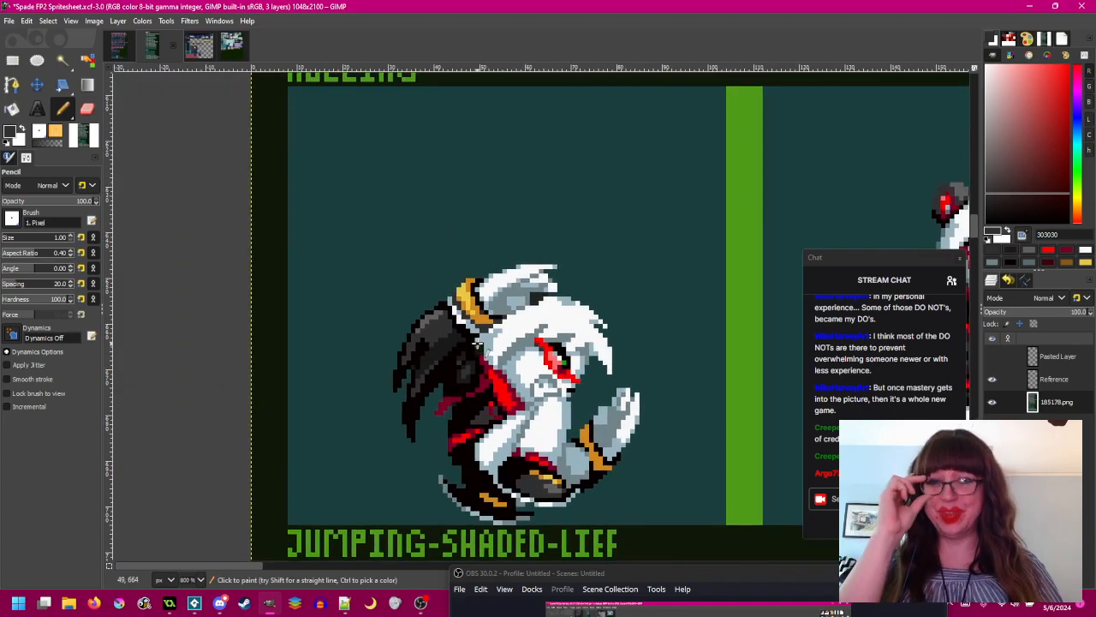
{"action": "scroll", "coordinate": [444, 344], "scroll_direction": "up", "scroll_amount": 3}
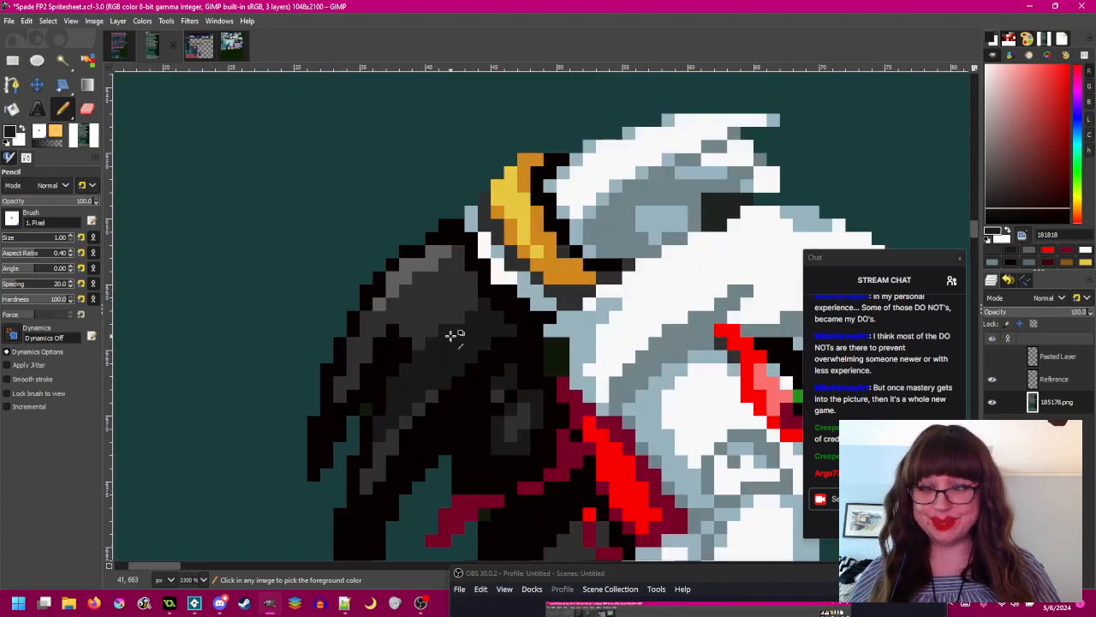
- Darken the outermost streaks on the rolling sprite's back with 181818 and save the spritesheet
{"action": "left_click_drag", "start_coordinate": [380, 328], "coordinate": [340, 391]}
{"action": "scroll", "coordinate": [411, 350], "scroll_direction": "down", "scroll_amount": 3}
{"action": "scroll", "coordinate": [413, 322], "scroll_direction": "up", "scroll_amount": 1}
{"action": "scroll", "coordinate": [412, 322], "scroll_direction": "up", "scroll_amount": 1}
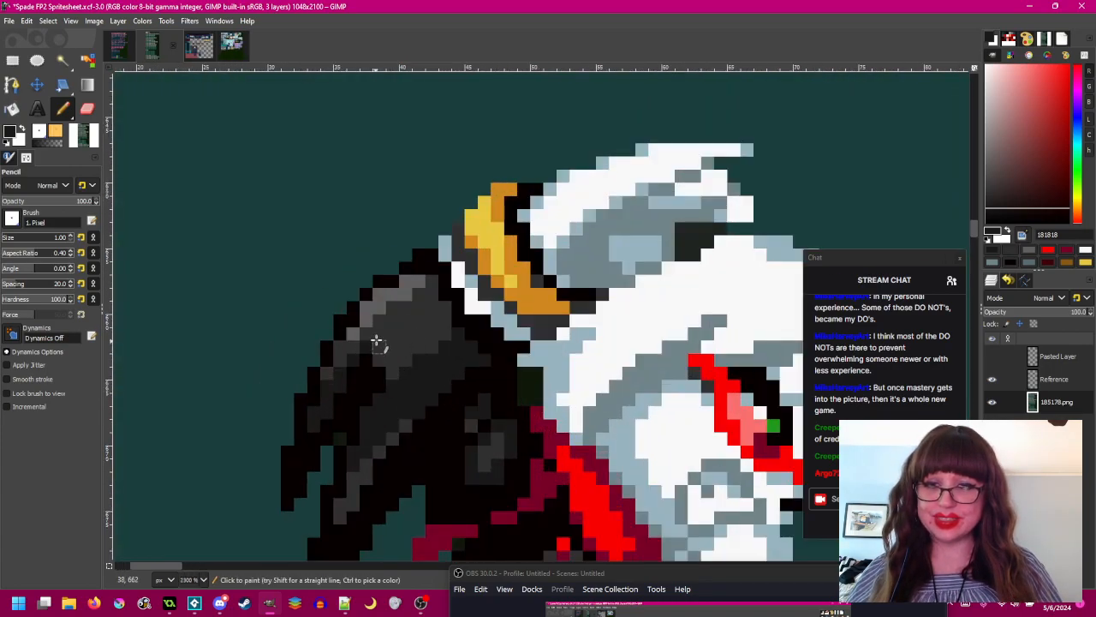
{"action": "scroll", "coordinate": [447, 334], "scroll_direction": "down", "scroll_amount": 1}
{"action": "scroll", "coordinate": [447, 333], "scroll_direction": "up", "scroll_amount": 1}
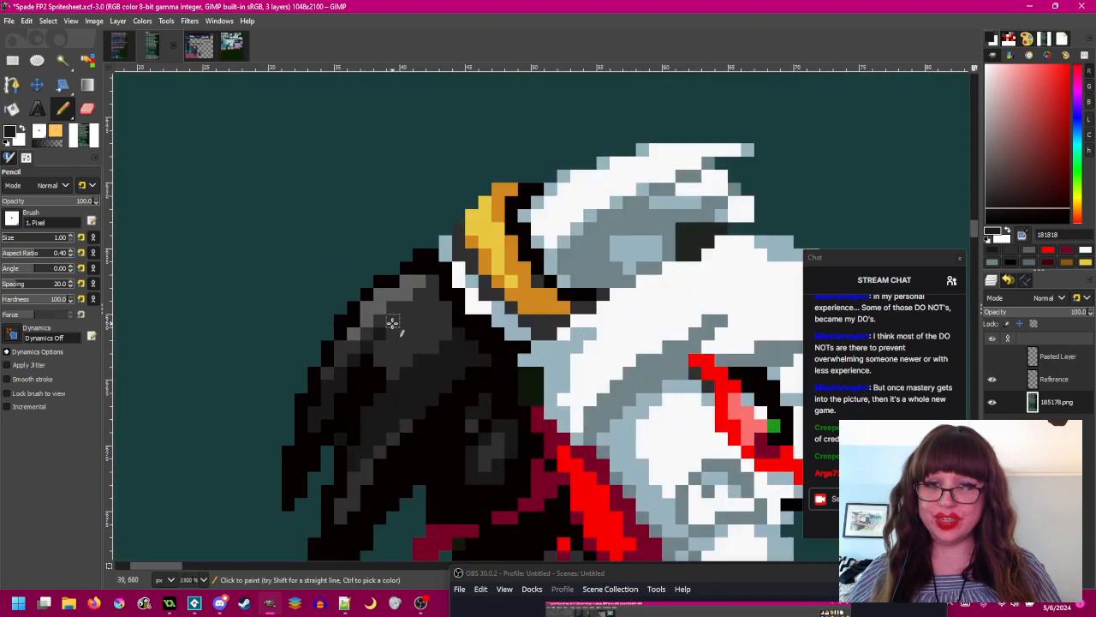
{"action": "scroll", "coordinate": [465, 347], "scroll_direction": "down", "scroll_amount": 1}
{"action": "scroll", "coordinate": [648, 359], "scroll_direction": "down", "scroll_amount": 2}
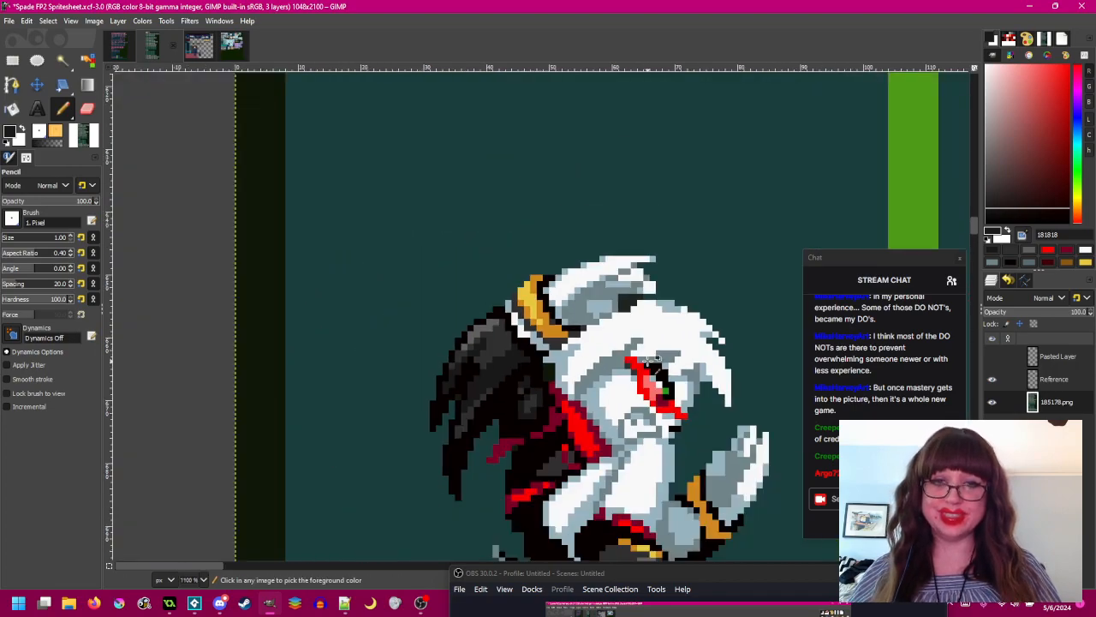
{"action": "left_click_drag", "start_coordinate": [647, 357], "coordinate": [412, 295]}
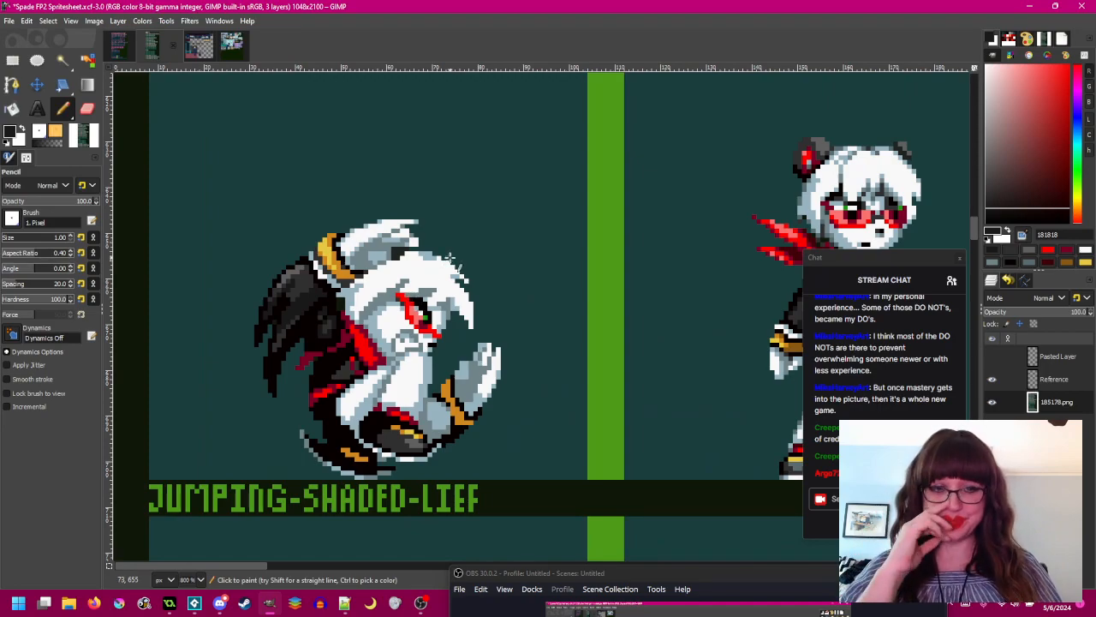
{"action": "key", "text": "ctrl+s"}
- Pencil 181818 shading pixels into the upper grey area of the back, just below the gold wristband
{"action": "scroll", "coordinate": [291, 281], "scroll_direction": "up", "scroll_amount": 4}
{"action": "left_click", "coordinate": [358, 232]}
{"action": "left_click_drag", "start_coordinate": [378, 267], "coordinate": [378, 285]}
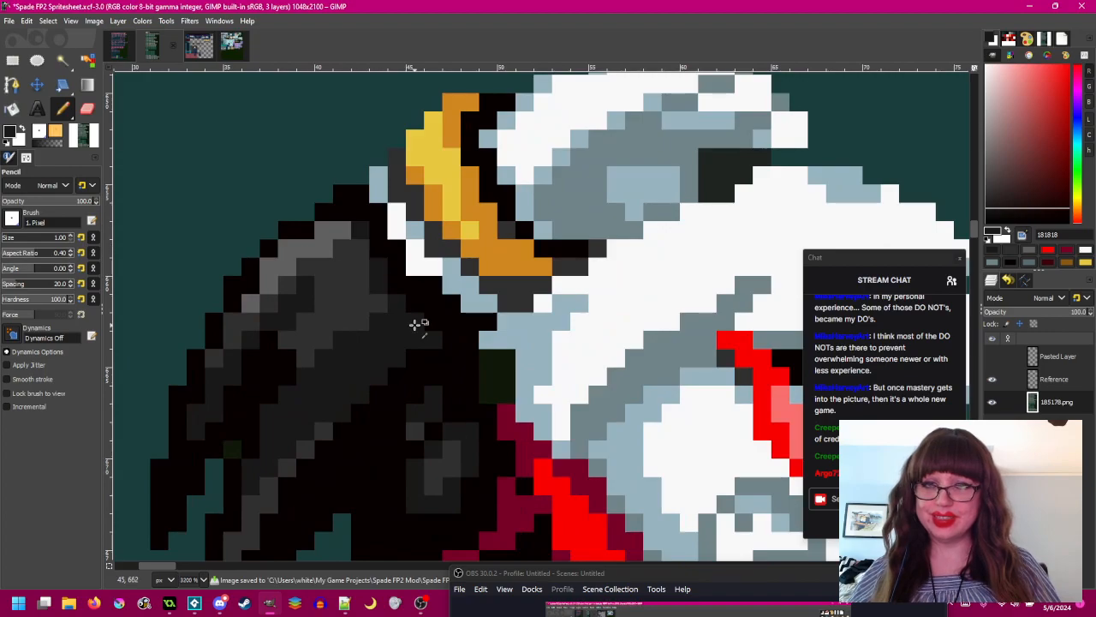
{"action": "left_click", "coordinate": [365, 317]}
{"action": "scroll", "coordinate": [421, 351], "scroll_direction": "down", "scroll_amount": 2}
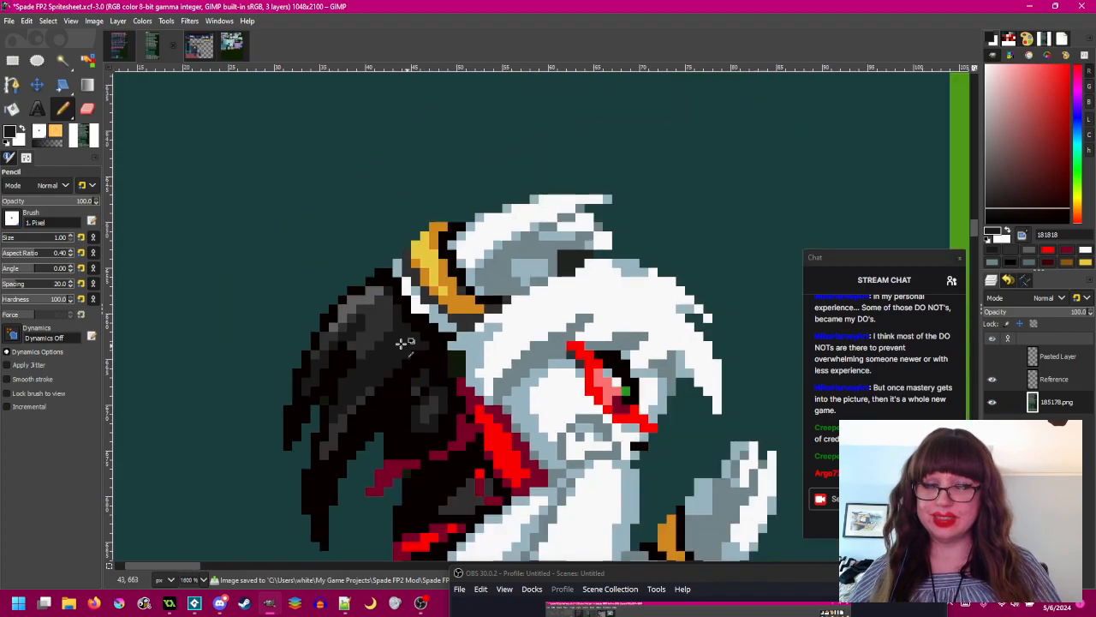
{"action": "scroll", "coordinate": [394, 326], "scroll_direction": "up", "scroll_amount": 1}
{"action": "scroll", "coordinate": [411, 318], "scroll_direction": "down", "scroll_amount": 3}
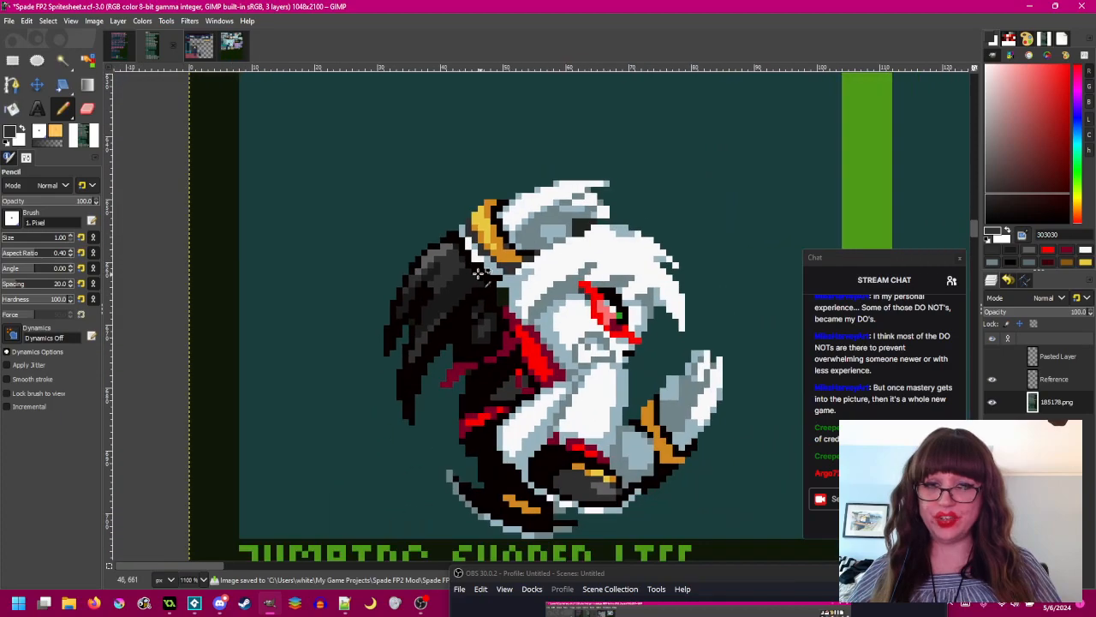
- Touch up the upper back beside the wristband with single 303030 pixels
{"action": "scroll", "coordinate": [473, 270], "scroll_direction": "up", "scroll_amount": 3}
{"action": "left_click", "coordinate": [446, 271]}
{"action": "left_click", "coordinate": [426, 290]}
{"action": "scroll", "coordinate": [502, 378], "scroll_direction": "down", "scroll_amount": 2}
{"action": "scroll", "coordinate": [479, 334], "scroll_direction": "down", "scroll_amount": 2}
{"action": "scroll", "coordinate": [412, 266], "scroll_direction": "up", "scroll_amount": 1}
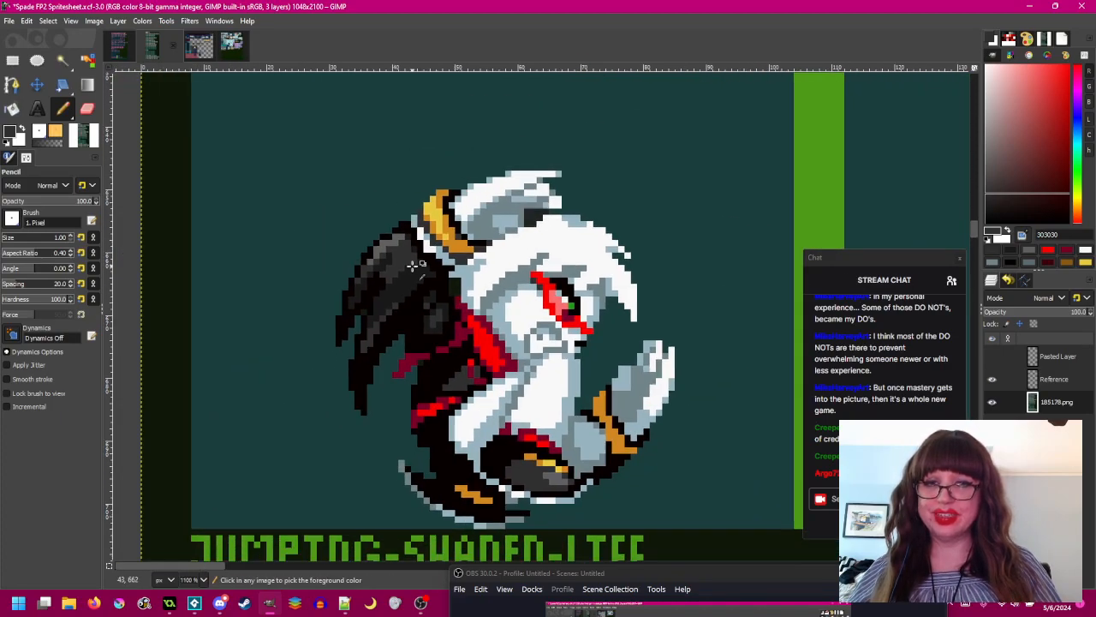
- Sample 181818 and break up the grey area beneath the back's lightest highlight with darker pixels
{"action": "scroll", "coordinate": [412, 266], "scroll_direction": "up", "scroll_amount": 2}
{"action": "left_click", "coordinate": [377, 242], "text": "ctrl"}
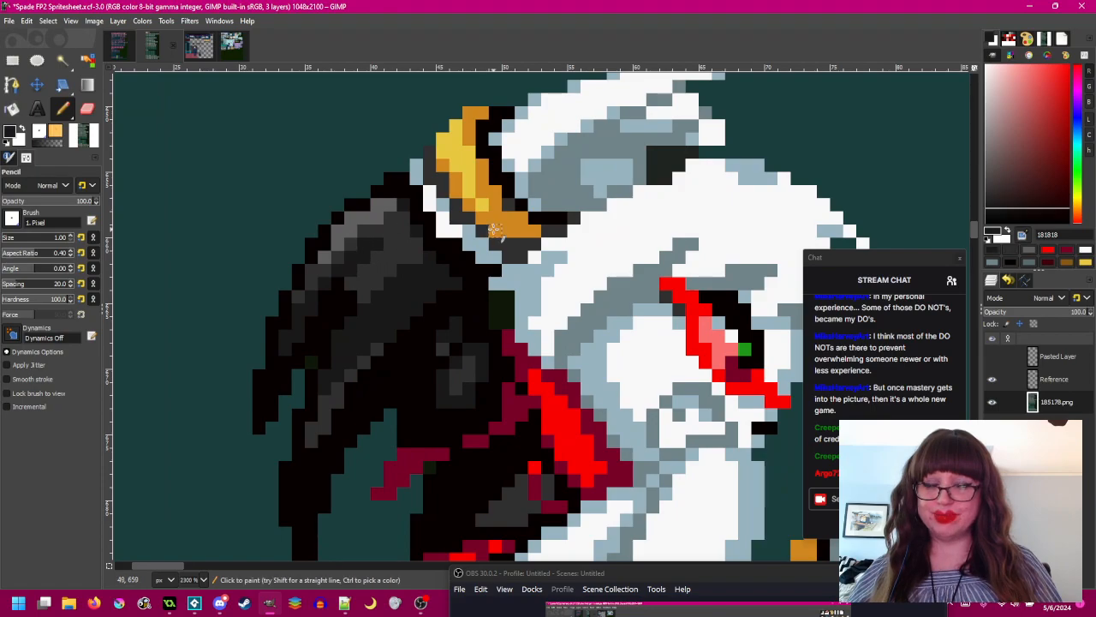
{"action": "scroll", "coordinate": [497, 235], "scroll_direction": "down", "scroll_amount": 2}
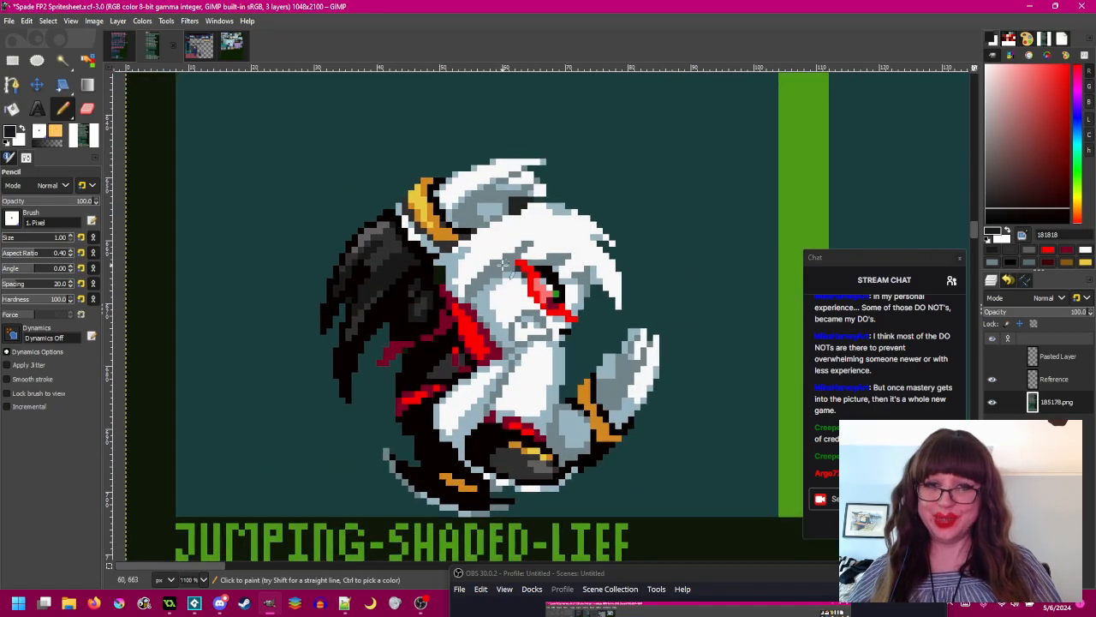
{"action": "scroll", "coordinate": [361, 310], "scroll_direction": "up", "scroll_amount": 2}
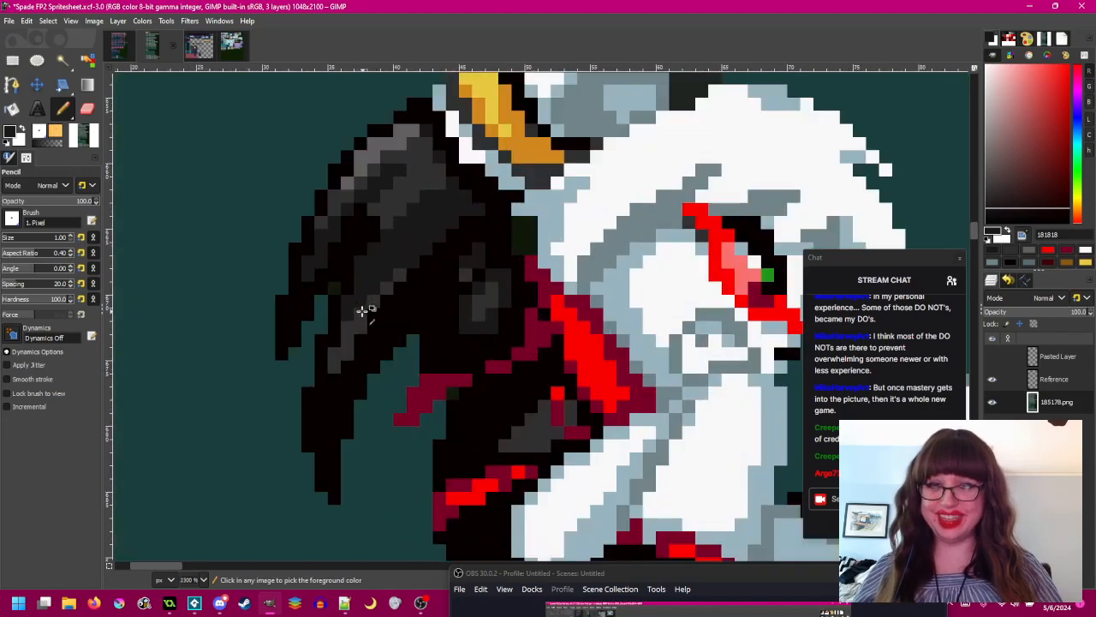
- Sample 303030 and pencil diagonal highlight strands through the dark middle of the back streaks
{"action": "left_click", "coordinate": [377, 291], "text": "ctrl"}
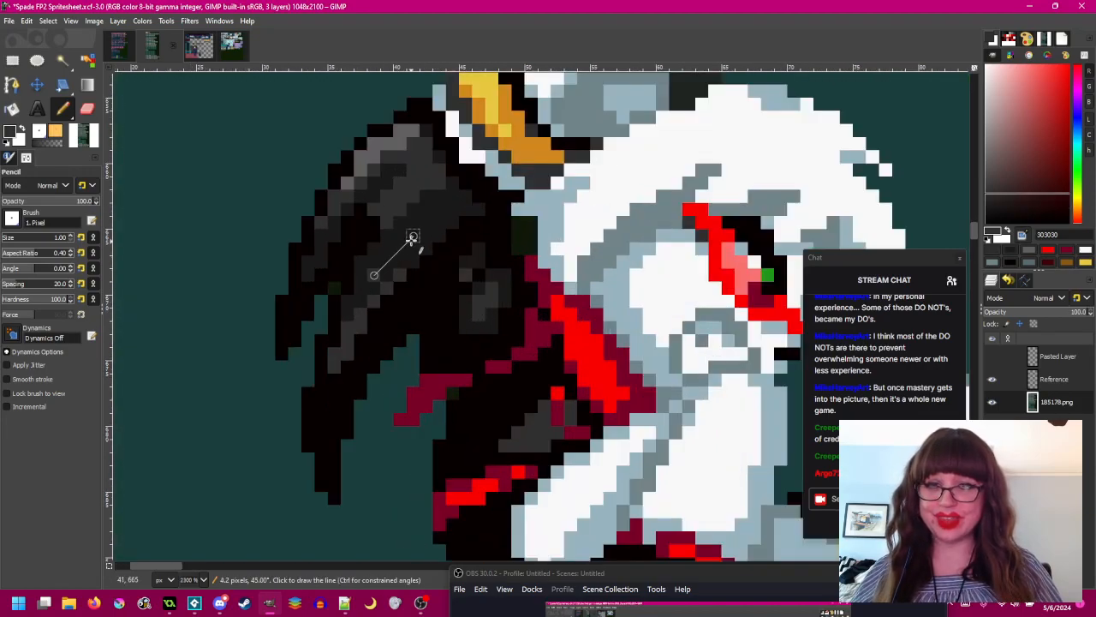
{"action": "scroll", "coordinate": [462, 342], "scroll_direction": "down", "scroll_amount": 4}
{"action": "scroll", "coordinate": [466, 347], "scroll_direction": "up", "scroll_amount": 3}
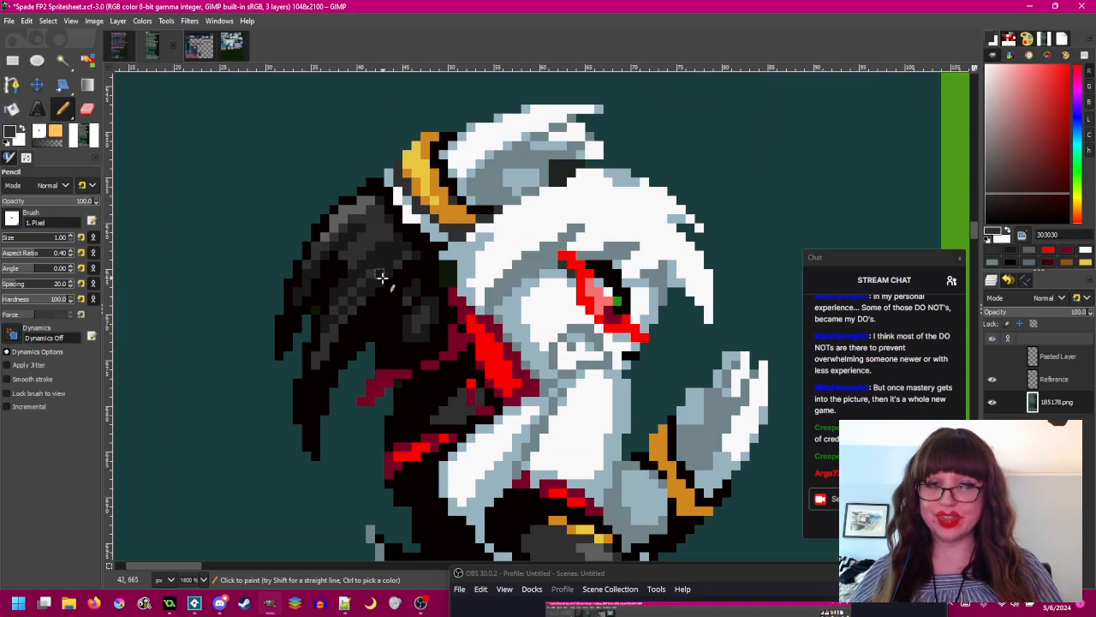
{"action": "scroll", "coordinate": [385, 283], "scroll_direction": "down", "scroll_amount": 4}
{"action": "scroll", "coordinate": [383, 319], "scroll_direction": "up", "scroll_amount": 5}
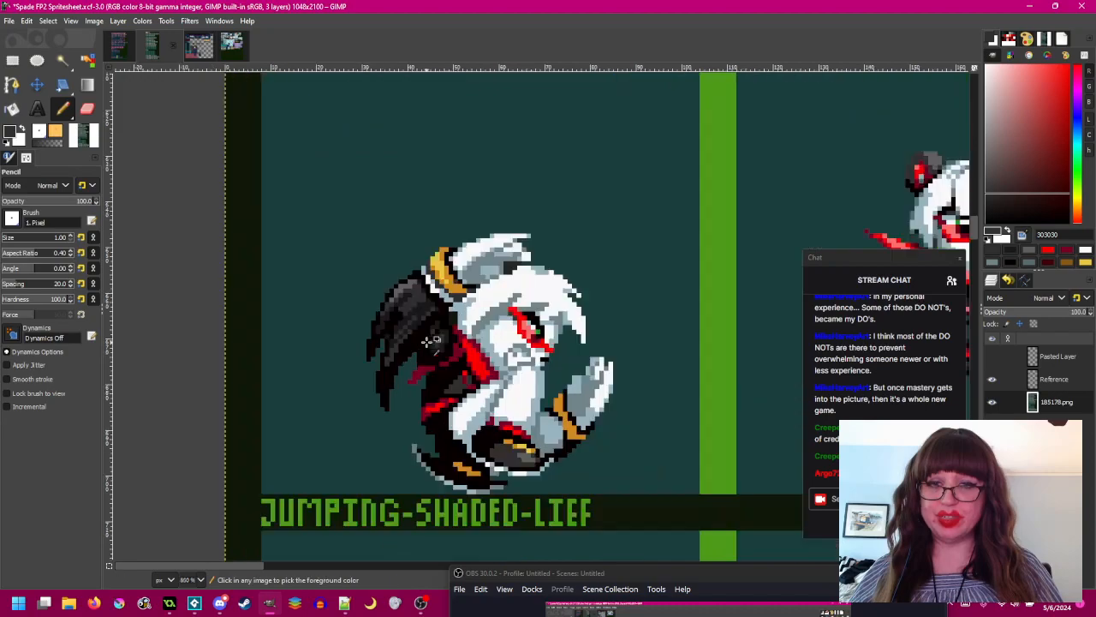
{"action": "scroll", "coordinate": [454, 347], "scroll_direction": "down", "scroll_amount": 2}
{"action": "scroll", "coordinate": [391, 335], "scroll_direction": "up", "scroll_amount": 2}
{"action": "scroll", "coordinate": [443, 350], "scroll_direction": "down", "scroll_amount": 2}
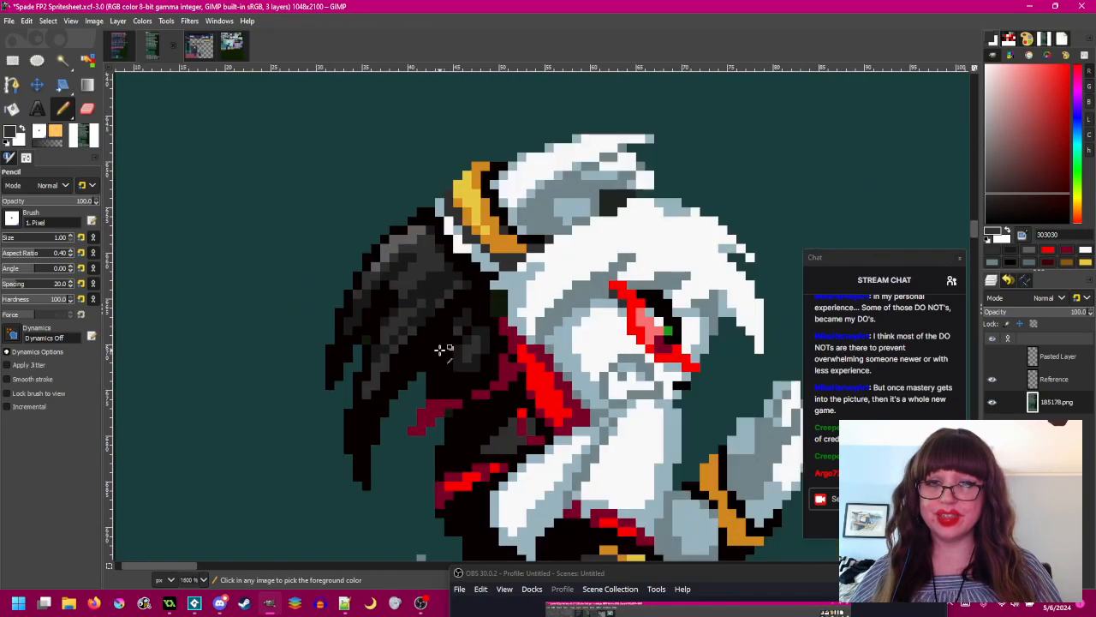
{"action": "scroll", "coordinate": [473, 354], "scroll_direction": "down", "scroll_amount": 1}
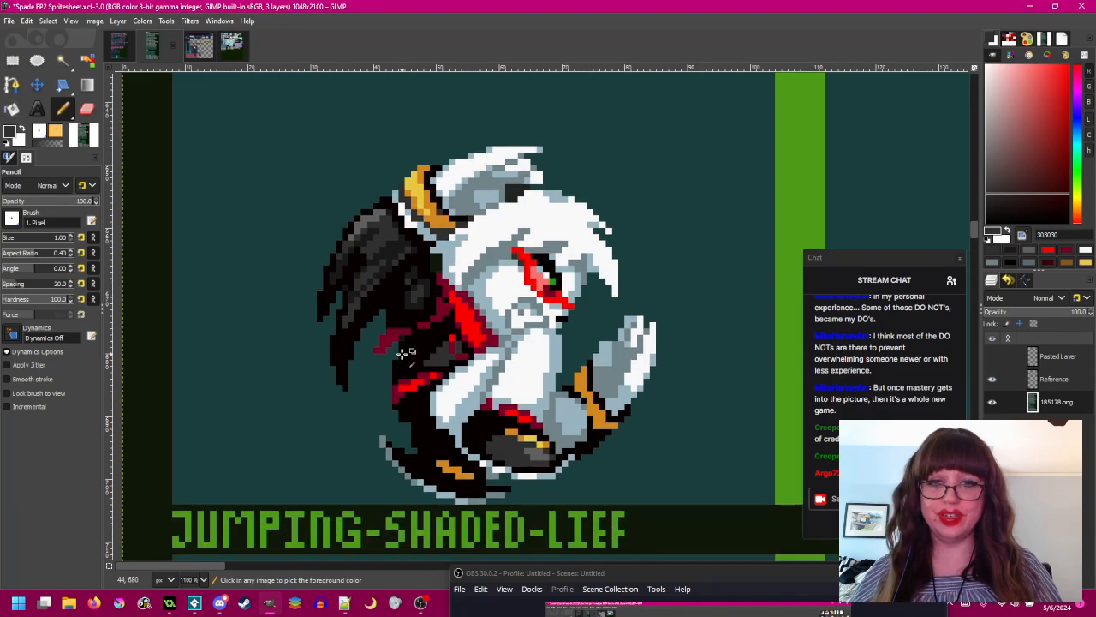
- Bucket-fill the grey jacket patch below the red scarf with 181818
{"action": "scroll", "coordinate": [434, 259], "scroll_direction": "up", "scroll_amount": 3}
{"action": "key", "text": "shift+b"}
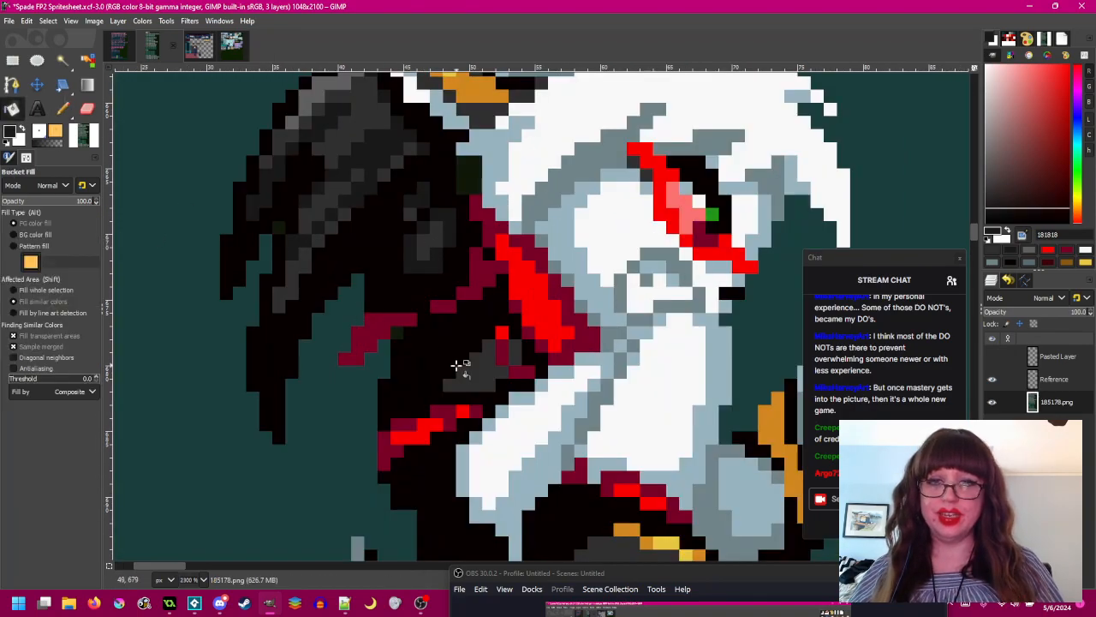
{"action": "left_click", "coordinate": [473, 379], "text": "ctrl"}
{"action": "scroll", "coordinate": [512, 351], "scroll_direction": "down", "scroll_amount": 1}
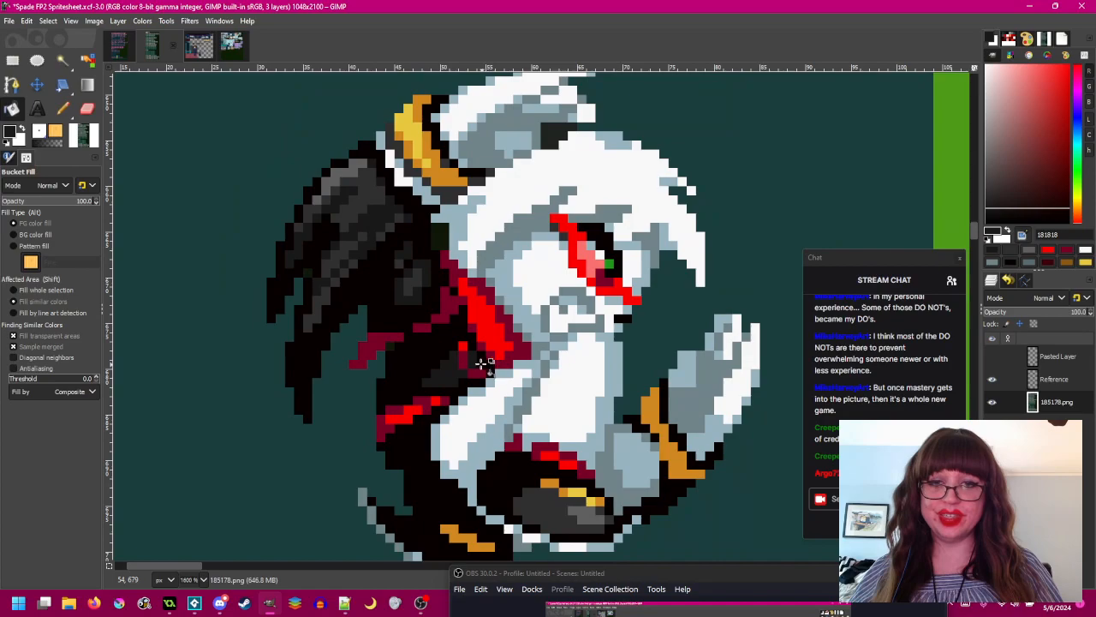
{"action": "left_click_drag", "start_coordinate": [472, 380], "coordinate": [462, 340]}
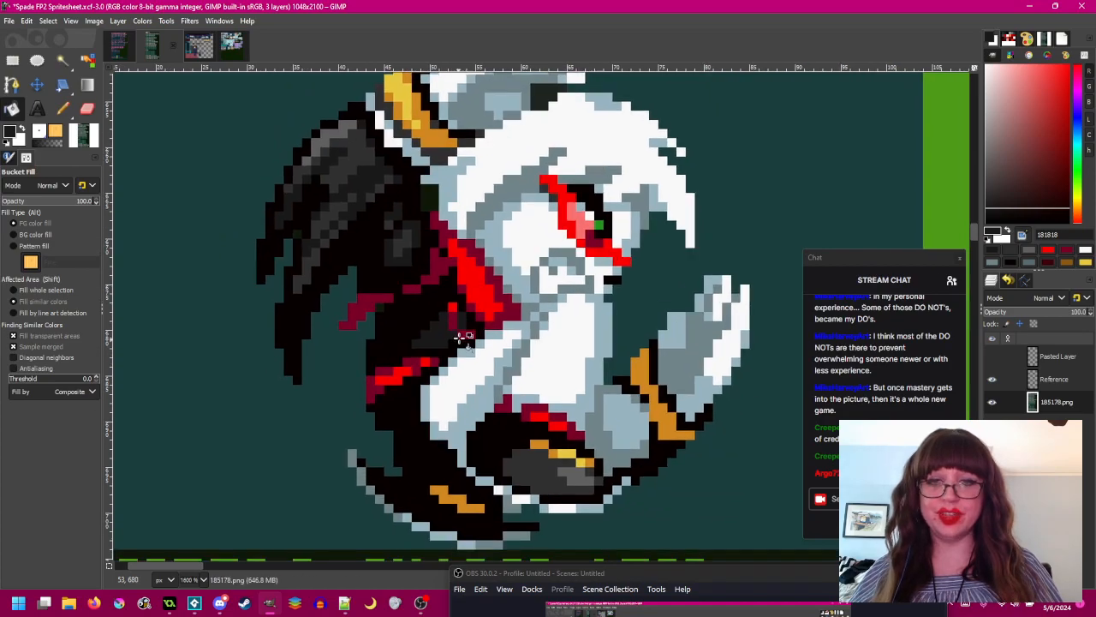
- Sample 303030 and pencil a thin highlight on the lower jacket patch beside the red trim
{"action": "left_click", "coordinate": [61, 107]}
{"action": "scroll", "coordinate": [404, 232], "scroll_direction": "up", "scroll_amount": 1}
{"action": "left_click", "coordinate": [471, 344], "text": "ctrl"}
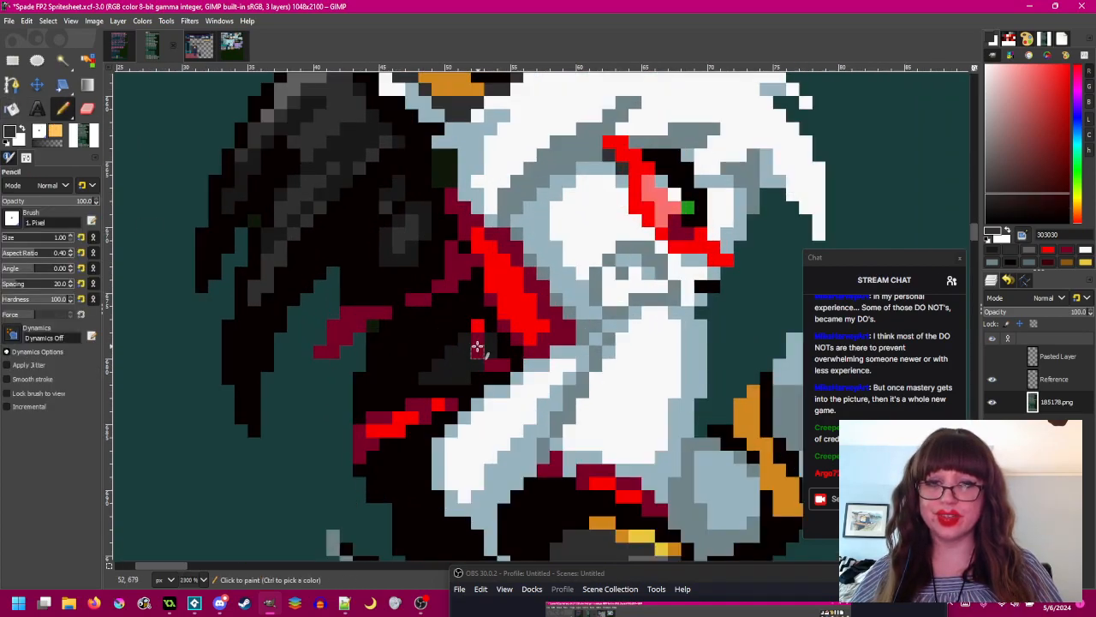
{"action": "scroll", "coordinate": [549, 401], "scroll_direction": "down", "scroll_amount": 2}
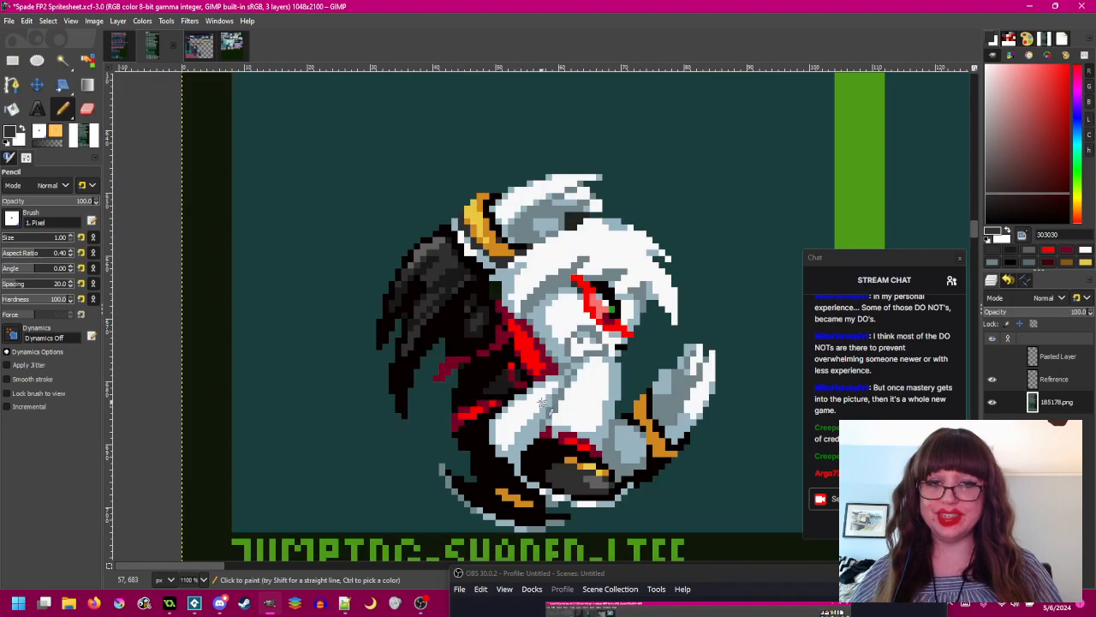
{"action": "scroll", "coordinate": [505, 372], "scroll_direction": "down", "scroll_amount": 2}
{"action": "scroll", "coordinate": [521, 314], "scroll_direction": "up", "scroll_amount": 1}
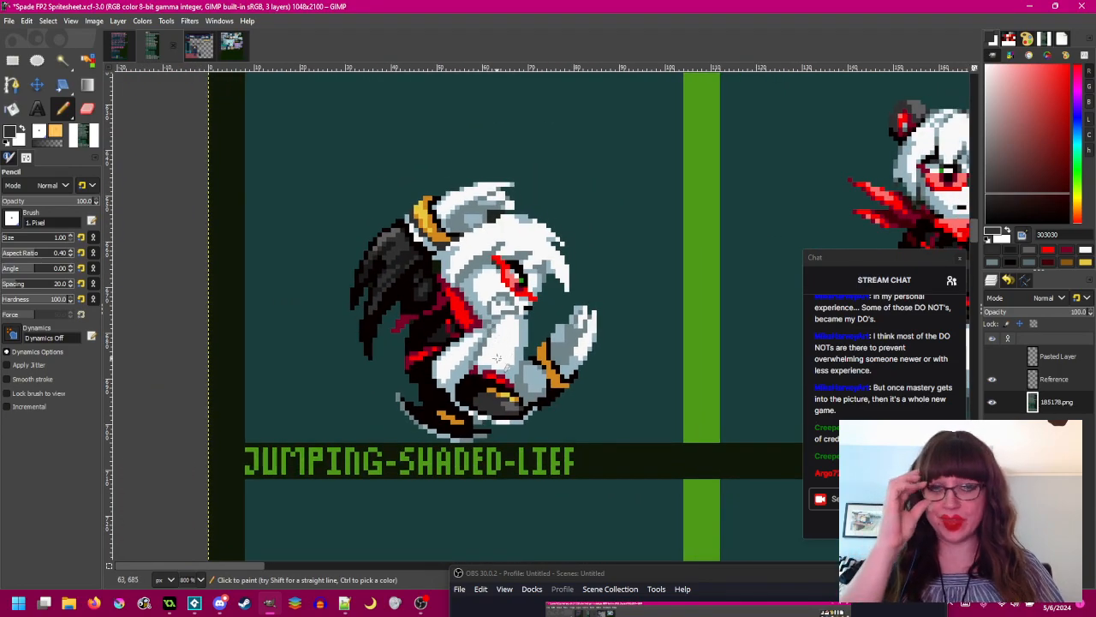
{"action": "scroll", "coordinate": [402, 343], "scroll_direction": "down", "scroll_amount": 3}
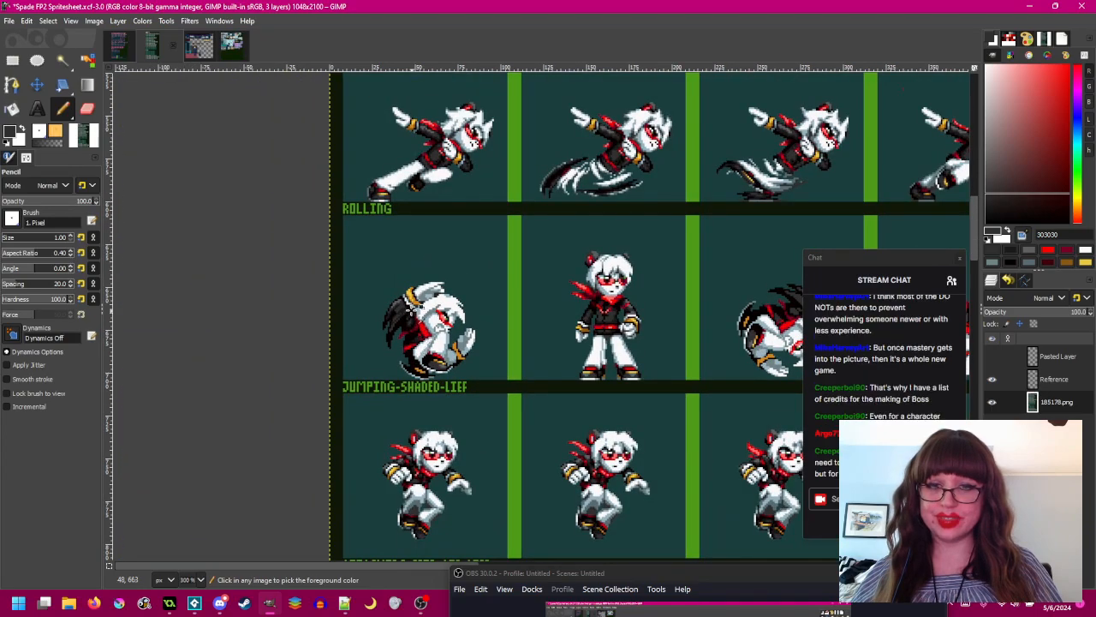
- Examine the grey highlight streaks on the rolling sprite's black back both close up and from a distance
{"action": "scroll", "coordinate": [415, 336], "scroll_direction": "up", "scroll_amount": 4}
{"action": "scroll", "coordinate": [444, 346], "scroll_direction": "down", "scroll_amount": 1}
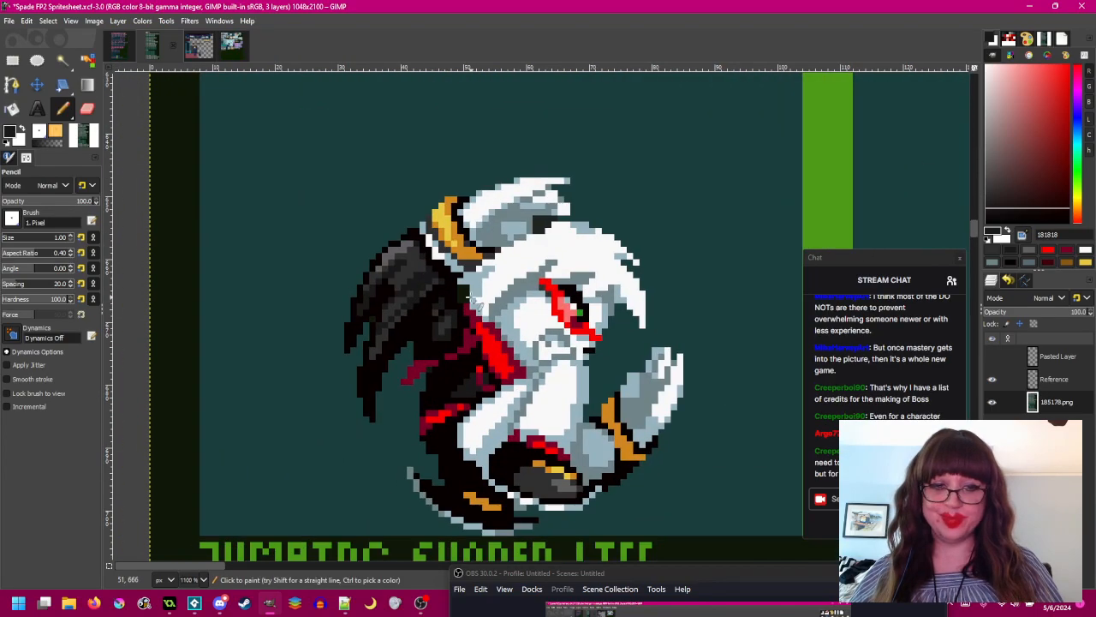
{"action": "scroll", "coordinate": [447, 272], "scroll_direction": "up", "scroll_amount": 3}
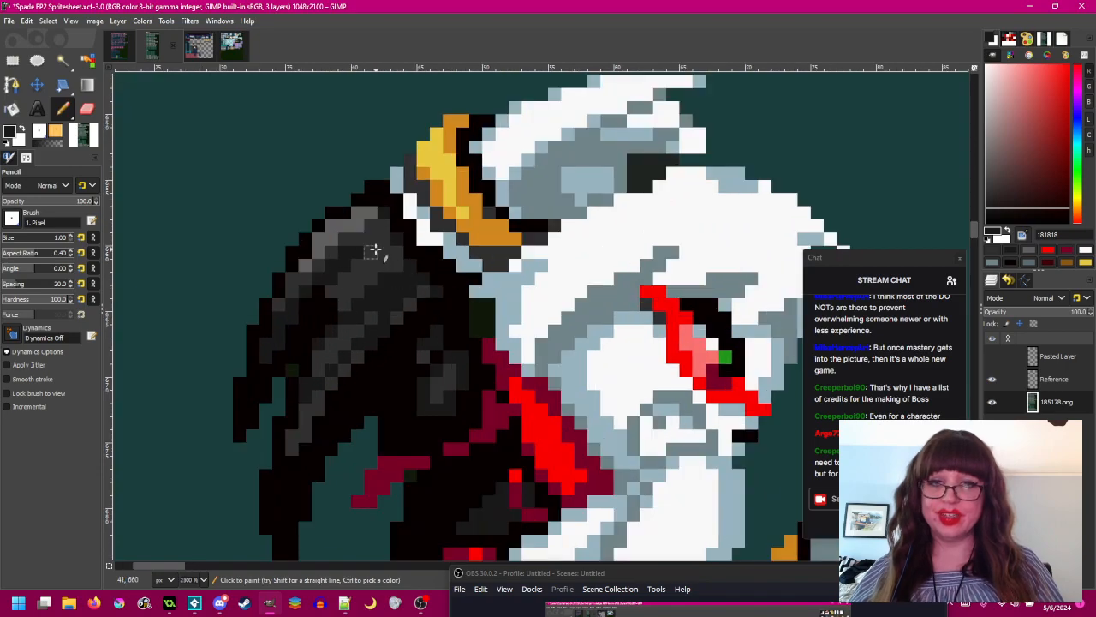
{"action": "scroll", "coordinate": [424, 283], "scroll_direction": "down", "scroll_amount": 4}
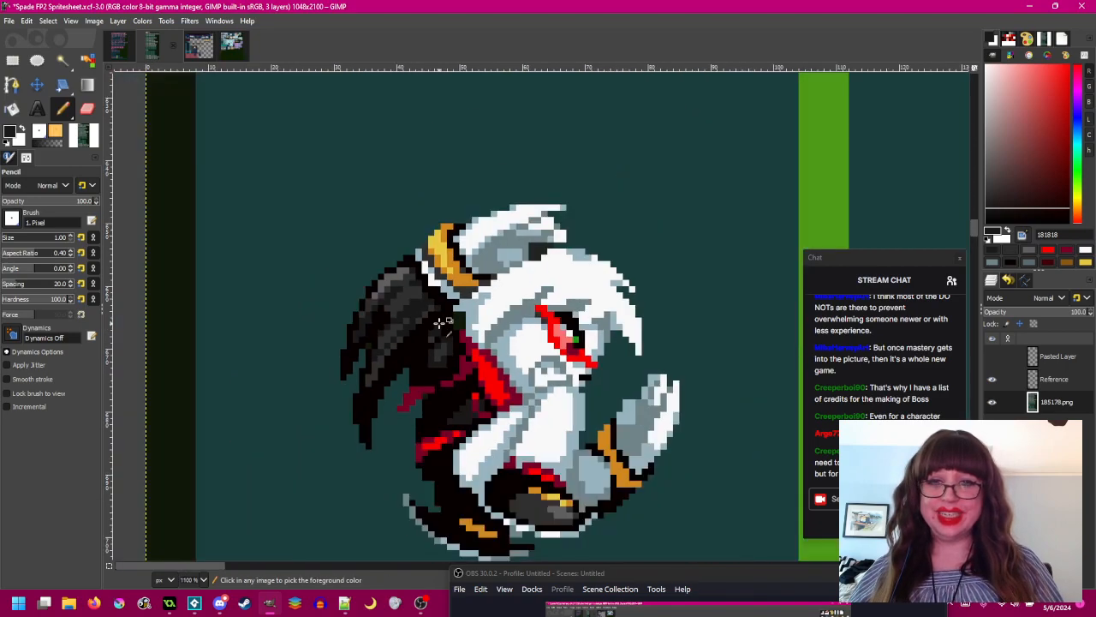
{"action": "scroll", "coordinate": [440, 321], "scroll_direction": "up", "scroll_amount": 4}
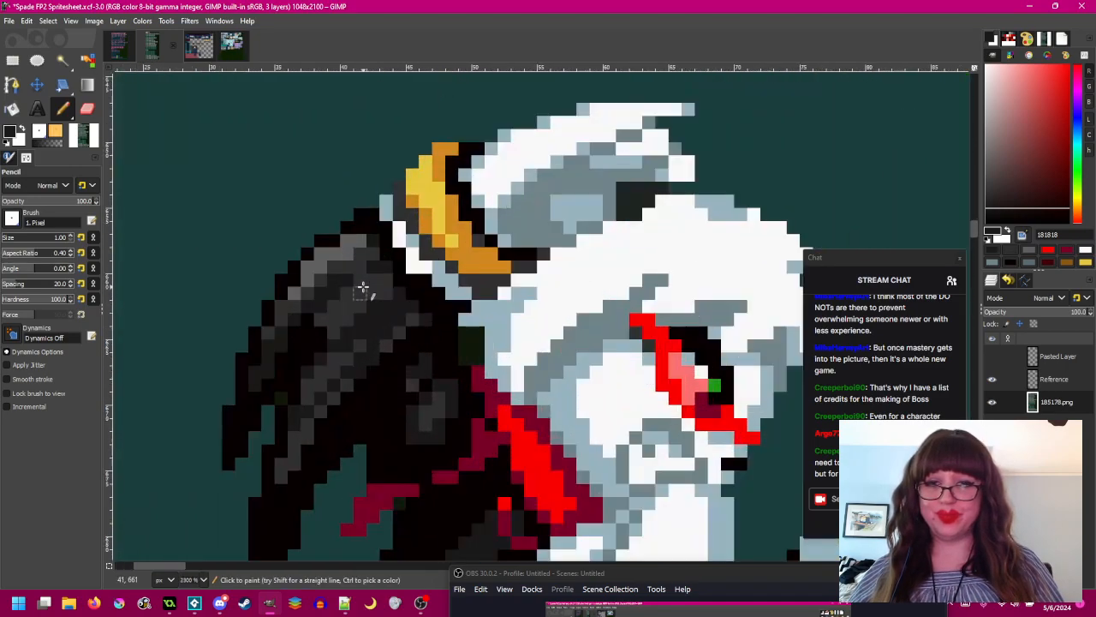
{"action": "scroll", "coordinate": [463, 318], "scroll_direction": "down", "scroll_amount": 4}
{"action": "scroll", "coordinate": [414, 294], "scroll_direction": "up", "scroll_amount": 4}
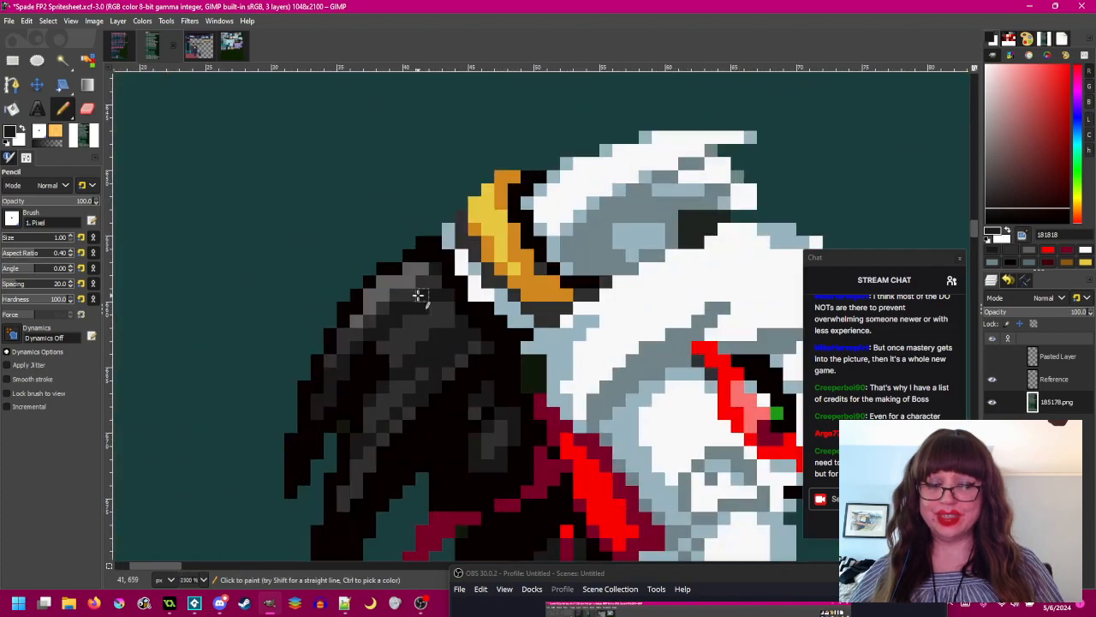
{"action": "scroll", "coordinate": [520, 346], "scroll_direction": "down", "scroll_amount": 2}
{"action": "scroll", "coordinate": [521, 346], "scroll_direction": "down", "scroll_amount": 3}
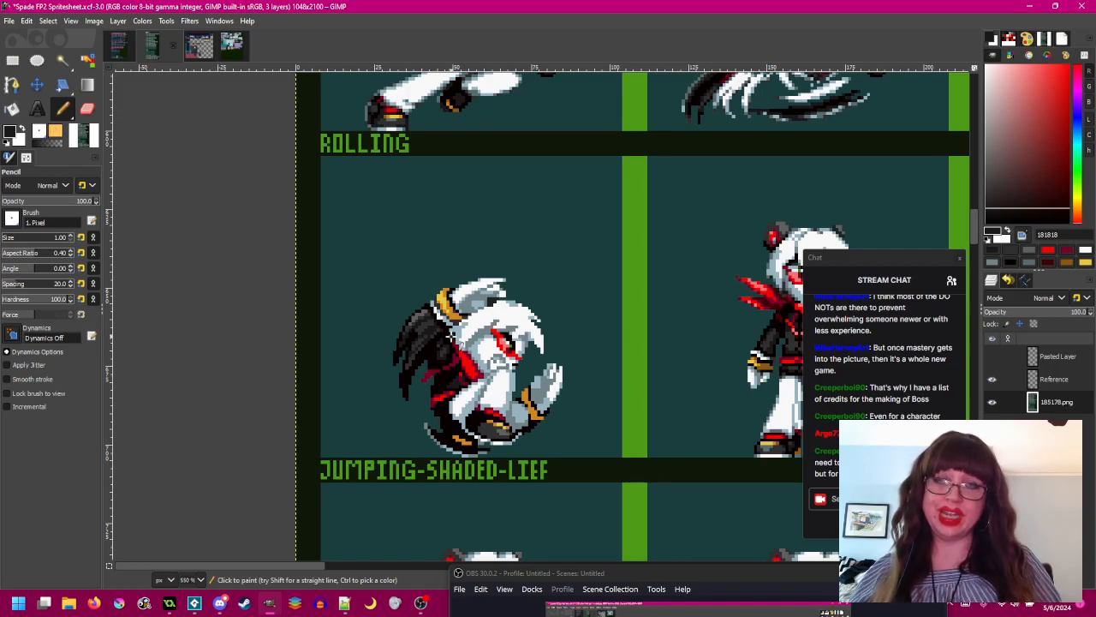
{"action": "scroll", "coordinate": [406, 325], "scroll_direction": "up", "scroll_amount": 1}
{"action": "scroll", "coordinate": [484, 332], "scroll_direction": "up", "scroll_amount": 1}
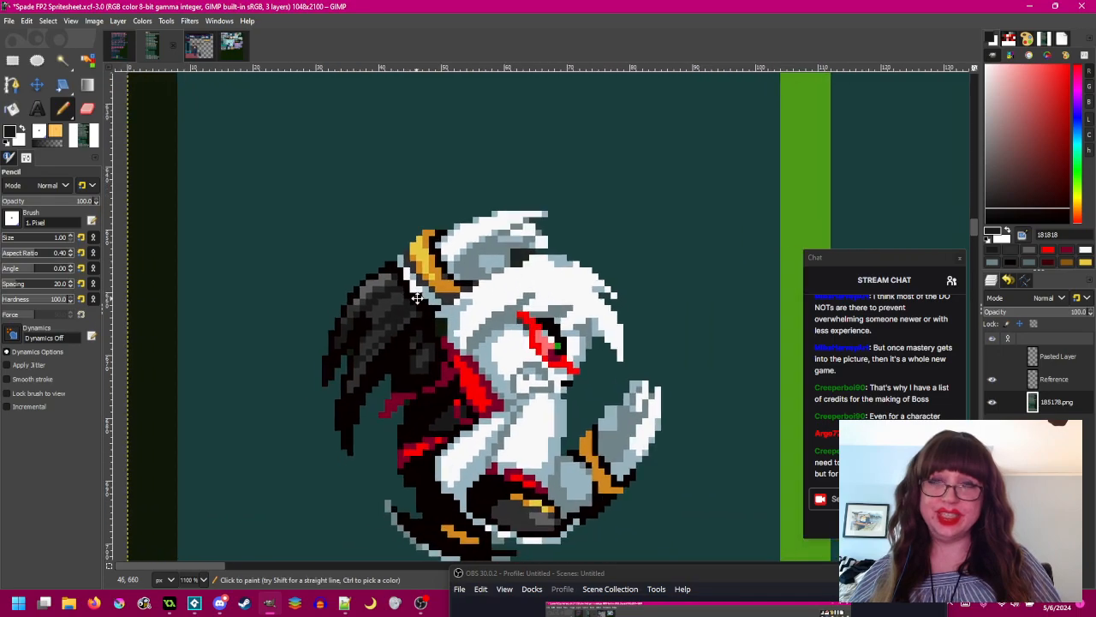
- Sample 303030 and pencil a pixel beside the inner end of the back's lightest highlight
{"action": "scroll", "coordinate": [389, 285], "scroll_direction": "up", "scroll_amount": 2}
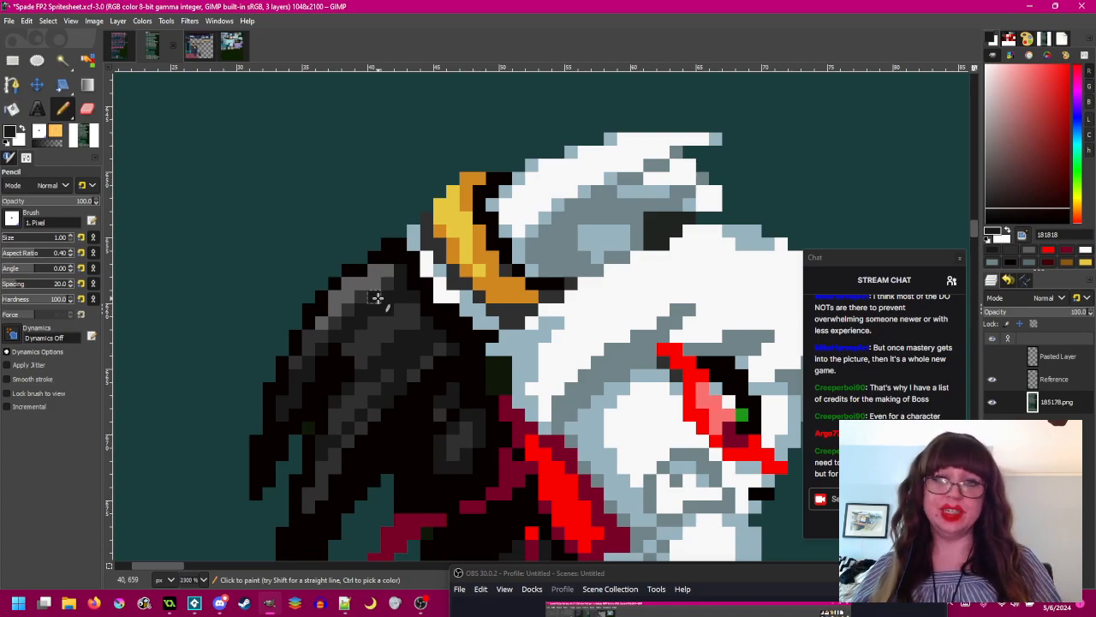
{"action": "left_click", "coordinate": [389, 283], "text": "ctrl"}
{"action": "left_click", "coordinate": [399, 281]}
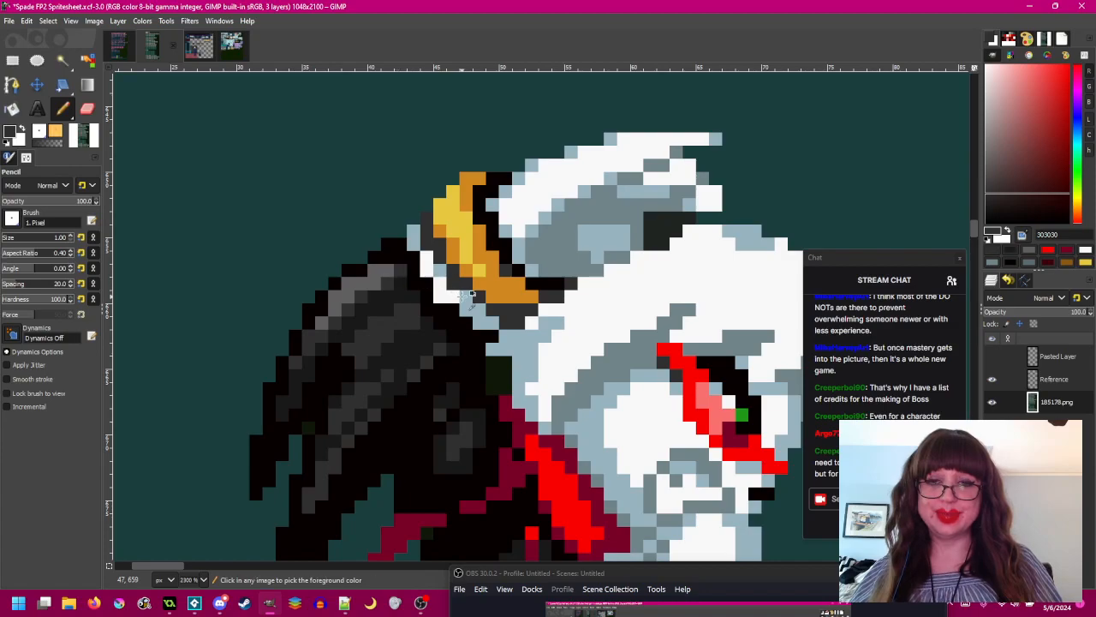
- Sample 181818 from the back and check how the jacket shading reads across the whole rolling sprite
{"action": "scroll", "coordinate": [469, 293], "scroll_direction": "down", "scroll_amount": 1}
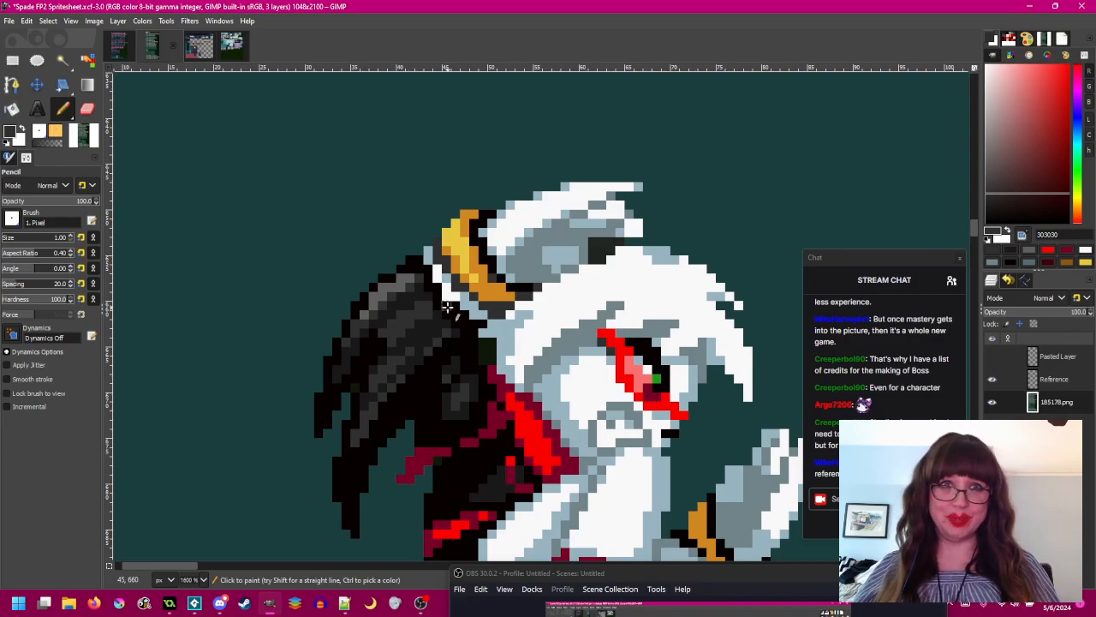
{"action": "scroll", "coordinate": [447, 306], "scroll_direction": "down", "scroll_amount": 2}
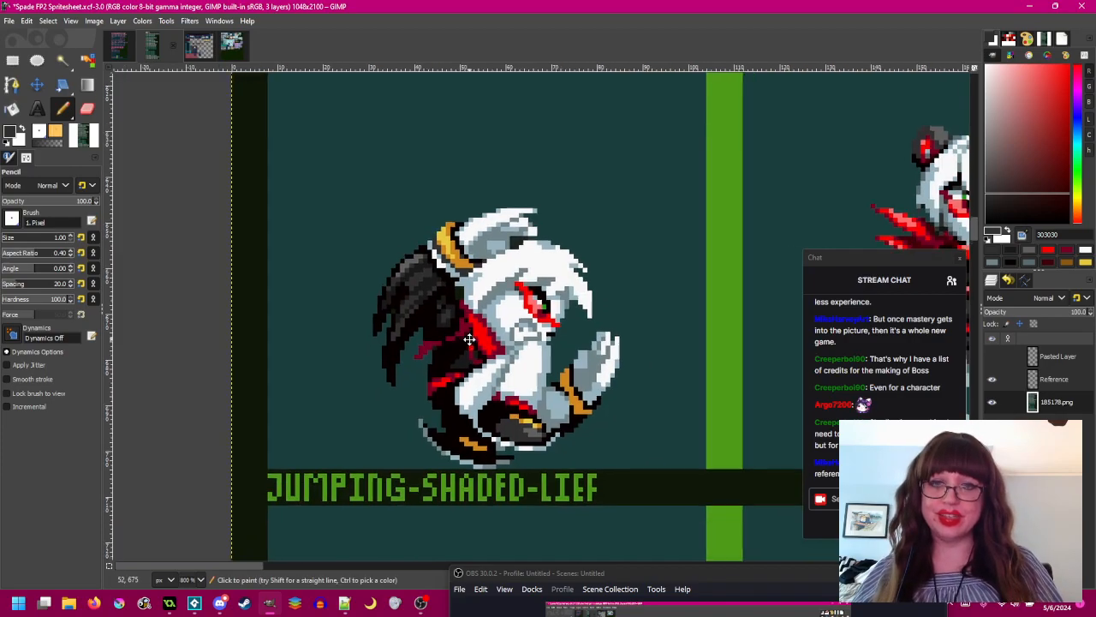
{"action": "scroll", "coordinate": [451, 292], "scroll_direction": "up", "scroll_amount": 3}
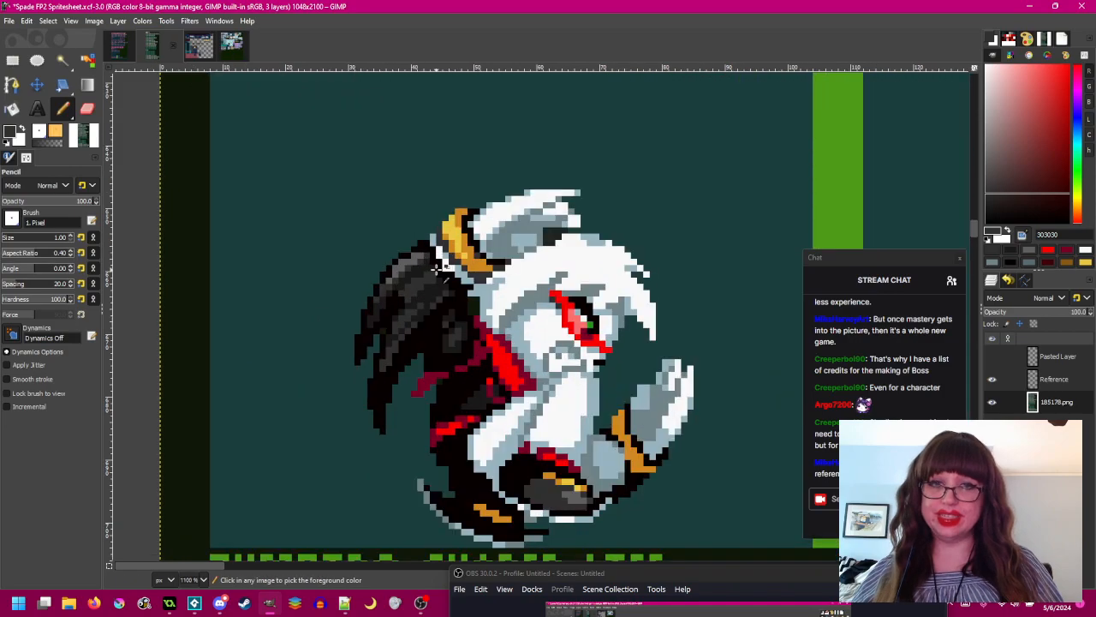
{"action": "left_click", "coordinate": [413, 273], "text": "ctrl"}
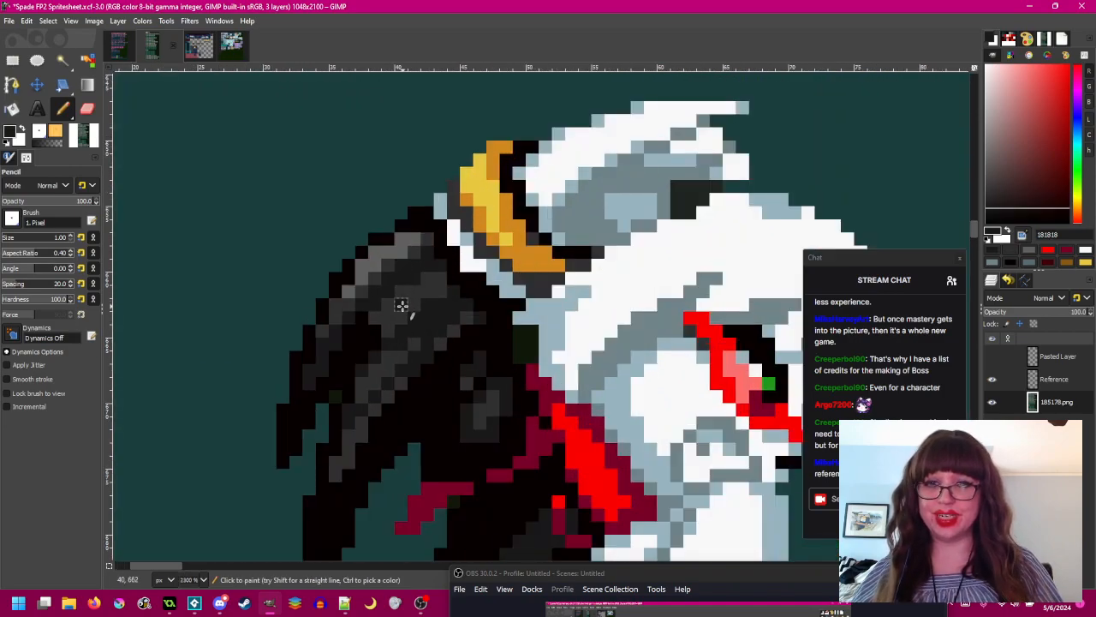
{"action": "scroll", "coordinate": [435, 333], "scroll_direction": "down", "scroll_amount": 4}
{"action": "scroll", "coordinate": [419, 327], "scroll_direction": "up", "scroll_amount": 1}
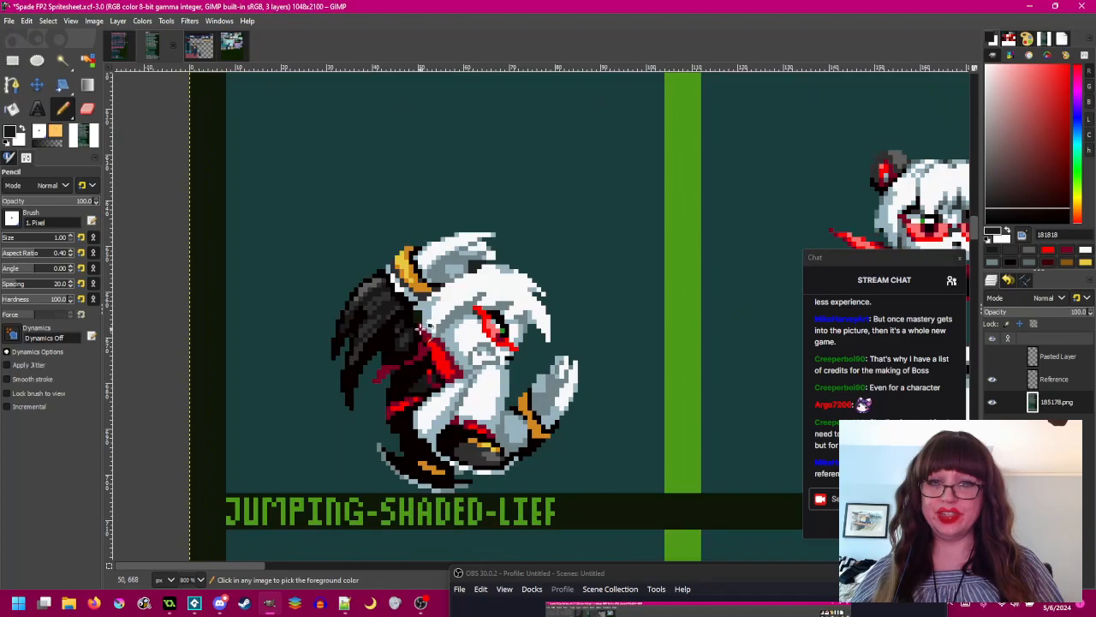
{"action": "left_click_drag", "start_coordinate": [417, 326], "coordinate": [422, 302]}
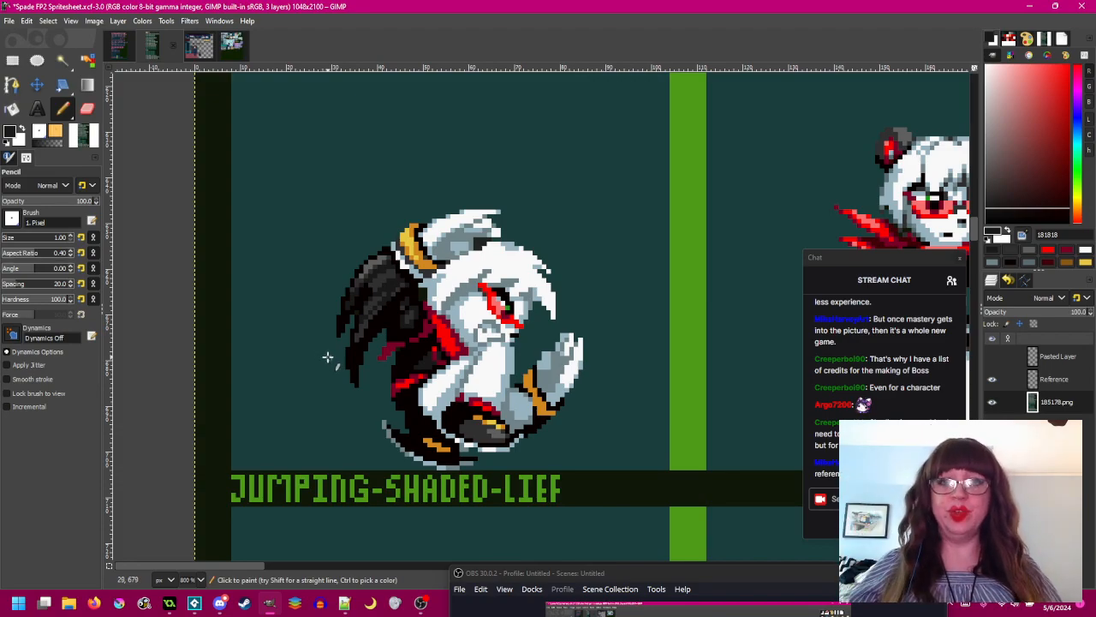
{"action": "scroll", "coordinate": [392, 274], "scroll_direction": "up", "scroll_amount": 1}
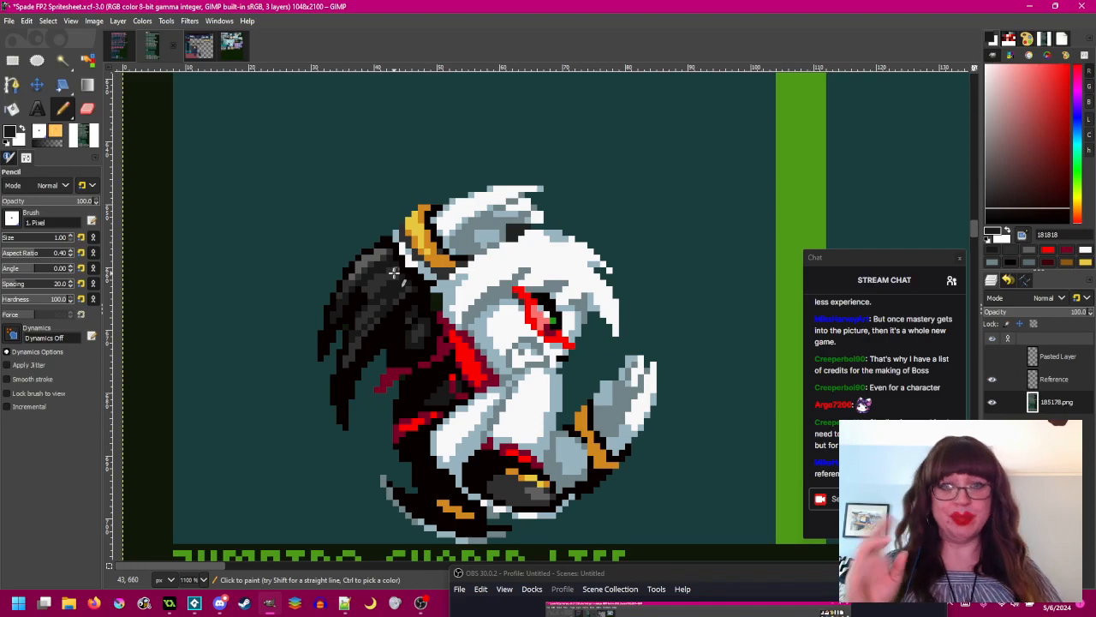
{"action": "scroll", "coordinate": [396, 269], "scroll_direction": "up", "scroll_amount": 2}
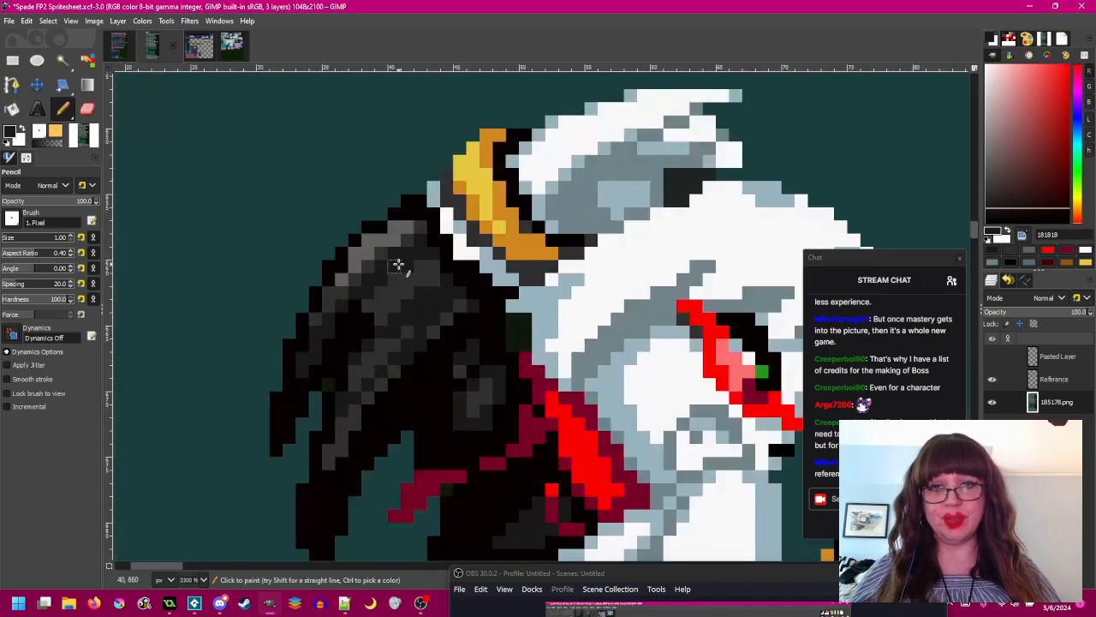
{"action": "scroll", "coordinate": [537, 246], "scroll_direction": "down", "scroll_amount": 2}
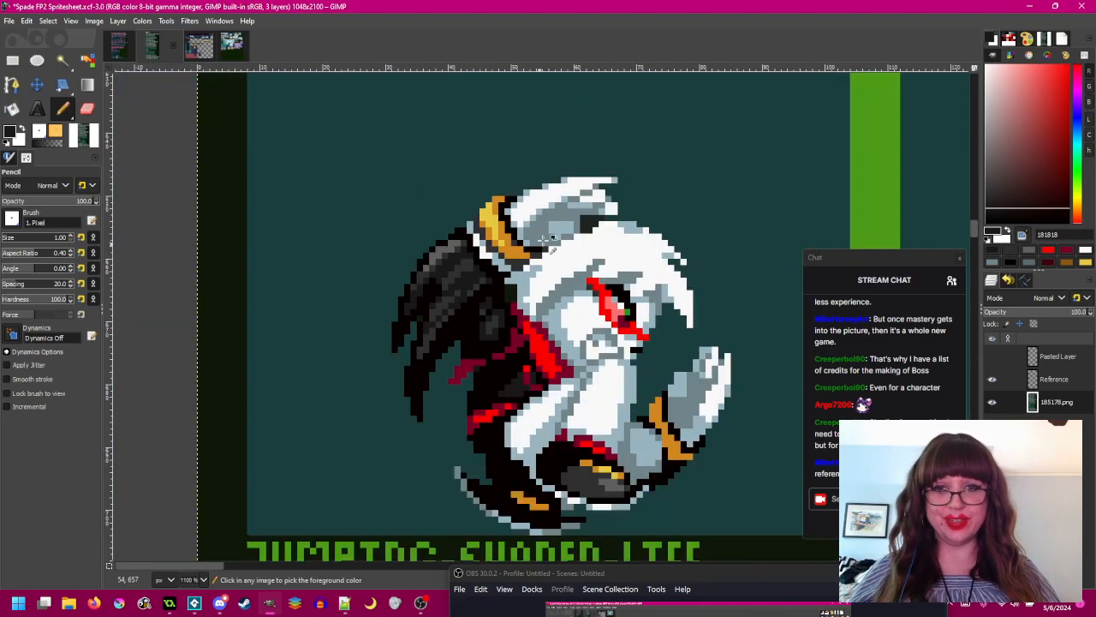
{"action": "left_click_drag", "start_coordinate": [545, 243], "coordinate": [539, 227]}
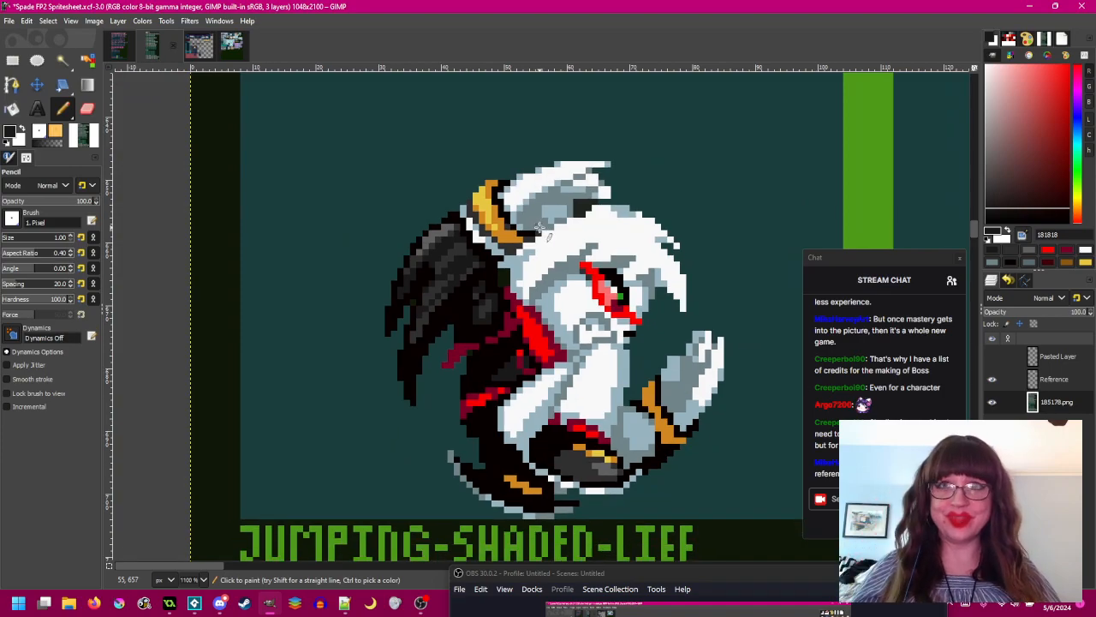
{"action": "scroll", "coordinate": [548, 239], "scroll_direction": "down", "scroll_amount": 1}
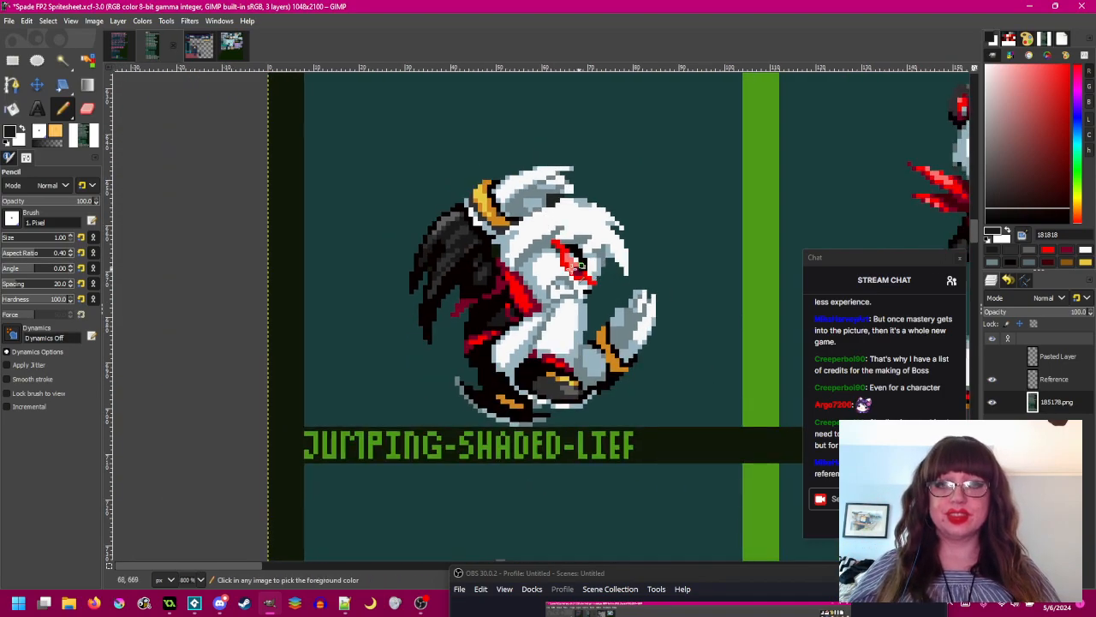
{"action": "scroll", "coordinate": [582, 269], "scroll_direction": "up", "scroll_amount": 1}
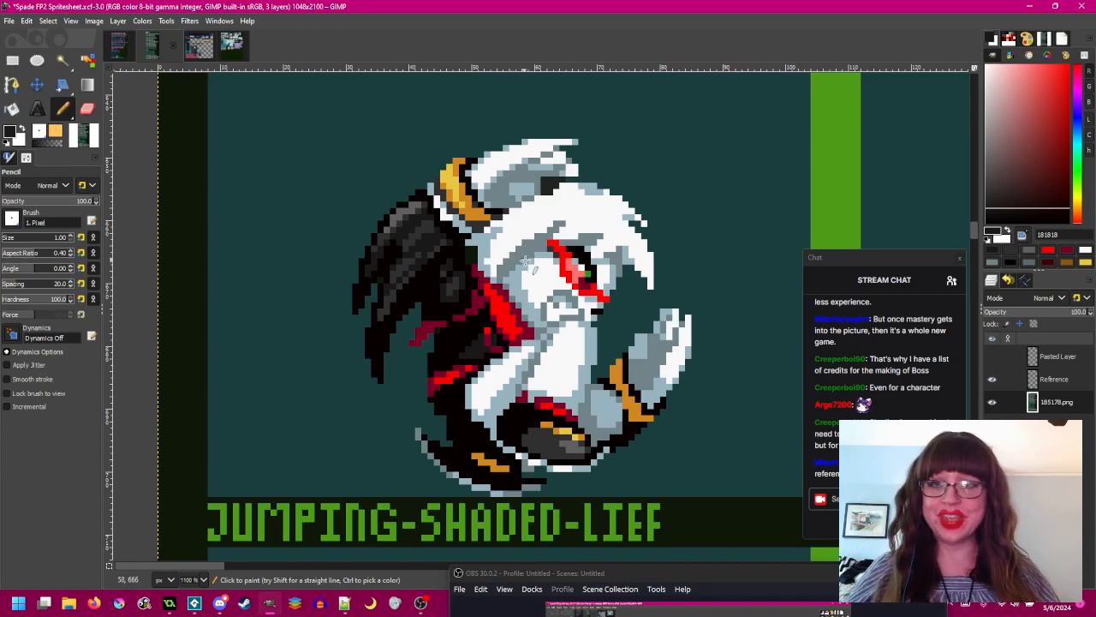
{"action": "left_click_drag", "start_coordinate": [387, 214], "coordinate": [424, 185]}
{"action": "scroll", "coordinate": [422, 184], "scroll_direction": "up", "scroll_amount": 3}
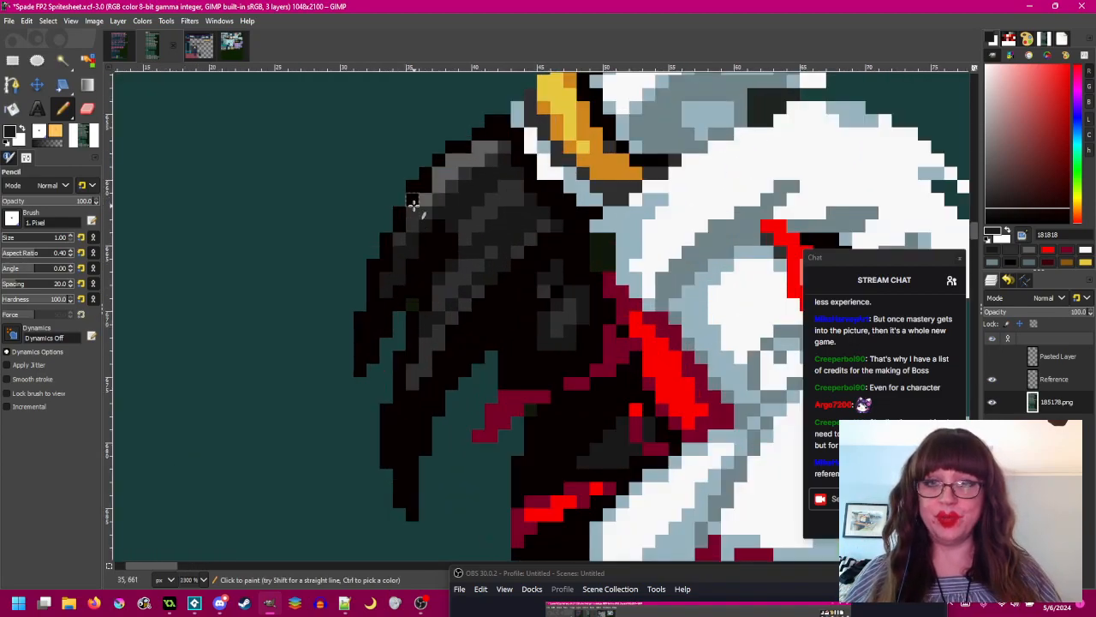
{"action": "scroll", "coordinate": [418, 211], "scroll_direction": "down", "scroll_amount": 3}
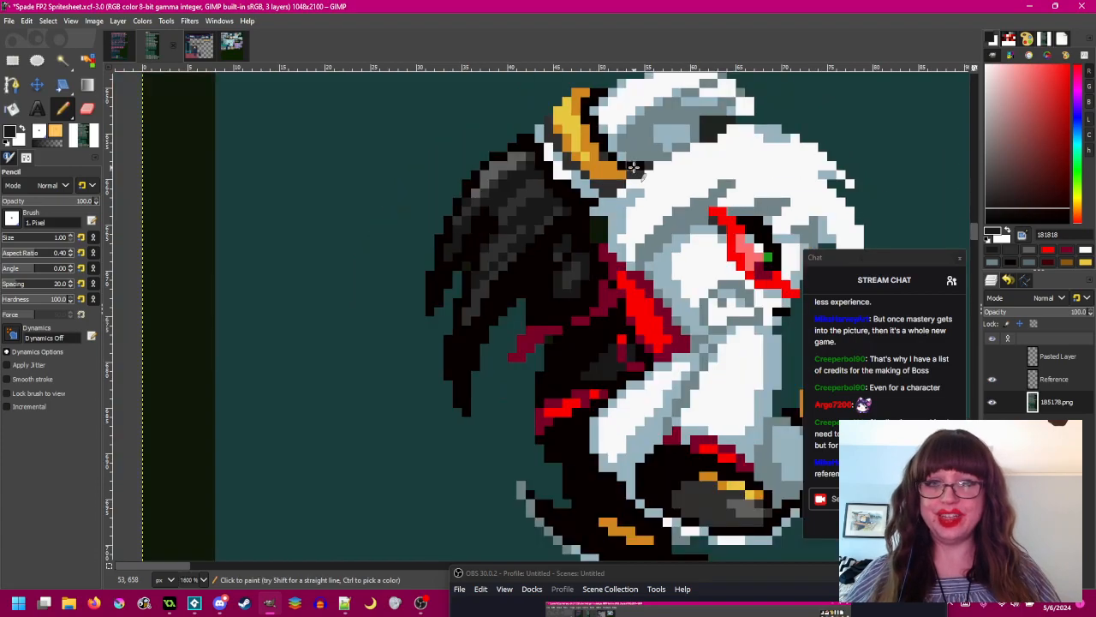
{"action": "scroll", "coordinate": [504, 186], "scroll_direction": "up", "scroll_amount": 1}
{"action": "scroll", "coordinate": [504, 187], "scroll_direction": "down", "scroll_amount": 1}
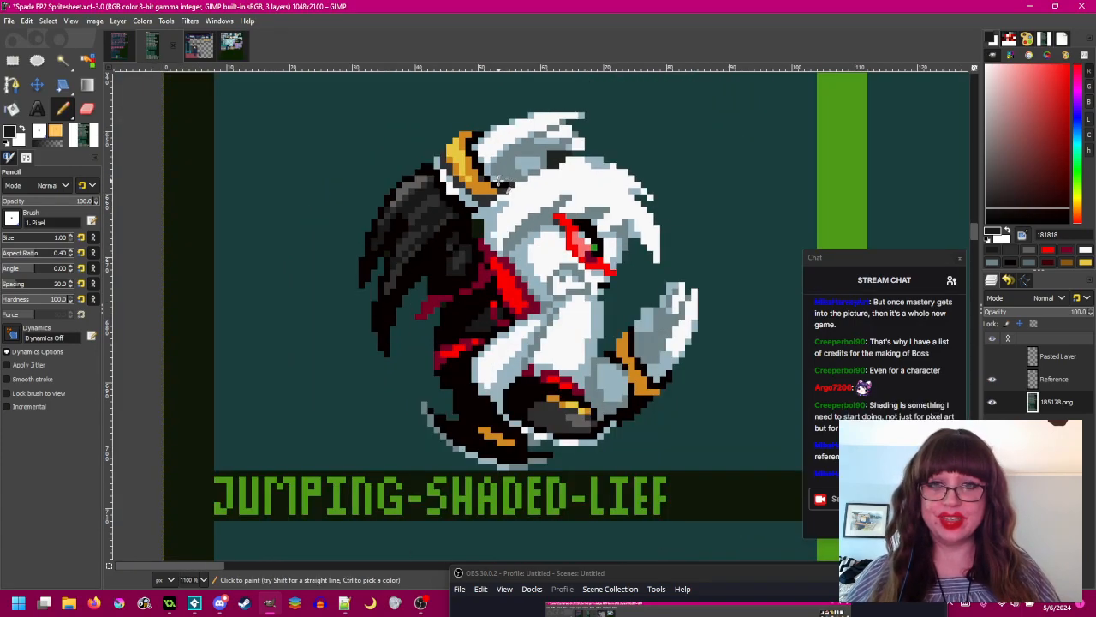
{"action": "left_click_drag", "start_coordinate": [499, 180], "coordinate": [496, 196]}
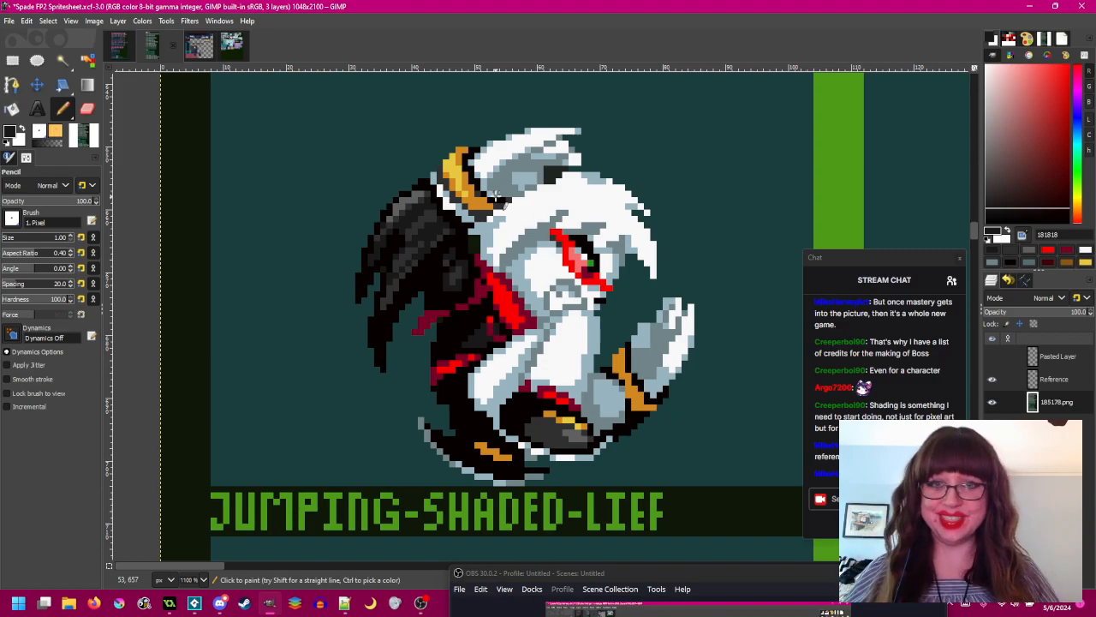
- Sample f87070 from the standing reference's scarf and pencil a light highlight along the rolling sprite's bright red scarf
{"action": "scroll", "coordinate": [497, 197], "scroll_direction": "down", "scroll_amount": 3}
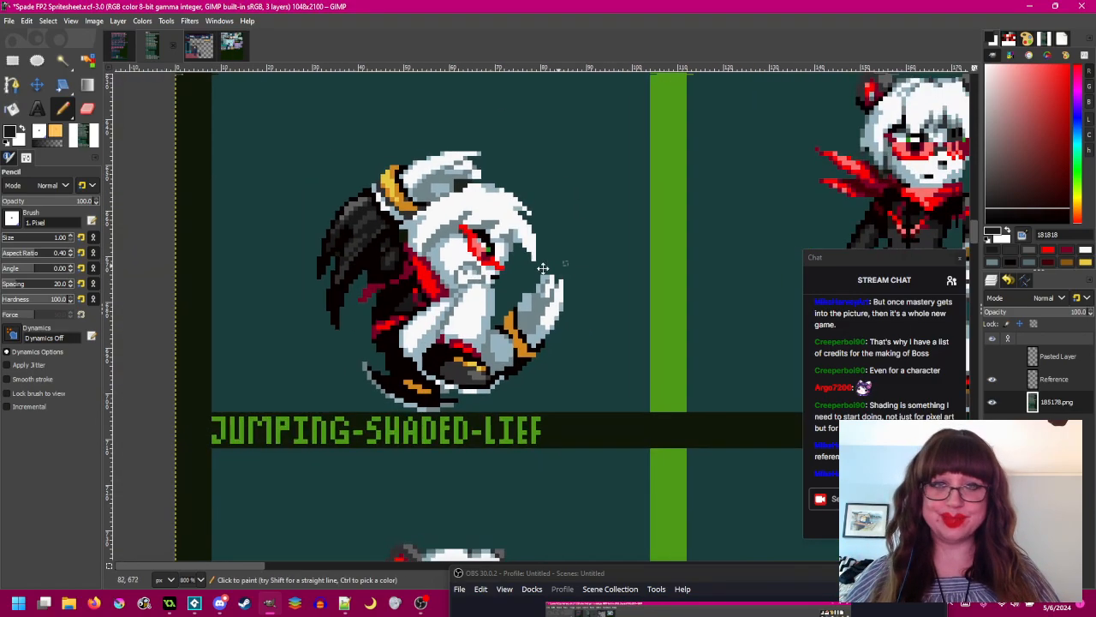
{"action": "left_click_drag", "start_coordinate": [543, 268], "coordinate": [370, 296]}
{"action": "scroll", "coordinate": [680, 191], "scroll_direction": "up", "scroll_amount": 2}
{"action": "left_click", "coordinate": [681, 190], "text": "ctrl"}
{"action": "scroll", "coordinate": [681, 190], "scroll_direction": "down", "scroll_amount": 2}
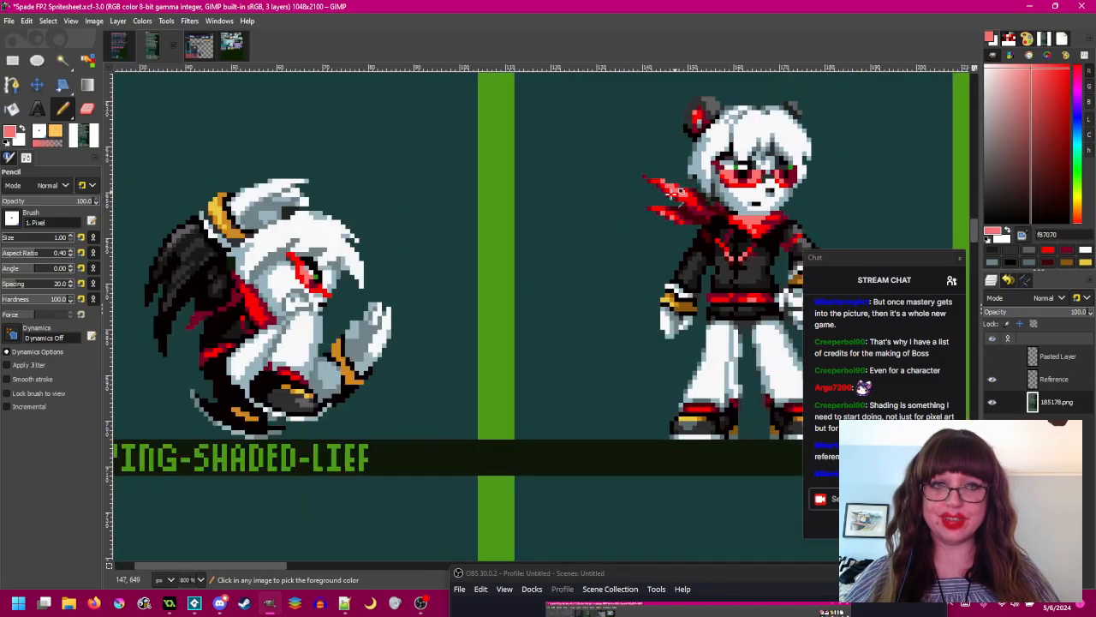
{"action": "left_click_drag", "start_coordinate": [230, 318], "coordinate": [388, 308]}
{"action": "scroll", "coordinate": [388, 308], "scroll_direction": "up", "scroll_amount": 3}
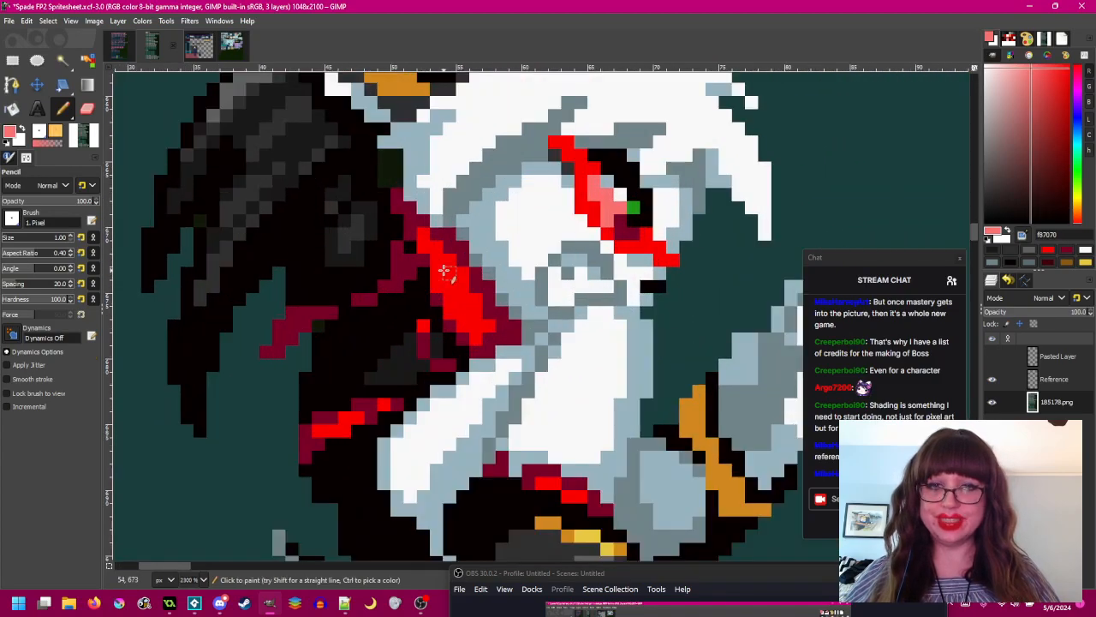
{"action": "left_click_drag", "start_coordinate": [451, 282], "coordinate": [475, 326]}
{"action": "scroll", "coordinate": [511, 322], "scroll_direction": "down", "scroll_amount": 3}
- Compare the rolling sprite's shading with the standing reference and sample 708488 from its grey-shaded raised hand
{"action": "mouse_move", "coordinate": [800, 279]}
{"action": "left_mouse_down"}
{"action": "mouse_move", "coordinate": [637, 288]}
{"action": "mouse_move", "coordinate": [589, 259]}
{"action": "mouse_move", "coordinate": [633, 239]}
{"action": "left_mouse_up"}
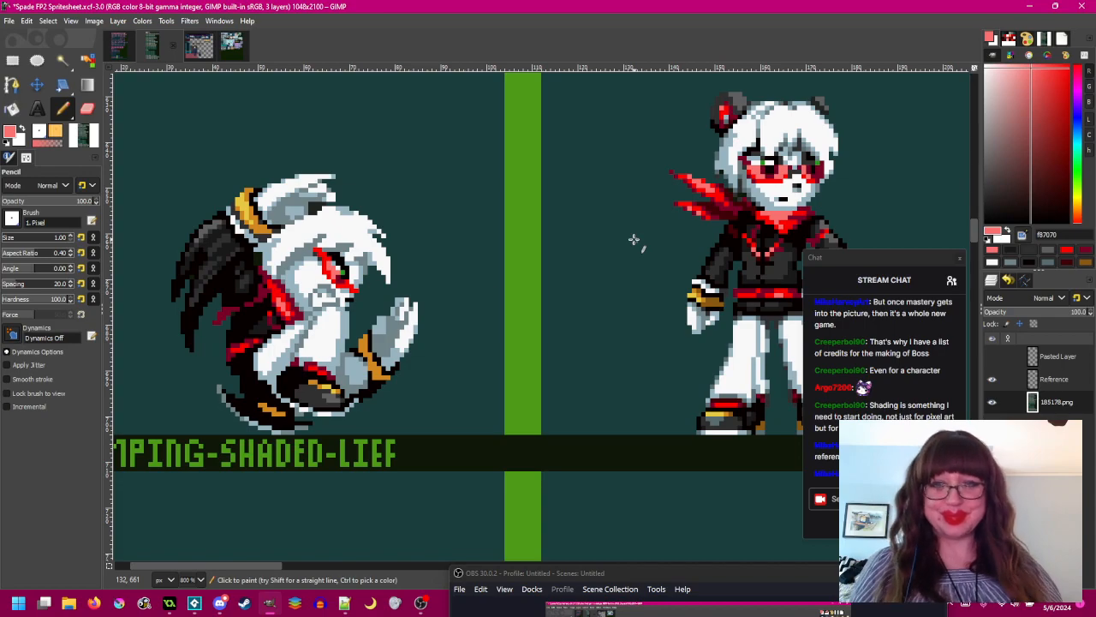
{"action": "mouse_move", "coordinate": [388, 296]}
{"action": "left_mouse_down"}
{"action": "mouse_move", "coordinate": [398, 260]}
{"action": "mouse_move", "coordinate": [320, 306]}
{"action": "mouse_move", "coordinate": [390, 294]}
{"action": "left_mouse_up"}
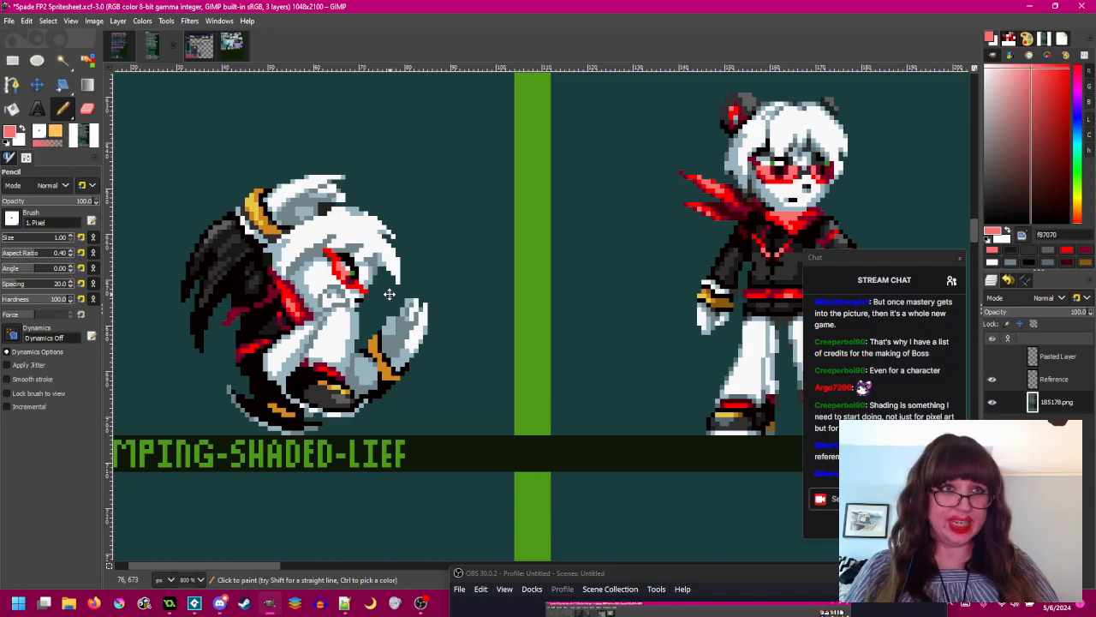
{"action": "left_click_drag", "start_coordinate": [390, 294], "coordinate": [395, 293]}
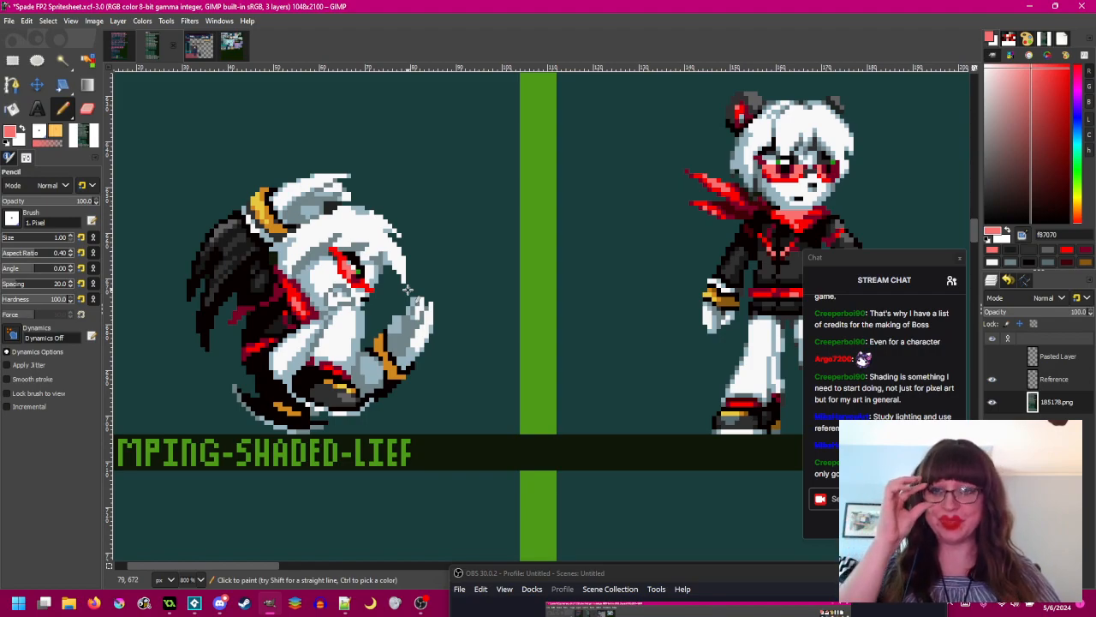
{"action": "left_click_drag", "start_coordinate": [456, 328], "coordinate": [470, 320]}
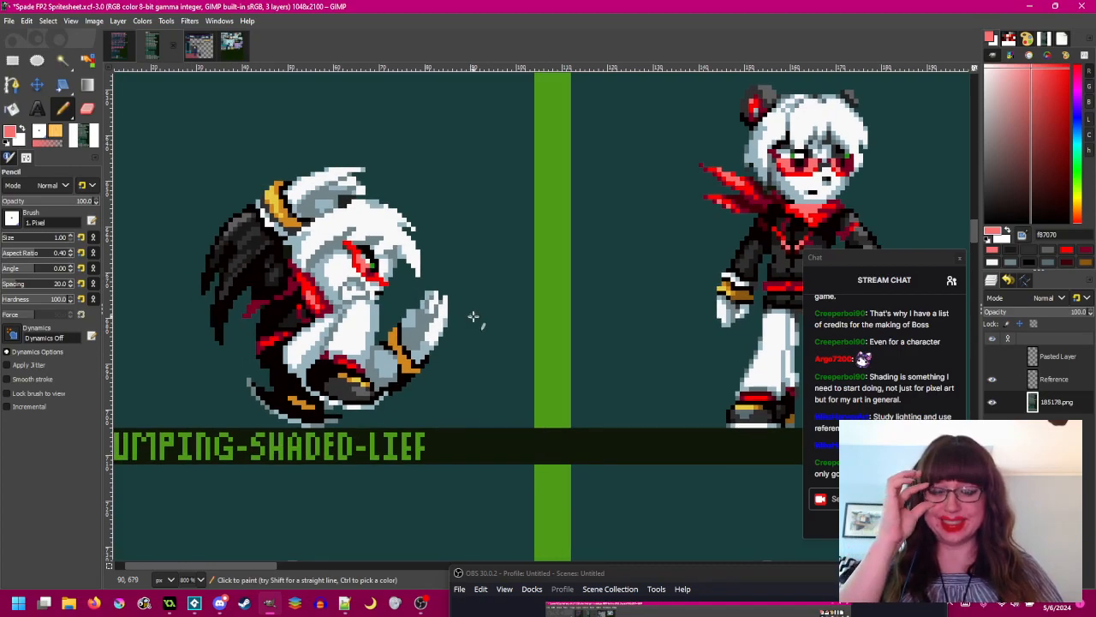
{"action": "left_click", "coordinate": [426, 322], "text": "ctrl"}
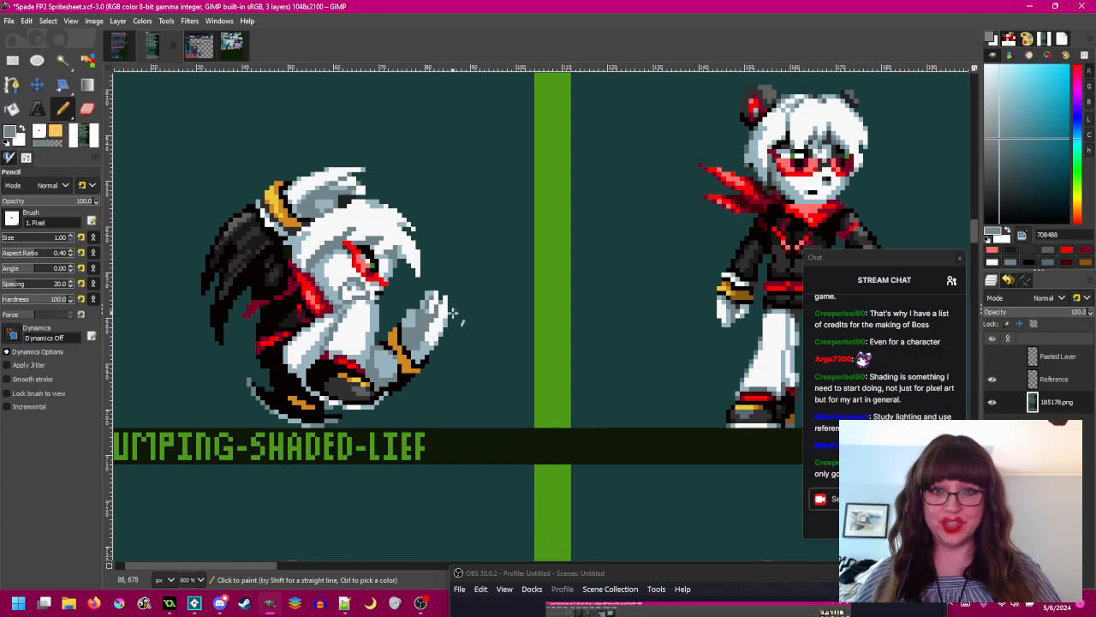
{"action": "scroll", "coordinate": [453, 313], "scroll_direction": "up", "scroll_amount": 1}
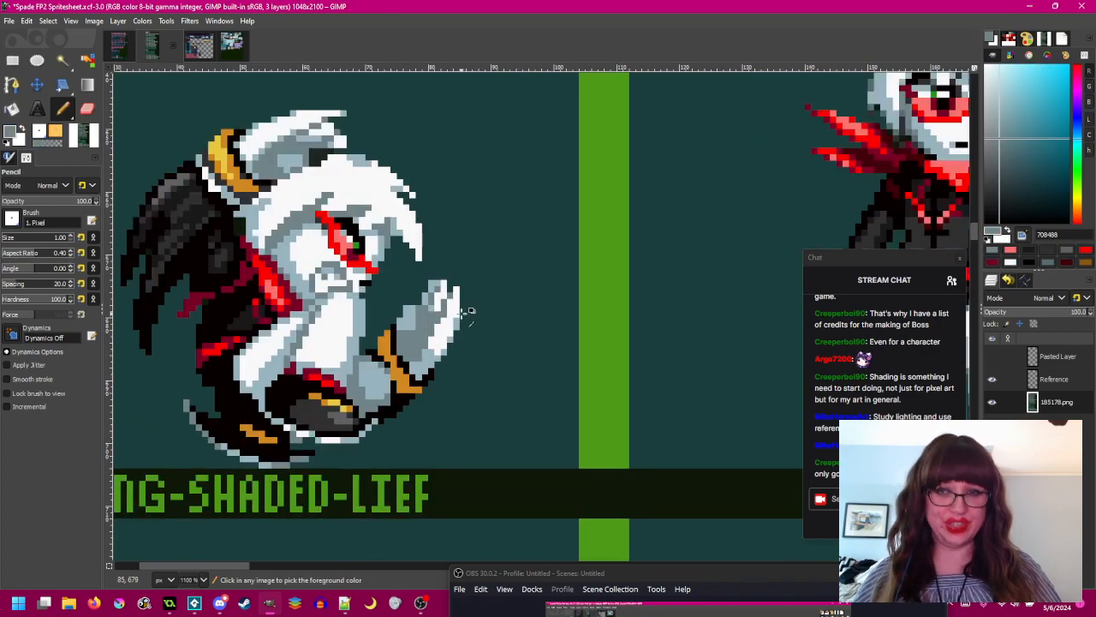
{"action": "scroll", "coordinate": [462, 311], "scroll_direction": "down", "scroll_amount": 1}
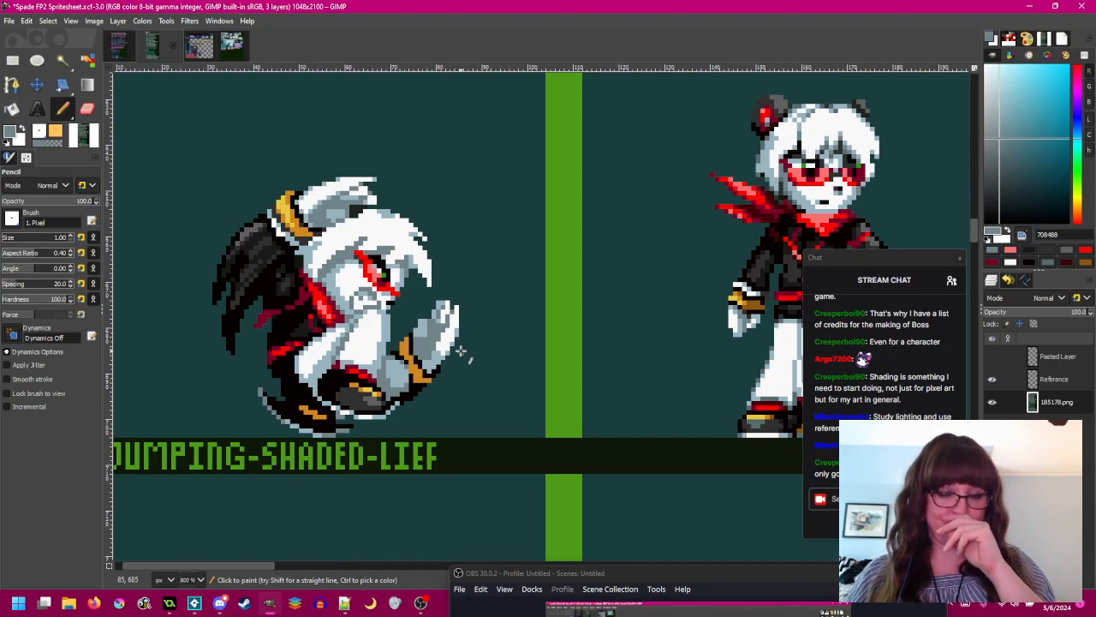
{"action": "mouse_move", "coordinate": [433, 329]}
{"action": "left_mouse_down"}
{"action": "mouse_move", "coordinate": [489, 337]}
{"action": "mouse_move", "coordinate": [519, 314]}
{"action": "left_mouse_up"}
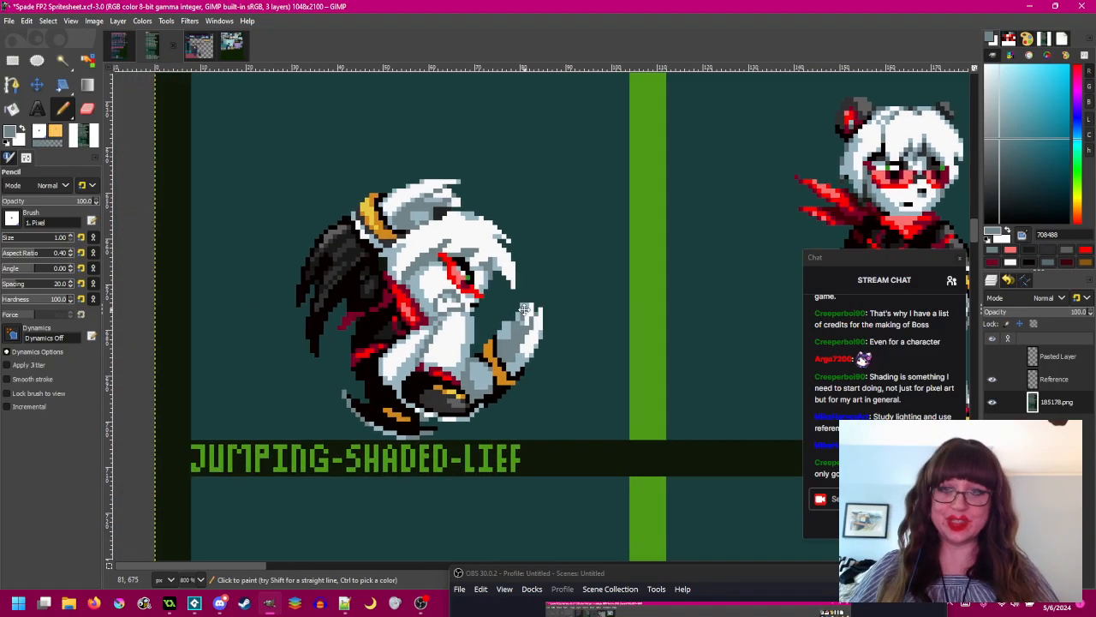
- Sample 181818 and pencil staggered pixels along the outer edge of the dark grey patch between the scarf and the belt
{"action": "scroll", "coordinate": [396, 330], "scroll_direction": "up", "scroll_amount": 2}
{"action": "left_click", "coordinate": [378, 319], "text": "ctrl"}
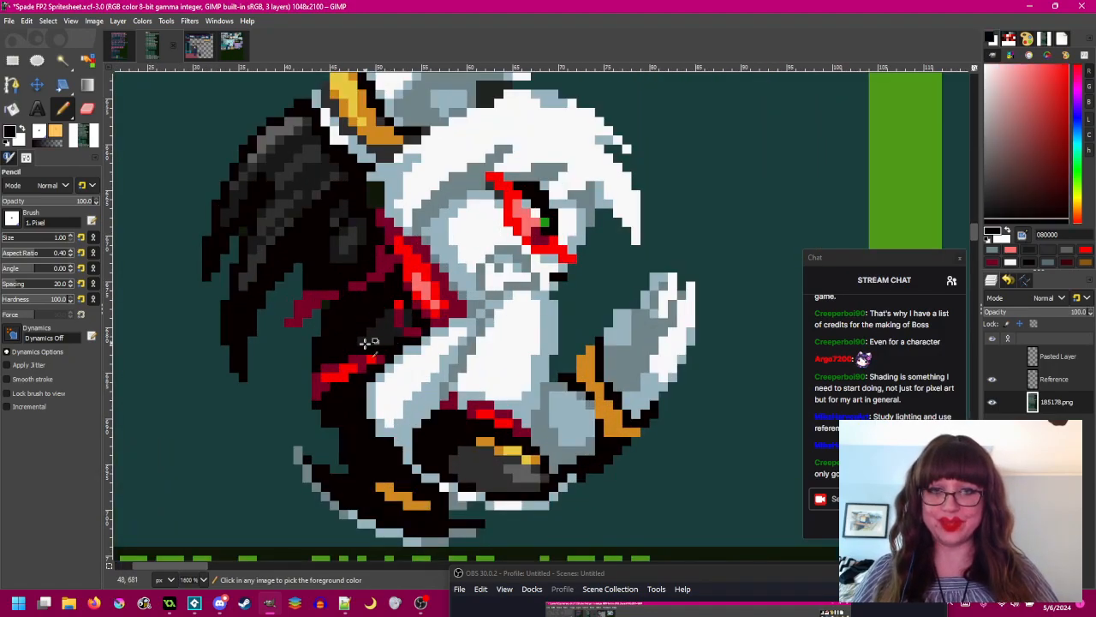
{"action": "scroll", "coordinate": [378, 325], "scroll_direction": "up", "scroll_amount": 2}
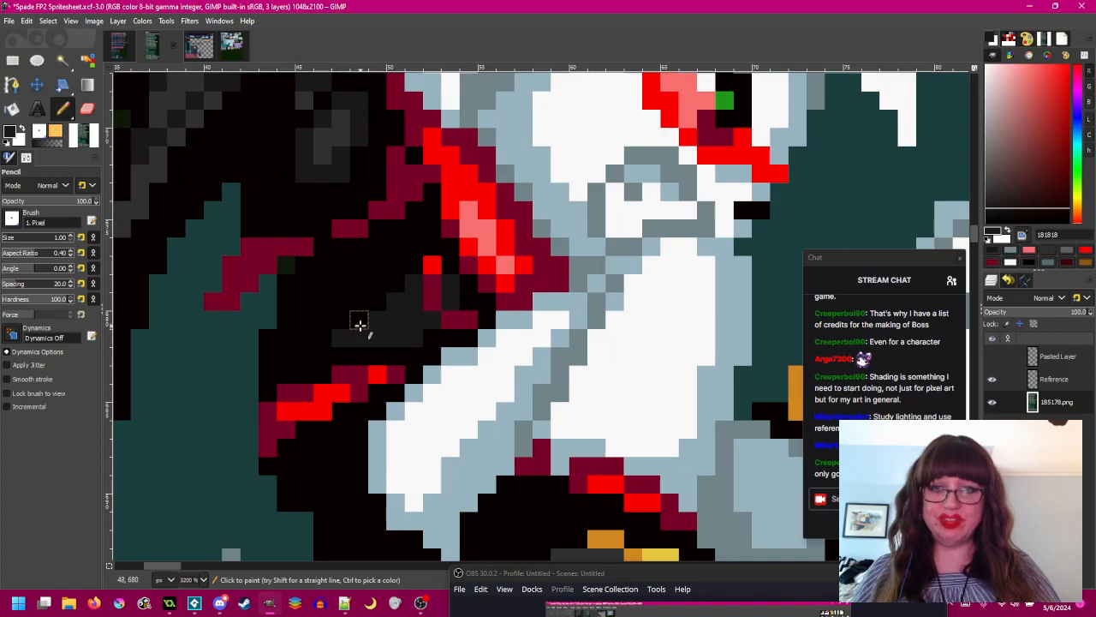
{"action": "left_click", "coordinate": [322, 355]}
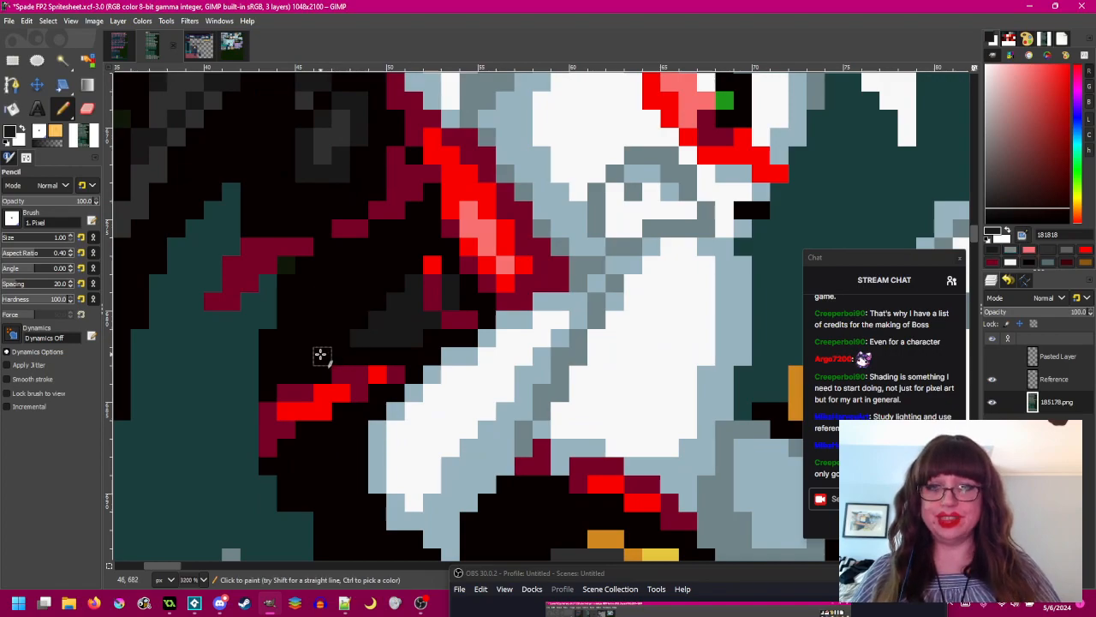
{"action": "left_click", "coordinate": [340, 316]}
{"action": "left_click", "coordinate": [377, 284]}
{"action": "key", "text": "ctrl+z"}
{"action": "left_click", "coordinate": [360, 301]}
{"action": "left_click", "coordinate": [379, 284]}
{"action": "scroll", "coordinate": [378, 284], "scroll_direction": "down", "scroll_amount": 3}
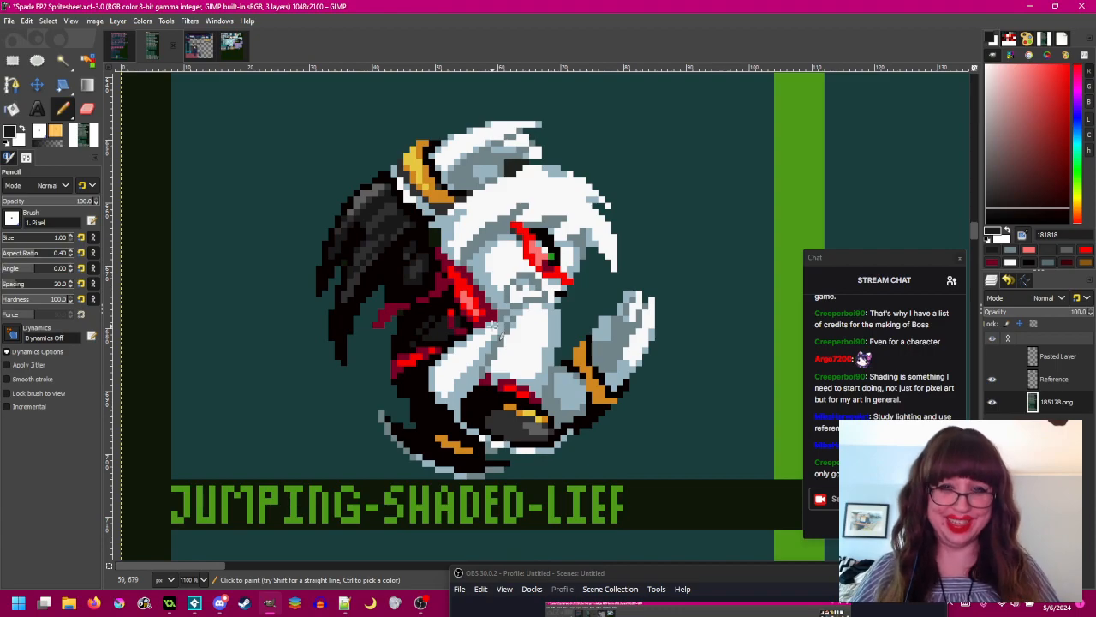
- Sample 400008 from the standing reference's scarf and pencil it over the inner stretch of the rolling sprite's trailing scarf strip
{"action": "scroll", "coordinate": [471, 270], "scroll_direction": "up", "scroll_amount": 2}
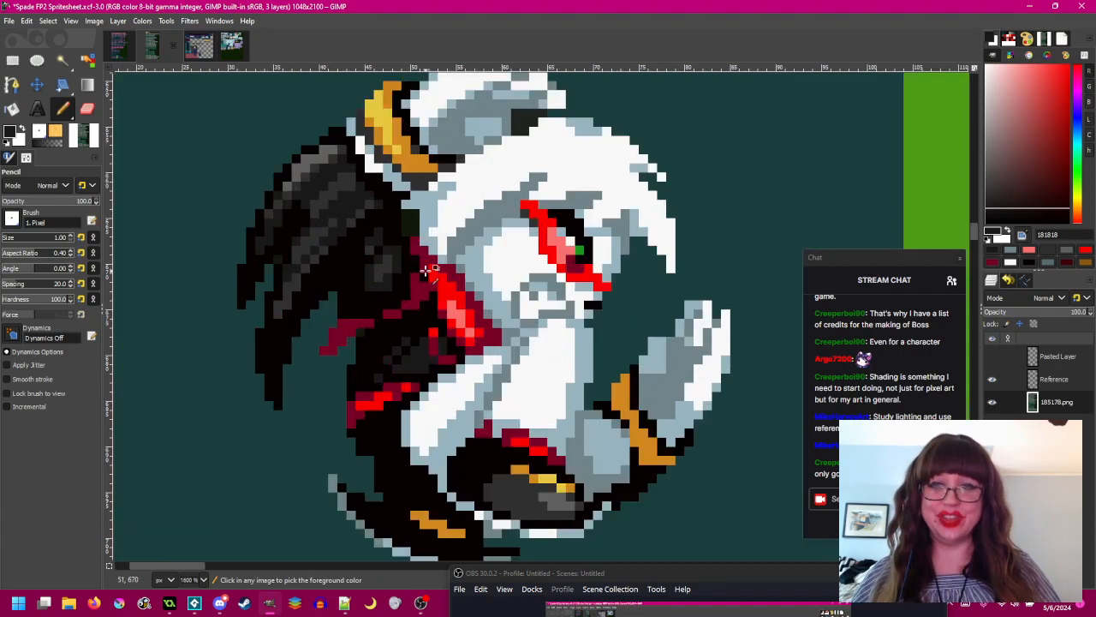
{"action": "left_click", "coordinate": [423, 259], "text": "ctrl"}
{"action": "scroll", "coordinate": [423, 260], "scroll_direction": "down", "scroll_amount": 3}
{"action": "left_click_drag", "start_coordinate": [423, 260], "coordinate": [242, 275]}
{"action": "scroll", "coordinate": [718, 210], "scroll_direction": "up", "scroll_amount": 2}
{"action": "left_click", "coordinate": [690, 215], "text": "ctrl"}
{"action": "scroll", "coordinate": [691, 215], "scroll_direction": "down", "scroll_amount": 2}
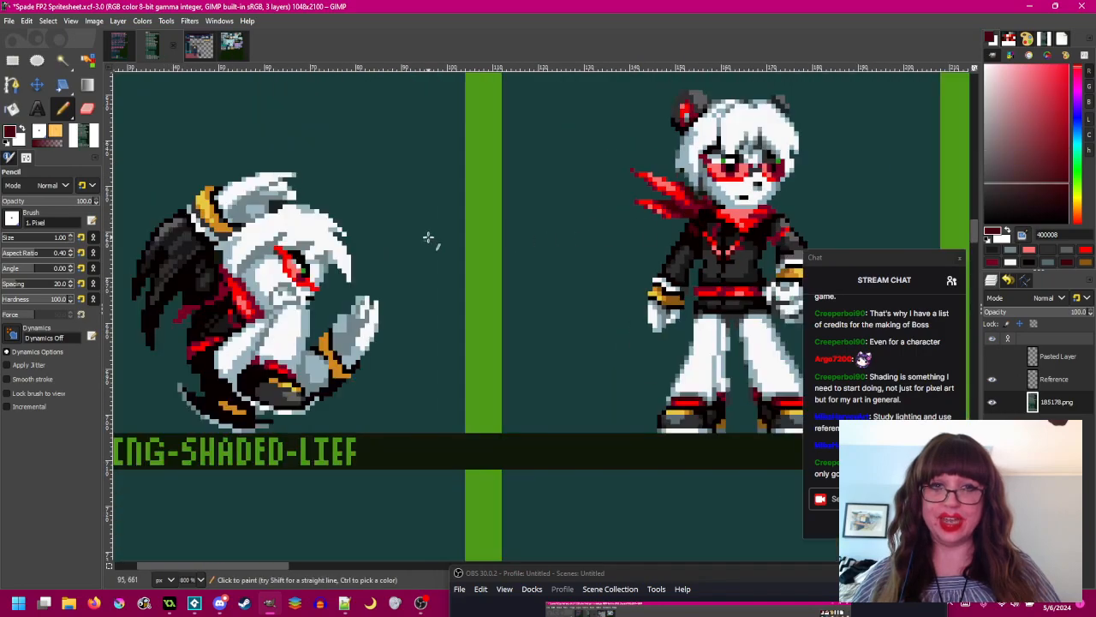
{"action": "left_click_drag", "start_coordinate": [128, 266], "coordinate": [389, 273]}
{"action": "scroll", "coordinate": [488, 290], "scroll_direction": "up", "scroll_amount": 2}
{"action": "scroll", "coordinate": [492, 287], "scroll_direction": "up", "scroll_amount": 2}
{"action": "mouse_move", "coordinate": [519, 273]}
{"action": "left_mouse_down"}
{"action": "mouse_move", "coordinate": [515, 308]}
{"action": "mouse_move", "coordinate": [459, 326]}
{"action": "mouse_move", "coordinate": [509, 317]}
{"action": "mouse_move", "coordinate": [534, 276]}
{"action": "mouse_move", "coordinate": [519, 305]}
{"action": "mouse_move", "coordinate": [573, 283]}
{"action": "left_mouse_up"}
{"action": "left_click_drag", "start_coordinate": [481, 323], "coordinate": [420, 322]}
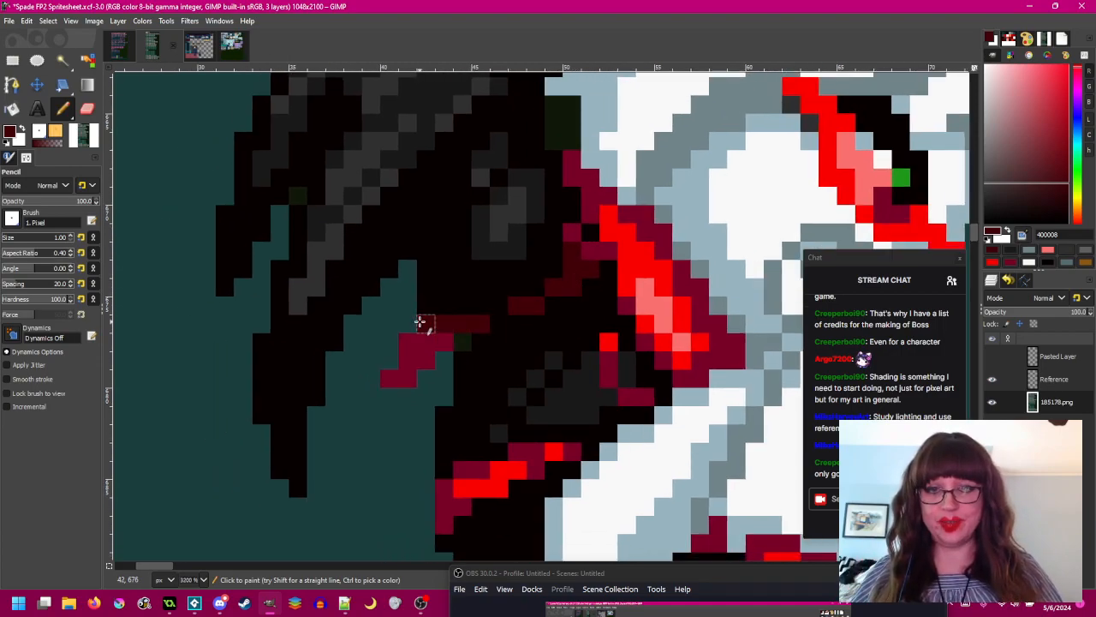
{"action": "left_click", "coordinate": [440, 341]}
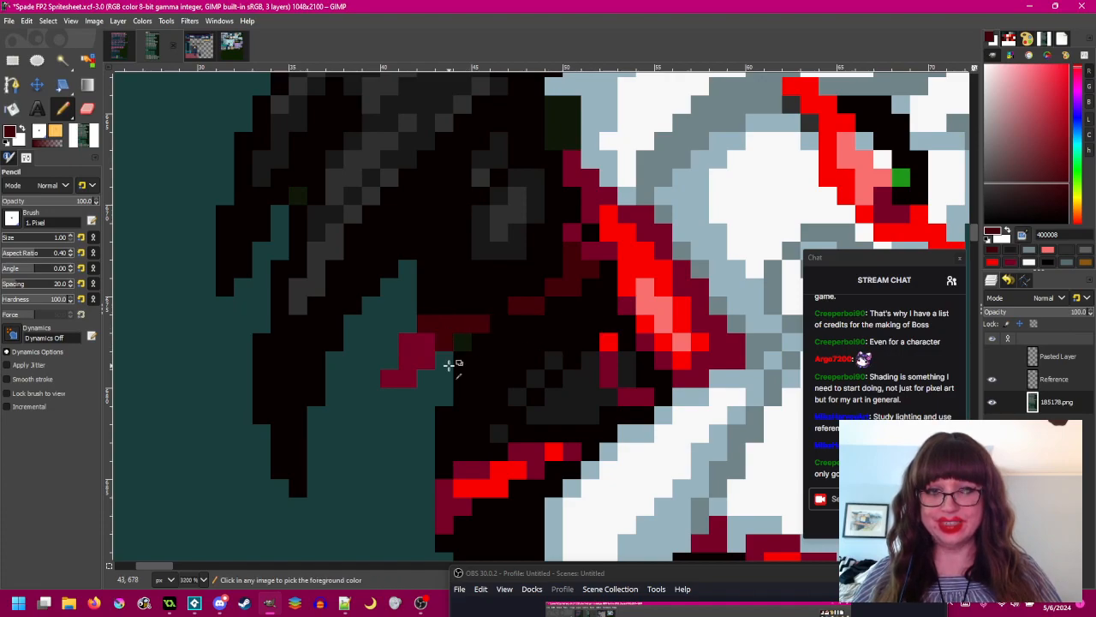
- Replace the stray dark green pixel beside the trailing scarf end with 400008 and check the whole sprite from a distance
{"action": "left_click", "coordinate": [448, 365], "text": "ctrl"}
{"action": "left_click", "coordinate": [462, 342]}
{"action": "scroll", "coordinate": [539, 358], "scroll_direction": "down", "scroll_amount": 2}
{"action": "left_click_drag", "start_coordinate": [536, 357], "coordinate": [523, 355]}
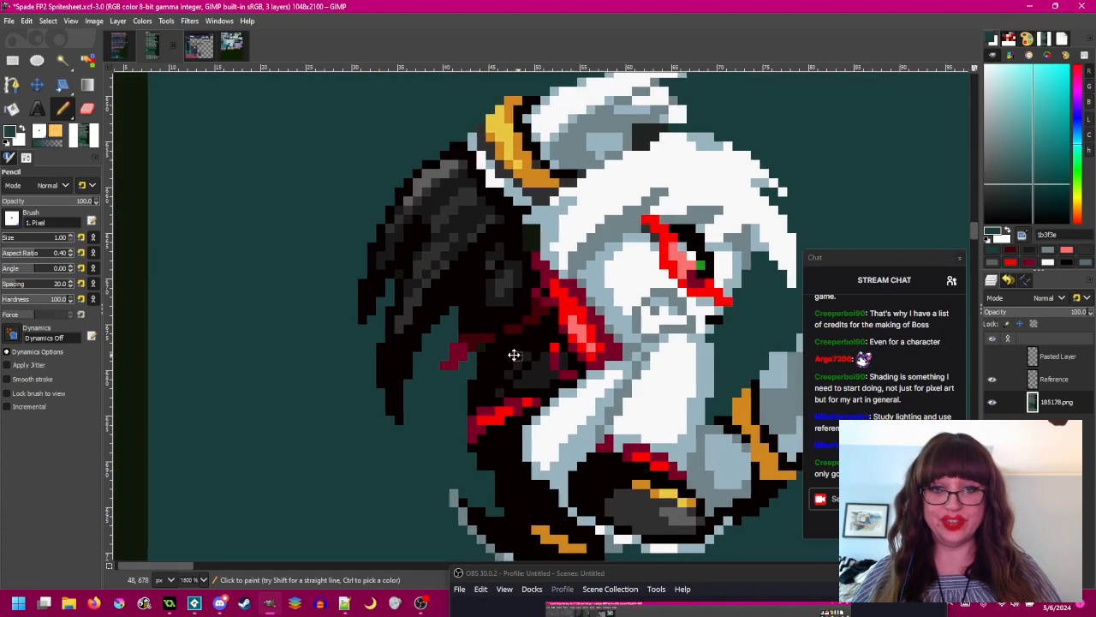
{"action": "scroll", "coordinate": [523, 356], "scroll_direction": "up", "scroll_amount": 3}
{"action": "left_click", "coordinate": [429, 320], "text": "ctrl"}
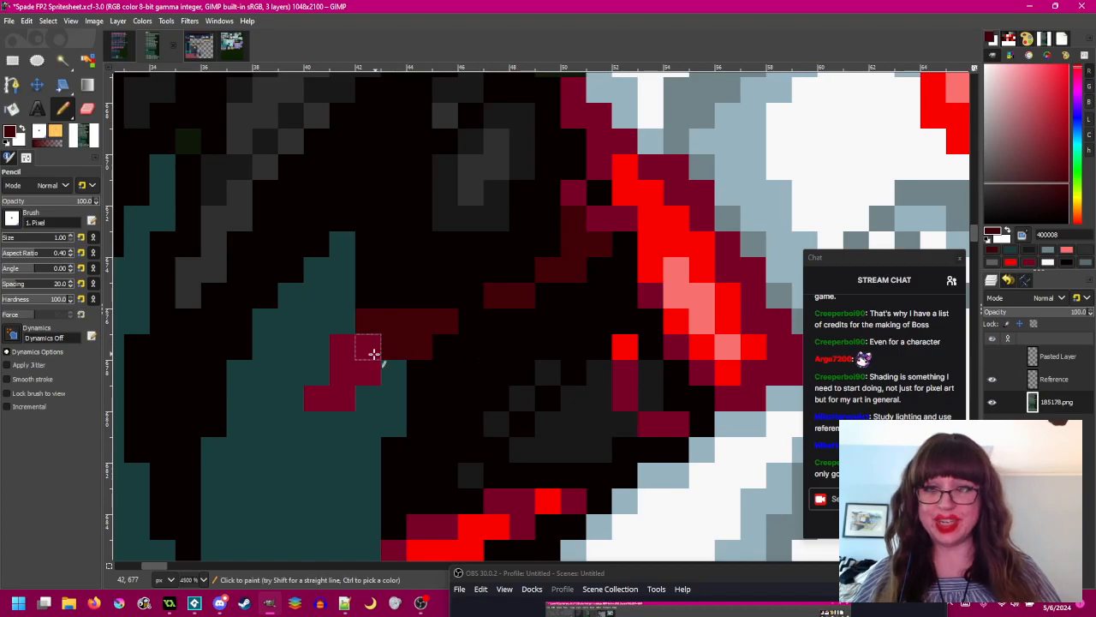
{"action": "scroll", "coordinate": [406, 391], "scroll_direction": "down", "scroll_amount": 6}
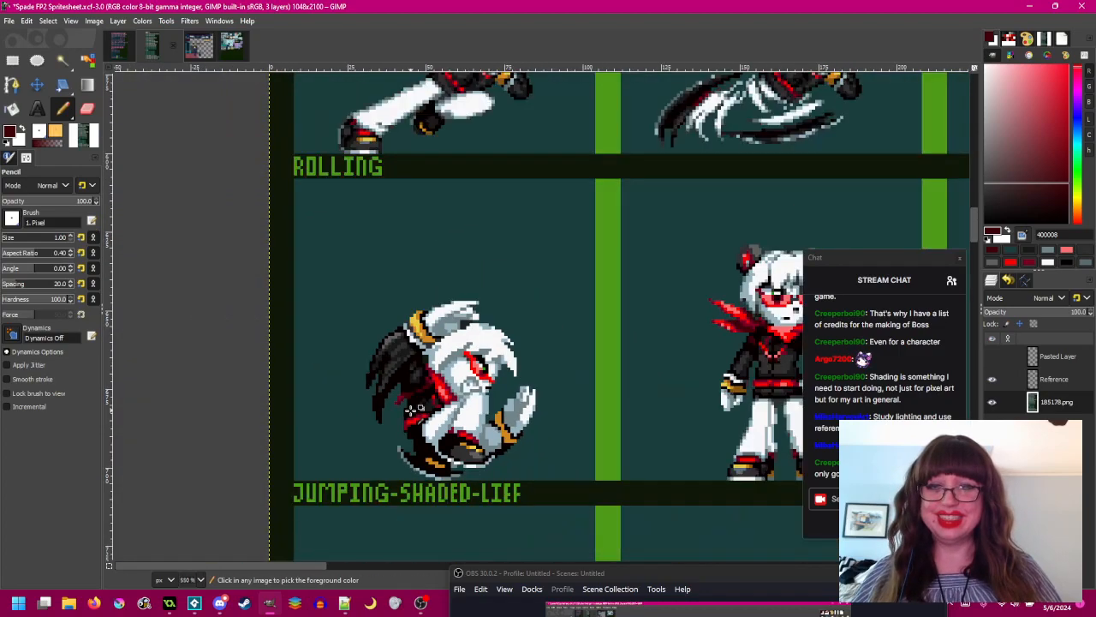
{"action": "scroll", "coordinate": [412, 410], "scroll_direction": "down", "scroll_amount": 2}
{"action": "scroll", "coordinate": [454, 417], "scroll_direction": "up", "scroll_amount": 2}
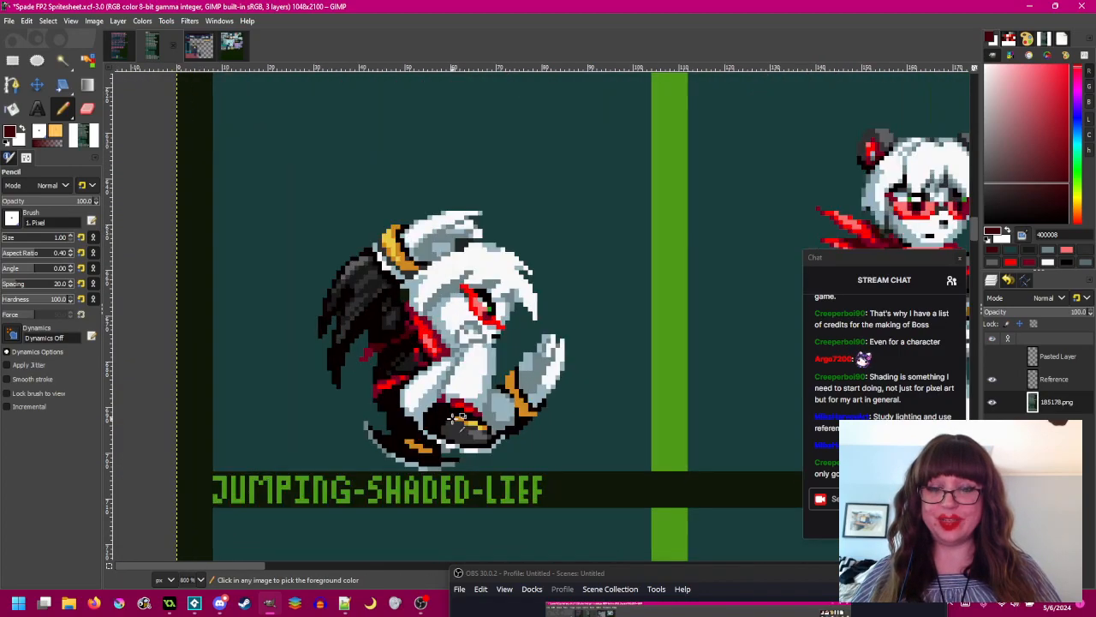
- Pencil 400008 shadow pixels at the upper end and lower corner of the scarf band around the neck
{"action": "scroll", "coordinate": [411, 358], "scroll_direction": "up", "scroll_amount": 1}
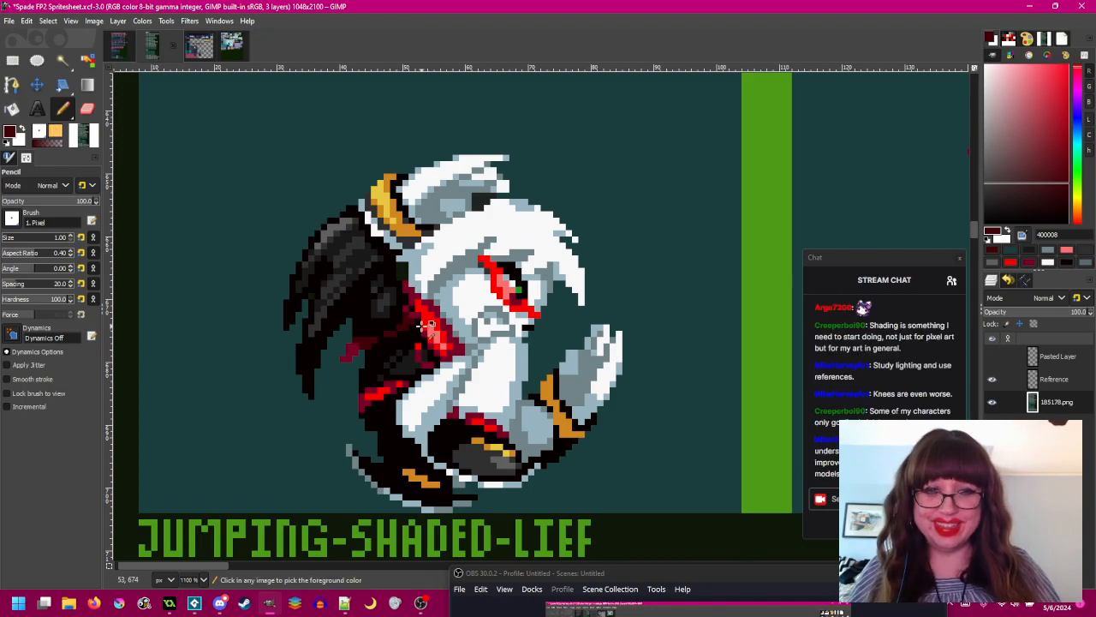
{"action": "scroll", "coordinate": [425, 315], "scroll_direction": "up", "scroll_amount": 1}
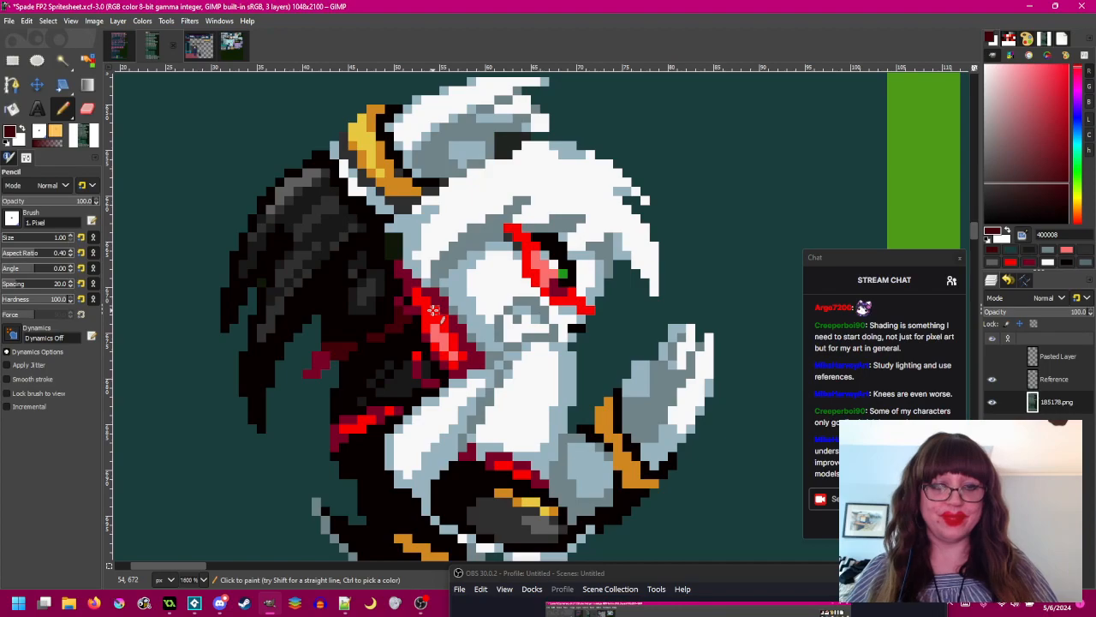
{"action": "scroll", "coordinate": [432, 313], "scroll_direction": "up", "scroll_amount": 1}
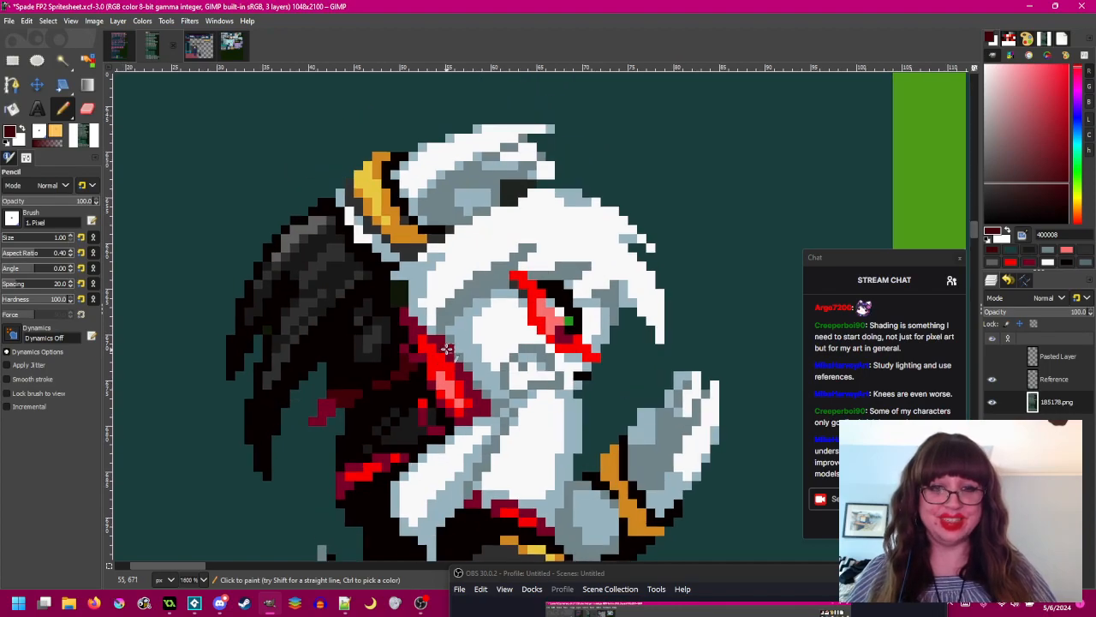
{"action": "scroll", "coordinate": [405, 329], "scroll_direction": "up", "scroll_amount": 1}
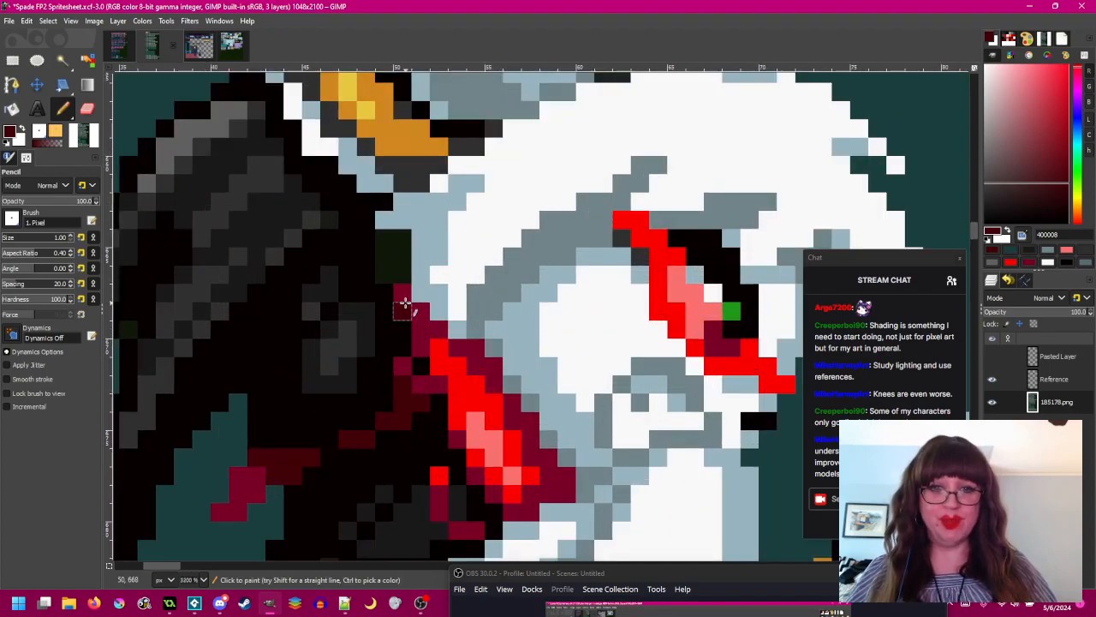
{"action": "left_click", "coordinate": [419, 310]}
{"action": "scroll", "coordinate": [495, 375], "scroll_direction": "down", "scroll_amount": 3}
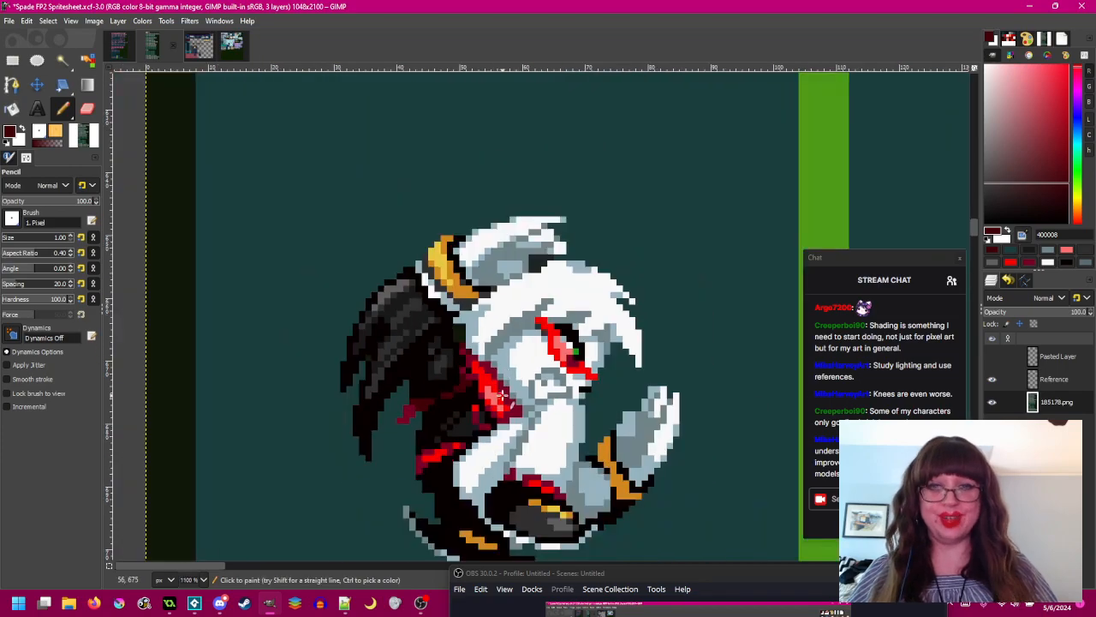
{"action": "left_click_drag", "start_coordinate": [497, 392], "coordinate": [475, 295]}
{"action": "scroll", "coordinate": [482, 285], "scroll_direction": "up", "scroll_amount": 1}
{"action": "scroll", "coordinate": [484, 285], "scroll_direction": "up", "scroll_amount": 1}
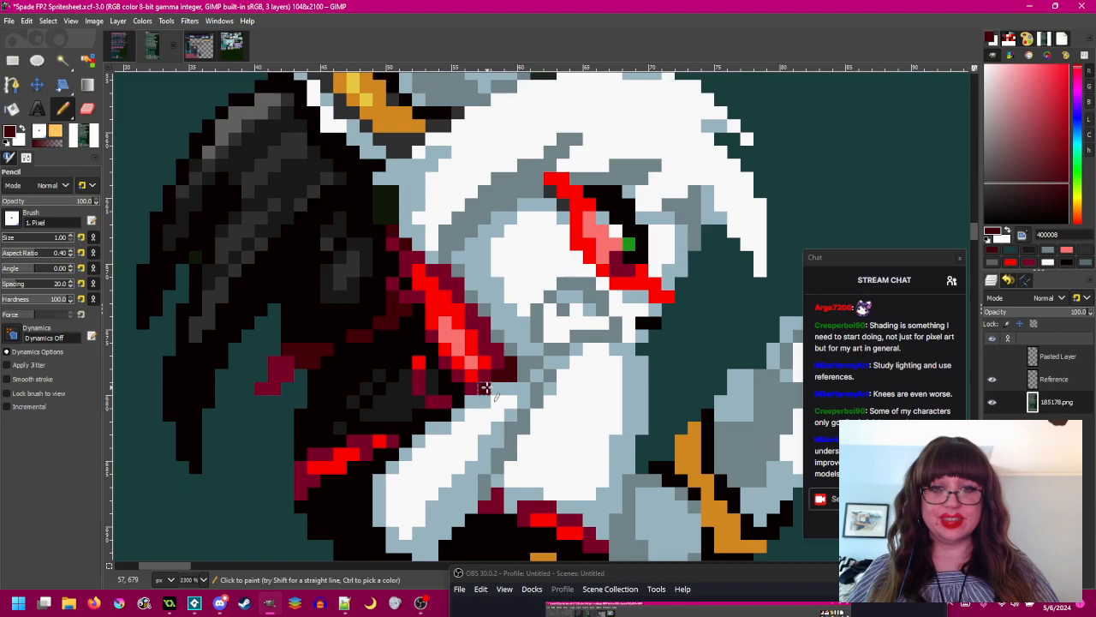
{"action": "scroll", "coordinate": [497, 374], "scroll_direction": "down", "scroll_amount": 4}
{"action": "scroll", "coordinate": [505, 379], "scroll_direction": "up", "scroll_amount": 4}
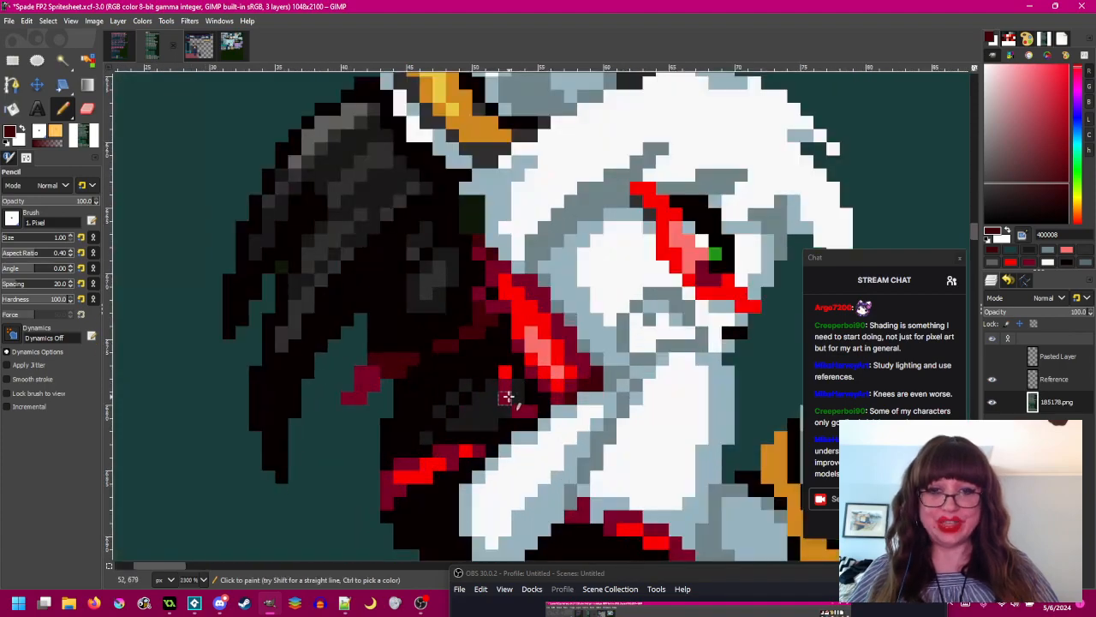
- Darken the foot of the small red strip on the jacket front with 400008 and touch up the adjoining pixel with 780028
{"action": "left_click_drag", "start_coordinate": [523, 412], "coordinate": [532, 412]}
{"action": "left_click", "coordinate": [507, 387], "text": "ctrl"}
{"action": "left_click", "coordinate": [505, 397]}
{"action": "scroll", "coordinate": [560, 411], "scroll_direction": "down", "scroll_amount": 3}
{"action": "scroll", "coordinate": [548, 394], "scroll_direction": "up", "scroll_amount": 3}
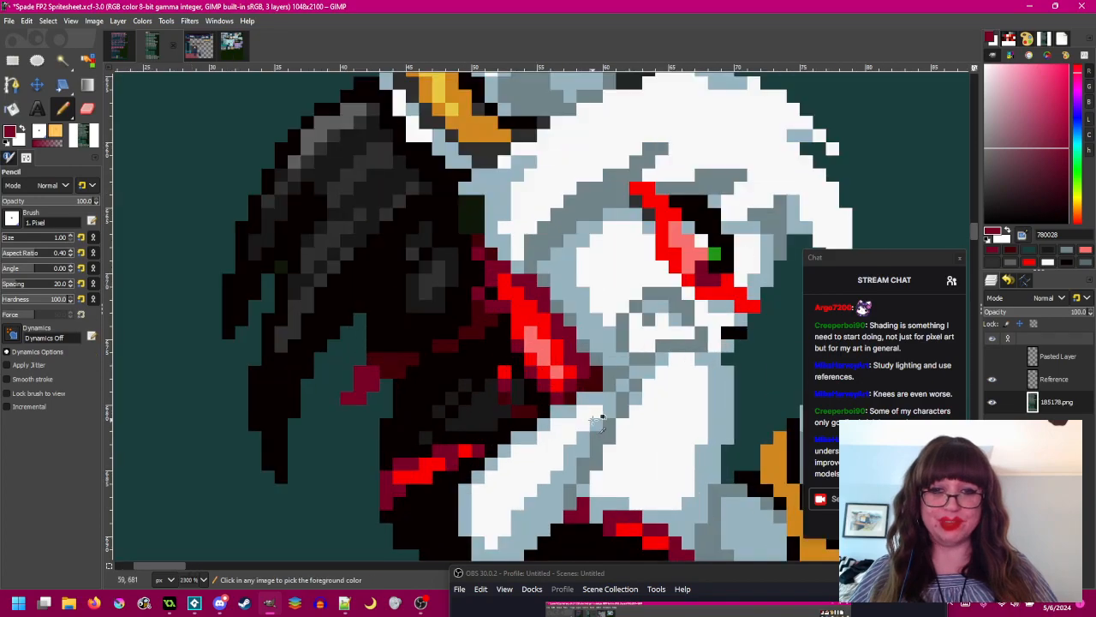
{"action": "scroll", "coordinate": [495, 326], "scroll_direction": "down", "scroll_amount": 2}
{"action": "scroll", "coordinate": [495, 325], "scroll_direction": "up", "scroll_amount": 2}
- Sample 400008, pencil it on the inner end of the red belt stripe, and sample 780028 from the belt
{"action": "left_click", "coordinate": [543, 325], "text": "ctrl"}
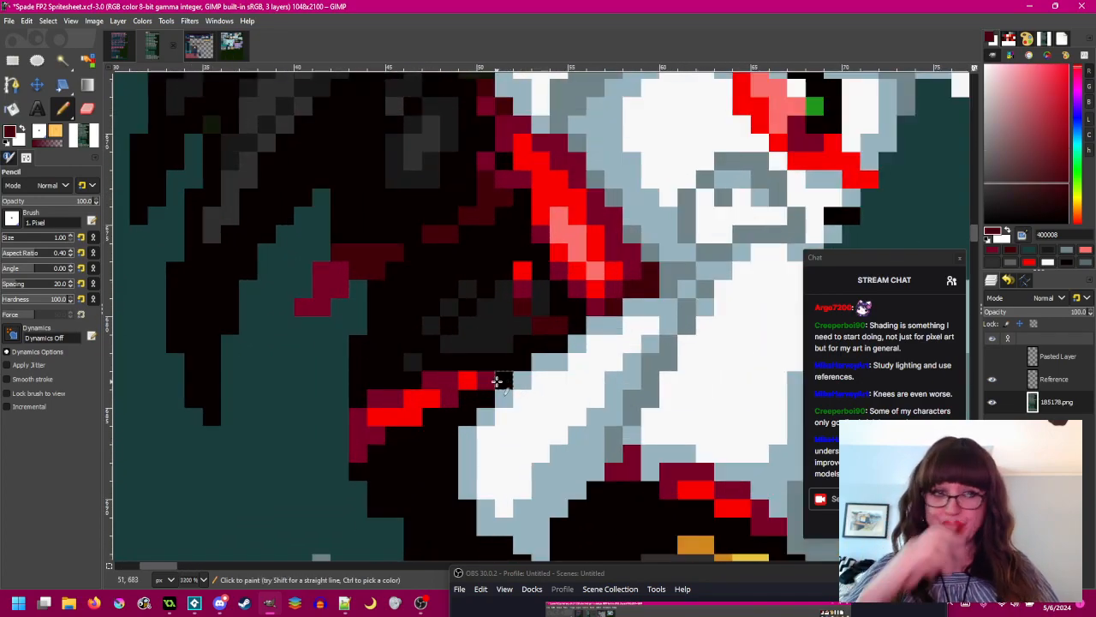
{"action": "left_click", "coordinate": [485, 380]}
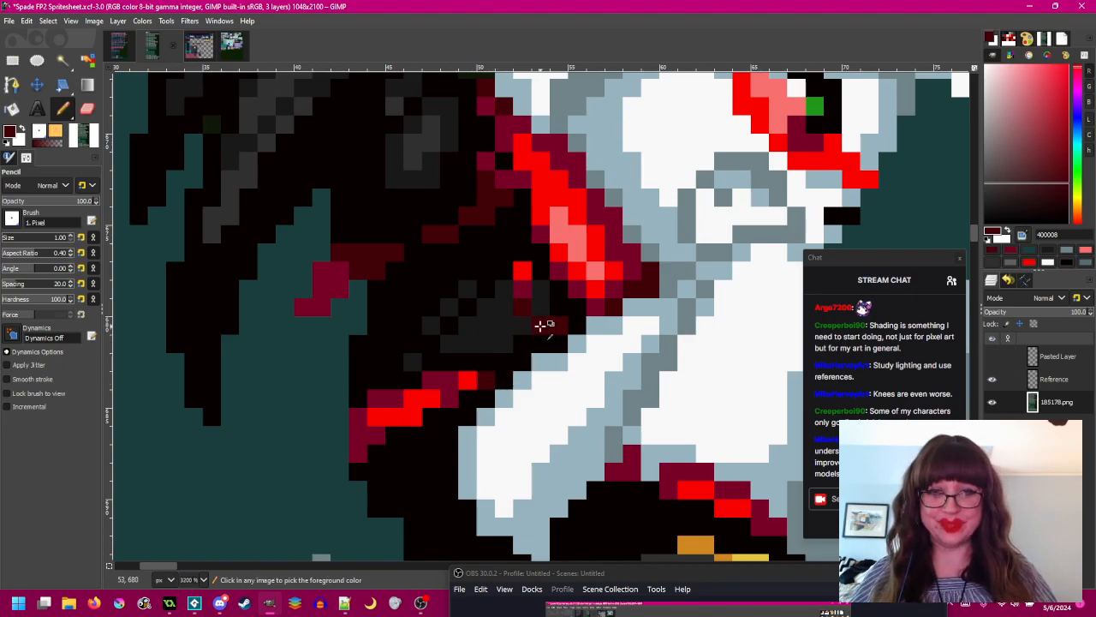
{"action": "left_click", "coordinate": [448, 384], "text": "ctrl"}
{"action": "scroll", "coordinate": [543, 428], "scroll_direction": "down", "scroll_amount": 3}
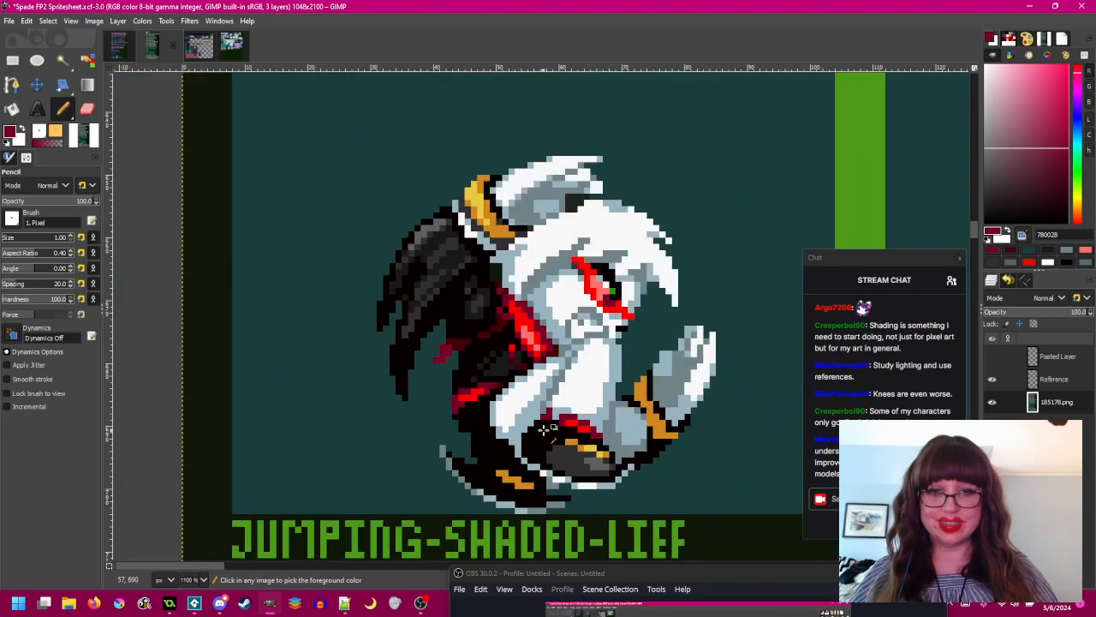
- Sample f87070 and pencil another highlight pixel at the upper end of the scarf band's light streak
{"action": "scroll", "coordinate": [410, 349], "scroll_direction": "up", "scroll_amount": 2}
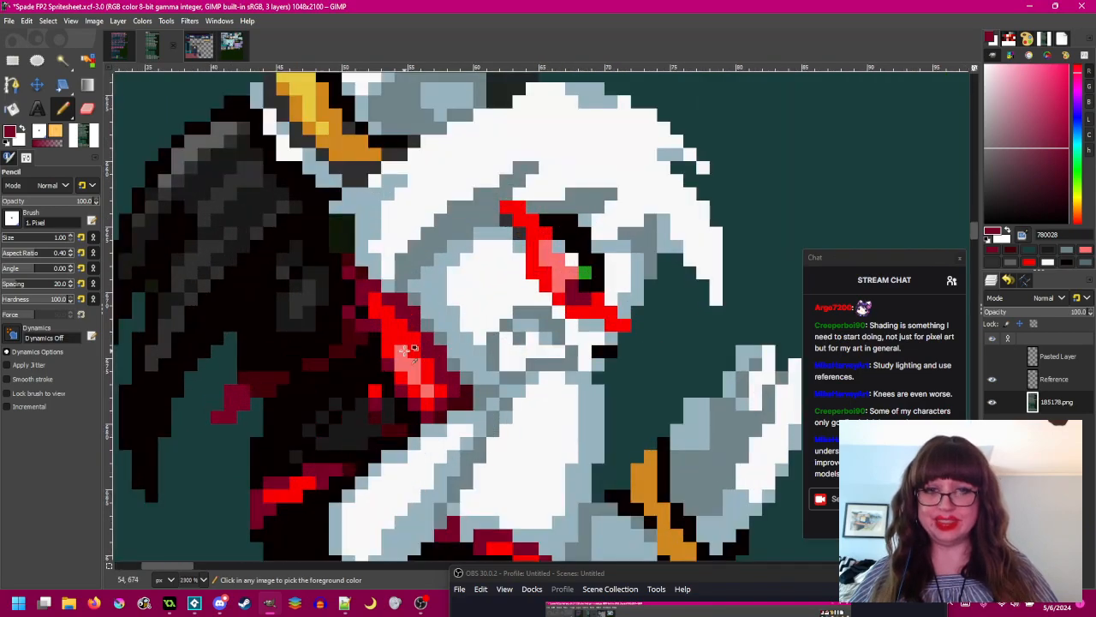
{"action": "left_click", "coordinate": [409, 349], "text": "ctrl"}
{"action": "left_click", "coordinate": [388, 339]}
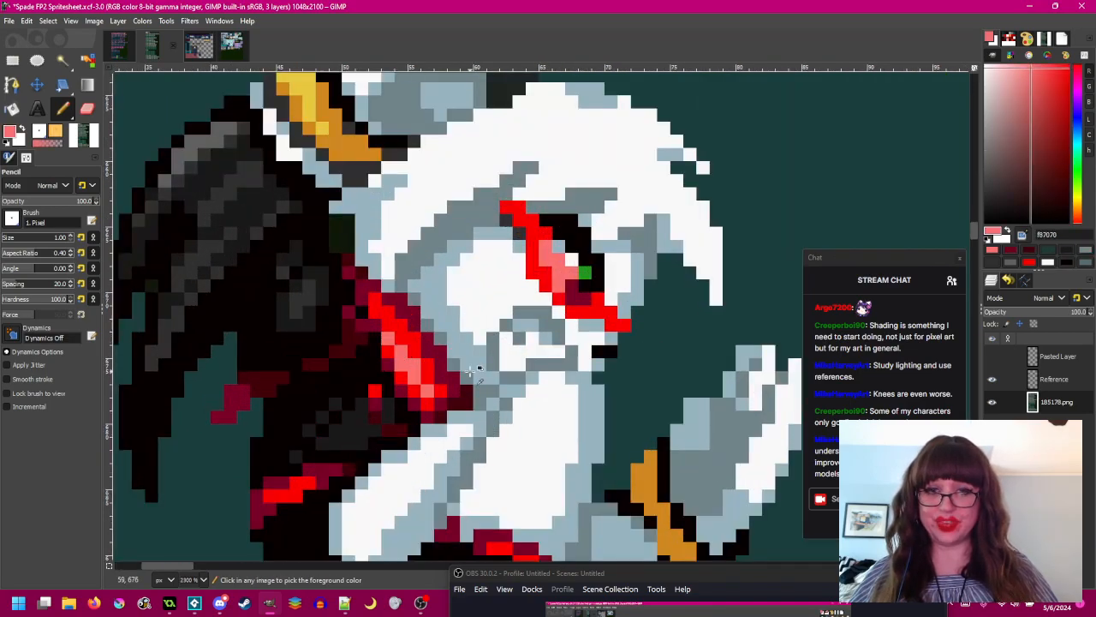
{"action": "scroll", "coordinate": [470, 370], "scroll_direction": "down", "scroll_amount": 2}
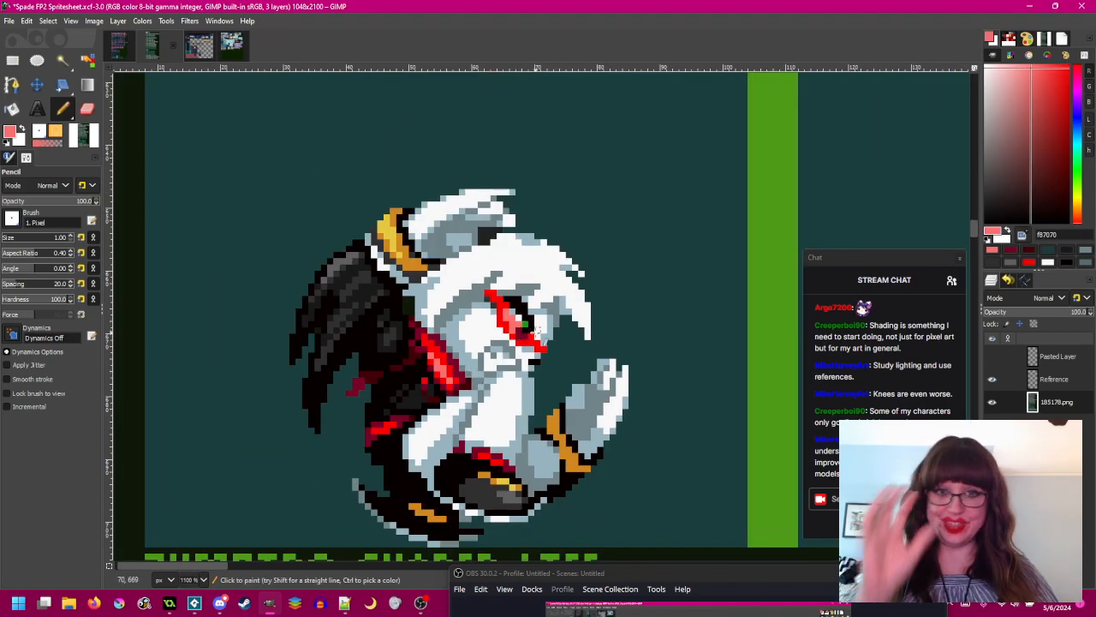
{"action": "scroll", "coordinate": [488, 351], "scroll_direction": "up", "scroll_amount": 2}
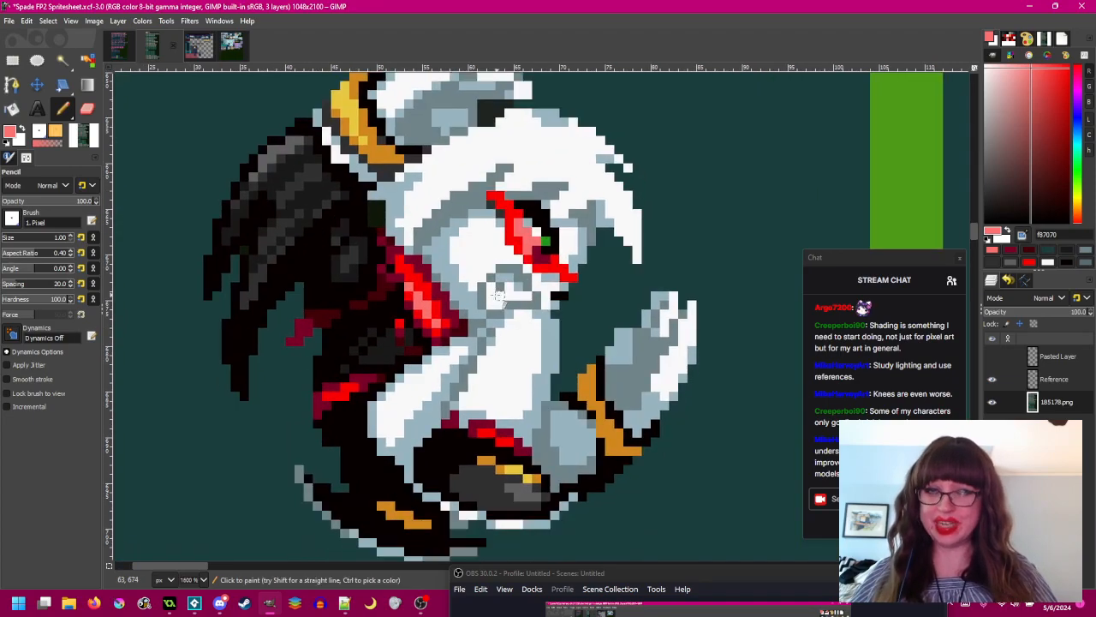
- Pencil a 181818 pixel into the lower end of the dark back spikes and sample the 080000 outline tone
{"action": "left_click", "coordinate": [390, 287], "text": "ctrl"}
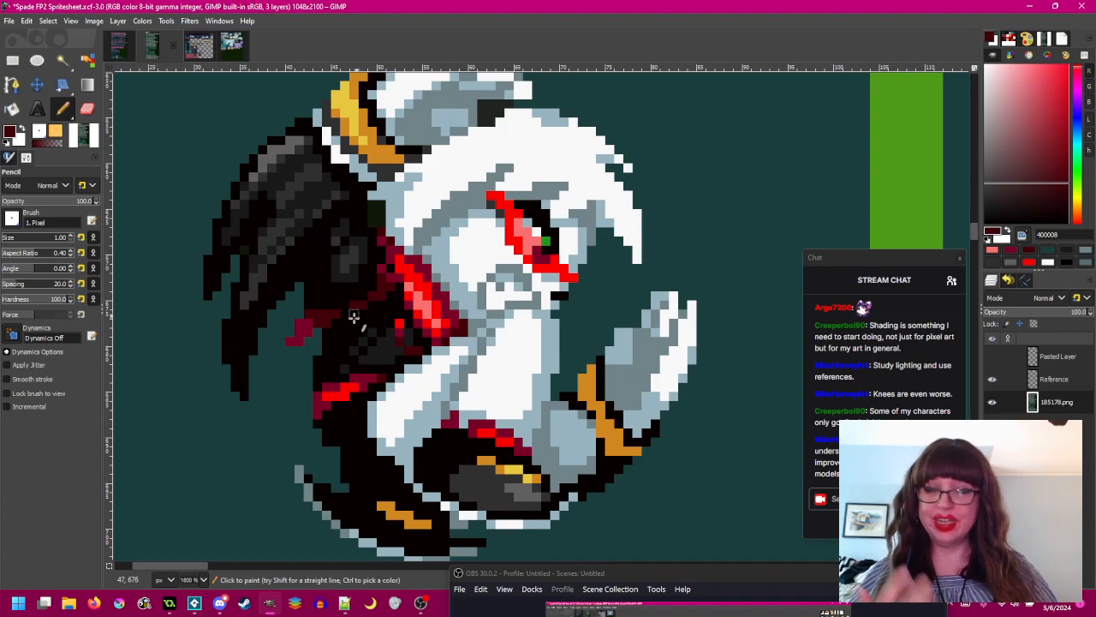
{"action": "scroll", "coordinate": [526, 306], "scroll_direction": "up", "scroll_amount": 2}
{"action": "left_click", "coordinate": [517, 289], "text": "ctrl"}
{"action": "left_click", "coordinate": [394, 310]}
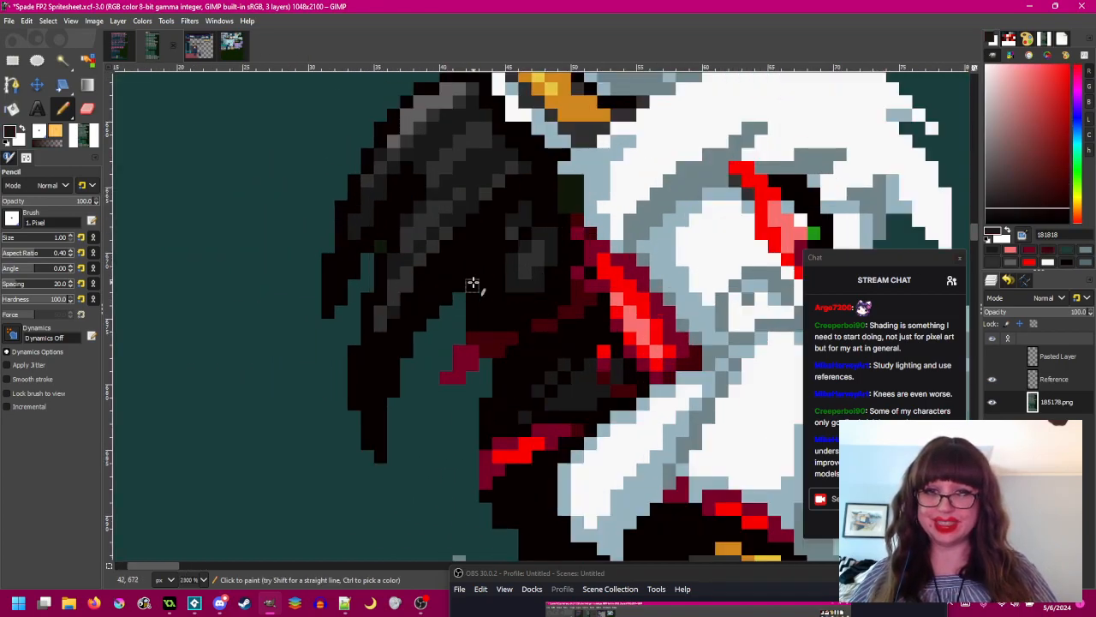
{"action": "scroll", "coordinate": [317, 323], "scroll_direction": "down", "scroll_amount": 2}
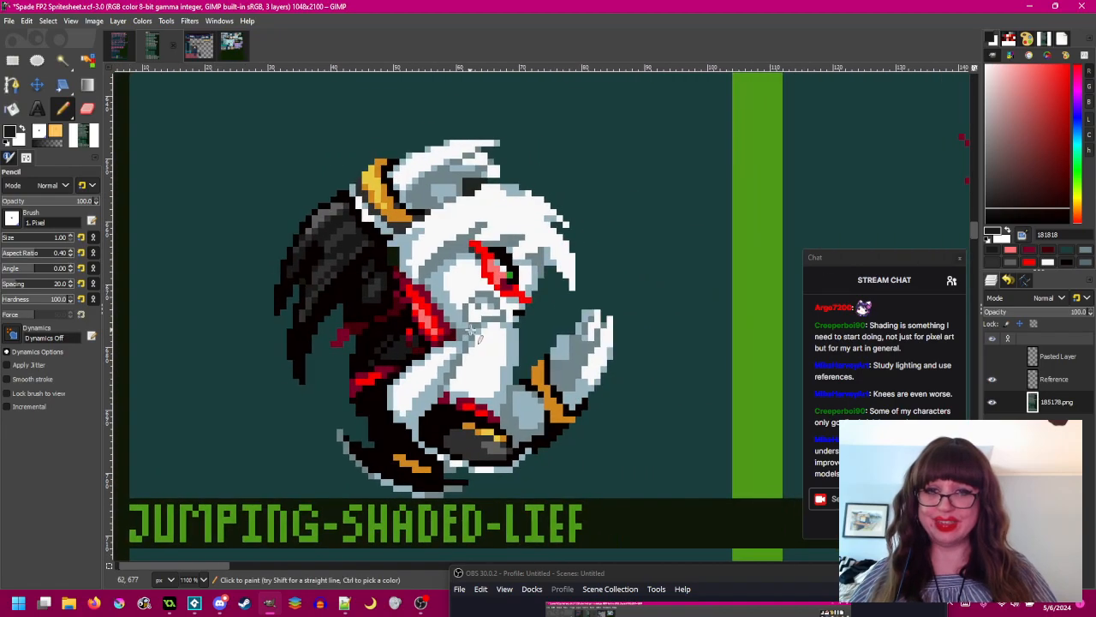
{"action": "scroll", "coordinate": [314, 323], "scroll_direction": "up", "scroll_amount": 2}
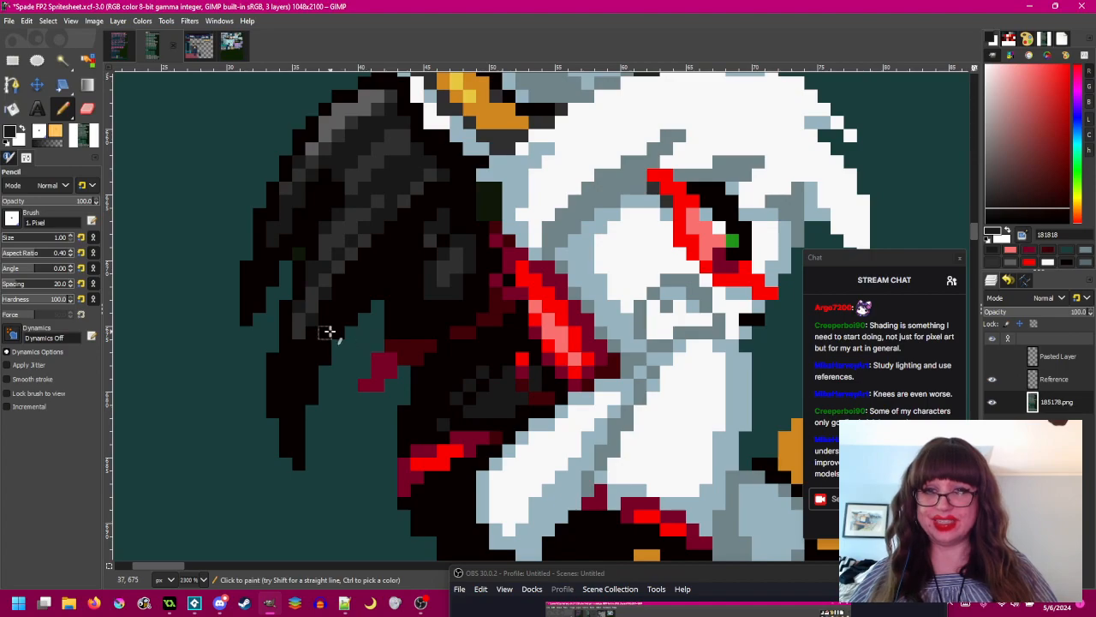
{"action": "left_click", "coordinate": [302, 302], "text": "ctrl"}
{"action": "scroll", "coordinate": [432, 355], "scroll_direction": "down", "scroll_amount": 2}
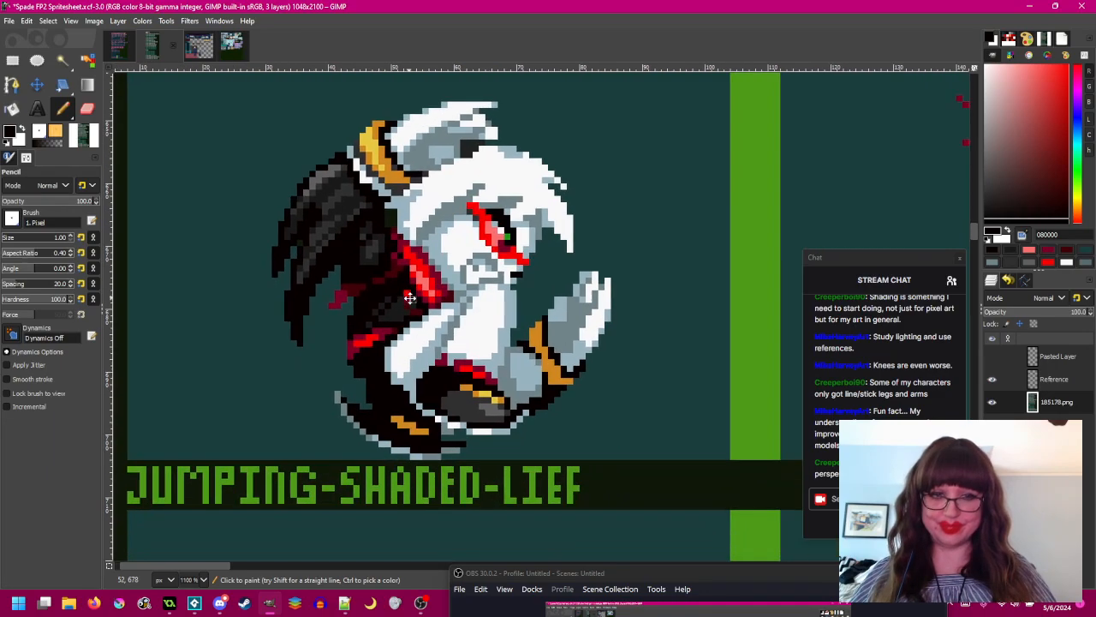
{"action": "scroll", "coordinate": [463, 347], "scroll_direction": "up", "scroll_amount": 1}
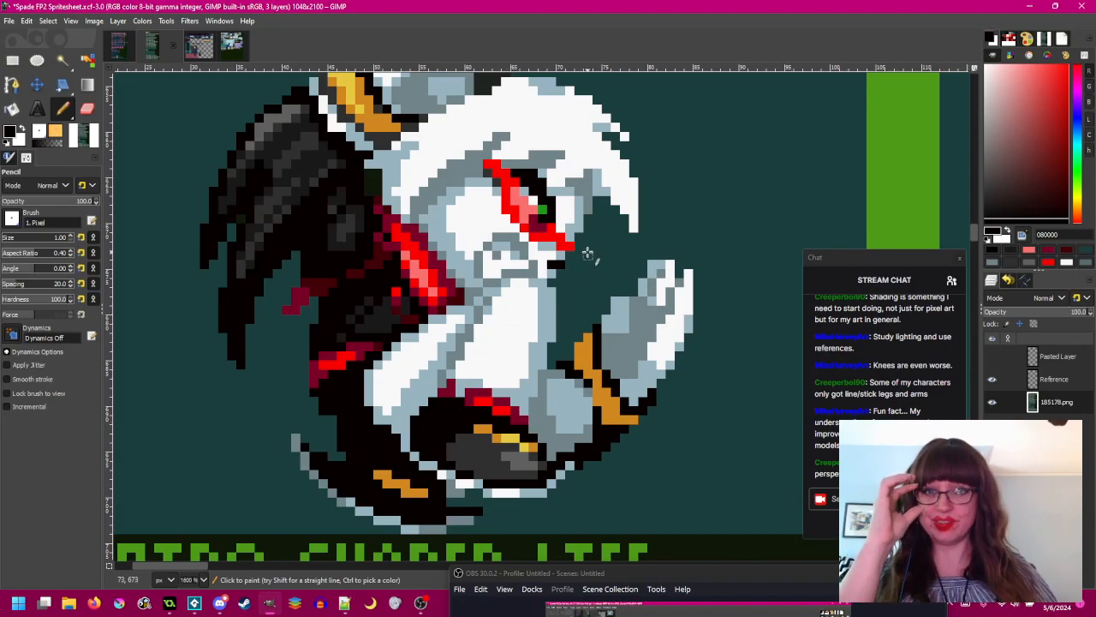
- Sample the 586c70 shadow tone from the standing sprite's white trousers and save the spritesheet
{"action": "scroll", "coordinate": [586, 252], "scroll_direction": "down", "scroll_amount": 4}
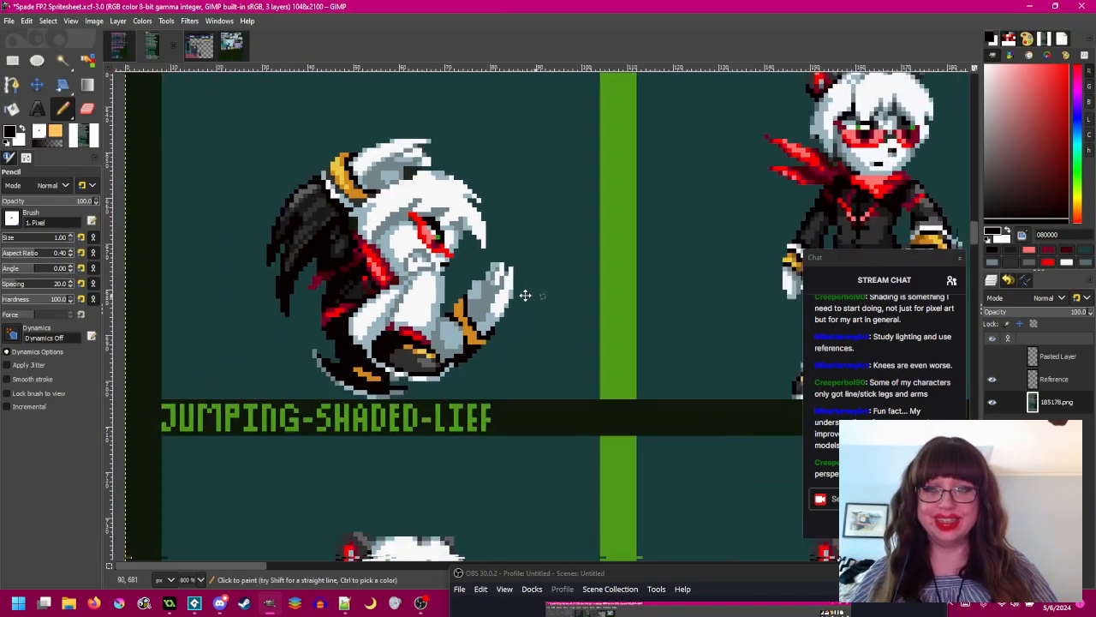
{"action": "scroll", "coordinate": [548, 299], "scroll_direction": "up", "scroll_amount": 3}
{"action": "scroll", "coordinate": [738, 293], "scroll_direction": "up", "scroll_amount": 2}
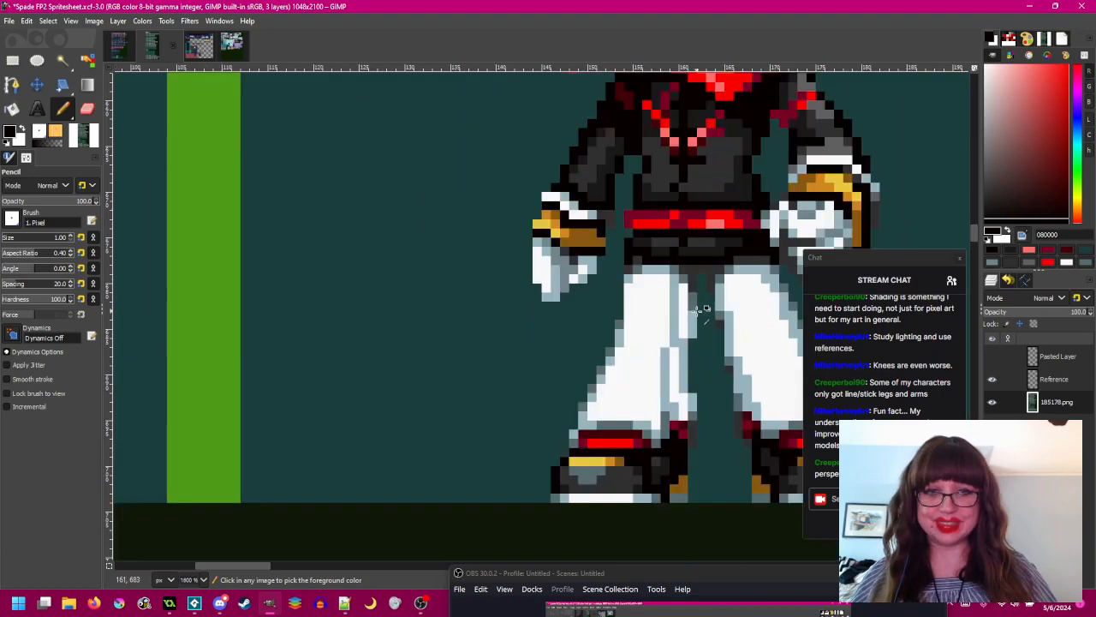
{"action": "left_click", "coordinate": [693, 301], "text": "ctrl"}
{"action": "scroll", "coordinate": [692, 300], "scroll_direction": "down", "scroll_amount": 1}
{"action": "scroll", "coordinate": [692, 300], "scroll_direction": "left", "scroll_amount": 3}
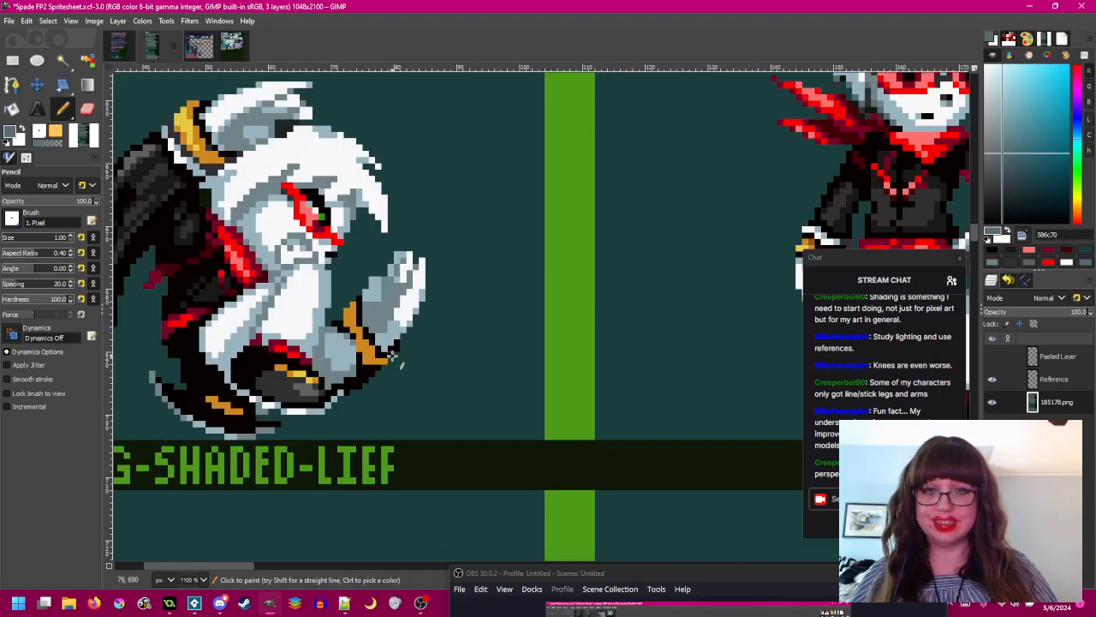
{"action": "scroll", "coordinate": [514, 360], "scroll_direction": "left", "scroll_amount": 2}
{"action": "scroll", "coordinate": [439, 383], "scroll_direction": "up", "scroll_amount": 2}
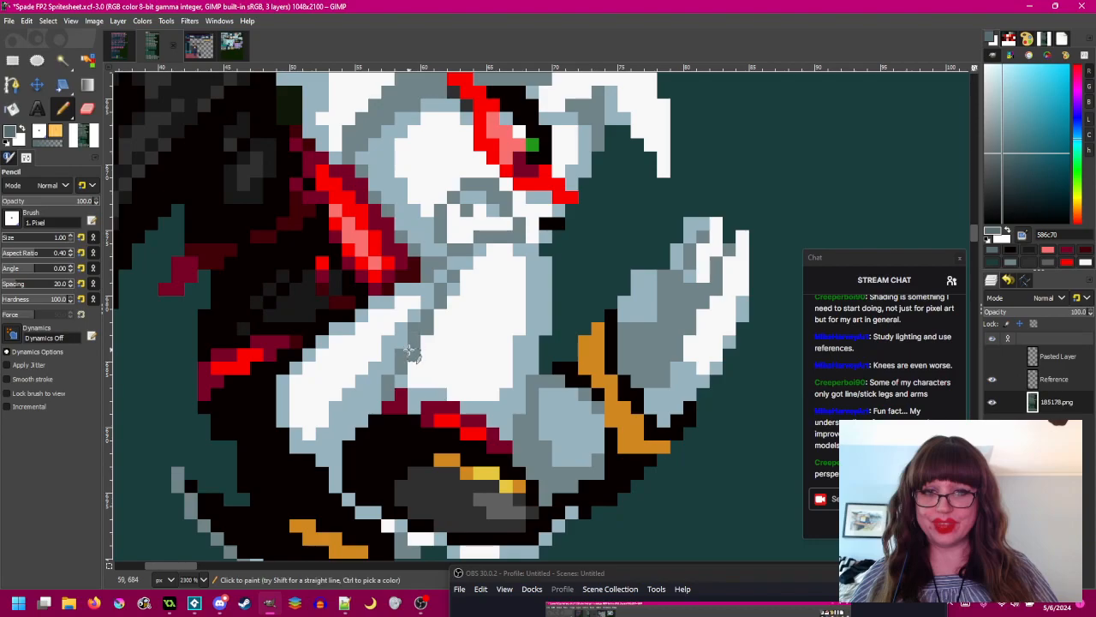
{"action": "scroll", "coordinate": [465, 374], "scroll_direction": "down", "scroll_amount": 2}
{"action": "key", "text": "ctrl+s"}
{"action": "scroll", "coordinate": [459, 339], "scroll_direction": "left", "scroll_amount": 1}
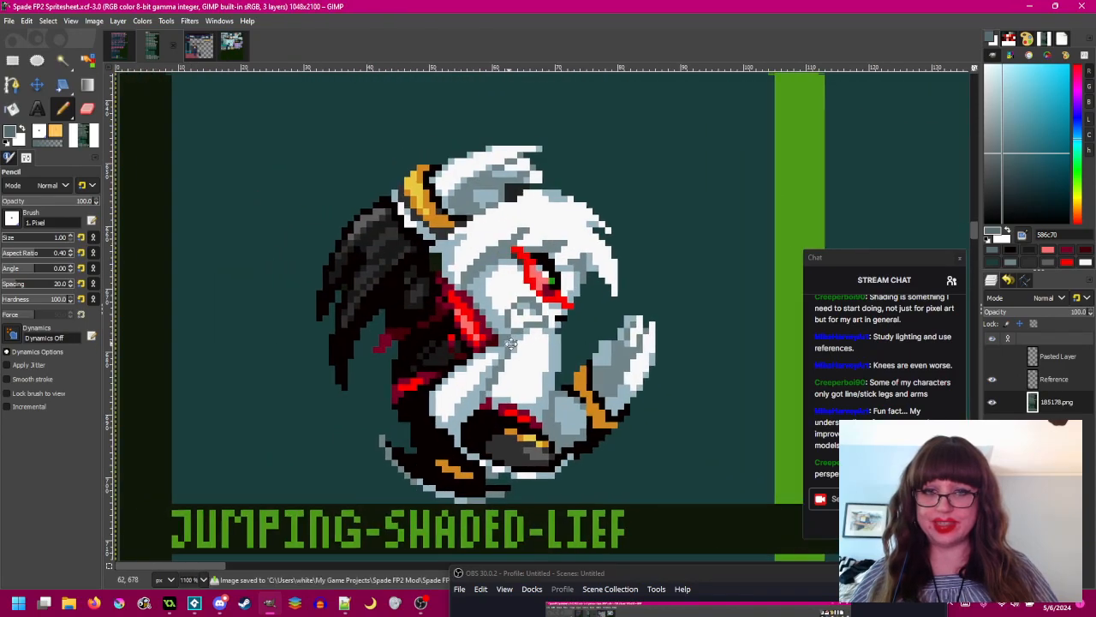
- Compare the rolling sprite's shading with the standing reference sprite, including its scarf and jacket
{"action": "scroll", "coordinate": [459, 339], "scroll_direction": "up", "scroll_amount": 1}
{"action": "scroll", "coordinate": [459, 339], "scroll_direction": "down", "scroll_amount": 2}
{"action": "scroll", "coordinate": [565, 248], "scroll_direction": "right", "scroll_amount": 3}
{"action": "scroll", "coordinate": [565, 248], "scroll_direction": "up", "scroll_amount": 2}
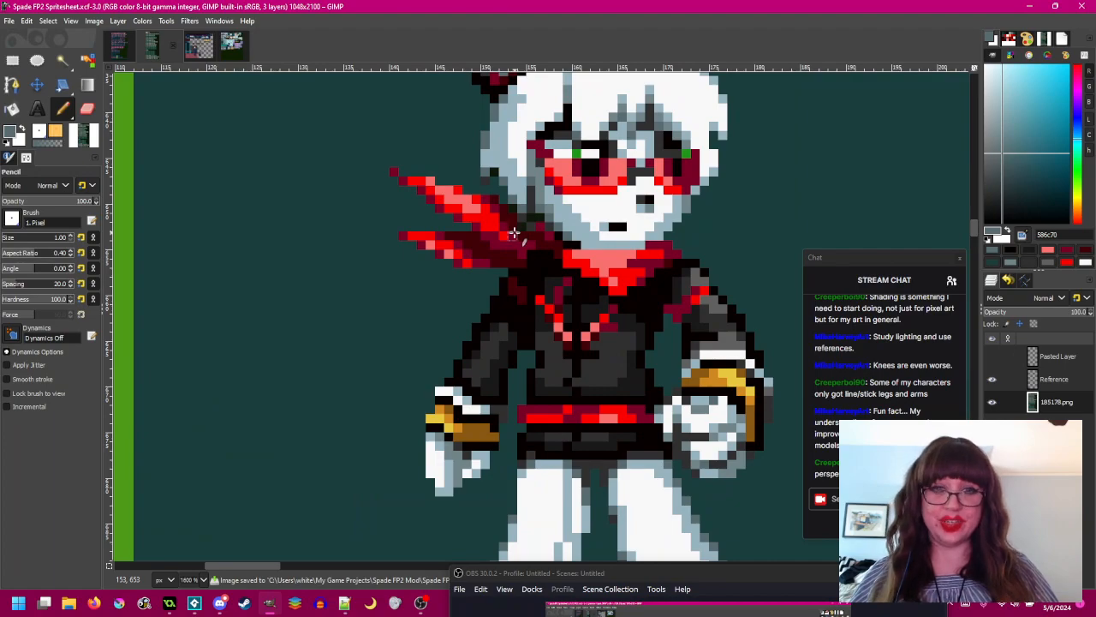
{"action": "scroll", "coordinate": [512, 233], "scroll_direction": "down", "scroll_amount": 2}
{"action": "left_click_drag", "start_coordinate": [334, 261], "coordinate": [518, 242]}
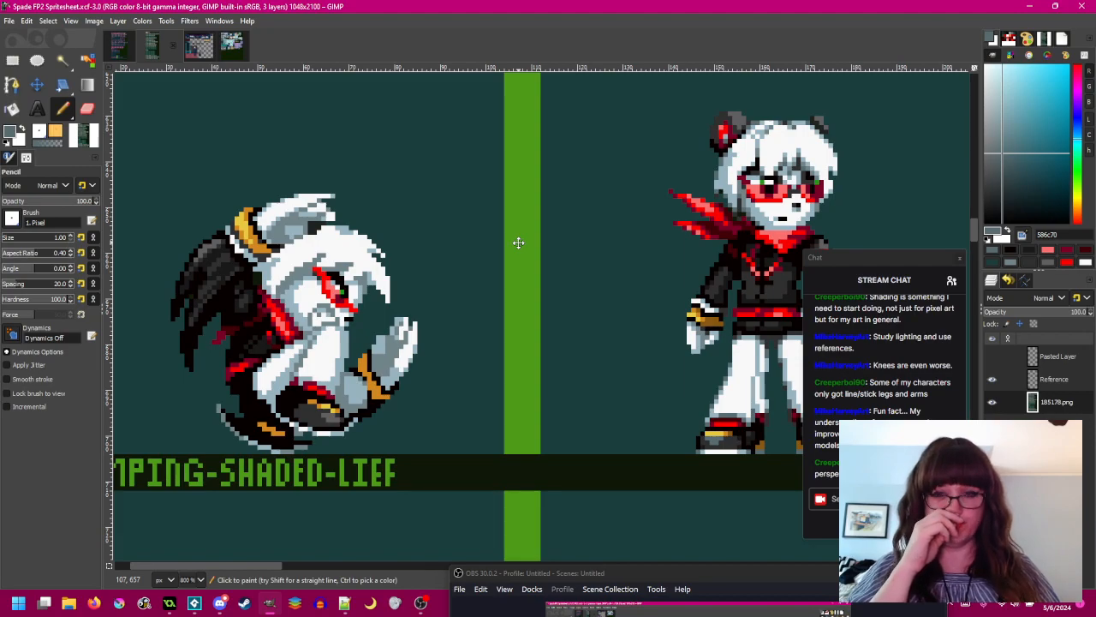
{"action": "left_click_drag", "start_coordinate": [518, 242], "coordinate": [619, 238]}
{"action": "left_click_drag", "start_coordinate": [520, 342], "coordinate": [566, 328]}
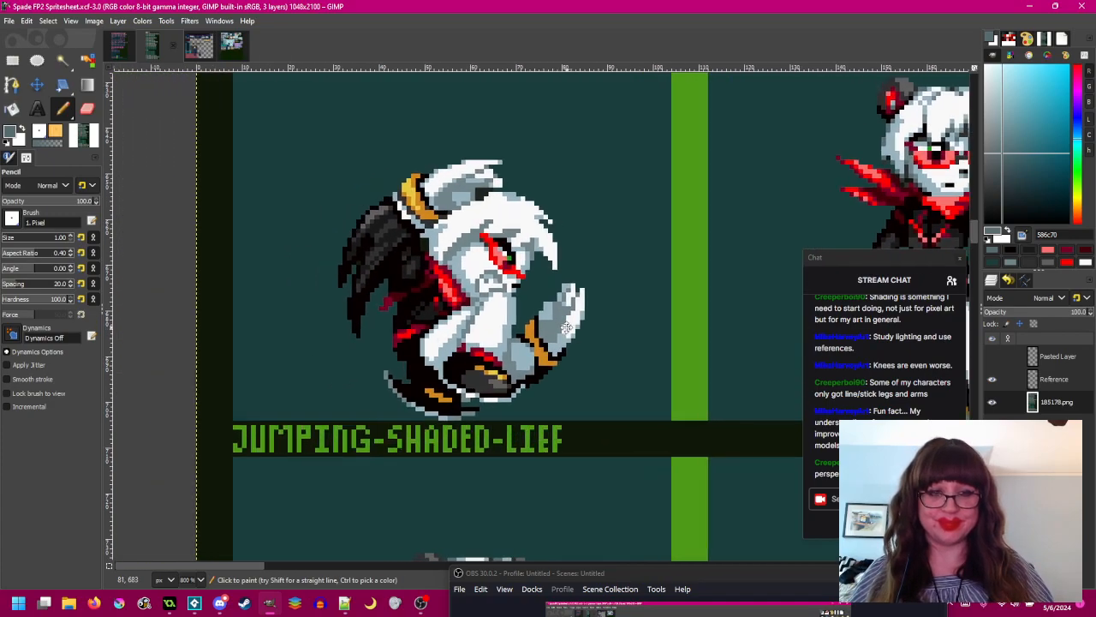
{"action": "scroll", "coordinate": [542, 333], "scroll_direction": "up", "scroll_amount": 1}
{"action": "left_click_drag", "start_coordinate": [499, 199], "coordinate": [496, 323]}
{"action": "scroll", "coordinate": [451, 338], "scroll_direction": "down", "scroll_amount": 1}
- Pencil a 586c70 shadow along the lower edge of the rolling sprite's white trouser leg, above the dark shoe
{"action": "scroll", "coordinate": [445, 343], "scroll_direction": "up", "scroll_amount": 4}
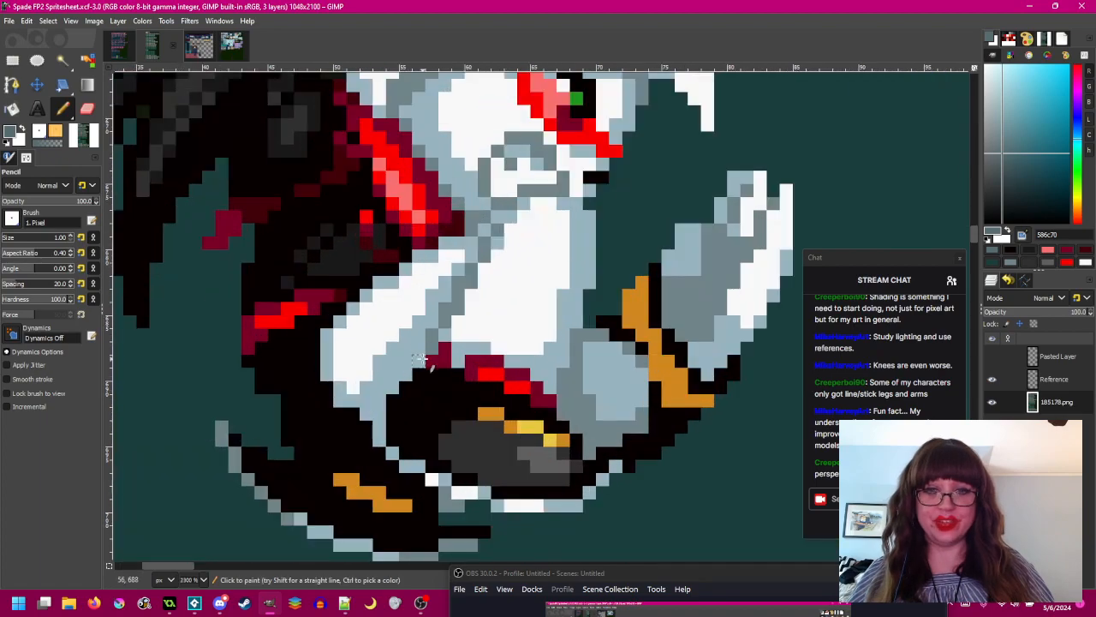
{"action": "left_click", "coordinate": [406, 365]}
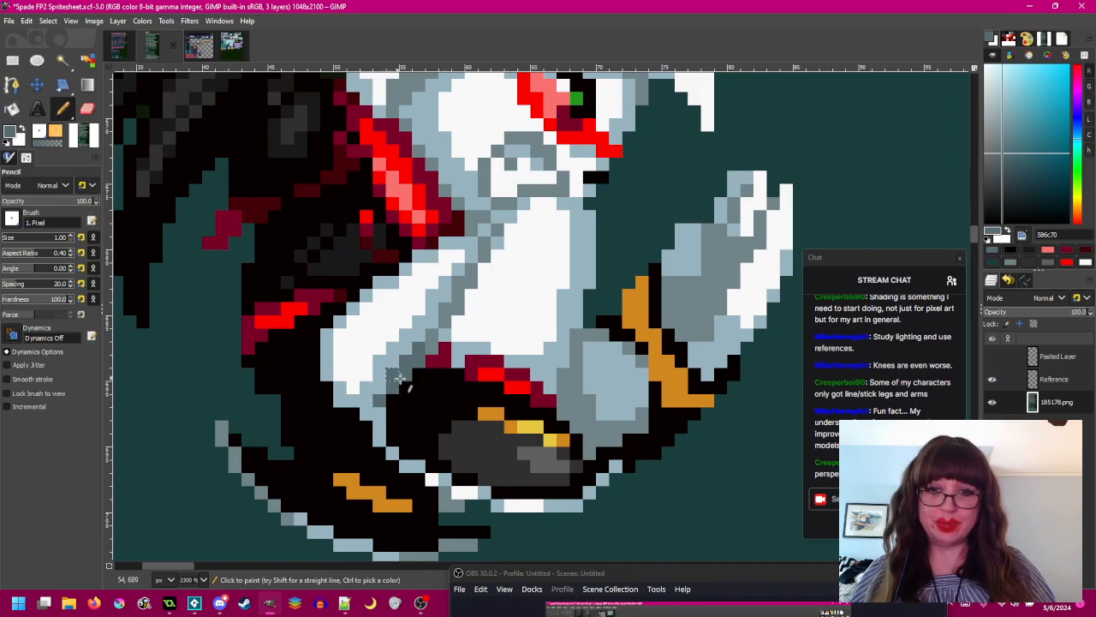
{"action": "scroll", "coordinate": [473, 391], "scroll_direction": "down", "scroll_amount": 2}
{"action": "left_click_drag", "start_coordinate": [534, 356], "coordinate": [438, 410]}
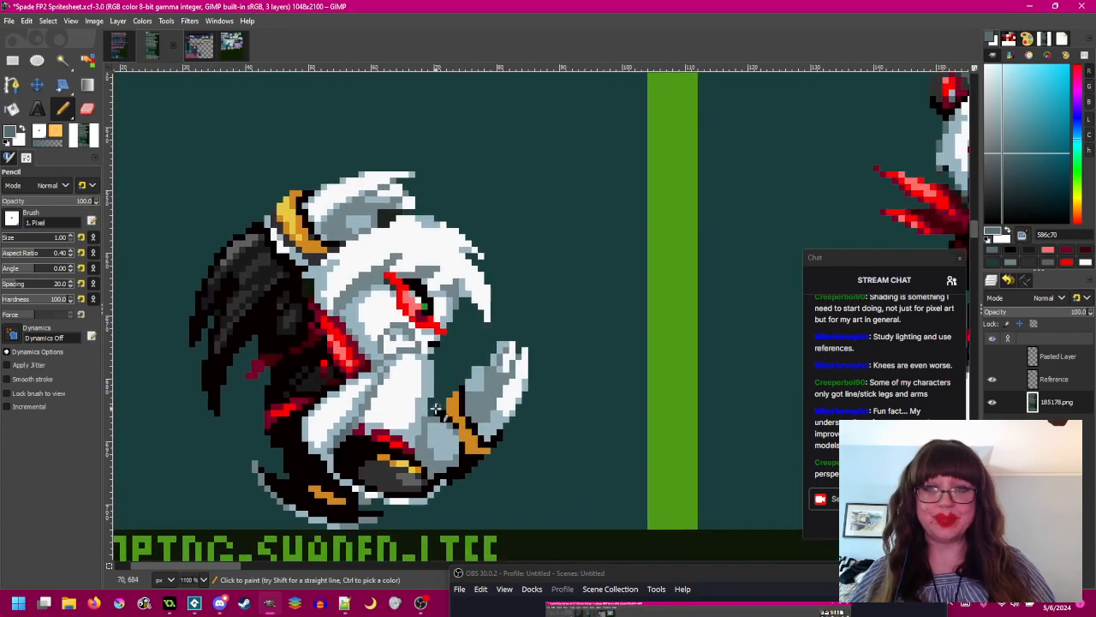
{"action": "scroll", "coordinate": [441, 394], "scroll_direction": "down", "scroll_amount": 1}
{"action": "scroll", "coordinate": [483, 294], "scroll_direction": "up", "scroll_amount": 3}
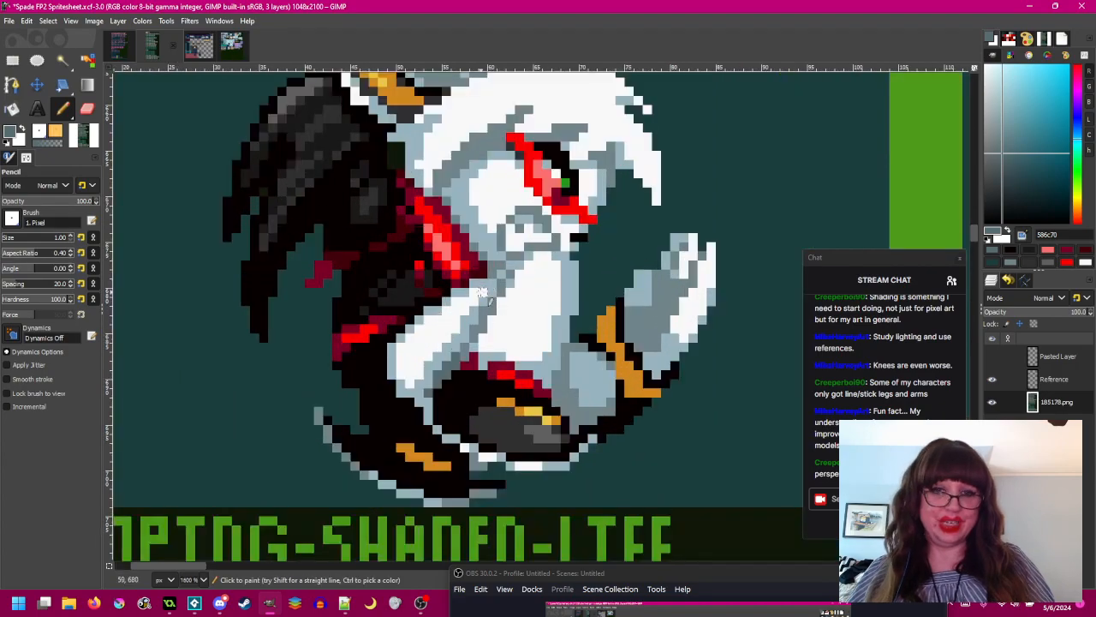
- Sample 98b4c0 and pencil midtone pixels between the white of the trouser leg and its dark lower shadow
{"action": "scroll", "coordinate": [482, 293], "scroll_direction": "up", "scroll_amount": 1}
{"action": "left_click", "coordinate": [476, 294], "text": "ctrl"}
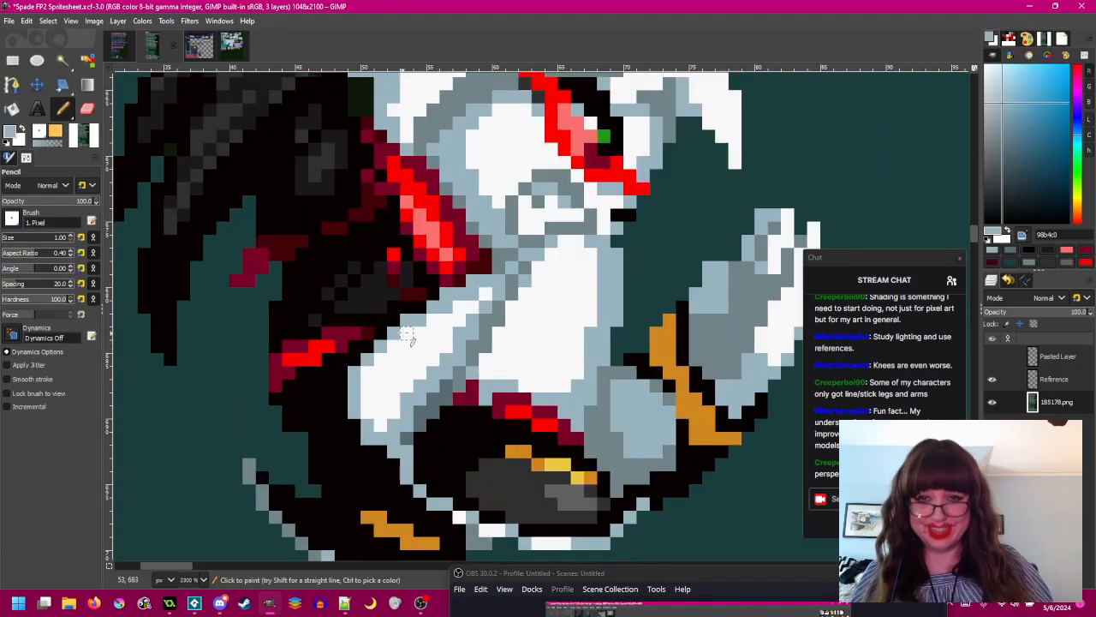
{"action": "scroll", "coordinate": [456, 344], "scroll_direction": "down", "scroll_amount": 3}
{"action": "scroll", "coordinate": [459, 343], "scroll_direction": "down", "scroll_amount": 2}
{"action": "scroll", "coordinate": [334, 375], "scroll_direction": "up", "scroll_amount": 4}
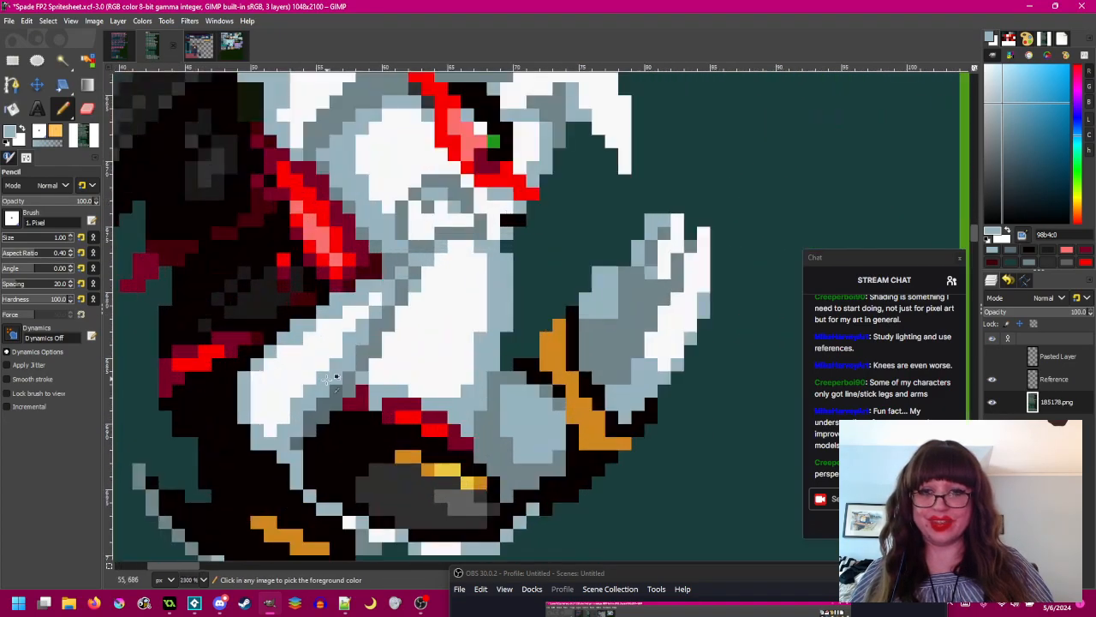
- Pencil 586c70 shadow pixels along the trouser leg's upper edge beneath the jacket, using 98b4c0 as the midtone
{"action": "left_click", "coordinate": [333, 404], "text": "ctrl"}
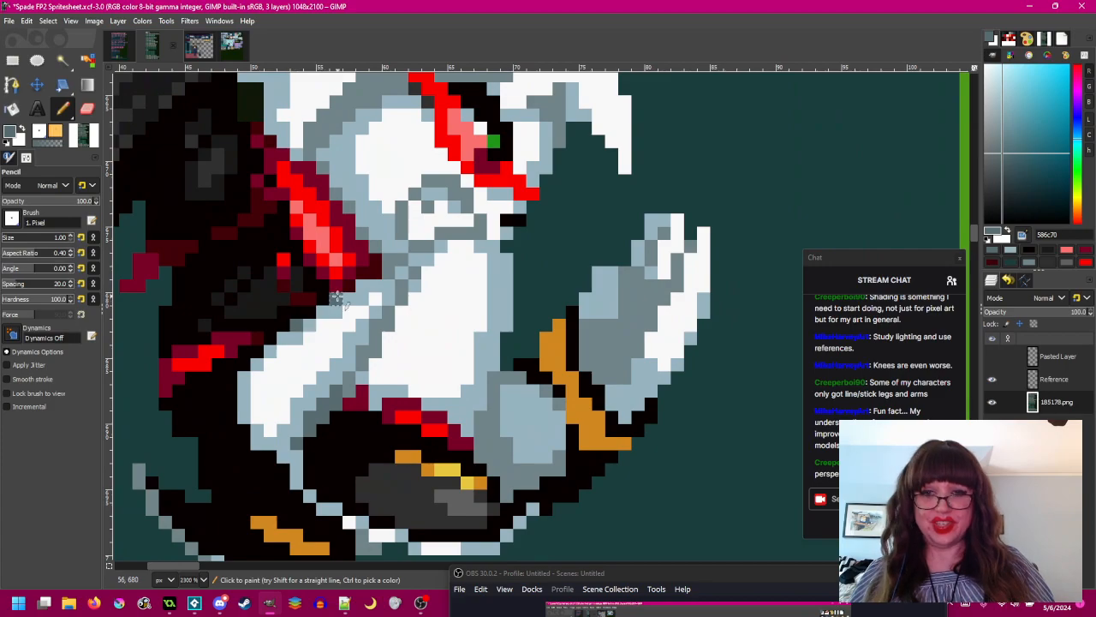
{"action": "left_click_drag", "start_coordinate": [389, 299], "coordinate": [430, 287]}
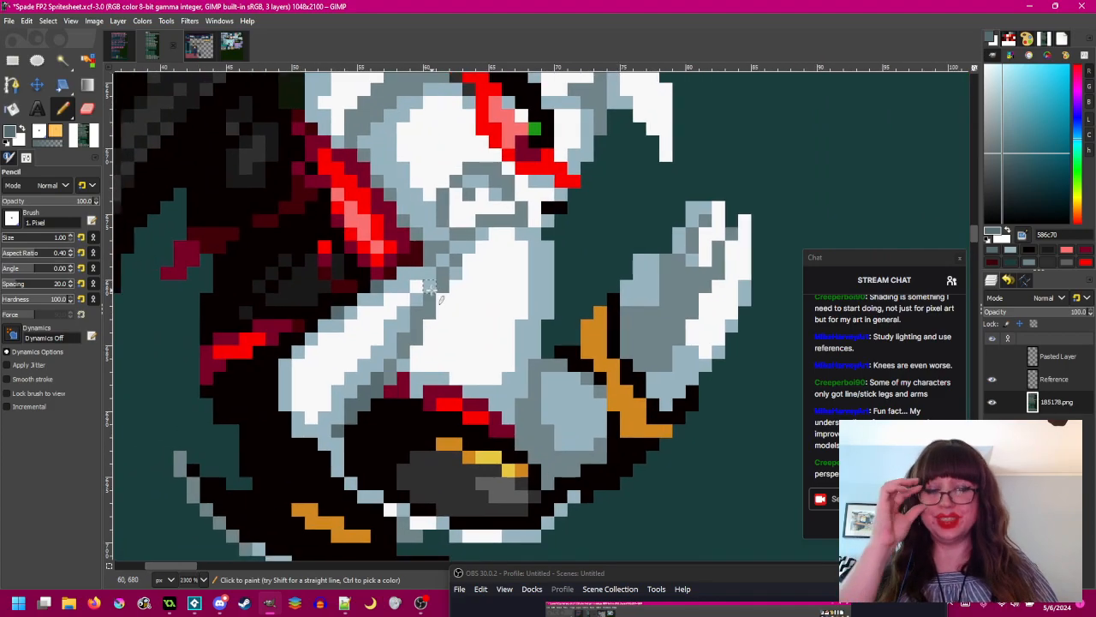
{"action": "left_click", "coordinate": [338, 344], "text": "ctrl"}
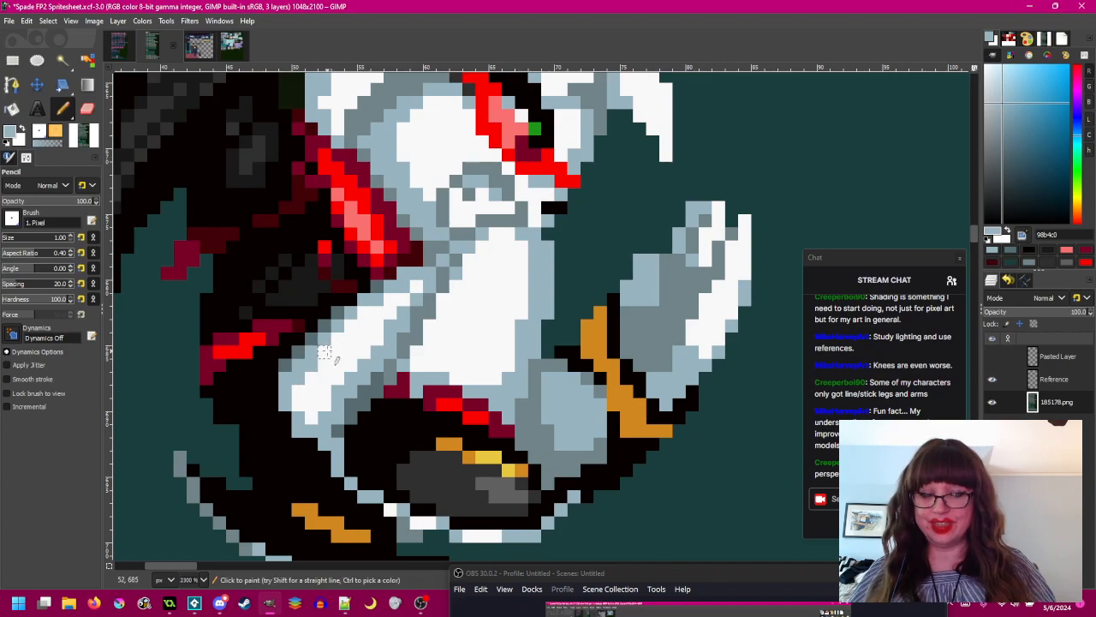
{"action": "scroll", "coordinate": [419, 364], "scroll_direction": "down", "scroll_amount": 2, "text": "ctrl"}
{"action": "scroll", "coordinate": [419, 364], "scroll_direction": "down", "scroll_amount": 1}
{"action": "scroll", "coordinate": [381, 324], "scroll_direction": "up", "scroll_amount": 4}
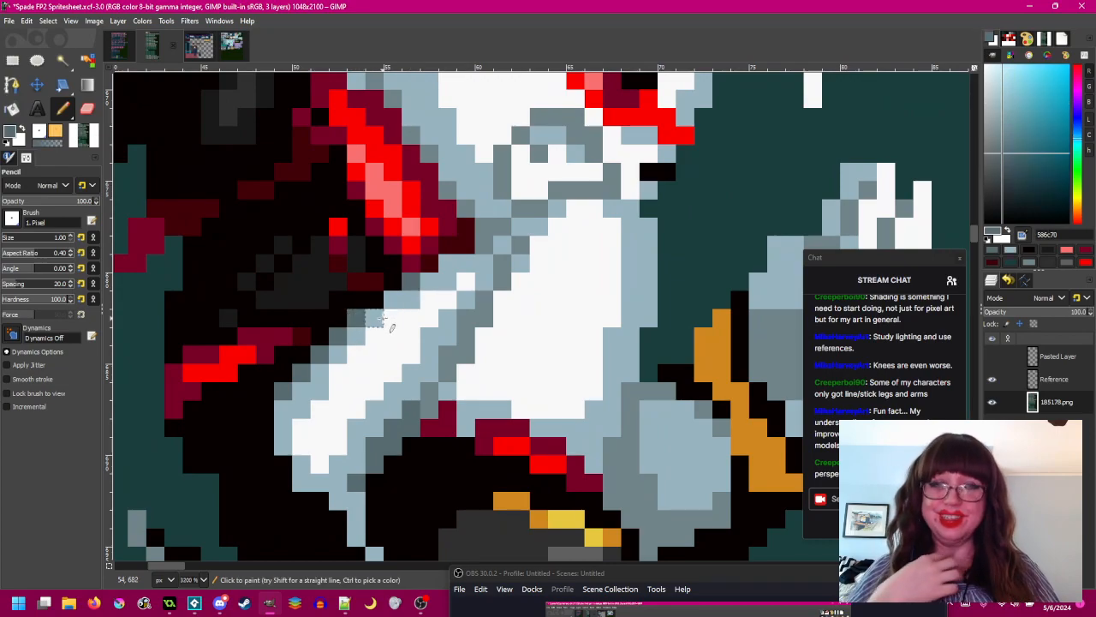
{"action": "scroll", "coordinate": [392, 323], "scroll_direction": "down", "scroll_amount": 4}
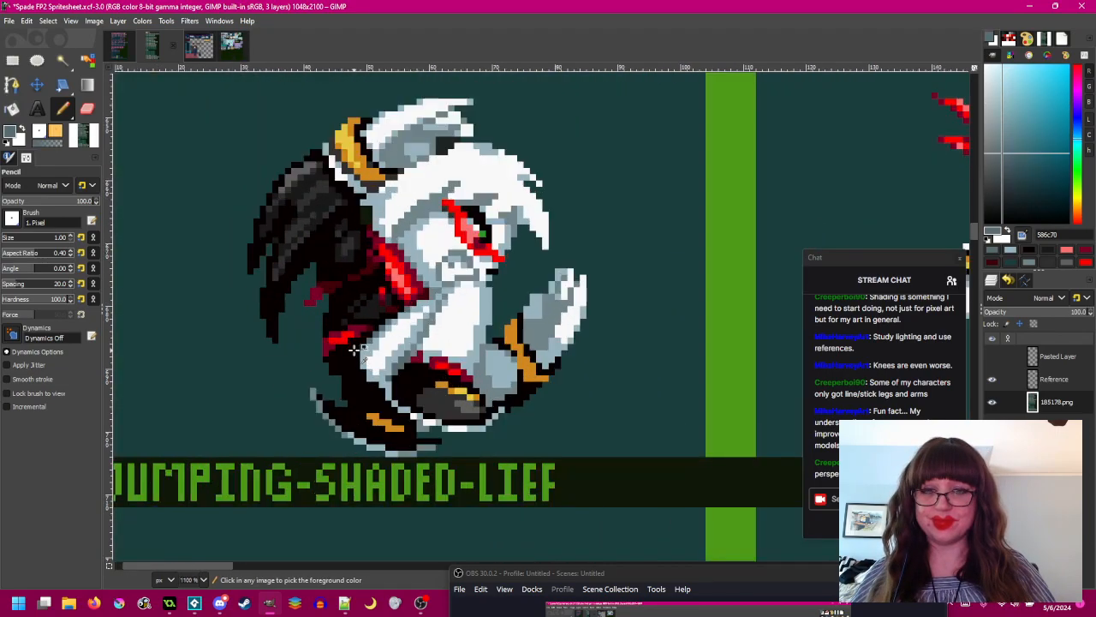
{"action": "scroll", "coordinate": [413, 341], "scroll_direction": "up", "scroll_amount": 5}
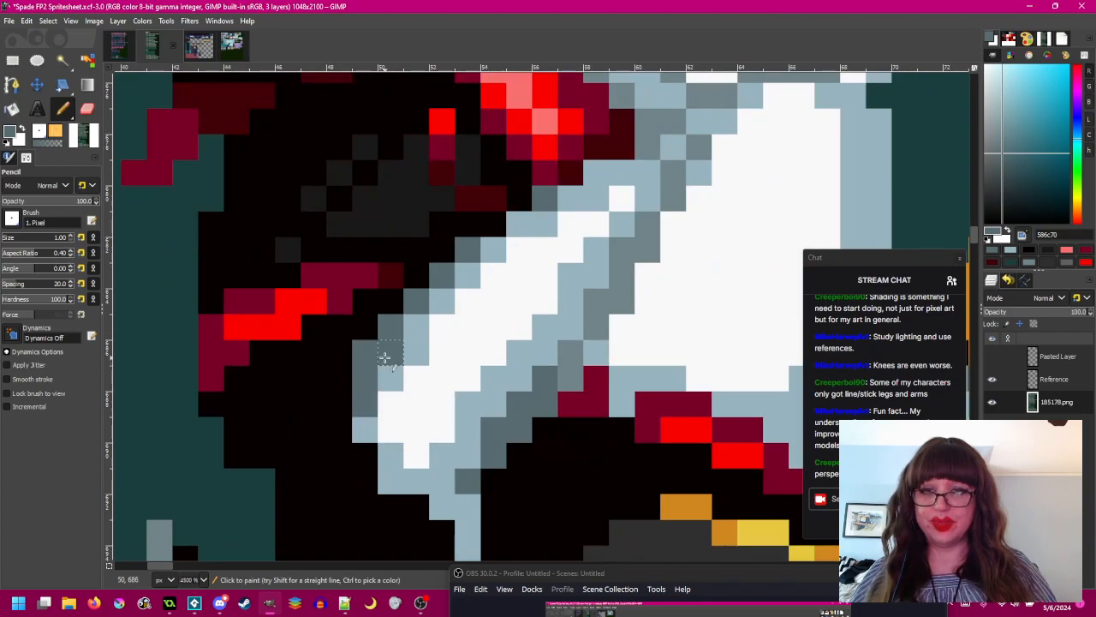
{"action": "scroll", "coordinate": [362, 390], "scroll_direction": "down", "scroll_amount": 5}
{"action": "scroll", "coordinate": [365, 369], "scroll_direction": "up", "scroll_amount": 4}
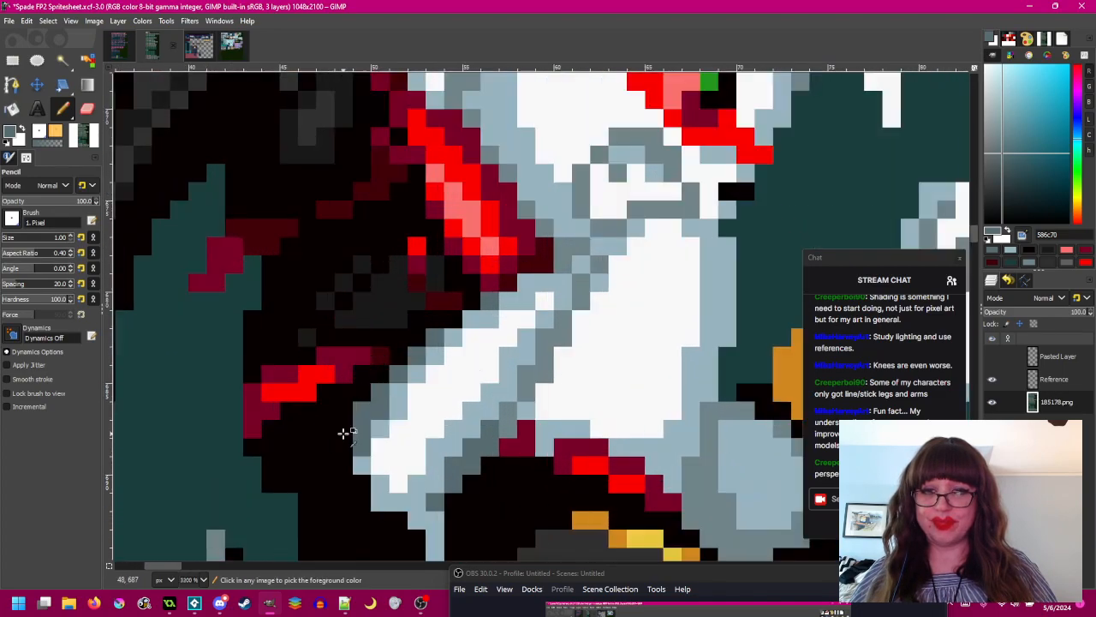
- Sample 080000 and trim the upper outer corner of the trouser leg with a black pixel
{"action": "left_click", "coordinate": [340, 431], "text": "ctrl"}
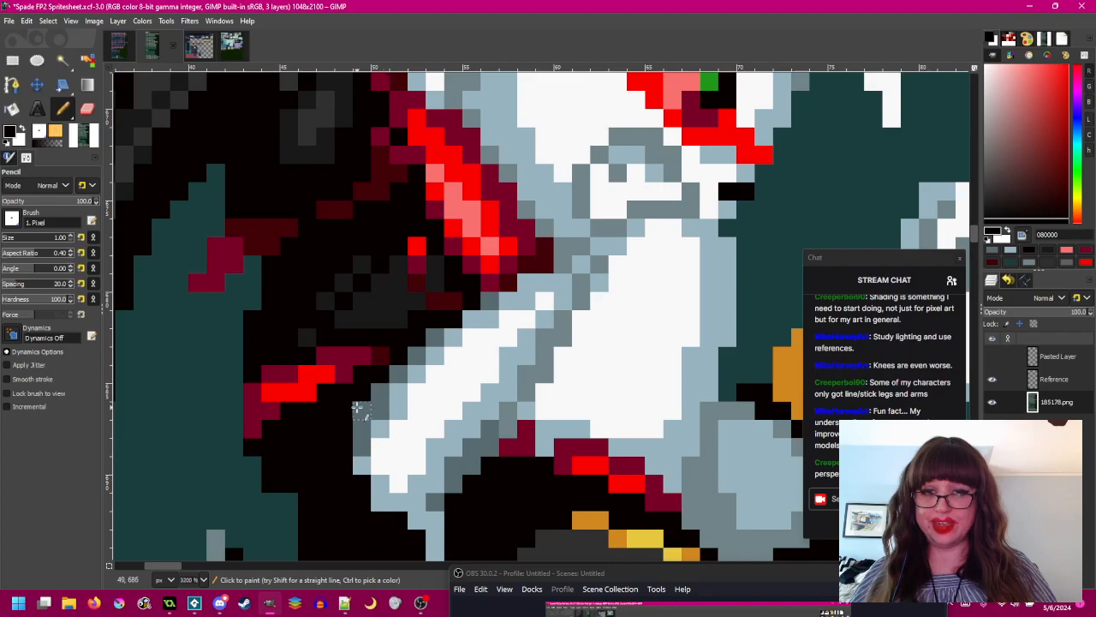
{"action": "scroll", "coordinate": [493, 382], "scroll_direction": "down", "scroll_amount": 3}
{"action": "scroll", "coordinate": [493, 382], "scroll_direction": "down", "scroll_amount": 3}
{"action": "scroll", "coordinate": [430, 379], "scroll_direction": "up", "scroll_amount": 2}
{"action": "scroll", "coordinate": [430, 379], "scroll_direction": "up", "scroll_amount": 3}
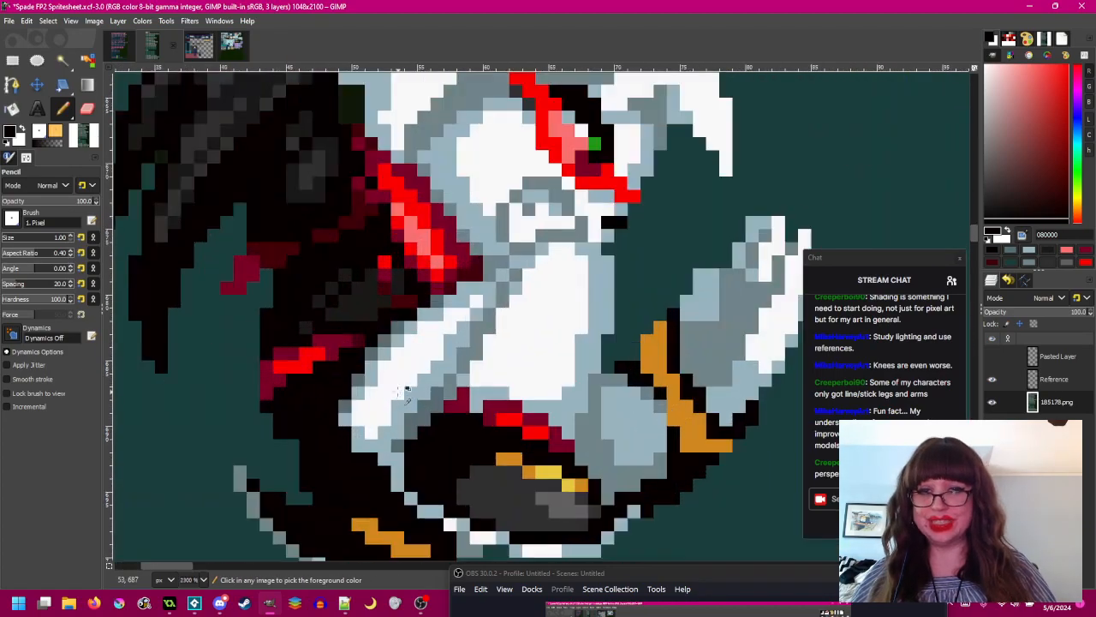
- Sample 586c70 again and touch up the shadow on the trouser leg's rounded outer edge
{"action": "left_click", "coordinate": [357, 369], "text": "ctrl"}
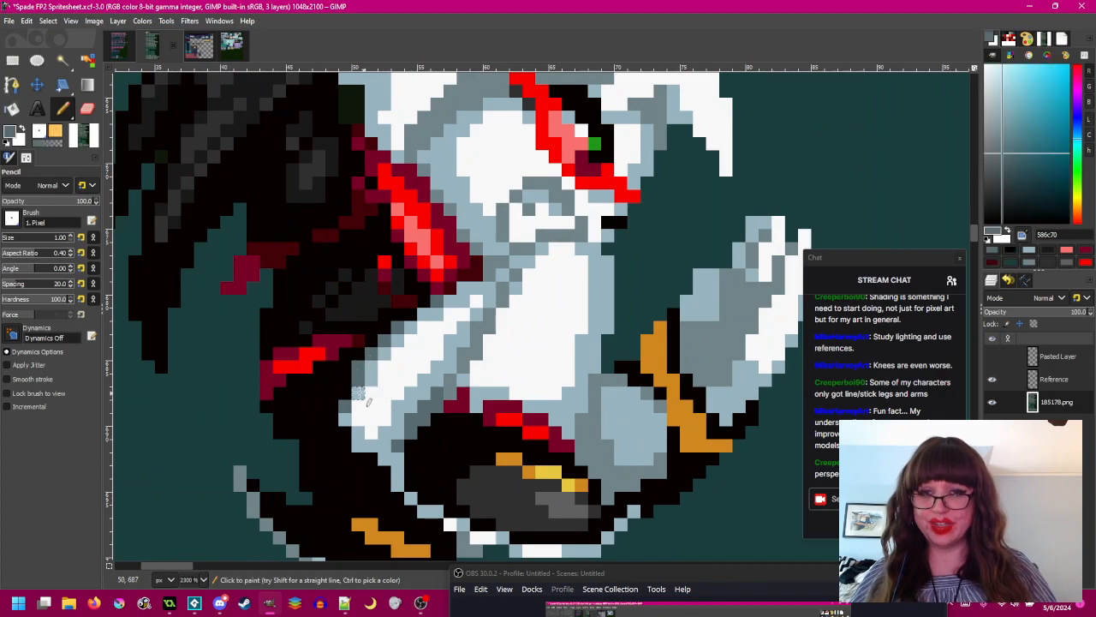
{"action": "scroll", "coordinate": [447, 406], "scroll_direction": "down", "scroll_amount": 2}
{"action": "left_click_drag", "start_coordinate": [442, 408], "coordinate": [416, 411]}
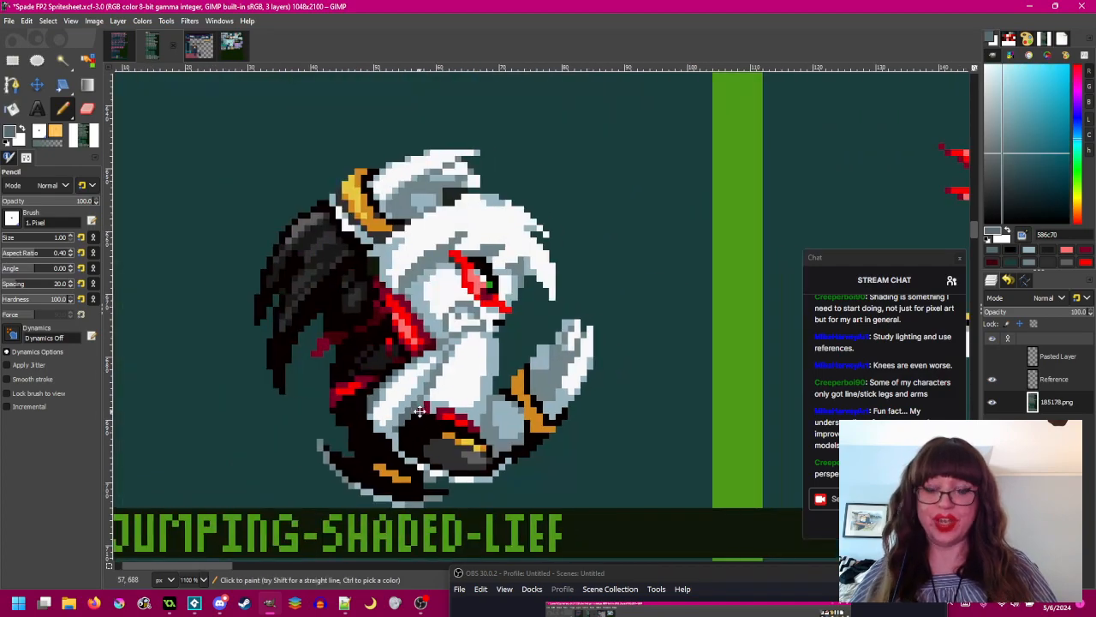
{"action": "scroll", "coordinate": [403, 435], "scroll_direction": "up", "scroll_amount": 3}
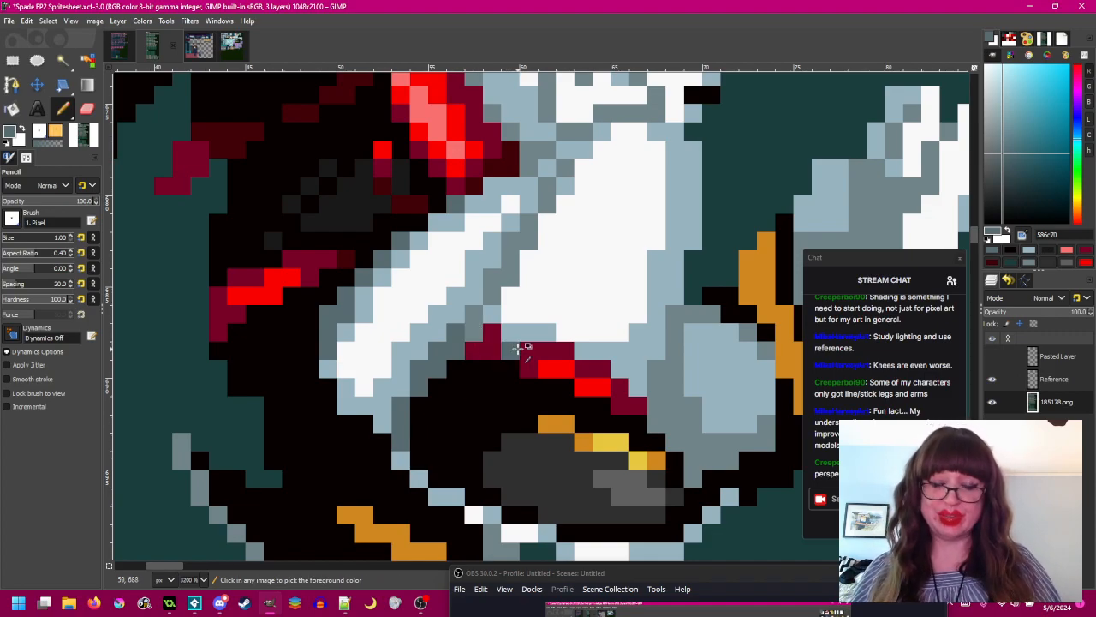
{"action": "scroll", "coordinate": [516, 350], "scroll_direction": "down", "scroll_amount": 1}
{"action": "left_click_drag", "start_coordinate": [542, 336], "coordinate": [533, 353]}
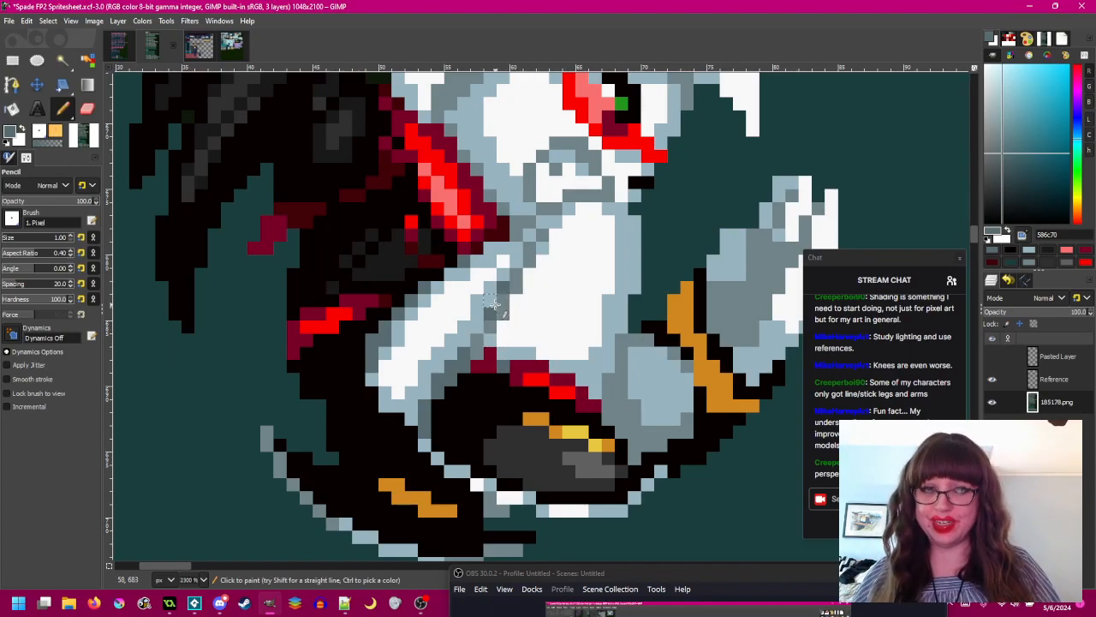
{"action": "scroll", "coordinate": [572, 314], "scroll_direction": "down", "scroll_amount": 3}
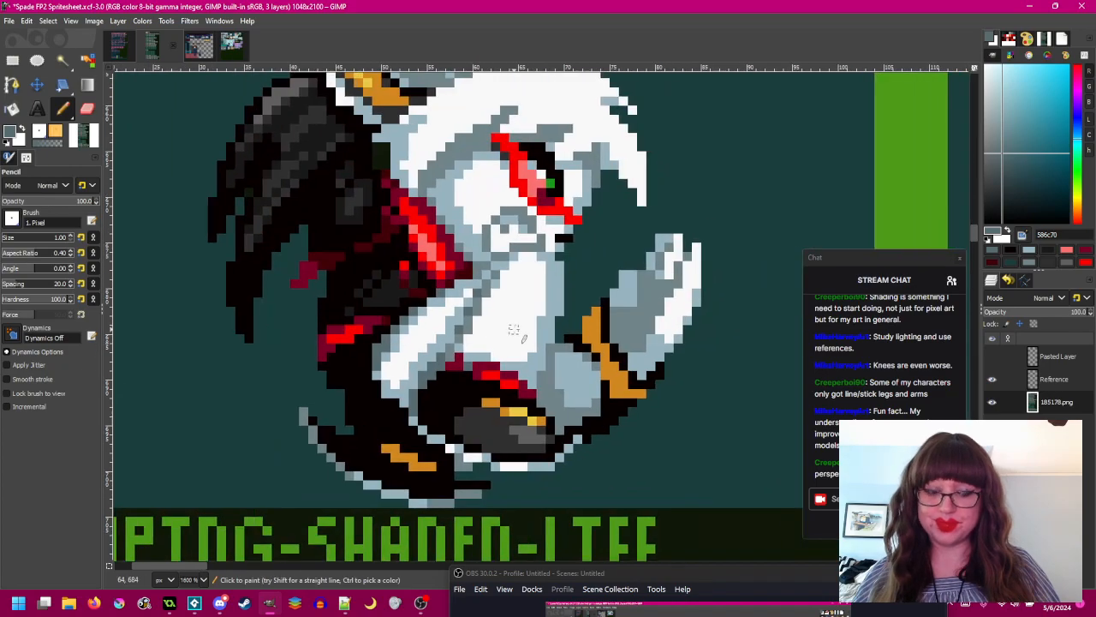
{"action": "scroll", "coordinate": [505, 324], "scroll_direction": "up", "scroll_amount": 3}
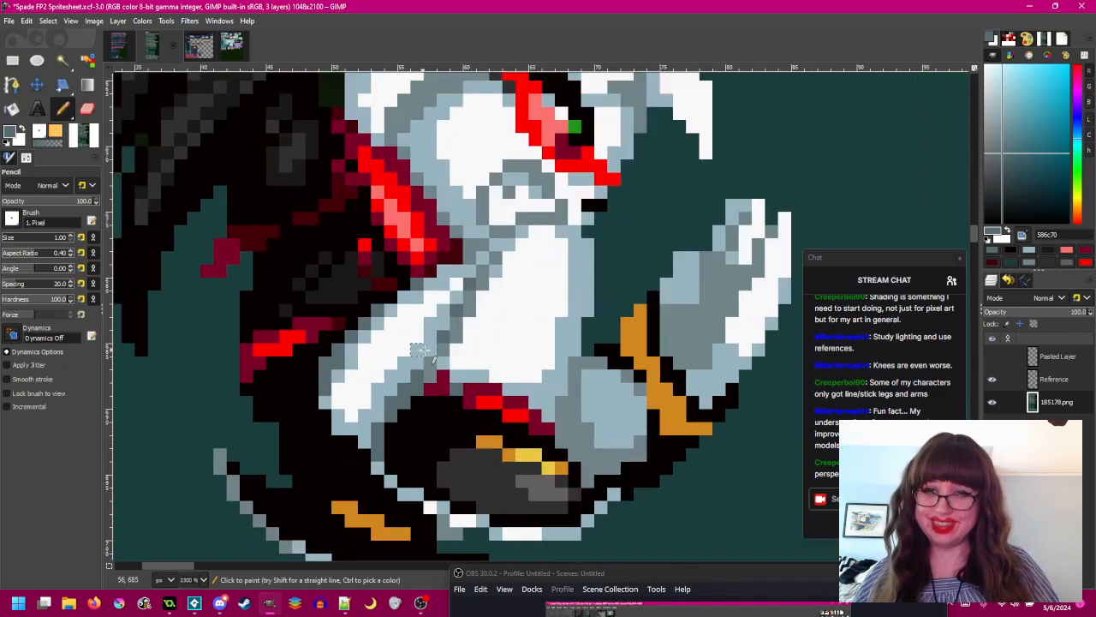
- Pencil 586c70 shadow pixels along the curved upper outline and inside of the rolling sprite's muzzle
{"action": "scroll", "coordinate": [433, 351], "scroll_direction": "down", "scroll_amount": 3}
{"action": "scroll", "coordinate": [529, 368], "scroll_direction": "up", "scroll_amount": 3}
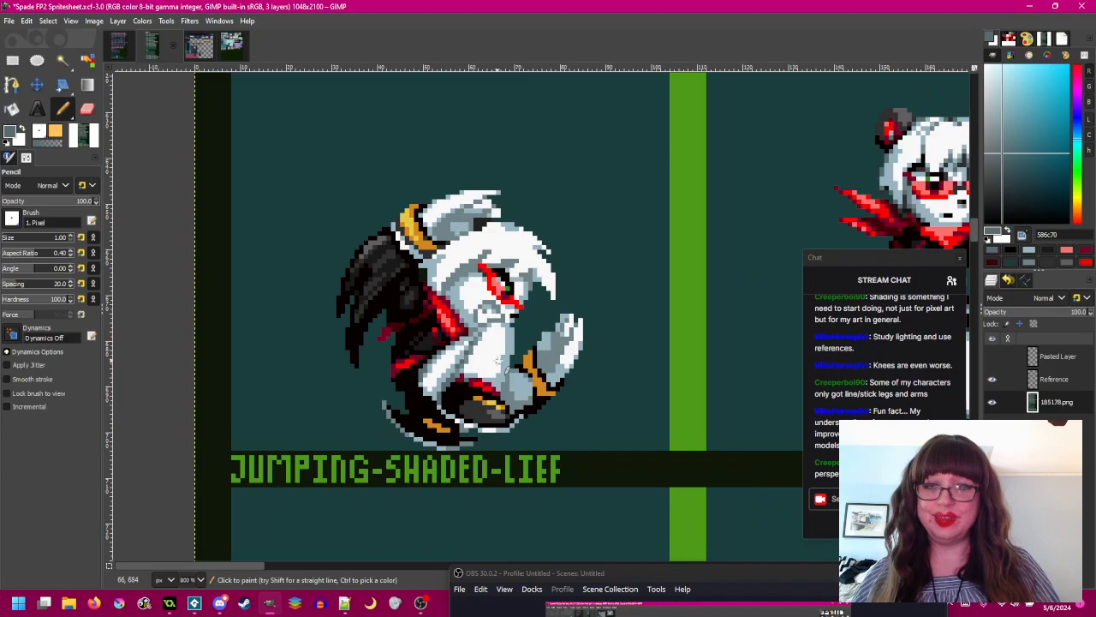
{"action": "scroll", "coordinate": [481, 368], "scroll_direction": "down", "scroll_amount": 3}
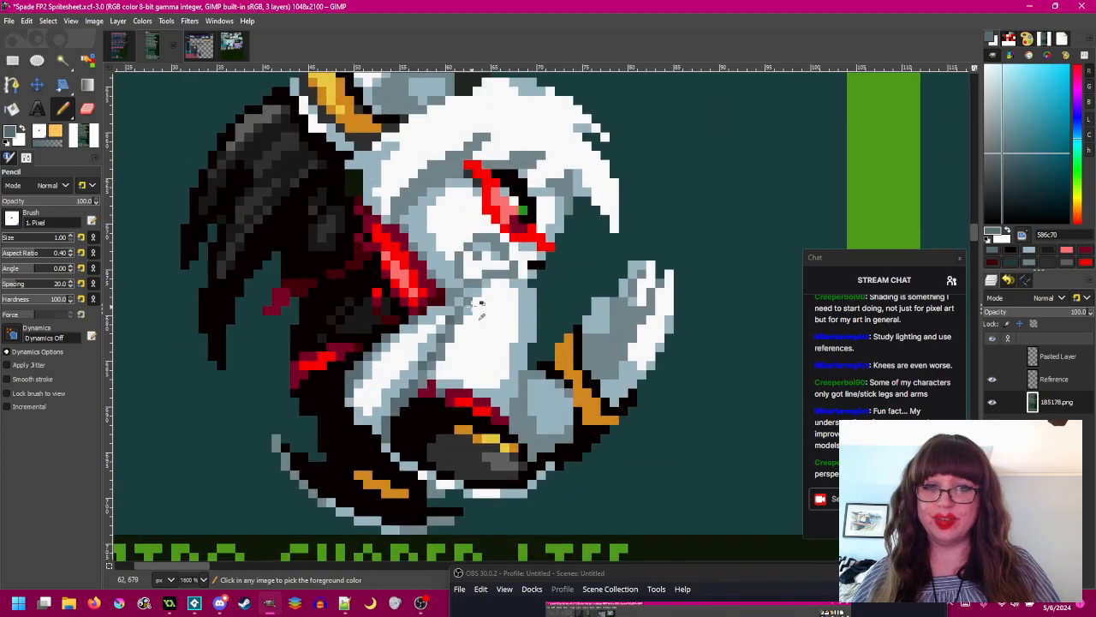
{"action": "scroll", "coordinate": [470, 288], "scroll_direction": "up", "scroll_amount": 4}
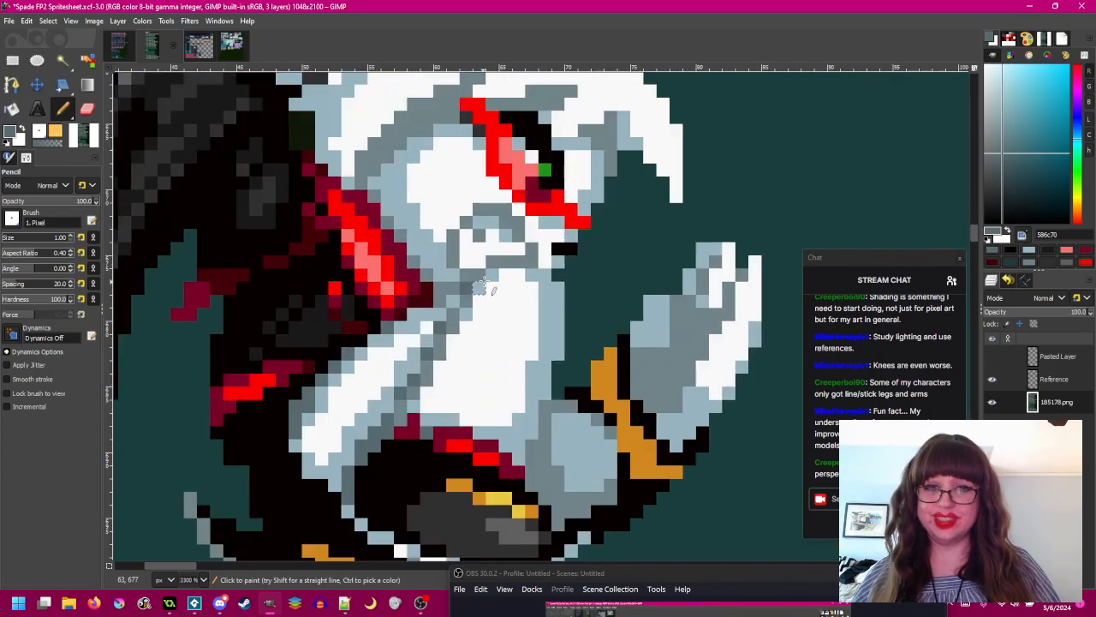
{"action": "scroll", "coordinate": [489, 326], "scroll_direction": "down", "scroll_amount": 3}
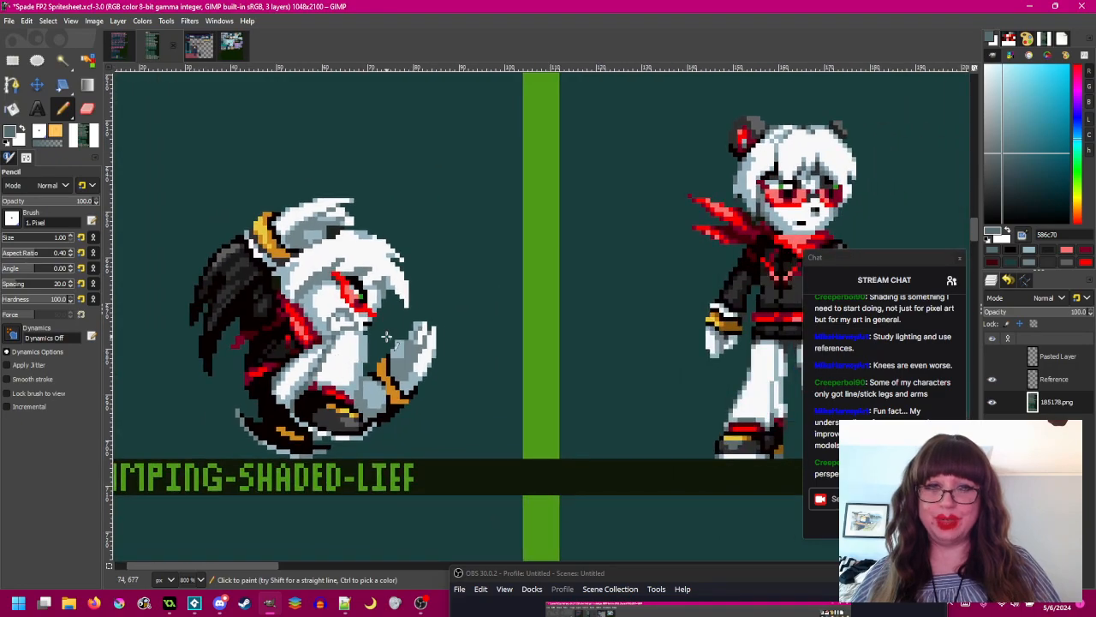
{"action": "left_click_drag", "start_coordinate": [365, 341], "coordinate": [402, 322]}
{"action": "scroll", "coordinate": [417, 322], "scroll_direction": "up", "scroll_amount": 4}
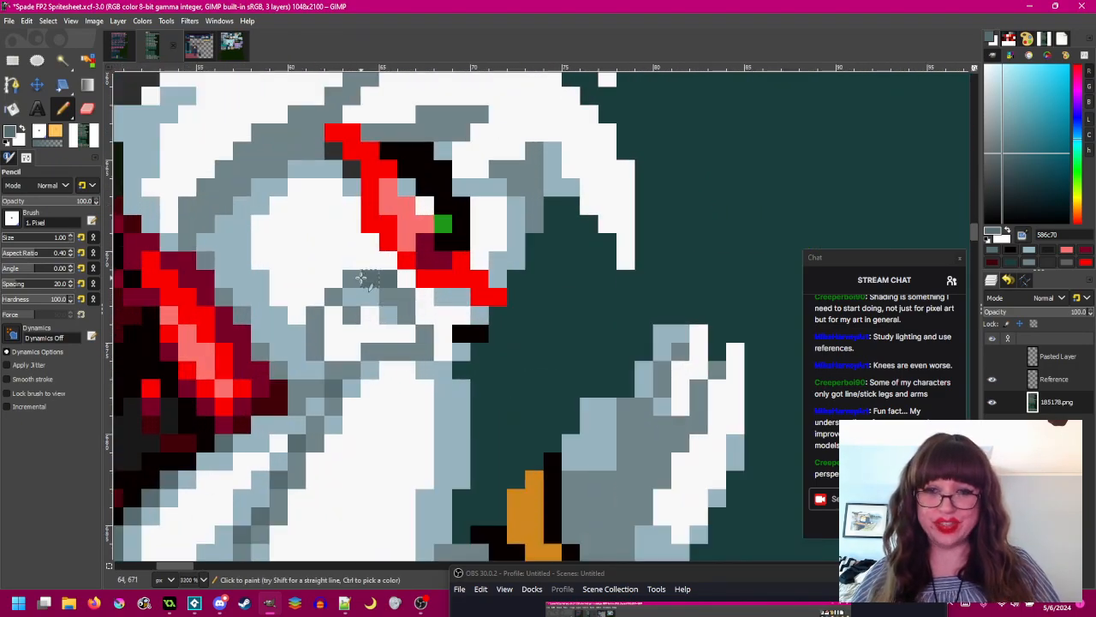
{"action": "left_click", "coordinate": [351, 280]}
{"action": "left_click", "coordinate": [334, 296]}
{"action": "left_click", "coordinate": [317, 313]}
{"action": "left_click", "coordinate": [351, 315]}
{"action": "scroll", "coordinate": [421, 331], "scroll_direction": "down", "scroll_amount": 5}
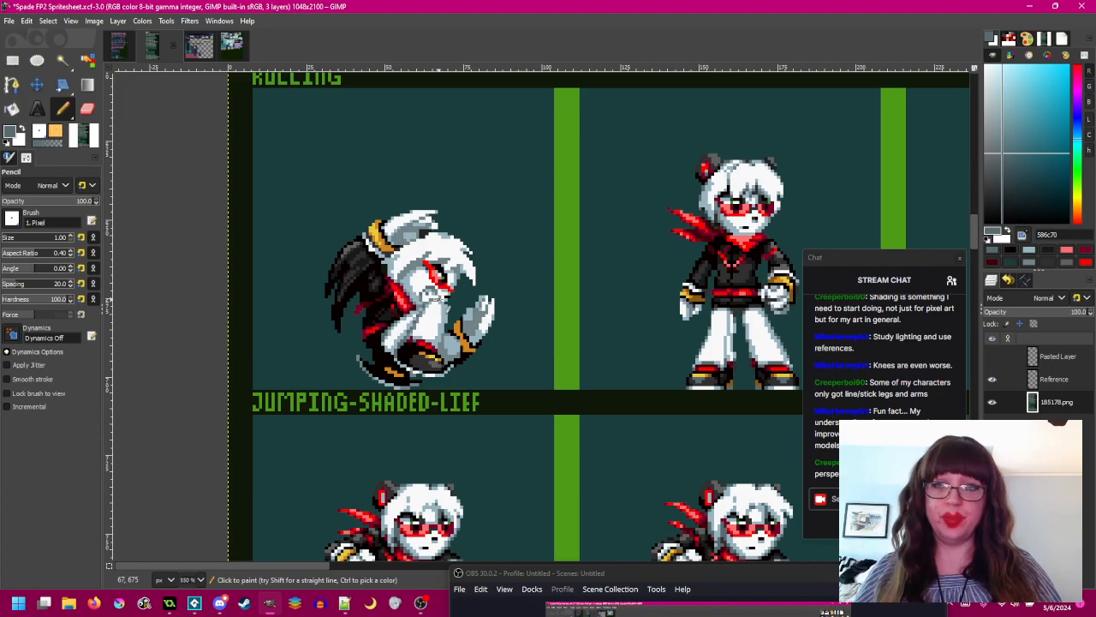
- Examine the shading of the rolling sprite's muzzle, neck and white trouser leg both close up and at full-sprite scale
{"action": "scroll", "coordinate": [441, 293], "scroll_direction": "up", "scroll_amount": 1}
{"action": "scroll", "coordinate": [446, 291], "scroll_direction": "up", "scroll_amount": 1}
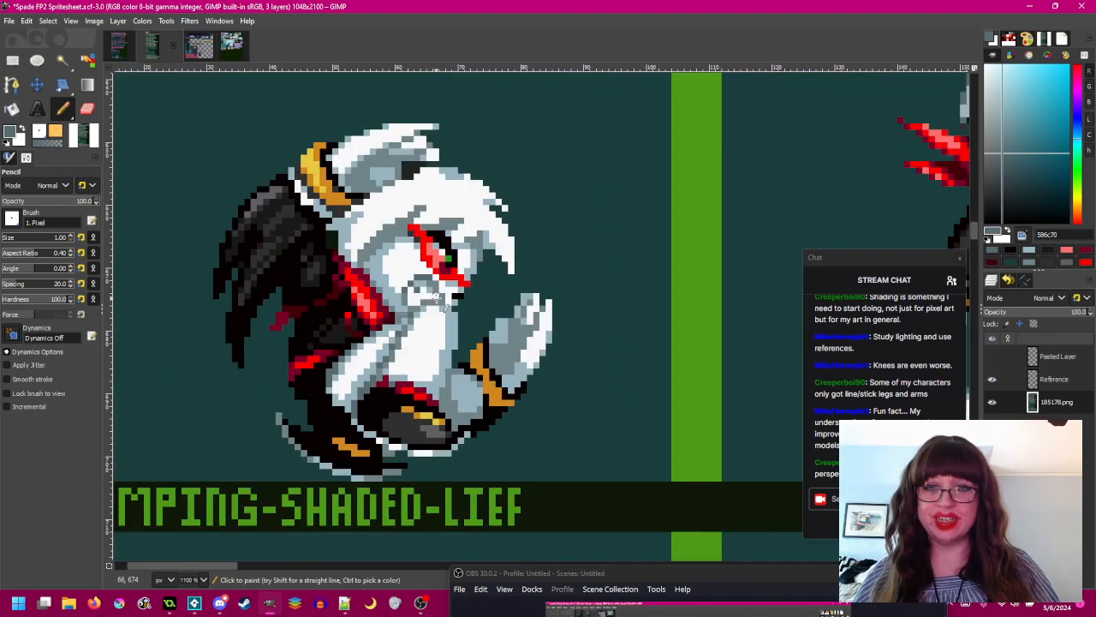
{"action": "left_click_drag", "start_coordinate": [431, 317], "coordinate": [449, 300]}
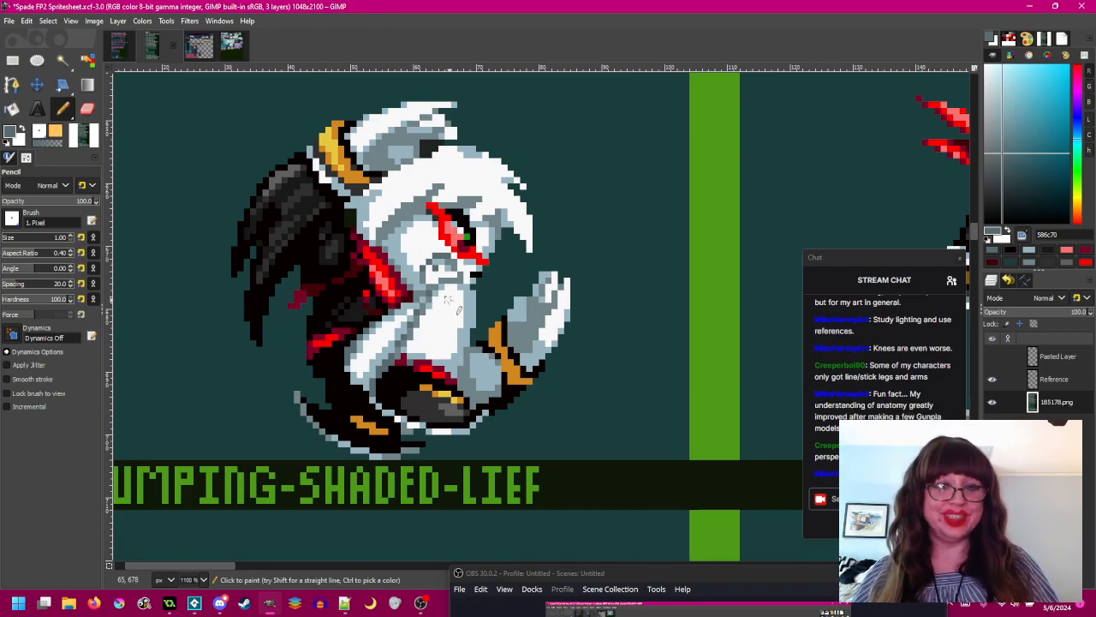
{"action": "scroll", "coordinate": [446, 299], "scroll_direction": "up", "scroll_amount": 2}
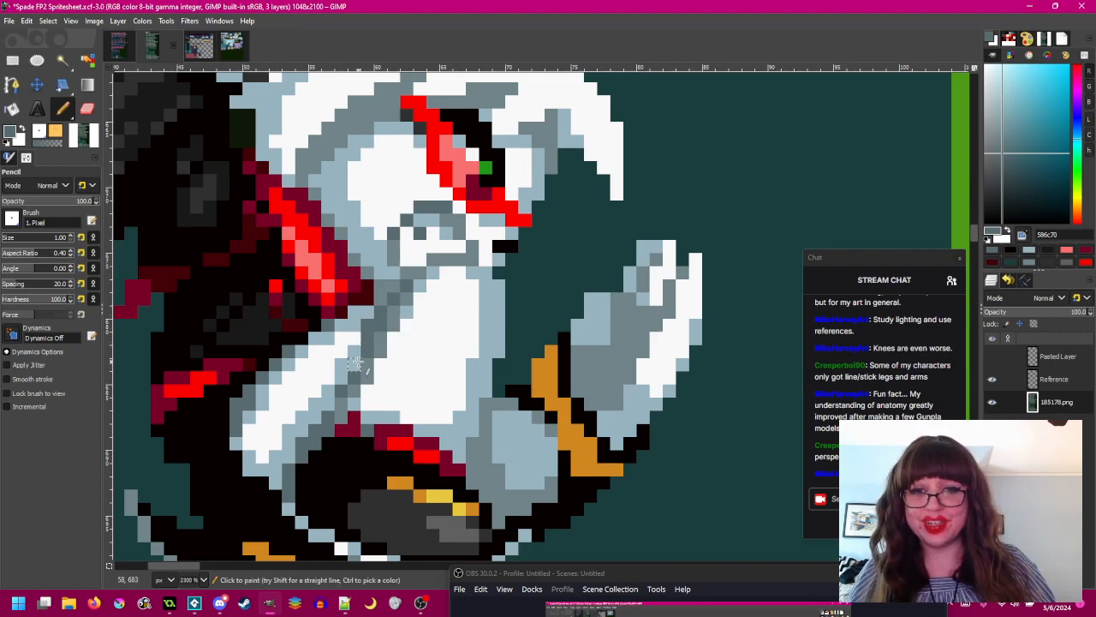
{"action": "scroll", "coordinate": [411, 420], "scroll_direction": "down", "scroll_amount": 4}
{"action": "scroll", "coordinate": [419, 417], "scroll_direction": "up", "scroll_amount": 3}
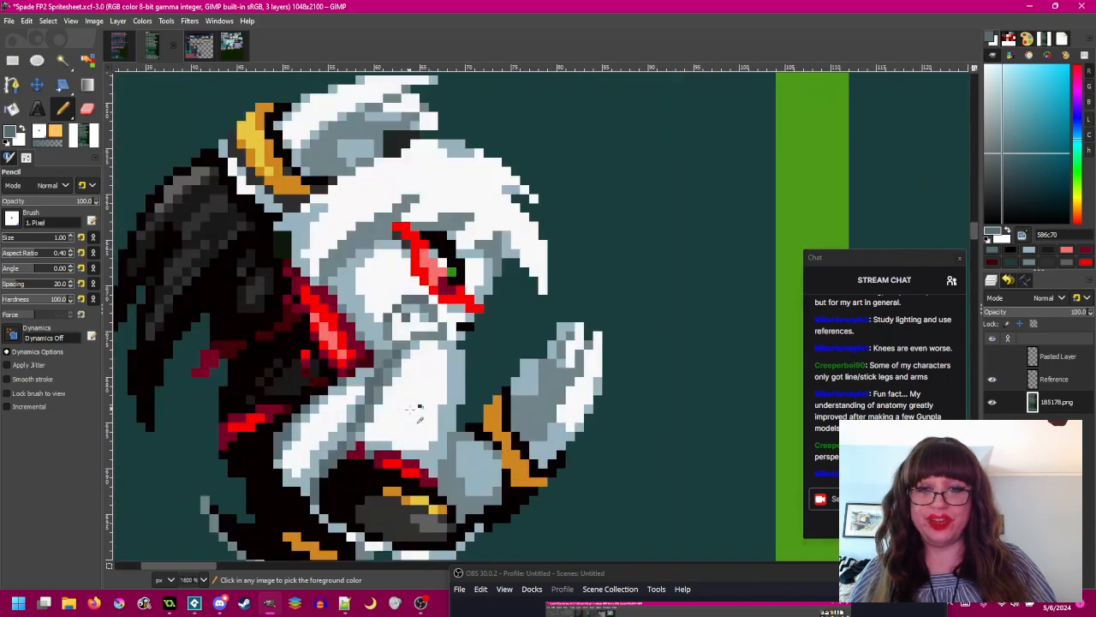
{"action": "scroll", "coordinate": [420, 417], "scroll_direction": "up", "scroll_amount": 1}
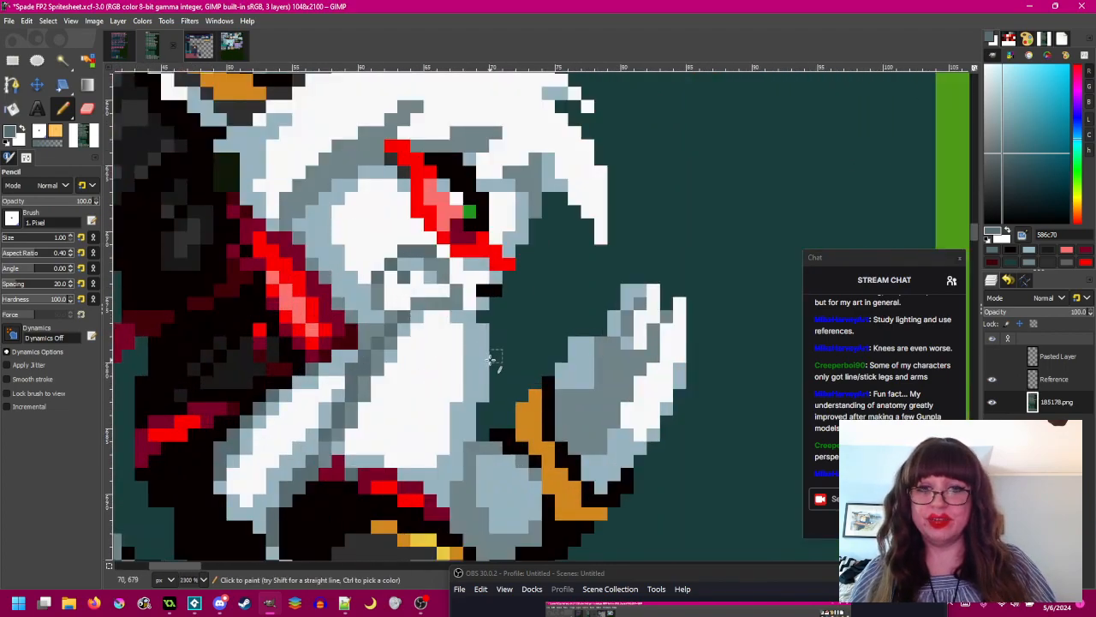
{"action": "scroll", "coordinate": [493, 360], "scroll_direction": "down", "scroll_amount": 3}
{"action": "scroll", "coordinate": [489, 355], "scroll_direction": "up", "scroll_amount": 3}
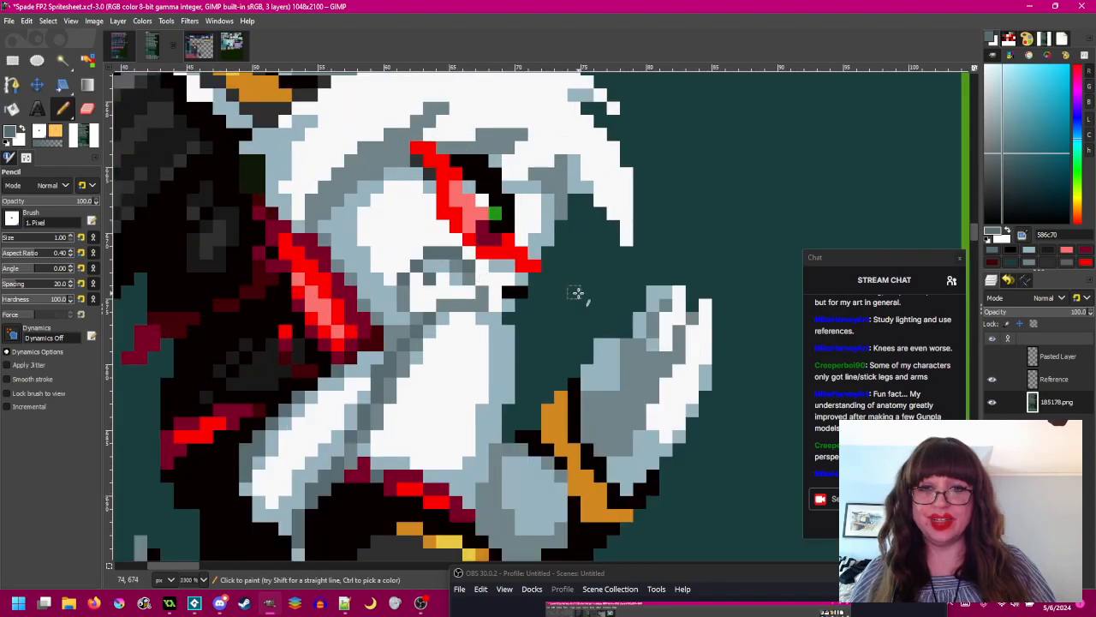
{"action": "left_click_drag", "start_coordinate": [507, 300], "coordinate": [512, 348]}
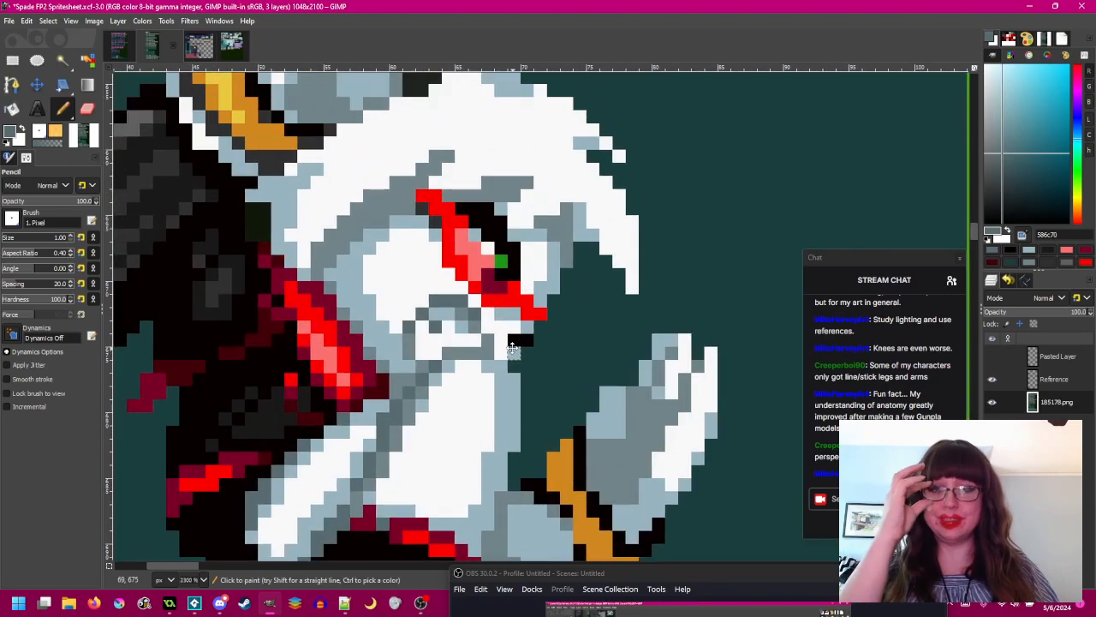
{"action": "scroll", "coordinate": [360, 335], "scroll_direction": "down", "scroll_amount": 3}
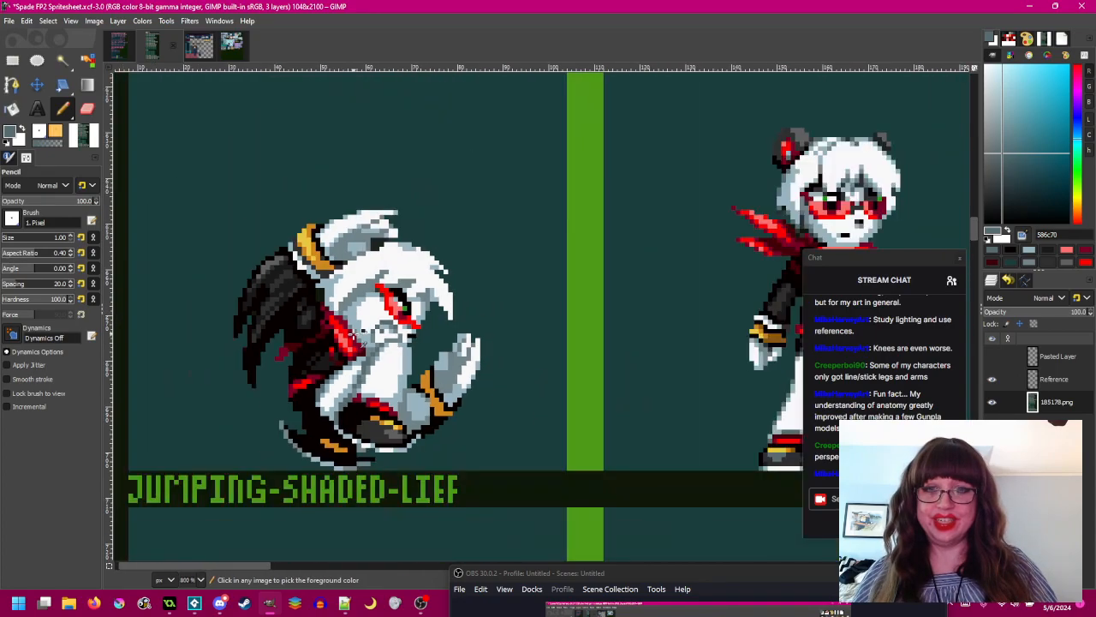
{"action": "scroll", "coordinate": [465, 338], "scroll_direction": "up", "scroll_amount": 1}
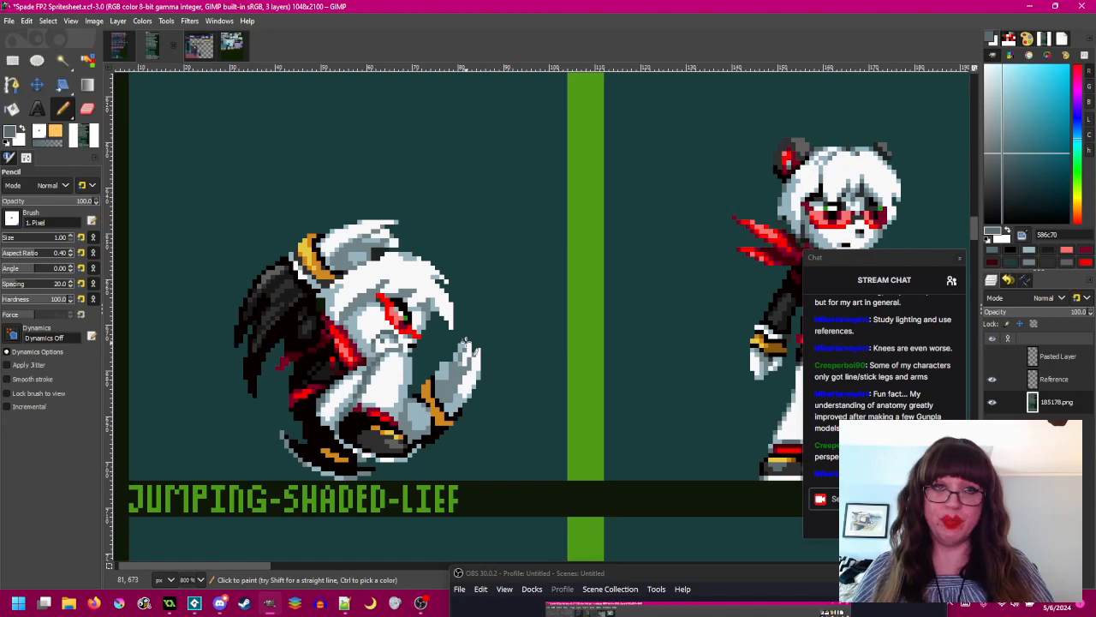
- Sample 780028 from the standing reference sprite's glasses and pencil dark red pixels at the upper end of the rolling sprite's glasses
{"action": "left_click_drag", "start_coordinate": [439, 325], "coordinate": [330, 316]}
{"action": "left_click", "coordinate": [701, 199], "text": "ctrl"}
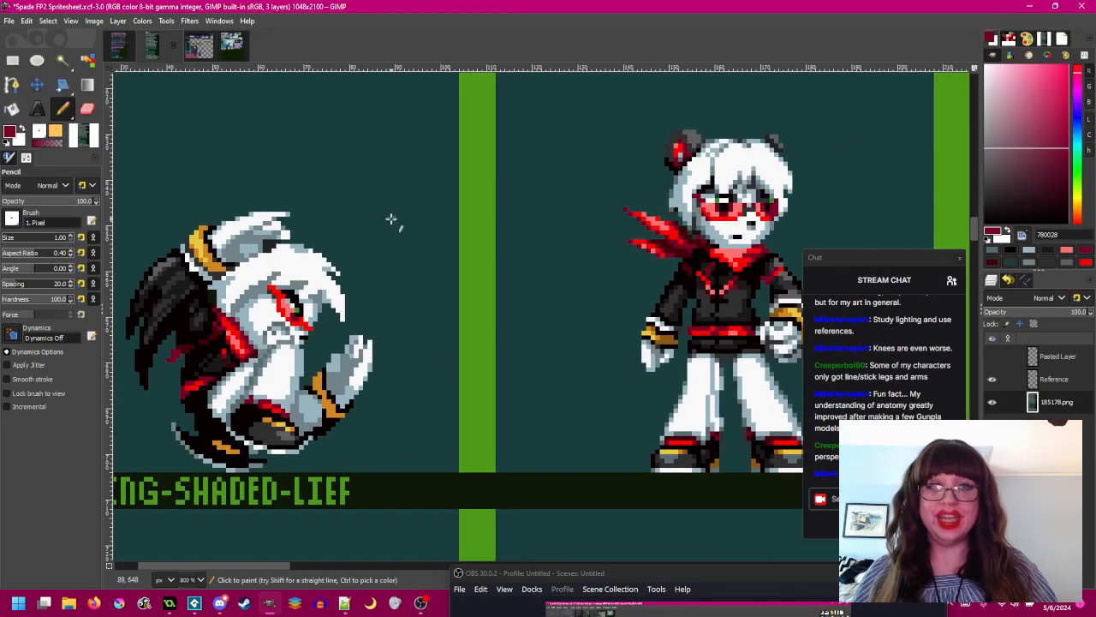
{"action": "left_click_drag", "start_coordinate": [227, 286], "coordinate": [419, 331]}
{"action": "scroll", "coordinate": [469, 348], "scroll_direction": "up", "scroll_amount": 3}
{"action": "left_click", "coordinate": [450, 294]}
{"action": "left_click", "coordinate": [462, 294]}
{"action": "left_click", "coordinate": [473, 306]}
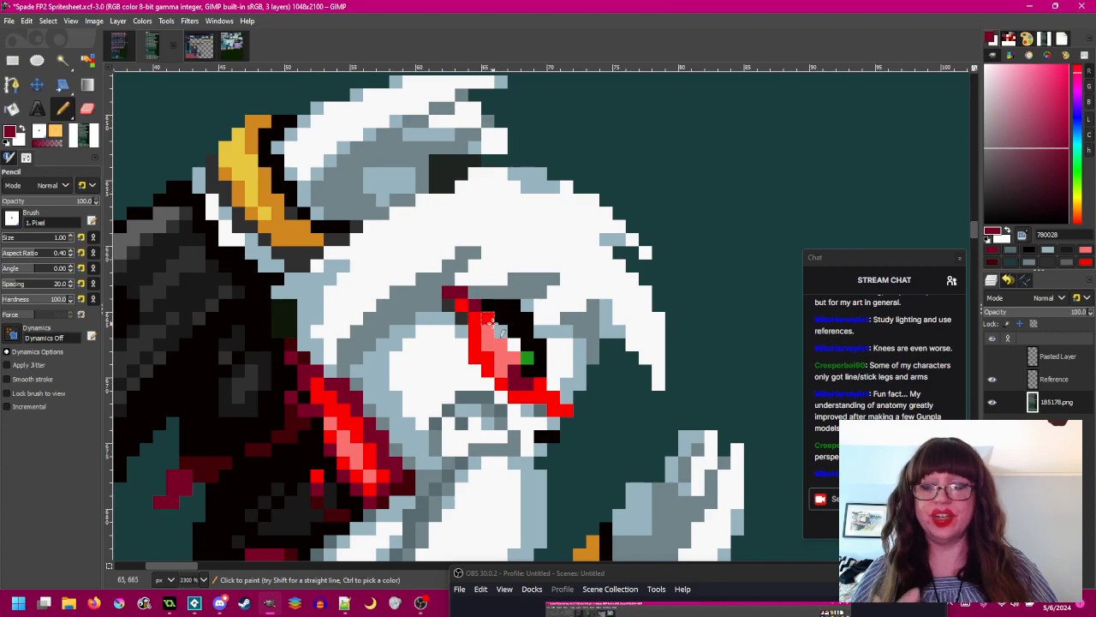
- Pencil 780028 pixels along the lower outer end of the rolling sprite's glasses frame
{"action": "scroll", "coordinate": [479, 320], "scroll_direction": "down", "scroll_amount": 2}
{"action": "left_click_drag", "start_coordinate": [677, 350], "coordinate": [440, 325]}
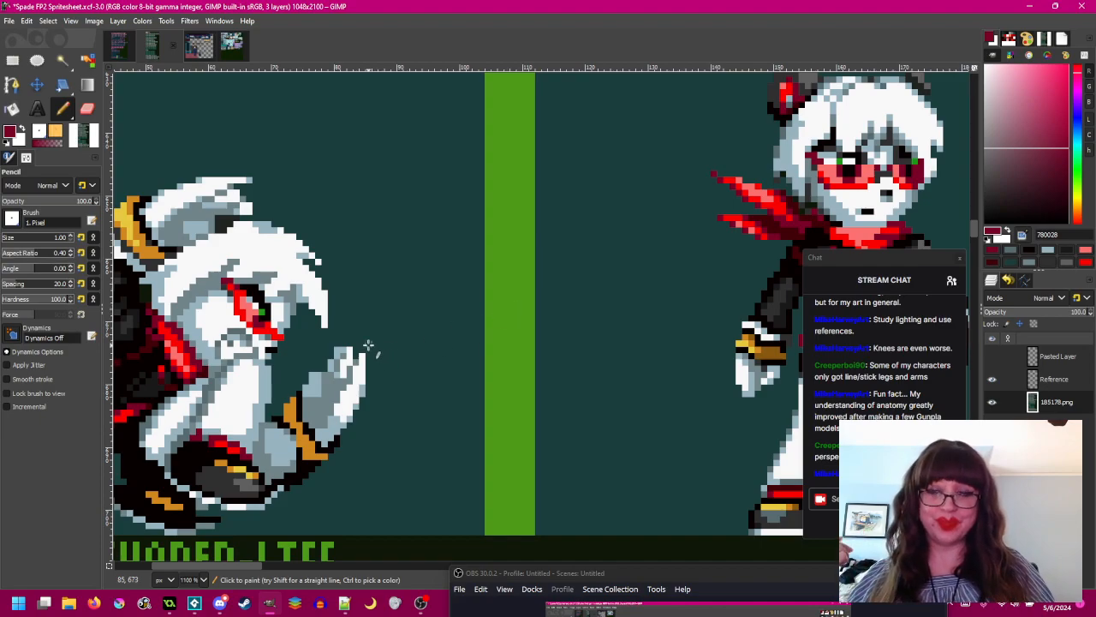
{"action": "left_click_drag", "start_coordinate": [368, 345], "coordinate": [458, 366]}
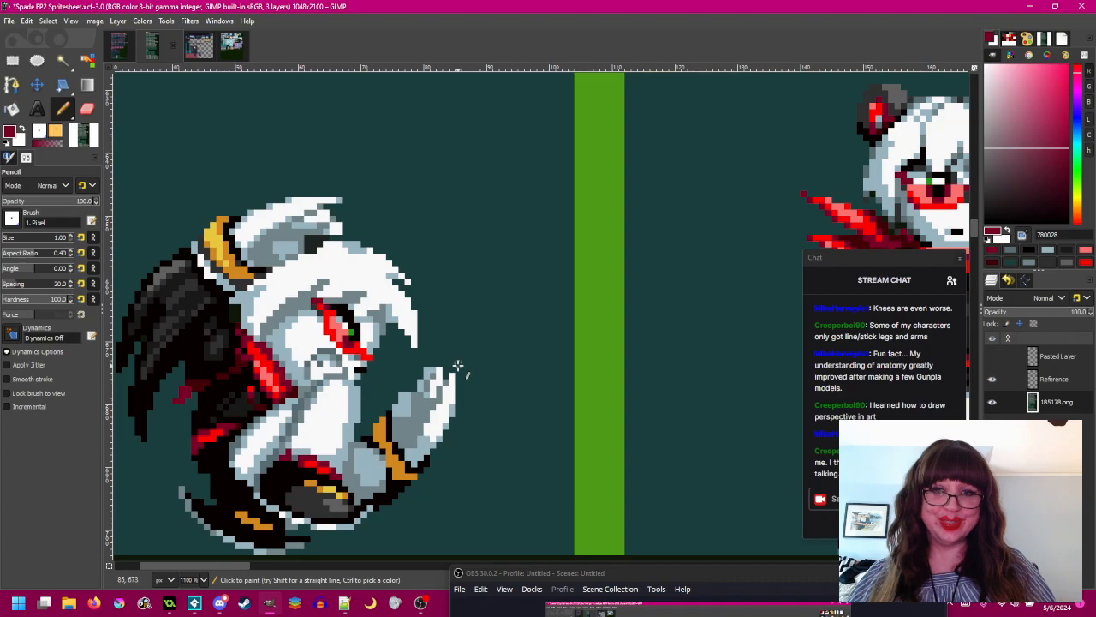
{"action": "scroll", "coordinate": [355, 359], "scroll_direction": "up", "scroll_amount": 2}
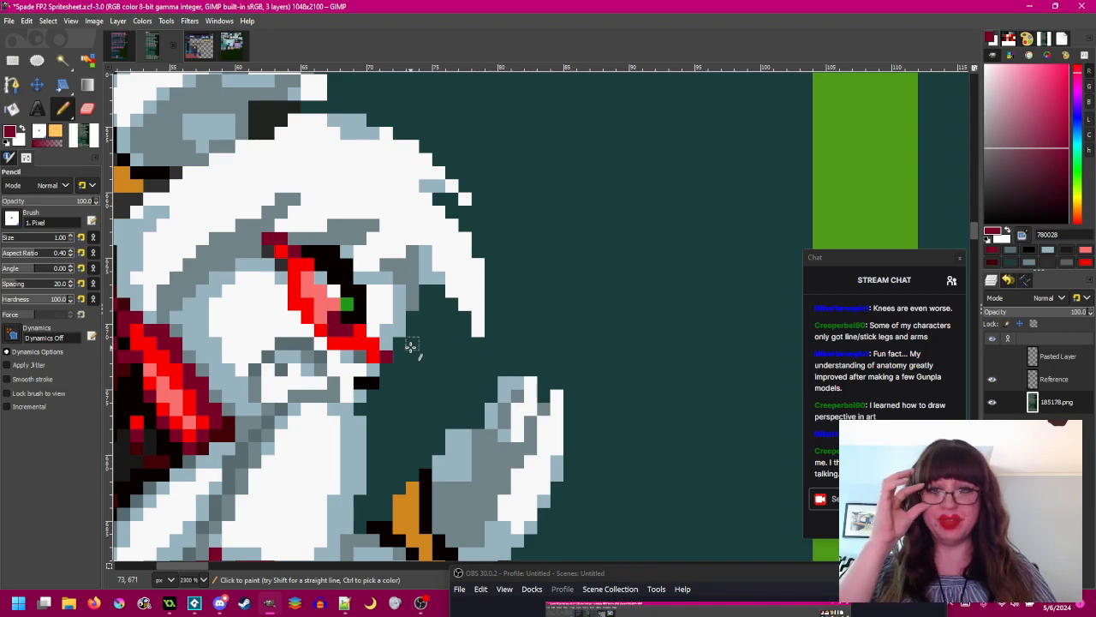
{"action": "left_click", "coordinate": [374, 344]}
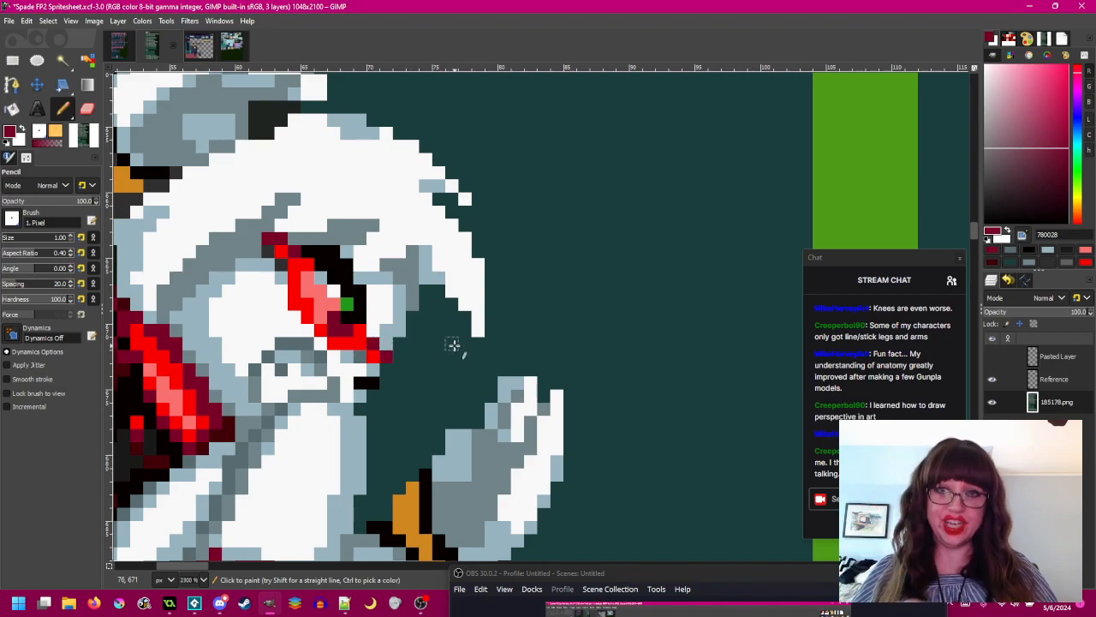
{"action": "scroll", "coordinate": [448, 320], "scroll_direction": "down", "scroll_amount": 1}
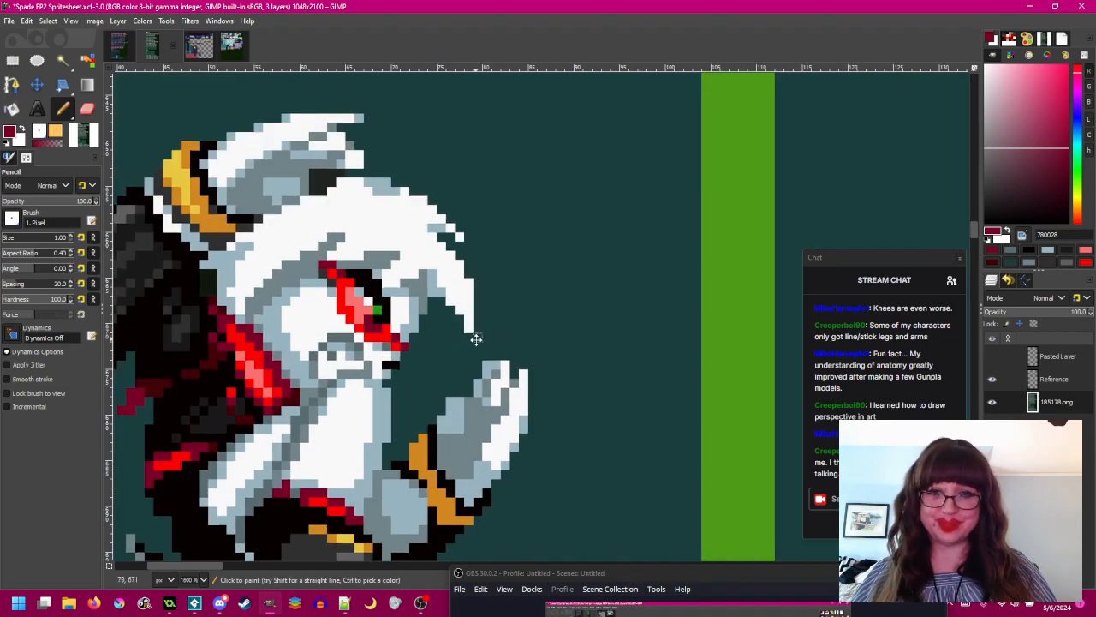
{"action": "left_click_drag", "start_coordinate": [476, 338], "coordinate": [463, 379]}
{"action": "scroll", "coordinate": [402, 389], "scroll_direction": "down", "scroll_amount": 1}
{"action": "scroll", "coordinate": [402, 389], "scroll_direction": "up", "scroll_amount": 2}
{"action": "left_click", "coordinate": [373, 387]}
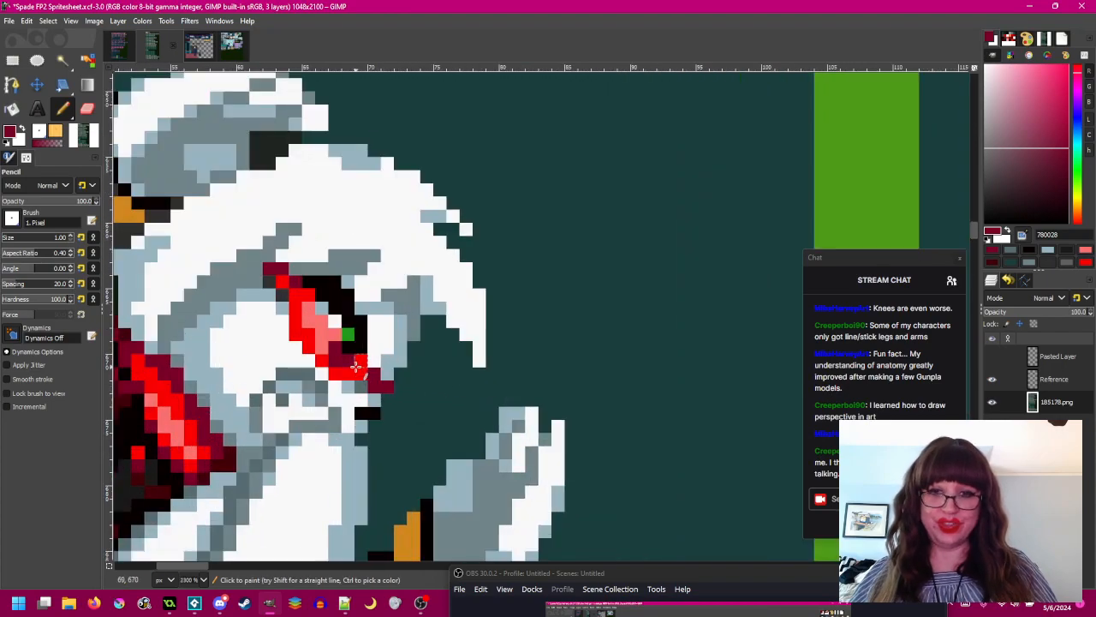
{"action": "scroll", "coordinate": [463, 391], "scroll_direction": "down", "scroll_amount": 2}
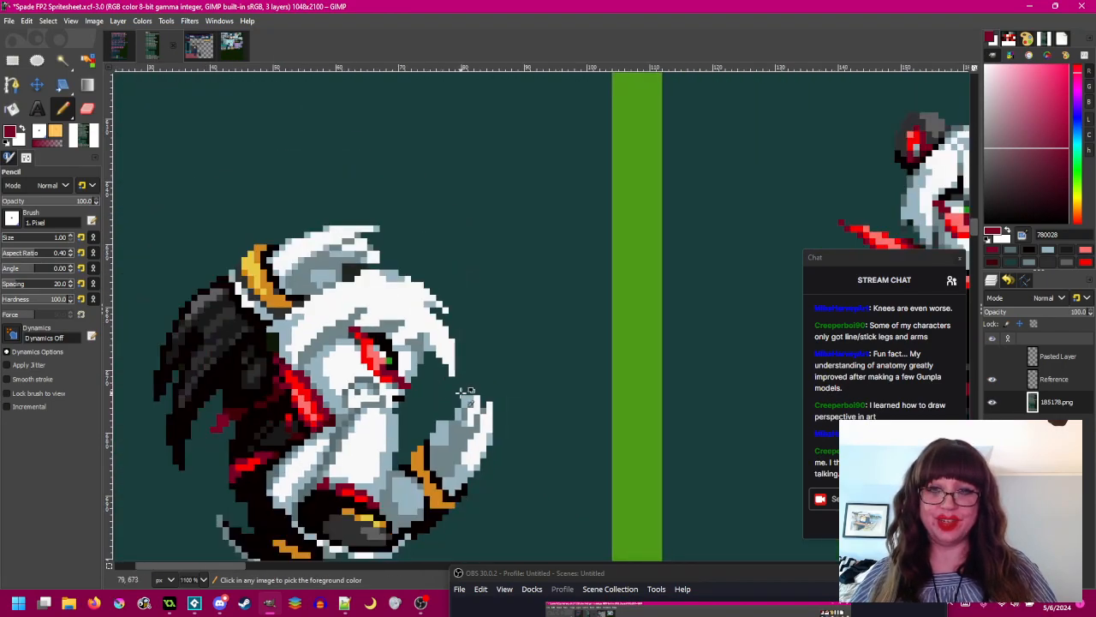
- Compare the rolling sprite's glasses, face and trouser shading with the standing reference sprite at several scales
{"action": "scroll", "coordinate": [461, 391], "scroll_direction": "down", "scroll_amount": 1}
{"action": "left_click_drag", "start_coordinate": [479, 391], "coordinate": [400, 366]}
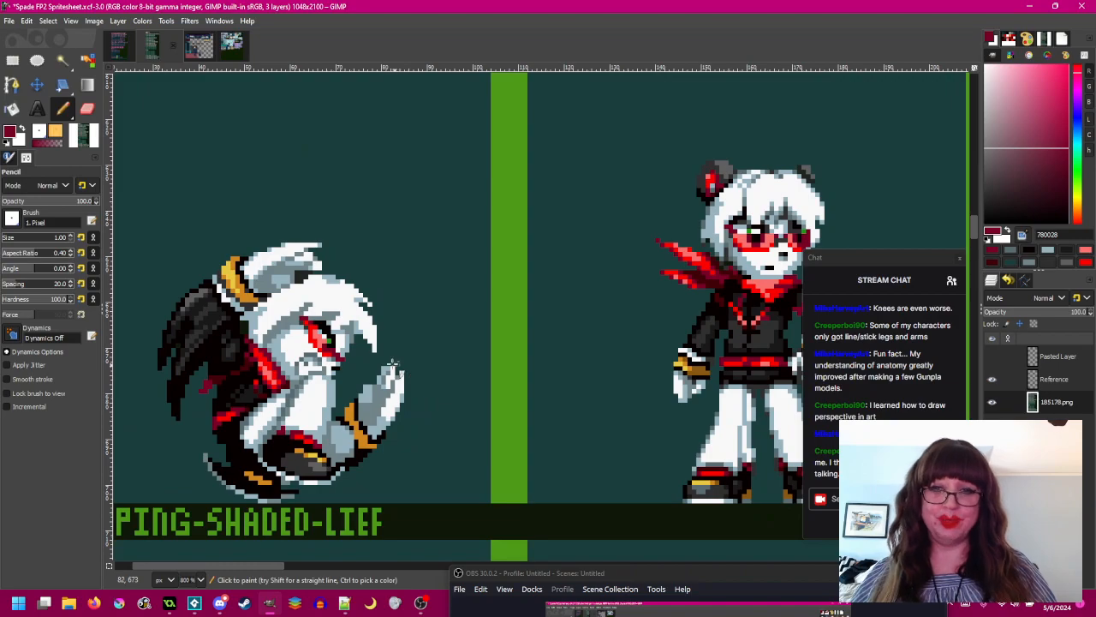
{"action": "scroll", "coordinate": [334, 351], "scroll_direction": "up", "scroll_amount": 1}
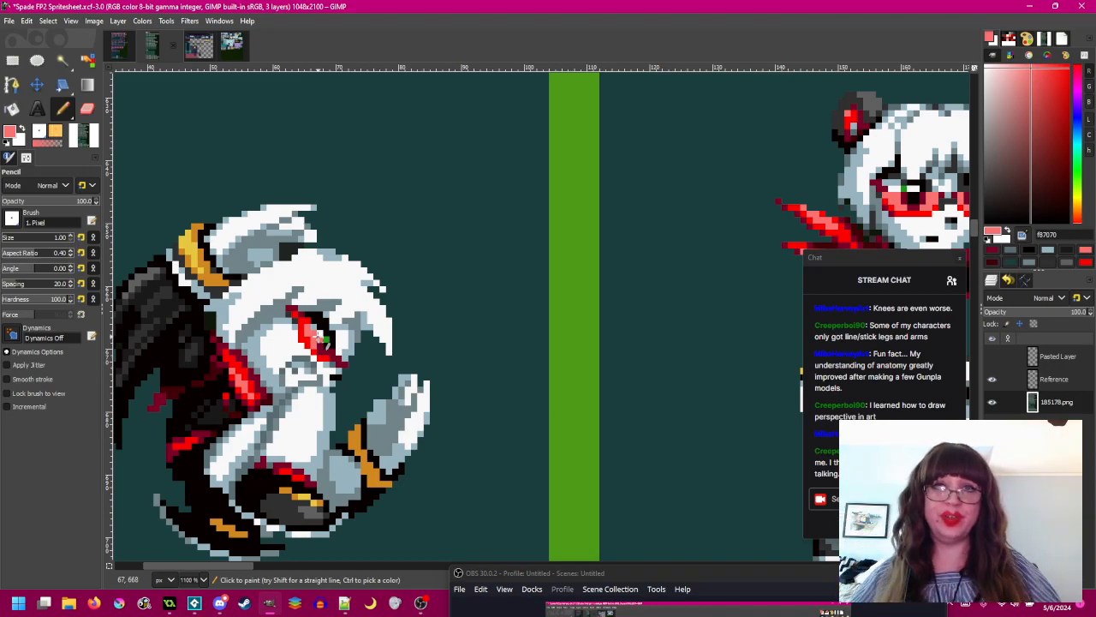
{"action": "left_click_drag", "start_coordinate": [353, 350], "coordinate": [386, 330]}
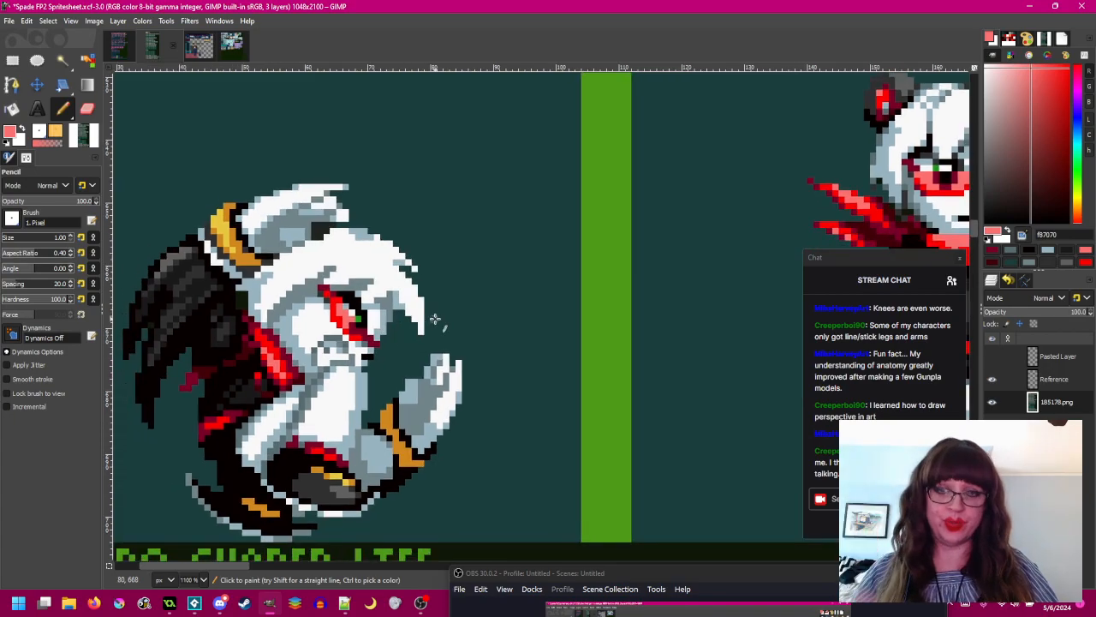
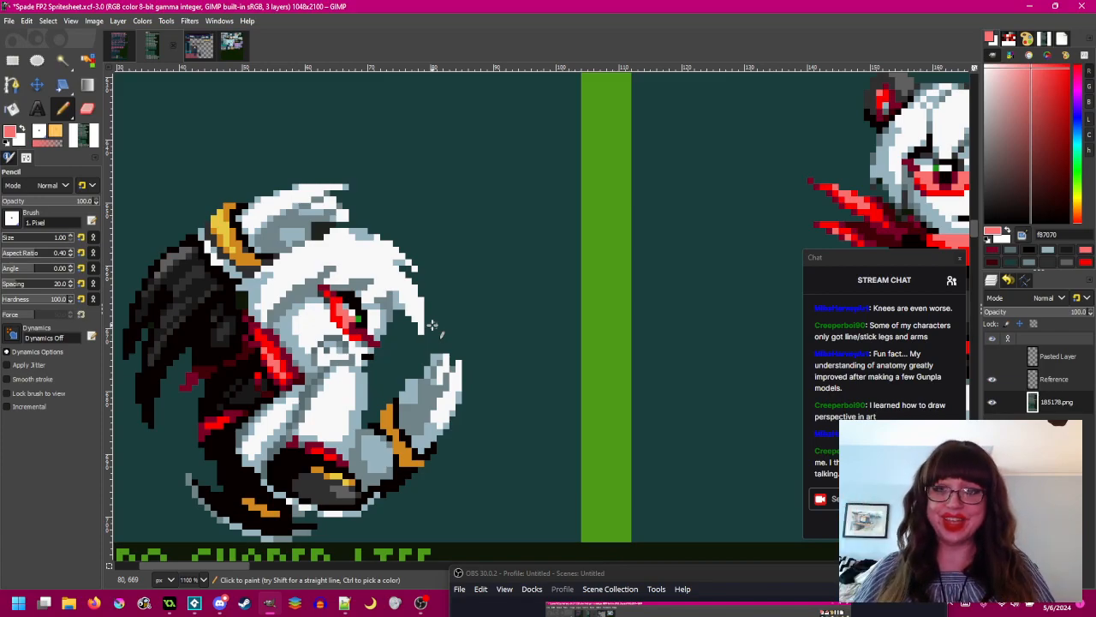
{"action": "scroll", "coordinate": [337, 365], "scroll_direction": "up", "scroll_amount": 1}
{"action": "scroll", "coordinate": [337, 364], "scroll_direction": "down", "scroll_amount": 1}
{"action": "left_click_drag", "start_coordinate": [460, 357], "coordinate": [339, 363]}
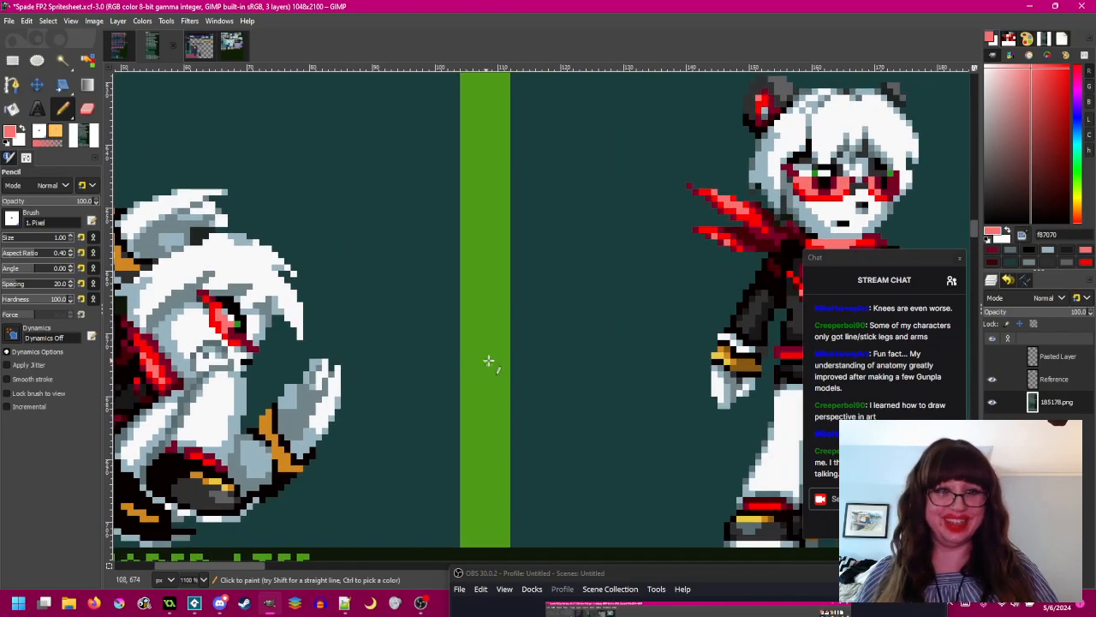
{"action": "scroll", "coordinate": [522, 364], "scroll_direction": "left", "scroll_amount": 4}
{"action": "scroll", "coordinate": [519, 386], "scroll_direction": "up", "scroll_amount": 3}
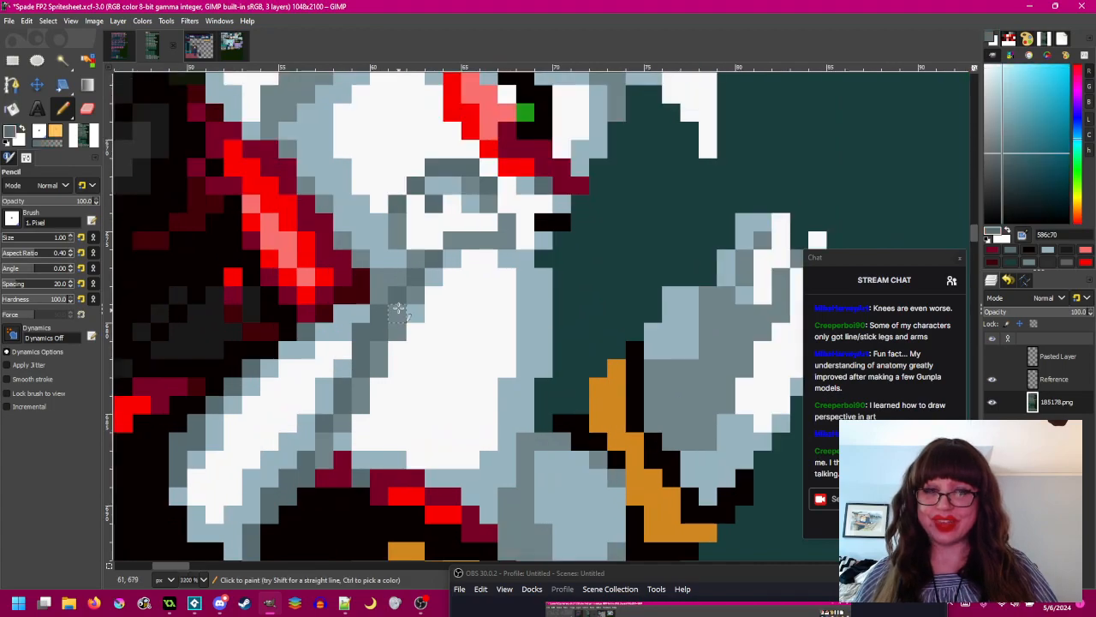
{"action": "scroll", "coordinate": [411, 367], "scroll_direction": "down", "scroll_amount": 3}
{"action": "left_click_drag", "start_coordinate": [456, 371], "coordinate": [447, 383]}
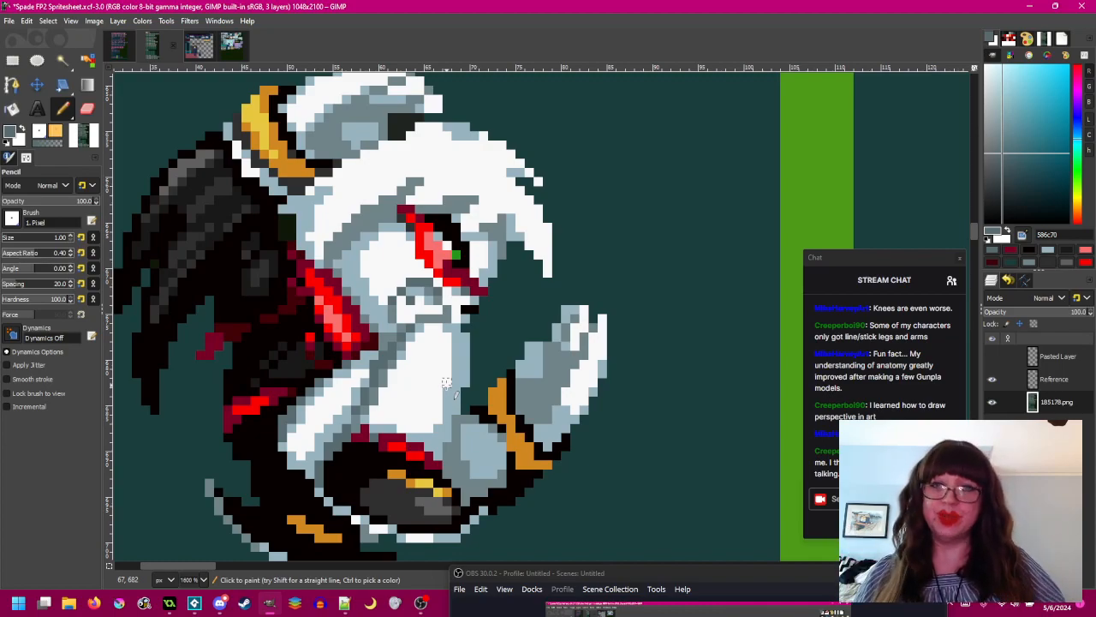
{"action": "scroll", "coordinate": [446, 382], "scroll_direction": "up", "scroll_amount": 1}
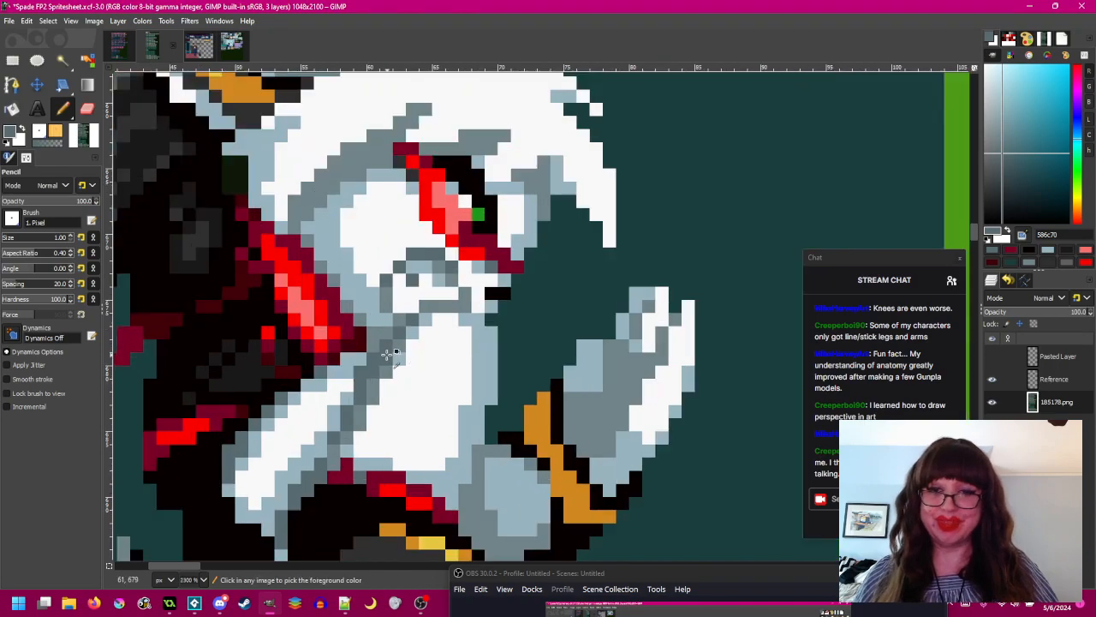
{"action": "scroll", "coordinate": [382, 339], "scroll_direction": "down", "scroll_amount": 5}
{"action": "scroll", "coordinate": [506, 333], "scroll_direction": "up", "scroll_amount": 5}
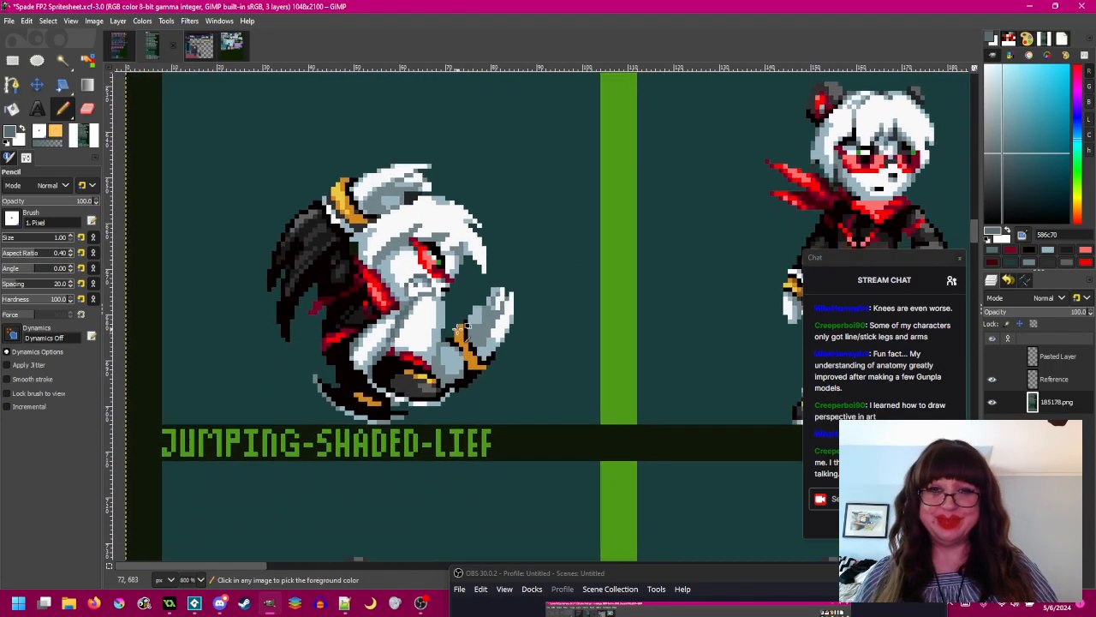
{"action": "scroll", "coordinate": [509, 339], "scroll_direction": "down", "scroll_amount": 3}
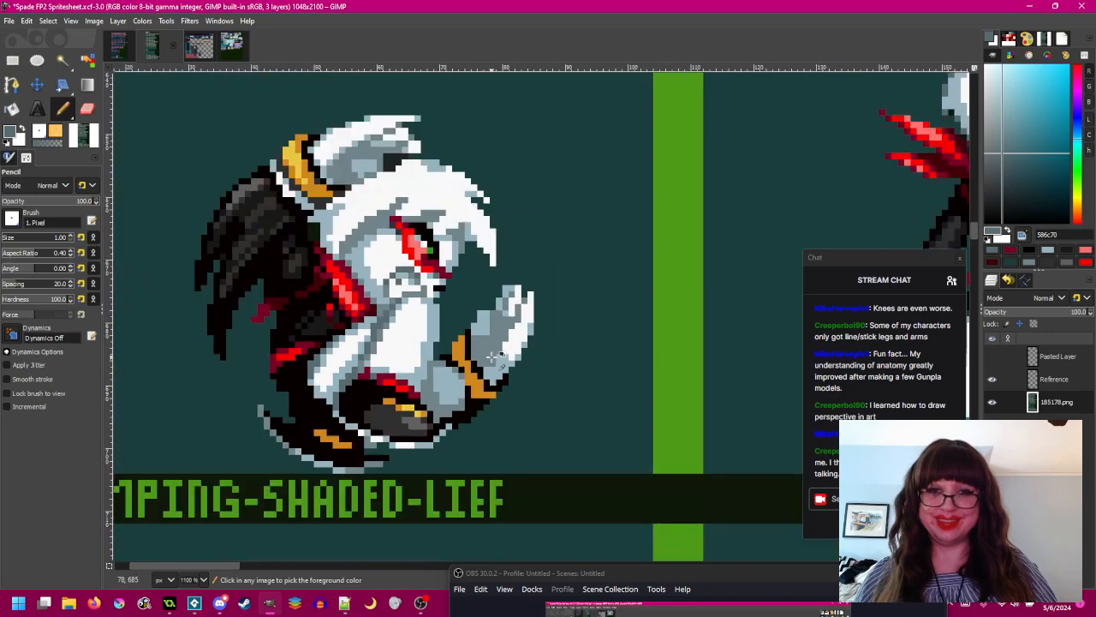
{"action": "left_click_drag", "start_coordinate": [580, 369], "coordinate": [432, 381]}
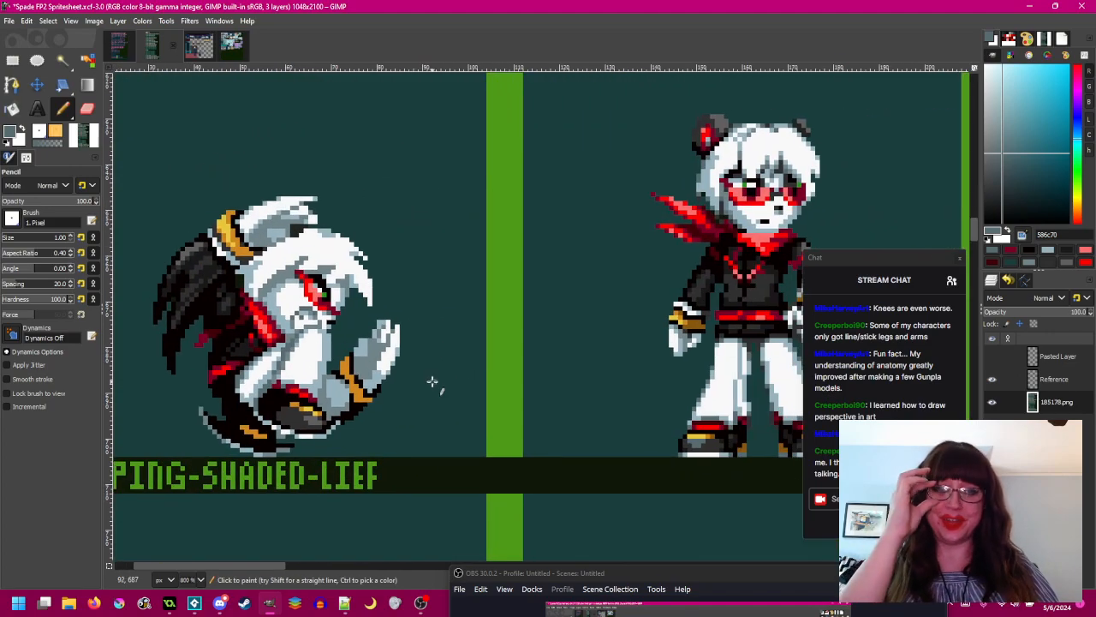
{"action": "left_click_drag", "start_coordinate": [449, 371], "coordinate": [502, 367]}
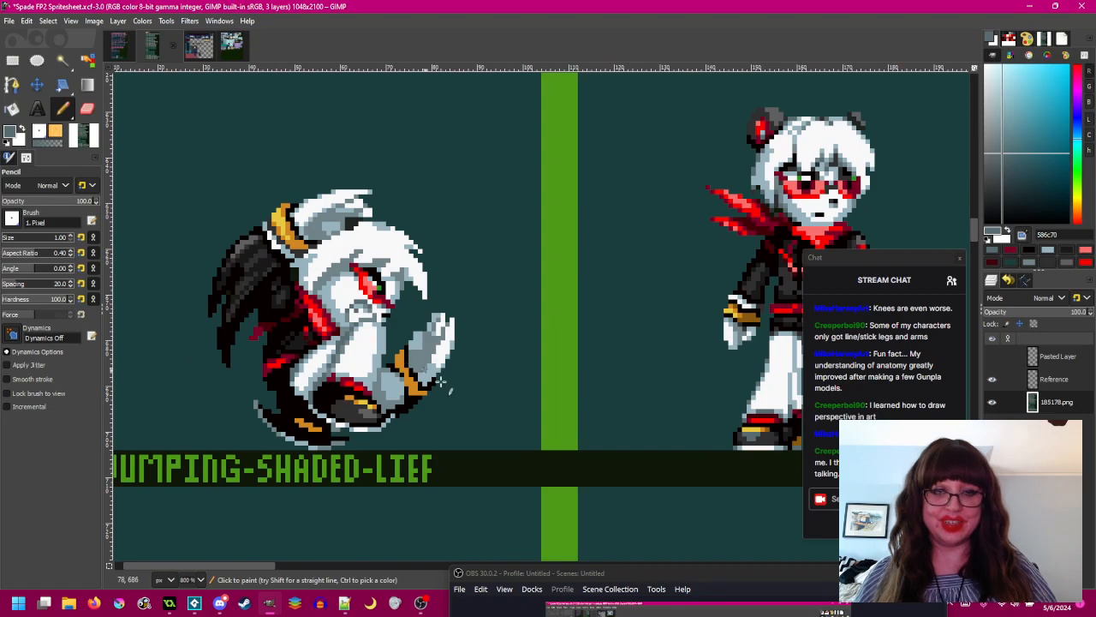
{"action": "left_click_drag", "start_coordinate": [713, 573], "coordinate": [747, 573]}
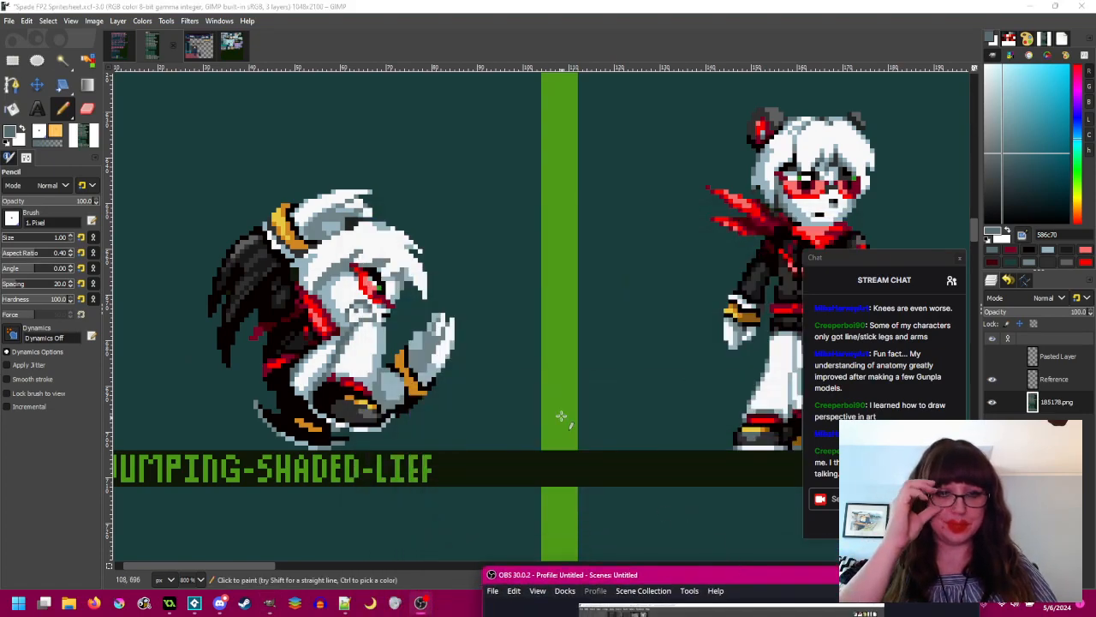
{"action": "left_click_drag", "start_coordinate": [477, 372], "coordinate": [486, 388]}
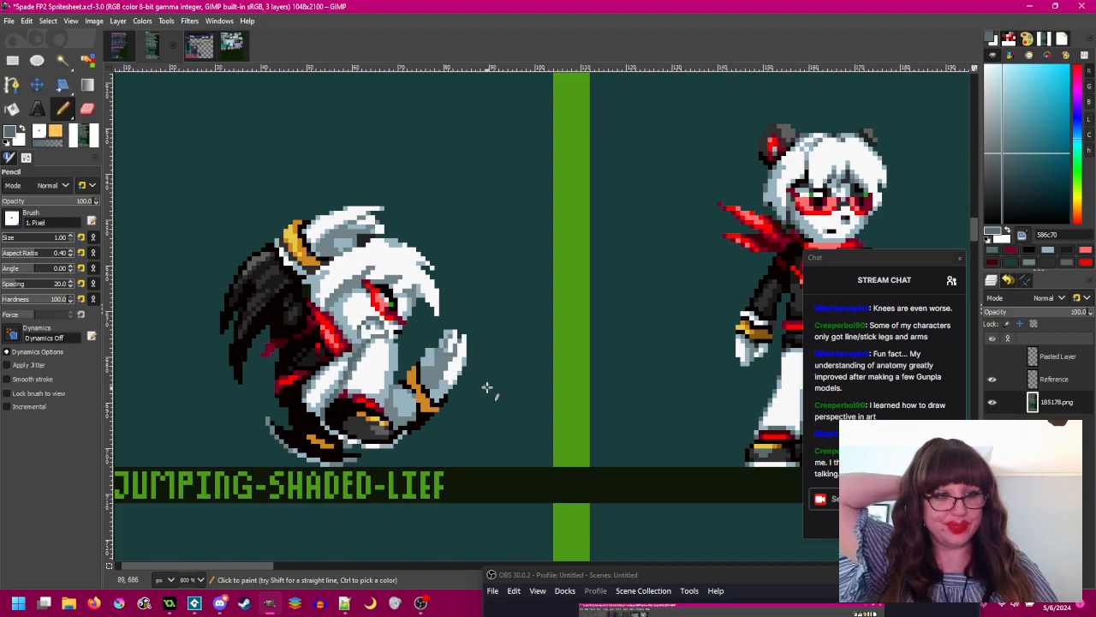
{"action": "left_click_drag", "start_coordinate": [486, 388], "coordinate": [523, 375]}
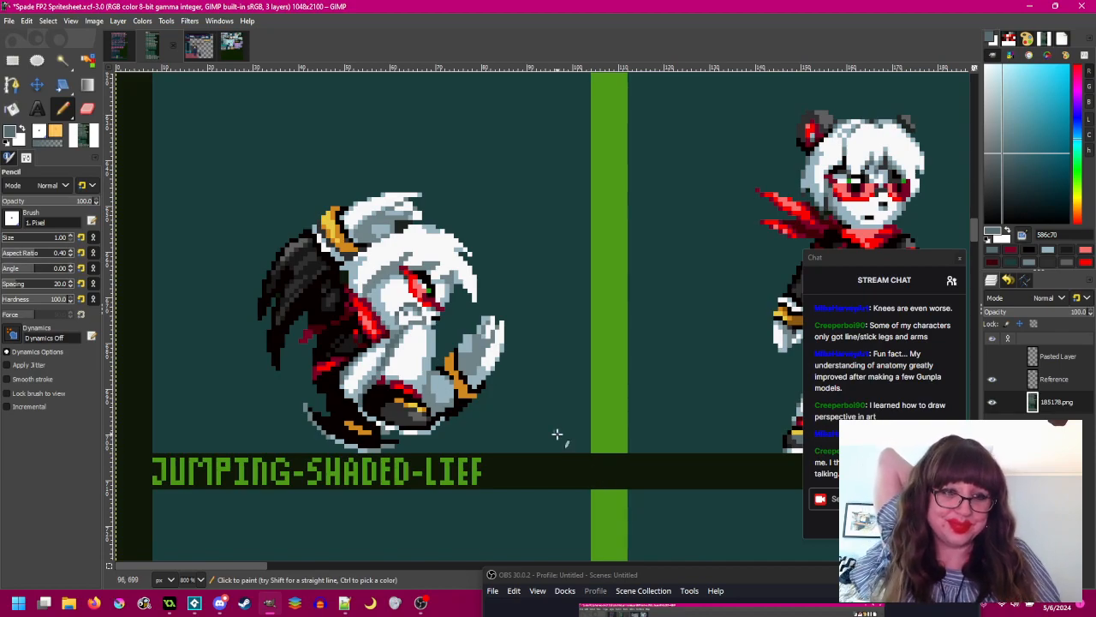
{"action": "left_click_drag", "start_coordinate": [535, 423], "coordinate": [550, 429]}
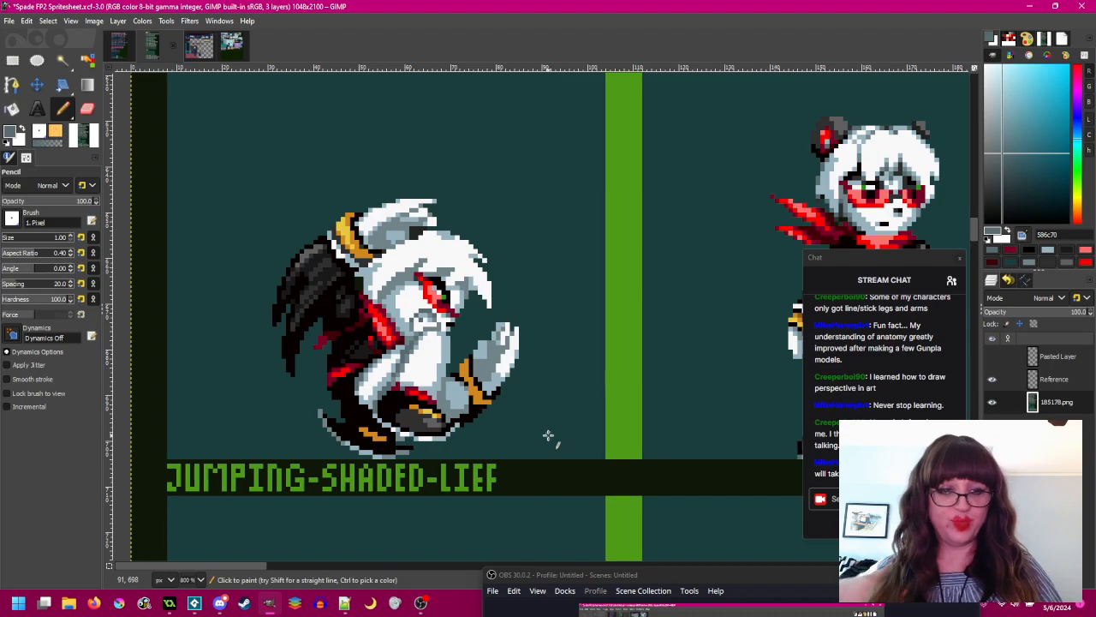
- Examine the rolling sprite's white trouser legs, muzzle and raised glove close up and at full-sprite scale
{"action": "scroll", "coordinate": [540, 435], "scroll_direction": "up", "scroll_amount": 3, "text": "ctrl"}
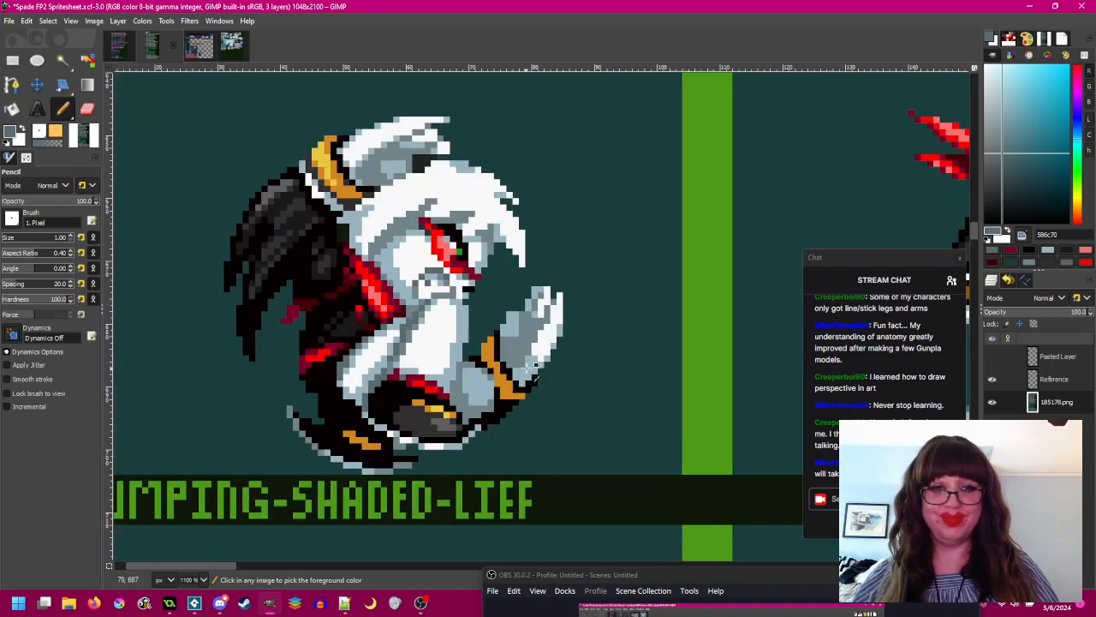
{"action": "scroll", "coordinate": [531, 368], "scroll_direction": "up", "scroll_amount": 2, "text": "ctrl"}
{"action": "left_click_drag", "start_coordinate": [590, 374], "coordinate": [614, 393]}
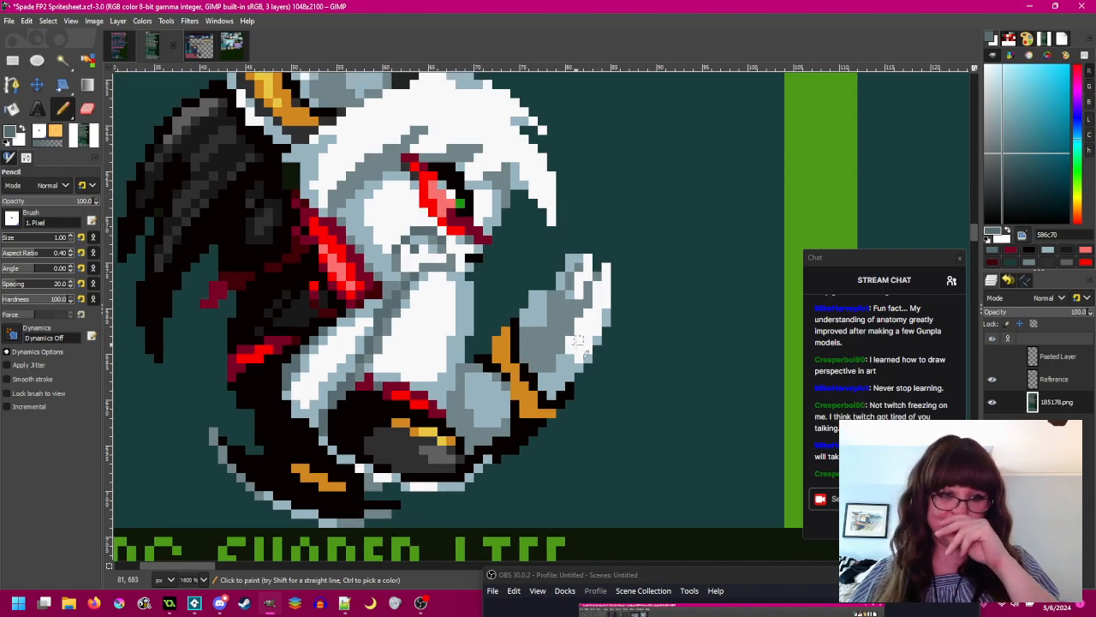
{"action": "left_click_drag", "start_coordinate": [459, 358], "coordinate": [519, 351]}
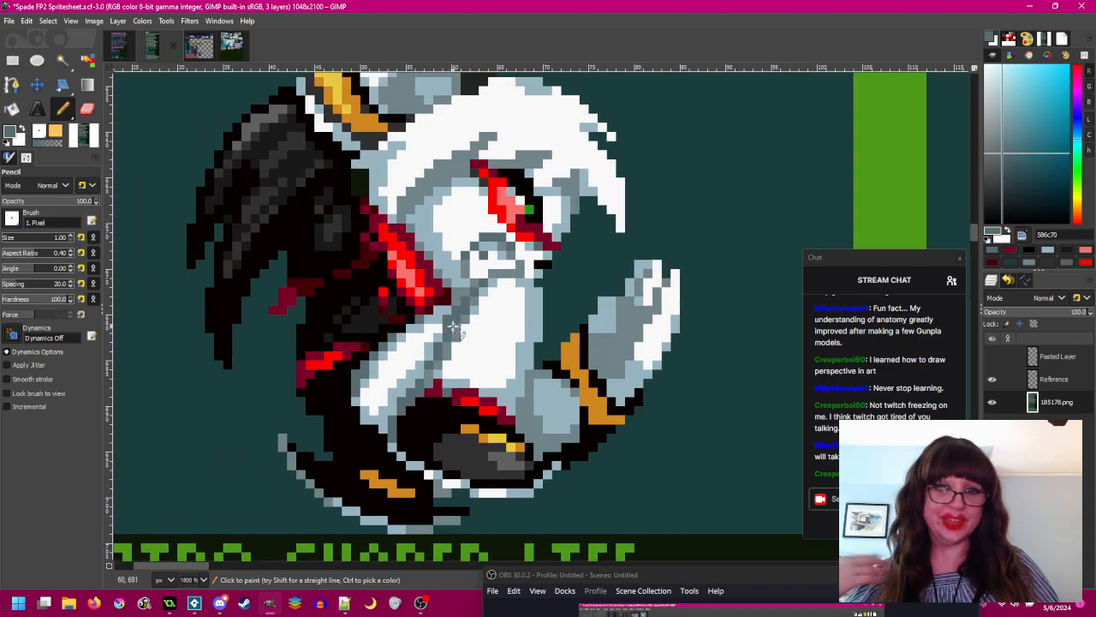
{"action": "left_click_drag", "start_coordinate": [456, 330], "coordinate": [454, 354]}
{"action": "scroll", "coordinate": [454, 354], "scroll_direction": "up", "scroll_amount": 1}
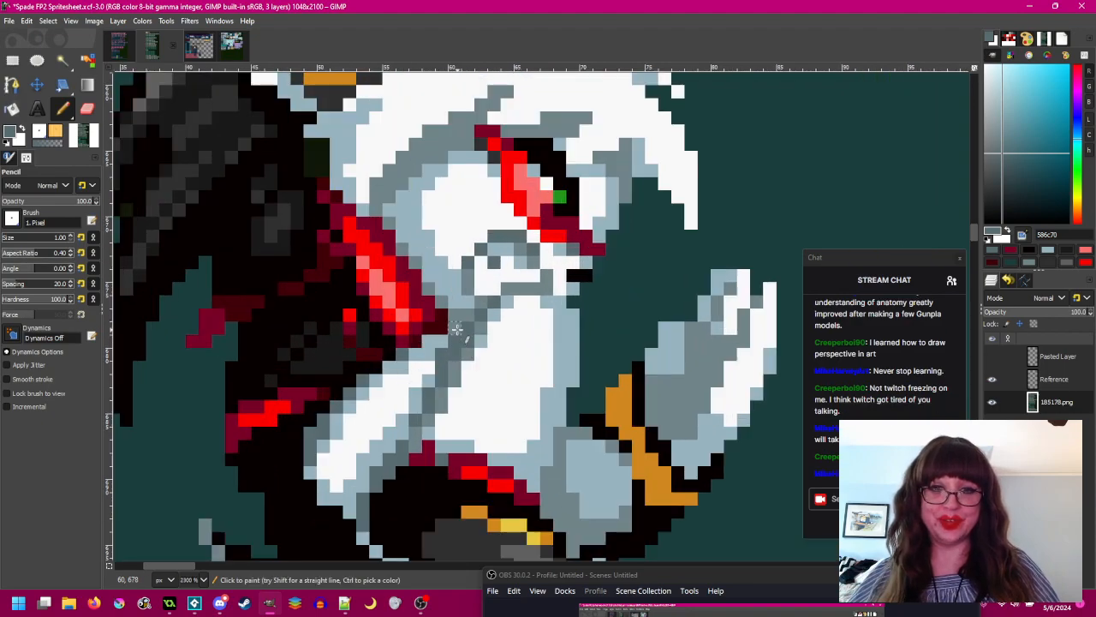
{"action": "scroll", "coordinate": [482, 317], "scroll_direction": "down", "scroll_amount": 3}
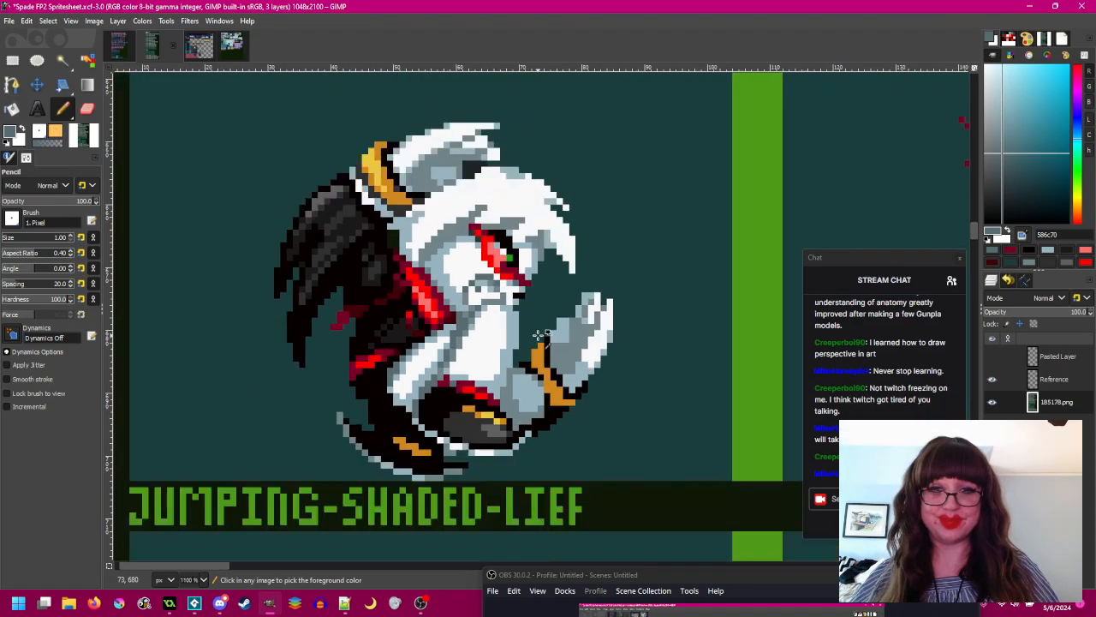
{"action": "left_click_drag", "start_coordinate": [556, 342], "coordinate": [530, 348]}
{"action": "scroll", "coordinate": [501, 373], "scroll_direction": "up", "scroll_amount": 3}
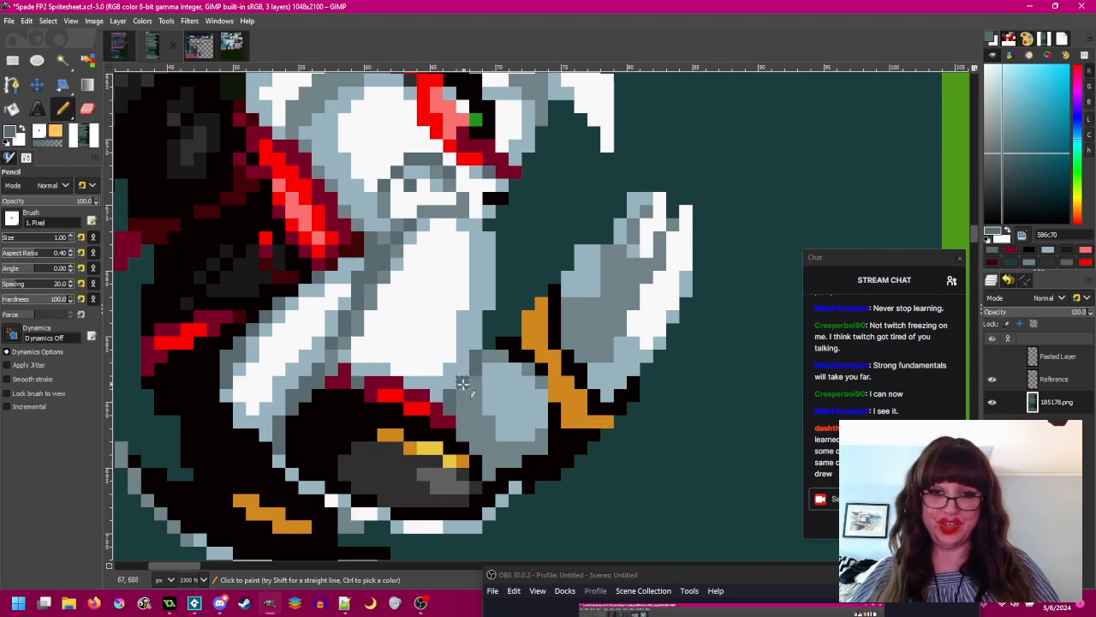
{"action": "scroll", "coordinate": [552, 382], "scroll_direction": "down", "scroll_amount": 3}
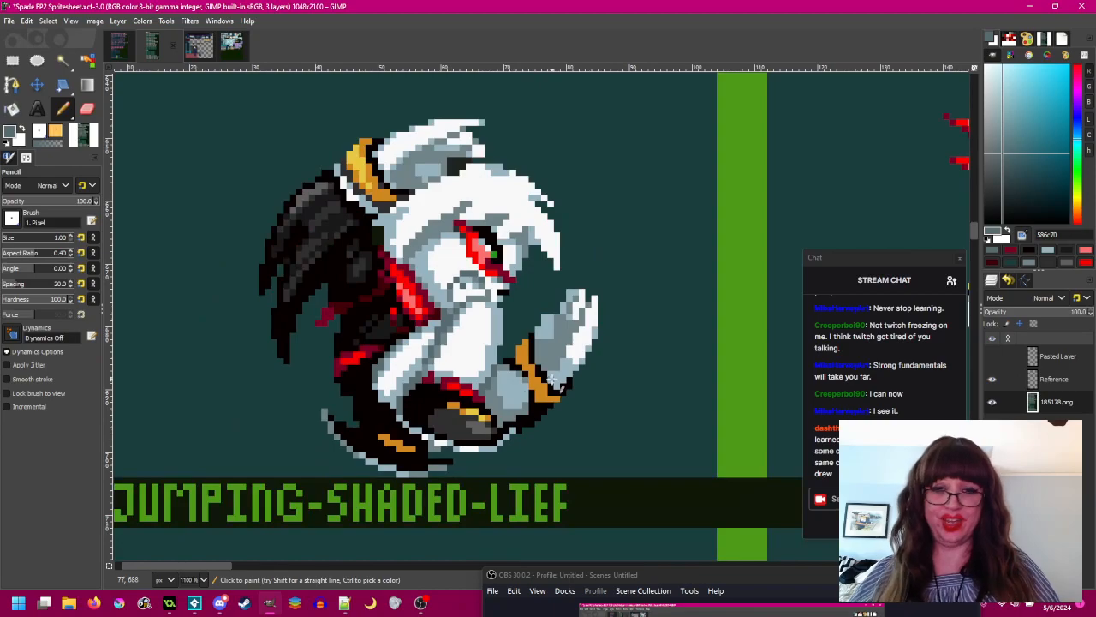
{"action": "left_click_drag", "start_coordinate": [552, 379], "coordinate": [555, 398]}
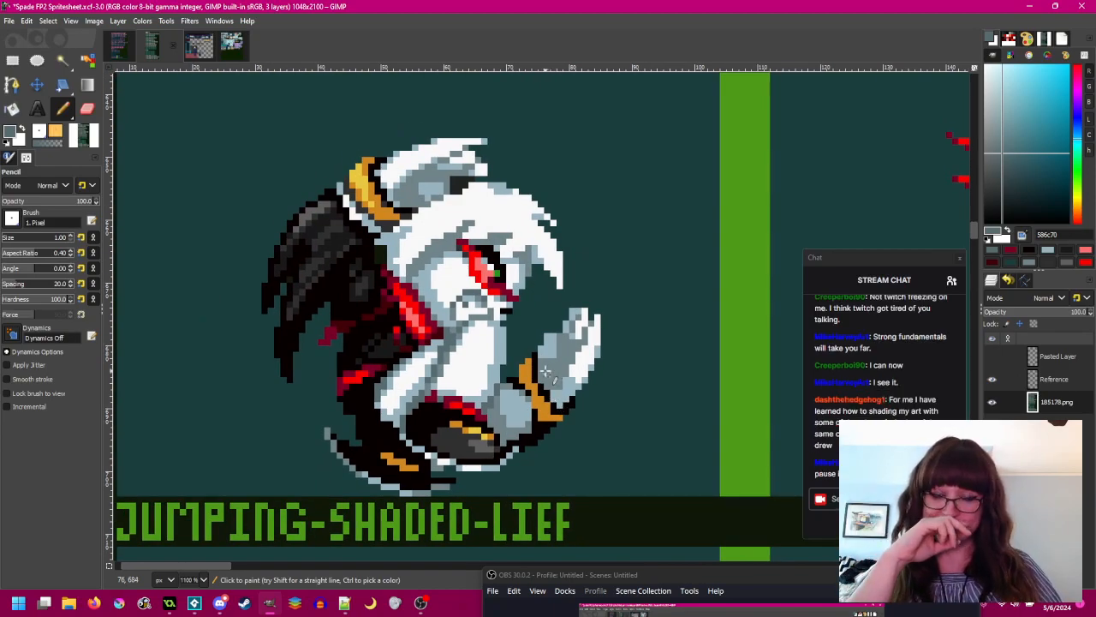
- Pencil light blue-grey shading over the white lower end of the rolling sprite's rear trouser leg
{"action": "scroll", "coordinate": [380, 376], "scroll_direction": "up", "scroll_amount": 3}
{"action": "left_click", "coordinate": [383, 379], "text": "ctrl"}
{"action": "mouse_move", "coordinate": [379, 392]}
{"action": "left_mouse_down"}
{"action": "mouse_move", "coordinate": [390, 420]}
{"action": "mouse_move", "coordinate": [354, 421]}
{"action": "mouse_move", "coordinate": [354, 441]}
{"action": "mouse_move", "coordinate": [388, 444]}
{"action": "mouse_move", "coordinate": [356, 463]}
{"action": "mouse_move", "coordinate": [336, 441]}
{"action": "mouse_move", "coordinate": [388, 495]}
{"action": "mouse_move", "coordinate": [350, 444]}
{"action": "mouse_move", "coordinate": [396, 461]}
{"action": "left_mouse_up"}
{"action": "left_click", "coordinate": [350, 387], "text": "ctrl"}
{"action": "scroll", "coordinate": [453, 463], "scroll_direction": "down", "scroll_amount": 1}
{"action": "scroll", "coordinate": [453, 463], "scroll_direction": "down", "scroll_amount": 2}
{"action": "scroll", "coordinate": [453, 464], "scroll_direction": "up", "scroll_amount": 1}
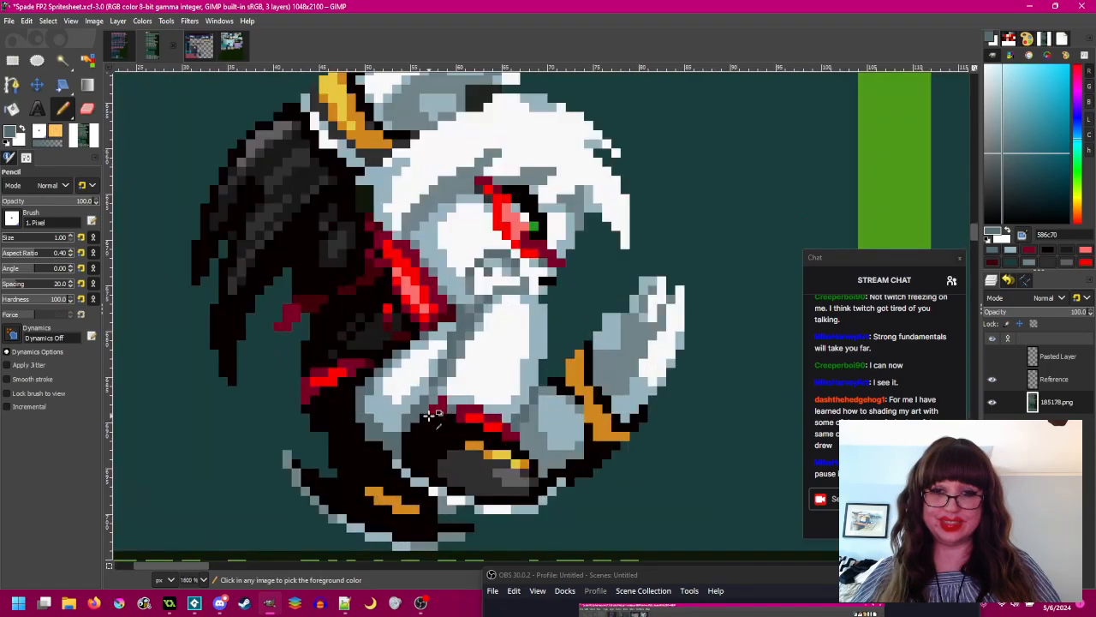
- Sample 98b4c0 and pencil a diagonal row of spaced pixels into the white area of the rear trouser leg as dithering
{"action": "scroll", "coordinate": [410, 391], "scroll_direction": "up", "scroll_amount": 2}
{"action": "left_click", "coordinate": [366, 417], "text": "ctrl"}
{"action": "left_click", "coordinate": [385, 391]}
{"action": "left_click", "coordinate": [404, 372]}
{"action": "left_click", "coordinate": [421, 354]}
{"action": "scroll", "coordinate": [453, 370], "scroll_direction": "down", "scroll_amount": 3}
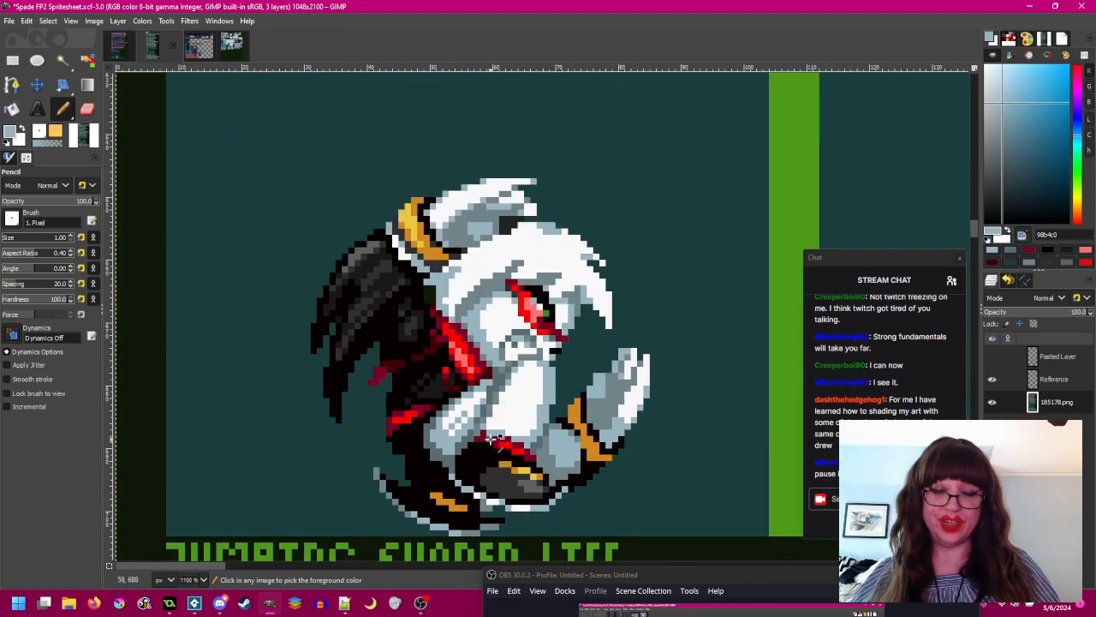
- Sample white f8f8f8 and pencil it among the dithered pixels on the rear trouser leg
{"action": "scroll", "coordinate": [446, 406], "scroll_direction": "up", "scroll_amount": 2}
{"action": "left_click", "coordinate": [473, 409], "text": "ctrl"}
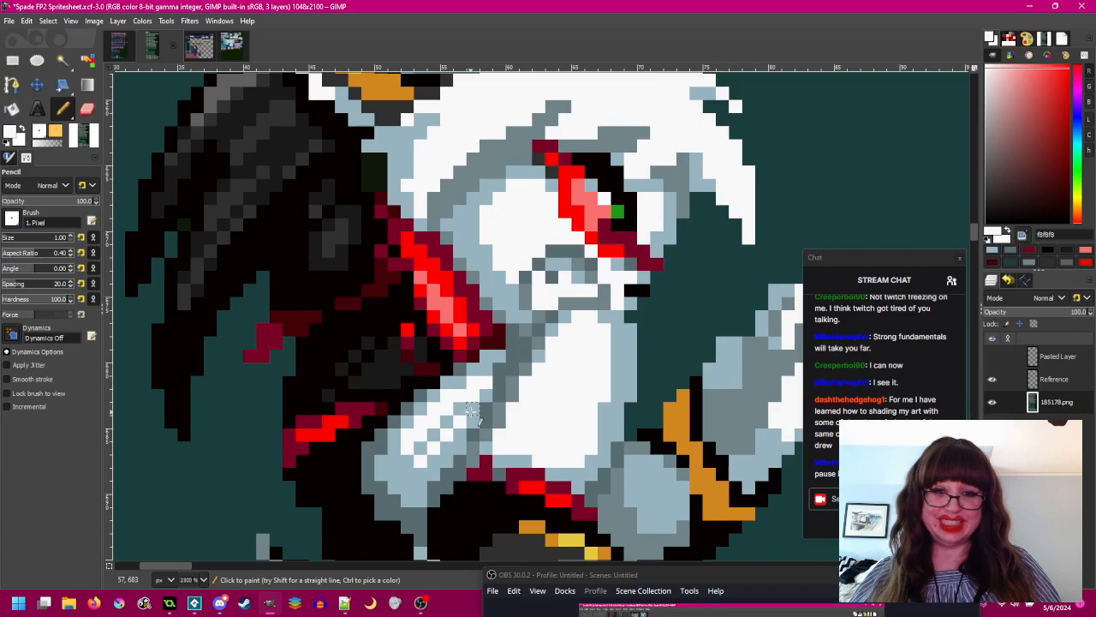
{"action": "scroll", "coordinate": [505, 403], "scroll_direction": "down", "scroll_amount": 3}
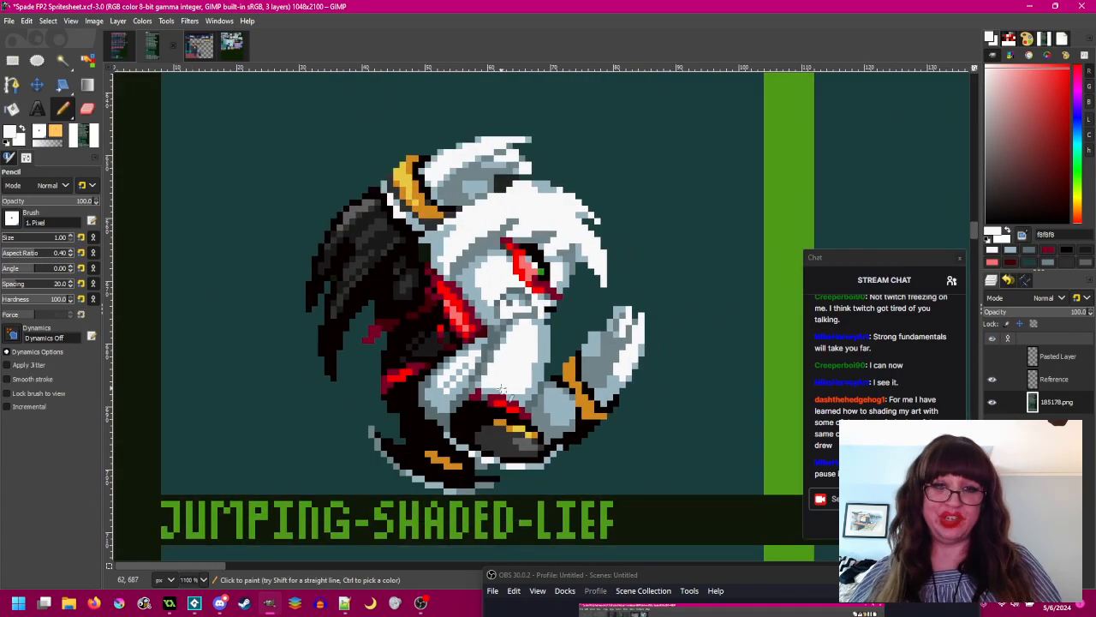
- Sample 586c70, pencil it into the lower shadow of the rear trouser leg, and check the result at full-sprite scale
{"action": "scroll", "coordinate": [511, 341], "scroll_direction": "up", "scroll_amount": 2}
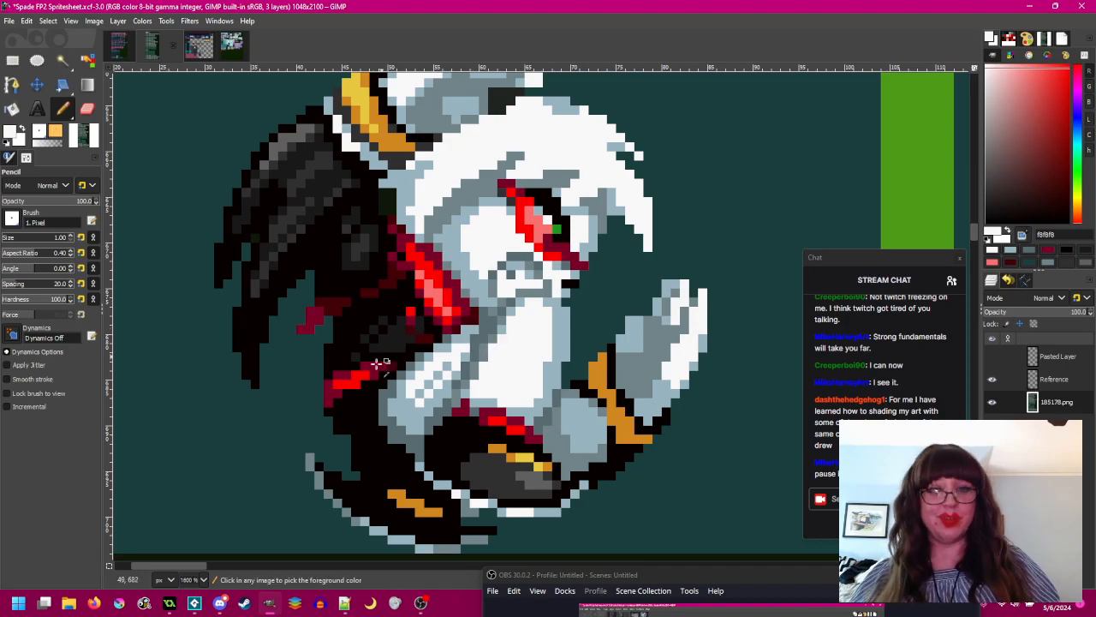
{"action": "scroll", "coordinate": [379, 354], "scroll_direction": "up", "scroll_amount": 2}
{"action": "left_click", "coordinate": [387, 432], "text": "ctrl"}
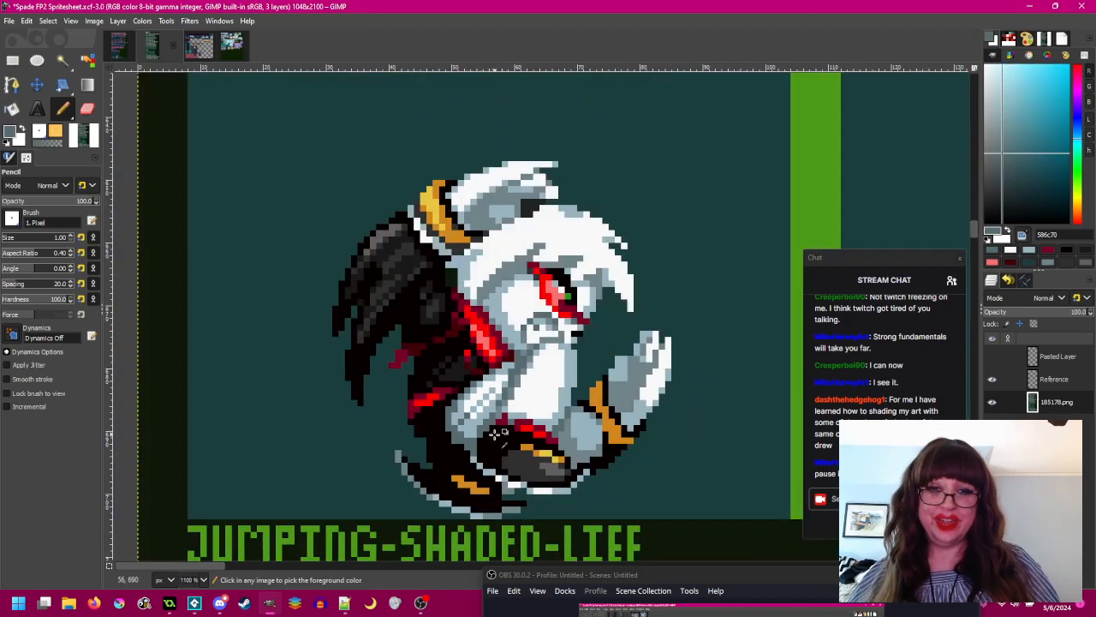
{"action": "scroll", "coordinate": [557, 420], "scroll_direction": "down", "scroll_amount": 3}
{"action": "left_click_drag", "start_coordinate": [557, 421], "coordinate": [520, 422]}
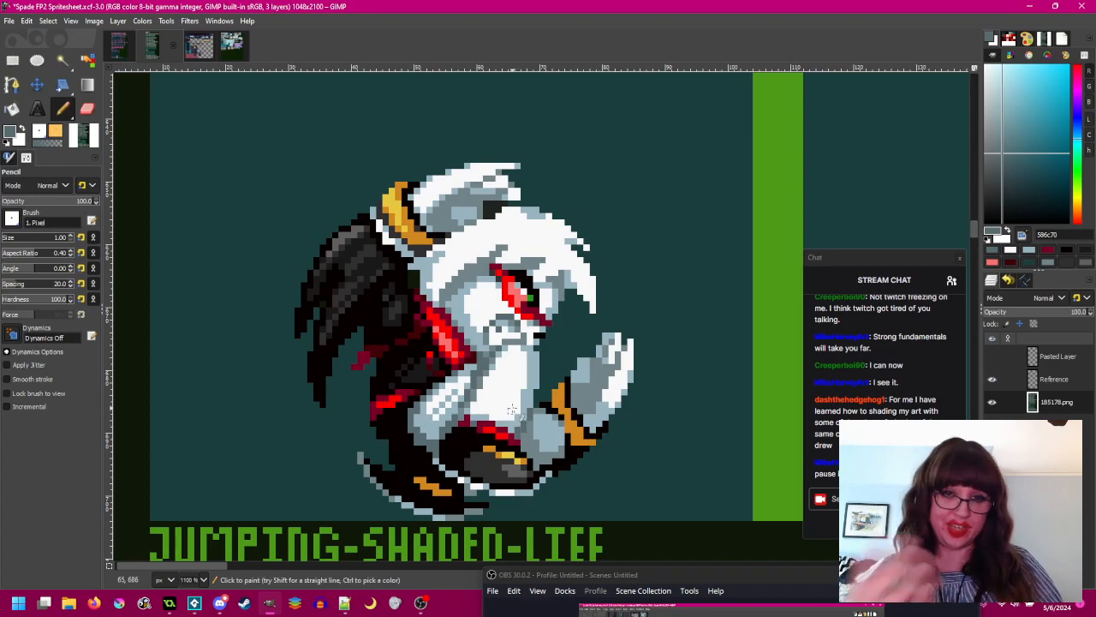
{"action": "left_click_drag", "start_coordinate": [575, 430], "coordinate": [494, 421]}
{"action": "scroll", "coordinate": [494, 420], "scroll_direction": "down", "scroll_amount": 3}
{"action": "scroll", "coordinate": [495, 421], "scroll_direction": "up", "scroll_amount": 3}
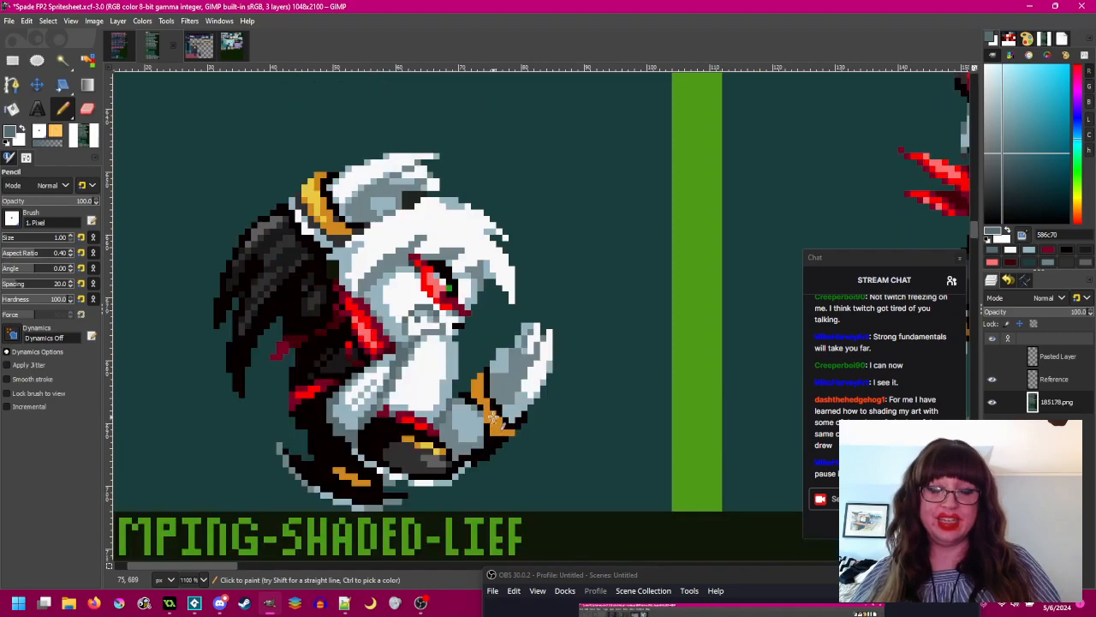
- Sample 708488 and pencil a mid-grey pixel into the light blue-grey lower end of the rear trouser leg
{"action": "scroll", "coordinate": [511, 421], "scroll_direction": "down", "scroll_amount": 2}
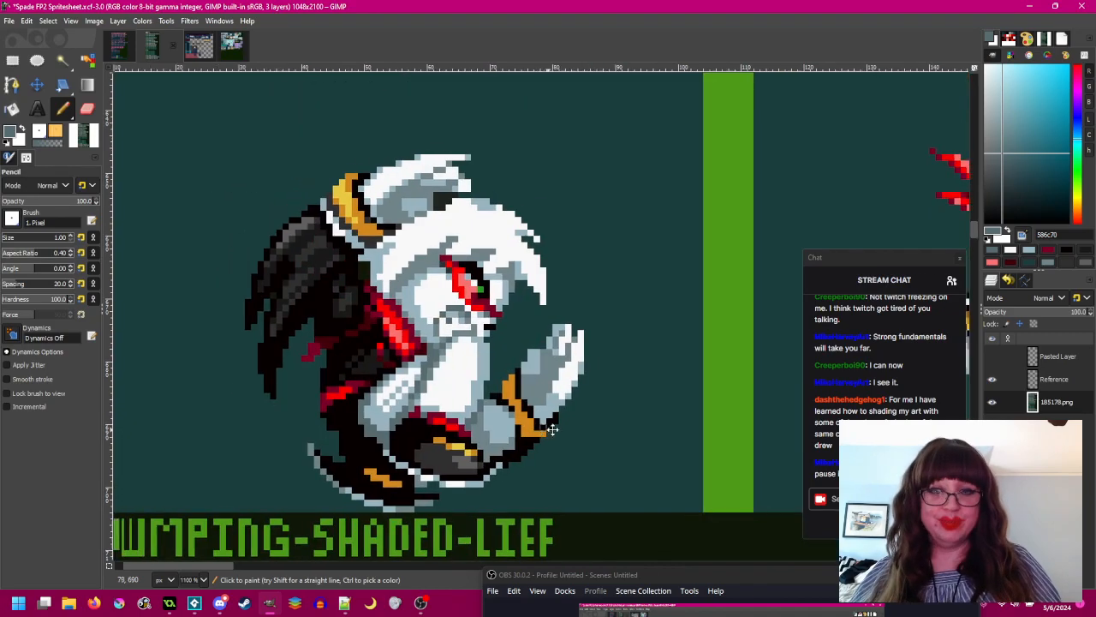
{"action": "scroll", "coordinate": [514, 403], "scroll_direction": "up", "scroll_amount": 3}
{"action": "left_click", "coordinate": [525, 360], "text": "ctrl"}
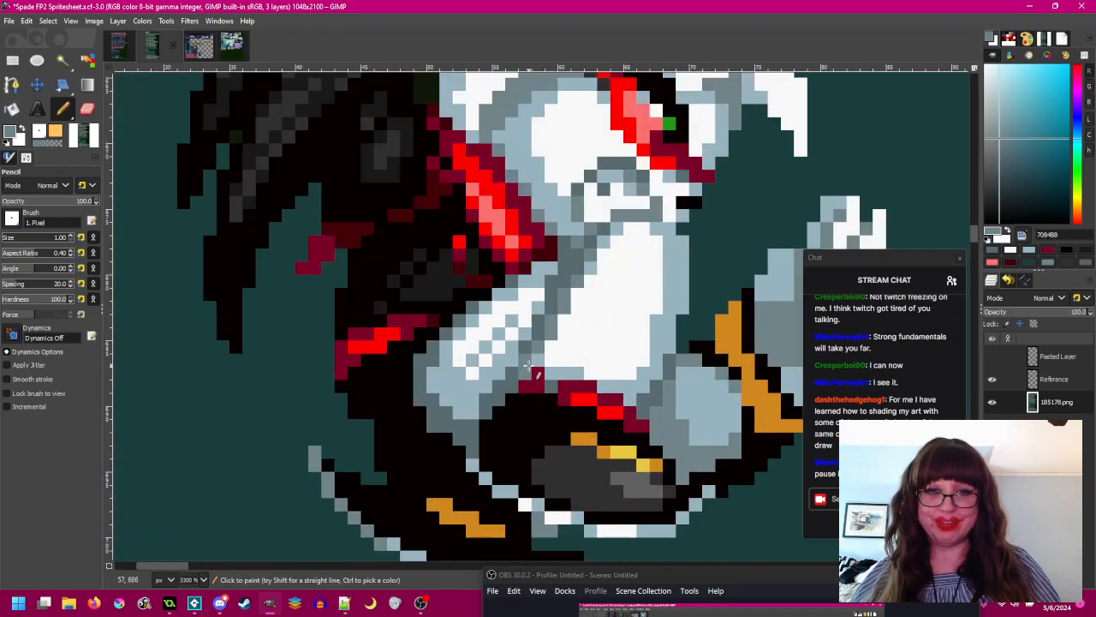
{"action": "left_click", "coordinate": [446, 386]}
{"action": "scroll", "coordinate": [480, 414], "scroll_direction": "down", "scroll_amount": 1}
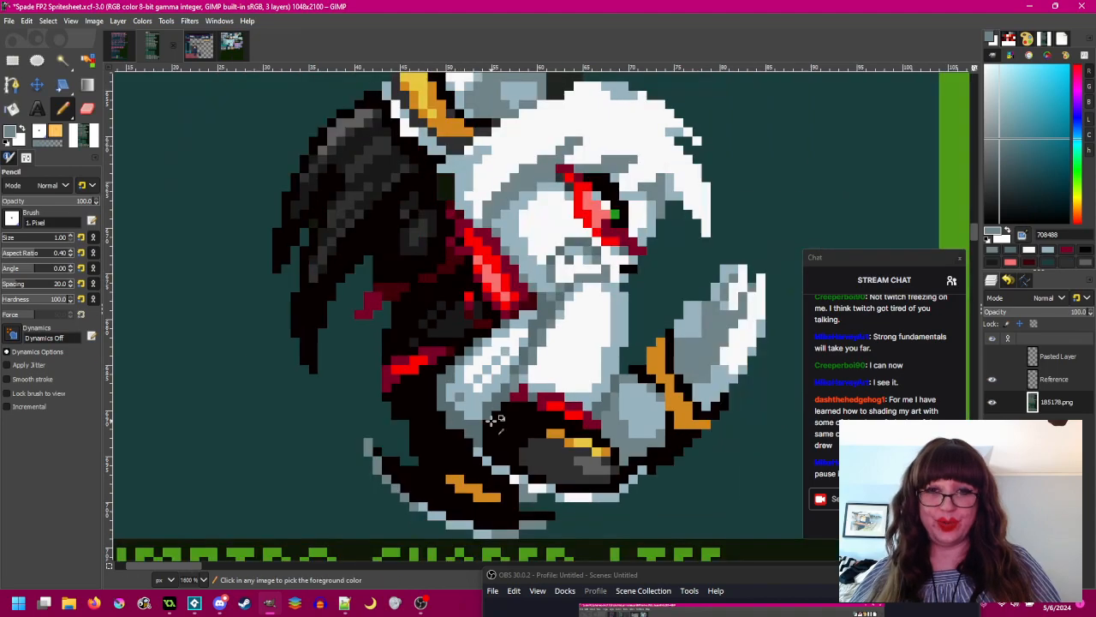
- Sample 98b4c0, touch up the shadow just below the rolling sprite's muzzle, and review the whole sprite
{"action": "left_click_drag", "start_coordinate": [650, 367], "coordinate": [607, 386]}
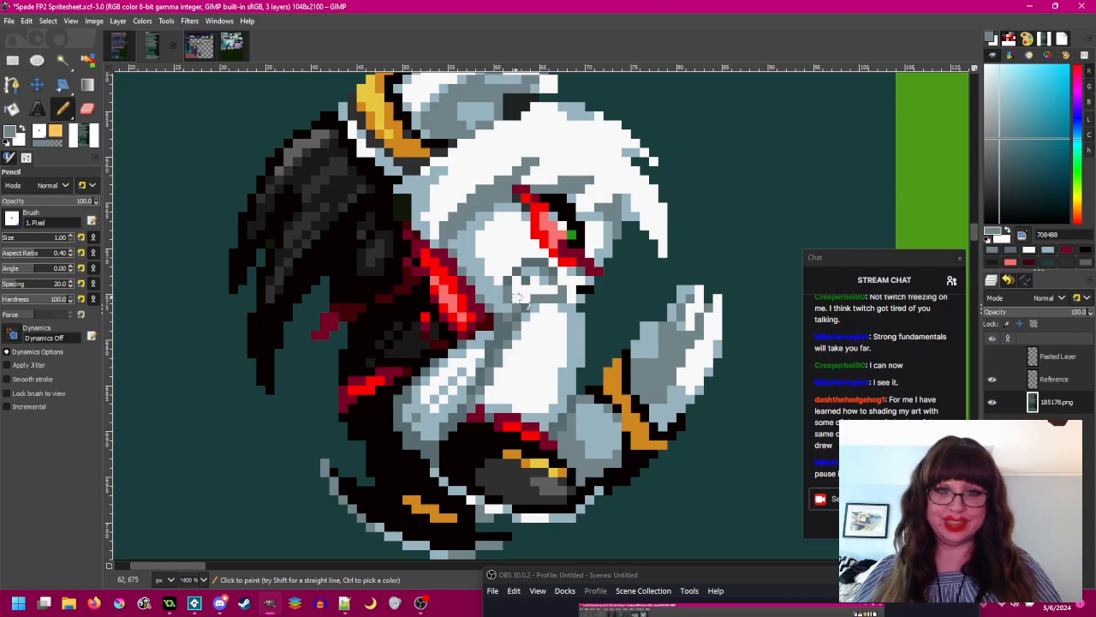
{"action": "left_click", "coordinate": [541, 310], "text": "ctrl"}
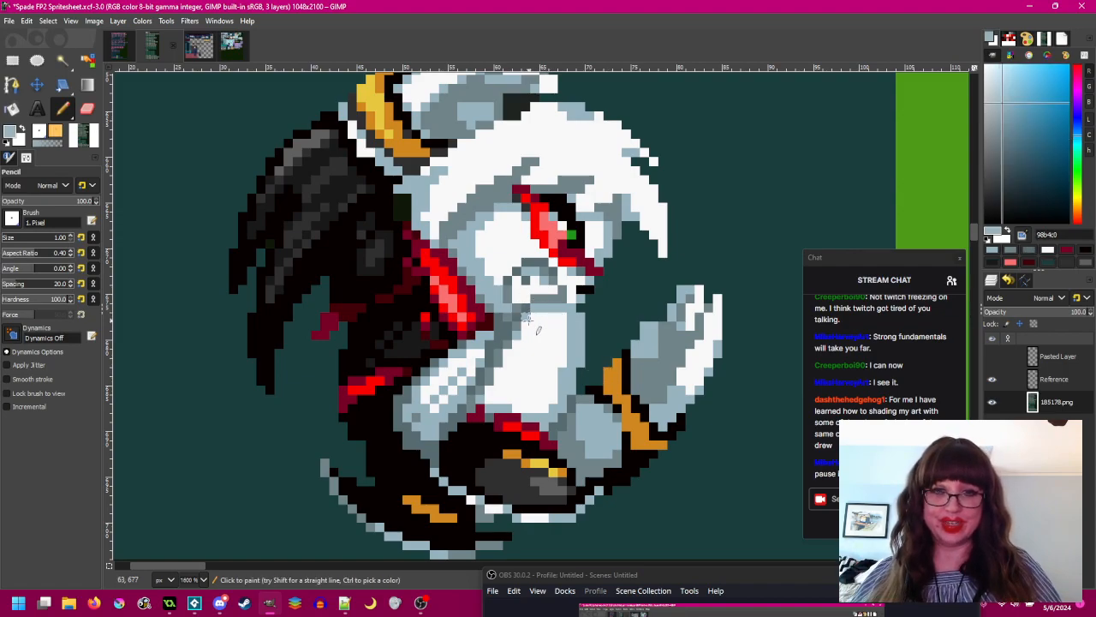
{"action": "scroll", "coordinate": [536, 411], "scroll_direction": "down", "scroll_amount": 2}
{"action": "scroll", "coordinate": [540, 411], "scroll_direction": "right", "scroll_amount": 1}
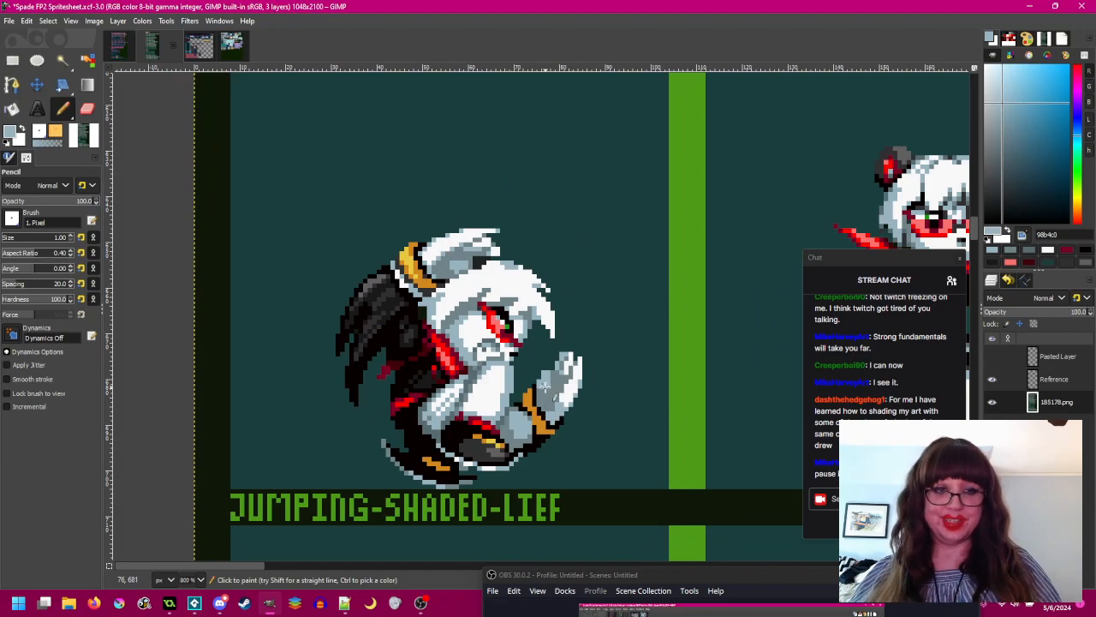
{"action": "left_click_drag", "start_coordinate": [544, 385], "coordinate": [548, 368]}
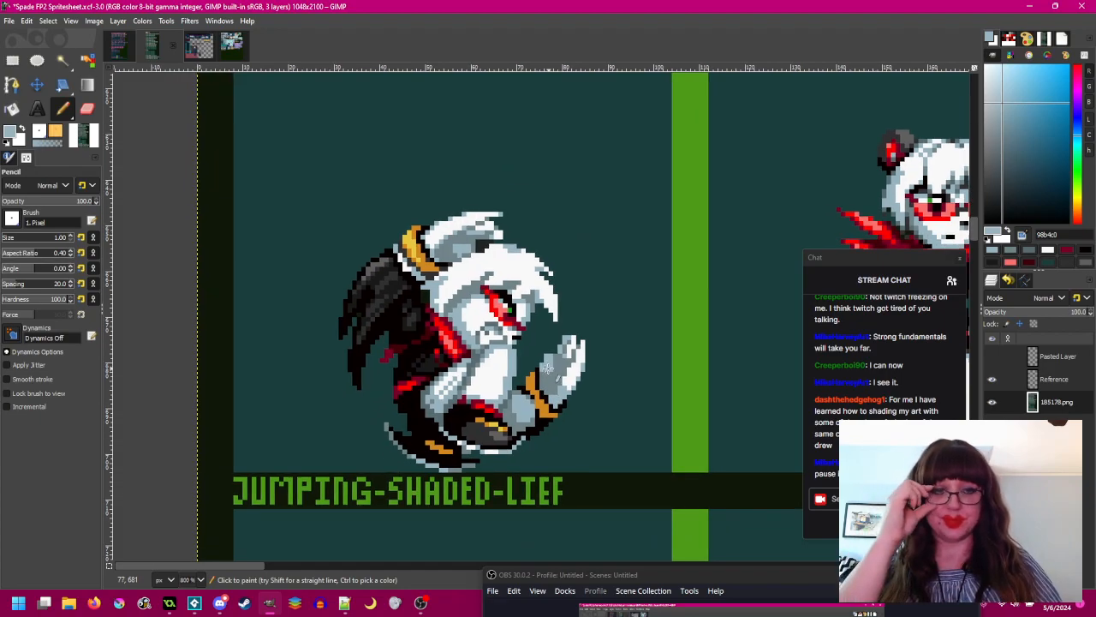
{"action": "scroll", "coordinate": [548, 369], "scroll_direction": "up", "scroll_amount": 1}
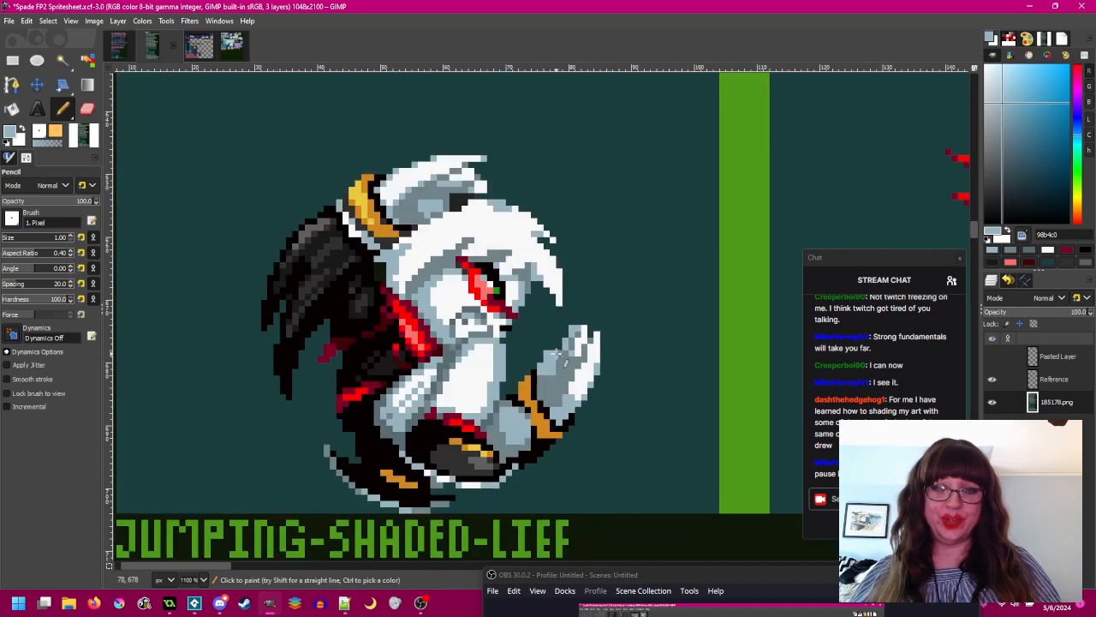
- Sample dark red 400008 from the rolling sprite's jacket trim and check the jacket and scarf shading at several scales
{"action": "scroll", "coordinate": [528, 359], "scroll_direction": "left", "scroll_amount": 1}
{"action": "scroll", "coordinate": [436, 313], "scroll_direction": "up", "scroll_amount": 2}
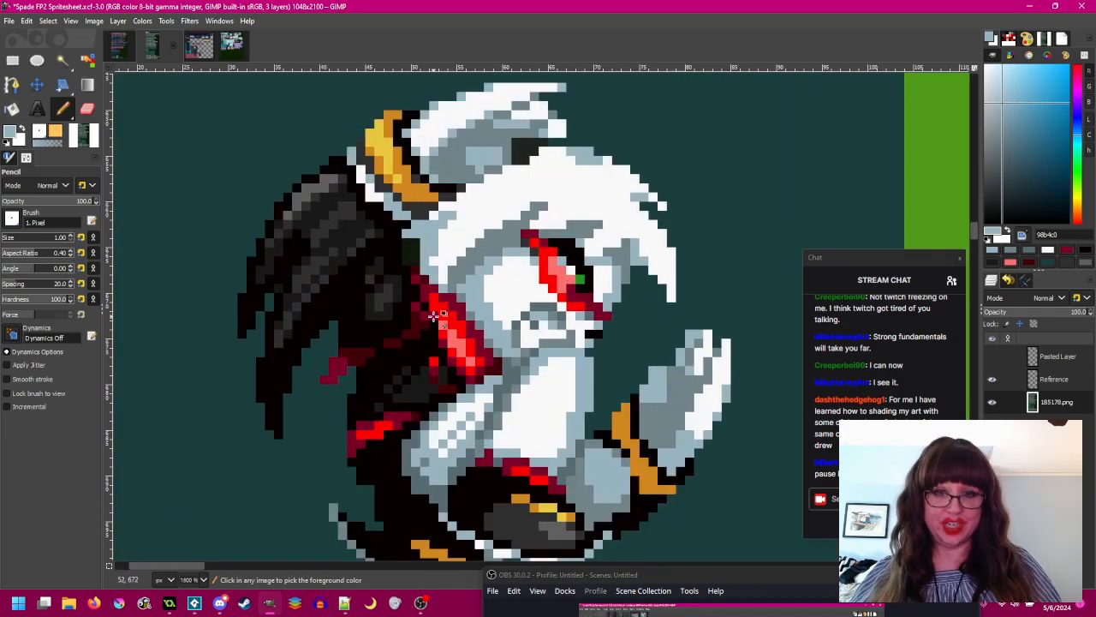
{"action": "left_click", "coordinate": [412, 333], "text": "ctrl"}
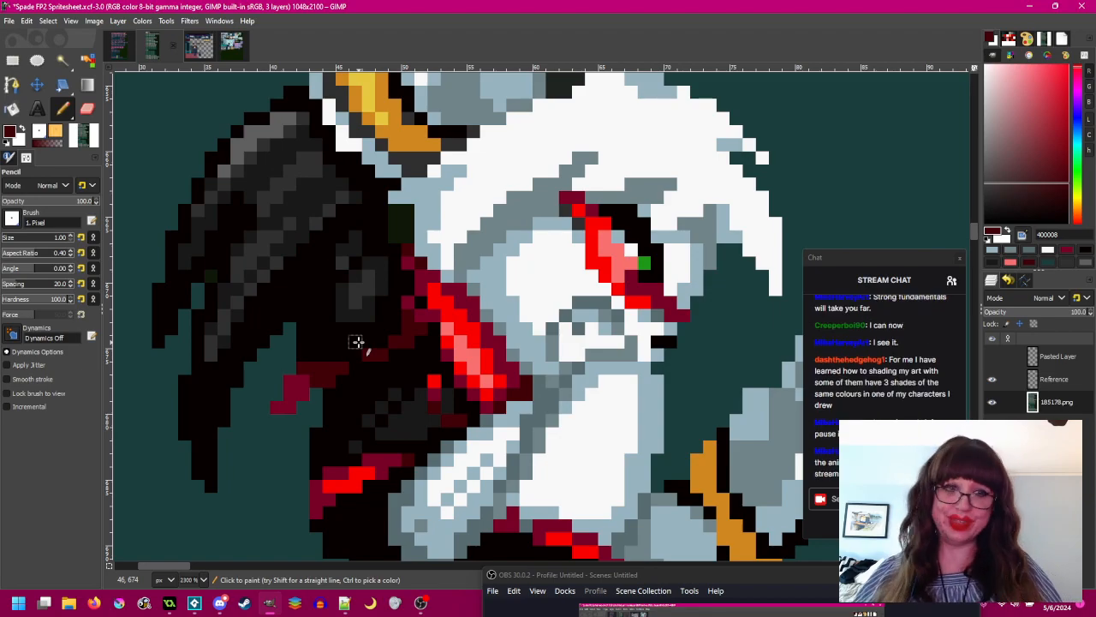
{"action": "scroll", "coordinate": [443, 391], "scroll_direction": "down", "scroll_amount": 1}
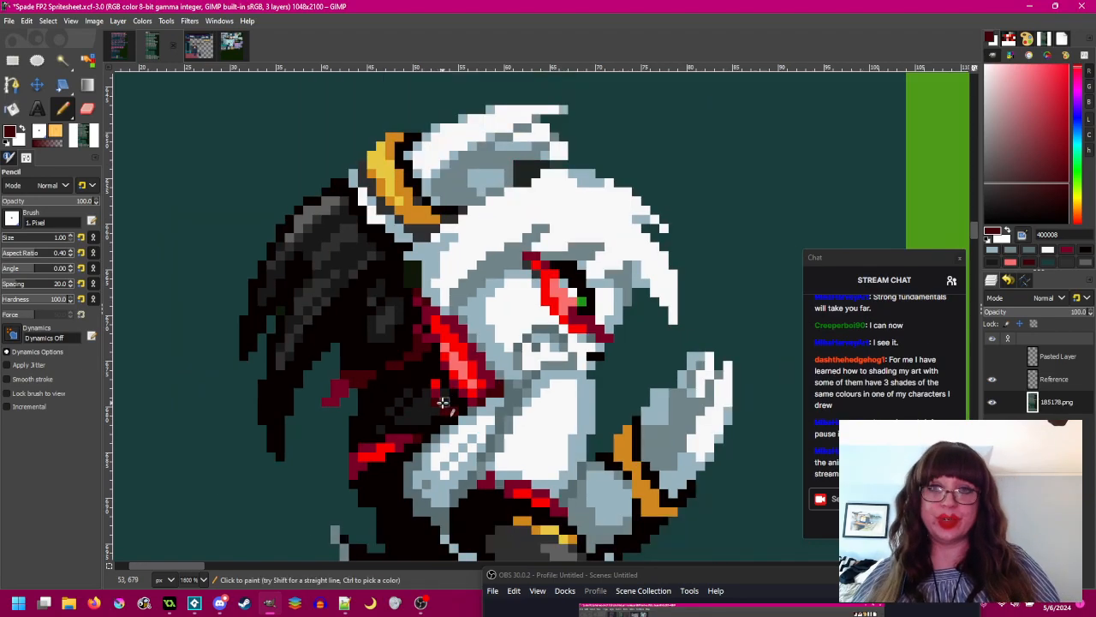
{"action": "scroll", "coordinate": [443, 391], "scroll_direction": "down", "scroll_amount": 2}
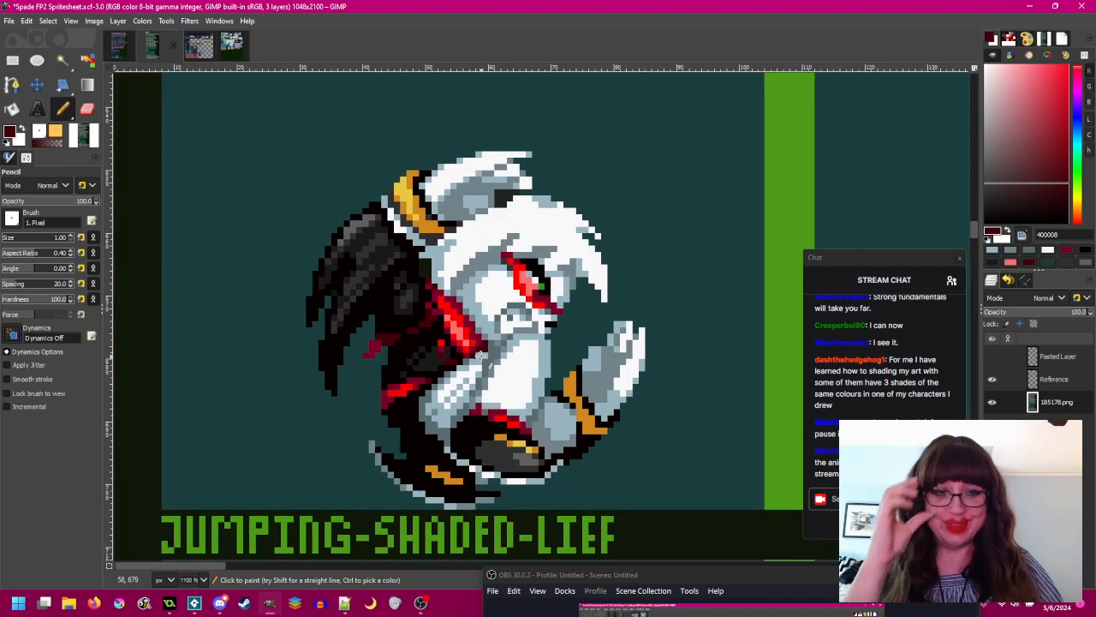
{"action": "scroll", "coordinate": [496, 373], "scroll_direction": "down", "scroll_amount": 1}
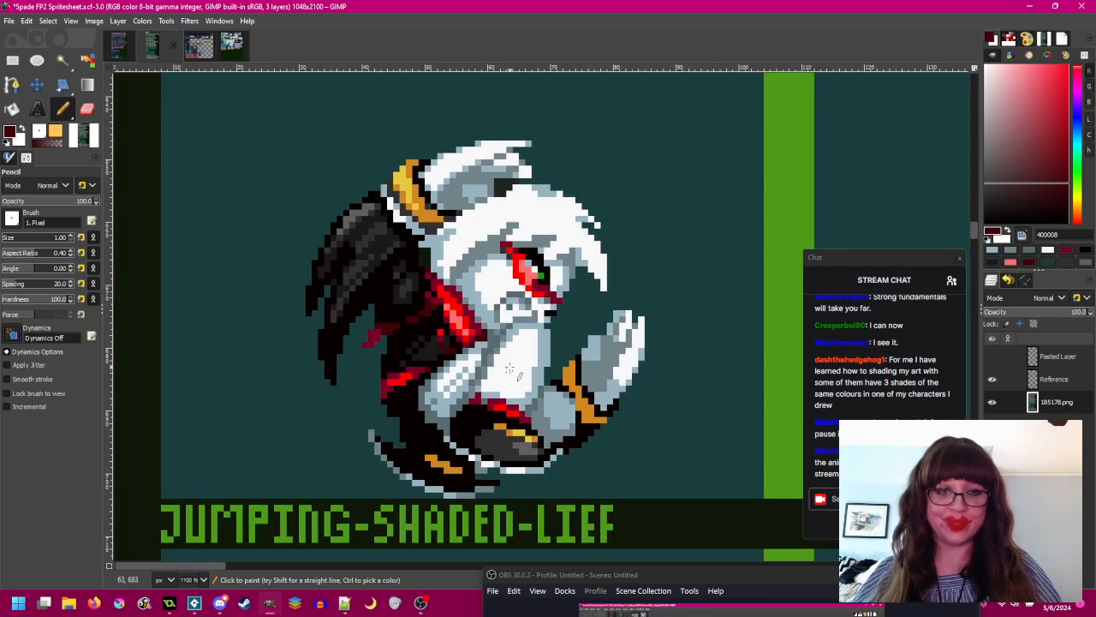
{"action": "left_click_drag", "start_coordinate": [510, 366], "coordinate": [515, 374]}
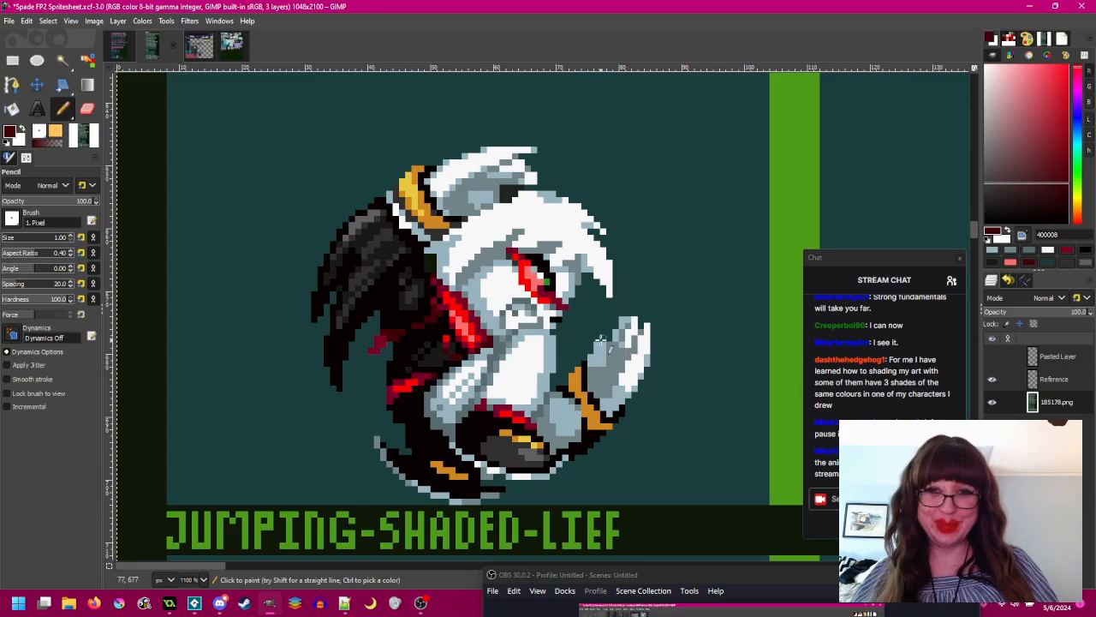
- Sample 303030 and 080000 from the rolling sprite's jacket, touch up the dark shading near its upper edge, and review it
{"action": "scroll", "coordinate": [391, 206], "scroll_direction": "up", "scroll_amount": 3}
{"action": "left_click", "coordinate": [404, 254], "text": "ctrl"}
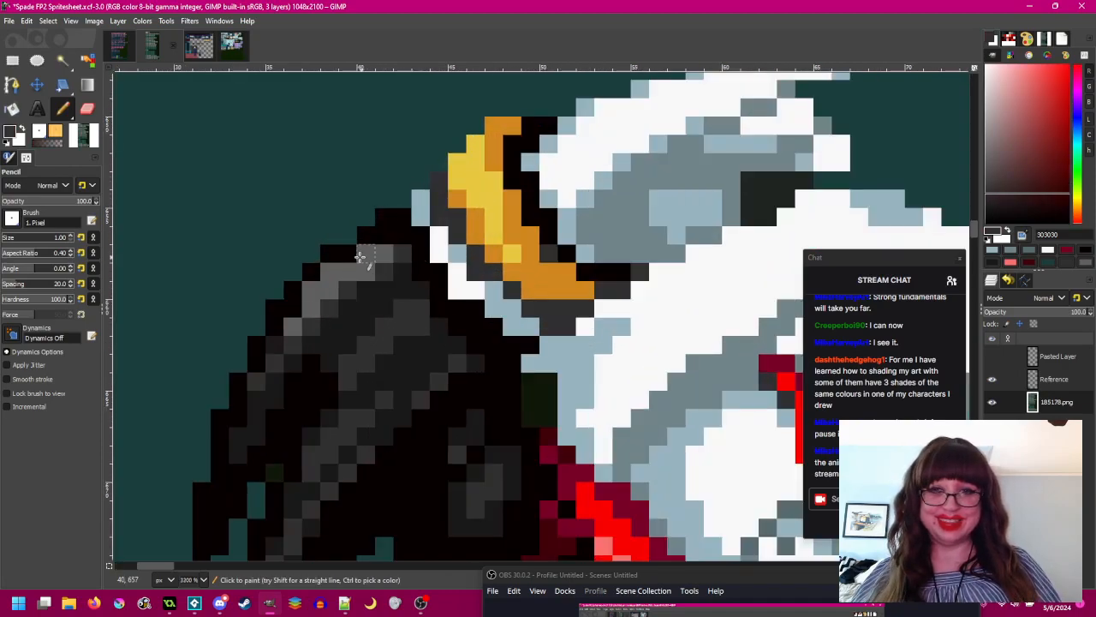
{"action": "scroll", "coordinate": [367, 262], "scroll_direction": "down", "scroll_amount": 3}
{"action": "scroll", "coordinate": [574, 350], "scroll_direction": "down", "scroll_amount": 2}
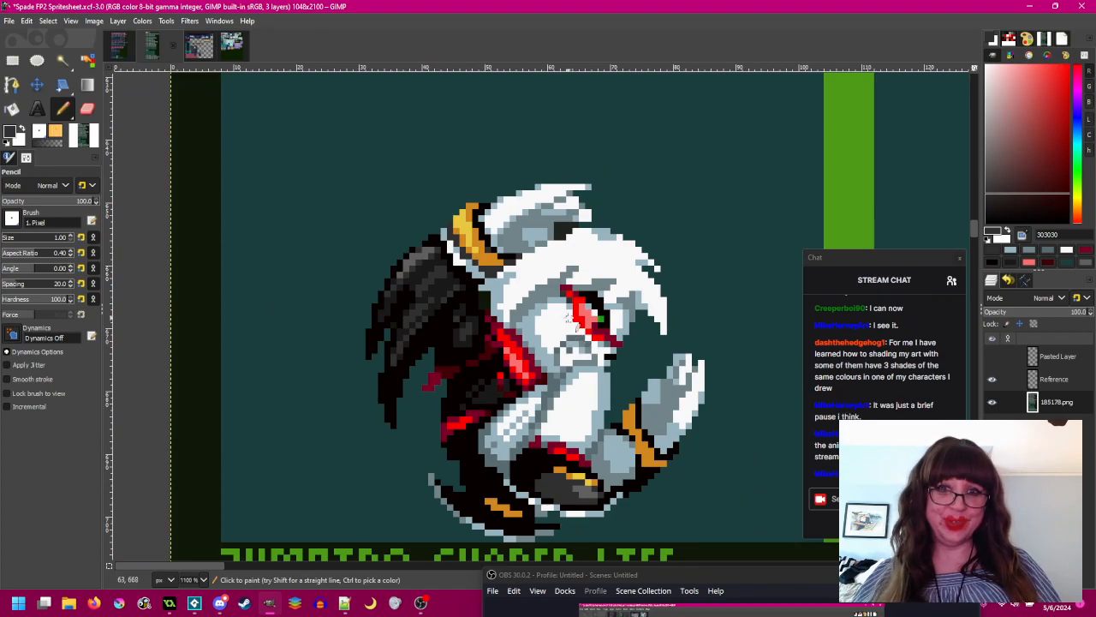
{"action": "left_click_drag", "start_coordinate": [570, 307], "coordinate": [548, 280]}
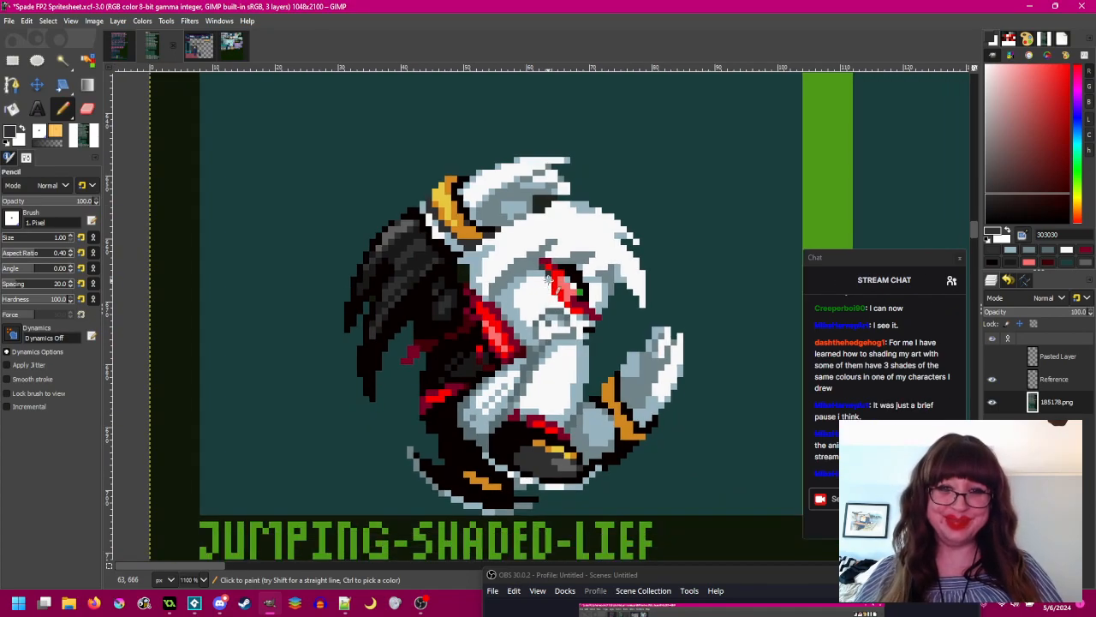
{"action": "scroll", "coordinate": [424, 218], "scroll_direction": "up", "scroll_amount": 2}
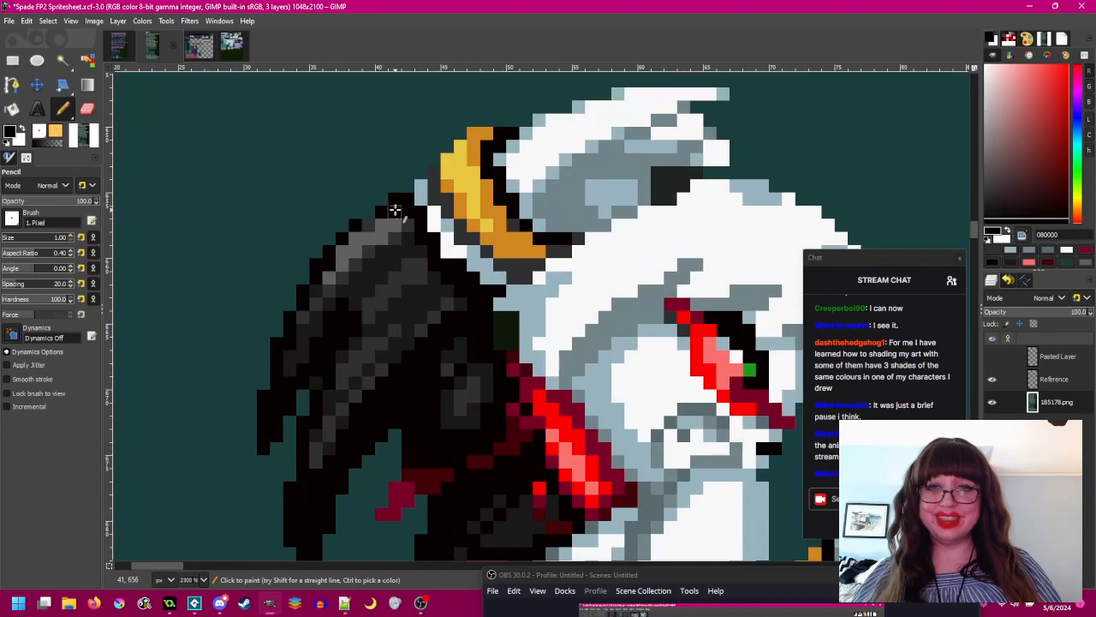
{"action": "scroll", "coordinate": [432, 216], "scroll_direction": "down", "scroll_amount": 1}
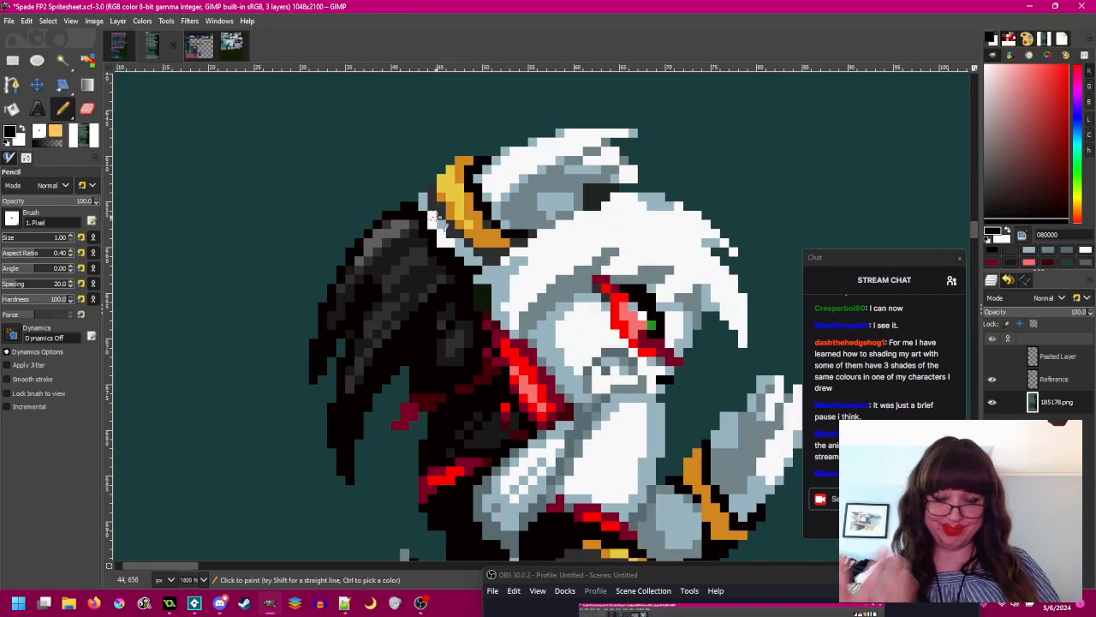
{"action": "scroll", "coordinate": [433, 215], "scroll_direction": "down", "scroll_amount": 1}
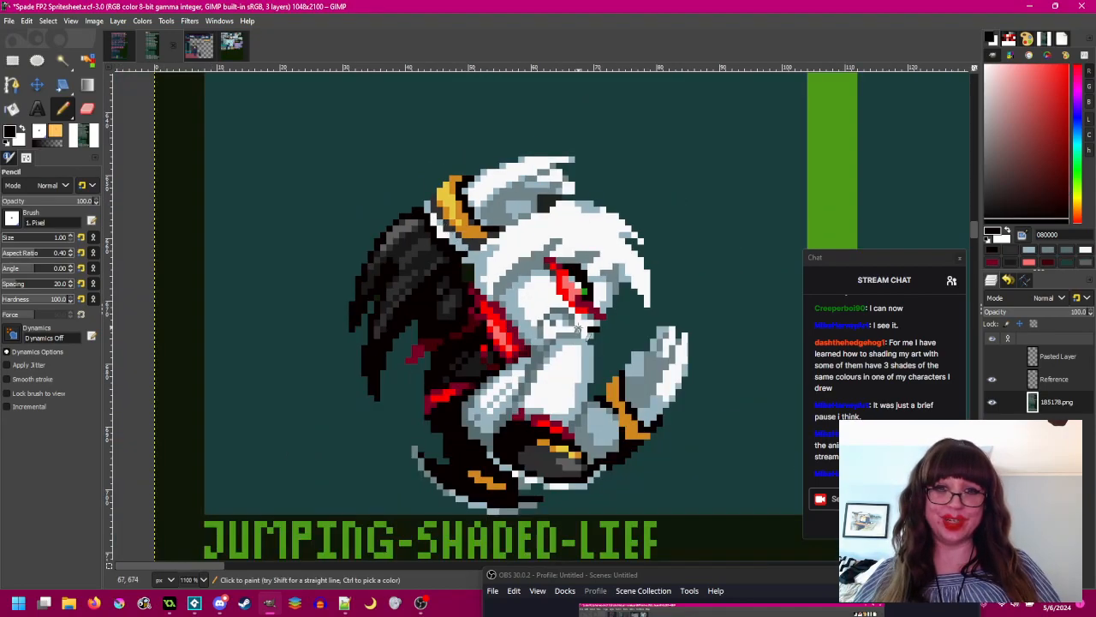
- Sample 586c70 and pencil deeper shadow where the rolling sprite's chest meets the underside of the muzzle
{"action": "left_click_drag", "start_coordinate": [575, 321], "coordinate": [537, 290]}
{"action": "scroll", "coordinate": [537, 292], "scroll_direction": "up", "scroll_amount": 1}
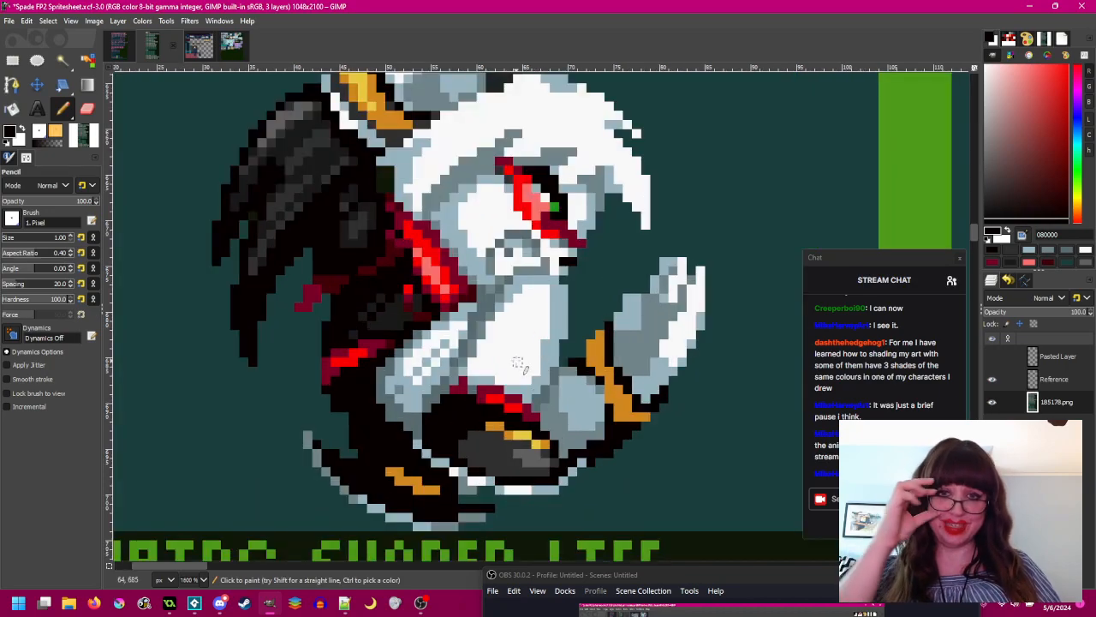
{"action": "left_click", "coordinate": [521, 287], "text": "ctrl"}
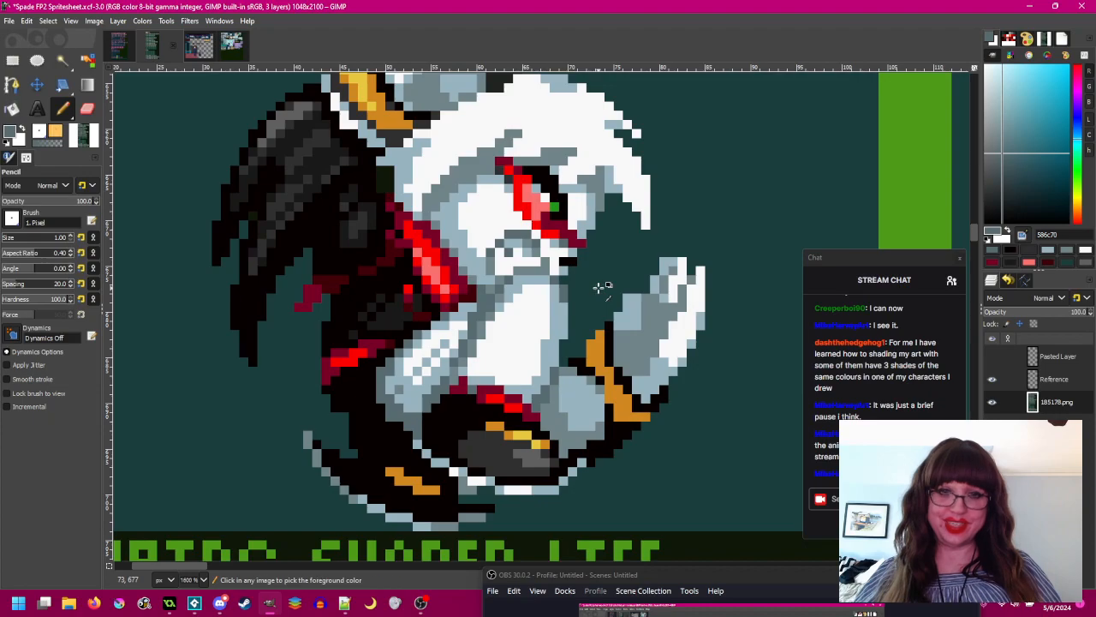
{"action": "left_click_drag", "start_coordinate": [592, 289], "coordinate": [582, 283]}
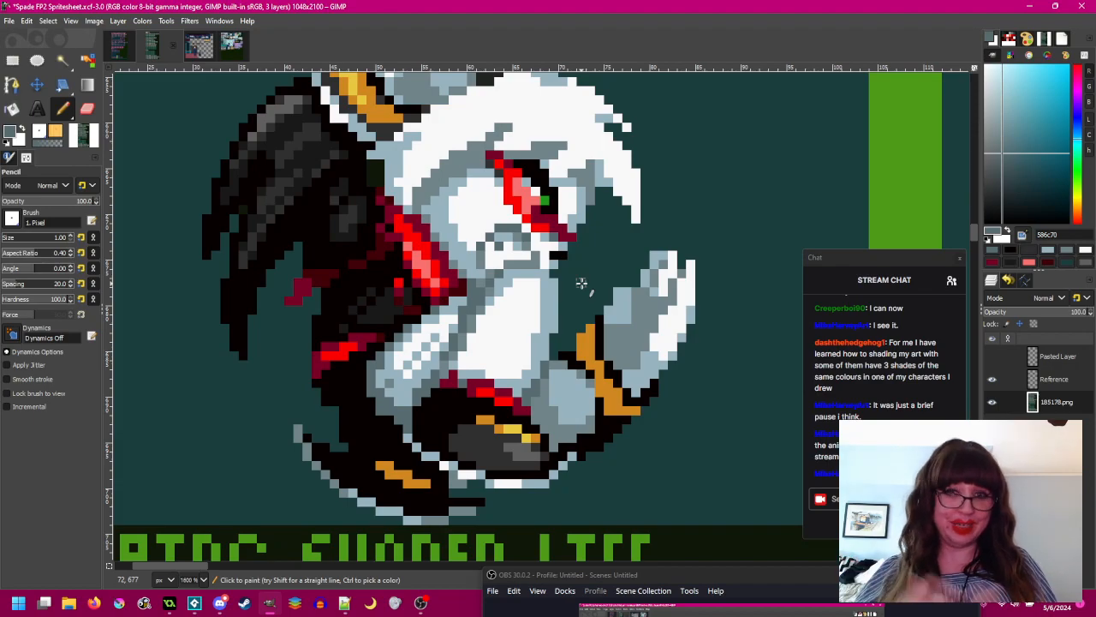
{"action": "scroll", "coordinate": [480, 285], "scroll_direction": "up", "scroll_amount": 1, "text": "ctrl"}
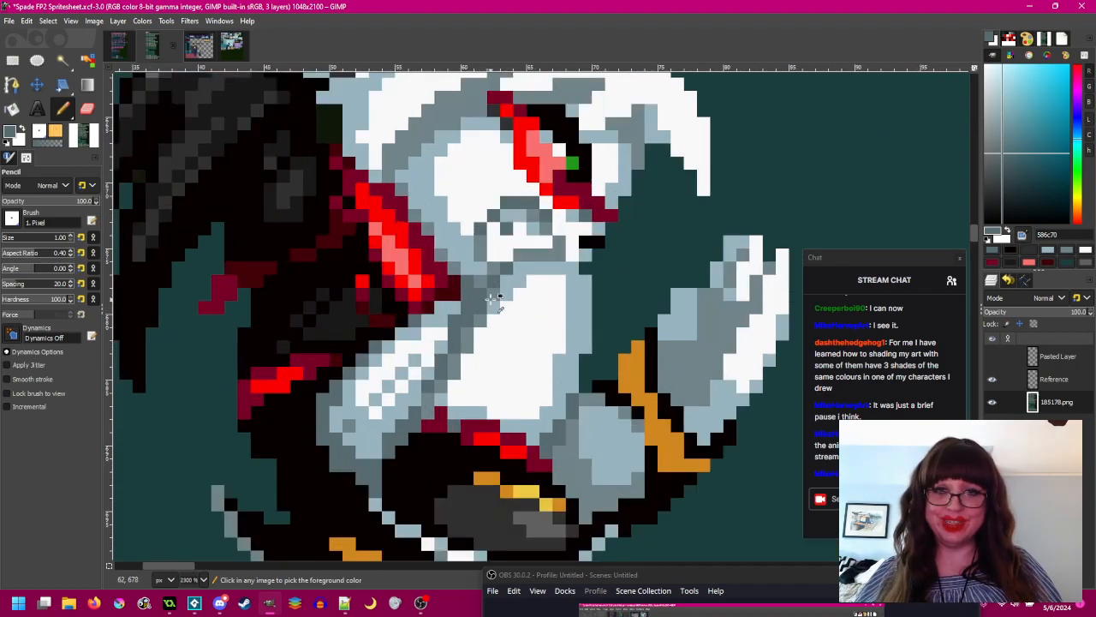
{"action": "scroll", "coordinate": [505, 283], "scroll_direction": "down", "scroll_amount": 1, "text": "ctrl"}
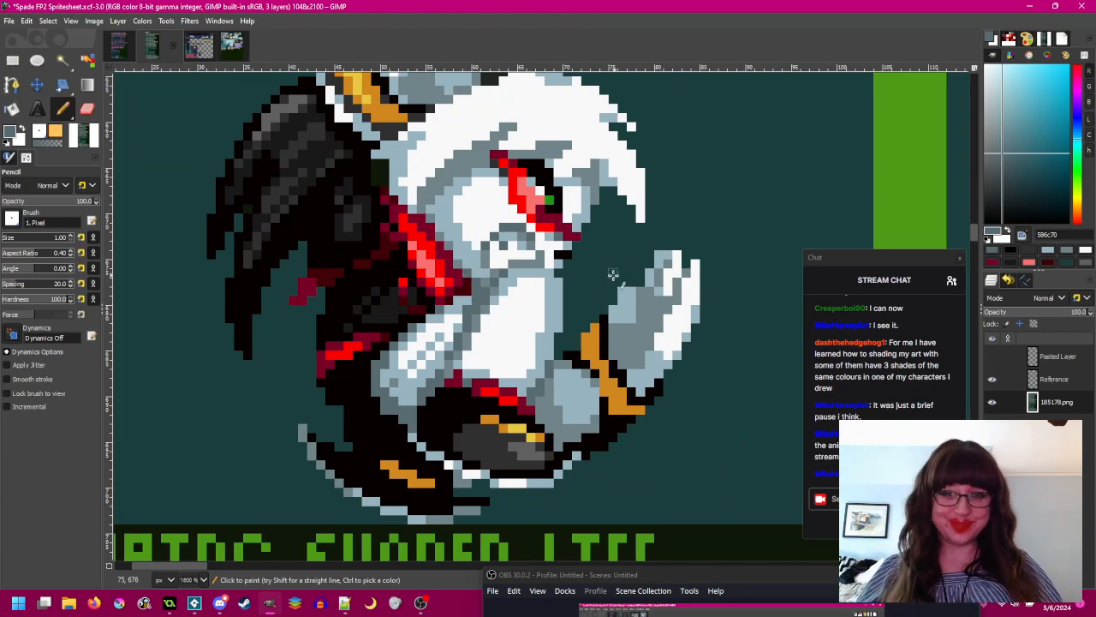
- Sample 98b4c0, lighten the shadow edge between muzzle and chest, and check the sprite at full scale
{"action": "scroll", "coordinate": [601, 285], "scroll_direction": "up", "scroll_amount": 1}
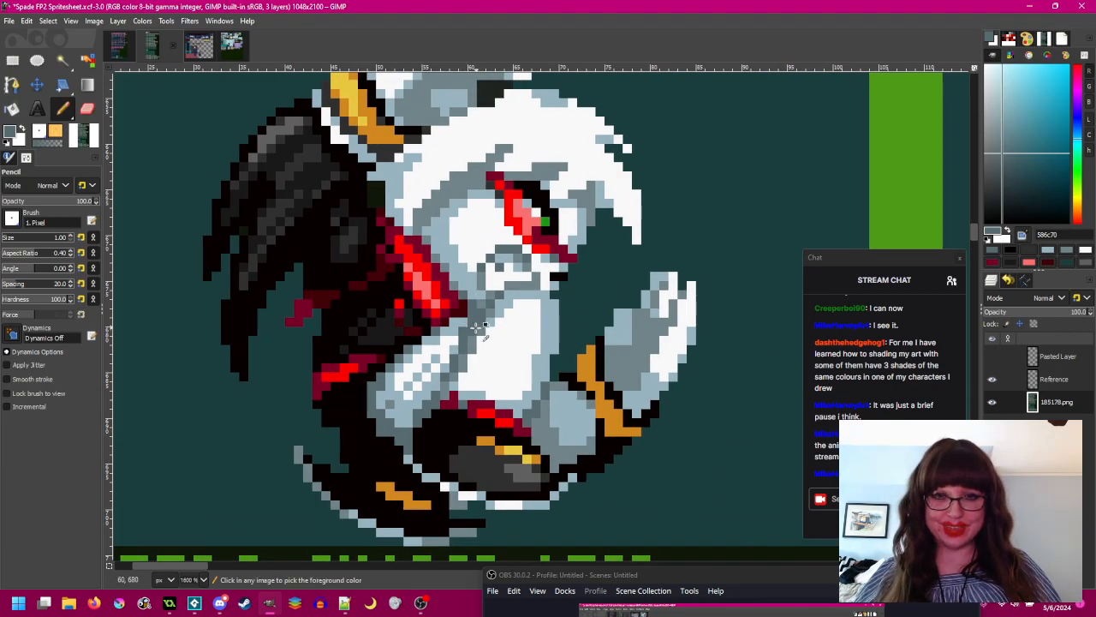
{"action": "left_click", "coordinate": [489, 322], "text": "ctrl"}
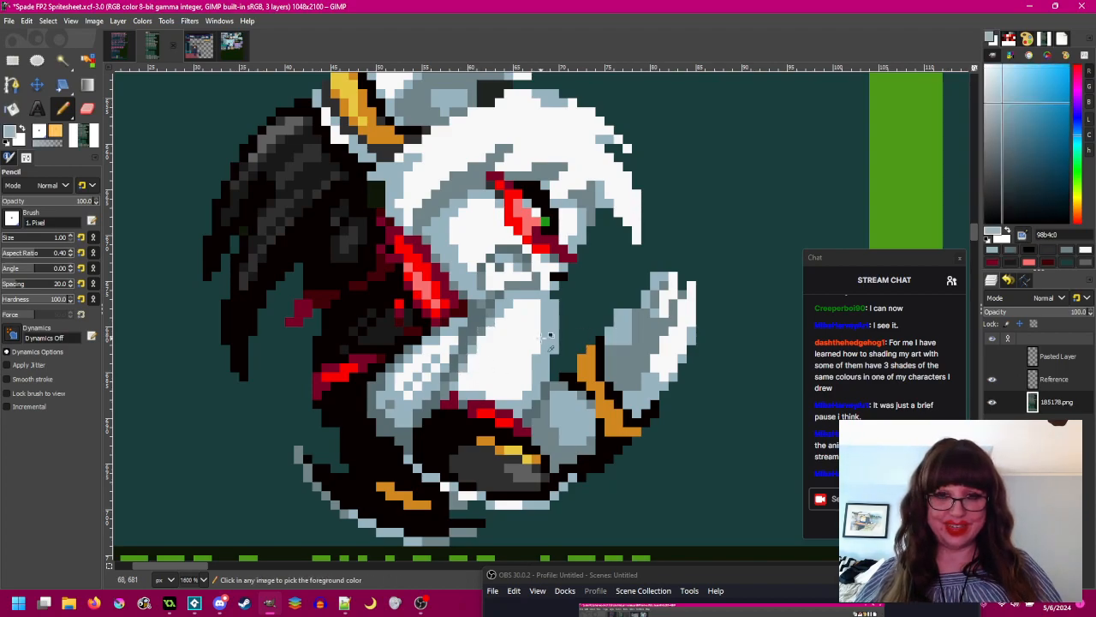
{"action": "scroll", "coordinate": [574, 342], "scroll_direction": "down", "scroll_amount": 1}
{"action": "left_click_drag", "start_coordinate": [544, 334], "coordinate": [536, 341]}
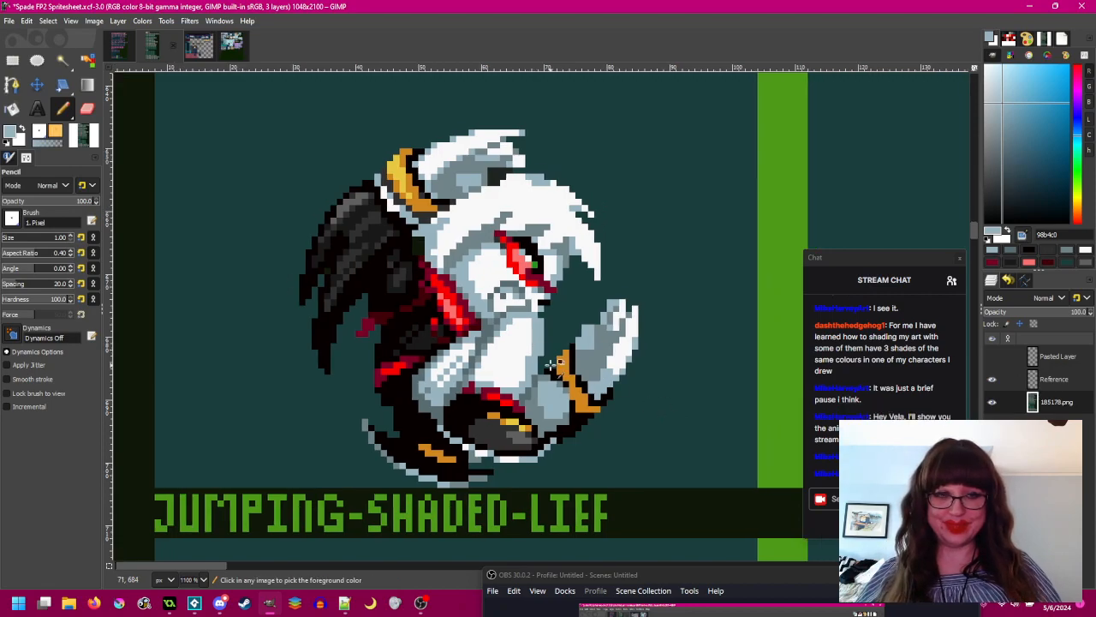
- Sample 708488, touch up the mid-grey shadow directly under the muzzle, and check the whole sprite
{"action": "scroll", "coordinate": [550, 365], "scroll_direction": "up", "scroll_amount": 1}
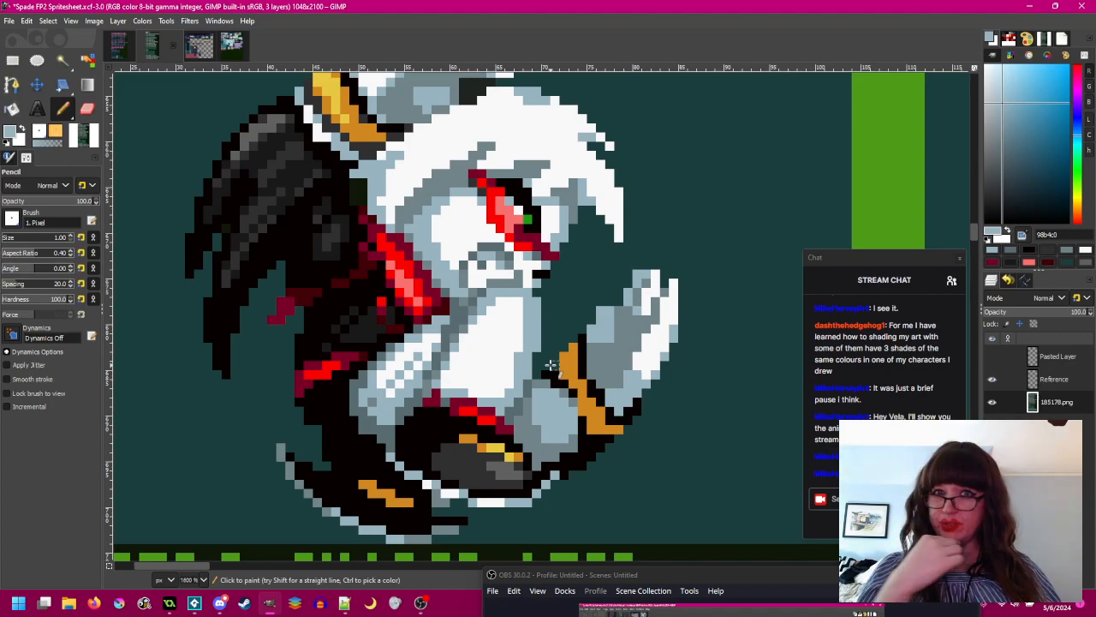
{"action": "scroll", "coordinate": [551, 366], "scroll_direction": "up", "scroll_amount": 2}
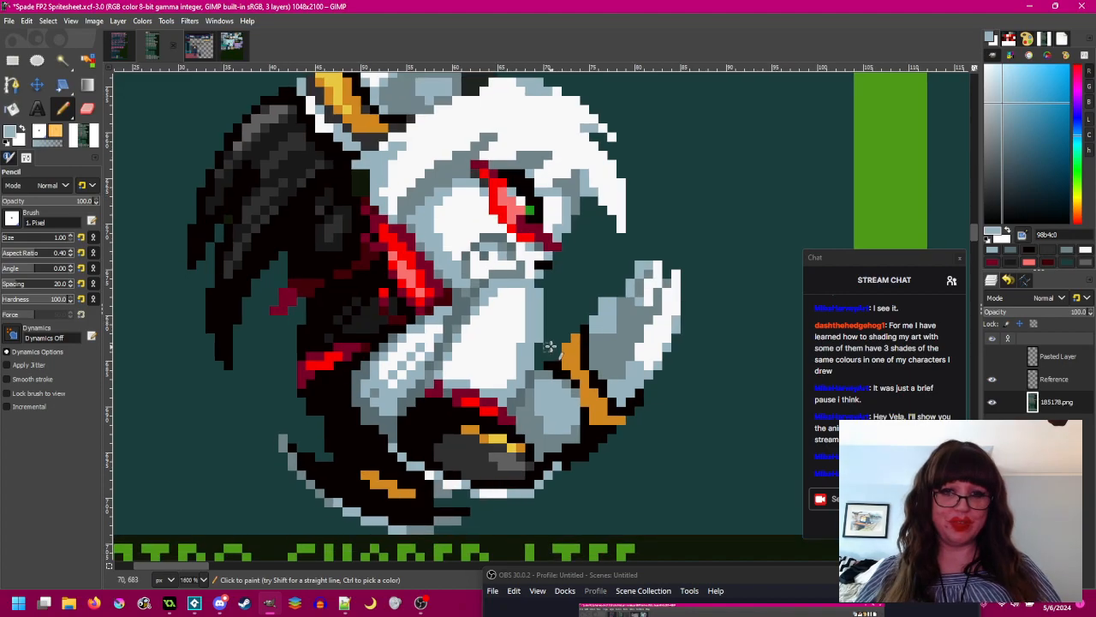
{"action": "left_click", "coordinate": [484, 293], "text": "ctrl"}
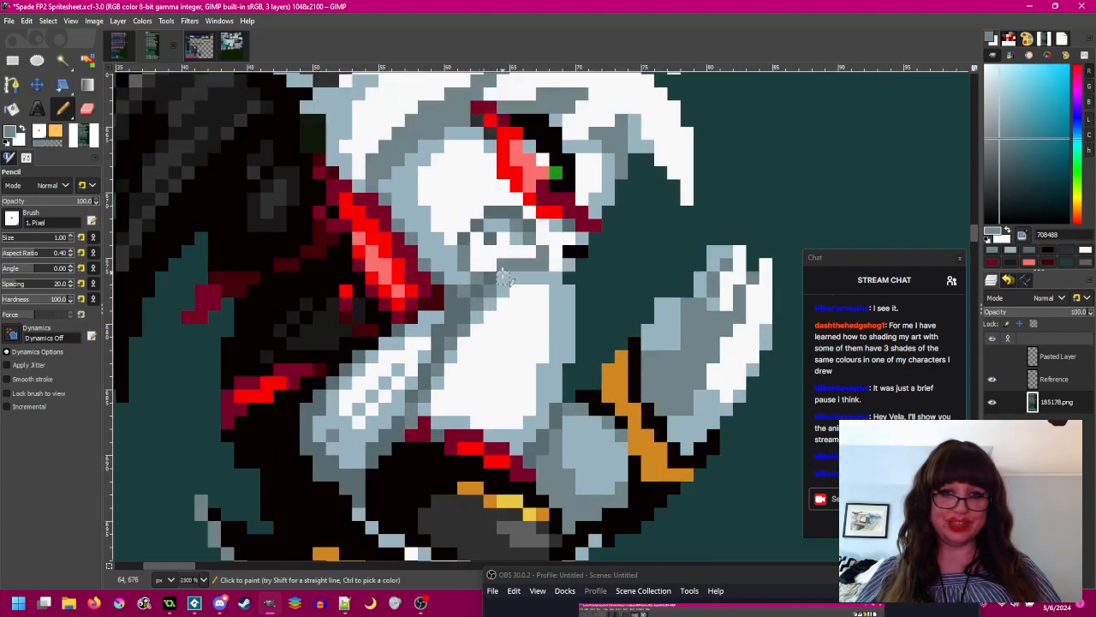
{"action": "scroll", "coordinate": [561, 307], "scroll_direction": "down", "scroll_amount": 2}
{"action": "left_click_drag", "start_coordinate": [580, 329], "coordinate": [570, 363]}
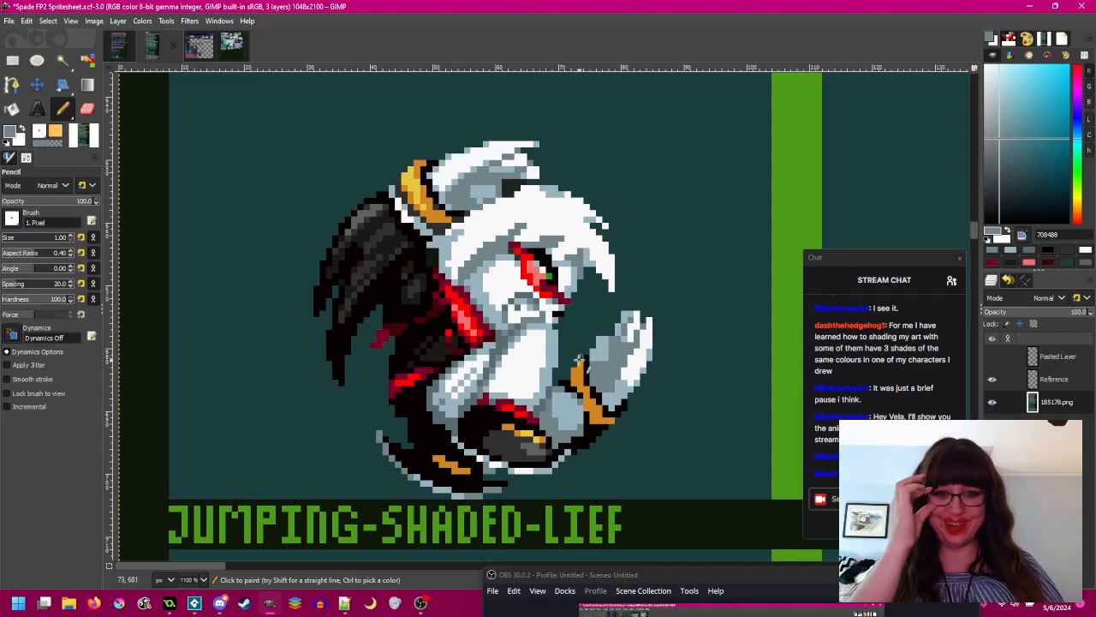
- Sample 98b4c0 to shade the lower corner of the white chest, and pick 708488 from the nearby arm shadow
{"action": "scroll", "coordinate": [523, 375], "scroll_direction": "up", "scroll_amount": 2}
{"action": "left_click", "coordinate": [470, 399], "text": "ctrl"}
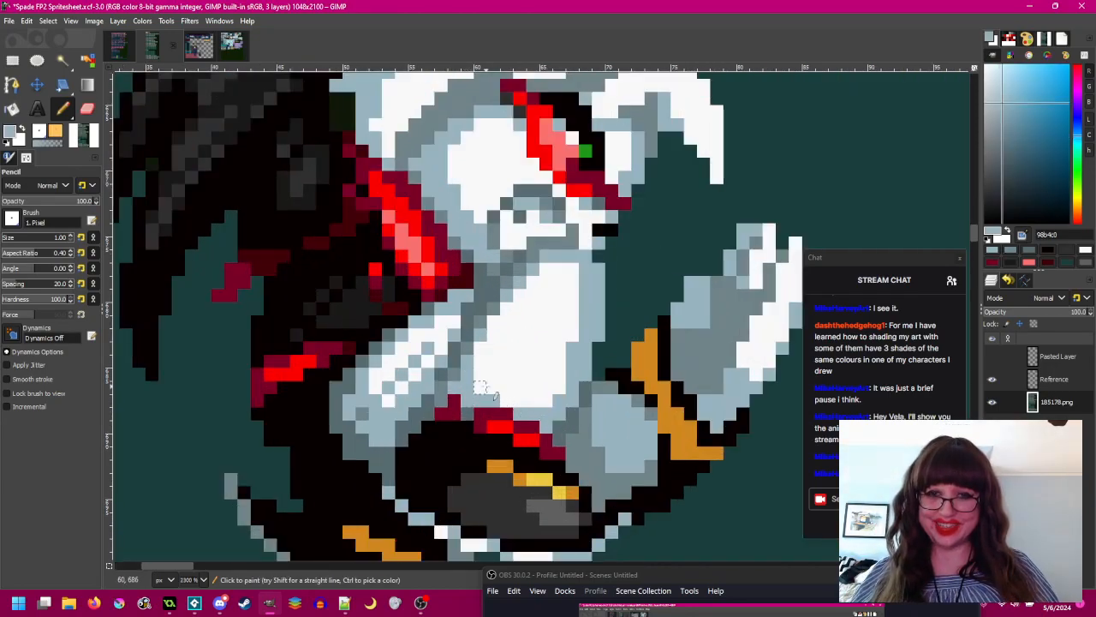
{"action": "scroll", "coordinate": [549, 374], "scroll_direction": "down", "scroll_amount": 3}
{"action": "scroll", "coordinate": [597, 387], "scroll_direction": "up", "scroll_amount": 2}
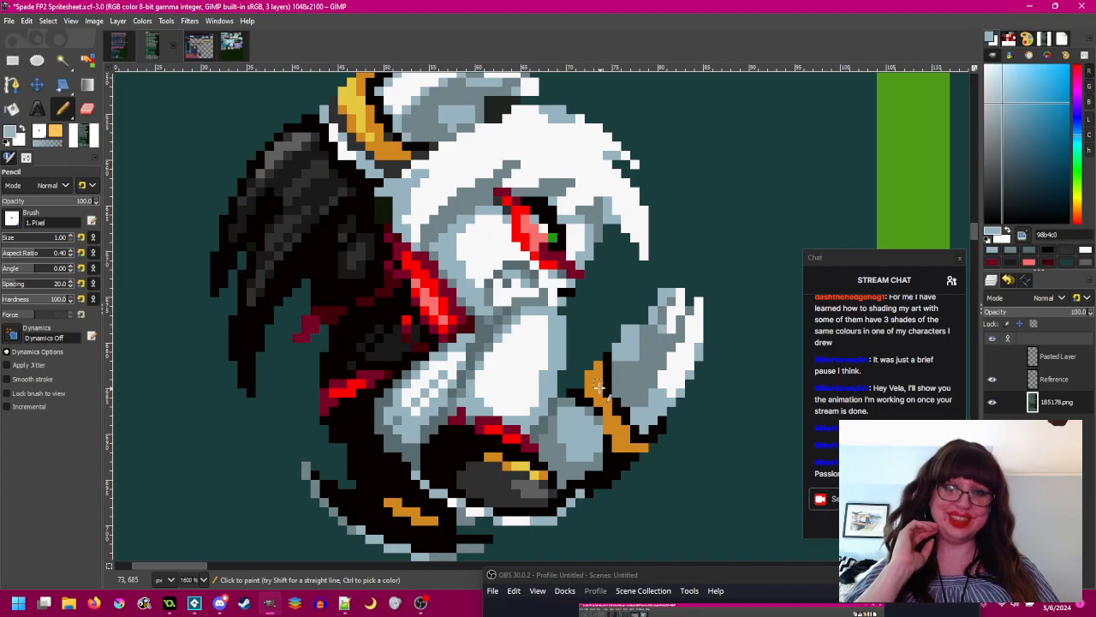
{"action": "left_click_drag", "start_coordinate": [625, 378], "coordinate": [589, 375]}
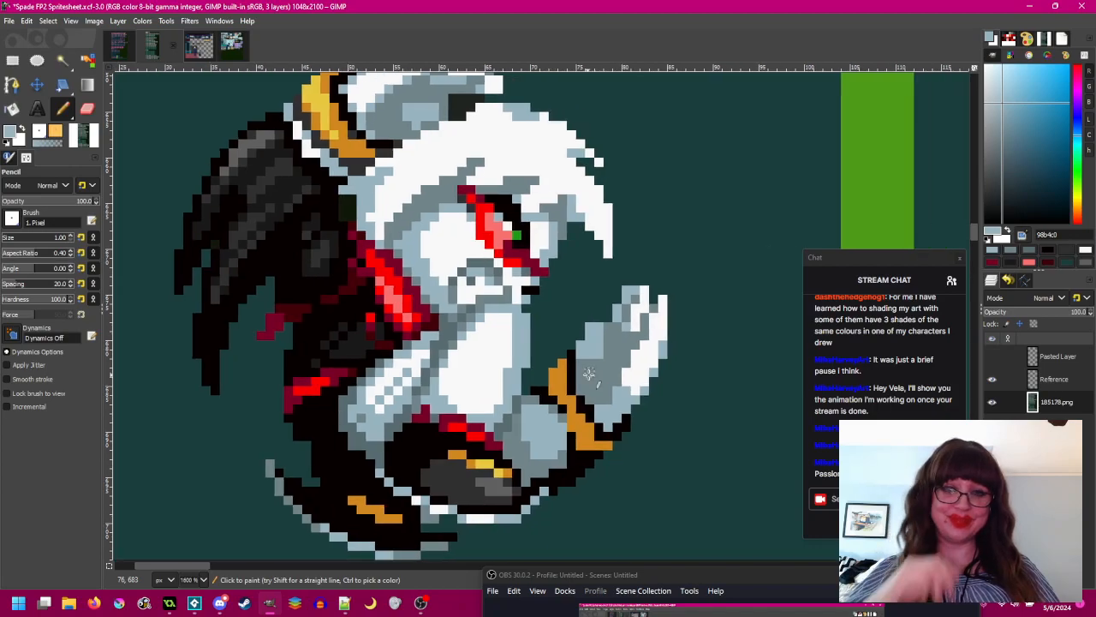
{"action": "left_click", "coordinate": [526, 395], "text": "ctrl"}
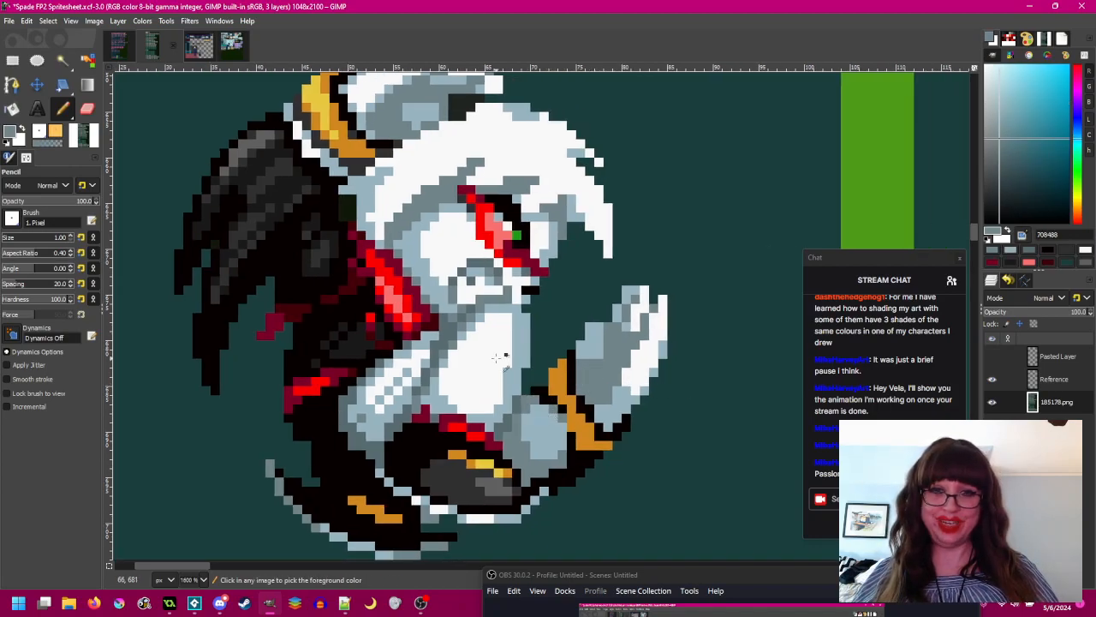
{"action": "scroll", "coordinate": [496, 355], "scroll_direction": "down", "scroll_amount": 1}
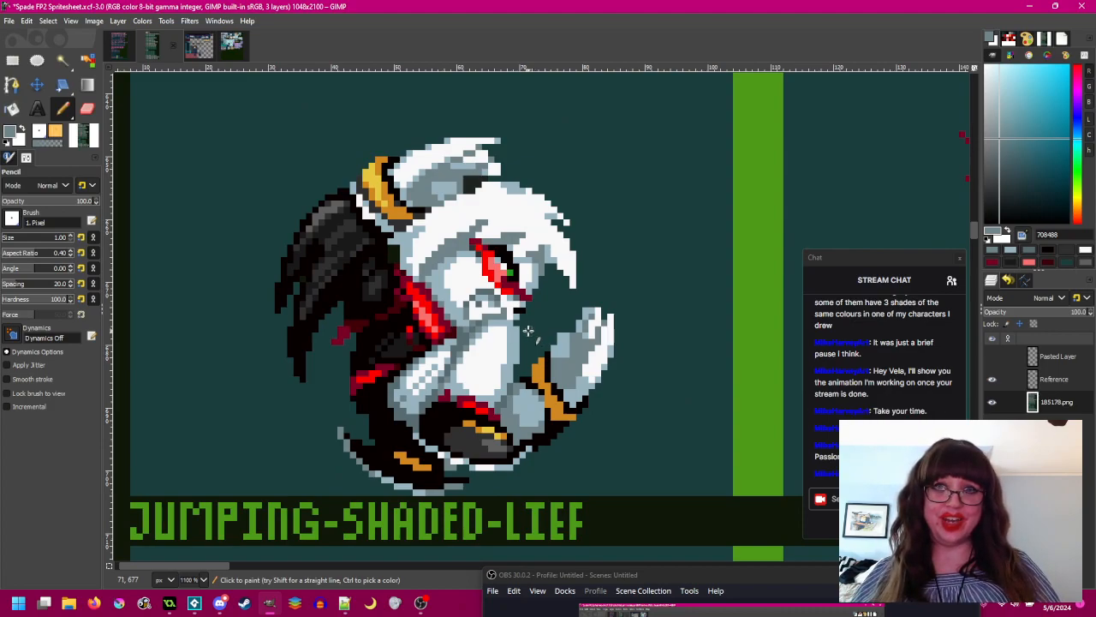
- Sample 98b4c0 and pencil light blue-grey pixels into the white tips beyond the upper gold band
{"action": "scroll", "coordinate": [605, 257], "scroll_direction": "up", "scroll_amount": 2}
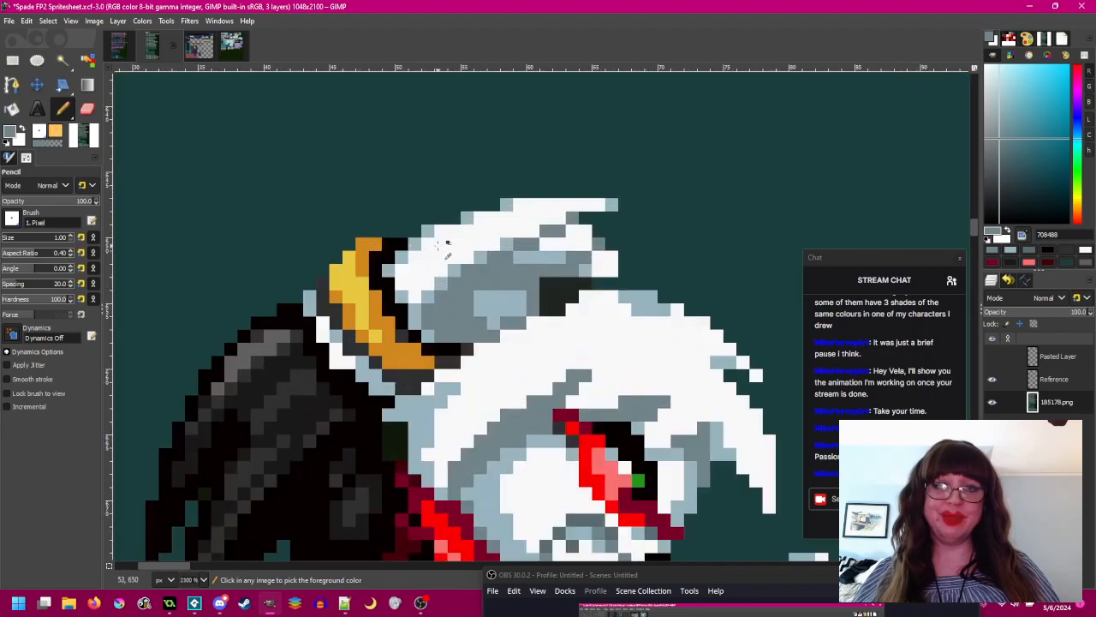
{"action": "left_click", "coordinate": [511, 242], "text": "ctrl"}
{"action": "left_click", "coordinate": [533, 230]}
{"action": "left_click", "coordinate": [572, 217]}
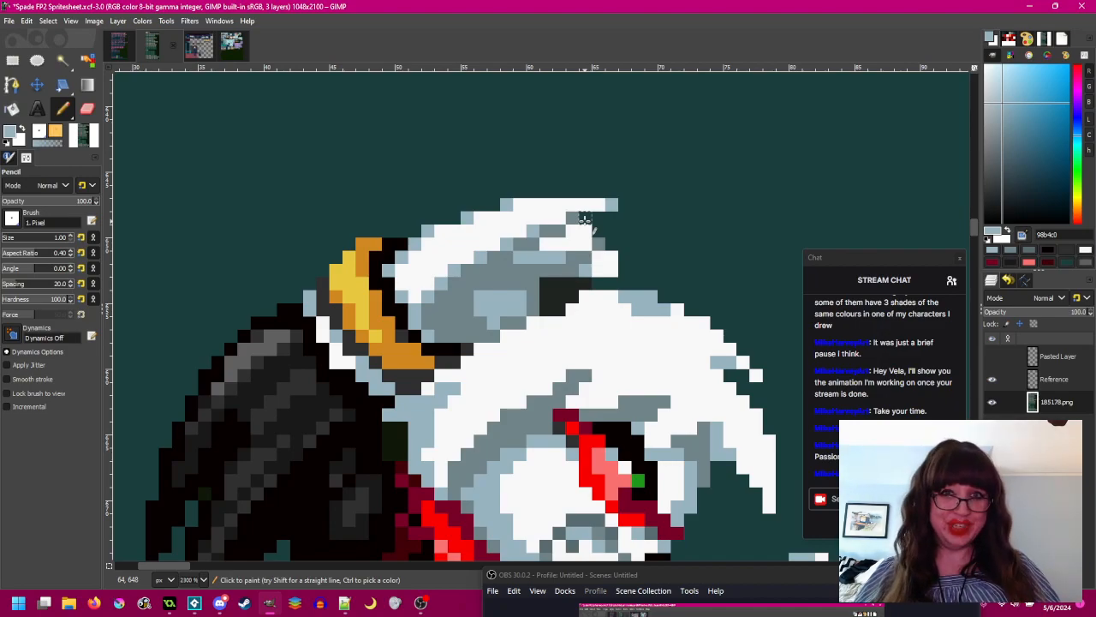
{"action": "scroll", "coordinate": [579, 222], "scroll_direction": "down", "scroll_amount": 1}
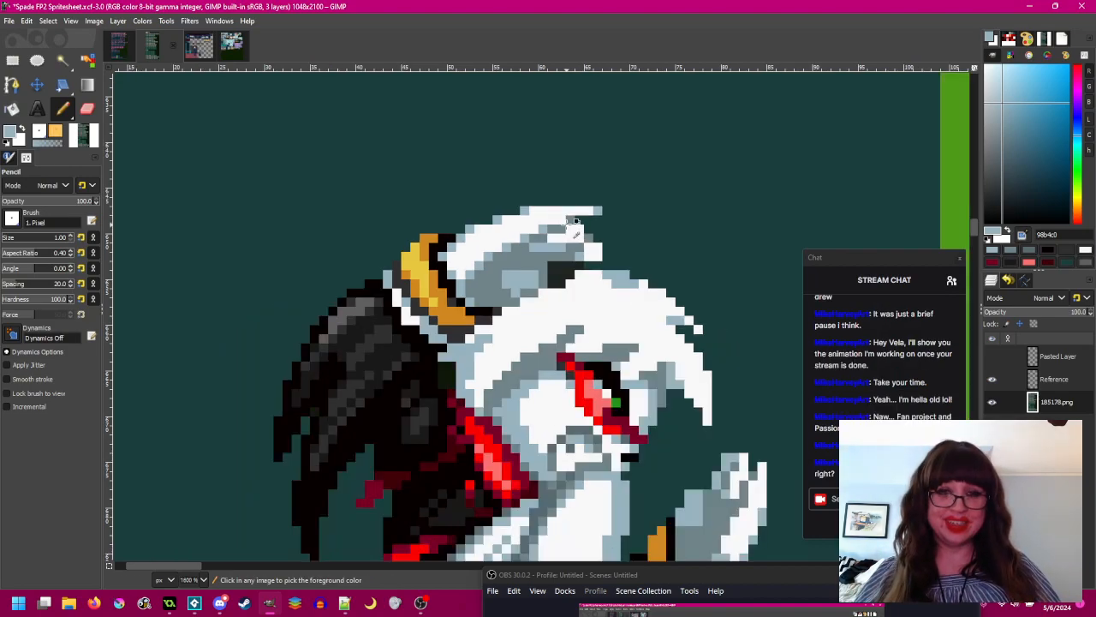
{"action": "scroll", "coordinate": [569, 224], "scroll_direction": "up", "scroll_amount": 1}
{"action": "scroll", "coordinate": [586, 270], "scroll_direction": "down", "scroll_amount": 1}
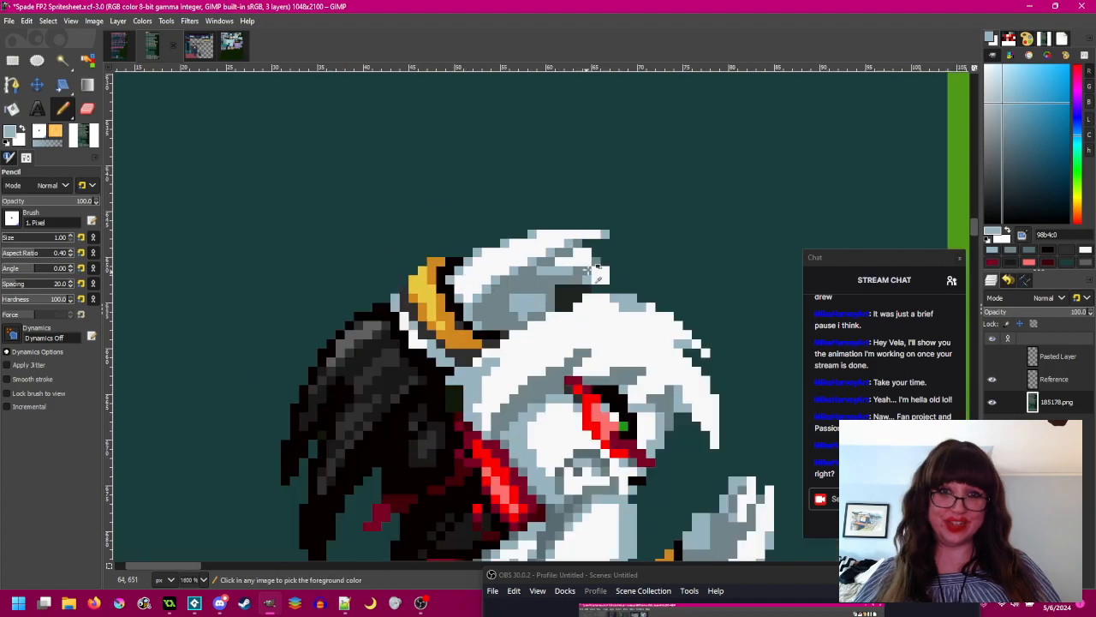
- Pencil 98b4c0 along the upper edge of the grey fringe shadow above the glasses and review the sprite at several scales
{"action": "scroll", "coordinate": [586, 271], "scroll_direction": "down", "scroll_amount": 3}
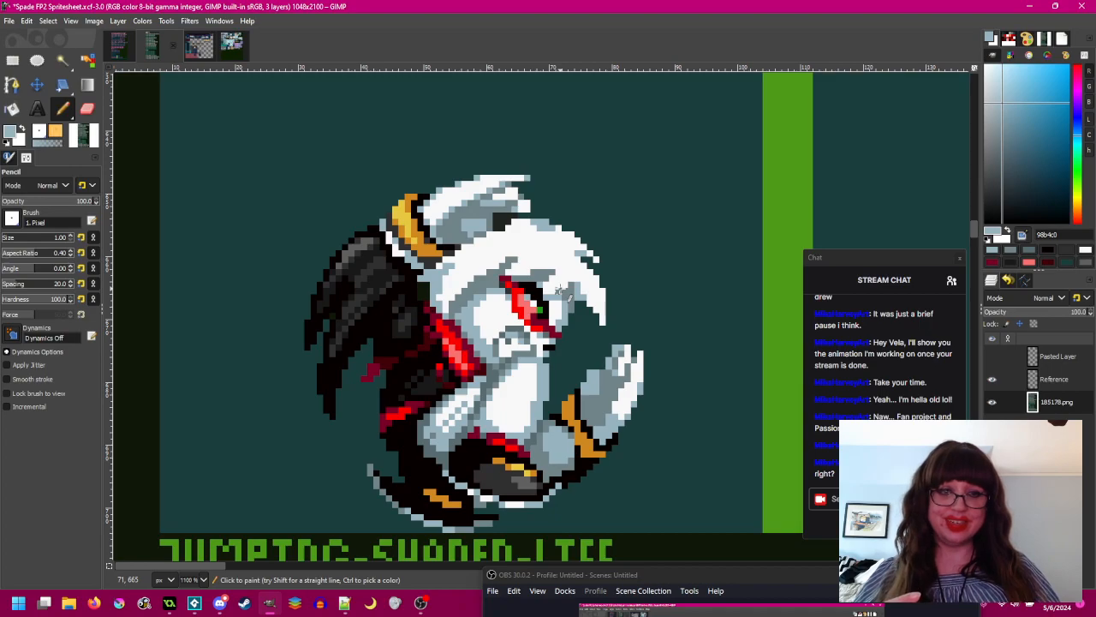
{"action": "left_click_drag", "start_coordinate": [560, 290], "coordinate": [564, 293]}
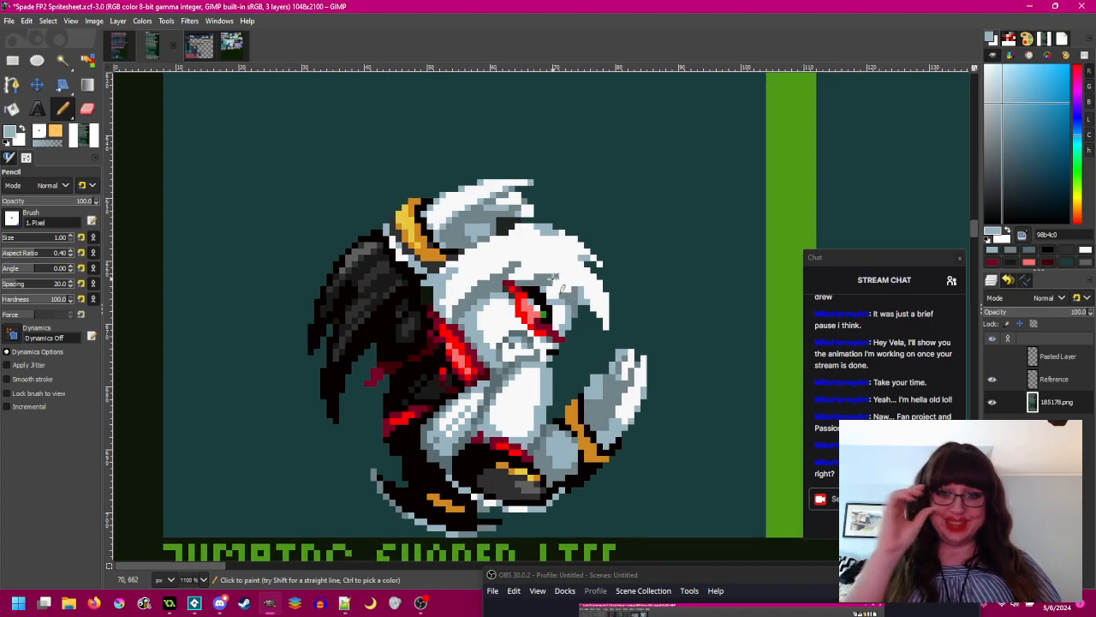
{"action": "scroll", "coordinate": [438, 281], "scroll_direction": "up", "scroll_amount": 3}
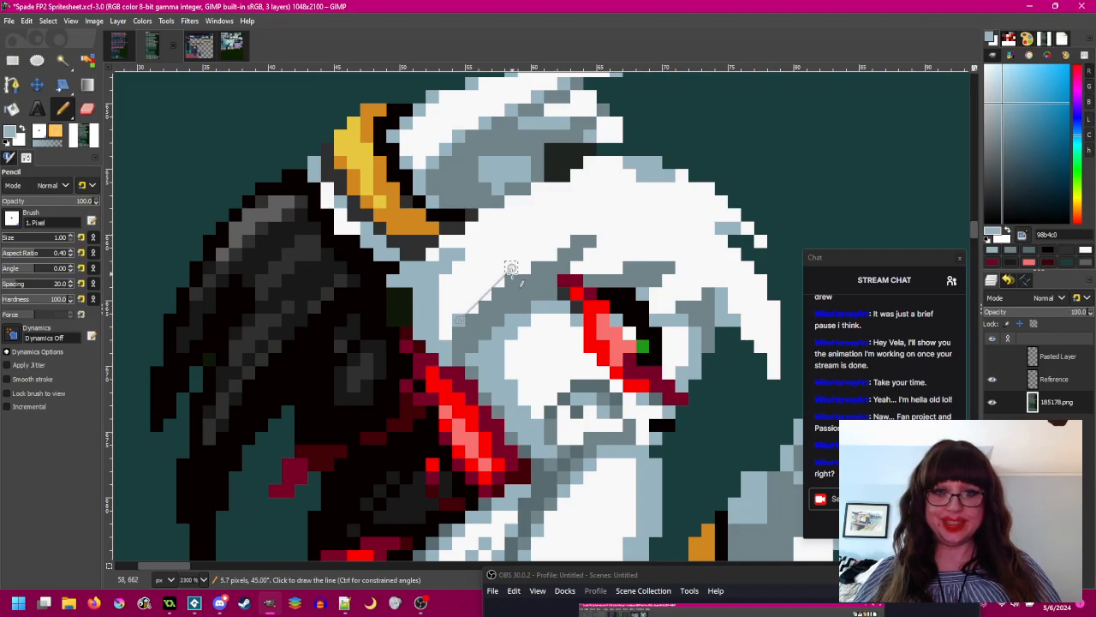
{"action": "scroll", "coordinate": [582, 344], "scroll_direction": "down", "scroll_amount": 2}
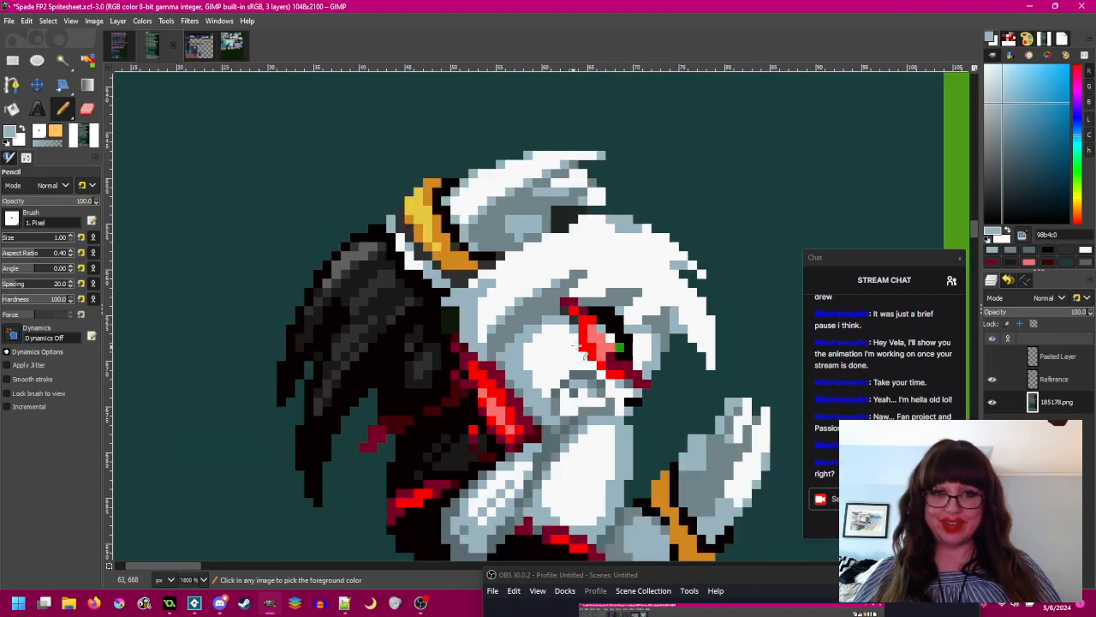
{"action": "scroll", "coordinate": [582, 344], "scroll_direction": "up", "scroll_amount": 1}
{"action": "scroll", "coordinate": [581, 239], "scroll_direction": "down", "scroll_amount": 1}
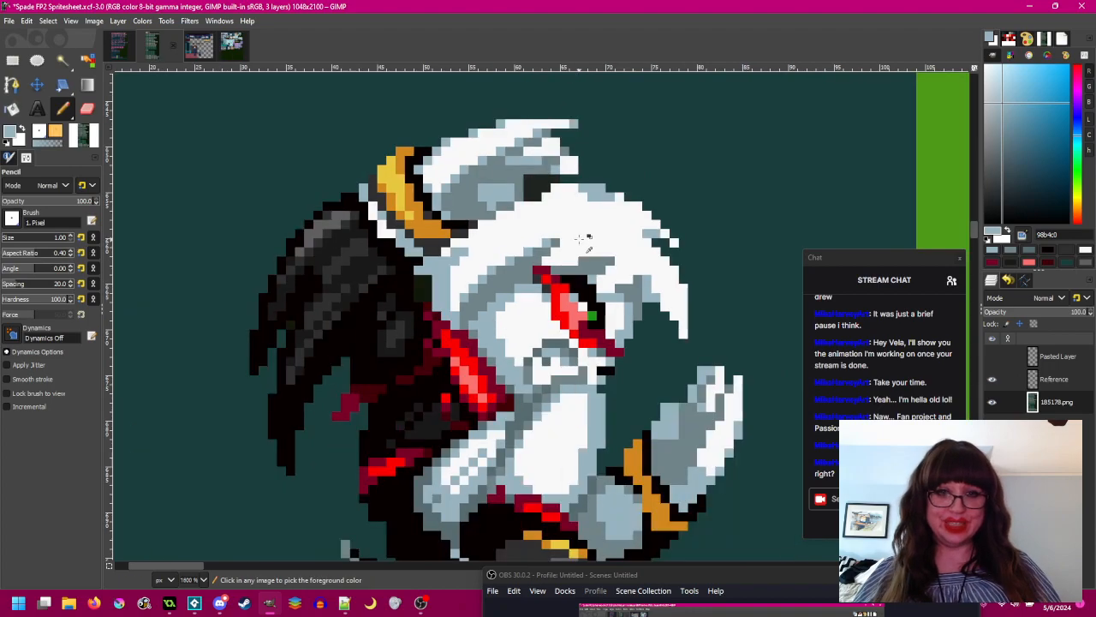
{"action": "scroll", "coordinate": [582, 239], "scroll_direction": "down", "scroll_amount": 2}
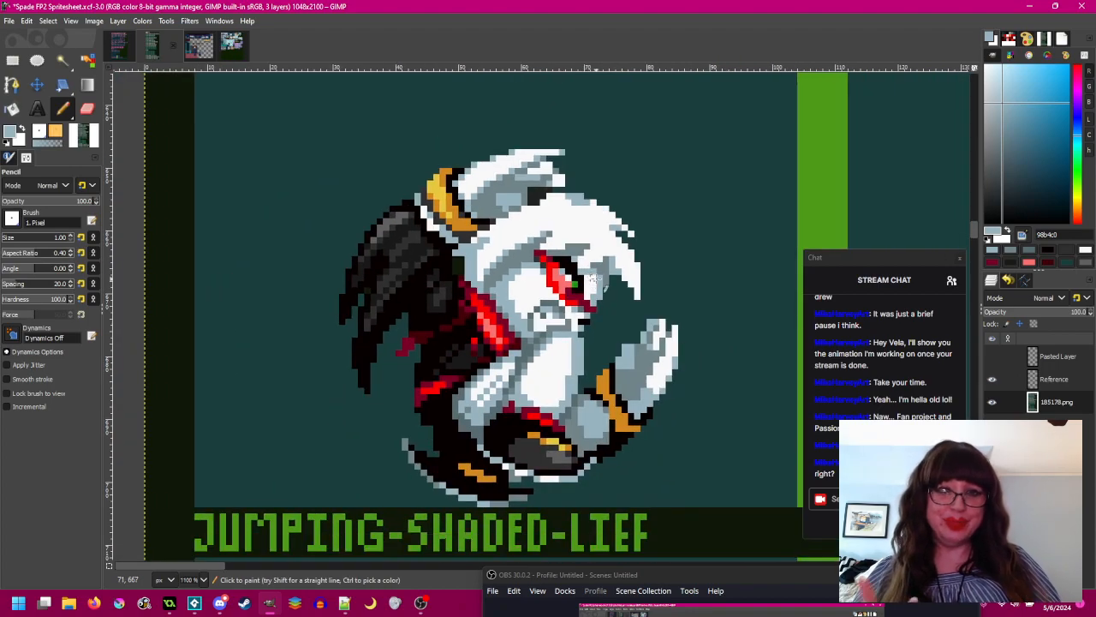
{"action": "scroll", "coordinate": [571, 246], "scroll_direction": "up", "scroll_amount": 2}
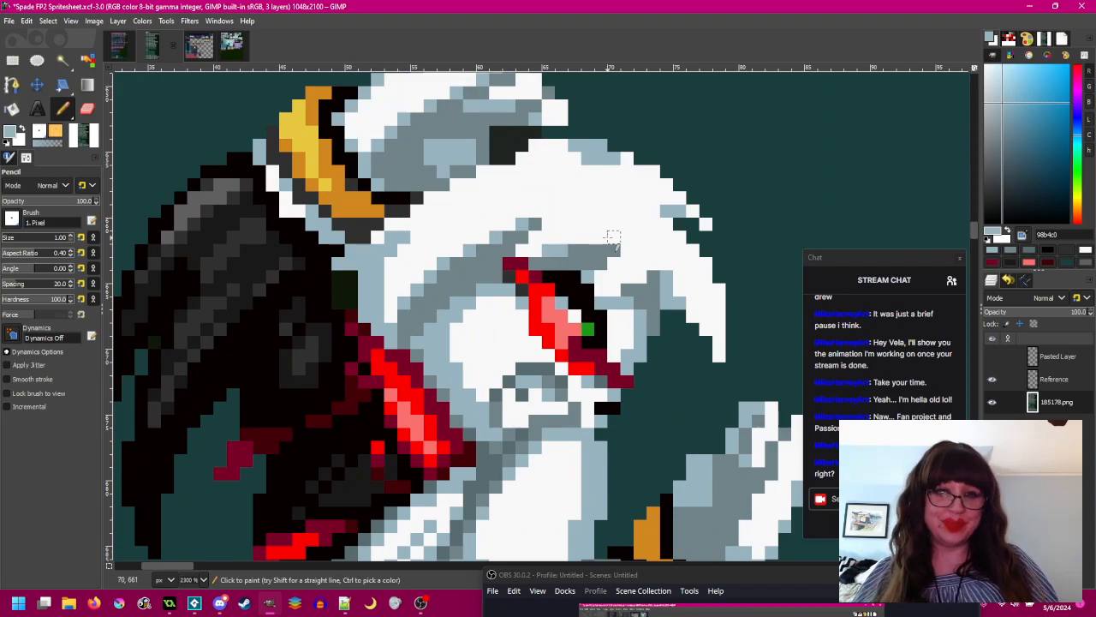
{"action": "scroll", "coordinate": [627, 239], "scroll_direction": "down", "scroll_amount": 3}
{"action": "scroll", "coordinate": [630, 261], "scroll_direction": "up", "scroll_amount": 1}
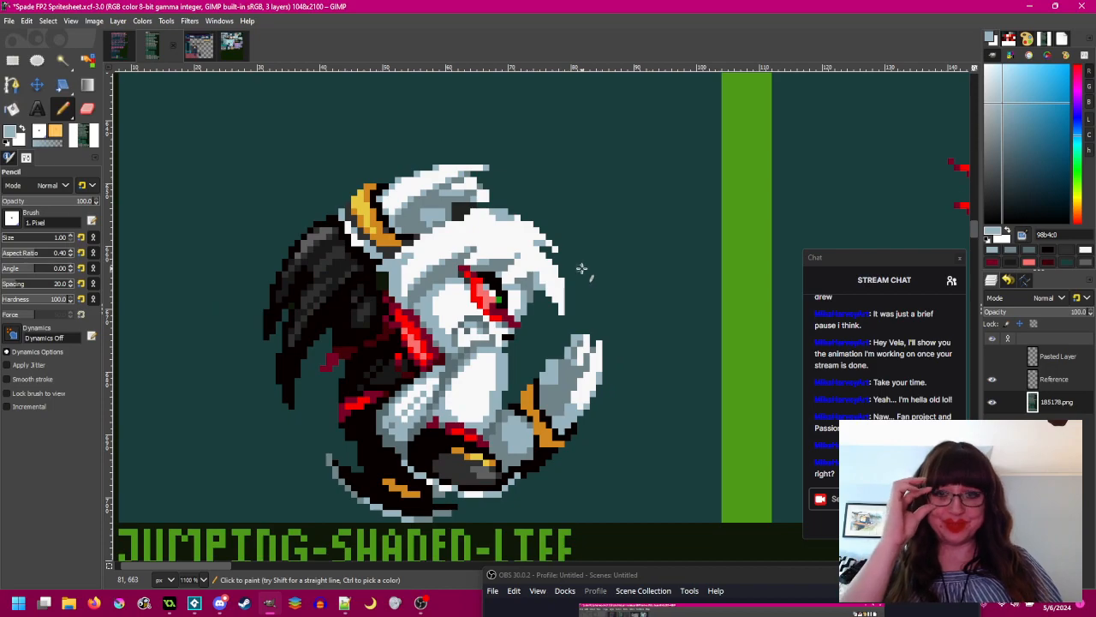
- Examine the rolling sprite's fringe, glasses and face shading at several scales, sampling 708488 and 181818
{"action": "scroll", "coordinate": [488, 277], "scroll_direction": "up", "scroll_amount": 1}
{"action": "left_click", "coordinate": [437, 278], "text": "ctrl"}
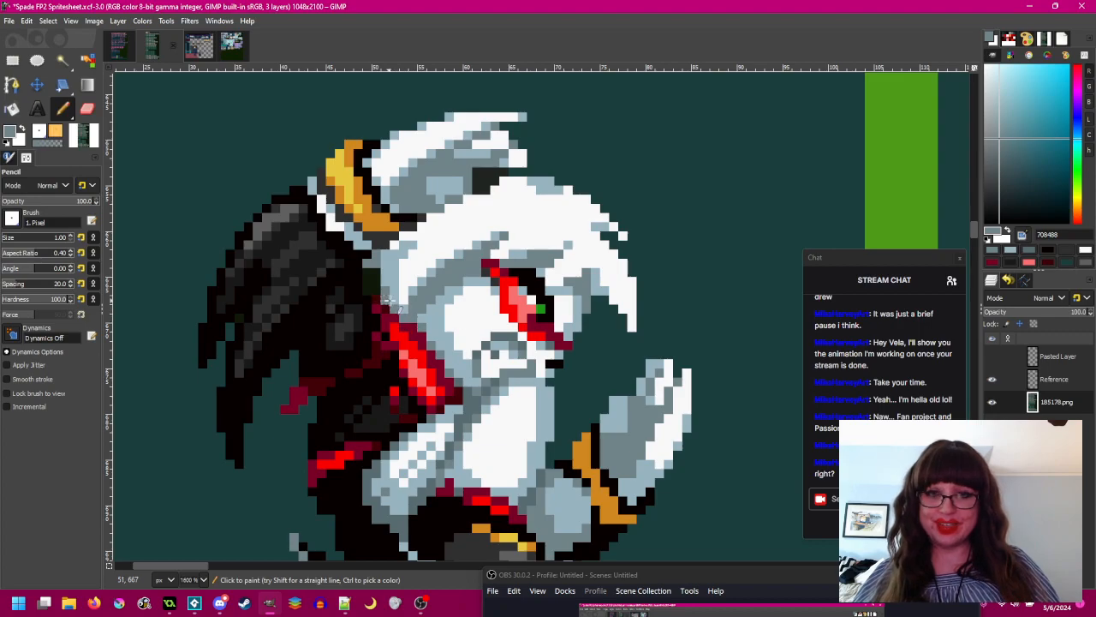
{"action": "scroll", "coordinate": [469, 310], "scroll_direction": "down", "scroll_amount": 2}
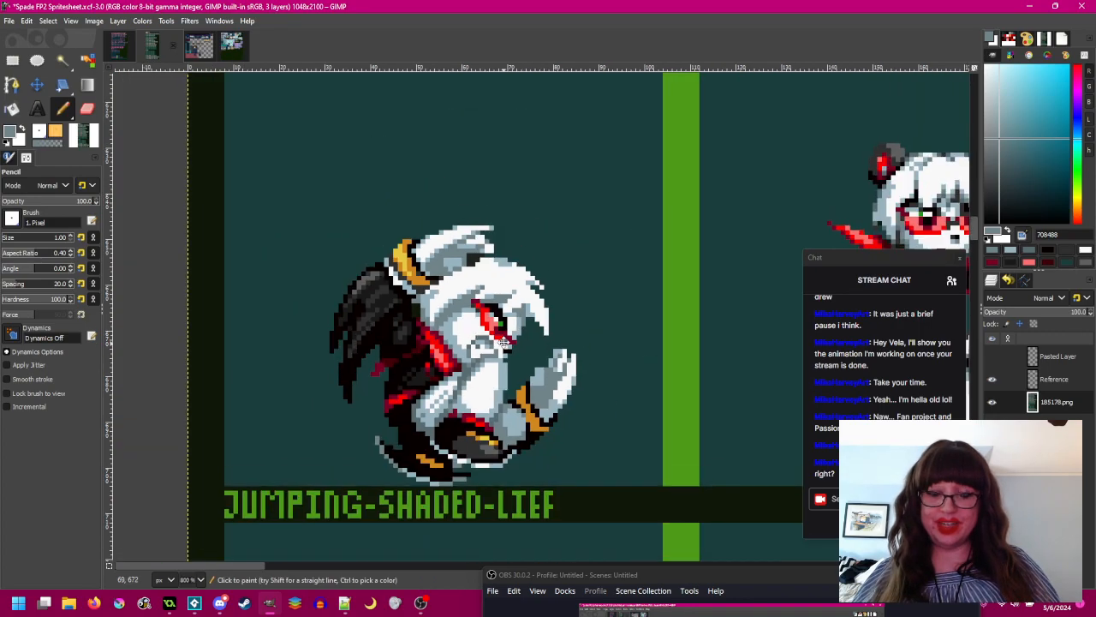
{"action": "scroll", "coordinate": [511, 317], "scroll_direction": "up", "scroll_amount": 1}
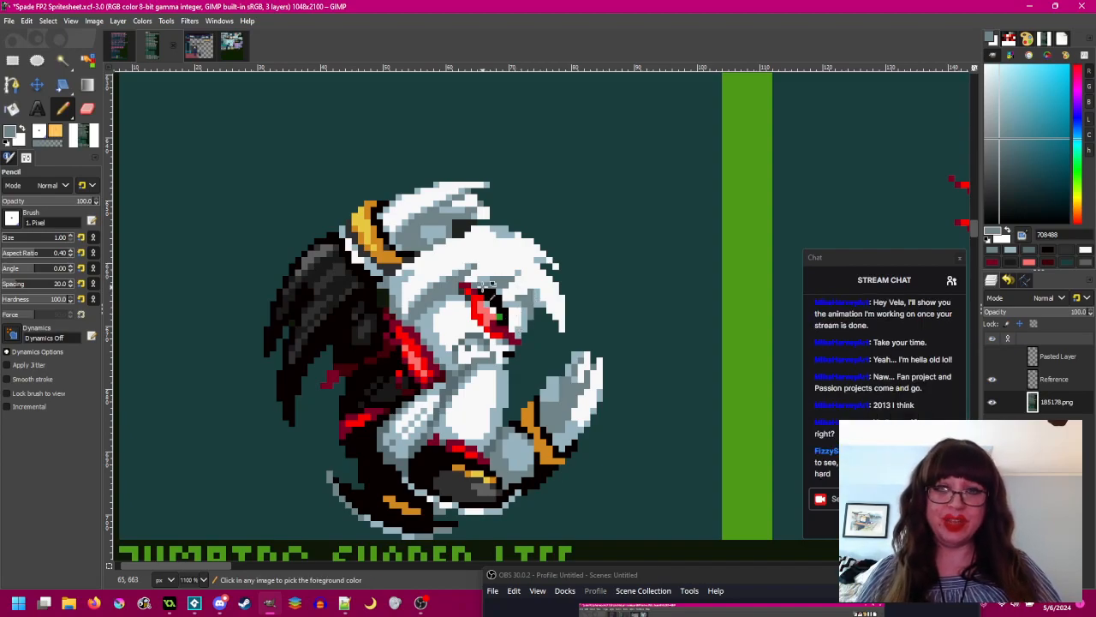
{"action": "scroll", "coordinate": [482, 290], "scroll_direction": "up", "scroll_amount": 1}
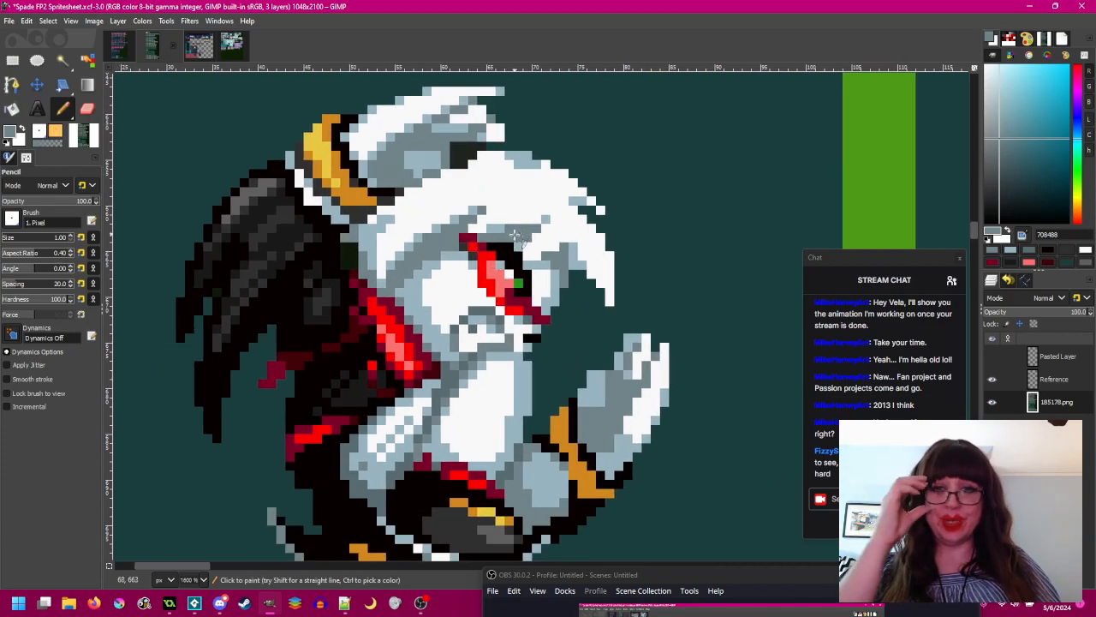
{"action": "left_click", "coordinate": [339, 289], "text": "ctrl"}
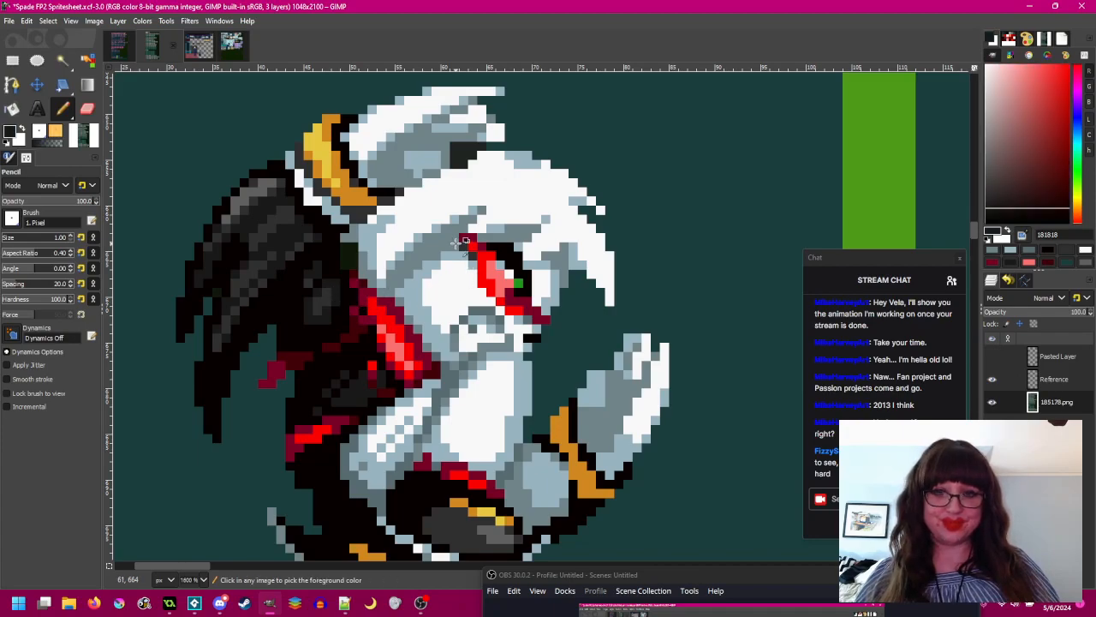
{"action": "scroll", "coordinate": [460, 242], "scroll_direction": "up", "scroll_amount": 1}
{"action": "scroll", "coordinate": [445, 281], "scroll_direction": "down", "scroll_amount": 2}
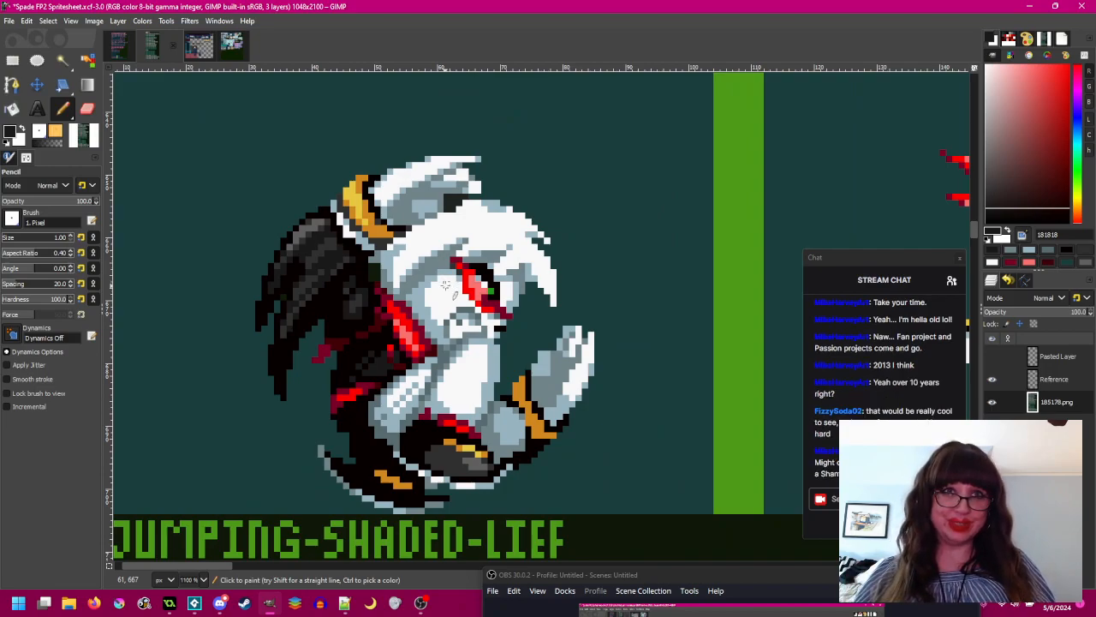
{"action": "scroll", "coordinate": [445, 261], "scroll_direction": "up", "scroll_amount": 1}
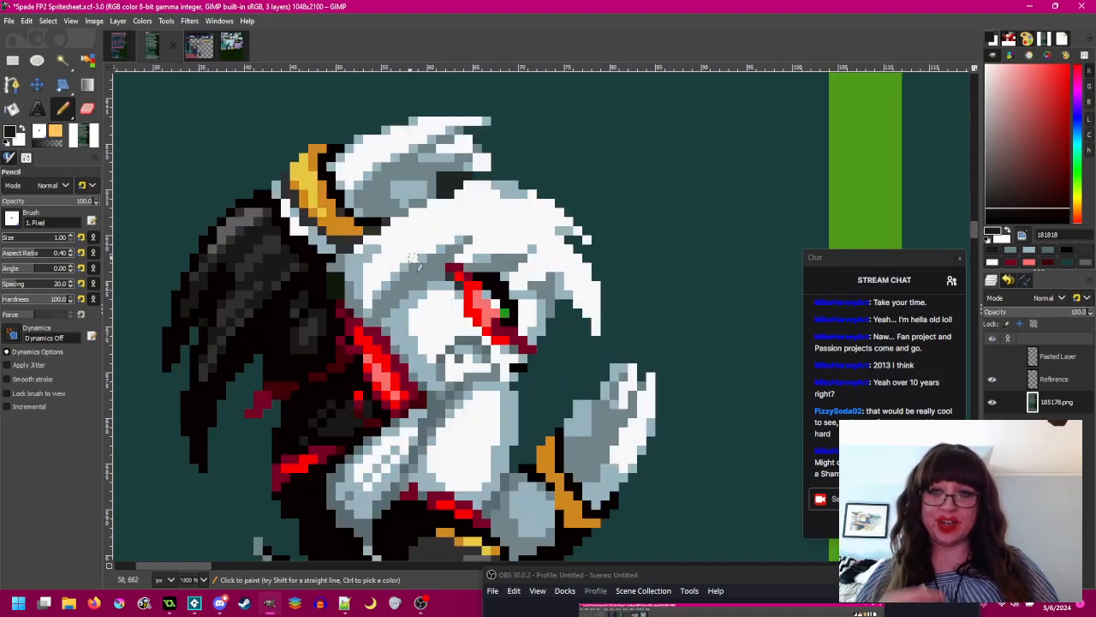
{"action": "scroll", "coordinate": [493, 325], "scroll_direction": "down", "scroll_amount": 2}
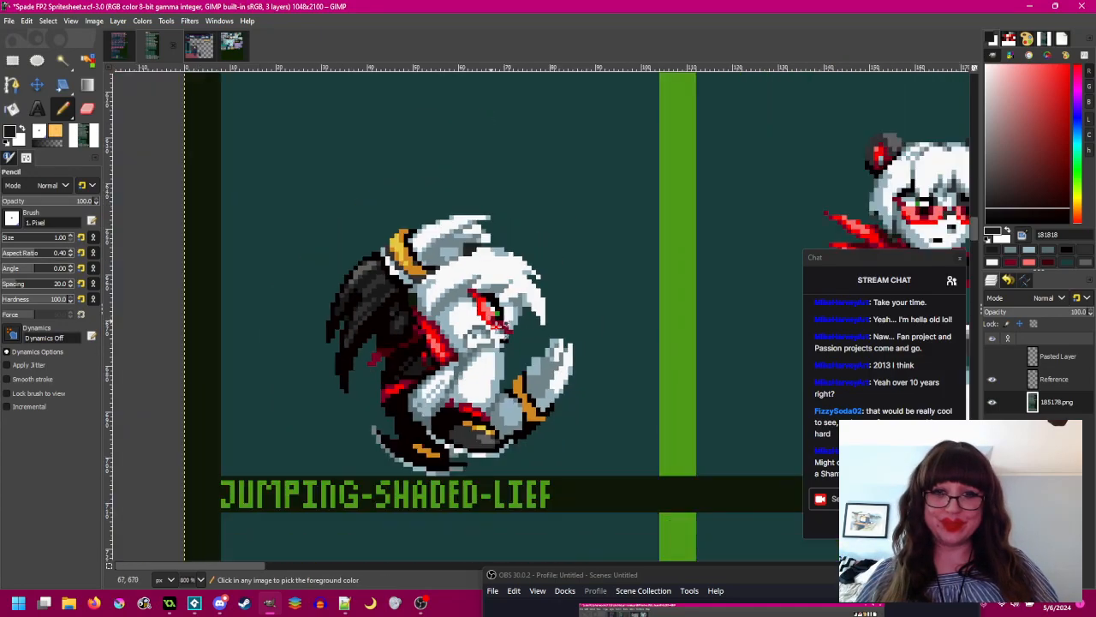
- Compare the fringe shadows of the standing reference sprite with the rolling sprite and pick 708488
{"action": "scroll", "coordinate": [336, 362], "scroll_direction": "right", "scroll_amount": 3}
{"action": "scroll", "coordinate": [710, 193], "scroll_direction": "up", "scroll_amount": 3}
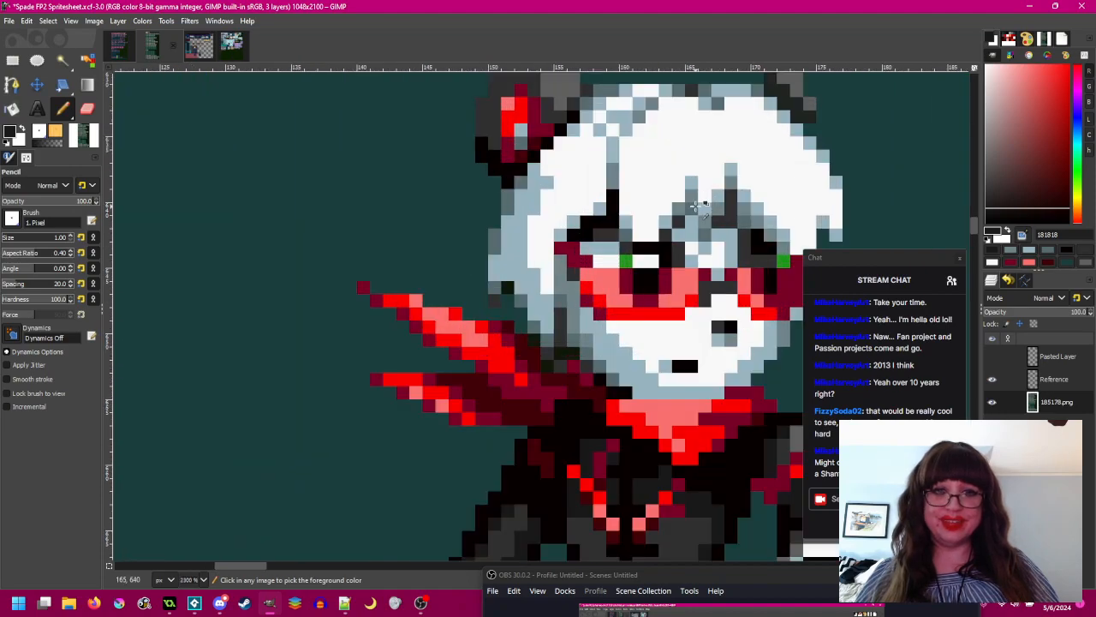
{"action": "scroll", "coordinate": [711, 212], "scroll_direction": "down", "scroll_amount": 3}
{"action": "scroll", "coordinate": [316, 279], "scroll_direction": "left", "scroll_amount": 5}
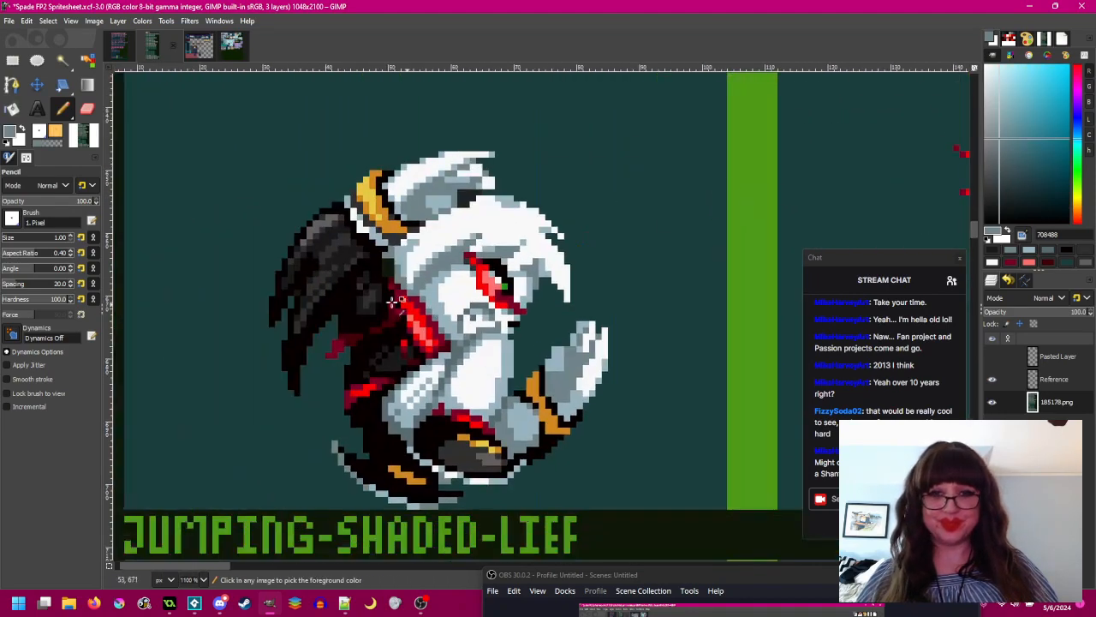
{"action": "scroll", "coordinate": [561, 224], "scroll_direction": "up", "scroll_amount": 3}
{"action": "scroll", "coordinate": [561, 224], "scroll_direction": "down", "scroll_amount": 1}
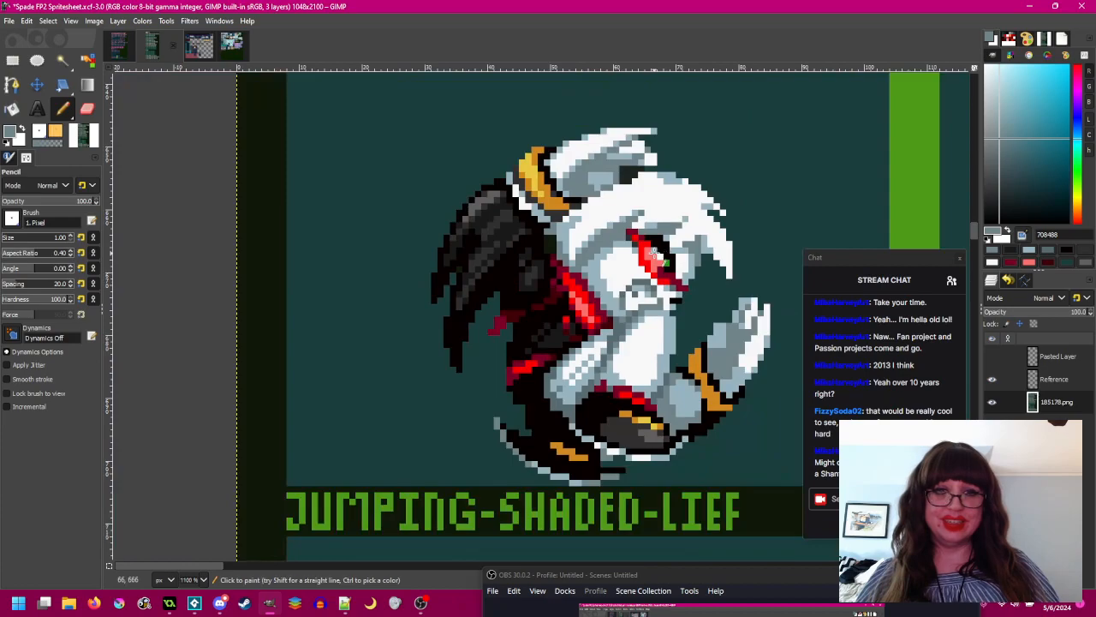
- Sample 586c70 from the reference's fringe shadow and pencil darker grey pixels into the rolling sprite's fringe shadow beside the glasses
{"action": "scroll", "coordinate": [759, 245], "scroll_direction": "down", "scroll_amount": 1}
{"action": "scroll", "coordinate": [758, 245], "scroll_direction": "right", "scroll_amount": 5}
{"action": "scroll", "coordinate": [758, 245], "scroll_direction": "down", "scroll_amount": 1}
{"action": "scroll", "coordinate": [759, 245], "scroll_direction": "right", "scroll_amount": 4}
{"action": "scroll", "coordinate": [673, 225], "scroll_direction": "up", "scroll_amount": 4}
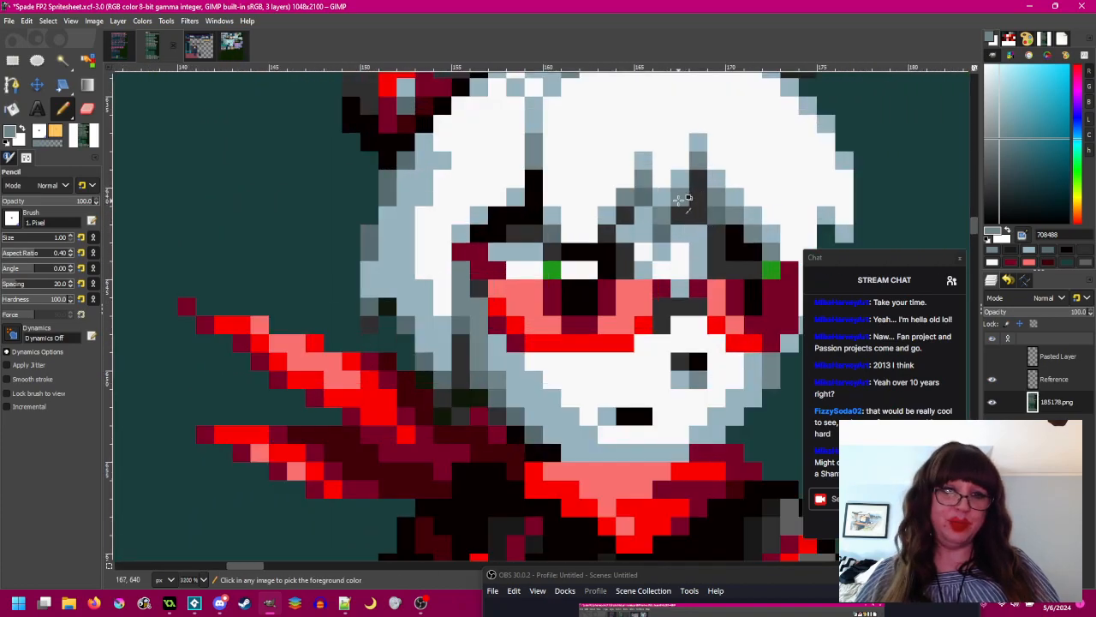
{"action": "scroll", "coordinate": [673, 224], "scroll_direction": "down", "scroll_amount": 4}
{"action": "scroll", "coordinate": [489, 277], "scroll_direction": "left", "scroll_amount": 5}
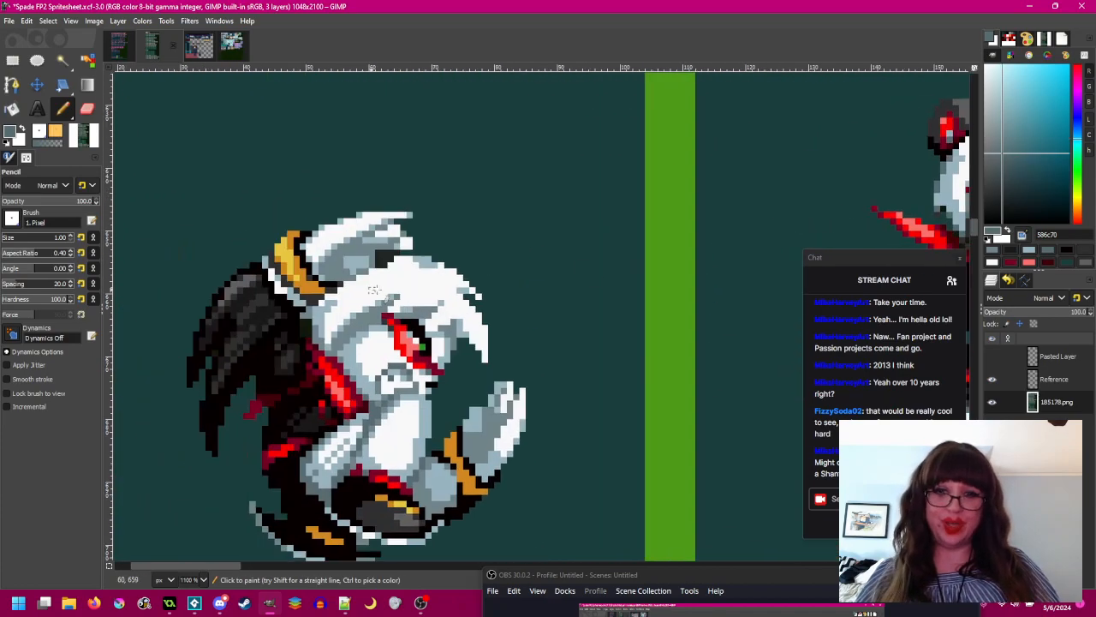
{"action": "scroll", "coordinate": [508, 266], "scroll_direction": "up", "scroll_amount": 2}
{"action": "scroll", "coordinate": [508, 266], "scroll_direction": "up", "scroll_amount": 1}
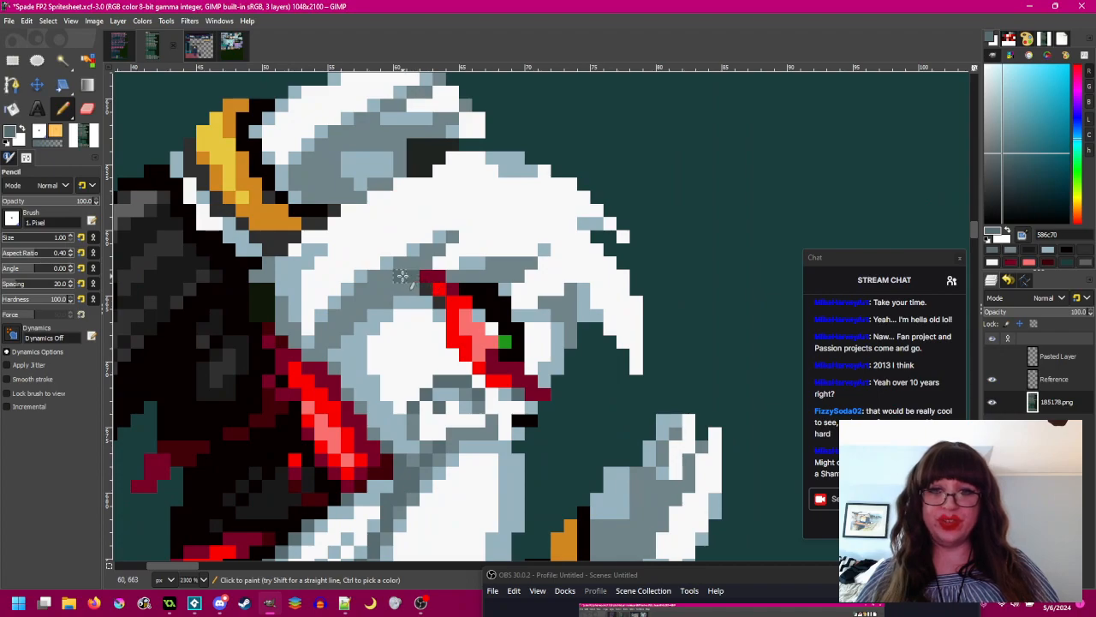
{"action": "key", "text": "ctrl"}
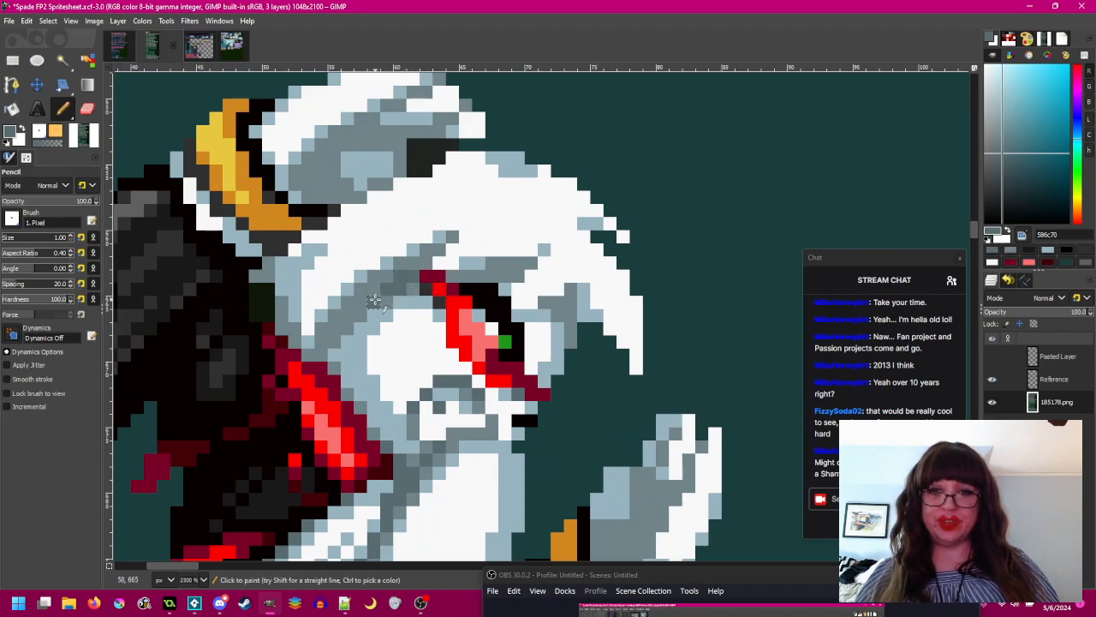
{"action": "scroll", "coordinate": [347, 317], "scroll_direction": "down", "scroll_amount": 1}
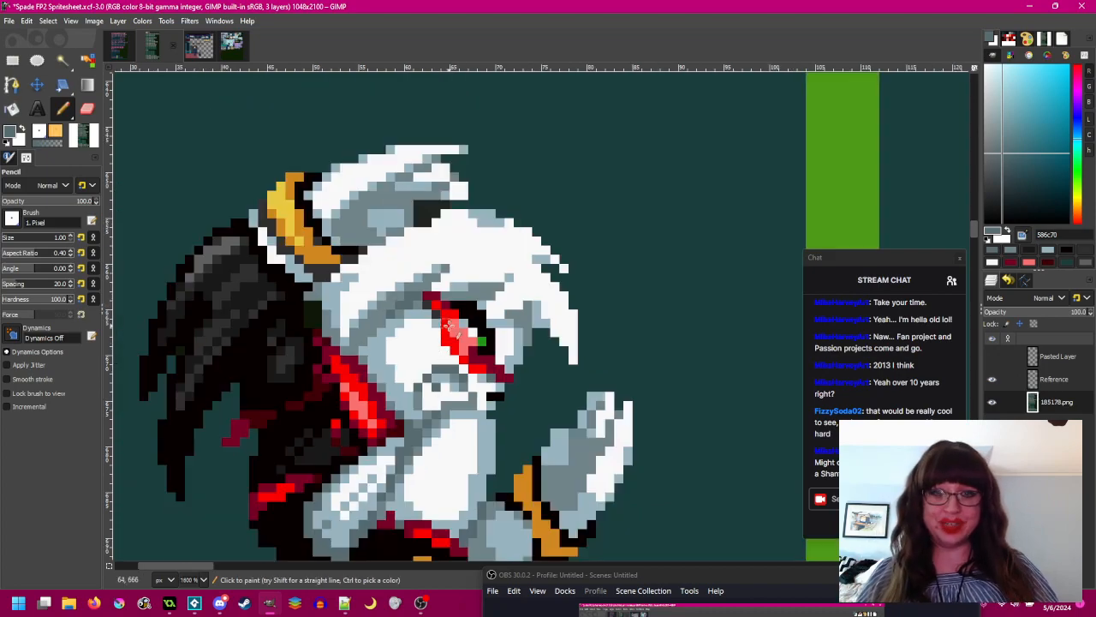
- Sample the near-black 303030 from the reference's fringe and try it in the rolling sprite's shadow beside the glasses
{"action": "scroll", "coordinate": [449, 324], "scroll_direction": "down", "scroll_amount": 1}
{"action": "scroll", "coordinate": [363, 318], "scroll_direction": "right", "scroll_amount": 5}
{"action": "scroll", "coordinate": [699, 207], "scroll_direction": "up", "scroll_amount": 2}
{"action": "scroll", "coordinate": [697, 208], "scroll_direction": "up", "scroll_amount": 1}
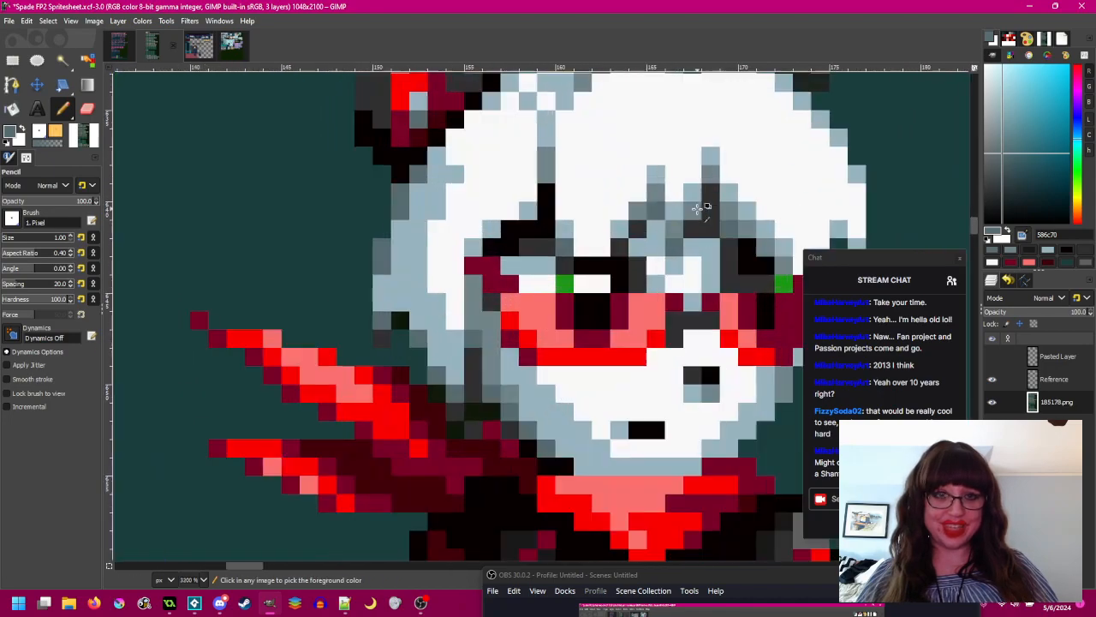
{"action": "left_click", "coordinate": [645, 226], "text": "ctrl"}
{"action": "scroll", "coordinate": [645, 226], "scroll_direction": "down", "scroll_amount": 3}
{"action": "scroll", "coordinate": [644, 257], "scroll_direction": "left", "scroll_amount": 5}
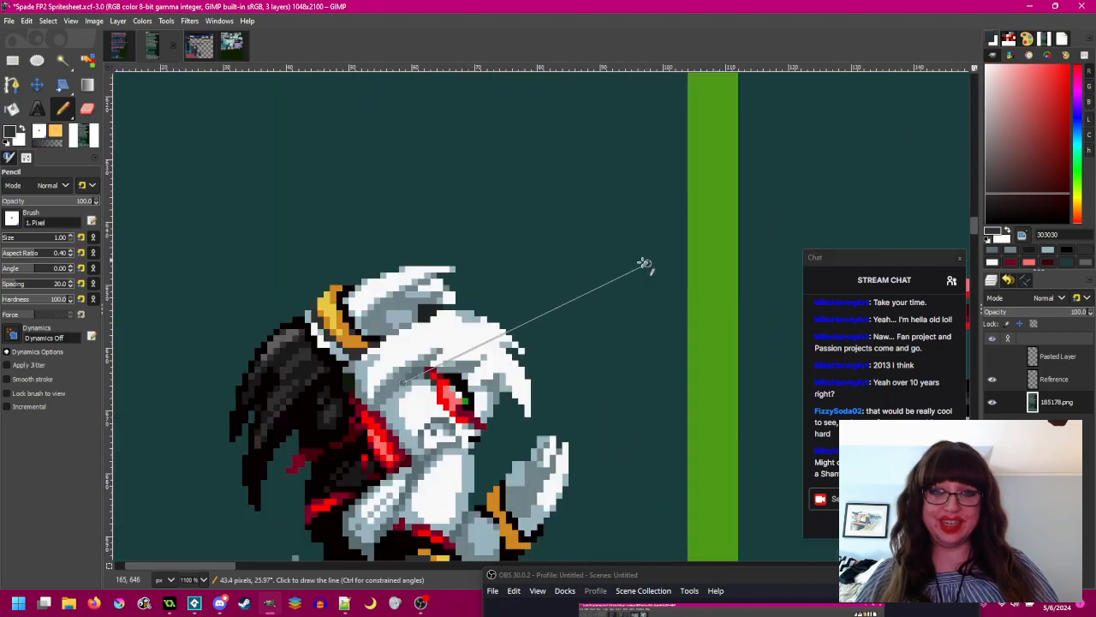
{"action": "scroll", "coordinate": [645, 262], "scroll_direction": "down", "scroll_amount": 1}
{"action": "scroll", "coordinate": [543, 210], "scroll_direction": "up", "scroll_amount": 3}
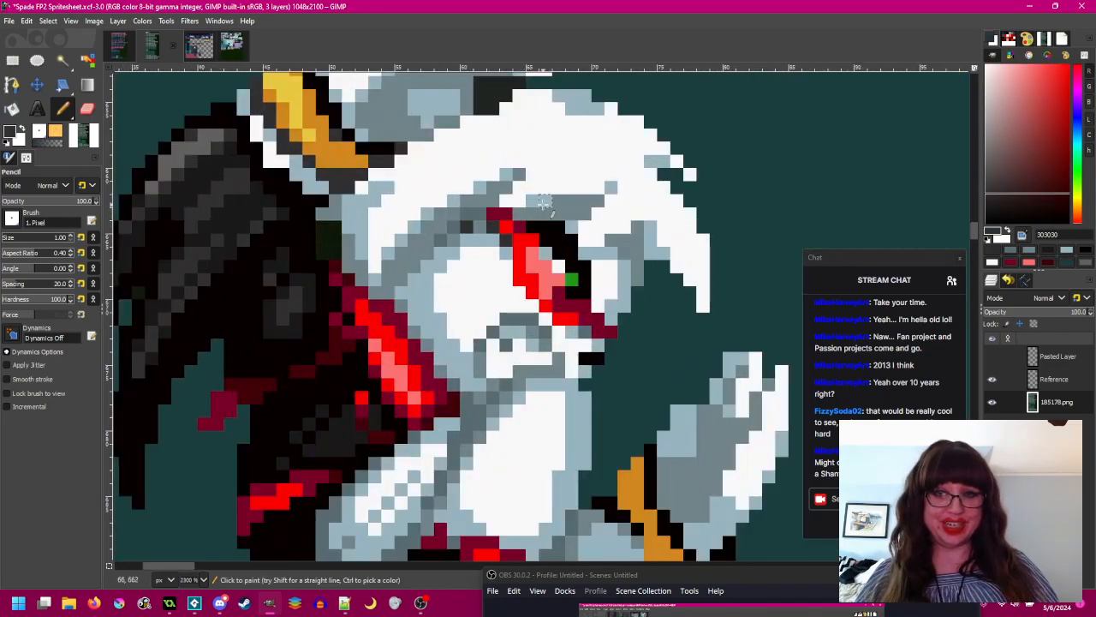
{"action": "scroll", "coordinate": [534, 203], "scroll_direction": "down", "scroll_amount": 2}
{"action": "scroll", "coordinate": [486, 216], "scroll_direction": "up", "scroll_amount": 2}
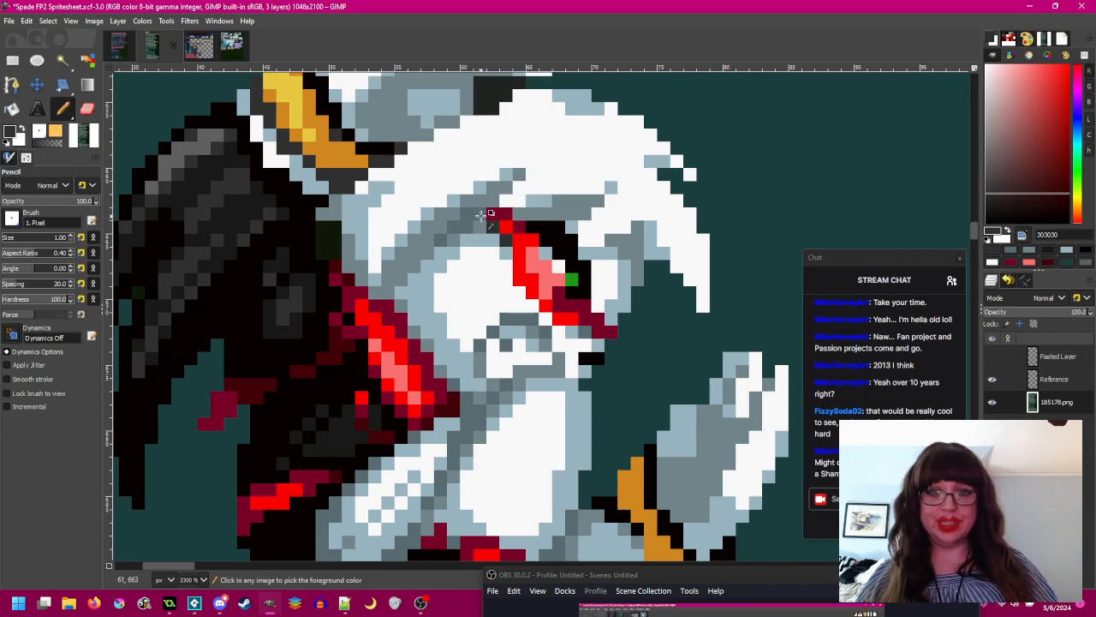
- Sample 586c70 and pencil a darker core along the fringe shadow directly above the eye
{"action": "left_click", "coordinate": [480, 216], "text": "ctrl"}
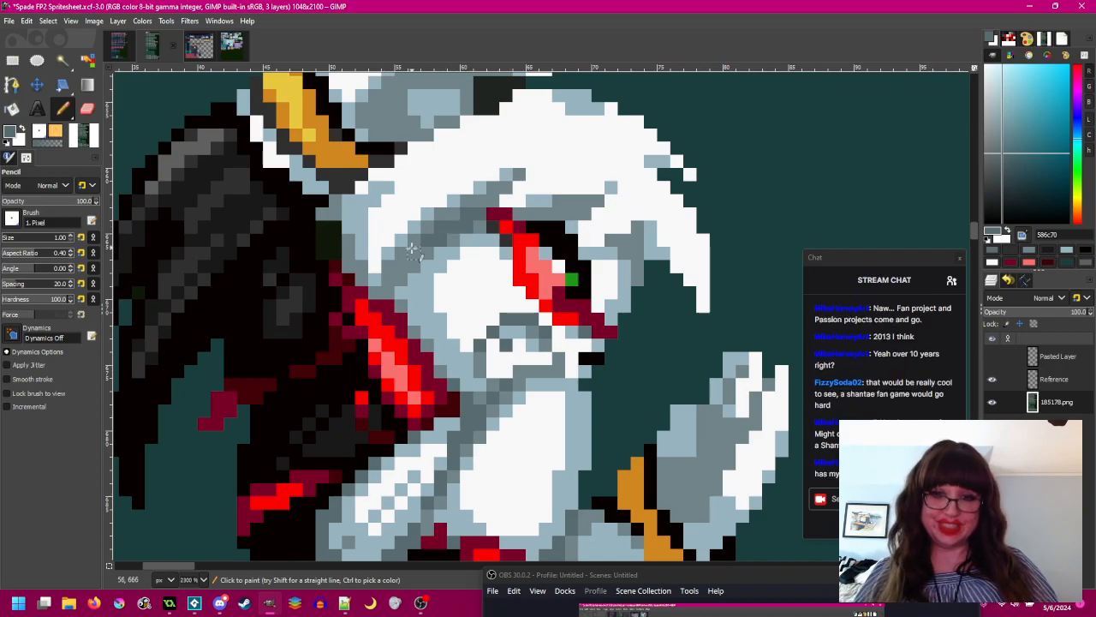
{"action": "scroll", "coordinate": [559, 290], "scroll_direction": "down", "scroll_amount": 3}
{"action": "scroll", "coordinate": [561, 289], "scroll_direction": "up", "scroll_amount": 4}
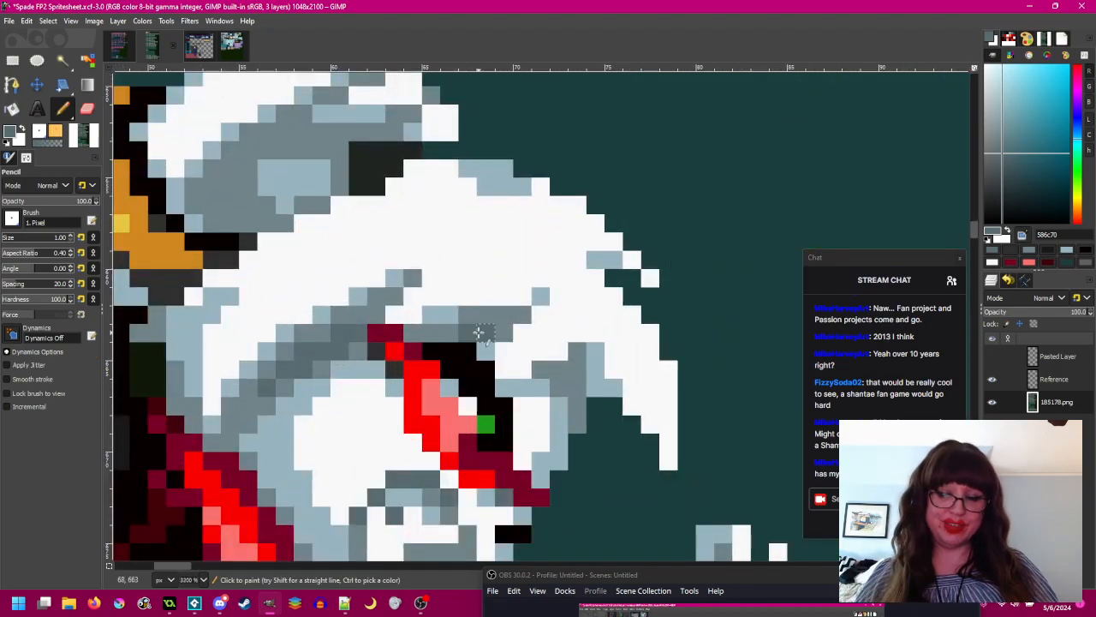
{"action": "left_click_drag", "start_coordinate": [488, 318], "coordinate": [497, 317]}
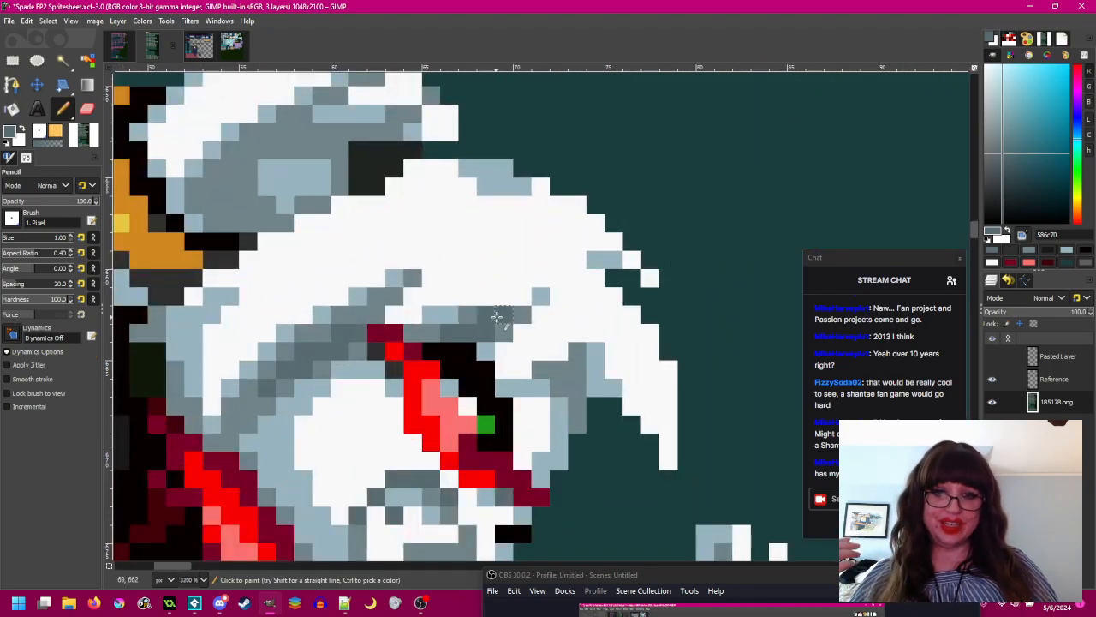
{"action": "left_click", "coordinate": [523, 297]}
{"action": "scroll", "coordinate": [540, 352], "scroll_direction": "down", "scroll_amount": 1}
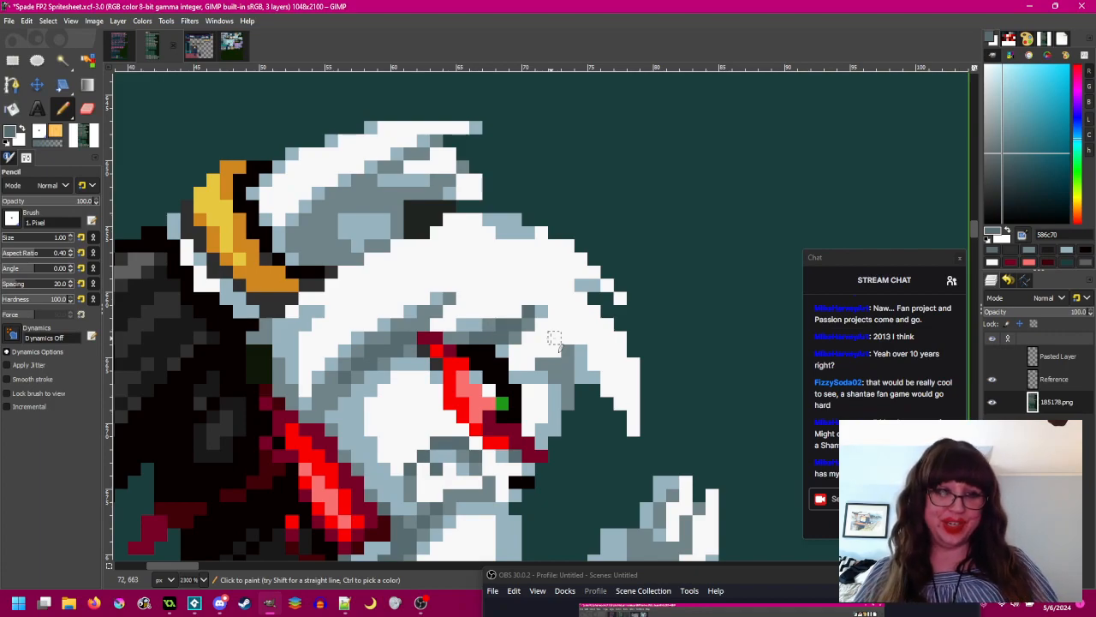
{"action": "left_click_drag", "start_coordinate": [567, 326], "coordinate": [592, 295]}
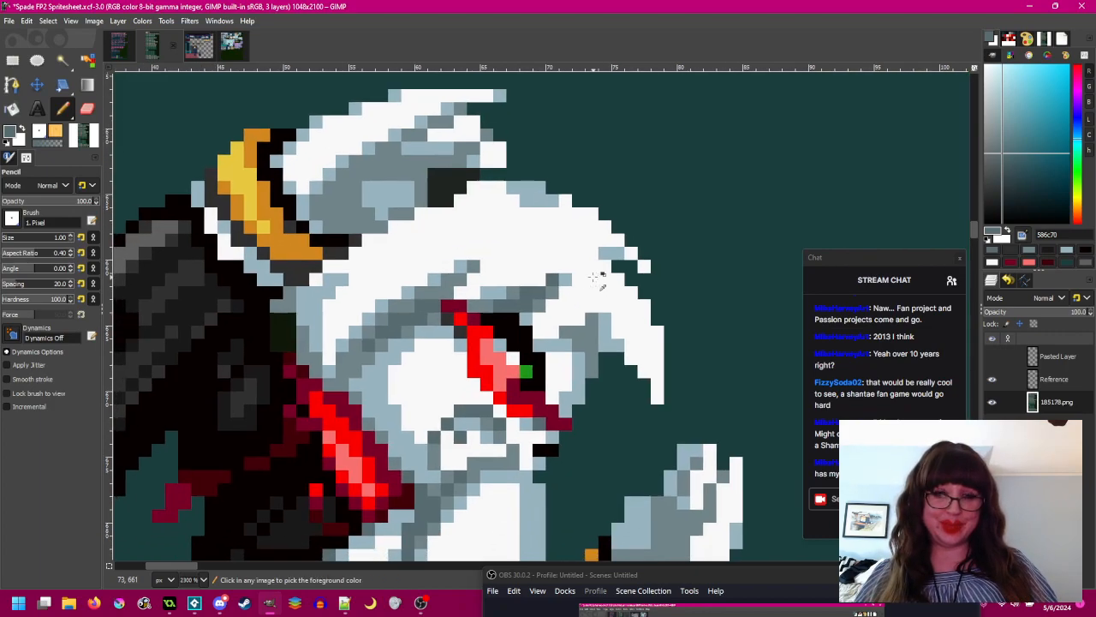
- Sample 708488 and 98b4c0 from the fringe shading and pencil a light blue-grey pixel beside the black upper edge of the eye
{"action": "left_click", "coordinate": [515, 290], "text": "ctrl"}
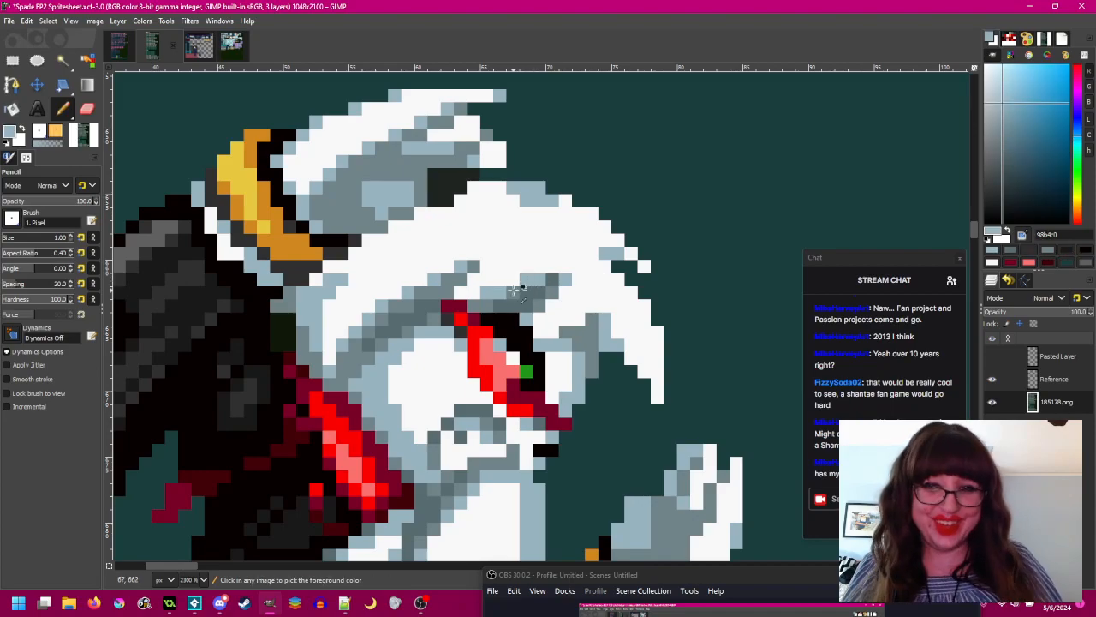
{"action": "left_click", "coordinate": [516, 290], "text": "ctrl"}
{"action": "scroll", "coordinate": [628, 268], "scroll_direction": "down", "scroll_amount": 2}
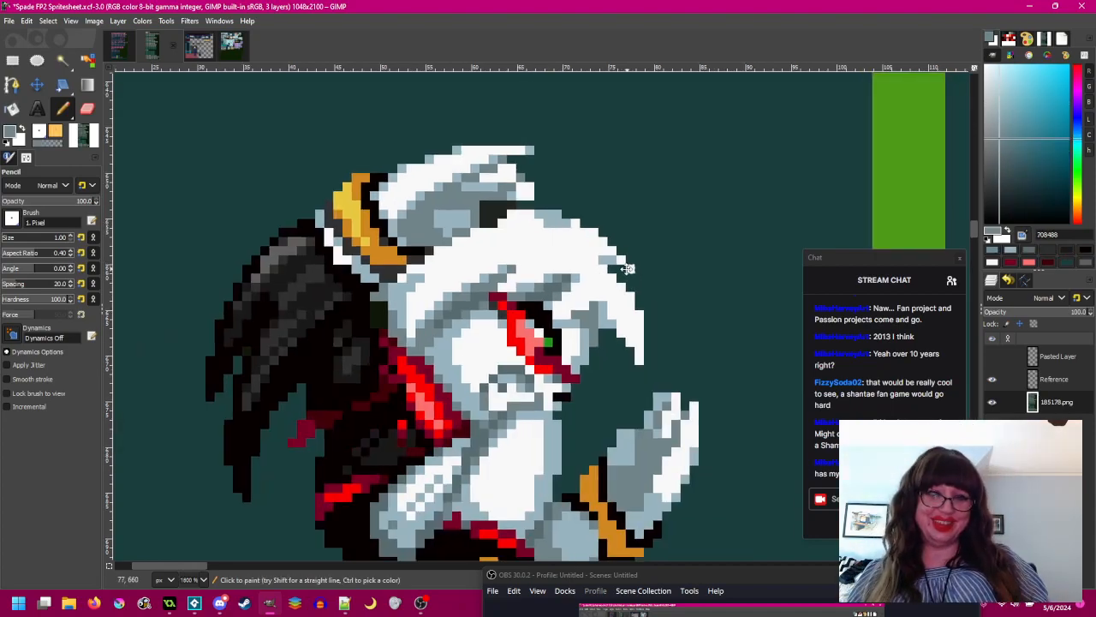
{"action": "scroll", "coordinate": [627, 269], "scroll_direction": "up", "scroll_amount": 3}
{"action": "left_click", "coordinate": [516, 266], "text": "ctrl"}
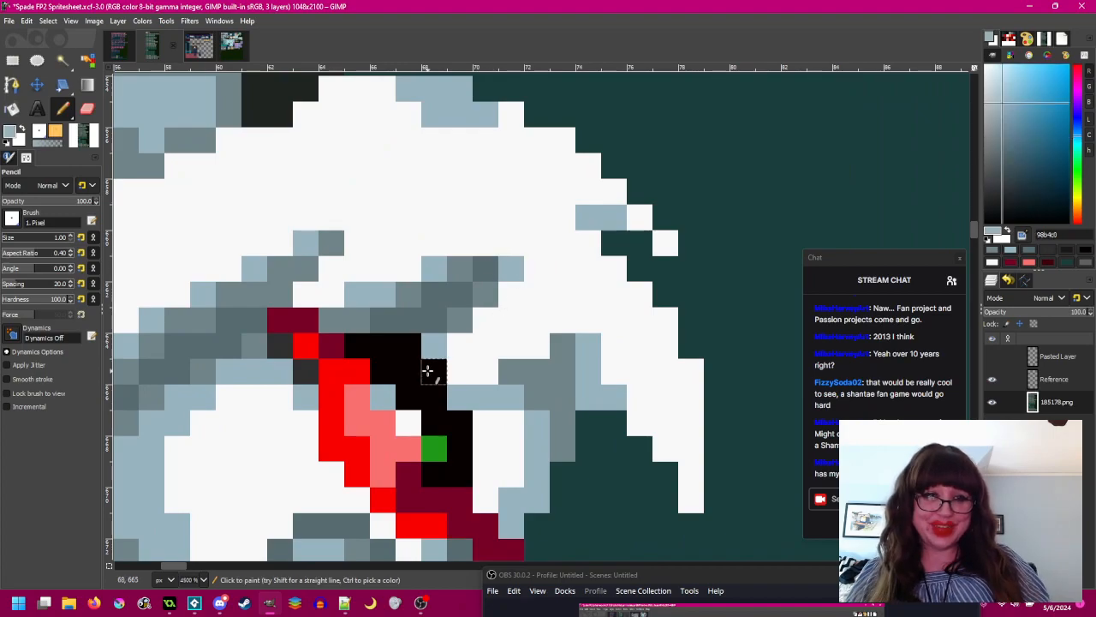
{"action": "left_click", "coordinate": [459, 372]}
{"action": "scroll", "coordinate": [514, 397], "scroll_direction": "down", "scroll_amount": 1}
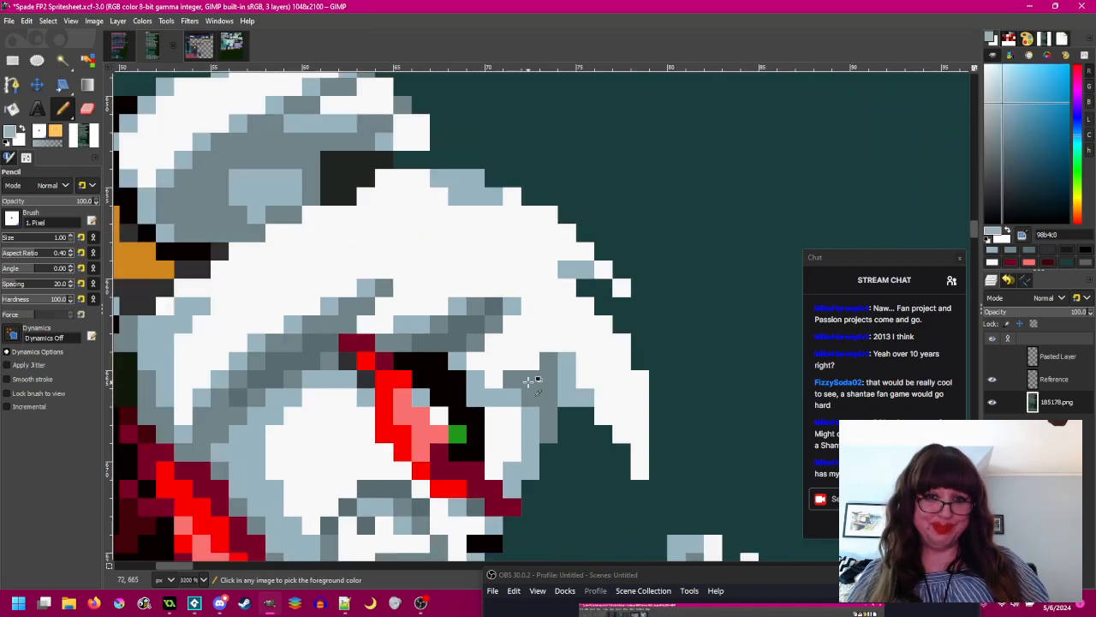
- Refine the upper end of the fringe shadow above the eye using 586c70 and 708488, and soften its tip with 98b4c0
{"action": "left_click", "coordinate": [471, 327], "text": "ctrl"}
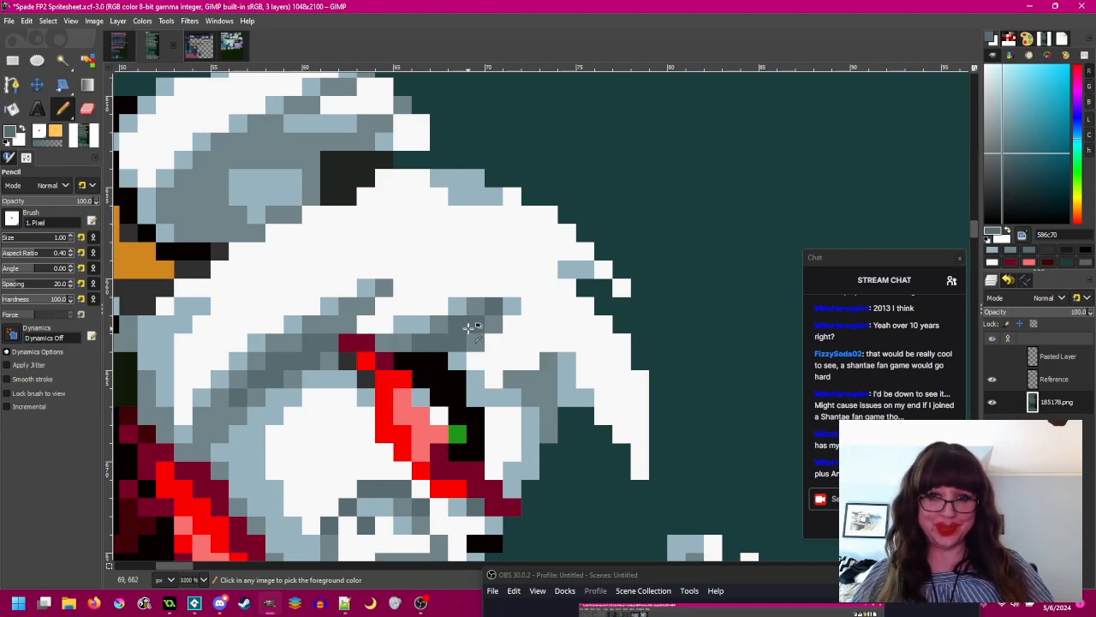
{"action": "left_click", "coordinate": [495, 327], "text": "ctrl"}
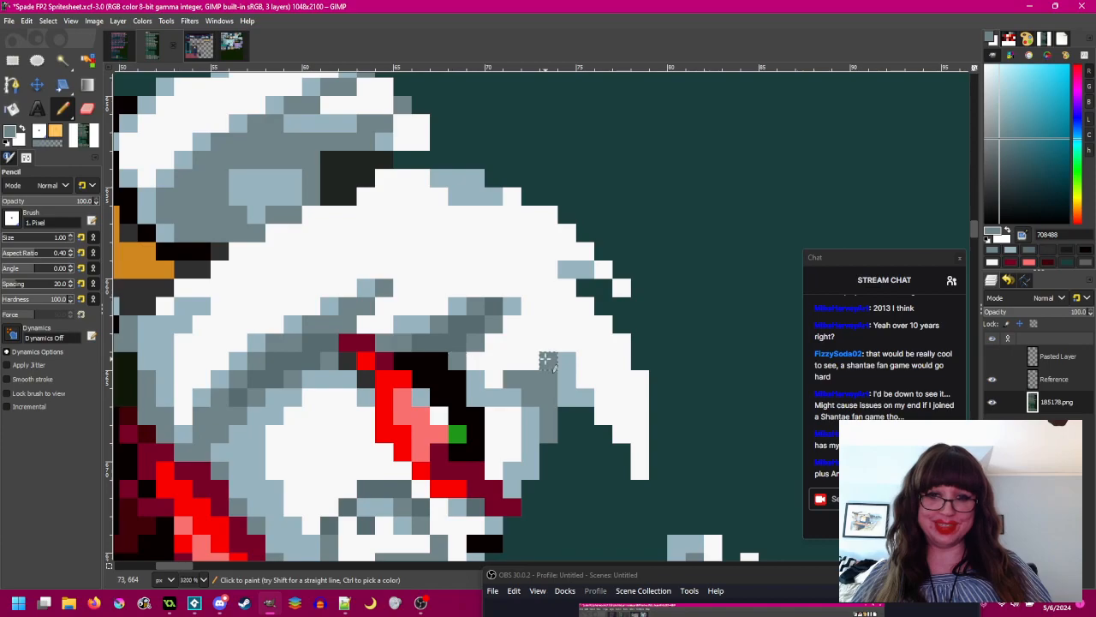
{"action": "scroll", "coordinate": [473, 366], "scroll_direction": "down", "scroll_amount": 3}
{"action": "scroll", "coordinate": [541, 329], "scroll_direction": "up", "scroll_amount": 1}
{"action": "left_click", "coordinate": [529, 333], "text": "ctrl"}
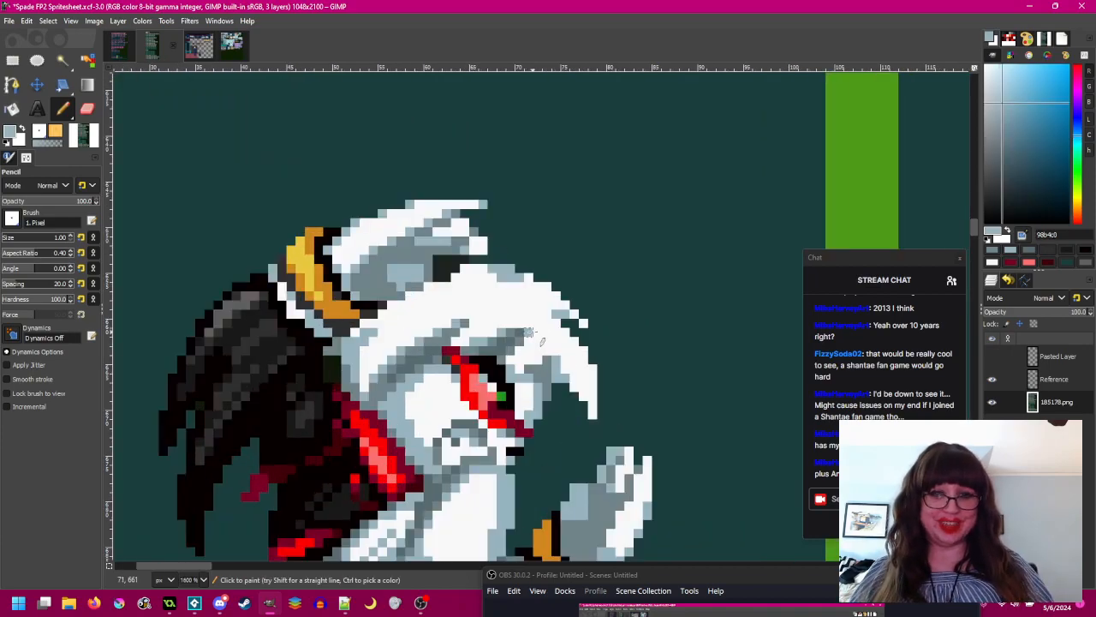
{"action": "left_click_drag", "start_coordinate": [519, 326], "coordinate": [527, 323]}
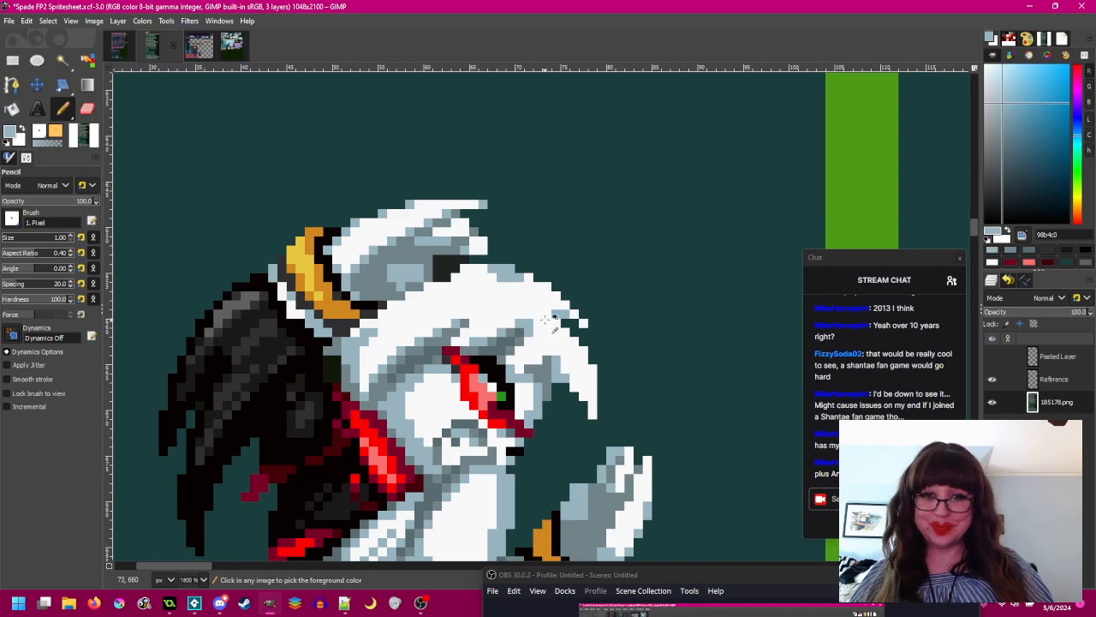
{"action": "scroll", "coordinate": [545, 320], "scroll_direction": "down", "scroll_amount": 1}
{"action": "scroll", "coordinate": [535, 323], "scroll_direction": "up", "scroll_amount": 2}
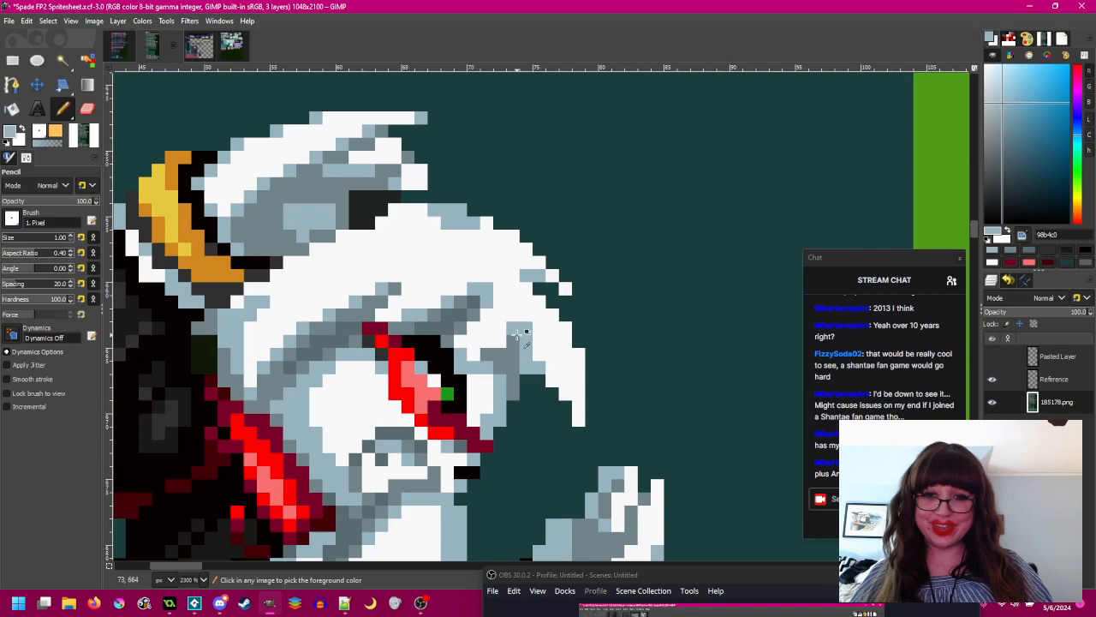
{"action": "scroll", "coordinate": [517, 333], "scroll_direction": "up", "scroll_amount": 1}
{"action": "scroll", "coordinate": [524, 317], "scroll_direction": "down", "scroll_amount": 1}
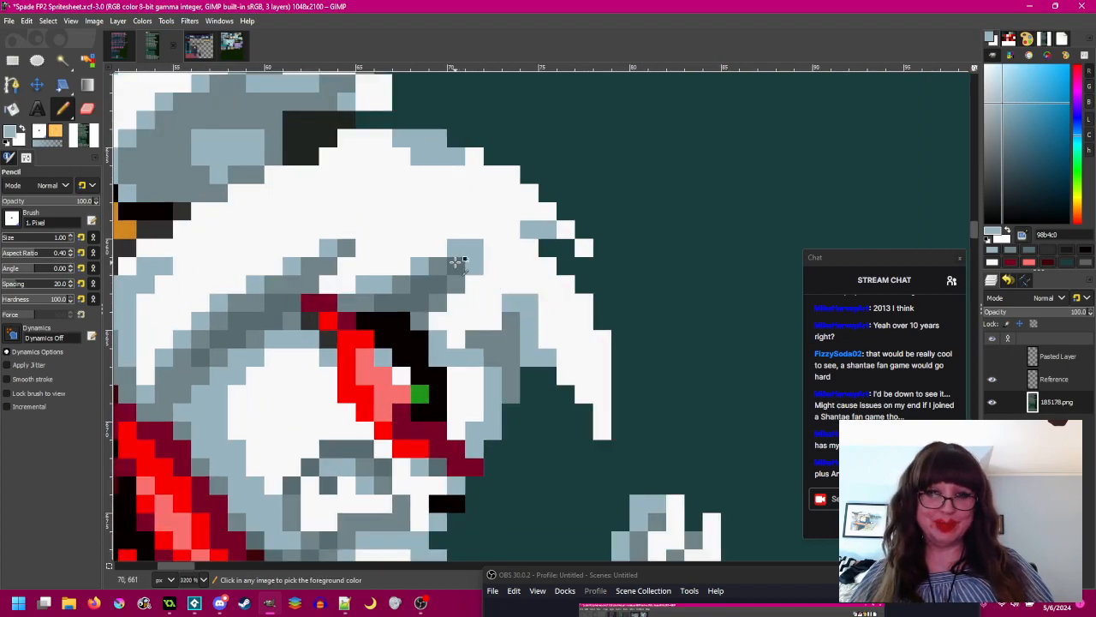
- Sample 586c70 and pencil darker pixels into the shadow of the front fringe lock, just in front of the eye
{"action": "left_click", "coordinate": [502, 330], "text": "ctrl"}
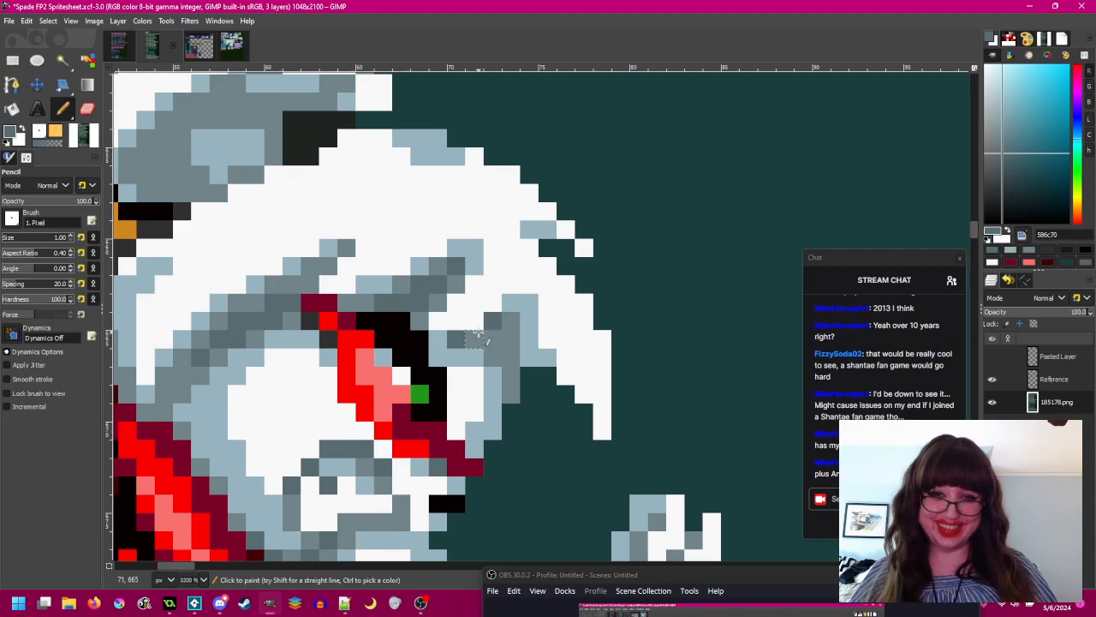
{"action": "scroll", "coordinate": [495, 325], "scroll_direction": "down", "scroll_amount": 1}
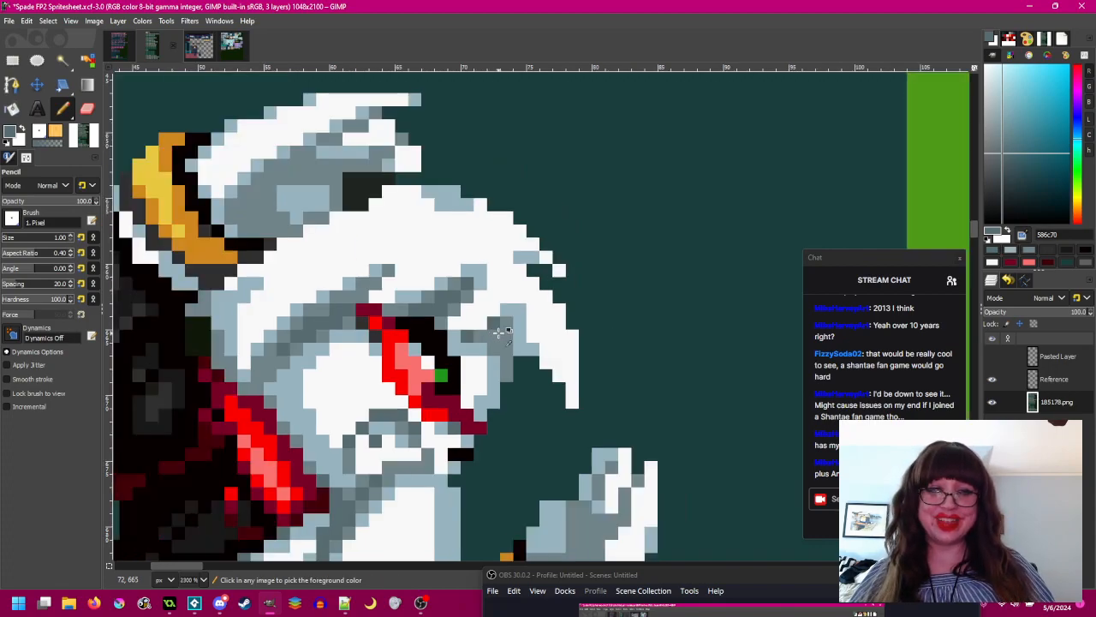
{"action": "scroll", "coordinate": [500, 332], "scroll_direction": "down", "scroll_amount": 2}
{"action": "scroll", "coordinate": [564, 294], "scroll_direction": "up", "scroll_amount": 1}
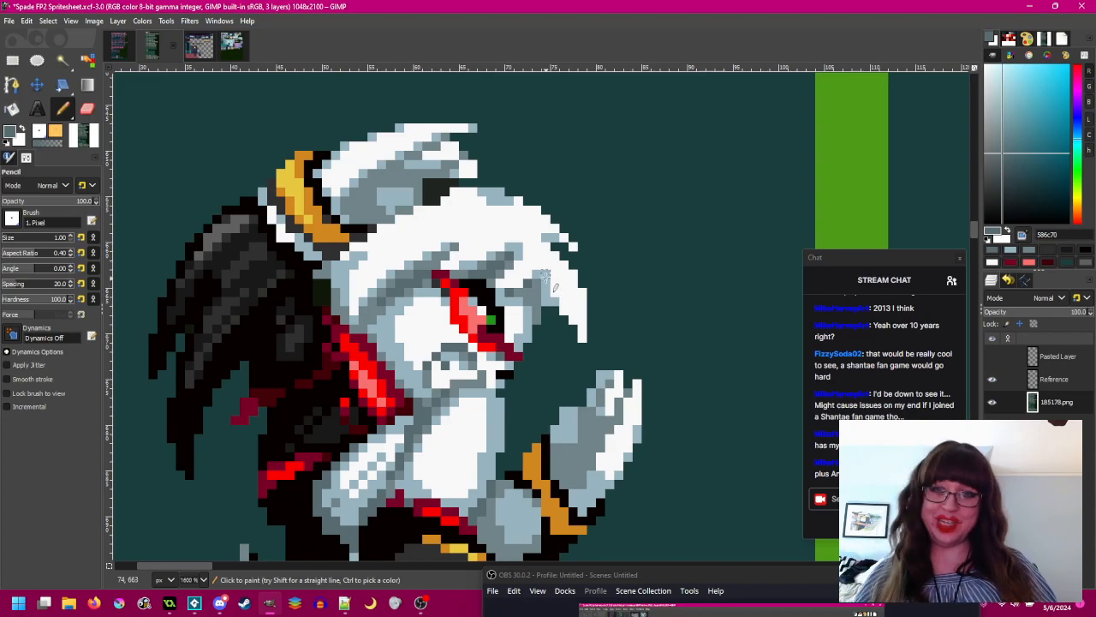
{"action": "scroll", "coordinate": [545, 276], "scroll_direction": "up", "scroll_amount": 3}
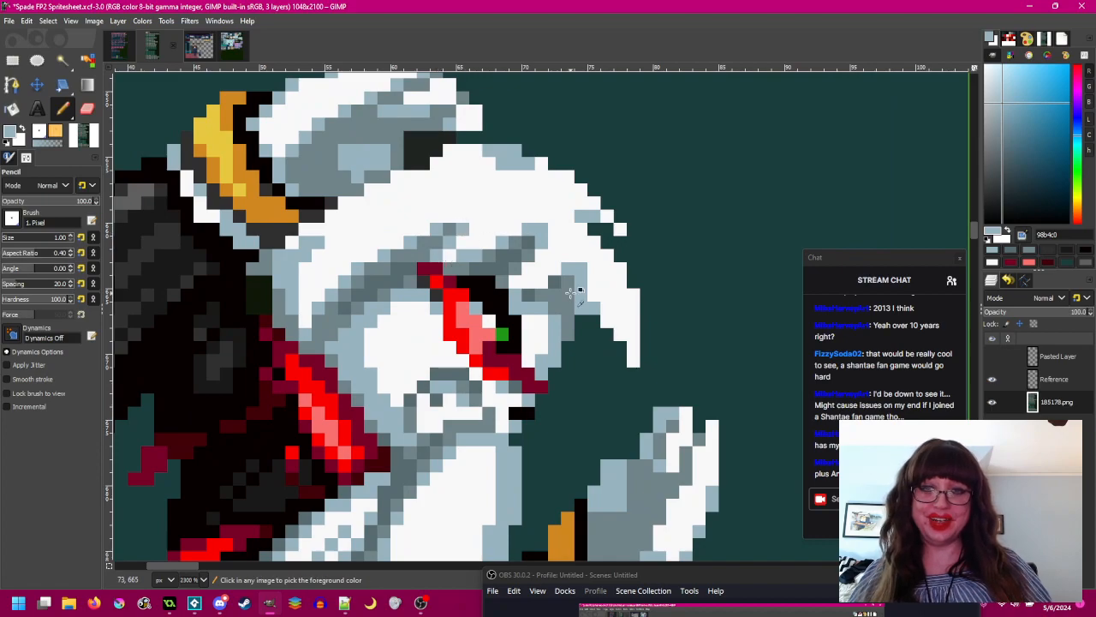
- Extend the 98b4c0 shading along the inner side of the front fringe lock down to its tip
{"action": "scroll", "coordinate": [619, 326], "scroll_direction": "down", "scroll_amount": 2}
{"action": "left_click_drag", "start_coordinate": [618, 325], "coordinate": [557, 336]}
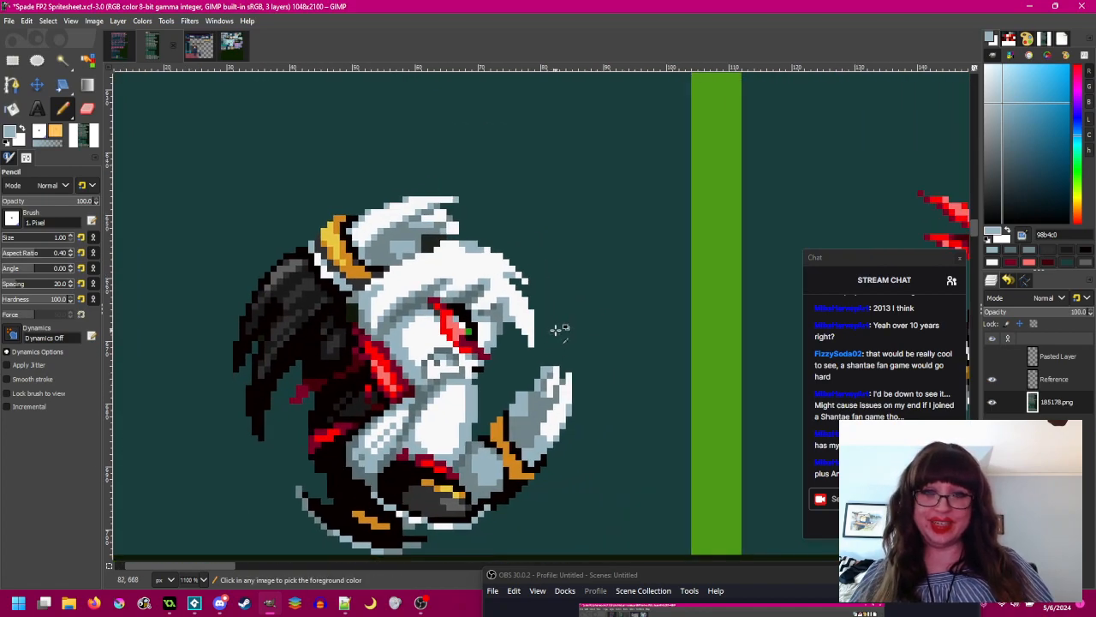
{"action": "scroll", "coordinate": [552, 333], "scroll_direction": "down", "scroll_amount": 1}
{"action": "scroll", "coordinate": [460, 364], "scroll_direction": "up", "scroll_amount": 5}
{"action": "mouse_move", "coordinate": [426, 305]}
{"action": "left_mouse_down"}
{"action": "mouse_move", "coordinate": [495, 374]}
{"action": "mouse_move", "coordinate": [505, 409]}
{"action": "left_mouse_up"}
{"action": "mouse_move", "coordinate": [503, 351]}
{"action": "left_mouse_down"}
{"action": "mouse_move", "coordinate": [432, 278]}
{"action": "mouse_move", "coordinate": [430, 261]}
{"action": "left_mouse_up"}
{"action": "scroll", "coordinate": [562, 372], "scroll_direction": "up", "scroll_amount": 3}
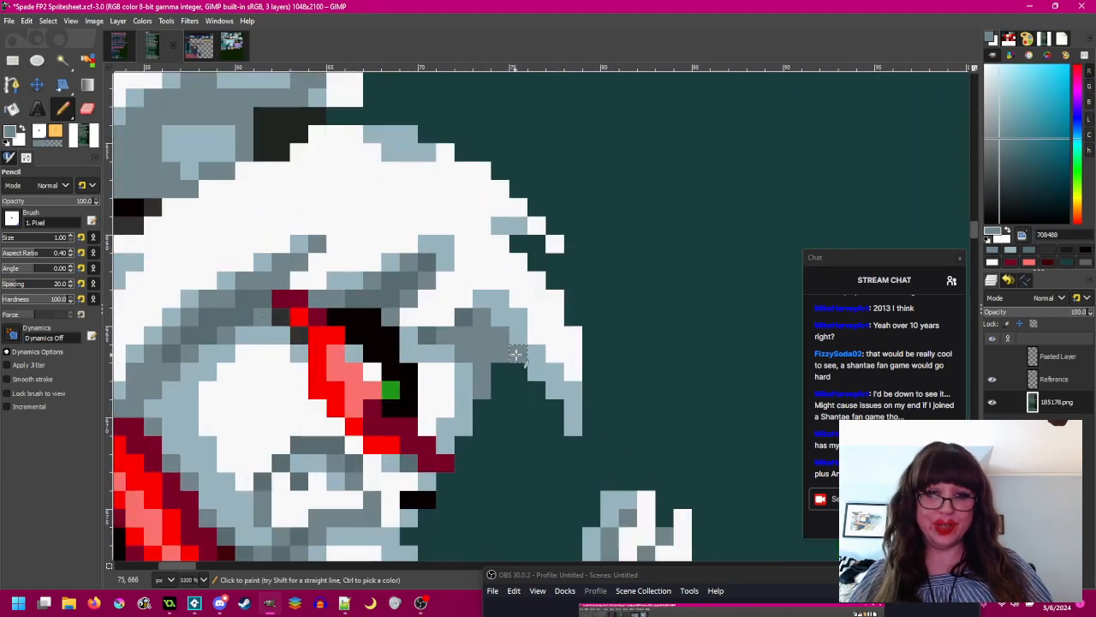
- Pencil 708488 along the front lock's inner edge and tip, and reinforce its shadow beside the eye with 586c70
{"action": "scroll", "coordinate": [573, 420], "scroll_direction": "down", "scroll_amount": 4}
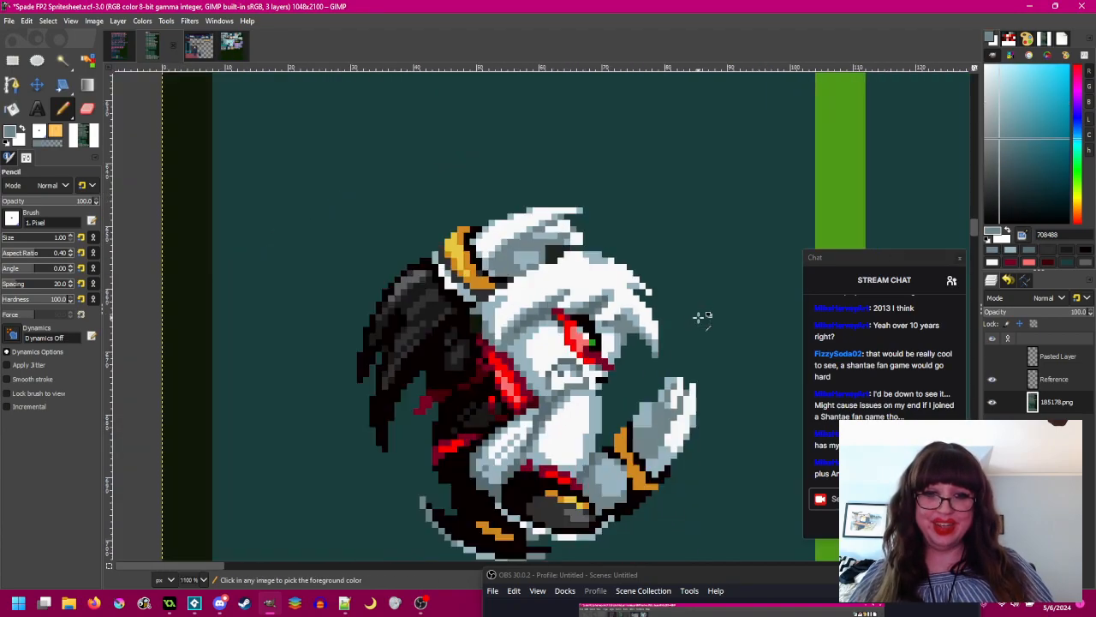
{"action": "scroll", "coordinate": [572, 316], "scroll_direction": "up", "scroll_amount": 1}
{"action": "scroll", "coordinate": [532, 296], "scroll_direction": "right", "scroll_amount": 2}
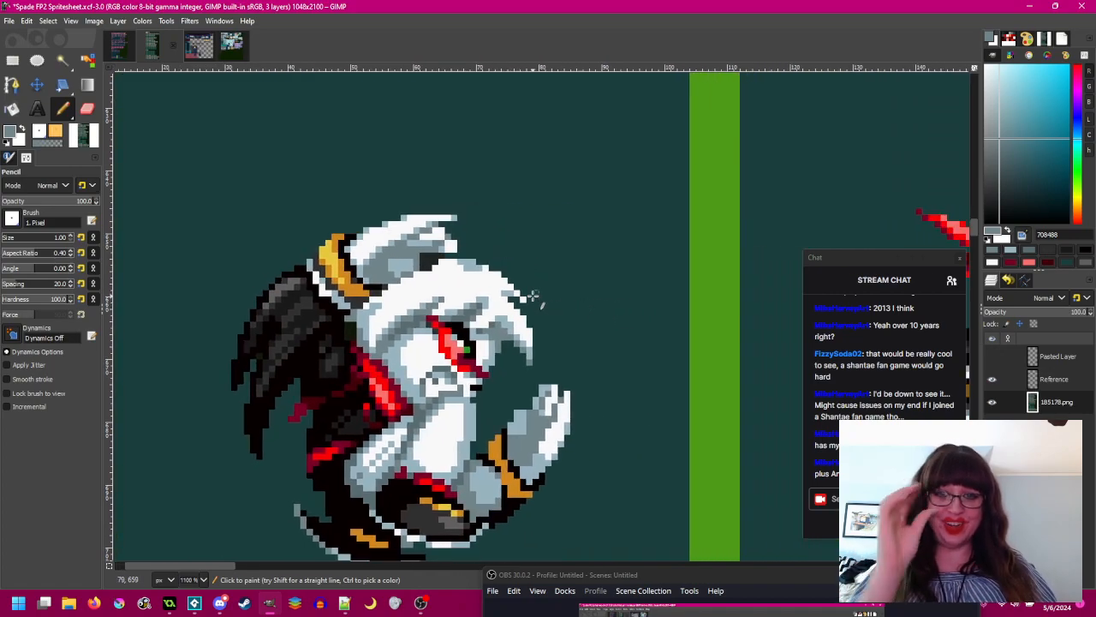
{"action": "scroll", "coordinate": [514, 308], "scroll_direction": "up", "scroll_amount": 3}
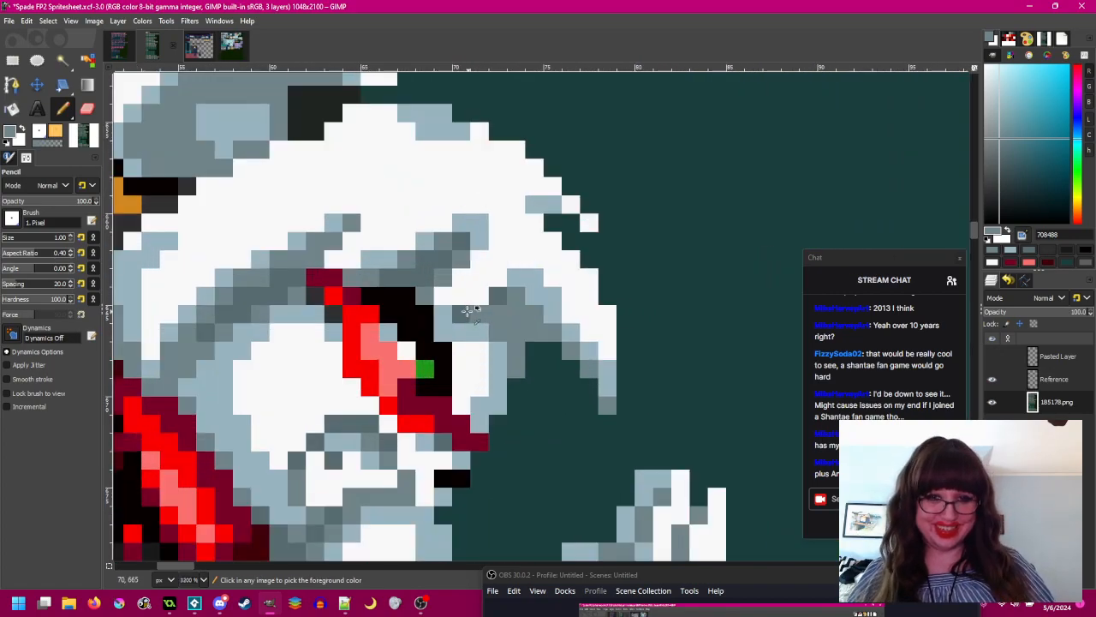
{"action": "left_click", "coordinate": [486, 318]}
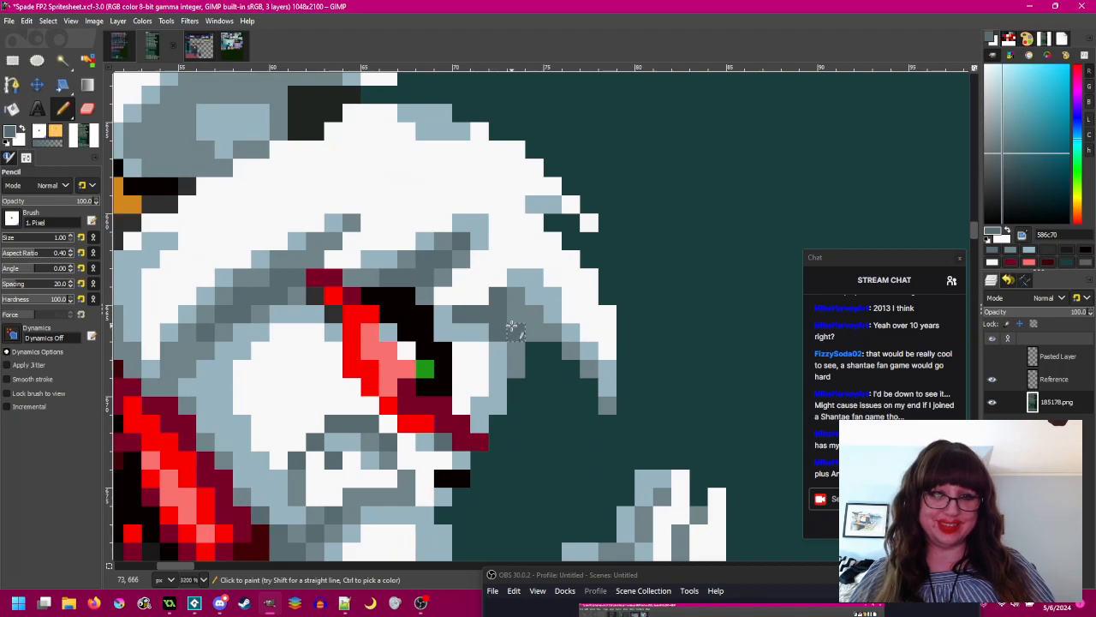
{"action": "scroll", "coordinate": [518, 334], "scroll_direction": "down", "scroll_amount": 3}
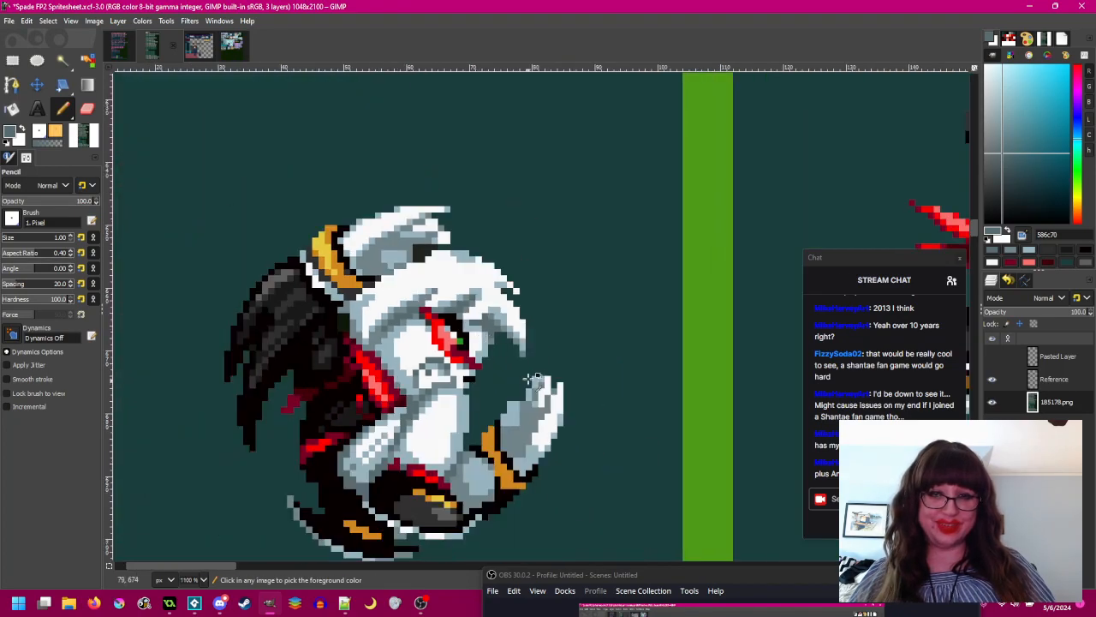
- Sample the near-black 303030 from the reference's fringe and pencil a dark core into the front lock's shadow beside the eye
{"action": "scroll", "coordinate": [534, 381], "scroll_direction": "down", "scroll_amount": 1}
{"action": "scroll", "coordinate": [491, 361], "scroll_direction": "right", "scroll_amount": 2}
{"action": "scroll", "coordinate": [471, 338], "scroll_direction": "right", "scroll_amount": 1}
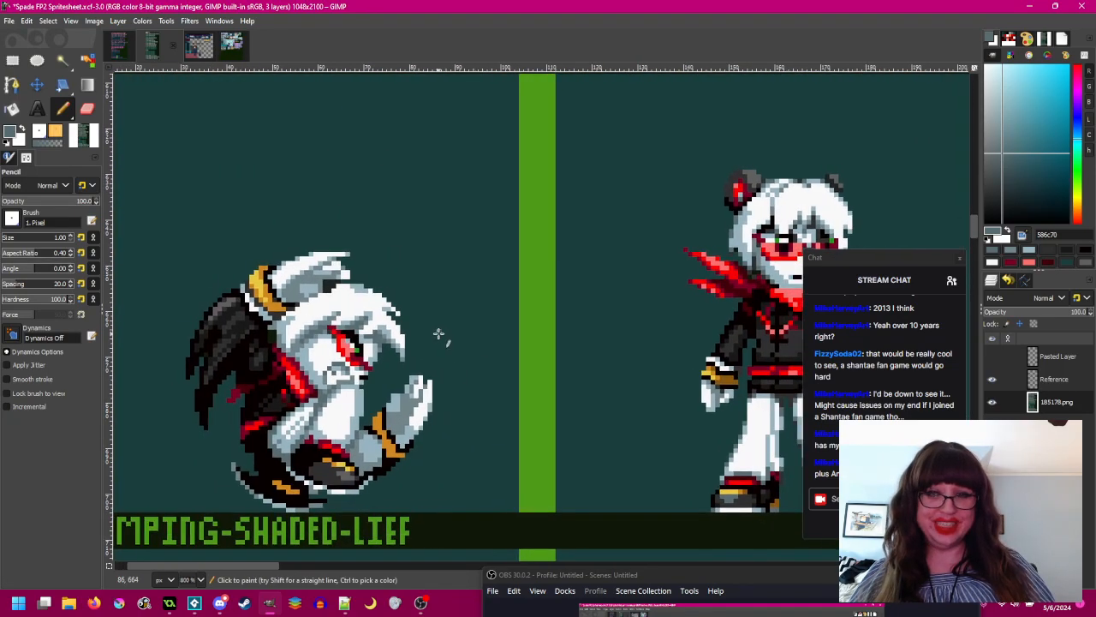
{"action": "scroll", "coordinate": [548, 320], "scroll_direction": "right", "scroll_amount": 2}
{"action": "scroll", "coordinate": [727, 217], "scroll_direction": "up", "scroll_amount": 3}
{"action": "left_click", "coordinate": [724, 226], "text": "ctrl"}
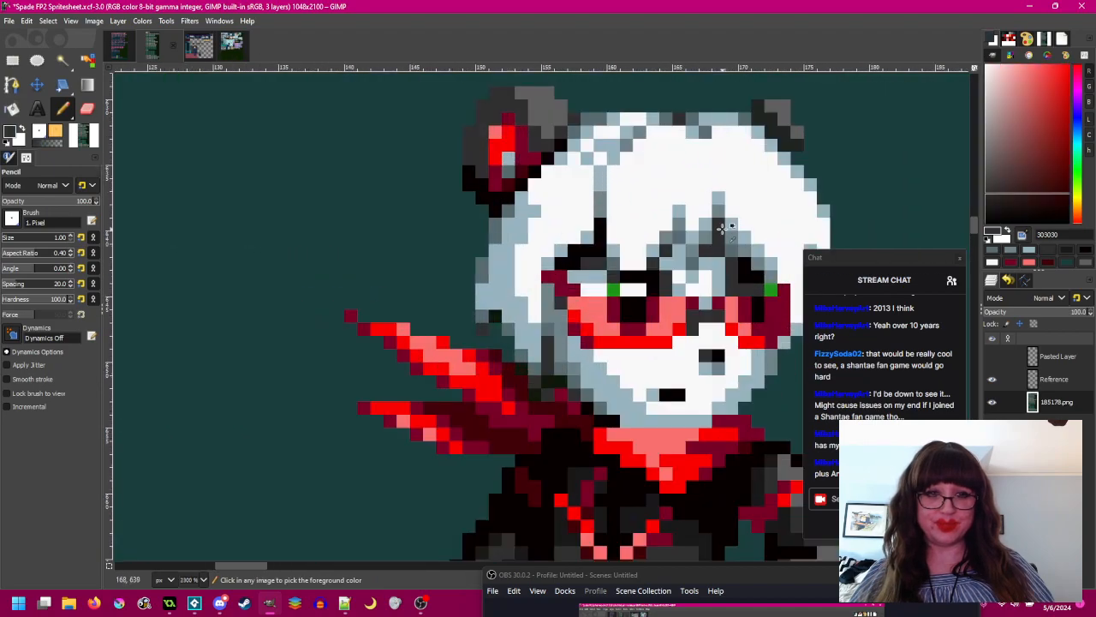
{"action": "scroll", "coordinate": [721, 223], "scroll_direction": "down", "scroll_amount": 2}
{"action": "scroll", "coordinate": [497, 319], "scroll_direction": "left", "scroll_amount": 8}
{"action": "scroll", "coordinate": [428, 278], "scroll_direction": "up", "scroll_amount": 3}
{"action": "left_click", "coordinate": [425, 283]}
{"action": "left_click", "coordinate": [443, 299]}
{"action": "left_click", "coordinate": [443, 309]}
{"action": "left_click", "coordinate": [409, 279]}
{"action": "scroll", "coordinate": [534, 349], "scroll_direction": "down", "scroll_amount": 3}
{"action": "scroll", "coordinate": [530, 309], "scroll_direction": "up", "scroll_amount": 3}
{"action": "left_click", "coordinate": [505, 297]}
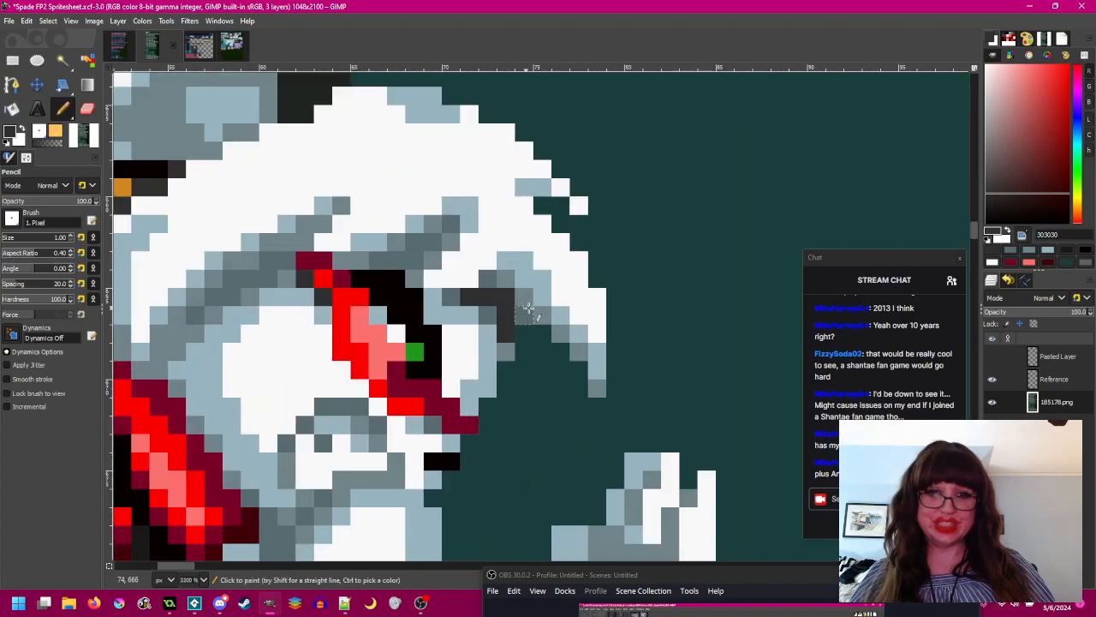
{"action": "scroll", "coordinate": [531, 308], "scroll_direction": "down", "scroll_amount": 3}
{"action": "scroll", "coordinate": [561, 313], "scroll_direction": "up", "scroll_amount": 3}
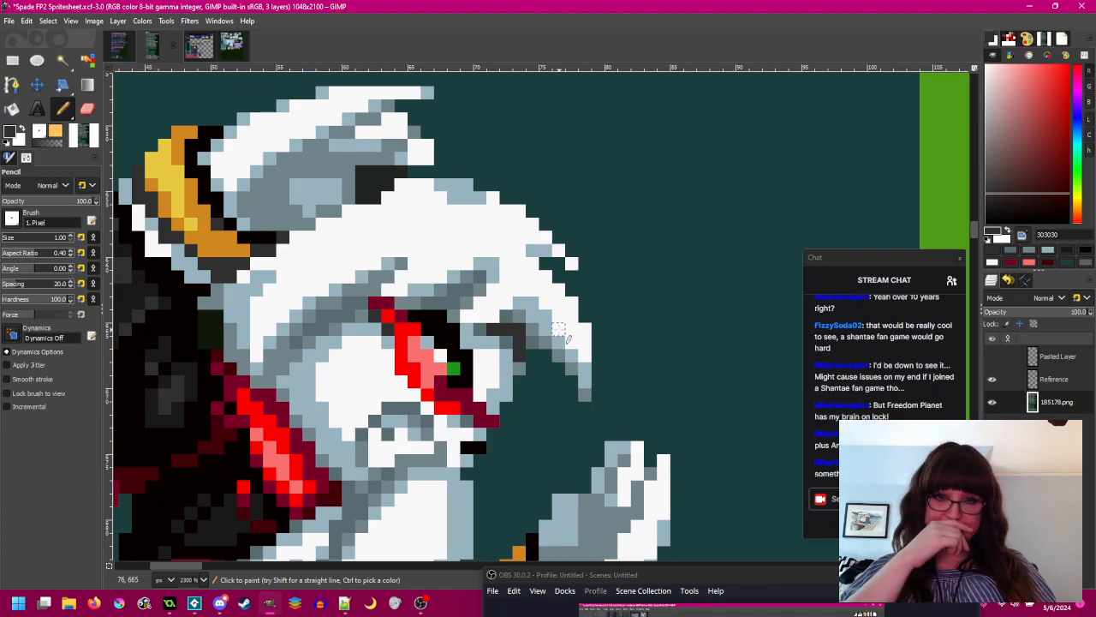
- Sample 708488 and 98b4c0 from the fringe and soften the upper edge of the front lock's dark shadow
{"action": "left_click", "coordinate": [518, 315], "text": "ctrl"}
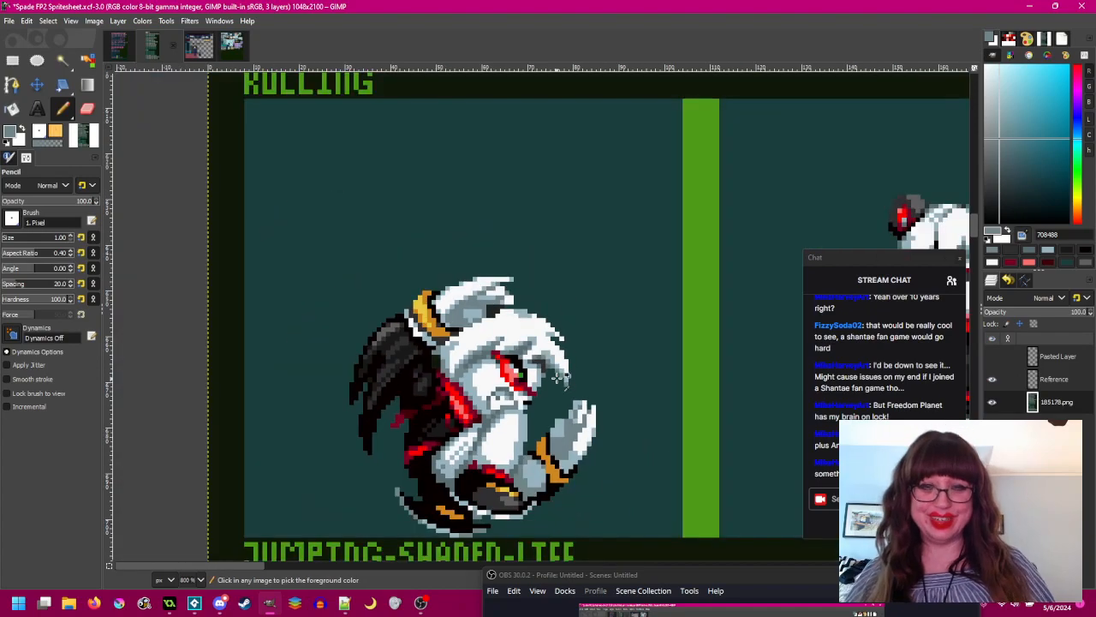
{"action": "scroll", "coordinate": [513, 314], "scroll_direction": "down", "scroll_amount": 3}
{"action": "scroll", "coordinate": [535, 309], "scroll_direction": "up", "scroll_amount": 3}
{"action": "scroll", "coordinate": [538, 310], "scroll_direction": "up", "scroll_amount": 1}
{"action": "left_click", "coordinate": [538, 276], "text": "ctrl"}
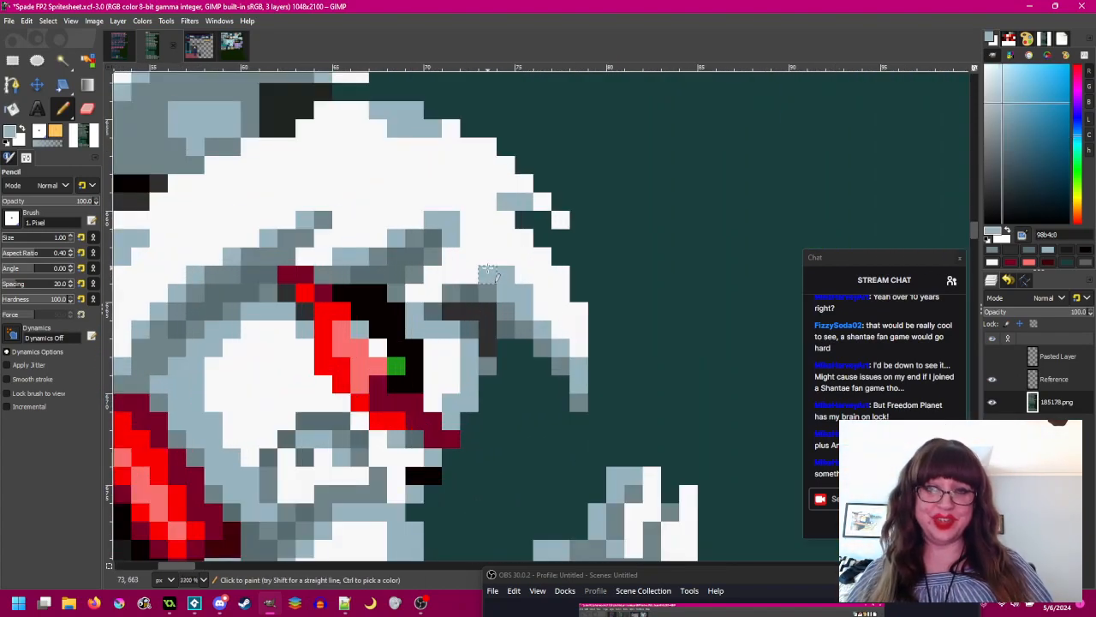
{"action": "scroll", "coordinate": [538, 276], "scroll_direction": "down", "scroll_amount": 4}
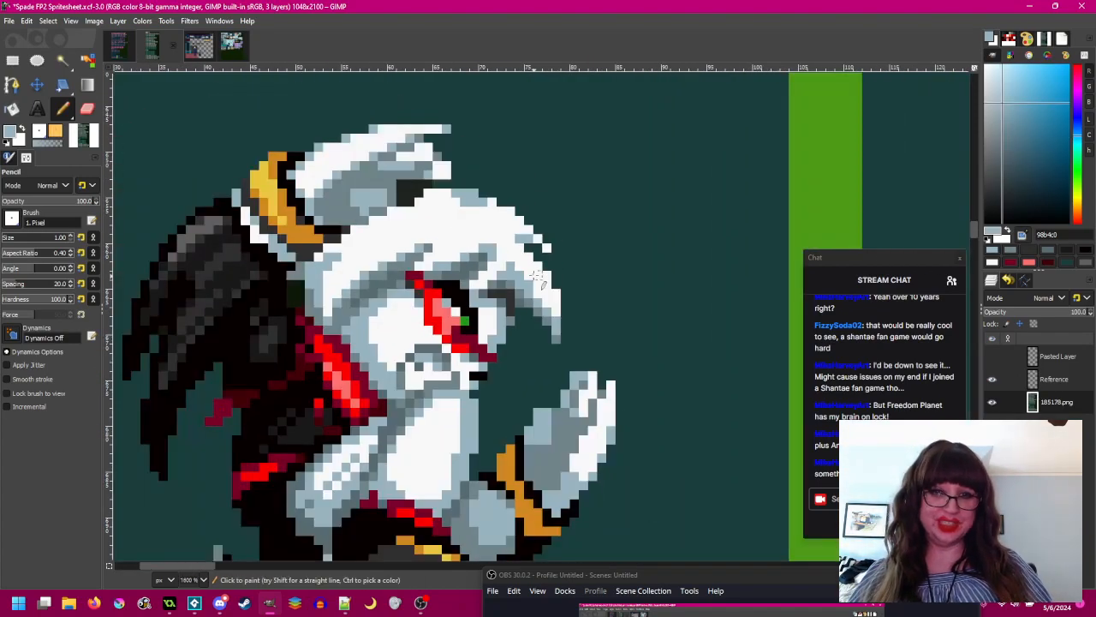
{"action": "scroll", "coordinate": [524, 279], "scroll_direction": "up", "scroll_amount": 3}
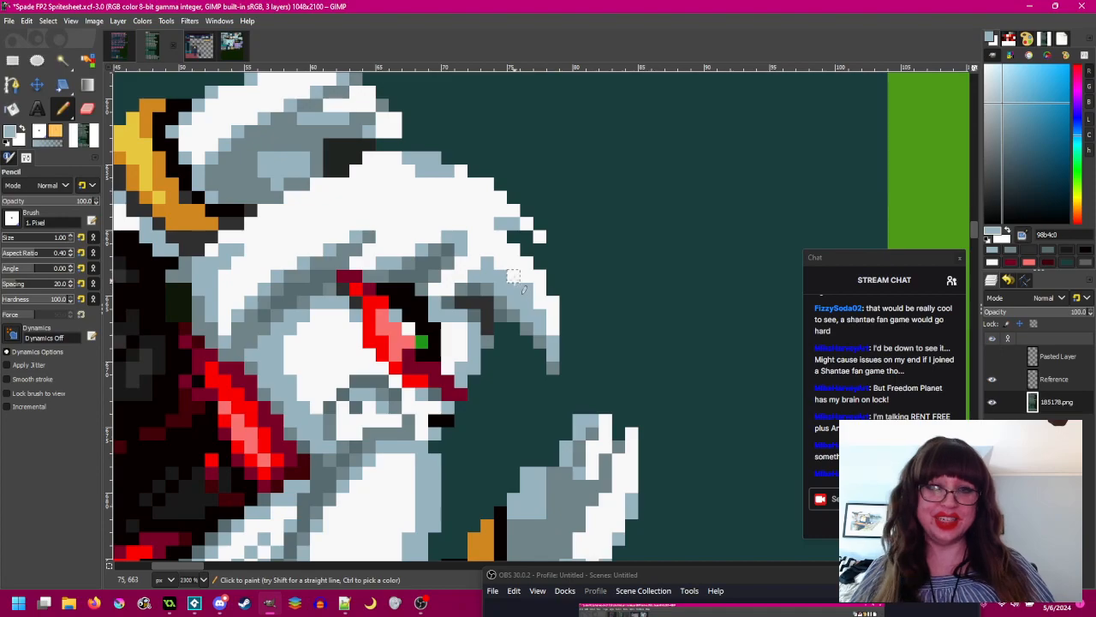
{"action": "scroll", "coordinate": [590, 346], "scroll_direction": "down", "scroll_amount": 3}
{"action": "scroll", "coordinate": [543, 345], "scroll_direction": "up", "scroll_amount": 3}
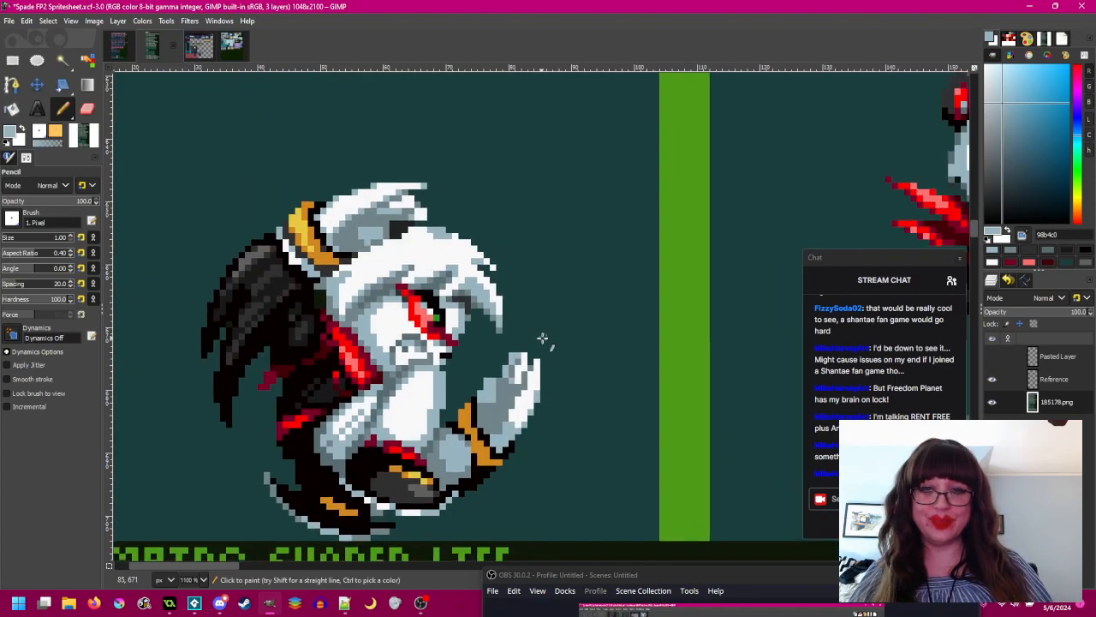
- Sample 708488 and refine the mid-tone pixels between the front lock's dark shadow and its light blue-grey shading
{"action": "scroll", "coordinate": [472, 304], "scroll_direction": "up", "scroll_amount": 2}
{"action": "left_click", "coordinate": [461, 291], "text": "ctrl"}
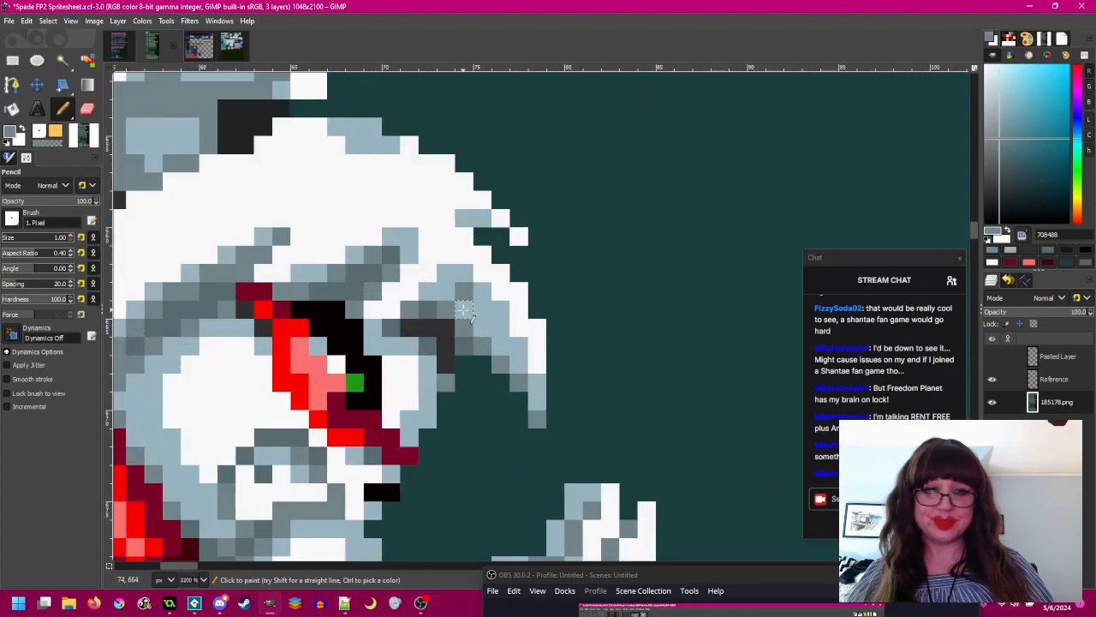
{"action": "left_click_drag", "start_coordinate": [521, 301], "coordinate": [512, 293]}
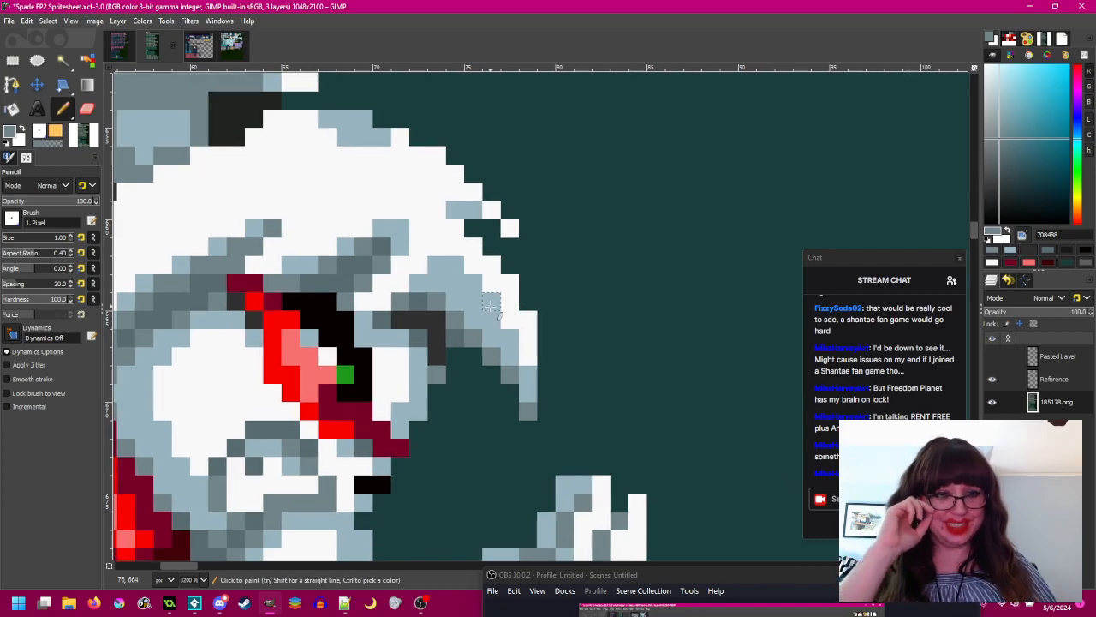
{"action": "scroll", "coordinate": [465, 328], "scroll_direction": "down", "scroll_amount": 1}
{"action": "left_click_drag", "start_coordinate": [466, 328], "coordinate": [502, 311]}
{"action": "scroll", "coordinate": [477, 278], "scroll_direction": "up", "scroll_amount": 1}
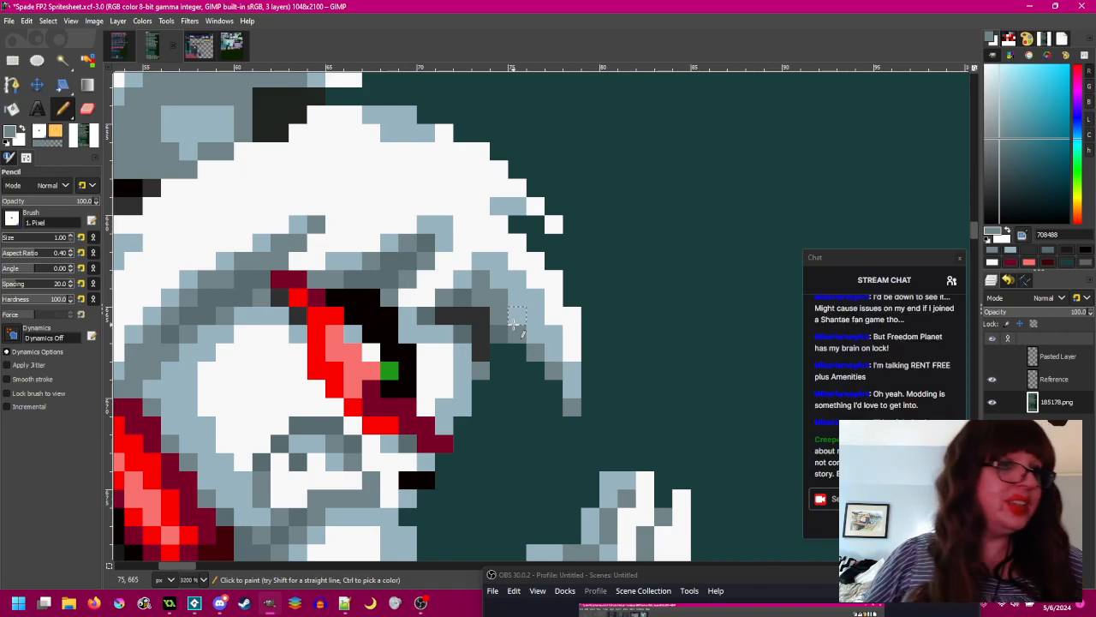
{"action": "scroll", "coordinate": [514, 322], "scroll_direction": "down", "scroll_amount": 1}
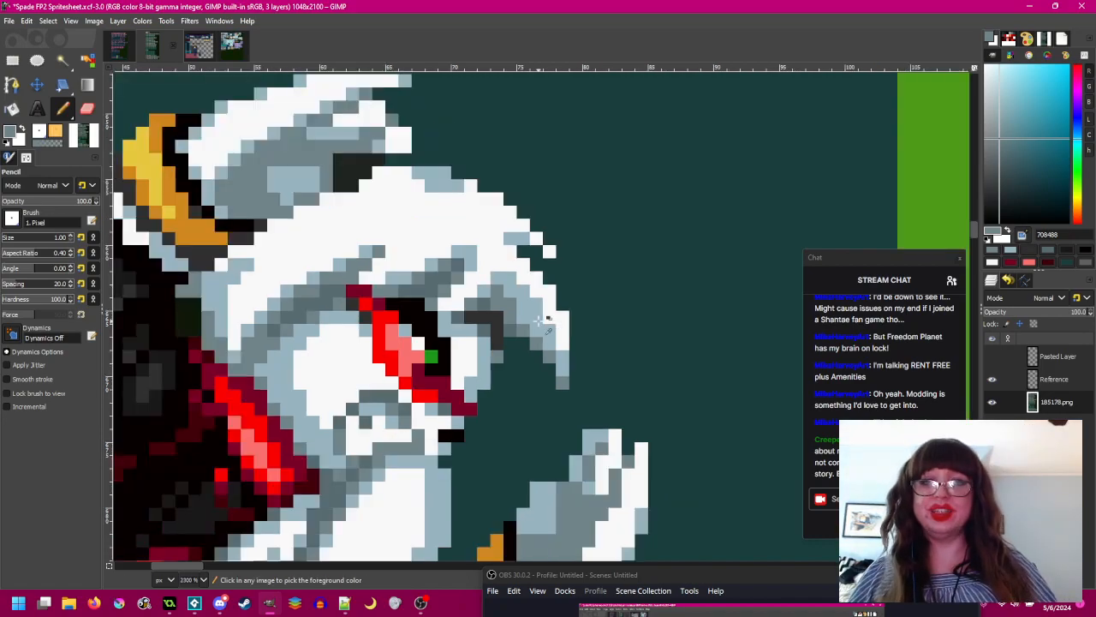
{"action": "left_click_drag", "start_coordinate": [548, 312], "coordinate": [575, 324]}
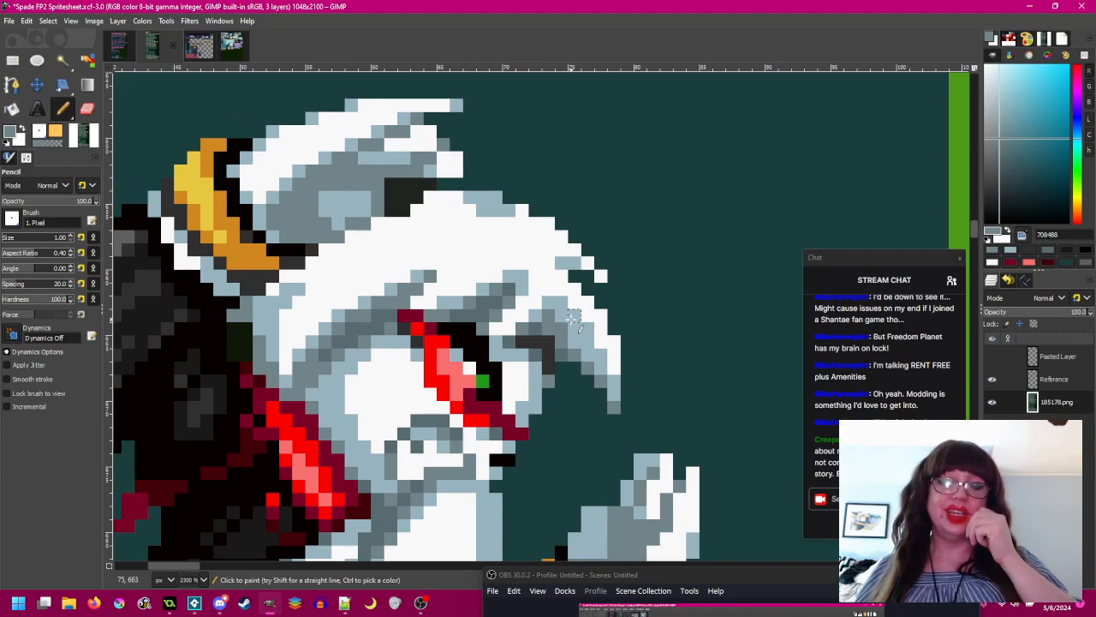
- Sample 98b4c0 from the fringe shading and undo the last pencil change
{"action": "left_click", "coordinate": [526, 275], "text": "ctrl"}
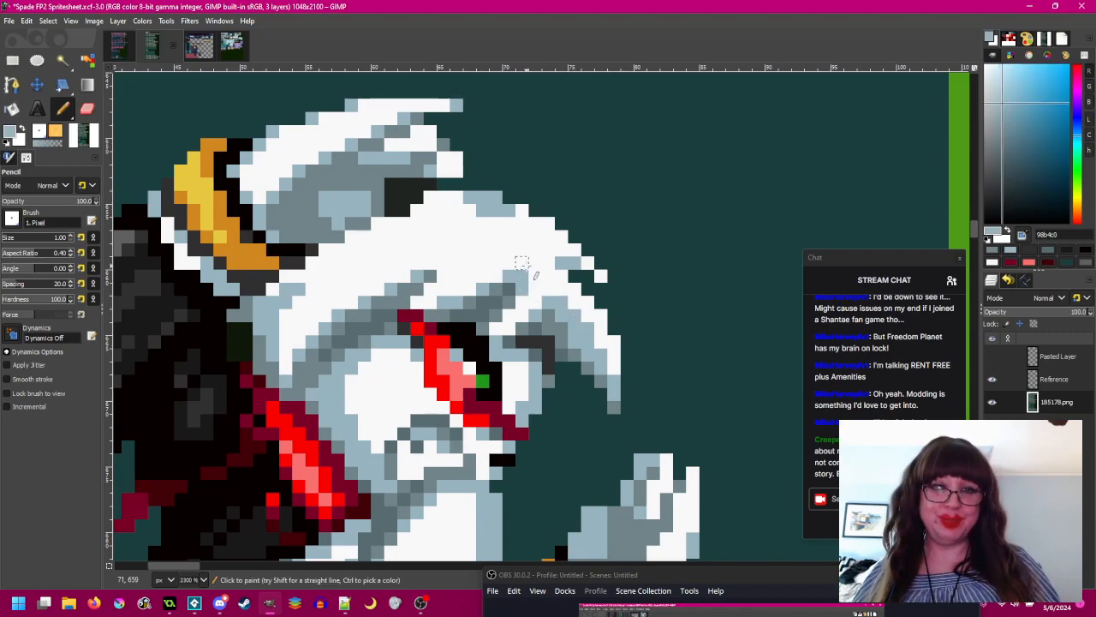
{"action": "scroll", "coordinate": [534, 263], "scroll_direction": "down", "scroll_amount": 2}
{"action": "left_click_drag", "start_coordinate": [585, 365], "coordinate": [547, 325]}
{"action": "key", "text": "ctrl+z"}
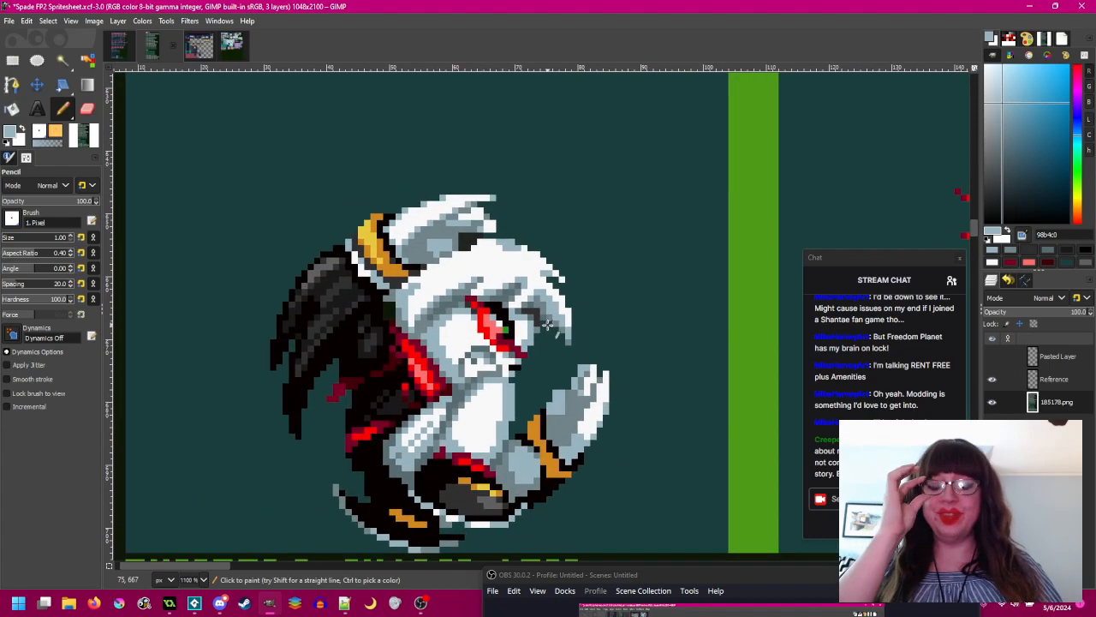
{"action": "scroll", "coordinate": [418, 321], "scroll_direction": "up", "scroll_amount": 1}
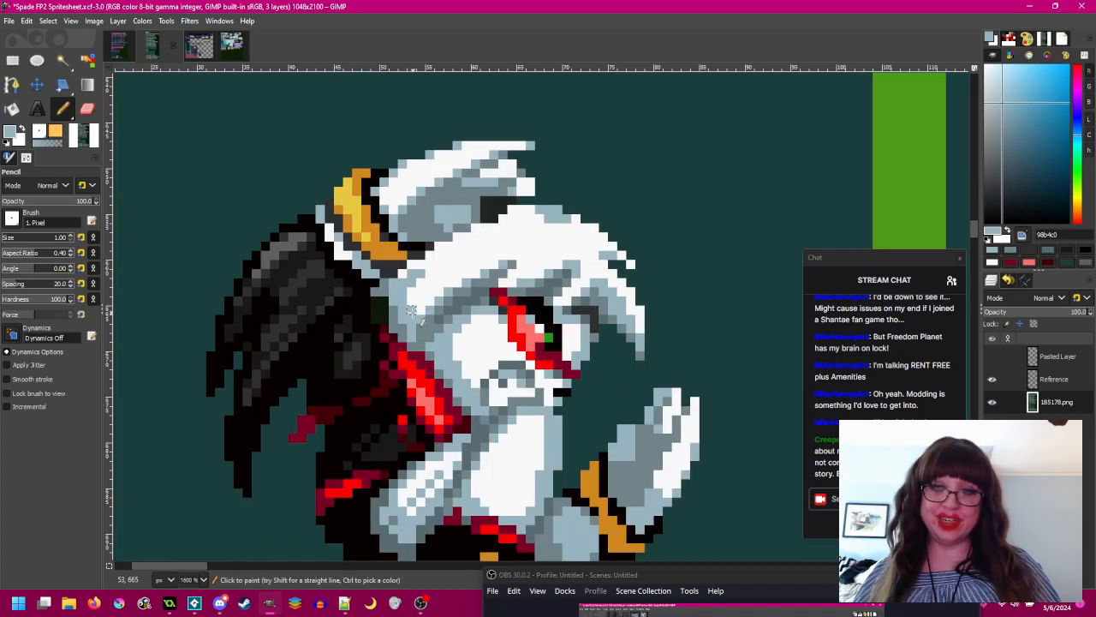
- Sample 708488 and 586c70 and pencil a darker pixel at the back edge of the rolling sprite's hair
{"action": "left_click_drag", "start_coordinate": [411, 296], "coordinate": [401, 308]}
{"action": "left_click", "coordinate": [384, 321], "text": "ctrl"}
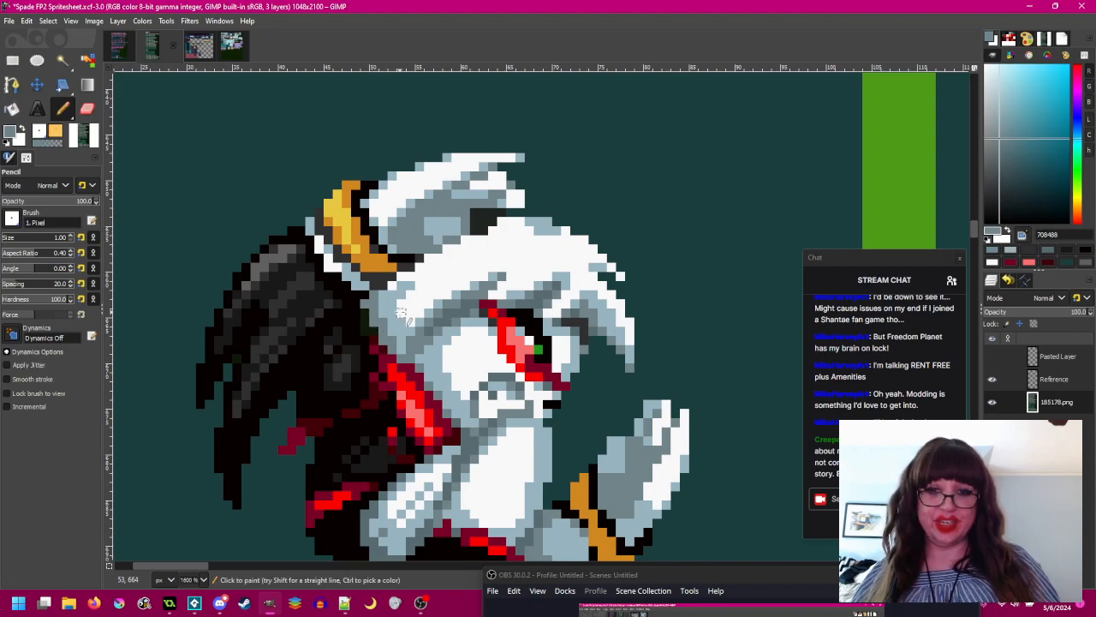
{"action": "mouse_move", "coordinate": [471, 292]}
{"action": "left_mouse_down"}
{"action": "mouse_move", "coordinate": [404, 306]}
{"action": "mouse_move", "coordinate": [479, 310]}
{"action": "left_mouse_up"}
{"action": "scroll", "coordinate": [403, 307], "scroll_direction": "up", "scroll_amount": 1}
{"action": "left_click", "coordinate": [413, 325], "text": "ctrl"}
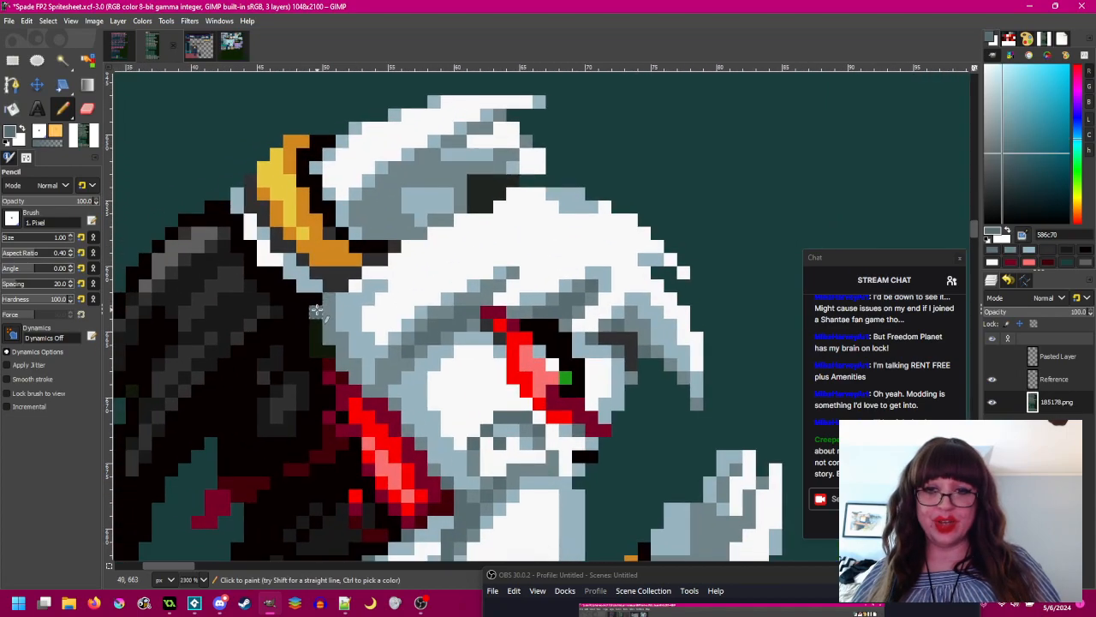
{"action": "scroll", "coordinate": [522, 339], "scroll_direction": "down", "scroll_amount": 1}
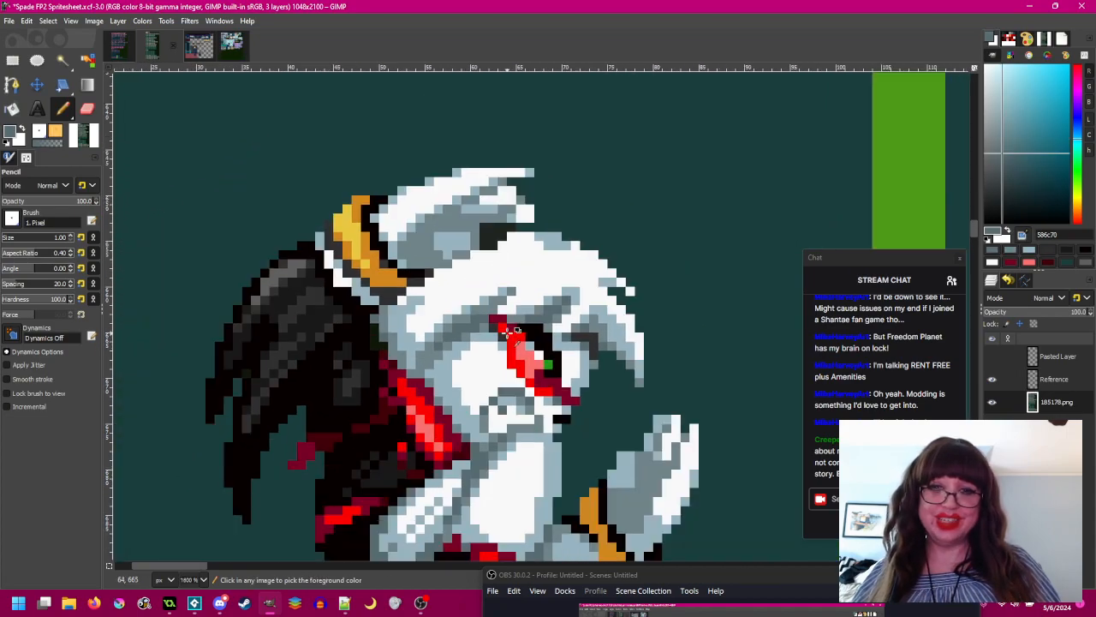
- Compare the rolling sprite's face and fringe shading with the standing reference sprite
{"action": "left_click_drag", "start_coordinate": [637, 353], "coordinate": [352, 297]}
{"action": "left_click_drag", "start_coordinate": [666, 388], "coordinate": [398, 359]}
{"action": "scroll", "coordinate": [398, 359], "scroll_direction": "down", "scroll_amount": 1}
{"action": "scroll", "coordinate": [398, 359], "scroll_direction": "down", "scroll_amount": 1}
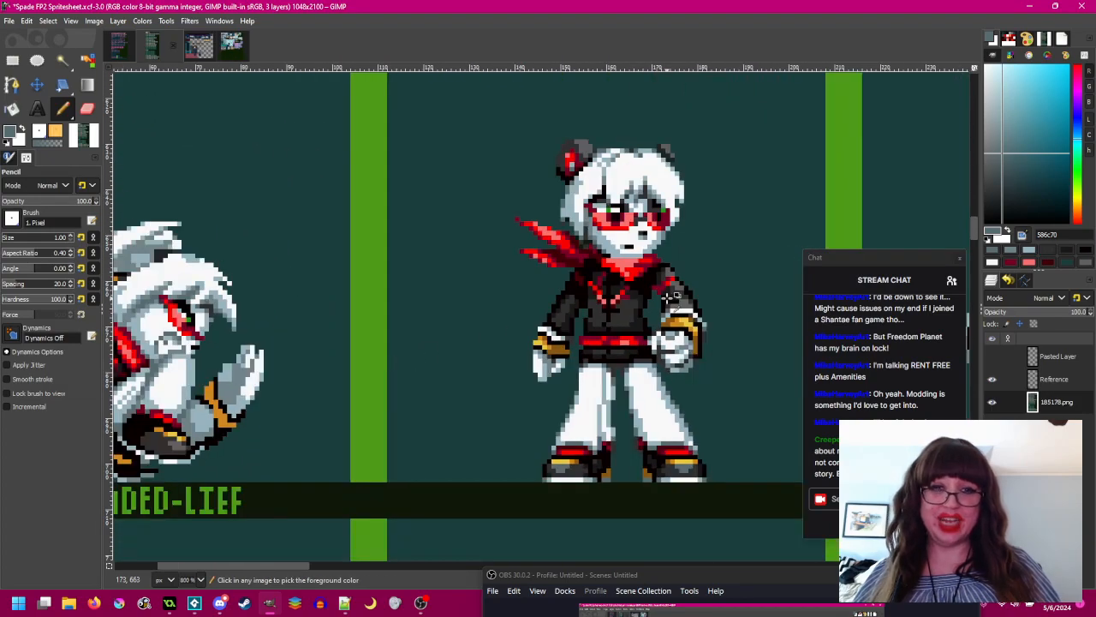
{"action": "scroll", "coordinate": [631, 298], "scroll_direction": "up", "scroll_amount": 3}
{"action": "scroll", "coordinate": [631, 299], "scroll_direction": "down", "scroll_amount": 2}
{"action": "left_click_drag", "start_coordinate": [477, 323], "coordinate": [837, 321]}
{"action": "left_click_drag", "start_coordinate": [457, 312], "coordinate": [299, 314]}
{"action": "left_click_drag", "start_coordinate": [528, 299], "coordinate": [320, 299]}
{"action": "scroll", "coordinate": [644, 304], "scroll_direction": "up", "scroll_amount": 3}
{"action": "scroll", "coordinate": [622, 288], "scroll_direction": "down", "scroll_amount": 4}
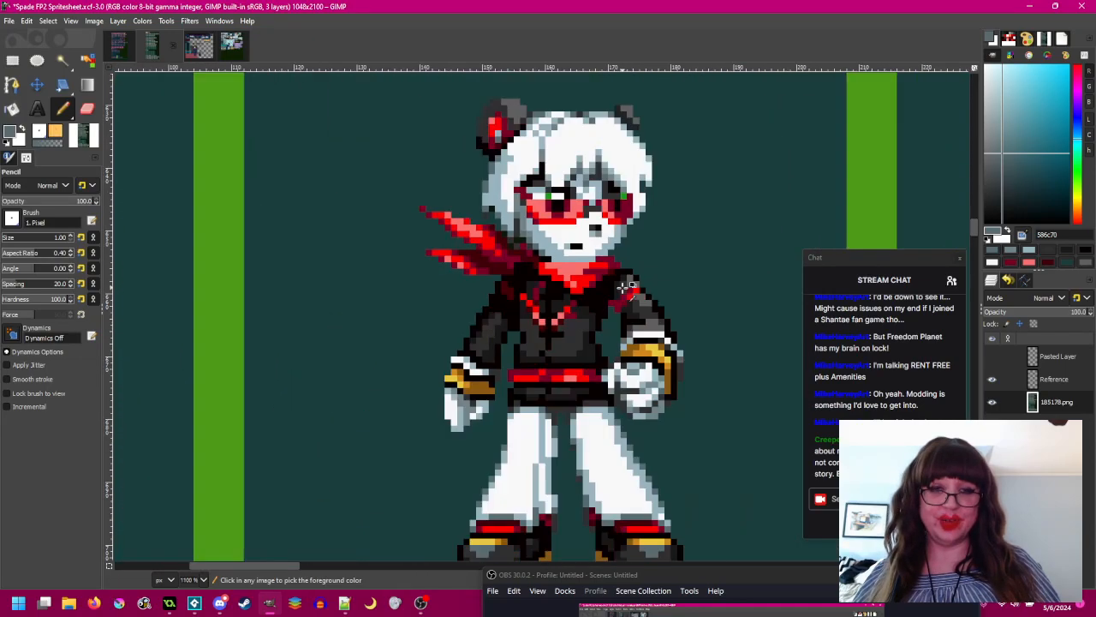
- Sample 303030 from the standing reference's fringe shadow and pencil dark pixels where the back of the rolling sprite's hair meets the scarf
{"action": "left_click_drag", "start_coordinate": [537, 289], "coordinate": [677, 301]}
{"action": "scroll", "coordinate": [747, 197], "scroll_direction": "up", "scroll_amount": 3}
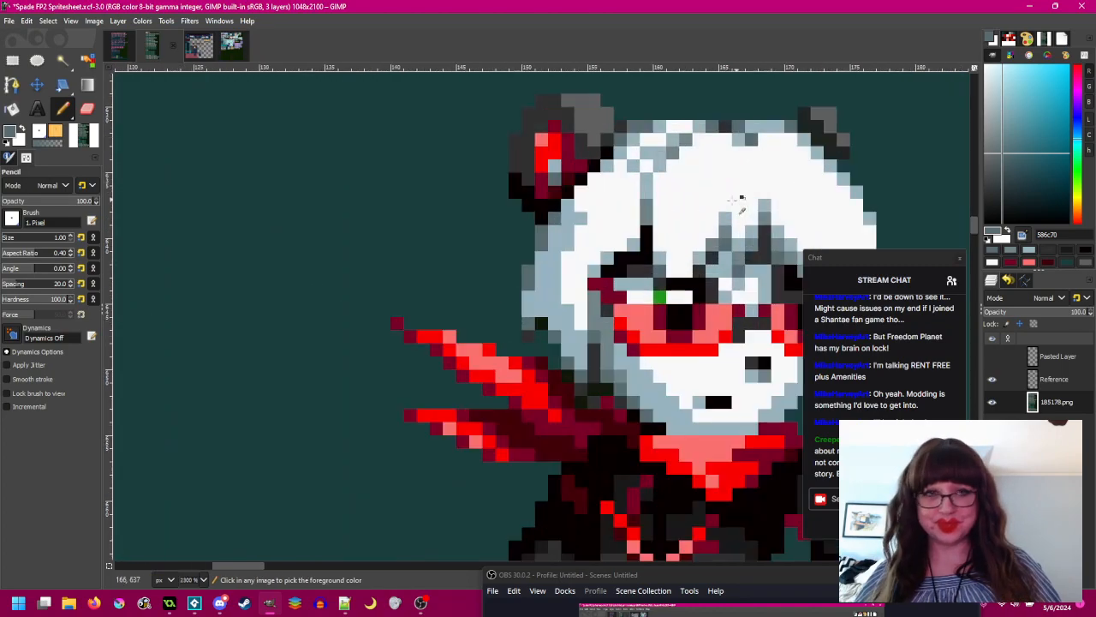
{"action": "left_click", "coordinate": [648, 210], "text": "ctrl"}
{"action": "left_click", "coordinate": [766, 239], "text": "ctrl"}
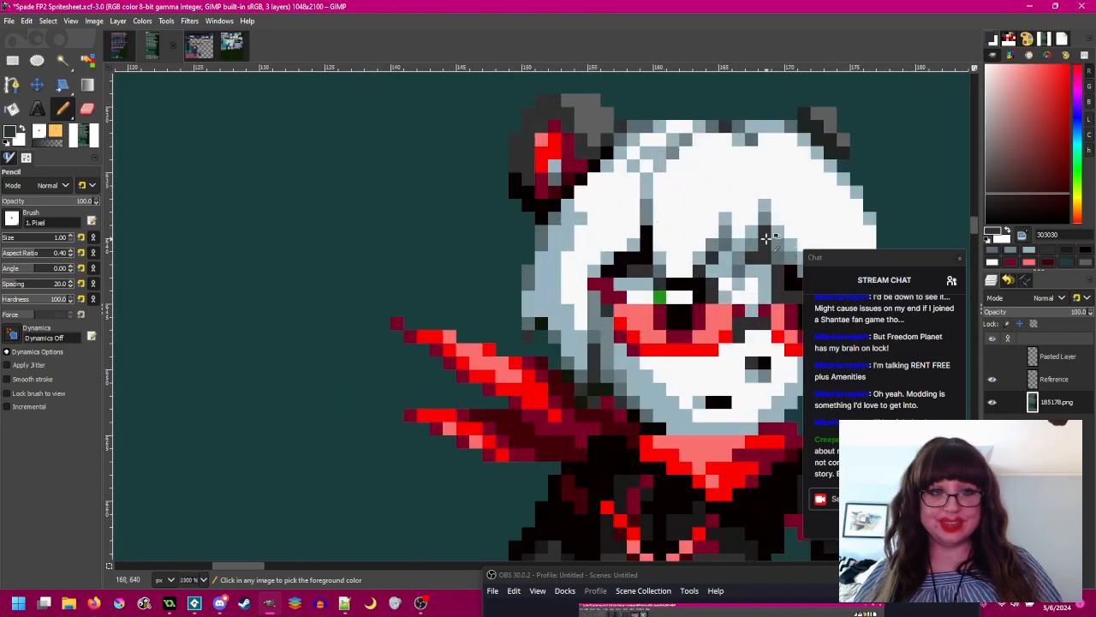
{"action": "scroll", "coordinate": [767, 238], "scroll_direction": "down", "scroll_amount": 3}
{"action": "left_click_drag", "start_coordinate": [623, 266], "coordinate": [743, 266]}
{"action": "left_click_drag", "start_coordinate": [536, 399], "coordinate": [626, 361]}
{"action": "scroll", "coordinate": [415, 309], "scroll_direction": "up", "scroll_amount": 4}
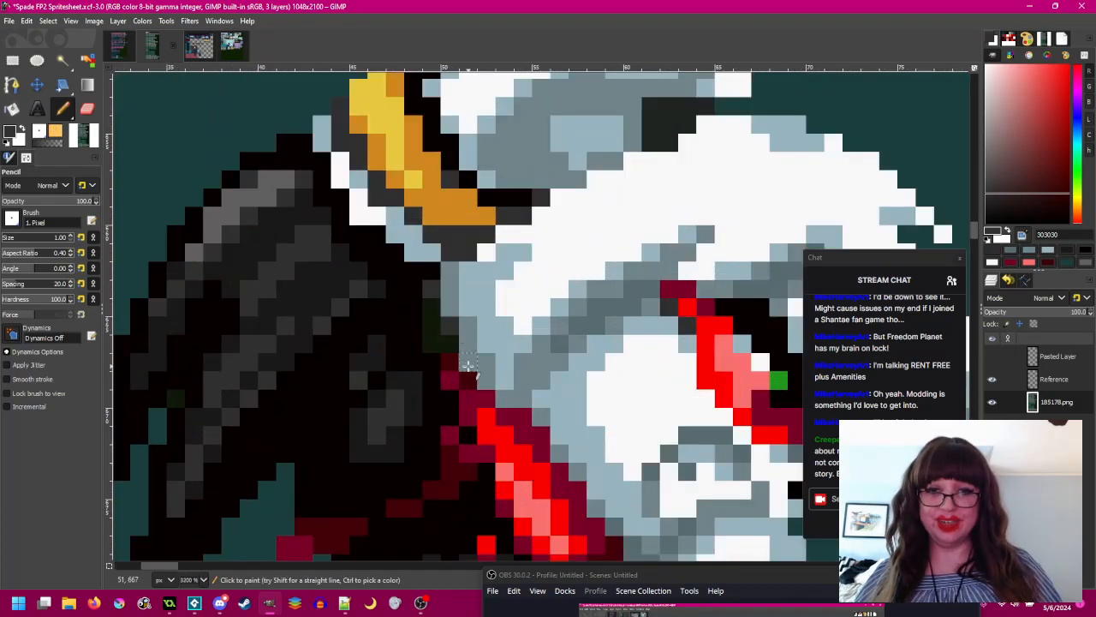
{"action": "left_click", "coordinate": [488, 383]}
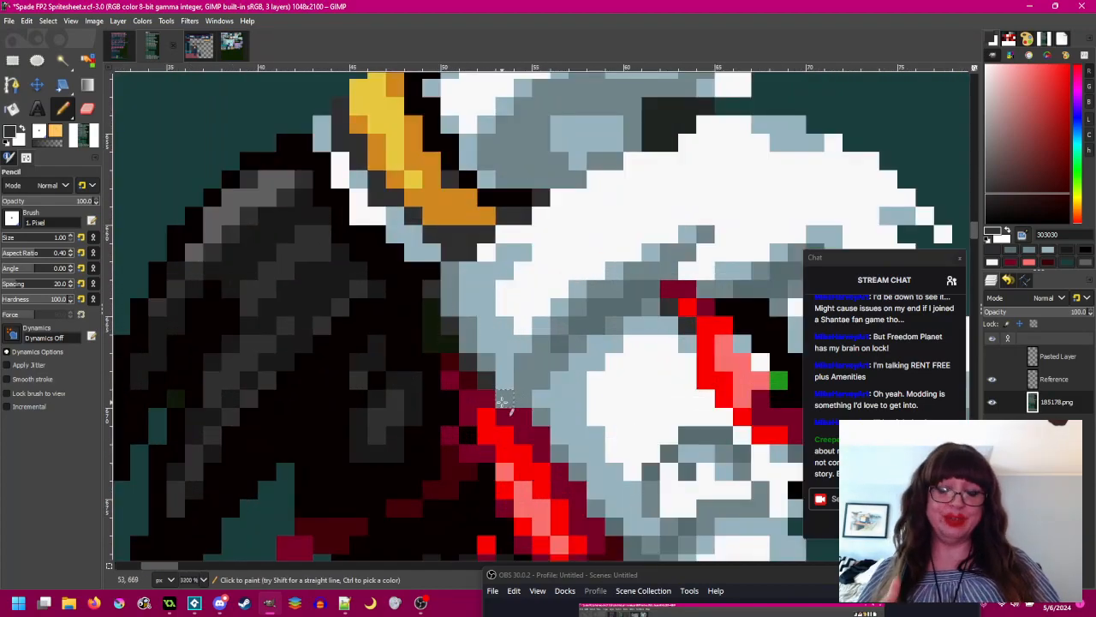
{"action": "left_click", "coordinate": [502, 402]}
{"action": "scroll", "coordinate": [413, 389], "scroll_direction": "down", "scroll_amount": 4}
{"action": "scroll", "coordinate": [432, 392], "scroll_direction": "up", "scroll_amount": 4}
- Sample 708488 and 586c70 from the rolling sprite's hair shading and undo the last two pencil changes
{"action": "left_click", "coordinate": [437, 347], "text": "ctrl"}
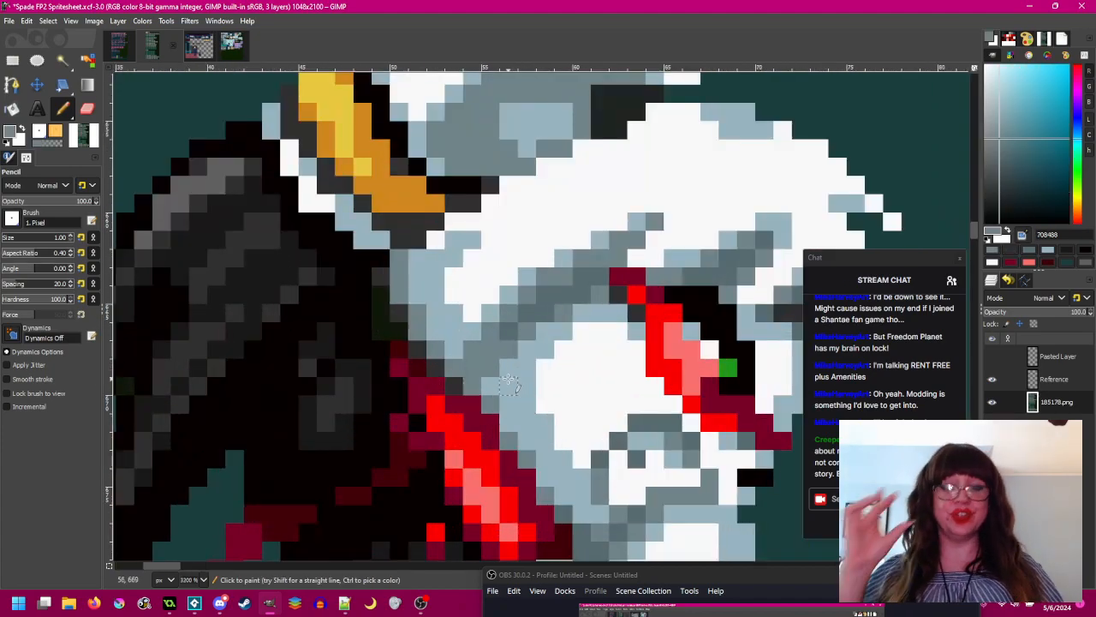
{"action": "left_click", "coordinate": [539, 313], "text": "ctrl"}
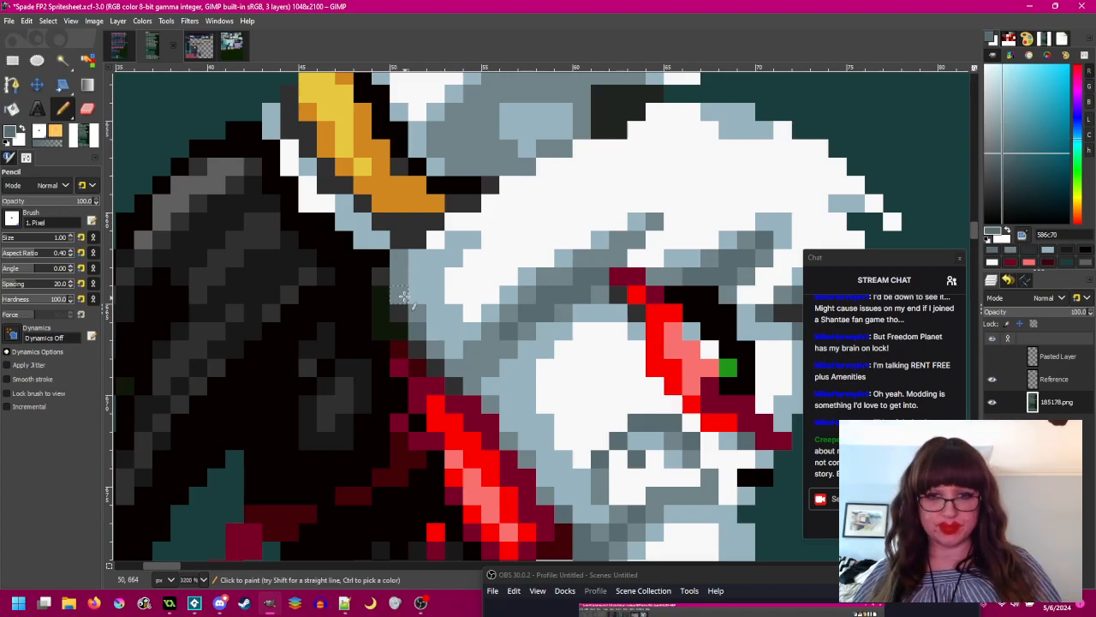
{"action": "scroll", "coordinate": [548, 346], "scroll_direction": "down", "scroll_amount": 2, "text": "ctrl"}
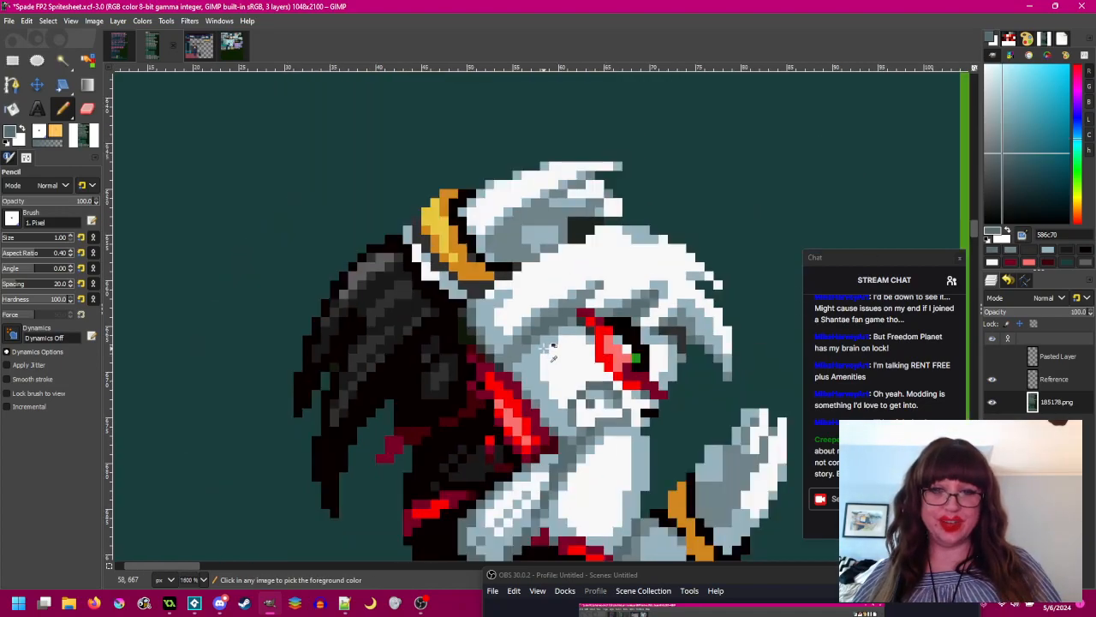
{"action": "left_click_drag", "start_coordinate": [544, 348], "coordinate": [481, 352]}
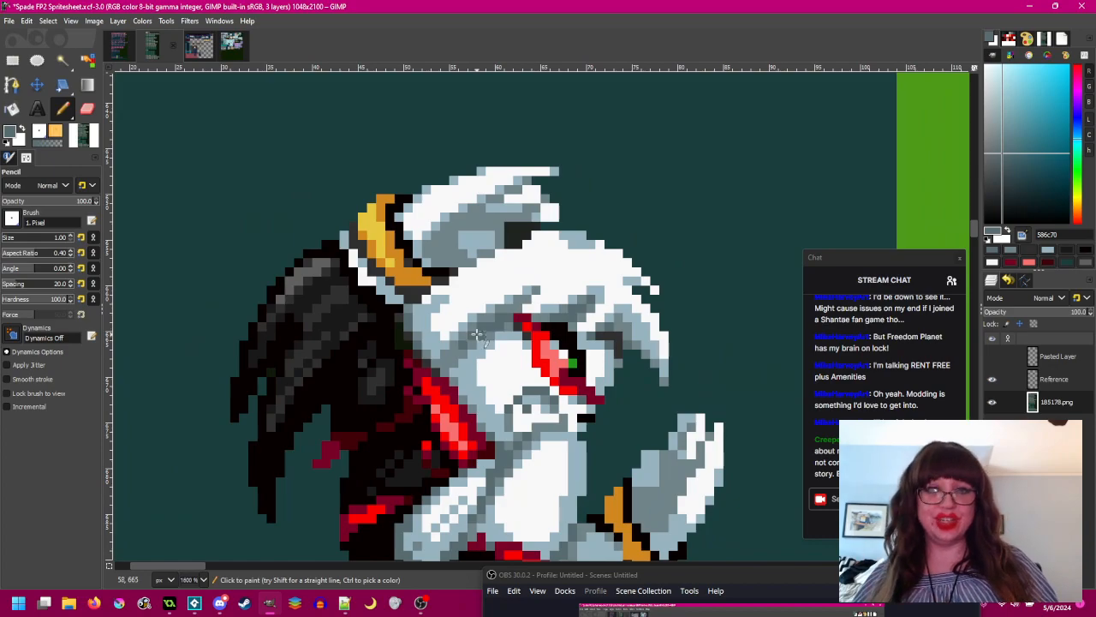
{"action": "scroll", "coordinate": [426, 300], "scroll_direction": "up", "scroll_amount": 2, "text": "ctrl"}
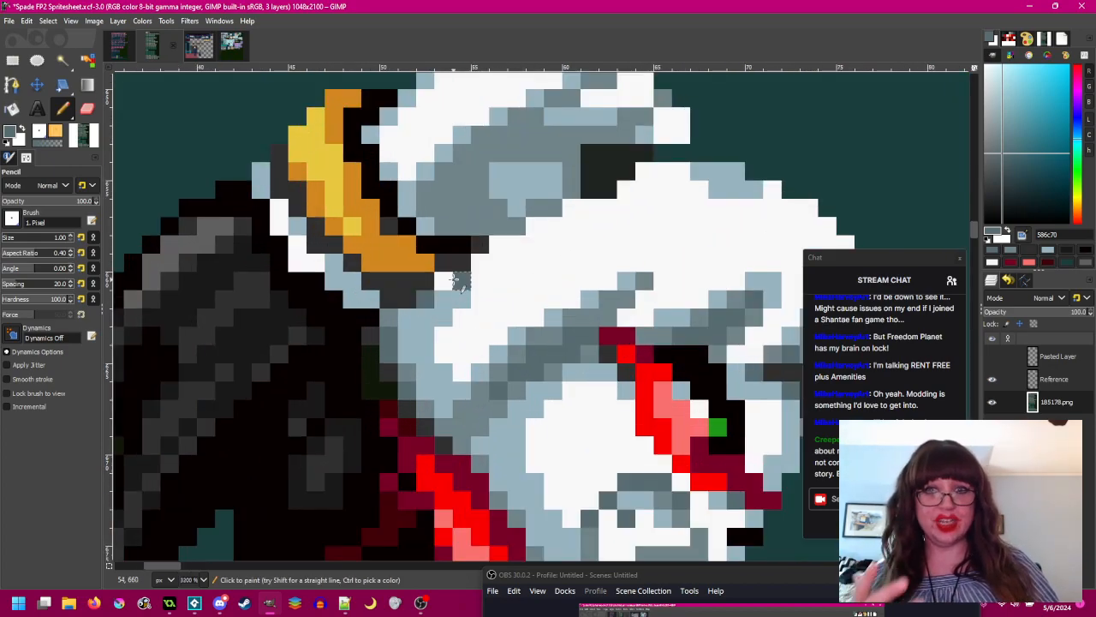
{"action": "key", "text": "ctrl+z"}
{"action": "key", "text": "ctrl+z"}
- Pencil 586c70 shadow pixels along the edge between the rolling sprite's raised glove and the top of its hair
{"action": "left_click", "coordinate": [480, 260]}
{"action": "left_click", "coordinate": [511, 243]}
{"action": "key", "text": "ctrl+z"}
{"action": "left_click", "coordinate": [505, 246]}
{"action": "scroll", "coordinate": [517, 254], "scroll_direction": "down", "scroll_amount": 3, "text": "ctrl"}
{"action": "scroll", "coordinate": [511, 311], "scroll_direction": "up", "scroll_amount": 3, "text": "ctrl"}
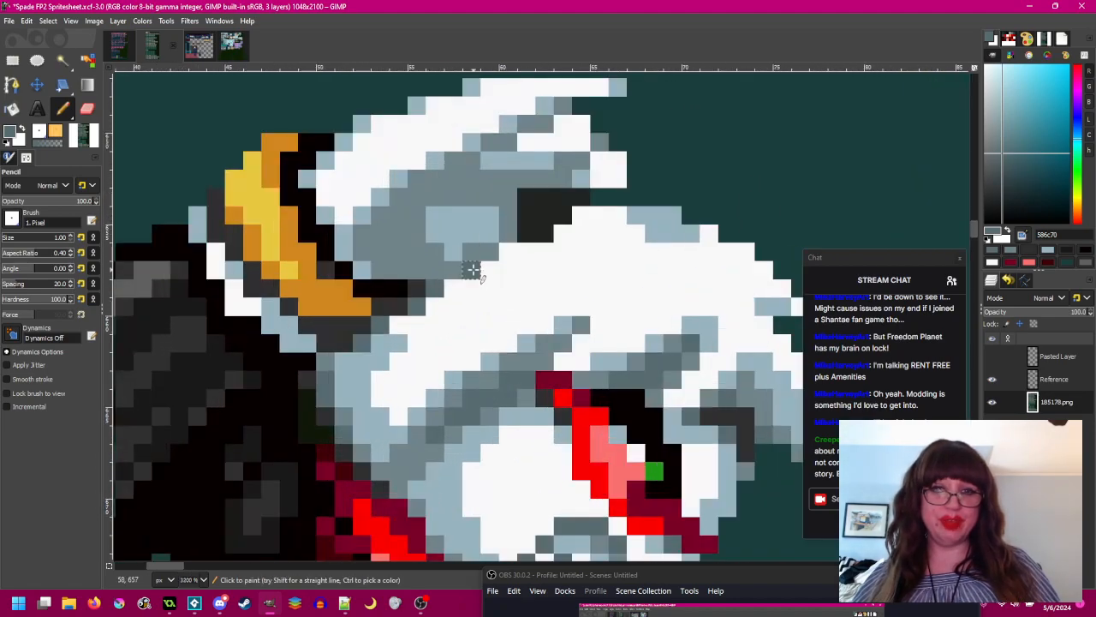
{"action": "left_click", "coordinate": [507, 251]}
{"action": "scroll", "coordinate": [579, 291], "scroll_direction": "down", "scroll_amount": 6, "text": "ctrl"}
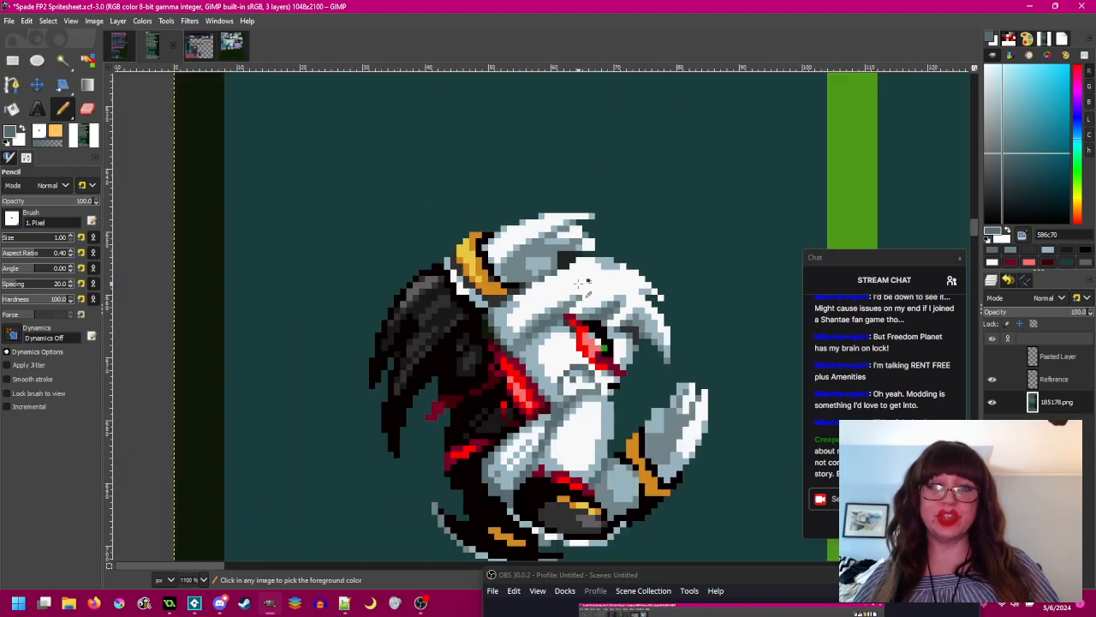
{"action": "scroll", "coordinate": [557, 295], "scroll_direction": "up", "scroll_amount": 2, "text": "ctrl"}
{"action": "scroll", "coordinate": [563, 293], "scroll_direction": "up", "scroll_amount": 1, "text": "ctrl"}
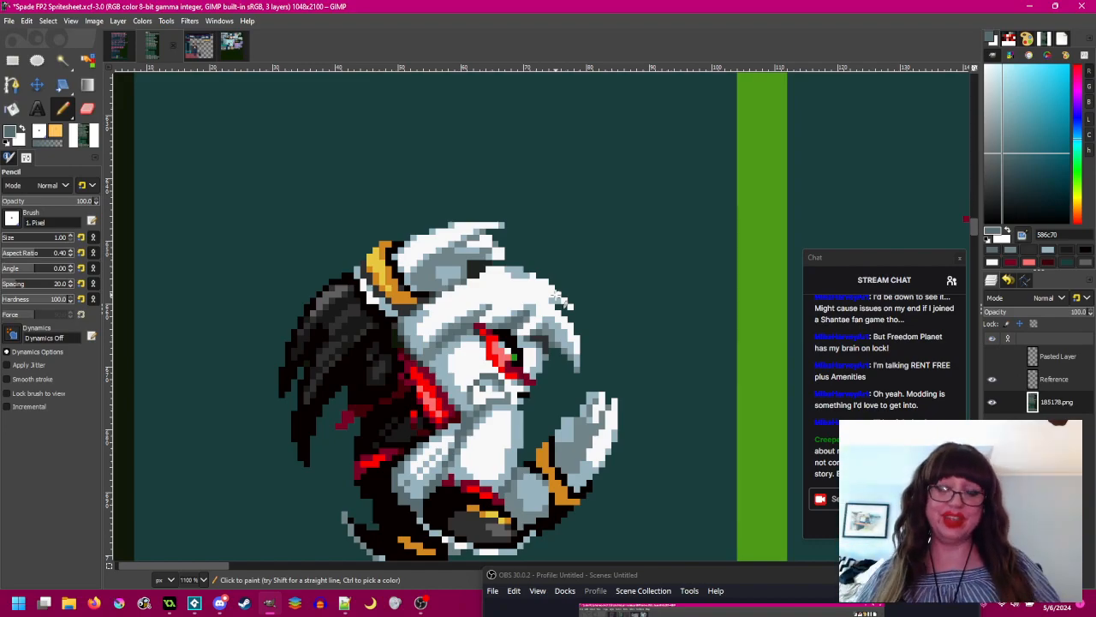
- Sample 98b4c0 and pencil light blue-grey pixels along the hair's upper edge beneath the raised glove
{"action": "scroll", "coordinate": [426, 296], "scroll_direction": "up", "scroll_amount": 3}
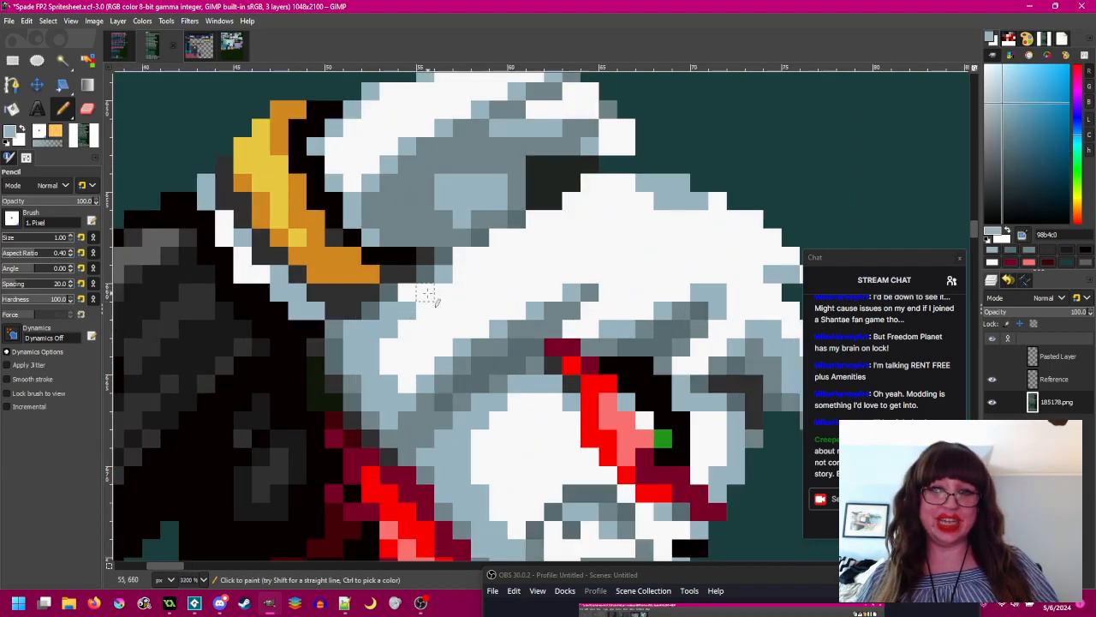
{"action": "scroll", "coordinate": [425, 296], "scroll_direction": "down", "scroll_amount": 4}
{"action": "scroll", "coordinate": [422, 319], "scroll_direction": "up", "scroll_amount": 3}
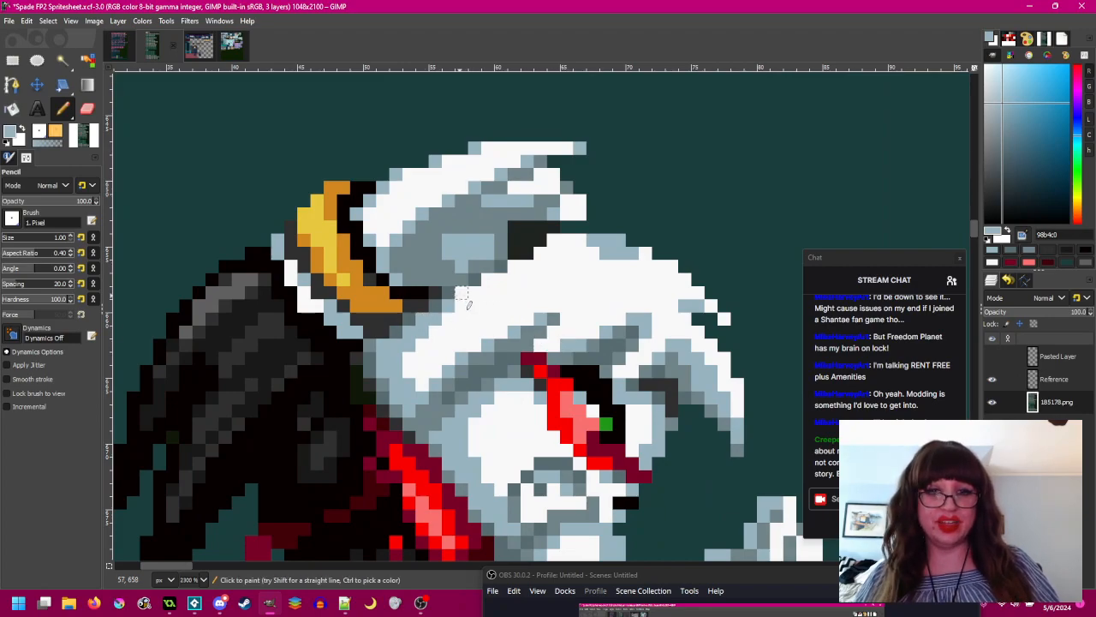
{"action": "scroll", "coordinate": [563, 315], "scroll_direction": "down", "scroll_amount": 3}
{"action": "scroll", "coordinate": [562, 315], "scroll_direction": "down", "scroll_amount": 3}
{"action": "scroll", "coordinate": [513, 317], "scroll_direction": "up", "scroll_amount": 4}
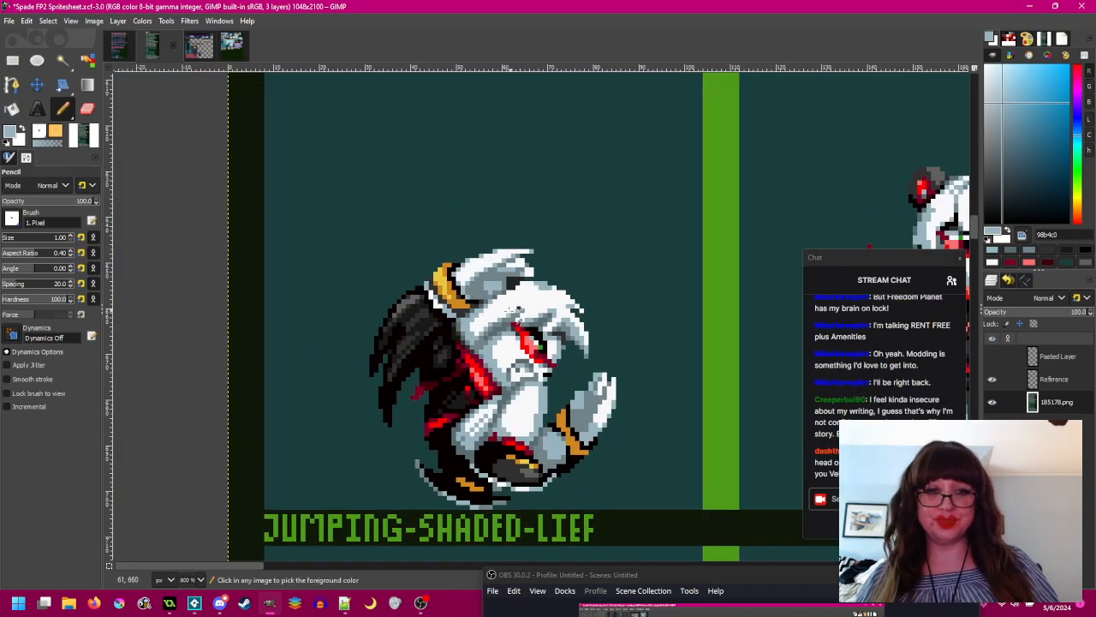
{"action": "left_click_drag", "start_coordinate": [511, 317], "coordinate": [506, 278]}
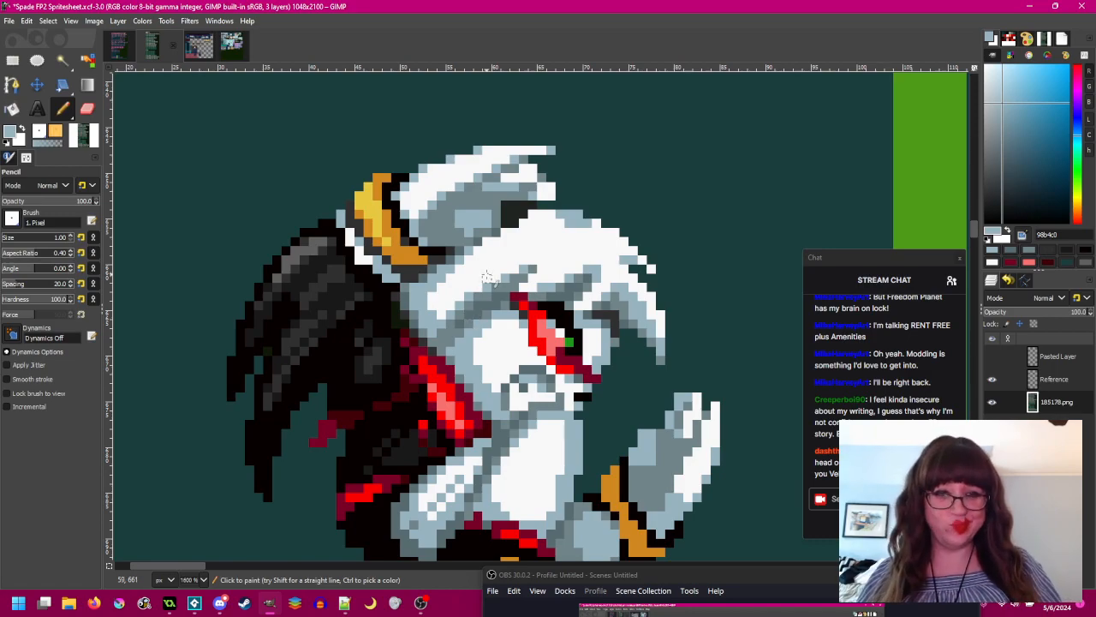
{"action": "scroll", "coordinate": [488, 277], "scroll_direction": "up", "scroll_amount": 1}
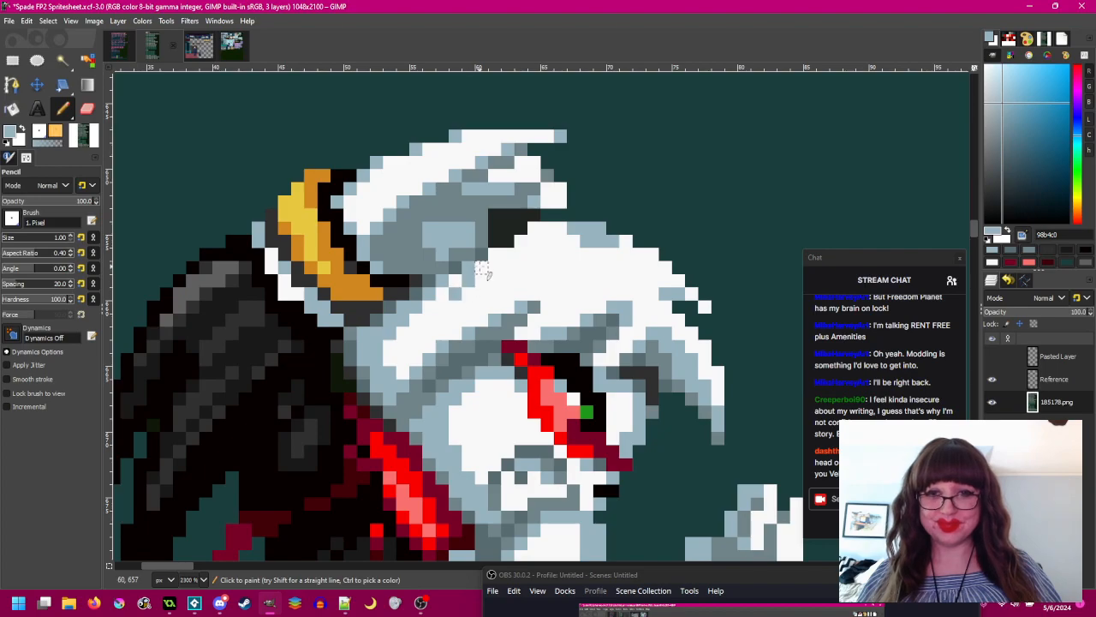
- Examine the rolling sprite's hair and face shading at different zoom levels
{"action": "scroll", "coordinate": [473, 294], "scroll_direction": "down", "scroll_amount": 4}
{"action": "scroll", "coordinate": [510, 366], "scroll_direction": "up", "scroll_amount": 3}
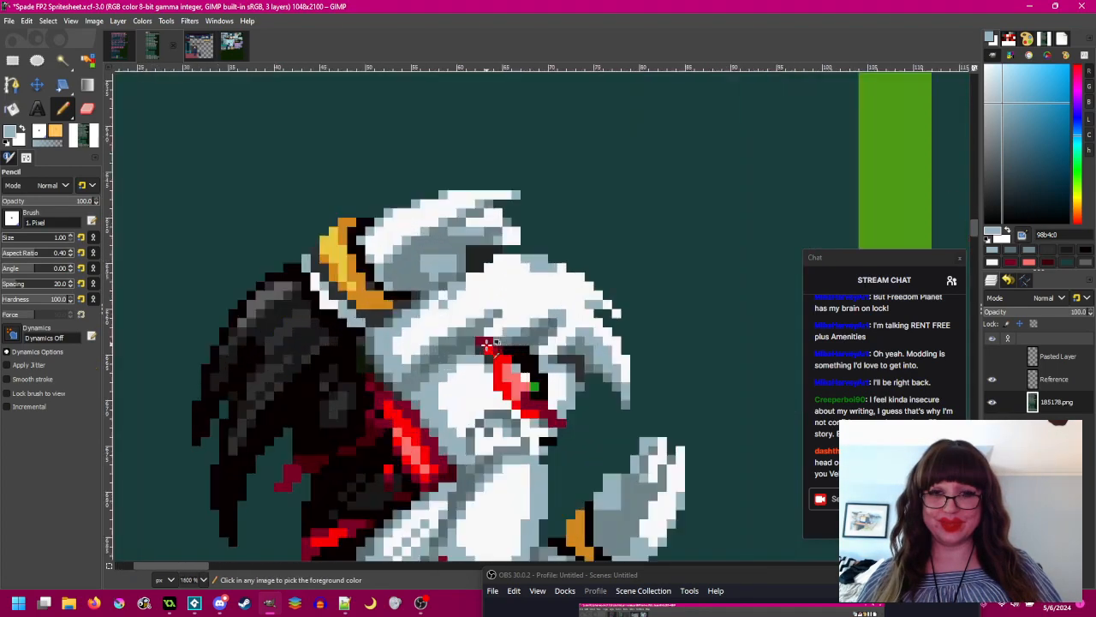
{"action": "left_click_drag", "start_coordinate": [480, 332], "coordinate": [458, 231]}
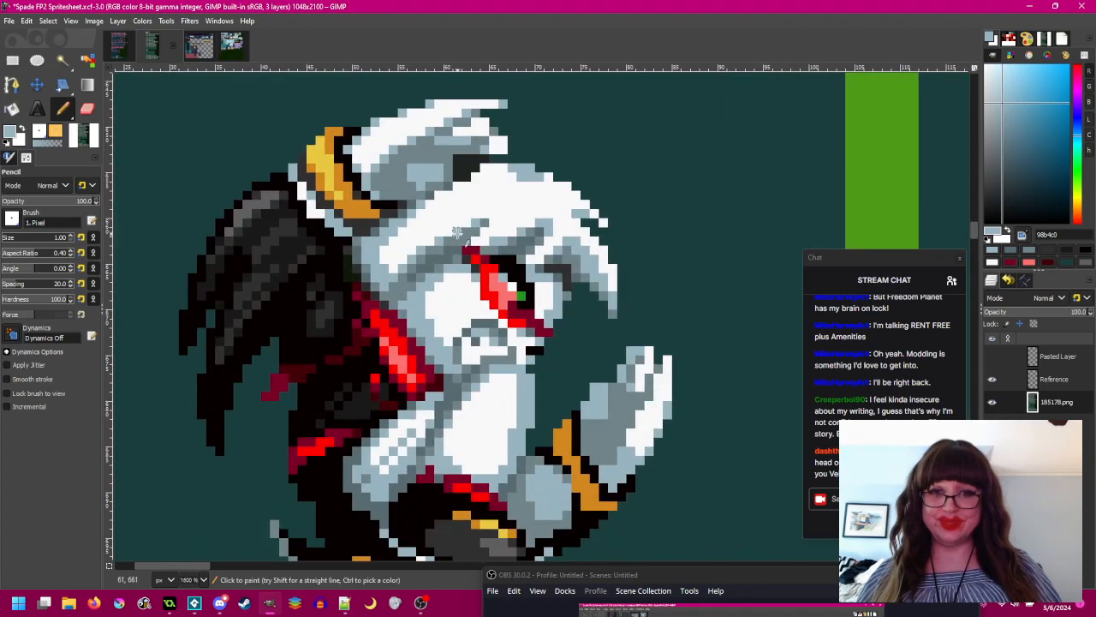
{"action": "left_click_drag", "start_coordinate": [476, 316], "coordinate": [479, 358]}
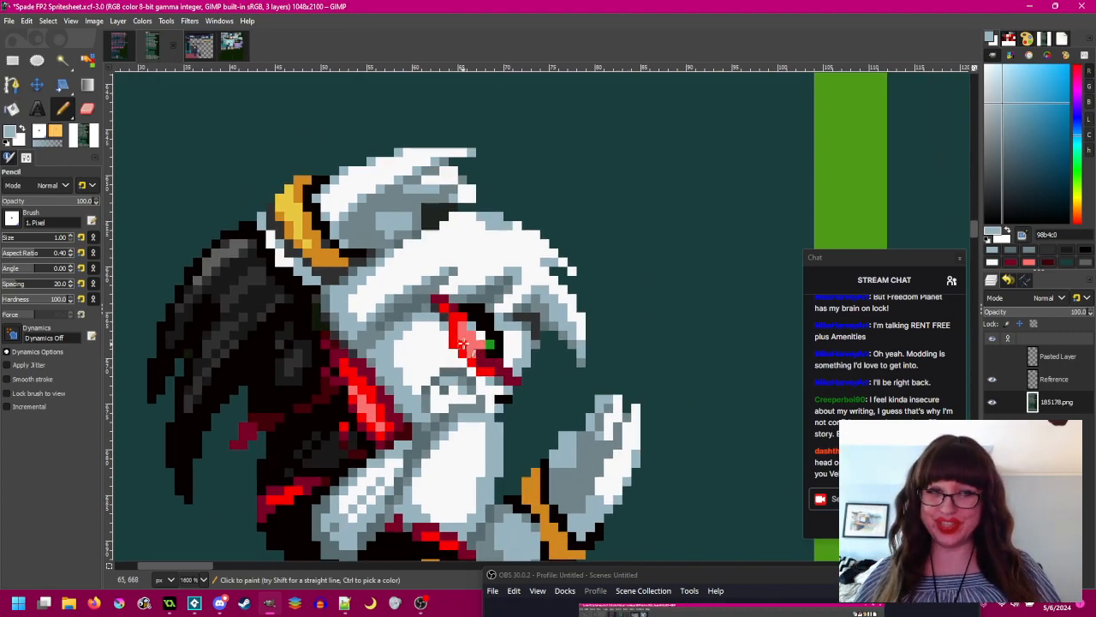
{"action": "scroll", "coordinate": [463, 343], "scroll_direction": "down", "scroll_amount": 3}
{"action": "scroll", "coordinate": [614, 411], "scroll_direction": "up", "scroll_amount": 1}
{"action": "left_click_drag", "start_coordinate": [604, 404], "coordinate": [510, 377]}
- Sample 586c70 from the standing reference's shoe sole and pencil darker pixels along the rising end of the rolling sprite's front sole
{"action": "left_click", "coordinate": [344, 269], "text": "ctrl"}
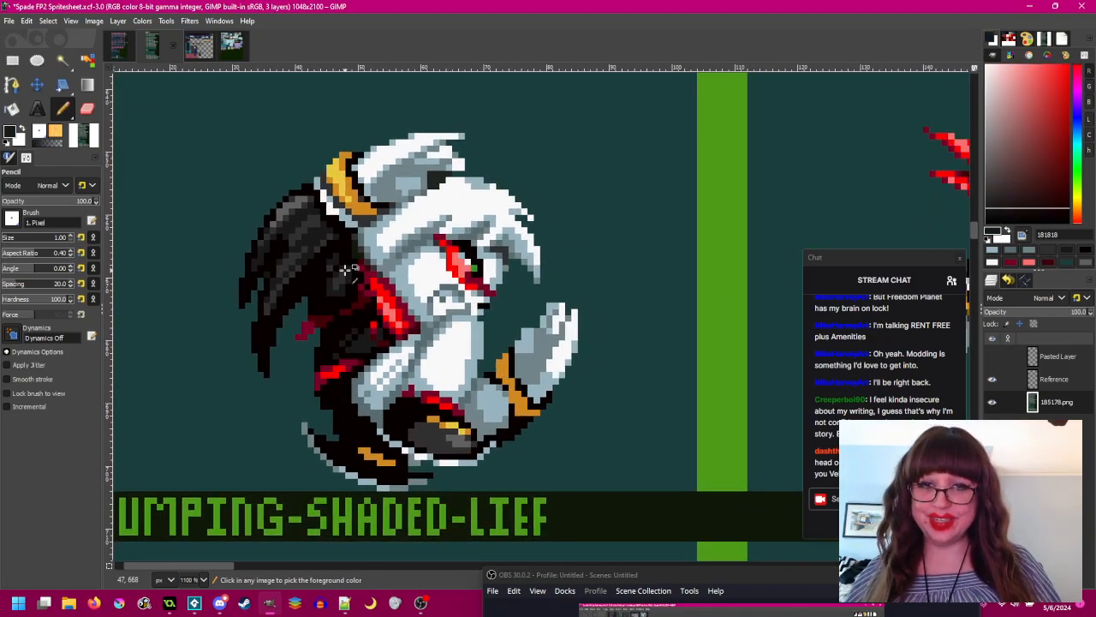
{"action": "scroll", "coordinate": [419, 466], "scroll_direction": "up", "scroll_amount": 2}
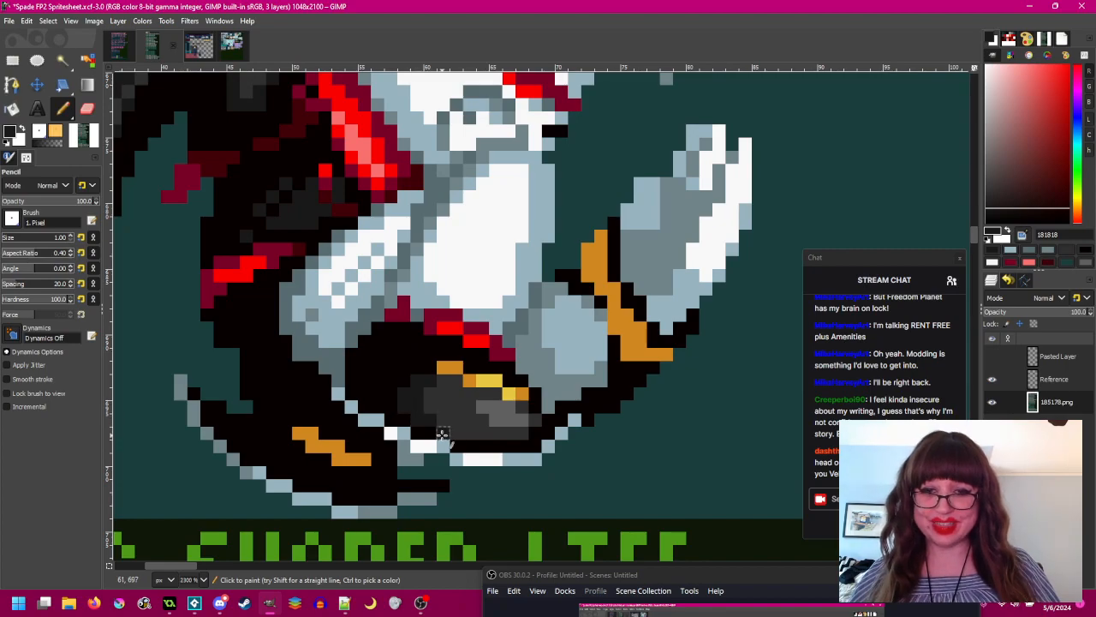
{"action": "mouse_move", "coordinate": [439, 421]}
{"action": "left_mouse_down"}
{"action": "mouse_move", "coordinate": [429, 384]}
{"action": "mouse_move", "coordinate": [459, 437]}
{"action": "left_mouse_up"}
{"action": "scroll", "coordinate": [506, 471], "scroll_direction": "down", "scroll_amount": 3}
{"action": "left_click_drag", "start_coordinate": [597, 471], "coordinate": [326, 397]}
{"action": "scroll", "coordinate": [660, 426], "scroll_direction": "up", "scroll_amount": 3}
{"action": "left_click", "coordinate": [629, 426], "text": "ctrl"}
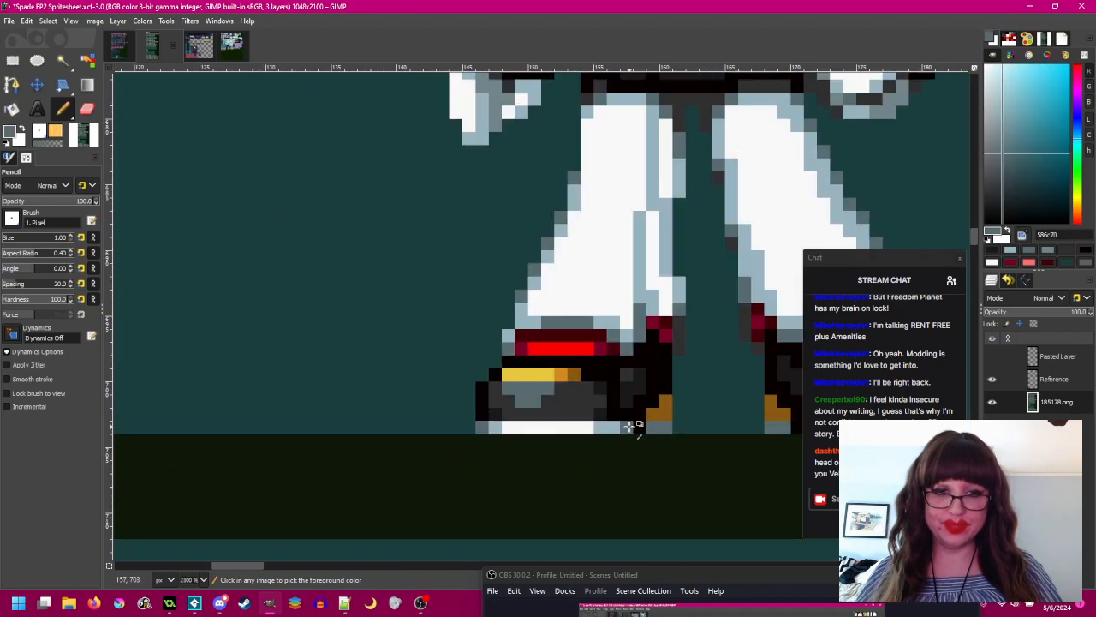
{"action": "scroll", "coordinate": [628, 427], "scroll_direction": "down", "scroll_amount": 3}
{"action": "scroll", "coordinate": [629, 427], "scroll_direction": "left", "scroll_amount": 3}
{"action": "scroll", "coordinate": [543, 411], "scroll_direction": "up", "scroll_amount": 4}
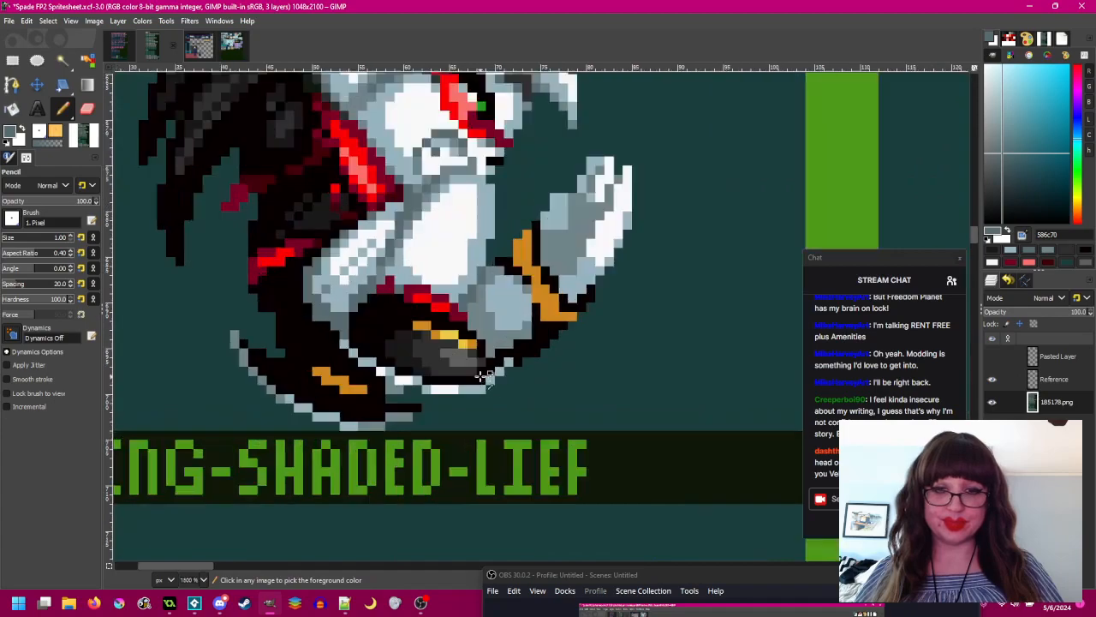
{"action": "left_click", "coordinate": [513, 383]}
{"action": "left_click", "coordinate": [531, 364]}
{"action": "left_click", "coordinate": [551, 346]}
{"action": "scroll", "coordinate": [537, 355], "scroll_direction": "down", "scroll_amount": 2}
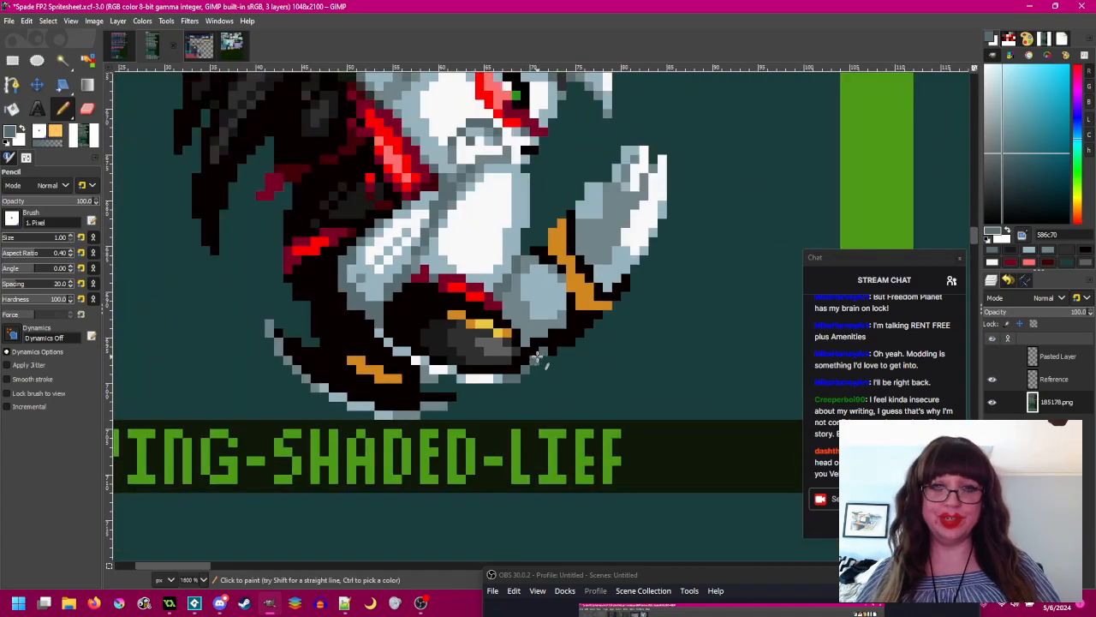
- Darken the opposite end of the rolling sprite's front sole, beside the trouser leg, with 586c70 pixels
{"action": "scroll", "coordinate": [484, 371], "scroll_direction": "up", "scroll_amount": 1}
{"action": "scroll", "coordinate": [477, 374], "scroll_direction": "up", "scroll_amount": 1}
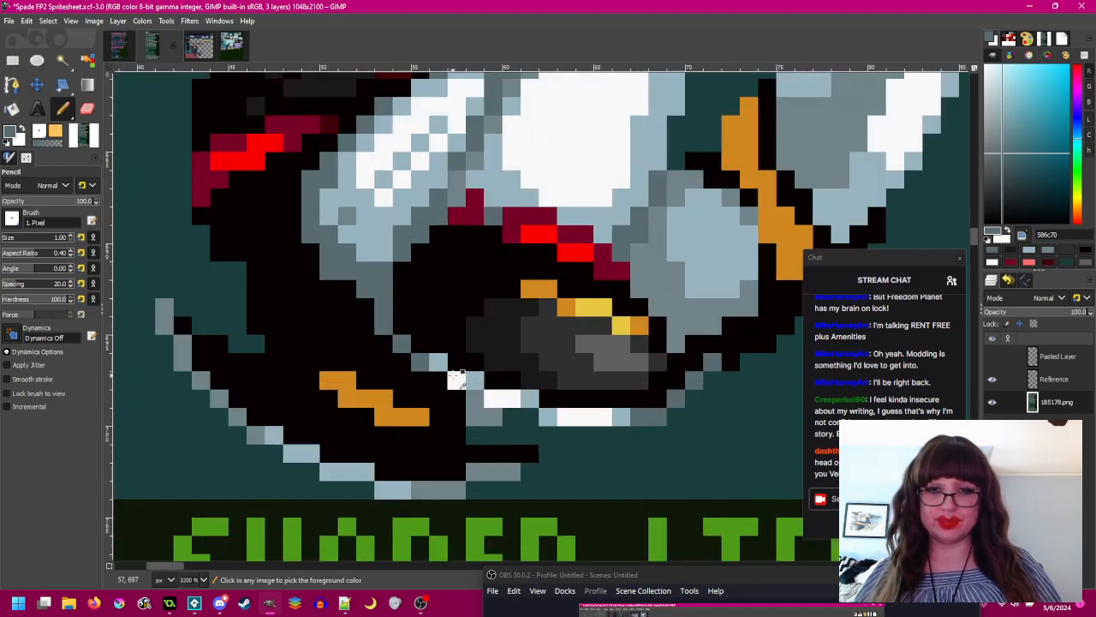
{"action": "scroll", "coordinate": [457, 378], "scroll_direction": "down", "scroll_amount": 4}
{"action": "scroll", "coordinate": [465, 380], "scroll_direction": "up", "scroll_amount": 4}
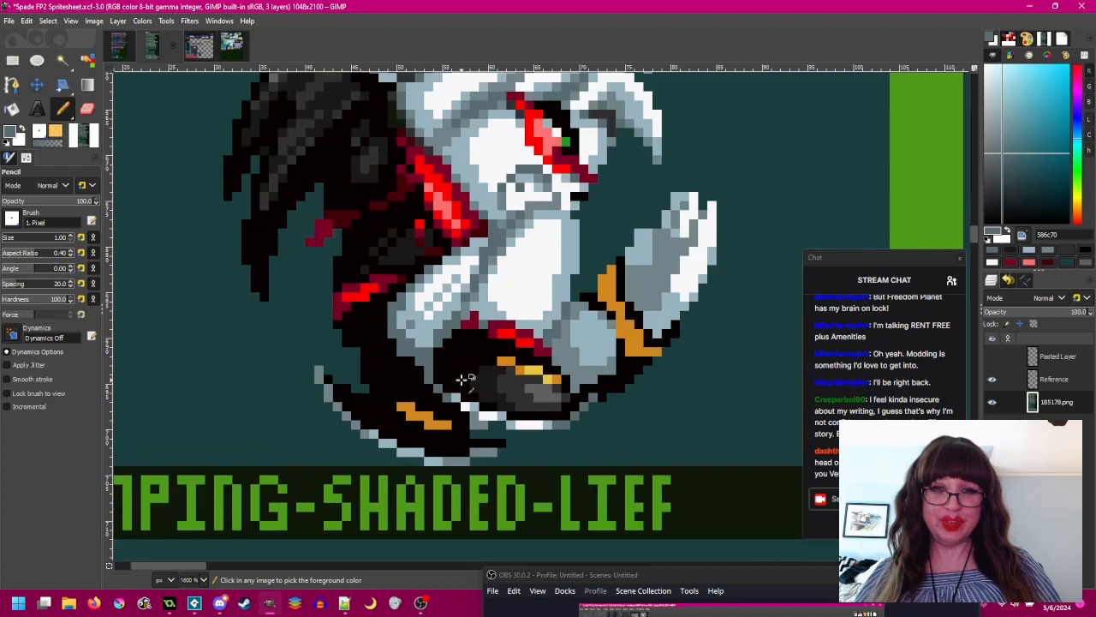
{"action": "scroll", "coordinate": [368, 392], "scroll_direction": "down", "scroll_amount": 3}
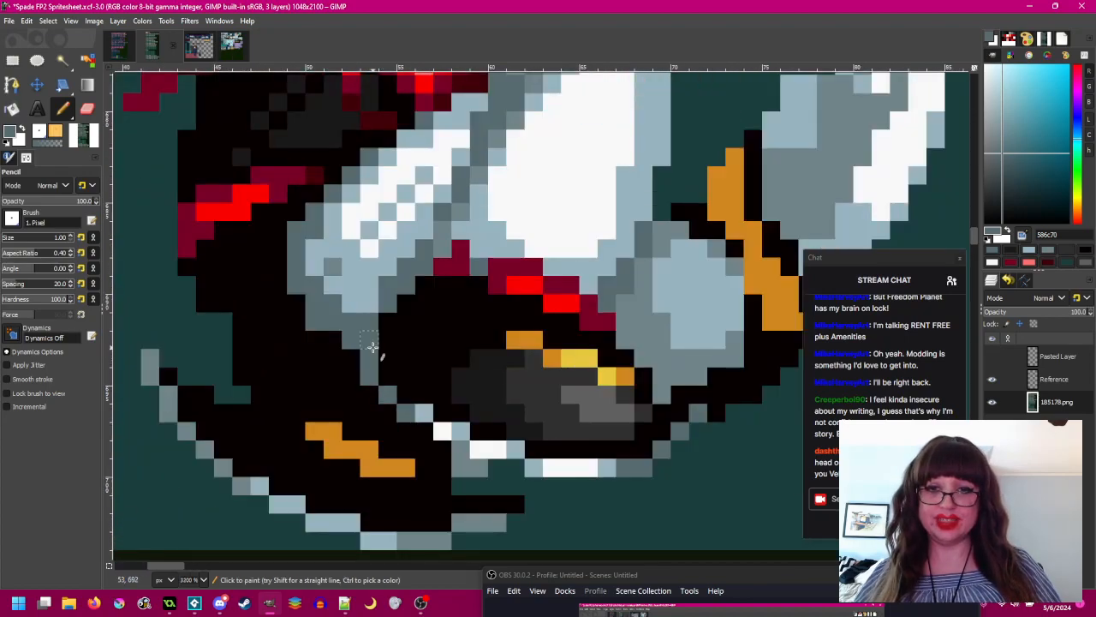
{"action": "scroll", "coordinate": [397, 349], "scroll_direction": "down", "scroll_amount": 2}
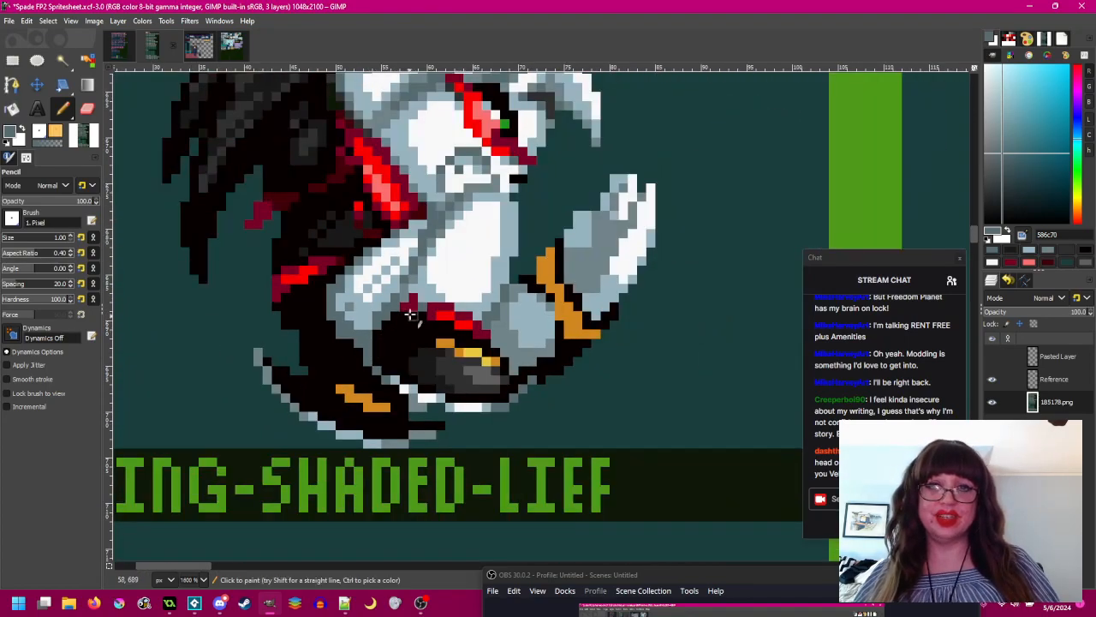
{"action": "scroll", "coordinate": [420, 338], "scroll_direction": "up", "scroll_amount": 4}
{"action": "scroll", "coordinate": [394, 308], "scroll_direction": "up", "scroll_amount": 2}
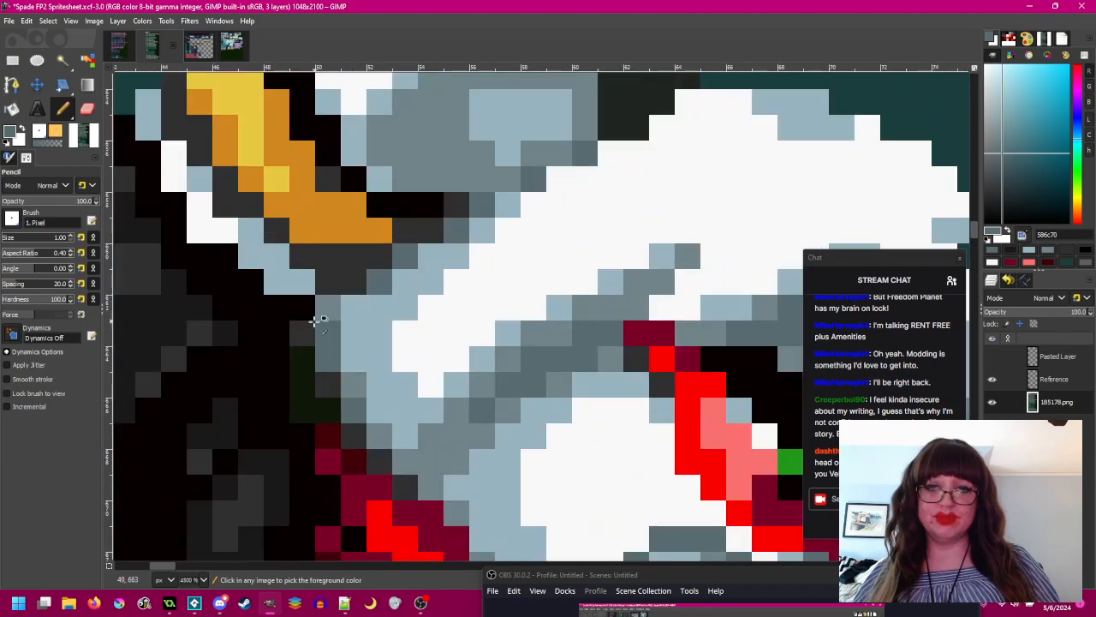
- Sample 303030 from the back of the hair and pencil dark pixels down the narrow edge between trouser leg and front sole
{"action": "left_click", "coordinate": [318, 314], "text": "ctrl"}
{"action": "scroll", "coordinate": [475, 317], "scroll_direction": "down", "scroll_amount": 1}
{"action": "scroll", "coordinate": [476, 319], "scroll_direction": "down", "scroll_amount": 1}
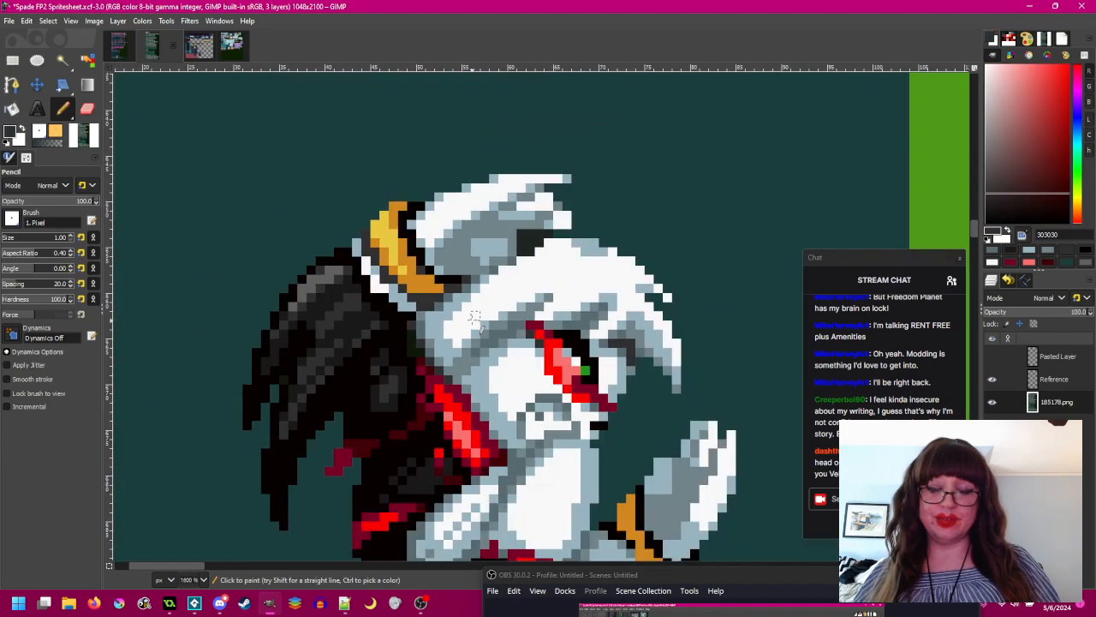
{"action": "scroll", "coordinate": [479, 313], "scroll_direction": "down", "scroll_amount": 3}
{"action": "scroll", "coordinate": [484, 308], "scroll_direction": "down", "scroll_amount": 3}
{"action": "scroll", "coordinate": [463, 334], "scroll_direction": "up", "scroll_amount": 3}
{"action": "left_click_drag", "start_coordinate": [426, 358], "coordinate": [425, 408]}
{"action": "key", "text": "ctrl+z"}
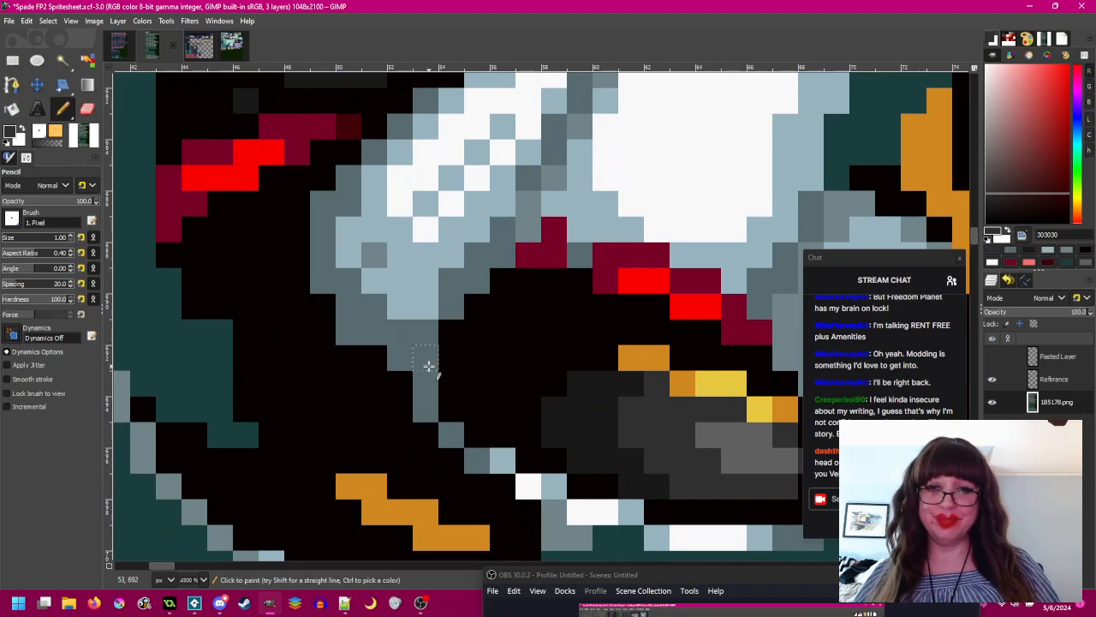
{"action": "left_click_drag", "start_coordinate": [428, 365], "coordinate": [429, 409]}
{"action": "left_click", "coordinate": [450, 435]}
- Extend the front sole's edge shading toward its white part with one 586c70 pixel and one 303030 pixel
{"action": "left_click", "coordinate": [478, 459], "text": "ctrl"}
{"action": "left_click", "coordinate": [499, 460]}
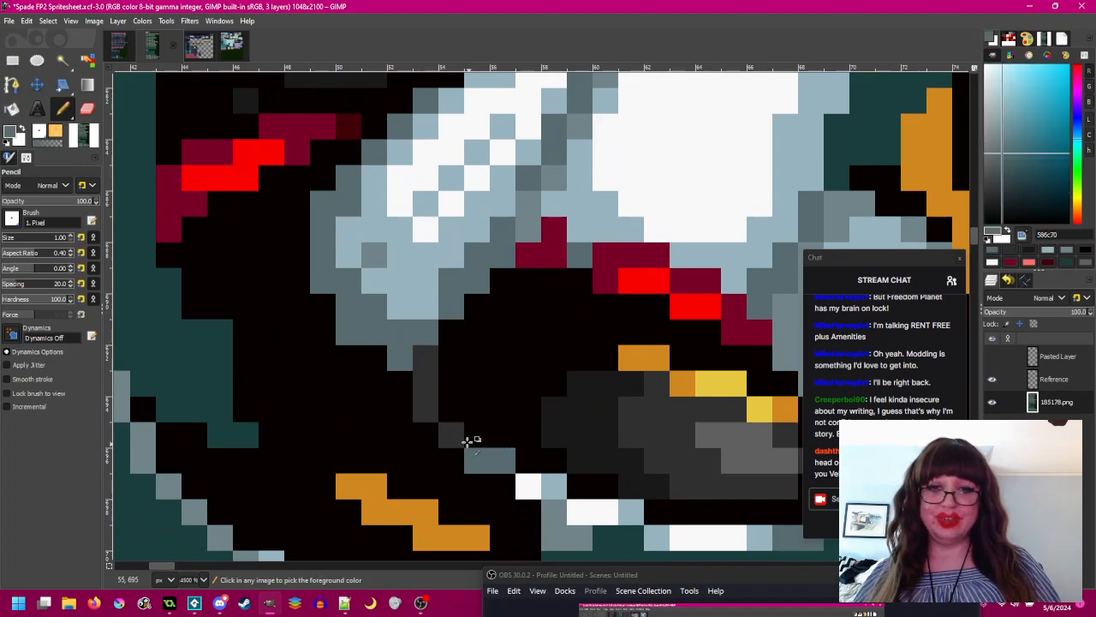
{"action": "left_click", "coordinate": [455, 437], "text": "ctrl"}
{"action": "left_click", "coordinate": [474, 459]}
{"action": "scroll", "coordinate": [326, 320], "scroll_direction": "down", "scroll_amount": 3}
{"action": "scroll", "coordinate": [413, 396], "scroll_direction": "down", "scroll_amount": 1}
{"action": "left_click_drag", "start_coordinate": [435, 368], "coordinate": [457, 420]}
{"action": "scroll", "coordinate": [463, 414], "scroll_direction": "up", "scroll_amount": 2}
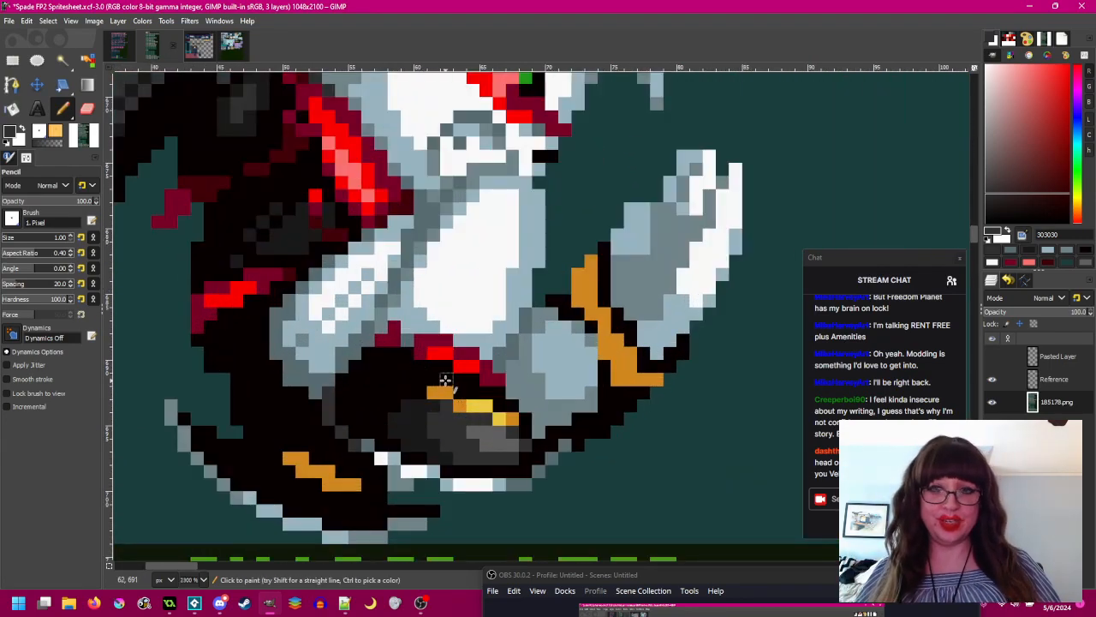
{"action": "scroll", "coordinate": [447, 381], "scroll_direction": "down", "scroll_amount": 1}
{"action": "scroll", "coordinate": [449, 383], "scroll_direction": "down", "scroll_amount": 1}
{"action": "scroll", "coordinate": [445, 387], "scroll_direction": "up", "scroll_amount": 3}
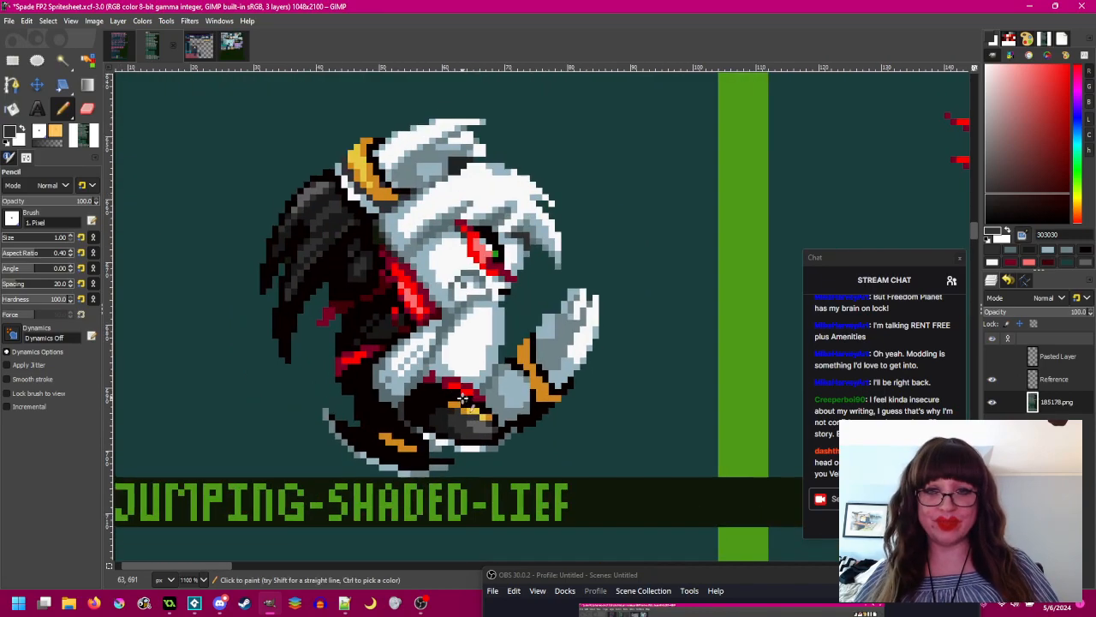
- Sample 98b4c0 from the rolling sprite's front trouser leg and pencil a diagonal row of dither pixels across its white area near the hem
{"action": "left_click", "coordinate": [492, 378], "text": "ctrl"}
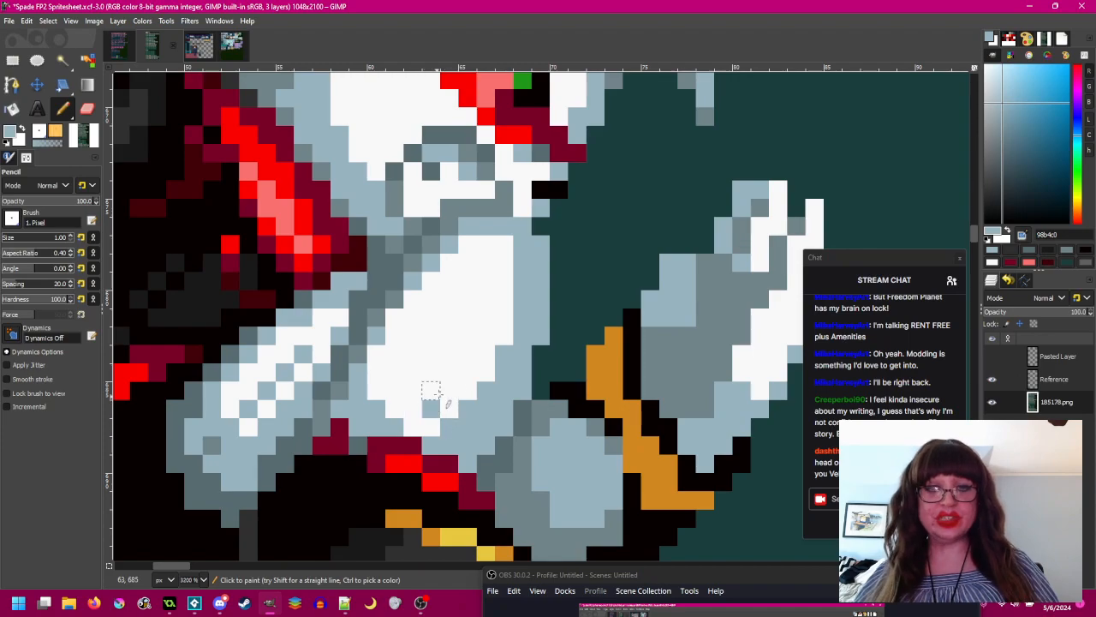
{"action": "left_click", "coordinate": [449, 390]}
{"action": "left_click", "coordinate": [467, 372]}
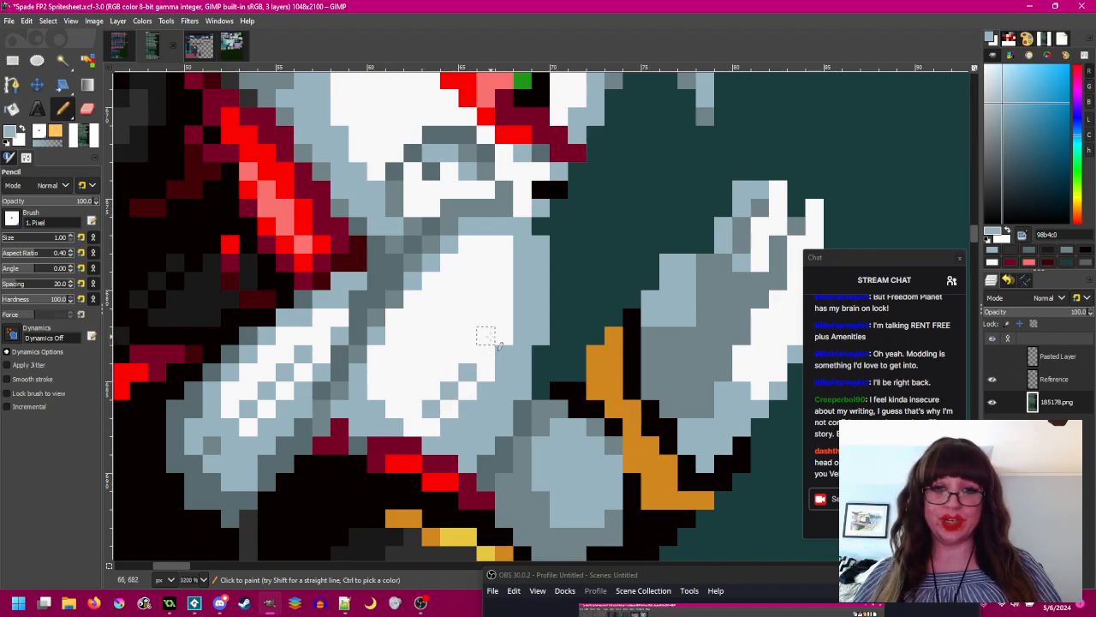
{"action": "scroll", "coordinate": [586, 459], "scroll_direction": "down", "scroll_amount": 4}
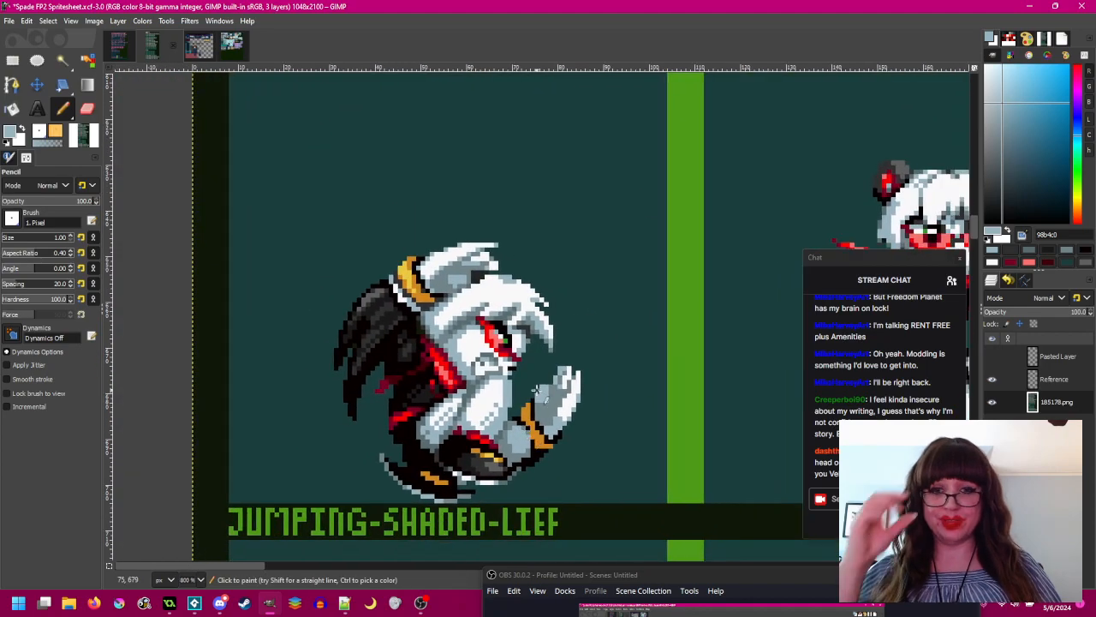
{"action": "scroll", "coordinate": [490, 399], "scroll_direction": "up", "scroll_amount": 3}
- Sample 586c70 from the crease between the trouser legs and darken the front leg's outer edge near the hem
{"action": "left_click", "coordinate": [493, 407], "text": "ctrl"}
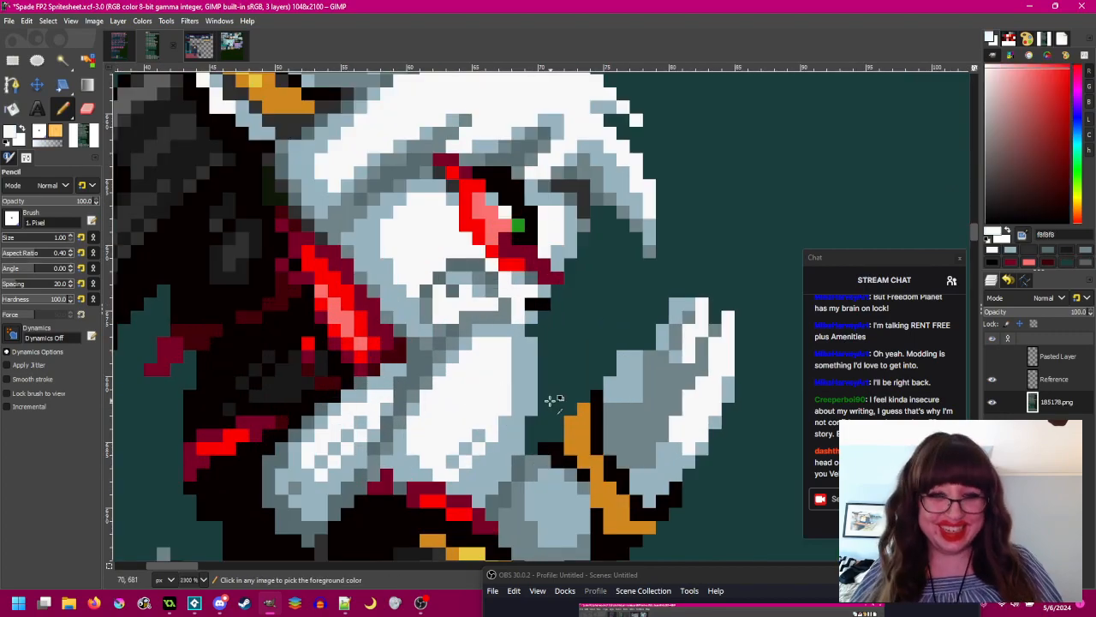
{"action": "left_click", "coordinate": [526, 416], "text": "ctrl"}
{"action": "left_click", "coordinate": [424, 360], "text": "ctrl"}
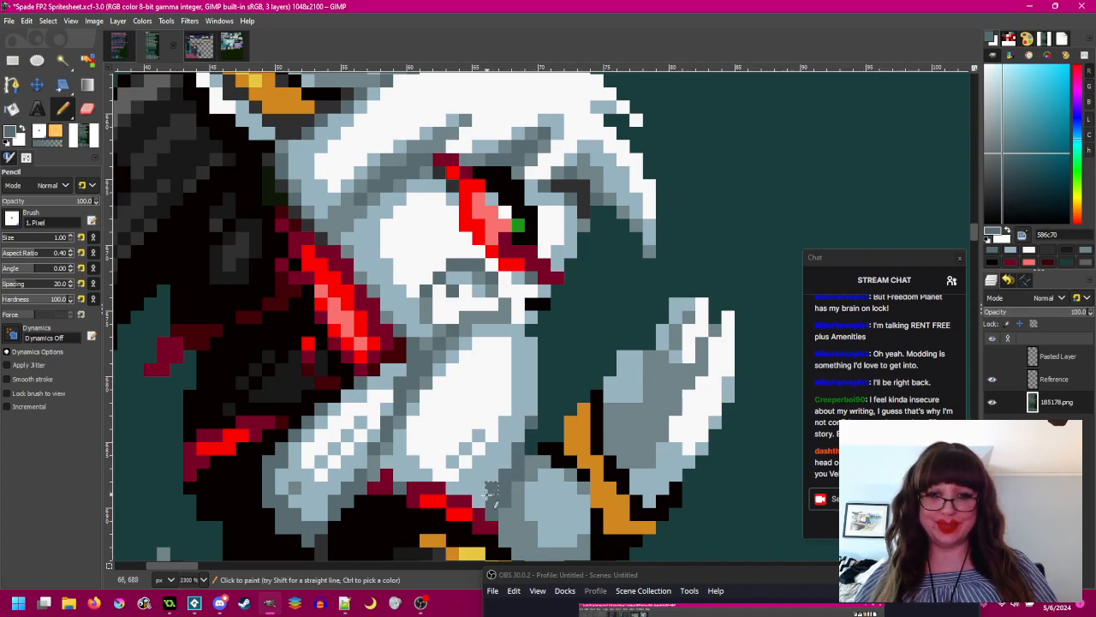
{"action": "scroll", "coordinate": [549, 414], "scroll_direction": "down", "scroll_amount": 2}
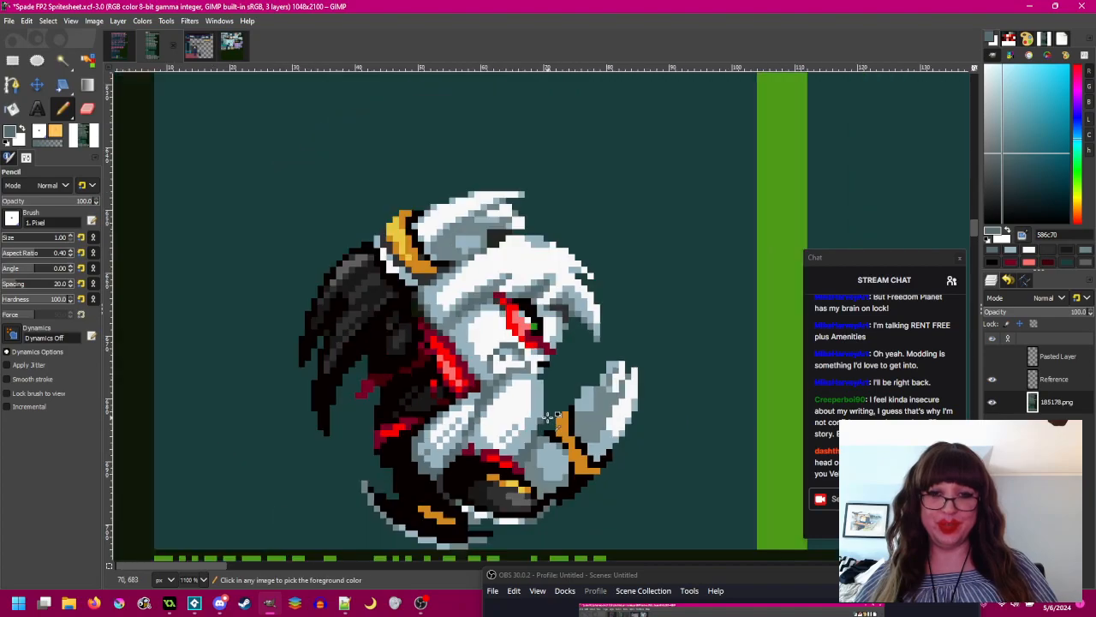
{"action": "scroll", "coordinate": [547, 416], "scroll_direction": "up", "scroll_amount": 3}
{"action": "left_click", "coordinate": [533, 309]}
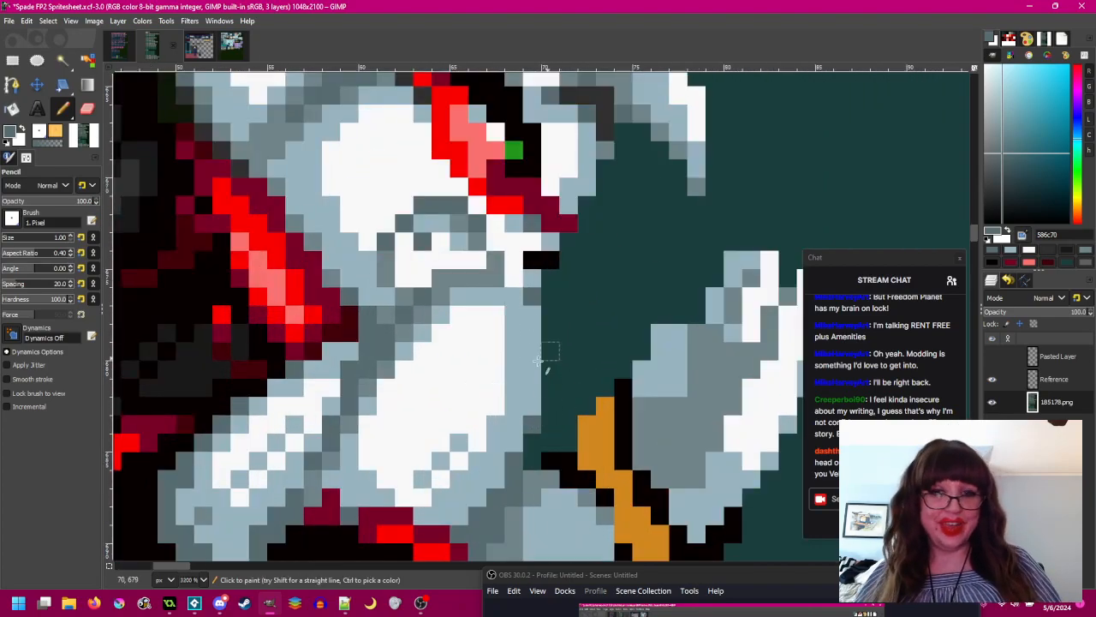
- Pencil 586c70 pixels along the upper end of the front trouser leg, just below the chin
{"action": "scroll", "coordinate": [555, 356], "scroll_direction": "down", "scroll_amount": 3}
{"action": "scroll", "coordinate": [488, 359], "scroll_direction": "up", "scroll_amount": 3}
{"action": "left_click", "coordinate": [493, 345]}
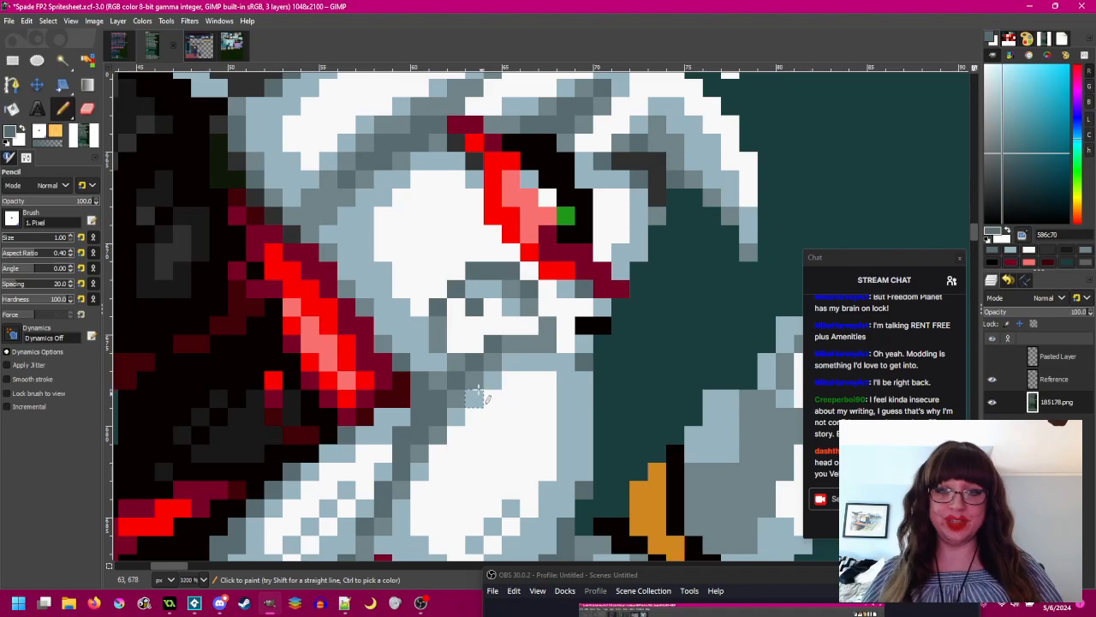
{"action": "scroll", "coordinate": [485, 387], "scroll_direction": "down", "scroll_amount": 3}
{"action": "left_click_drag", "start_coordinate": [550, 369], "coordinate": [523, 343]}
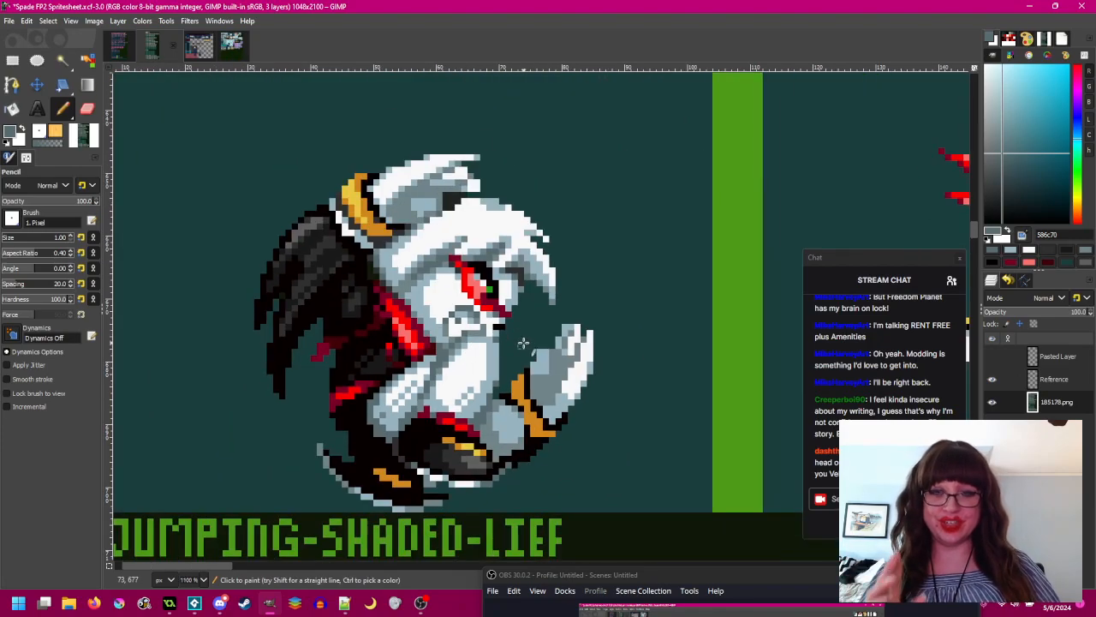
- Sample 98b4c0 and extend the mid-tone shading inward from the front trouser leg's outer edge
{"action": "scroll", "coordinate": [487, 384], "scroll_direction": "up", "scroll_amount": 3}
{"action": "left_click", "coordinate": [469, 391], "text": "ctrl"}
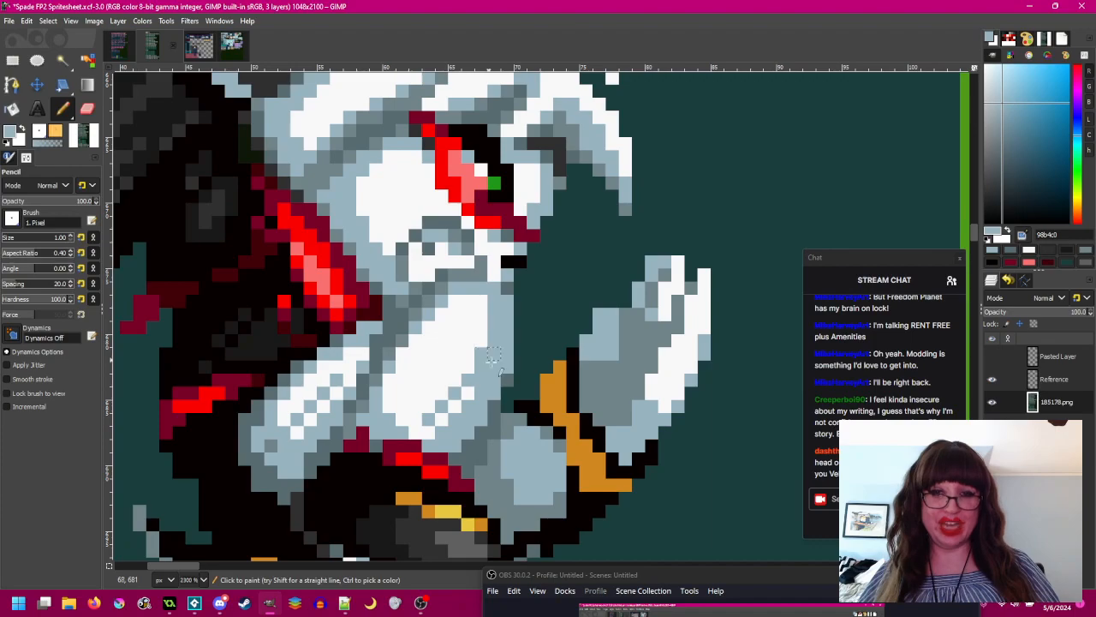
{"action": "scroll", "coordinate": [539, 365], "scroll_direction": "down", "scroll_amount": 3}
{"action": "scroll", "coordinate": [533, 367], "scroll_direction": "up", "scroll_amount": 3}
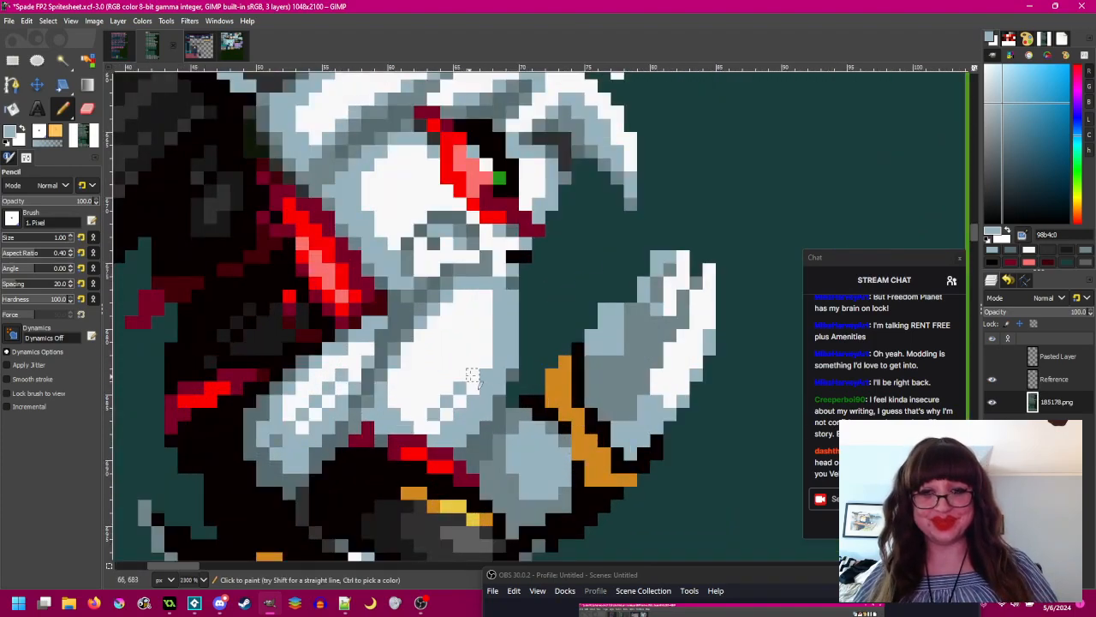
- Resample 586c70 and deepen the shadow on the front trouser leg between its outer edge and the red hem
{"action": "left_click", "coordinate": [514, 364], "text": "ctrl"}
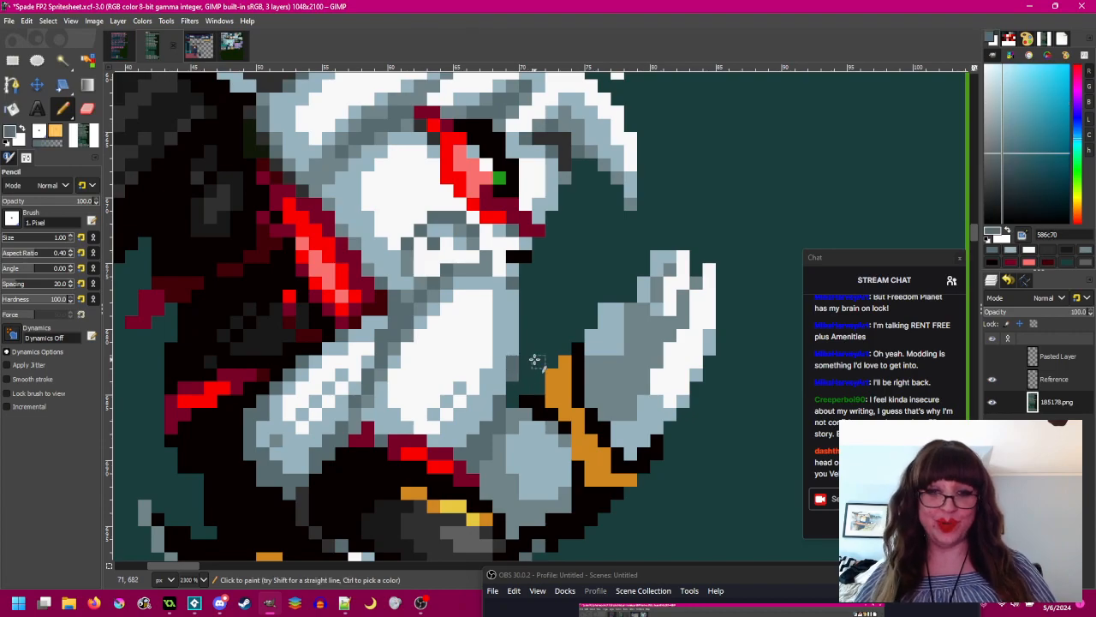
{"action": "scroll", "coordinate": [536, 356], "scroll_direction": "down", "scroll_amount": 2}
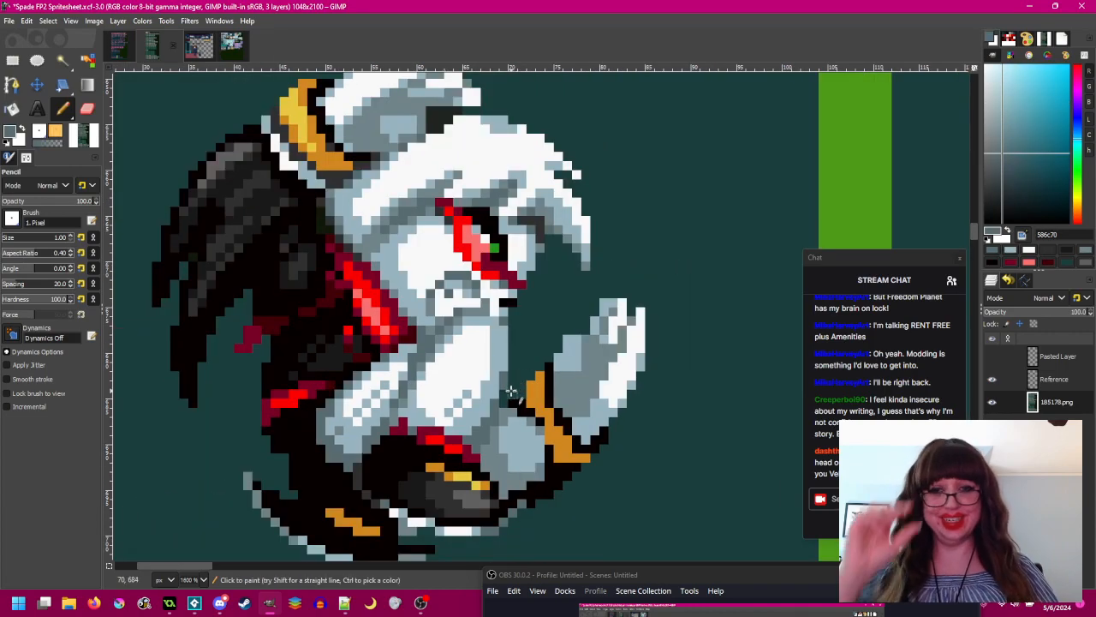
{"action": "left_click_drag", "start_coordinate": [527, 367], "coordinate": [544, 339]}
{"action": "scroll", "coordinate": [542, 375], "scroll_direction": "down", "scroll_amount": 3}
{"action": "scroll", "coordinate": [539, 394], "scroll_direction": "up", "scroll_amount": 3}
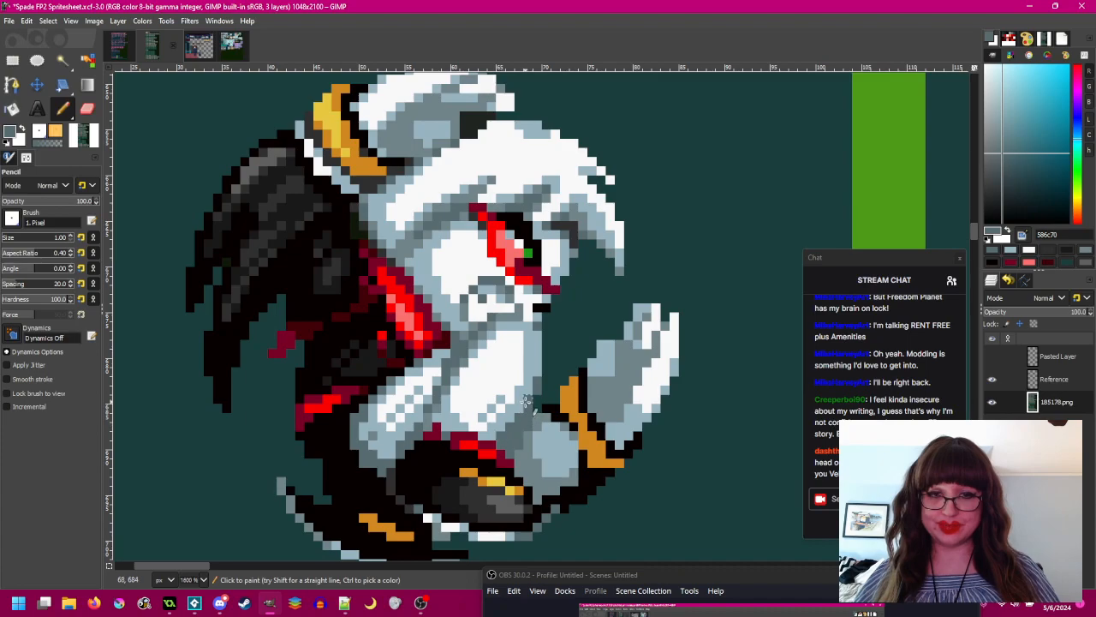
{"action": "scroll", "coordinate": [501, 426], "scroll_direction": "down", "scroll_amount": 4}
{"action": "scroll", "coordinate": [471, 399], "scroll_direction": "up", "scroll_amount": 5}
- Sample 98b4c0 and widen the mid-tone band on the front trouser leg, filling in the dither beside the dark shadow
{"action": "left_click", "coordinate": [507, 370], "text": "ctrl"}
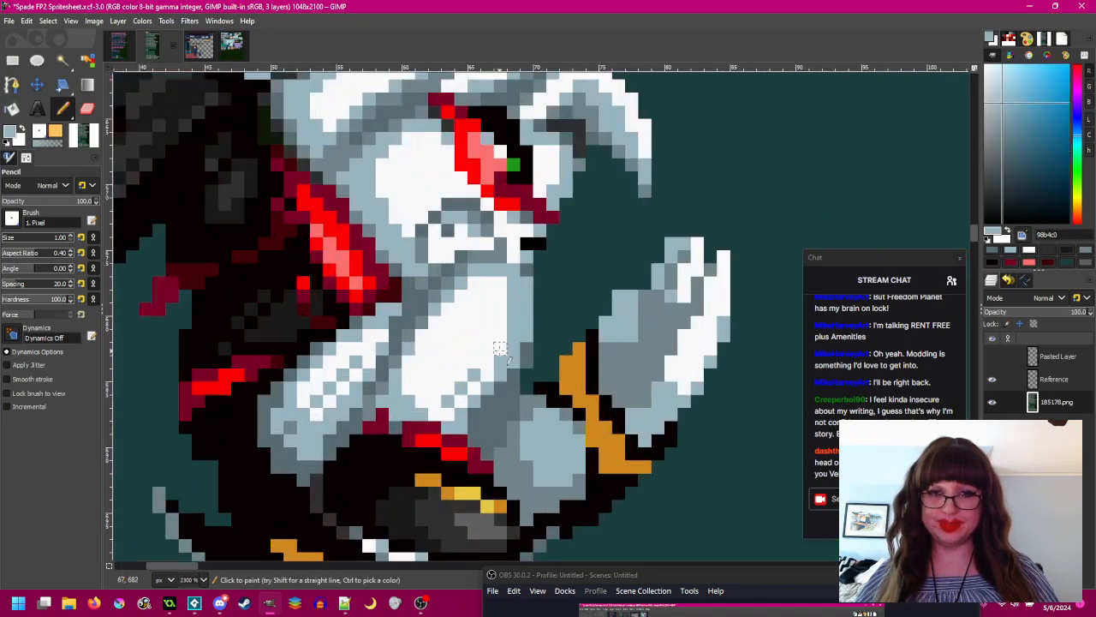
{"action": "scroll", "coordinate": [474, 388], "scroll_direction": "down", "scroll_amount": 4}
{"action": "scroll", "coordinate": [440, 384], "scroll_direction": "up", "scroll_amount": 4}
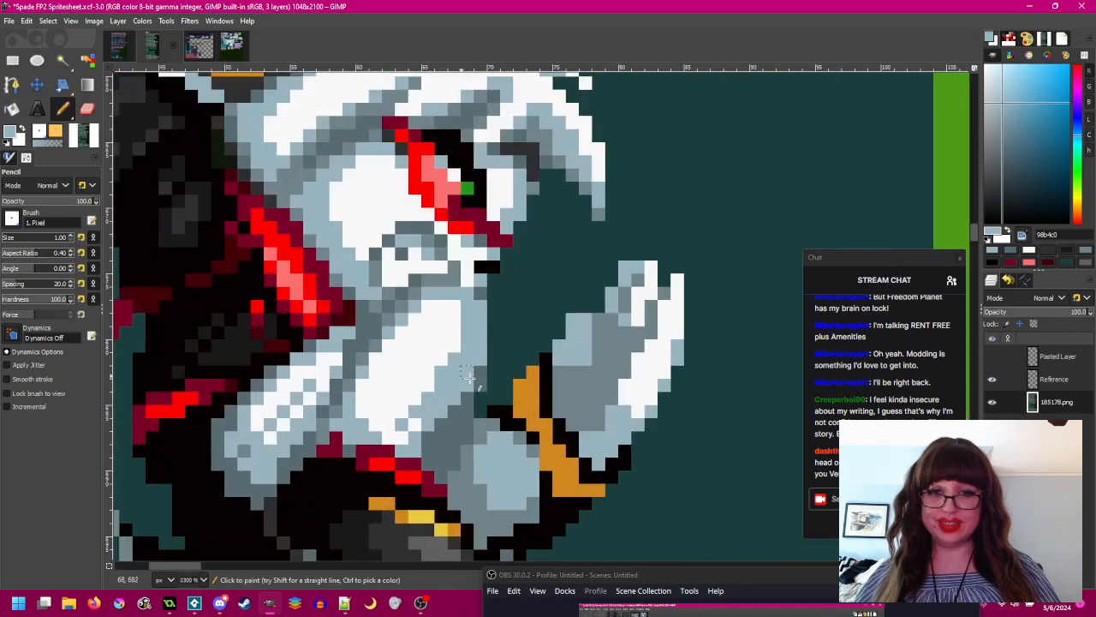
{"action": "scroll", "coordinate": [463, 385], "scroll_direction": "down", "scroll_amount": 3}
{"action": "scroll", "coordinate": [532, 401], "scroll_direction": "up", "scroll_amount": 1}
{"action": "scroll", "coordinate": [531, 400], "scroll_direction": "up", "scroll_amount": 1}
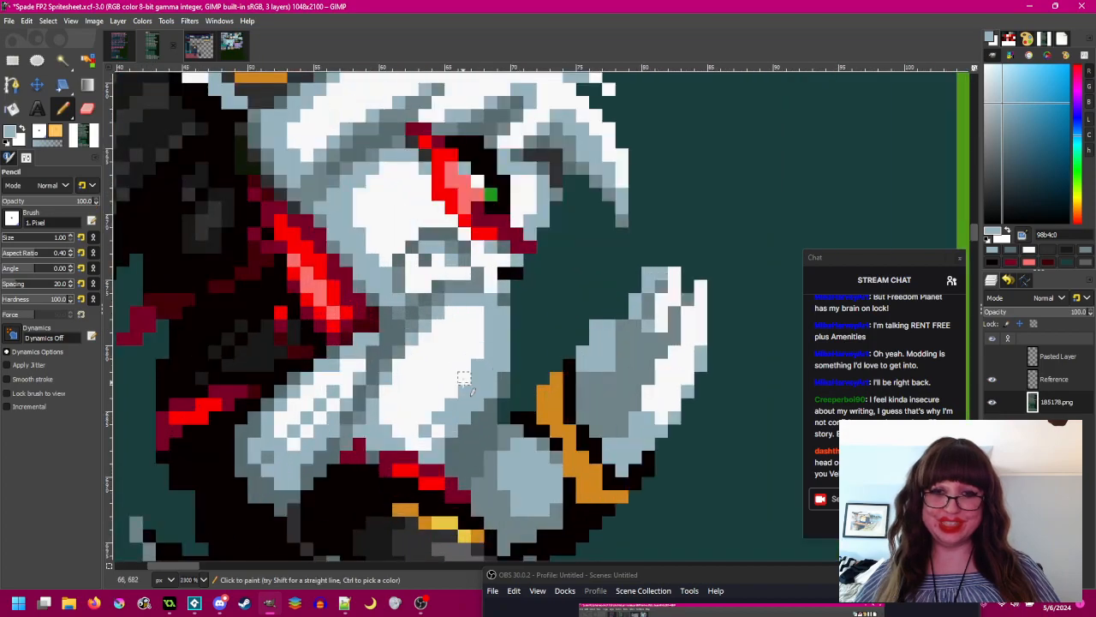
{"action": "scroll", "coordinate": [541, 426], "scroll_direction": "down", "scroll_amount": 1}
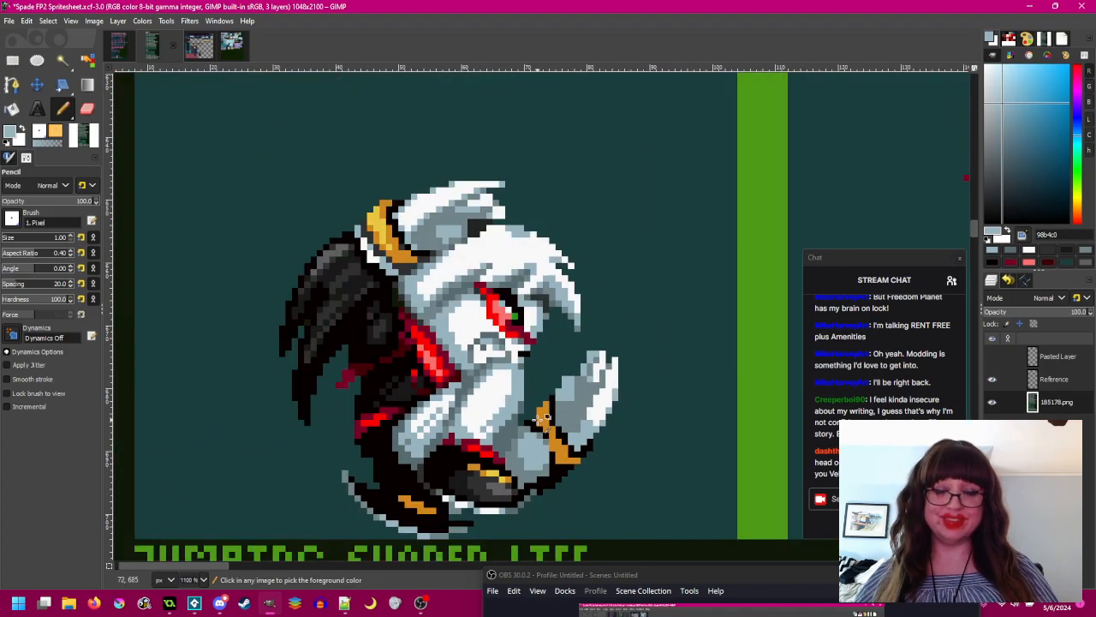
{"action": "scroll", "coordinate": [541, 424], "scroll_direction": "up", "scroll_amount": 2}
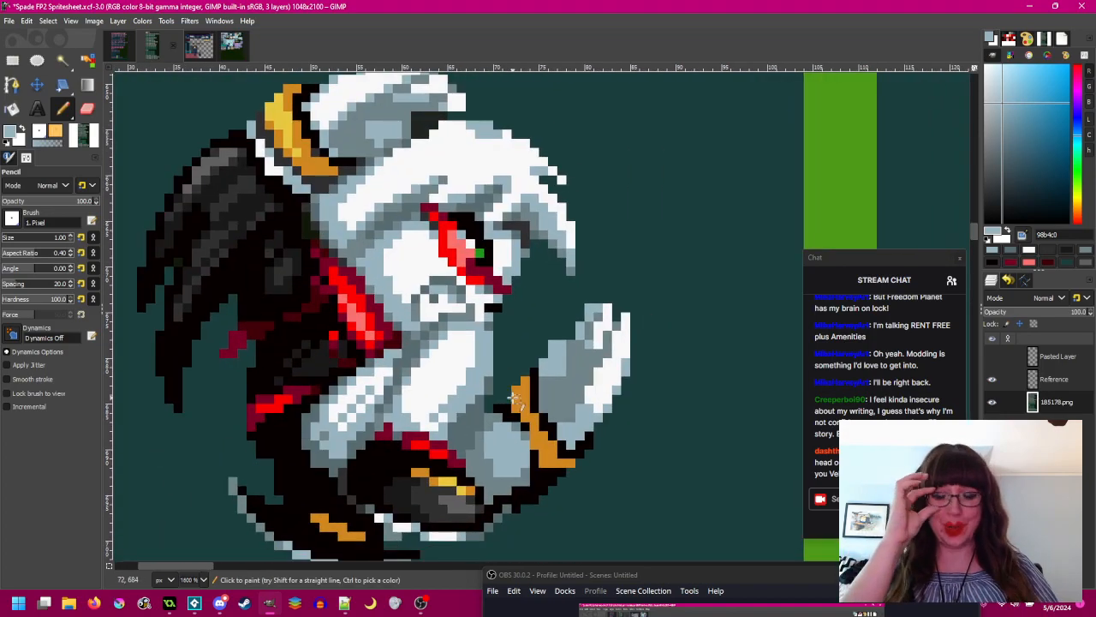
{"action": "left_click", "coordinate": [485, 318], "text": "ctrl"}
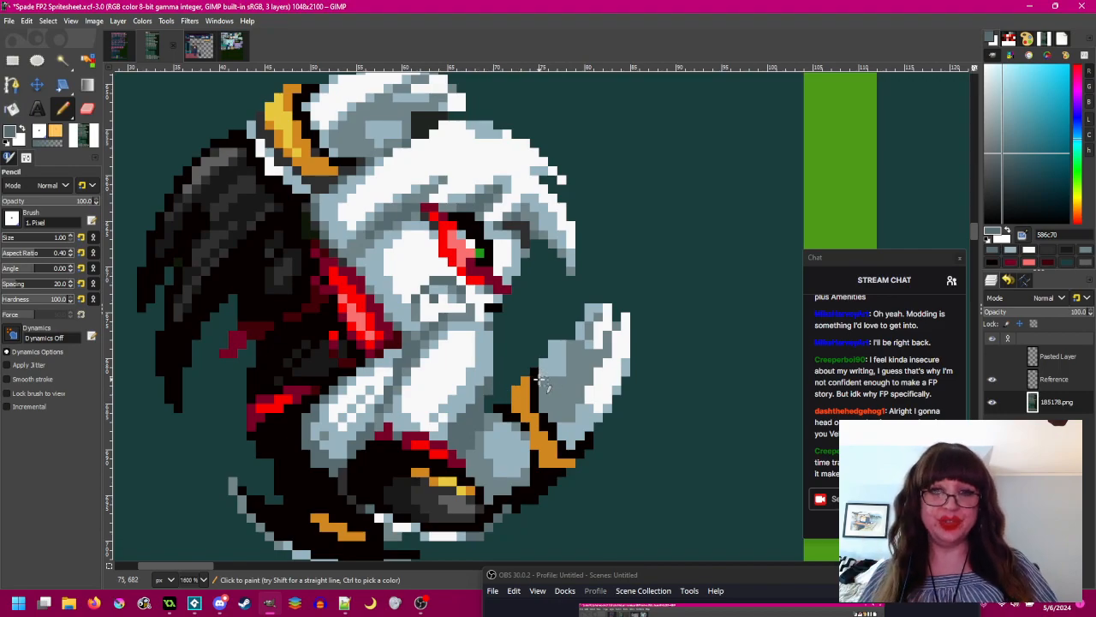
{"action": "left_click", "coordinate": [475, 392], "text": "ctrl"}
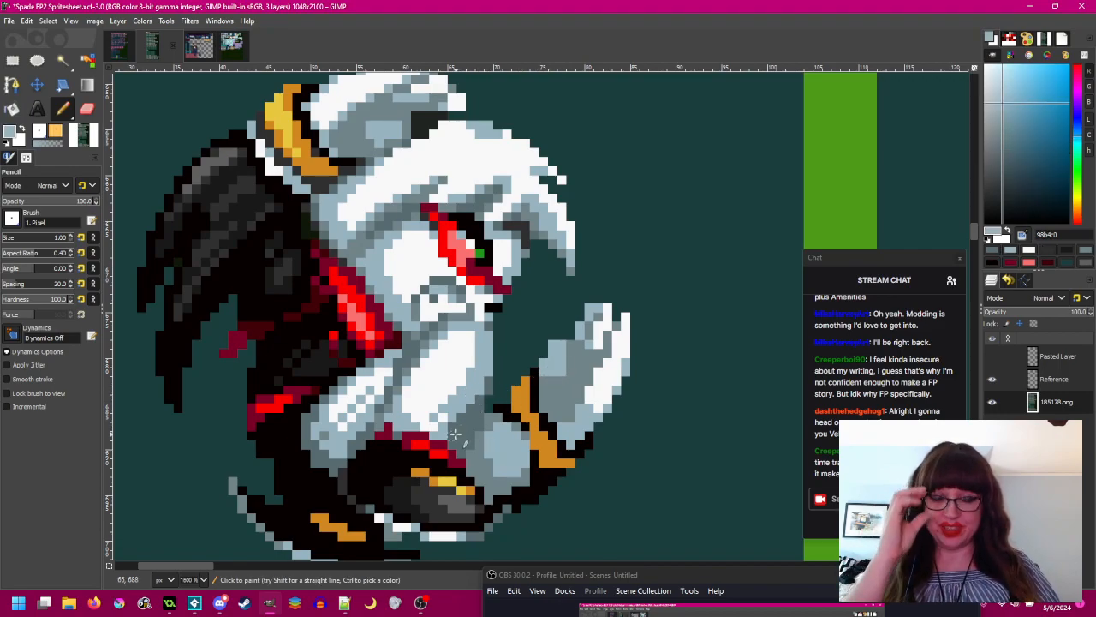
{"action": "left_click", "coordinate": [476, 454], "text": "ctrl"}
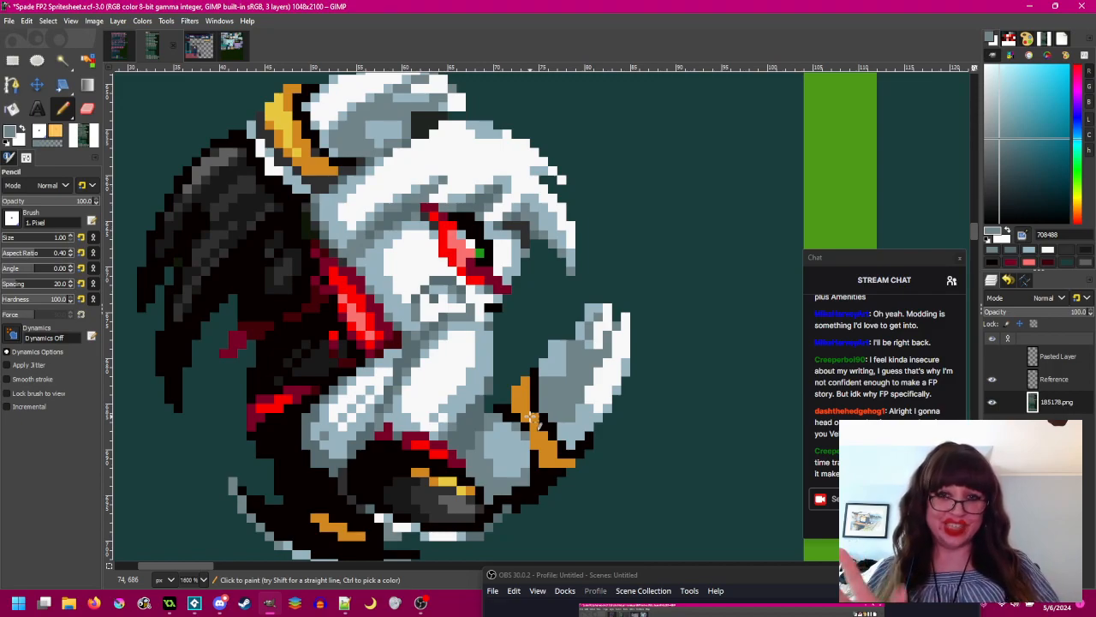
{"action": "left_click", "coordinate": [477, 375], "text": "ctrl"}
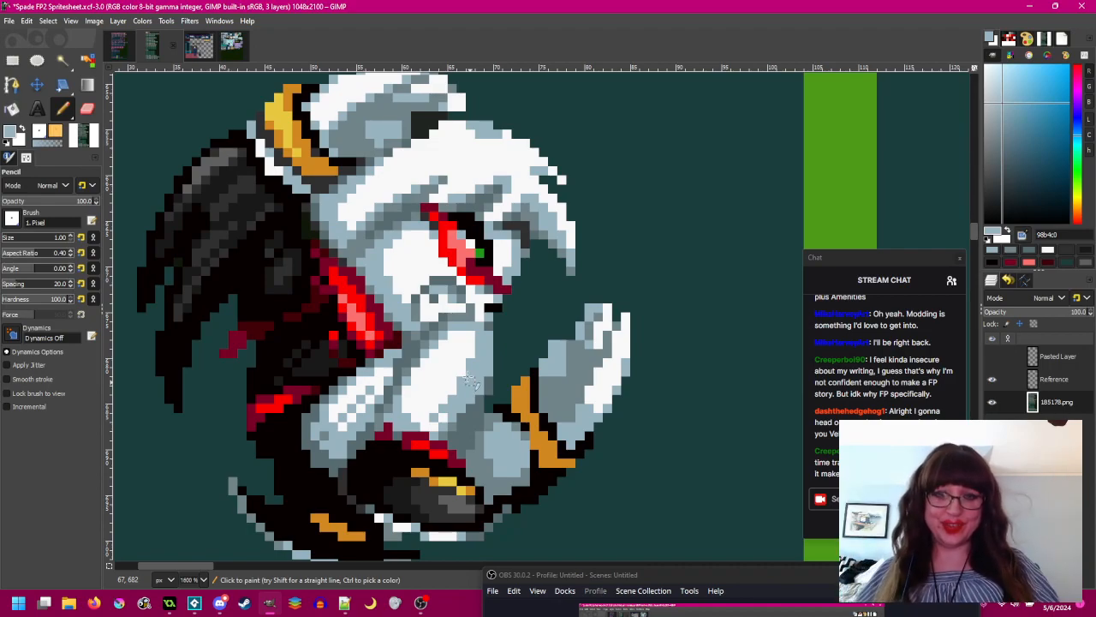
{"action": "left_click", "coordinate": [493, 387], "text": "ctrl"}
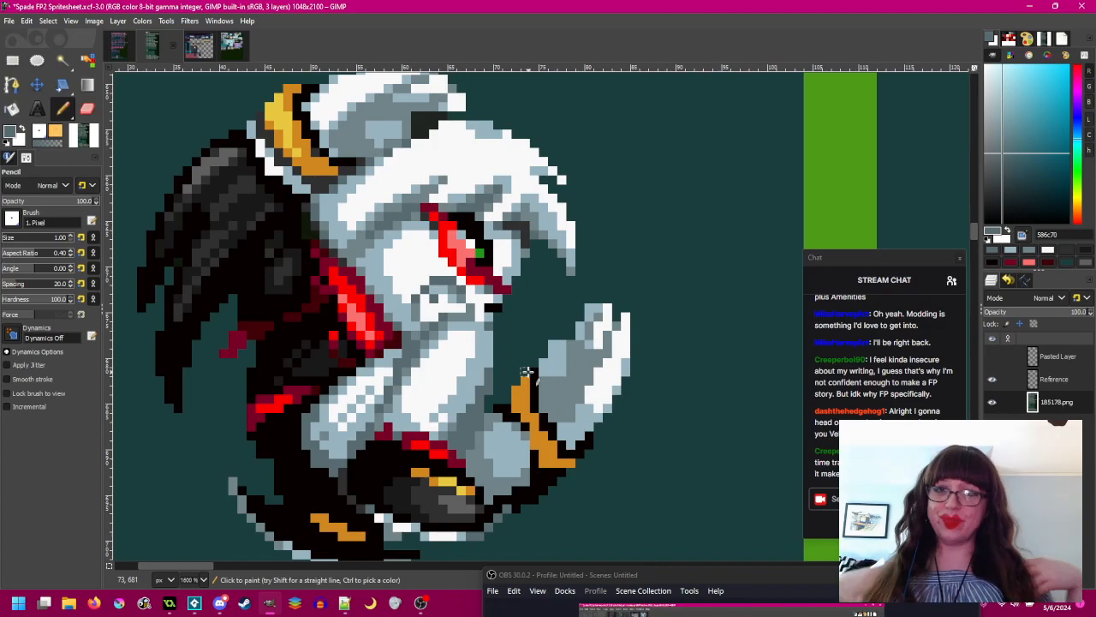
{"action": "left_click", "coordinate": [250, 190], "text": "ctrl"}
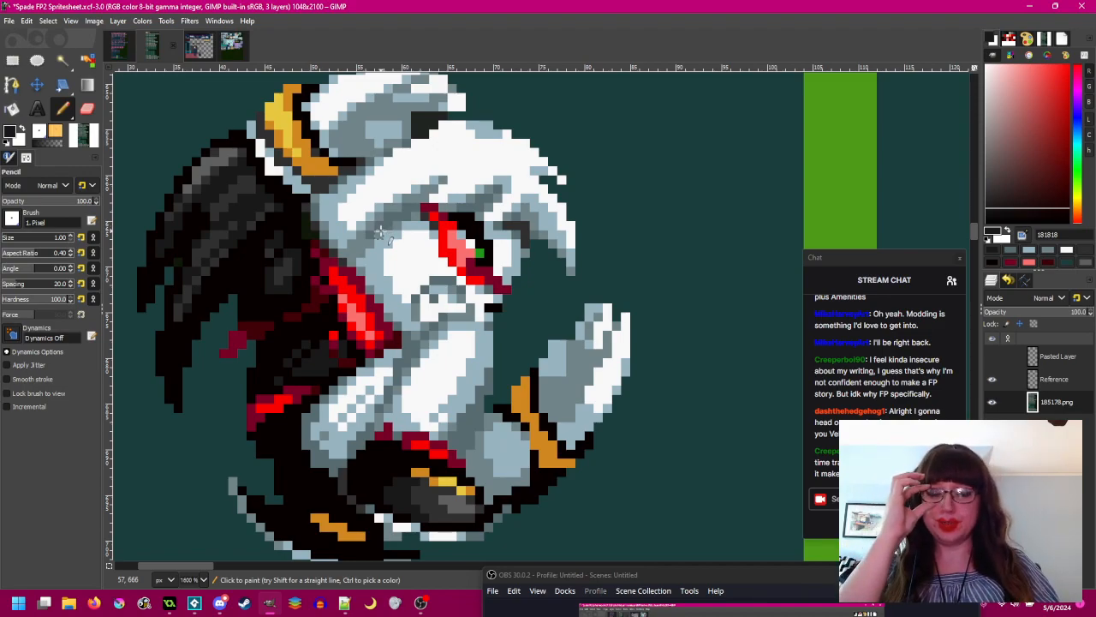
- Sample 586c70 from the shadow beneath the rolling sprite's fringe and pencil darker pixels along it toward the top of the glasses
{"action": "left_click", "coordinate": [404, 215], "text": "ctrl"}
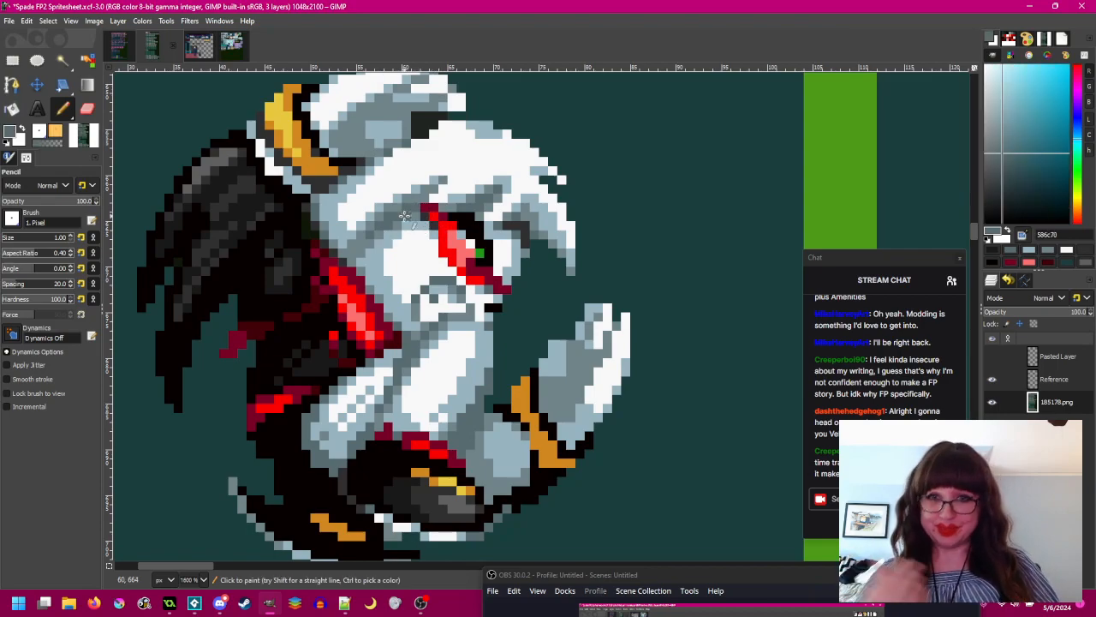
{"action": "left_click", "coordinate": [355, 246], "text": "ctrl"}
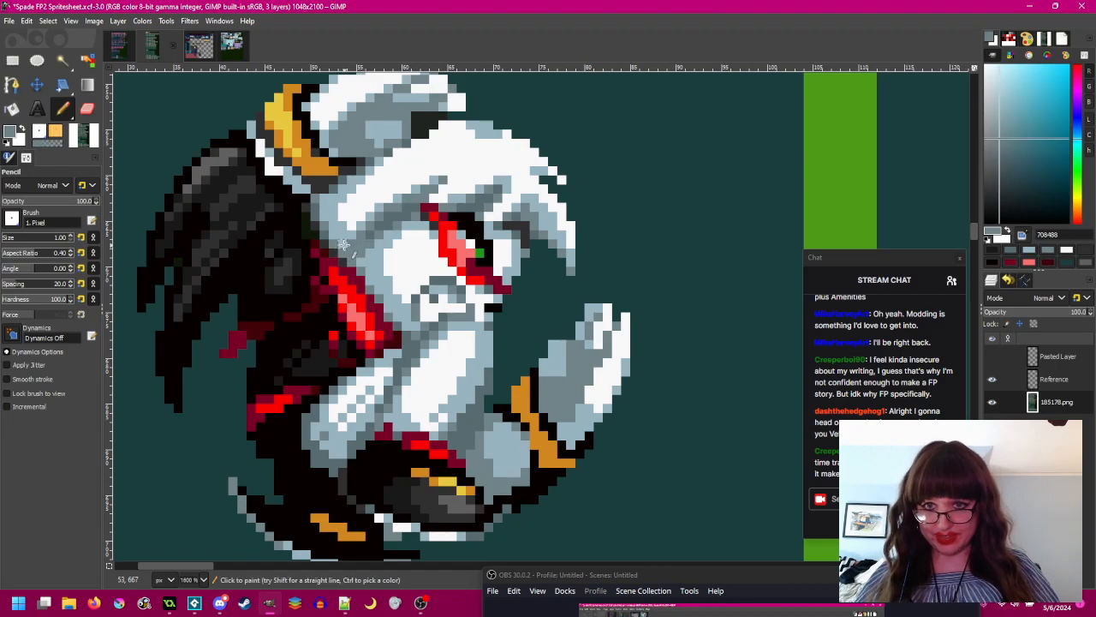
{"action": "scroll", "coordinate": [385, 224], "scroll_direction": "up", "scroll_amount": 2}
{"action": "left_click", "coordinate": [382, 219], "text": "ctrl"}
{"action": "left_click", "coordinate": [381, 221]}
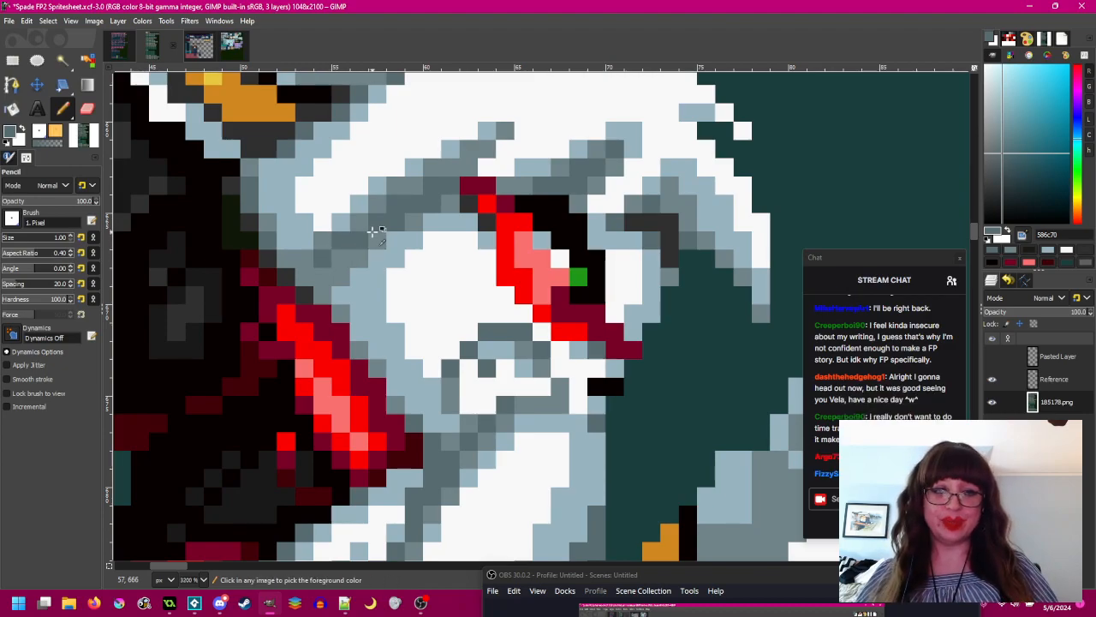
{"action": "scroll", "coordinate": [373, 231], "scroll_direction": "down", "scroll_amount": 3}
{"action": "scroll", "coordinate": [382, 245], "scroll_direction": "up", "scroll_amount": 2}
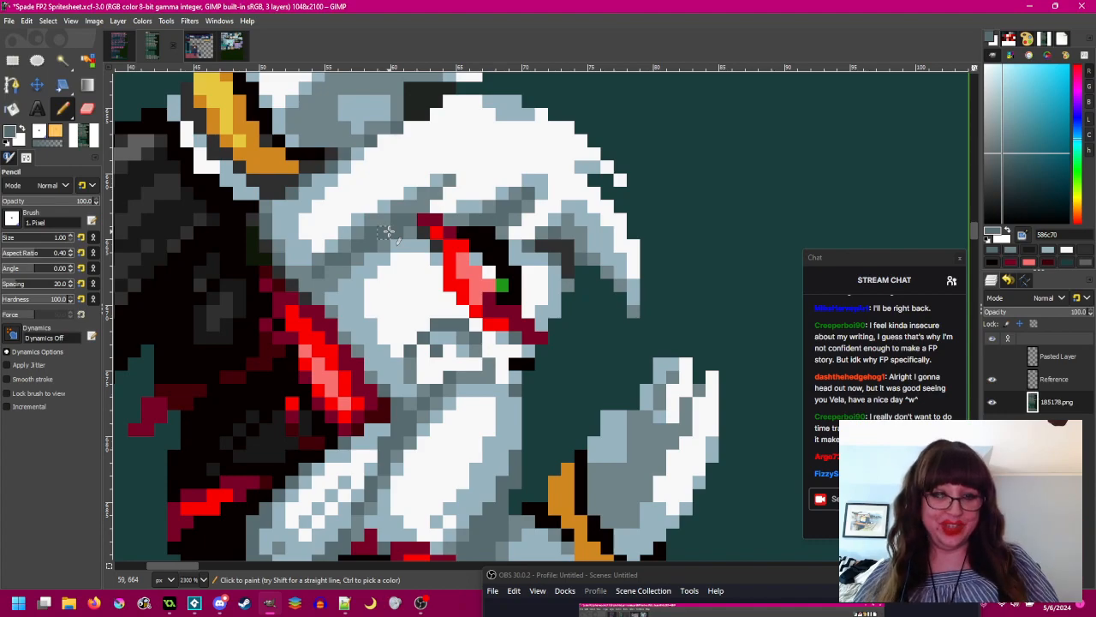
{"action": "scroll", "coordinate": [401, 233], "scroll_direction": "down", "scroll_amount": 1}
{"action": "scroll", "coordinate": [402, 233], "scroll_direction": "up", "scroll_amount": 2}
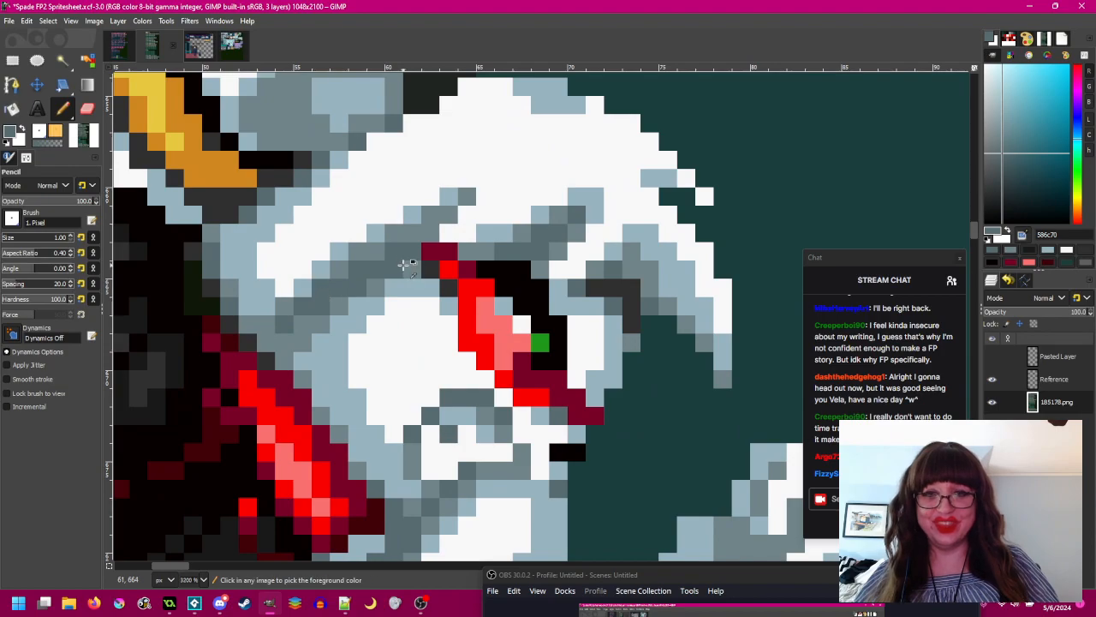
{"action": "scroll", "coordinate": [408, 260], "scroll_direction": "down", "scroll_amount": 4}
{"action": "scroll", "coordinate": [472, 289], "scroll_direction": "up", "scroll_amount": 2}
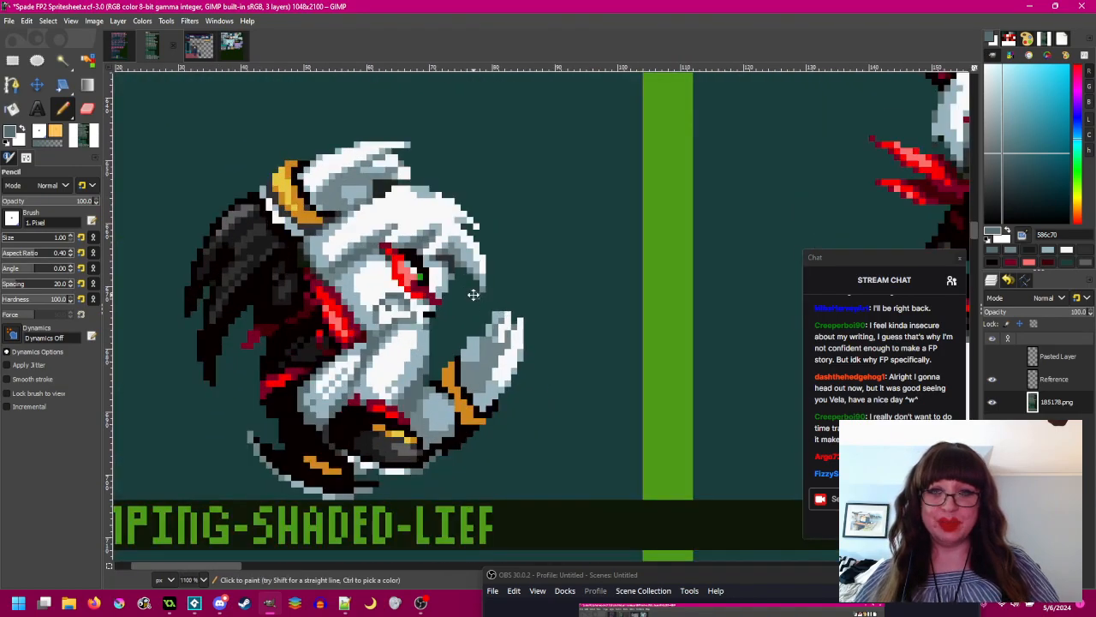
- Pencil 98b4c0 dither pixels into the remaining white at the lower end of the front trouser leg
{"action": "scroll", "coordinate": [473, 310], "scroll_direction": "up", "scroll_amount": 3}
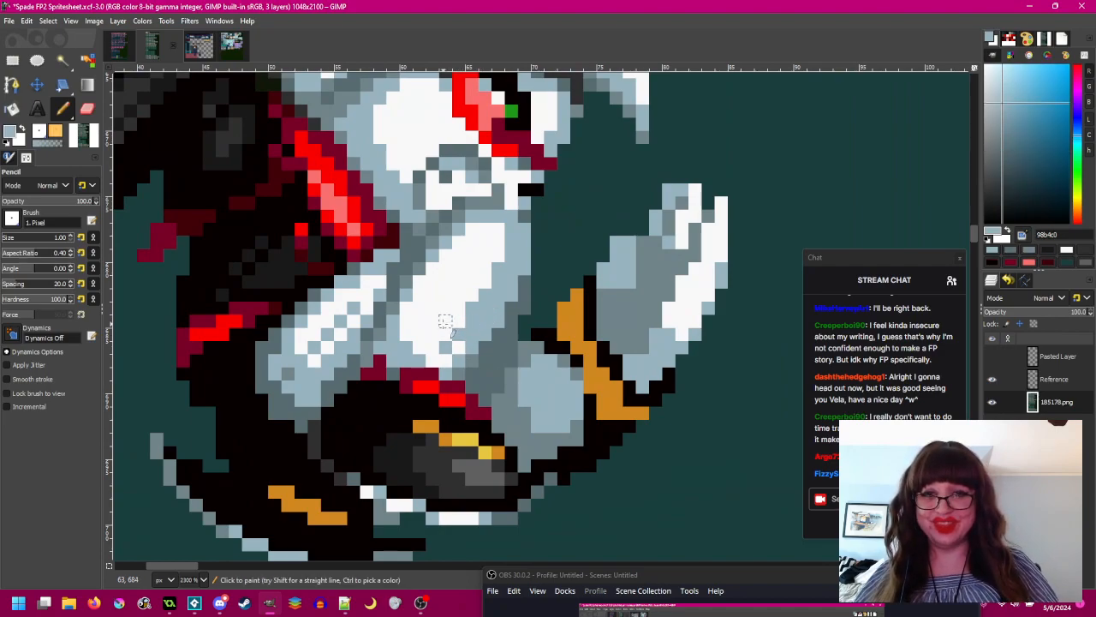
{"action": "scroll", "coordinate": [562, 345], "scroll_direction": "down", "scroll_amount": 1}
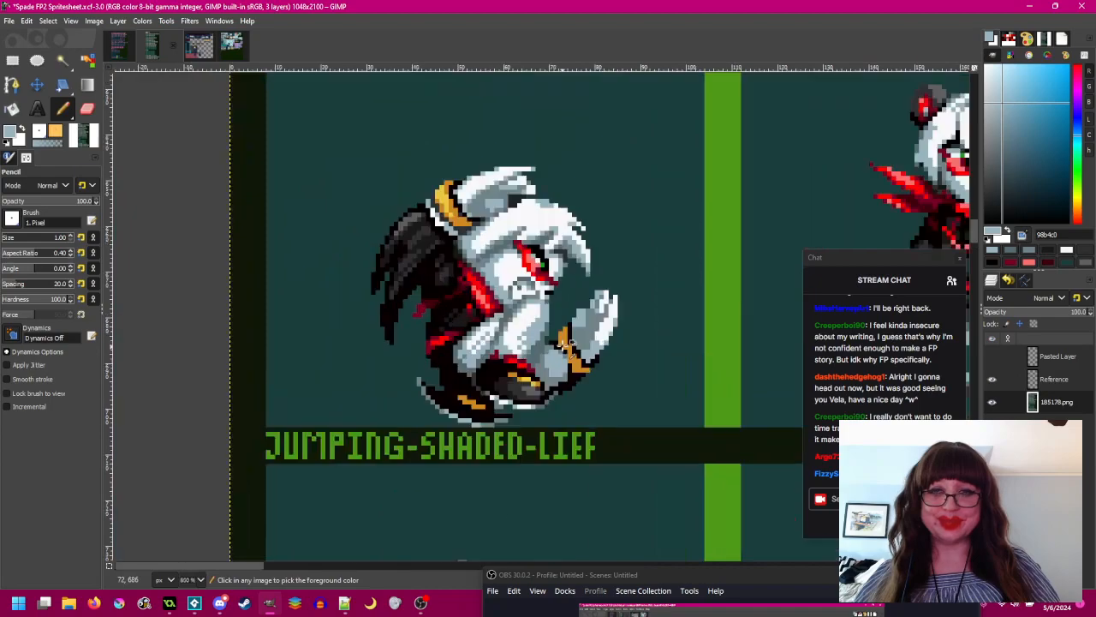
{"action": "scroll", "coordinate": [536, 312], "scroll_direction": "up", "scroll_amount": 4}
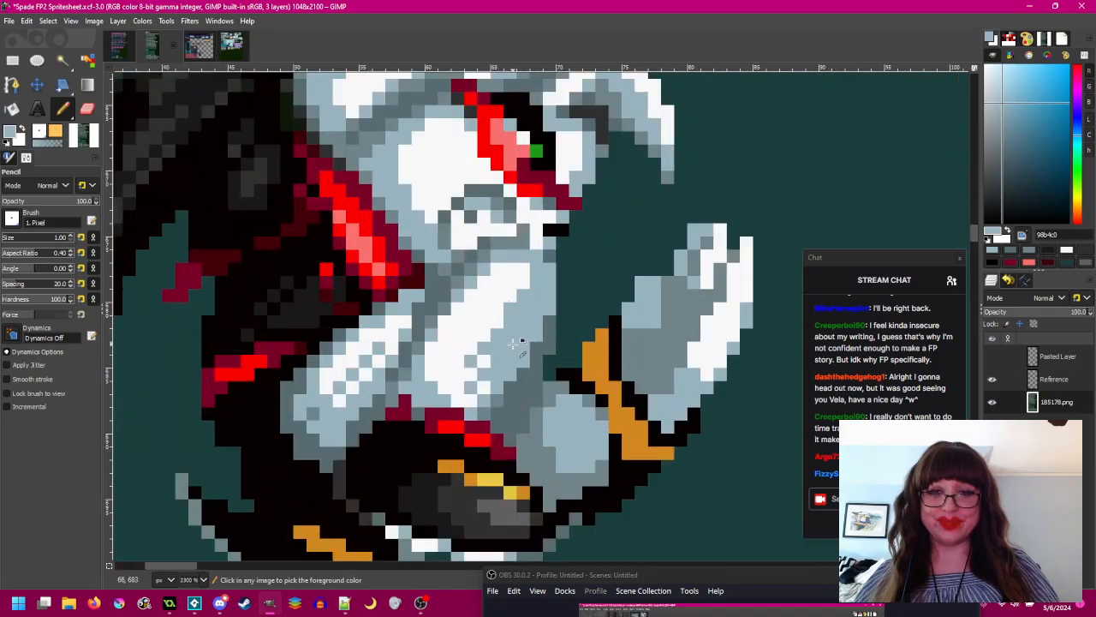
{"action": "scroll", "coordinate": [512, 344], "scroll_direction": "down", "scroll_amount": 4}
{"action": "scroll", "coordinate": [557, 351], "scroll_direction": "up", "scroll_amount": 2}
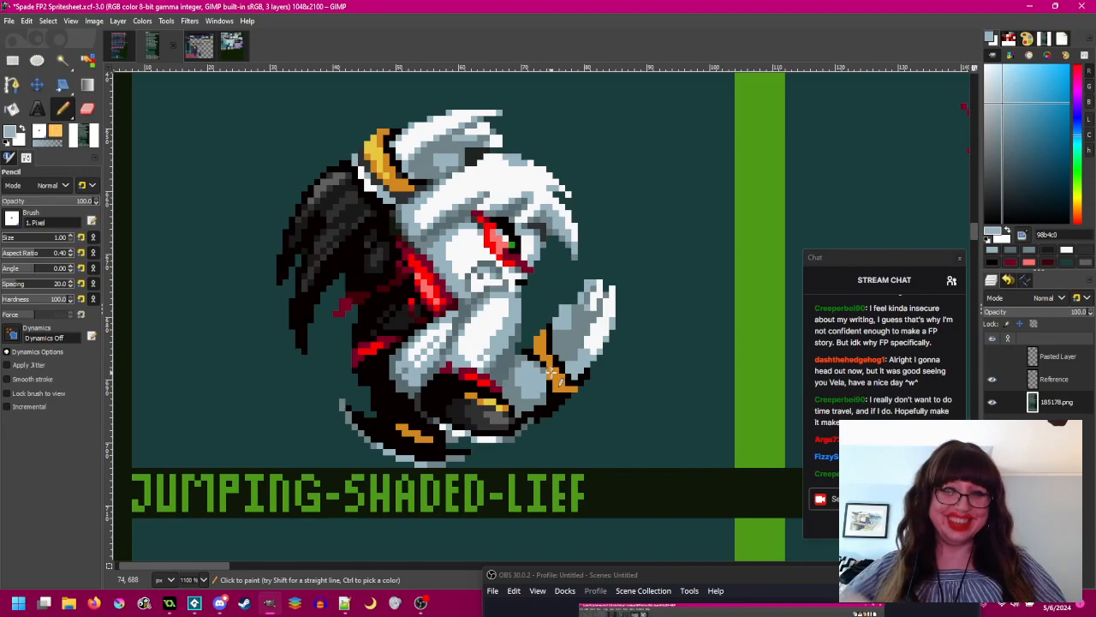
- Sample 708488 from the shadow between the rolling sprite's trouser legs and pencil a darker band along the back leg's lower edge
{"action": "scroll", "coordinate": [536, 351], "scroll_direction": "up", "scroll_amount": 2}
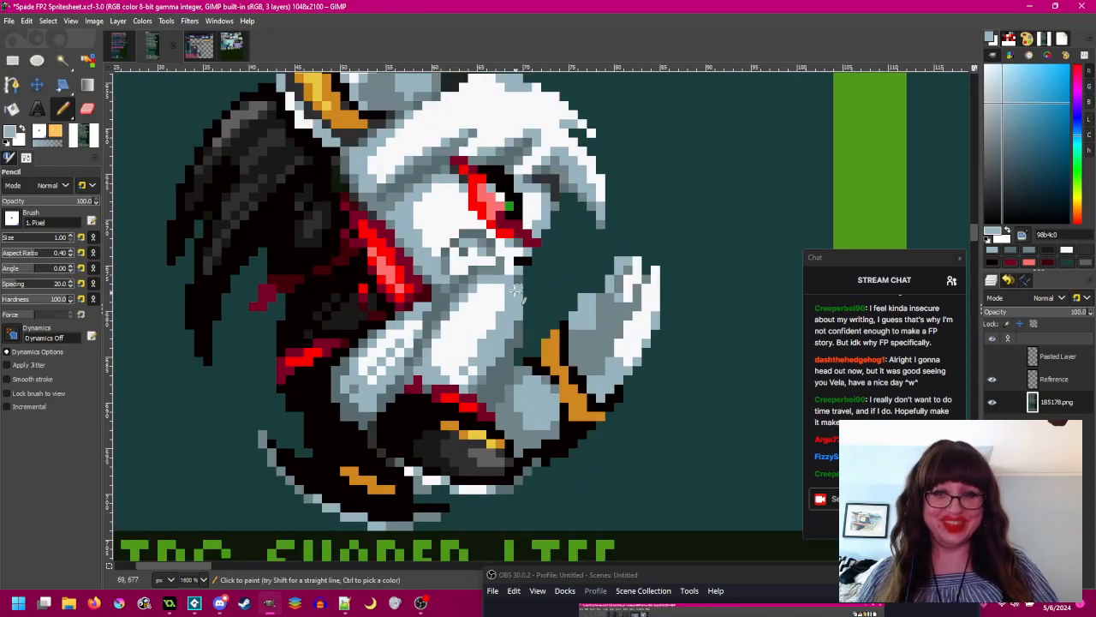
{"action": "left_click_drag", "start_coordinate": [559, 347], "coordinate": [503, 202]}
{"action": "scroll", "coordinate": [466, 252], "scroll_direction": "up", "scroll_amount": 1}
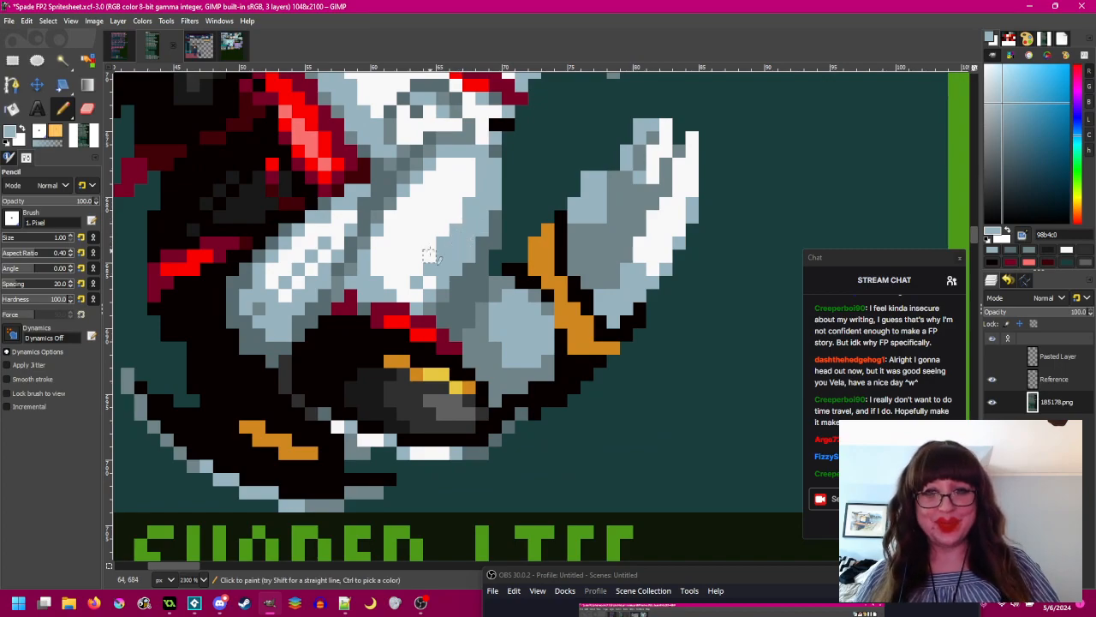
{"action": "left_click", "coordinate": [363, 249], "text": "ctrl"}
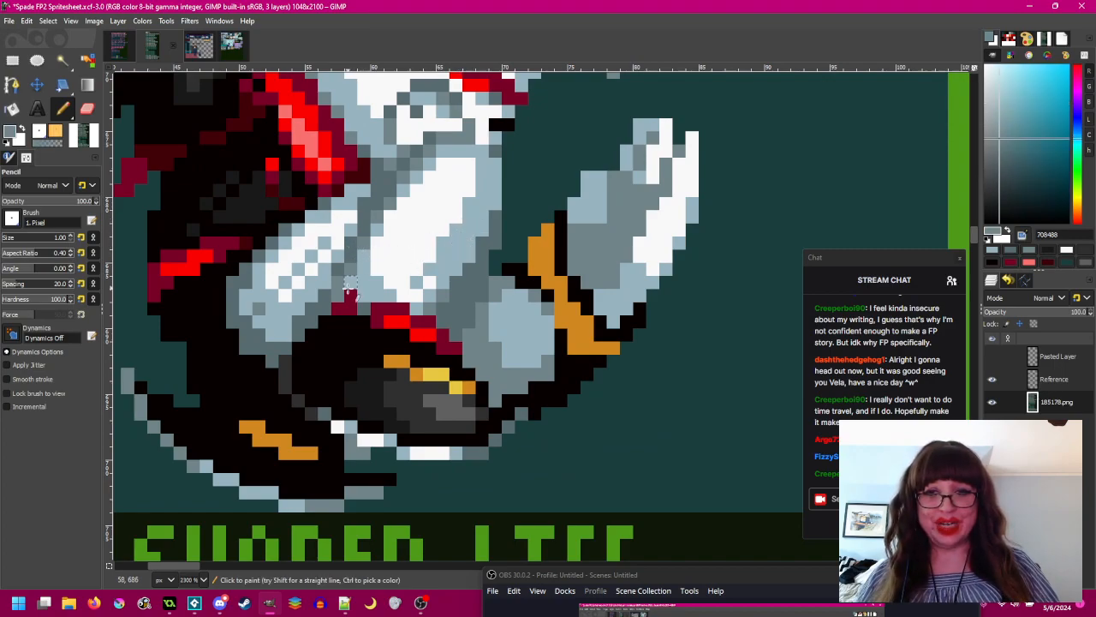
{"action": "left_click", "coordinate": [339, 281], "text": "ctrl"}
{"action": "scroll", "coordinate": [399, 309], "scroll_direction": "down", "scroll_amount": 2}
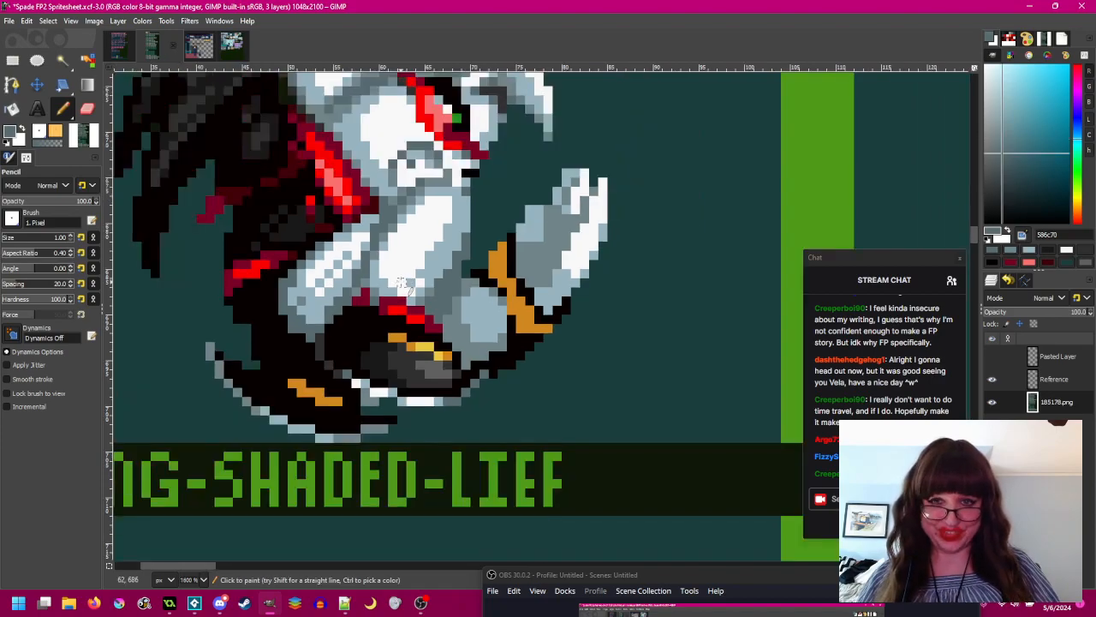
{"action": "scroll", "coordinate": [399, 337], "scroll_direction": "up", "scroll_amount": 2}
{"action": "left_click", "coordinate": [406, 300], "text": "ctrl"}
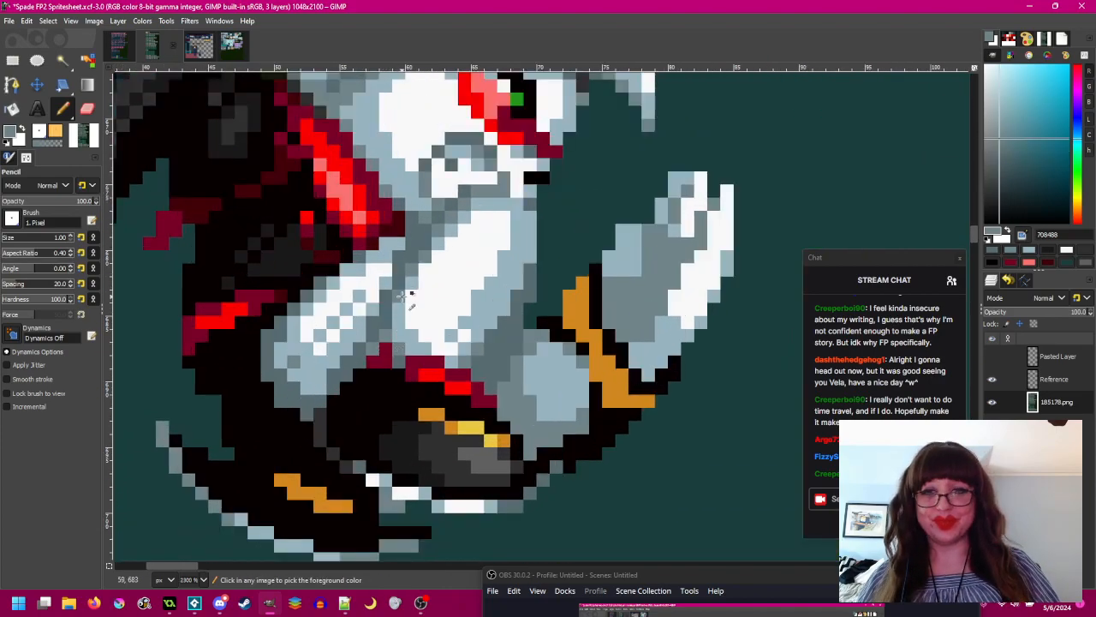
{"action": "left_click", "coordinate": [358, 334]}
{"action": "left_click_drag", "start_coordinate": [346, 347], "coordinate": [307, 384]}
- Examine the trouser leg shading up close and against the whole rolling sprite
{"action": "scroll", "coordinate": [399, 383], "scroll_direction": "down", "scroll_amount": 4}
{"action": "scroll", "coordinate": [432, 354], "scroll_direction": "up", "scroll_amount": 3}
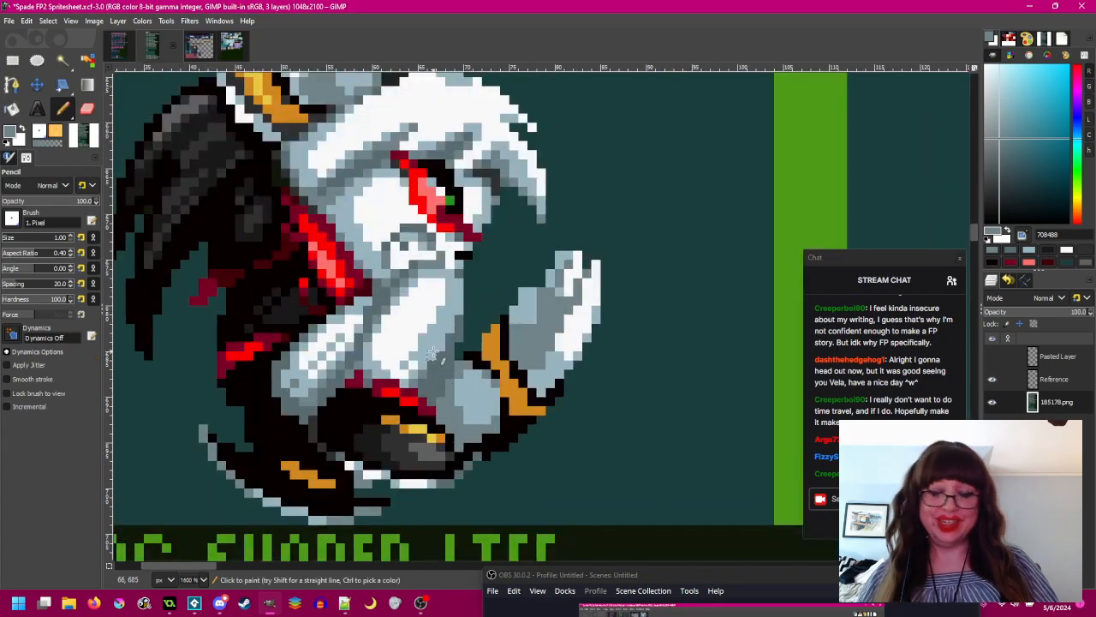
{"action": "scroll", "coordinate": [451, 347], "scroll_direction": "up", "scroll_amount": 1}
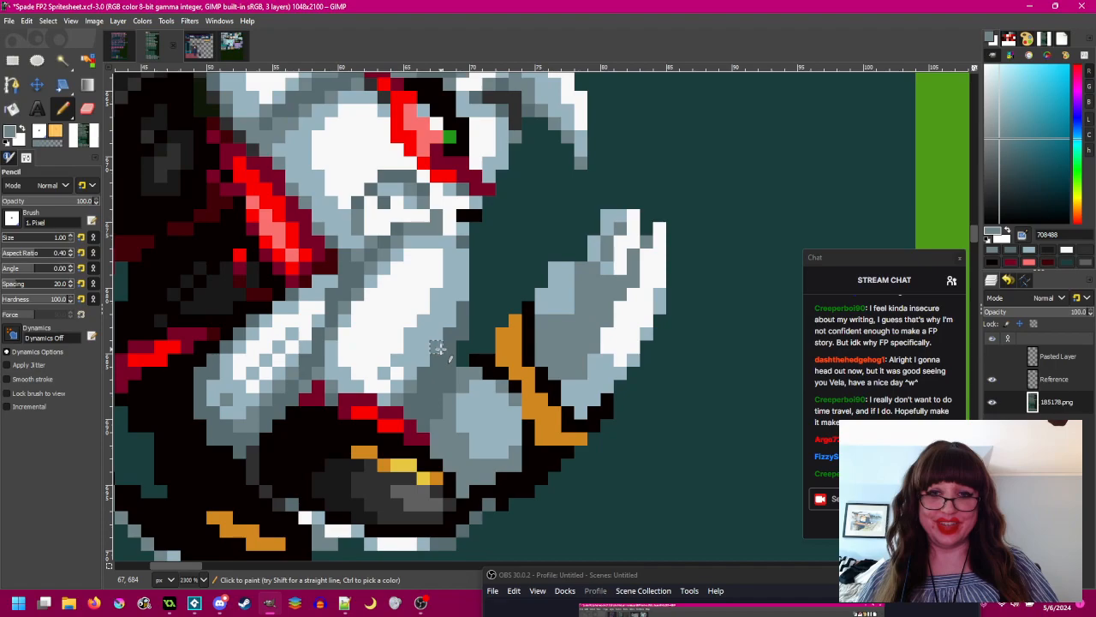
{"action": "scroll", "coordinate": [454, 296], "scroll_direction": "down", "scroll_amount": 1}
{"action": "scroll", "coordinate": [466, 377], "scroll_direction": "down", "scroll_amount": 2}
{"action": "scroll", "coordinate": [471, 381], "scroll_direction": "up", "scroll_amount": 1}
{"action": "scroll", "coordinate": [471, 379], "scroll_direction": "up", "scroll_amount": 2}
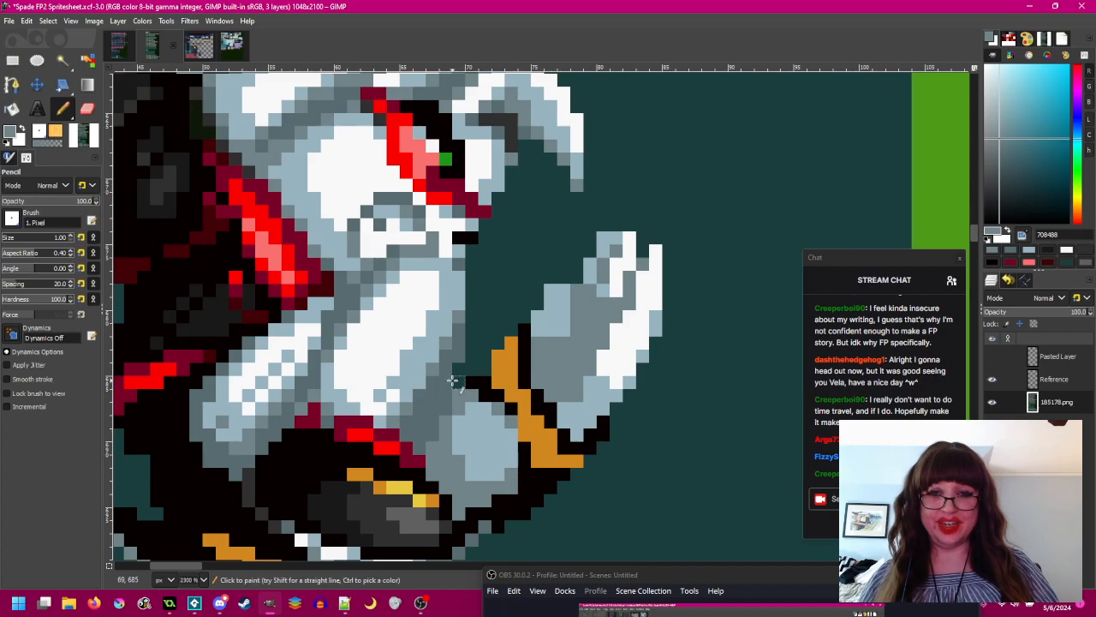
{"action": "scroll", "coordinate": [458, 334], "scroll_direction": "up", "scroll_amount": 1}
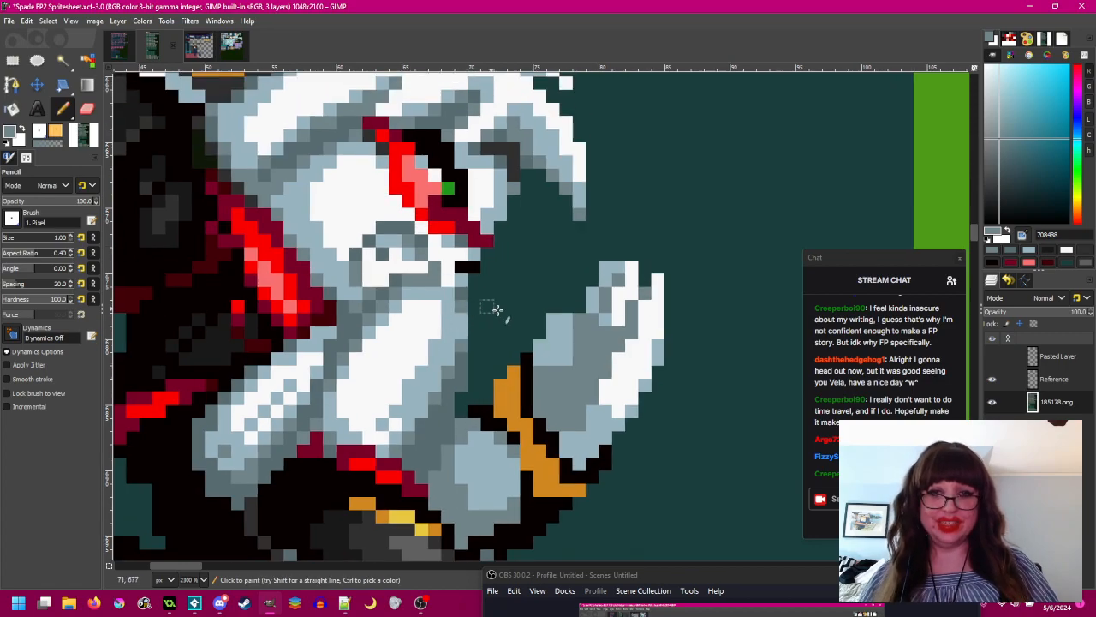
{"action": "scroll", "coordinate": [501, 326], "scroll_direction": "down", "scroll_amount": 1}
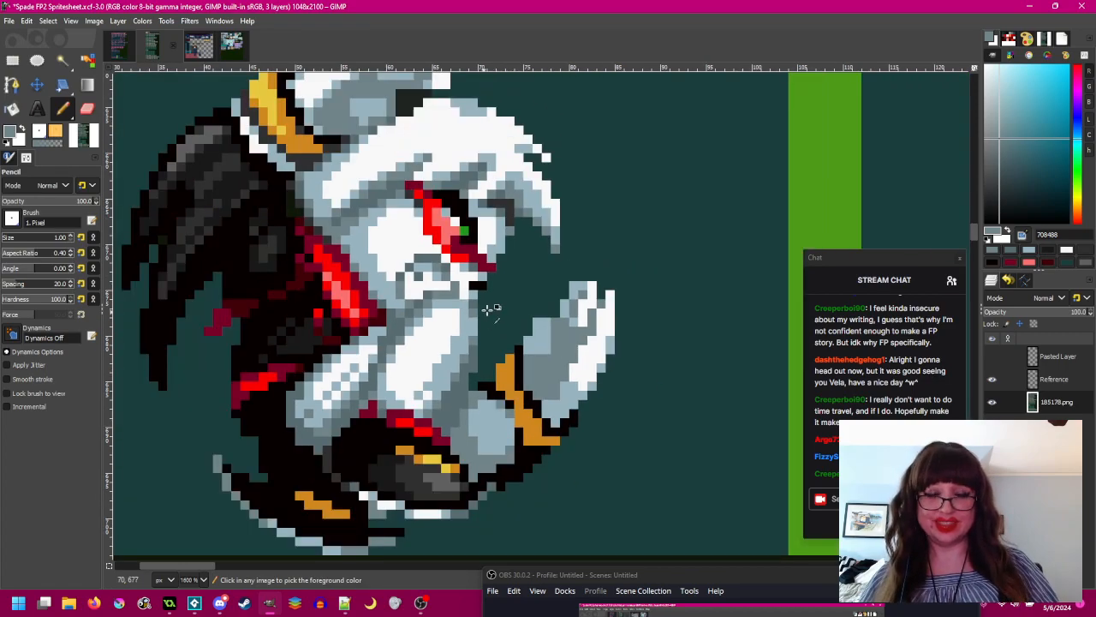
{"action": "scroll", "coordinate": [501, 304], "scroll_direction": "down", "scroll_amount": 1}
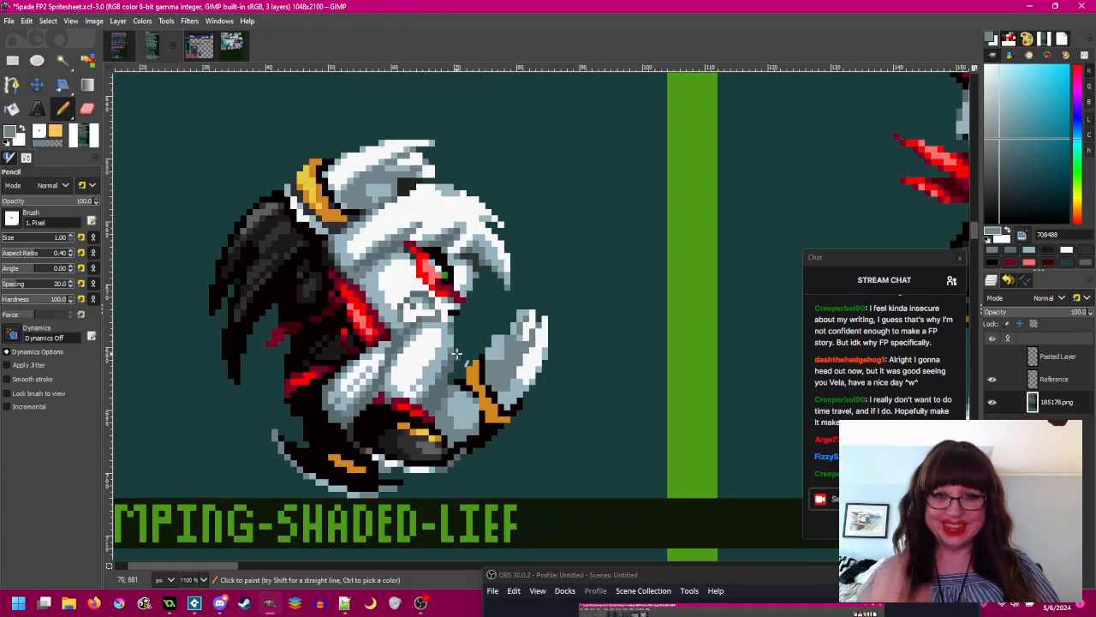
{"action": "scroll", "coordinate": [488, 347], "scroll_direction": "up", "scroll_amount": 1}
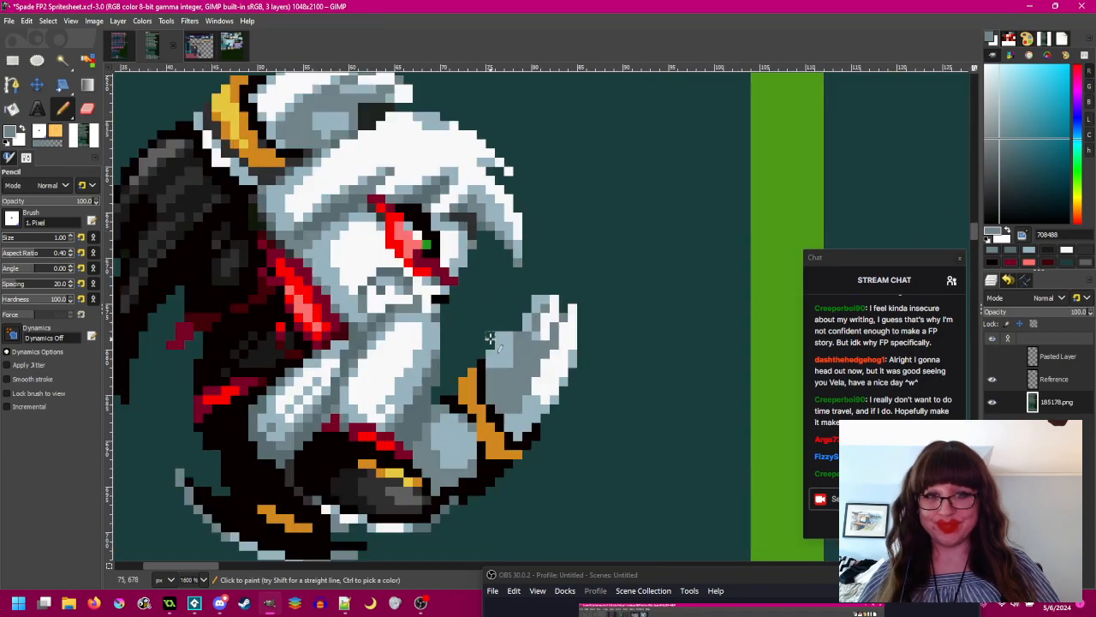
- Sample 586c70 from the shadow beside the front trouser leg and inspect the fringe's outer edge and tips
{"action": "key", "text": "ctrl"}
{"action": "left_click", "coordinate": [441, 380], "text": "ctrl"}
{"action": "scroll", "coordinate": [580, 358], "scroll_direction": "up", "scroll_amount": 2}
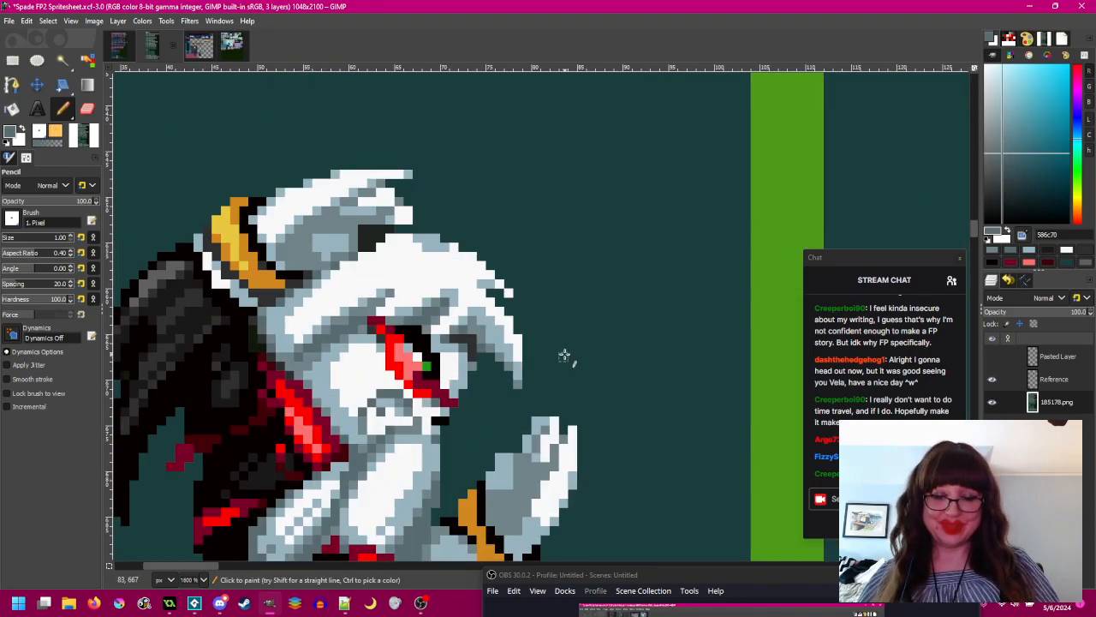
{"action": "left_click_drag", "start_coordinate": [565, 355], "coordinate": [512, 289]}
{"action": "scroll", "coordinate": [449, 233], "scroll_direction": "up", "scroll_amount": 2}
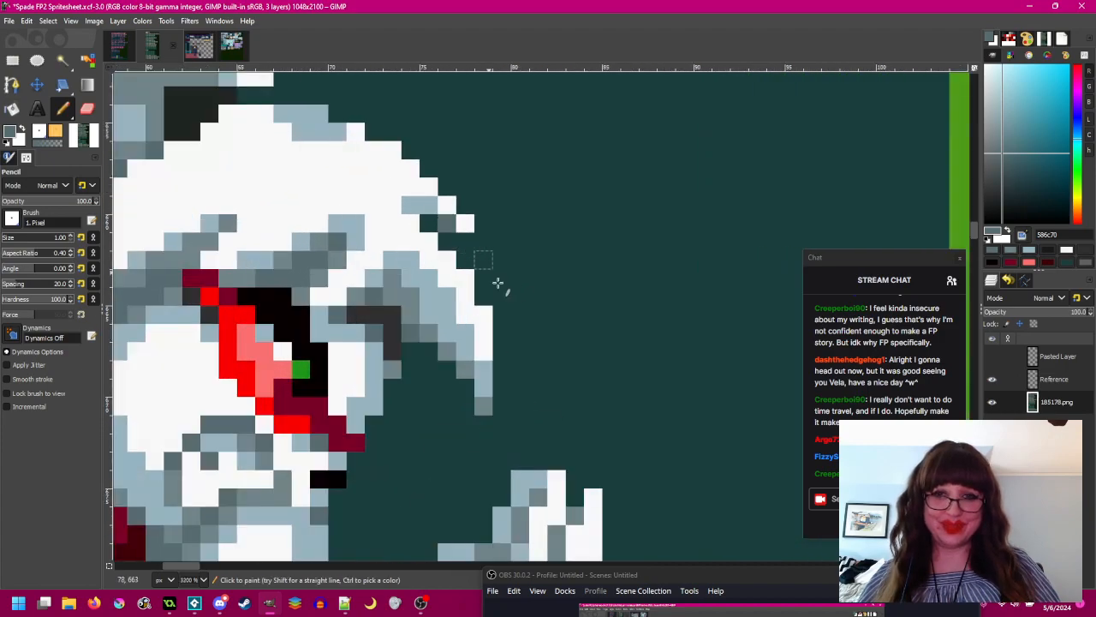
{"action": "scroll", "coordinate": [546, 338], "scroll_direction": "down", "scroll_amount": 1}
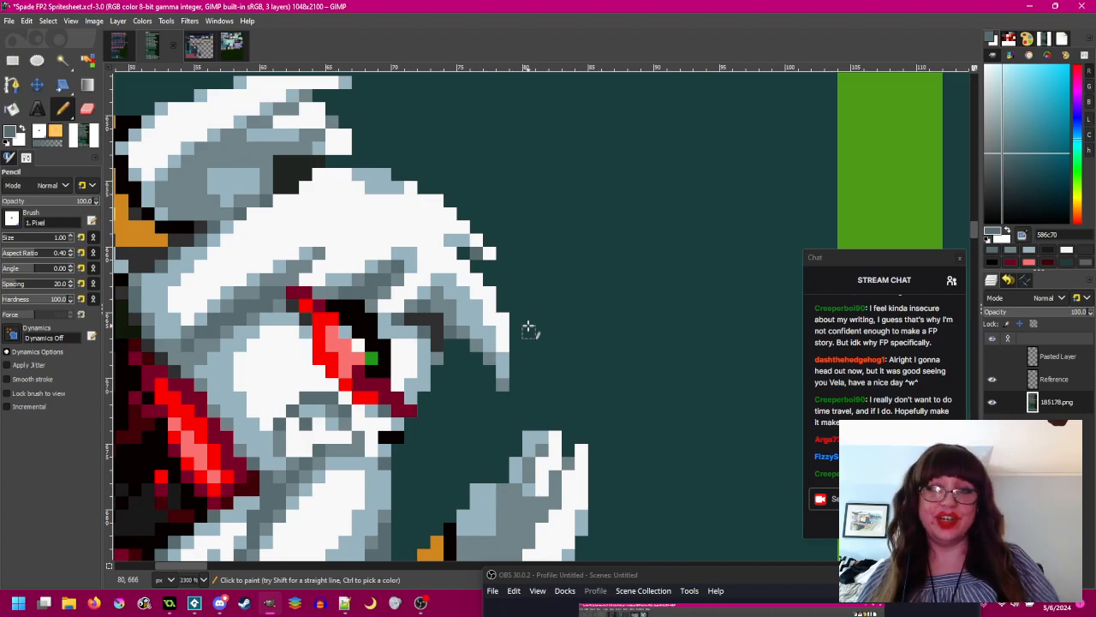
{"action": "scroll", "coordinate": [529, 325], "scroll_direction": "down", "scroll_amount": 1}
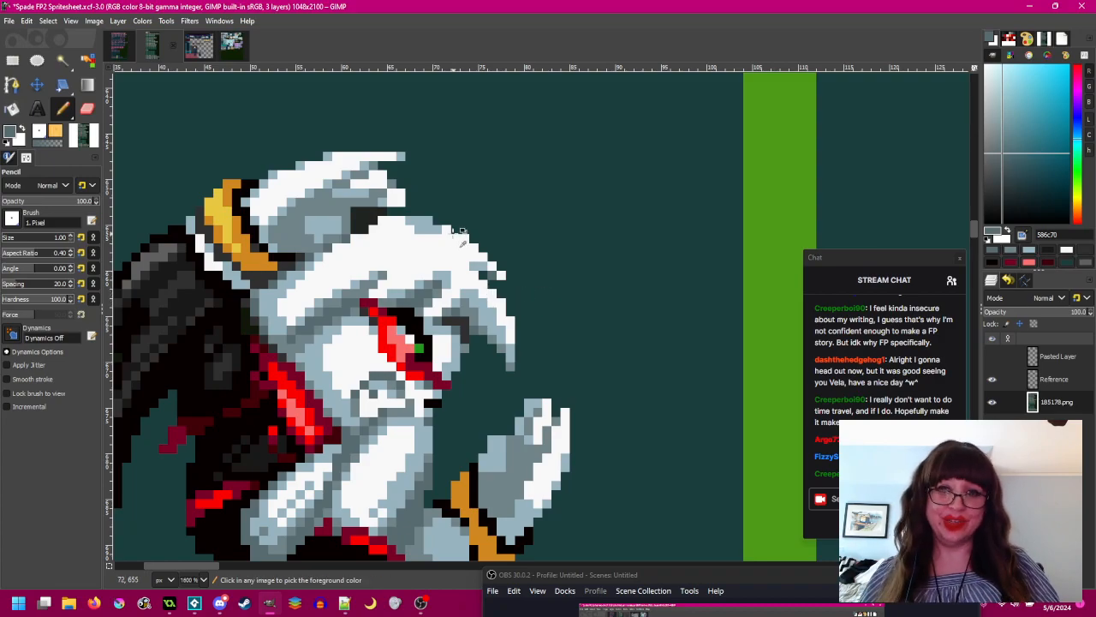
- Sample the mid grey 708488 from the rolling sprite's hair shading and save the spritesheet
{"action": "scroll", "coordinate": [491, 294], "scroll_direction": "left", "scroll_amount": 3}
{"action": "scroll", "coordinate": [482, 209], "scroll_direction": "up", "scroll_amount": 1}
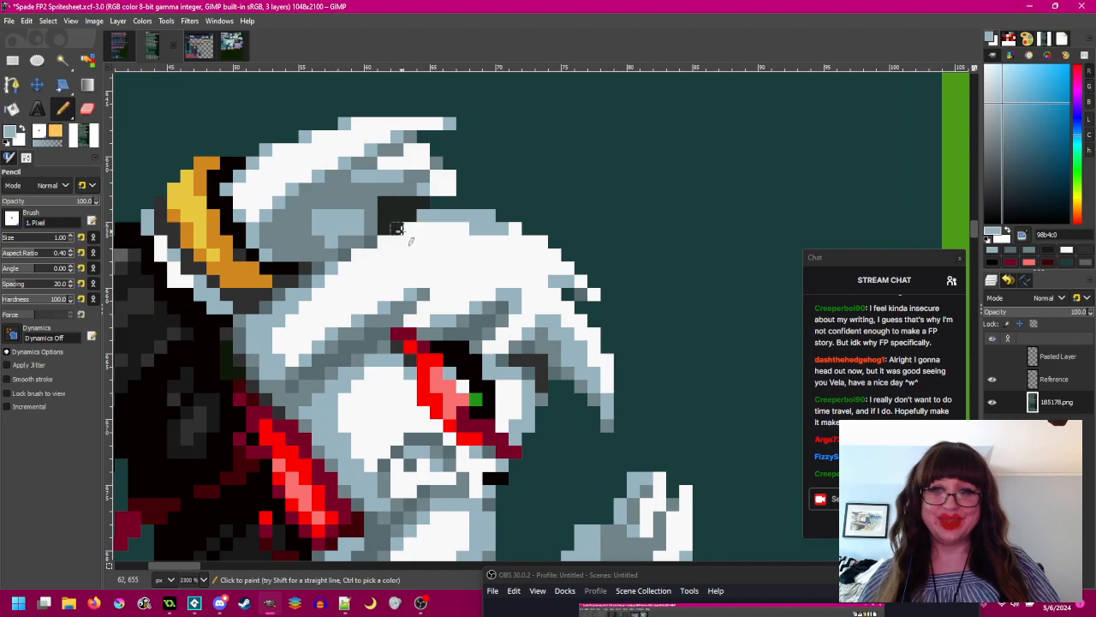
{"action": "scroll", "coordinate": [524, 314], "scroll_direction": "down", "scroll_amount": 2}
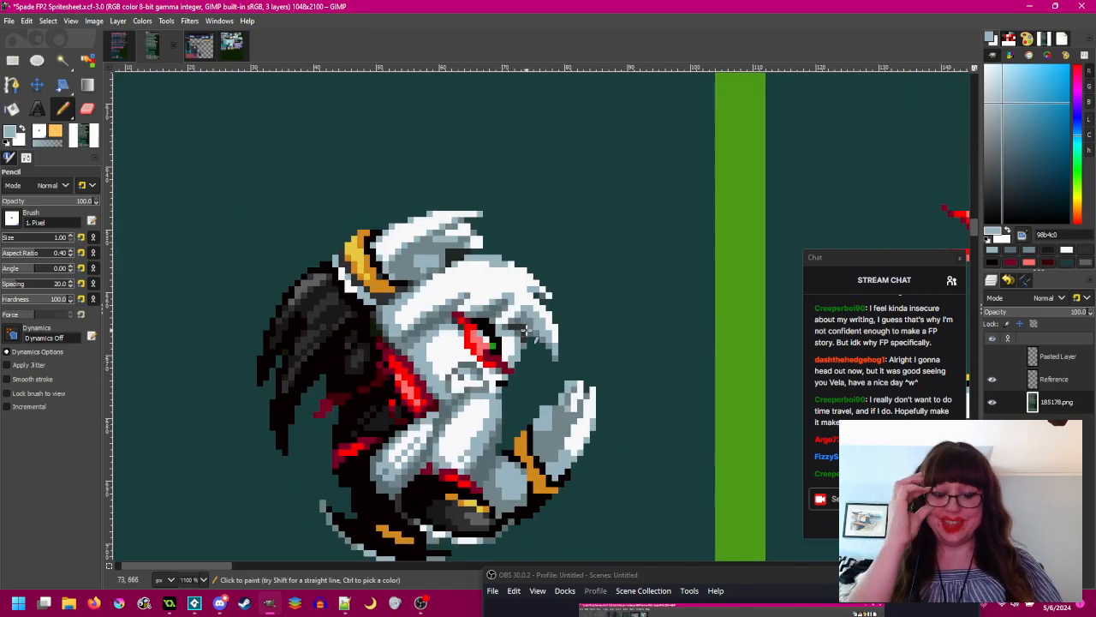
{"action": "scroll", "coordinate": [522, 300], "scroll_direction": "up", "scroll_amount": 2}
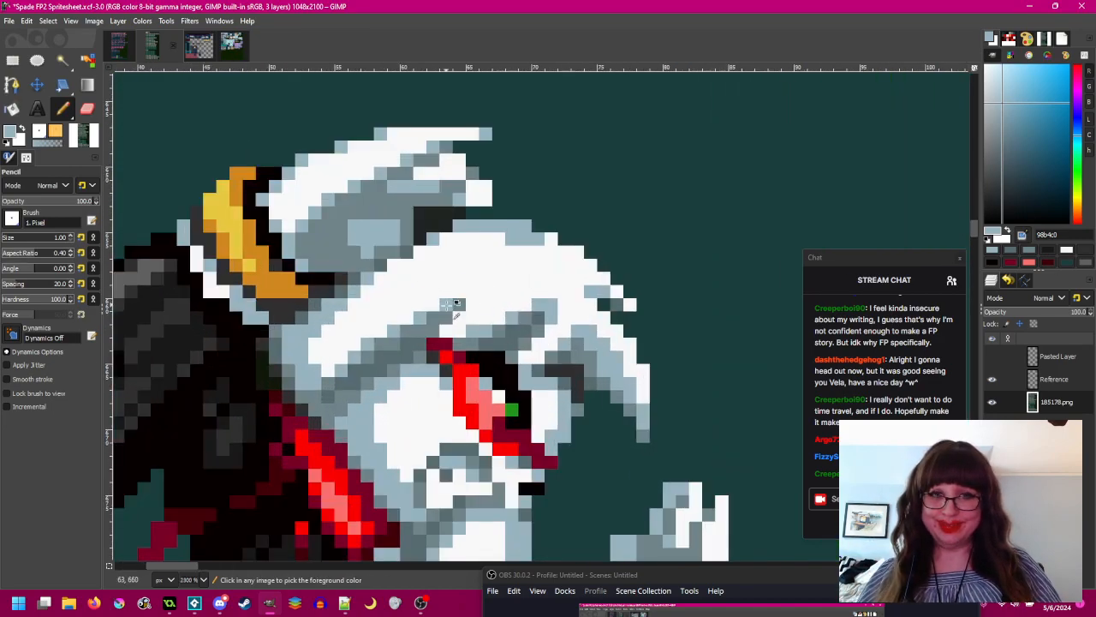
{"action": "left_click", "coordinate": [434, 320], "text": "ctrl"}
{"action": "key", "text": "ctrl+s"}
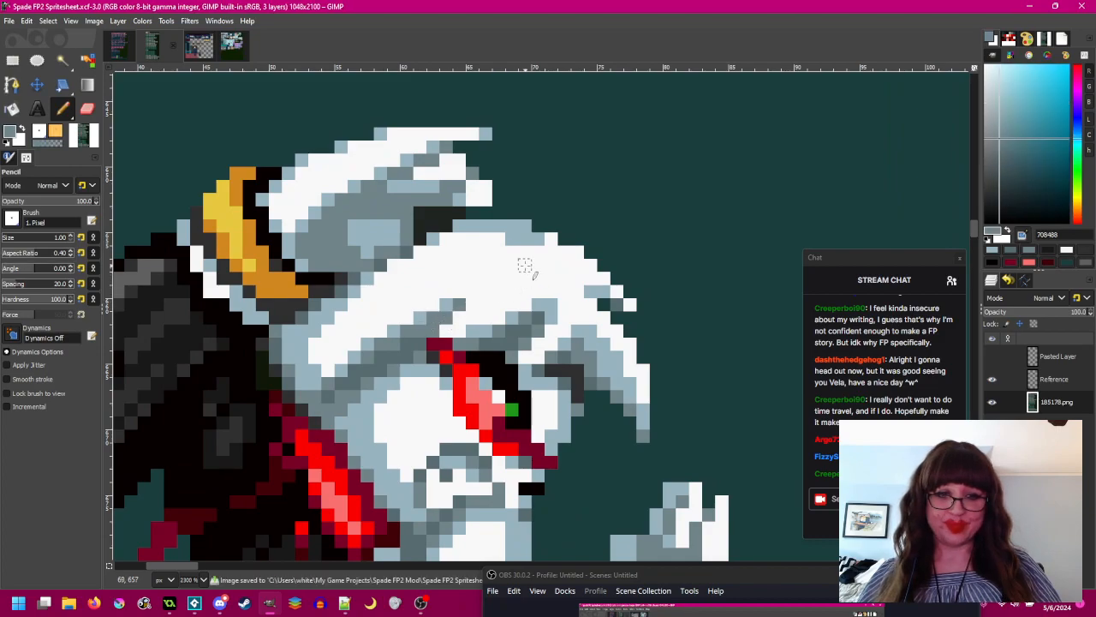
- Soften the edge of the dark gap between the upper hand and the hair with 708488 and 98b4c0 pixels
{"action": "left_click_drag", "start_coordinate": [524, 265], "coordinate": [491, 302]}
{"action": "left_click", "coordinate": [427, 263]}
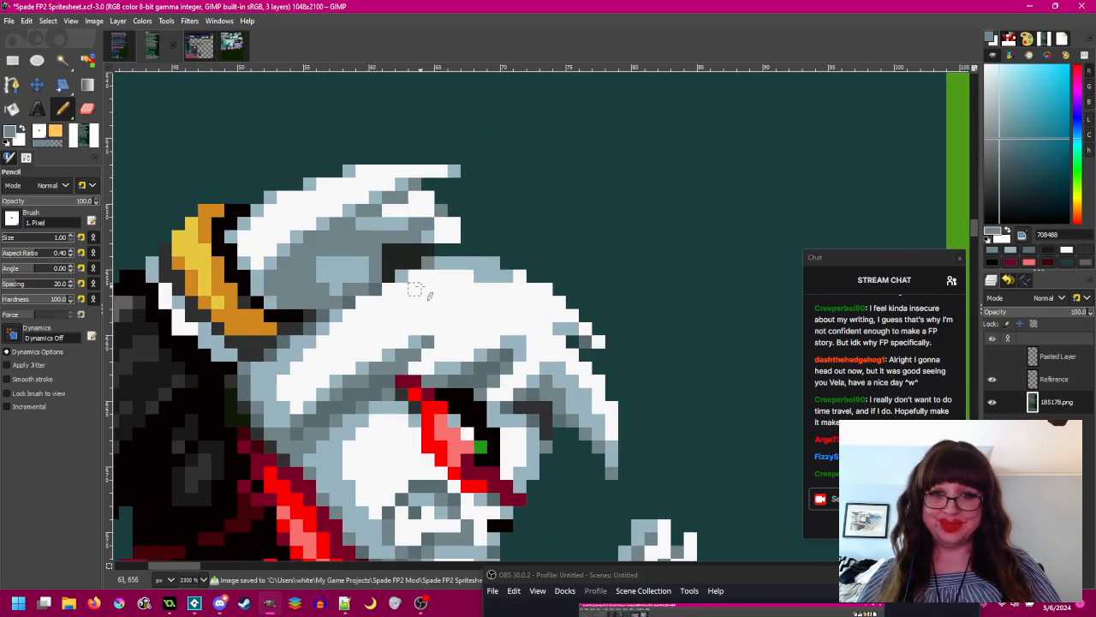
{"action": "left_click", "coordinate": [440, 264], "text": "ctrl"}
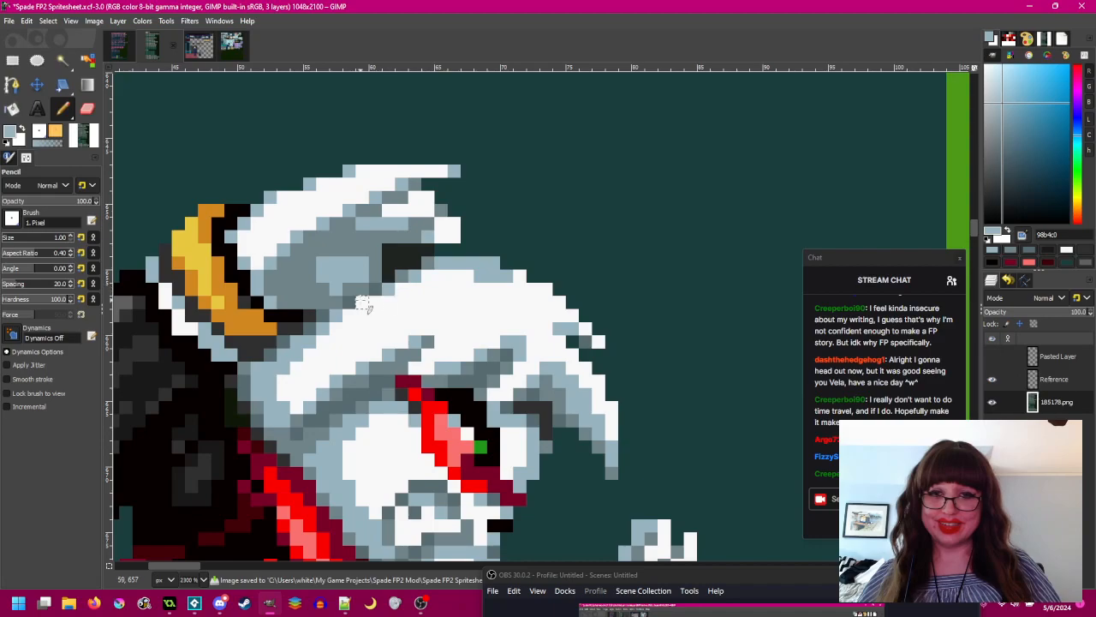
{"action": "scroll", "coordinate": [462, 330], "scroll_direction": "down", "scroll_amount": 2}
{"action": "scroll", "coordinate": [477, 342], "scroll_direction": "down", "scroll_amount": 2}
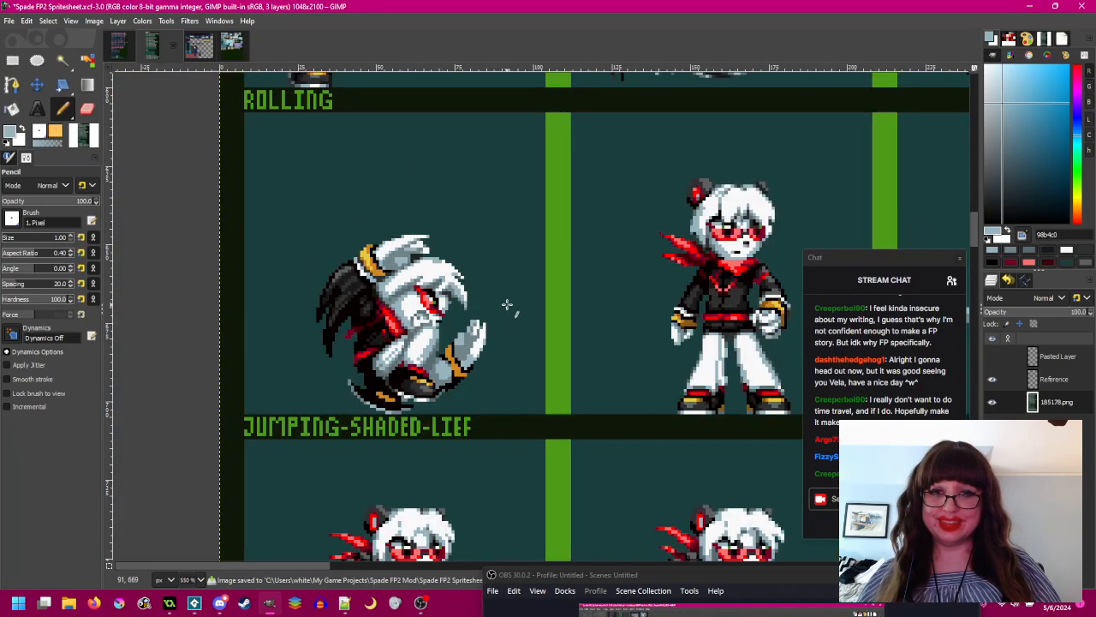
{"action": "left_click_drag", "start_coordinate": [468, 275], "coordinate": [476, 282]}
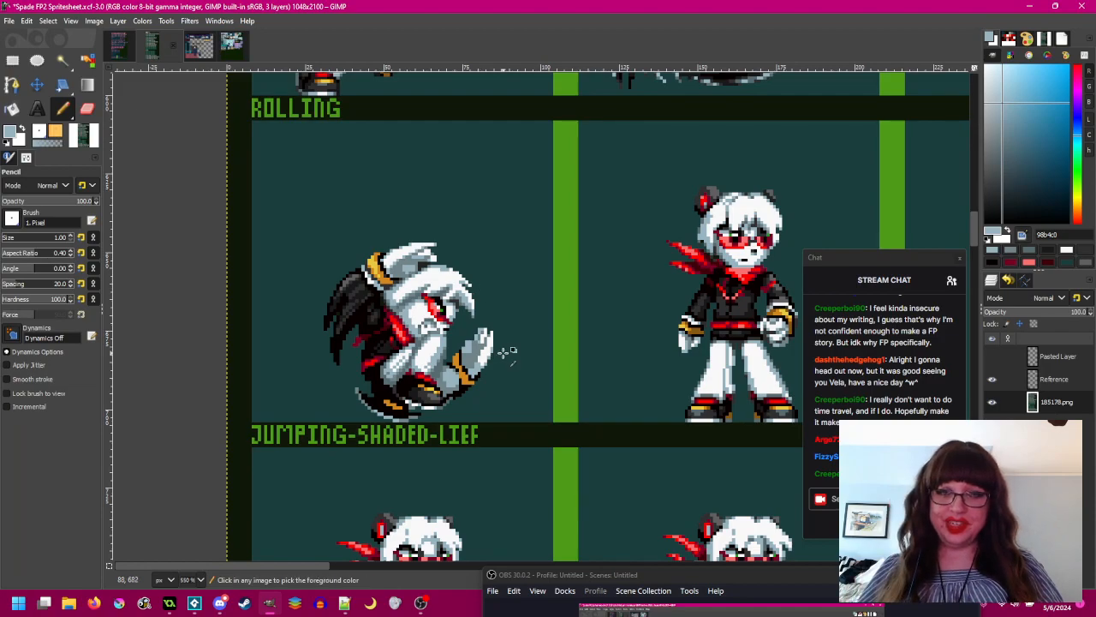
- Extend the lower hand's thumb outline with 98b4c0 pixels and cut a small gap inside it with background teal 1b3f3e
{"action": "scroll", "coordinate": [503, 345], "scroll_direction": "up", "scroll_amount": 4}
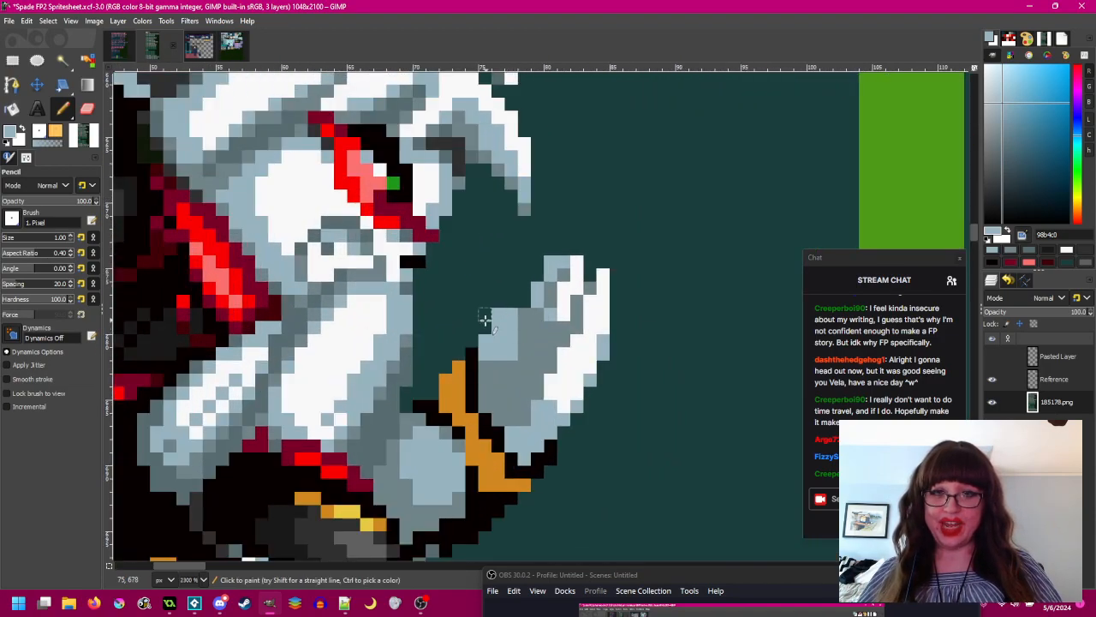
{"action": "left_click", "coordinate": [486, 318]}
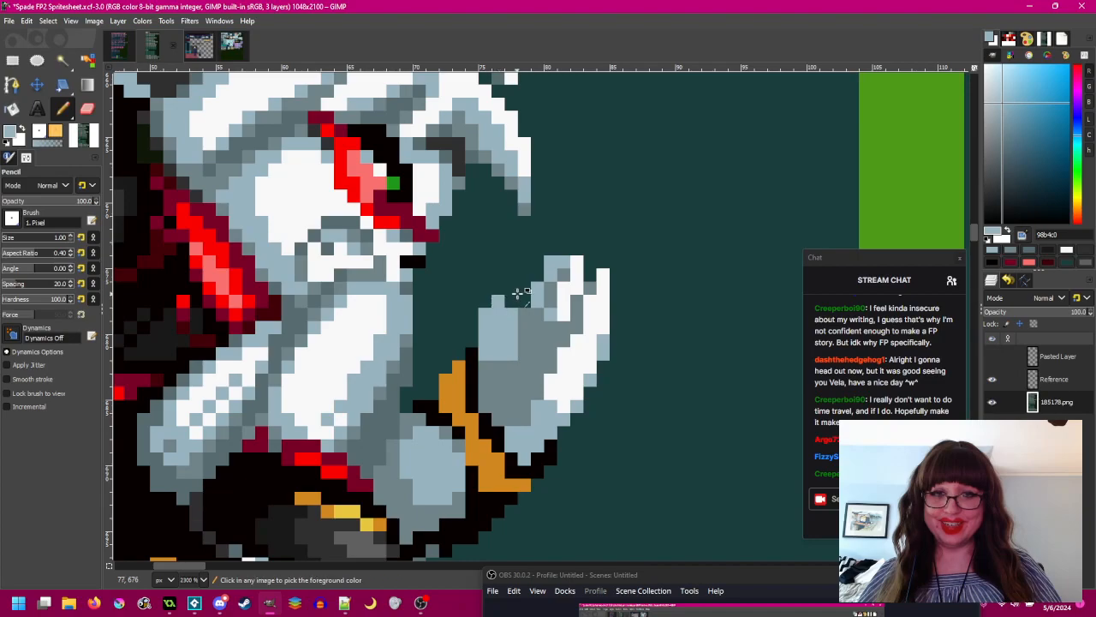
{"action": "left_click", "coordinate": [512, 307], "text": "ctrl"}
{"action": "left_click", "coordinate": [497, 326]}
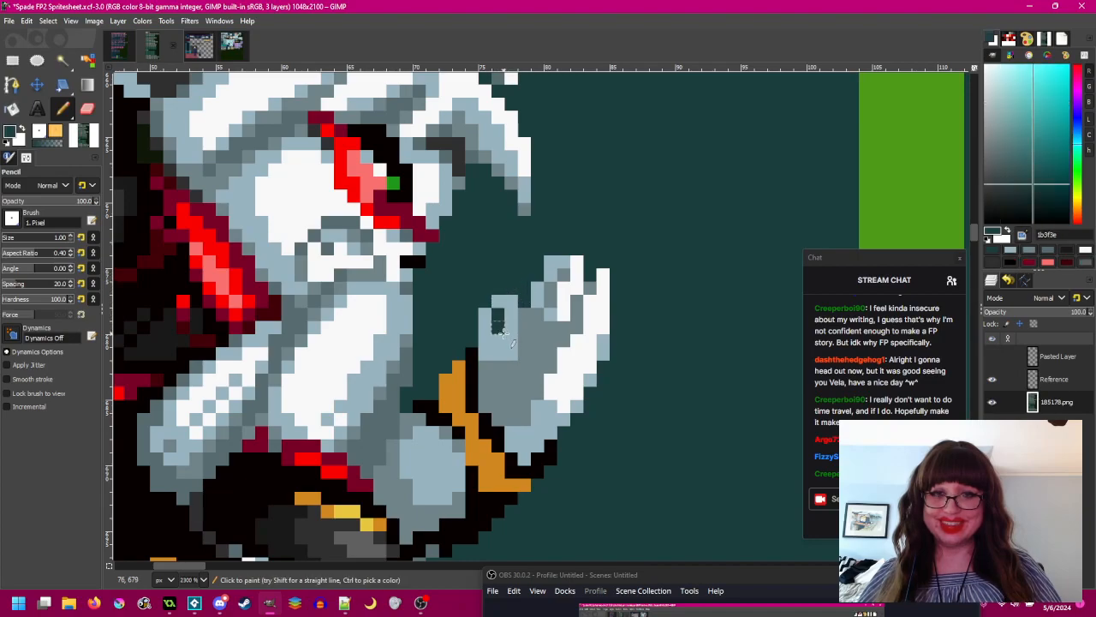
{"action": "scroll", "coordinate": [502, 331], "scroll_direction": "down", "scroll_amount": 4}
{"action": "scroll", "coordinate": [555, 357], "scroll_direction": "up", "scroll_amount": 2}
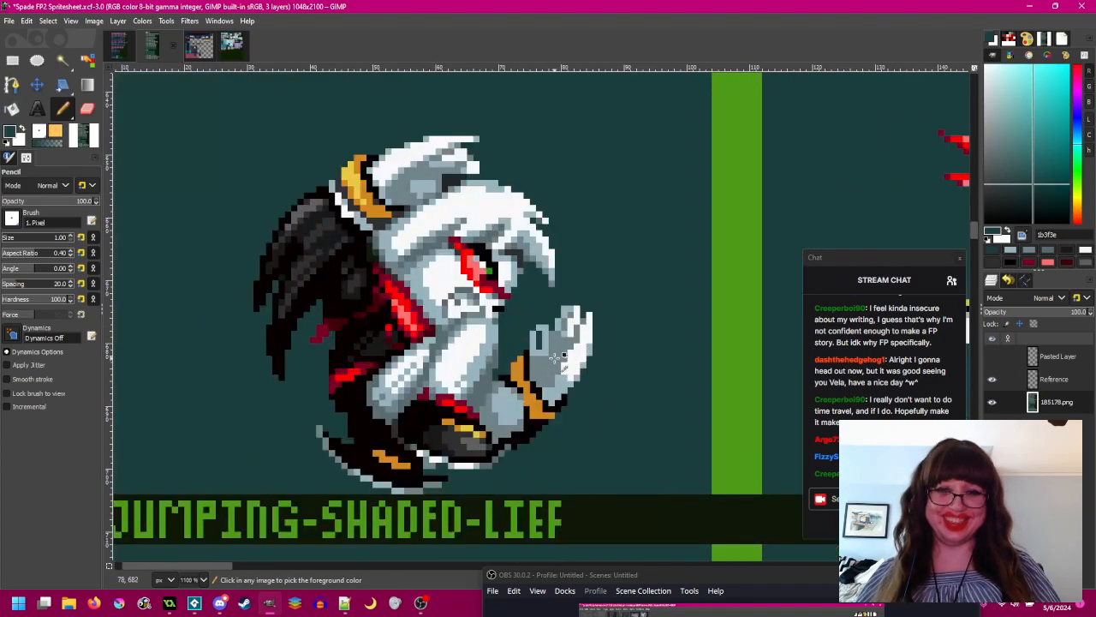
- Shade the tip and inner side of the lower hand's thumb with mid grey 708488
{"action": "left_click", "coordinate": [555, 357], "text": "ctrl"}
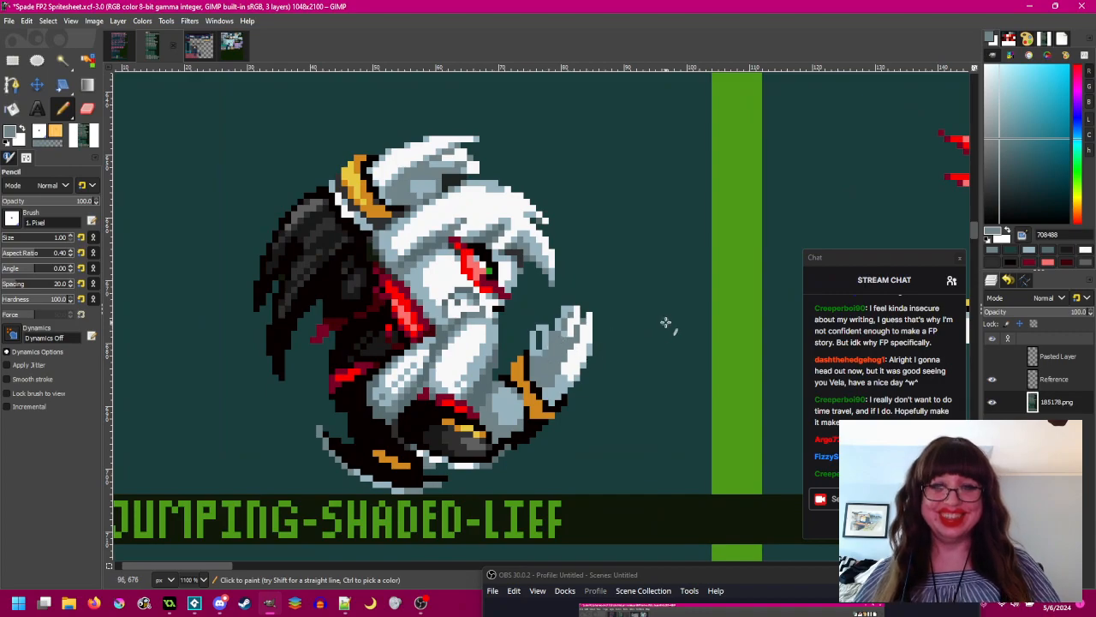
{"action": "left_click_drag", "start_coordinate": [665, 320], "coordinate": [631, 330]}
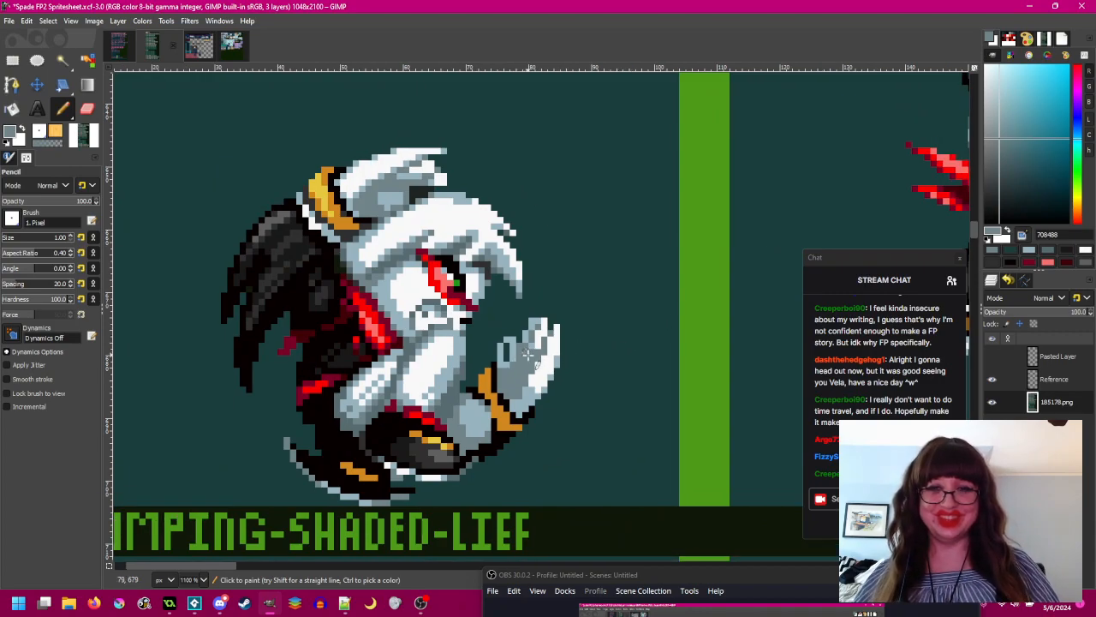
{"action": "scroll", "coordinate": [518, 348], "scroll_direction": "up", "scroll_amount": 1}
{"action": "left_click_drag", "start_coordinate": [506, 327], "coordinate": [563, 383]}
{"action": "scroll", "coordinate": [526, 358], "scroll_direction": "down", "scroll_amount": 3}
{"action": "scroll", "coordinate": [584, 386], "scroll_direction": "up", "scroll_amount": 2}
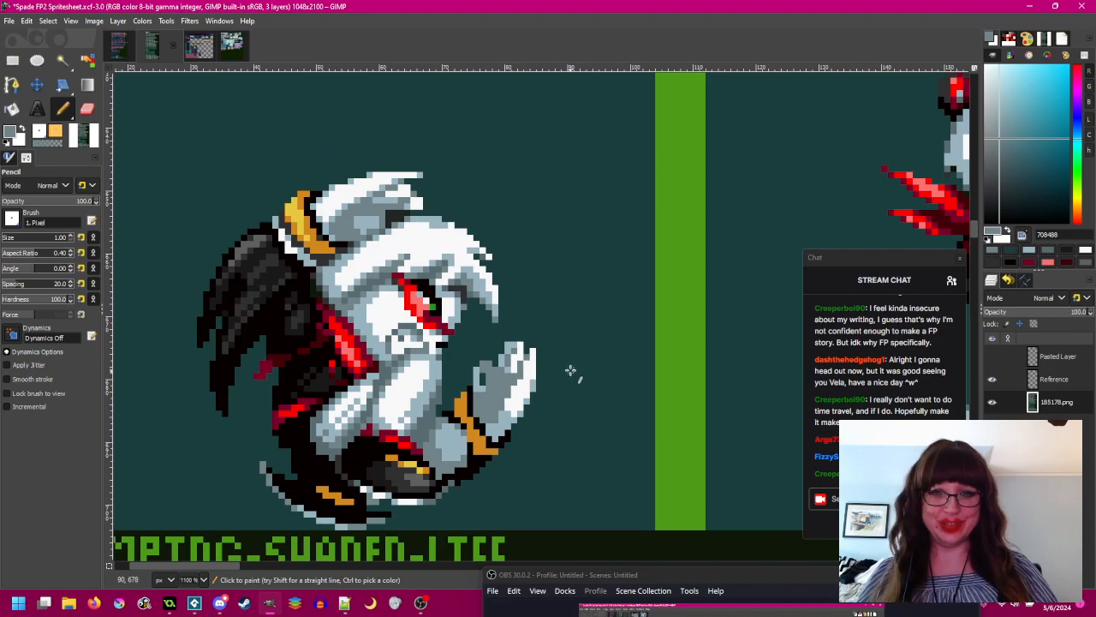
{"action": "left_click_drag", "start_coordinate": [575, 362], "coordinate": [602, 370]}
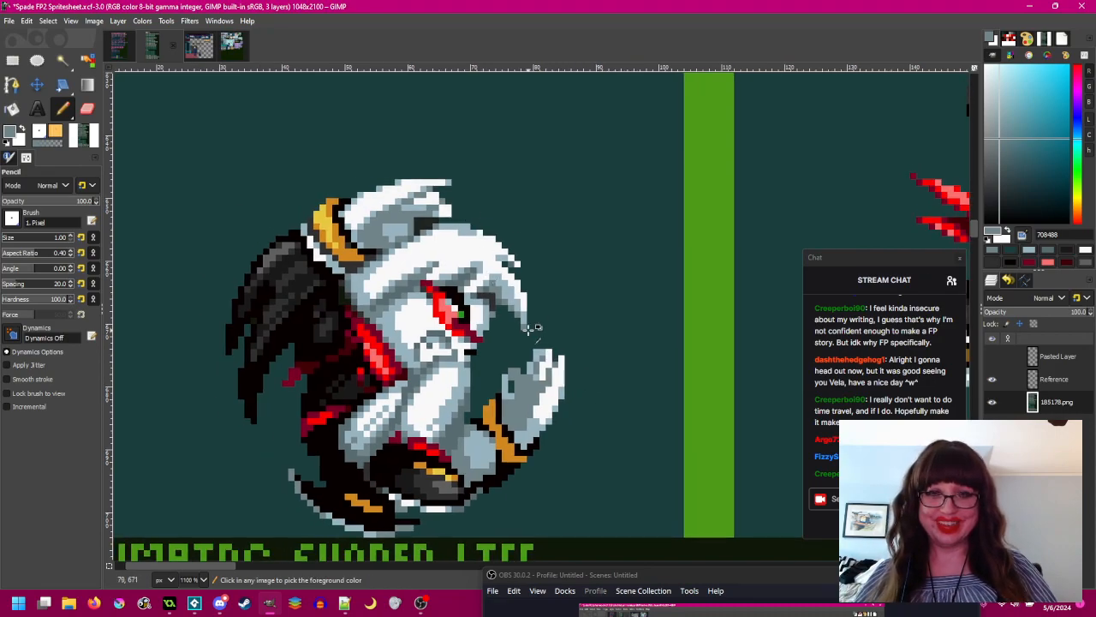
{"action": "scroll", "coordinate": [531, 327], "scroll_direction": "up", "scroll_amount": 1}
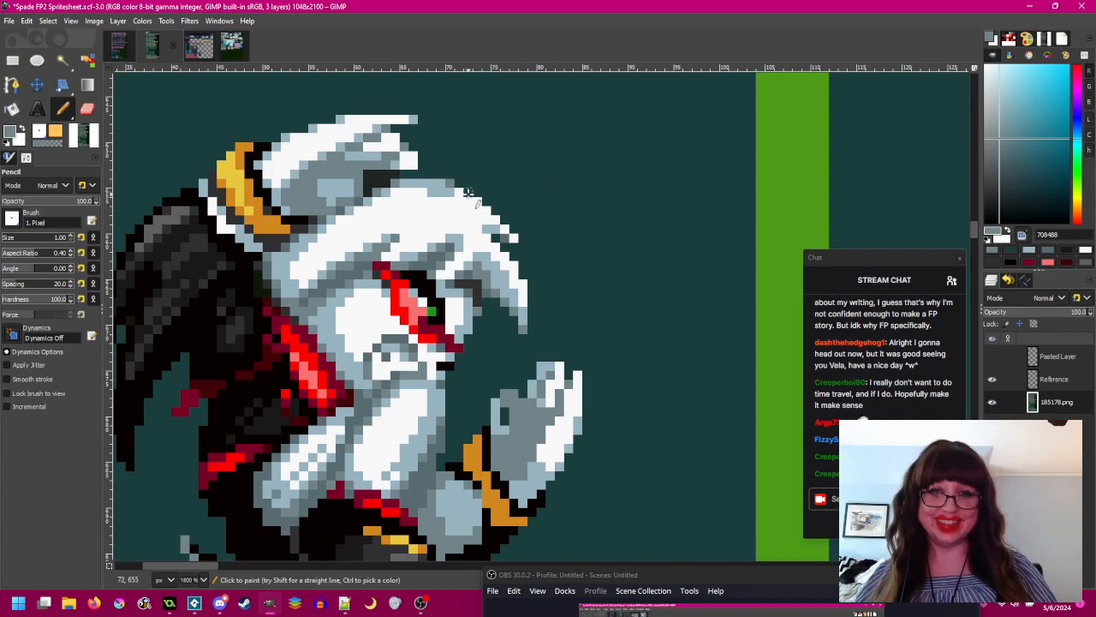
{"action": "left_click_drag", "start_coordinate": [600, 220], "coordinate": [596, 210]}
{"action": "scroll", "coordinate": [596, 209], "scroll_direction": "down", "scroll_amount": 2}
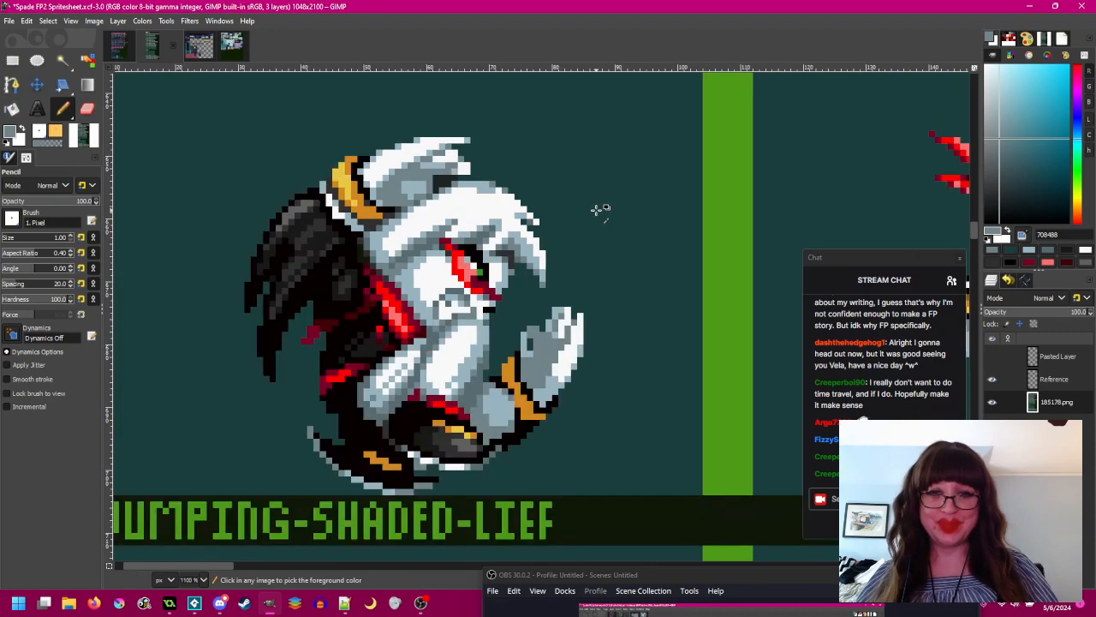
{"action": "scroll", "coordinate": [507, 354], "scroll_direction": "up", "scroll_amount": 3}
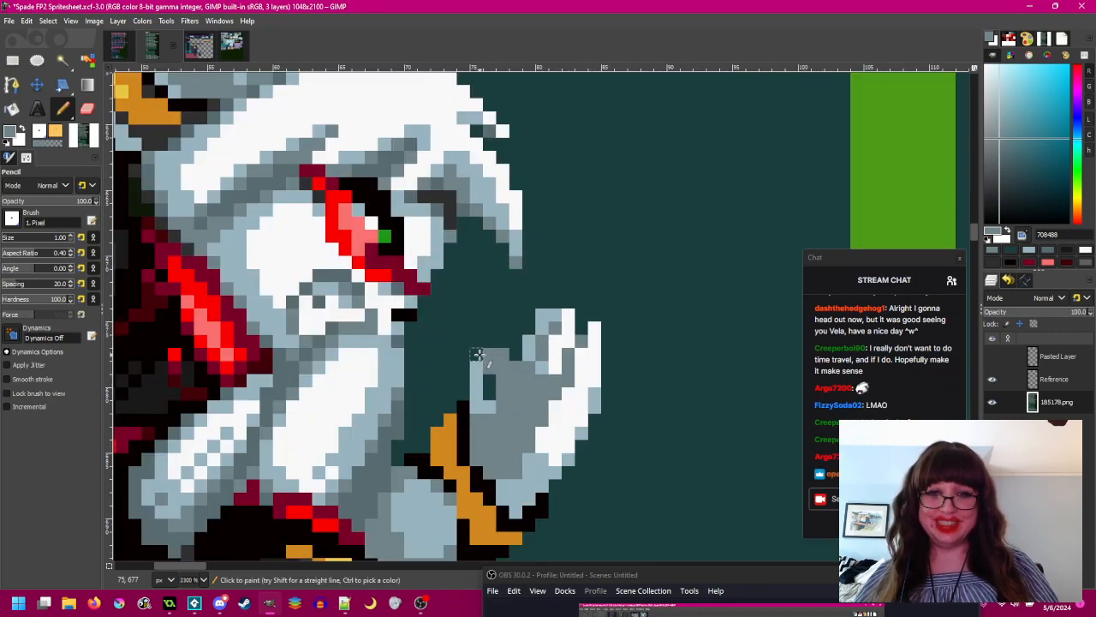
{"action": "scroll", "coordinate": [544, 330], "scroll_direction": "down", "scroll_amount": 1}
{"action": "scroll", "coordinate": [617, 328], "scroll_direction": "down", "scroll_amount": 1}
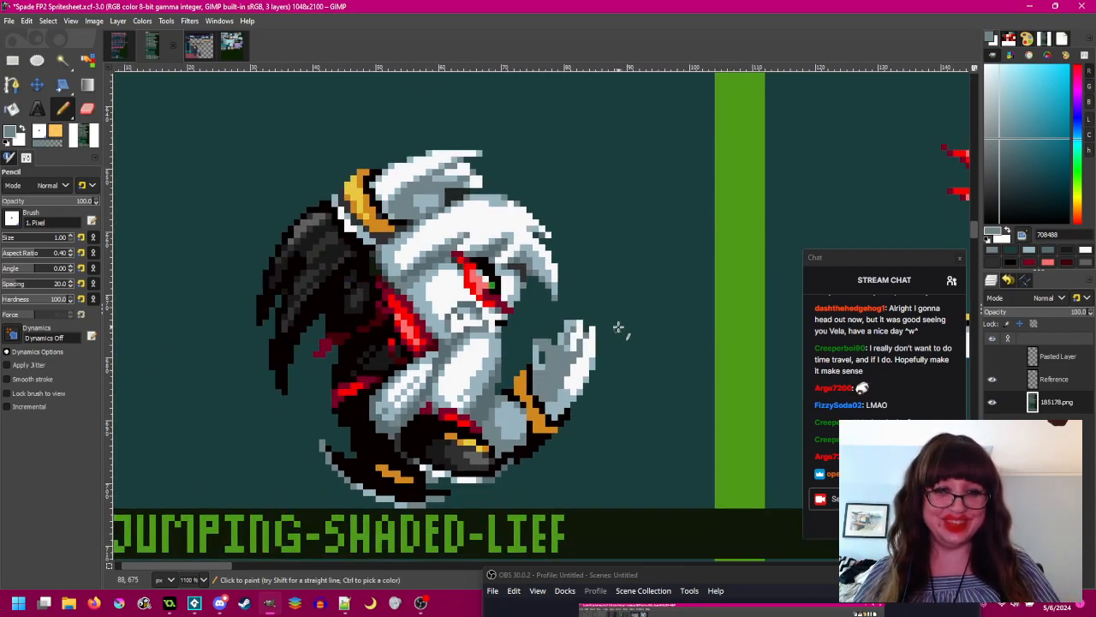
- Touch up the lower end of the red glasses with dark red 780028 sampled from their rim
{"action": "left_click_drag", "start_coordinate": [621, 328], "coordinate": [597, 354]}
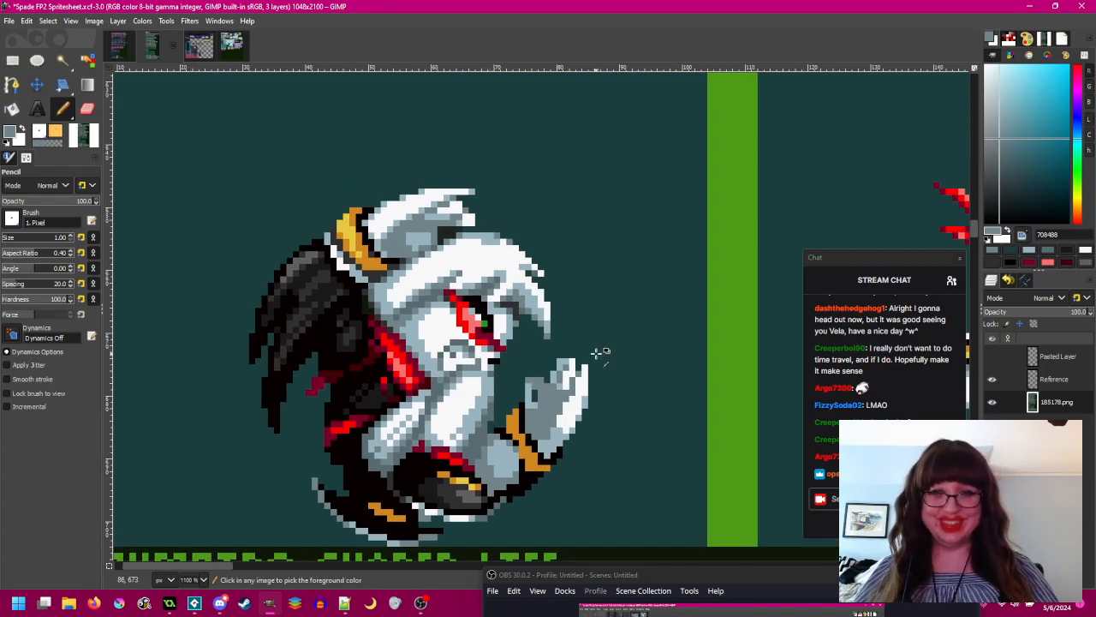
{"action": "scroll", "coordinate": [462, 242], "scroll_direction": "up", "scroll_amount": 1}
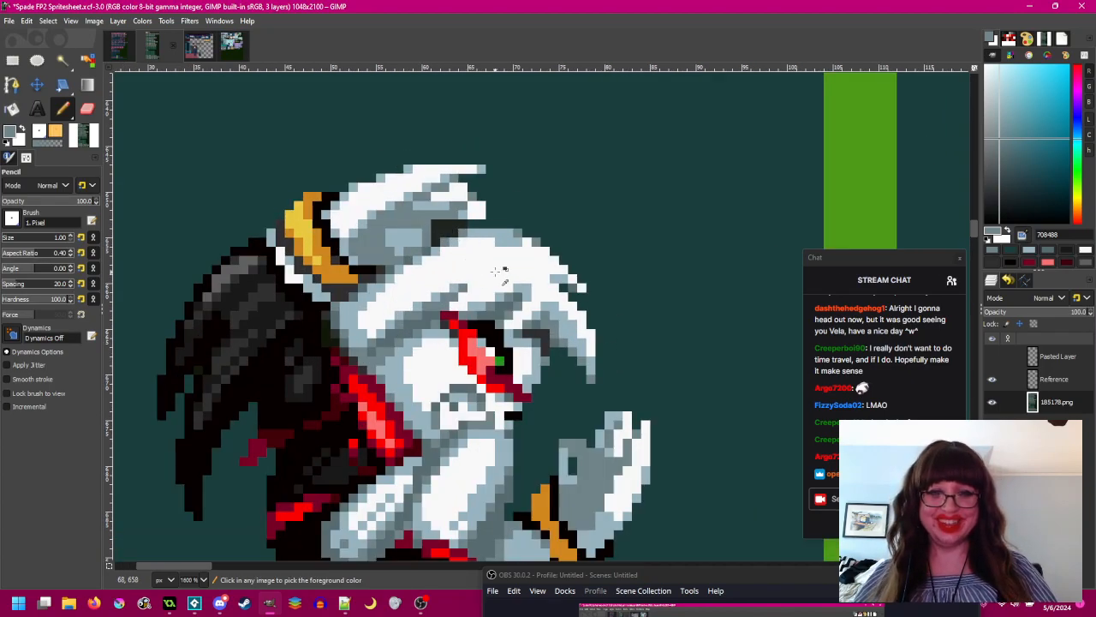
{"action": "scroll", "coordinate": [646, 328], "scroll_direction": "down", "scroll_amount": 3}
{"action": "scroll", "coordinate": [567, 310], "scroll_direction": "up", "scroll_amount": 2}
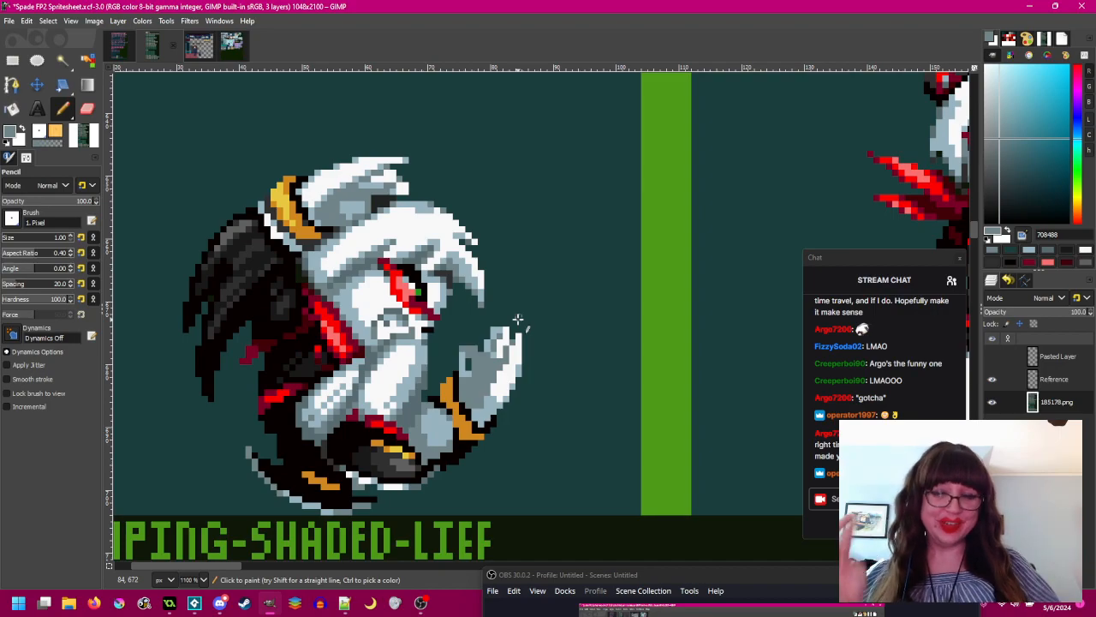
{"action": "scroll", "coordinate": [424, 318], "scroll_direction": "up", "scroll_amount": 2}
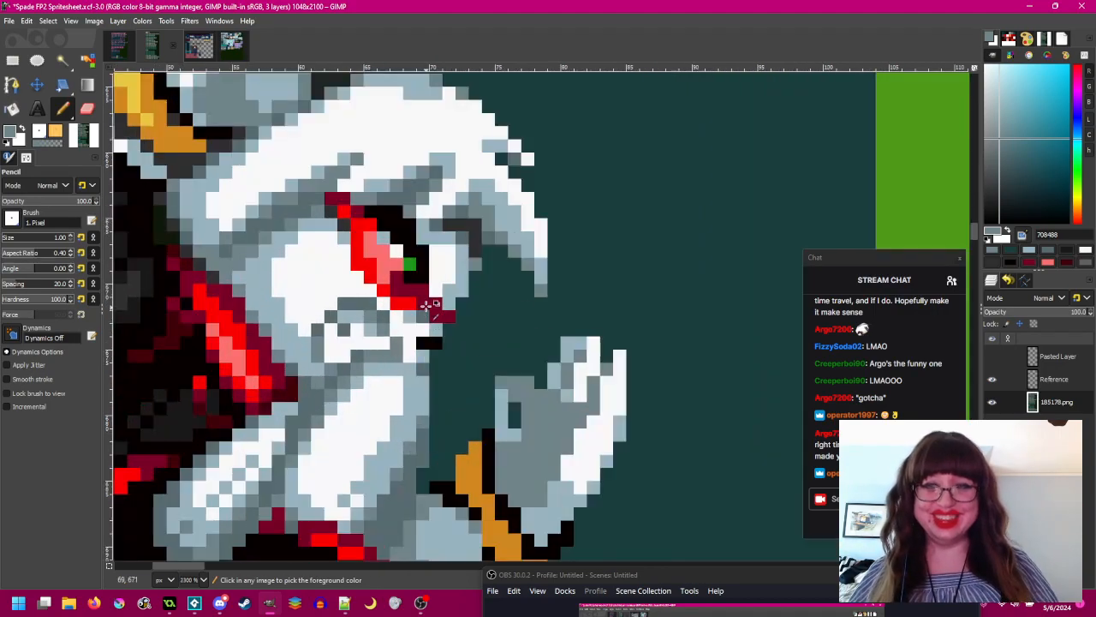
{"action": "left_click", "coordinate": [423, 301], "text": "ctrl"}
{"action": "scroll", "coordinate": [411, 304], "scroll_direction": "down", "scroll_amount": 3}
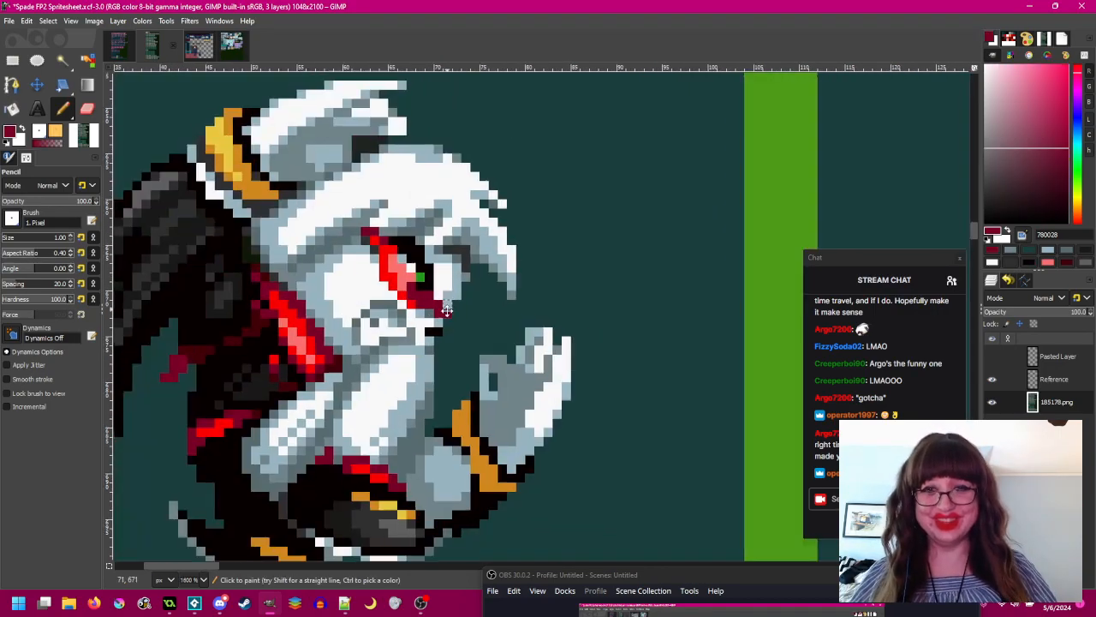
{"action": "scroll", "coordinate": [469, 314], "scroll_direction": "up", "scroll_amount": 2}
{"action": "scroll", "coordinate": [469, 314], "scroll_direction": "down", "scroll_amount": 2}
{"action": "scroll", "coordinate": [490, 308], "scroll_direction": "up", "scroll_amount": 1}
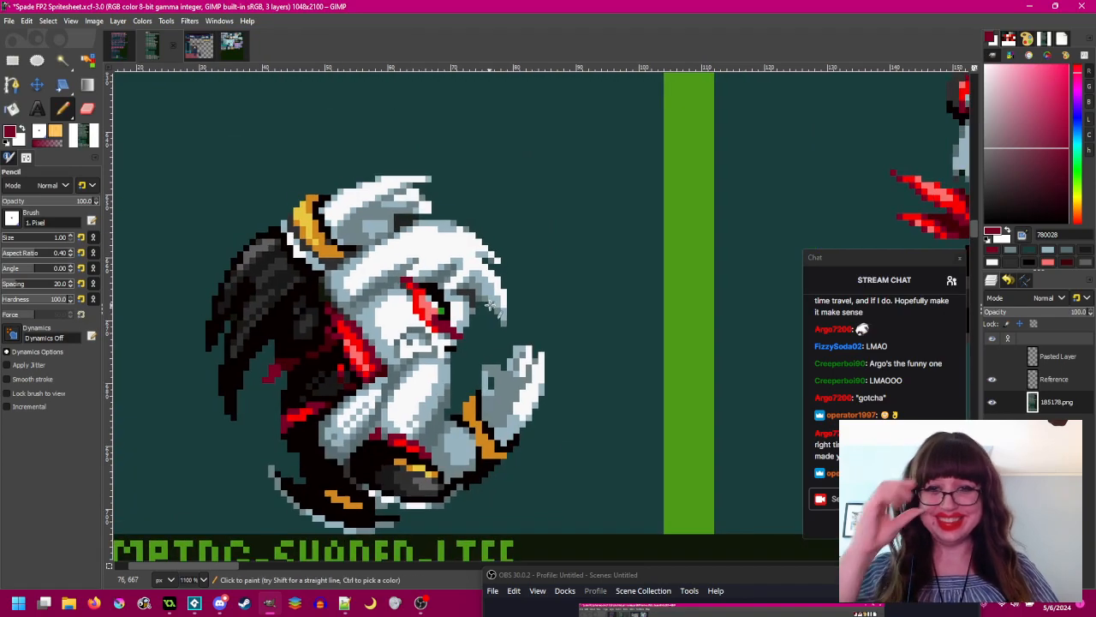
- Touch up the face edge beside the eye with the light grey-blue 98b4c0
{"action": "scroll", "coordinate": [471, 310], "scroll_direction": "up", "scroll_amount": 2}
{"action": "left_click", "coordinate": [445, 301], "text": "ctrl"}
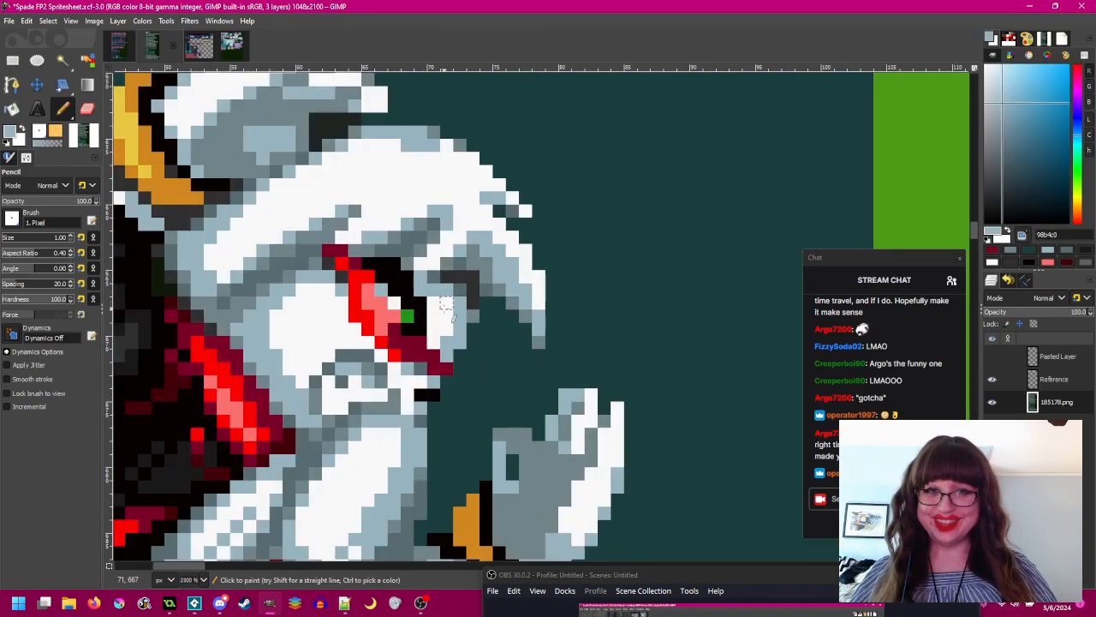
{"action": "scroll", "coordinate": [446, 304], "scroll_direction": "down", "scroll_amount": 3}
{"action": "scroll", "coordinate": [576, 316], "scroll_direction": "up", "scroll_amount": 1}
{"action": "scroll", "coordinate": [581, 316], "scroll_direction": "down", "scroll_amount": 1}
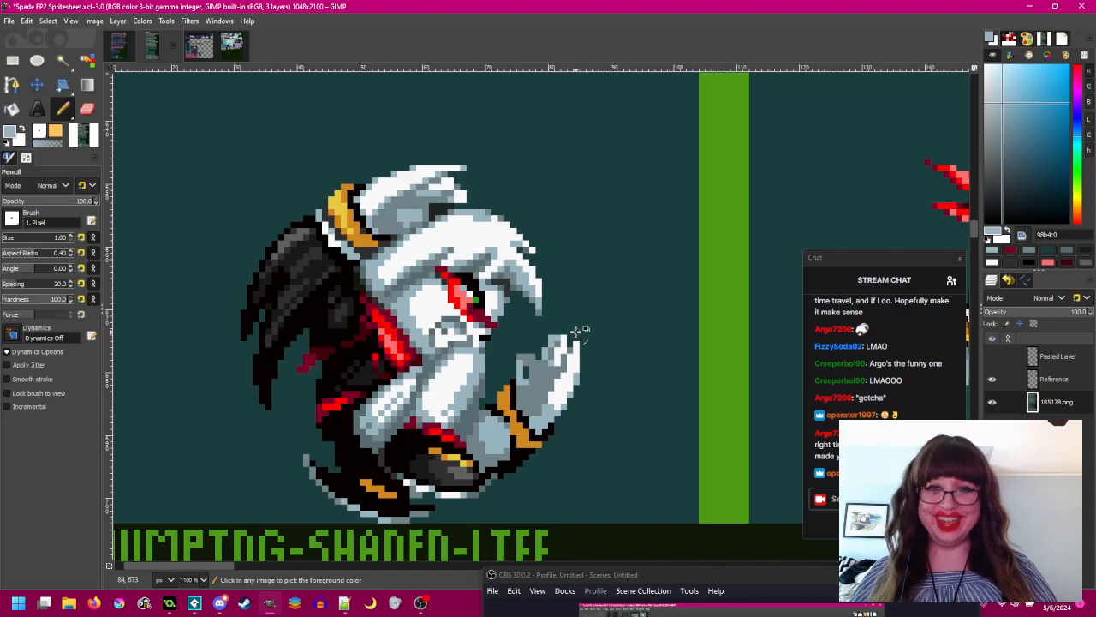
{"action": "scroll", "coordinate": [565, 343], "scroll_direction": "down", "scroll_amount": 1}
{"action": "scroll", "coordinate": [554, 361], "scroll_direction": "up", "scroll_amount": 1}
{"action": "scroll", "coordinate": [557, 355], "scroll_direction": "down", "scroll_amount": 4}
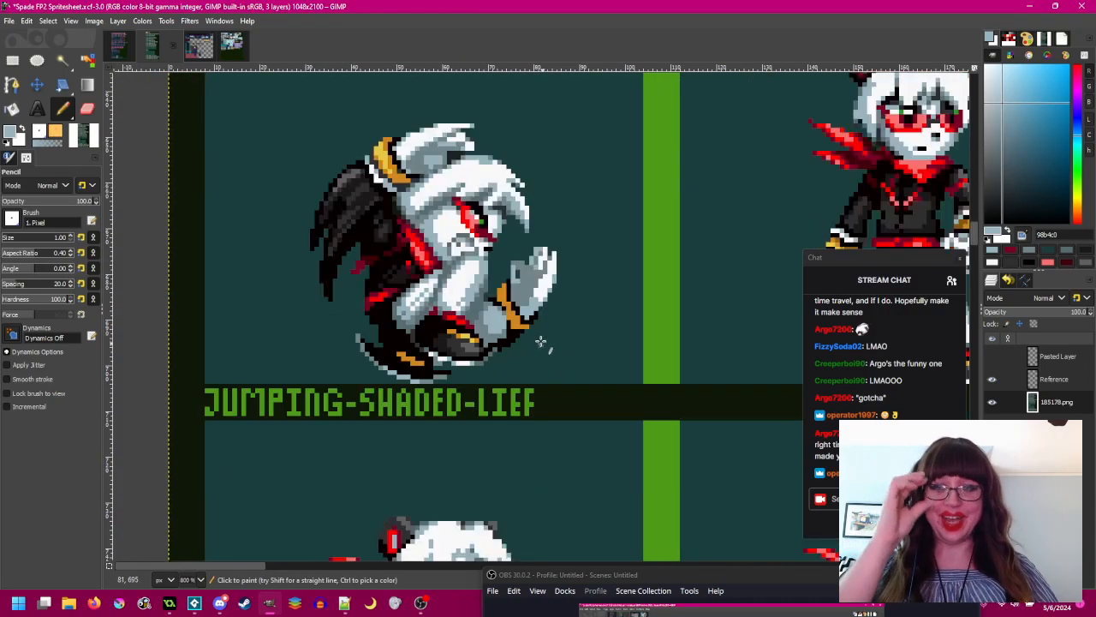
- Sample the darker grey 586c70 from the sprite and add shading at the lower hand's thumb
{"action": "scroll", "coordinate": [543, 351], "scroll_direction": "up", "scroll_amount": 3}
{"action": "left_click", "coordinate": [525, 292], "text": "ctrl"}
{"action": "left_click", "coordinate": [341, 160], "text": "ctrl"}
{"action": "left_click", "coordinate": [504, 290]}
{"action": "scroll", "coordinate": [595, 351], "scroll_direction": "down", "scroll_amount": 2}
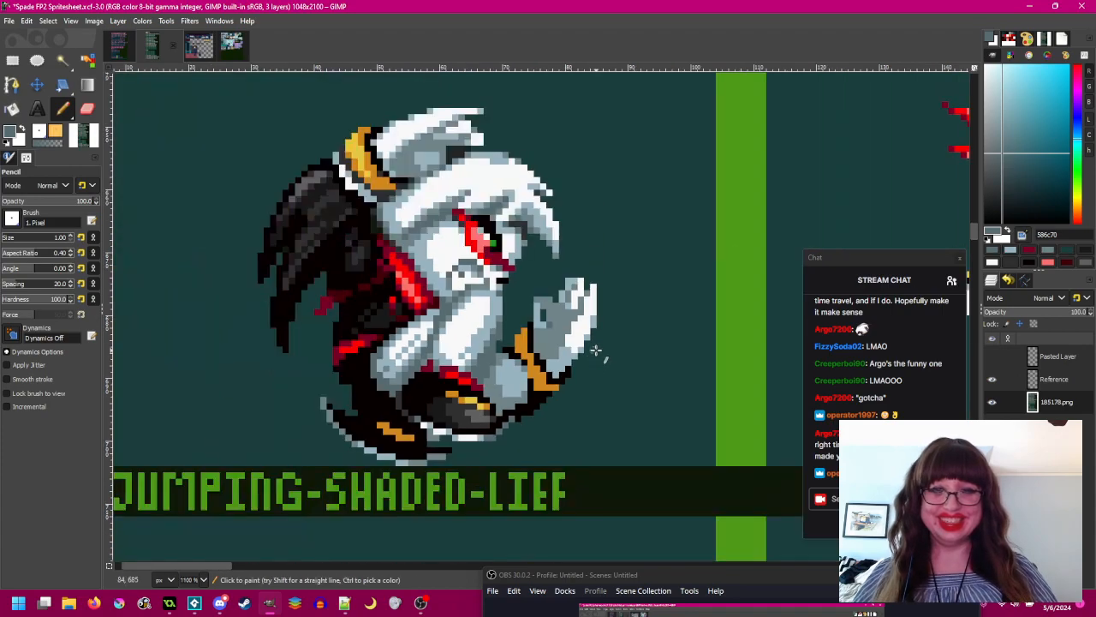
{"action": "scroll", "coordinate": [595, 351], "scroll_direction": "up", "scroll_amount": 2}
{"action": "scroll", "coordinate": [492, 339], "scroll_direction": "down", "scroll_amount": 3}
{"action": "scroll", "coordinate": [496, 357], "scroll_direction": "up", "scroll_amount": 1}
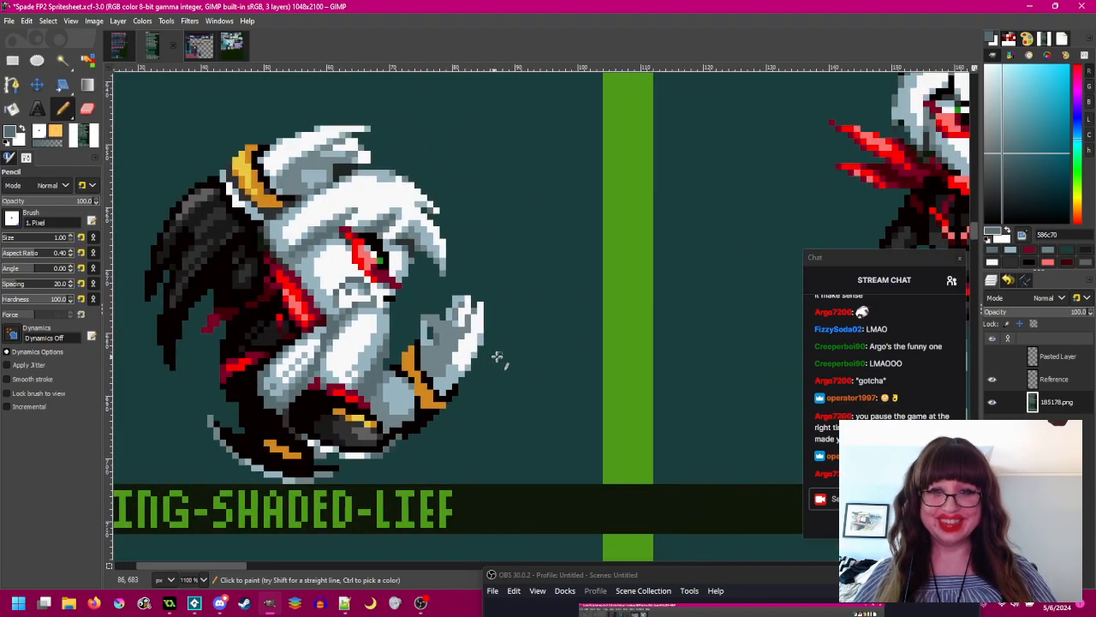
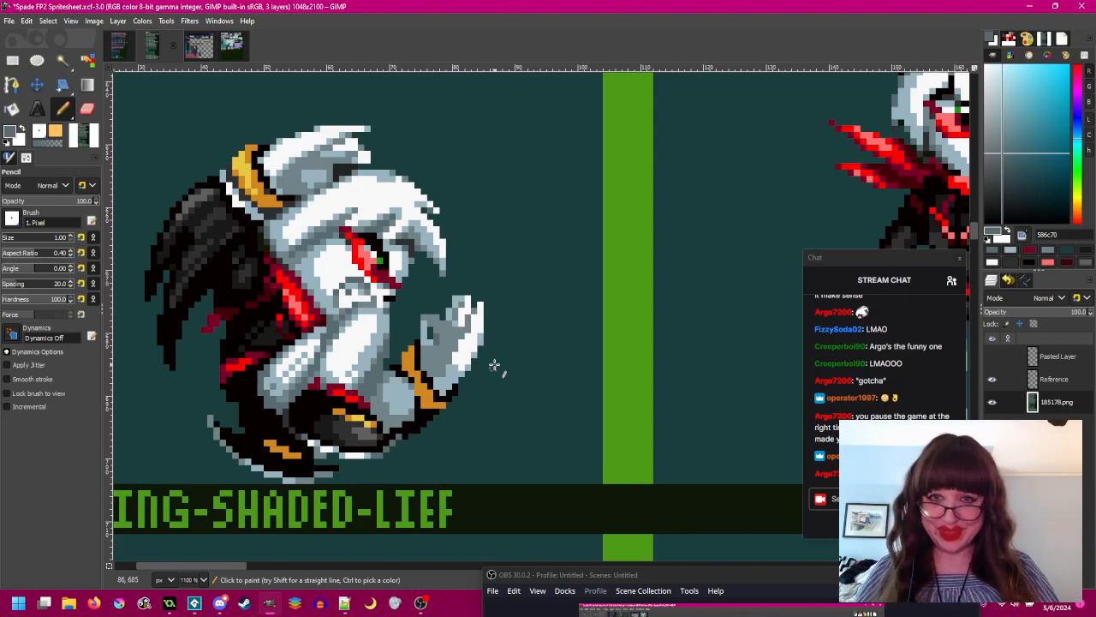
- Sample the dark grey 303030 and paint two adjacent pixels at the top of the gap in the lower hand's thumb
{"action": "scroll", "coordinate": [495, 366], "scroll_direction": "up", "scroll_amount": 1}
{"action": "left_click", "coordinate": [395, 250], "text": "ctrl"}
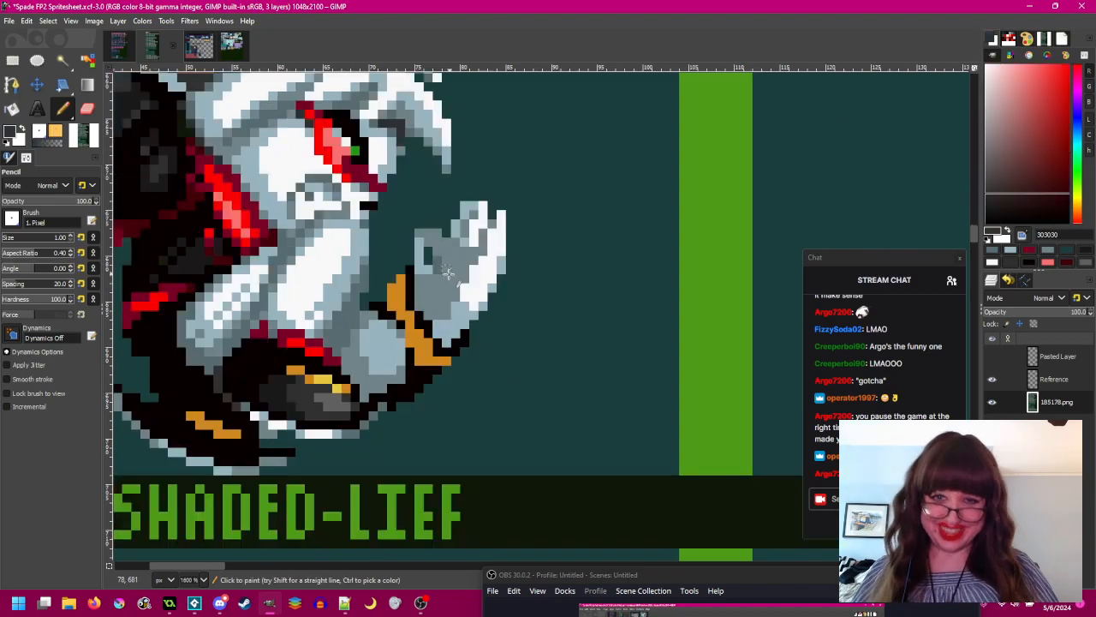
{"action": "scroll", "coordinate": [451, 271], "scroll_direction": "up", "scroll_amount": 1}
{"action": "left_click", "coordinate": [445, 274]}
{"action": "left_click", "coordinate": [434, 273]}
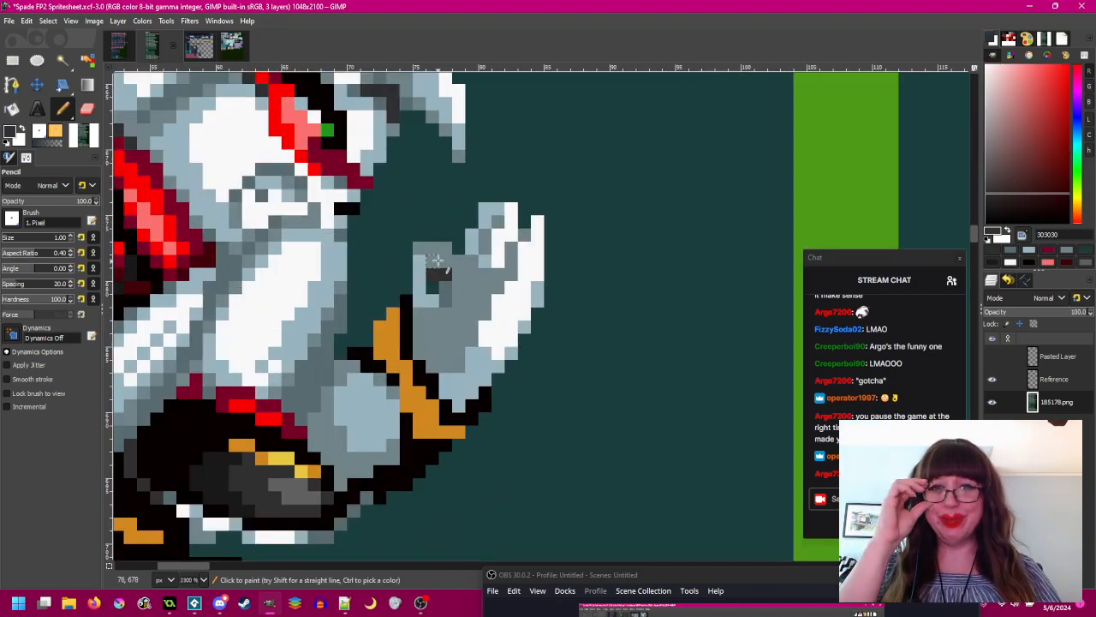
{"action": "scroll", "coordinate": [506, 358], "scroll_direction": "down", "scroll_amount": 2}
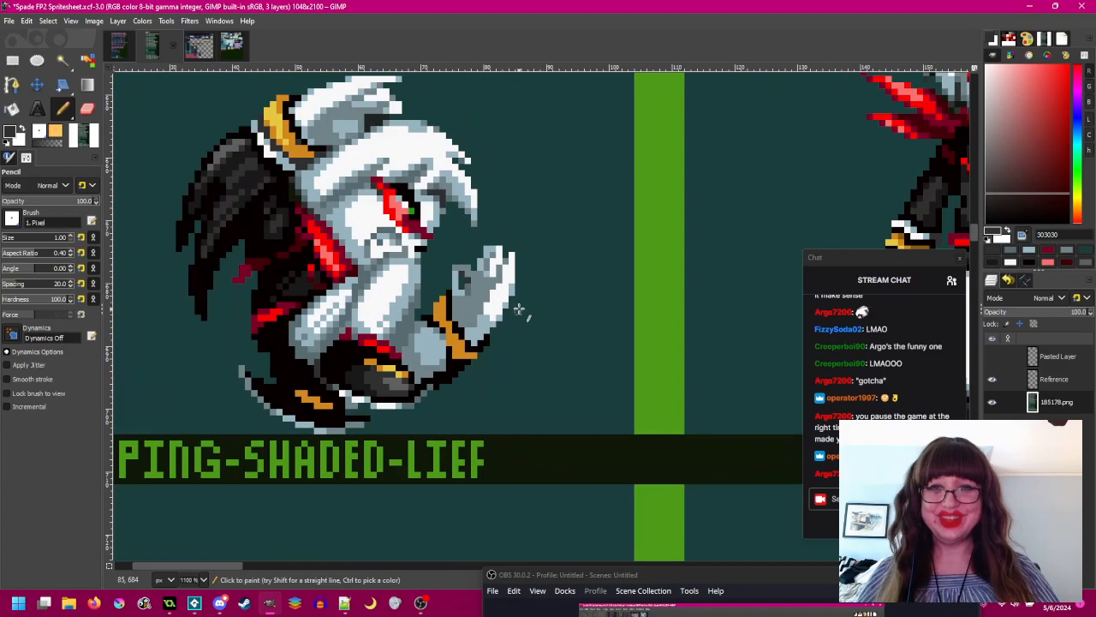
- Try dark grey 303030 pixels on the lower hand's palm just below the thumb
{"action": "scroll", "coordinate": [489, 360], "scroll_direction": "up", "scroll_amount": 1}
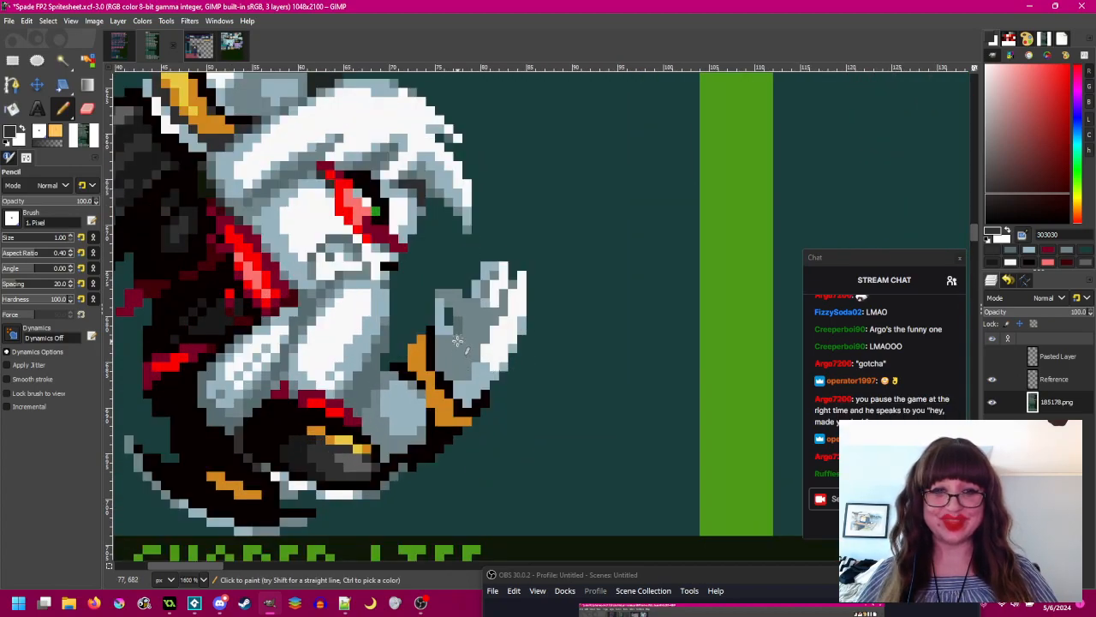
{"action": "left_click", "coordinate": [441, 347]}
{"action": "left_click", "coordinate": [440, 341]}
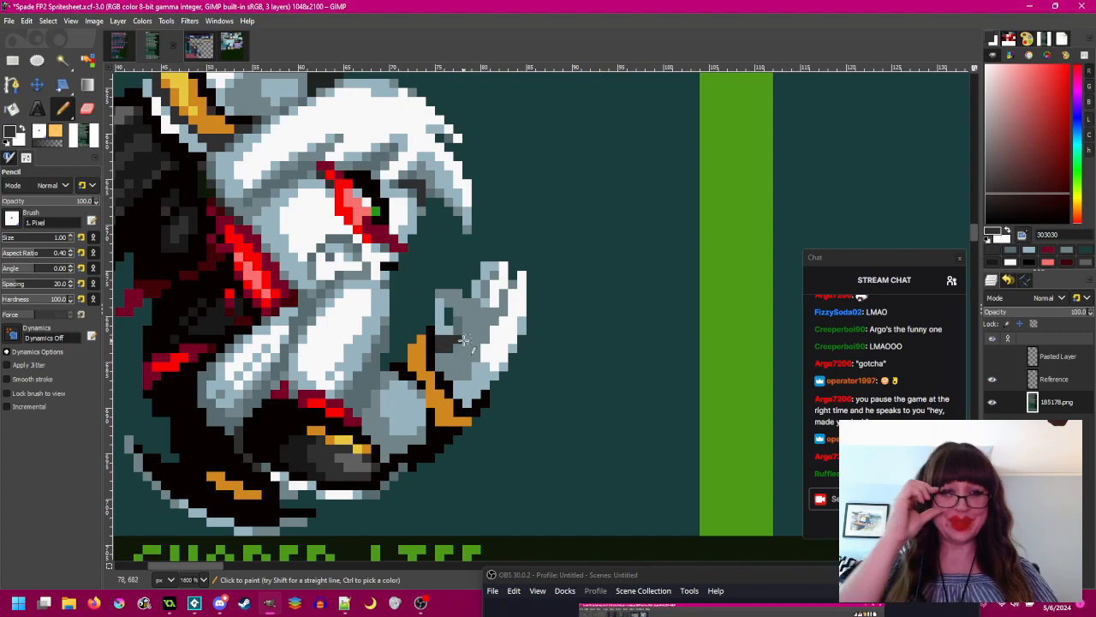
{"action": "scroll", "coordinate": [465, 347], "scroll_direction": "down", "scroll_amount": 2}
{"action": "scroll", "coordinate": [467, 367], "scroll_direction": "up", "scroll_amount": 2}
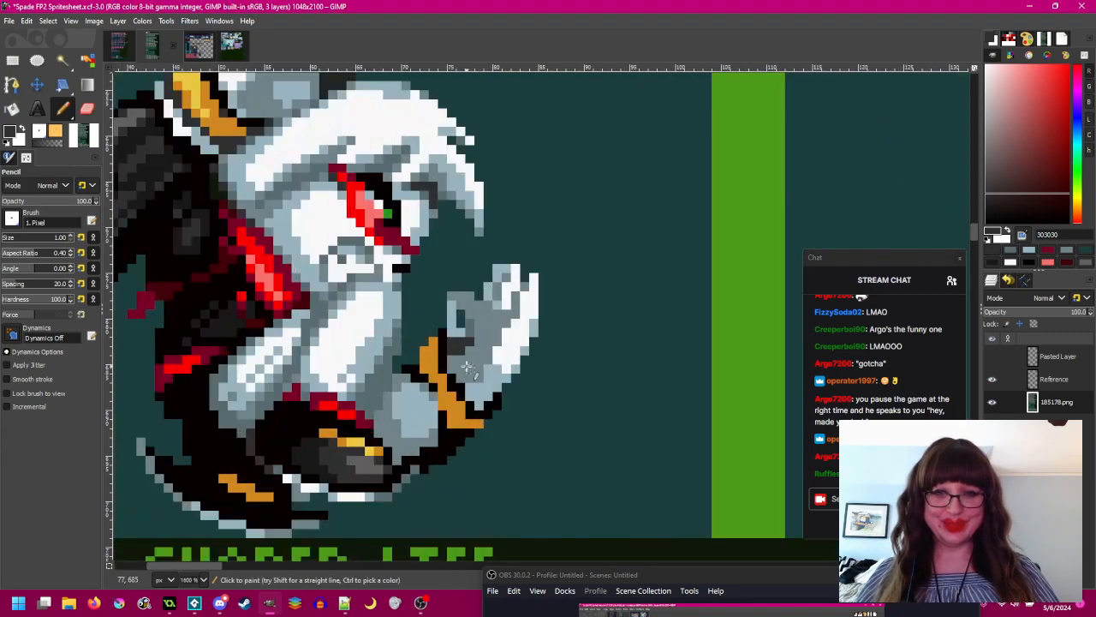
{"action": "scroll", "coordinate": [469, 364], "scroll_direction": "down", "scroll_amount": 2}
{"action": "scroll", "coordinate": [482, 346], "scroll_direction": "up", "scroll_amount": 2}
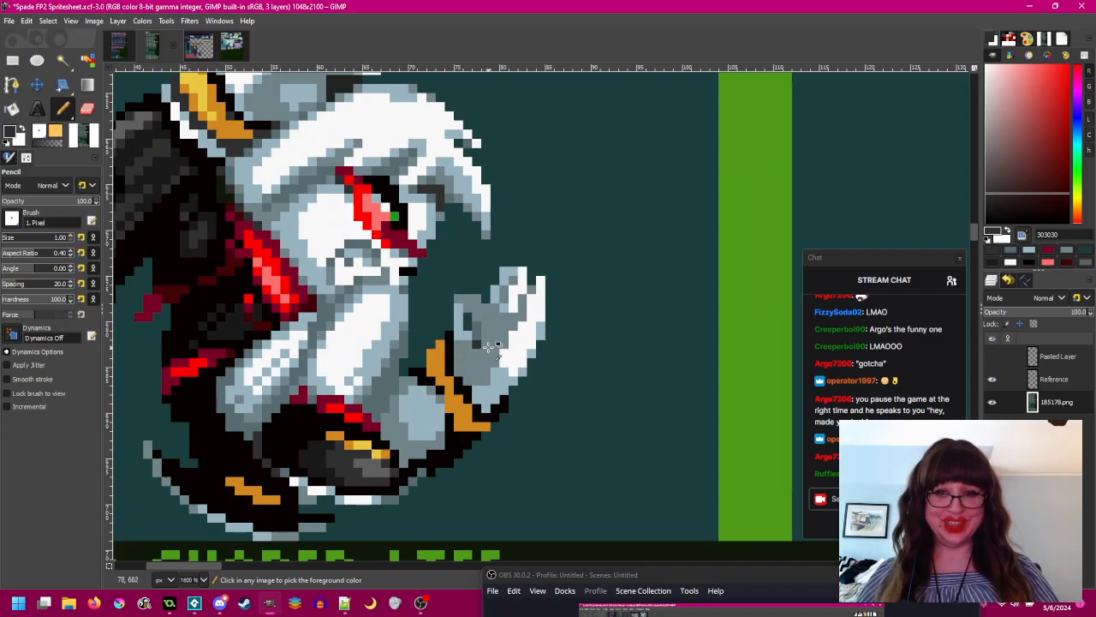
- Sample the darker grey 586c70 and restore the softer shading on the palm below the lower hand's thumb
{"action": "left_click", "coordinate": [463, 345], "text": "ctrl"}
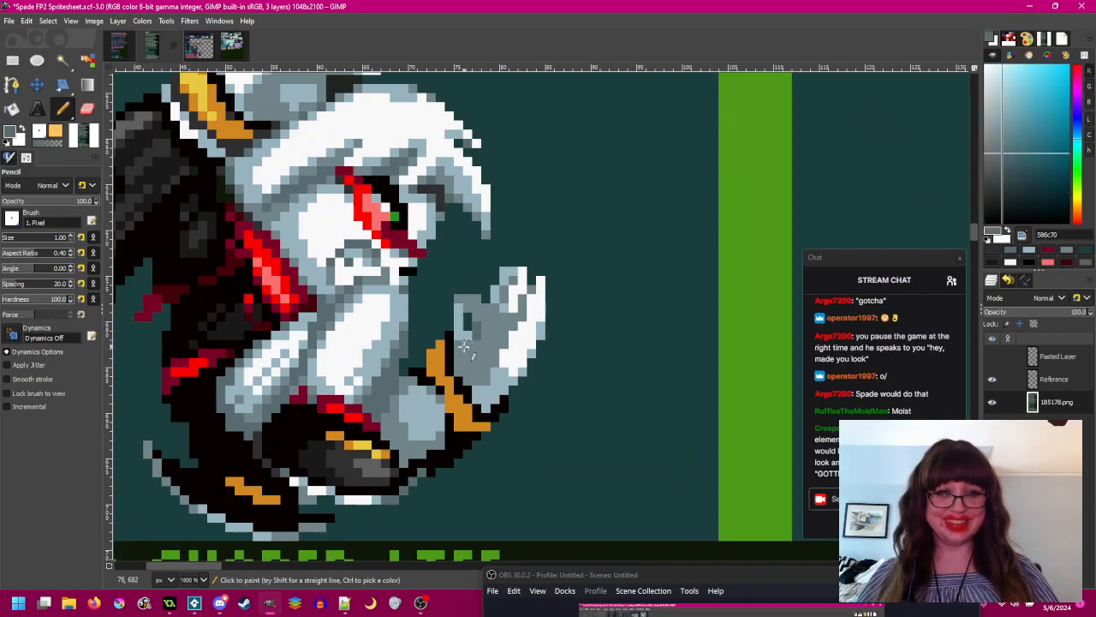
{"action": "scroll", "coordinate": [462, 352], "scroll_direction": "down", "scroll_amount": 2}
{"action": "scroll", "coordinate": [450, 342], "scroll_direction": "up", "scroll_amount": 3}
{"action": "scroll", "coordinate": [516, 323], "scroll_direction": "down", "scroll_amount": 3}
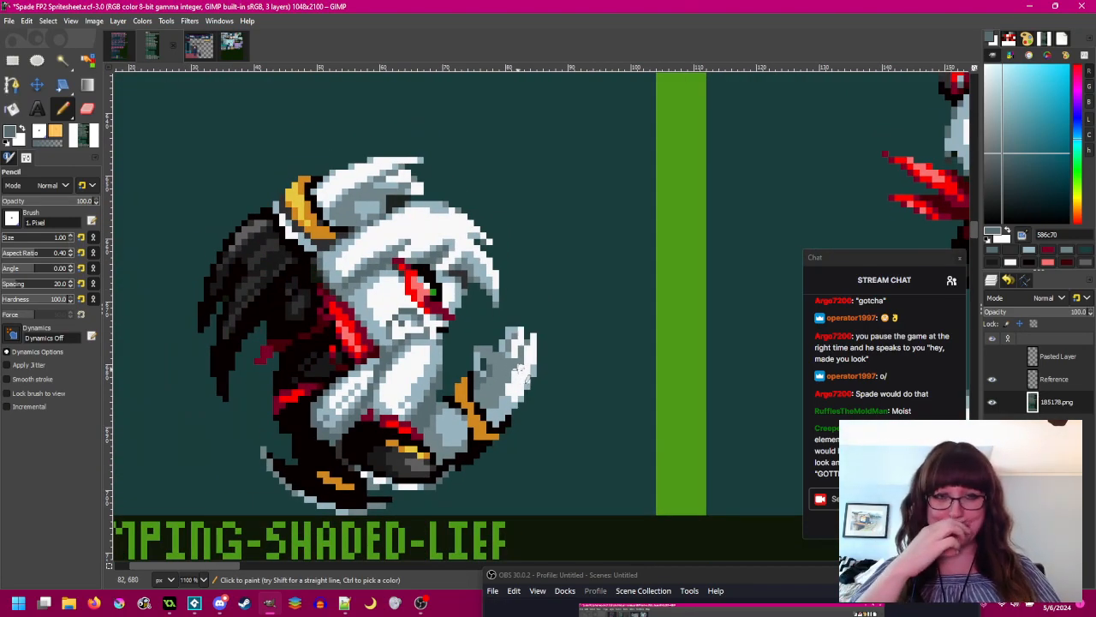
{"action": "scroll", "coordinate": [516, 351], "scroll_direction": "up", "scroll_amount": 2}
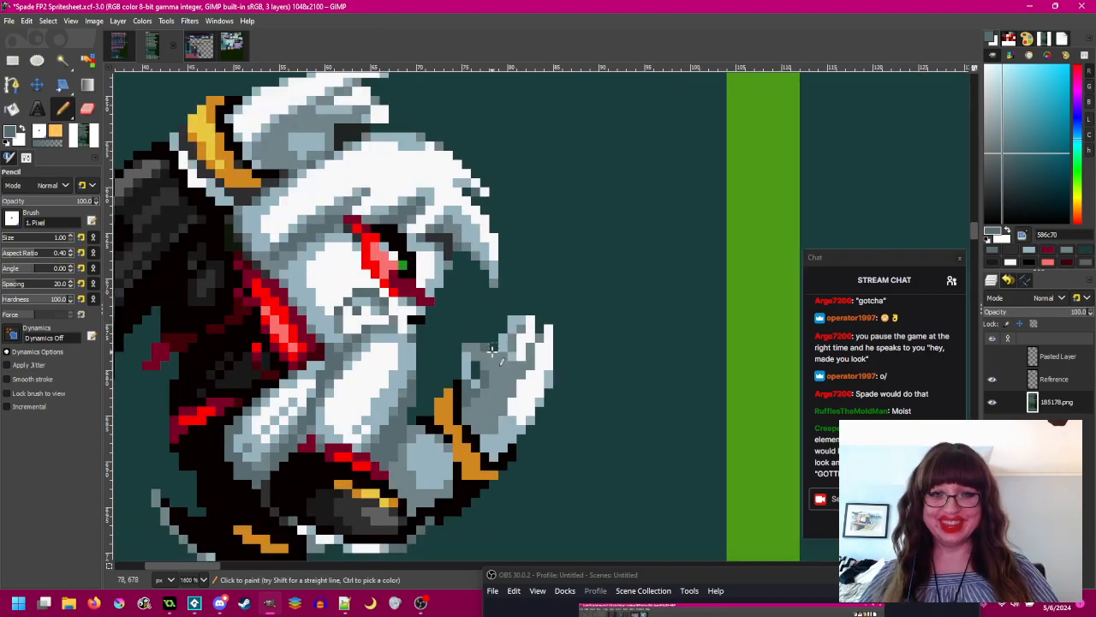
{"action": "scroll", "coordinate": [548, 363], "scroll_direction": "down", "scroll_amount": 2}
{"action": "scroll", "coordinate": [562, 363], "scroll_direction": "up", "scroll_amount": 2}
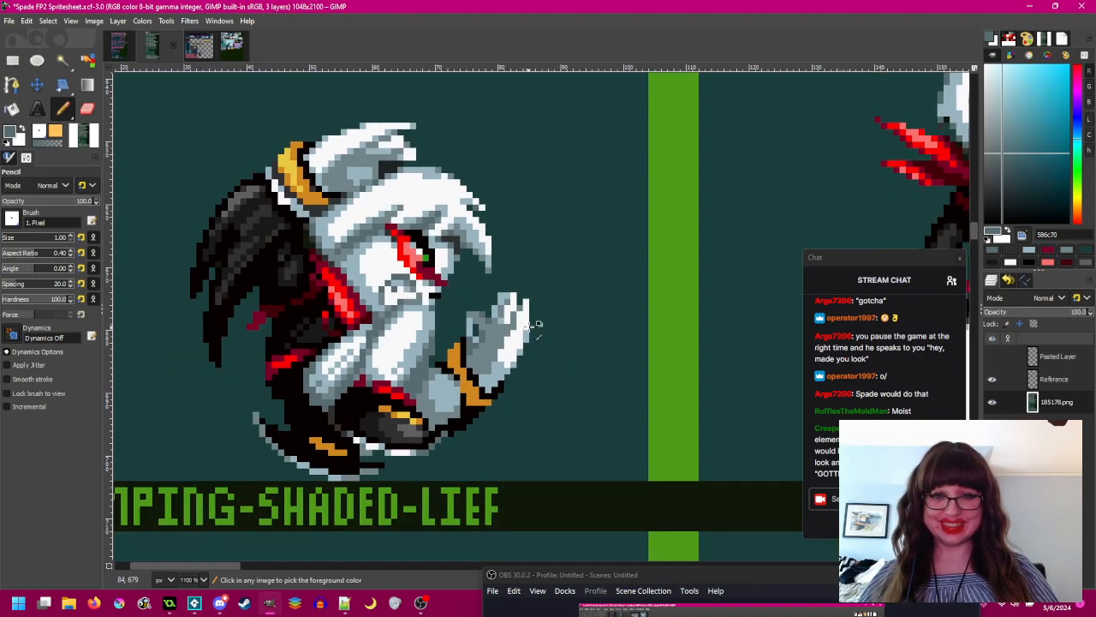
- Sample the light grey-blue 98b4c0 from the lower hand of the rolling pose
{"action": "left_click_drag", "start_coordinate": [591, 406], "coordinate": [543, 405]}
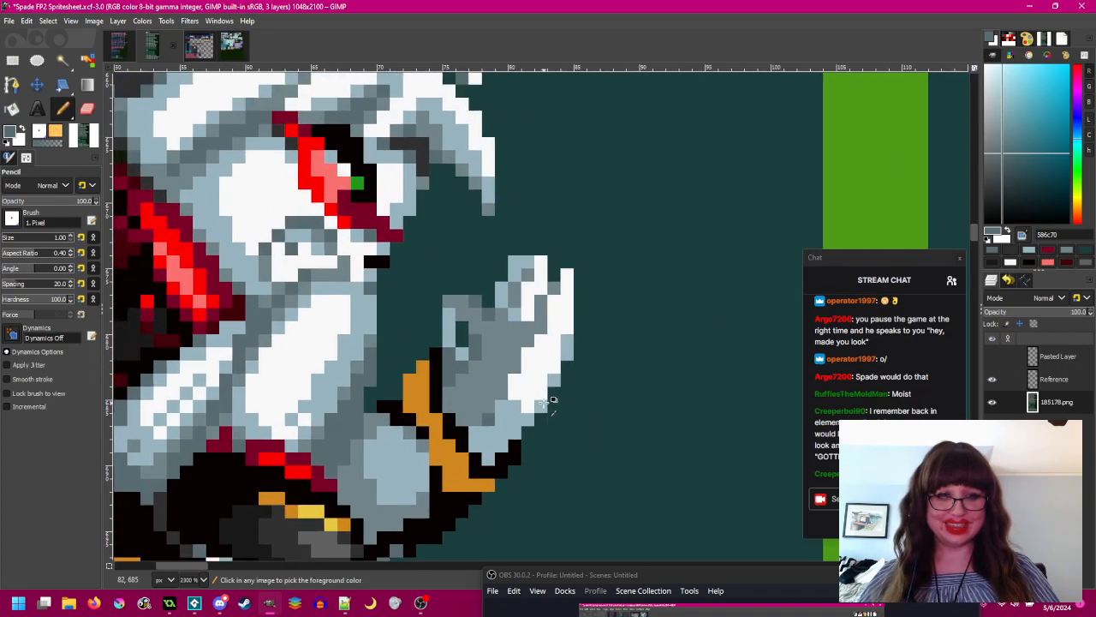
{"action": "scroll", "coordinate": [553, 400], "scroll_direction": "down", "scroll_amount": 2}
{"action": "left_click_drag", "start_coordinate": [570, 416], "coordinate": [570, 374]}
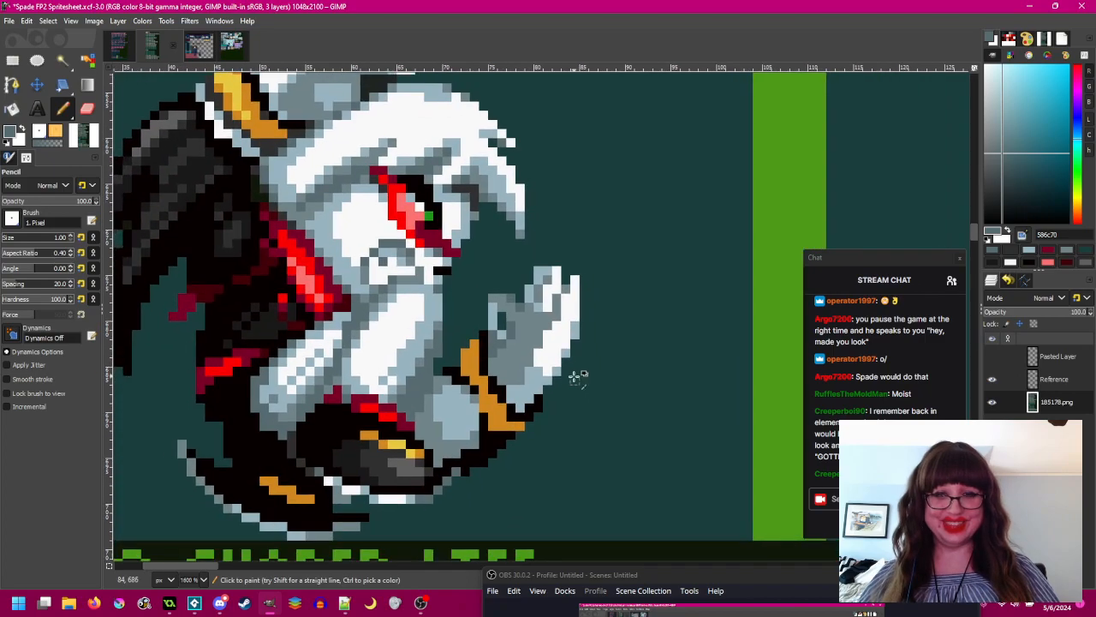
{"action": "scroll", "coordinate": [538, 382], "scroll_direction": "up", "scroll_amount": 2}
{"action": "scroll", "coordinate": [583, 403], "scroll_direction": "down", "scroll_amount": 2}
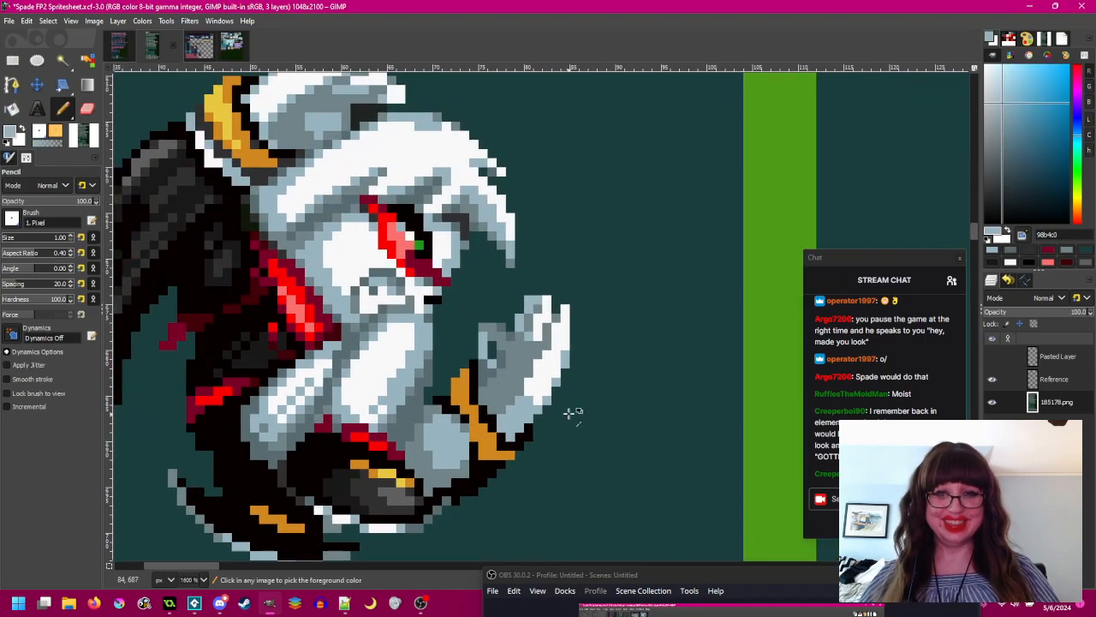
{"action": "scroll", "coordinate": [546, 361], "scroll_direction": "up", "scroll_amount": 2}
{"action": "scroll", "coordinate": [547, 358], "scroll_direction": "down", "scroll_amount": 4}
{"action": "left_click_drag", "start_coordinate": [567, 394], "coordinate": [395, 394]}
{"action": "scroll", "coordinate": [488, 395], "scroll_direction": "up", "scroll_amount": 1}
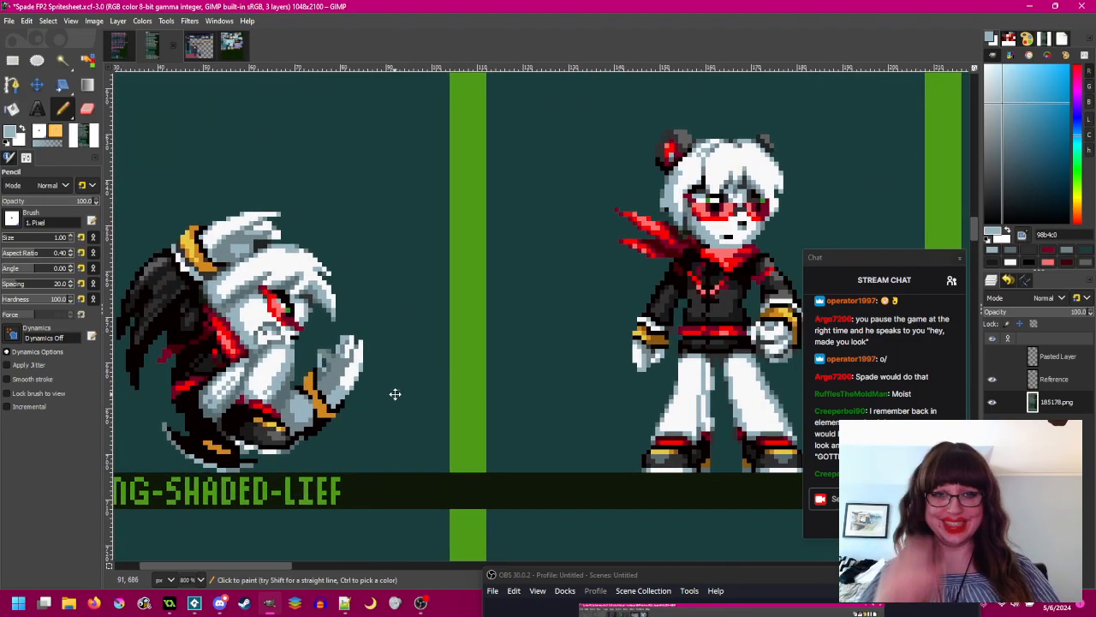
- Sample the dark grey 303030 from the standing pose's fist and compare its shading with the rolling pose's lower hand
{"action": "scroll", "coordinate": [778, 348], "scroll_direction": "up", "scroll_amount": 2}
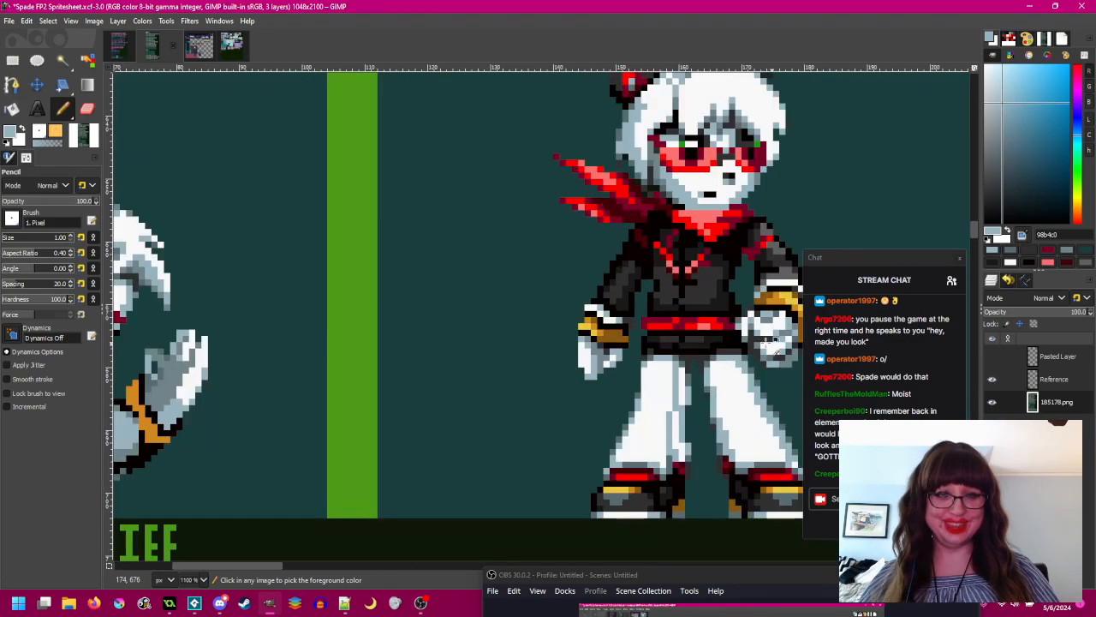
{"action": "left_click", "coordinate": [765, 341], "text": "ctrl"}
{"action": "scroll", "coordinate": [765, 341], "scroll_direction": "down", "scroll_amount": 1}
{"action": "scroll", "coordinate": [771, 342], "scroll_direction": "down", "scroll_amount": 1}
{"action": "scroll", "coordinate": [543, 372], "scroll_direction": "up", "scroll_amount": 2}
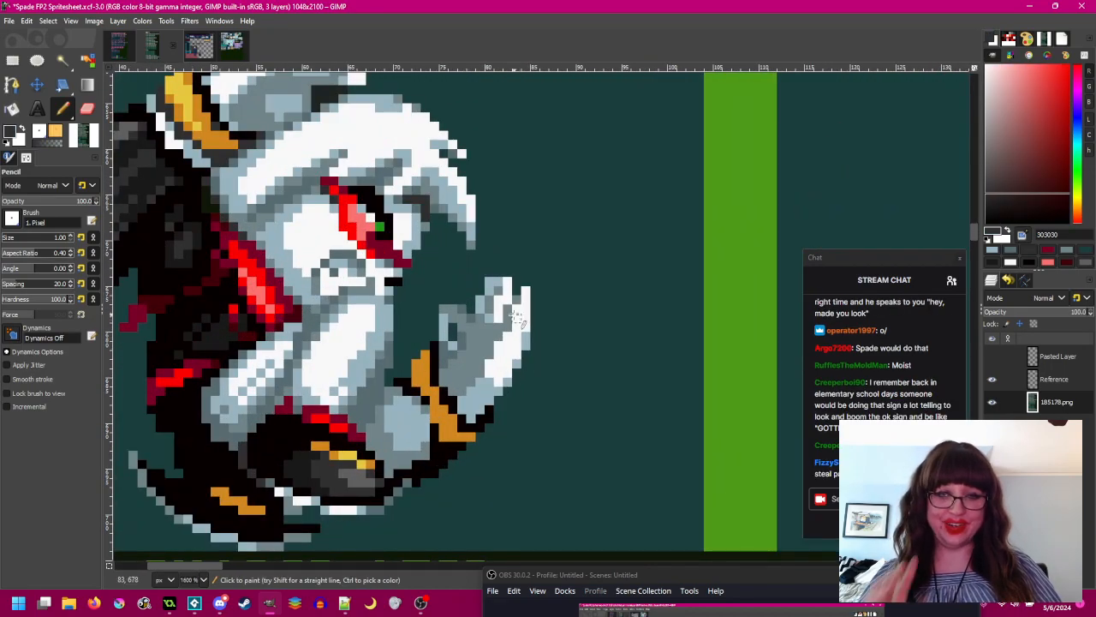
{"action": "scroll", "coordinate": [493, 355], "scroll_direction": "right", "scroll_amount": 10}
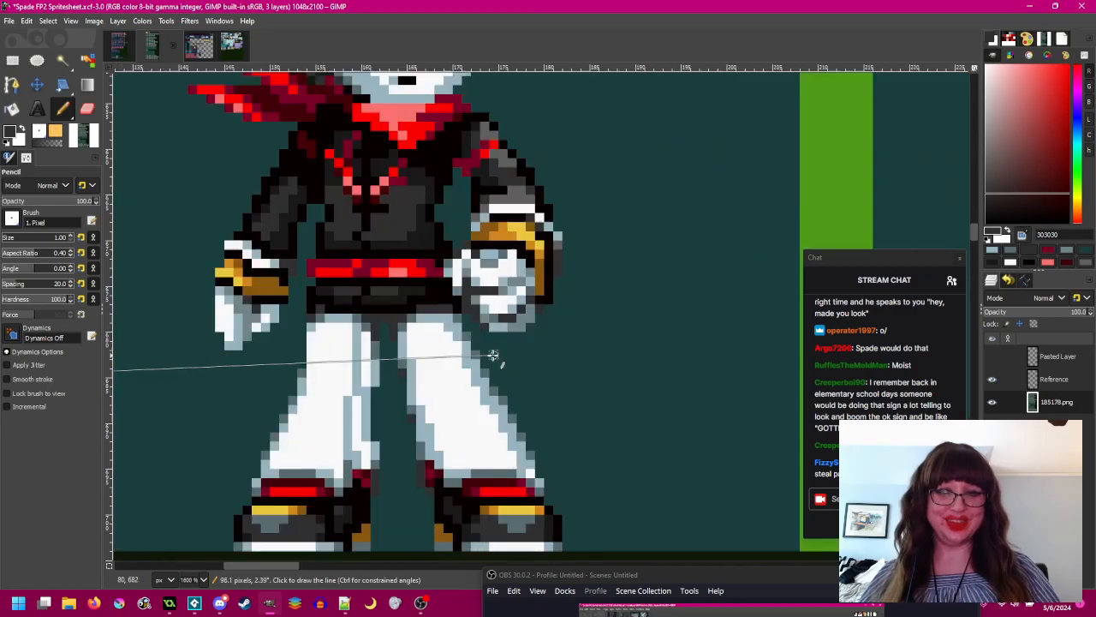
{"action": "scroll", "coordinate": [493, 355], "scroll_direction": "left", "scroll_amount": 10}
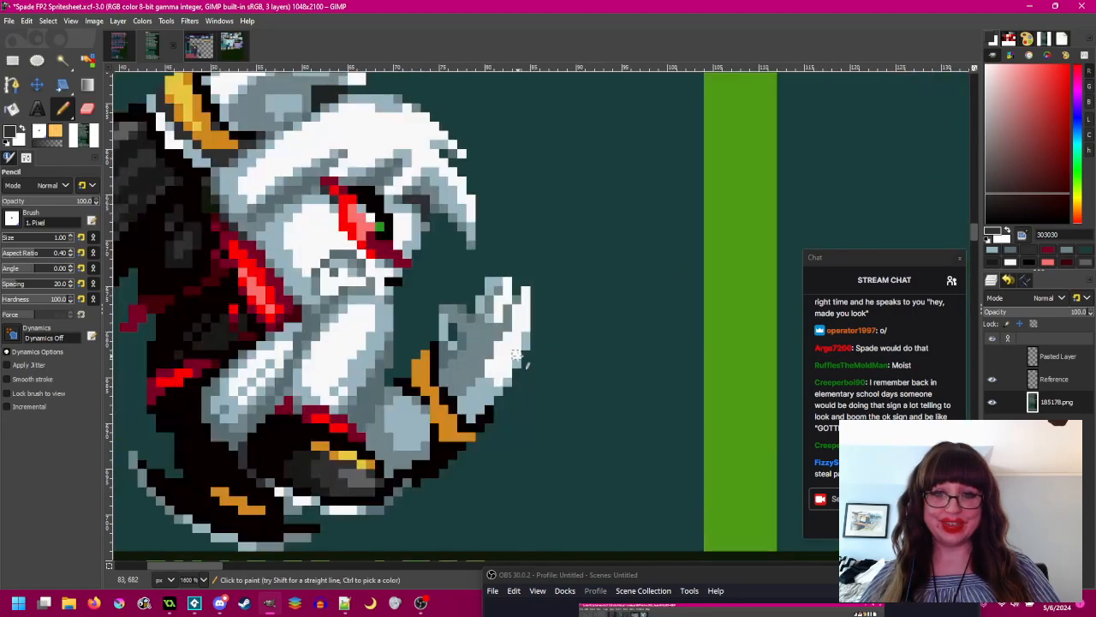
{"action": "scroll", "coordinate": [493, 364], "scroll_direction": "left", "scroll_amount": 2}
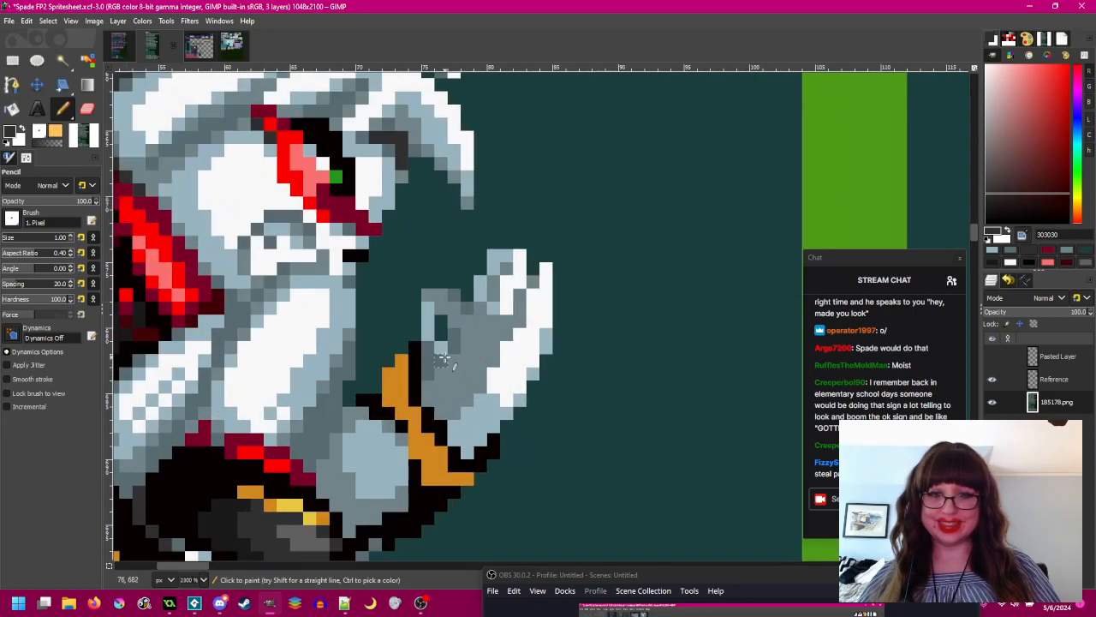
- Save the spritesheet
{"action": "scroll", "coordinate": [471, 377], "scroll_direction": "down", "scroll_amount": 3}
{"action": "scroll", "coordinate": [476, 378], "scroll_direction": "up", "scroll_amount": 2}
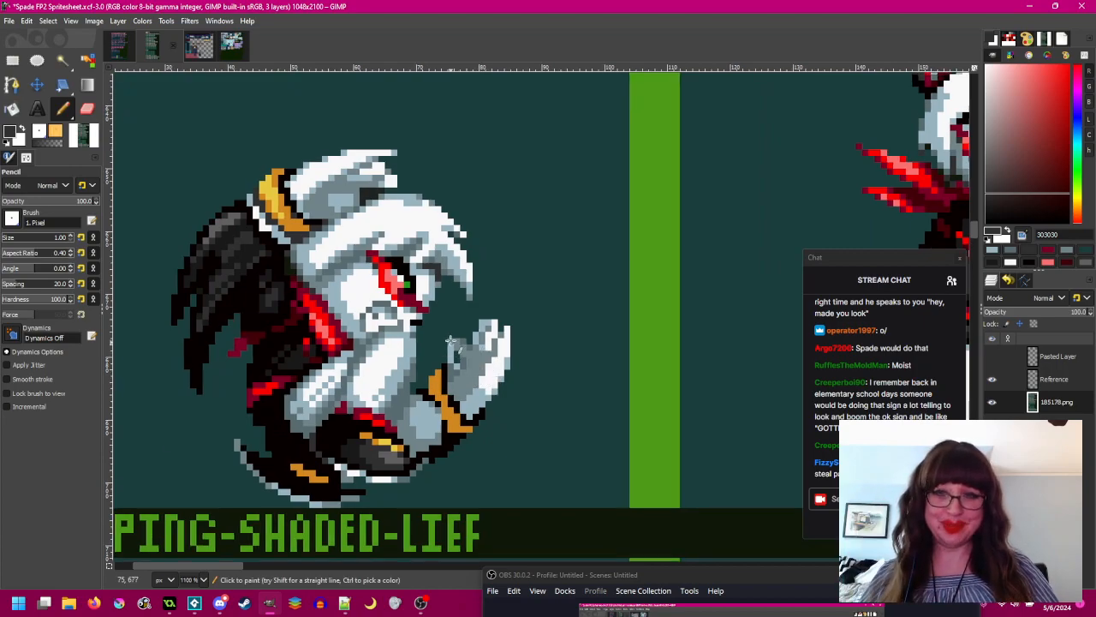
{"action": "left_click_drag", "start_coordinate": [451, 338], "coordinate": [478, 373]}
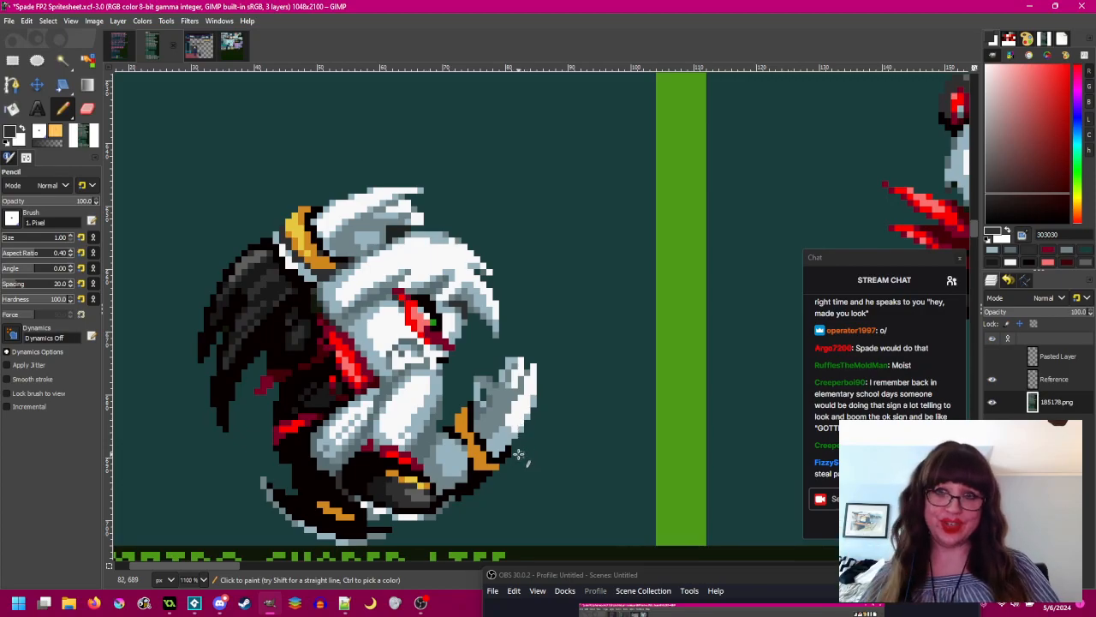
{"action": "scroll", "coordinate": [519, 450], "scroll_direction": "down", "scroll_amount": 2}
{"action": "key", "text": "ctrl+s"}
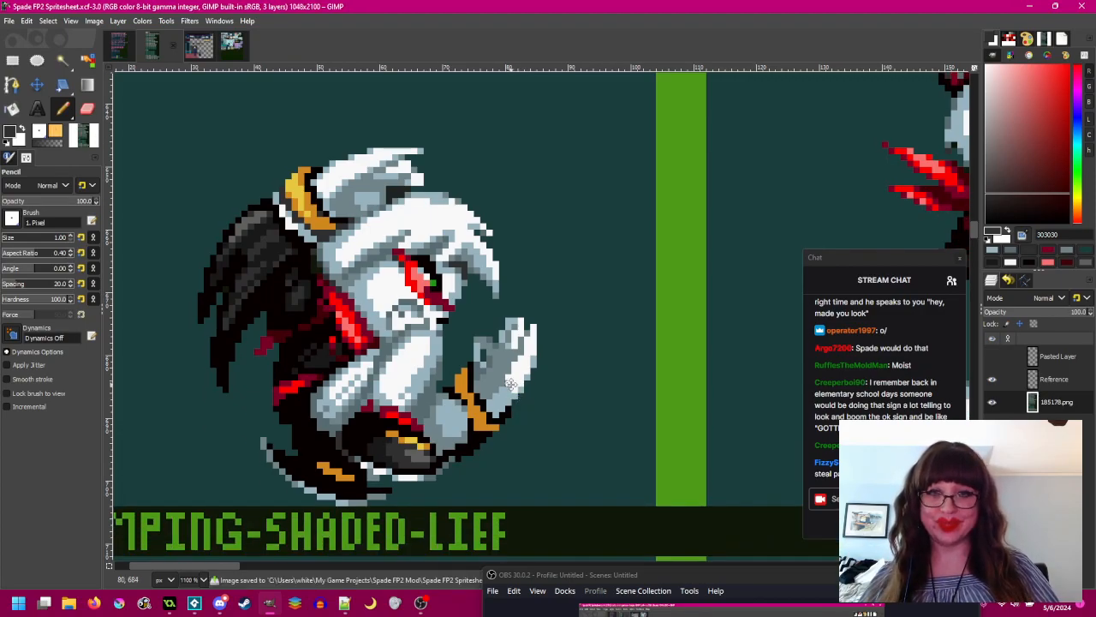
- Examine the shading of the rolling pose's lower hand from near and far
{"action": "left_click_drag", "start_coordinate": [512, 385], "coordinate": [506, 392]}
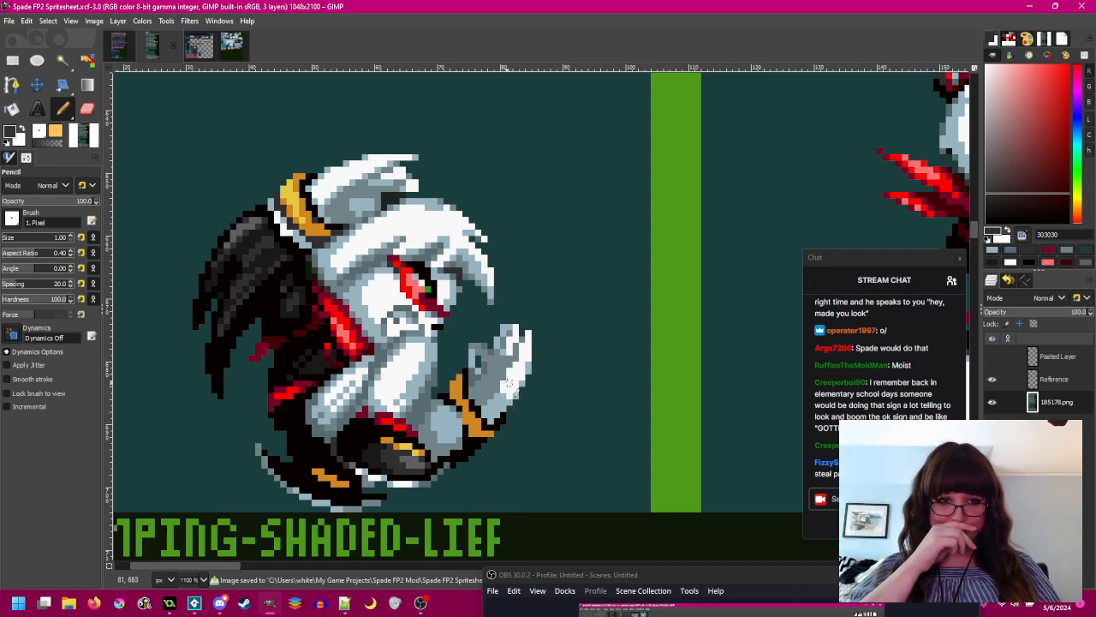
{"action": "scroll", "coordinate": [514, 389], "scroll_direction": "up", "scroll_amount": 2}
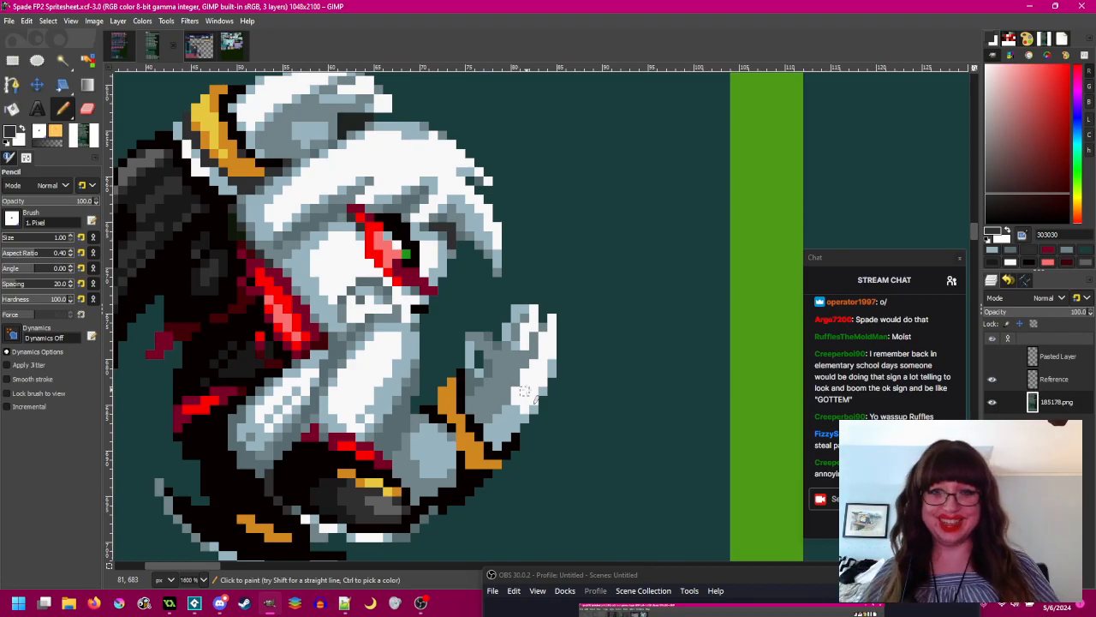
{"action": "scroll", "coordinate": [525, 392], "scroll_direction": "down", "scroll_amount": 1, "text": "ctrl"}
{"action": "scroll", "coordinate": [524, 391], "scroll_direction": "up", "scroll_amount": 2, "text": "ctrl"}
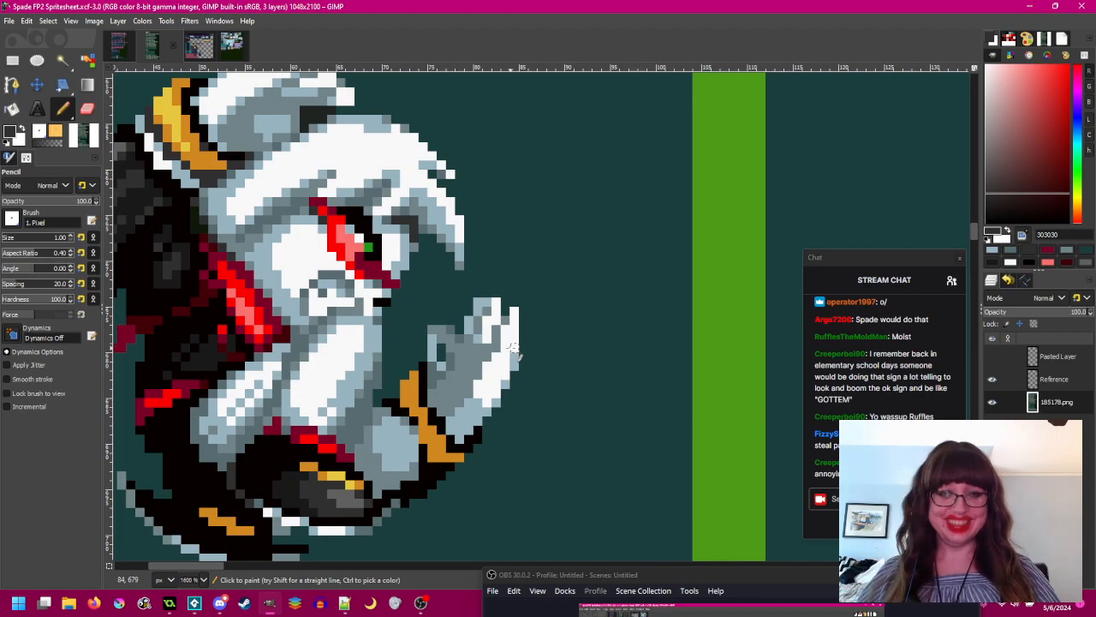
{"action": "key", "text": "ctrl"}
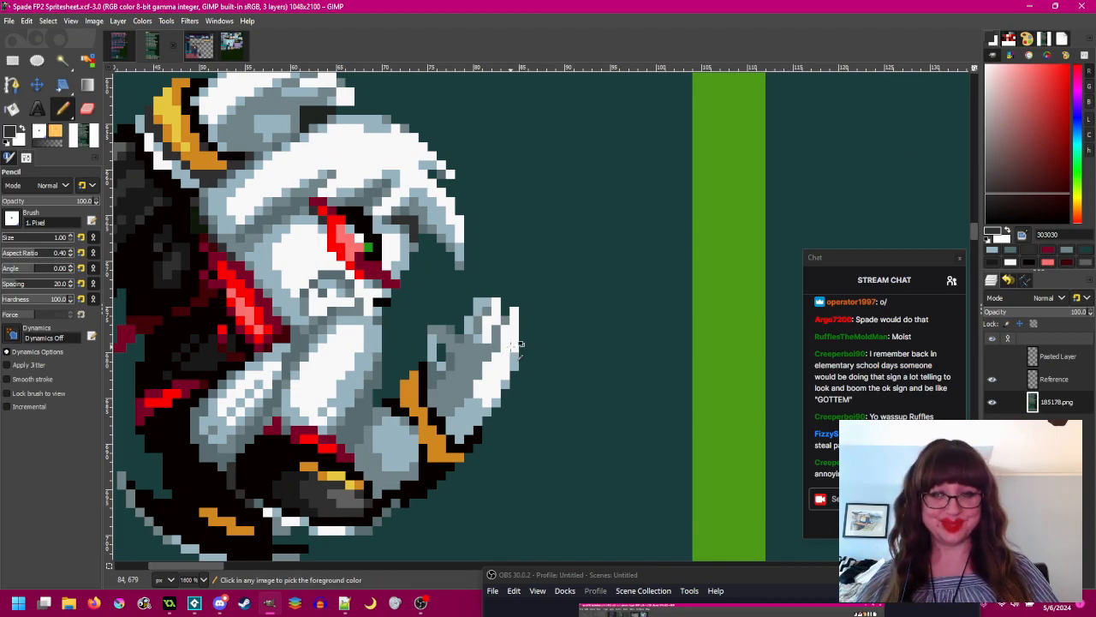
{"action": "scroll", "coordinate": [512, 346], "scroll_direction": "down", "scroll_amount": 1, "text": "ctrl"}
{"action": "key", "text": "ctrl"}
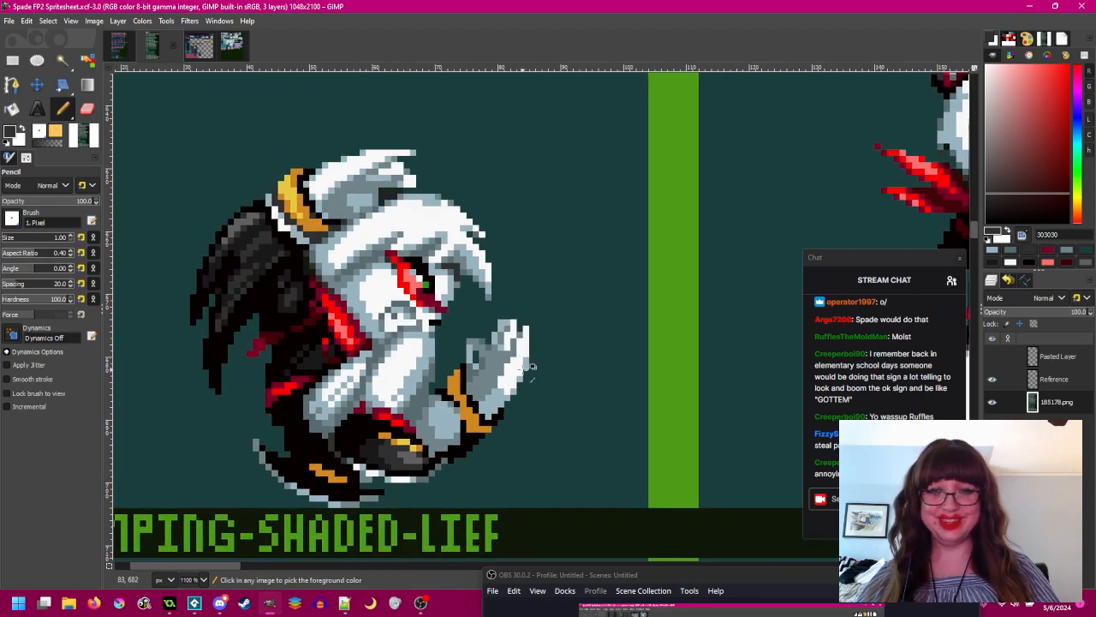
{"action": "scroll", "coordinate": [524, 366], "scroll_direction": "up", "scroll_amount": 1, "text": "ctrl"}
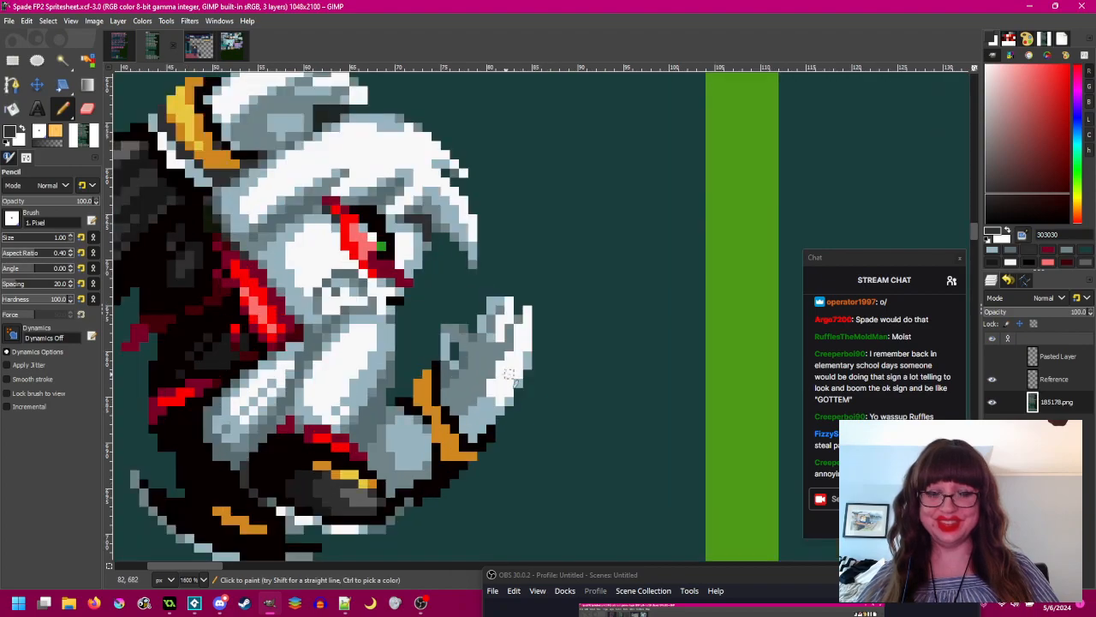
- Sample the dark grey 303030 from the standing pose and try a short vertical line along the inner edge of the lower hand's palm
{"action": "left_click", "coordinate": [484, 414], "text": "ctrl"}
{"action": "scroll", "coordinate": [486, 394], "scroll_direction": "down", "scroll_amount": 1, "text": "ctrl"}
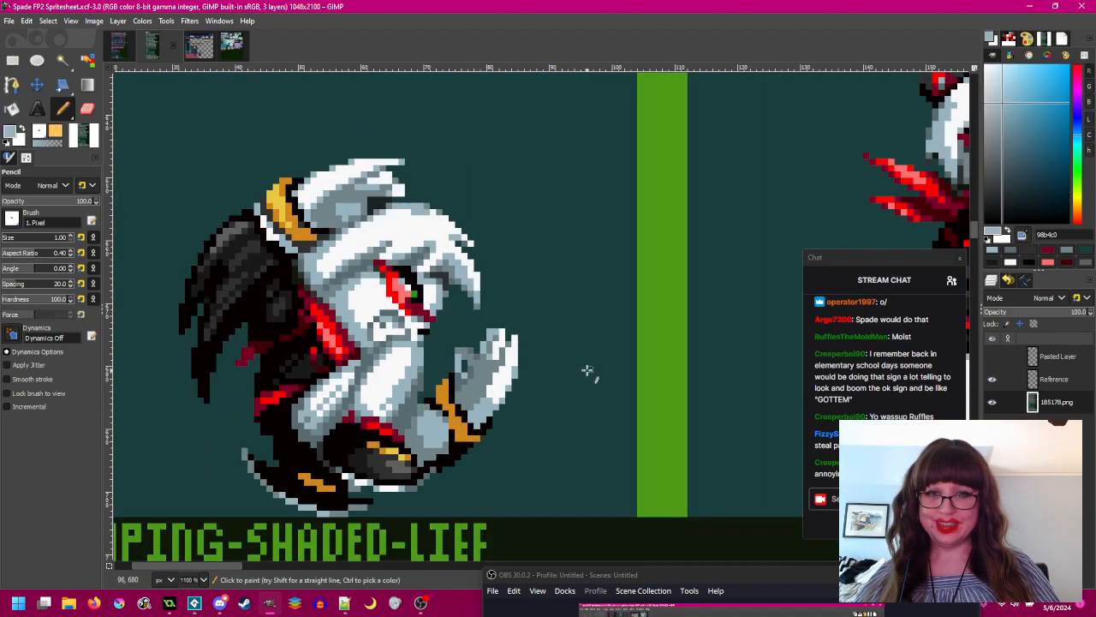
{"action": "left_click_drag", "start_coordinate": [585, 370], "coordinate": [312, 350]}
{"action": "left_click", "coordinate": [761, 319], "text": "ctrl"}
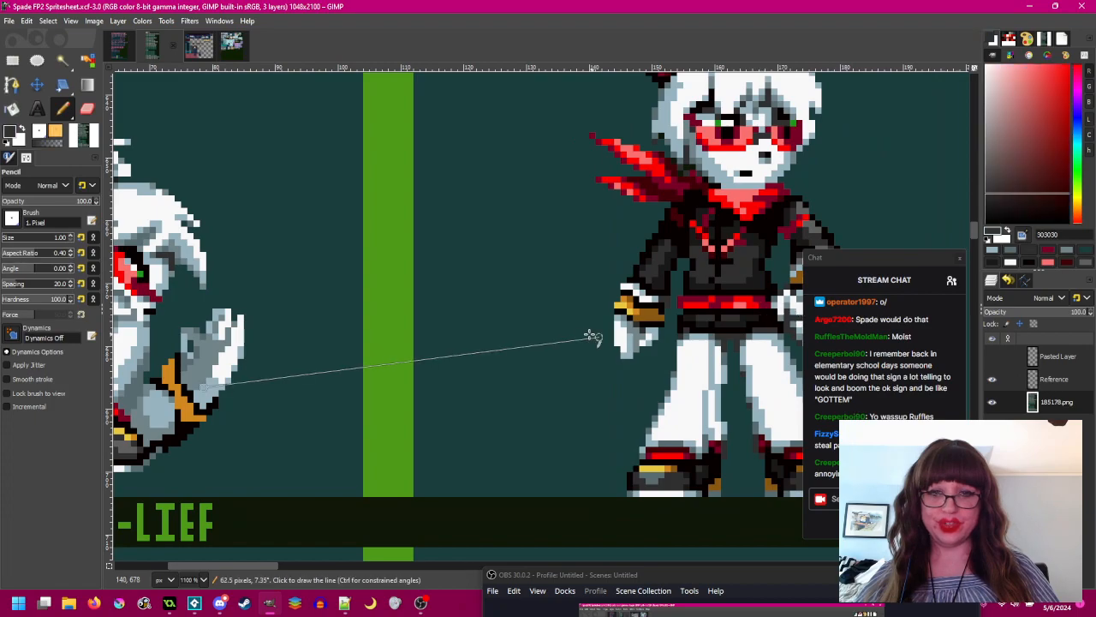
{"action": "scroll", "coordinate": [601, 335], "scroll_direction": "up", "scroll_amount": 1, "text": "shift"}
{"action": "scroll", "coordinate": [417, 344], "scroll_direction": "up", "scroll_amount": 2, "text": "ctrl"}
{"action": "left_click_drag", "start_coordinate": [379, 379], "coordinate": [380, 420]}
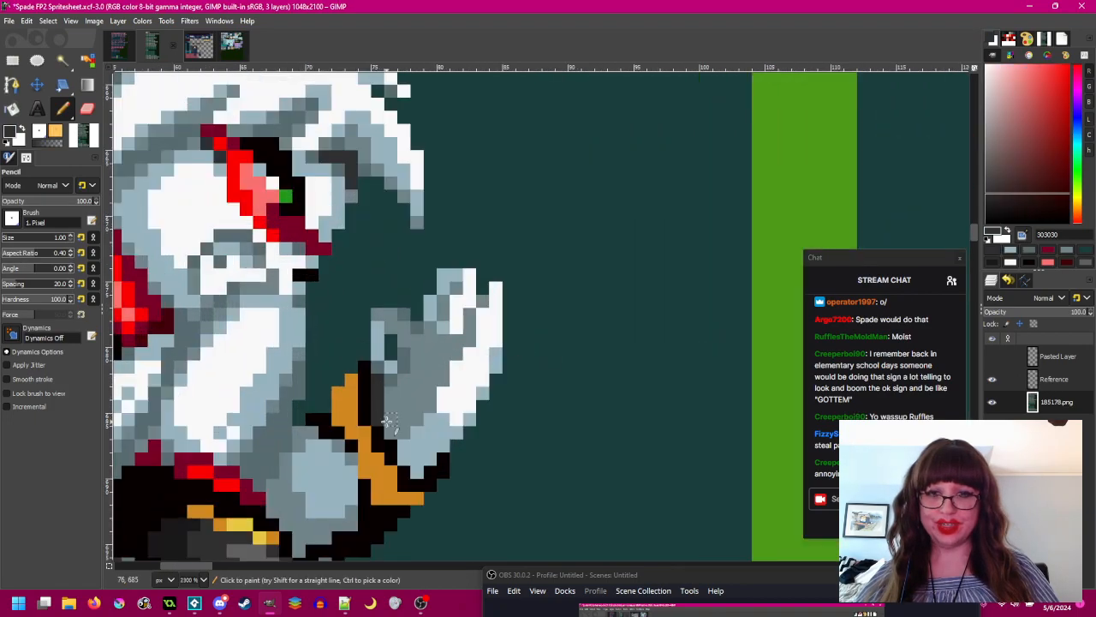
- Undo the dark line on the lower hand's palm
{"action": "scroll", "coordinate": [514, 385], "scroll_direction": "down", "scroll_amount": 2, "text": "ctrl"}
{"action": "scroll", "coordinate": [548, 394], "scroll_direction": "up", "scroll_amount": 1, "text": "shift"}
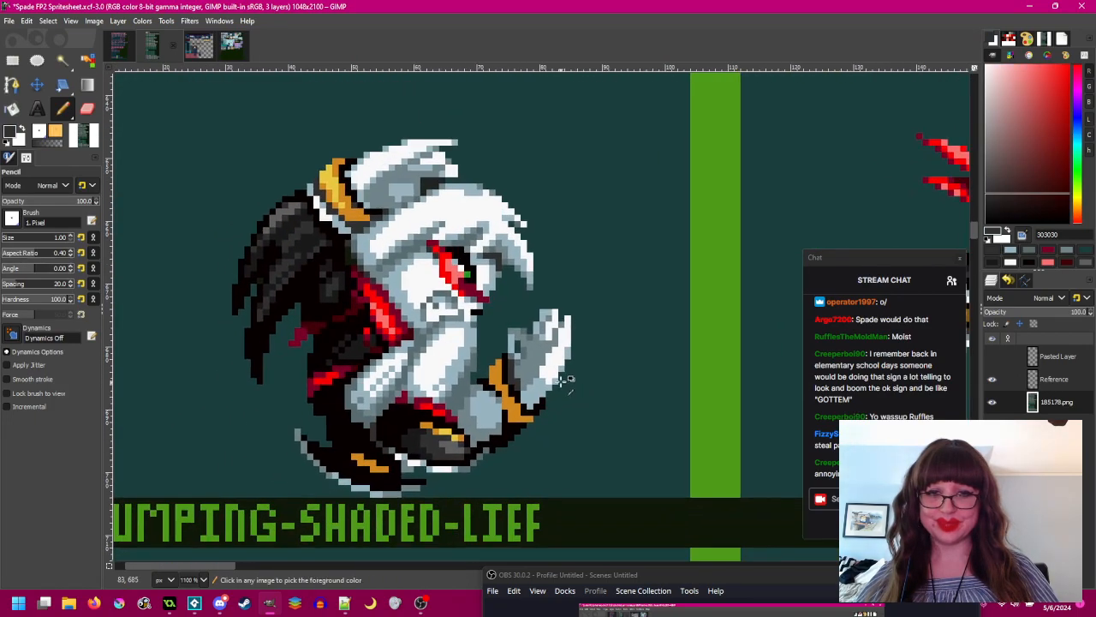
{"action": "mouse_move", "coordinate": [569, 367]}
{"action": "left_mouse_down"}
{"action": "mouse_move", "coordinate": [555, 376]}
{"action": "mouse_move", "coordinate": [575, 379]}
{"action": "left_mouse_up"}
{"action": "key", "text": "ctrl+z"}
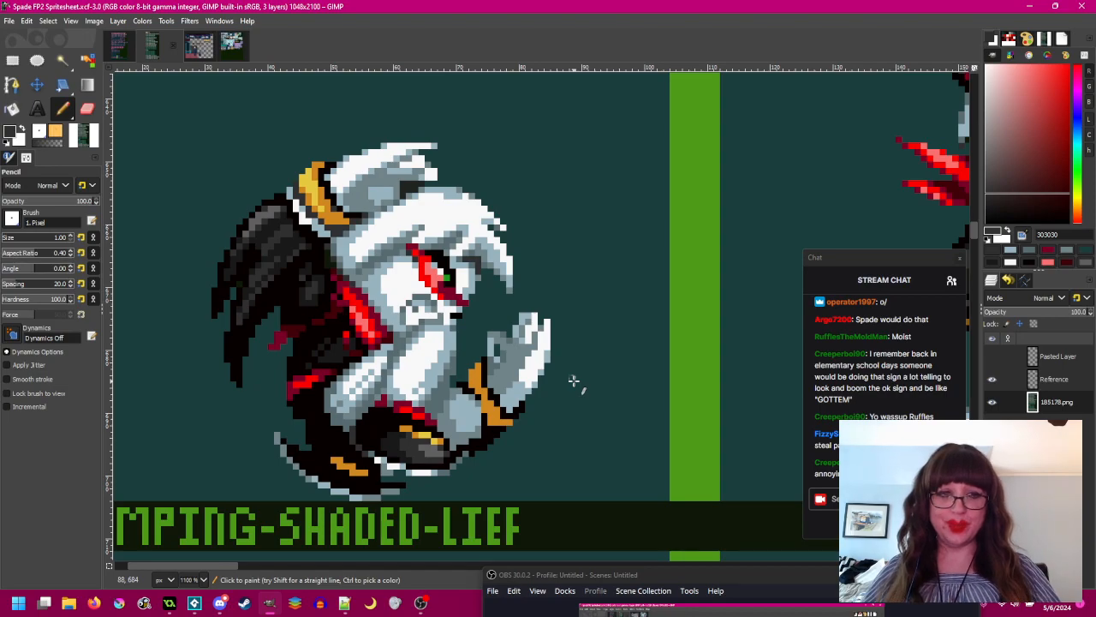
- Sample the near-white f8f8f8 from the lower hand and try bucket-filling its palm with it
{"action": "scroll", "coordinate": [542, 359], "scroll_direction": "up", "scroll_amount": 2}
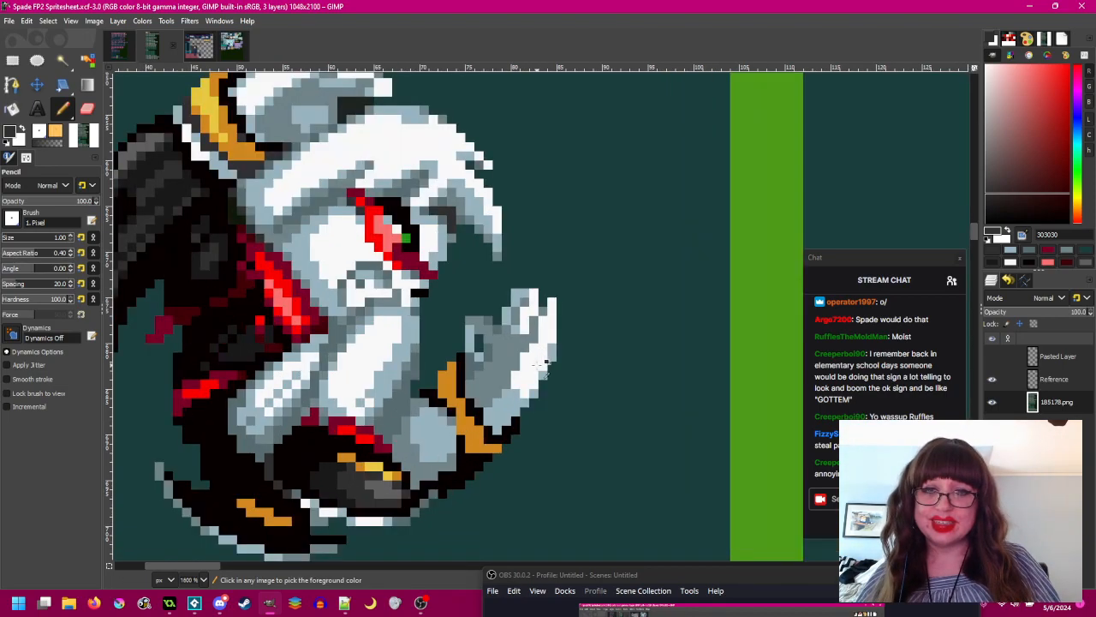
{"action": "left_click", "coordinate": [538, 364], "text": "ctrl"}
{"action": "left_click", "coordinate": [12, 108]}
{"action": "left_click", "coordinate": [505, 358]}
{"action": "scroll", "coordinate": [546, 390], "scroll_direction": "down", "scroll_amount": 3}
{"action": "scroll", "coordinate": [545, 389], "scroll_direction": "up", "scroll_amount": 1}
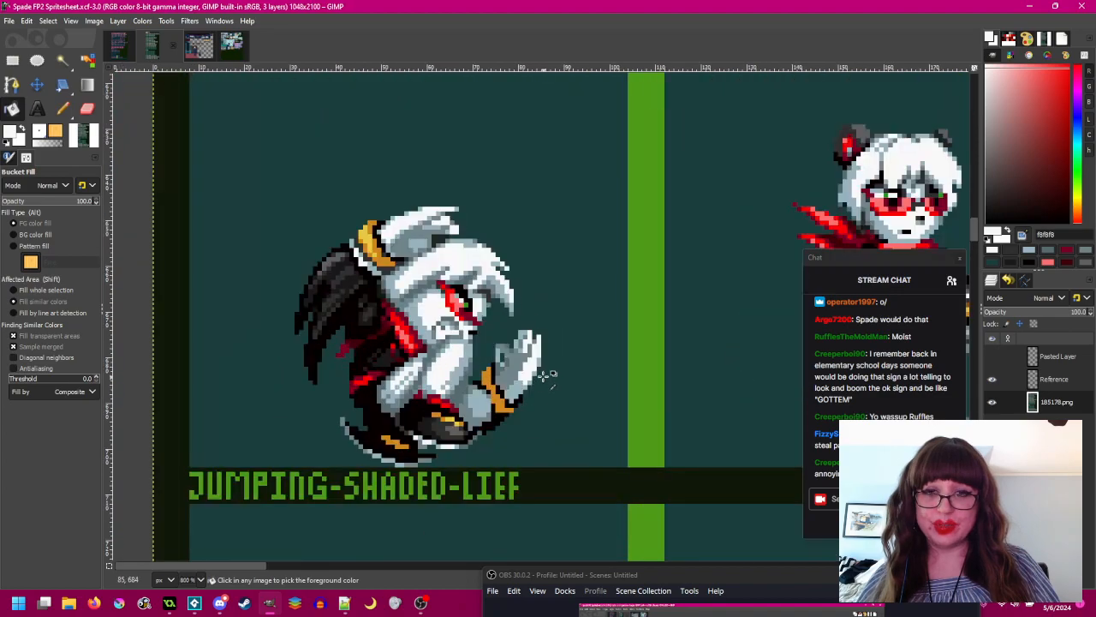
- Bucket-fill the lower hand's palm with the light grey-blue 98b4c0 sampled from the hand, and return to the Pencil tool
{"action": "scroll", "coordinate": [538, 372], "scroll_direction": "up", "scroll_amount": 2}
{"action": "left_click", "coordinate": [492, 395], "text": "ctrl"}
{"action": "left_click", "coordinate": [480, 380]}
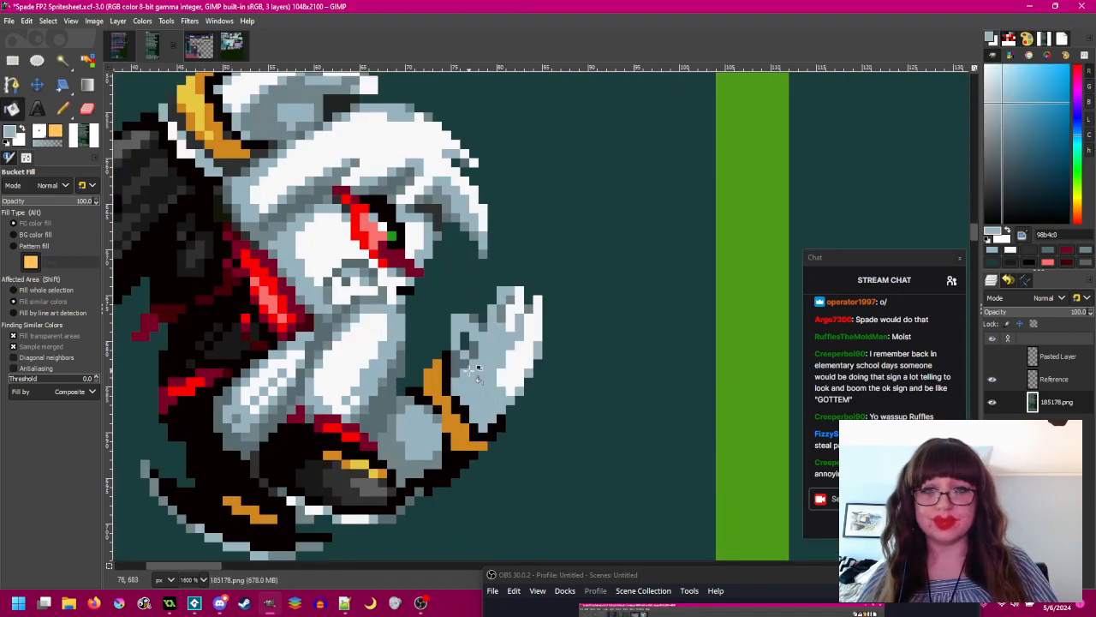
{"action": "key", "text": "n"}
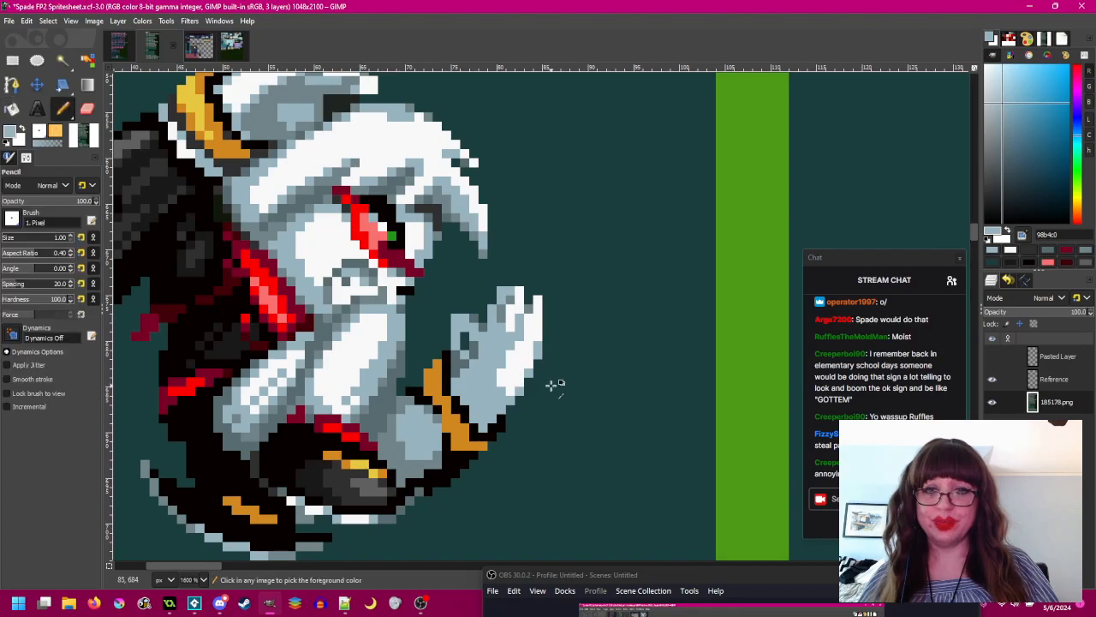
- Sample the dark grey-blue 586c70 from the lower hand and shade the base of its palm above the wrist
{"action": "left_click", "coordinate": [457, 372], "text": "ctrl"}
{"action": "left_click", "coordinate": [493, 391]}
{"action": "left_click", "coordinate": [483, 400]}
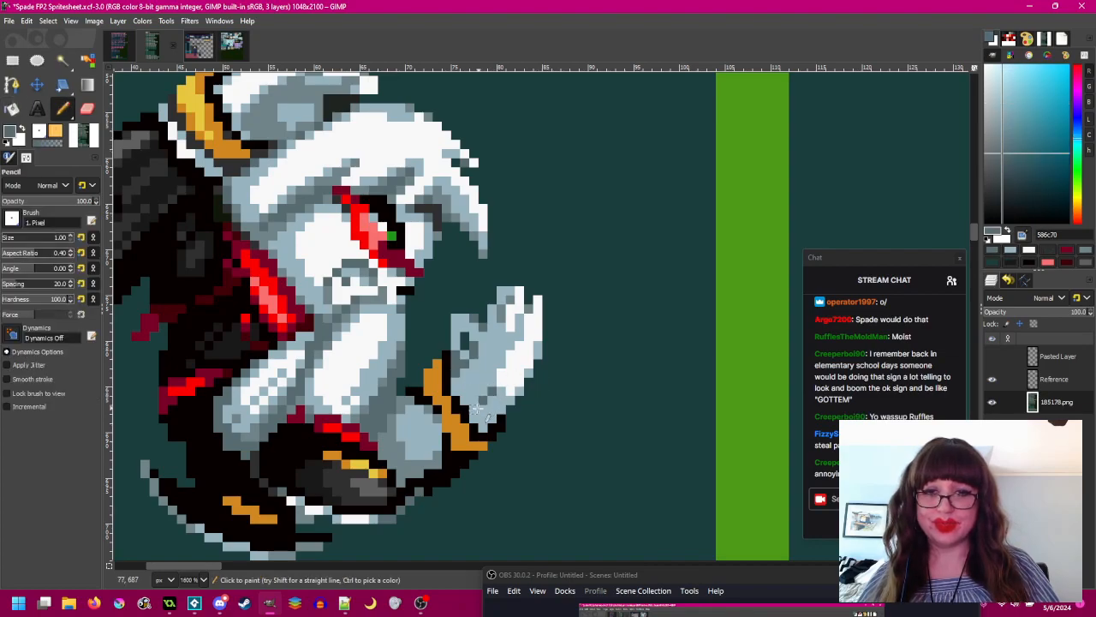
{"action": "mouse_move", "coordinate": [475, 418]}
{"action": "left_mouse_down"}
{"action": "mouse_move", "coordinate": [492, 416]}
{"action": "mouse_move", "coordinate": [500, 393]}
{"action": "mouse_move", "coordinate": [518, 396]}
{"action": "mouse_move", "coordinate": [538, 354]}
{"action": "left_mouse_up"}
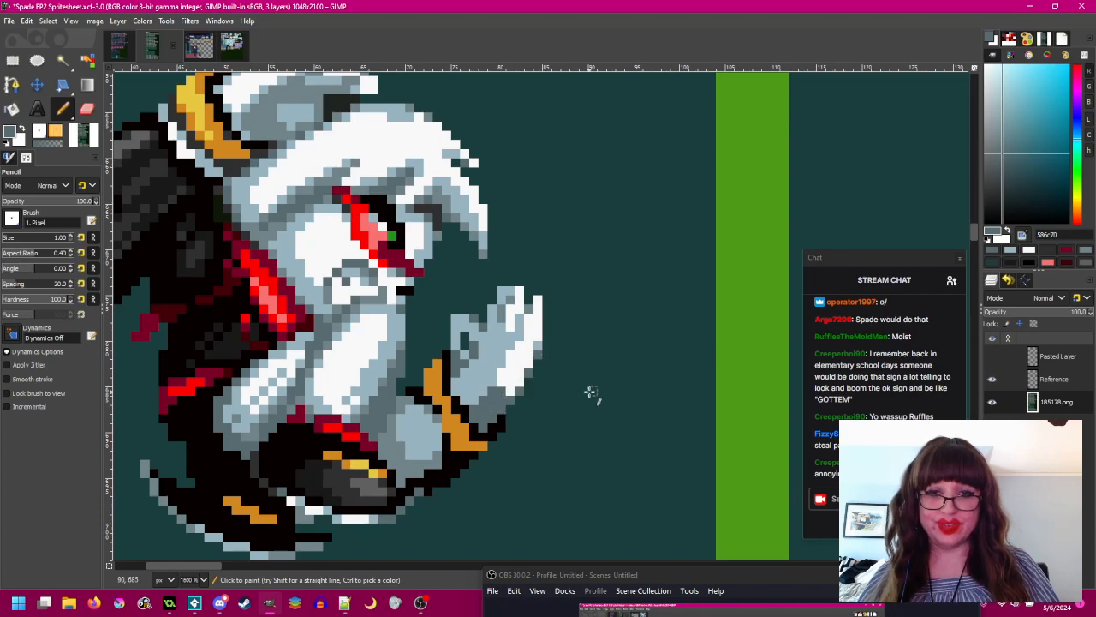
{"action": "scroll", "coordinate": [585, 383], "scroll_direction": "down", "scroll_amount": 3, "text": "ctrl"}
{"action": "scroll", "coordinate": [514, 374], "scroll_direction": "right", "scroll_amount": 1}
{"action": "scroll", "coordinate": [534, 384], "scroll_direction": "up", "scroll_amount": 3, "text": "ctrl"}
- Sample the light grey-blue 98b4c0 and paint it along the outer edge of the lower hand's white highlight
{"action": "left_click", "coordinate": [532, 390], "text": "ctrl"}
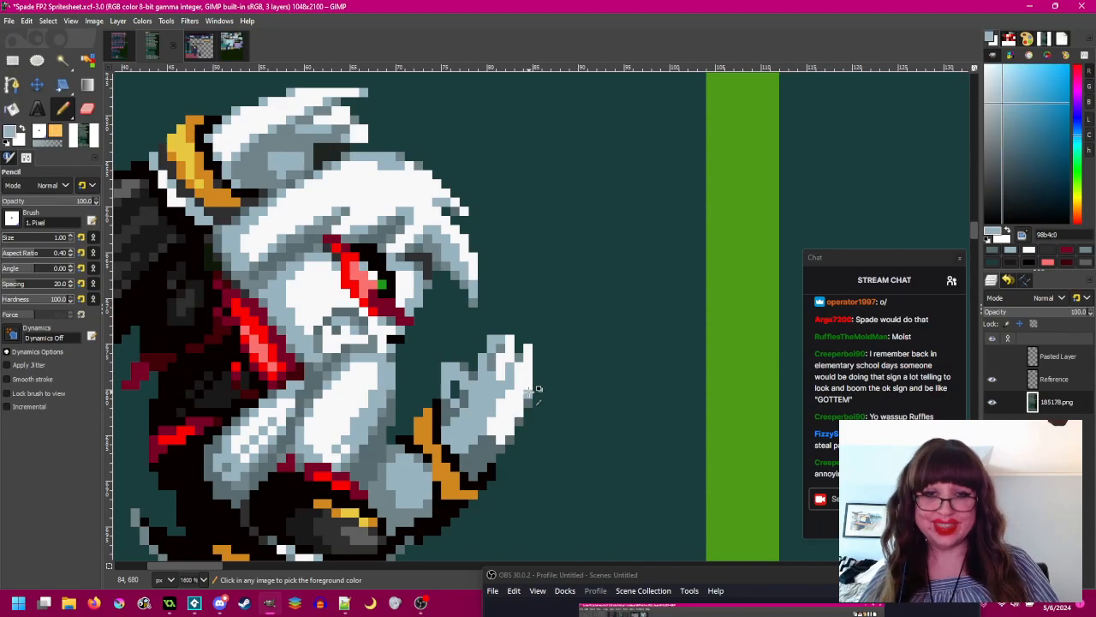
{"action": "left_click_drag", "start_coordinate": [519, 404], "coordinate": [503, 436]}
{"action": "scroll", "coordinate": [561, 434], "scroll_direction": "down", "scroll_amount": 2, "text": "ctrl"}
{"action": "scroll", "coordinate": [543, 391], "scroll_direction": "up", "scroll_amount": 2, "text": "ctrl"}
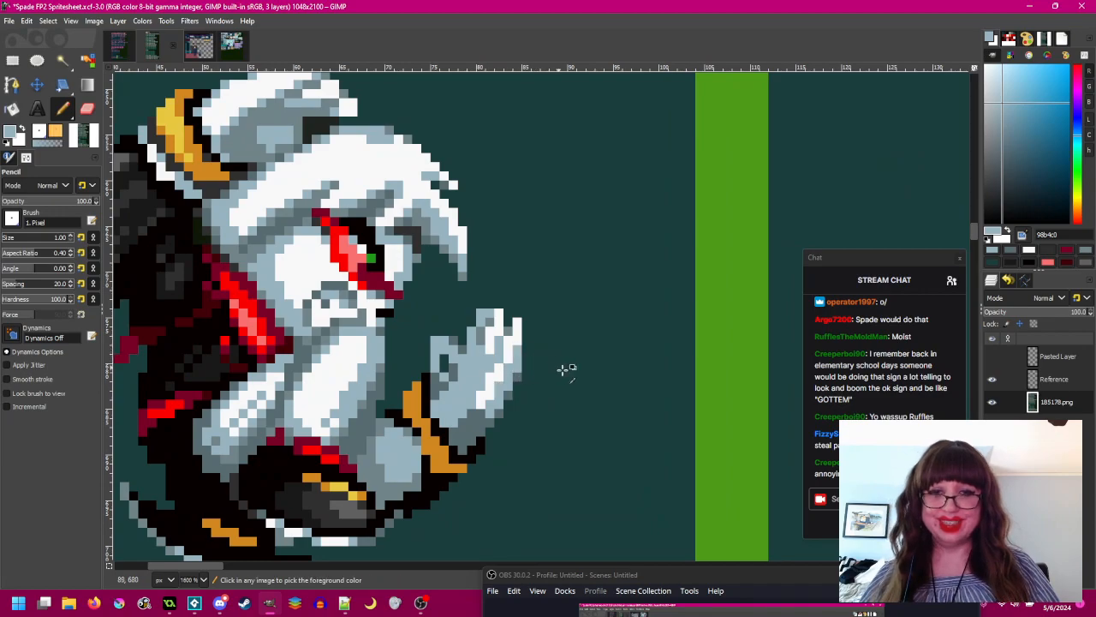
- Examine the lower hand's shading within the whole rolling pose at different zoom levels
{"action": "scroll", "coordinate": [574, 381], "scroll_direction": "down", "scroll_amount": 1, "text": "ctrl"}
{"action": "left_click_drag", "start_coordinate": [581, 385], "coordinate": [547, 344]}
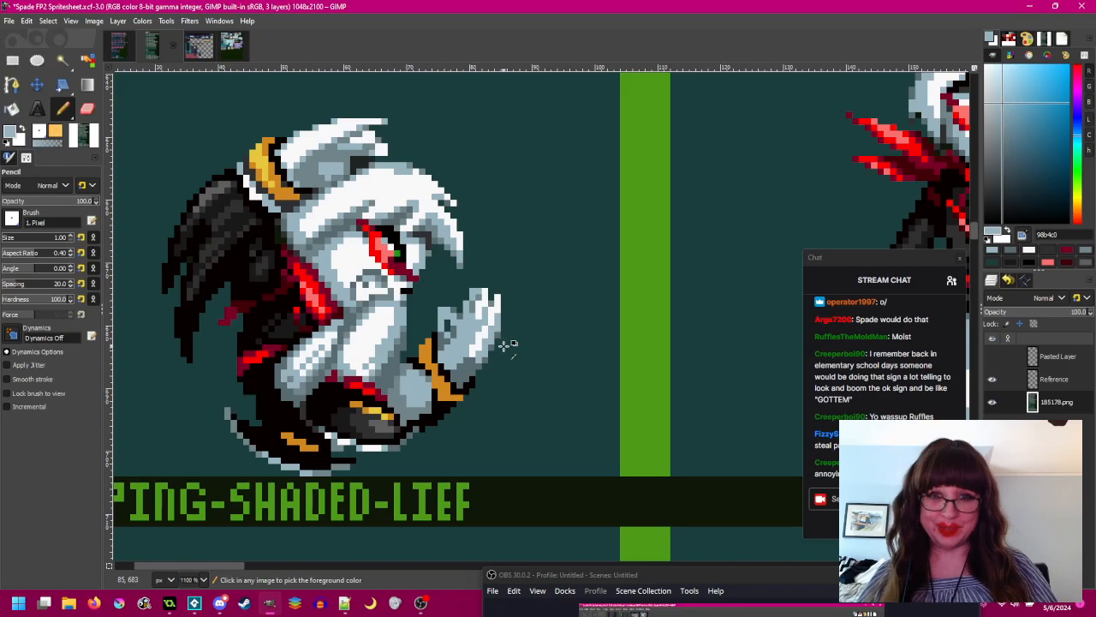
{"action": "scroll", "coordinate": [504, 345], "scroll_direction": "up", "scroll_amount": 3}
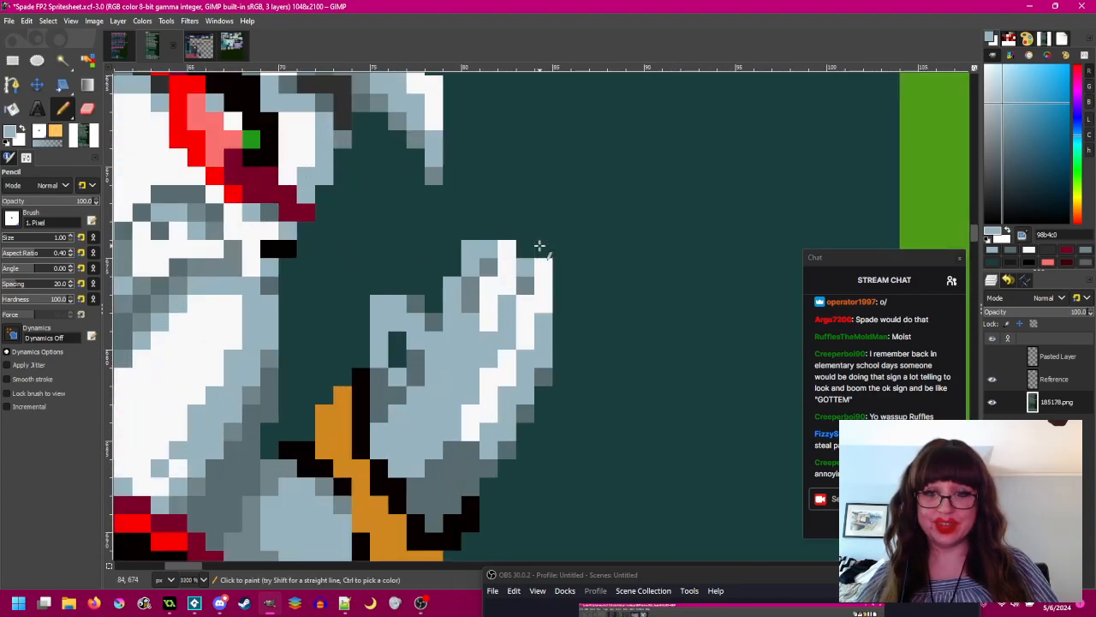
{"action": "scroll", "coordinate": [622, 246], "scroll_direction": "down", "scroll_amount": 2}
{"action": "scroll", "coordinate": [636, 245], "scroll_direction": "down", "scroll_amount": 2}
{"action": "scroll", "coordinate": [619, 246], "scroll_direction": "up", "scroll_amount": 2}
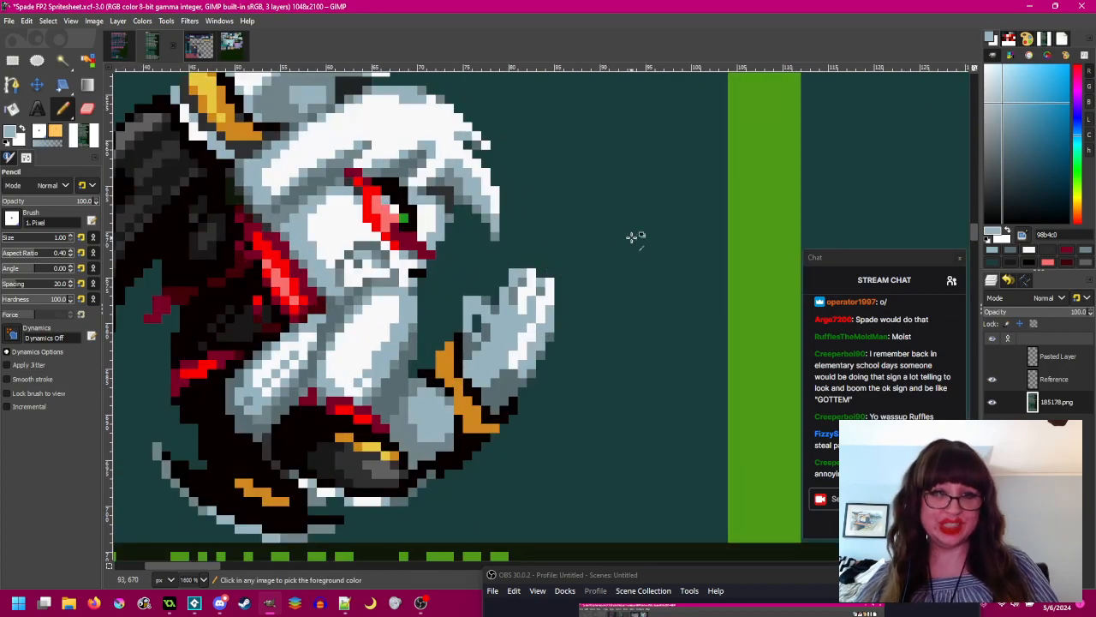
{"action": "scroll", "coordinate": [618, 222], "scroll_direction": "down", "scroll_amount": 2}
{"action": "left_click_drag", "start_coordinate": [626, 225], "coordinate": [607, 246]}
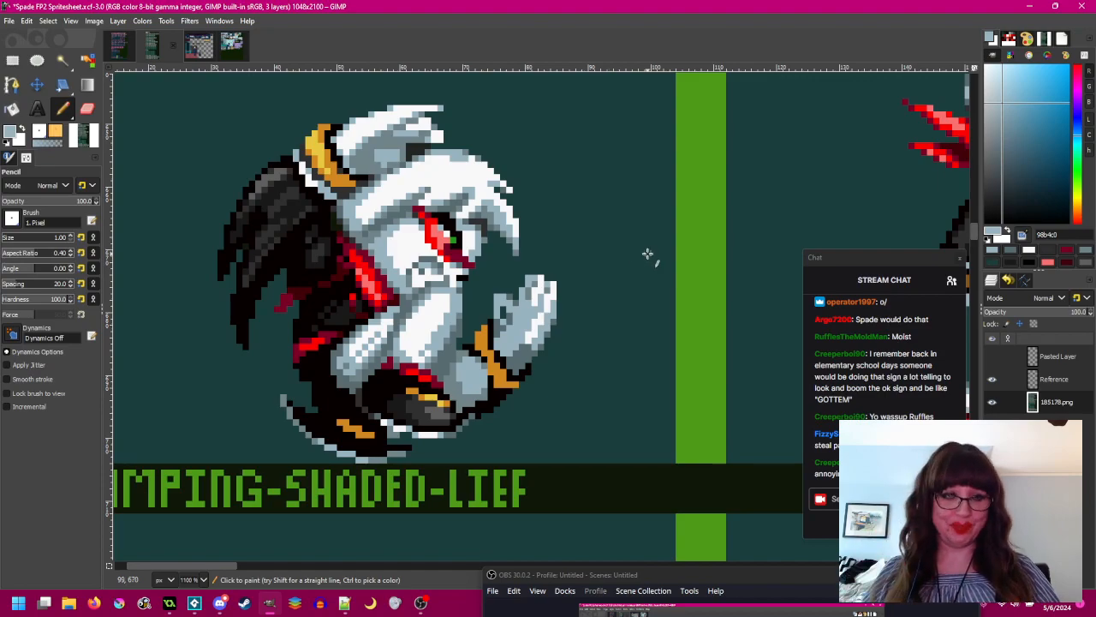
{"action": "scroll", "coordinate": [580, 284], "scroll_direction": "down", "scroll_amount": 1}
{"action": "scroll", "coordinate": [572, 285], "scroll_direction": "up", "scroll_amount": 1}
{"action": "scroll", "coordinate": [570, 287], "scroll_direction": "up", "scroll_amount": 1}
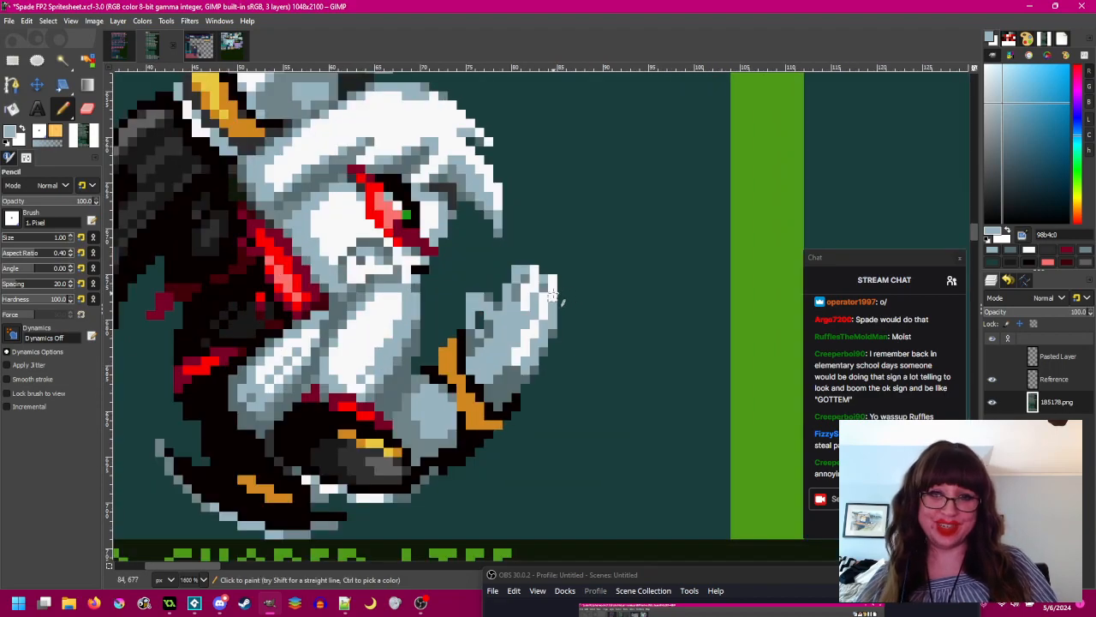
{"action": "left_click_drag", "start_coordinate": [554, 296], "coordinate": [613, 272]}
{"action": "left_click_drag", "start_coordinate": [561, 303], "coordinate": [530, 336]}
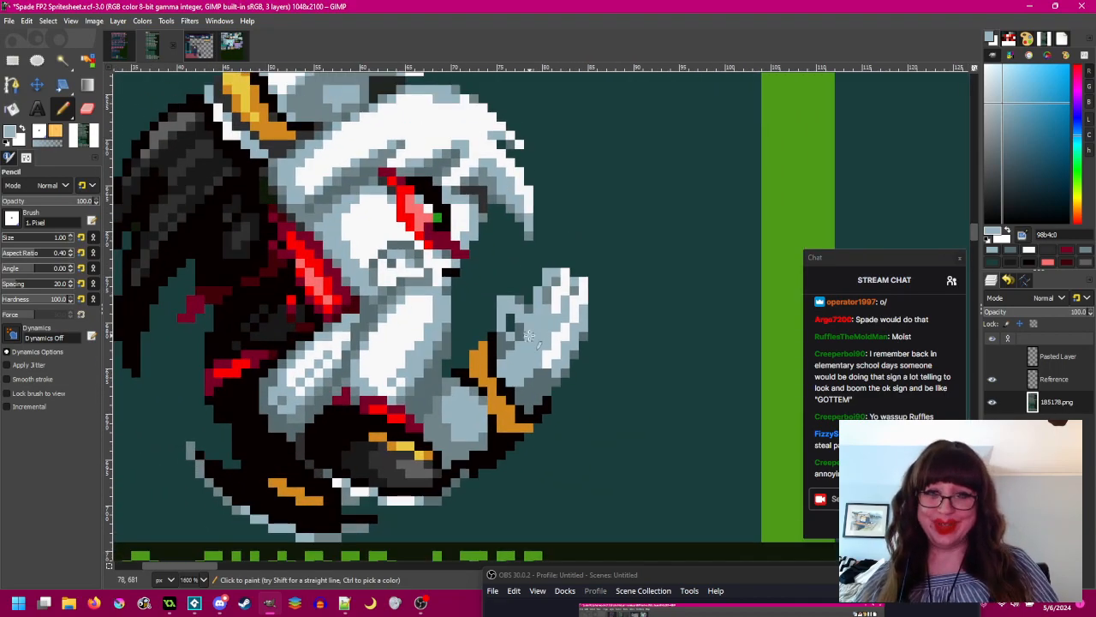
- Sample the dark grey-blue 586c70 from the palm's shadow and break up the palm's white highlight with a darker pixel
{"action": "left_click", "coordinate": [548, 370], "text": "ctrl"}
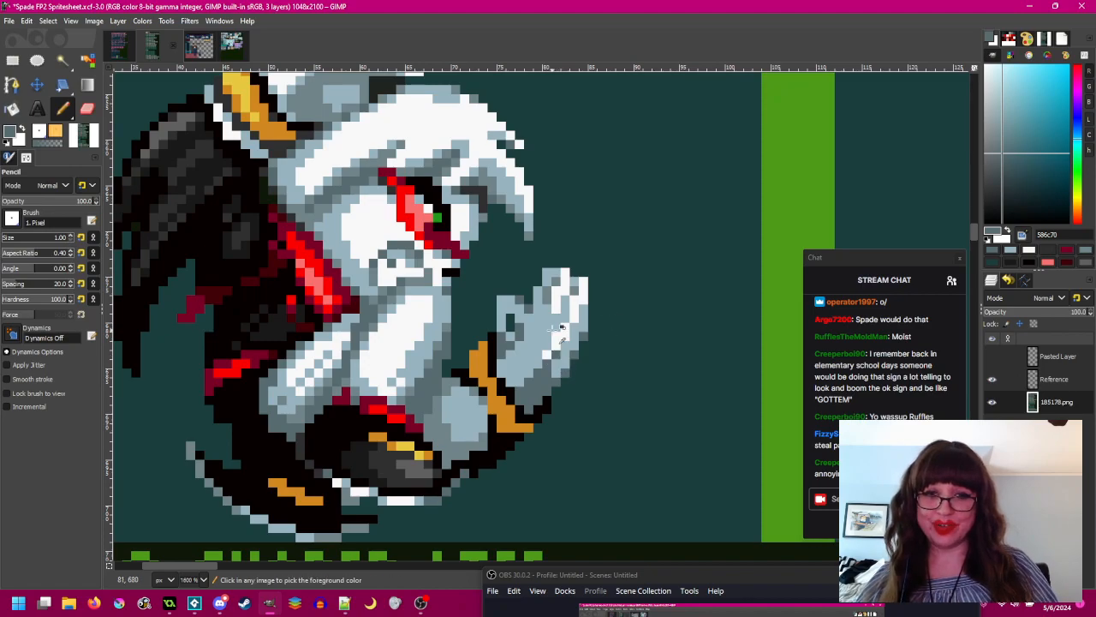
{"action": "scroll", "coordinate": [581, 365], "scroll_direction": "down", "scroll_amount": 1}
{"action": "scroll", "coordinate": [581, 366], "scroll_direction": "down", "scroll_amount": 1}
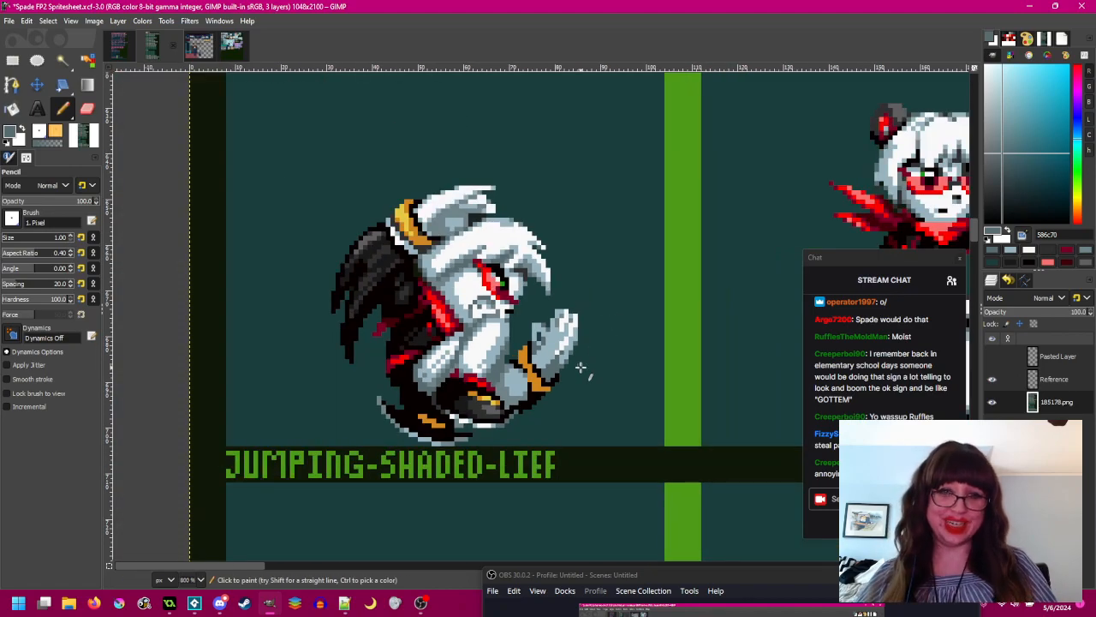
{"action": "scroll", "coordinate": [584, 363], "scroll_direction": "up", "scroll_amount": 1}
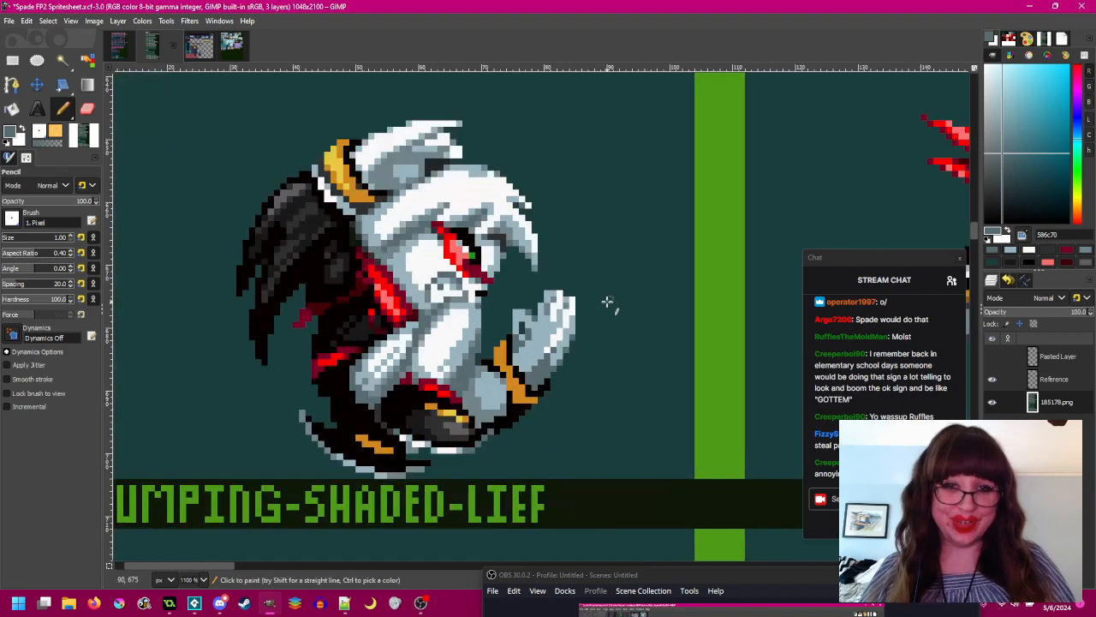
{"action": "scroll", "coordinate": [565, 356], "scroll_direction": "up", "scroll_amount": 1}
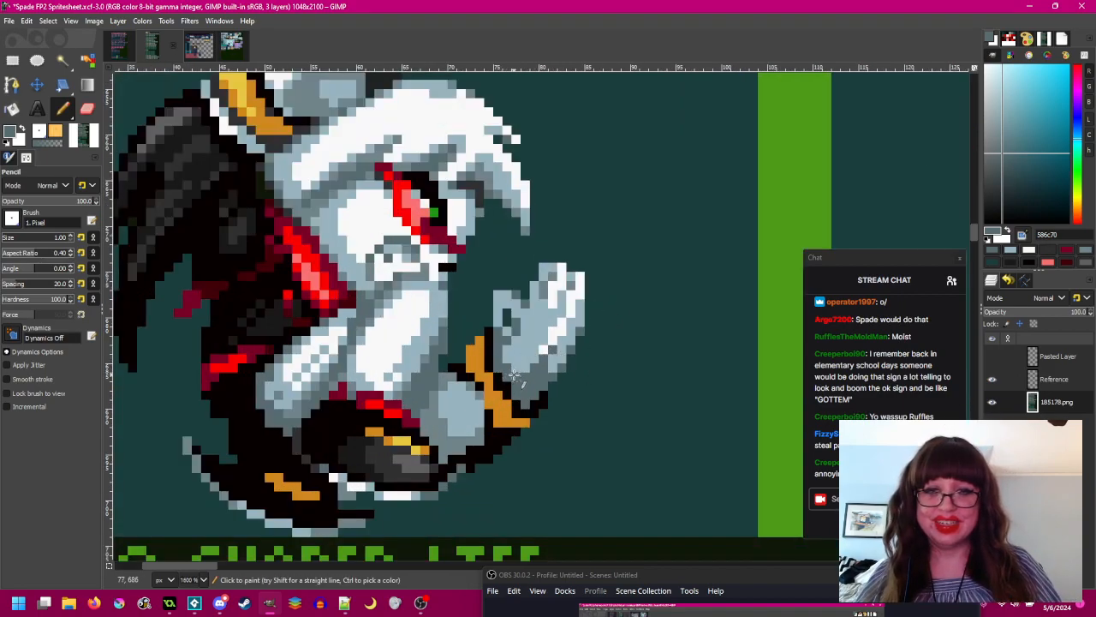
{"action": "scroll", "coordinate": [654, 364], "scroll_direction": "down", "scroll_amount": 1}
{"action": "scroll", "coordinate": [584, 349], "scroll_direction": "up", "scroll_amount": 1}
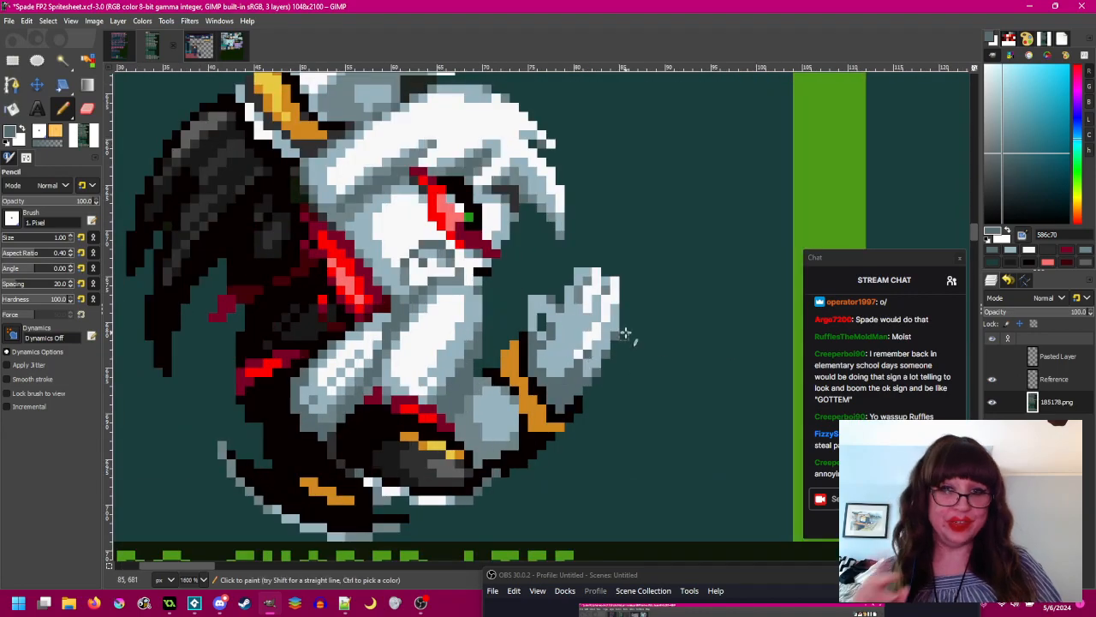
{"action": "scroll", "coordinate": [632, 349], "scroll_direction": "up", "scroll_amount": 1}
{"action": "left_click_drag", "start_coordinate": [616, 367], "coordinate": [588, 344]}
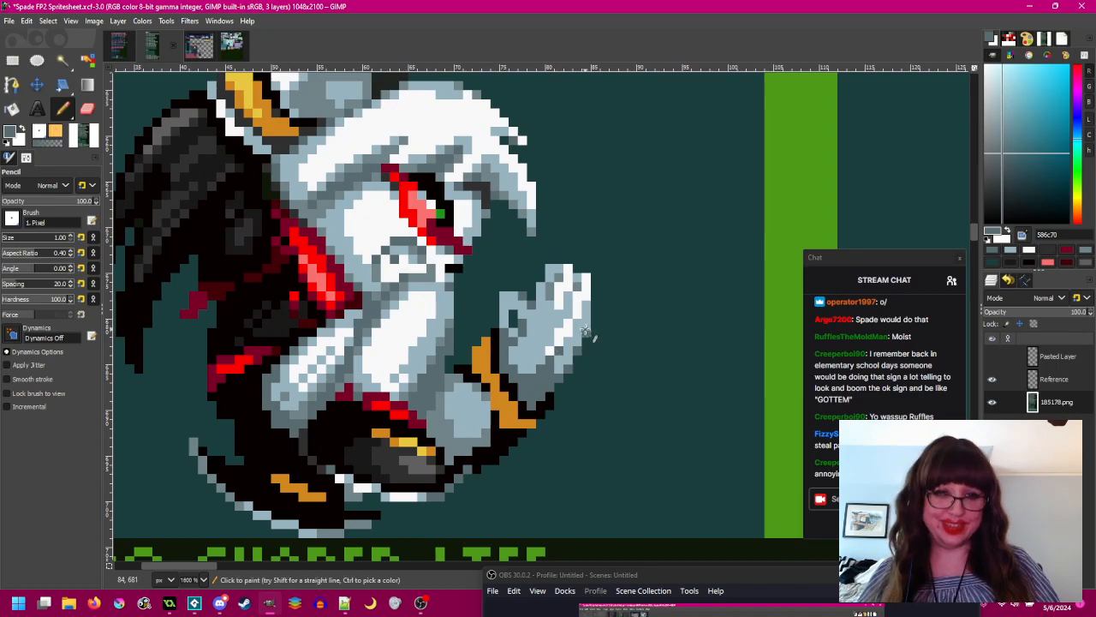
- Sample the mid grey-blue 708488 from the lower hand's fingertips and add a separating pixel between the fingers
{"action": "left_click", "coordinate": [562, 279], "text": "ctrl"}
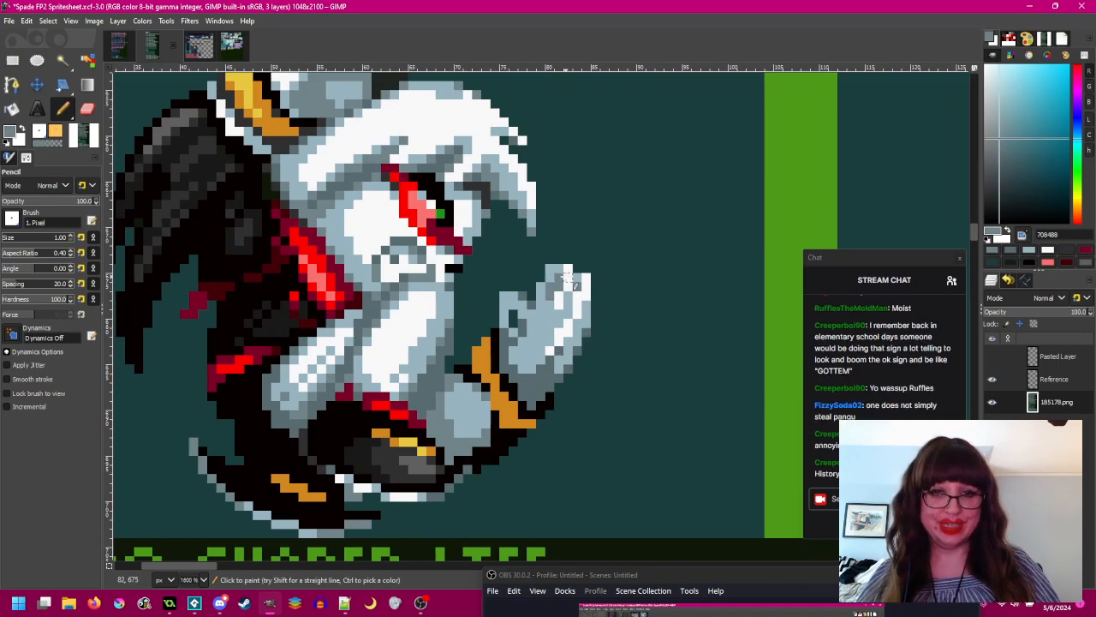
{"action": "left_click", "coordinate": [571, 297]}
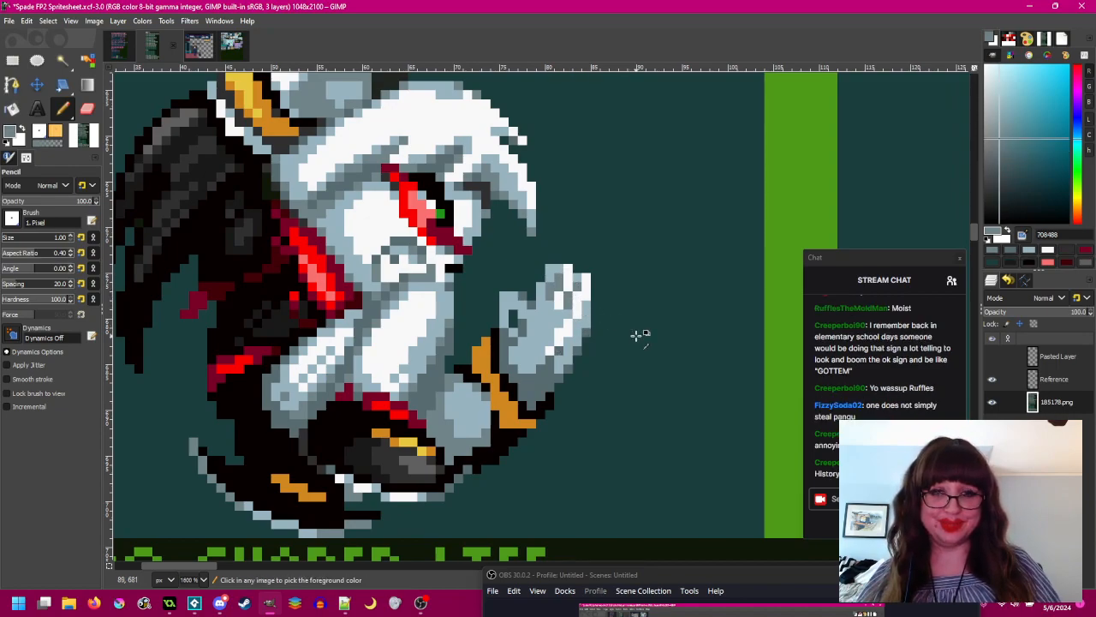
{"action": "scroll", "coordinate": [641, 335], "scroll_direction": "down", "scroll_amount": 2}
{"action": "scroll", "coordinate": [622, 335], "scroll_direction": "up", "scroll_amount": 2}
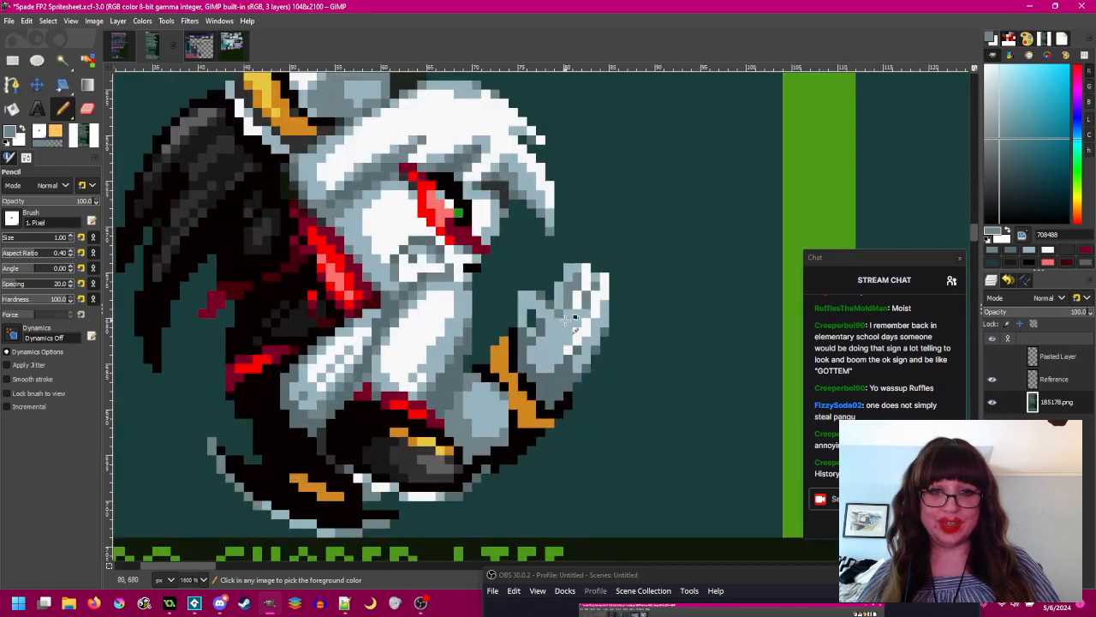
{"action": "scroll", "coordinate": [636, 334], "scroll_direction": "down", "scroll_amount": 1}
{"action": "scroll", "coordinate": [616, 328], "scroll_direction": "up", "scroll_amount": 1}
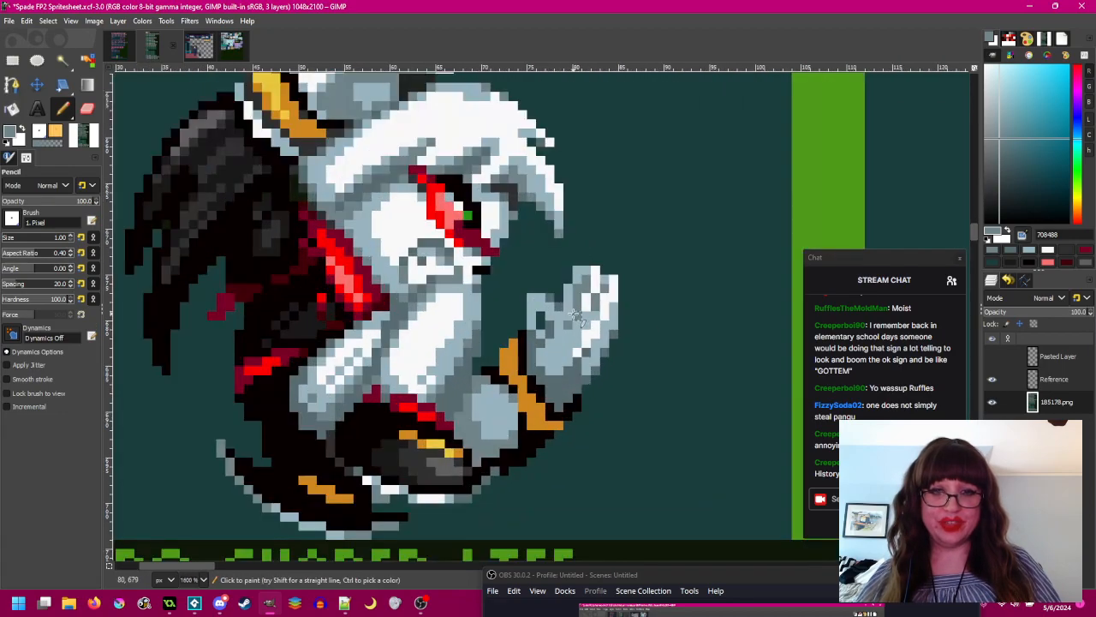
- Add further 708488 shading pixels at the base of the lower hand's fingers and between its fingertips
{"action": "left_click", "coordinate": [585, 325]}
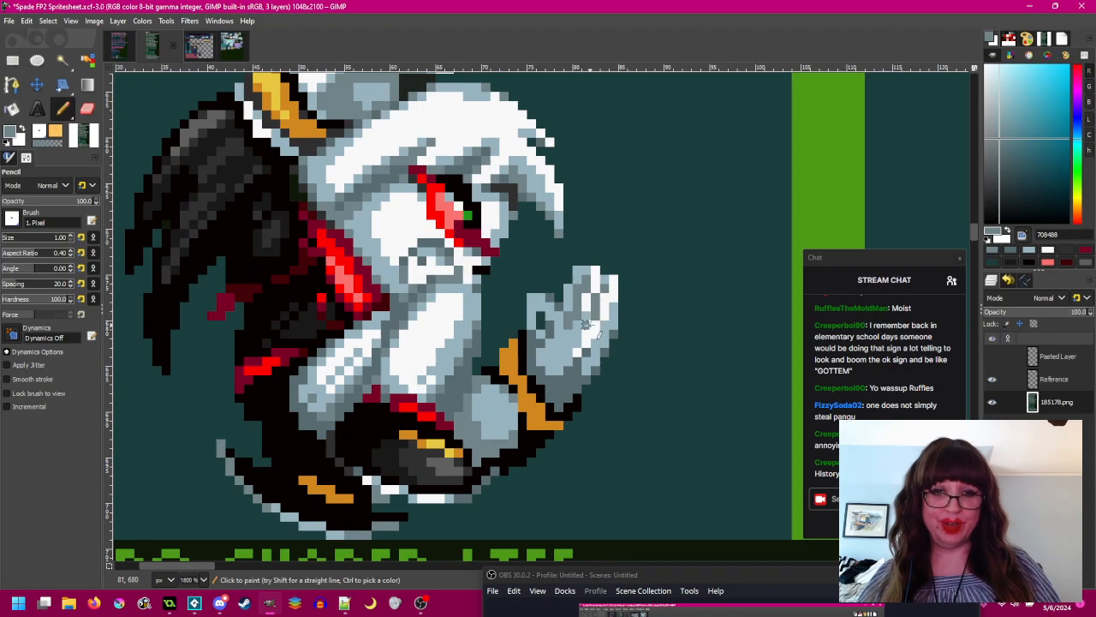
{"action": "scroll", "coordinate": [672, 335], "scroll_direction": "down", "scroll_amount": 1}
{"action": "left_click_drag", "start_coordinate": [657, 348], "coordinate": [588, 383]}
{"action": "scroll", "coordinate": [576, 364], "scroll_direction": "up", "scroll_amount": 1}
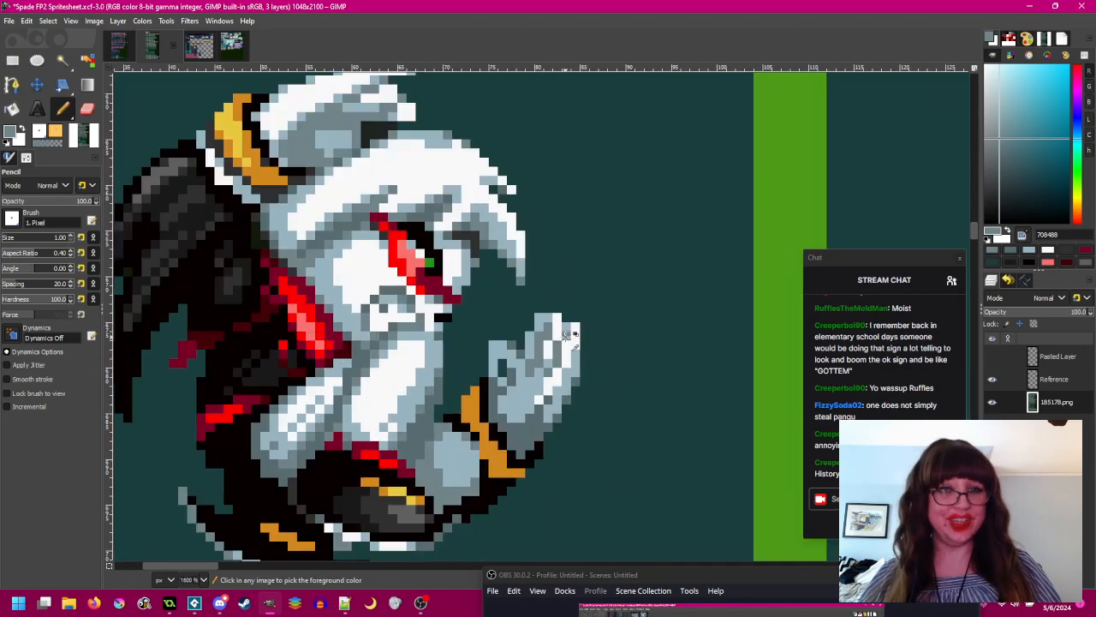
{"action": "left_click", "coordinate": [567, 327]}
{"action": "left_click_drag", "start_coordinate": [662, 397], "coordinate": [637, 374]}
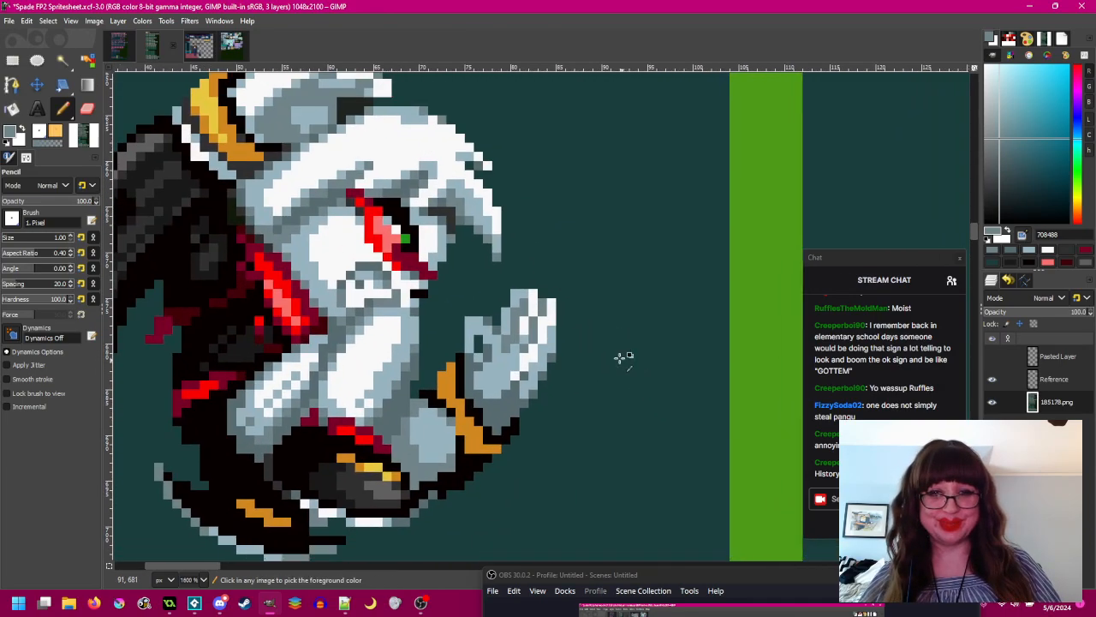
{"action": "scroll", "coordinate": [521, 297], "scroll_direction": "up", "scroll_amount": 1}
{"action": "scroll", "coordinate": [565, 332], "scroll_direction": "down", "scroll_amount": 3}
{"action": "scroll", "coordinate": [563, 342], "scroll_direction": "up", "scroll_amount": 2}
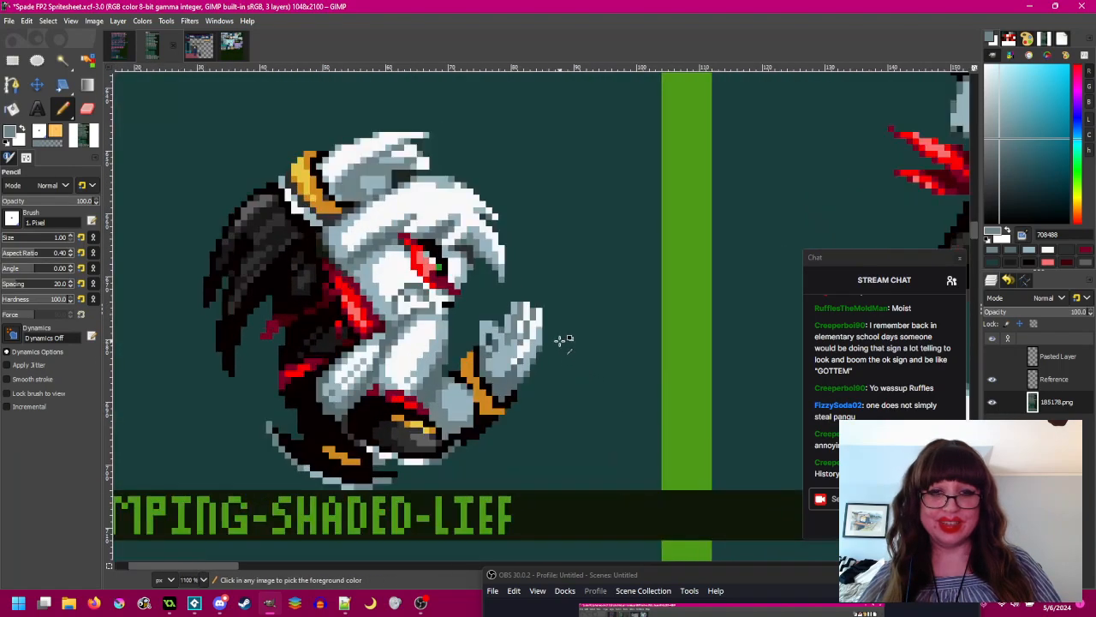
- Sample the light grey-blue 98b4c0 from the lower hand and soften the white highlights on its fingers
{"action": "left_click", "coordinate": [536, 327], "text": "ctrl"}
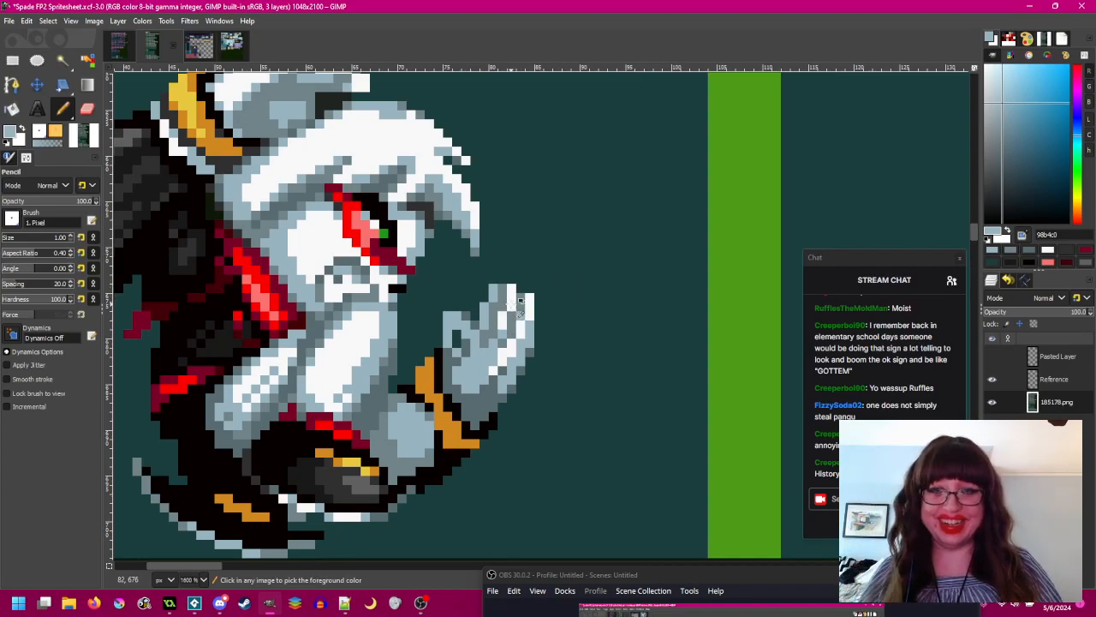
{"action": "scroll", "coordinate": [572, 297], "scroll_direction": "down", "scroll_amount": 3, "text": "ctrl"}
{"action": "scroll", "coordinate": [565, 313], "scroll_direction": "up", "scroll_amount": 1, "text": "ctrl"}
{"action": "scroll", "coordinate": [562, 312], "scroll_direction": "up", "scroll_amount": 3, "text": "ctrl"}
- Sample the near-white f8f8f8 from the lower hand and paint a highlight patch across the middle of its palm
{"action": "left_click", "coordinate": [545, 325], "text": "ctrl"}
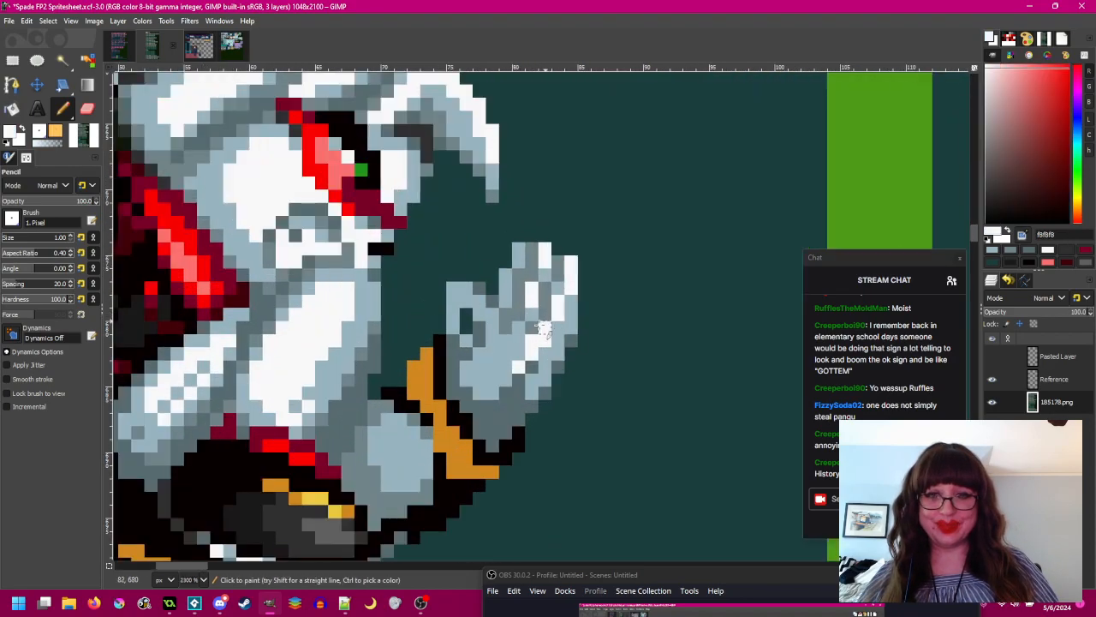
{"action": "left_click", "coordinate": [505, 341]}
{"action": "left_click", "coordinate": [493, 354]}
{"action": "left_click", "coordinate": [505, 354]}
{"action": "left_click", "coordinate": [494, 367]}
{"action": "left_click", "coordinate": [505, 367]}
{"action": "left_click", "coordinate": [518, 354]}
{"action": "scroll", "coordinate": [588, 338], "scroll_direction": "down", "scroll_amount": 5, "text": "ctrl"}
{"action": "scroll", "coordinate": [568, 347], "scroll_direction": "up", "scroll_amount": 4, "text": "ctrl"}
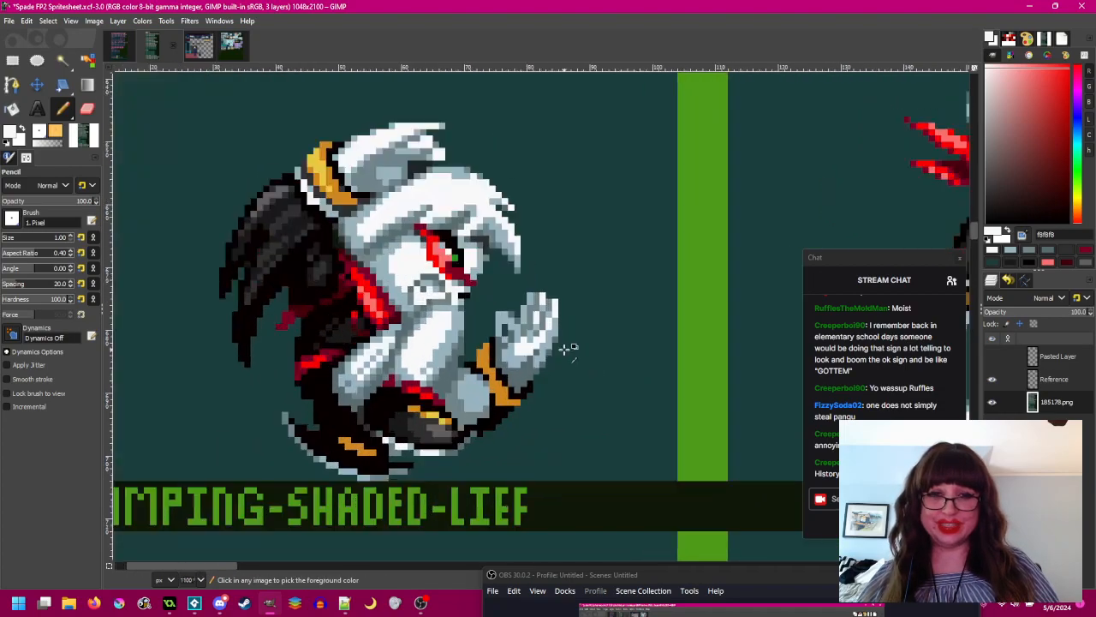
- Sample the light grey-blue 98b4c0 and tone down highlight pixels near the lower hand's outer fingertips
{"action": "left_click", "coordinate": [526, 318], "text": "ctrl"}
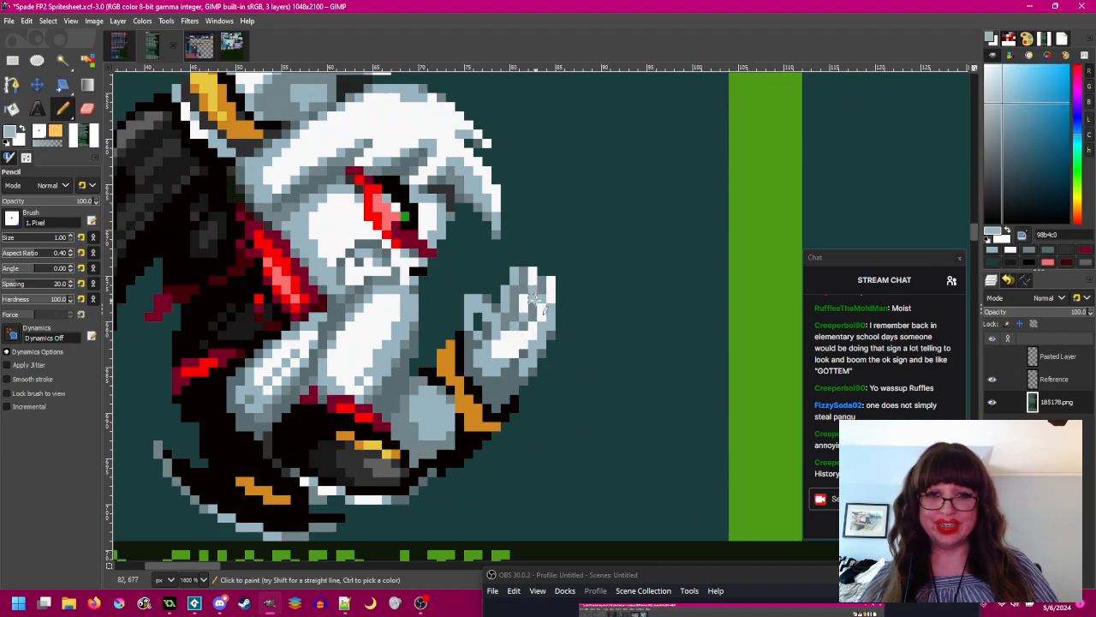
{"action": "scroll", "coordinate": [608, 282], "scroll_direction": "down", "scroll_amount": 2}
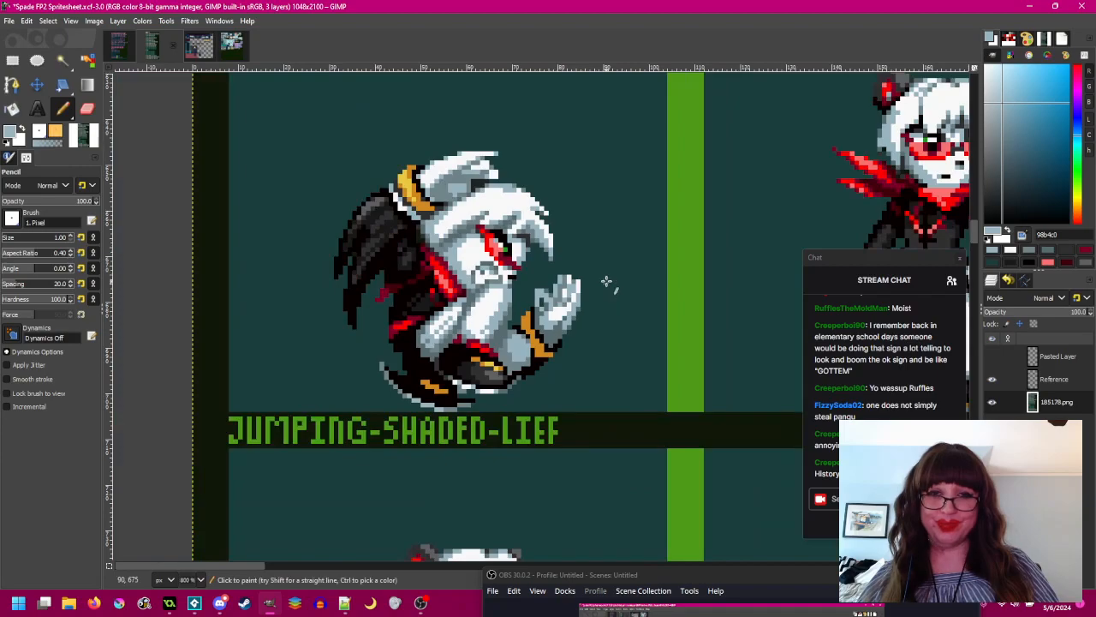
{"action": "scroll", "coordinate": [573, 306], "scroll_direction": "up", "scroll_amount": 2}
{"action": "scroll", "coordinate": [561, 329], "scroll_direction": "down", "scroll_amount": 2}
{"action": "scroll", "coordinate": [552, 317], "scroll_direction": "up", "scroll_amount": 3}
{"action": "left_click", "coordinate": [543, 214]}
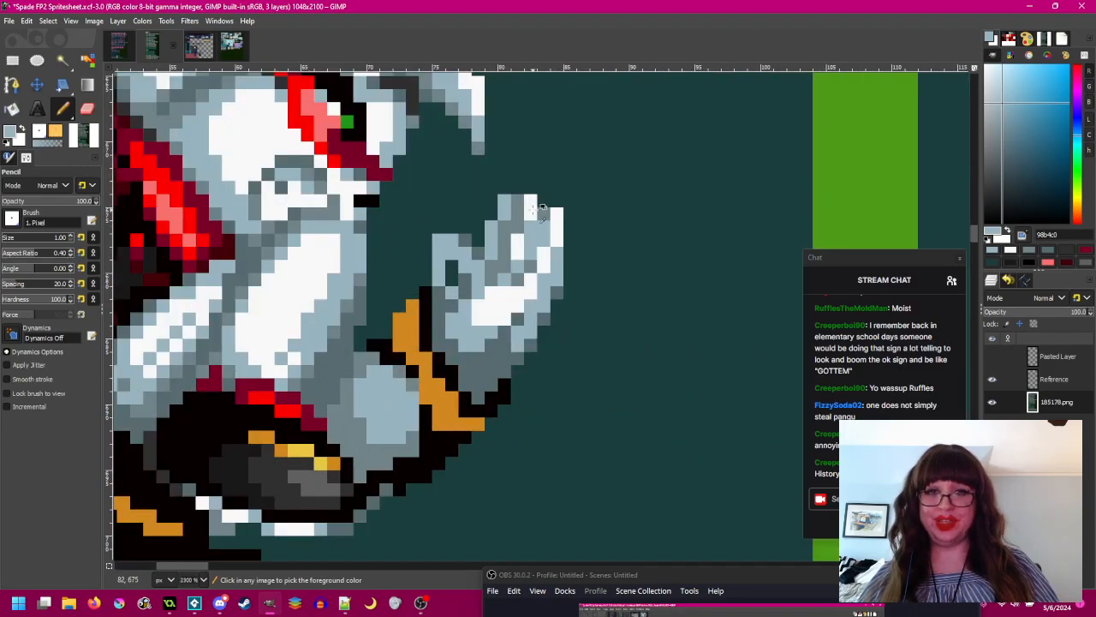
- Sample the near-white f8f8f8 from the lower hand's middle fingertip and extend that finger's highlight downward by a pixel
{"action": "left_click", "coordinate": [531, 212], "text": "ctrl"}
{"action": "left_click", "coordinate": [531, 226]}
{"action": "scroll", "coordinate": [670, 303], "scroll_direction": "down", "scroll_amount": 2}
{"action": "left_click_drag", "start_coordinate": [671, 303], "coordinate": [634, 333]}
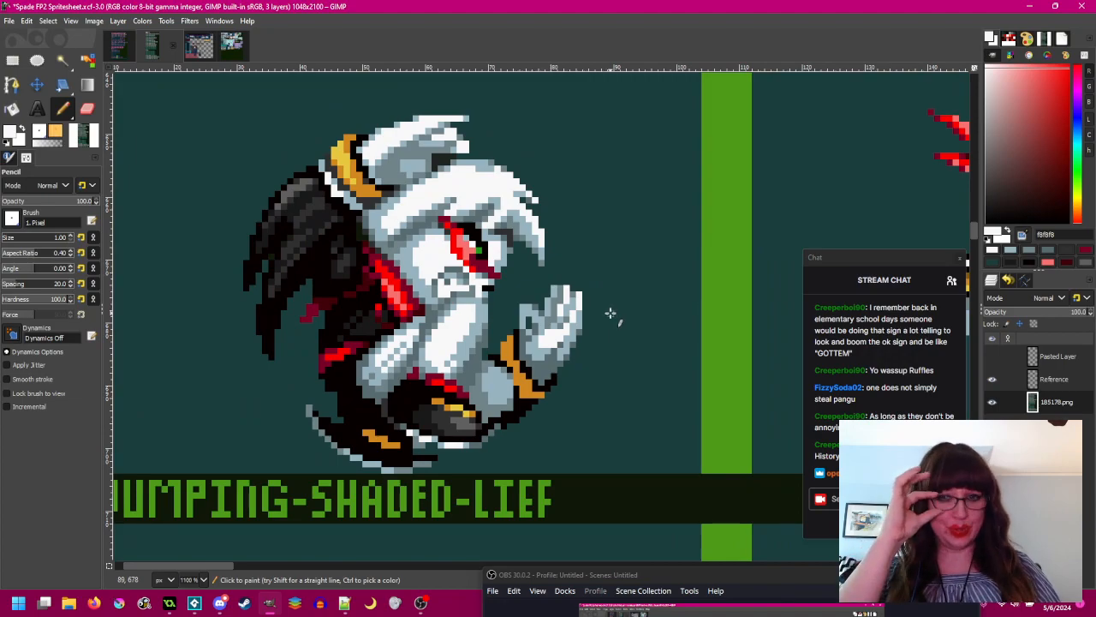
{"action": "scroll", "coordinate": [593, 306], "scroll_direction": "up", "scroll_amount": 1}
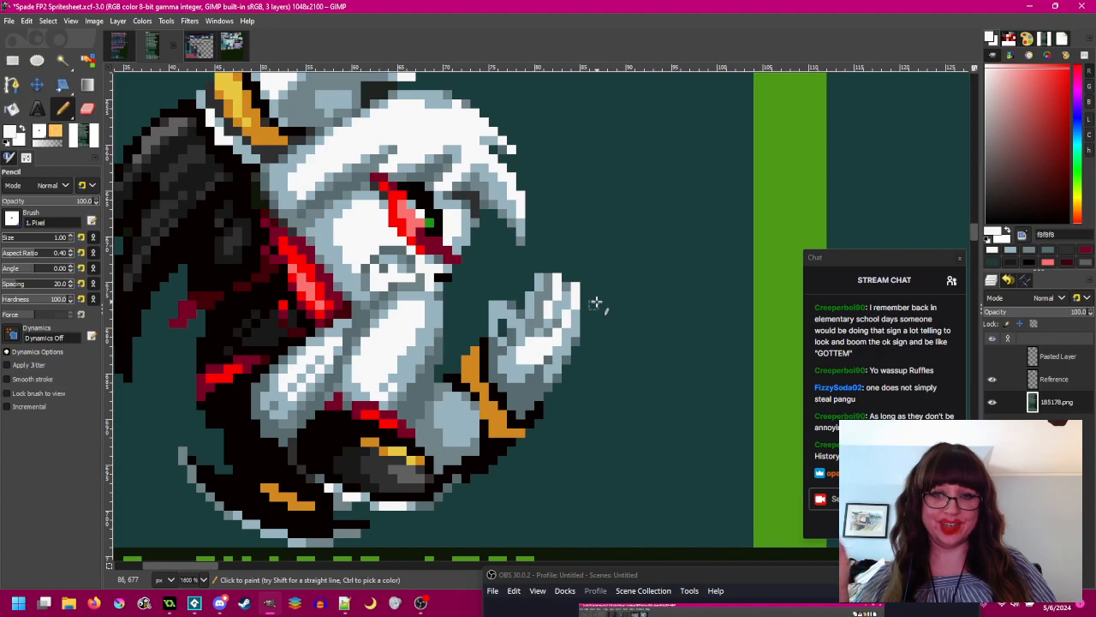
- Sample the mid grey-blue 708488 and separate the lower hand's finger highlights from the palm highlight
{"action": "left_click", "coordinate": [558, 325], "text": "ctrl"}
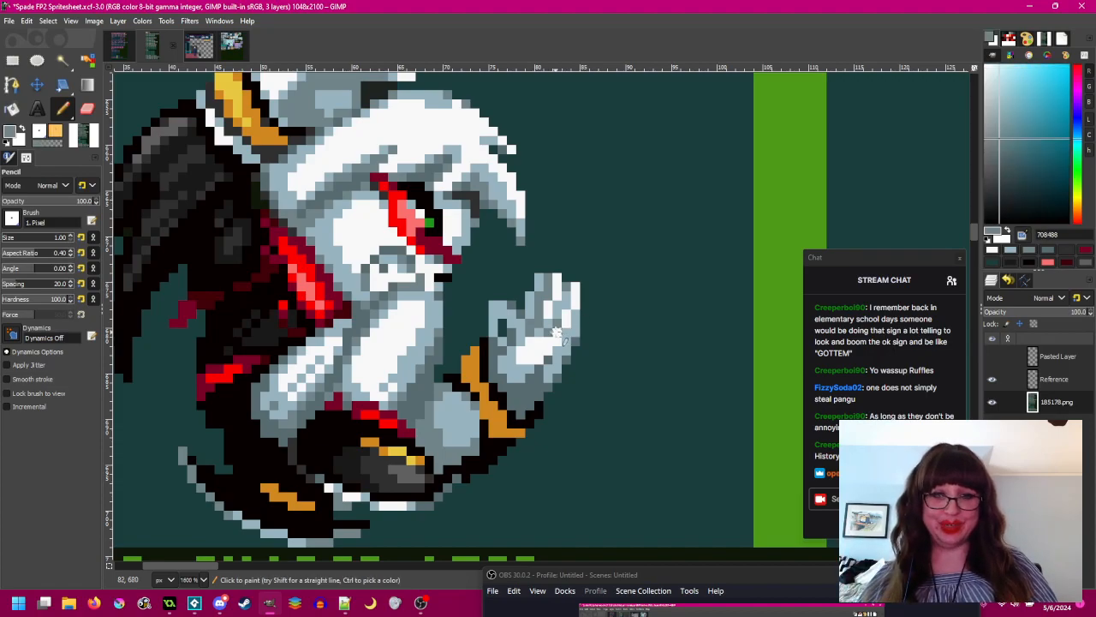
{"action": "scroll", "coordinate": [588, 342], "scroll_direction": "down", "scroll_amount": 1}
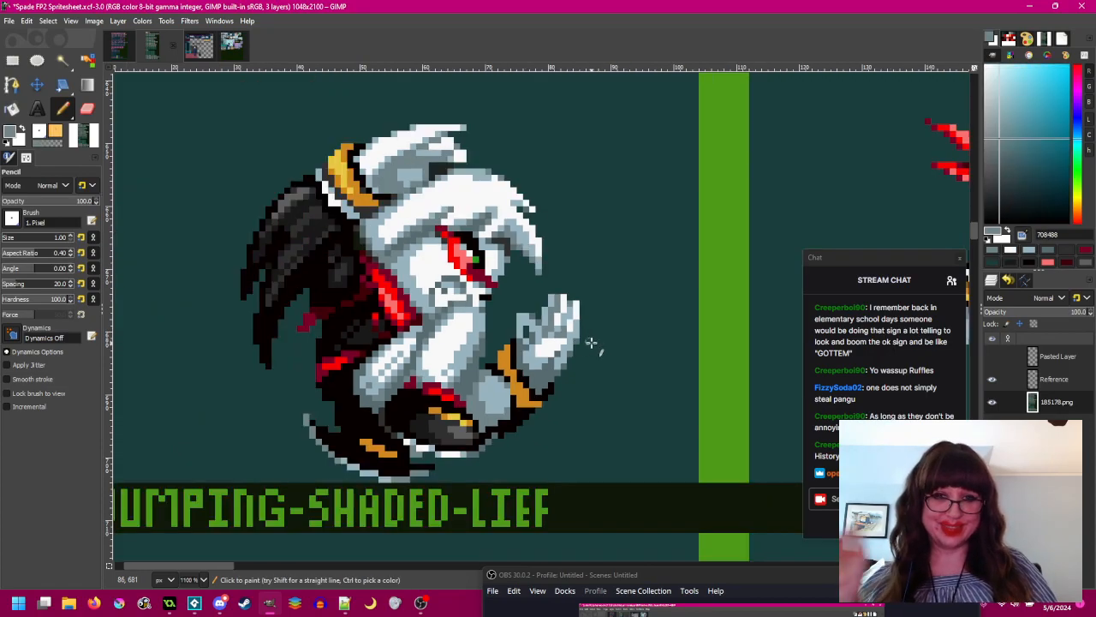
{"action": "scroll", "coordinate": [578, 344], "scroll_direction": "up", "scroll_amount": 3}
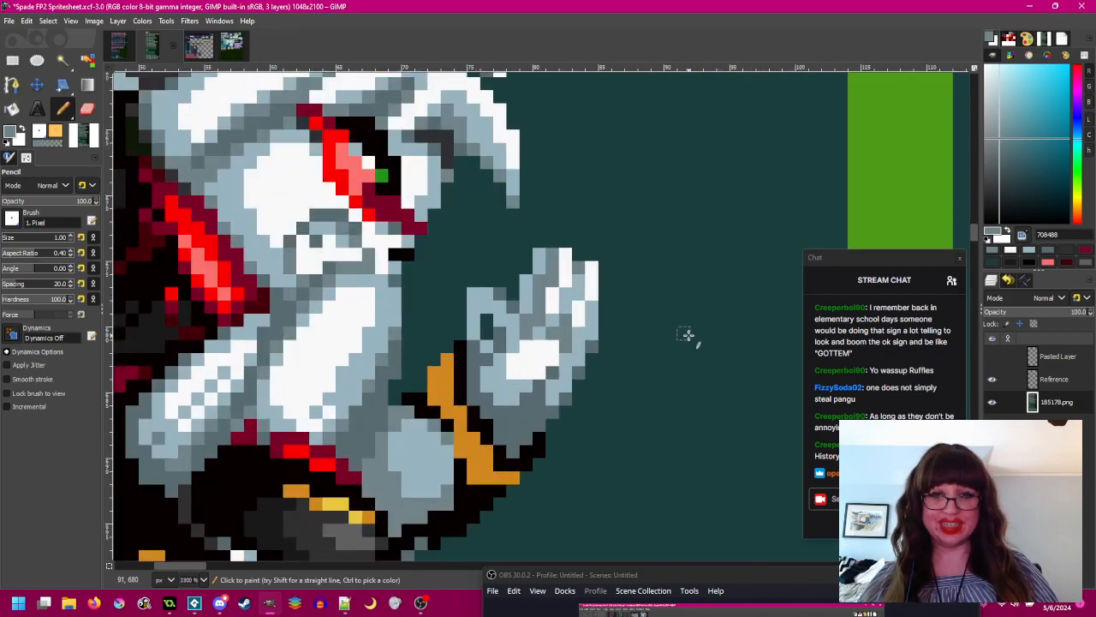
- Sample the light grey-blue 98b4c0 and the dark grey-blue 586c70 from the lower hand to touch up its thumb and finger shading
{"action": "scroll", "coordinate": [688, 334], "scroll_direction": "down", "scroll_amount": 3}
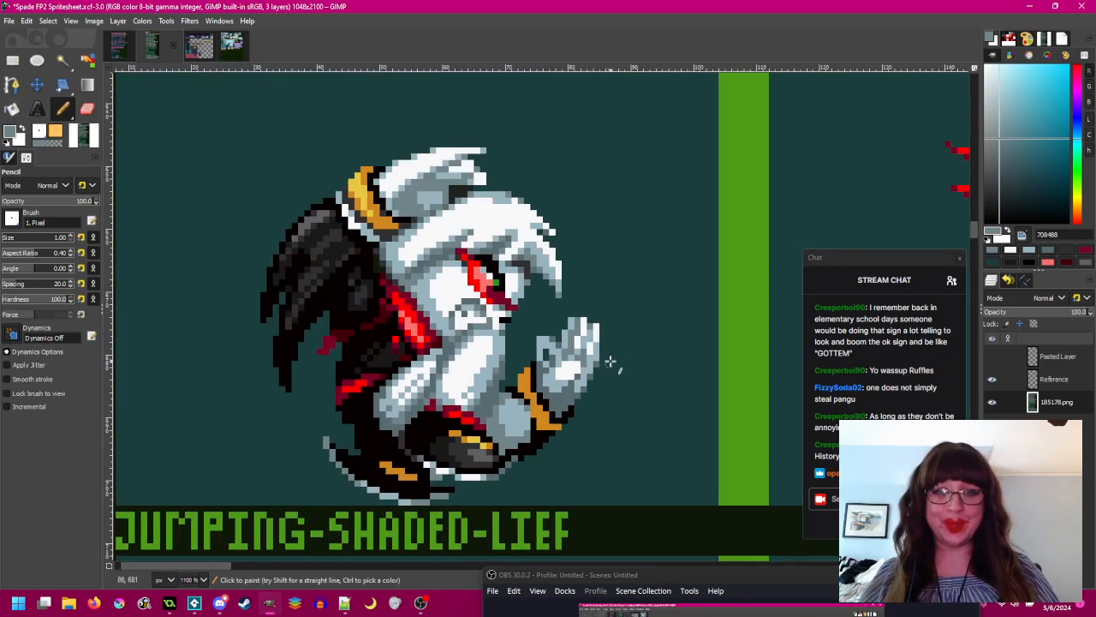
{"action": "scroll", "coordinate": [615, 365], "scroll_direction": "up", "scroll_amount": 3}
{"action": "scroll", "coordinate": [627, 374], "scroll_direction": "down", "scroll_amount": 4}
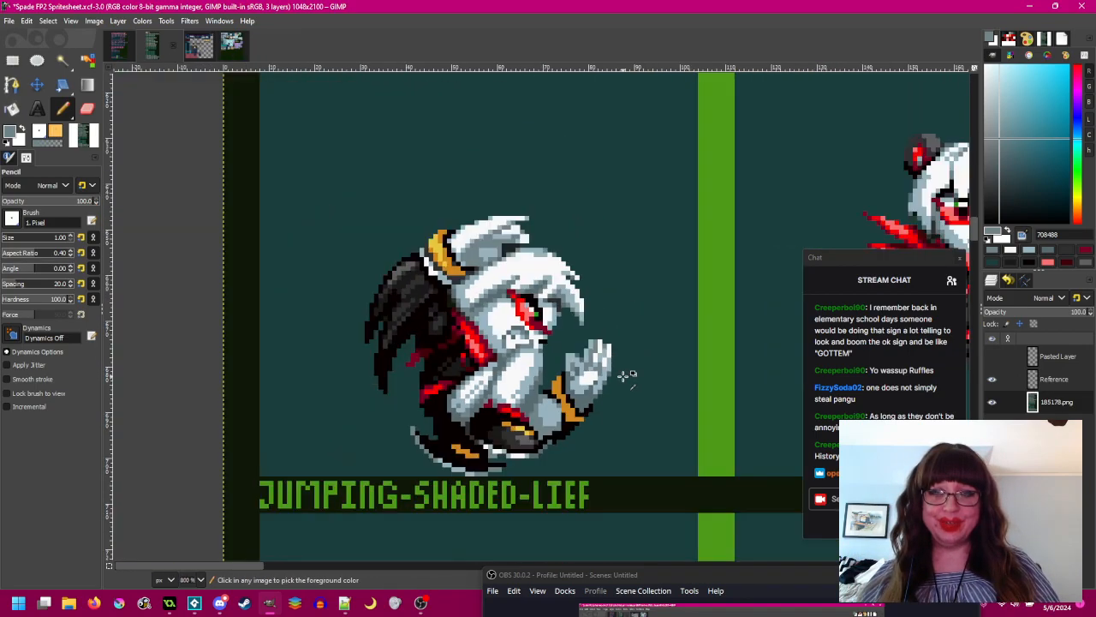
{"action": "scroll", "coordinate": [627, 374], "scroll_direction": "up", "scroll_amount": 2}
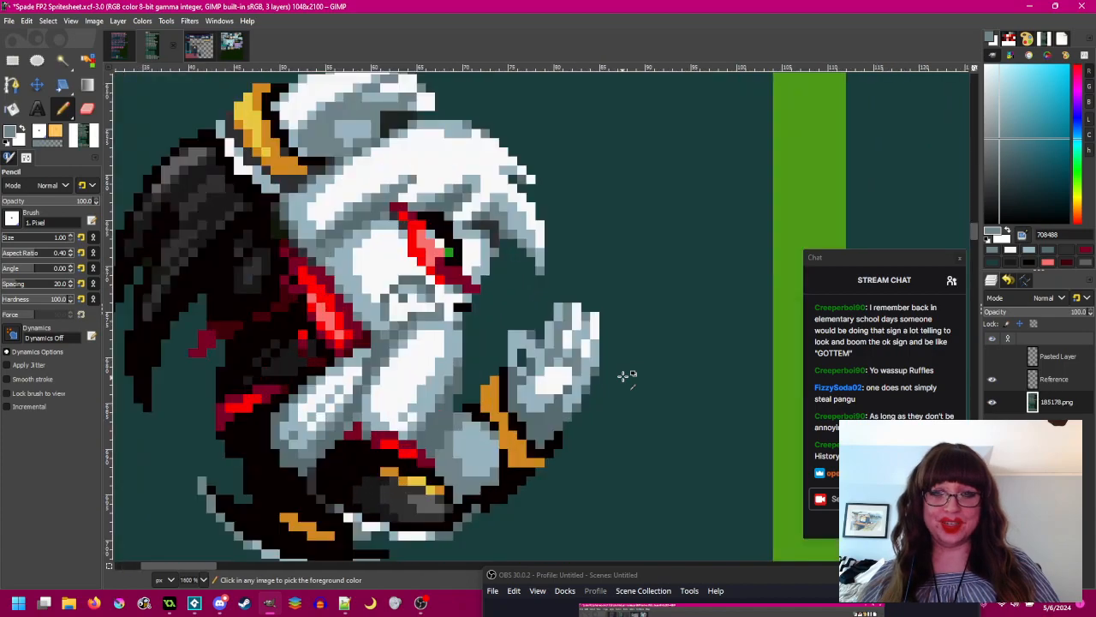
{"action": "left_click", "coordinate": [506, 356], "text": "ctrl"}
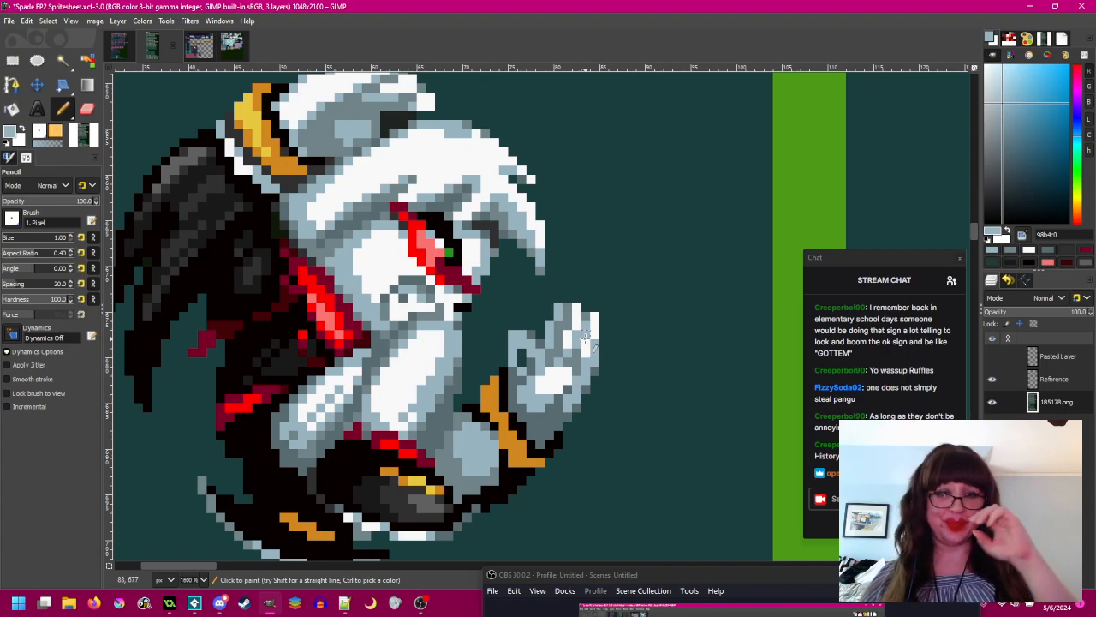
{"action": "left_click", "coordinate": [540, 339], "text": "ctrl"}
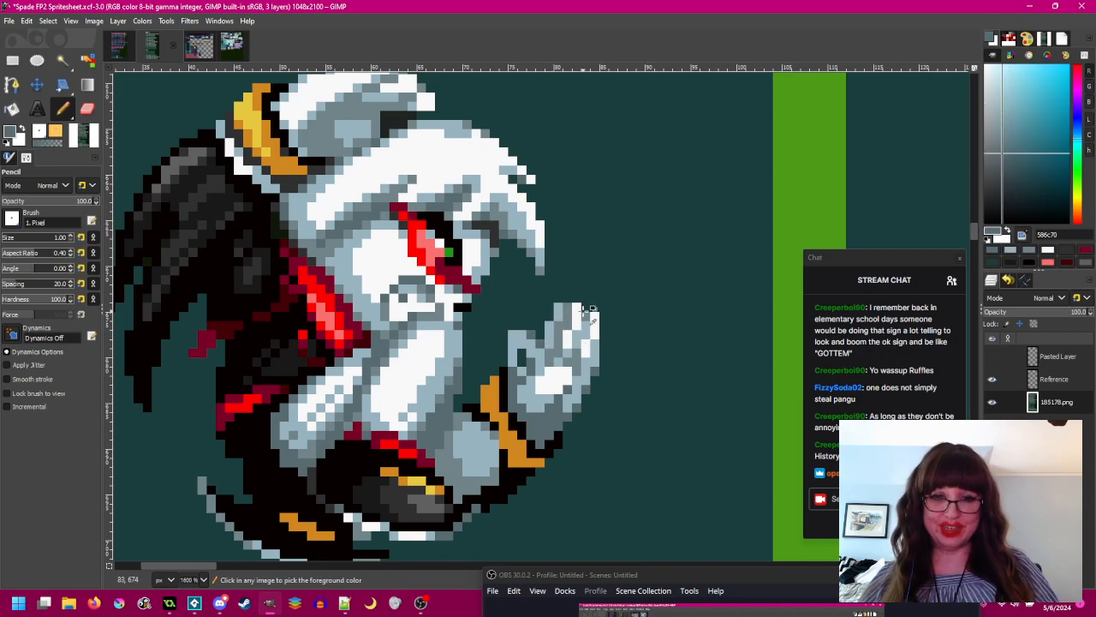
- Examine the lower hand's shading up close and within the whole rolling pose
{"action": "scroll", "coordinate": [561, 322], "scroll_direction": "down", "scroll_amount": 3}
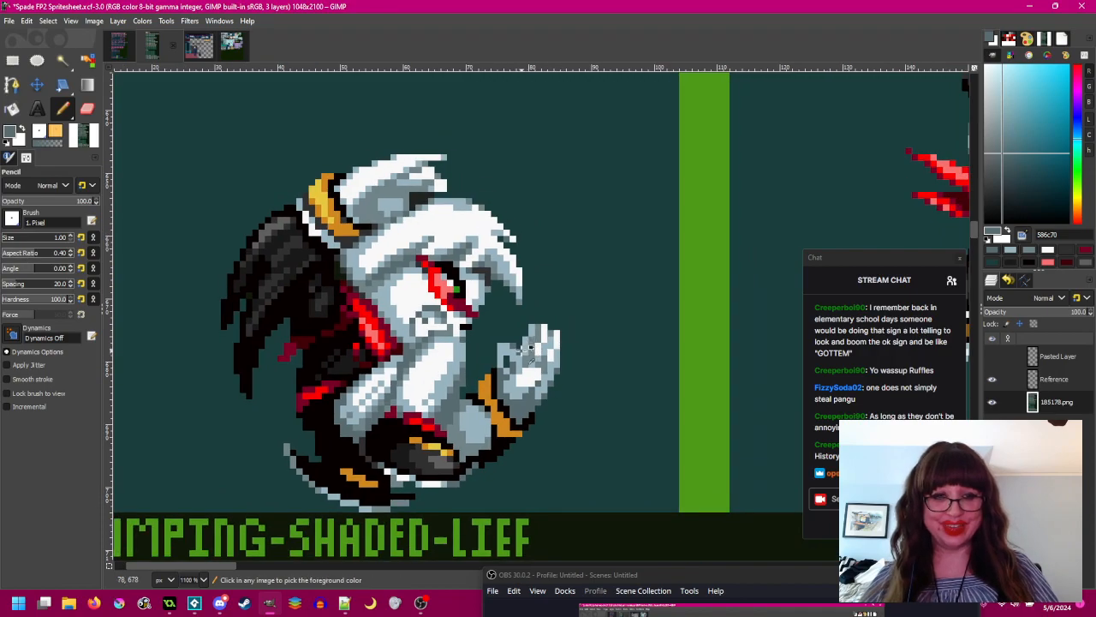
{"action": "scroll", "coordinate": [522, 347], "scroll_direction": "up", "scroll_amount": 3}
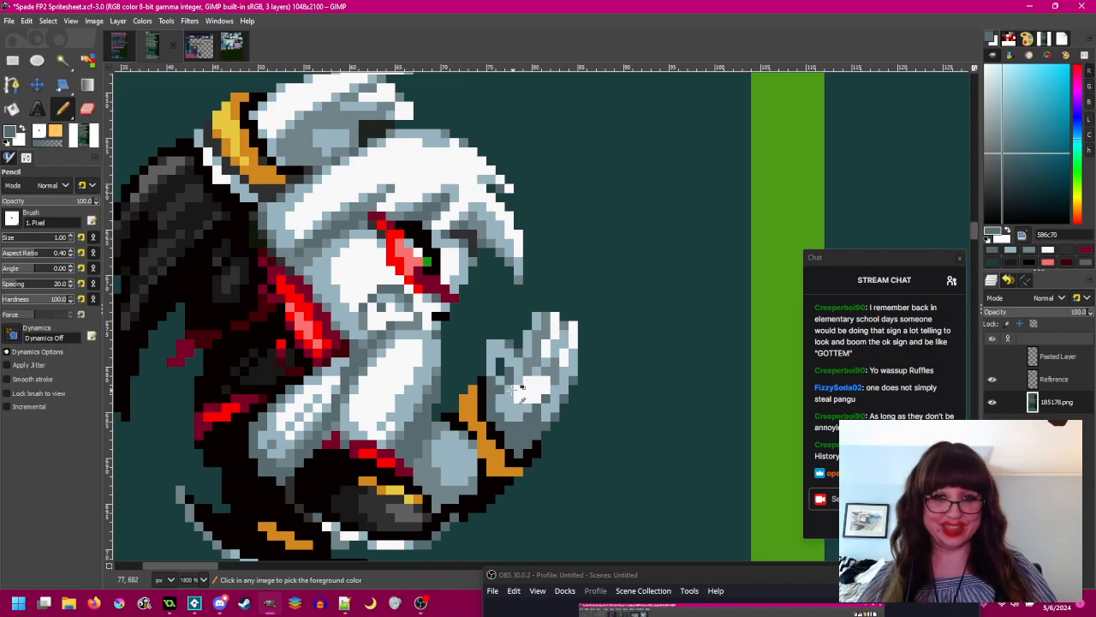
{"action": "scroll", "coordinate": [520, 435], "scroll_direction": "up", "scroll_amount": 1}
{"action": "scroll", "coordinate": [518, 358], "scroll_direction": "down", "scroll_amount": 4}
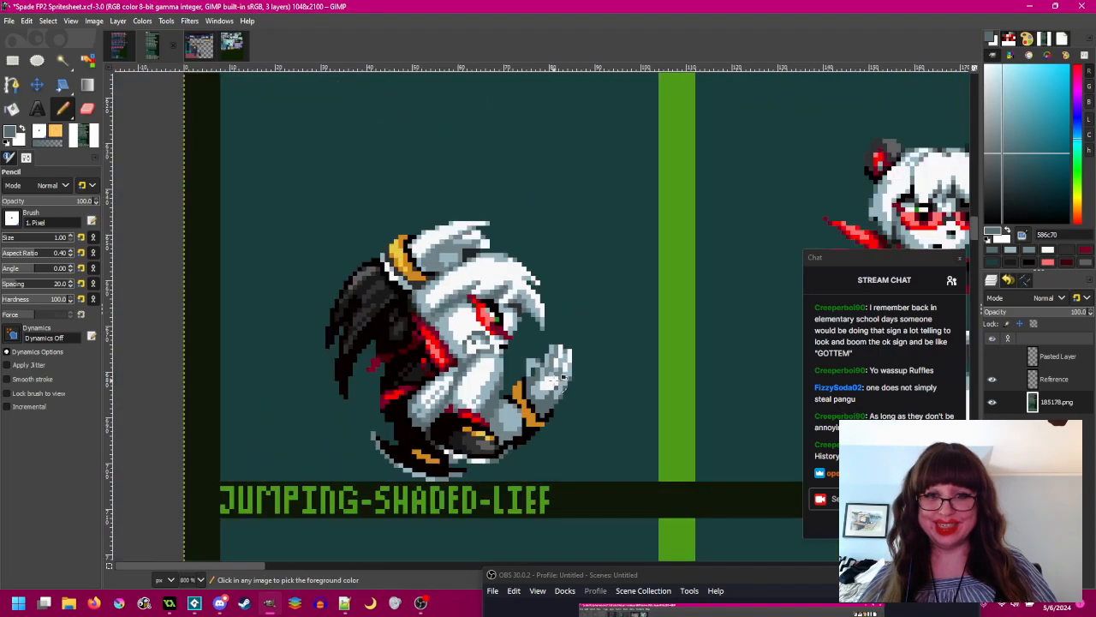
{"action": "scroll", "coordinate": [523, 360], "scroll_direction": "up", "scroll_amount": 3}
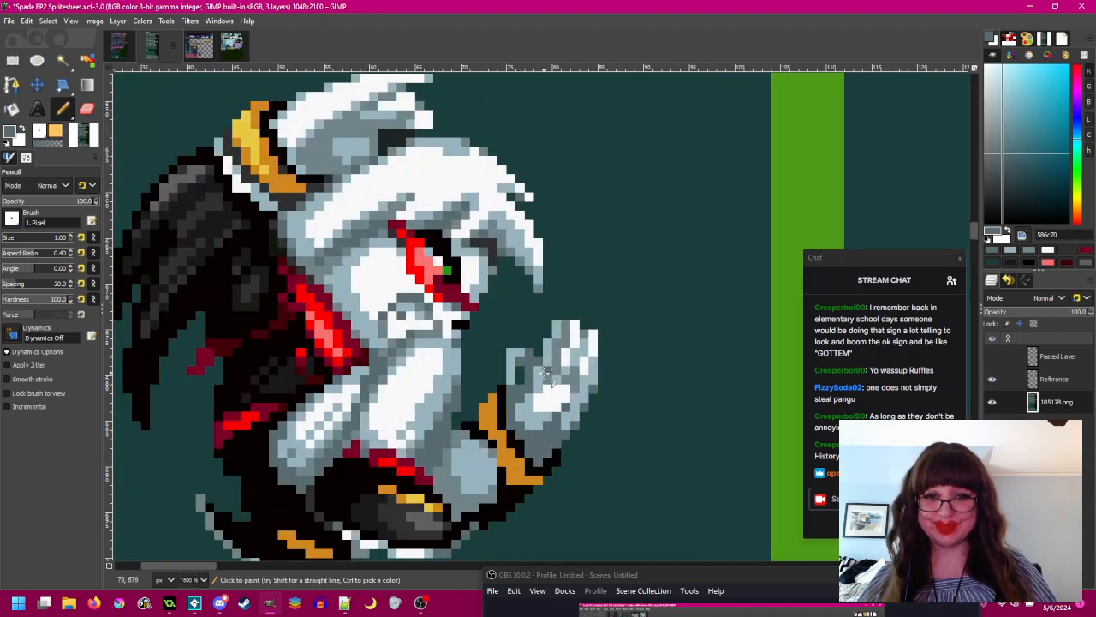
{"action": "scroll", "coordinate": [615, 370], "scroll_direction": "down", "scroll_amount": 2}
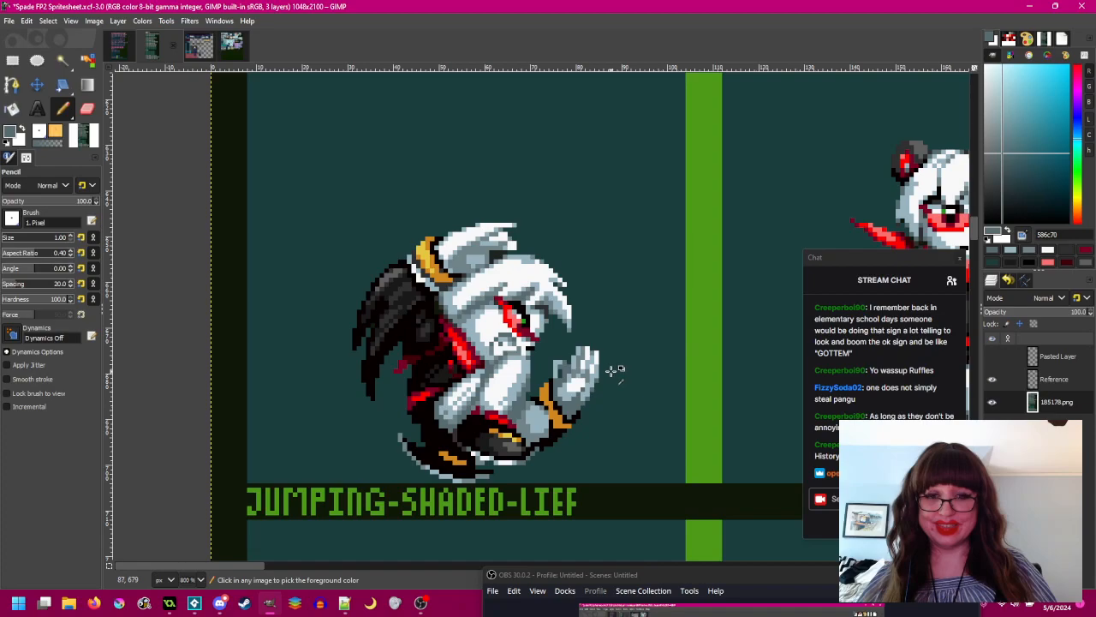
{"action": "scroll", "coordinate": [615, 370], "scroll_direction": "up", "scroll_amount": 1}
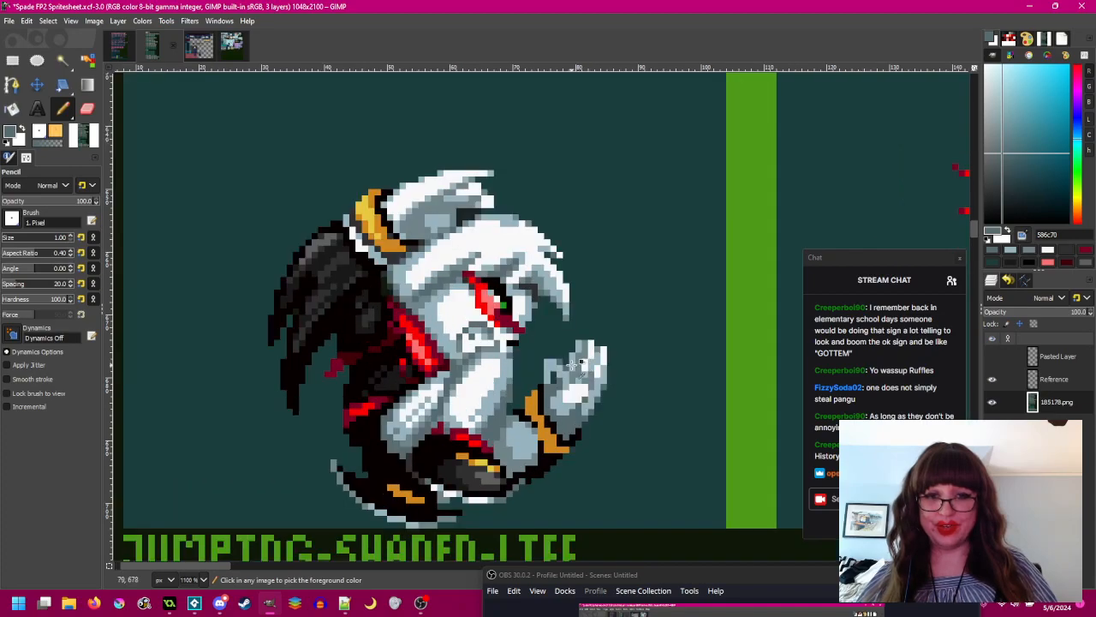
- Rework the gap beside the lower hand's thumb with the background colour 1b3f3e and its rim with the light grey-blue 98b4c0
{"action": "scroll", "coordinate": [574, 363], "scroll_direction": "up", "scroll_amount": 1}
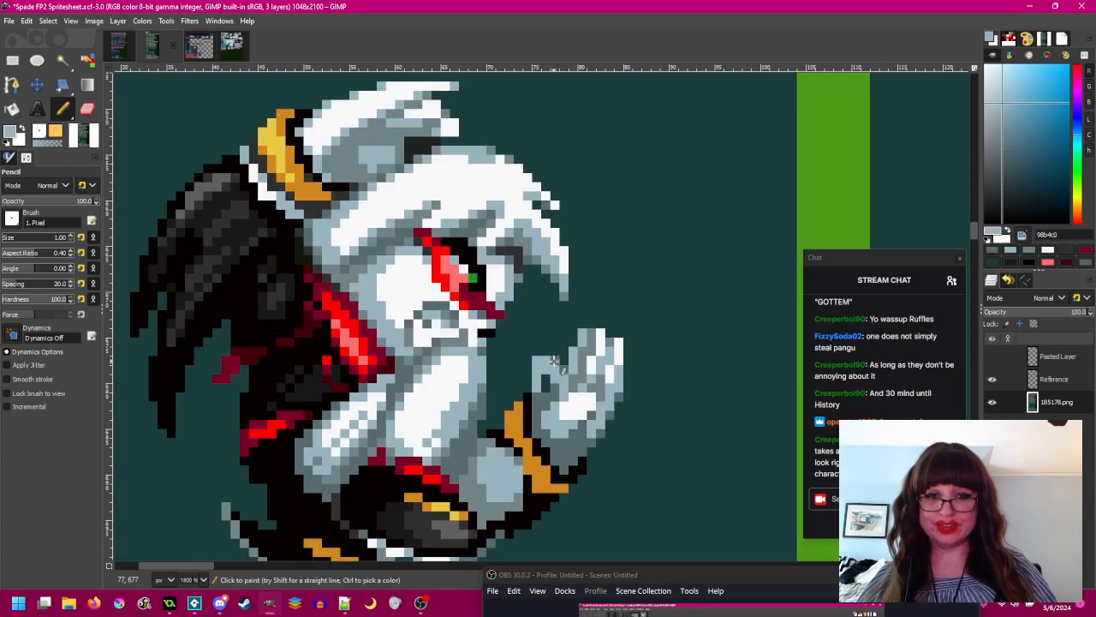
{"action": "scroll", "coordinate": [595, 396], "scroll_direction": "down", "scroll_amount": 2}
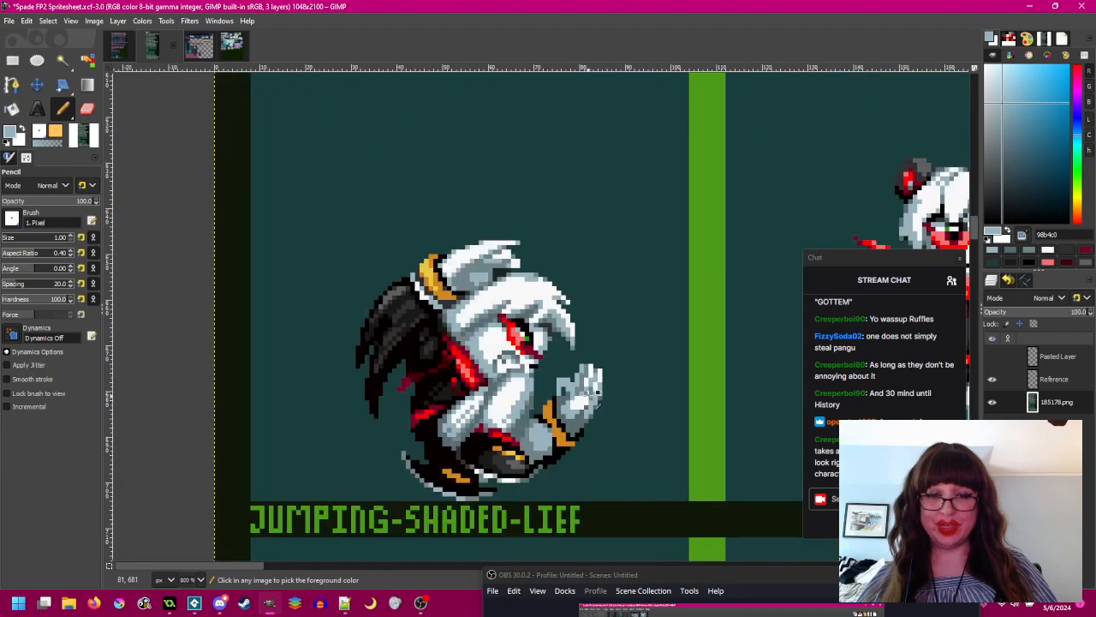
{"action": "scroll", "coordinate": [597, 392], "scroll_direction": "up", "scroll_amount": 2}
{"action": "left_click", "coordinate": [548, 389], "text": "ctrl"}
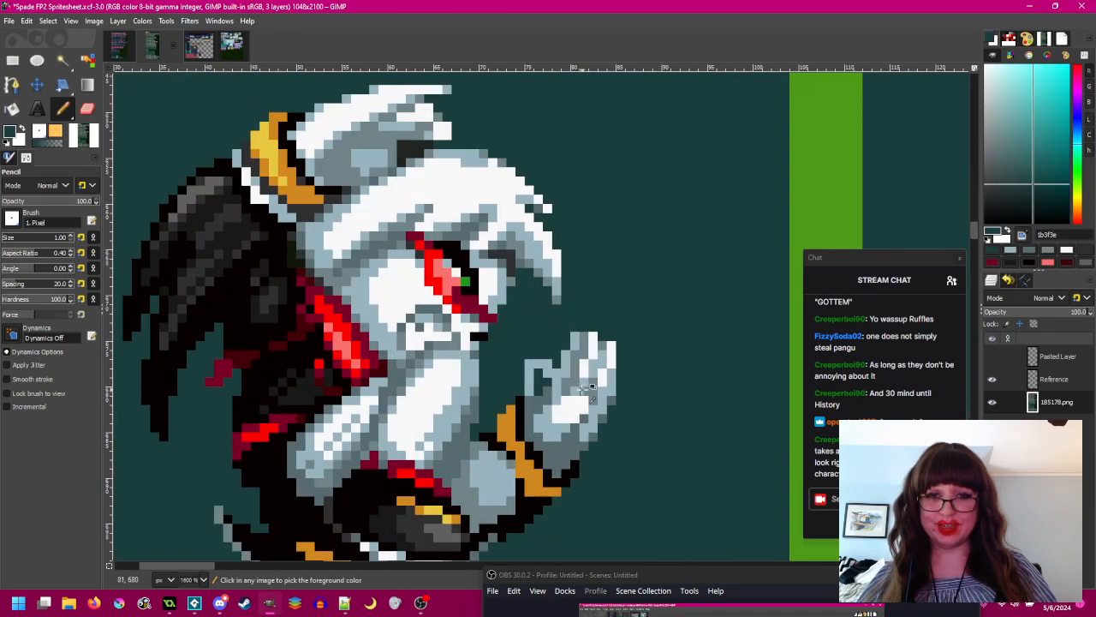
{"action": "scroll", "coordinate": [582, 389], "scroll_direction": "down", "scroll_amount": 2}
{"action": "scroll", "coordinate": [575, 387], "scroll_direction": "up", "scroll_amount": 2}
{"action": "left_click", "coordinate": [549, 375], "text": "ctrl"}
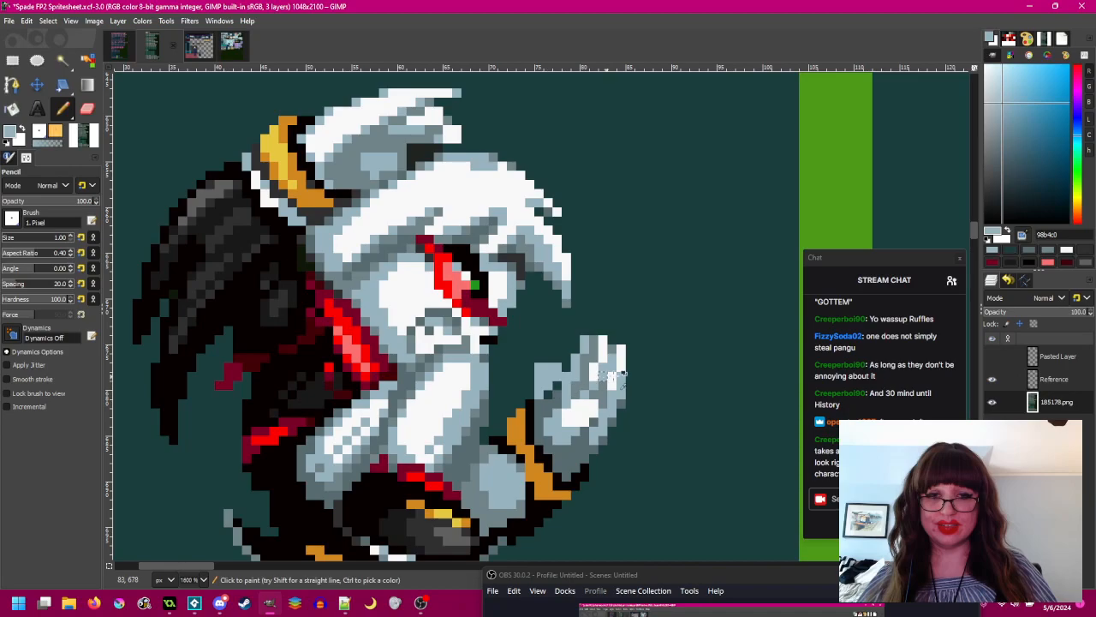
- Resample 1b3f3e and 98b4c0 and reshape the gap into a small hole enclosed by the lower hand's thumb and index finger
{"action": "scroll", "coordinate": [611, 374], "scroll_direction": "down", "scroll_amount": 3}
{"action": "scroll", "coordinate": [613, 371], "scroll_direction": "up", "scroll_amount": 3}
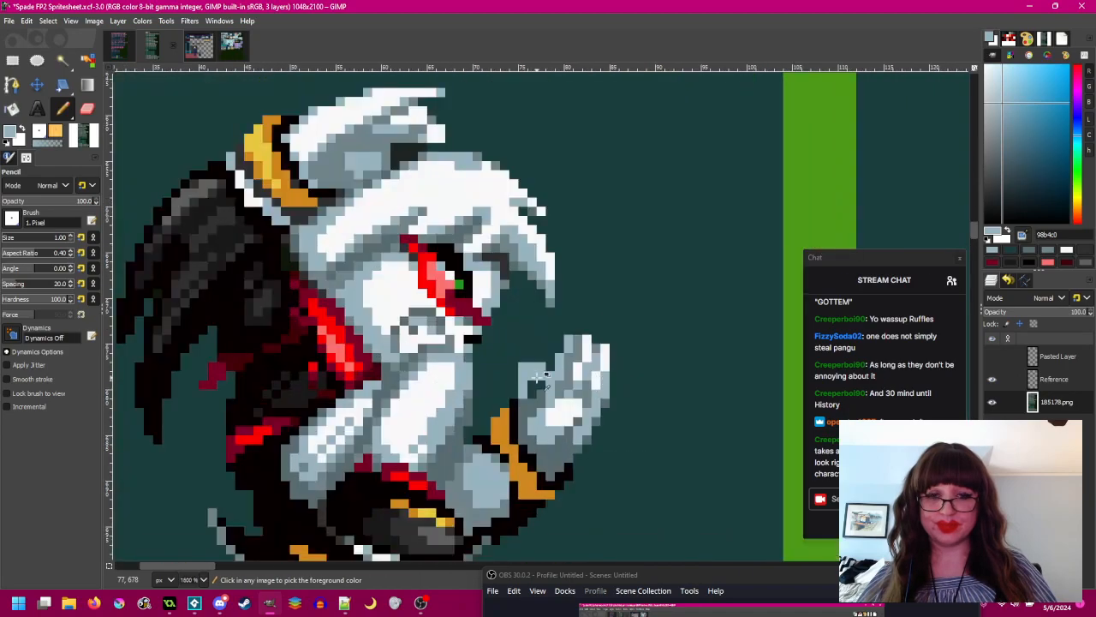
{"action": "left_click", "coordinate": [557, 382], "text": "ctrl"}
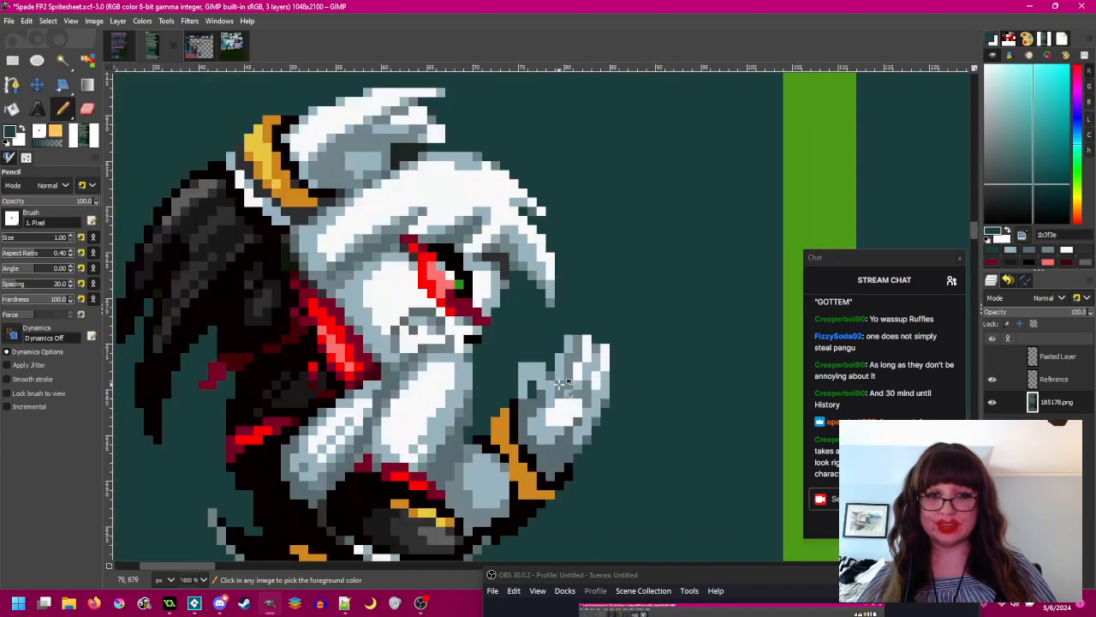
{"action": "scroll", "coordinate": [562, 382], "scroll_direction": "down", "scroll_amount": 3}
{"action": "scroll", "coordinate": [568, 385], "scroll_direction": "up", "scroll_amount": 3}
{"action": "scroll", "coordinate": [580, 374], "scroll_direction": "down", "scroll_amount": 1}
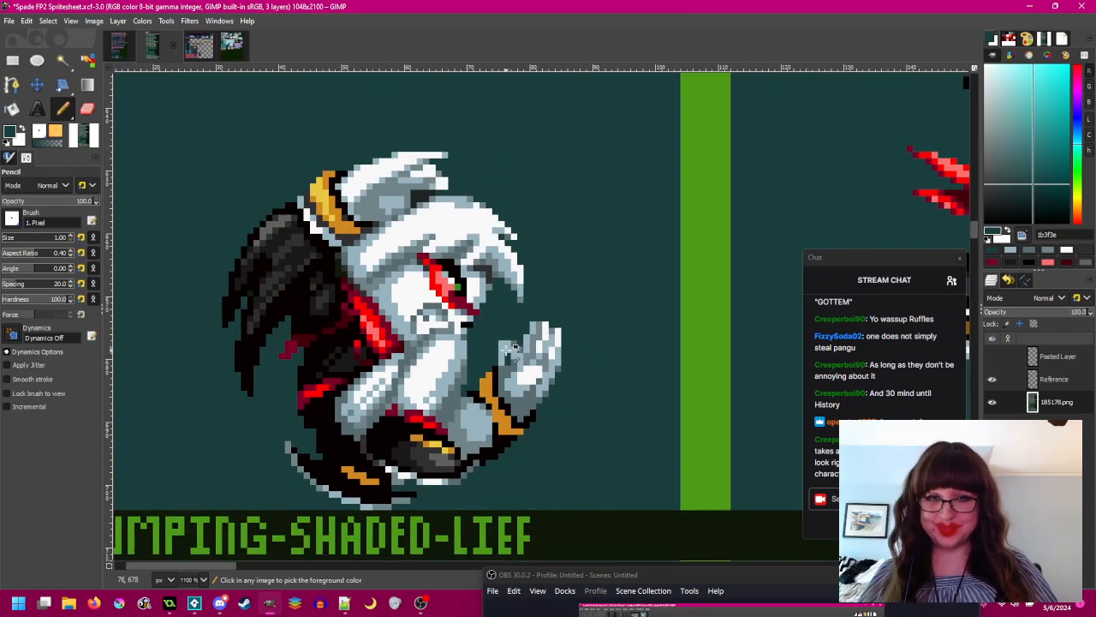
{"action": "left_click", "coordinate": [511, 349], "text": "ctrl"}
{"action": "scroll", "coordinate": [514, 354], "scroll_direction": "up", "scroll_amount": 1}
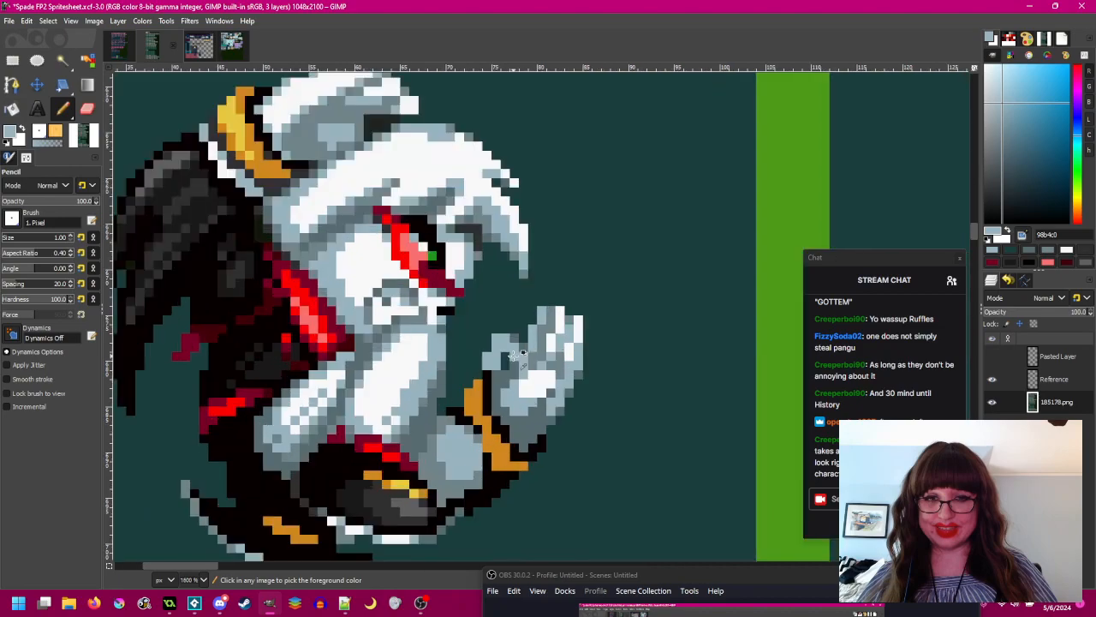
{"action": "left_click", "coordinate": [505, 357], "text": "ctrl"}
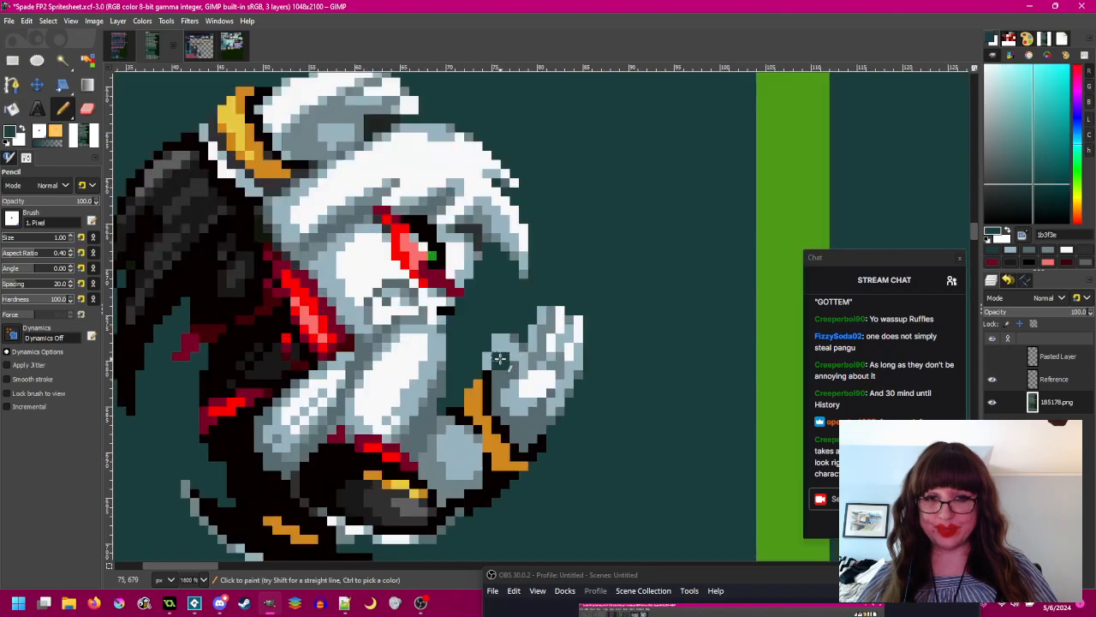
{"action": "left_click", "coordinate": [499, 358], "text": "ctrl"}
- Dither the upper inner edge of the large white highlight below the face with the light grey-blue 98b4c0
{"action": "scroll", "coordinate": [580, 369], "scroll_direction": "down", "scroll_amount": 3}
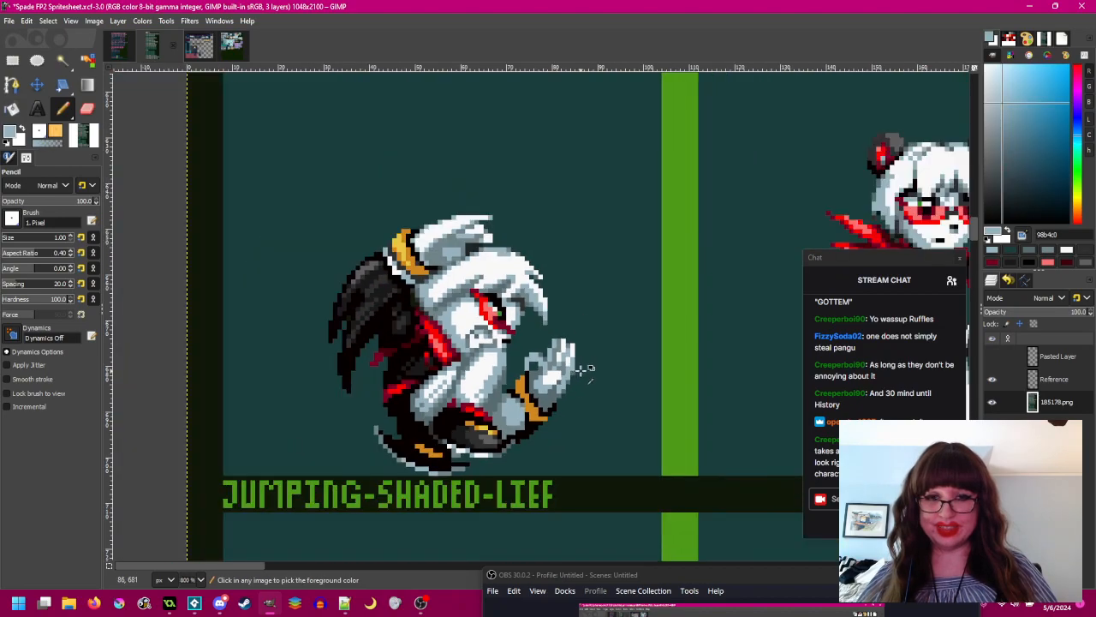
{"action": "scroll", "coordinate": [581, 368], "scroll_direction": "up", "scroll_amount": 1}
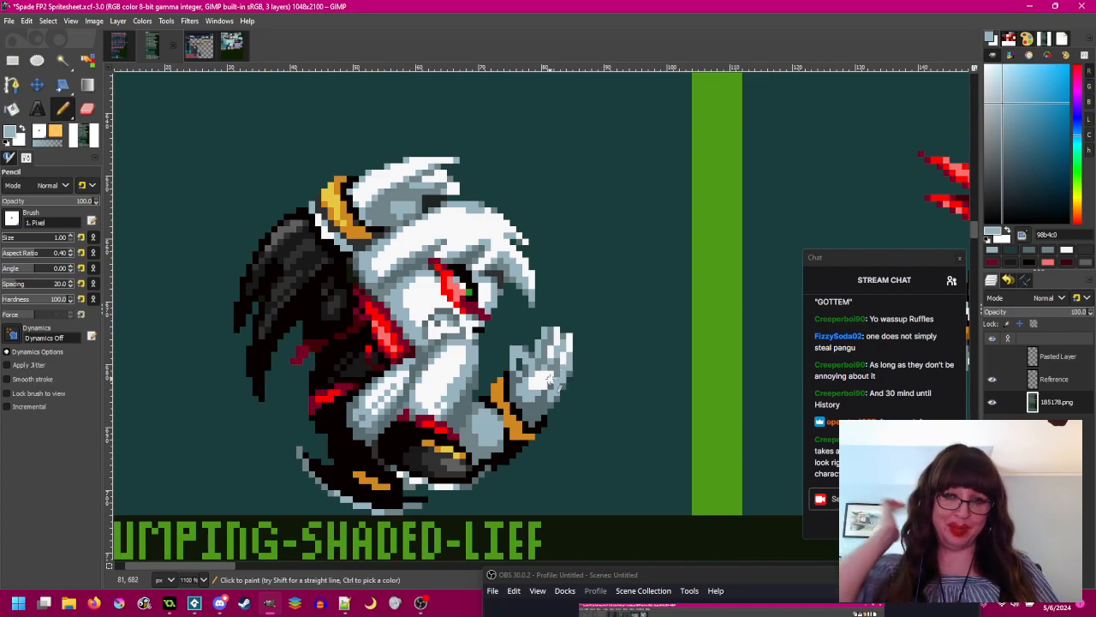
{"action": "scroll", "coordinate": [512, 386], "scroll_direction": "up", "scroll_amount": 1}
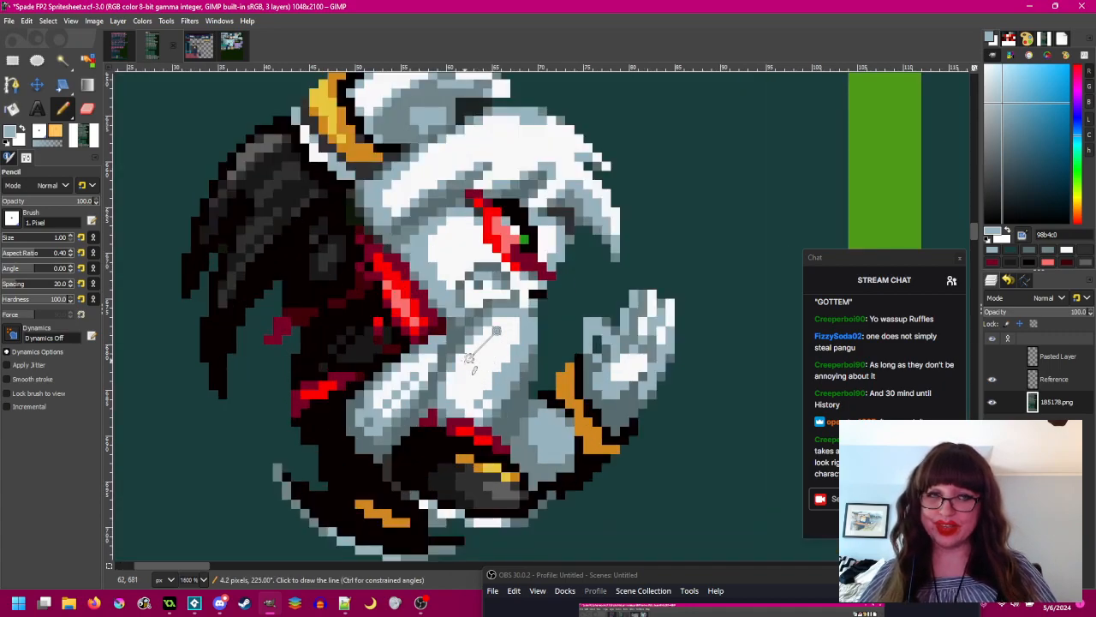
{"action": "scroll", "coordinate": [497, 377], "scroll_direction": "down", "scroll_amount": 2}
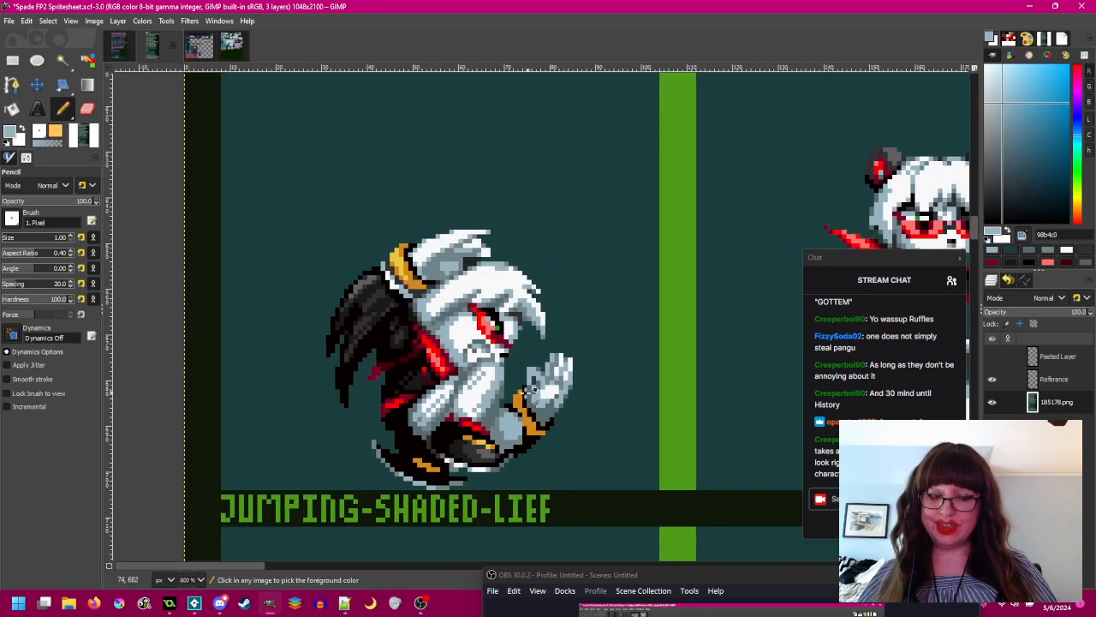
{"action": "scroll", "coordinate": [497, 370], "scroll_direction": "up", "scroll_amount": 3}
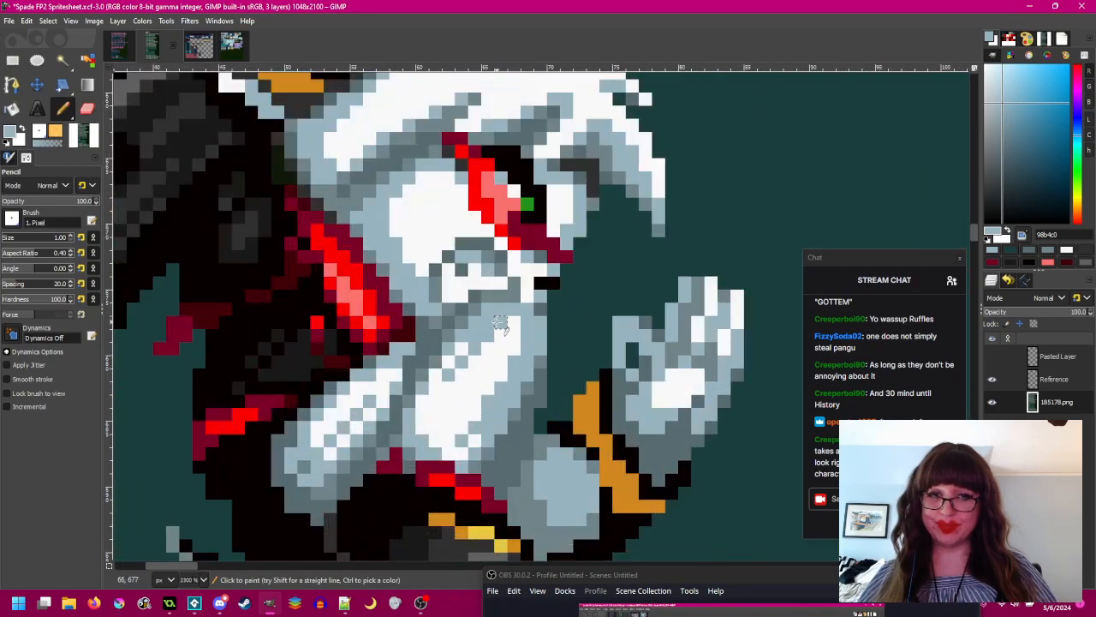
{"action": "scroll", "coordinate": [505, 342], "scroll_direction": "down", "scroll_amount": 2}
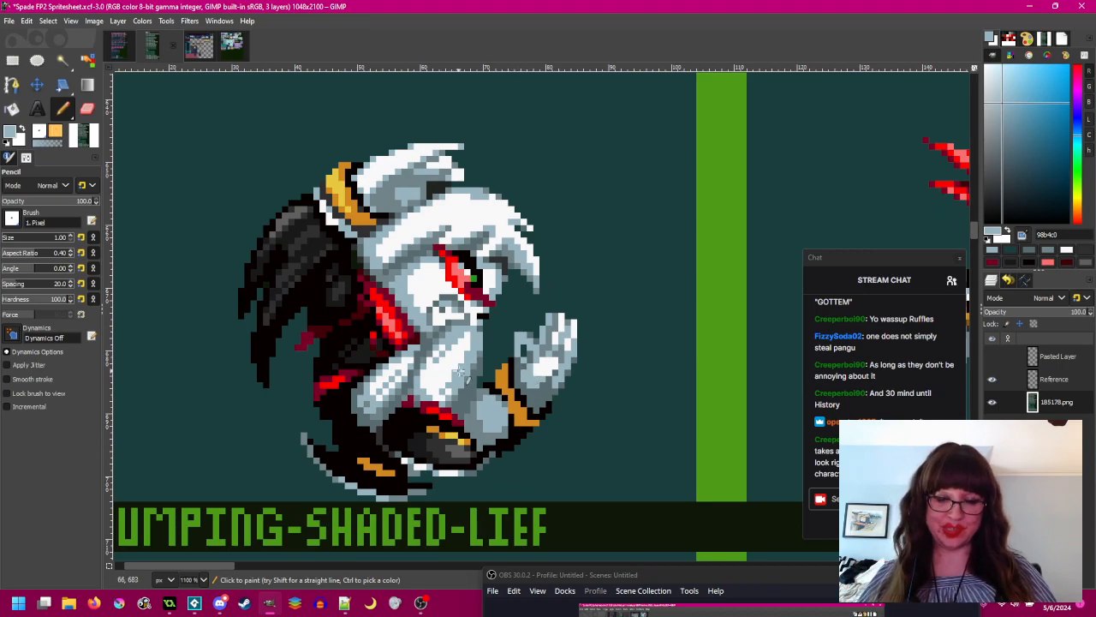
{"action": "scroll", "coordinate": [464, 365], "scroll_direction": "up", "scroll_amount": 1}
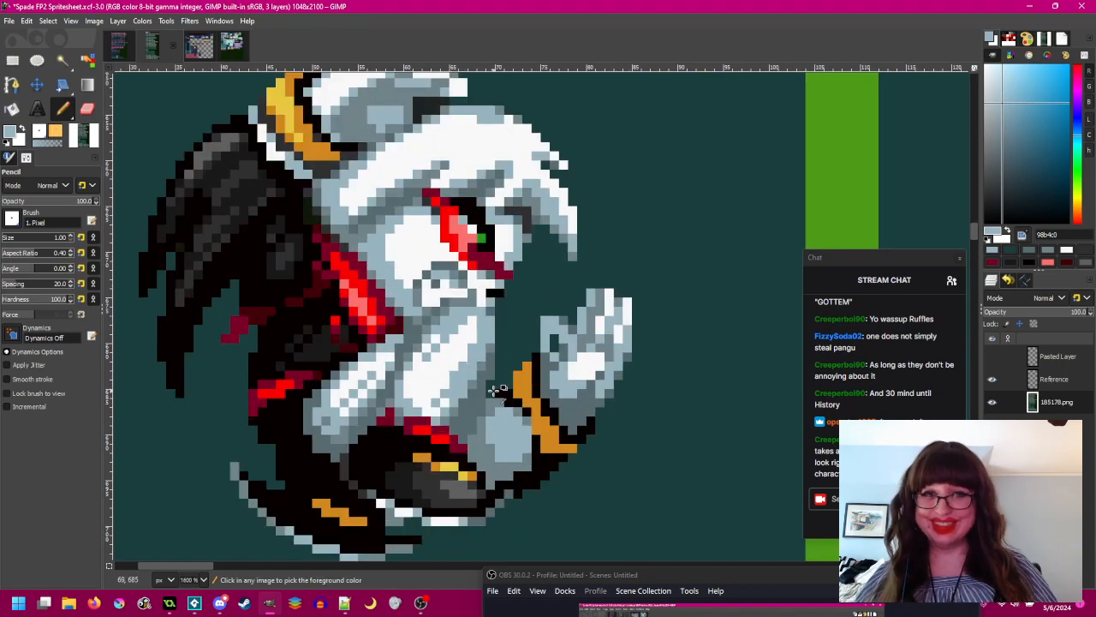
{"action": "scroll", "coordinate": [488, 377], "scroll_direction": "down", "scroll_amount": 2}
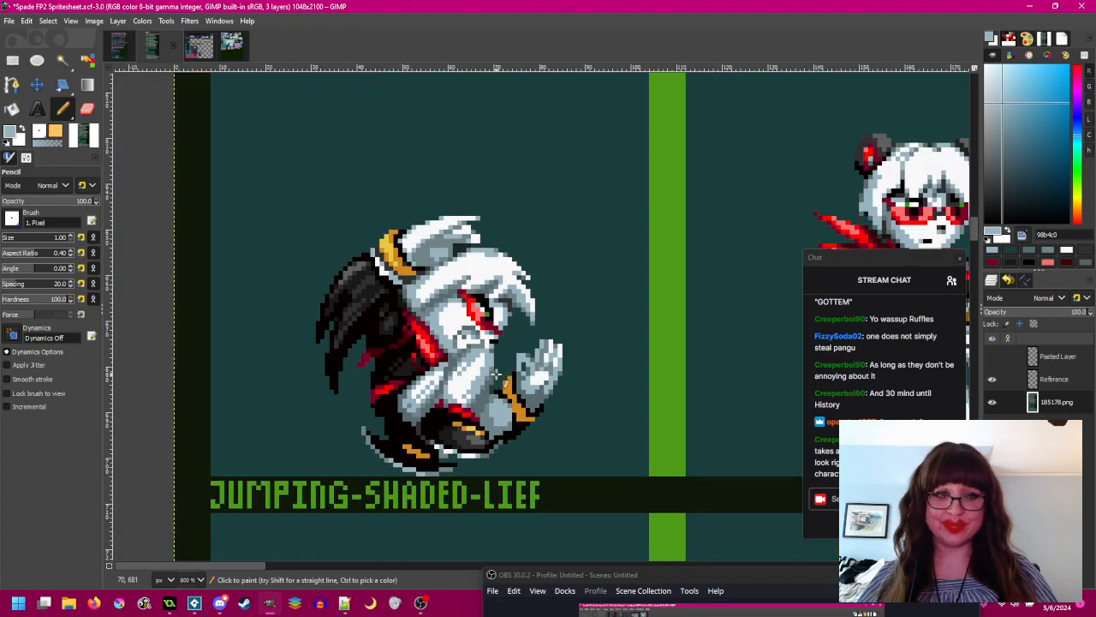
- Shade the edges of the forearm's light patch beside the gold cuff with the mid grey-blue 708488
{"action": "scroll", "coordinate": [509, 406], "scroll_direction": "up", "scroll_amount": 2}
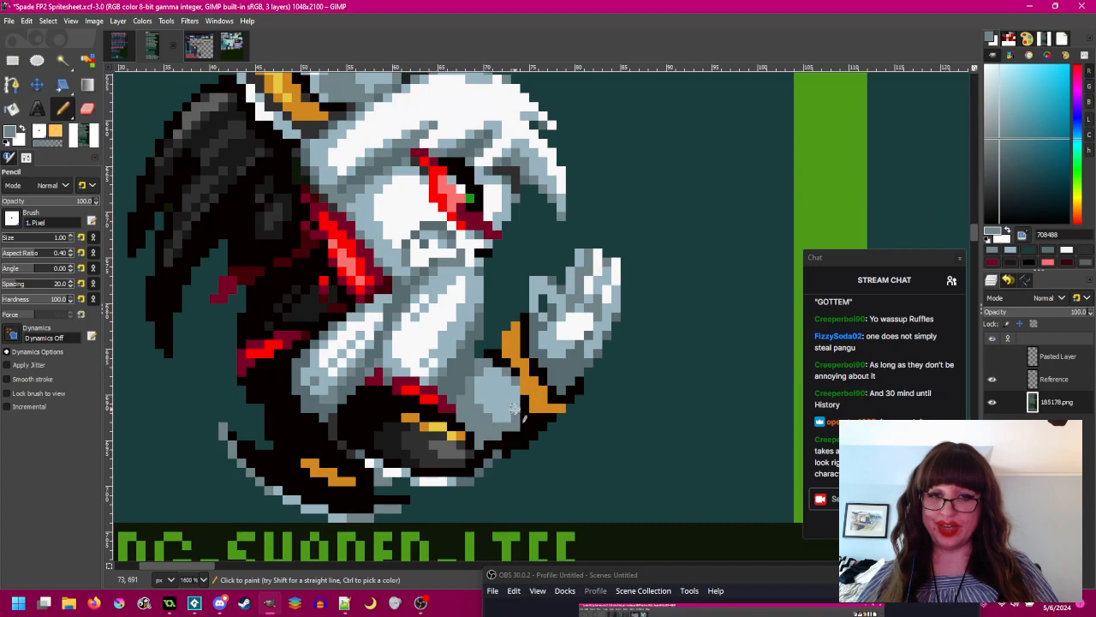
{"action": "scroll", "coordinate": [529, 398], "scroll_direction": "down", "scroll_amount": 2}
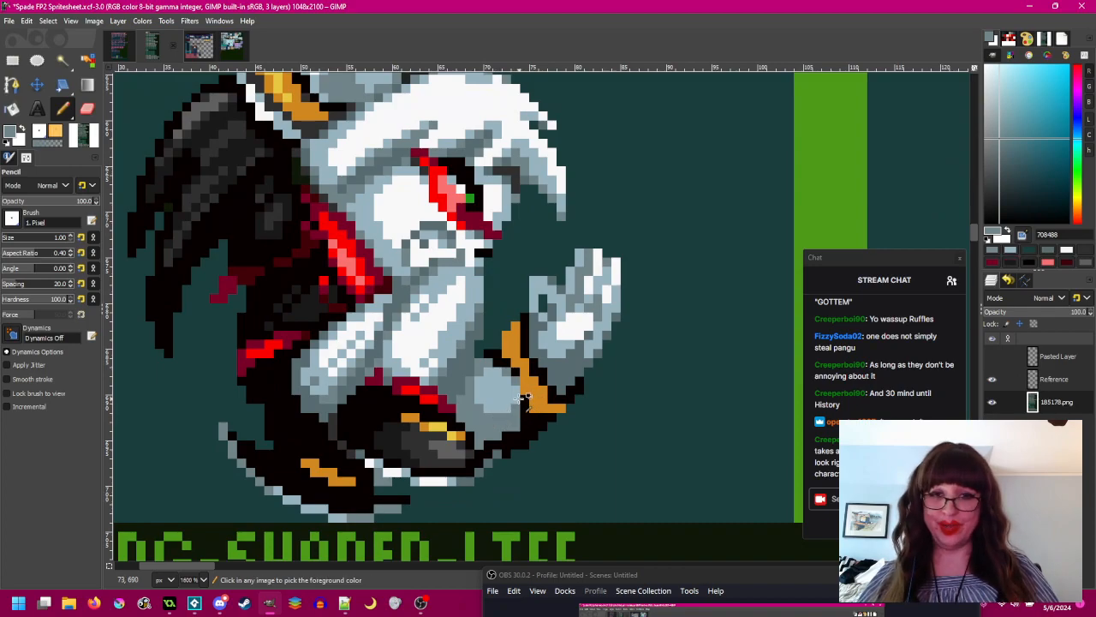
{"action": "scroll", "coordinate": [521, 391], "scroll_direction": "up", "scroll_amount": 2}
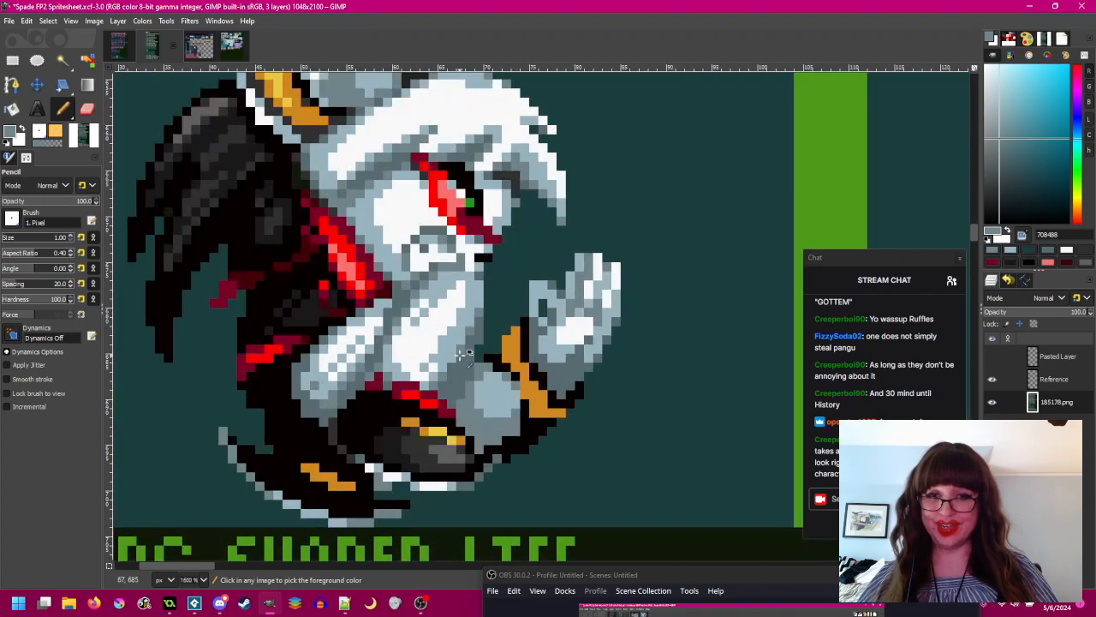
- Darken the forearm's underside with the dark grey-blue 586c70 and resample the mid grey-blue 708488 from the forearm
{"action": "scroll", "coordinate": [463, 393], "scroll_direction": "up", "scroll_amount": 1}
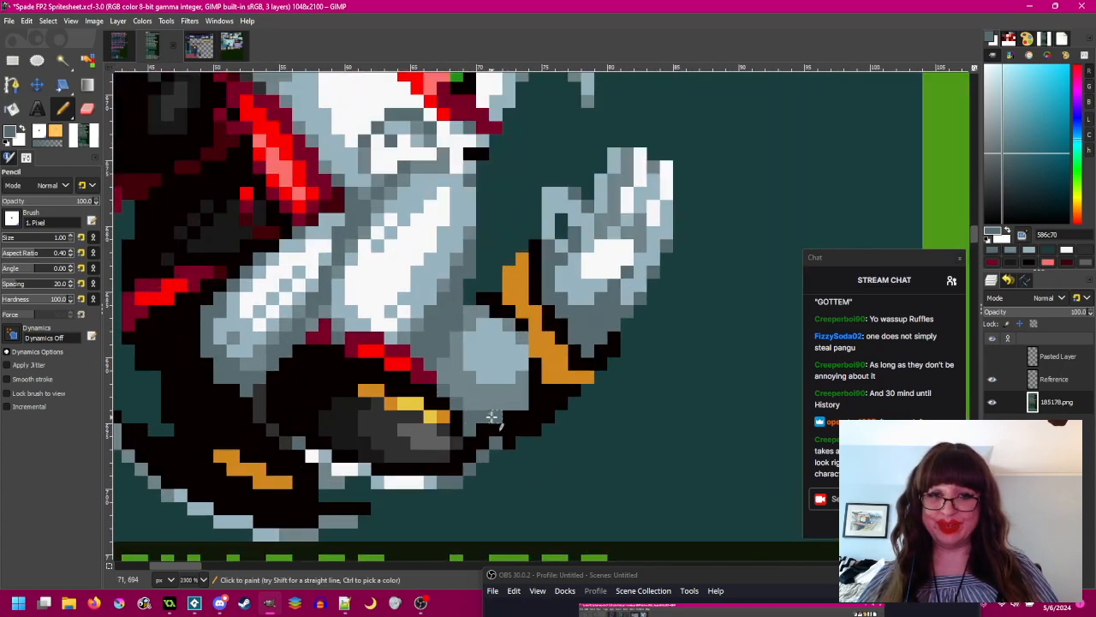
{"action": "scroll", "coordinate": [517, 403], "scroll_direction": "down", "scroll_amount": 2}
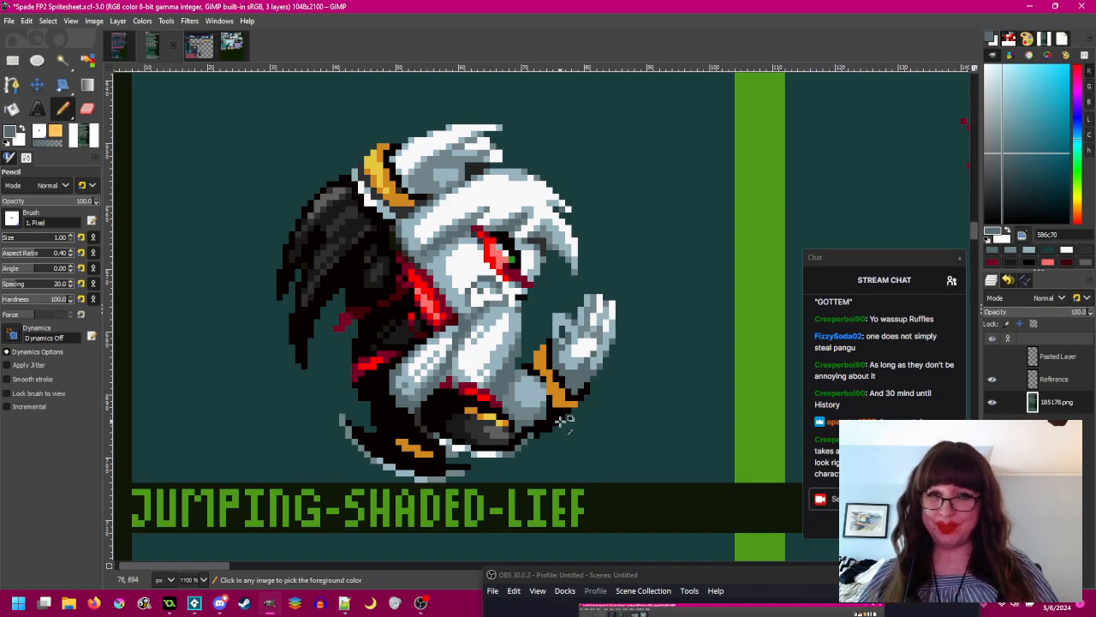
{"action": "scroll", "coordinate": [562, 417], "scroll_direction": "up", "scroll_amount": 1}
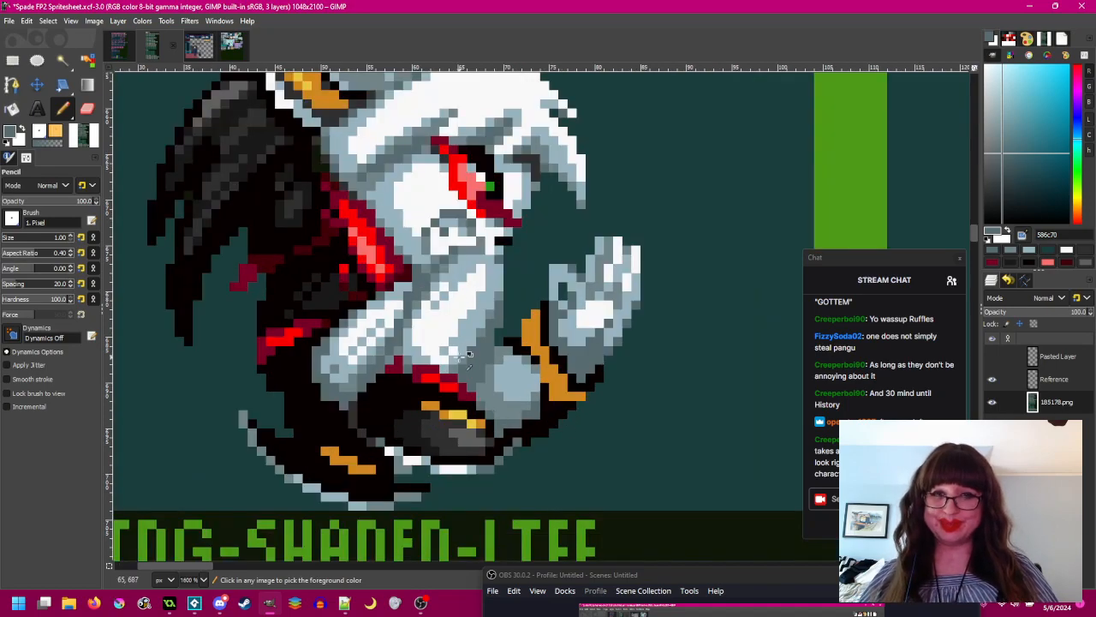
{"action": "left_click", "coordinate": [501, 394], "text": "ctrl"}
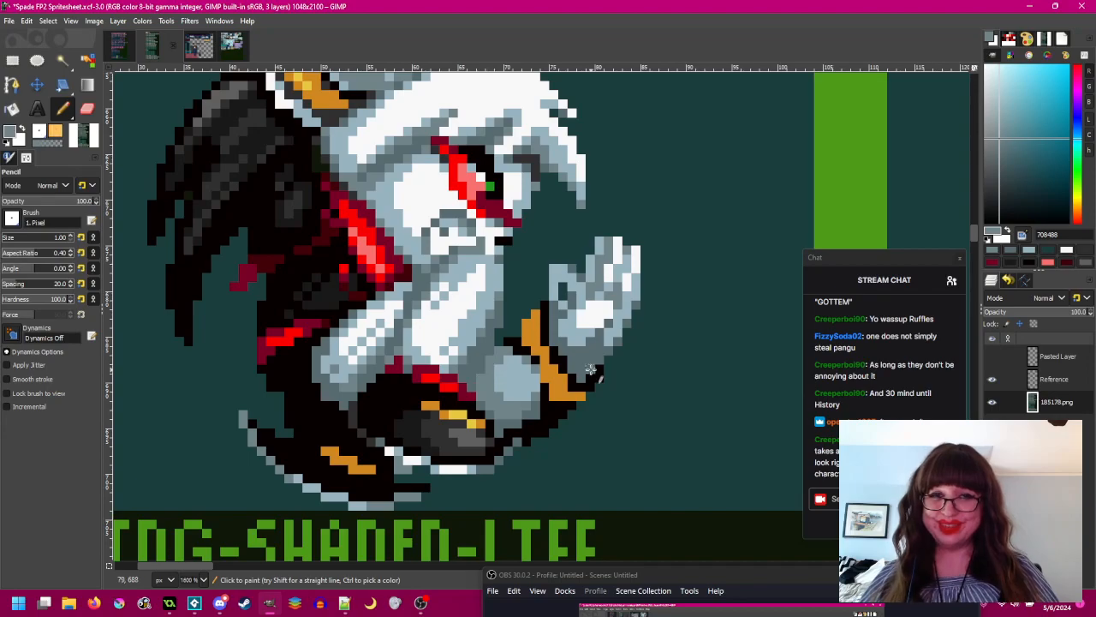
- Examine the rolling pose's overall shading at several magnifications and compare it with the neighbouring standing sprite
{"action": "scroll", "coordinate": [595, 366], "scroll_direction": "down", "scroll_amount": 2}
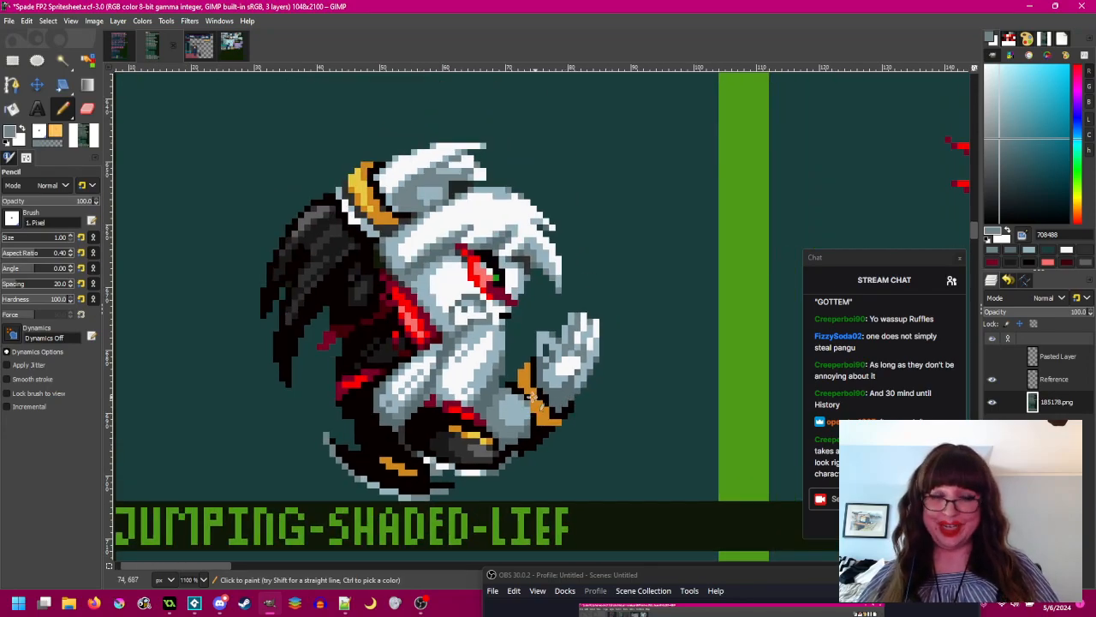
{"action": "scroll", "coordinate": [505, 399], "scroll_direction": "up", "scroll_amount": 1}
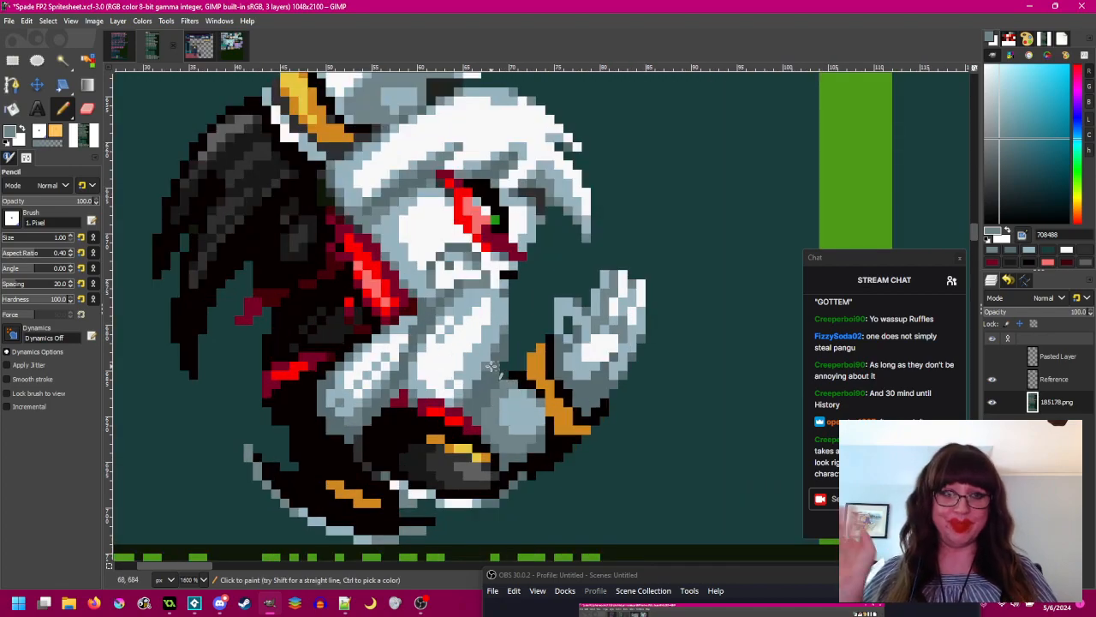
{"action": "left_click", "coordinate": [460, 285], "text": "ctrl"}
{"action": "left_click", "coordinate": [471, 287], "text": "ctrl"}
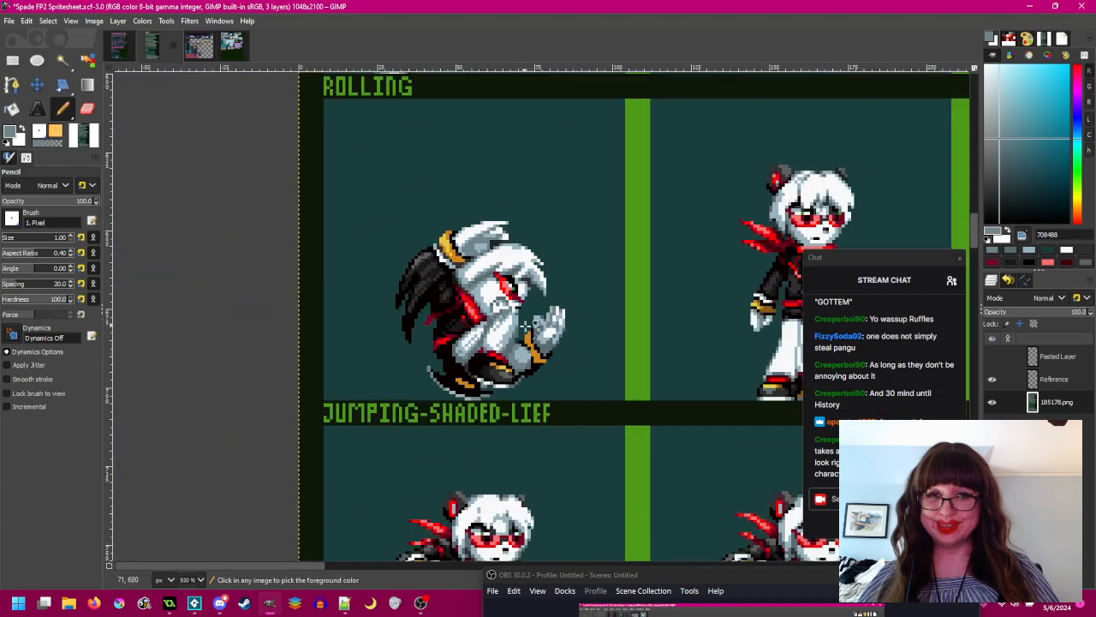
{"action": "scroll", "coordinate": [471, 316], "scroll_direction": "down", "scroll_amount": 3}
{"action": "left_click_drag", "start_coordinate": [543, 340], "coordinate": [530, 354]}
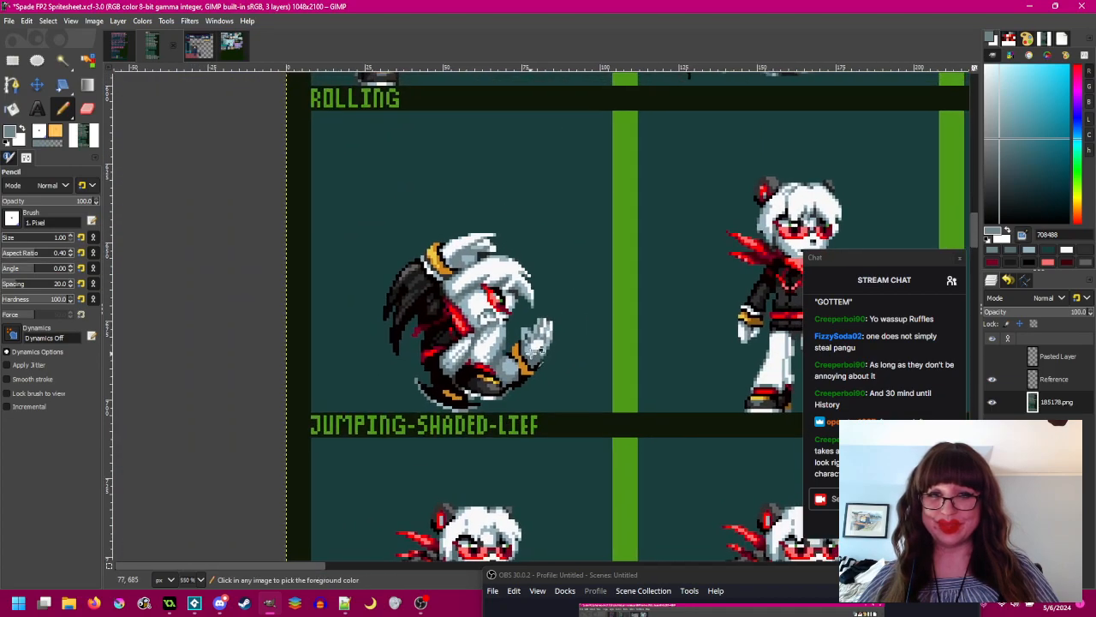
{"action": "scroll", "coordinate": [537, 346], "scroll_direction": "up", "scroll_amount": 1}
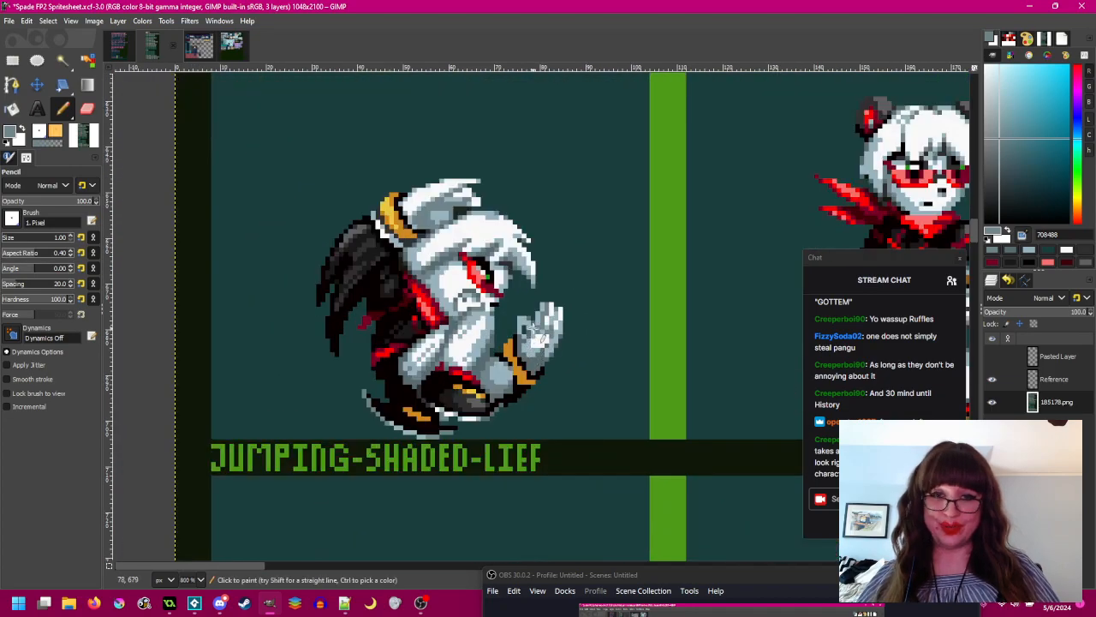
{"action": "scroll", "coordinate": [488, 336], "scroll_direction": "up", "scroll_amount": 2}
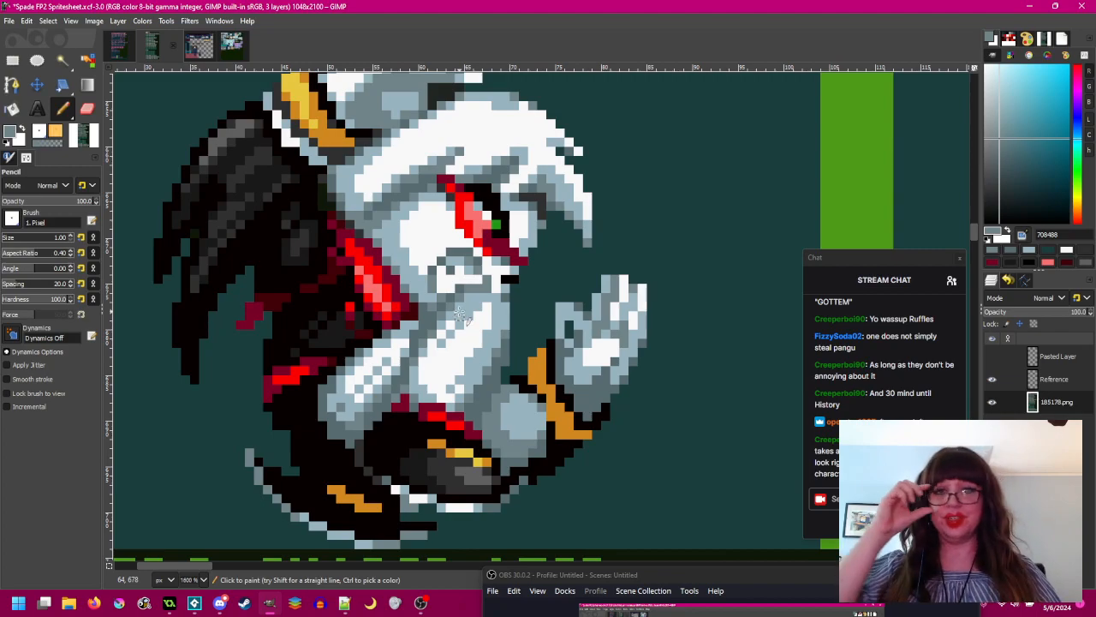
{"action": "scroll", "coordinate": [536, 346], "scroll_direction": "down", "scroll_amount": 3}
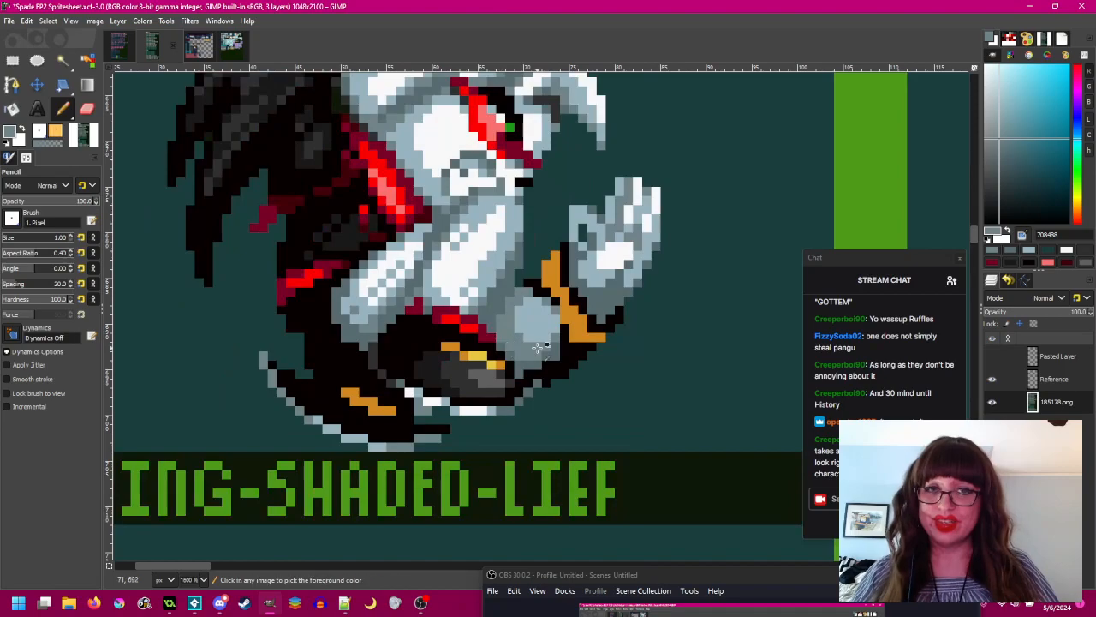
{"action": "scroll", "coordinate": [538, 346], "scroll_direction": "down", "scroll_amount": 2}
{"action": "scroll", "coordinate": [471, 290], "scroll_direction": "up", "scroll_amount": 4}
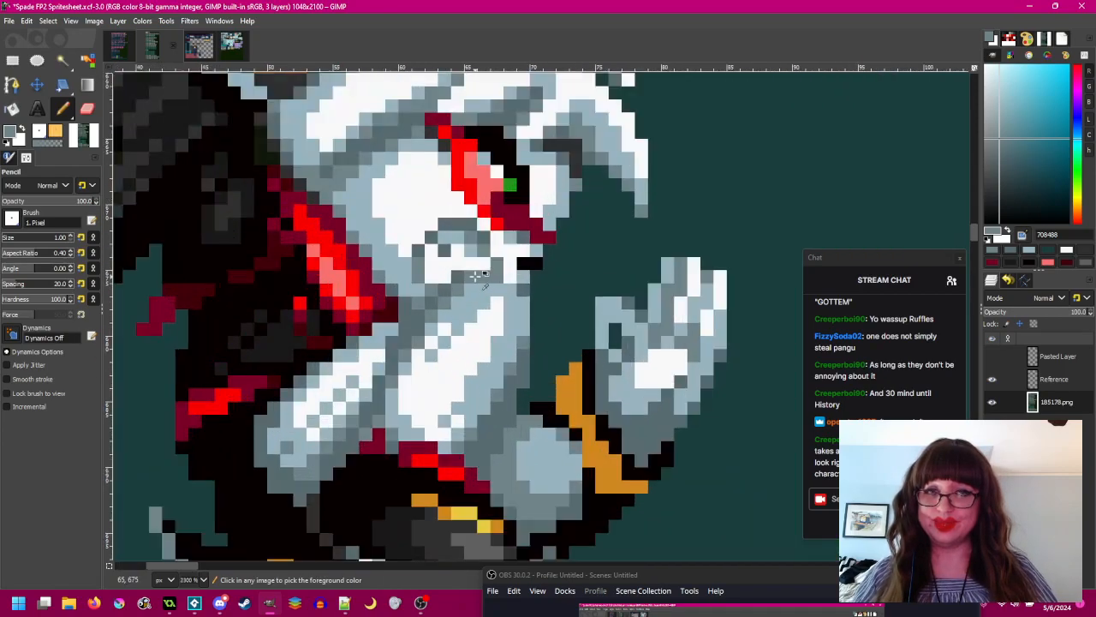
{"action": "scroll", "coordinate": [471, 290], "scroll_direction": "down", "scroll_amount": 3}
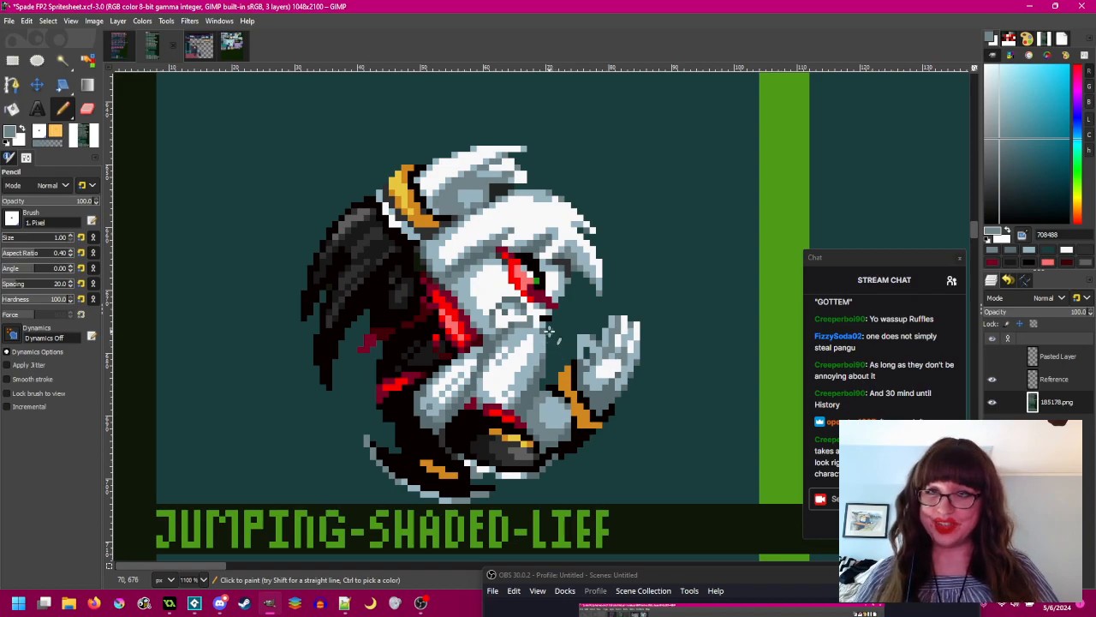
{"action": "left_click_drag", "start_coordinate": [541, 328], "coordinate": [523, 307]}
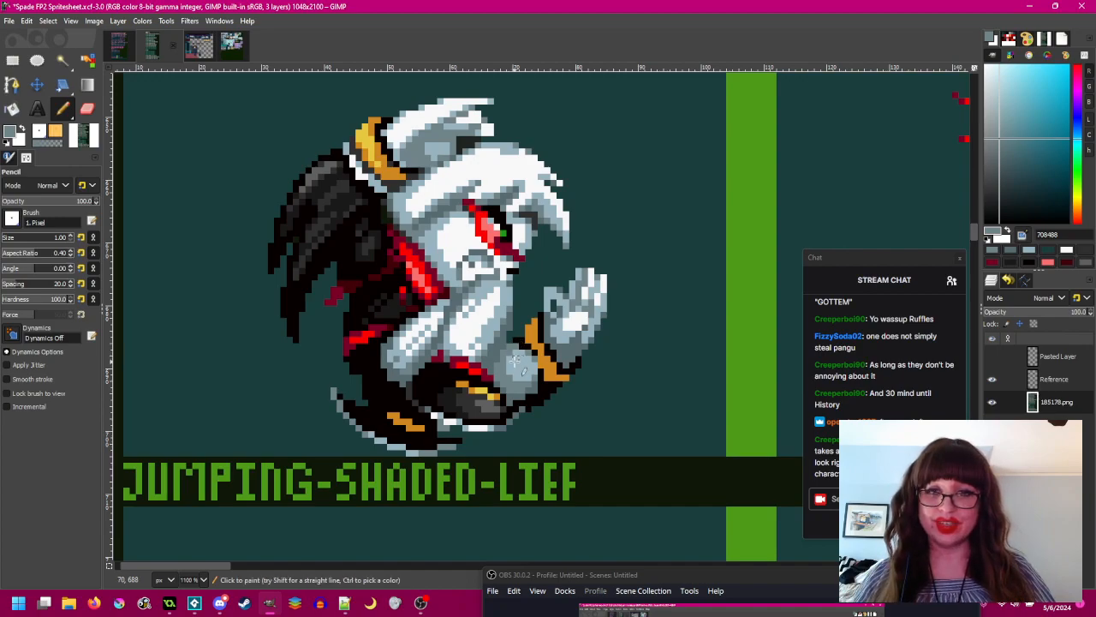
{"action": "scroll", "coordinate": [593, 362], "scroll_direction": "down", "scroll_amount": 1, "text": "ctrl"}
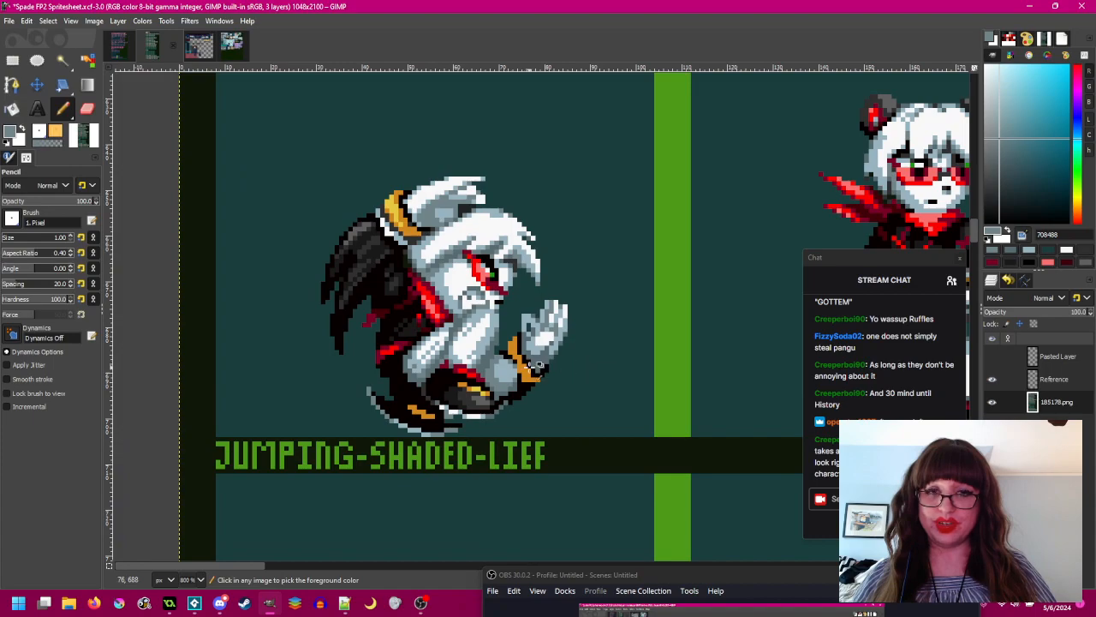
{"action": "scroll", "coordinate": [580, 365], "scroll_direction": "down", "scroll_amount": 1, "text": "ctrl"}
{"action": "scroll", "coordinate": [534, 370], "scroll_direction": "up", "scroll_amount": 2, "text": "ctrl"}
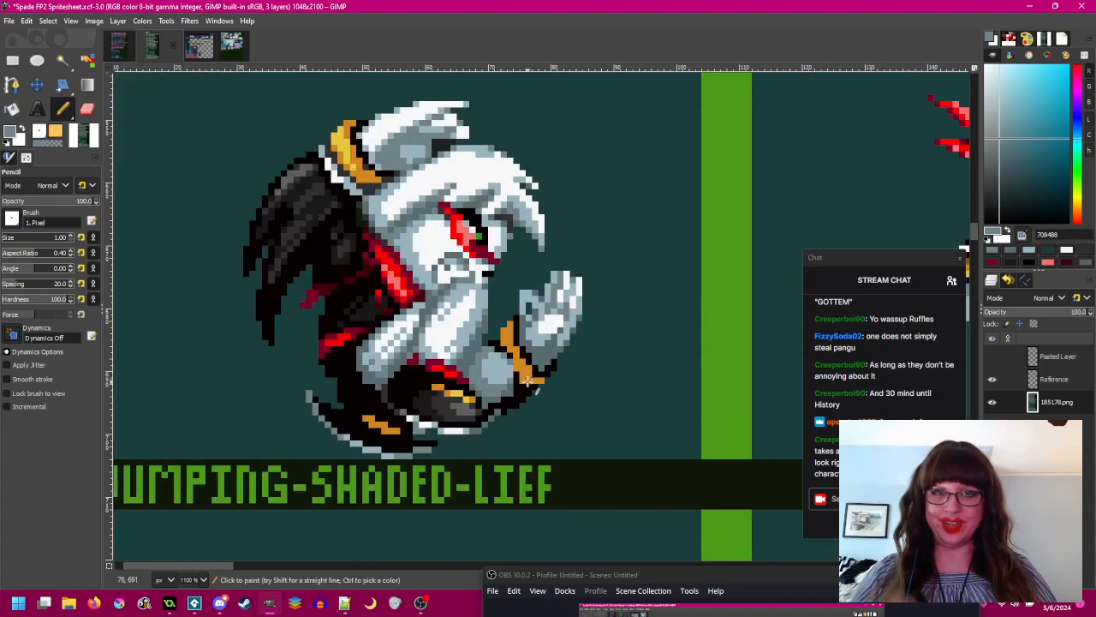
{"action": "scroll", "coordinate": [518, 391], "scroll_direction": "right", "scroll_amount": 5, "text": "shift"}
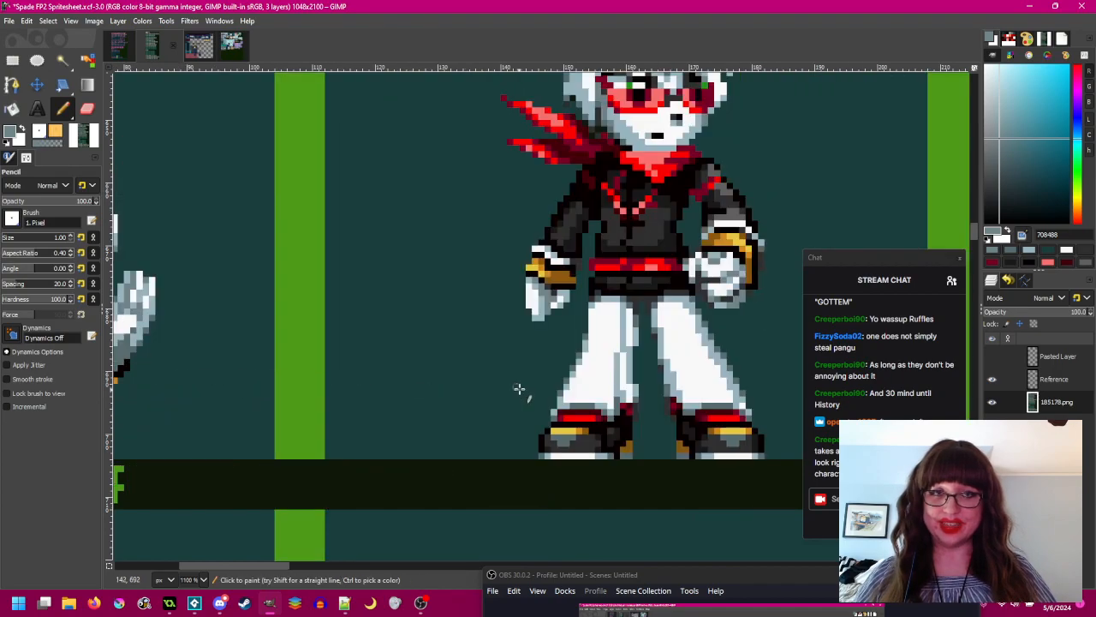
{"action": "scroll", "coordinate": [518, 391], "scroll_direction": "left", "scroll_amount": 5}
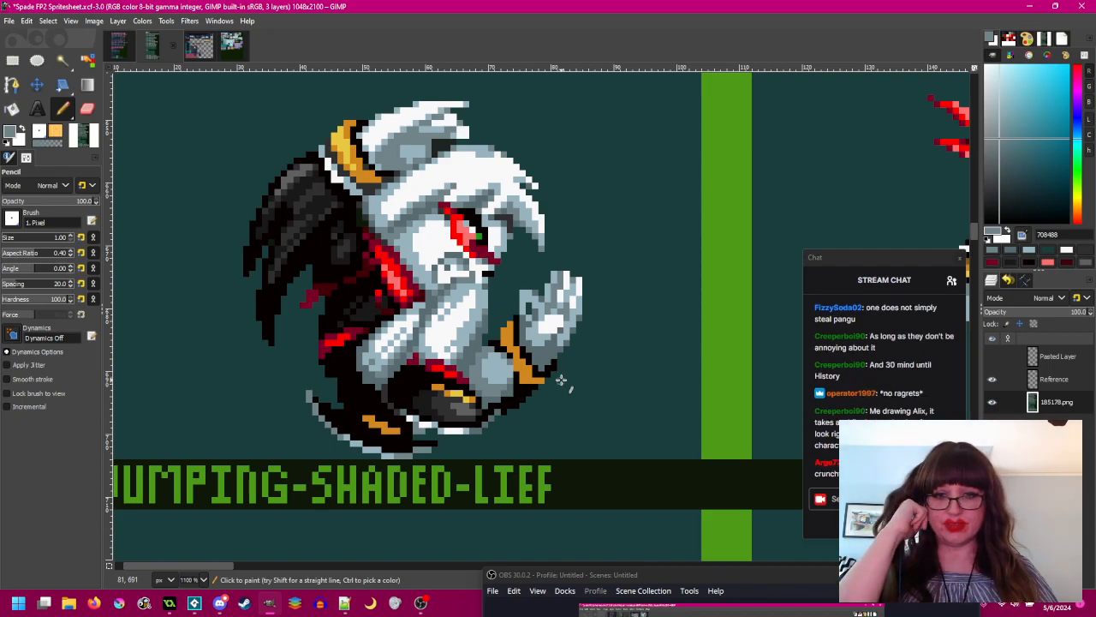
{"action": "scroll", "coordinate": [560, 379], "scroll_direction": "up", "scroll_amount": 2}
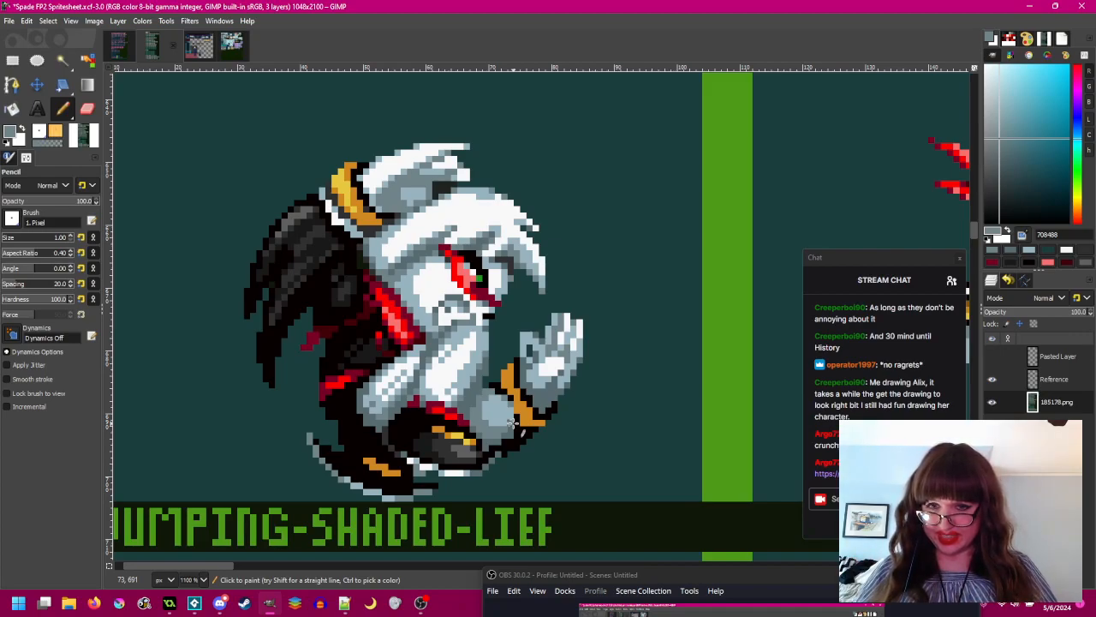
- Sample the light grey-blue 98b4c0 and lighten the dark upper gap where the two white limbs meet below the face
{"action": "scroll", "coordinate": [414, 352], "scroll_direction": "up", "scroll_amount": 2}
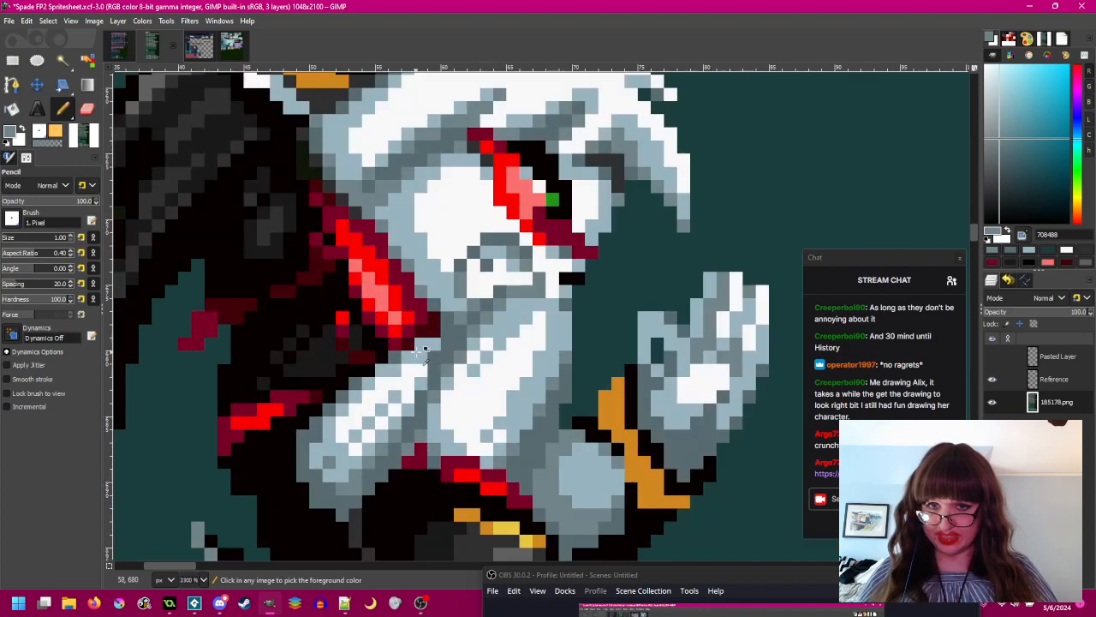
{"action": "left_click", "coordinate": [431, 356], "text": "ctrl"}
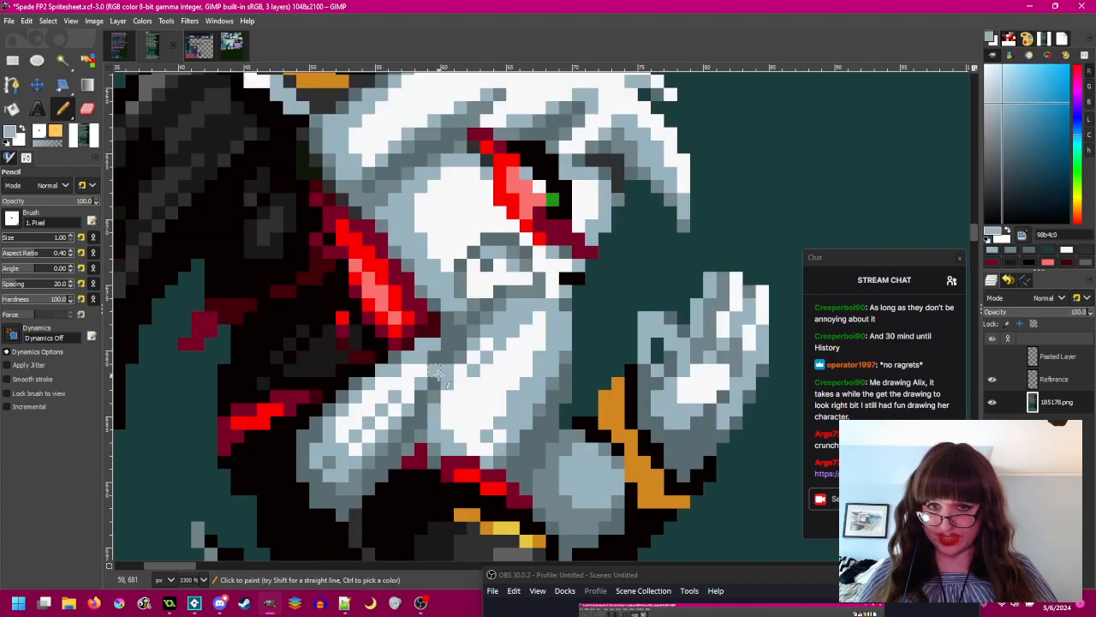
{"action": "scroll", "coordinate": [490, 374], "scroll_direction": "down", "scroll_amount": 1}
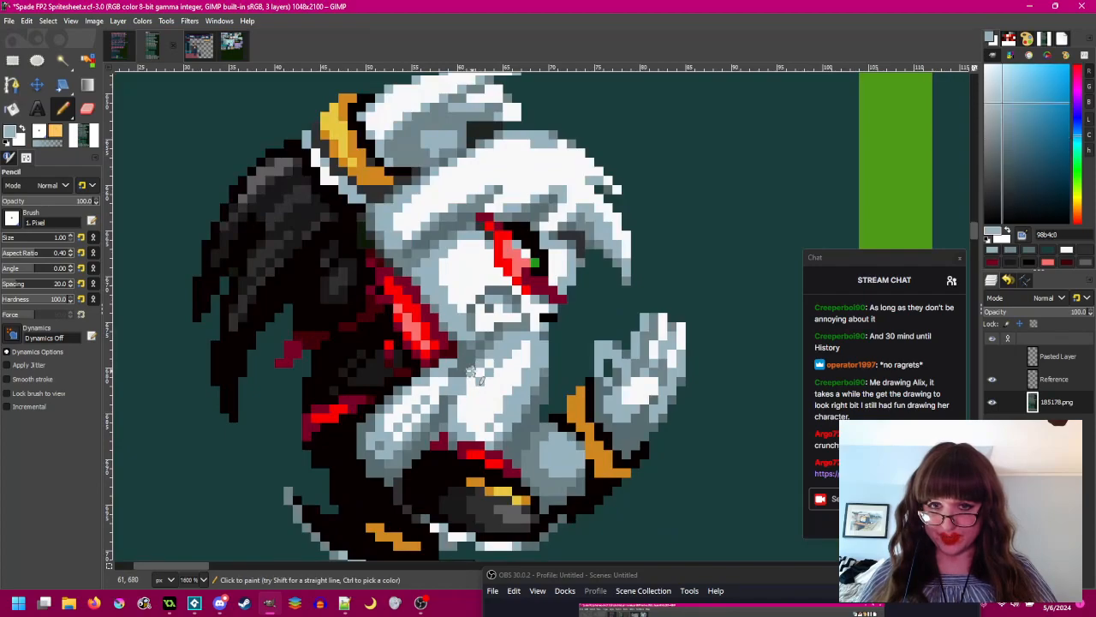
{"action": "scroll", "coordinate": [509, 377], "scroll_direction": "down", "scroll_amount": 2}
{"action": "scroll", "coordinate": [522, 382], "scroll_direction": "up", "scroll_amount": 2}
{"action": "left_click", "coordinate": [476, 360], "text": "ctrl"}
{"action": "left_click", "coordinate": [473, 360], "text": "ctrl"}
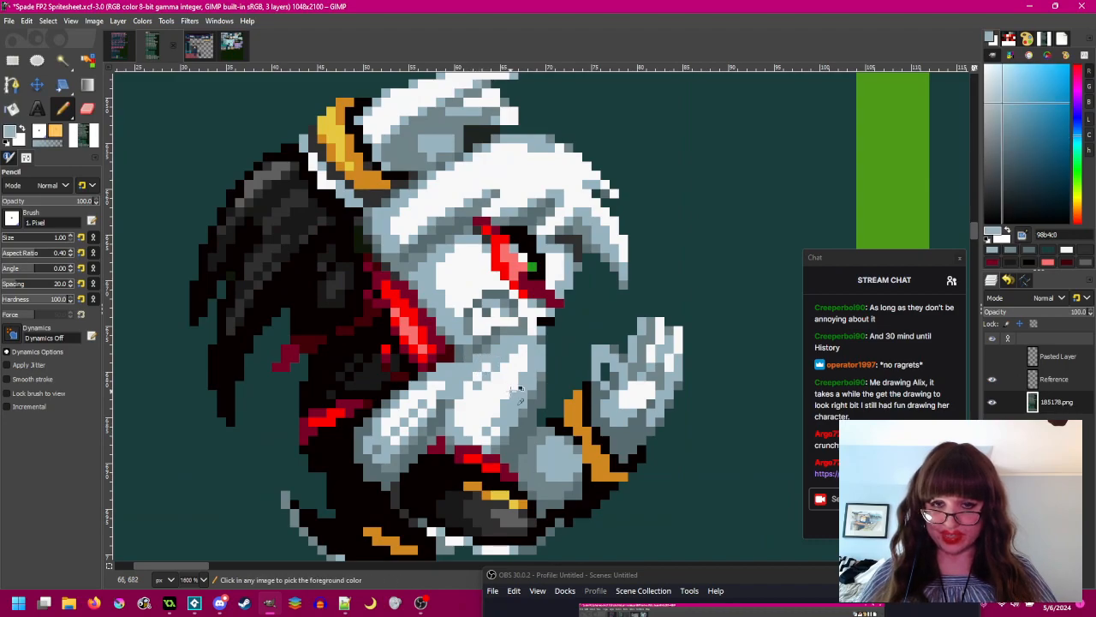
{"action": "scroll", "coordinate": [471, 362], "scroll_direction": "down", "scroll_amount": 2}
{"action": "scroll", "coordinate": [466, 365], "scroll_direction": "up", "scroll_amount": 2}
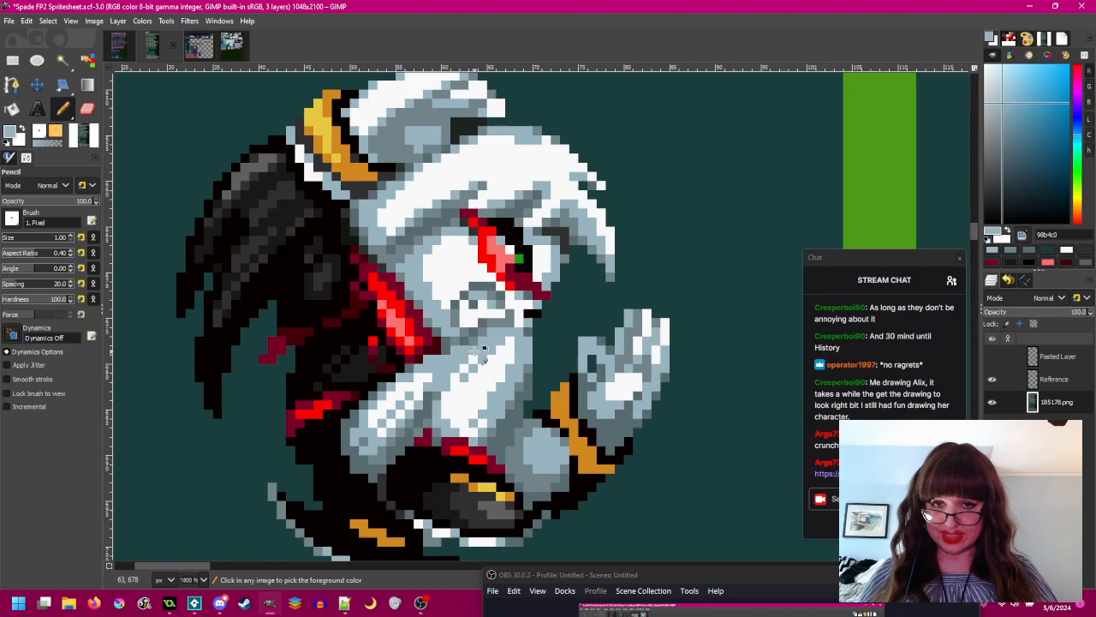
{"action": "scroll", "coordinate": [526, 366], "scroll_direction": "down", "scroll_amount": 2}
{"action": "scroll", "coordinate": [481, 368], "scroll_direction": "up", "scroll_amount": 2}
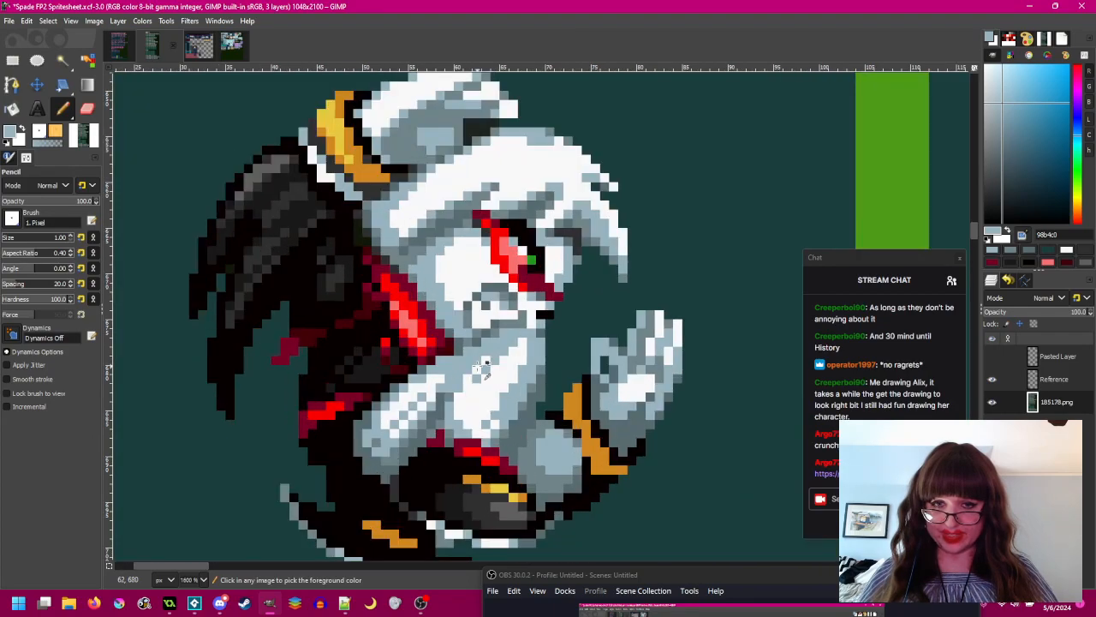
- Sample the white f8f8f8 and fill in the dithered upper inner edge of the large highlight below the face
{"action": "left_click", "coordinate": [482, 368], "text": "ctrl"}
{"action": "scroll", "coordinate": [480, 370], "scroll_direction": "down", "scroll_amount": 2}
{"action": "scroll", "coordinate": [469, 379], "scroll_direction": "up", "scroll_amount": 2}
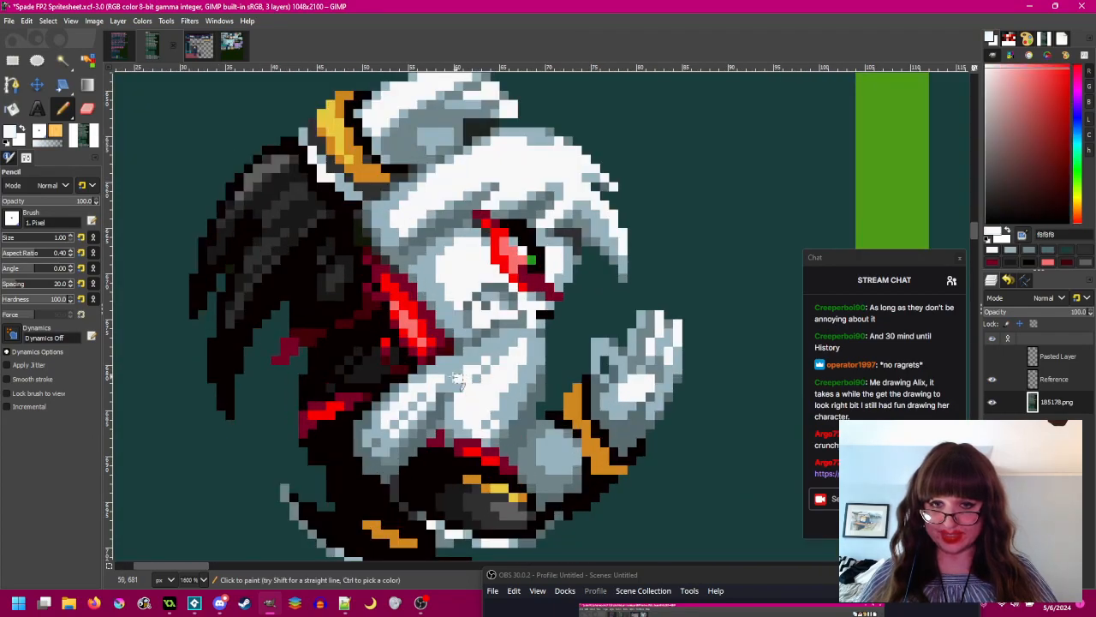
{"action": "scroll", "coordinate": [447, 368], "scroll_direction": "up", "scroll_amount": 2}
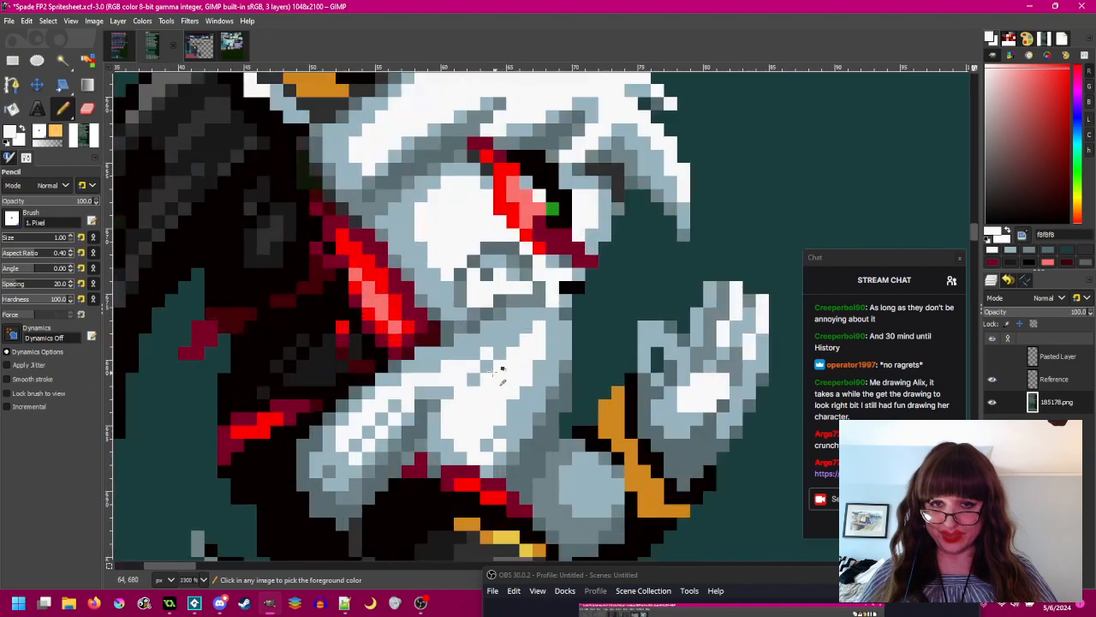
{"action": "scroll", "coordinate": [542, 405], "scroll_direction": "down", "scroll_amount": 3}
{"action": "scroll", "coordinate": [542, 405], "scroll_direction": "down", "scroll_amount": 1}
{"action": "scroll", "coordinate": [509, 377], "scroll_direction": "up", "scroll_amount": 2}
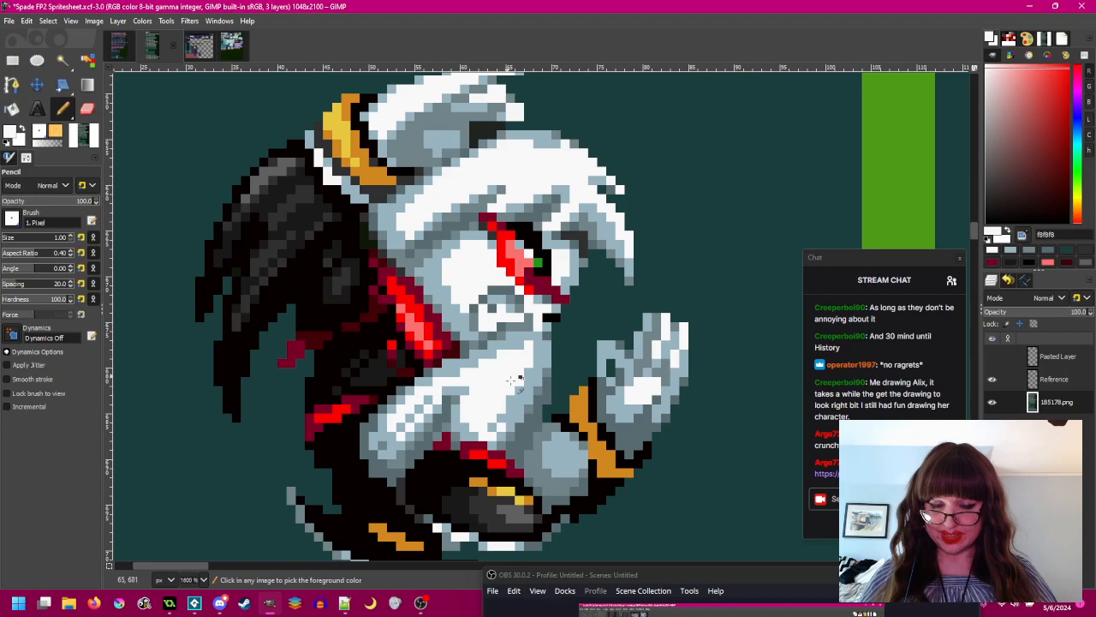
{"action": "scroll", "coordinate": [502, 358], "scroll_direction": "down", "scroll_amount": 2}
{"action": "scroll", "coordinate": [484, 375], "scroll_direction": "up", "scroll_amount": 3}
- Resample 98b4c0 and the white f8f8f8 and smooth the transition where the two limbs' highlights meet
{"action": "left_click", "coordinate": [476, 382], "text": "ctrl"}
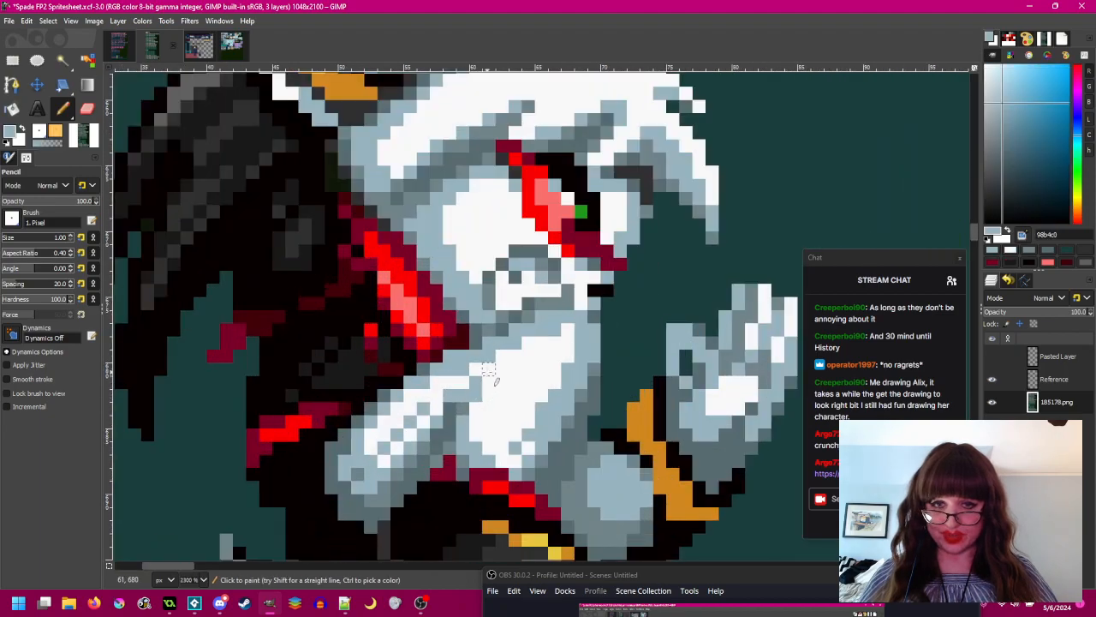
{"action": "scroll", "coordinate": [521, 397], "scroll_direction": "down", "scroll_amount": 3}
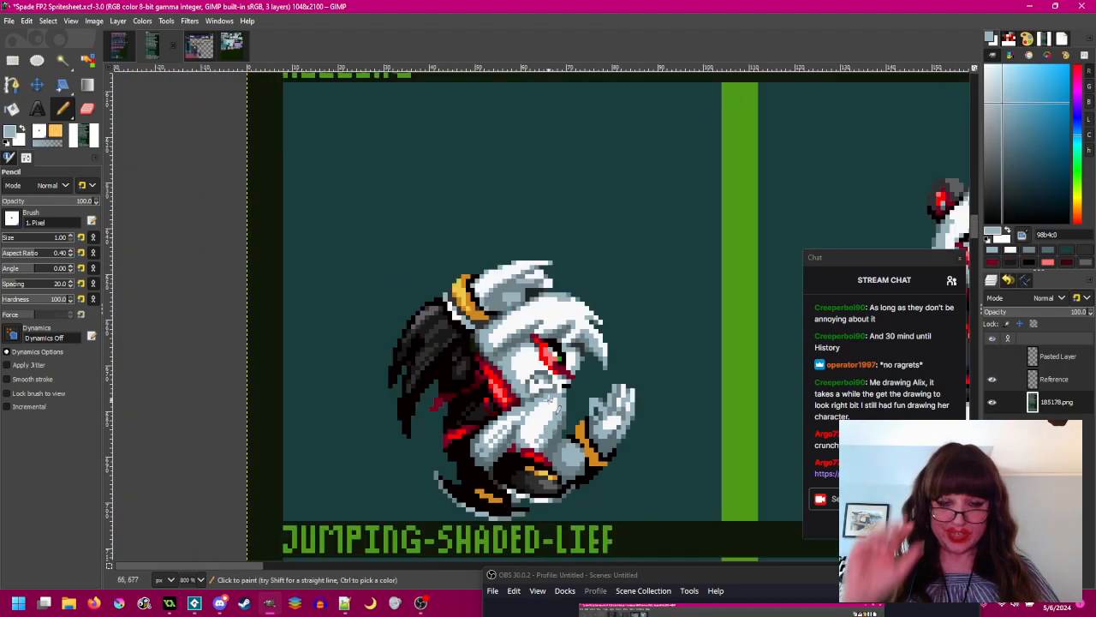
{"action": "left_click_drag", "start_coordinate": [549, 400], "coordinate": [518, 364]}
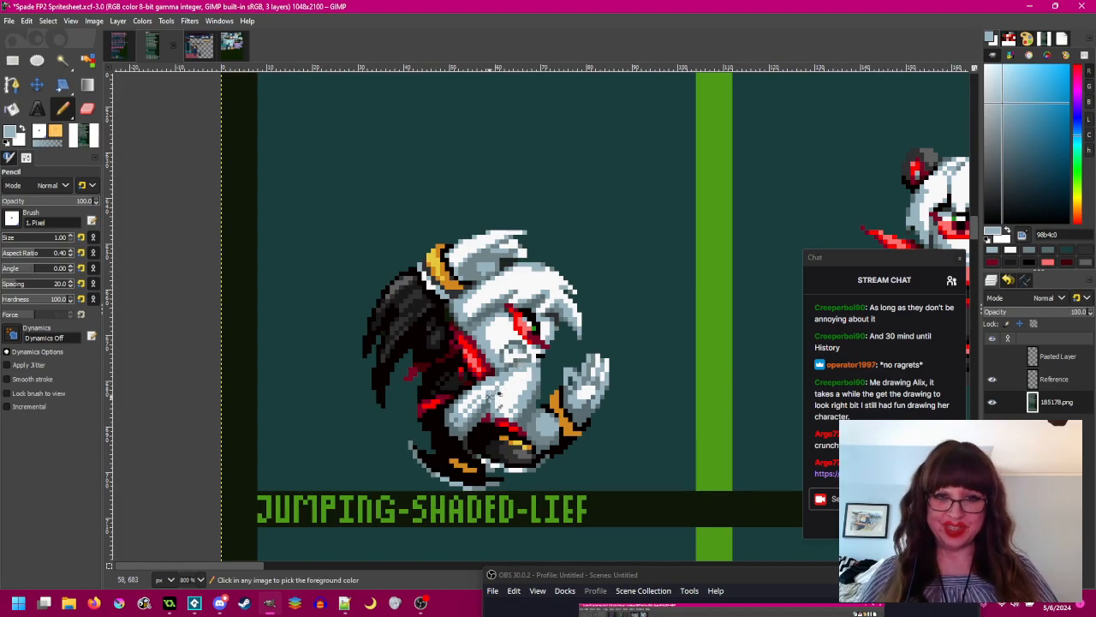
{"action": "scroll", "coordinate": [501, 389], "scroll_direction": "up", "scroll_amount": 3}
{"action": "left_click", "coordinate": [497, 391], "text": "ctrl"}
{"action": "scroll", "coordinate": [567, 367], "scroll_direction": "down", "scroll_amount": 2}
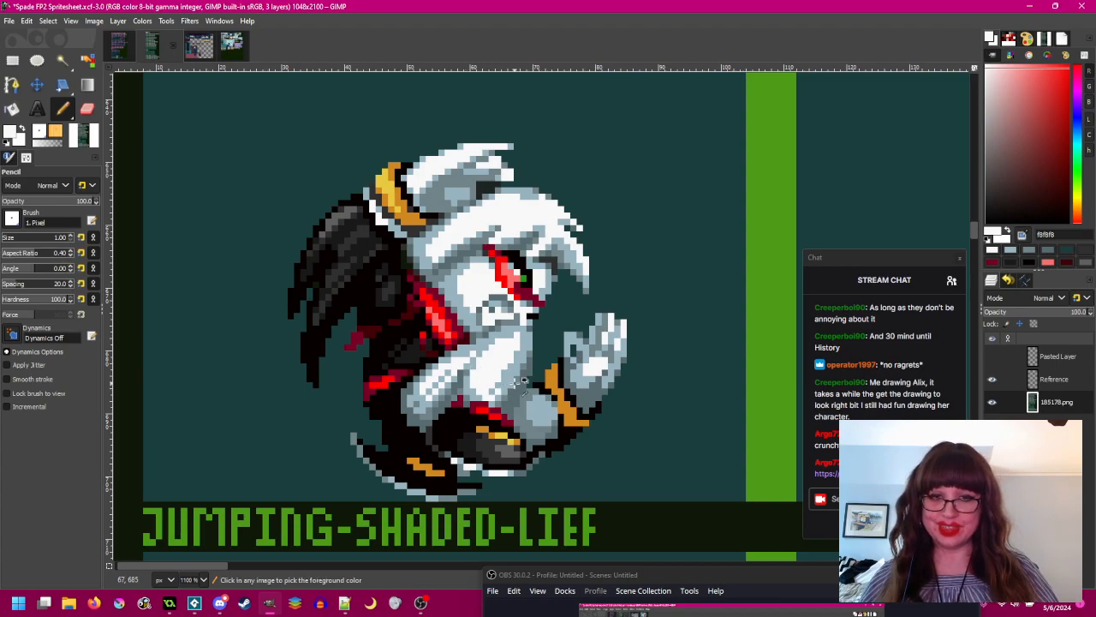
{"action": "scroll", "coordinate": [521, 378], "scroll_direction": "up", "scroll_amount": 1}
{"action": "scroll", "coordinate": [507, 319], "scroll_direction": "down", "scroll_amount": 1}
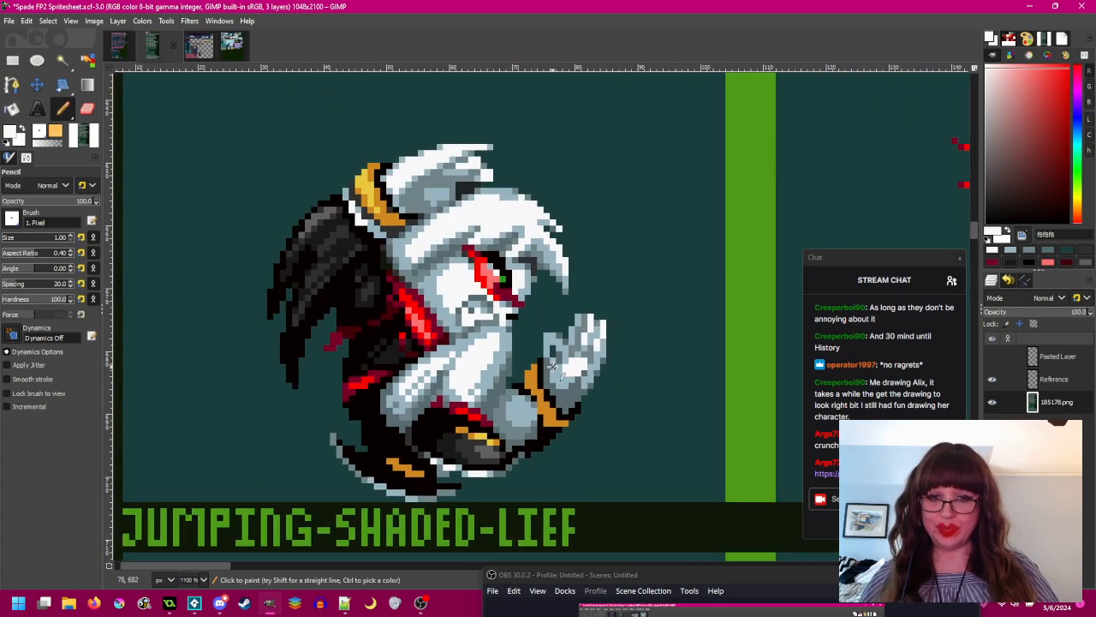
- Refine the shadow pixels beside the red scarf's lower end and between the limbs, sampling 586c70, 708488 and 98b4c0
{"action": "scroll", "coordinate": [473, 344], "scroll_direction": "up", "scroll_amount": 2}
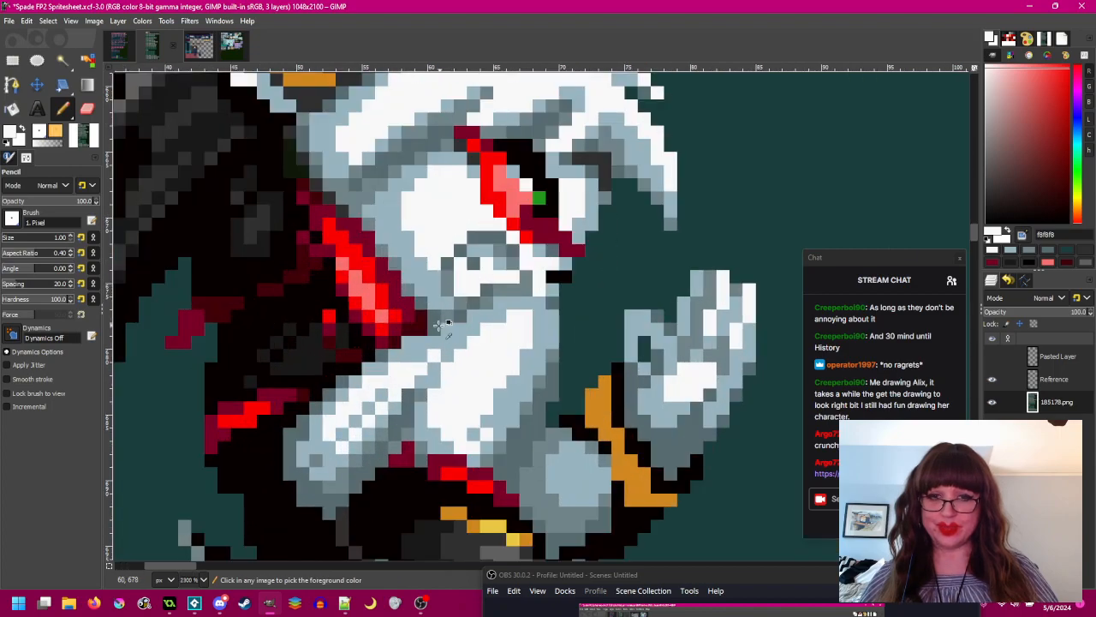
{"action": "left_click", "coordinate": [444, 323], "text": "ctrl"}
{"action": "scroll", "coordinate": [467, 360], "scroll_direction": "down", "scroll_amount": 1}
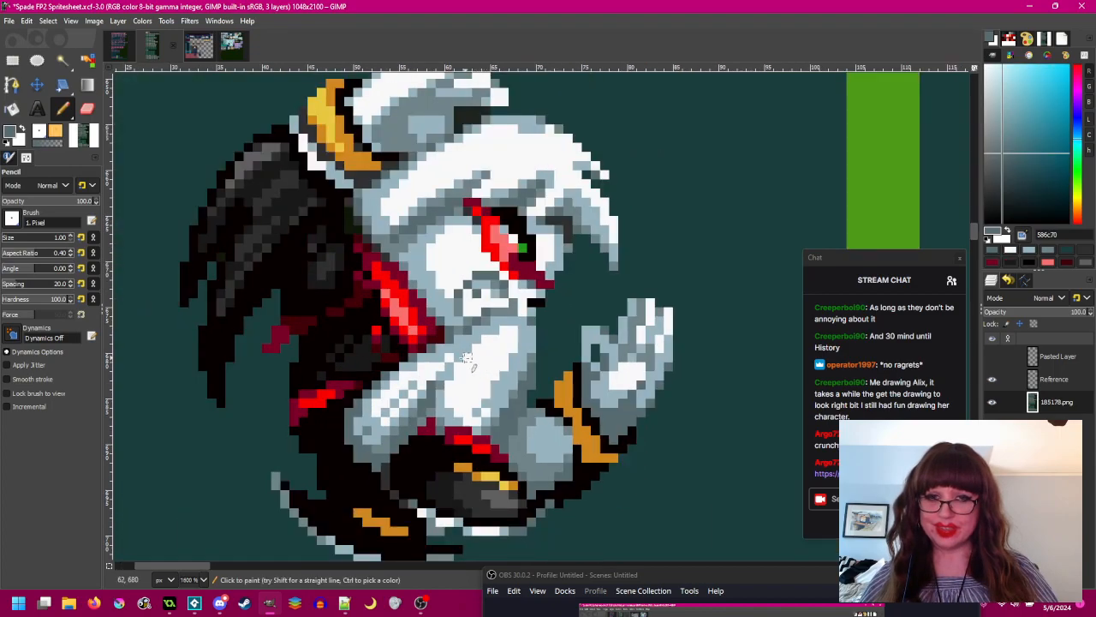
{"action": "left_click", "coordinate": [447, 378], "text": "ctrl"}
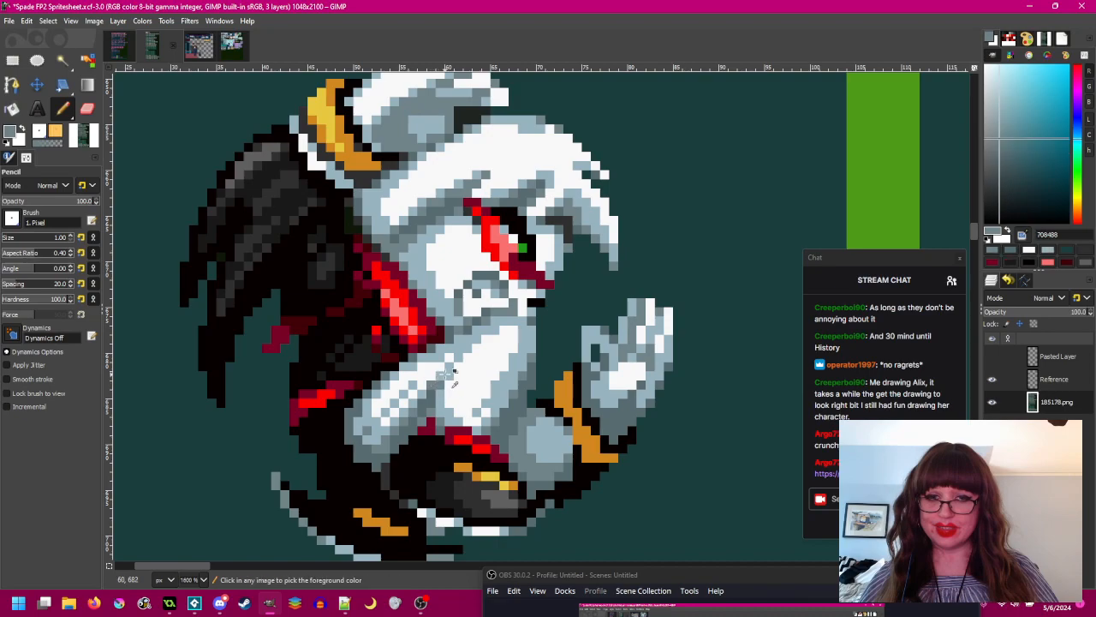
{"action": "left_click", "coordinate": [449, 377], "text": "ctrl"}
{"action": "scroll", "coordinate": [480, 373], "scroll_direction": "down", "scroll_amount": 1}
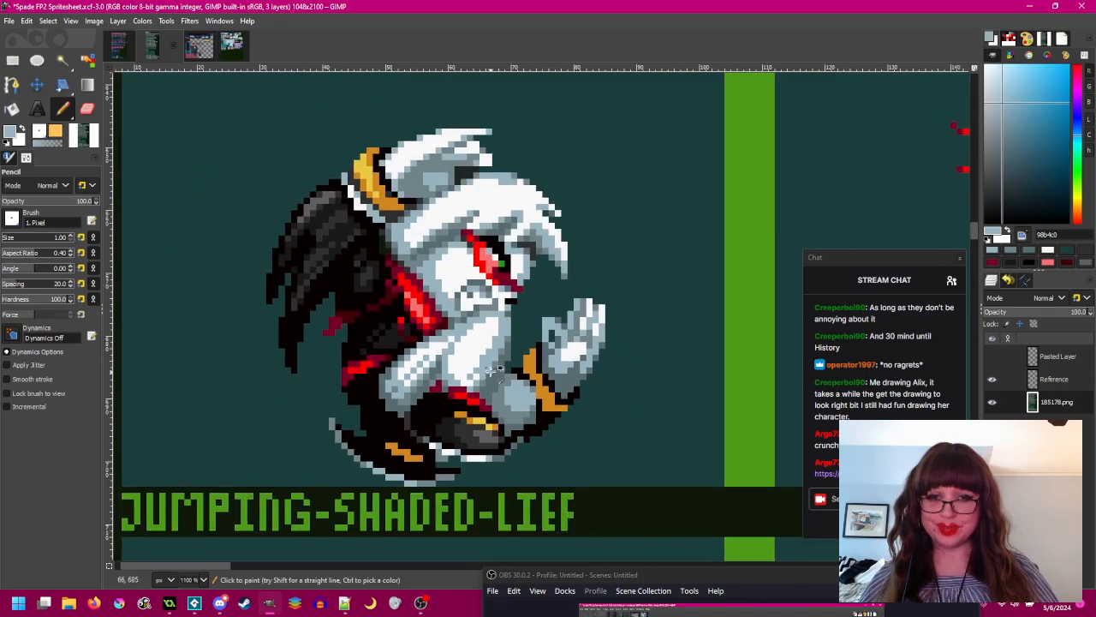
- Touch up the pixels where the two white limbs meet below the face, sampling the white f8f8f8 and the grey 708488
{"action": "scroll", "coordinate": [484, 369], "scroll_direction": "up", "scroll_amount": 1}
{"action": "left_click", "coordinate": [451, 352], "text": "ctrl"}
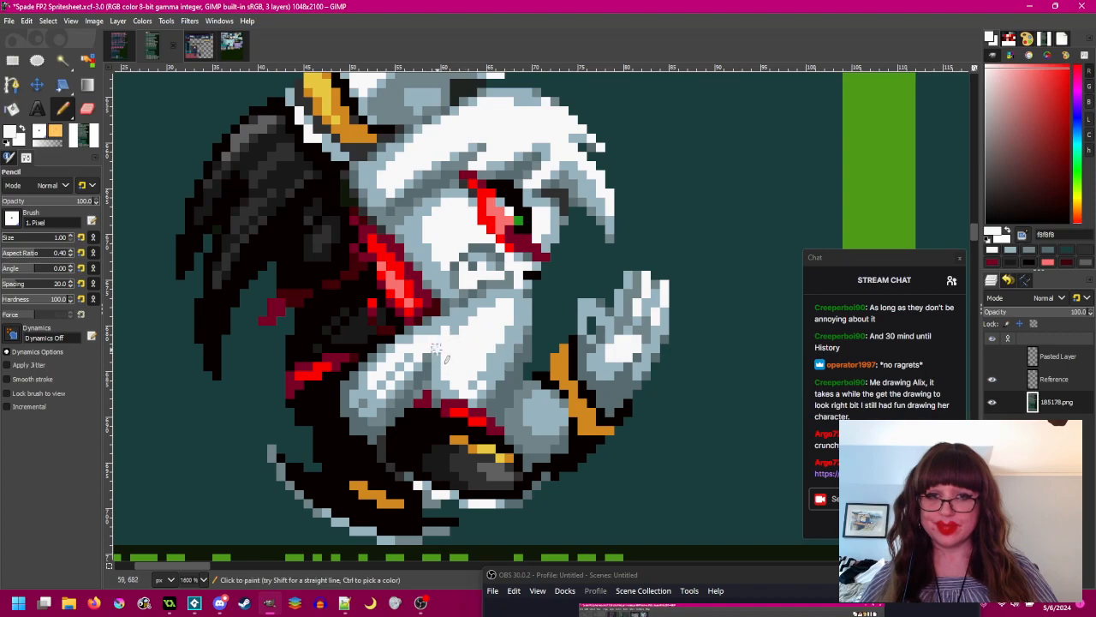
{"action": "scroll", "coordinate": [437, 351], "scroll_direction": "down", "scroll_amount": 2}
{"action": "scroll", "coordinate": [445, 353], "scroll_direction": "up", "scroll_amount": 1}
{"action": "scroll", "coordinate": [454, 355], "scroll_direction": "up", "scroll_amount": 1}
{"action": "left_click", "coordinate": [456, 355], "text": "ctrl"}
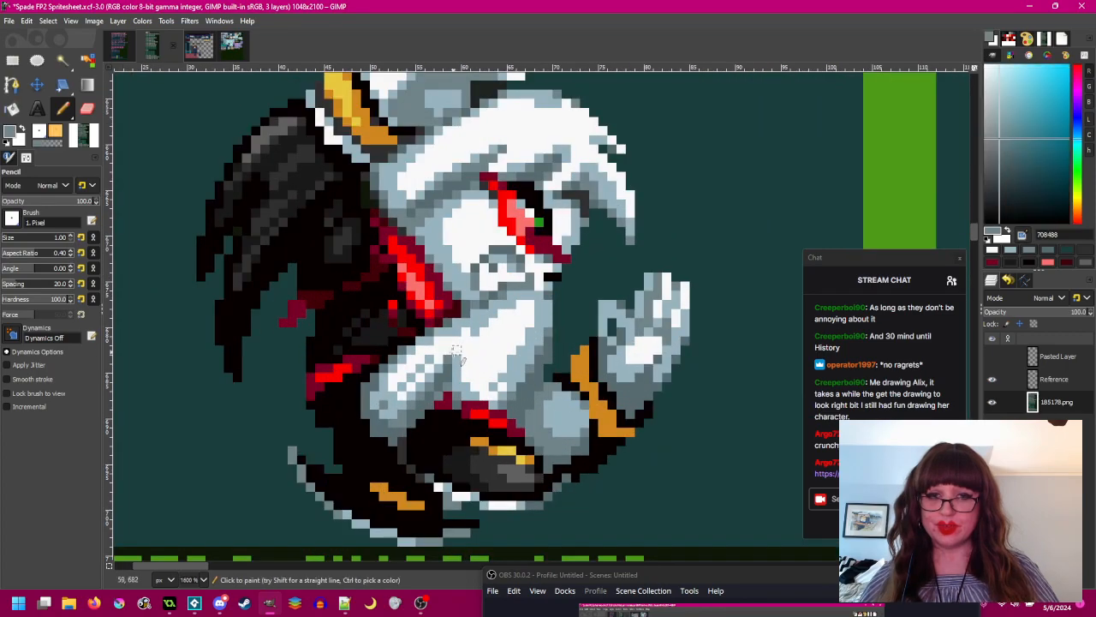
{"action": "scroll", "coordinate": [456, 355], "scroll_direction": "down", "scroll_amount": 2}
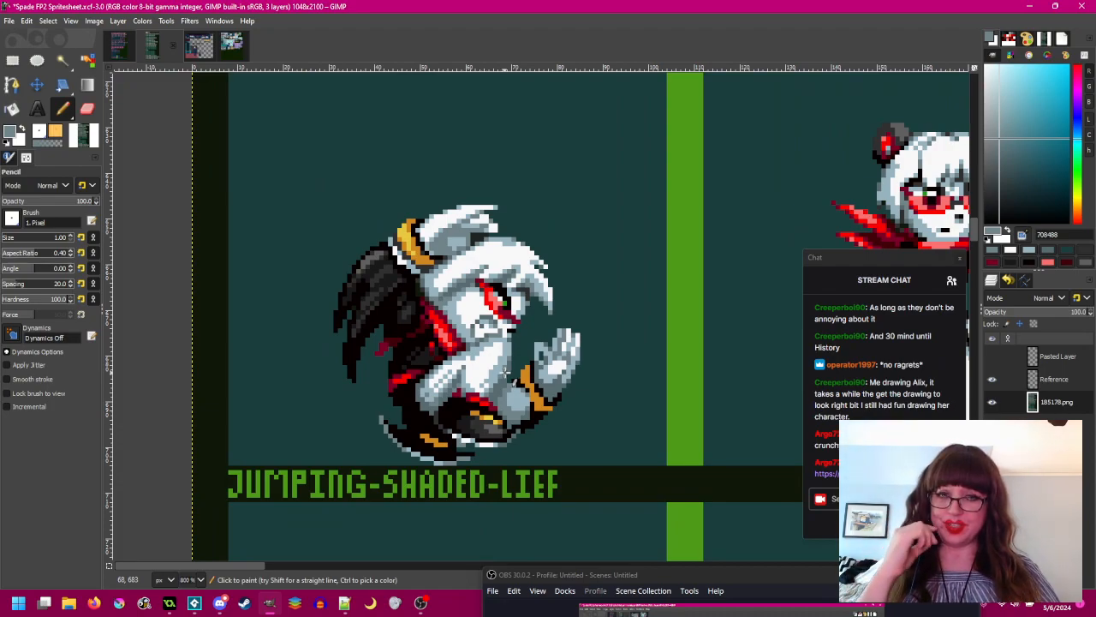
- Sample the light grey-blue 98b4c0 and soften the outer edge of the larger limb's highlight
{"action": "scroll", "coordinate": [415, 376], "scroll_direction": "up", "scroll_amount": 2}
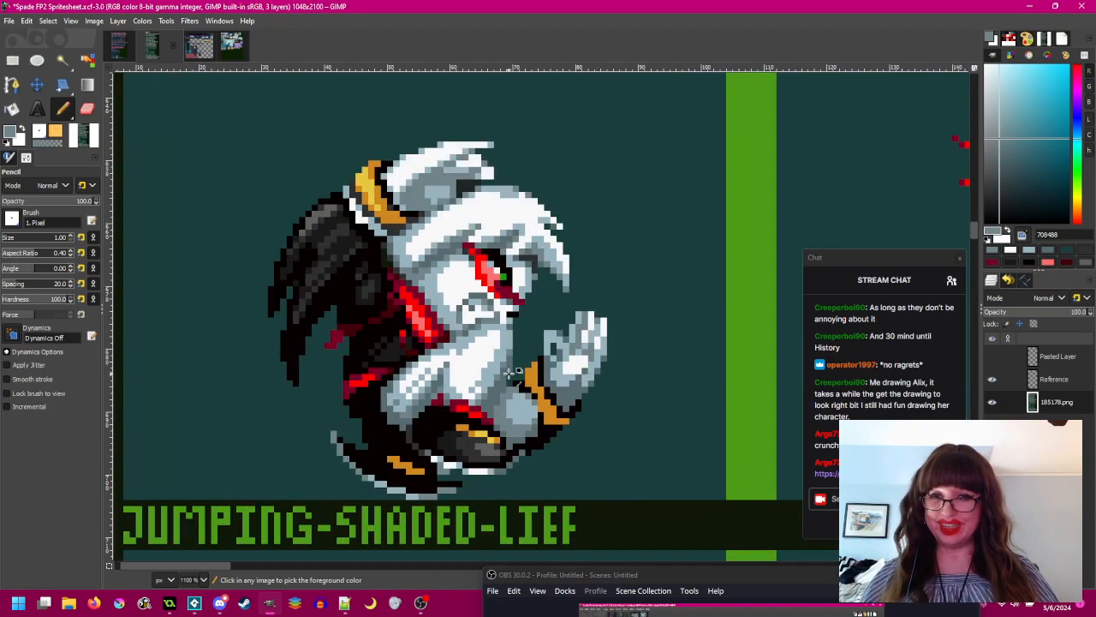
{"action": "left_click", "coordinate": [374, 389], "text": "ctrl"}
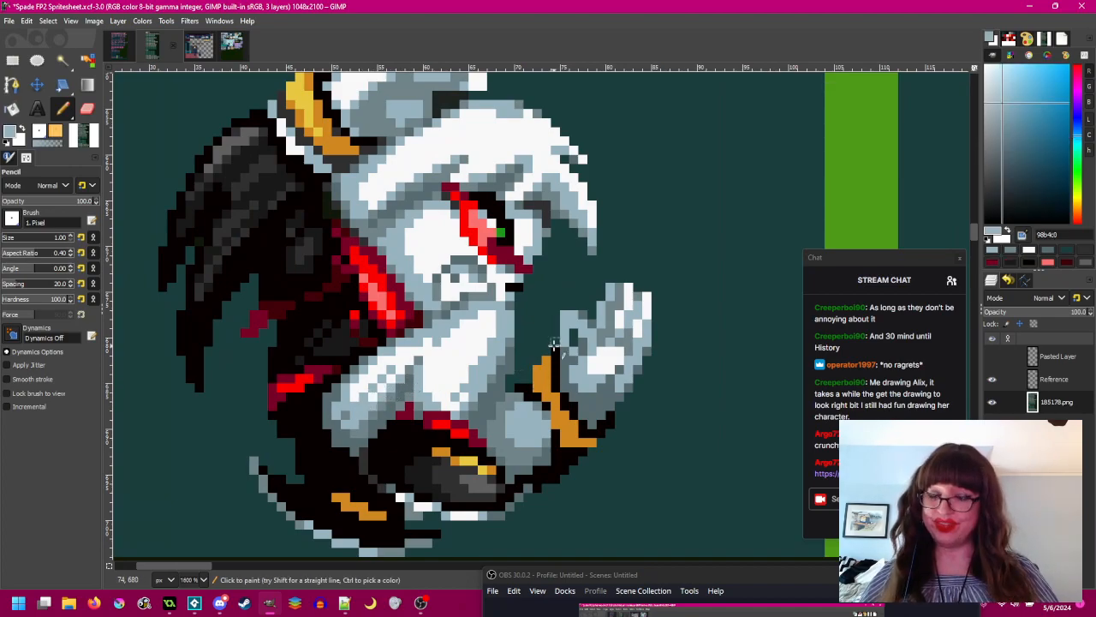
{"action": "scroll", "coordinate": [518, 355], "scroll_direction": "down", "scroll_amount": 1, "text": "ctrl"}
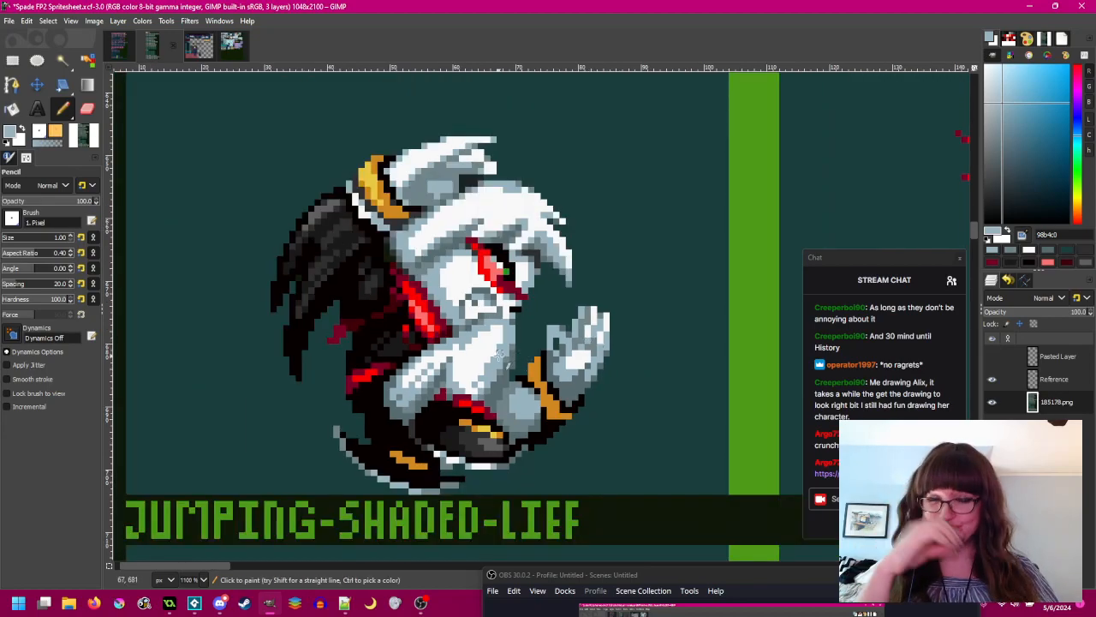
{"action": "left_click_drag", "start_coordinate": [493, 353], "coordinate": [477, 346]}
{"action": "scroll", "coordinate": [443, 382], "scroll_direction": "up", "scroll_amount": 1, "text": "ctrl"}
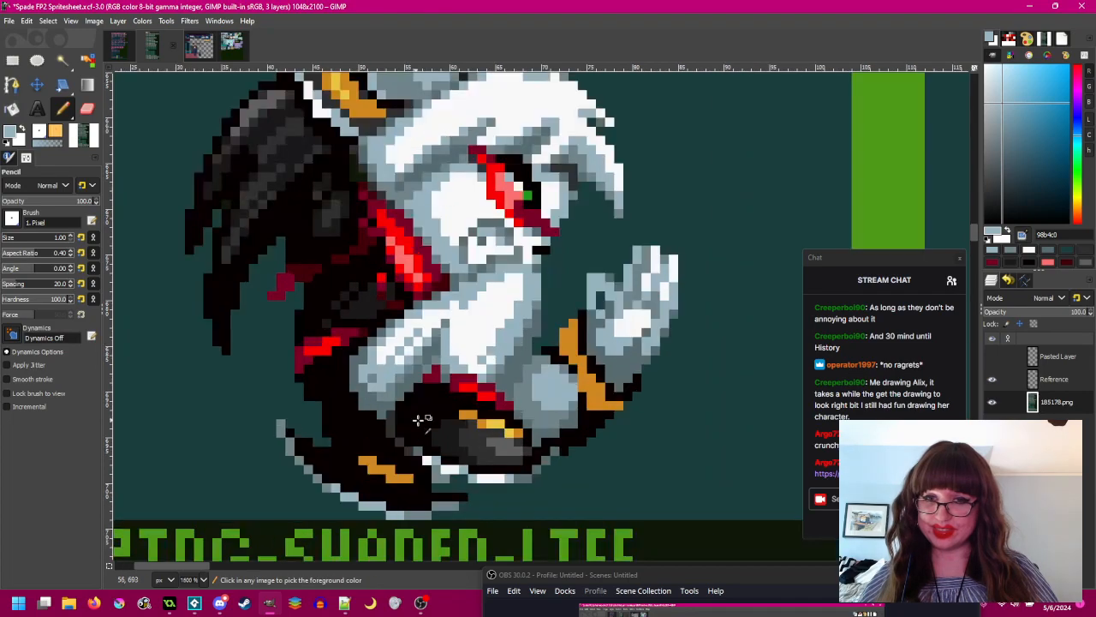
- Darken the upper tip of the rear shoe's sole outline with 586c70 and the dark grey 303030 sampled from the standing sprite
{"action": "left_click", "coordinate": [441, 366], "text": "ctrl"}
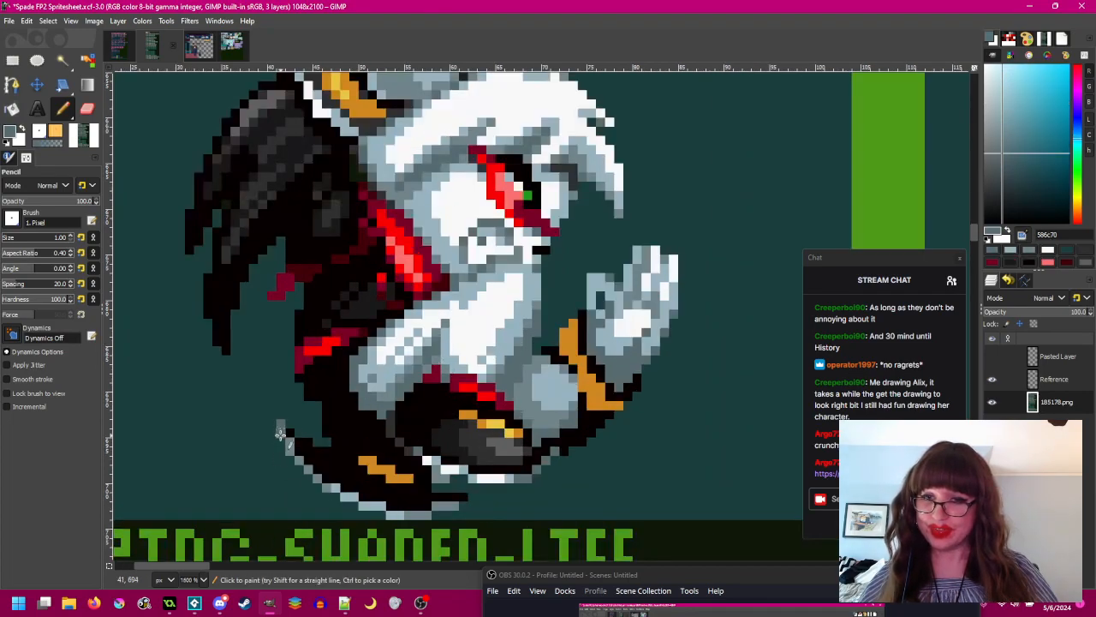
{"action": "left_click_drag", "start_coordinate": [290, 444], "coordinate": [319, 486]}
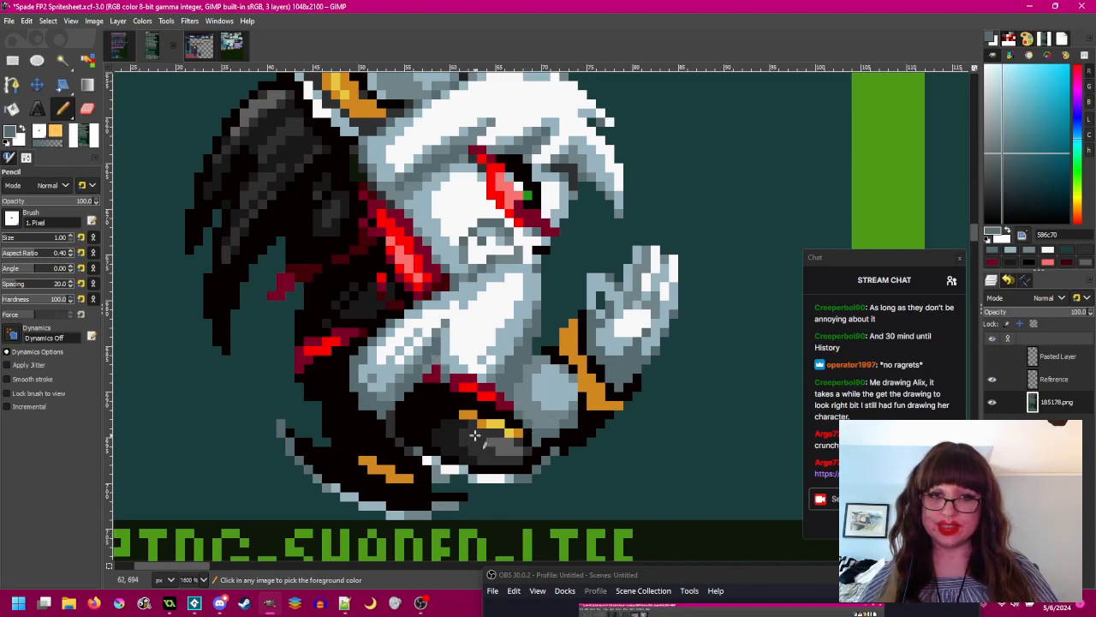
{"action": "scroll", "coordinate": [480, 435], "scroll_direction": "right", "scroll_amount": 10}
{"action": "scroll", "coordinate": [542, 386], "scroll_direction": "right", "scroll_amount": 3}
{"action": "scroll", "coordinate": [463, 330], "scroll_direction": "down", "scroll_amount": 1}
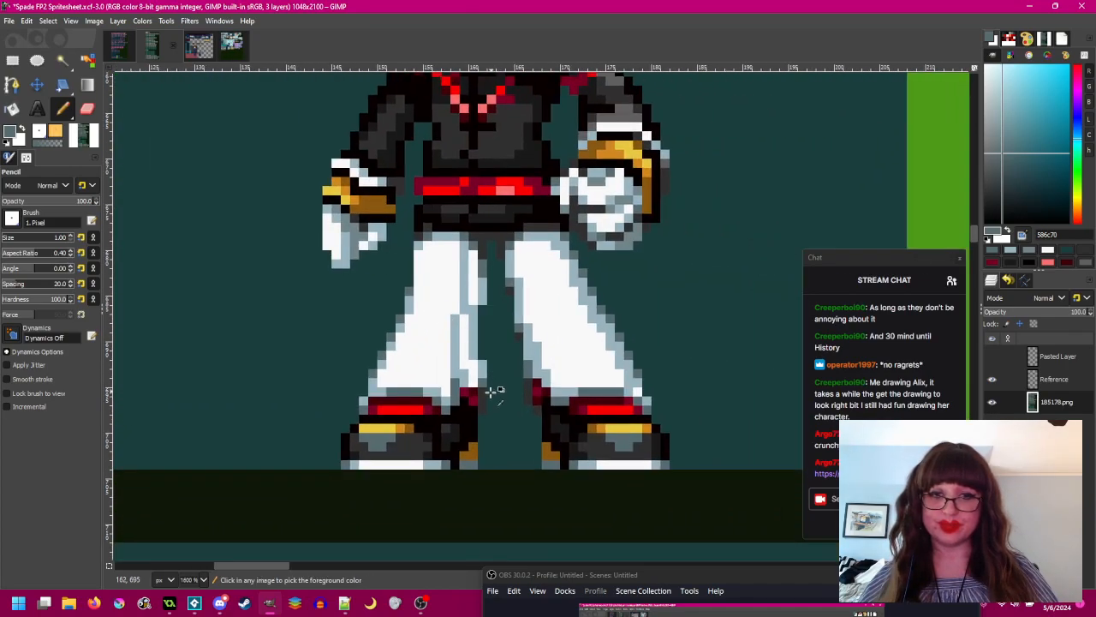
{"action": "left_click", "coordinate": [480, 397], "text": "ctrl"}
{"action": "scroll", "coordinate": [482, 400], "scroll_direction": "left", "scroll_amount": 9}
{"action": "scroll", "coordinate": [482, 401], "scroll_direction": "left", "scroll_amount": 5}
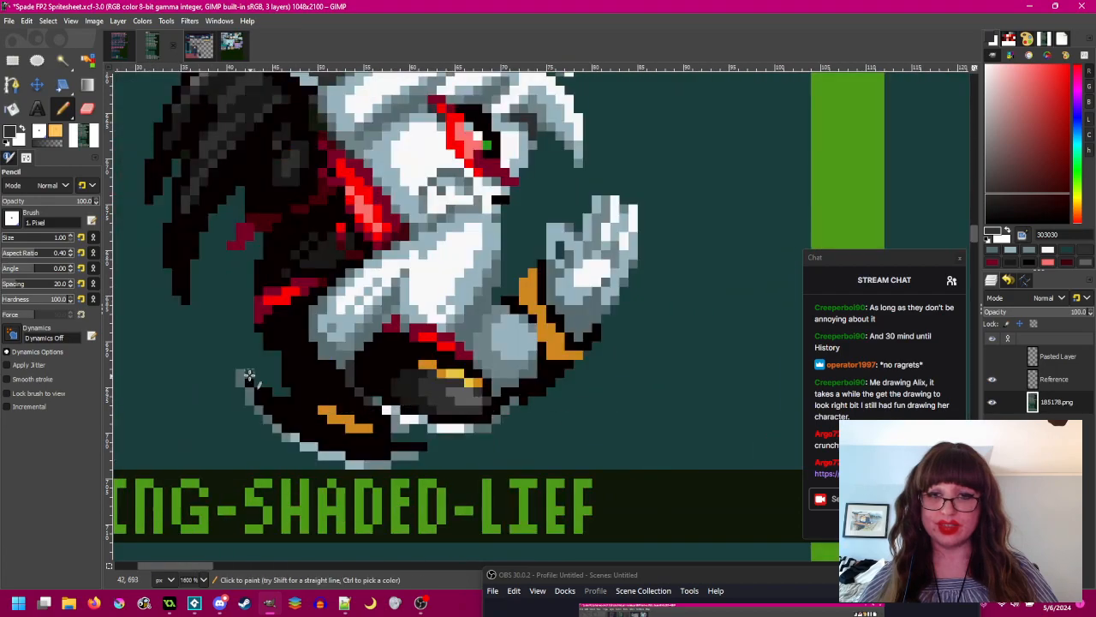
{"action": "left_click_drag", "start_coordinate": [246, 392], "coordinate": [273, 424]}
- Sample 708488 and 303030 along the rear shoe's sole and recolour the rest of its lower outline in 303030
{"action": "scroll", "coordinate": [377, 398], "scroll_direction": "down", "scroll_amount": 2}
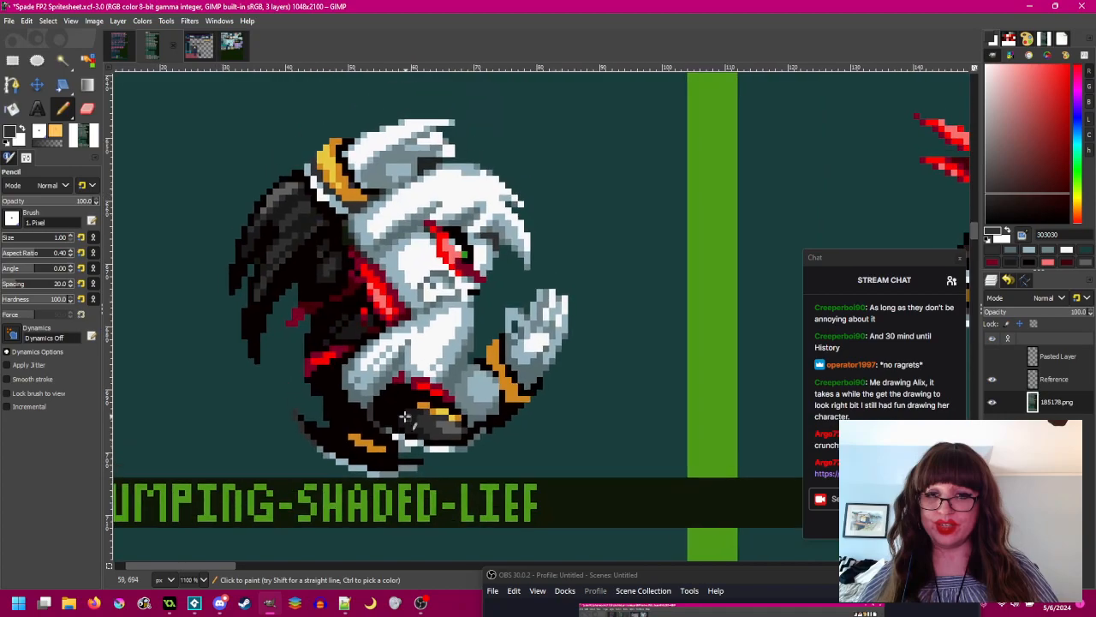
{"action": "scroll", "coordinate": [449, 438], "scroll_direction": "up", "scroll_amount": 2}
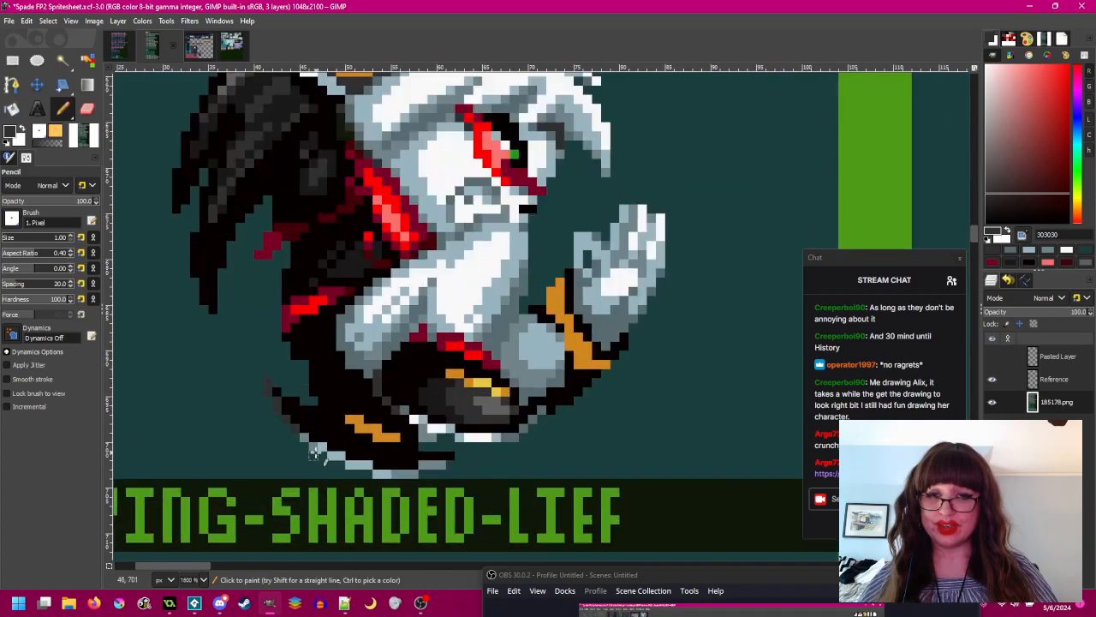
{"action": "left_click", "coordinate": [330, 454], "text": "ctrl"}
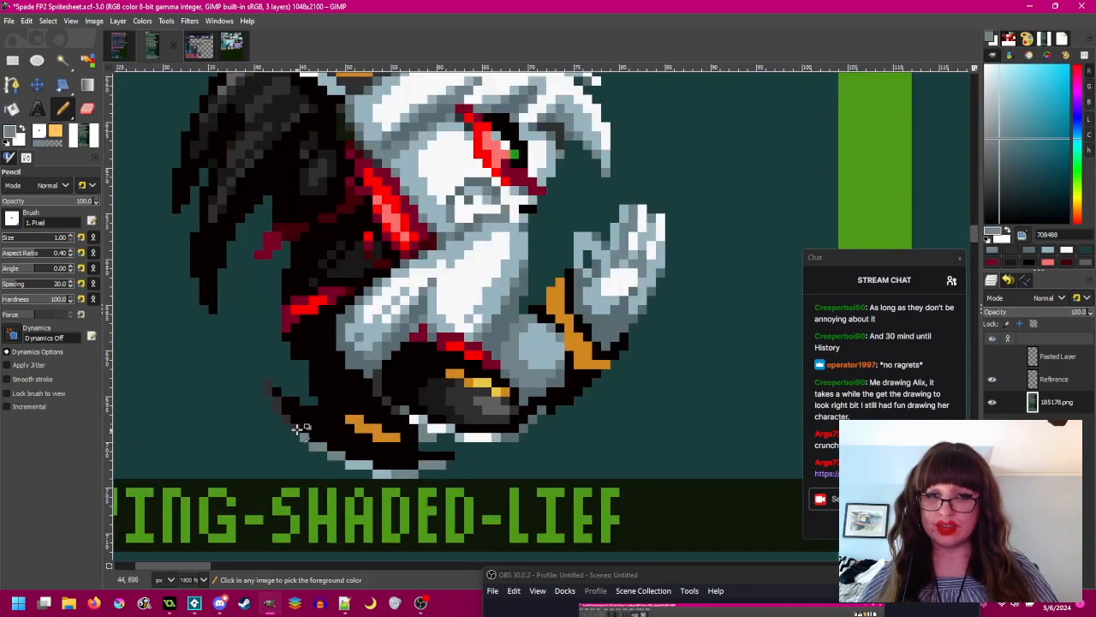
{"action": "left_click", "coordinate": [315, 442], "text": "ctrl"}
{"action": "scroll", "coordinate": [379, 457], "scroll_direction": "down", "scroll_amount": 3}
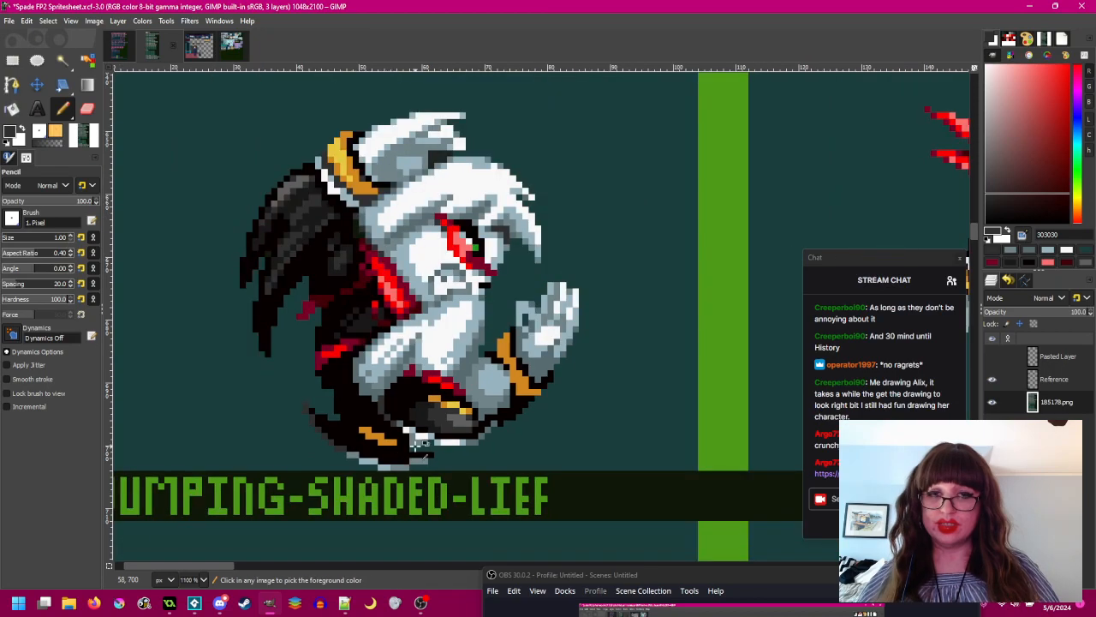
{"action": "scroll", "coordinate": [403, 460], "scroll_direction": "up", "scroll_amount": 3}
{"action": "scroll", "coordinate": [377, 463], "scroll_direction": "up", "scroll_amount": 2}
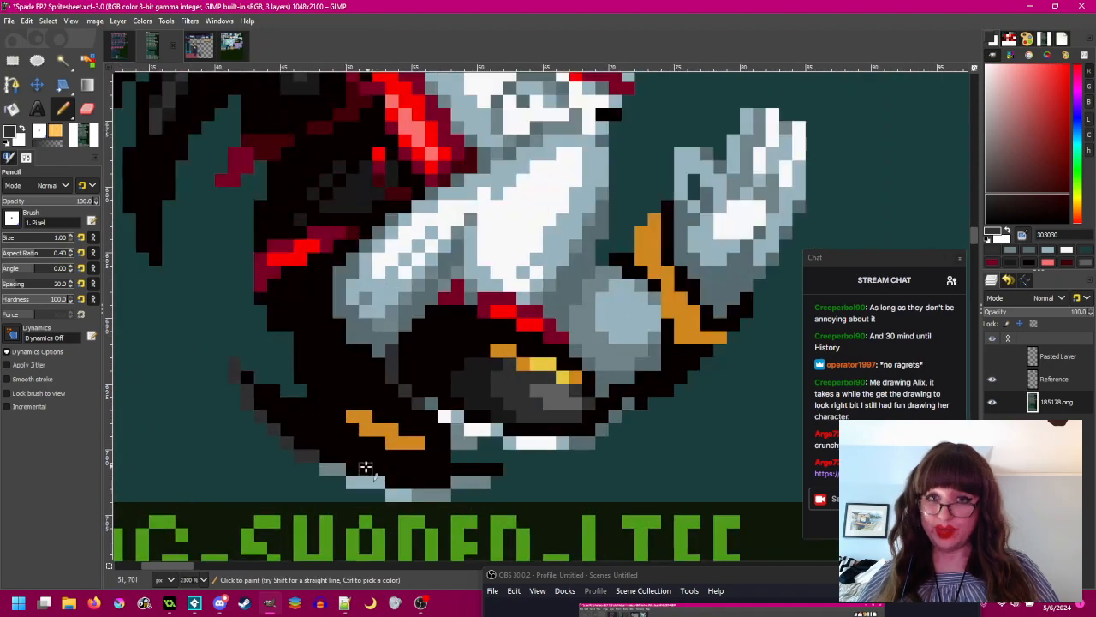
{"action": "left_click", "coordinate": [348, 404]}
{"action": "left_click", "coordinate": [379, 419]}
{"action": "left_click", "coordinate": [365, 420]}
{"action": "left_click", "coordinate": [386, 420]}
{"action": "left_click_drag", "start_coordinate": [398, 428], "coordinate": [506, 417]}
- Examine the darkened rear shoe and the adjoining limb shading in close-up and against the whole rolling pose
{"action": "scroll", "coordinate": [428, 416], "scroll_direction": "down", "scroll_amount": 3}
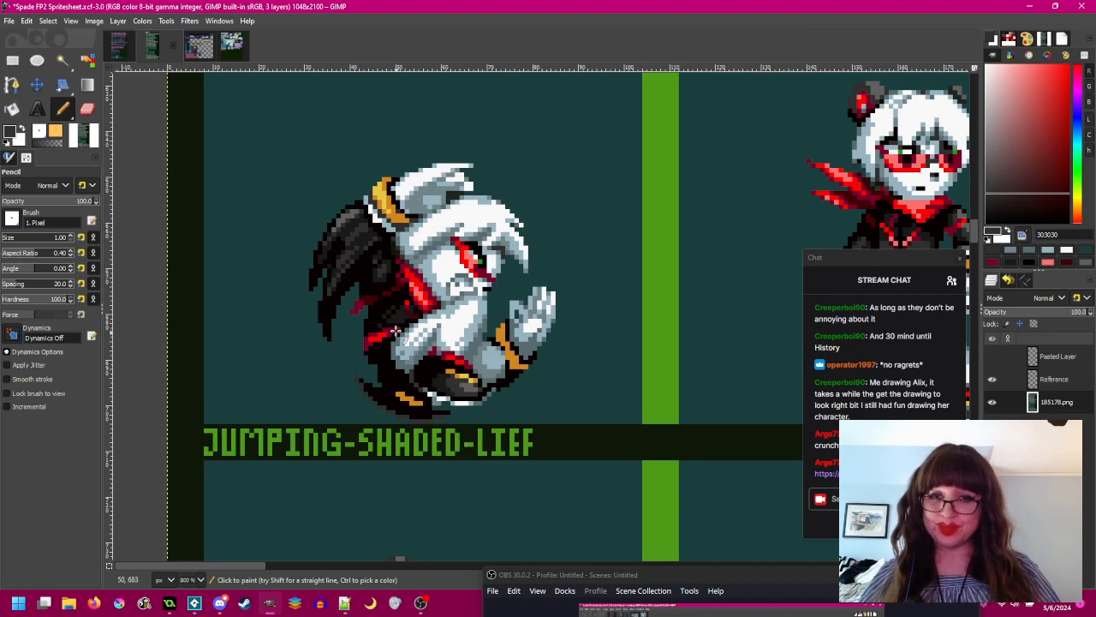
{"action": "scroll", "coordinate": [416, 381], "scroll_direction": "up", "scroll_amount": 3}
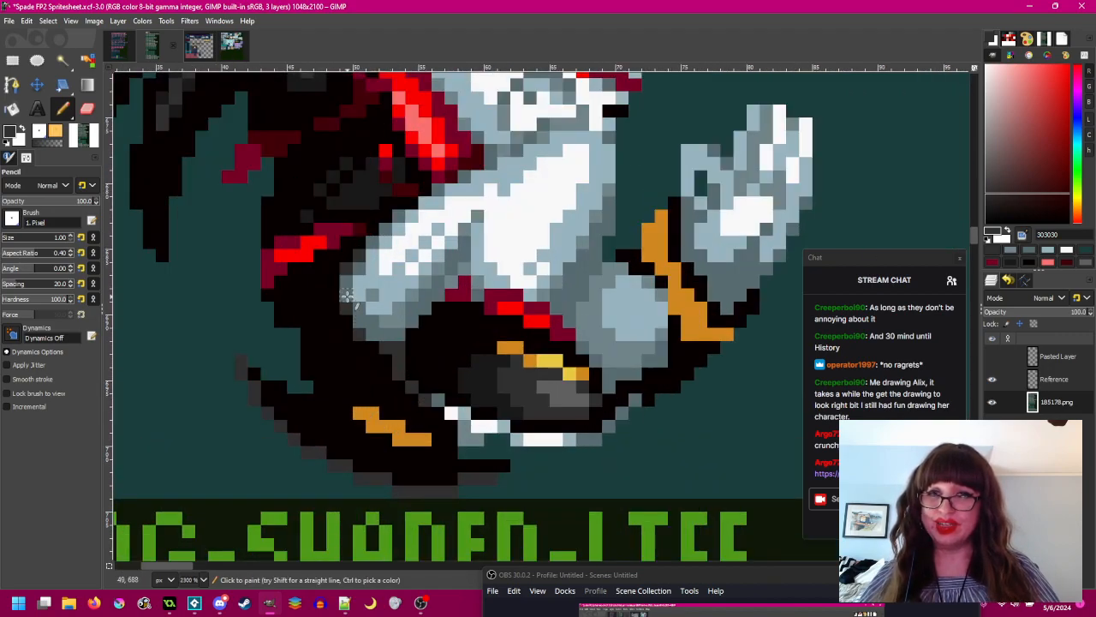
{"action": "scroll", "coordinate": [383, 409], "scroll_direction": "down", "scroll_amount": 4}
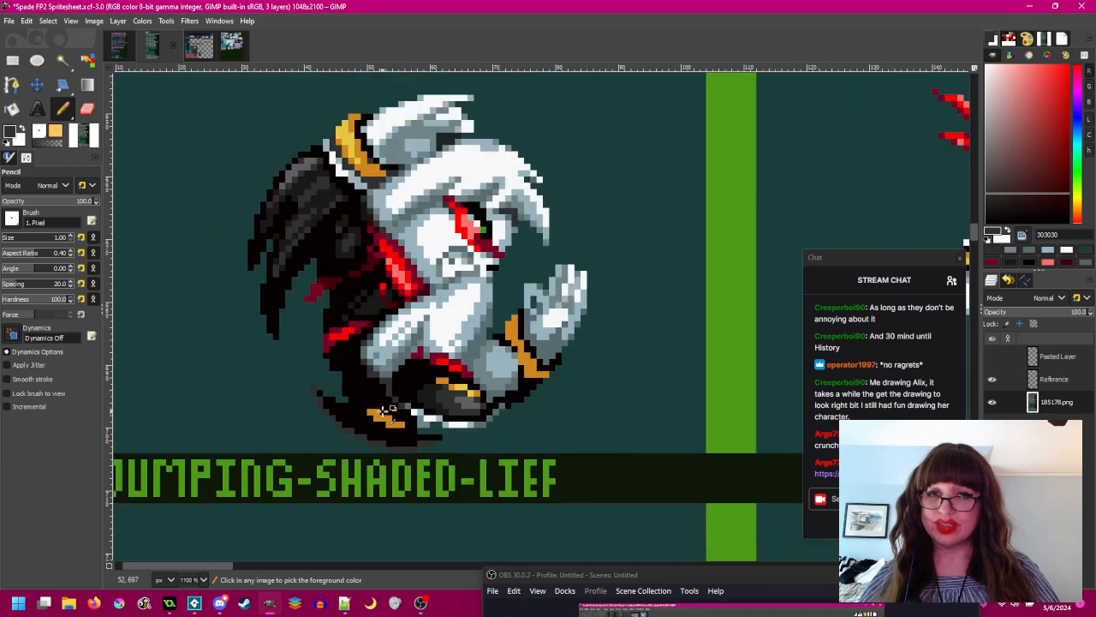
{"action": "scroll", "coordinate": [347, 354], "scroll_direction": "up", "scroll_amount": 5}
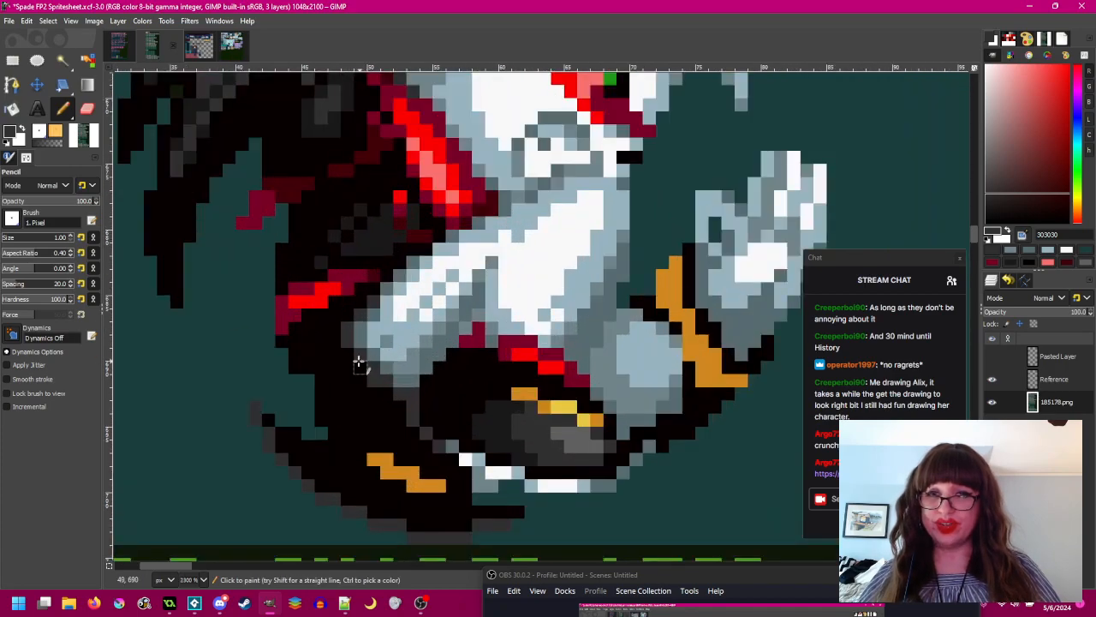
{"action": "scroll", "coordinate": [366, 367], "scroll_direction": "down", "scroll_amount": 5}
{"action": "scroll", "coordinate": [543, 441], "scroll_direction": "up", "scroll_amount": 2}
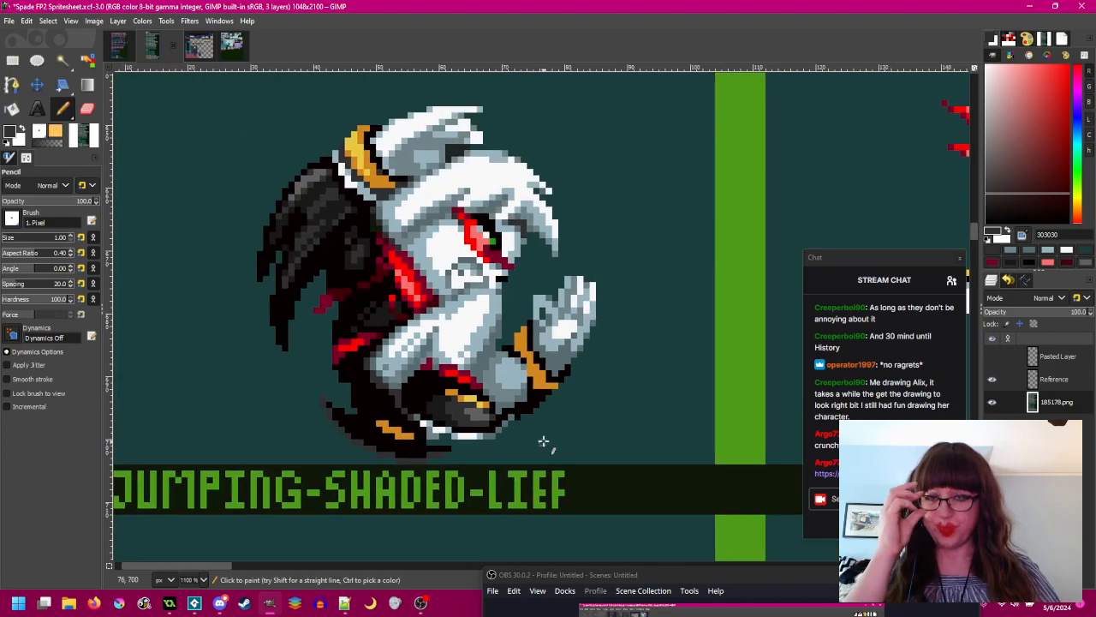
{"action": "scroll", "coordinate": [436, 432], "scroll_direction": "up", "scroll_amount": 2}
{"action": "scroll", "coordinate": [381, 432], "scroll_direction": "down", "scroll_amount": 2}
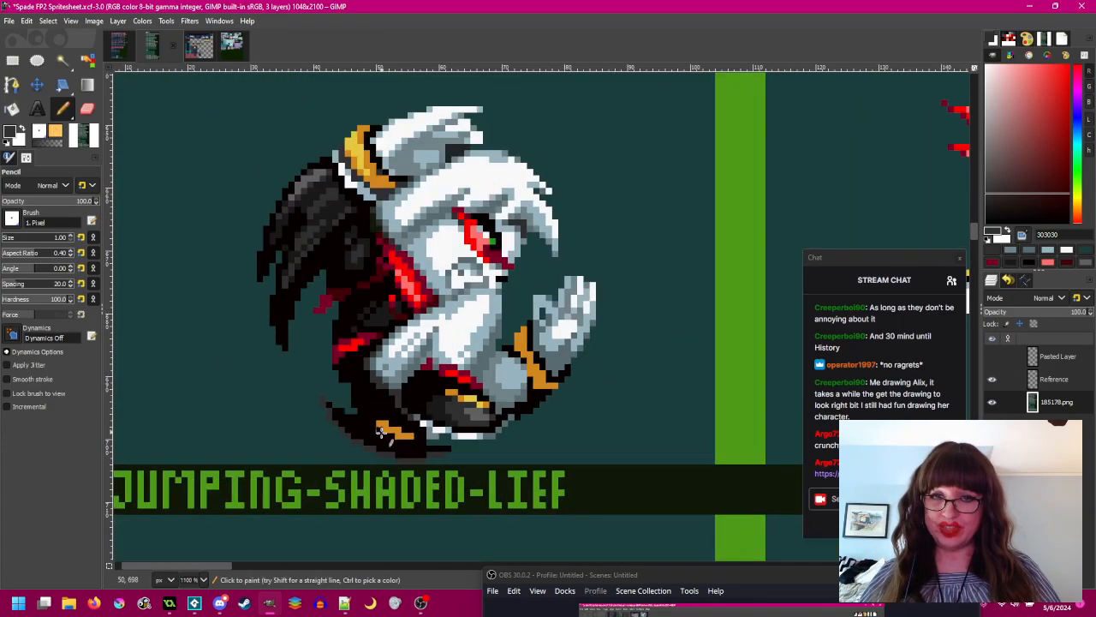
- Sample the dark gold 885810 from the standing sprite and recolour the rear shoe's gold stripe with pencil and Bucket Fill
{"action": "scroll", "coordinate": [390, 424], "scroll_direction": "right", "scroll_amount": 5}
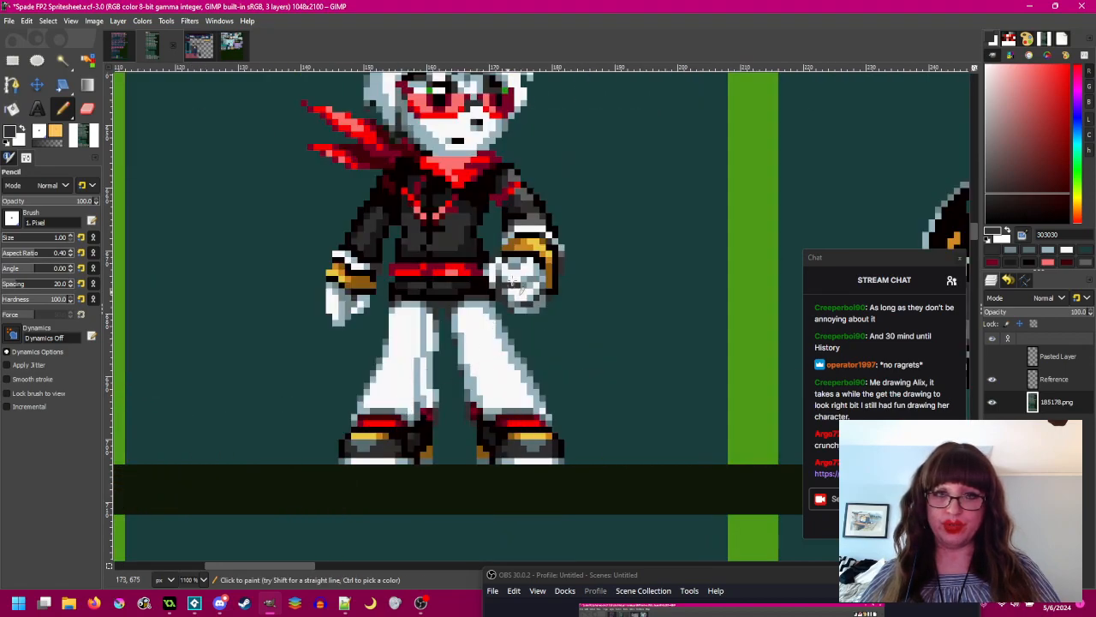
{"action": "scroll", "coordinate": [502, 396], "scroll_direction": "up", "scroll_amount": 2}
{"action": "left_click", "coordinate": [502, 396], "text": "ctrl"}
{"action": "scroll", "coordinate": [502, 397], "scroll_direction": "down", "scroll_amount": 2}
{"action": "scroll", "coordinate": [506, 403], "scroll_direction": "left", "scroll_amount": 5}
{"action": "scroll", "coordinate": [507, 403], "scroll_direction": "up", "scroll_amount": 2}
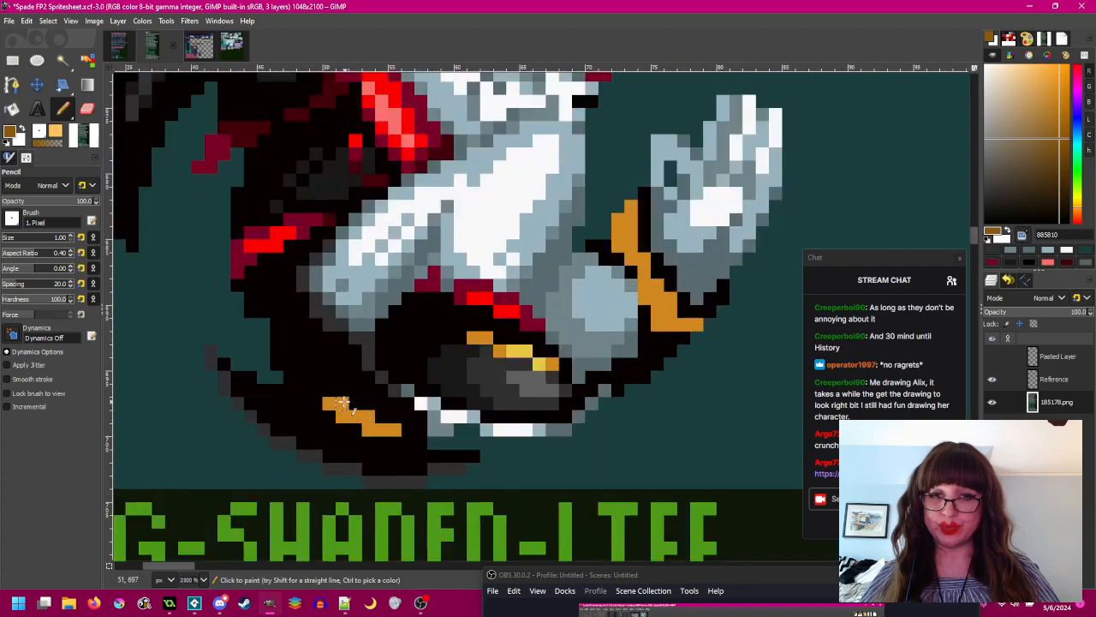
{"action": "left_click", "coordinate": [12, 108]}
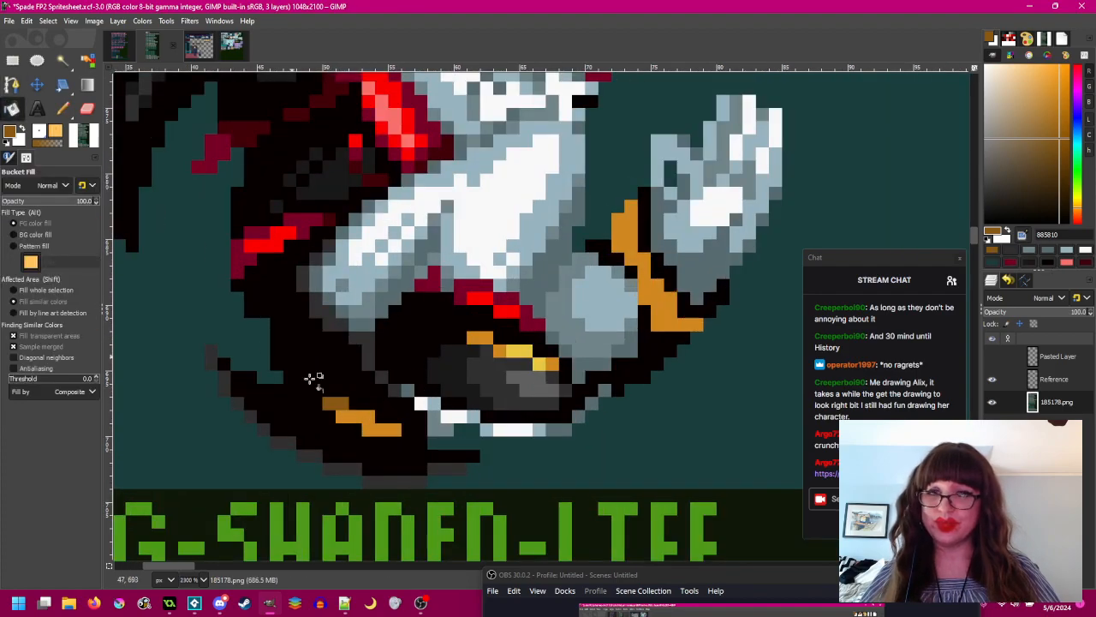
{"action": "scroll", "coordinate": [409, 441], "scroll_direction": "down", "scroll_amount": 2}
{"action": "scroll", "coordinate": [410, 441], "scroll_direction": "down", "scroll_amount": 2}
{"action": "scroll", "coordinate": [474, 470], "scroll_direction": "up", "scroll_amount": 2}
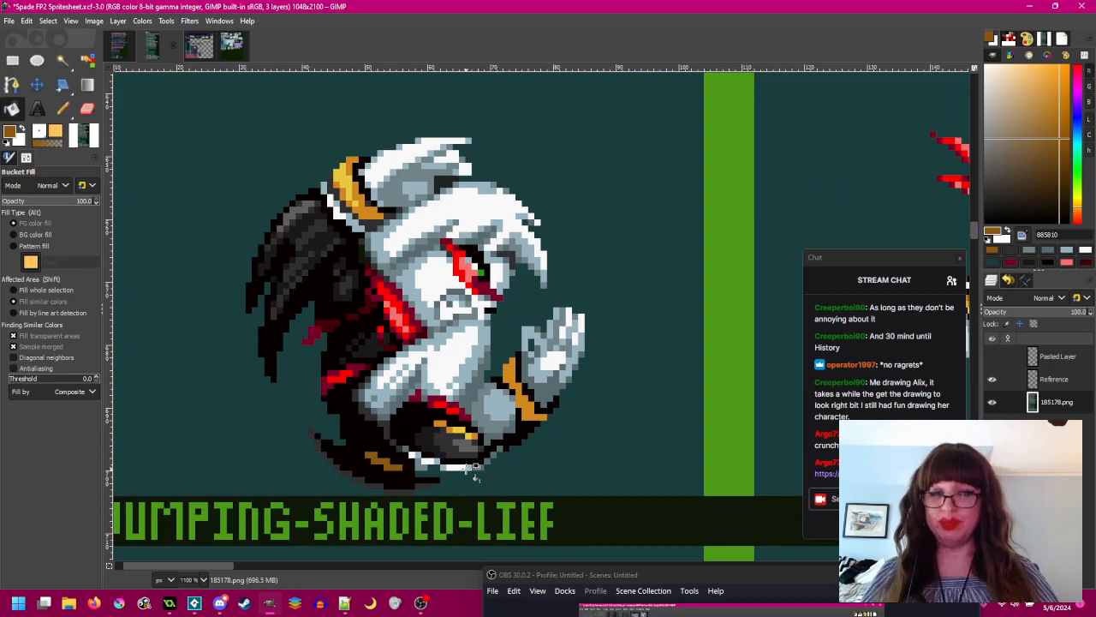
{"action": "scroll", "coordinate": [474, 470], "scroll_direction": "up", "scroll_amount": 1}
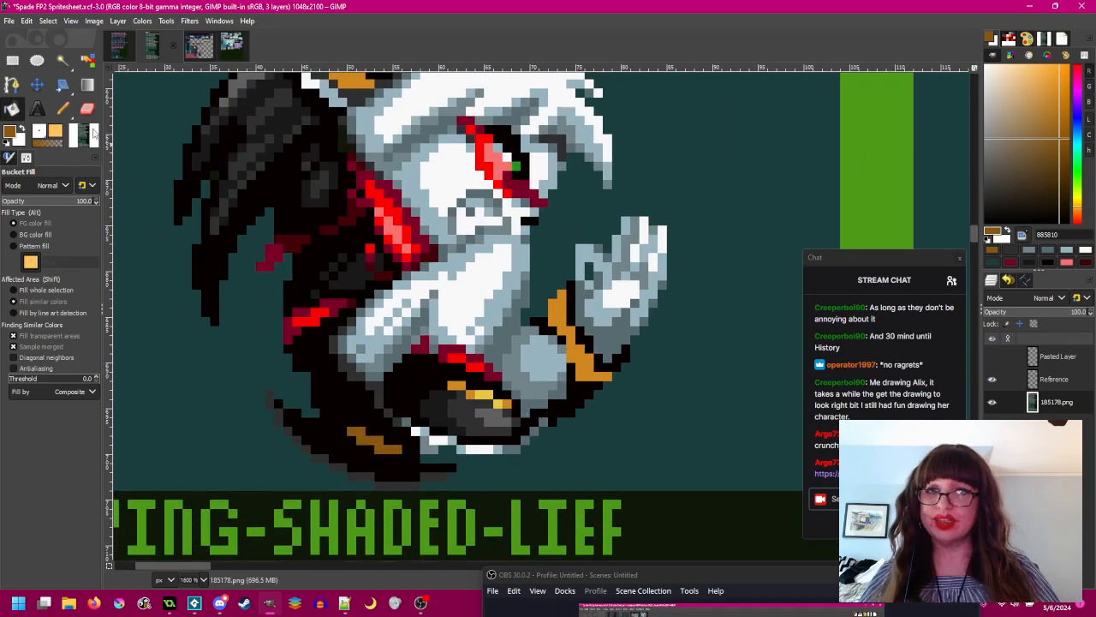
- Try filling the round light patch beside the raised hand's gold cuff with the sampled grey 708488
{"action": "left_click", "coordinate": [62, 108]}
{"action": "left_click_drag", "start_coordinate": [477, 354], "coordinate": [460, 392]}
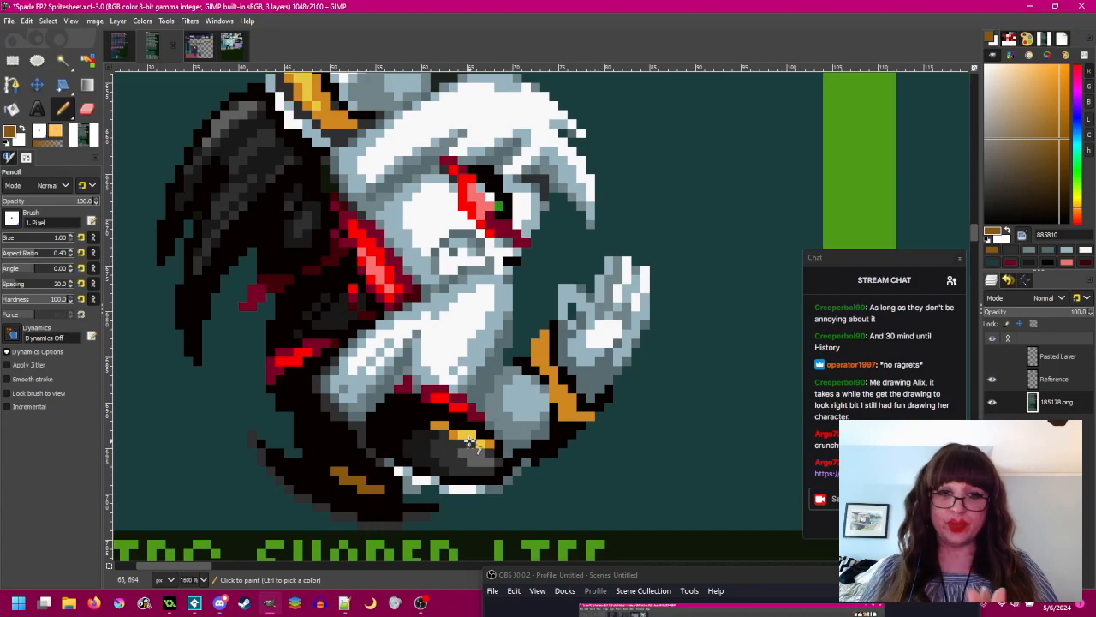
{"action": "left_click", "coordinate": [513, 375], "text": "ctrl"}
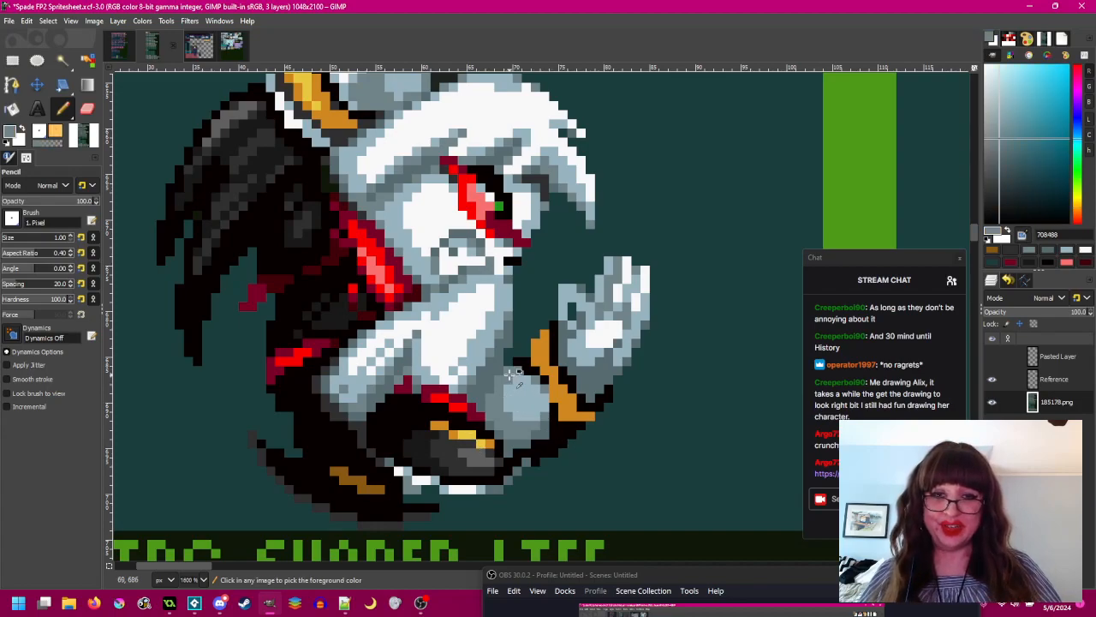
{"action": "left_click", "coordinate": [12, 108]}
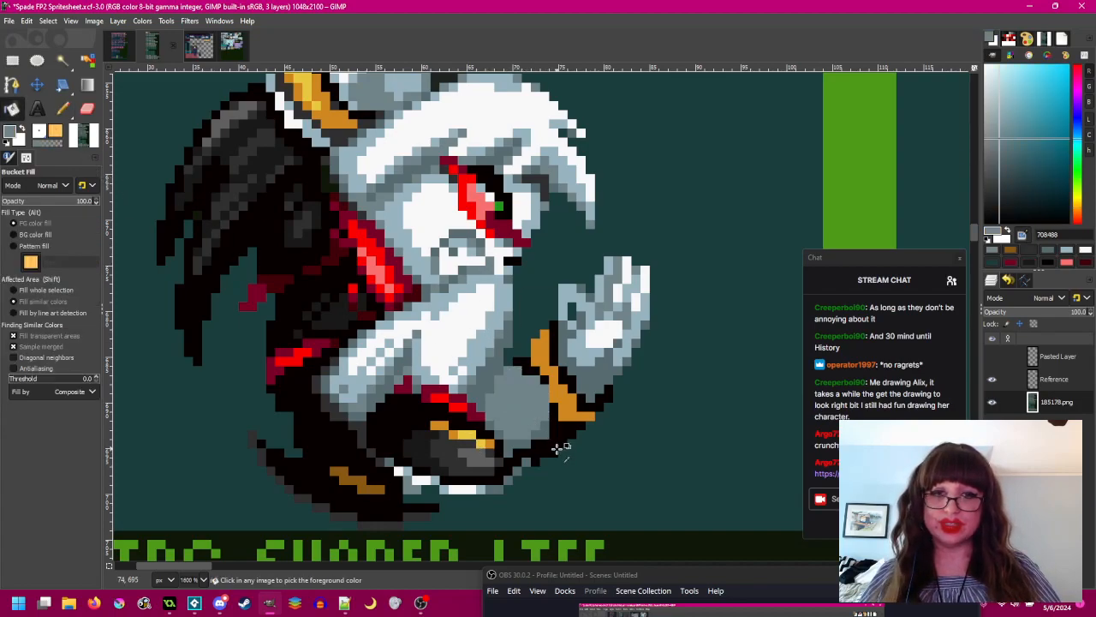
{"action": "scroll", "coordinate": [557, 449], "scroll_direction": "down", "scroll_amount": 2}
{"action": "left_click_drag", "start_coordinate": [587, 464], "coordinate": [551, 406]}
{"action": "scroll", "coordinate": [540, 359], "scroll_direction": "up", "scroll_amount": 1}
{"action": "left_click_drag", "start_coordinate": [533, 362], "coordinate": [460, 401]}
{"action": "scroll", "coordinate": [418, 405], "scroll_direction": "up", "scroll_amount": 1}
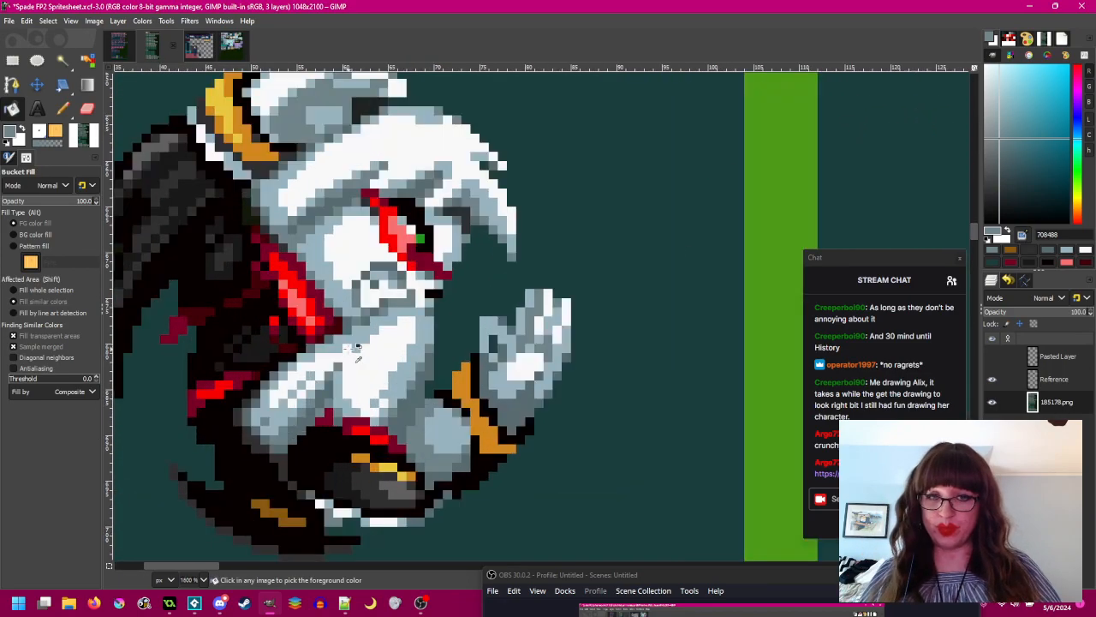
- Fill the shadow between the larger limb and the round light patch with sampled 586c70, and check the standing sprite for comparison
{"action": "left_click", "coordinate": [463, 467], "text": "ctrl"}
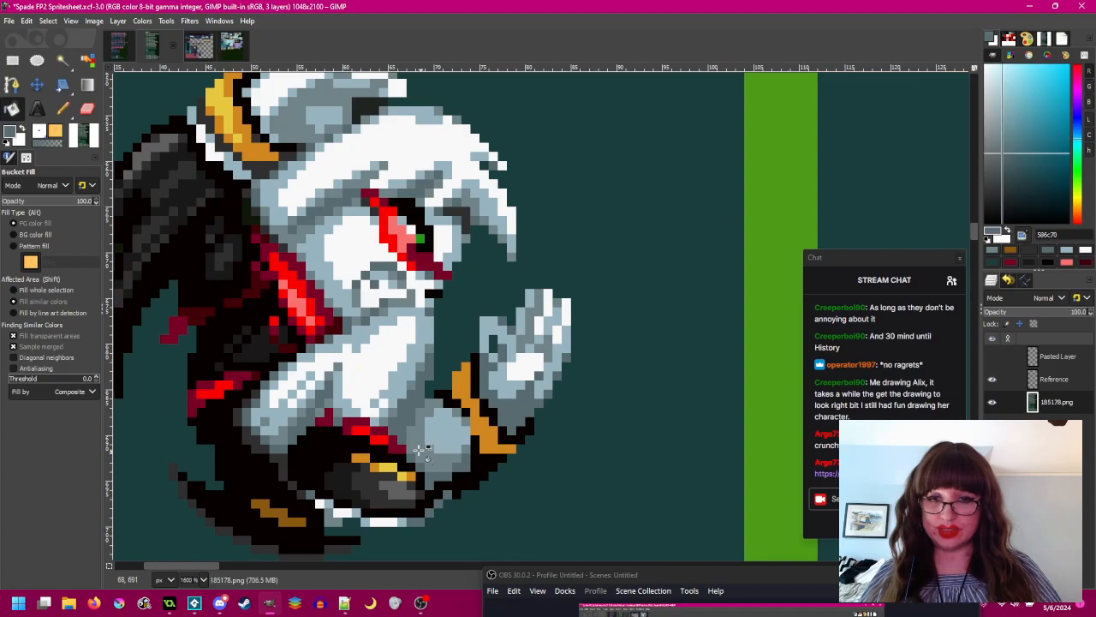
{"action": "left_click", "coordinate": [418, 450]}
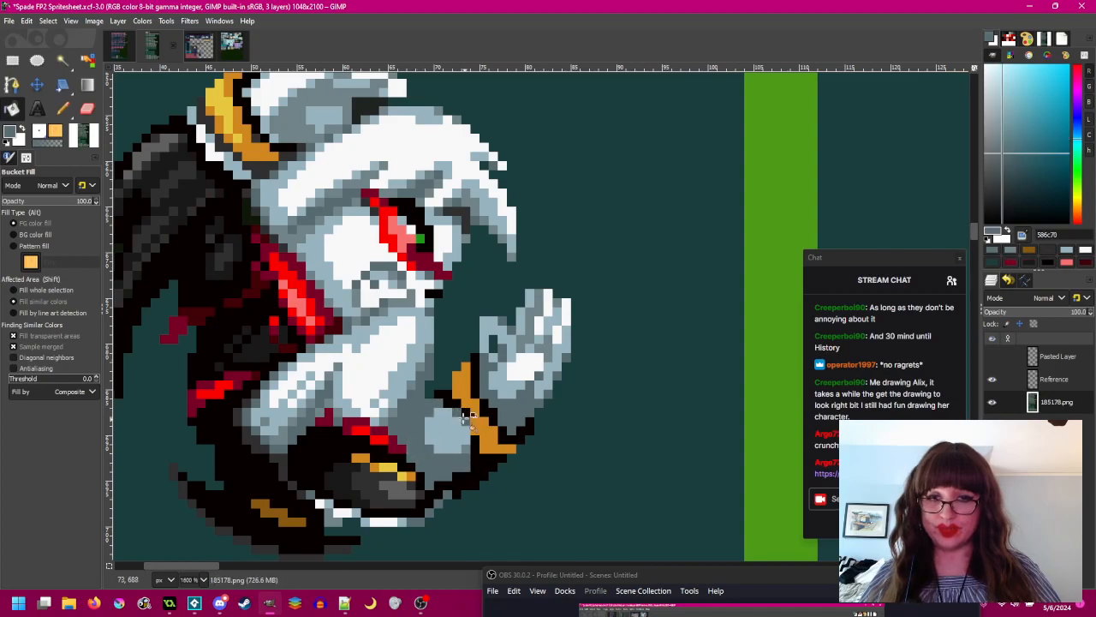
{"action": "scroll", "coordinate": [469, 422], "scroll_direction": "down", "scroll_amount": 1}
{"action": "scroll", "coordinate": [505, 390], "scroll_direction": "right", "scroll_amount": 5}
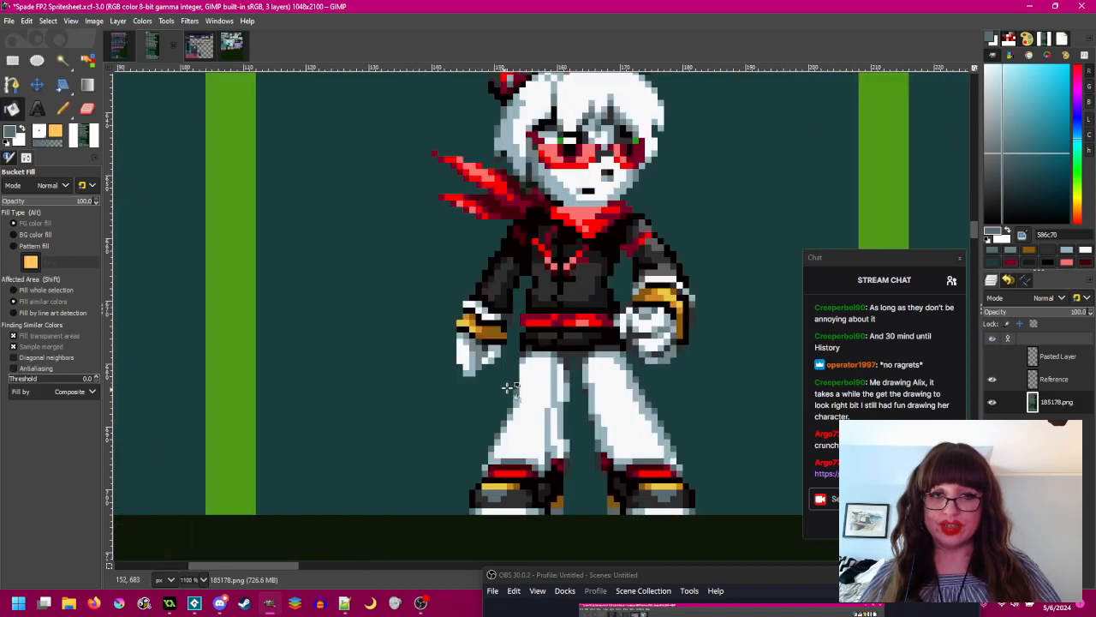
{"action": "scroll", "coordinate": [505, 389], "scroll_direction": "right", "scroll_amount": 1}
{"action": "scroll", "coordinate": [531, 374], "scroll_direction": "up", "scroll_amount": 1}
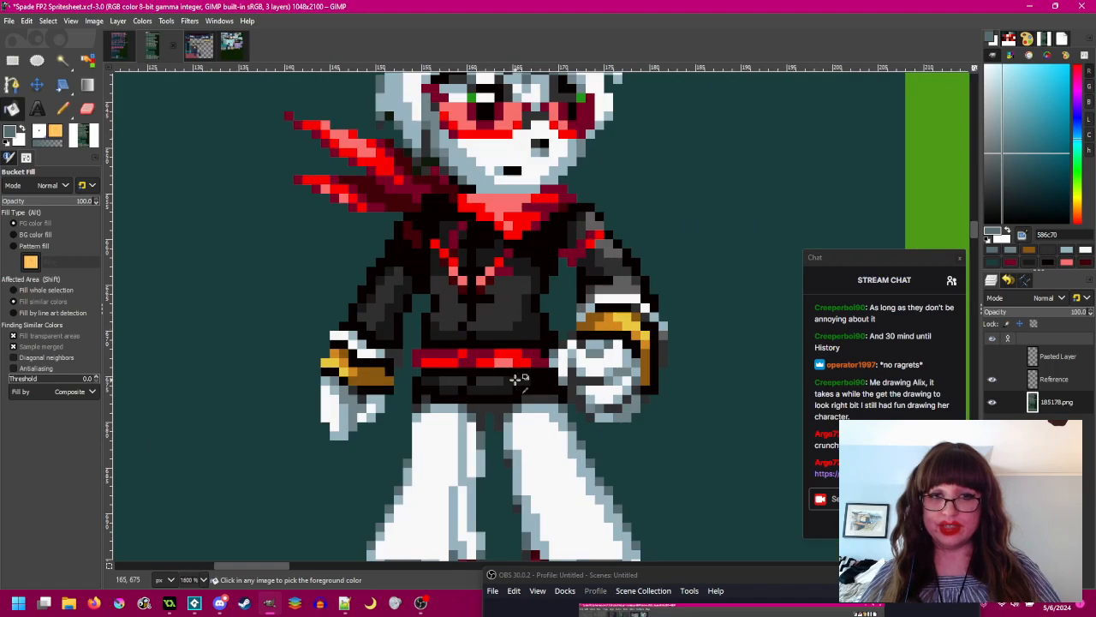
- Sample the dark grey 303030 and pencil a shadow line between the larger limb and the round light patch
{"action": "scroll", "coordinate": [551, 426], "scroll_direction": "down", "scroll_amount": 3}
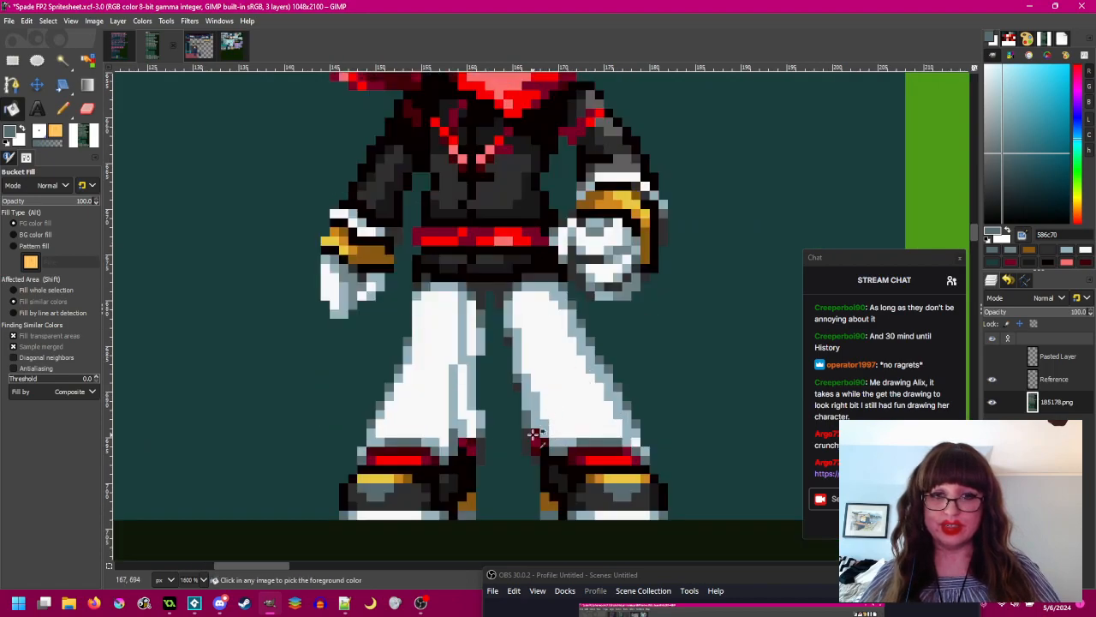
{"action": "scroll", "coordinate": [531, 434], "scroll_direction": "up", "scroll_amount": 2}
{"action": "scroll", "coordinate": [531, 440], "scroll_direction": "down", "scroll_amount": 2}
{"action": "scroll", "coordinate": [513, 411], "scroll_direction": "left", "scroll_amount": 5}
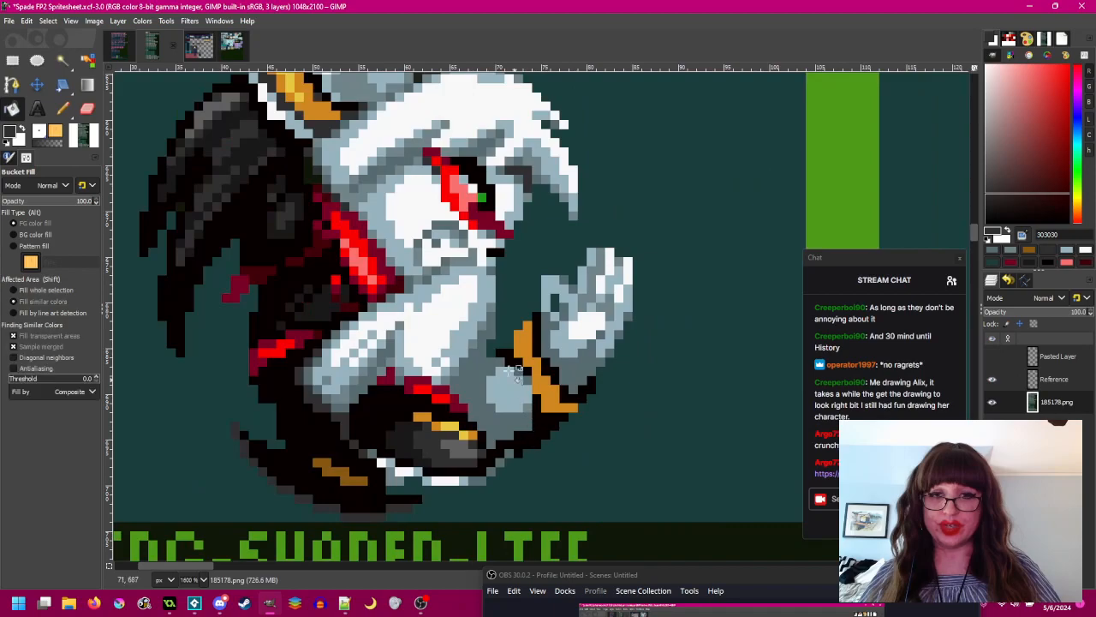
{"action": "scroll", "coordinate": [476, 346], "scroll_direction": "up", "scroll_amount": 1}
{"action": "key", "text": "n"}
{"action": "scroll", "coordinate": [482, 357], "scroll_direction": "up", "scroll_amount": 1}
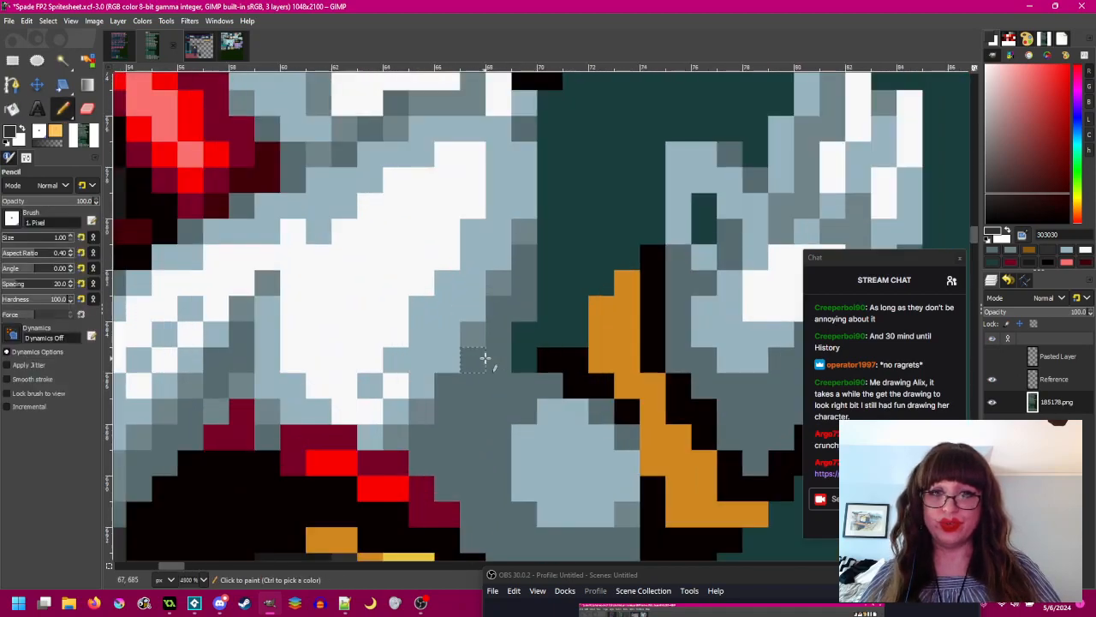
{"action": "left_click_drag", "start_coordinate": [499, 367], "coordinate": [460, 448]}
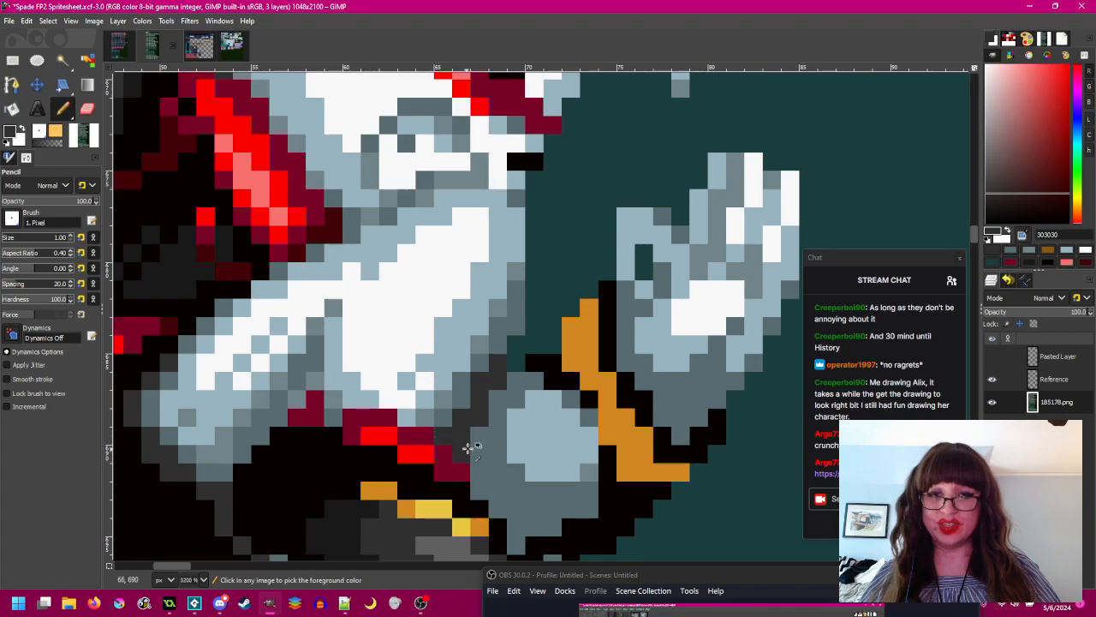
- Extend the 303030 shading with two pencil pixels along the larger limb's outer edge, above the round light patch
{"action": "scroll", "coordinate": [531, 458], "scroll_direction": "down", "scroll_amount": 3}
{"action": "scroll", "coordinate": [531, 454], "scroll_direction": "up", "scroll_amount": 2}
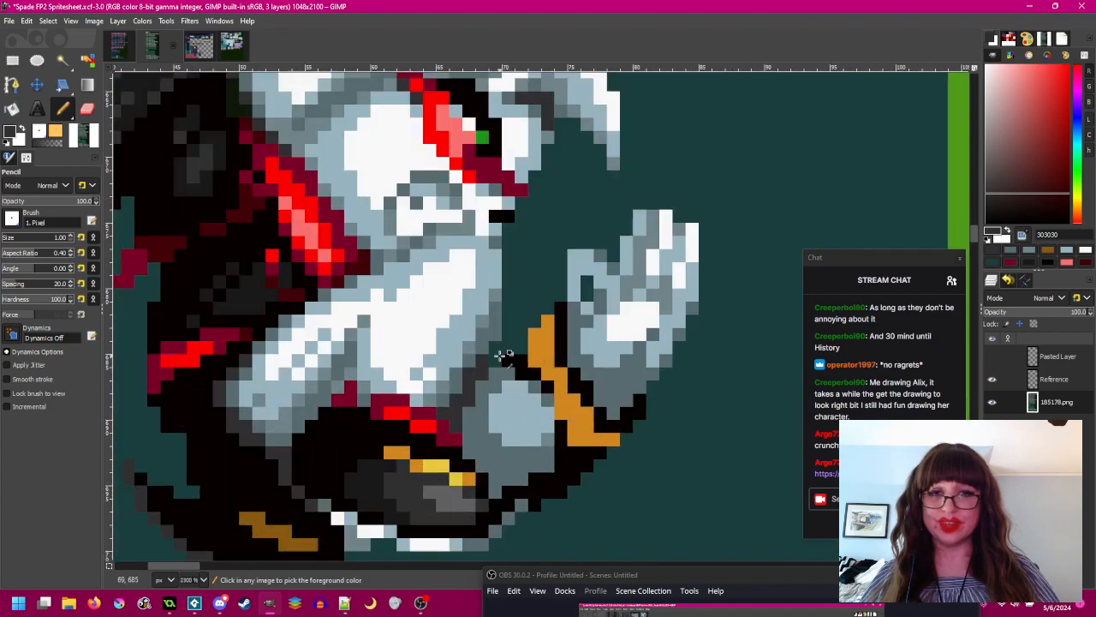
{"action": "scroll", "coordinate": [495, 334], "scroll_direction": "down", "scroll_amount": 2}
{"action": "scroll", "coordinate": [557, 360], "scroll_direction": "up", "scroll_amount": 2}
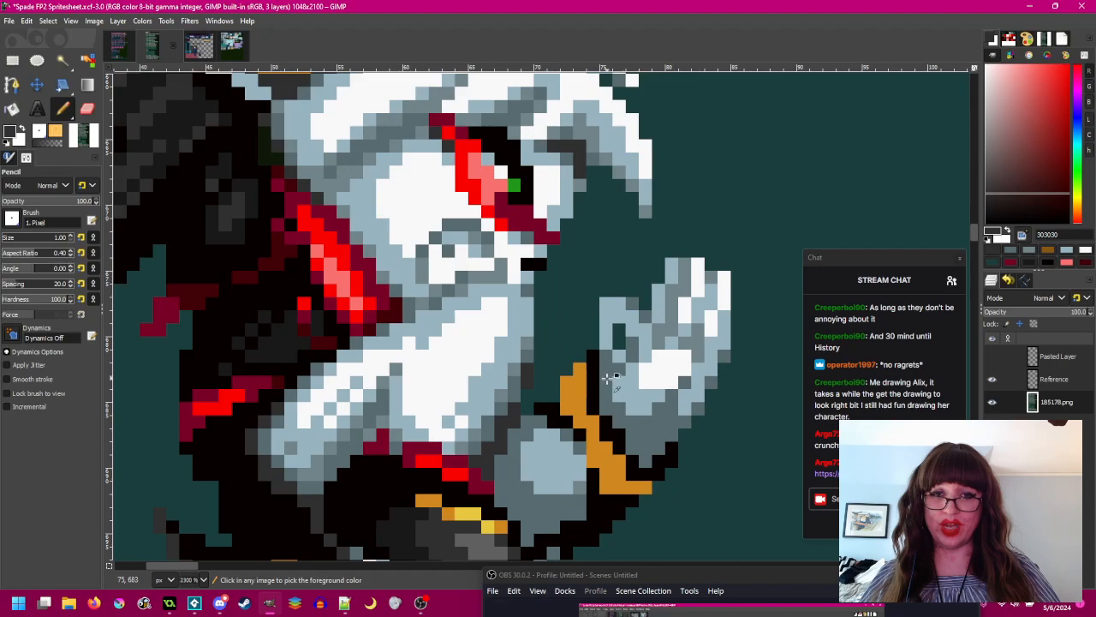
{"action": "scroll", "coordinate": [615, 383], "scroll_direction": "down", "scroll_amount": 1}
{"action": "left_click_drag", "start_coordinate": [615, 383], "coordinate": [555, 370]}
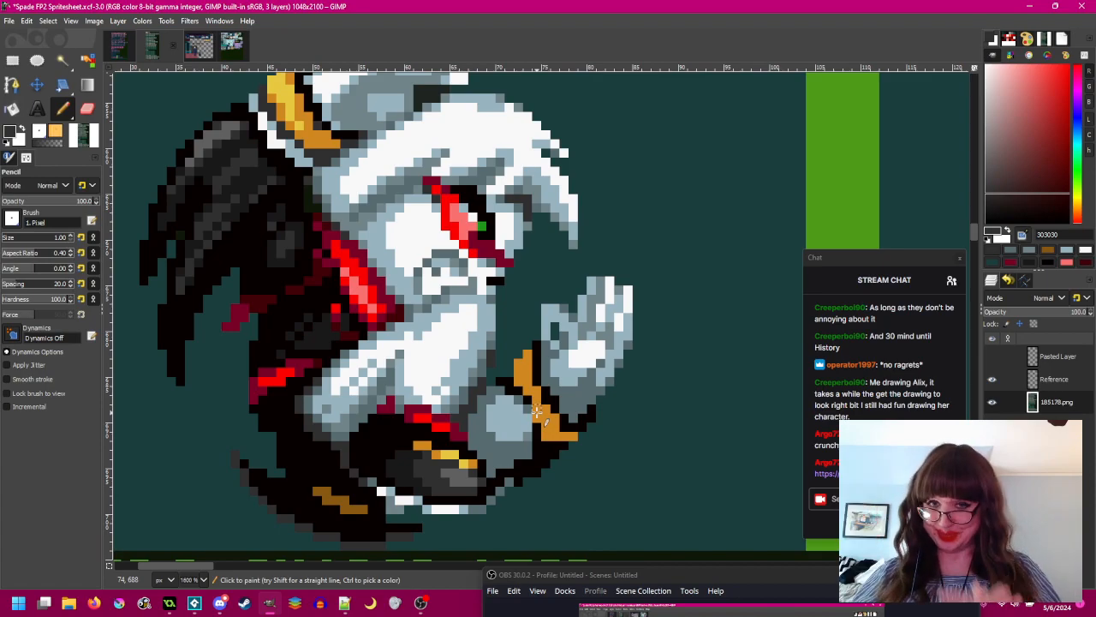
- Place test pixels of 303030 and 98b4c0 on the empty background beside the rolling pose and resample 303030
{"action": "scroll", "coordinate": [690, 349], "scroll_direction": "up", "scroll_amount": 3}
{"action": "scroll", "coordinate": [570, 289], "scroll_direction": "up", "scroll_amount": 1, "text": "ctrl"}
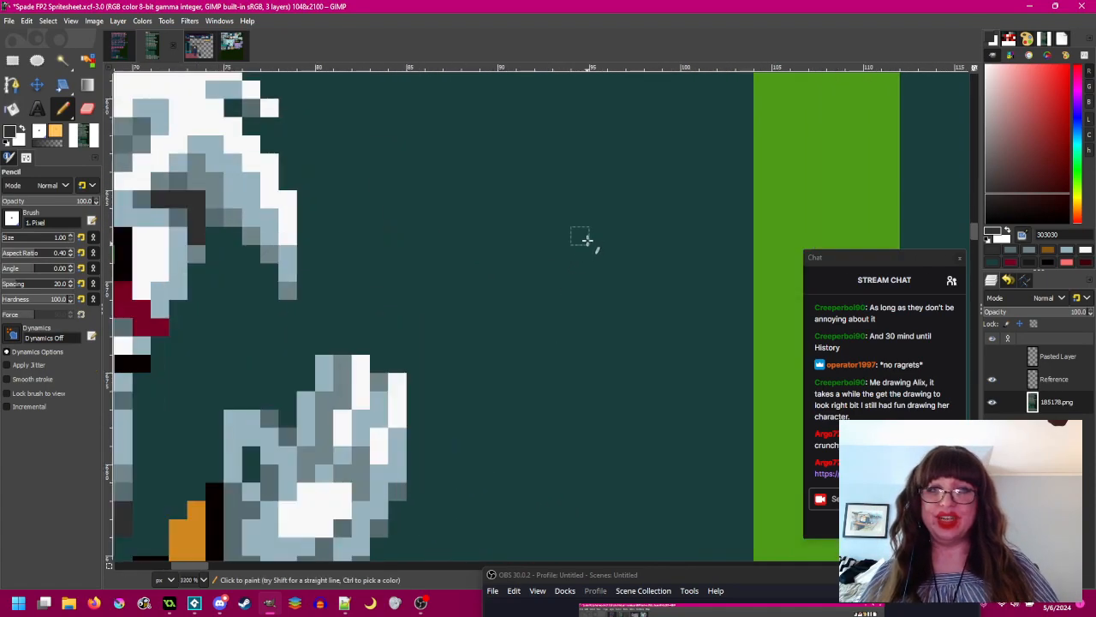
{"action": "left_click", "coordinate": [392, 403], "text": "ctrl"}
{"action": "left_click", "coordinate": [543, 253]}
{"action": "scroll", "coordinate": [643, 329], "scroll_direction": "down", "scroll_amount": 1, "text": "ctrl"}
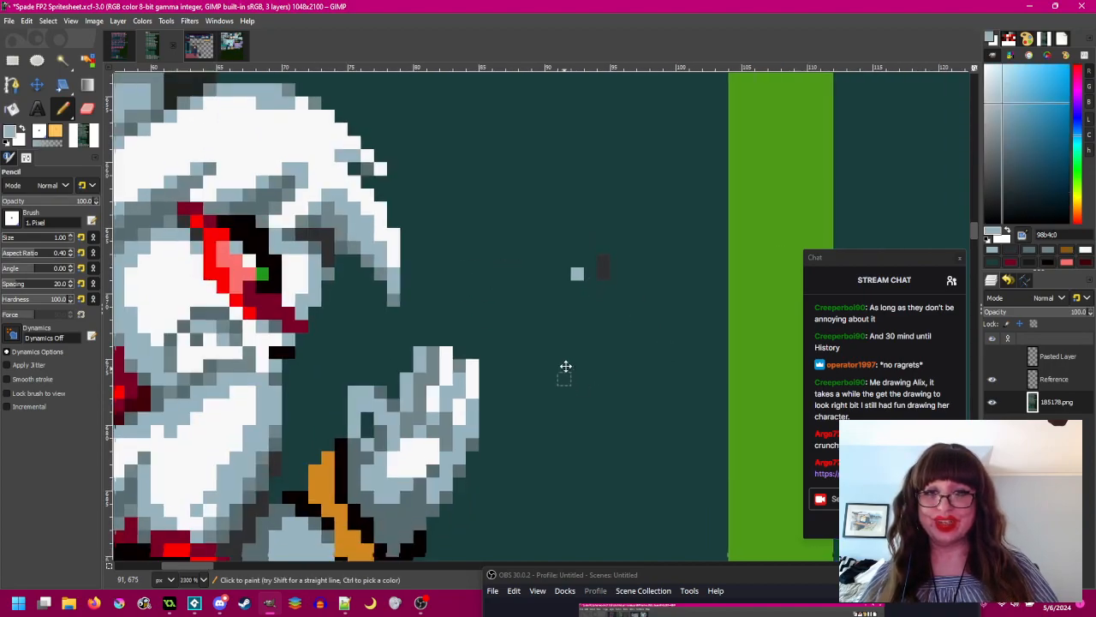
{"action": "left_click_drag", "start_coordinate": [561, 377], "coordinate": [670, 260]}
{"action": "scroll", "coordinate": [248, 358], "scroll_direction": "up", "scroll_amount": 2, "text": "ctrl"}
{"action": "left_click", "coordinate": [536, 345], "text": "ctrl"}
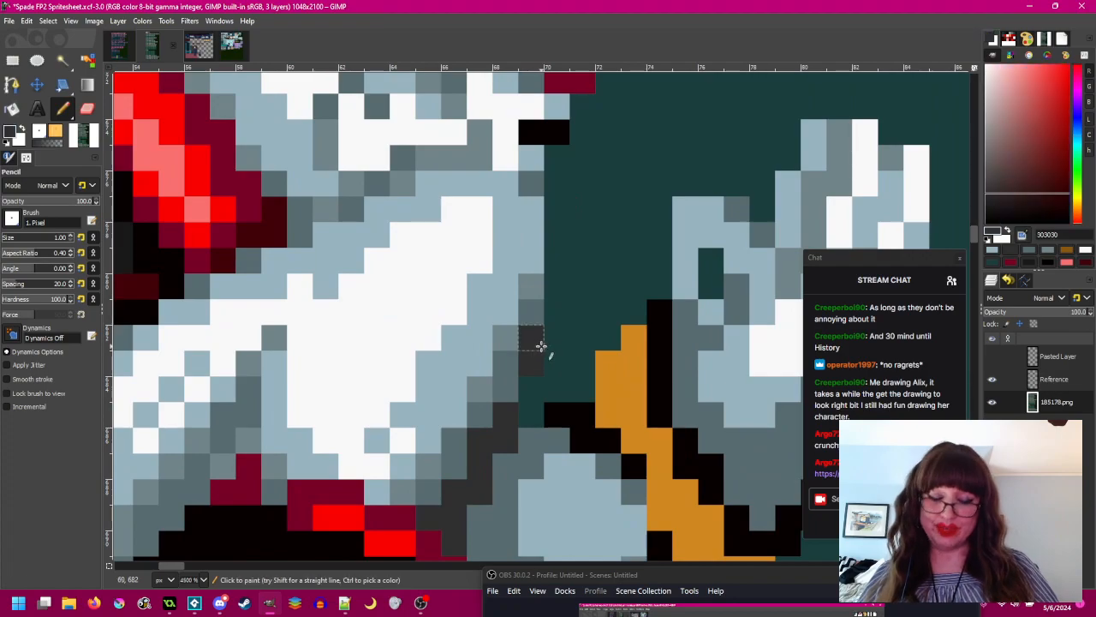
{"action": "scroll", "coordinate": [547, 358], "scroll_direction": "down", "scroll_amount": 2, "text": "ctrl"}
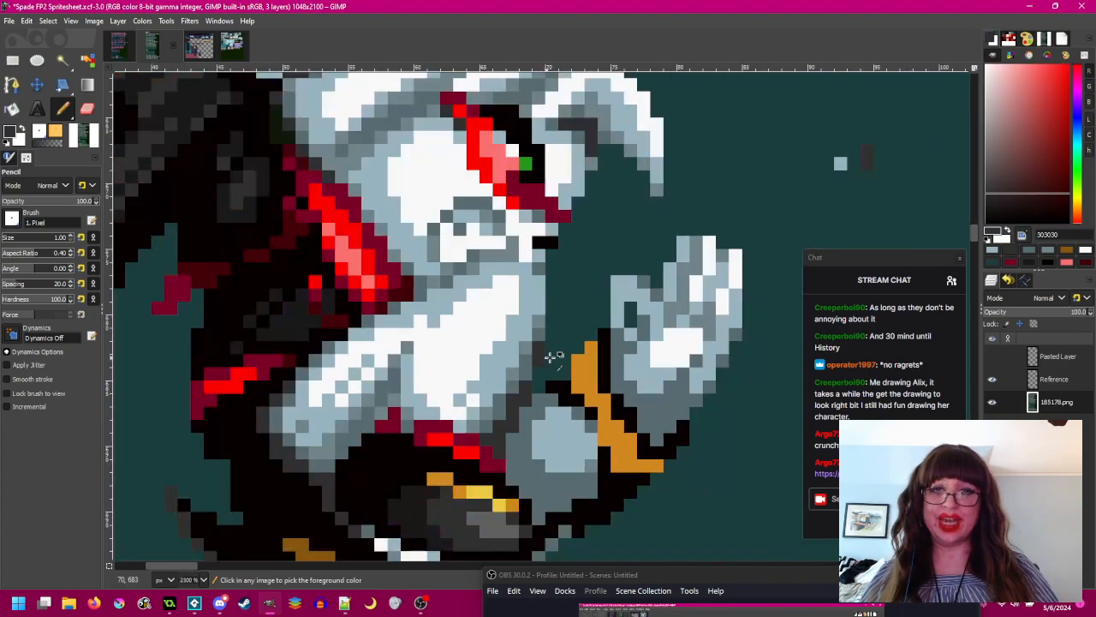
- Examine the larger limb's darkened outer edge in close-up and against the whole rolling pose
{"action": "left_click_drag", "start_coordinate": [581, 357], "coordinate": [556, 362]}
{"action": "scroll", "coordinate": [556, 361], "scroll_direction": "up", "scroll_amount": 1, "text": "ctrl"}
{"action": "scroll", "coordinate": [554, 359], "scroll_direction": "down", "scroll_amount": 1, "text": "ctrl"}
{"action": "scroll", "coordinate": [558, 359], "scroll_direction": "down", "scroll_amount": 1}
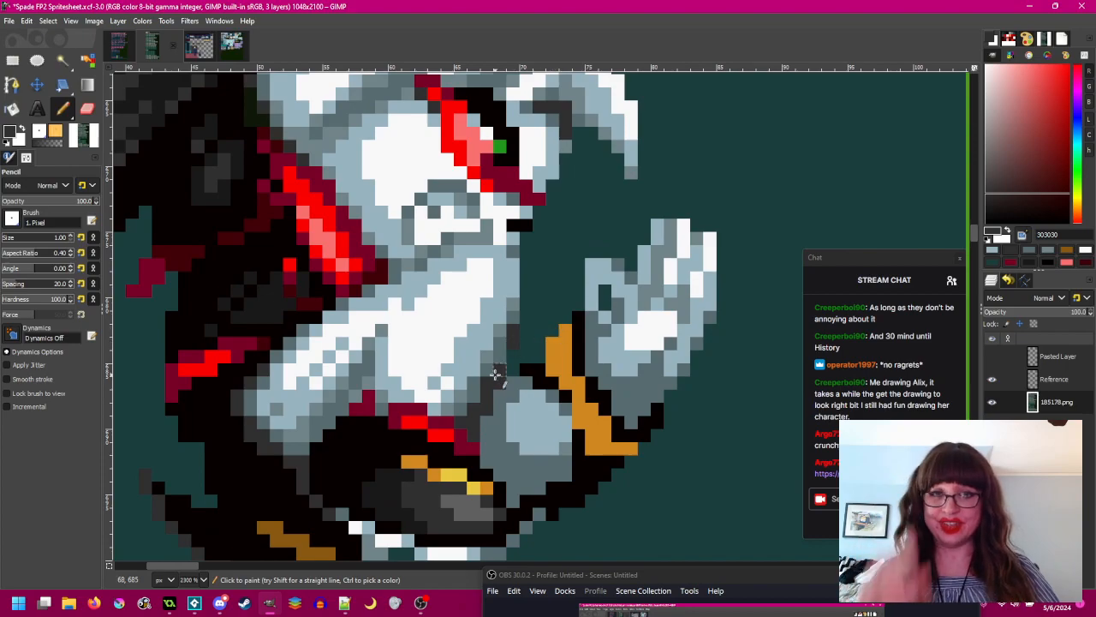
{"action": "scroll", "coordinate": [495, 374], "scroll_direction": "up", "scroll_amount": 1, "text": "ctrl"}
{"action": "left_click", "coordinate": [506, 329], "text": "ctrl"}
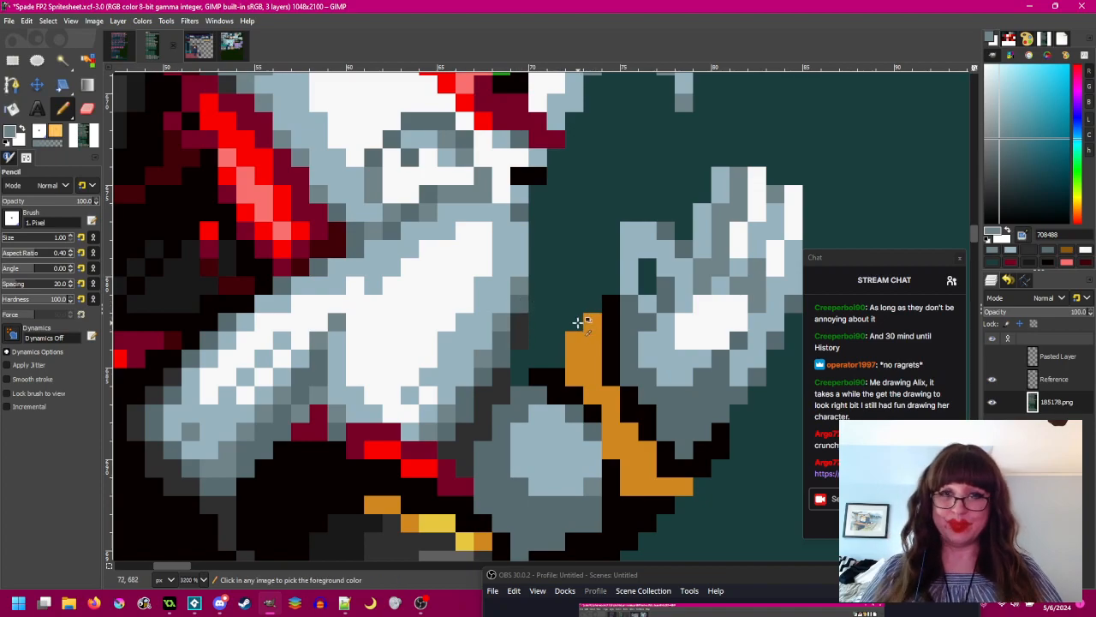
{"action": "scroll", "coordinate": [580, 317], "scroll_direction": "down", "scroll_amount": 3, "text": "ctrl"}
{"action": "scroll", "coordinate": [531, 342], "scroll_direction": "down", "scroll_amount": 3, "text": "ctrl"}
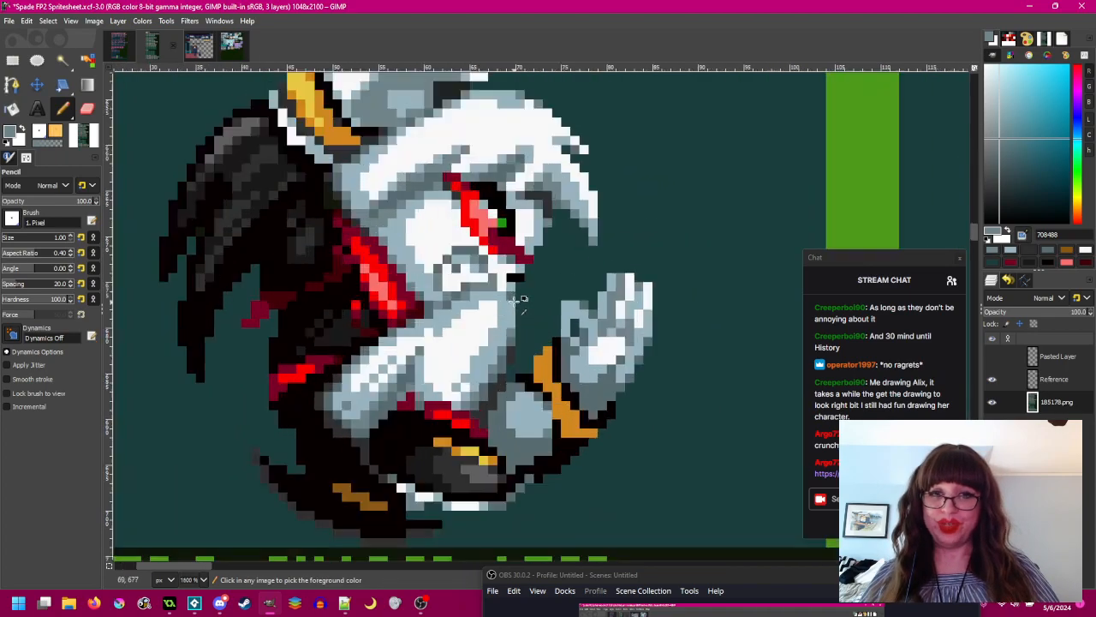
{"action": "scroll", "coordinate": [514, 295], "scroll_direction": "up", "scroll_amount": 5, "text": "ctrl"}
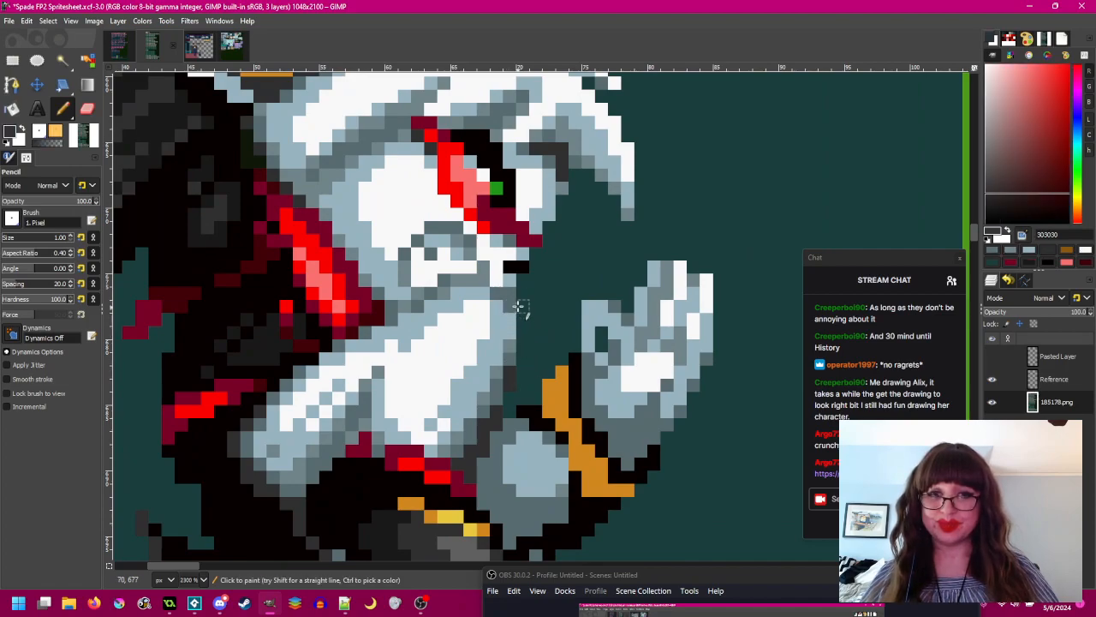
{"action": "scroll", "coordinate": [530, 334], "scroll_direction": "down", "scroll_amount": 4, "text": "ctrl"}
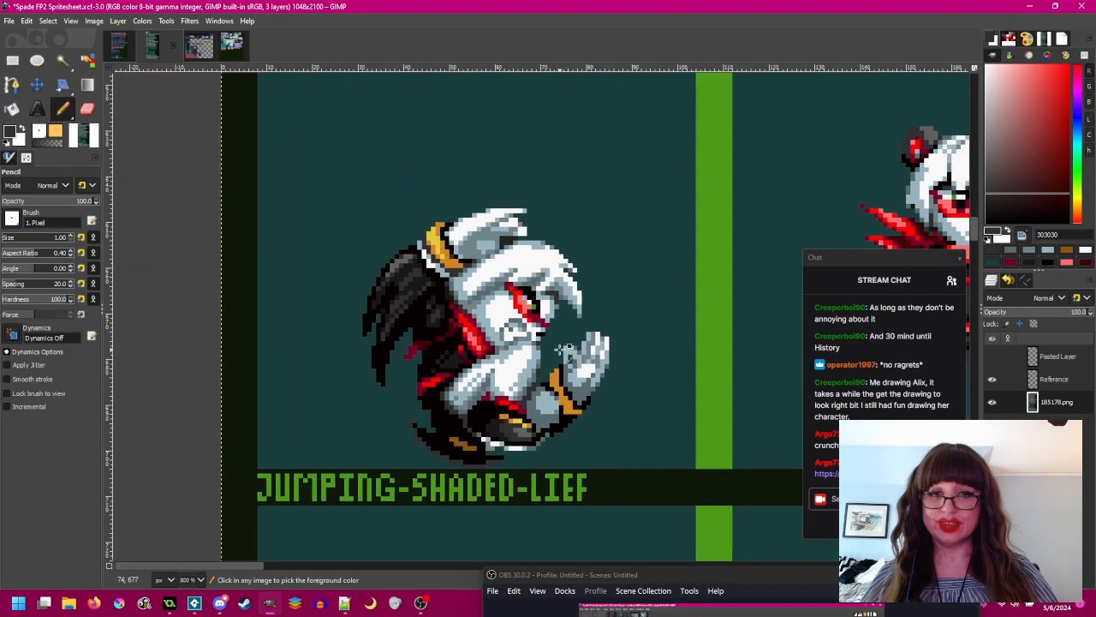
{"action": "scroll", "coordinate": [556, 360], "scroll_direction": "up", "scroll_amount": 3, "text": "ctrl"}
{"action": "scroll", "coordinate": [521, 326], "scroll_direction": "up", "scroll_amount": 1, "text": "ctrl"}
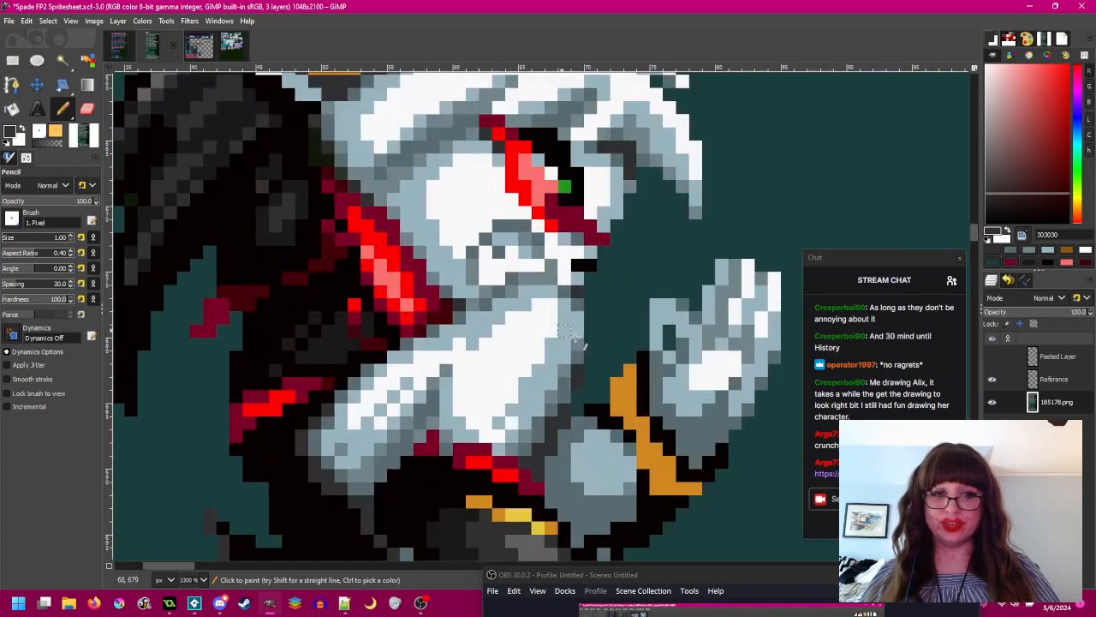
{"action": "scroll", "coordinate": [590, 353], "scroll_direction": "down", "scroll_amount": 1, "text": "ctrl"}
{"action": "left_click_drag", "start_coordinate": [592, 354], "coordinate": [520, 337]}
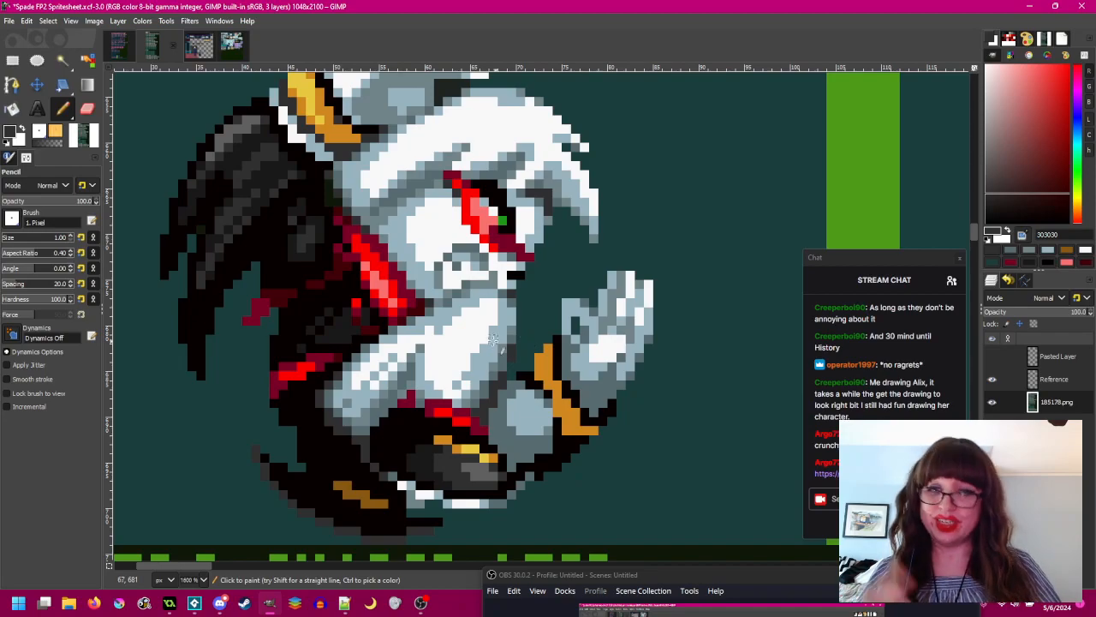
- Switch to MusicBee and play the track A Party at Peach's Castle from the album Paper Mario Orchestrated
{"action": "left_click", "coordinate": [145, 606]}
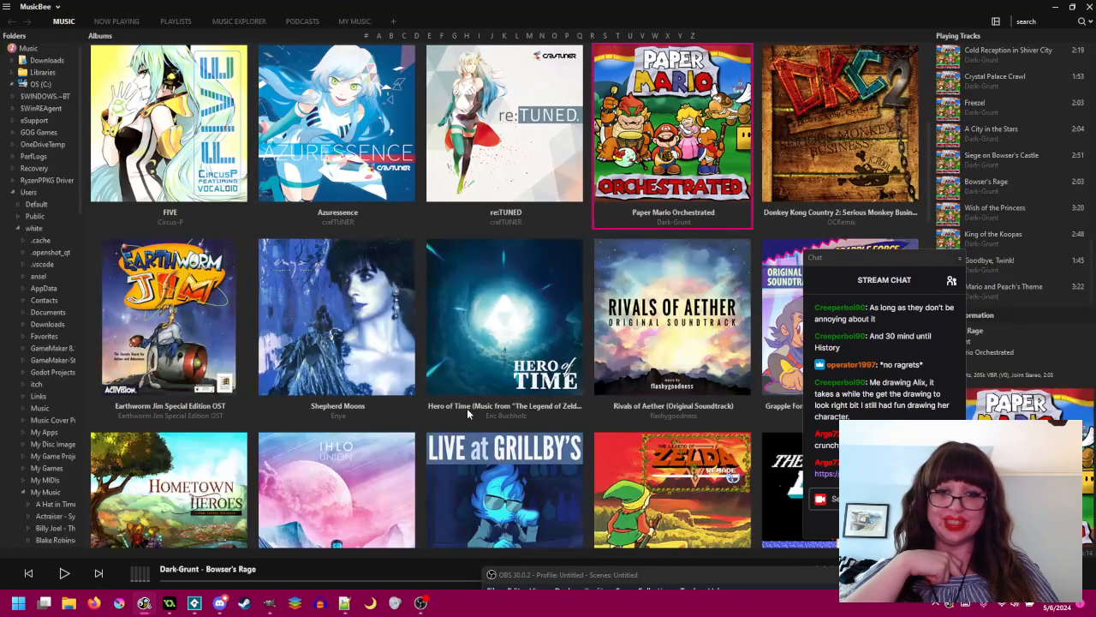
{"action": "left_click", "coordinate": [669, 108]}
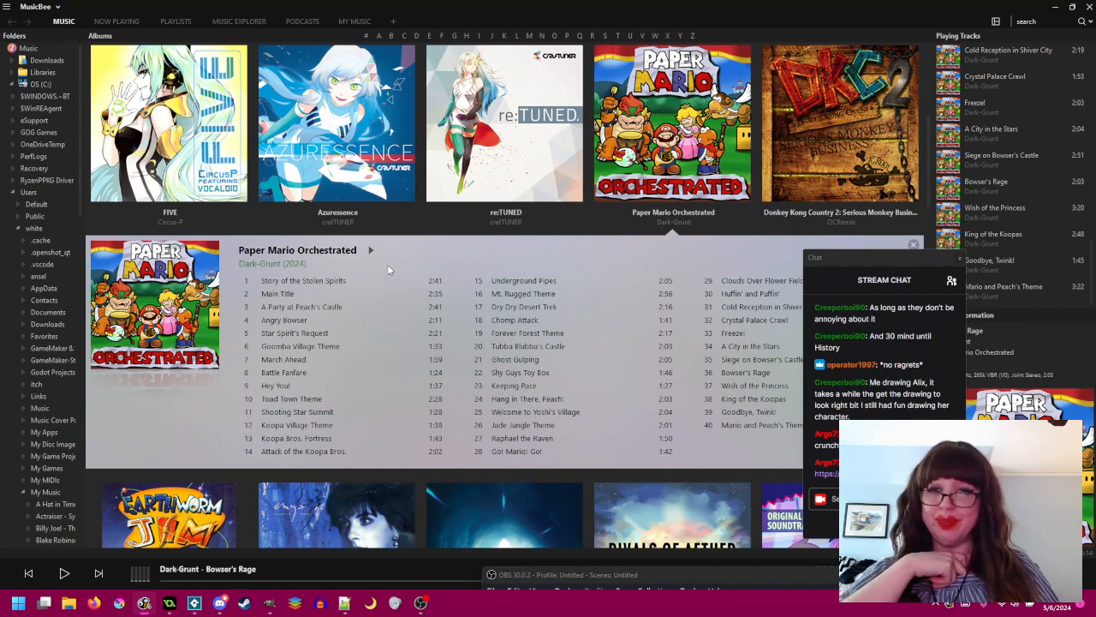
{"action": "left_click", "coordinate": [334, 307]}
{"action": "double_click", "coordinate": [351, 313]}
{"action": "left_click_drag", "start_coordinate": [913, 573], "coordinate": [819, 563]}
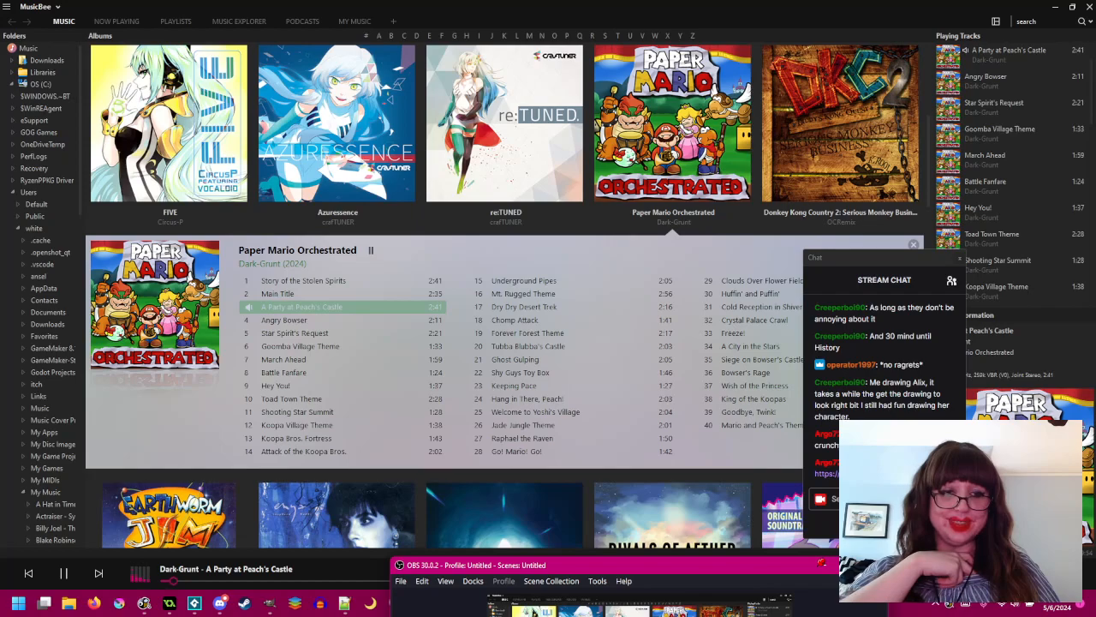
- Minimise MusicBee to return to GIMP and shift the OBS window further out of the canvas area
{"action": "key", "text": "alt+Tab"}
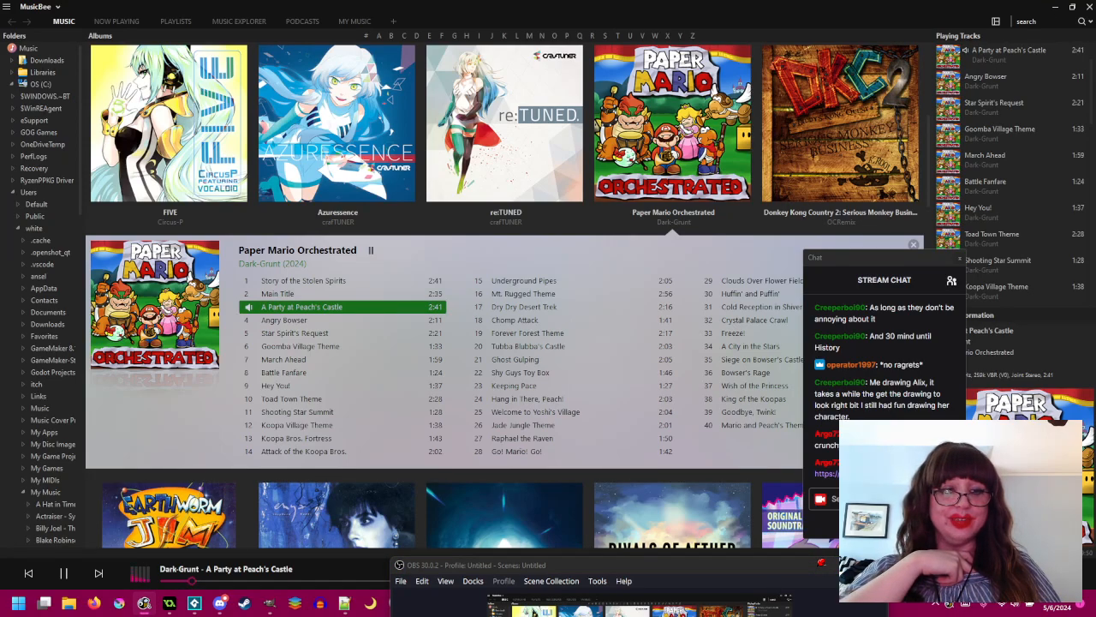
{"action": "left_click", "coordinate": [1054, 6]}
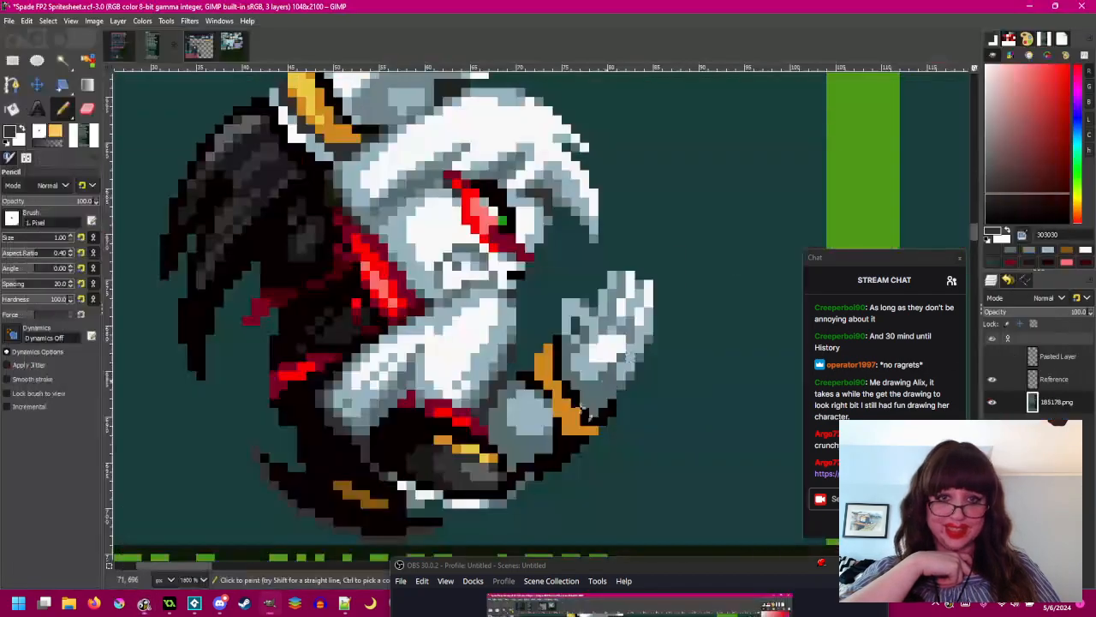
{"action": "left_click_drag", "start_coordinate": [531, 571], "coordinate": [572, 591]}
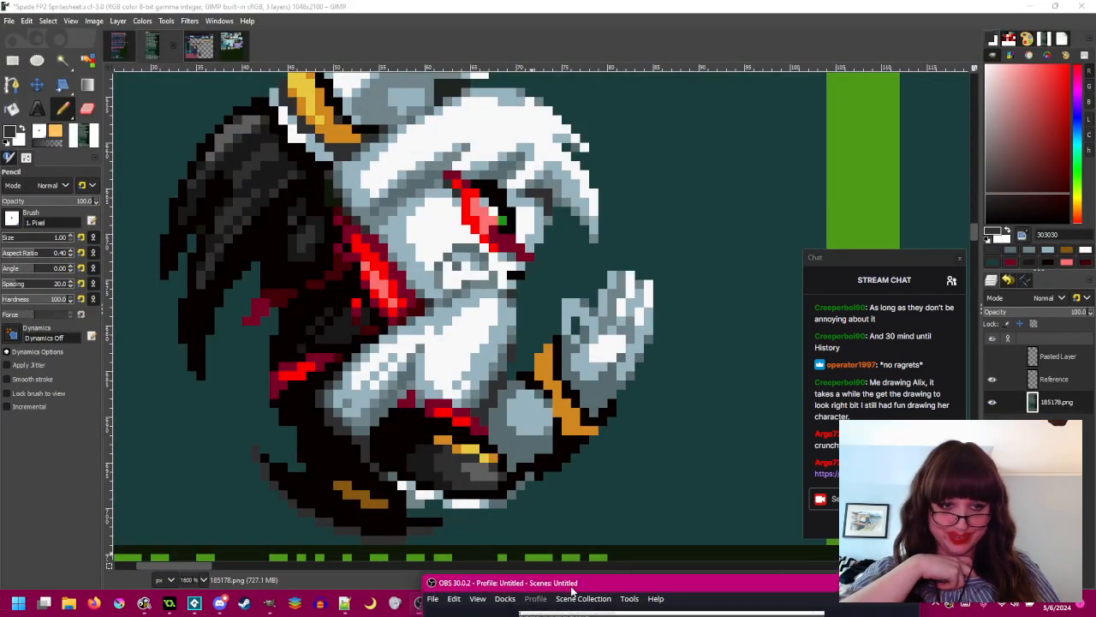
{"action": "left_click", "coordinate": [677, 96]}
- Sample the greys 708488 and 586c70 for the shadow beneath the rolling pose's chin
{"action": "scroll", "coordinate": [627, 283], "scroll_direction": "down", "scroll_amount": 5}
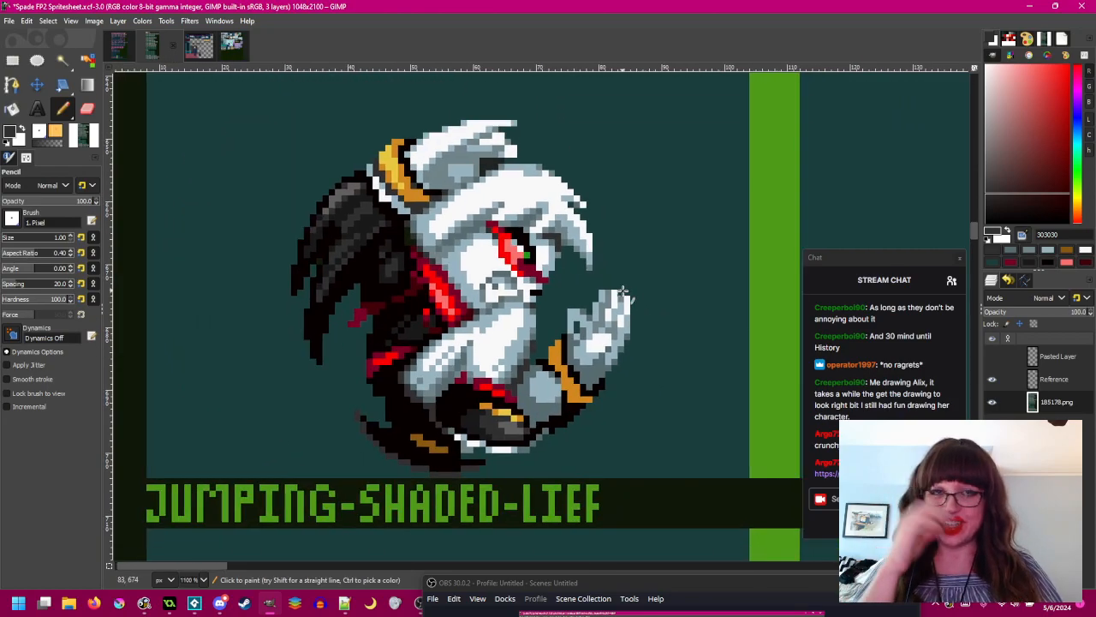
{"action": "scroll", "coordinate": [552, 305], "scroll_direction": "up", "scroll_amount": 2}
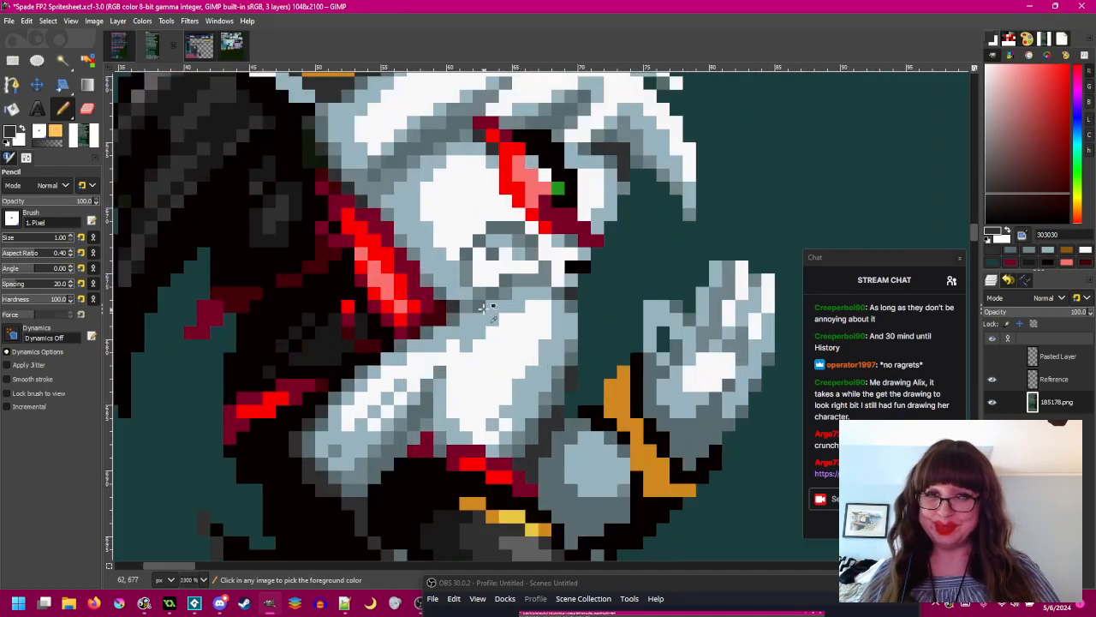
{"action": "left_click", "coordinate": [507, 294], "text": "ctrl"}
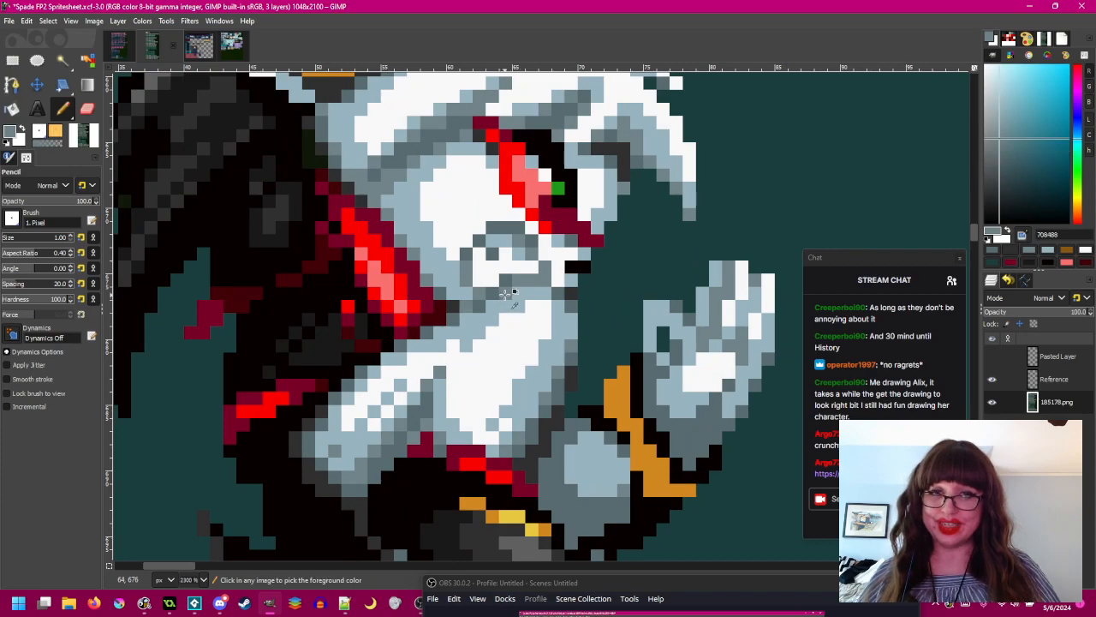
{"action": "left_click", "coordinate": [477, 307], "text": "ctrl"}
{"action": "left_click", "coordinate": [505, 295], "text": "ctrl"}
{"action": "left_click", "coordinate": [492, 293], "text": "ctrl"}
{"action": "scroll", "coordinate": [492, 295], "scroll_direction": "down", "scroll_amount": 2}
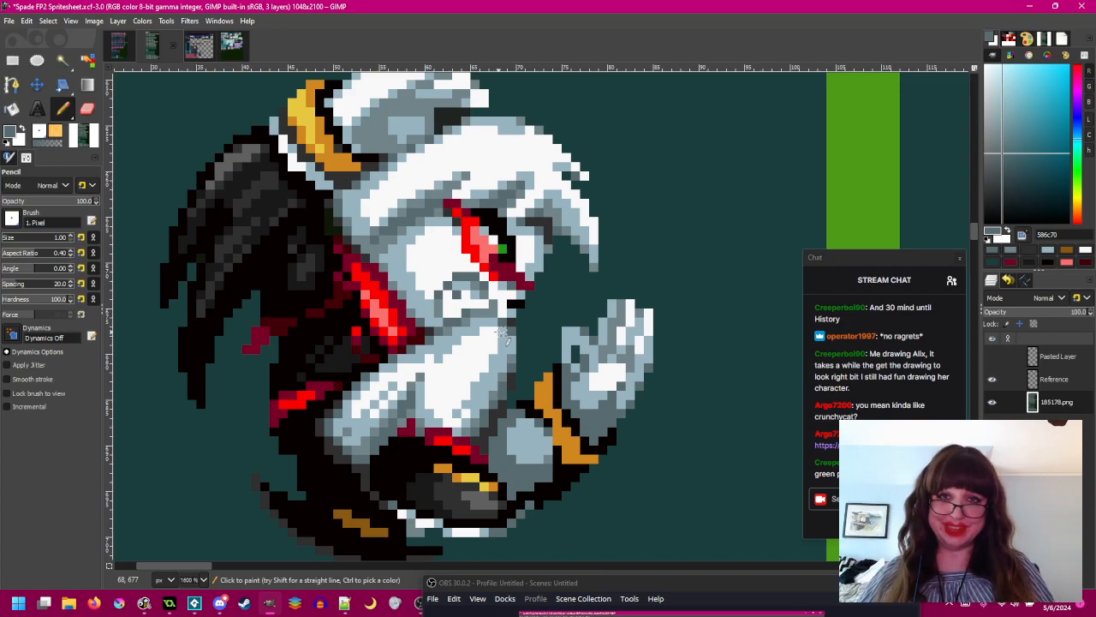
- Sample the dark grey 303030 from the fringe's shadow, pencil dark accent pixels beneath the hair above the cheek, and check the whole pose
{"action": "scroll", "coordinate": [583, 255], "scroll_direction": "up", "scroll_amount": 1}
{"action": "left_click", "coordinate": [556, 256], "text": "ctrl"}
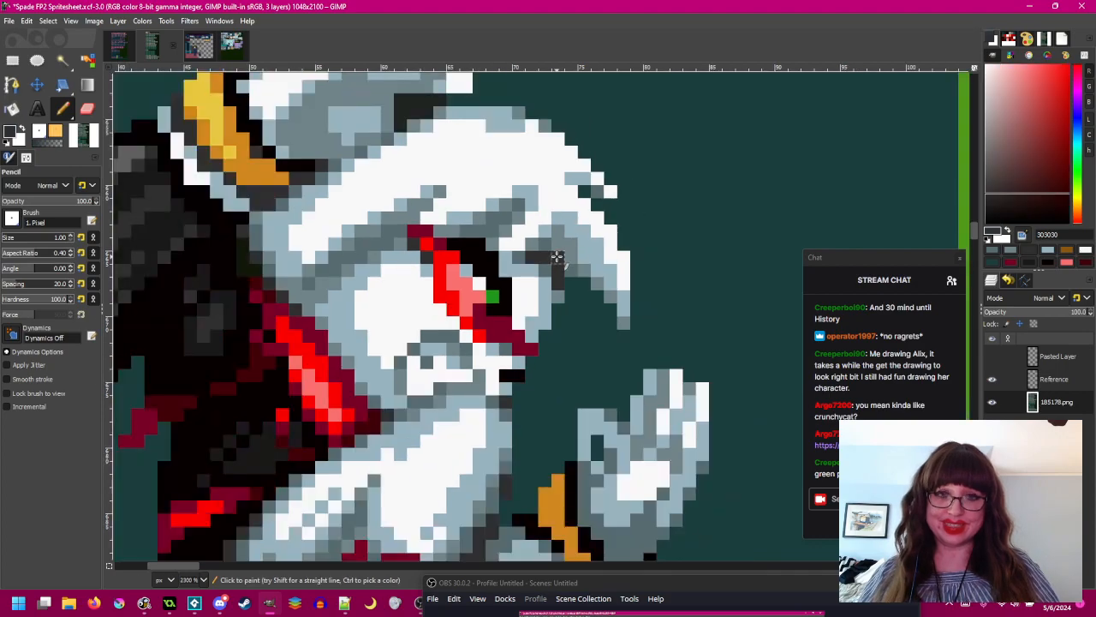
{"action": "scroll", "coordinate": [457, 240], "scroll_direction": "up", "scroll_amount": 1}
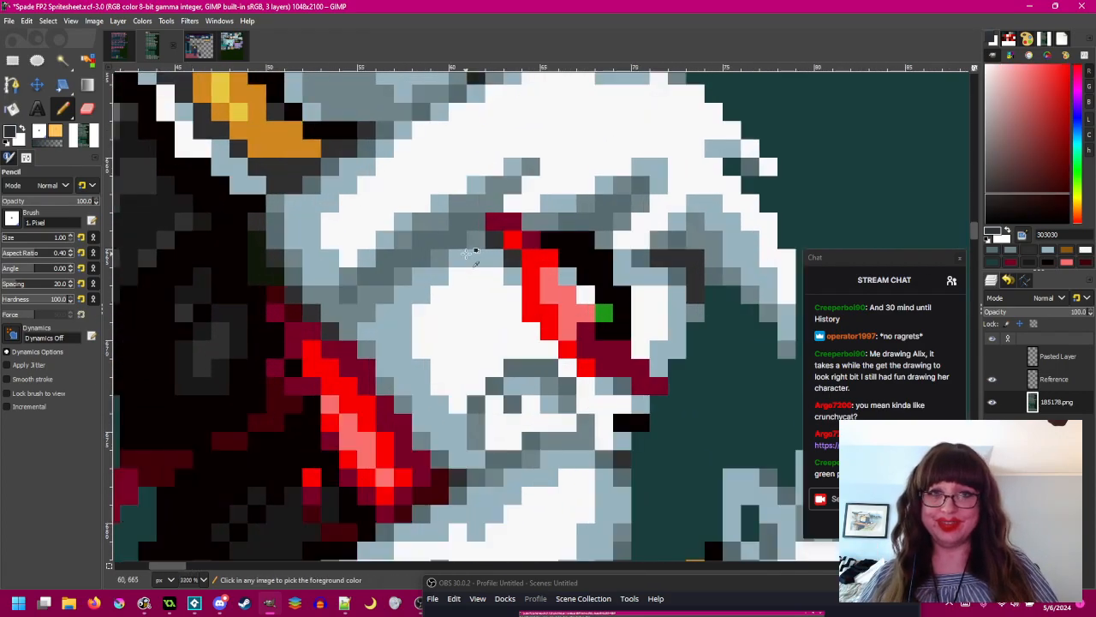
{"action": "left_click_drag", "start_coordinate": [425, 249], "coordinate": [399, 274]}
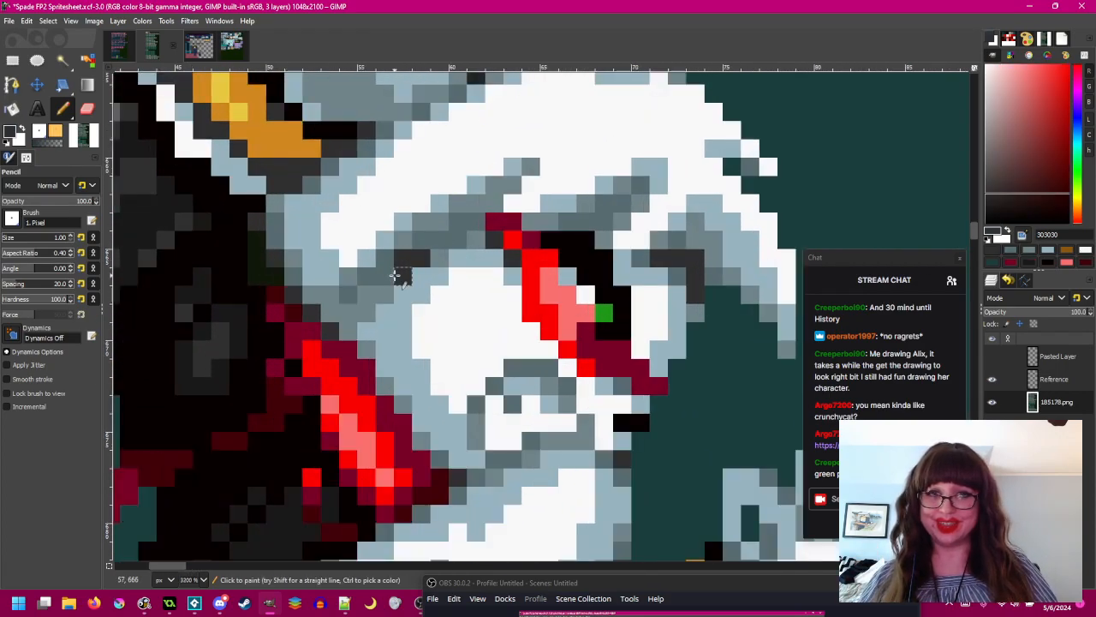
{"action": "left_click", "coordinate": [387, 279]}
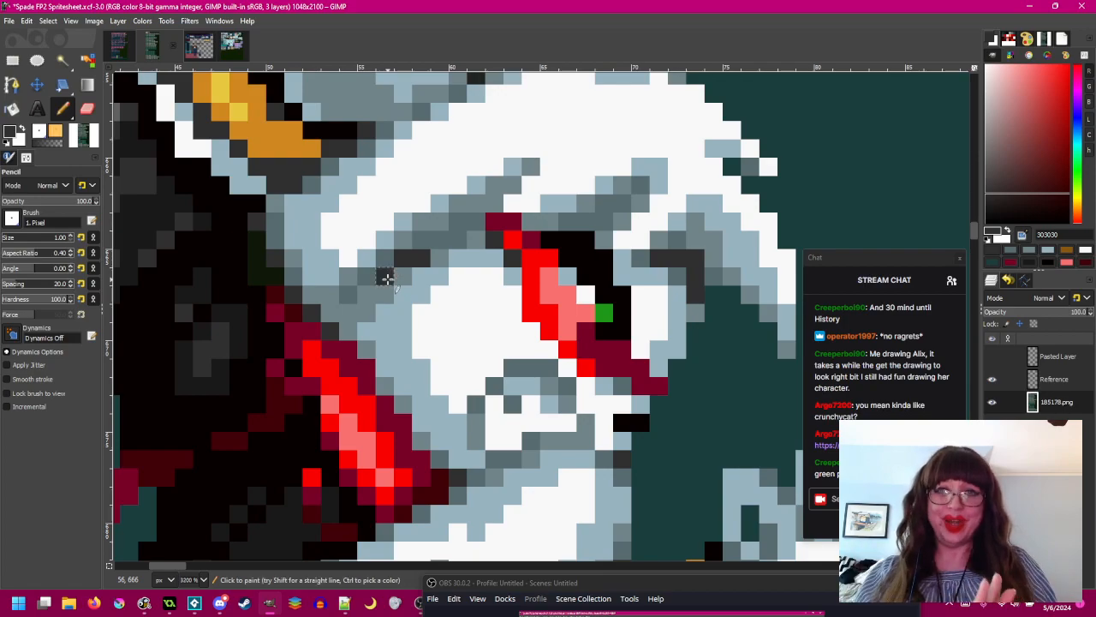
{"action": "left_click_drag", "start_coordinate": [480, 243], "coordinate": [440, 238]}
{"action": "scroll", "coordinate": [518, 237], "scroll_direction": "down", "scroll_amount": 4}
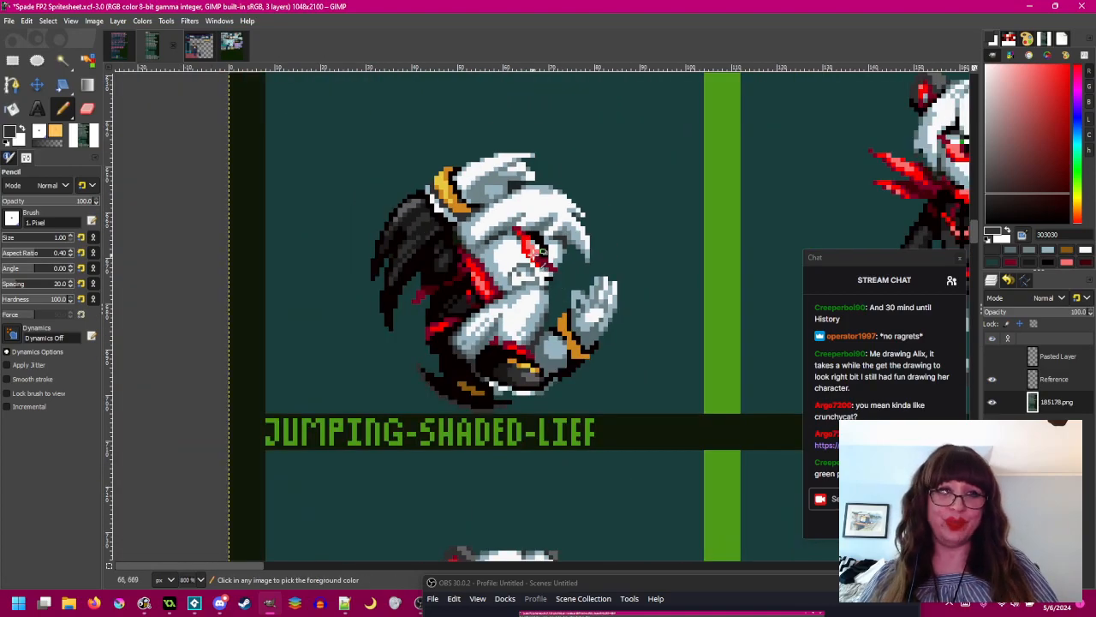
{"action": "left_click_drag", "start_coordinate": [687, 254], "coordinate": [422, 290]}
{"action": "scroll", "coordinate": [403, 283], "scroll_direction": "left", "scroll_amount": 3}
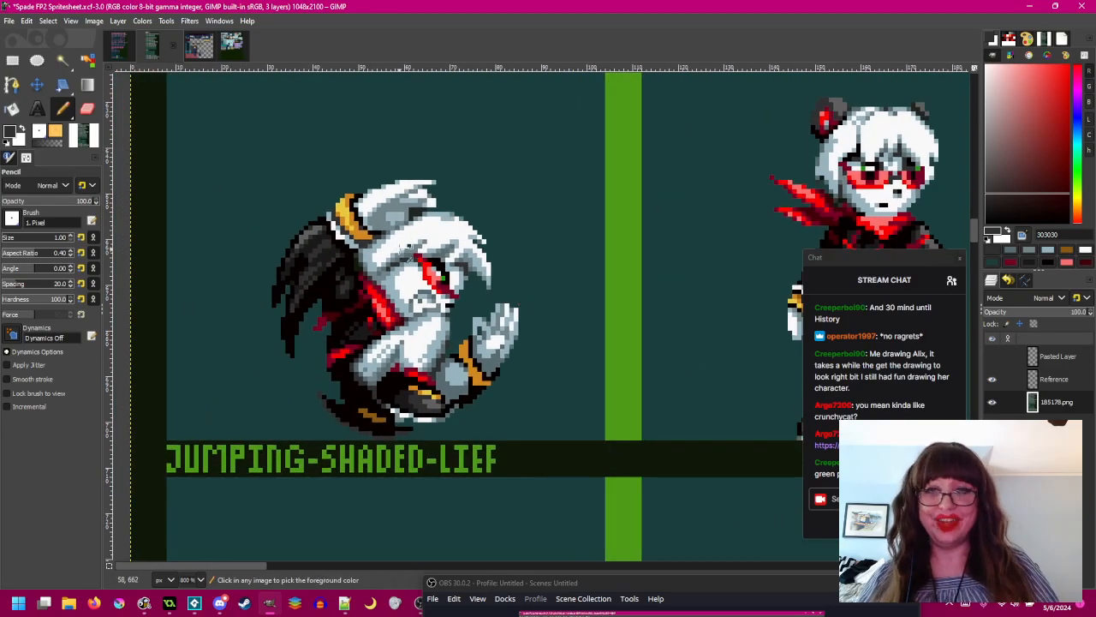
{"action": "scroll", "coordinate": [420, 263], "scroll_direction": "up", "scroll_amount": 3}
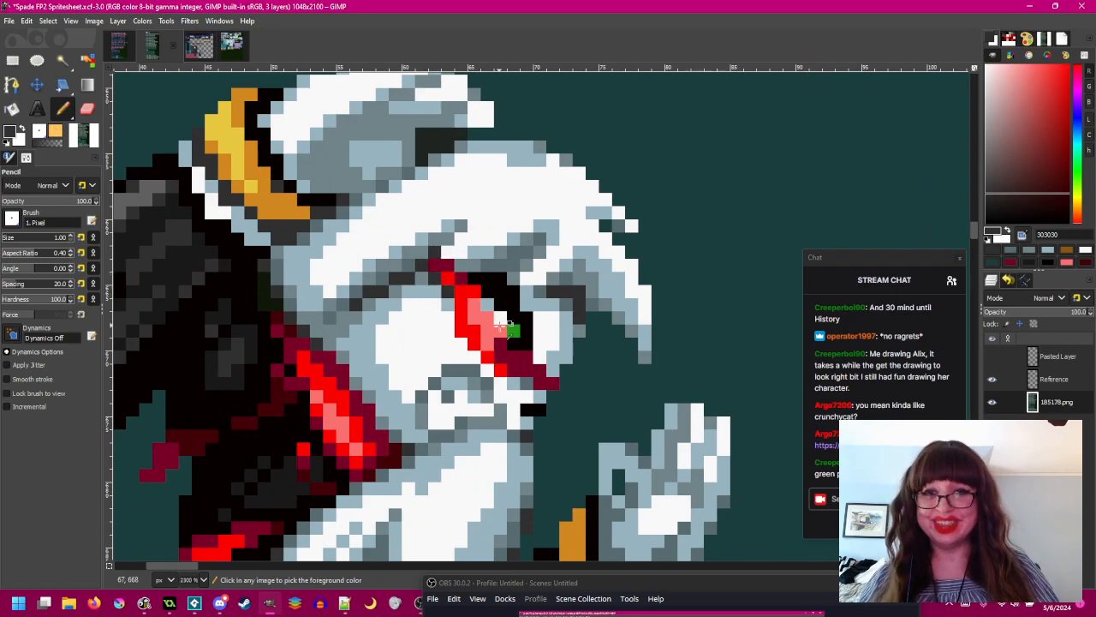
- Sample the grey 586c70 and pencil it into the shadow beneath the rolling pose's fringe, beside the top of the glasses
{"action": "scroll", "coordinate": [437, 274], "scroll_direction": "down", "scroll_amount": 3}
{"action": "scroll", "coordinate": [462, 319], "scroll_direction": "up", "scroll_amount": 1}
{"action": "scroll", "coordinate": [462, 319], "scroll_direction": "up", "scroll_amount": 2}
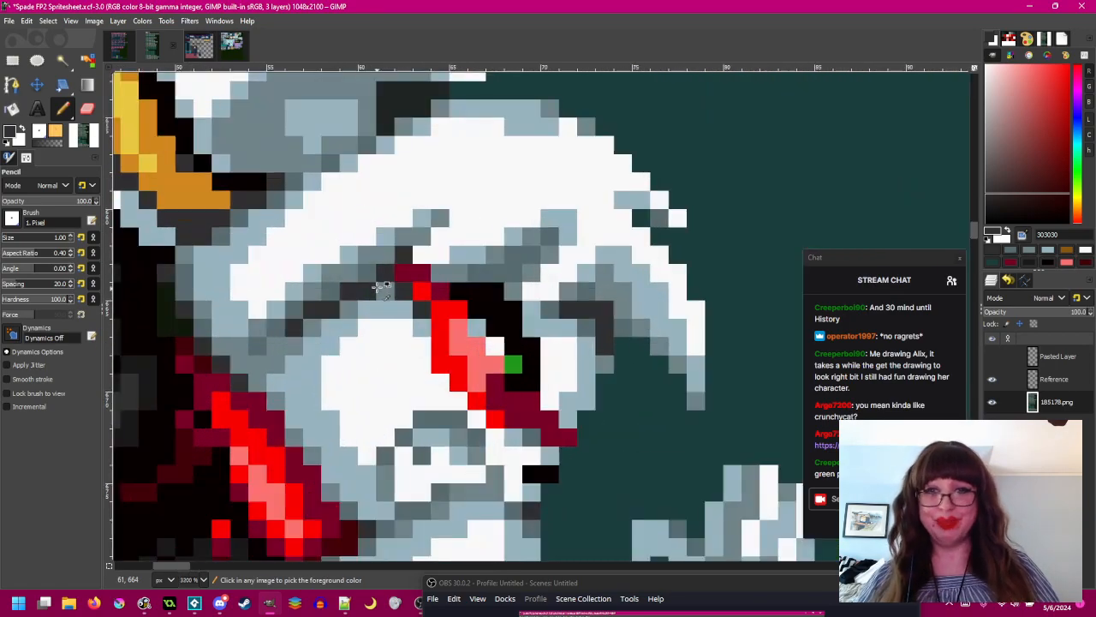
{"action": "scroll", "coordinate": [463, 324], "scroll_direction": "down", "scroll_amount": 1}
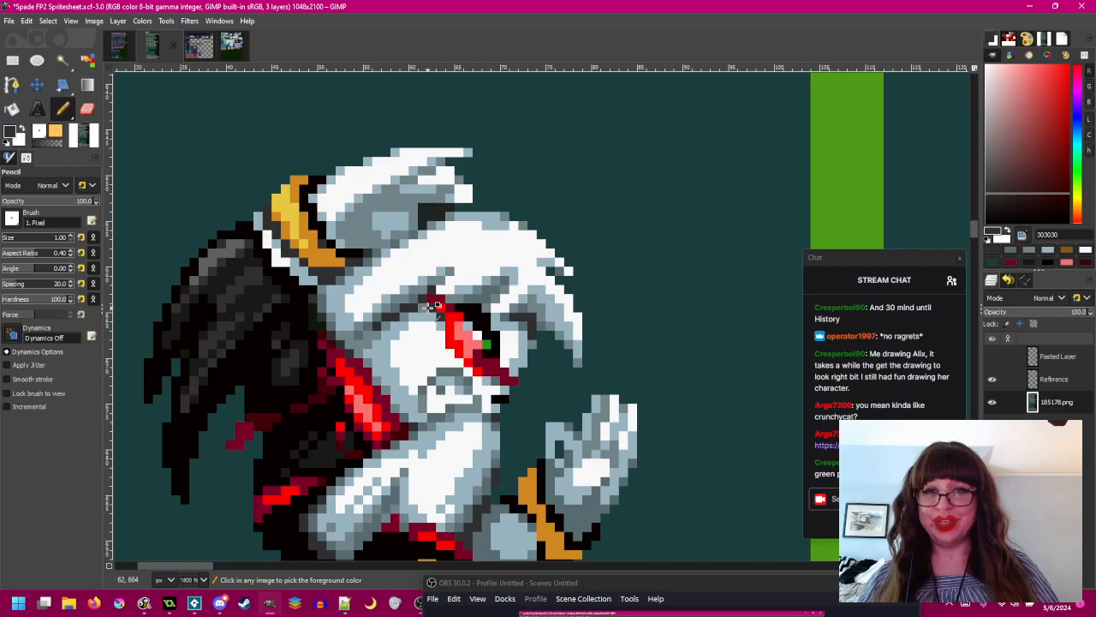
{"action": "scroll", "coordinate": [463, 322], "scroll_direction": "up", "scroll_amount": 1}
{"action": "left_click", "coordinate": [385, 306], "text": "ctrl"}
{"action": "left_click_drag", "start_coordinate": [411, 283], "coordinate": [421, 281]}
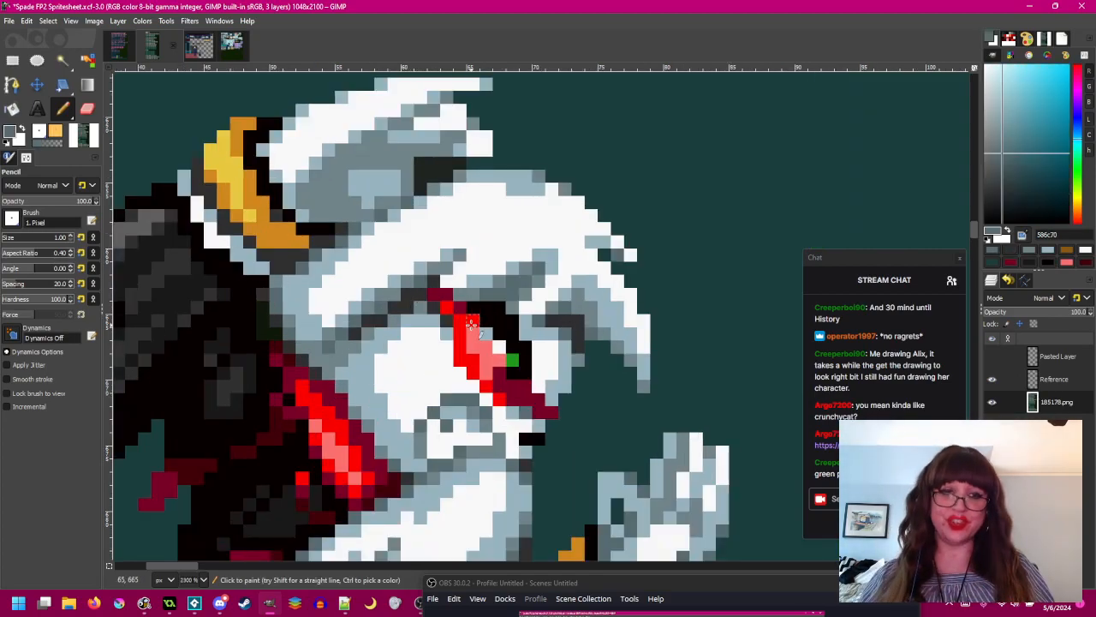
{"action": "left_click_drag", "start_coordinate": [472, 323], "coordinate": [479, 308]}
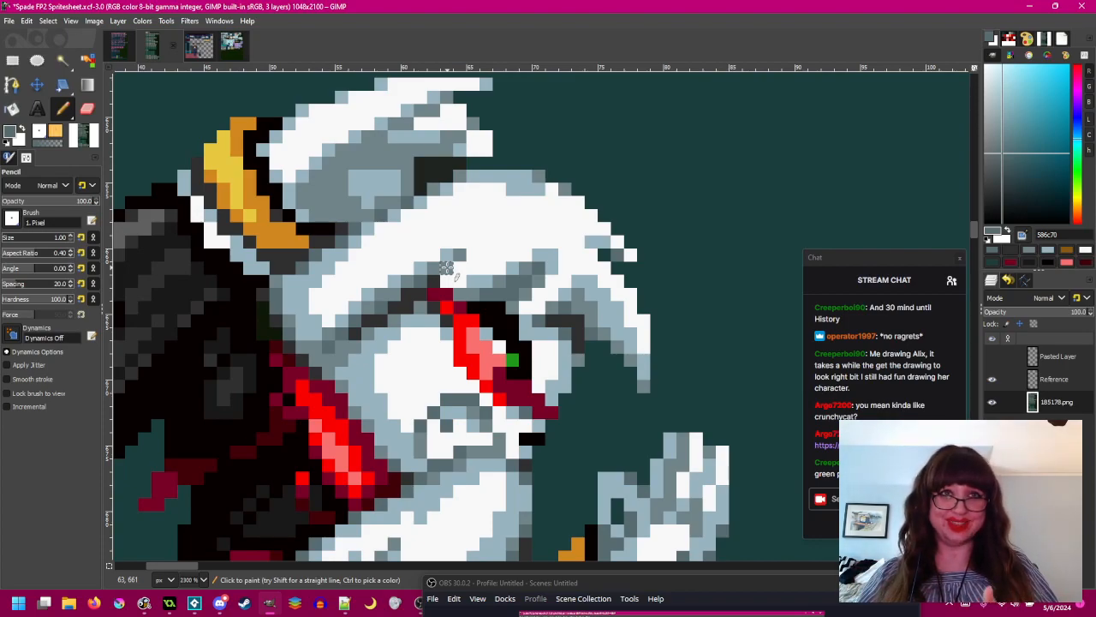
- Sample the near-black 080000 from the standing sprite's hair and try it beneath the rolling pose's fringe, above the eye
{"action": "scroll", "coordinate": [479, 282], "scroll_direction": "down", "scroll_amount": 4, "text": "ctrl"}
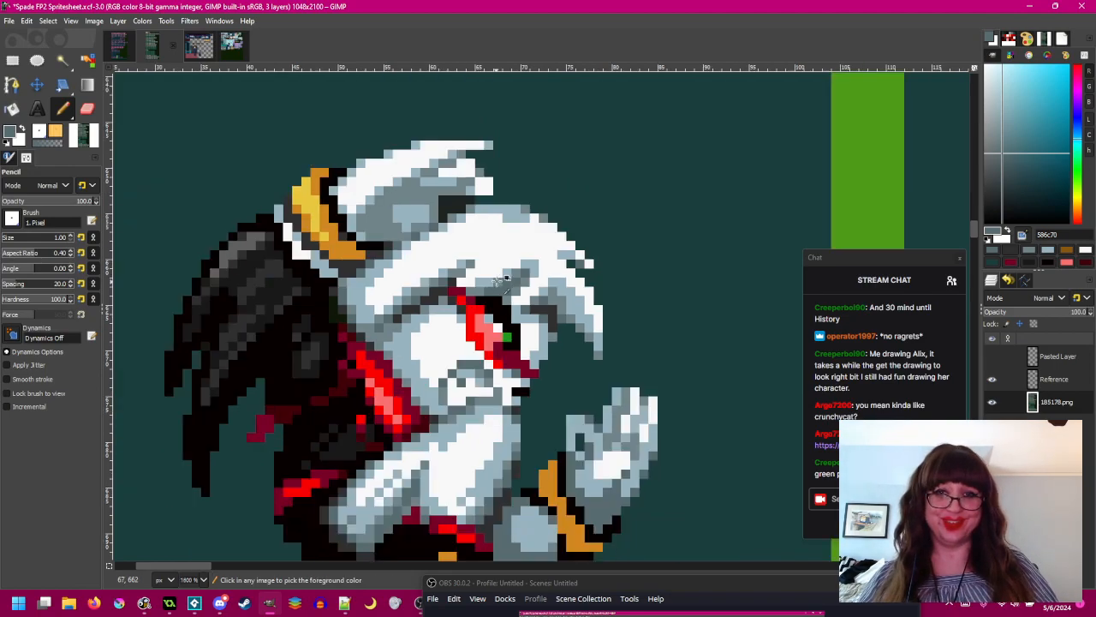
{"action": "scroll", "coordinate": [526, 310], "scroll_direction": "right", "scroll_amount": 1}
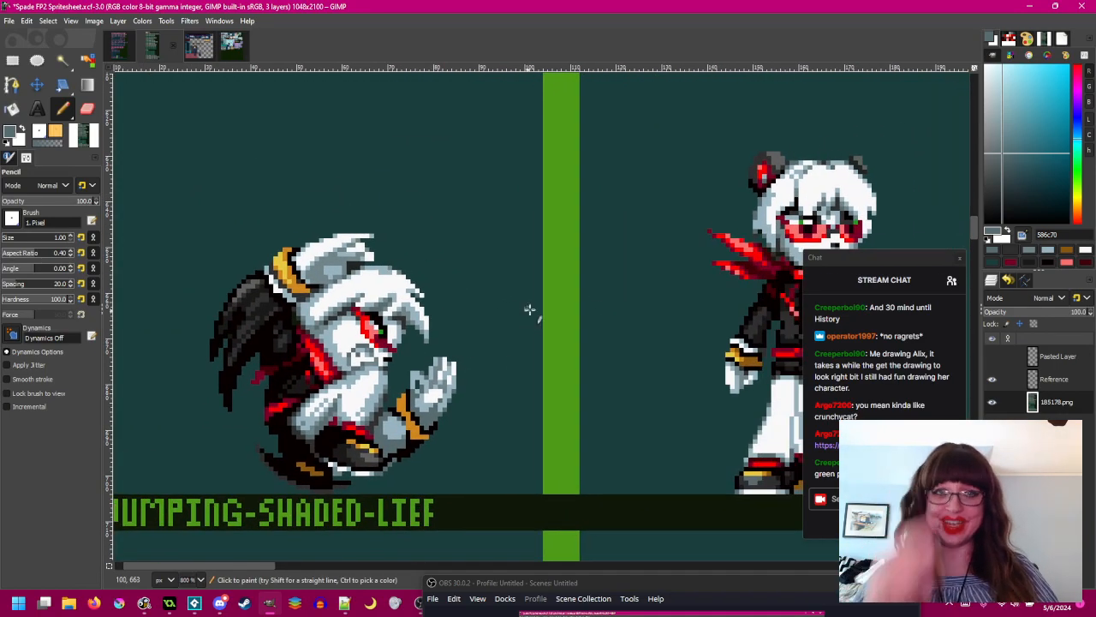
{"action": "scroll", "coordinate": [784, 199], "scroll_direction": "up", "scroll_amount": 2, "text": "ctrl"}
{"action": "left_click", "coordinate": [792, 200], "text": "ctrl"}
{"action": "scroll", "coordinate": [784, 205], "scroll_direction": "down", "scroll_amount": 2, "text": "ctrl"}
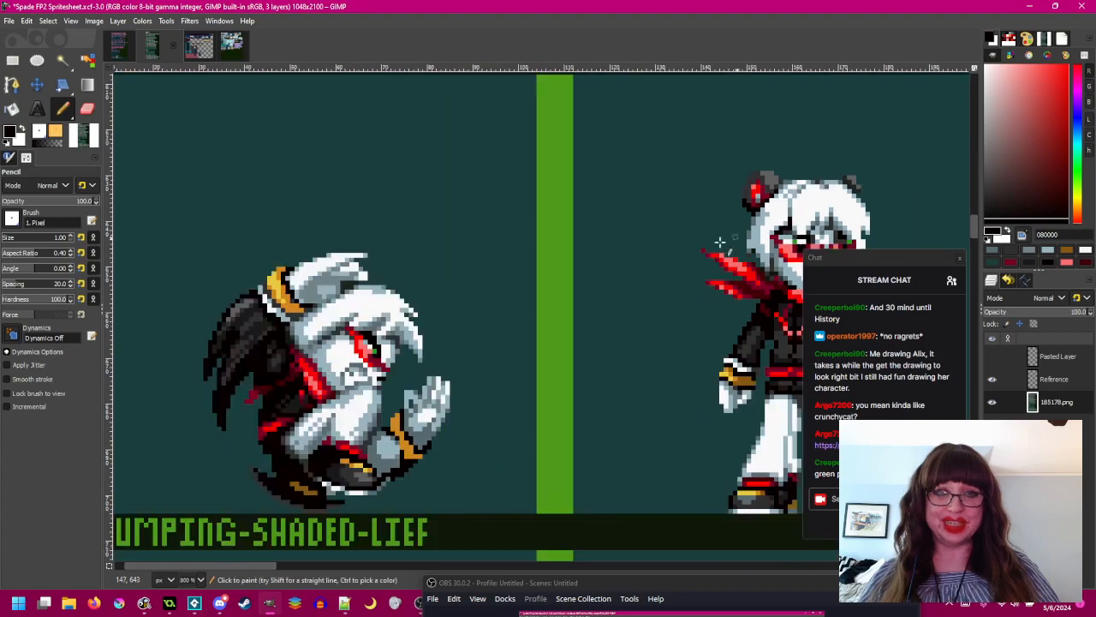
{"action": "scroll", "coordinate": [420, 317], "scroll_direction": "left", "scroll_amount": 1}
{"action": "scroll", "coordinate": [419, 317], "scroll_direction": "up", "scroll_amount": 3, "text": "ctrl"}
{"action": "scroll", "coordinate": [419, 317], "scroll_direction": "up", "scroll_amount": 1, "text": "ctrl"}
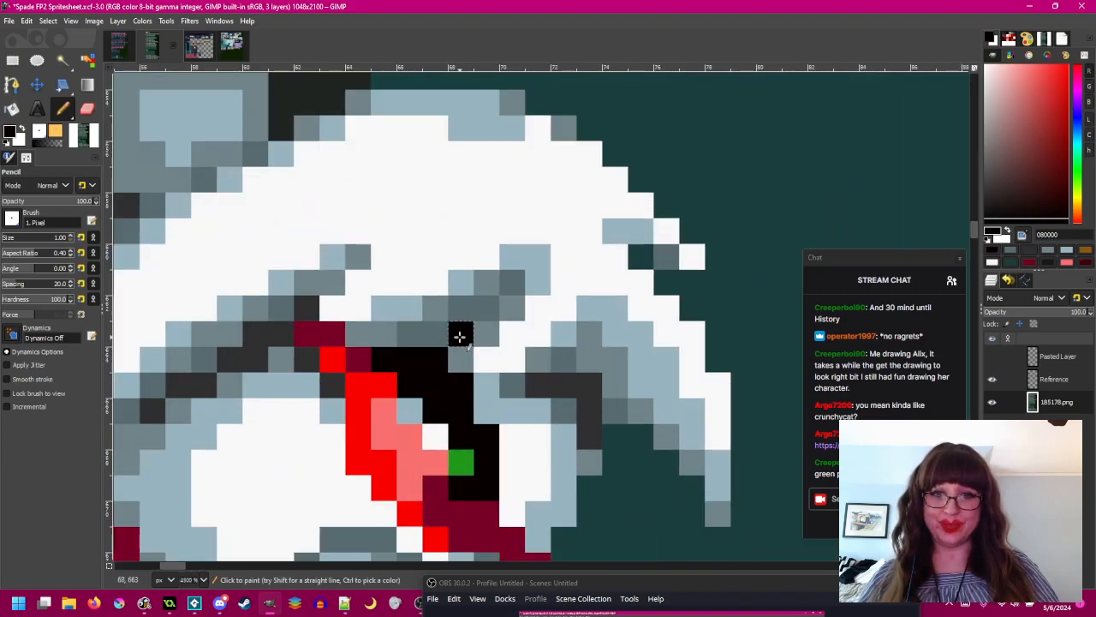
{"action": "scroll", "coordinate": [460, 335], "scroll_direction": "down", "scroll_amount": 2, "text": "ctrl"}
{"action": "scroll", "coordinate": [431, 357], "scroll_direction": "down", "scroll_amount": 1, "text": "ctrl"}
{"action": "scroll", "coordinate": [430, 358], "scroll_direction": "down", "scroll_amount": 2, "text": "ctrl"}
{"action": "scroll", "coordinate": [419, 354], "scroll_direction": "up", "scroll_amount": 3, "text": "ctrl"}
{"action": "scroll", "coordinate": [410, 353], "scroll_direction": "up", "scroll_amount": 1, "text": "ctrl"}
- Sample the dark grey 303030 from the fringe's shadow and touch up the shading pixels between the eye and the front strands
{"action": "left_click", "coordinate": [463, 364], "text": "ctrl"}
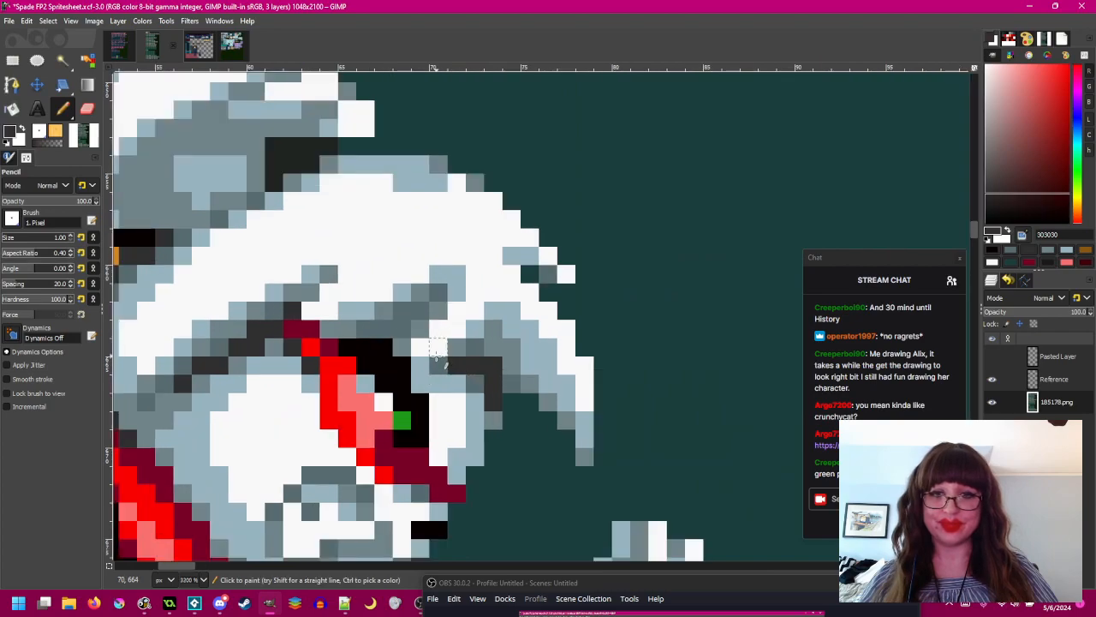
{"action": "left_click", "coordinate": [426, 349], "text": "ctrl"}
{"action": "left_click", "coordinate": [443, 358], "text": "ctrl"}
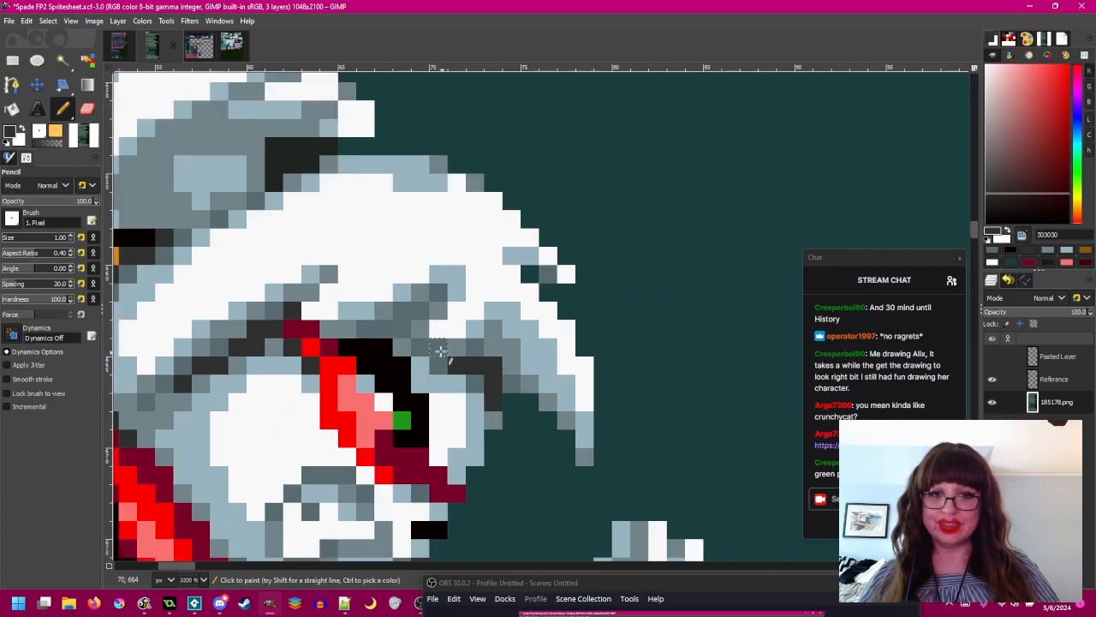
{"action": "scroll", "coordinate": [529, 388], "scroll_direction": "down", "scroll_amount": 4, "text": "ctrl"}
{"action": "scroll", "coordinate": [528, 389], "scroll_direction": "down", "scroll_amount": 1}
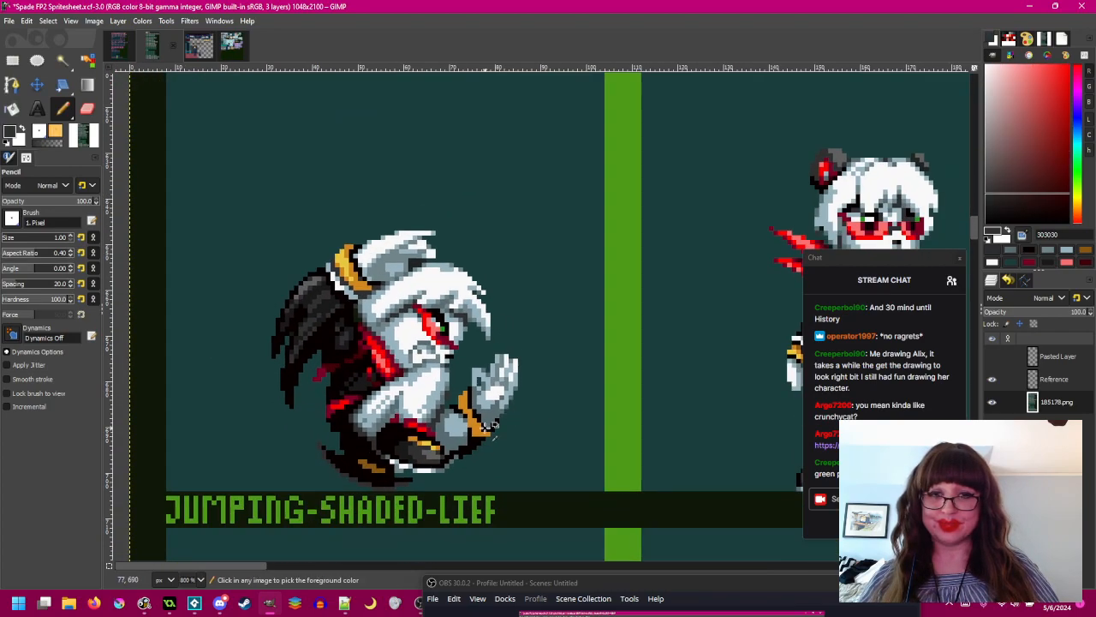
- Sample the greys 586c70 and 303030 around the forearm and deepen the shadow between the rolling pose's leg and arm
{"action": "scroll", "coordinate": [514, 406], "scroll_direction": "up", "scroll_amount": 1, "text": "ctrl"}
{"action": "scroll", "coordinate": [546, 406], "scroll_direction": "up", "scroll_amount": 1, "text": "ctrl"}
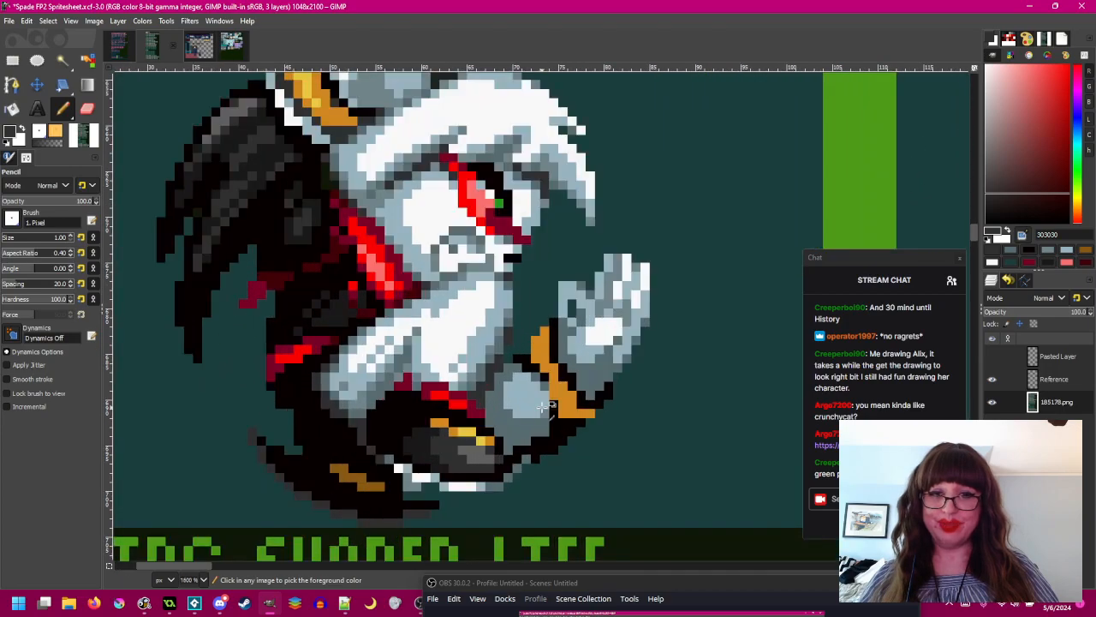
{"action": "left_click", "coordinate": [496, 396], "text": "ctrl"}
{"action": "scroll", "coordinate": [500, 395], "scroll_direction": "down", "scroll_amount": 2, "text": "ctrl"}
{"action": "scroll", "coordinate": [487, 388], "scroll_direction": "up", "scroll_amount": 3, "text": "ctrl"}
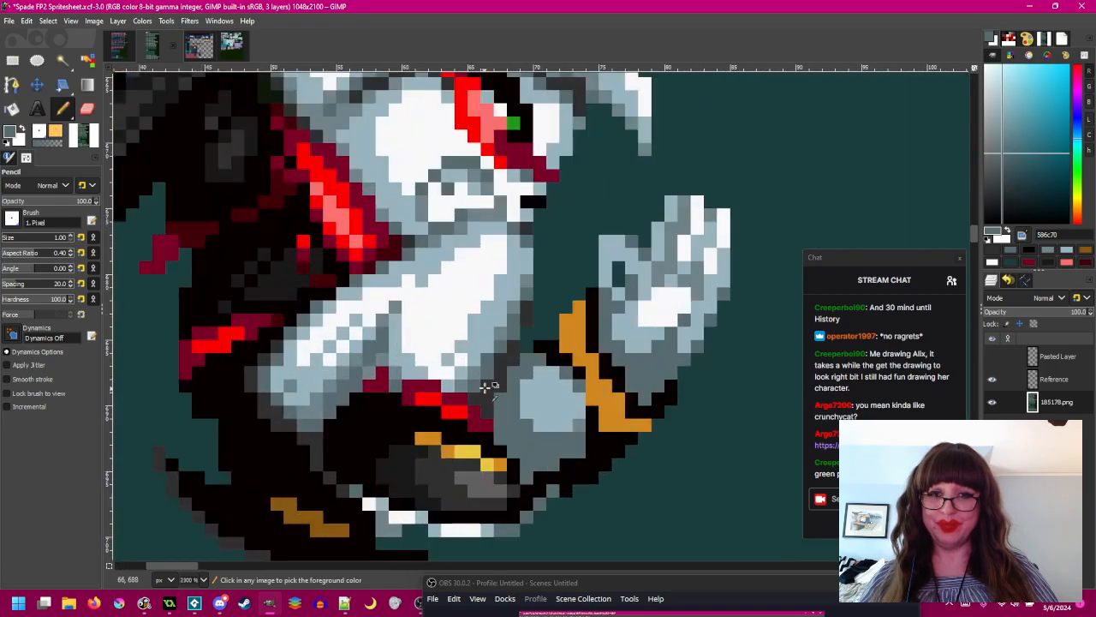
{"action": "left_click", "coordinate": [497, 366], "text": "ctrl"}
{"action": "mouse_move", "coordinate": [357, 374]}
{"action": "left_mouse_down"}
{"action": "mouse_move", "coordinate": [316, 423]}
{"action": "mouse_move", "coordinate": [339, 411]}
{"action": "left_mouse_up"}
{"action": "scroll", "coordinate": [339, 411], "scroll_direction": "down", "scroll_amount": 4, "text": "ctrl"}
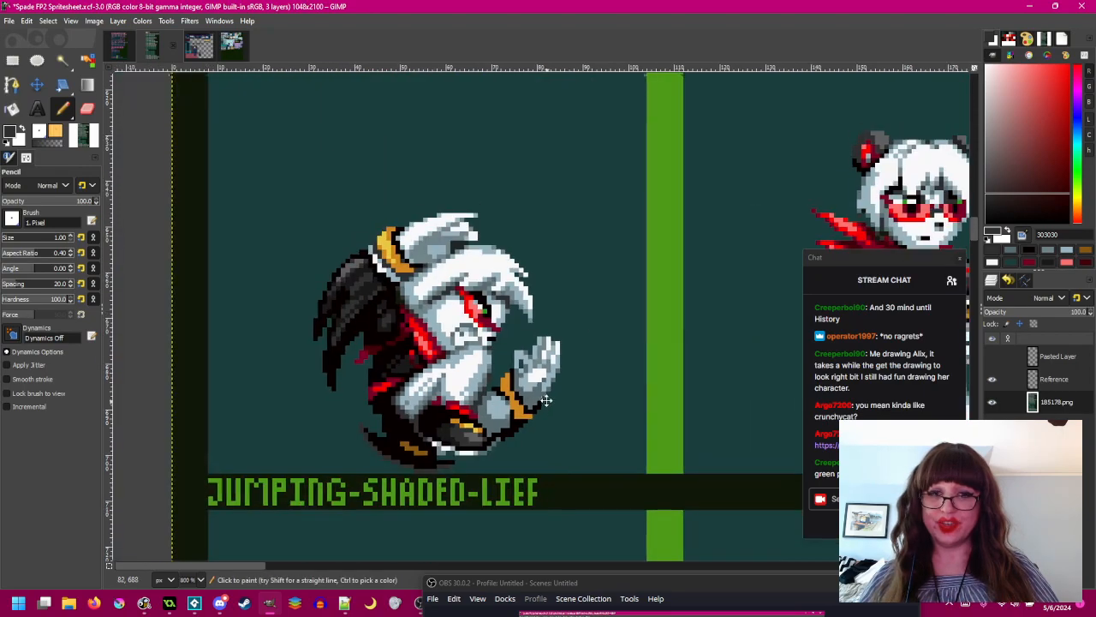
- Sample the blue-grey 98b4c0 from the forearm and bucket-fill the white palm area of the rolling pose's raised hand with it
{"action": "scroll", "coordinate": [432, 385], "scroll_direction": "up", "scroll_amount": 2, "text": "ctrl"}
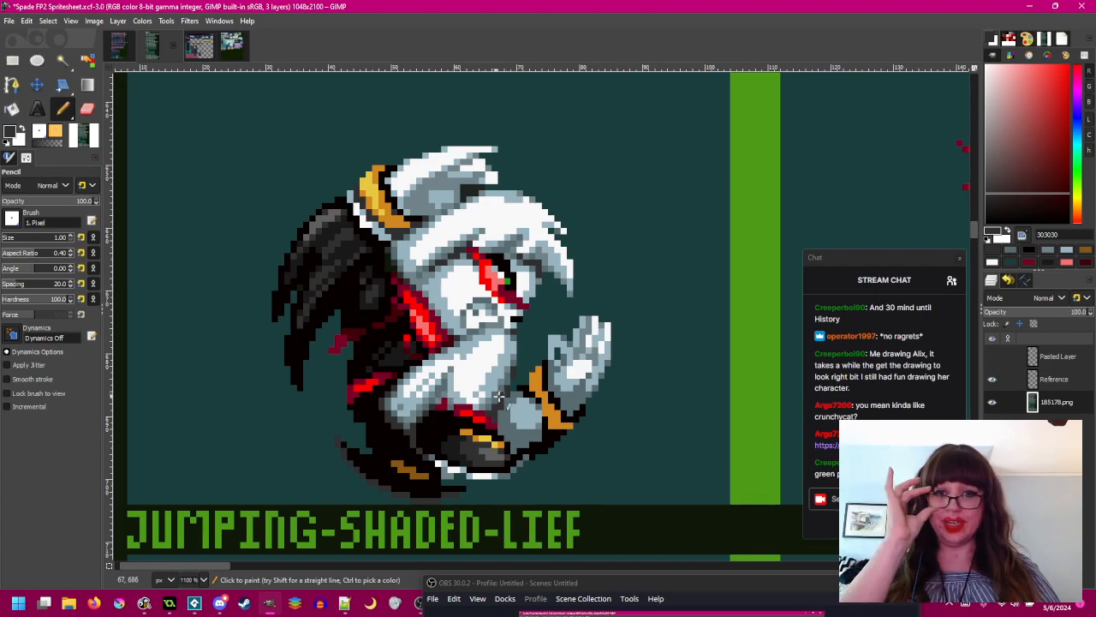
{"action": "scroll", "coordinate": [495, 396], "scroll_direction": "down", "scroll_amount": 1}
{"action": "scroll", "coordinate": [550, 370], "scroll_direction": "up", "scroll_amount": 1, "text": "ctrl"}
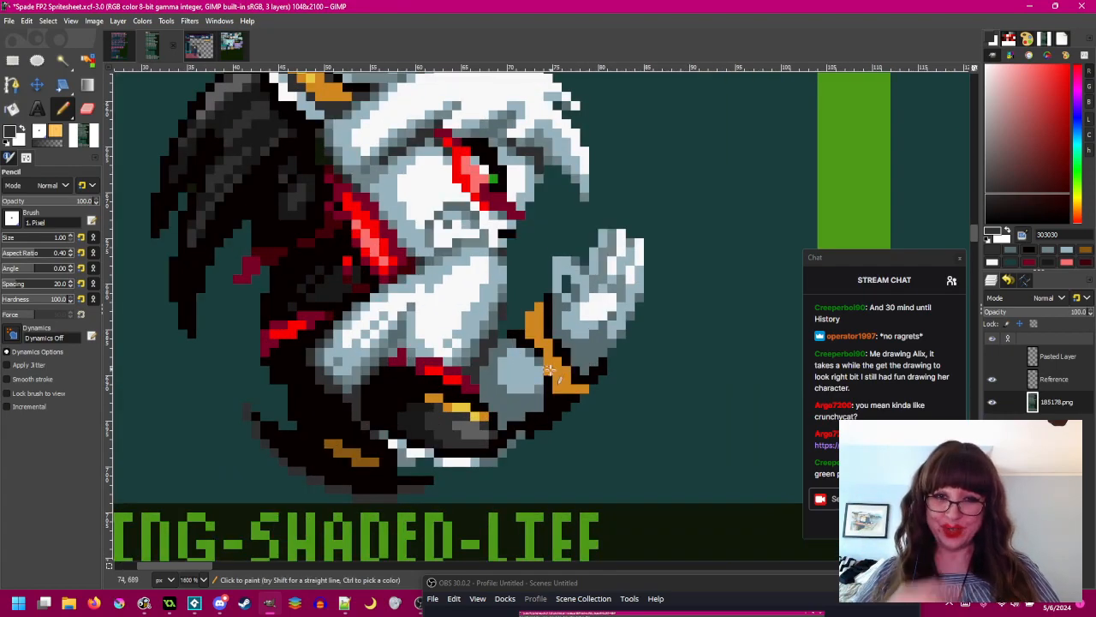
{"action": "scroll", "coordinate": [541, 381], "scroll_direction": "up", "scroll_amount": 1, "text": "ctrl"}
{"action": "left_click", "coordinate": [511, 340], "text": "ctrl"}
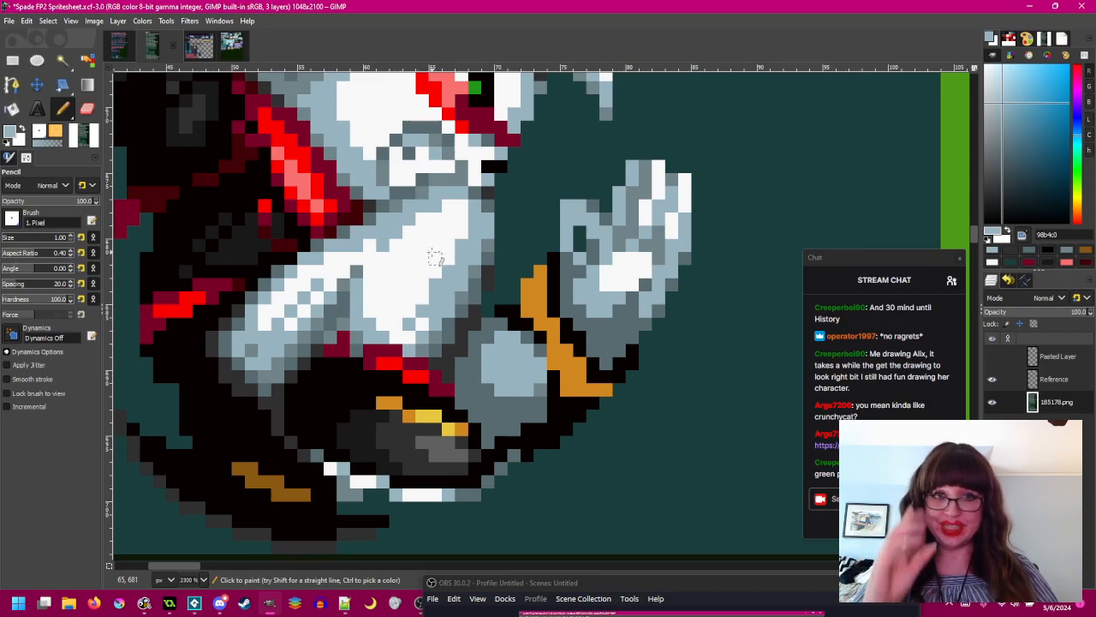
{"action": "scroll", "coordinate": [619, 293], "scroll_direction": "down", "scroll_amount": 3}
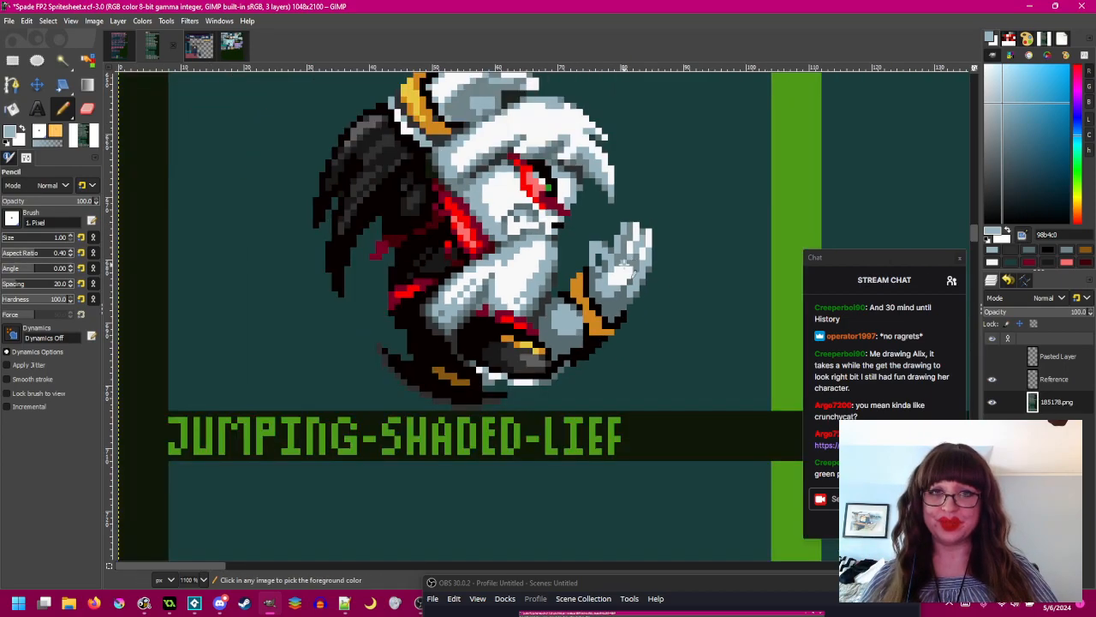
{"action": "left_click", "coordinate": [12, 108]}
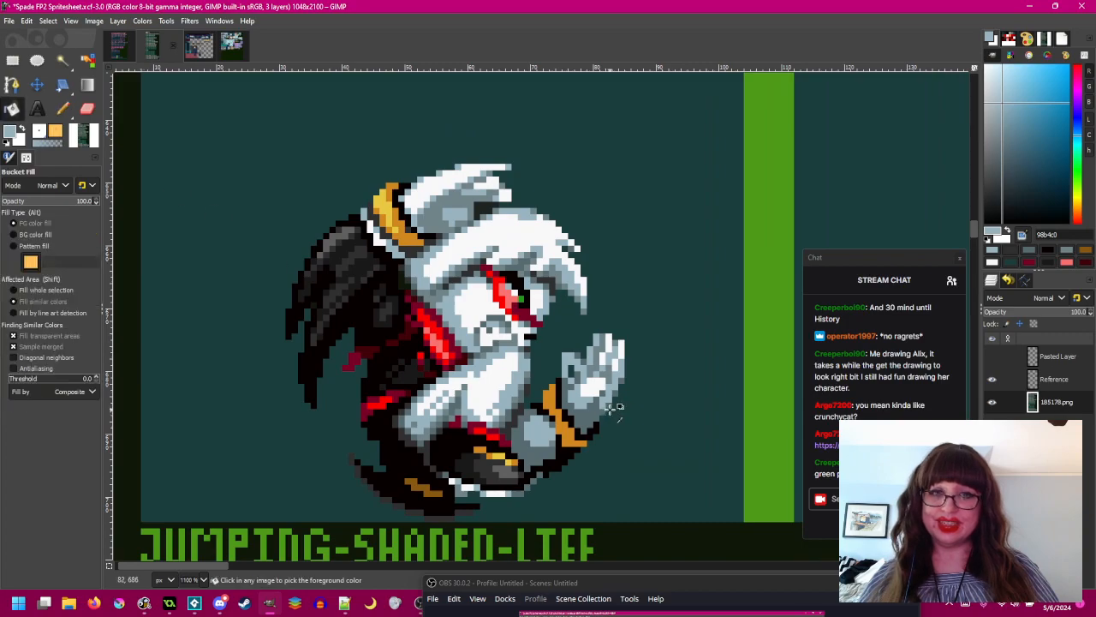
{"action": "scroll", "coordinate": [582, 360], "scroll_direction": "up", "scroll_amount": 2}
{"action": "scroll", "coordinate": [632, 403], "scroll_direction": "down", "scroll_amount": 3}
{"action": "scroll", "coordinate": [632, 403], "scroll_direction": "up", "scroll_amount": 3}
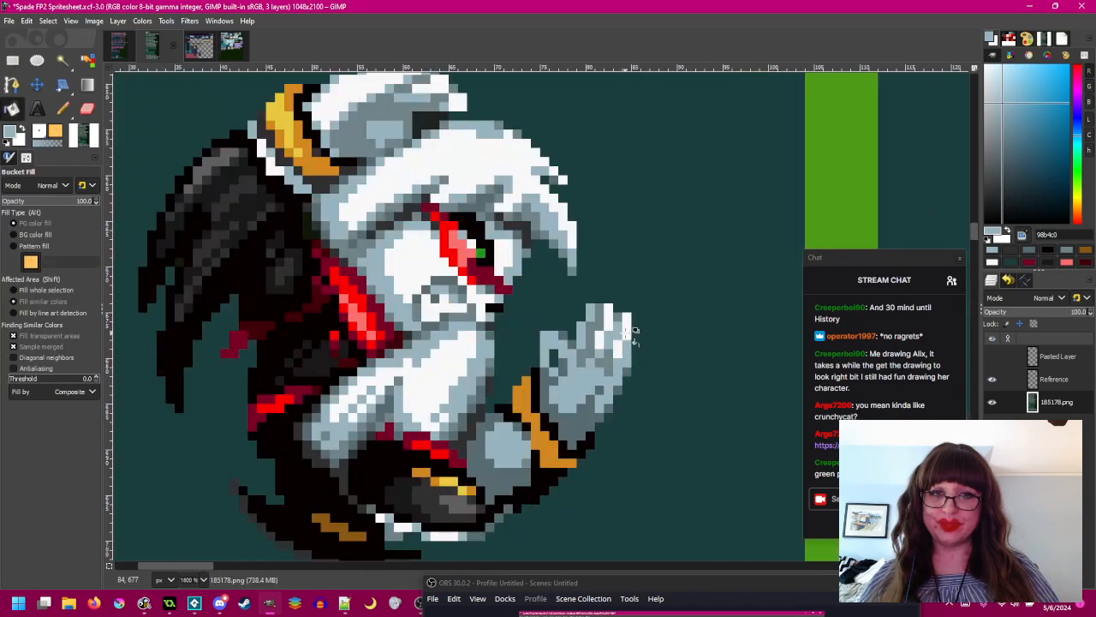
{"action": "scroll", "coordinate": [602, 339], "scroll_direction": "down", "scroll_amount": 3}
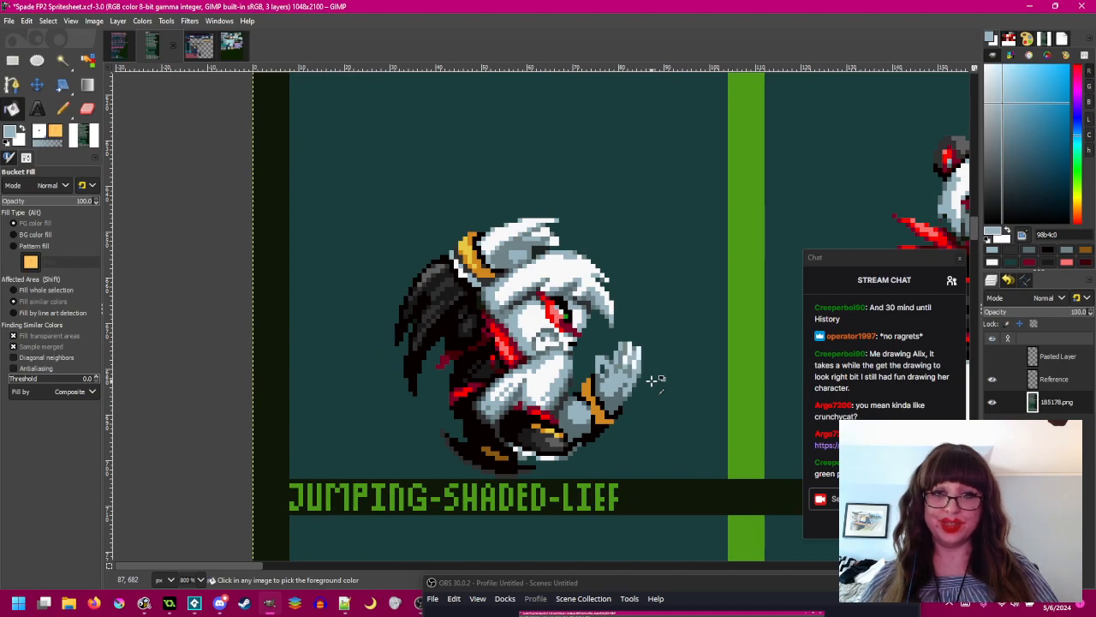
{"action": "scroll", "coordinate": [653, 379], "scroll_direction": "up", "scroll_amount": 1}
{"action": "scroll", "coordinate": [653, 379], "scroll_direction": "up", "scroll_amount": 2}
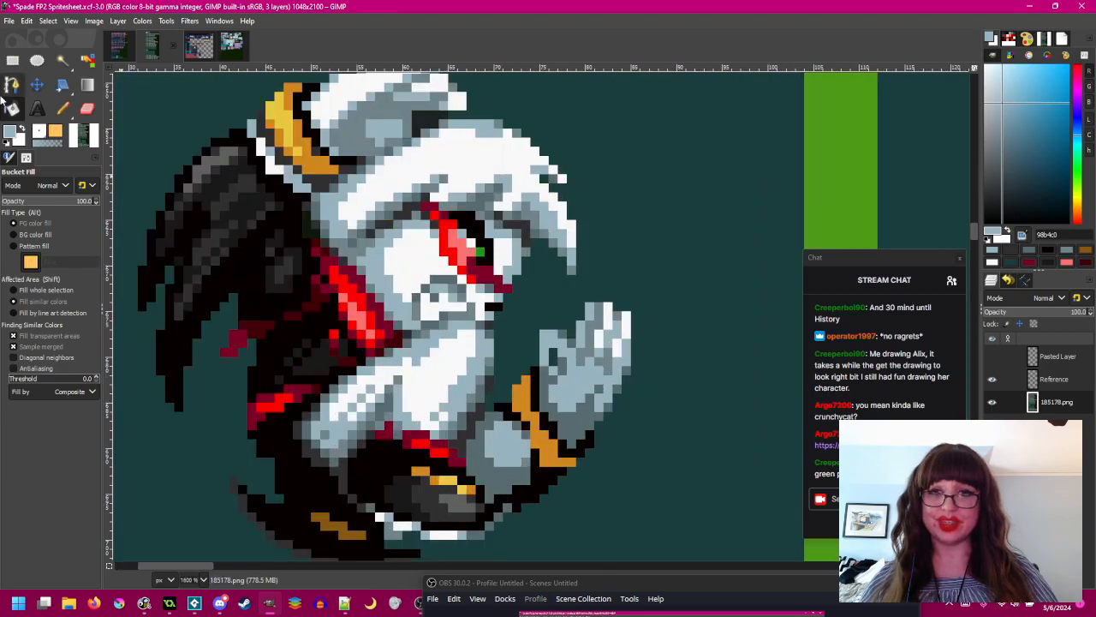
- Sample the white f8f8f8 and pencil highlights on the raised hand's palm, thumb and fingertips
{"action": "key", "text": "n"}
{"action": "left_click", "coordinate": [615, 305], "text": "ctrl"}
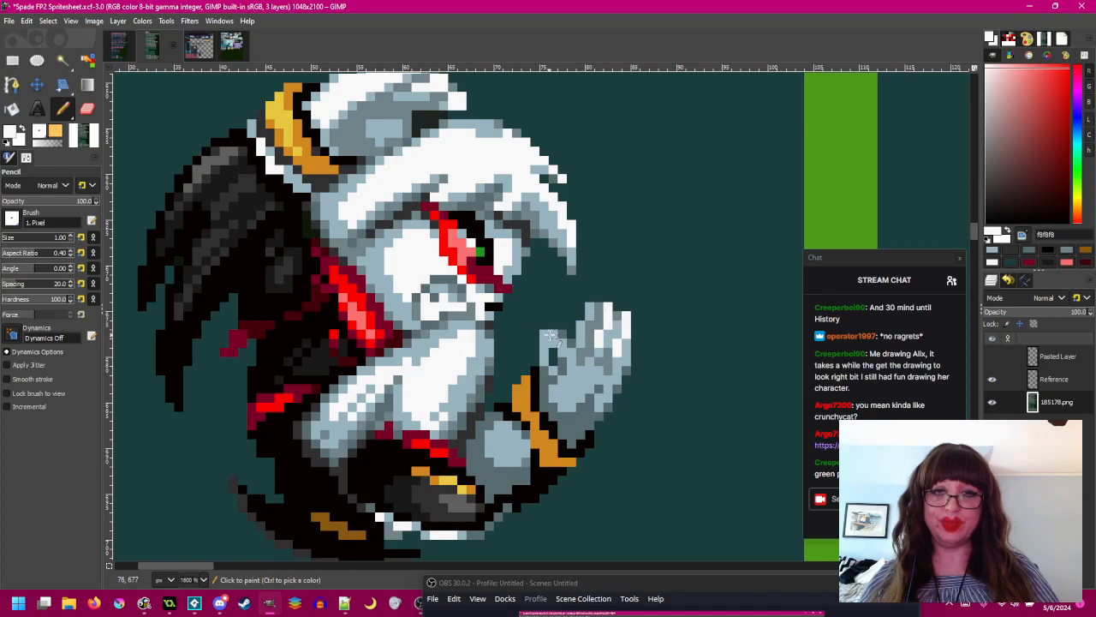
{"action": "scroll", "coordinate": [655, 368], "scroll_direction": "down", "scroll_amount": 3}
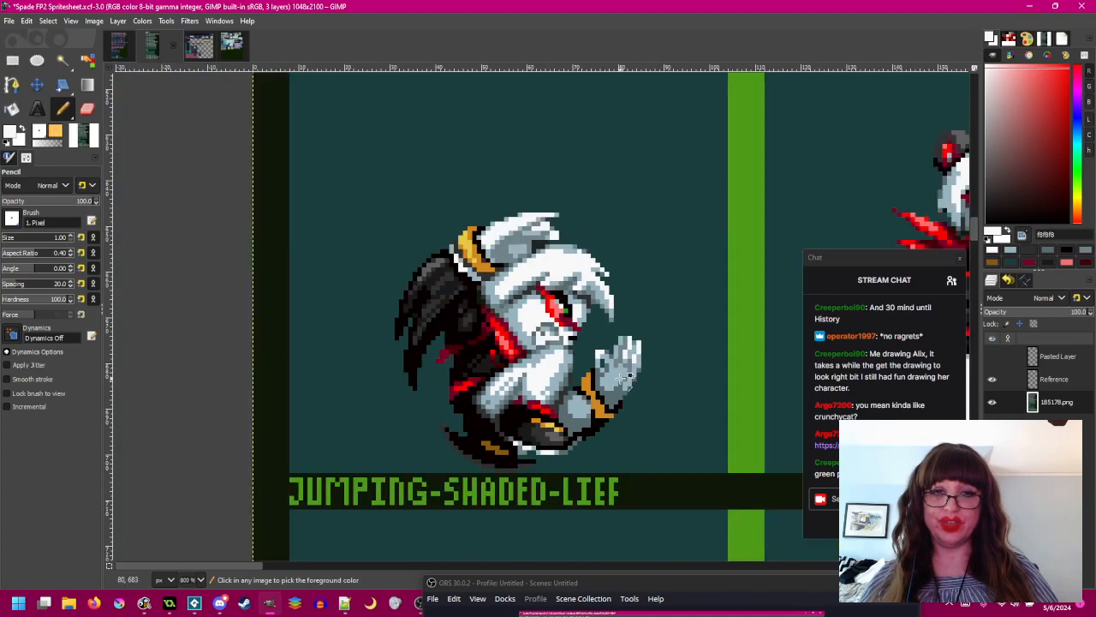
{"action": "scroll", "coordinate": [610, 373], "scroll_direction": "up", "scroll_amount": 1}
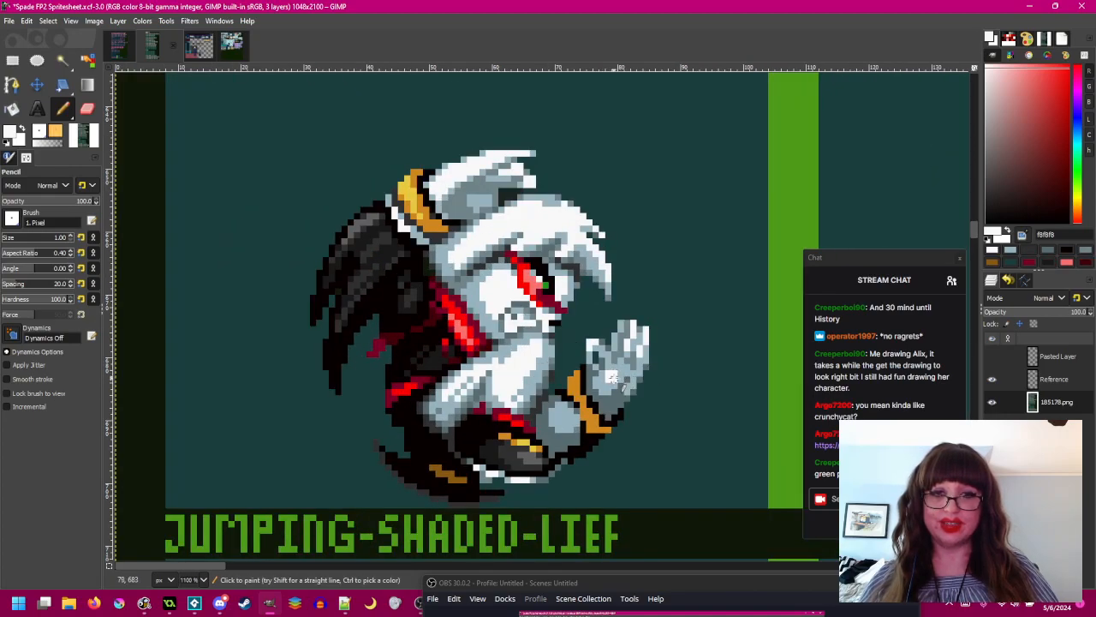
{"action": "scroll", "coordinate": [623, 373], "scroll_direction": "down", "scroll_amount": 2}
{"action": "scroll", "coordinate": [650, 386], "scroll_direction": "up", "scroll_amount": 2}
{"action": "scroll", "coordinate": [582, 335], "scroll_direction": "up", "scroll_amount": 2}
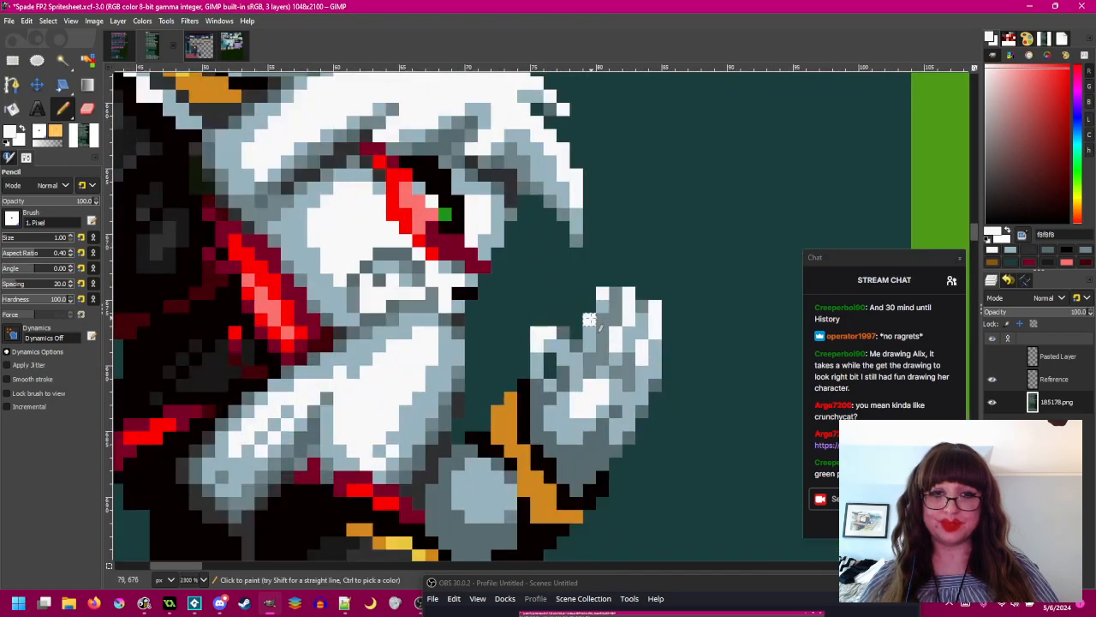
{"action": "scroll", "coordinate": [589, 322], "scroll_direction": "down", "scroll_amount": 4}
{"action": "scroll", "coordinate": [569, 320], "scroll_direction": "up", "scroll_amount": 4}
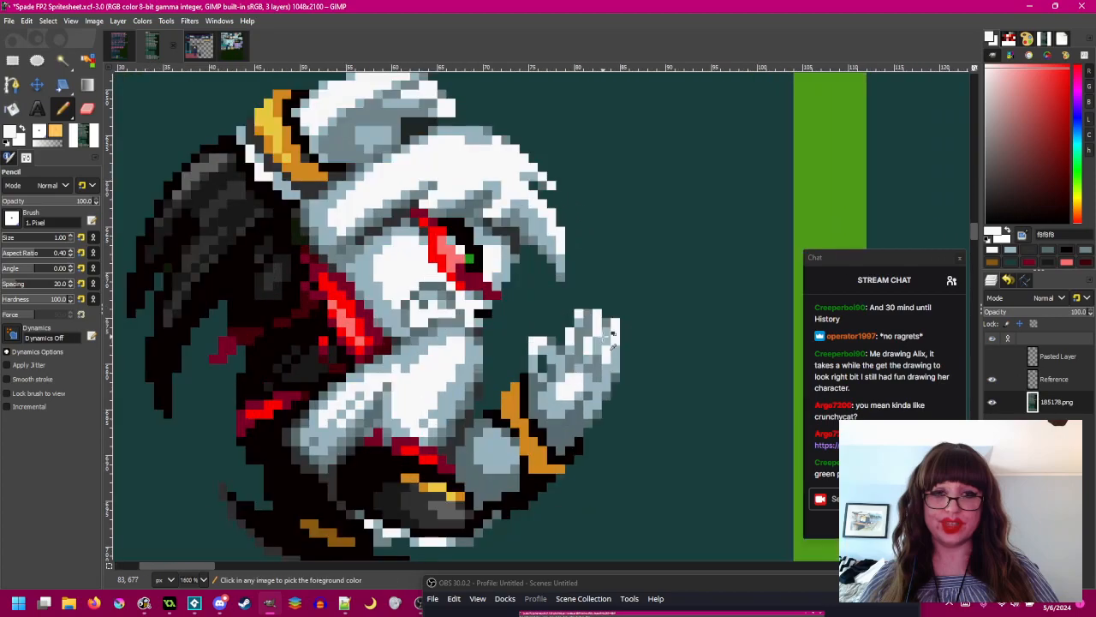
- Sample the blue-grey 98b4c0 from the raised hand's fingers, check the whole rolling pose and save the spritesheet
{"action": "left_click", "coordinate": [568, 320], "text": "ctrl"}
{"action": "scroll", "coordinate": [638, 344], "scroll_direction": "down", "scroll_amount": 3}
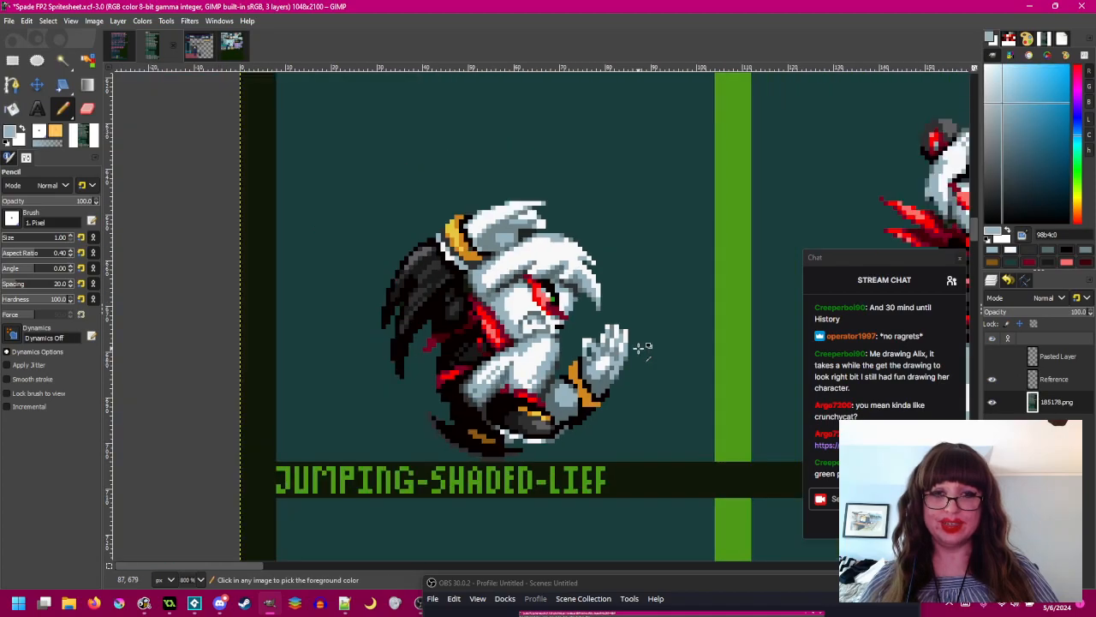
{"action": "left_click_drag", "start_coordinate": [631, 364], "coordinate": [612, 353]}
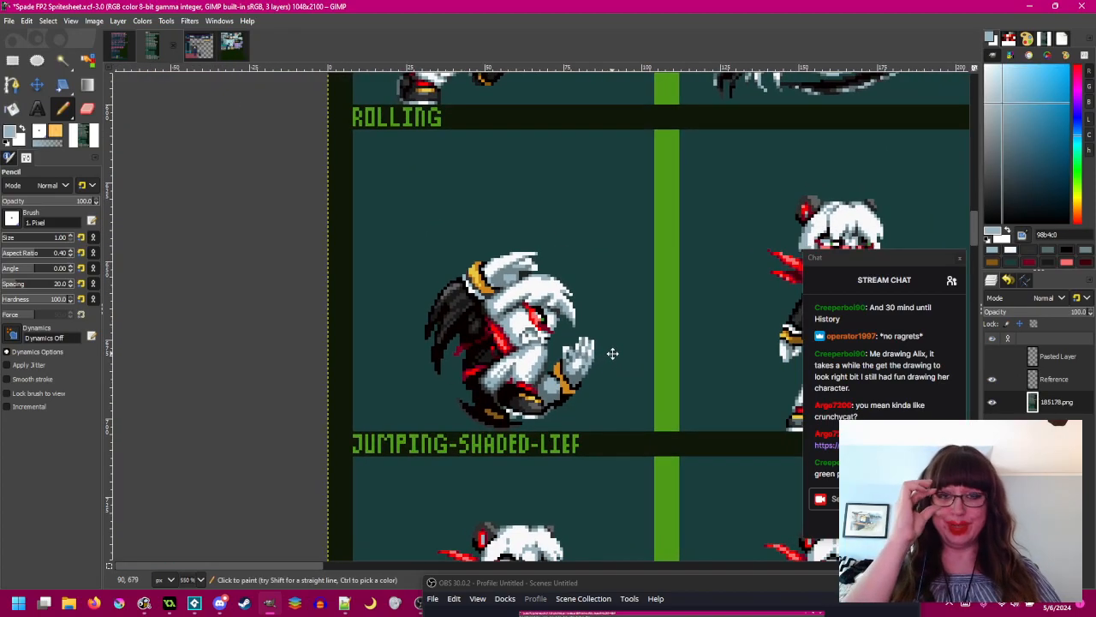
{"action": "key", "text": "ctrl+s"}
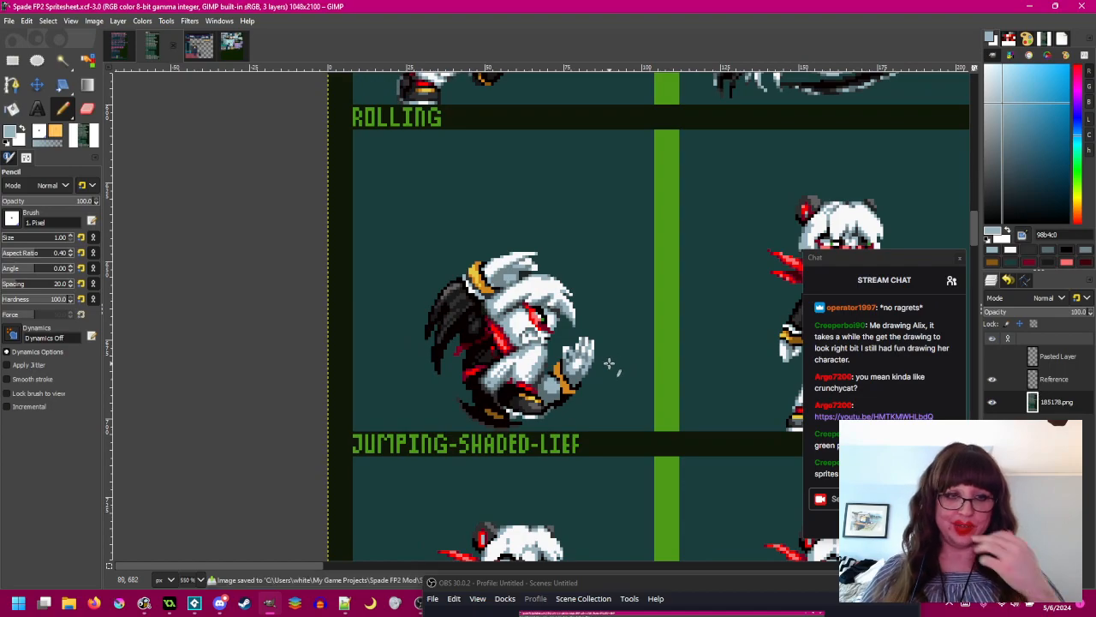
- Select the Reference layer and bring its standing sprite to the middle of the view
{"action": "left_click_drag", "start_coordinate": [605, 373], "coordinate": [403, 357]}
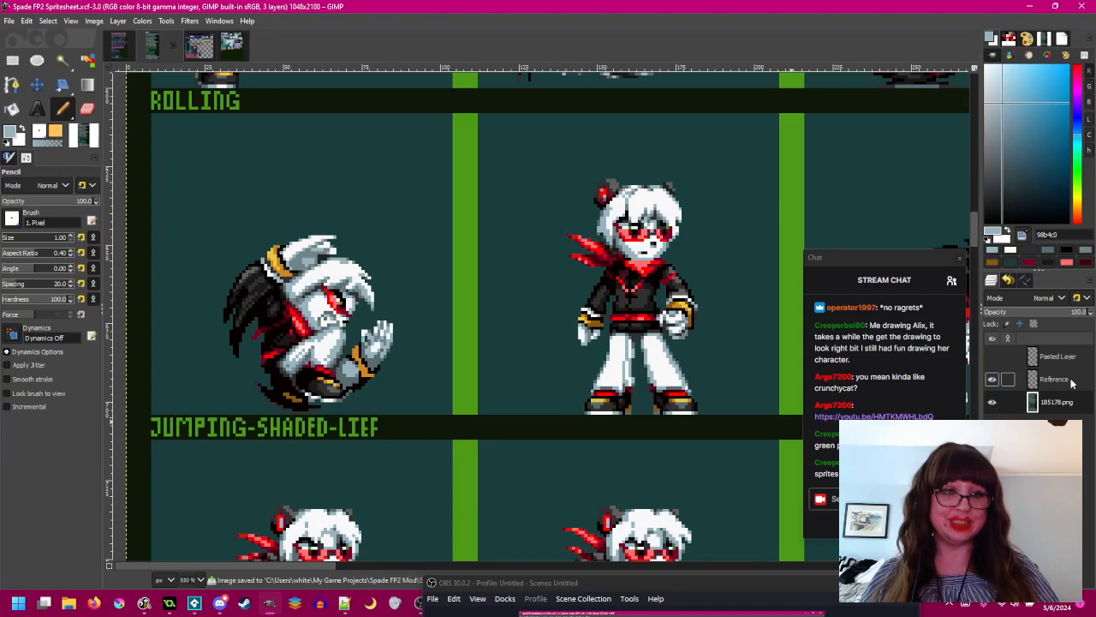
{"action": "left_click", "coordinate": [1071, 382], "text": "alt"}
{"action": "left_click_drag", "start_coordinate": [695, 342], "coordinate": [524, 354]}
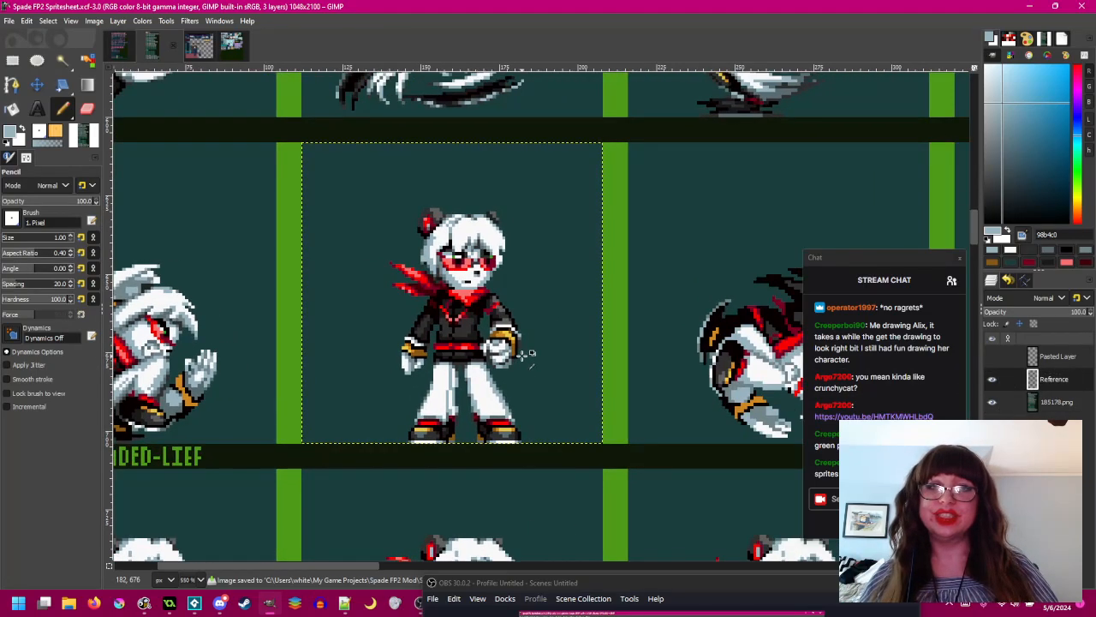
{"action": "scroll", "coordinate": [524, 354], "scroll_direction": "up", "scroll_amount": 1}
{"action": "scroll", "coordinate": [536, 368], "scroll_direction": "down", "scroll_amount": 1}
{"action": "left_click", "coordinate": [92, 21]}
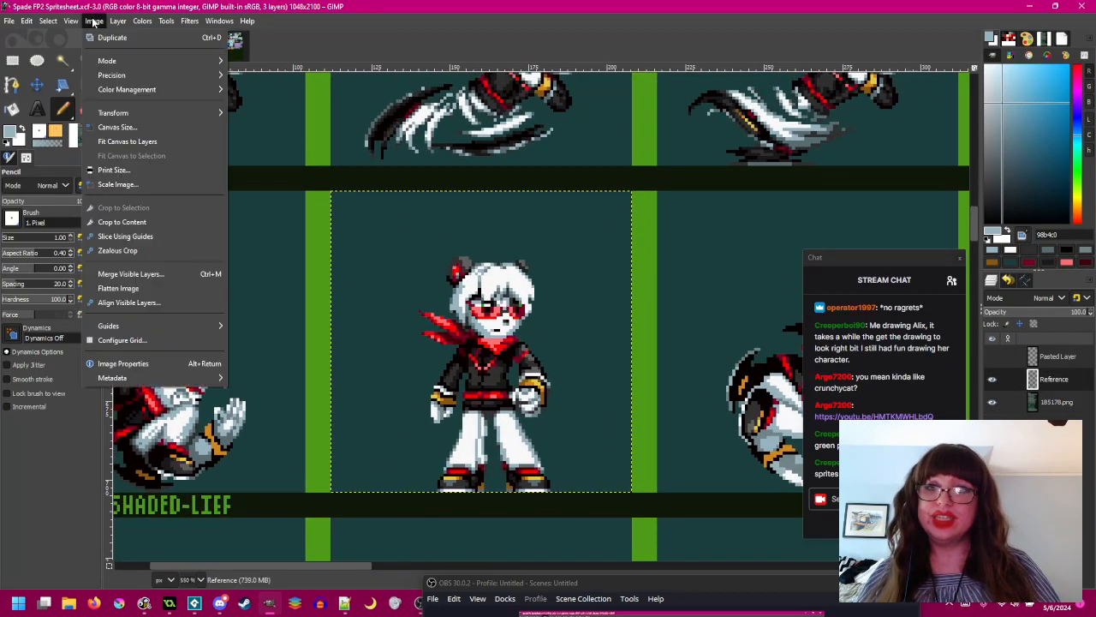
{"action": "mouse_move", "coordinate": [119, 113]}
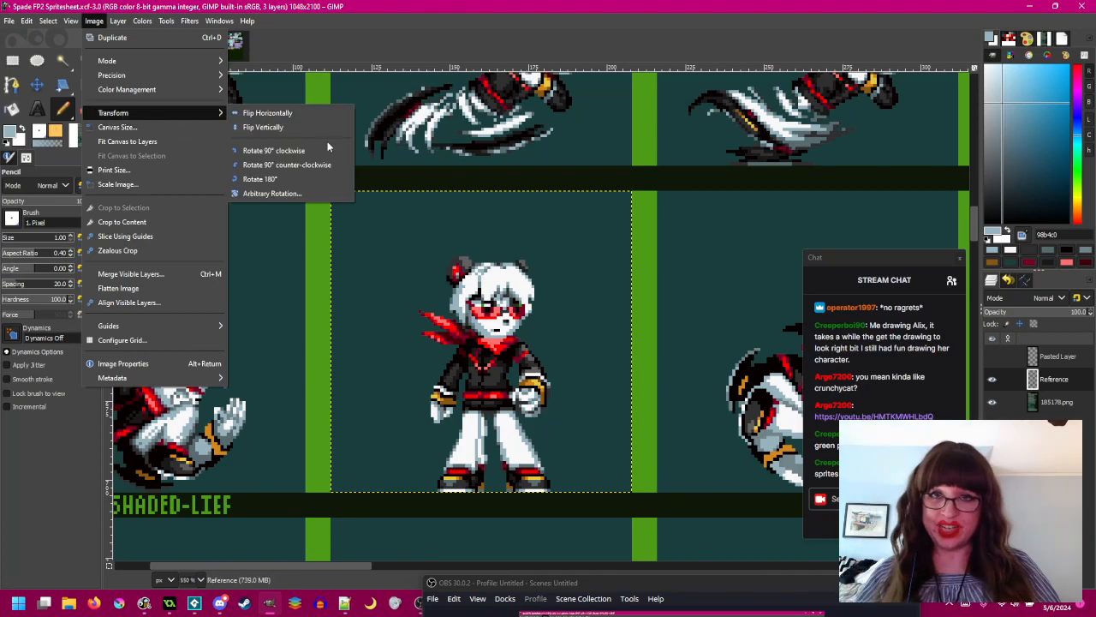
{"action": "left_click", "coordinate": [451, 5]}
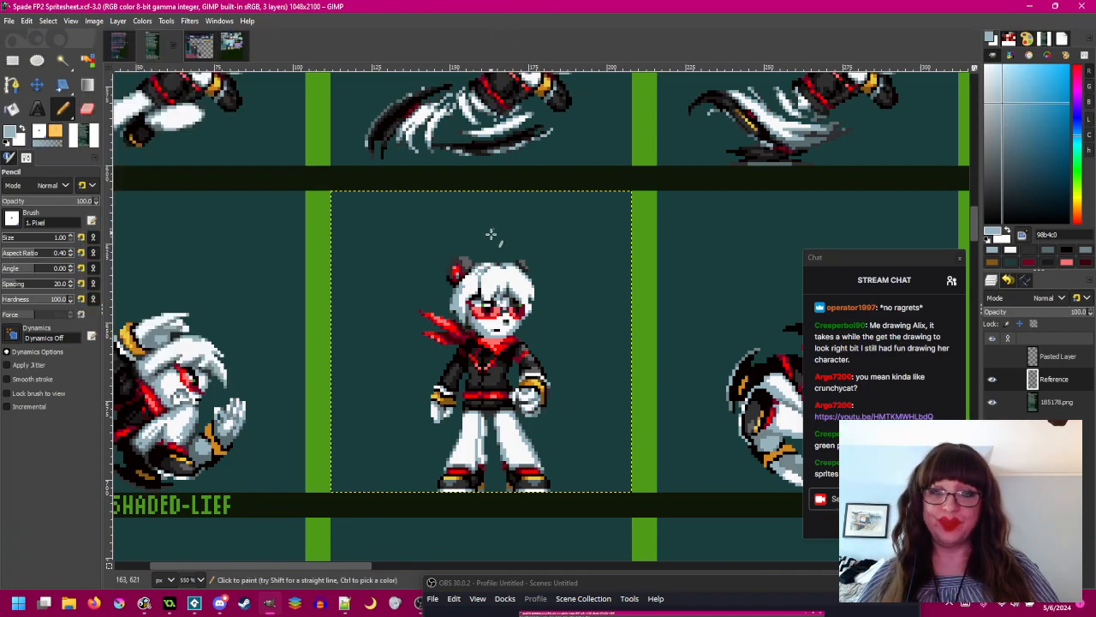
- Rotate the Reference layer with the standing sprite 90° clockwise
{"action": "scroll", "coordinate": [490, 231], "scroll_direction": "down", "scroll_amount": 1}
{"action": "key", "text": "r"}
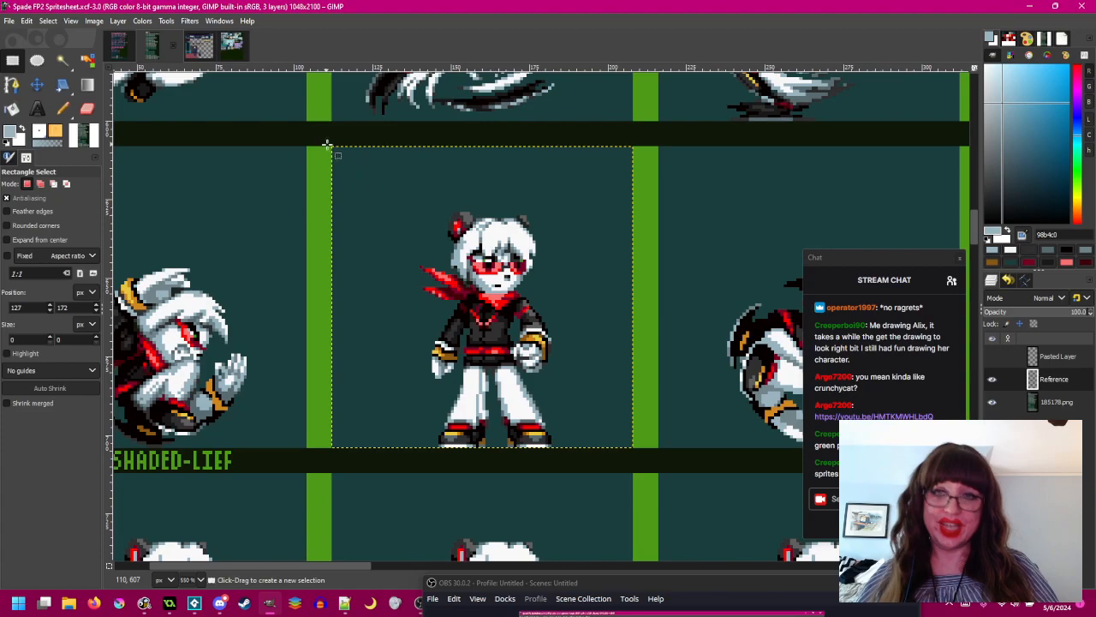
{"action": "left_click", "coordinate": [118, 21]}
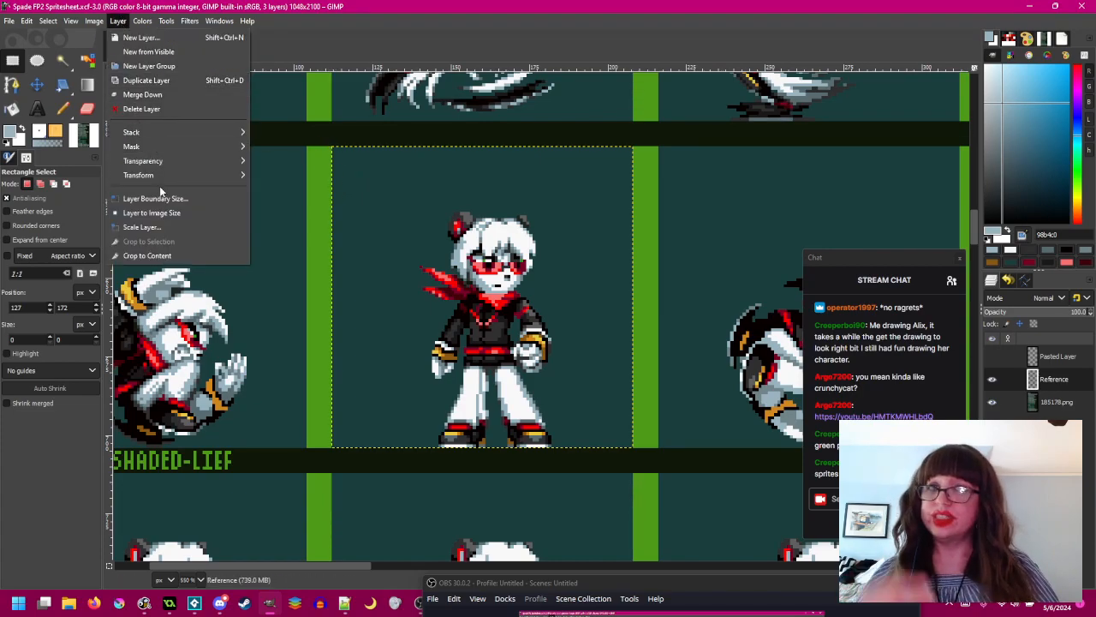
{"action": "mouse_move", "coordinate": [210, 175]}
{"action": "left_click", "coordinate": [310, 212]}
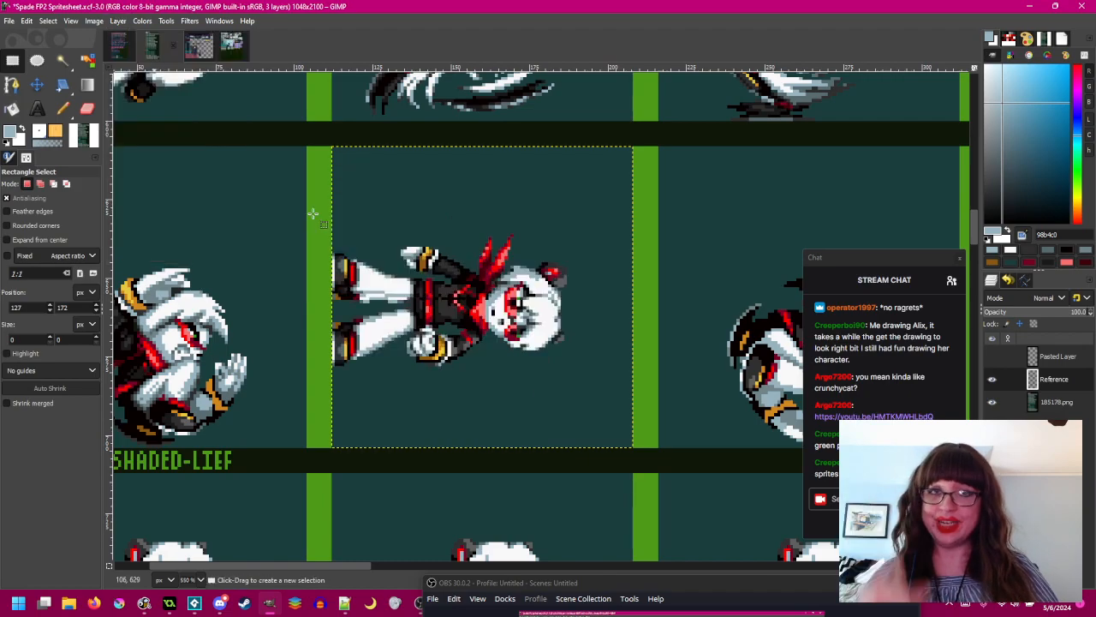
- Try an arbitrary rotation of about 88° on the Reference layer, reset the angle and cancel the transform
{"action": "left_click", "coordinate": [118, 21]}
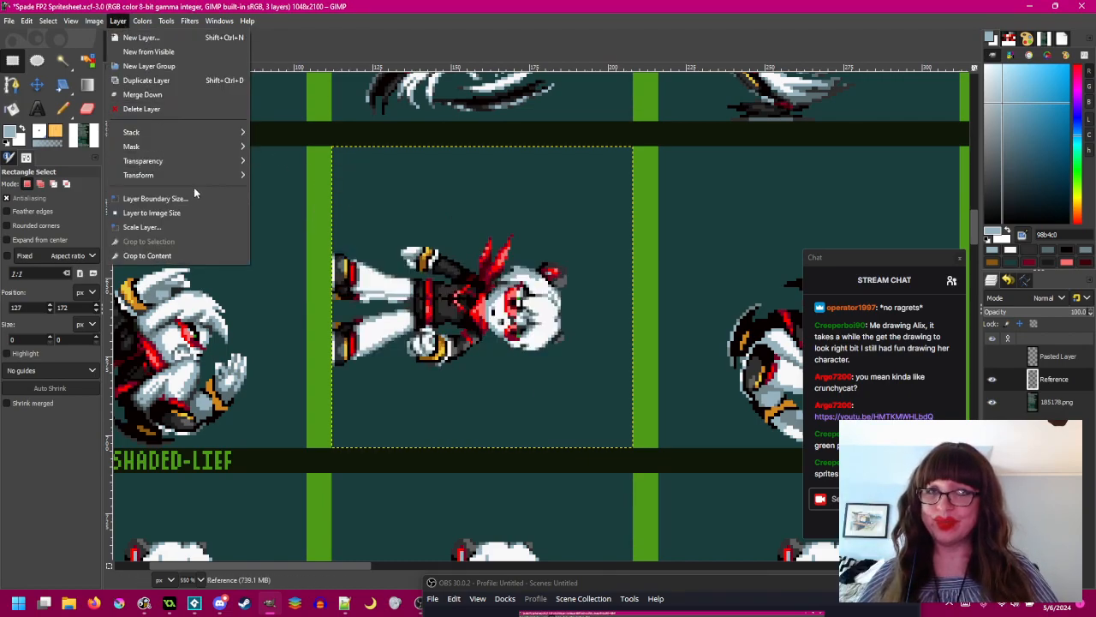
{"action": "mouse_move", "coordinate": [197, 175]}
{"action": "left_click", "coordinate": [340, 255]}
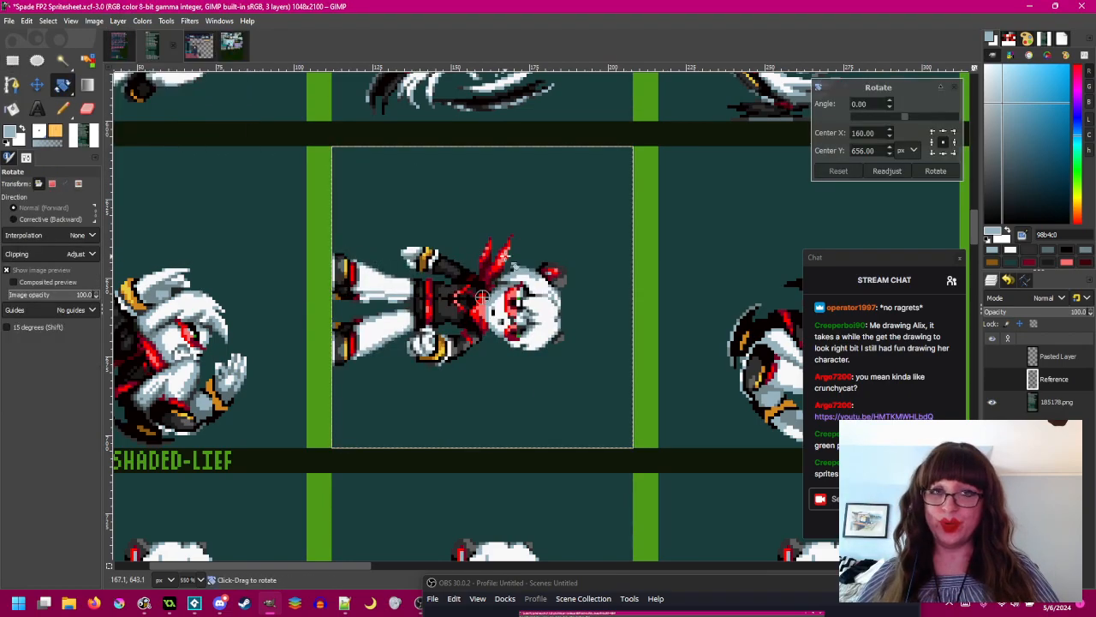
{"action": "mouse_move", "coordinate": [917, 113]}
{"action": "left_mouse_down"}
{"action": "mouse_move", "coordinate": [901, 119]}
{"action": "mouse_move", "coordinate": [956, 117]}
{"action": "mouse_move", "coordinate": [847, 132]}
{"action": "mouse_move", "coordinate": [909, 122]}
{"action": "mouse_move", "coordinate": [920, 137]}
{"action": "mouse_move", "coordinate": [903, 120]}
{"action": "mouse_move", "coordinate": [932, 122]}
{"action": "left_mouse_up"}
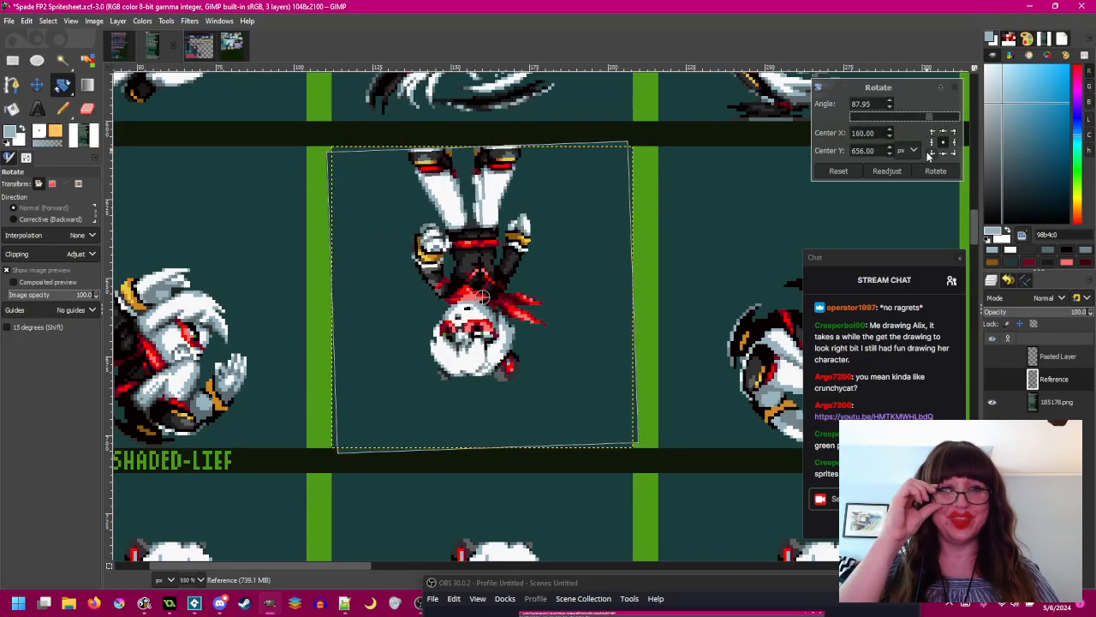
{"action": "left_click", "coordinate": [877, 170]}
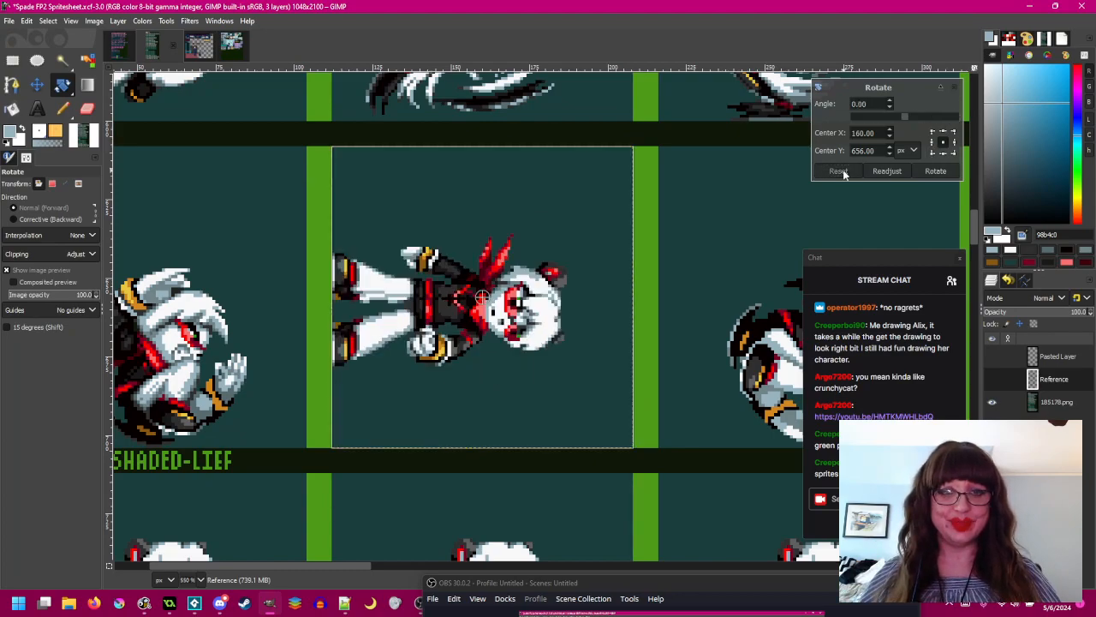
{"action": "left_click", "coordinate": [953, 88]}
{"action": "left_click", "coordinate": [167, 20]}
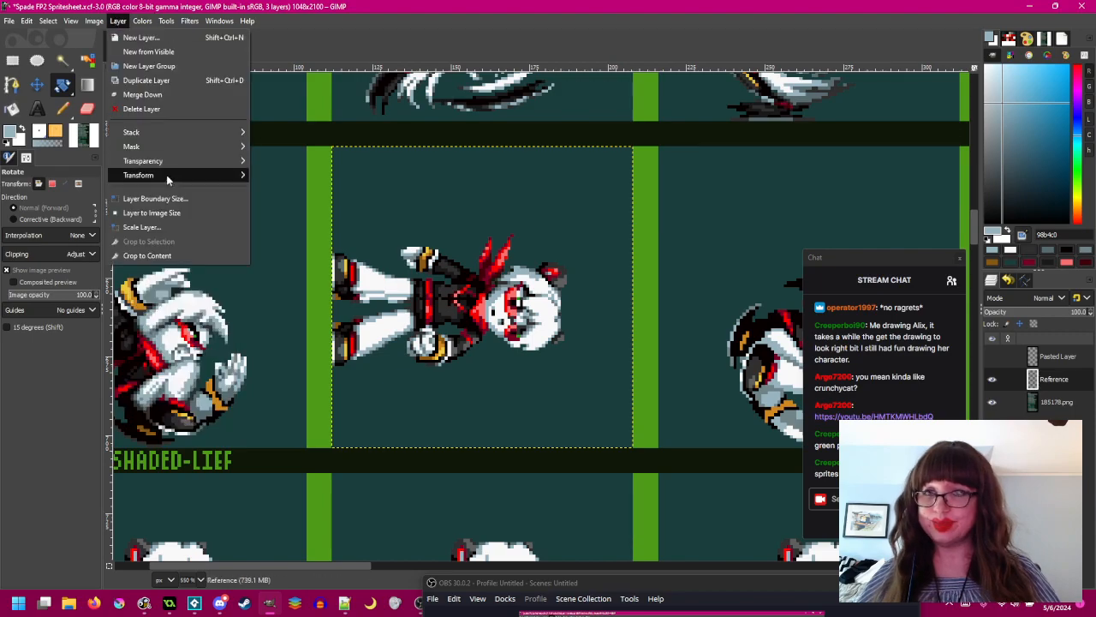
{"action": "left_click", "coordinate": [142, 227]}
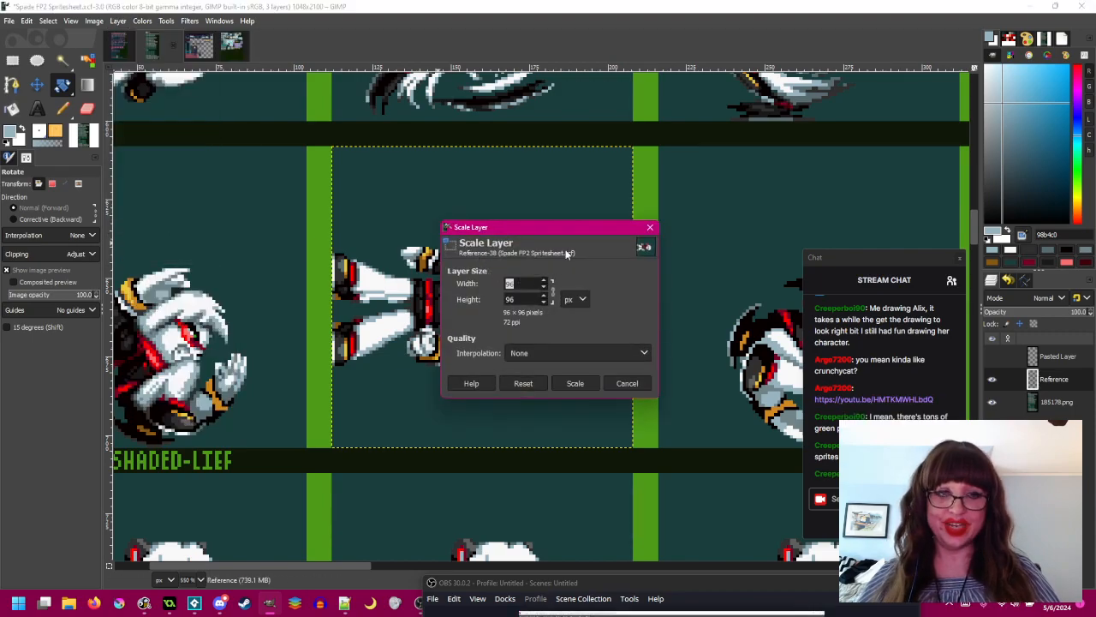
{"action": "left_click", "coordinate": [650, 227]}
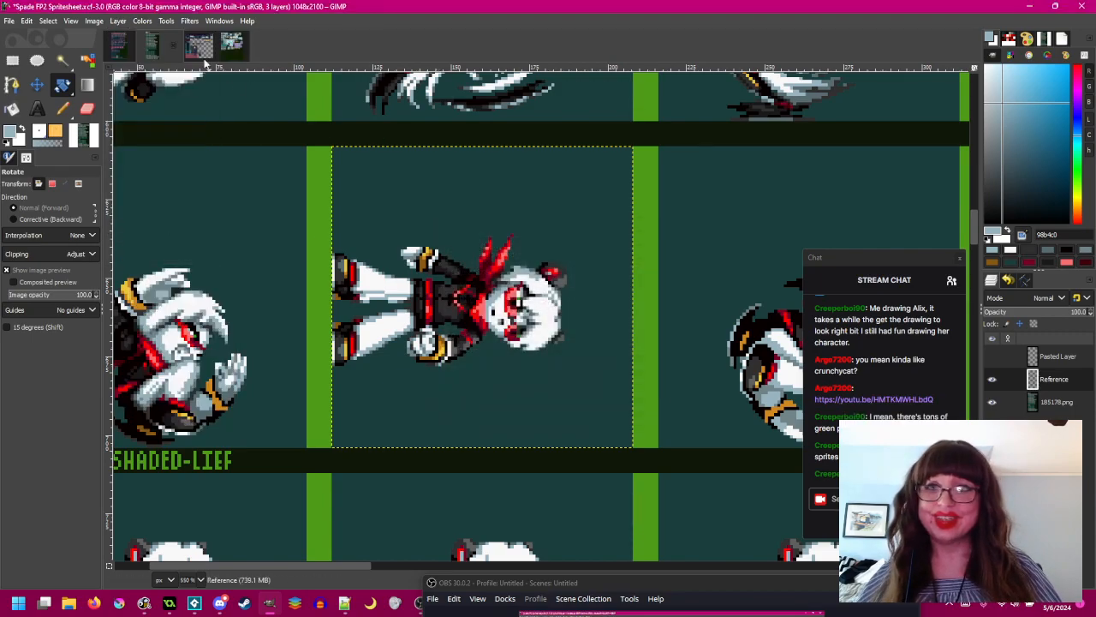
- Rotate the Reference layer 90° counter-clockwise to set the standing sprite upright
{"action": "left_click", "coordinate": [117, 21]}
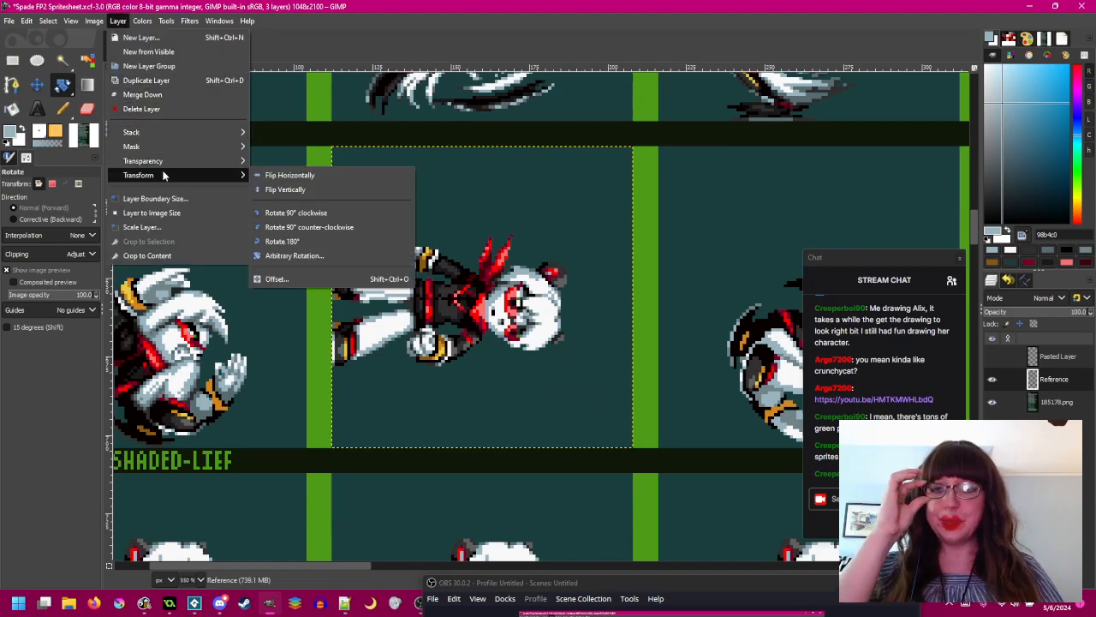
{"action": "mouse_move", "coordinate": [91, 23]}
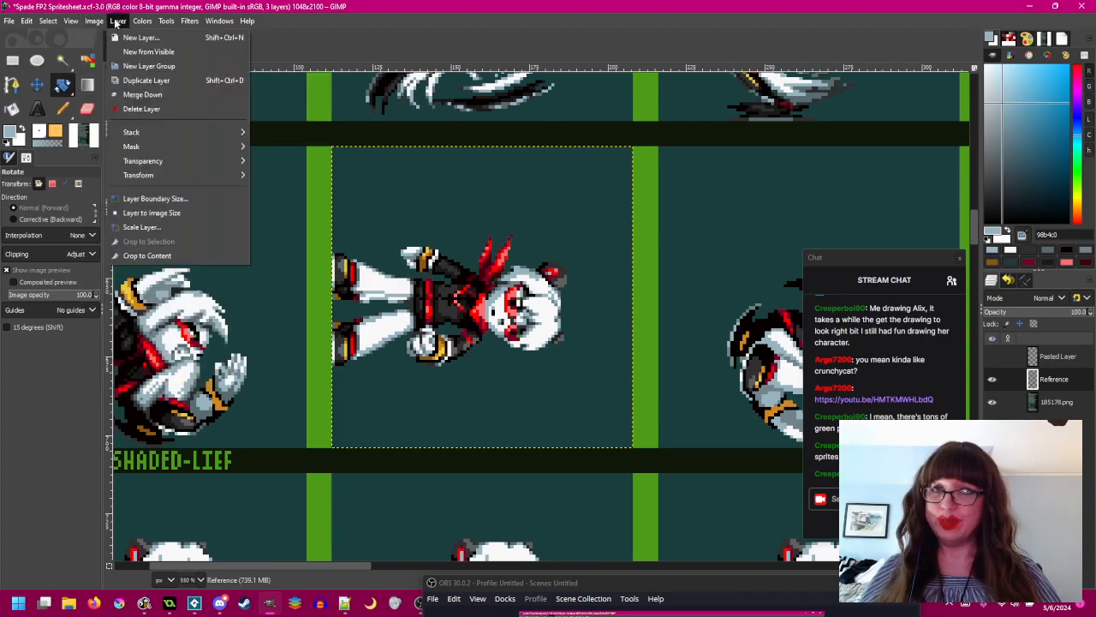
{"action": "mouse_move", "coordinate": [157, 176]}
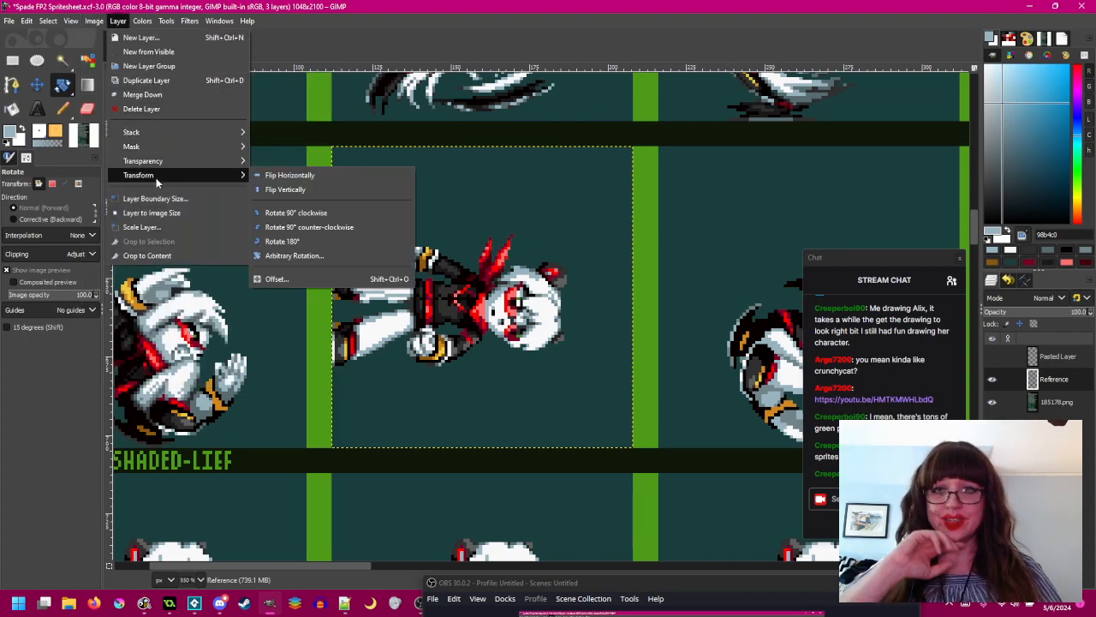
{"action": "left_click", "coordinate": [313, 214]}
{"action": "key", "text": "ctrl+z"}
{"action": "left_click", "coordinate": [117, 21]}
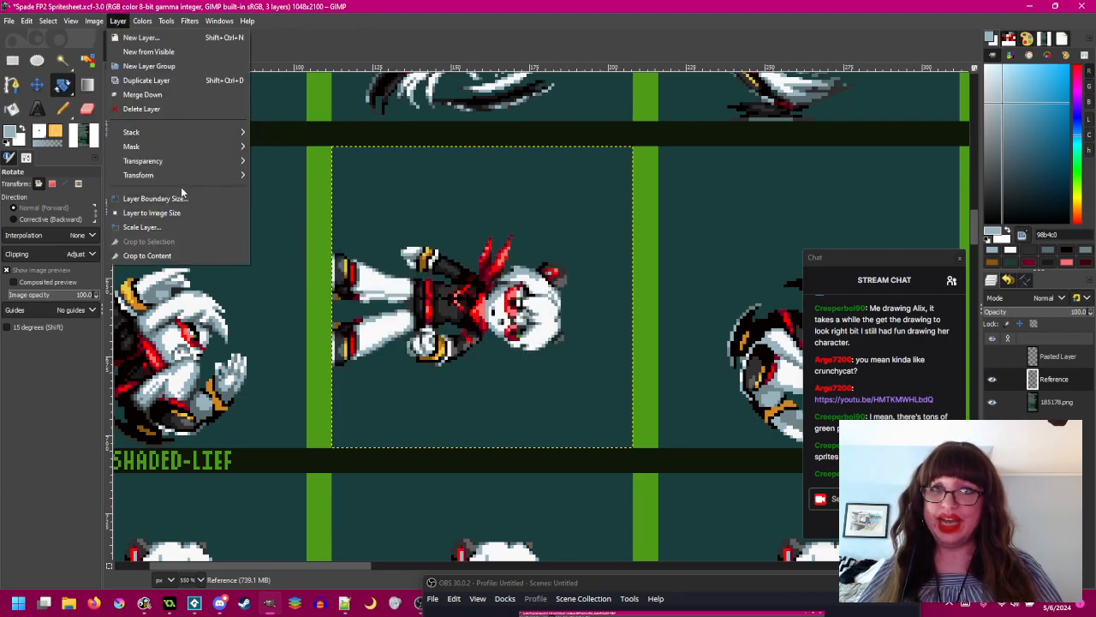
{"action": "mouse_move", "coordinate": [205, 174]}
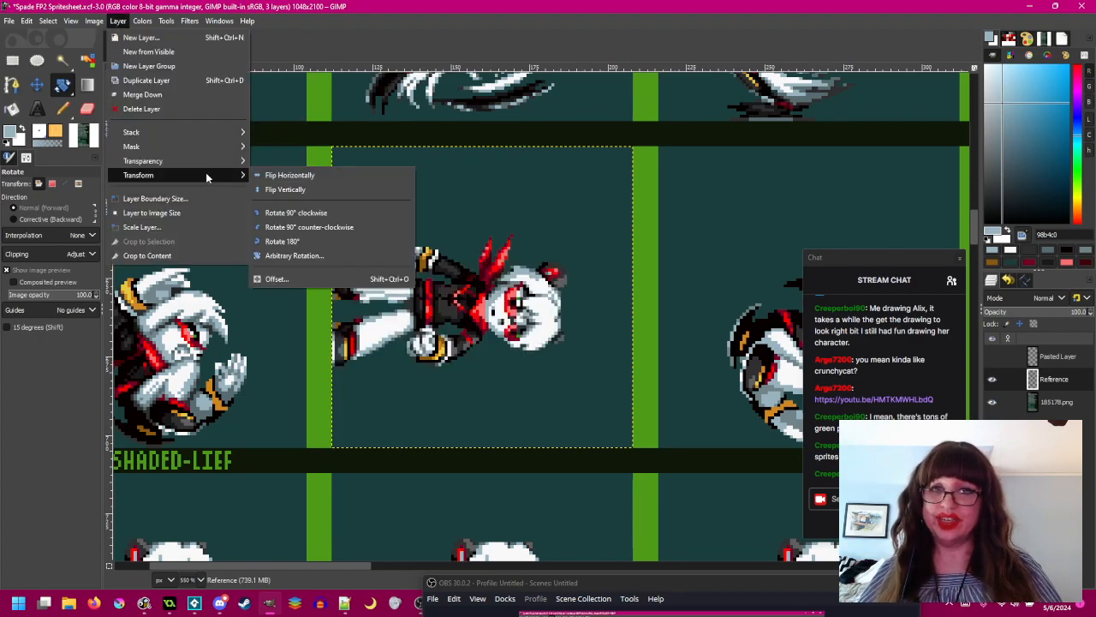
{"action": "left_click", "coordinate": [300, 227]}
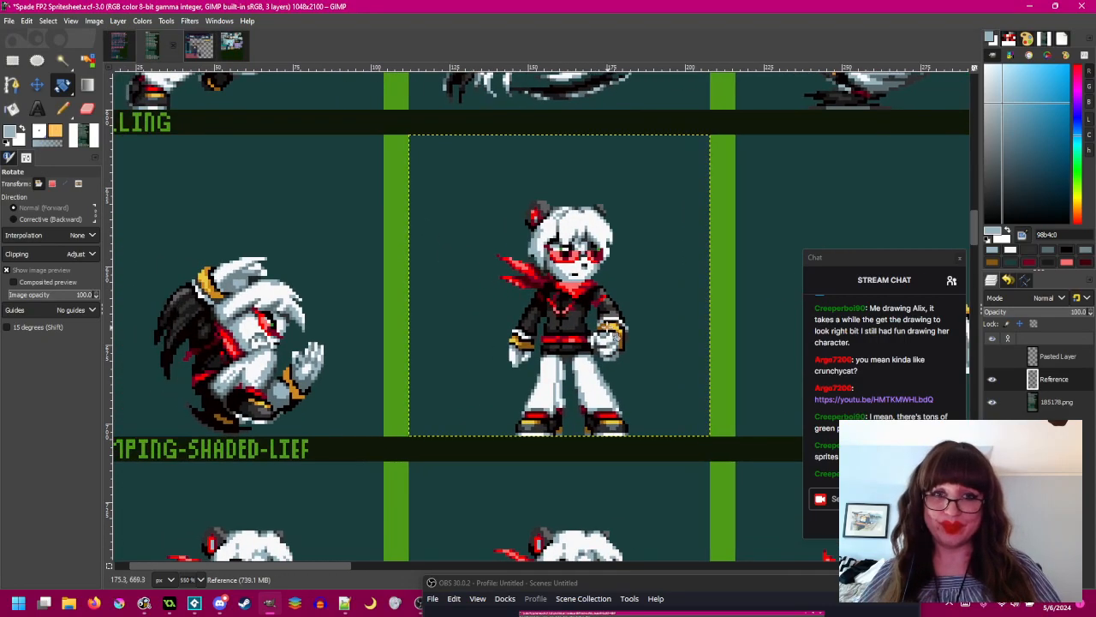
- Make 185178.png the active layer and save the spritesheet
{"action": "mouse_move", "coordinate": [617, 324]}
{"action": "left_mouse_down"}
{"action": "mouse_move", "coordinate": [720, 334]}
{"action": "mouse_move", "coordinate": [613, 318]}
{"action": "left_mouse_up"}
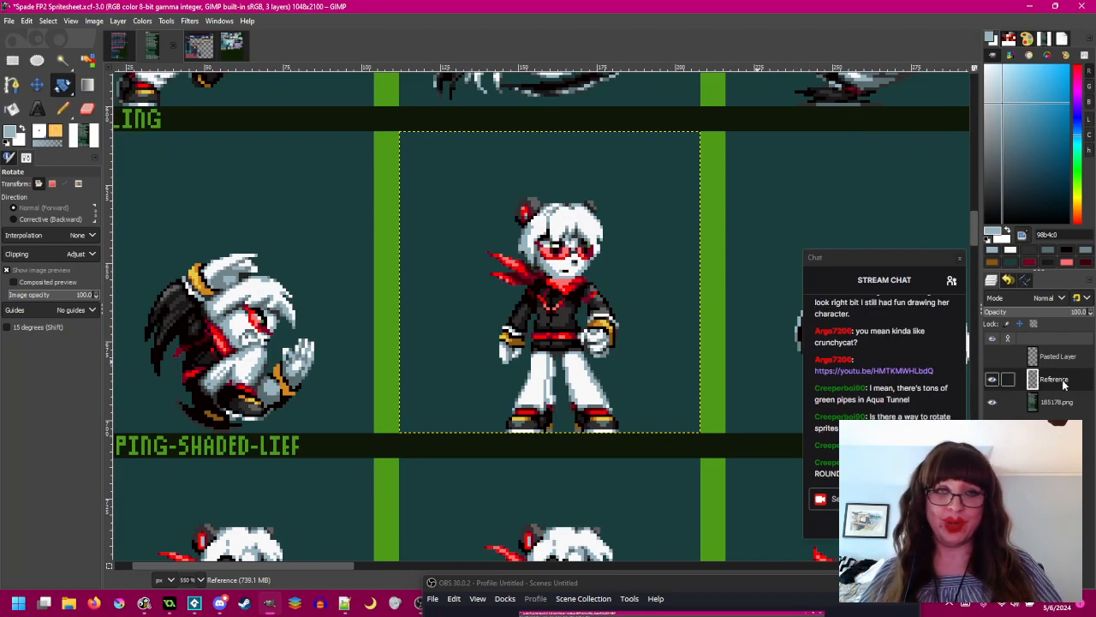
{"action": "left_click", "coordinate": [1056, 412]}
{"action": "left_click_drag", "start_coordinate": [436, 374], "coordinate": [561, 375]}
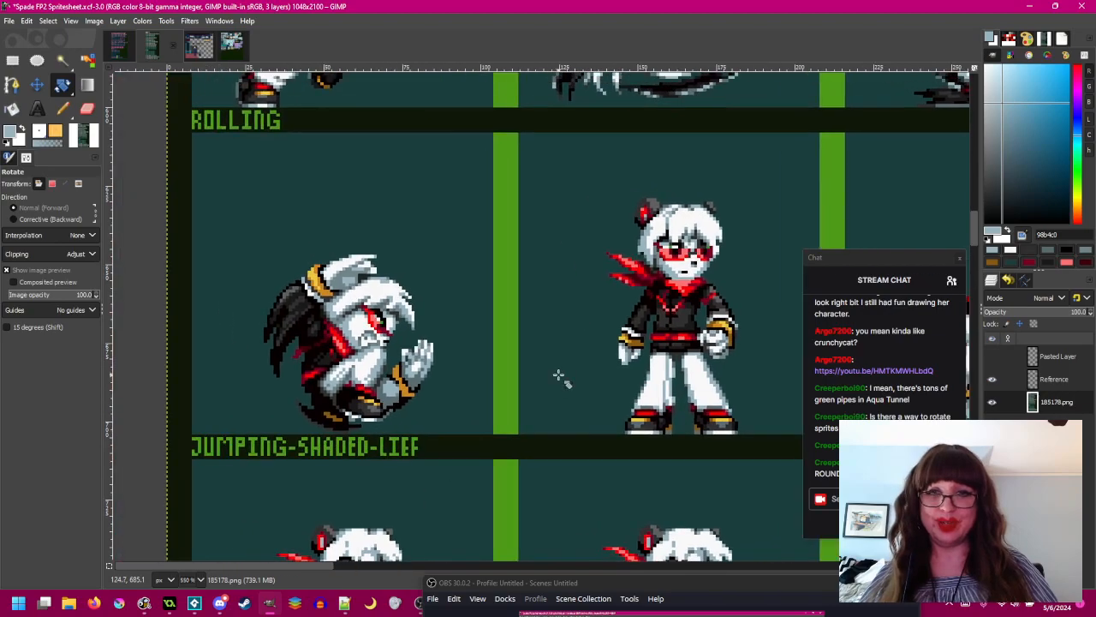
{"action": "key", "text": "ctrl+s"}
{"action": "left_click_drag", "start_coordinate": [449, 353], "coordinate": [458, 324]}
- Select the 96 × 96 px cell around the standing sprite in the Rolling row with Rectangle Select
{"action": "left_click", "coordinate": [117, 21]}
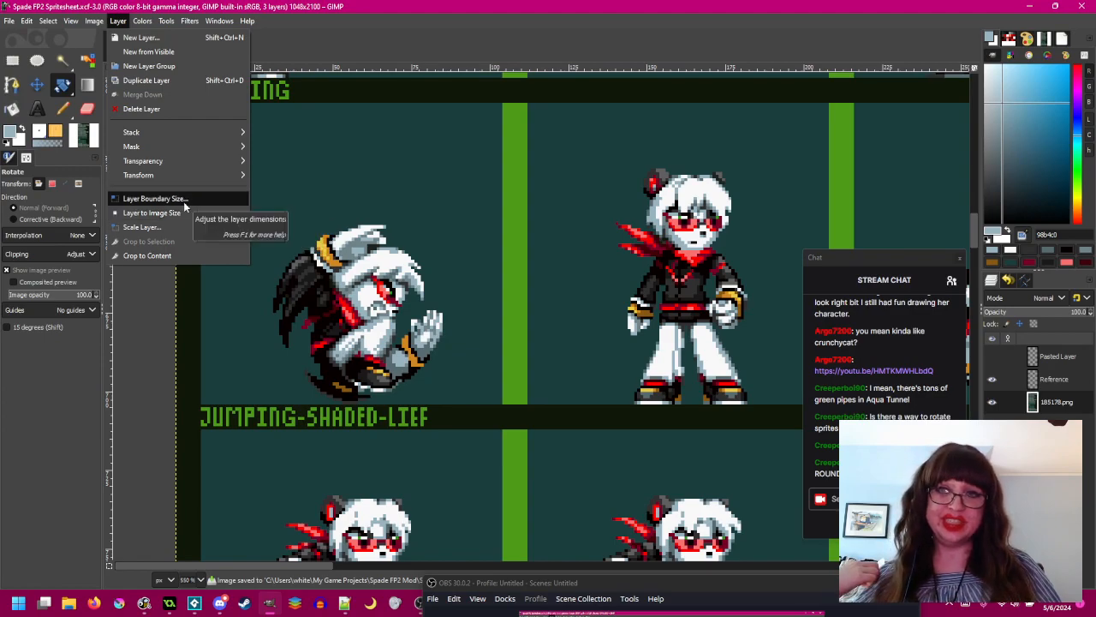
{"action": "left_click", "coordinate": [398, 241]}
{"action": "left_click_drag", "start_coordinate": [527, 236], "coordinate": [405, 221]}
{"action": "left_click", "coordinate": [12, 61]}
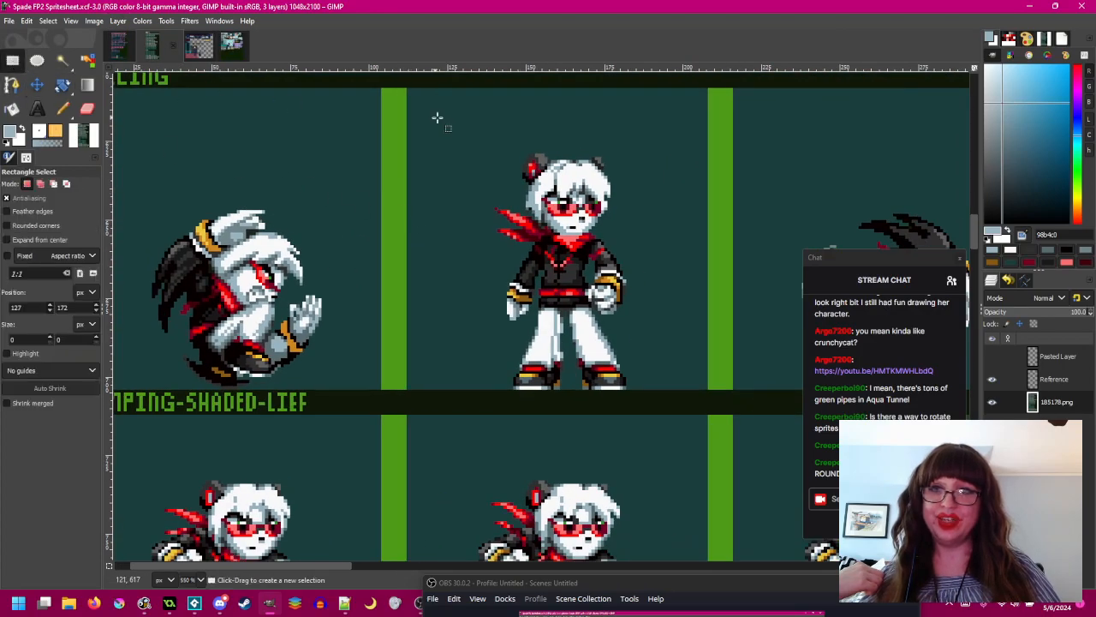
{"action": "left_click_drag", "start_coordinate": [407, 87], "coordinate": [714, 395]}
{"action": "left_click_drag", "start_coordinate": [567, 177], "coordinate": [538, 221]}
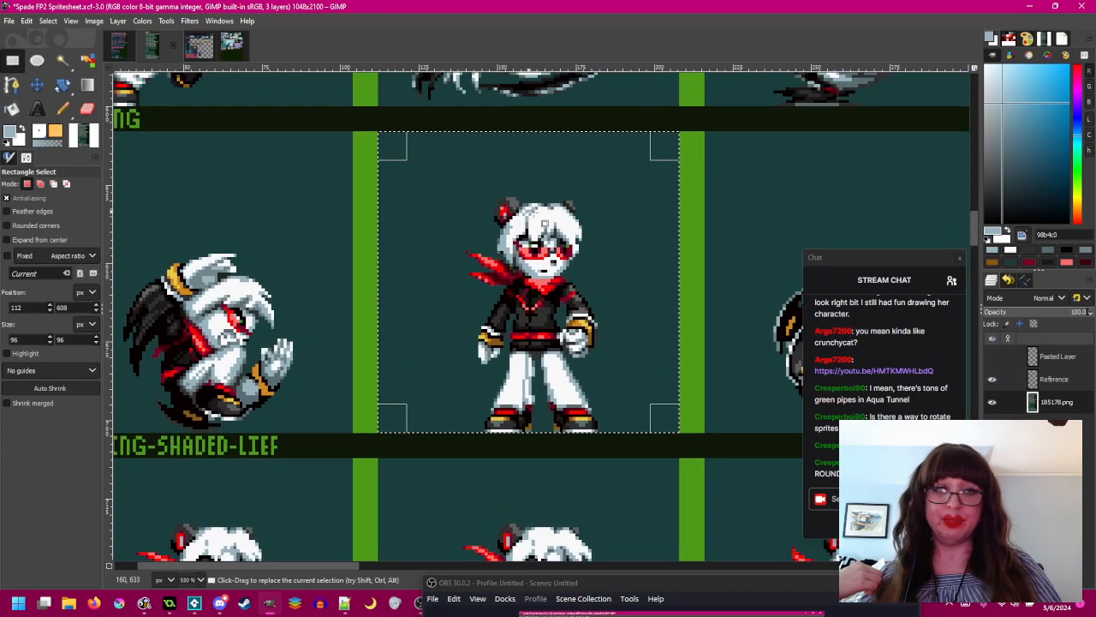
- Try cropping the Reference layer to a 123 × 106 px selection around the standing sprite, and undo the crop and selections
{"action": "left_click", "coordinate": [1077, 383]}
{"action": "left_click_drag", "start_coordinate": [349, 114], "coordinate": [733, 448]}
{"action": "left_click", "coordinate": [143, 21]}
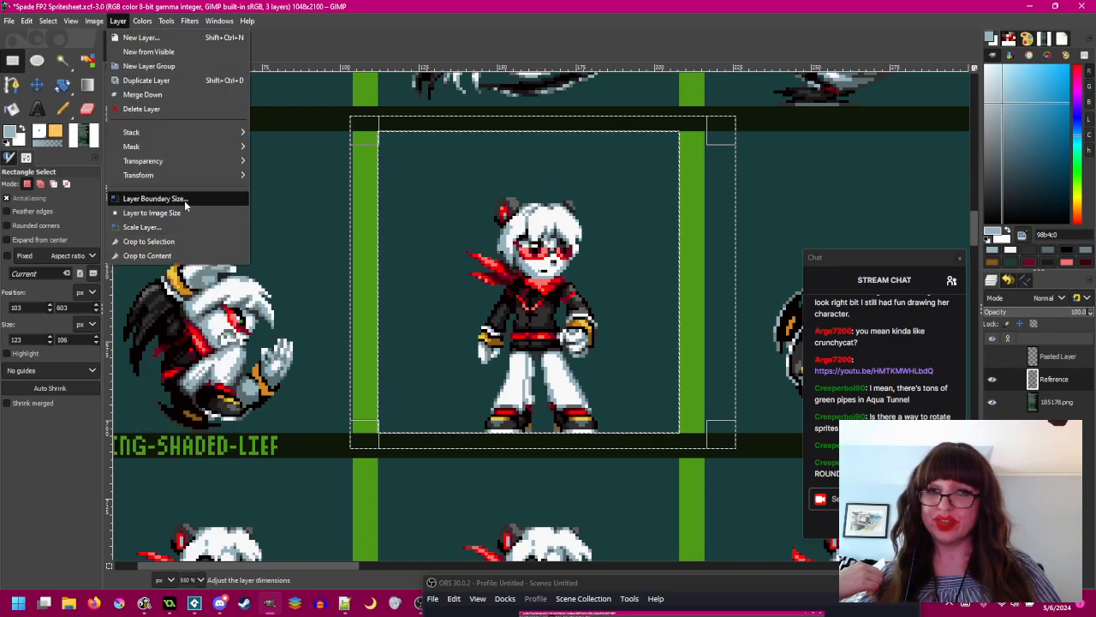
{"action": "left_click", "coordinate": [186, 240]}
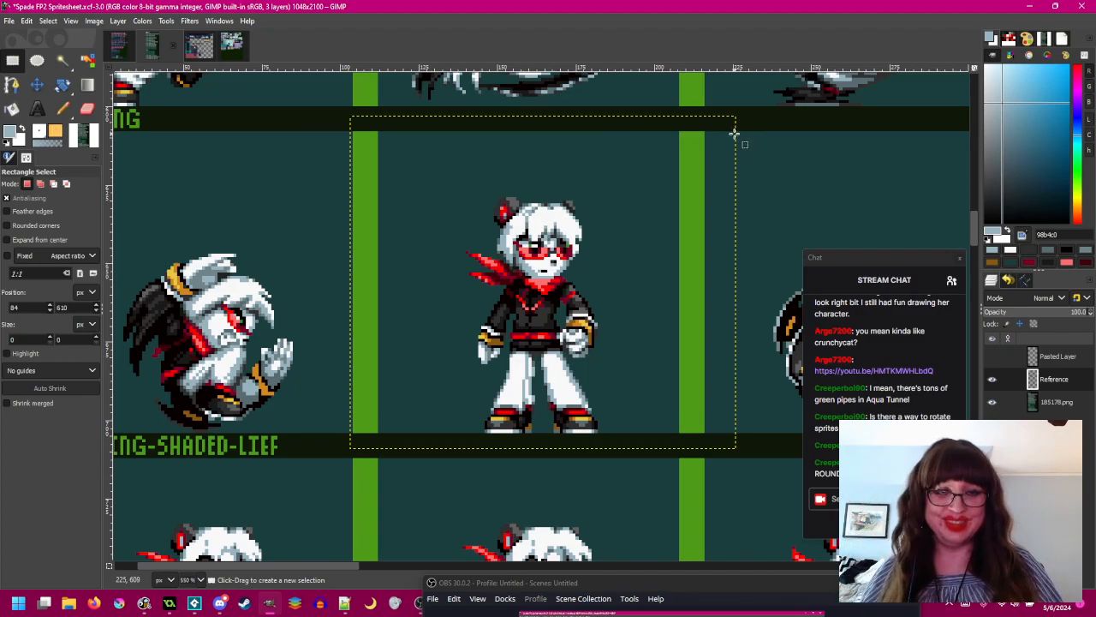
{"action": "key", "text": "ctrl+z"}
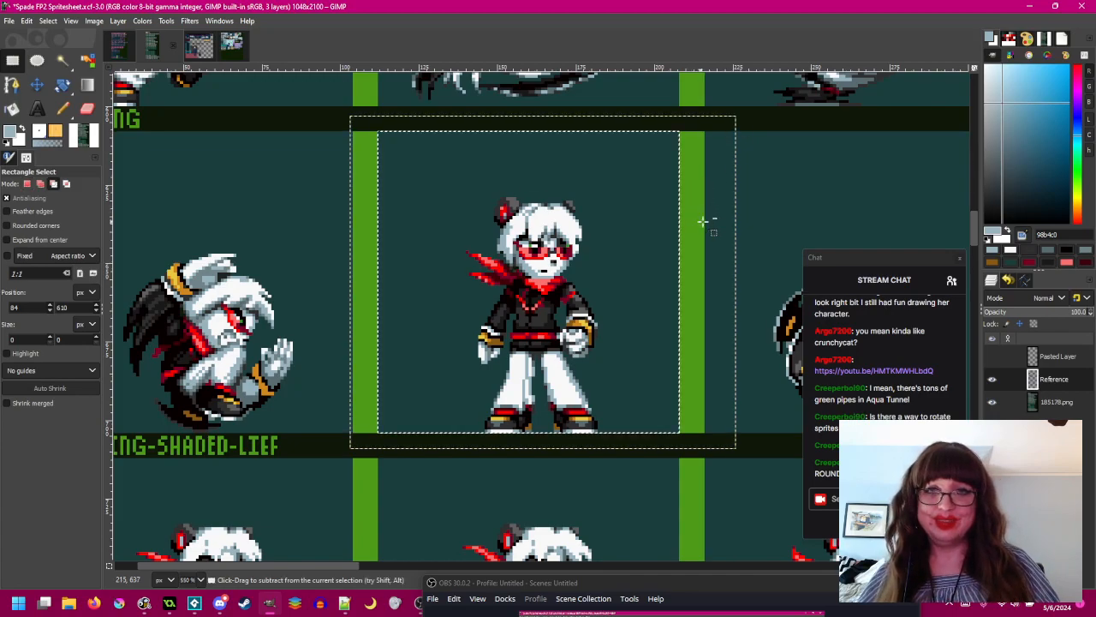
{"action": "key", "text": "ctrl+z"}
{"action": "key", "text": "ctrl+z"}
{"action": "key", "text": "ctrl+z"}
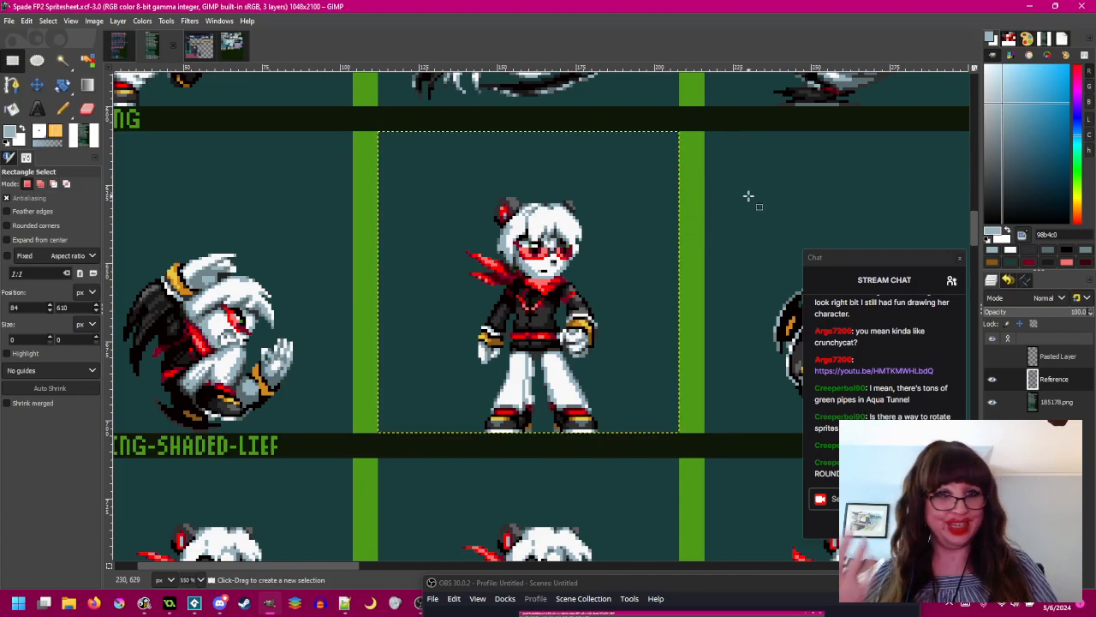
- Return to the 185178.png layer, save the spritesheet and move the chat window slightly lower
{"action": "left_click", "coordinate": [1057, 402]}
{"action": "left_click_drag", "start_coordinate": [544, 323], "coordinate": [660, 339]}
{"action": "key", "text": "ctrl+s"}
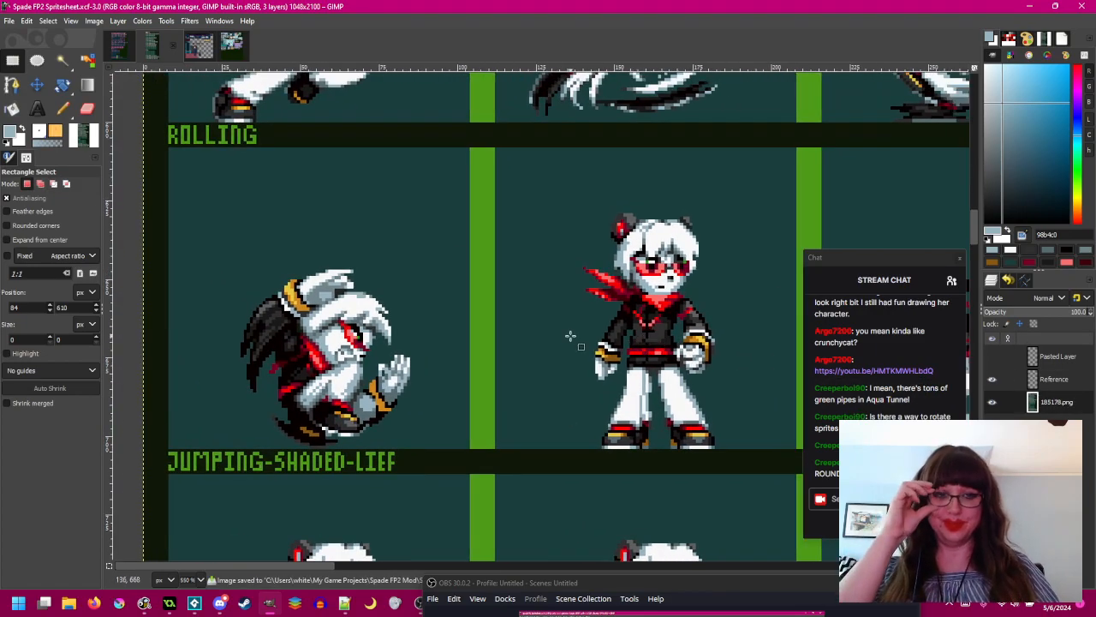
{"action": "left_click_drag", "start_coordinate": [562, 335], "coordinate": [585, 318]}
{"action": "left_click_drag", "start_coordinate": [888, 260], "coordinate": [889, 277]}
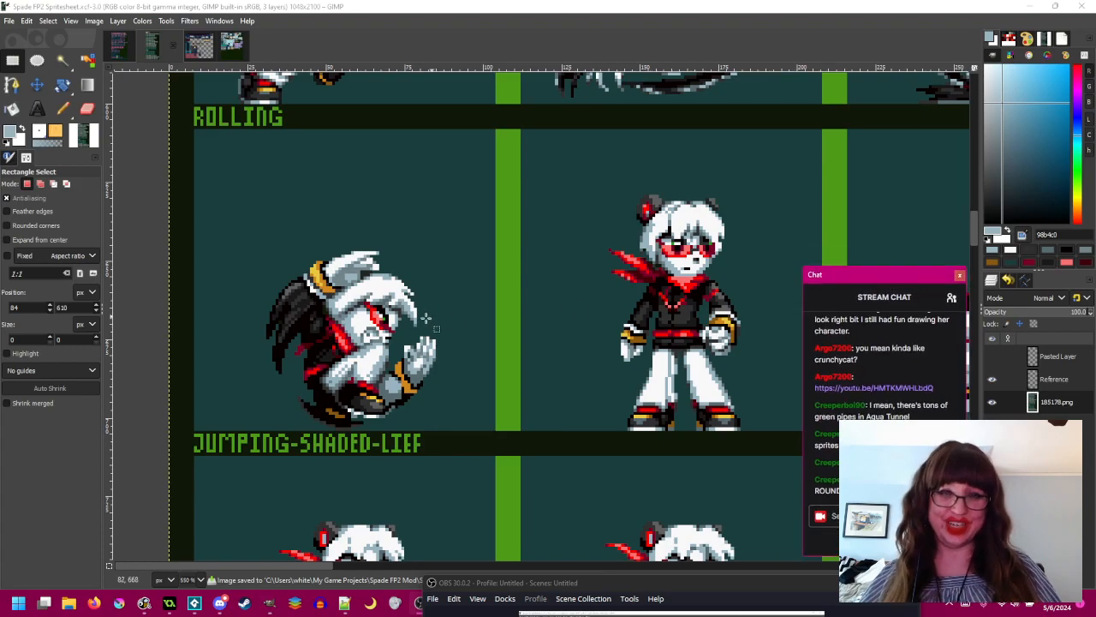
- Touch up the upper edge of the rolling pose's hair with the Pencil in blue-grey 98b4c0
{"action": "left_click_drag", "start_coordinate": [405, 317], "coordinate": [481, 300]}
{"action": "scroll", "coordinate": [481, 301], "scroll_direction": "up", "scroll_amount": 2}
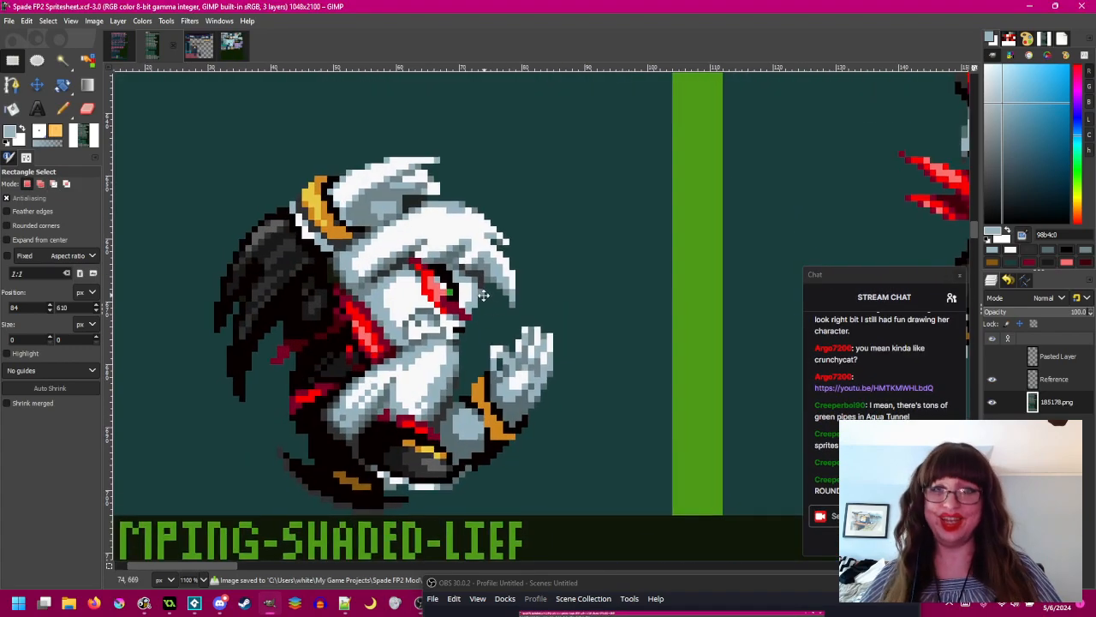
{"action": "key", "text": "n"}
{"action": "scroll", "coordinate": [445, 238], "scroll_direction": "up", "scroll_amount": 1}
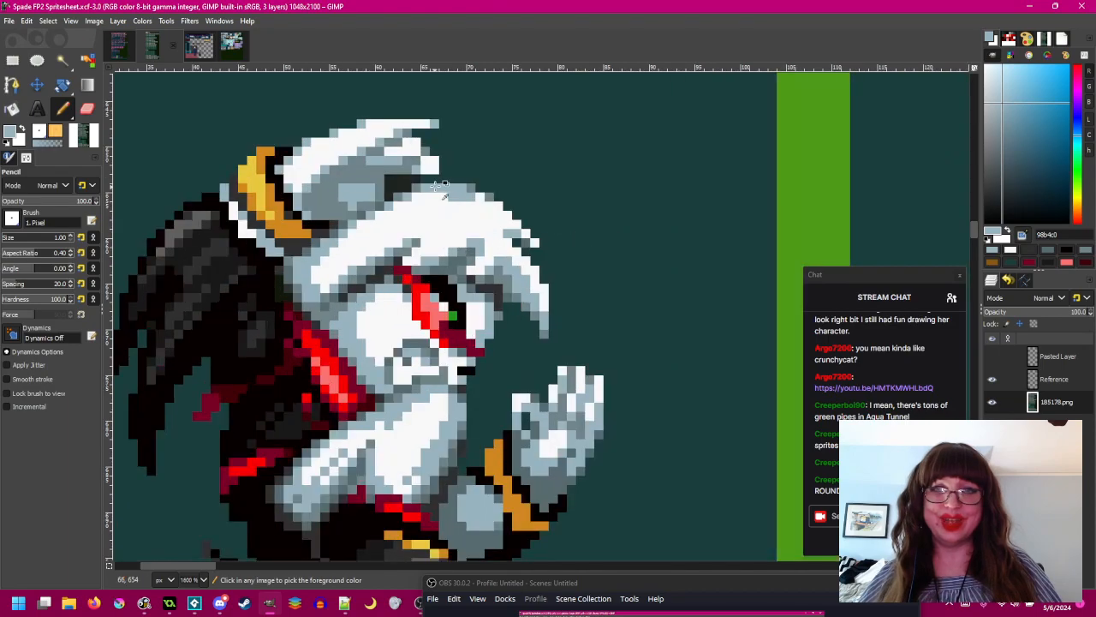
{"action": "left_click", "coordinate": [417, 199]}
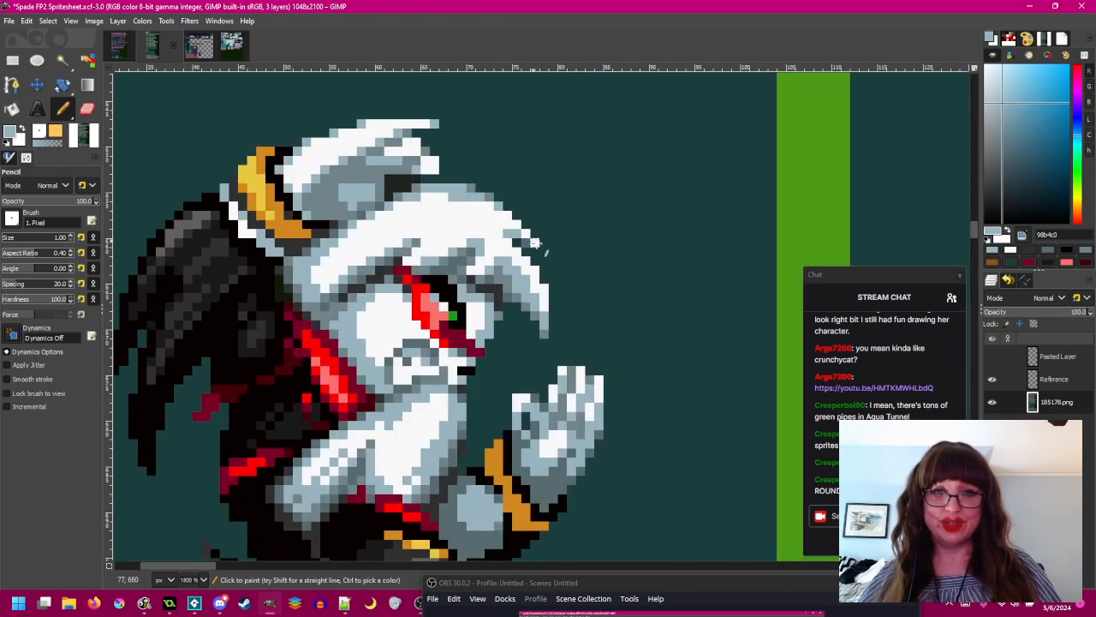
{"action": "scroll", "coordinate": [528, 239], "scroll_direction": "down", "scroll_amount": 2}
{"action": "scroll", "coordinate": [557, 255], "scroll_direction": "up", "scroll_amount": 2}
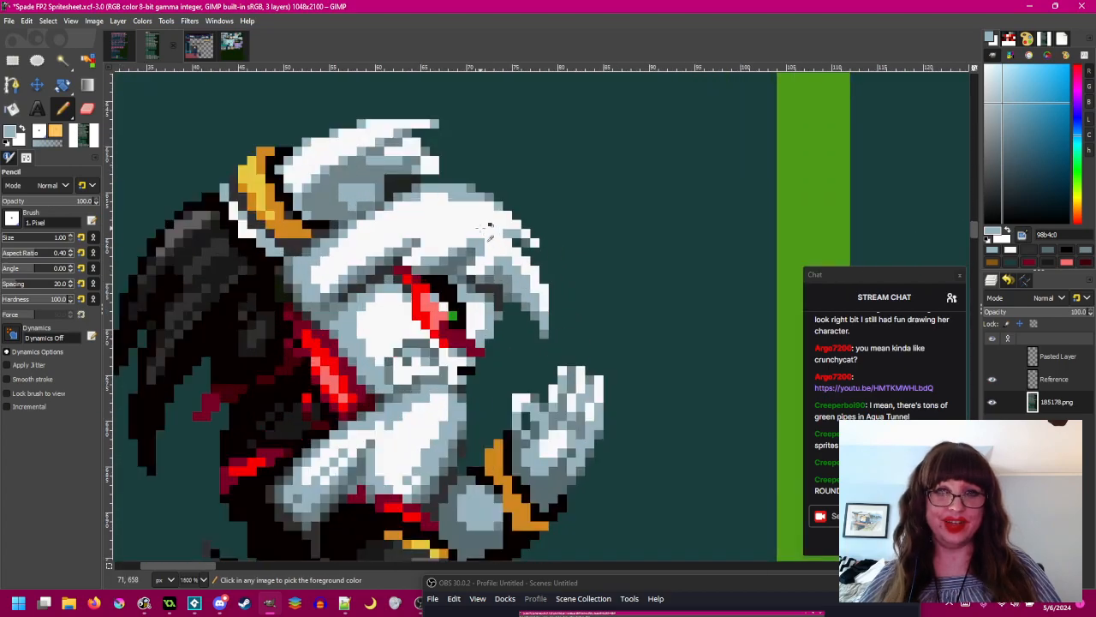
- Touch up the edge pixels of the rolling pose's front hair with the Pencil in white f8f8f8 and blue-grey 98b4c0
{"action": "left_click", "coordinate": [493, 229], "text": "ctrl"}
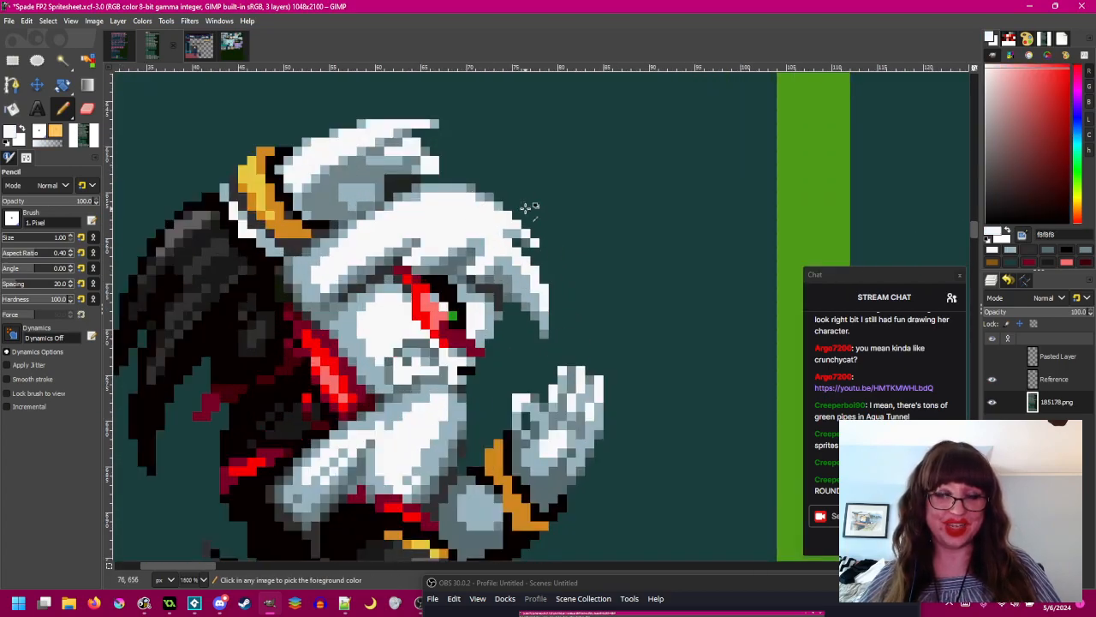
{"action": "scroll", "coordinate": [528, 207], "scroll_direction": "down", "scroll_amount": 2}
{"action": "scroll", "coordinate": [514, 201], "scroll_direction": "up", "scroll_amount": 3}
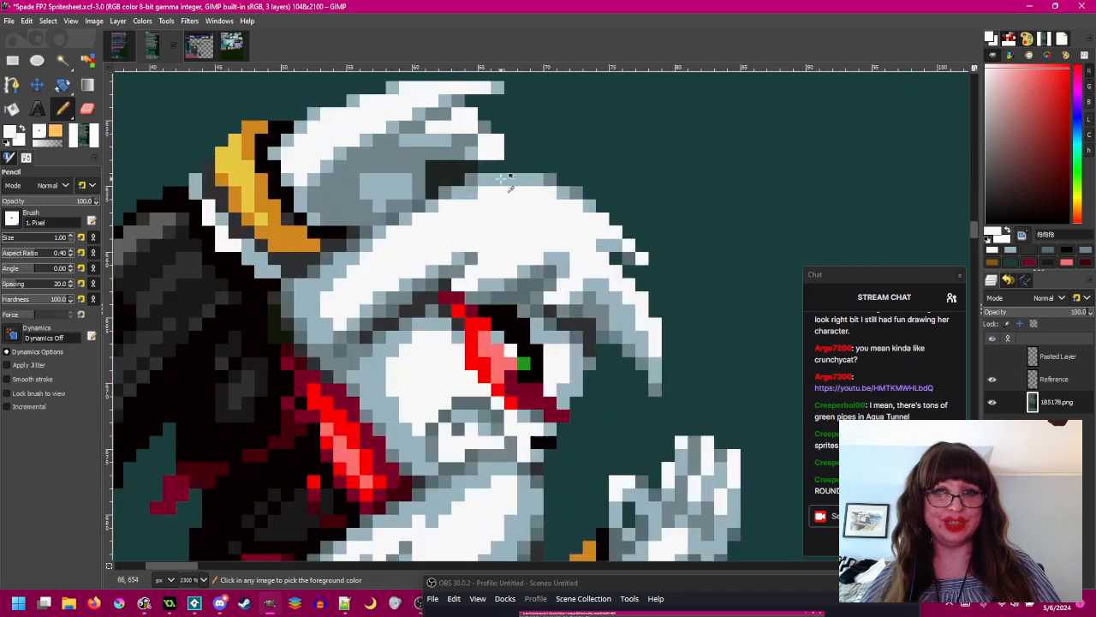
{"action": "left_click", "coordinate": [484, 194], "text": "ctrl"}
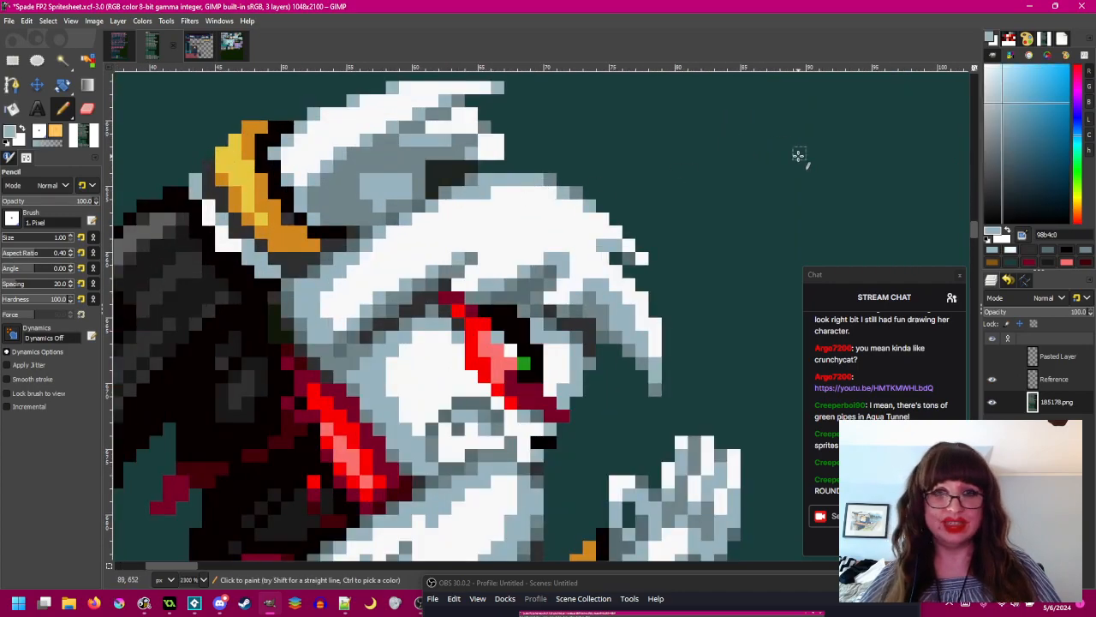
- Shade the white cuff beneath the rolling pose's gold band in 586c70 and 98b4c0, and save the spritesheet
{"action": "left_click", "coordinate": [317, 274], "text": "ctrl"}
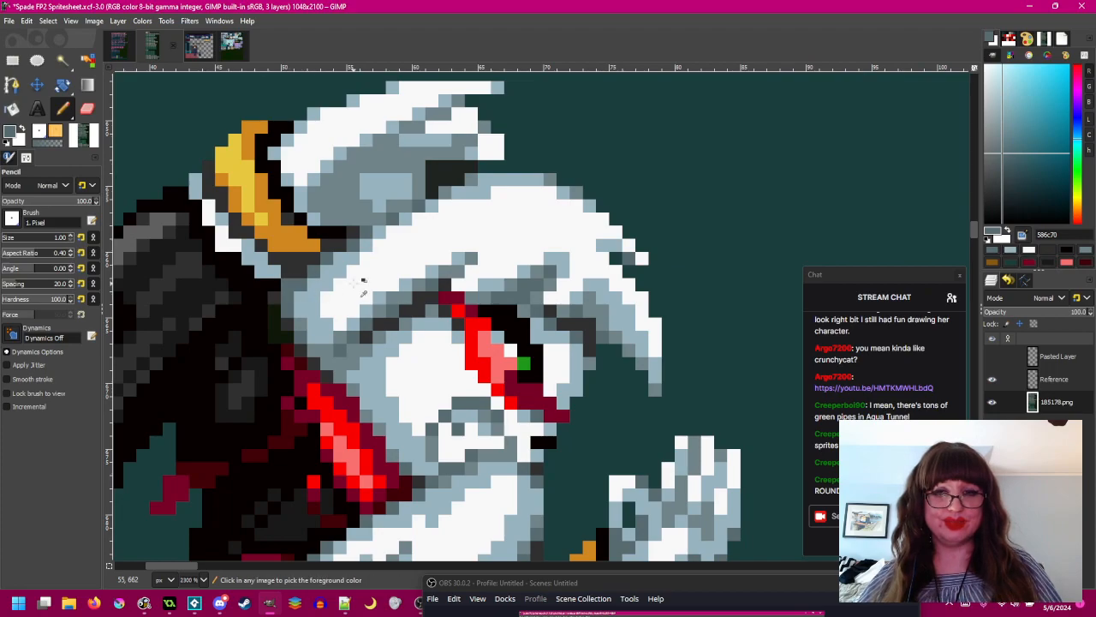
{"action": "scroll", "coordinate": [364, 283], "scroll_direction": "down", "scroll_amount": 3}
{"action": "scroll", "coordinate": [406, 276], "scroll_direction": "up", "scroll_amount": 5}
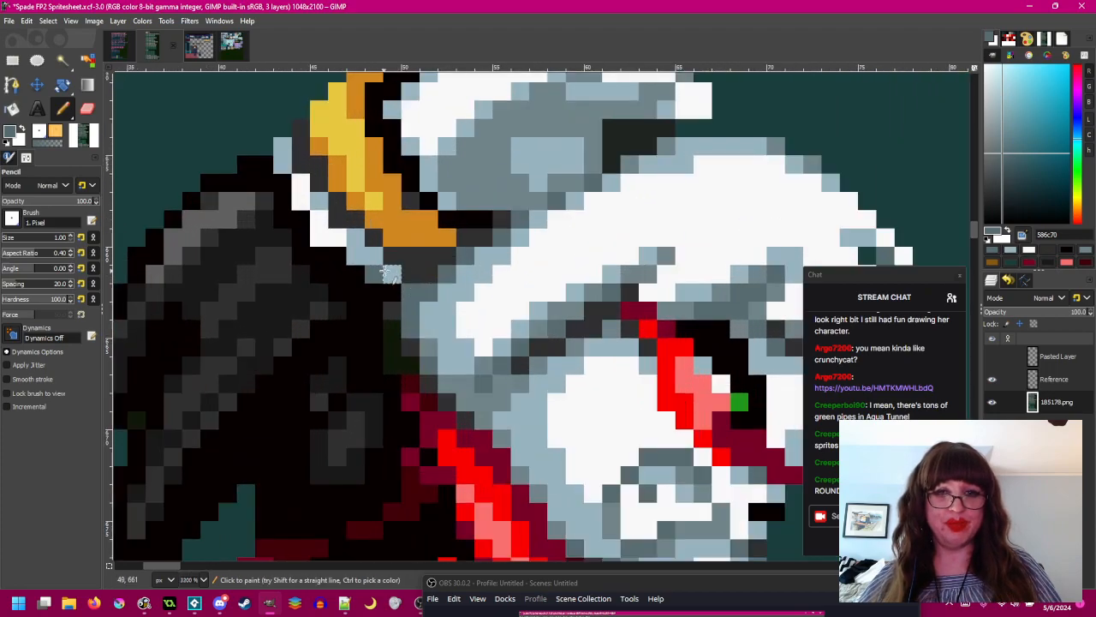
{"action": "scroll", "coordinate": [480, 288], "scroll_direction": "down", "scroll_amount": 1}
{"action": "scroll", "coordinate": [402, 257], "scroll_direction": "up", "scroll_amount": 1}
{"action": "left_click", "coordinate": [389, 248], "text": "ctrl"}
{"action": "left_click", "coordinate": [349, 250]}
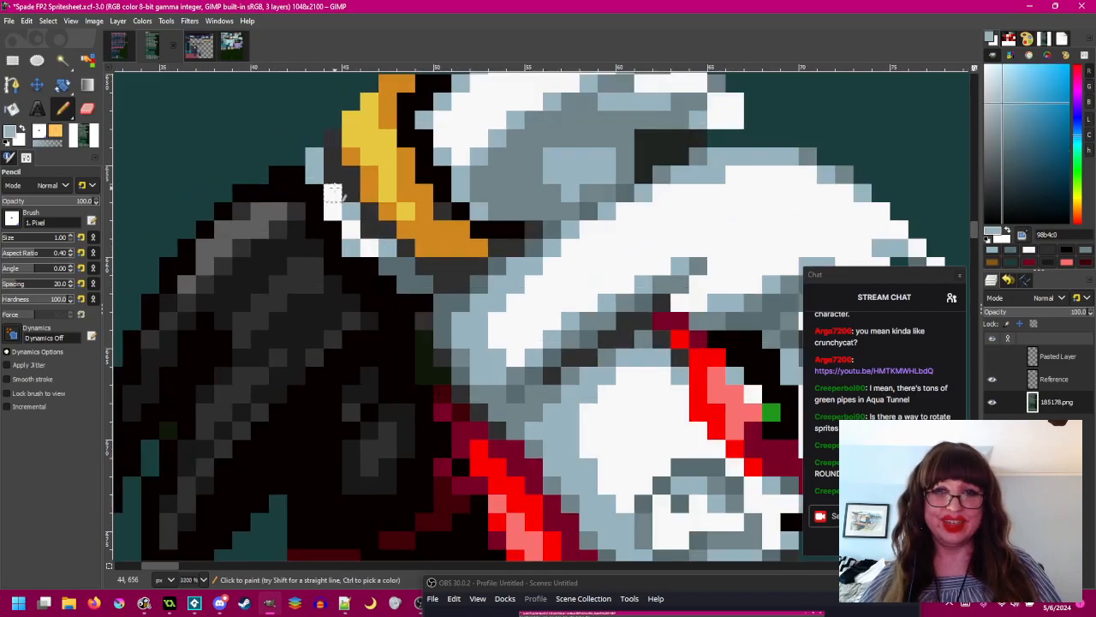
{"action": "scroll", "coordinate": [336, 193], "scroll_direction": "down", "scroll_amount": 4}
{"action": "scroll", "coordinate": [453, 279], "scroll_direction": "up", "scroll_amount": 1}
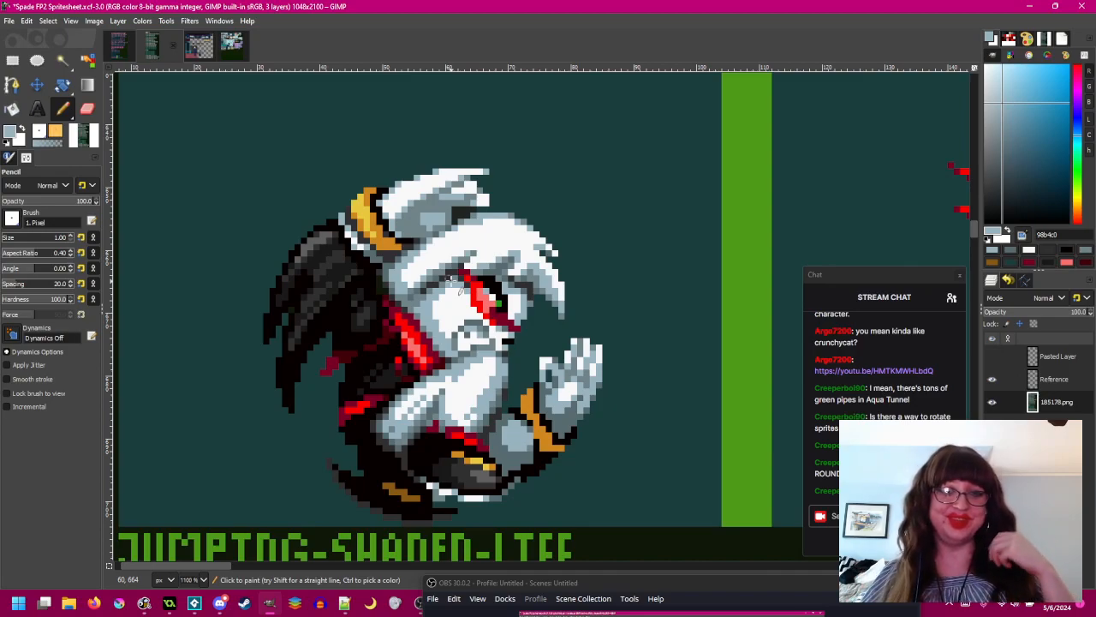
{"action": "key", "text": "ctrl+s"}
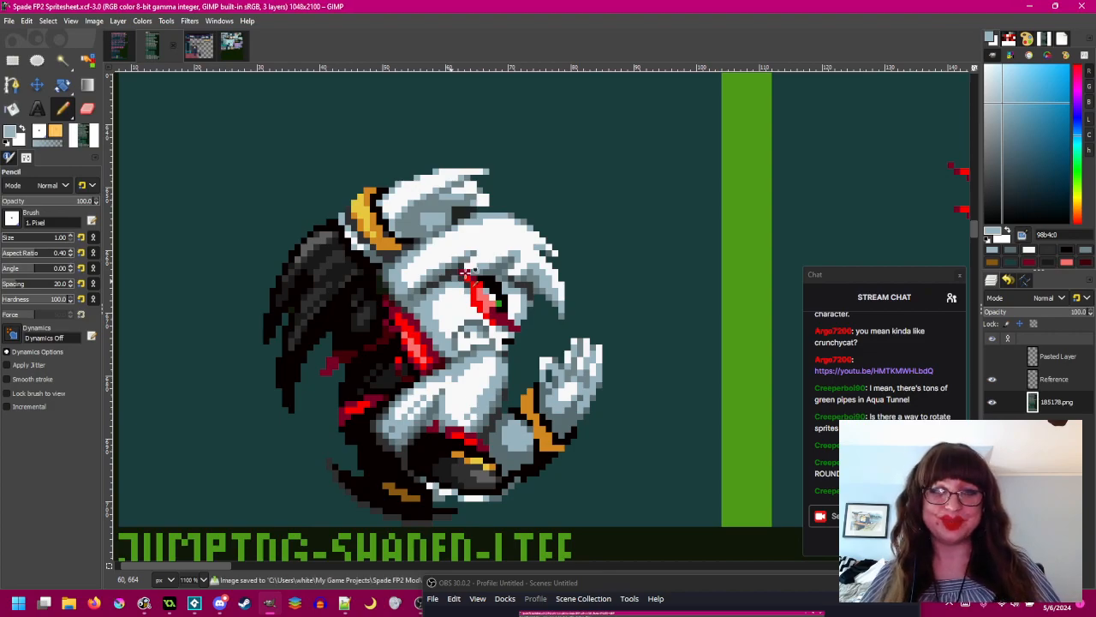
- Try a blue-grey 98b4c0 pixel on the lower edge of the cuff under the gold band, and undo it
{"action": "scroll", "coordinate": [445, 174], "scroll_direction": "down", "scroll_amount": 2}
{"action": "scroll", "coordinate": [445, 174], "scroll_direction": "up", "scroll_amount": 1, "text": "ctrl"}
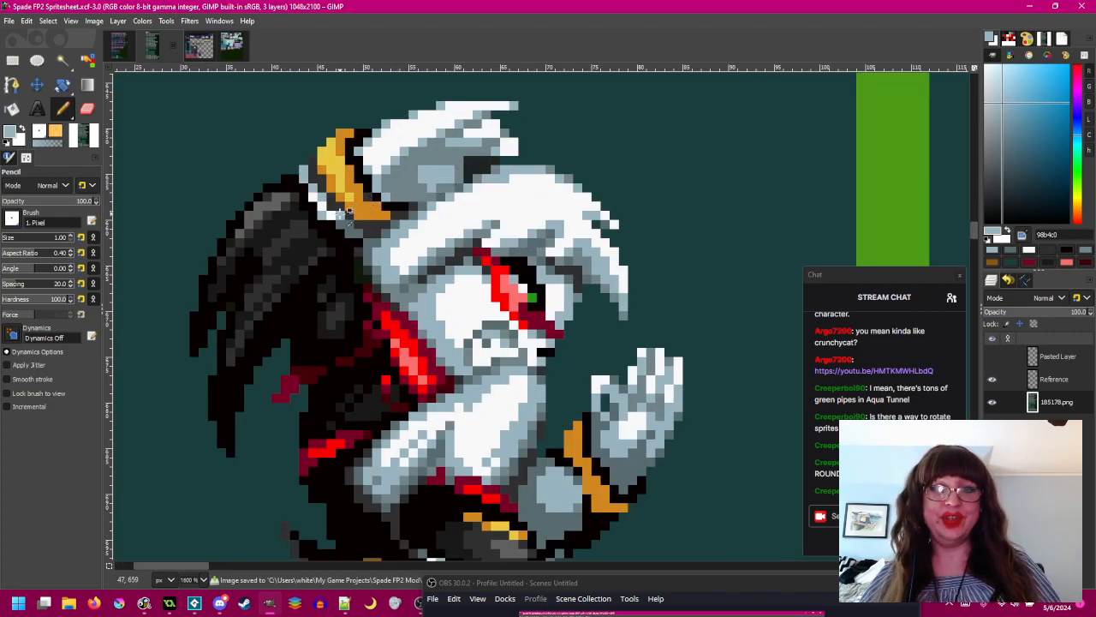
{"action": "left_click", "coordinate": [349, 224]}
{"action": "key", "text": "ctrl+z"}
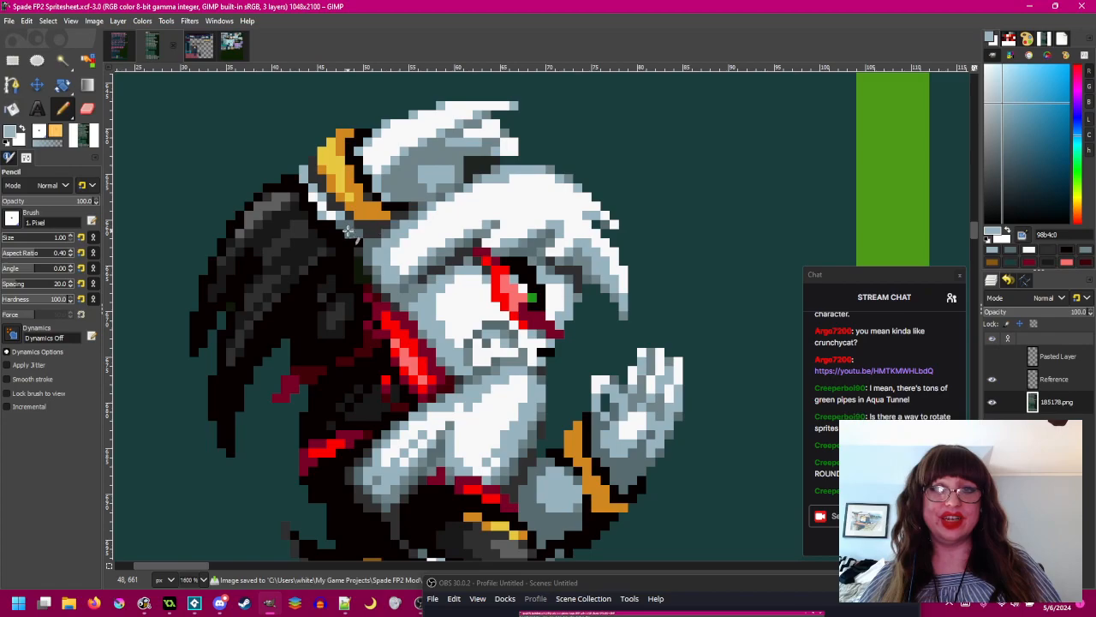
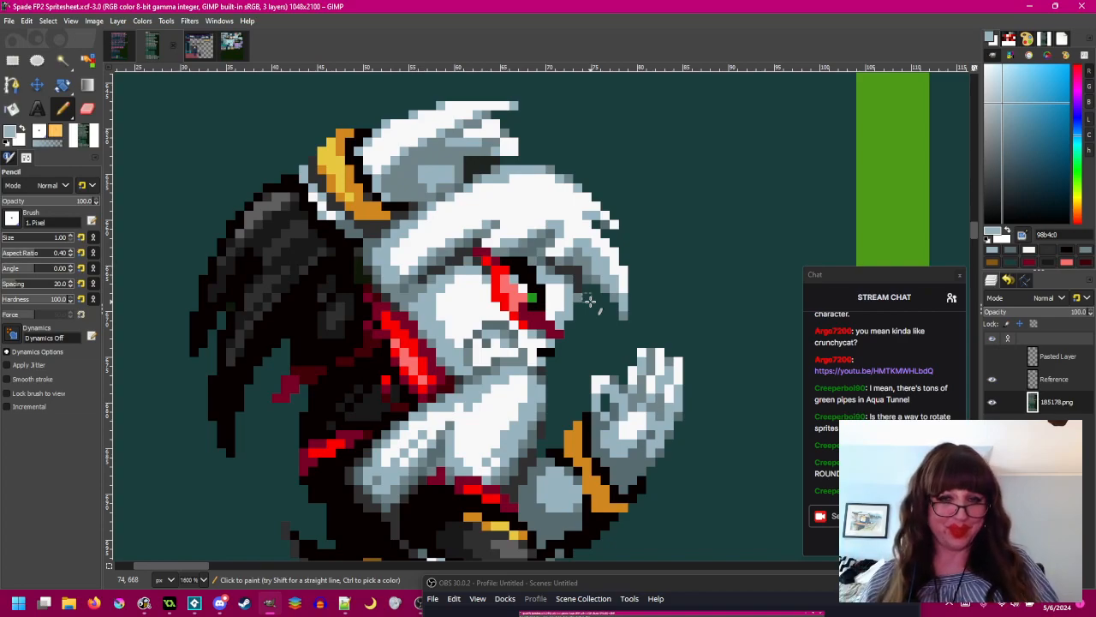
- Examine the rolling pose's fringe and hair tips up close and at reduced size beside the standing sprite
{"action": "scroll", "coordinate": [591, 207], "scroll_direction": "up", "scroll_amount": 1}
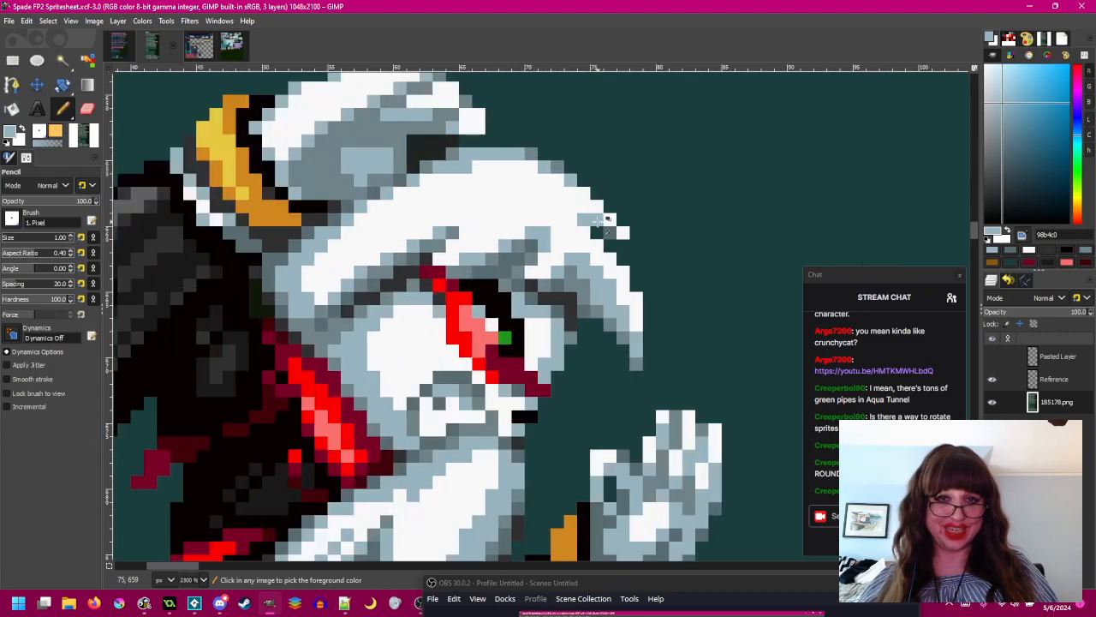
{"action": "scroll", "coordinate": [584, 208], "scroll_direction": "down", "scroll_amount": 2}
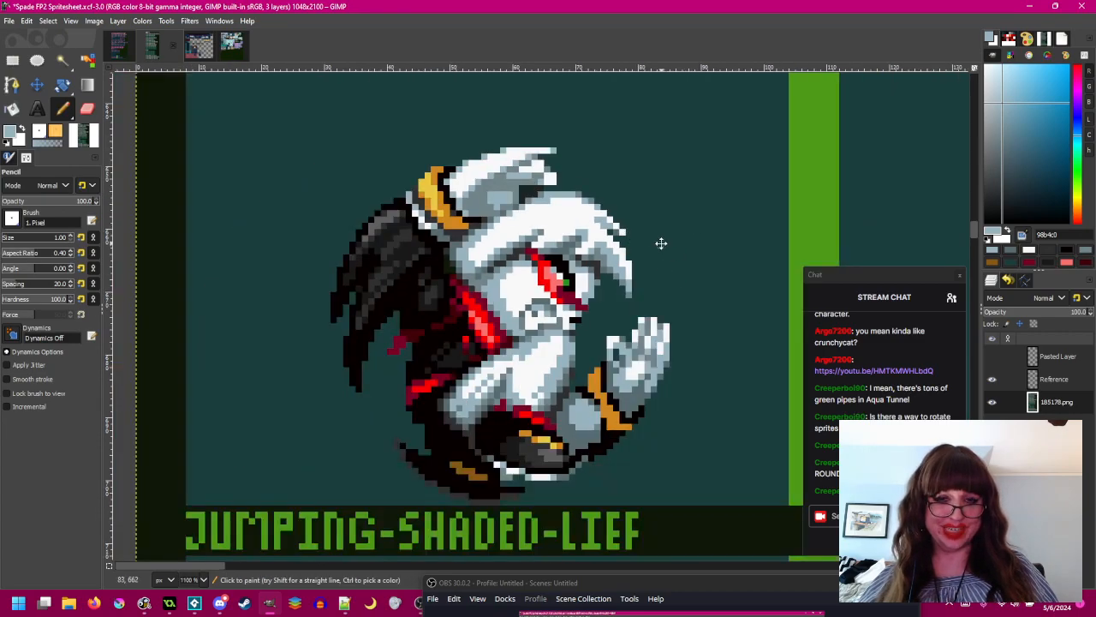
{"action": "scroll", "coordinate": [652, 251], "scroll_direction": "up", "scroll_amount": 1}
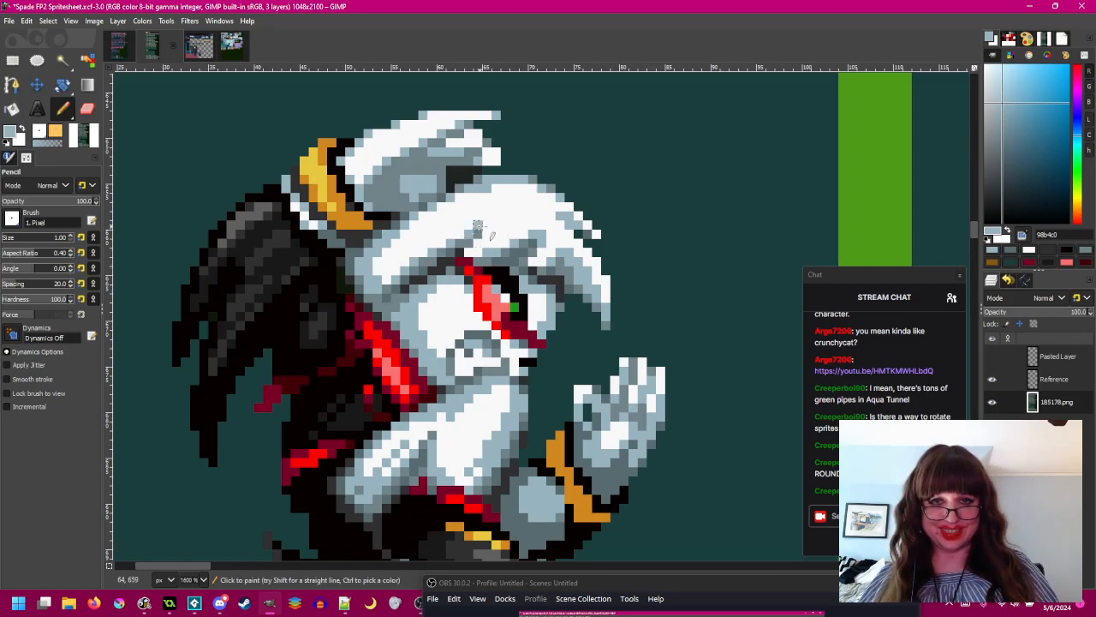
{"action": "scroll", "coordinate": [486, 226], "scroll_direction": "down", "scroll_amount": 4}
{"action": "scroll", "coordinate": [615, 283], "scroll_direction": "up", "scroll_amount": 3}
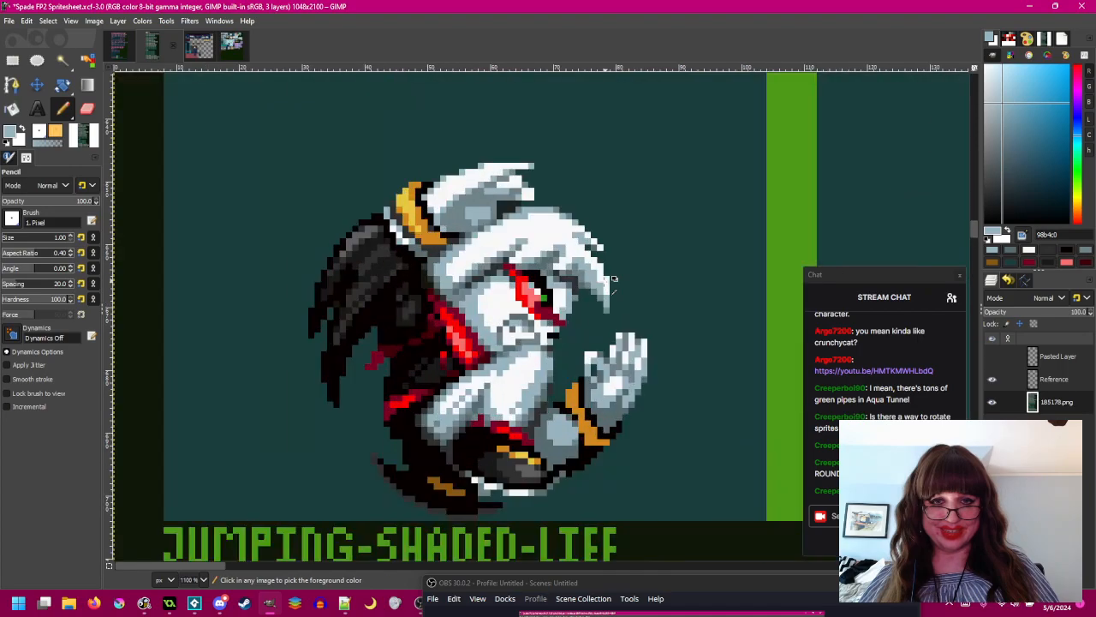
{"action": "scroll", "coordinate": [519, 256], "scroll_direction": "up", "scroll_amount": 2}
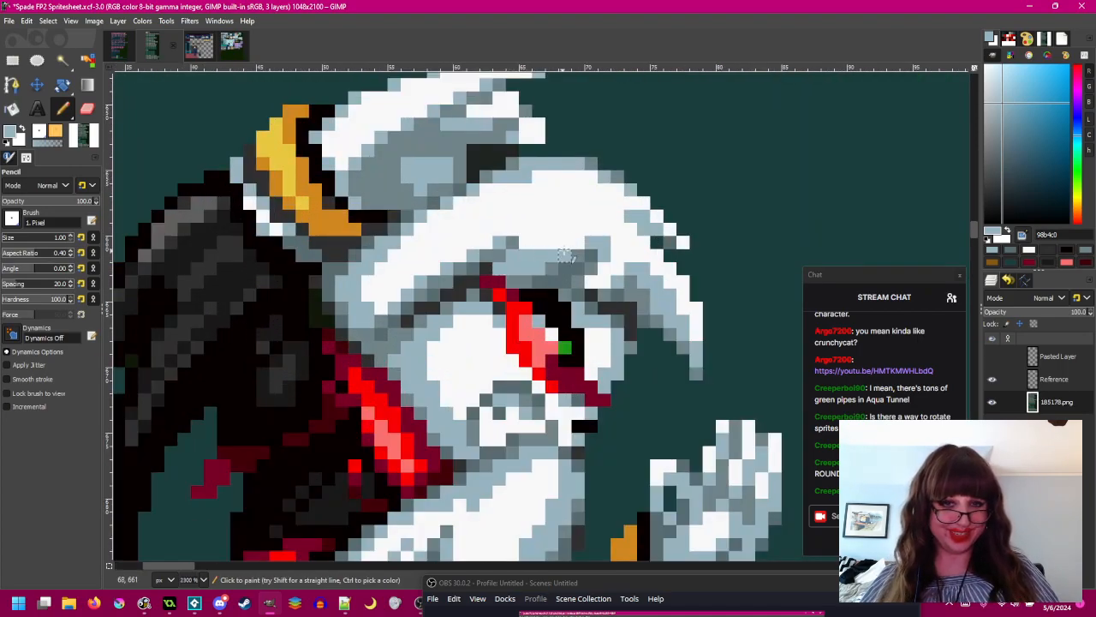
{"action": "scroll", "coordinate": [575, 243], "scroll_direction": "down", "scroll_amount": 3}
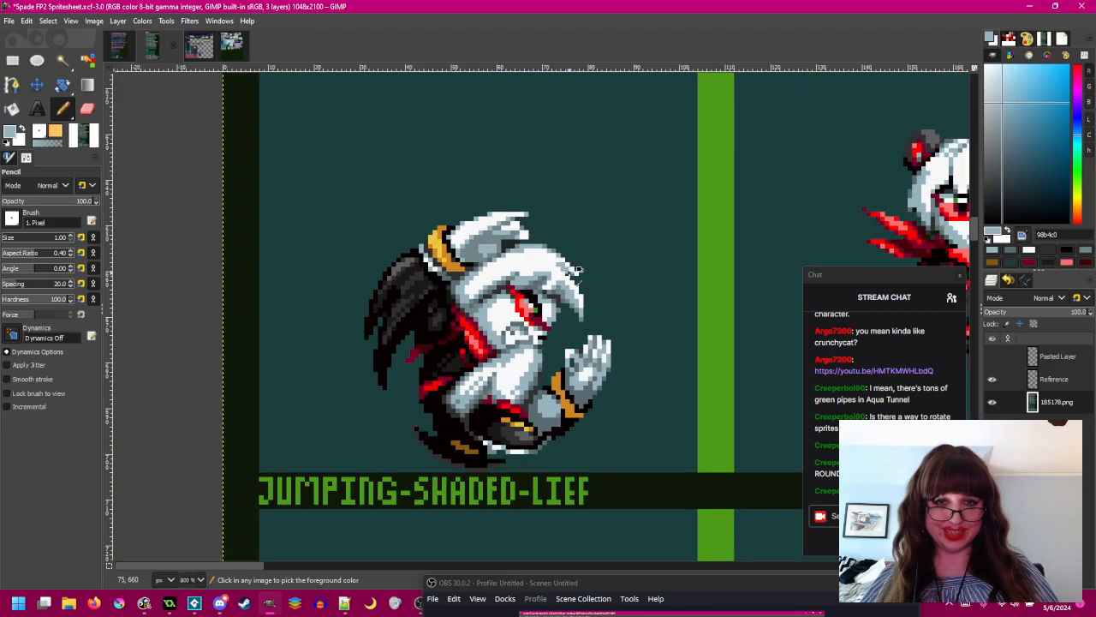
{"action": "left_click_drag", "start_coordinate": [566, 273], "coordinate": [455, 259]}
{"action": "scroll", "coordinate": [425, 256], "scroll_direction": "up", "scroll_amount": 1}
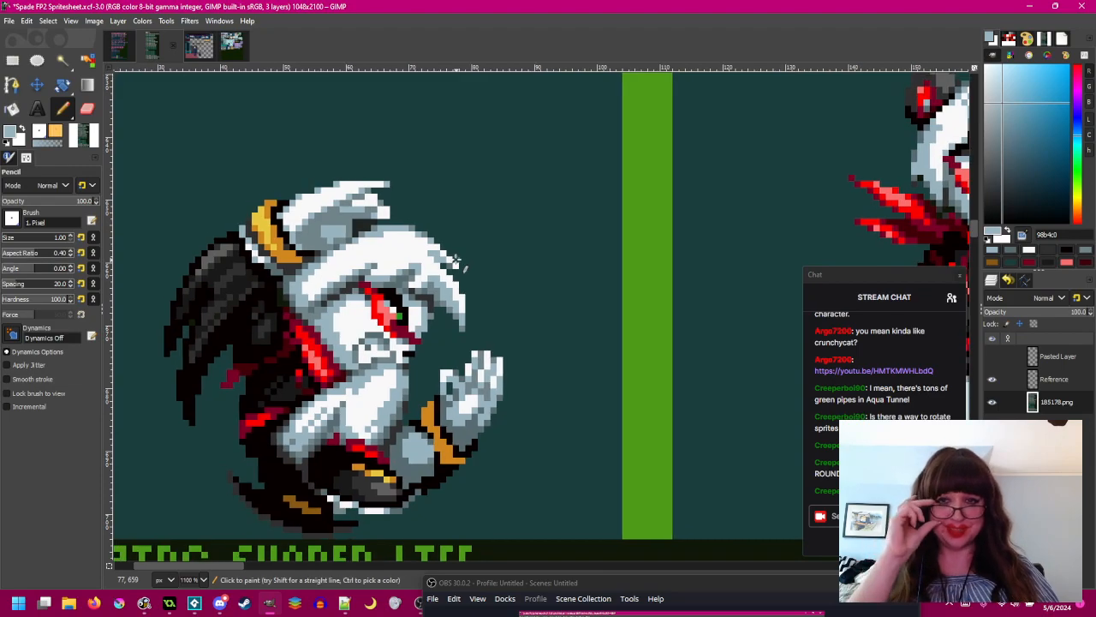
{"action": "scroll", "coordinate": [428, 273], "scroll_direction": "up", "scroll_amount": 2}
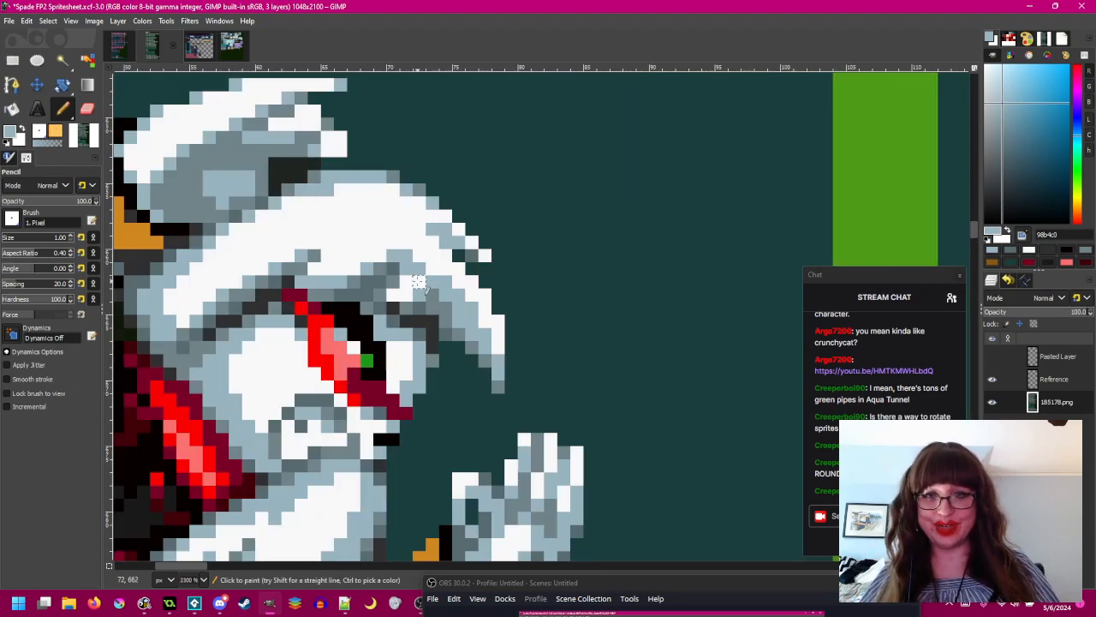
{"action": "scroll", "coordinate": [493, 275], "scroll_direction": "down", "scroll_amount": 1}
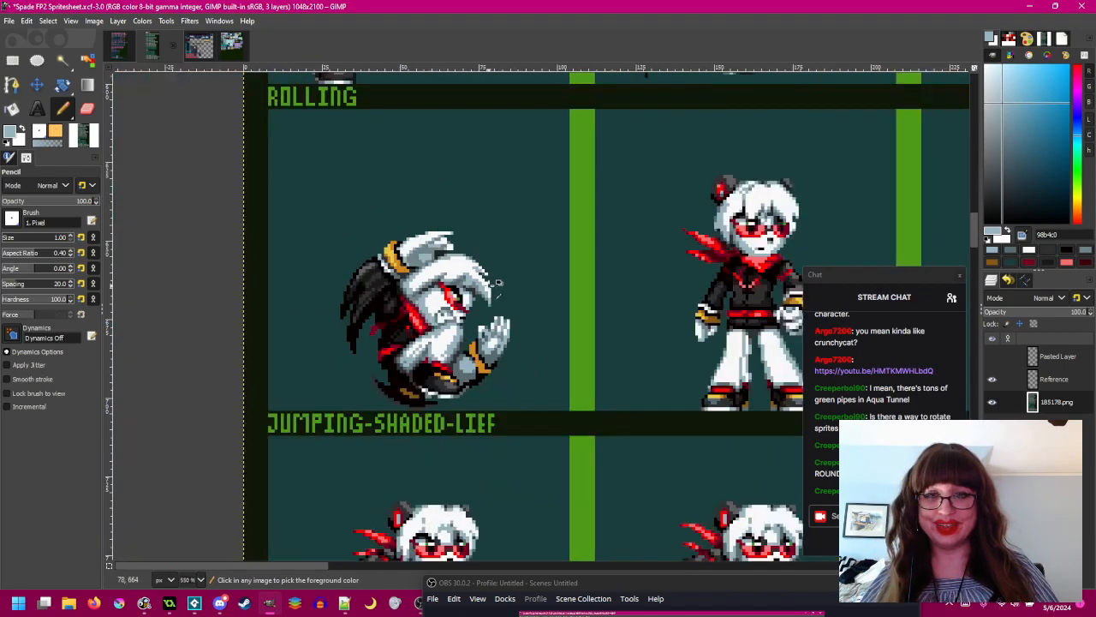
- Add grey 708488 shading pixels to the front of the rolling pose's fringe beside the eye
{"action": "scroll", "coordinate": [469, 285], "scroll_direction": "up", "scroll_amount": 4}
{"action": "scroll", "coordinate": [469, 284], "scroll_direction": "up", "scroll_amount": 1}
{"action": "left_click", "coordinate": [469, 285], "text": "ctrl"}
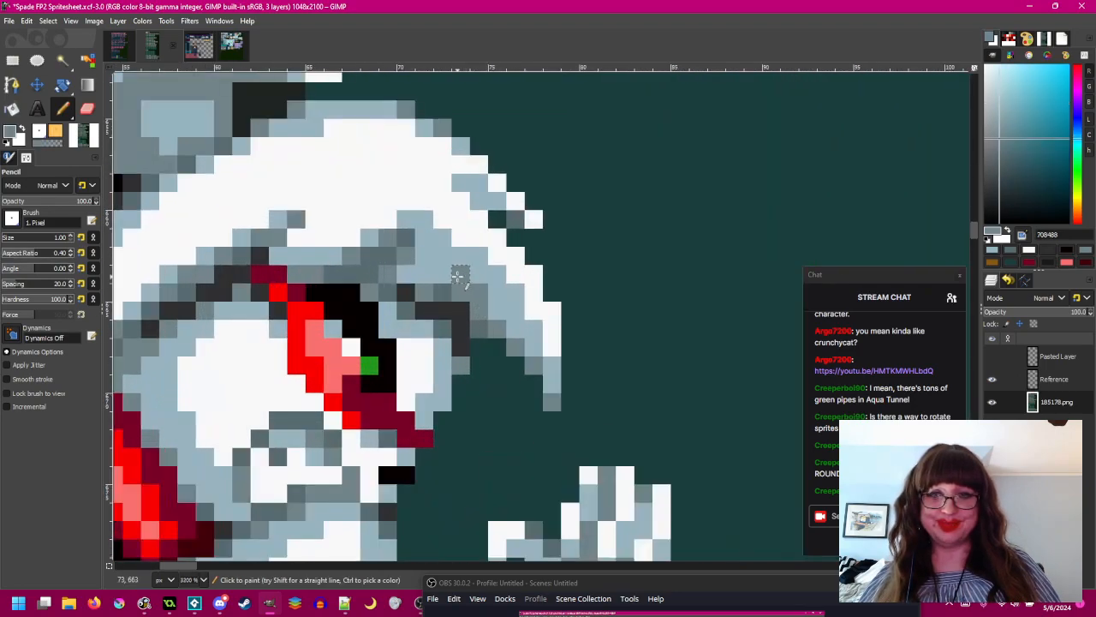
{"action": "scroll", "coordinate": [570, 287], "scroll_direction": "down", "scroll_amount": 3}
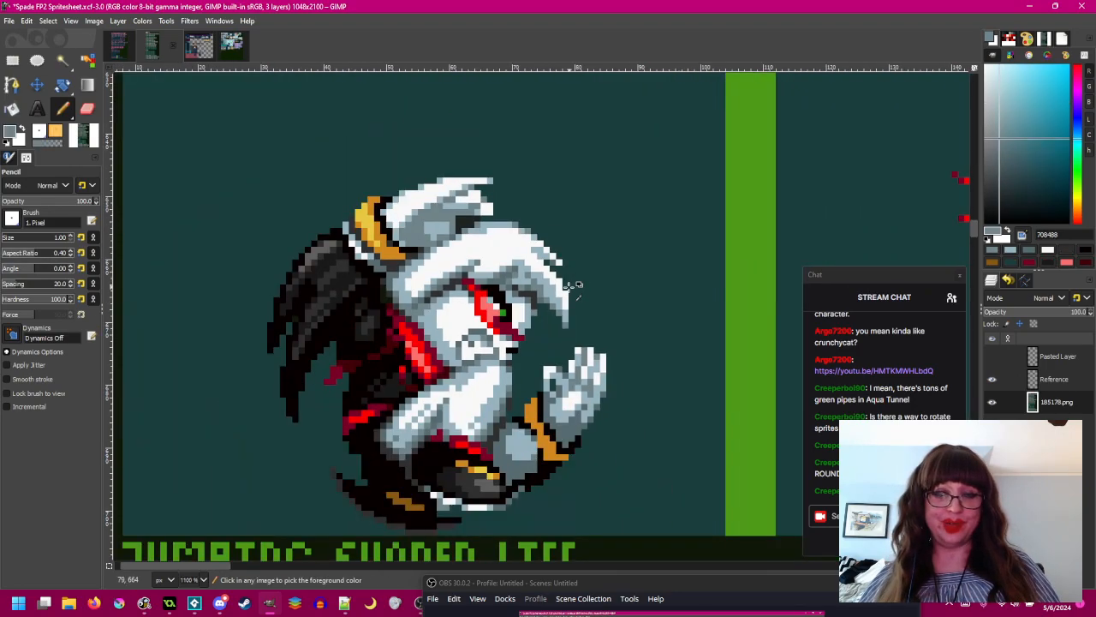
{"action": "scroll", "coordinate": [474, 293], "scroll_direction": "down", "scroll_amount": 1}
{"action": "scroll", "coordinate": [474, 293], "scroll_direction": "up", "scroll_amount": 1}
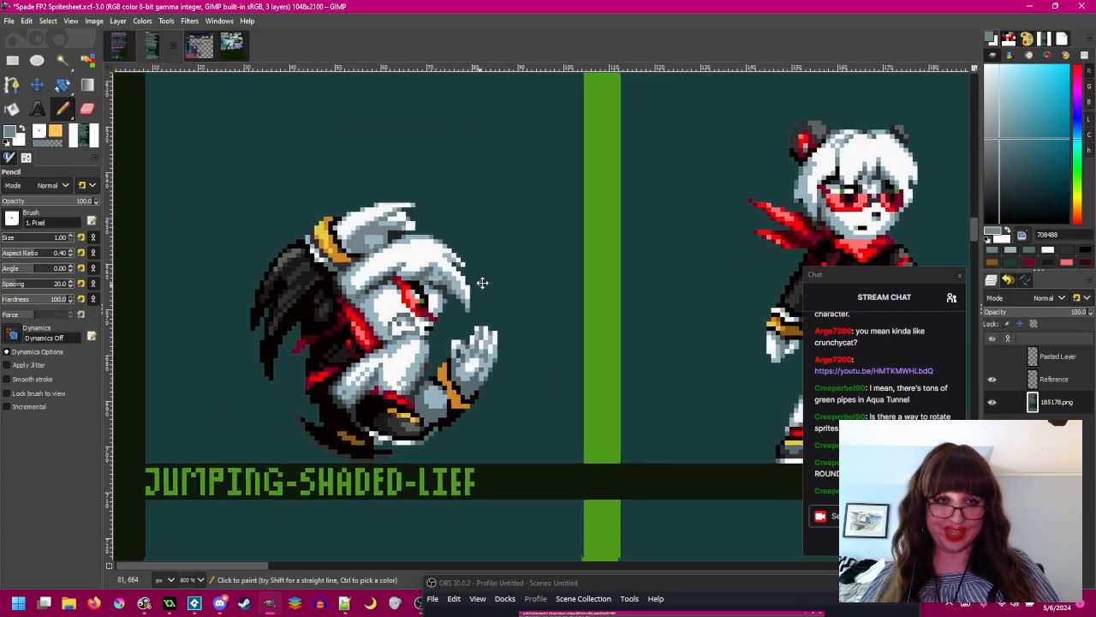
{"action": "left_click_drag", "start_coordinate": [525, 296], "coordinate": [542, 281]}
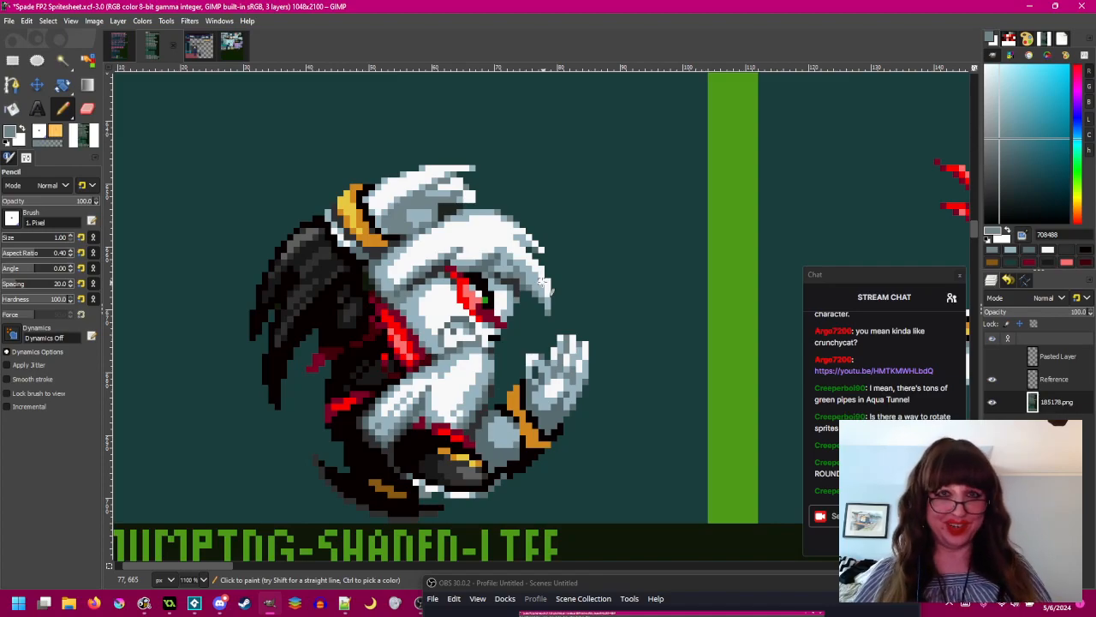
- Deepen the shadow on the underside of the hair lock in front of the eye with dark grey-blue 586c70
{"action": "scroll", "coordinate": [542, 283], "scroll_direction": "down", "scroll_amount": 1}
{"action": "scroll", "coordinate": [531, 283], "scroll_direction": "up", "scroll_amount": 4}
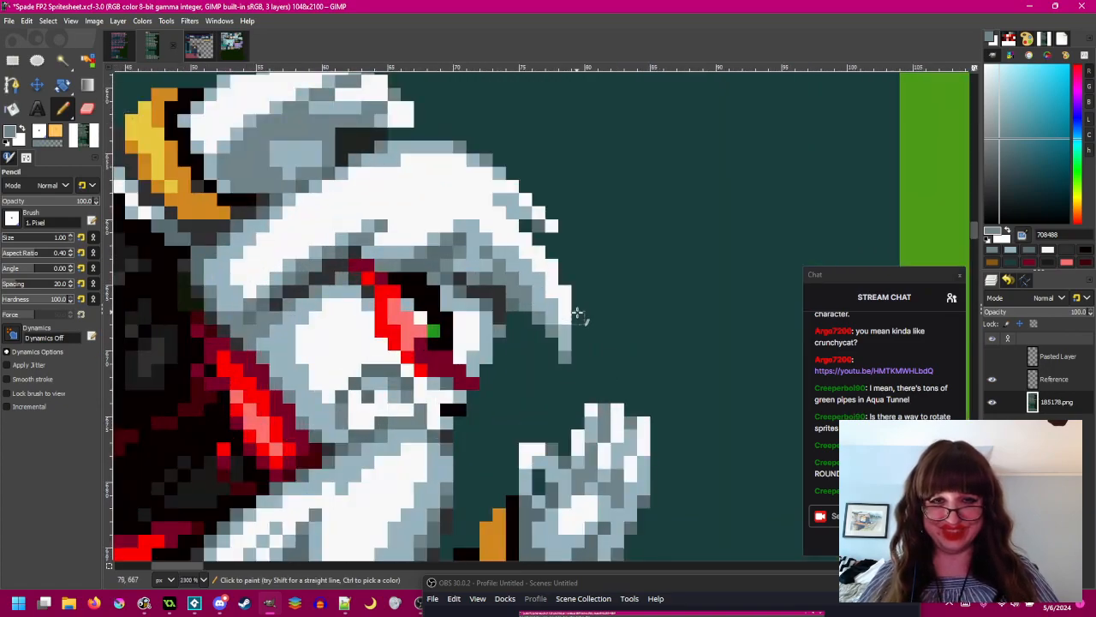
{"action": "left_click", "coordinate": [513, 304], "text": "ctrl"}
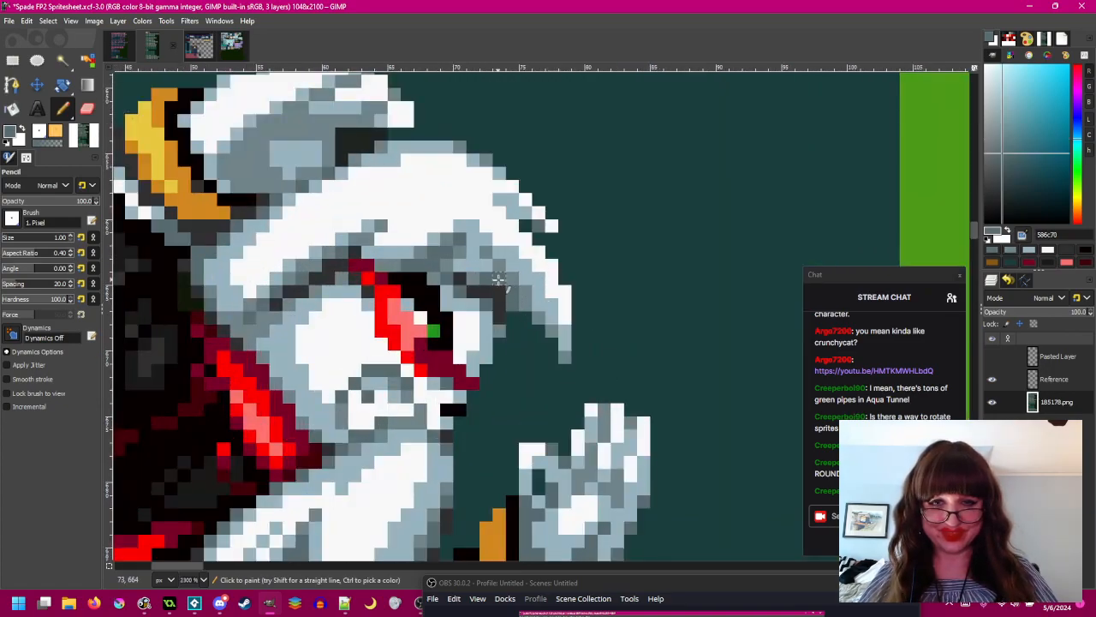
{"action": "scroll", "coordinate": [518, 299], "scroll_direction": "down", "scroll_amount": 2}
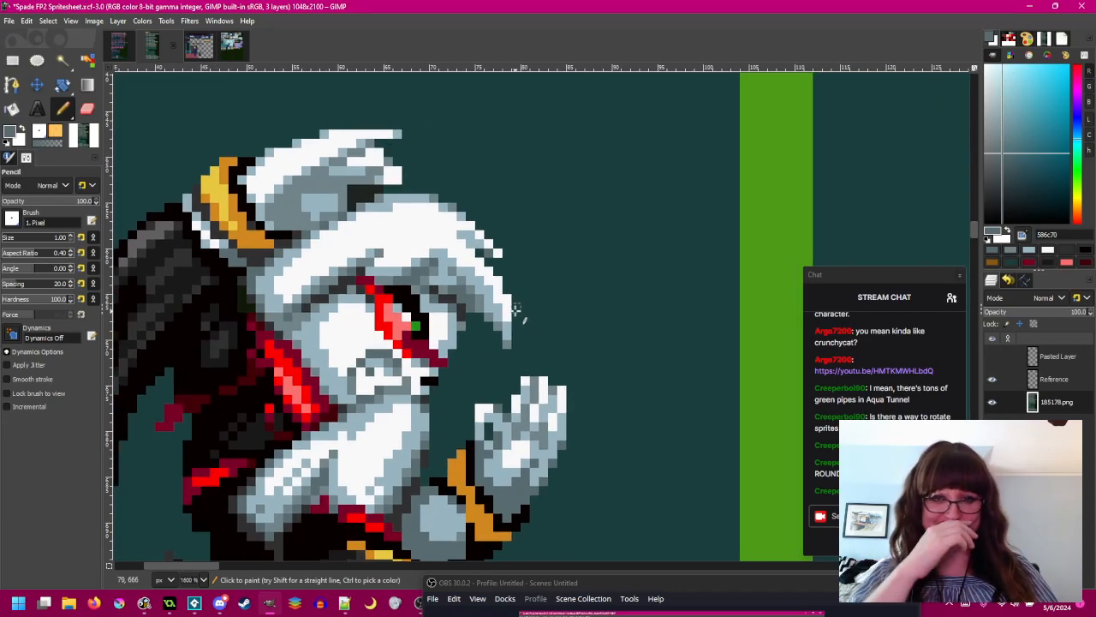
{"action": "scroll", "coordinate": [479, 306], "scroll_direction": "up", "scroll_amount": 2}
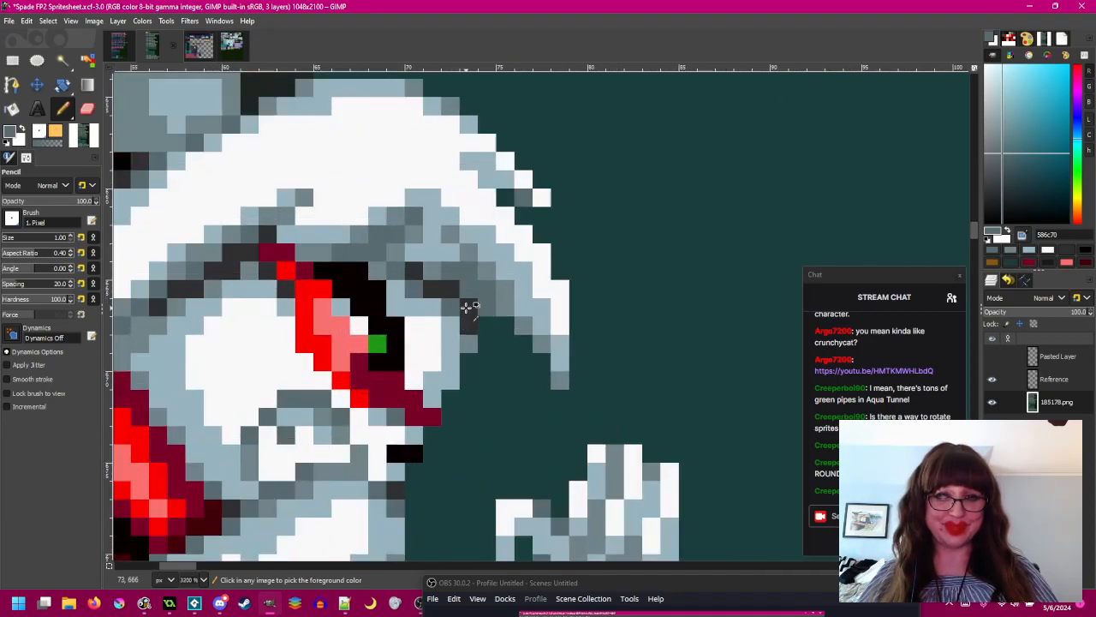
- Extend the dark outline beneath the front hair lock with 303030 pixels and check the whole rolling pose
{"action": "left_click", "coordinate": [481, 310], "text": "ctrl"}
{"action": "left_click", "coordinate": [487, 325]}
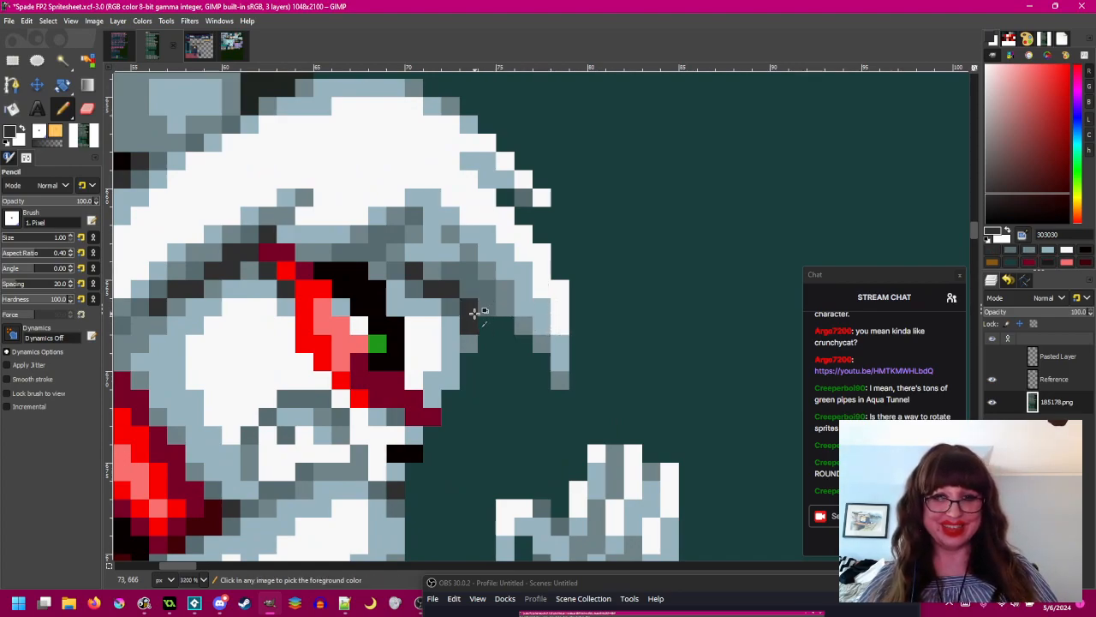
{"action": "scroll", "coordinate": [493, 322], "scroll_direction": "down", "scroll_amount": 4}
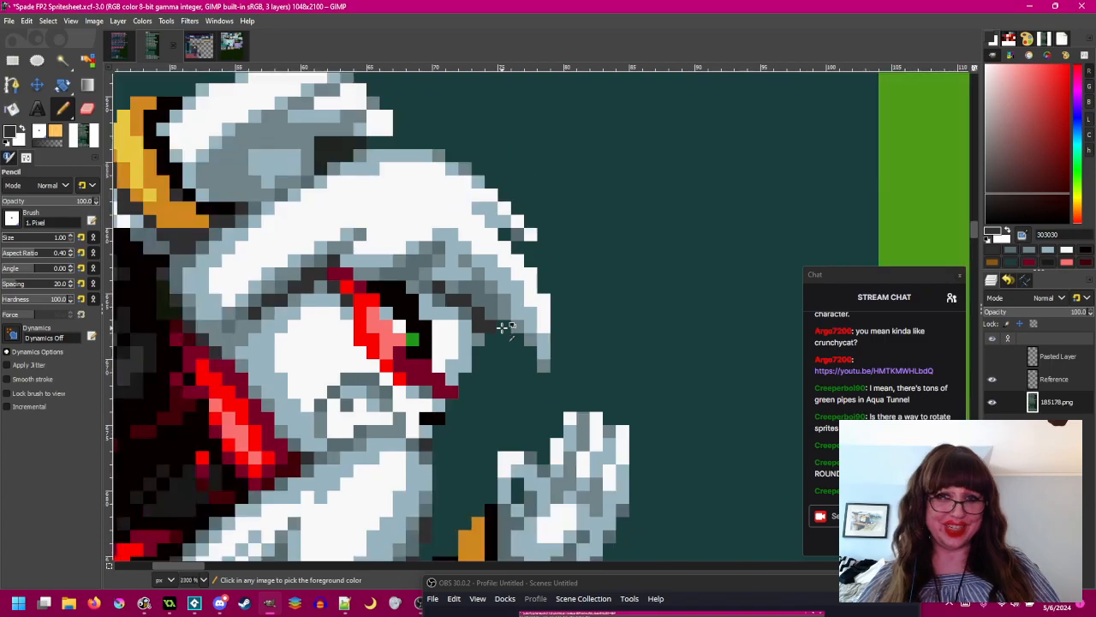
{"action": "scroll", "coordinate": [496, 309], "scroll_direction": "up", "scroll_amount": 3}
{"action": "scroll", "coordinate": [492, 310], "scroll_direction": "up", "scroll_amount": 2}
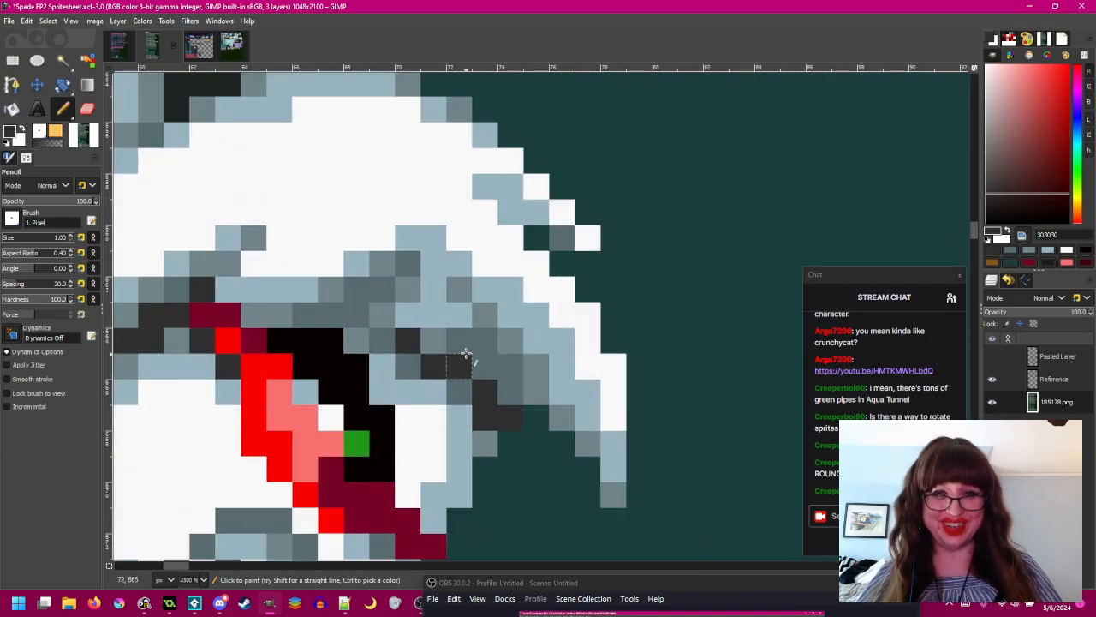
{"action": "left_click_drag", "start_coordinate": [465, 366], "coordinate": [543, 369]}
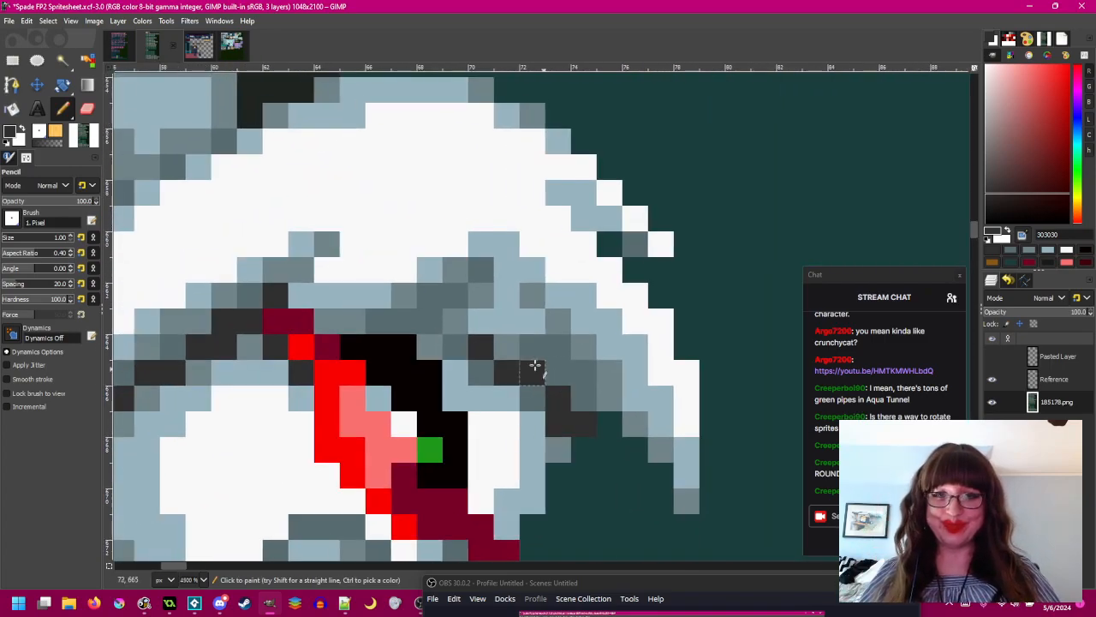
{"action": "scroll", "coordinate": [640, 447], "scroll_direction": "down", "scroll_amount": 4}
{"action": "left_click_drag", "start_coordinate": [641, 446], "coordinate": [575, 346]}
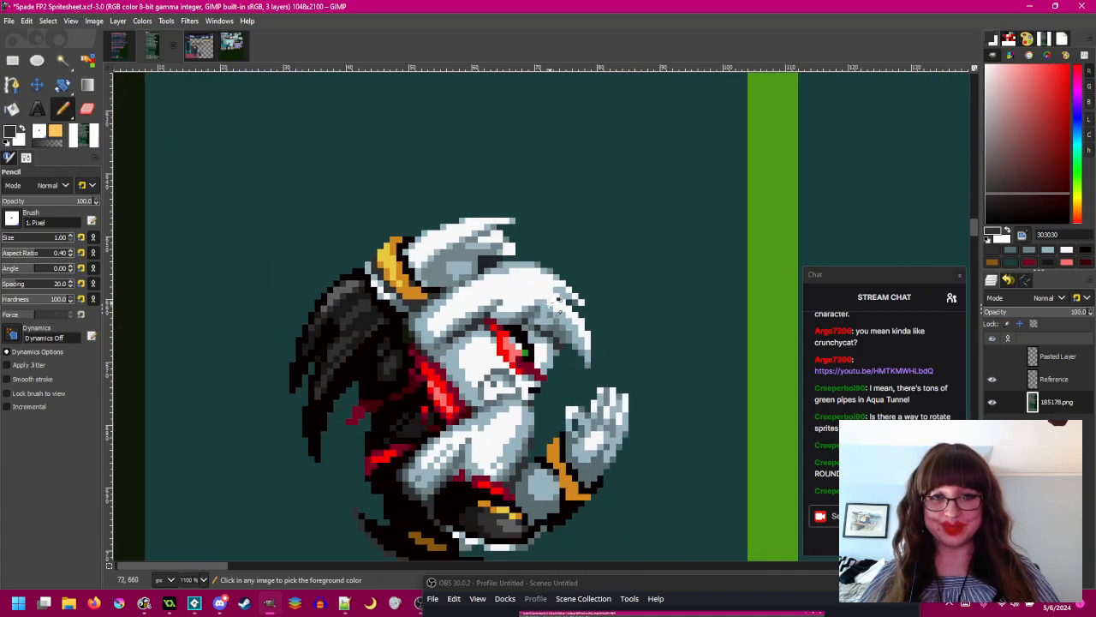
{"action": "scroll", "coordinate": [521, 345], "scroll_direction": "up", "scroll_amount": 3}
{"action": "scroll", "coordinate": [520, 345], "scroll_direction": "down", "scroll_amount": 4}
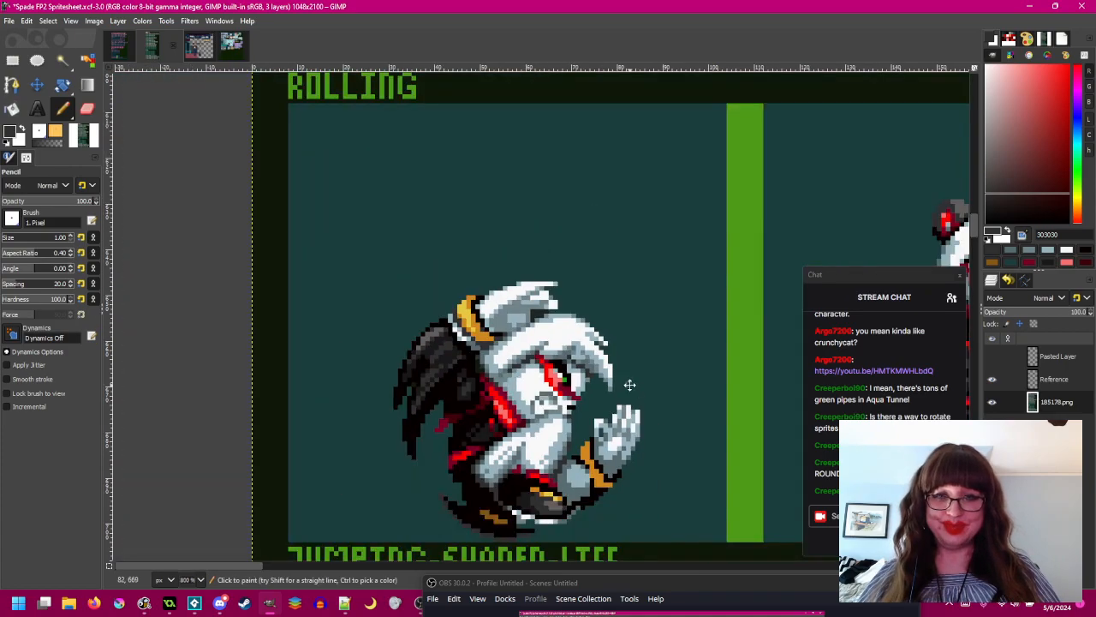
{"action": "scroll", "coordinate": [537, 329], "scroll_direction": "up", "scroll_amount": 2}
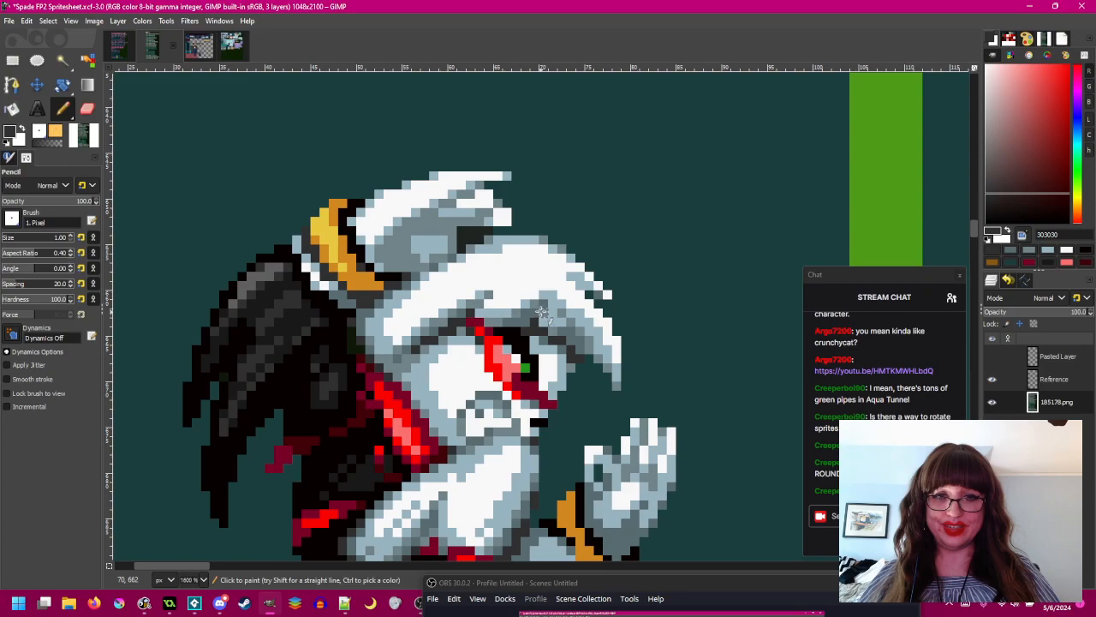
- Extend the grey-blue shadow on the rolling pose's fringe above the eye, using 586c70 for its darker pixels
{"action": "scroll", "coordinate": [525, 325], "scroll_direction": "down", "scroll_amount": 2}
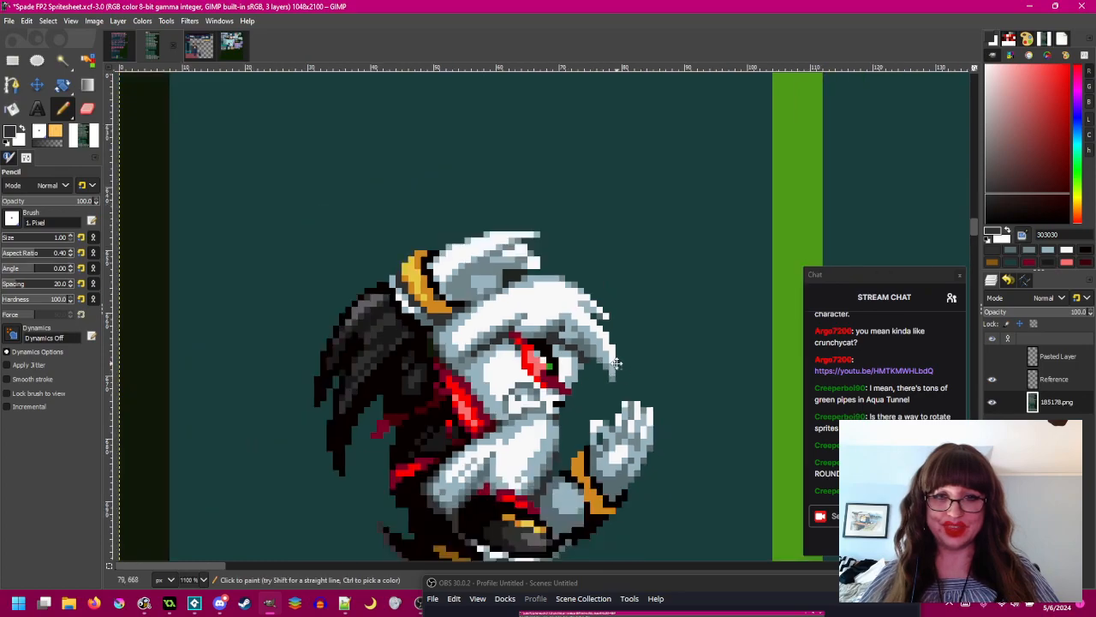
{"action": "scroll", "coordinate": [591, 368], "scroll_direction": "down", "scroll_amount": 2}
{"action": "scroll", "coordinate": [589, 368], "scroll_direction": "up", "scroll_amount": 4}
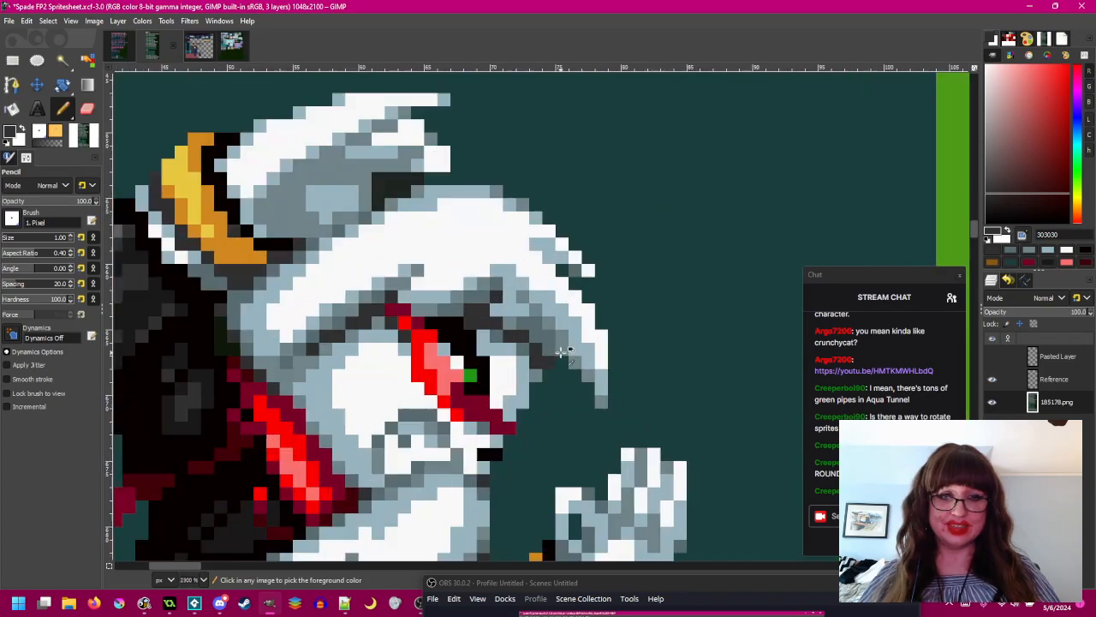
{"action": "left_click", "coordinate": [532, 288], "text": "ctrl"}
{"action": "left_click_drag", "start_coordinate": [511, 277], "coordinate": [537, 278]}
{"action": "scroll", "coordinate": [603, 329], "scroll_direction": "down", "scroll_amount": 2}
{"action": "scroll", "coordinate": [591, 325], "scroll_direction": "up", "scroll_amount": 2}
{"action": "left_click", "coordinate": [538, 315], "text": "ctrl"}
{"action": "left_click_drag", "start_coordinate": [532, 298], "coordinate": [545, 311]}
{"action": "scroll", "coordinate": [606, 352], "scroll_direction": "down", "scroll_amount": 3}
{"action": "left_click_drag", "start_coordinate": [617, 365], "coordinate": [441, 326]}
{"action": "scroll", "coordinate": [402, 287], "scroll_direction": "up", "scroll_amount": 3}
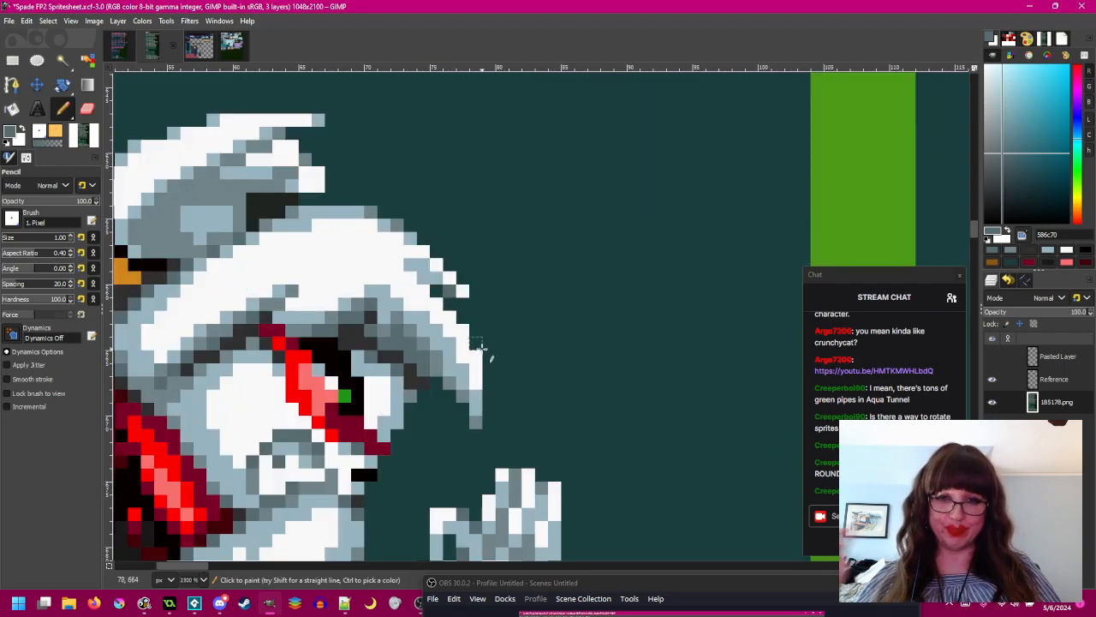
- Soften the outer edge of the rolling pose's front hair with light grey-blue 98b4c0 and grey 708488 pixels
{"action": "left_click", "coordinate": [406, 319], "text": "ctrl"}
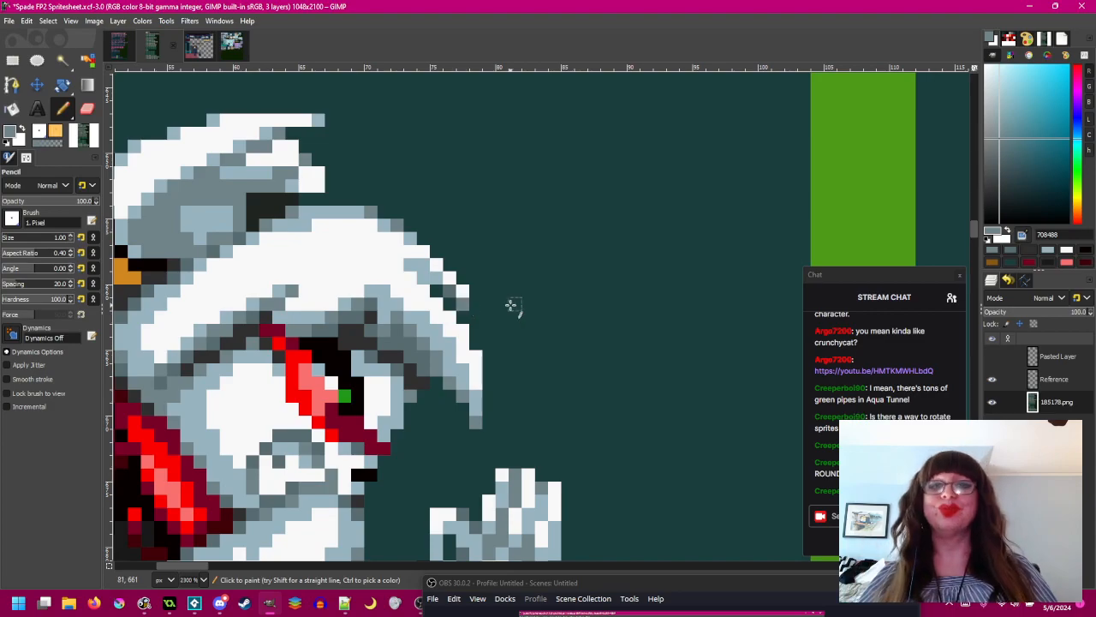
{"action": "scroll", "coordinate": [497, 304], "scroll_direction": "down", "scroll_amount": 2}
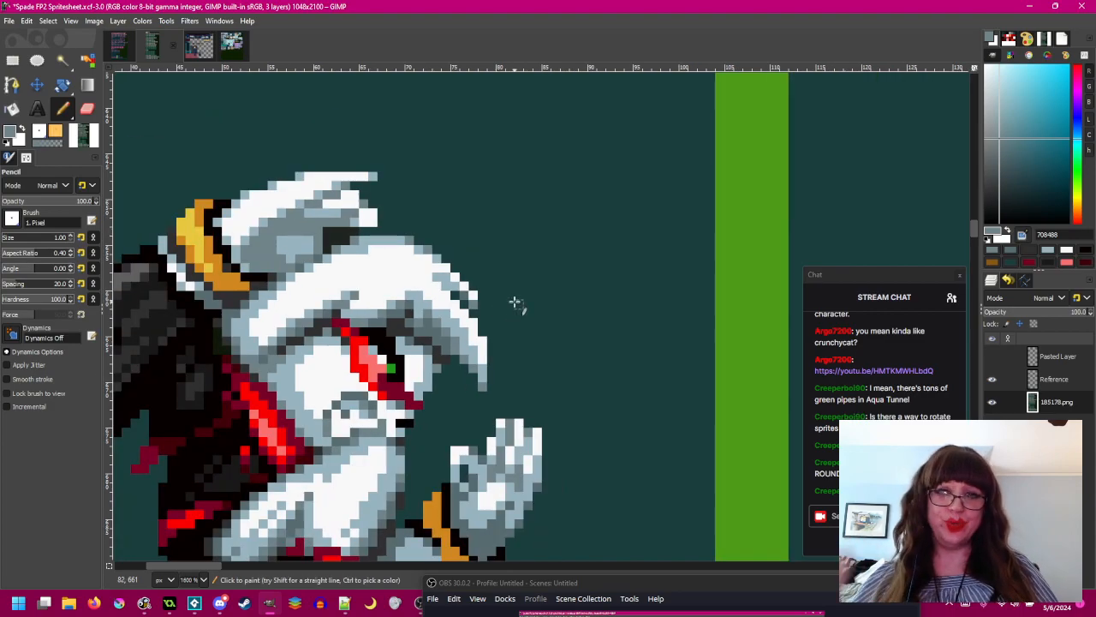
{"action": "left_click", "coordinate": [406, 248], "text": "ctrl"}
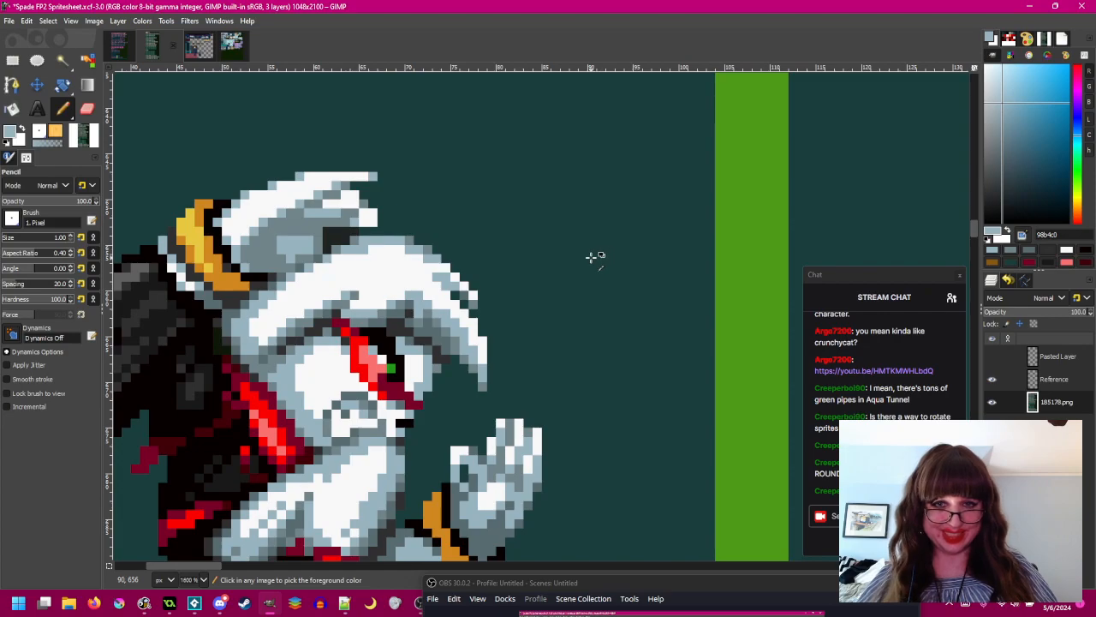
{"action": "scroll", "coordinate": [445, 247], "scroll_direction": "up", "scroll_amount": 2}
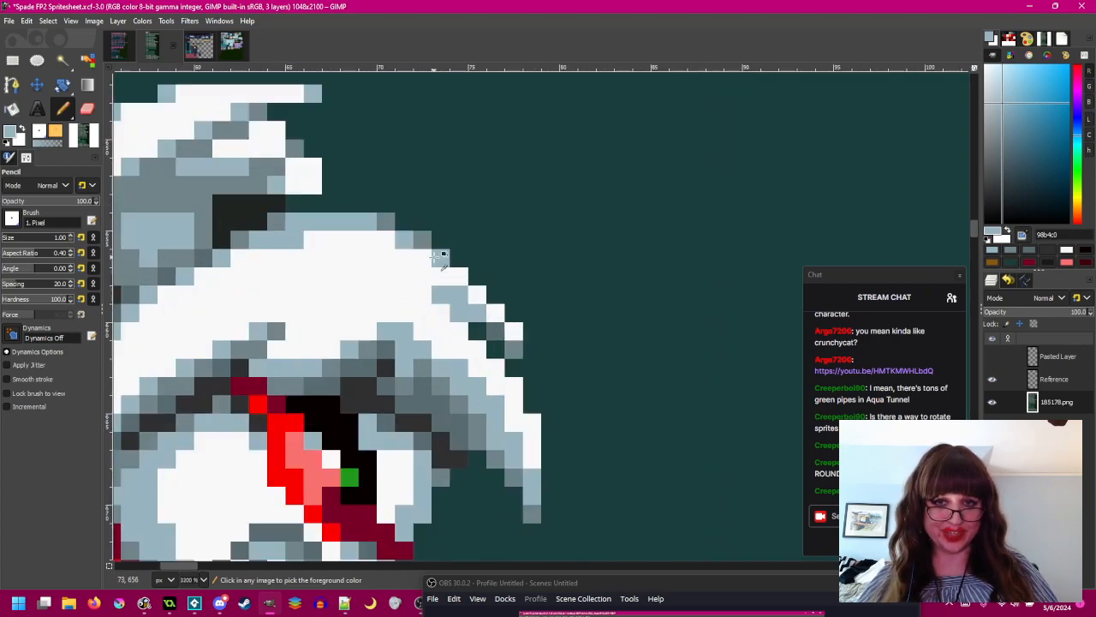
{"action": "left_click", "coordinate": [437, 244], "text": "ctrl"}
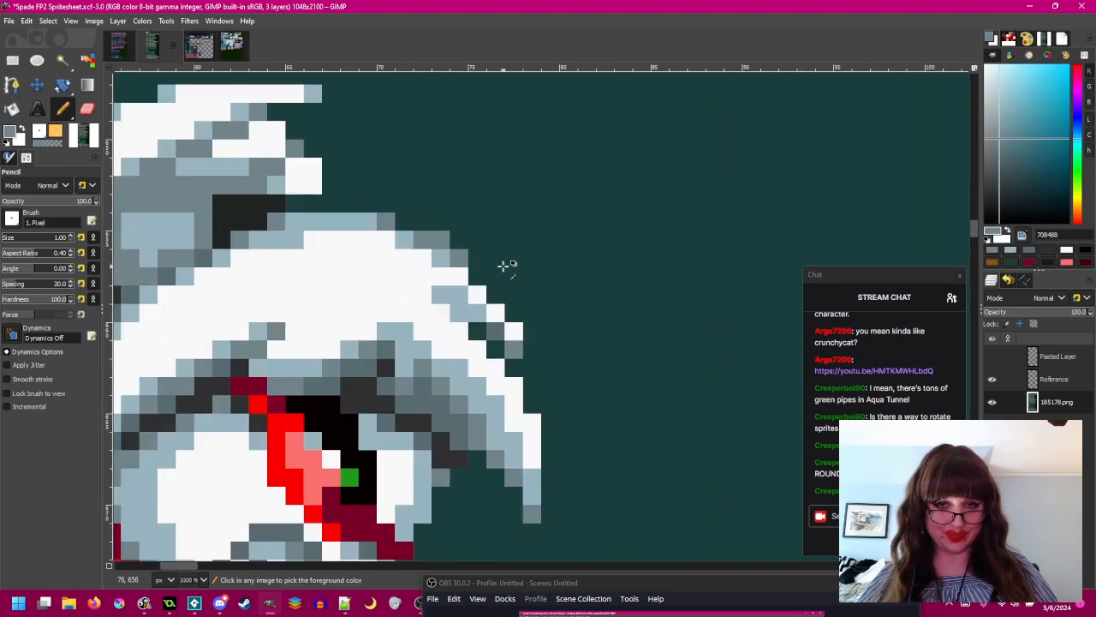
{"action": "scroll", "coordinate": [506, 265], "scroll_direction": "down", "scroll_amount": 4}
{"action": "scroll", "coordinate": [454, 249], "scroll_direction": "up", "scroll_amount": 4}
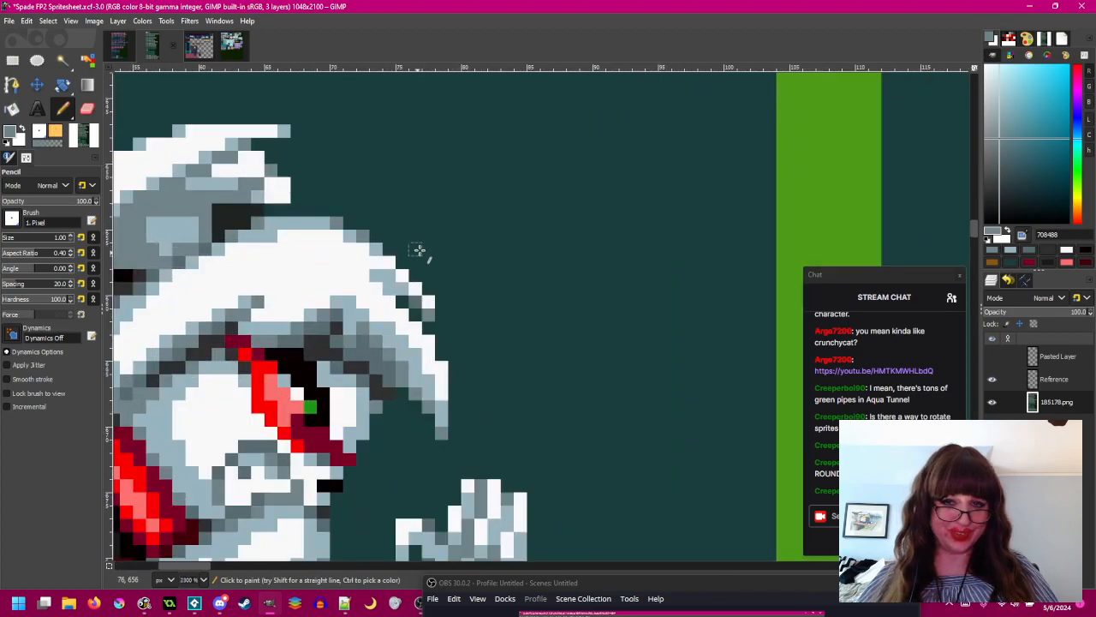
{"action": "scroll", "coordinate": [403, 257], "scroll_direction": "left", "scroll_amount": 4}
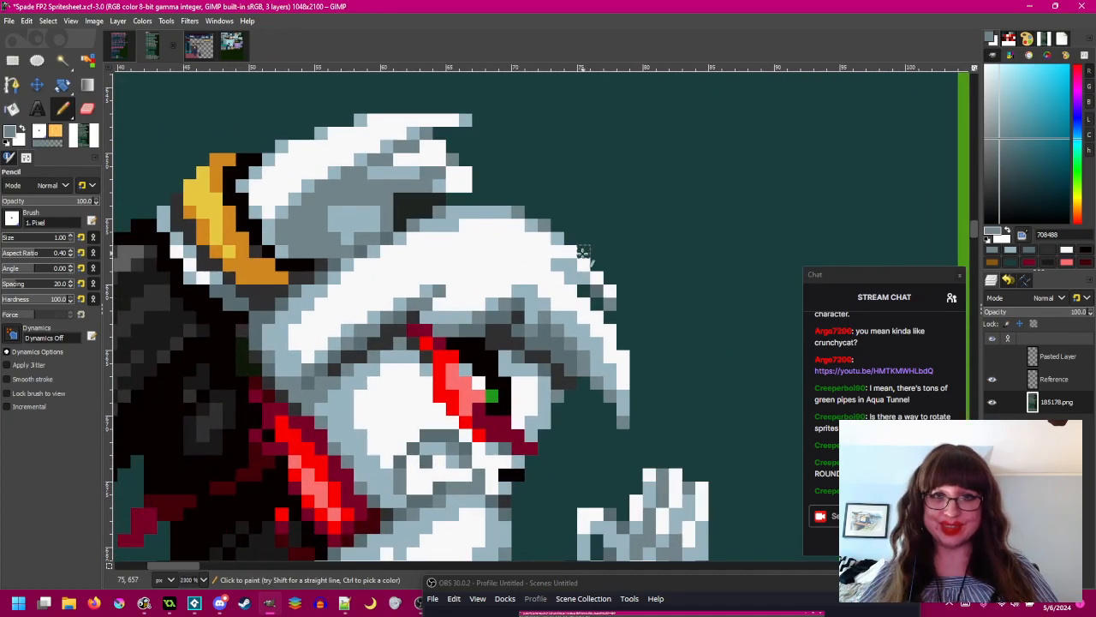
{"action": "scroll", "coordinate": [437, 225], "scroll_direction": "down", "scroll_amount": 4}
- Add light grey-blue 98b4c0 shading to the hair just beneath the raised hand and check it against the standing sprite
{"action": "scroll", "coordinate": [441, 272], "scroll_direction": "up", "scroll_amount": 4}
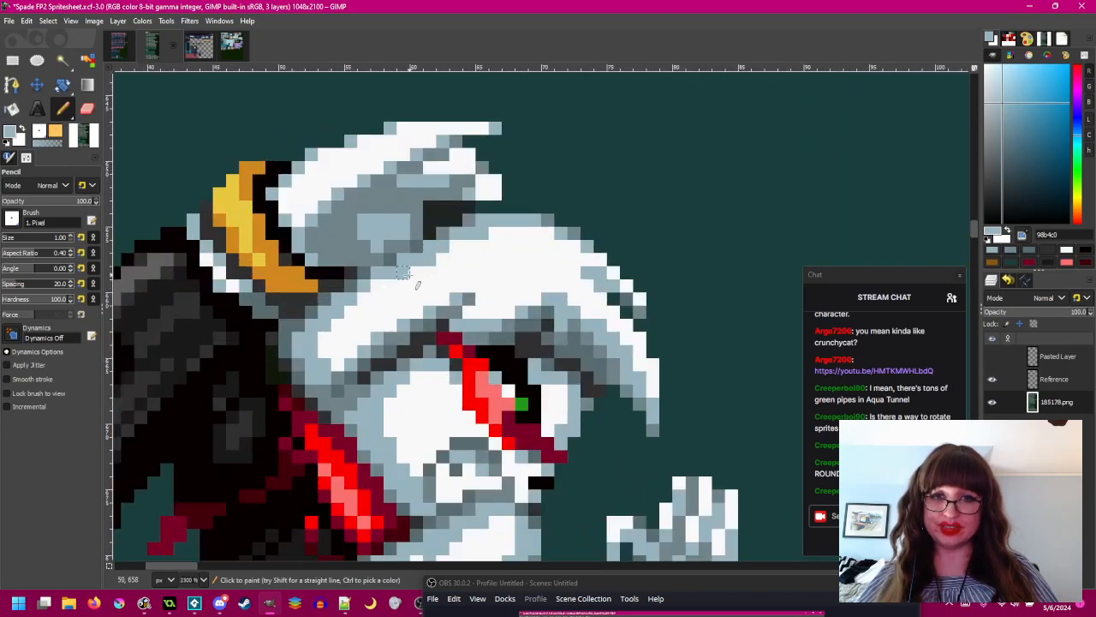
{"action": "scroll", "coordinate": [381, 291], "scroll_direction": "down", "scroll_amount": 3}
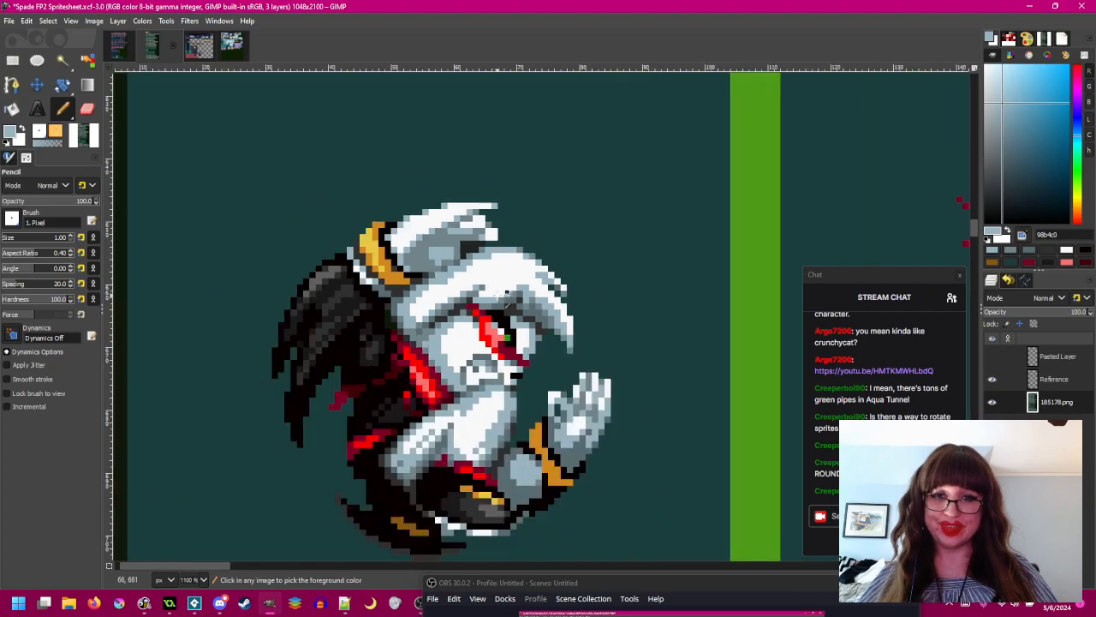
{"action": "scroll", "coordinate": [476, 272], "scroll_direction": "up", "scroll_amount": 2}
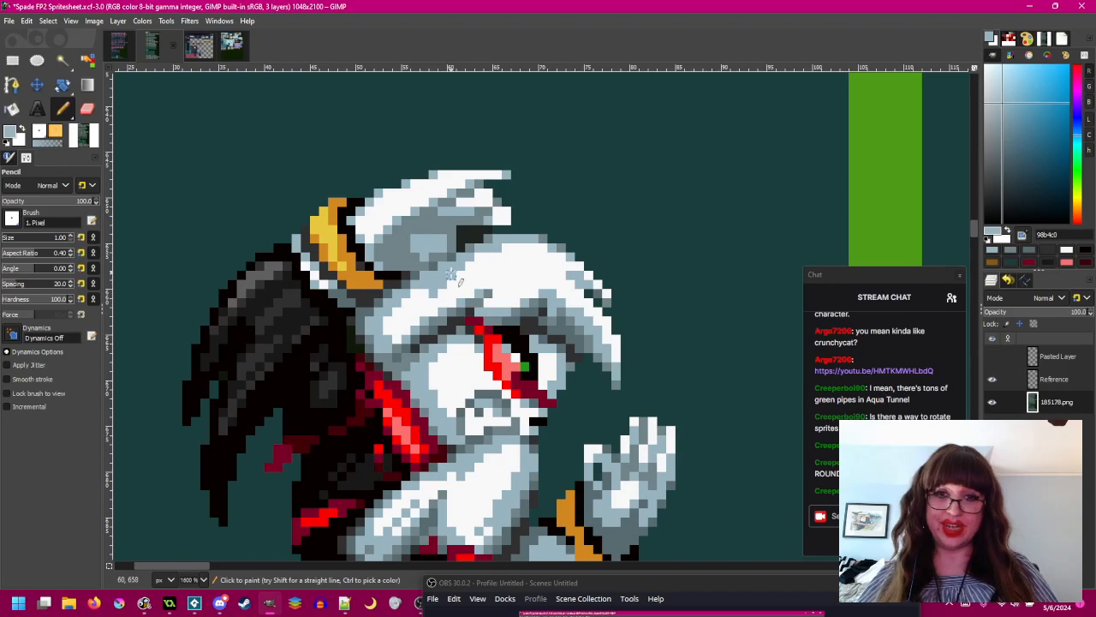
{"action": "scroll", "coordinate": [432, 293], "scroll_direction": "down", "scroll_amount": 3}
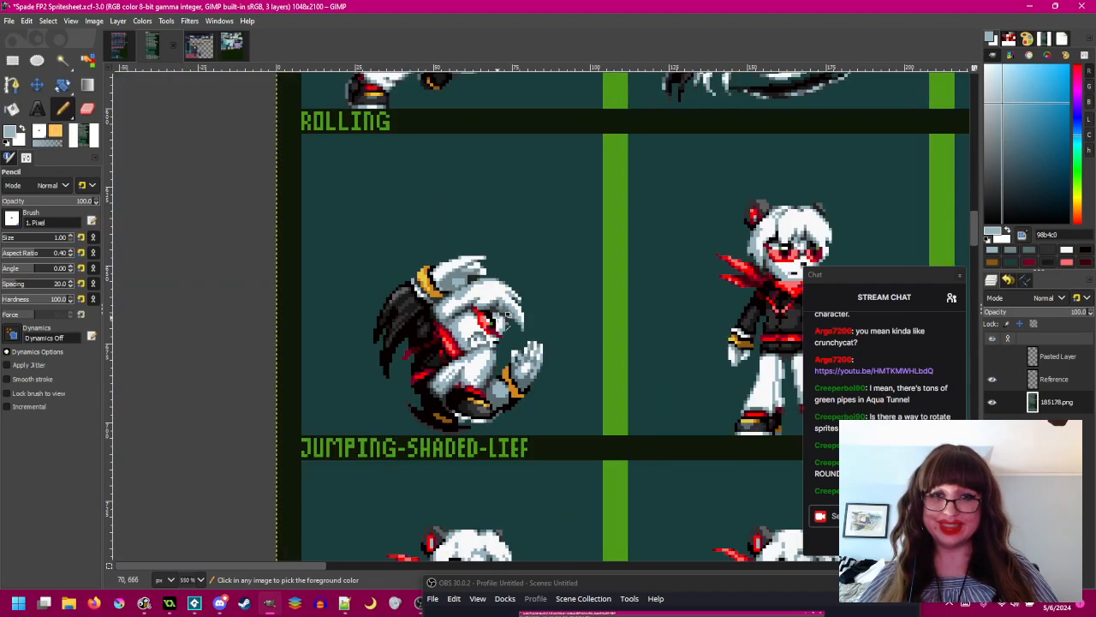
{"action": "scroll", "coordinate": [504, 294], "scroll_direction": "up", "scroll_amount": 1}
{"action": "scroll", "coordinate": [484, 296], "scroll_direction": "up", "scroll_amount": 3}
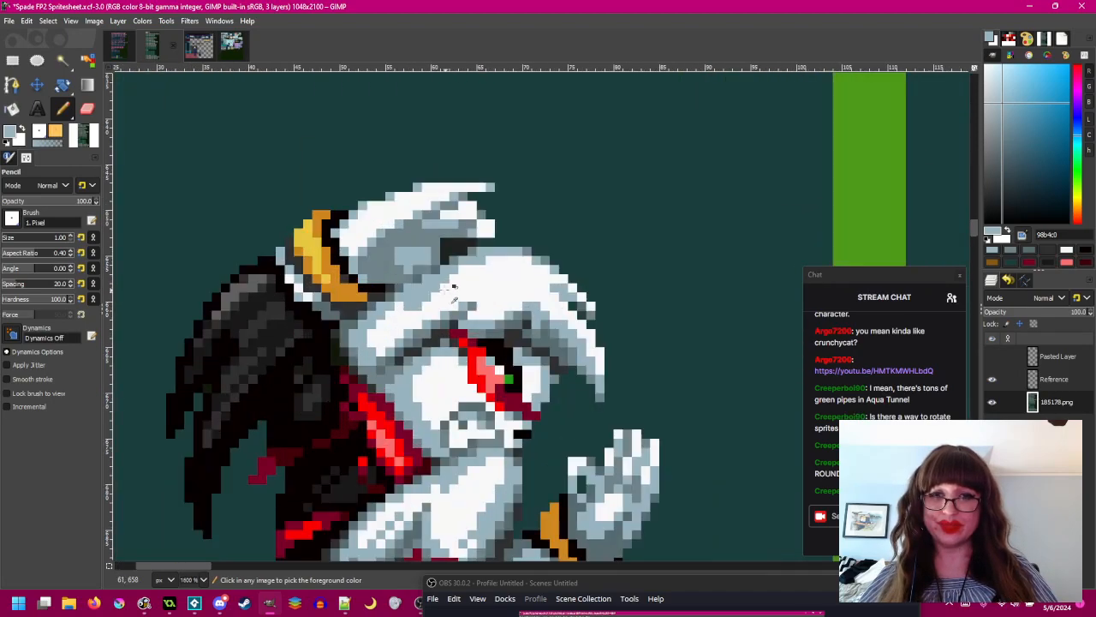
- Shade the lower edge of the raised hand's palm with 586c70 and 708488 pixels
{"action": "left_click", "coordinate": [421, 272], "text": "ctrl"}
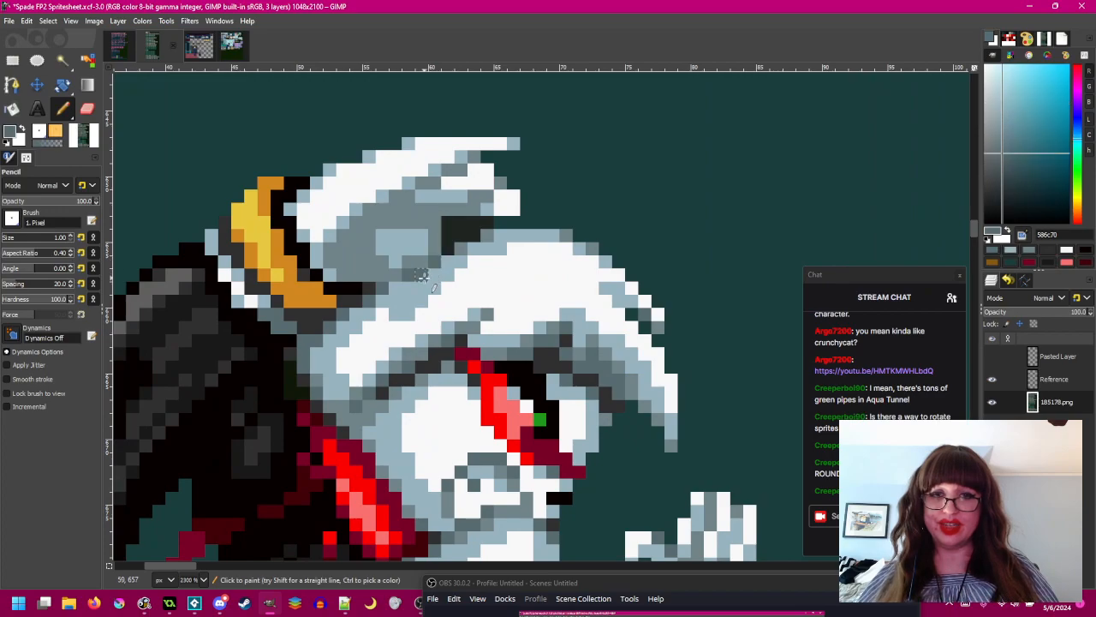
{"action": "left_click", "coordinate": [424, 270], "text": "ctrl"}
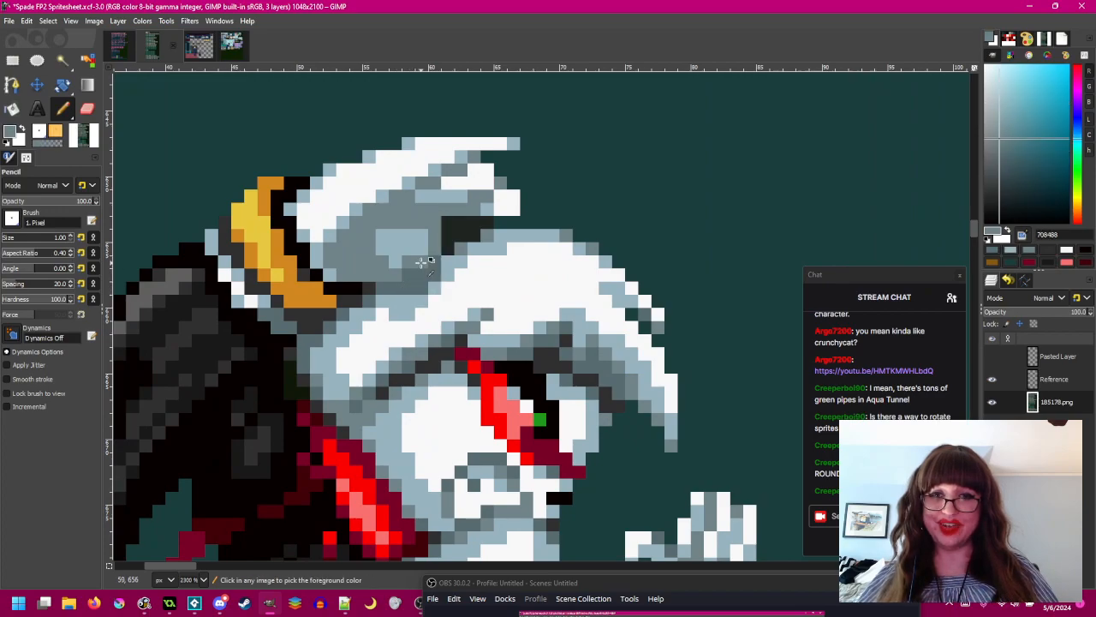
{"action": "scroll", "coordinate": [498, 322], "scroll_direction": "down", "scroll_amount": 3}
{"action": "scroll", "coordinate": [485, 309], "scroll_direction": "up", "scroll_amount": 3}
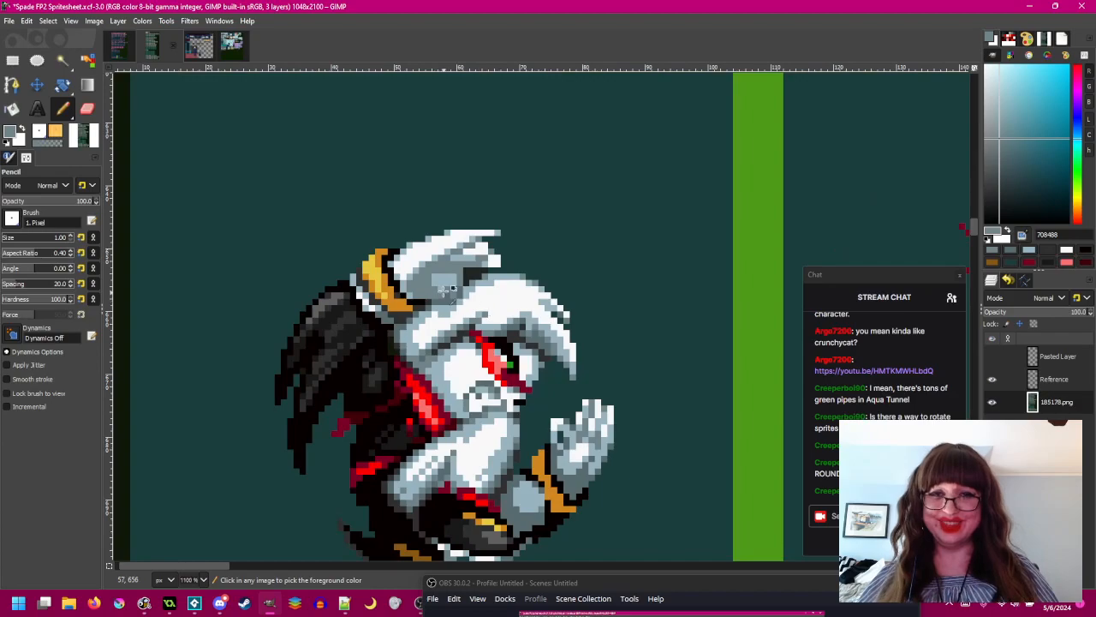
- Try darkening the centre and lower edge of the raised palm with 586c70 and near-black 202420 pixels
{"action": "left_click", "coordinate": [452, 292], "text": "ctrl"}
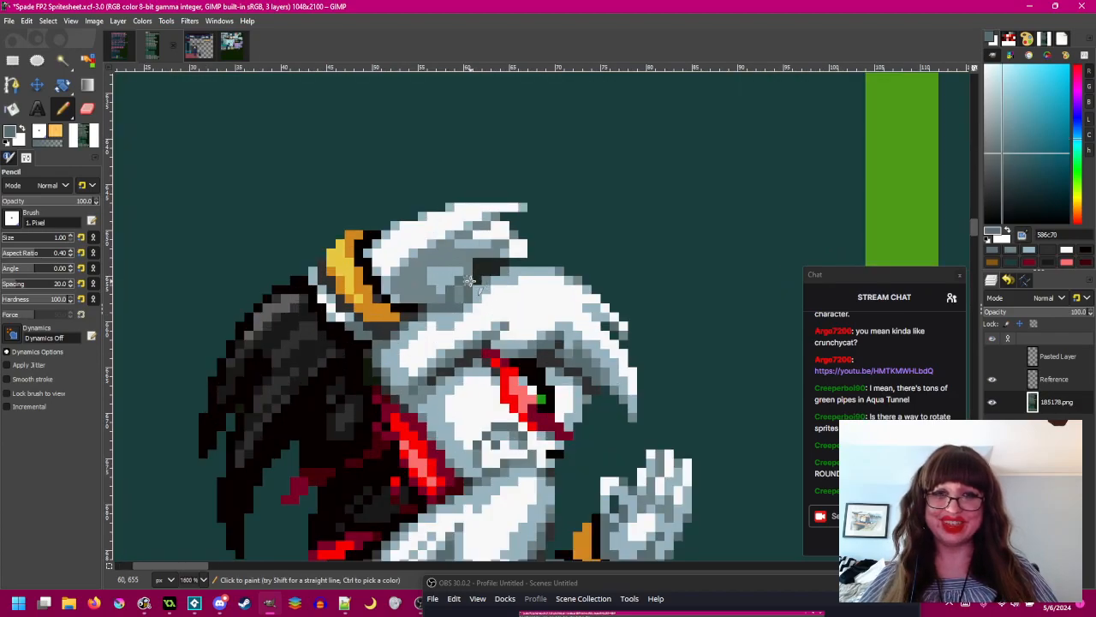
{"action": "scroll", "coordinate": [469, 280], "scroll_direction": "down", "scroll_amount": 3}
{"action": "scroll", "coordinate": [523, 286], "scroll_direction": "up", "scroll_amount": 1}
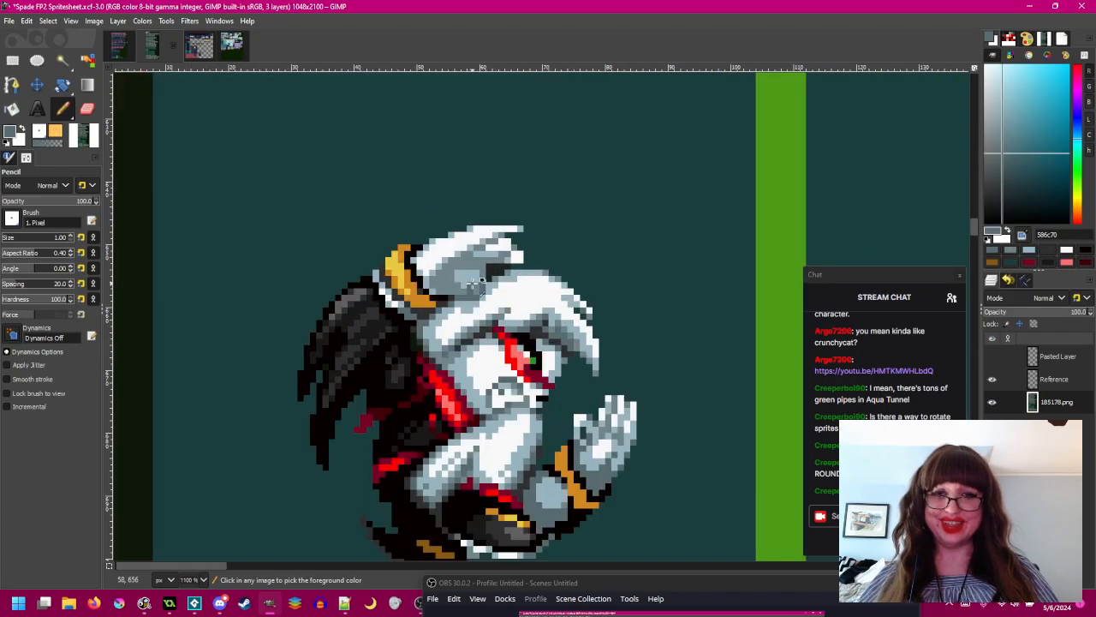
{"action": "scroll", "coordinate": [480, 283], "scroll_direction": "up", "scroll_amount": 2}
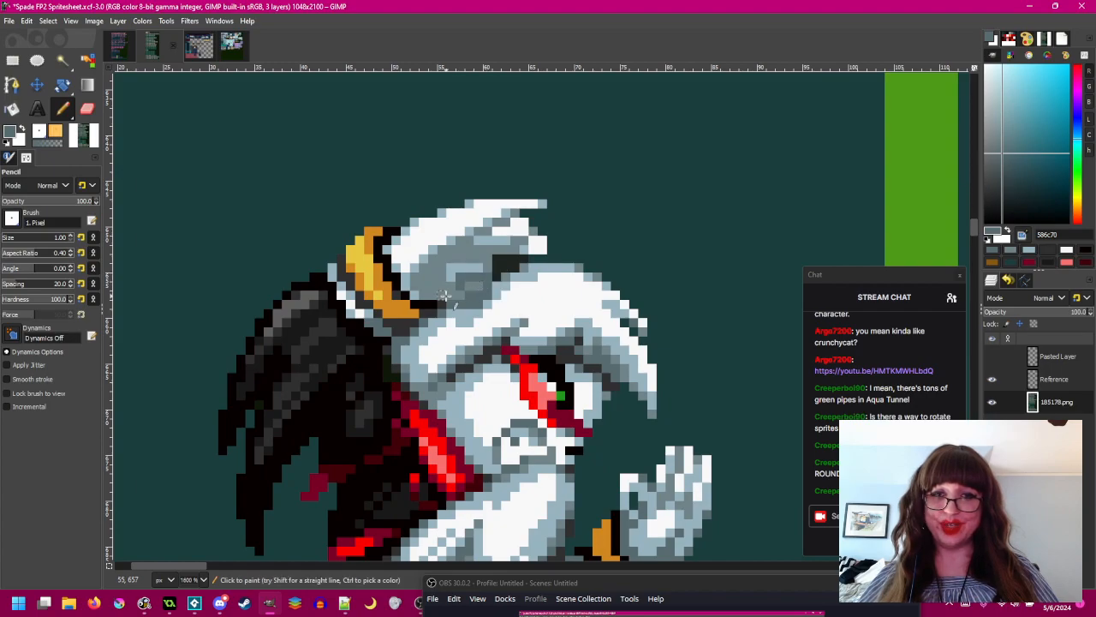
{"action": "scroll", "coordinate": [462, 294], "scroll_direction": "down", "scroll_amount": 3}
{"action": "scroll", "coordinate": [476, 292], "scroll_direction": "up", "scroll_amount": 4}
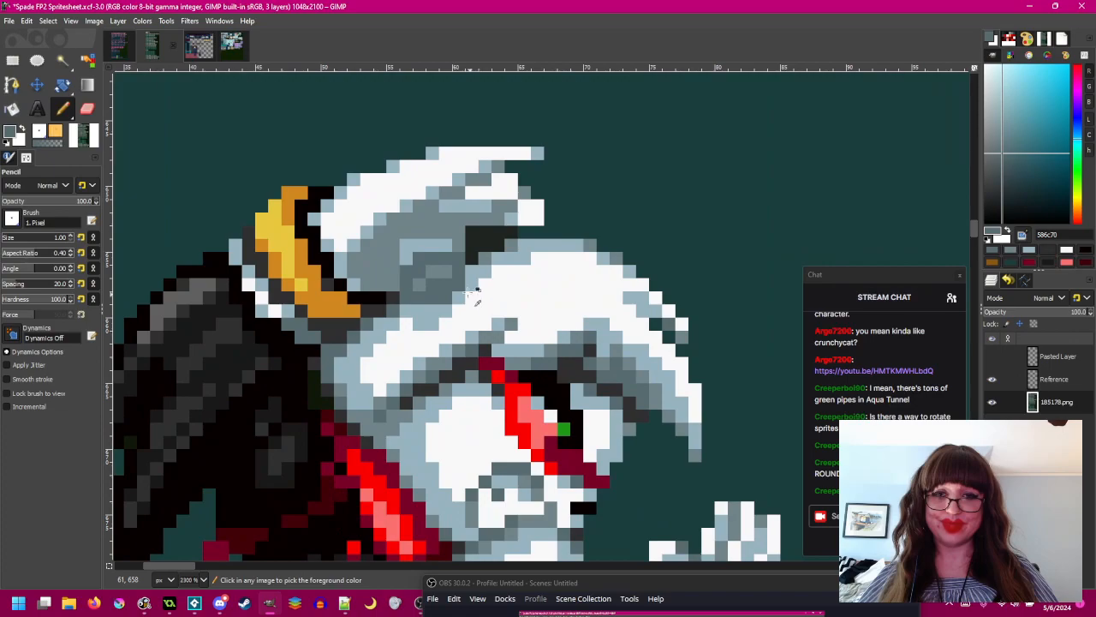
{"action": "left_click", "coordinate": [472, 248], "text": "ctrl"}
{"action": "left_click_drag", "start_coordinate": [459, 284], "coordinate": [445, 284]}
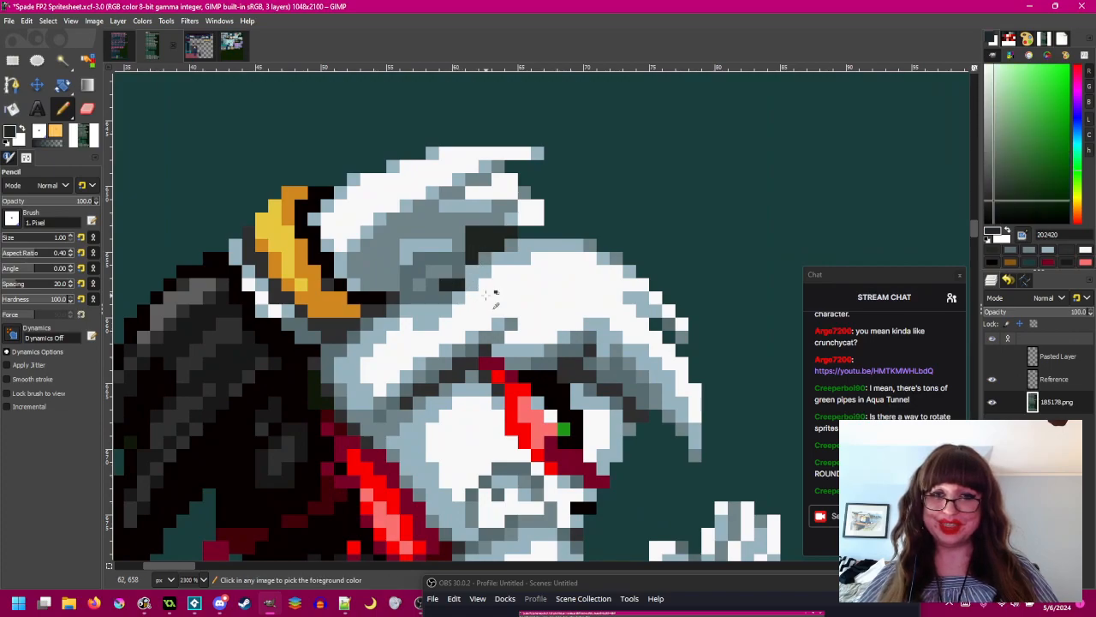
{"action": "scroll", "coordinate": [496, 295], "scroll_direction": "down", "scroll_amount": 4}
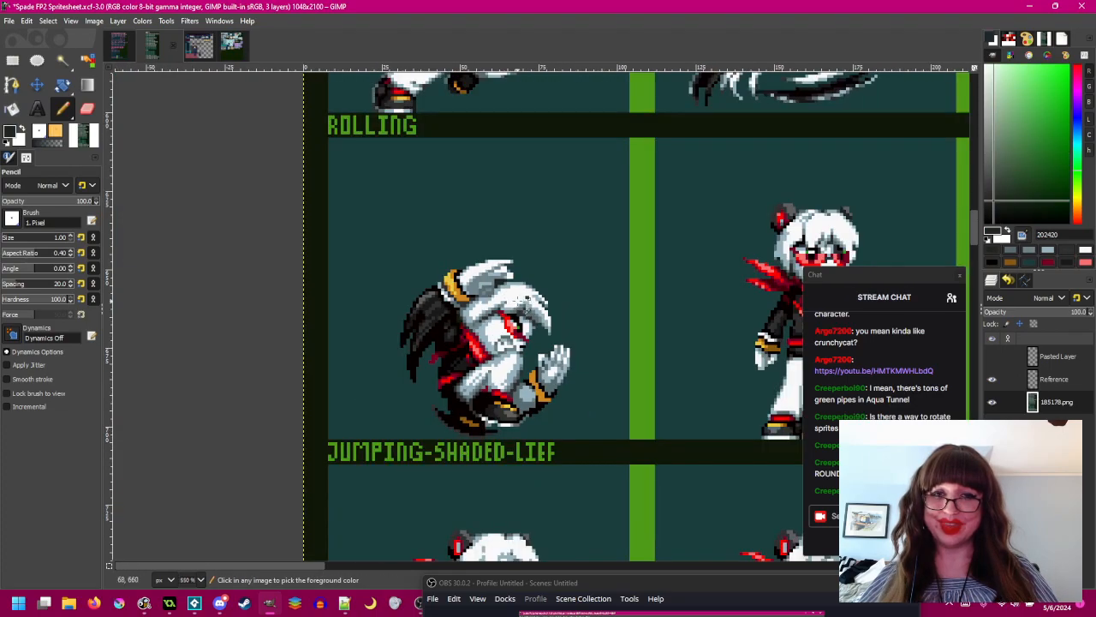
{"action": "scroll", "coordinate": [514, 298], "scroll_direction": "up", "scroll_amount": 2}
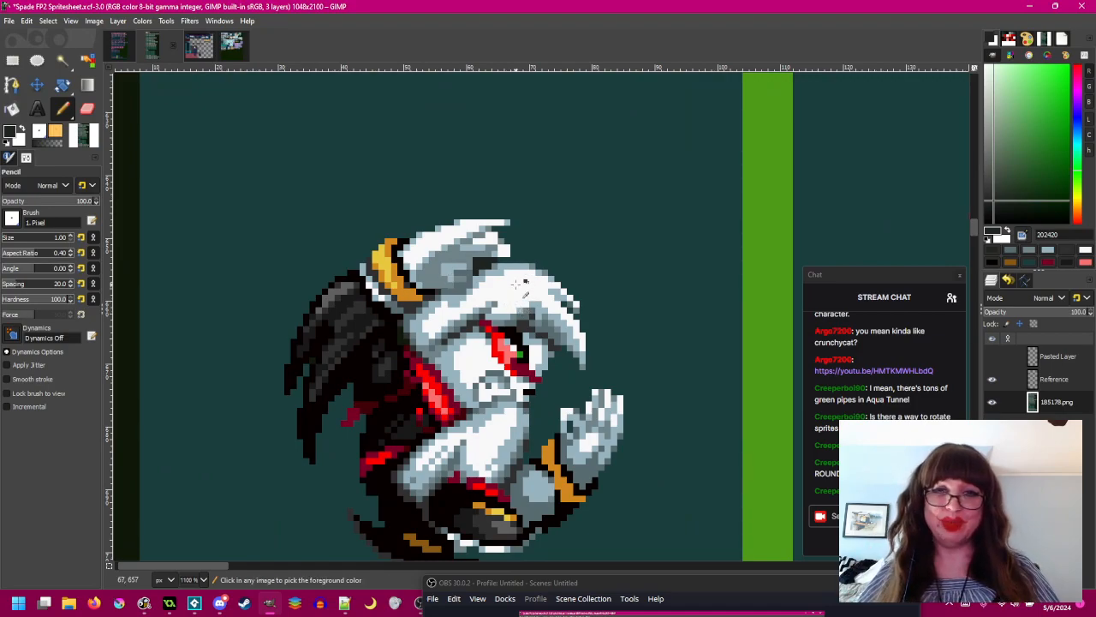
{"action": "left_click_drag", "start_coordinate": [515, 284], "coordinate": [511, 273]}
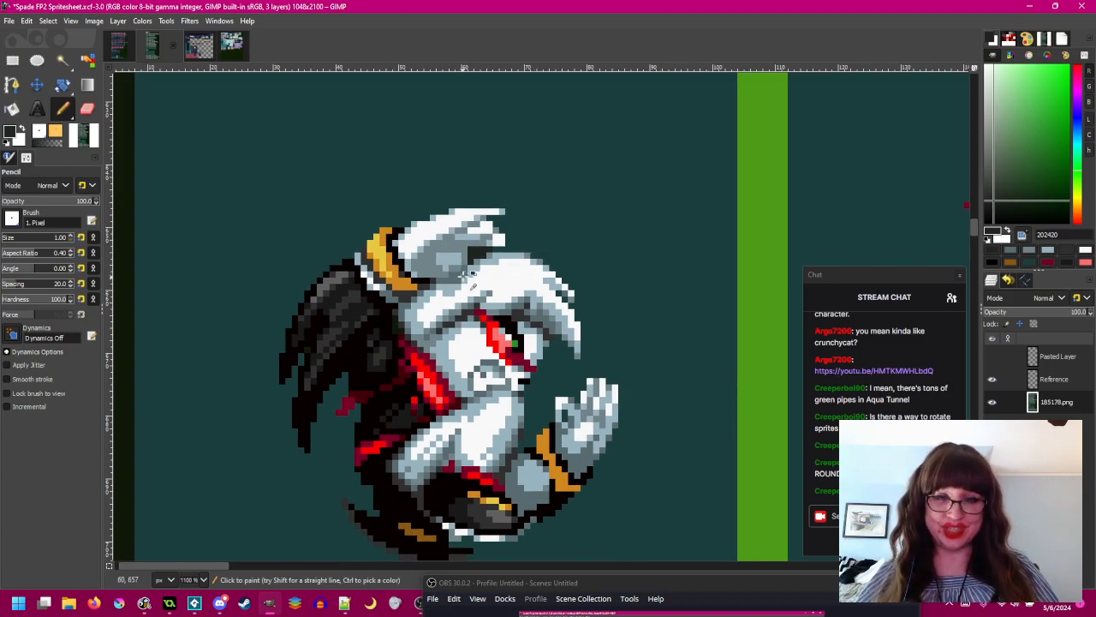
- Blend the palm's edge beside the dark gap above the hair using 708488 and 586c70 pixels
{"action": "scroll", "coordinate": [482, 261], "scroll_direction": "up", "scroll_amount": 2}
{"action": "left_click", "coordinate": [480, 261], "text": "ctrl"}
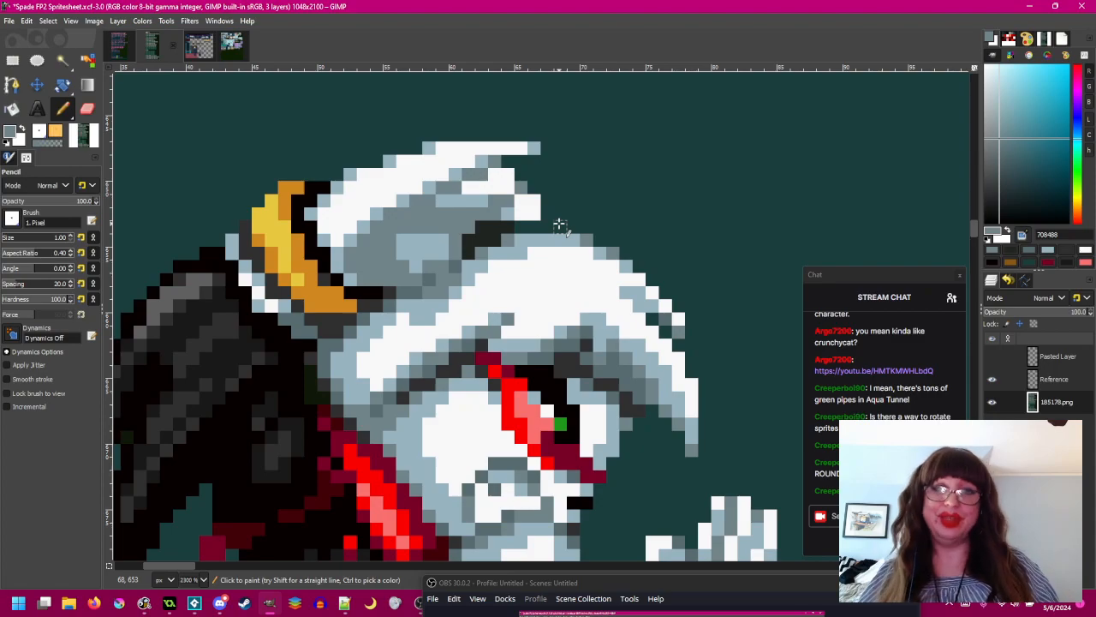
{"action": "left_click", "coordinate": [456, 265], "text": "ctrl"}
{"action": "left_click", "coordinate": [468, 228]}
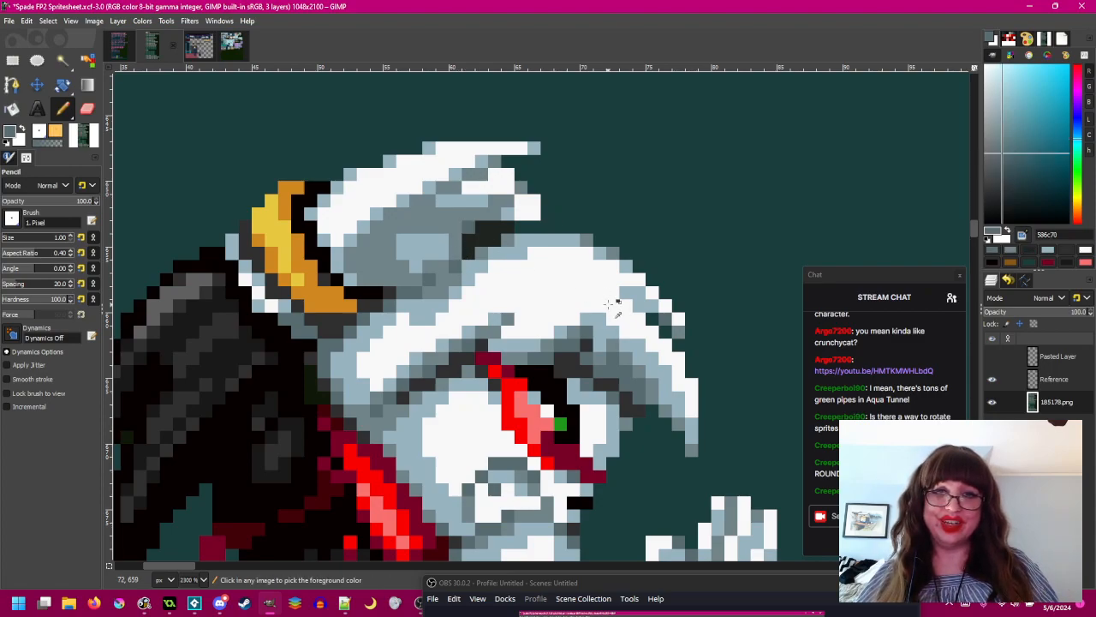
{"action": "scroll", "coordinate": [609, 304], "scroll_direction": "down", "scroll_amount": 2}
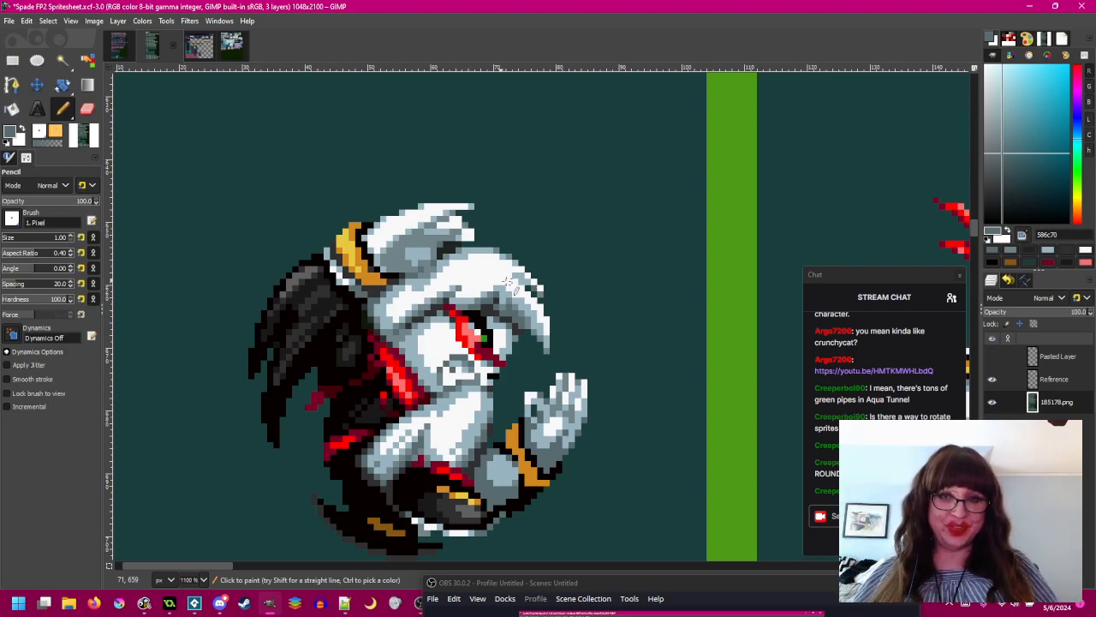
- Add dark grey-blue 586c70 shading across the upper palm beneath the fingers and check the whole rolling pose
{"action": "scroll", "coordinate": [488, 304], "scroll_direction": "up", "scroll_amount": 3}
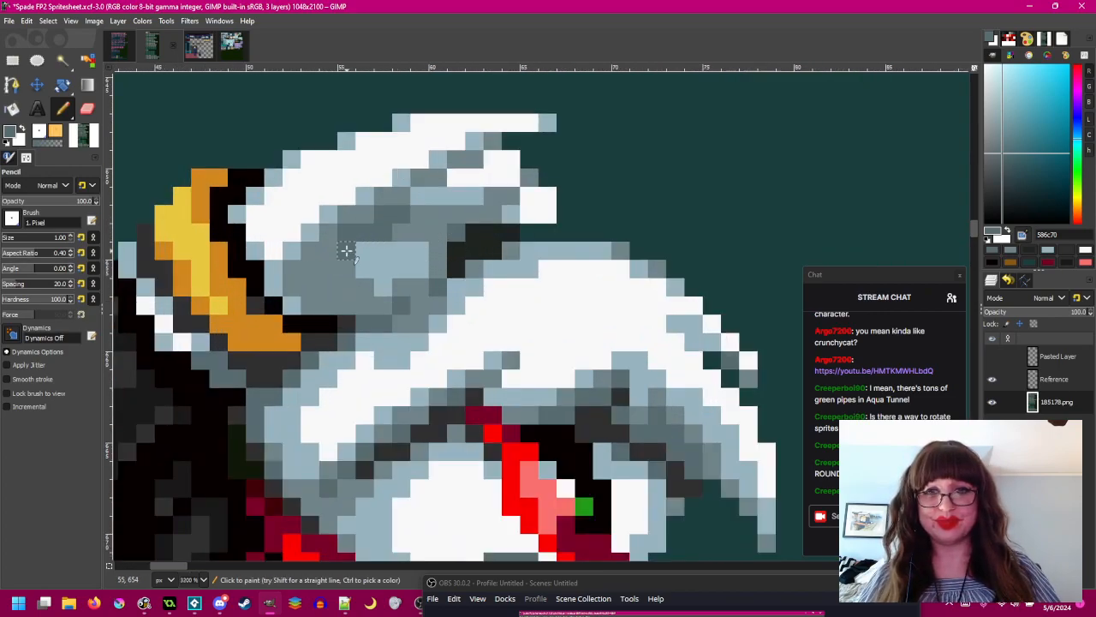
{"action": "scroll", "coordinate": [452, 294], "scroll_direction": "down", "scroll_amount": 3}
{"action": "scroll", "coordinate": [454, 295], "scroll_direction": "down", "scroll_amount": 2}
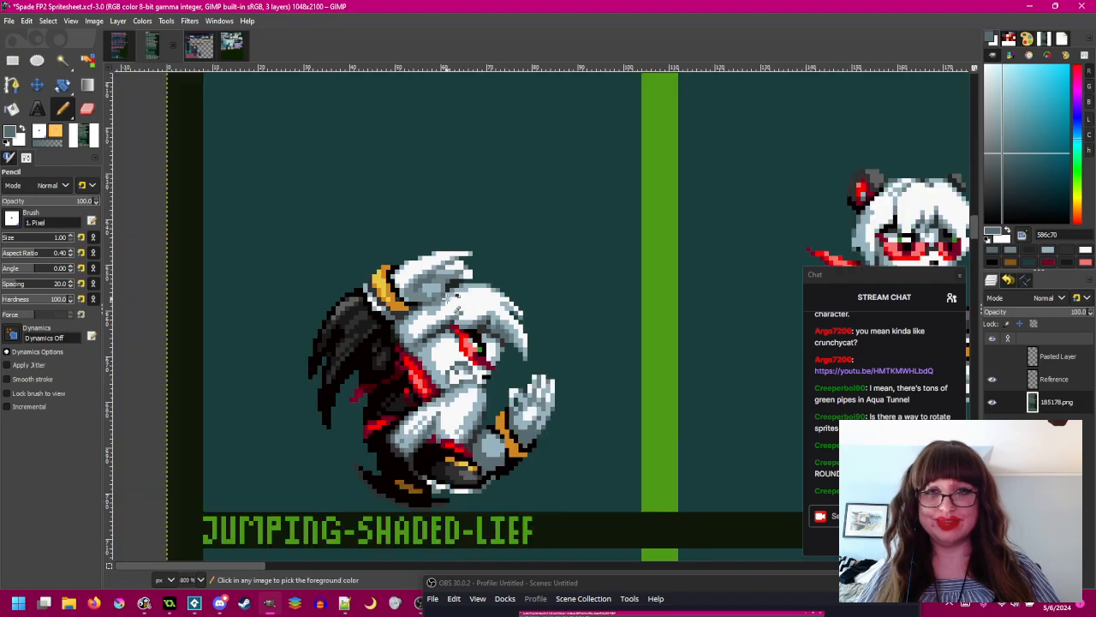
{"action": "scroll", "coordinate": [449, 295], "scroll_direction": "up", "scroll_amount": 4}
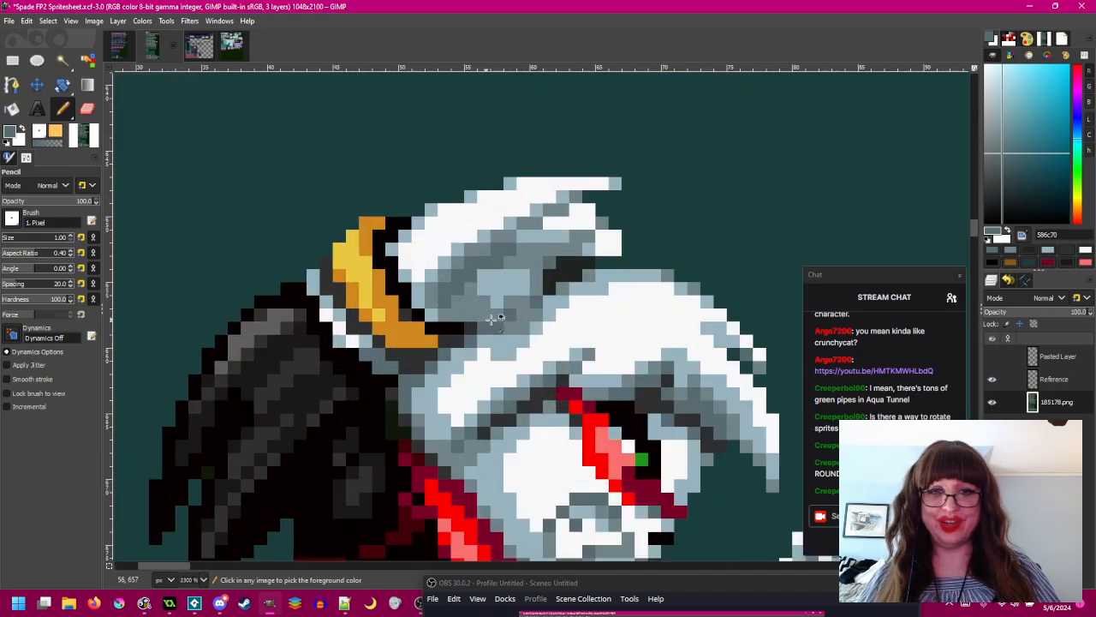
{"action": "scroll", "coordinate": [449, 294], "scroll_direction": "down", "scroll_amount": 4}
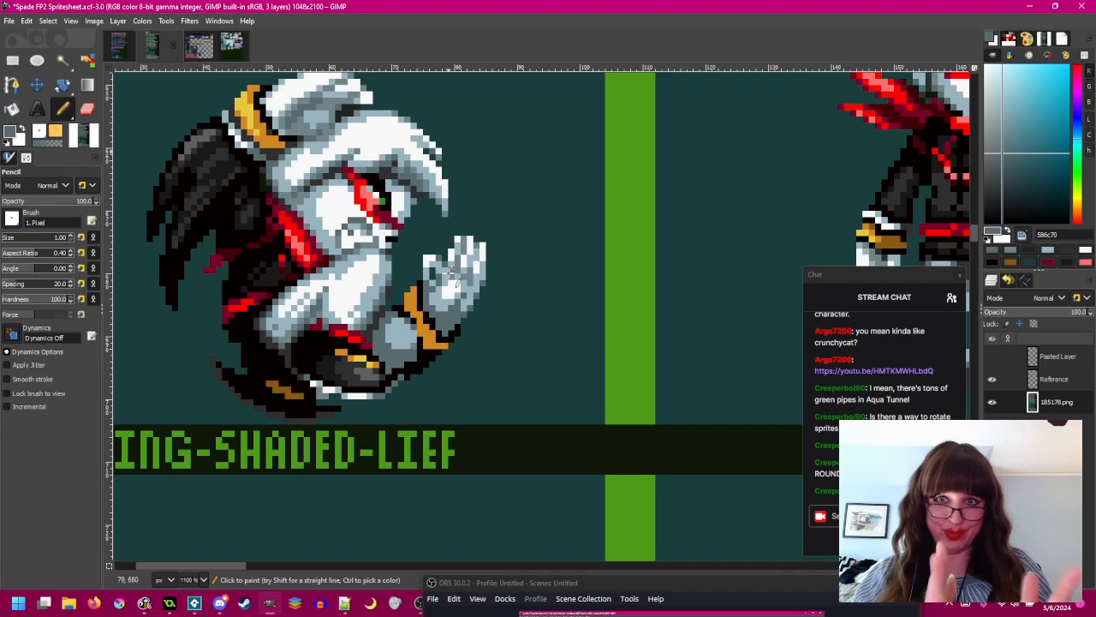
{"action": "scroll", "coordinate": [423, 259], "scroll_direction": "up", "scroll_amount": 2}
{"action": "scroll", "coordinate": [428, 257], "scroll_direction": "left", "scroll_amount": 1}
{"action": "scroll", "coordinate": [429, 199], "scroll_direction": "up", "scroll_amount": 2}
{"action": "scroll", "coordinate": [548, 287], "scroll_direction": "down", "scroll_amount": 2}
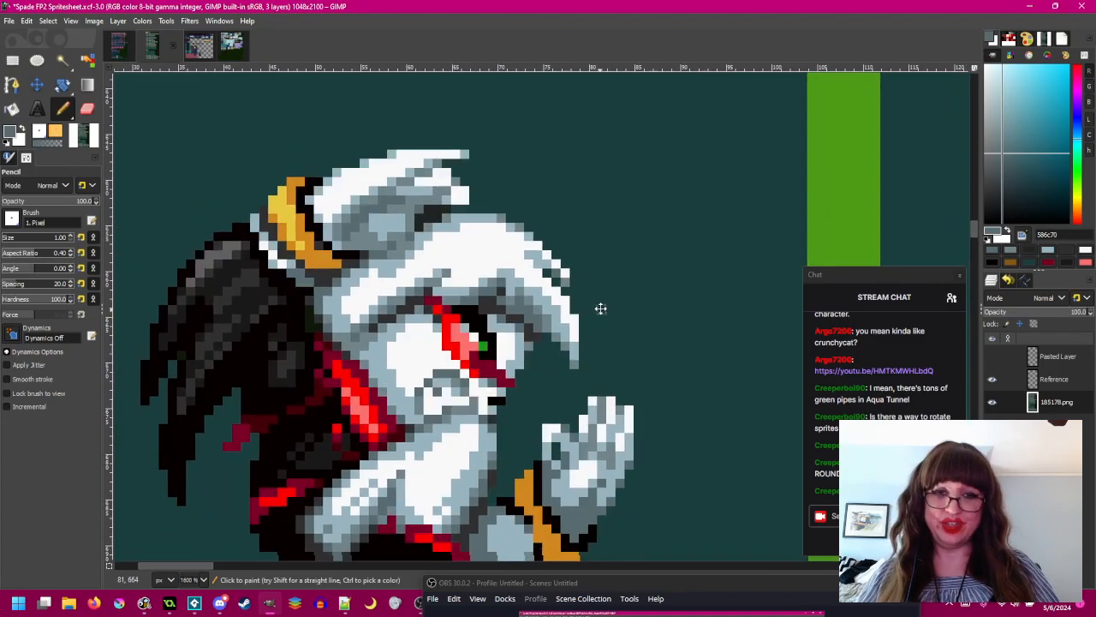
{"action": "scroll", "coordinate": [591, 291], "scroll_direction": "up", "scroll_amount": 1}
{"action": "left_click_drag", "start_coordinate": [567, 274], "coordinate": [623, 313]}
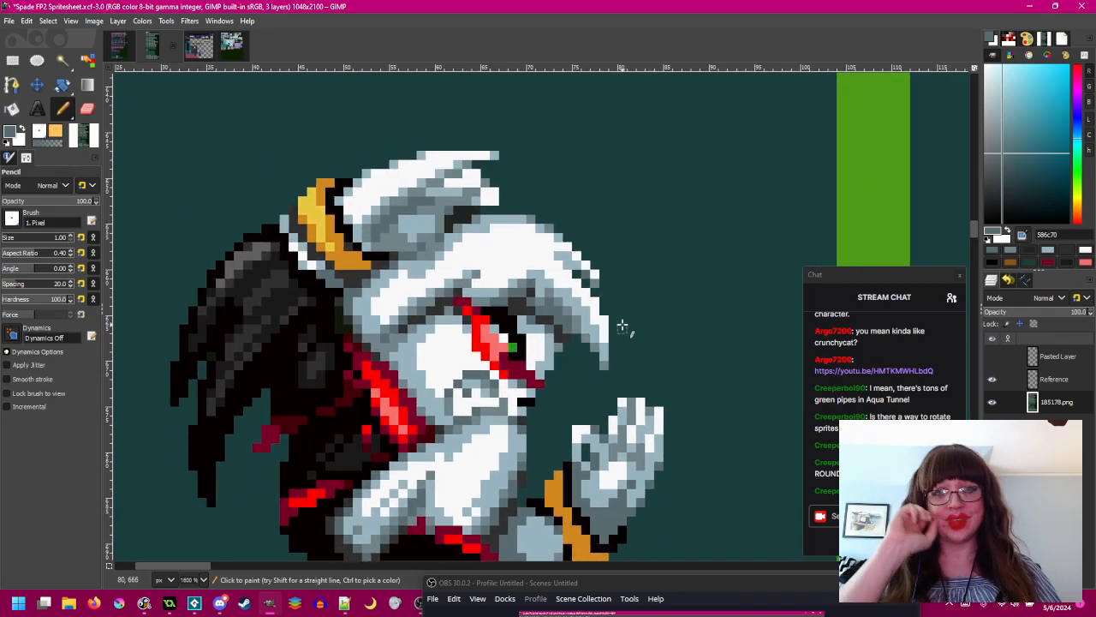
- Extend the dark gap above the hair along the raised palm's lower edge with near-black 202420 pixels
{"action": "scroll", "coordinate": [531, 320], "scroll_direction": "down", "scroll_amount": 2}
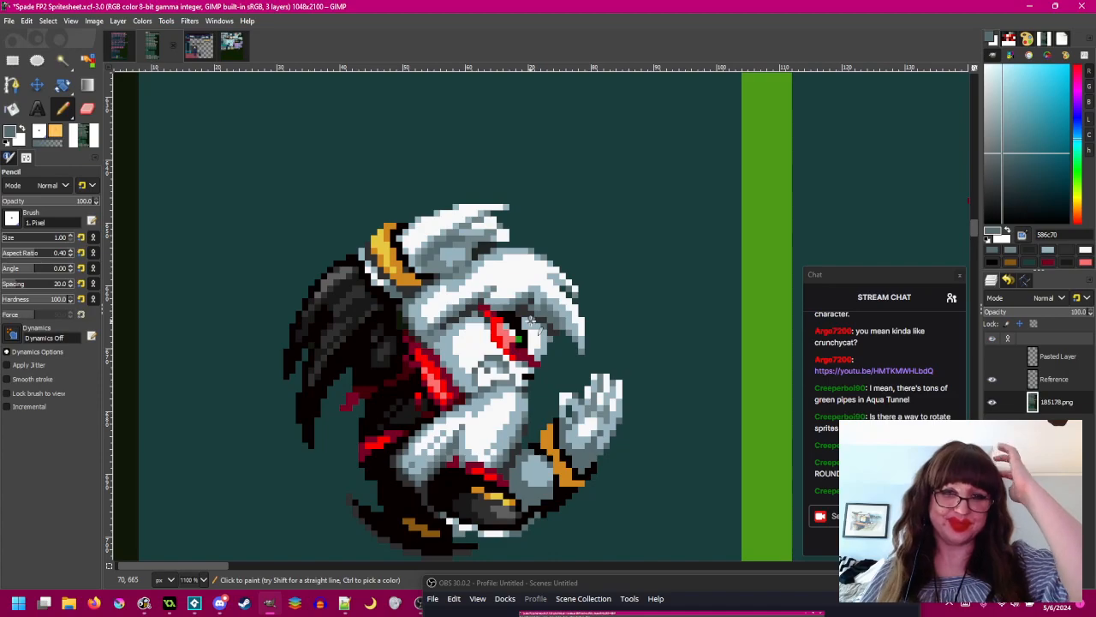
{"action": "scroll", "coordinate": [462, 274], "scroll_direction": "up", "scroll_amount": 3}
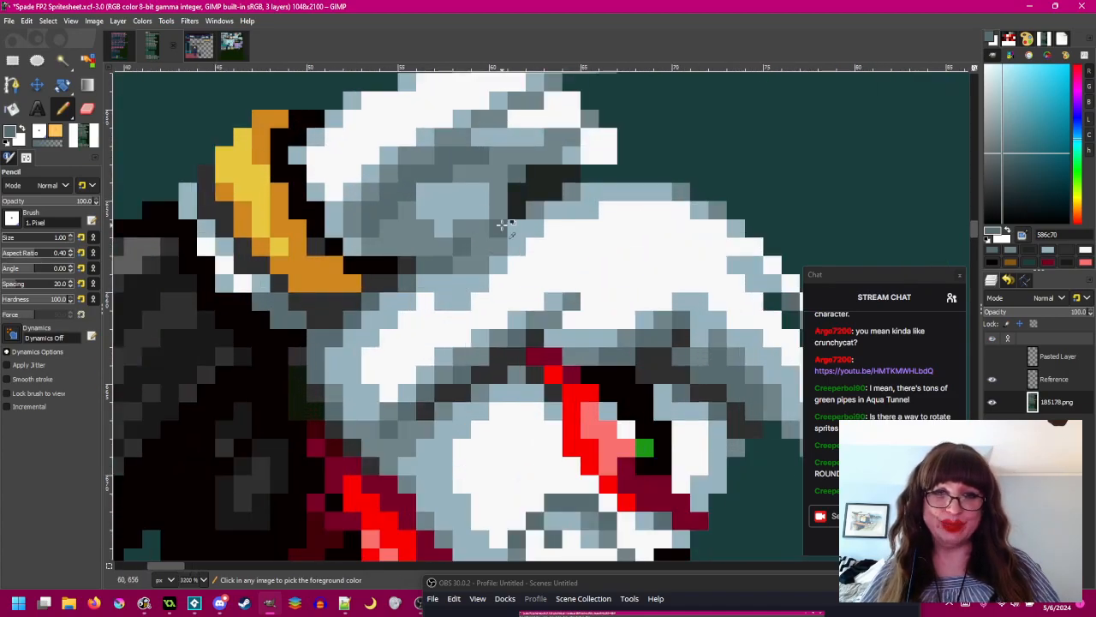
{"action": "scroll", "coordinate": [505, 248], "scroll_direction": "down", "scroll_amount": 3}
{"action": "scroll", "coordinate": [503, 253], "scroll_direction": "up", "scroll_amount": 3}
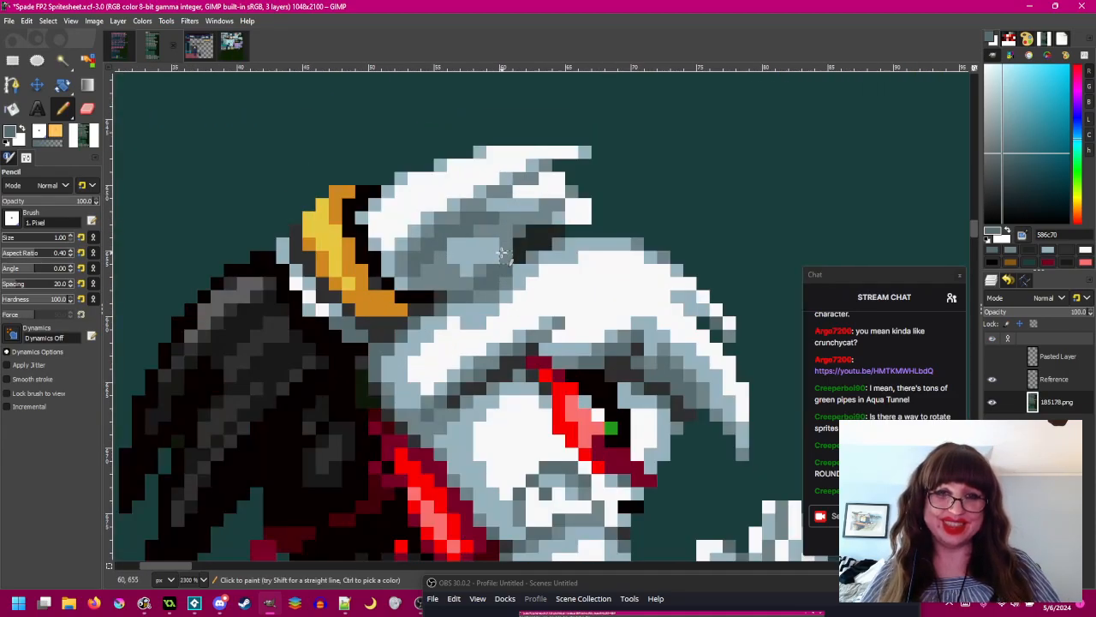
{"action": "scroll", "coordinate": [507, 259], "scroll_direction": "down", "scroll_amount": 4}
{"action": "scroll", "coordinate": [508, 269], "scroll_direction": "up", "scroll_amount": 3}
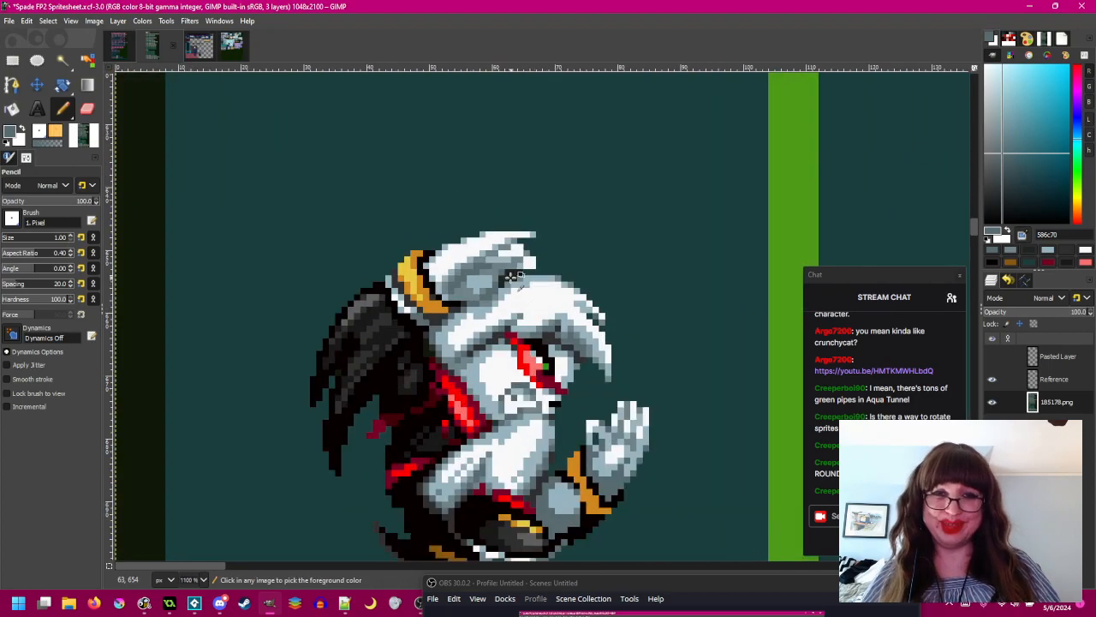
{"action": "left_click", "coordinate": [510, 276], "text": "ctrl"}
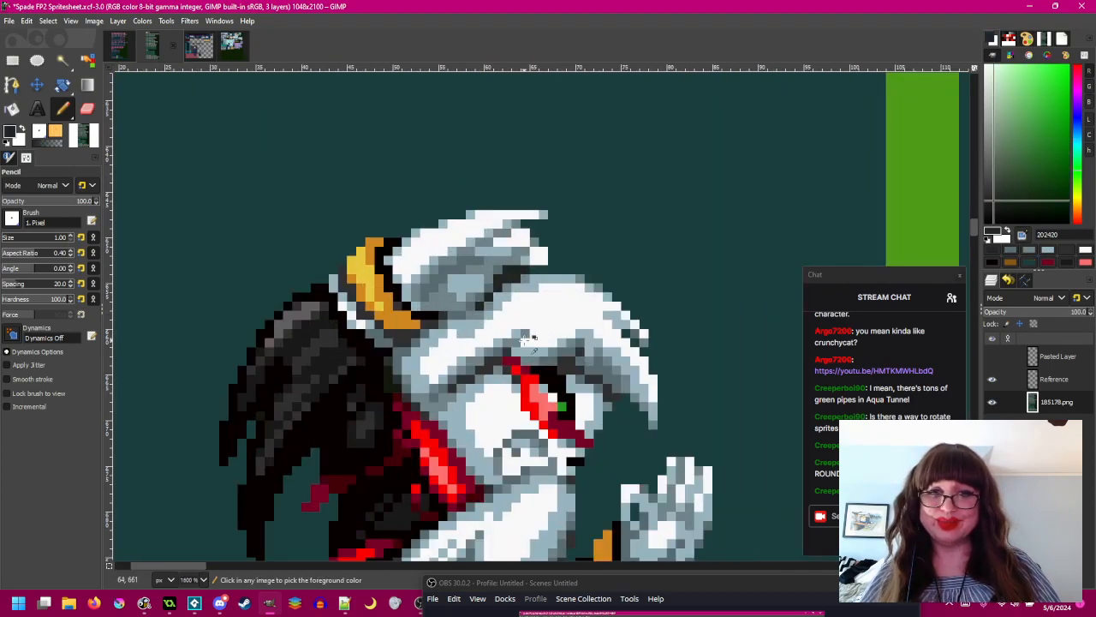
{"action": "scroll", "coordinate": [490, 302], "scroll_direction": "down", "scroll_amount": 3}
{"action": "left_click_drag", "start_coordinate": [565, 353], "coordinate": [341, 319]}
{"action": "scroll", "coordinate": [340, 320], "scroll_direction": "up", "scroll_amount": 3}
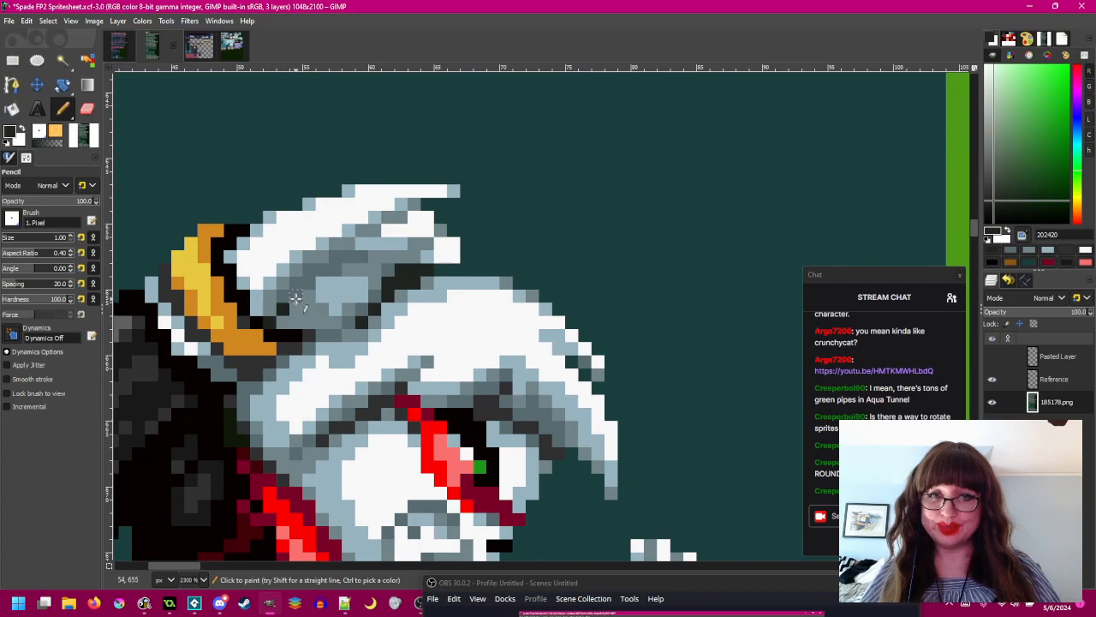
- Darken the wrist side of the raised palm beside the gold cuff with a small patch of 202420 pixels
{"action": "scroll", "coordinate": [295, 297], "scroll_direction": "down", "scroll_amount": 4}
{"action": "scroll", "coordinate": [352, 304], "scroll_direction": "up", "scroll_amount": 3}
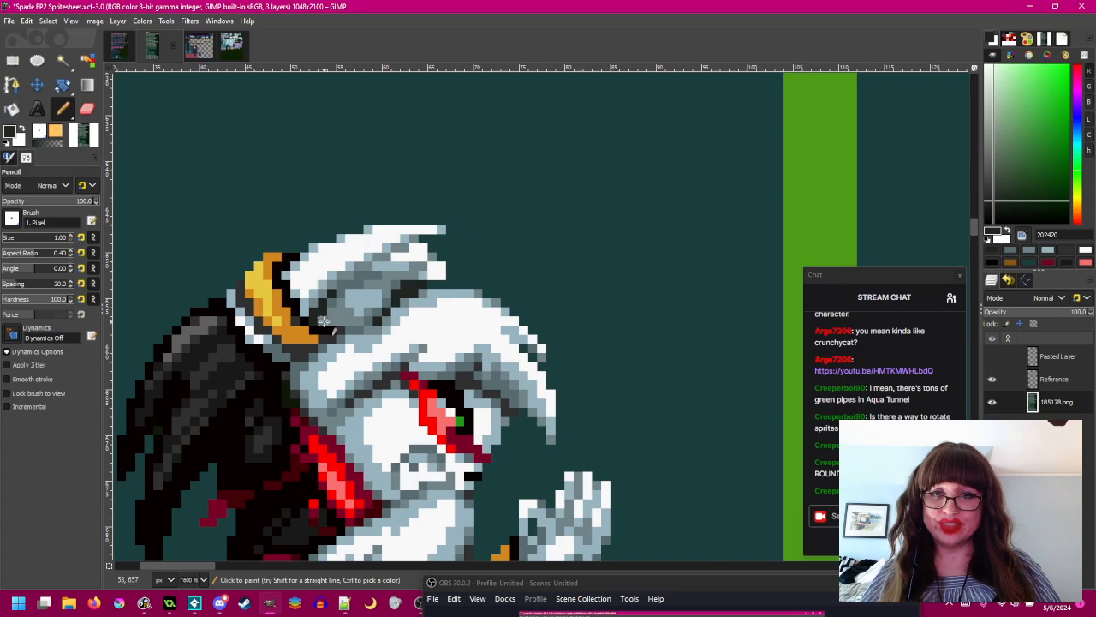
{"action": "scroll", "coordinate": [440, 319], "scroll_direction": "down", "scroll_amount": 3}
{"action": "scroll", "coordinate": [432, 328], "scroll_direction": "up", "scroll_amount": 5}
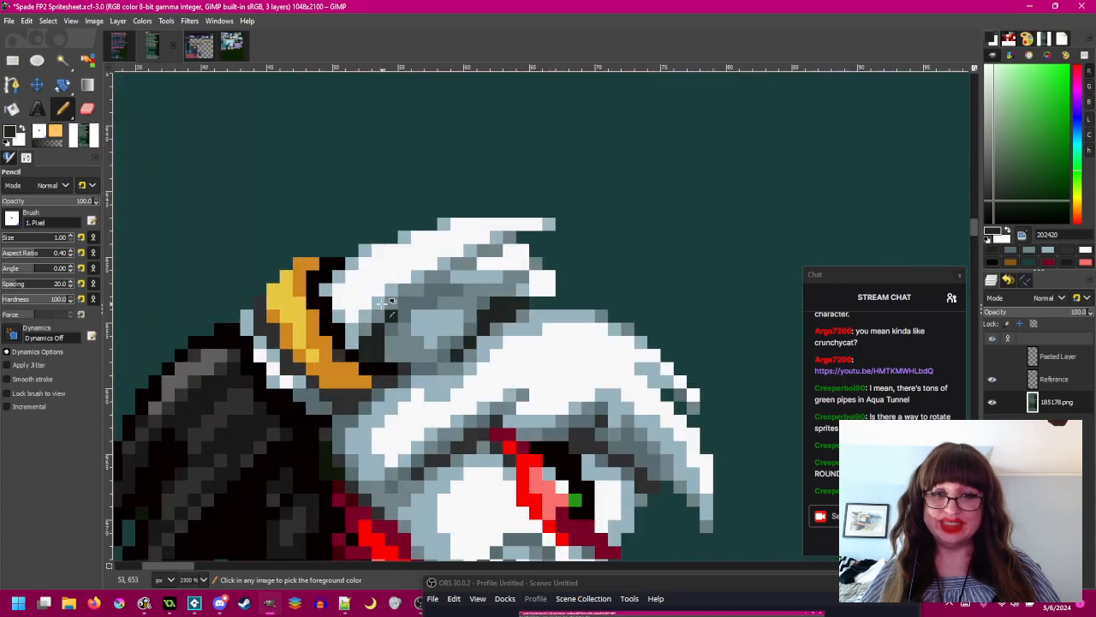
- Blend the near-black wrist shadow into the palm with dark grey-blue 586c70 pixels and check the whole rolling pose
{"action": "left_click", "coordinate": [416, 312], "text": "ctrl"}
{"action": "scroll", "coordinate": [456, 413], "scroll_direction": "down", "scroll_amount": 5}
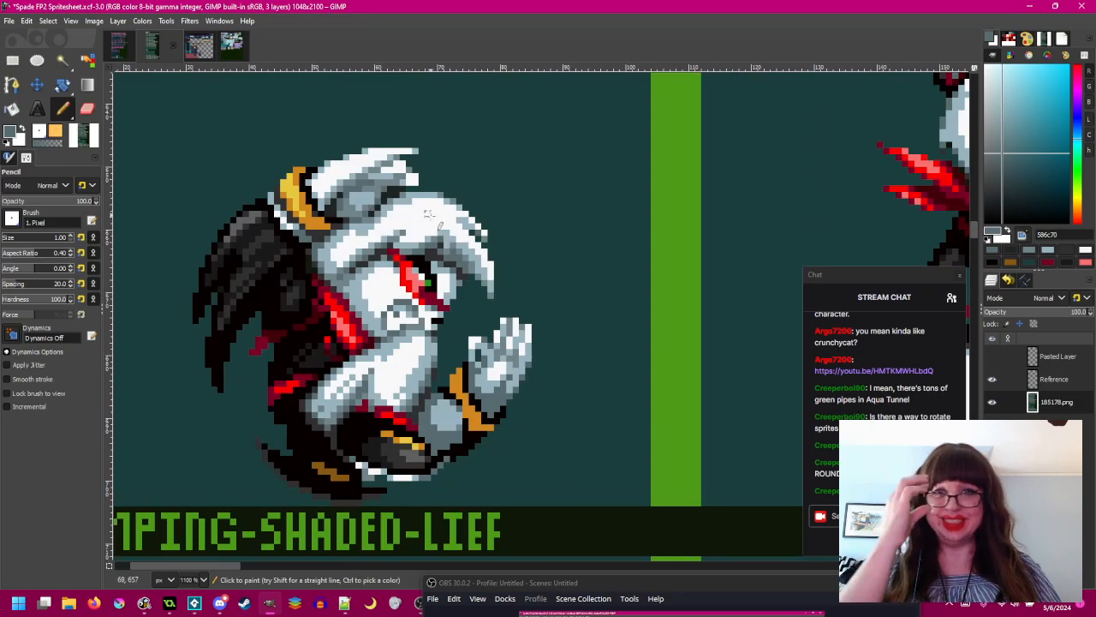
{"action": "scroll", "coordinate": [349, 205], "scroll_direction": "up", "scroll_amount": 2}
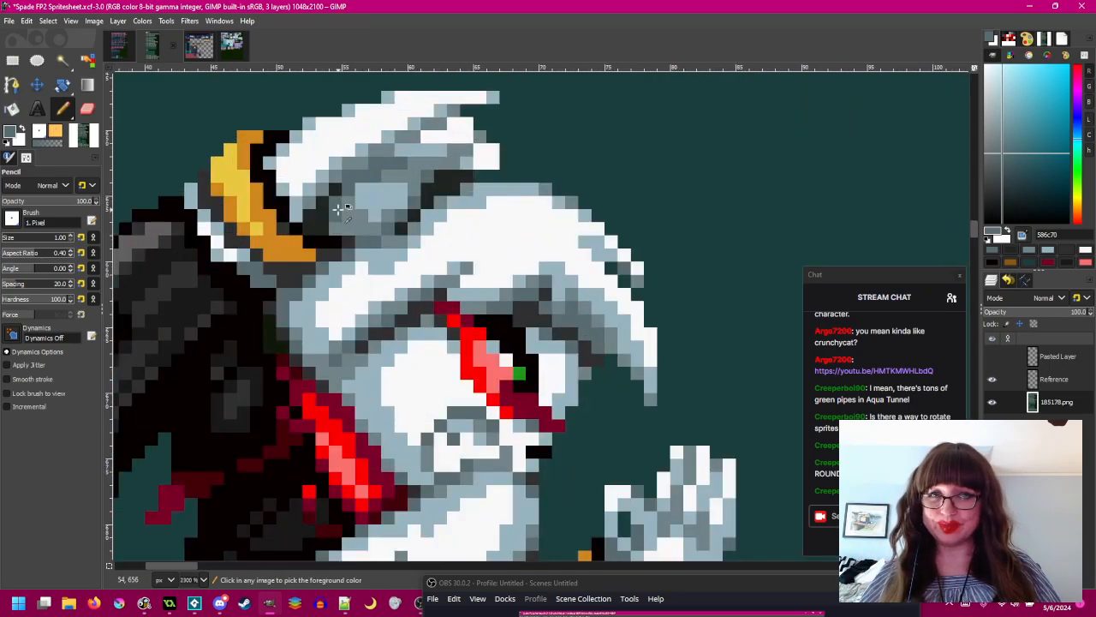
{"action": "scroll", "coordinate": [346, 219], "scroll_direction": "down", "scroll_amount": 3}
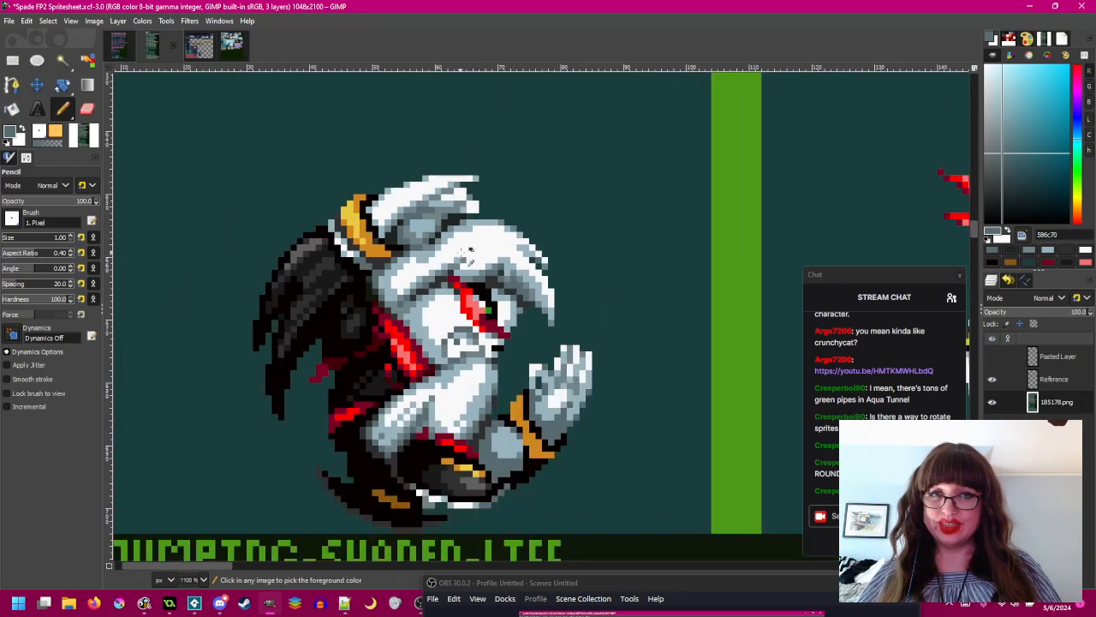
- Sample the dark grey 303030 from the sprite as the drawing colour for the palm area
{"action": "scroll", "coordinate": [435, 241], "scroll_direction": "up", "scroll_amount": 3}
{"action": "scroll", "coordinate": [435, 241], "scroll_direction": "up", "scroll_amount": 1}
{"action": "left_click", "coordinate": [416, 254], "text": "ctrl"}
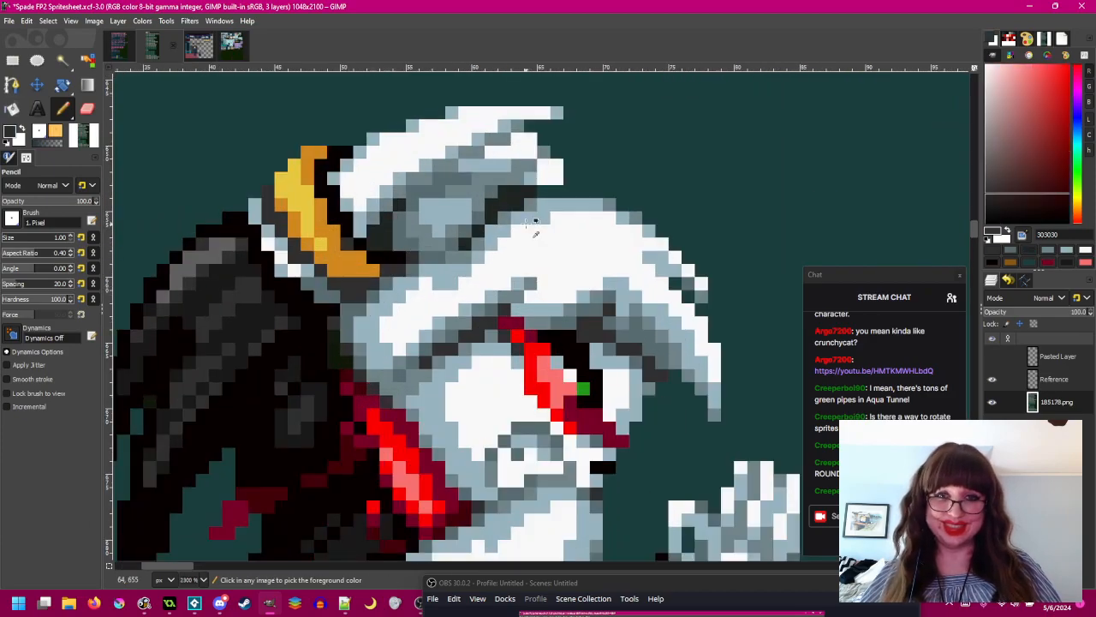
- Sample dark grey 303030 and darken the shadow pixel at the lower edge of the raised glove's palm
{"action": "scroll", "coordinate": [536, 225], "scroll_direction": "down", "scroll_amount": 3}
{"action": "scroll", "coordinate": [441, 240], "scroll_direction": "up", "scroll_amount": 4}
{"action": "left_click", "coordinate": [437, 247], "text": "ctrl"}
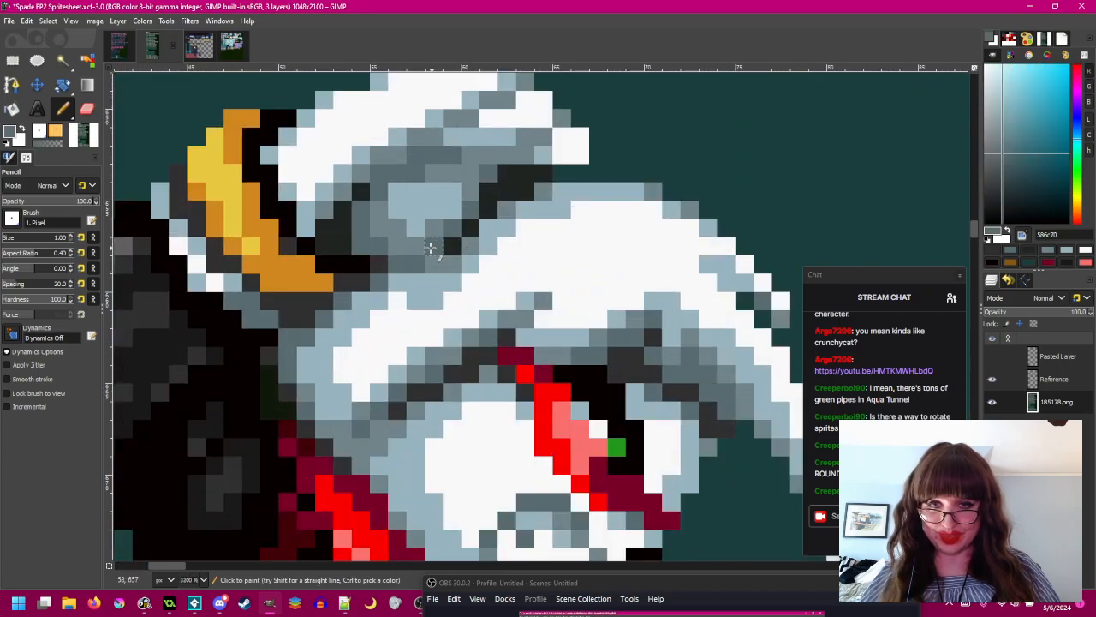
{"action": "left_click", "coordinate": [441, 248], "text": "ctrl"}
{"action": "left_click", "coordinate": [442, 249]}
{"action": "key", "text": "ctrl+z"}
{"action": "left_click", "coordinate": [432, 263]}
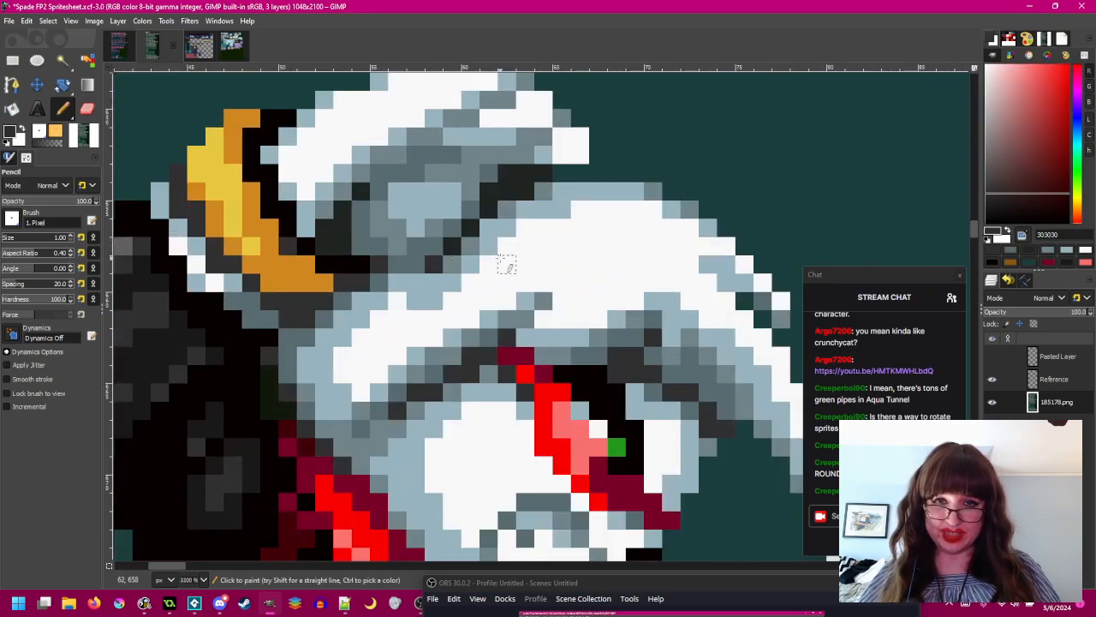
- Check the whole curled-up jumping sprite and save the spritesheet
{"action": "scroll", "coordinate": [440, 242], "scroll_direction": "down", "scroll_amount": 3}
{"action": "scroll", "coordinate": [511, 257], "scroll_direction": "up", "scroll_amount": 3}
{"action": "scroll", "coordinate": [505, 268], "scroll_direction": "down", "scroll_amount": 4}
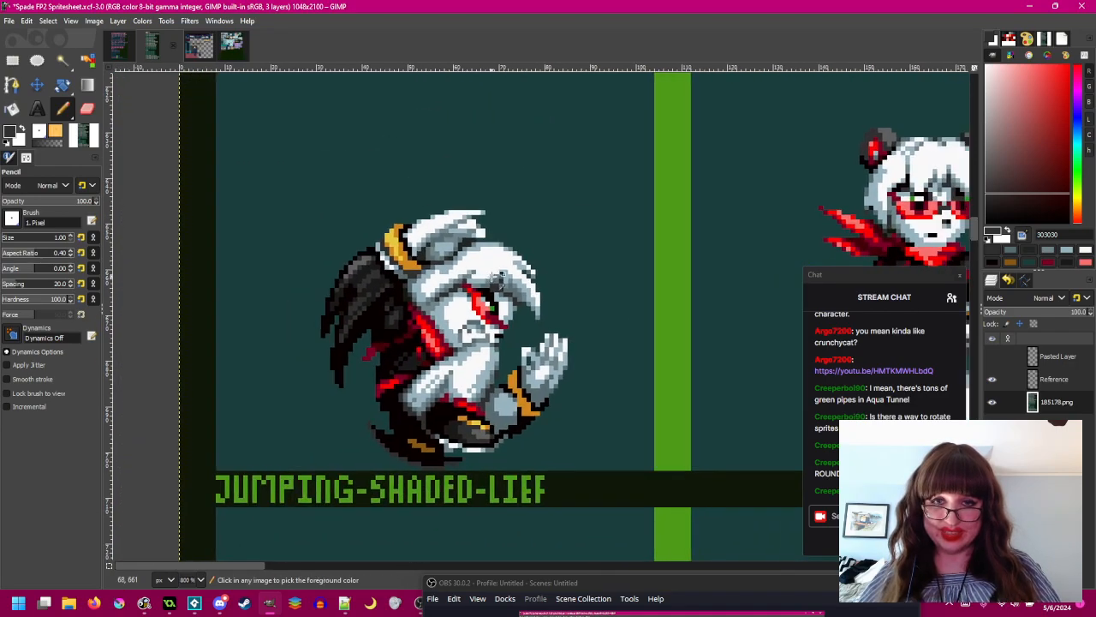
{"action": "scroll", "coordinate": [495, 272], "scroll_direction": "up", "scroll_amount": 1}
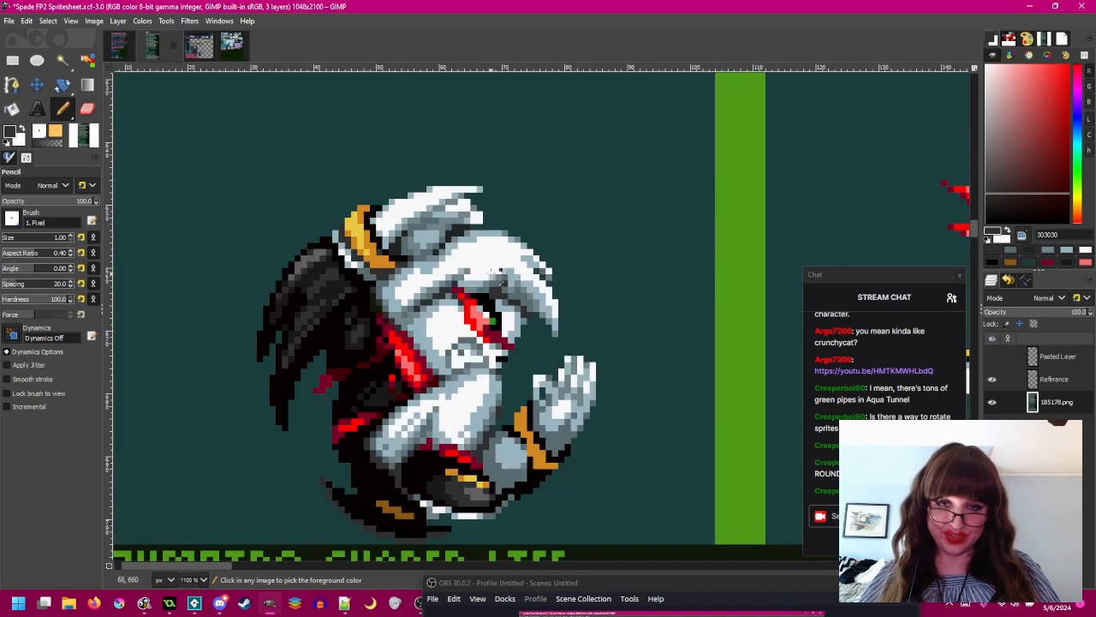
{"action": "key", "text": "ctrl+s"}
{"action": "scroll", "coordinate": [491, 271], "scroll_direction": "down", "scroll_amount": 1}
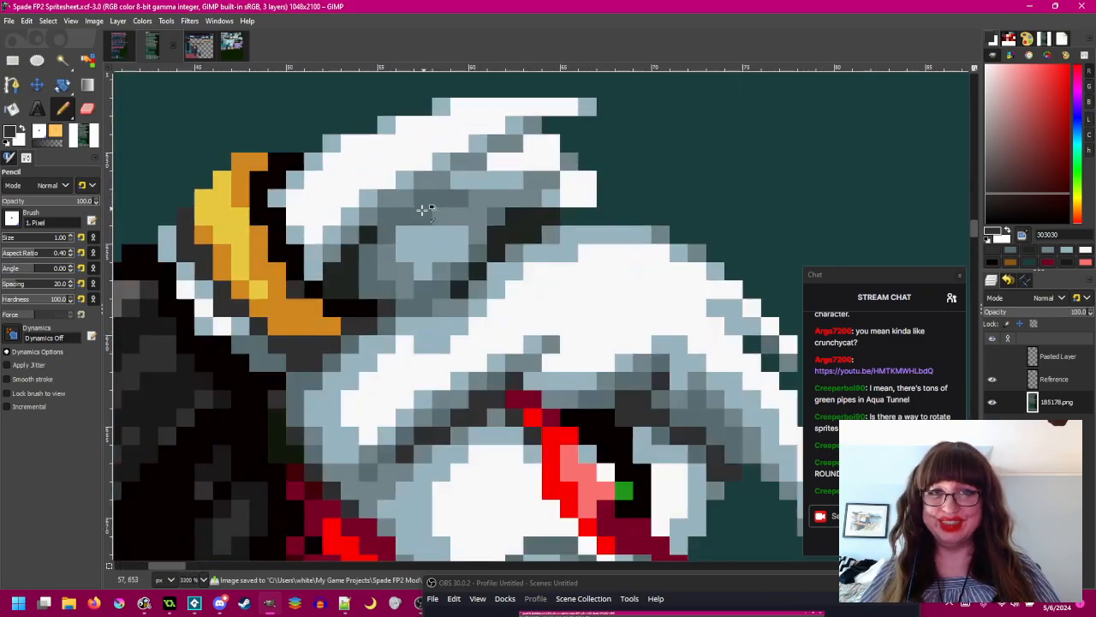
- Sample near-black 202420 from the glove's shadow and add a dark accent pixel along the palm's upper edge
{"action": "scroll", "coordinate": [420, 208], "scroll_direction": "up", "scroll_amount": 4}
{"action": "left_click", "coordinate": [374, 288], "text": "ctrl"}
{"action": "left_click", "coordinate": [435, 204]}
{"action": "left_click", "coordinate": [371, 230], "text": "ctrl"}
{"action": "left_click", "coordinate": [430, 201]}
{"action": "left_click", "coordinate": [385, 221]}
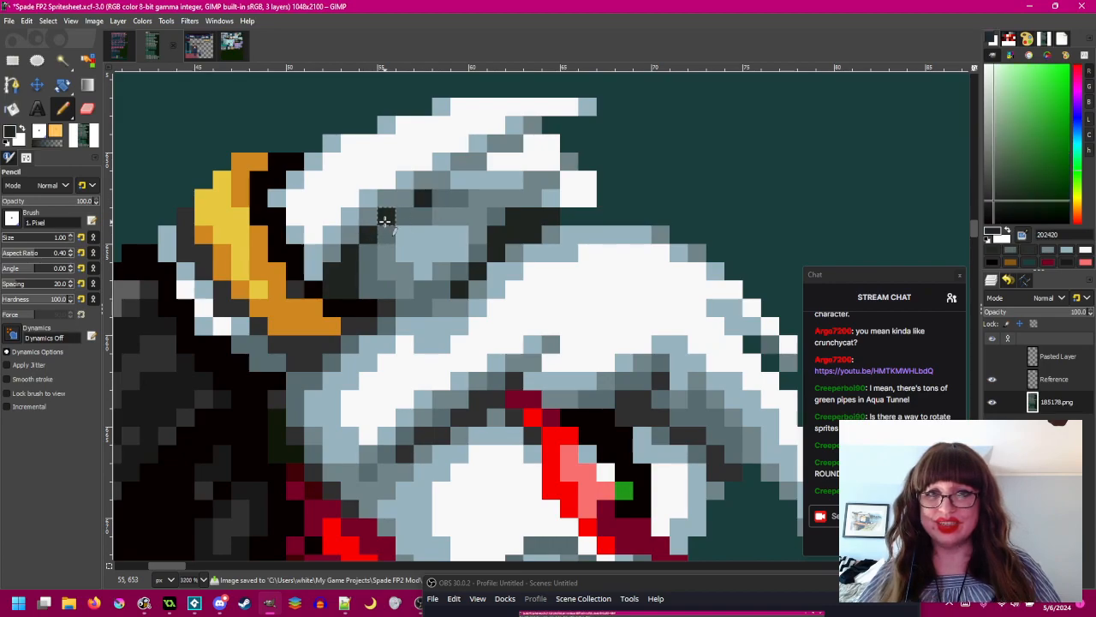
{"action": "scroll", "coordinate": [517, 257], "scroll_direction": "down", "scroll_amount": 5}
{"action": "left_click_drag", "start_coordinate": [560, 261], "coordinate": [475, 280]}
{"action": "scroll", "coordinate": [475, 278], "scroll_direction": "down", "scroll_amount": 1}
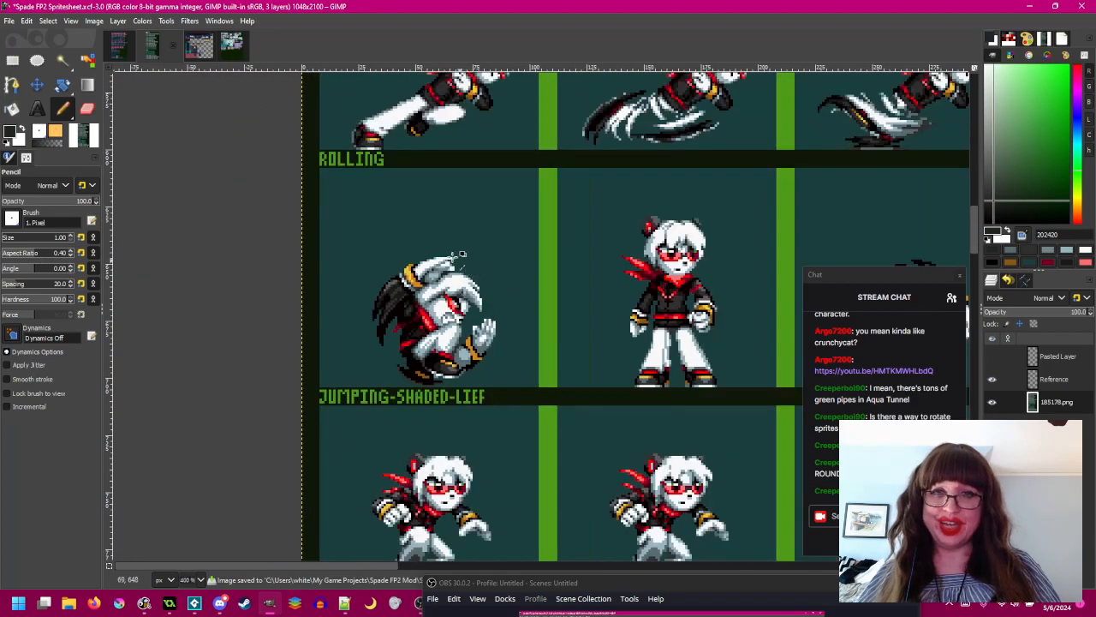
- Sample light blue-grey 98b4c0 and retouch a pixel between the fingertips of the raised glove
{"action": "scroll", "coordinate": [477, 270], "scroll_direction": "up", "scroll_amount": 7}
{"action": "left_click", "coordinate": [477, 266], "text": "ctrl"}
{"action": "left_click", "coordinate": [504, 260]}
{"action": "scroll", "coordinate": [556, 254], "scroll_direction": "down", "scroll_amount": 5}
{"action": "left_click_drag", "start_coordinate": [557, 254], "coordinate": [487, 251]}
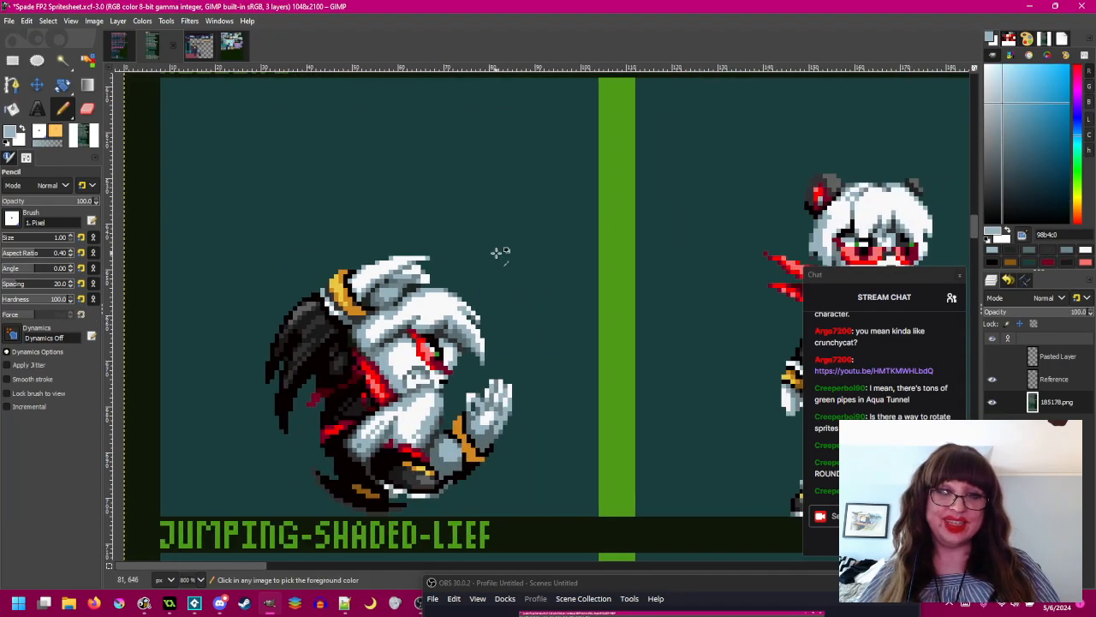
{"action": "scroll", "coordinate": [426, 267], "scroll_direction": "up", "scroll_amount": 4}
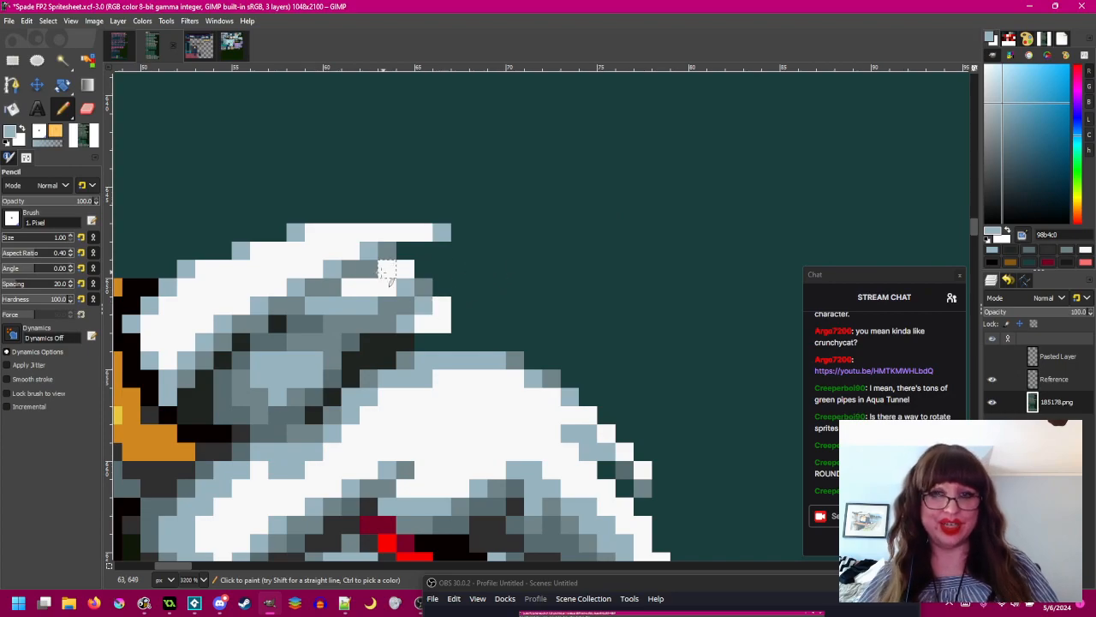
- Examine the raised glove and hair shading of the jumping sprite both close up and at sheet scale
{"action": "scroll", "coordinate": [465, 286], "scroll_direction": "down", "scroll_amount": 3}
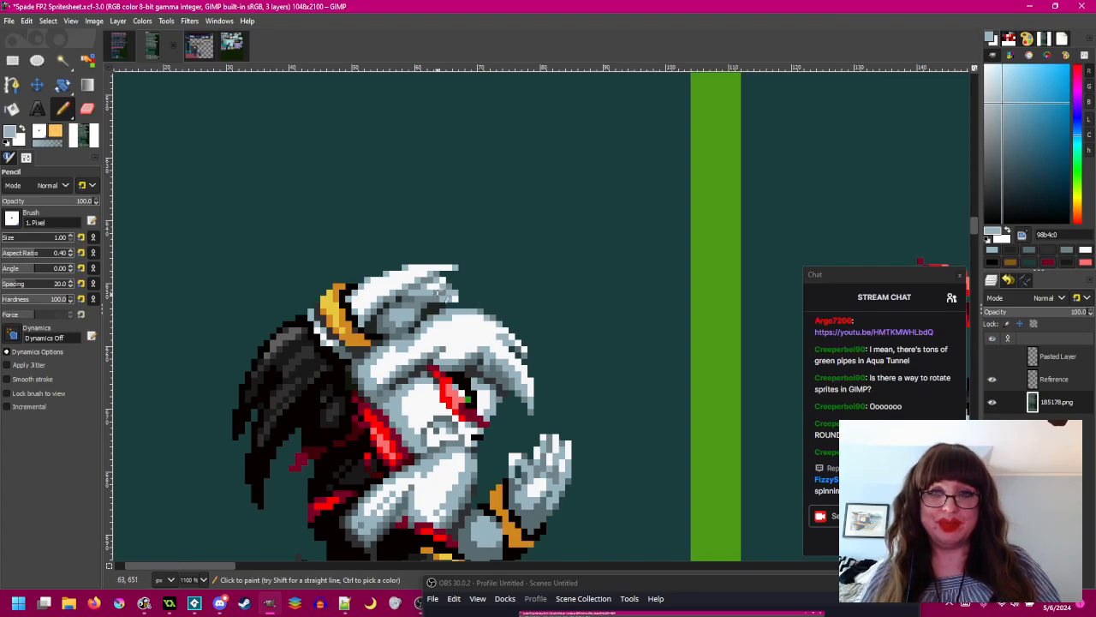
{"action": "scroll", "coordinate": [548, 322], "scroll_direction": "up", "scroll_amount": 2, "text": "ctrl"}
{"action": "scroll", "coordinate": [634, 257], "scroll_direction": "down", "scroll_amount": 3, "text": "ctrl"}
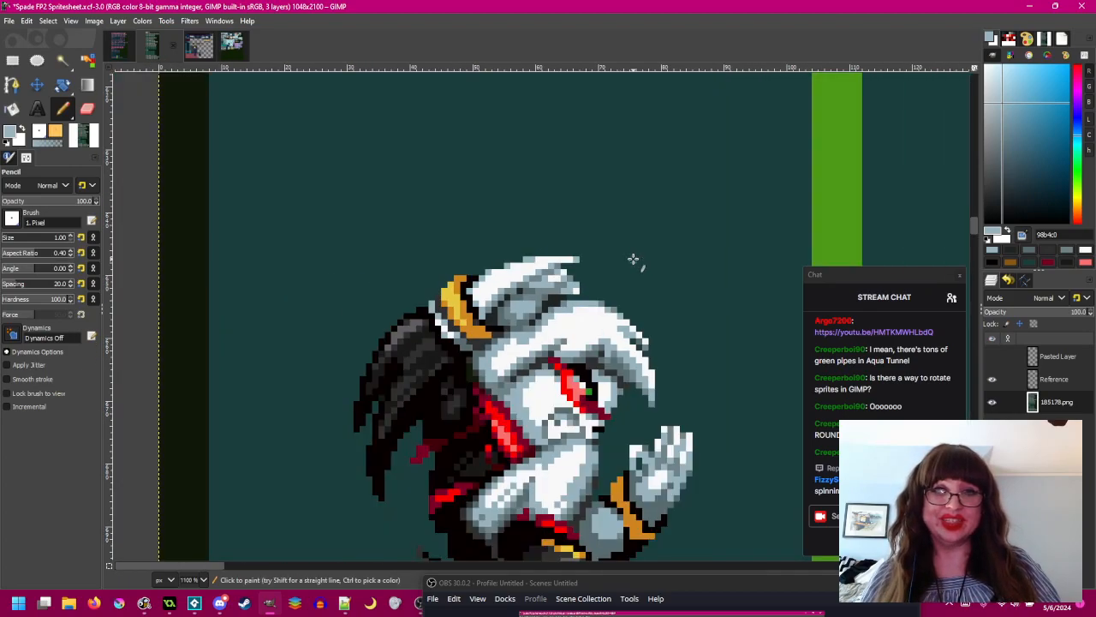
{"action": "scroll", "coordinate": [429, 279], "scroll_direction": "up", "scroll_amount": 3, "text": "ctrl"}
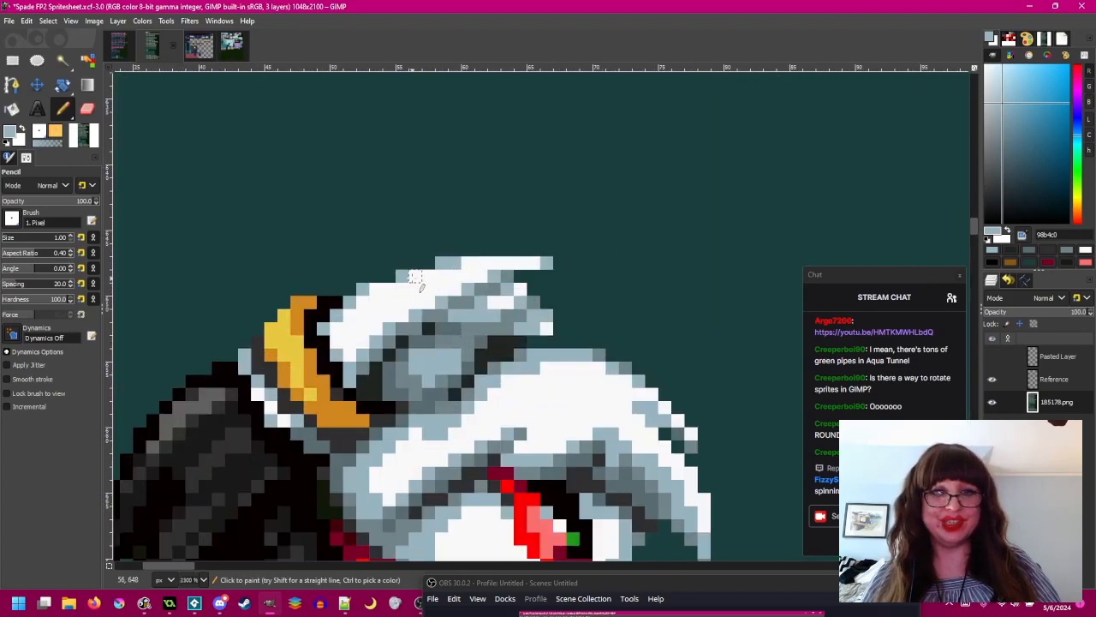
{"action": "scroll", "coordinate": [633, 271], "scroll_direction": "down", "scroll_amount": 3, "text": "ctrl"}
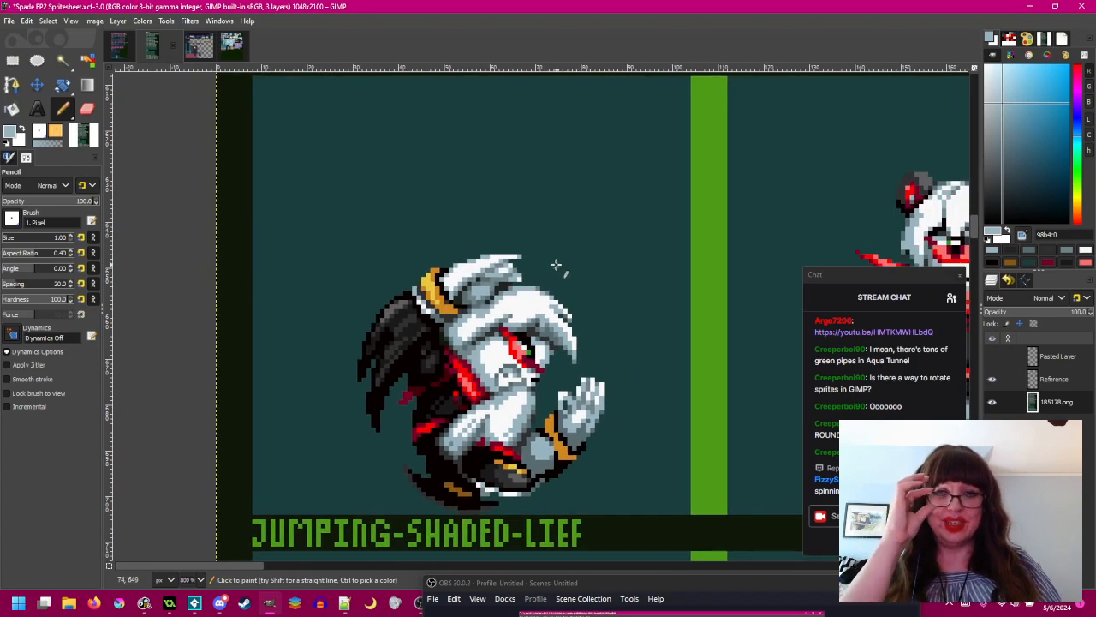
{"action": "scroll", "coordinate": [467, 253], "scroll_direction": "up", "scroll_amount": 3, "text": "ctrl"}
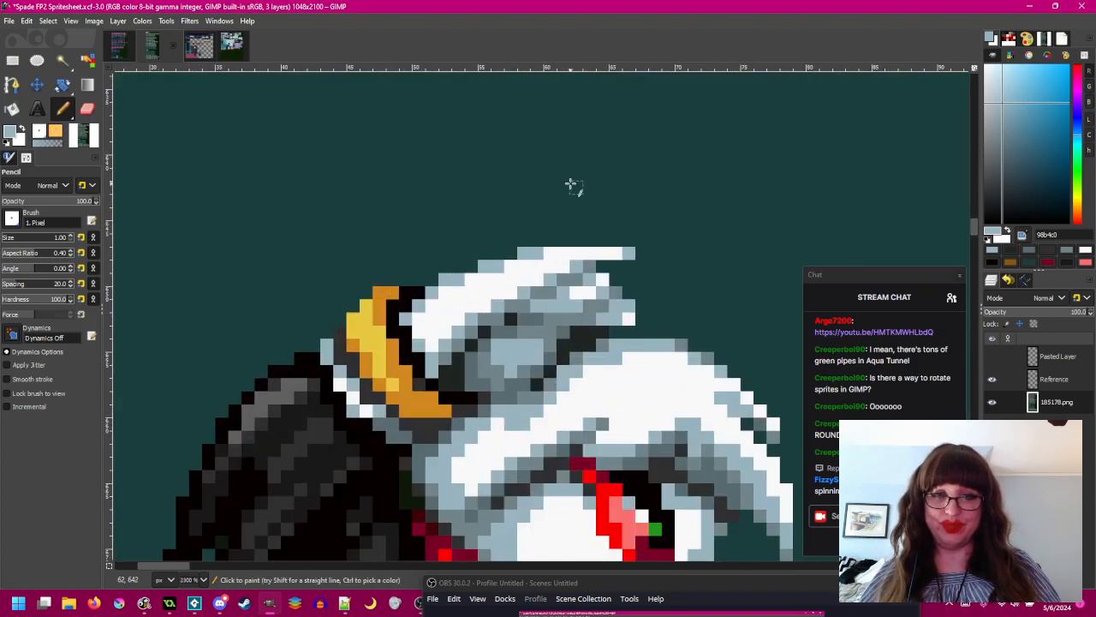
{"action": "scroll", "coordinate": [492, 239], "scroll_direction": "down", "scroll_amount": 3, "text": "ctrl"}
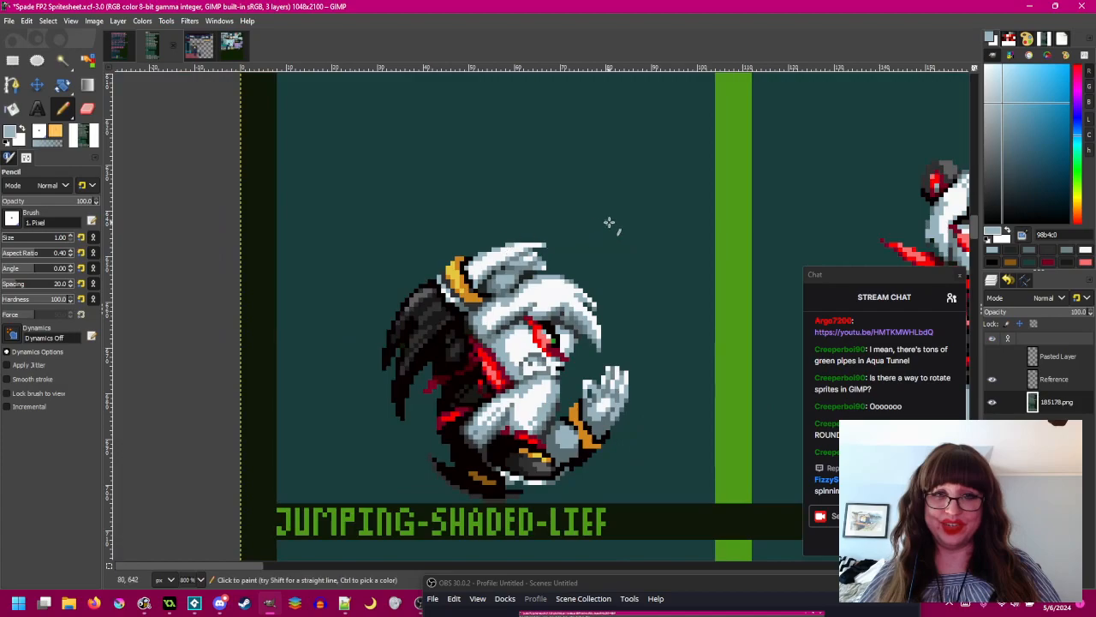
{"action": "left_click_drag", "start_coordinate": [608, 223], "coordinate": [491, 230]}
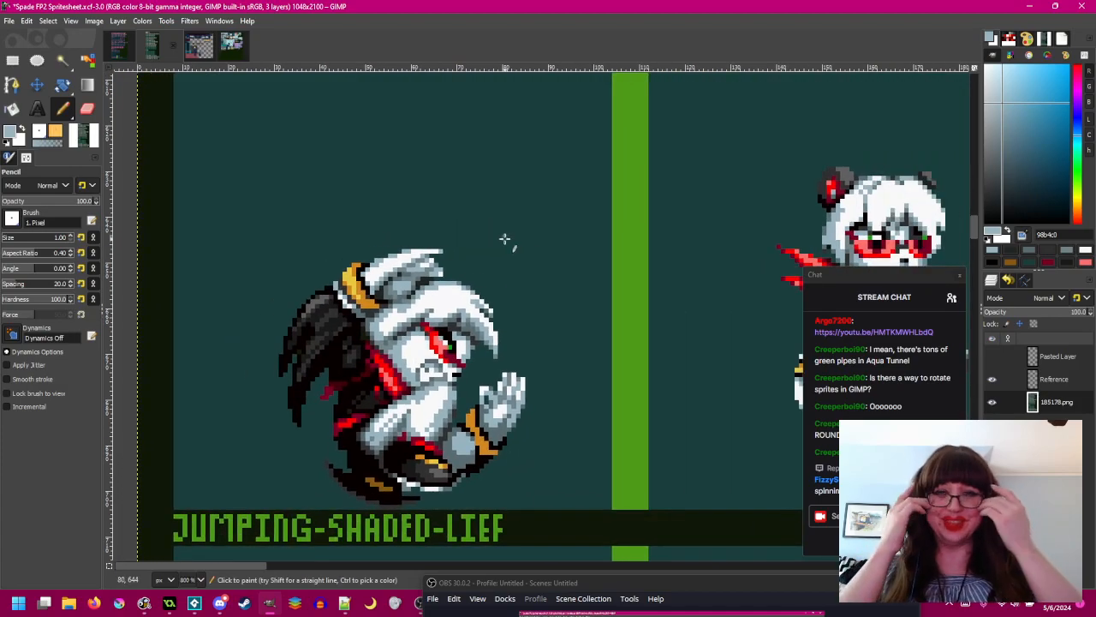
{"action": "scroll", "coordinate": [428, 295], "scroll_direction": "up", "scroll_amount": 3, "text": "ctrl"}
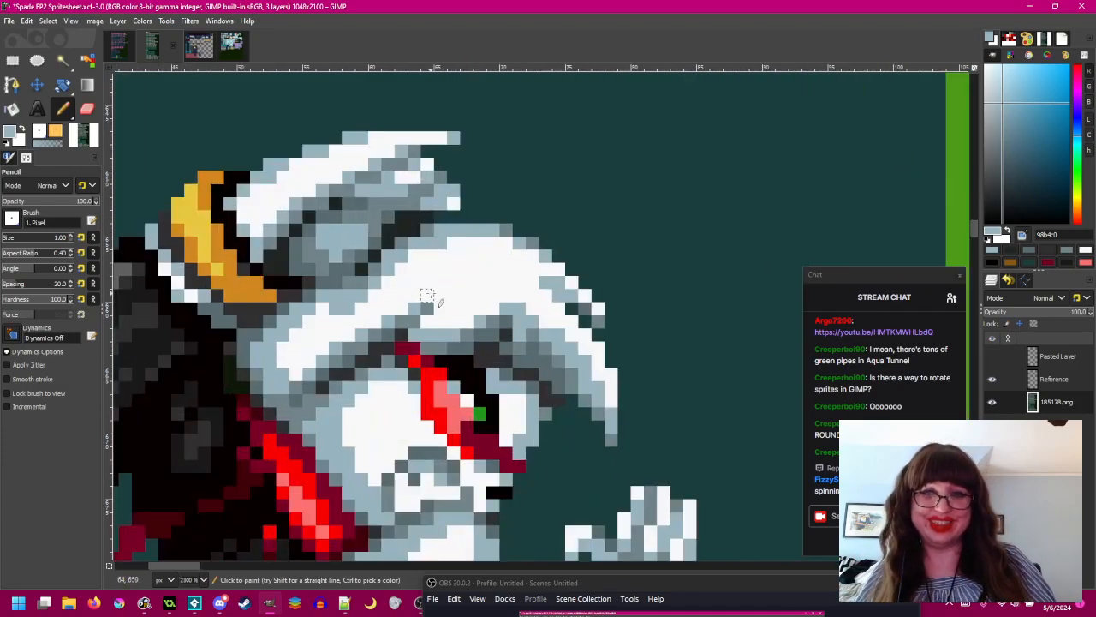
{"action": "scroll", "coordinate": [478, 279], "scroll_direction": "down", "scroll_amount": 3, "text": "ctrl"}
{"action": "scroll", "coordinate": [582, 286], "scroll_direction": "down", "scroll_amount": 2, "text": "ctrl"}
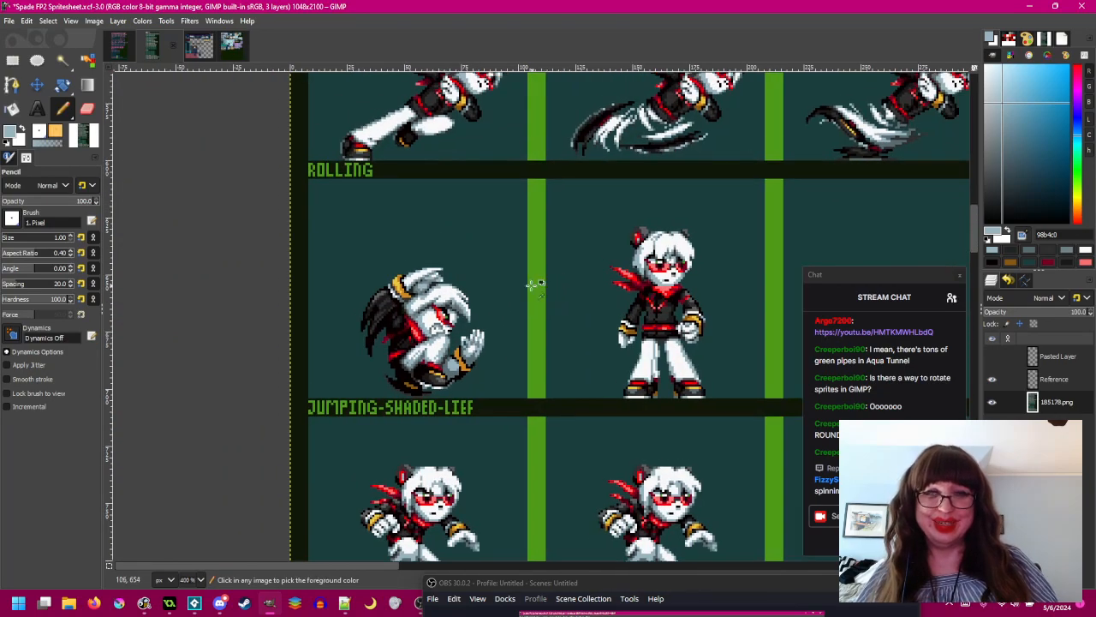
- Touch up the small hair strand above the eye with white f8f8f8 and light blue-grey 98b4c0
{"action": "scroll", "coordinate": [368, 317], "scroll_direction": "up", "scroll_amount": 4, "text": "ctrl"}
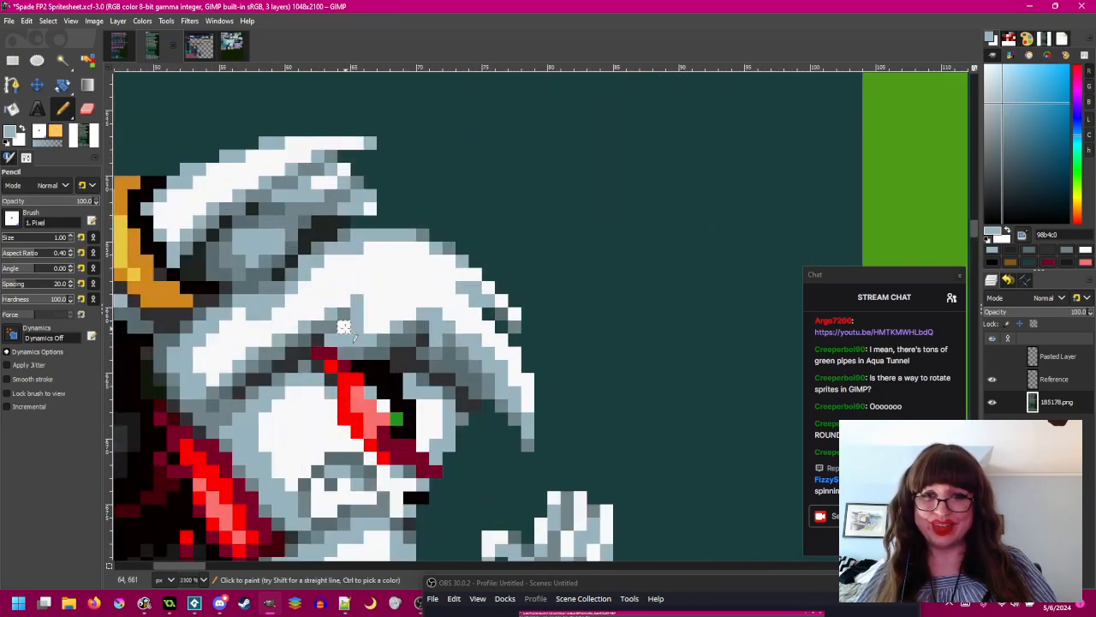
{"action": "left_click", "coordinate": [372, 307], "text": "ctrl"}
{"action": "scroll", "coordinate": [377, 304], "scroll_direction": "down", "scroll_amount": 3, "text": "ctrl"}
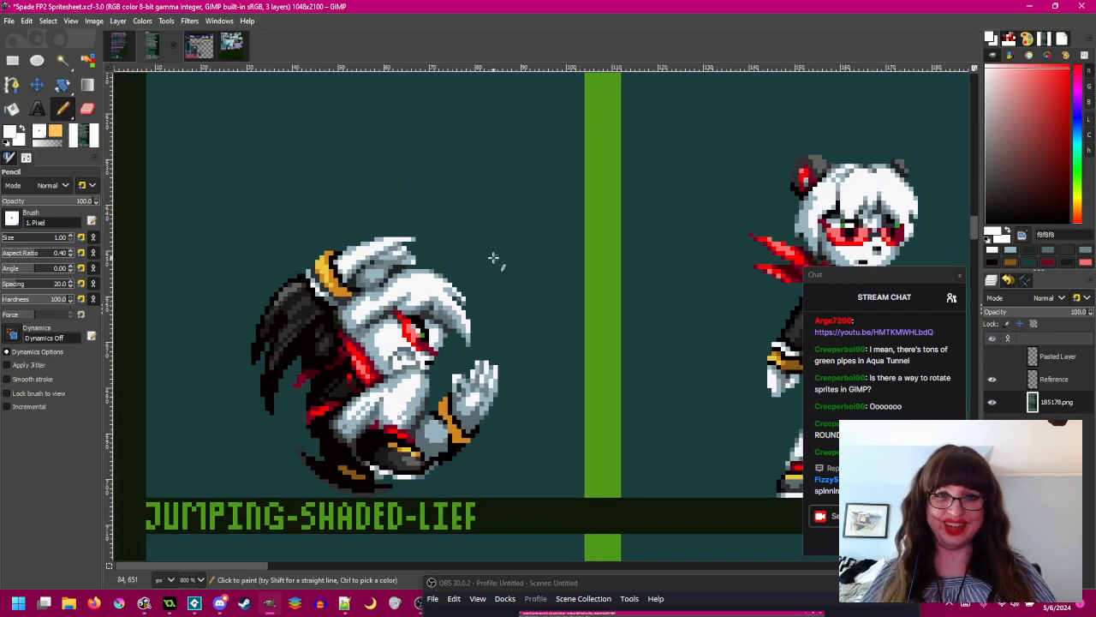
{"action": "scroll", "coordinate": [433, 294], "scroll_direction": "up", "scroll_amount": 3, "text": "ctrl"}
{"action": "left_click", "coordinate": [435, 299], "text": "ctrl"}
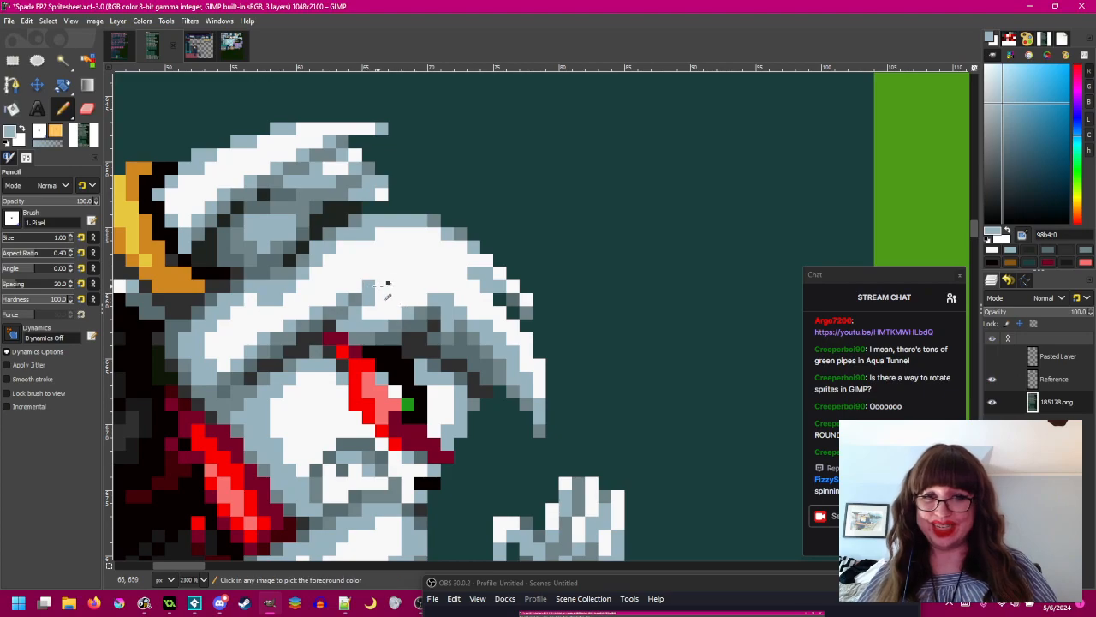
{"action": "scroll", "coordinate": [403, 283], "scroll_direction": "down", "scroll_amount": 3, "text": "ctrl"}
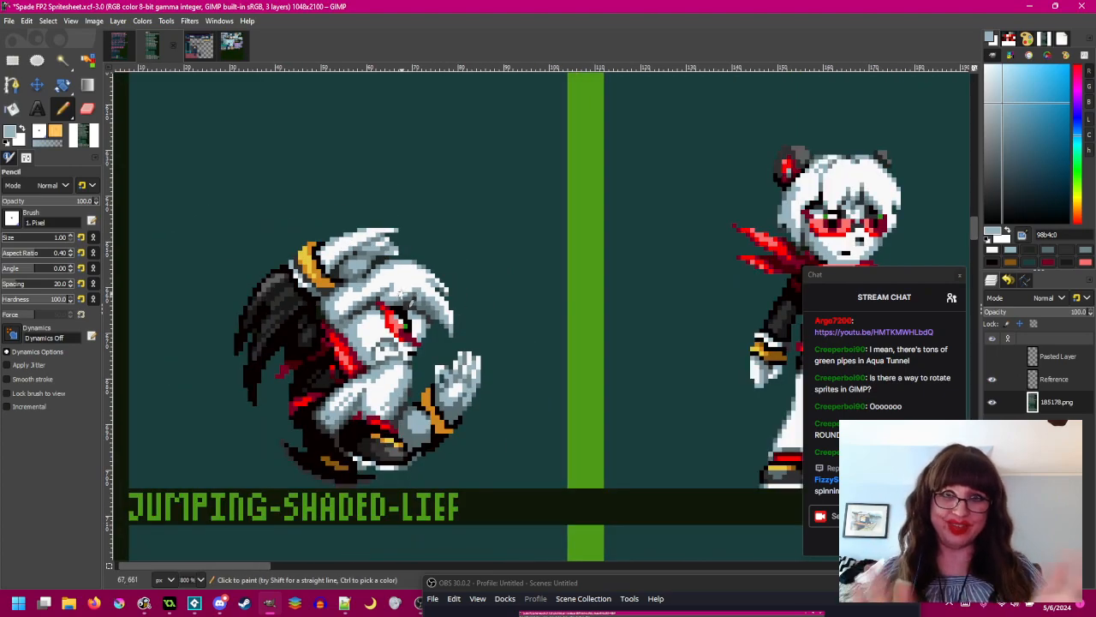
- Deepen the shadow between the strands at the front edge of the hair with blue-grey 586c70
{"action": "scroll", "coordinate": [460, 248], "scroll_direction": "up", "scroll_amount": 2, "text": "ctrl"}
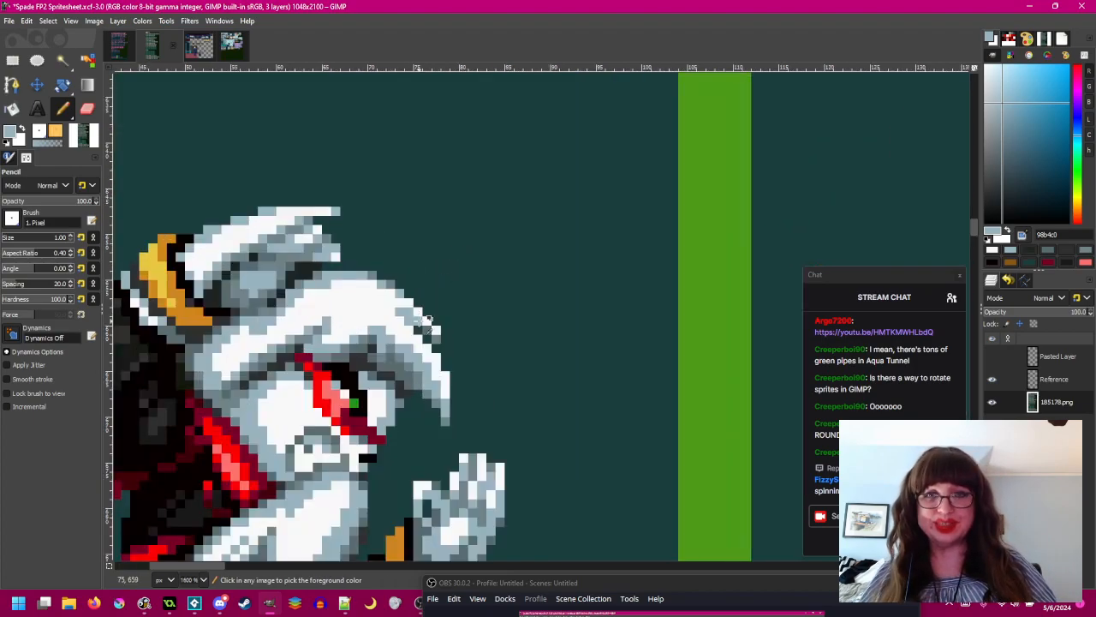
{"action": "scroll", "coordinate": [430, 330], "scroll_direction": "up", "scroll_amount": 1, "text": "ctrl"}
{"action": "left_click", "coordinate": [430, 340]}
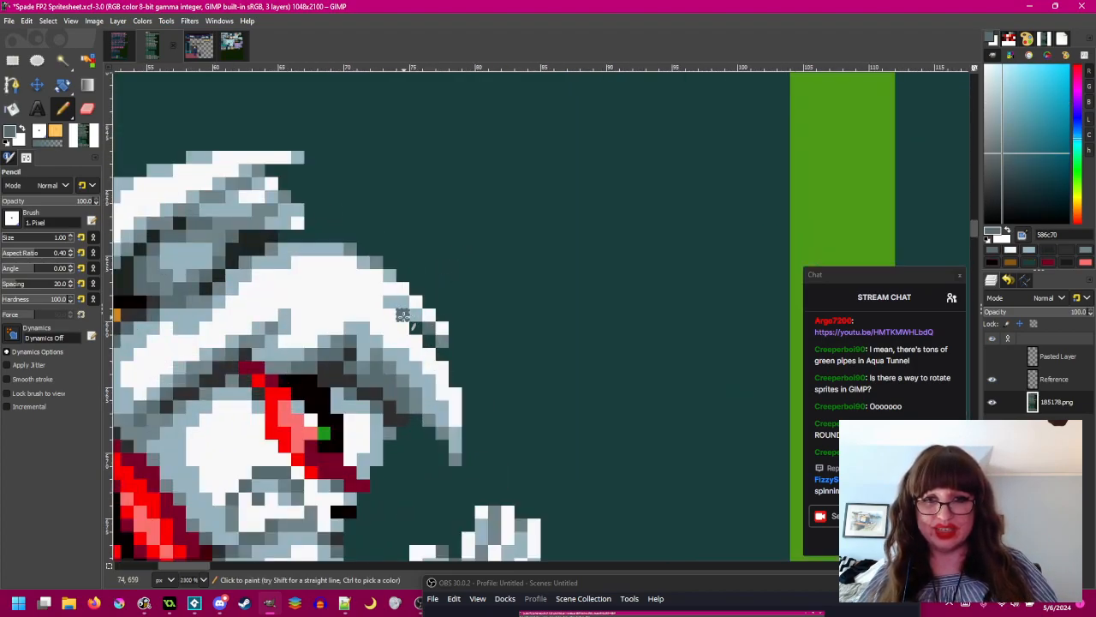
{"action": "scroll", "coordinate": [461, 328], "scroll_direction": "down", "scroll_amount": 3, "text": "ctrl"}
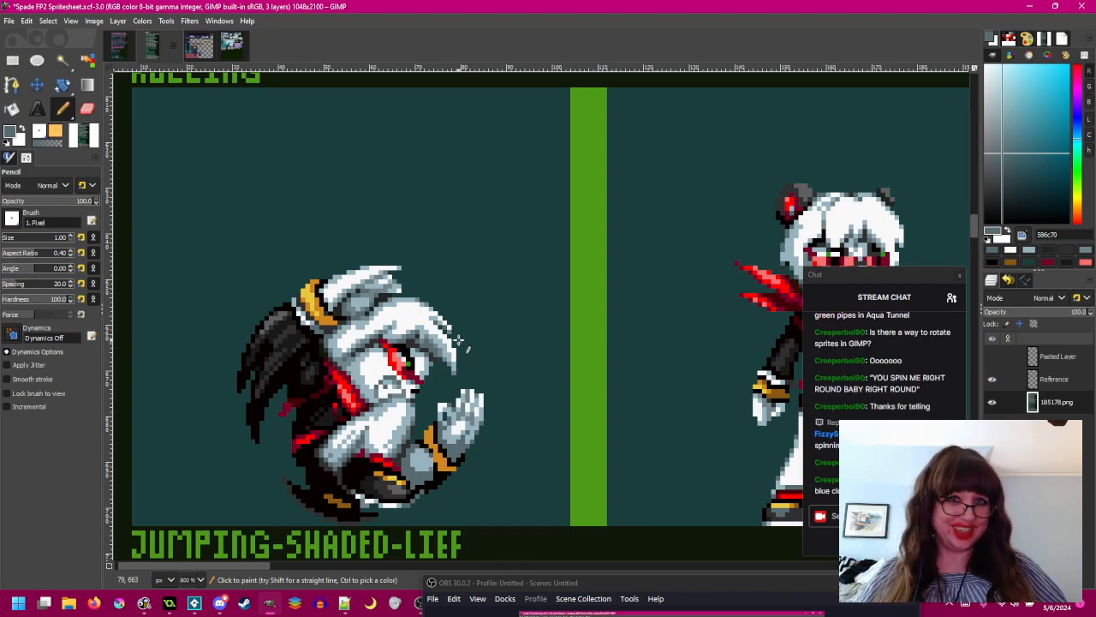
{"action": "scroll", "coordinate": [459, 336], "scroll_direction": "up", "scroll_amount": 3}
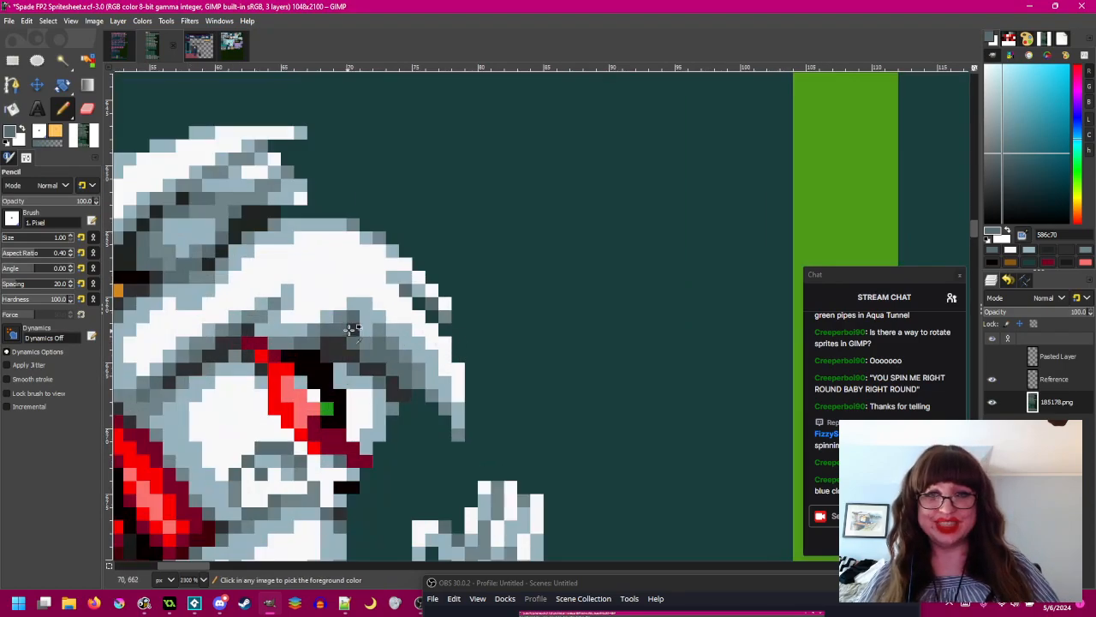
- Soften the front hair strands below the shadow gap with light blue-grey 98b4c0 pixels, undoing the last pixel placed
{"action": "left_click", "coordinate": [414, 338], "text": "ctrl"}
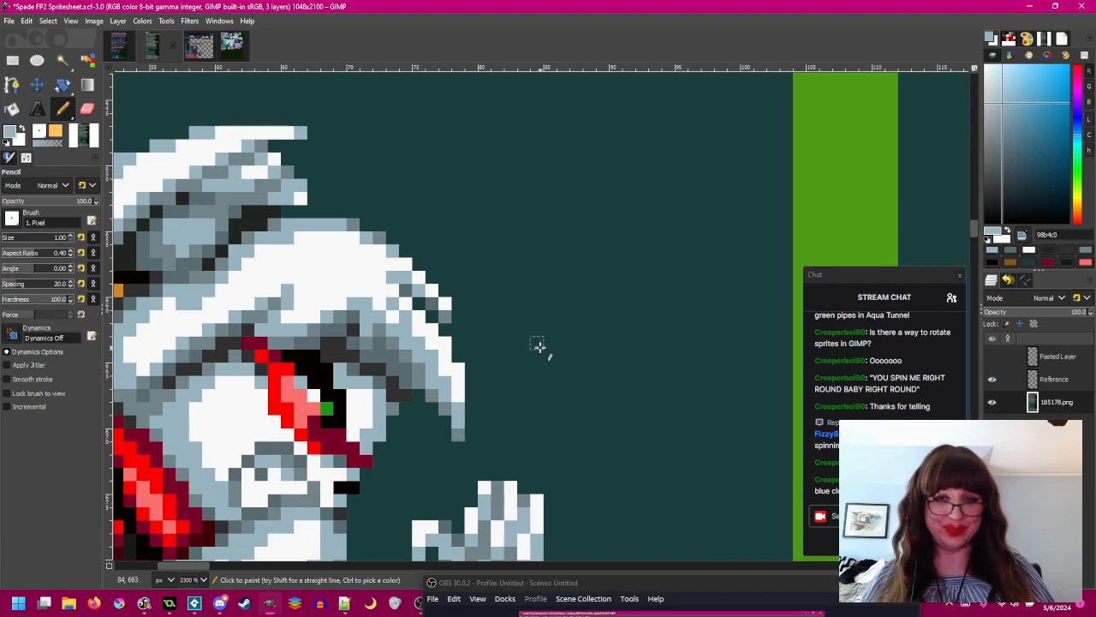
{"action": "left_click_drag", "start_coordinate": [463, 304], "coordinate": [473, 297]}
{"action": "left_click", "coordinate": [431, 320], "text": "ctrl"}
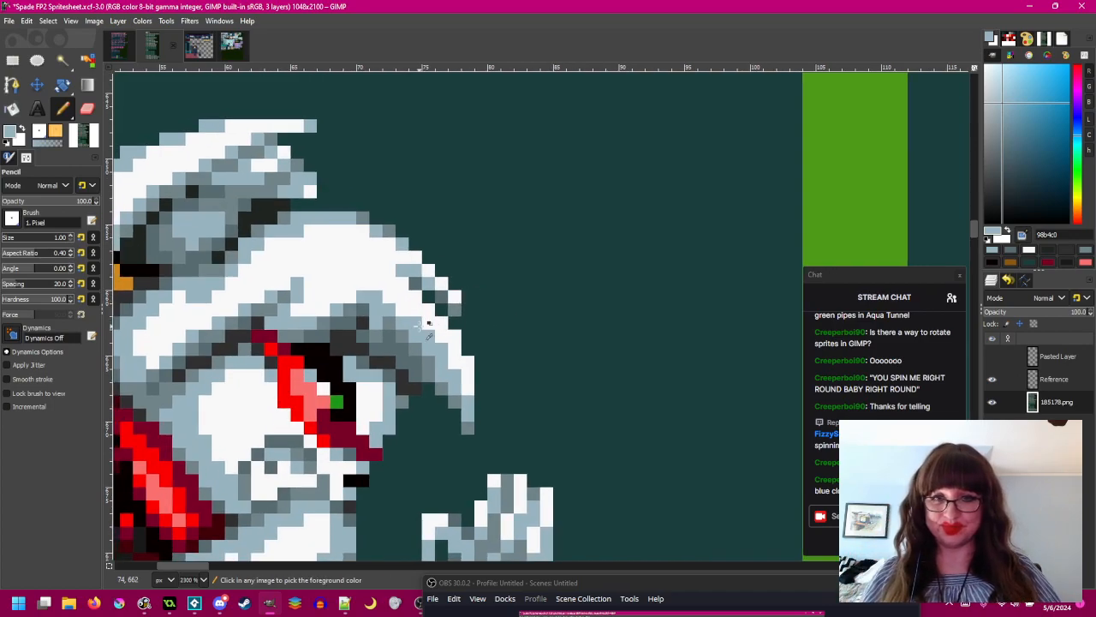
{"action": "left_click", "coordinate": [401, 296]}
{"action": "scroll", "coordinate": [565, 309], "scroll_direction": "down", "scroll_amount": 3}
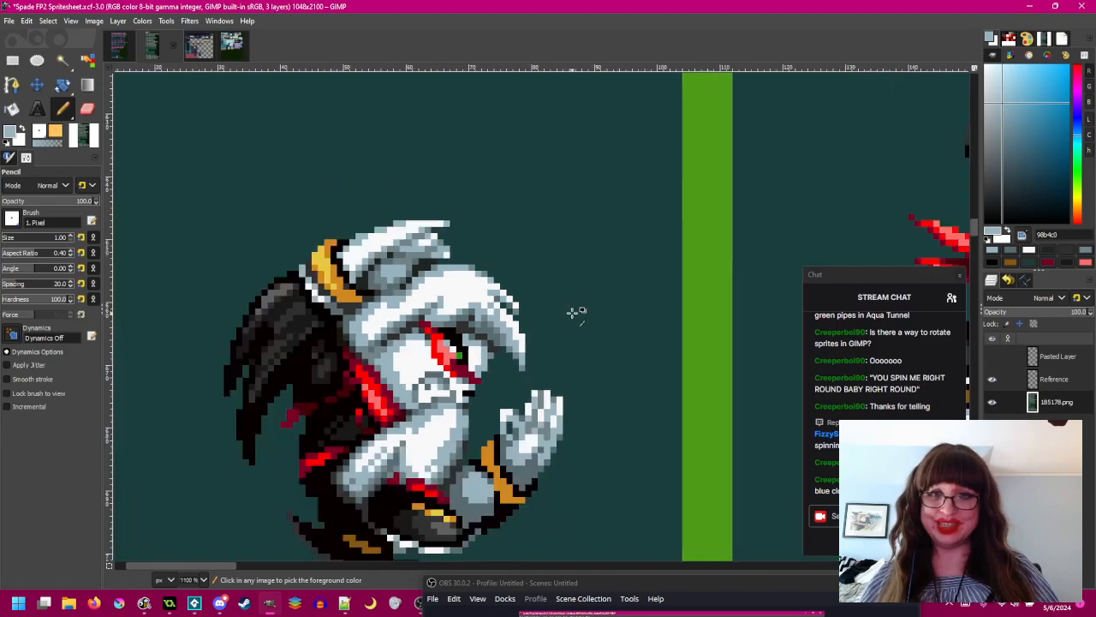
{"action": "scroll", "coordinate": [514, 326], "scroll_direction": "up", "scroll_amount": 3}
{"action": "left_click", "coordinate": [466, 318]}
{"action": "left_click", "coordinate": [477, 329]}
{"action": "key", "text": "ctrl+z"}
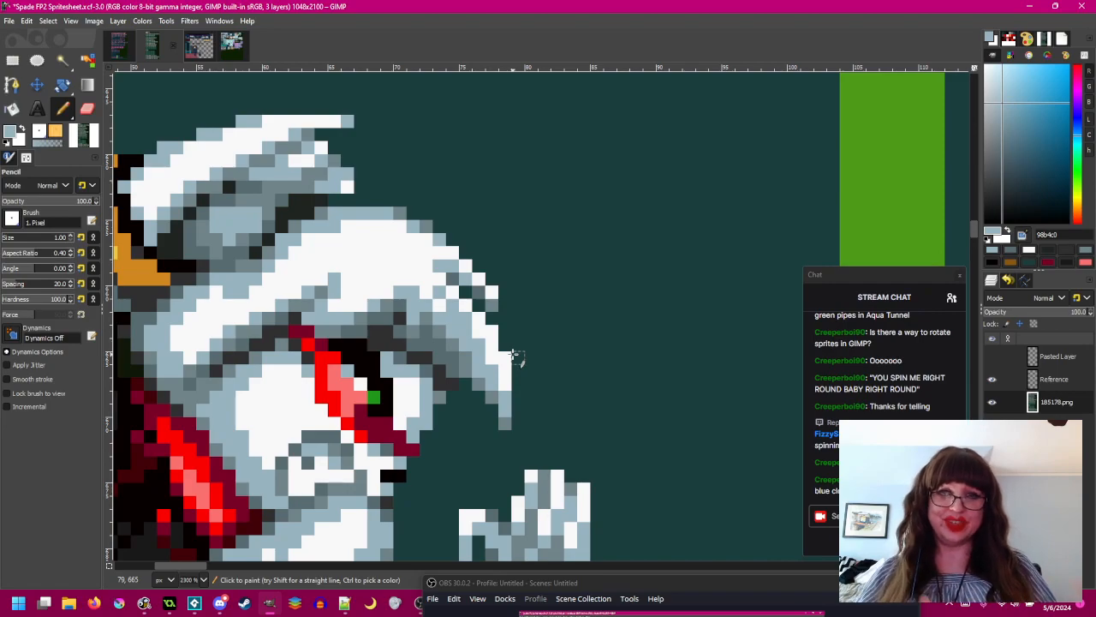
- Examine the hair, face and scarf shading of the jumping sprite close up and at full-sprite scale
{"action": "scroll", "coordinate": [514, 355], "scroll_direction": "down", "scroll_amount": 1}
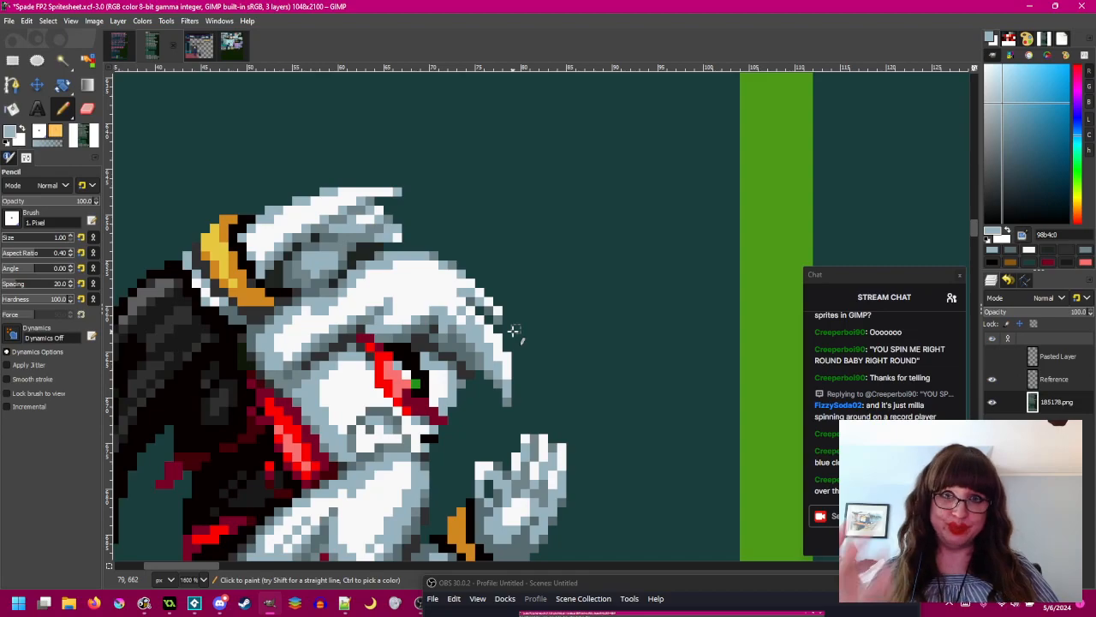
{"action": "scroll", "coordinate": [533, 343], "scroll_direction": "down", "scroll_amount": 3}
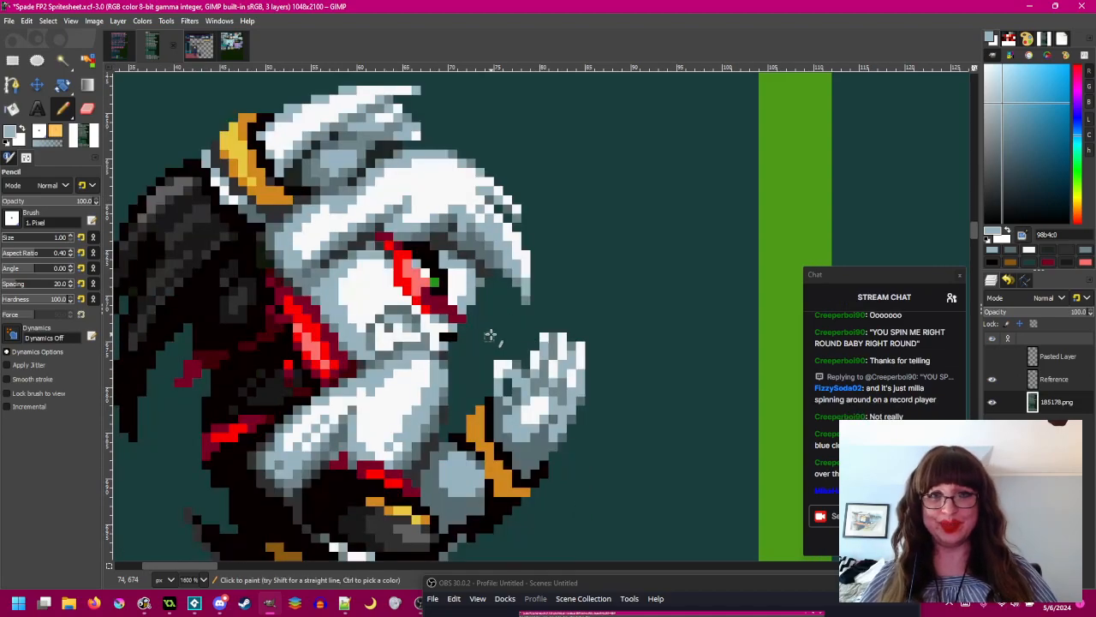
{"action": "scroll", "coordinate": [496, 330], "scroll_direction": "down", "scroll_amount": 2}
{"action": "scroll", "coordinate": [428, 276], "scroll_direction": "up", "scroll_amount": 2}
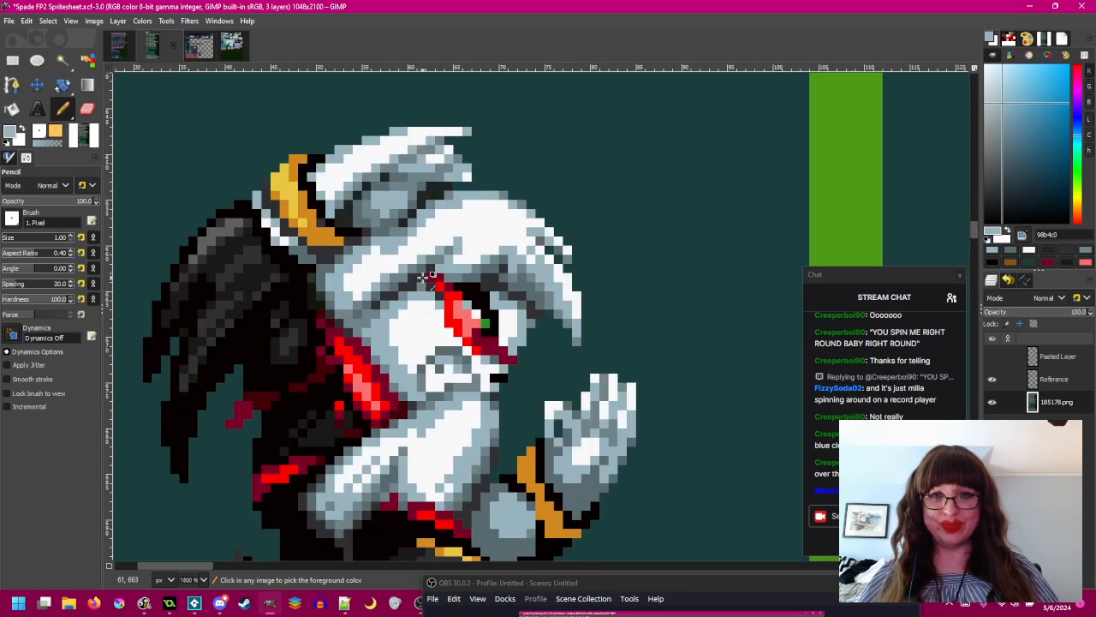
{"action": "left_click", "coordinate": [378, 319], "text": "ctrl"}
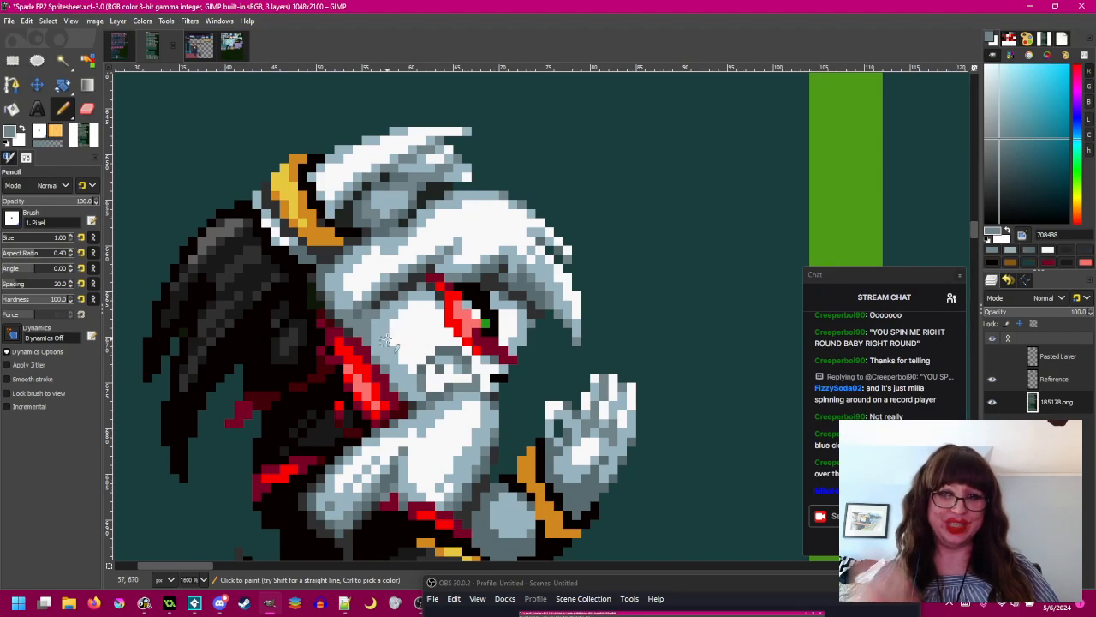
{"action": "left_click", "coordinate": [411, 351], "text": "ctrl"}
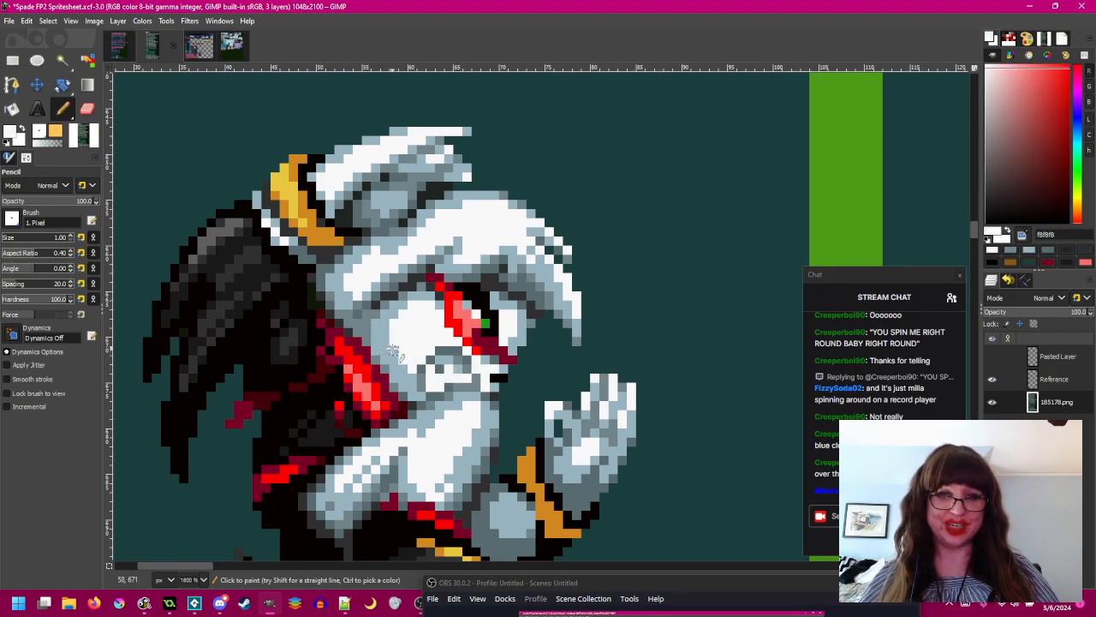
{"action": "scroll", "coordinate": [463, 370], "scroll_direction": "up", "scroll_amount": 1}
{"action": "scroll", "coordinate": [463, 370], "scroll_direction": "down", "scroll_amount": 5}
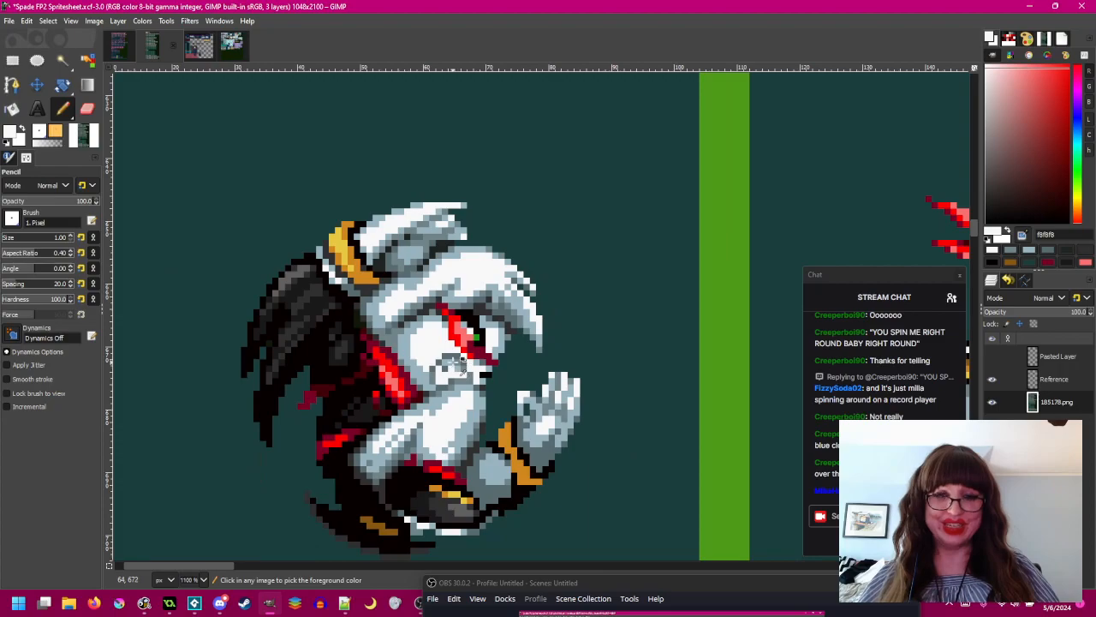
- Soften the back corner of the grey outline around the mouth with light blue-grey 98b4c0 pixels
{"action": "scroll", "coordinate": [441, 359], "scroll_direction": "up", "scroll_amount": 7}
{"action": "left_click", "coordinate": [439, 360], "text": "ctrl"}
{"action": "left_click", "coordinate": [440, 360], "text": "ctrl"}
{"action": "left_click", "coordinate": [413, 345]}
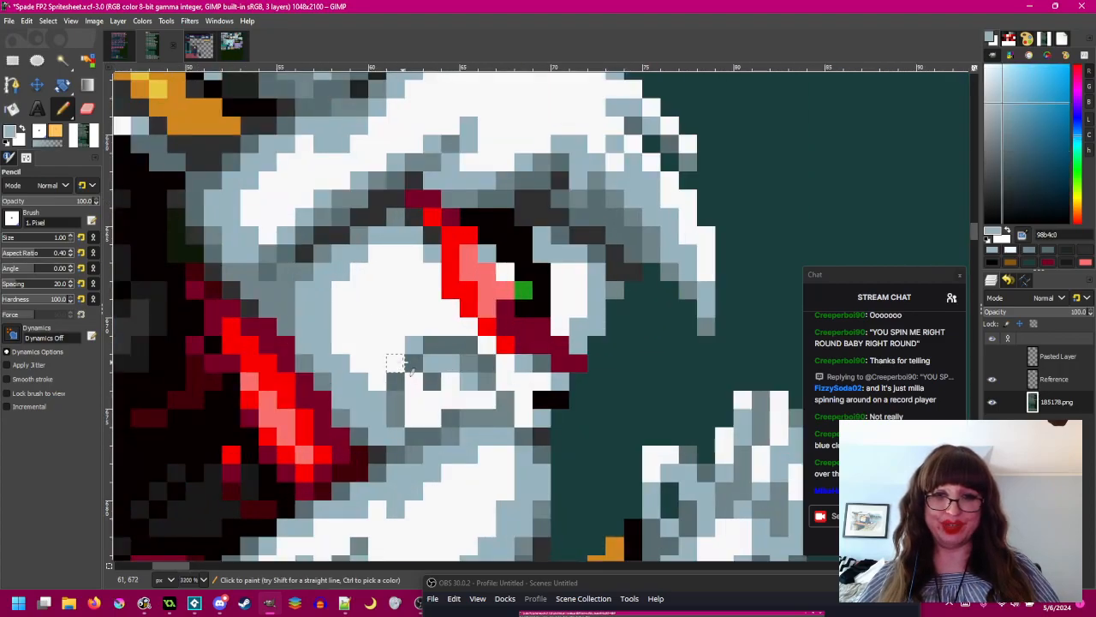
{"action": "left_click", "coordinate": [396, 364]}
{"action": "scroll", "coordinate": [468, 382], "scroll_direction": "down", "scroll_amount": 3}
{"action": "left_click_drag", "start_coordinate": [489, 397], "coordinate": [444, 382]}
{"action": "scroll", "coordinate": [443, 382], "scroll_direction": "down", "scroll_amount": 1}
{"action": "scroll", "coordinate": [420, 359], "scroll_direction": "up", "scroll_amount": 1}
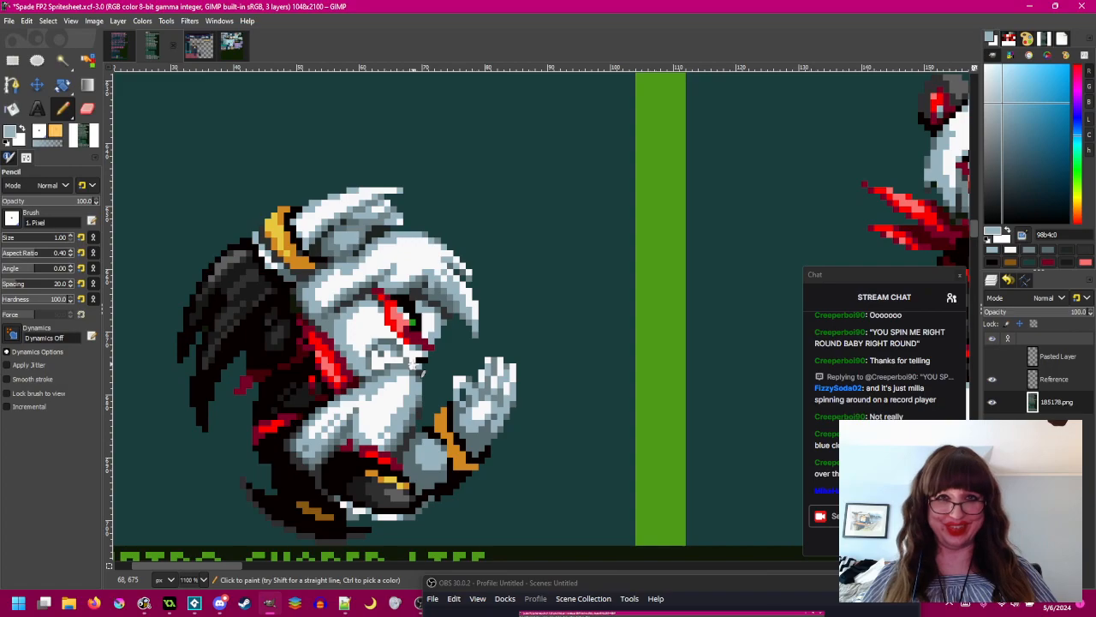
- Examine the shading of the muzzle, chest and raised arm close up and at sheet scale
{"action": "scroll", "coordinate": [419, 363], "scroll_direction": "up", "scroll_amount": 3}
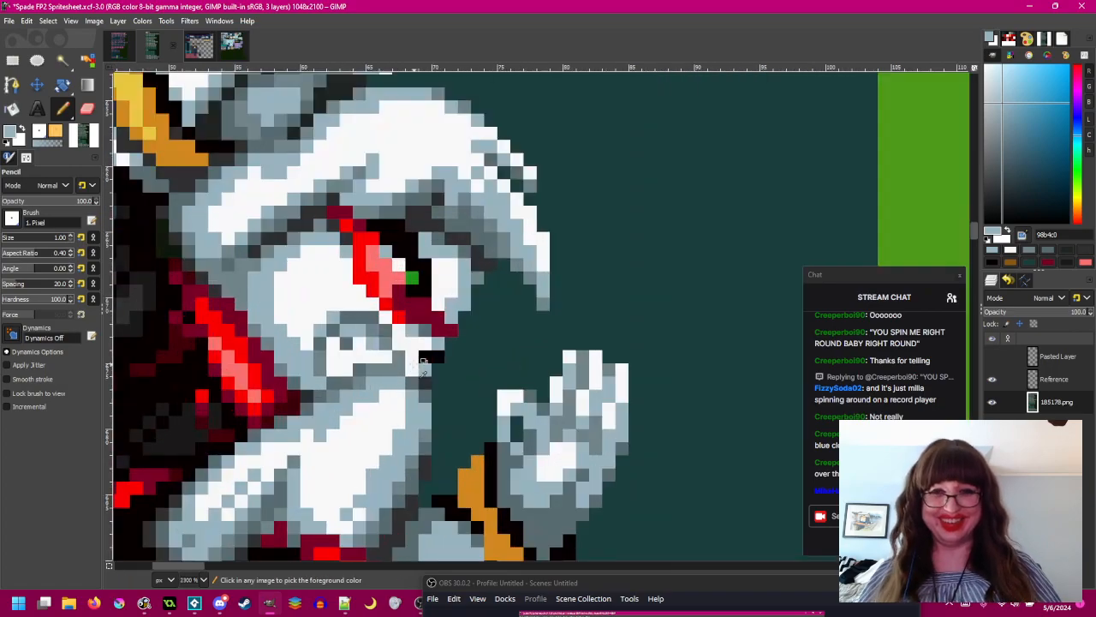
{"action": "scroll", "coordinate": [389, 334], "scroll_direction": "down", "scroll_amount": 4}
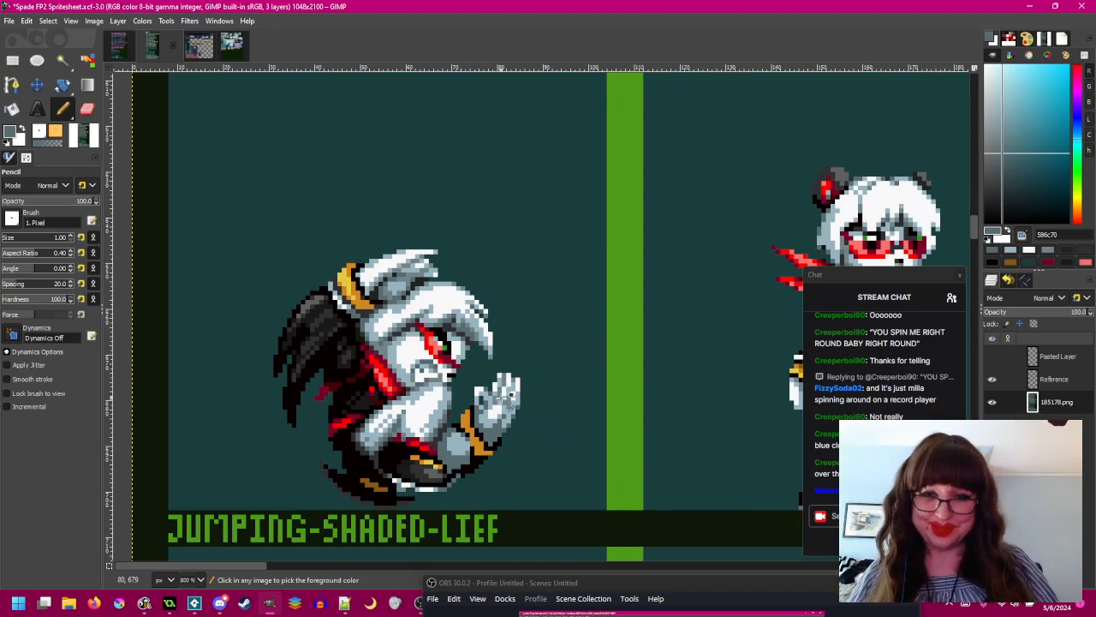
{"action": "scroll", "coordinate": [475, 371], "scroll_direction": "up", "scroll_amount": 2}
{"action": "scroll", "coordinate": [499, 365], "scroll_direction": "up", "scroll_amount": 2}
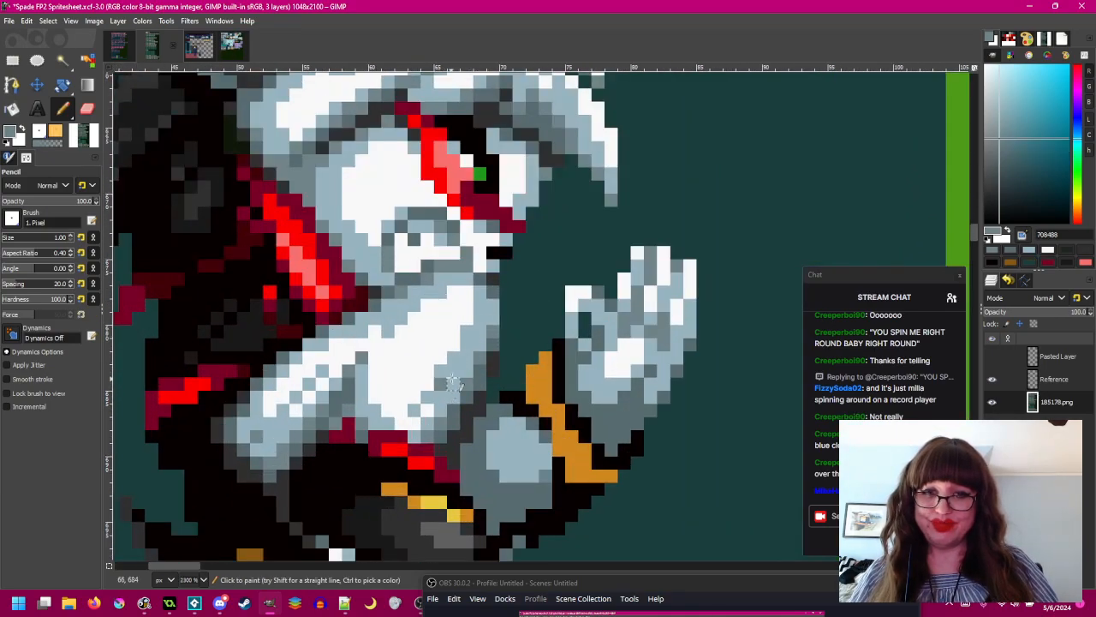
{"action": "scroll", "coordinate": [483, 395], "scroll_direction": "down", "scroll_amount": 4}
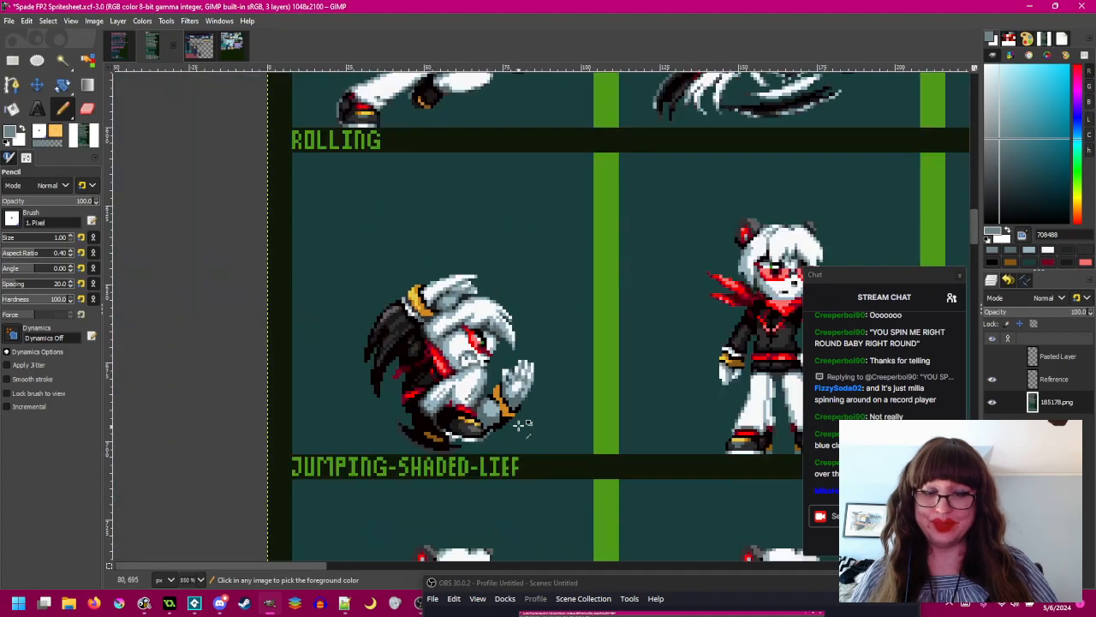
{"action": "scroll", "coordinate": [524, 411], "scroll_direction": "down", "scroll_amount": 1}
{"action": "scroll", "coordinate": [529, 396], "scroll_direction": "up", "scroll_amount": 3}
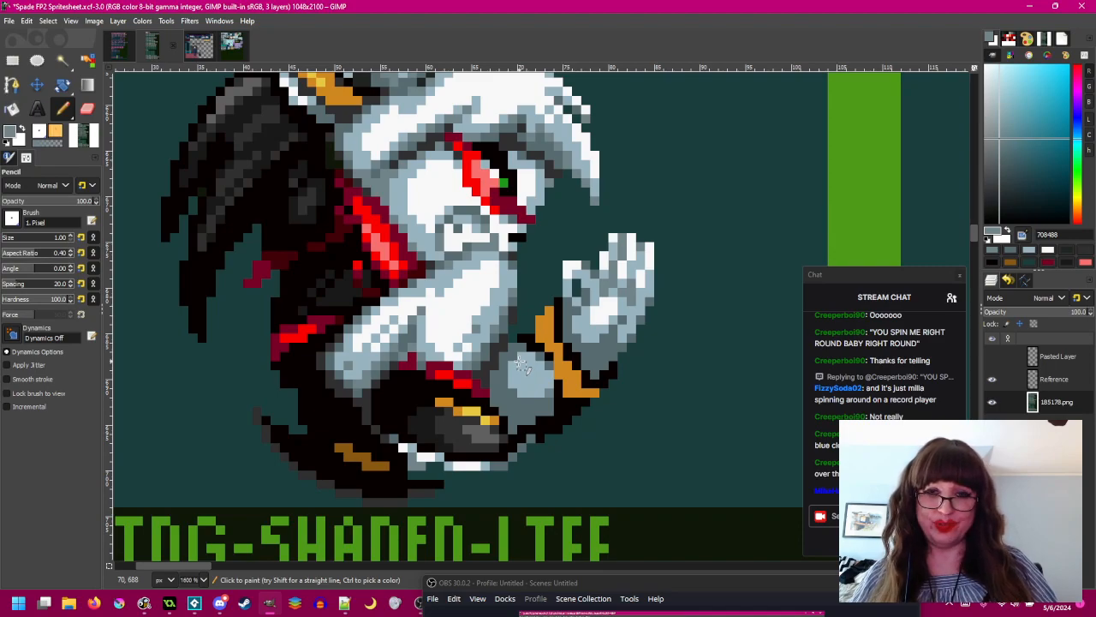
{"action": "left_click_drag", "start_coordinate": [520, 364], "coordinate": [494, 381]}
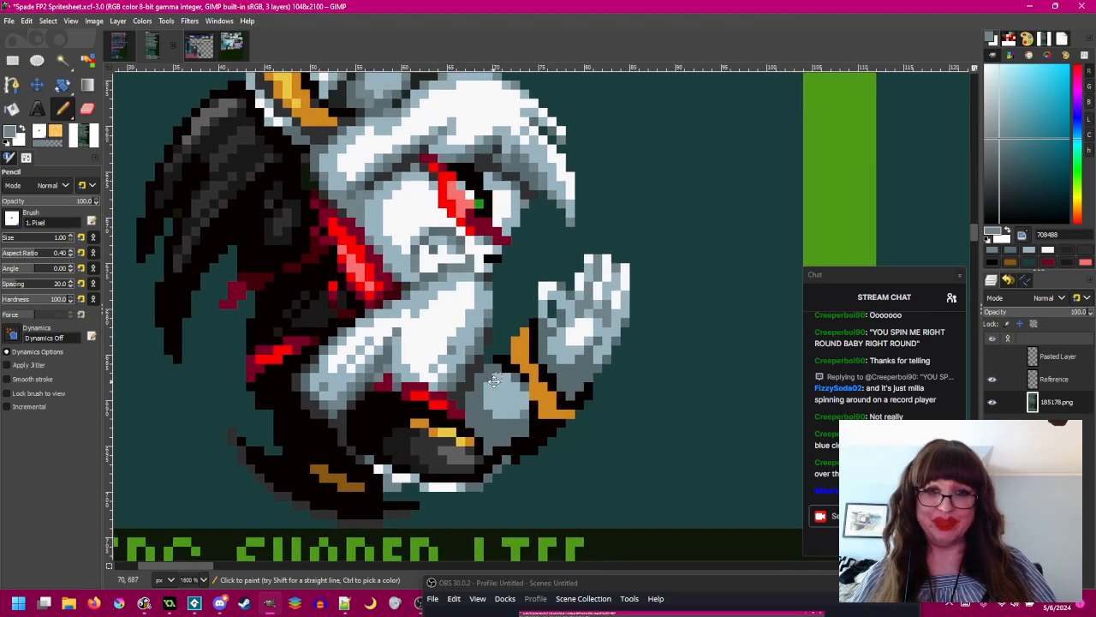
- Deepen the shadow between the chest and the raised arm and around the arm's lower edge with dark grey 303030
{"action": "left_click", "coordinate": [465, 376], "text": "ctrl"}
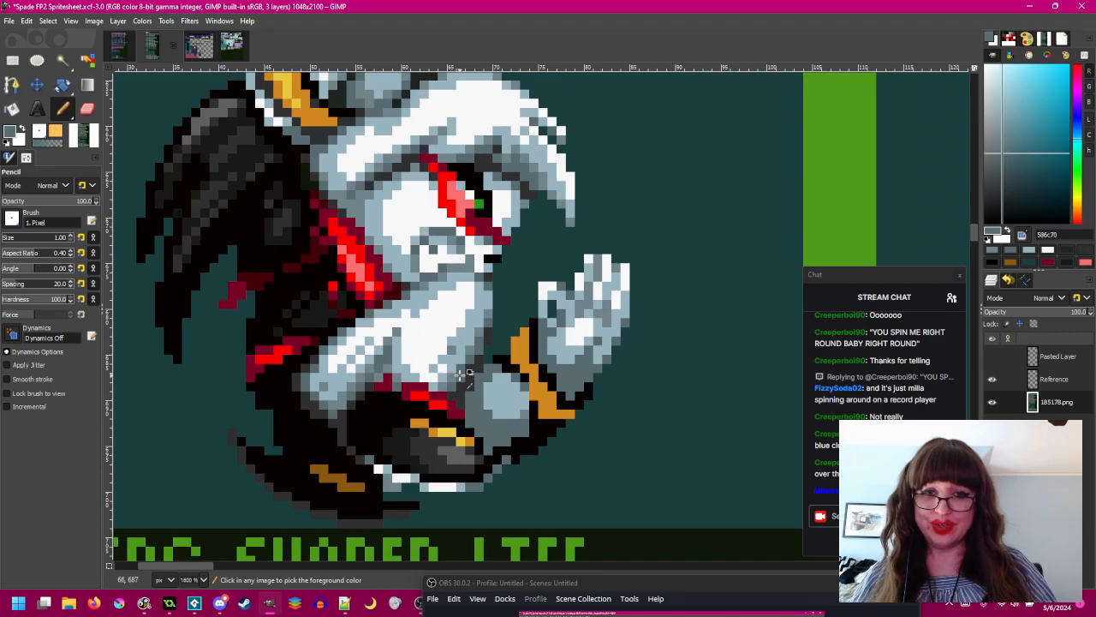
{"action": "scroll", "coordinate": [463, 420], "scroll_direction": "up", "scroll_amount": 1}
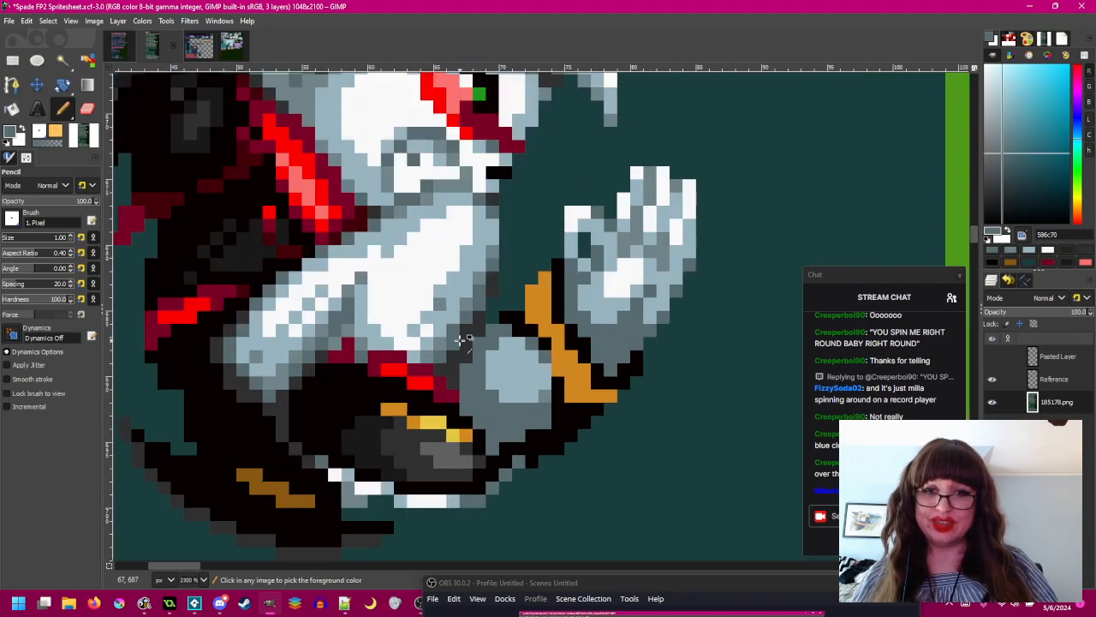
{"action": "left_click", "coordinate": [462, 385], "text": "ctrl"}
{"action": "mouse_move", "coordinate": [463, 385]}
{"action": "left_mouse_down"}
{"action": "mouse_move", "coordinate": [491, 423]}
{"action": "mouse_move", "coordinate": [495, 445]}
{"action": "mouse_move", "coordinate": [546, 426]}
{"action": "mouse_move", "coordinate": [466, 409]}
{"action": "mouse_move", "coordinate": [480, 411]}
{"action": "mouse_move", "coordinate": [472, 383]}
{"action": "left_mouse_up"}
{"action": "scroll", "coordinate": [527, 497], "scroll_direction": "down", "scroll_amount": 3}
{"action": "left_click_drag", "start_coordinate": [558, 463], "coordinate": [535, 433]}
{"action": "scroll", "coordinate": [535, 433], "scroll_direction": "up", "scroll_amount": 2}
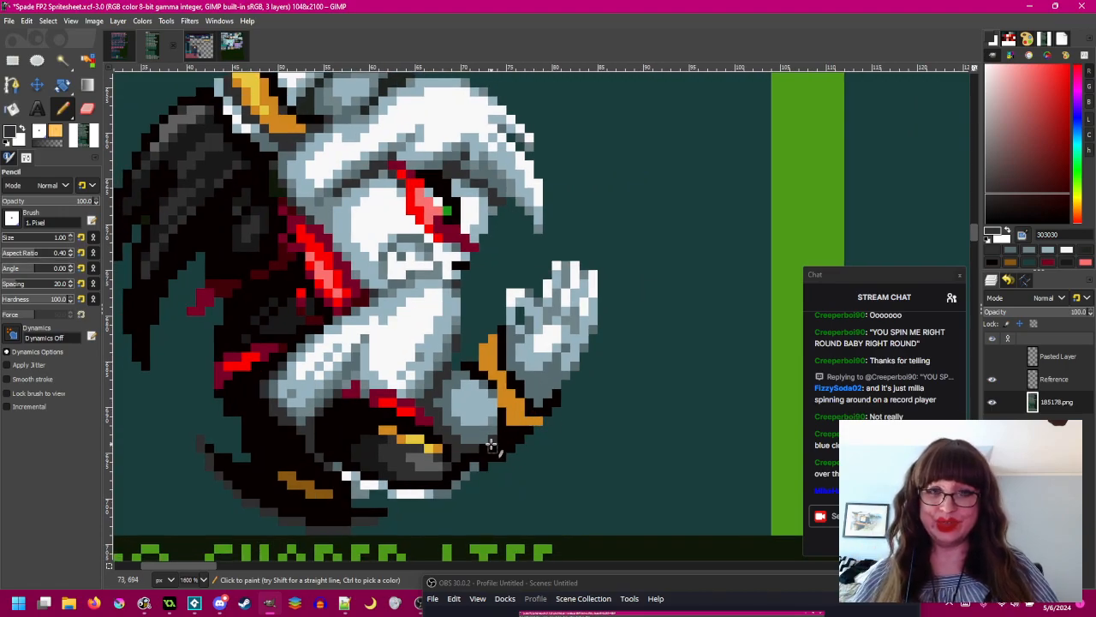
{"action": "scroll", "coordinate": [537, 418], "scroll_direction": "down", "scroll_amount": 2}
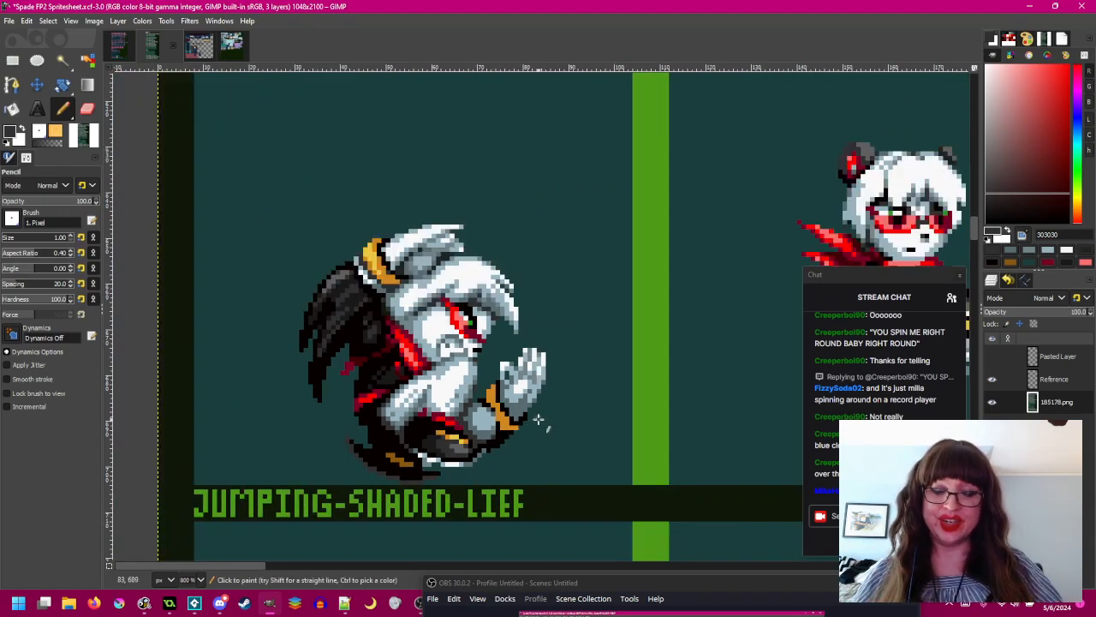
{"action": "scroll", "coordinate": [537, 419], "scroll_direction": "up", "scroll_amount": 2}
{"action": "scroll", "coordinate": [533, 417], "scroll_direction": "left", "scroll_amount": 1}
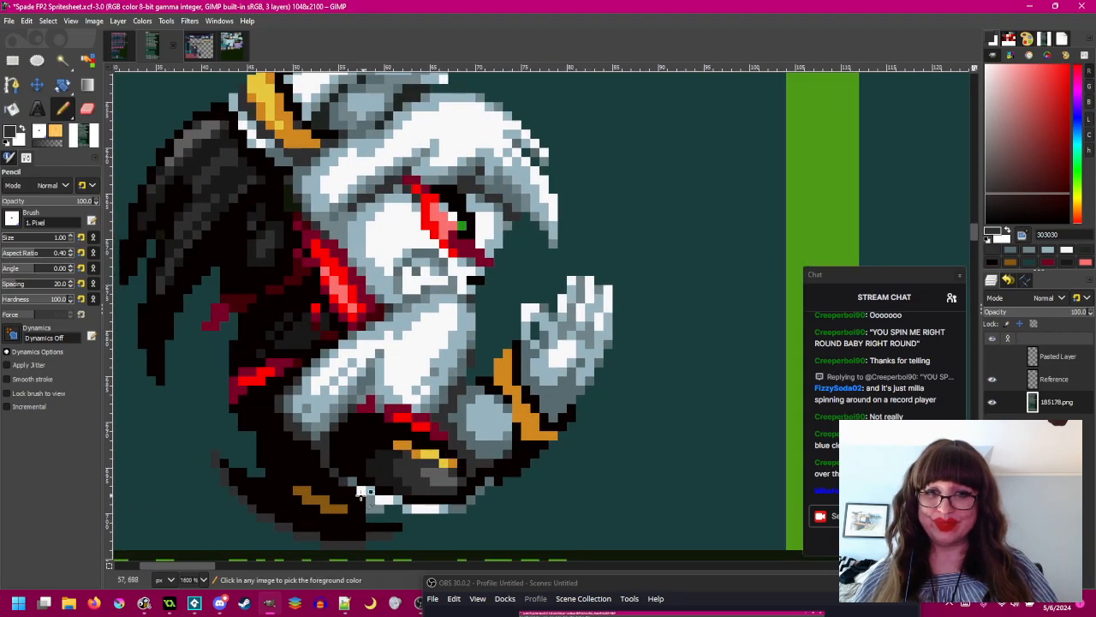
- Shade the lower half of the raised hand's gold bracelet with dark brown 885810, undoing the first stray pixel
{"action": "left_click", "coordinate": [531, 420], "text": "ctrl"}
{"action": "scroll", "coordinate": [533, 426], "scroll_direction": "up", "scroll_amount": 1}
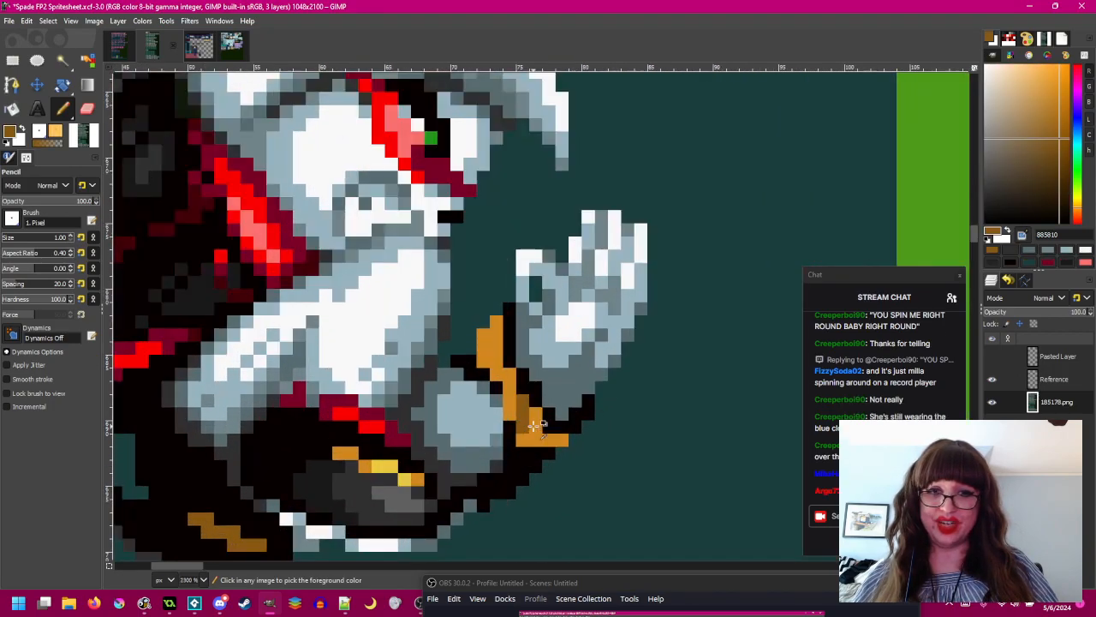
{"action": "key", "text": "ctrl+z"}
{"action": "left_click_drag", "start_coordinate": [533, 426], "coordinate": [527, 410]}
{"action": "left_click_drag", "start_coordinate": [504, 358], "coordinate": [524, 417]}
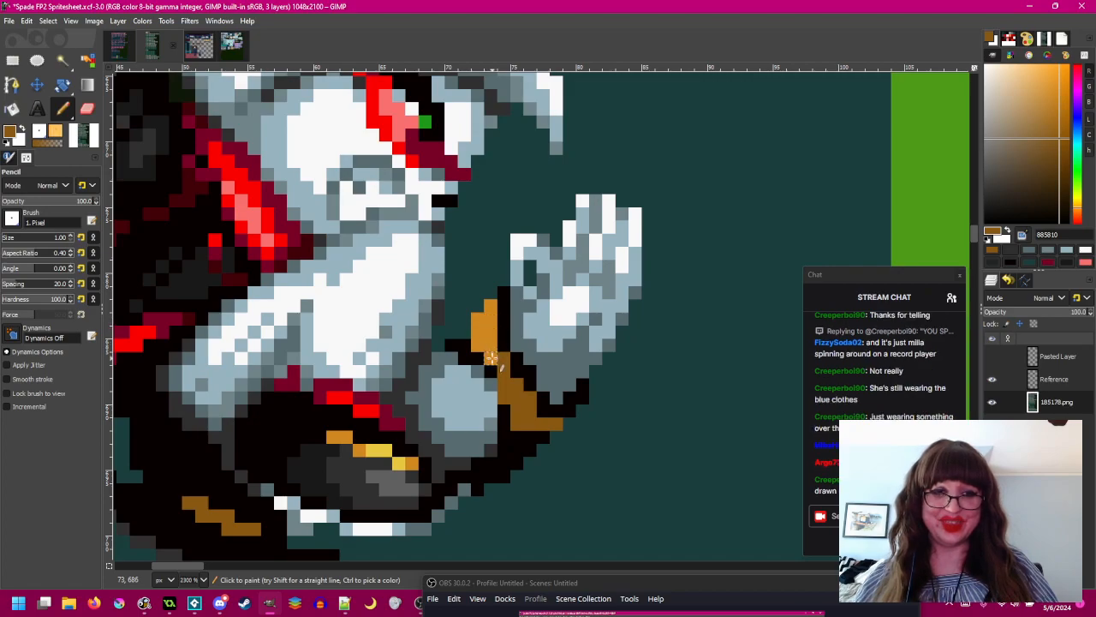
- Refine the transition in the middle and upper part of the bracelet with brown 885810 and golden orange d08820 pixels
{"action": "left_click_drag", "start_coordinate": [491, 358], "coordinate": [496, 361]}
{"action": "left_click", "coordinate": [495, 361]}
{"action": "left_click", "coordinate": [492, 352]}
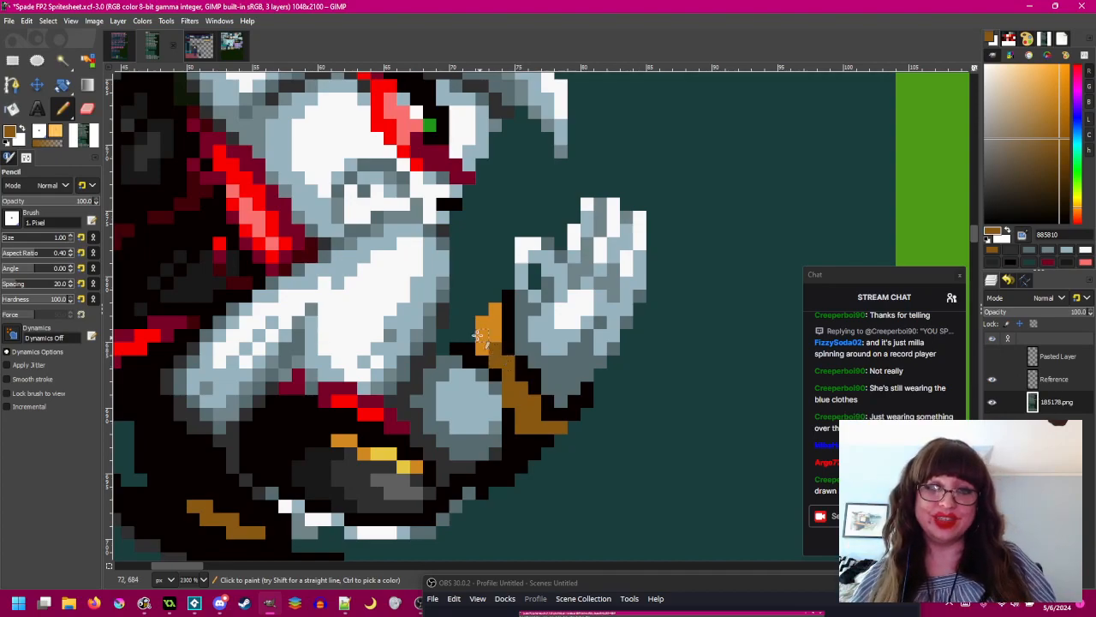
{"action": "left_click", "coordinate": [489, 324], "text": "ctrl"}
{"action": "left_click", "coordinate": [494, 348]}
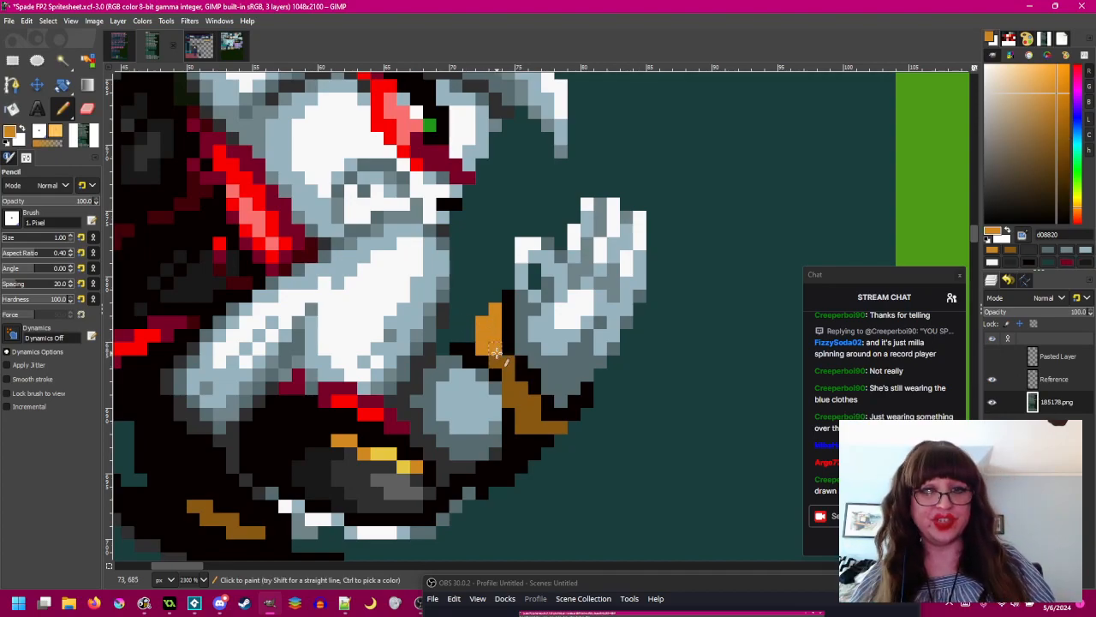
{"action": "left_click", "coordinate": [510, 364], "text": "ctrl"}
{"action": "left_click", "coordinate": [495, 323]}
- Examine the bracelet and raised hand shading close up and at full-sprite scale
{"action": "scroll", "coordinate": [533, 402], "scroll_direction": "down", "scroll_amount": 3}
{"action": "scroll", "coordinate": [531, 403], "scroll_direction": "up", "scroll_amount": 1}
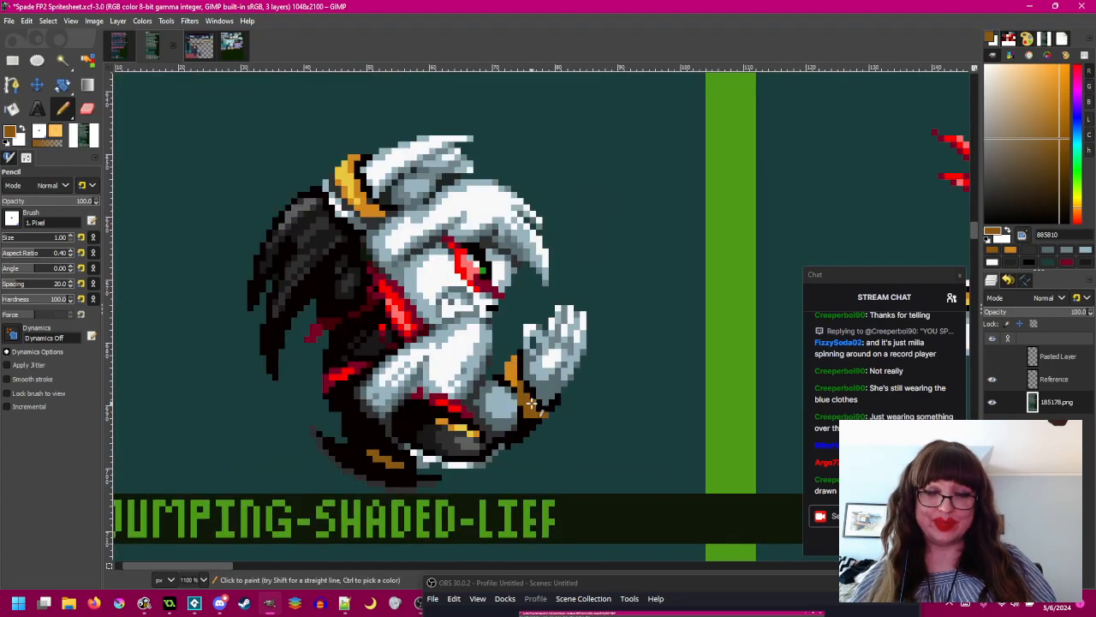
{"action": "scroll", "coordinate": [540, 402], "scroll_direction": "up", "scroll_amount": 1}
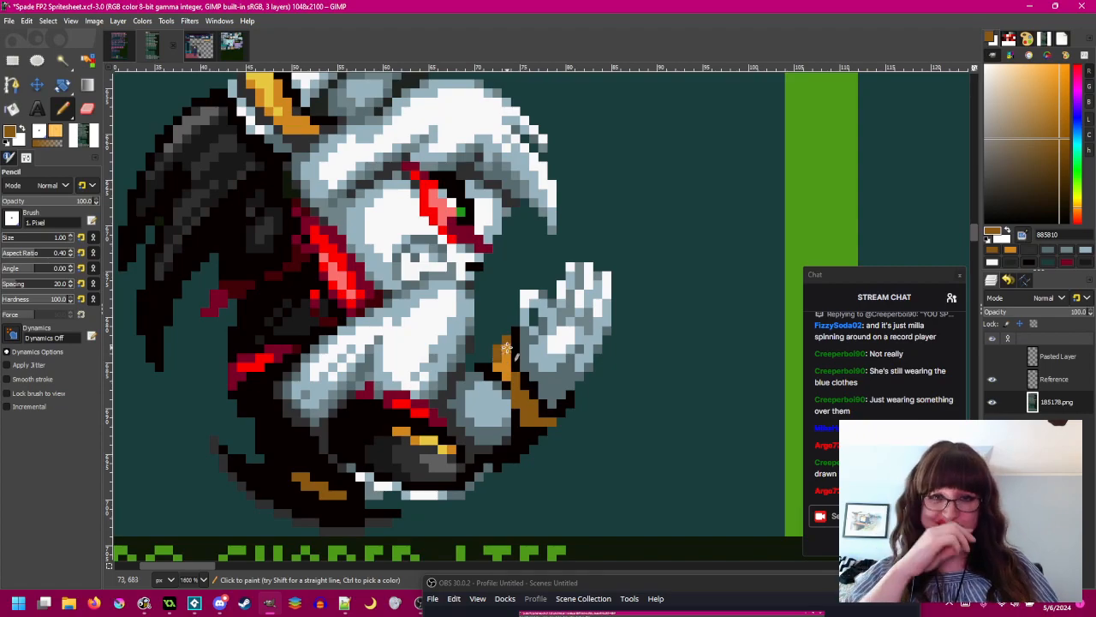
{"action": "scroll", "coordinate": [582, 441], "scroll_direction": "down", "scroll_amount": 1}
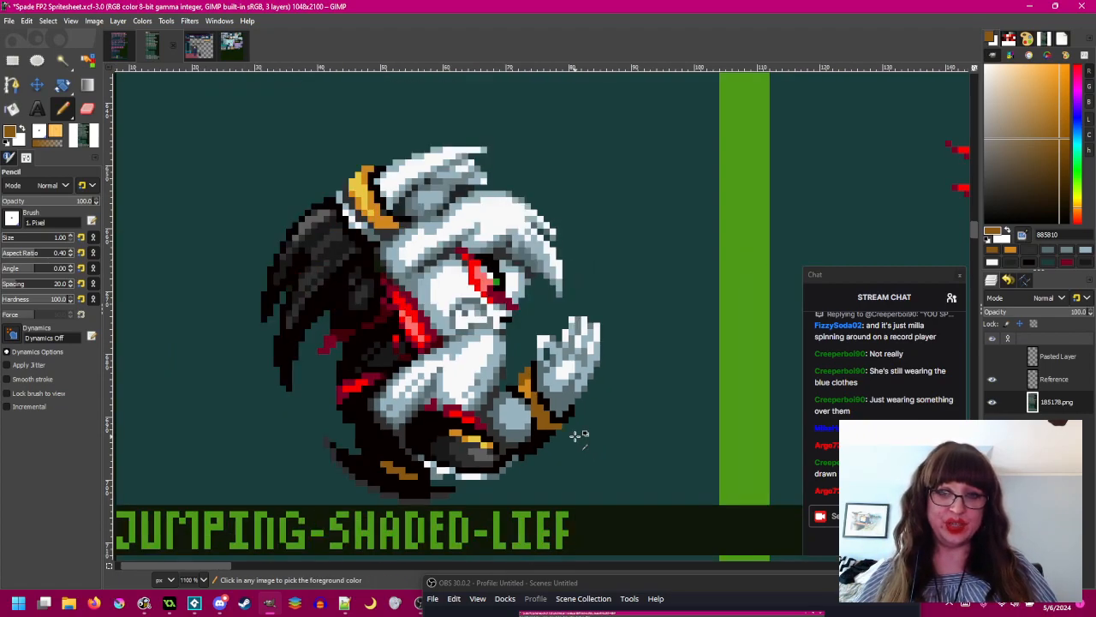
{"action": "scroll", "coordinate": [542, 399], "scroll_direction": "up", "scroll_amount": 1}
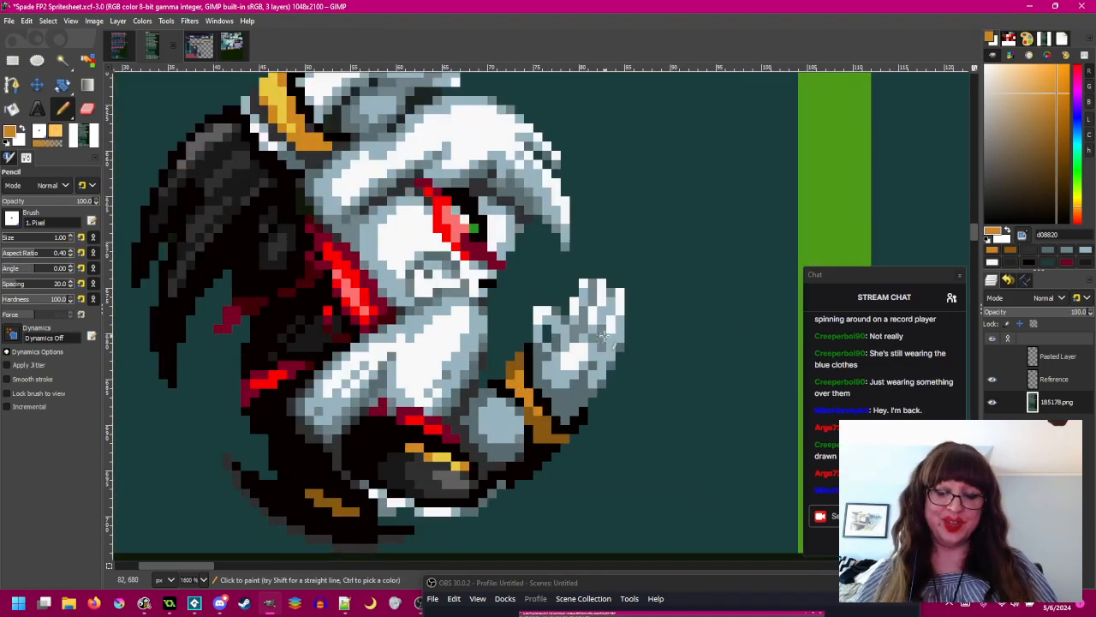
{"action": "scroll", "coordinate": [604, 334], "scroll_direction": "down", "scroll_amount": 1}
{"action": "scroll", "coordinate": [582, 316], "scroll_direction": "up", "scroll_amount": 2}
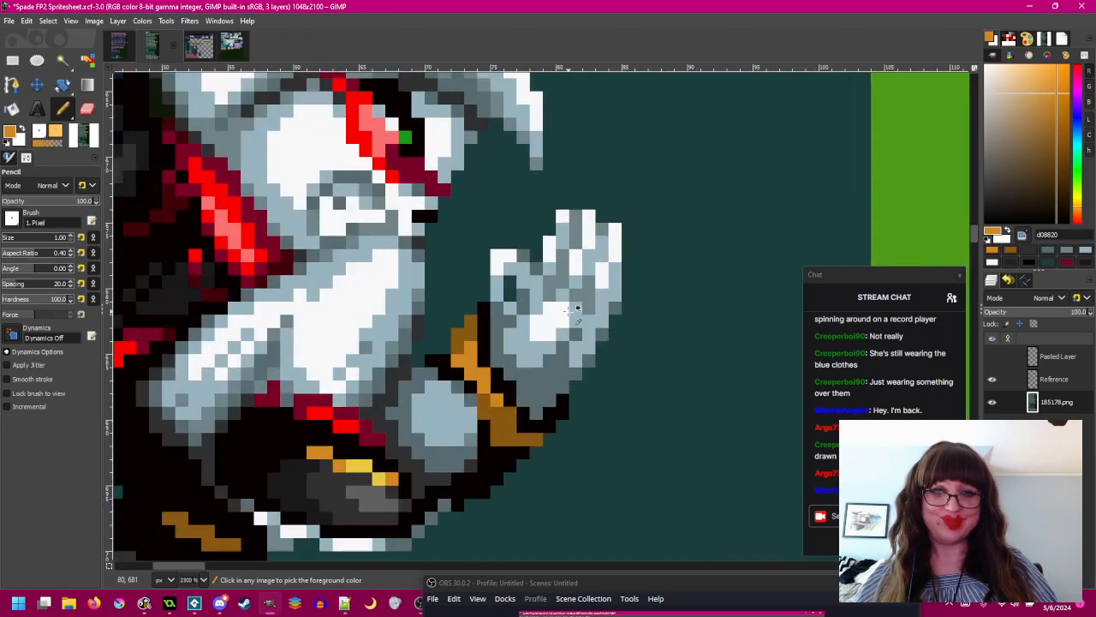
{"action": "left_click_drag", "start_coordinate": [549, 339], "coordinate": [552, 326]}
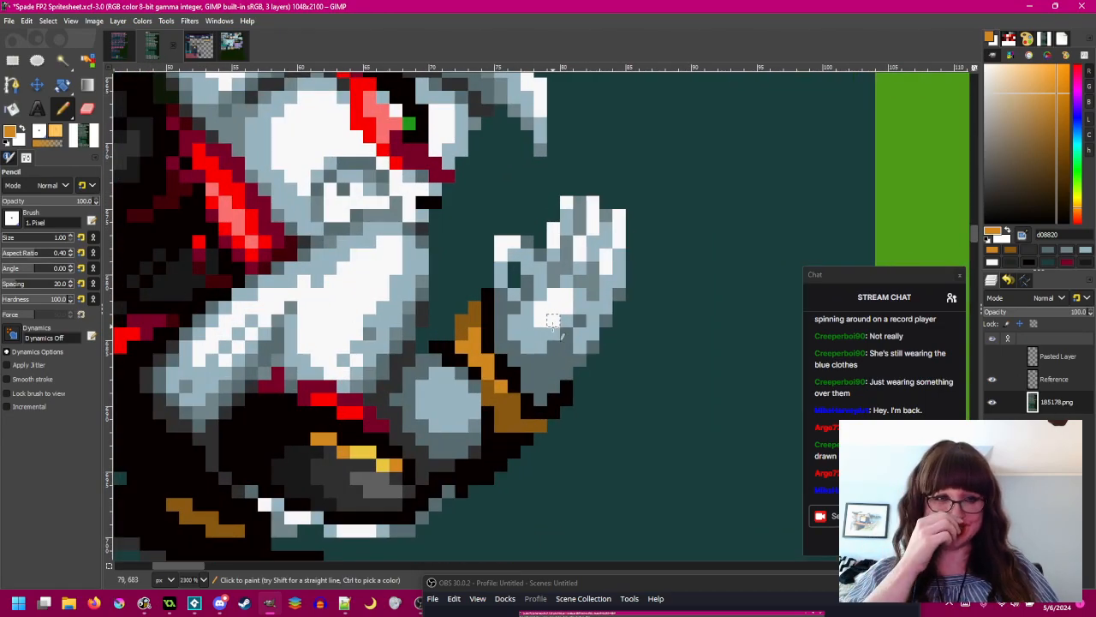
- Rework the bracelet shading with brown 885810 along its hand-side edge, then repaint the upper half in golden orange d08820
{"action": "left_click", "coordinate": [504, 392], "text": "ctrl"}
{"action": "left_click", "coordinate": [504, 389]}
{"action": "left_click", "coordinate": [476, 333]}
{"action": "left_click", "coordinate": [488, 361]}
{"action": "left_click", "coordinate": [477, 348]}
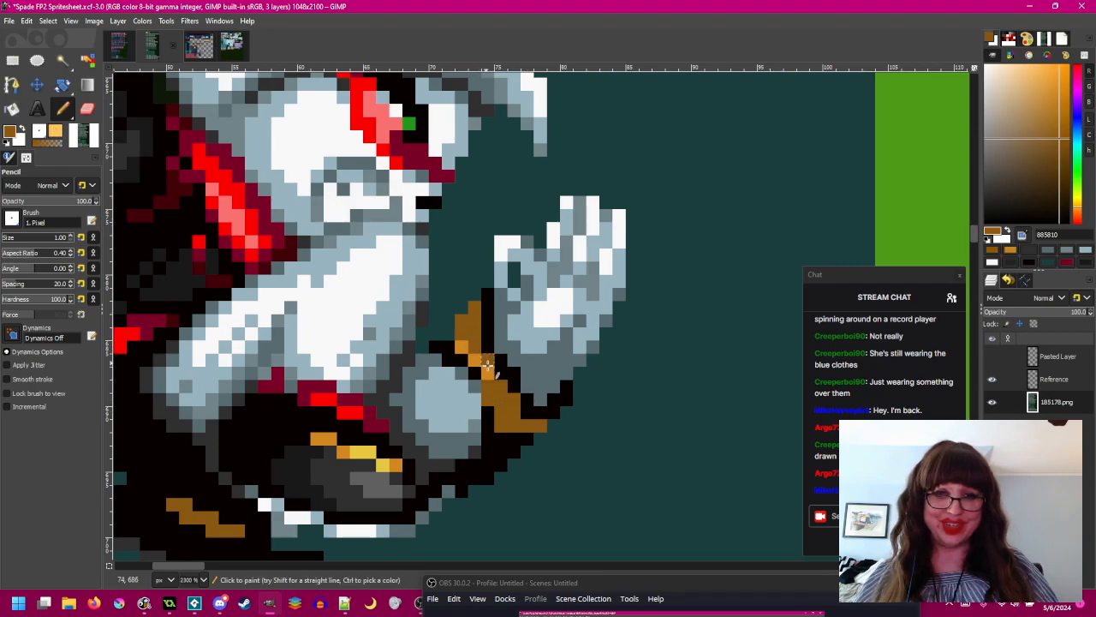
{"action": "left_click", "coordinate": [470, 343], "text": "ctrl"}
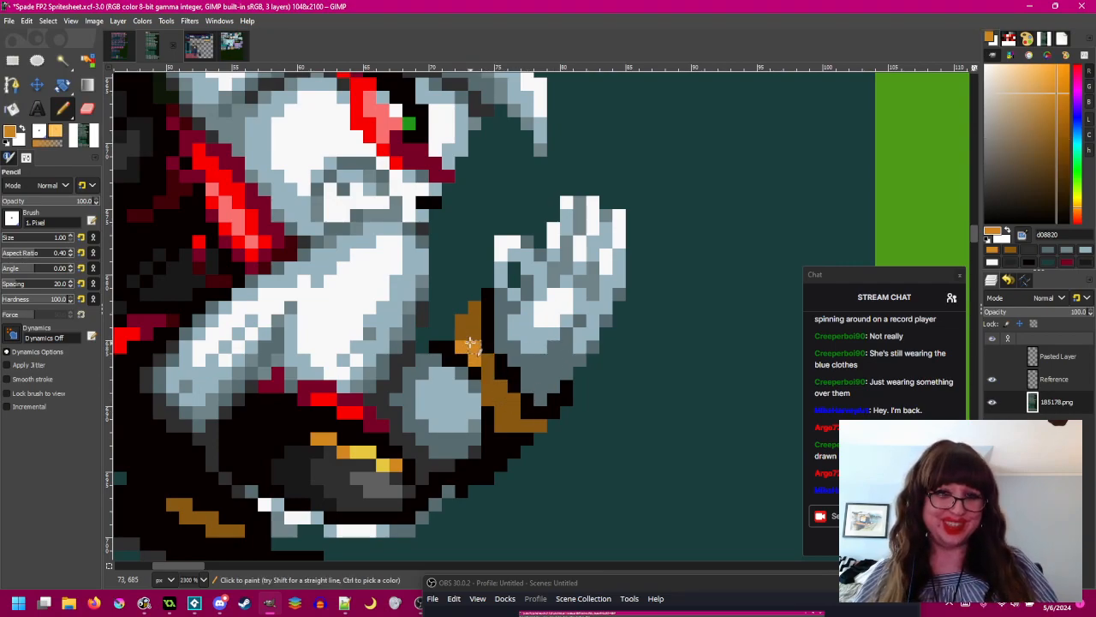
{"action": "scroll", "coordinate": [533, 411], "scroll_direction": "down", "scroll_amount": 3}
{"action": "scroll", "coordinate": [539, 392], "scroll_direction": "up", "scroll_amount": 2}
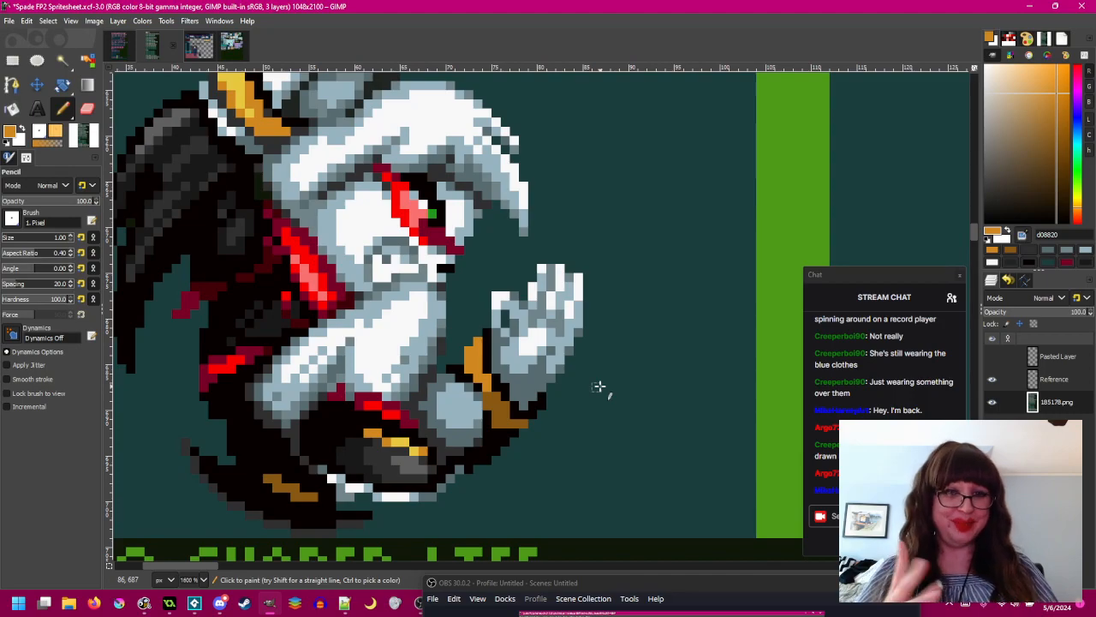
- Trim the lower corner of the bracelet on the arm side with near-black 080000
{"action": "scroll", "coordinate": [497, 428], "scroll_direction": "up", "scroll_amount": 1}
{"action": "left_click", "coordinate": [526, 411], "text": "ctrl"}
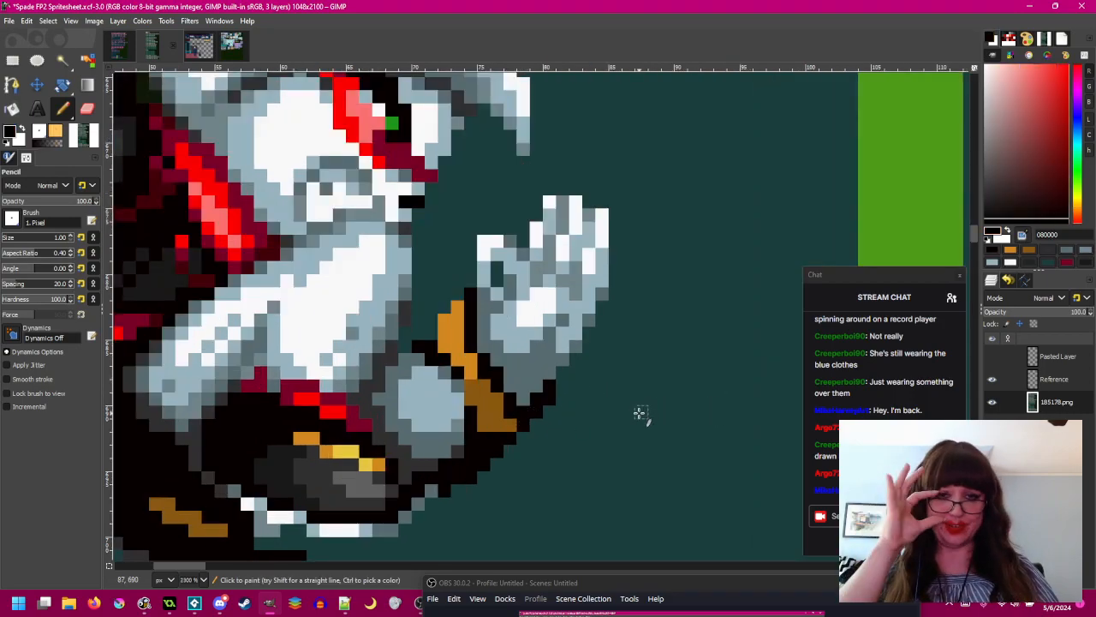
{"action": "left_click", "coordinate": [484, 426]}
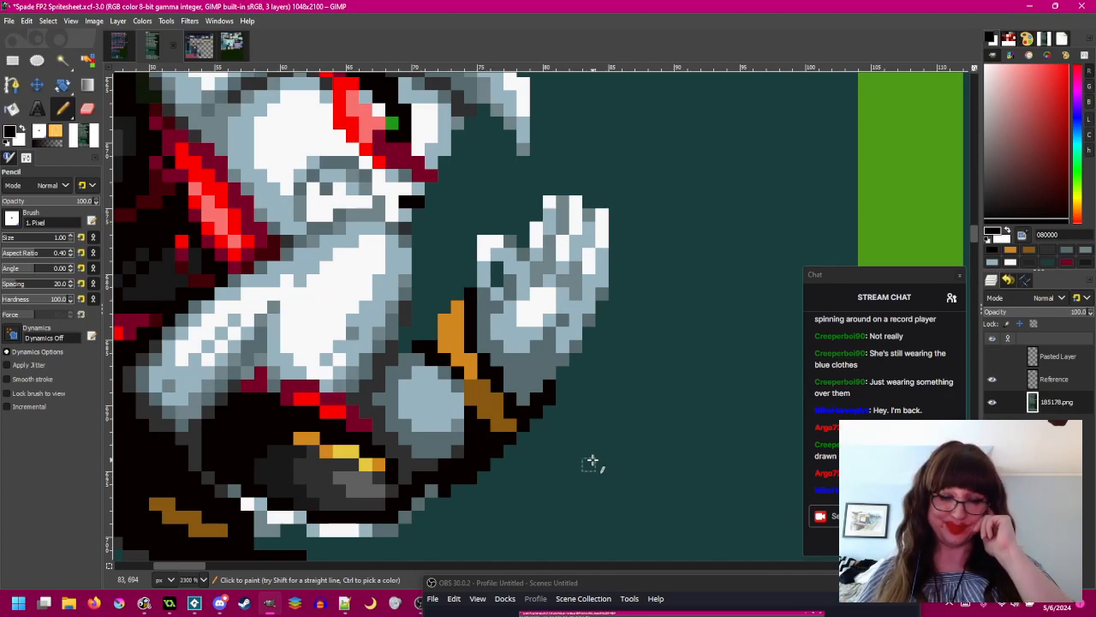
{"action": "scroll", "coordinate": [533, 391], "scroll_direction": "down", "scroll_amount": 1}
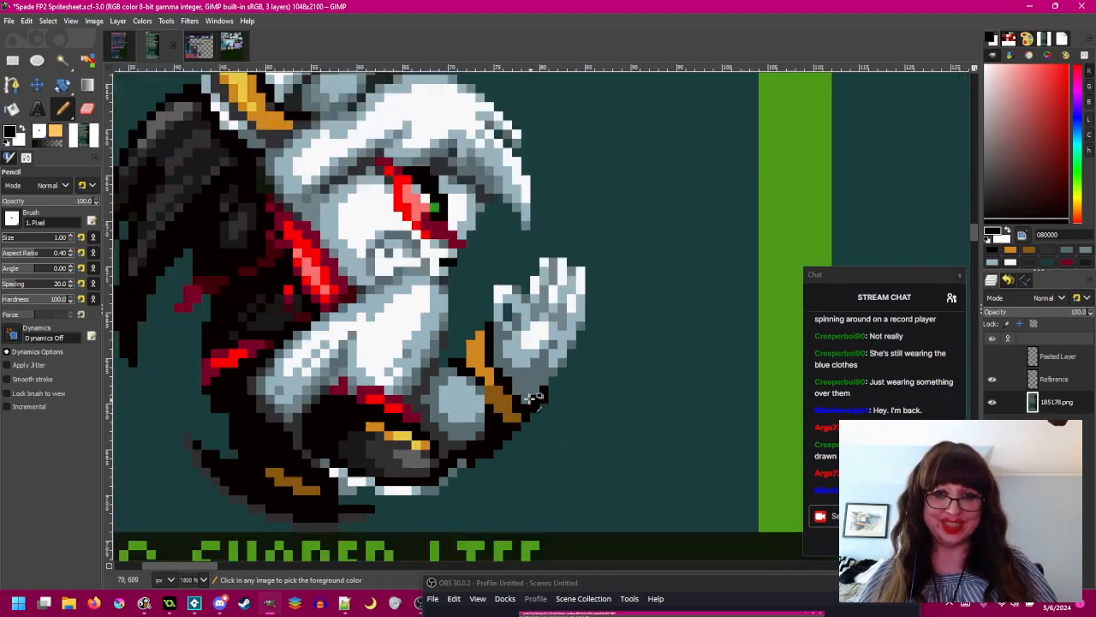
- Shade the upper end of the gold bracelet with brown 885810 pixels
{"action": "left_click", "coordinate": [494, 381], "text": "ctrl"}
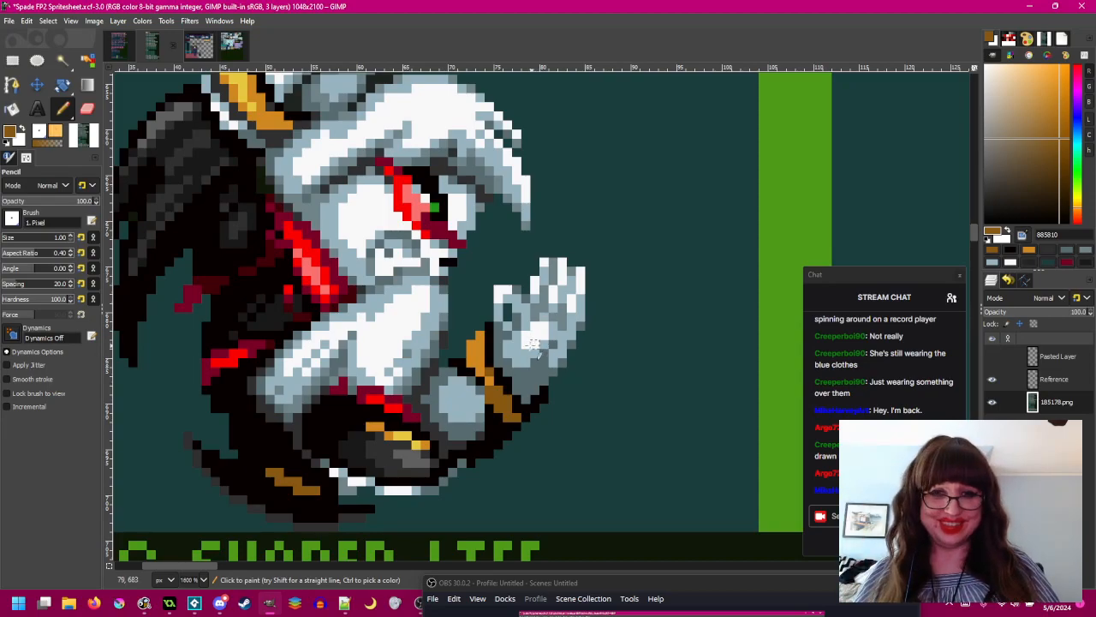
{"action": "scroll", "coordinate": [531, 344], "scroll_direction": "up", "scroll_amount": 1}
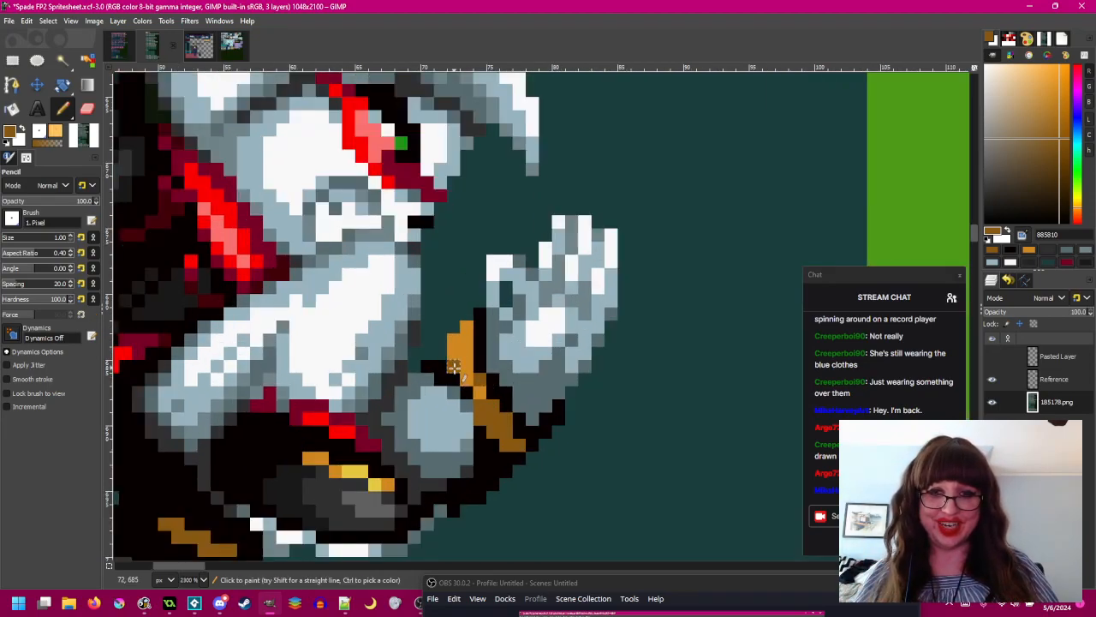
{"action": "scroll", "coordinate": [458, 368], "scroll_direction": "down", "scroll_amount": 3}
{"action": "scroll", "coordinate": [490, 359], "scroll_direction": "up", "scroll_amount": 3}
{"action": "scroll", "coordinate": [489, 358], "scroll_direction": "down", "scroll_amount": 3}
{"action": "scroll", "coordinate": [490, 351], "scroll_direction": "up", "scroll_amount": 3}
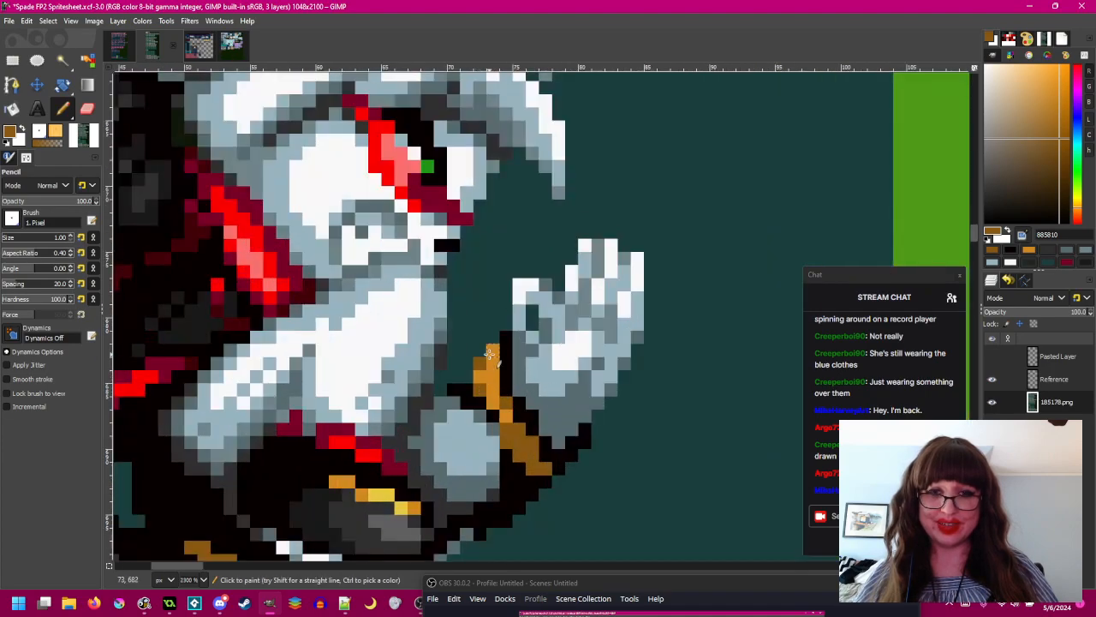
{"action": "scroll", "coordinate": [490, 355], "scroll_direction": "down", "scroll_amount": 4}
{"action": "scroll", "coordinate": [565, 463], "scroll_direction": "up", "scroll_amount": 3}
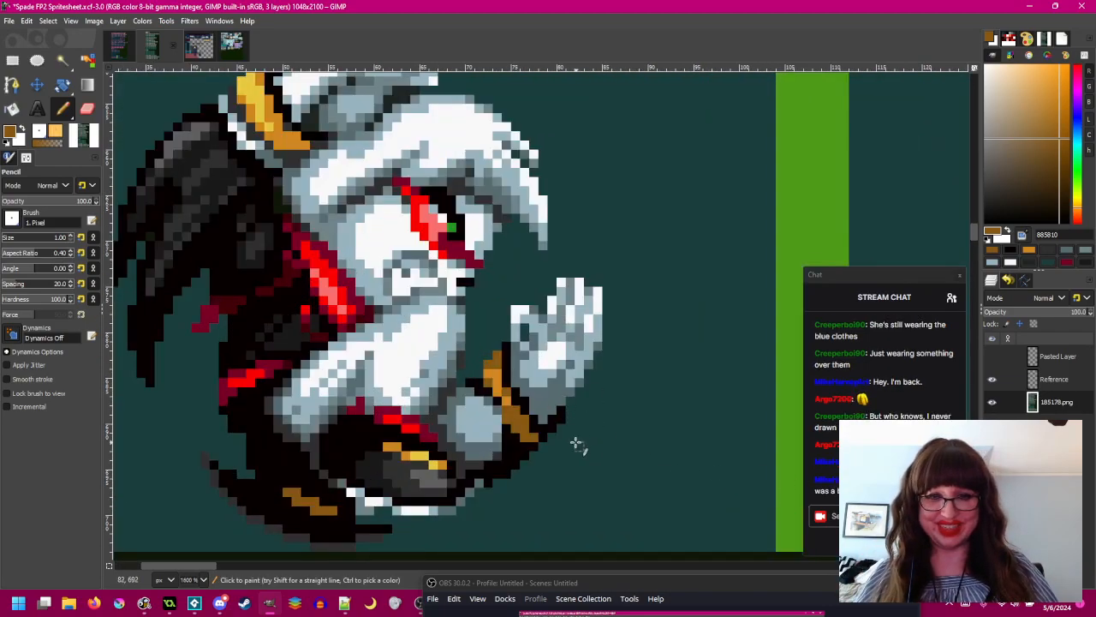
- Check the reworked bracelet against the whole curled-up sprite, both close up and at full-sprite scale
{"action": "left_click_drag", "start_coordinate": [576, 437], "coordinate": [579, 433]}
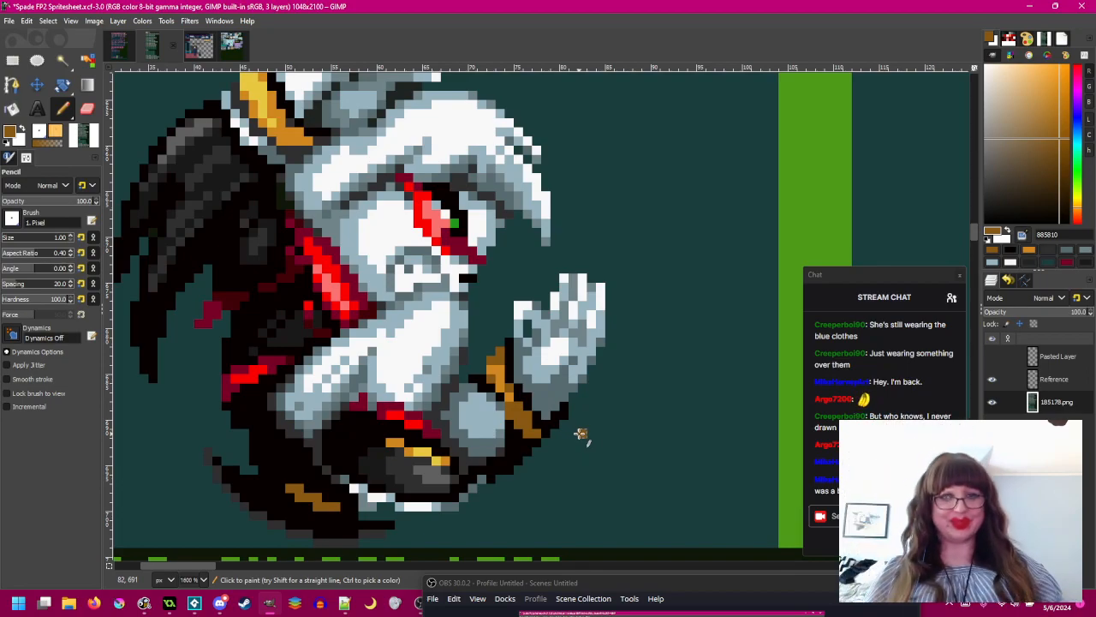
{"action": "left_click_drag", "start_coordinate": [617, 404], "coordinate": [617, 337]}
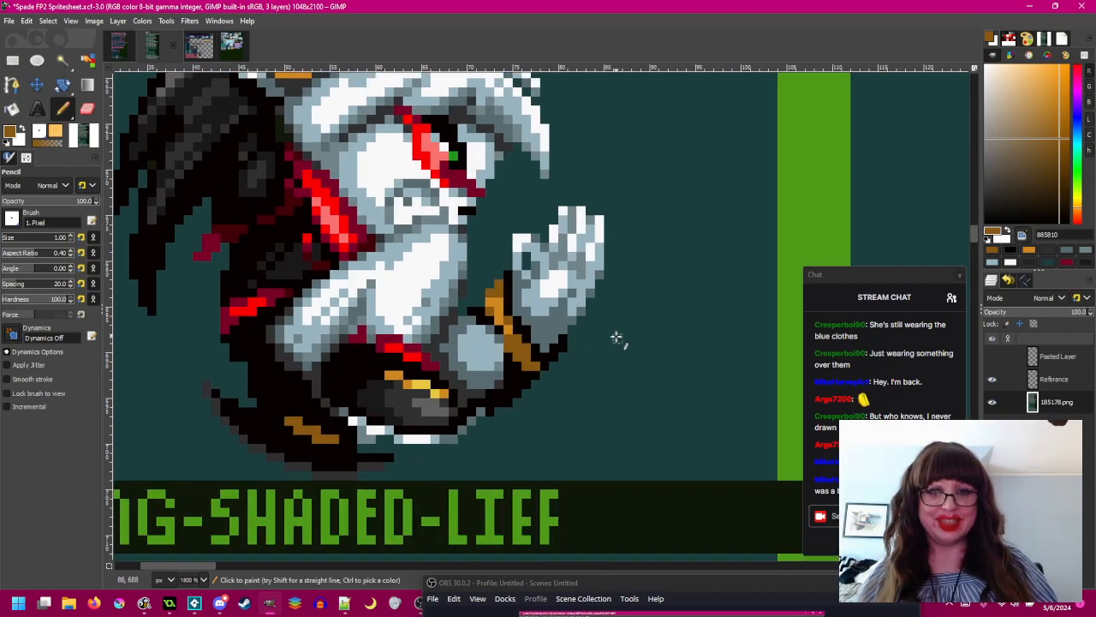
{"action": "left_click", "coordinate": [519, 334], "text": "ctrl"}
{"action": "scroll", "coordinate": [591, 375], "scroll_direction": "down", "scroll_amount": 2}
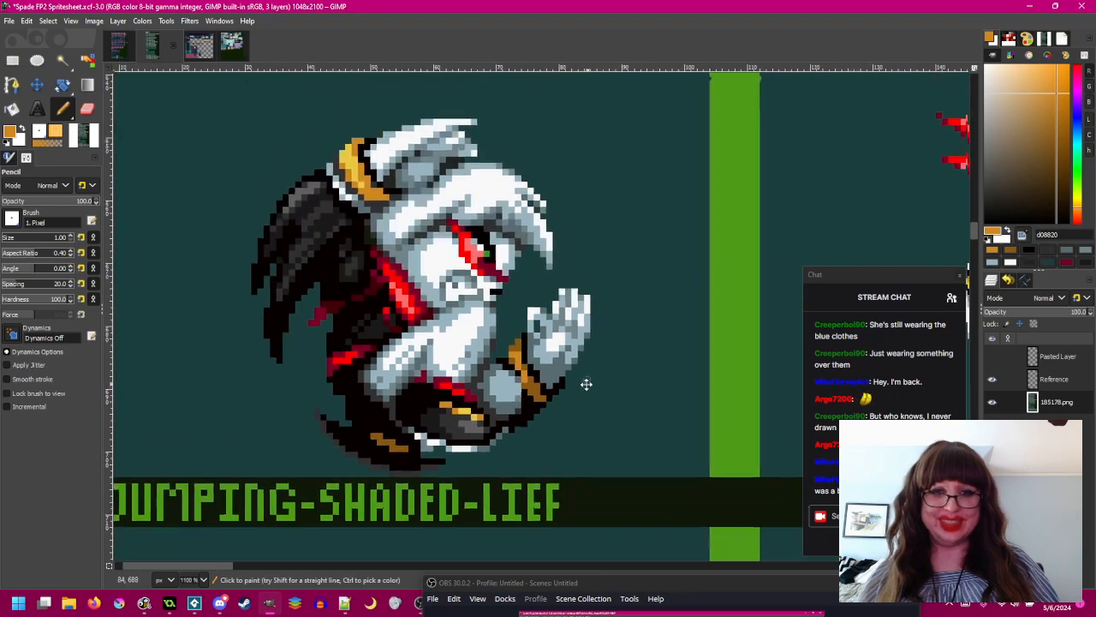
{"action": "scroll", "coordinate": [595, 386], "scroll_direction": "up", "scroll_amount": 3}
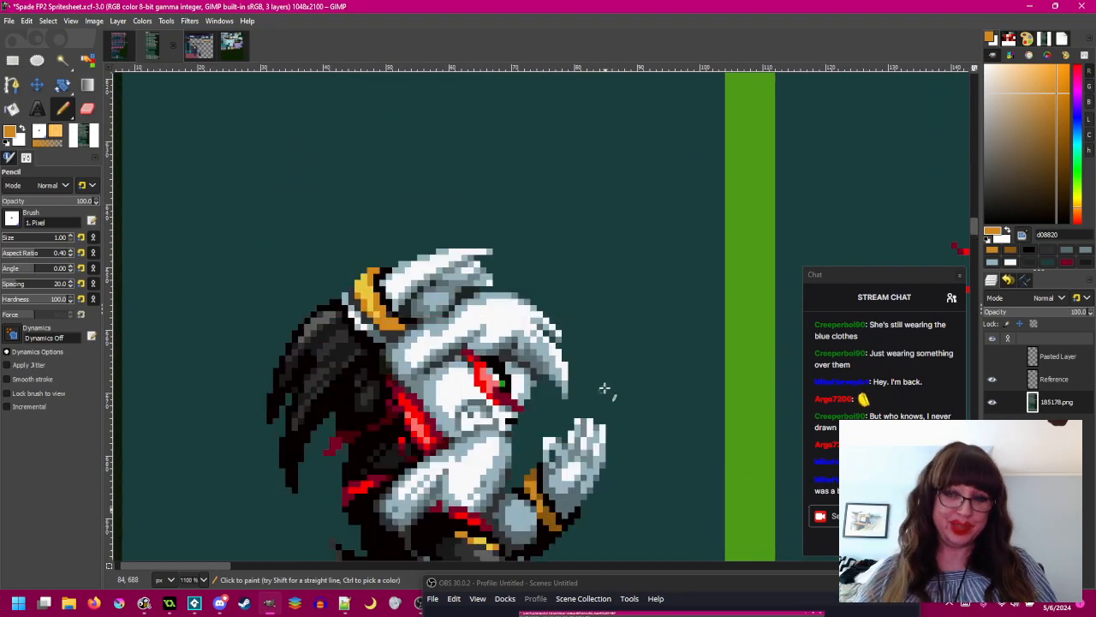
{"action": "scroll", "coordinate": [605, 390], "scroll_direction": "down", "scroll_amount": 2}
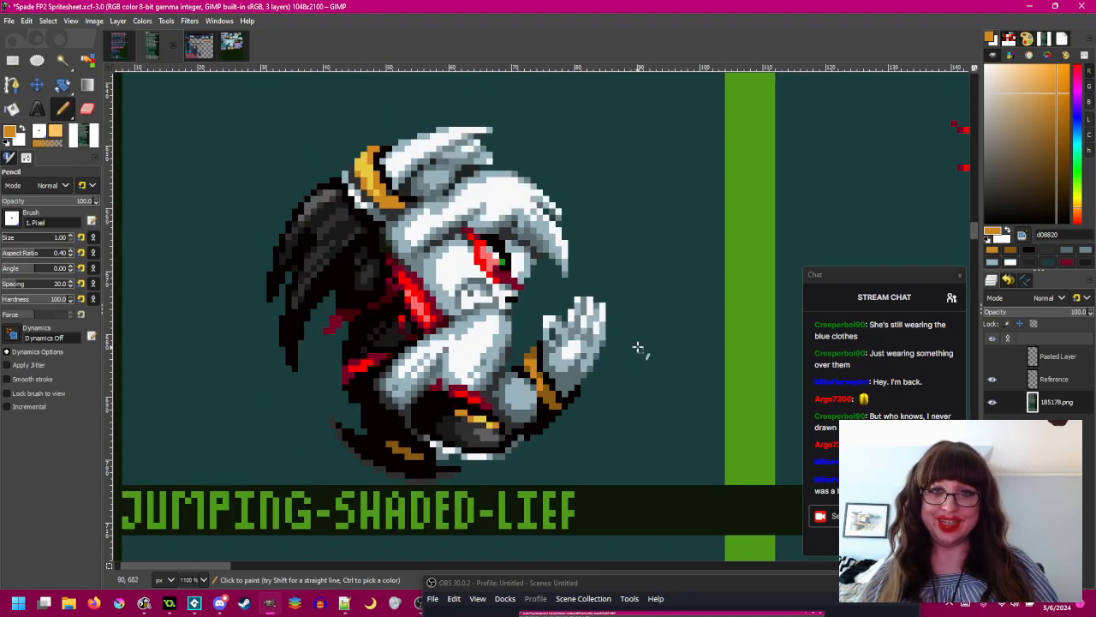
{"action": "scroll", "coordinate": [634, 321], "scroll_direction": "up", "scroll_amount": 1}
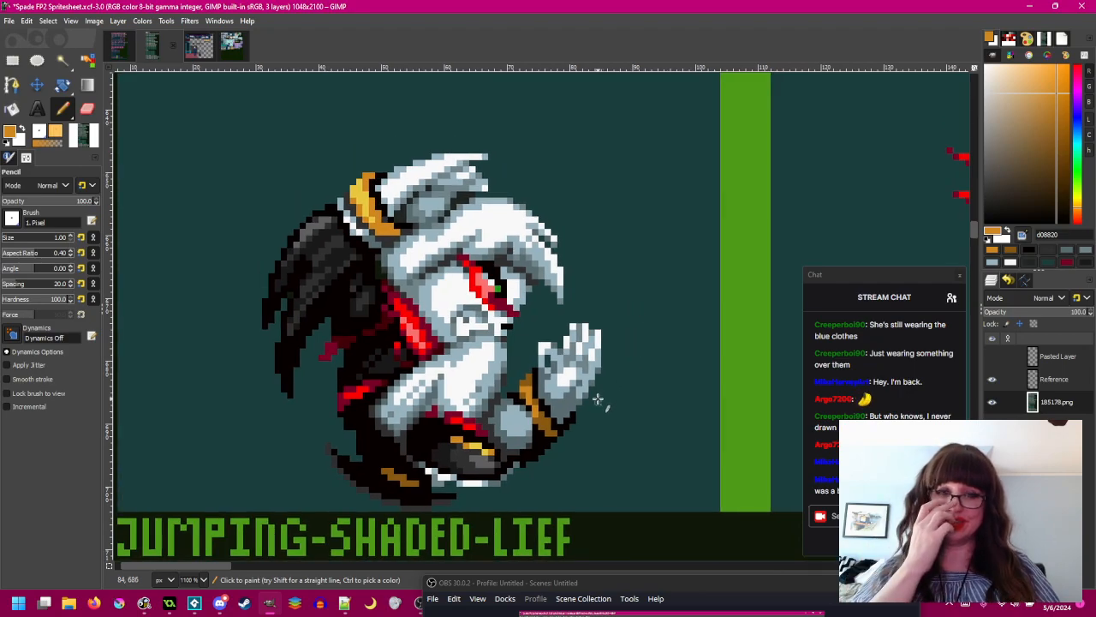
{"action": "scroll", "coordinate": [519, 414], "scroll_direction": "up", "scroll_amount": 1, "text": "ctrl"}
- Narrow the light patch on the forearm beside the bracelet by shading its edges with blue-grey 708488
{"action": "left_click", "coordinate": [517, 414], "text": "ctrl"}
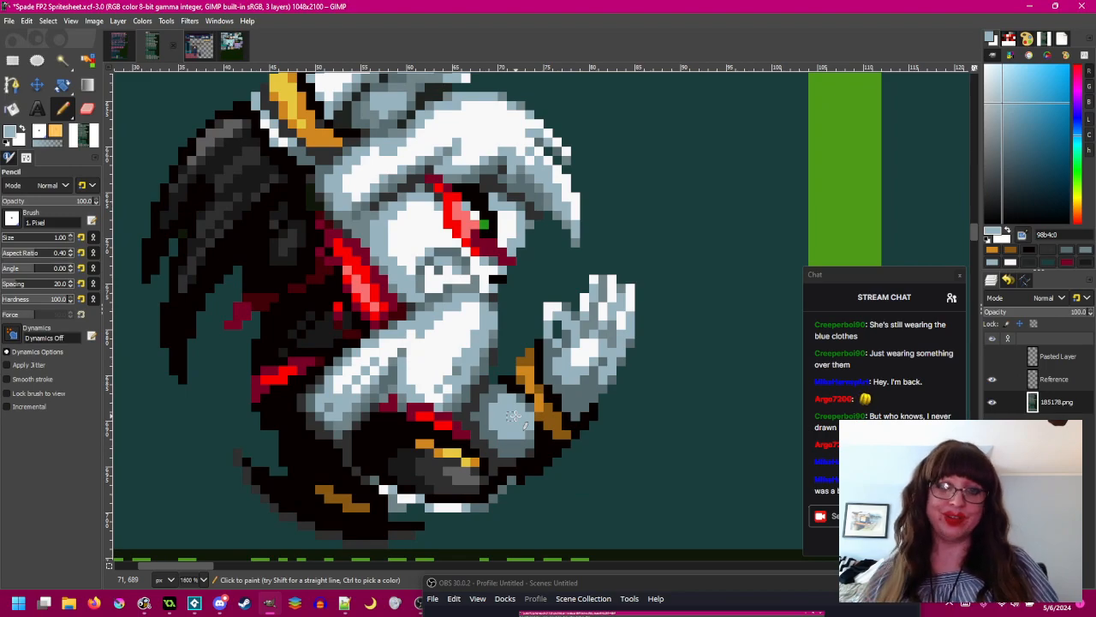
{"action": "left_click", "coordinate": [522, 401], "text": "ctrl"}
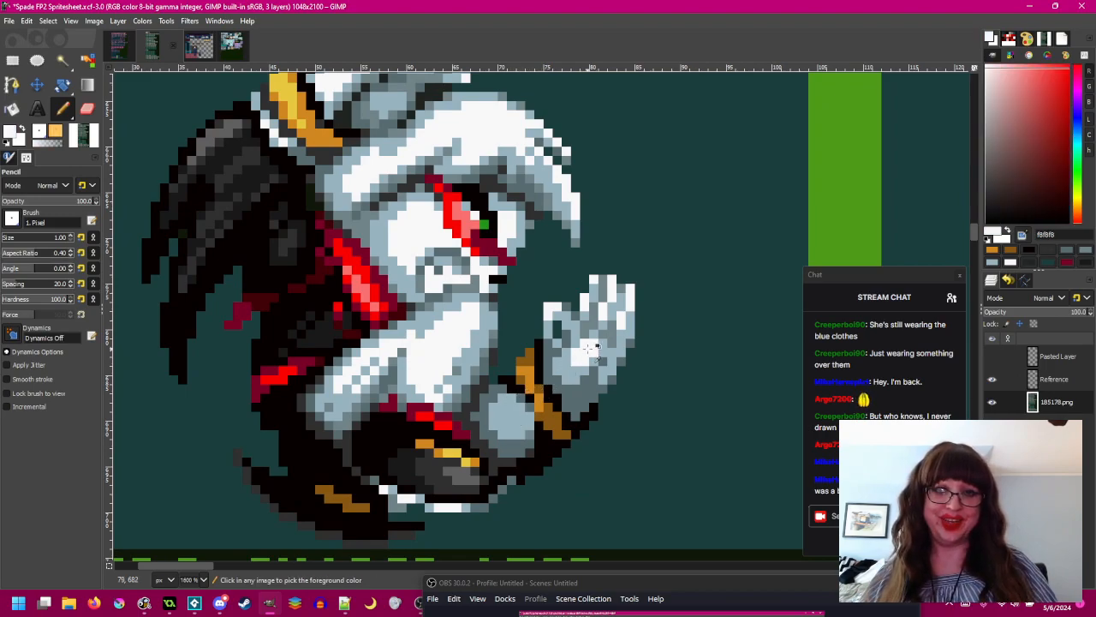
{"action": "scroll", "coordinate": [539, 395], "scroll_direction": "down", "scroll_amount": 2, "text": "ctrl"}
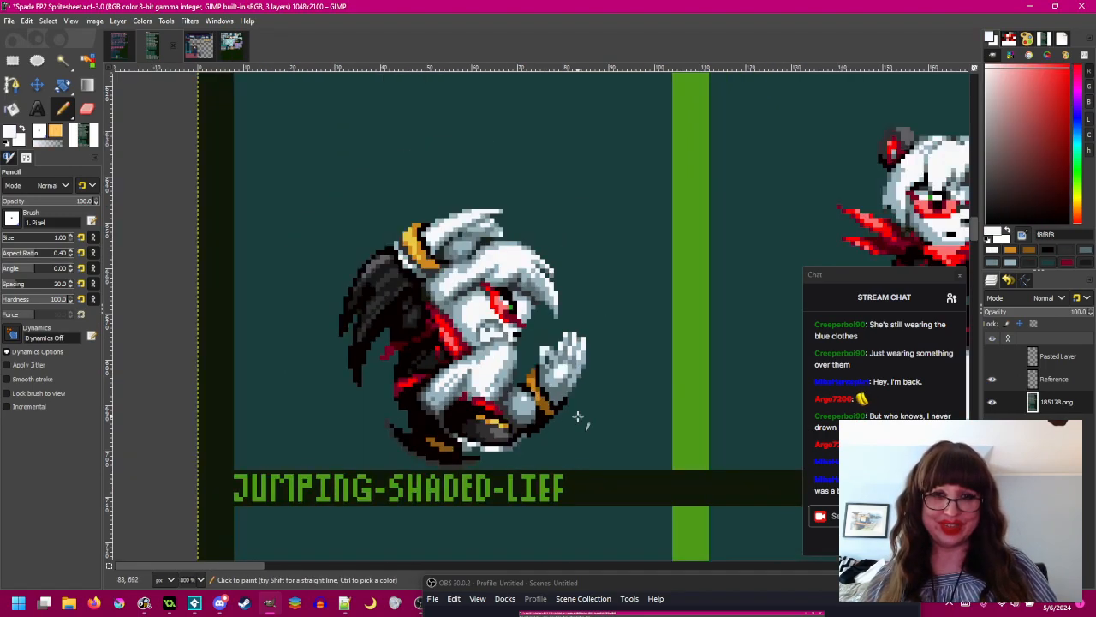
{"action": "scroll", "coordinate": [539, 426], "scroll_direction": "up", "scroll_amount": 1, "text": "ctrl"}
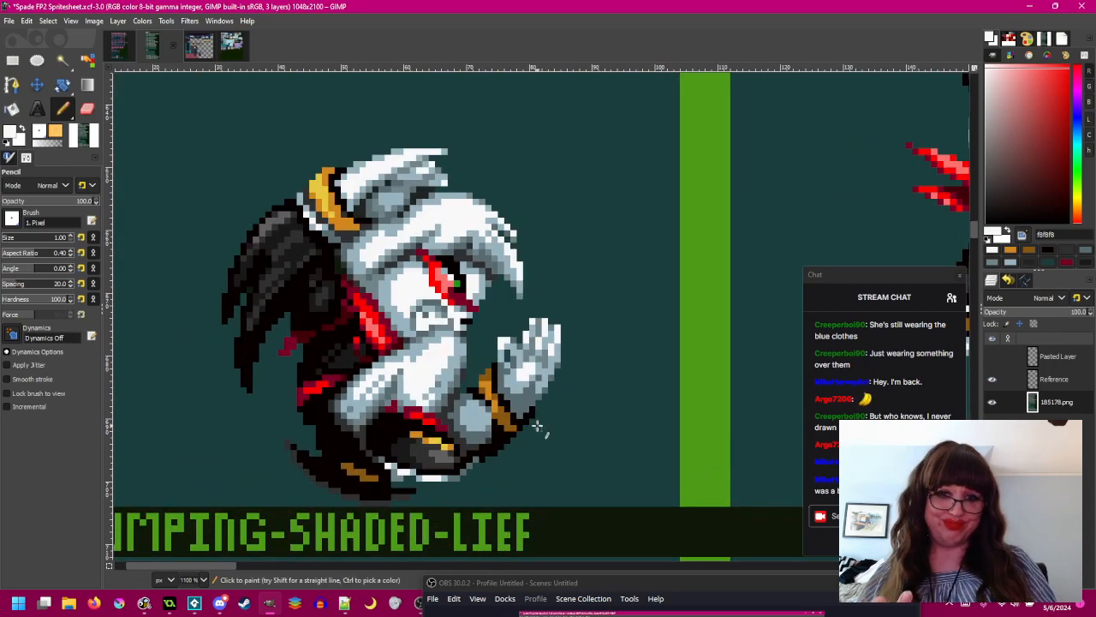
{"action": "scroll", "coordinate": [538, 425], "scroll_direction": "up", "scroll_amount": 1}
{"action": "left_click", "coordinate": [485, 427], "text": "ctrl"}
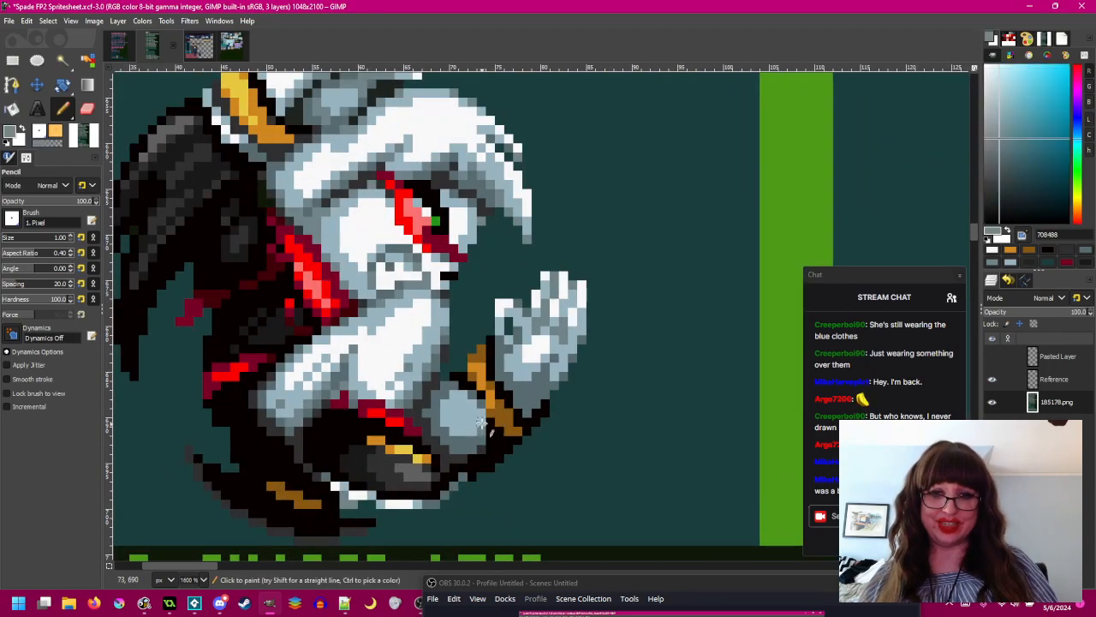
{"action": "left_click", "coordinate": [472, 431]}
{"action": "left_click", "coordinate": [463, 431]}
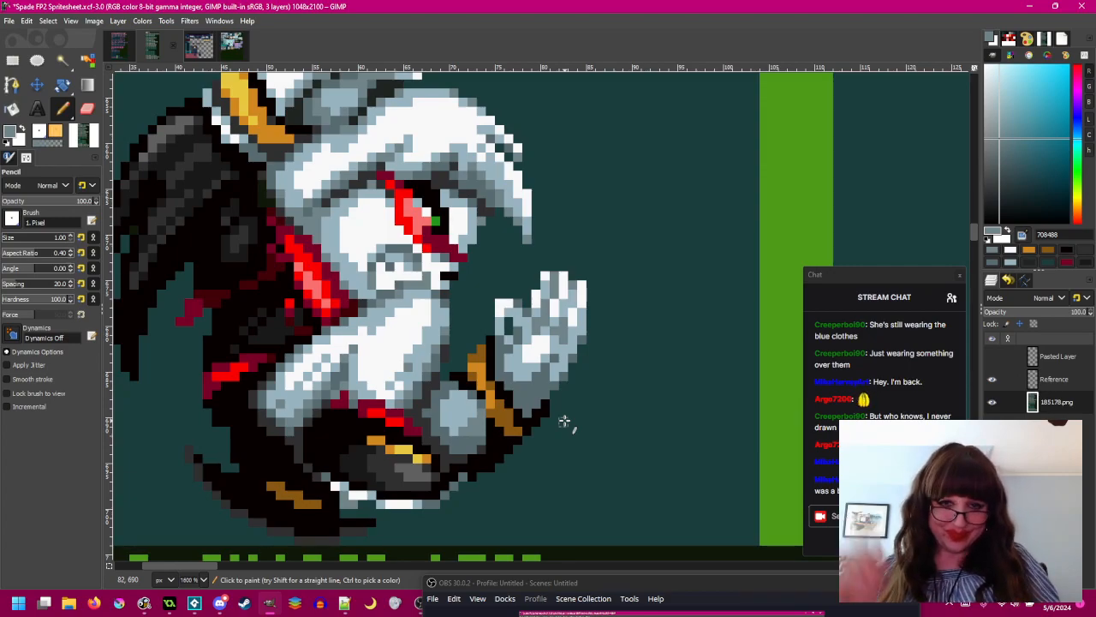
- Fill the remaining light area of the forearm patch with blue-grey 708488 using Bucket Fill
{"action": "left_click", "coordinate": [487, 443], "text": "ctrl"}
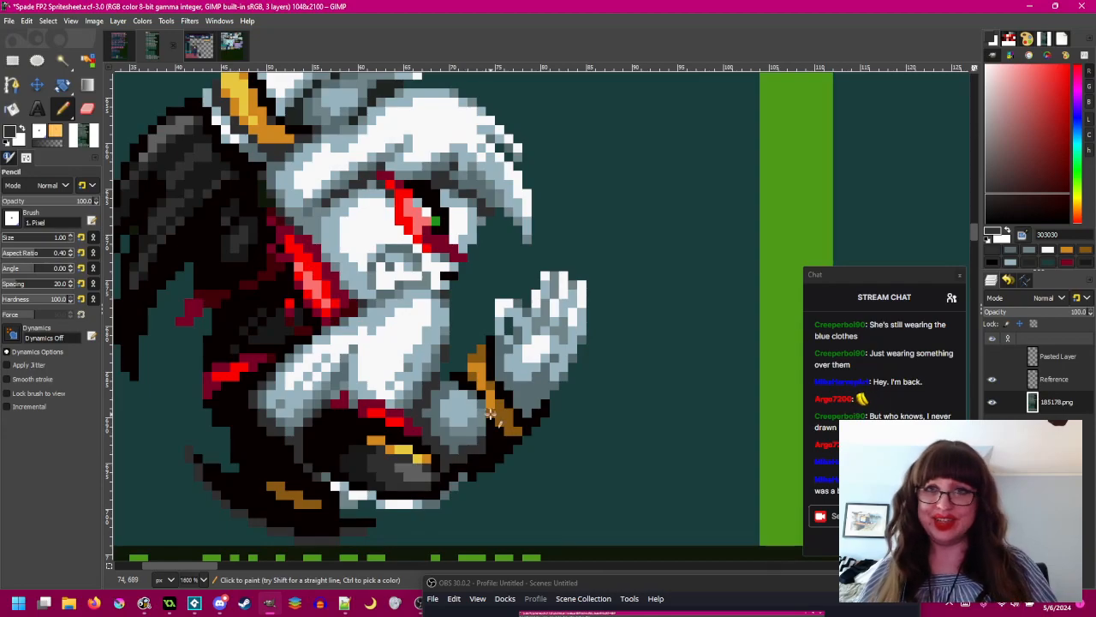
{"action": "key", "text": "shift+b"}
{"action": "left_click", "coordinate": [473, 412], "text": "ctrl"}
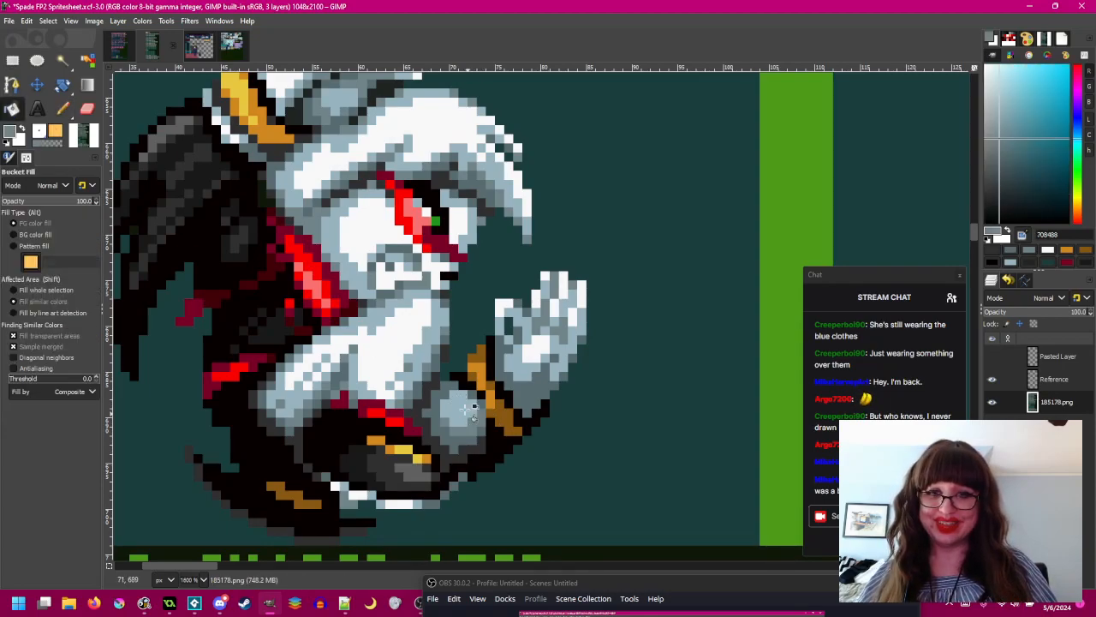
{"action": "left_click", "coordinate": [466, 409]}
{"action": "scroll", "coordinate": [557, 385], "scroll_direction": "down", "scroll_amount": 1}
{"action": "left_click_drag", "start_coordinate": [609, 364], "coordinate": [599, 363]}
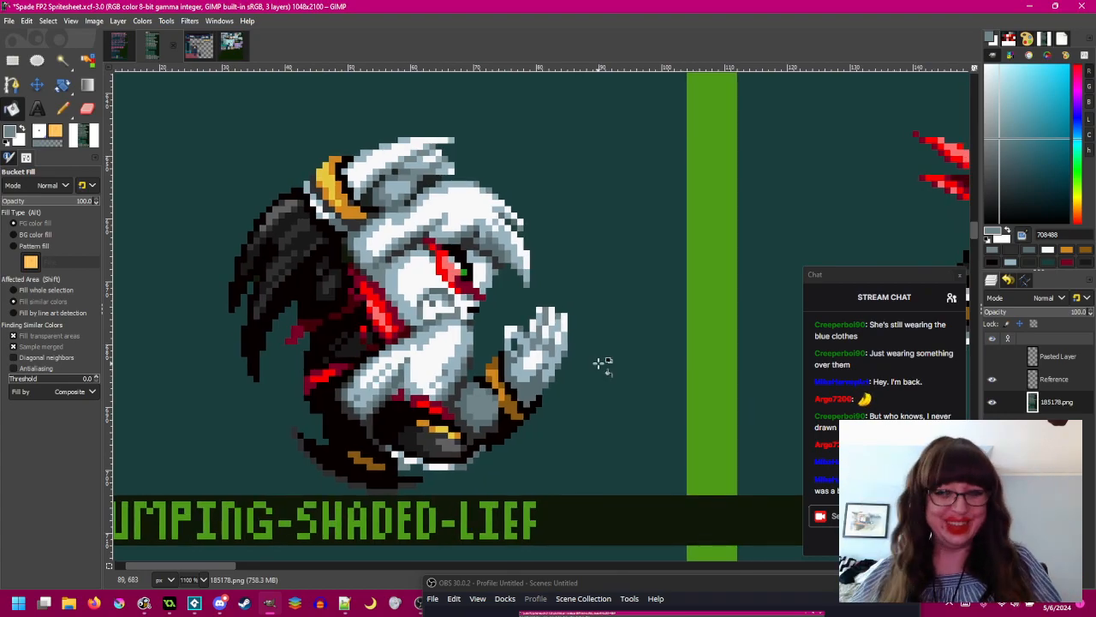
- Darken the edges of the forearm patch beside the bracelet with 586c70 pixels using the Pencil
{"action": "scroll", "coordinate": [430, 404], "scroll_direction": "up", "scroll_amount": 1}
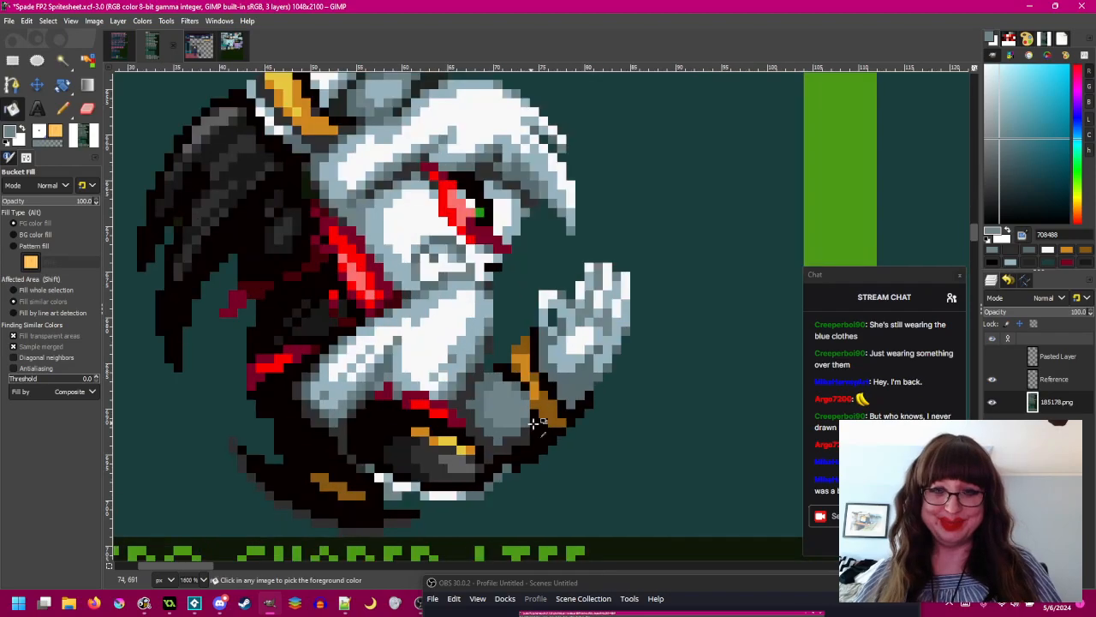
{"action": "left_click_drag", "start_coordinate": [565, 411], "coordinate": [554, 392]}
{"action": "left_click", "coordinate": [63, 108]}
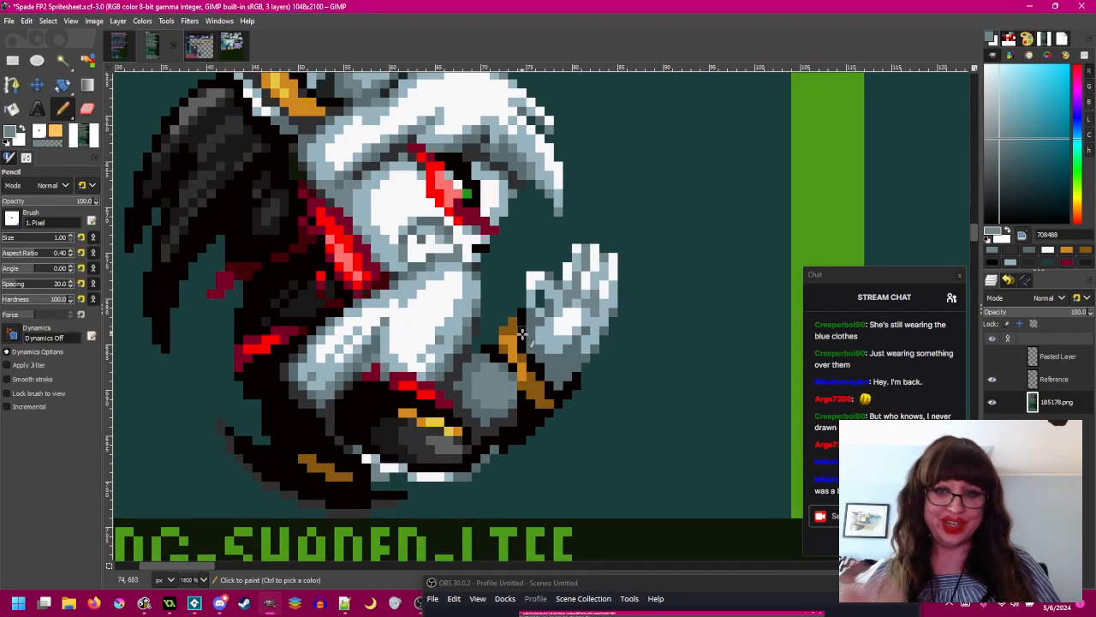
{"action": "left_click", "coordinate": [514, 376], "text": "ctrl"}
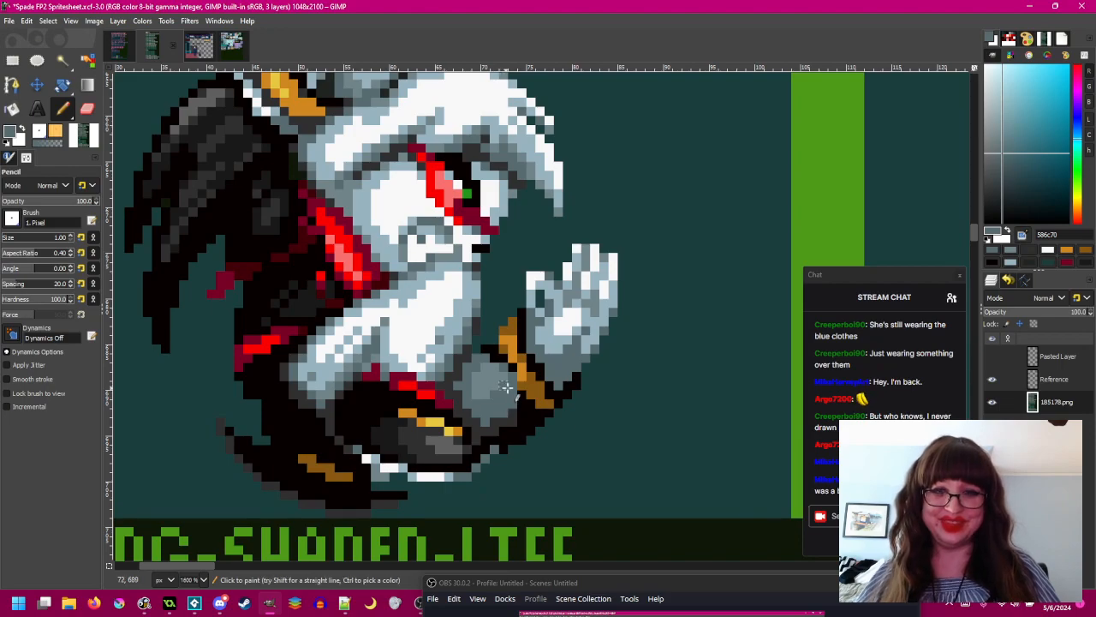
{"action": "scroll", "coordinate": [501, 396], "scroll_direction": "down", "scroll_amount": 3}
{"action": "scroll", "coordinate": [578, 420], "scroll_direction": "up", "scroll_amount": 2}
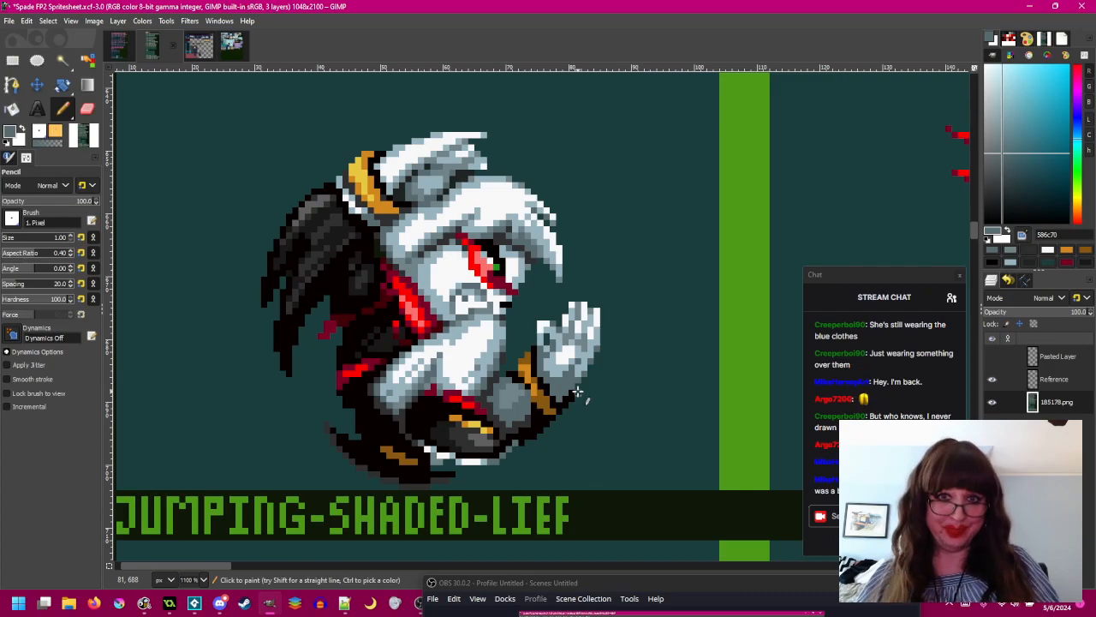
{"action": "scroll", "coordinate": [510, 409], "scroll_direction": "up", "scroll_amount": 1}
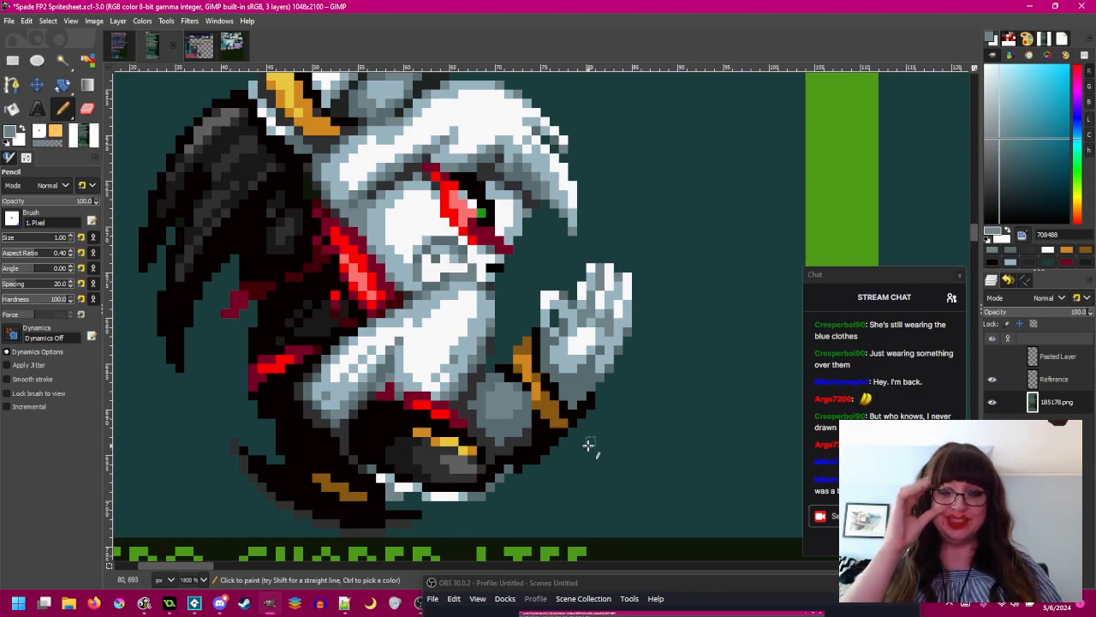
- Refine the dark shading around the lower forearm with dark grey 303030 and near-black 080000 pixels
{"action": "left_click", "coordinate": [525, 441], "text": "ctrl"}
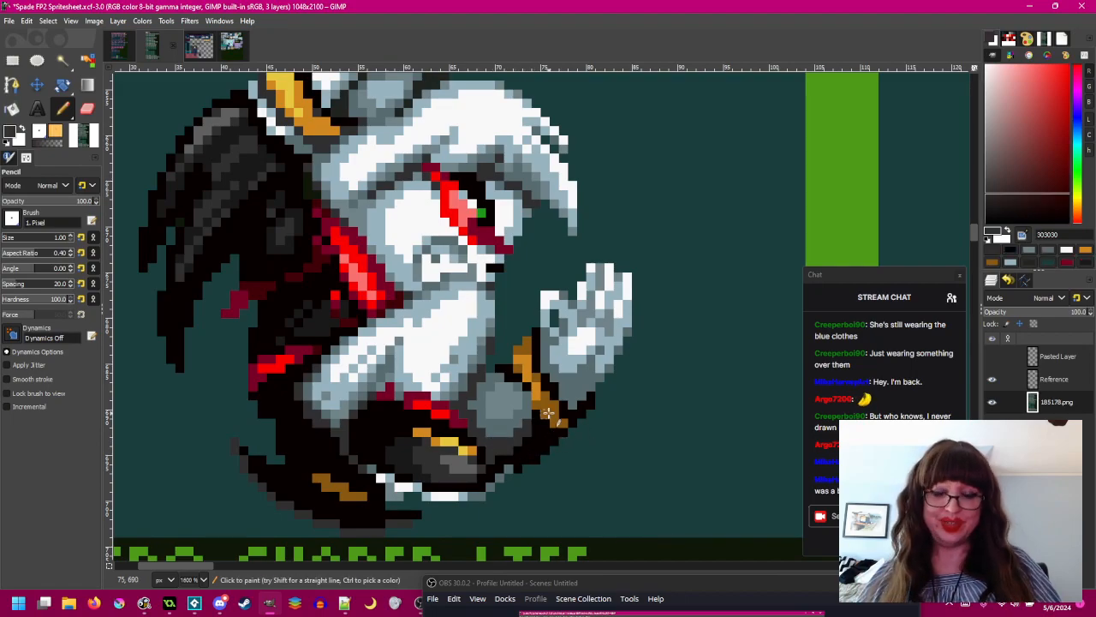
{"action": "scroll", "coordinate": [525, 417], "scroll_direction": "down", "scroll_amount": 2}
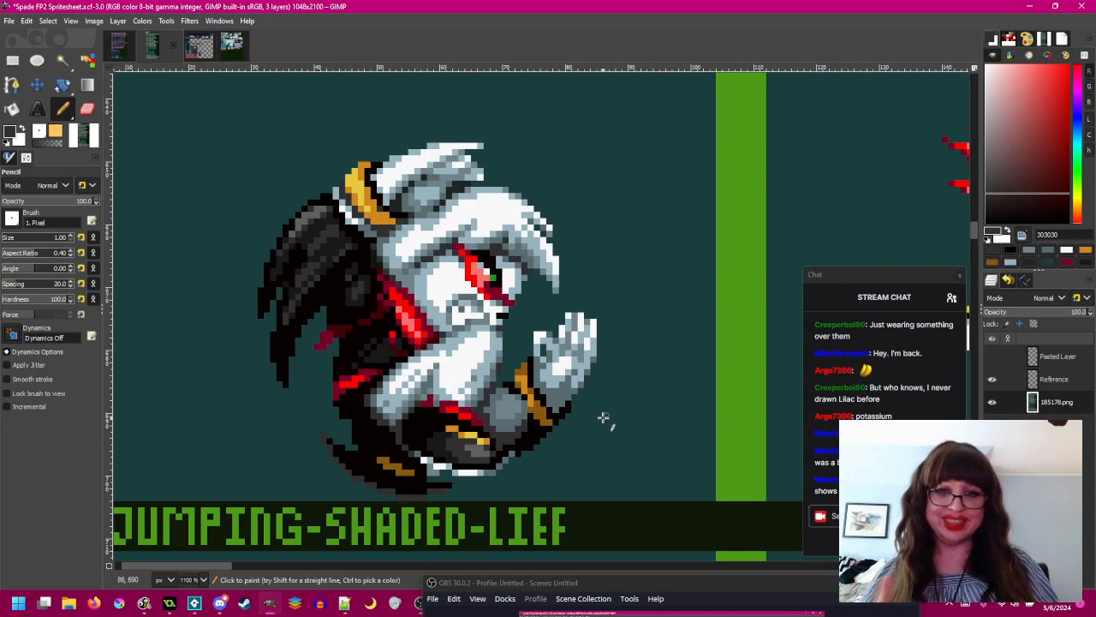
{"action": "scroll", "coordinate": [592, 428], "scroll_direction": "up", "scroll_amount": 2, "text": "ctrl"}
{"action": "left_click", "coordinate": [489, 387], "text": "ctrl"}
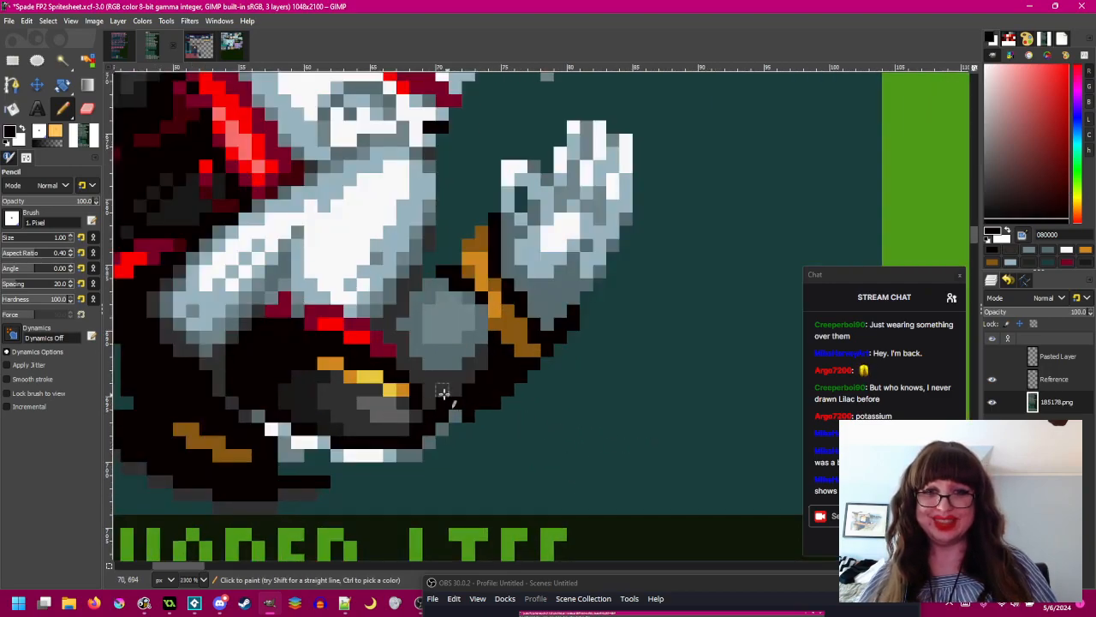
{"action": "scroll", "coordinate": [575, 429], "scroll_direction": "down", "scroll_amount": 2, "text": "ctrl"}
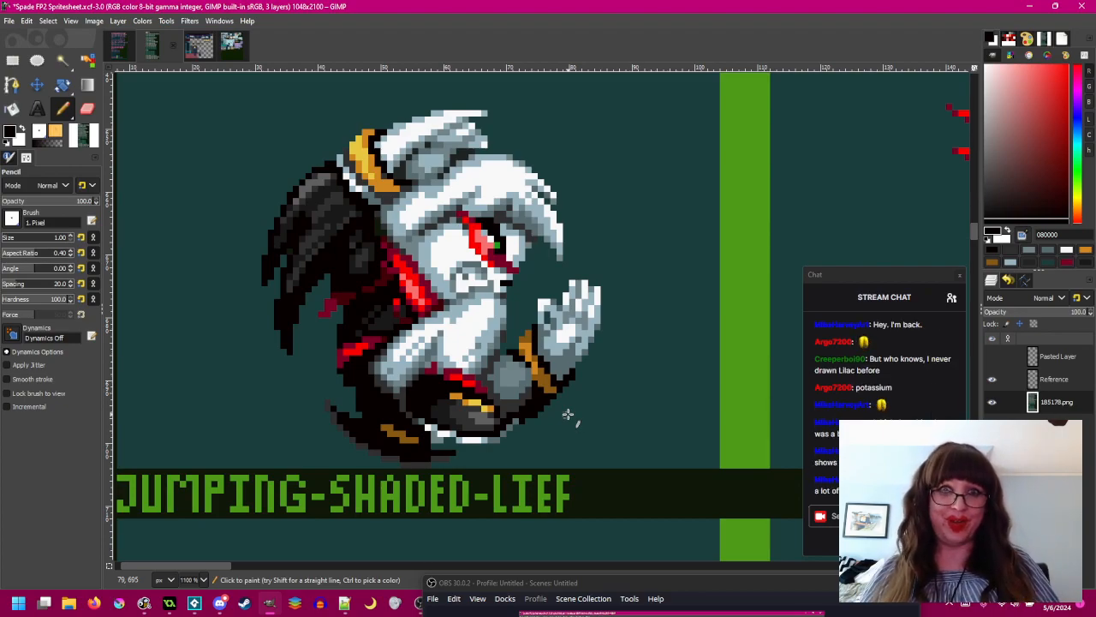
- Refine the edge of the face beside the eye with blue-grey 708488 and light blue-grey 98b4c0 pixels
{"action": "scroll", "coordinate": [531, 254], "scroll_direction": "up", "scroll_amount": 2}
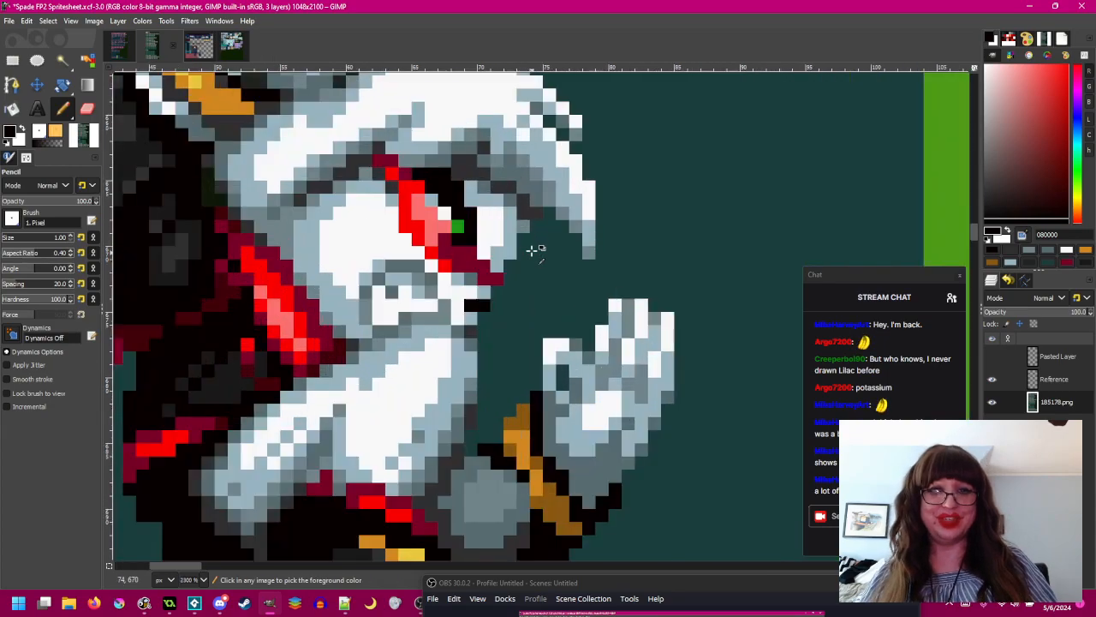
{"action": "left_click", "coordinate": [509, 253], "text": "ctrl"}
{"action": "scroll", "coordinate": [508, 254], "scroll_direction": "down", "scroll_amount": 5}
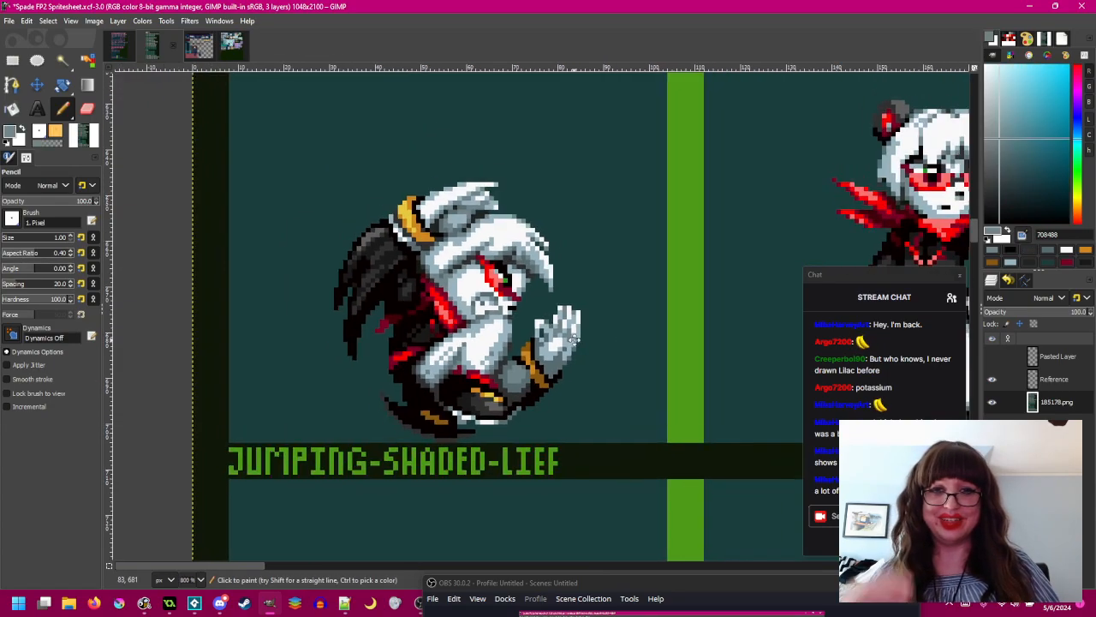
{"action": "scroll", "coordinate": [583, 348], "scroll_direction": "up", "scroll_amount": 1}
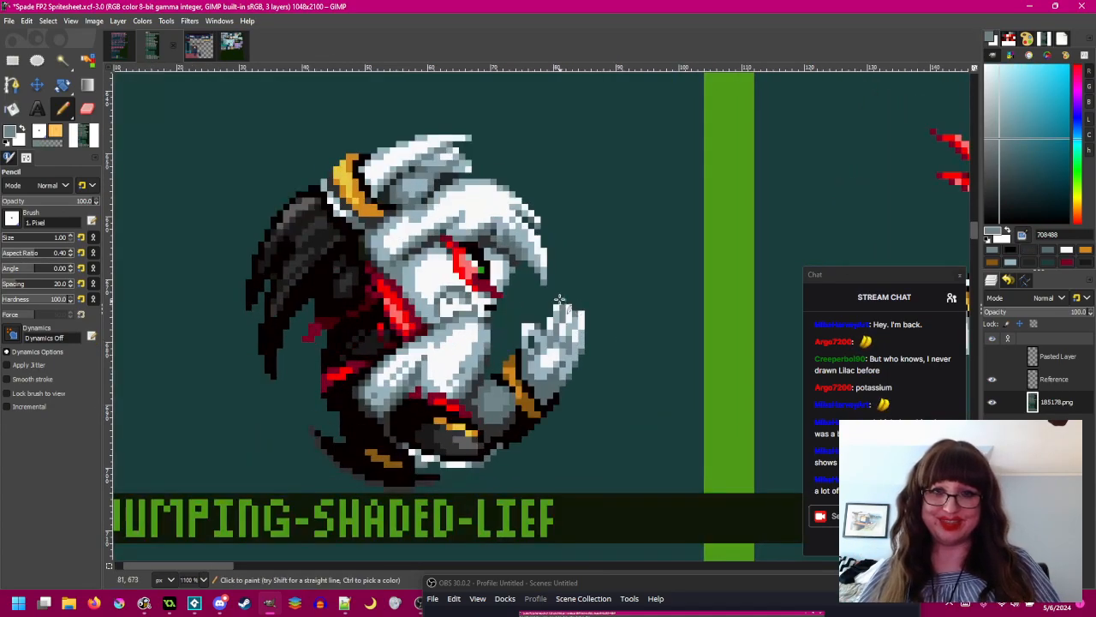
{"action": "left_click", "coordinate": [500, 269], "text": "ctrl"}
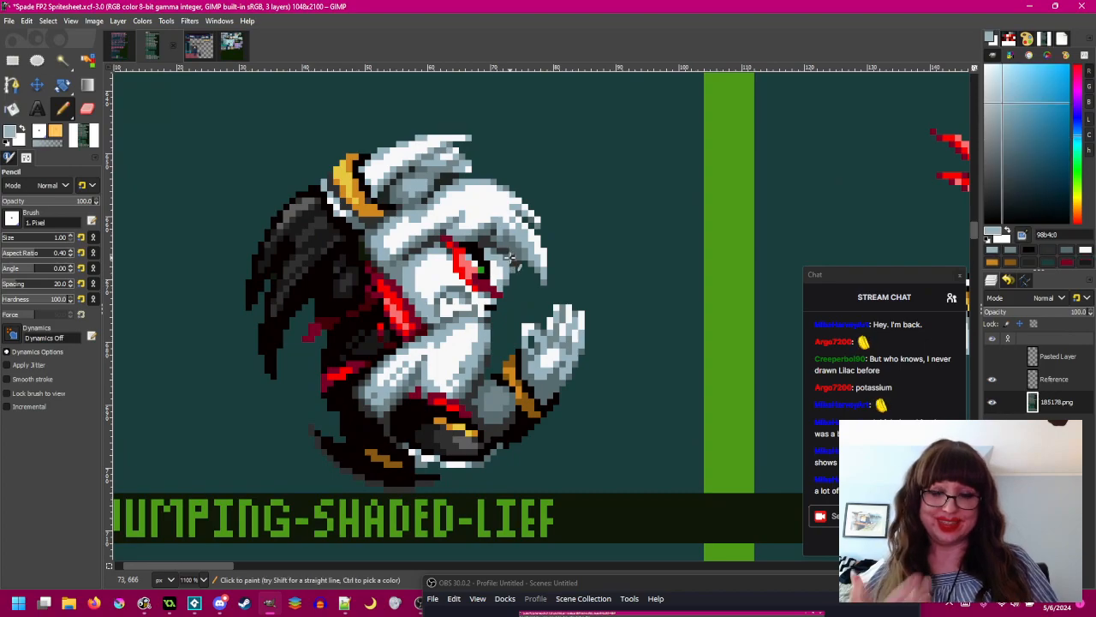
{"action": "scroll", "coordinate": [560, 315], "scroll_direction": "up", "scroll_amount": 1}
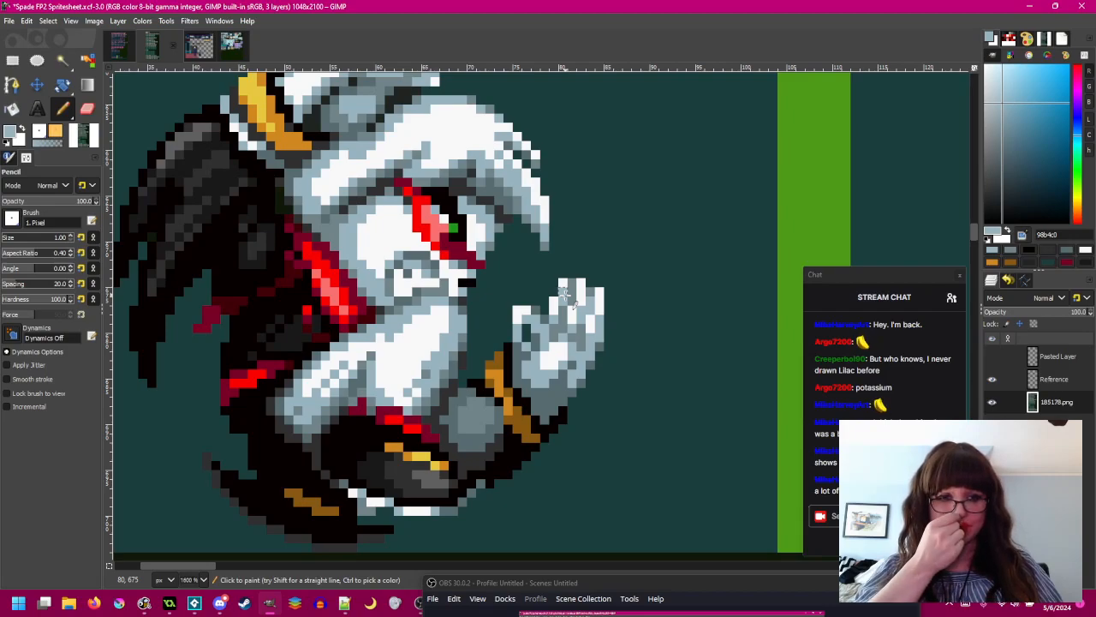
- Deepen the shadow beneath the fringe above the eye with dark grey 303030 and blue-grey 586c70 pixels
{"action": "scroll", "coordinate": [557, 294], "scroll_direction": "down", "scroll_amount": 1}
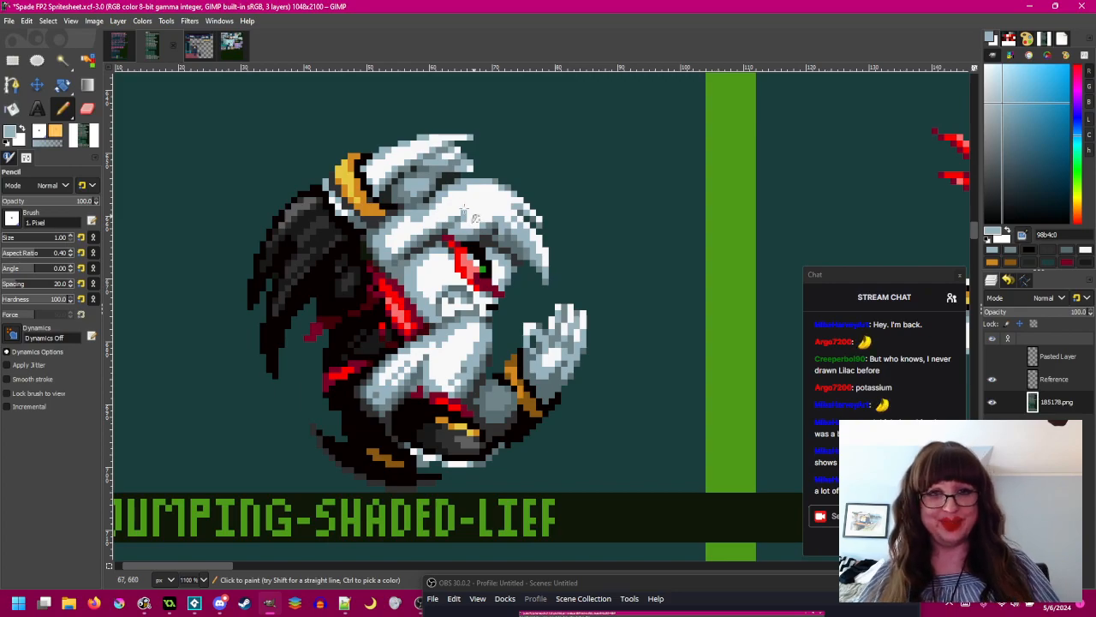
{"action": "scroll", "coordinate": [486, 227], "scroll_direction": "up", "scroll_amount": 2}
{"action": "left_click", "coordinate": [501, 275], "text": "ctrl"}
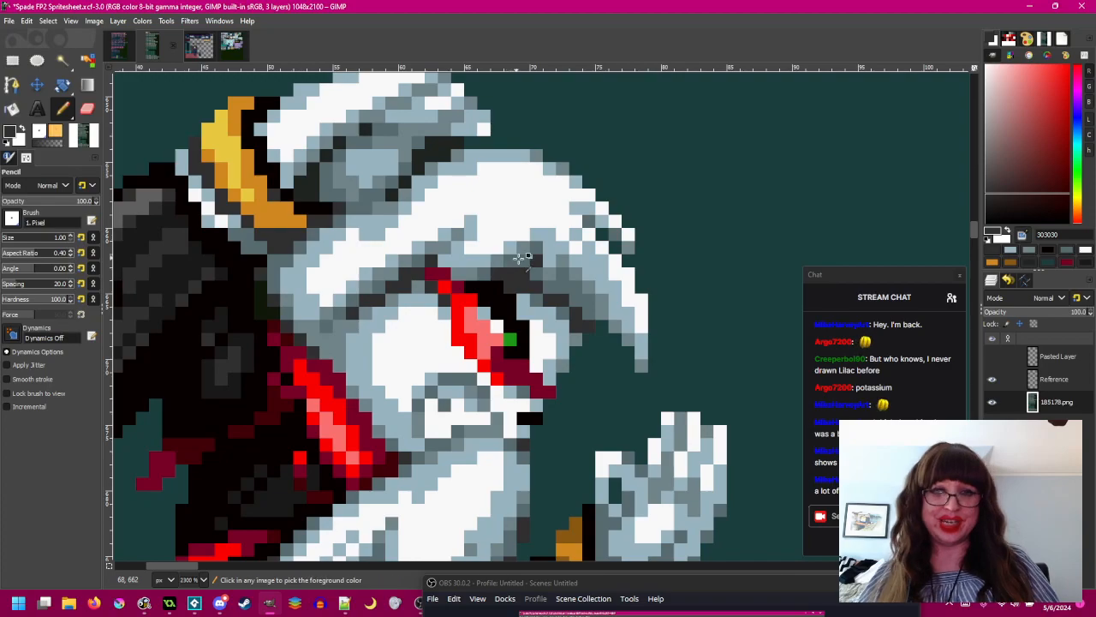
{"action": "scroll", "coordinate": [548, 283], "scroll_direction": "down", "scroll_amount": 2}
{"action": "scroll", "coordinate": [562, 284], "scroll_direction": "up", "scroll_amount": 3}
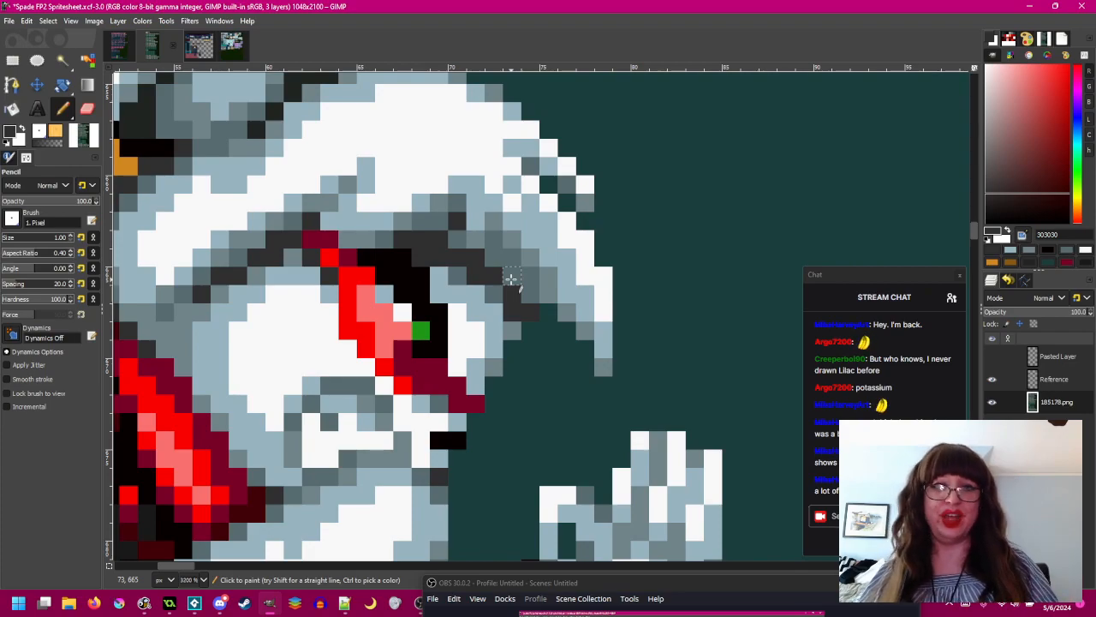
{"action": "left_click", "coordinate": [387, 234], "text": "ctrl"}
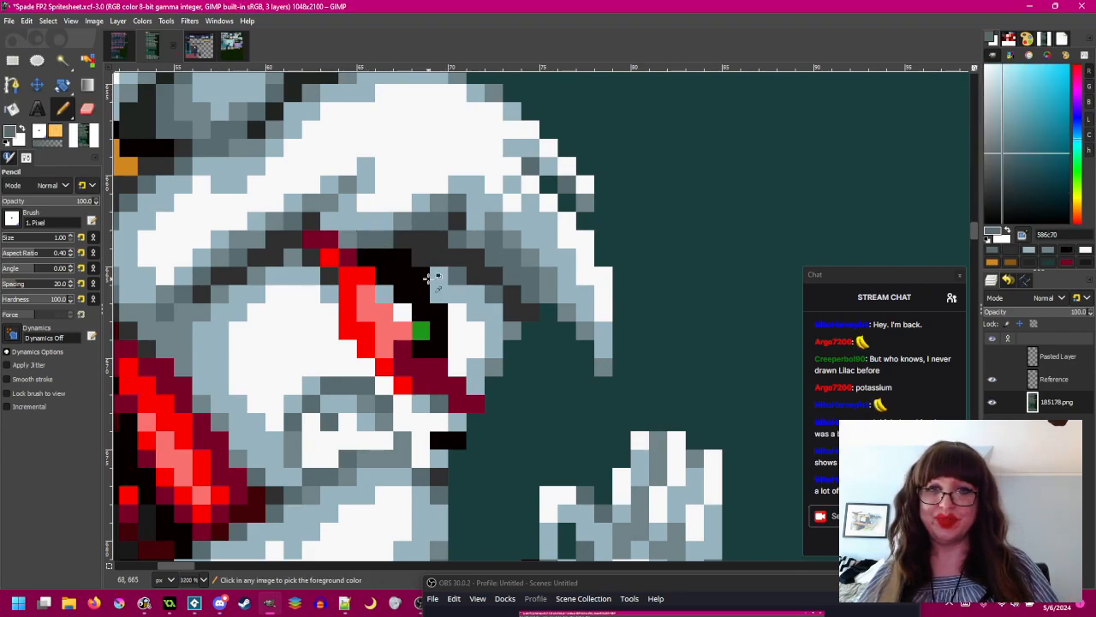
{"action": "scroll", "coordinate": [435, 276], "scroll_direction": "down", "scroll_amount": 6}
{"action": "scroll", "coordinate": [375, 252], "scroll_direction": "up", "scroll_amount": 6}
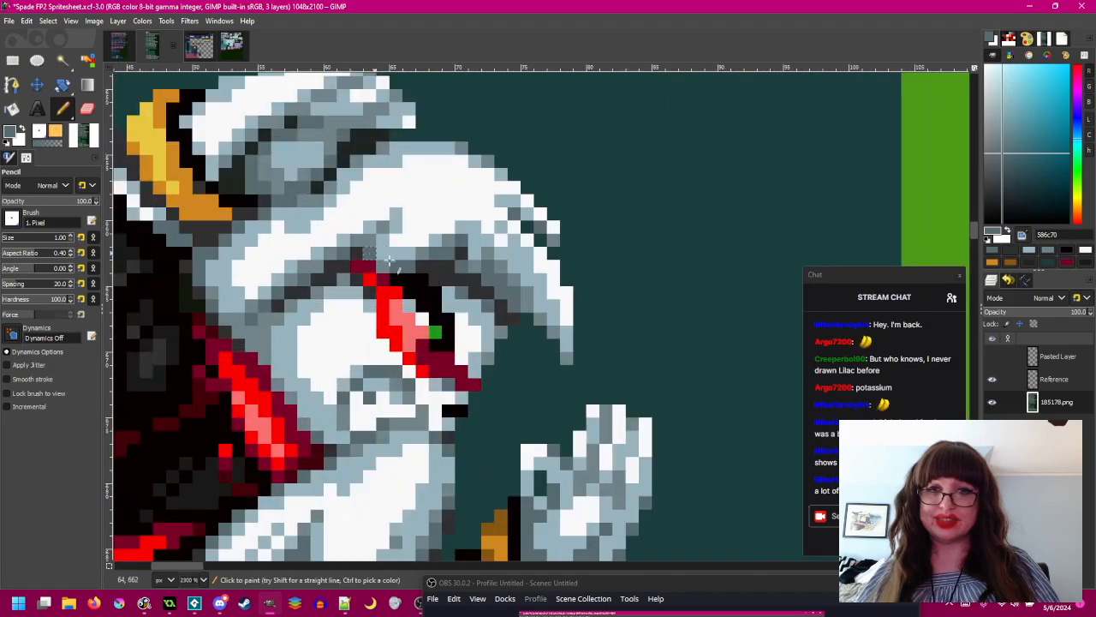
- Review the fringe shading against the whole sprite and save the spritesheet
{"action": "scroll", "coordinate": [374, 253], "scroll_direction": "down", "scroll_amount": 3}
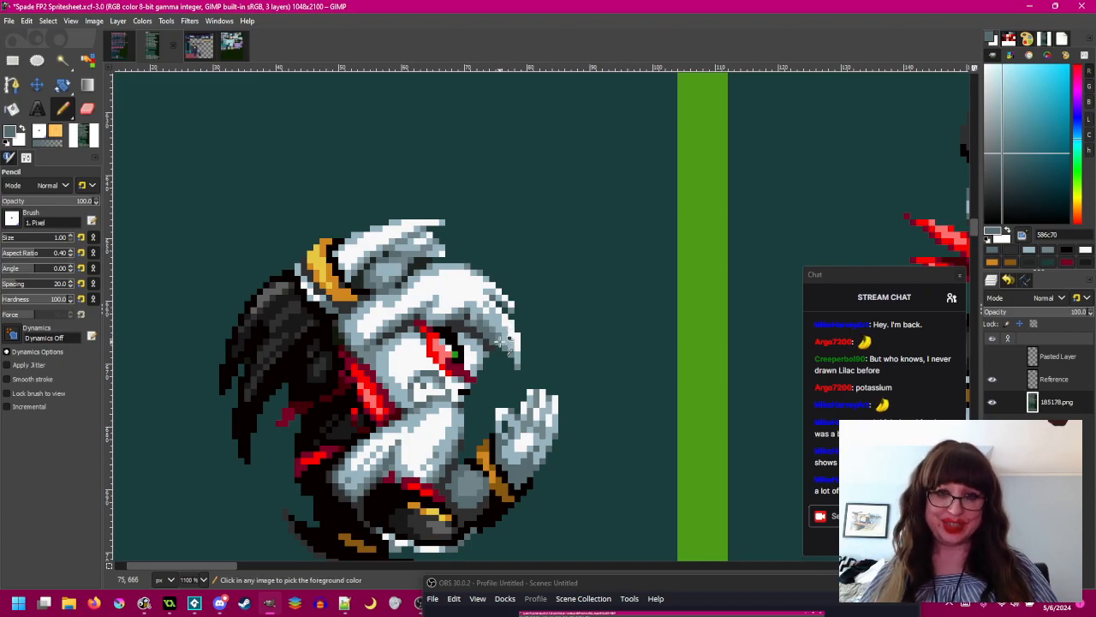
{"action": "scroll", "coordinate": [506, 343], "scroll_direction": "up", "scroll_amount": 3}
{"action": "scroll", "coordinate": [572, 336], "scroll_direction": "down", "scroll_amount": 3}
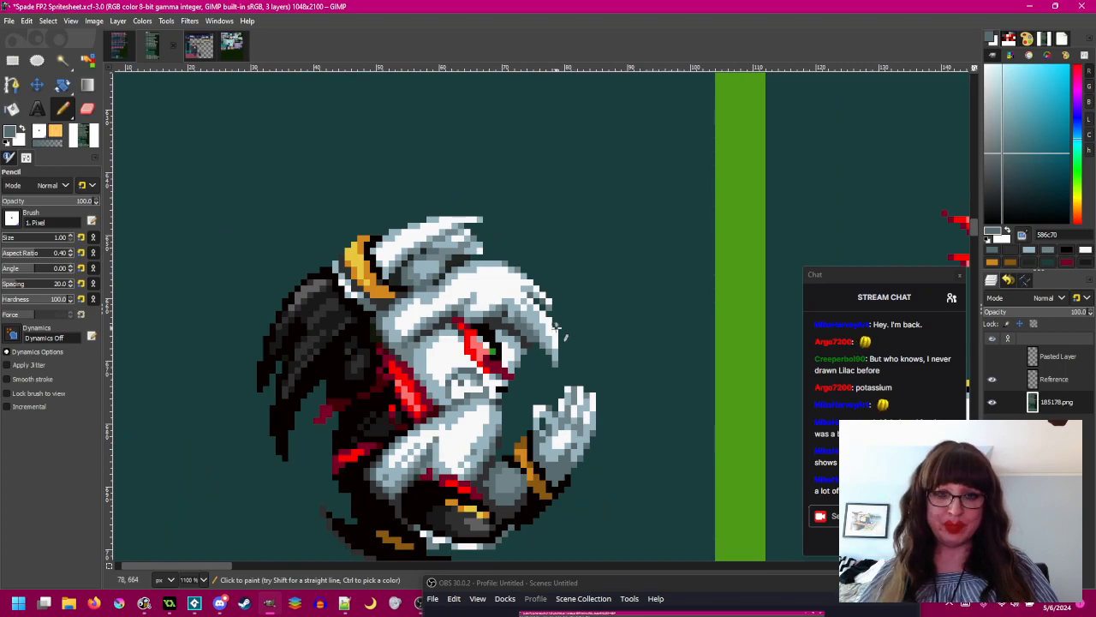
{"action": "scroll", "coordinate": [557, 327], "scroll_direction": "down", "scroll_amount": 3}
{"action": "scroll", "coordinate": [606, 334], "scroll_direction": "up", "scroll_amount": 2}
{"action": "key", "text": "ctrl+s"}
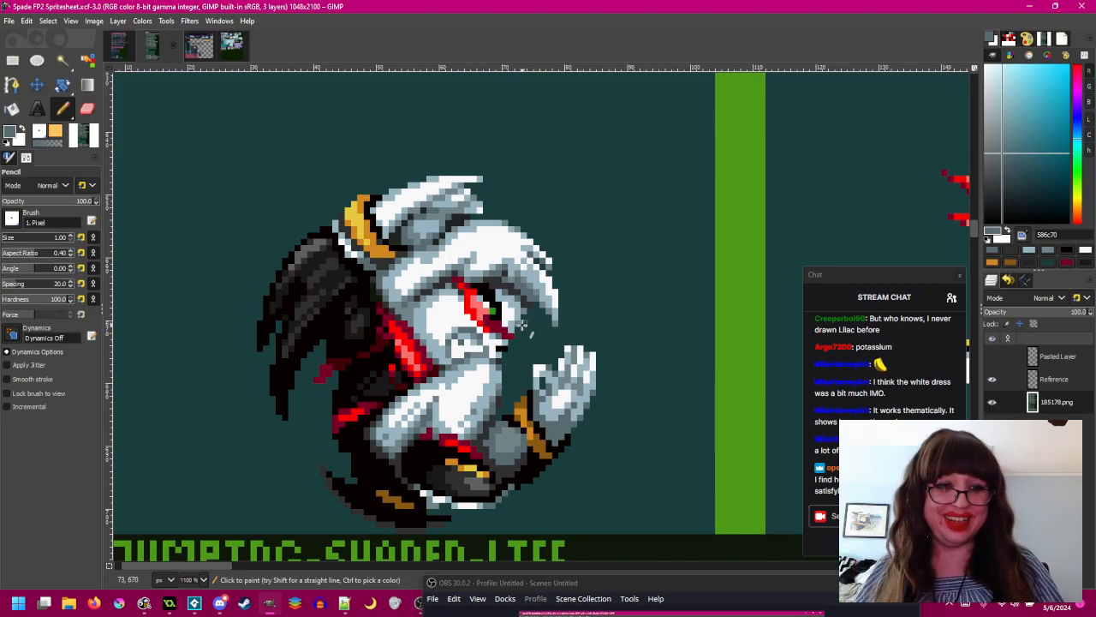
- Refine the shadow line under the back of the fringe, above the cheek, with 303030 and 586c70 pixels
{"action": "left_click_drag", "start_coordinate": [535, 318], "coordinate": [545, 290]}
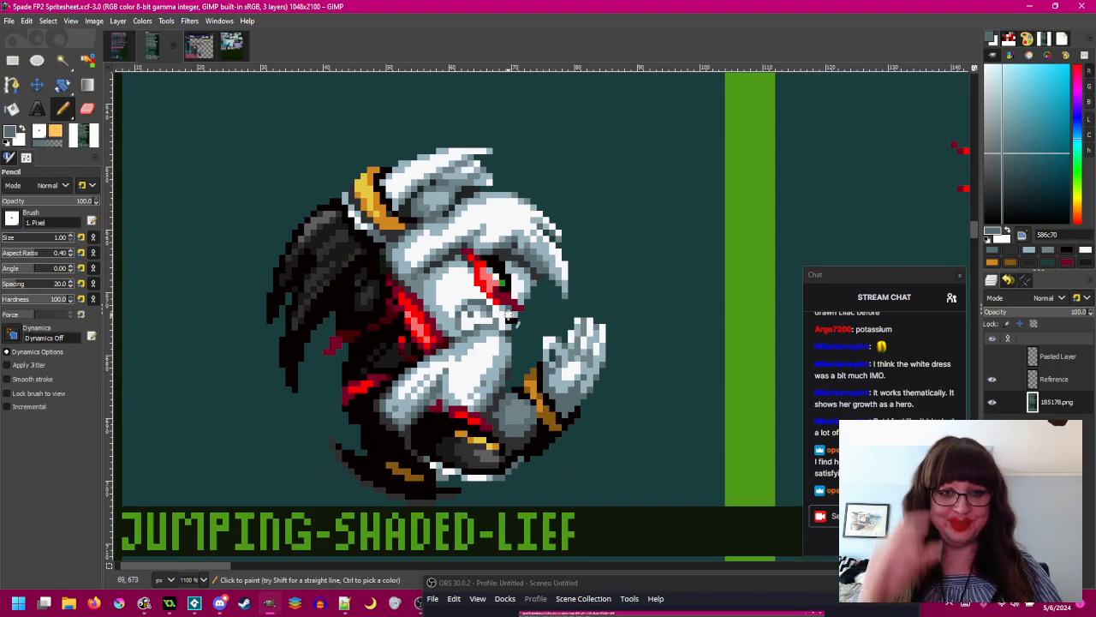
{"action": "scroll", "coordinate": [512, 328], "scroll_direction": "up", "scroll_amount": 1}
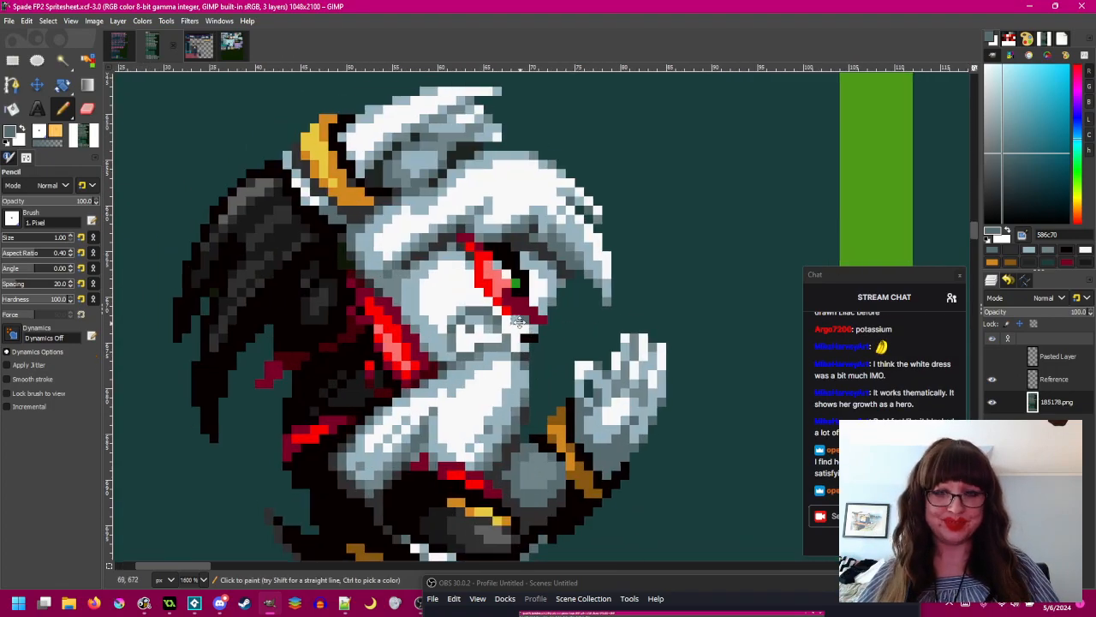
{"action": "left_click", "coordinate": [410, 263], "text": "ctrl"}
{"action": "left_click", "coordinate": [396, 275]}
{"action": "scroll", "coordinate": [454, 307], "scroll_direction": "down", "scroll_amount": 1}
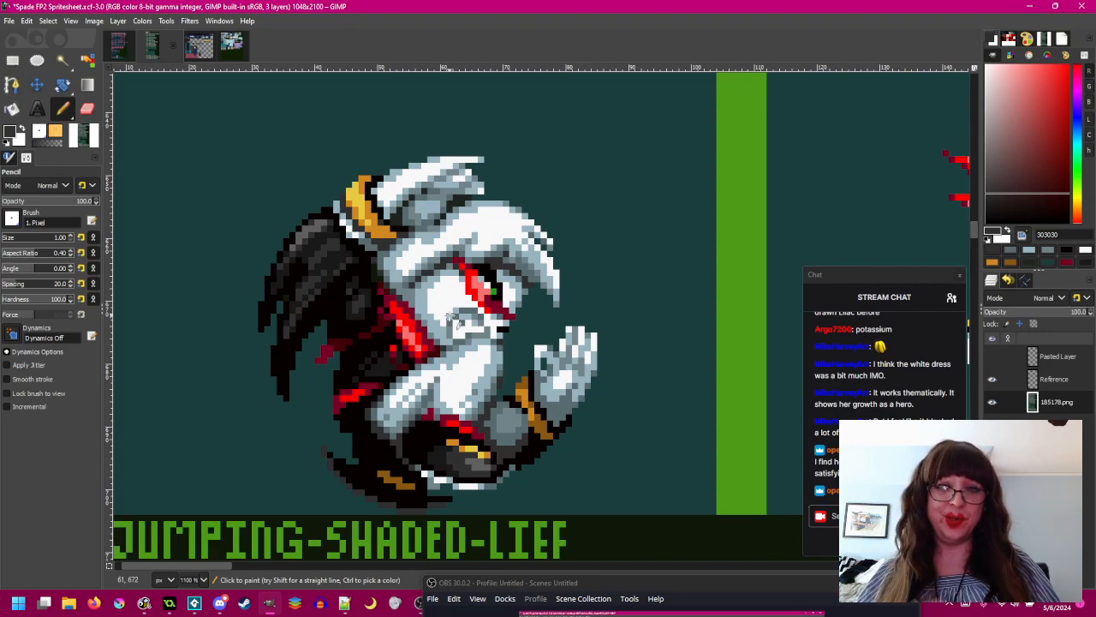
{"action": "scroll", "coordinate": [445, 268], "scroll_direction": "up", "scroll_amount": 1}
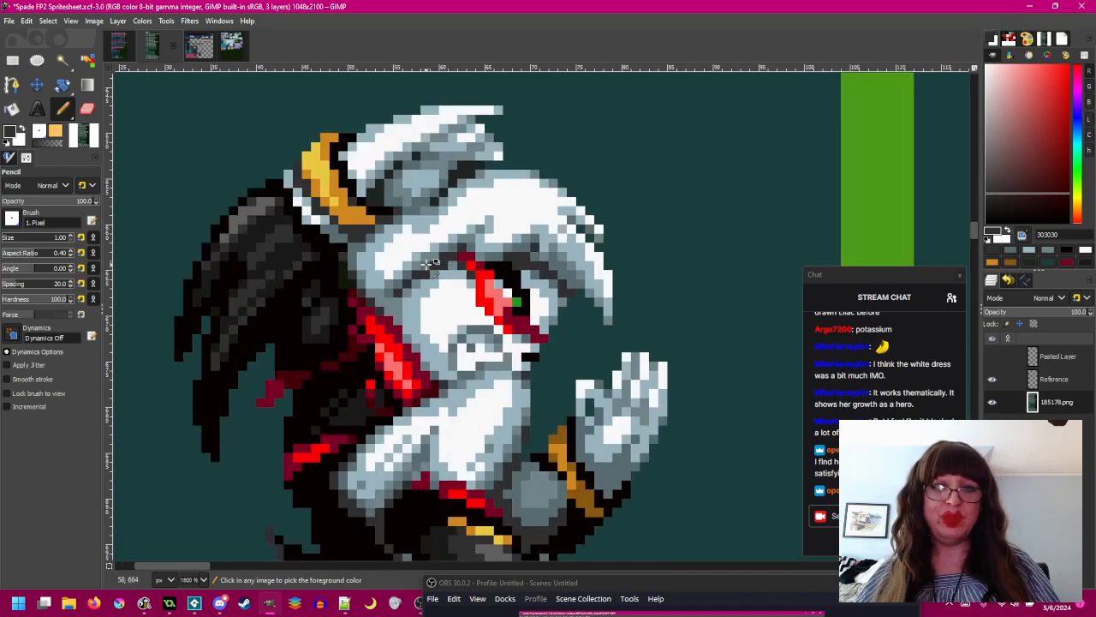
{"action": "left_click", "coordinate": [434, 271], "text": "ctrl"}
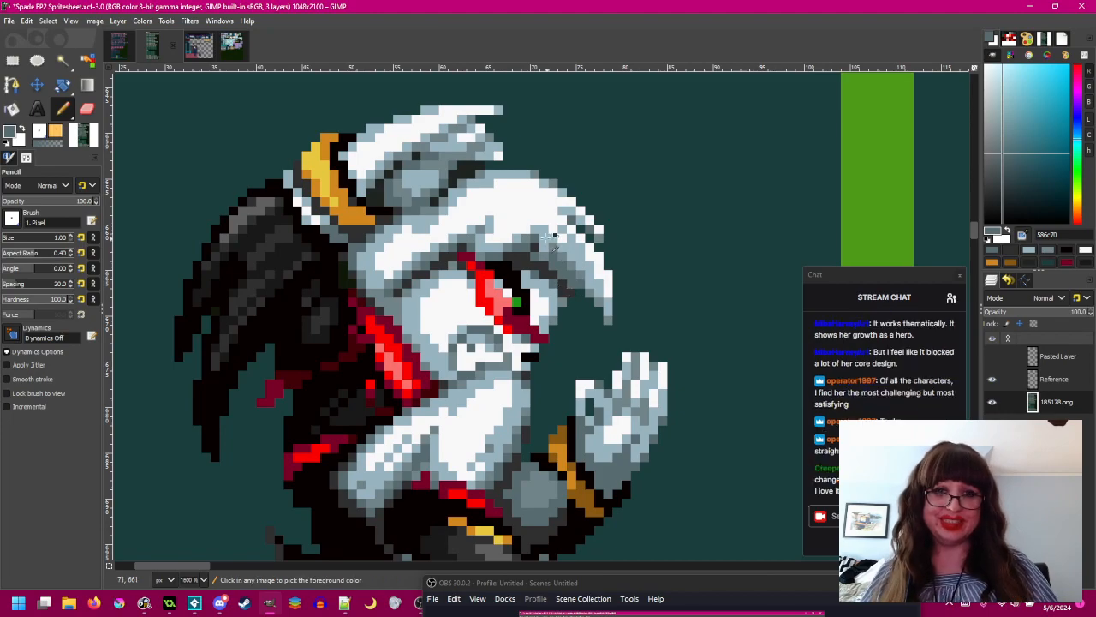
- Touch up the fringe shadow directly above the eye and red marking with 303030 and 586c70 pixels
{"action": "scroll", "coordinate": [561, 285], "scroll_direction": "up", "scroll_amount": 1}
{"action": "left_click", "coordinate": [511, 268], "text": "ctrl"}
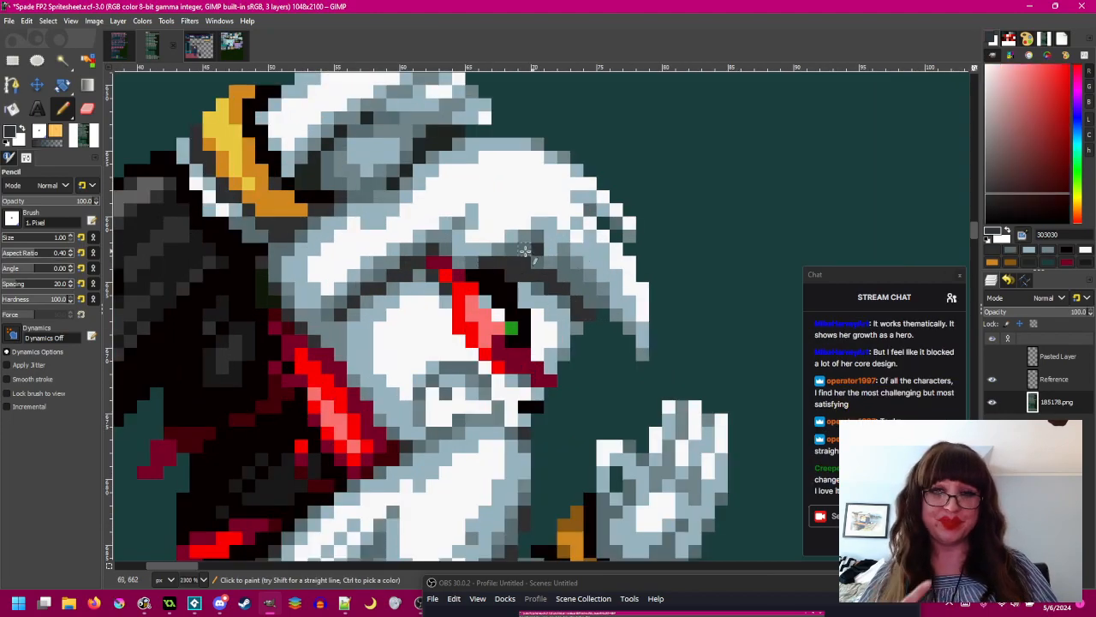
{"action": "left_click", "coordinate": [472, 259], "text": "ctrl"}
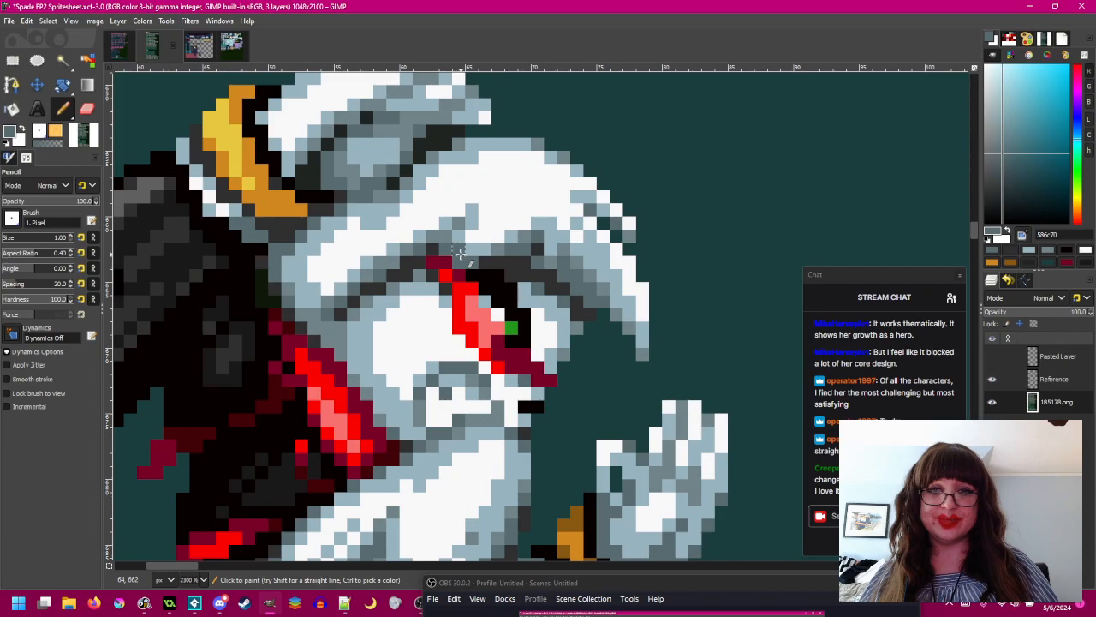
{"action": "scroll", "coordinate": [623, 311], "scroll_direction": "down", "scroll_amount": 2}
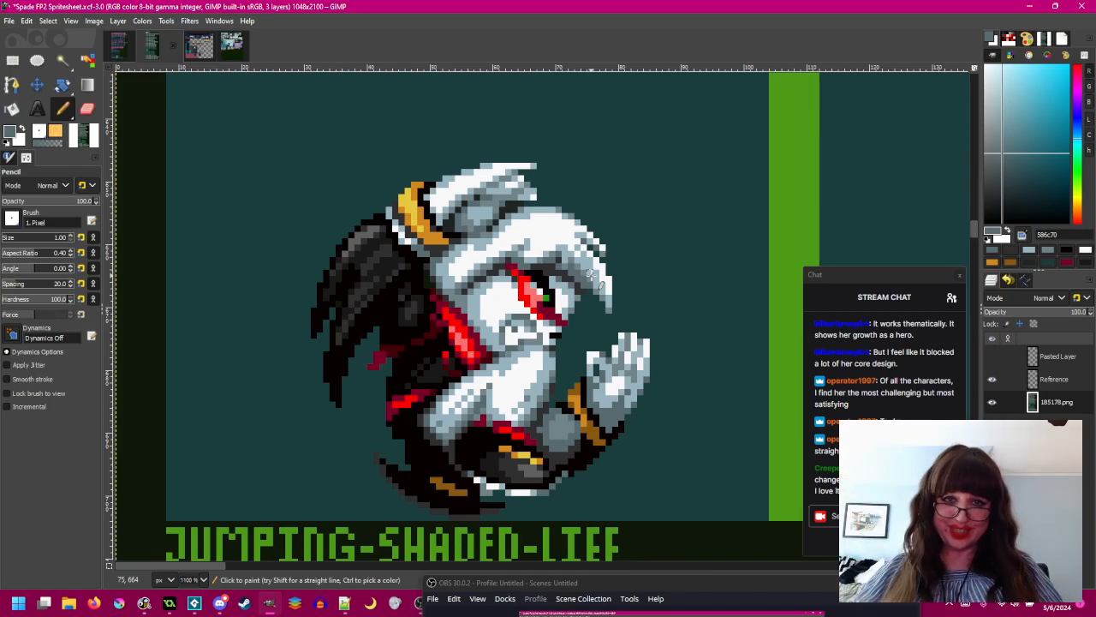
- Add near-black 202420 and blue-grey 586c70 pixels along the inner shadow of the tuft beside the gold band
{"action": "scroll", "coordinate": [566, 196], "scroll_direction": "up", "scroll_amount": 1}
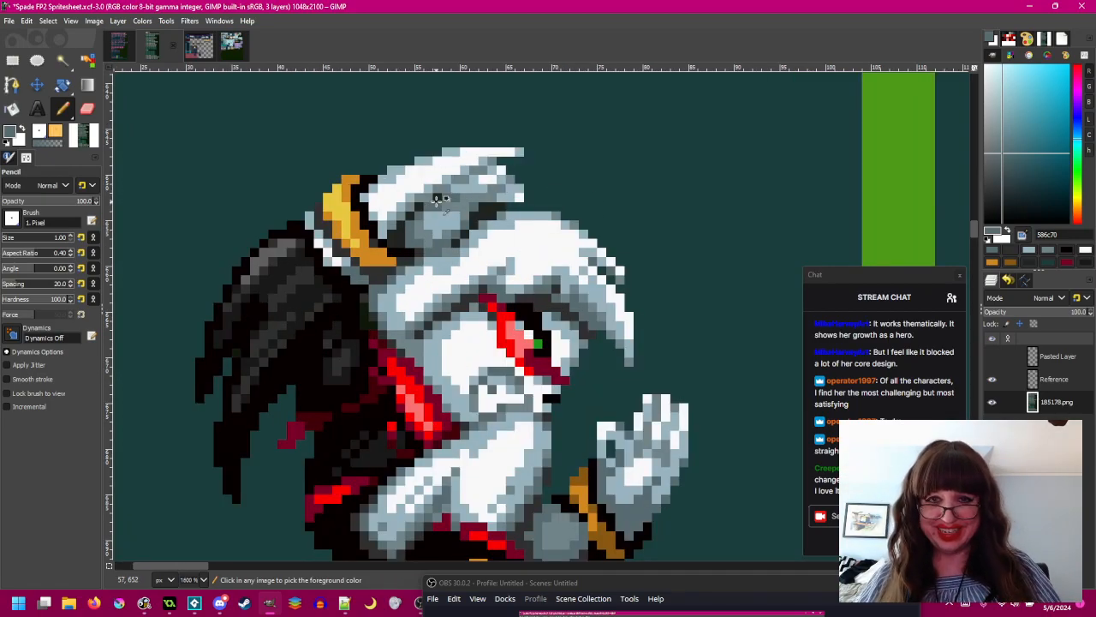
{"action": "left_click", "coordinate": [438, 198], "text": "ctrl"}
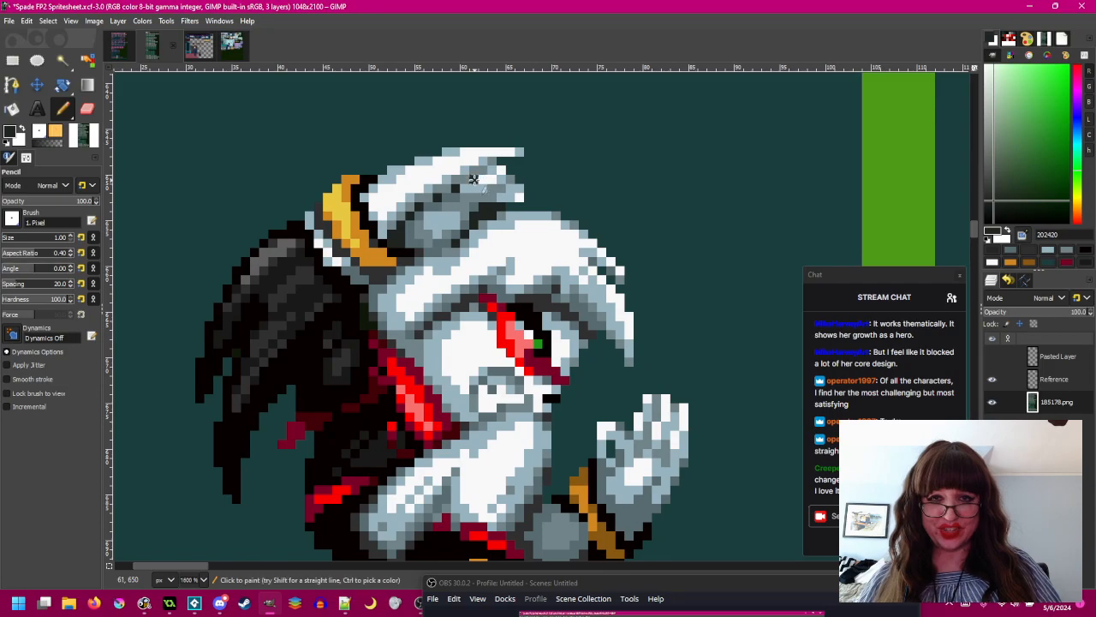
{"action": "scroll", "coordinate": [549, 189], "scroll_direction": "down", "scroll_amount": 2}
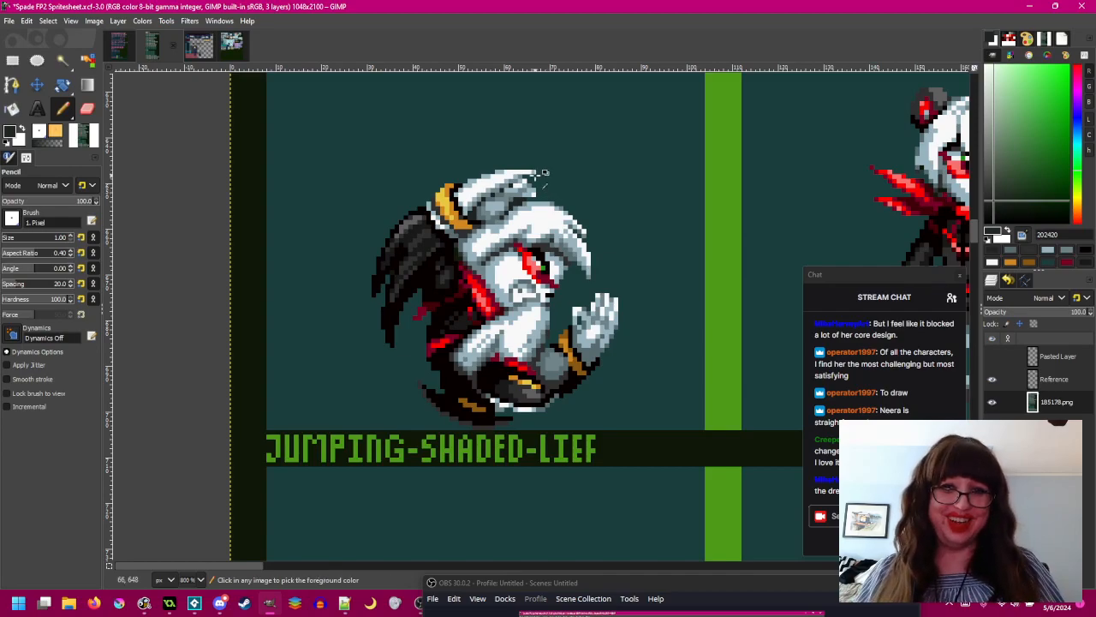
{"action": "scroll", "coordinate": [548, 190], "scroll_direction": "up", "scroll_amount": 4, "text": "ctrl"}
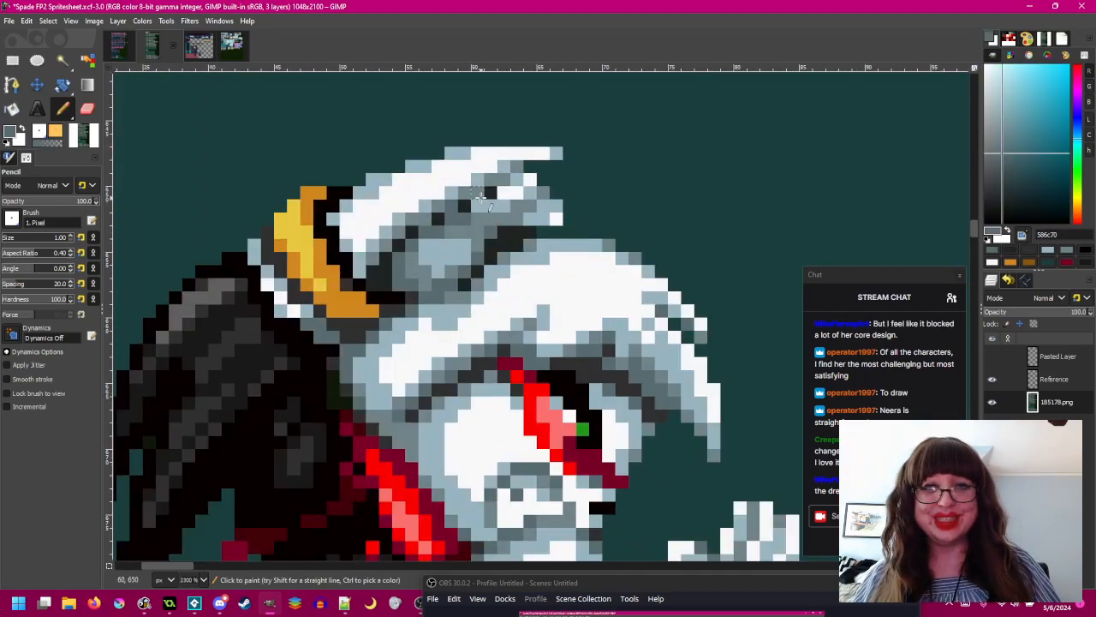
{"action": "scroll", "coordinate": [445, 212], "scroll_direction": "down", "scroll_amount": 5}
{"action": "scroll", "coordinate": [566, 243], "scroll_direction": "up", "scroll_amount": 1}
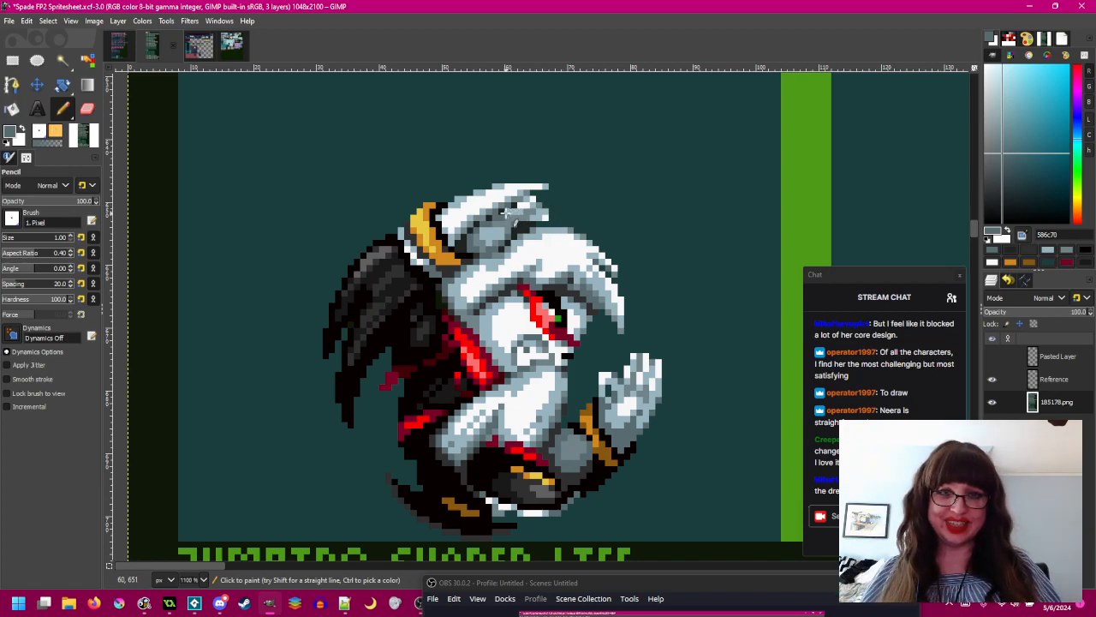
- Refine the strands near the tuft's tip with light blue-grey 98b4c0 and blue-grey 586c70 pixels
{"action": "scroll", "coordinate": [510, 216], "scroll_direction": "up", "scroll_amount": 2}
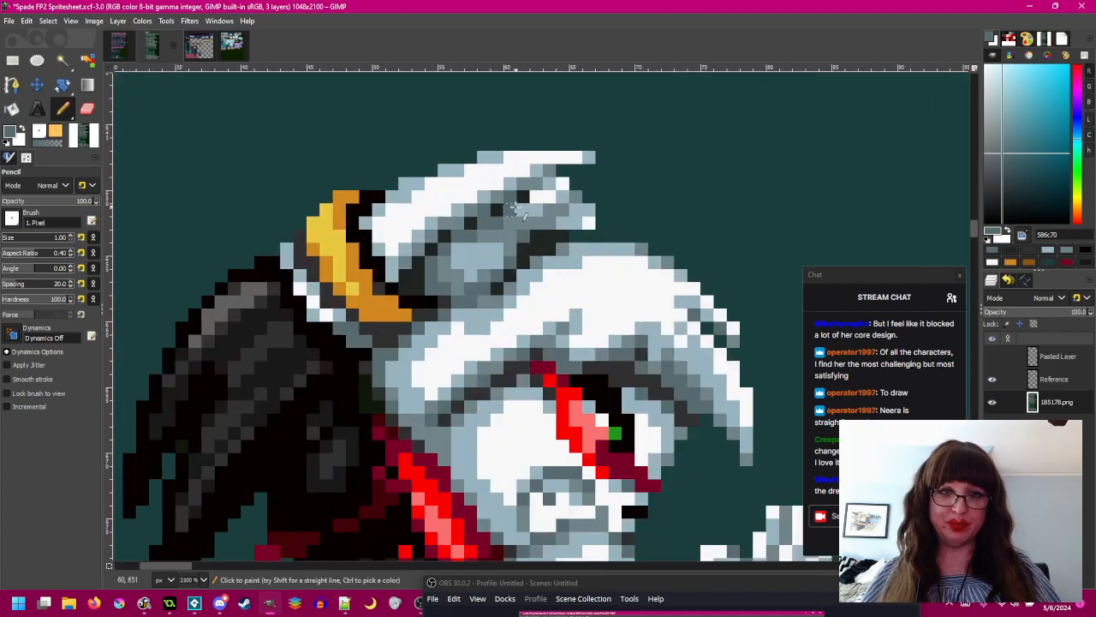
{"action": "scroll", "coordinate": [591, 222], "scroll_direction": "down", "scroll_amount": 1}
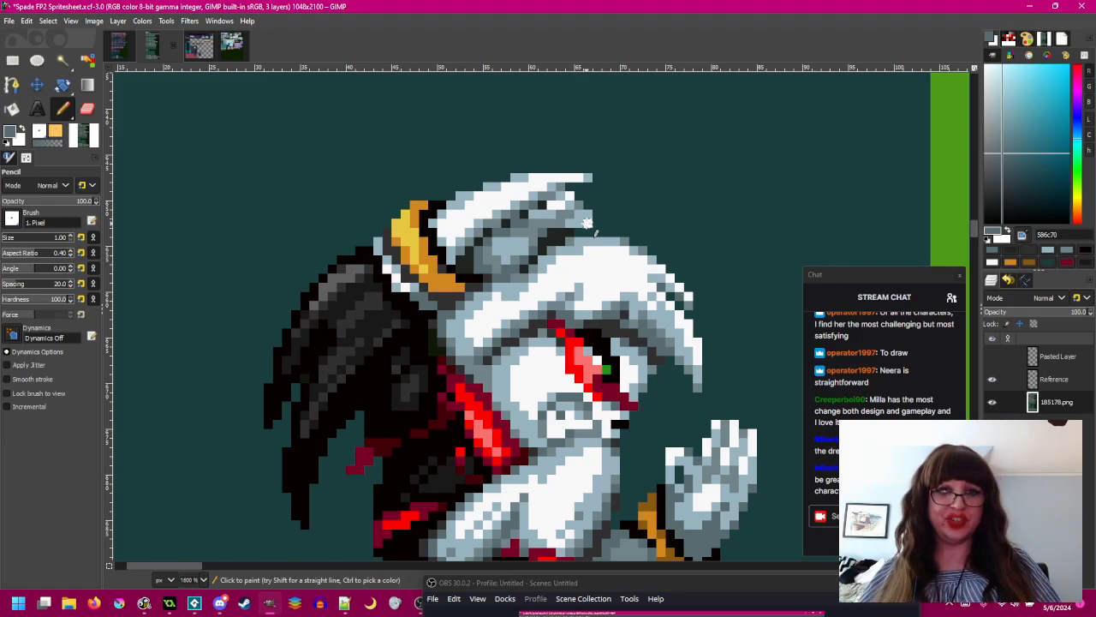
{"action": "scroll", "coordinate": [587, 223], "scroll_direction": "up", "scroll_amount": 2}
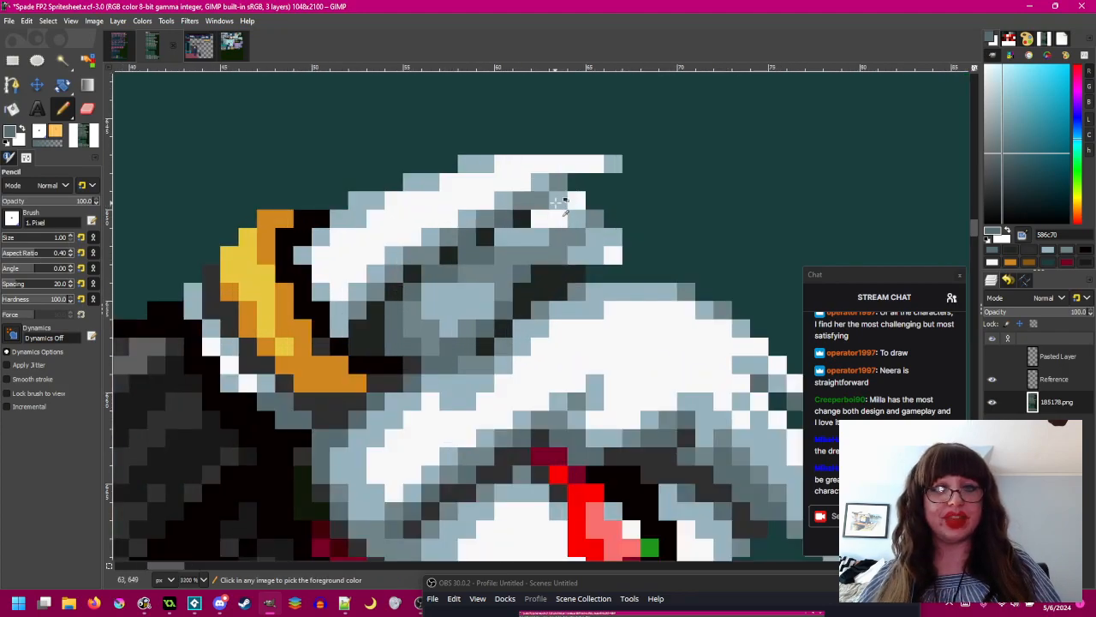
{"action": "left_click", "coordinate": [541, 218], "text": "ctrl"}
{"action": "scroll", "coordinate": [541, 217], "scroll_direction": "down", "scroll_amount": 2}
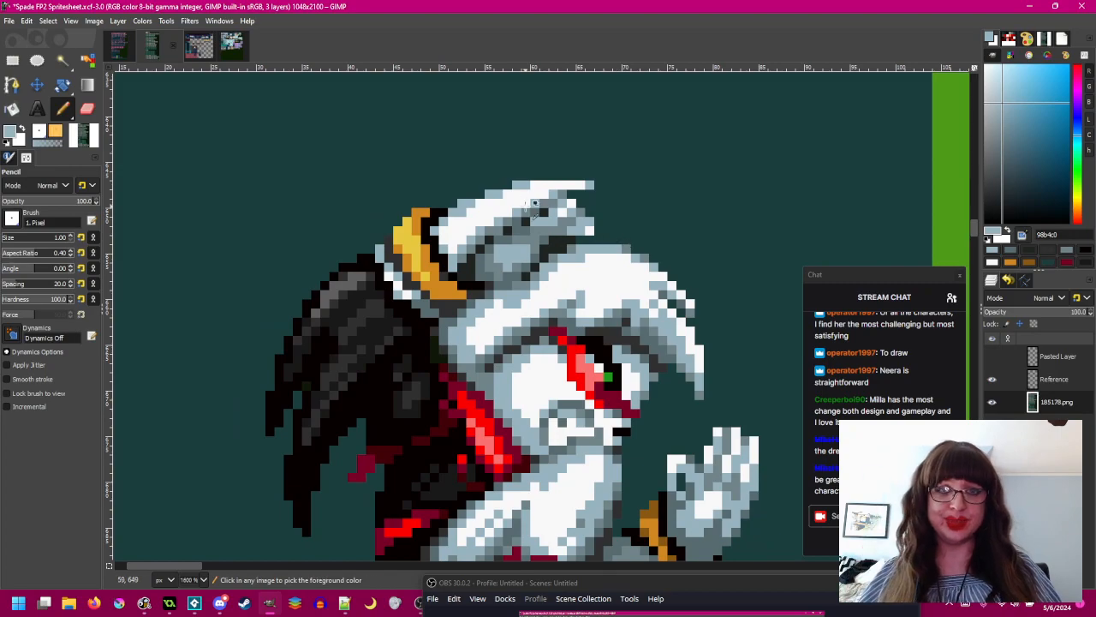
{"action": "scroll", "coordinate": [526, 205], "scroll_direction": "up", "scroll_amount": 2}
{"action": "left_click", "coordinate": [526, 232], "text": "ctrl"}
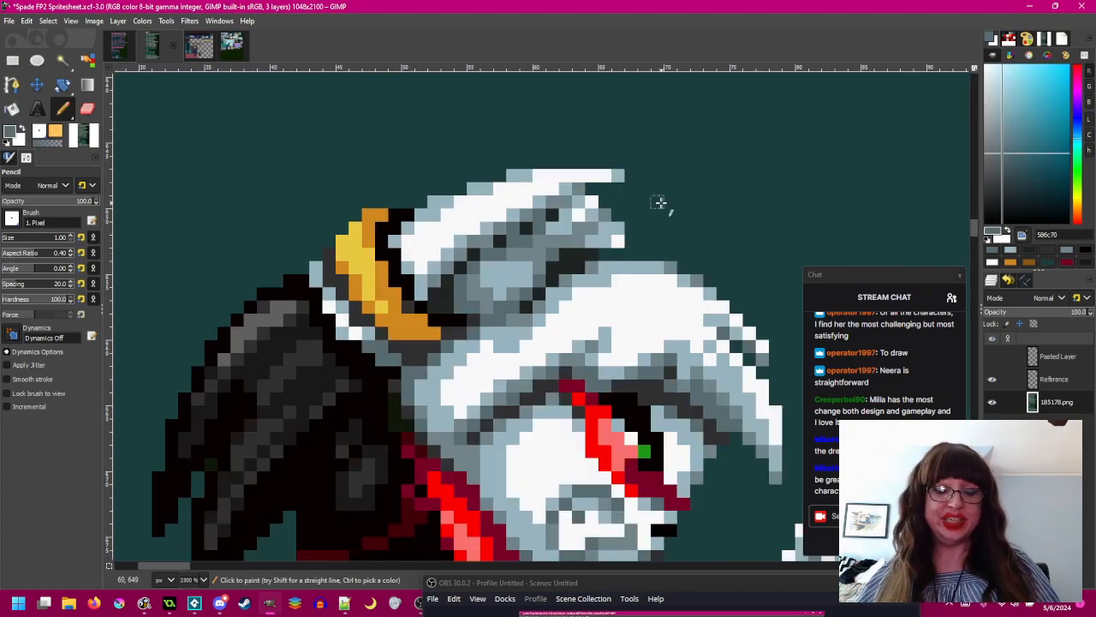
{"action": "scroll", "coordinate": [624, 212], "scroll_direction": "down", "scroll_amount": 2}
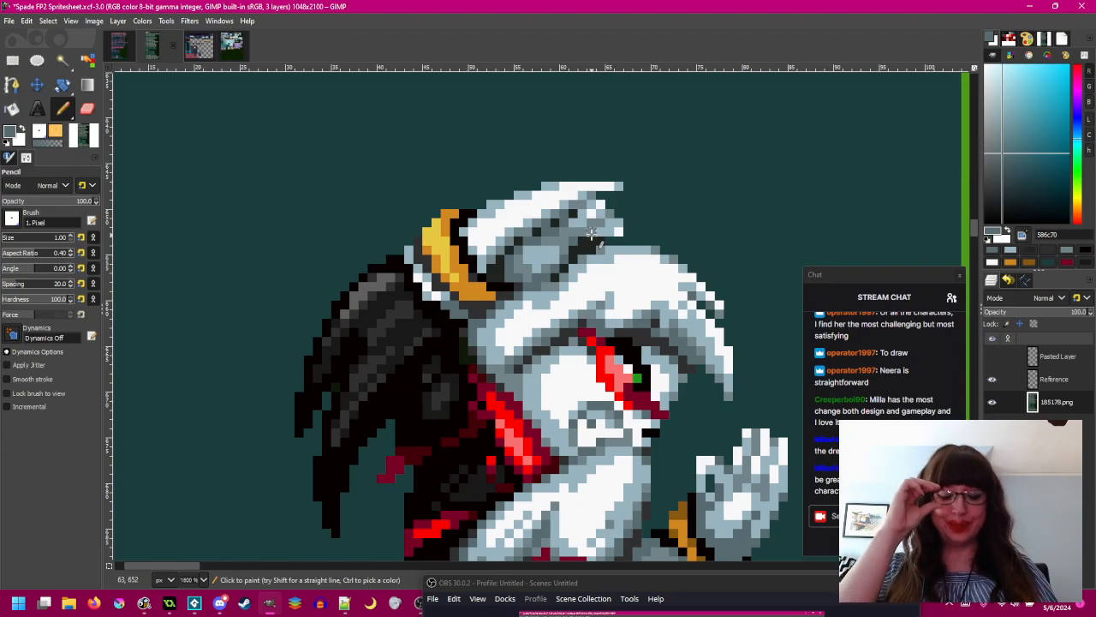
- Darken the lower strand at the tuft's tip with 586c70 pixels and undo the last pixel change
{"action": "scroll", "coordinate": [591, 231], "scroll_direction": "up", "scroll_amount": 1}
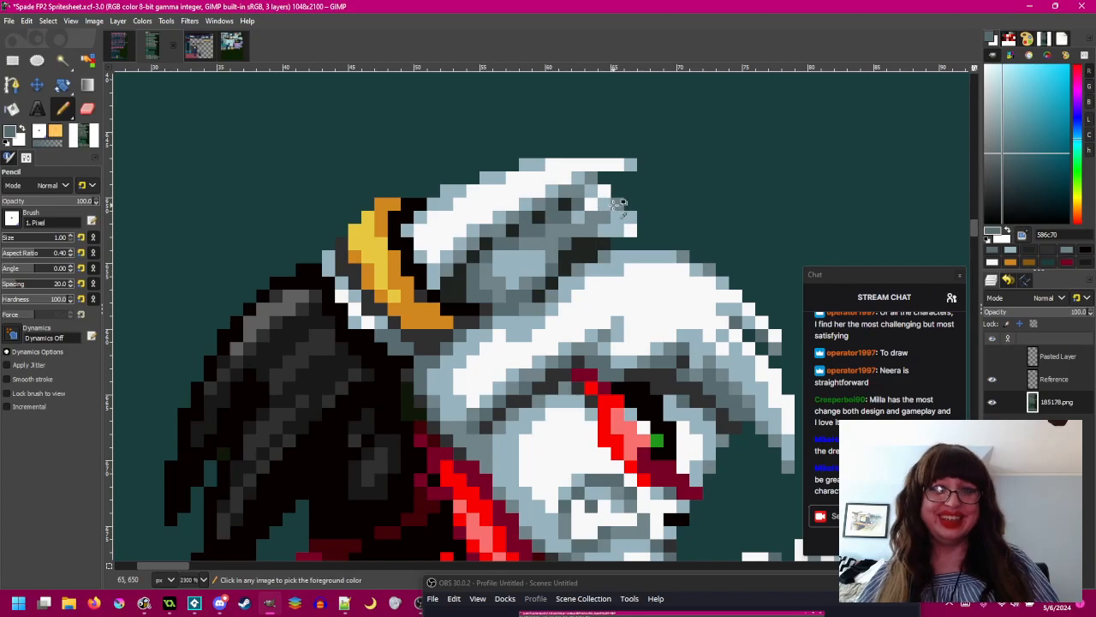
{"action": "scroll", "coordinate": [638, 222], "scroll_direction": "down", "scroll_amount": 2}
{"action": "left_click_drag", "start_coordinate": [638, 223], "coordinate": [612, 229]}
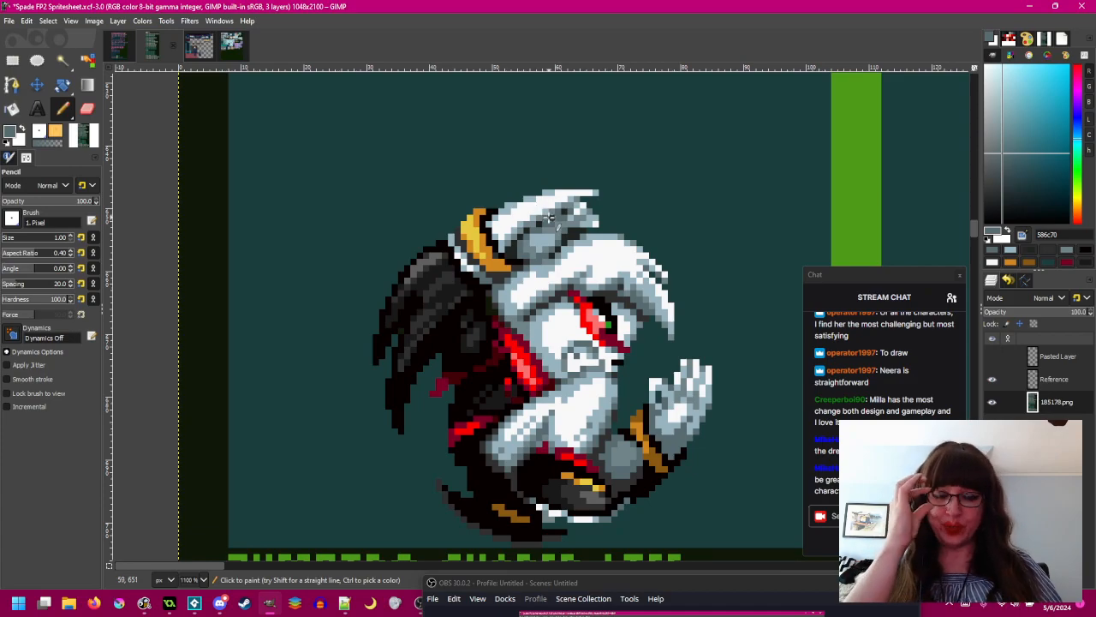
{"action": "scroll", "coordinate": [560, 224], "scroll_direction": "up", "scroll_amount": 2, "text": "ctrl"}
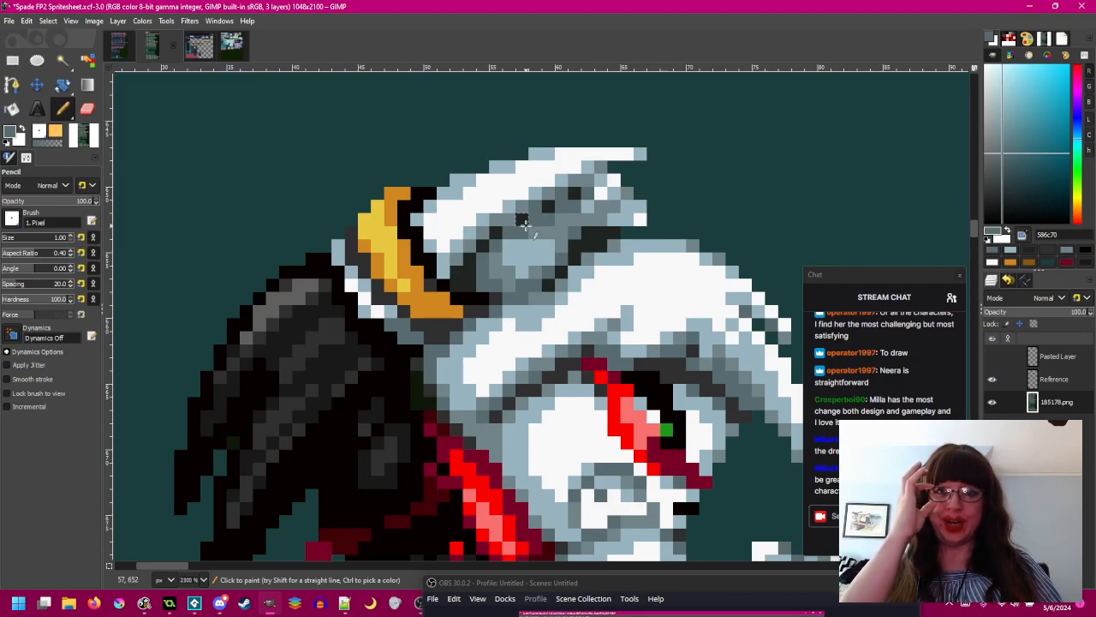
{"action": "scroll", "coordinate": [607, 230], "scroll_direction": "down", "scroll_amount": 1}
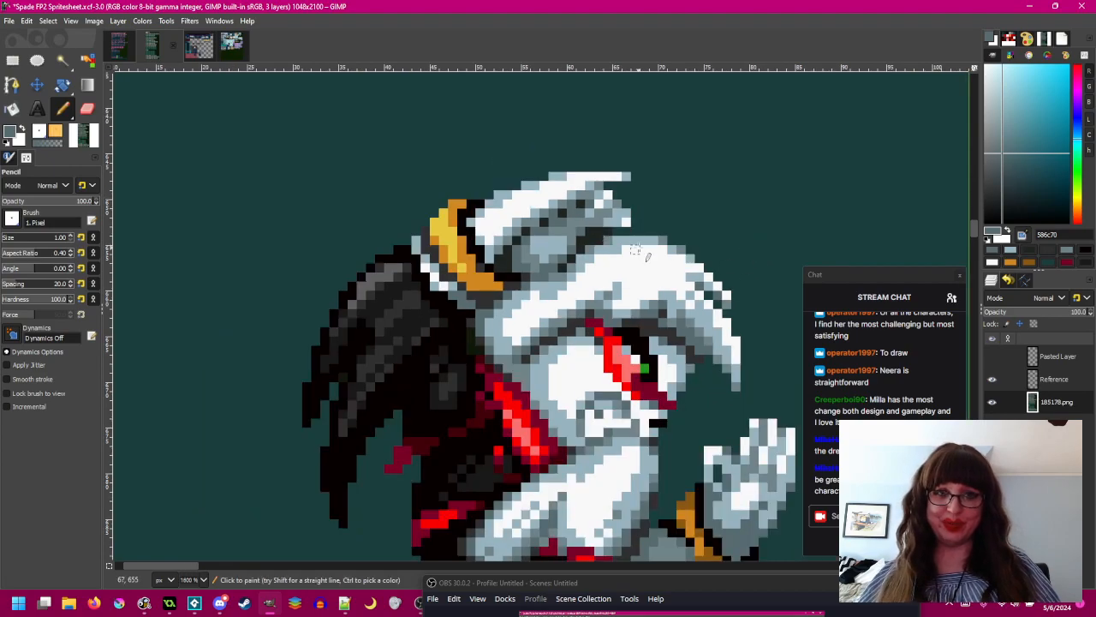
{"action": "scroll", "coordinate": [605, 266], "scroll_direction": "up", "scroll_amount": 1, "text": "ctrl"}
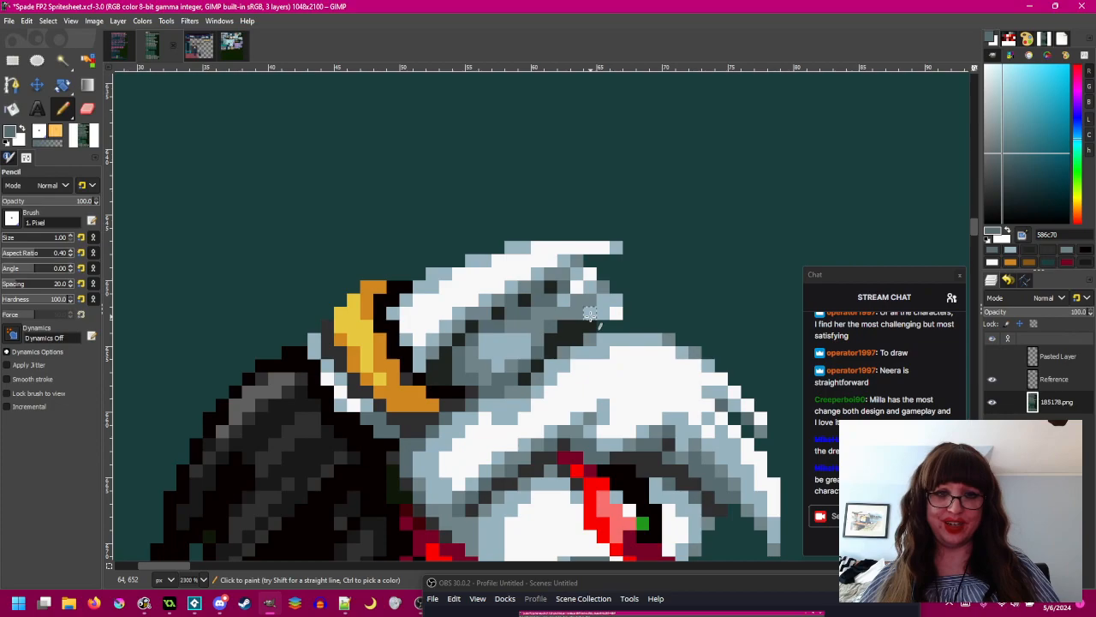
{"action": "scroll", "coordinate": [599, 309], "scroll_direction": "down", "scroll_amount": 3}
{"action": "scroll", "coordinate": [591, 296], "scroll_direction": "up", "scroll_amount": 1}
{"action": "scroll", "coordinate": [592, 297], "scroll_direction": "up", "scroll_amount": 2}
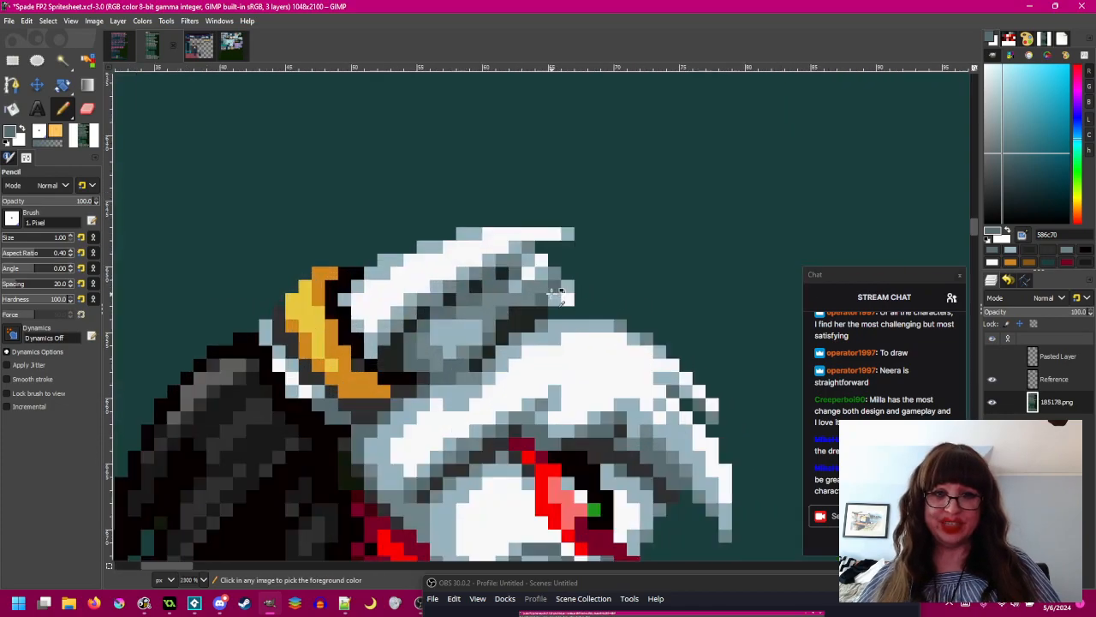
{"action": "left_click", "coordinate": [553, 299]}
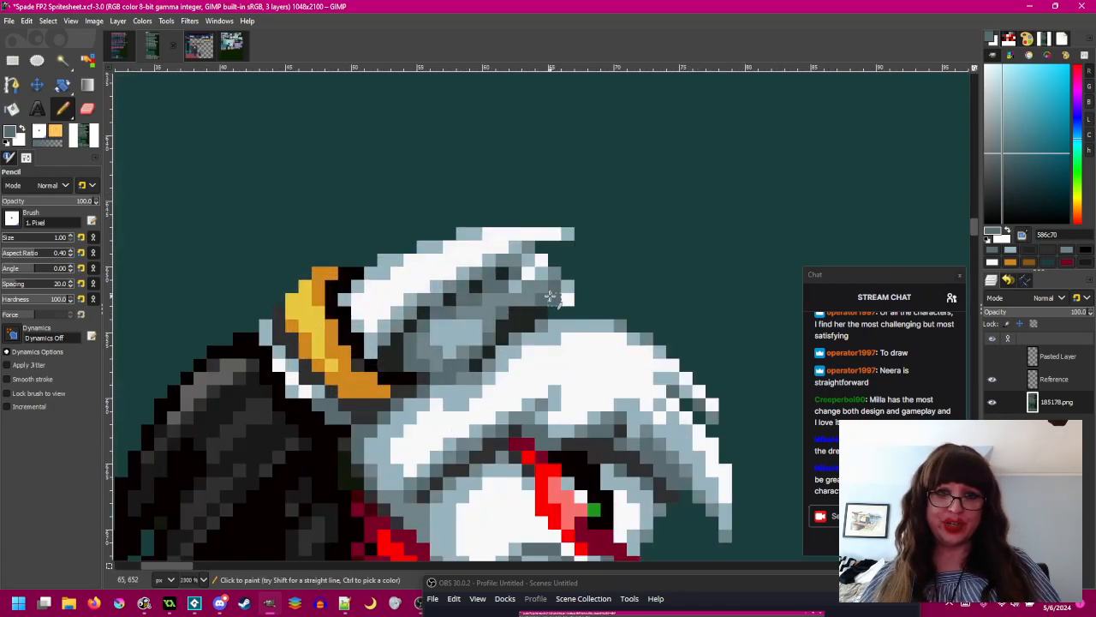
{"action": "key", "text": "ctrl+z"}
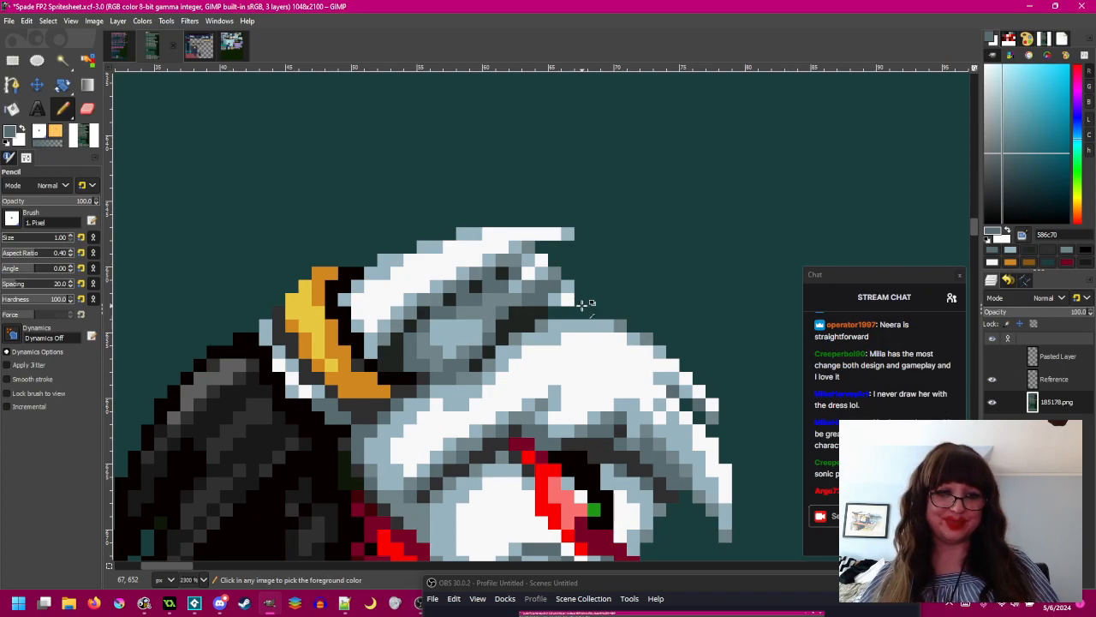
- Refine the inner shading of the hair tuft beside the gold band using blue-grey 586c70 and 708488 pixels
{"action": "scroll", "coordinate": [580, 303], "scroll_direction": "down", "scroll_amount": 2}
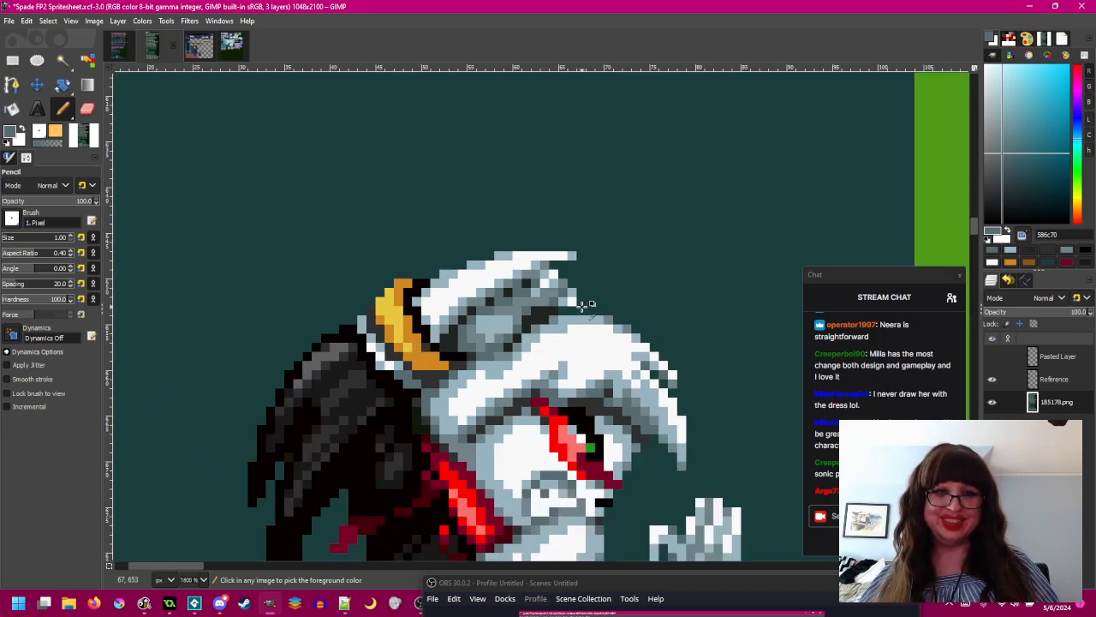
{"action": "scroll", "coordinate": [574, 283], "scroll_direction": "up", "scroll_amount": 2}
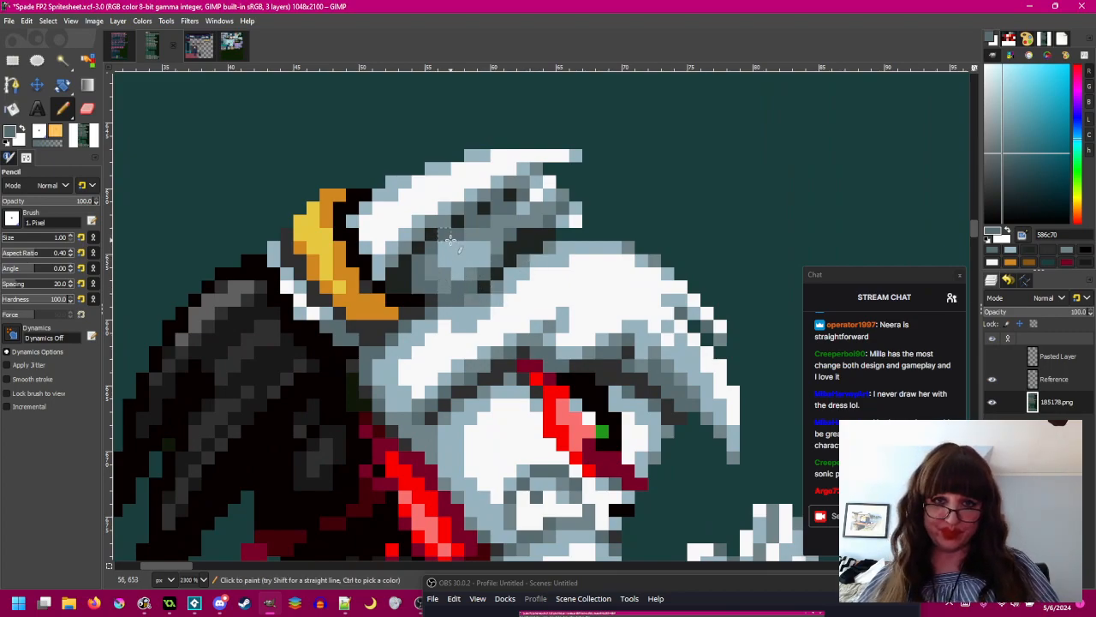
{"action": "left_click", "coordinate": [512, 232], "text": "ctrl"}
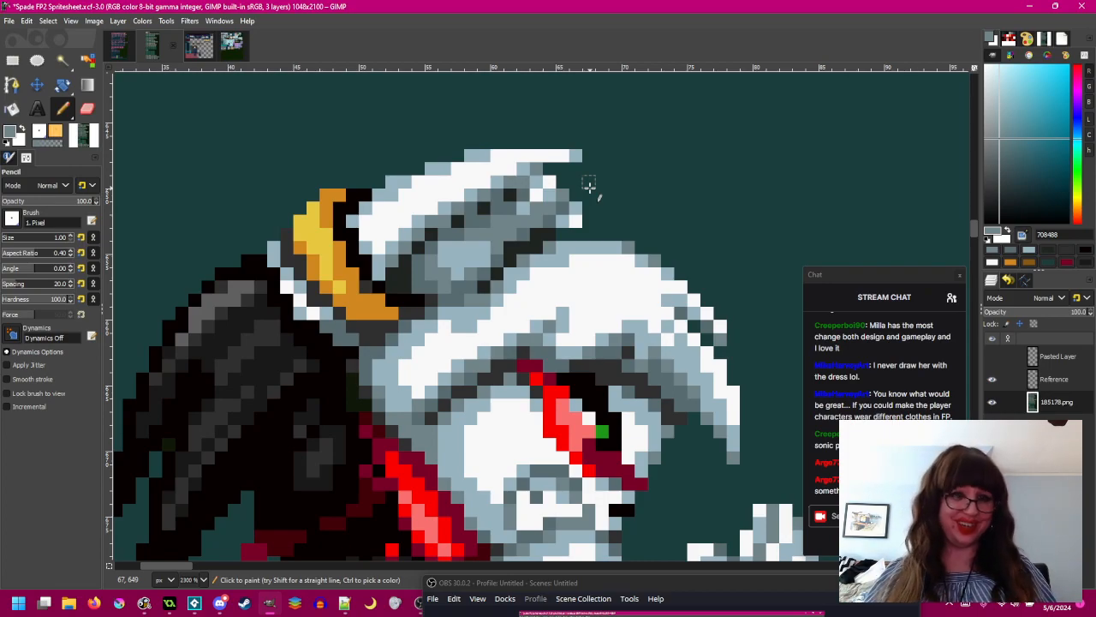
{"action": "left_click", "coordinate": [411, 266], "text": "ctrl"}
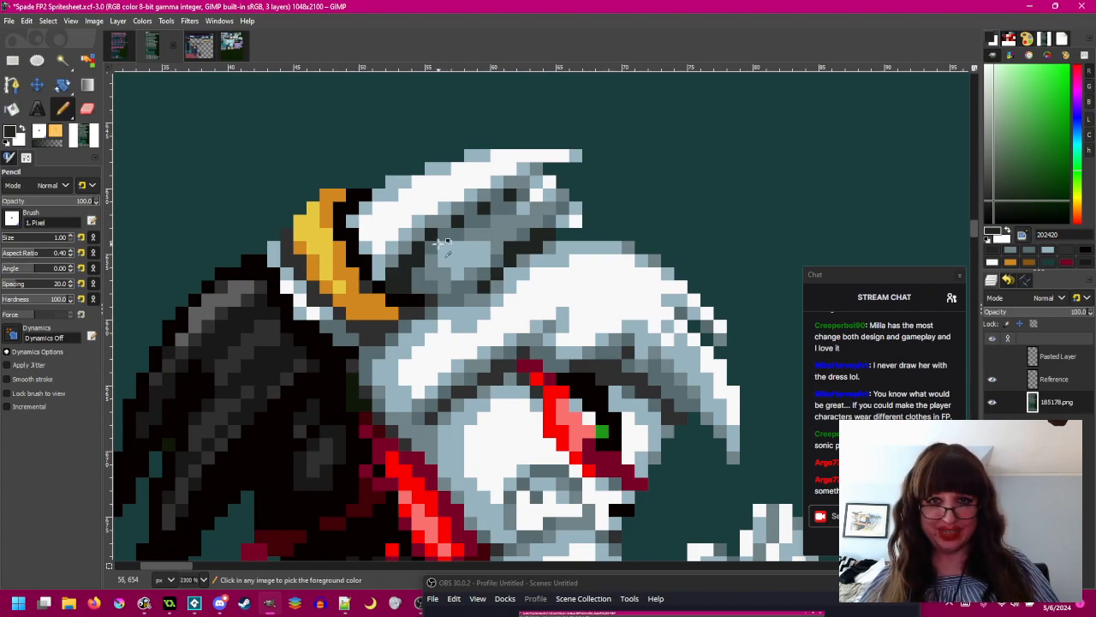
{"action": "left_click", "coordinate": [439, 243], "text": "ctrl"}
{"action": "left_click", "coordinate": [469, 231]}
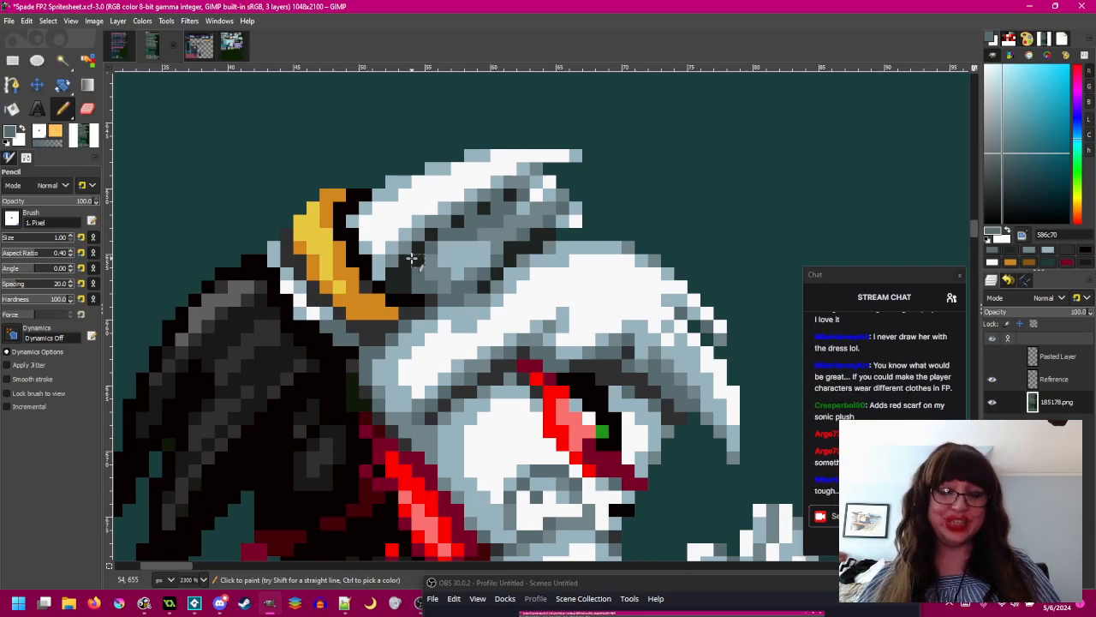
{"action": "left_click", "coordinate": [500, 239], "text": "ctrl"}
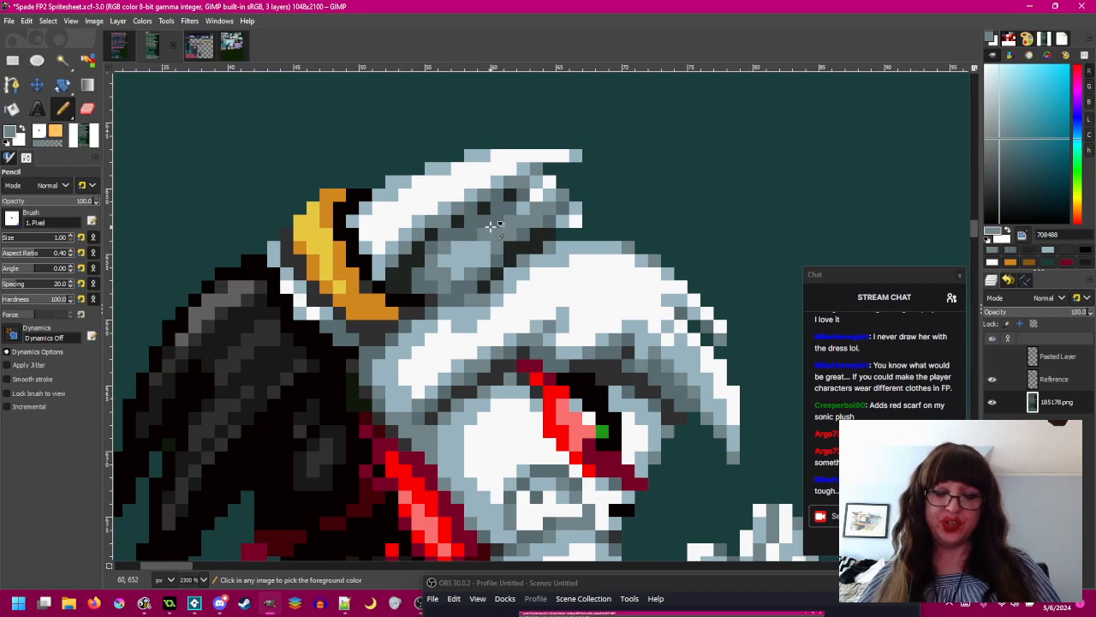
- Save the spritesheet with the reworked tuft shading
{"action": "scroll", "coordinate": [491, 226], "scroll_direction": "down", "scroll_amount": 1}
{"action": "left_click_drag", "start_coordinate": [513, 219], "coordinate": [495, 241]}
{"action": "scroll", "coordinate": [495, 241], "scroll_direction": "up", "scroll_amount": 2}
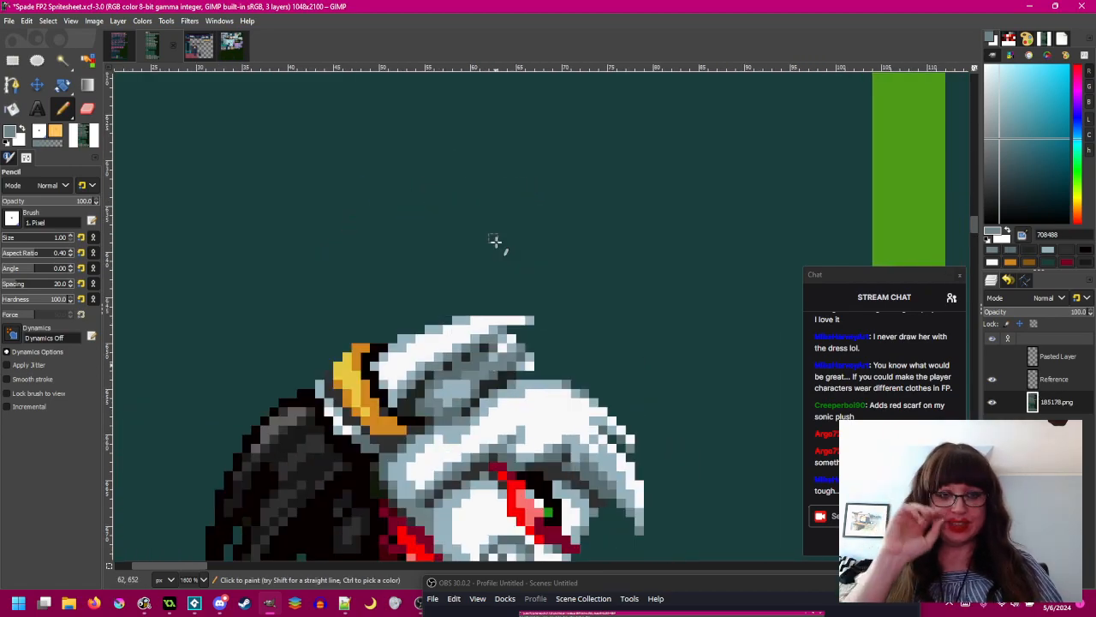
{"action": "scroll", "coordinate": [495, 241], "scroll_direction": "down", "scroll_amount": 2}
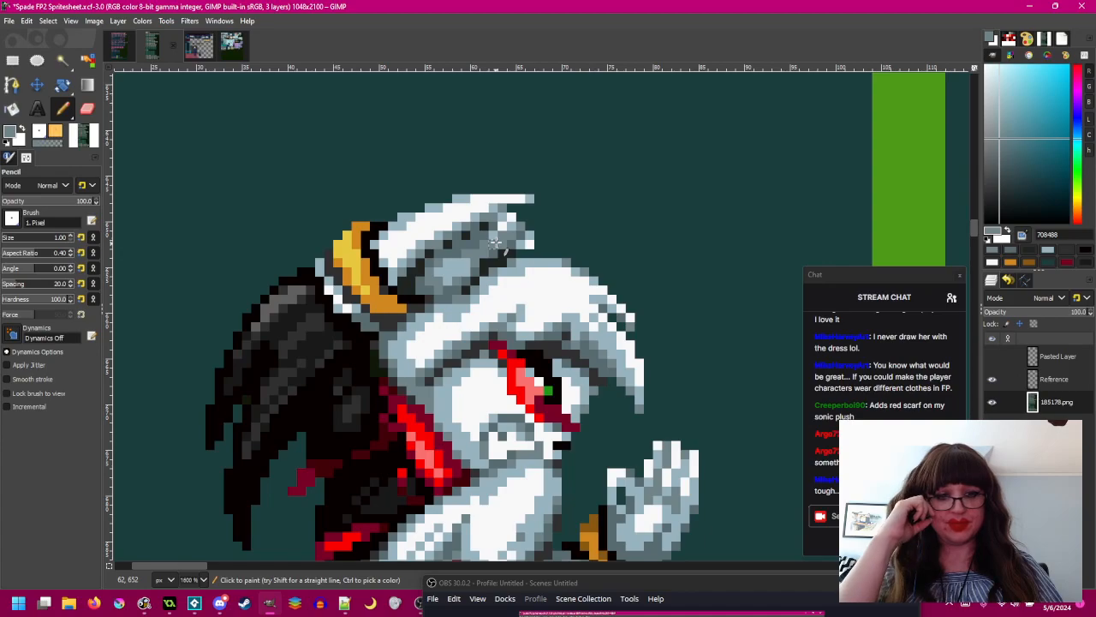
{"action": "left_click_drag", "start_coordinate": [495, 243], "coordinate": [497, 195]}
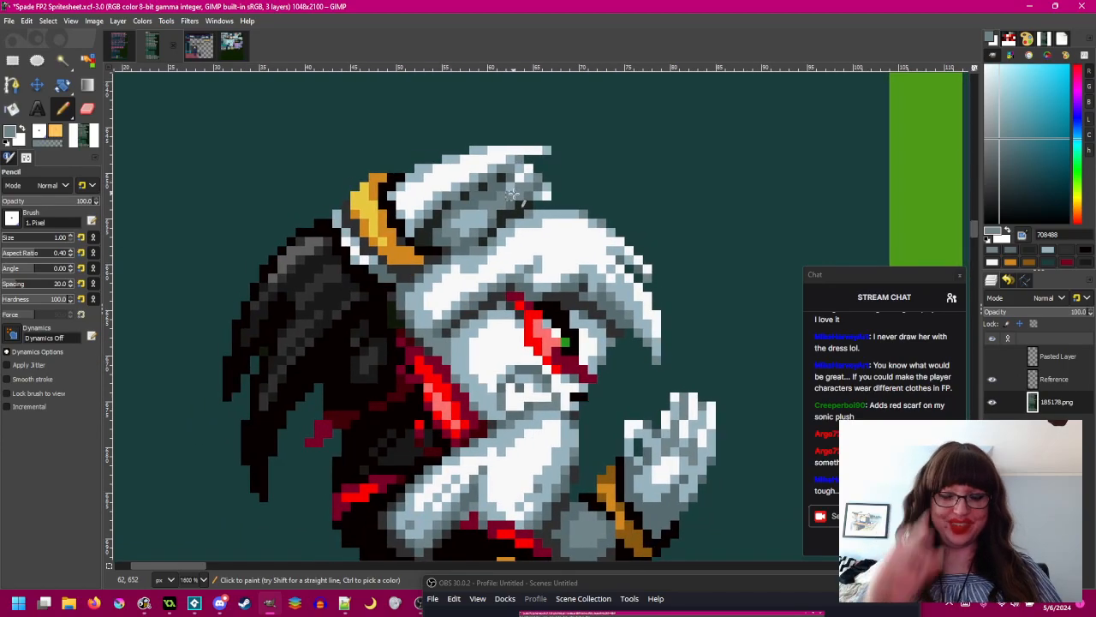
{"action": "scroll", "coordinate": [496, 196], "scroll_direction": "up", "scroll_amount": 1}
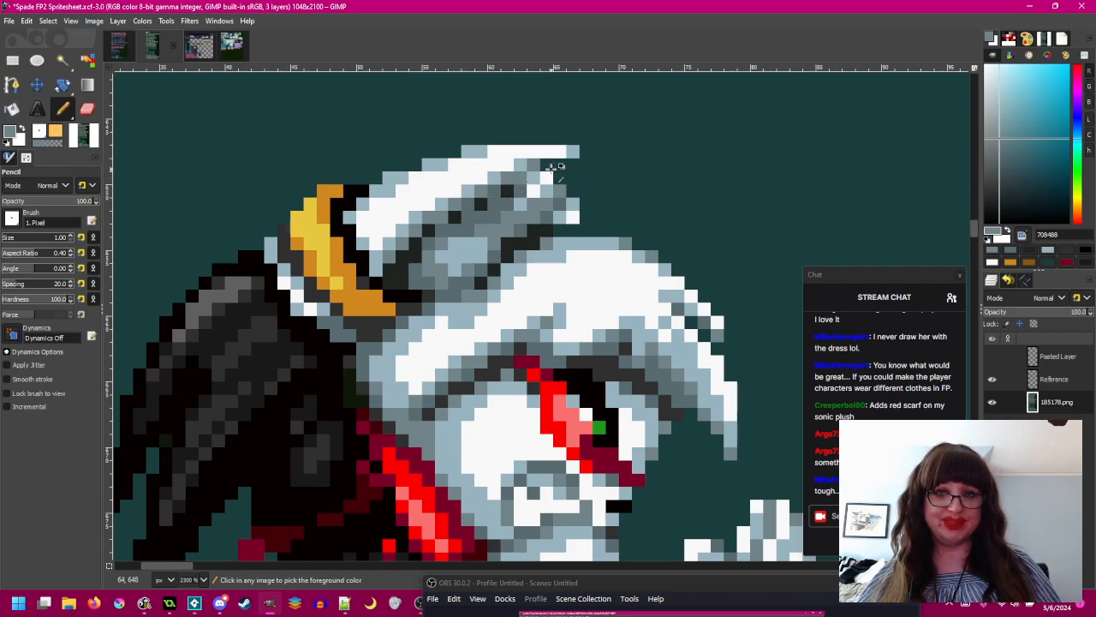
{"action": "scroll", "coordinate": [550, 168], "scroll_direction": "down", "scroll_amount": 1}
{"action": "scroll", "coordinate": [507, 216], "scroll_direction": "up", "scroll_amount": 2}
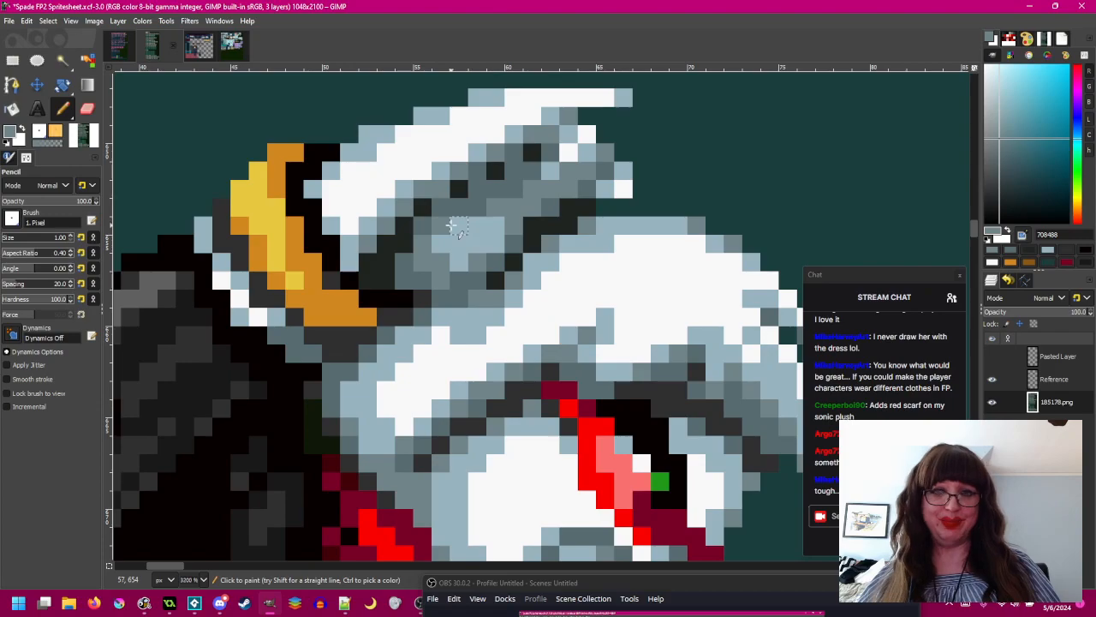
{"action": "scroll", "coordinate": [548, 219], "scroll_direction": "down", "scroll_amount": 3}
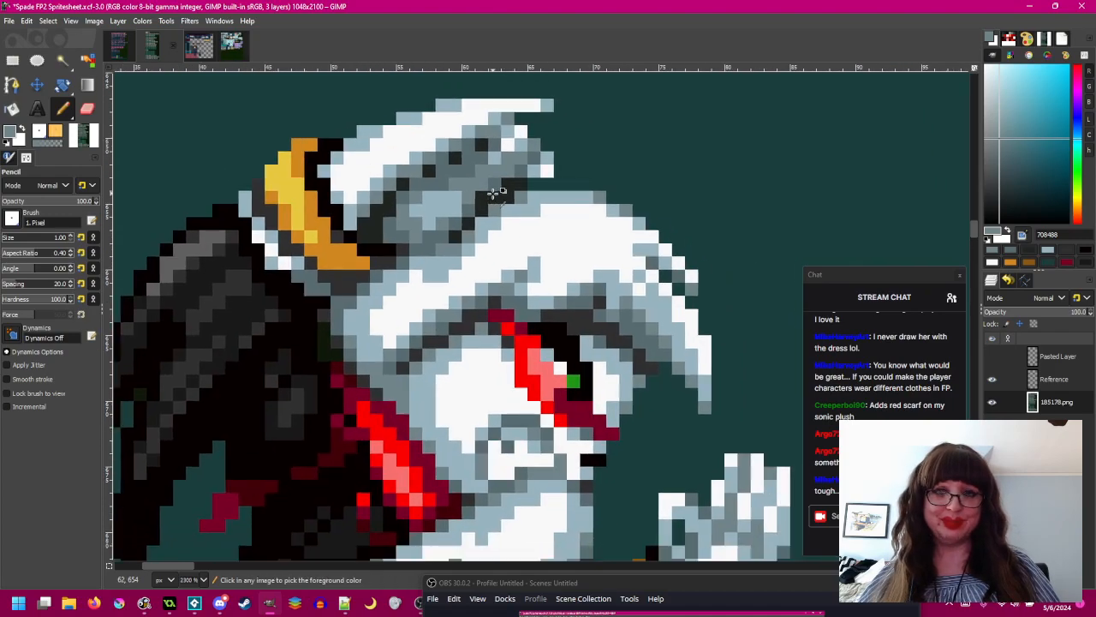
{"action": "scroll", "coordinate": [510, 195], "scroll_direction": "down", "scroll_amount": 1}
{"action": "key", "text": "ctrl+s"}
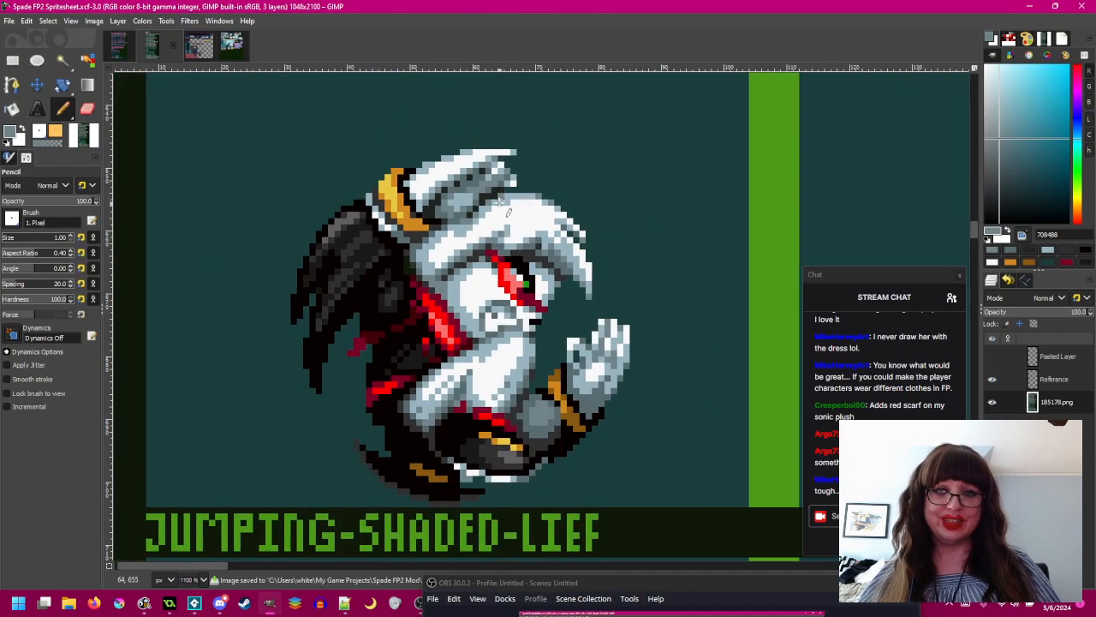
- Touch up the rear end of the fringe shadow, just above the red scarf, with blue-grey 586c70
{"action": "scroll", "coordinate": [508, 211], "scroll_direction": "up", "scroll_amount": 1}
{"action": "left_click_drag", "start_coordinate": [499, 203], "coordinate": [504, 230]}
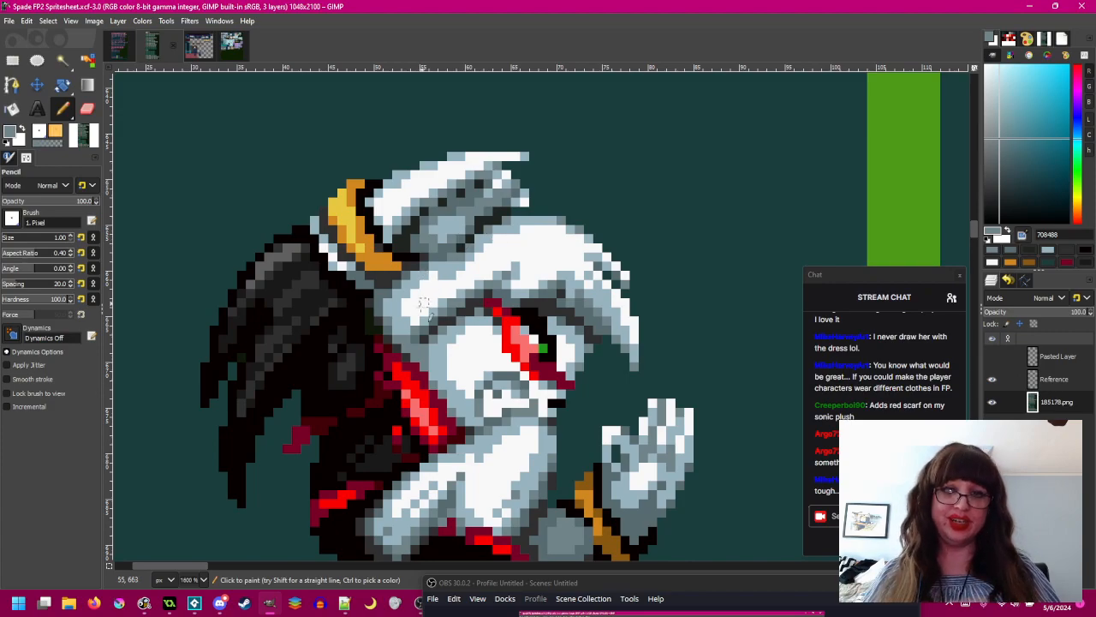
{"action": "scroll", "coordinate": [419, 344], "scroll_direction": "up", "scroll_amount": 1}
{"action": "left_click", "coordinate": [435, 341], "text": "ctrl"}
{"action": "left_click", "coordinate": [415, 355]}
{"action": "left_click", "coordinate": [419, 340], "text": "ctrl"}
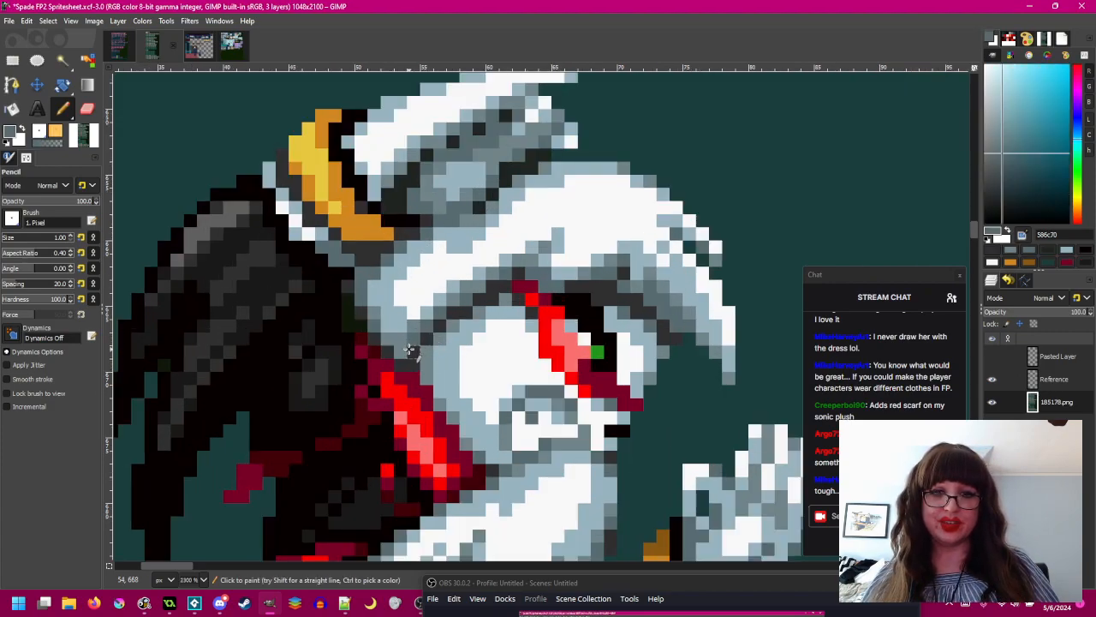
{"action": "scroll", "coordinate": [438, 341], "scroll_direction": "down", "scroll_amount": 4}
{"action": "scroll", "coordinate": [449, 353], "scroll_direction": "up", "scroll_amount": 1}
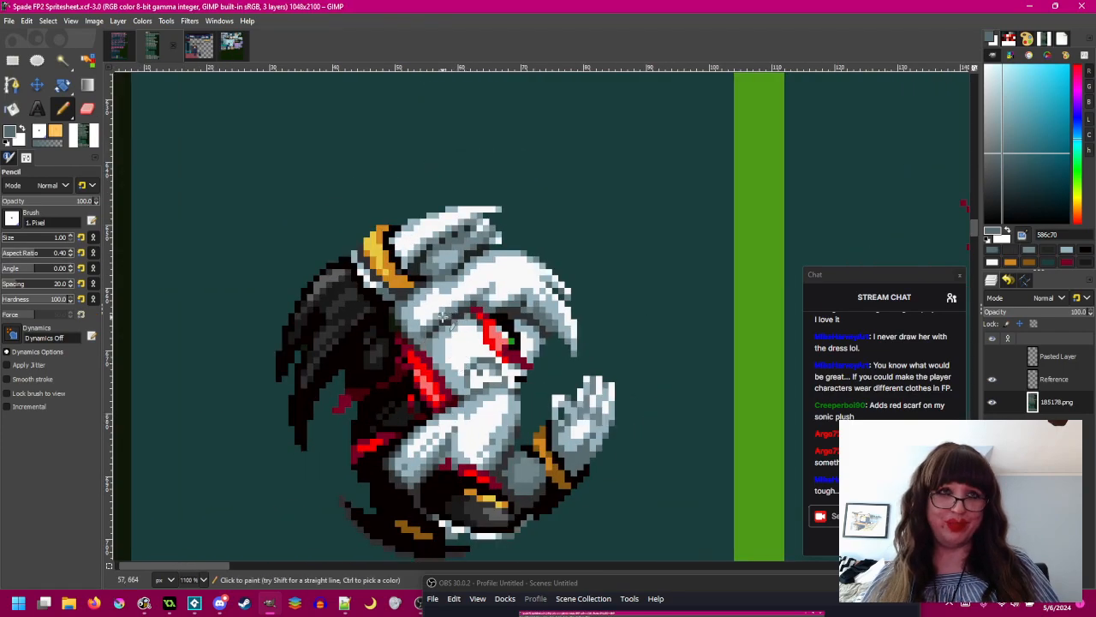
{"action": "scroll", "coordinate": [437, 317], "scroll_direction": "up", "scroll_amount": 1}
{"action": "scroll", "coordinate": [435, 309], "scroll_direction": "down", "scroll_amount": 1}
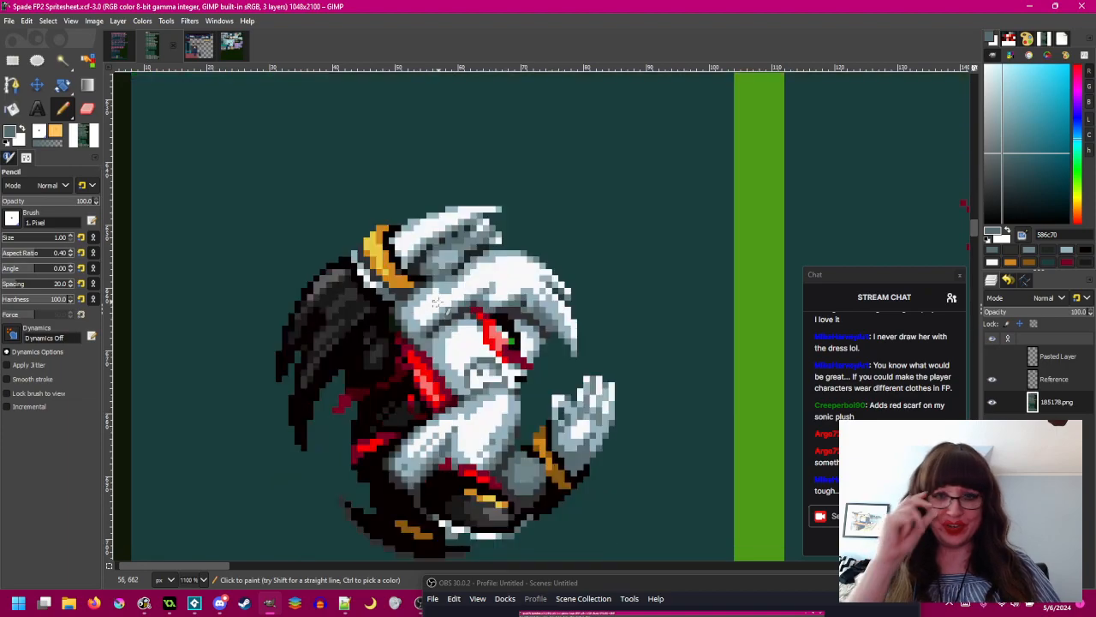
- Try a near-white f8f8f8 stroke on the cheek just below the fringe shadow and undo it
{"action": "scroll", "coordinate": [432, 315], "scroll_direction": "up", "scroll_amount": 2}
{"action": "left_click", "coordinate": [495, 377], "text": "ctrl"}
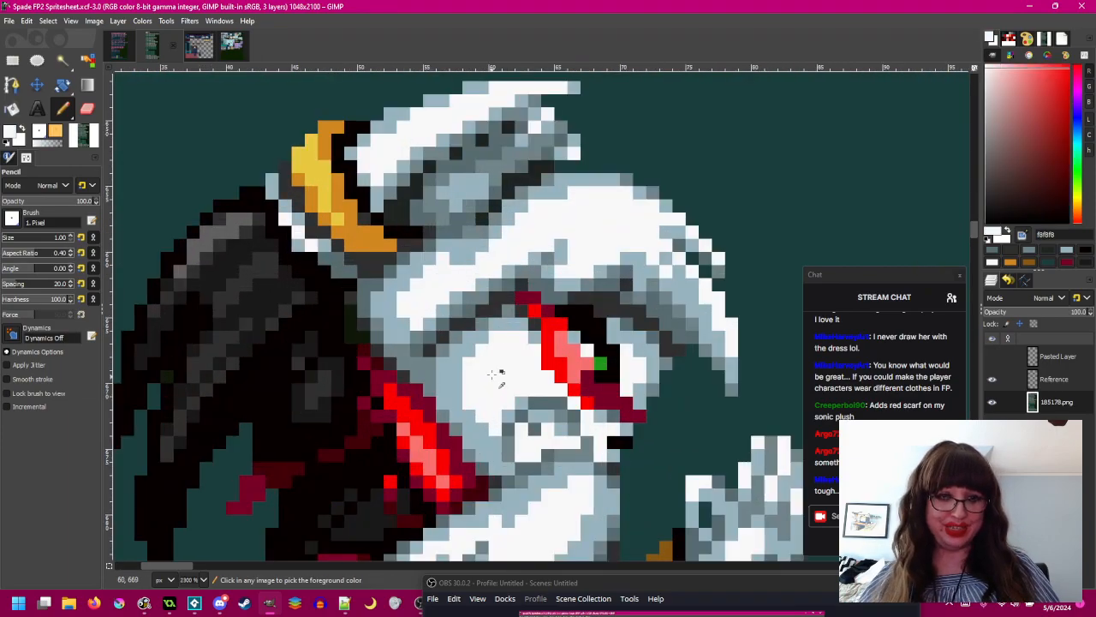
{"action": "mouse_move", "coordinate": [498, 350]}
{"action": "left_mouse_down"}
{"action": "mouse_move", "coordinate": [486, 320]}
{"action": "mouse_move", "coordinate": [445, 372]}
{"action": "mouse_move", "coordinate": [444, 345]}
{"action": "left_mouse_up"}
{"action": "key", "text": "ctrl+z"}
{"action": "scroll", "coordinate": [526, 372], "scroll_direction": "down", "scroll_amount": 3}
{"action": "scroll", "coordinate": [520, 377], "scroll_direction": "up", "scroll_amount": 3}
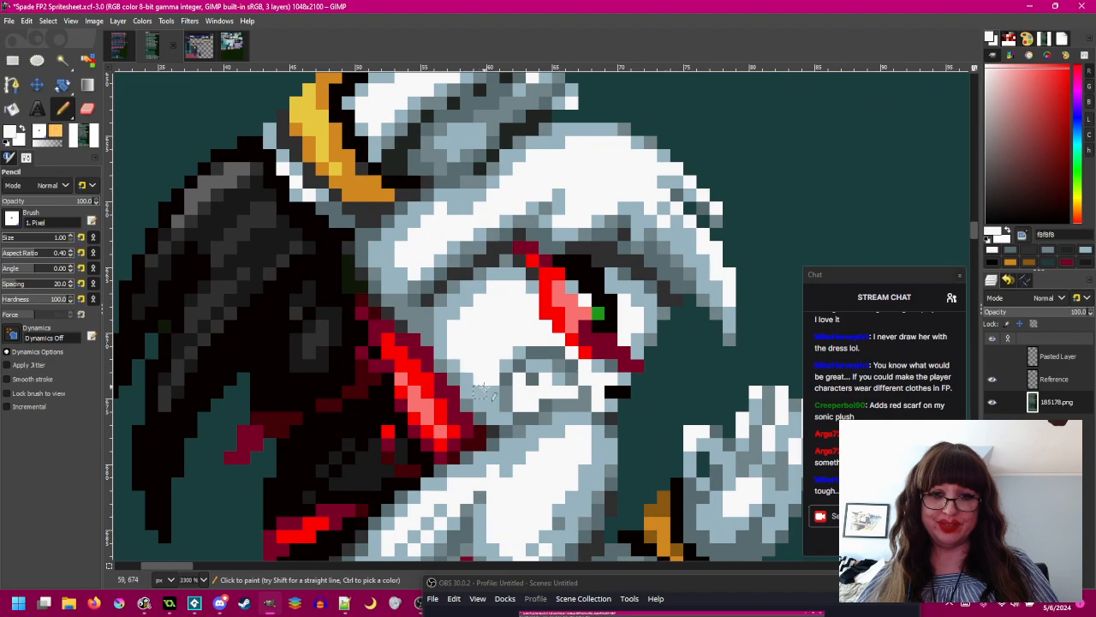
- Soften the cheek's rear edge below the fringe with light blue-grey 98b4c0
{"action": "scroll", "coordinate": [484, 390], "scroll_direction": "down", "scroll_amount": 3}
{"action": "scroll", "coordinate": [506, 344], "scroll_direction": "up", "scroll_amount": 3}
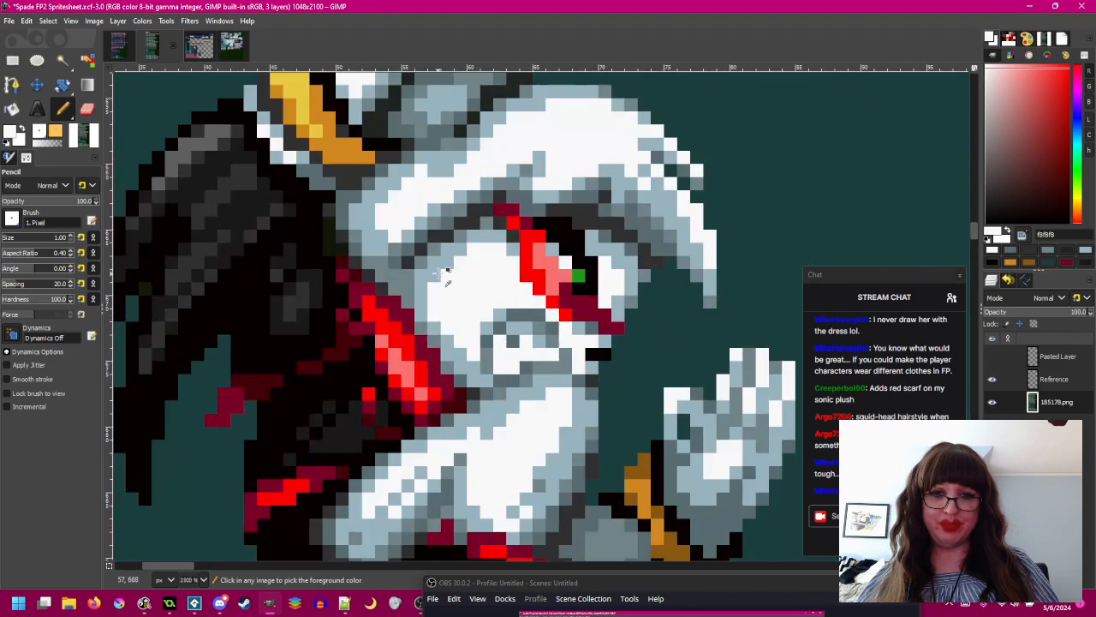
{"action": "left_click", "coordinate": [437, 273], "text": "ctrl"}
{"action": "scroll", "coordinate": [514, 298], "scroll_direction": "down", "scroll_amount": 2}
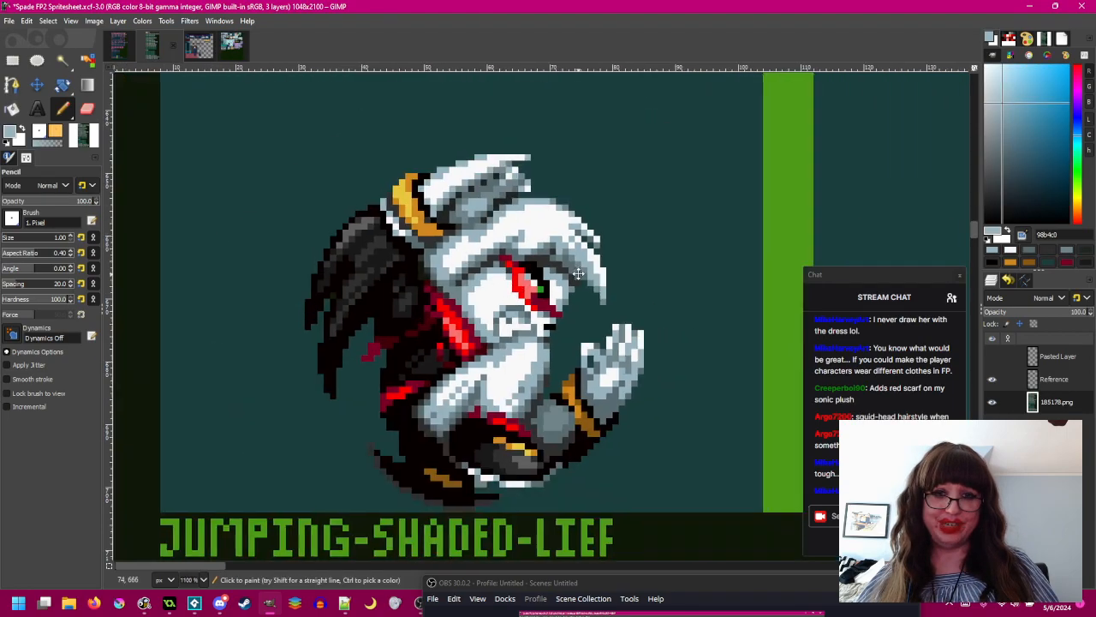
{"action": "left_click_drag", "start_coordinate": [580, 273], "coordinate": [565, 283]}
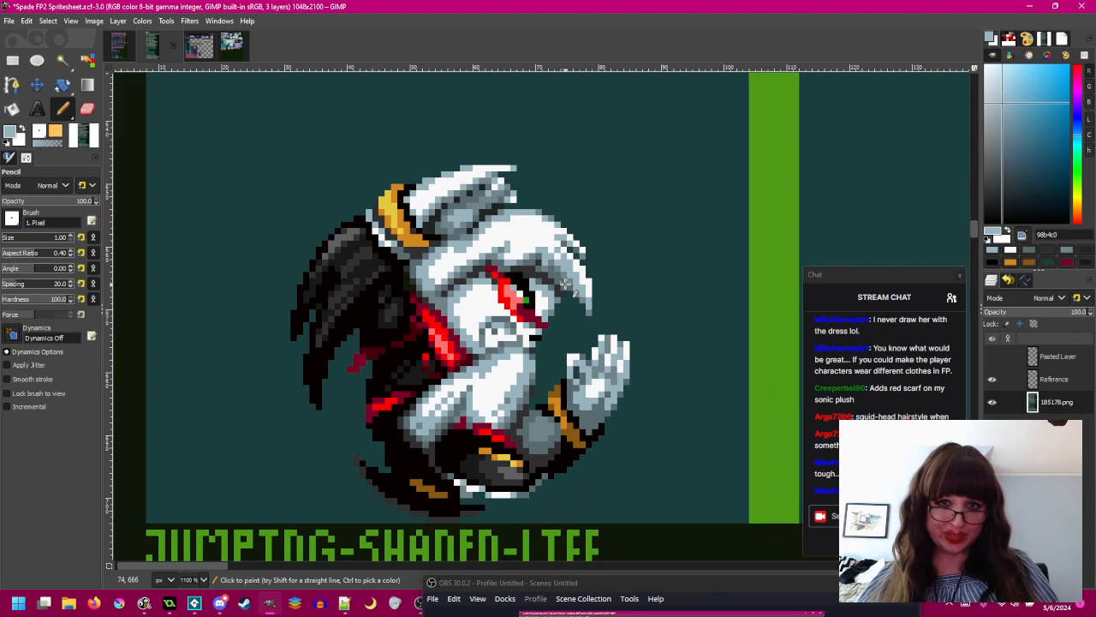
- Touch up the lower palm shading of the raised hand with blue-grey 586c70
{"action": "scroll", "coordinate": [428, 315], "scroll_direction": "up", "scroll_amount": 1}
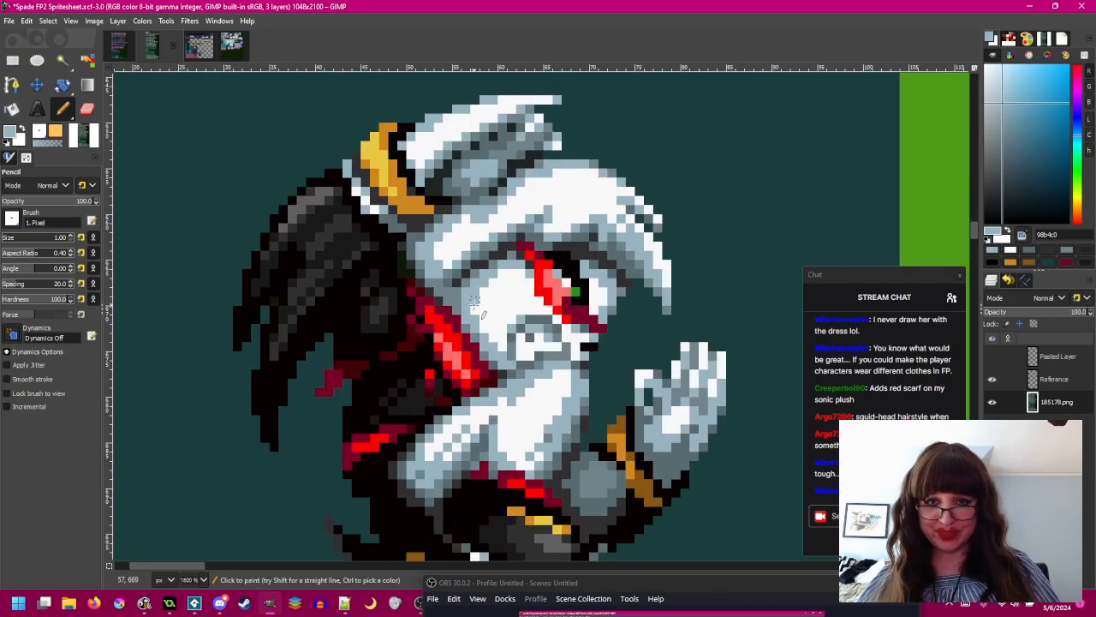
{"action": "scroll", "coordinate": [494, 310], "scroll_direction": "down", "scroll_amount": 2}
{"action": "scroll", "coordinate": [467, 304], "scroll_direction": "up", "scroll_amount": 1}
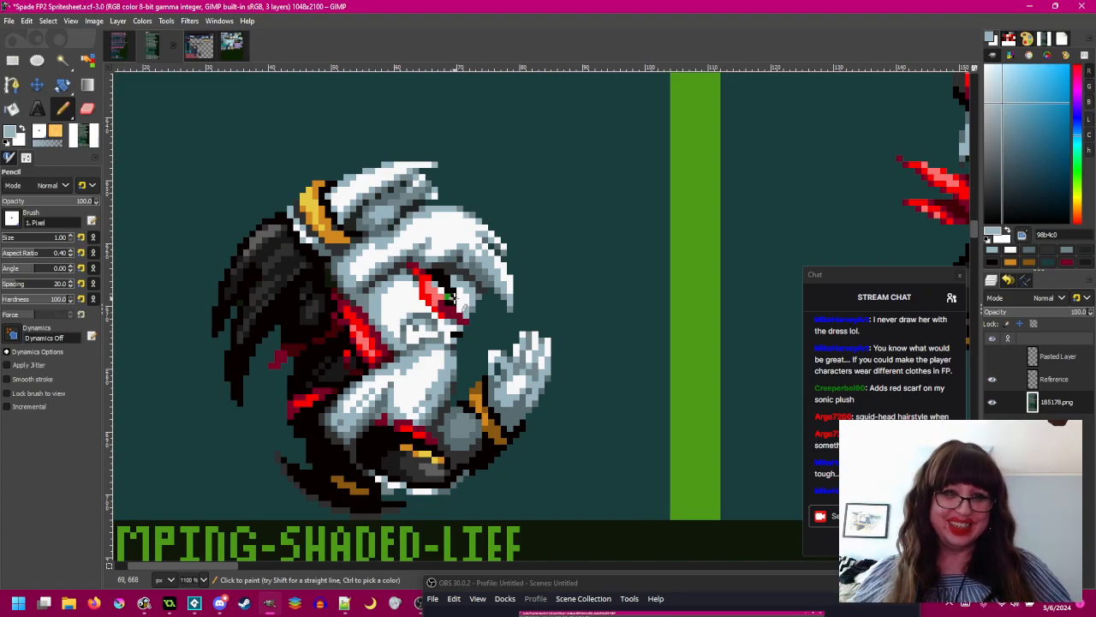
{"action": "scroll", "coordinate": [452, 296], "scroll_direction": "up", "scroll_amount": 2}
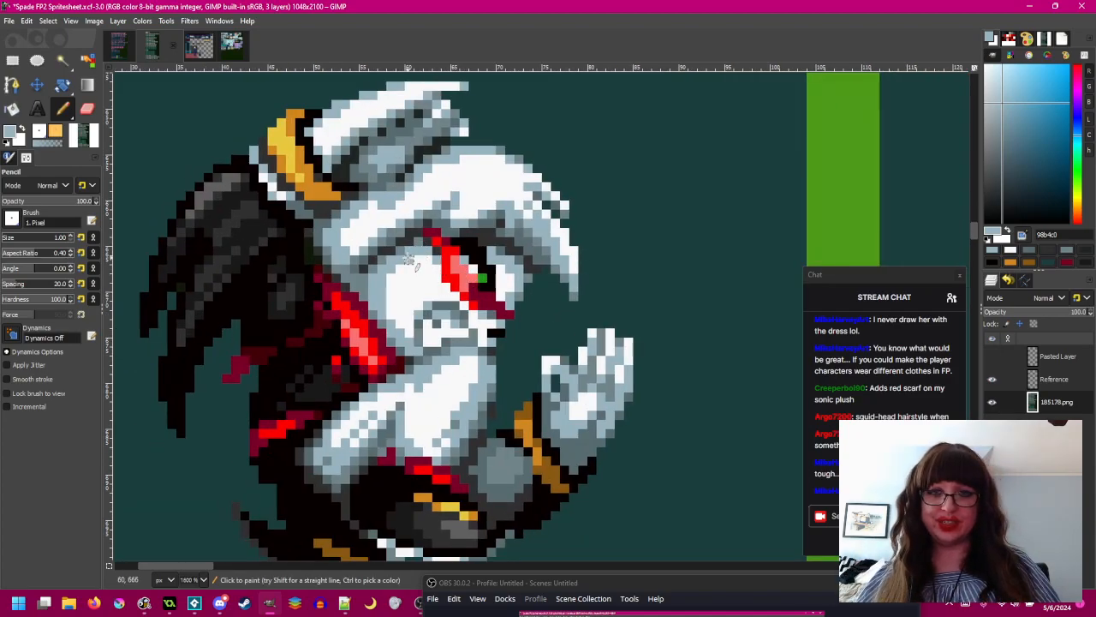
{"action": "scroll", "coordinate": [487, 240], "scroll_direction": "down", "scroll_amount": 2}
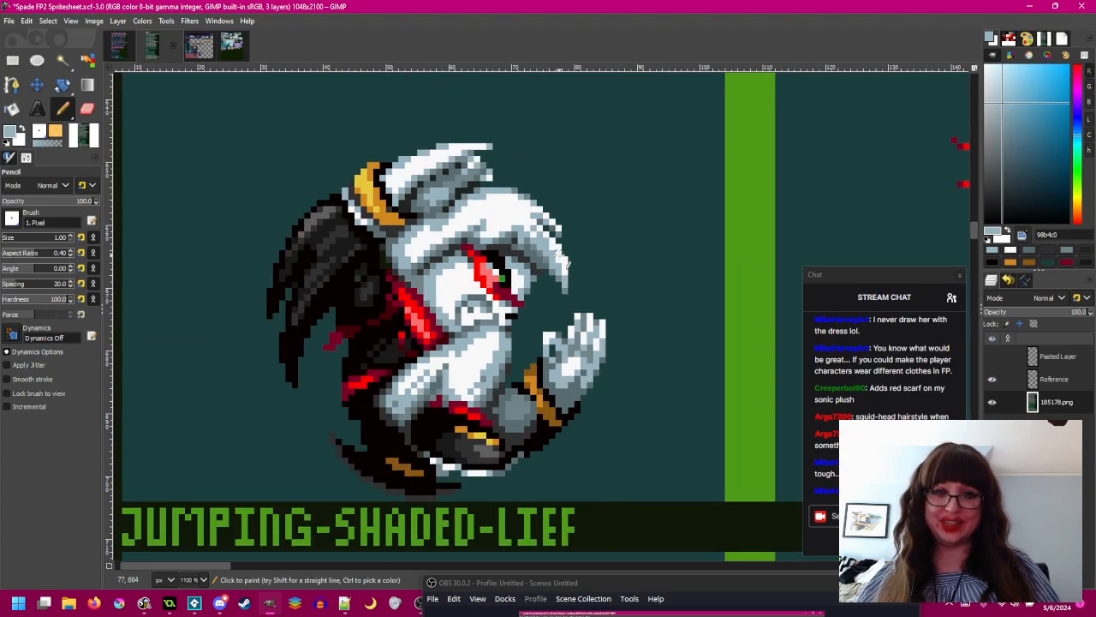
{"action": "scroll", "coordinate": [613, 379], "scroll_direction": "up", "scroll_amount": 2}
{"action": "left_click", "coordinate": [599, 387], "text": "ctrl"}
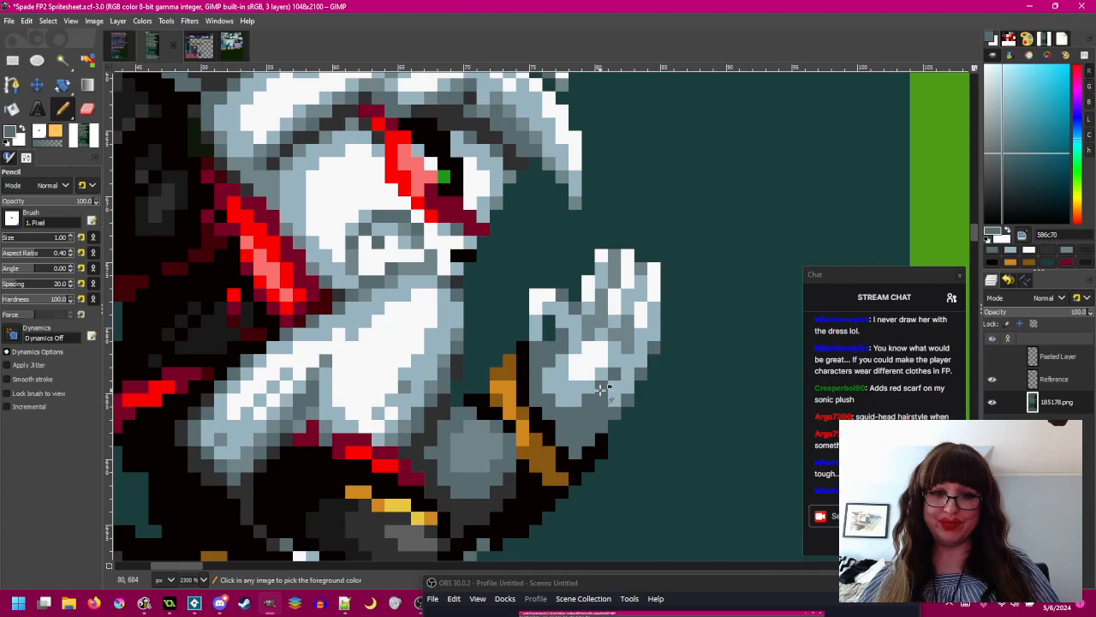
{"action": "scroll", "coordinate": [602, 388], "scroll_direction": "down", "scroll_amount": 2}
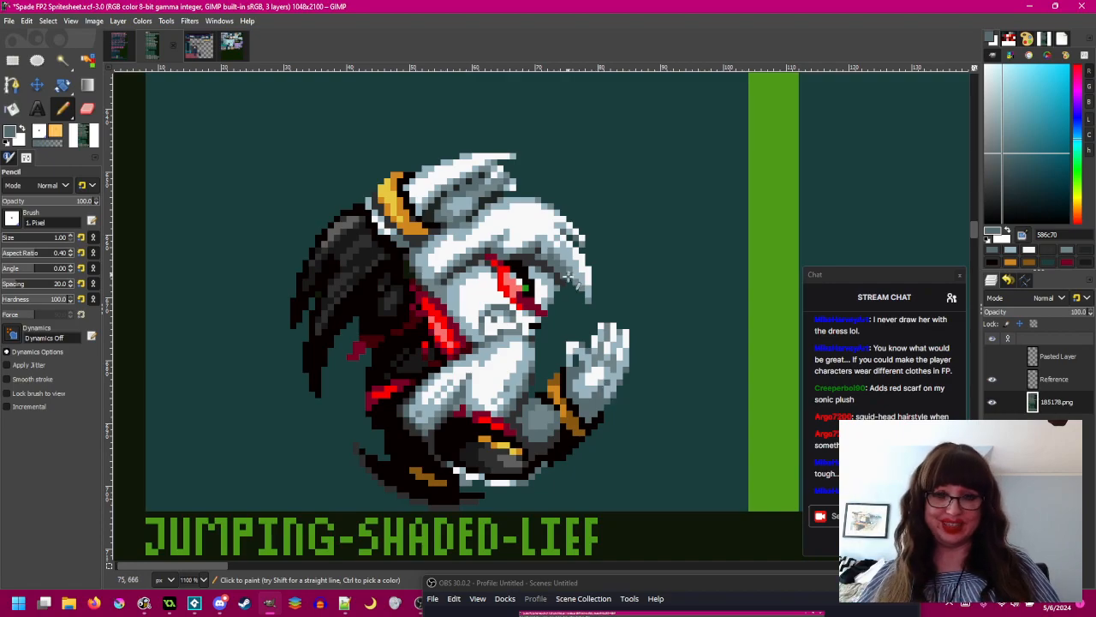
- Darken the fringe shadow in front of the eye with dark grey 303030 pixels
{"action": "scroll", "coordinate": [569, 285], "scroll_direction": "up", "scroll_amount": 2}
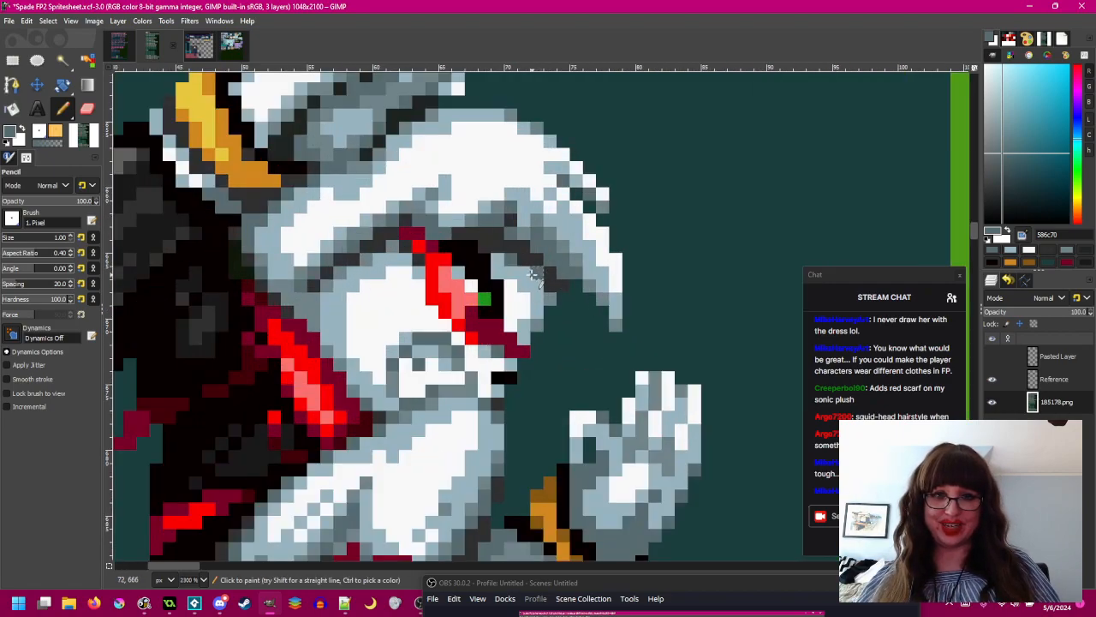
{"action": "scroll", "coordinate": [585, 278], "scroll_direction": "down", "scroll_amount": 2}
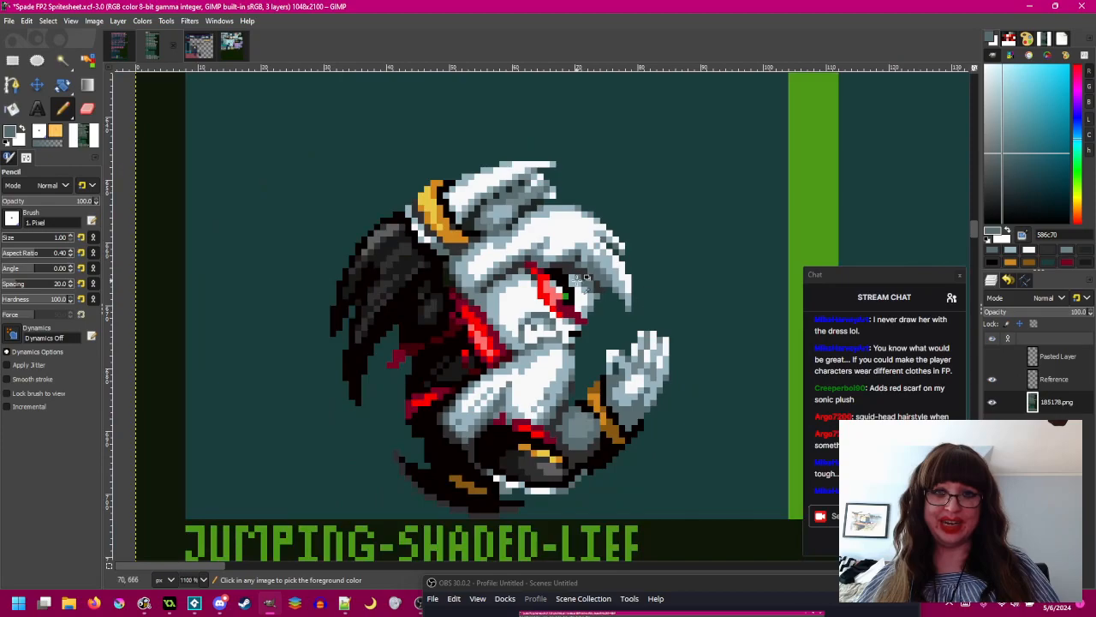
{"action": "scroll", "coordinate": [585, 279], "scroll_direction": "up", "scroll_amount": 2}
{"action": "left_click", "coordinate": [595, 267], "text": "ctrl"}
{"action": "scroll", "coordinate": [617, 291], "scroll_direction": "down", "scroll_amount": 2}
{"action": "left_click_drag", "start_coordinate": [655, 297], "coordinate": [653, 298]}
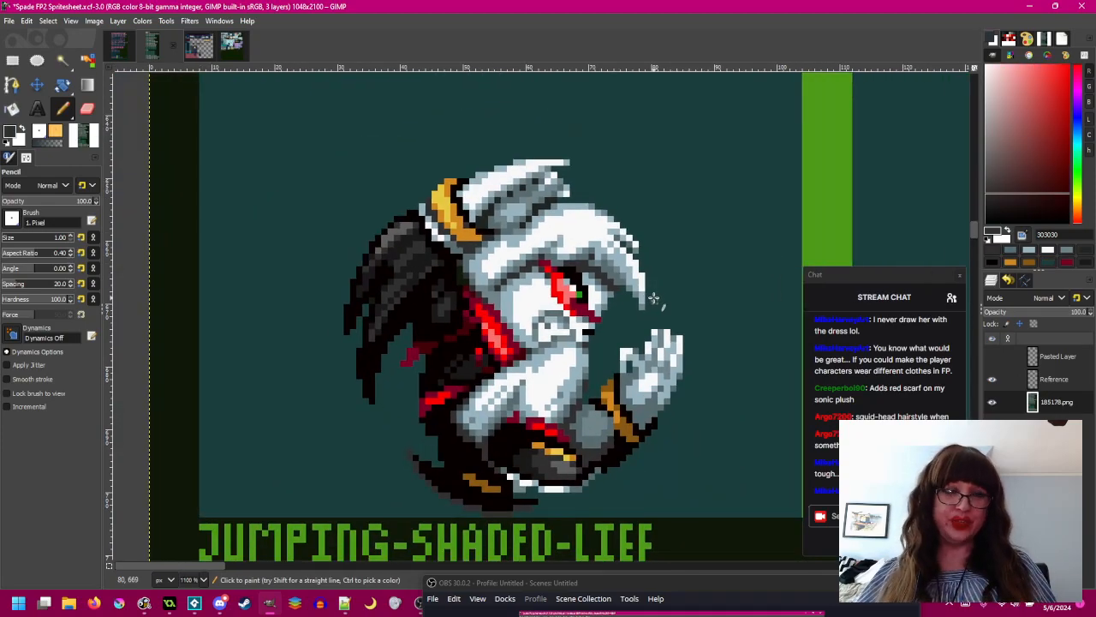
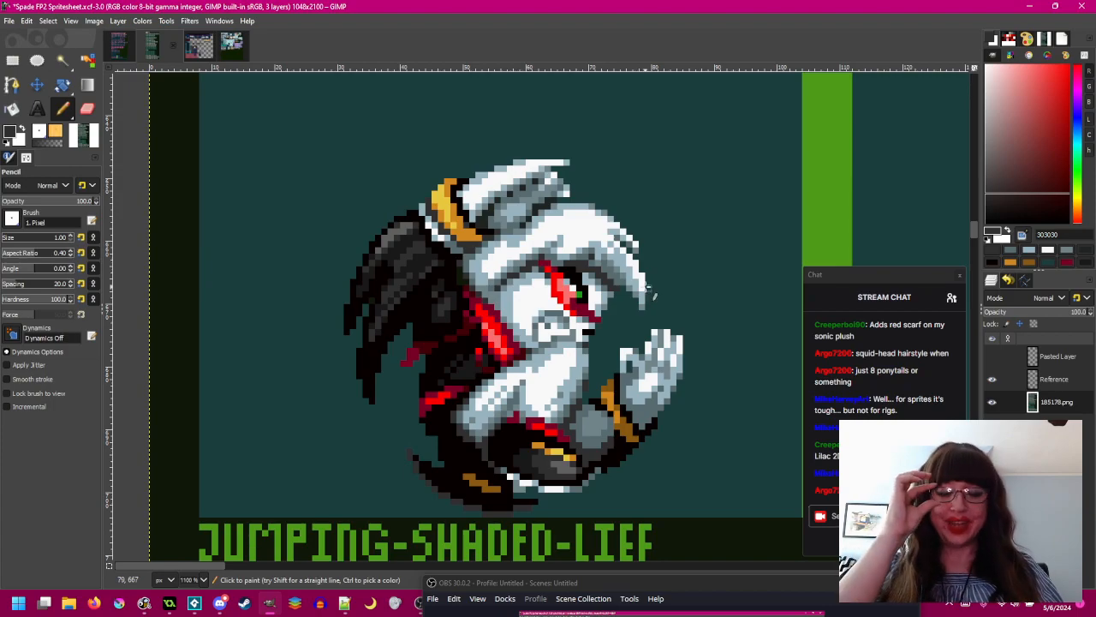
{"action": "scroll", "coordinate": [635, 280], "scroll_direction": "up", "scroll_amount": 3}
{"action": "scroll", "coordinate": [541, 283], "scroll_direction": "down", "scroll_amount": 2}
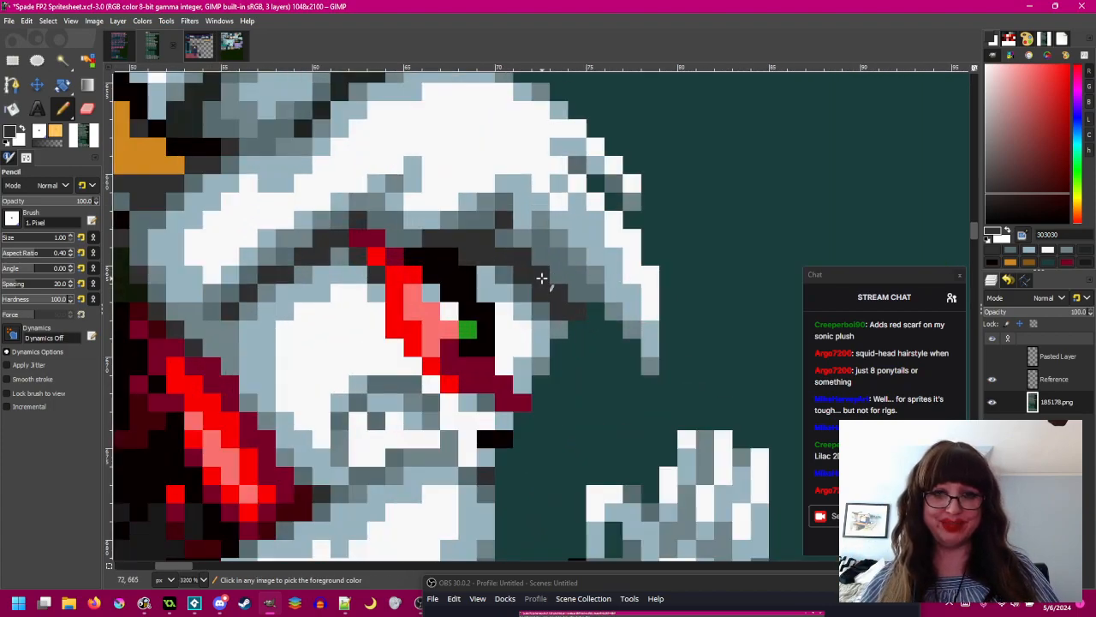
{"action": "scroll", "coordinate": [638, 313], "scroll_direction": "down", "scroll_amount": 2}
{"action": "scroll", "coordinate": [640, 316], "scroll_direction": "up", "scroll_amount": 3}
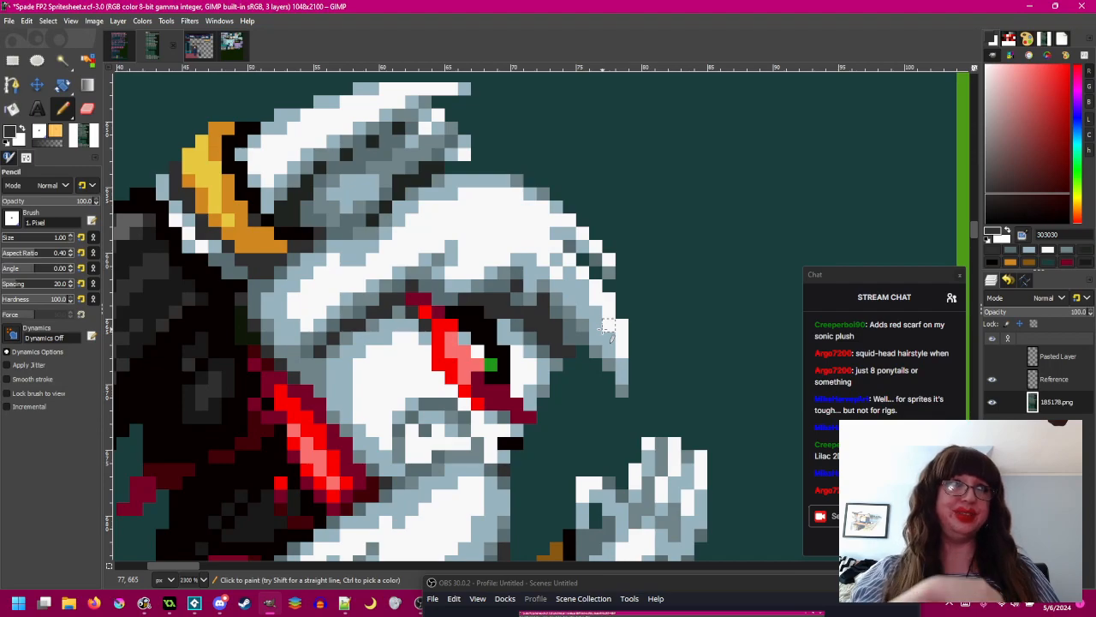
{"action": "scroll", "coordinate": [596, 326], "scroll_direction": "down", "scroll_amount": 3}
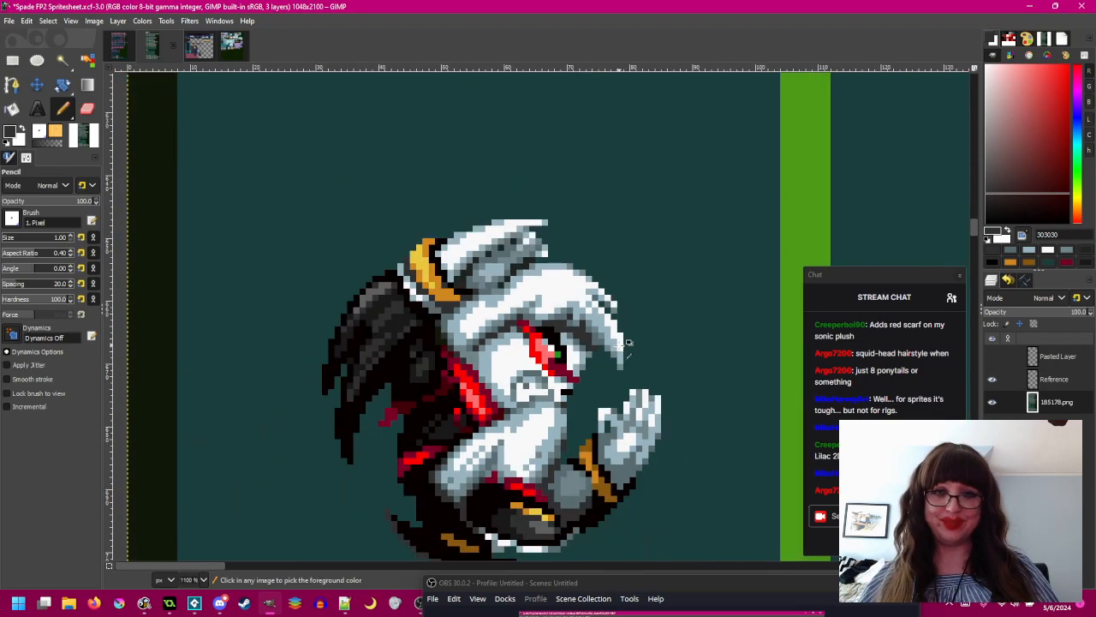
- Try dark grey 303030 pixels at the upper end of the red eye marking under the fringe and undo them
{"action": "scroll", "coordinate": [575, 321], "scroll_direction": "up", "scroll_amount": 2}
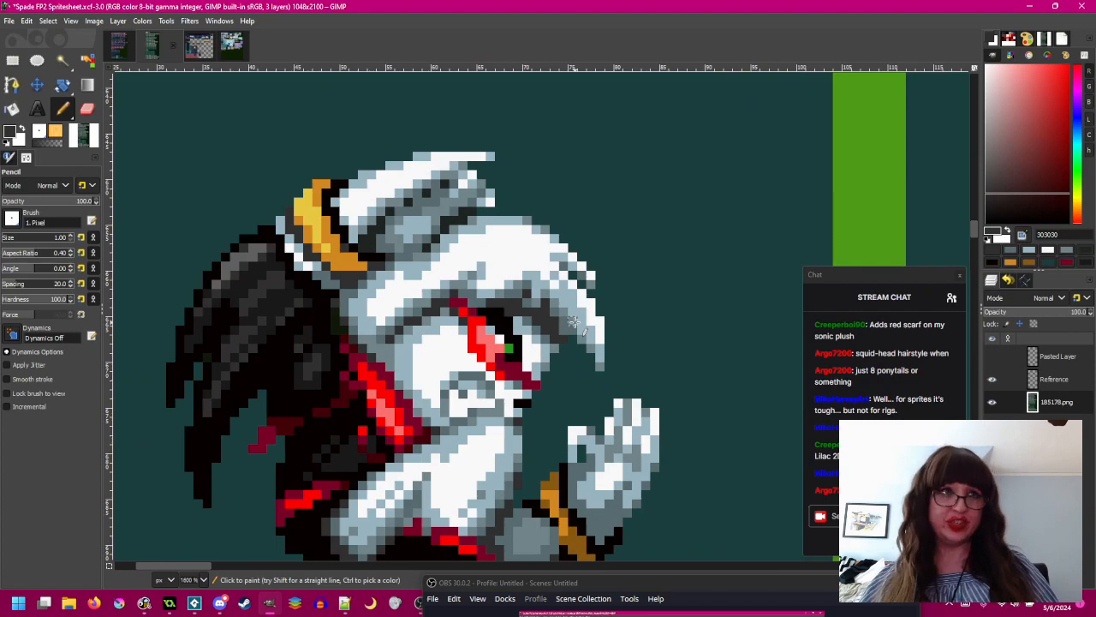
{"action": "scroll", "coordinate": [574, 322], "scroll_direction": "up", "scroll_amount": 1}
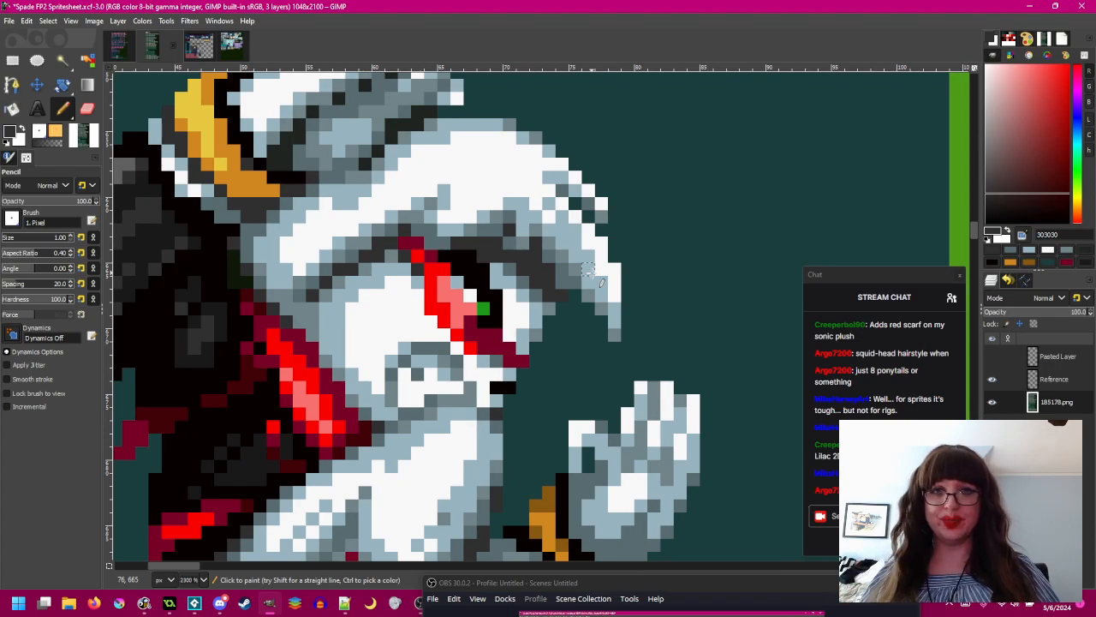
{"action": "scroll", "coordinate": [589, 272], "scroll_direction": "down", "scroll_amount": 3}
{"action": "scroll", "coordinate": [557, 321], "scroll_direction": "up", "scroll_amount": 4}
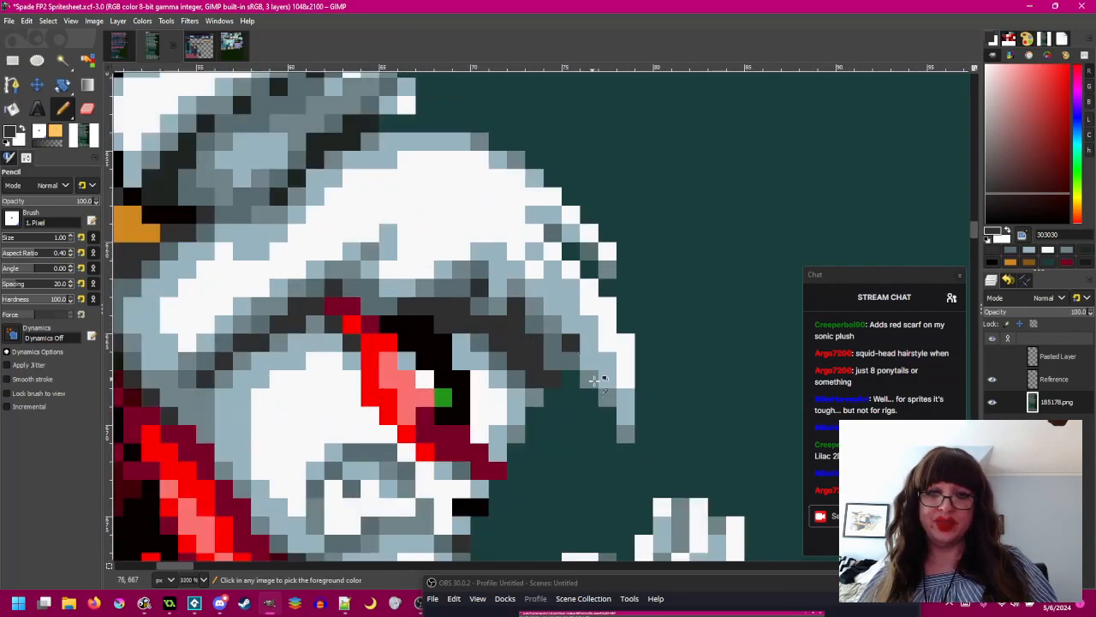
{"action": "scroll", "coordinate": [600, 379], "scroll_direction": "down", "scroll_amount": 3}
{"action": "scroll", "coordinate": [600, 379], "scroll_direction": "up", "scroll_amount": 3}
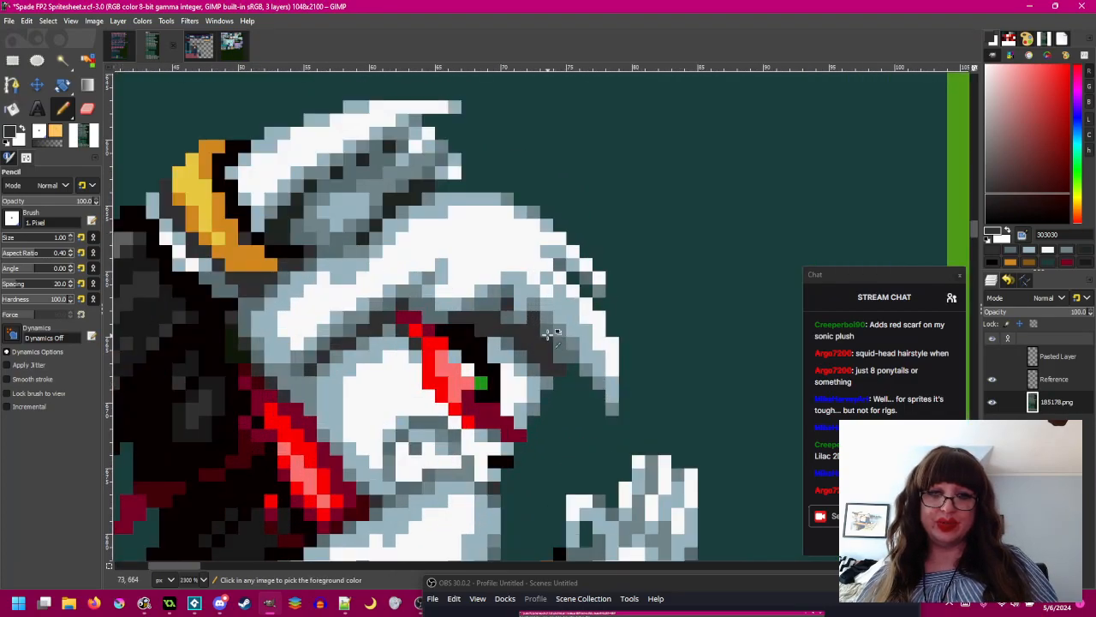
{"action": "scroll", "coordinate": [557, 351], "scroll_direction": "right", "scroll_amount": 2}
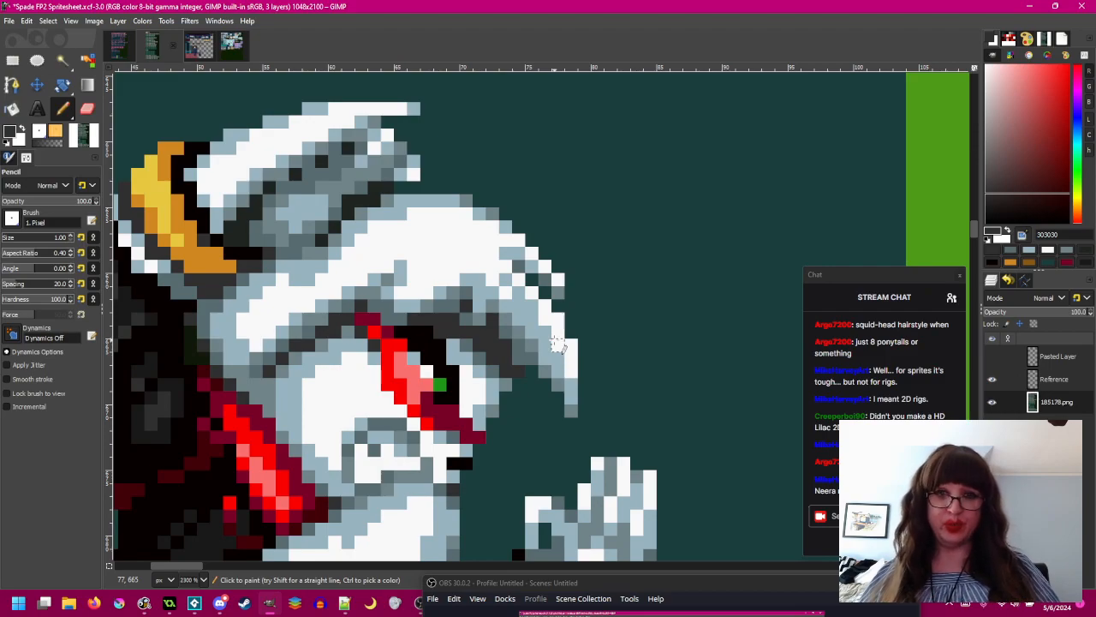
{"action": "left_click", "coordinate": [387, 318]}
{"action": "left_click", "coordinate": [374, 306]}
{"action": "key", "text": "ctrl+z"}
{"action": "key", "text": "ctrl+z"}
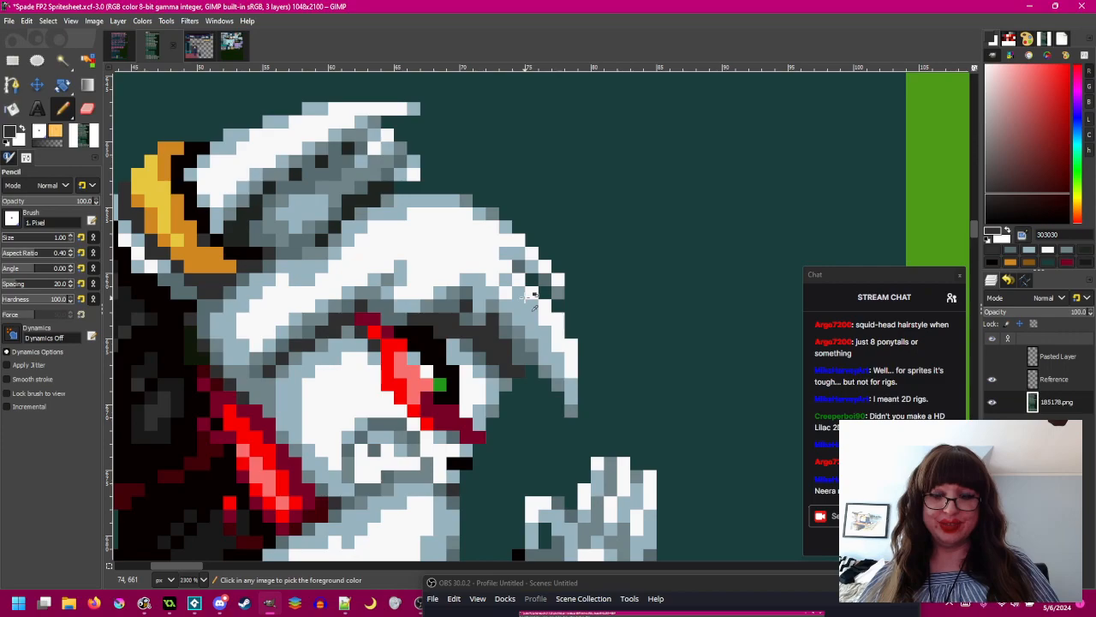
- Shade the front part of the fringe above the eye shadow with mid blue-grey 708488 sampled from the hair
{"action": "scroll", "coordinate": [490, 303], "scroll_direction": "down", "scroll_amount": 1}
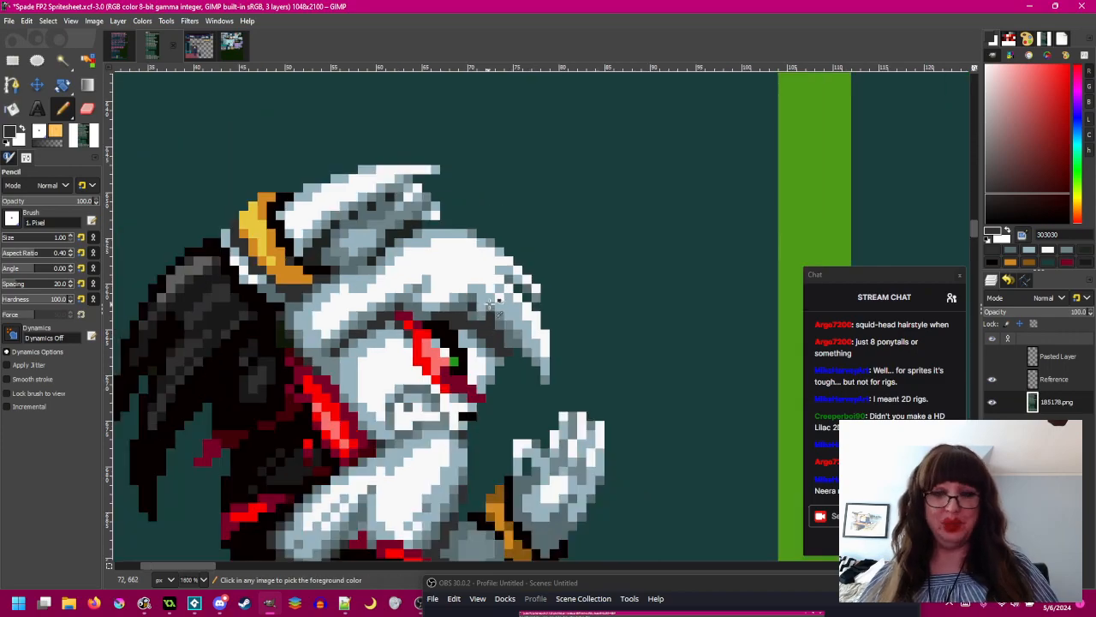
{"action": "left_click_drag", "start_coordinate": [490, 305], "coordinate": [496, 312]}
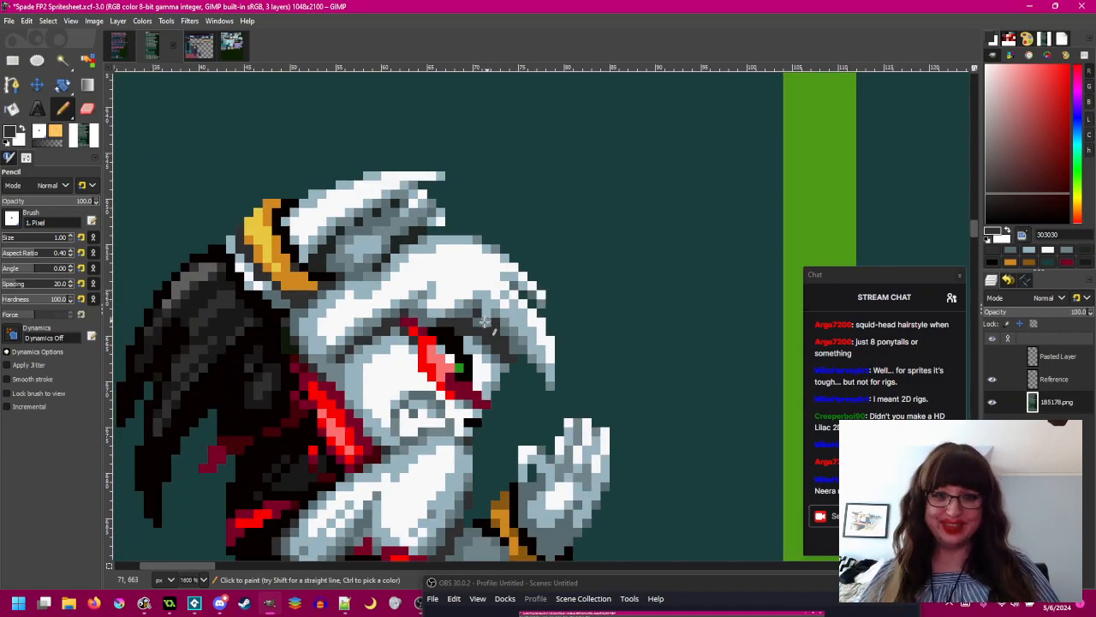
{"action": "scroll", "coordinate": [441, 317], "scroll_direction": "up", "scroll_amount": 1}
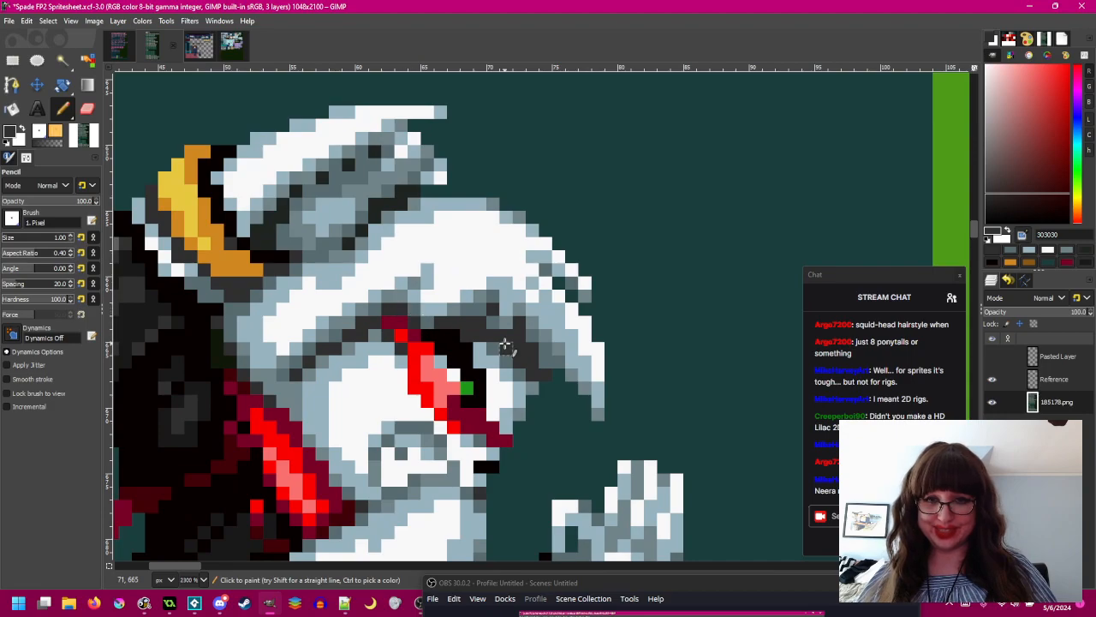
{"action": "scroll", "coordinate": [506, 345], "scroll_direction": "down", "scroll_amount": 2}
{"action": "scroll", "coordinate": [510, 330], "scroll_direction": "up", "scroll_amount": 3}
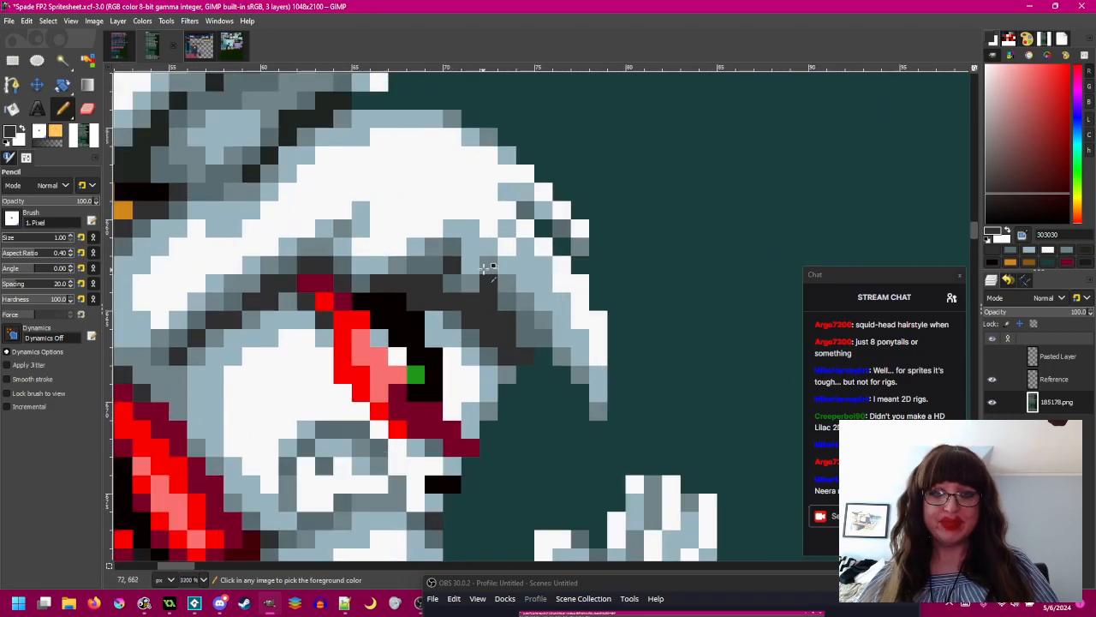
{"action": "left_click", "coordinate": [485, 267], "text": "ctrl"}
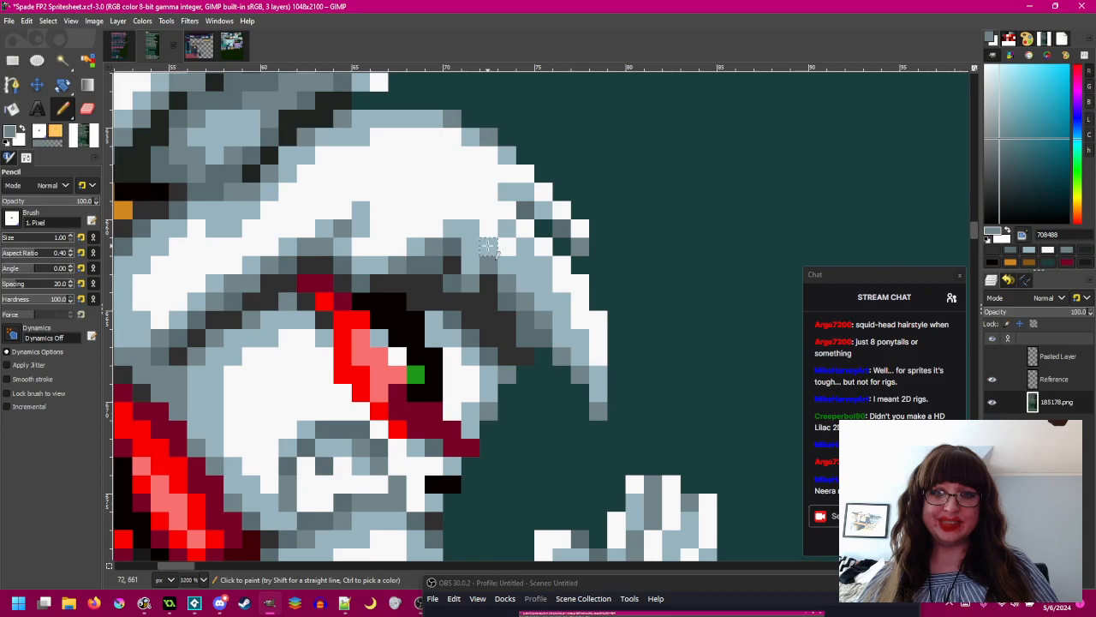
{"action": "left_click", "coordinate": [526, 282]}
{"action": "left_click", "coordinate": [524, 264]}
- Examine the fringe shading up close and across the whole jumping figure, sampling light blue-grey 98b4c0 from the fringe
{"action": "scroll", "coordinate": [563, 278], "scroll_direction": "down", "scroll_amount": 5}
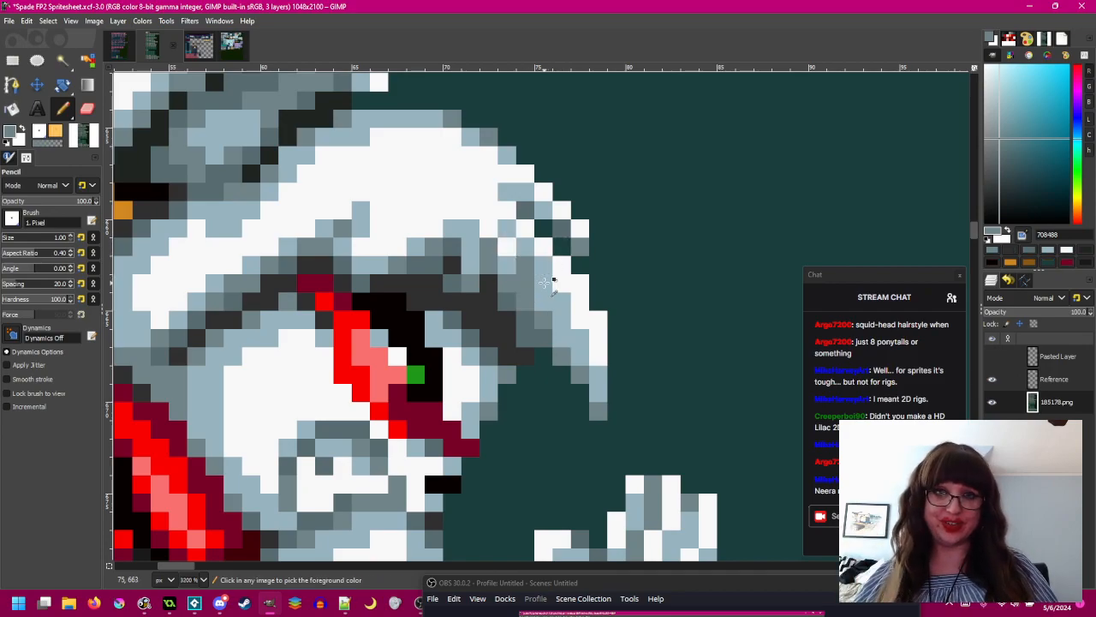
{"action": "scroll", "coordinate": [579, 286], "scroll_direction": "up", "scroll_amount": 3}
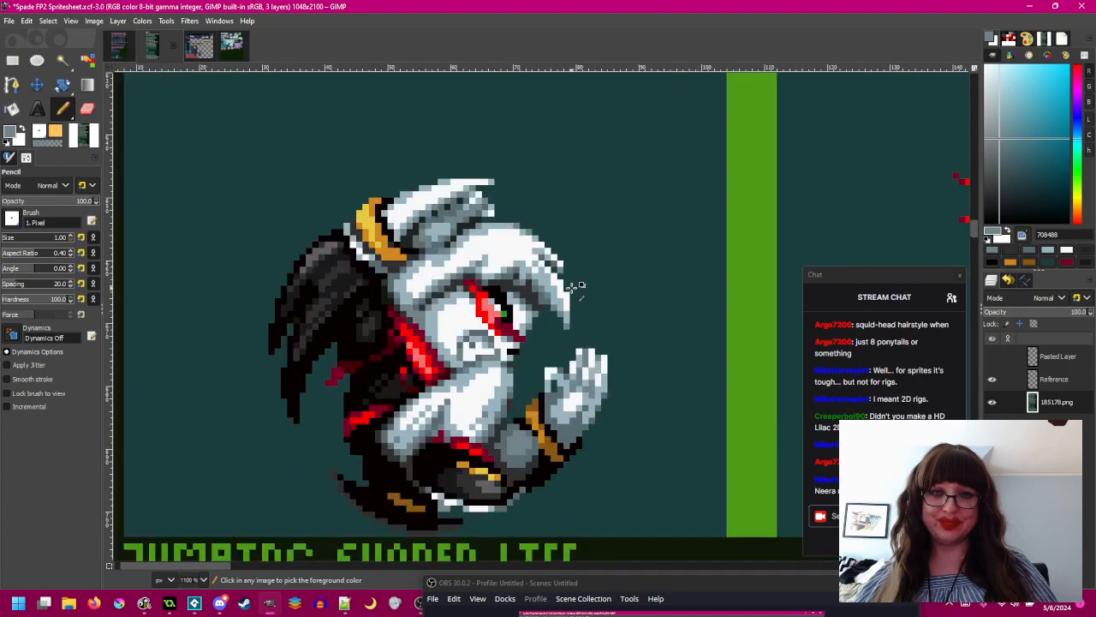
{"action": "scroll", "coordinate": [571, 286], "scroll_direction": "up", "scroll_amount": 1}
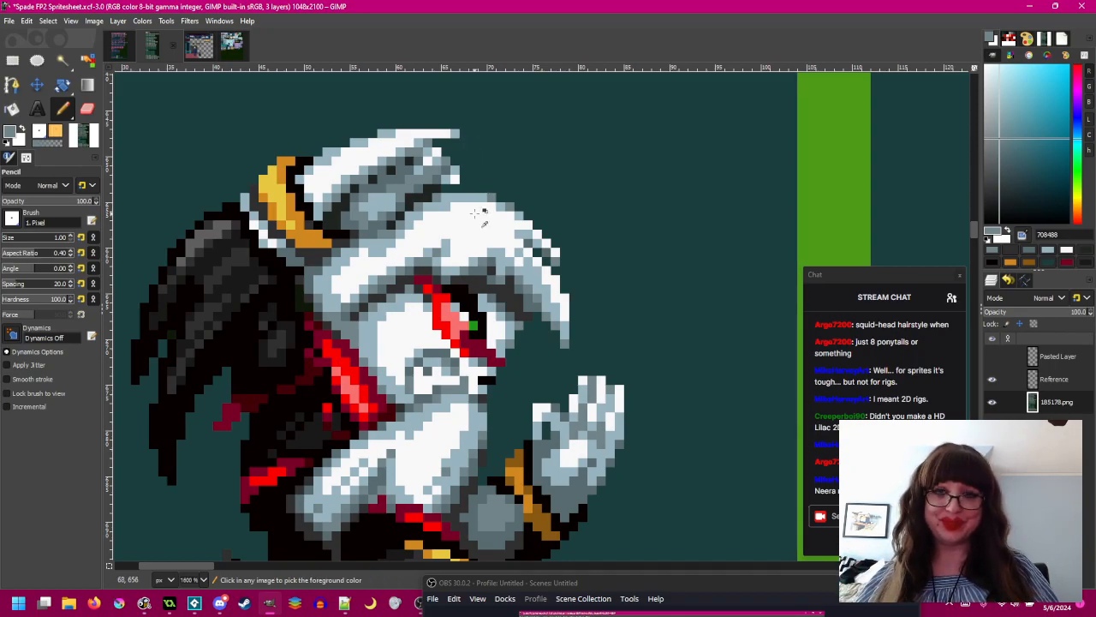
{"action": "scroll", "coordinate": [480, 254], "scroll_direction": "up", "scroll_amount": 1}
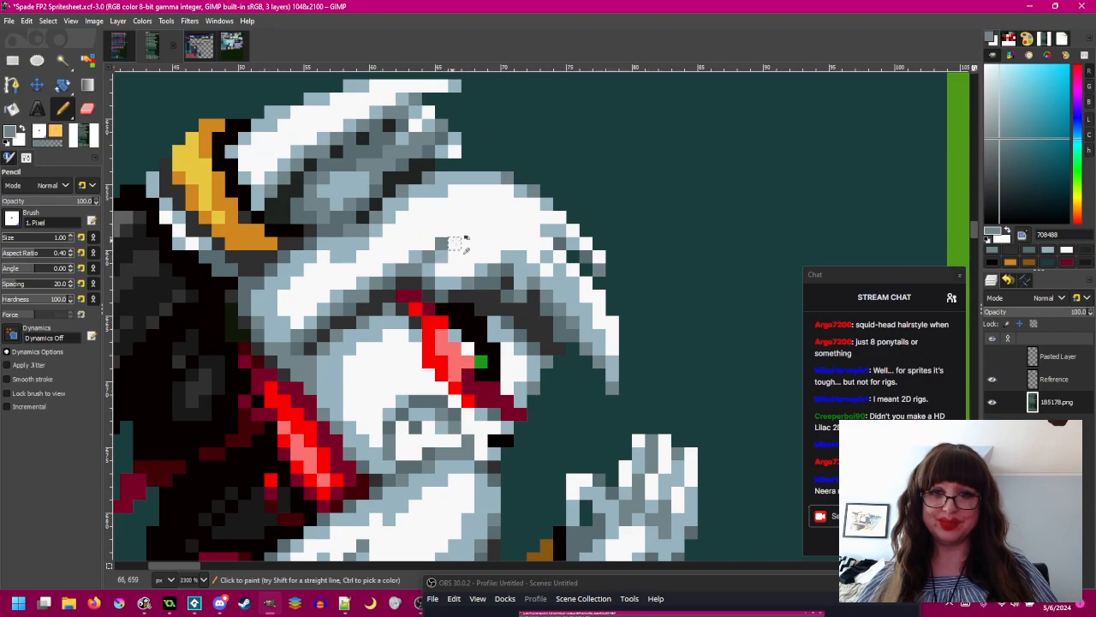
{"action": "scroll", "coordinate": [525, 250], "scroll_direction": "down", "scroll_amount": 2}
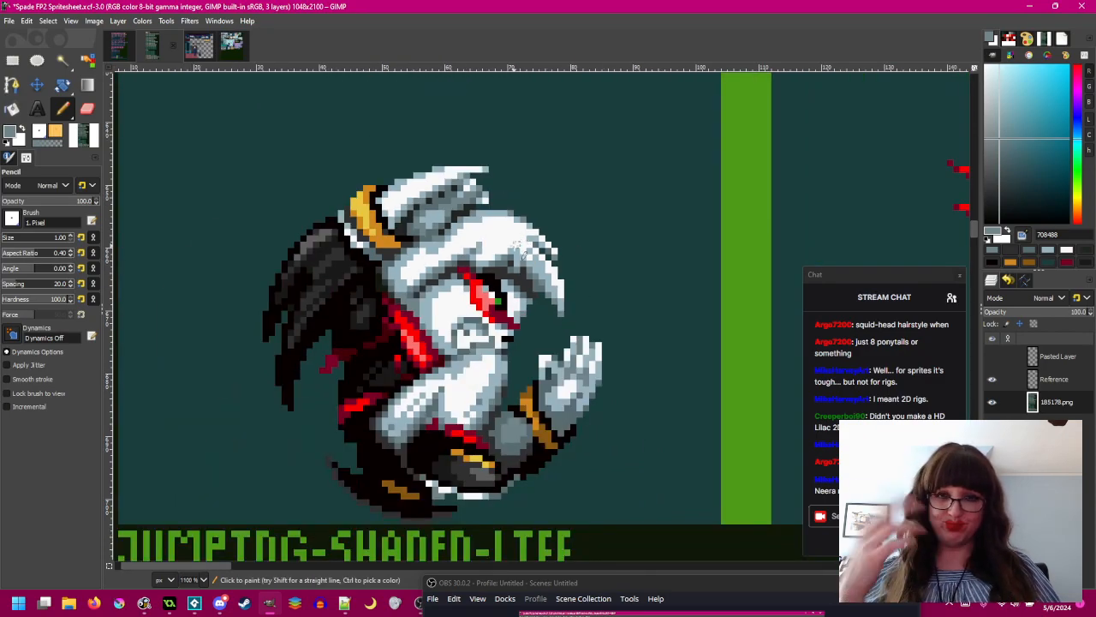
{"action": "scroll", "coordinate": [490, 244], "scroll_direction": "up", "scroll_amount": 2}
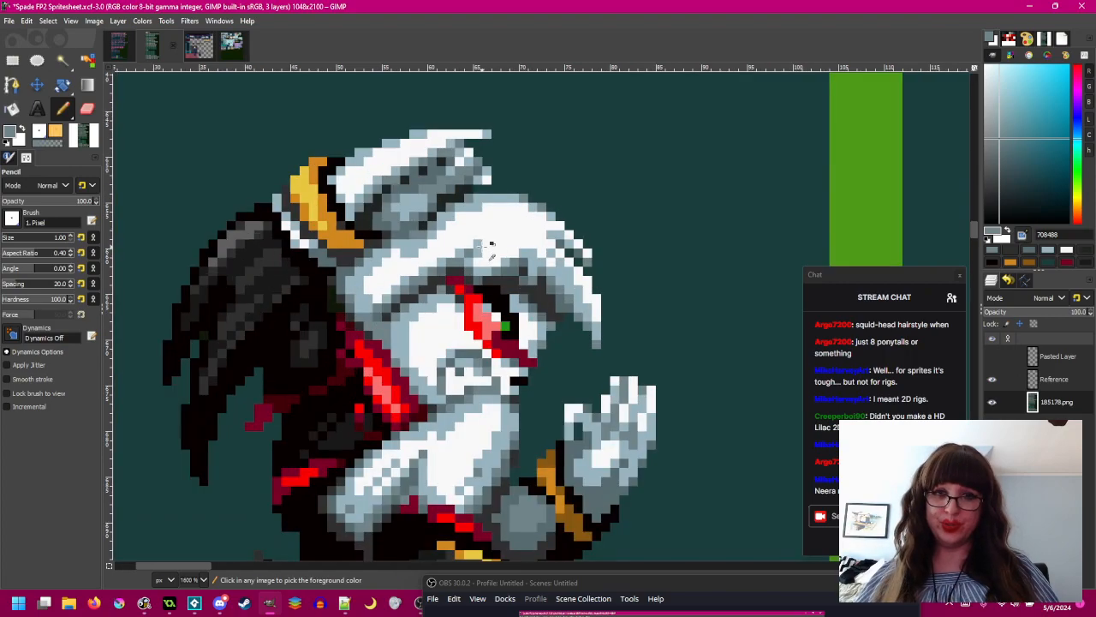
{"action": "left_click", "coordinate": [489, 242], "text": "ctrl"}
{"action": "scroll", "coordinate": [489, 242], "scroll_direction": "down", "scroll_amount": 3}
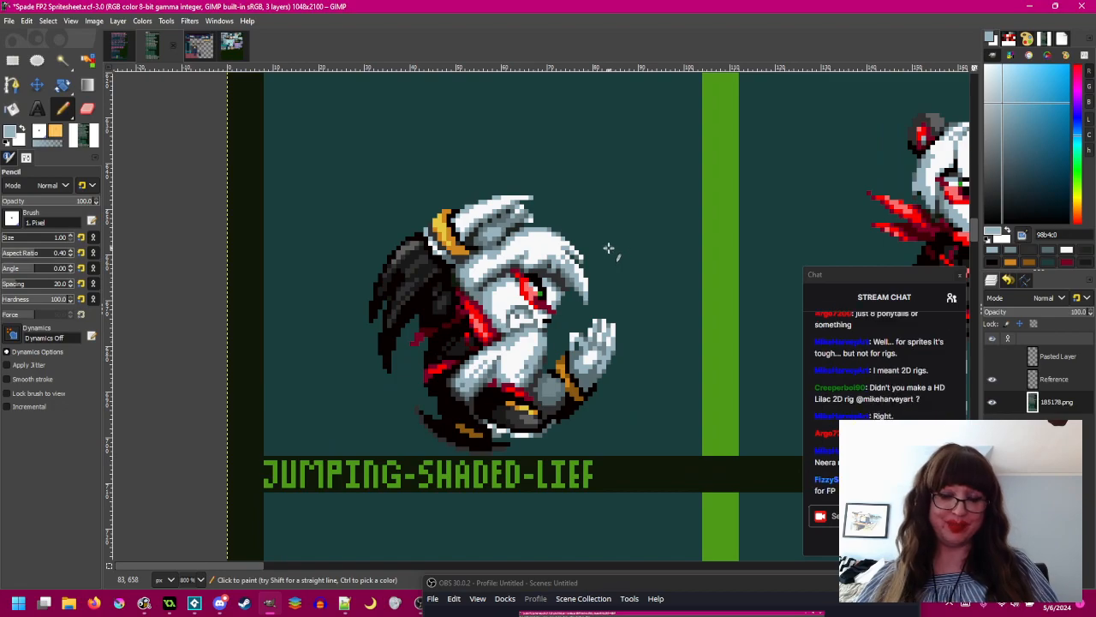
{"action": "scroll", "coordinate": [608, 248], "scroll_direction": "up", "scroll_amount": 1}
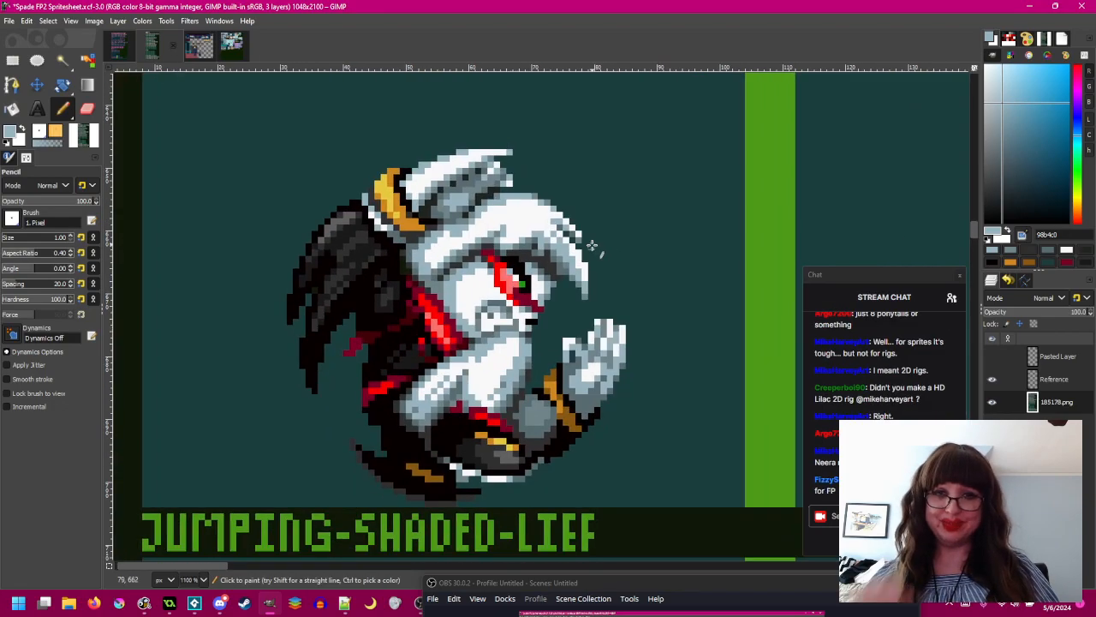
{"action": "scroll", "coordinate": [472, 296], "scroll_direction": "up", "scroll_amount": 1}
{"action": "scroll", "coordinate": [466, 313], "scroll_direction": "down", "scroll_amount": 3}
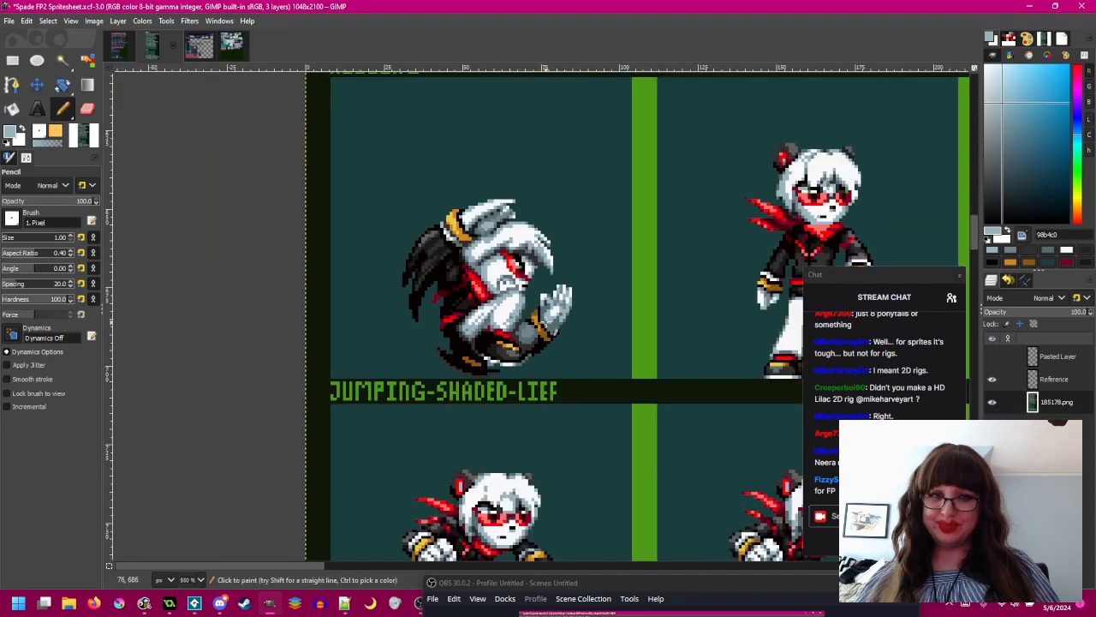
- Examine the shading of the curled leg and cheek, sampling blue-grey 586c70 from the leg and light blue-grey 98b4c0 from the cheek
{"action": "scroll", "coordinate": [479, 291], "scroll_direction": "up", "scroll_amount": 4}
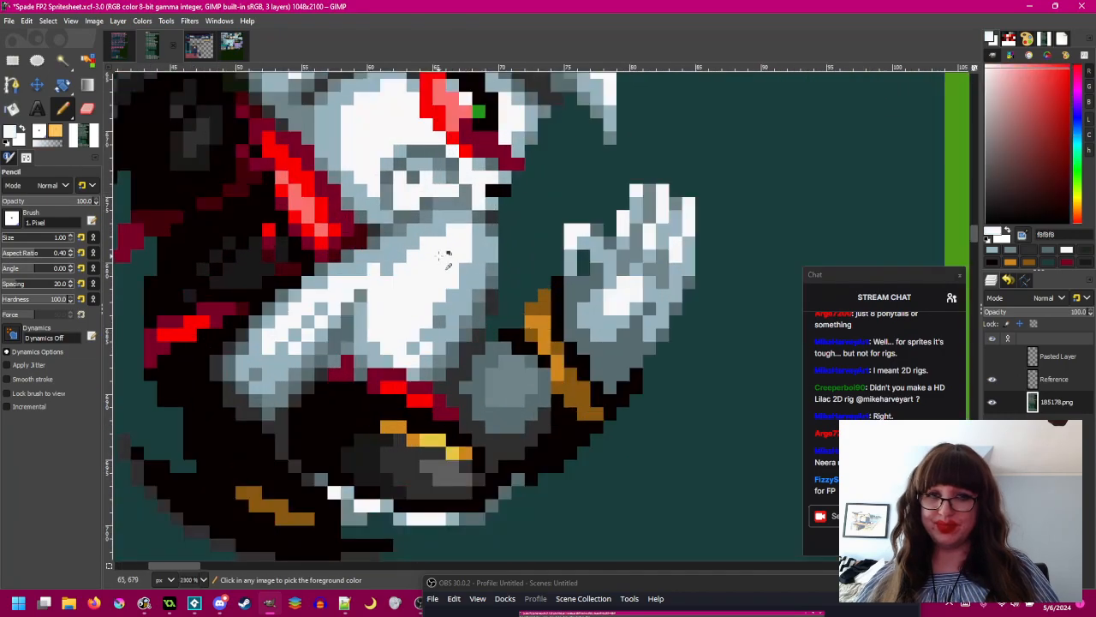
{"action": "scroll", "coordinate": [412, 249], "scroll_direction": "down", "scroll_amount": 1}
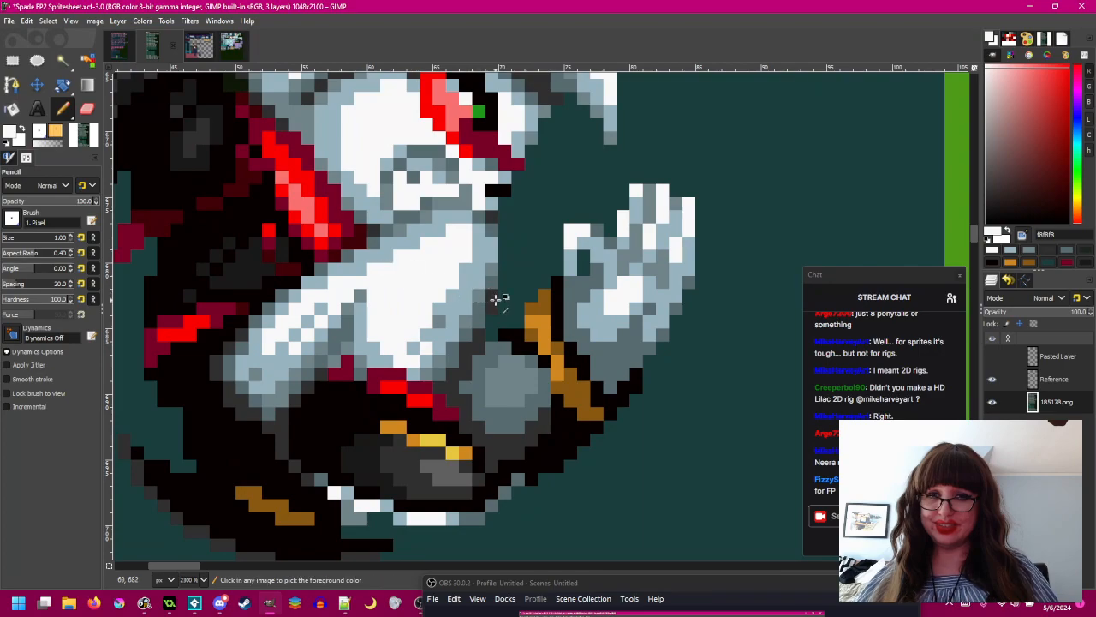
{"action": "scroll", "coordinate": [504, 300], "scroll_direction": "down", "scroll_amount": 2}
{"action": "scroll", "coordinate": [489, 285], "scroll_direction": "up", "scroll_amount": 2}
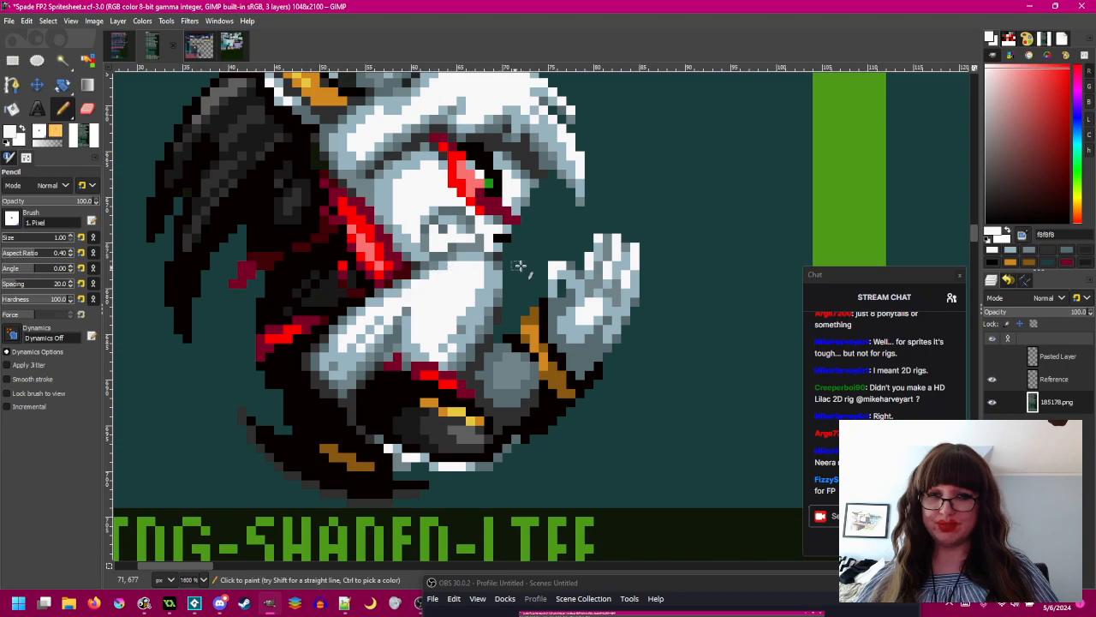
{"action": "scroll", "coordinate": [518, 267], "scroll_direction": "down", "scroll_amount": 2}
{"action": "scroll", "coordinate": [521, 267], "scroll_direction": "up", "scroll_amount": 2}
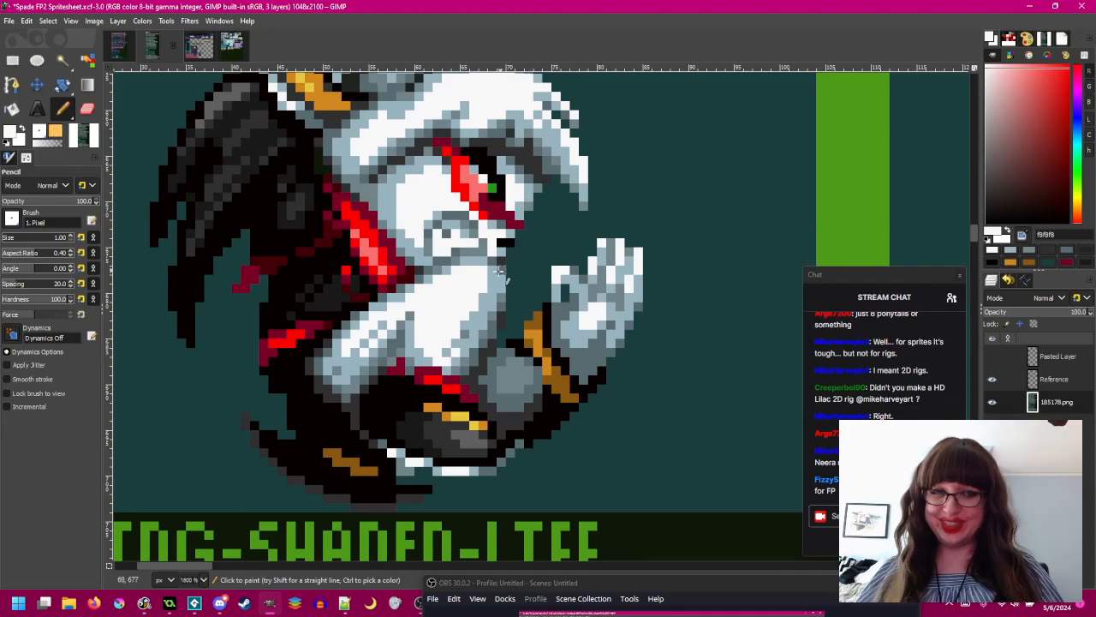
{"action": "scroll", "coordinate": [408, 286], "scroll_direction": "up", "scroll_amount": 1}
{"action": "left_click", "coordinate": [364, 309], "text": "ctrl"}
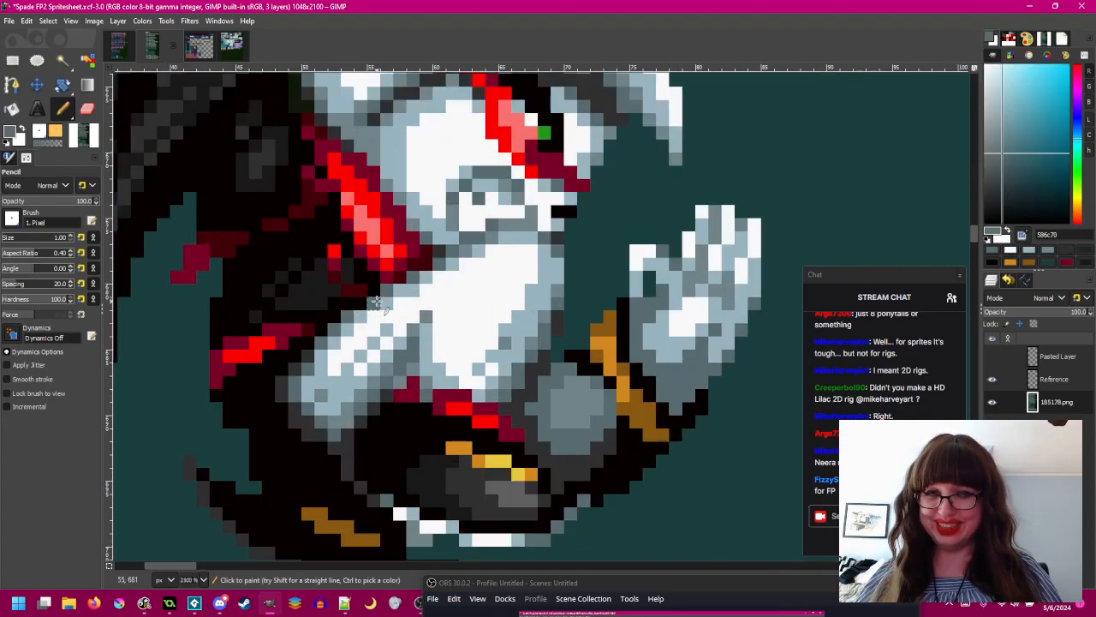
{"action": "scroll", "coordinate": [449, 309], "scroll_direction": "down", "scroll_amount": 2}
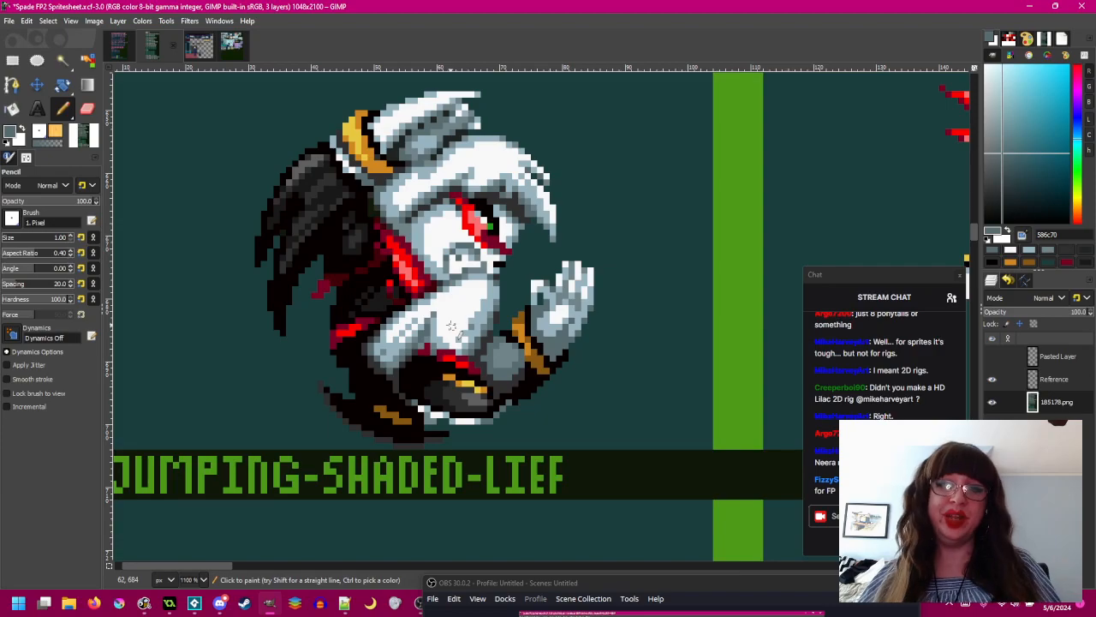
{"action": "scroll", "coordinate": [403, 220], "scroll_direction": "up", "scroll_amount": 2}
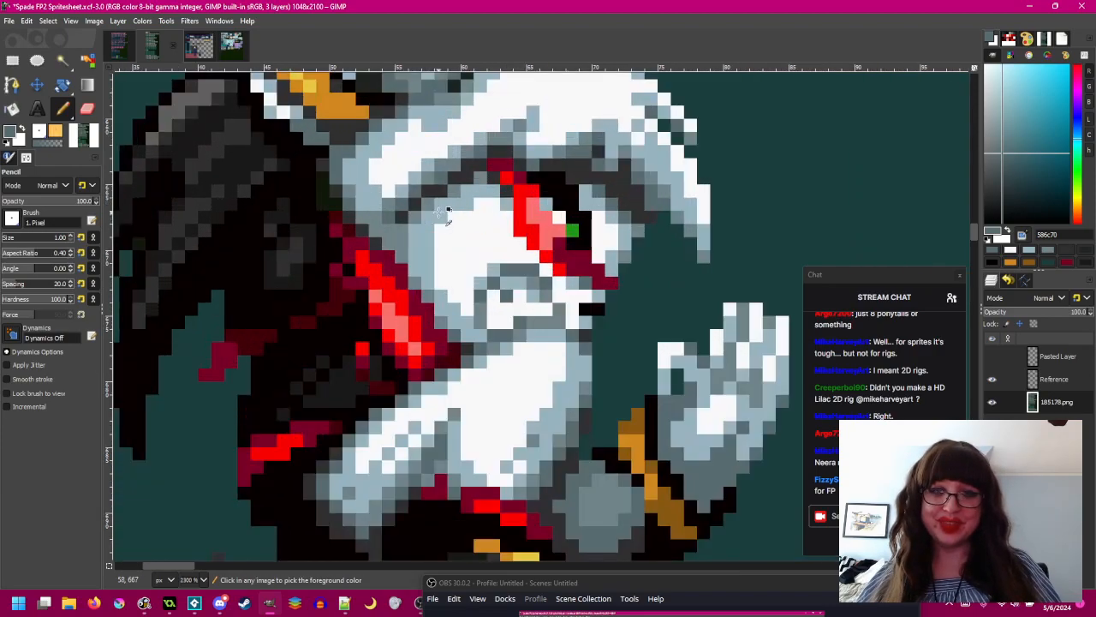
{"action": "left_click", "coordinate": [443, 216], "text": "ctrl"}
{"action": "scroll", "coordinate": [443, 229], "scroll_direction": "down", "scroll_amount": 2}
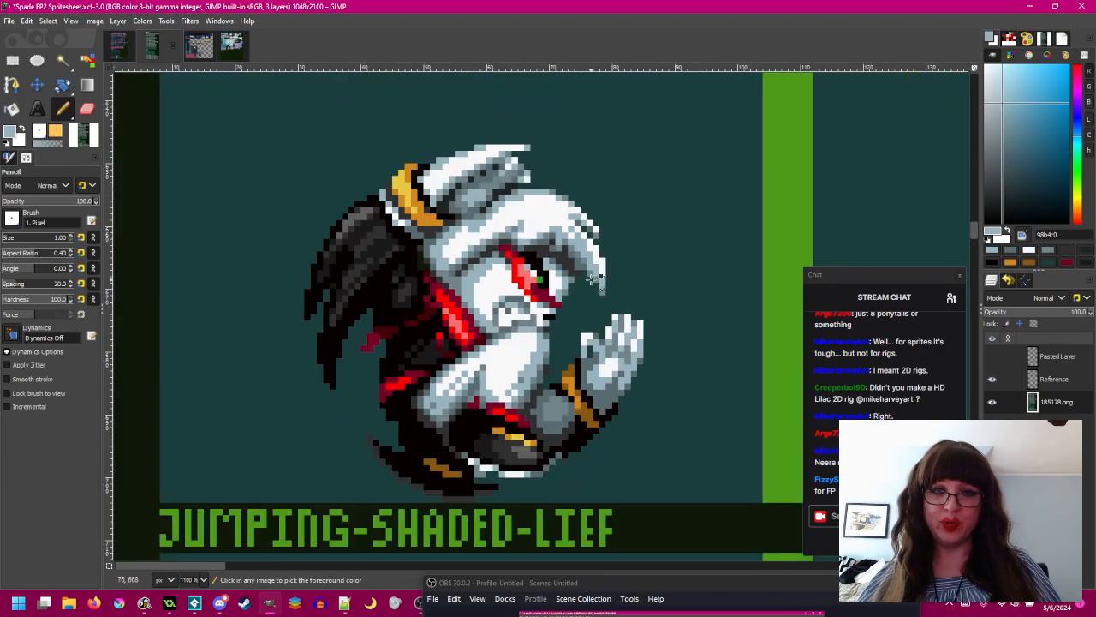
- Touch up the gold band around the jumping sprite's hair tuft with yellow e8c840 sampled from the neighbouring standing sprite's wristband
{"action": "scroll", "coordinate": [593, 277], "scroll_direction": "down", "scroll_amount": 2}
{"action": "scroll", "coordinate": [492, 292], "scroll_direction": "up", "scroll_amount": 2}
{"action": "scroll", "coordinate": [488, 289], "scroll_direction": "down", "scroll_amount": 2}
{"action": "scroll", "coordinate": [506, 309], "scroll_direction": "up", "scroll_amount": 1}
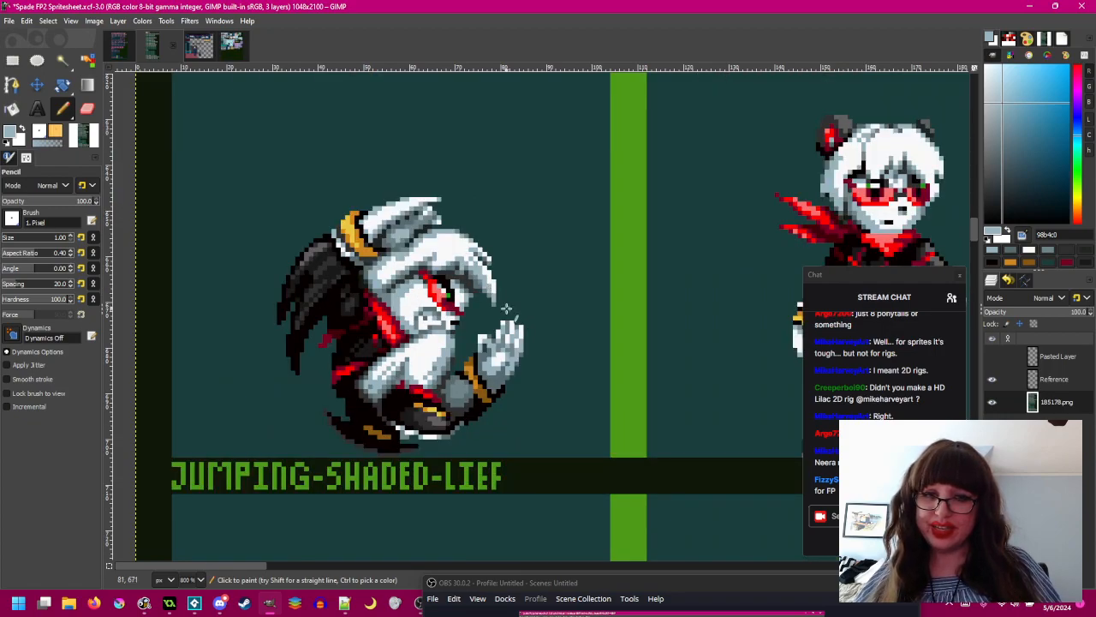
{"action": "scroll", "coordinate": [565, 305], "scroll_direction": "down", "scroll_amount": 1}
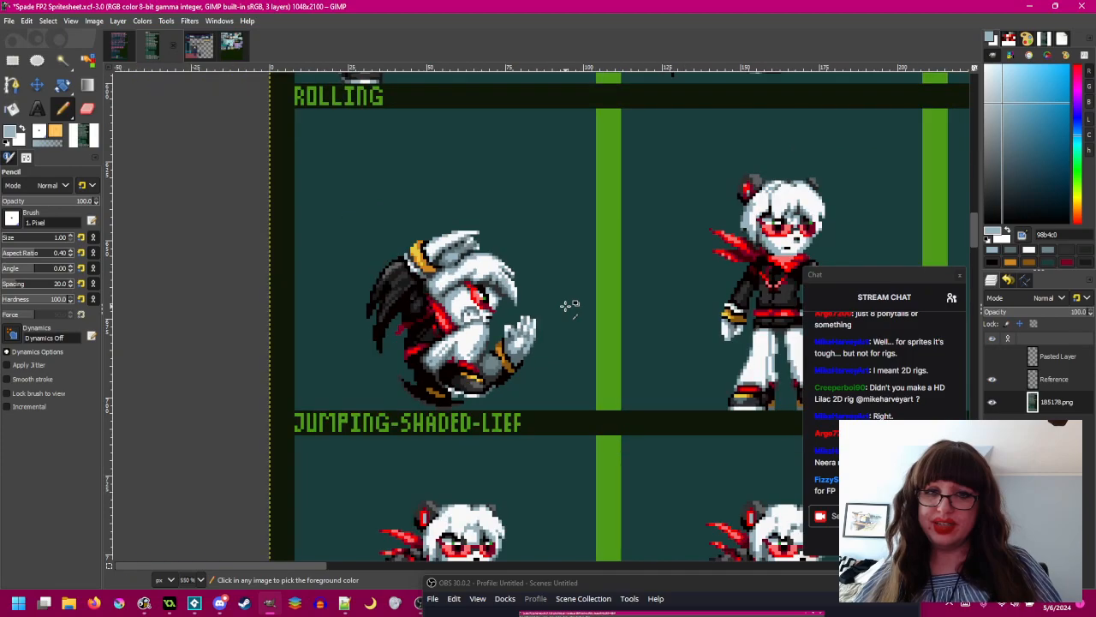
{"action": "scroll", "coordinate": [565, 306], "scroll_direction": "up", "scroll_amount": 1}
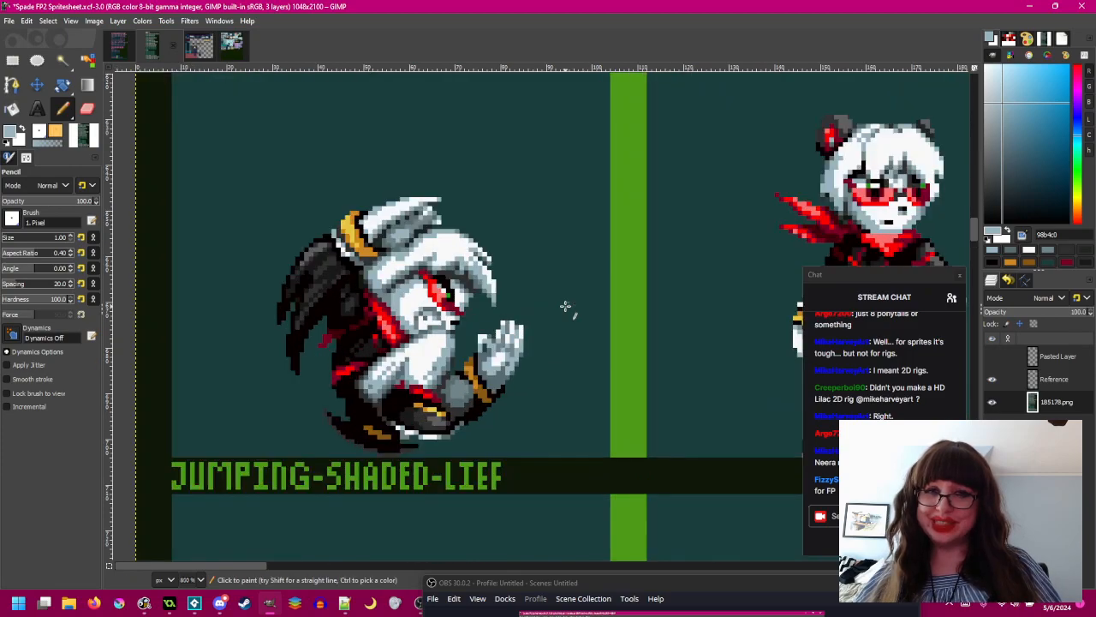
{"action": "left_click_drag", "start_coordinate": [590, 290], "coordinate": [439, 274]}
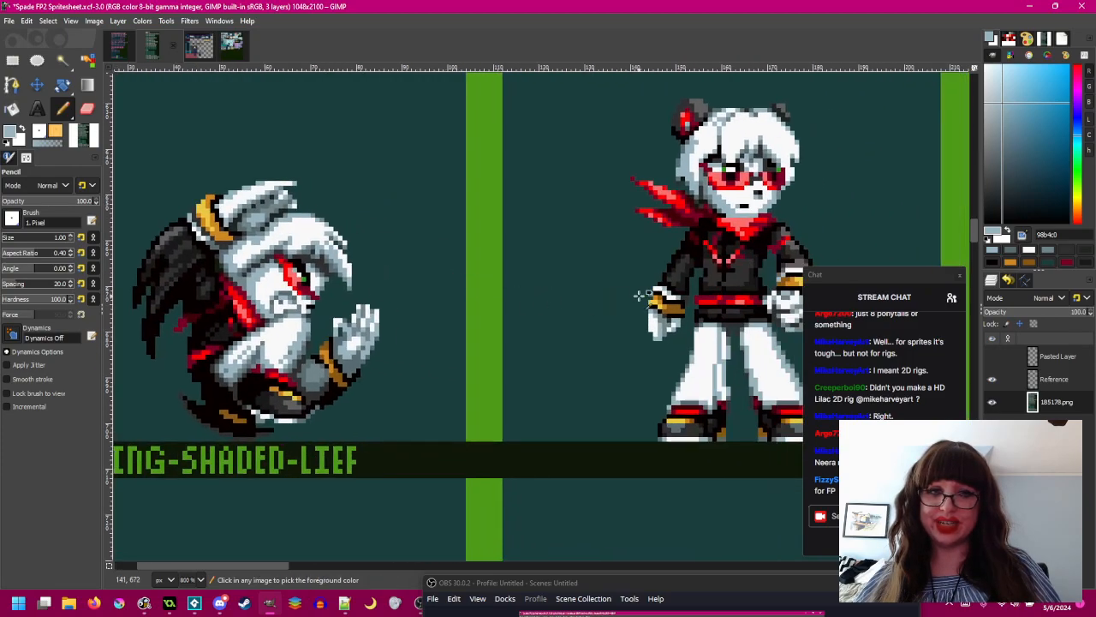
{"action": "scroll", "coordinate": [643, 296], "scroll_direction": "up", "scroll_amount": 3}
{"action": "left_click", "coordinate": [670, 306], "text": "ctrl"}
{"action": "scroll", "coordinate": [670, 306], "scroll_direction": "down", "scroll_amount": 2}
{"action": "left_click_drag", "start_coordinate": [661, 312], "coordinate": [916, 337]}
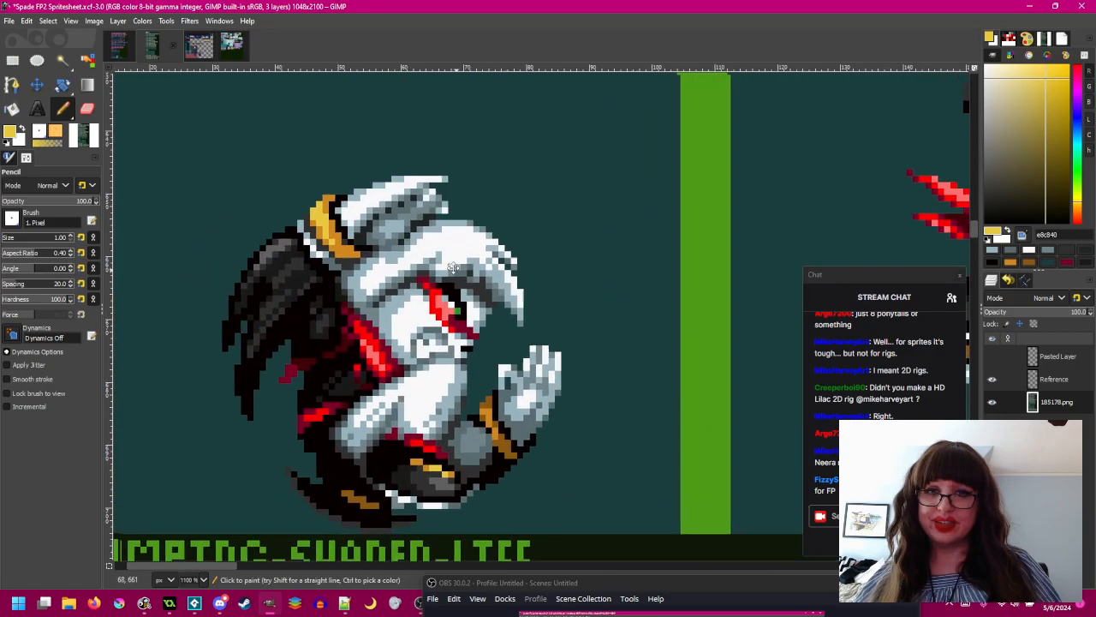
{"action": "scroll", "coordinate": [314, 192], "scroll_direction": "up", "scroll_amount": 2}
{"action": "scroll", "coordinate": [308, 244], "scroll_direction": "down", "scroll_amount": 2}
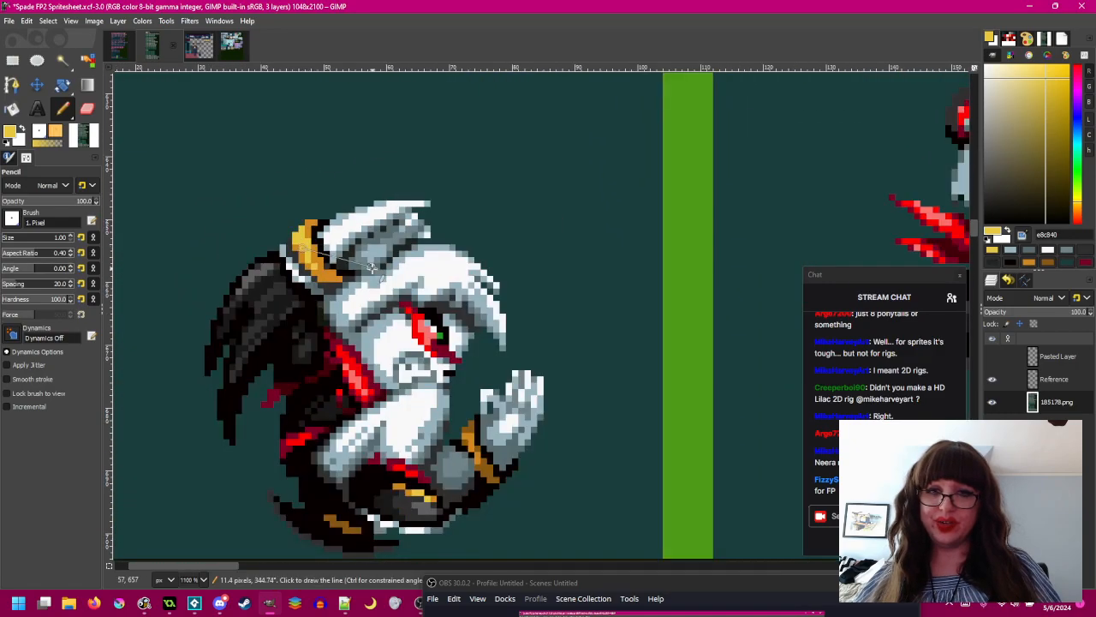
- Shade the right edge of the gold band on the jumping sprite's hair tuft with orange d08820 sampled from the standing sprite's wristband
{"action": "left_click_drag", "start_coordinate": [791, 301], "coordinate": [580, 302]}
{"action": "scroll", "coordinate": [581, 300], "scroll_direction": "up", "scroll_amount": 3}
{"action": "left_click", "coordinate": [510, 346], "text": "ctrl"}
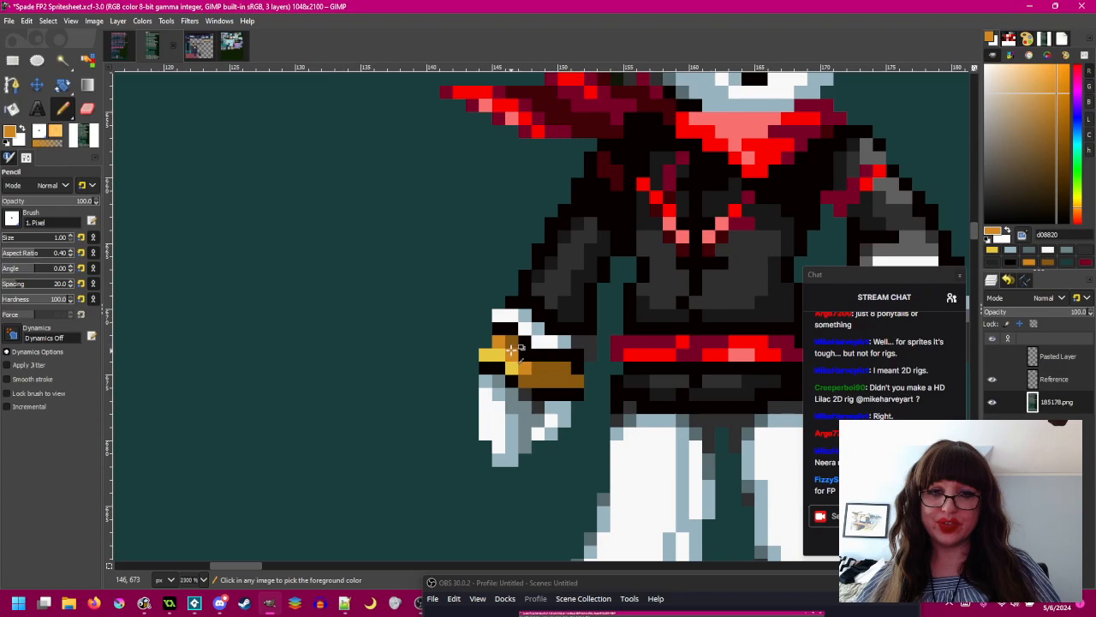
{"action": "scroll", "coordinate": [510, 346], "scroll_direction": "down", "scroll_amount": 3}
{"action": "left_click_drag", "start_coordinate": [510, 346], "coordinate": [782, 346]}
{"action": "scroll", "coordinate": [360, 256], "scroll_direction": "up", "scroll_amount": 3}
{"action": "left_click", "coordinate": [289, 215]}
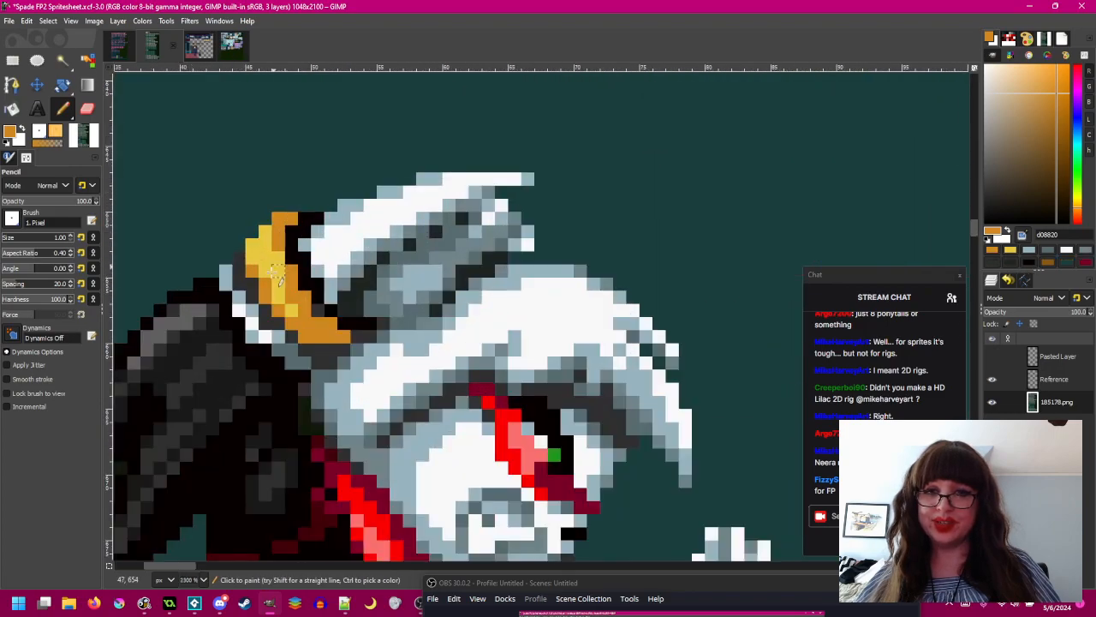
{"action": "left_click_drag", "start_coordinate": [267, 286], "coordinate": [313, 257]}
- Darken the lower end and upper tip of the tuft's gold band with brown 885810 sampled from the standing sprite's wristband
{"action": "scroll", "coordinate": [323, 214], "scroll_direction": "down", "scroll_amount": 3}
{"action": "left_click_drag", "start_coordinate": [769, 312], "coordinate": [556, 310]}
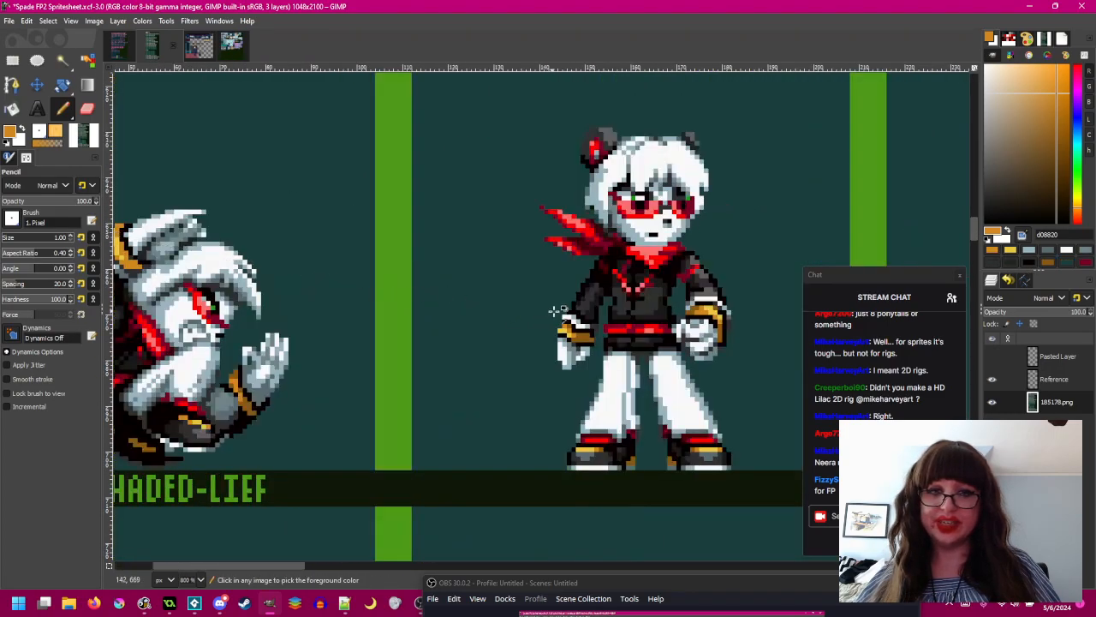
{"action": "scroll", "coordinate": [561, 310], "scroll_direction": "up", "scroll_amount": 3}
{"action": "left_click", "coordinate": [619, 381], "text": "ctrl"}
{"action": "scroll", "coordinate": [619, 381], "scroll_direction": "down", "scroll_amount": 3}
{"action": "left_click_drag", "start_coordinate": [343, 299], "coordinate": [770, 299]}
{"action": "scroll", "coordinate": [449, 278], "scroll_direction": "up", "scroll_amount": 3}
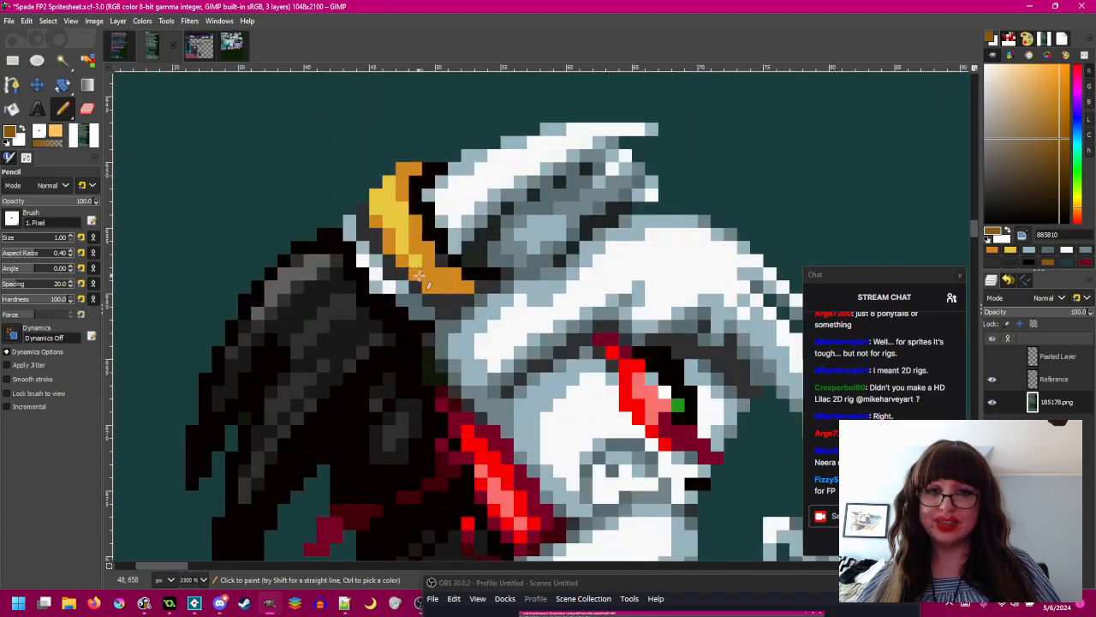
{"action": "mouse_move", "coordinate": [450, 277]}
{"action": "left_mouse_down"}
{"action": "mouse_move", "coordinate": [454, 286]}
{"action": "mouse_move", "coordinate": [429, 286]}
{"action": "left_mouse_up"}
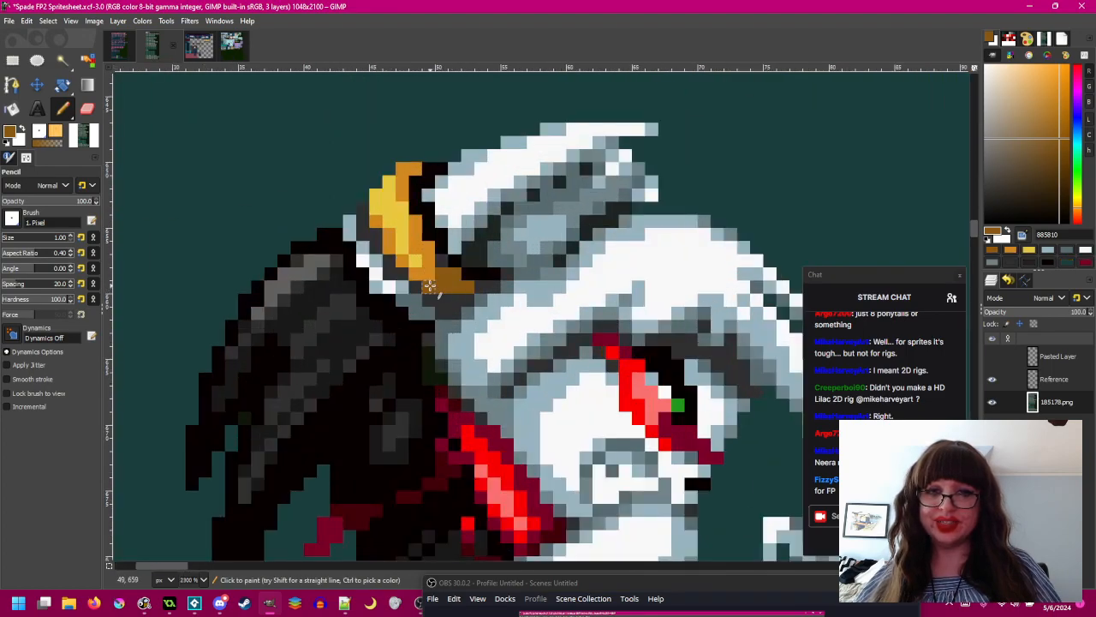
{"action": "left_click", "coordinate": [416, 222]}
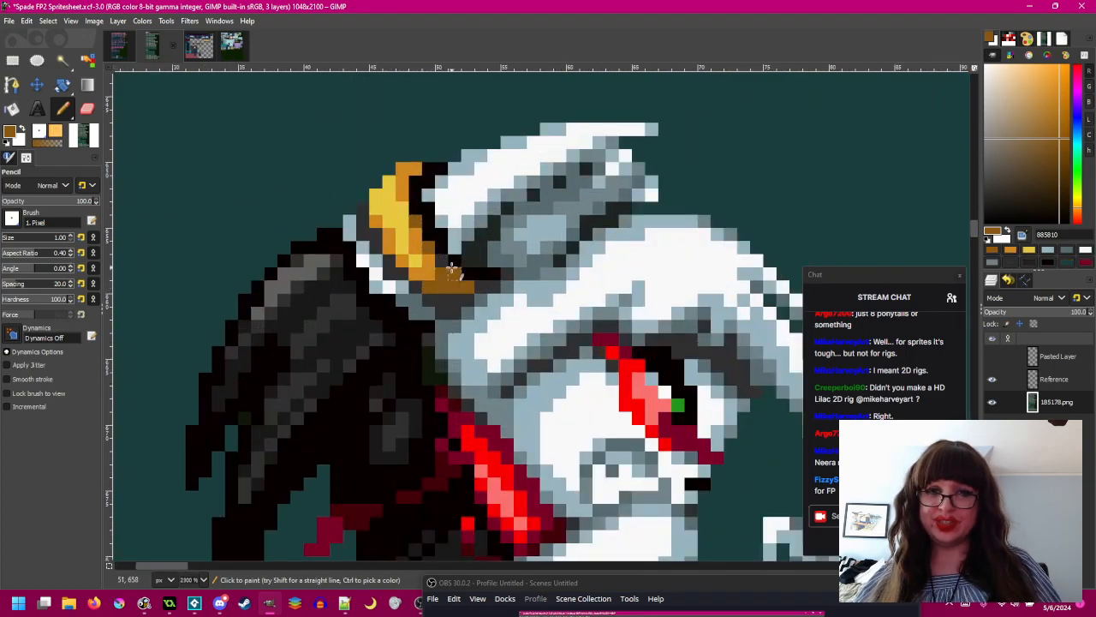
{"action": "scroll", "coordinate": [458, 244], "scroll_direction": "down", "scroll_amount": 2}
{"action": "left_click", "coordinate": [408, 199]}
- Refine the middle shading of the tuft's gold band with orange d08820 sampled from the band itself
{"action": "scroll", "coordinate": [444, 269], "scroll_direction": "down", "scroll_amount": 2}
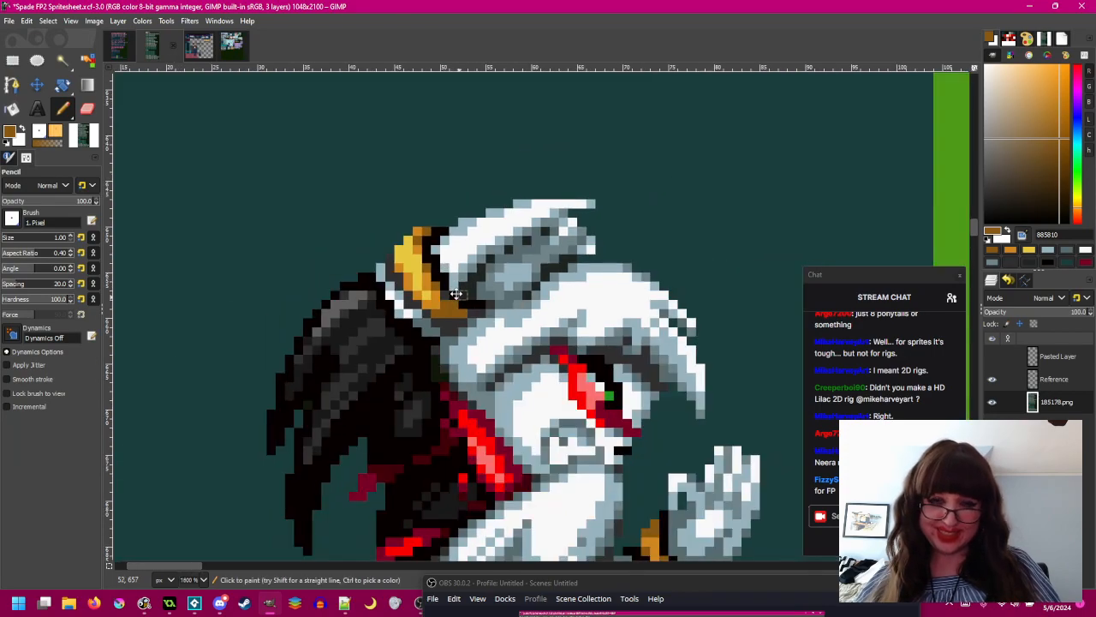
{"action": "scroll", "coordinate": [390, 277], "scroll_direction": "up", "scroll_amount": 2}
{"action": "scroll", "coordinate": [389, 276], "scroll_direction": "down", "scroll_amount": 4}
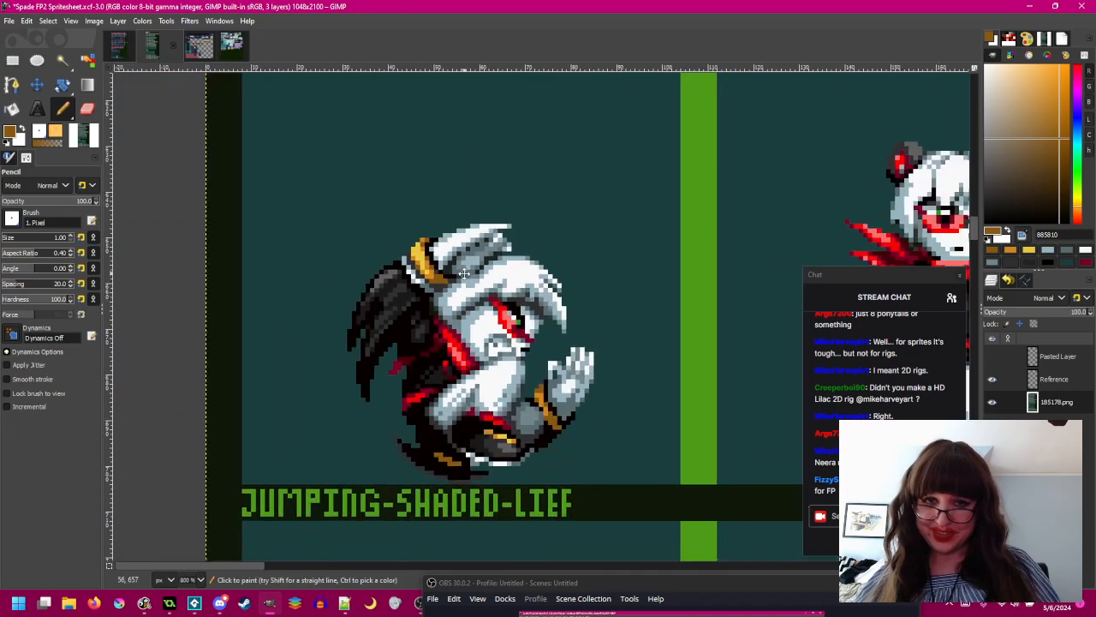
{"action": "scroll", "coordinate": [389, 278], "scroll_direction": "up", "scroll_amount": 3}
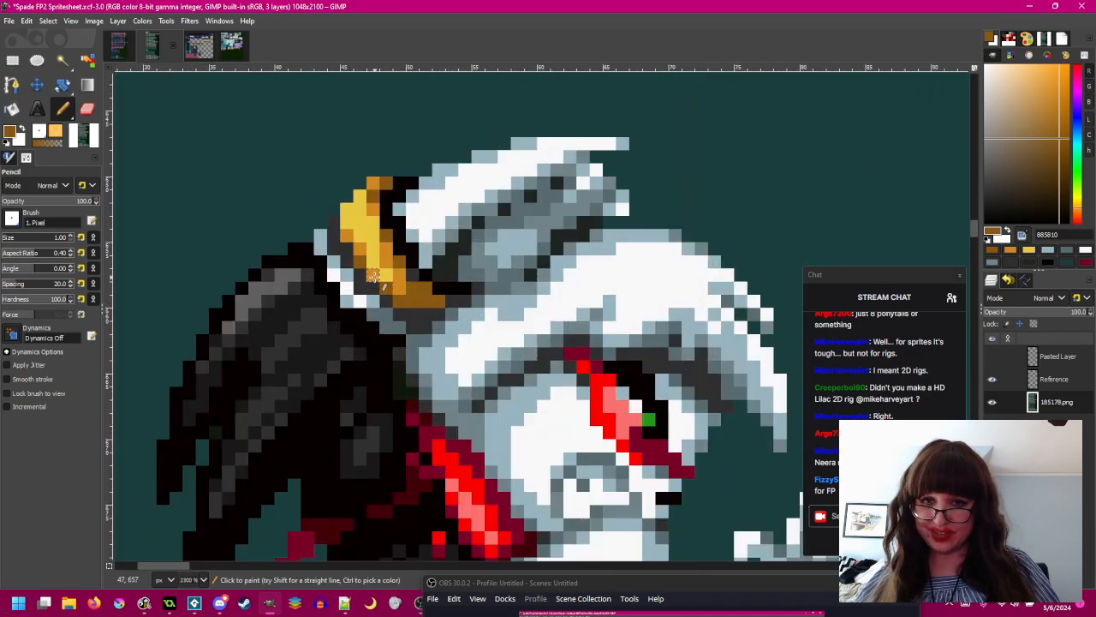
{"action": "left_click", "coordinate": [393, 278], "text": "ctrl"}
{"action": "scroll", "coordinate": [476, 333], "scroll_direction": "down", "scroll_amount": 2}
{"action": "scroll", "coordinate": [404, 258], "scroll_direction": "up", "scroll_amount": 2}
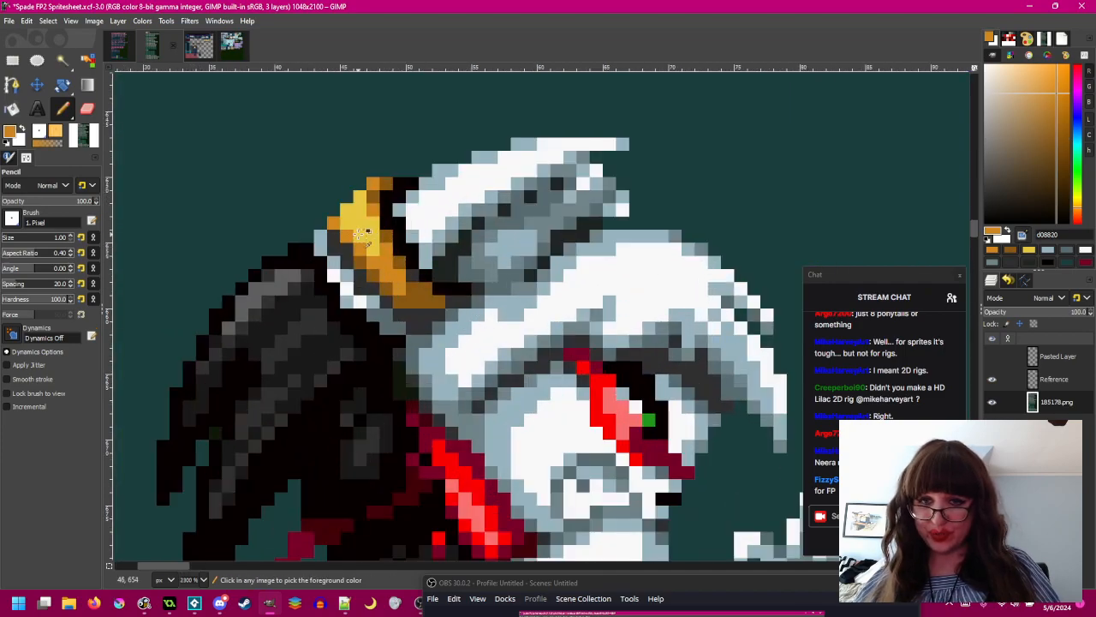
{"action": "scroll", "coordinate": [458, 224], "scroll_direction": "down", "scroll_amount": 3}
{"action": "scroll", "coordinate": [495, 247], "scroll_direction": "down", "scroll_amount": 1}
{"action": "scroll", "coordinate": [402, 248], "scroll_direction": "up", "scroll_amount": 4}
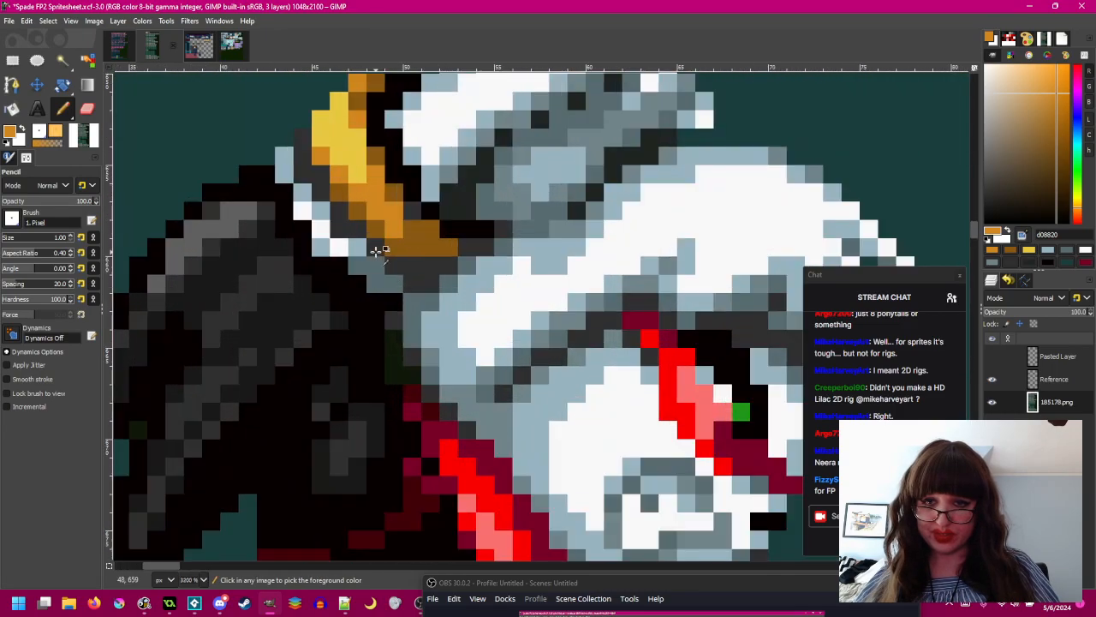
- Touch up the shadow beneath the tuft's gold band with dark grey 303030 sampled beside the standing sprite's wristband
{"action": "scroll", "coordinate": [377, 250], "scroll_direction": "down", "scroll_amount": 1}
{"action": "left_click_drag", "start_coordinate": [570, 257], "coordinate": [275, 238]}
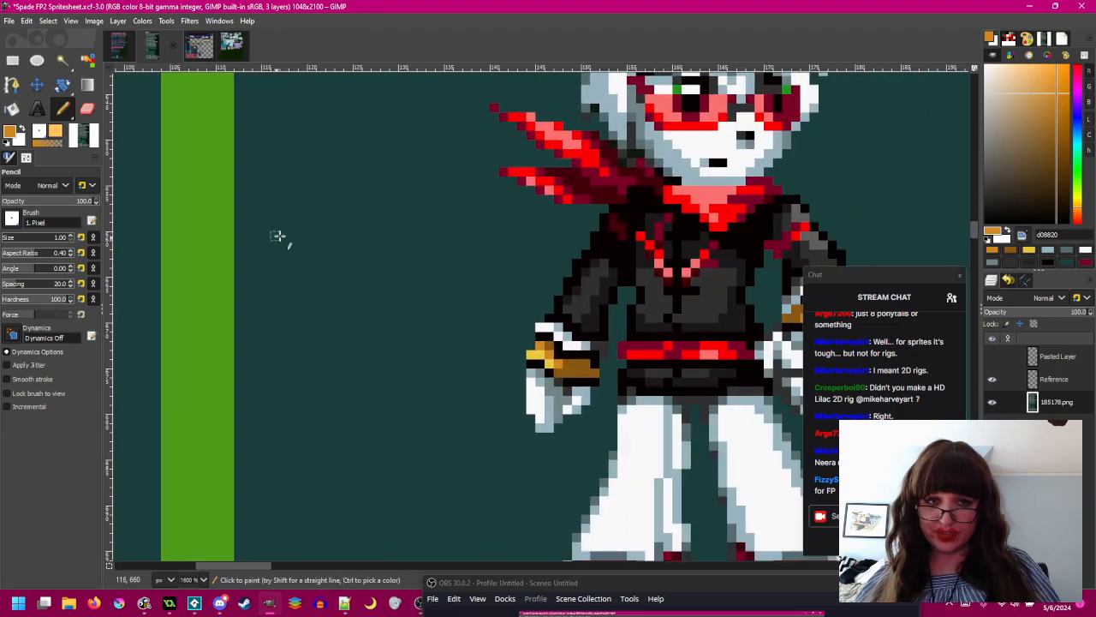
{"action": "left_click_drag", "start_coordinate": [620, 312], "coordinate": [502, 257]}
{"action": "scroll", "coordinate": [481, 267], "scroll_direction": "up", "scroll_amount": 2}
{"action": "left_click", "coordinate": [507, 275], "text": "ctrl"}
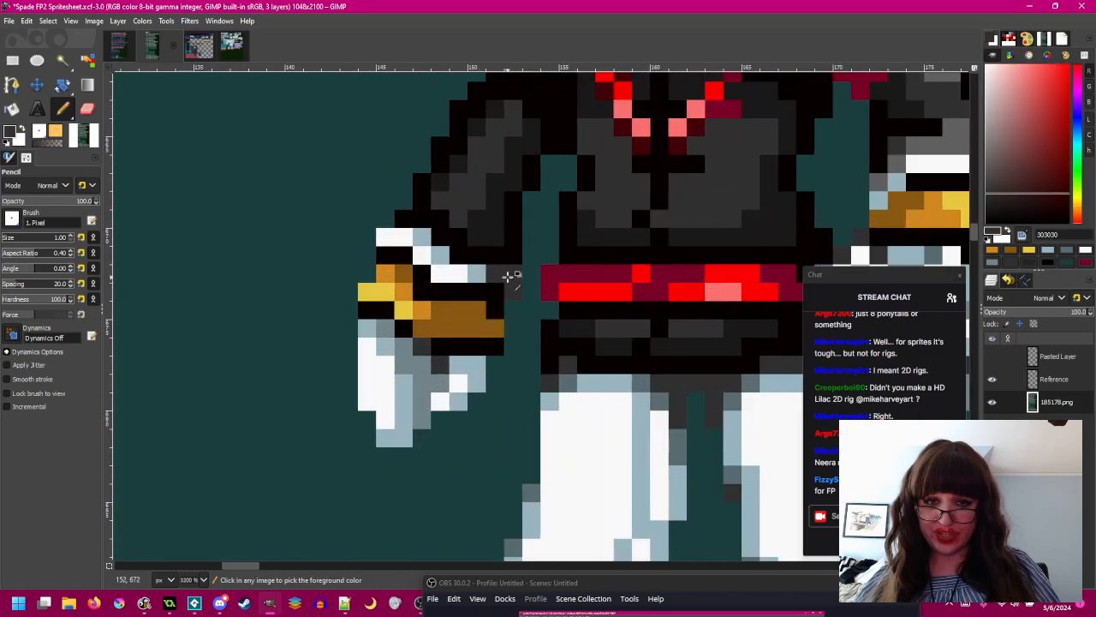
{"action": "scroll", "coordinate": [509, 274], "scroll_direction": "down", "scroll_amount": 2}
{"action": "scroll", "coordinate": [508, 269], "scroll_direction": "left", "scroll_amount": 6}
{"action": "scroll", "coordinate": [456, 231], "scroll_direction": "up", "scroll_amount": 2}
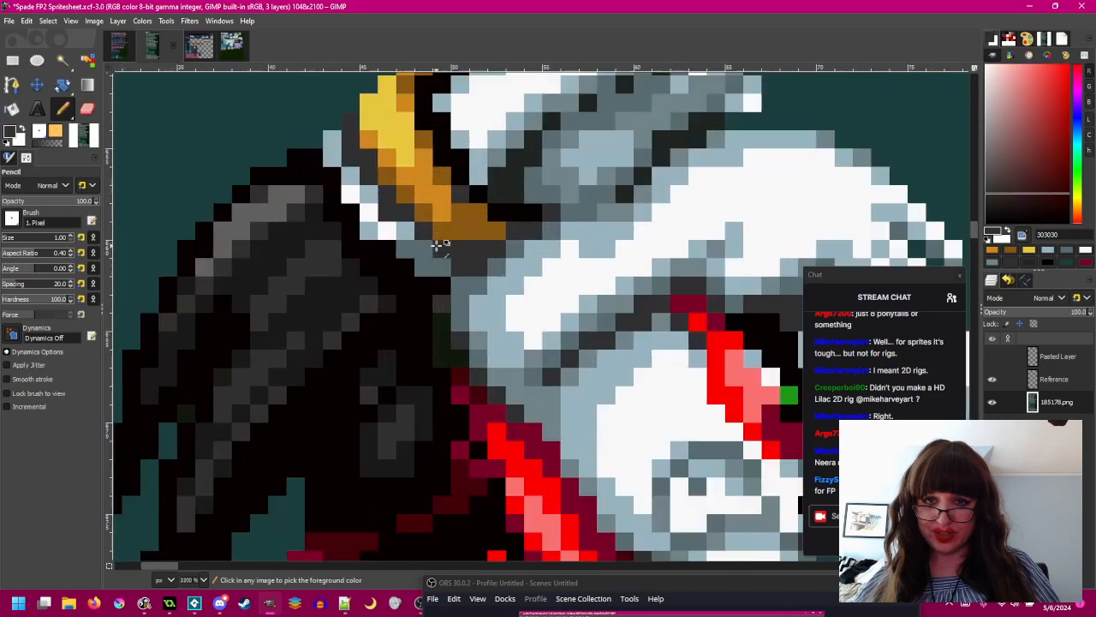
{"action": "scroll", "coordinate": [434, 272], "scroll_direction": "down", "scroll_amount": 2}
{"action": "scroll", "coordinate": [437, 272], "scroll_direction": "up", "scroll_amount": 2}
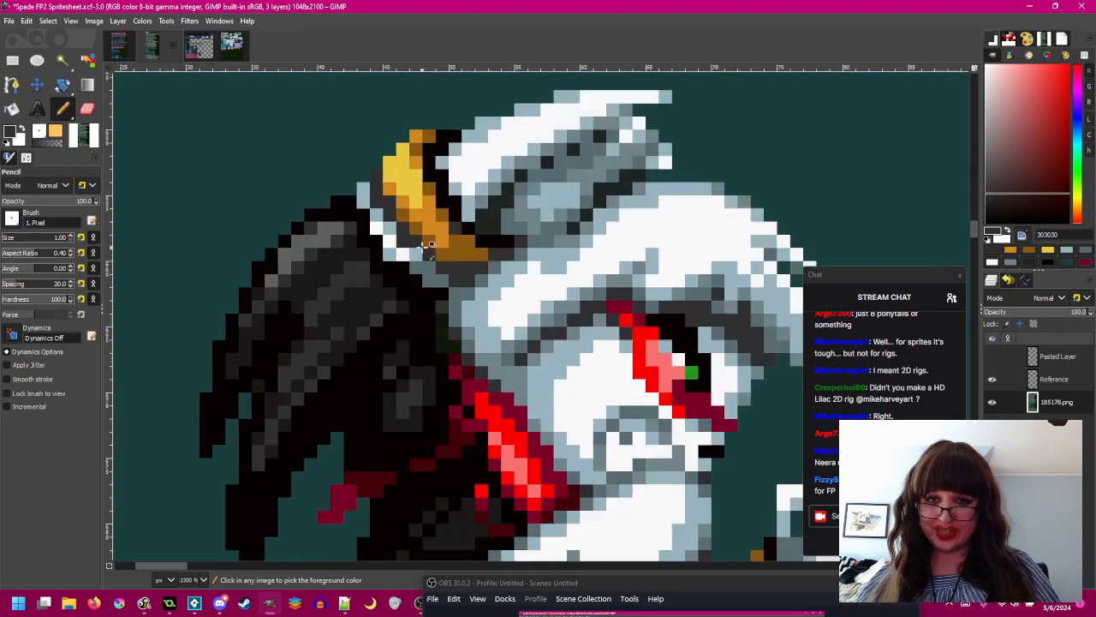
- Soften the pale hair edge below the gold band with light blue-grey and blue-grey 586c70 sampled from the hair
{"action": "left_click", "coordinate": [424, 262], "text": "ctrl"}
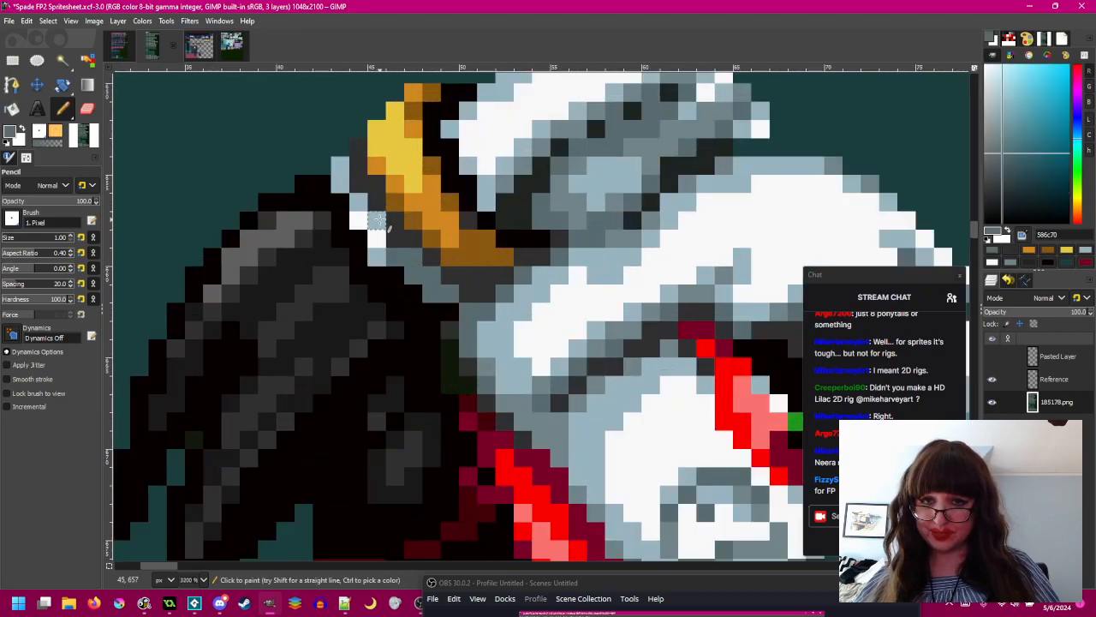
{"action": "left_click", "coordinate": [357, 205], "text": "ctrl"}
{"action": "left_click", "coordinate": [380, 243]}
{"action": "left_click", "coordinate": [416, 261], "text": "ctrl"}
{"action": "left_click", "coordinate": [381, 258]}
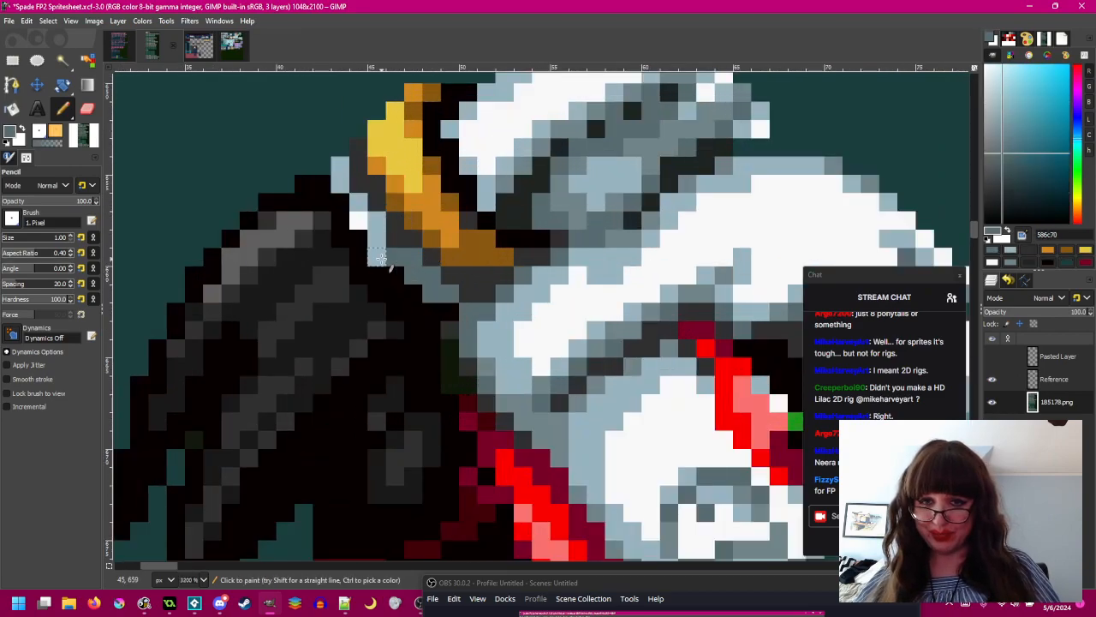
- Shade the red trim on the jumping sprite's front shoe with dark red 400008 sampled from the standing sprite's shoe
{"action": "scroll", "coordinate": [381, 232], "scroll_direction": "down", "scroll_amount": 4}
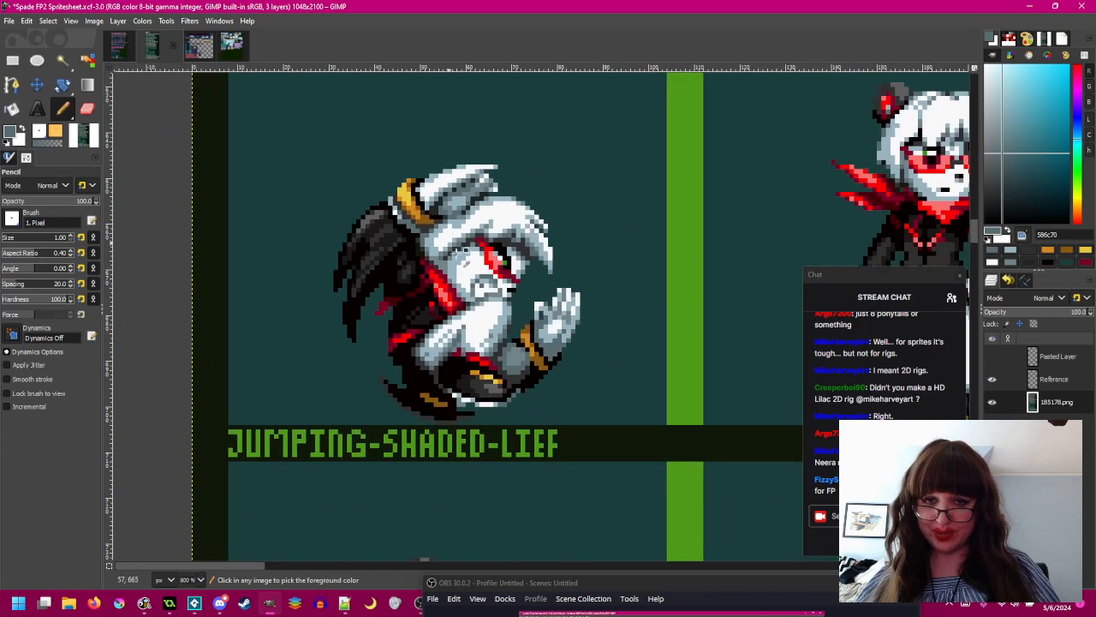
{"action": "scroll", "coordinate": [514, 300], "scroll_direction": "up", "scroll_amount": 2}
{"action": "scroll", "coordinate": [531, 326], "scroll_direction": "right", "scroll_amount": 4}
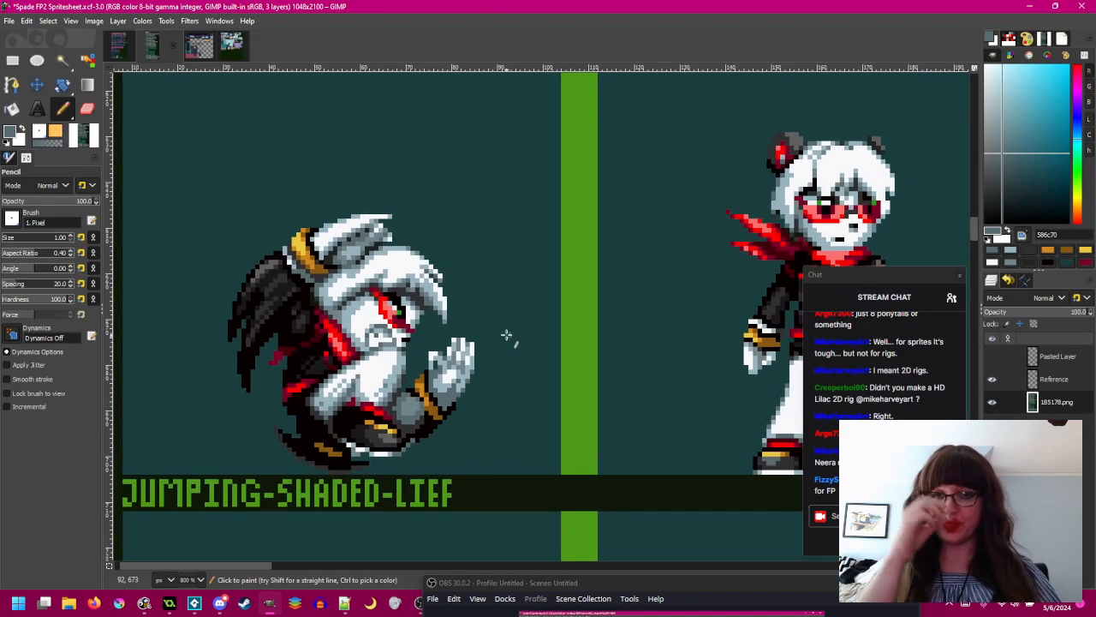
{"action": "left_click_drag", "start_coordinate": [548, 366], "coordinate": [406, 316]}
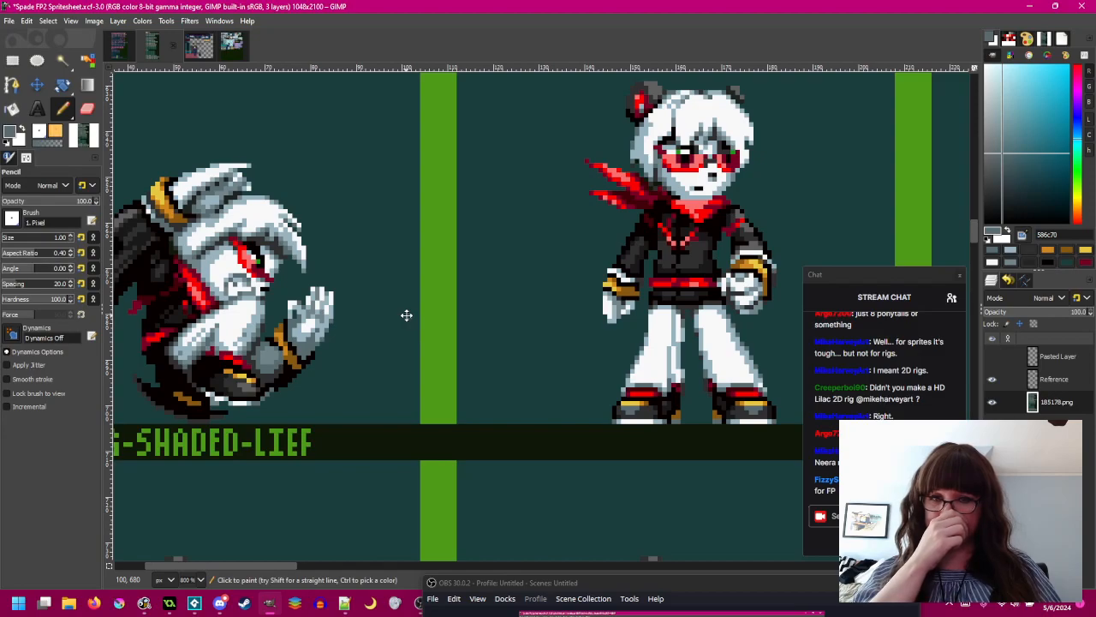
{"action": "scroll", "coordinate": [621, 420], "scroll_direction": "up", "scroll_amount": 2}
{"action": "left_click", "coordinate": [648, 384], "text": "ctrl"}
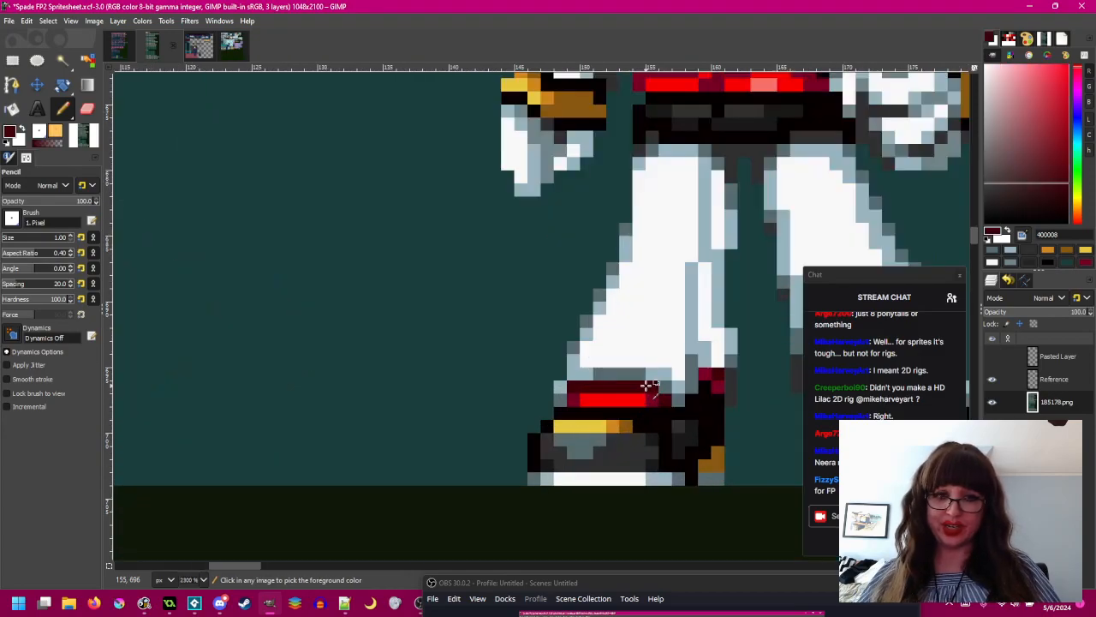
{"action": "scroll", "coordinate": [648, 384], "scroll_direction": "down", "scroll_amount": 1}
{"action": "scroll", "coordinate": [646, 385], "scroll_direction": "left", "scroll_amount": 6}
{"action": "scroll", "coordinate": [633, 387], "scroll_direction": "up", "scroll_amount": 2}
{"action": "scroll", "coordinate": [480, 404], "scroll_direction": "up", "scroll_amount": 3, "text": "ctrl"}
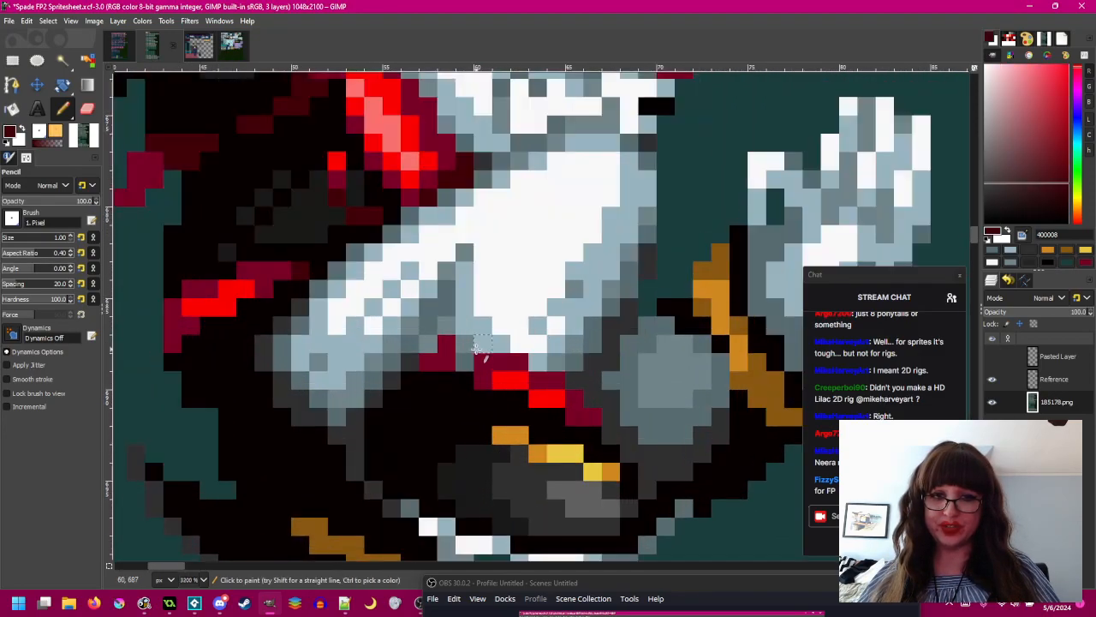
{"action": "left_click", "coordinate": [447, 346]}
{"action": "left_click", "coordinate": [430, 366]}
{"action": "scroll", "coordinate": [431, 367], "scroll_direction": "down", "scroll_amount": 2}
{"action": "mouse_move", "coordinate": [431, 367]}
{"action": "left_mouse_down"}
{"action": "mouse_move", "coordinate": [468, 399]}
{"action": "mouse_move", "coordinate": [465, 384]}
{"action": "mouse_move", "coordinate": [505, 387]}
{"action": "left_mouse_up"}
{"action": "scroll", "coordinate": [501, 389], "scroll_direction": "up", "scroll_amount": 2}
{"action": "left_click", "coordinate": [538, 386]}
- Examine the red scarf and shoe trim shading up close and across the whole jumping figure beside the standing sprite
{"action": "scroll", "coordinate": [531, 419], "scroll_direction": "down", "scroll_amount": 3, "text": "ctrl"}
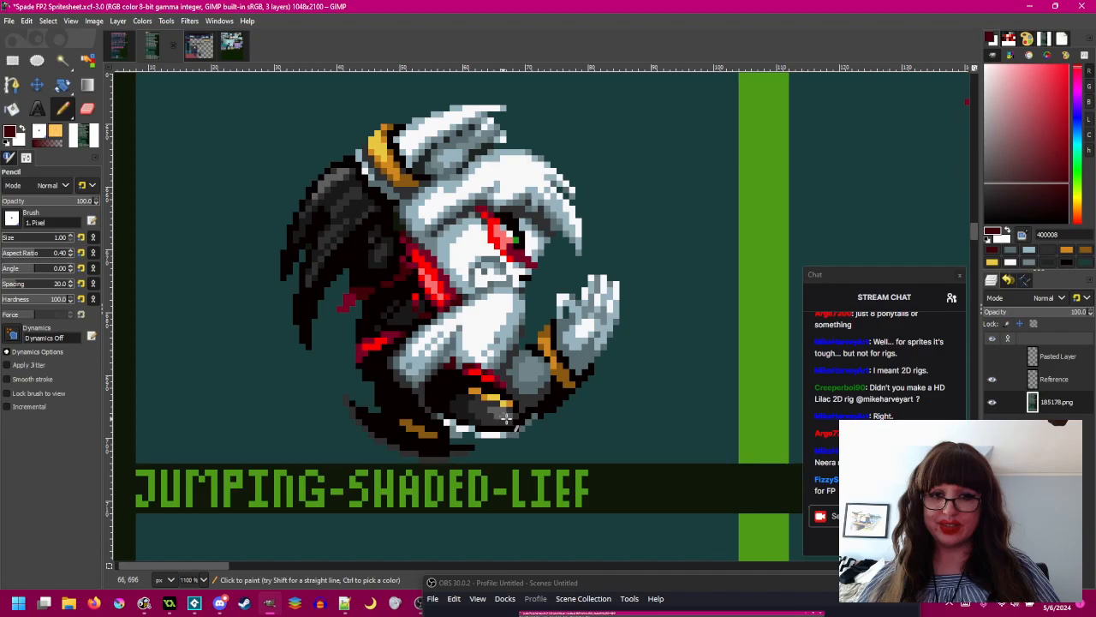
{"action": "scroll", "coordinate": [446, 358], "scroll_direction": "up", "scroll_amount": 3, "text": "ctrl"}
{"action": "scroll", "coordinate": [440, 360], "scroll_direction": "down", "scroll_amount": 2, "text": "ctrl"}
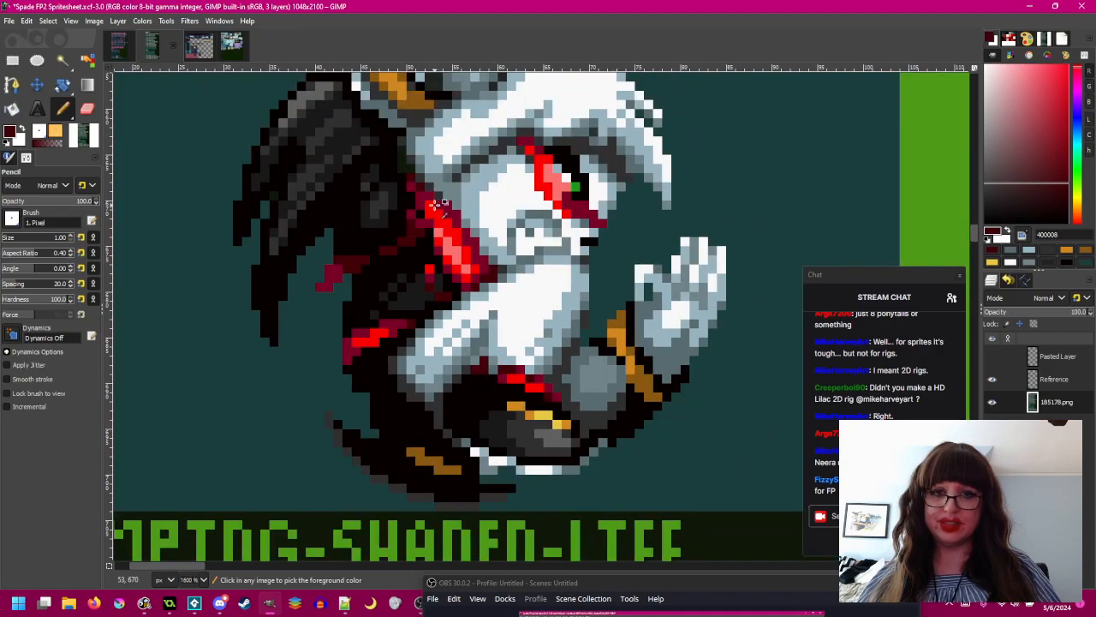
{"action": "scroll", "coordinate": [438, 204], "scroll_direction": "up", "scroll_amount": 1, "text": "ctrl"}
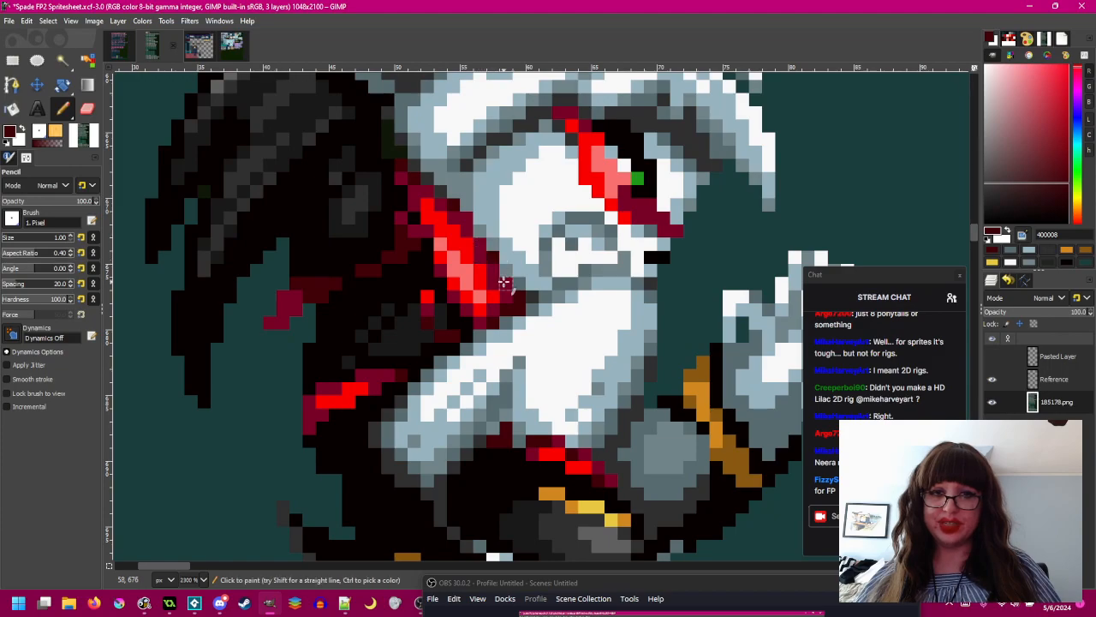
{"action": "scroll", "coordinate": [521, 299], "scroll_direction": "down", "scroll_amount": 4, "text": "ctrl"}
{"action": "left_click_drag", "start_coordinate": [561, 324], "coordinate": [410, 347]}
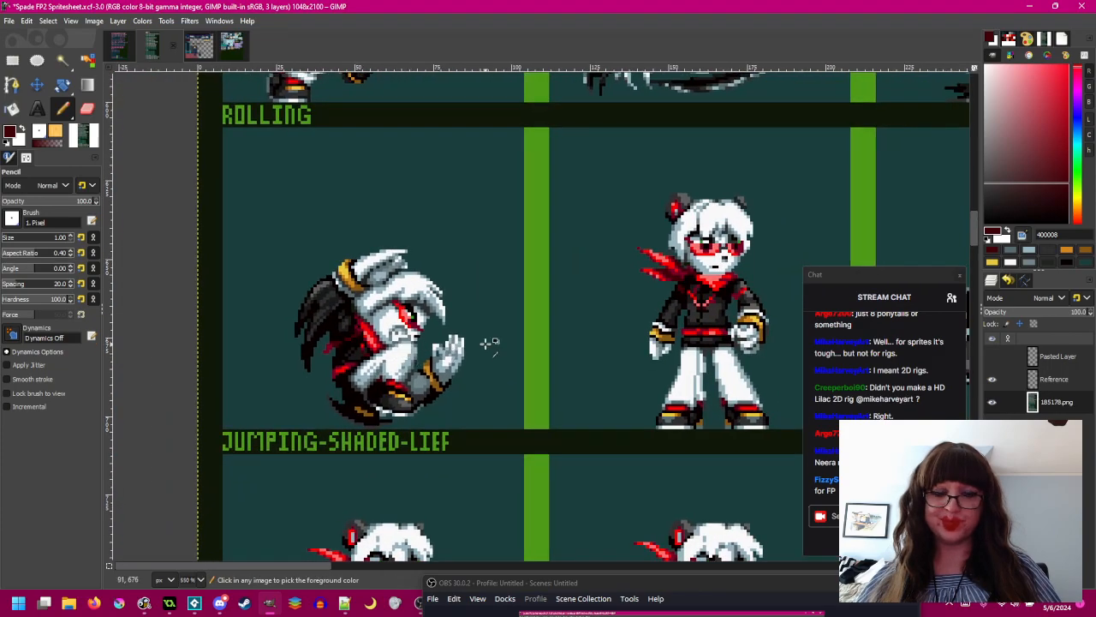
{"action": "scroll", "coordinate": [484, 343], "scroll_direction": "right", "scroll_amount": 1}
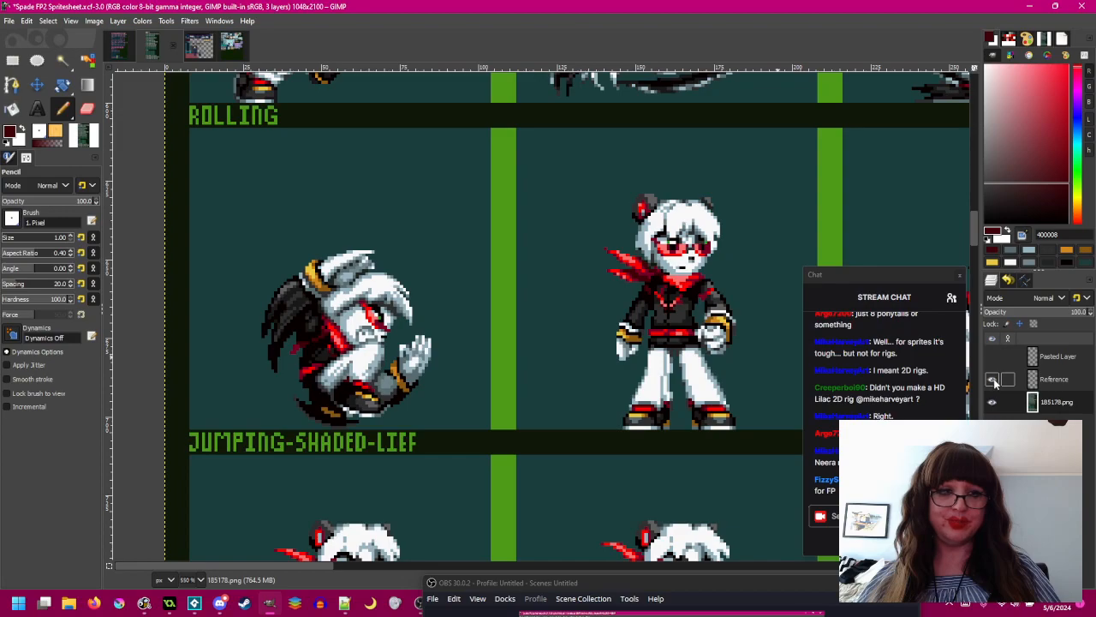
- Delete the Reference layer holding the standing sprite and save the spritesheet
{"action": "left_click", "coordinate": [1035, 382]}
{"action": "right_click", "coordinate": [1057, 384]}
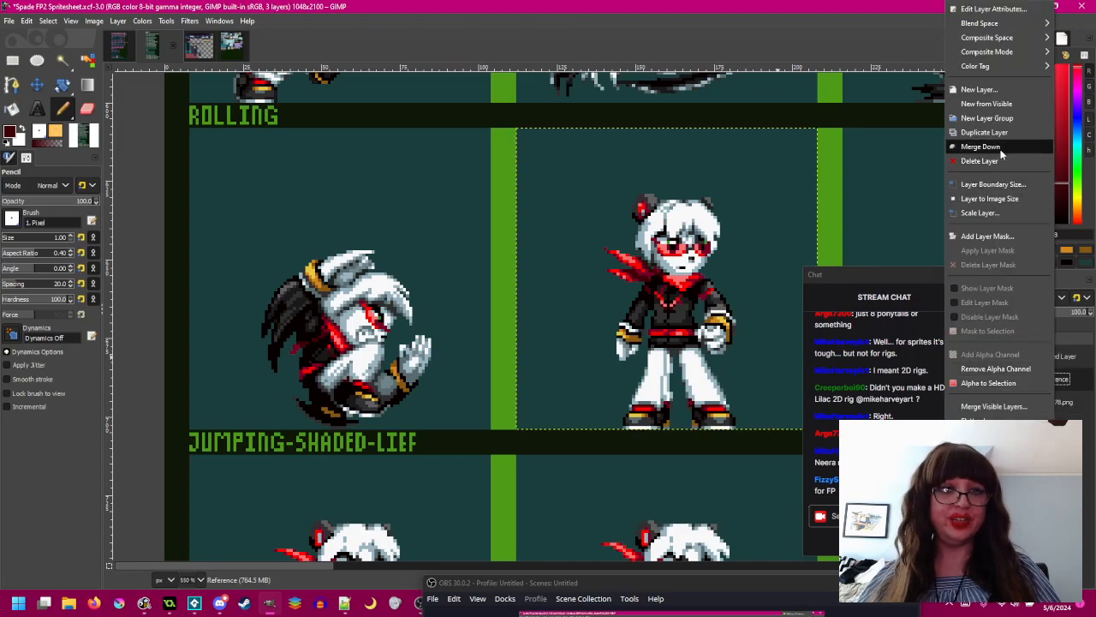
{"action": "left_click", "coordinate": [978, 161]}
{"action": "left_click_drag", "start_coordinate": [563, 293], "coordinate": [563, 287]}
{"action": "key", "text": "ctrl+s"}
- Activate the Rectangle Select tool and save the spritesheet again with the shaded first jumping frame
{"action": "mouse_move", "coordinate": [622, 318]}
{"action": "left_mouse_down"}
{"action": "mouse_move", "coordinate": [325, 328]}
{"action": "mouse_move", "coordinate": [204, 313]}
{"action": "mouse_move", "coordinate": [689, 291]}
{"action": "mouse_move", "coordinate": [553, 299]}
{"action": "mouse_move", "coordinate": [642, 274]}
{"action": "mouse_move", "coordinate": [655, 249]}
{"action": "mouse_move", "coordinate": [534, 251]}
{"action": "left_mouse_up"}
{"action": "scroll", "coordinate": [602, 282], "scroll_direction": "up", "scroll_amount": 2}
{"action": "scroll", "coordinate": [647, 241], "scroll_direction": "down", "scroll_amount": 1}
{"action": "key", "text": "r"}
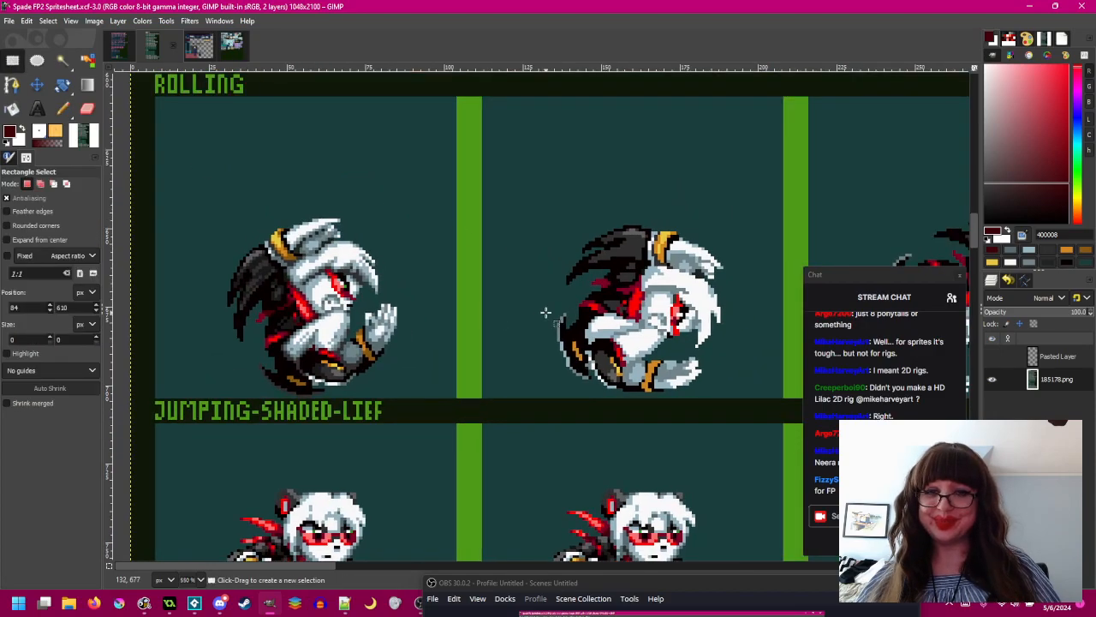
{"action": "left_click_drag", "start_coordinate": [545, 313], "coordinate": [544, 303]}
{"action": "left_click_drag", "start_coordinate": [413, 251], "coordinate": [426, 271]}
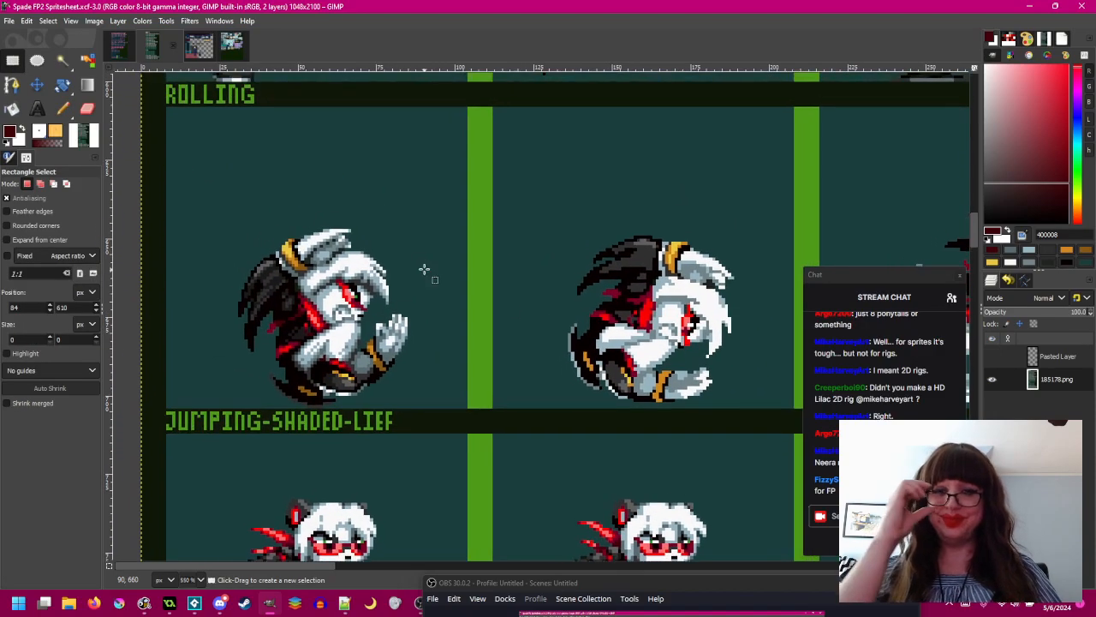
{"action": "key", "text": "ctrl+s"}
- Copy the entire second-to-last frame of the jumping row, clear the selection and return to the row's first frames
{"action": "scroll", "coordinate": [526, 293], "scroll_direction": "right", "scroll_amount": 6}
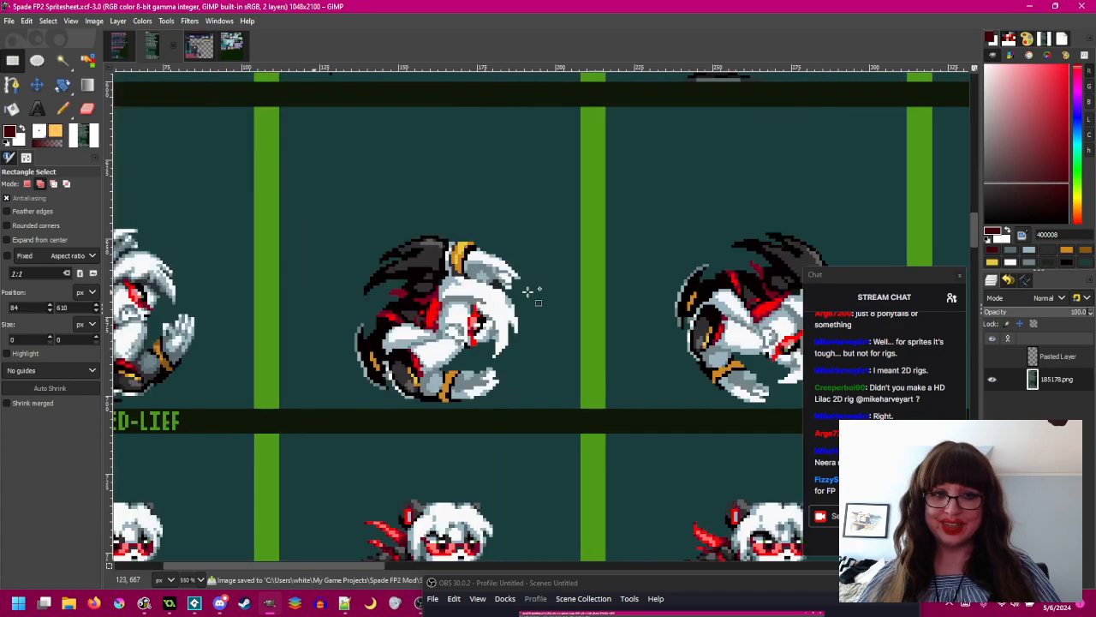
{"action": "scroll", "coordinate": [529, 292], "scroll_direction": "right", "scroll_amount": 8}
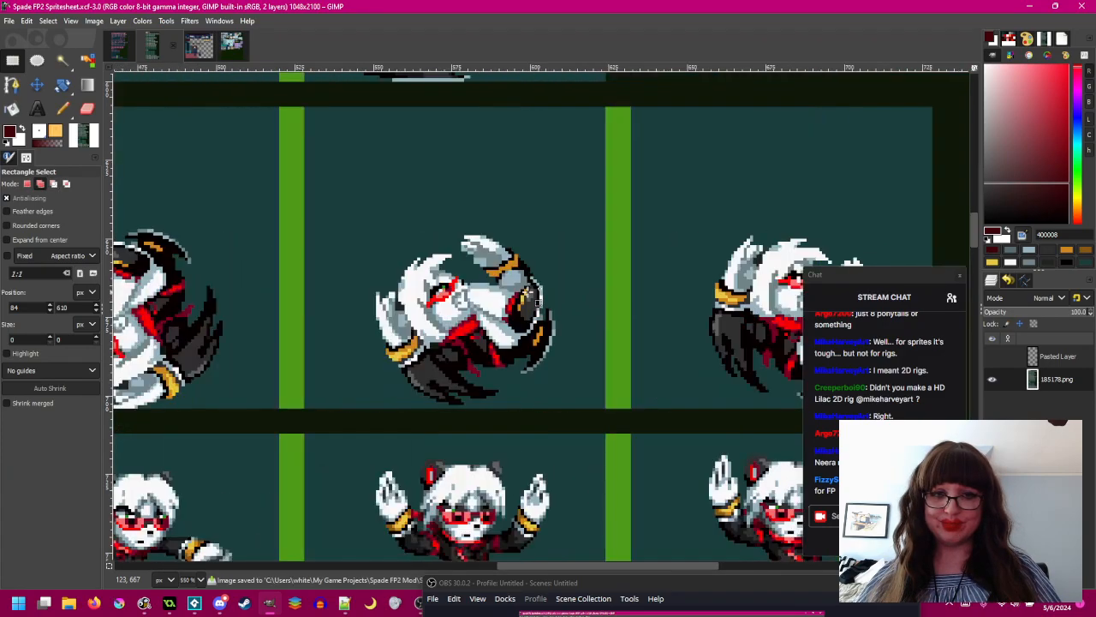
{"action": "scroll", "coordinate": [538, 299], "scroll_direction": "right", "scroll_amount": 3}
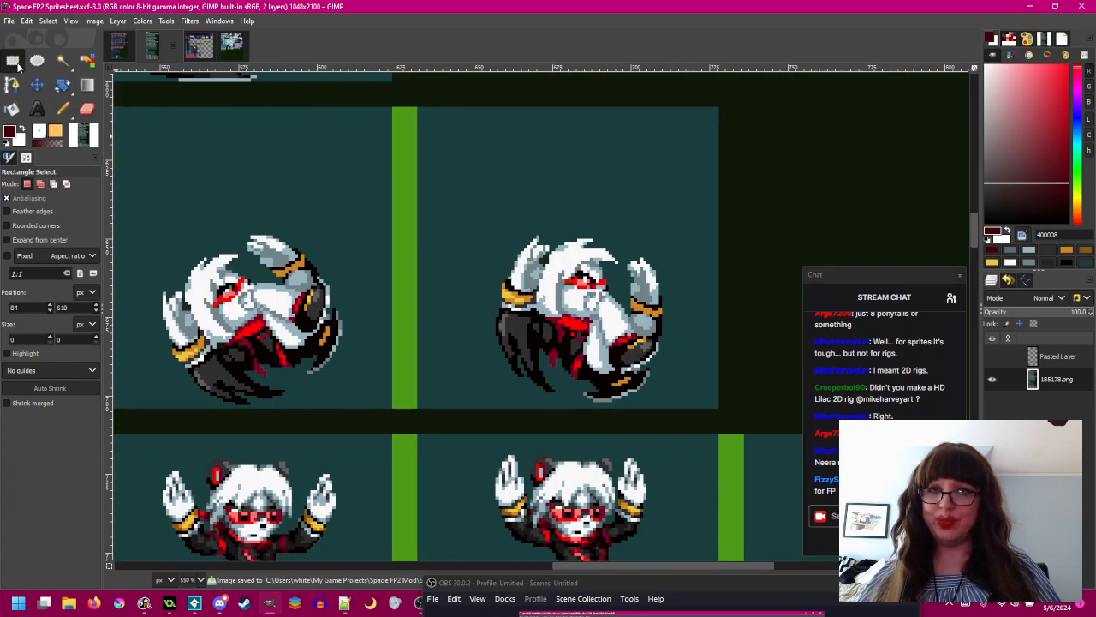
{"action": "scroll", "coordinate": [459, 241], "scroll_direction": "right", "scroll_amount": 3}
{"action": "left_click_drag", "start_coordinate": [248, 104], "coordinate": [550, 404]}
{"action": "key", "text": "ctrl+c"}
{"action": "left_click", "coordinate": [640, 388]}
{"action": "scroll", "coordinate": [597, 396], "scroll_direction": "up", "scroll_amount": 1}
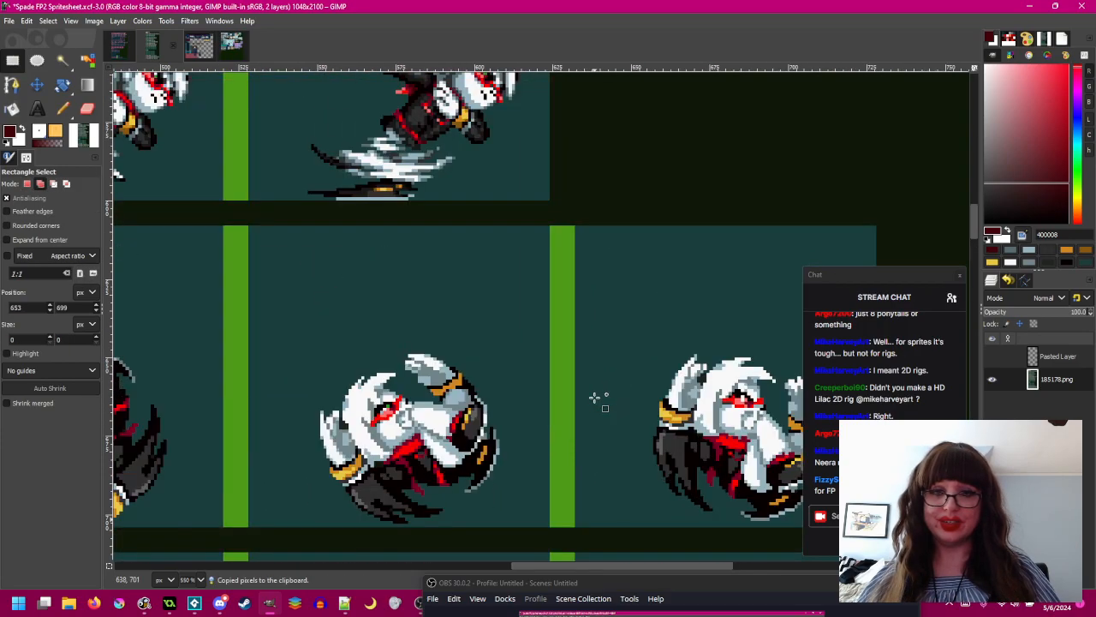
{"action": "scroll", "coordinate": [597, 397], "scroll_direction": "left", "scroll_amount": 8}
{"action": "scroll", "coordinate": [591, 390], "scroll_direction": "down", "scroll_amount": 1}
{"action": "scroll", "coordinate": [574, 375], "scroll_direction": "up", "scroll_amount": 1}
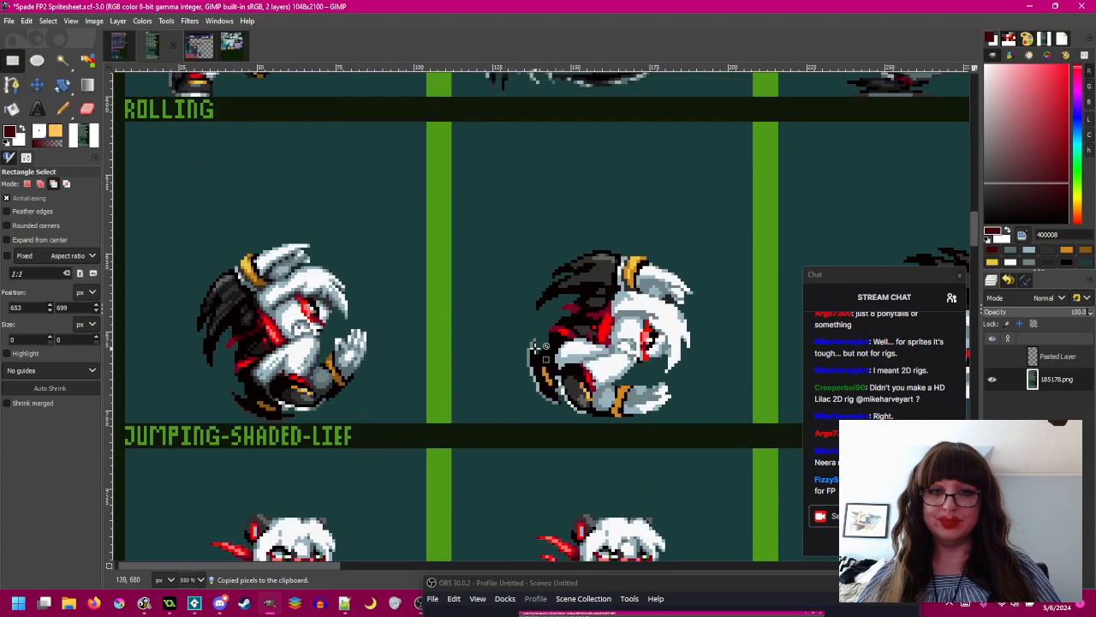
{"action": "key", "text": "ctrl+v"}
{"action": "left_click", "coordinate": [119, 21]}
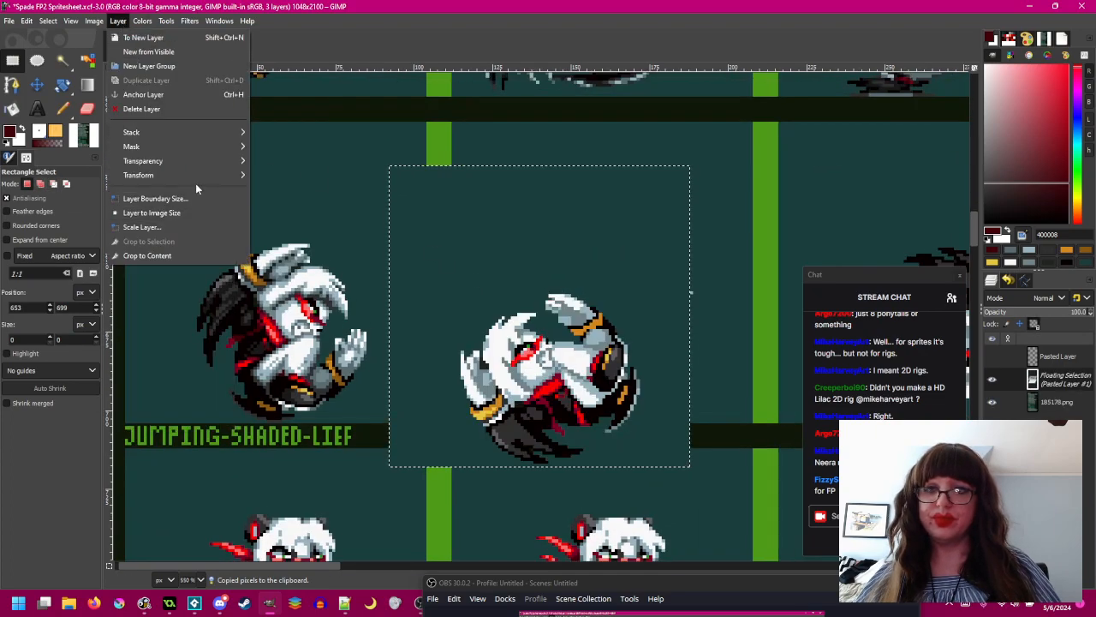
{"action": "mouse_move", "coordinate": [197, 175]}
{"action": "left_click", "coordinate": [291, 176]}
{"action": "left_click_drag", "start_coordinate": [509, 284], "coordinate": [572, 241]}
{"action": "scroll", "coordinate": [452, 324], "scroll_direction": "up", "scroll_amount": 3}
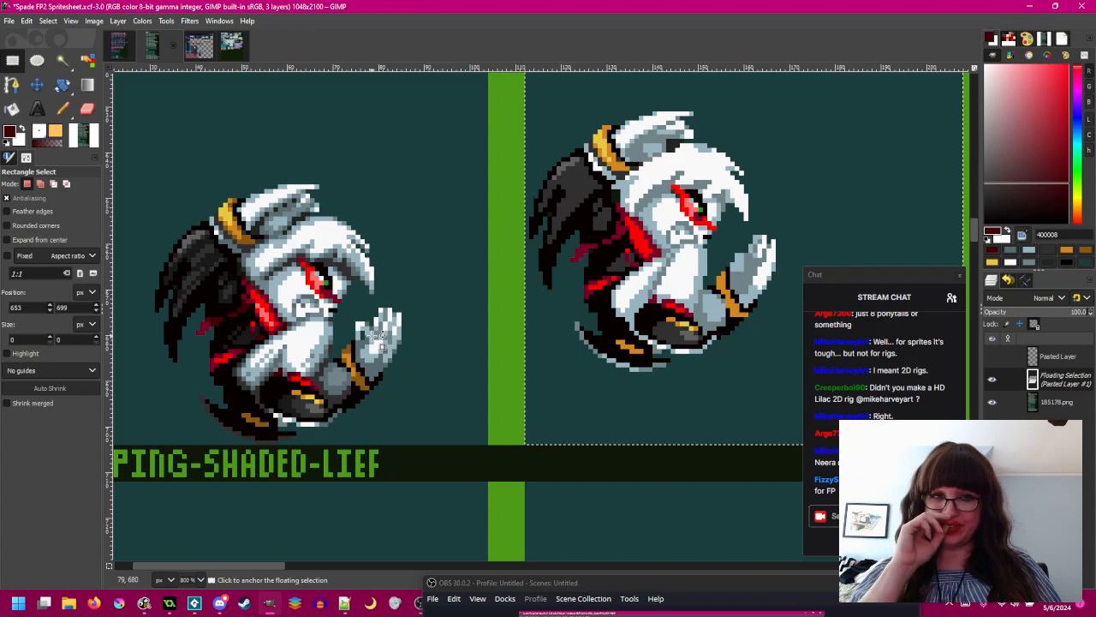
{"action": "left_click_drag", "start_coordinate": [372, 336], "coordinate": [368, 338]}
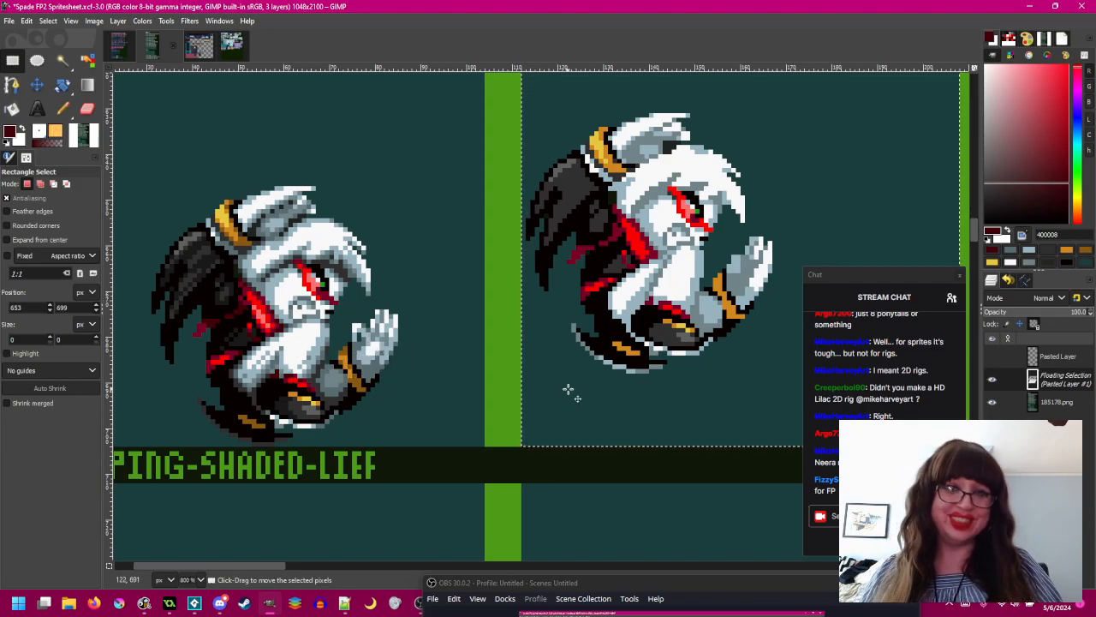
{"action": "scroll", "coordinate": [400, 358], "scroll_direction": "down", "scroll_amount": 1}
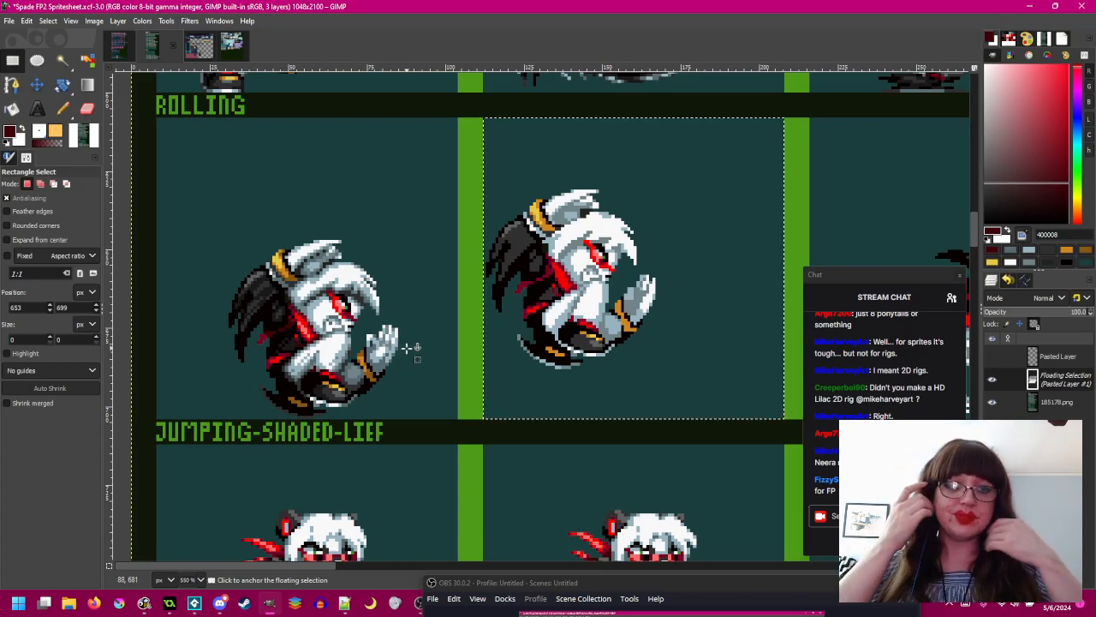
{"action": "key", "text": "ctrl+z"}
{"action": "key", "text": "ctrl+z"}
{"action": "key", "text": "ctrl+z"}
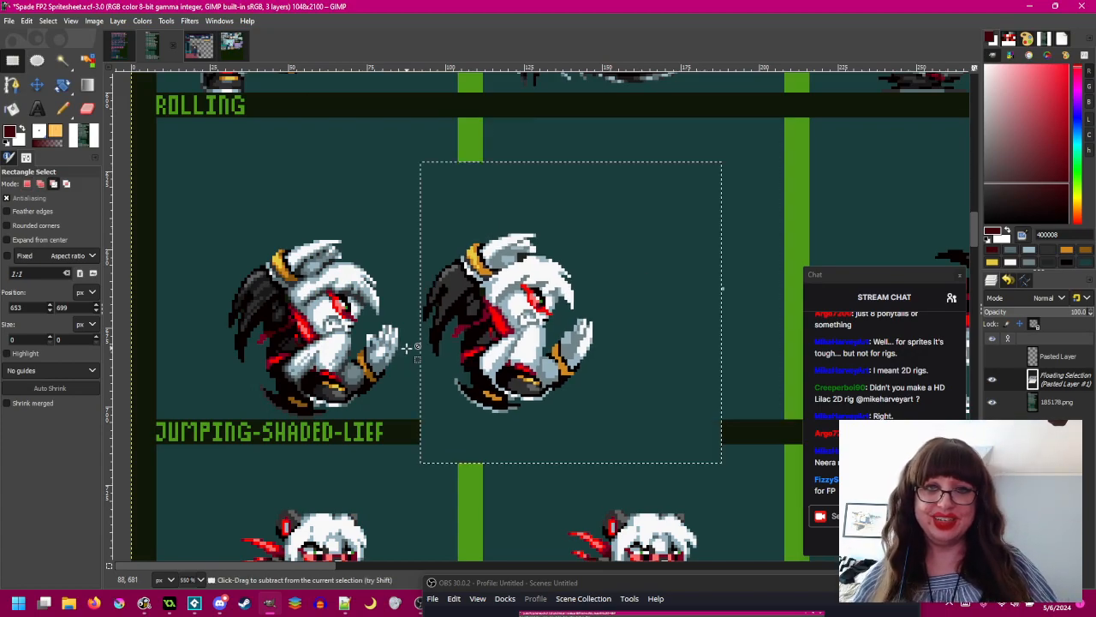
{"action": "scroll", "coordinate": [407, 347], "scroll_direction": "down", "scroll_amount": 4}
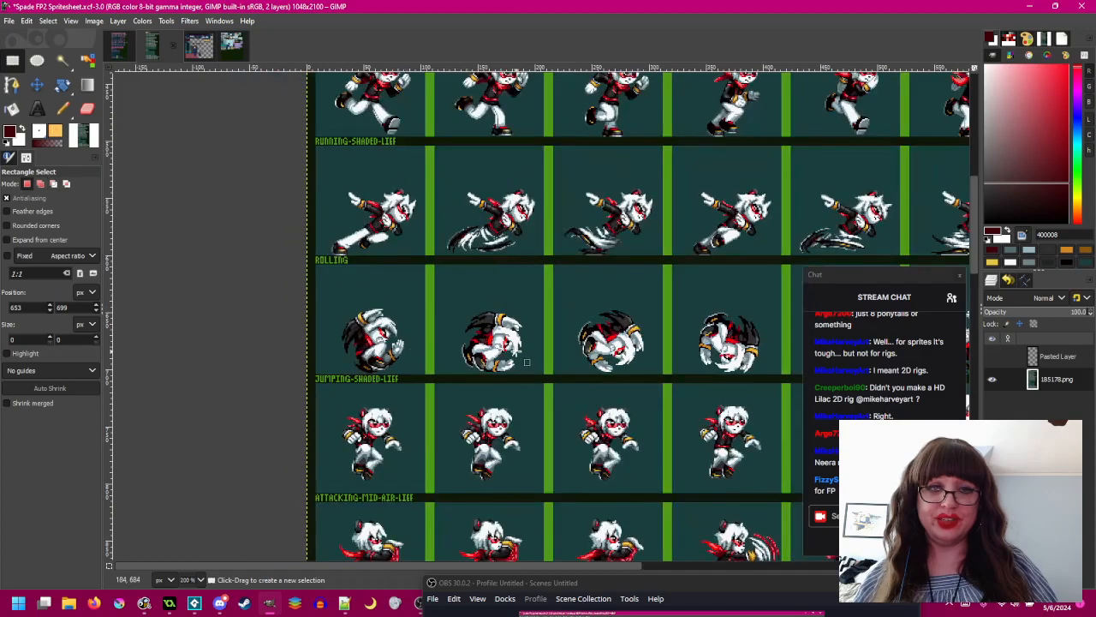
- Select the shaded sprite in the first rolling frame with a tight 54 × 56 px rectangle at 31, 647 and copy it
{"action": "scroll", "coordinate": [303, 282], "scroll_direction": "up", "scroll_amount": 4}
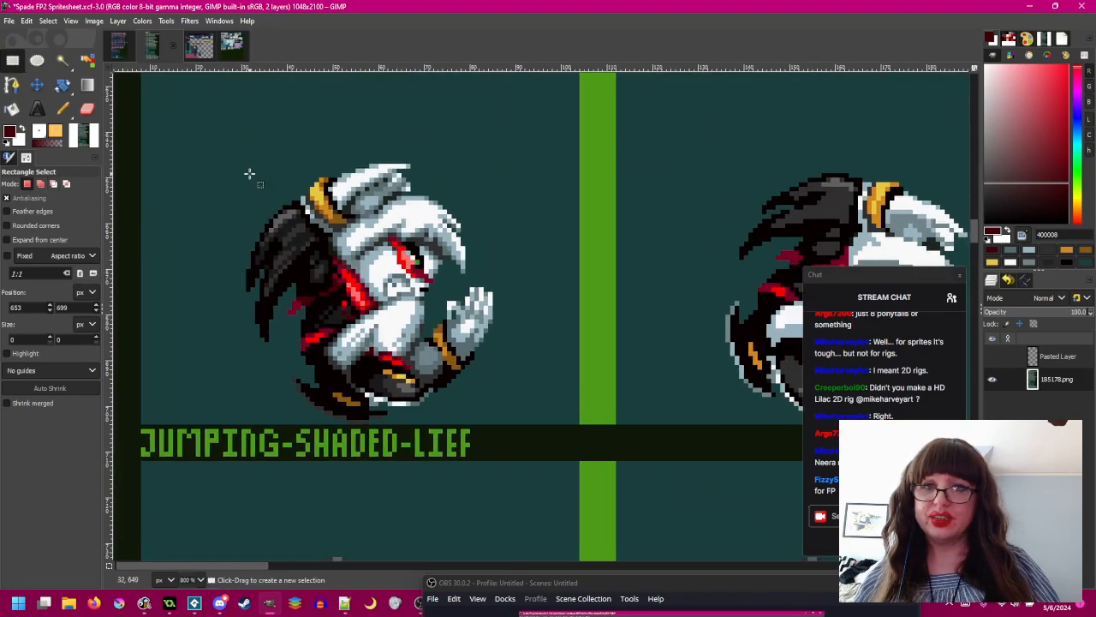
{"action": "left_click_drag", "start_coordinate": [246, 160], "coordinate": [493, 420]}
{"action": "left_click_drag", "start_coordinate": [411, 175], "coordinate": [412, 185]}
{"action": "scroll", "coordinate": [434, 237], "scroll_direction": "down", "scroll_amount": 2}
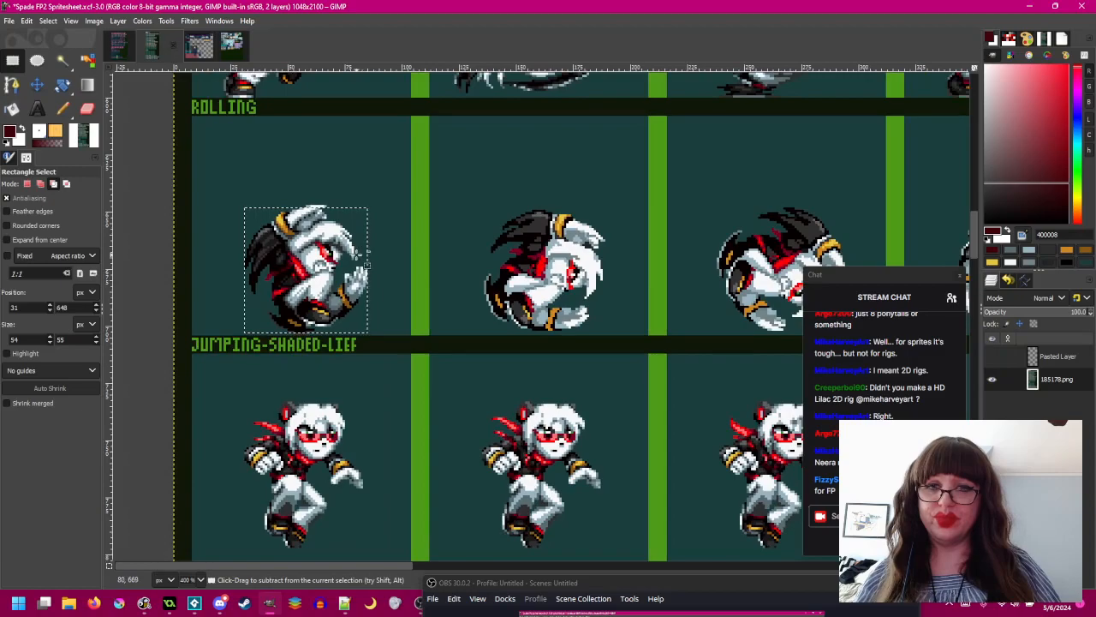
{"action": "scroll", "coordinate": [313, 221], "scroll_direction": "up", "scroll_amount": 2}
{"action": "left_click_drag", "start_coordinate": [315, 222], "coordinate": [317, 218]}
{"action": "key", "text": "ctrl+c"}
{"action": "scroll", "coordinate": [387, 240], "scroll_direction": "down", "scroll_amount": 2}
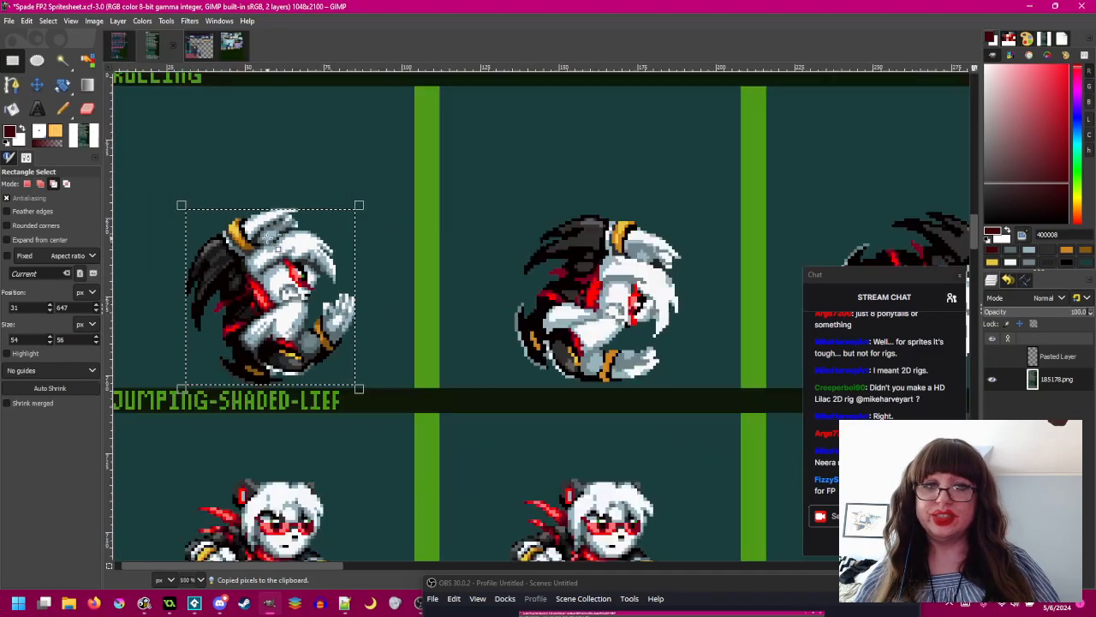
- Paste the copied shaded sprite into the spritesheet as a floating selection and rotate it 90° clockwise
{"action": "scroll", "coordinate": [345, 248], "scroll_direction": "right", "scroll_amount": 5}
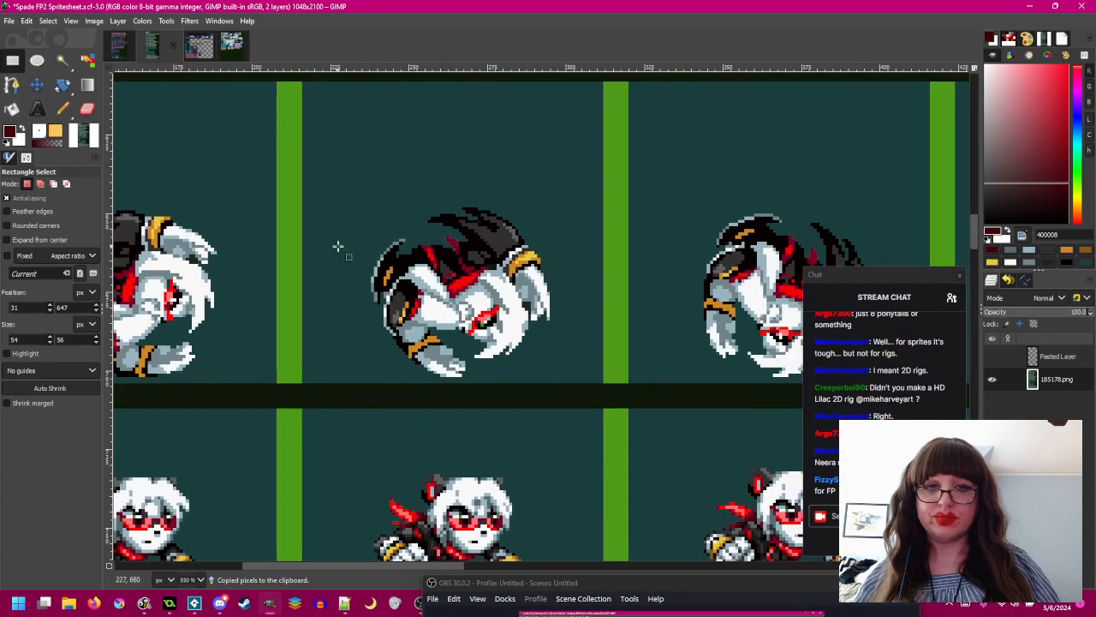
{"action": "left_click_drag", "start_coordinate": [404, 247], "coordinate": [508, 250]}
{"action": "key", "text": "ctrl+v"}
{"action": "left_click_drag", "start_coordinate": [438, 246], "coordinate": [792, 244]}
{"action": "left_click", "coordinate": [117, 21]}
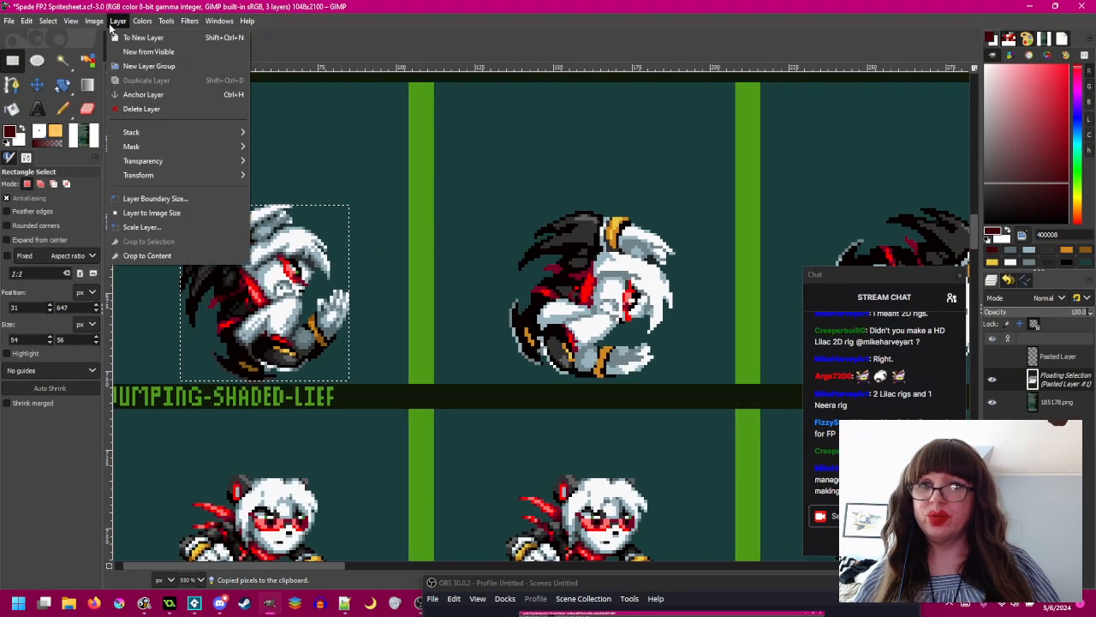
{"action": "mouse_move", "coordinate": [177, 174]}
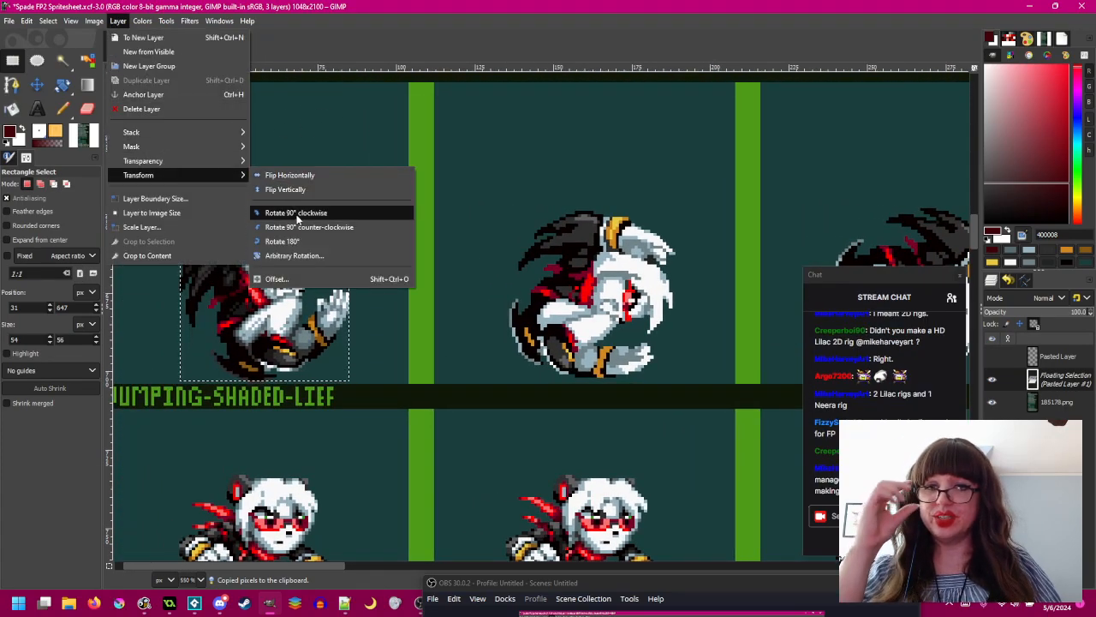
{"action": "left_click", "coordinate": [297, 216]}
- Move the clockwise-rotated sprite into the third rolling frame, aligned over the unshaded sprite there
{"action": "left_click_drag", "start_coordinate": [325, 284], "coordinate": [751, 260]}
{"action": "left_click_drag", "start_coordinate": [751, 259], "coordinate": [506, 248]}
{"action": "scroll", "coordinate": [507, 248], "scroll_direction": "up", "scroll_amount": 1}
{"action": "left_click_drag", "start_coordinate": [361, 256], "coordinate": [539, 262]}
- Compare the rotated sprite's alignment with the old third rolling frame by repeatedly hiding and showing the floating selection
{"action": "left_click", "coordinate": [994, 382]}
{"action": "left_click", "coordinate": [994, 382]}
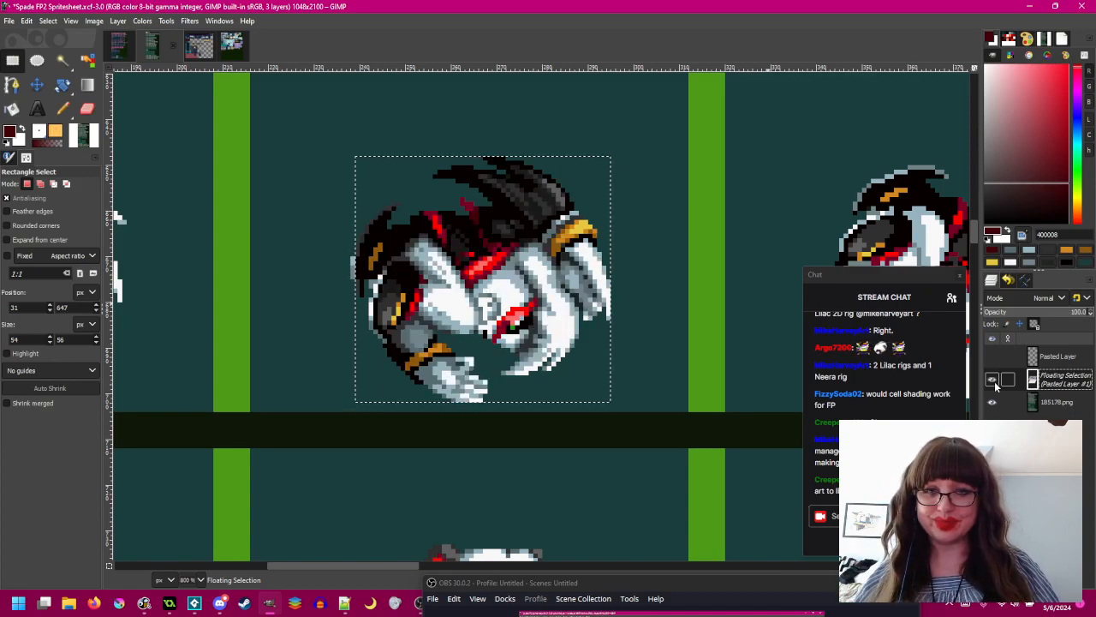
{"action": "left_click", "coordinate": [992, 380]}
{"action": "left_click", "coordinate": [994, 382]}
{"action": "left_click", "coordinate": [994, 382]}
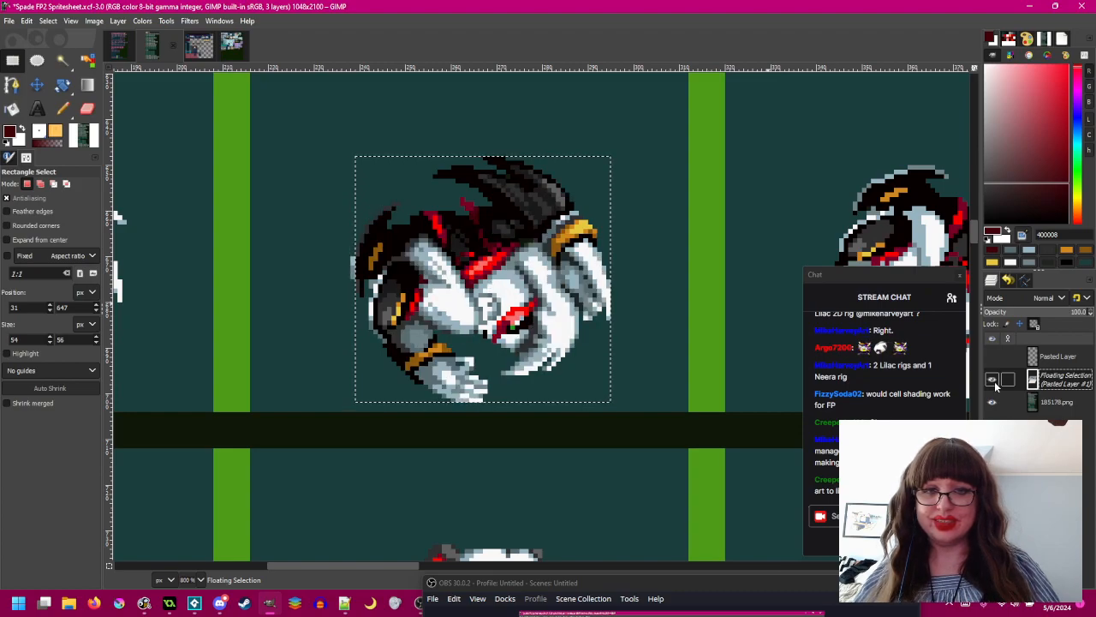
{"action": "left_click", "coordinate": [995, 383]}
{"action": "left_click", "coordinate": [995, 383]}
{"action": "left_click", "coordinate": [994, 382]}
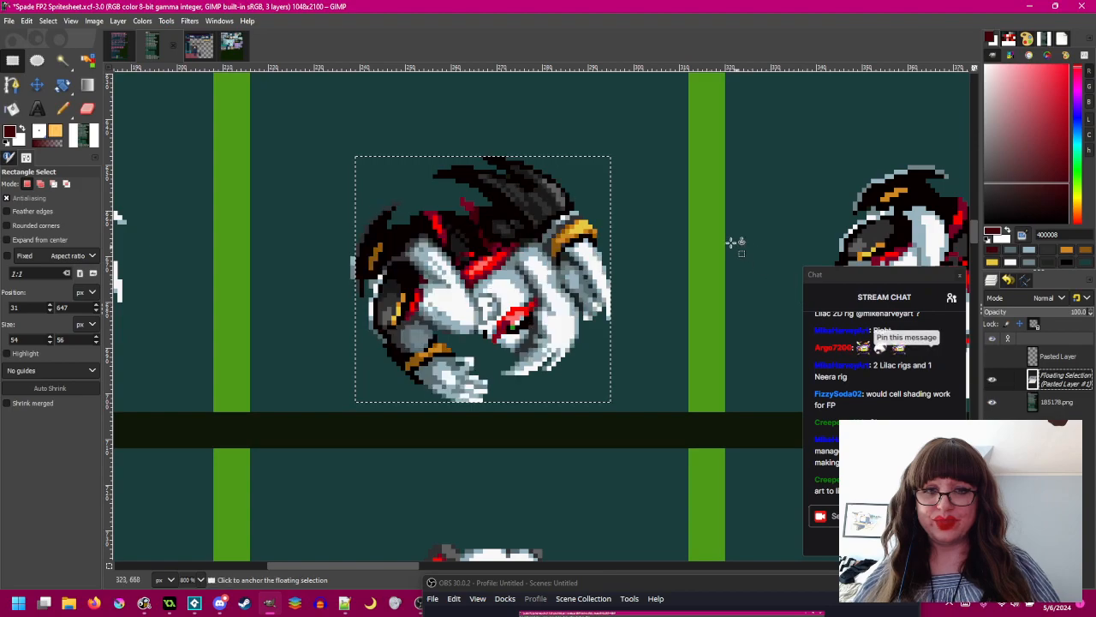
- Anchor the sprite in the third rolling frame and pencil over the stray light pixels at the shoe's outer edge with dark grey 303030
{"action": "left_click", "coordinate": [494, 245]}
{"action": "scroll", "coordinate": [343, 238], "scroll_direction": "up", "scroll_amount": 2}
{"action": "left_click", "coordinate": [63, 109]}
{"action": "left_click", "coordinate": [369, 262], "text": "ctrl"}
{"action": "left_click_drag", "start_coordinate": [367, 262], "coordinate": [364, 289]}
{"action": "scroll", "coordinate": [363, 313], "scroll_direction": "down", "scroll_amount": 3}
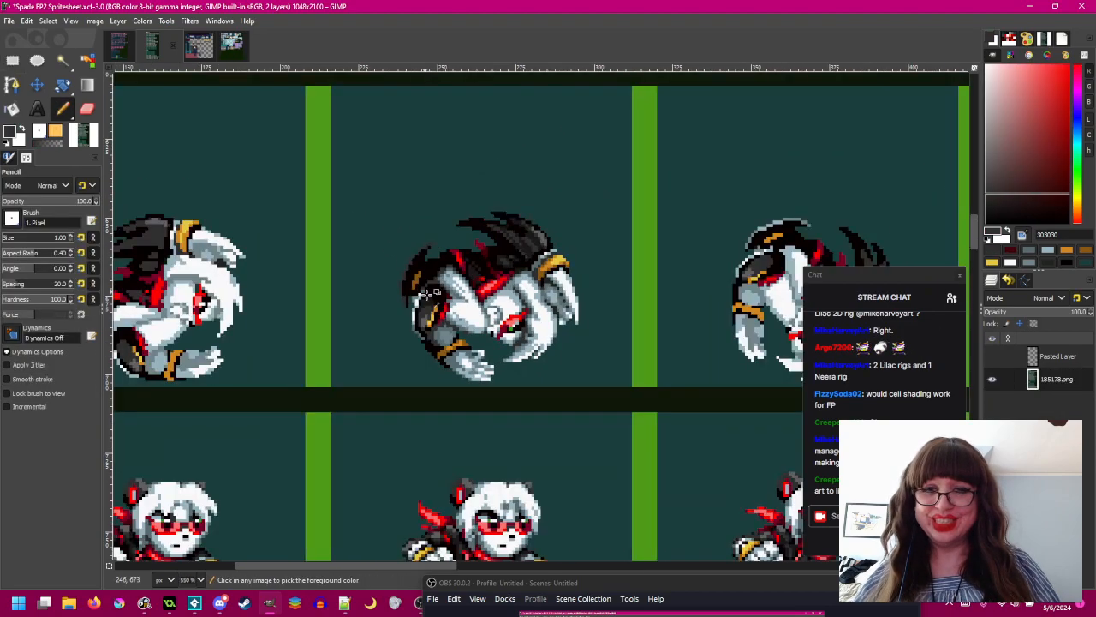
- Paste another copy of the shaded sprite near the fifth rolling frame, rotate it 90° counter-clockwise and move it beside the old sprite
{"action": "scroll", "coordinate": [453, 308], "scroll_direction": "left", "scroll_amount": 3}
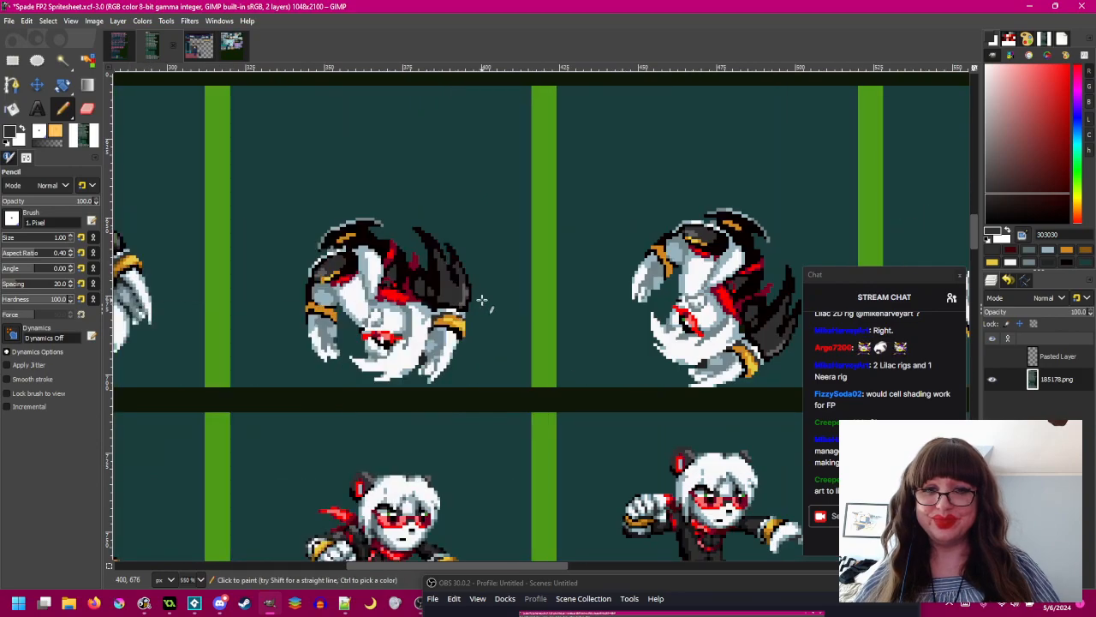
{"action": "scroll", "coordinate": [303, 292], "scroll_direction": "right", "scroll_amount": 5}
{"action": "key", "text": "ctrl+v"}
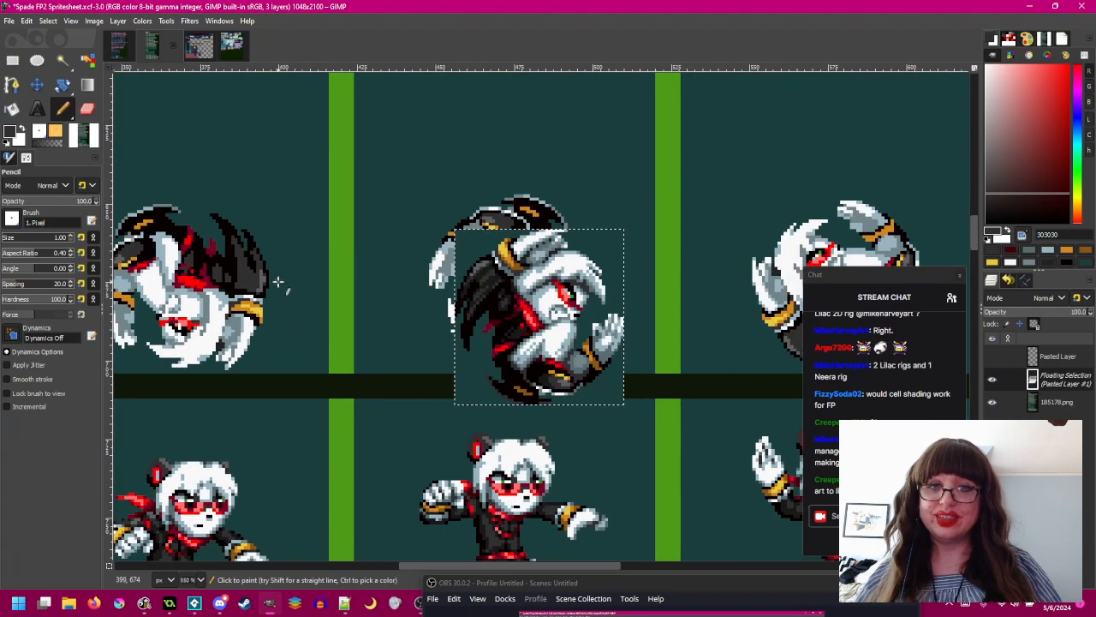
{"action": "left_click", "coordinate": [117, 21]}
{"action": "mouse_move", "coordinate": [146, 162]}
{"action": "left_click", "coordinate": [309, 227]}
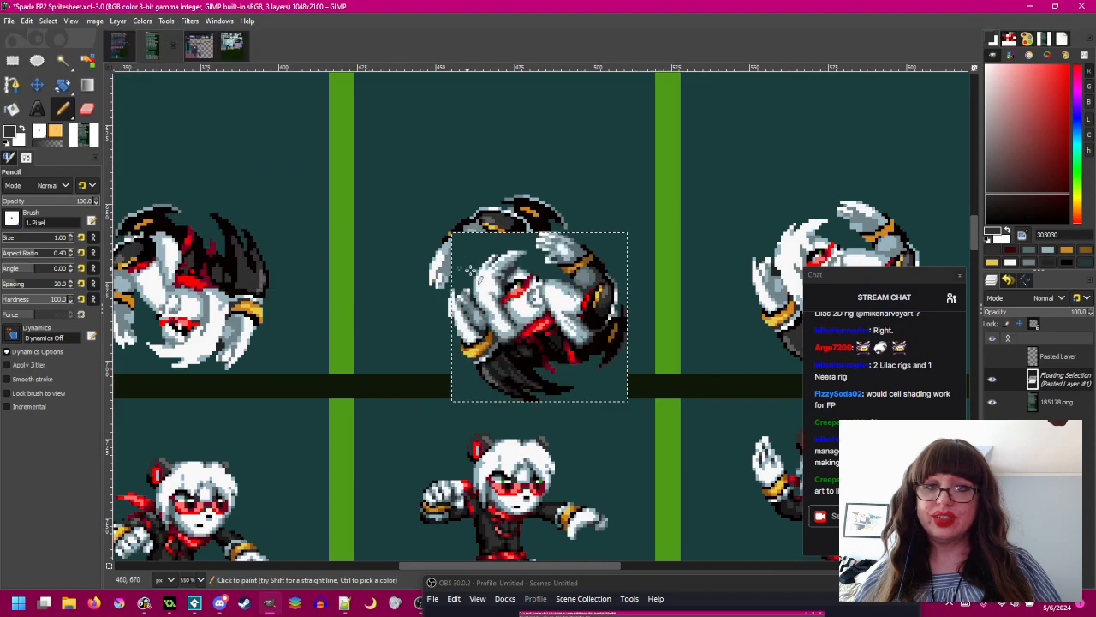
{"action": "key", "text": "r"}
{"action": "left_click_drag", "start_coordinate": [495, 331], "coordinate": [615, 318]}
{"action": "scroll", "coordinate": [615, 319], "scroll_direction": "right", "scroll_amount": 3}
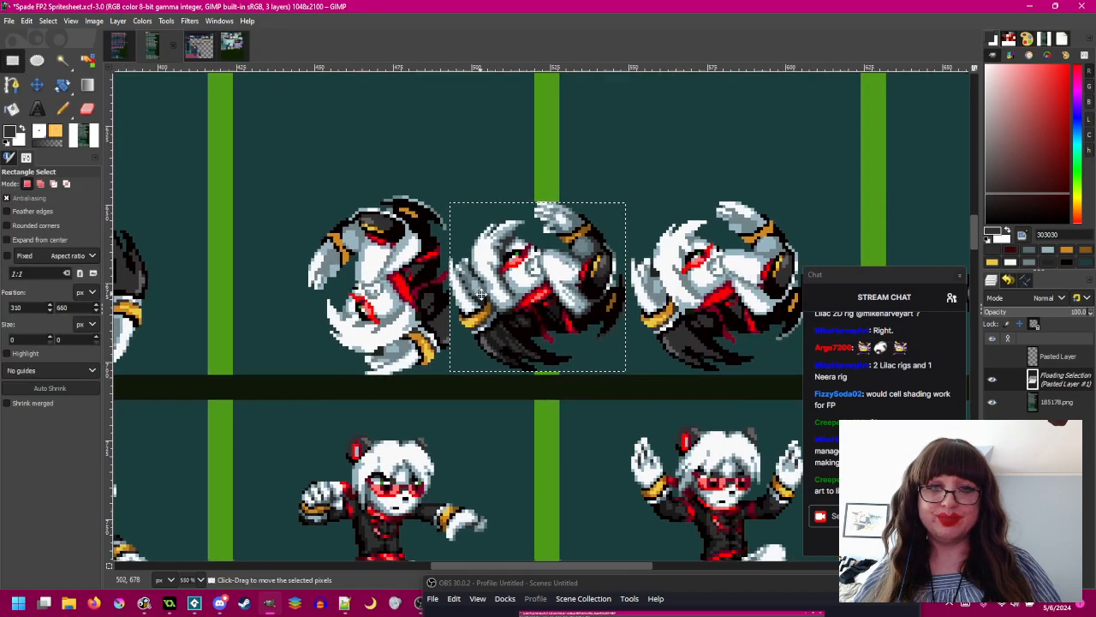
- Rotate the floating sprite another 90° counter-clockwise and align it over the unshaded sprite in the fifth rolling frame
{"action": "left_click", "coordinate": [117, 20]}
{"action": "mouse_move", "coordinate": [218, 175]}
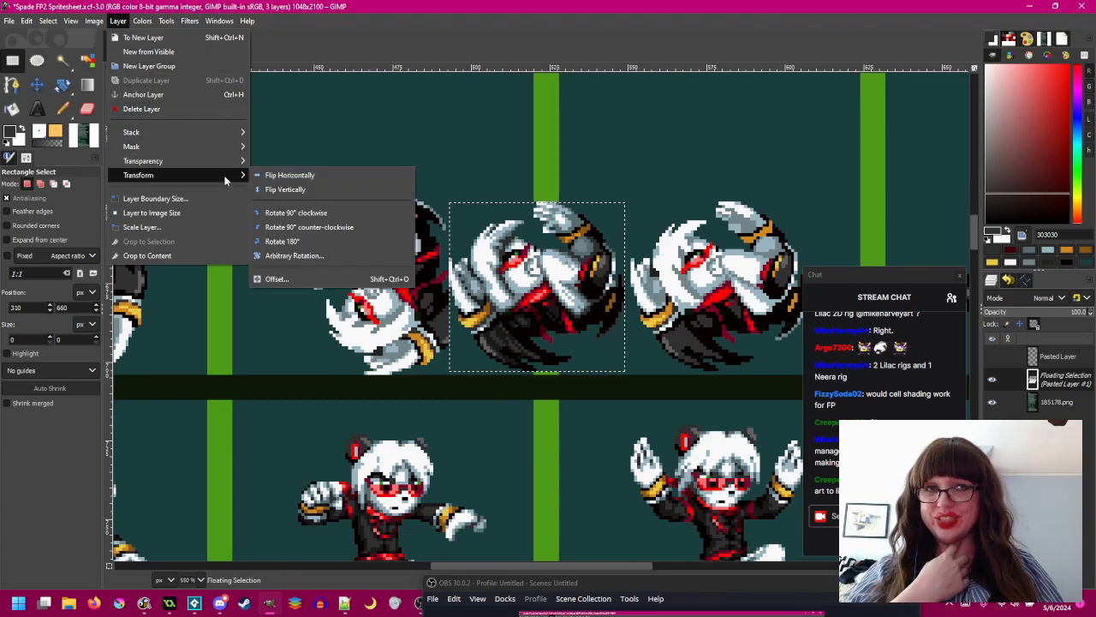
{"action": "left_click", "coordinate": [299, 227]}
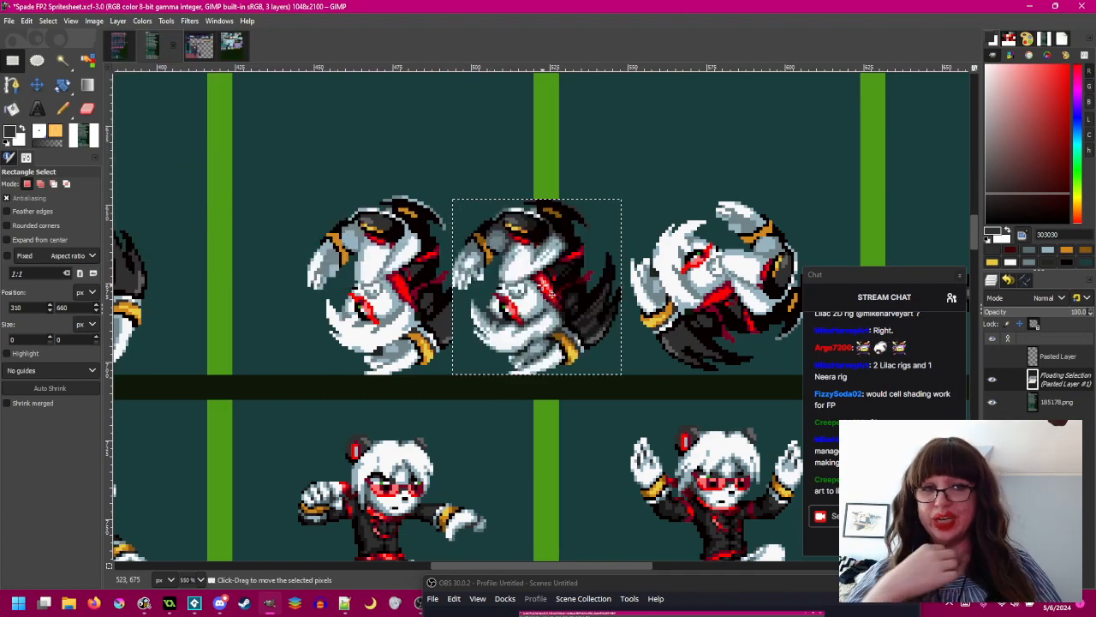
{"action": "left_click_drag", "start_coordinate": [543, 280], "coordinate": [403, 275]}
{"action": "scroll", "coordinate": [416, 313], "scroll_direction": "up", "scroll_amount": 2}
{"action": "left_click_drag", "start_coordinate": [415, 321], "coordinate": [512, 269]}
{"action": "scroll", "coordinate": [582, 216], "scroll_direction": "down", "scroll_amount": 1}
{"action": "left_click_drag", "start_coordinate": [586, 212], "coordinate": [548, 333]}
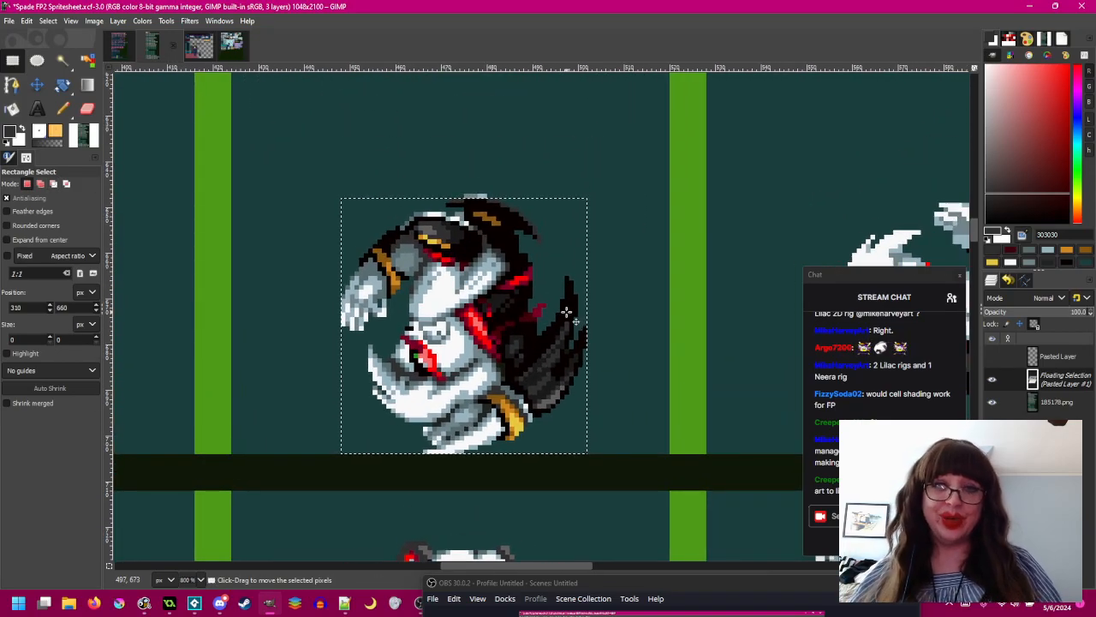
- Toggle the floating selection's visibility to check its alignment with the old sprite in the fifth rolling frame
{"action": "left_click", "coordinate": [992, 379]}
{"action": "left_click", "coordinate": [992, 380]}
{"action": "left_click", "coordinate": [992, 380]}
{"action": "left_click", "coordinate": [991, 380]}
{"action": "left_click", "coordinate": [992, 381]}
{"action": "left_click", "coordinate": [991, 381]}
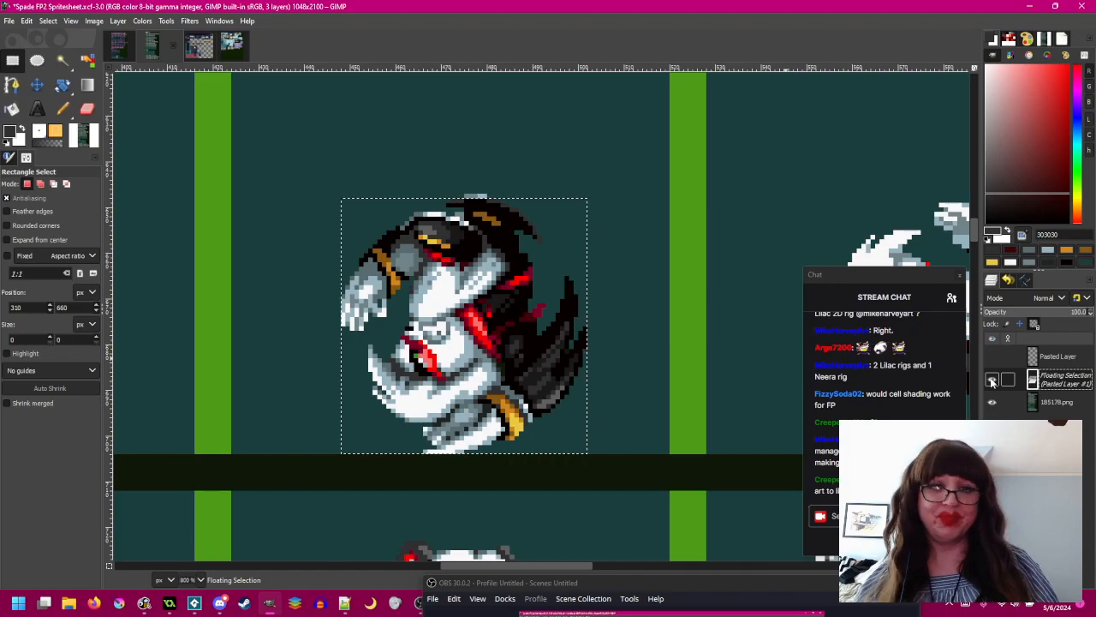
- Anchor the sprite in the fifth rolling frame and pencil over the leftover light pixels above the raised shoe with dark grey 303030
{"action": "left_click", "coordinate": [662, 206]}
{"action": "scroll", "coordinate": [501, 183], "scroll_direction": "up", "scroll_amount": 2, "text": "ctrl"}
{"action": "key", "text": "n"}
{"action": "scroll", "coordinate": [416, 209], "scroll_direction": "up", "scroll_amount": 1, "text": "ctrl"}
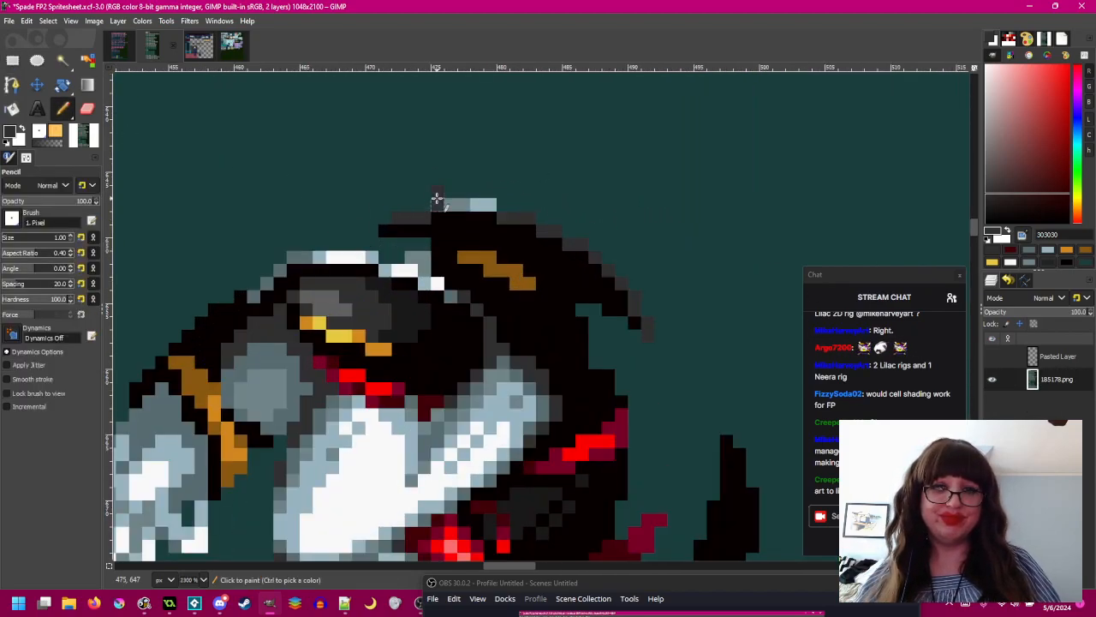
{"action": "scroll", "coordinate": [436, 231], "scroll_direction": "down", "scroll_amount": 3}
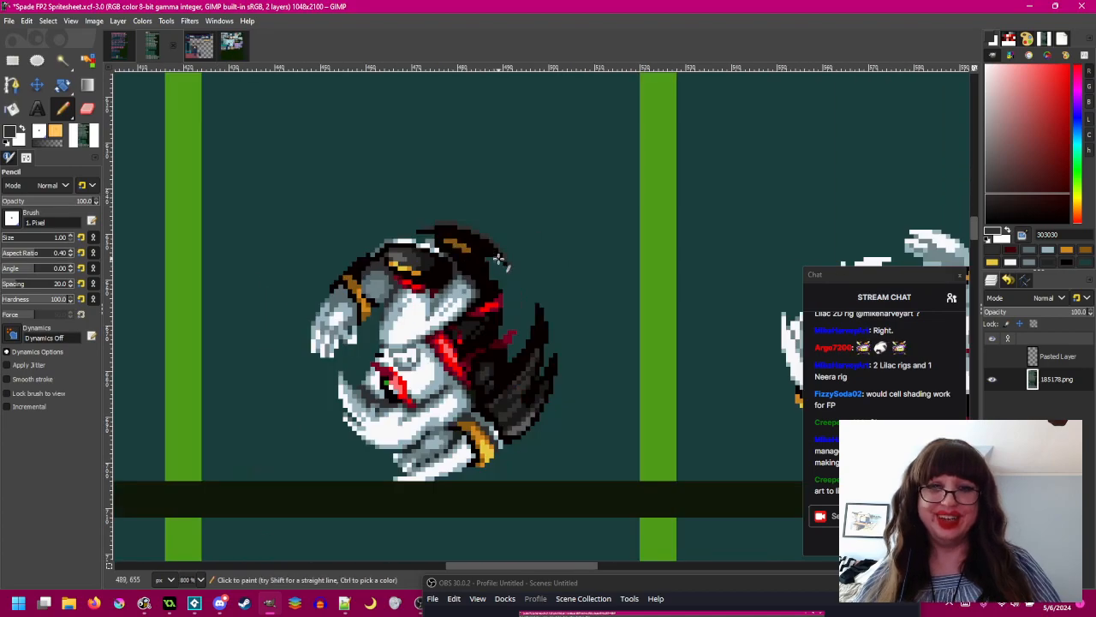
- Paste another copy of the shaded sprite, rotate it 90° counter-clockwise and align it over the unshaded sprite in the sixth rolling frame
{"action": "left_click_drag", "start_coordinate": [621, 287], "coordinate": [332, 275]}
{"action": "left_click_drag", "start_coordinate": [667, 287], "coordinate": [321, 294]}
{"action": "scroll", "coordinate": [321, 294], "scroll_direction": "down", "scroll_amount": 1}
{"action": "left_click_drag", "start_coordinate": [563, 304], "coordinate": [678, 303]}
{"action": "left_click_drag", "start_coordinate": [334, 304], "coordinate": [454, 285]}
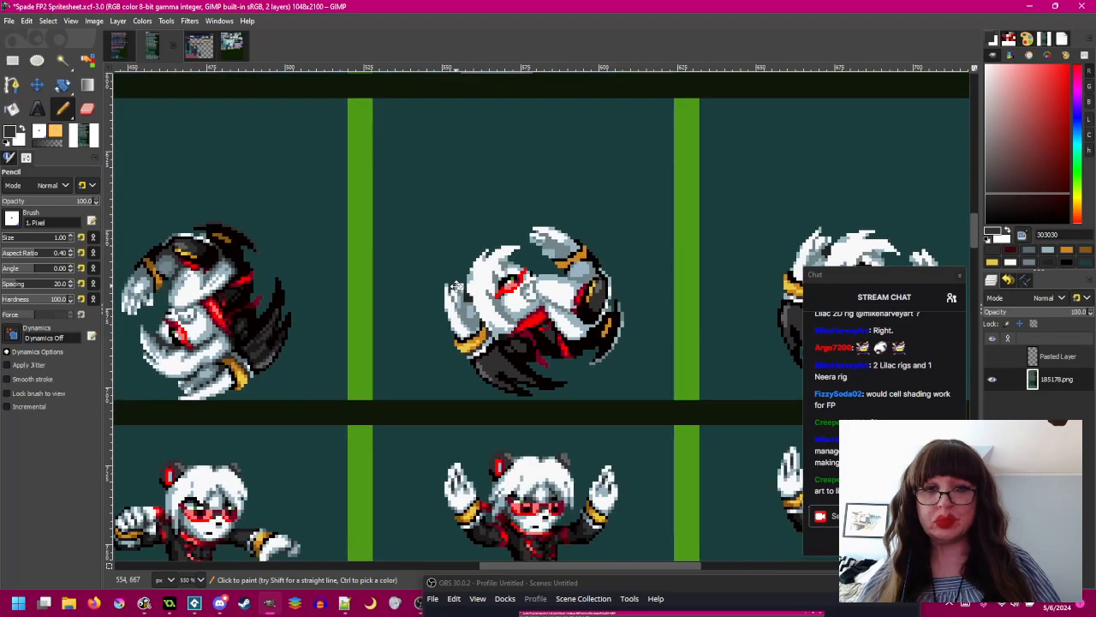
{"action": "scroll", "coordinate": [748, 288], "scroll_direction": "down", "scroll_amount": 2}
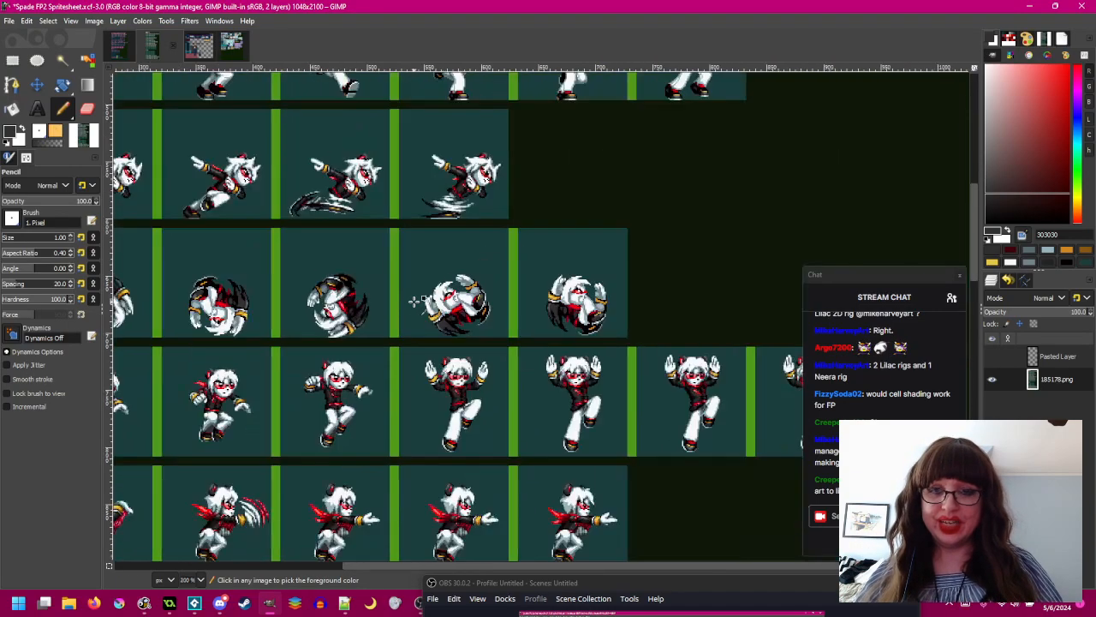
{"action": "scroll", "coordinate": [748, 288], "scroll_direction": "up", "scroll_amount": 2}
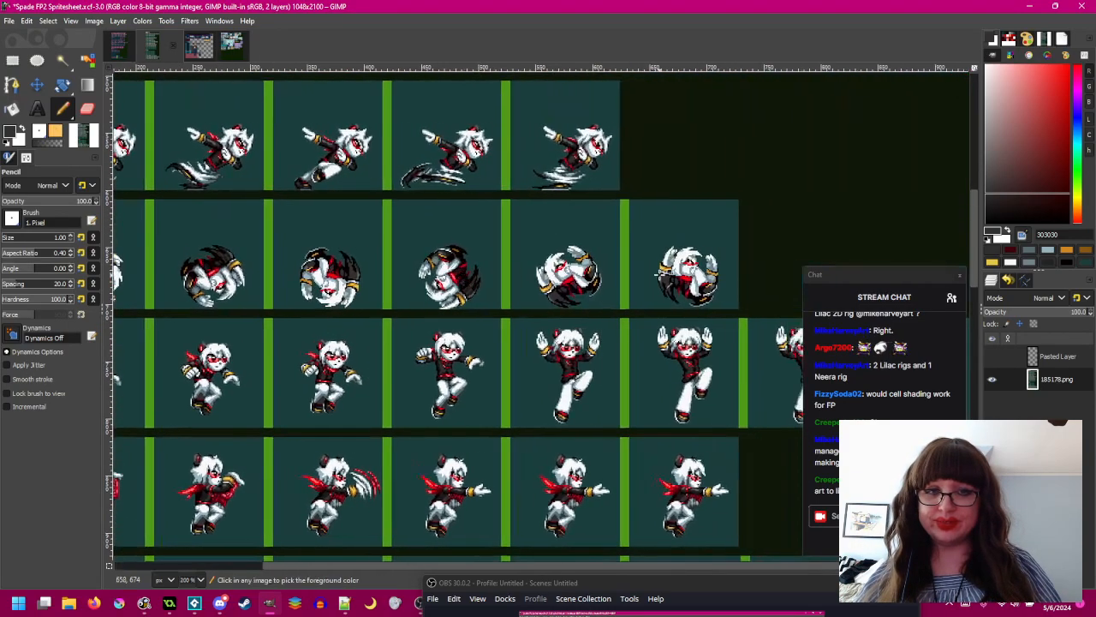
{"action": "key", "text": "ctrl+v"}
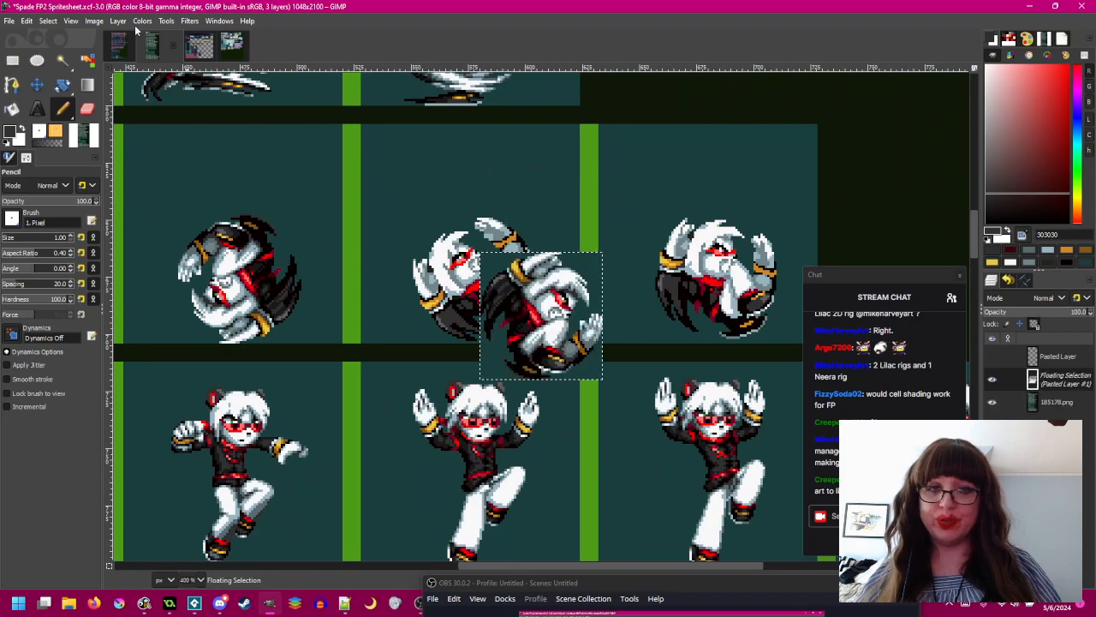
{"action": "left_click", "coordinate": [119, 20]}
{"action": "mouse_move", "coordinate": [141, 174]}
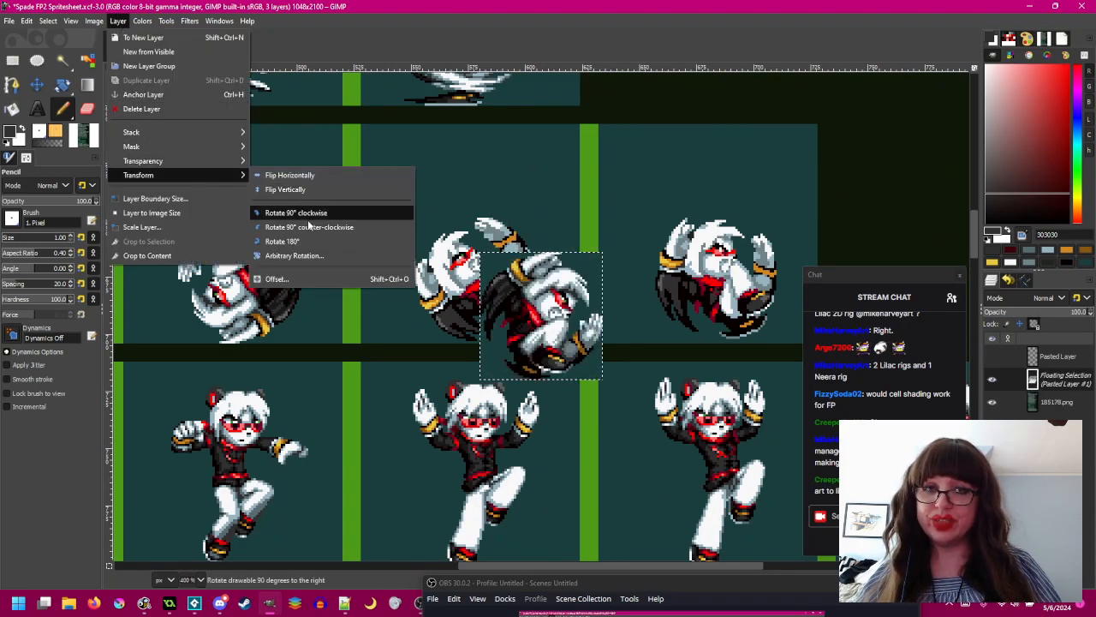
{"action": "left_click", "coordinate": [291, 214]}
{"action": "key", "text": "r"}
{"action": "left_click_drag", "start_coordinate": [558, 335], "coordinate": [499, 300]}
{"action": "scroll", "coordinate": [495, 295], "scroll_direction": "up", "scroll_amount": 2}
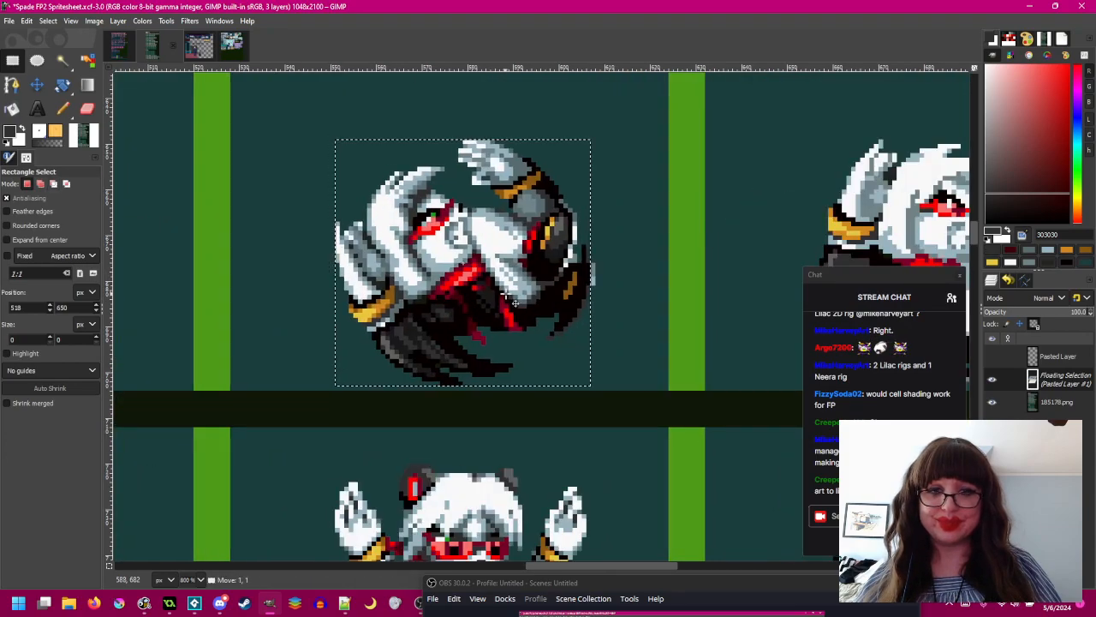
- Hide and show the floating sprite repeatedly to compare its position with the old sixth rolling frame
{"action": "left_click", "coordinate": [991, 380]}
{"action": "left_click", "coordinate": [992, 380]}
{"action": "left_click", "coordinate": [991, 380]}
{"action": "left_click", "coordinate": [991, 381]}
{"action": "left_click", "coordinate": [991, 380]}
{"action": "left_click", "coordinate": [992, 380]}
{"action": "left_click", "coordinate": [992, 380]}
{"action": "left_click", "coordinate": [992, 380]}
{"action": "left_click", "coordinate": [992, 380]}
{"action": "left_click", "coordinate": [992, 380]}
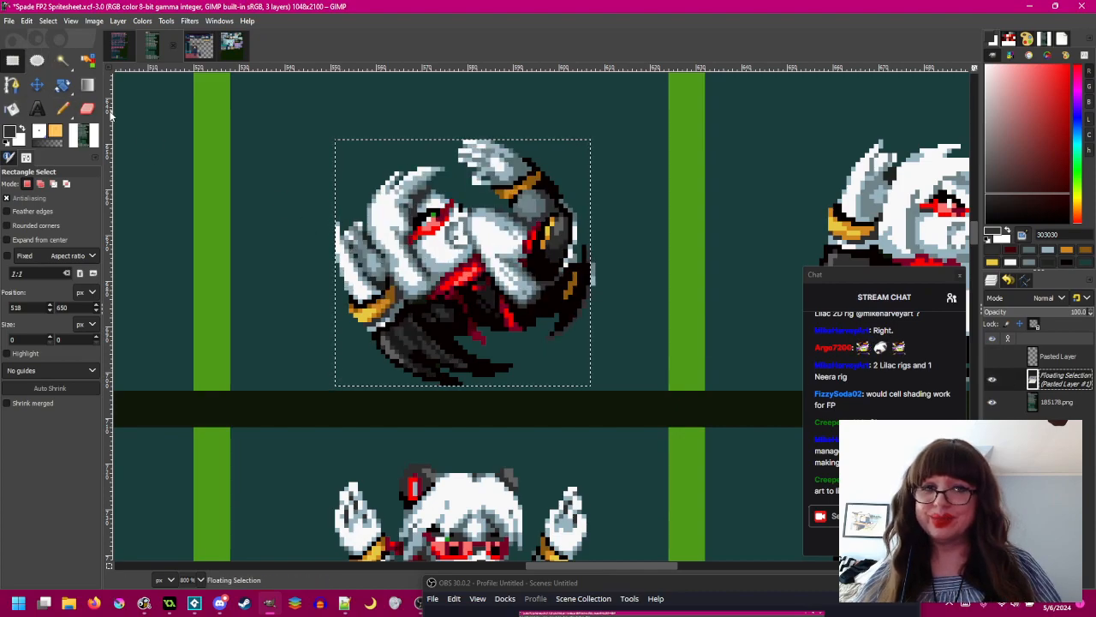
- Anchor the sprite in the sixth rolling frame, darken the stray light pixels along the shoe's outer edge with 303030, and save the spritesheet
{"action": "left_click", "coordinate": [149, 160]}
{"action": "scroll", "coordinate": [629, 269], "scroll_direction": "up", "scroll_amount": 2}
{"action": "key", "text": "n"}
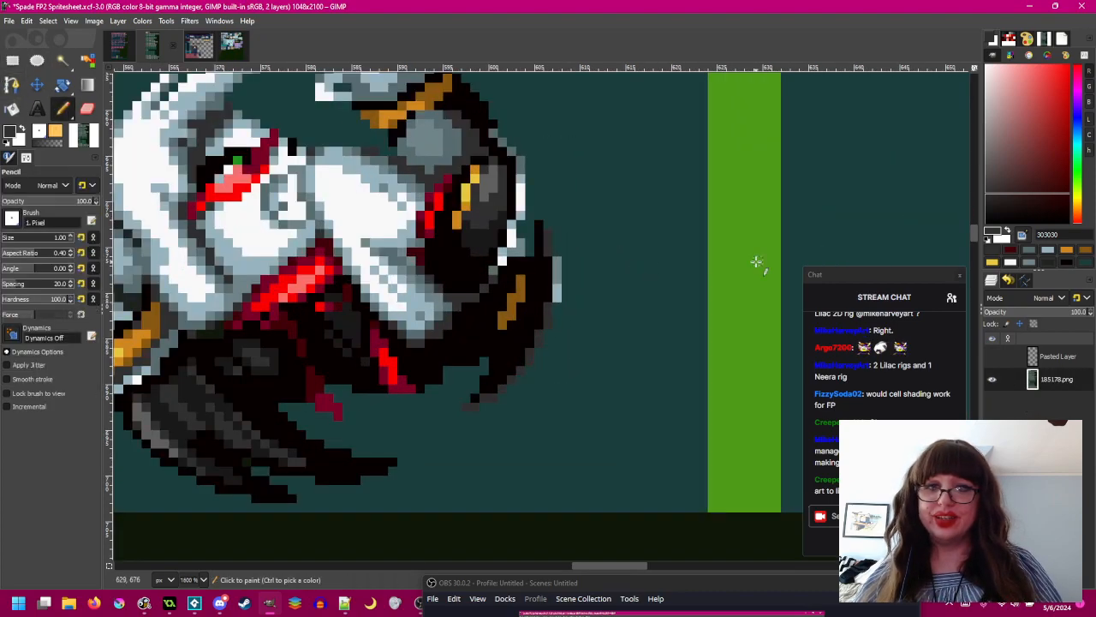
{"action": "scroll", "coordinate": [614, 256], "scroll_direction": "up", "scroll_amount": 1}
{"action": "mouse_move", "coordinate": [525, 240]}
{"action": "left_mouse_down"}
{"action": "mouse_move", "coordinate": [530, 306]}
{"action": "mouse_move", "coordinate": [545, 308]}
{"action": "left_mouse_up"}
{"action": "key", "text": "ctrl+s"}
{"action": "scroll", "coordinate": [625, 277], "scroll_direction": "down", "scroll_amount": 2}
{"action": "scroll", "coordinate": [625, 277], "scroll_direction": "down", "scroll_amount": 1}
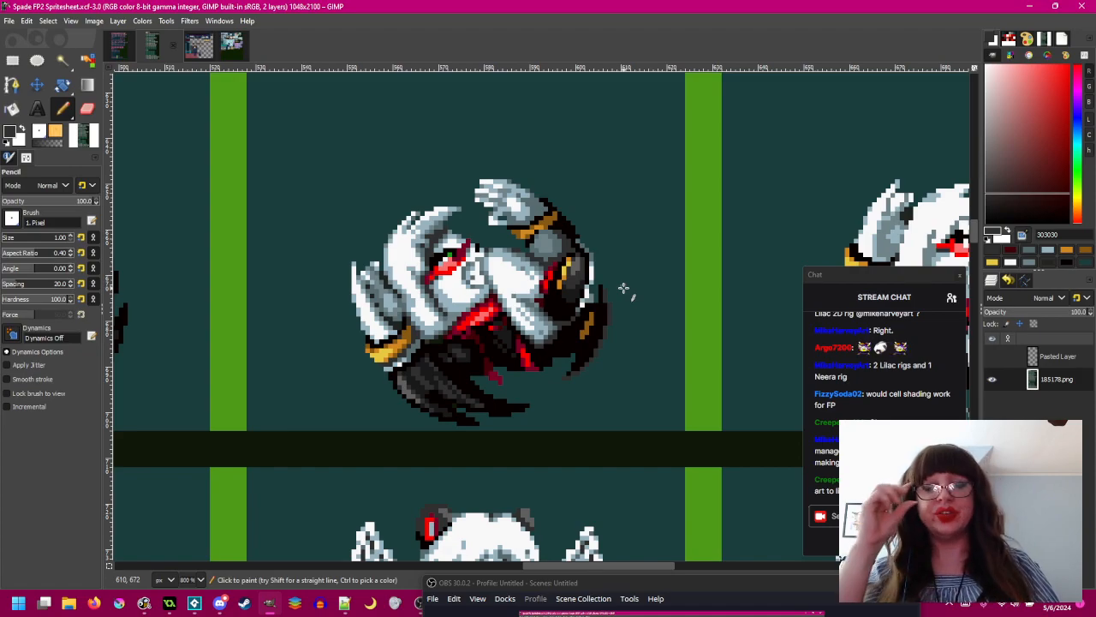
- Leave the sixth rolling frame and look over every frame in the WALK-SHADED-VELA row of the spritesheet
{"action": "scroll", "coordinate": [614, 383], "scroll_direction": "up", "scroll_amount": 5}
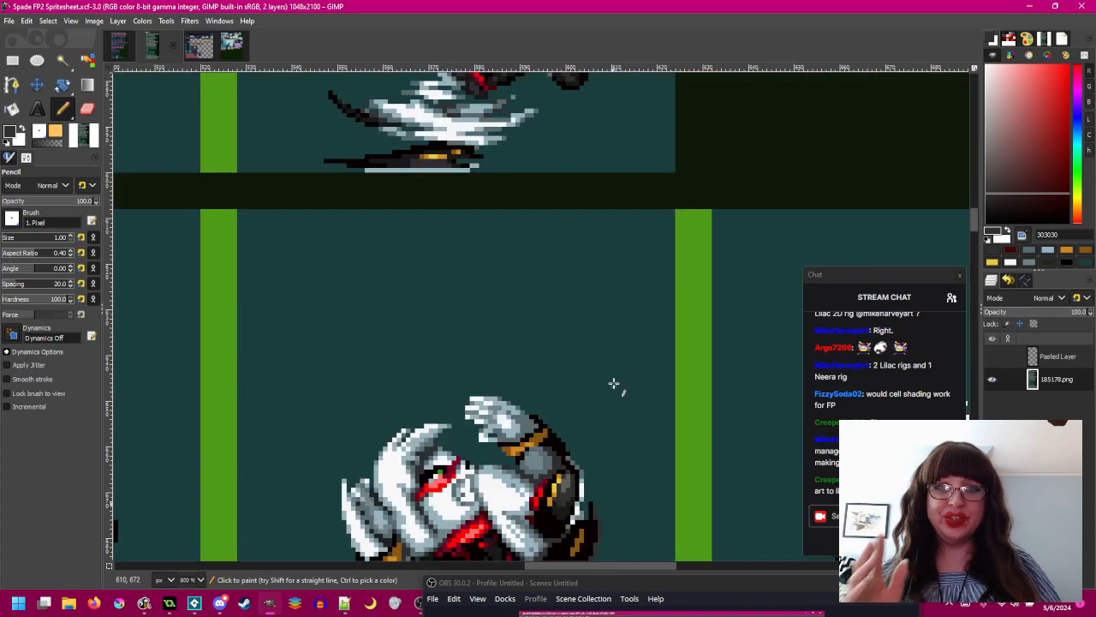
{"action": "scroll", "coordinate": [613, 382], "scroll_direction": "down", "scroll_amount": 3}
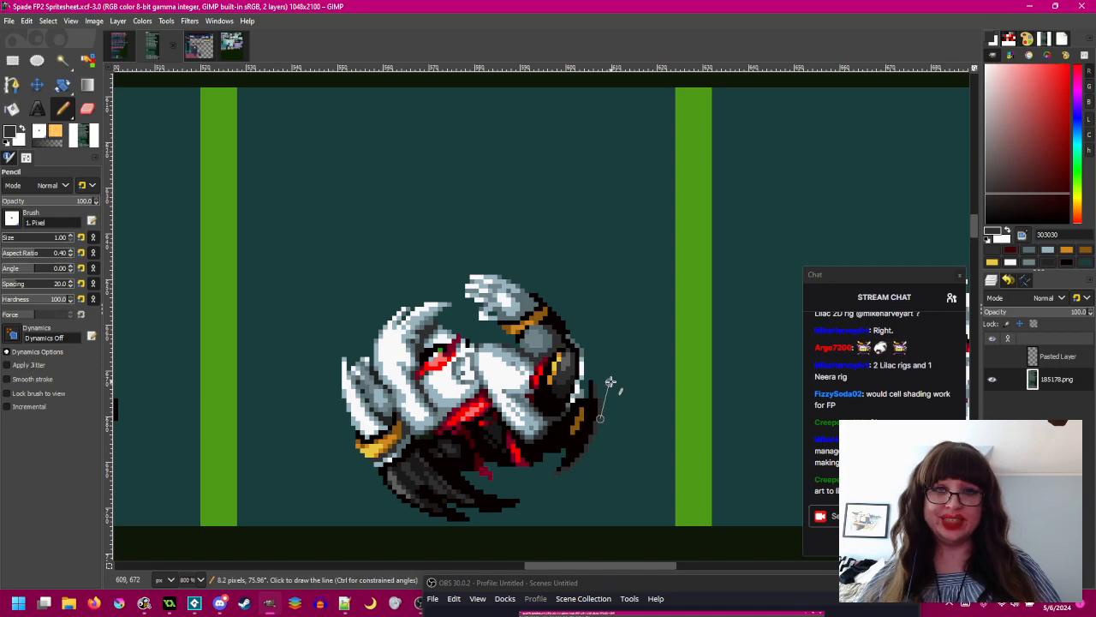
{"action": "scroll", "coordinate": [611, 382], "scroll_direction": "left", "scroll_amount": 10}
{"action": "left_click_drag", "start_coordinate": [617, 380], "coordinate": [619, 383]}
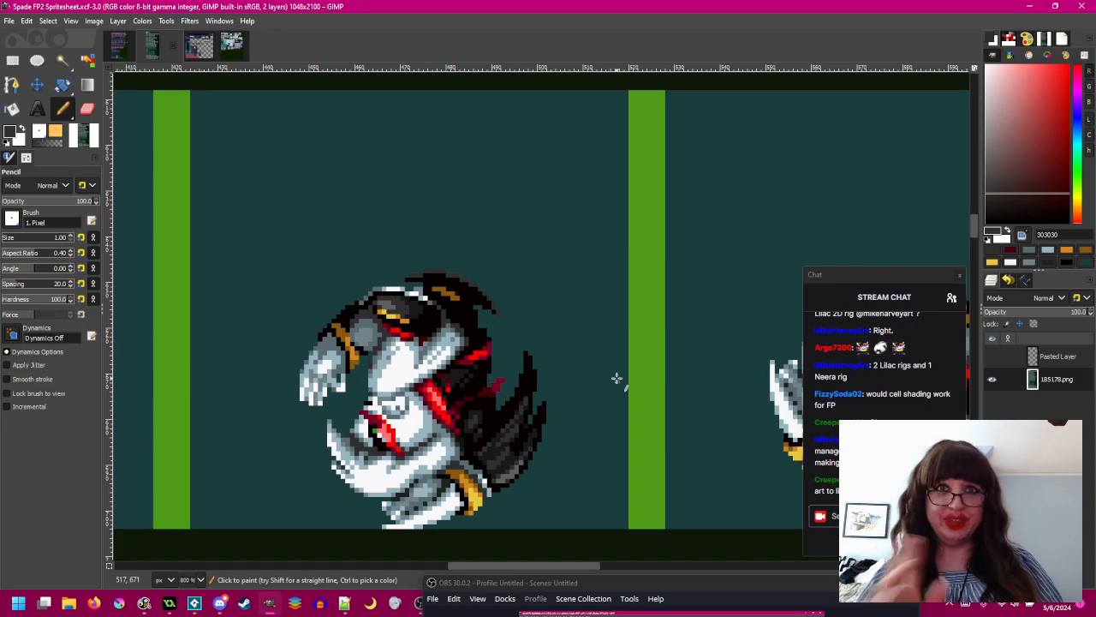
{"action": "scroll", "coordinate": [616, 378], "scroll_direction": "up", "scroll_amount": 15}
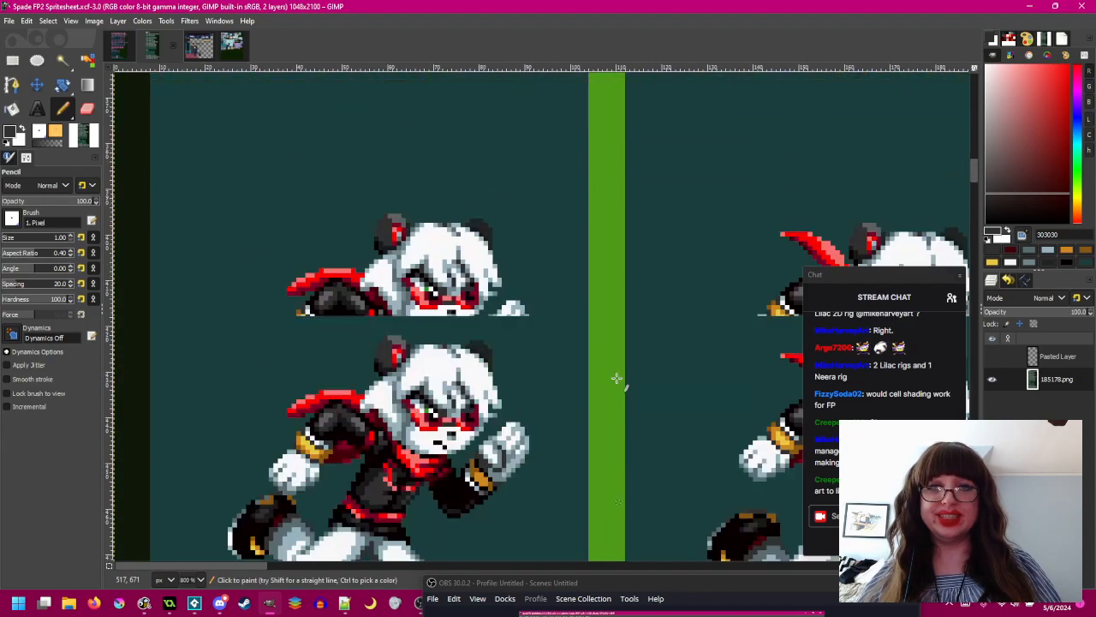
{"action": "scroll", "coordinate": [617, 377], "scroll_direction": "up", "scroll_amount": 10}
{"action": "scroll", "coordinate": [616, 377], "scroll_direction": "down", "scroll_amount": 2, "text": "ctrl"}
{"action": "scroll", "coordinate": [617, 377], "scroll_direction": "down", "scroll_amount": 4}
{"action": "scroll", "coordinate": [558, 372], "scroll_direction": "right", "scroll_amount": 3}
{"action": "scroll", "coordinate": [548, 367], "scroll_direction": "down", "scroll_amount": 8}
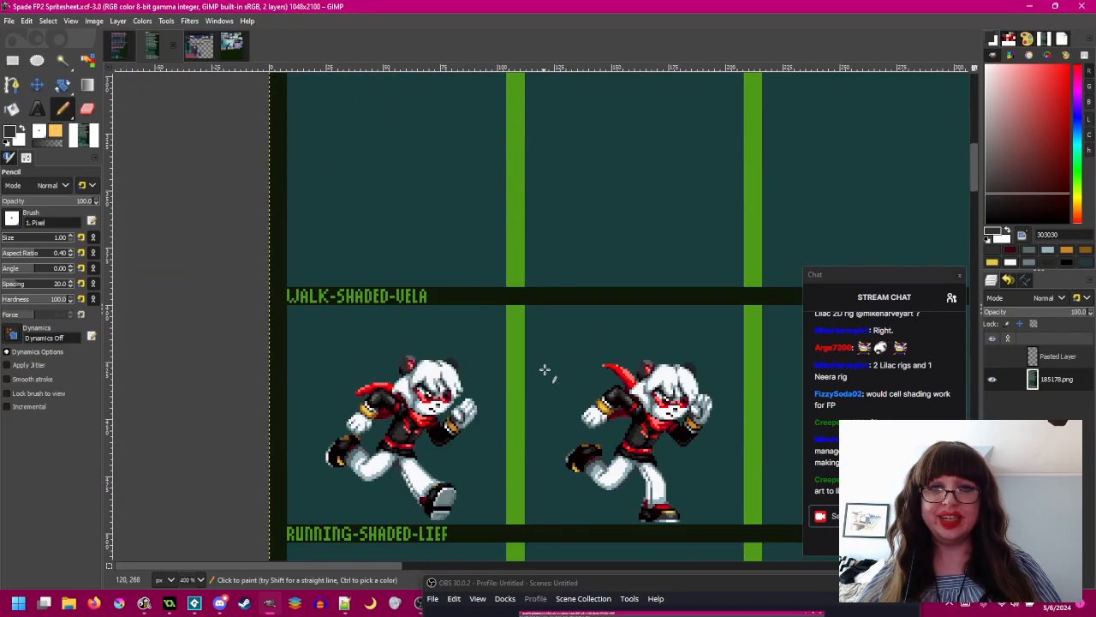
{"action": "scroll", "coordinate": [550, 364], "scroll_direction": "right", "scroll_amount": 10}
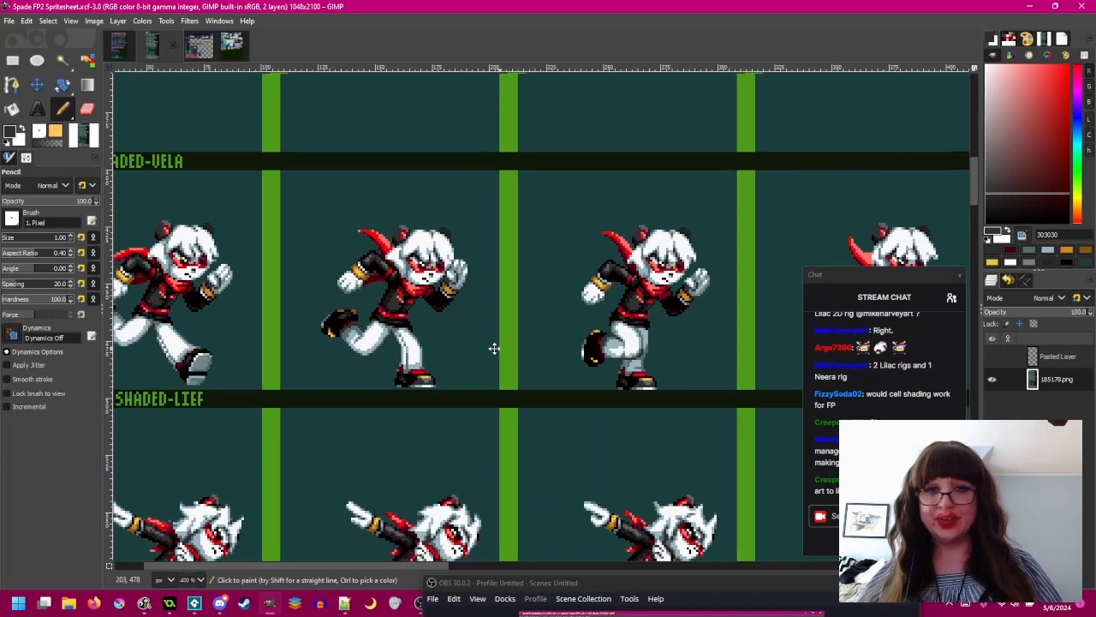
{"action": "scroll", "coordinate": [606, 390], "scroll_direction": "right", "scroll_amount": 5}
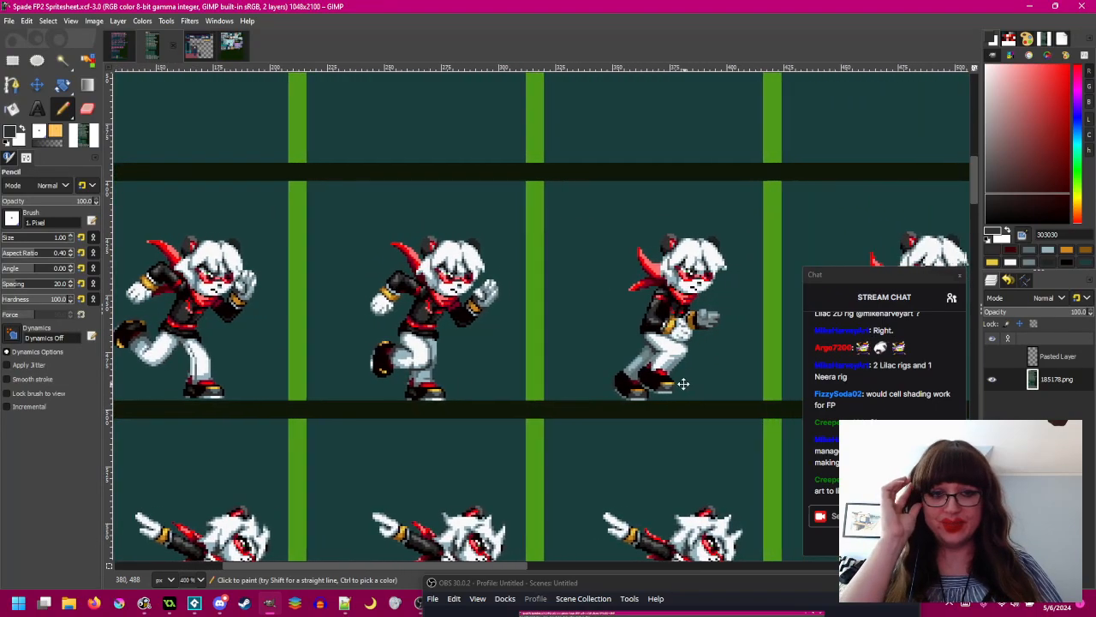
{"action": "scroll", "coordinate": [711, 381], "scroll_direction": "right", "scroll_amount": 20}
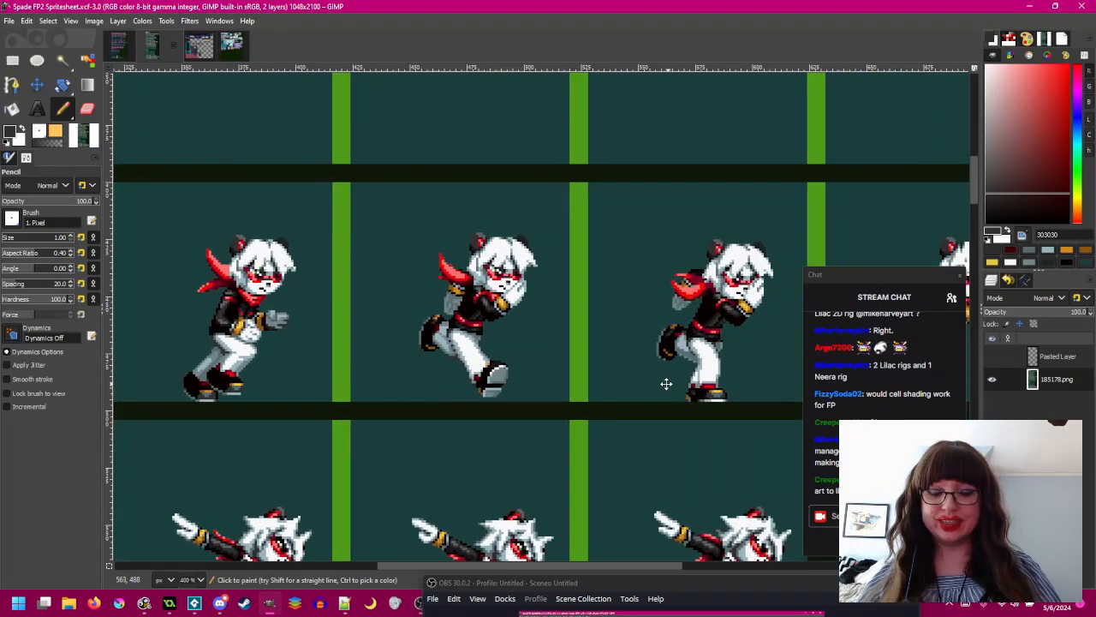
{"action": "left_click_drag", "start_coordinate": [523, 380], "coordinate": [371, 390]}
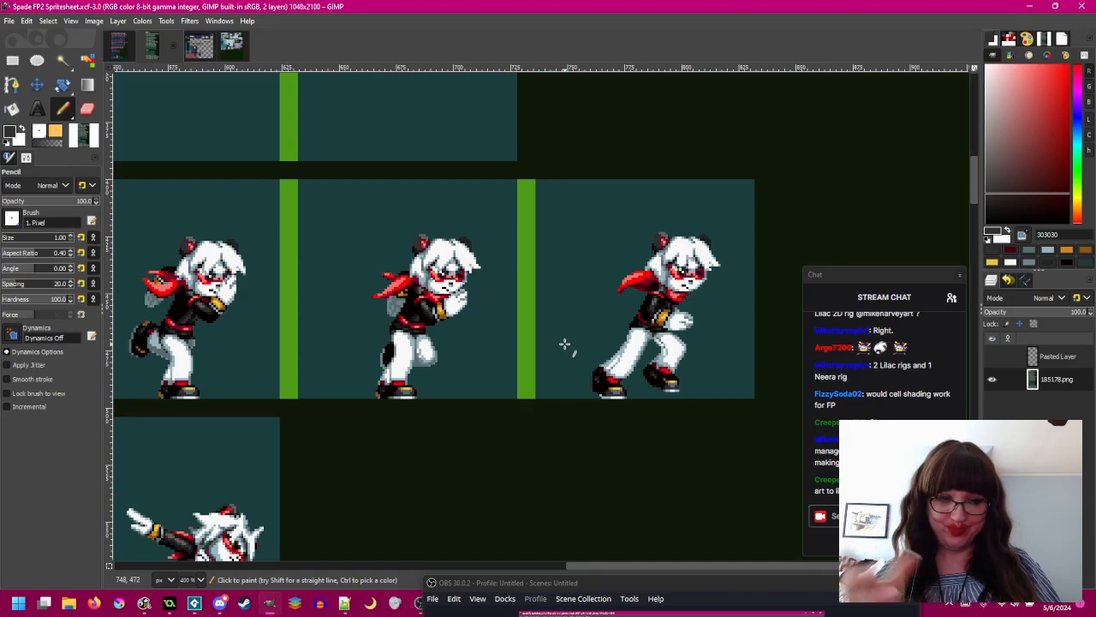
{"action": "scroll", "coordinate": [604, 354], "scroll_direction": "left", "scroll_amount": 10}
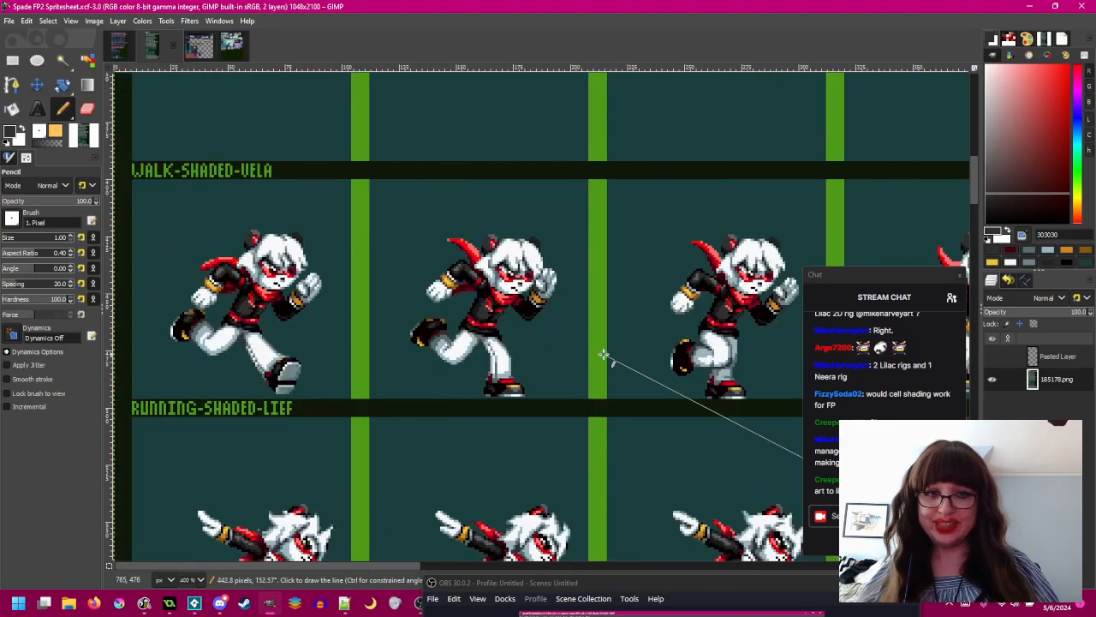
- Examine the shading on the legs and shoes of the walking frames up close
{"action": "scroll", "coordinate": [604, 354], "scroll_direction": "down", "scroll_amount": 3}
{"action": "left_click_drag", "start_coordinate": [634, 319], "coordinate": [544, 360]}
{"action": "scroll", "coordinate": [624, 319], "scroll_direction": "up", "scroll_amount": 2}
{"action": "scroll", "coordinate": [623, 320], "scroll_direction": "right", "scroll_amount": 1}
{"action": "scroll", "coordinate": [624, 321], "scroll_direction": "right", "scroll_amount": 6}
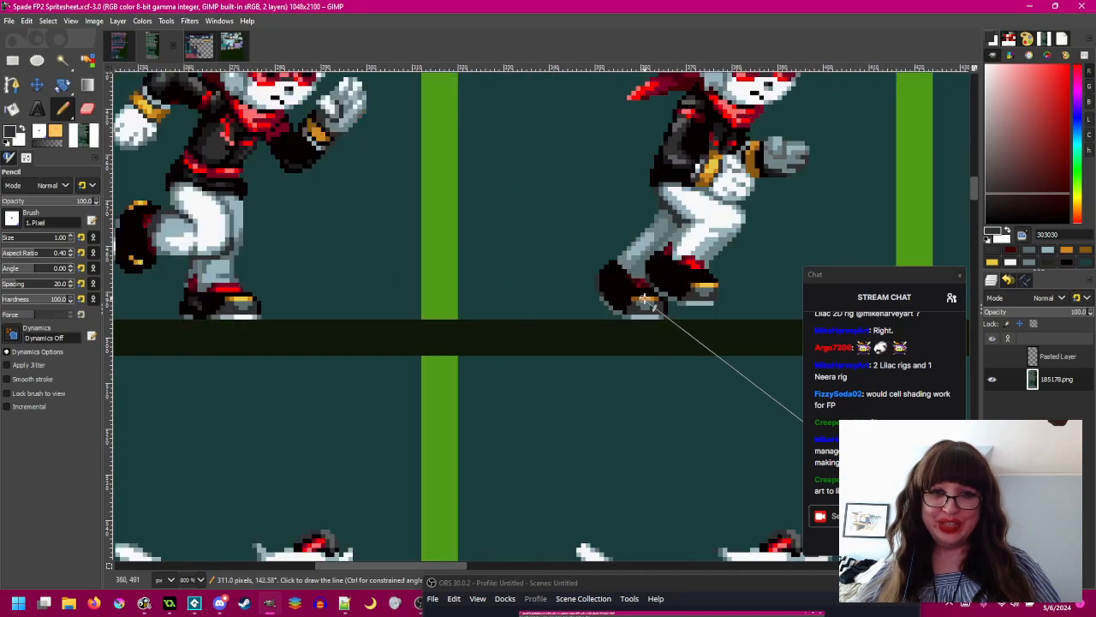
{"action": "scroll", "coordinate": [623, 318], "scroll_direction": "left", "scroll_amount": 5}
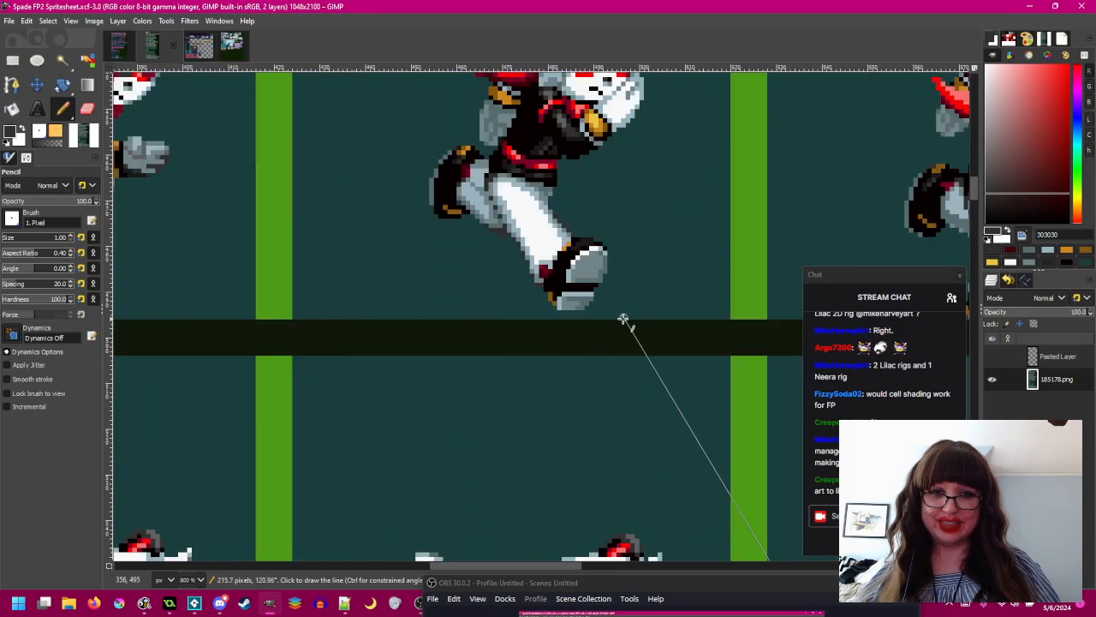
{"action": "scroll", "coordinate": [361, 323], "scroll_direction": "left", "scroll_amount": 2}
{"action": "scroll", "coordinate": [362, 323], "scroll_direction": "left", "scroll_amount": 2}
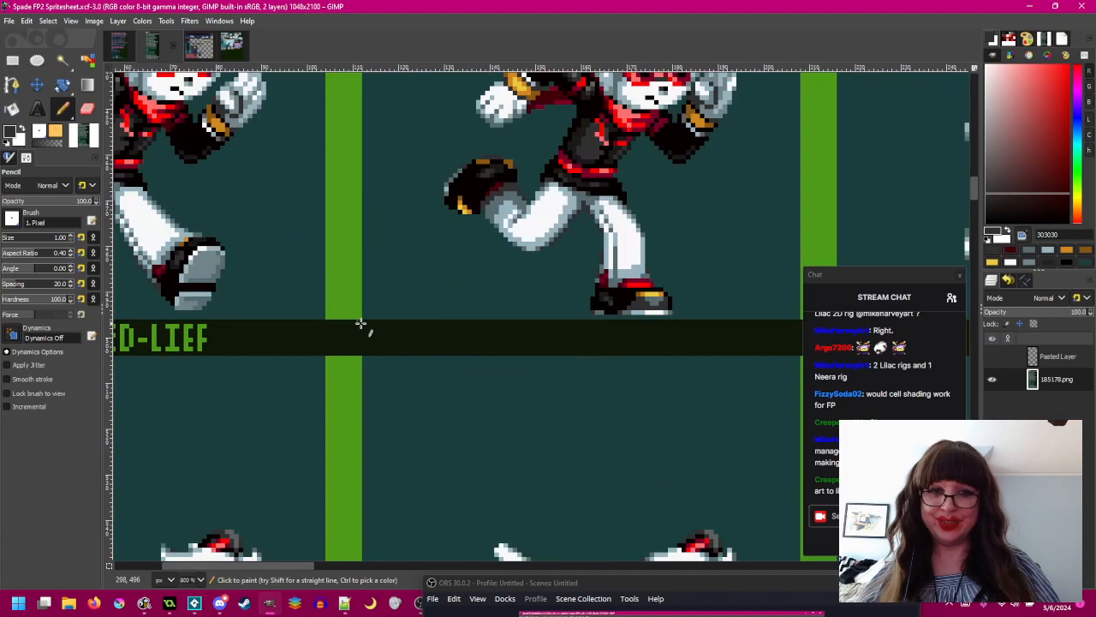
- Look through the jumping and mid-air attack rows and return to inspect the first two rolling frames
{"action": "scroll", "coordinate": [443, 334], "scroll_direction": "down", "scroll_amount": 2}
{"action": "scroll", "coordinate": [444, 334], "scroll_direction": "down", "scroll_amount": 3}
{"action": "scroll", "coordinate": [443, 334], "scroll_direction": "down", "scroll_amount": 3}
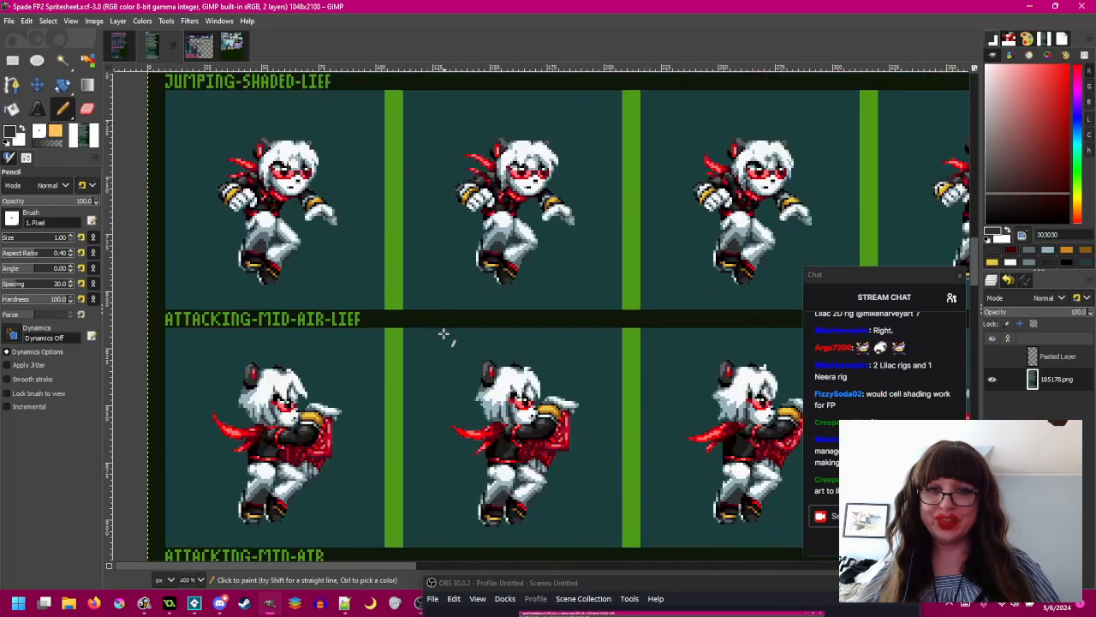
{"action": "scroll", "coordinate": [445, 333], "scroll_direction": "up", "scroll_amount": 4}
{"action": "scroll", "coordinate": [448, 331], "scroll_direction": "up", "scroll_amount": 1, "text": "ctrl"}
{"action": "scroll", "coordinate": [544, 343], "scroll_direction": "left", "scroll_amount": 1}
{"action": "scroll", "coordinate": [545, 343], "scroll_direction": "down", "scroll_amount": 1}
{"action": "left_click_drag", "start_coordinate": [544, 344], "coordinate": [547, 341]}
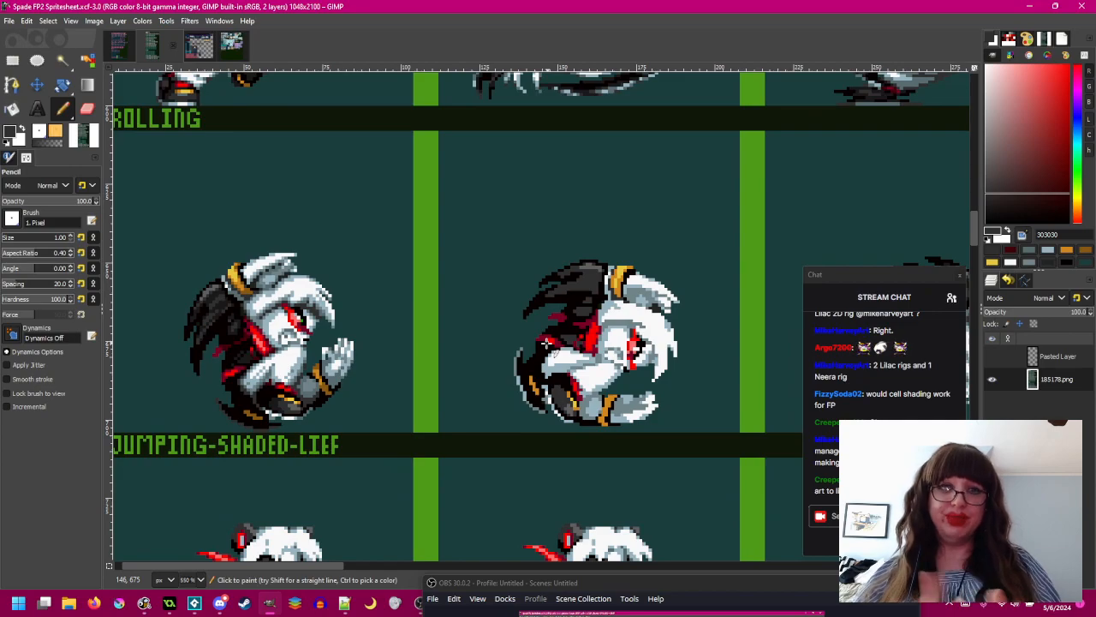
{"action": "scroll", "coordinate": [531, 334], "scroll_direction": "right", "scroll_amount": 2}
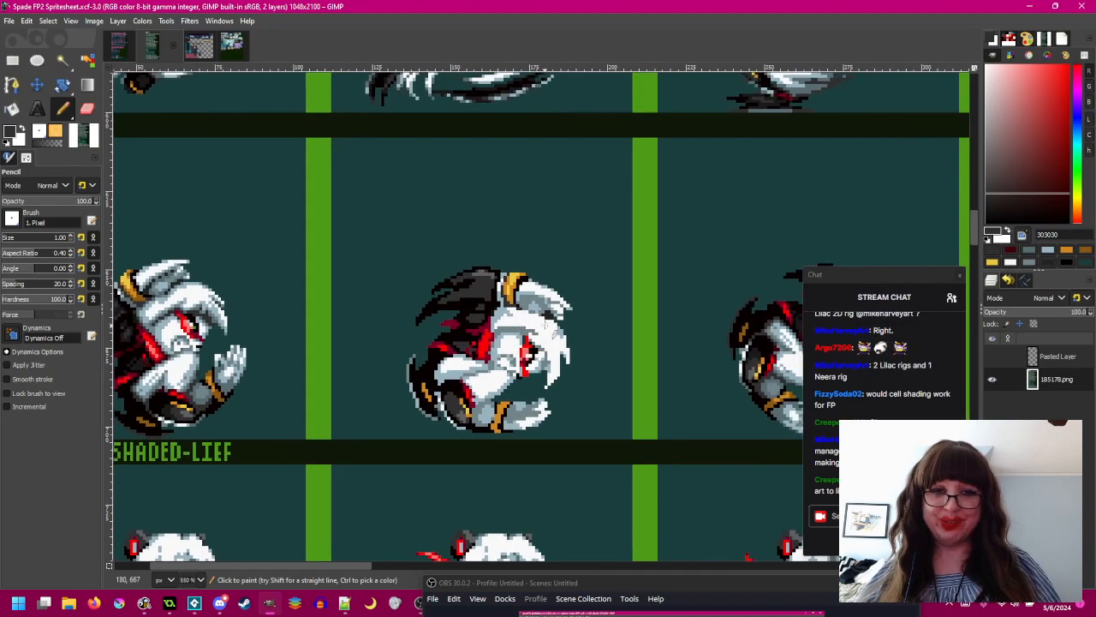
- Save the spritesheet while checking the second rolling frame
{"action": "left_click_drag", "start_coordinate": [544, 326], "coordinate": [561, 305]}
{"action": "key", "text": "ctrl+s"}
{"action": "left_click_drag", "start_coordinate": [565, 279], "coordinate": [555, 285]}
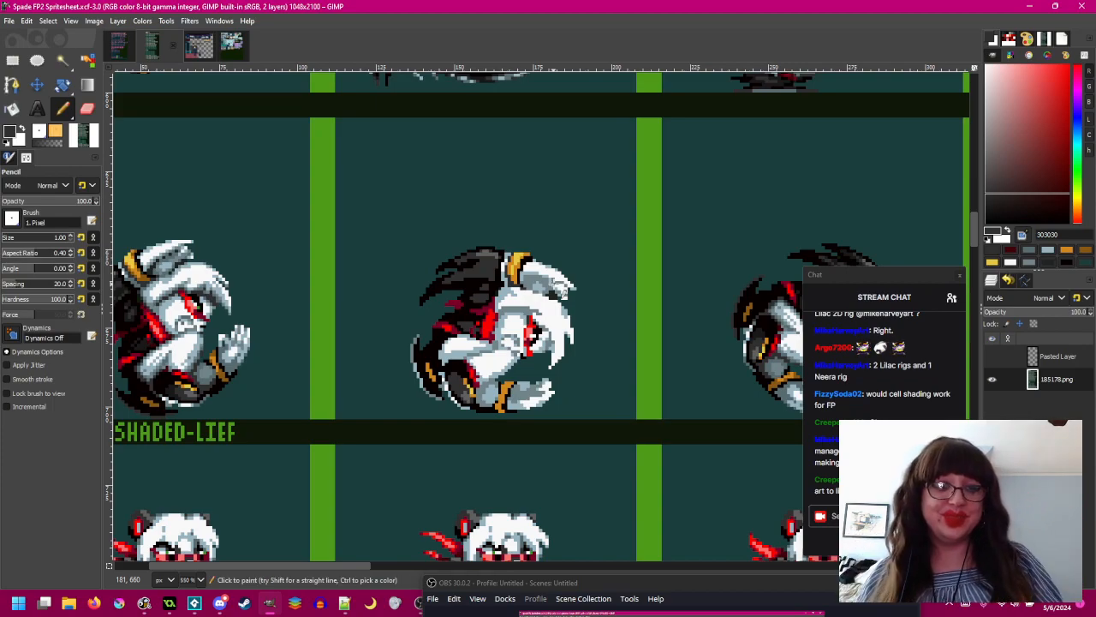
- Paste a copy of the shaded curled-up sprite, rotate it 90° clockwise and try it over the fourth rolling frame
{"action": "left_click_drag", "start_coordinate": [536, 238], "coordinate": [500, 233]}
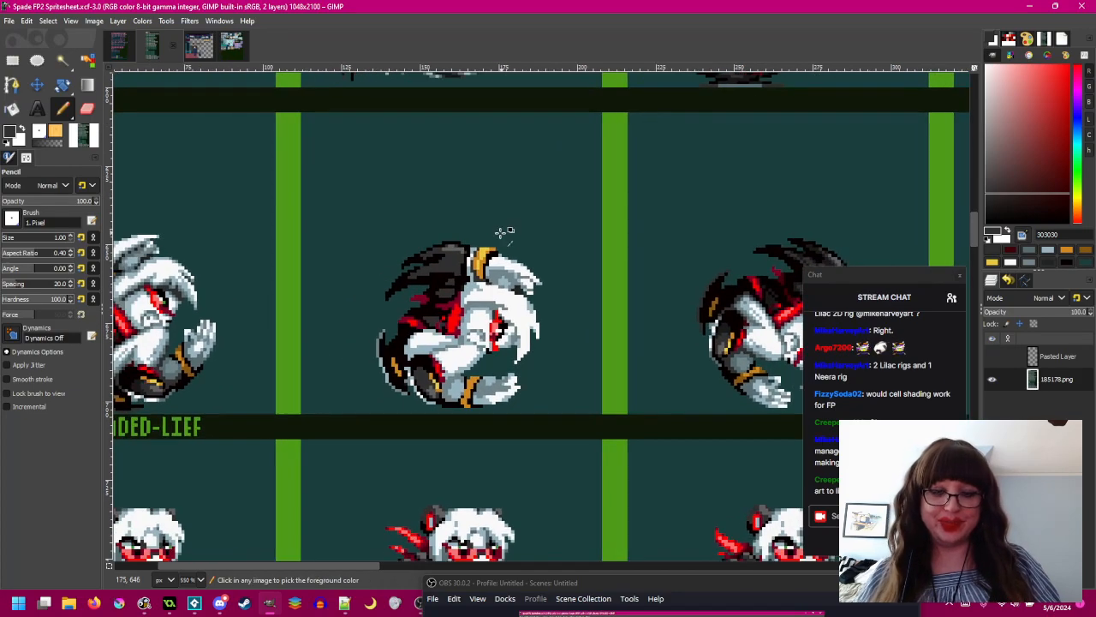
{"action": "key", "text": "ctrl+v"}
{"action": "key", "text": "alt+l"}
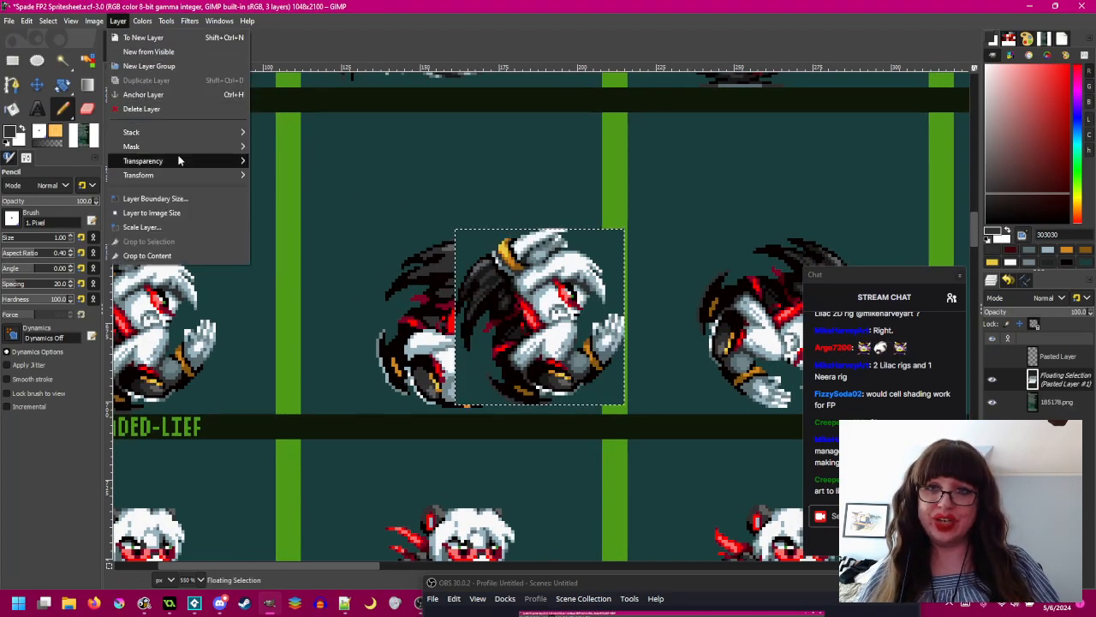
{"action": "mouse_move", "coordinate": [190, 175]}
{"action": "left_click", "coordinate": [291, 210]}
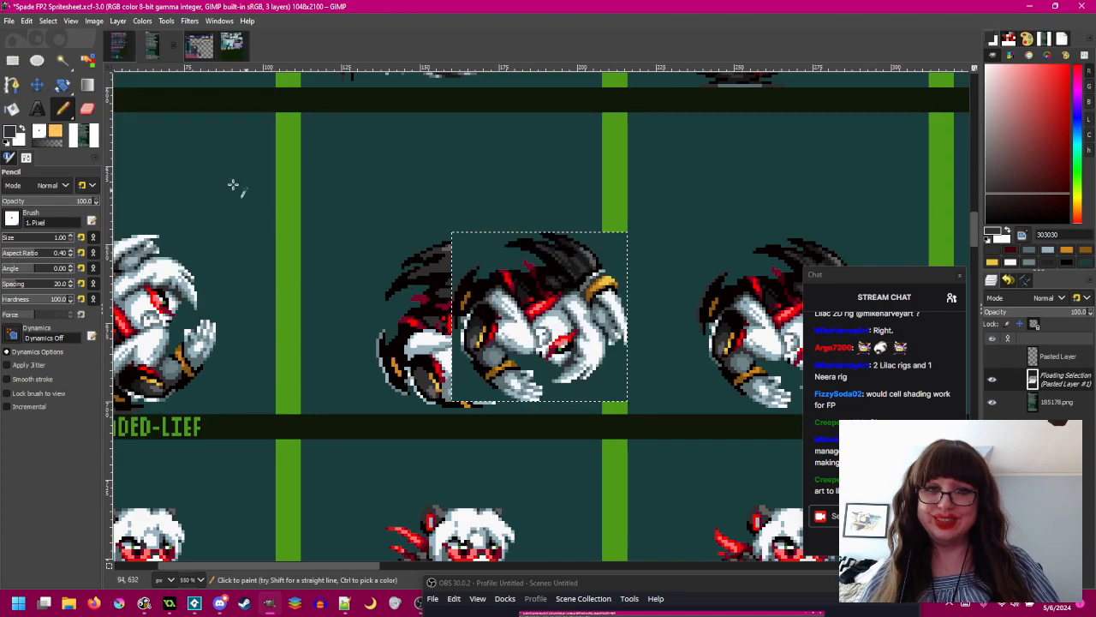
{"action": "left_click", "coordinate": [13, 62]}
{"action": "mouse_move", "coordinate": [525, 314]}
{"action": "left_mouse_down"}
{"action": "mouse_move", "coordinate": [638, 324]}
{"action": "mouse_move", "coordinate": [220, 327]}
{"action": "mouse_move", "coordinate": [184, 317]}
{"action": "mouse_move", "coordinate": [197, 316]}
{"action": "left_mouse_up"}
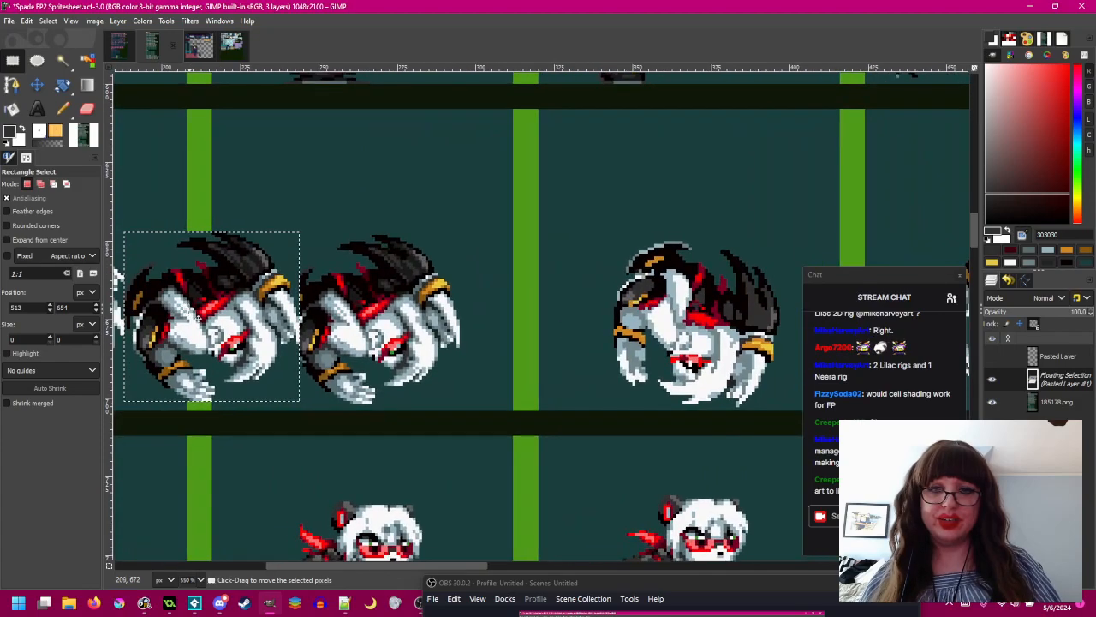
{"action": "left_click", "coordinate": [118, 21]}
{"action": "mouse_move", "coordinate": [206, 179]}
{"action": "left_click", "coordinate": [315, 216]}
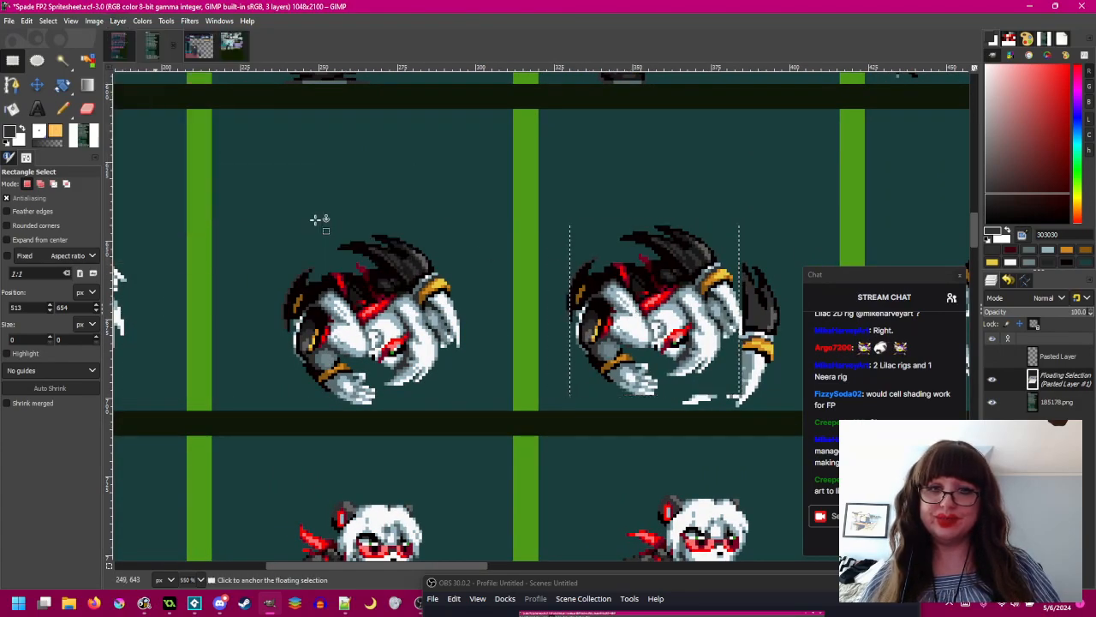
- Try another transform on the pasted sprite and undo all its rotations, moves and the paste itself
{"action": "key", "text": "ctrl+z"}
{"action": "left_click", "coordinate": [119, 21]}
{"action": "mouse_move", "coordinate": [227, 176]}
{"action": "left_click", "coordinate": [299, 189]}
{"action": "left_click_drag", "start_coordinate": [663, 296], "coordinate": [497, 263]}
{"action": "key", "text": "ctrl+z"}
{"action": "scroll", "coordinate": [498, 264], "scroll_direction": "down", "scroll_amount": 2}
{"action": "key", "text": "ctrl+z"}
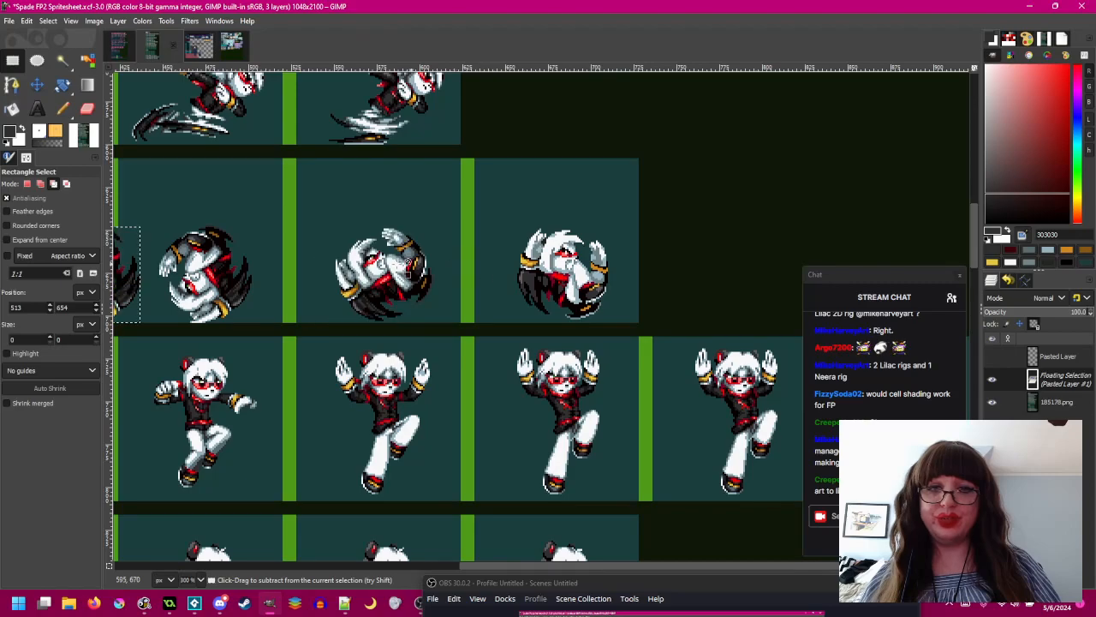
{"action": "left_click_drag", "start_coordinate": [299, 261], "coordinate": [685, 254]}
{"action": "key", "text": "ctrl+z"}
{"action": "left_click_drag", "start_coordinate": [231, 261], "coordinate": [554, 271]}
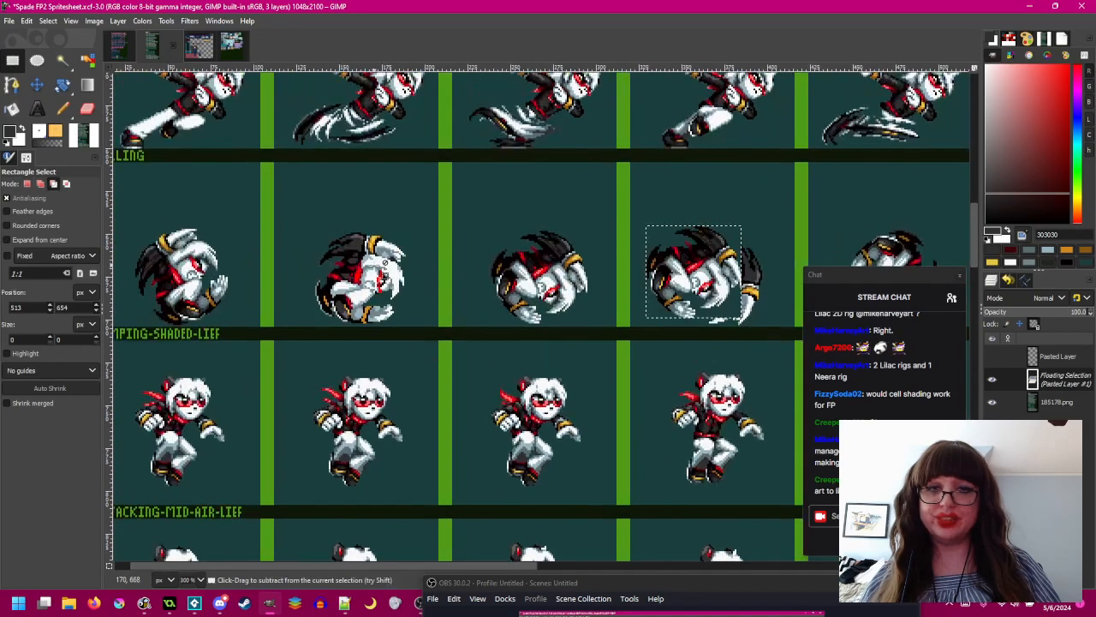
{"action": "key", "text": "ctrl+z"}
{"action": "key", "text": "ctrl+z"}
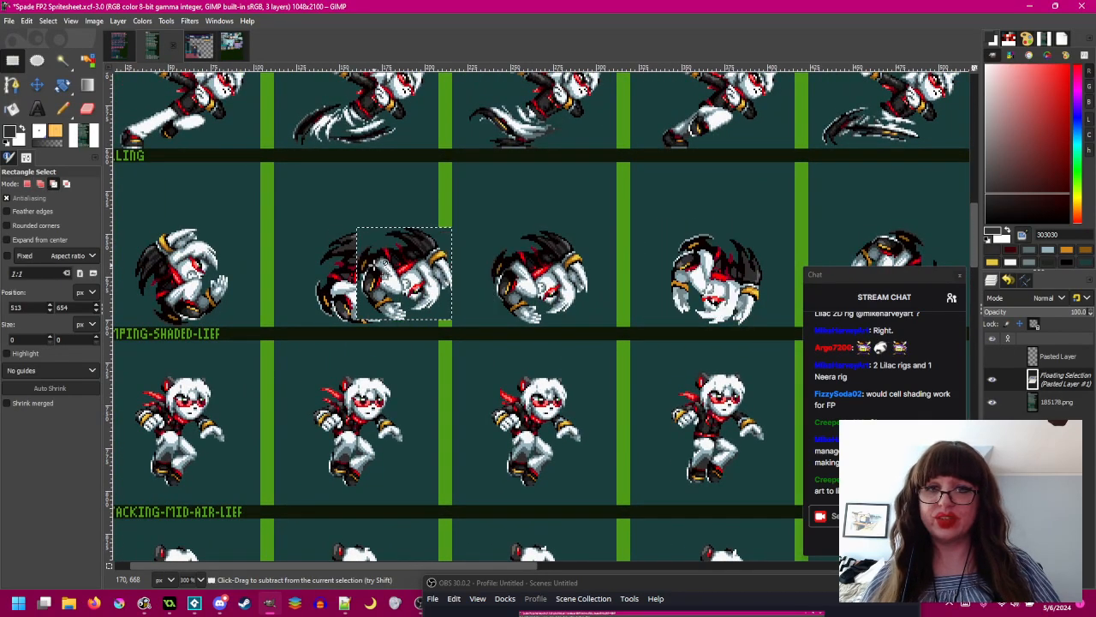
{"action": "key", "text": "ctrl+z"}
- Copy the 54 × 58 px area around the first rolling frame's sprite and place a pasted copy beside the seventh rolling frame
{"action": "scroll", "coordinate": [298, 228], "scroll_direction": "up", "scroll_amount": 2}
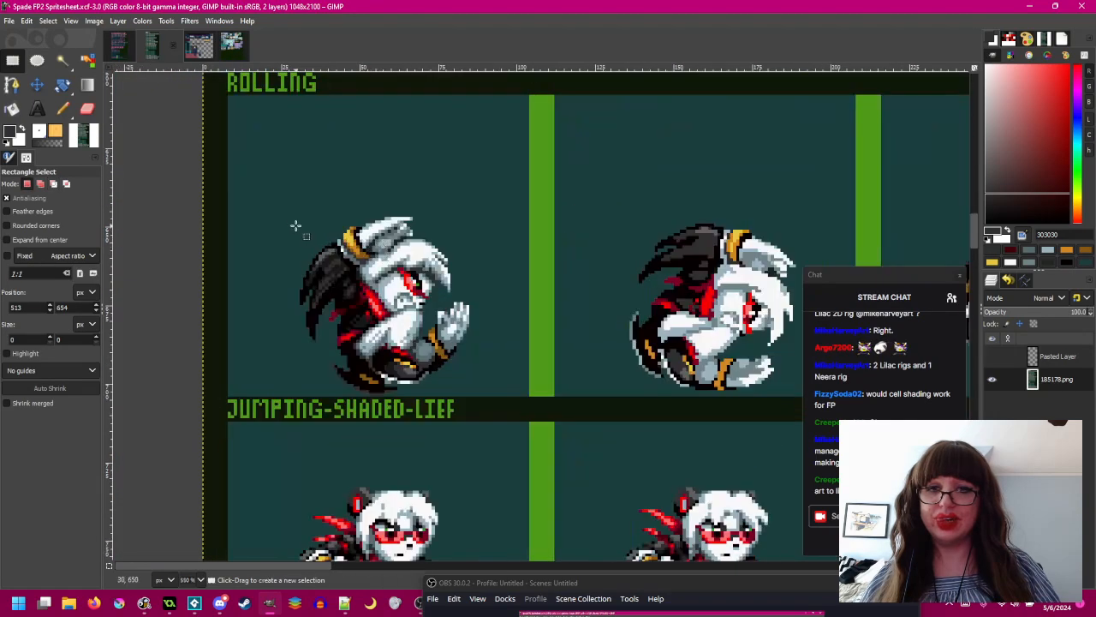
{"action": "left_click_drag", "start_coordinate": [301, 211], "coordinate": [468, 394]}
{"action": "key", "text": "ctrl+c"}
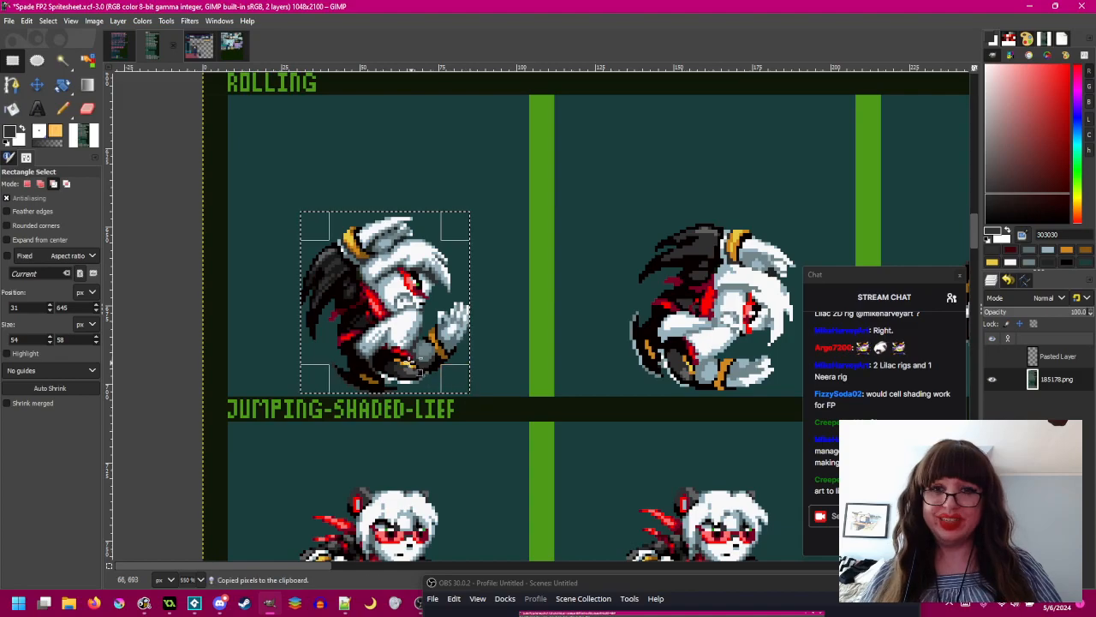
{"action": "key", "text": "ctrl+v"}
{"action": "left_click_drag", "start_coordinate": [400, 351], "coordinate": [614, 350]}
{"action": "scroll", "coordinate": [464, 355], "scroll_direction": "right", "scroll_amount": 20}
{"action": "scroll", "coordinate": [630, 334], "scroll_direction": "up", "scroll_amount": 1}
- Rotate the floating sprite 90° counter-clockwise and keep it floating in the empty area beside the seventh rolling frame
{"action": "left_click", "coordinate": [117, 21]}
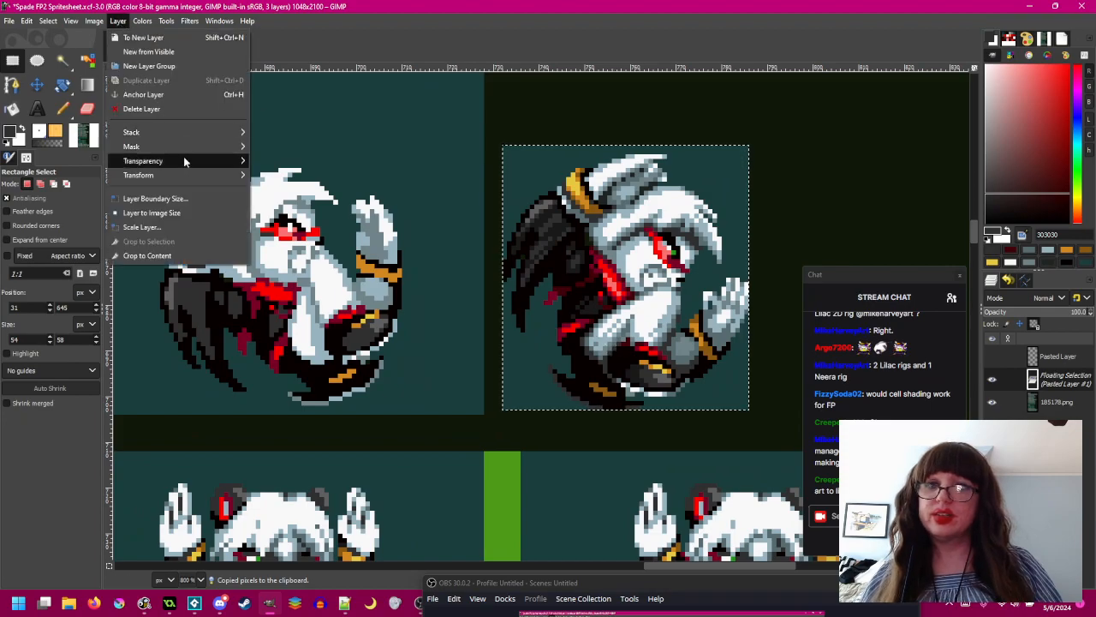
{"action": "mouse_move", "coordinate": [191, 176]}
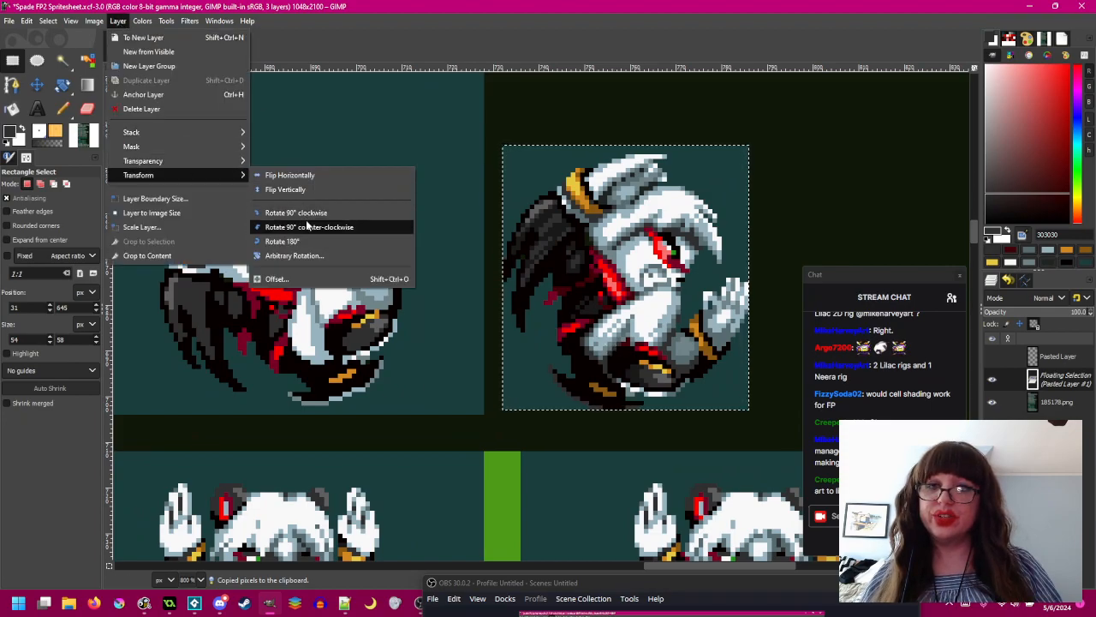
{"action": "left_click", "coordinate": [308, 225]}
{"action": "scroll", "coordinate": [534, 272], "scroll_direction": "up", "scroll_amount": 1}
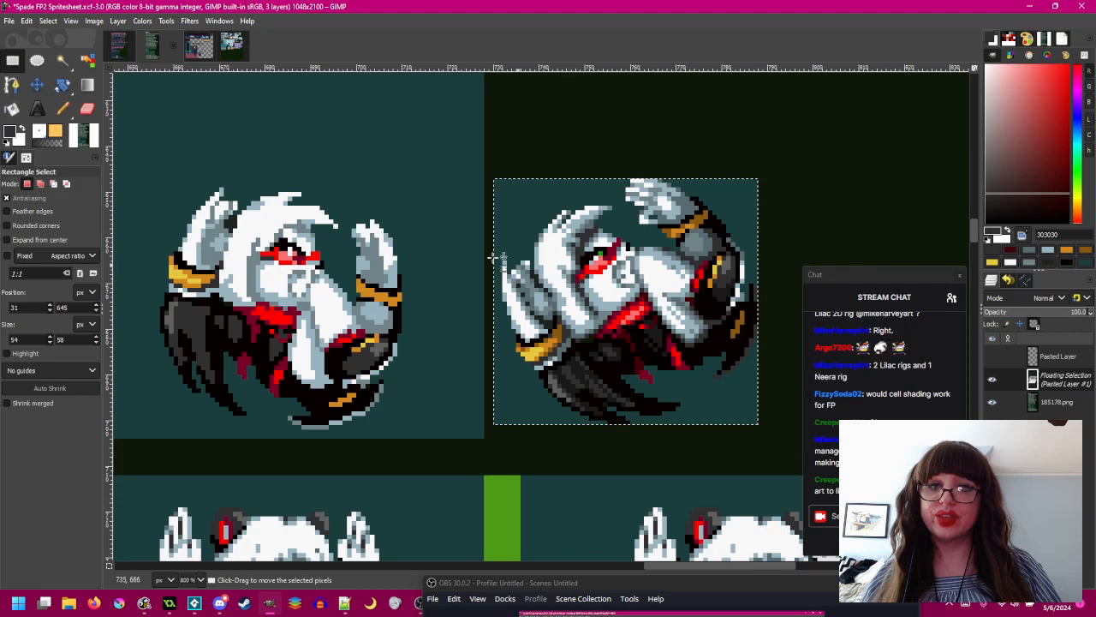
{"action": "left_click_drag", "start_coordinate": [533, 271], "coordinate": [437, 272]}
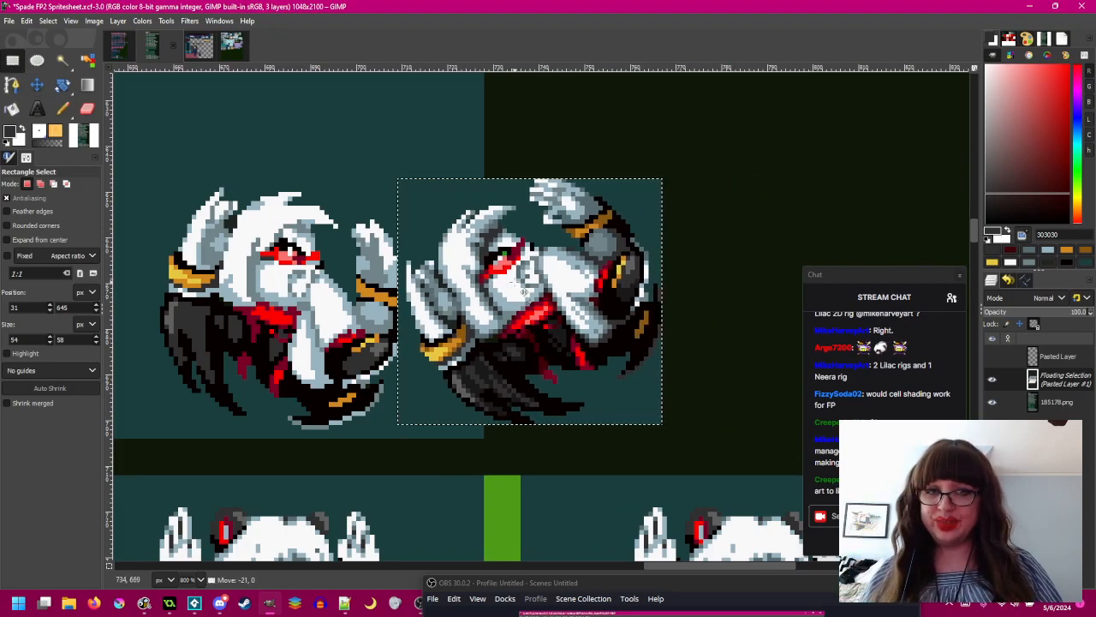
{"action": "left_click_drag", "start_coordinate": [525, 291], "coordinate": [603, 298]}
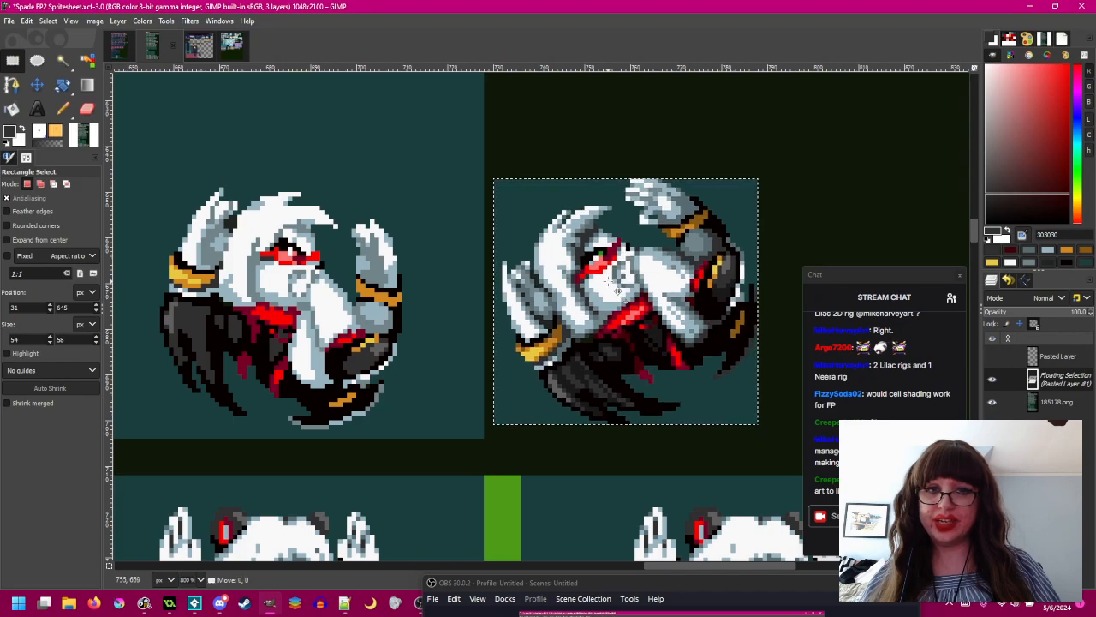
{"action": "left_click", "coordinate": [309, 245]}
{"action": "left_click_drag", "start_coordinate": [477, 267], "coordinate": [450, 270]}
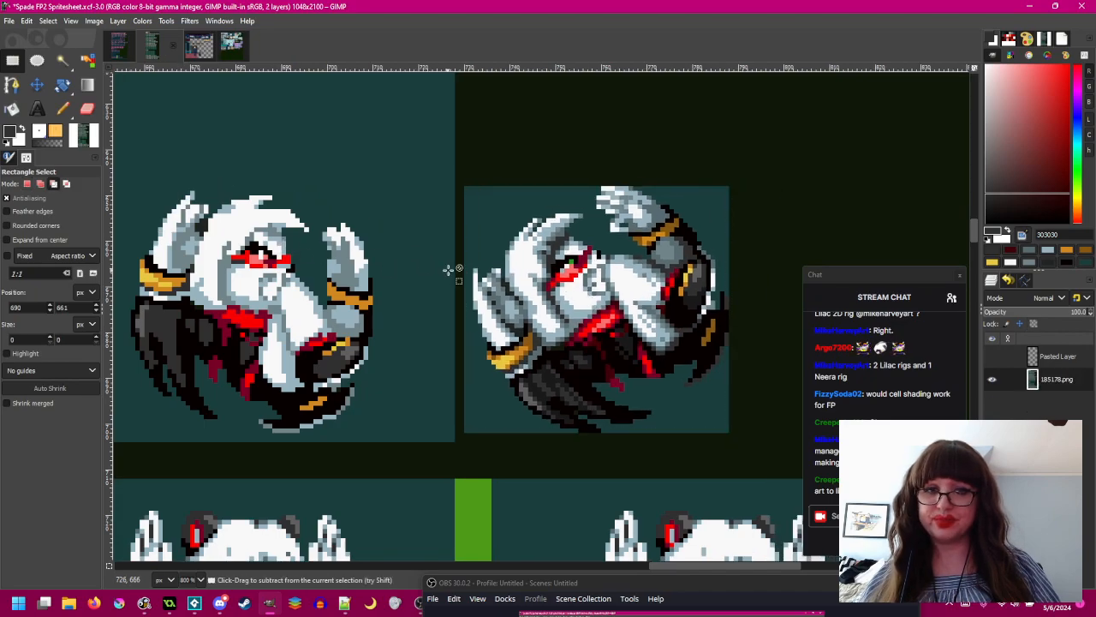
{"action": "key", "text": "ctrl+z"}
- Try rotating the floating sprite about 45° clockwise and undo the rotation
{"action": "left_click", "coordinate": [142, 20]}
{"action": "mouse_move", "coordinate": [117, 21]}
{"action": "mouse_move", "coordinate": [166, 173]}
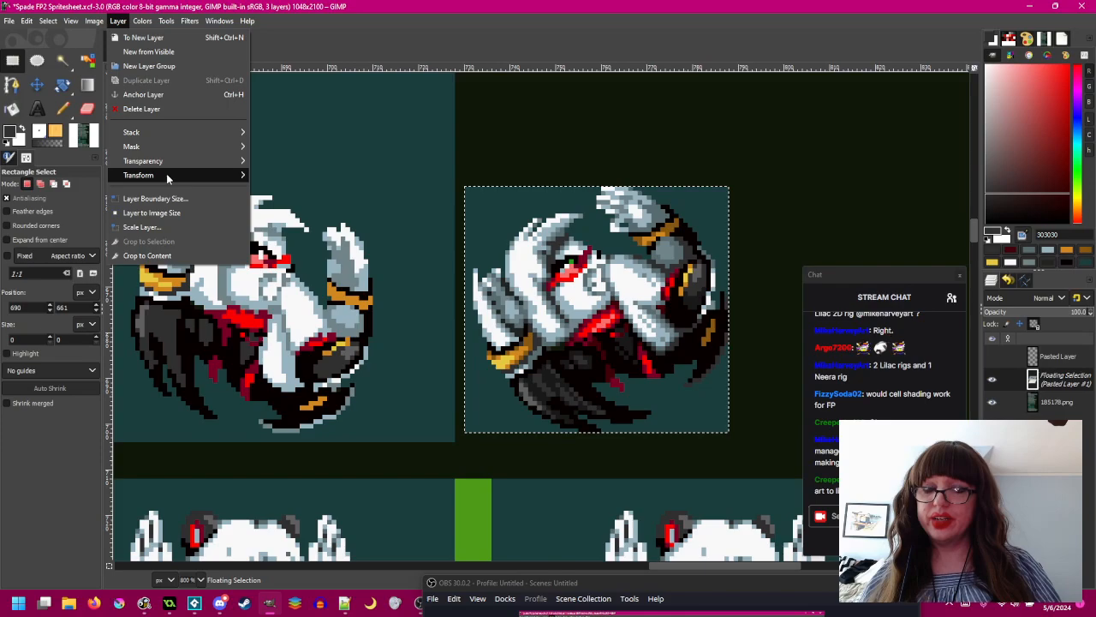
{"action": "left_click", "coordinate": [390, 256]}
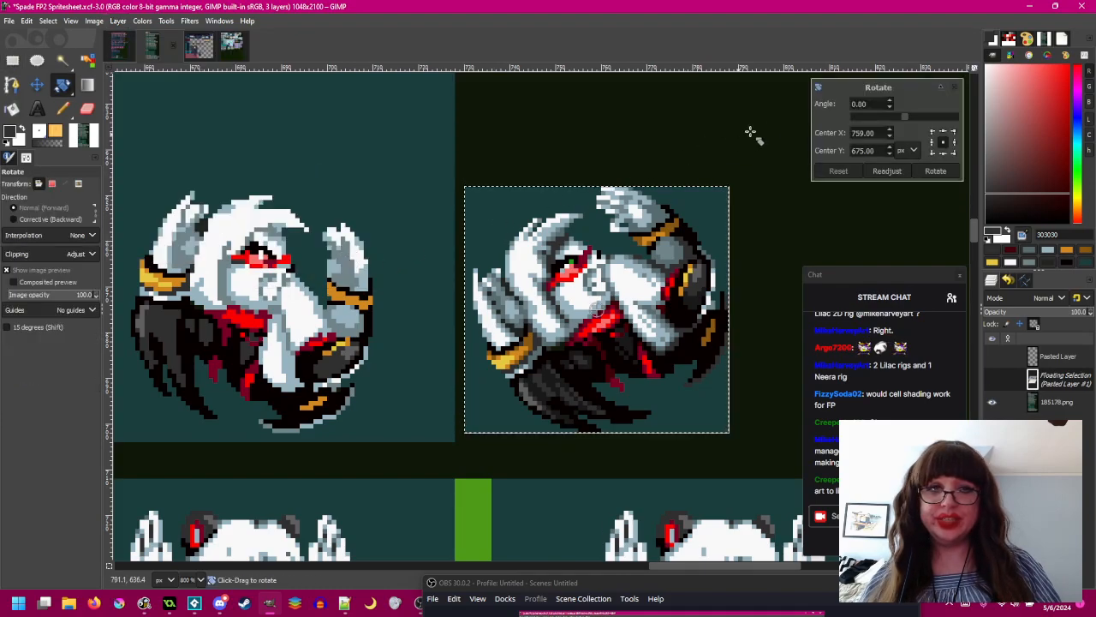
{"action": "left_click_drag", "start_coordinate": [904, 115], "coordinate": [917, 117]}
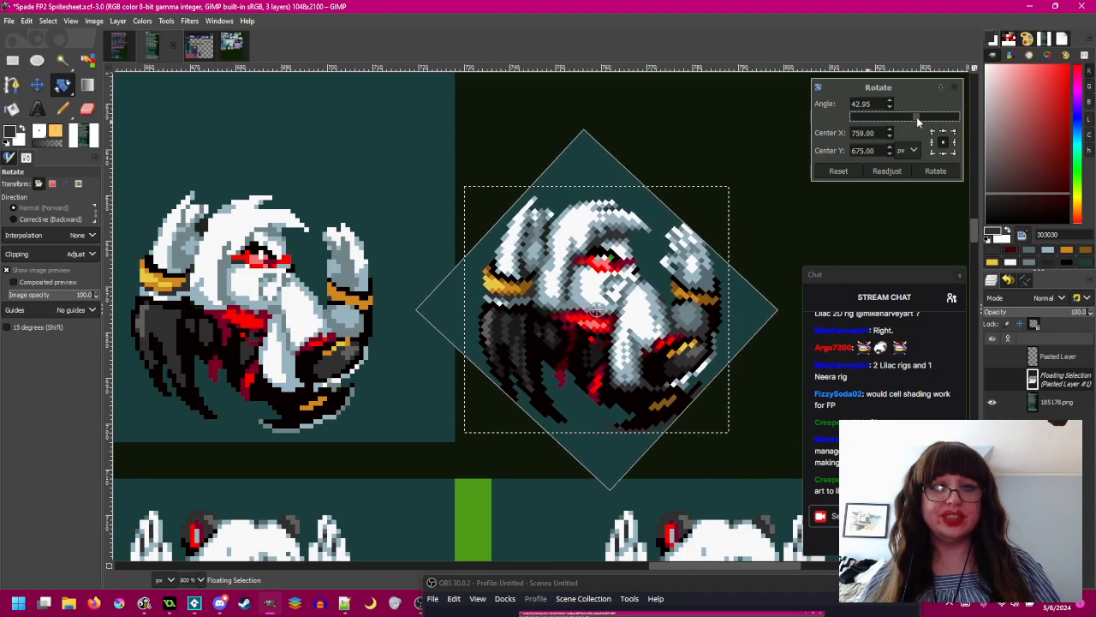
{"action": "left_click", "coordinate": [952, 172]}
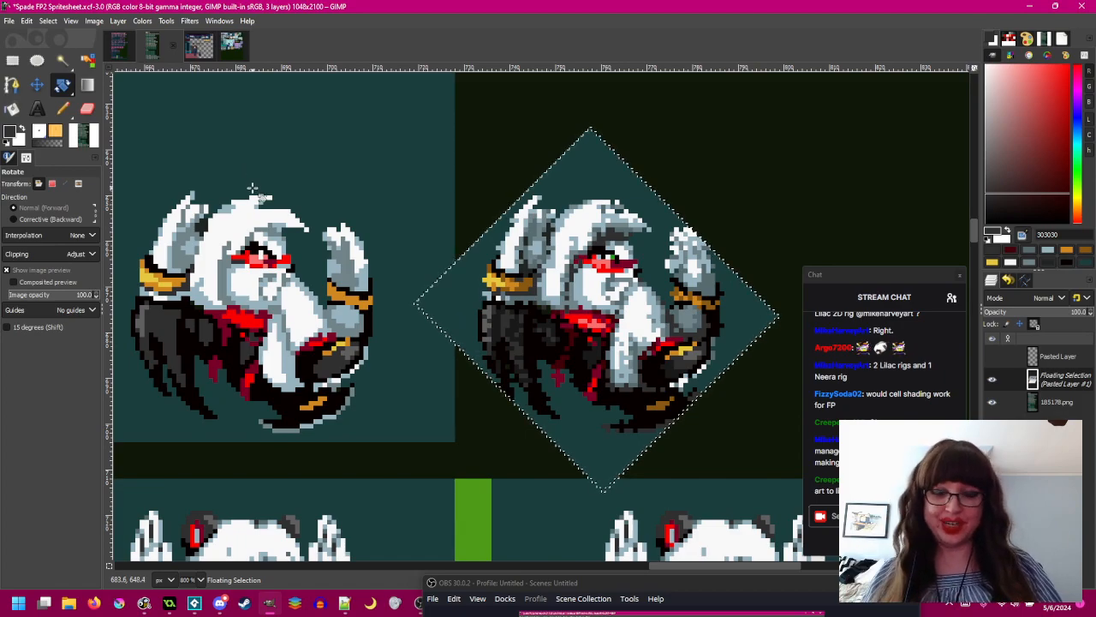
{"action": "key", "text": "ctrl+z"}
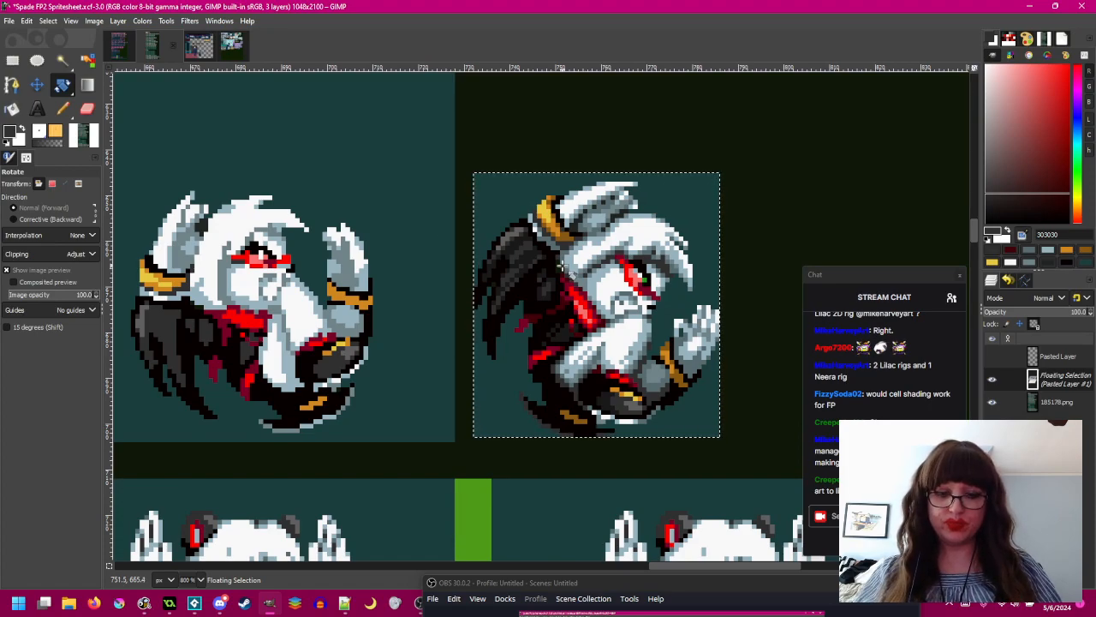
{"action": "key", "text": "ctrl+z"}
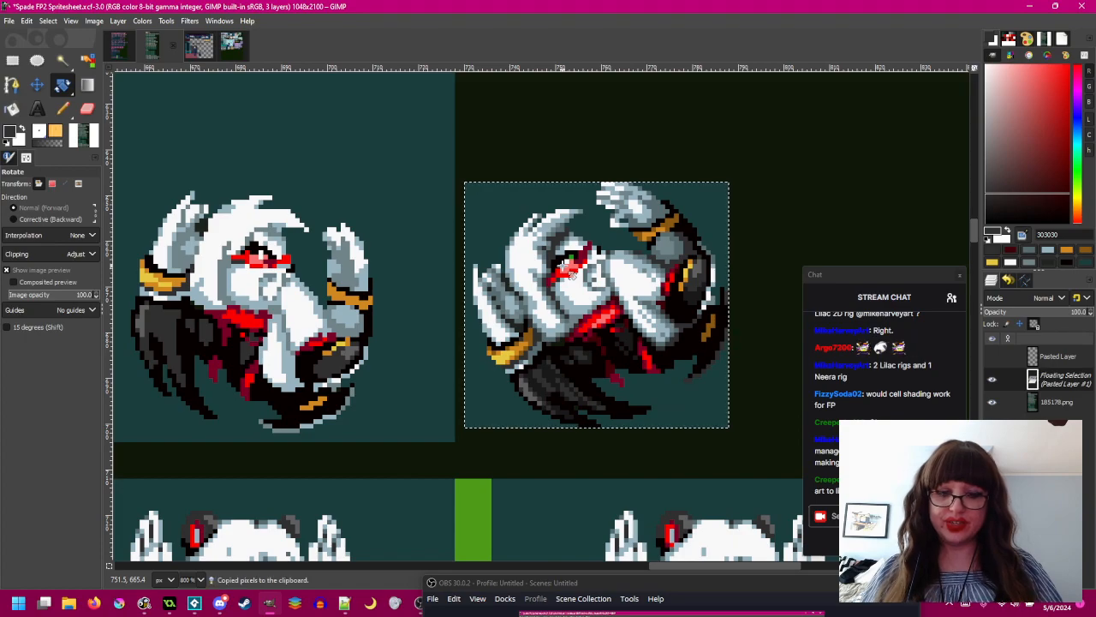
{"action": "key", "text": "ctrl+shift+v"}
{"action": "left_click", "coordinate": [273, 45]}
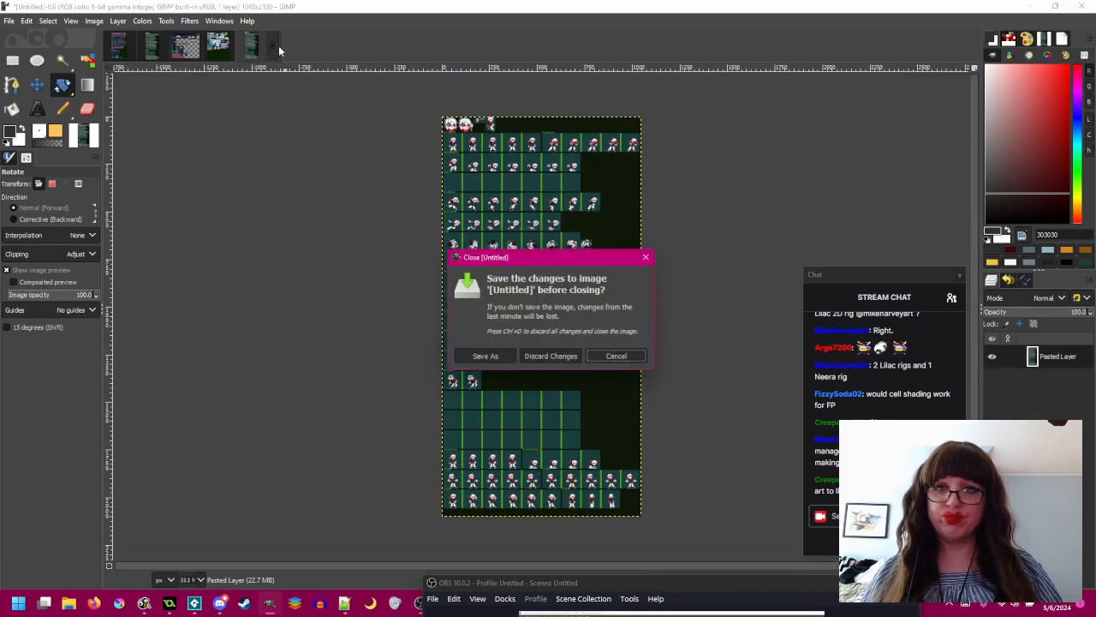
{"action": "left_click", "coordinate": [552, 359]}
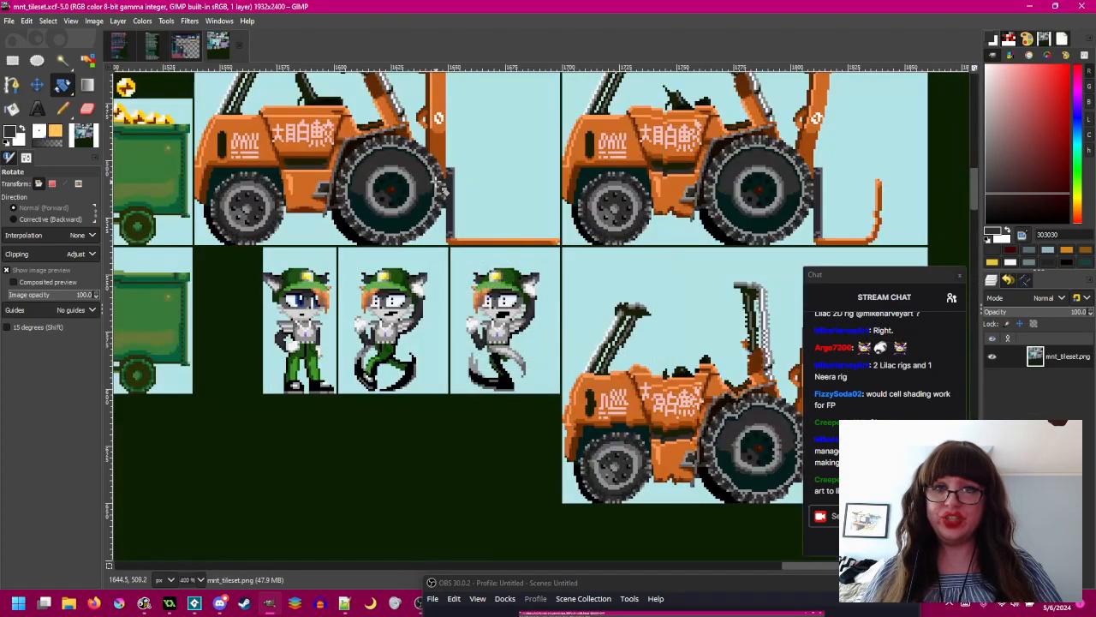
- Save the Spade FP2 spritesheet, then copy the floating sprite and paste it as a new image
{"action": "left_click", "coordinate": [192, 54]}
{"action": "key", "text": "ctrl+s"}
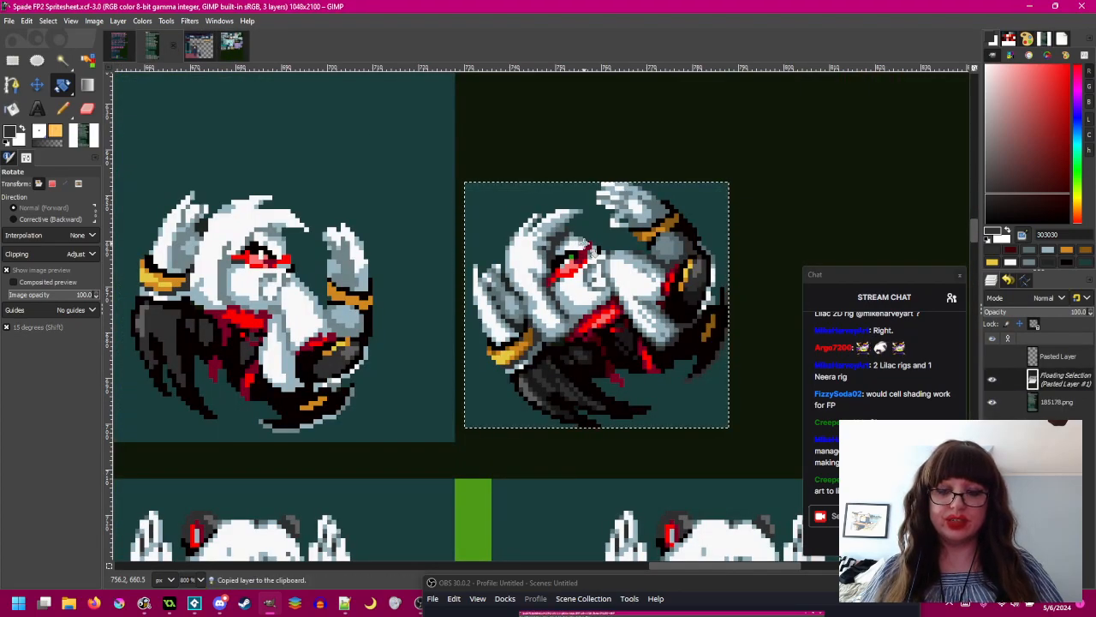
{"action": "key", "text": "ctrl+shift+v"}
- Resize the new image's canvas to 64 × 64 px with the sprite centred and fill the empty border with dark teal 1b3f3e
{"action": "scroll", "coordinate": [554, 300], "scroll_direction": "up", "scroll_amount": 3}
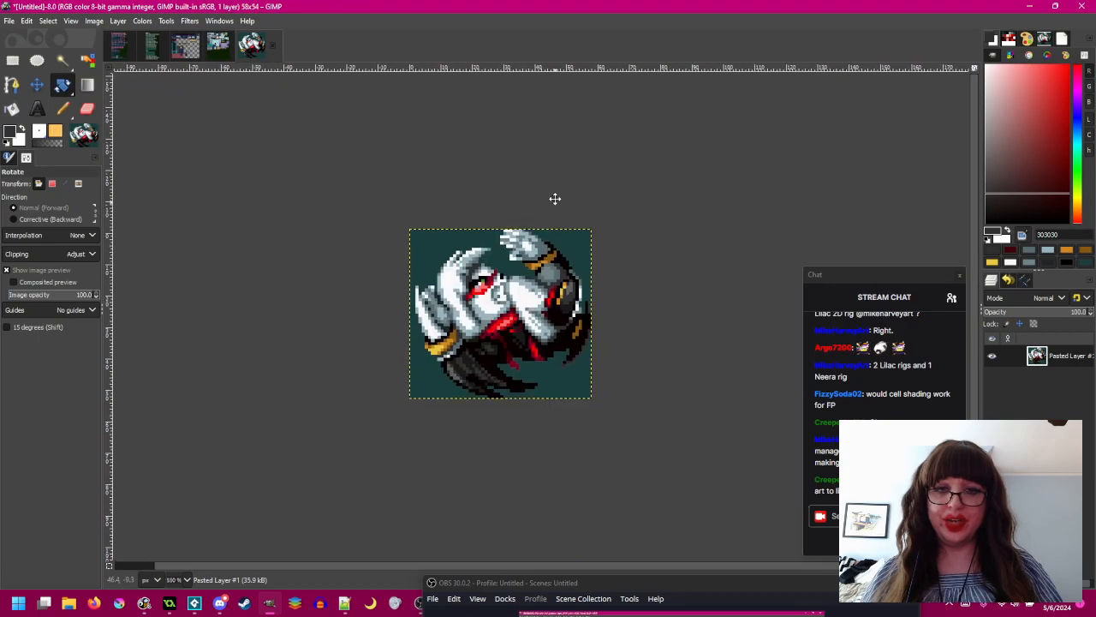
{"action": "scroll", "coordinate": [555, 206], "scroll_direction": "up", "scroll_amount": 1}
{"action": "left_click", "coordinate": [94, 21]}
{"action": "left_click", "coordinate": [129, 127]}
{"action": "double_click", "coordinate": [478, 247]}
{"action": "type", "text": "64"}
{"action": "double_click", "coordinate": [493, 262]}
{"action": "type", "text": "64"}
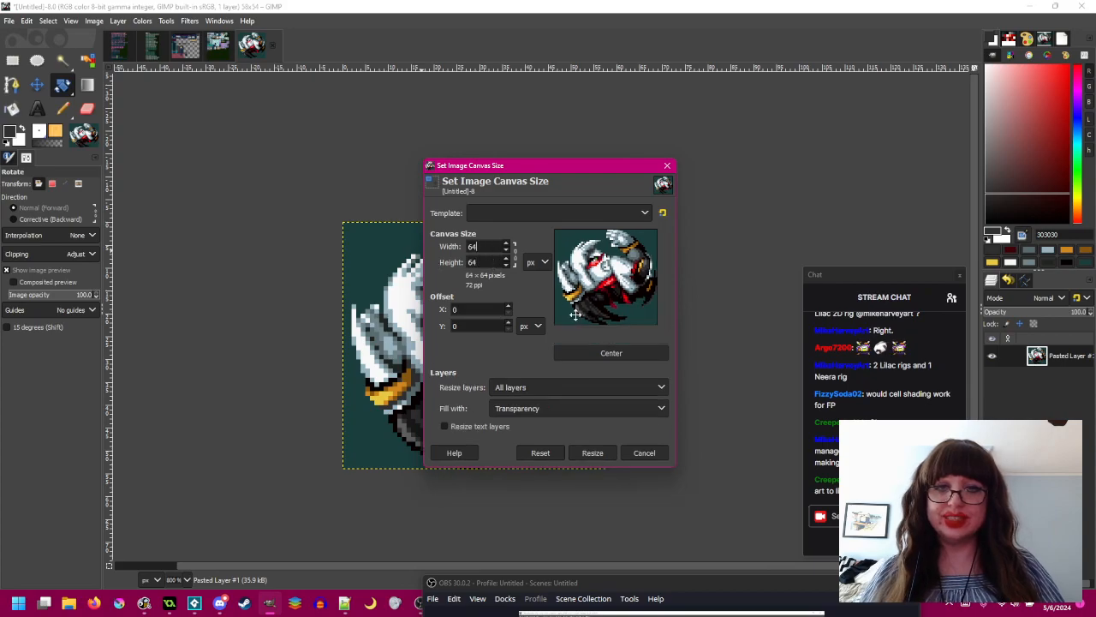
{"action": "left_click", "coordinate": [626, 353]}
{"action": "left_click", "coordinate": [591, 452]}
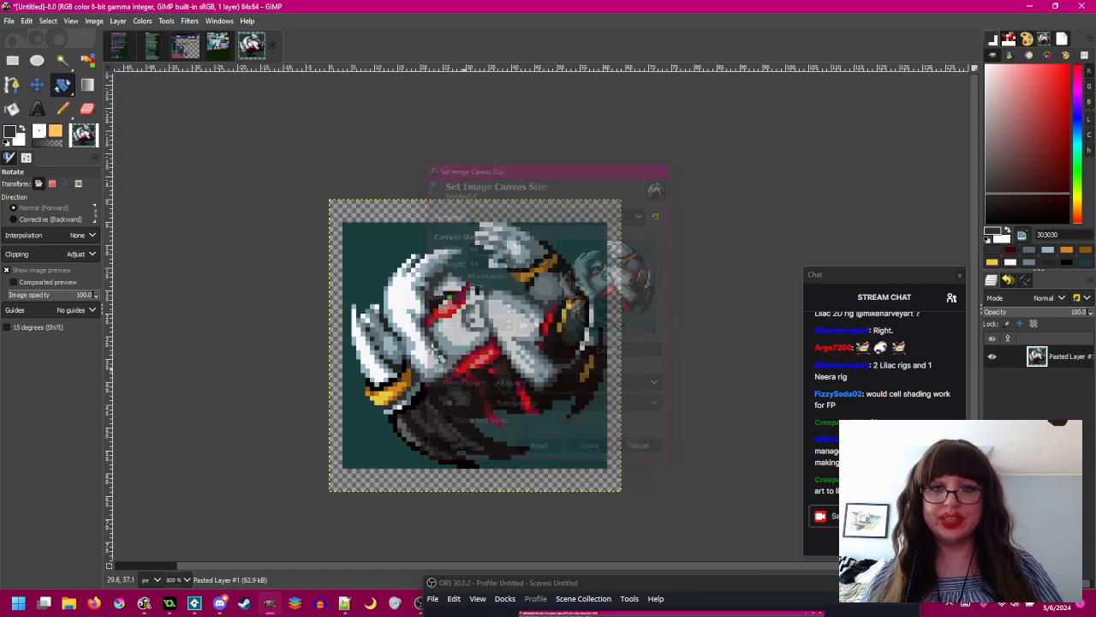
{"action": "key", "text": "shift+b"}
{"action": "left_click", "coordinate": [398, 210]}
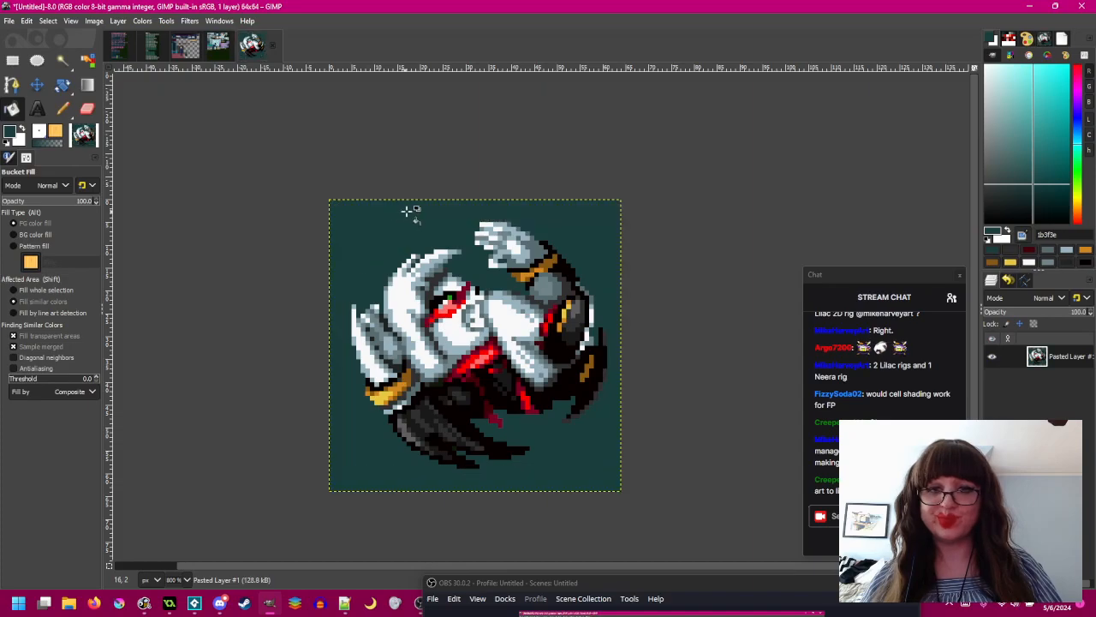
- Export the 64 × 64 px sprite image as Spade Test 1.png into the Spade FP2 Mod folder
{"action": "left_click", "coordinate": [9, 21]}
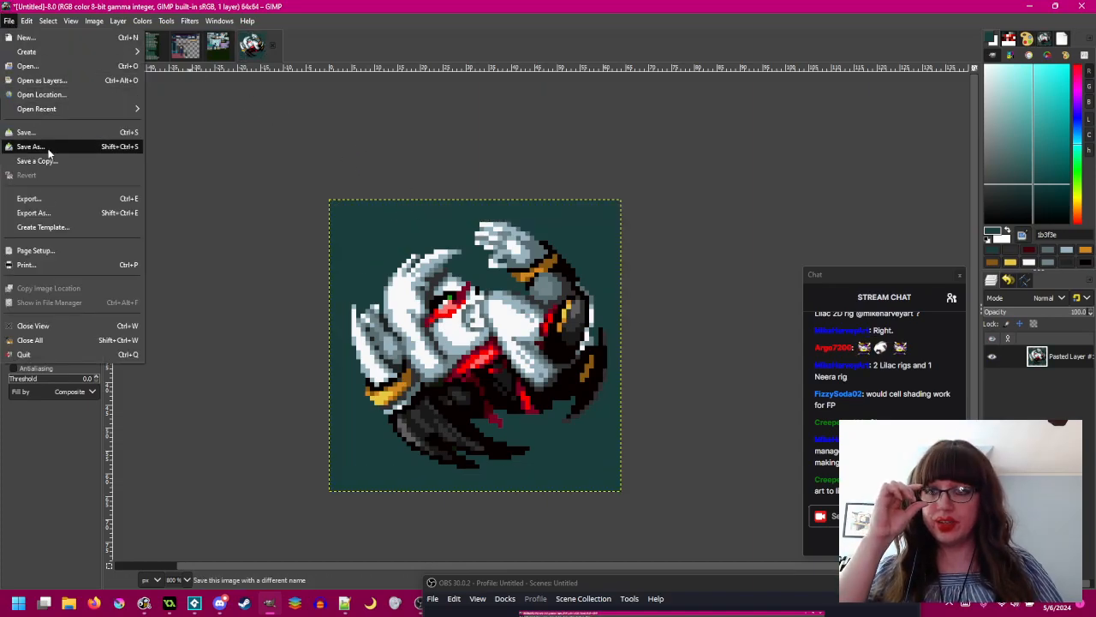
{"action": "left_click", "coordinate": [31, 198]}
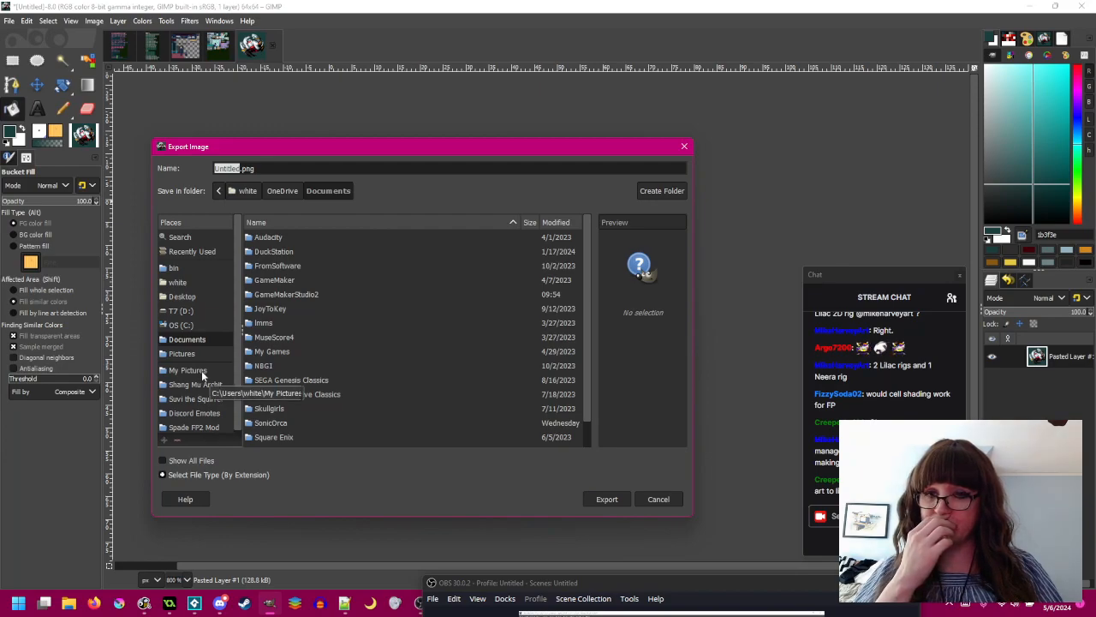
{"action": "left_click", "coordinate": [200, 426]}
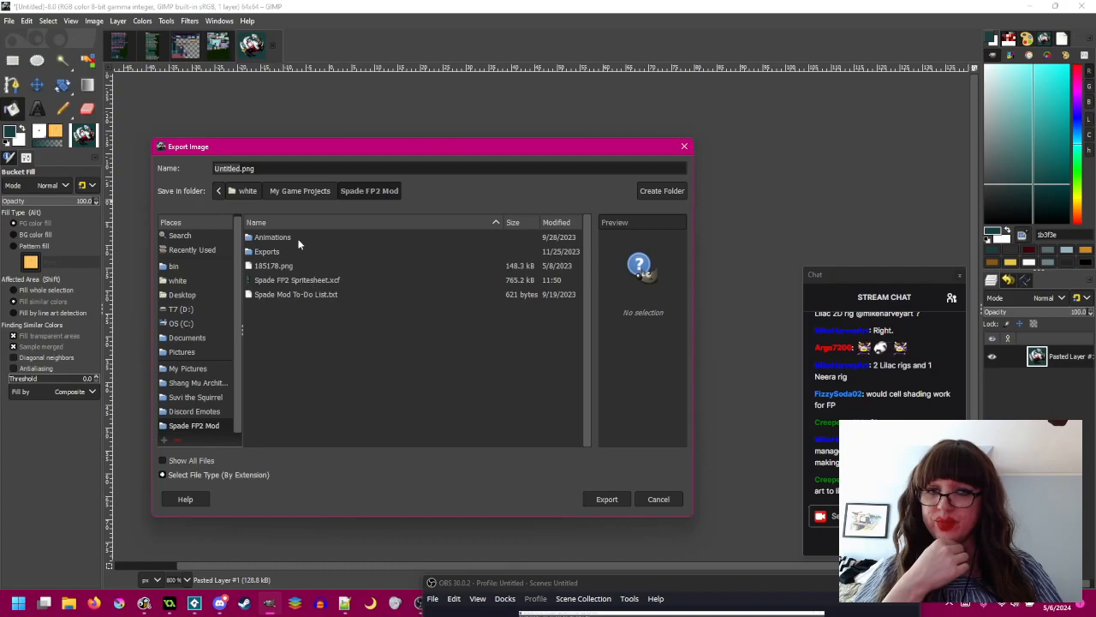
{"action": "left_click", "coordinate": [296, 267]}
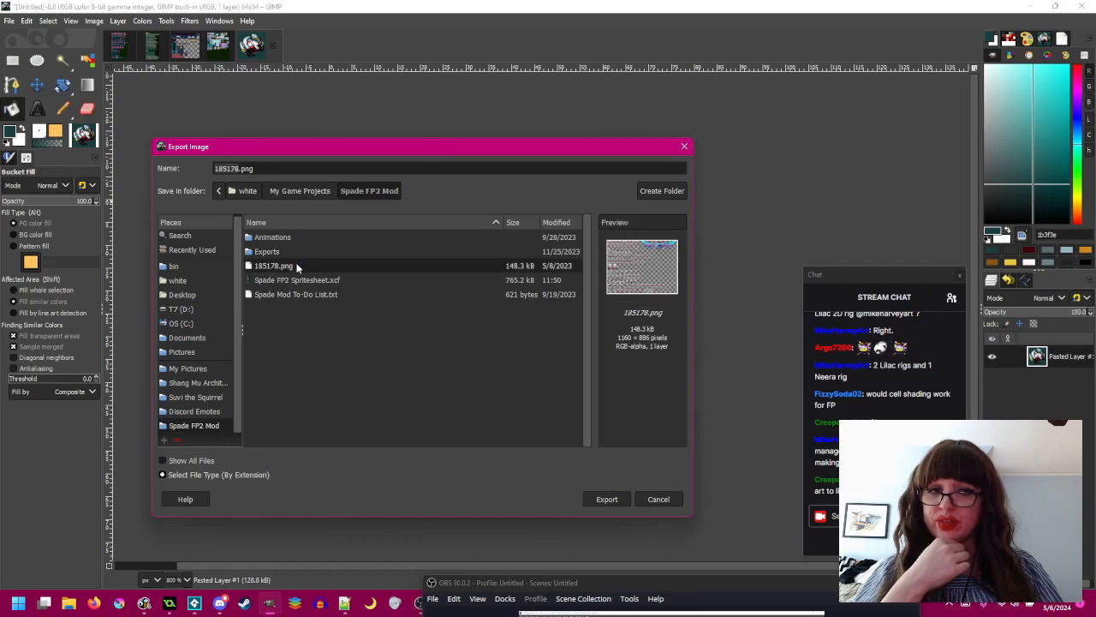
{"action": "double_click", "coordinate": [292, 251]}
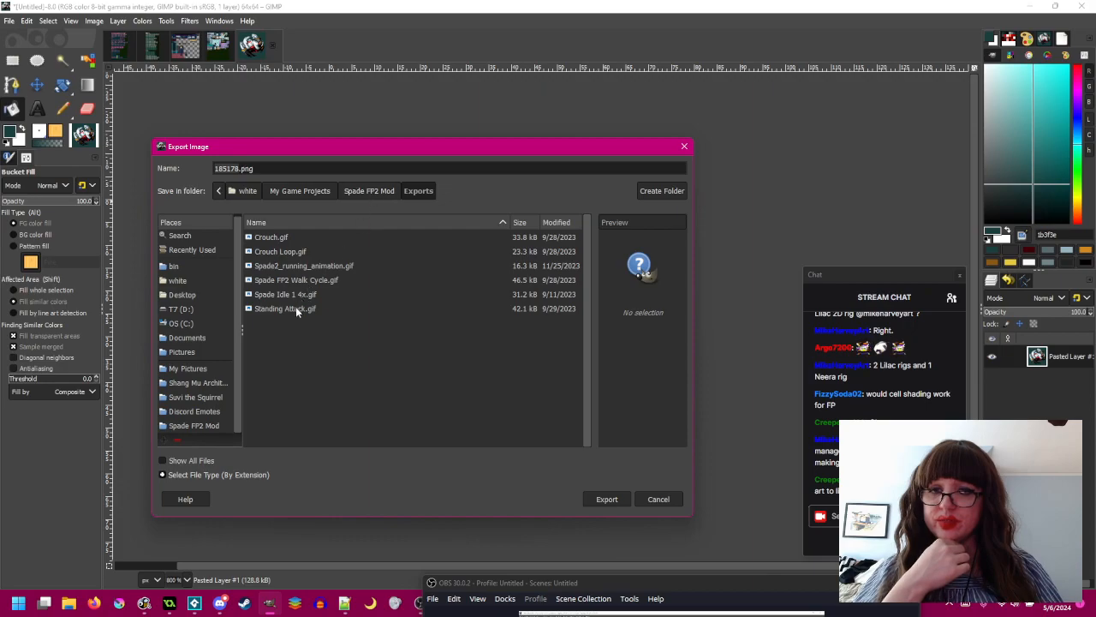
{"action": "left_click", "coordinate": [371, 192]}
{"action": "double_click", "coordinate": [315, 238]}
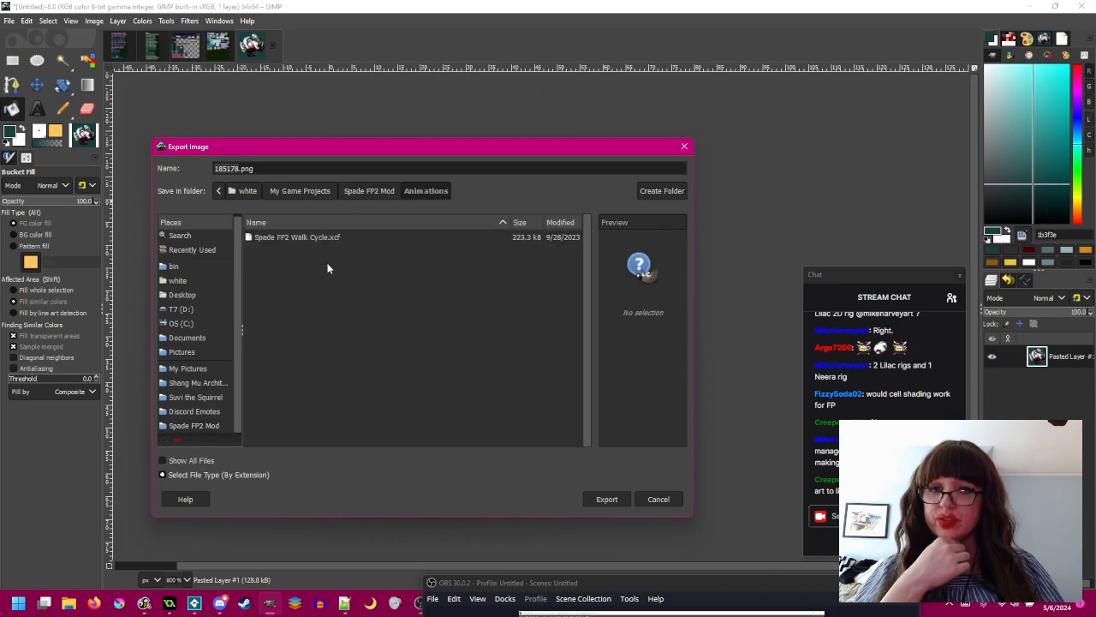
{"action": "left_click", "coordinate": [367, 190]}
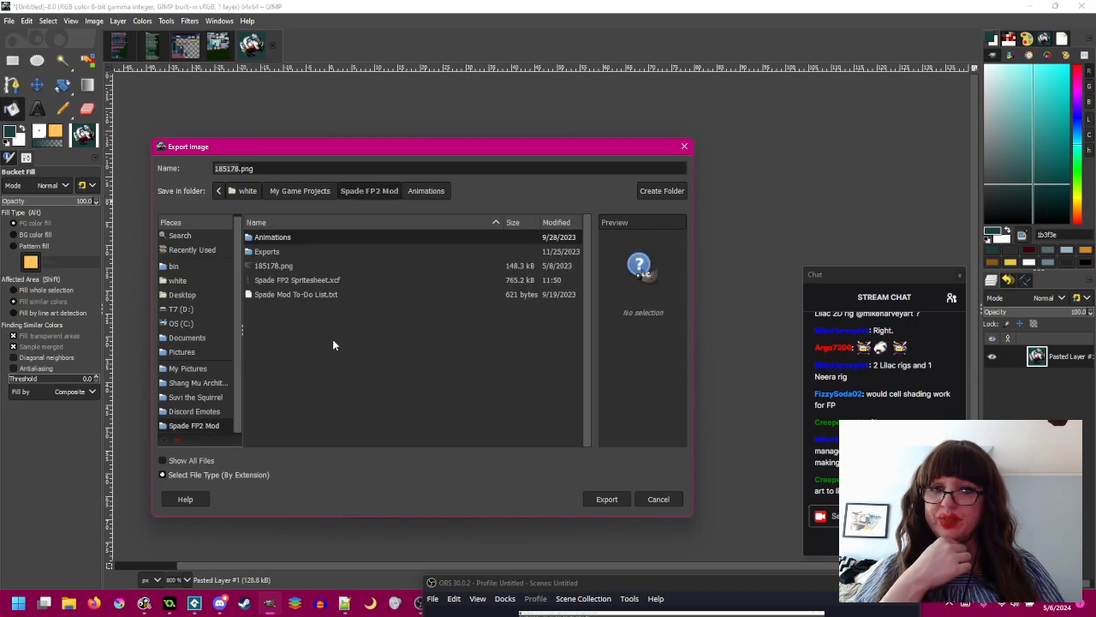
{"action": "double_click", "coordinate": [238, 169]}
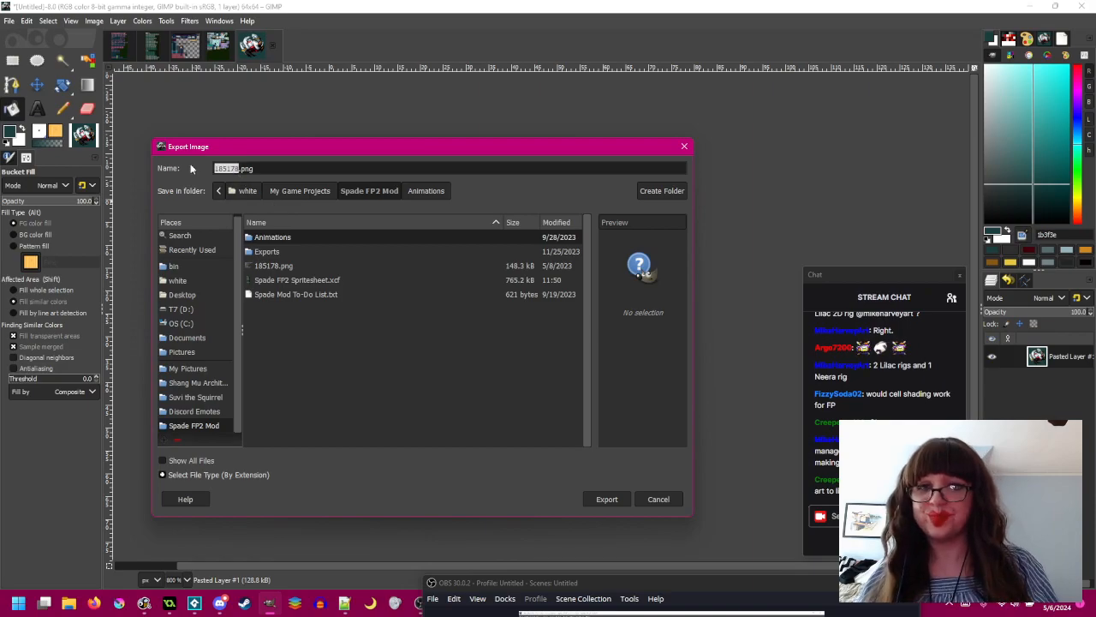
{"action": "type", "text": "spad"}
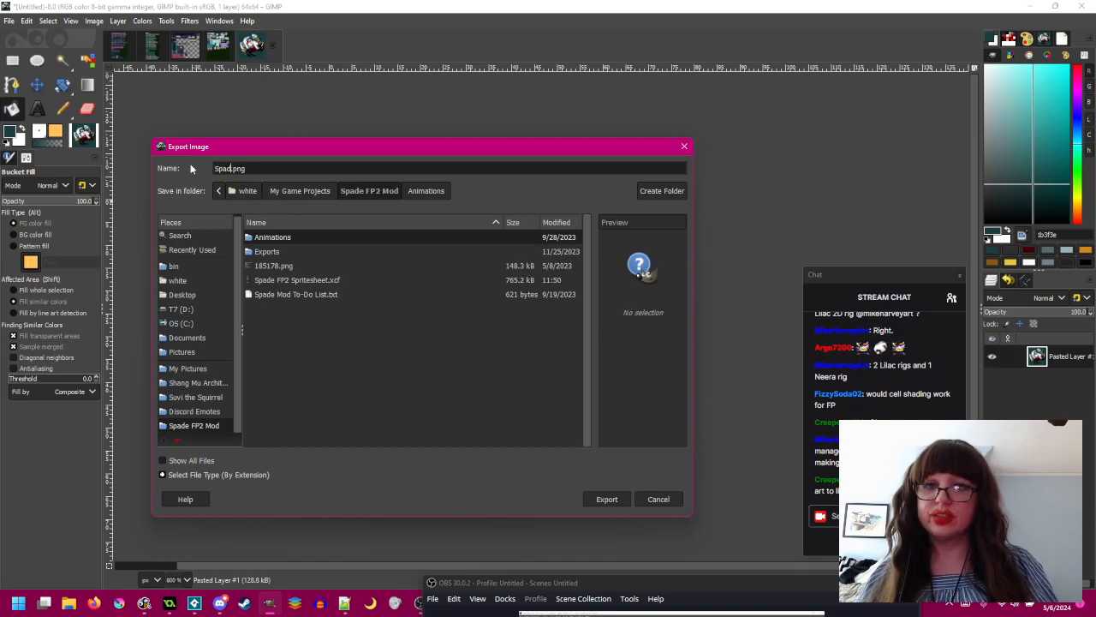
{"action": "type", "text": "e Test 1"}
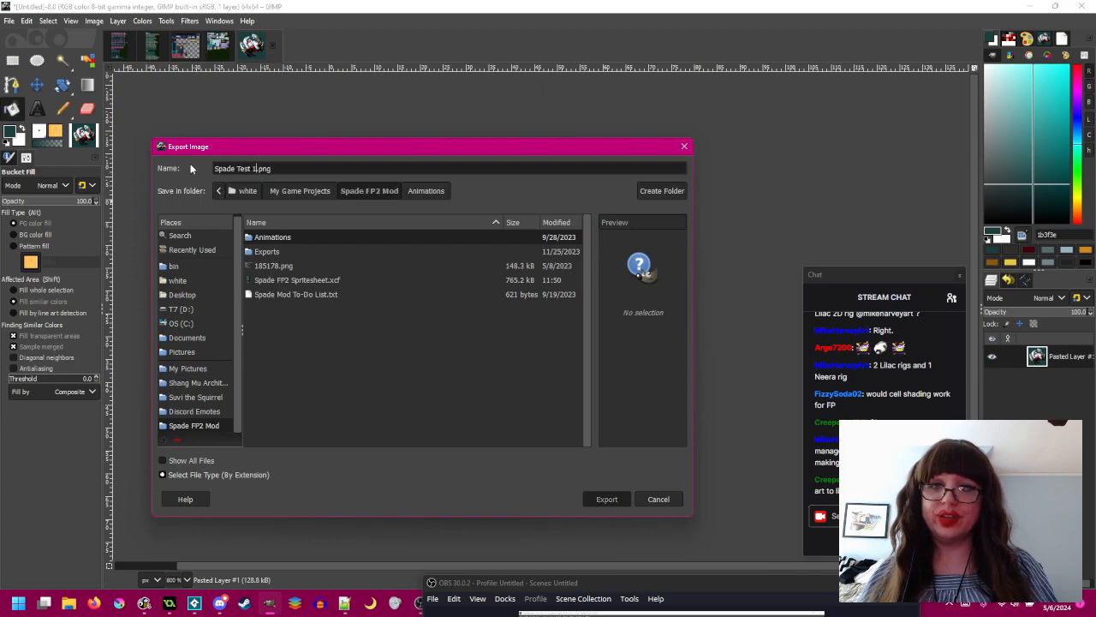
{"action": "key", "text": "Return"}
{"action": "left_click", "coordinate": [555, 443]}
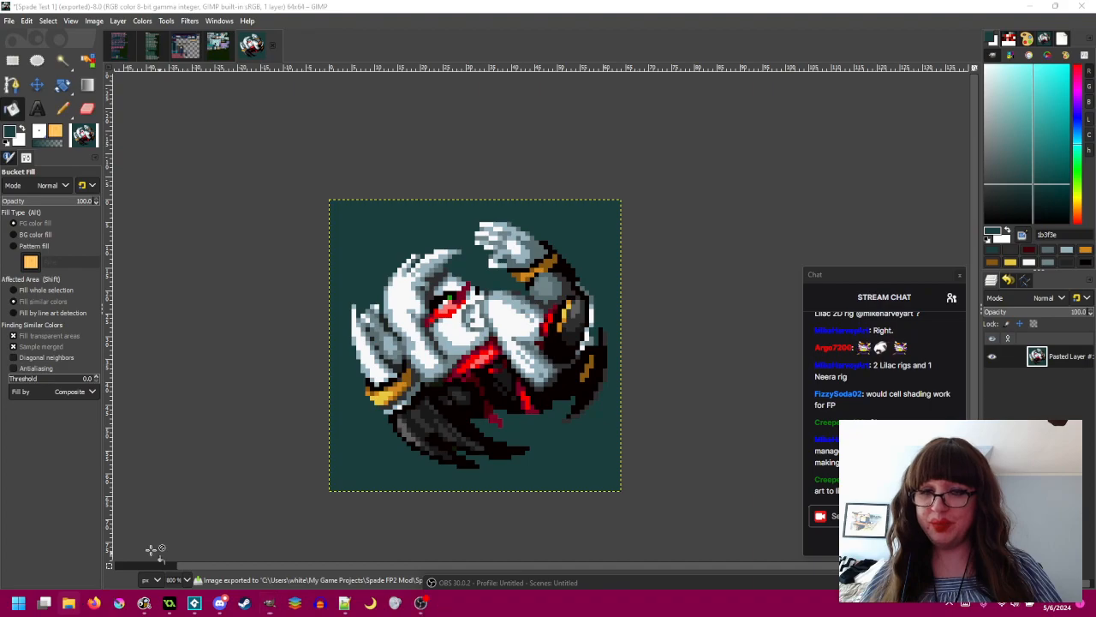
- Switch to File Explorer and launch rotsprite.exe from the Utilities\Rotsprite folder inside Shang Mu Architect
{"action": "left_click", "coordinate": [69, 602]}
{"action": "left_click_drag", "start_coordinate": [682, 163], "coordinate": [589, 98]}
{"action": "double_click", "coordinate": [598, 200]}
{"action": "double_click", "coordinate": [749, 298]}
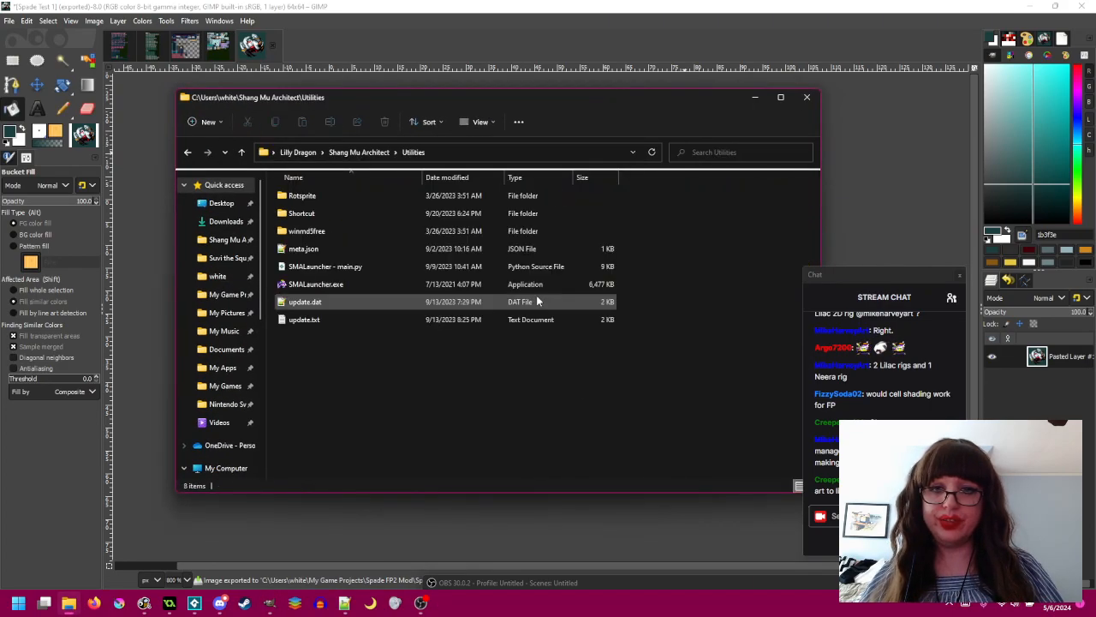
{"action": "double_click", "coordinate": [356, 198]}
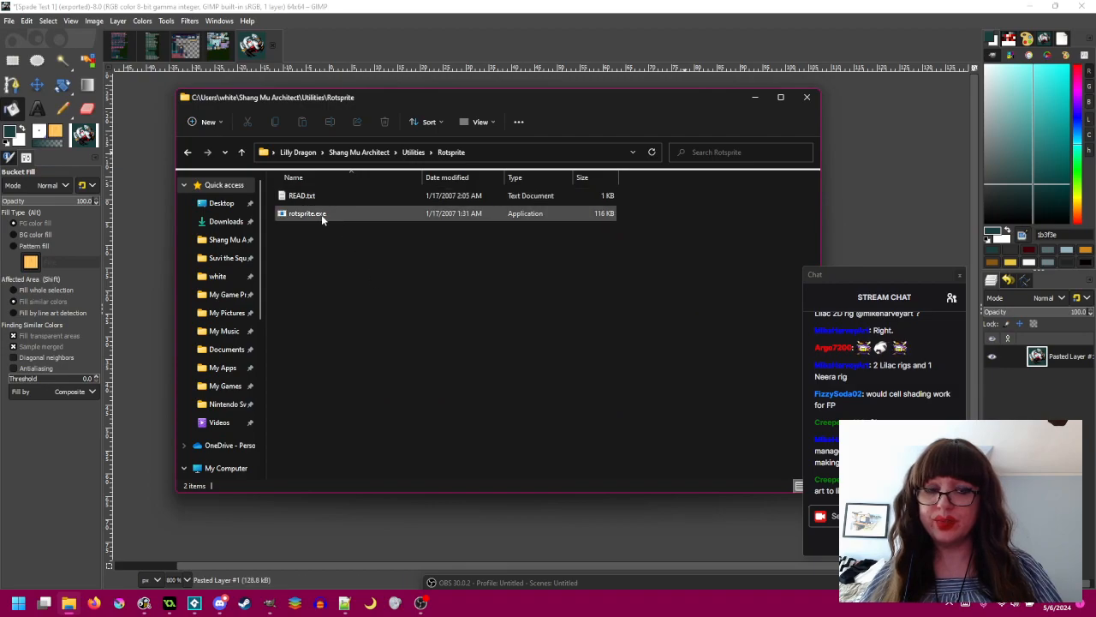
{"action": "double_click", "coordinate": [321, 214]}
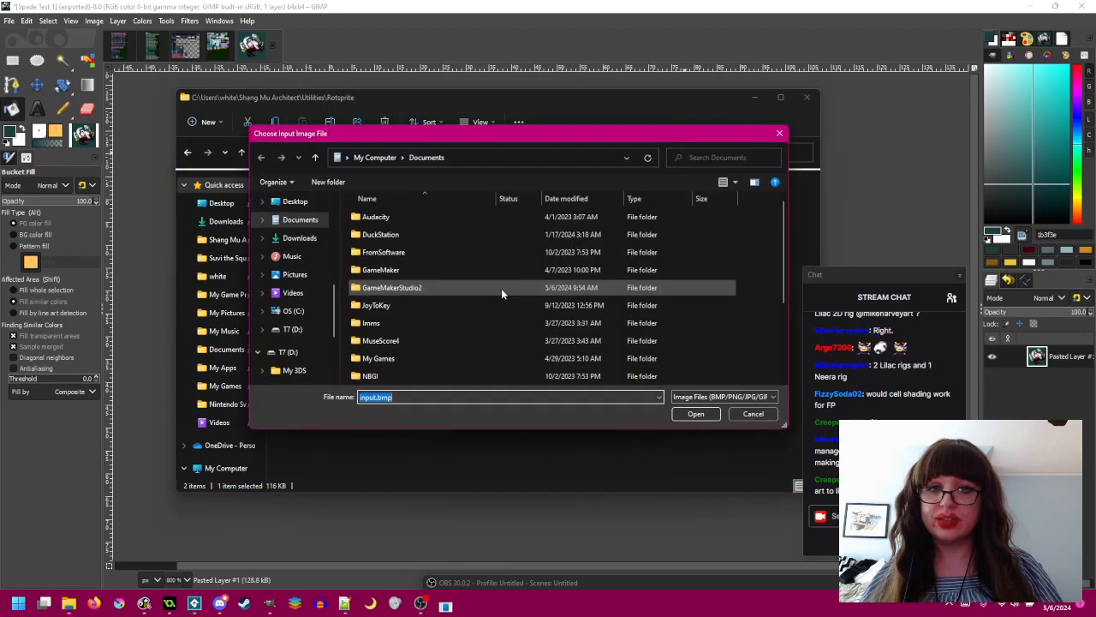
- Choose Spade Test 1.png from My Game Projects\Spade FP2 Mod as Rotsprite's input image
{"action": "scroll", "coordinate": [305, 278], "scroll_direction": "down", "scroll_amount": 3}
{"action": "scroll", "coordinate": [306, 279], "scroll_direction": "up", "scroll_amount": 3}
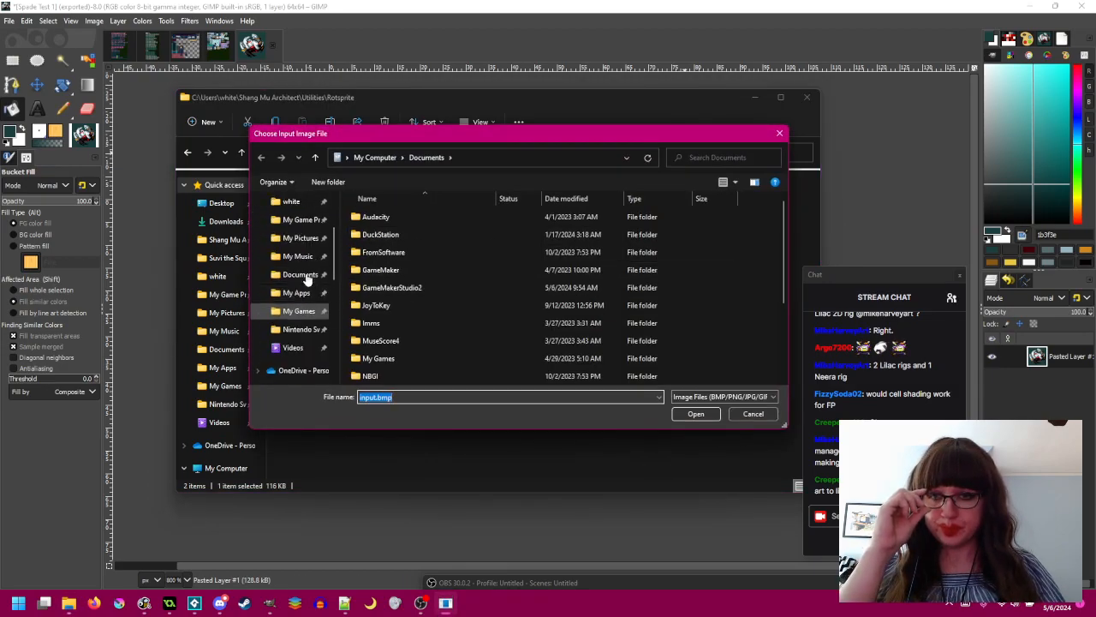
{"action": "scroll", "coordinate": [305, 281], "scroll_direction": "down", "scroll_amount": 1}
{"action": "left_click", "coordinate": [304, 278]}
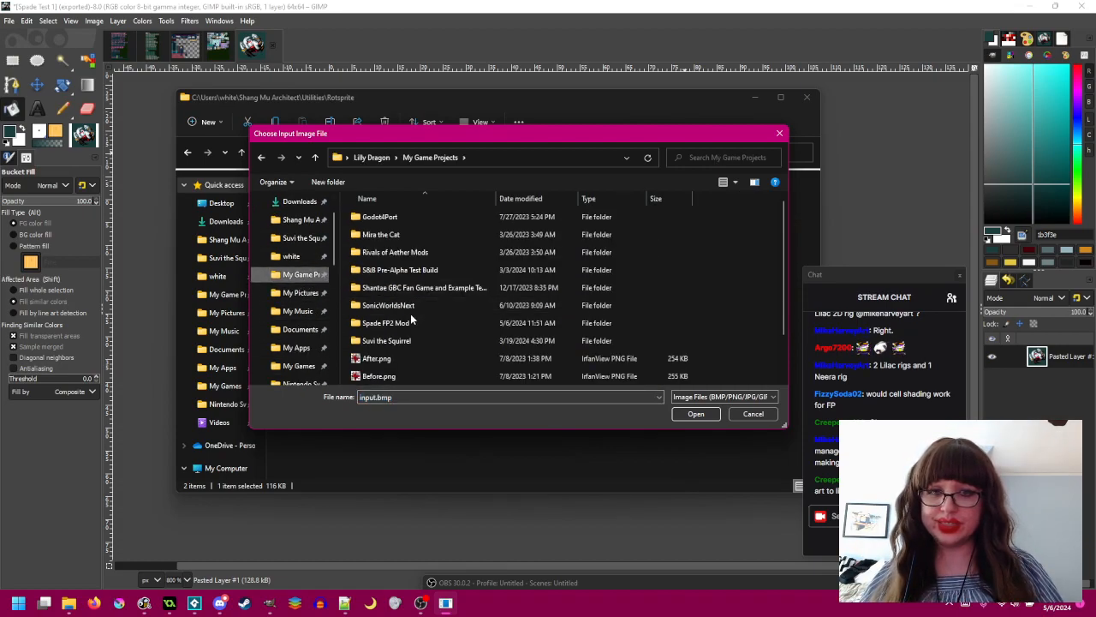
{"action": "double_click", "coordinate": [416, 324]}
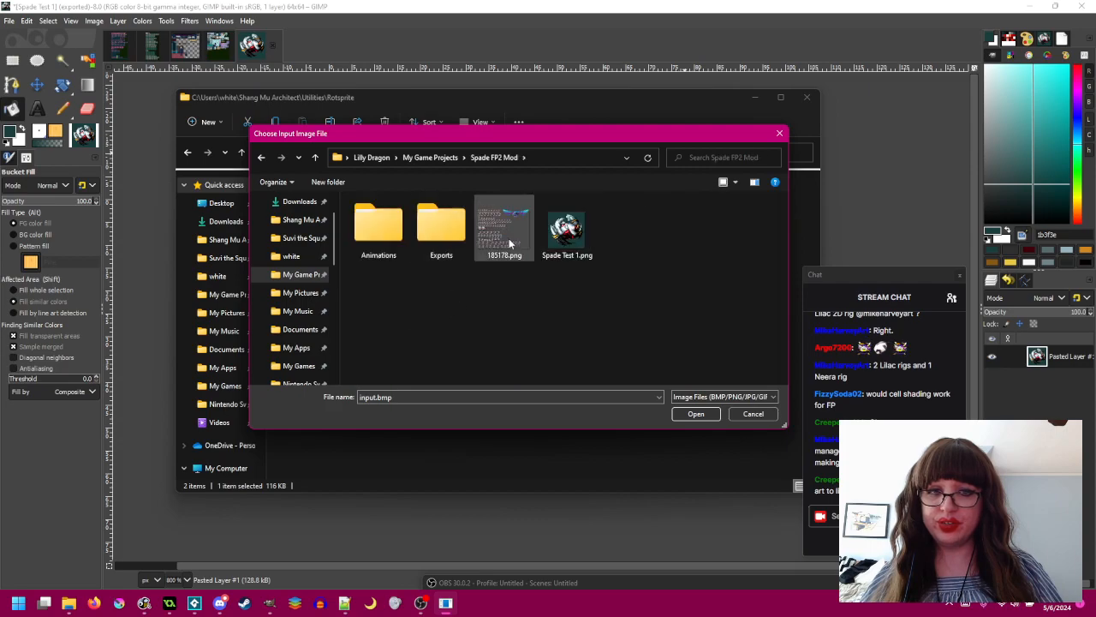
{"action": "double_click", "coordinate": [572, 244]}
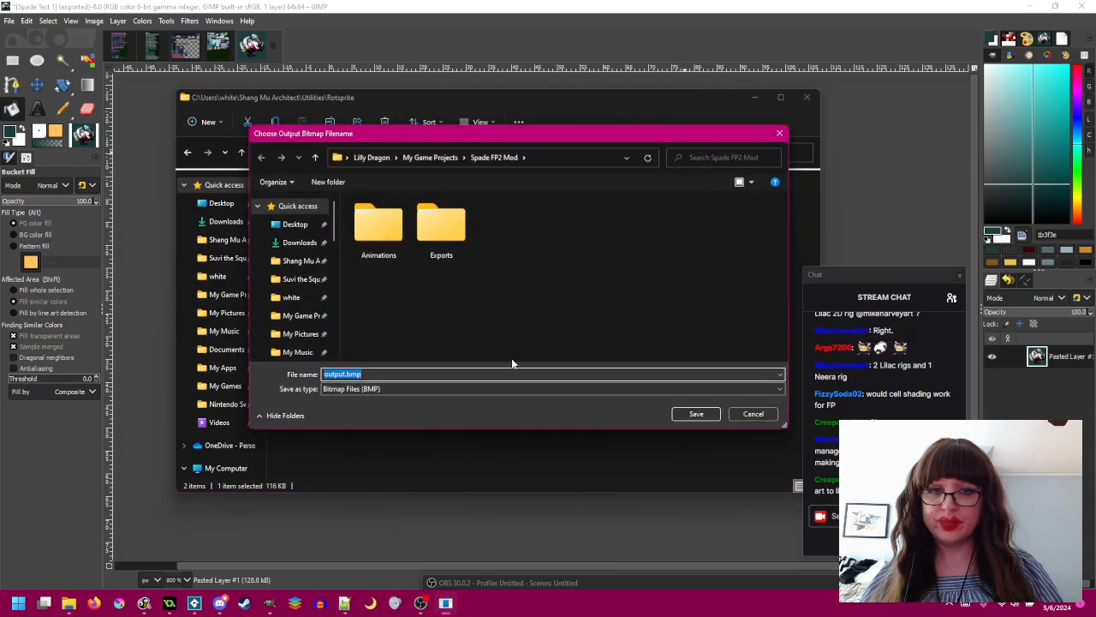
- Set output.bmp in the Spade FP2 Mod folder as the output file and run a single-frame 45° counter-clockwise rotation at scale 1
{"action": "left_click", "coordinate": [692, 418]}
{"action": "left_click_drag", "start_coordinate": [102, 9], "coordinate": [432, 216]}
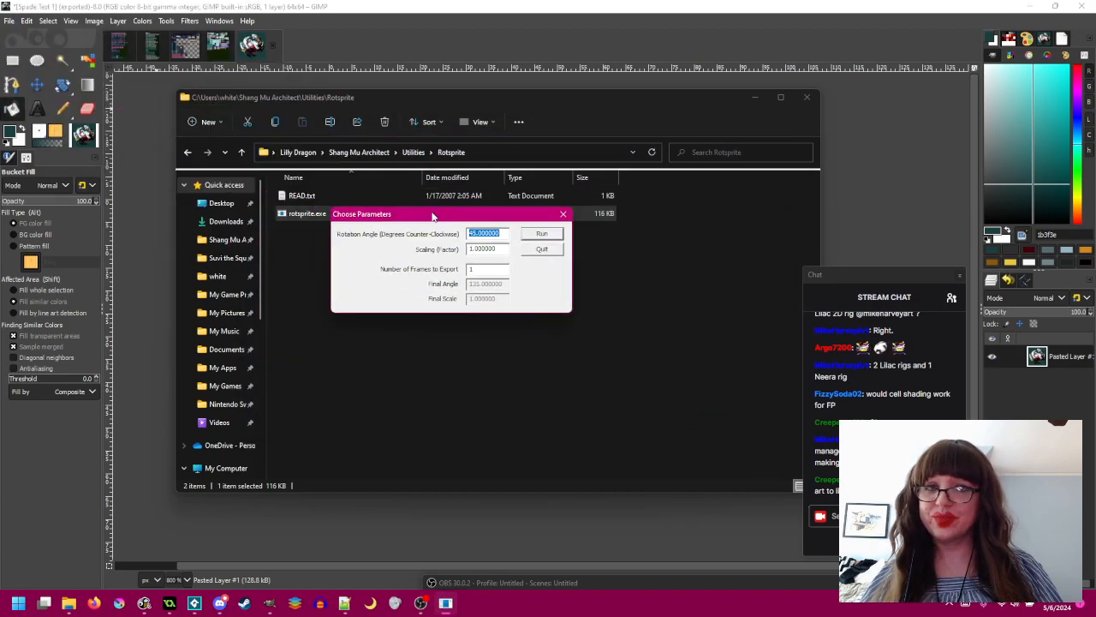
{"action": "left_click", "coordinate": [543, 234]}
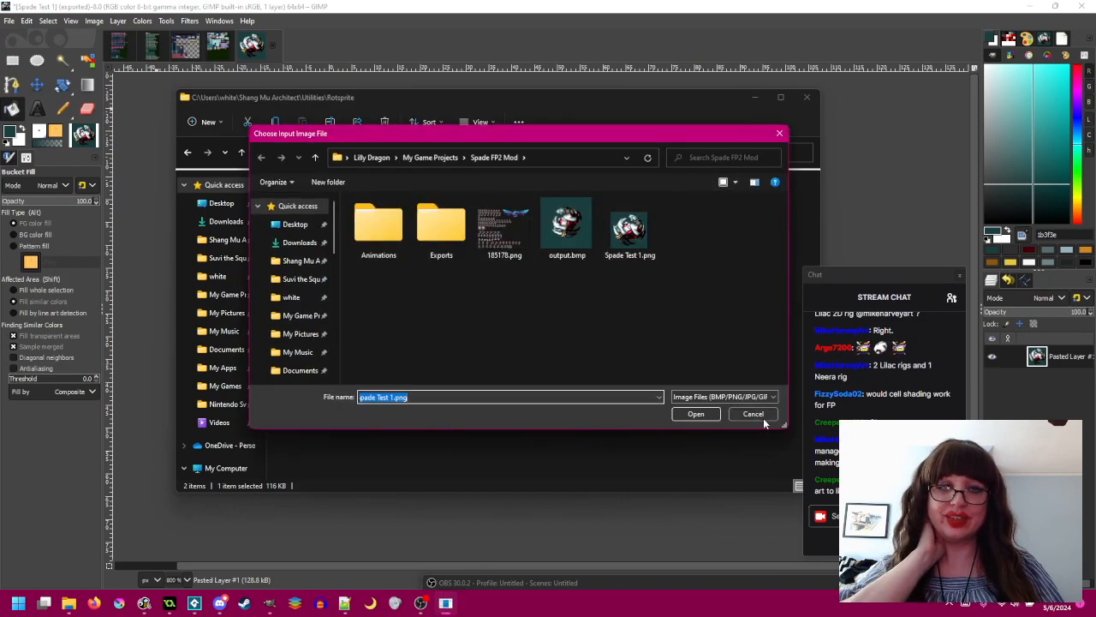
- Open the generated output.bmp in GIMP and cancel Rotsprite's request for another input image
{"action": "right_click", "coordinate": [582, 242]}
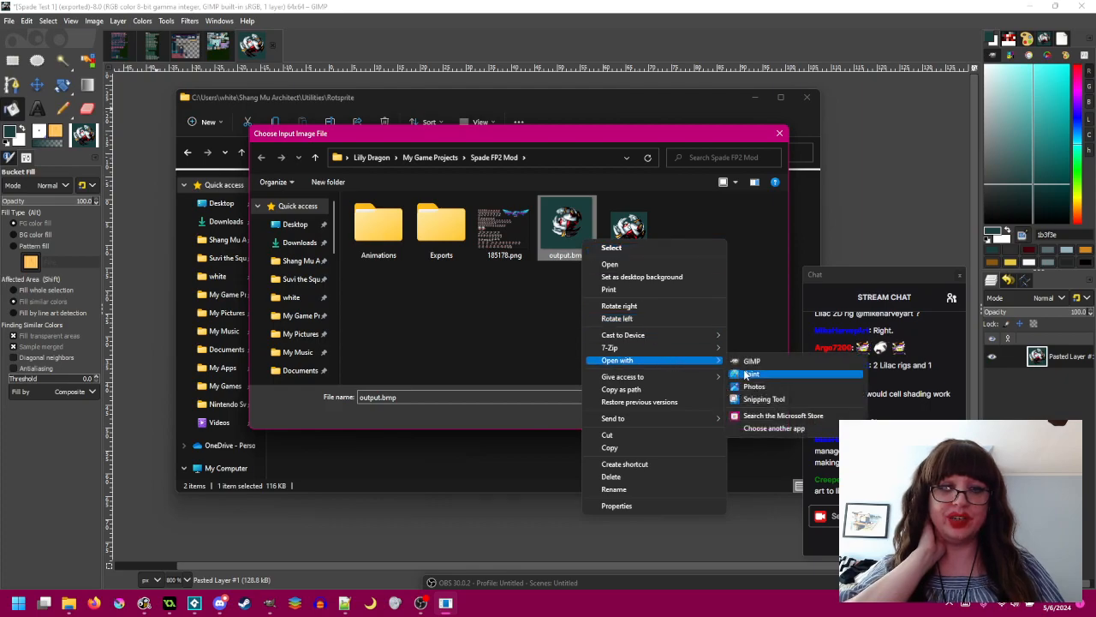
{"action": "left_click", "coordinate": [757, 362]}
{"action": "left_click", "coordinate": [753, 414]}
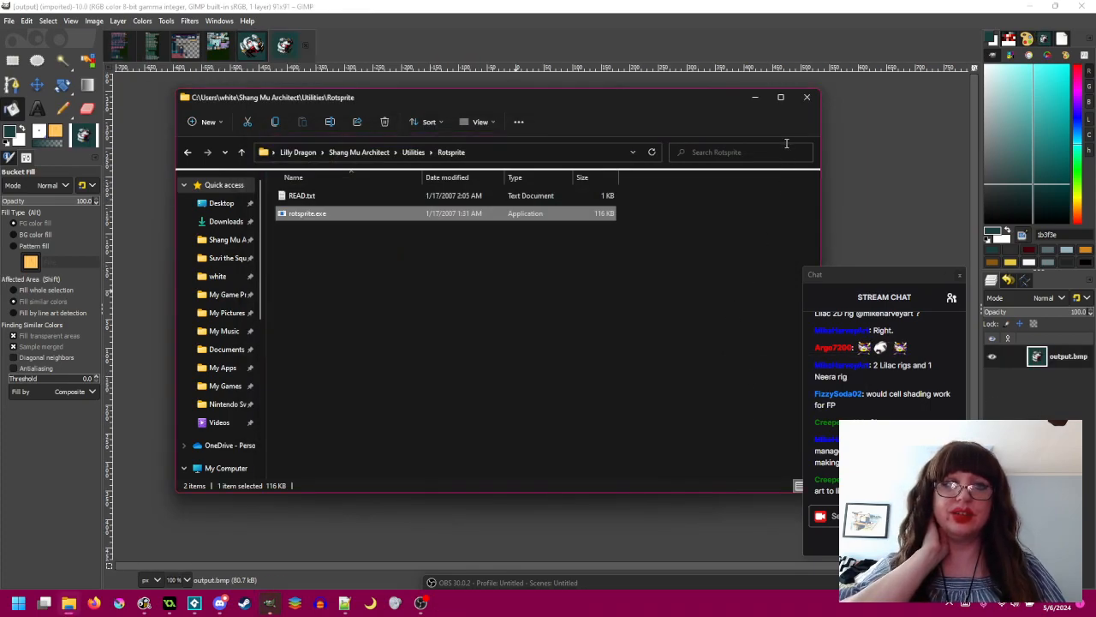
- Close the Rotsprite folder window, rotate the output.bmp layer 90° clockwise, and copy the result
{"action": "left_click", "coordinate": [806, 97]}
{"action": "scroll", "coordinate": [567, 314], "scroll_direction": "up", "scroll_amount": 4}
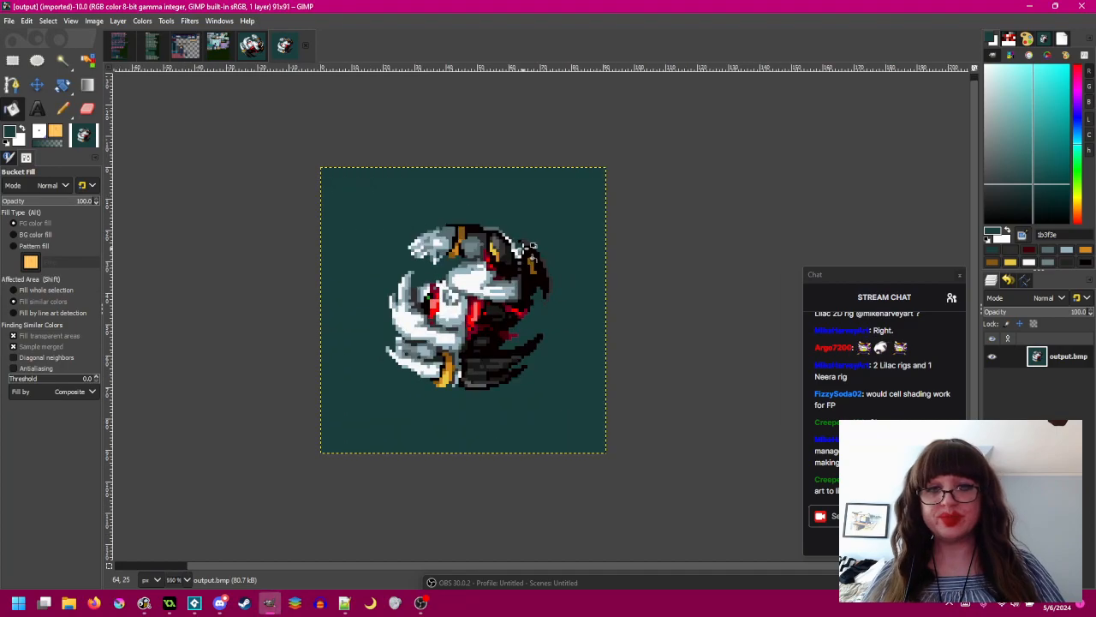
{"action": "scroll", "coordinate": [531, 246], "scroll_direction": "up", "scroll_amount": 2}
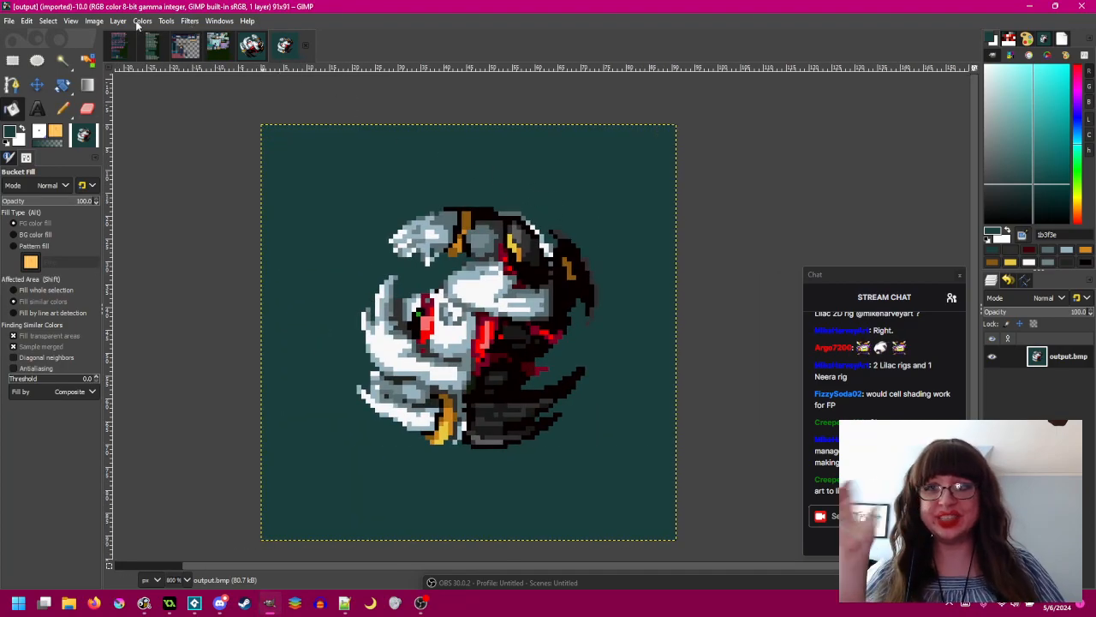
{"action": "left_click", "coordinate": [94, 20]}
{"action": "mouse_move", "coordinate": [173, 175]}
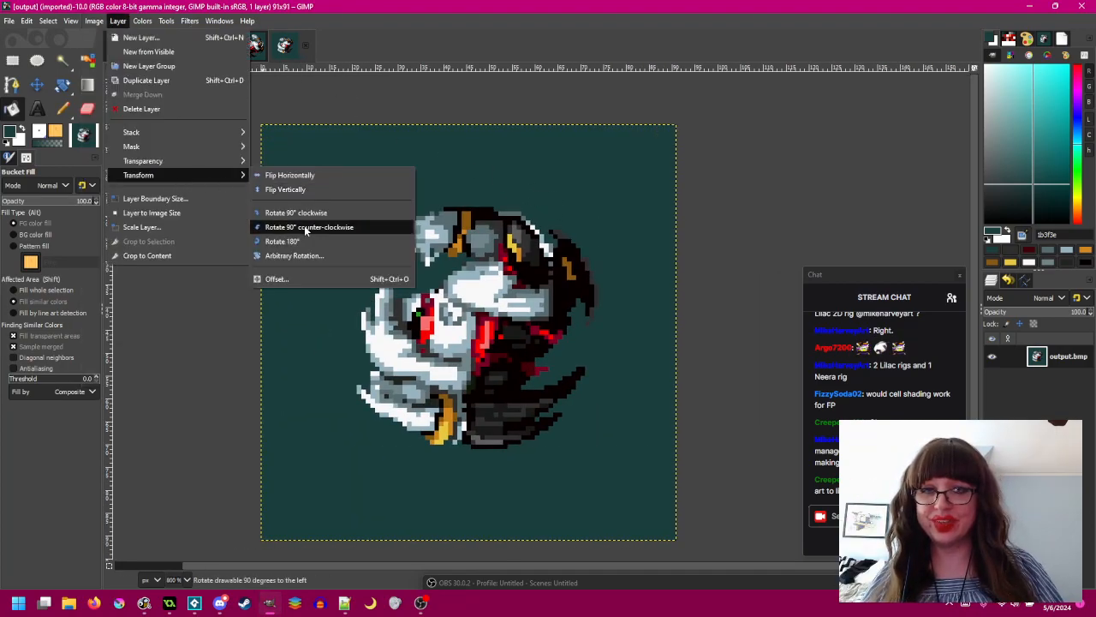
{"action": "left_click", "coordinate": [306, 213]}
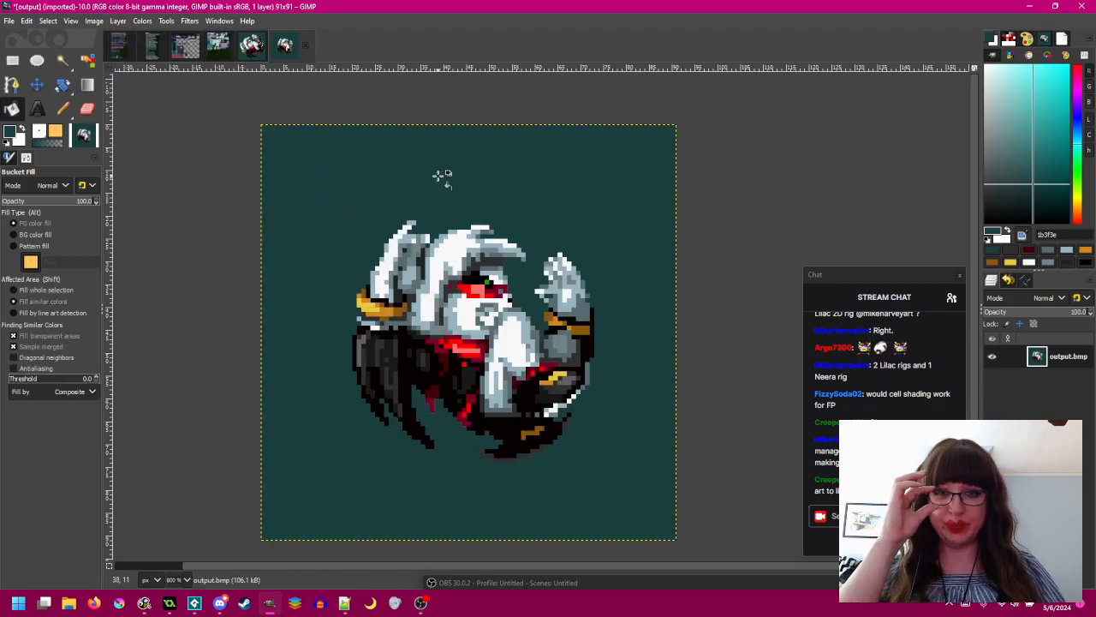
{"action": "left_click_drag", "start_coordinate": [438, 175], "coordinate": [439, 175]}
{"action": "key", "text": "ctrl"}
{"action": "key", "text": "ctrl+c"}
- Paste the rotated sprite into the Spade FP2 spritesheet, place it right of the tilted curled-up sprite, and anchor it
{"action": "scroll", "coordinate": [287, 53], "scroll_direction": "up", "scroll_amount": 4}
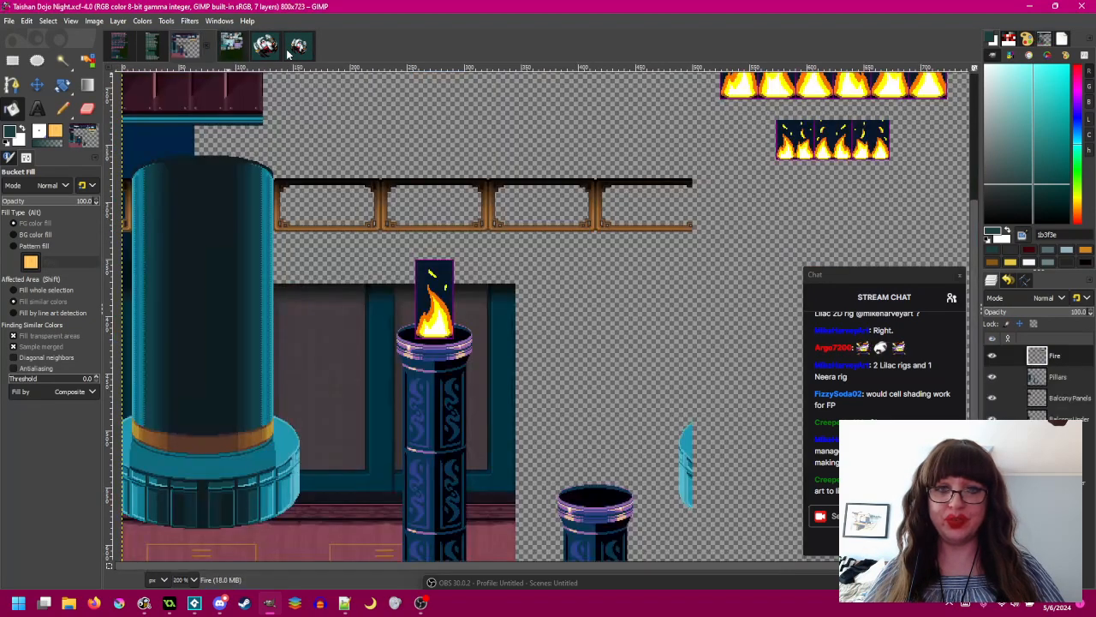
{"action": "left_click", "coordinate": [292, 48]}
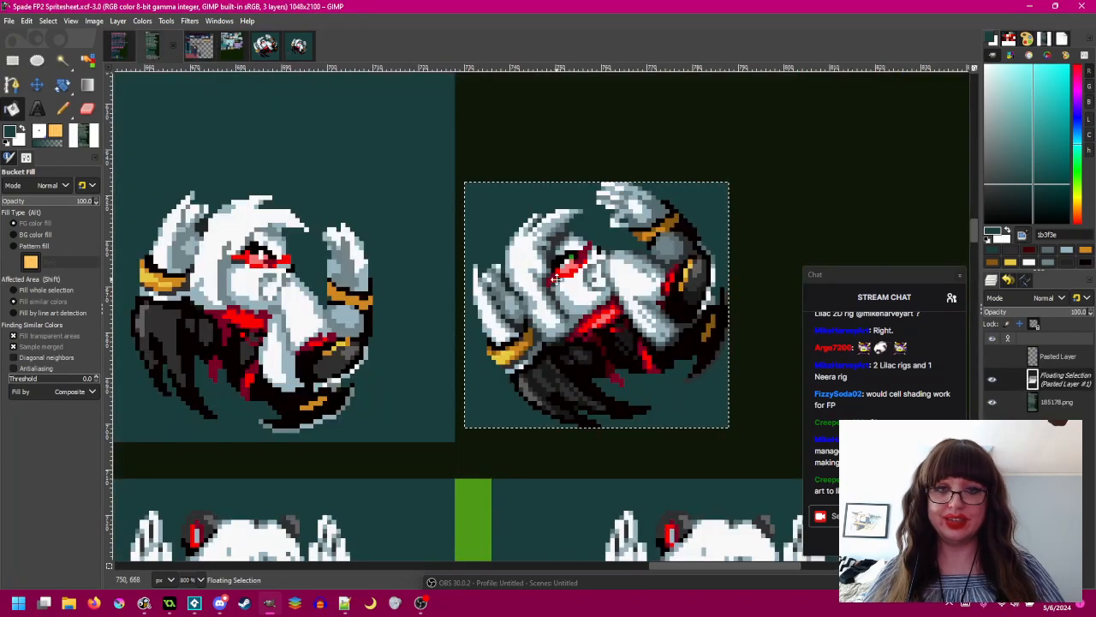
{"action": "scroll", "coordinate": [486, 286], "scroll_direction": "right", "scroll_amount": 3}
{"action": "scroll", "coordinate": [636, 299], "scroll_direction": "right", "scroll_amount": 3}
{"action": "key", "text": "r"}
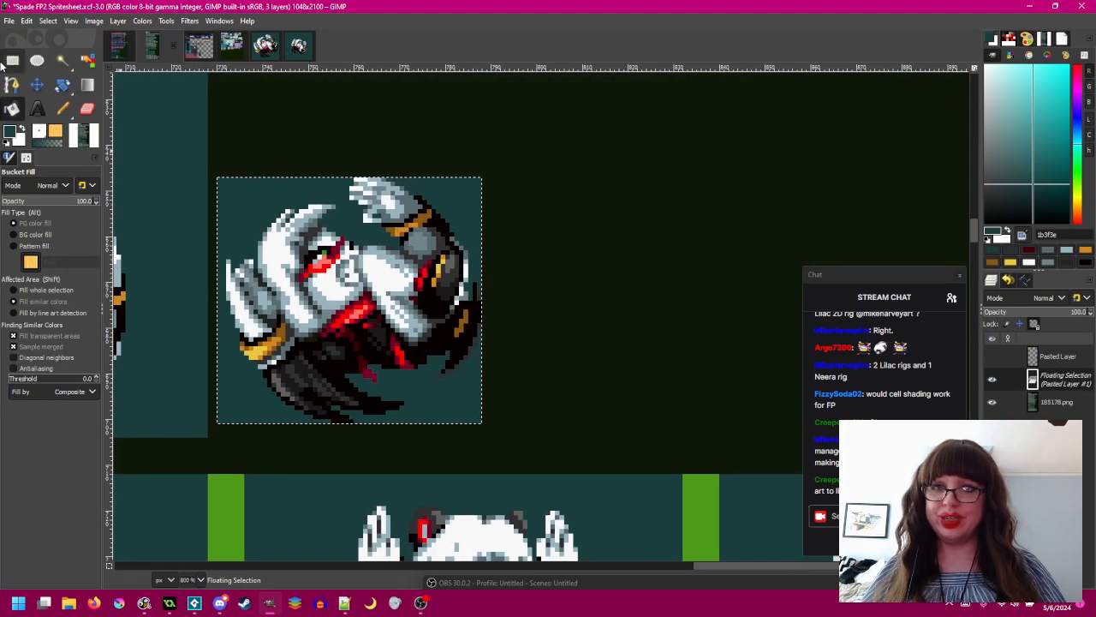
{"action": "key", "text": "ctrl+v"}
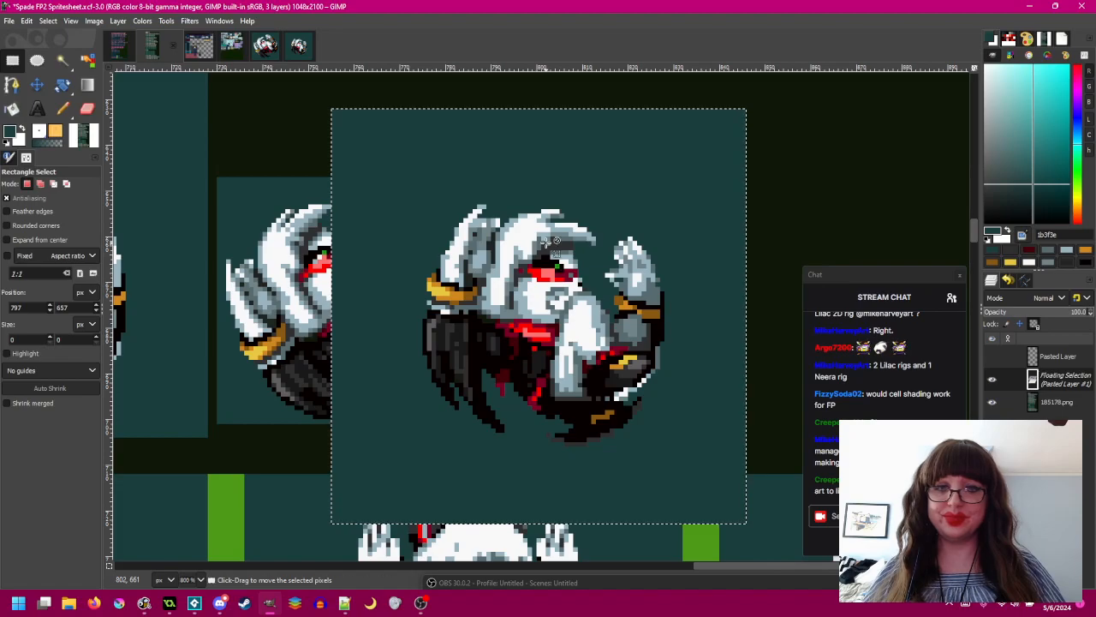
{"action": "left_click_drag", "start_coordinate": [546, 242], "coordinate": [654, 215]}
{"action": "scroll", "coordinate": [531, 294], "scroll_direction": "down", "scroll_amount": 1}
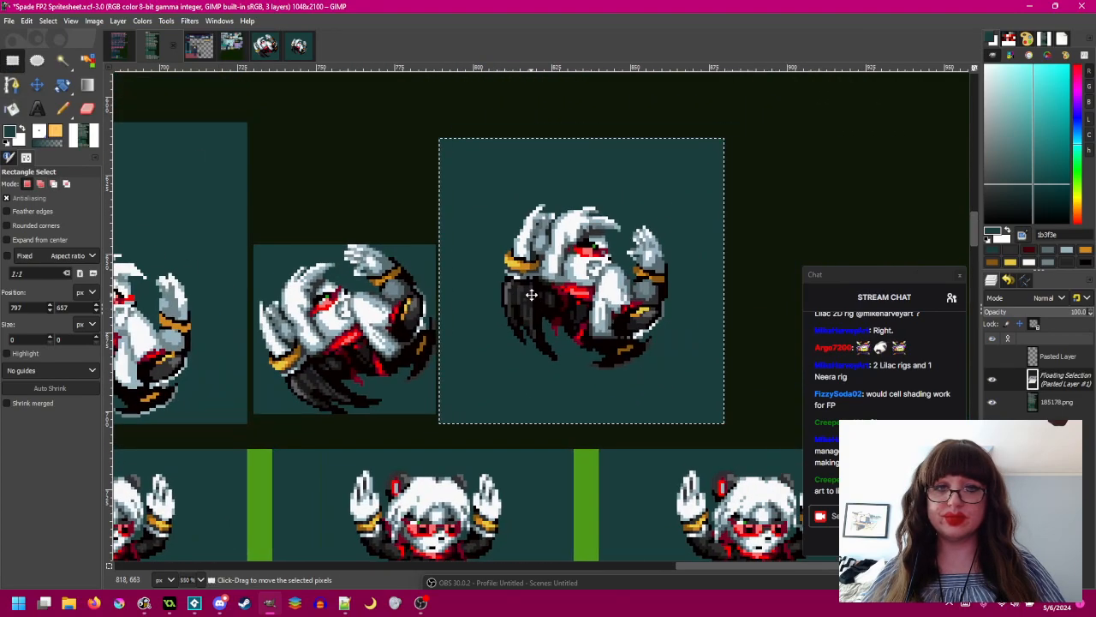
{"action": "left_click", "coordinate": [490, 112]}
{"action": "scroll", "coordinate": [449, 261], "scroll_direction": "up", "scroll_amount": 1}
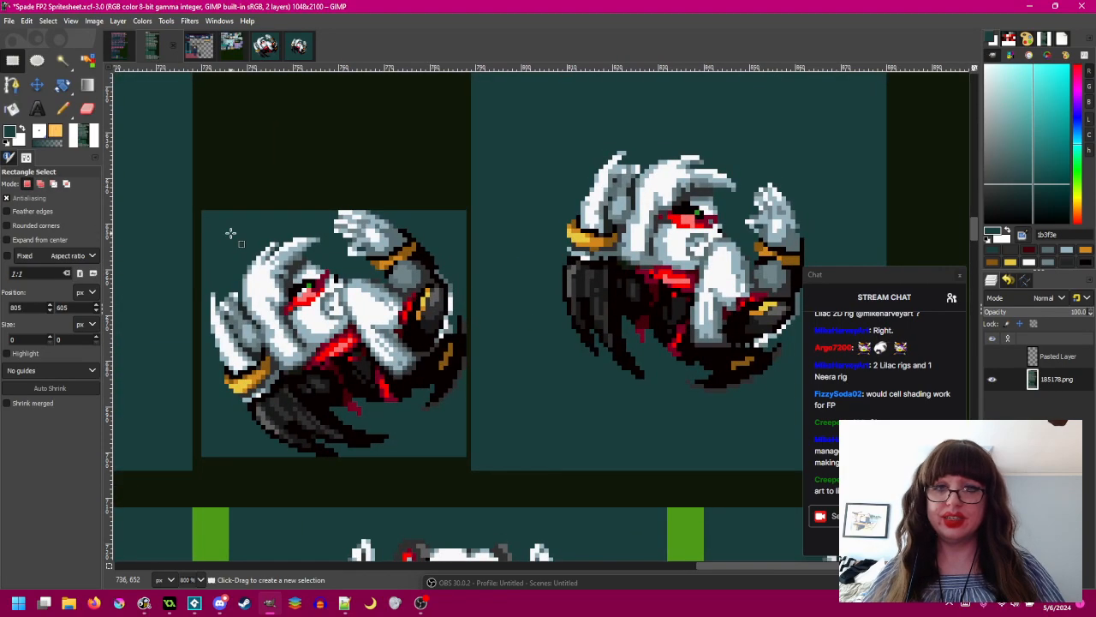
- Select the 58 × 54 px tilted sprite and try rotating it upright with GIMP's Arbitrary Rotation for comparison
{"action": "left_click_drag", "start_coordinate": [201, 211], "coordinate": [463, 457]}
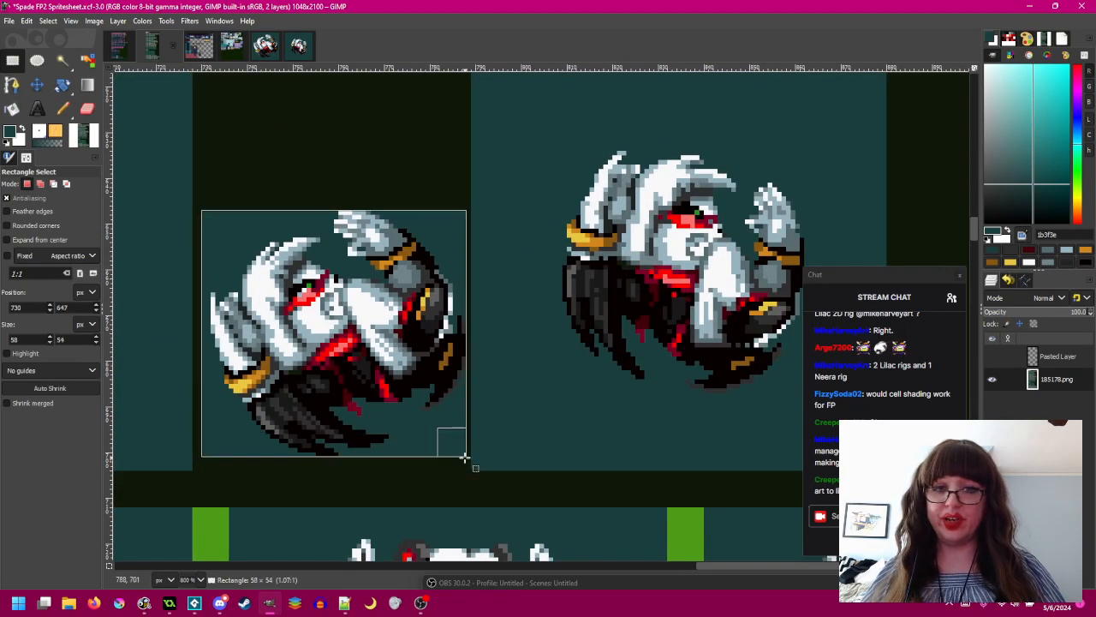
{"action": "key", "text": "ctrl+c"}
{"action": "left_click", "coordinate": [117, 20]}
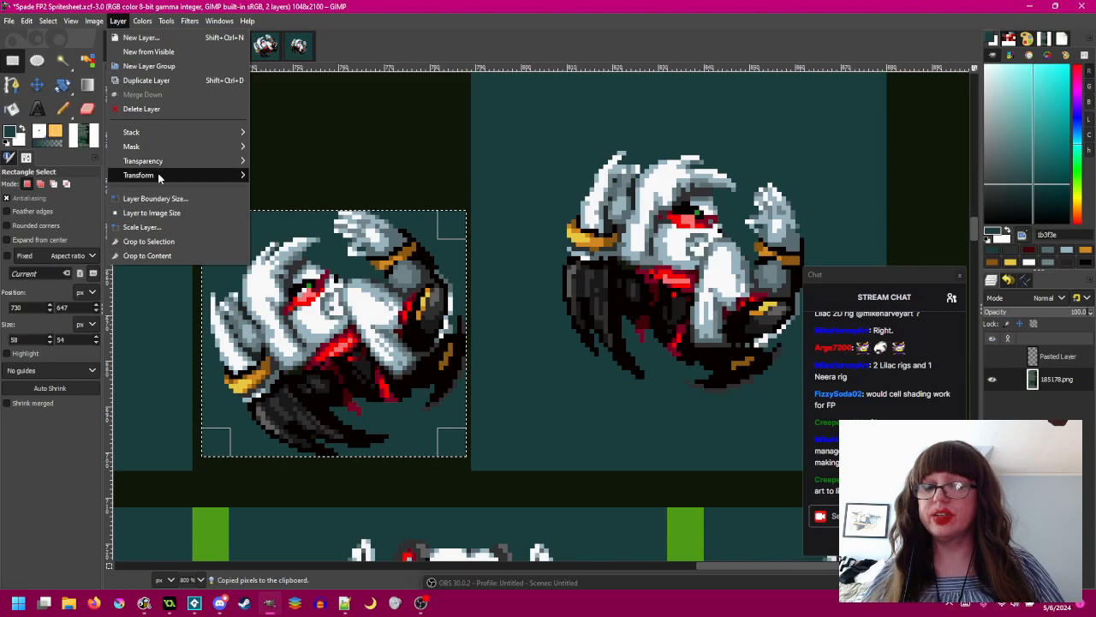
{"action": "mouse_move", "coordinate": [158, 176]}
{"action": "left_click", "coordinate": [283, 255]}
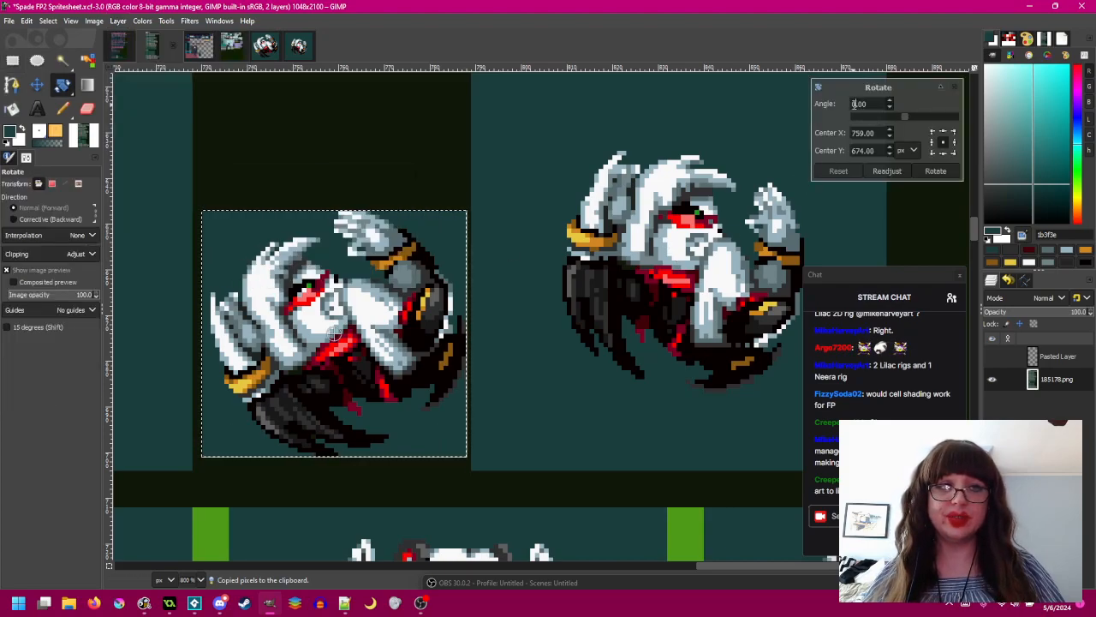
{"action": "left_click", "coordinate": [935, 171]}
{"action": "key", "text": "r"}
- Compare the pixel quality of the GIMP-rotated sprite with the Rotsprite version beside it
{"action": "left_click_drag", "start_coordinate": [359, 341], "coordinate": [413, 271]}
{"action": "left_click_drag", "start_coordinate": [488, 273], "coordinate": [408, 280]}
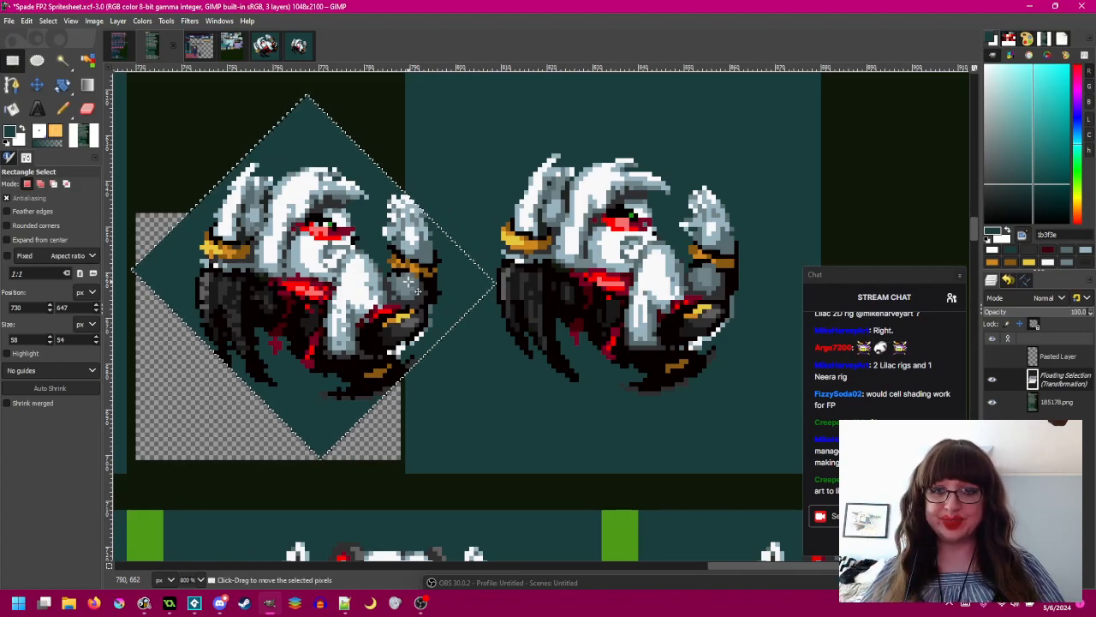
{"action": "left_click_drag", "start_coordinate": [422, 288], "coordinate": [416, 288]}
{"action": "left_click_drag", "start_coordinate": [413, 289], "coordinate": [417, 298]}
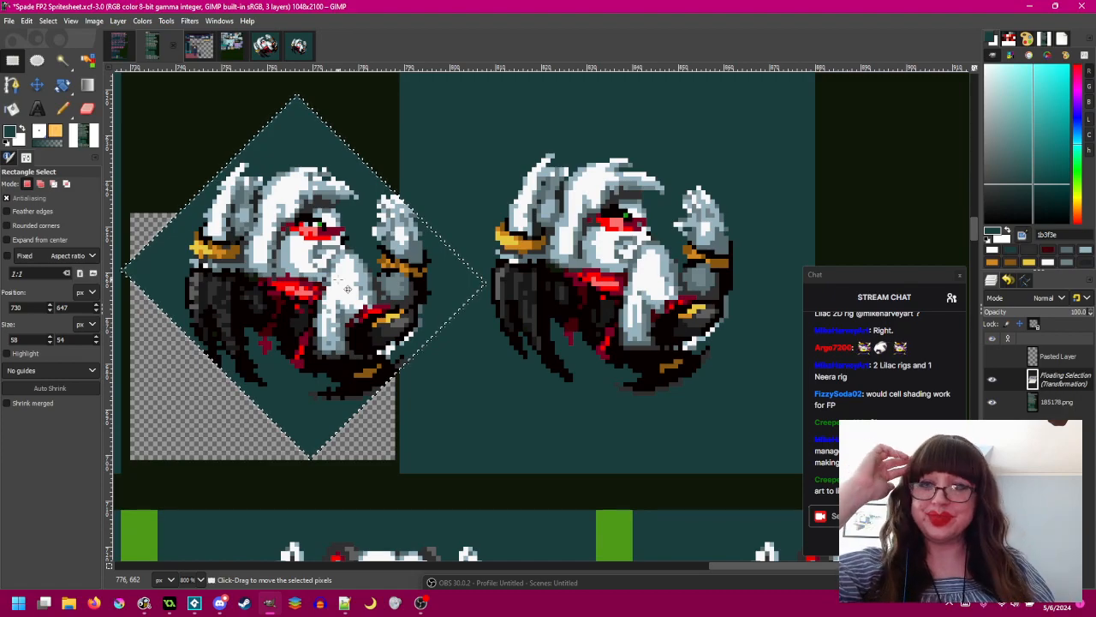
{"action": "left_click_drag", "start_coordinate": [311, 232], "coordinate": [380, 237]}
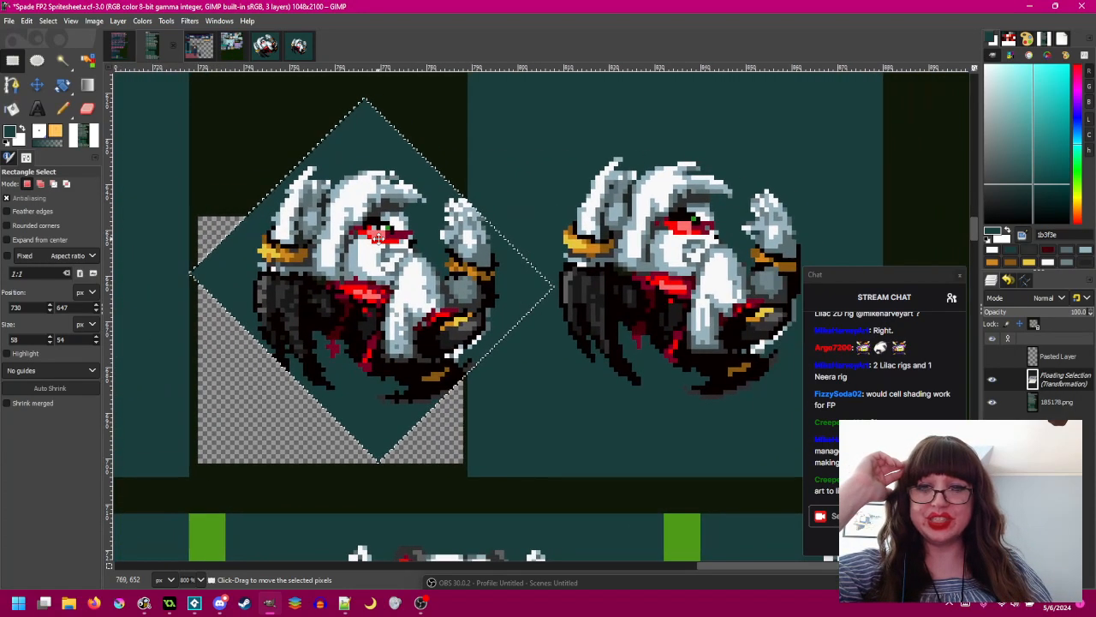
{"action": "scroll", "coordinate": [384, 260], "scroll_direction": "up", "scroll_amount": 2}
{"action": "scroll", "coordinate": [385, 259], "scroll_direction": "down", "scroll_amount": 2}
{"action": "left_click_drag", "start_coordinate": [670, 245], "coordinate": [638, 242]}
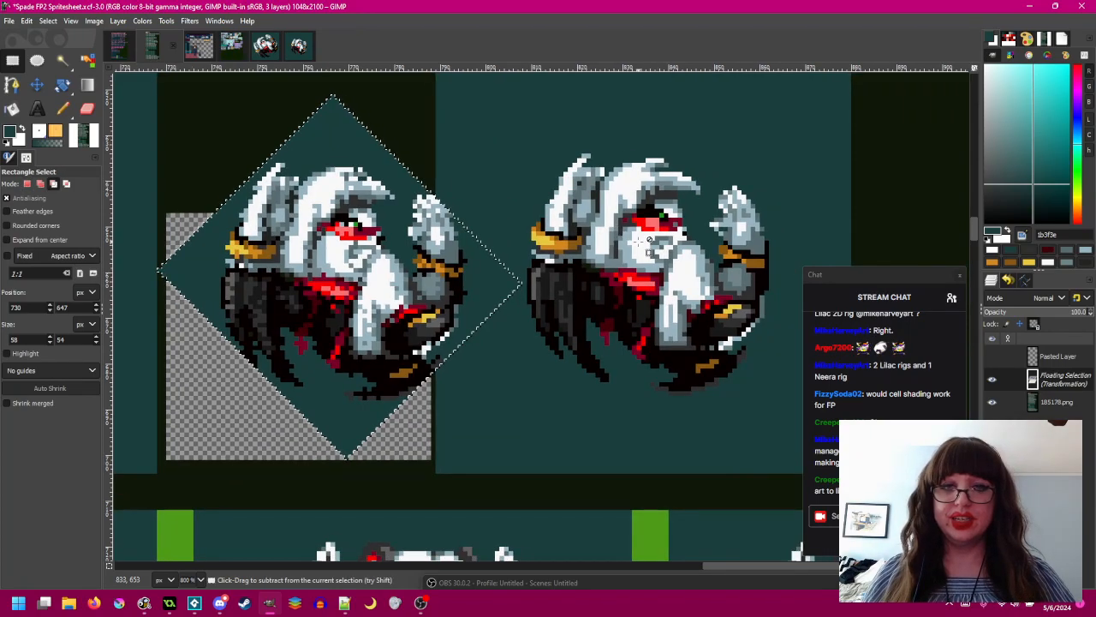
- Undo the trial rotation of the tilted sprite and clear the selection
{"action": "key", "text": "ctrl+z"}
{"action": "key", "text": "ctrl+z"}
{"action": "key", "text": "ctrl+z"}
{"action": "key", "text": "ctrl+z"}
{"action": "left_click_drag", "start_coordinate": [519, 211], "coordinate": [536, 185]}
{"action": "left_click", "coordinate": [474, 160]}
- Select the Rotsprite sprite tightly around its outline, about 53 px wide, and copy it
{"action": "scroll", "coordinate": [552, 192], "scroll_direction": "right", "scroll_amount": 2}
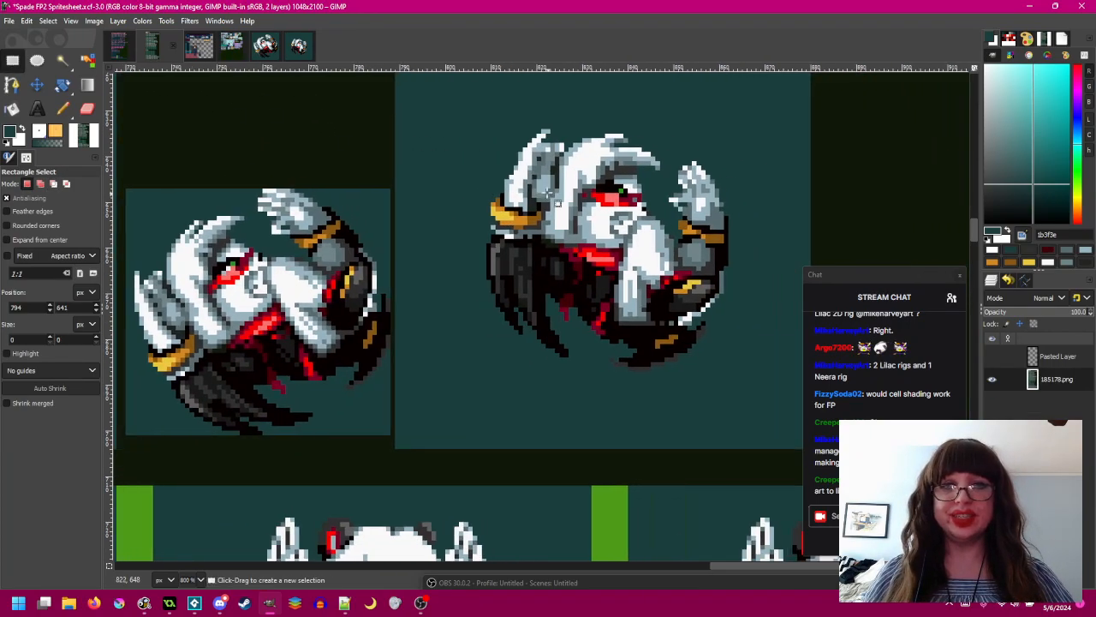
{"action": "left_click_drag", "start_coordinate": [491, 130], "coordinate": [728, 375]}
{"action": "left_click_drag", "start_coordinate": [491, 257], "coordinate": [486, 257]}
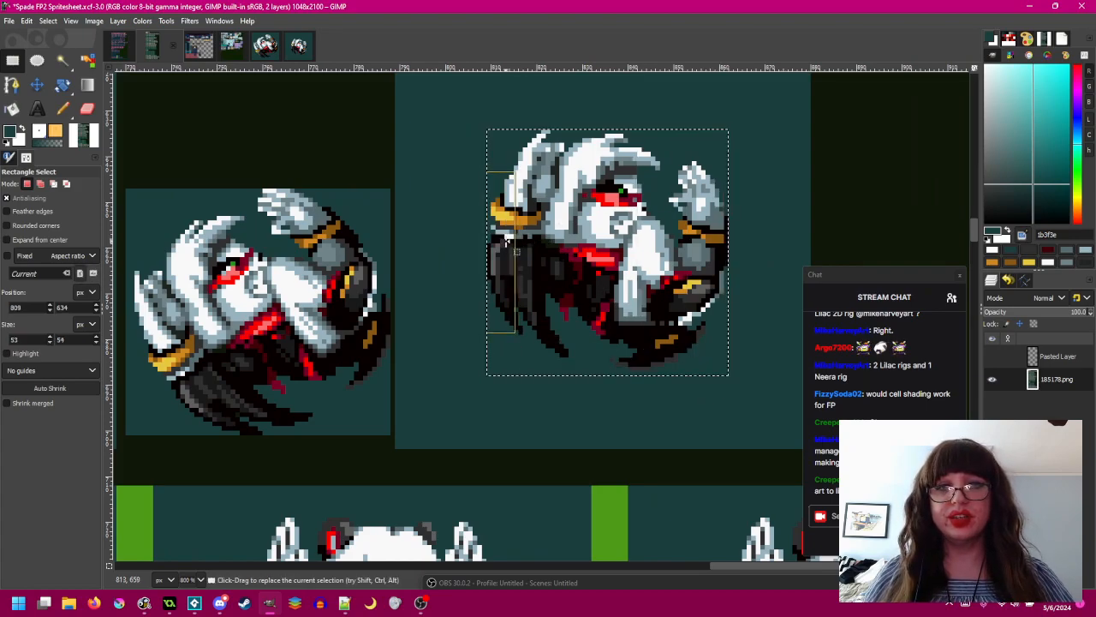
{"action": "left_click_drag", "start_coordinate": [636, 360], "coordinate": [634, 354]}
{"action": "left_click_drag", "start_coordinate": [575, 291], "coordinate": [489, 327]}
{"action": "key", "text": "ctrl+c"}
- Select the whole 91 × 91 px Rotsprite block and fill it with the sheet's dark background colour 0f1809
{"action": "left_click", "coordinate": [391, 147]}
{"action": "left_click_drag", "start_coordinate": [331, 84], "coordinate": [750, 500]}
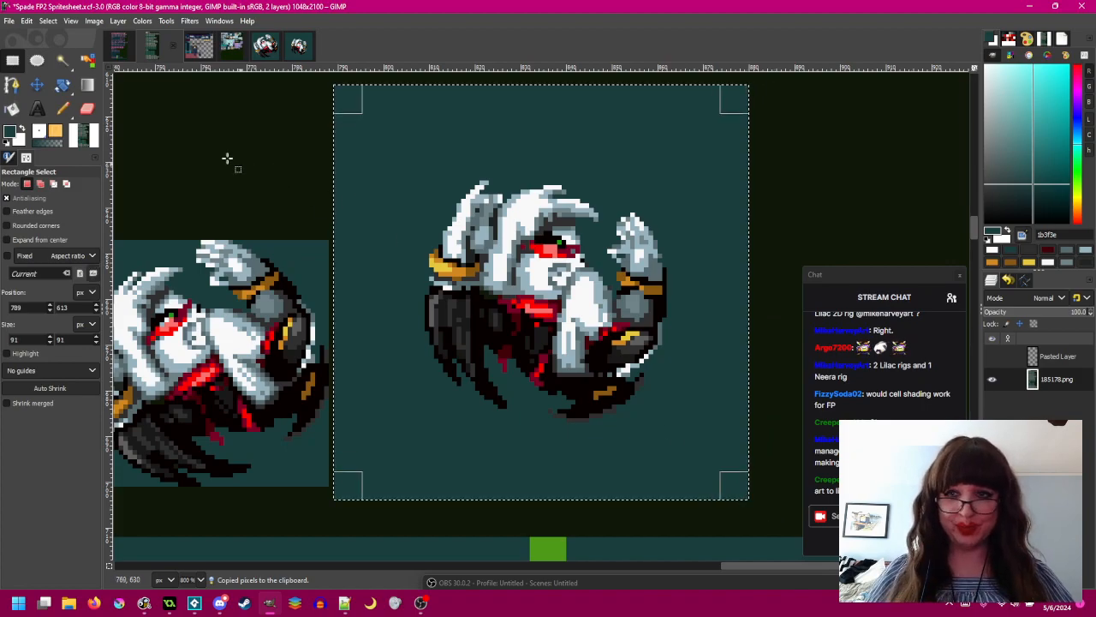
{"action": "key", "text": "n"}
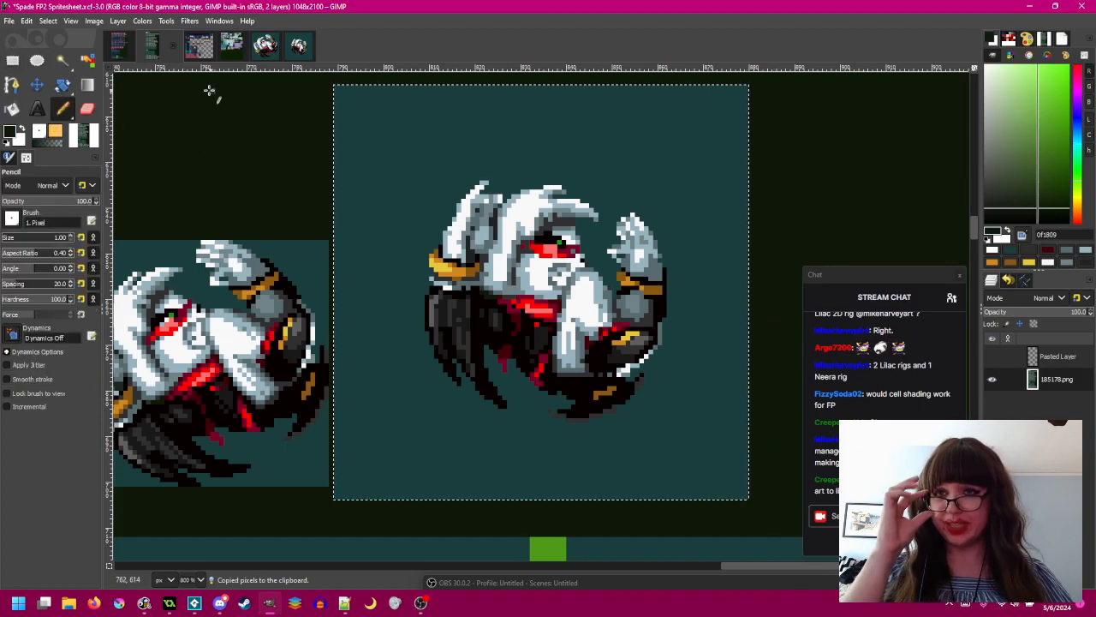
{"action": "left_click", "coordinate": [29, 21]}
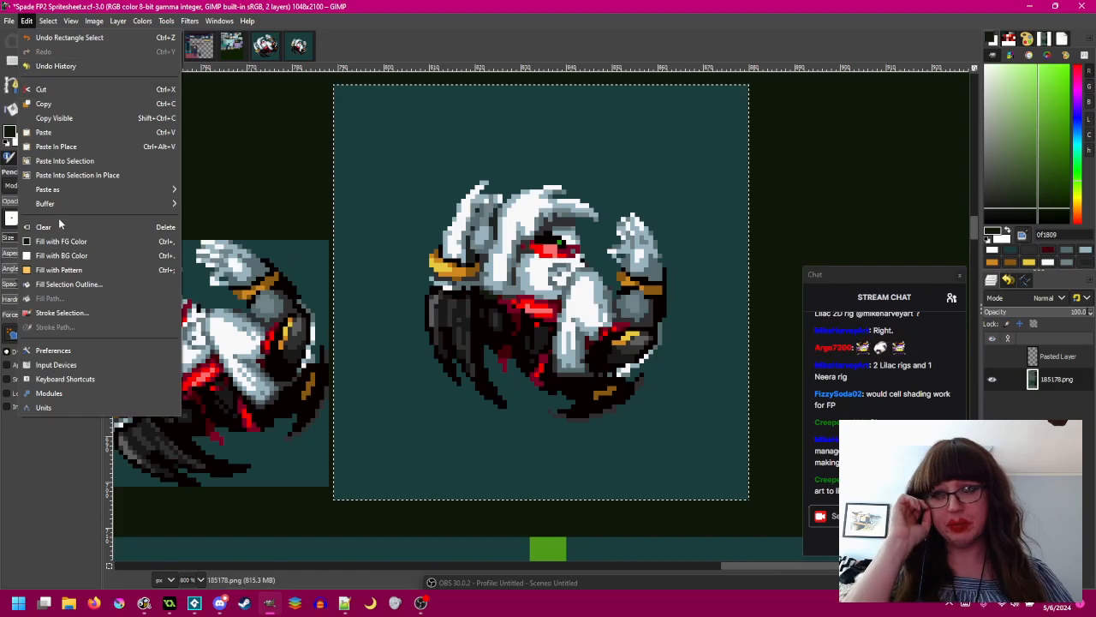
{"action": "left_click", "coordinate": [63, 242]}
- Paste the trimmed sprite directly right of the tilted frame, align their top edges, and anchor it
{"action": "key", "text": "r"}
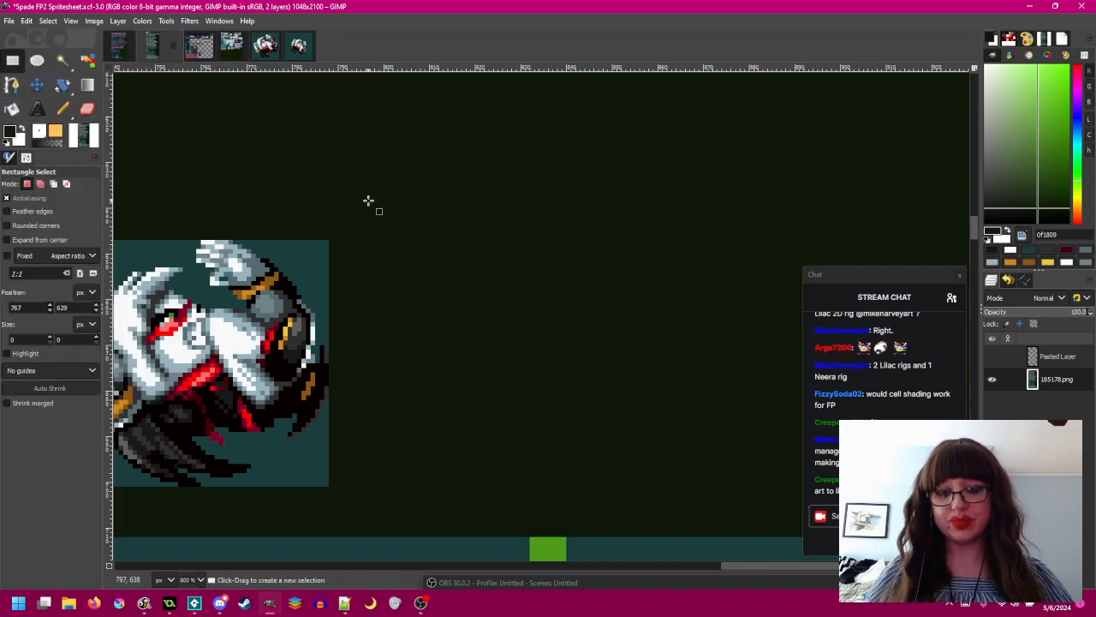
{"action": "key", "text": "ctrl+v"}
{"action": "left_click_drag", "start_coordinate": [365, 228], "coordinate": [496, 208]}
{"action": "left_click_drag", "start_coordinate": [671, 281], "coordinate": [631, 248]}
{"action": "left_click_drag", "start_coordinate": [630, 248], "coordinate": [545, 300]}
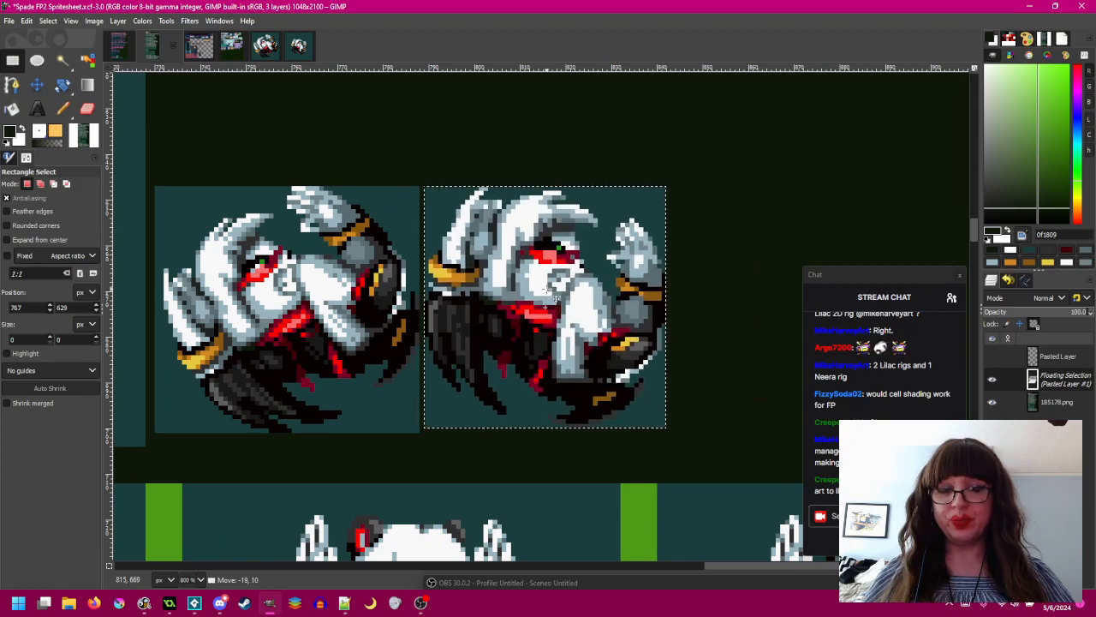
{"action": "left_click", "coordinate": [753, 235]}
- Touch up the new sprite's light hair using the Pencil with sampled f8f8f8 and 98b4c0, sample grey 586c70, and save the spritesheet
{"action": "scroll", "coordinate": [681, 249], "scroll_direction": "up", "scroll_amount": 1}
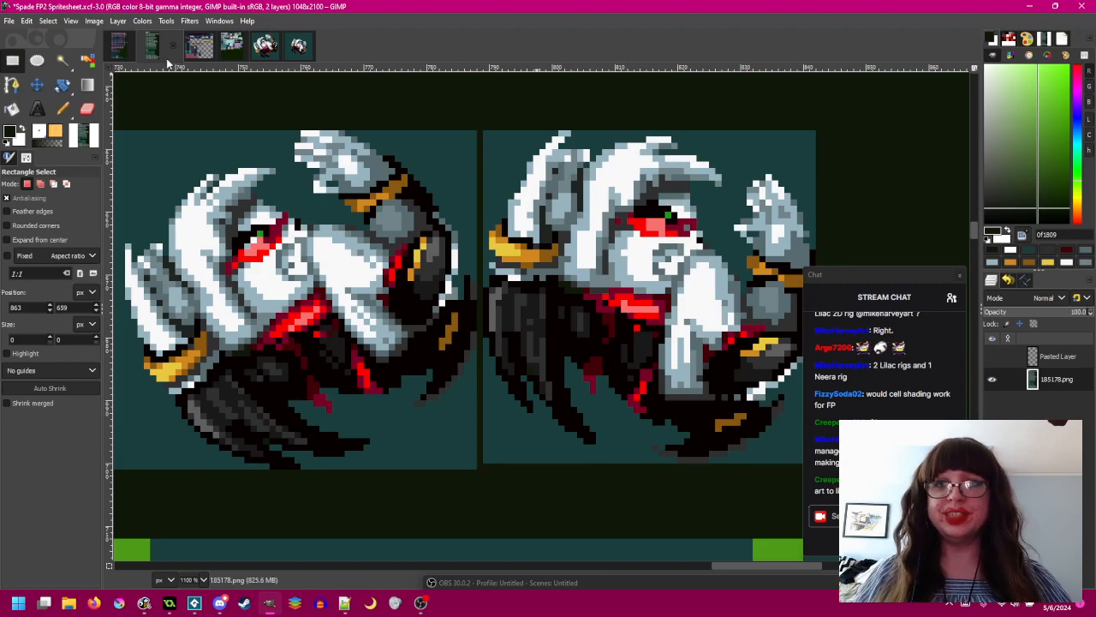
{"action": "left_click", "coordinate": [62, 108]}
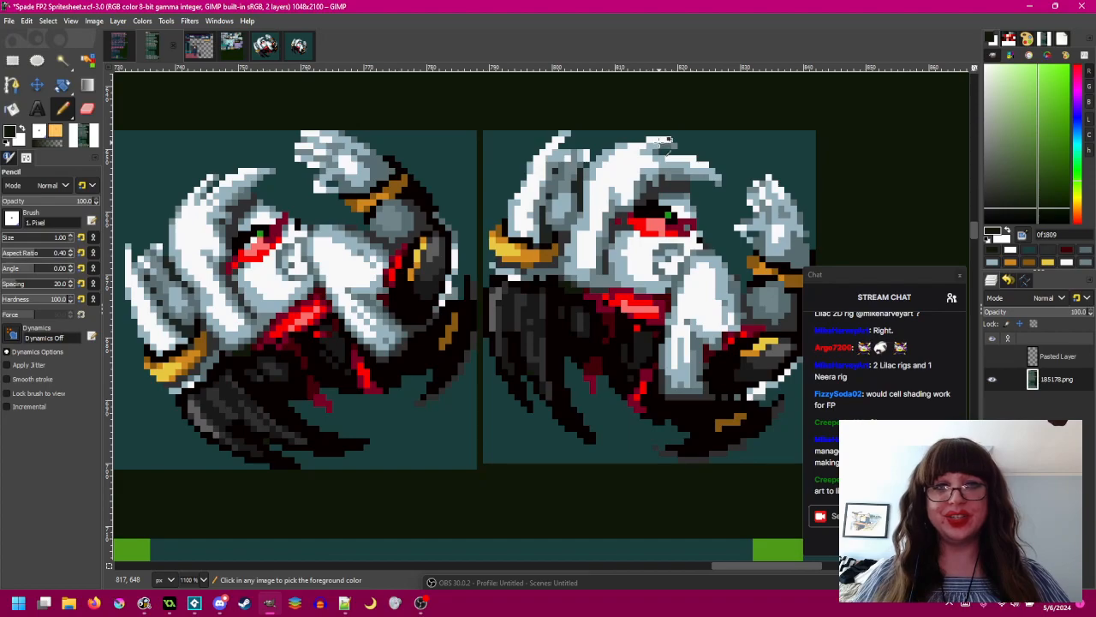
{"action": "left_click", "coordinate": [661, 139], "text": "ctrl"}
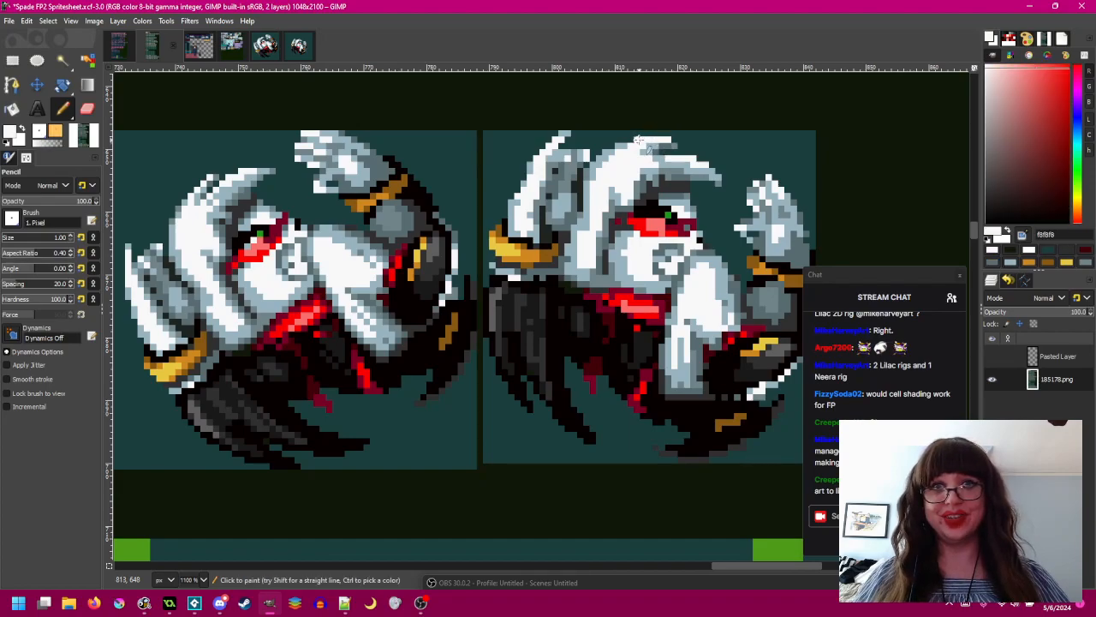
{"action": "left_click", "coordinate": [632, 146], "text": "ctrl"}
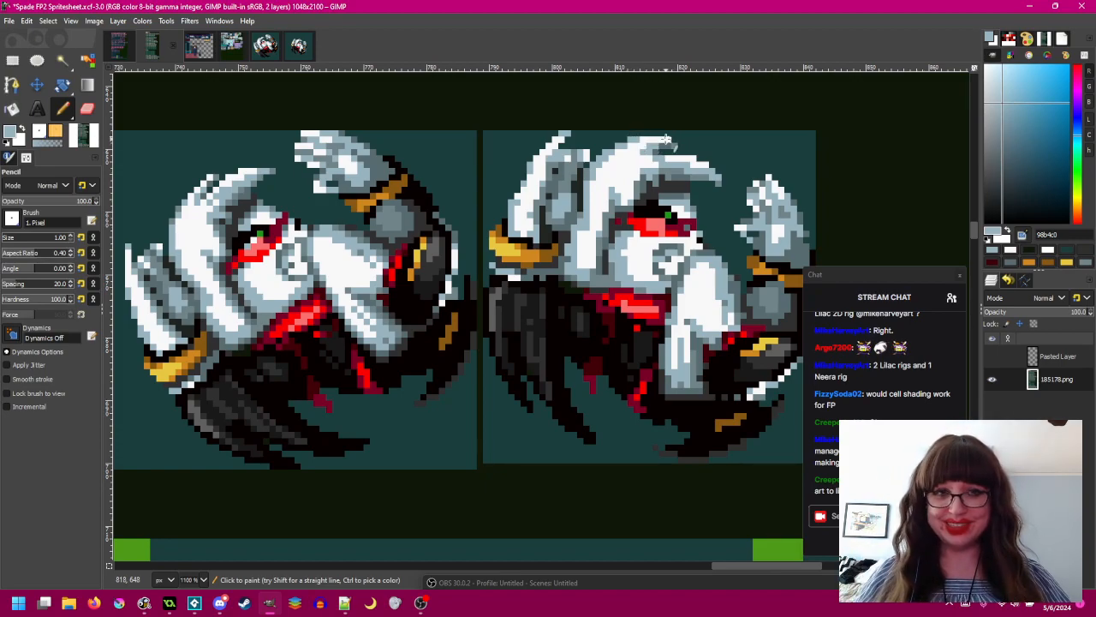
{"action": "left_click_drag", "start_coordinate": [676, 160], "coordinate": [667, 154]}
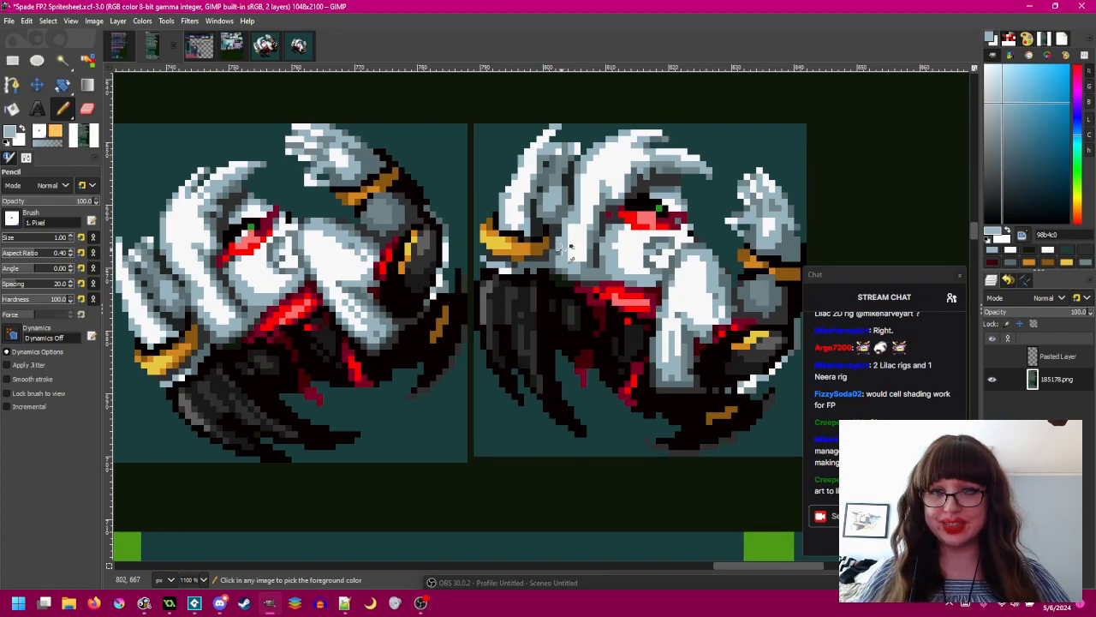
{"action": "left_click", "coordinate": [559, 256], "text": "ctrl"}
{"action": "key", "text": "ctrl+s"}
- Retouch the dark hair strands of the newly pasted rolling sprite with the Pencil, using sampled 303030 and 181818
{"action": "left_click_drag", "start_coordinate": [623, 245], "coordinate": [656, 242]}
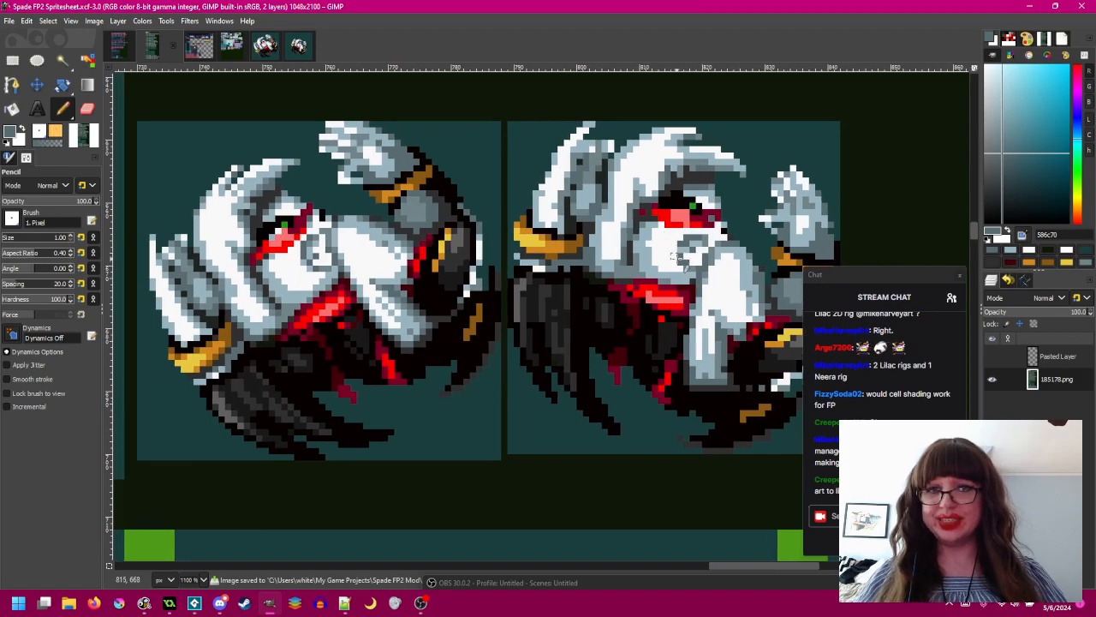
{"action": "left_click_drag", "start_coordinate": [678, 263], "coordinate": [654, 252]}
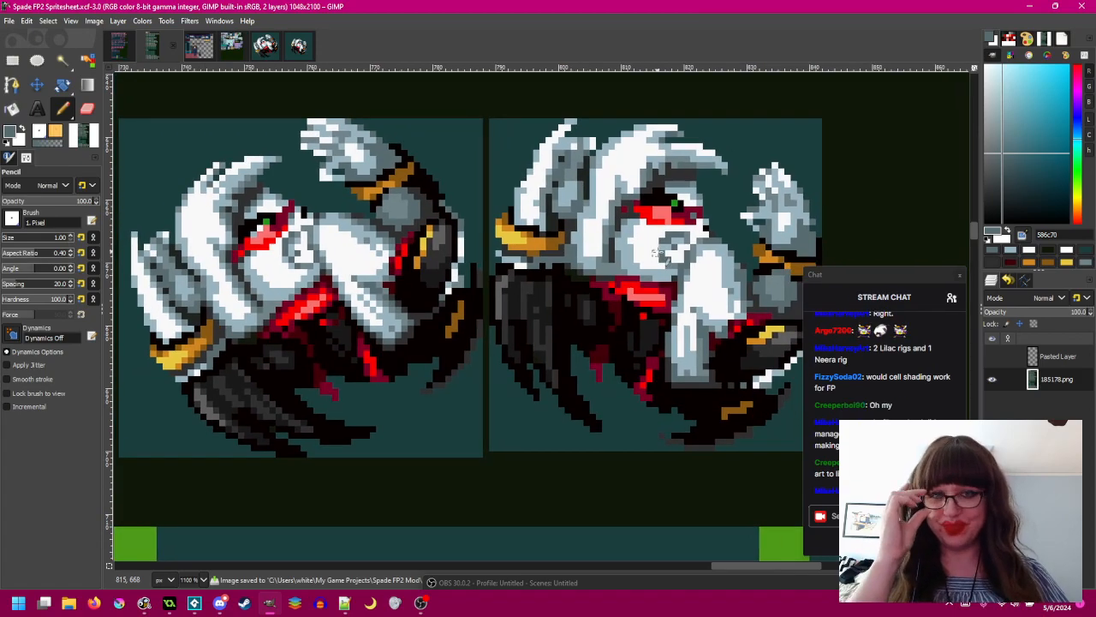
{"action": "scroll", "coordinate": [532, 290], "scroll_direction": "left", "scroll_amount": 1}
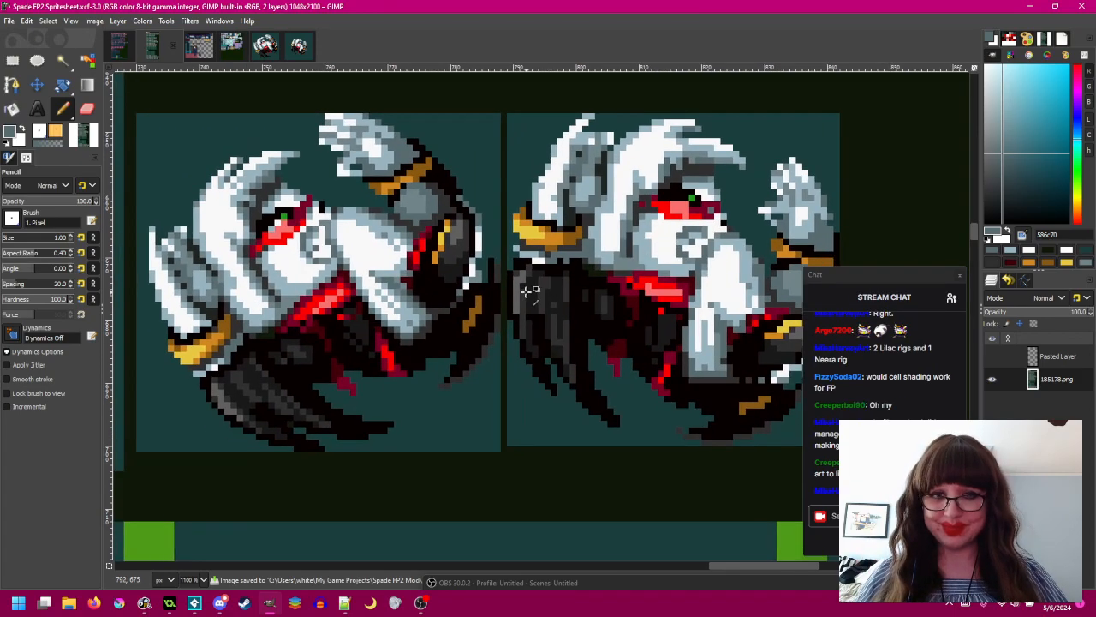
{"action": "left_click", "coordinate": [522, 293], "text": "ctrl"}
{"action": "left_click", "coordinate": [524, 292]}
{"action": "scroll", "coordinate": [595, 282], "scroll_direction": "up", "scroll_amount": 1}
{"action": "scroll", "coordinate": [591, 283], "scroll_direction": "right", "scroll_amount": 1}
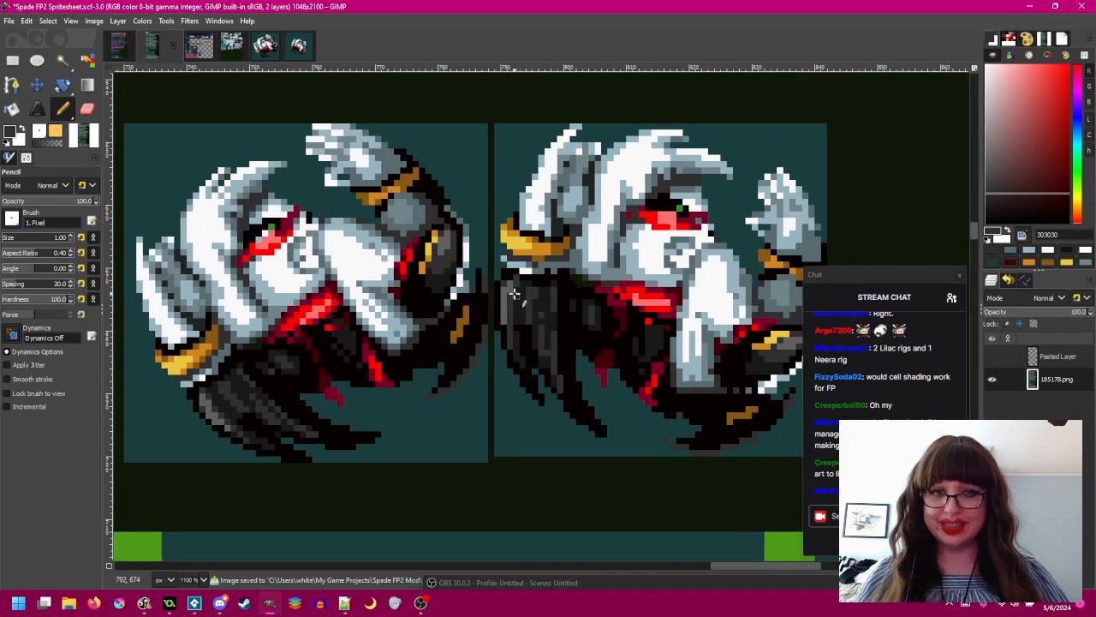
{"action": "left_click", "coordinate": [538, 308], "text": "ctrl"}
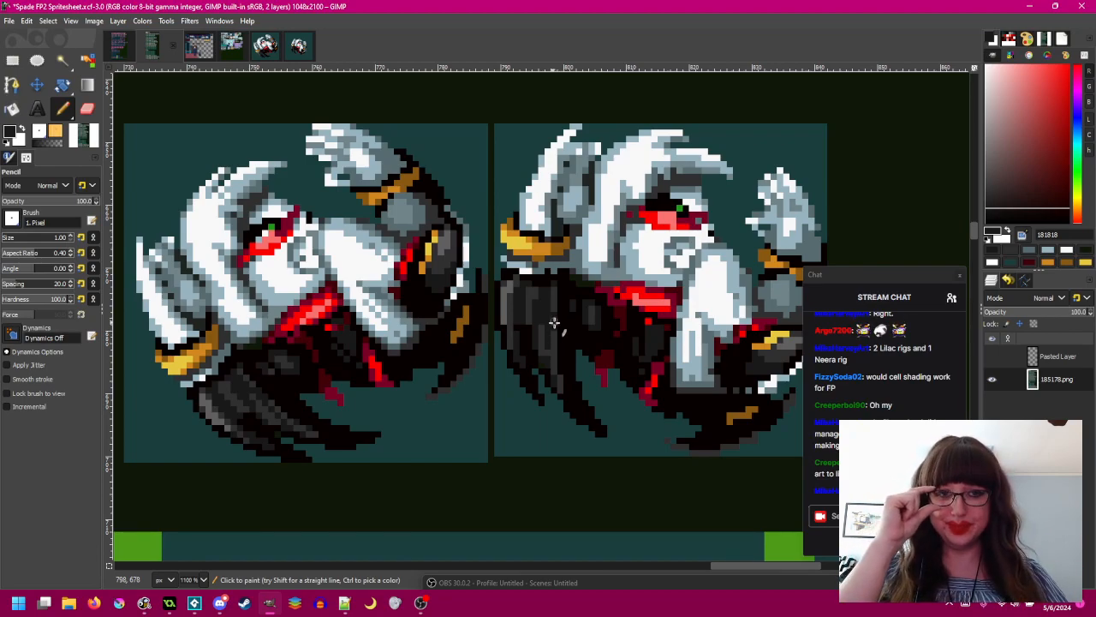
{"action": "scroll", "coordinate": [552, 322], "scroll_direction": "down", "scroll_amount": 3}
{"action": "scroll", "coordinate": [617, 314], "scroll_direction": "up", "scroll_amount": 3}
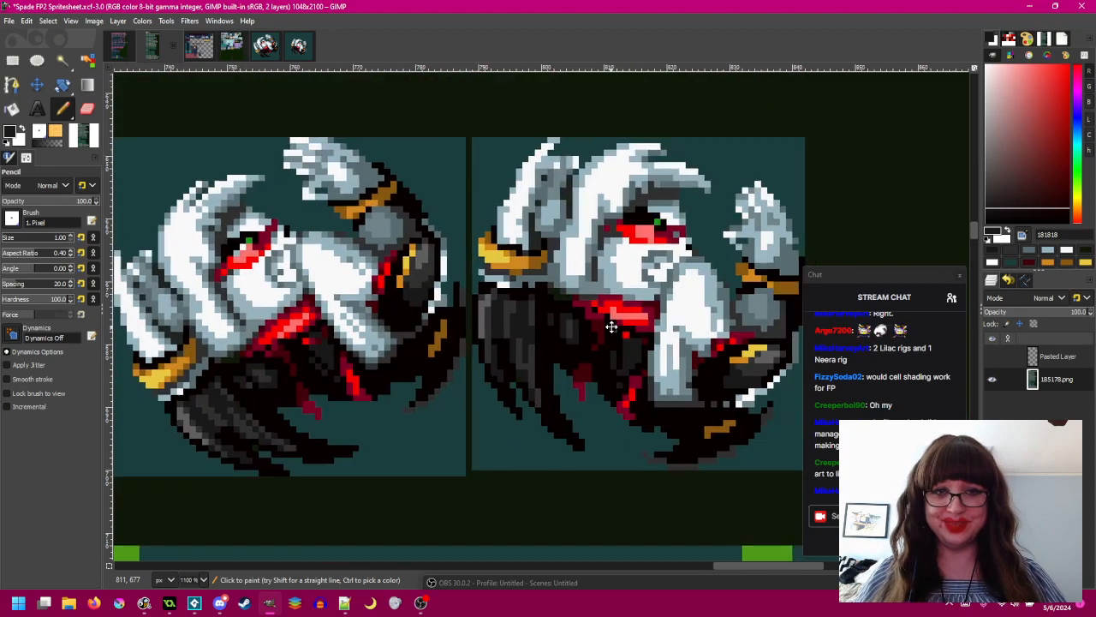
- Touch up the shading and edge of the same sprite's raised arm below the bracelet, using sampled 586c70, 303030 and 080000
{"action": "left_click", "coordinate": [759, 328], "text": "ctrl"}
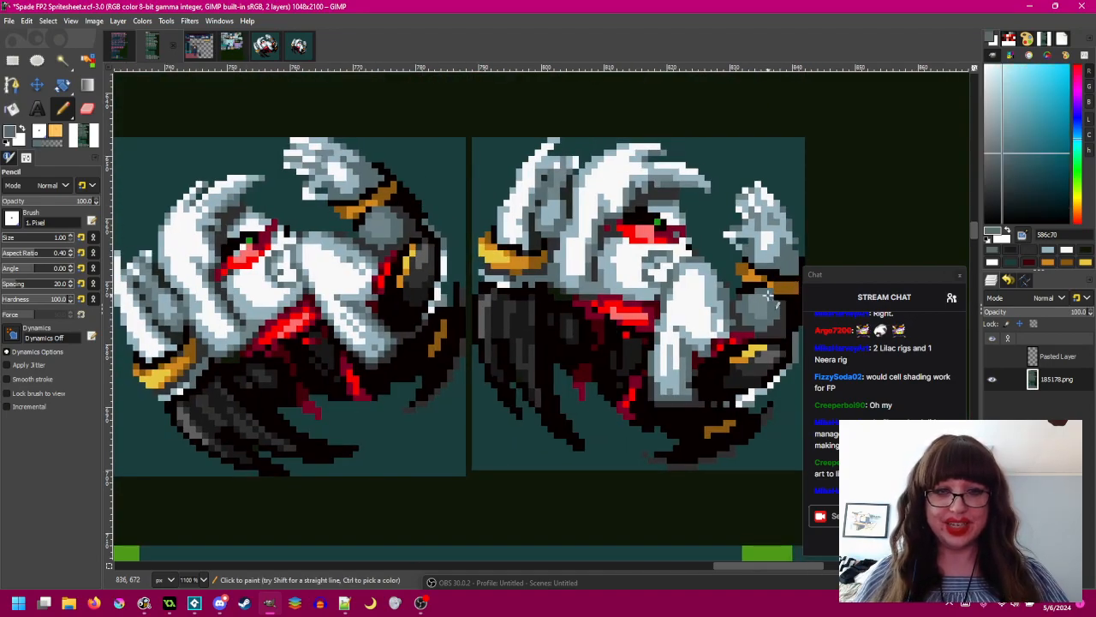
{"action": "left_click", "coordinate": [766, 291], "text": "ctrl"}
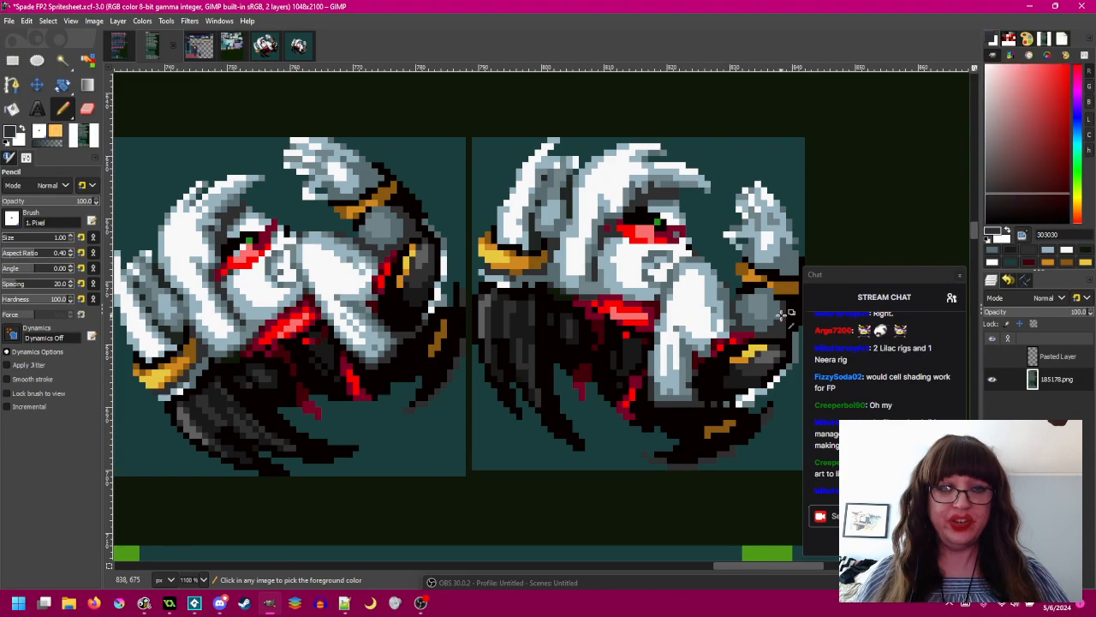
{"action": "left_click", "coordinate": [762, 288], "text": "ctrl"}
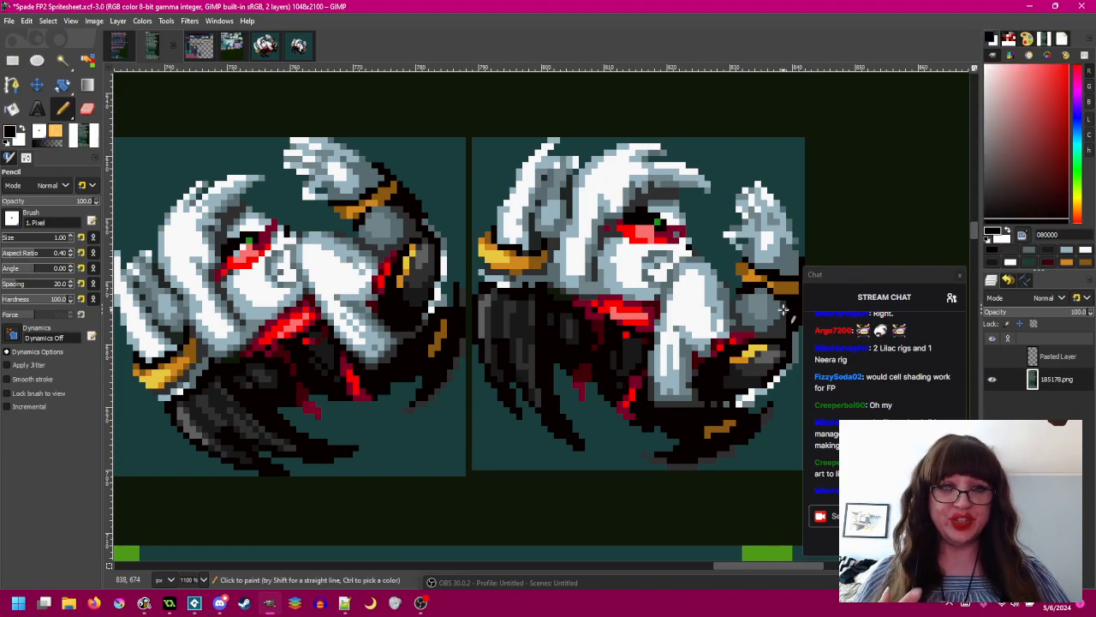
{"action": "left_click_drag", "start_coordinate": [785, 312], "coordinate": [748, 308]}
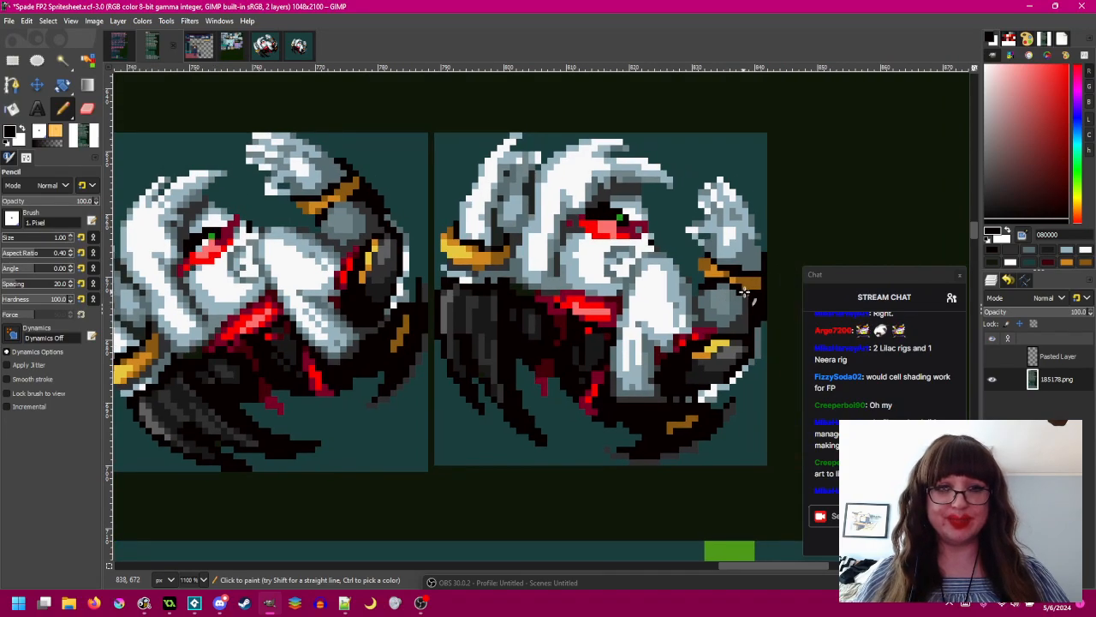
- Clean up the pixels around the raised arm's gold bracelet with sampled frame teal 1b3f3e, brown 885810 and black 080000
{"action": "left_click_drag", "start_coordinate": [703, 266], "coordinate": [710, 263]}
{"action": "left_click", "coordinate": [718, 264], "text": "ctrl"}
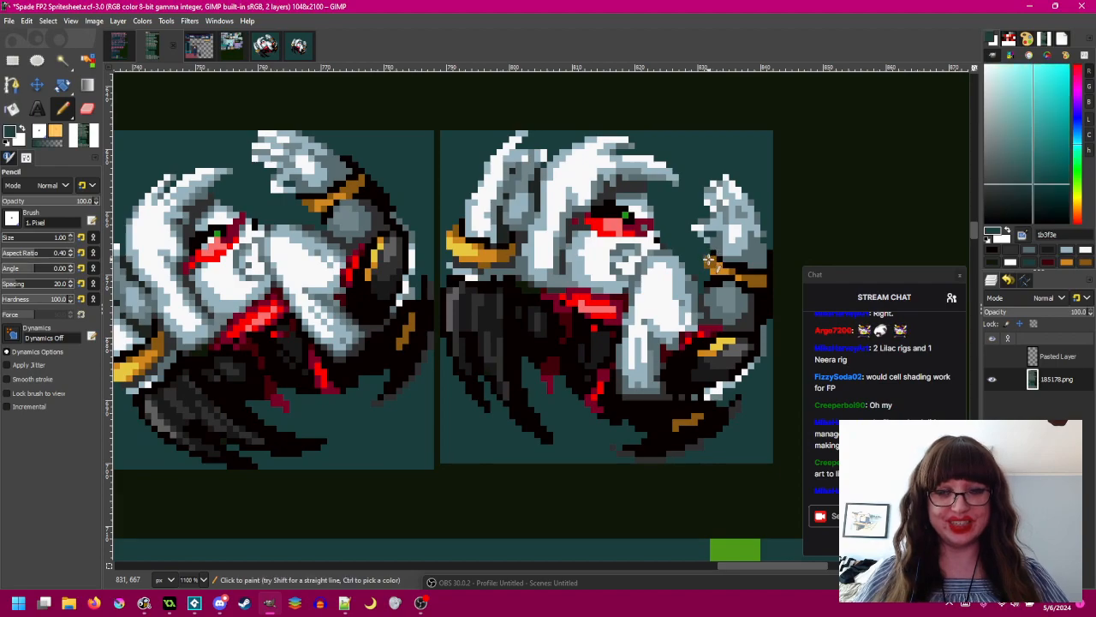
{"action": "left_click", "coordinate": [717, 265], "text": "ctrl"}
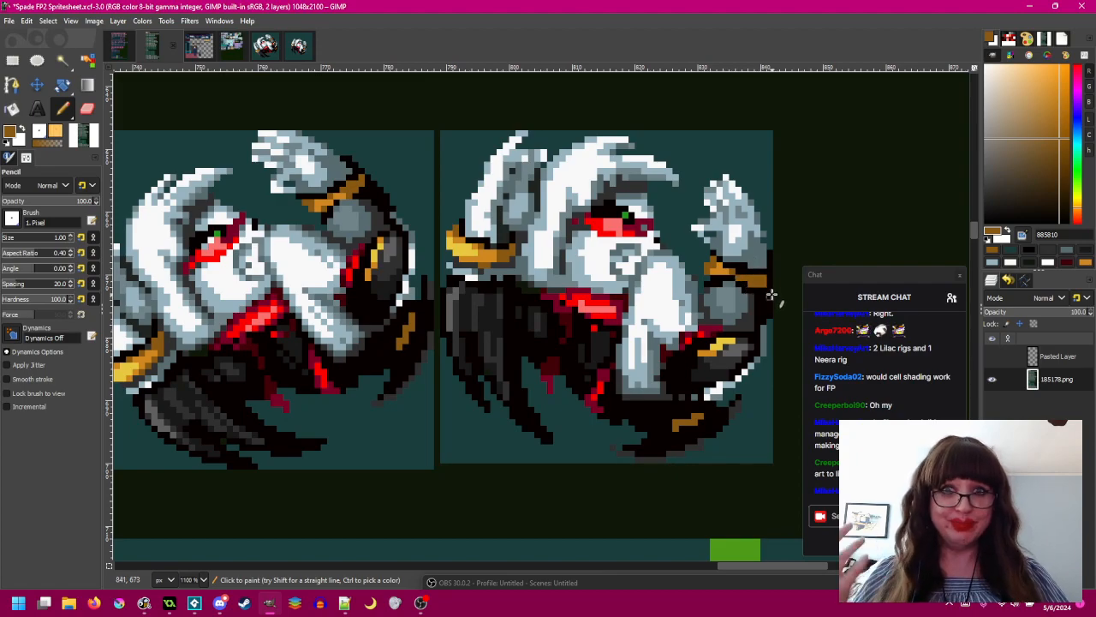
{"action": "left_click_drag", "start_coordinate": [760, 274], "coordinate": [750, 264]}
{"action": "left_click", "coordinate": [759, 263], "text": "ctrl"}
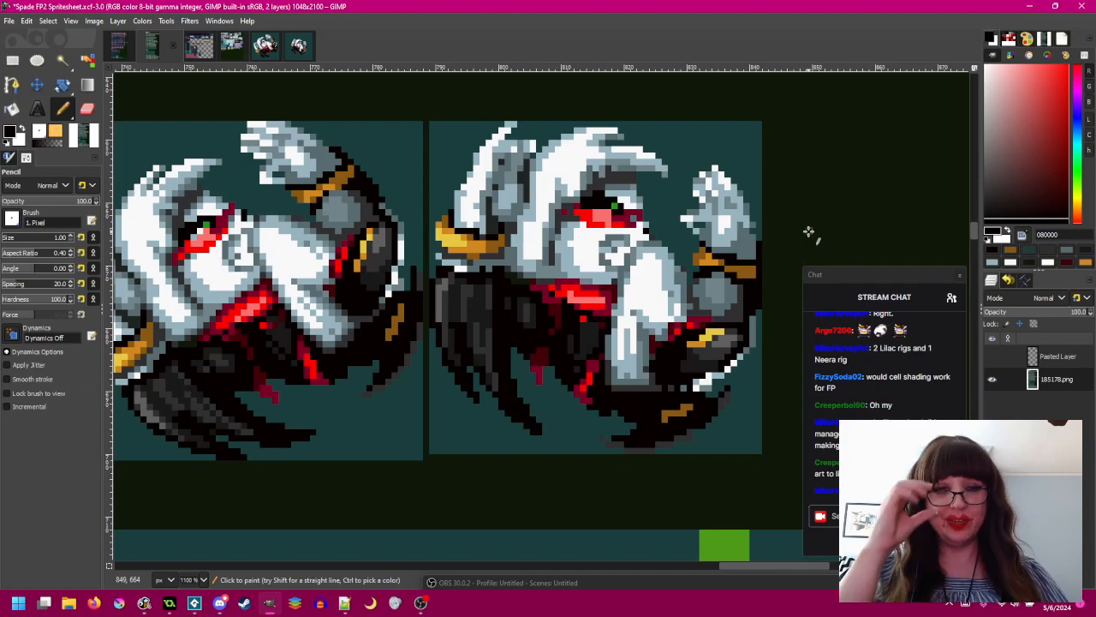
- Refine the raised hand's outline and fingers with sampled 1b3f3e, 586c70 and f8f8f8, and save the spritesheet
{"action": "left_click_drag", "start_coordinate": [810, 230], "coordinate": [825, 237]}
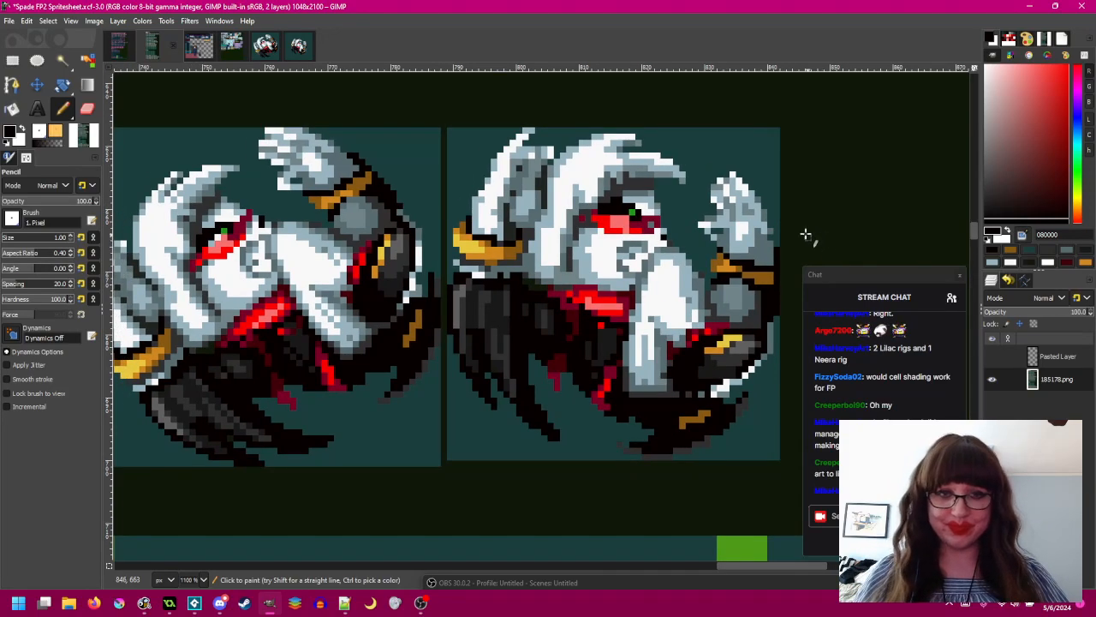
{"action": "left_click", "coordinate": [712, 230], "text": "ctrl"}
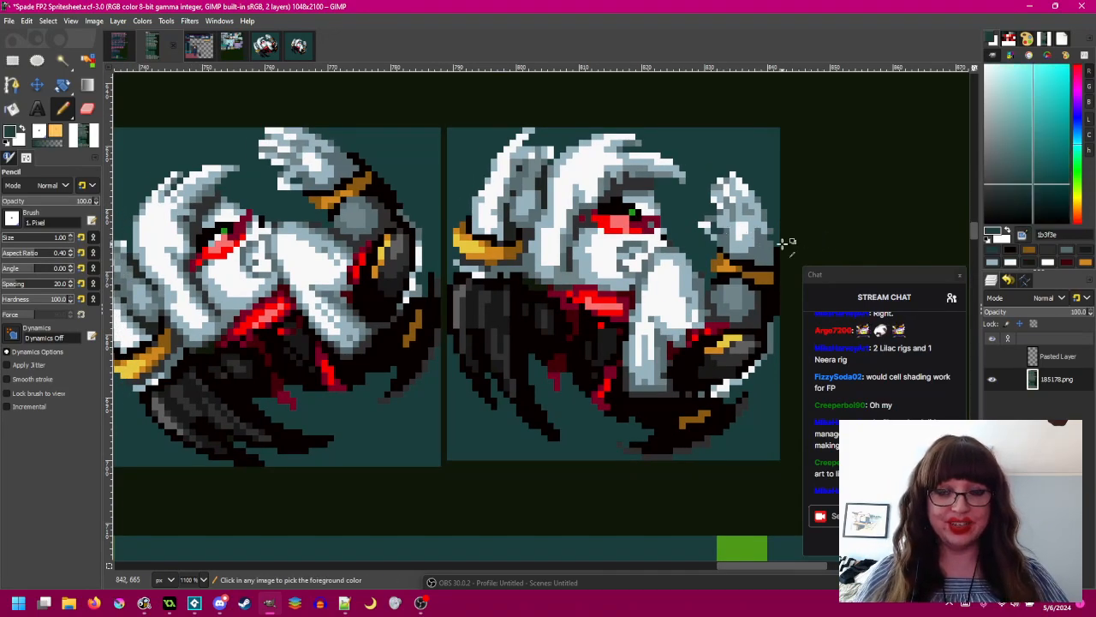
{"action": "scroll", "coordinate": [771, 237], "scroll_direction": "down", "scroll_amount": 1}
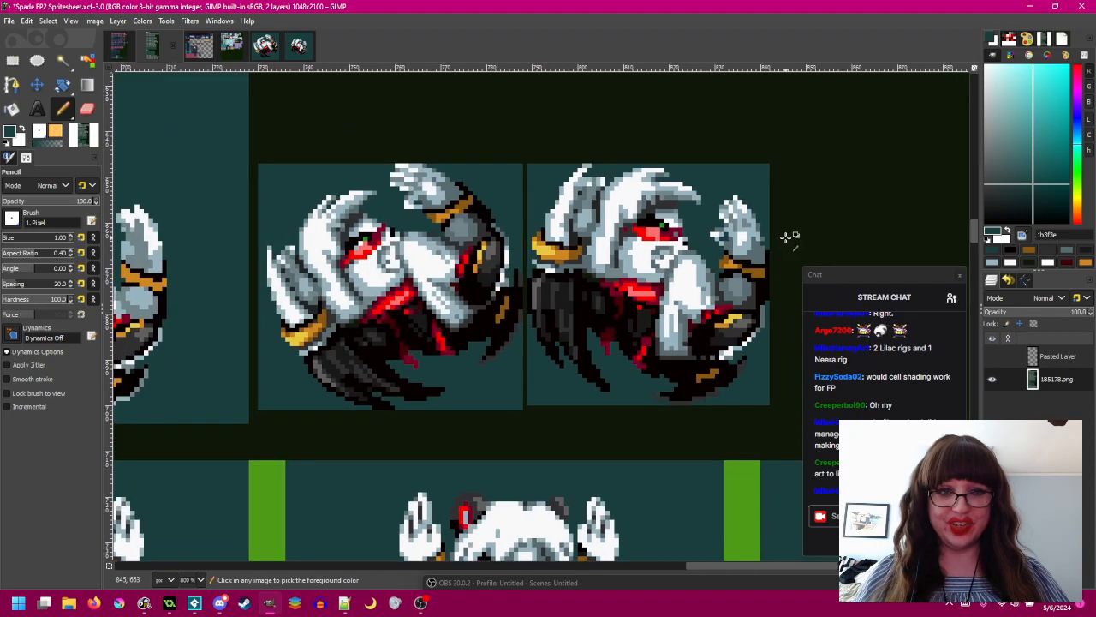
{"action": "scroll", "coordinate": [786, 238], "scroll_direction": "up", "scroll_amount": 1}
{"action": "left_click", "coordinate": [696, 225], "text": "ctrl"}
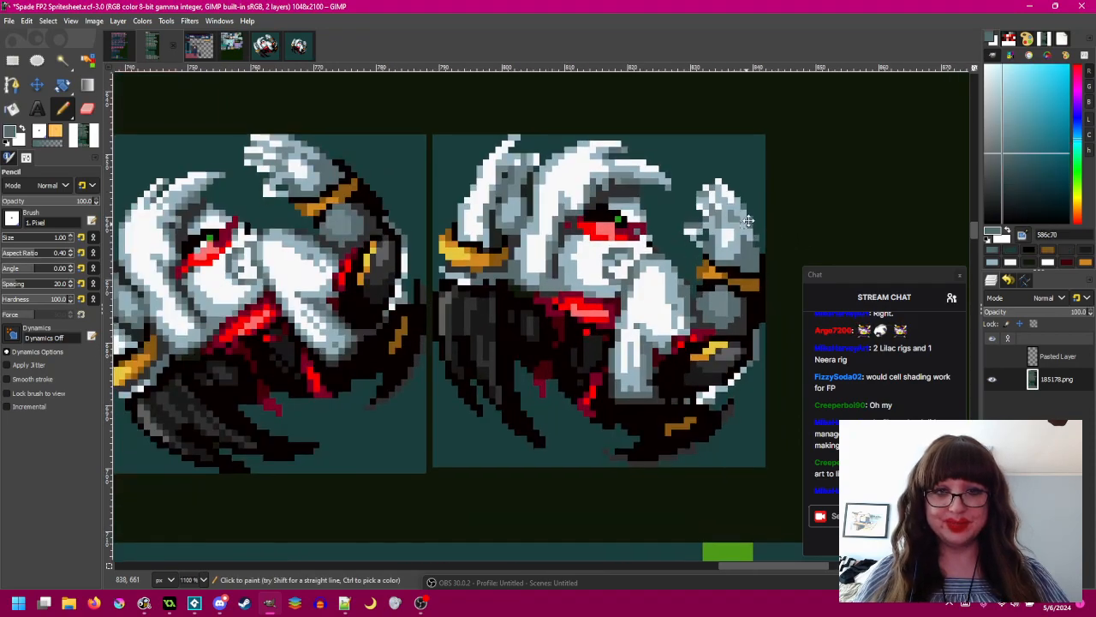
{"action": "left_click_drag", "start_coordinate": [696, 225], "coordinate": [734, 210]}
{"action": "left_click", "coordinate": [734, 209], "text": "ctrl"}
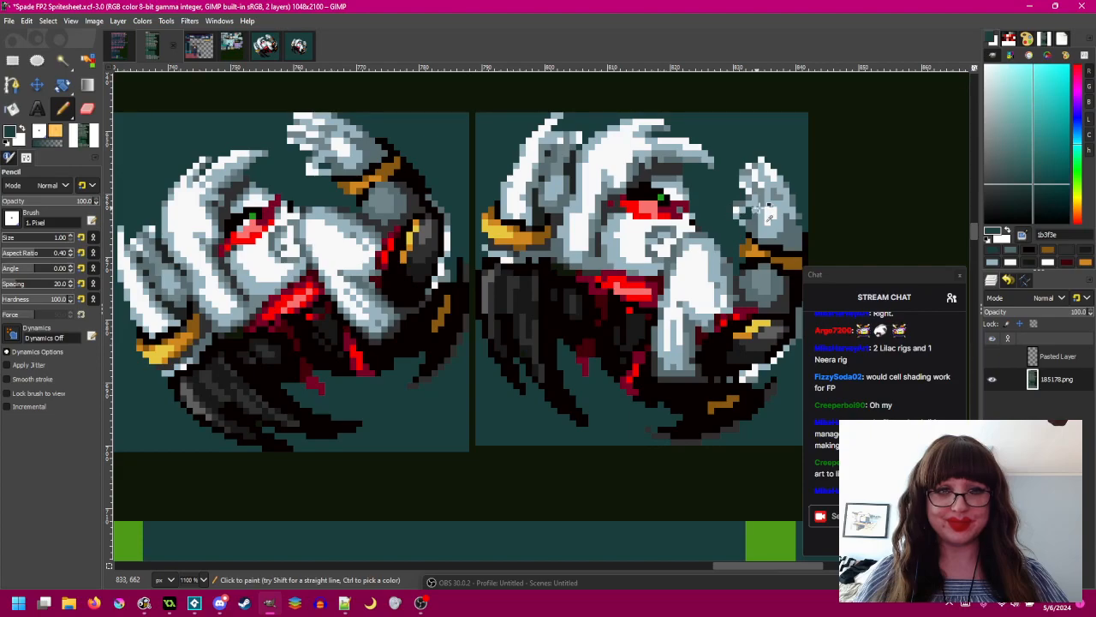
{"action": "left_click", "coordinate": [739, 209], "text": "ctrl"}
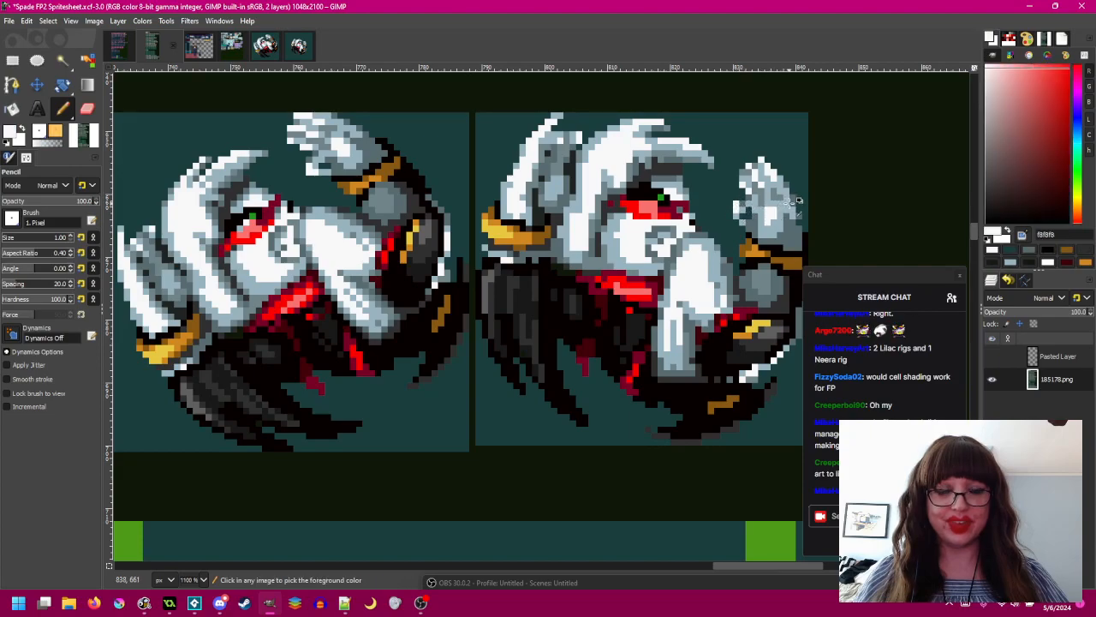
{"action": "scroll", "coordinate": [780, 217], "scroll_direction": "down", "scroll_amount": 1}
{"action": "scroll", "coordinate": [745, 212], "scroll_direction": "up", "scroll_amount": 1}
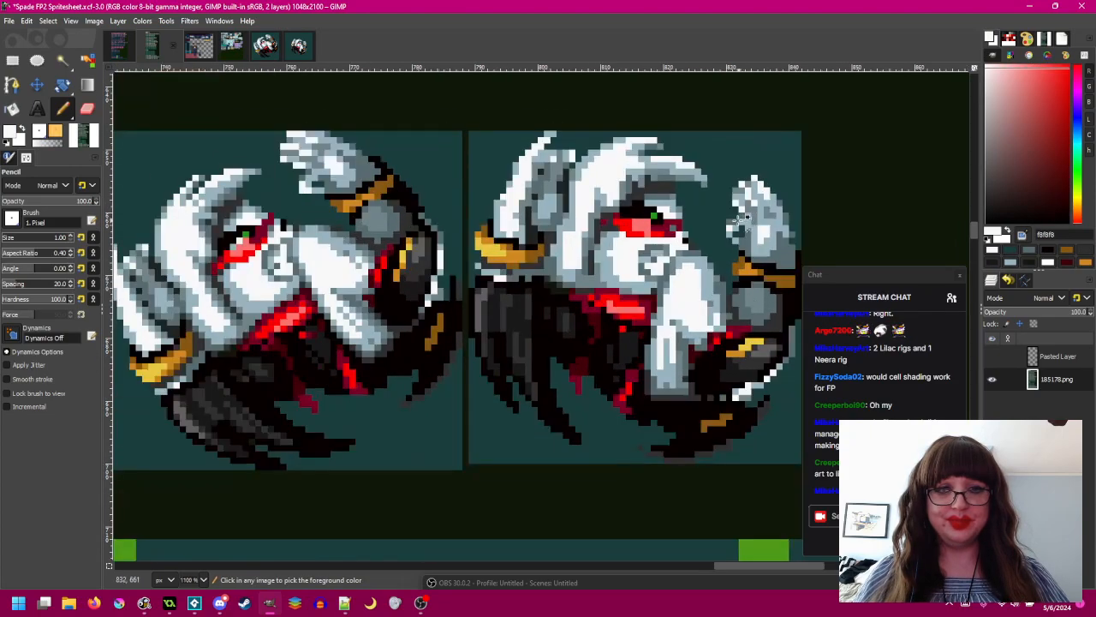
{"action": "left_click", "coordinate": [732, 225], "text": "ctrl"}
{"action": "left_click_drag", "start_coordinate": [799, 215], "coordinate": [770, 213]}
{"action": "key", "text": "ctrl+s"}
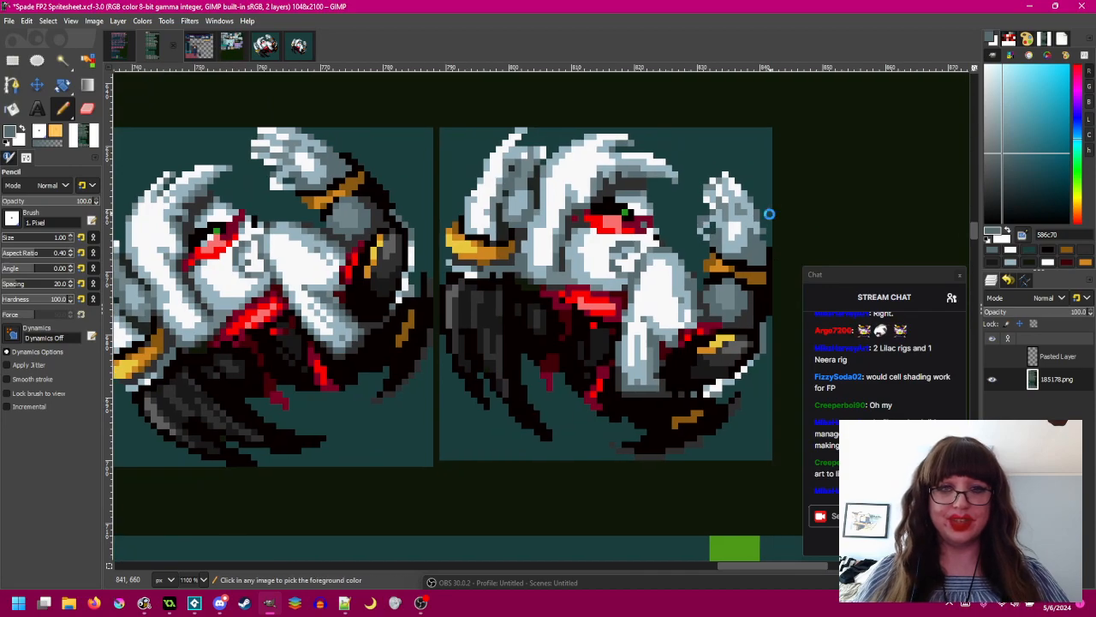
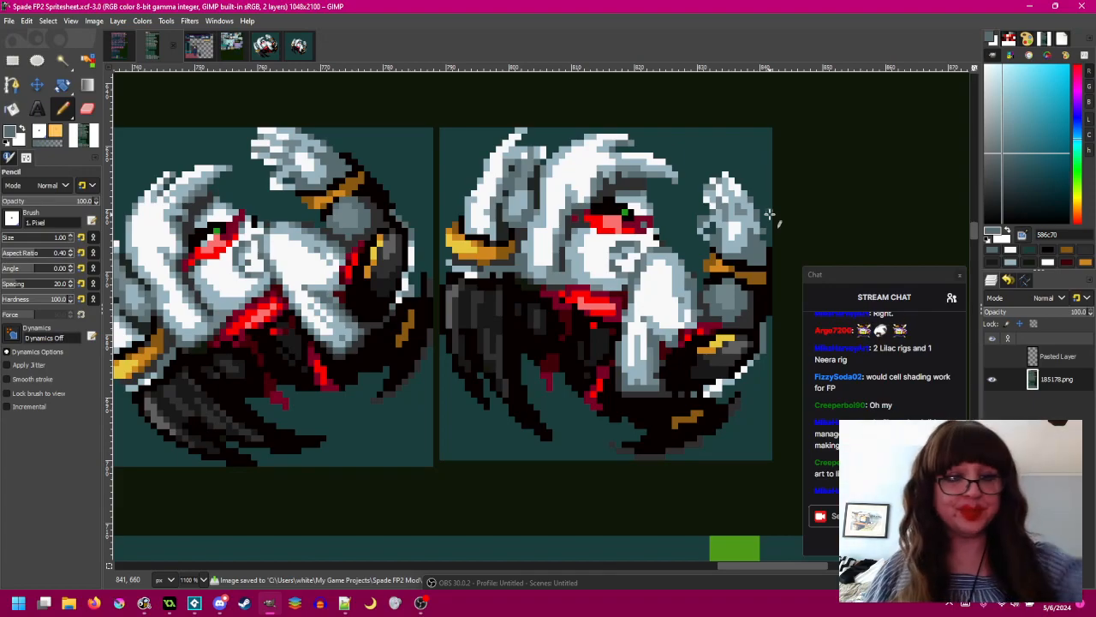
{"action": "mouse_move", "coordinate": [638, 245]}
{"action": "left_mouse_down"}
{"action": "mouse_move", "coordinate": [651, 247]}
{"action": "mouse_move", "coordinate": [631, 272]}
{"action": "left_mouse_up"}
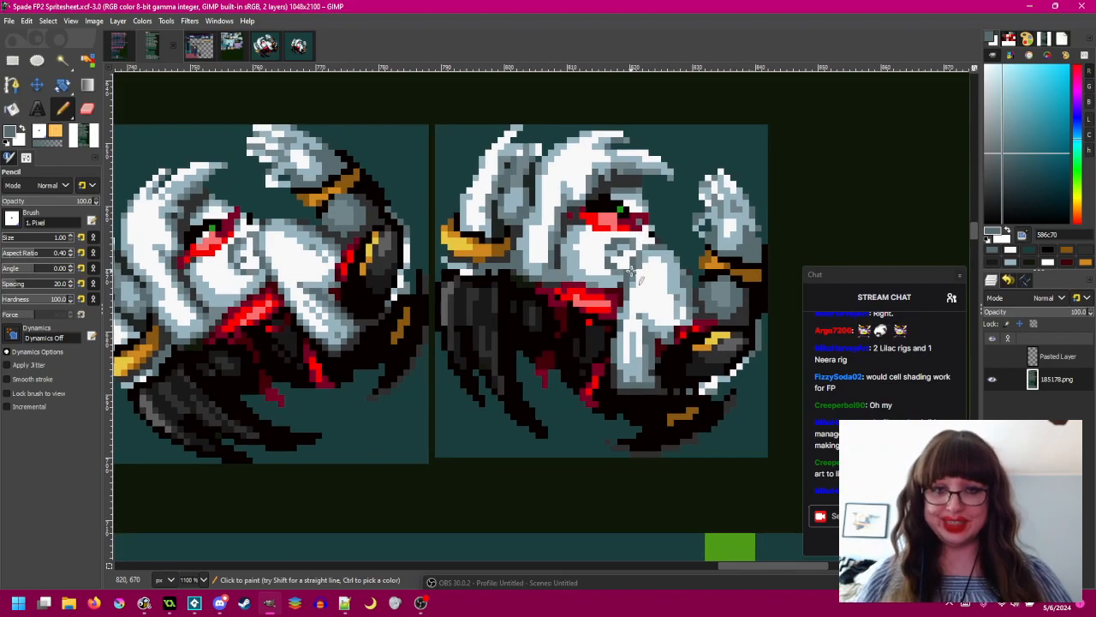
- Retouch the lower end of the second frame's pale limb below the face with sampled greys 708488 and 98b4c0
{"action": "left_click", "coordinate": [638, 375], "text": "ctrl"}
{"action": "left_click", "coordinate": [644, 377], "text": "ctrl"}
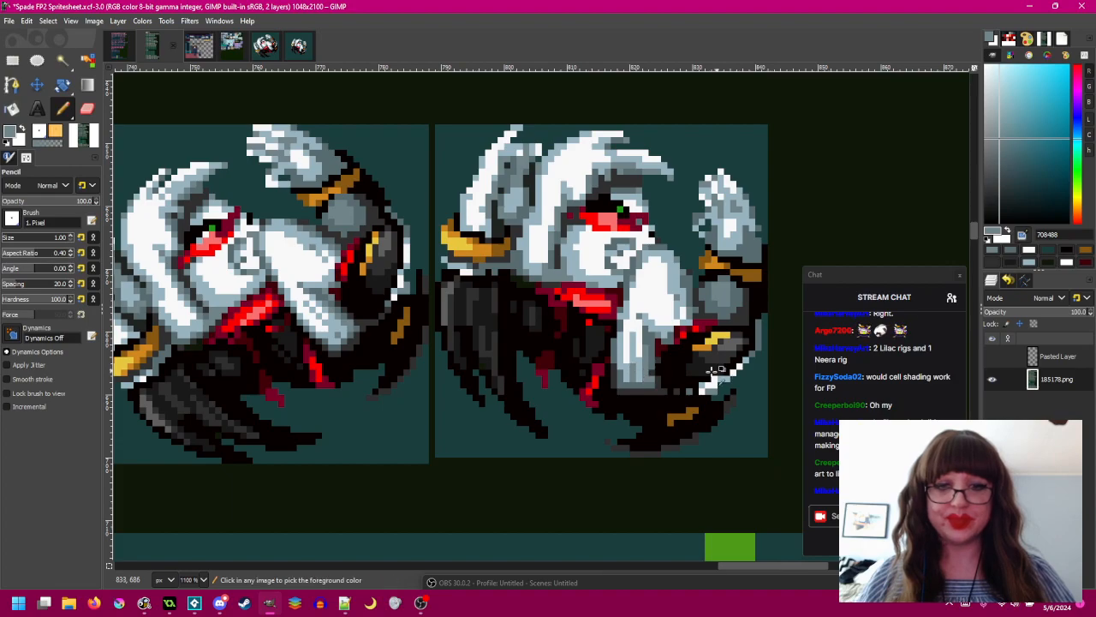
{"action": "left_click", "coordinate": [638, 374], "text": "ctrl"}
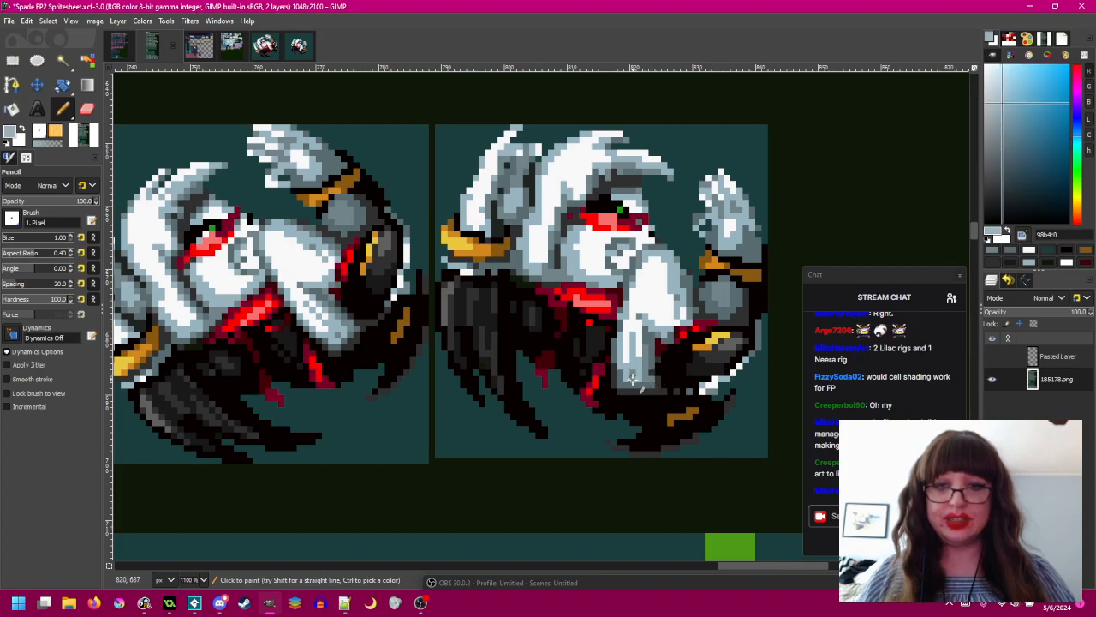
{"action": "left_click", "coordinate": [627, 377], "text": "ctrl"}
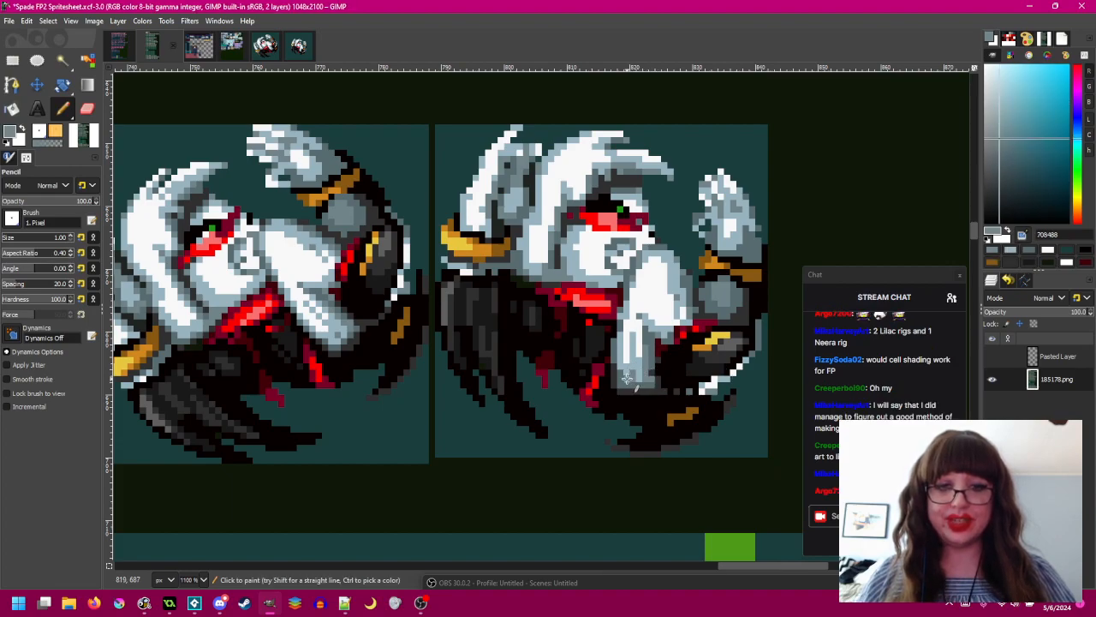
{"action": "mouse_move", "coordinate": [666, 378]}
{"action": "left_mouse_down"}
{"action": "mouse_move", "coordinate": [675, 389]}
{"action": "mouse_move", "coordinate": [657, 369]}
{"action": "left_mouse_up"}
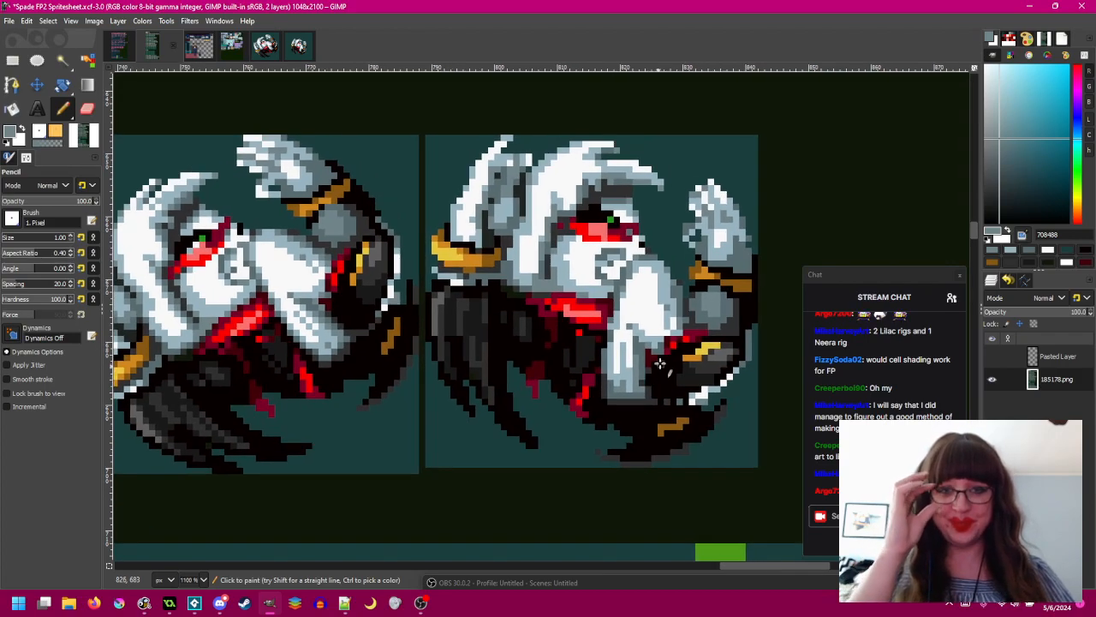
{"action": "left_click_drag", "start_coordinate": [649, 332], "coordinate": [666, 341]}
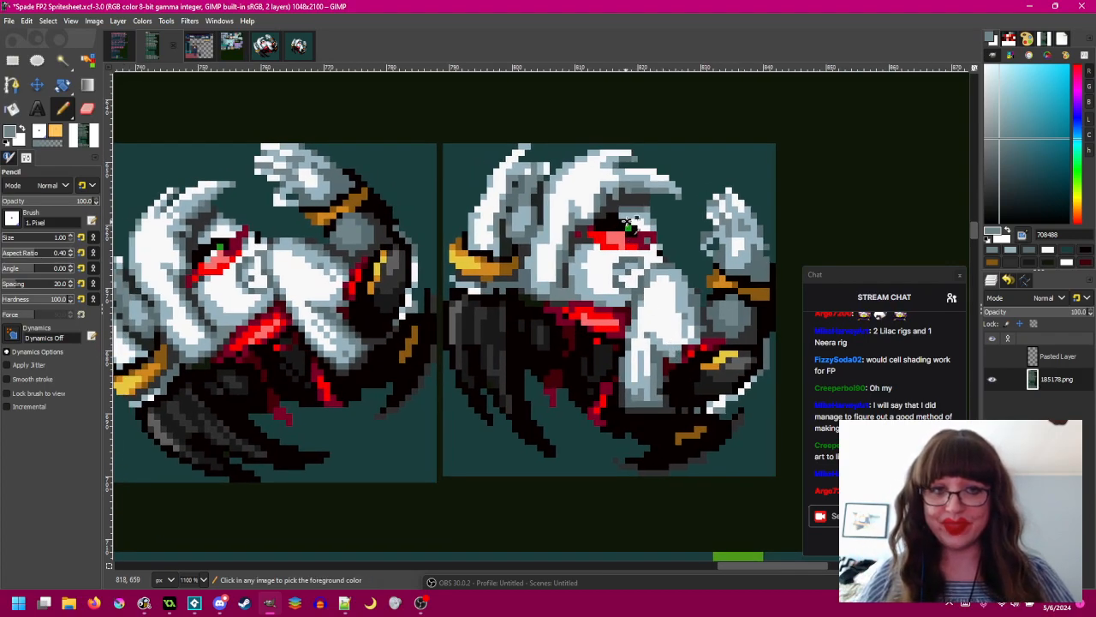
- Touch up the pixels around the second frame's eye with sampled white f8f8f8 and blue-grey 98b4c0
{"action": "left_click", "coordinate": [641, 225], "text": "ctrl"}
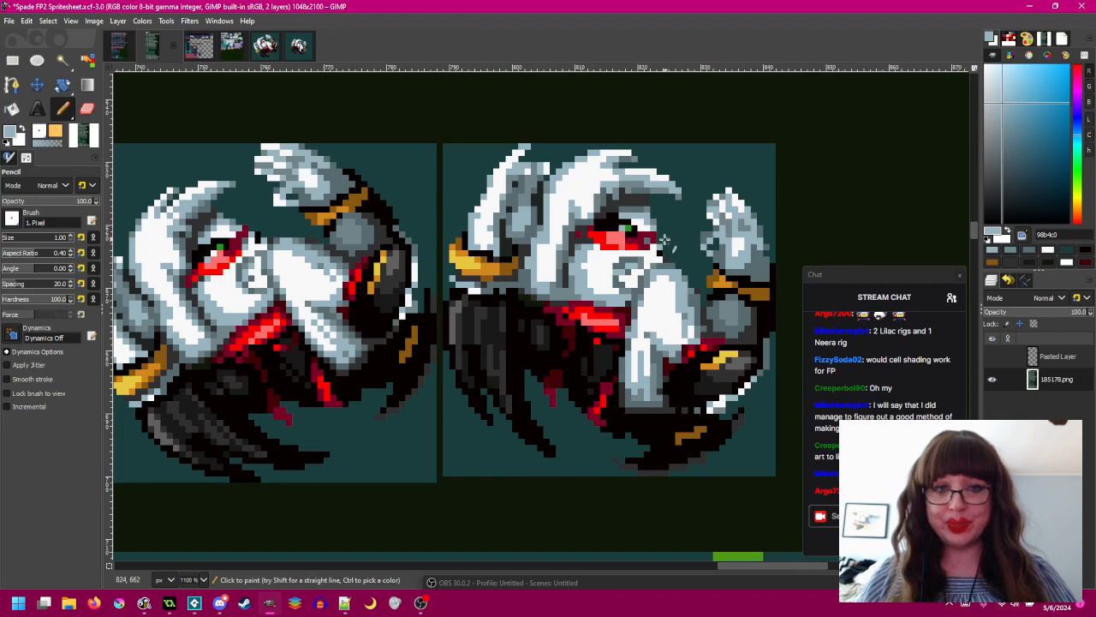
{"action": "left_click", "coordinate": [623, 231], "text": "ctrl"}
{"action": "left_click", "coordinate": [626, 233]}
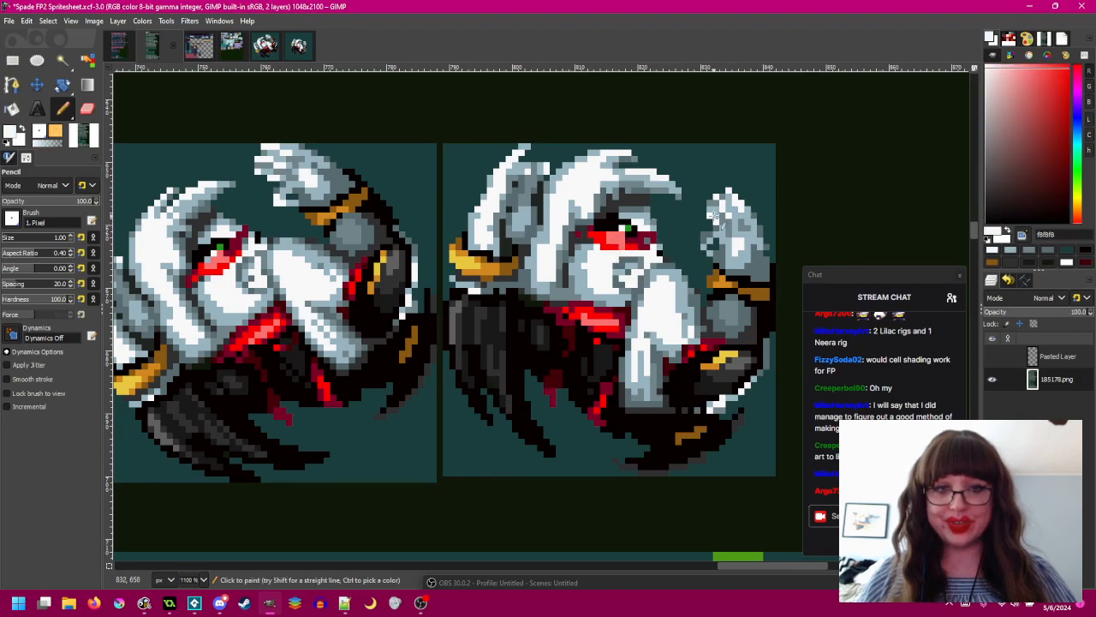
{"action": "left_click_drag", "start_coordinate": [656, 243], "coordinate": [702, 230]}
{"action": "left_click", "coordinate": [673, 212], "text": "ctrl"}
{"action": "left_click", "coordinate": [654, 230]}
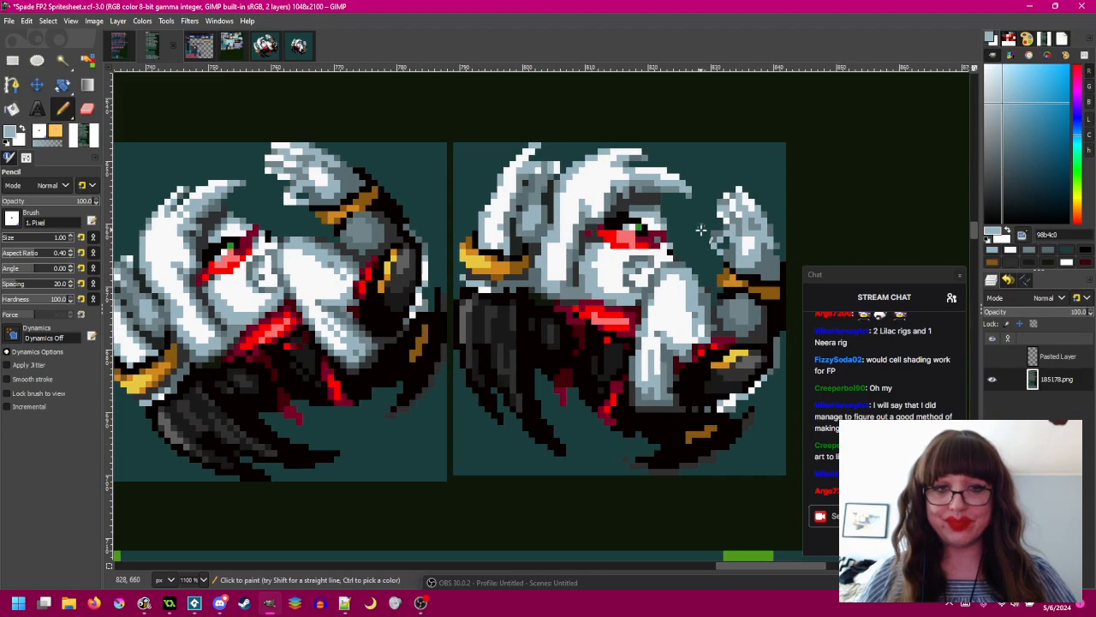
- Refine the second frame's eye and its markings with red f80000 and near-black 080000, and save the spritesheet
{"action": "left_click", "coordinate": [635, 246], "text": "ctrl"}
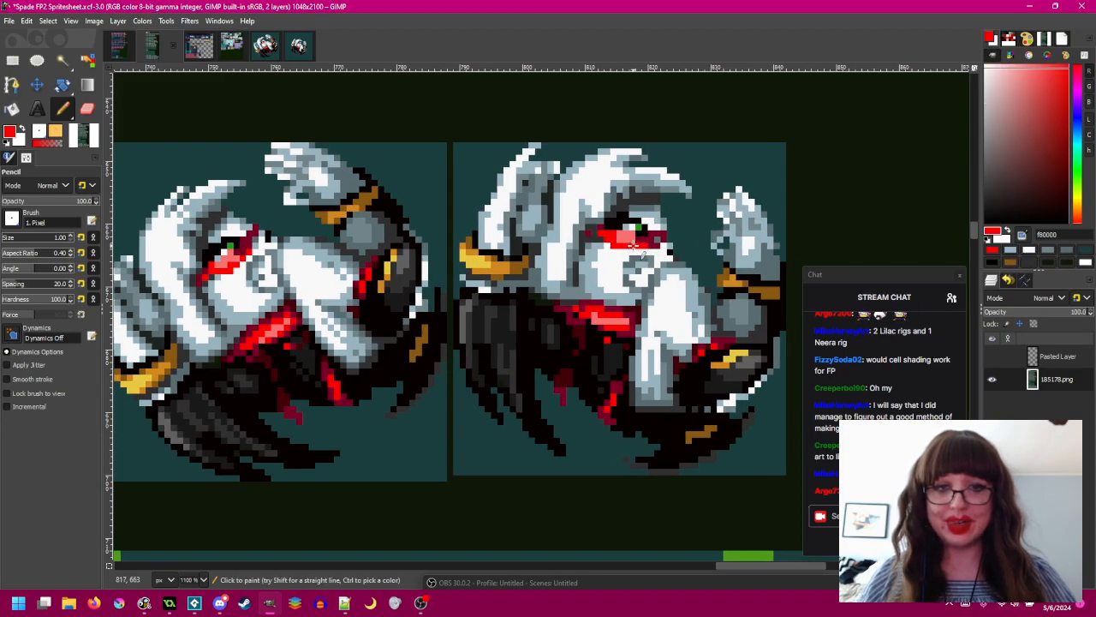
{"action": "left_click_drag", "start_coordinate": [686, 247], "coordinate": [688, 246]}
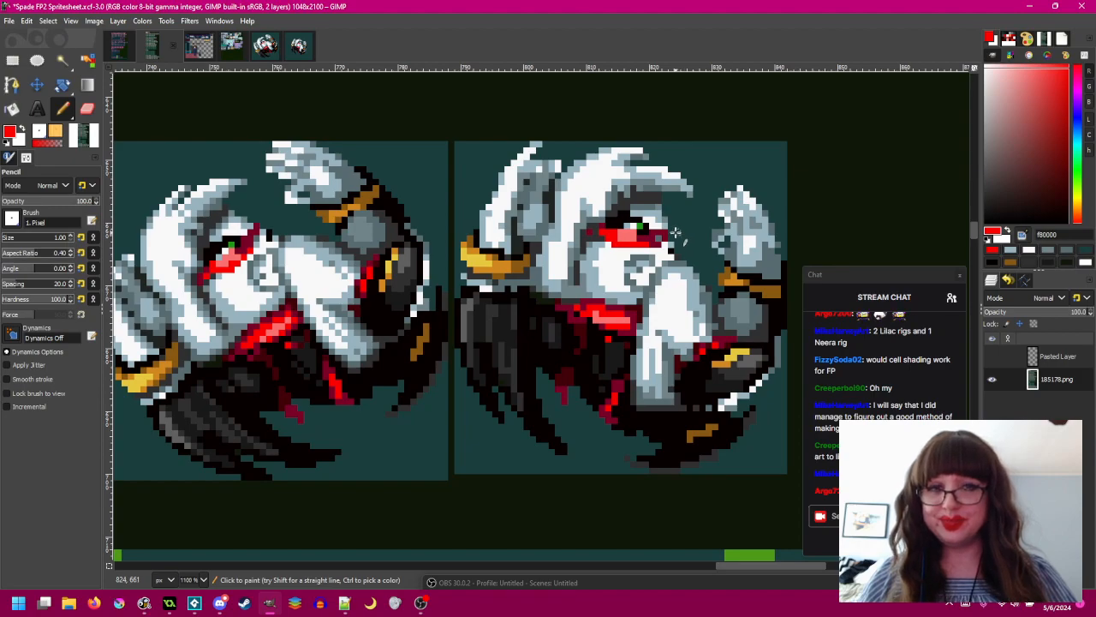
{"action": "left_click", "coordinate": [648, 214], "text": "ctrl"}
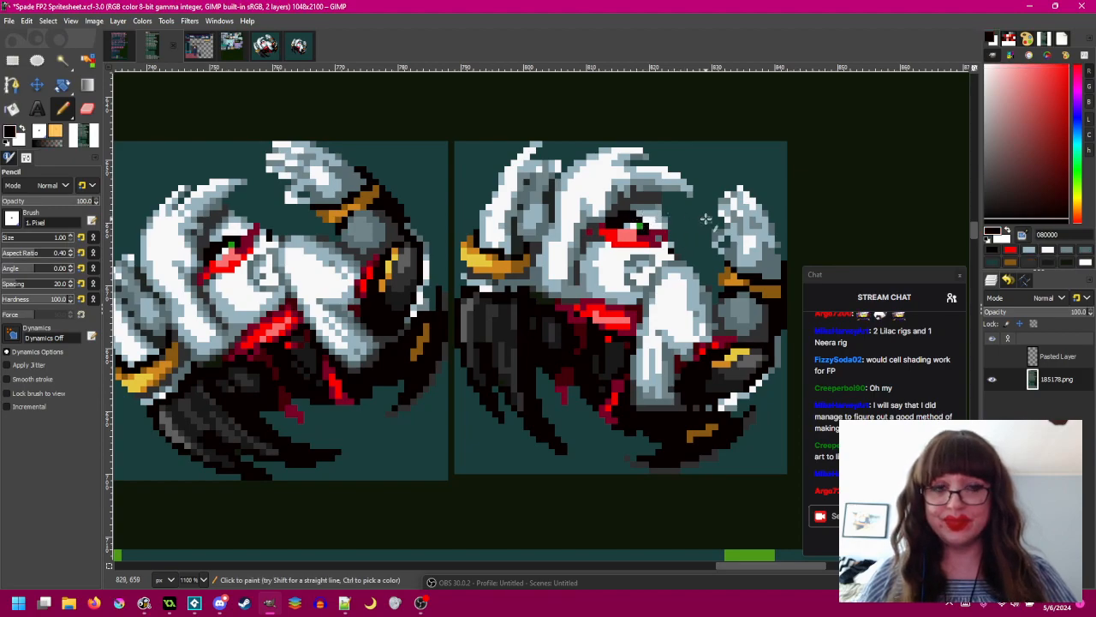
{"action": "left_click_drag", "start_coordinate": [705, 219], "coordinate": [702, 220]}
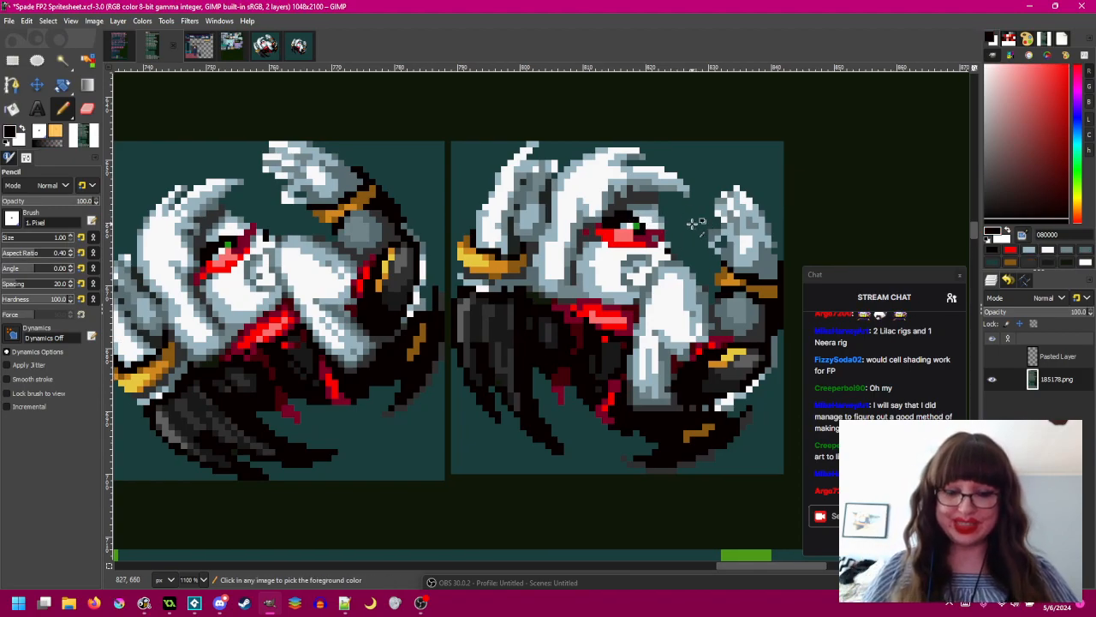
{"action": "key", "text": "ctrl+s"}
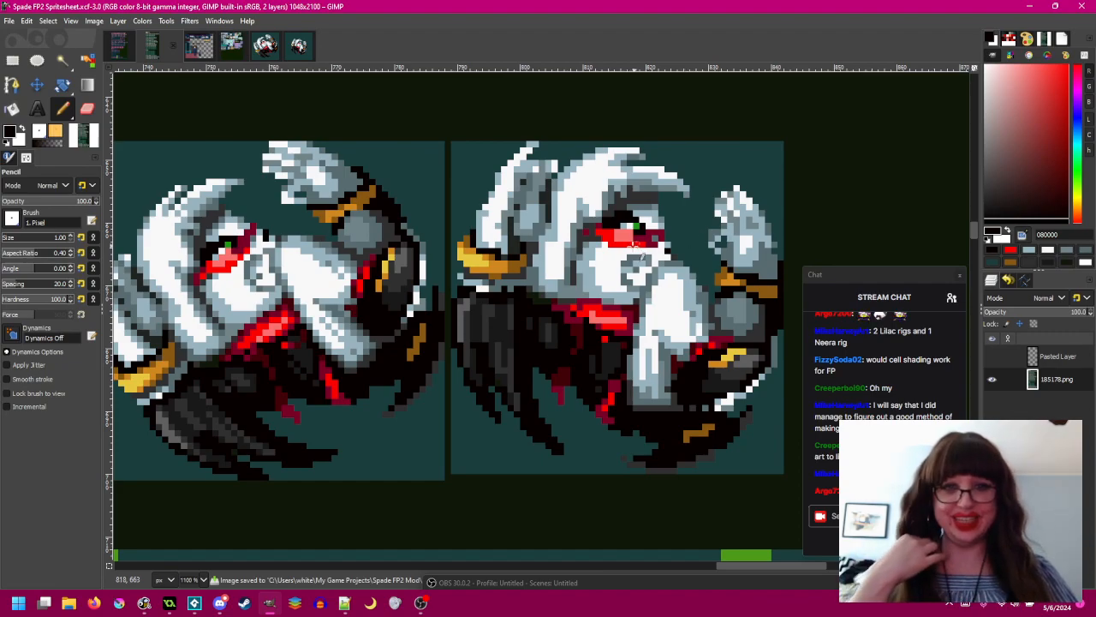
- Recolour the outer corner of the eye marking with dark red 780028 and adjust nearby shadows with greys 586c70 and 303030
{"action": "left_click_drag", "start_coordinate": [667, 230], "coordinate": [663, 227]}
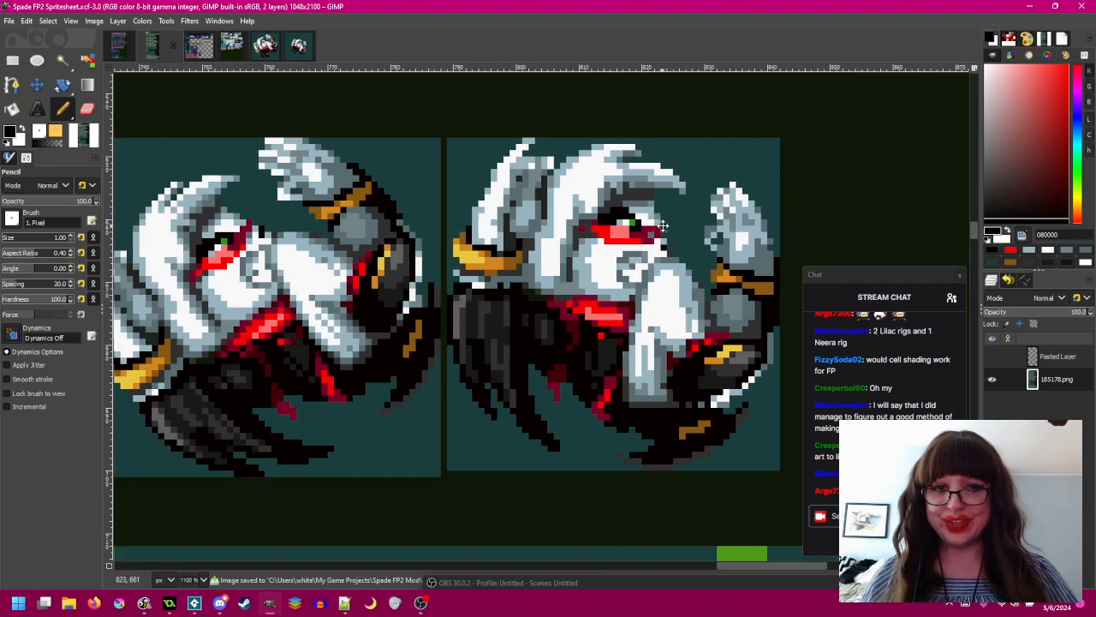
{"action": "left_click", "coordinate": [653, 229], "text": "ctrl"}
{"action": "left_click", "coordinate": [654, 233]}
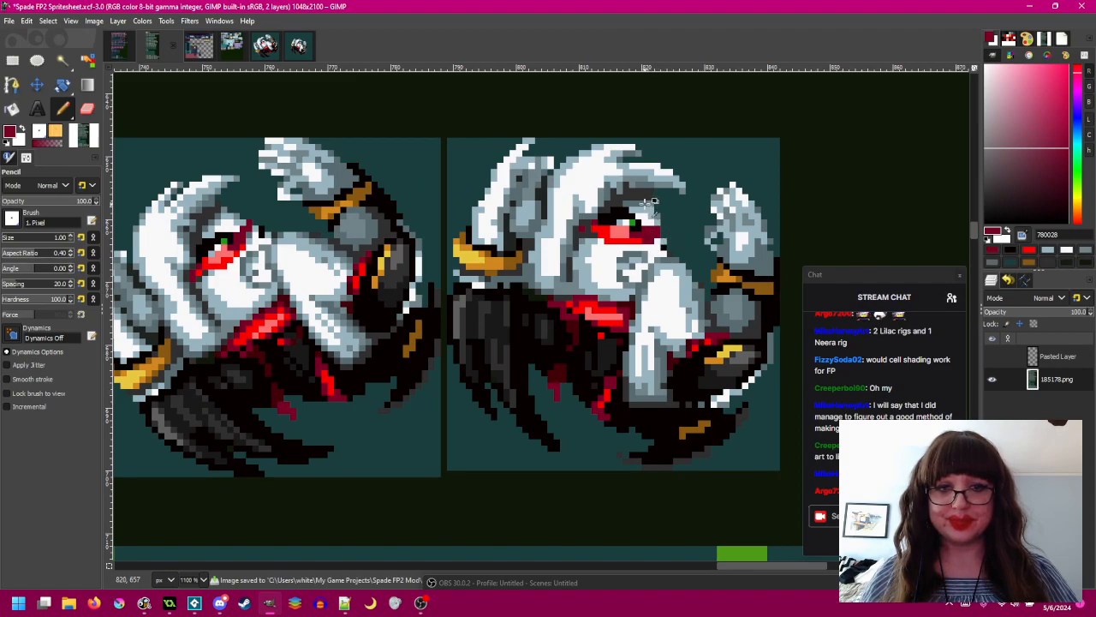
{"action": "left_click", "coordinate": [649, 202], "text": "ctrl"}
{"action": "left_click", "coordinate": [663, 245]}
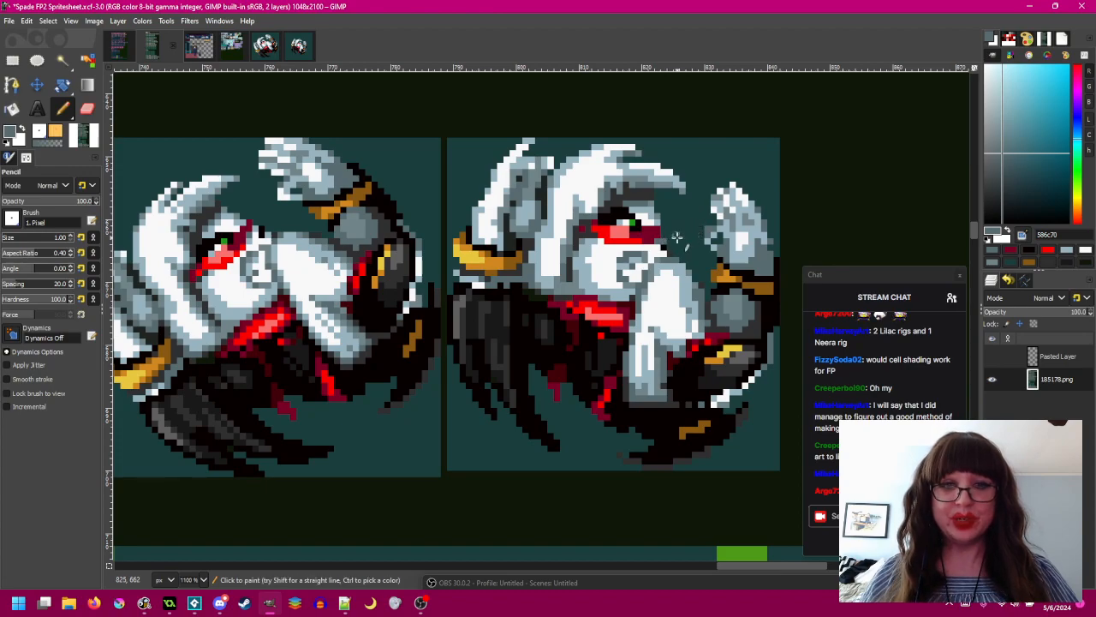
{"action": "left_click", "coordinate": [664, 194], "text": "ctrl"}
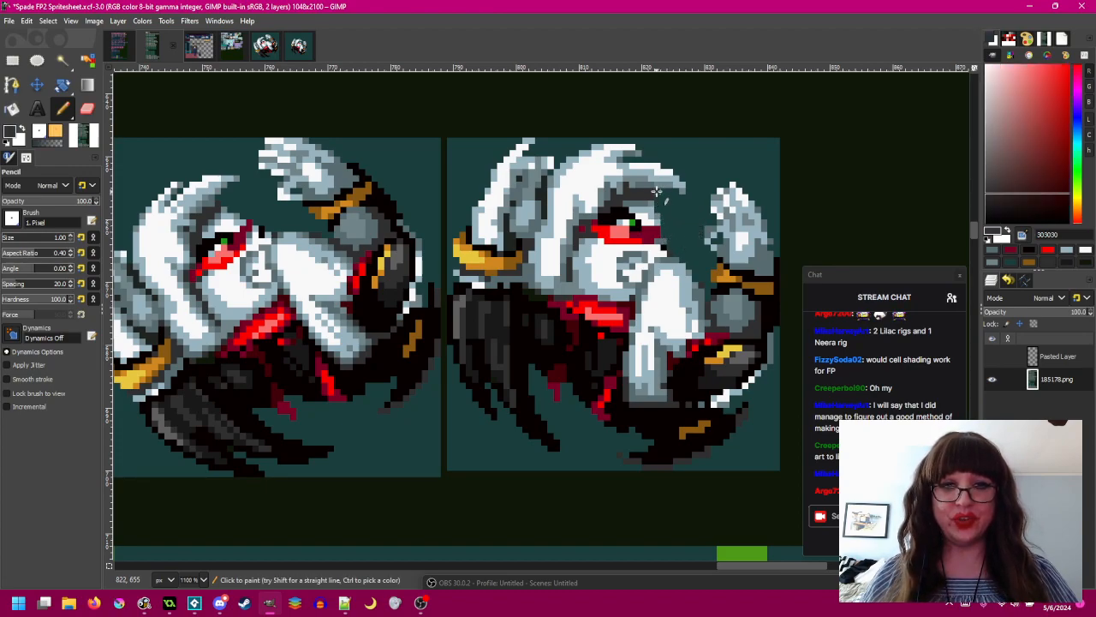
- Rework the shading of the second frame's raised hand above the gold bracelet with blue-grey 98b4c0 and white f8f8f8
{"action": "scroll", "coordinate": [734, 220], "scroll_direction": "up", "scroll_amount": 1}
{"action": "scroll", "coordinate": [728, 218], "scroll_direction": "down", "scroll_amount": 1}
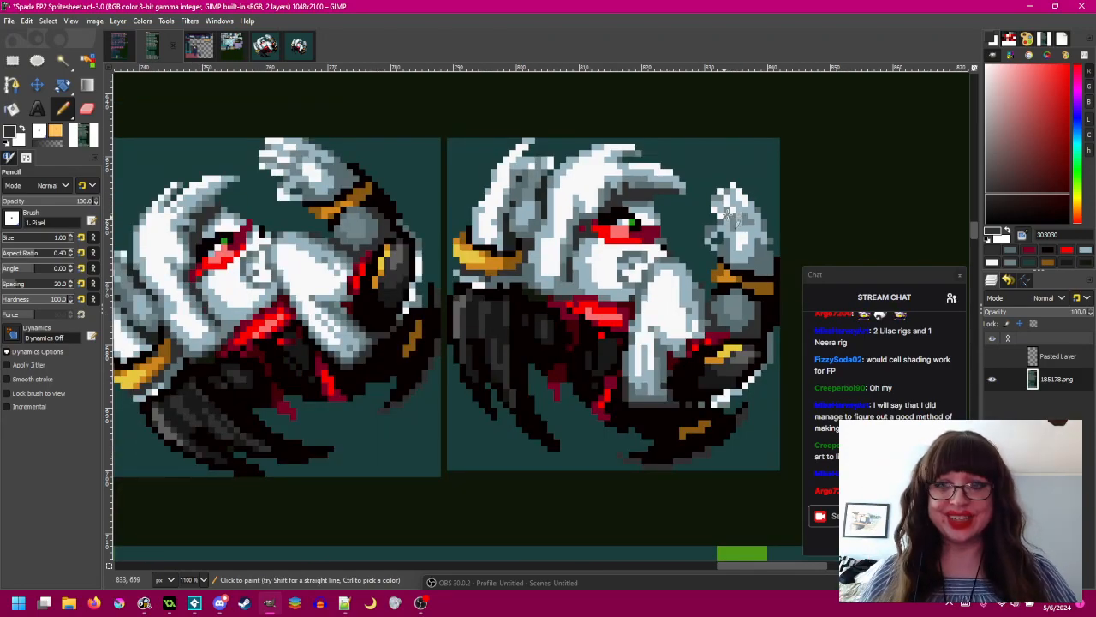
{"action": "scroll", "coordinate": [726, 219], "scroll_direction": "up", "scroll_amount": 3}
{"action": "scroll", "coordinate": [599, 229], "scroll_direction": "down", "scroll_amount": 2}
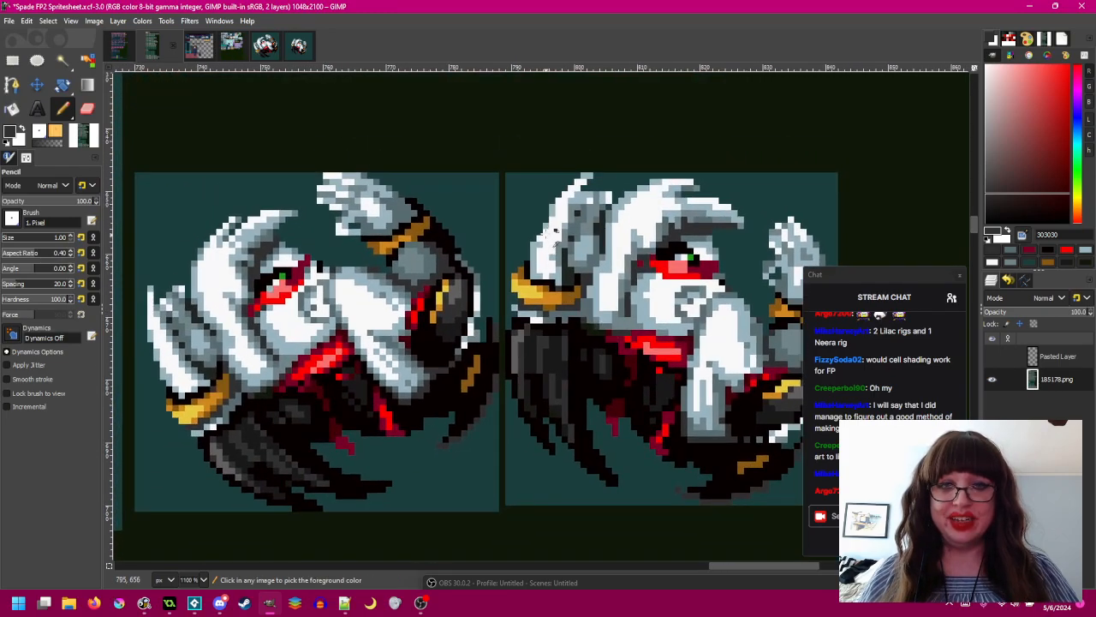
{"action": "left_click", "coordinate": [555, 210], "text": "ctrl"}
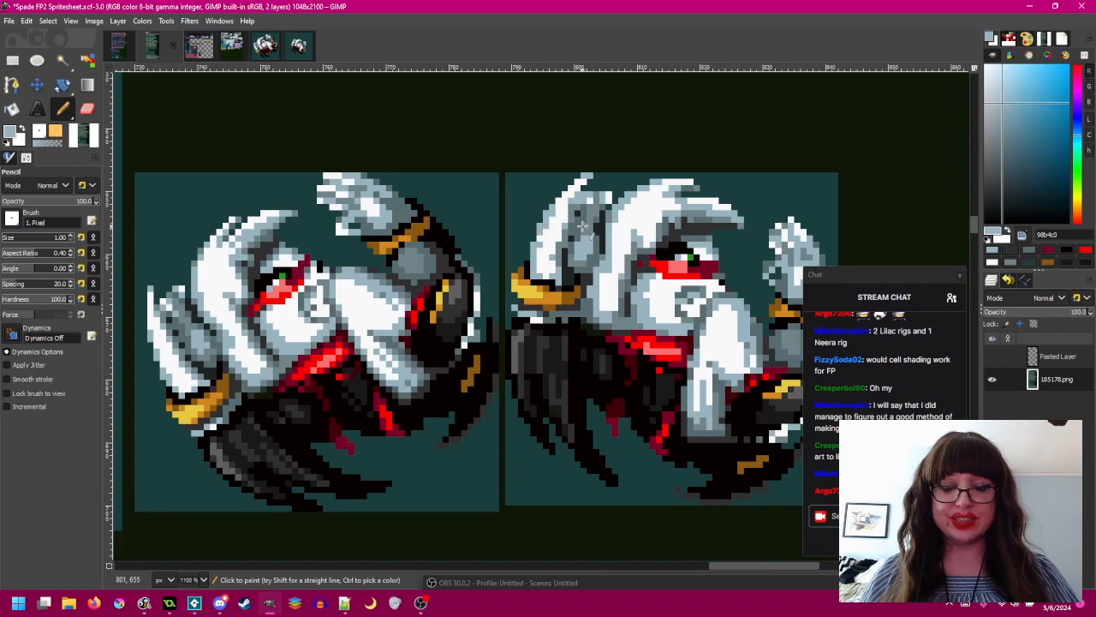
{"action": "left_click_drag", "start_coordinate": [586, 246], "coordinate": [577, 233]}
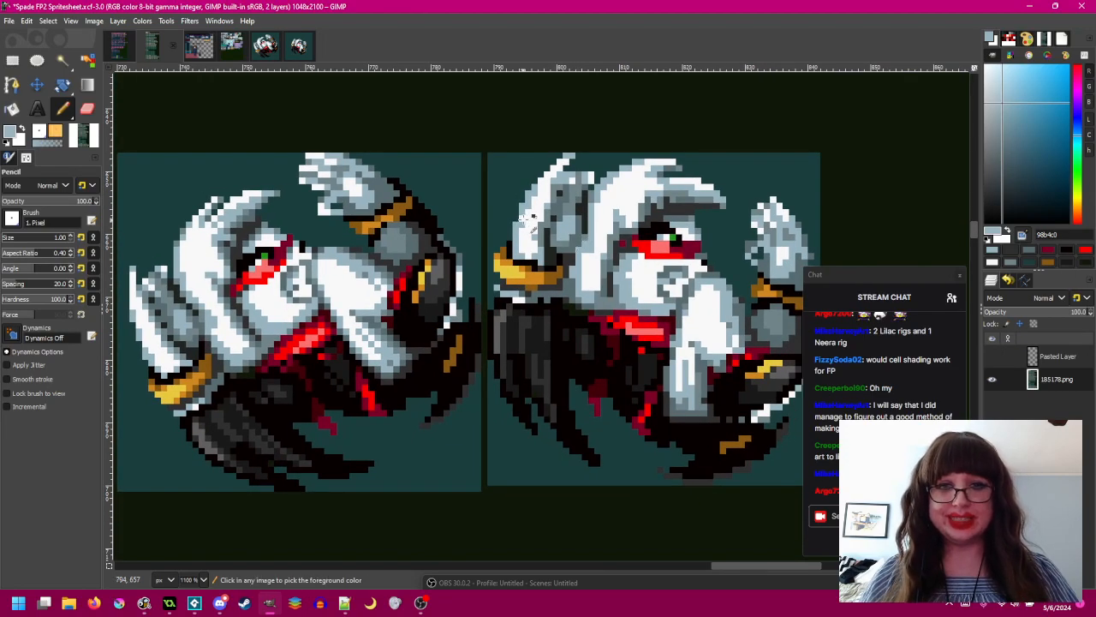
{"action": "left_click", "coordinate": [535, 211], "text": "ctrl"}
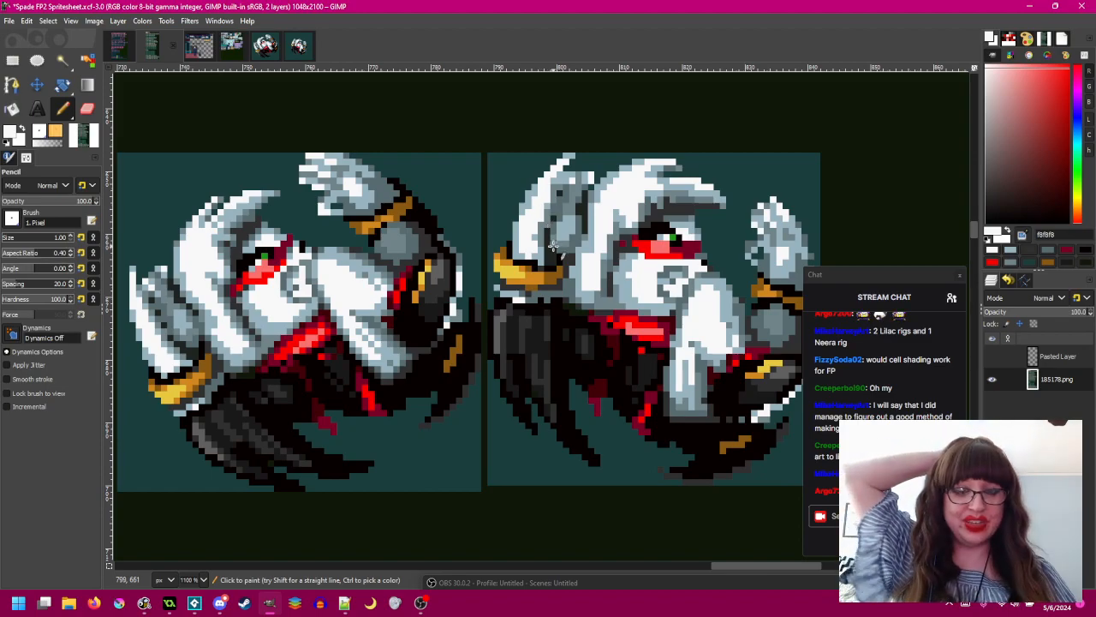
{"action": "left_click_drag", "start_coordinate": [607, 235], "coordinate": [584, 243]}
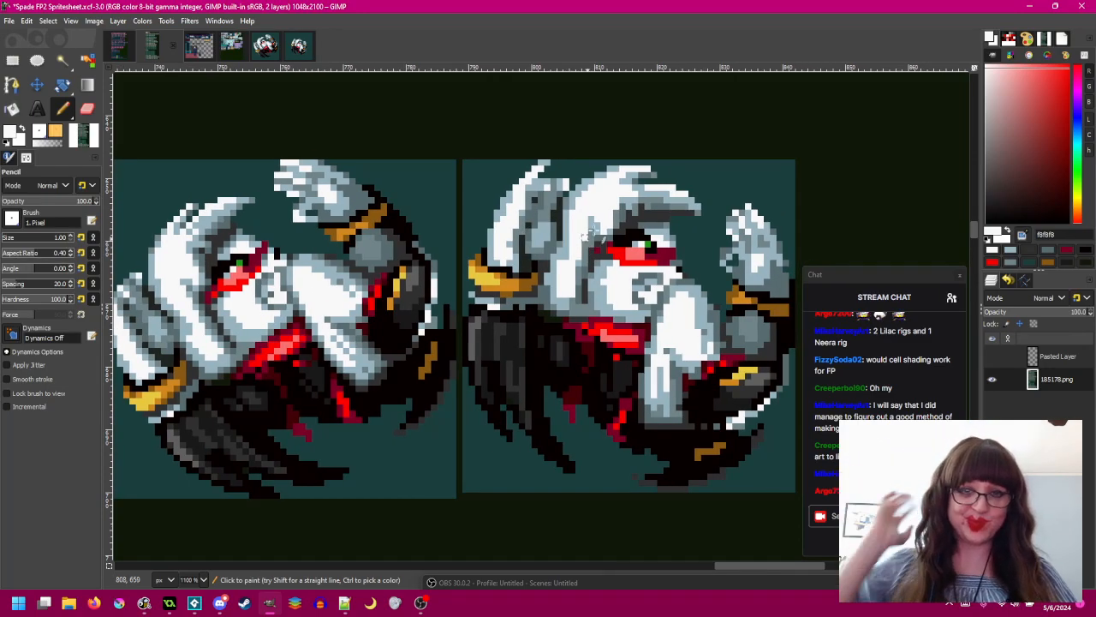
- Shade the underside of the hair tuft above the second frame's eye with greys 586c70, 303030 and 708488
{"action": "left_click", "coordinate": [627, 211], "text": "ctrl"}
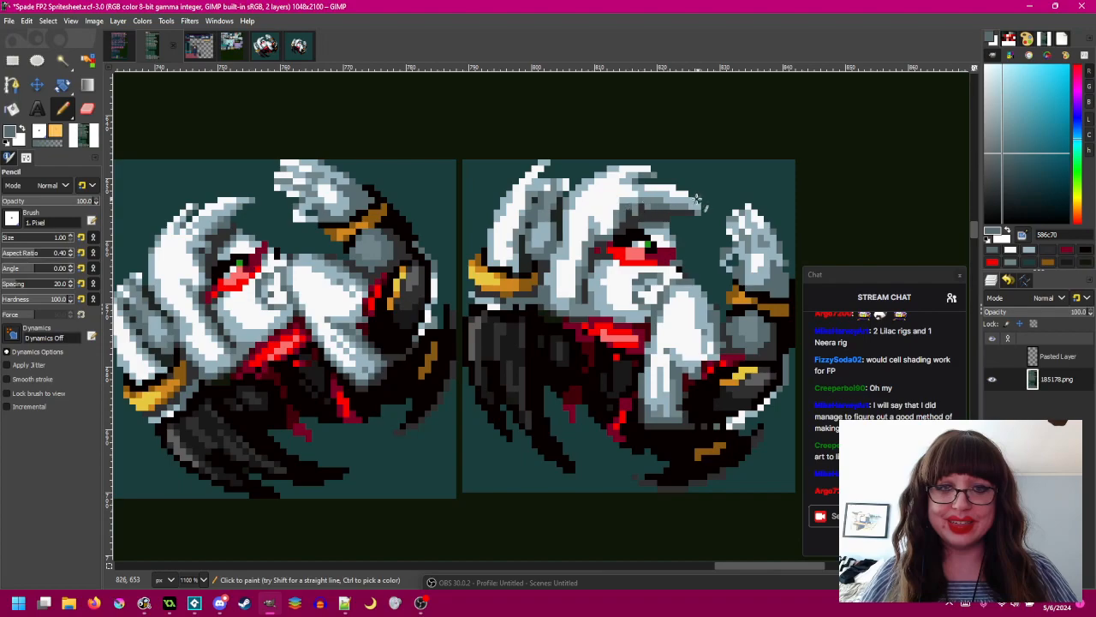
{"action": "left_click", "coordinate": [647, 215], "text": "ctrl"}
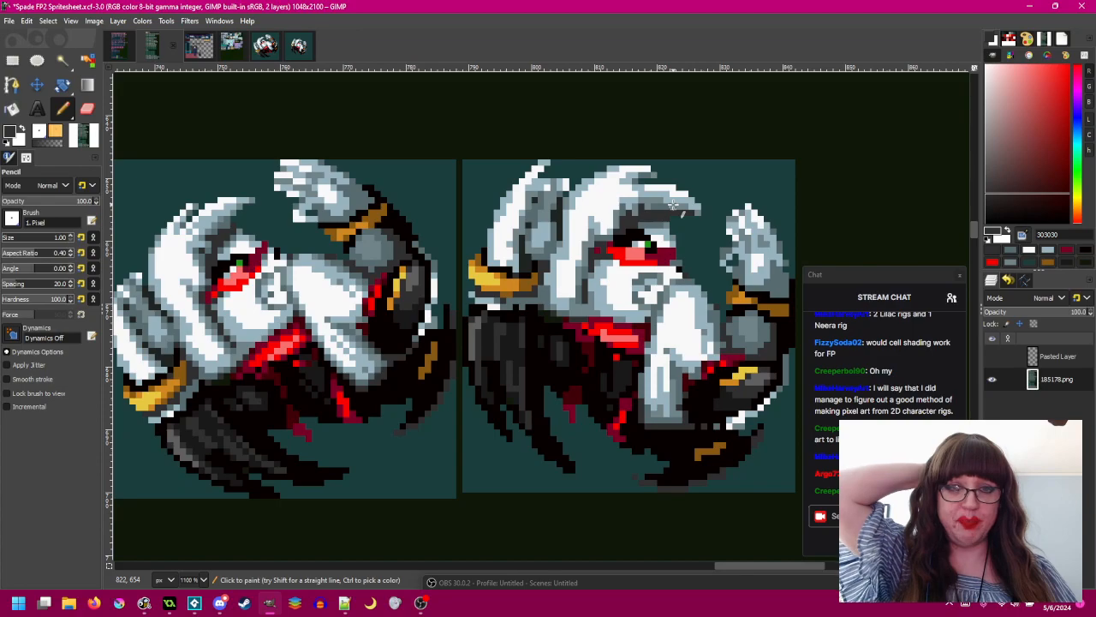
{"action": "left_click_drag", "start_coordinate": [672, 195], "coordinate": [686, 195]}
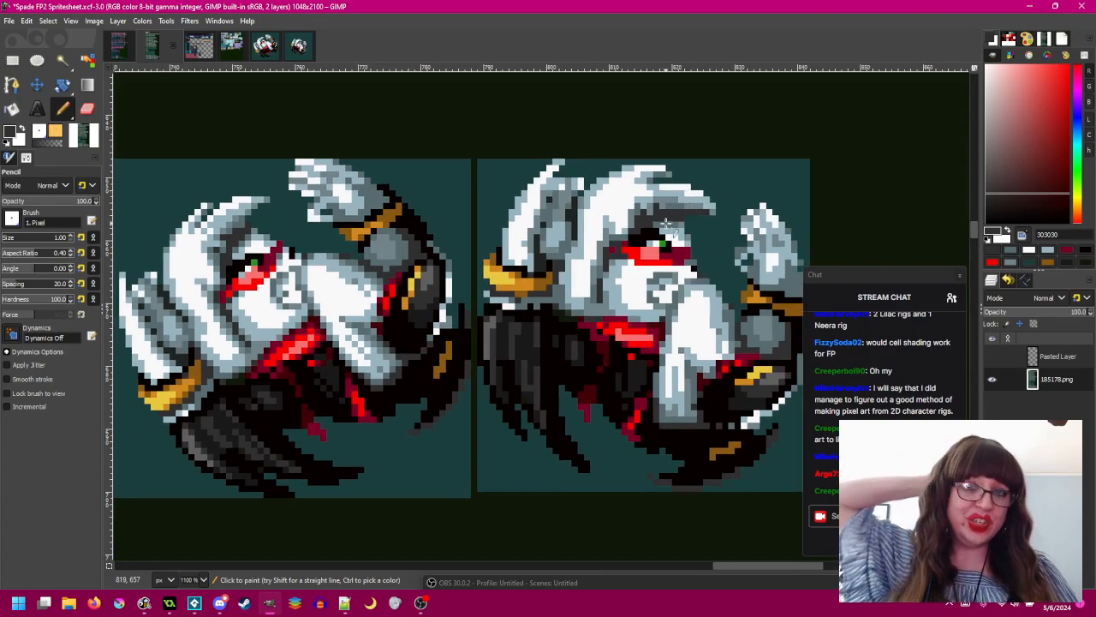
{"action": "left_click", "coordinate": [676, 206], "text": "ctrl"}
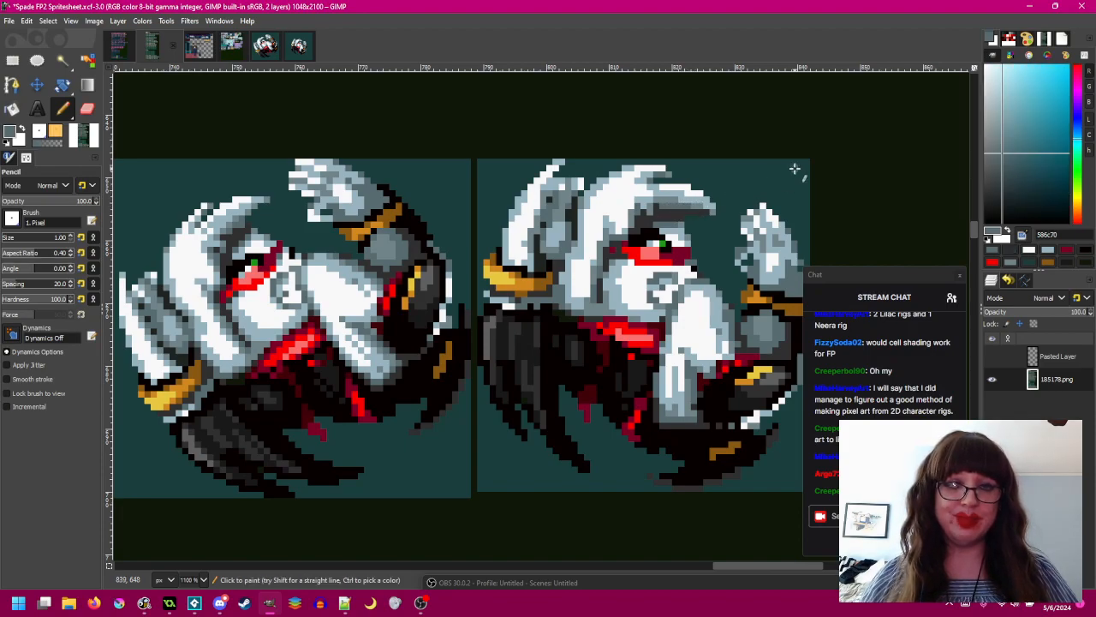
{"action": "left_click_drag", "start_coordinate": [588, 277], "coordinate": [602, 278]}
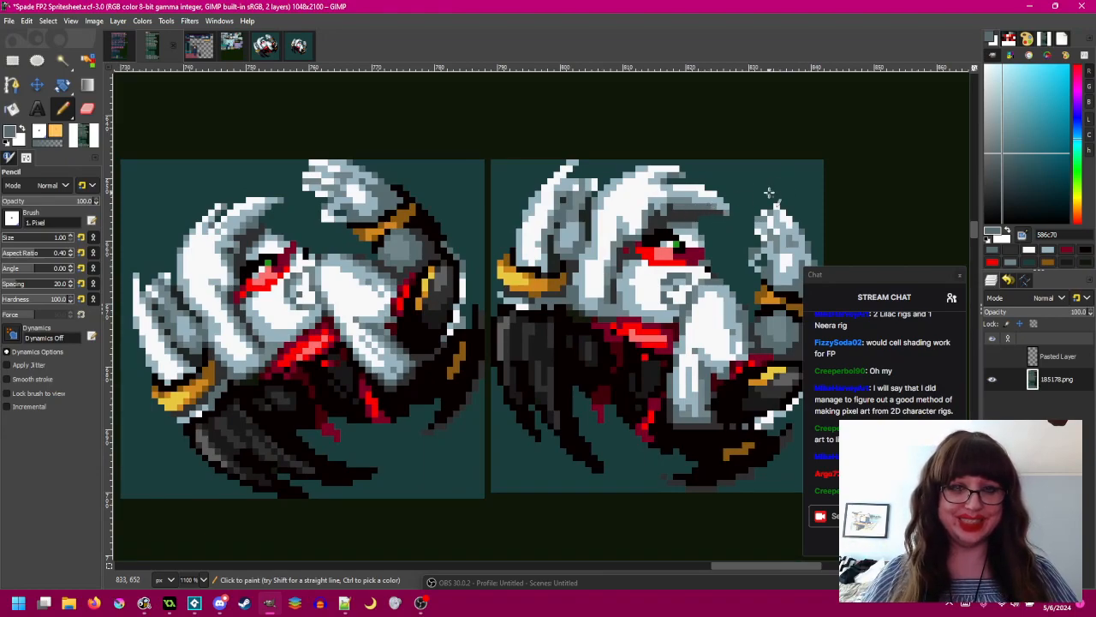
{"action": "left_click", "coordinate": [698, 200], "text": "ctrl"}
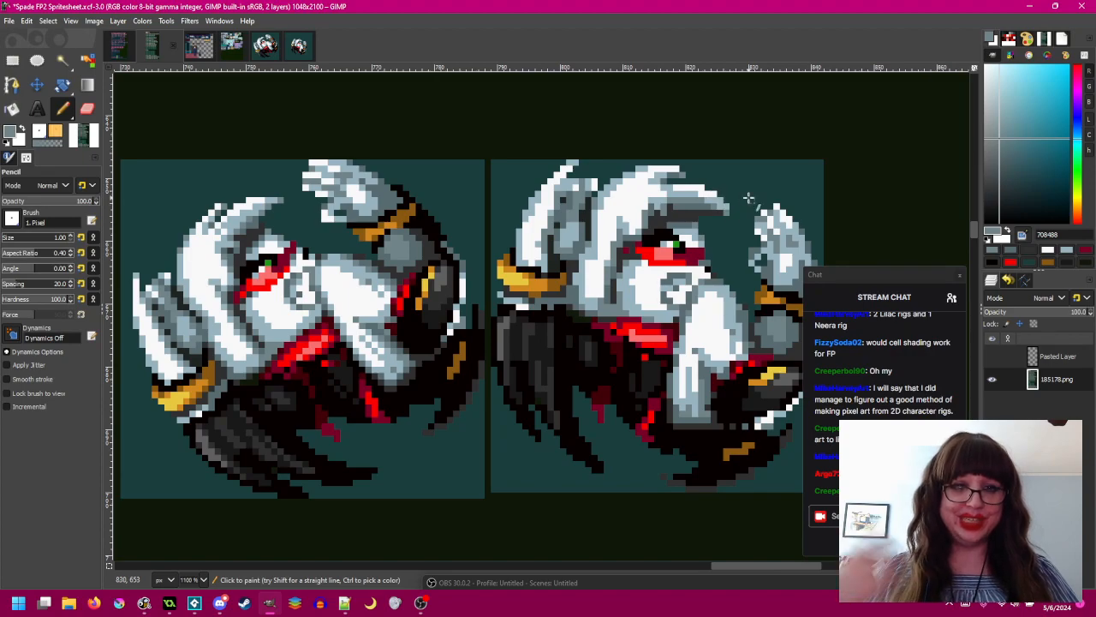
{"action": "left_click", "coordinate": [685, 205], "text": "ctrl"}
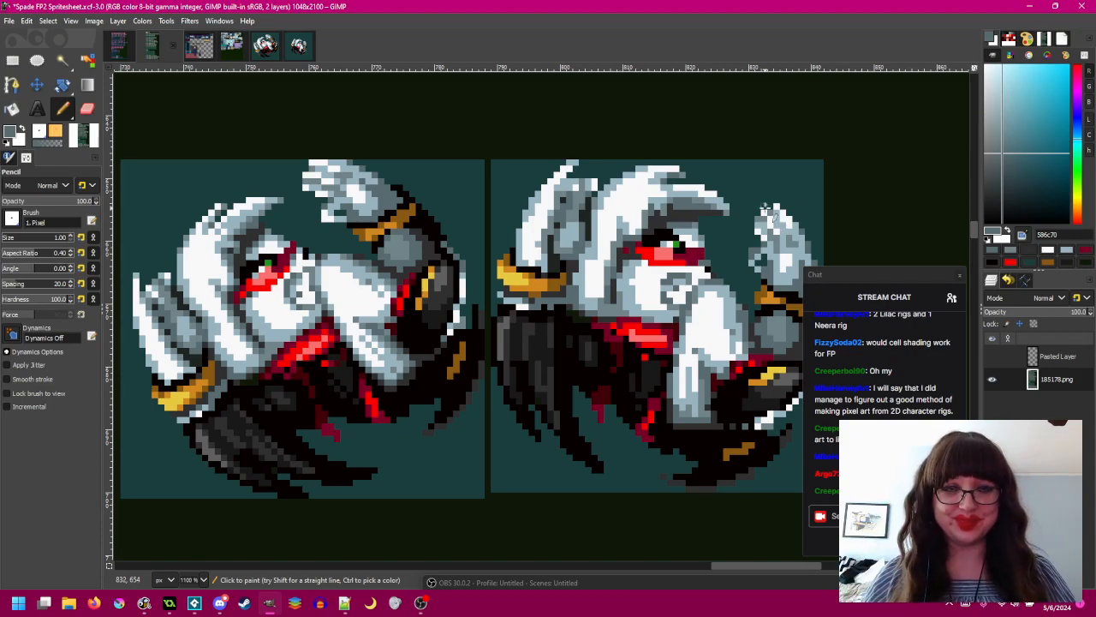
{"action": "left_click_drag", "start_coordinate": [758, 201], "coordinate": [753, 200]}
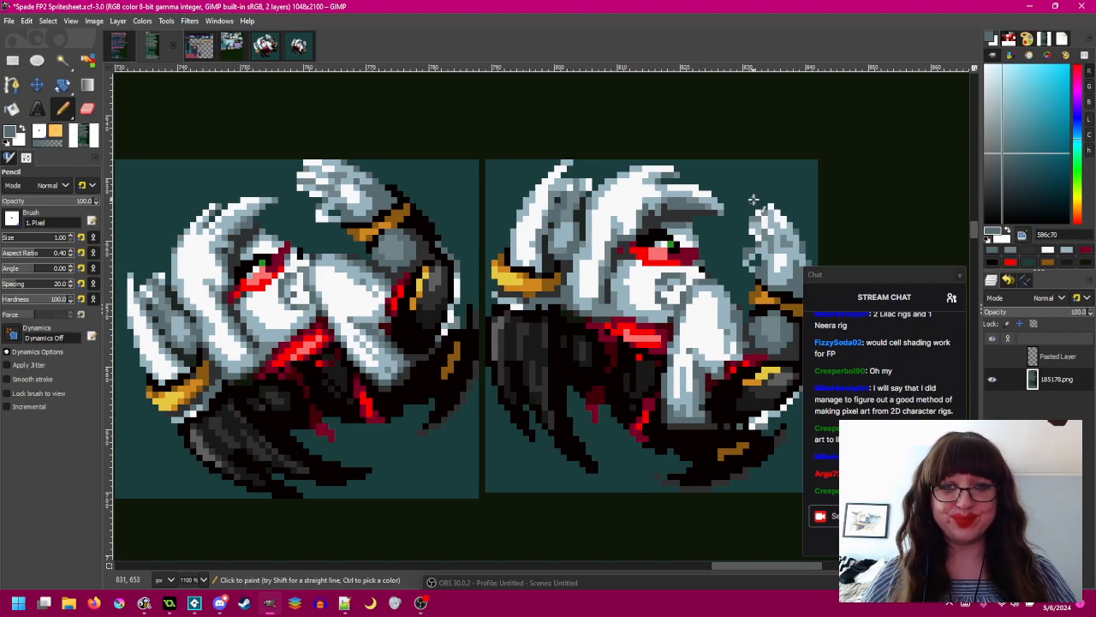
- Blend the inner edge of the hair tuft's shadow above the eye, alternating mid grey 708488 and dark grey 303030
{"action": "left_click", "coordinate": [676, 209], "text": "ctrl"}
{"action": "left_click", "coordinate": [664, 203], "text": "ctrl"}
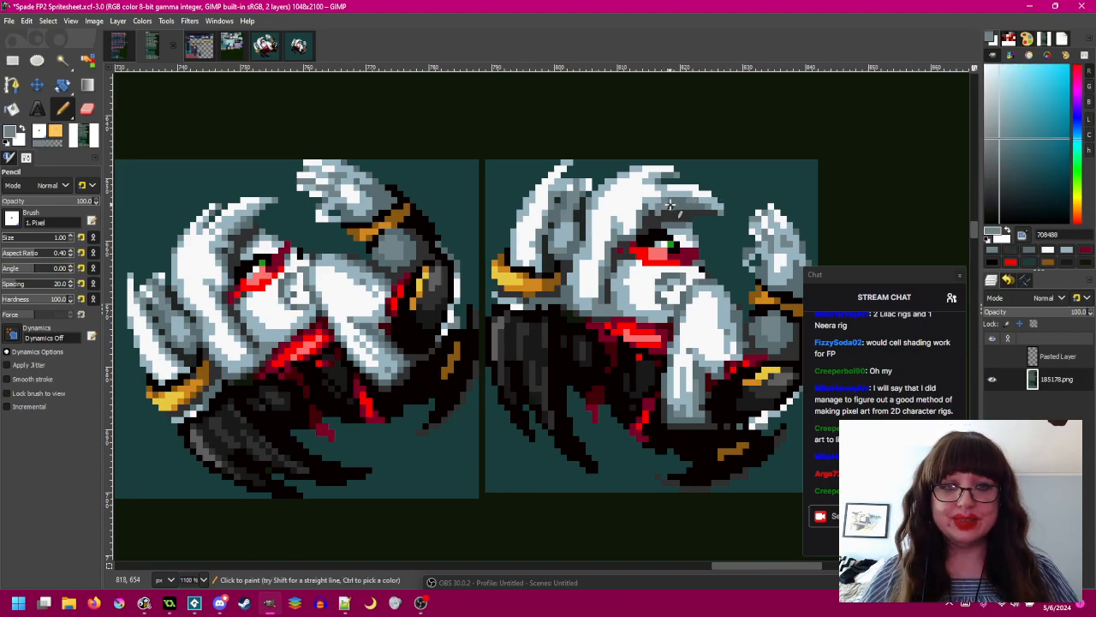
{"action": "left_click", "coordinate": [664, 211], "text": "ctrl"}
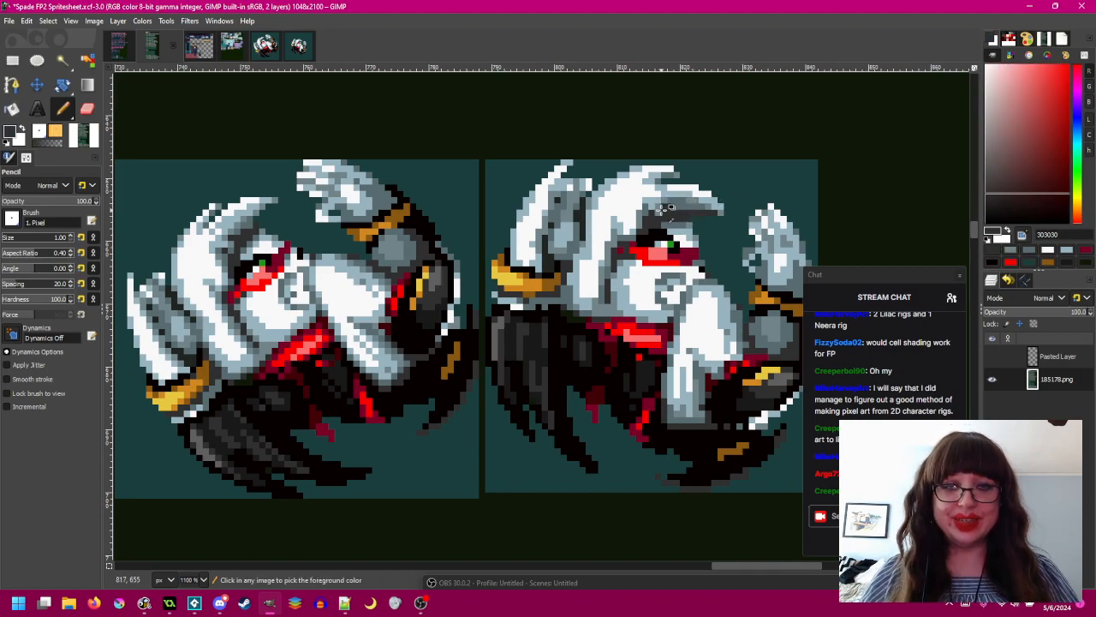
{"action": "left_click", "coordinate": [665, 202], "text": "ctrl"}
{"action": "left_click", "coordinate": [663, 213]}
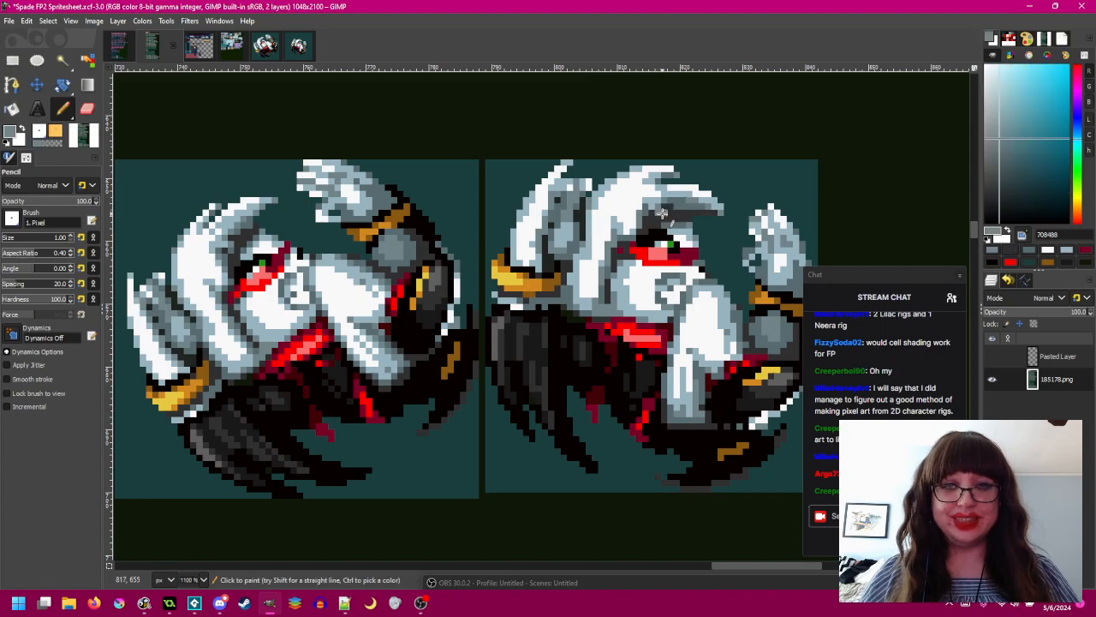
{"action": "left_click", "coordinate": [664, 207], "text": "ctrl"}
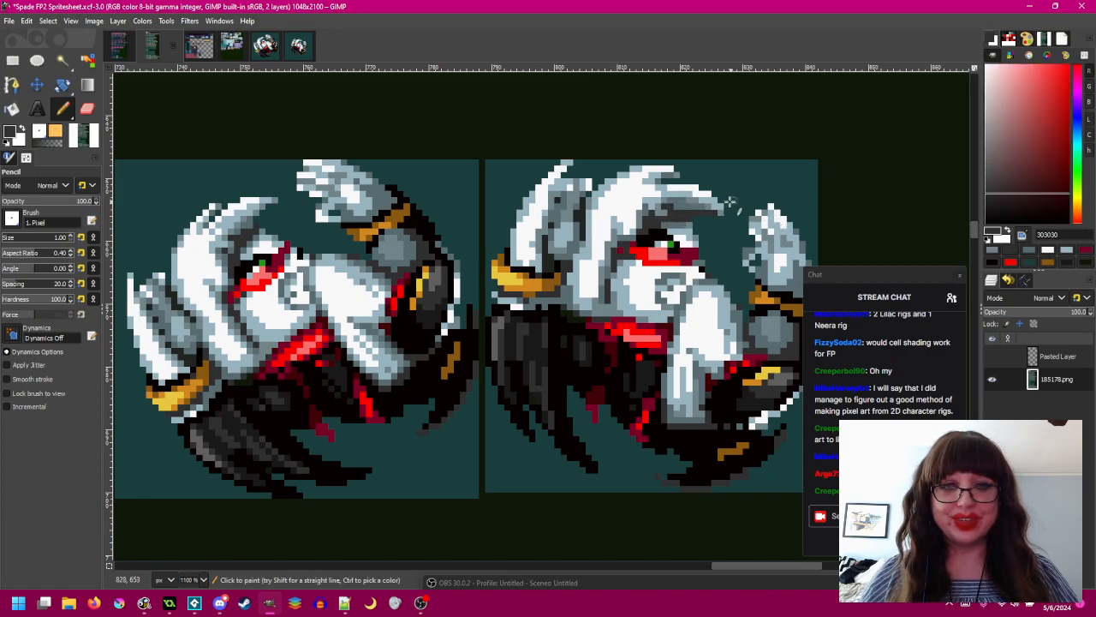
- Refine the underside shading of the second frame's hair tuft with greys 303030, 586c70 and 708488
{"action": "left_click", "coordinate": [677, 210]}
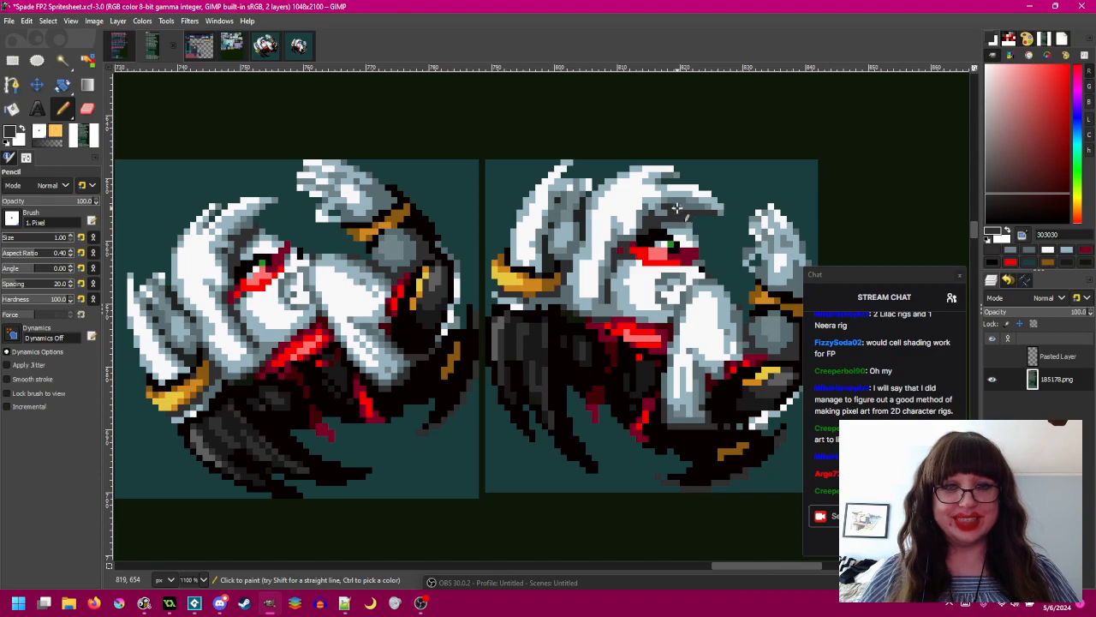
{"action": "left_click", "coordinate": [695, 207], "text": "ctrl"}
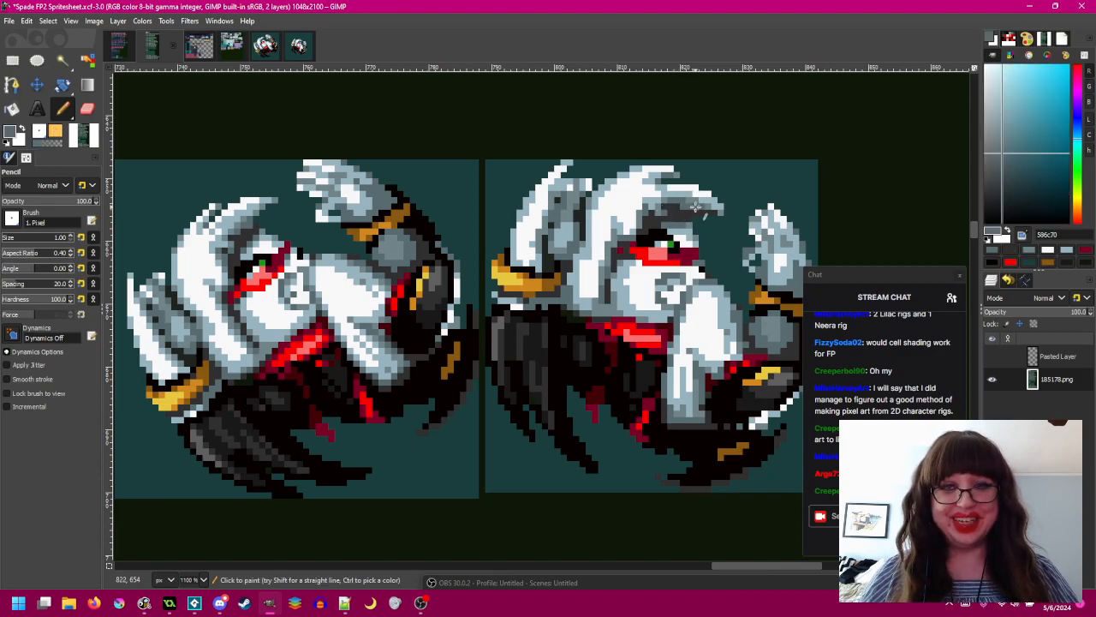
{"action": "left_click", "coordinate": [658, 204], "text": "ctrl"}
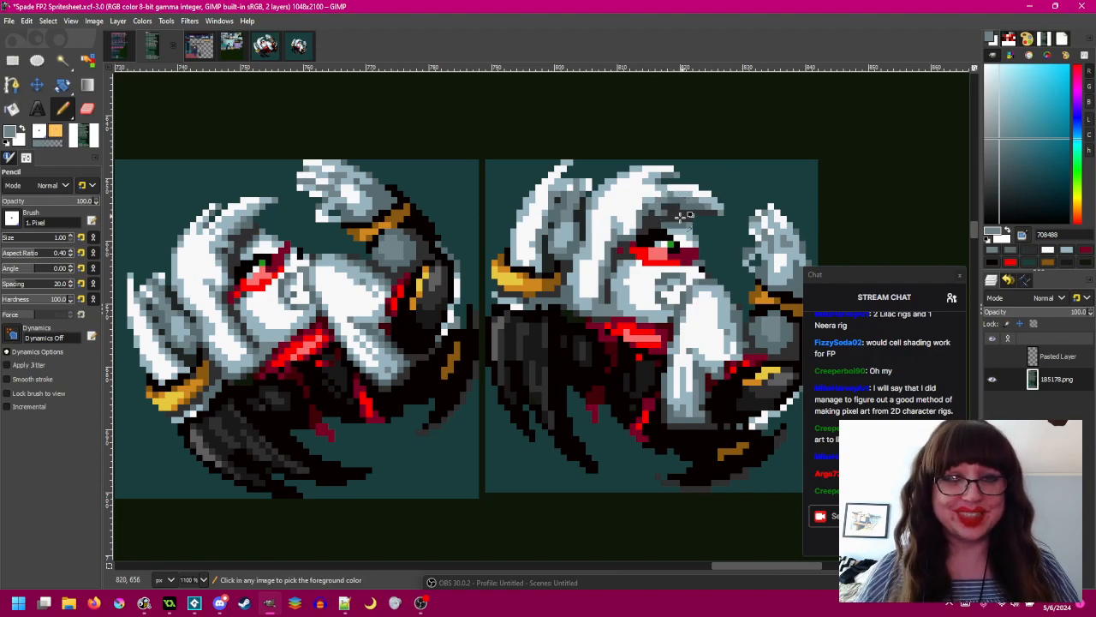
{"action": "scroll", "coordinate": [714, 162], "scroll_direction": "down", "scroll_amount": 1, "text": "ctrl"}
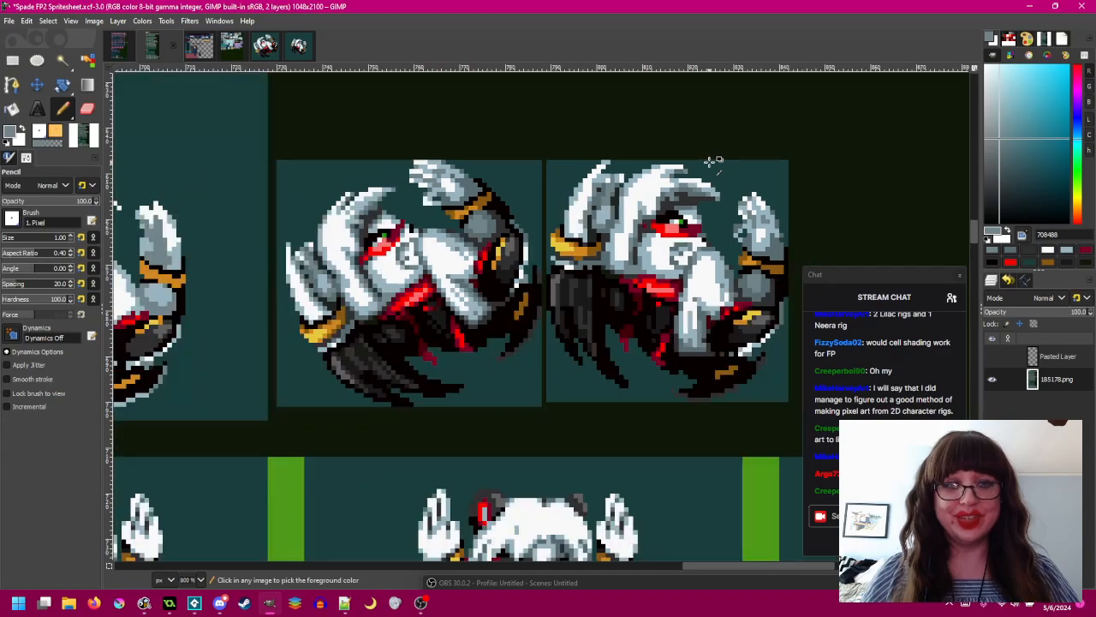
{"action": "scroll", "coordinate": [704, 214], "scroll_direction": "up", "scroll_amount": 1, "text": "ctrl"}
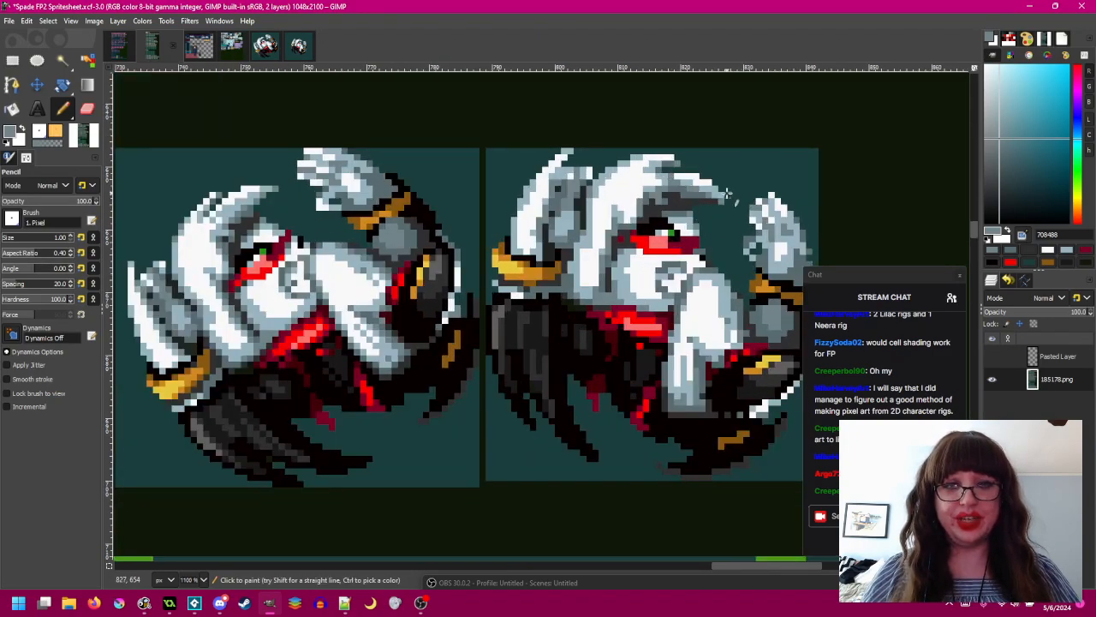
{"action": "scroll", "coordinate": [711, 180], "scroll_direction": "right", "scroll_amount": 1}
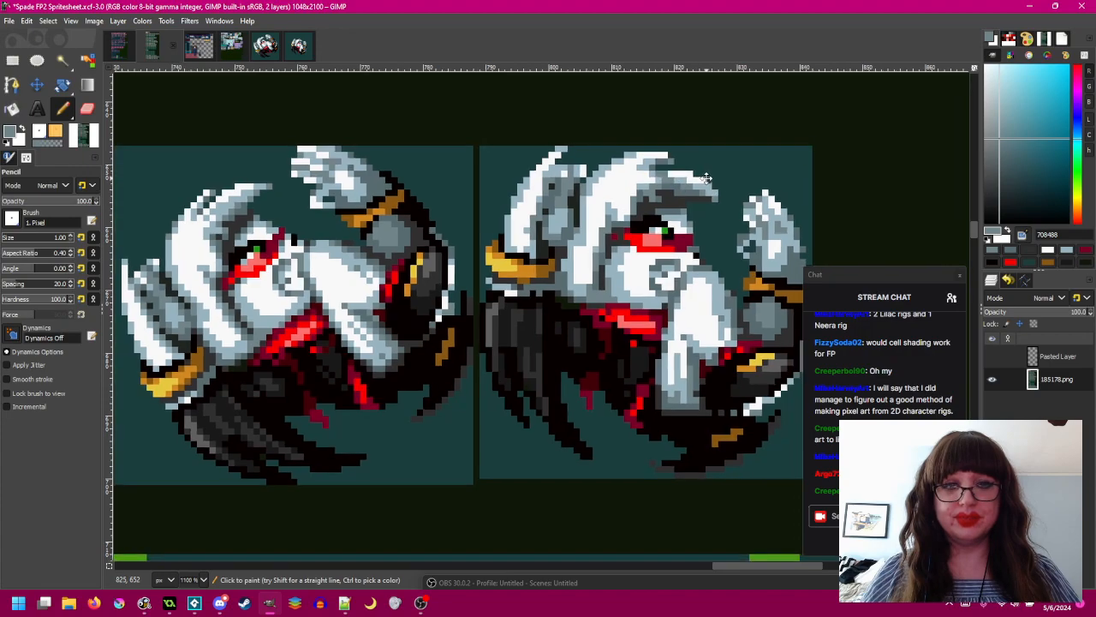
- Rework the tip of the second frame's hair tuft with blue-grey 98b4c0 and white f8f8f8
{"action": "left_click", "coordinate": [677, 175], "text": "ctrl"}
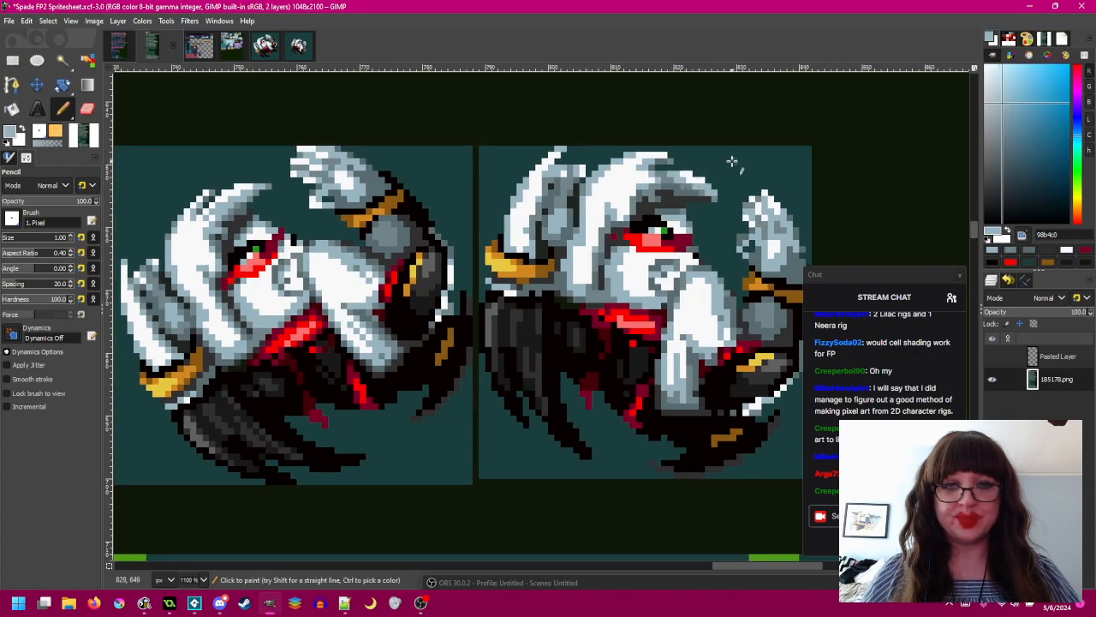
{"action": "left_click", "coordinate": [704, 185], "text": "ctrl"}
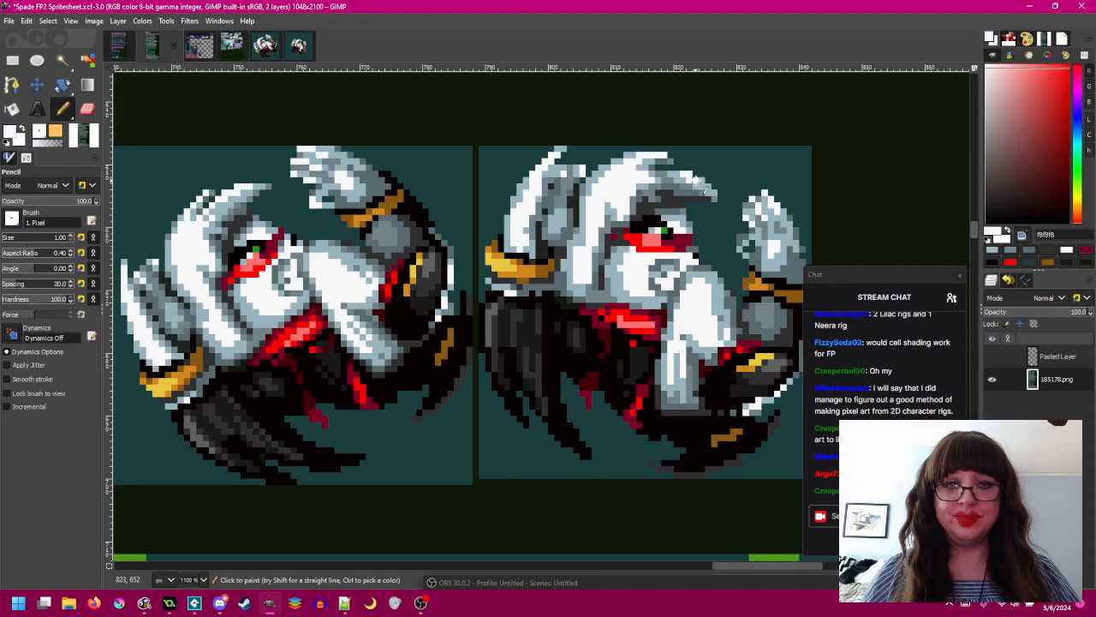
{"action": "left_click_drag", "start_coordinate": [729, 165], "coordinate": [753, 173]}
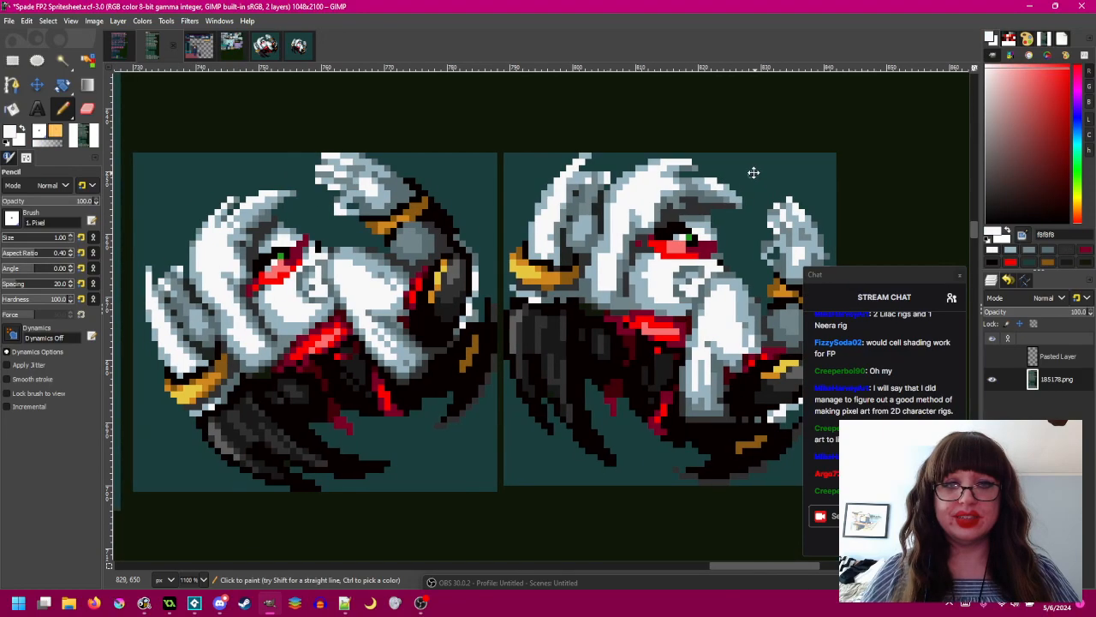
{"action": "left_click", "coordinate": [673, 174], "text": "ctrl"}
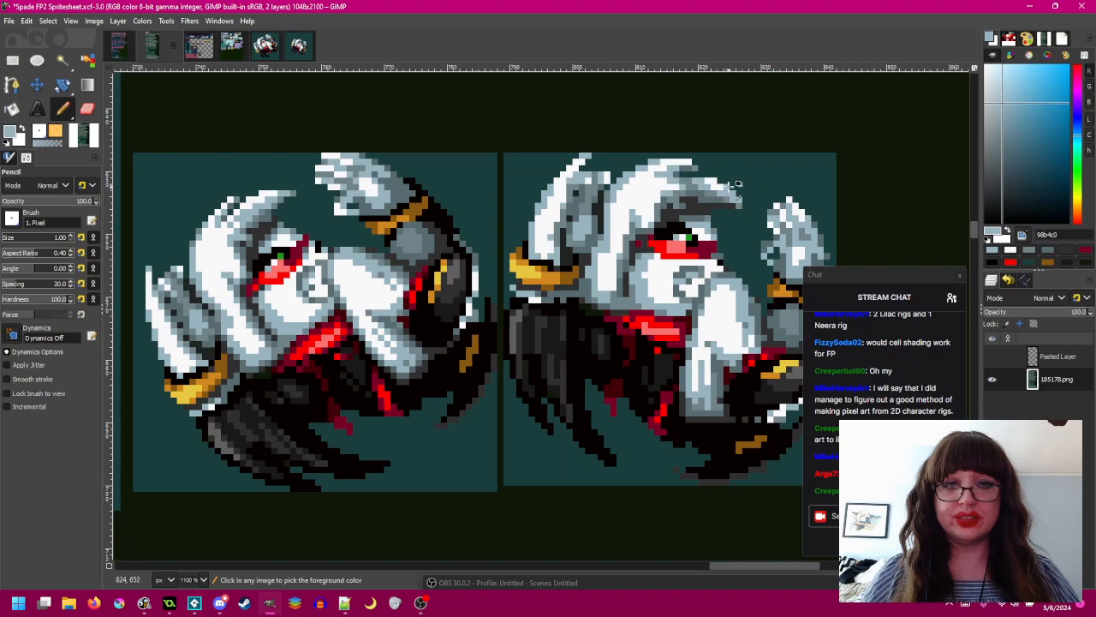
{"action": "scroll", "coordinate": [735, 183], "scroll_direction": "down", "scroll_amount": 1}
{"action": "scroll", "coordinate": [704, 197], "scroll_direction": "up", "scroll_amount": 1}
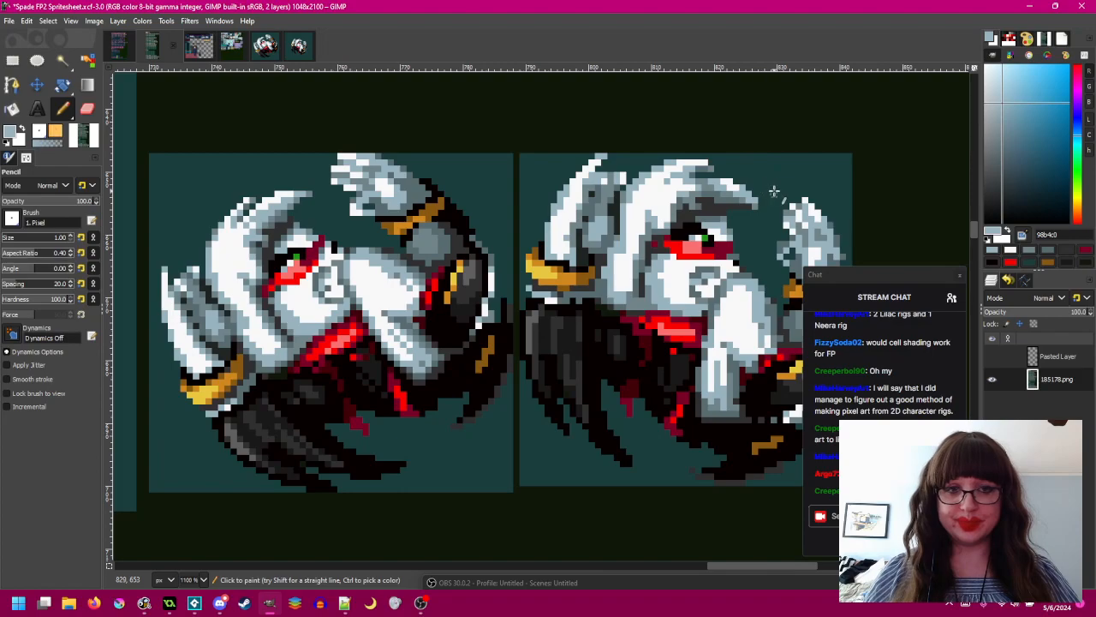
{"action": "scroll", "coordinate": [753, 193], "scroll_direction": "down", "scroll_amount": 1}
{"action": "scroll", "coordinate": [651, 201], "scroll_direction": "up", "scroll_amount": 1}
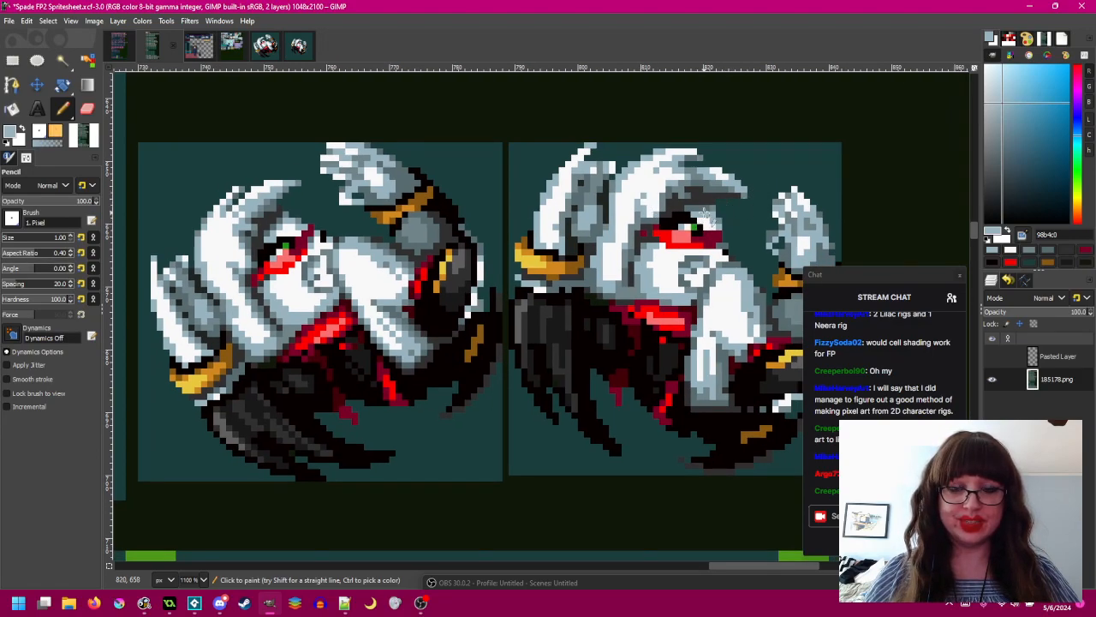
- Undo the last tuft stroke and touch up the tuft's upper edge with white f8f8f8
{"action": "scroll", "coordinate": [720, 214], "scroll_direction": "down", "scroll_amount": 1}
{"action": "scroll", "coordinate": [720, 214], "scroll_direction": "up", "scroll_amount": 1}
{"action": "key", "text": "ctrl+z"}
{"action": "left_click_drag", "start_coordinate": [729, 175], "coordinate": [723, 189]}
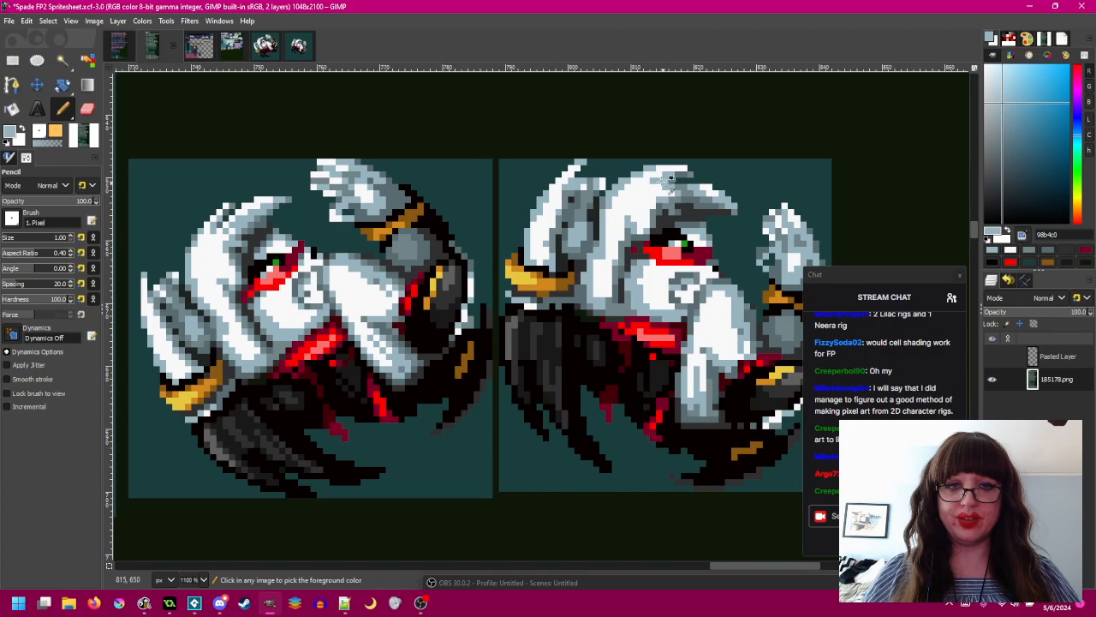
{"action": "left_click", "coordinate": [666, 183], "text": "ctrl"}
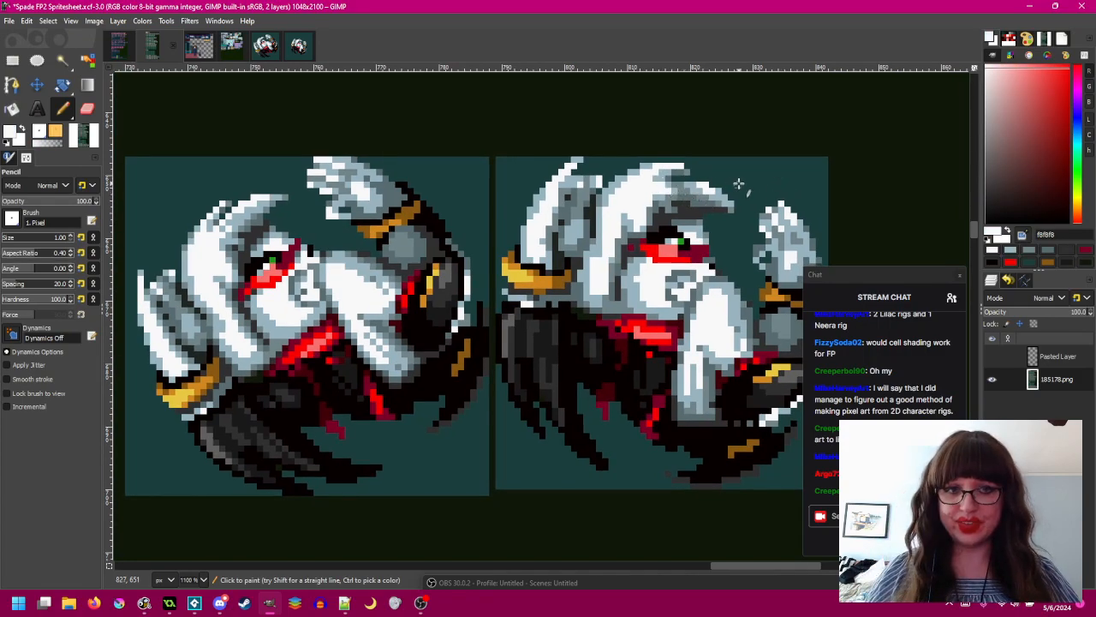
{"action": "scroll", "coordinate": [735, 184], "scroll_direction": "down", "scroll_amount": 1, "text": "ctrl"}
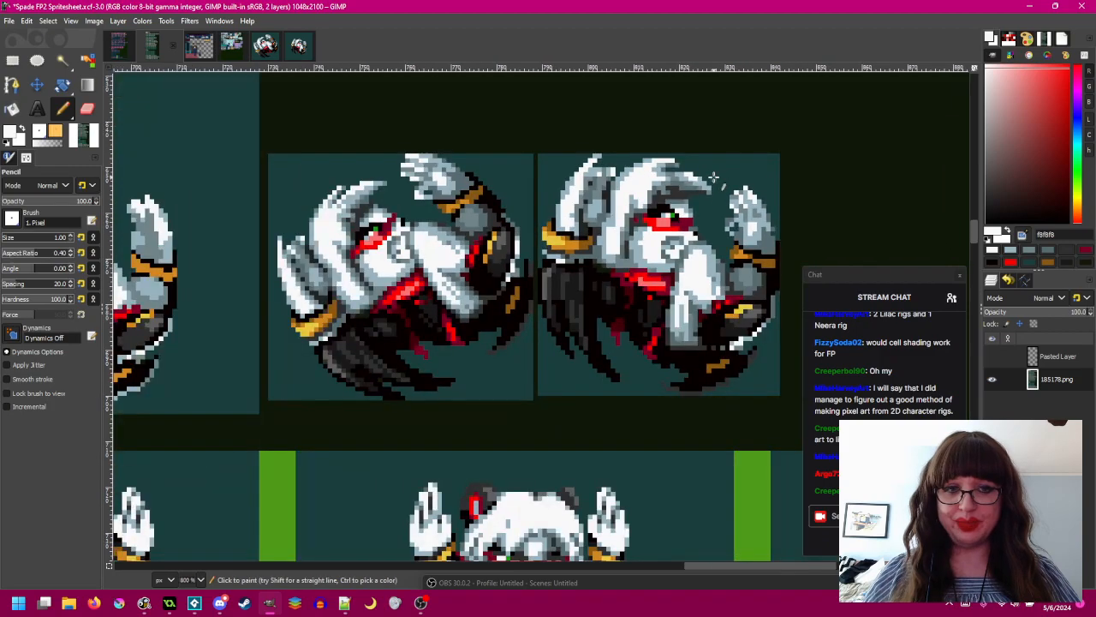
- Copy the first frame as a 58 by 54 pixel selection and paste it over the second frame
{"action": "key", "text": "r"}
{"action": "left_click_drag", "start_coordinate": [269, 162], "coordinate": [527, 408]}
{"action": "key", "text": "ctrl+c"}
{"action": "key", "text": "ctrl+v"}
{"action": "left_click_drag", "start_coordinate": [442, 315], "coordinate": [702, 306]}
- Toggle the pasted first frame's visibility repeatedly to compare its pose with the second frame
{"action": "left_click", "coordinate": [992, 381]}
{"action": "left_click", "coordinate": [992, 380]}
{"action": "left_click", "coordinate": [991, 380]}
{"action": "left_click", "coordinate": [991, 380]}
{"action": "left_click", "coordinate": [993, 380]}
{"action": "left_click", "coordinate": [994, 381]}
{"action": "left_click", "coordinate": [994, 381]}
{"action": "left_click", "coordinate": [993, 382]}
{"action": "left_click", "coordinate": [993, 381]}
{"action": "left_click", "coordinate": [993, 381]}
- Turn the floating paste into its own layer, hide it, and return to the 185178.png layer with the Pencil
{"action": "right_click", "coordinate": [1009, 384]}
{"action": "left_click", "coordinate": [976, 101]}
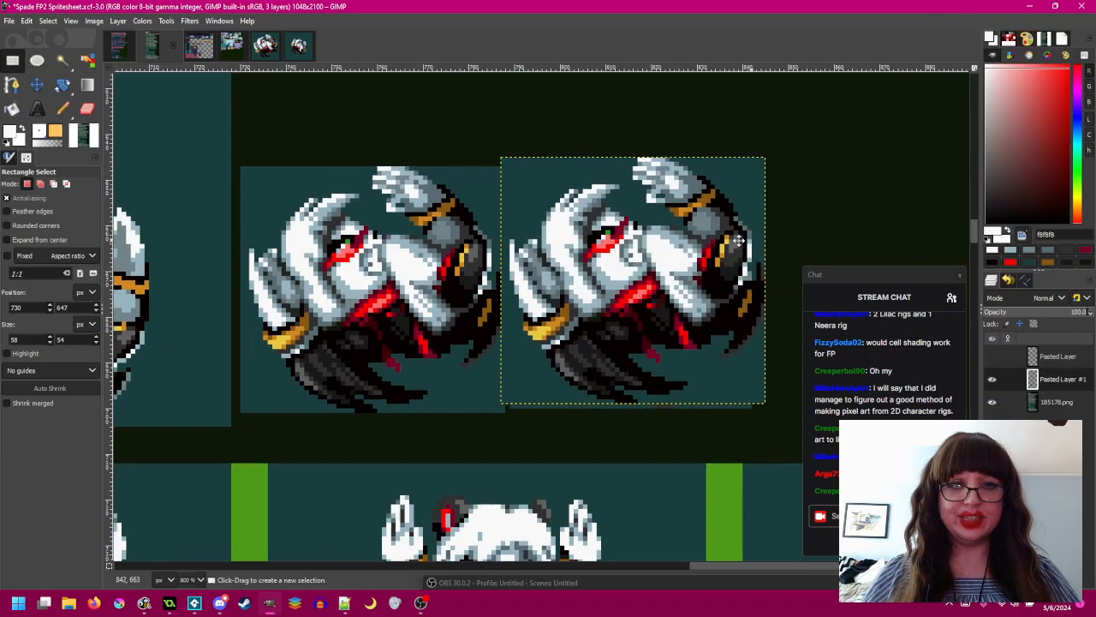
{"action": "left_click_drag", "start_coordinate": [757, 240], "coordinate": [670, 245]}
{"action": "left_click", "coordinate": [992, 380]}
{"action": "scroll", "coordinate": [603, 290], "scroll_direction": "up", "scroll_amount": 1}
{"action": "left_click_drag", "start_coordinate": [603, 291], "coordinate": [613, 294]}
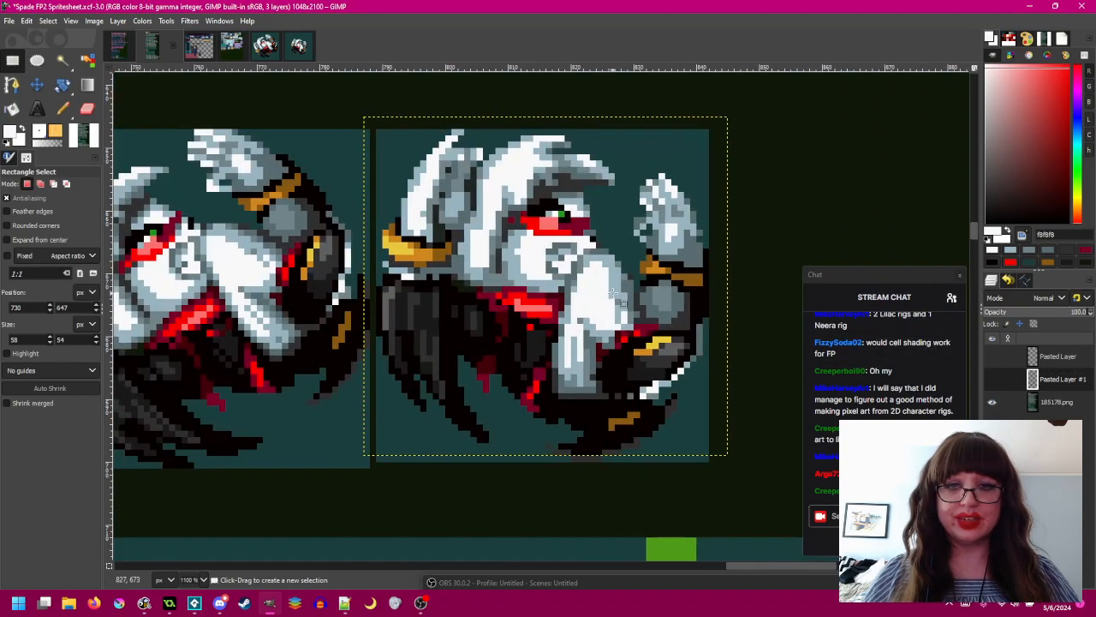
{"action": "left_click", "coordinate": [63, 108]}
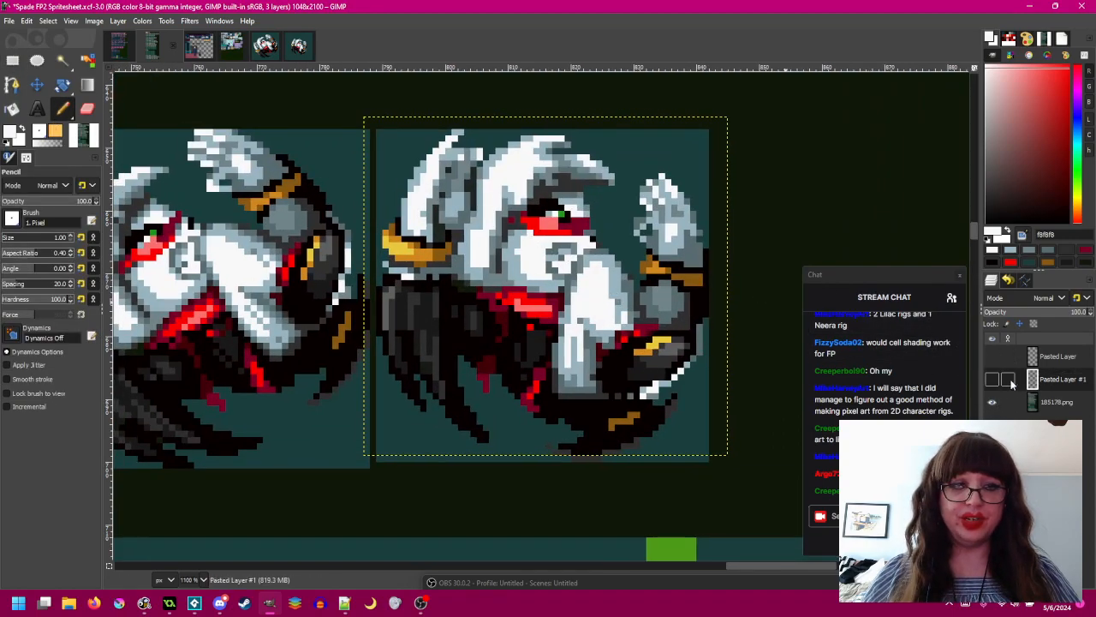
{"action": "left_click", "coordinate": [1051, 405]}
- Flip between the first-frame overlay and the second frame to examine how the eye and face animate
{"action": "left_click", "coordinate": [992, 380]}
{"action": "left_click", "coordinate": [993, 380]}
{"action": "left_click", "coordinate": [992, 380]}
{"action": "left_click", "coordinate": [993, 380]}
{"action": "left_click", "coordinate": [992, 380]}
{"action": "left_click", "coordinate": [992, 380]}
{"action": "left_click", "coordinate": [993, 380]}
{"action": "left_click", "coordinate": [993, 380]}
{"action": "left_click", "coordinate": [992, 380]}
{"action": "left_click", "coordinate": [993, 380]}
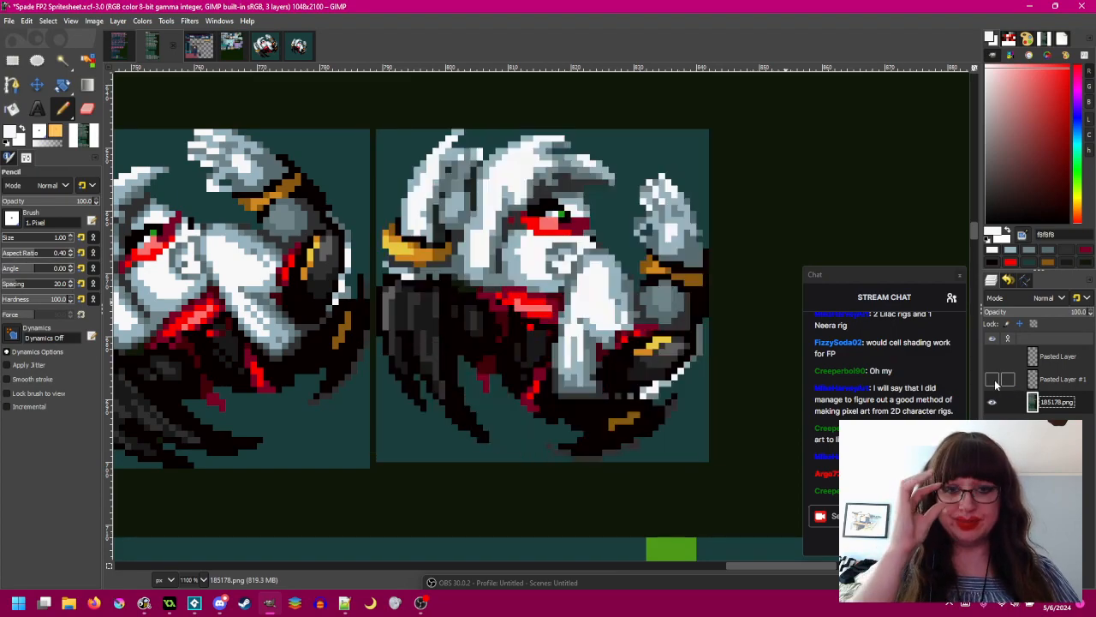
{"action": "left_click", "coordinate": [993, 380]}
{"action": "left_click", "coordinate": [993, 380]}
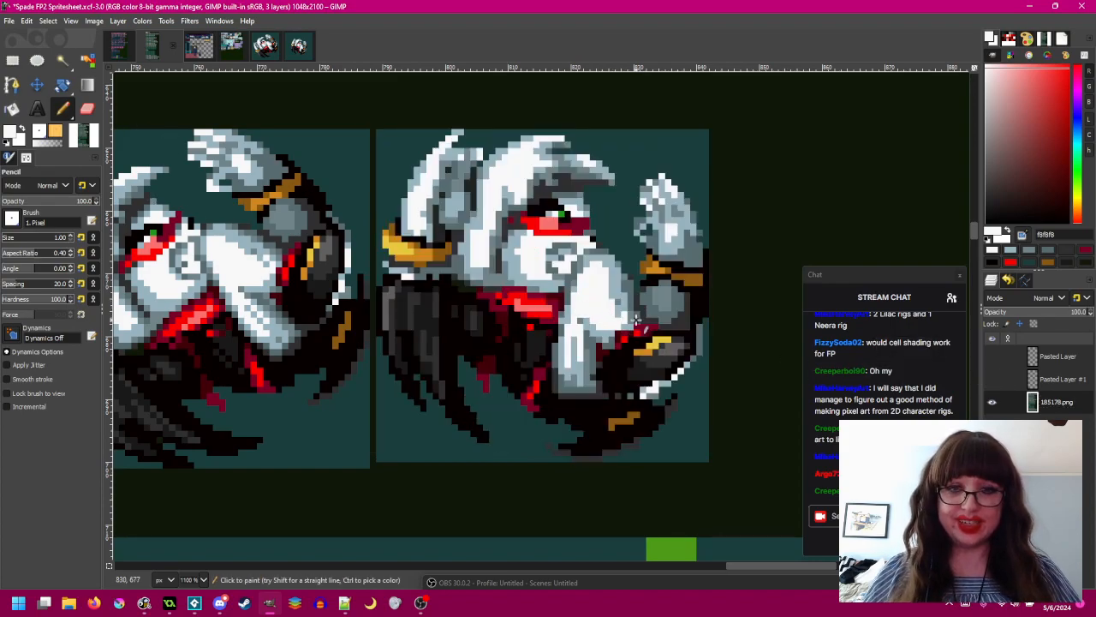
{"action": "left_click", "coordinate": [994, 381]}
{"action": "left_click", "coordinate": [994, 380]}
{"action": "left_click", "coordinate": [994, 380]}
{"action": "left_click", "coordinate": [993, 381]}
{"action": "left_click", "coordinate": [993, 380]}
{"action": "left_click", "coordinate": [993, 381]}
{"action": "left_click", "coordinate": [993, 380]}
{"action": "left_click", "coordinate": [994, 380]}
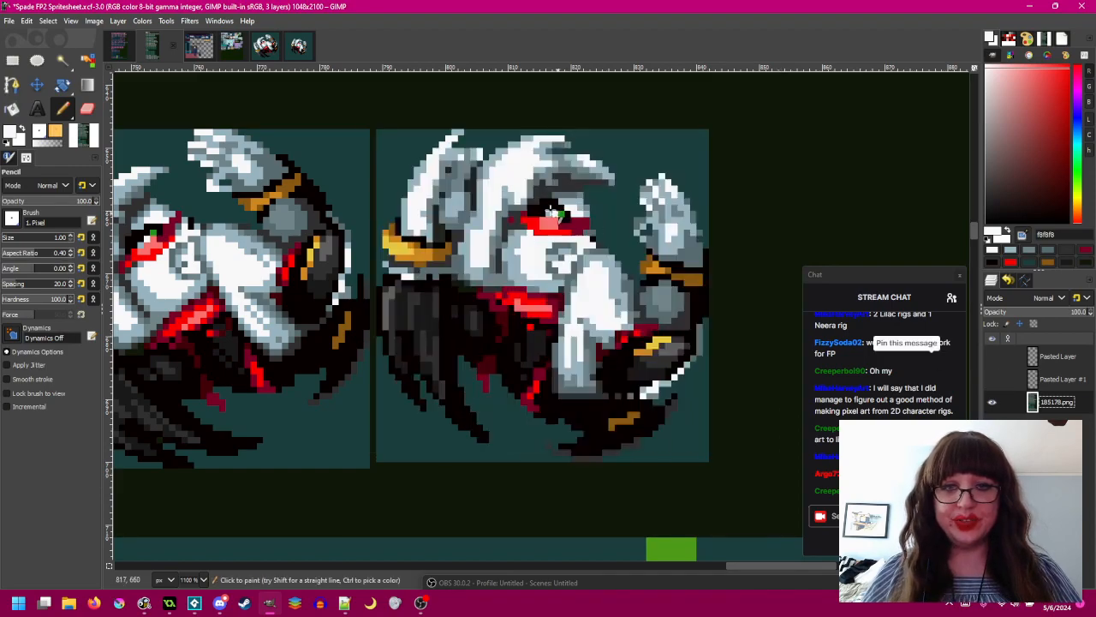
- Add dark red 780028 at the hair-side end of the second frame's eye marking and check it against the overlay
{"action": "left_click", "coordinate": [562, 225], "text": "ctrl"}
{"action": "left_click", "coordinate": [520, 219]}
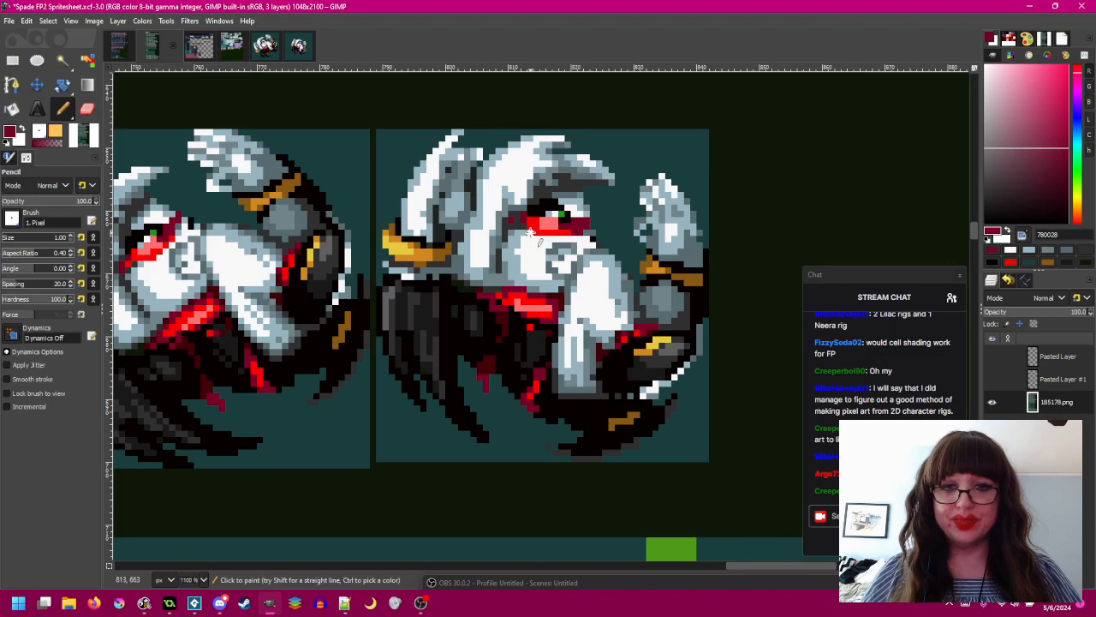
{"action": "left_click", "coordinate": [994, 381]}
{"action": "left_click", "coordinate": [993, 380]}
{"action": "left_click", "coordinate": [994, 380]}
{"action": "left_click", "coordinate": [993, 380]}
{"action": "left_click", "coordinate": [994, 380]}
{"action": "left_click", "coordinate": [993, 380]}
{"action": "left_click", "coordinate": [993, 380]}
{"action": "left_click", "coordinate": [994, 380]}
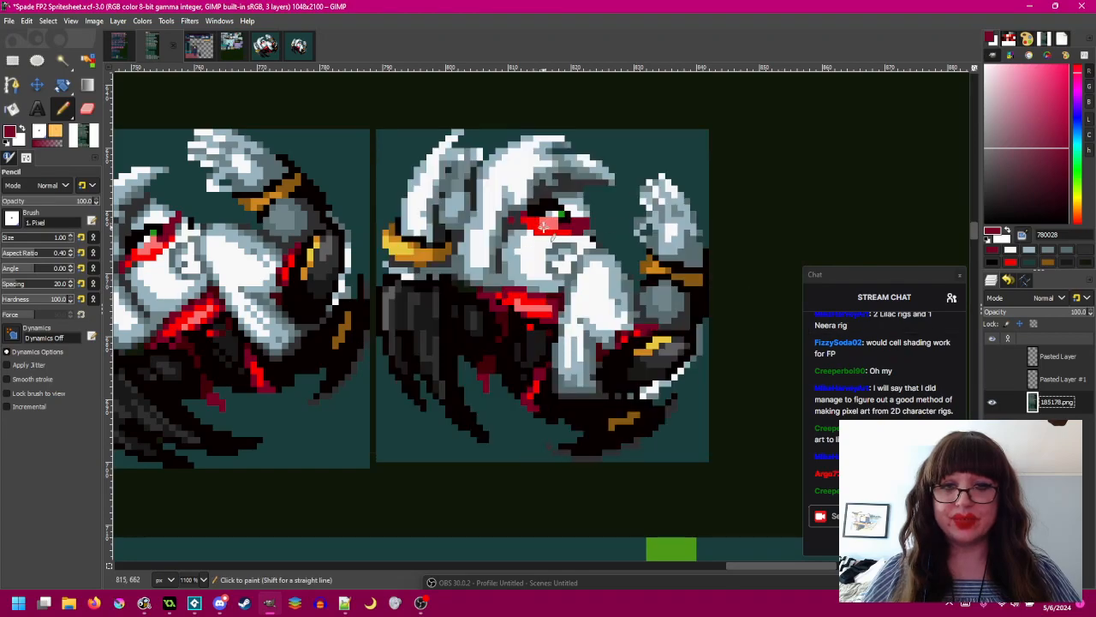
- Rework the hair-side end of the eye marking with greys 303030 and 708488 and dark red 780028
{"action": "left_click", "coordinate": [527, 228], "text": "ctrl"}
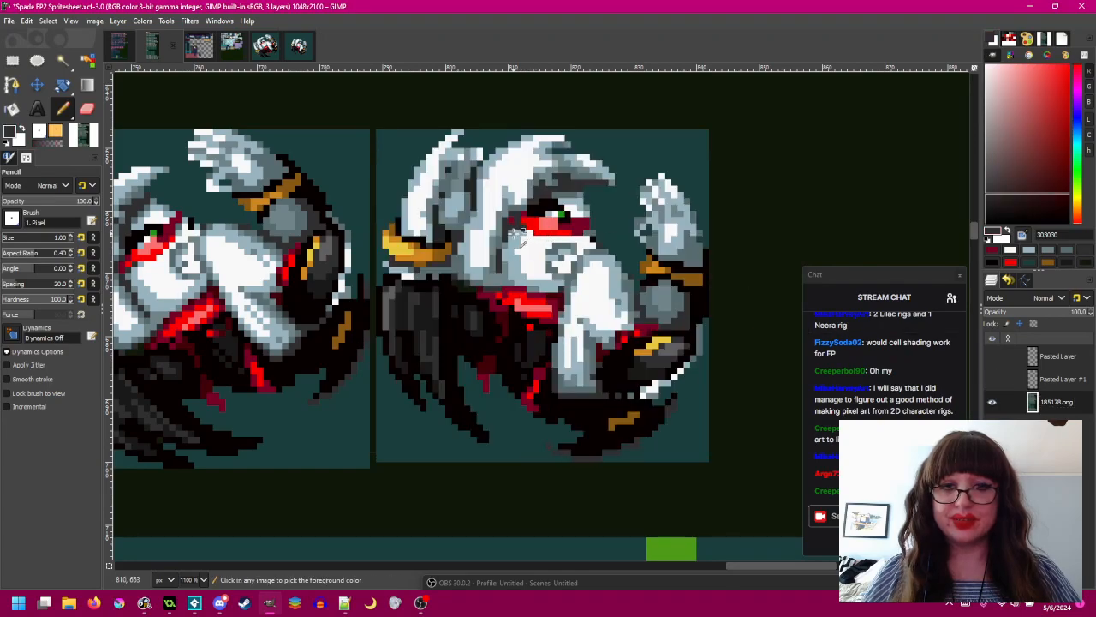
{"action": "left_click", "coordinate": [513, 233], "text": "ctrl"}
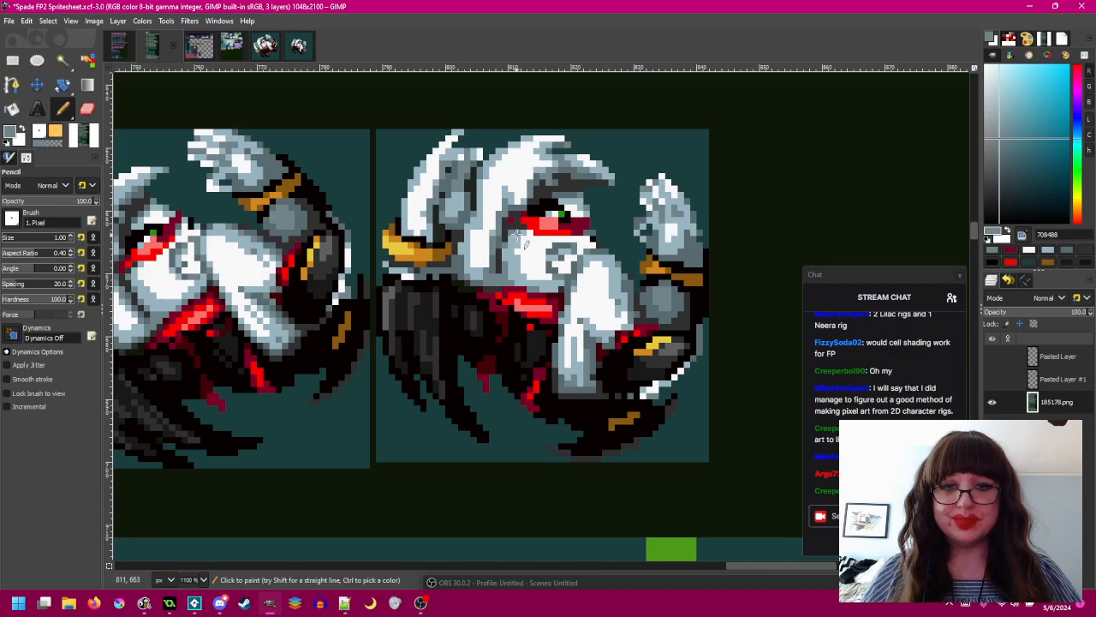
{"action": "left_click", "coordinate": [539, 226], "text": "ctrl"}
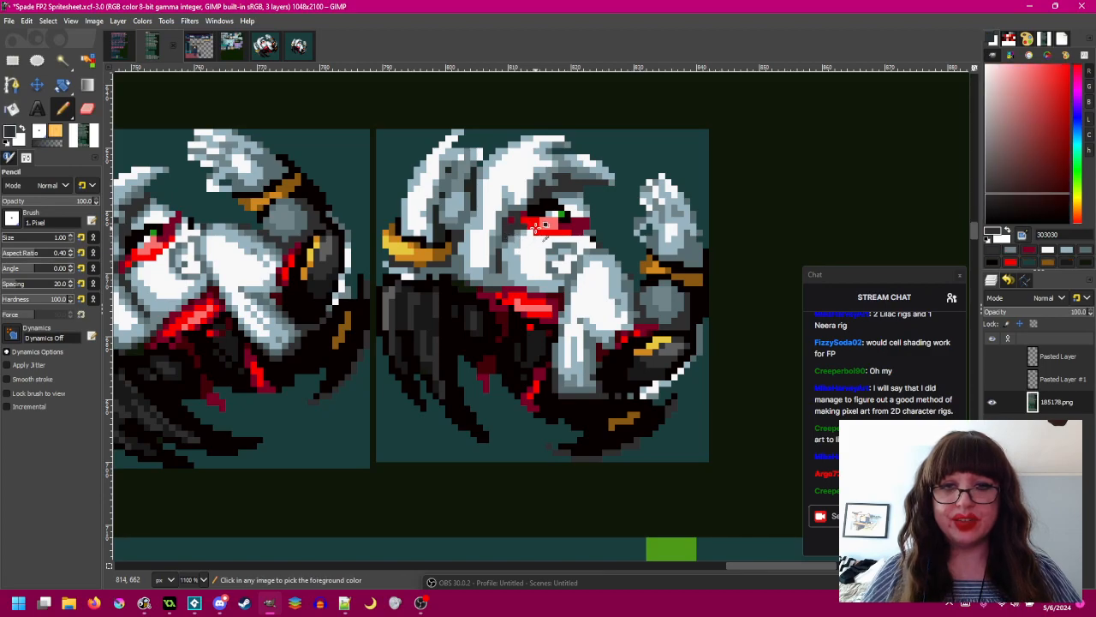
{"action": "left_click", "coordinate": [512, 220], "text": "ctrl"}
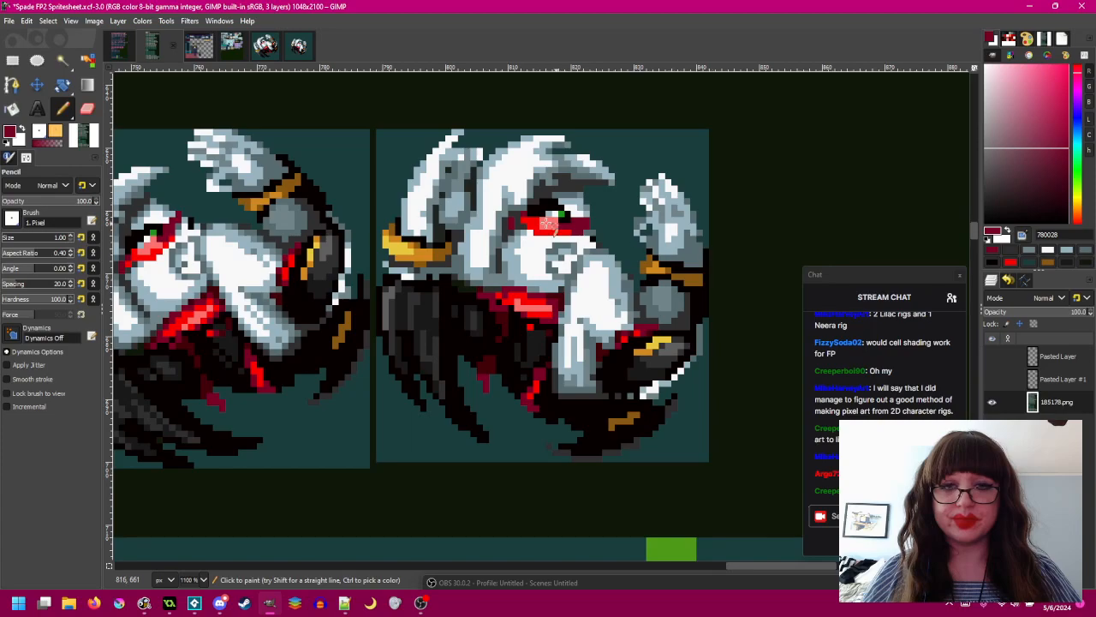
- Compare the frames with the overlay and extend the eye marking towards the hair with bright red f80000
{"action": "left_click", "coordinate": [993, 379]}
{"action": "left_click", "coordinate": [993, 379]}
{"action": "left_click", "coordinate": [993, 379]}
{"action": "left_click", "coordinate": [993, 379]}
{"action": "left_click", "coordinate": [992, 379]}
{"action": "left_click", "coordinate": [993, 379]}
{"action": "left_click", "coordinate": [992, 379]}
{"action": "left_click", "coordinate": [992, 379]}
{"action": "left_click", "coordinate": [541, 224], "text": "ctrl"}
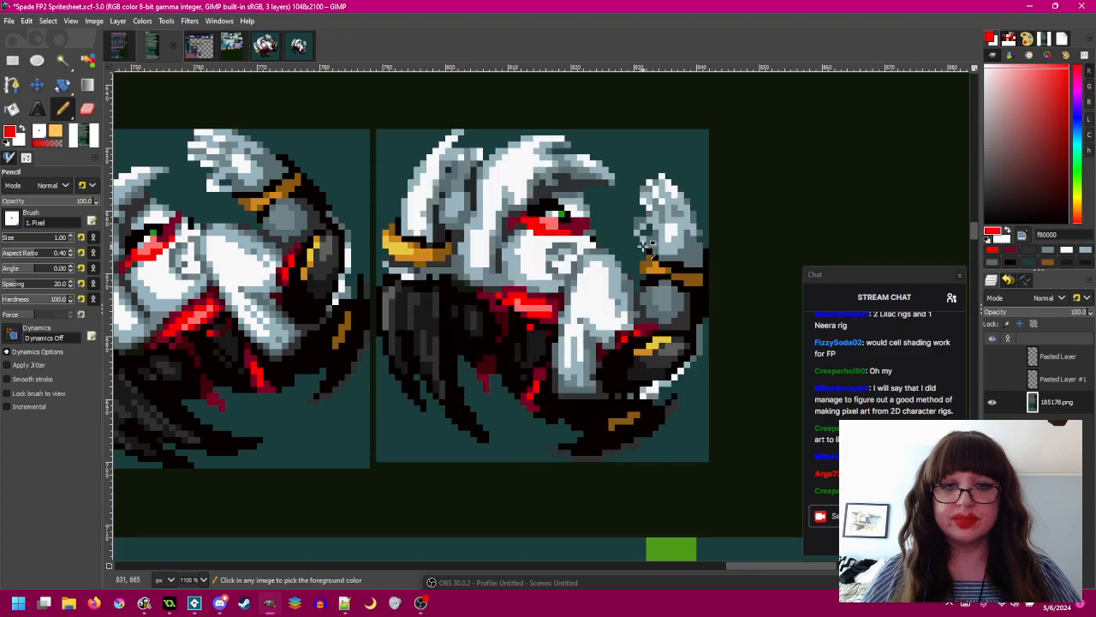
{"action": "left_click_drag", "start_coordinate": [593, 228], "coordinate": [602, 238]}
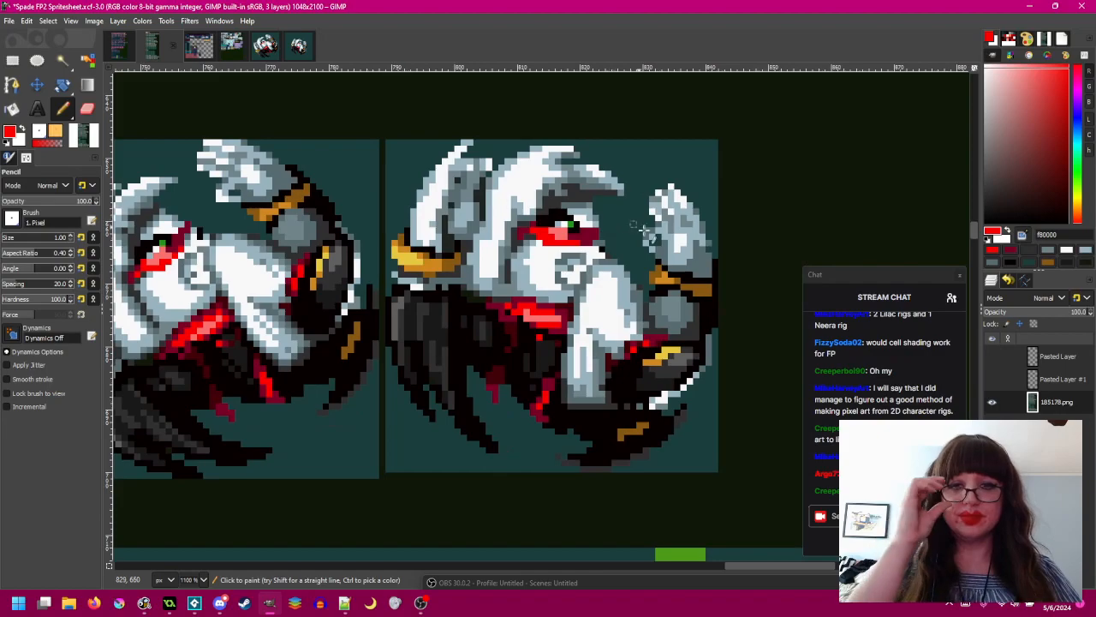
- Recheck the eye against the first-frame overlay and adjust the marking's pink highlight with f87070
{"action": "left_click", "coordinate": [992, 379]}
{"action": "left_click", "coordinate": [992, 380]}
{"action": "left_click", "coordinate": [993, 379]}
{"action": "left_click", "coordinate": [992, 379]}
{"action": "left_click", "coordinate": [993, 379]}
{"action": "left_click", "coordinate": [992, 379]}
{"action": "left_click", "coordinate": [993, 379]}
{"action": "left_click", "coordinate": [992, 380]}
{"action": "left_click", "coordinate": [993, 380]}
{"action": "left_click", "coordinate": [992, 380]}
{"action": "left_click", "coordinate": [556, 236], "text": "ctrl"}
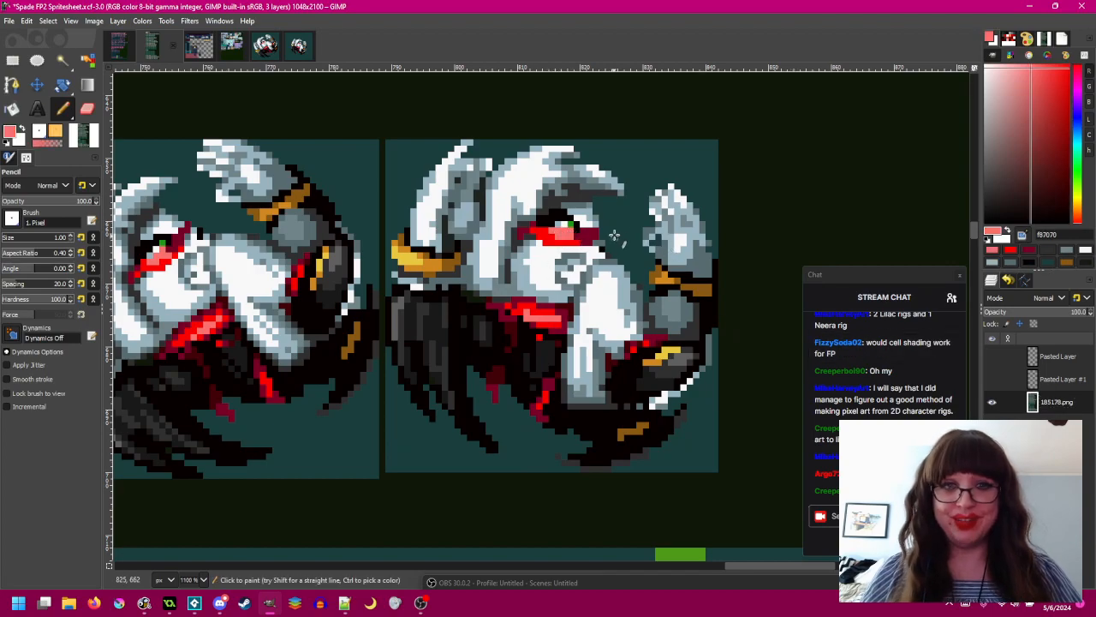
- Compare the eye with the overlay again and touch up the marking below the iris with dark red 780028
{"action": "left_click", "coordinate": [993, 379]}
{"action": "left_click", "coordinate": [993, 380]}
{"action": "left_click", "coordinate": [993, 380]}
{"action": "left_click", "coordinate": [993, 379]}
{"action": "left_click", "coordinate": [994, 379]}
{"action": "left_click", "coordinate": [993, 379]}
{"action": "left_click", "coordinate": [994, 379]}
{"action": "left_click", "coordinate": [993, 380]}
{"action": "left_click", "coordinate": [578, 230], "text": "ctrl"}
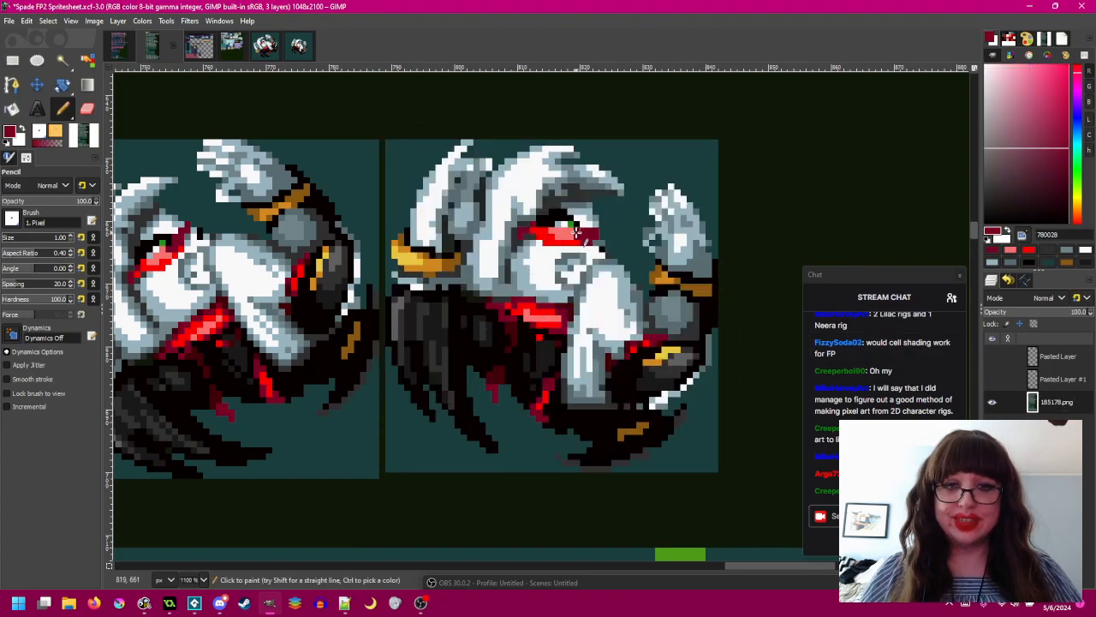
- Compare the eye with the first-frame overlay and touch up the iris edge with near-black 080000
{"action": "left_click", "coordinate": [993, 380]}
{"action": "left_click", "coordinate": [994, 379]}
{"action": "left_click", "coordinate": [995, 379]}
{"action": "left_click", "coordinate": [995, 379]}
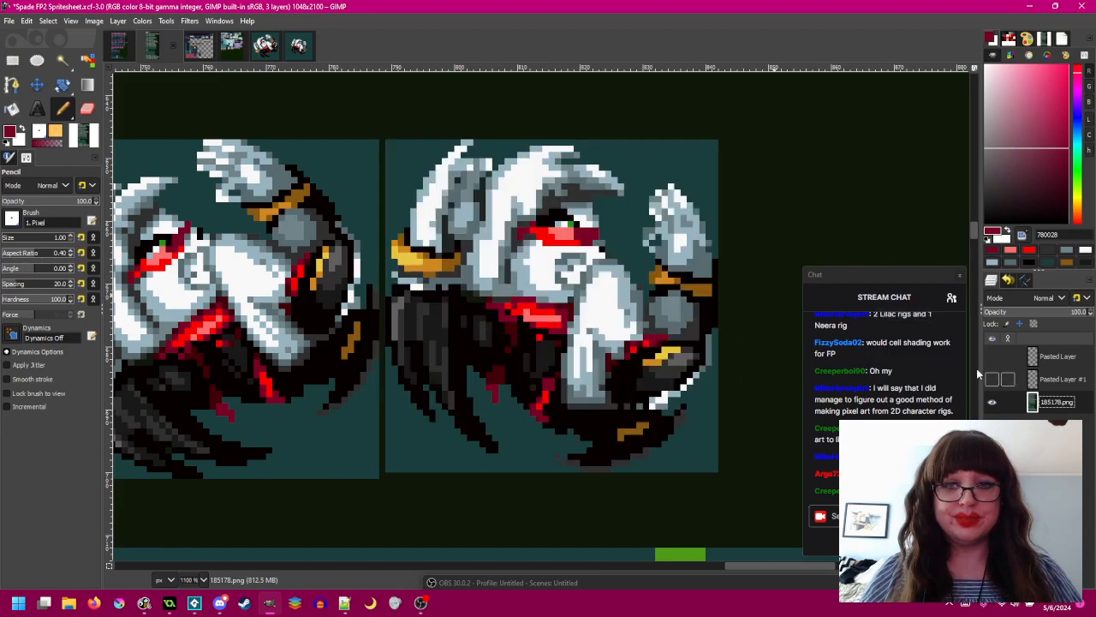
{"action": "left_click", "coordinate": [577, 222], "text": "ctrl"}
{"action": "left_click", "coordinate": [577, 225], "text": "ctrl"}
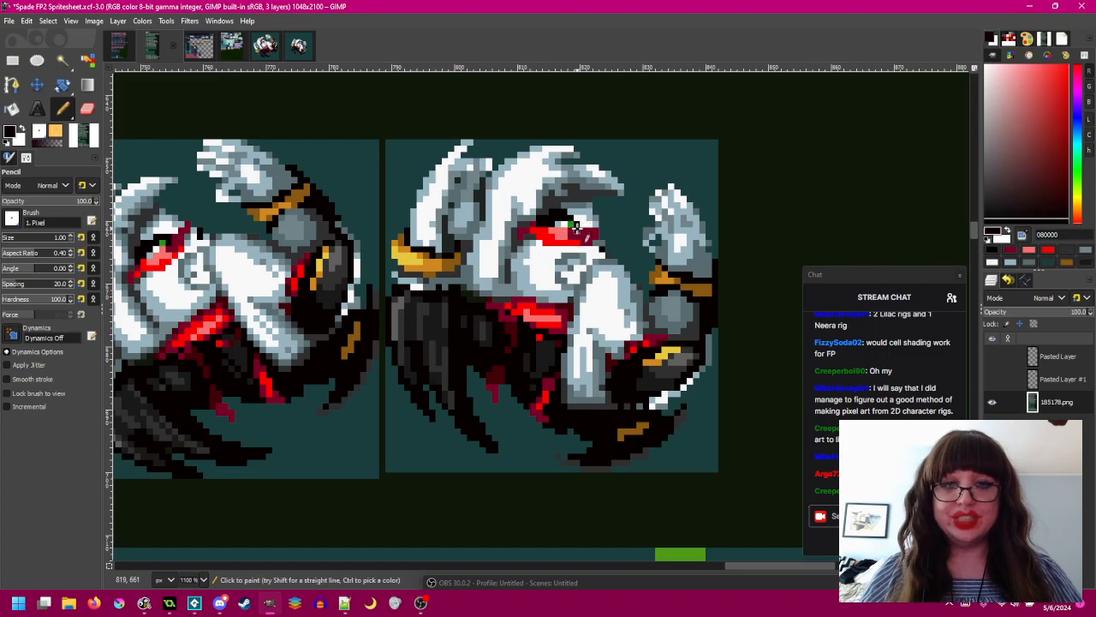
{"action": "left_click", "coordinate": [602, 250]}
{"action": "left_click_drag", "start_coordinate": [602, 250], "coordinate": [616, 256]}
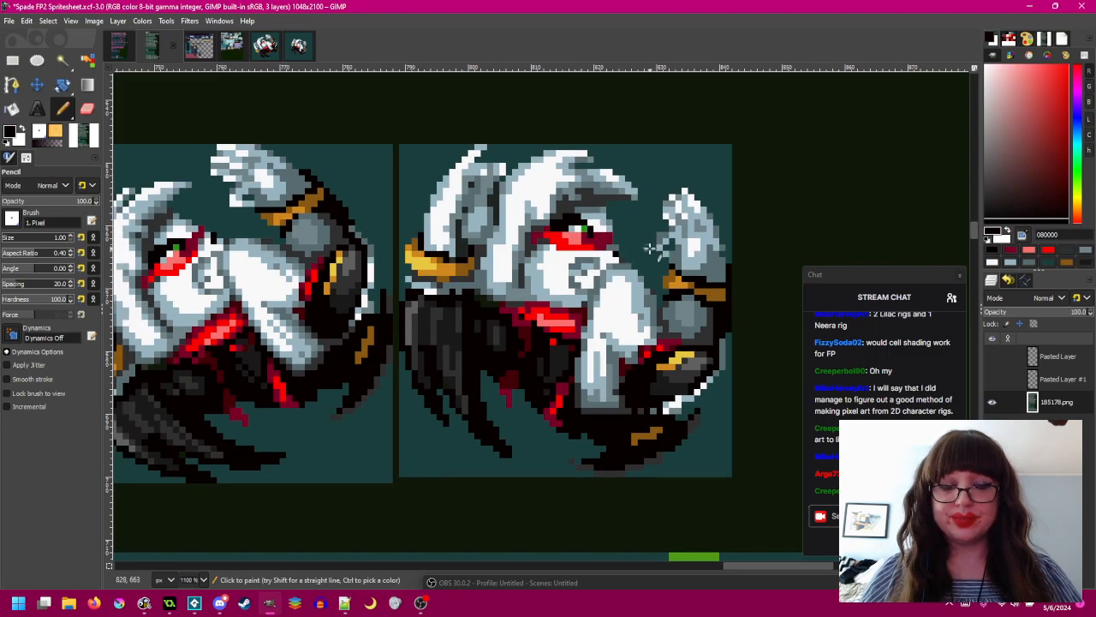
- Touch up the eye marking below the iris with dark red 780028 and check it against the overlay
{"action": "left_click", "coordinate": [590, 244], "text": "ctrl"}
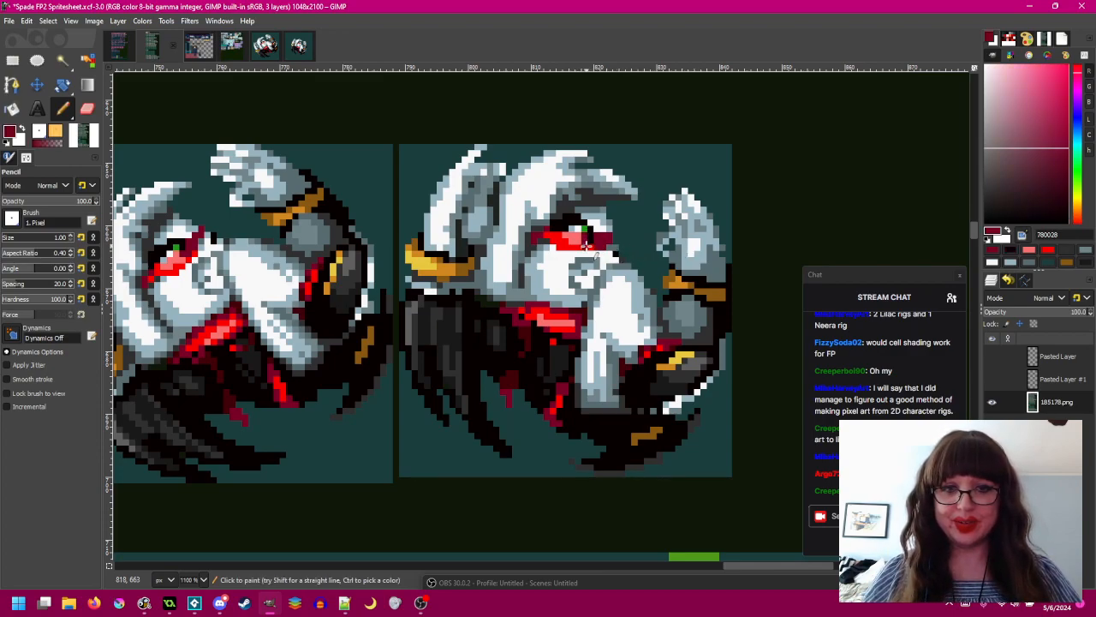
{"action": "left_click", "coordinate": [993, 378]}
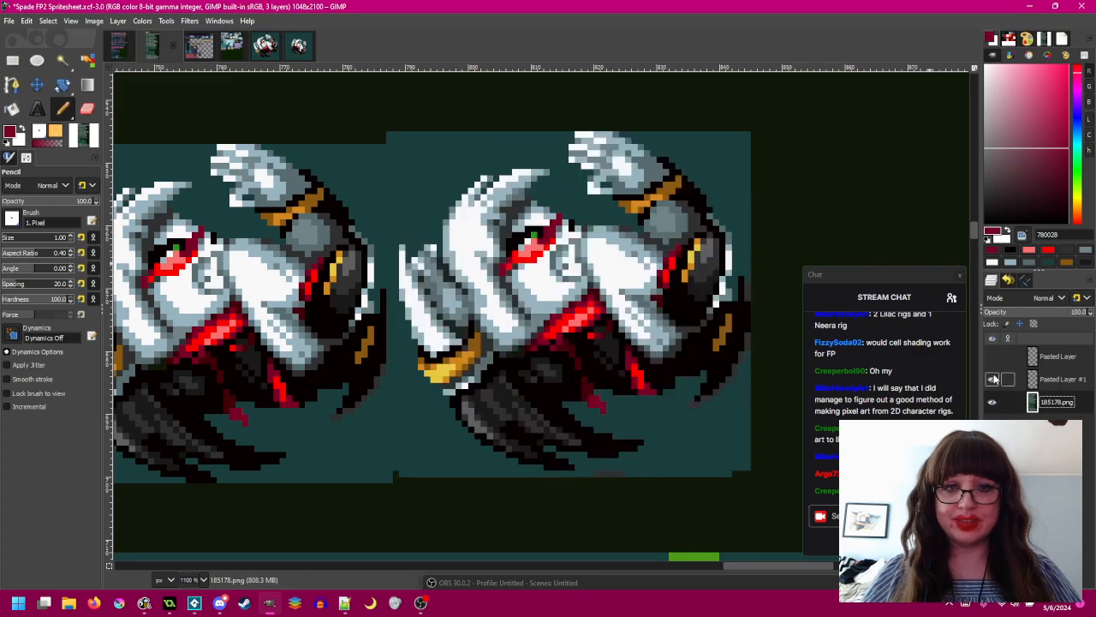
{"action": "left_click", "coordinate": [993, 379]}
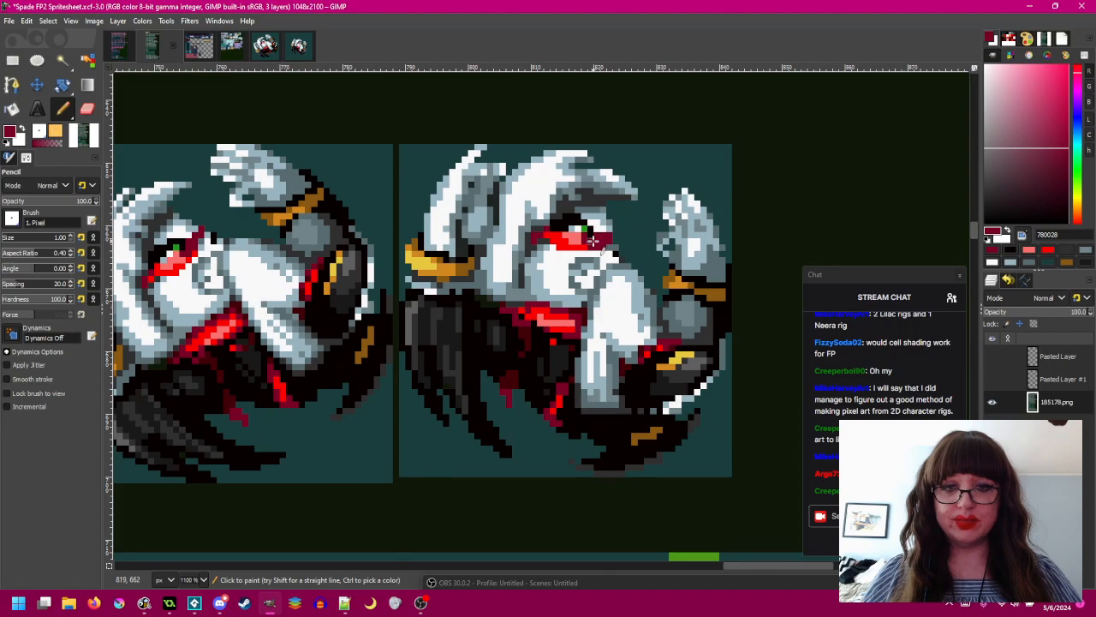
{"action": "left_click", "coordinate": [993, 378]}
{"action": "left_click", "coordinate": [992, 378]}
{"action": "left_click", "coordinate": [992, 379]}
{"action": "left_click", "coordinate": [993, 379]}
{"action": "left_click", "coordinate": [992, 378]}
{"action": "left_click", "coordinate": [992, 378]}
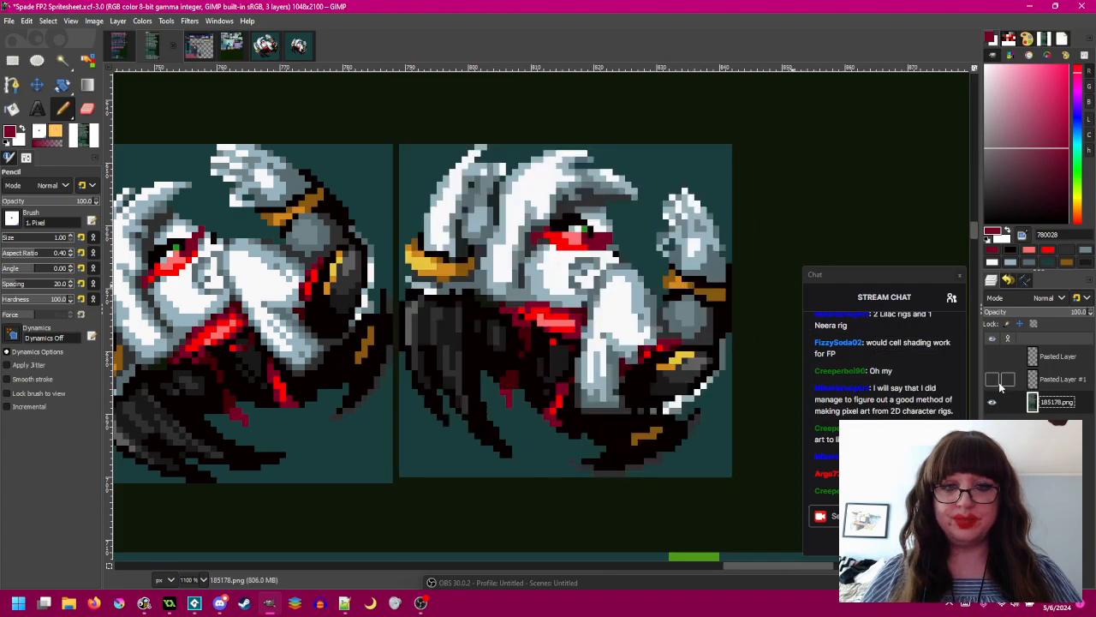
- Check the overlay once more and add bright red f80000 to the marking just below the iris
{"action": "left_click", "coordinate": [993, 379]}
{"action": "left_click", "coordinate": [992, 378]}
{"action": "left_click", "coordinate": [591, 245], "text": "ctrl"}
{"action": "left_click", "coordinate": [593, 238]}
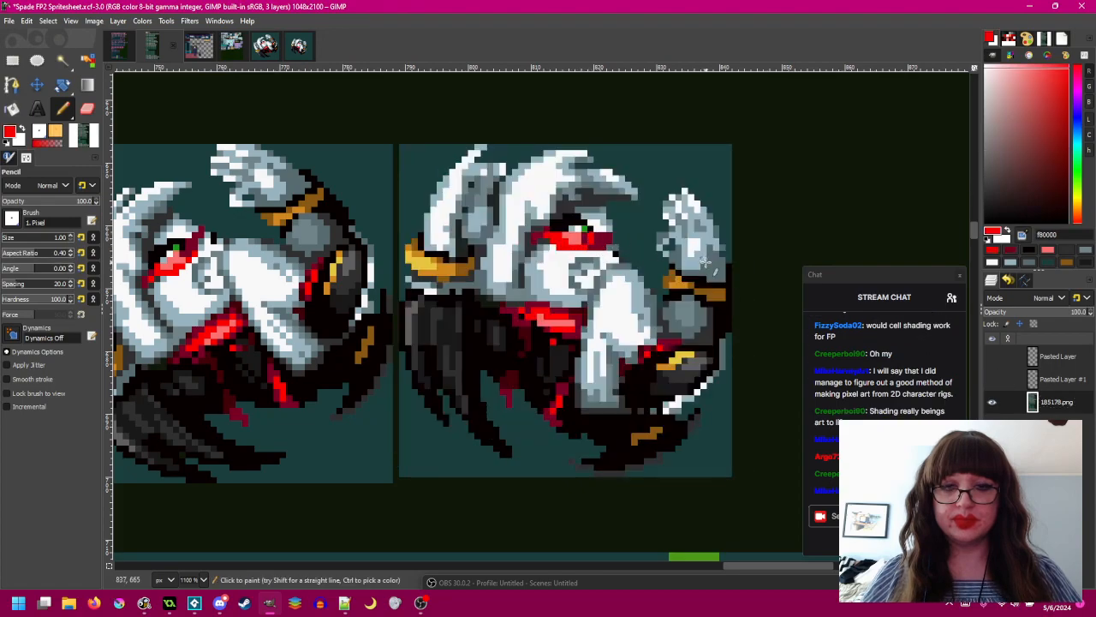
{"action": "mouse_move", "coordinate": [661, 244]}
{"action": "left_mouse_down"}
{"action": "mouse_move", "coordinate": [670, 252]}
{"action": "mouse_move", "coordinate": [662, 232]}
{"action": "left_mouse_up"}
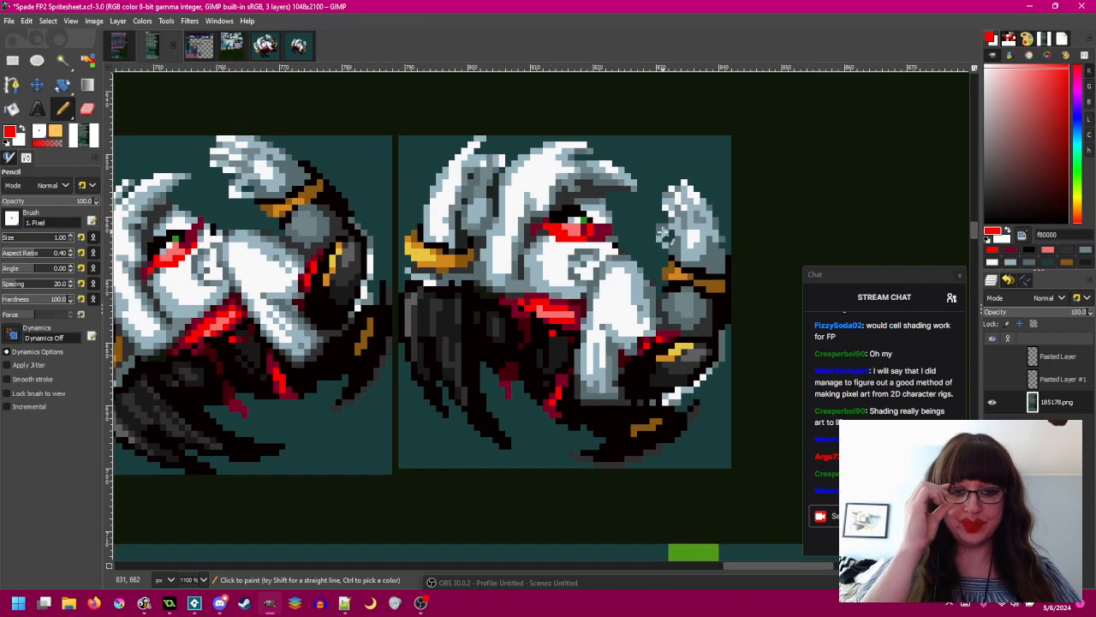
- Compare the two frames and repaint part of the marking under the iris with dark red 780028
{"action": "left_click", "coordinate": [992, 379]}
{"action": "left_click", "coordinate": [993, 378]}
{"action": "left_click", "coordinate": [992, 380]}
{"action": "left_click", "coordinate": [993, 379]}
{"action": "left_click", "coordinate": [992, 379]}
{"action": "left_click", "coordinate": [992, 379]}
{"action": "left_click", "coordinate": [594, 231], "text": "ctrl"}
{"action": "left_click", "coordinate": [590, 229]}
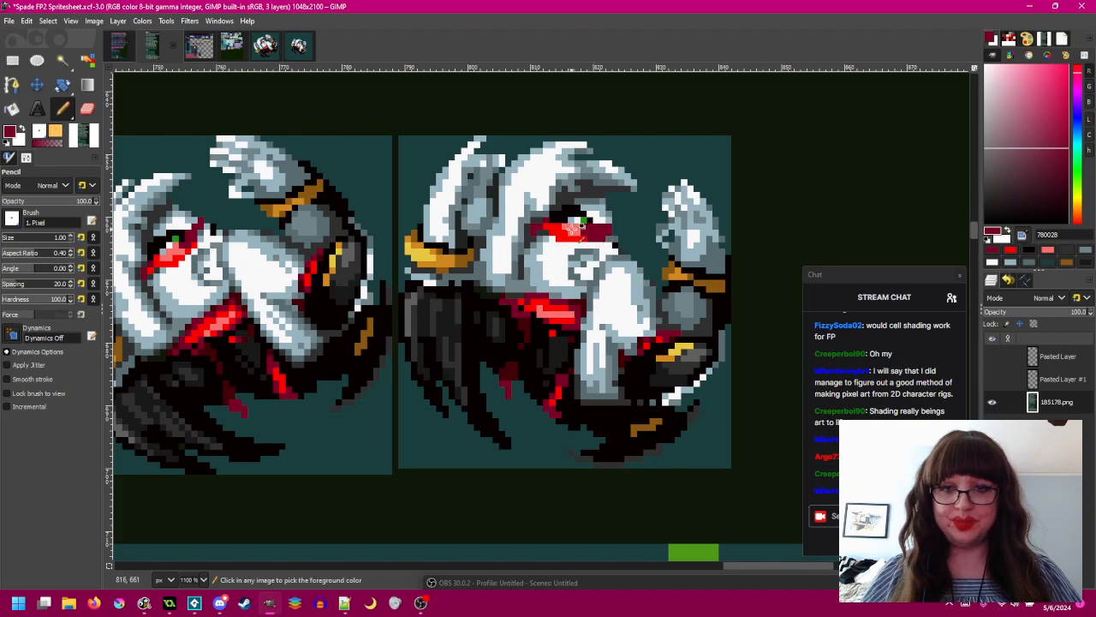
{"action": "left_click_drag", "start_coordinate": [559, 245], "coordinate": [576, 248]}
- Adjust the eye marking with bright red f80000 and extend its highlight with pink f87070
{"action": "left_click", "coordinate": [597, 240], "text": "ctrl"}
{"action": "left_click", "coordinate": [609, 243]}
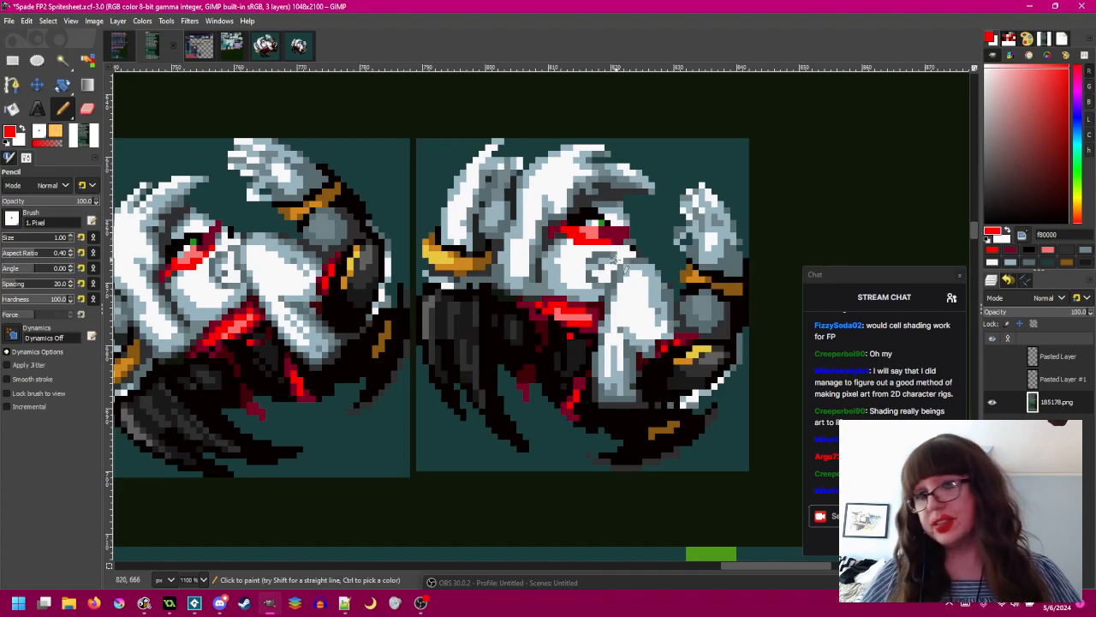
{"action": "left_click_drag", "start_coordinate": [640, 247], "coordinate": [624, 260]}
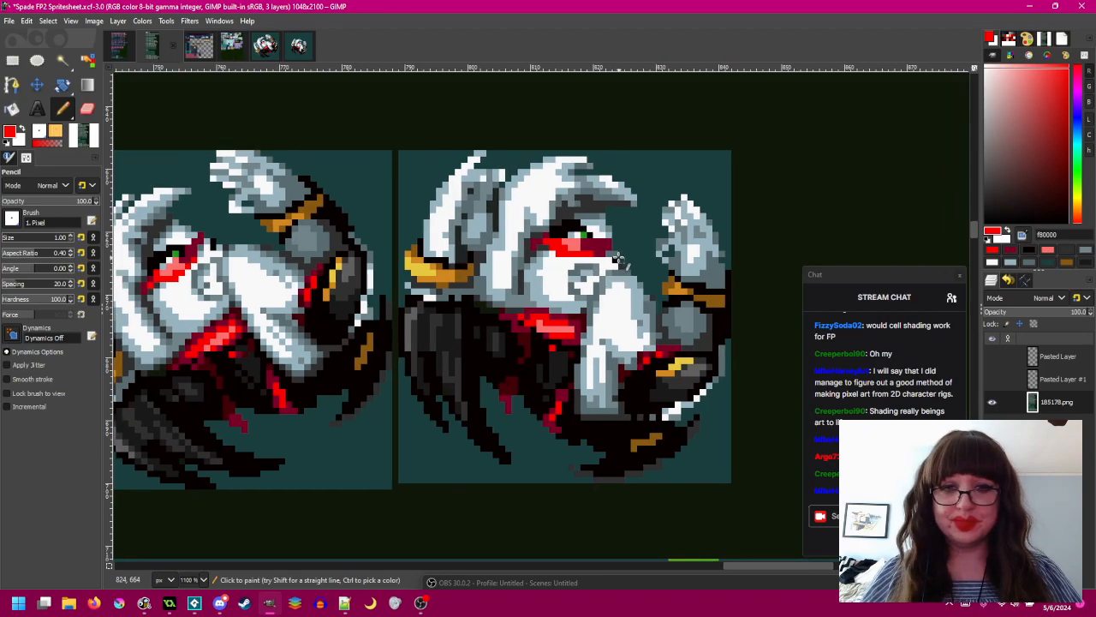
{"action": "left_click", "coordinate": [578, 244], "text": "ctrl"}
{"action": "left_click", "coordinate": [589, 245]}
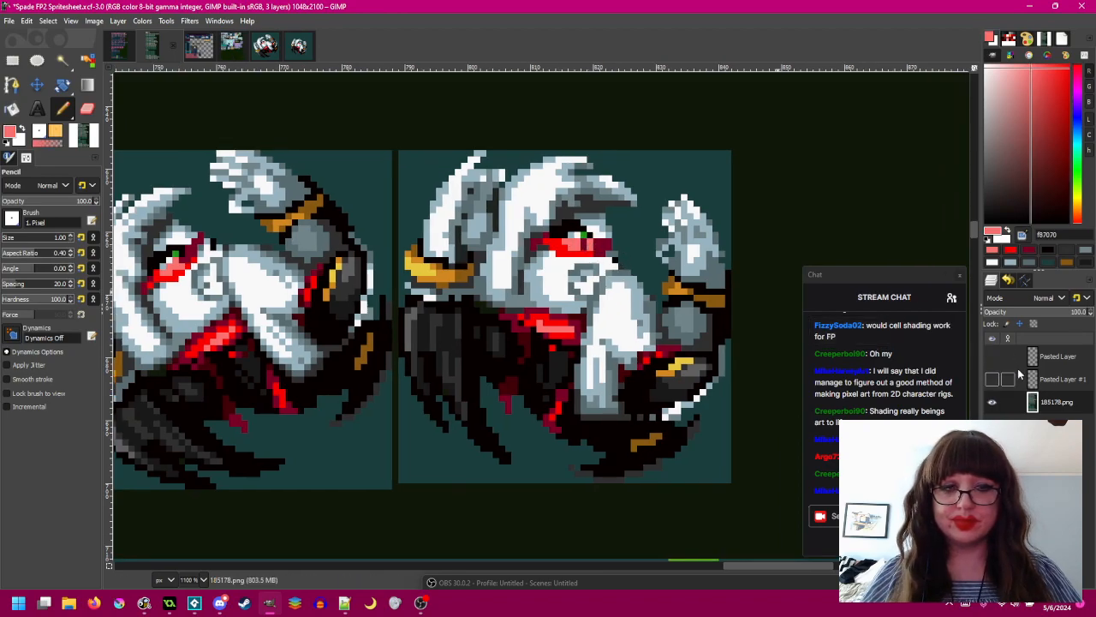
- Compare the highlight with the first-frame overlay, then rework the marking with dark red 780028 and bright red f80000
{"action": "left_click", "coordinate": [993, 381]}
{"action": "left_click", "coordinate": [992, 381]}
{"action": "left_click", "coordinate": [993, 381]}
{"action": "left_click", "coordinate": [992, 381]}
{"action": "left_click", "coordinate": [993, 382]}
{"action": "left_click", "coordinate": [992, 381]}
{"action": "left_click", "coordinate": [992, 381]}
{"action": "left_click", "coordinate": [992, 381]}
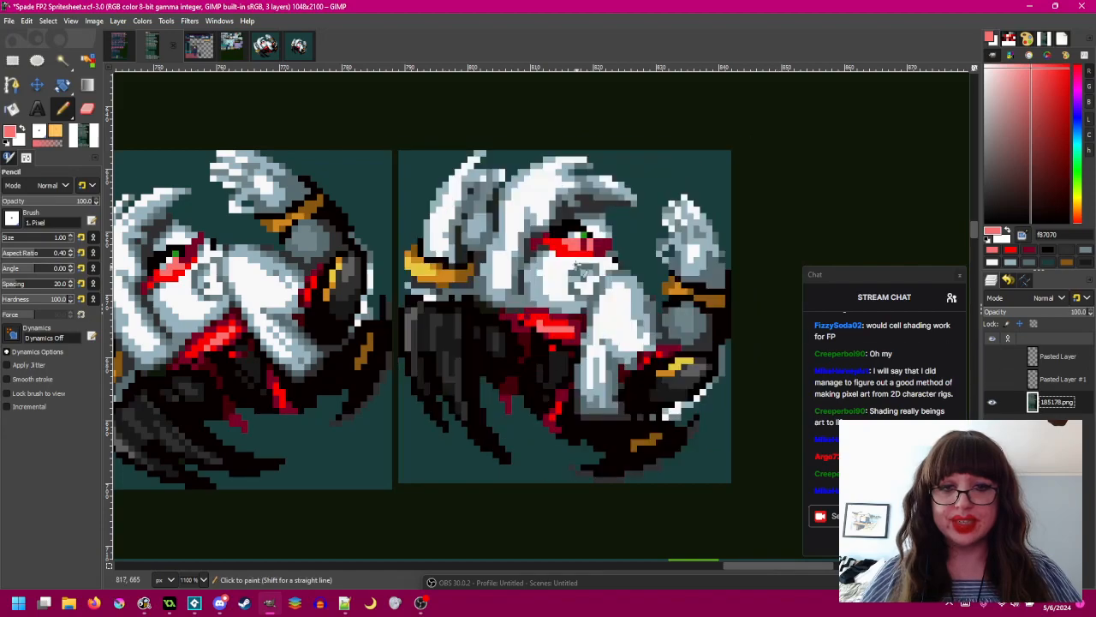
{"action": "left_click", "coordinate": [597, 243], "text": "ctrl"}
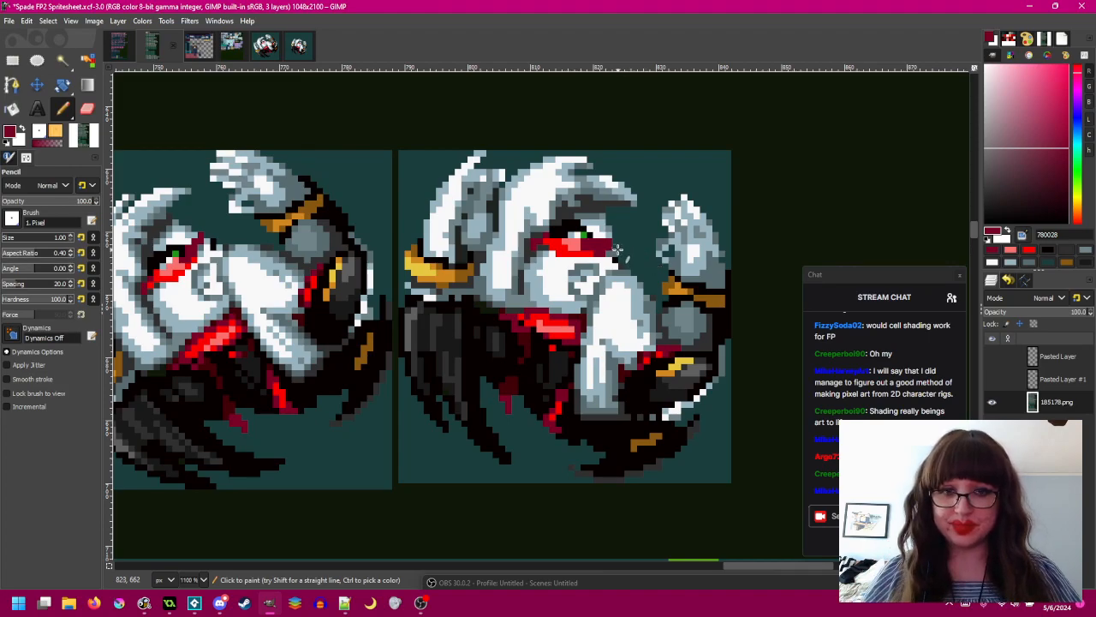
{"action": "left_click_drag", "start_coordinate": [617, 248], "coordinate": [626, 245]}
{"action": "left_click", "coordinate": [579, 244], "text": "ctrl"}
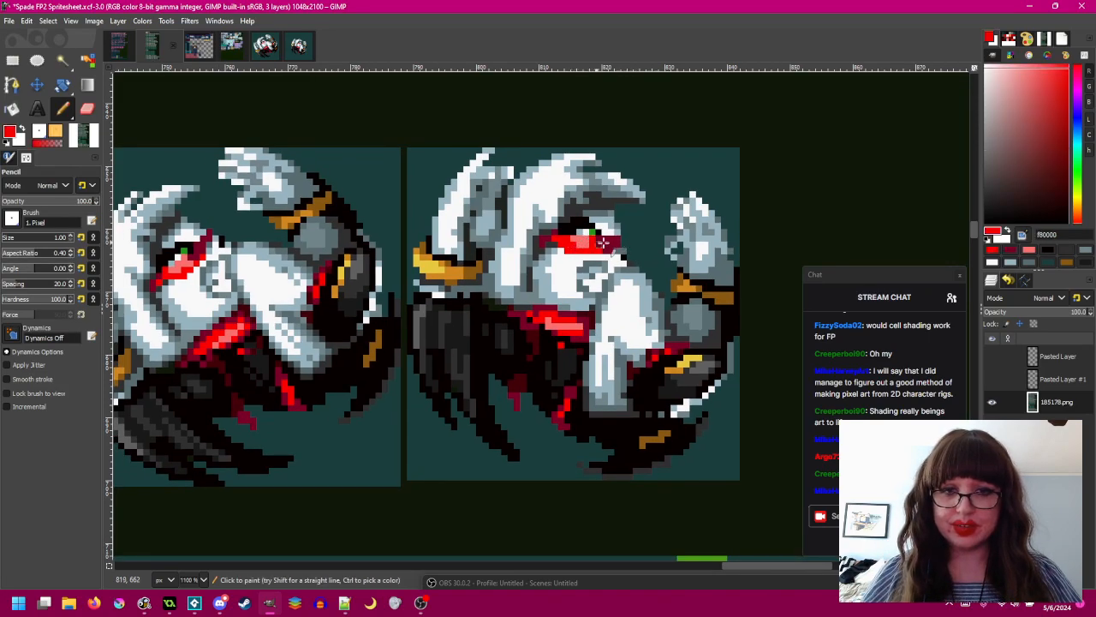
- Toggle the overlay to recheck the eye and refine the marking's highlight with pink f87070
{"action": "left_click", "coordinate": [992, 380]}
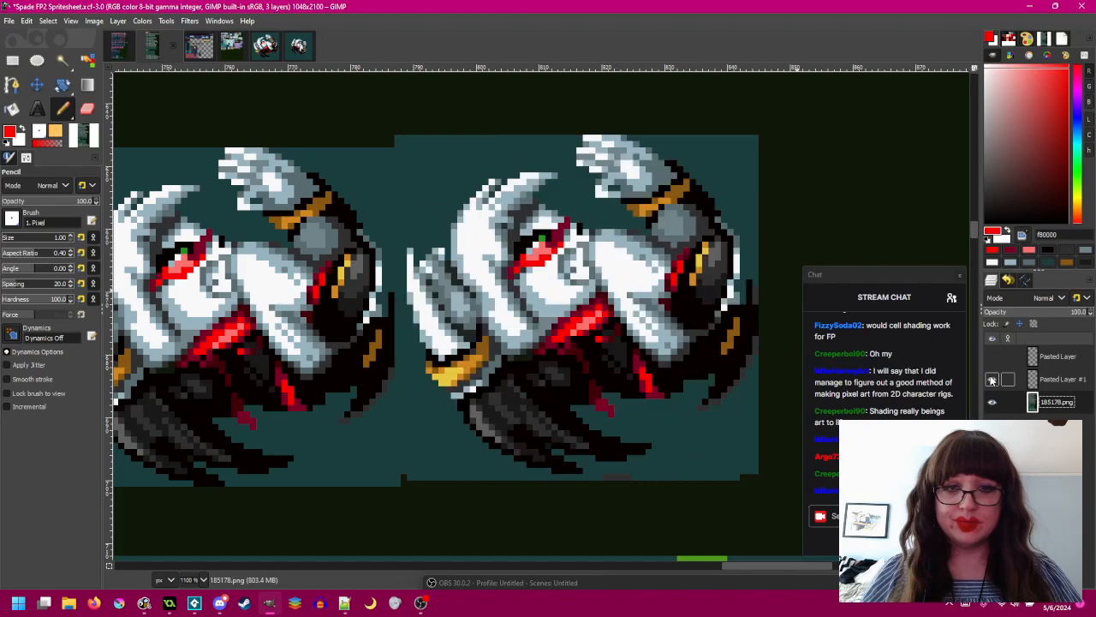
{"action": "left_click", "coordinate": [991, 380]}
{"action": "left_click", "coordinate": [991, 380]}
{"action": "left_click", "coordinate": [992, 380]}
{"action": "left_click", "coordinate": [991, 379]}
{"action": "left_click", "coordinate": [992, 379]}
{"action": "left_click", "coordinate": [992, 380]}
{"action": "left_click", "coordinate": [992, 379]}
{"action": "left_click", "coordinate": [594, 244], "text": "ctrl"}
{"action": "left_click", "coordinate": [591, 246], "text": "ctrl"}
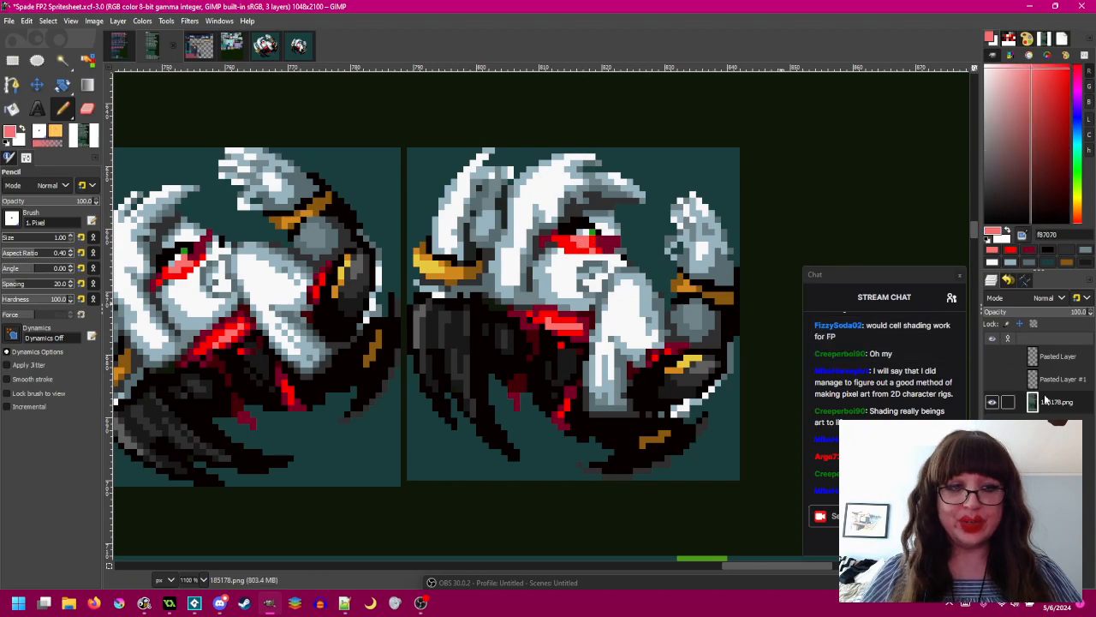
- Examine the eye marking's position and colours by flipping between the second frame and the first-frame overlay
{"action": "left_click", "coordinate": [992, 380]}
{"action": "left_click", "coordinate": [991, 379]}
{"action": "left_click", "coordinate": [992, 380]}
{"action": "left_click", "coordinate": [991, 379]}
{"action": "left_click", "coordinate": [991, 379]}
{"action": "left_click", "coordinate": [991, 379]}
{"action": "left_click", "coordinate": [992, 380]}
{"action": "left_click", "coordinate": [991, 379]}
{"action": "left_click", "coordinate": [992, 380]}
{"action": "left_click", "coordinate": [992, 379]}
{"action": "left_click", "coordinate": [992, 380]}
{"action": "left_click", "coordinate": [992, 379]}
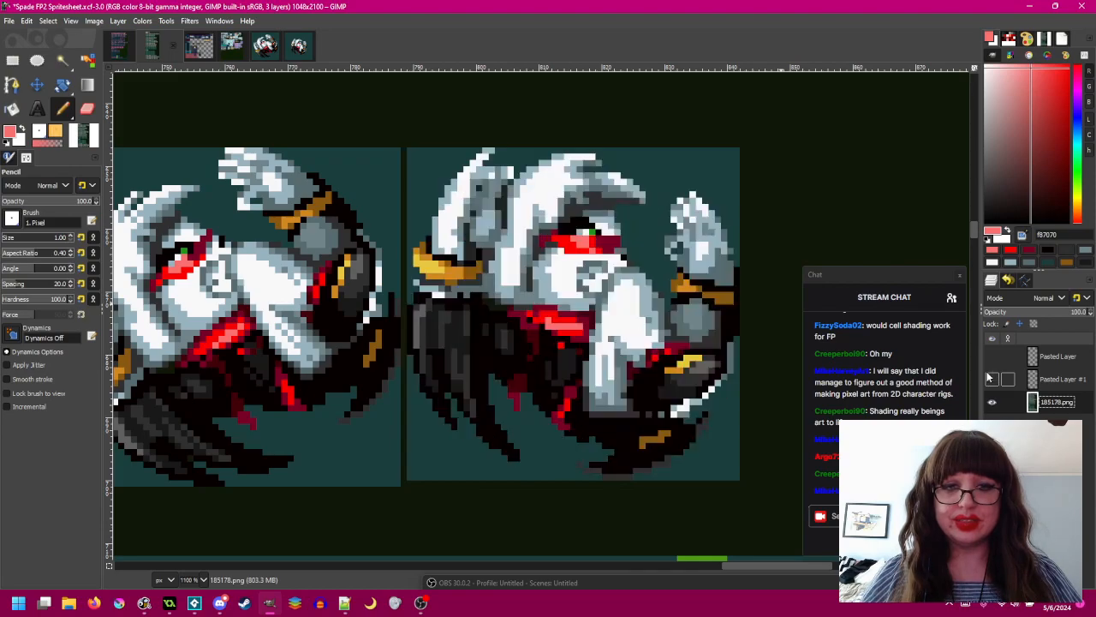
- Touch up the face around the eye's outer corner with off-white f8f8f8 and compare it with the overlay
{"action": "left_click", "coordinate": [607, 230], "text": "ctrl"}
{"action": "scroll", "coordinate": [633, 238], "scroll_direction": "left", "scroll_amount": 2}
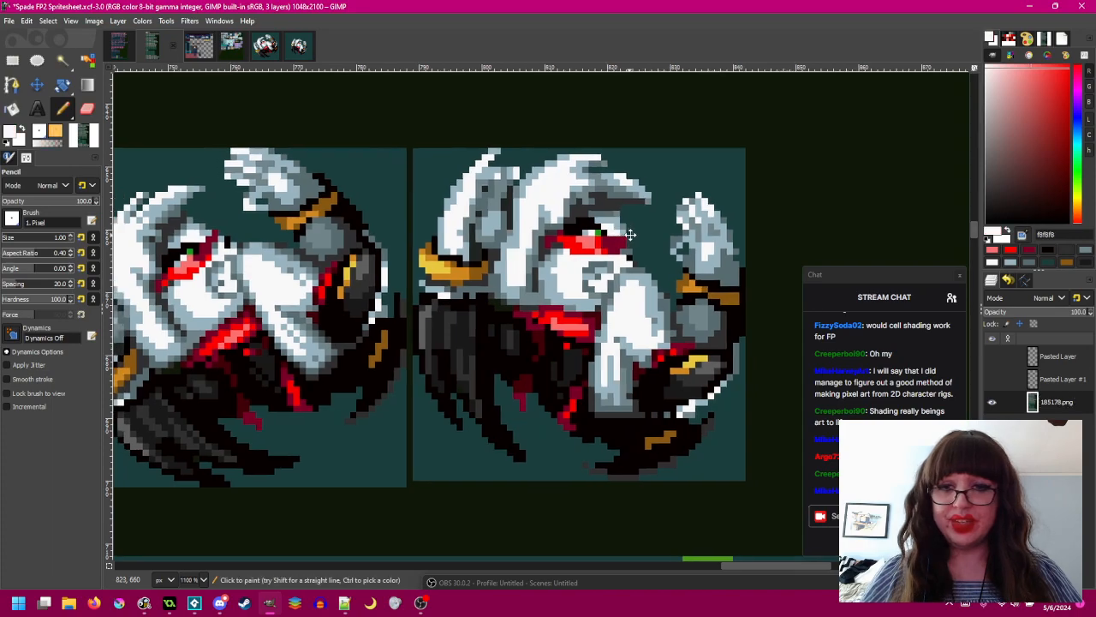
{"action": "left_click", "coordinate": [635, 252]}
{"action": "left_click", "coordinate": [991, 380]}
{"action": "left_click", "coordinate": [992, 379]}
{"action": "left_click", "coordinate": [992, 379]}
{"action": "left_click", "coordinate": [992, 379]}
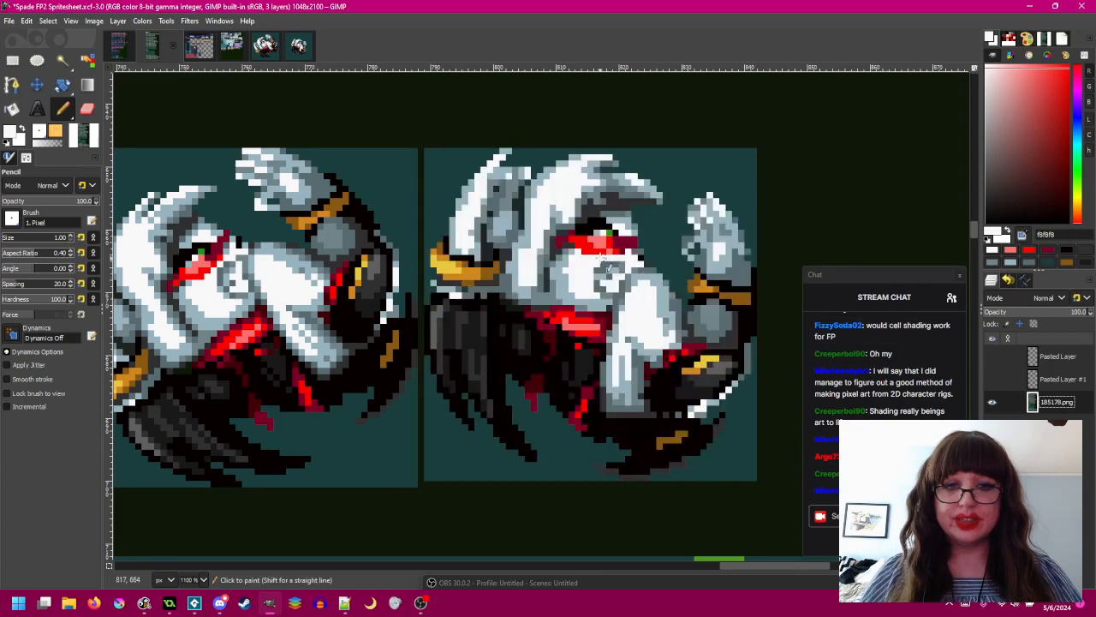
- Shade the face edge beside the eye with light blue-grey 98b4c0
{"action": "left_click", "coordinate": [629, 222], "text": "ctrl"}
{"action": "left_click", "coordinate": [628, 248]}
{"action": "left_click_drag", "start_coordinate": [671, 223], "coordinate": [667, 226]}
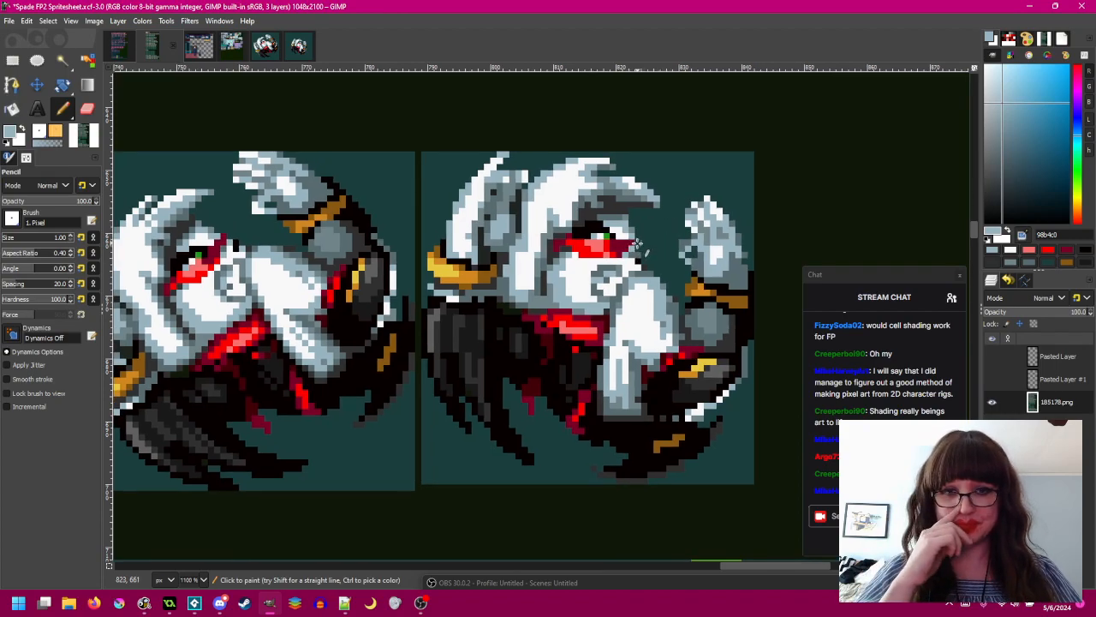
- Compare the new shading beside the eye with the first frame by flipping the overlay on and off
{"action": "left_click", "coordinate": [993, 379]}
{"action": "left_click", "coordinate": [992, 379]}
{"action": "left_click", "coordinate": [993, 379]}
{"action": "left_click", "coordinate": [992, 379]}
{"action": "left_click", "coordinate": [993, 379]}
{"action": "left_click", "coordinate": [992, 379]}
{"action": "left_click", "coordinate": [992, 380]}
{"action": "left_click", "coordinate": [993, 379]}
{"action": "left_click", "coordinate": [993, 379]}
{"action": "left_click", "coordinate": [992, 379]}
{"action": "left_click", "coordinate": [993, 379]}
{"action": "left_click", "coordinate": [992, 379]}
{"action": "left_click", "coordinate": [992, 380]}
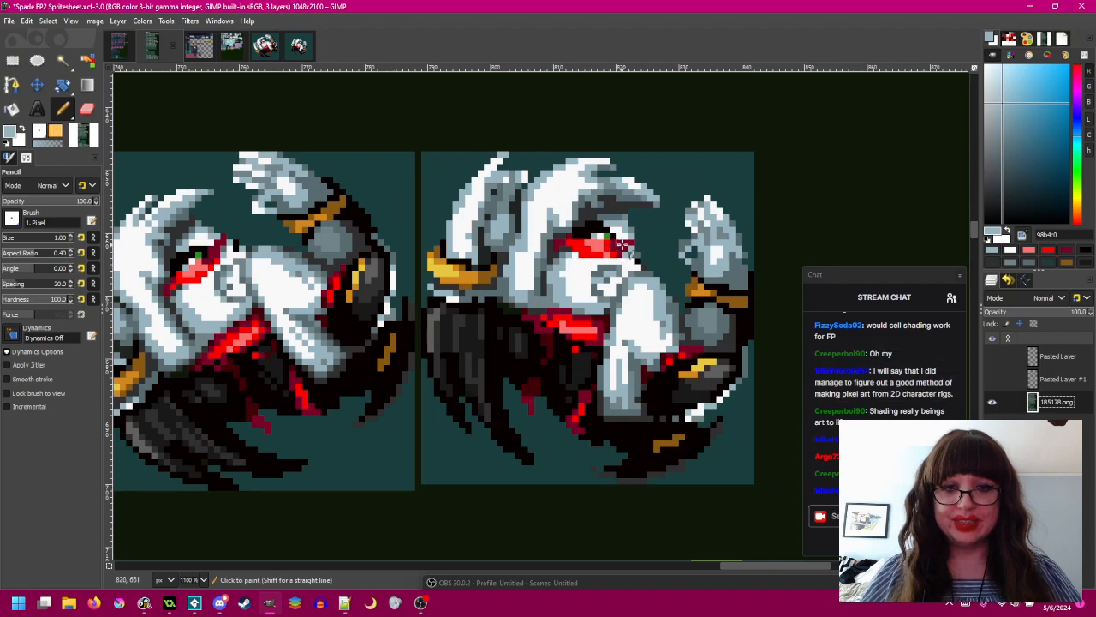
- Darken the face edge next to the eye marking with grey 586c70 and check it against the overlay
{"action": "left_click", "coordinate": [621, 221], "text": "ctrl"}
{"action": "left_click", "coordinate": [638, 254]}
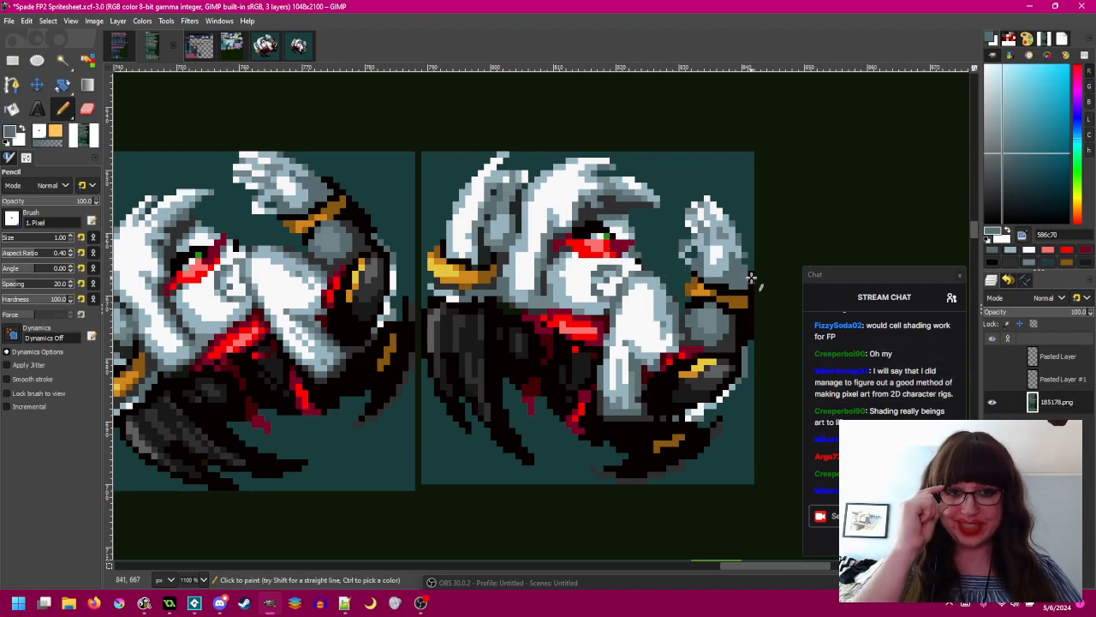
{"action": "left_click", "coordinate": [993, 380]}
{"action": "left_click", "coordinate": [993, 379]}
{"action": "left_click", "coordinate": [993, 379]}
{"action": "left_click", "coordinate": [993, 379]}
{"action": "left_click", "coordinate": [994, 379]}
{"action": "left_click", "coordinate": [994, 380]}
{"action": "left_click", "coordinate": [994, 380]}
{"action": "left_click", "coordinate": [993, 379]}
{"action": "left_click", "coordinate": [994, 379]}
{"action": "left_click", "coordinate": [993, 380]}
{"action": "left_click", "coordinate": [993, 379]}
{"action": "left_click", "coordinate": [994, 379]}
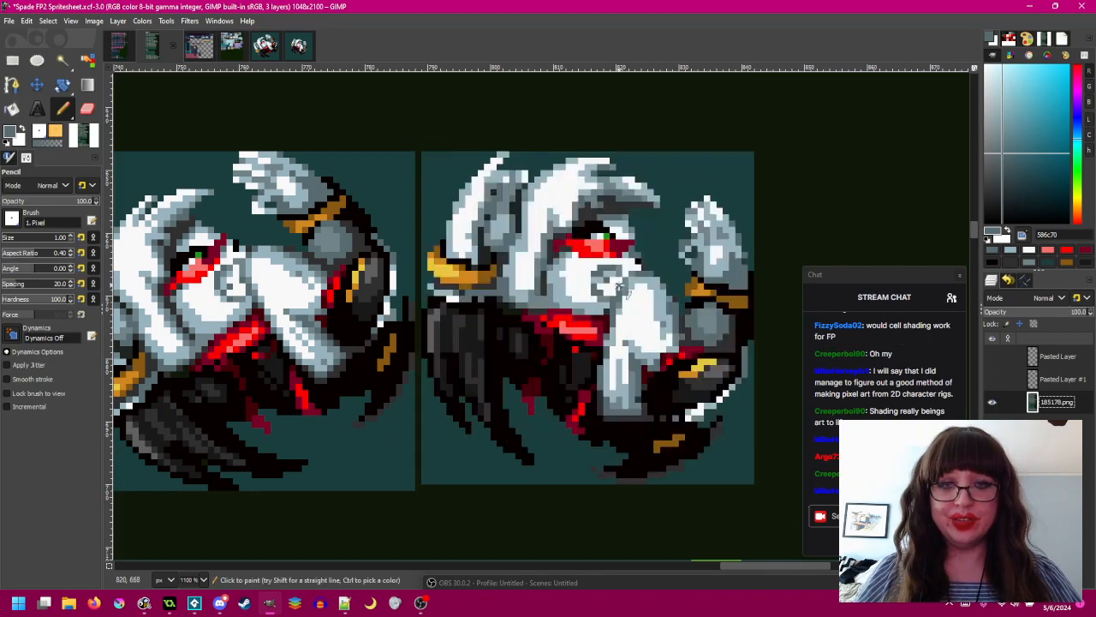
- Rework the eye marking below the iris with dark red 780028, pink f87070 and bright red f80000
{"action": "left_click", "coordinate": [616, 244], "text": "ctrl"}
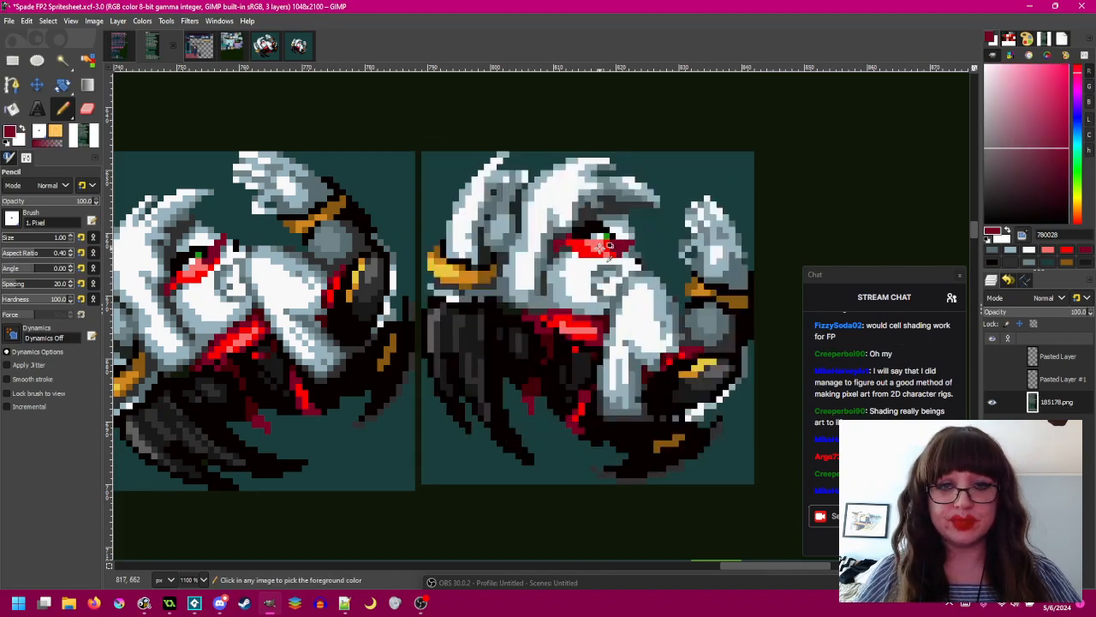
{"action": "left_click", "coordinate": [590, 249], "text": "ctrl"}
{"action": "left_click", "coordinate": [608, 251], "text": "ctrl"}
{"action": "left_click_drag", "start_coordinate": [600, 243], "coordinate": [600, 248]}
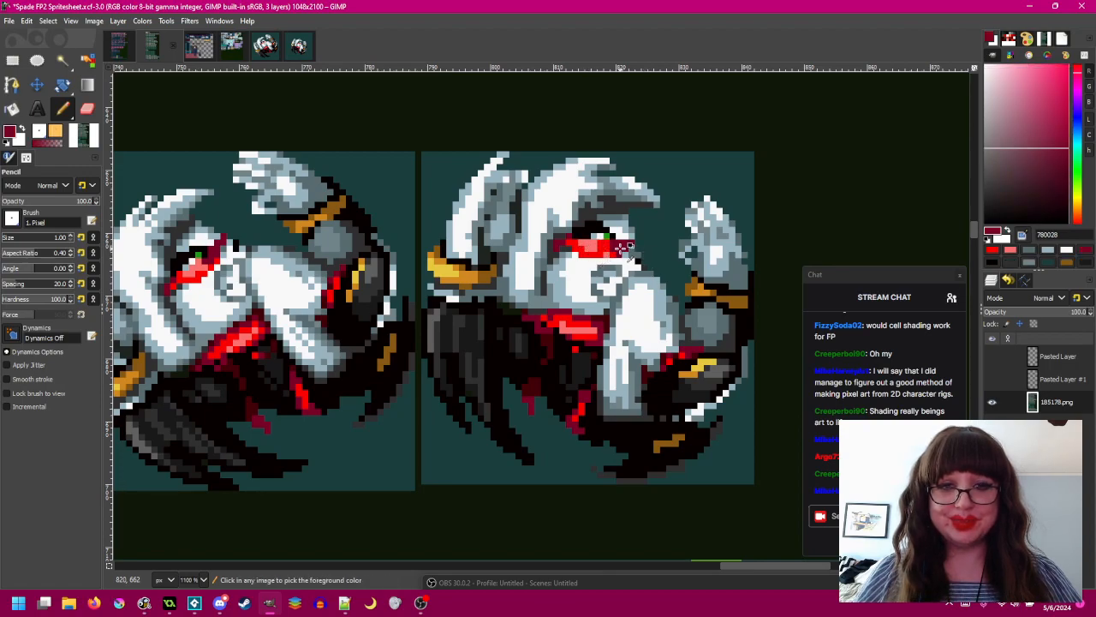
{"action": "left_click", "coordinate": [608, 246], "text": "ctrl"}
{"action": "left_click", "coordinate": [609, 250], "text": "ctrl"}
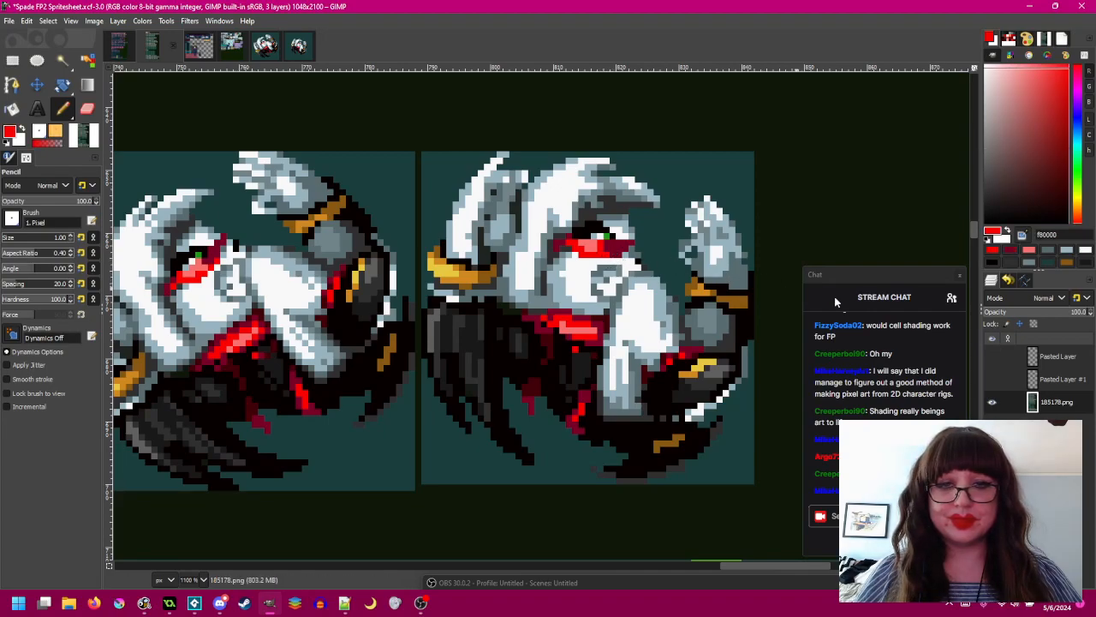
- Check the reworked marking against the overlay and at a wider view, then adjust its highlight with pink f87070
{"action": "left_click", "coordinate": [994, 381]}
{"action": "left_click", "coordinate": [994, 381]}
{"action": "left_click", "coordinate": [994, 381]}
{"action": "left_click", "coordinate": [995, 381]}
{"action": "left_click", "coordinate": [995, 382]}
{"action": "left_click", "coordinate": [994, 381]}
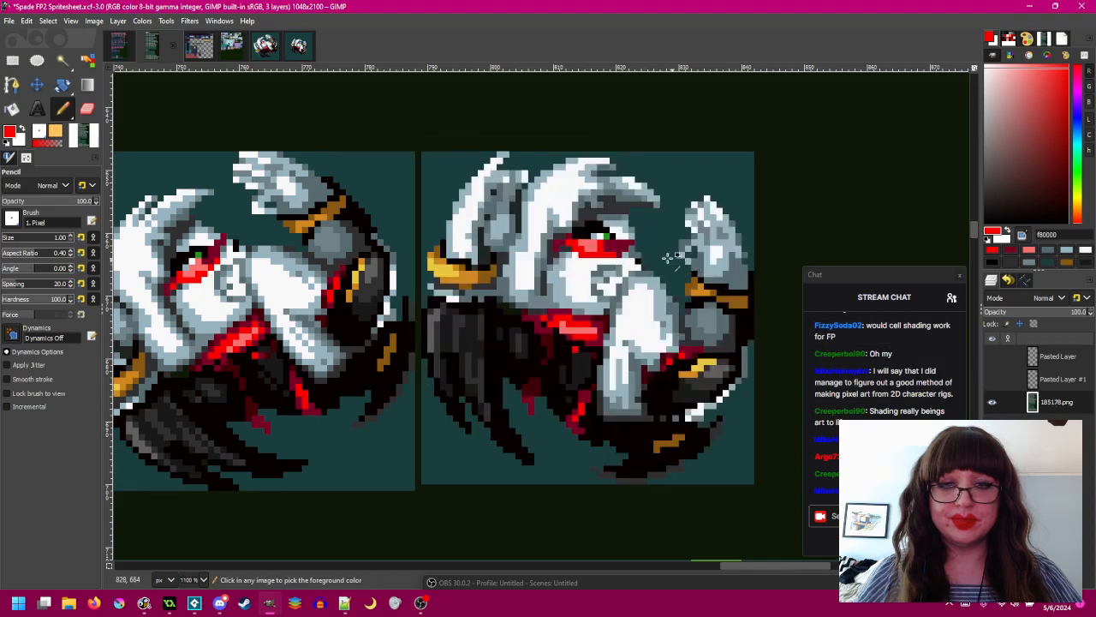
{"action": "scroll", "coordinate": [692, 266], "scroll_direction": "down", "scroll_amount": 3}
{"action": "scroll", "coordinate": [666, 255], "scroll_direction": "up", "scroll_amount": 2}
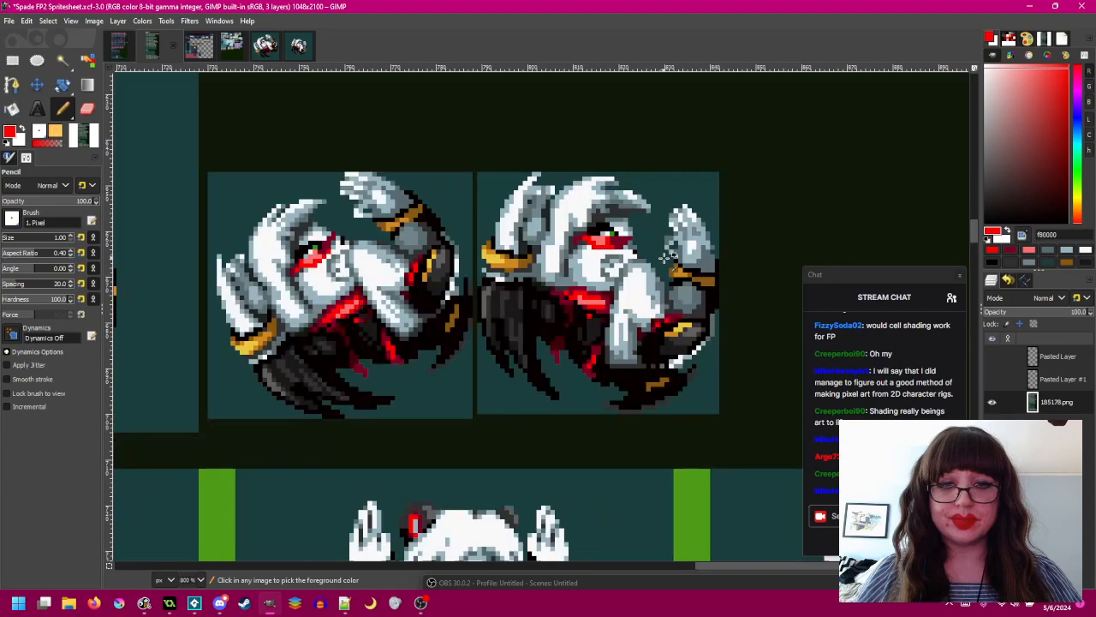
{"action": "scroll", "coordinate": [666, 255], "scroll_direction": "up", "scroll_amount": 1}
{"action": "left_click", "coordinate": [580, 231], "text": "ctrl"}
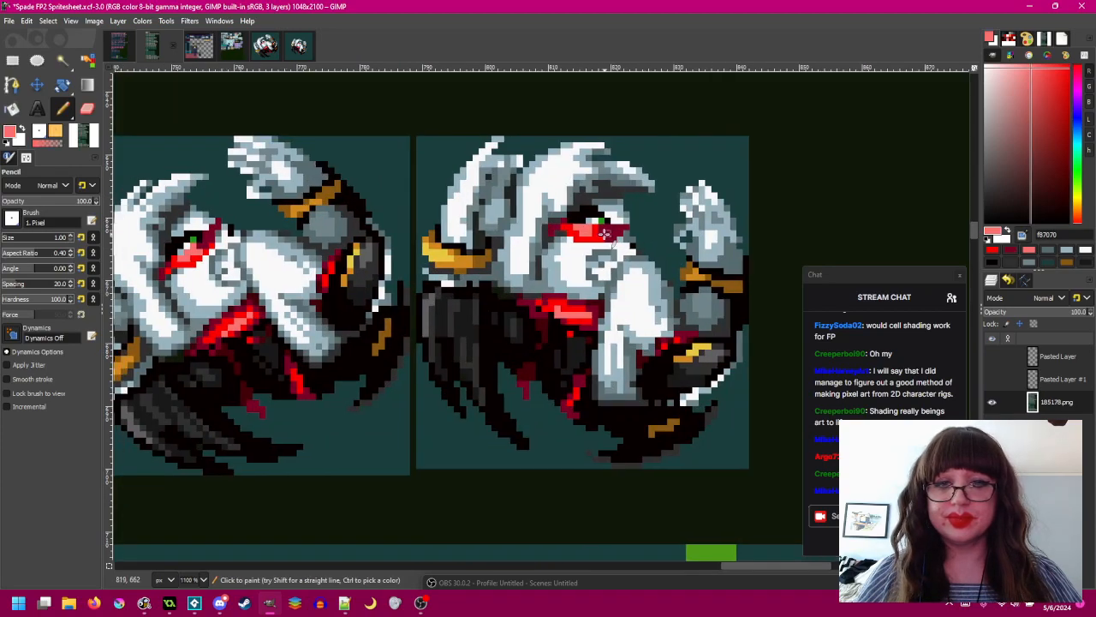
{"action": "left_click", "coordinate": [595, 227]}
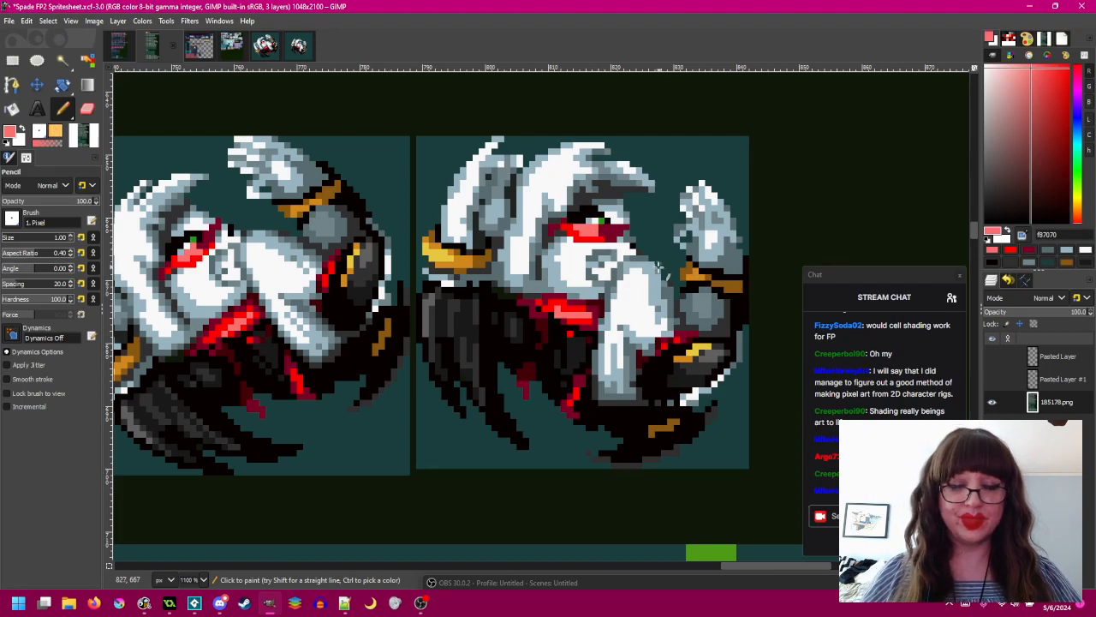
{"action": "left_click_drag", "start_coordinate": [652, 260], "coordinate": [654, 269]}
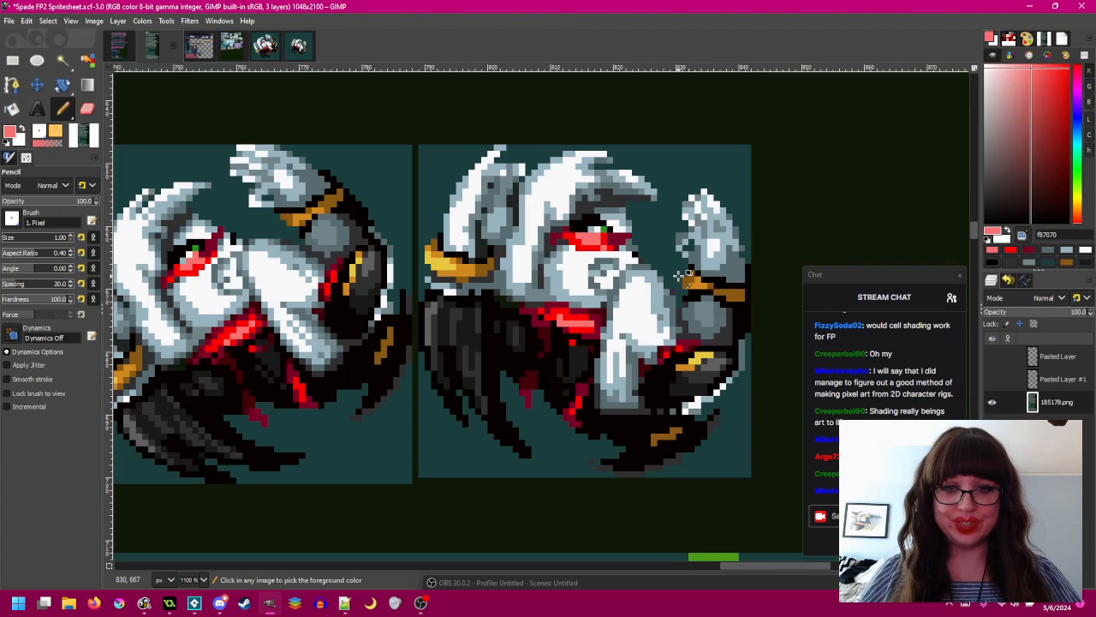
- Compare the finished highlight and the rest of the face with the first-frame overlay
{"action": "left_click", "coordinate": [992, 380]}
{"action": "left_click", "coordinate": [992, 380]}
{"action": "left_click", "coordinate": [992, 379]}
{"action": "left_click", "coordinate": [992, 379]}
{"action": "left_click", "coordinate": [992, 379]}
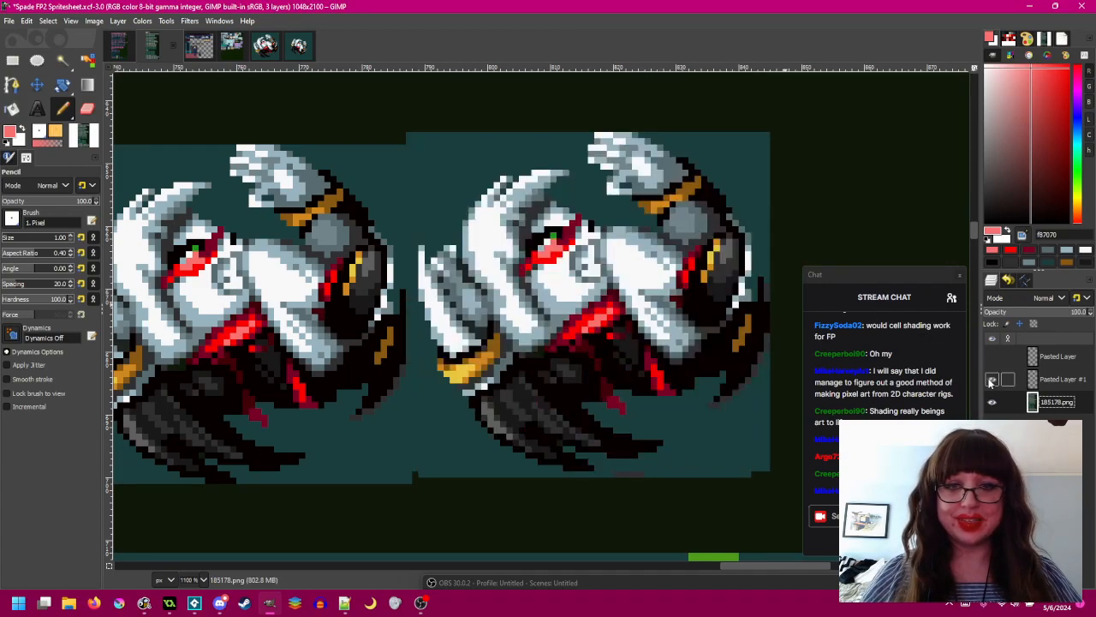
{"action": "left_click", "coordinate": [991, 379]}
{"action": "left_click", "coordinate": [992, 380]}
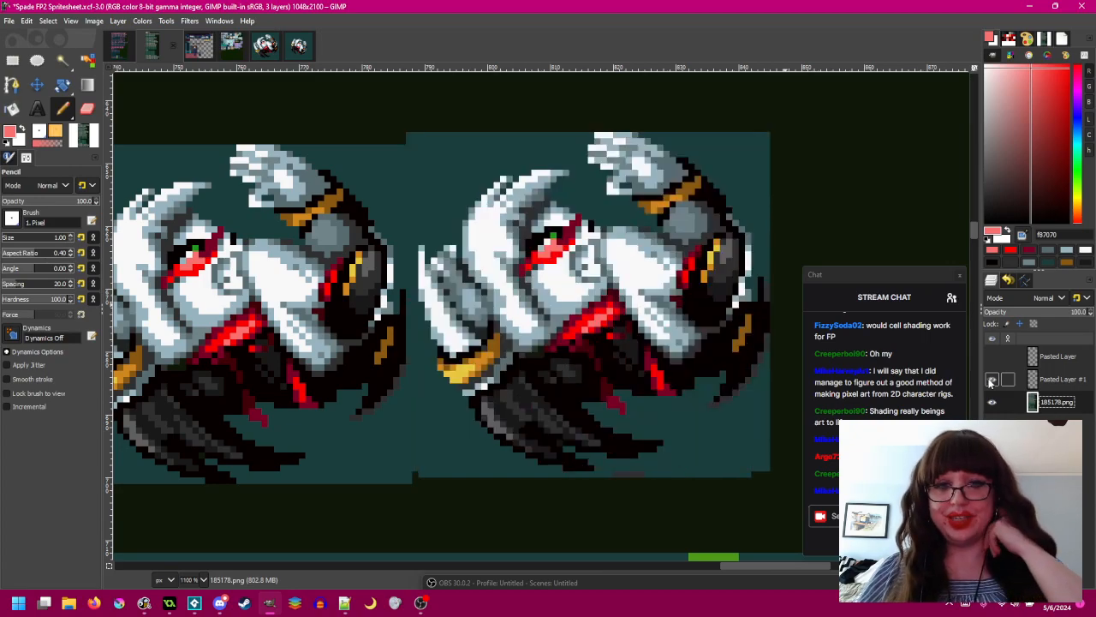
- Touch up the red marking below the second frame's eye with bright red f80000 and pink f87070
{"action": "left_click", "coordinate": [992, 379]}
{"action": "left_click", "coordinate": [575, 245], "text": "ctrl"}
{"action": "left_click", "coordinate": [992, 380]}
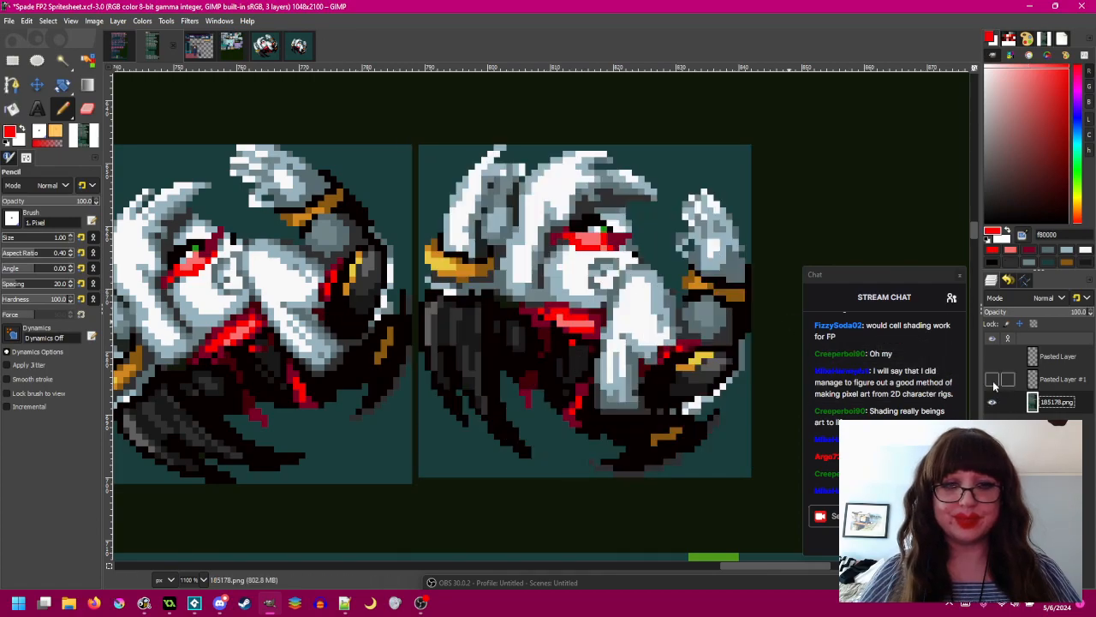
{"action": "left_click_drag", "start_coordinate": [567, 282], "coordinate": [558, 285]}
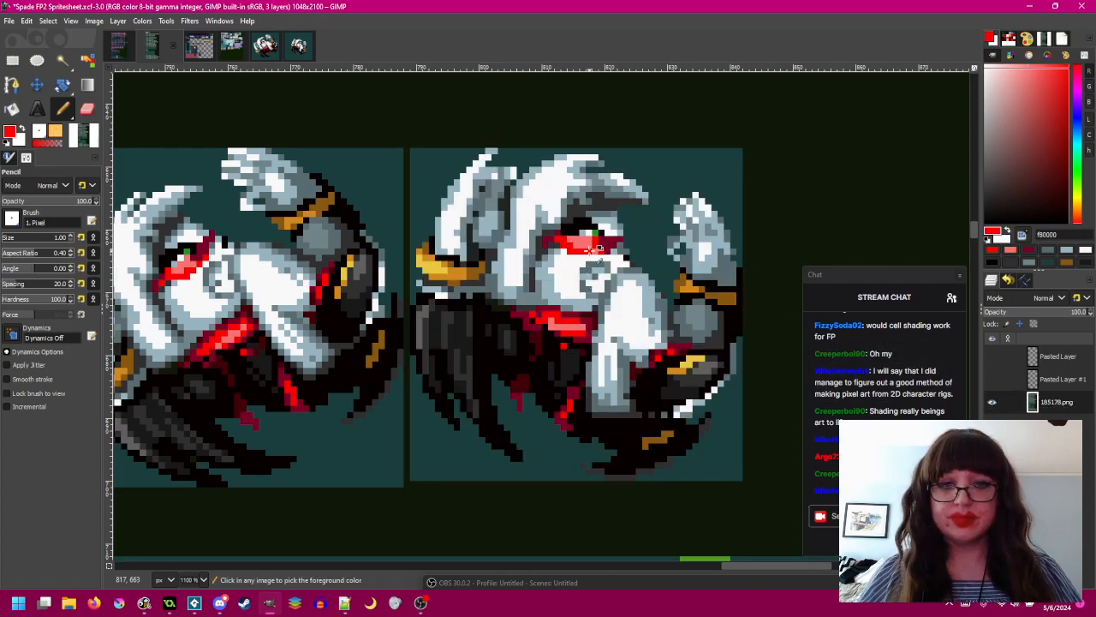
{"action": "left_click", "coordinate": [590, 245], "text": "ctrl"}
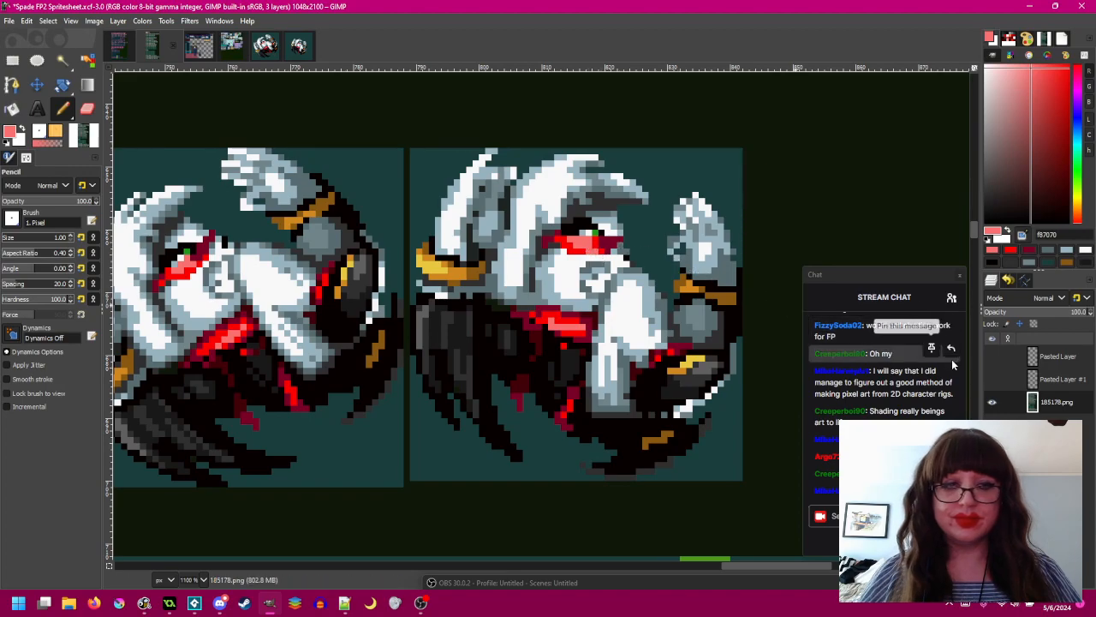
- Compare the retouched eye marking with the first-frame overlay
{"action": "left_click", "coordinate": [992, 379]}
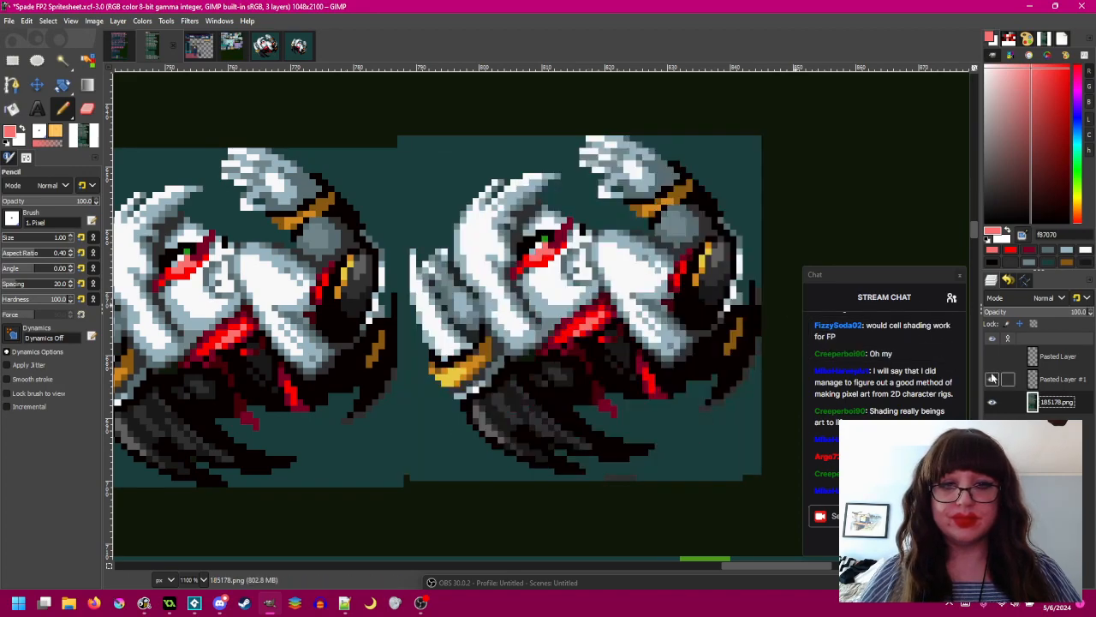
{"action": "left_click", "coordinate": [992, 380]}
{"action": "left_click", "coordinate": [991, 379]}
{"action": "left_click", "coordinate": [992, 379]}
{"action": "left_click", "coordinate": [991, 379]}
{"action": "left_click", "coordinate": [993, 379]}
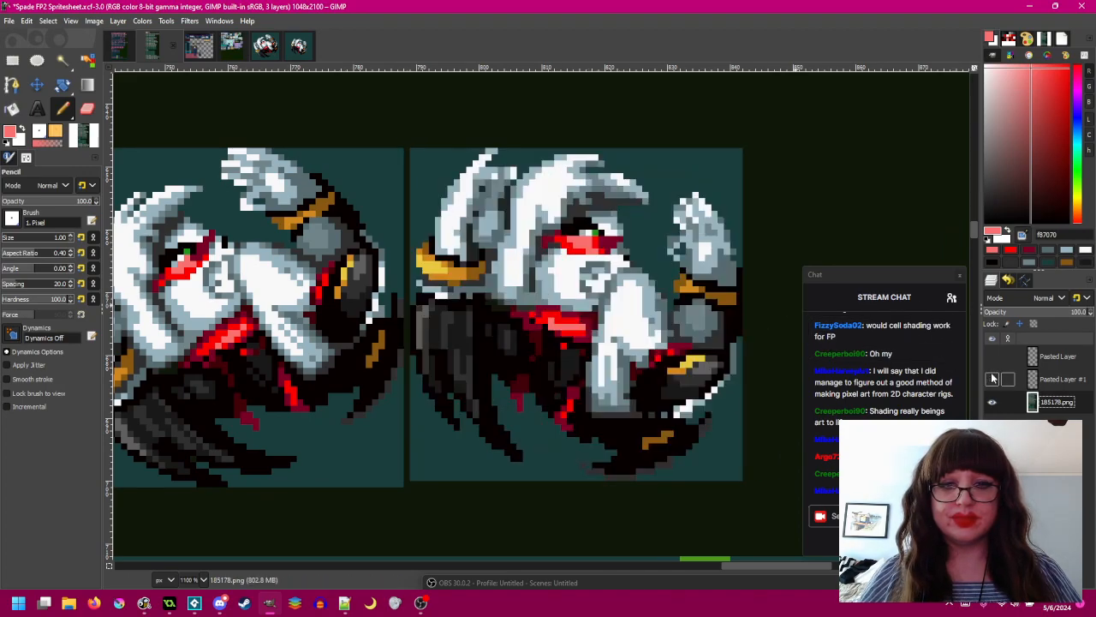
{"action": "left_click", "coordinate": [992, 378]}
{"action": "left_click", "coordinate": [993, 379]}
{"action": "left_click", "coordinate": [993, 378]}
{"action": "left_click", "coordinate": [992, 378]}
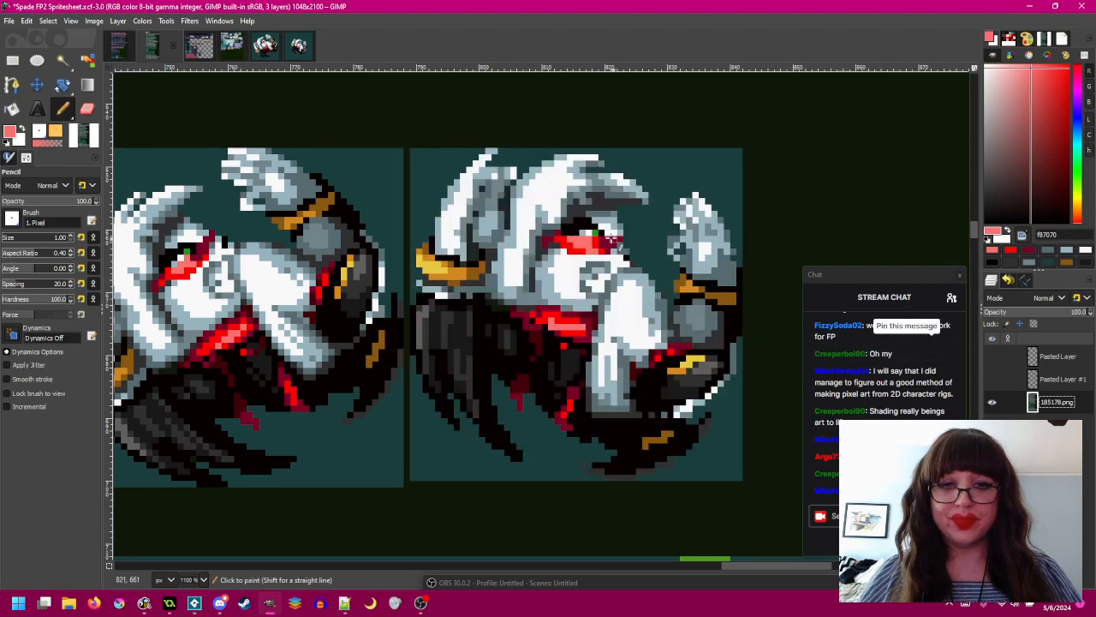
- Refine the area around the eye marking with dark red 780028 and dark grey 303030
{"action": "left_click", "coordinate": [557, 237], "text": "ctrl"}
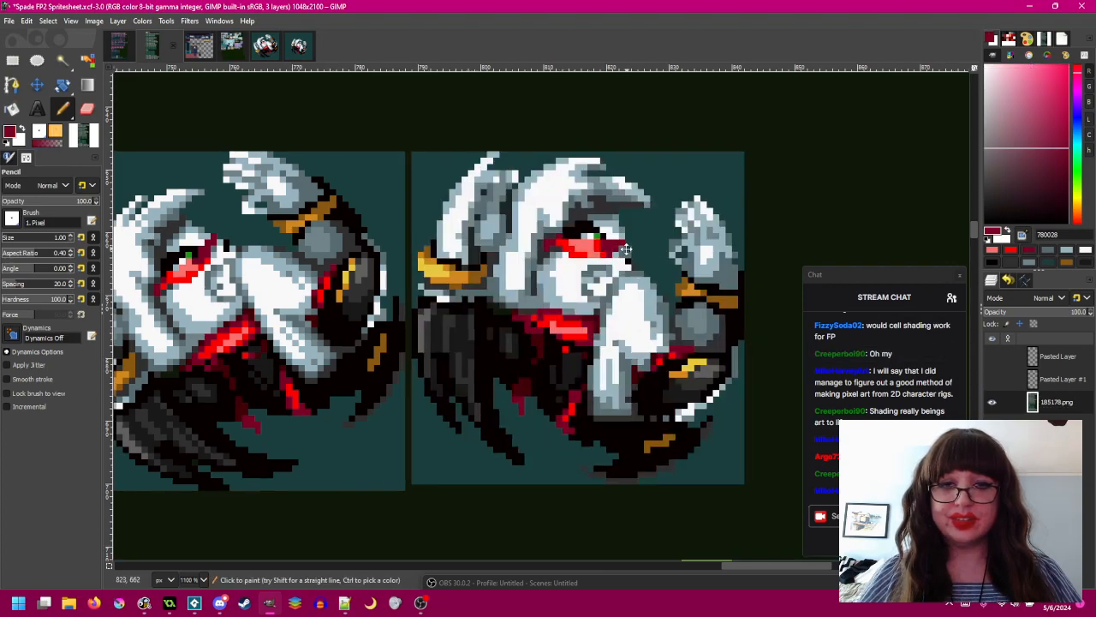
{"action": "left_click", "coordinate": [557, 239], "text": "ctrl"}
{"action": "scroll", "coordinate": [638, 235], "scroll_direction": "up", "scroll_amount": 1}
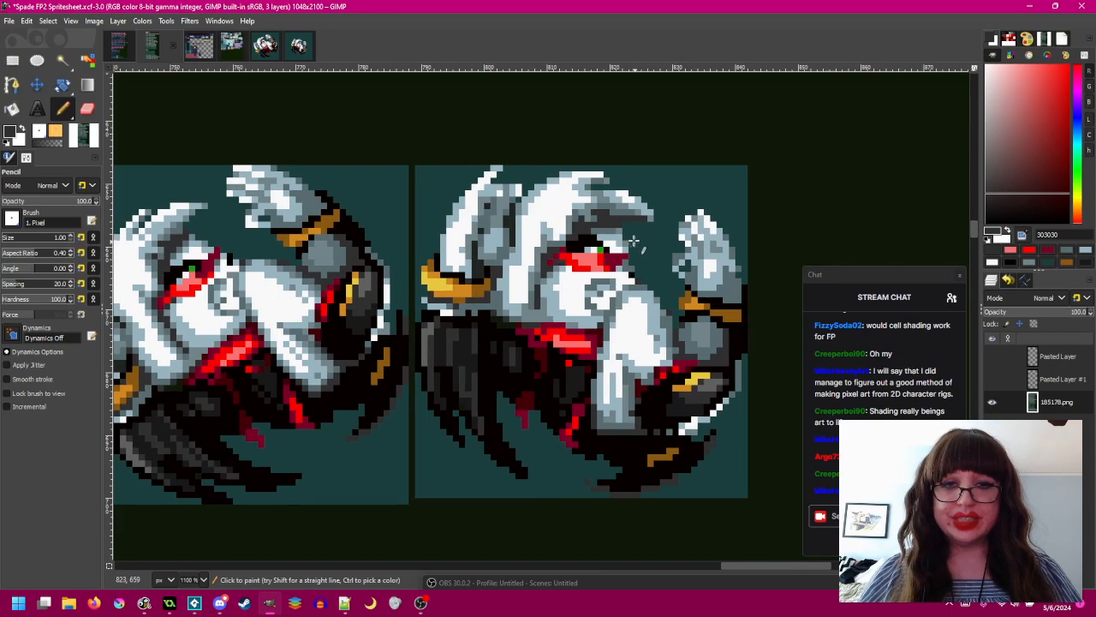
{"action": "left_click_drag", "start_coordinate": [670, 229], "coordinate": [660, 222]}
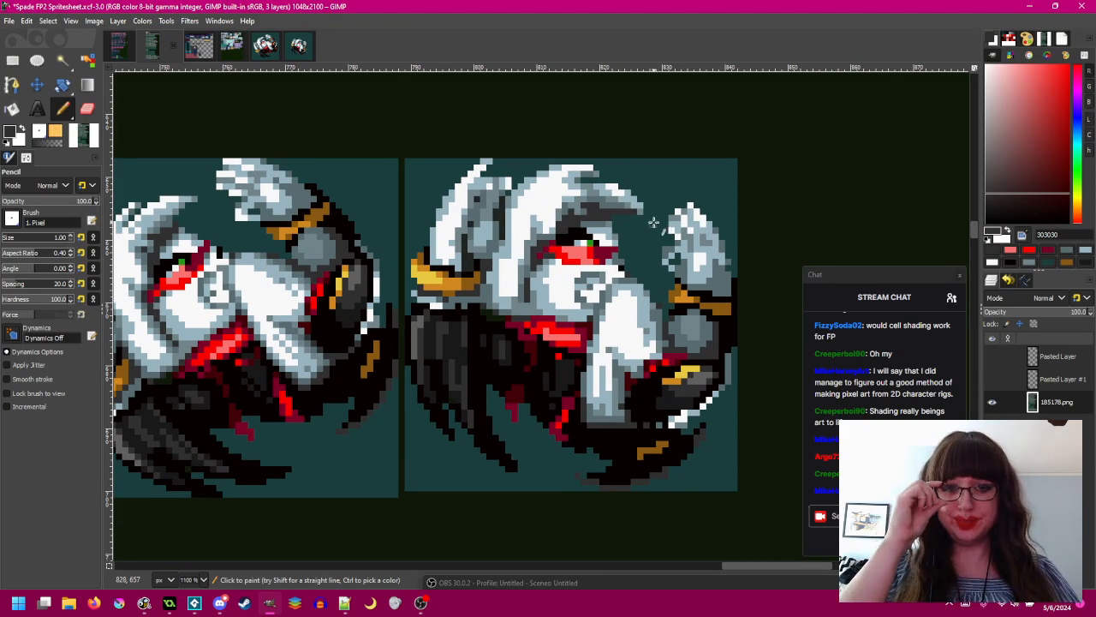
{"action": "left_click_drag", "start_coordinate": [653, 222], "coordinate": [728, 198]}
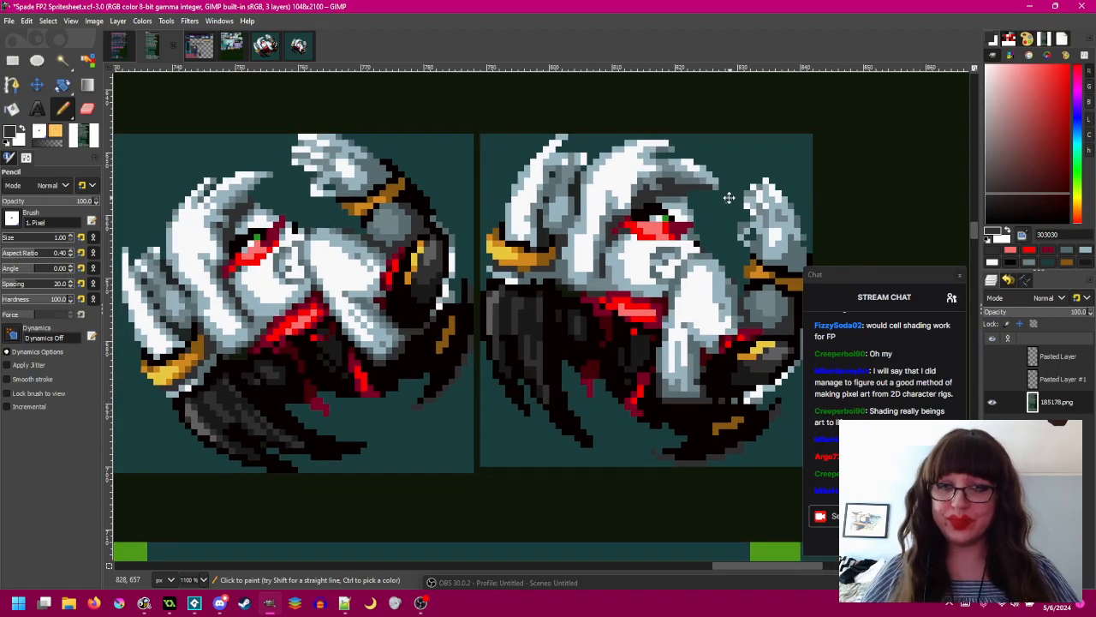
- Shade the scarf's hanging tails in the second frame with dark reds 780028 and 400008
{"action": "left_click_drag", "start_coordinate": [674, 389], "coordinate": [678, 367]}
{"action": "left_click", "coordinate": [518, 362], "text": "ctrl"}
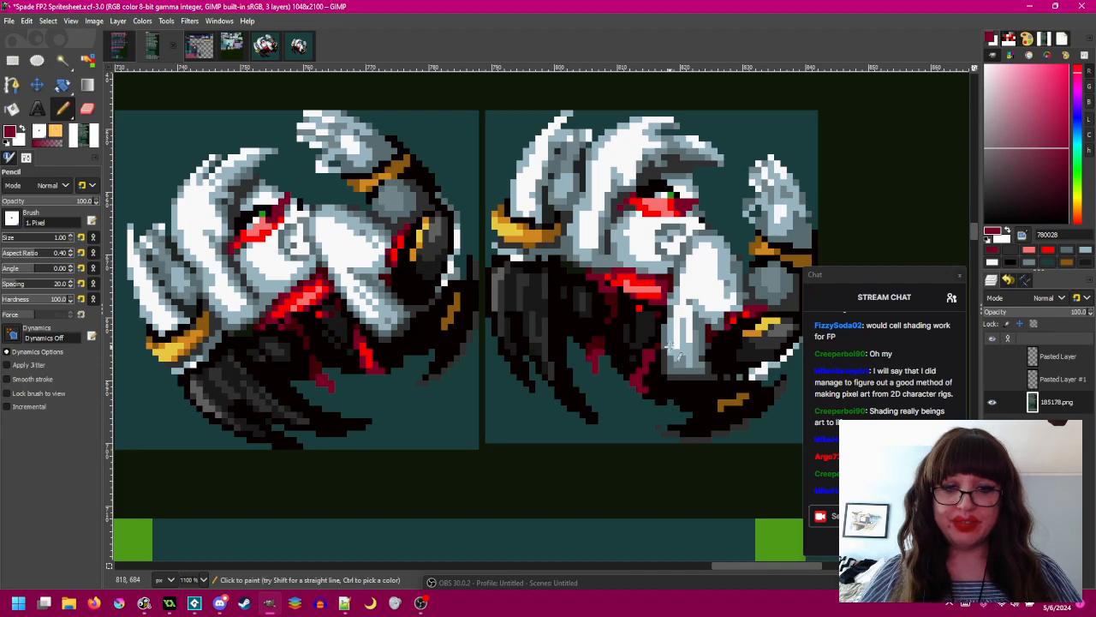
{"action": "scroll", "coordinate": [670, 348], "scroll_direction": "up", "scroll_amount": 2}
{"action": "left_click", "coordinate": [600, 336], "text": "ctrl"}
{"action": "mouse_move", "coordinate": [620, 340]}
{"action": "left_mouse_down"}
{"action": "mouse_move", "coordinate": [628, 350]}
{"action": "mouse_move", "coordinate": [610, 374]}
{"action": "left_mouse_up"}
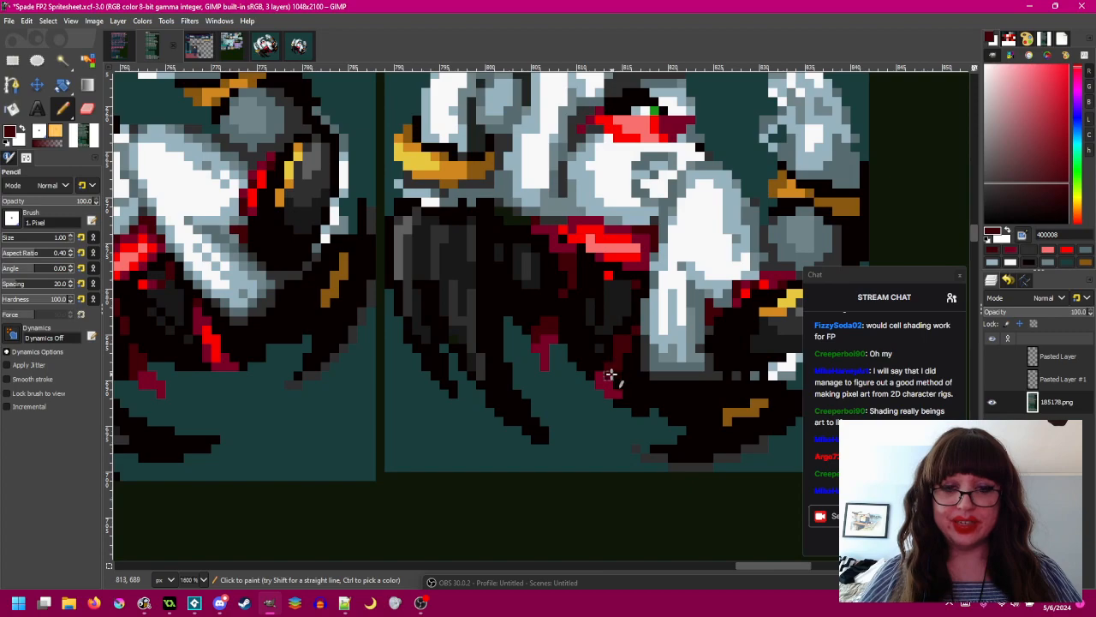
{"action": "scroll", "coordinate": [685, 402], "scroll_direction": "down", "scroll_amount": 2}
{"action": "scroll", "coordinate": [742, 376], "scroll_direction": "up", "scroll_amount": 1}
- Compare the shaded scarf tails and body of the second frame with the first-frame overlay
{"action": "left_click", "coordinate": [993, 380]}
{"action": "left_click", "coordinate": [993, 379]}
{"action": "left_click", "coordinate": [993, 379]}
{"action": "left_click", "coordinate": [992, 379]}
{"action": "left_click", "coordinate": [992, 378]}
{"action": "left_click", "coordinate": [993, 378]}
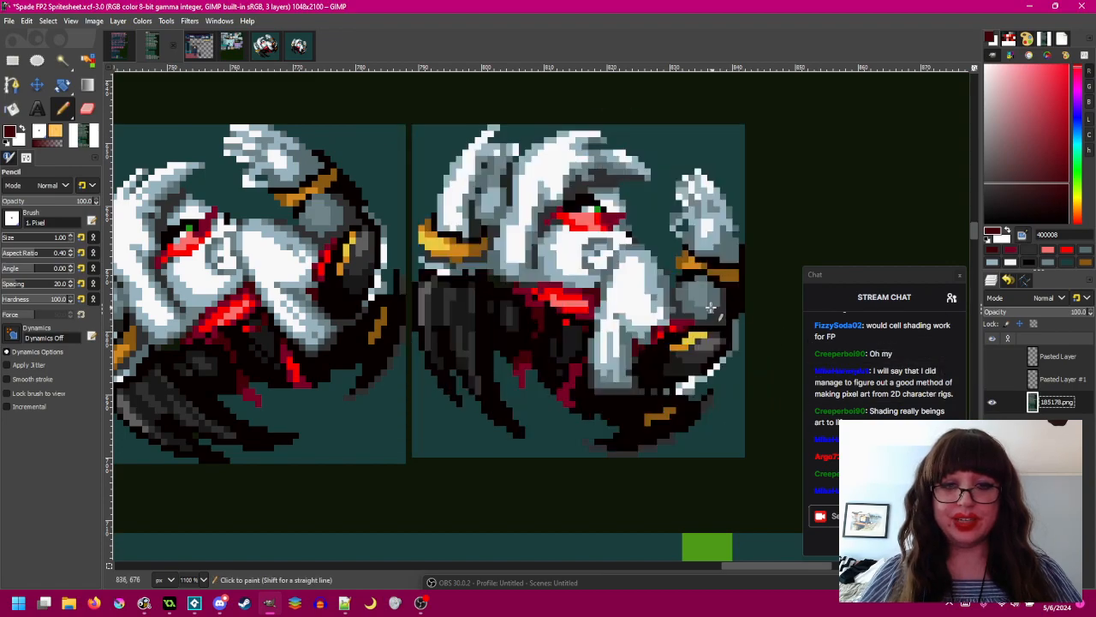
{"action": "left_click_drag", "start_coordinate": [608, 335], "coordinate": [619, 327]}
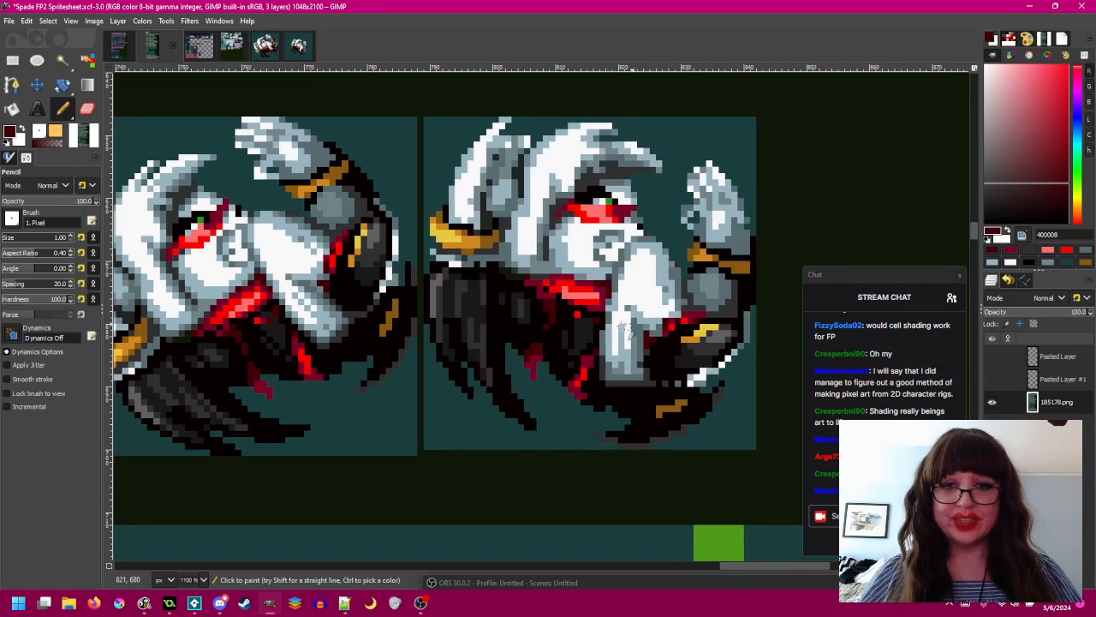
{"action": "left_click", "coordinate": [993, 379]}
{"action": "left_click", "coordinate": [994, 379]}
{"action": "left_click", "coordinate": [994, 378]}
{"action": "left_click", "coordinate": [994, 379]}
{"action": "left_click", "coordinate": [993, 379]}
{"action": "left_click", "coordinate": [993, 378]}
{"action": "left_click", "coordinate": [994, 379]}
{"action": "left_click", "coordinate": [994, 378]}
{"action": "left_click", "coordinate": [997, 378]}
{"action": "left_click", "coordinate": [997, 378]}
{"action": "left_click", "coordinate": [997, 378]}
{"action": "left_click", "coordinate": [997, 378]}
{"action": "left_click", "coordinate": [997, 377]}
{"action": "left_click", "coordinate": [996, 378]}
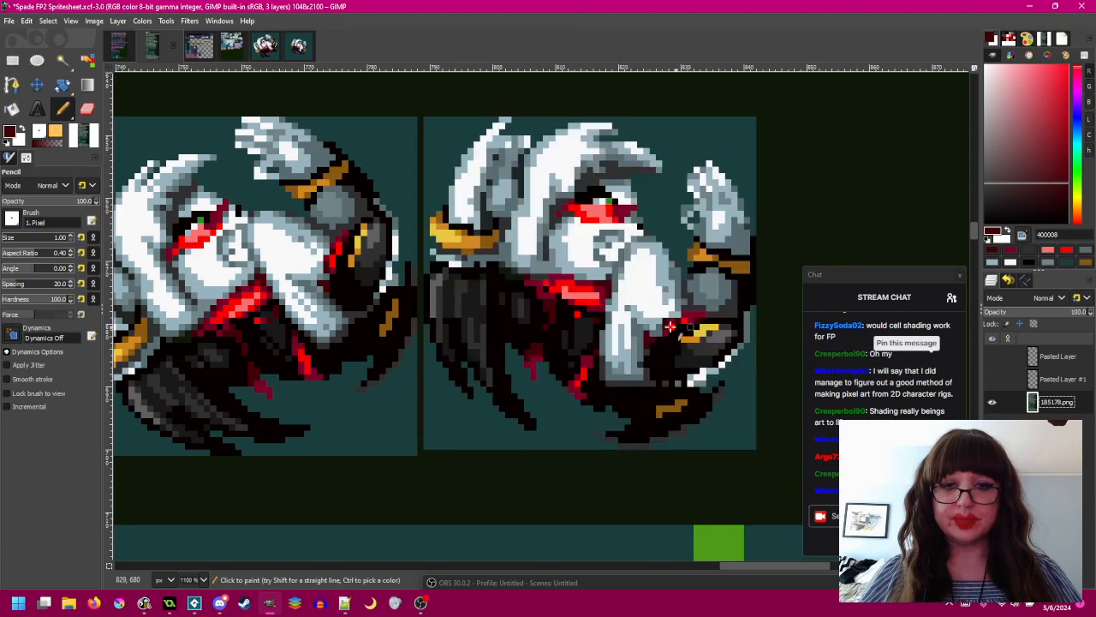
- Darken the shadow below the scarf's hair-side end with near-black 080000 and check it against the overlay
{"action": "left_click", "coordinate": [540, 295], "text": "ctrl"}
{"action": "left_click", "coordinate": [539, 294]}
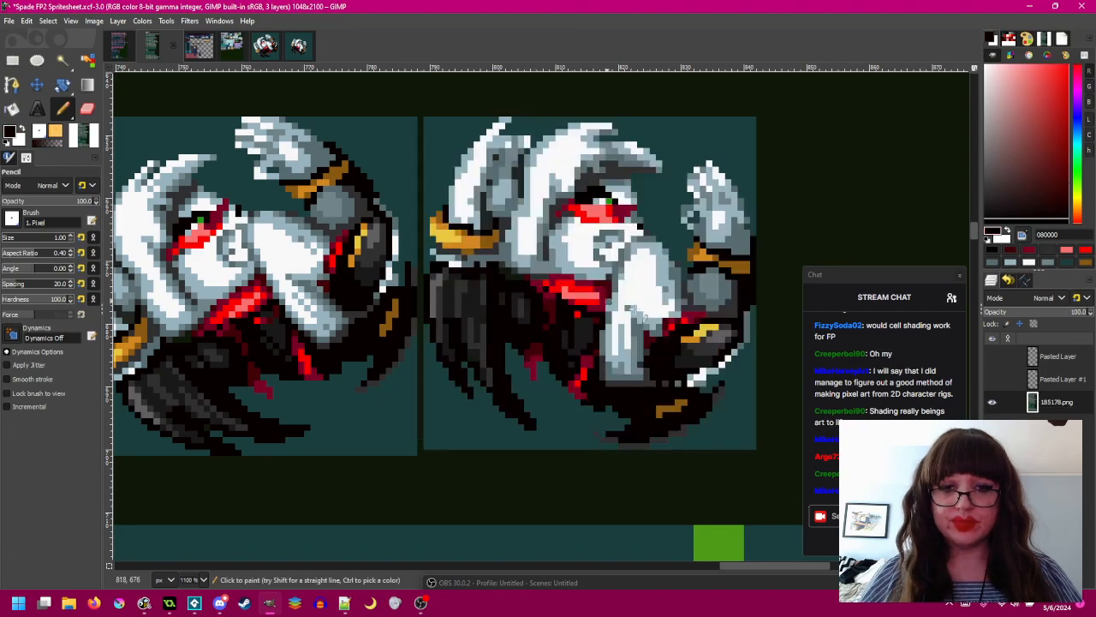
{"action": "left_click", "coordinate": [992, 379]}
{"action": "left_click", "coordinate": [992, 379]}
{"action": "left_click", "coordinate": [992, 379]}
{"action": "left_click", "coordinate": [992, 380]}
{"action": "left_click", "coordinate": [992, 379]}
{"action": "left_click", "coordinate": [991, 380]}
{"action": "left_click", "coordinate": [992, 379]}
{"action": "left_click", "coordinate": [992, 379]}
{"action": "left_click", "coordinate": [991, 380]}
{"action": "left_click", "coordinate": [992, 379]}
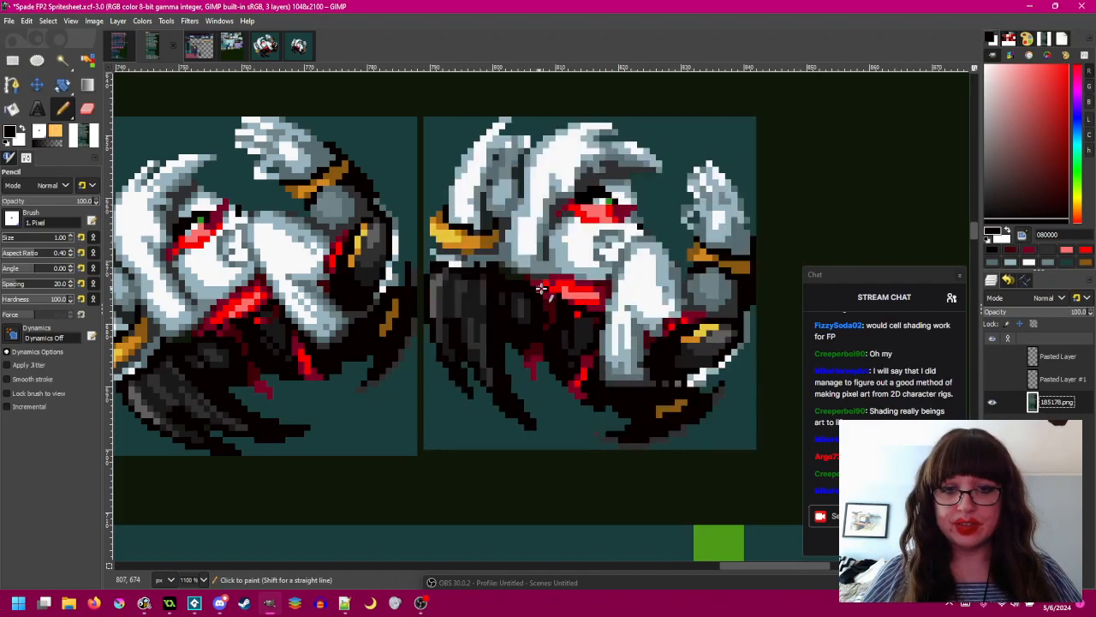
- Touch up the hair-side end of the scarf with bright red f80000 and check it against the overlay
{"action": "left_click", "coordinate": [552, 290], "text": "ctrl"}
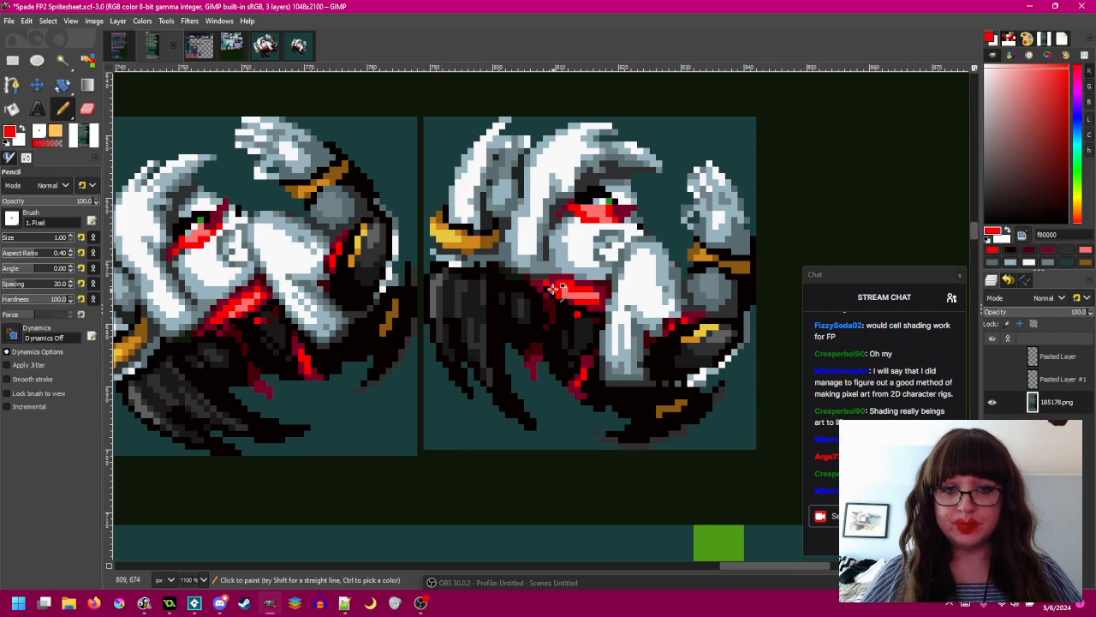
{"action": "left_click", "coordinate": [992, 379]}
{"action": "left_click", "coordinate": [991, 380]}
{"action": "left_click", "coordinate": [992, 379]}
{"action": "left_click", "coordinate": [991, 379]}
{"action": "left_click", "coordinate": [992, 380]}
{"action": "left_click", "coordinate": [991, 380]}
{"action": "left_click", "coordinate": [992, 380]}
{"action": "left_click", "coordinate": [992, 381]}
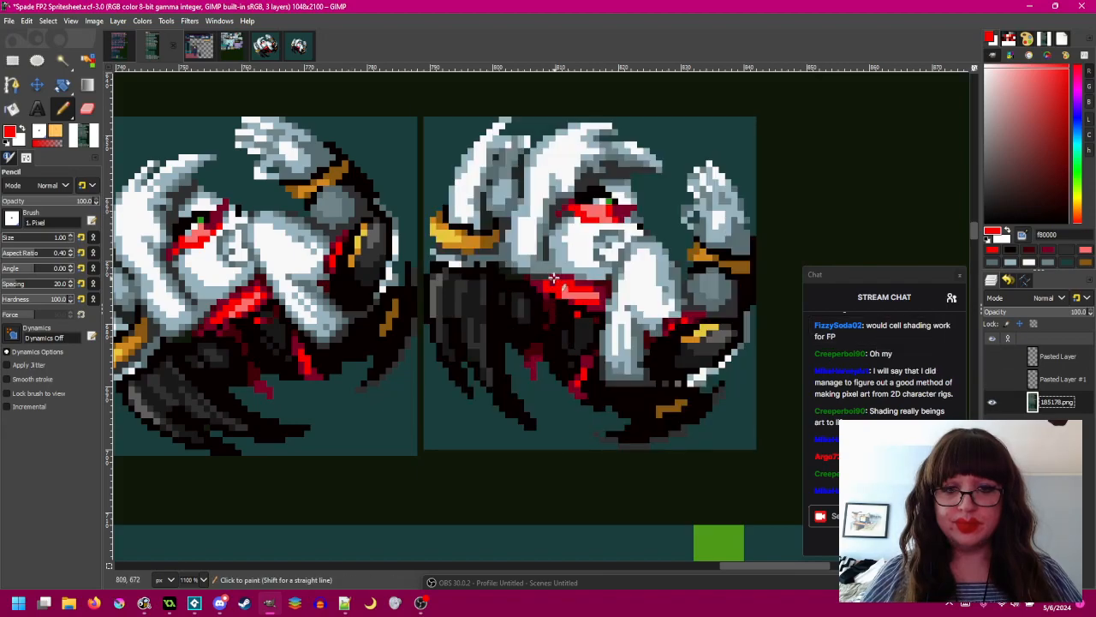
{"action": "left_click", "coordinate": [992, 380]}
{"action": "left_click", "coordinate": [992, 380]}
{"action": "left_click", "coordinate": [991, 380]}
{"action": "left_click", "coordinate": [991, 379]}
{"action": "left_click", "coordinate": [992, 380]}
{"action": "left_click", "coordinate": [991, 379]}
- Rework the highlight along the scarf with bright red f80000 and pink f87070, undoing the misplaced pixels
{"action": "left_click", "coordinate": [572, 290], "text": "ctrl"}
{"action": "key", "text": "ctrl+z"}
{"action": "left_click", "coordinate": [564, 291], "text": "ctrl"}
{"action": "left_click", "coordinate": [572, 297]}
{"action": "left_click", "coordinate": [571, 291], "text": "ctrl"}
{"action": "left_click", "coordinate": [577, 290]}
{"action": "key", "text": "ctrl+z"}
- Compare the reworked scarf highlight with the first-frame overlay
{"action": "left_click", "coordinate": [992, 380]}
{"action": "left_click", "coordinate": [991, 379]}
{"action": "left_click", "coordinate": [991, 380]}
{"action": "left_click", "coordinate": [992, 379]}
{"action": "left_click", "coordinate": [992, 380]}
{"action": "left_click", "coordinate": [991, 380]}
{"action": "left_click", "coordinate": [992, 379]}
{"action": "left_click", "coordinate": [992, 379]}
{"action": "left_click", "coordinate": [992, 380]}
{"action": "left_click", "coordinate": [992, 380]}
{"action": "left_click", "coordinate": [991, 379]}
{"action": "left_click", "coordinate": [991, 380]}
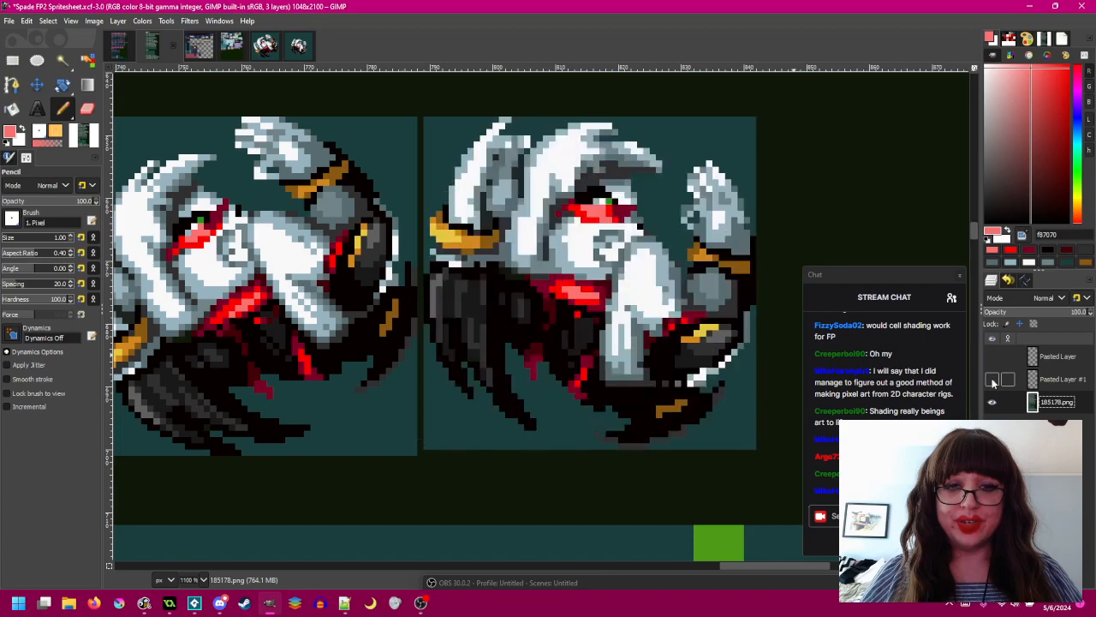
{"action": "left_click", "coordinate": [992, 380]}
{"action": "left_click", "coordinate": [992, 380]}
{"action": "left_click", "coordinate": [992, 380]}
{"action": "left_click", "coordinate": [992, 379]}
{"action": "left_click", "coordinate": [991, 379]}
{"action": "left_click", "coordinate": [991, 379]}
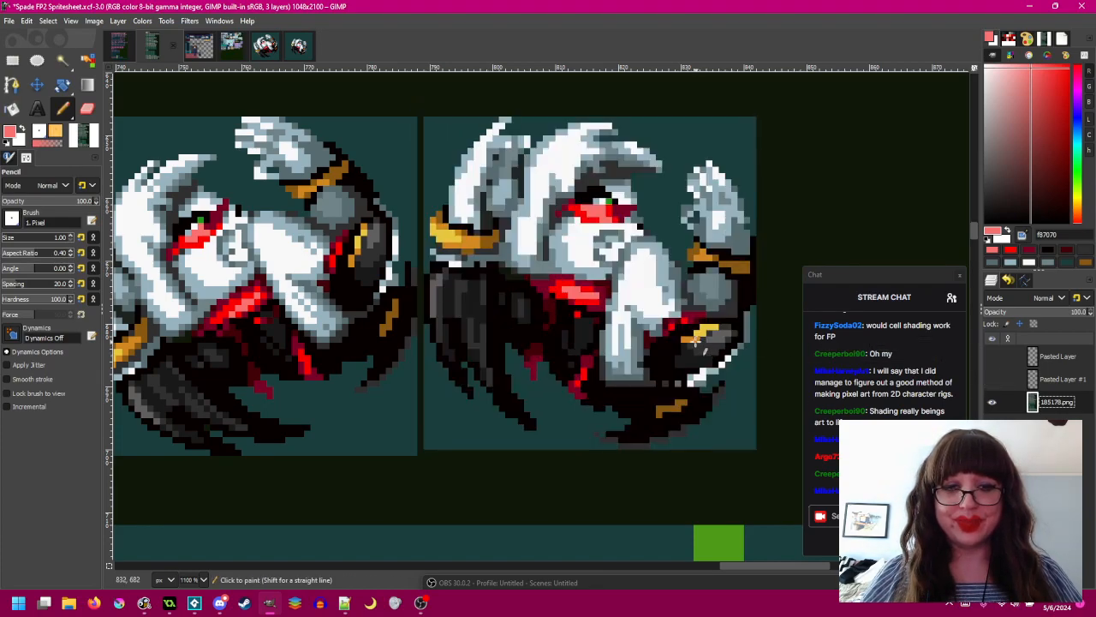
- Shade the gold stripe on the black sleeve with orange d08820 and check it against the overlay
{"action": "left_click", "coordinate": [704, 334], "text": "ctrl"}
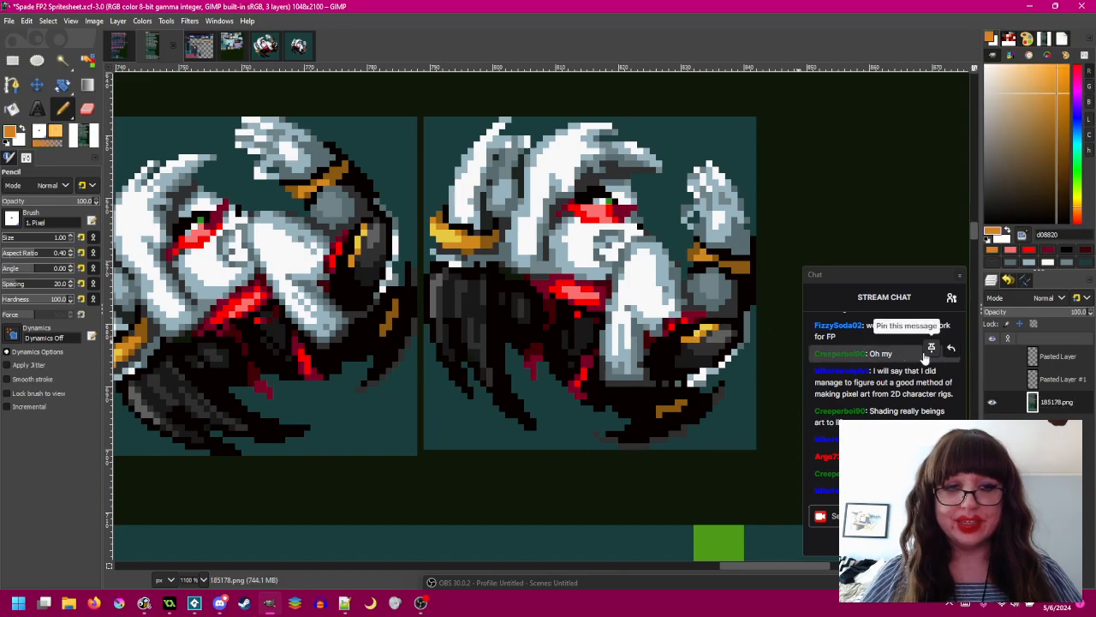
{"action": "left_click", "coordinate": [992, 380]}
{"action": "left_click", "coordinate": [991, 380]}
{"action": "left_click", "coordinate": [992, 379]}
{"action": "left_click", "coordinate": [992, 379]}
{"action": "left_click", "coordinate": [992, 379]}
{"action": "left_click", "coordinate": [992, 379]}
- Adjust the black sleeve beside the gold stripe with dark grey 303030 and check it against the overlay
{"action": "left_click", "coordinate": [728, 341], "text": "ctrl"}
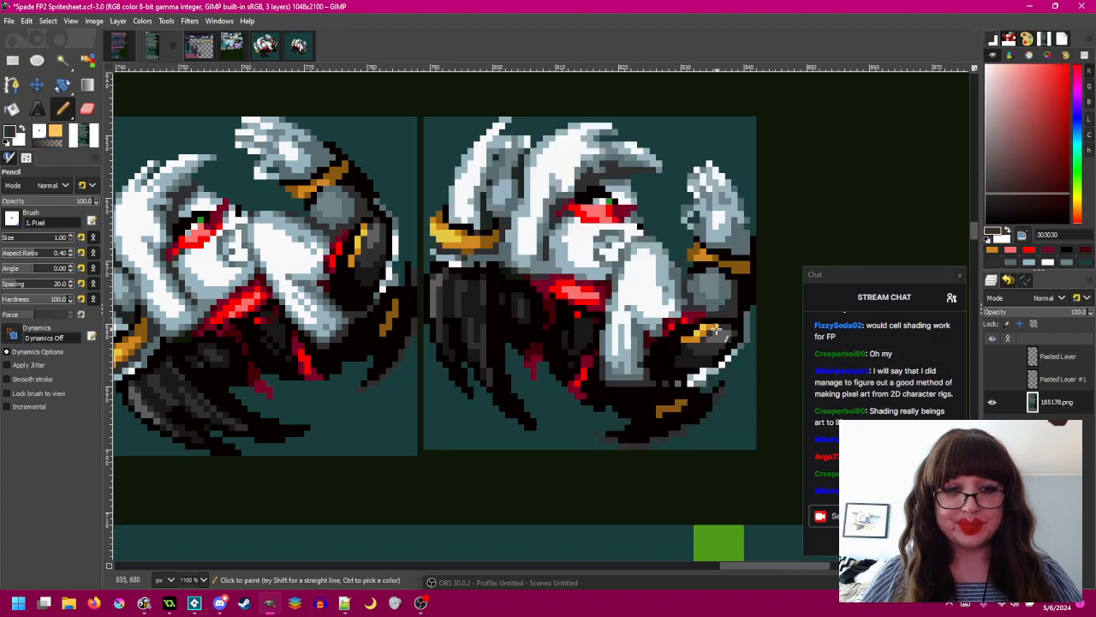
{"action": "left_click", "coordinate": [993, 380]}
{"action": "left_click", "coordinate": [993, 380]}
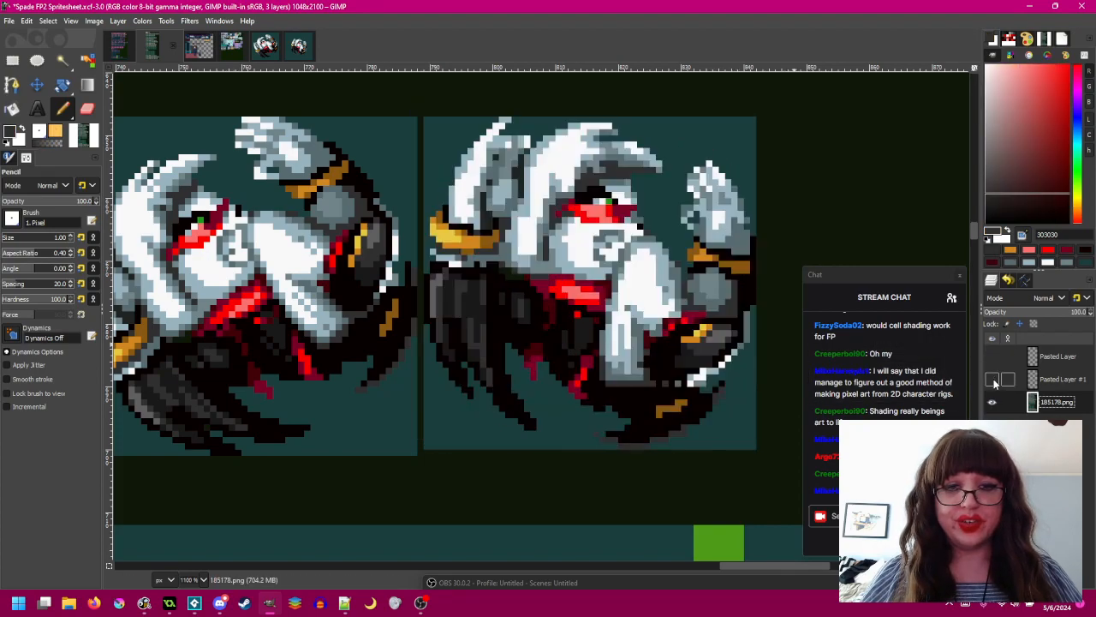
{"action": "left_click", "coordinate": [991, 379]}
{"action": "left_click", "coordinate": [992, 380]}
{"action": "left_click", "coordinate": [991, 380]}
{"action": "left_click", "coordinate": [991, 379]}
{"action": "left_click", "coordinate": [991, 380]}
{"action": "left_click", "coordinate": [991, 380]}
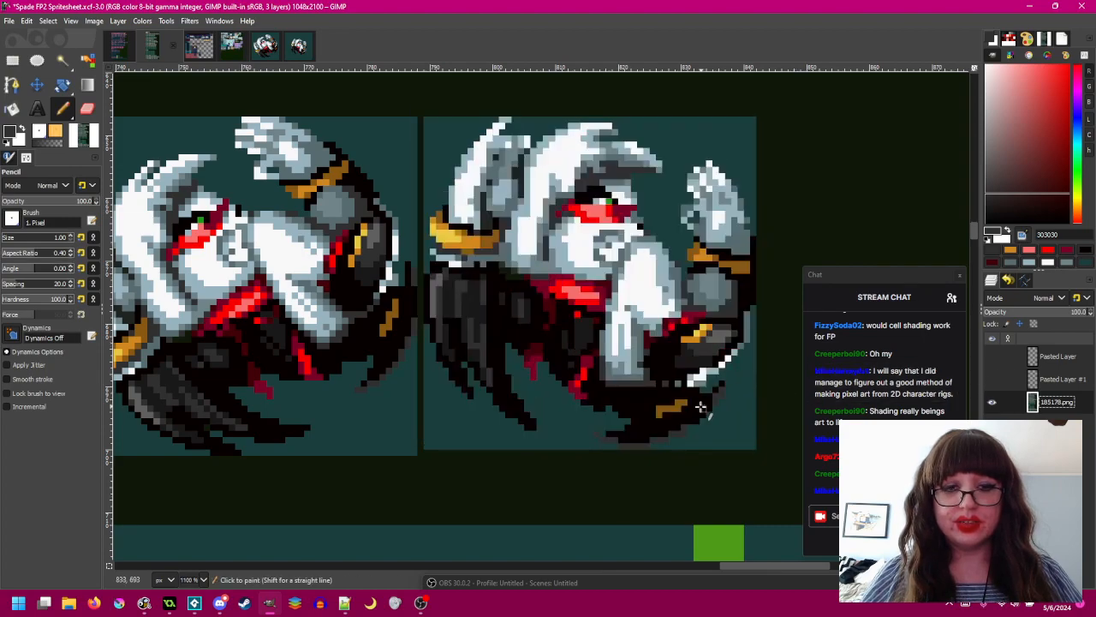
- Extend the brown stripe on the lowest black curve of the second frame with brown 885810
{"action": "left_click", "coordinate": [674, 408], "text": "ctrl"}
{"action": "left_click", "coordinate": [652, 414]}
{"action": "left_click_drag", "start_coordinate": [731, 423], "coordinate": [727, 440]}
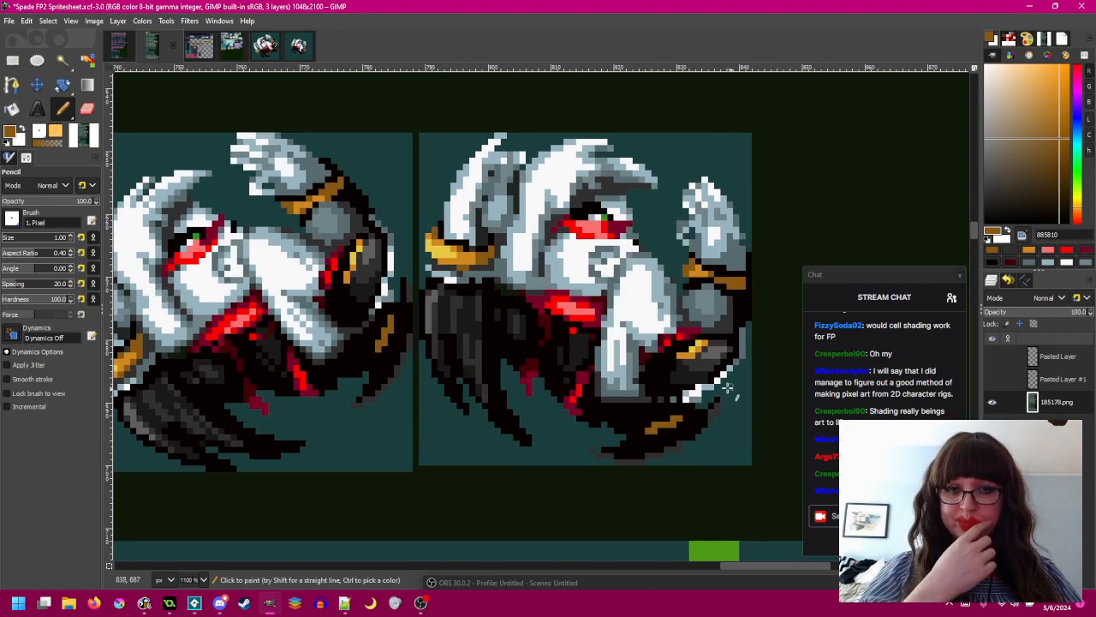
- Shade the white trim along the black sleeve's outer edge with light grey 98b4c0 and mid grey 708488
{"action": "left_click", "coordinate": [706, 392], "text": "ctrl"}
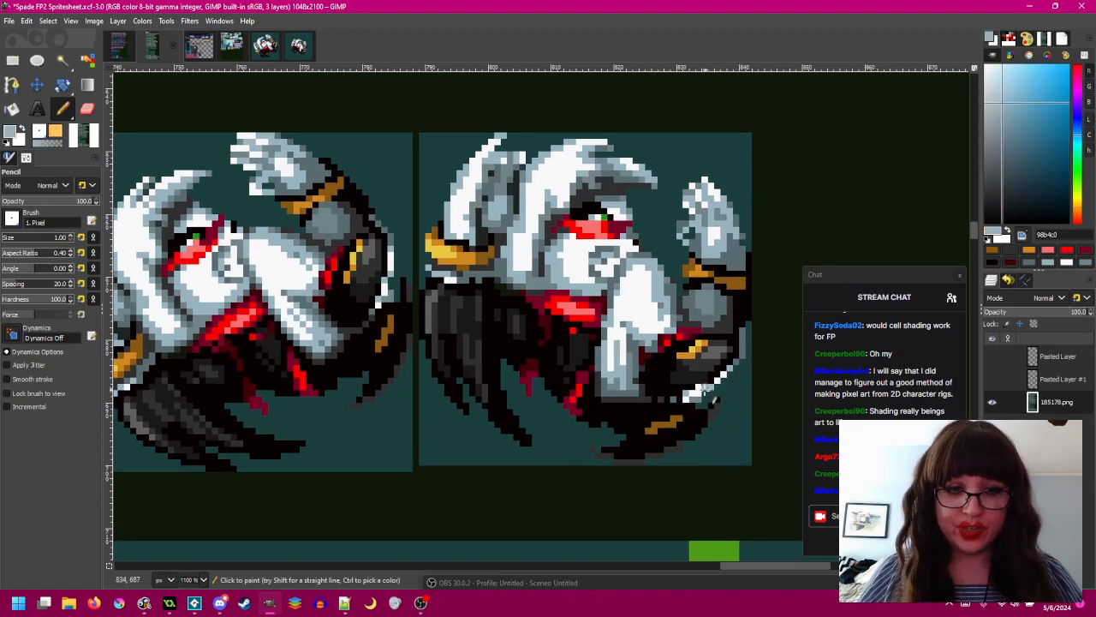
{"action": "left_click", "coordinate": [698, 401], "text": "ctrl"}
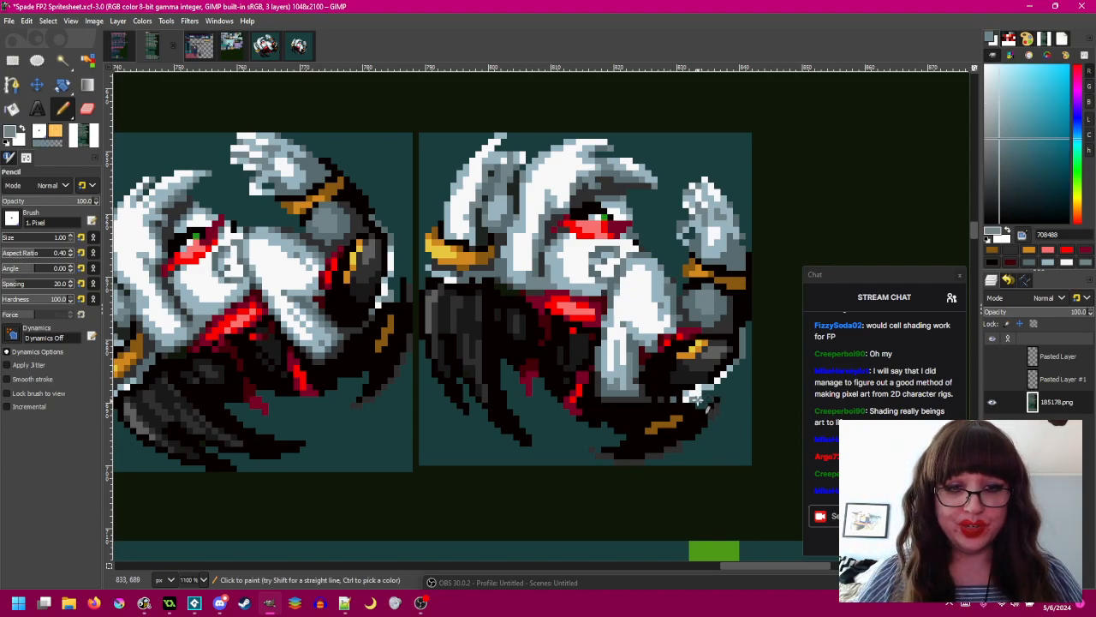
{"action": "left_click", "coordinate": [707, 388], "text": "ctrl"}
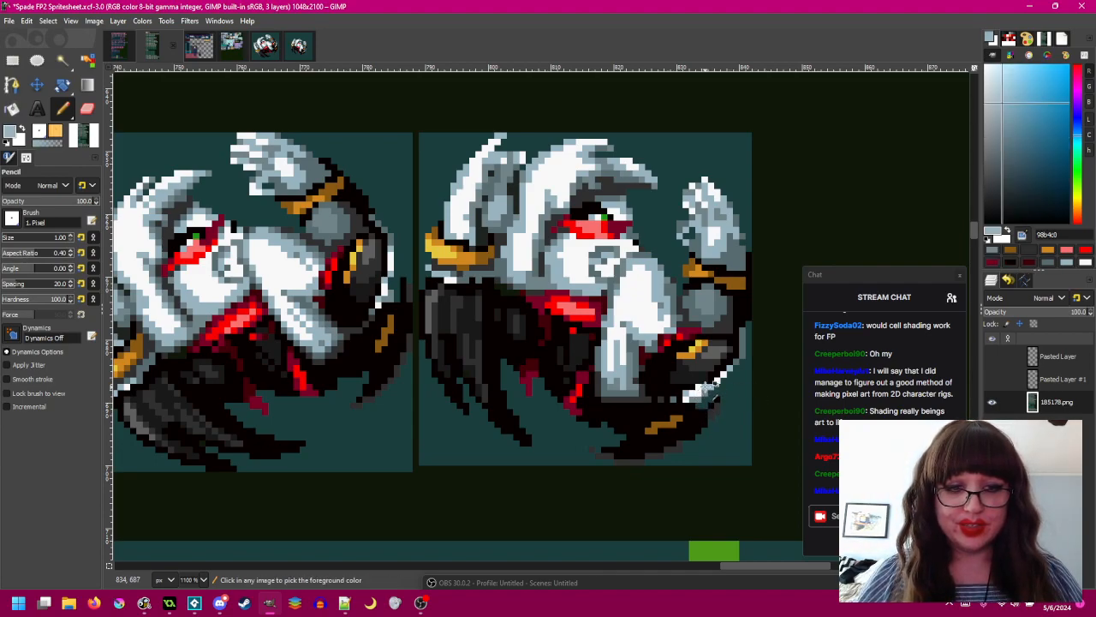
{"action": "left_click_drag", "start_coordinate": [747, 394], "coordinate": [744, 394]}
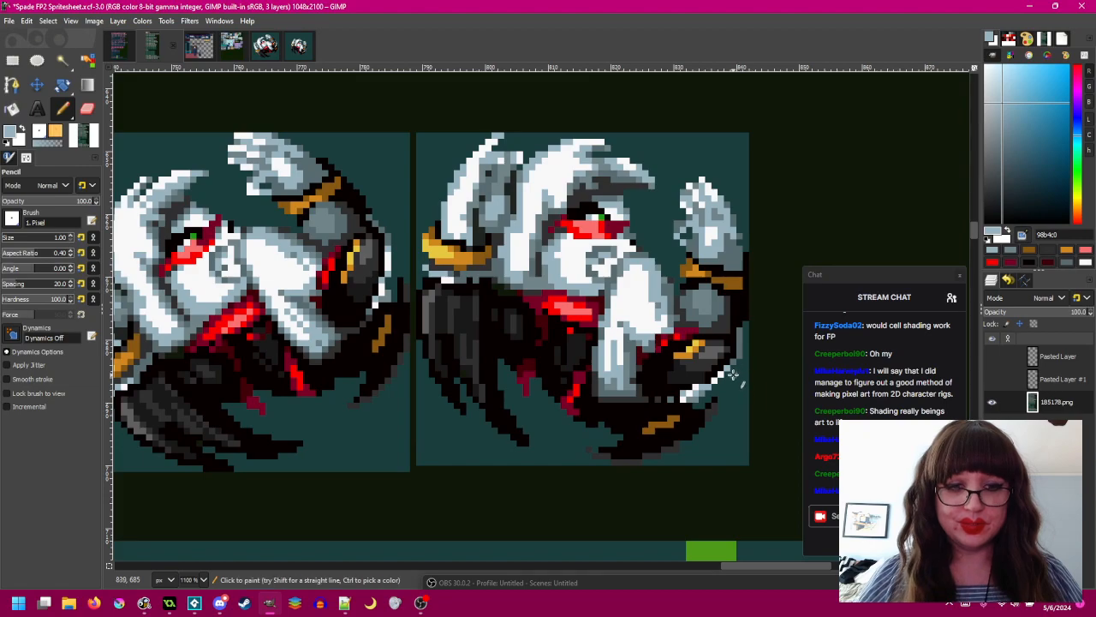
{"action": "left_click_drag", "start_coordinate": [719, 347], "coordinate": [732, 358]}
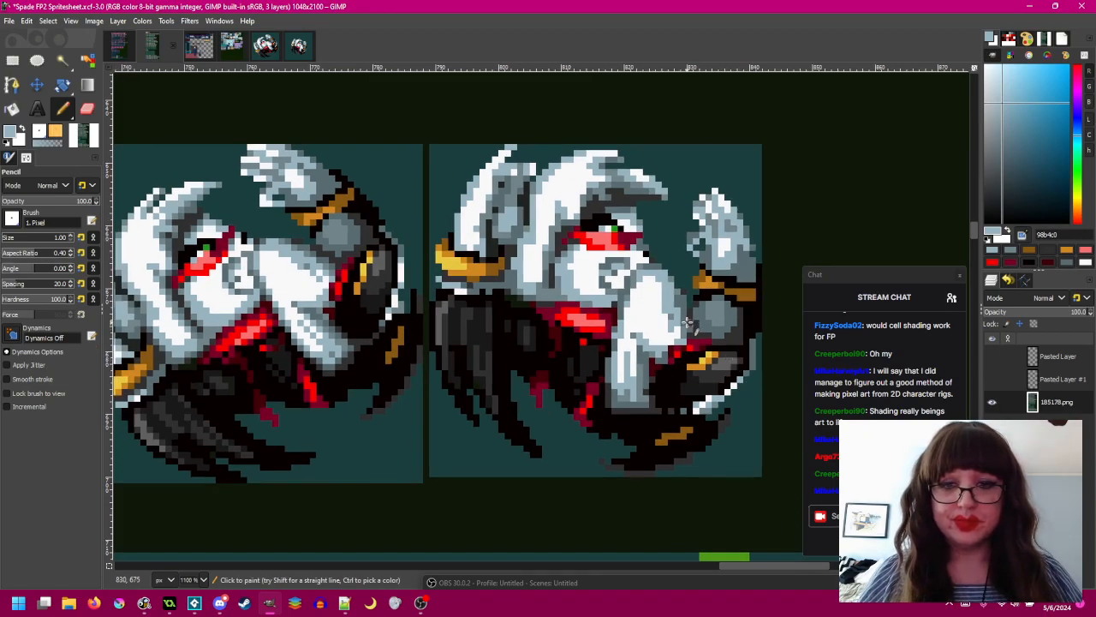
- Refine the edge shading of the bent white limb beside the second frame's face with greys 708488, 98b4c0 and 586c70 and white f8f8f8
{"action": "left_click", "coordinate": [665, 310], "text": "ctrl"}
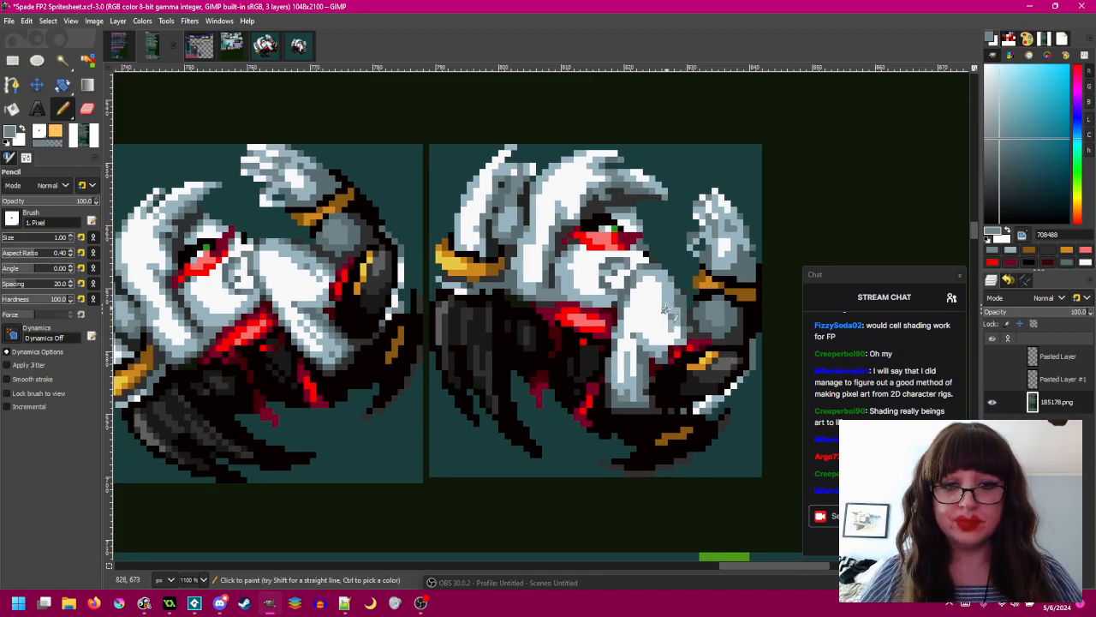
{"action": "left_click", "coordinate": [666, 306], "text": "ctrl"}
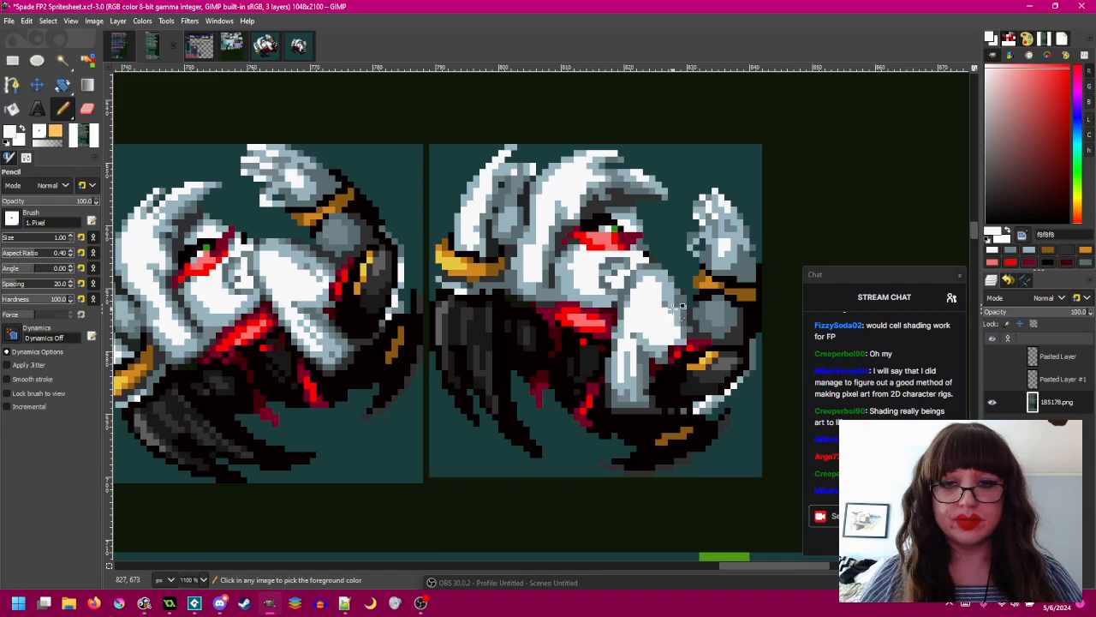
{"action": "left_click", "coordinate": [673, 317], "text": "ctrl"}
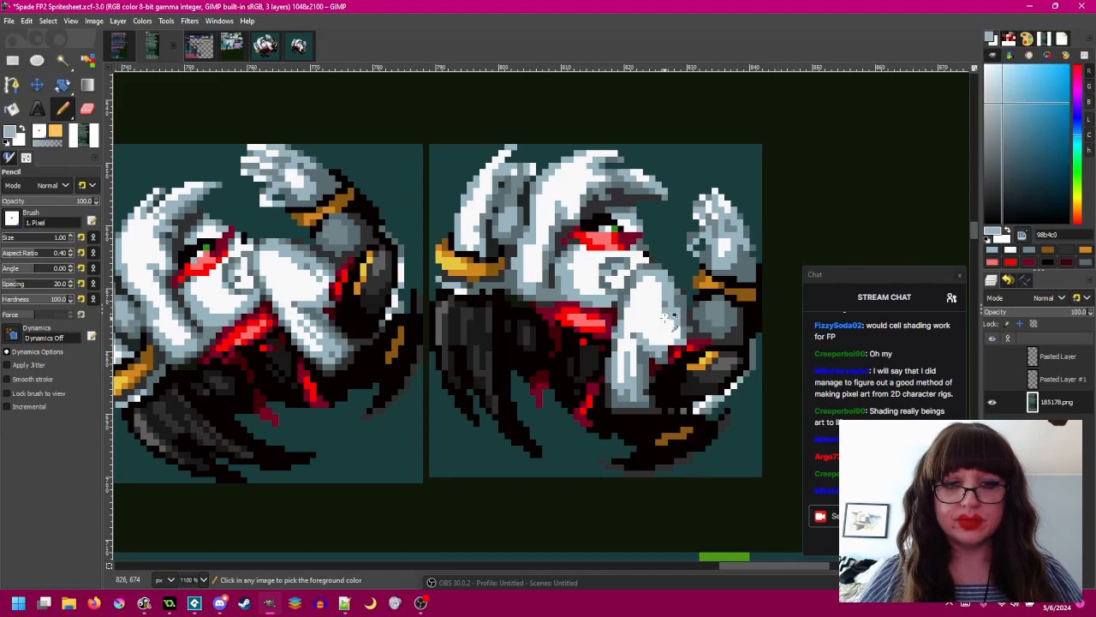
{"action": "scroll", "coordinate": [693, 317], "scroll_direction": "down", "scroll_amount": 1}
{"action": "scroll", "coordinate": [683, 302], "scroll_direction": "up", "scroll_amount": 1}
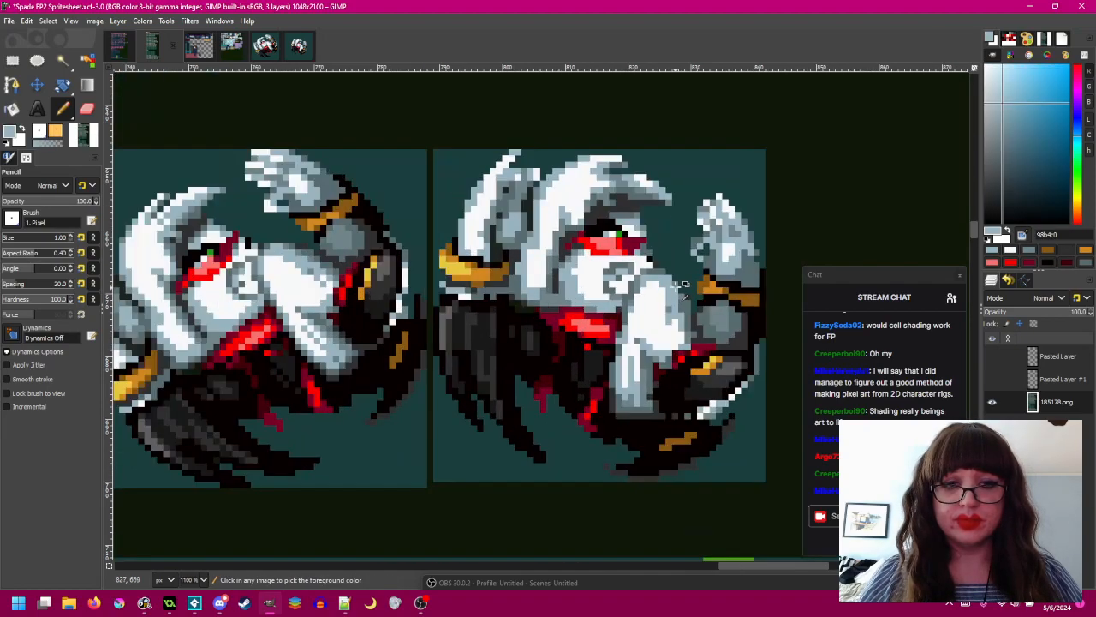
{"action": "left_click", "coordinate": [674, 283], "text": "ctrl"}
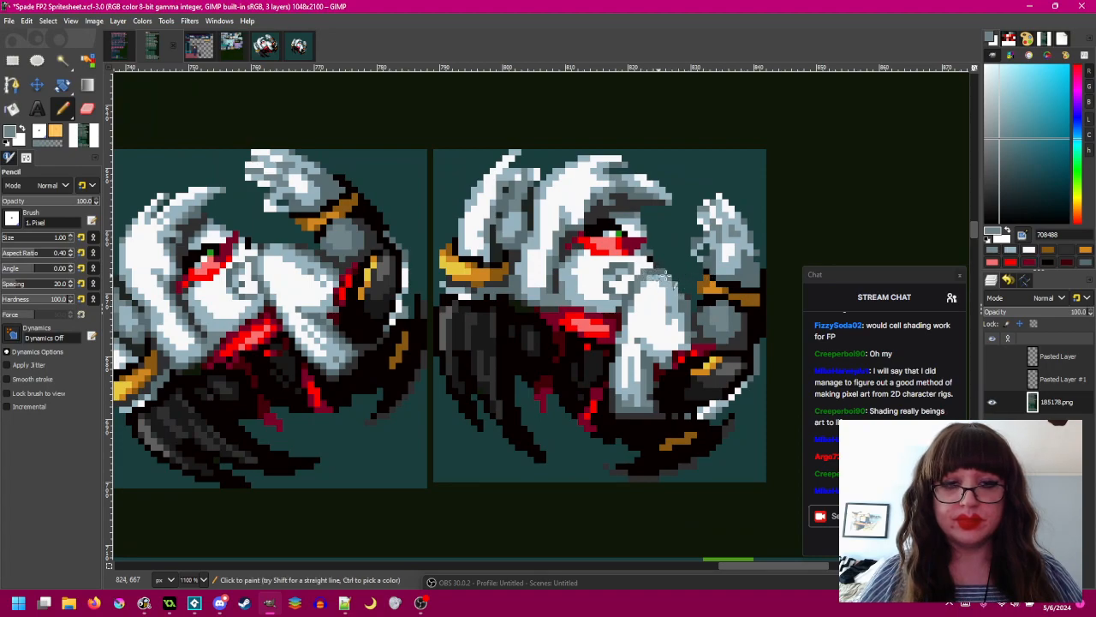
{"action": "left_click", "coordinate": [650, 272], "text": "ctrl"}
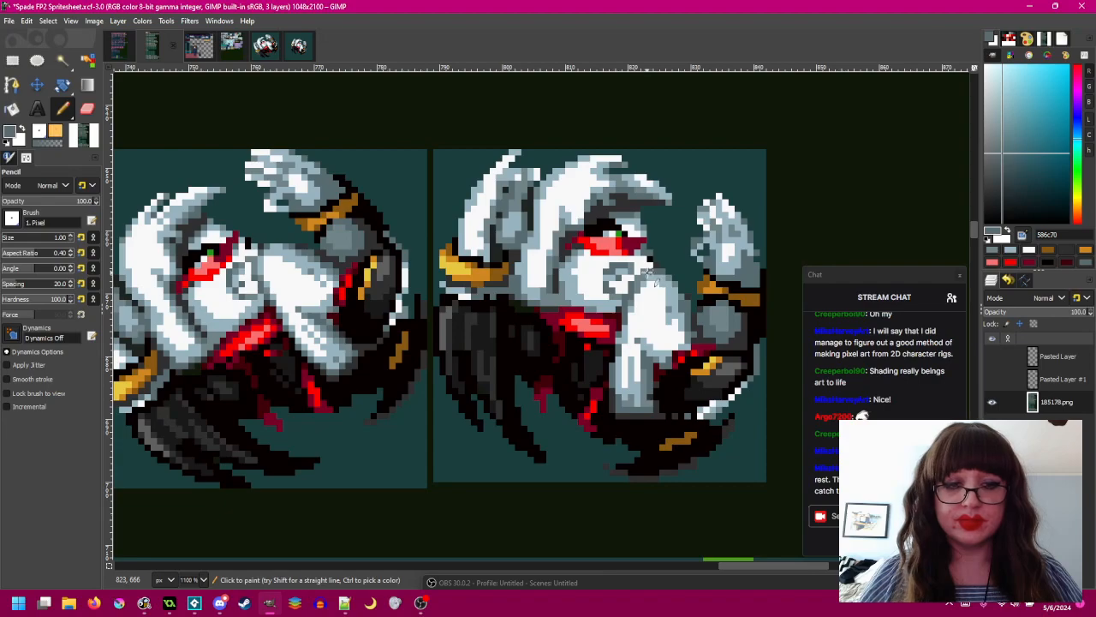
{"action": "left_click", "coordinate": [647, 272]}
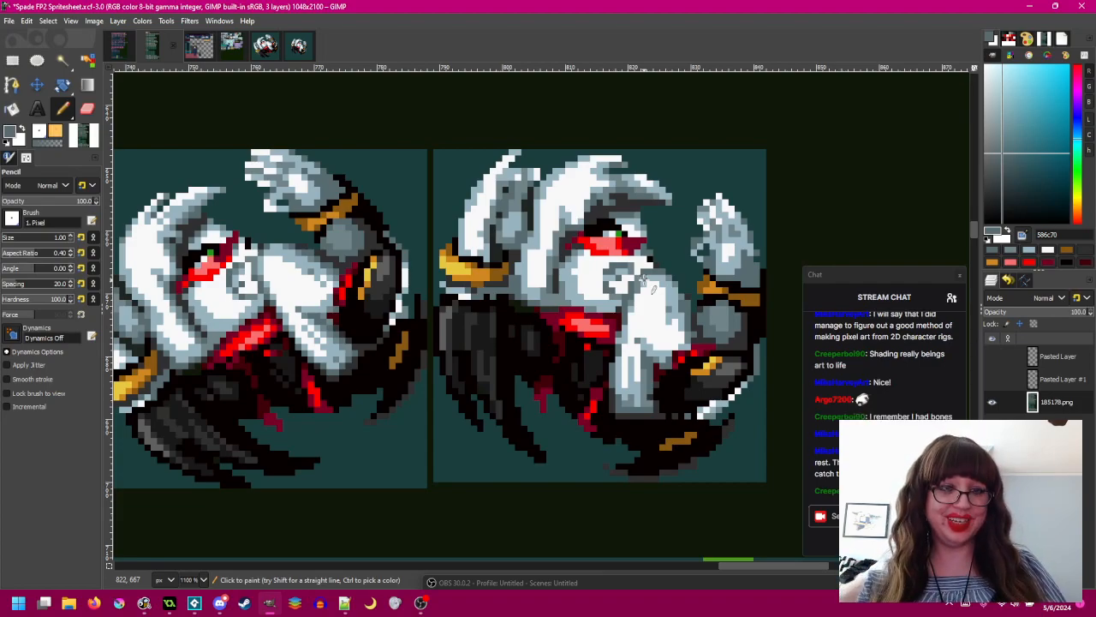
- Touch up the shading of the white cheek below the hair with light grey 98b4c0 and white f8f8f8
{"action": "left_click_drag", "start_coordinate": [572, 296], "coordinate": [583, 301]}
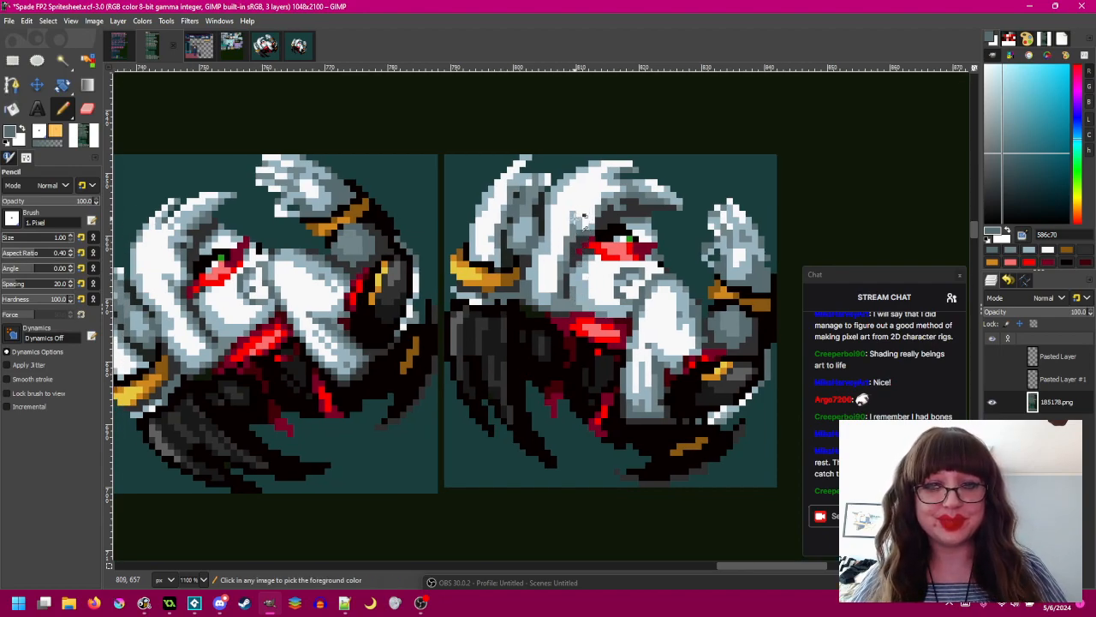
{"action": "left_click", "coordinate": [581, 220], "text": "ctrl"}
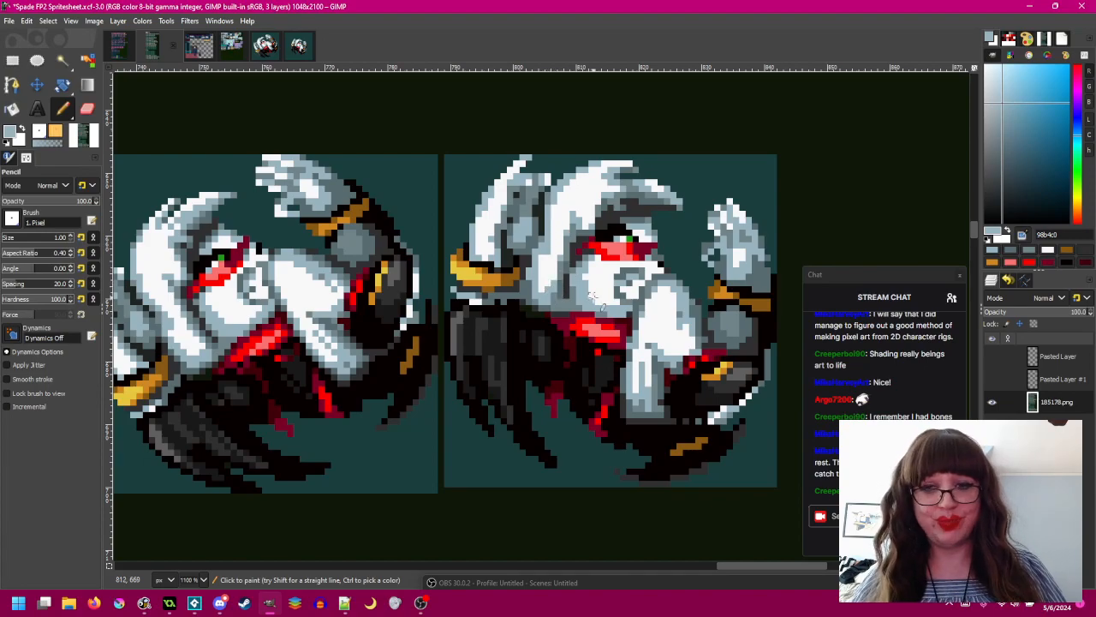
{"action": "scroll", "coordinate": [593, 297], "scroll_direction": "down", "scroll_amount": 1}
{"action": "scroll", "coordinate": [589, 279], "scroll_direction": "up", "scroll_amount": 1}
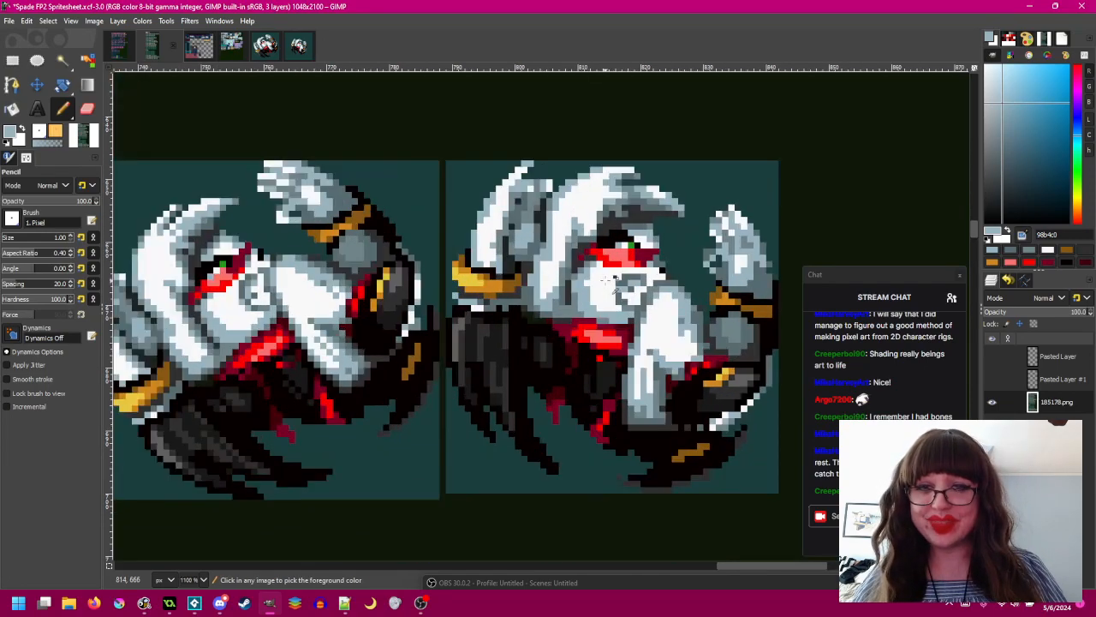
{"action": "left_click", "coordinate": [612, 289], "text": "ctrl"}
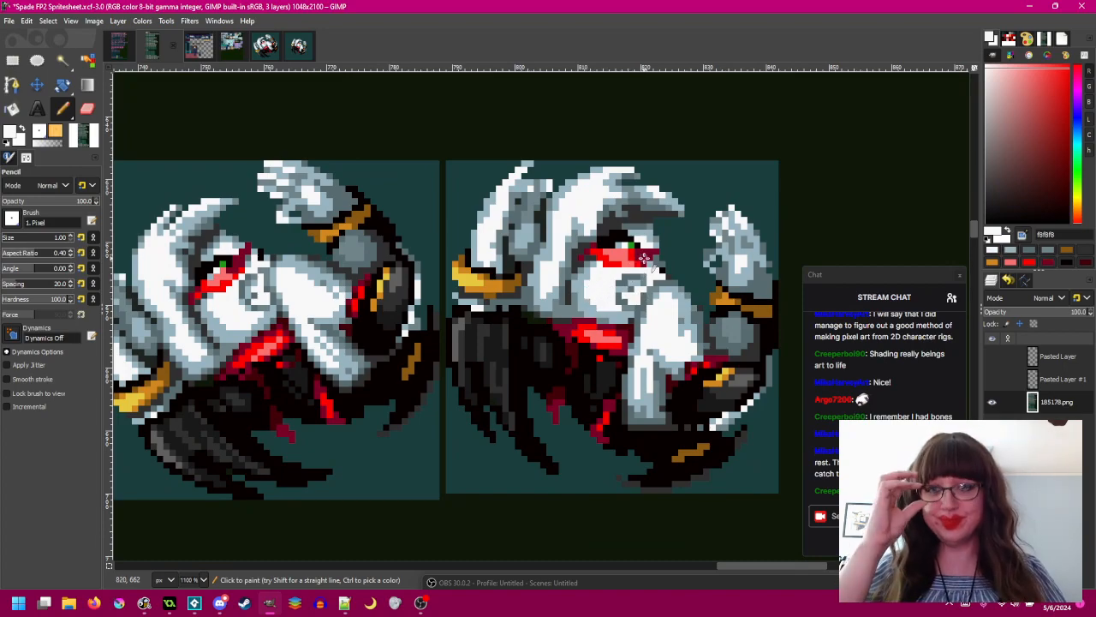
- Refine the ring-shaped grey mark on the face with dark grey 586c70, white f8f8f8 and light grey 98b4c0
{"action": "scroll", "coordinate": [625, 299], "scroll_direction": "up", "scroll_amount": 1}
{"action": "left_click", "coordinate": [630, 288], "text": "ctrl"}
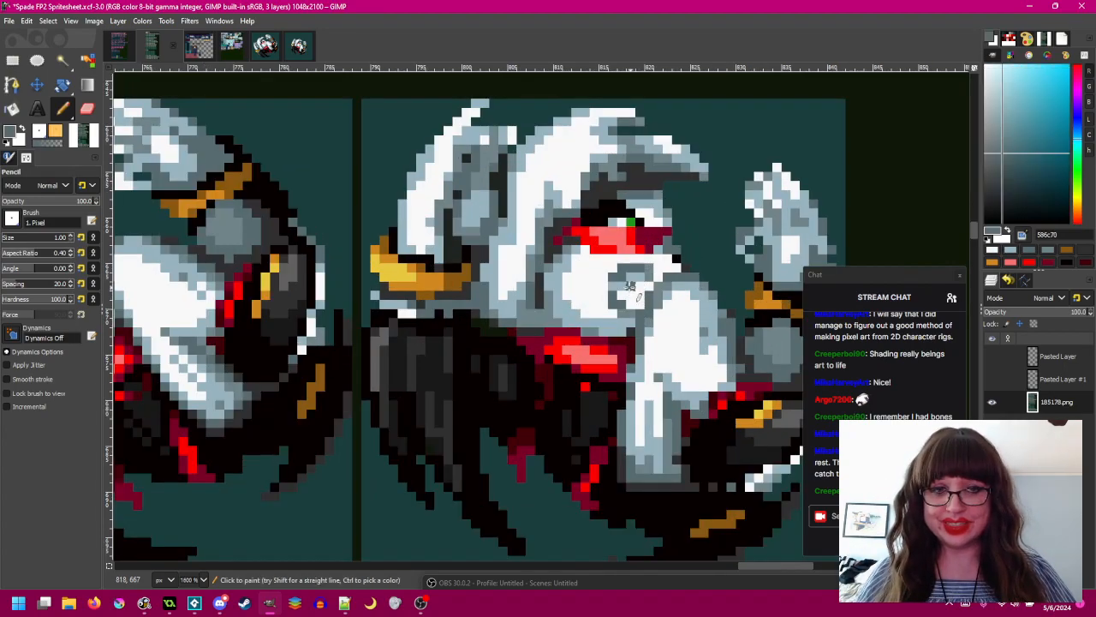
{"action": "left_click", "coordinate": [623, 286]}
{"action": "scroll", "coordinate": [647, 292], "scroll_direction": "down", "scroll_amount": 1}
{"action": "scroll", "coordinate": [648, 292], "scroll_direction": "up", "scroll_amount": 1}
{"action": "left_click", "coordinate": [655, 298], "text": "ctrl"}
{"action": "left_click", "coordinate": [630, 287]}
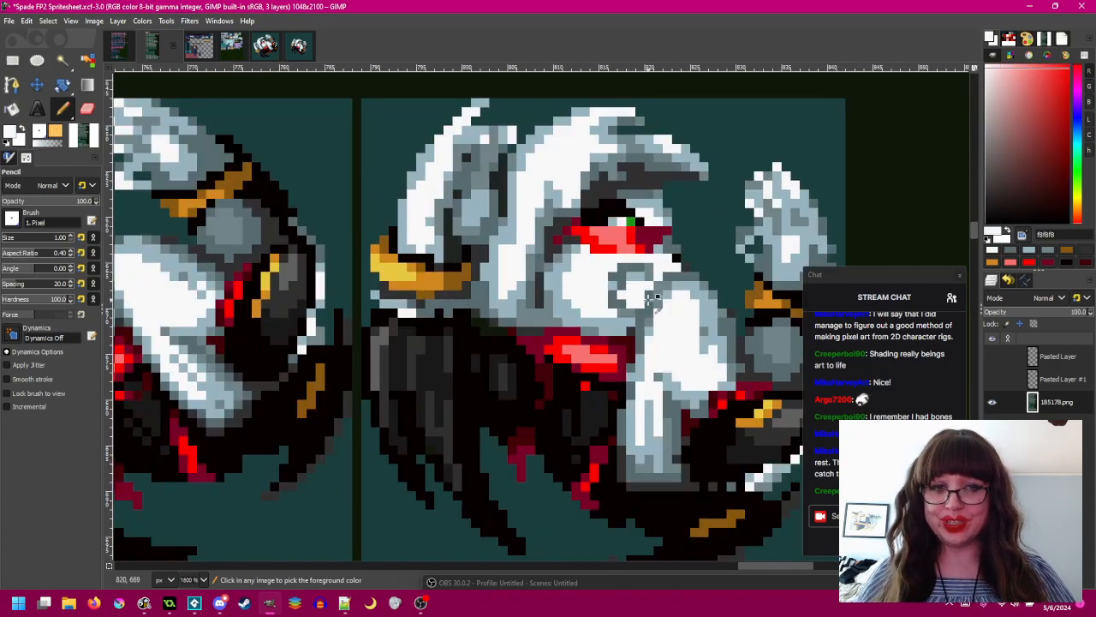
{"action": "scroll", "coordinate": [656, 304], "scroll_direction": "down", "scroll_amount": 2}
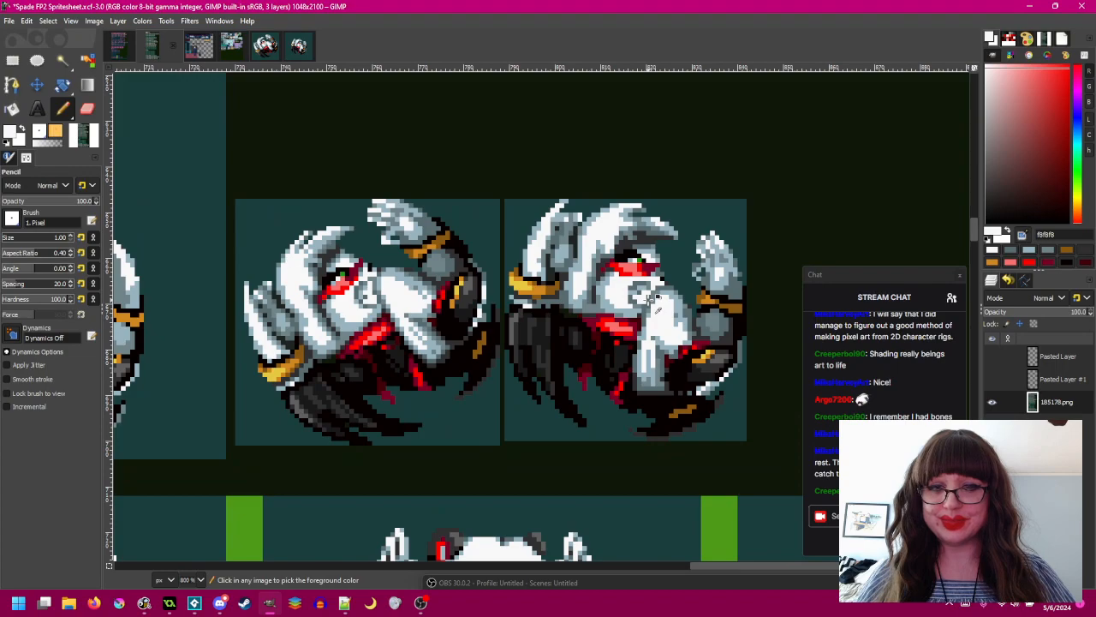
{"action": "scroll", "coordinate": [655, 305], "scroll_direction": "up", "scroll_amount": 2}
{"action": "left_click", "coordinate": [653, 288], "text": "ctrl"}
{"action": "scroll", "coordinate": [653, 288], "scroll_direction": "down", "scroll_amount": 1}
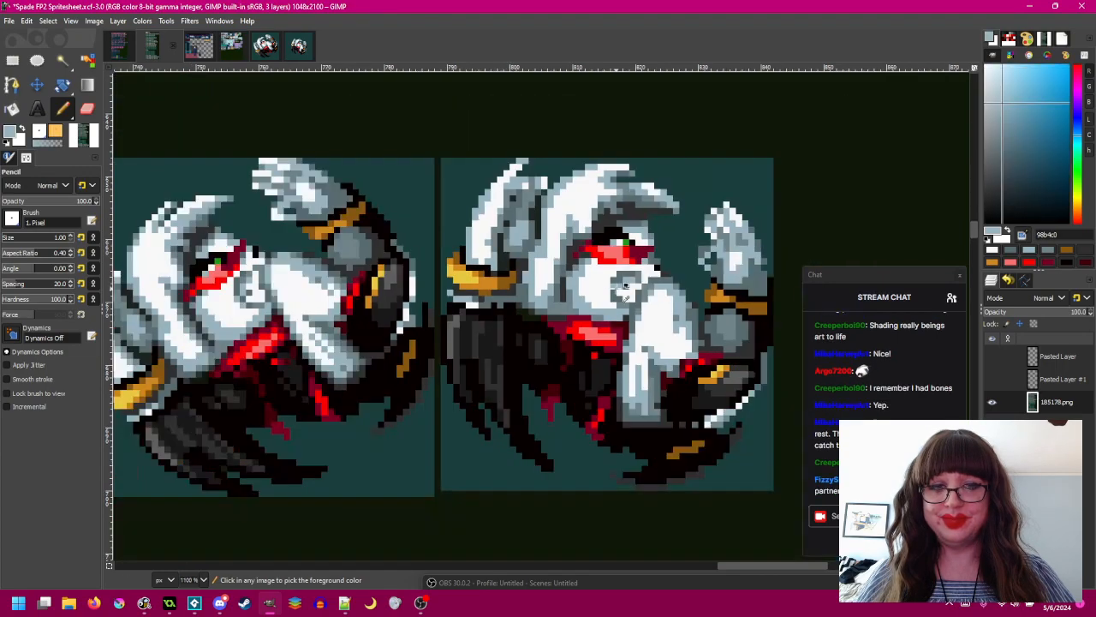
{"action": "scroll", "coordinate": [653, 286], "scroll_direction": "left", "scroll_amount": 1}
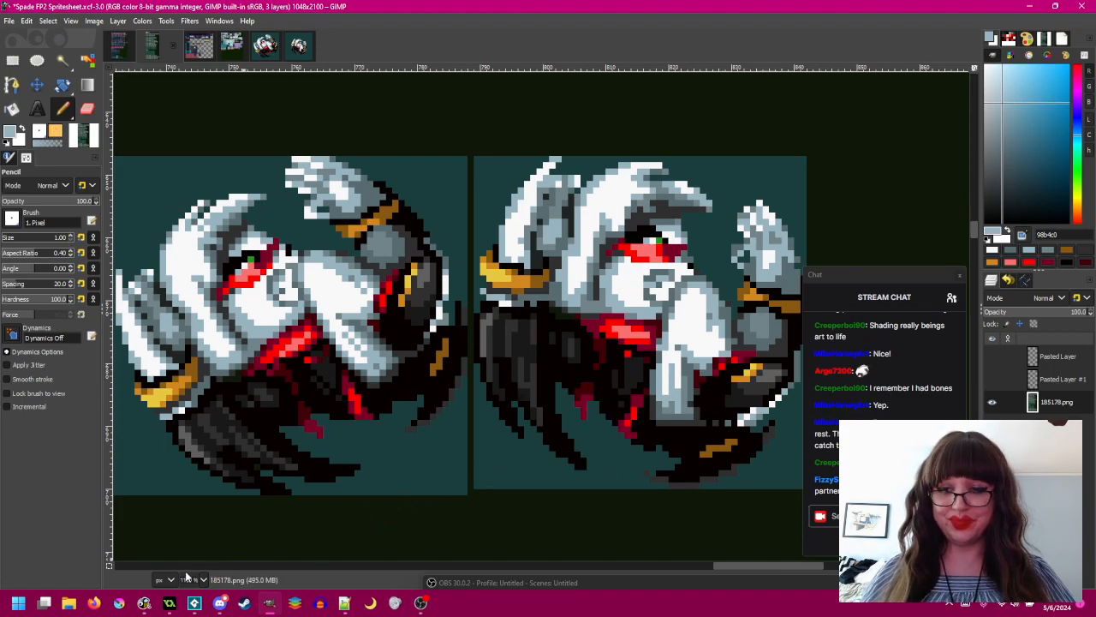
- Switch to MusicBee to look at the playing album, then return to the spritesheet in GIMP
{"action": "mouse_move", "coordinate": [223, 606]}
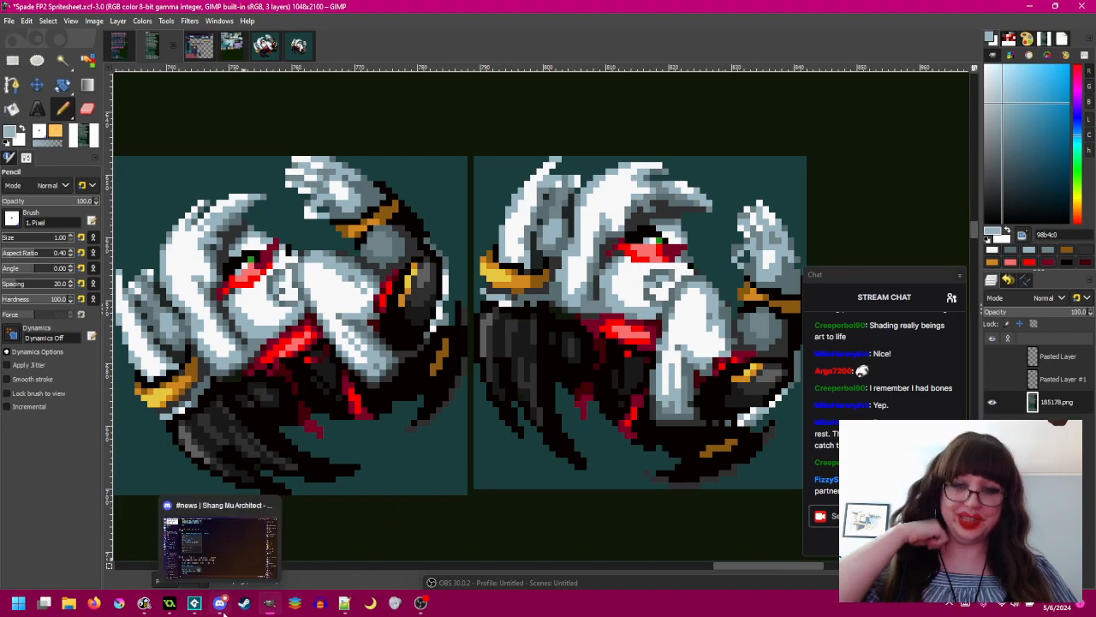
{"action": "left_click", "coordinate": [144, 604]}
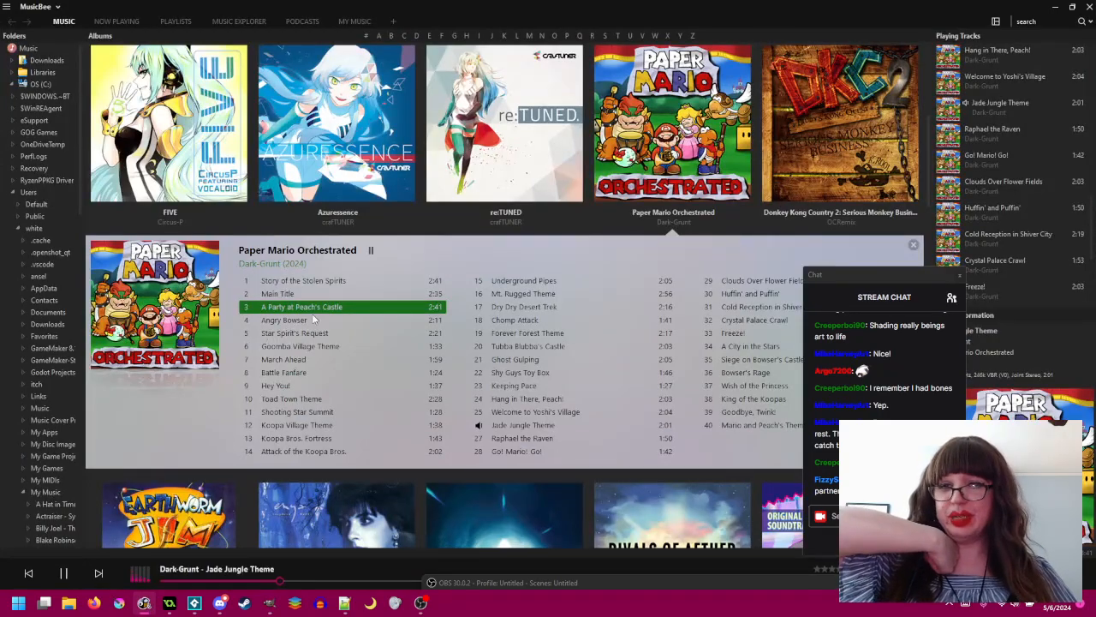
{"action": "left_click", "coordinate": [1058, 7]}
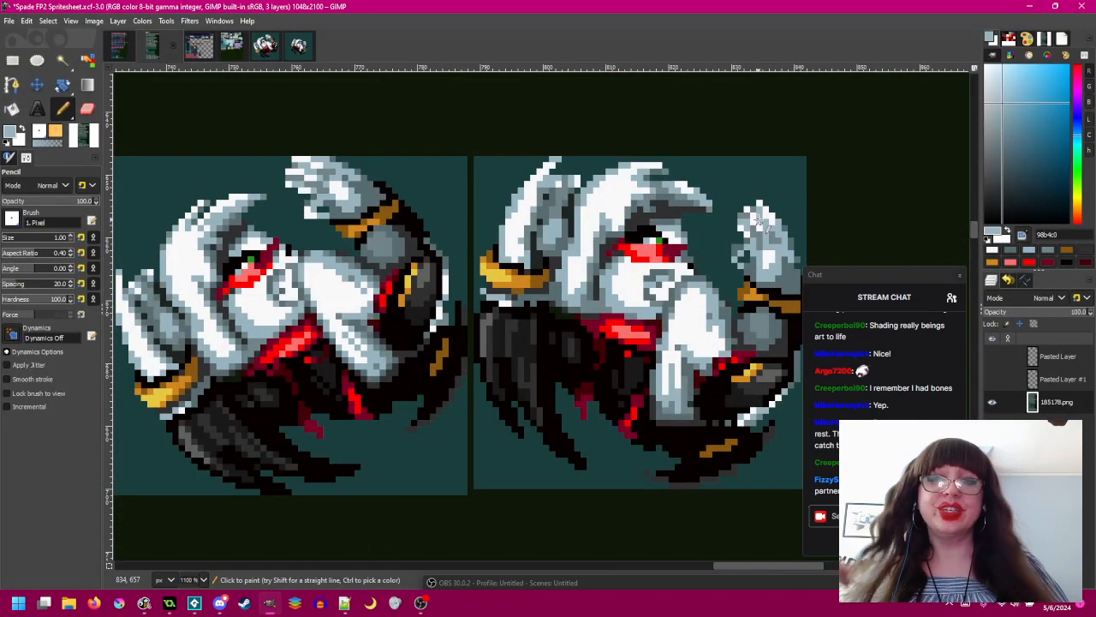
- Shade the raised white hand beside the hair with white f8f8f8, mid grey 708488 and light grey 98b4c0
{"action": "left_click_drag", "start_coordinate": [623, 206], "coordinate": [645, 208]}
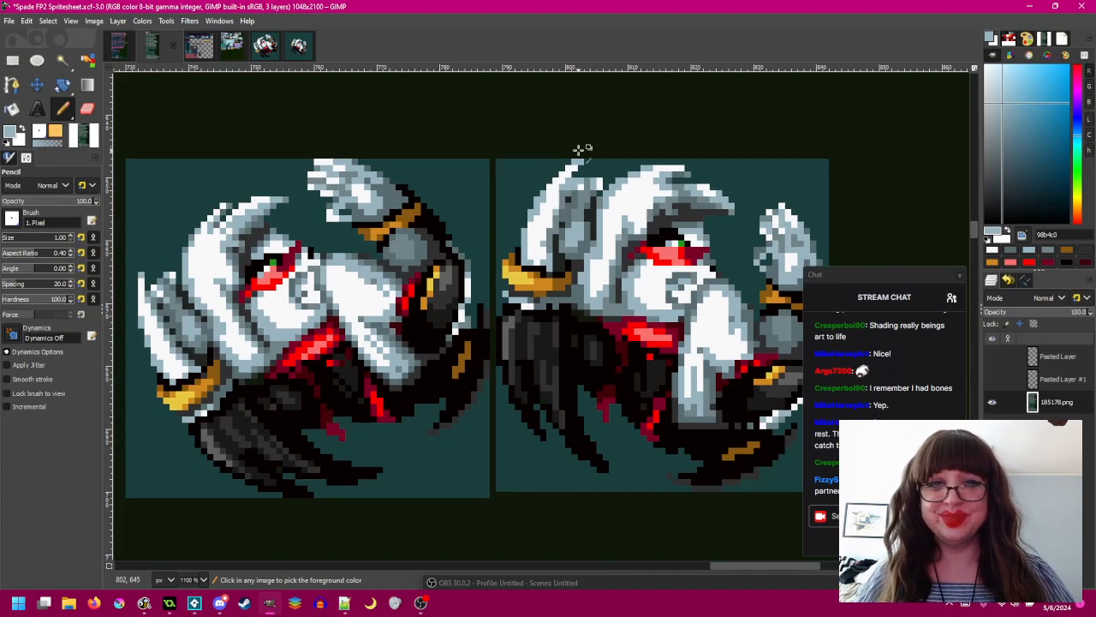
{"action": "left_click", "coordinate": [588, 183], "text": "ctrl"}
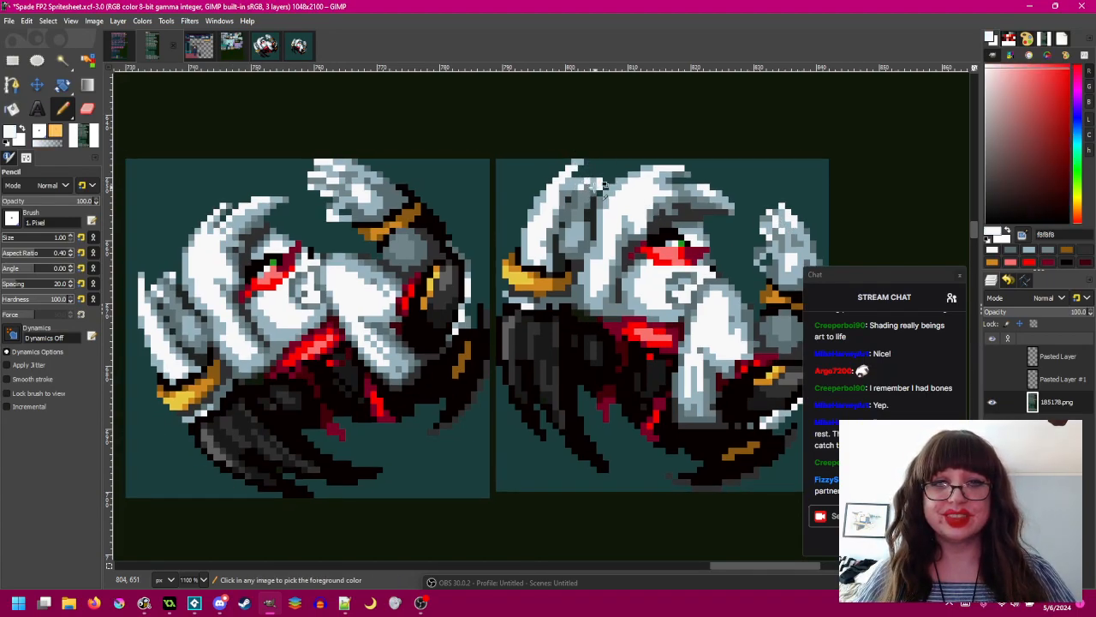
{"action": "left_click", "coordinate": [591, 185], "text": "ctrl"}
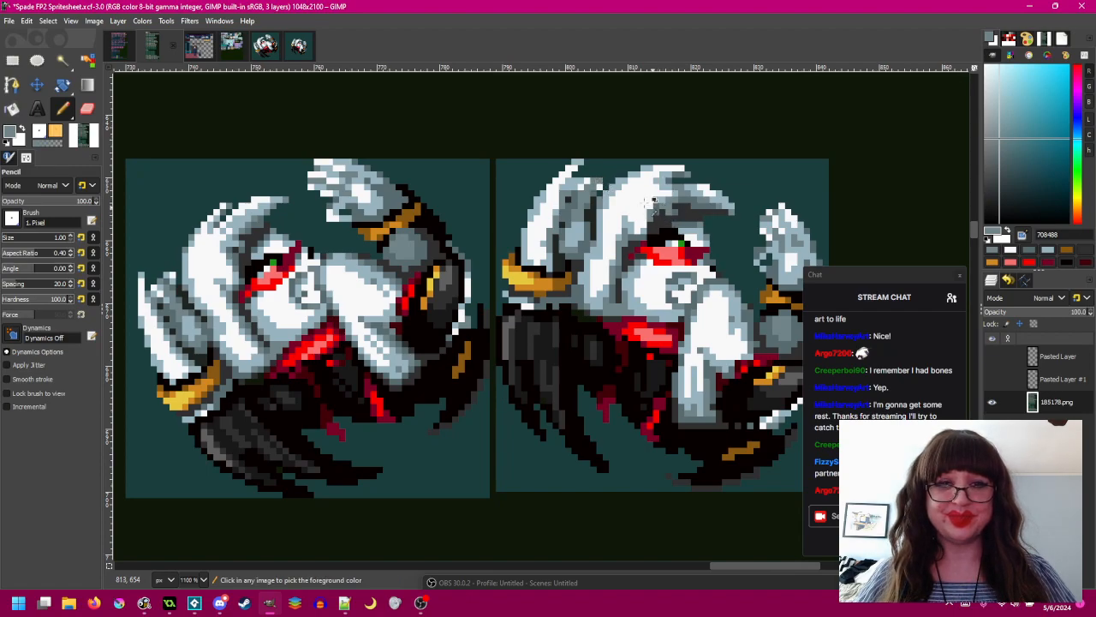
{"action": "scroll", "coordinate": [625, 196], "scroll_direction": "down", "scroll_amount": 1}
{"action": "scroll", "coordinate": [624, 196], "scroll_direction": "up", "scroll_amount": 3}
{"action": "left_click", "coordinate": [534, 272], "text": "ctrl"}
{"action": "left_click", "coordinate": [521, 247]}
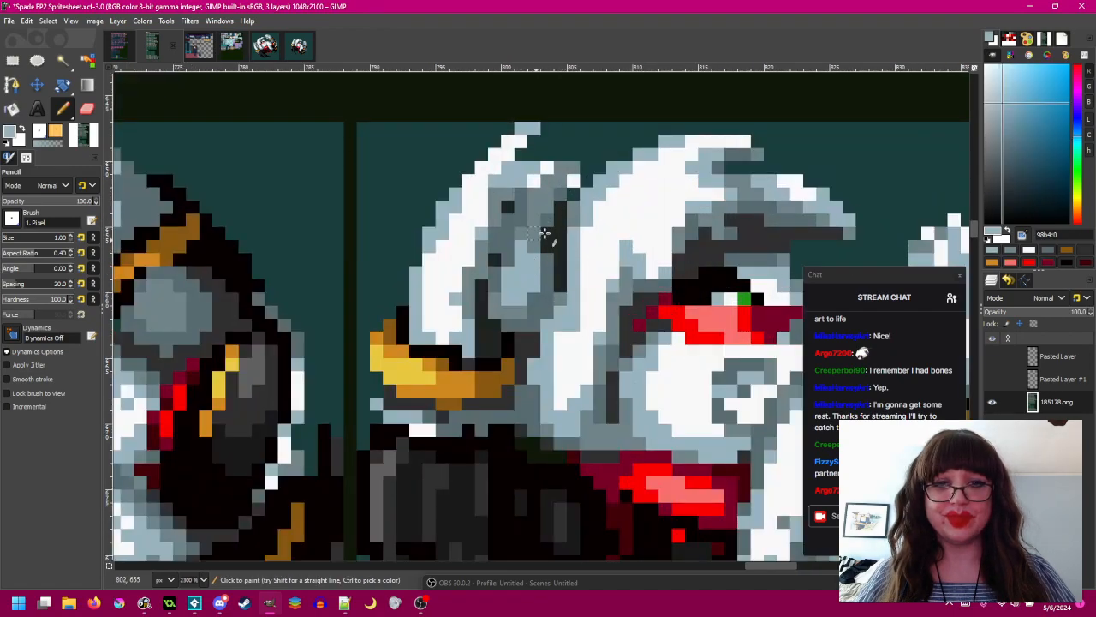
- Smooth the fingertips and the area above the gold cuff on the hand beside the hair with light grey 98b4c0 and white f8f8f8
{"action": "scroll", "coordinate": [573, 181], "scroll_direction": "down", "scroll_amount": 3}
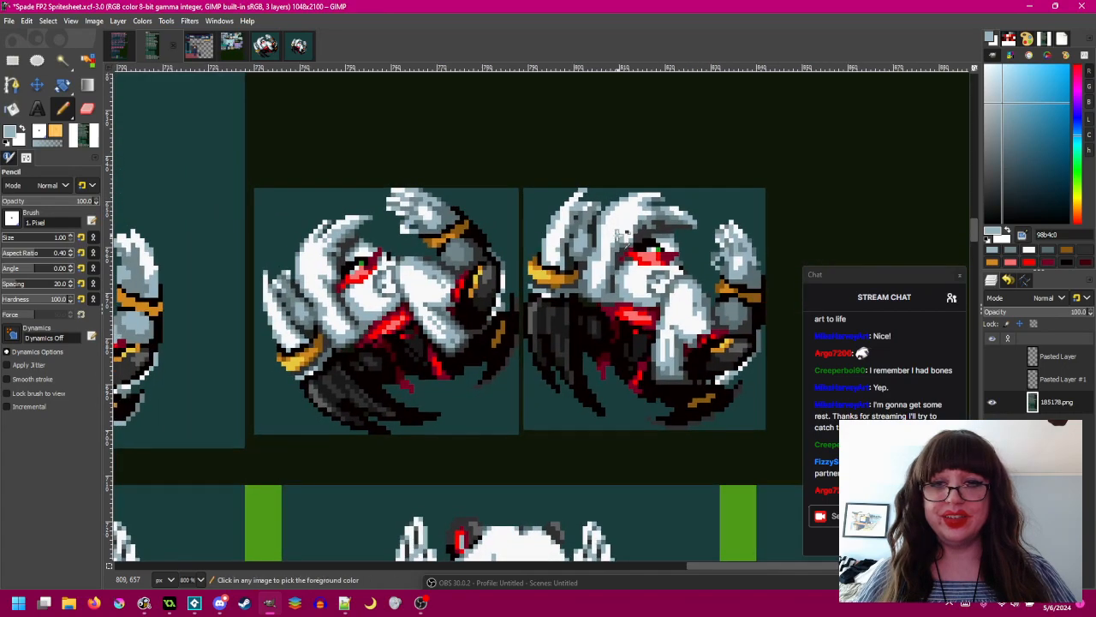
{"action": "scroll", "coordinate": [662, 224], "scroll_direction": "up", "scroll_amount": 2}
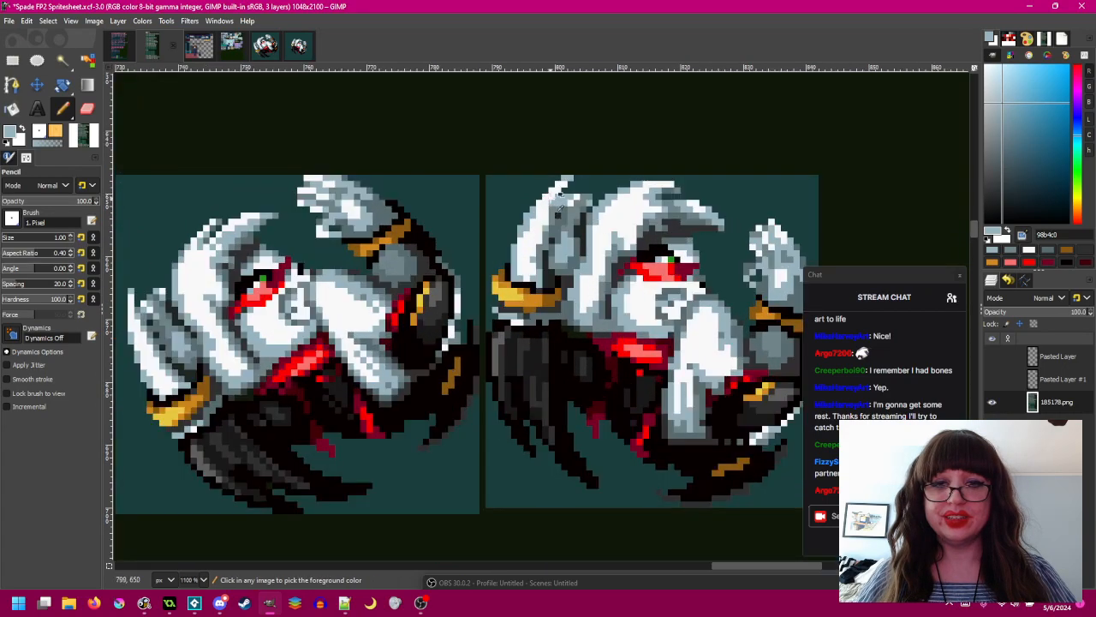
{"action": "left_click", "coordinate": [555, 195], "text": "ctrl"}
{"action": "left_click", "coordinate": [554, 202], "text": "ctrl"}
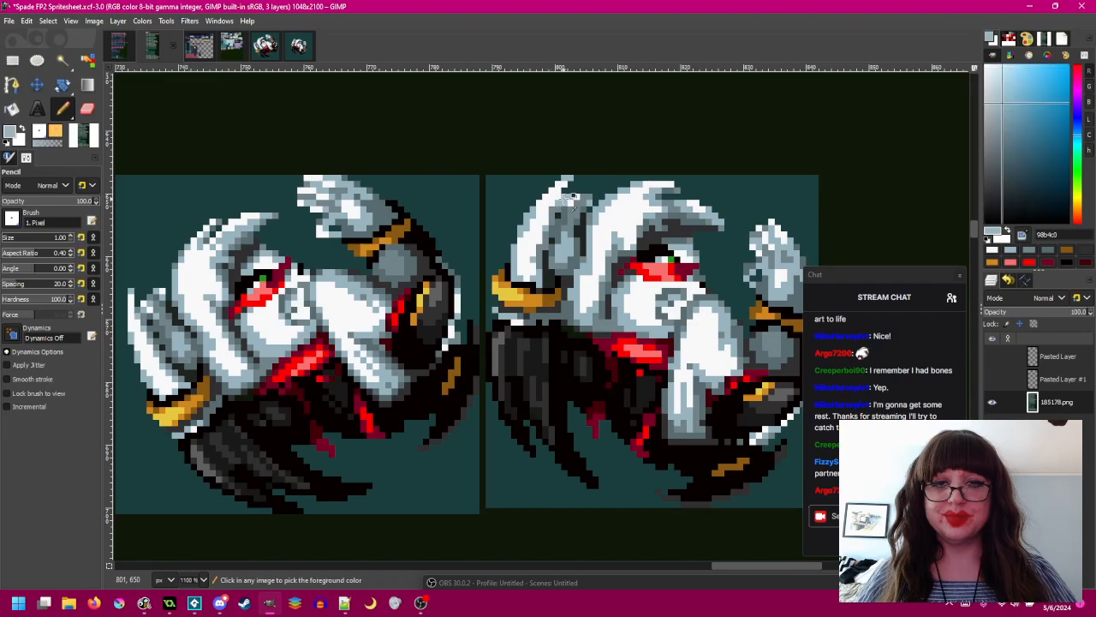
{"action": "scroll", "coordinate": [607, 231], "scroll_direction": "down", "scroll_amount": 1}
{"action": "scroll", "coordinate": [560, 257], "scroll_direction": "up", "scroll_amount": 1}
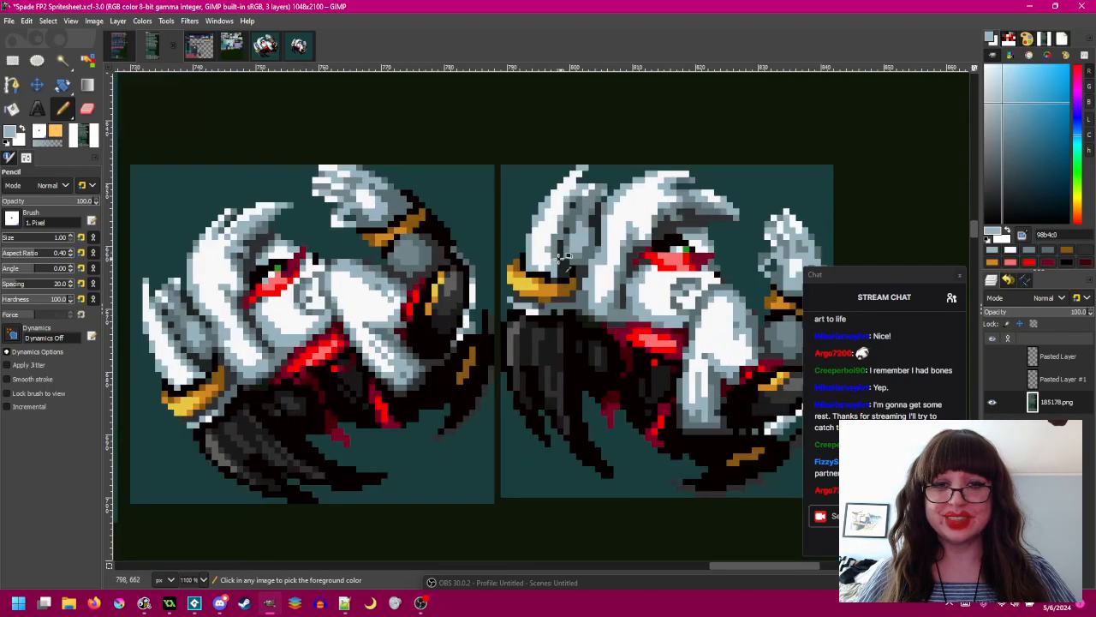
{"action": "left_click", "coordinate": [555, 240], "text": "ctrl"}
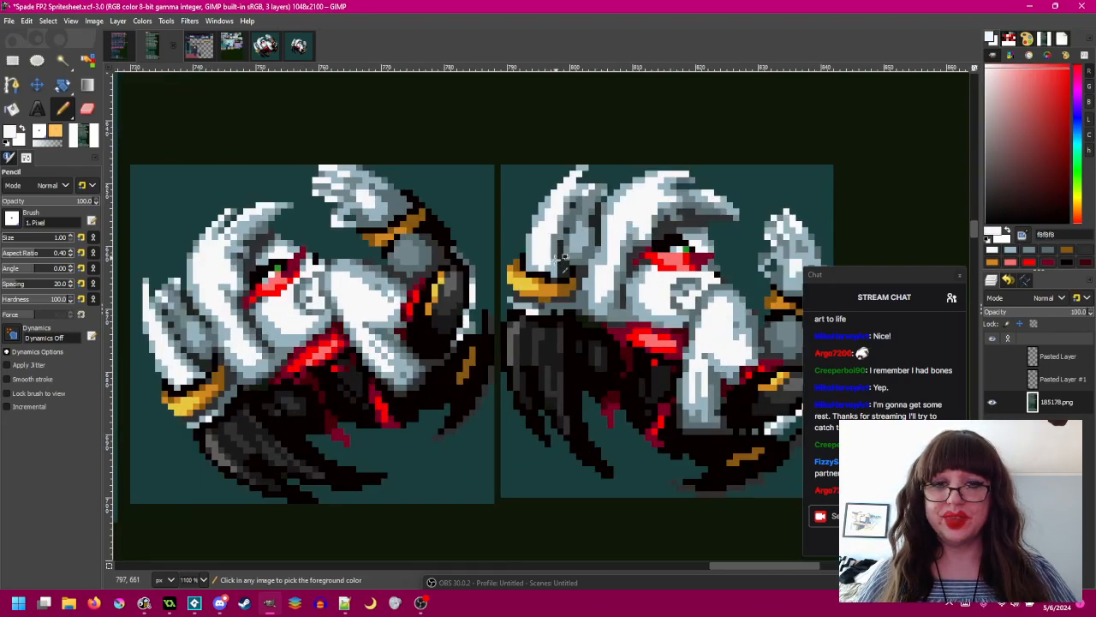
{"action": "left_click", "coordinate": [554, 264], "text": "ctrl"}
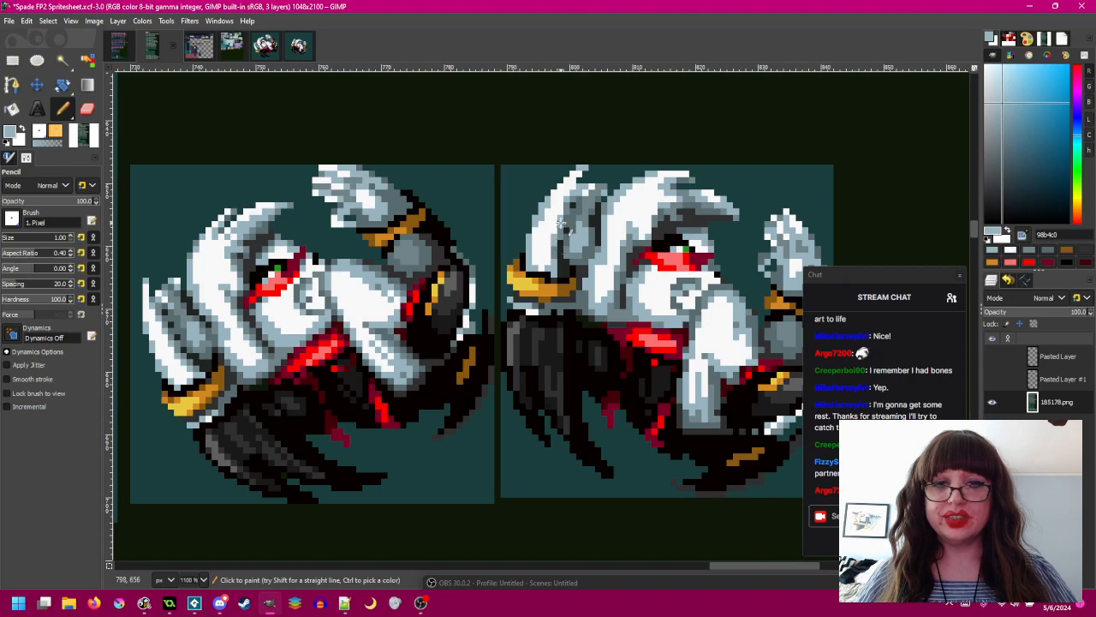
- Compare the second frame with the first-frame overlay by repeatedly showing and hiding Pasted Layer #1
{"action": "left_click", "coordinate": [994, 377]}
{"action": "left_click", "coordinate": [994, 377]}
{"action": "left_click", "coordinate": [993, 378]}
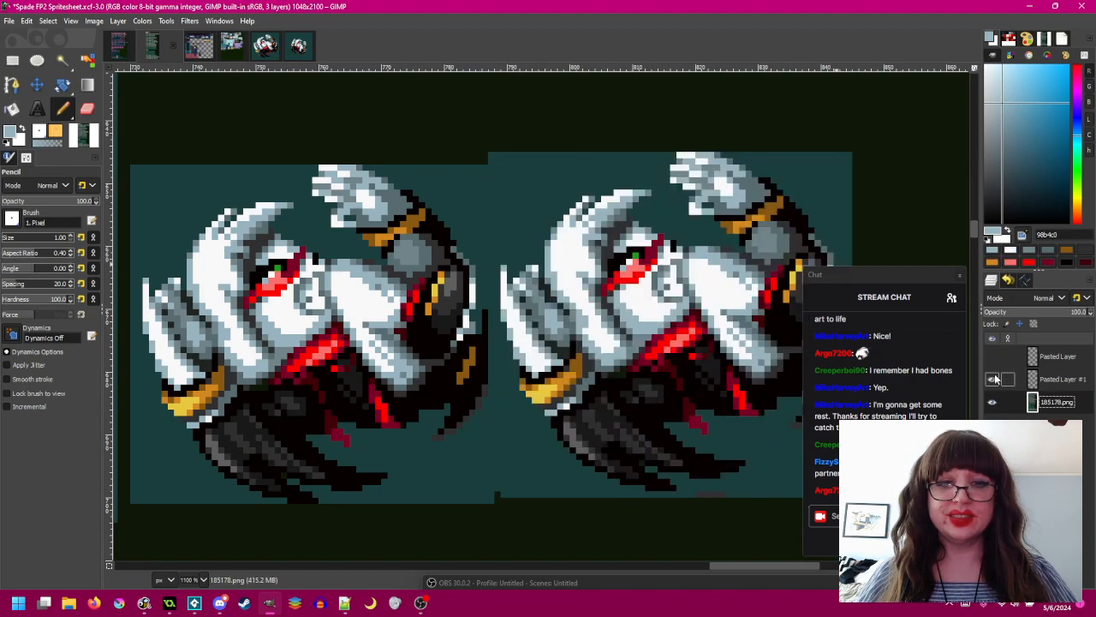
{"action": "left_click", "coordinate": [994, 379]}
{"action": "left_click", "coordinate": [994, 378]}
{"action": "left_click", "coordinate": [993, 378]}
{"action": "left_click", "coordinate": [994, 379]}
{"action": "left_click", "coordinate": [993, 379]}
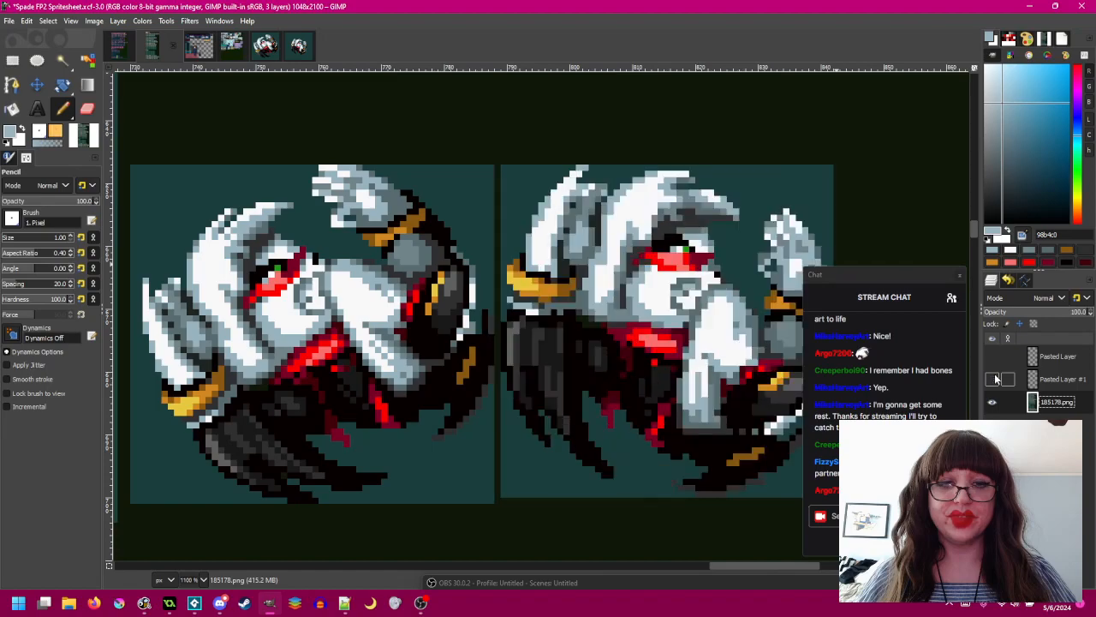
{"action": "left_click", "coordinate": [995, 378]}
{"action": "left_click_drag", "start_coordinate": [695, 319], "coordinate": [634, 295]}
{"action": "left_click", "coordinate": [993, 378]}
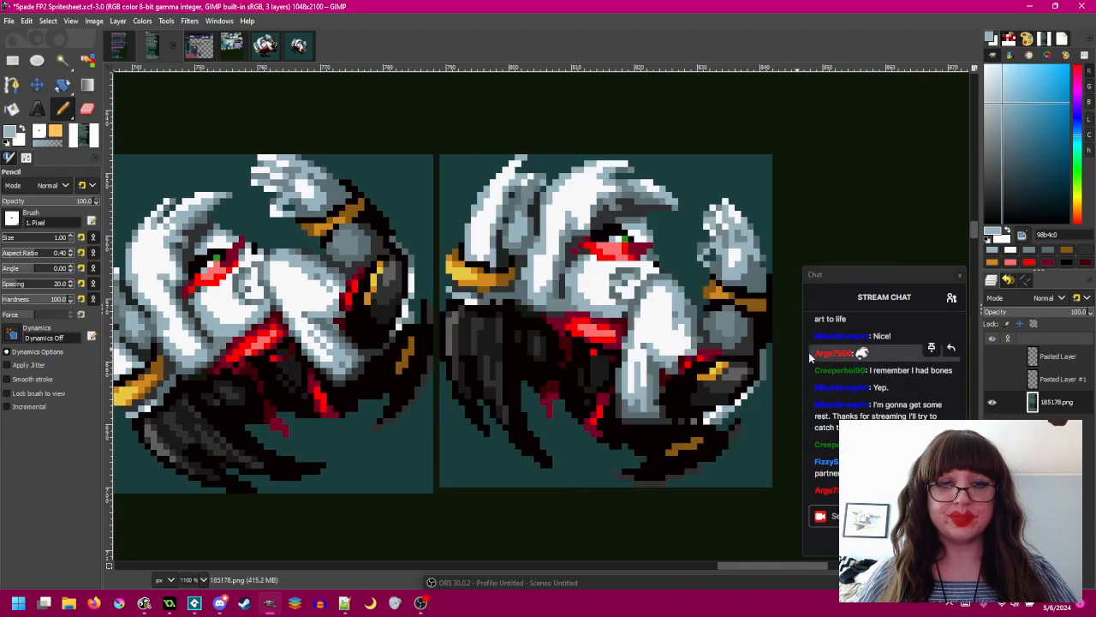
{"action": "left_click", "coordinate": [994, 379]}
{"action": "left_click", "coordinate": [993, 378]}
{"action": "left_click", "coordinate": [993, 378]}
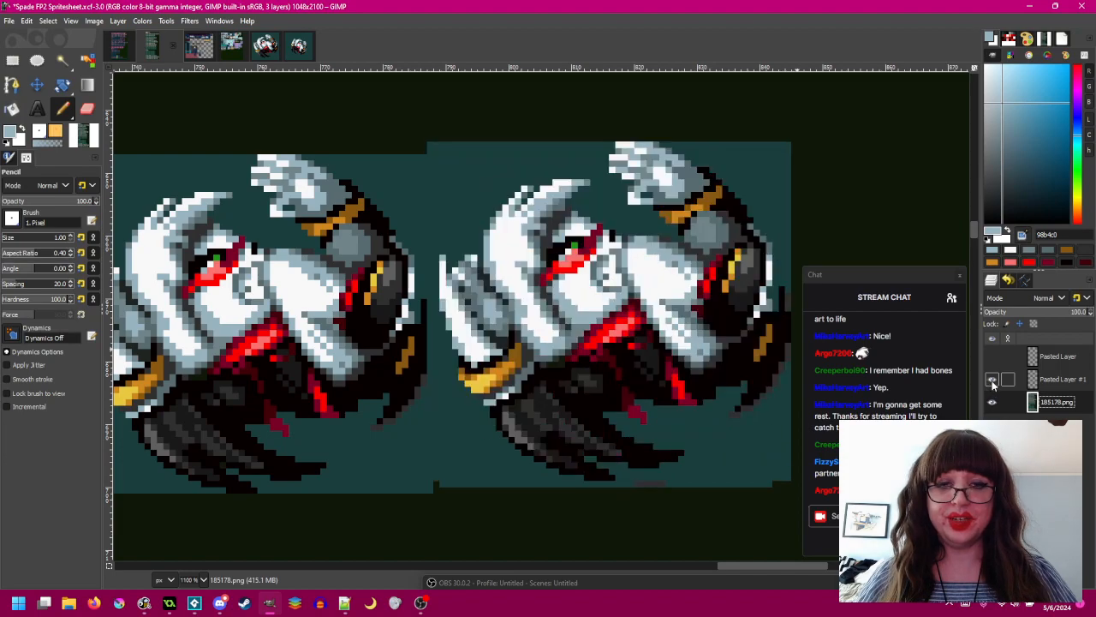
{"action": "left_click", "coordinate": [993, 379]}
{"action": "left_click", "coordinate": [993, 379]}
{"action": "left_click", "coordinate": [994, 378]}
{"action": "left_click", "coordinate": [994, 379]}
{"action": "left_click", "coordinate": [993, 378]}
{"action": "left_click", "coordinate": [994, 378]}
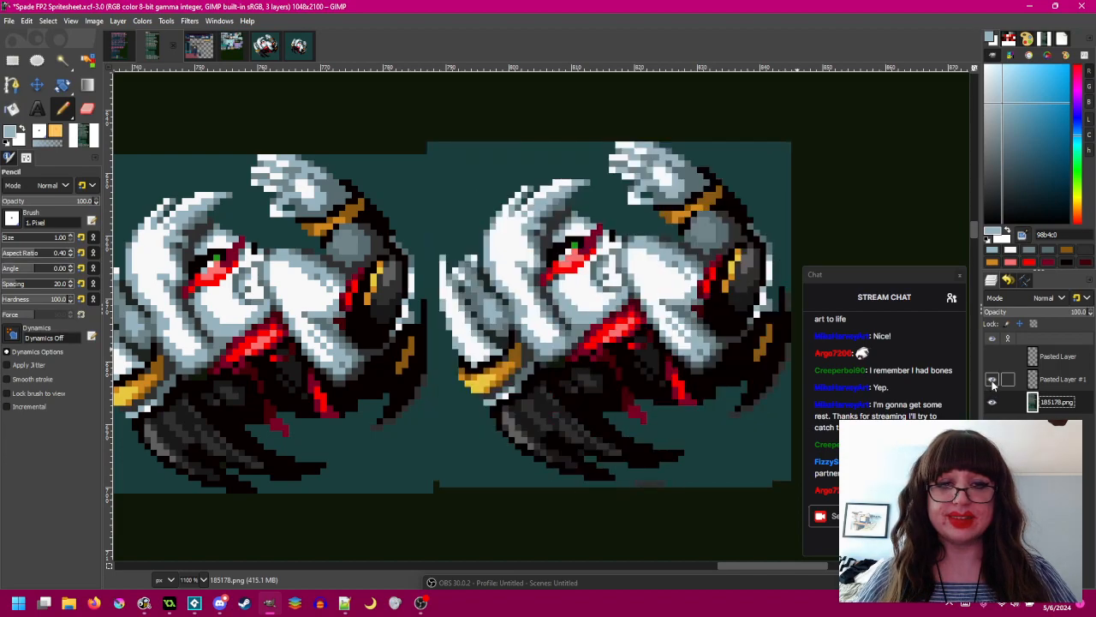
{"action": "left_click", "coordinate": [994, 379]}
{"action": "left_click", "coordinate": [993, 379]}
{"action": "left_click", "coordinate": [993, 378]}
{"action": "left_click", "coordinate": [994, 378]}
{"action": "left_click", "coordinate": [993, 378]}
{"action": "left_click", "coordinate": [993, 379]}
{"action": "left_click", "coordinate": [993, 378]}
{"action": "left_click", "coordinate": [994, 378]}
{"action": "left_click", "coordinate": [993, 378]}
{"action": "left_click", "coordinate": [994, 378]}
{"action": "left_click", "coordinate": [993, 379]}
{"action": "left_click", "coordinate": [993, 379]}
{"action": "left_click", "coordinate": [994, 379]}
{"action": "left_click", "coordinate": [994, 379]}
{"action": "left_click", "coordinate": [993, 379]}
{"action": "left_click", "coordinate": [994, 378]}
{"action": "left_click", "coordinate": [994, 378]}
{"action": "left_click", "coordinate": [994, 378]}
{"action": "left_click", "coordinate": [993, 379]}
{"action": "scroll", "coordinate": [677, 257], "scroll_direction": "right", "scroll_amount": 3}
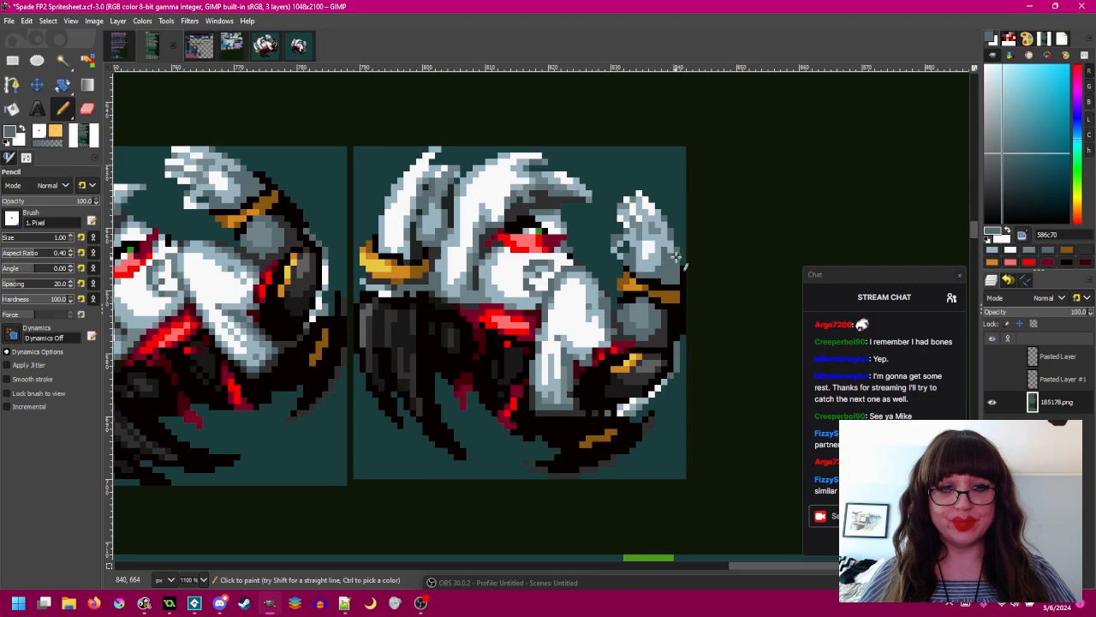
- Outline the outer edge of the raised hand near the gold cuff in black 080000 and check it against the Pasted Layer #1 overlay
{"action": "left_click", "coordinate": [682, 267], "text": "ctrl"}
{"action": "left_click", "coordinate": [994, 380]}
{"action": "left_click", "coordinate": [994, 379]}
{"action": "left_click", "coordinate": [994, 379]}
{"action": "left_click", "coordinate": [993, 380]}
{"action": "left_click", "coordinate": [994, 380]}
{"action": "left_click", "coordinate": [993, 379]}
{"action": "left_click", "coordinate": [993, 379]}
{"action": "left_click", "coordinate": [994, 379]}
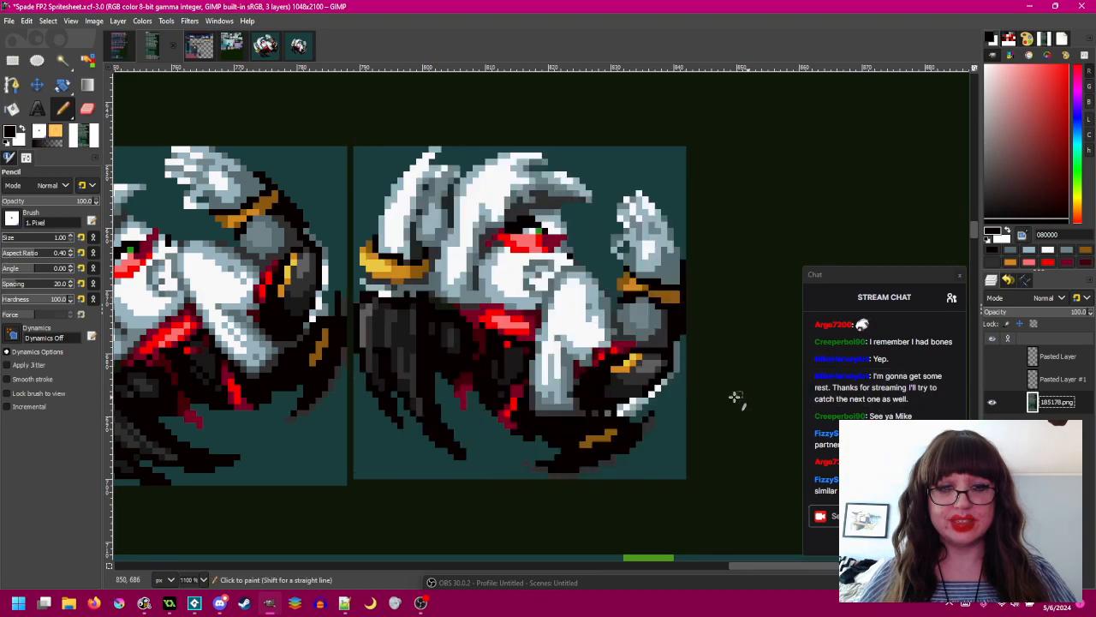
- Touch up the shoe's outer rim with dark grey 586c70 and compare it with the first-frame overlay
{"action": "left_click", "coordinate": [675, 366], "text": "ctrl"}
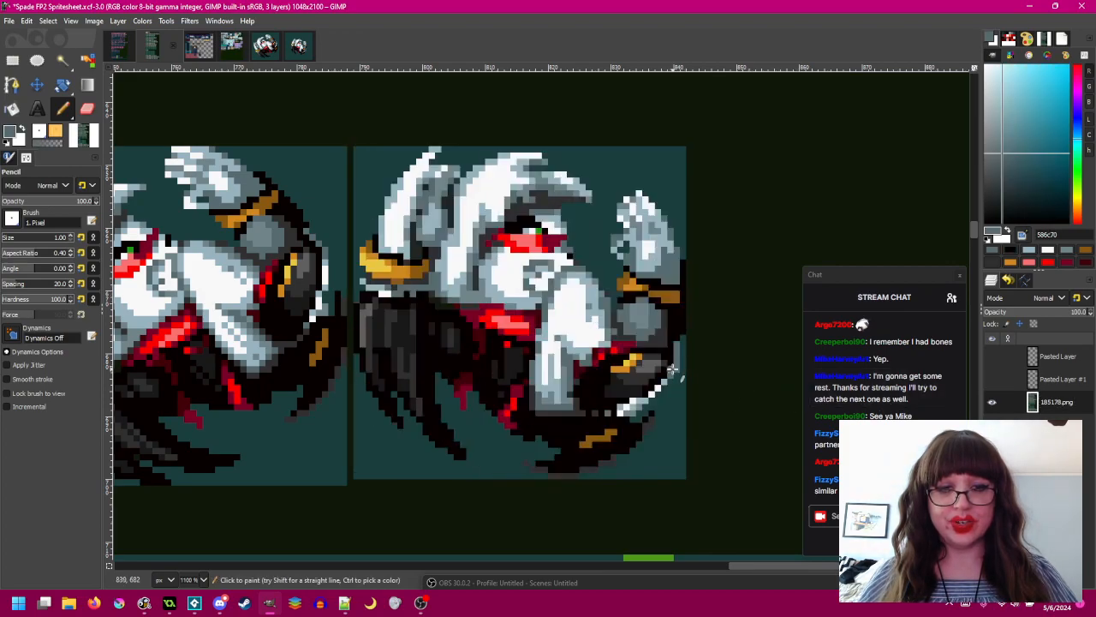
{"action": "left_click", "coordinate": [993, 379]}
{"action": "left_click", "coordinate": [993, 379]}
{"action": "left_click", "coordinate": [994, 380]}
{"action": "left_click", "coordinate": [993, 380]}
{"action": "left_click", "coordinate": [993, 379]}
{"action": "left_click", "coordinate": [994, 380]}
{"action": "left_click", "coordinate": [993, 380]}
{"action": "left_click", "coordinate": [993, 380]}
{"action": "left_click", "coordinate": [994, 379]}
{"action": "left_click", "coordinate": [993, 380]}
{"action": "left_click", "coordinate": [994, 379]}
{"action": "left_click", "coordinate": [993, 380]}
- Shade the dark area of the shoe with charcoal 303030 and check it against the first-frame overlay
{"action": "left_click", "coordinate": [630, 387], "text": "ctrl"}
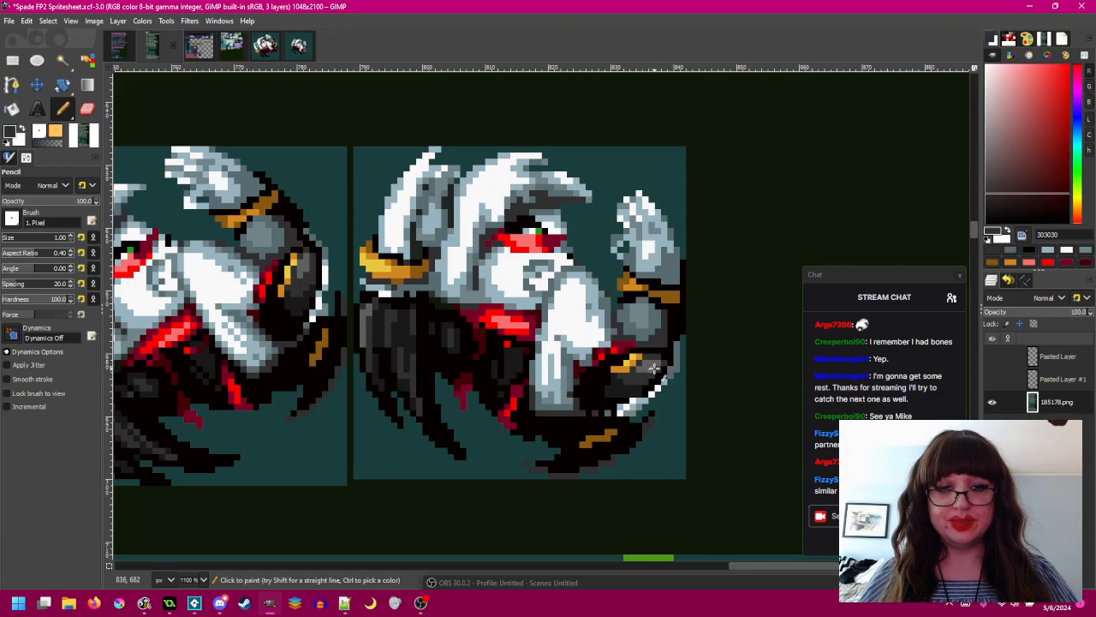
{"action": "scroll", "coordinate": [723, 361], "scroll_direction": "down", "scroll_amount": 1}
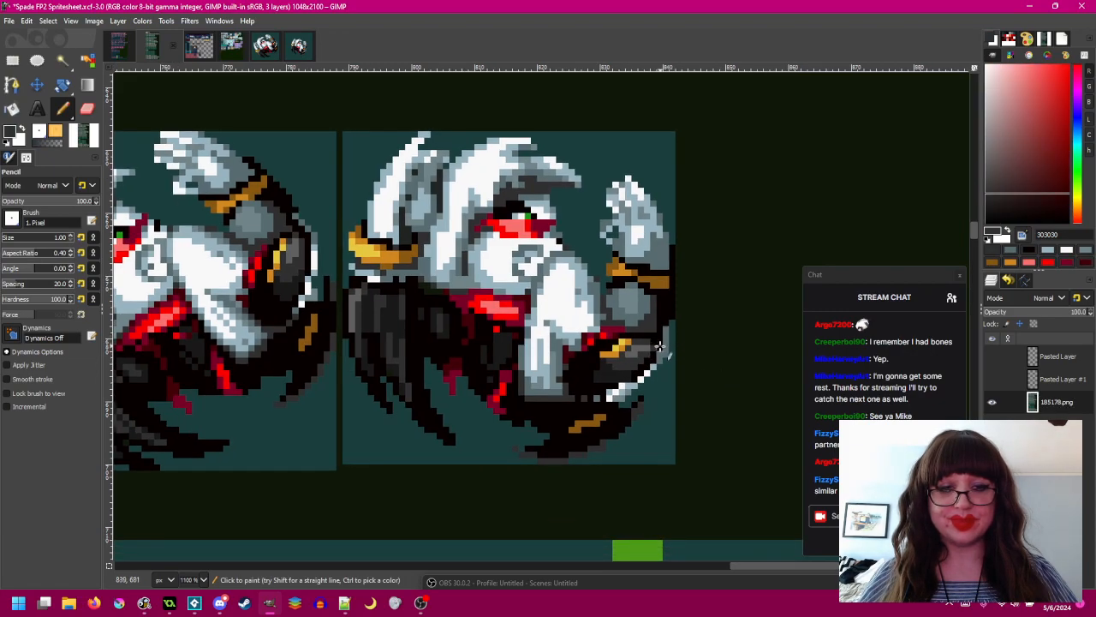
{"action": "scroll", "coordinate": [723, 361], "scroll_direction": "up", "scroll_amount": 1}
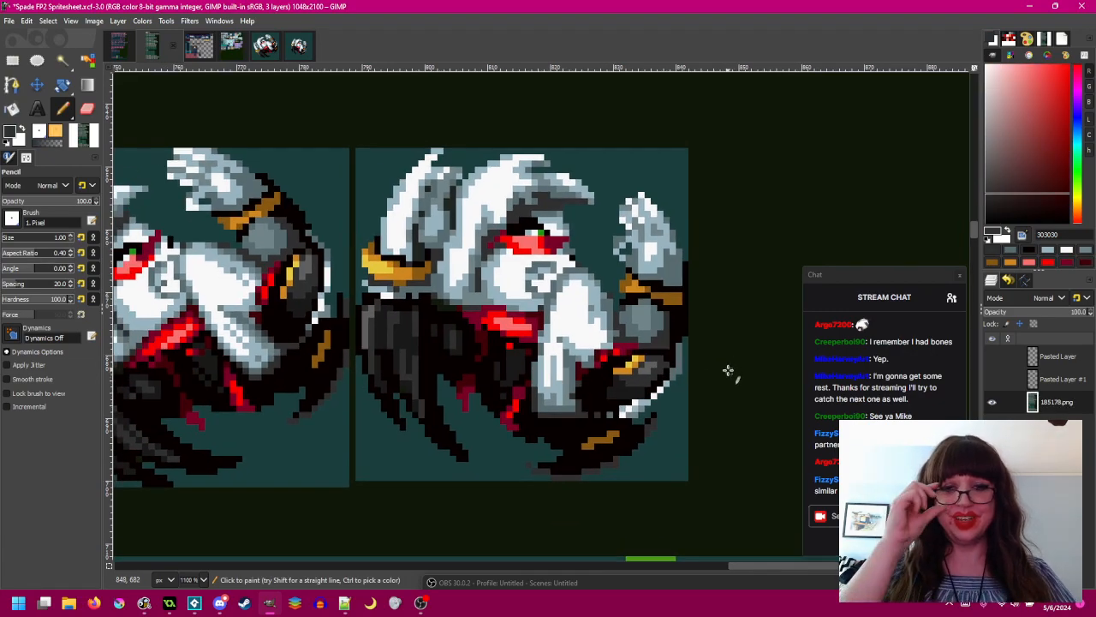
{"action": "scroll", "coordinate": [618, 428], "scroll_direction": "up", "scroll_amount": 1}
{"action": "left_click", "coordinate": [993, 381]}
{"action": "left_click", "coordinate": [993, 381]}
{"action": "left_click", "coordinate": [993, 383]}
{"action": "left_click", "coordinate": [993, 383]}
{"action": "left_click", "coordinate": [993, 383]}
{"action": "left_click", "coordinate": [992, 382]}
- Refine the bright sole edge of the shoe with light grey 98b4c0, black 080000 and white f8f8f8
{"action": "left_click", "coordinate": [618, 400], "text": "ctrl"}
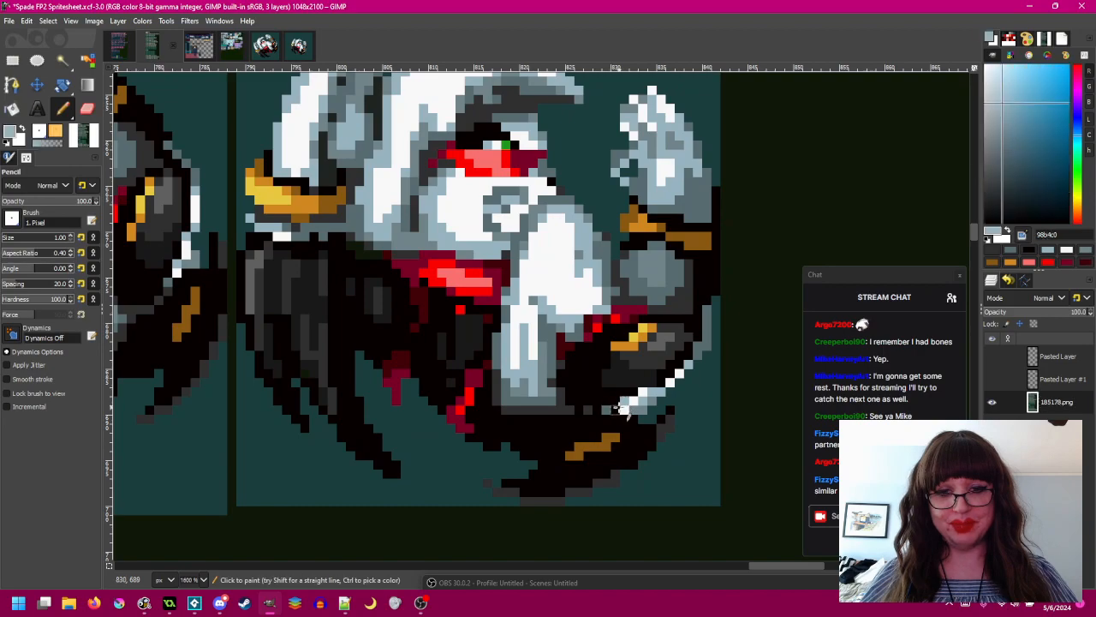
{"action": "left_click", "coordinate": [618, 390], "text": "ctrl"}
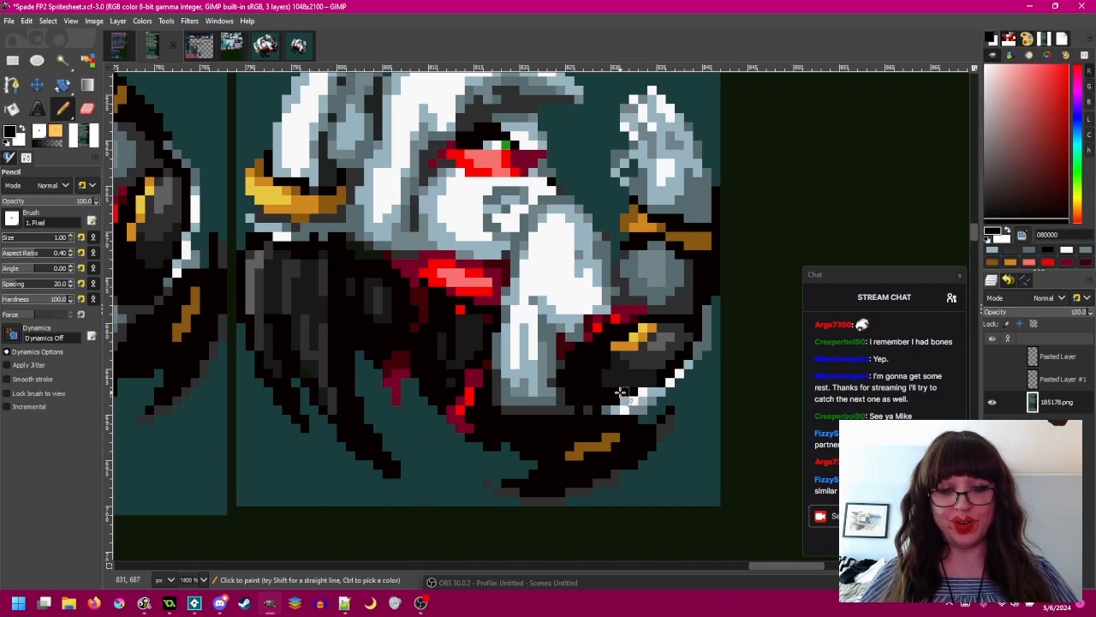
{"action": "scroll", "coordinate": [674, 392], "scroll_direction": "down", "scroll_amount": 1}
{"action": "scroll", "coordinate": [674, 392], "scroll_direction": "up", "scroll_amount": 3}
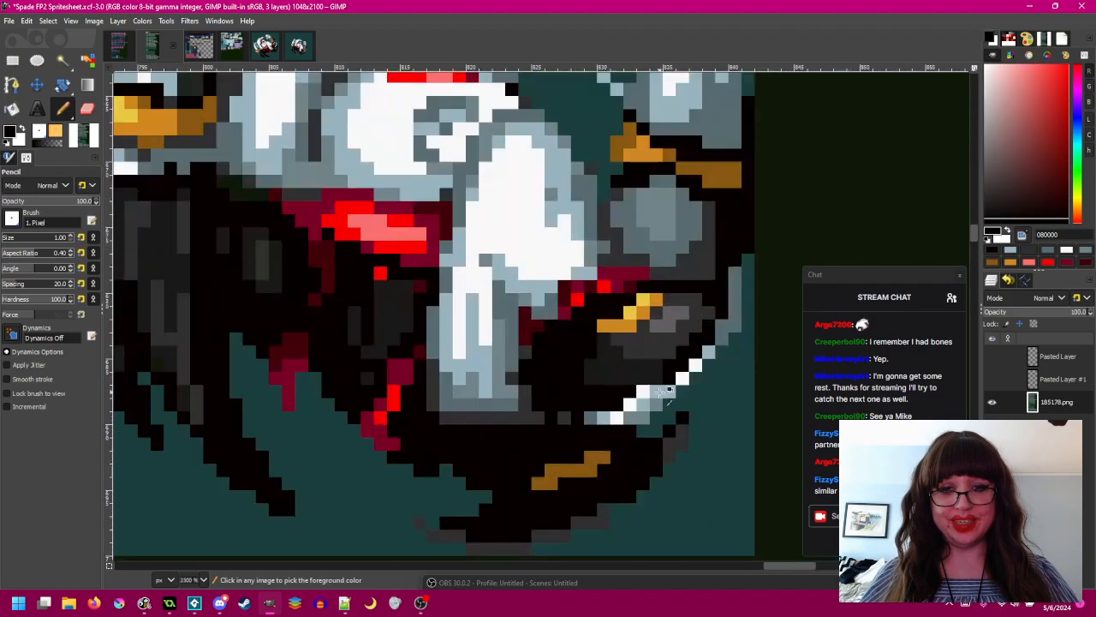
{"action": "scroll", "coordinate": [701, 394], "scroll_direction": "down", "scroll_amount": 2}
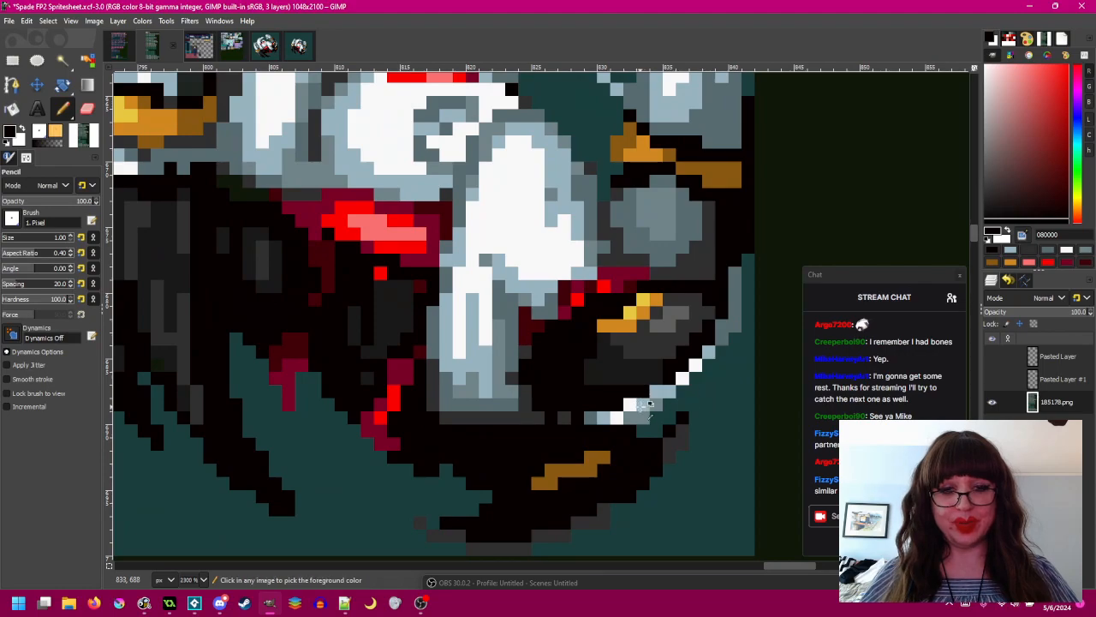
{"action": "left_click", "coordinate": [668, 397], "text": "ctrl"}
{"action": "scroll", "coordinate": [670, 398], "scroll_direction": "down", "scroll_amount": 1}
{"action": "scroll", "coordinate": [695, 440], "scroll_direction": "down", "scroll_amount": 1}
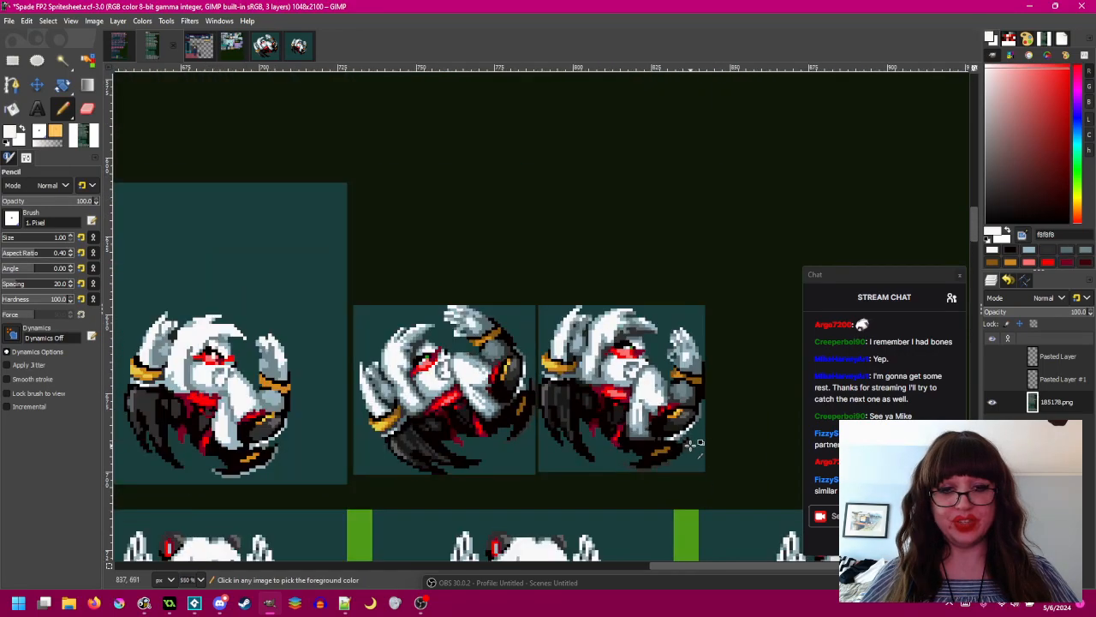
- Compare the whole second frame with the first-frame pose by repeatedly showing and hiding Pasted Layer #1
{"action": "scroll", "coordinate": [702, 437], "scroll_direction": "up", "scroll_amount": 3}
{"action": "left_click", "coordinate": [992, 381]}
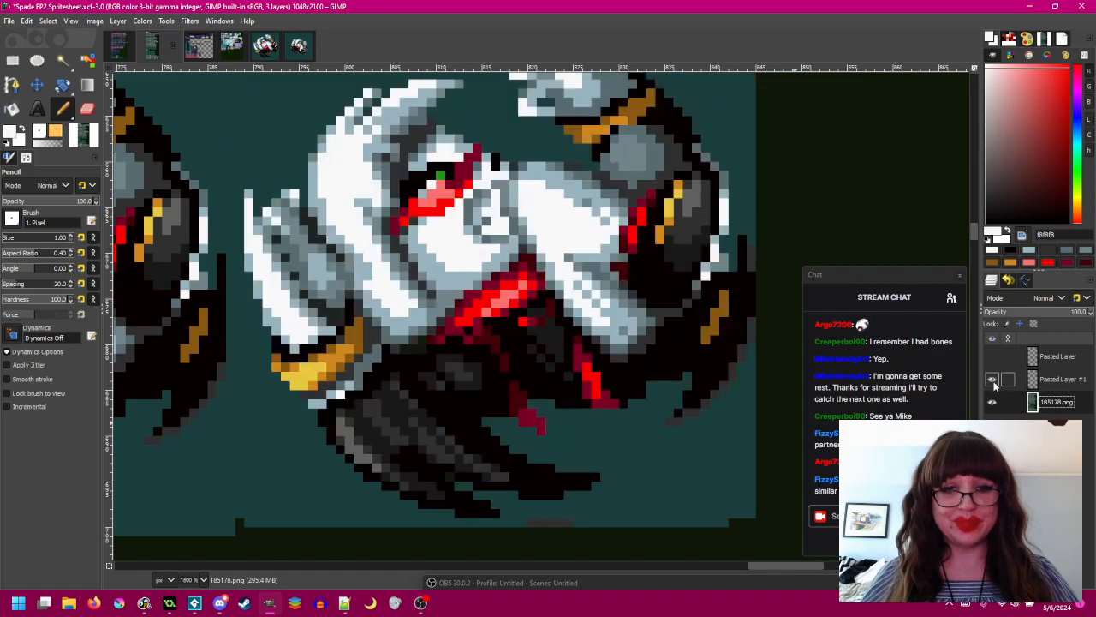
{"action": "left_click", "coordinate": [992, 381]}
{"action": "left_click", "coordinate": [993, 382]}
{"action": "left_click", "coordinate": [993, 381]}
{"action": "left_click", "coordinate": [992, 381]}
{"action": "left_click", "coordinate": [993, 381]}
{"action": "left_click", "coordinate": [992, 381]}
{"action": "left_click", "coordinate": [993, 381]}
{"action": "left_click", "coordinate": [992, 381]}
{"action": "left_click", "coordinate": [993, 381]}
{"action": "left_click", "coordinate": [992, 381]}
{"action": "left_click", "coordinate": [993, 382]}
{"action": "left_click", "coordinate": [993, 381]}
{"action": "left_click", "coordinate": [993, 382]}
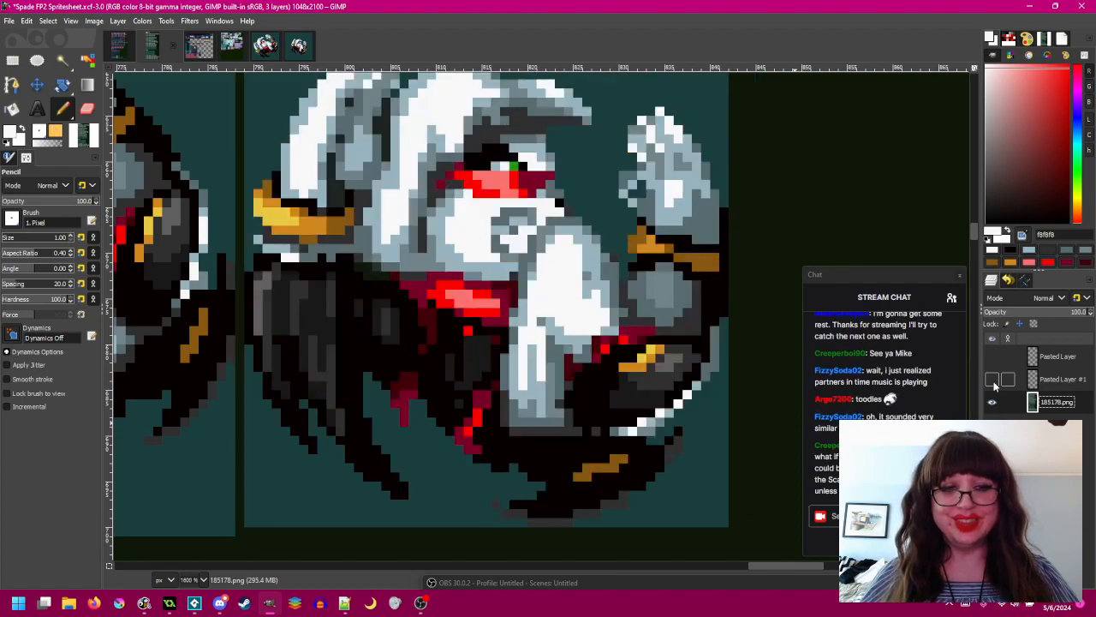
{"action": "left_click", "coordinate": [992, 381]}
{"action": "left_click", "coordinate": [993, 381]}
{"action": "left_click", "coordinate": [992, 381]}
{"action": "left_click", "coordinate": [992, 381]}
{"action": "left_click", "coordinate": [992, 382]}
{"action": "left_click", "coordinate": [992, 381]}
{"action": "left_click", "coordinate": [993, 381]}
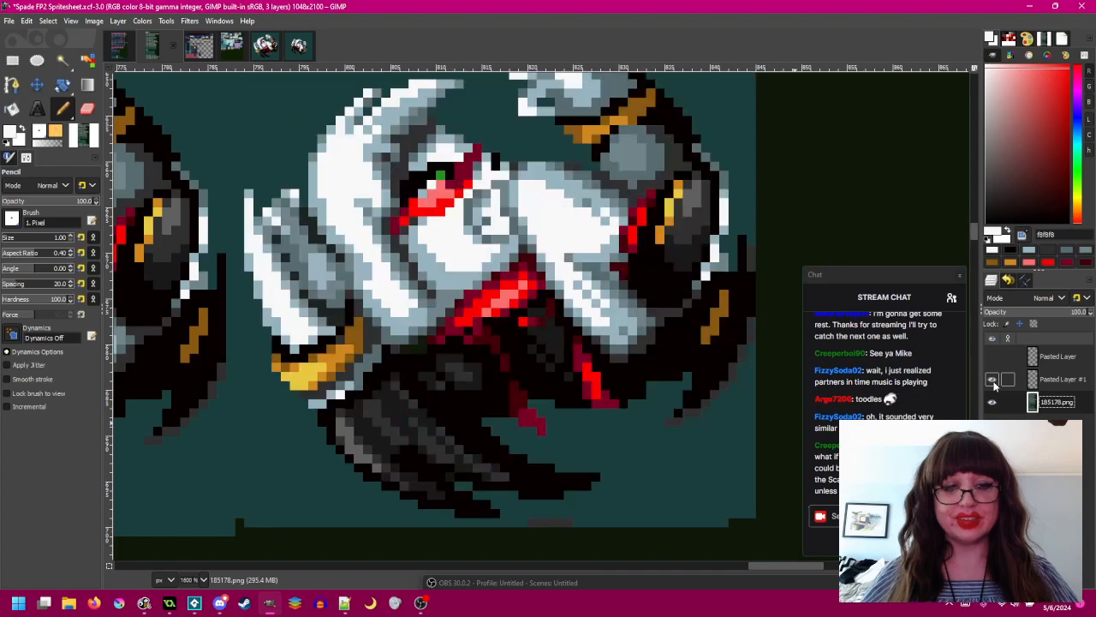
{"action": "left_click", "coordinate": [993, 381]}
{"action": "left_click", "coordinate": [993, 381]}
{"action": "left_click", "coordinate": [993, 382]}
{"action": "left_click", "coordinate": [992, 381]}
{"action": "left_click", "coordinate": [992, 381]}
{"action": "left_click", "coordinate": [993, 381]}
{"action": "left_click", "coordinate": [992, 381]}
{"action": "left_click", "coordinate": [992, 381]}
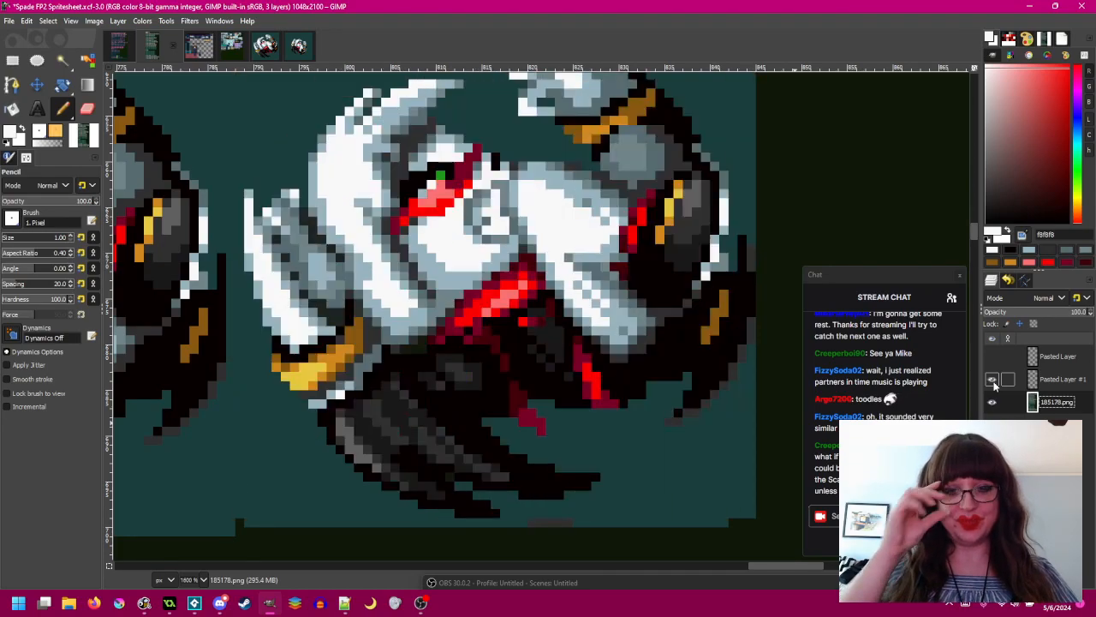
{"action": "left_click", "coordinate": [993, 381]}
- Darken the edge beside the round grey patch below the raised hand's cuff with 303030 and compare it with the overlay
{"action": "left_click", "coordinate": [634, 275], "text": "ctrl"}
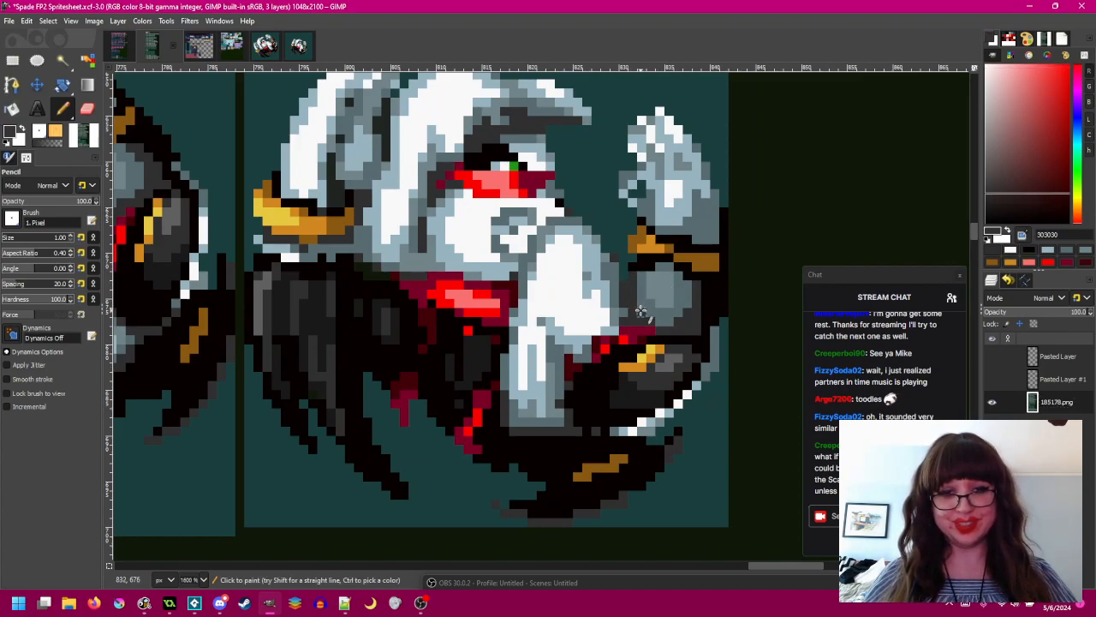
{"action": "left_click", "coordinate": [994, 380]}
{"action": "left_click", "coordinate": [993, 380]}
{"action": "left_click", "coordinate": [993, 380]}
{"action": "left_click", "coordinate": [994, 380]}
{"action": "left_click", "coordinate": [993, 380]}
{"action": "left_click", "coordinate": [993, 380]}
{"action": "left_click", "coordinate": [994, 381]}
{"action": "left_click", "coordinate": [994, 380]}
{"action": "left_click", "coordinate": [994, 381]}
{"action": "left_click", "coordinate": [993, 380]}
{"action": "left_click", "coordinate": [994, 380]}
{"action": "left_click", "coordinate": [993, 380]}
{"action": "left_click", "coordinate": [993, 380]}
{"action": "left_click", "coordinate": [993, 380]}
- Smooth the outline of the round grey patch below the cuff with dark grey 586c70 and charcoal 303030
{"action": "left_click", "coordinate": [644, 289], "text": "ctrl"}
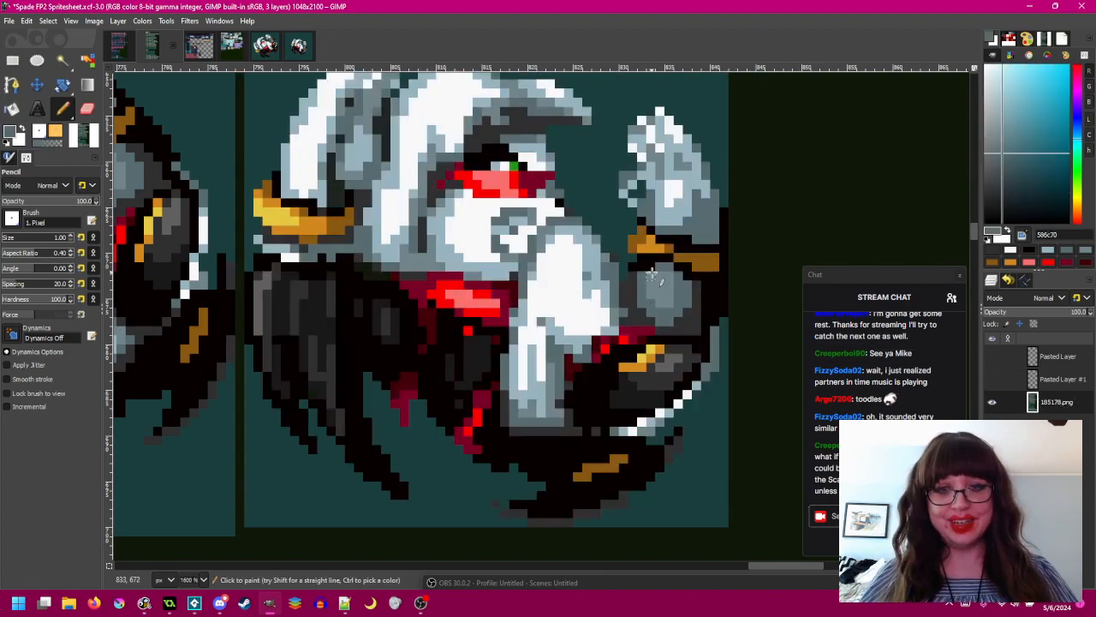
{"action": "scroll", "coordinate": [640, 267], "scroll_direction": "down", "scroll_amount": 1}
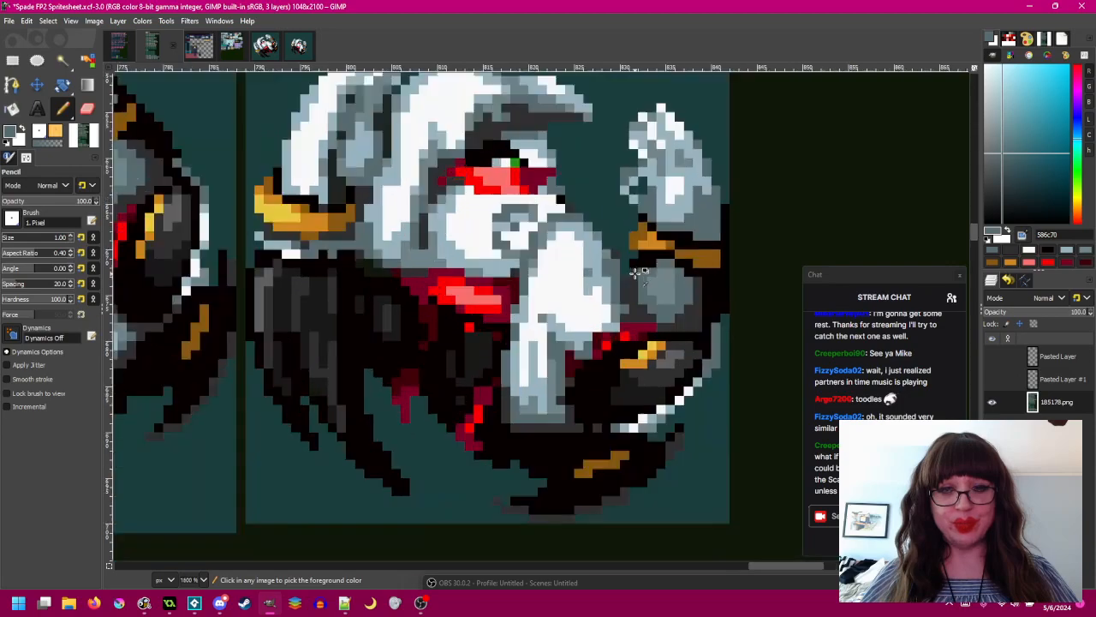
{"action": "scroll", "coordinate": [638, 268], "scroll_direction": "up", "scroll_amount": 1}
{"action": "left_click", "coordinate": [637, 272], "text": "ctrl"}
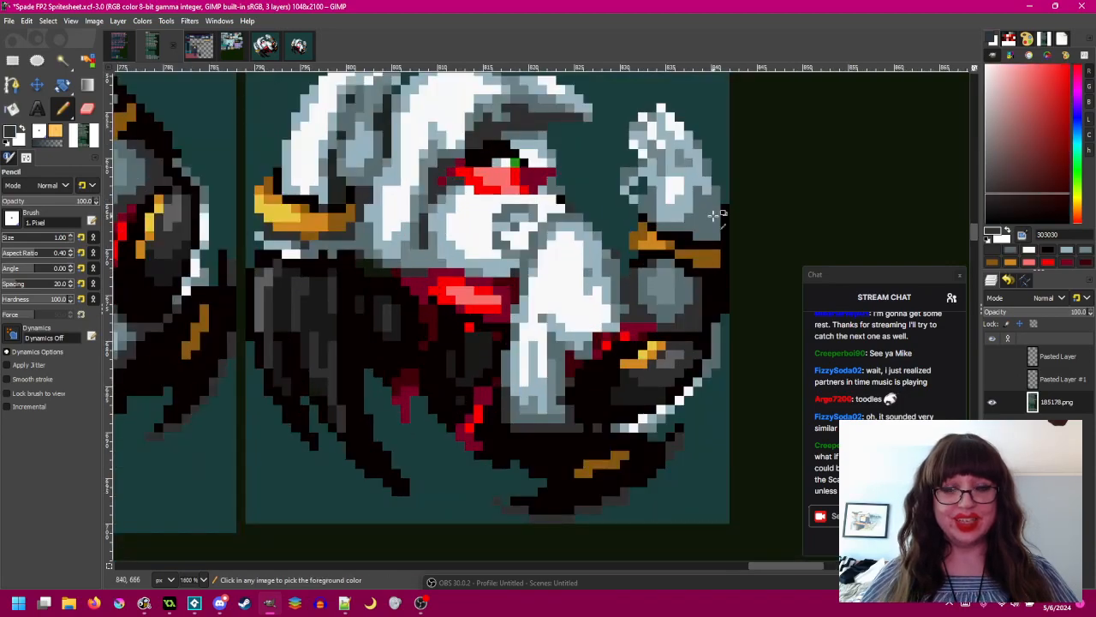
{"action": "scroll", "coordinate": [718, 216], "scroll_direction": "down", "scroll_amount": 1}
{"action": "scroll", "coordinate": [721, 250], "scroll_direction": "up", "scroll_amount": 1}
{"action": "scroll", "coordinate": [722, 251], "scroll_direction": "up", "scroll_amount": 1}
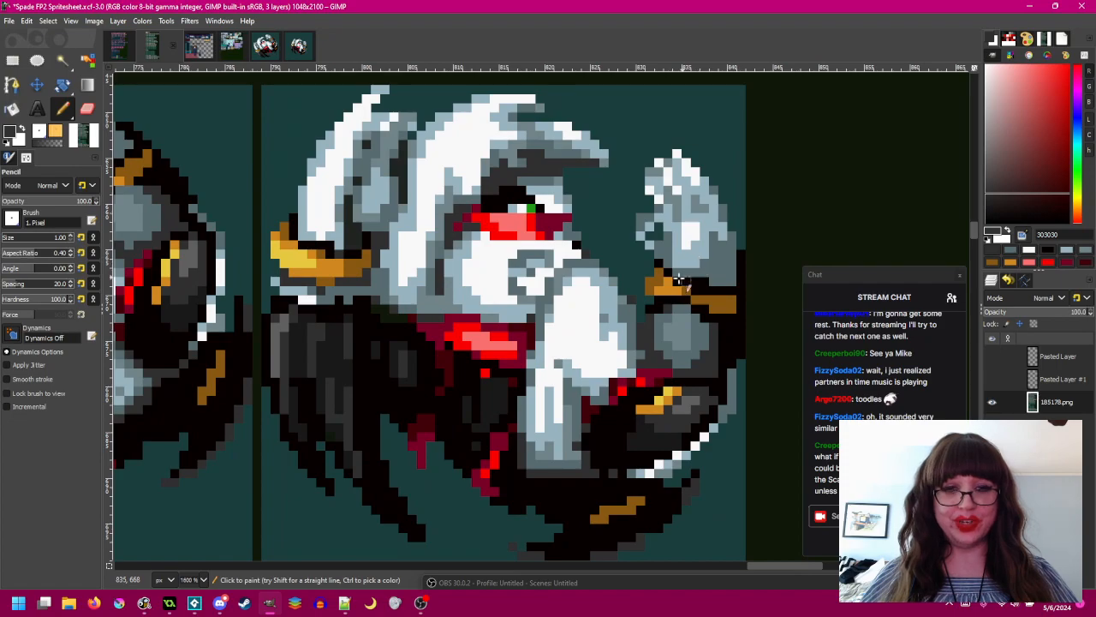
- Shade the gold cuff under the raised hand with brown 885810 and check it against the Pasted Layer #1 overlay
{"action": "left_click", "coordinate": [666, 294], "text": "ctrl"}
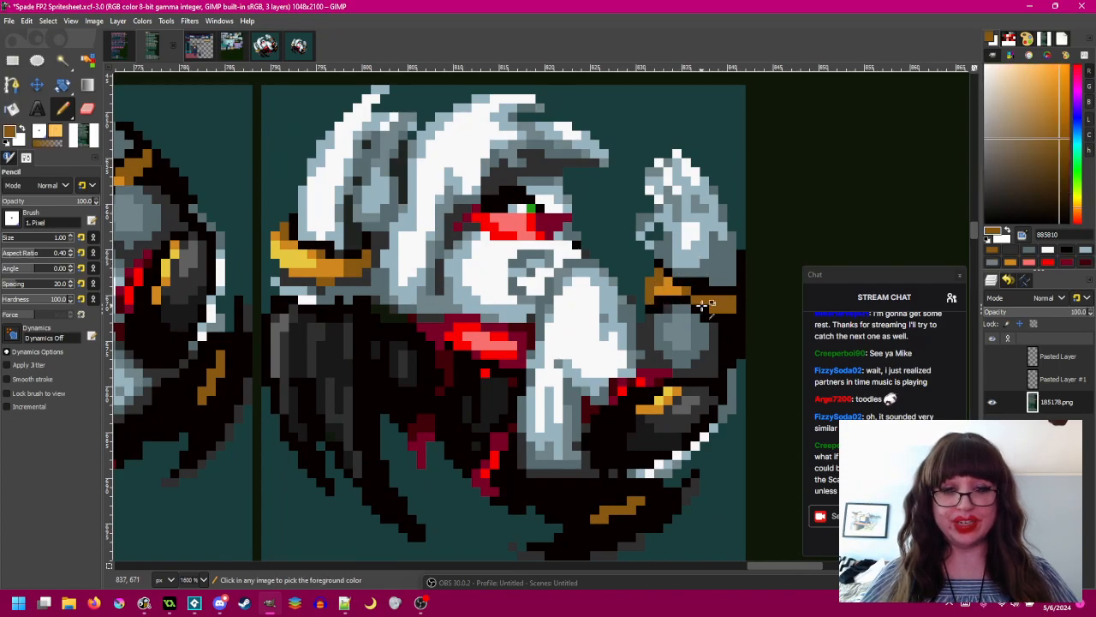
{"action": "scroll", "coordinate": [703, 304], "scroll_direction": "down", "scroll_amount": 1}
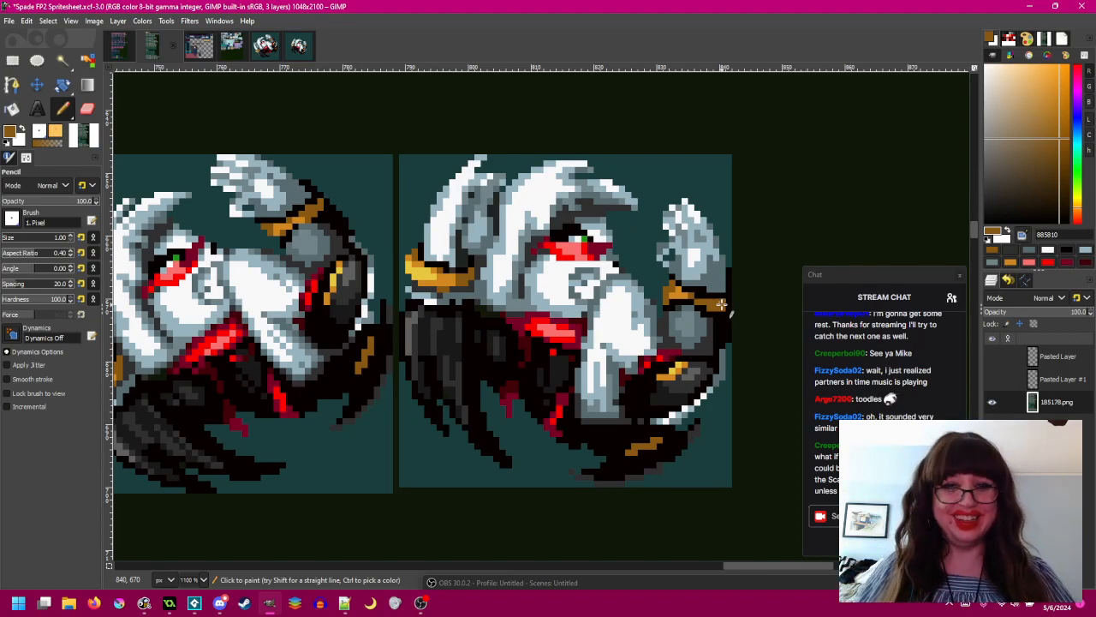
{"action": "left_click", "coordinate": [992, 379]}
{"action": "left_click", "coordinate": [992, 379]}
{"action": "left_click", "coordinate": [992, 379]}
{"action": "left_click", "coordinate": [991, 380]}
{"action": "left_click", "coordinate": [992, 379]}
{"action": "left_click", "coordinate": [991, 380]}
{"action": "left_click", "coordinate": [991, 380]}
{"action": "left_click", "coordinate": [991, 380]}
{"action": "left_click", "coordinate": [992, 379]}
{"action": "left_click", "coordinate": [992, 379]}
{"action": "left_click", "coordinate": [992, 379]}
{"action": "left_click", "coordinate": [991, 379]}
- Shade the gold cuff on the hand behind the hair with orange d08820
{"action": "scroll", "coordinate": [465, 271], "scroll_direction": "up", "scroll_amount": 2}
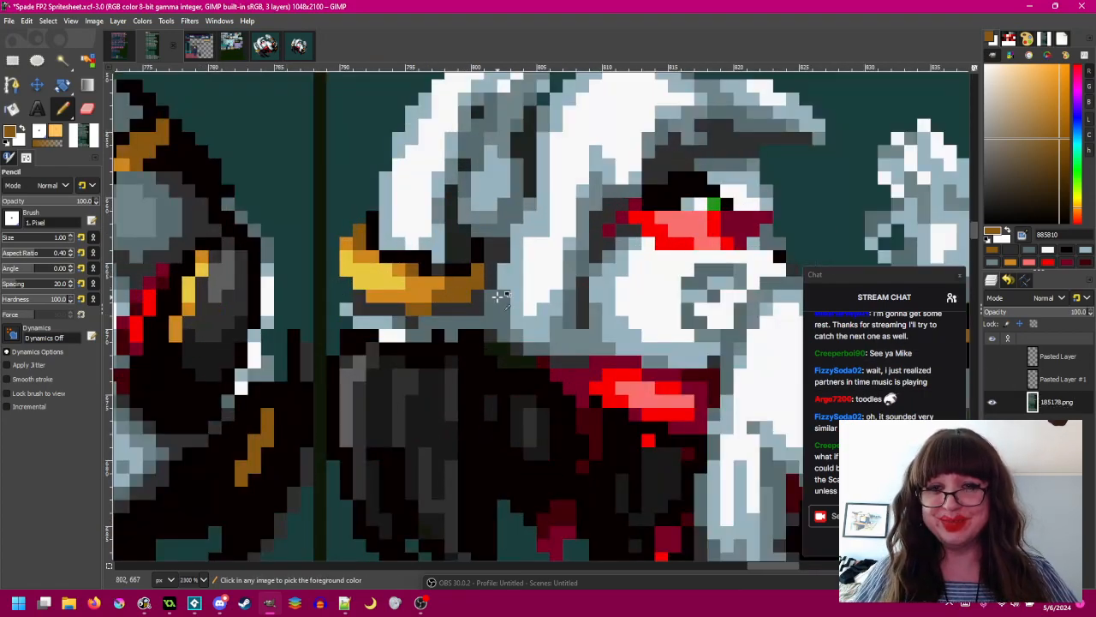
{"action": "scroll", "coordinate": [498, 296], "scroll_direction": "down", "scroll_amount": 5}
{"action": "scroll", "coordinate": [469, 291], "scroll_direction": "up", "scroll_amount": 4}
{"action": "left_click", "coordinate": [439, 292], "text": "ctrl"}
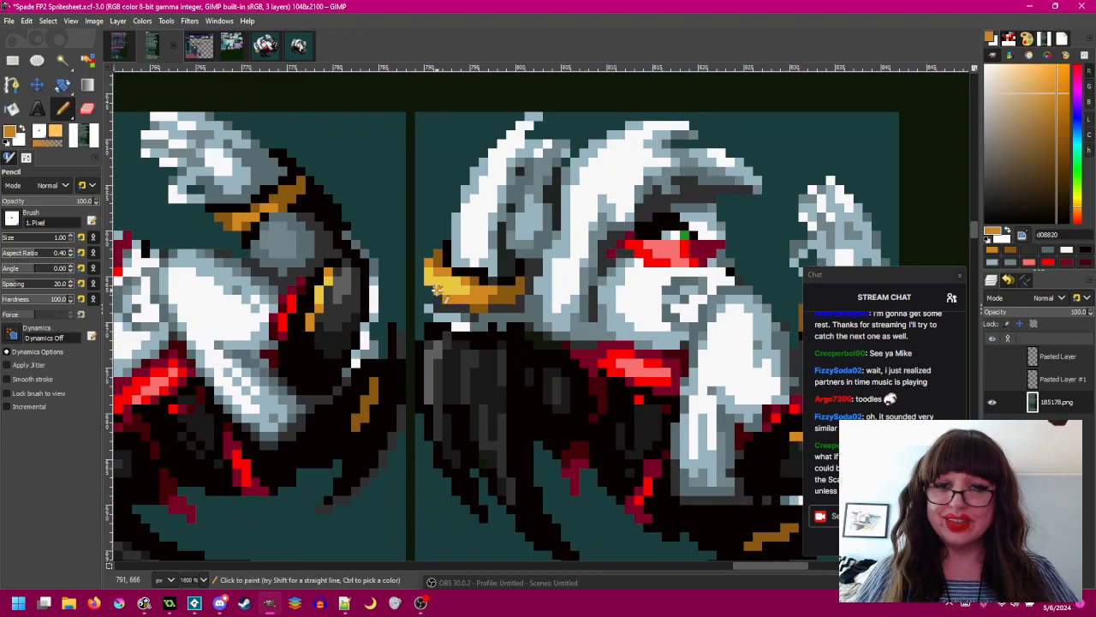
{"action": "scroll", "coordinate": [429, 280], "scroll_direction": "down", "scroll_amount": 5}
{"action": "scroll", "coordinate": [446, 280], "scroll_direction": "up", "scroll_amount": 4}
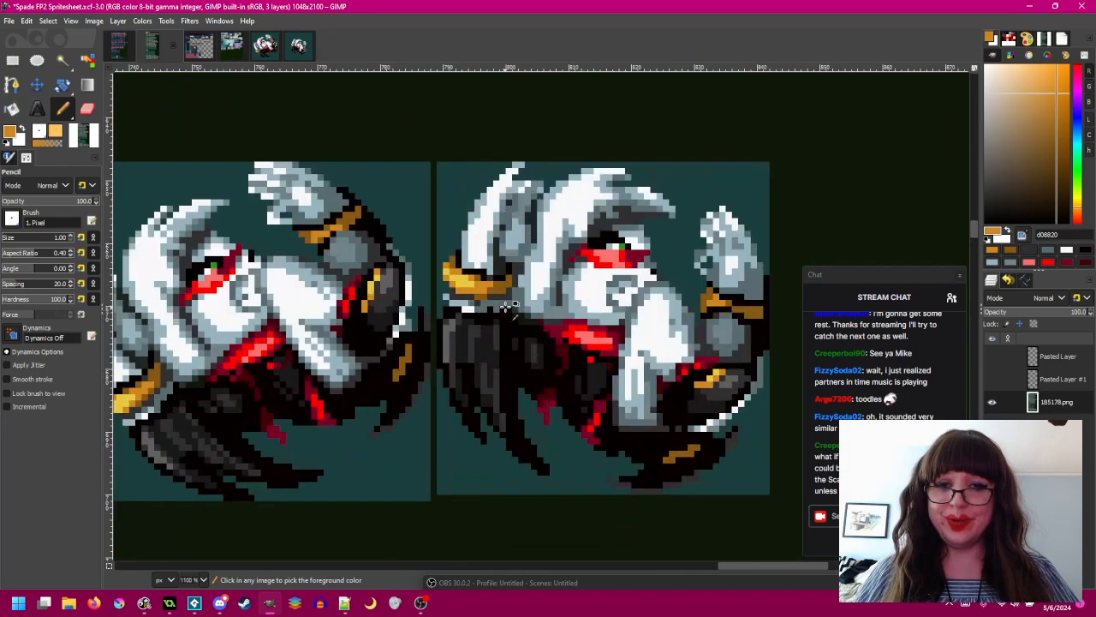
{"action": "scroll", "coordinate": [488, 270], "scroll_direction": "up", "scroll_amount": 2}
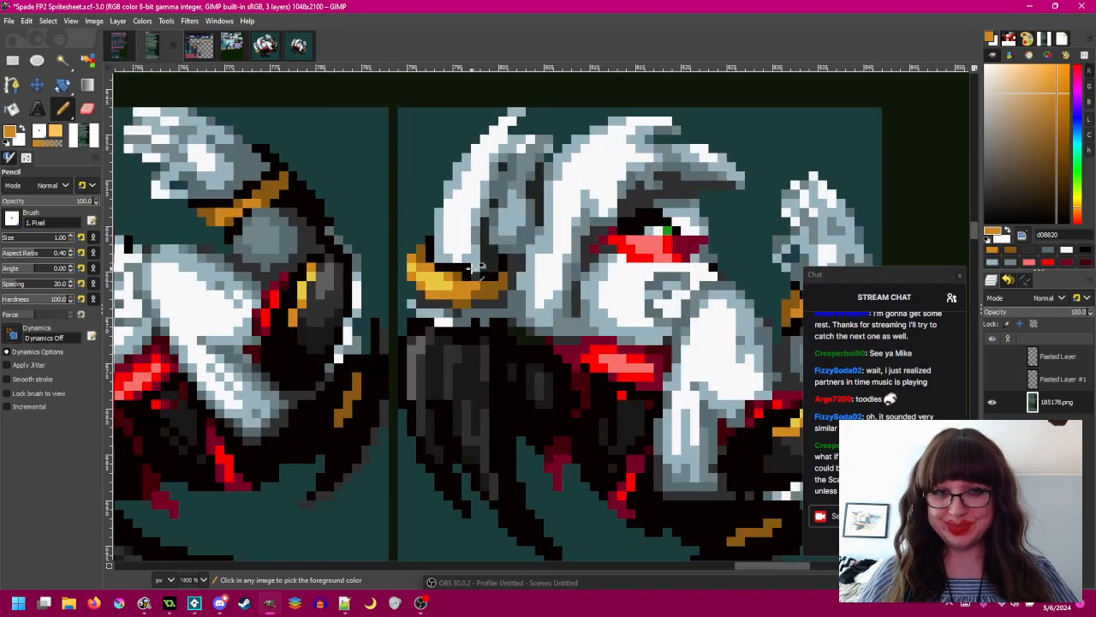
- Clean up the border between the hand behind the hair and its gold cuff with charcoal 303030 and light grey 98b4c0
{"action": "left_click", "coordinate": [467, 268], "text": "ctrl"}
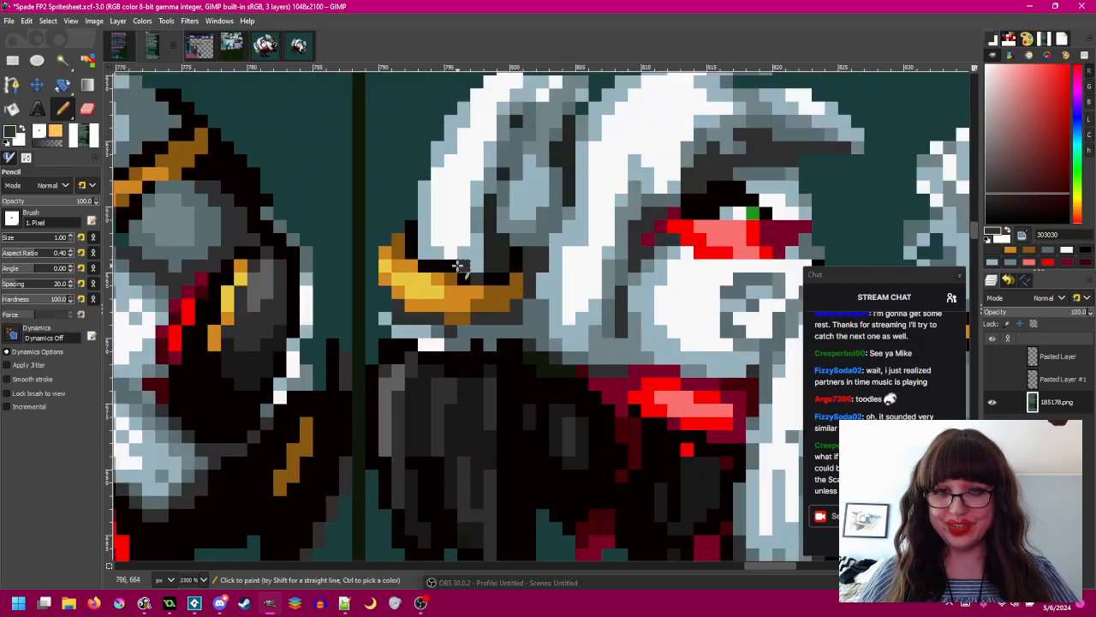
{"action": "left_click", "coordinate": [456, 268], "text": "ctrl"}
{"action": "scroll", "coordinate": [514, 287], "scroll_direction": "down", "scroll_amount": 3}
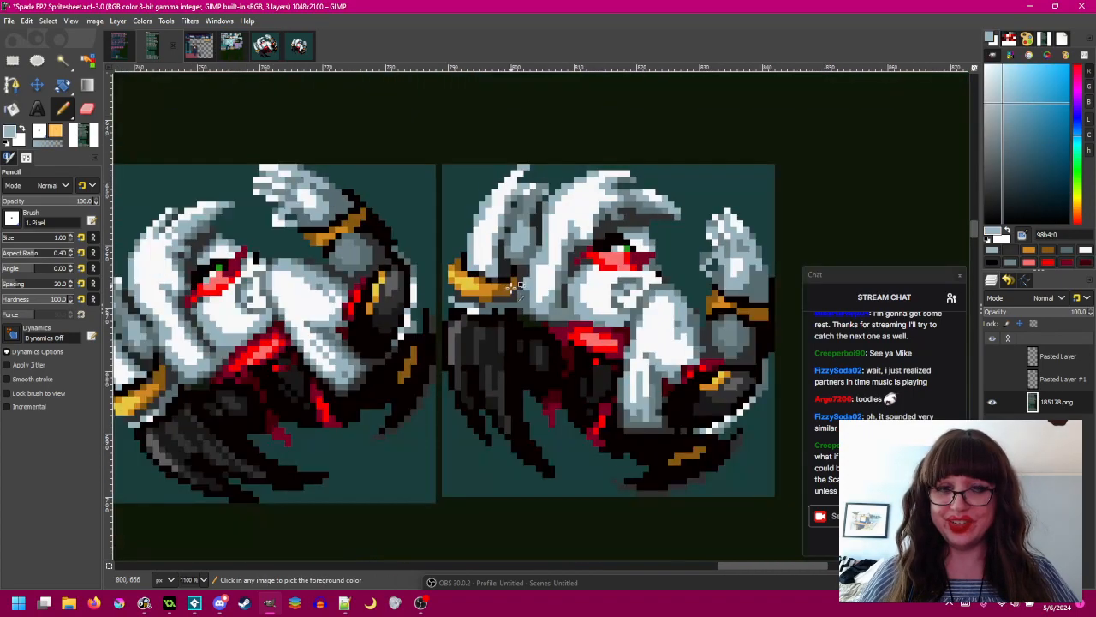
{"action": "scroll", "coordinate": [507, 290], "scroll_direction": "up", "scroll_amount": 4}
{"action": "left_click", "coordinate": [484, 274], "text": "ctrl"}
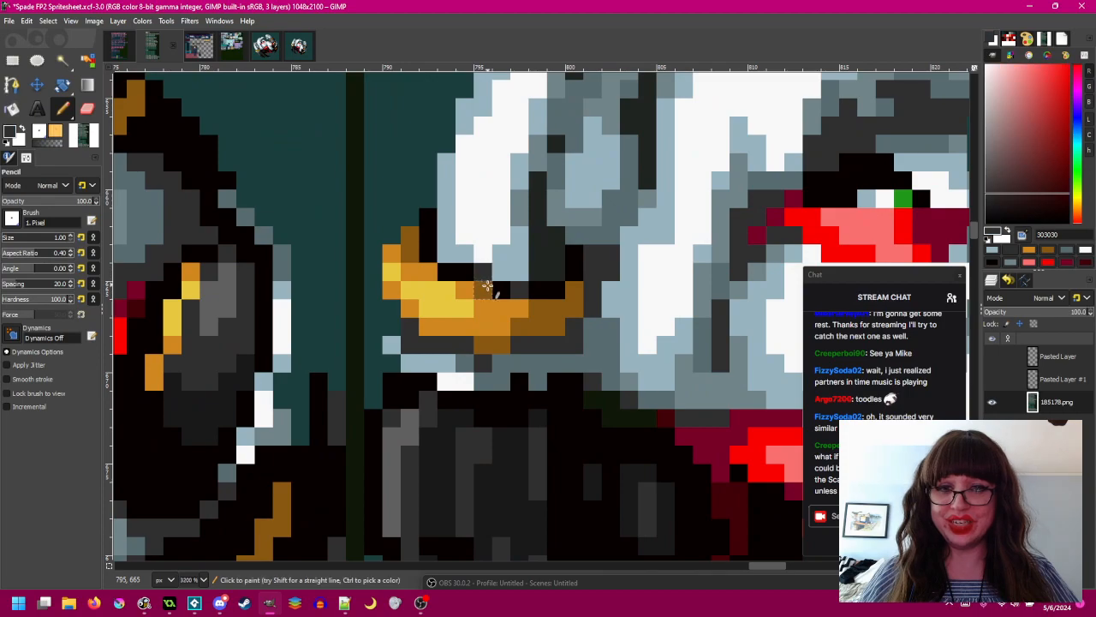
{"action": "scroll", "coordinate": [486, 284], "scroll_direction": "down", "scroll_amount": 4}
{"action": "scroll", "coordinate": [465, 269], "scroll_direction": "up", "scroll_amount": 4}
{"action": "left_click", "coordinate": [460, 256], "text": "ctrl"}
{"action": "left_click", "coordinate": [462, 340], "text": "ctrl"}
{"action": "left_click", "coordinate": [457, 255]}
{"action": "scroll", "coordinate": [490, 274], "scroll_direction": "down", "scroll_amount": 3}
- Examine how the reworked cuffs and hands line up with the first-frame pose by toggling the visibility of Pasted Layer #1
{"action": "left_click_drag", "start_coordinate": [529, 296], "coordinate": [495, 300]}
{"action": "scroll", "coordinate": [546, 295], "scroll_direction": "up", "scroll_amount": 3}
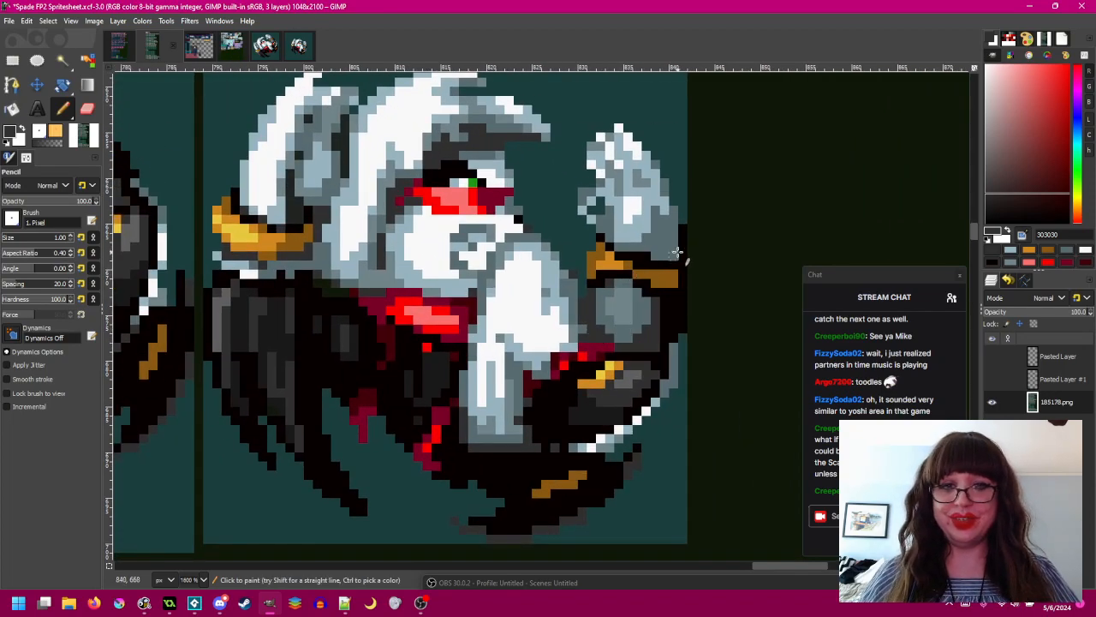
{"action": "left_click", "coordinate": [994, 379]}
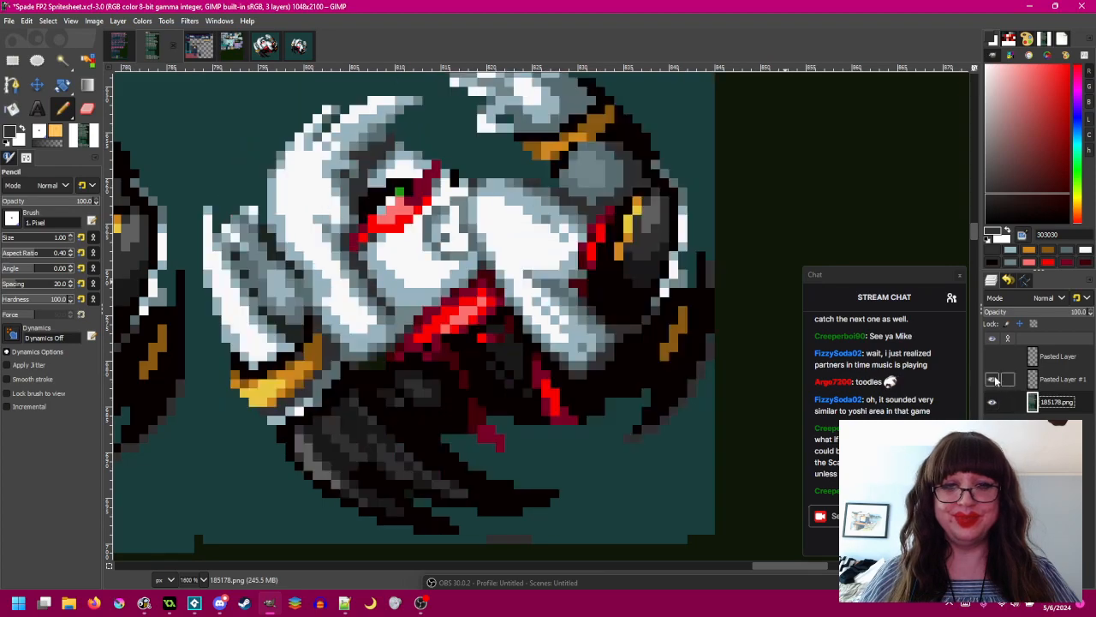
{"action": "left_click", "coordinate": [993, 380]}
{"action": "left_click", "coordinate": [994, 380]}
{"action": "left_click", "coordinate": [994, 379]}
{"action": "left_click", "coordinate": [993, 380]}
{"action": "left_click", "coordinate": [994, 379]}
{"action": "left_click", "coordinate": [994, 379]}
{"action": "left_click", "coordinate": [994, 380]}
{"action": "left_click", "coordinate": [993, 379]}
{"action": "left_click", "coordinate": [993, 380]}
{"action": "left_click", "coordinate": [993, 380]}
{"action": "left_click", "coordinate": [994, 379]}
{"action": "left_click", "coordinate": [994, 379]}
{"action": "left_click", "coordinate": [993, 379]}
{"action": "left_click", "coordinate": [993, 379]}
{"action": "left_click", "coordinate": [993, 380]}
{"action": "left_click", "coordinate": [993, 380]}
{"action": "left_click", "coordinate": [993, 378]}
{"action": "left_click", "coordinate": [993, 379]}
- Refine the shading of the white limb in front of the face with mid grey 708488 and white f8f8f8
{"action": "left_click", "coordinate": [501, 338], "text": "ctrl"}
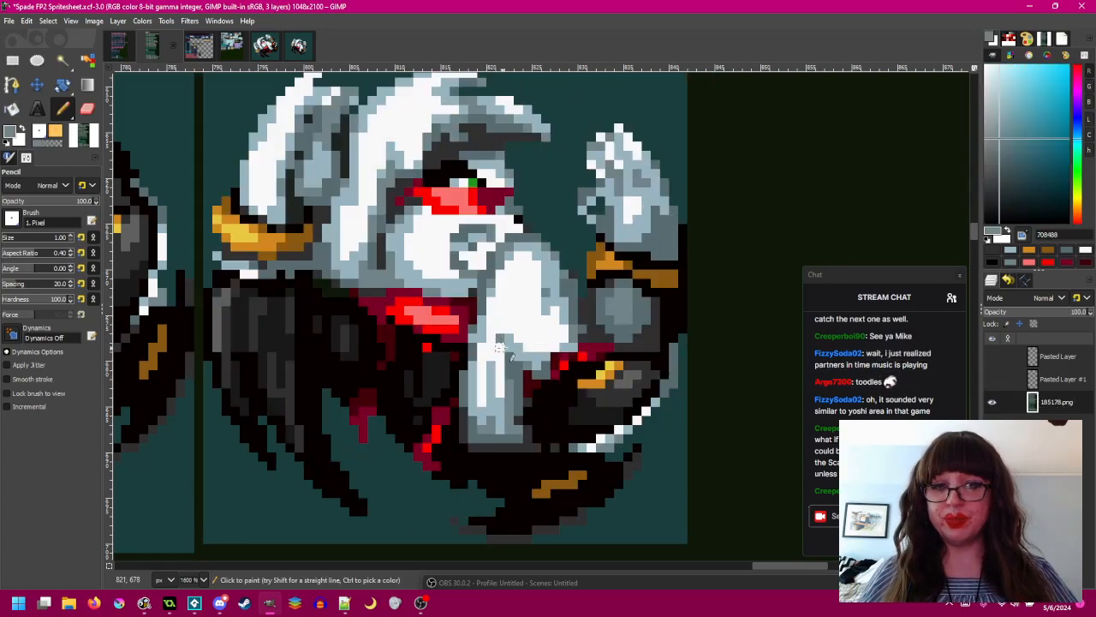
{"action": "scroll", "coordinate": [531, 330], "scroll_direction": "down", "scroll_amount": 2, "text": "ctrl"}
{"action": "scroll", "coordinate": [530, 329], "scroll_direction": "up", "scroll_amount": 2, "text": "ctrl"}
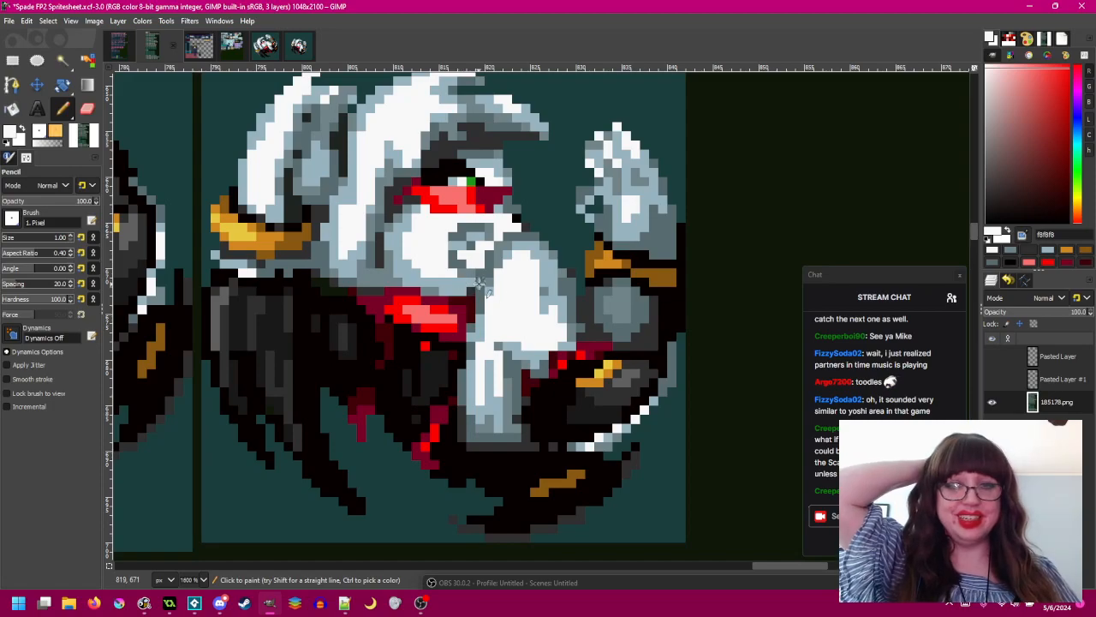
{"action": "left_click_drag", "start_coordinate": [508, 284], "coordinate": [584, 299]}
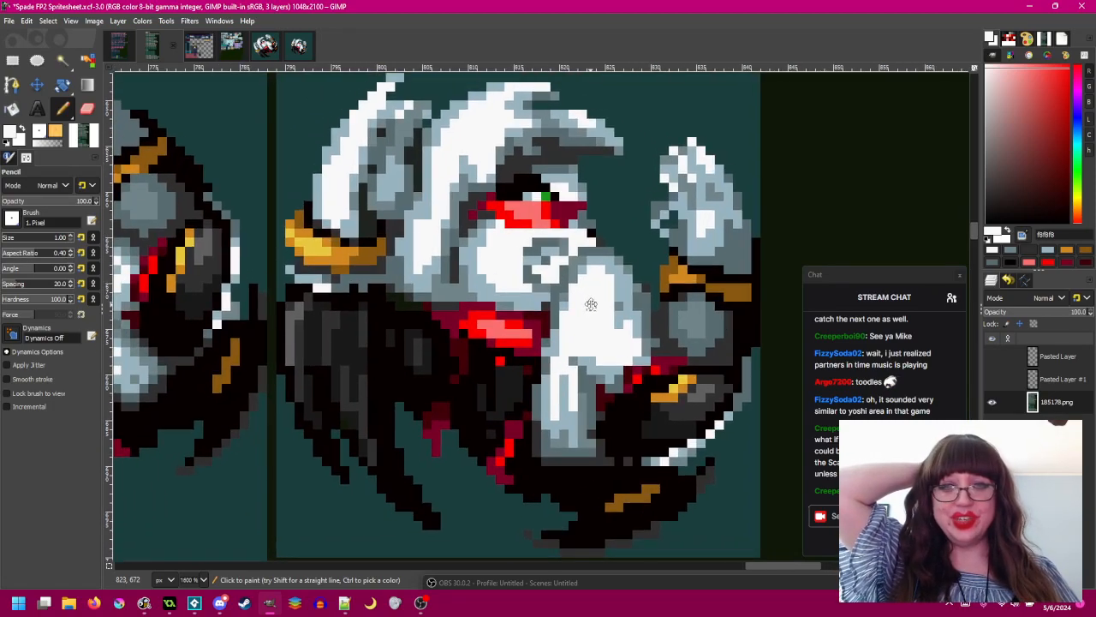
{"action": "left_click", "coordinate": [991, 383]}
{"action": "left_click", "coordinate": [991, 383]}
- Clean up the underside of the fringe tip with charcoal 303030 and background teal 1b3f3e, checking it against Pasted Layer #1
{"action": "left_click_drag", "start_coordinate": [606, 189], "coordinate": [553, 446]}
{"action": "scroll", "coordinate": [555, 282], "scroll_direction": "down", "scroll_amount": 2}
{"action": "scroll", "coordinate": [559, 275], "scroll_direction": "down", "scroll_amount": 1}
{"action": "left_click_drag", "start_coordinate": [559, 275], "coordinate": [592, 285]}
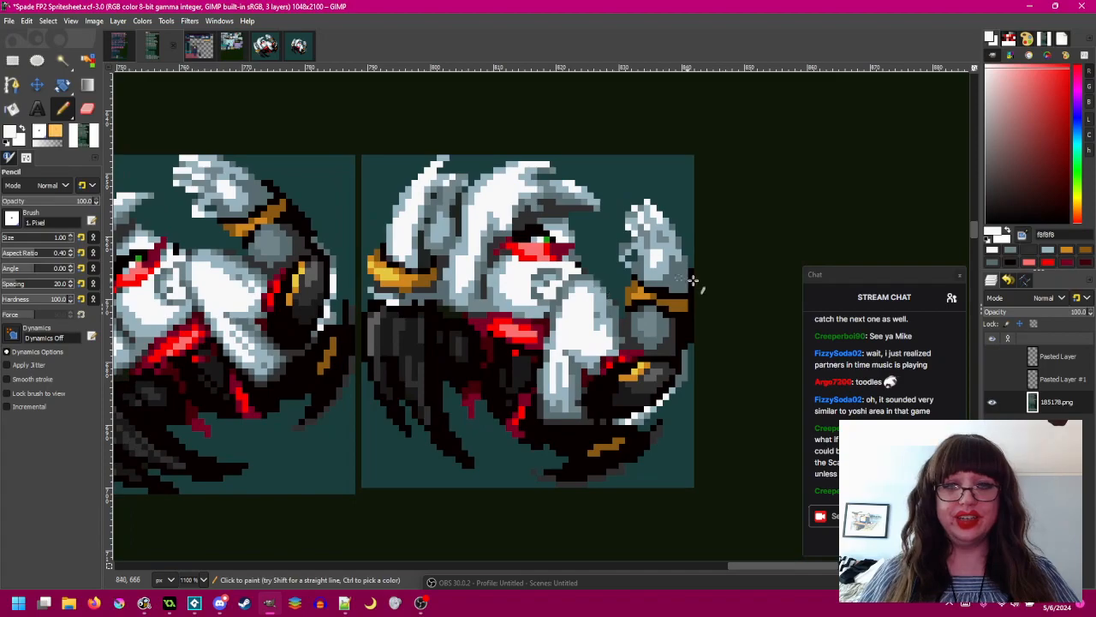
{"action": "scroll", "coordinate": [610, 216], "scroll_direction": "up", "scroll_amount": 2}
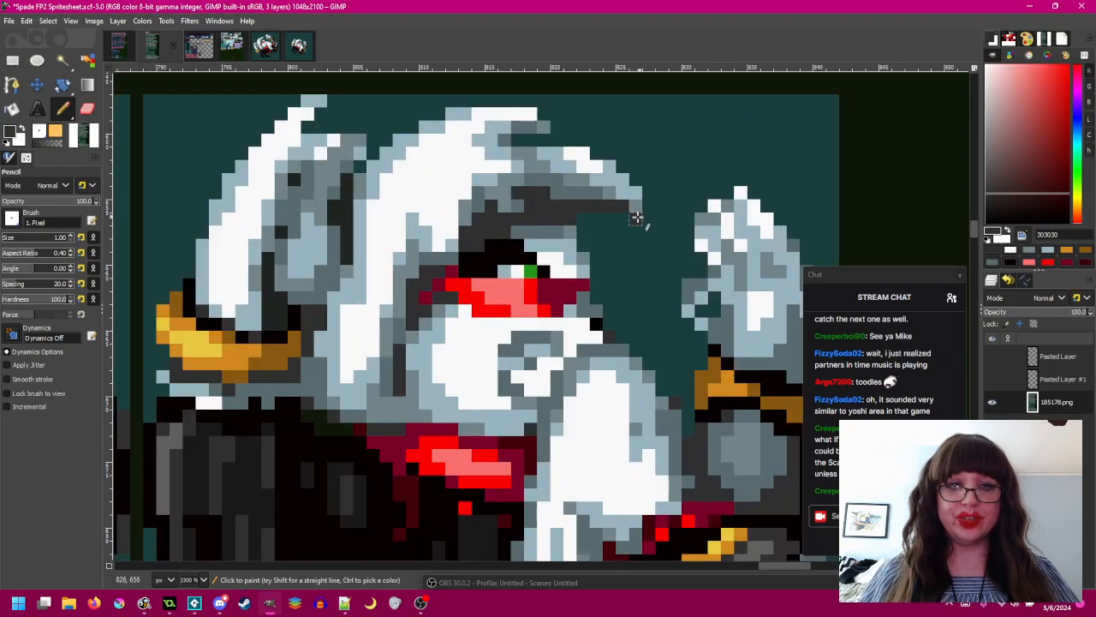
{"action": "scroll", "coordinate": [630, 218], "scroll_direction": "down", "scroll_amount": 2}
{"action": "scroll", "coordinate": [677, 248], "scroll_direction": "up", "scroll_amount": 1}
{"action": "left_click", "coordinate": [991, 380]}
{"action": "left_click", "coordinate": [993, 381]}
{"action": "left_click", "coordinate": [993, 381]}
{"action": "left_click", "coordinate": [994, 381]}
{"action": "left_click", "coordinate": [994, 382]}
{"action": "left_click", "coordinate": [992, 381]}
{"action": "left_click", "coordinate": [993, 381]}
{"action": "left_click", "coordinate": [993, 381]}
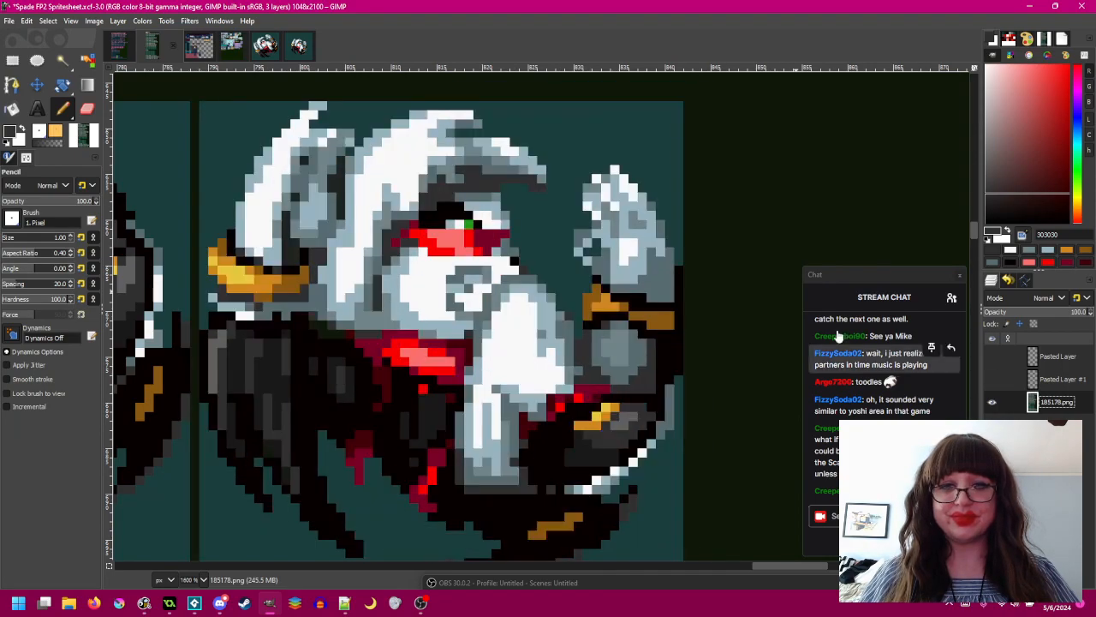
{"action": "left_click", "coordinate": [533, 218], "text": "ctrl"}
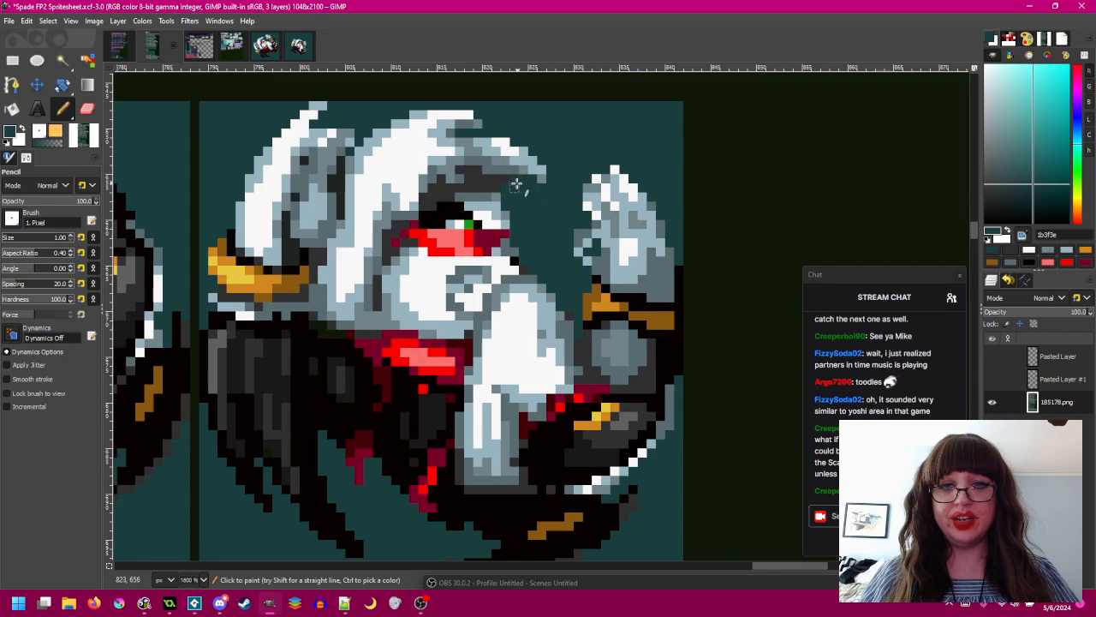
- Examine how the fringe and face line up with the first-frame pose by toggling the visibility of Pasted Layer #1
{"action": "left_click", "coordinate": [993, 379]}
{"action": "left_click", "coordinate": [993, 379]}
{"action": "left_click", "coordinate": [993, 379]}
{"action": "left_click", "coordinate": [993, 380]}
{"action": "left_click", "coordinate": [994, 379]}
{"action": "left_click", "coordinate": [994, 379]}
{"action": "left_click", "coordinate": [995, 379]}
{"action": "left_click", "coordinate": [994, 379]}
{"action": "left_click", "coordinate": [994, 379]}
{"action": "left_click", "coordinate": [994, 380]}
{"action": "left_click", "coordinate": [994, 379]}
{"action": "left_click", "coordinate": [994, 379]}
{"action": "left_click", "coordinate": [994, 380]}
{"action": "left_click", "coordinate": [994, 380]}
{"action": "left_click", "coordinate": [994, 380]}
{"action": "left_click", "coordinate": [994, 379]}
- Refine the grey swirl on the character's face with dark grey 586c70 and light grey 98b4c0
{"action": "left_click", "coordinate": [462, 287], "text": "ctrl"}
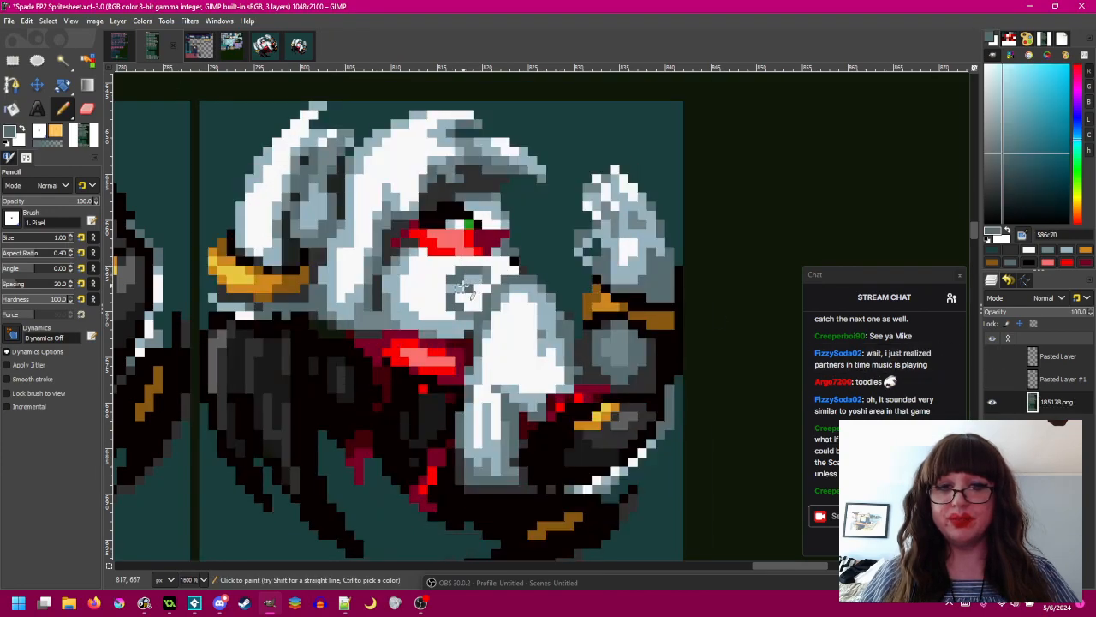
{"action": "left_click", "coordinate": [464, 288]}
{"action": "left_click", "coordinate": [463, 280], "text": "ctrl"}
{"action": "left_click", "coordinate": [472, 297], "text": "ctrl"}
{"action": "left_click", "coordinate": [467, 289]}
{"action": "left_click", "coordinate": [462, 280], "text": "ctrl"}
{"action": "left_click", "coordinate": [463, 280]}
- Compare the retouched face swirl and overall pose with the first frame by toggling the visibility of Pasted Layer #1
{"action": "scroll", "coordinate": [502, 286], "scroll_direction": "down", "scroll_amount": 3}
{"action": "scroll", "coordinate": [503, 286], "scroll_direction": "up", "scroll_amount": 1}
{"action": "left_click_drag", "start_coordinate": [503, 286], "coordinate": [570, 294]}
{"action": "left_click", "coordinate": [992, 380]}
{"action": "left_click", "coordinate": [990, 381]}
{"action": "left_click", "coordinate": [991, 381]}
{"action": "left_click", "coordinate": [990, 380]}
{"action": "left_click", "coordinate": [991, 380]}
{"action": "left_click", "coordinate": [991, 380]}
{"action": "left_click", "coordinate": [991, 380]}
{"action": "left_click", "coordinate": [990, 381]}
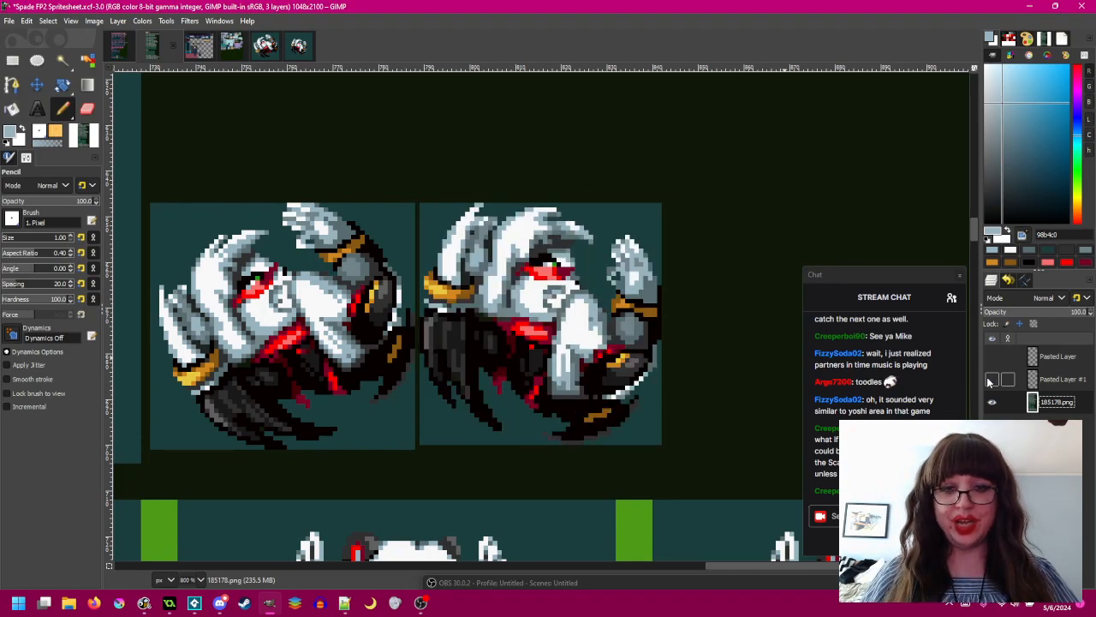
{"action": "left_click", "coordinate": [991, 380]}
{"action": "left_click", "coordinate": [991, 380]}
{"action": "left_click", "coordinate": [990, 381]}
{"action": "left_click", "coordinate": [991, 381]}
{"action": "left_click", "coordinate": [991, 380]}
{"action": "left_click", "coordinate": [990, 381]}
{"action": "left_click", "coordinate": [991, 380]}
{"action": "left_click", "coordinate": [990, 381]}
- Refine the shadow between the long hair strand and the cheek with dark grey 586c70 and charcoal 303030
{"action": "scroll", "coordinate": [453, 306], "scroll_direction": "up", "scroll_amount": 2}
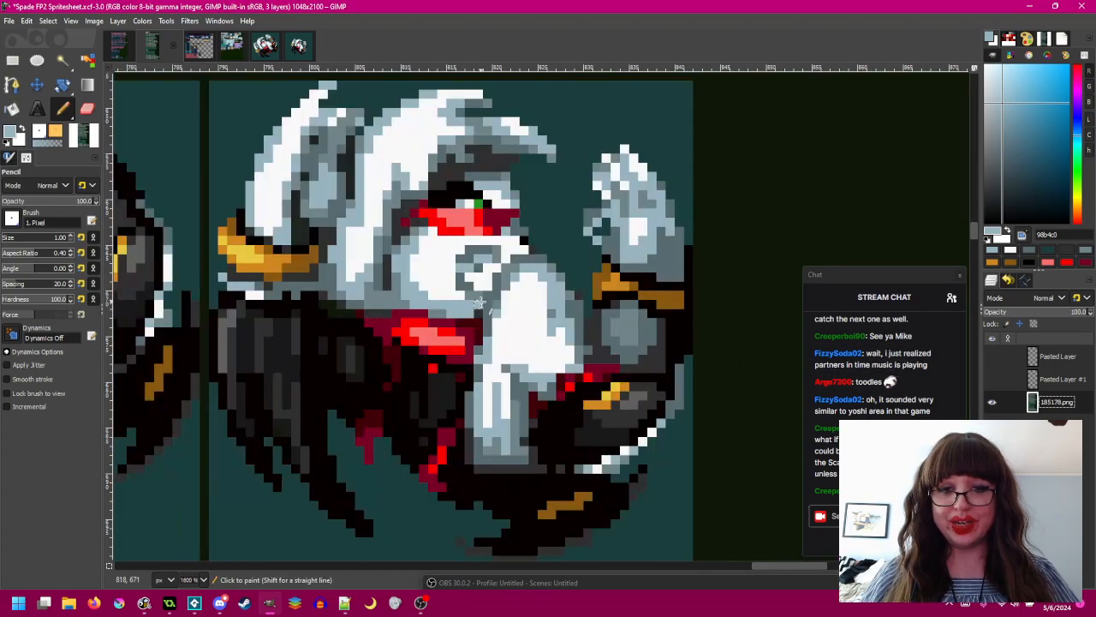
{"action": "left_click", "coordinate": [376, 283], "text": "ctrl"}
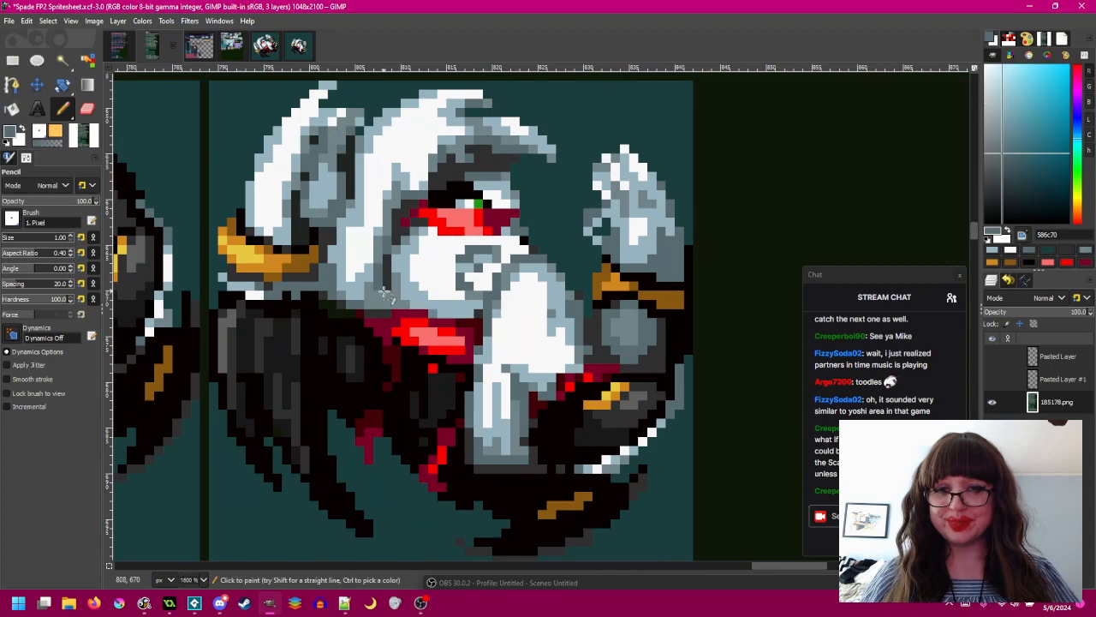
{"action": "scroll", "coordinate": [423, 322], "scroll_direction": "up", "scroll_amount": 1}
{"action": "left_click", "coordinate": [436, 283], "text": "ctrl"}
{"action": "scroll", "coordinate": [444, 311], "scroll_direction": "down", "scroll_amount": 2}
{"action": "scroll", "coordinate": [444, 311], "scroll_direction": "up", "scroll_amount": 1}
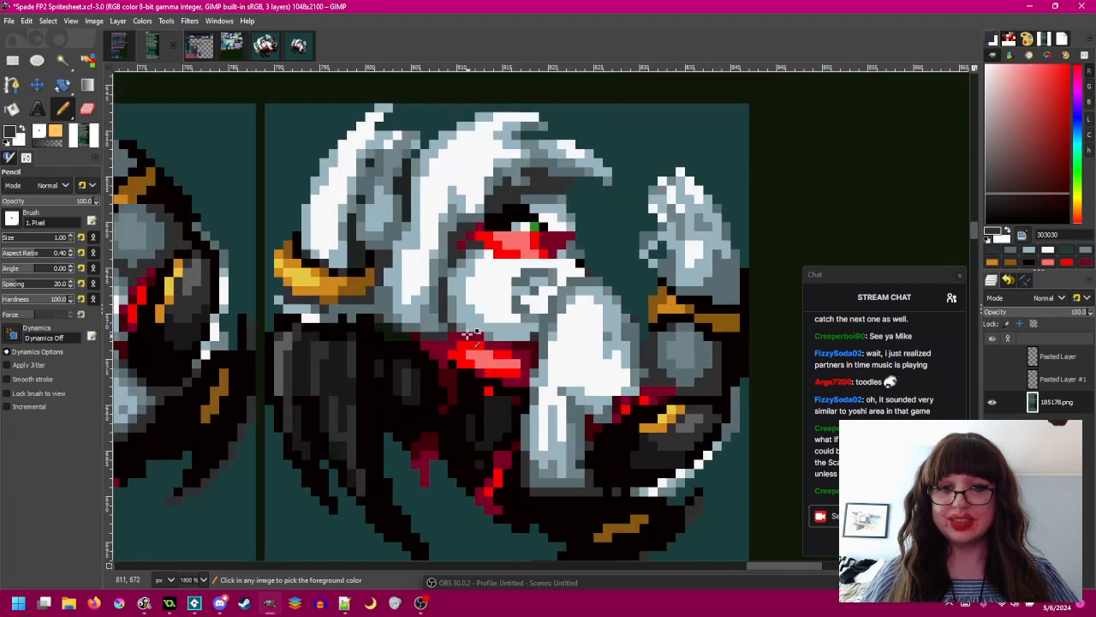
- Check the shadow beside the cheek and the red collar against the first frame by toggling the visibility of Pasted Layer #1
{"action": "left_click", "coordinate": [993, 379]}
{"action": "left_click", "coordinate": [994, 379]}
{"action": "left_click", "coordinate": [993, 380]}
{"action": "left_click", "coordinate": [993, 380]}
{"action": "left_click", "coordinate": [993, 379]}
{"action": "left_click", "coordinate": [993, 380]}
{"action": "left_click", "coordinate": [993, 379]}
{"action": "left_click", "coordinate": [994, 380]}
{"action": "left_click", "coordinate": [993, 379]}
{"action": "left_click", "coordinate": [994, 379]}
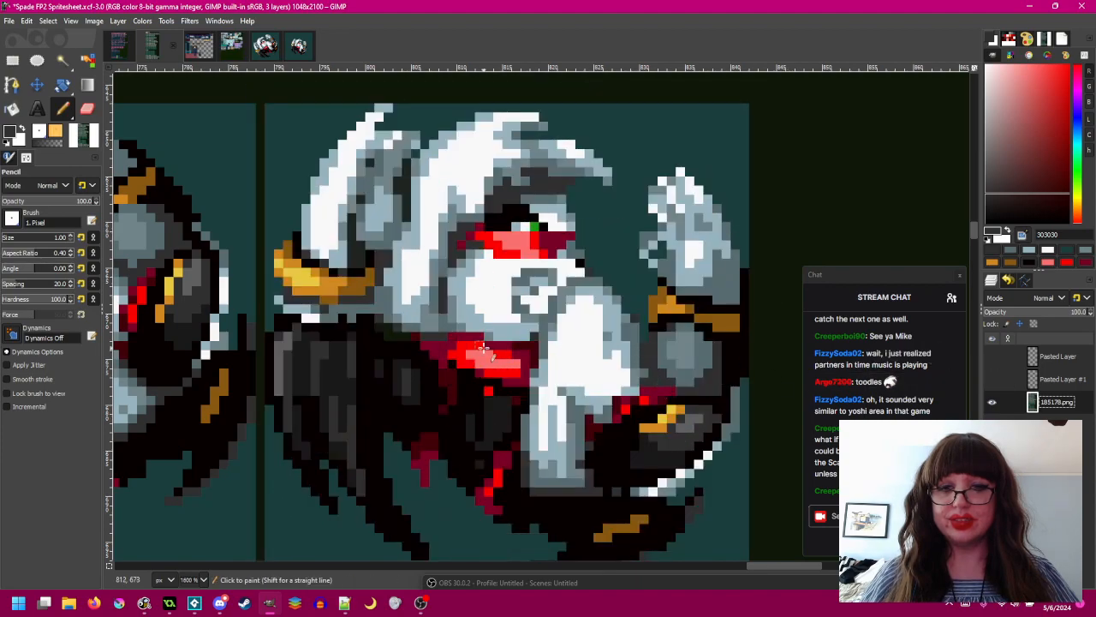
{"action": "left_click", "coordinate": [991, 381]}
{"action": "left_click", "coordinate": [991, 381]}
{"action": "left_click", "coordinate": [991, 381]}
{"action": "left_click", "coordinate": [992, 381]}
{"action": "left_click", "coordinate": [992, 381]}
{"action": "left_click", "coordinate": [992, 381]}
{"action": "left_click", "coordinate": [991, 382]}
{"action": "left_click", "coordinate": [991, 381]}
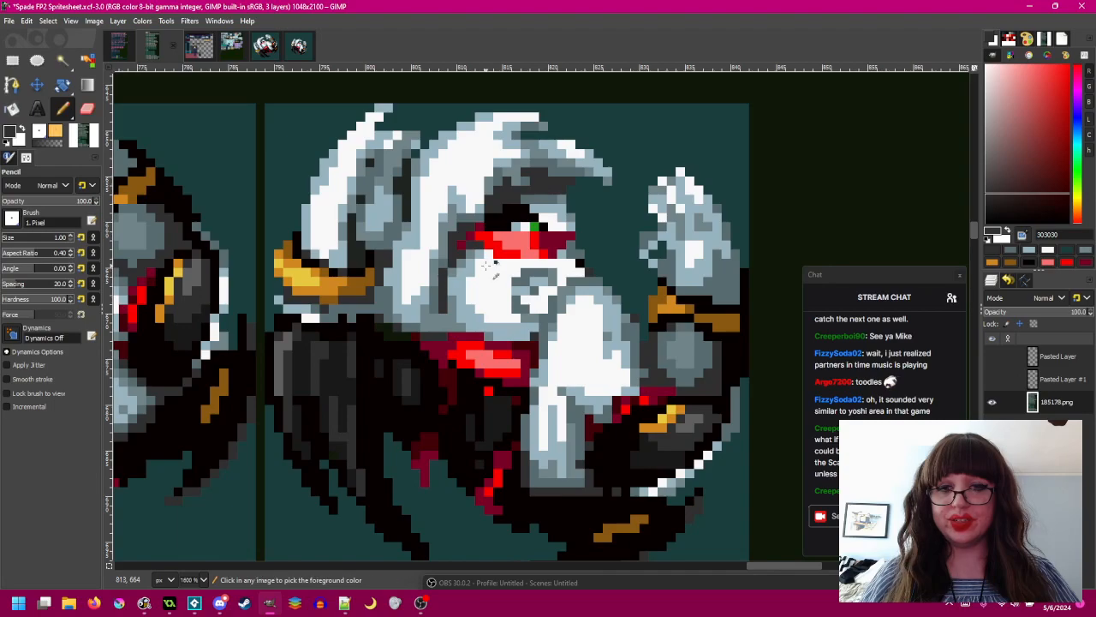
- Shade the edge of the long hair strand beside the face with dark grey 586c70 and light grey 98b4c0
{"action": "left_click", "coordinate": [441, 278], "text": "ctrl"}
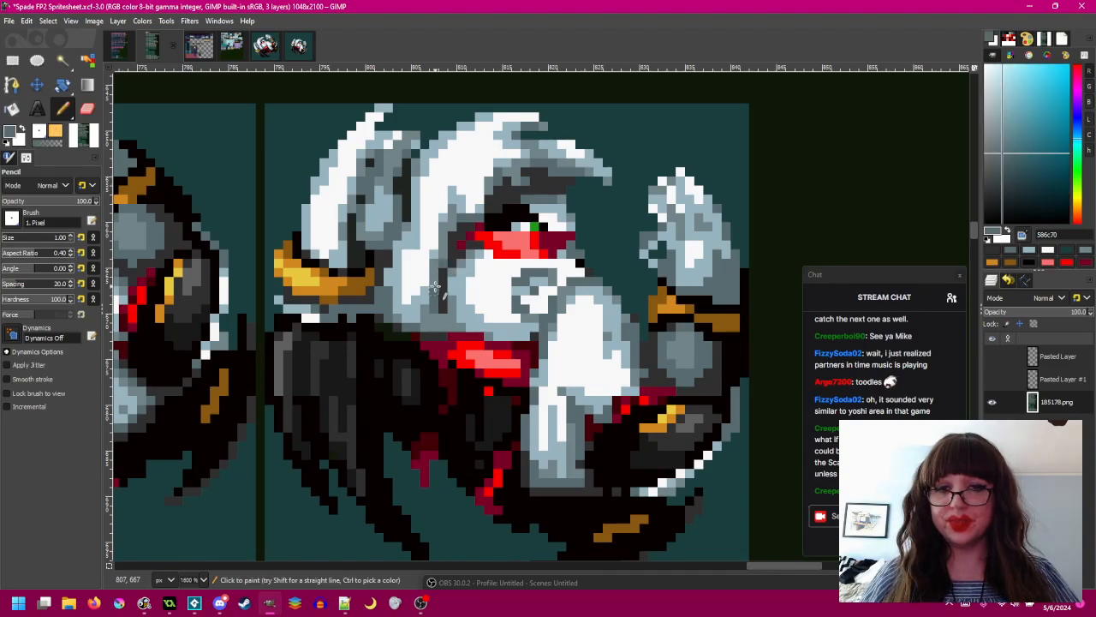
{"action": "scroll", "coordinate": [444, 277], "scroll_direction": "down", "scroll_amount": 2}
{"action": "scroll", "coordinate": [454, 267], "scroll_direction": "up", "scroll_amount": 3}
{"action": "left_click", "coordinate": [459, 261], "text": "ctrl"}
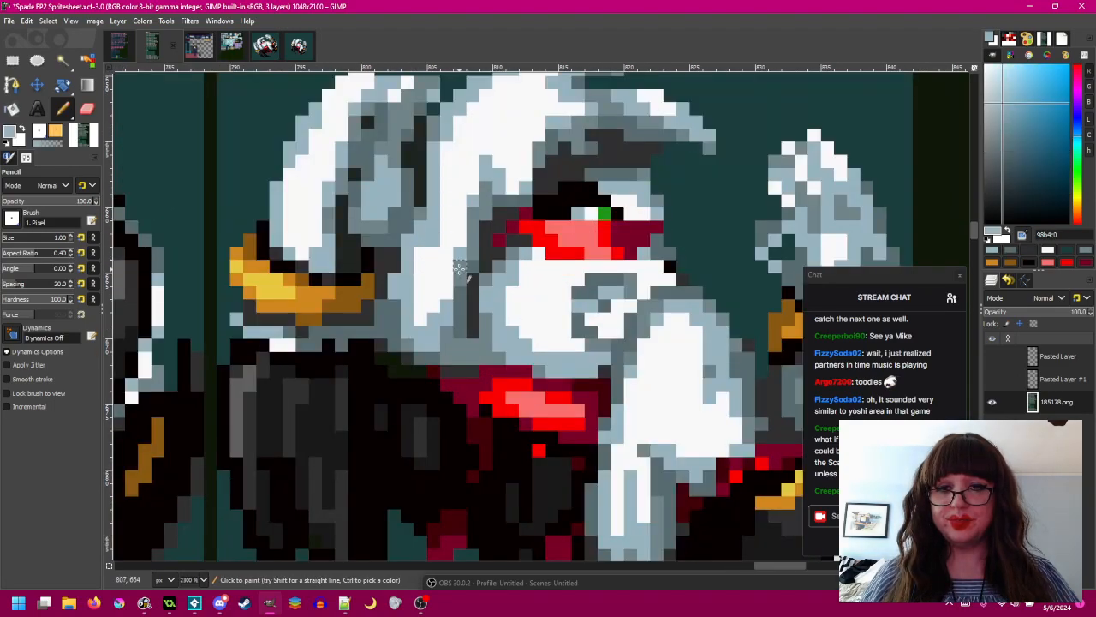
{"action": "scroll", "coordinate": [502, 241], "scroll_direction": "down", "scroll_amount": 3}
{"action": "scroll", "coordinate": [494, 238], "scroll_direction": "up", "scroll_amount": 2}
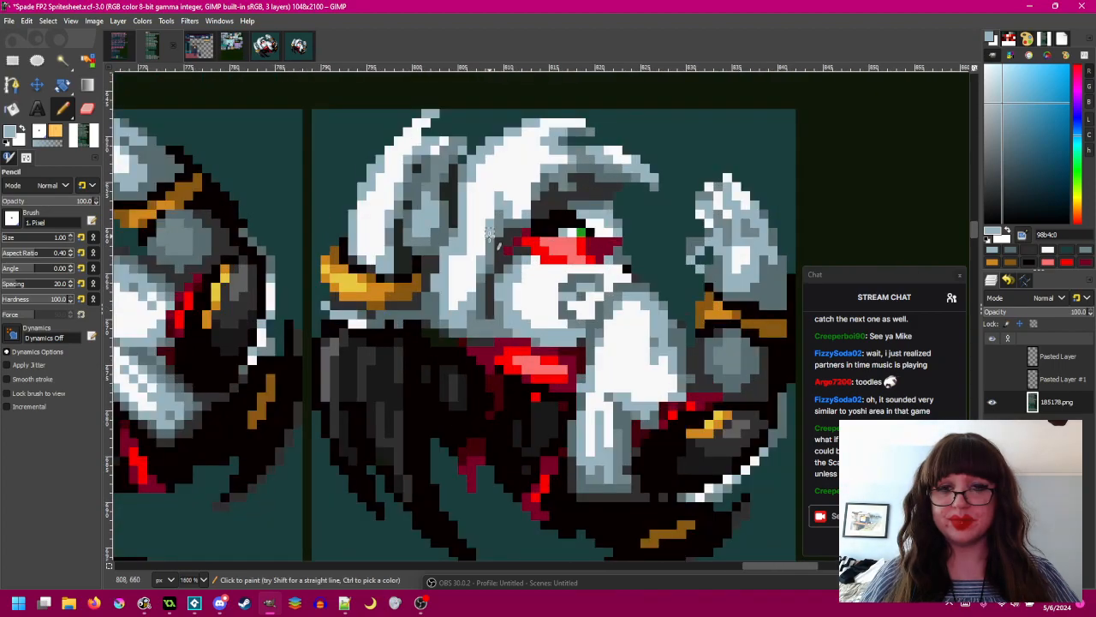
- Compare the hair strand and red eye marking with the first-frame pose by toggling the visibility of Pasted Layer #1
{"action": "left_click", "coordinate": [993, 380]}
{"action": "left_click", "coordinate": [993, 379]}
{"action": "left_click", "coordinate": [993, 380]}
{"action": "left_click", "coordinate": [994, 379]}
{"action": "left_click", "coordinate": [993, 379]}
{"action": "left_click", "coordinate": [994, 379]}
{"action": "left_click", "coordinate": [994, 380]}
{"action": "left_click", "coordinate": [993, 380]}
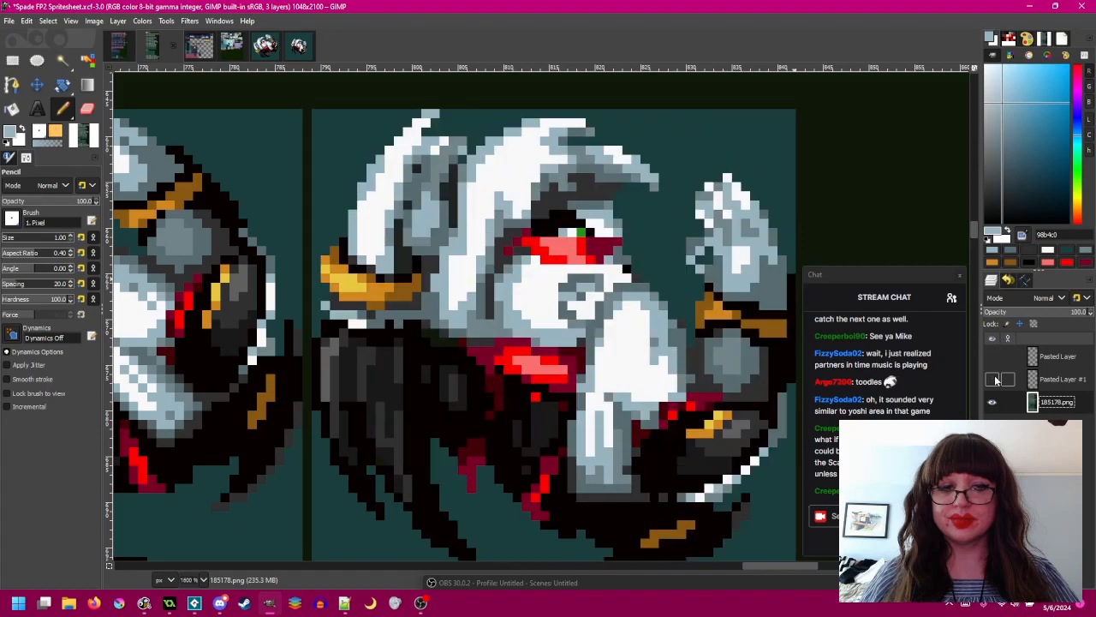
{"action": "left_click", "coordinate": [993, 379]}
{"action": "left_click", "coordinate": [993, 380]}
{"action": "left_click", "coordinate": [994, 379]}
{"action": "left_click", "coordinate": [994, 379]}
{"action": "left_click", "coordinate": [994, 379]}
{"action": "left_click", "coordinate": [993, 379]}
{"action": "left_click", "coordinate": [993, 380]}
{"action": "left_click", "coordinate": [993, 379]}
{"action": "left_click", "coordinate": [993, 380]}
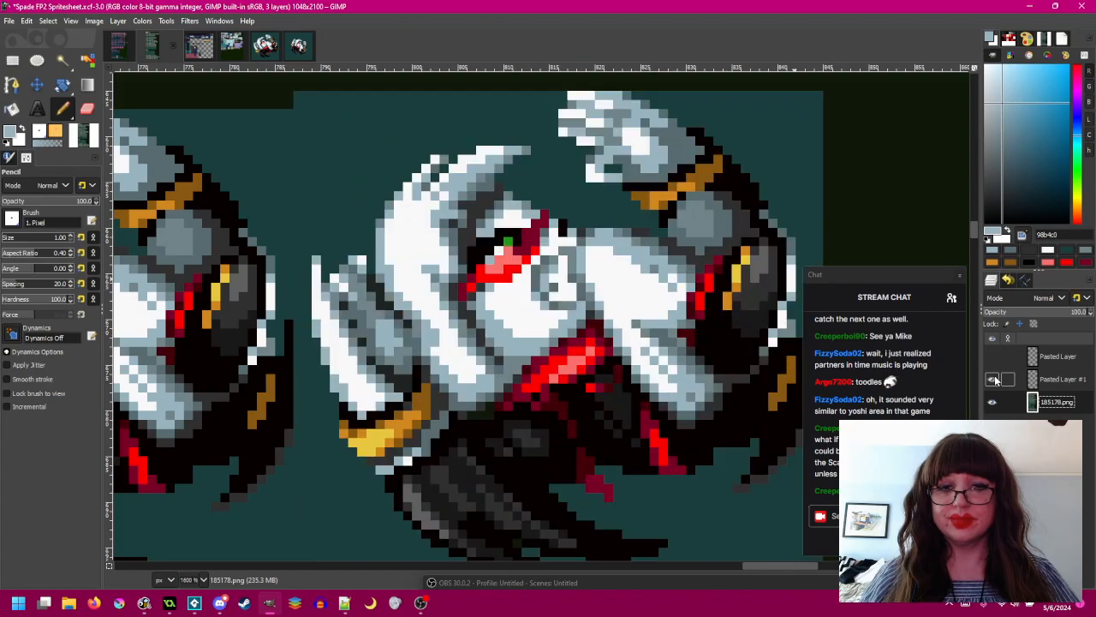
{"action": "left_click", "coordinate": [994, 380]}
- Refine the hair-side end of the red eye marking with dark red 780028 and red f80000, checking it against Pasted Layer #1
{"action": "left_click", "coordinate": [511, 241], "text": "ctrl"}
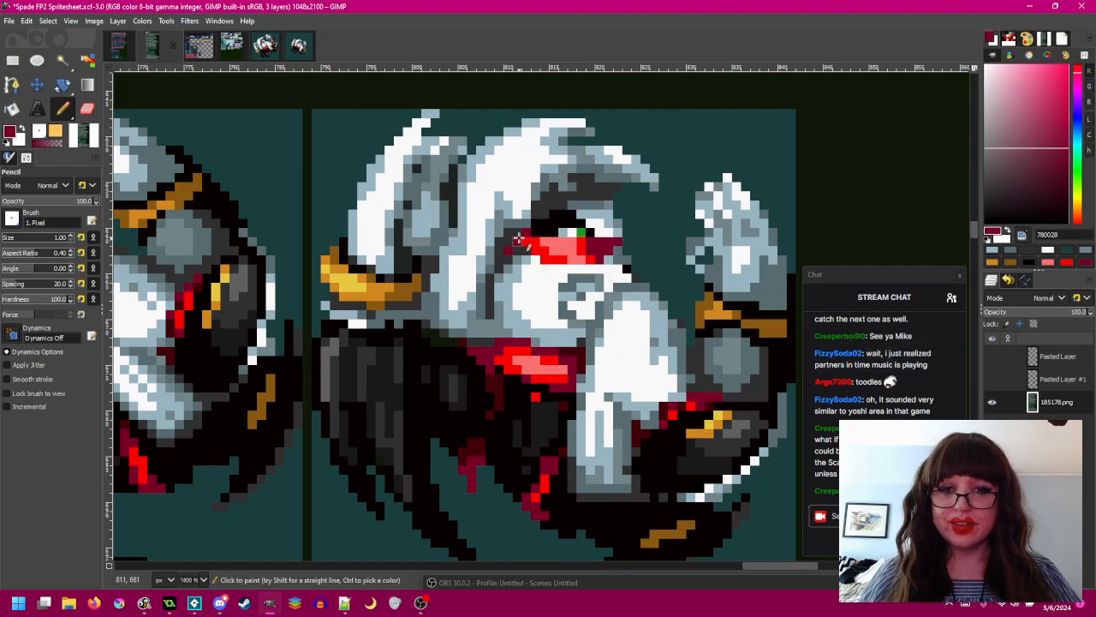
{"action": "left_click", "coordinate": [510, 241]}
{"action": "left_click", "coordinate": [993, 379]}
{"action": "left_click", "coordinate": [993, 379]}
{"action": "left_click", "coordinate": [994, 380]}
{"action": "left_click", "coordinate": [993, 380]}
{"action": "left_click", "coordinate": [993, 380]}
{"action": "left_click", "coordinate": [994, 380]}
{"action": "left_click", "coordinate": [993, 381]}
{"action": "left_click", "coordinate": [993, 381]}
{"action": "left_click", "coordinate": [527, 241], "text": "ctrl"}
- Review the motion between the whole second frame and the first frame by toggling the visibility of Pasted Layer #1
{"action": "scroll", "coordinate": [526, 240], "scroll_direction": "down", "scroll_amount": 4}
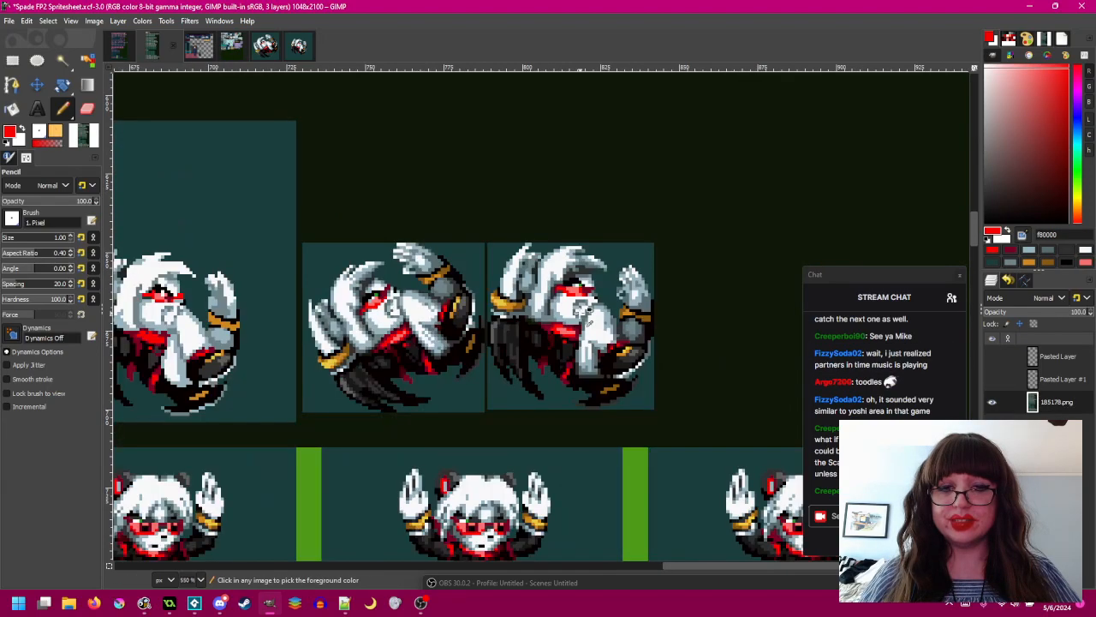
{"action": "scroll", "coordinate": [585, 304], "scroll_direction": "up", "scroll_amount": 3}
{"action": "left_click", "coordinate": [993, 381]}
{"action": "left_click", "coordinate": [994, 381]}
{"action": "left_click", "coordinate": [994, 381]}
{"action": "left_click", "coordinate": [993, 381]}
{"action": "left_click", "coordinate": [993, 381]}
{"action": "left_click", "coordinate": [993, 381]}
{"action": "left_click", "coordinate": [992, 381]}
{"action": "left_click", "coordinate": [992, 381]}
{"action": "left_click", "coordinate": [993, 381]}
{"action": "left_click", "coordinate": [992, 381]}
{"action": "left_click", "coordinate": [992, 381]}
{"action": "left_click", "coordinate": [993, 381]}
{"action": "left_click", "coordinate": [992, 381]}
{"action": "left_click", "coordinate": [992, 381]}
{"action": "left_click", "coordinate": [993, 381]}
{"action": "left_click", "coordinate": [993, 381]}
{"action": "left_click", "coordinate": [993, 381]}
{"action": "left_click", "coordinate": [993, 381]}
{"action": "left_click", "coordinate": [993, 381]}
{"action": "left_click", "coordinate": [993, 381]}
{"action": "left_click", "coordinate": [993, 381]}
{"action": "left_click", "coordinate": [992, 381]}
{"action": "left_click", "coordinate": [993, 381]}
{"action": "left_click", "coordinate": [992, 381]}
{"action": "left_click", "coordinate": [992, 381]}
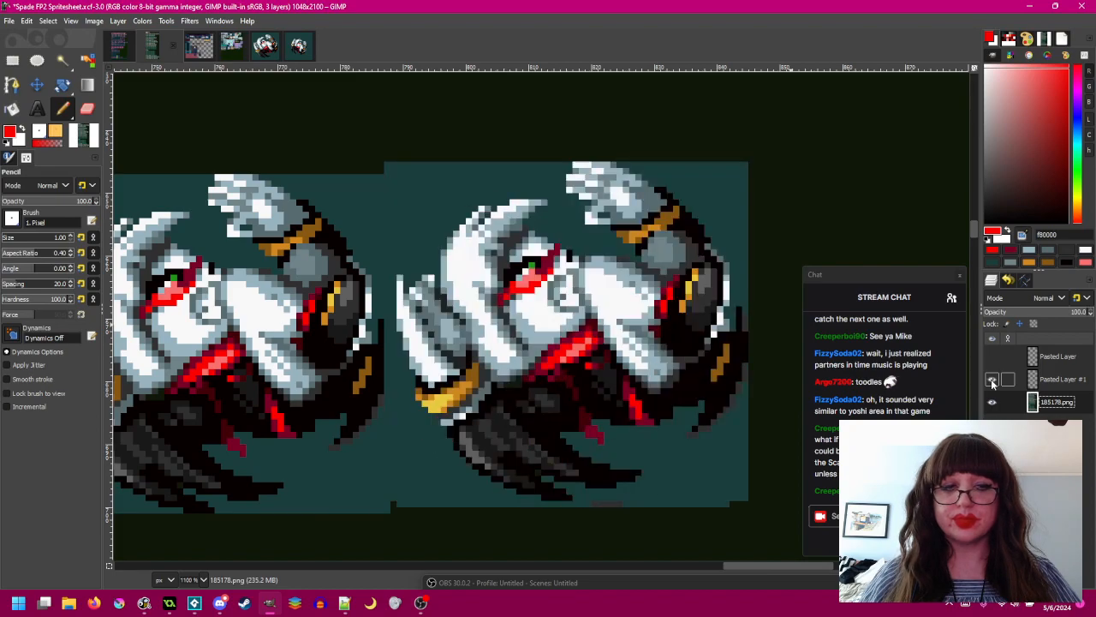
- Delete the overlay layer Pasted Layer #1
{"action": "left_click", "coordinate": [1049, 385]}
{"action": "right_click", "coordinate": [1049, 385]}
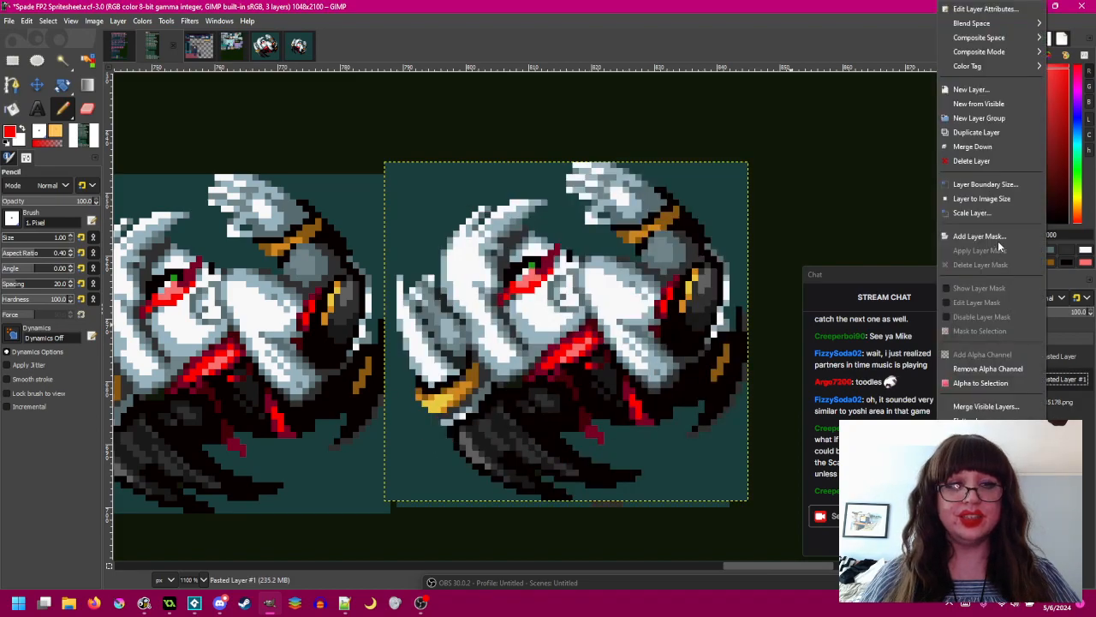
{"action": "left_click", "coordinate": [975, 164]}
- Select the 53 × 53 px area around the reworked second frame at position 789, 647 and copy it
{"action": "scroll", "coordinate": [495, 248], "scroll_direction": "left", "scroll_amount": 1}
{"action": "left_click", "coordinate": [13, 60]}
{"action": "left_click_drag", "start_coordinate": [419, 176], "coordinate": [751, 507]}
{"action": "key", "text": "ctrl+c"}
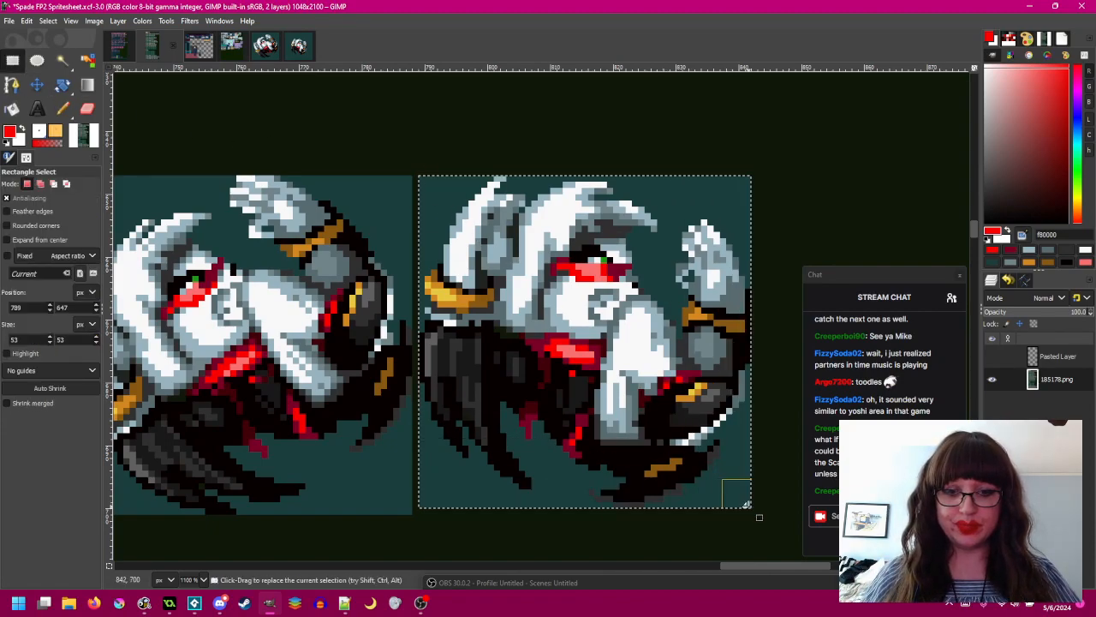
- Paste the copied frame into the row's second cell and rotate it 90° clockwise
{"action": "scroll", "coordinate": [622, 430], "scroll_direction": "down", "scroll_amount": 3}
{"action": "key", "text": "ctrl+v"}
{"action": "scroll", "coordinate": [602, 368], "scroll_direction": "left", "scroll_amount": 10}
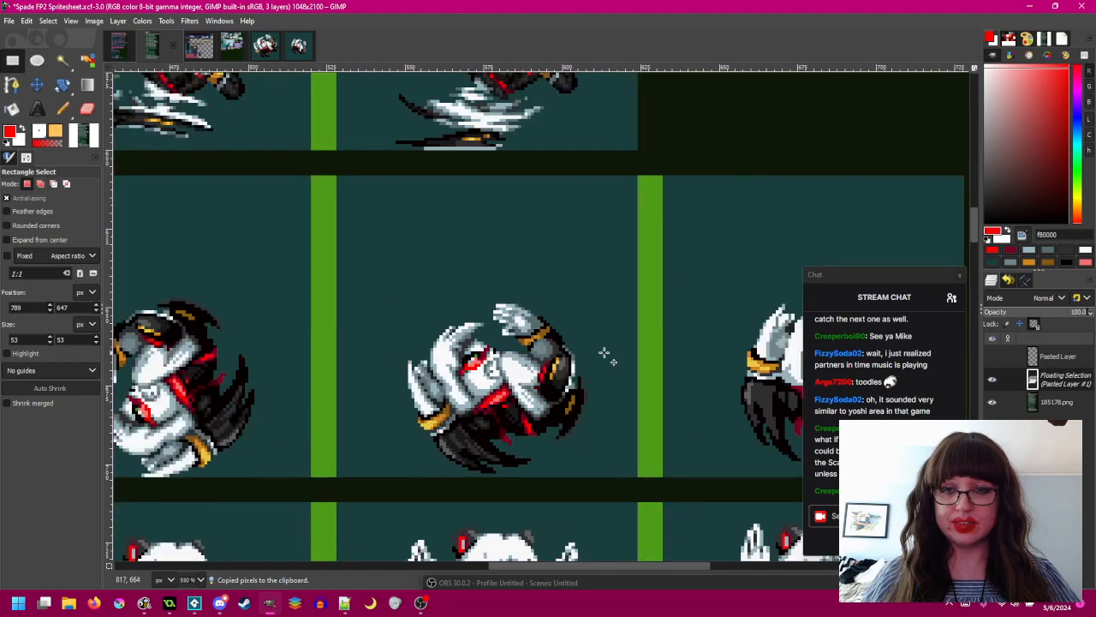
{"action": "scroll", "coordinate": [604, 352], "scroll_direction": "left", "scroll_amount": 5}
{"action": "left_click_drag", "start_coordinate": [604, 352], "coordinate": [626, 357]}
{"action": "left_click", "coordinate": [118, 21]}
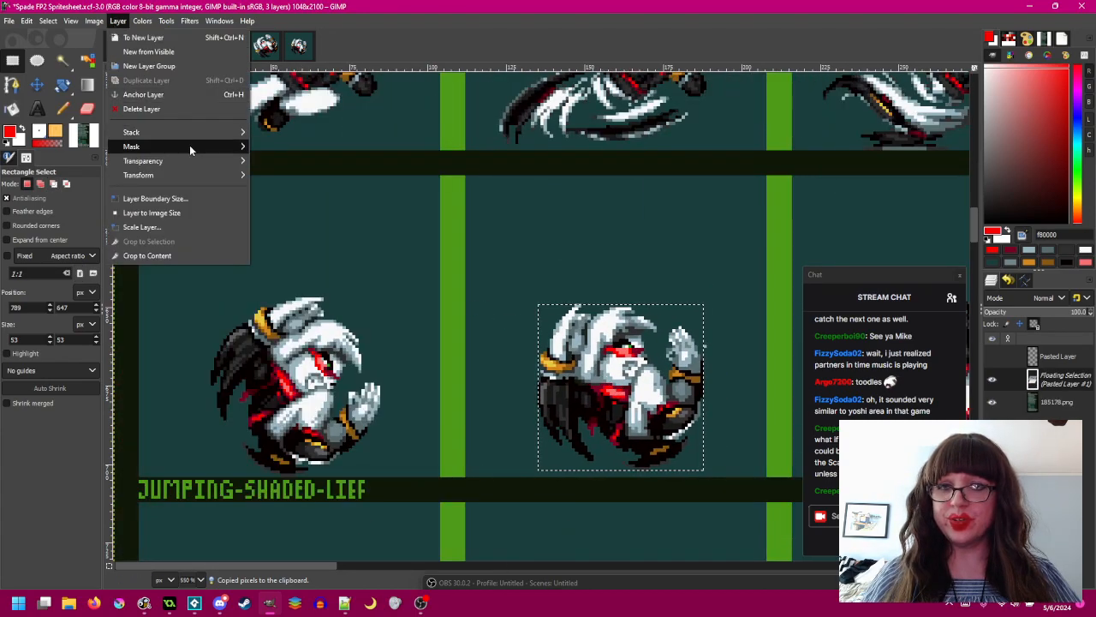
{"action": "mouse_move", "coordinate": [197, 174]}
{"action": "left_click", "coordinate": [317, 212]}
{"action": "scroll", "coordinate": [508, 215], "scroll_direction": "down", "scroll_amount": 1}
{"action": "scroll", "coordinate": [509, 215], "scroll_direction": "right", "scroll_amount": 2}
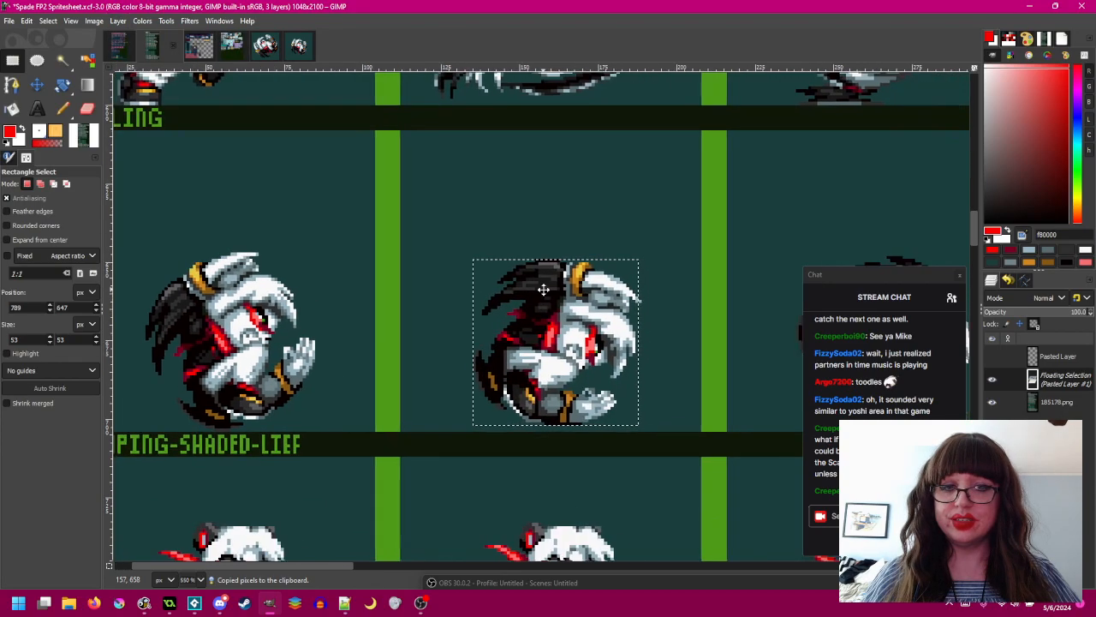
- Align the rotated frame exactly over the second cell's old sprite, toggling the floating selection's visibility to compare them
{"action": "left_click", "coordinate": [991, 377]}
{"action": "left_click", "coordinate": [991, 378]}
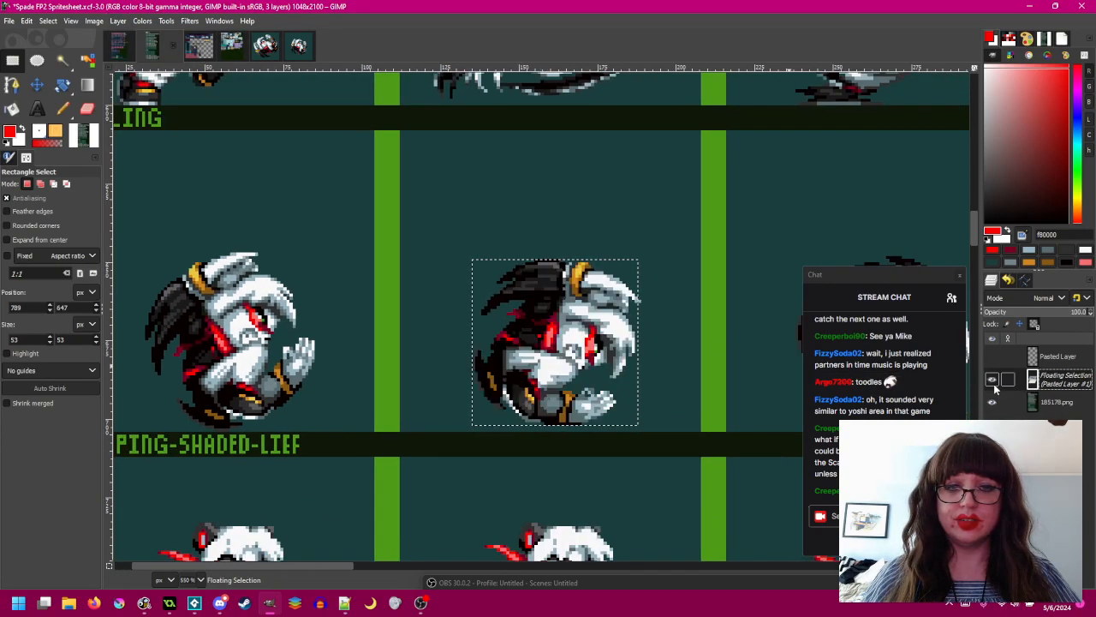
{"action": "scroll", "coordinate": [562, 318], "scroll_direction": "up", "scroll_amount": 1}
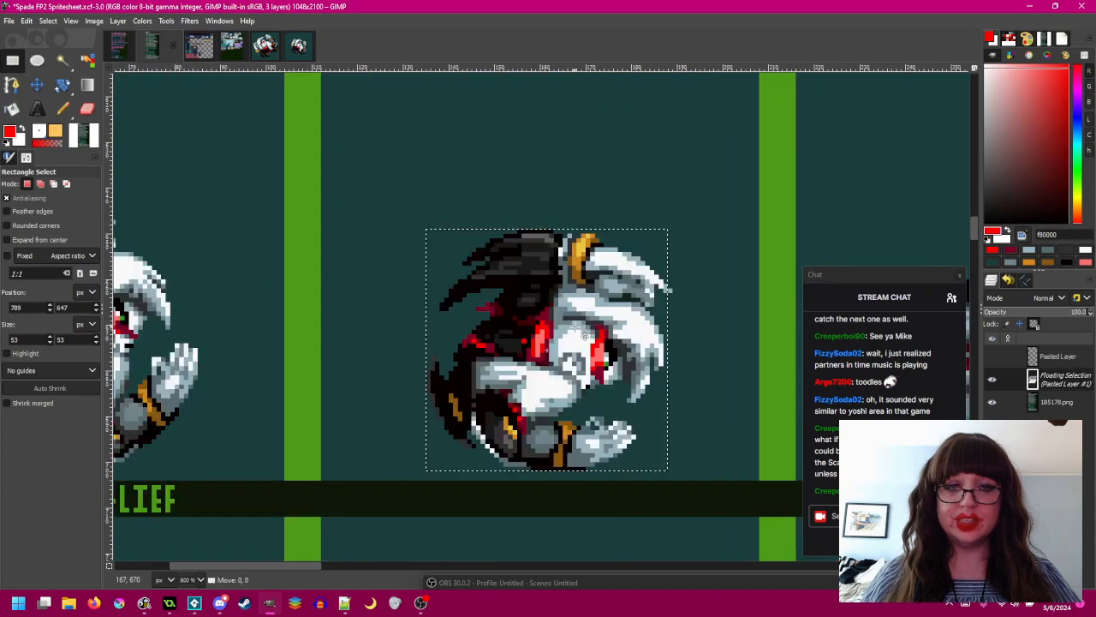
{"action": "left_click", "coordinate": [992, 379]}
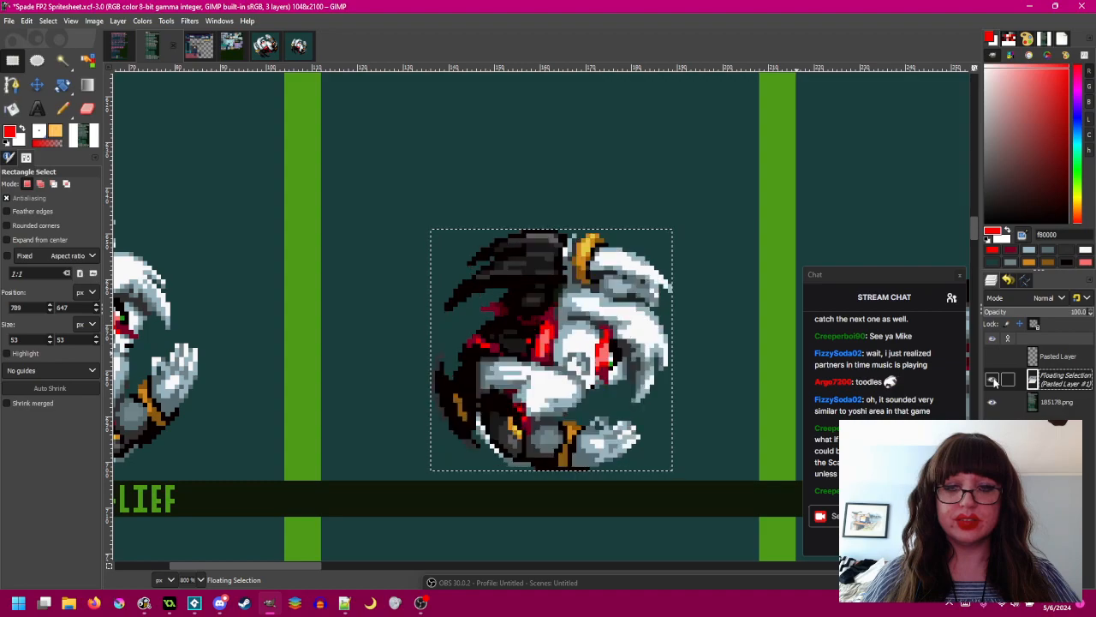
{"action": "left_click", "coordinate": [992, 381]}
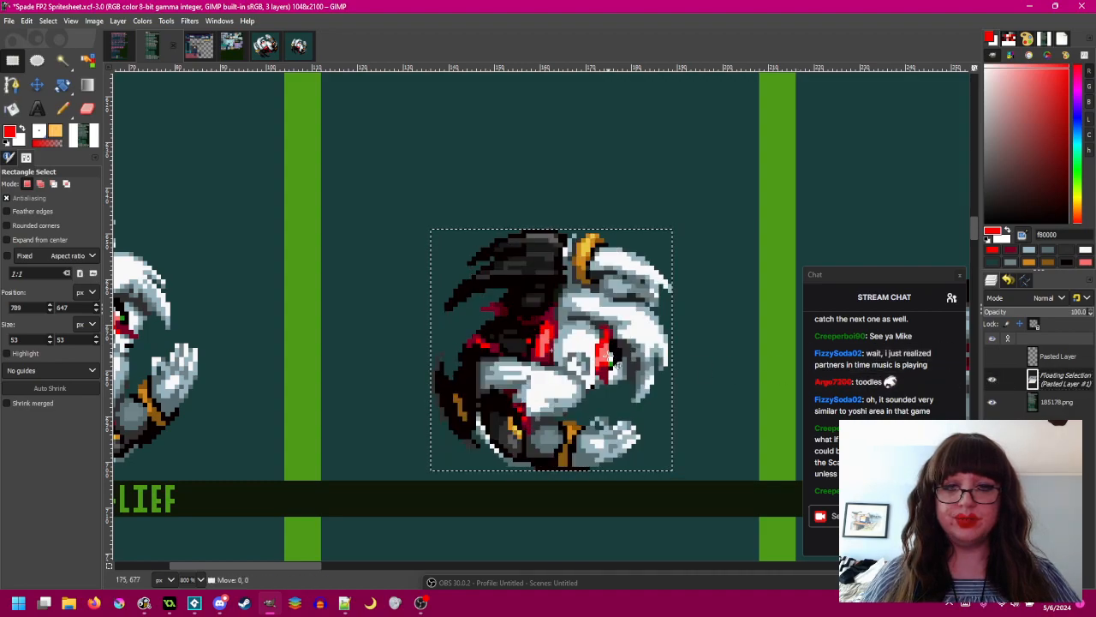
{"action": "left_click", "coordinate": [993, 379]}
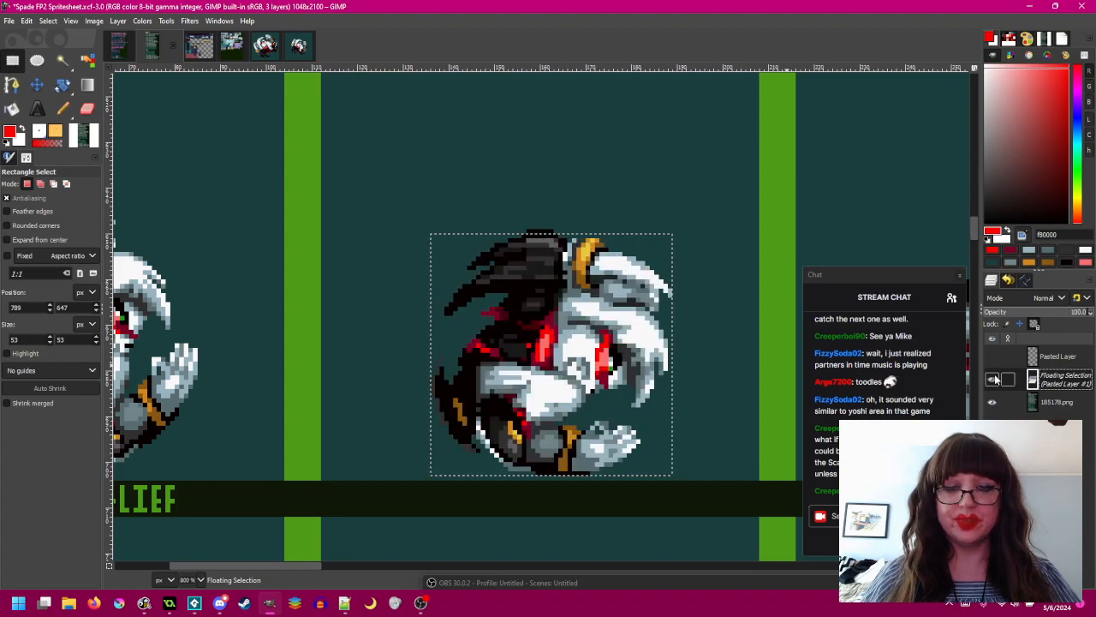
{"action": "left_click", "coordinate": [993, 380]}
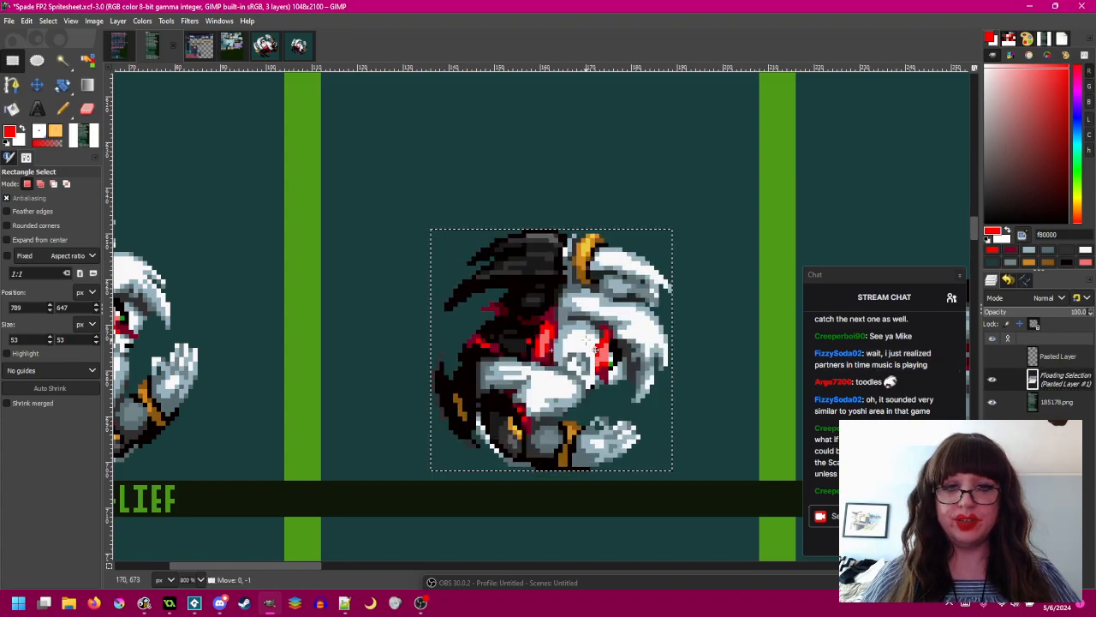
{"action": "left_click", "coordinate": [993, 380]}
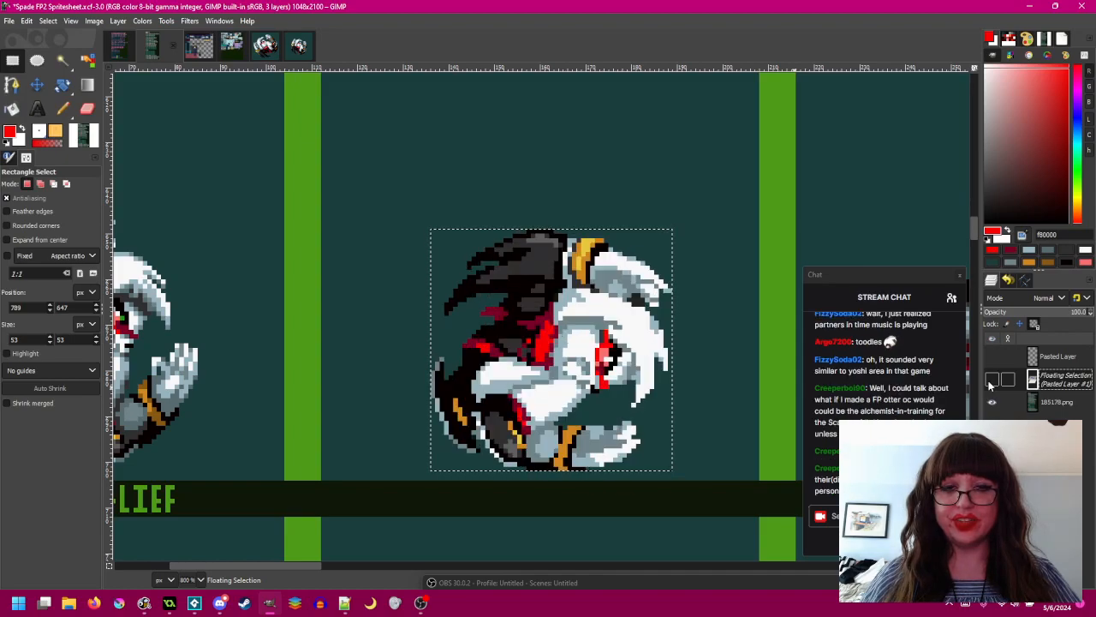
{"action": "left_click", "coordinate": [991, 384]}
- Copy the aligned, rotated frame from the second cell to the clipboard
{"action": "scroll", "coordinate": [521, 298], "scroll_direction": "down", "scroll_amount": 1}
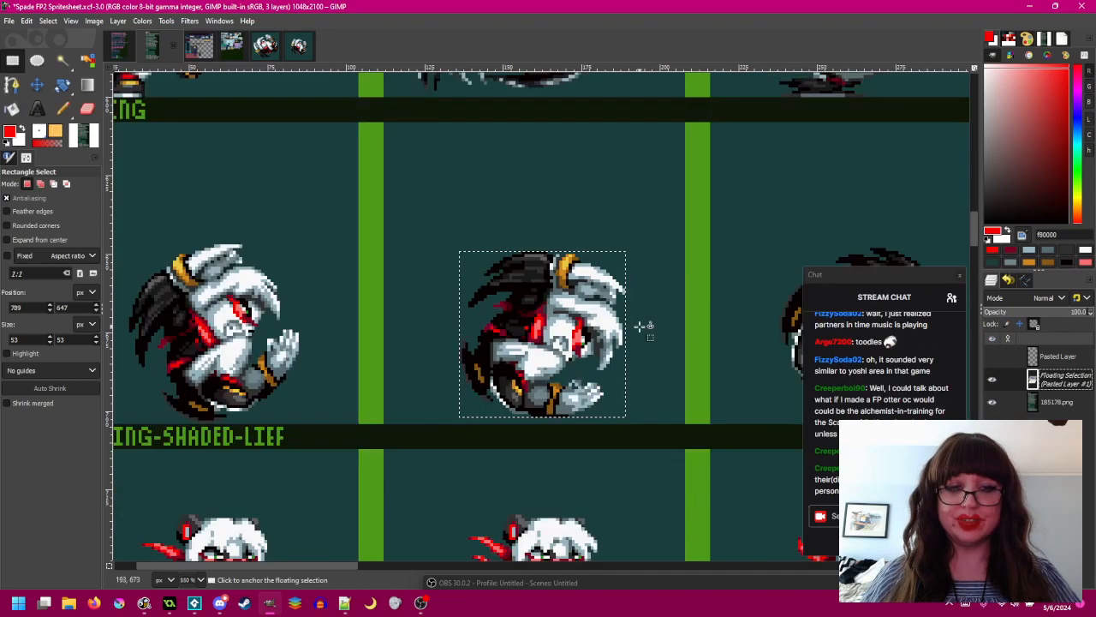
{"action": "scroll", "coordinate": [520, 305], "scroll_direction": "right", "scroll_amount": 2}
{"action": "key", "text": "ctrl+c"}
{"action": "scroll", "coordinate": [557, 318], "scroll_direction": "up", "scroll_amount": 1}
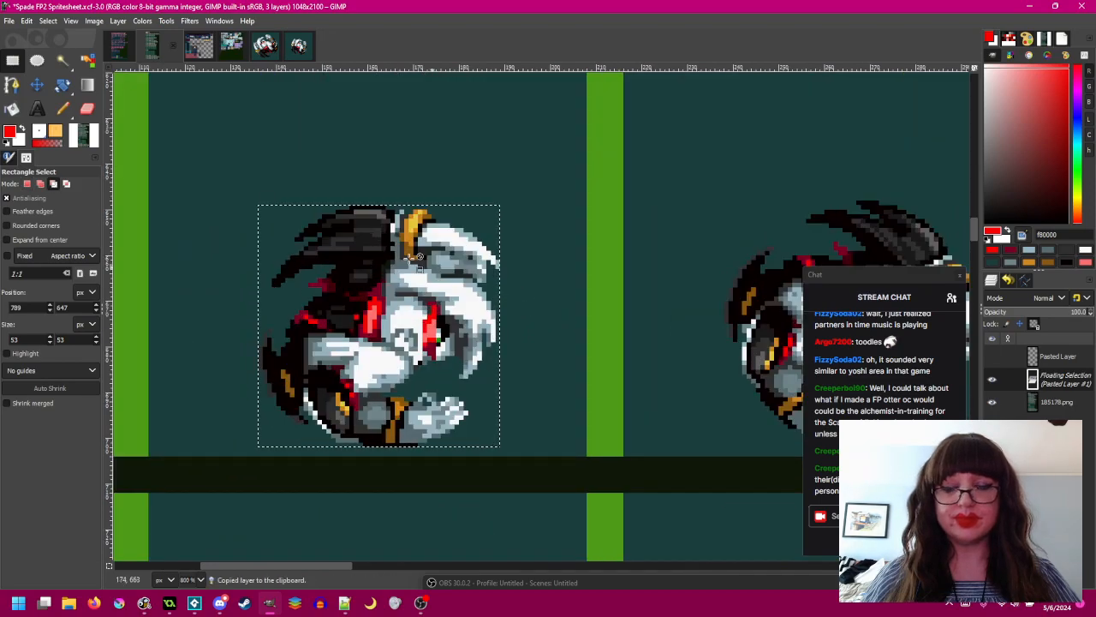
- Place the copied frame over the fourth cell's old sprite, rotated a further 90° clockwise, and anchor it
{"action": "left_click_drag", "start_coordinate": [332, 320], "coordinate": [501, 316]}
{"action": "scroll", "coordinate": [578, 331], "scroll_direction": "right", "scroll_amount": 8}
{"action": "left_click", "coordinate": [117, 21]}
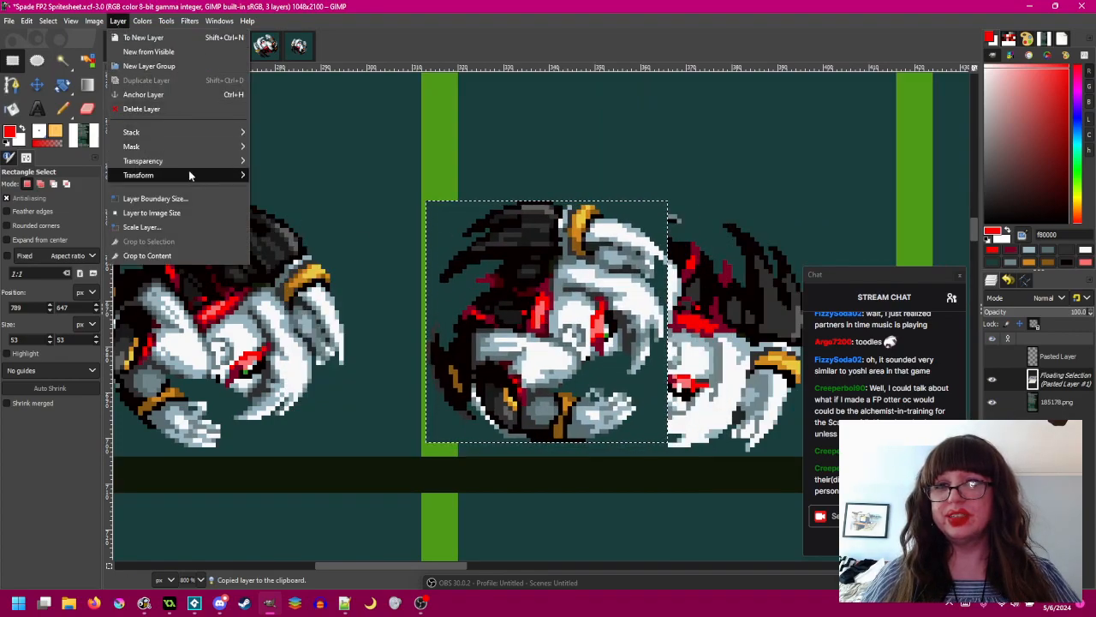
{"action": "mouse_move", "coordinate": [190, 175]}
{"action": "left_click", "coordinate": [347, 213]}
{"action": "scroll", "coordinate": [407, 257], "scroll_direction": "right", "scroll_amount": 4}
{"action": "left_click_drag", "start_coordinate": [407, 253], "coordinate": [542, 255]}
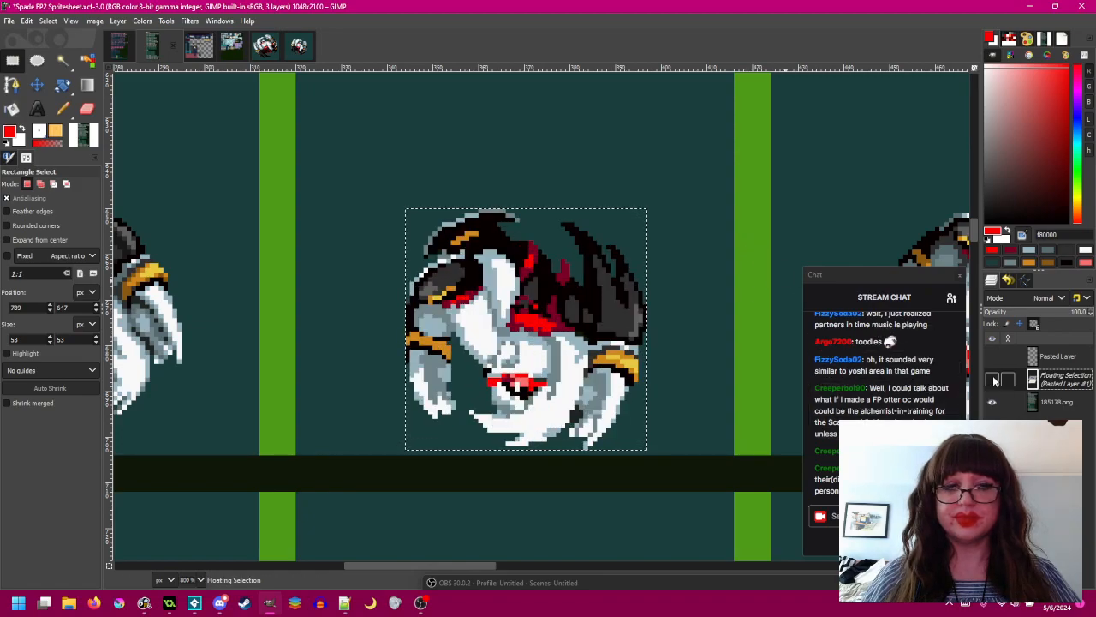
{"action": "scroll", "coordinate": [694, 251], "scroll_direction": "right", "scroll_amount": 10}
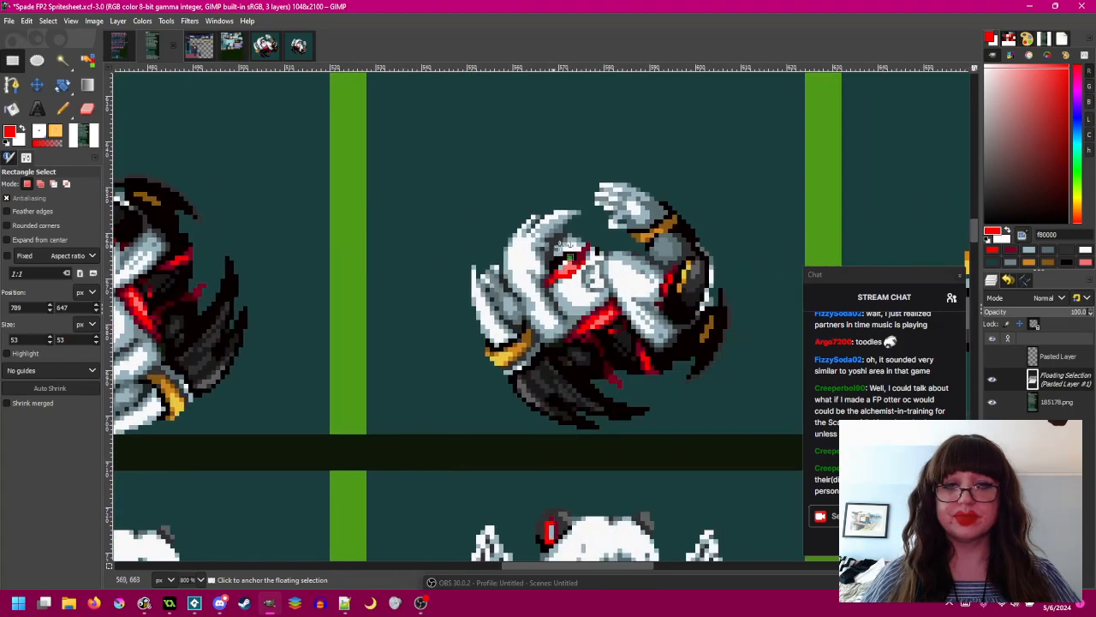
{"action": "left_click", "coordinate": [711, 272]}
- Paste the frame into the row's last cell, rotate it 90° counter-clockwise and align it over the old sprite
{"action": "scroll", "coordinate": [711, 272], "scroll_direction": "right", "scroll_amount": 10}
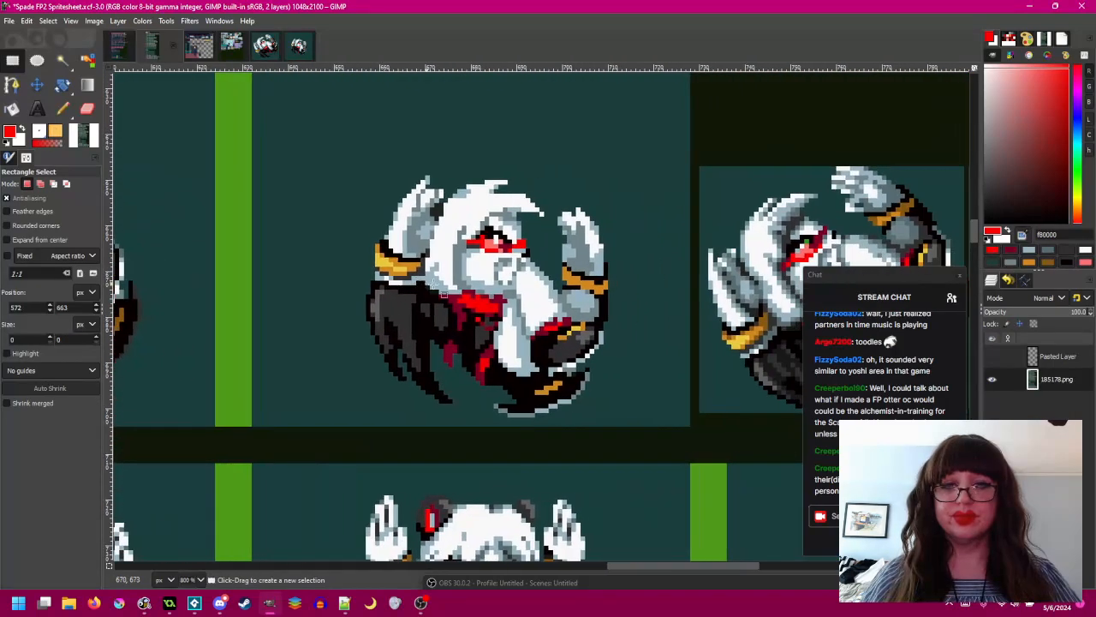
{"action": "key", "text": "ctrl+v"}
{"action": "left_click", "coordinate": [118, 21]}
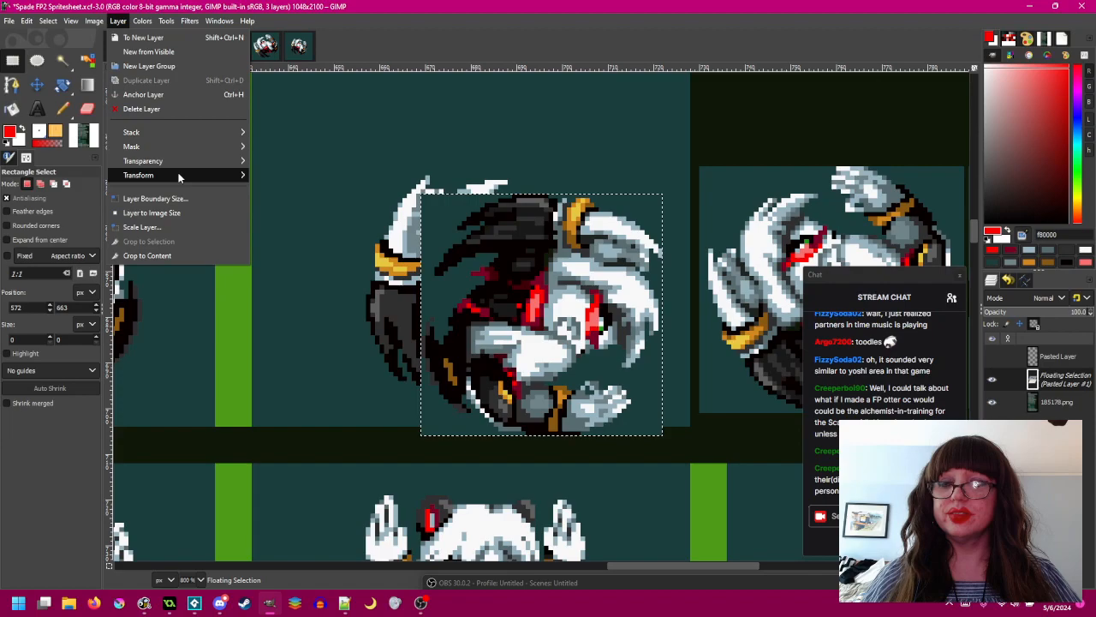
{"action": "mouse_move", "coordinate": [141, 175]}
{"action": "left_click", "coordinate": [309, 227]}
{"action": "left_click_drag", "start_coordinate": [540, 288], "coordinate": [479, 260]}
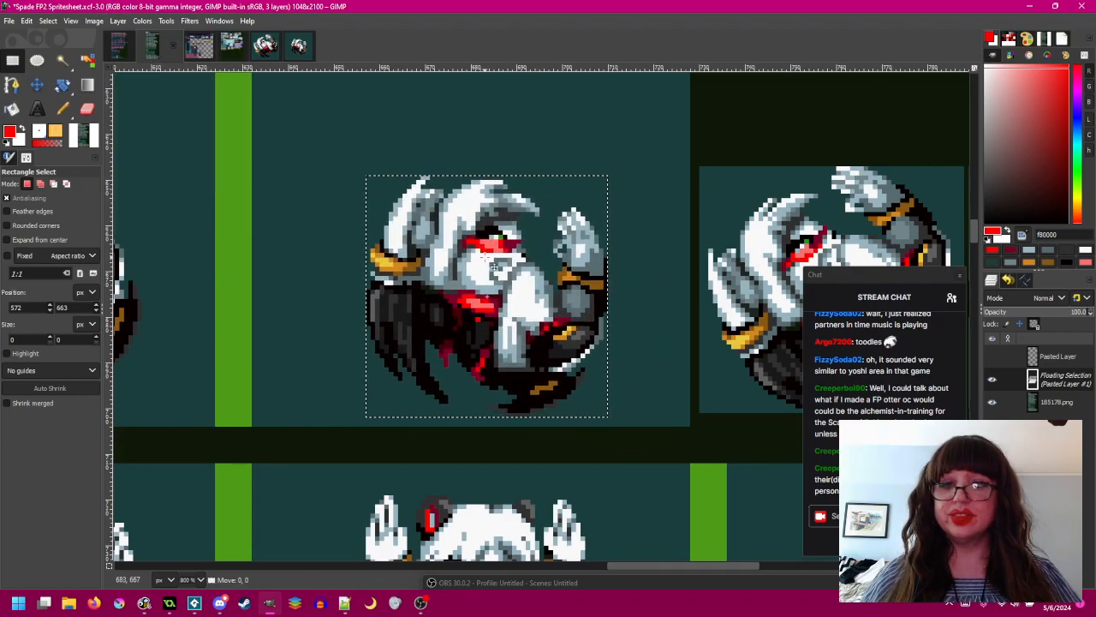
- Compare the pasted frame with the old sprite in the last cell by toggling its visibility, and anchor it
{"action": "left_click", "coordinate": [994, 380]}
{"action": "left_click", "coordinate": [994, 380]}
{"action": "left_click", "coordinate": [993, 380]}
{"action": "left_click", "coordinate": [993, 380]}
{"action": "left_click", "coordinate": [993, 380]}
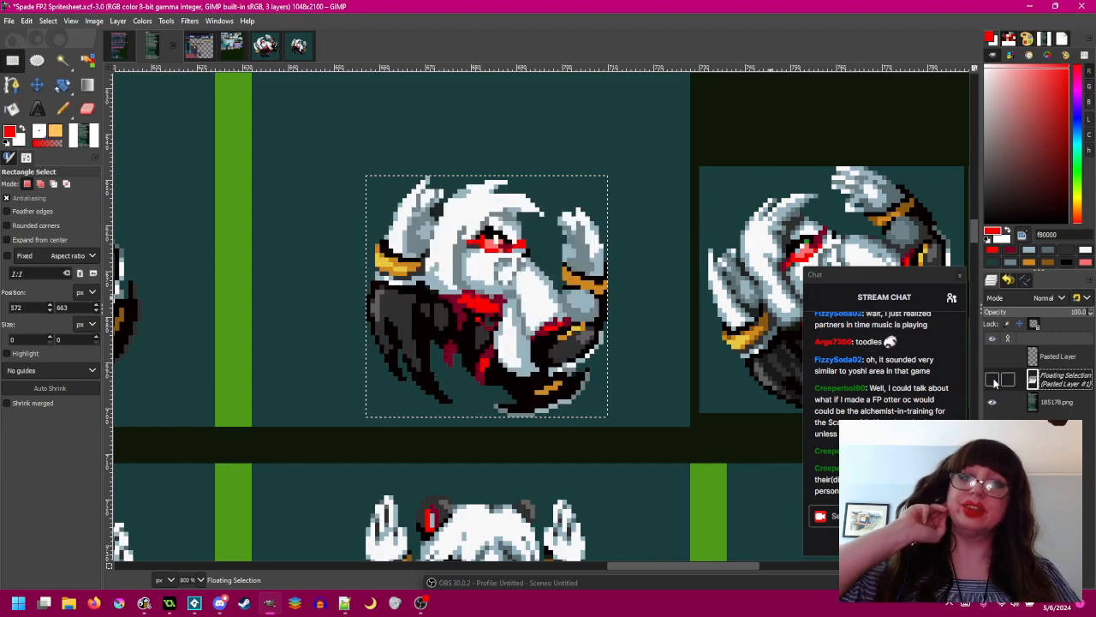
{"action": "left_click", "coordinate": [993, 380]}
{"action": "left_click", "coordinate": [994, 381]}
{"action": "left_click", "coordinate": [993, 380]}
{"action": "left_click", "coordinate": [993, 380]}
{"action": "left_click", "coordinate": [993, 380]}
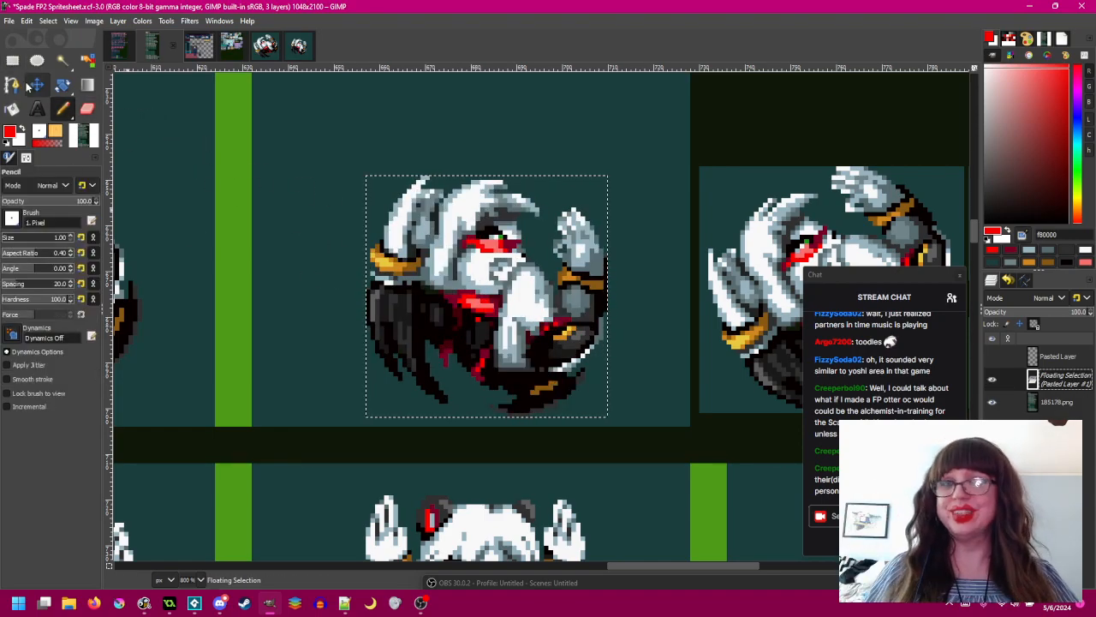
{"action": "left_click", "coordinate": [197, 187]}
- Refine the shoe's outer edge in the last cell with single pixels of dark grey 303030, sampling the near-black 080000 beside it
{"action": "key", "text": "n"}
{"action": "scroll", "coordinate": [589, 367], "scroll_direction": "up", "scroll_amount": 3}
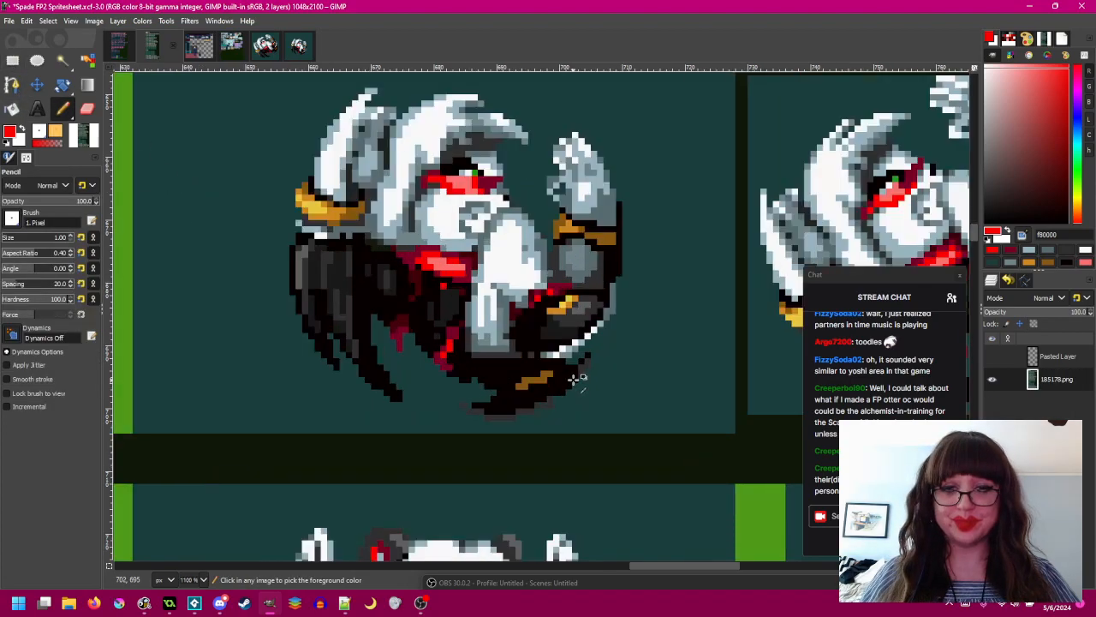
{"action": "left_click", "coordinate": [589, 366], "text": "ctrl"}
{"action": "scroll", "coordinate": [579, 380], "scroll_direction": "down", "scroll_amount": 1}
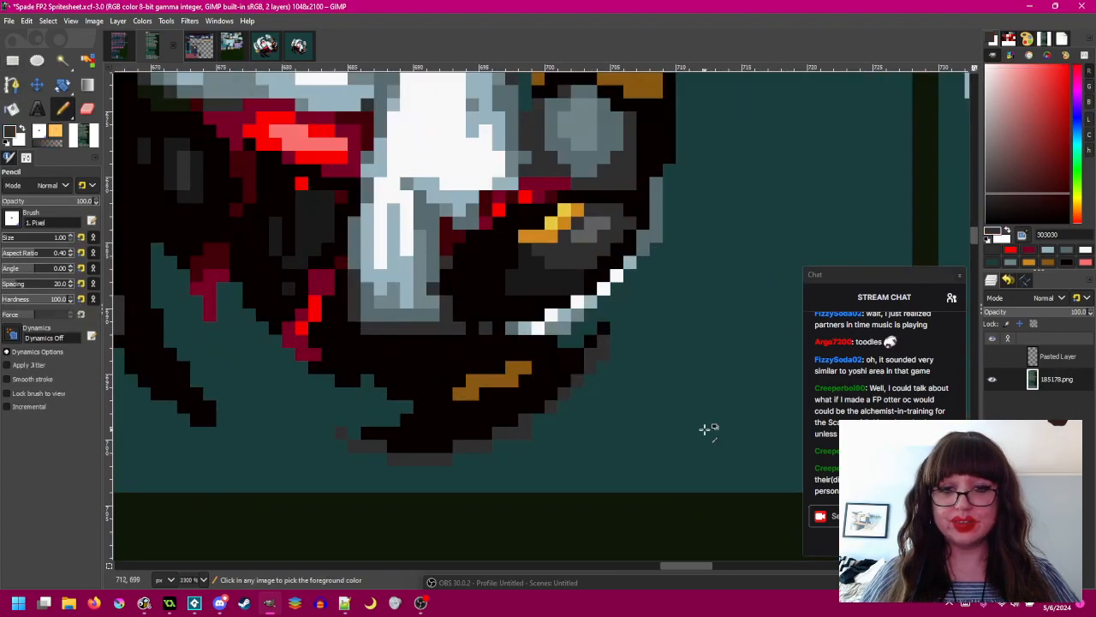
{"action": "scroll", "coordinate": [710, 428], "scroll_direction": "down", "scroll_amount": 1}
{"action": "scroll", "coordinate": [708, 429], "scroll_direction": "up", "scroll_amount": 3}
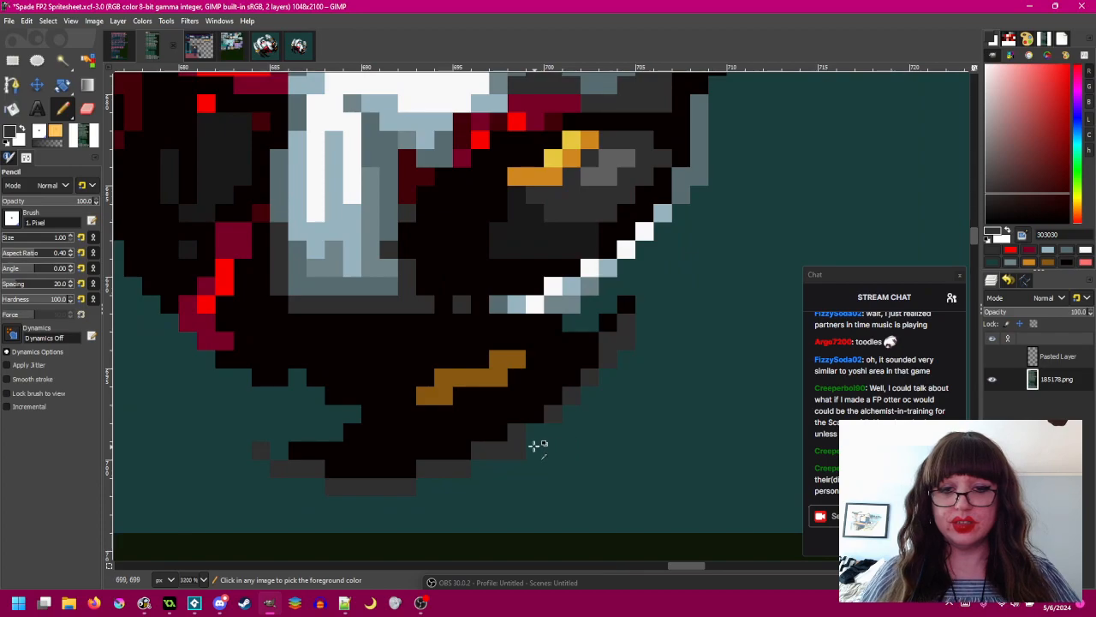
{"action": "scroll", "coordinate": [577, 438], "scroll_direction": "down", "scroll_amount": 1}
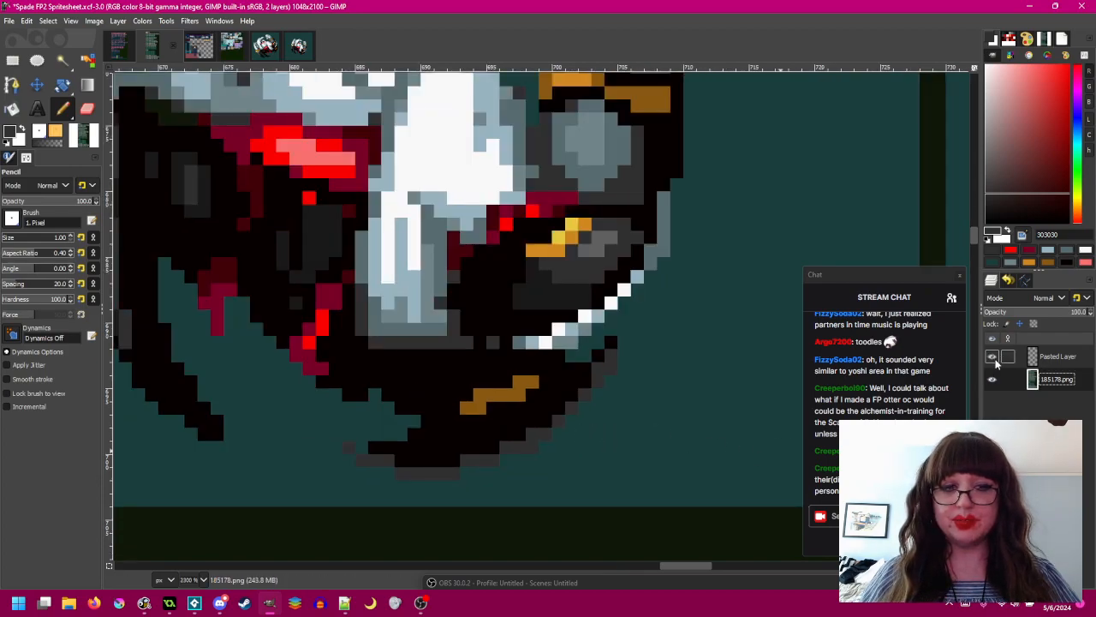
{"action": "scroll", "coordinate": [345, 447], "scroll_direction": "up", "scroll_amount": 1}
{"action": "left_click", "coordinate": [376, 447], "text": "ctrl"}
{"action": "scroll", "coordinate": [543, 477], "scroll_direction": "down", "scroll_amount": 4}
{"action": "scroll", "coordinate": [560, 492], "scroll_direction": "up", "scroll_amount": 3}
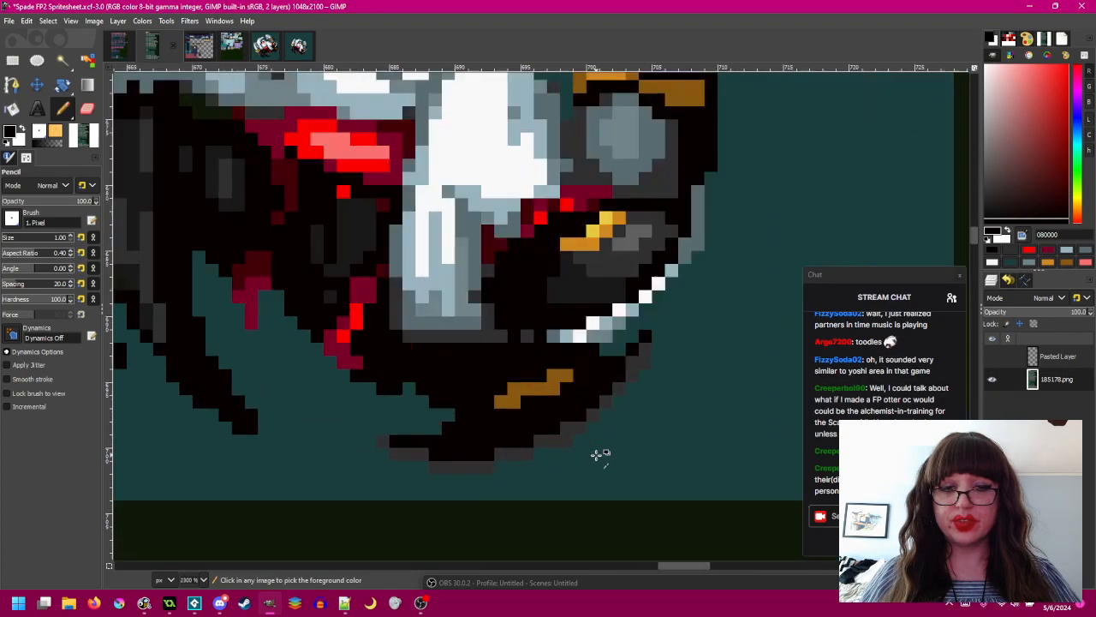
{"action": "left_click", "coordinate": [598, 412], "text": "ctrl"}
- Touch up the shoe's outer rim on the fourth cell's frame with dark grey 303030
{"action": "scroll", "coordinate": [598, 412], "scroll_direction": "left", "scroll_amount": 6}
{"action": "scroll", "coordinate": [591, 415], "scroll_direction": "right", "scroll_amount": 3}
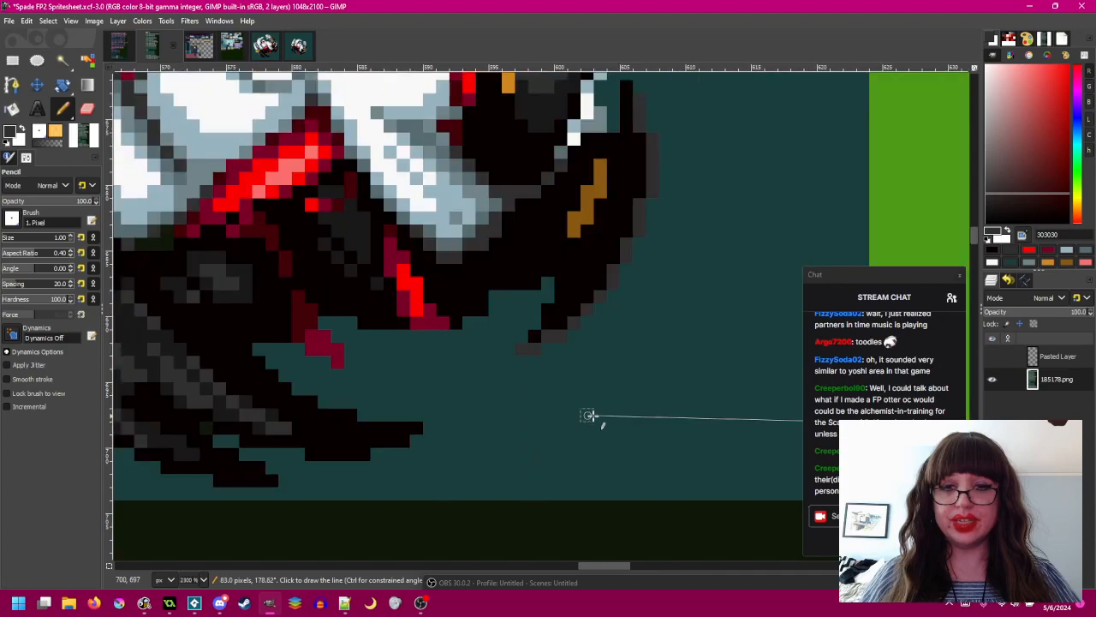
{"action": "scroll", "coordinate": [592, 415], "scroll_direction": "left", "scroll_amount": 6}
{"action": "scroll", "coordinate": [592, 415], "scroll_direction": "right", "scroll_amount": 2}
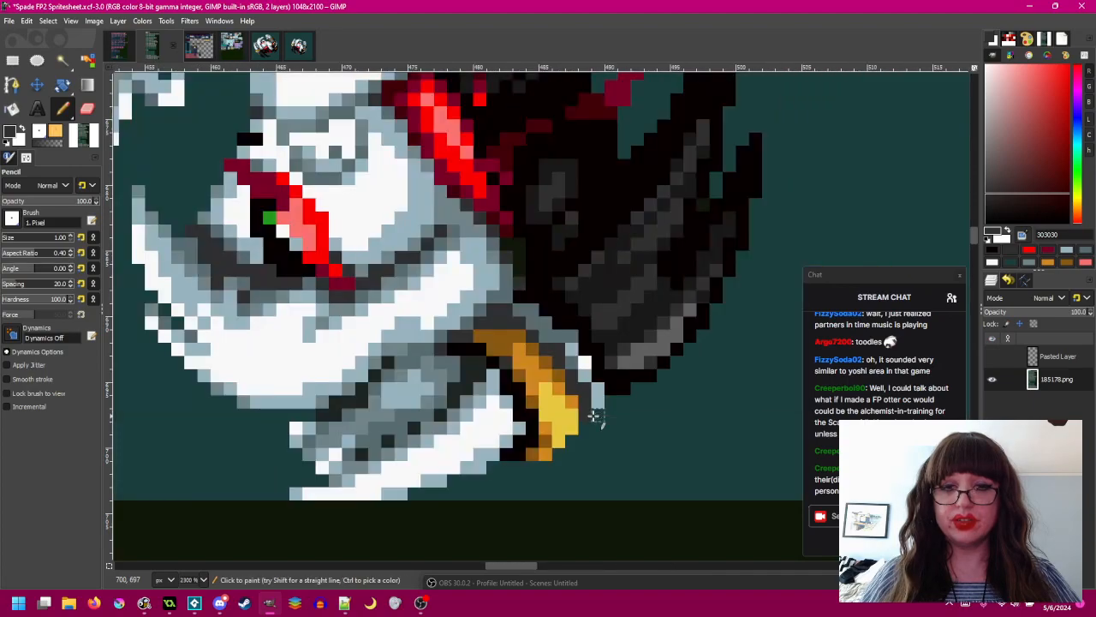
{"action": "scroll", "coordinate": [592, 415], "scroll_direction": "left", "scroll_amount": 2}
{"action": "scroll", "coordinate": [591, 415], "scroll_direction": "up", "scroll_amount": 3}
{"action": "scroll", "coordinate": [604, 390], "scroll_direction": "right", "scroll_amount": 4}
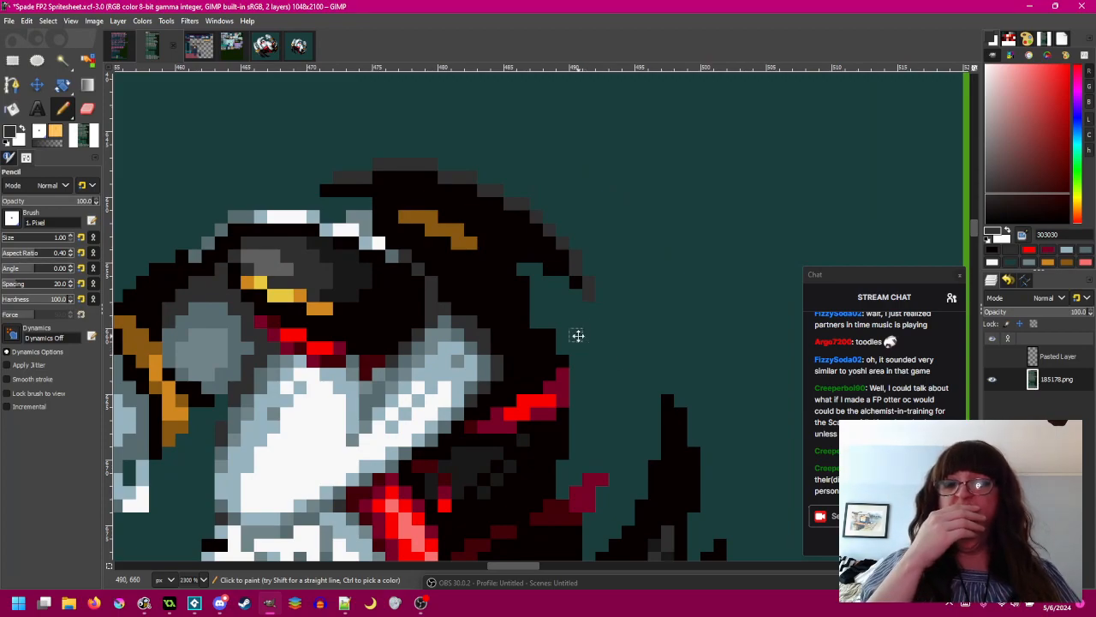
{"action": "scroll", "coordinate": [577, 322], "scroll_direction": "left", "scroll_amount": 10}
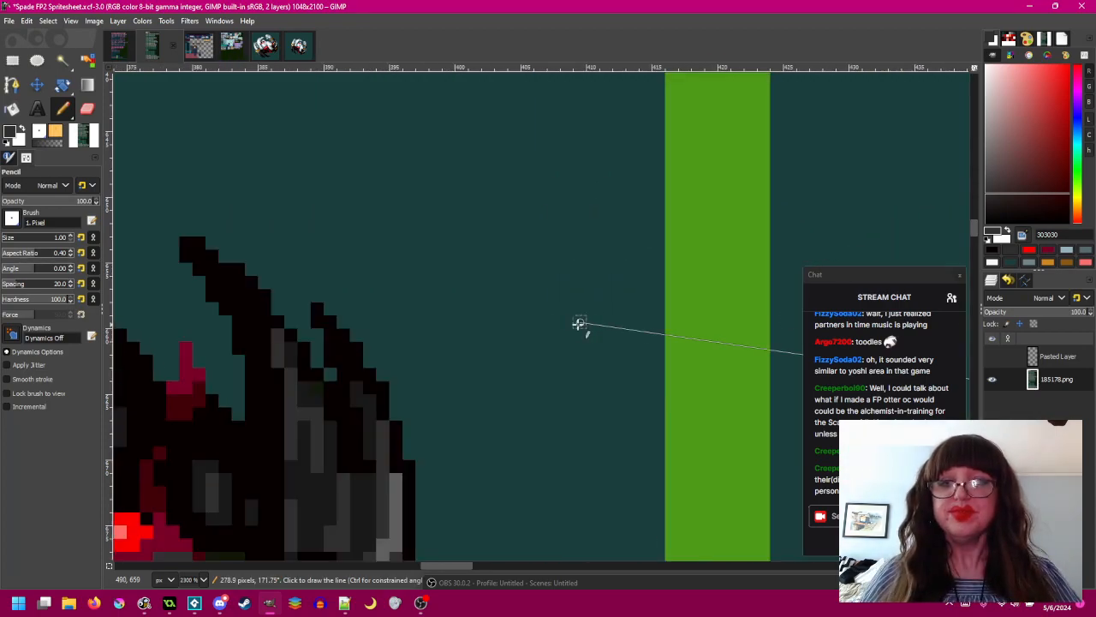
{"action": "scroll", "coordinate": [578, 323], "scroll_direction": "down", "scroll_amount": 5}
{"action": "scroll", "coordinate": [578, 323], "scroll_direction": "left", "scroll_amount": 3}
{"action": "scroll", "coordinate": [578, 324], "scroll_direction": "up", "scroll_amount": 5}
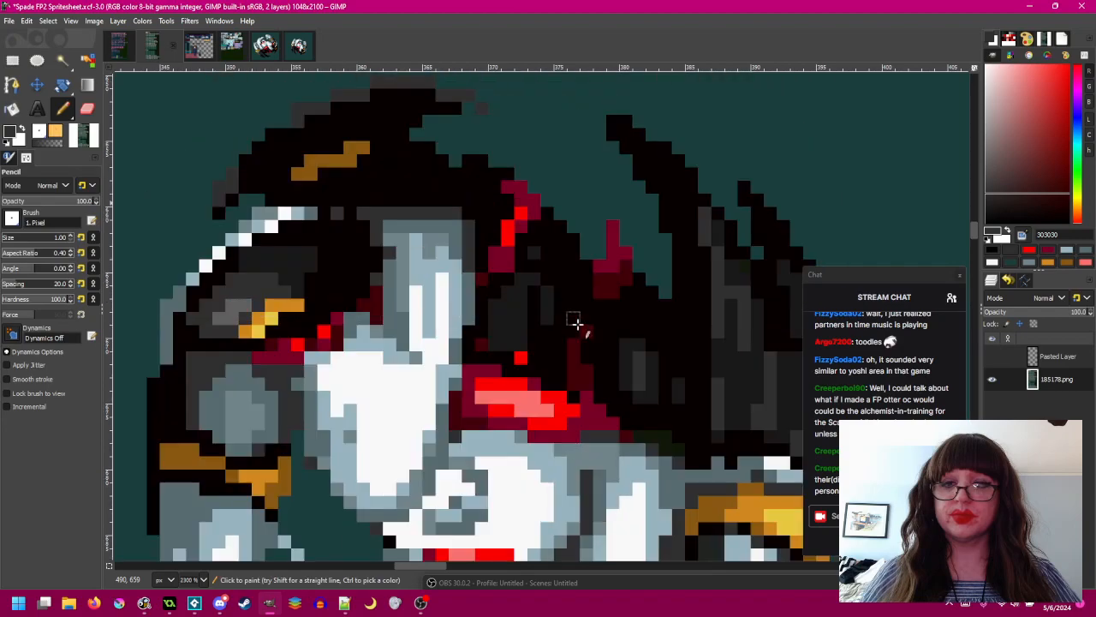
{"action": "scroll", "coordinate": [577, 323], "scroll_direction": "left", "scroll_amount": 2}
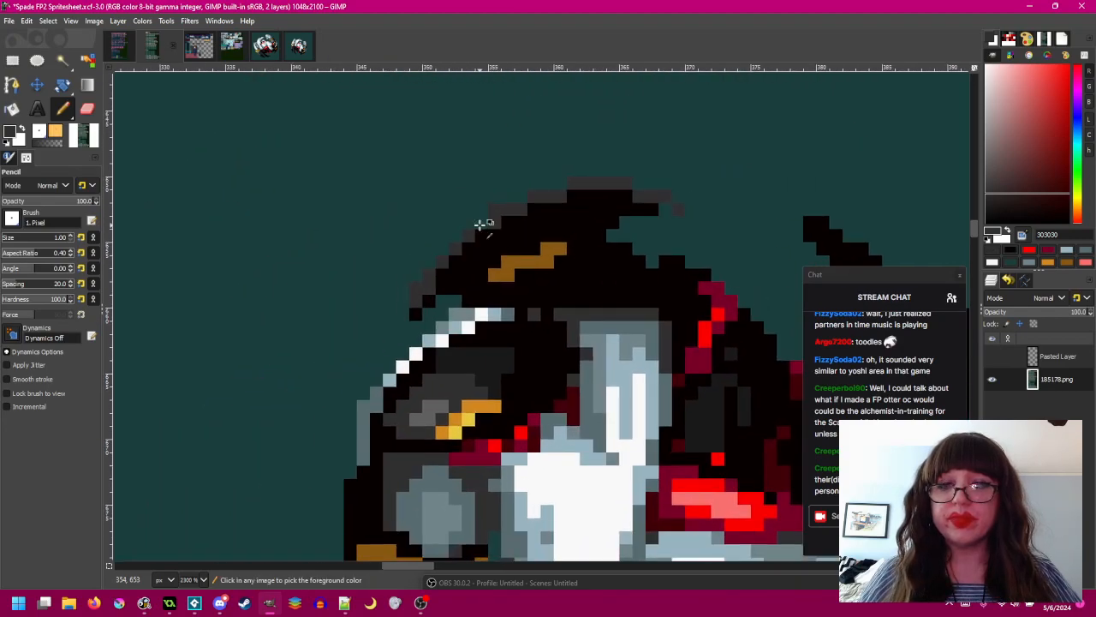
- Apply the same dark grey 303030 touch-up to the shoe's outer rim on the second cell's frame
{"action": "scroll", "coordinate": [631, 265], "scroll_direction": "down", "scroll_amount": 2}
{"action": "scroll", "coordinate": [627, 271], "scroll_direction": "left", "scroll_amount": 4}
{"action": "scroll", "coordinate": [628, 271], "scroll_direction": "left", "scroll_amount": 6}
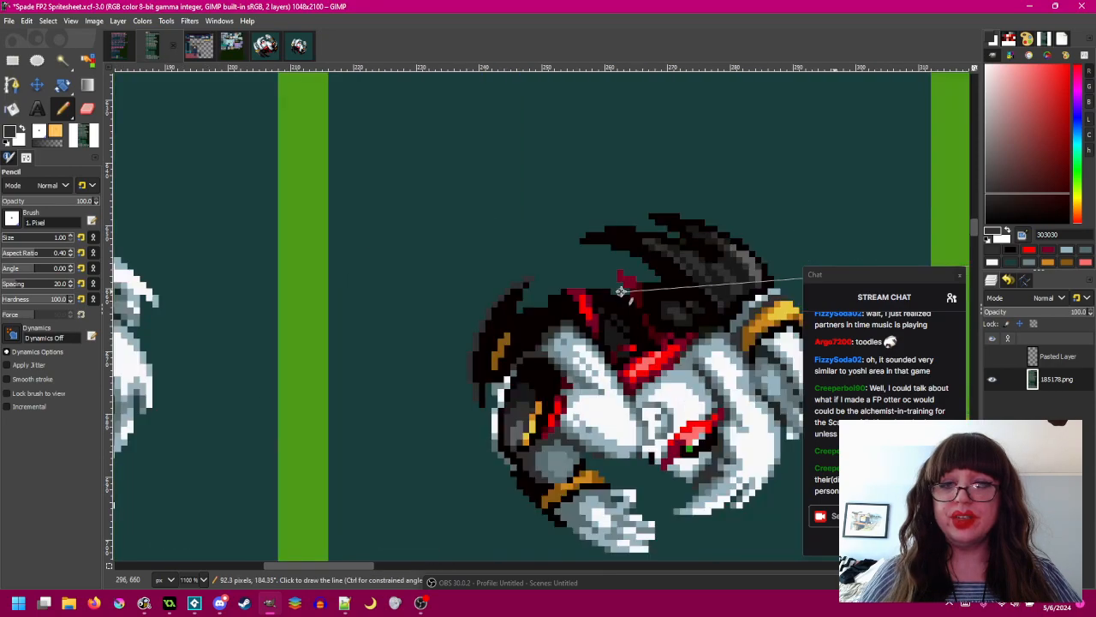
{"action": "scroll", "coordinate": [622, 294], "scroll_direction": "down", "scroll_amount": 2}
{"action": "scroll", "coordinate": [599, 321], "scroll_direction": "left", "scroll_amount": 2}
{"action": "scroll", "coordinate": [537, 327], "scroll_direction": "up", "scroll_amount": 2}
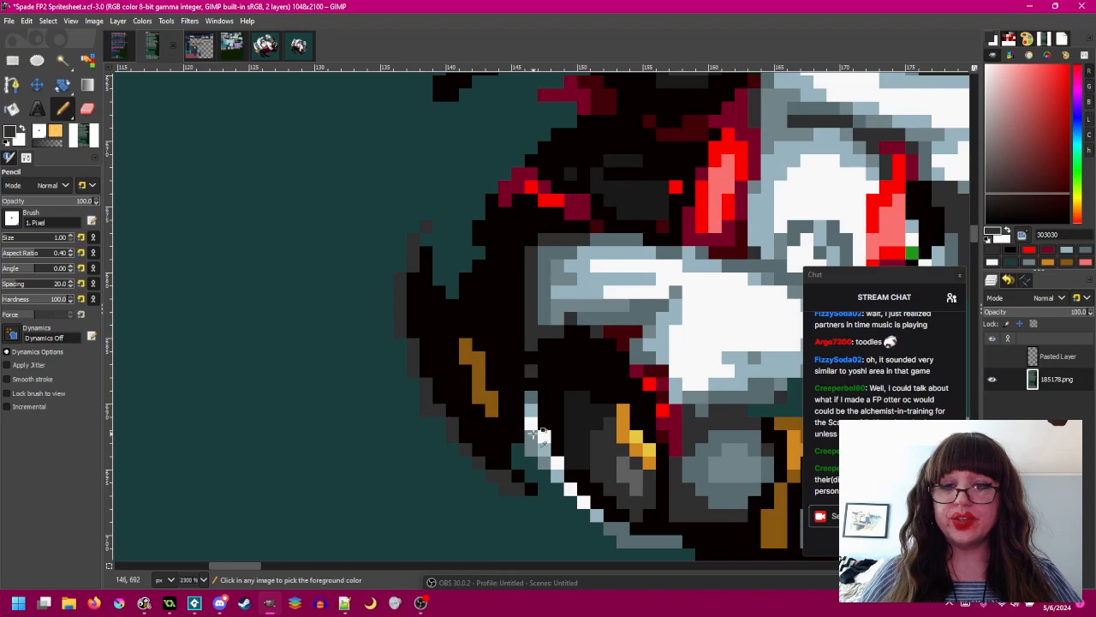
- Check the shoe outline on the jumping row's first frame and save the spritesheet
{"action": "scroll", "coordinate": [531, 437], "scroll_direction": "down", "scroll_amount": 3}
{"action": "scroll", "coordinate": [531, 440], "scroll_direction": "left", "scroll_amount": 8}
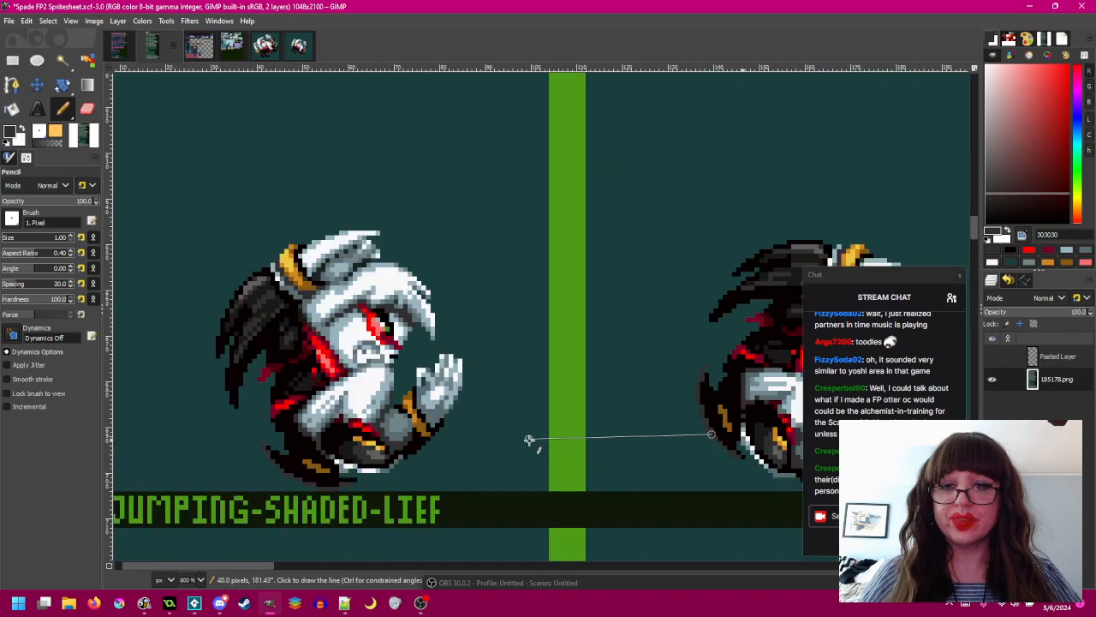
{"action": "scroll", "coordinate": [445, 431], "scroll_direction": "up", "scroll_amount": 2}
{"action": "scroll", "coordinate": [445, 431], "scroll_direction": "down", "scroll_amount": 5}
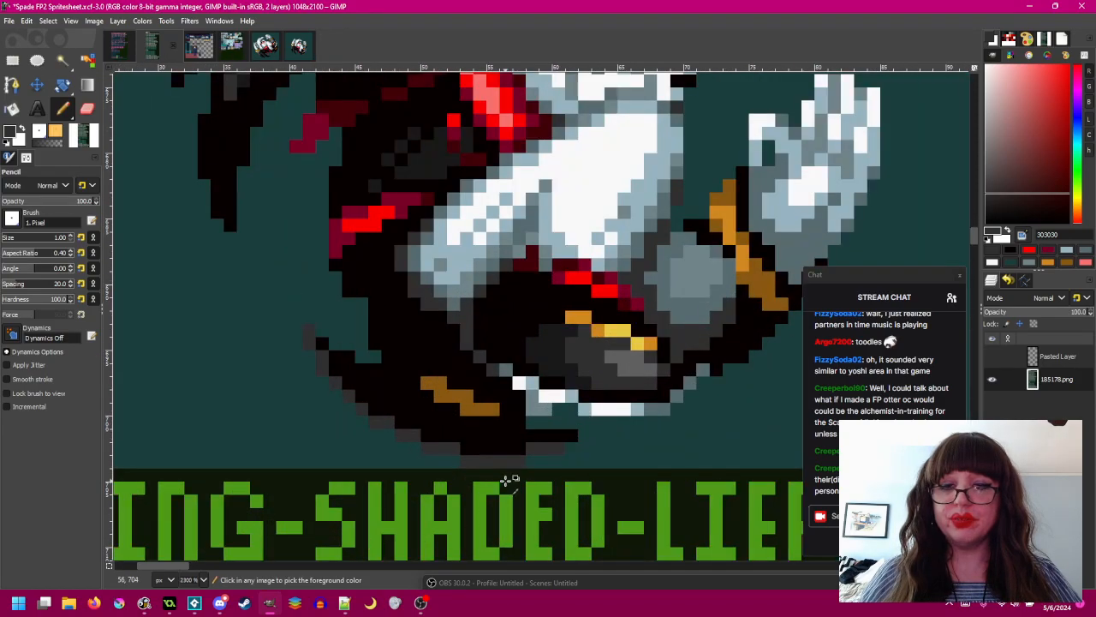
{"action": "key", "text": "ctrl+s"}
{"action": "scroll", "coordinate": [458, 415], "scroll_direction": "down", "scroll_amount": 1}
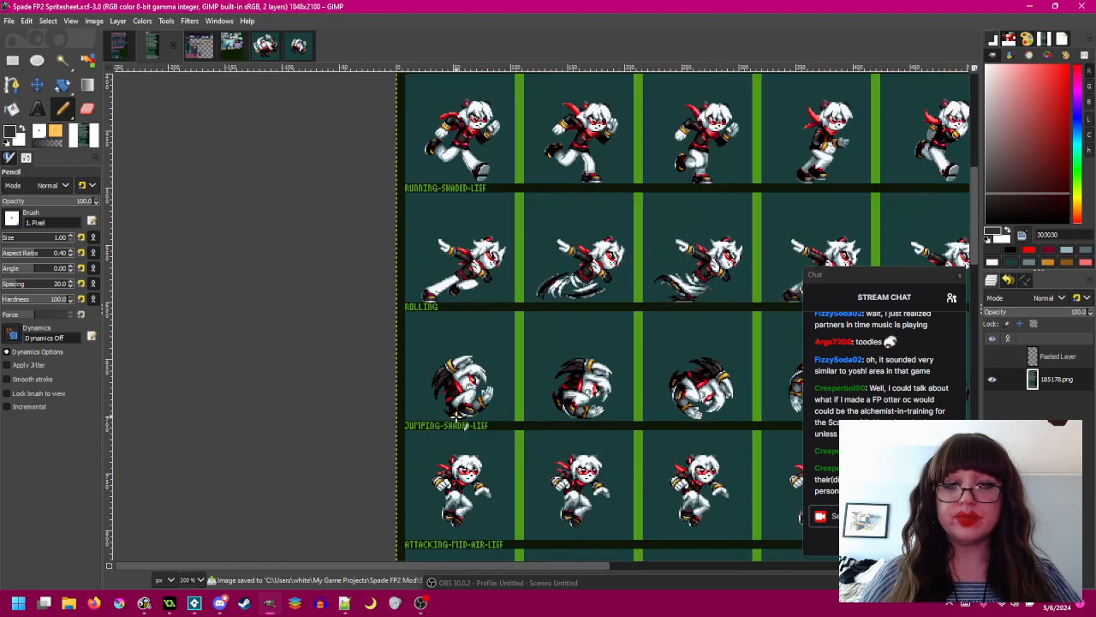
- Clear the two leftover working sprites beside the jumping row's last cell with a 112 × 54 px selection, and save the spritesheet
{"action": "scroll", "coordinate": [458, 417], "scroll_direction": "right", "scroll_amount": 5}
{"action": "scroll", "coordinate": [726, 394], "scroll_direction": "up", "scroll_amount": 1}
{"action": "scroll", "coordinate": [726, 394], "scroll_direction": "up", "scroll_amount": 2}
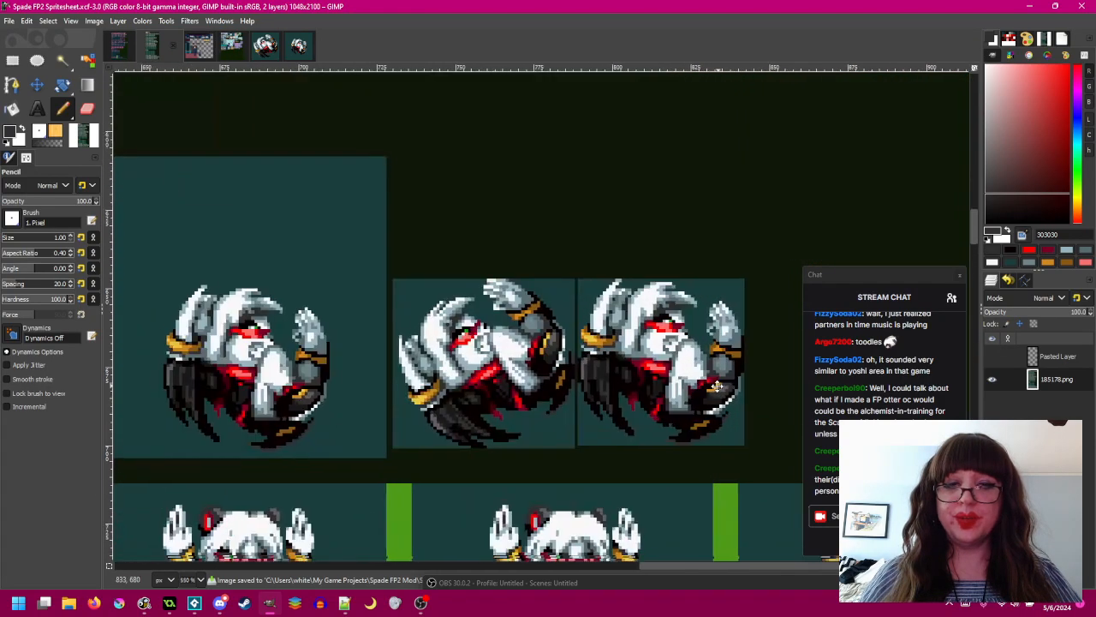
{"action": "key", "text": "r"}
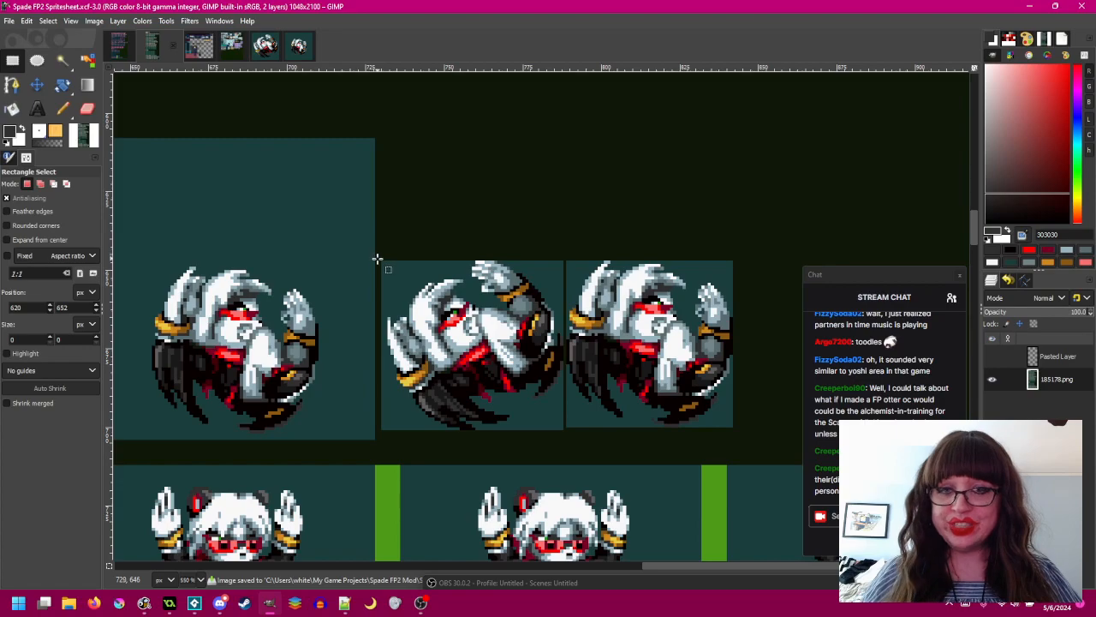
{"action": "left_click_drag", "start_coordinate": [381, 260], "coordinate": [733, 426]}
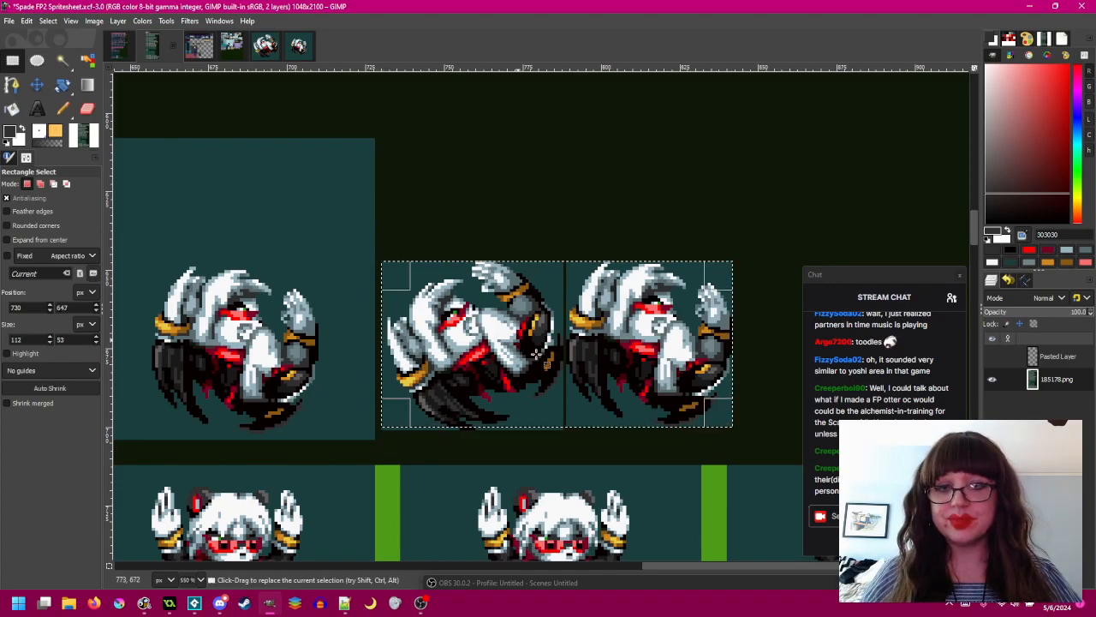
{"action": "left_click_drag", "start_coordinate": [587, 413], "coordinate": [587, 417]}
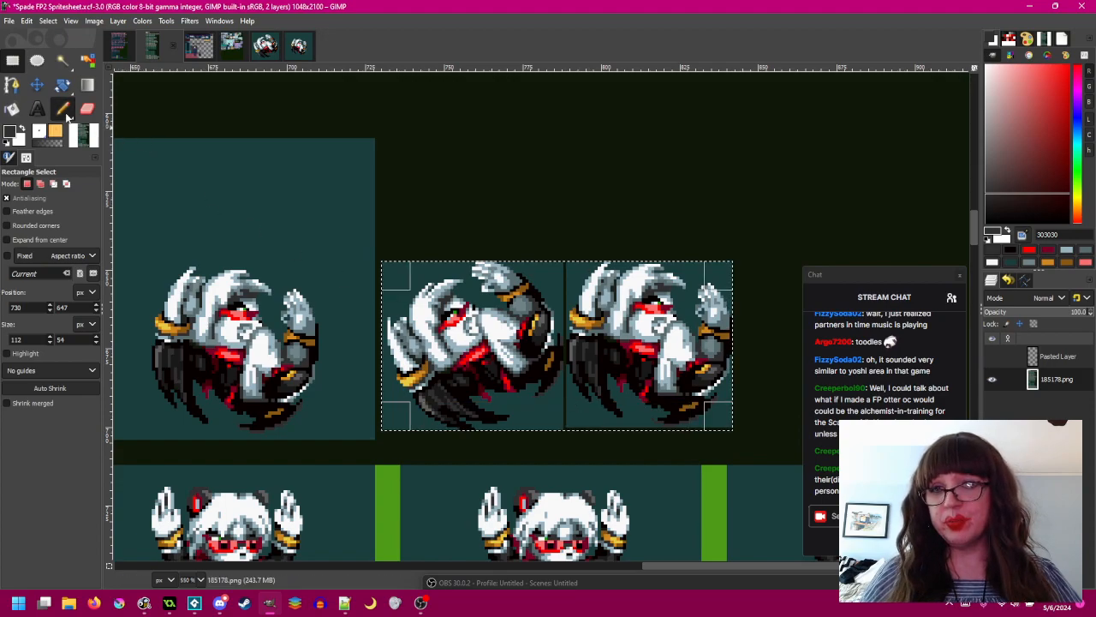
{"action": "left_click", "coordinate": [62, 108]}
{"action": "left_click", "coordinate": [465, 139], "text": "ctrl"}
{"action": "left_click", "coordinate": [26, 20]}
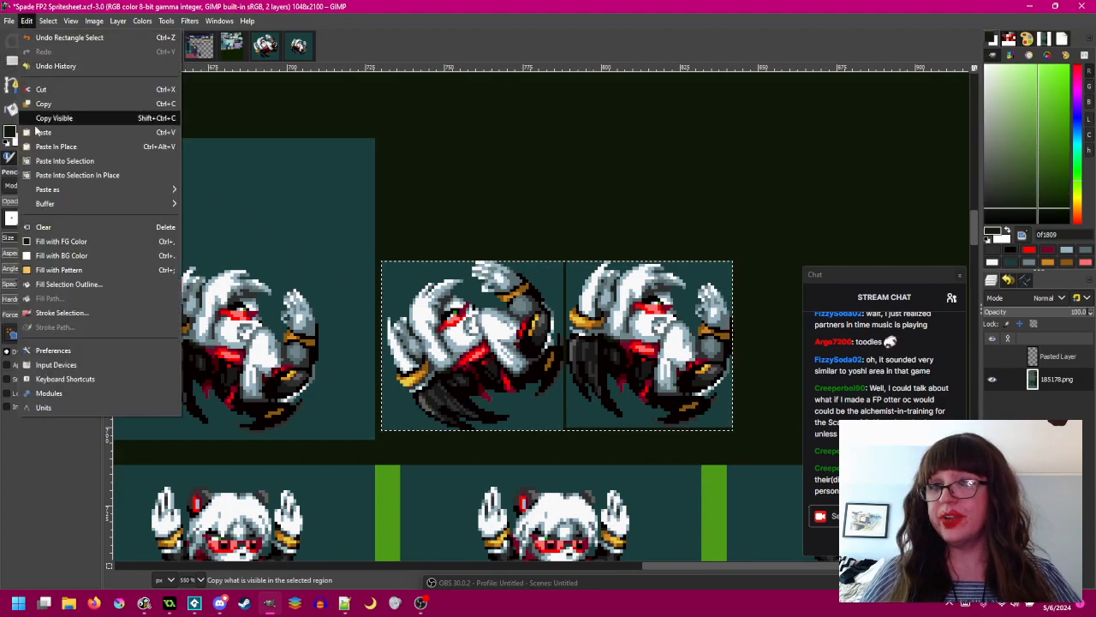
{"action": "left_click", "coordinate": [43, 227]}
{"action": "left_click", "coordinate": [12, 60]}
{"action": "left_click", "coordinate": [473, 192]}
{"action": "key", "text": "ctrl+s"}
- Copy the jumping row's first cell with a 96 × 96 px rectangle selection and paste it as a new image
{"action": "scroll", "coordinate": [570, 237], "scroll_direction": "left", "scroll_amount": 20}
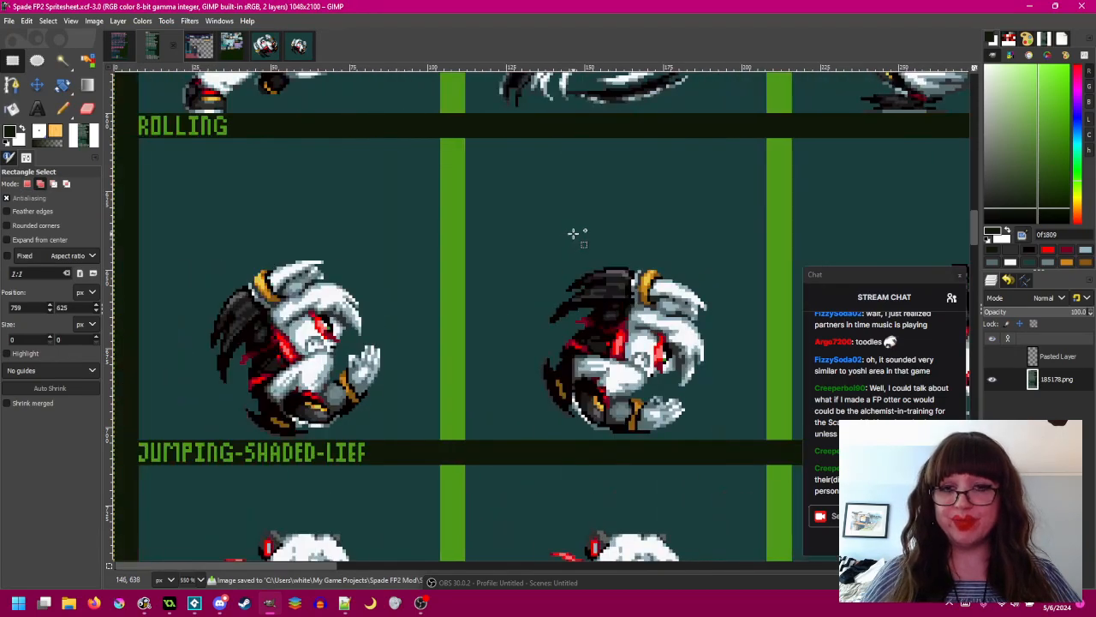
{"action": "mouse_move", "coordinate": [477, 110]}
{"action": "left_mouse_down"}
{"action": "mouse_move", "coordinate": [574, 233]}
{"action": "mouse_move", "coordinate": [510, 115]}
{"action": "left_mouse_up"}
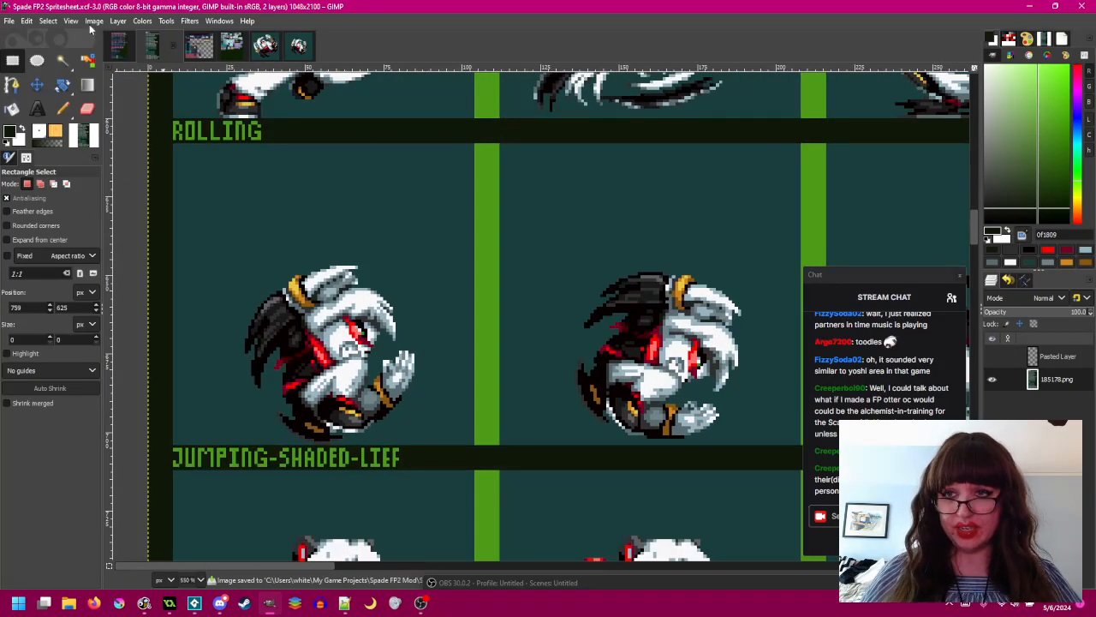
{"action": "left_click_drag", "start_coordinate": [173, 144], "coordinate": [477, 400]}
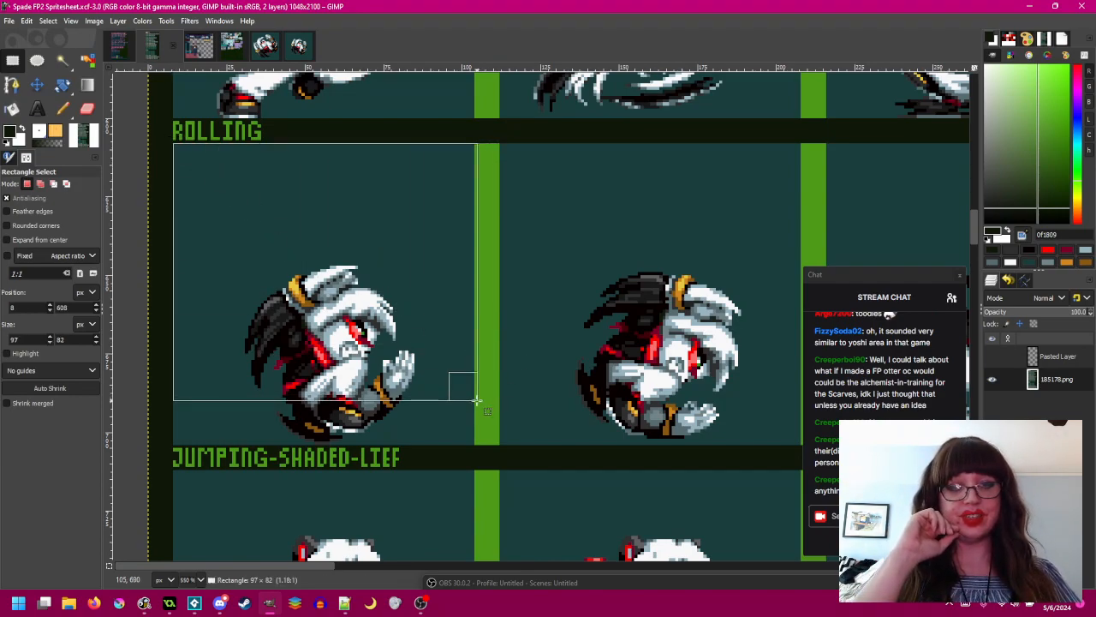
{"action": "left_click_drag", "start_coordinate": [475, 445], "coordinate": [475, 446]}
{"action": "key", "text": "ctrl+c"}
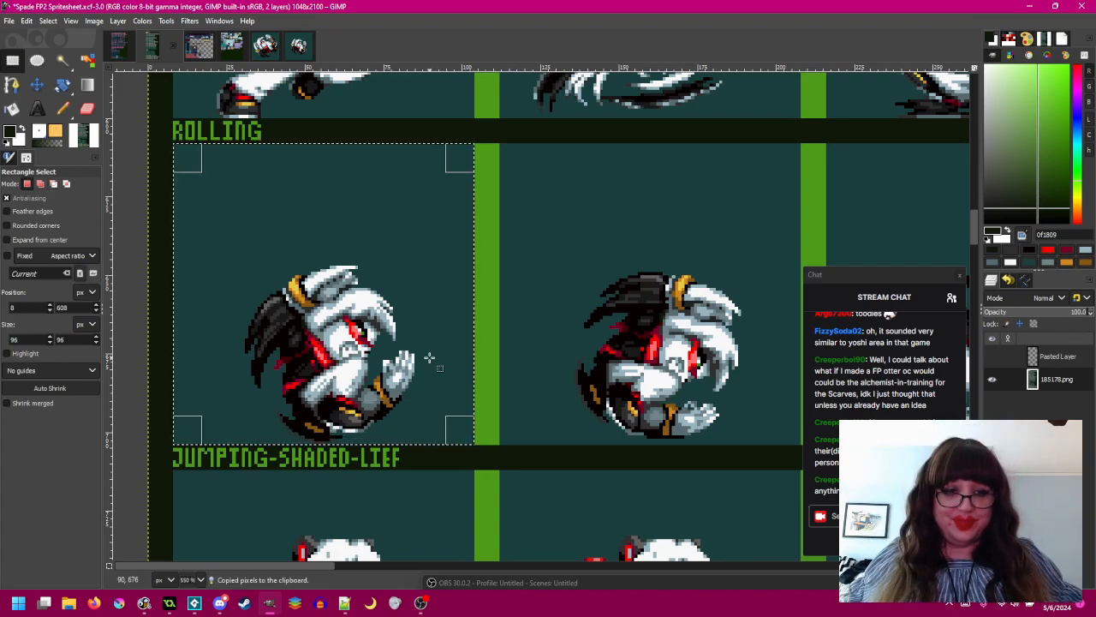
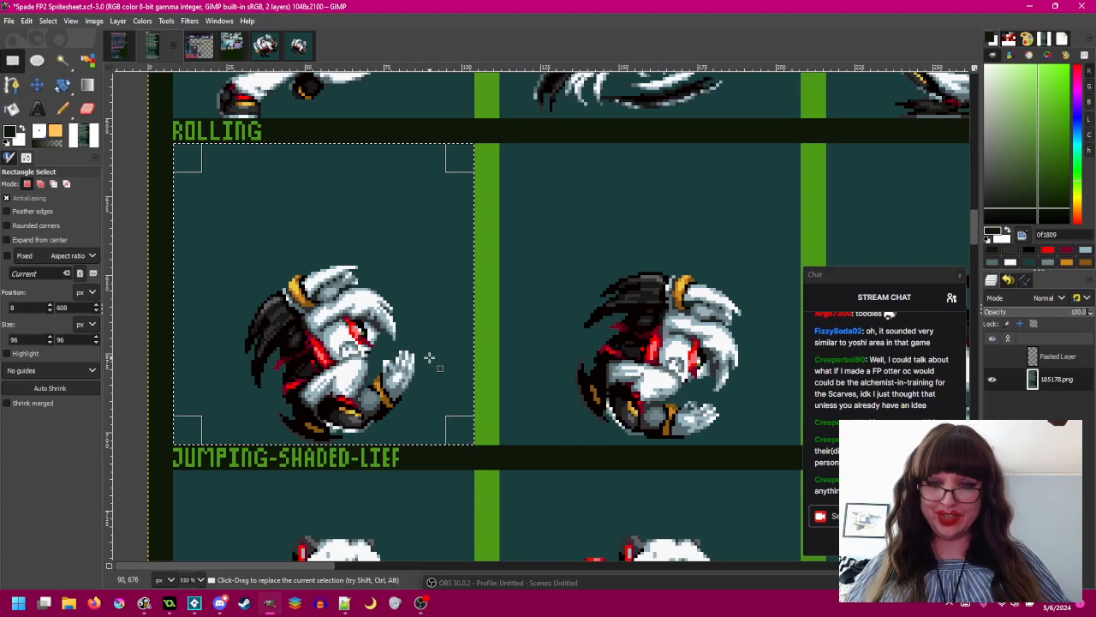
{"action": "key", "text": "ctrl+c"}
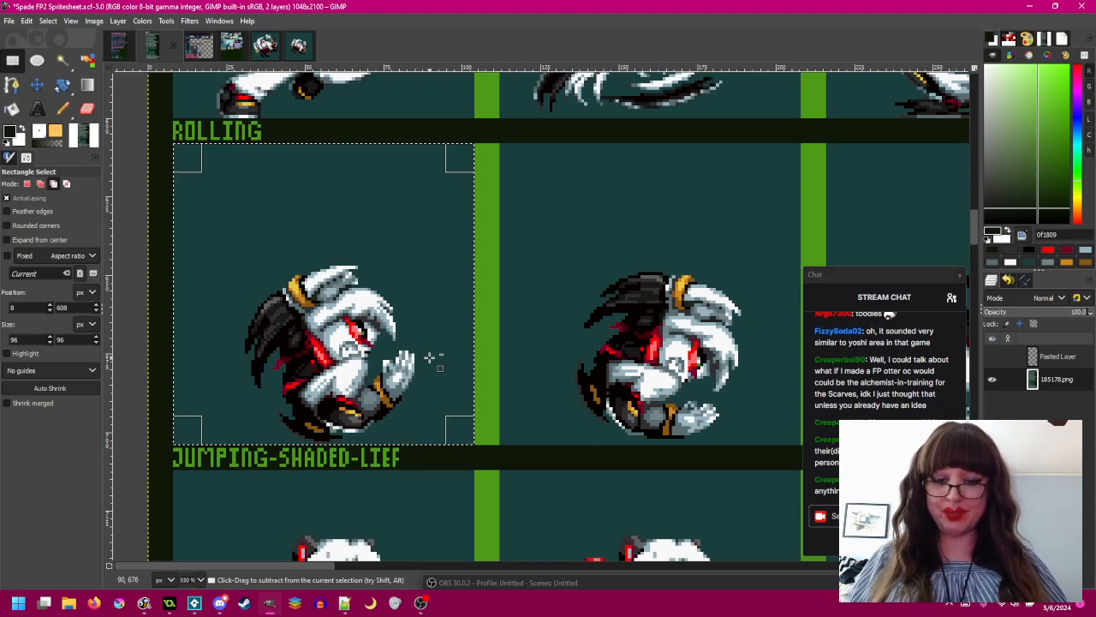
{"action": "key", "text": "ctrl+shift+v"}
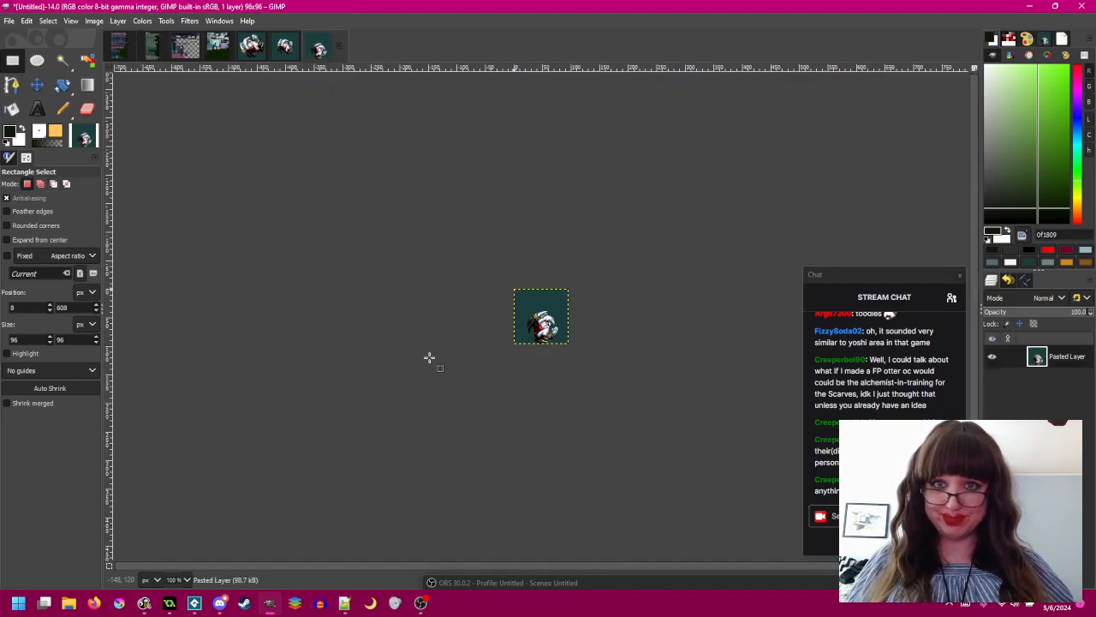
{"action": "scroll", "coordinate": [582, 298], "scroll_direction": "up", "scroll_amount": 4}
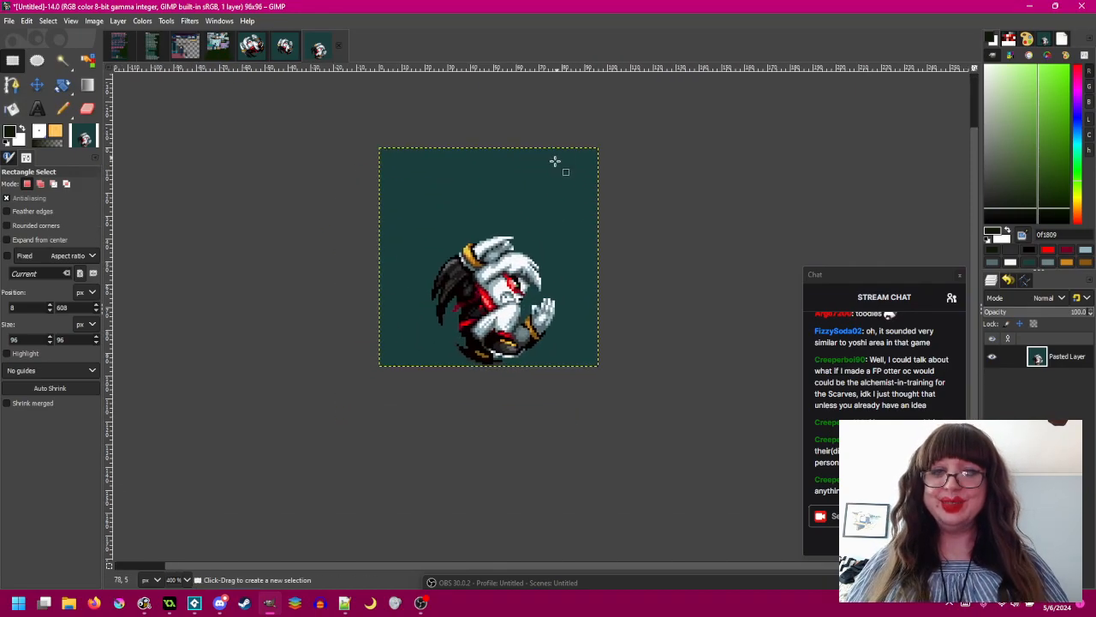
{"action": "scroll", "coordinate": [531, 176], "scroll_direction": "up", "scroll_amount": 1}
- Close the old Spade Test 1 and output images, discarding their changes
{"action": "left_click", "coordinate": [252, 45]}
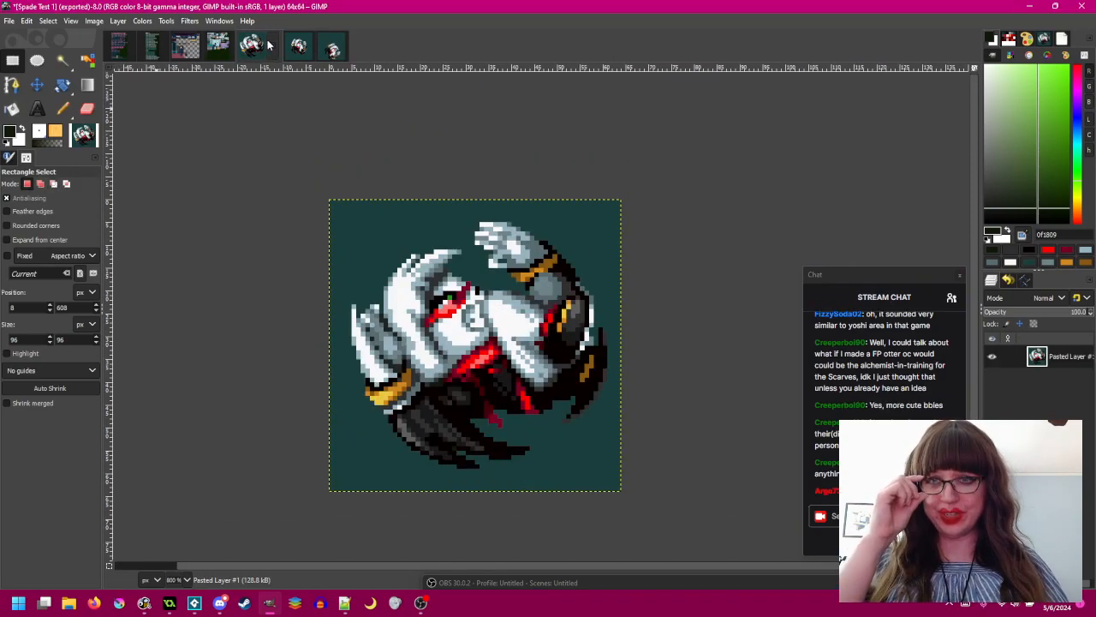
{"action": "left_click", "coordinate": [272, 45]}
{"action": "left_click", "coordinate": [583, 372]}
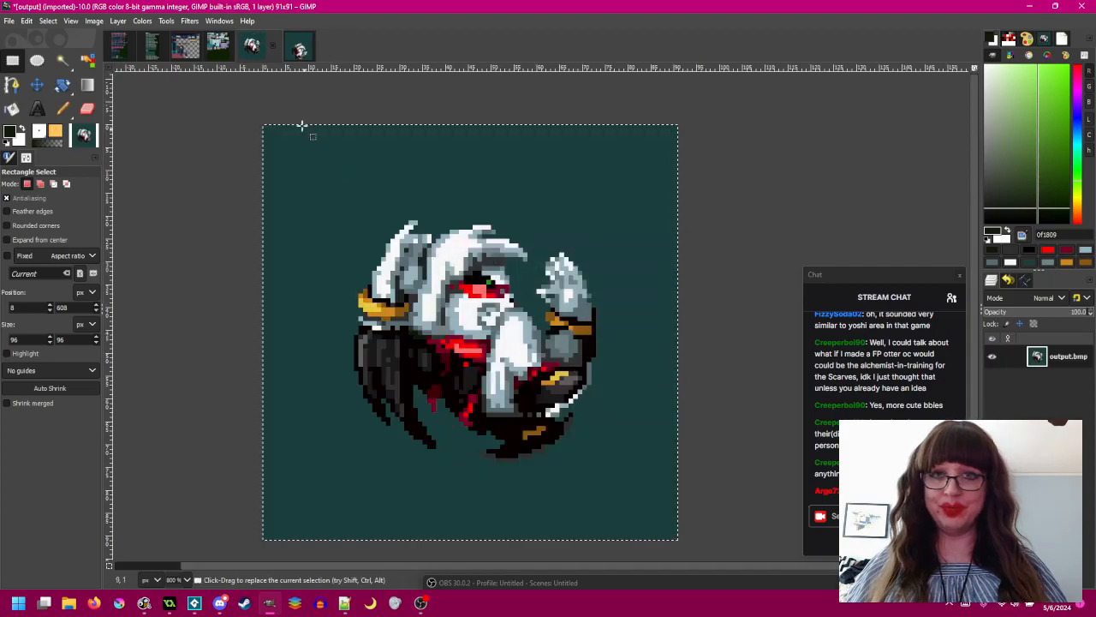
{"action": "left_click", "coordinate": [266, 46]}
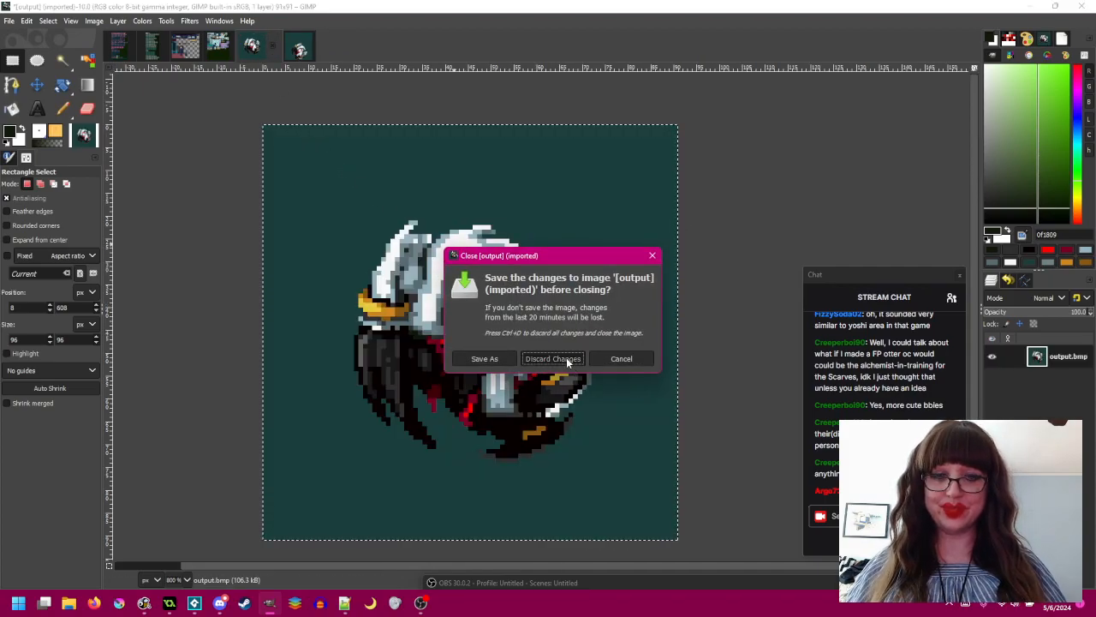
{"action": "left_click", "coordinate": [566, 358]}
{"action": "scroll", "coordinate": [517, 350], "scroll_direction": "up", "scroll_amount": 1}
{"action": "left_click_drag", "start_coordinate": [517, 350], "coordinate": [531, 382]}
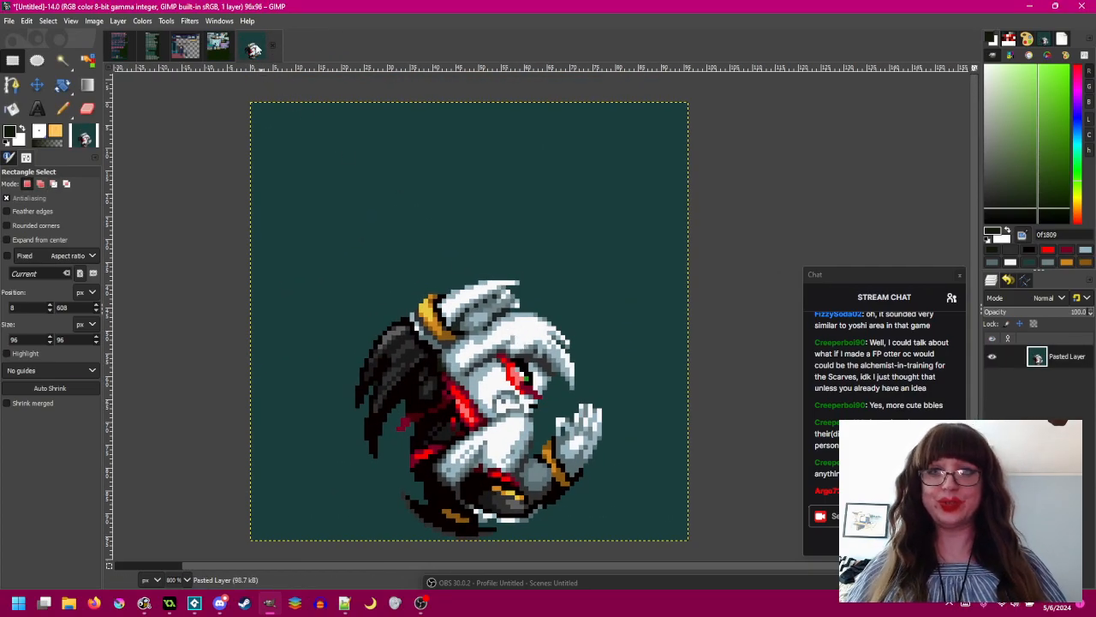
- Copy the second jumping cell into the new 96 × 96 image as its own layer, toggling its visibility to compare it with the first
{"action": "left_click", "coordinate": [219, 46]}
{"action": "left_click", "coordinate": [153, 48]}
{"action": "left_click_drag", "start_coordinate": [544, 316], "coordinate": [430, 305]}
{"action": "left_click_drag", "start_coordinate": [233, 304], "coordinate": [571, 317]}
{"action": "key", "text": "ctrl+c"}
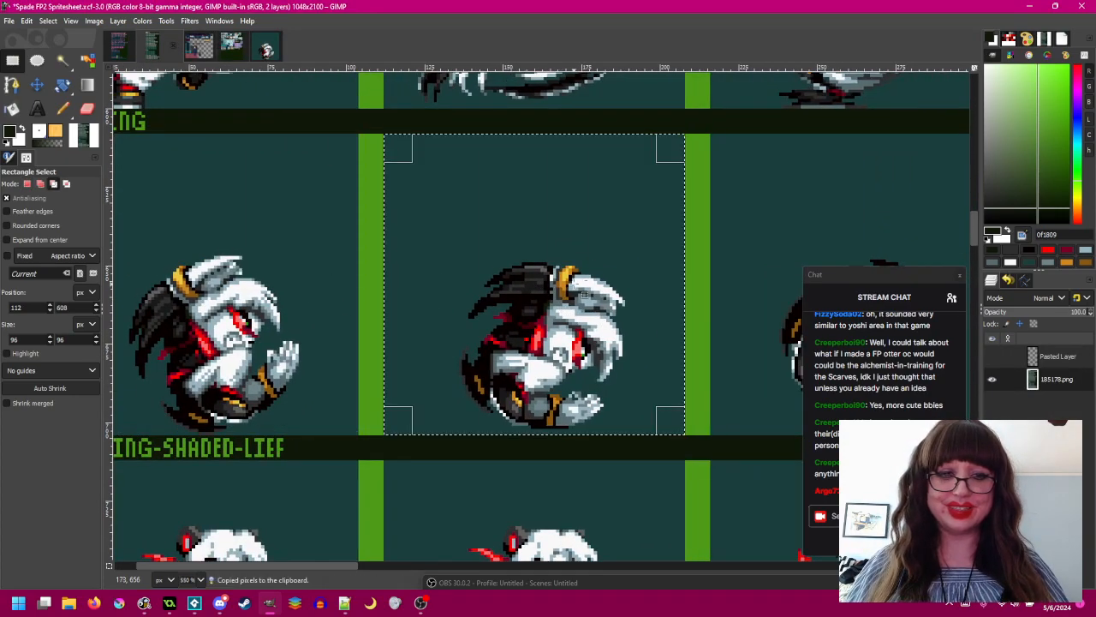
{"action": "left_click", "coordinate": [266, 47]}
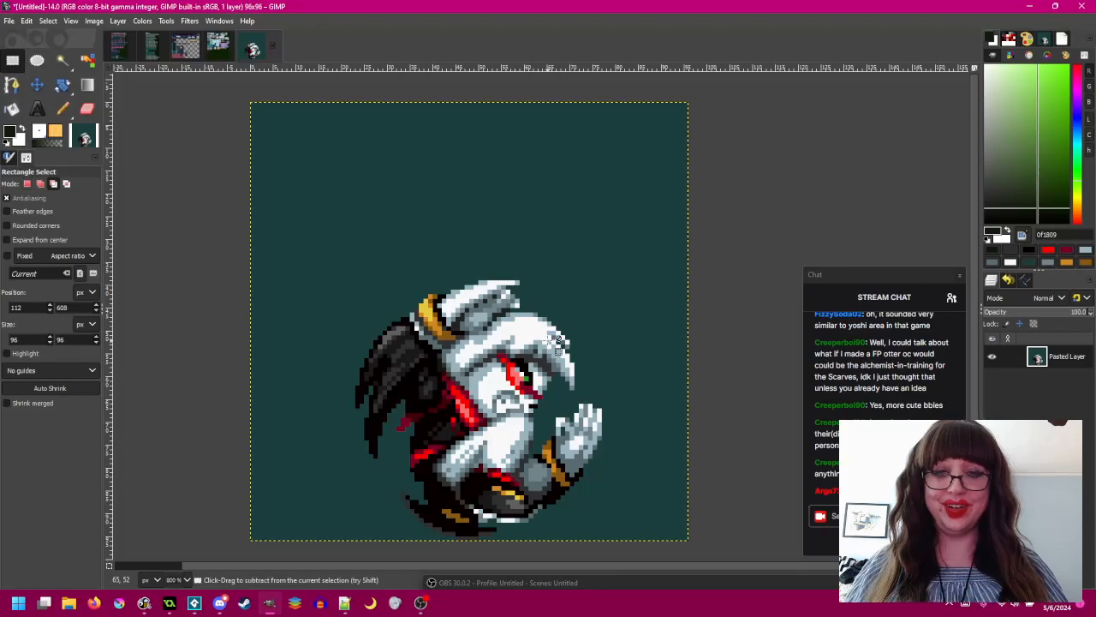
{"action": "key", "text": "ctrl+v"}
{"action": "left_click", "coordinate": [991, 356]}
{"action": "left_click", "coordinate": [991, 357]}
{"action": "left_click", "coordinate": [991, 356]}
{"action": "right_click", "coordinate": [1037, 356]}
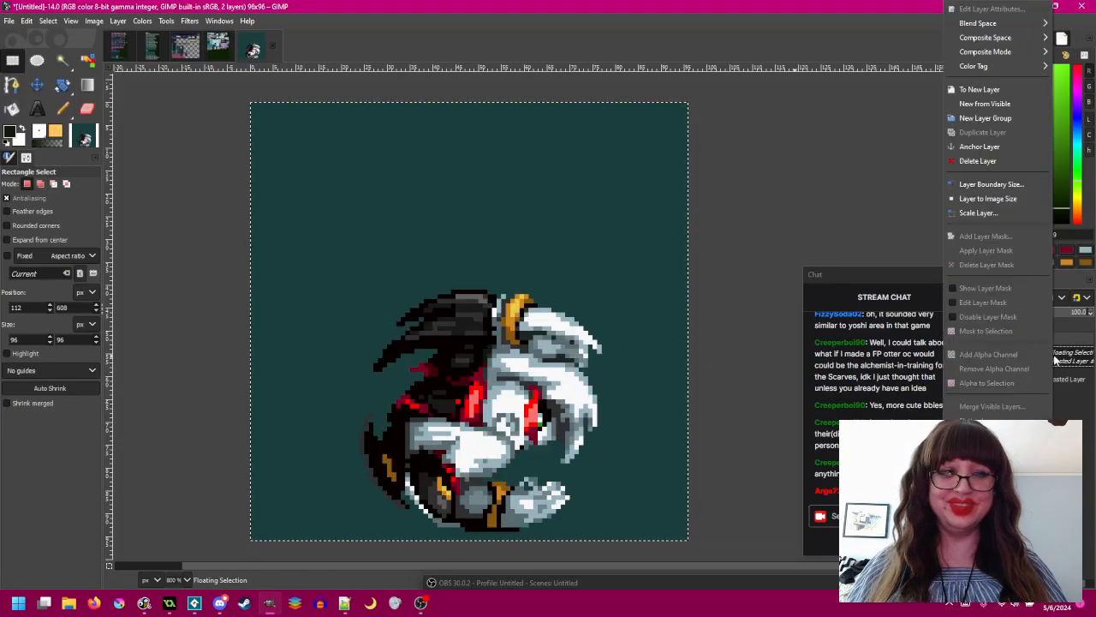
{"action": "left_click", "coordinate": [984, 91]}
- Add the third jumping cell to the 96 × 96 image as a new layer and toggle its visibility to check its alignment
{"action": "left_click_drag", "start_coordinate": [258, 40], "coordinate": [195, 43]}
{"action": "left_click", "coordinate": [154, 46]}
{"action": "left_click_drag", "start_coordinate": [588, 305], "coordinate": [611, 305]}
{"action": "key", "text": "ctrl+c"}
{"action": "left_click", "coordinate": [187, 45]}
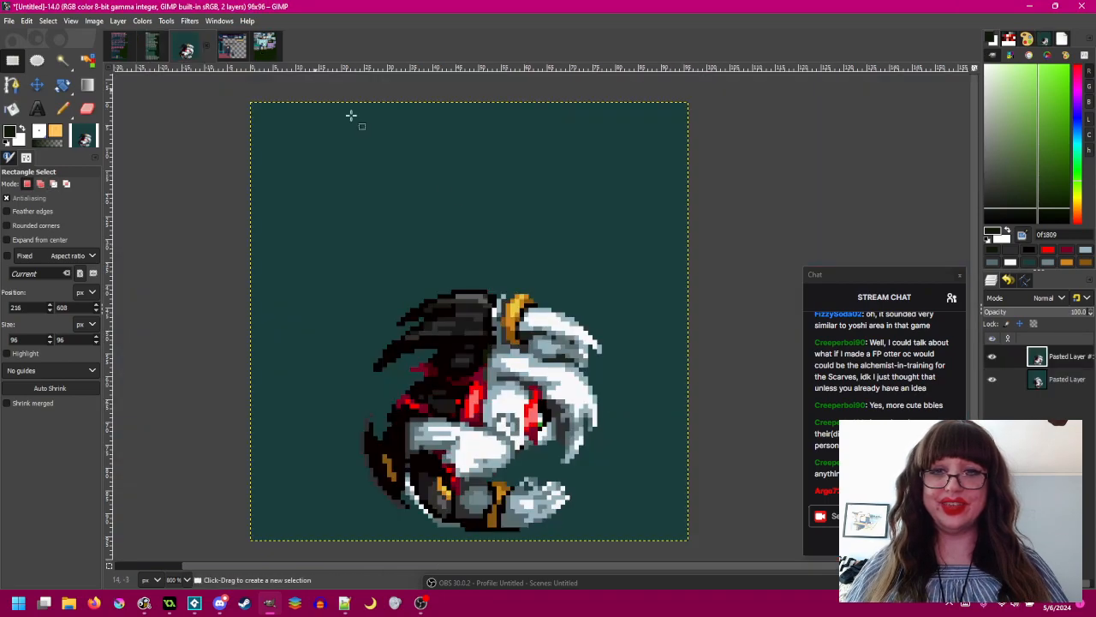
{"action": "key", "text": "ctrl+v"}
{"action": "right_click", "coordinate": [1073, 382]}
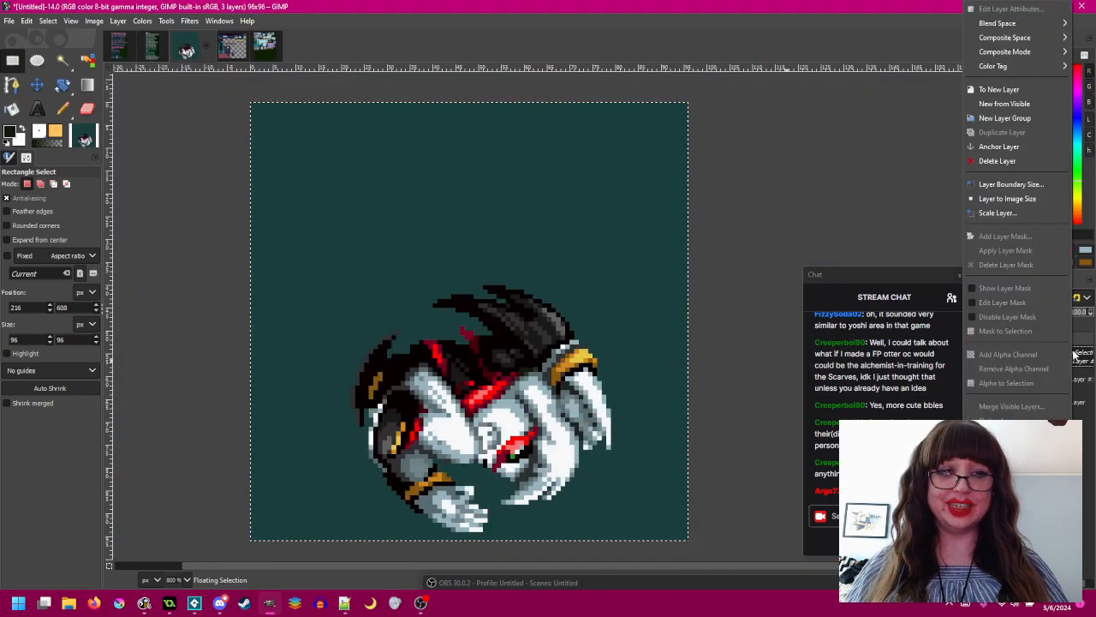
{"action": "left_click", "coordinate": [999, 88]}
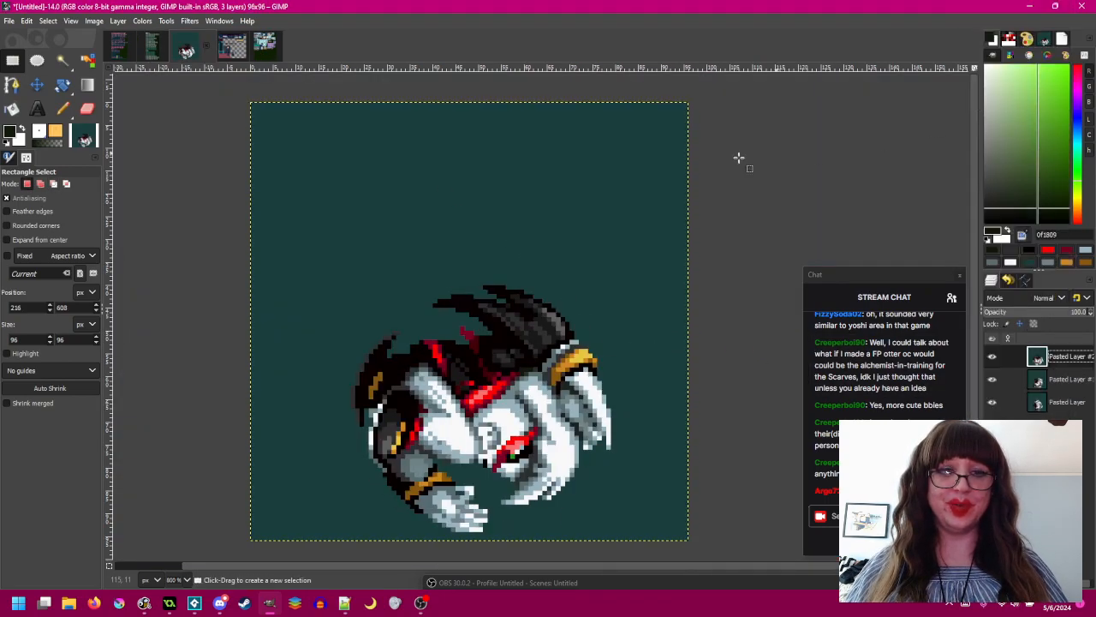
{"action": "left_click", "coordinate": [992, 357]}
{"action": "left_click", "coordinate": [991, 357]}
{"action": "left_click", "coordinate": [992, 358]}
{"action": "left_click", "coordinate": [991, 358]}
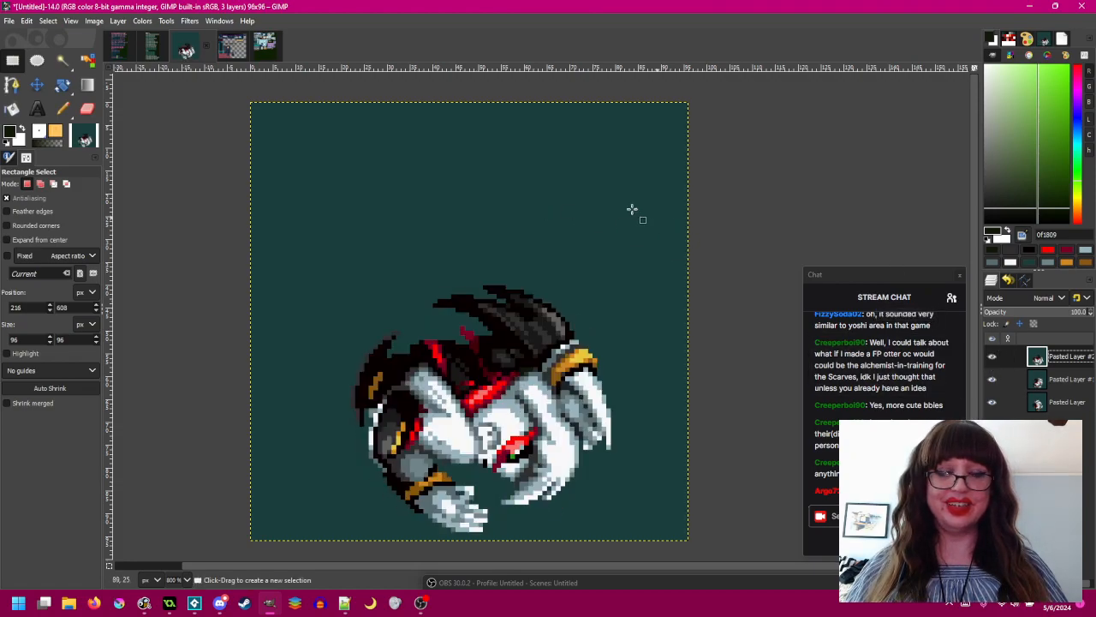
- Copy the fourth jumping cell from the spritesheet and paste it as a new layer in the 96 × 96 image
{"action": "left_click", "coordinate": [154, 47]}
{"action": "left_click_drag", "start_coordinate": [698, 317], "coordinate": [232, 305]}
{"action": "left_click_drag", "start_coordinate": [123, 254], "coordinate": [449, 254]}
{"action": "key", "text": "ctrl+c"}
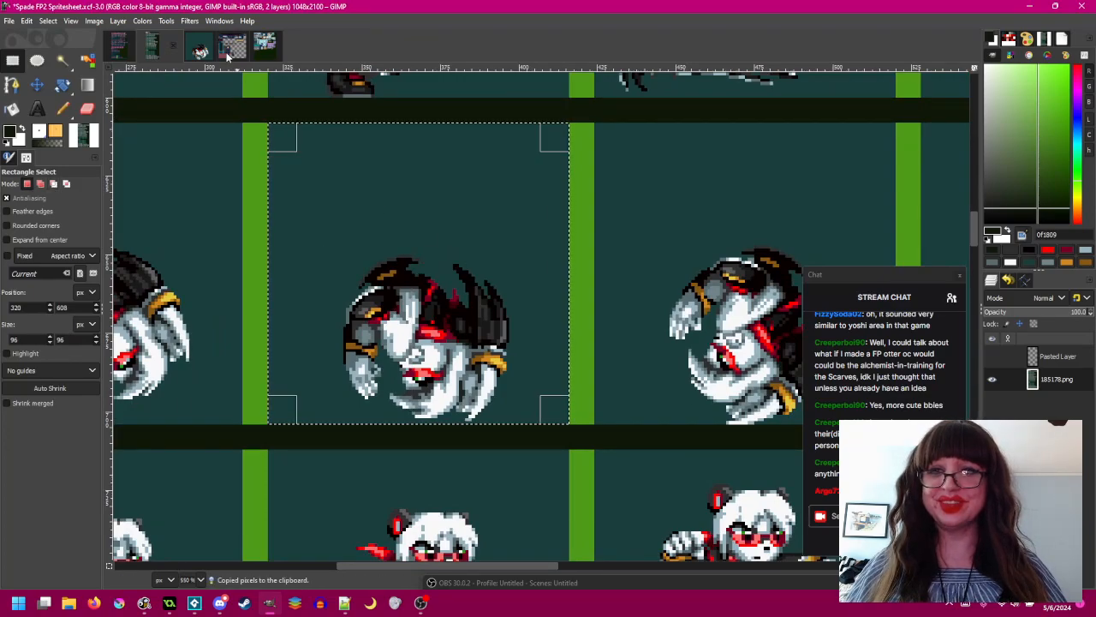
{"action": "key", "text": "ctrl+Tab"}
{"action": "key", "text": "ctrl+v"}
{"action": "right_click", "coordinate": [1060, 357]}
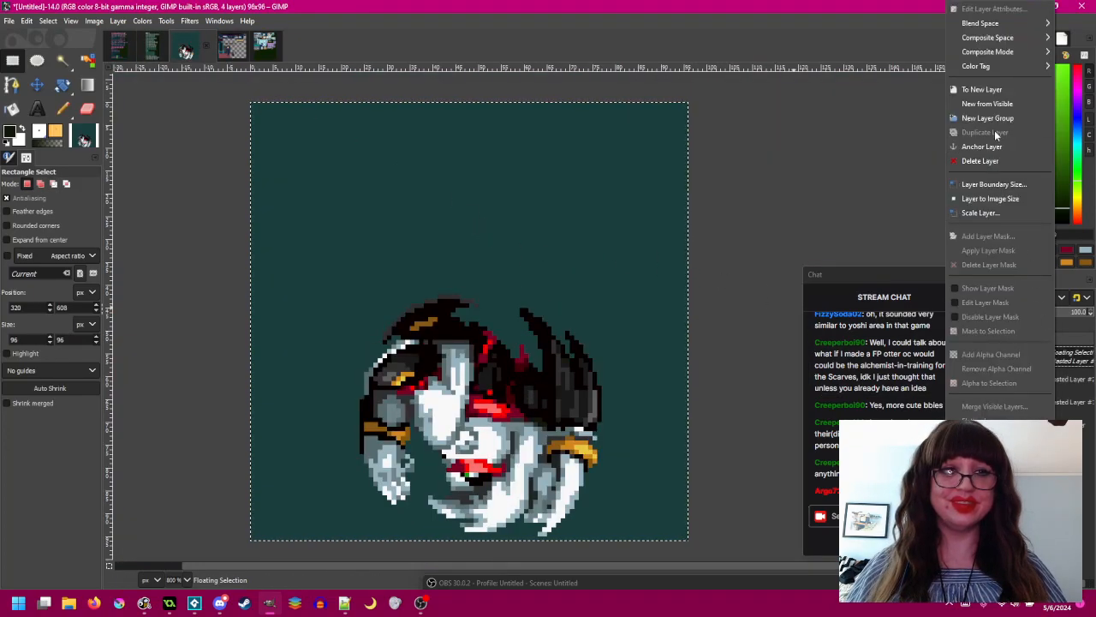
{"action": "left_click", "coordinate": [1003, 94]}
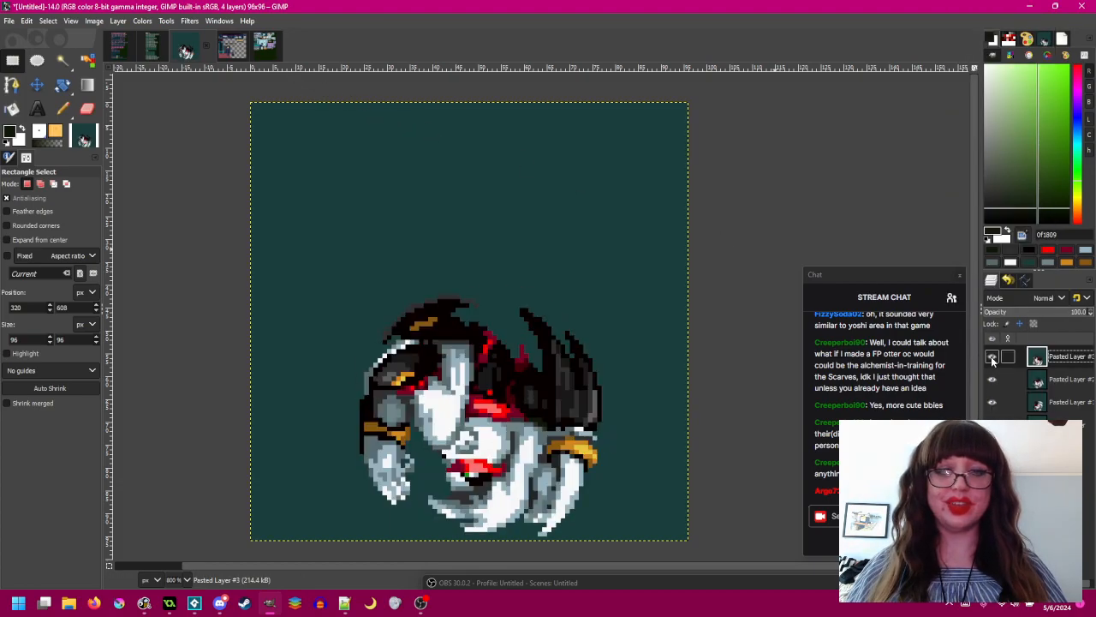
- Copy the fifth jumping cell from the spritesheet into the frame image as another layer
{"action": "left_click", "coordinate": [231, 41]}
{"action": "left_click_drag", "start_coordinate": [382, 134], "coordinate": [650, 197]}
{"action": "key", "text": "ctrl+c"}
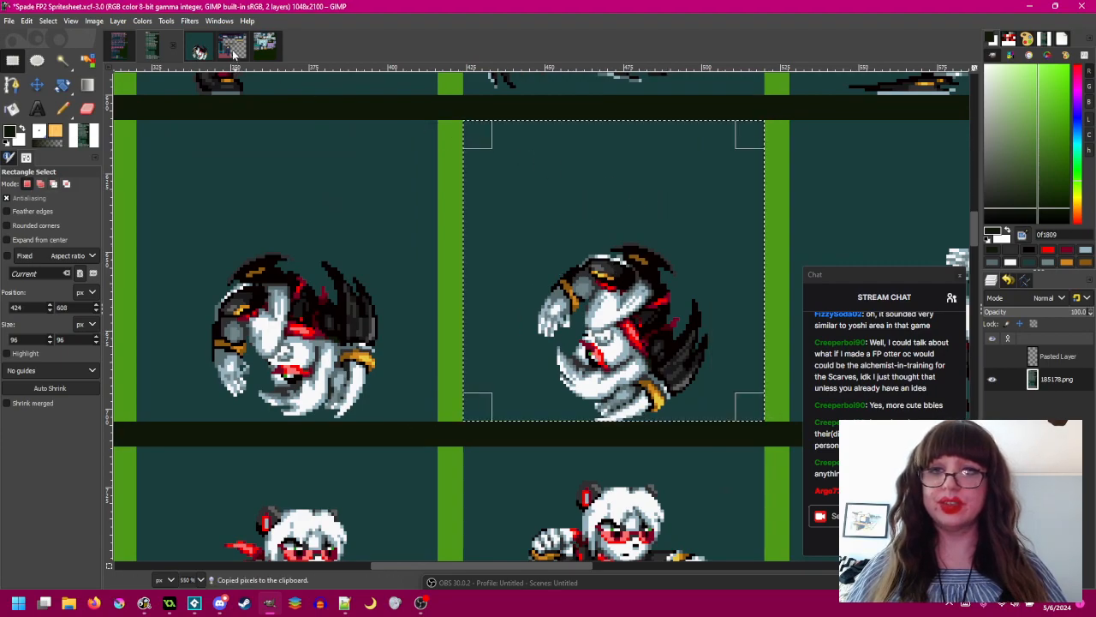
{"action": "key", "text": "ctrl+Page_Up"}
{"action": "key", "text": "ctrl+v"}
{"action": "right_click", "coordinate": [1062, 355]}
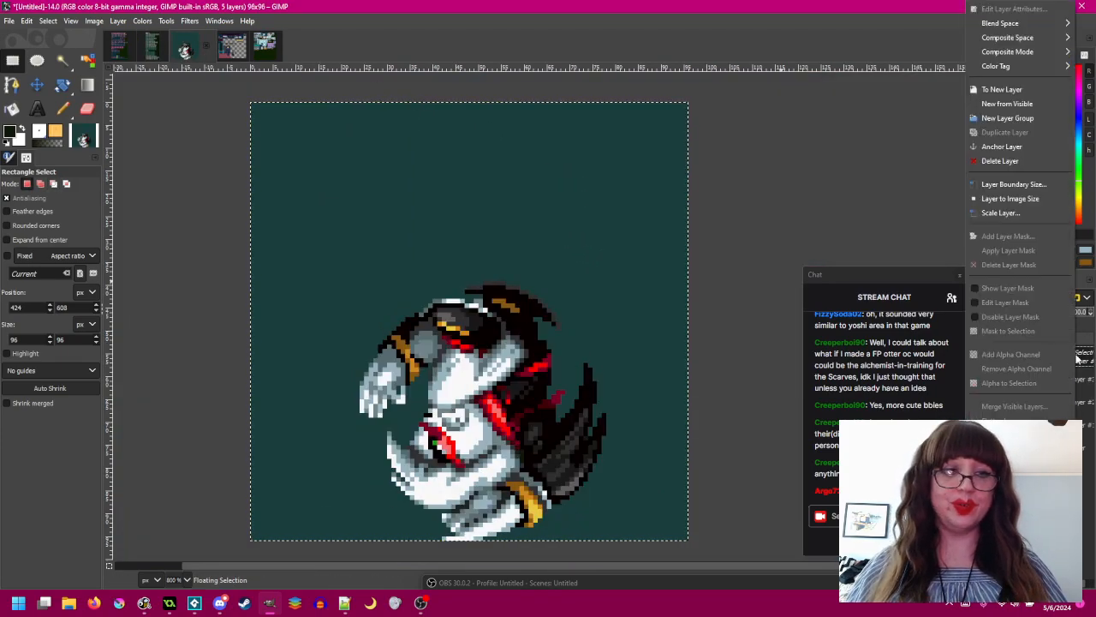
{"action": "left_click", "coordinate": [1009, 91]}
- Stack the spritesheet's sixth jumping cell as a new top layer in the frame image
{"action": "left_click", "coordinate": [154, 48]}
{"action": "left_click_drag", "start_coordinate": [778, 240], "coordinate": [415, 244]}
{"action": "left_click_drag", "start_coordinate": [276, 249], "coordinate": [601, 250]}
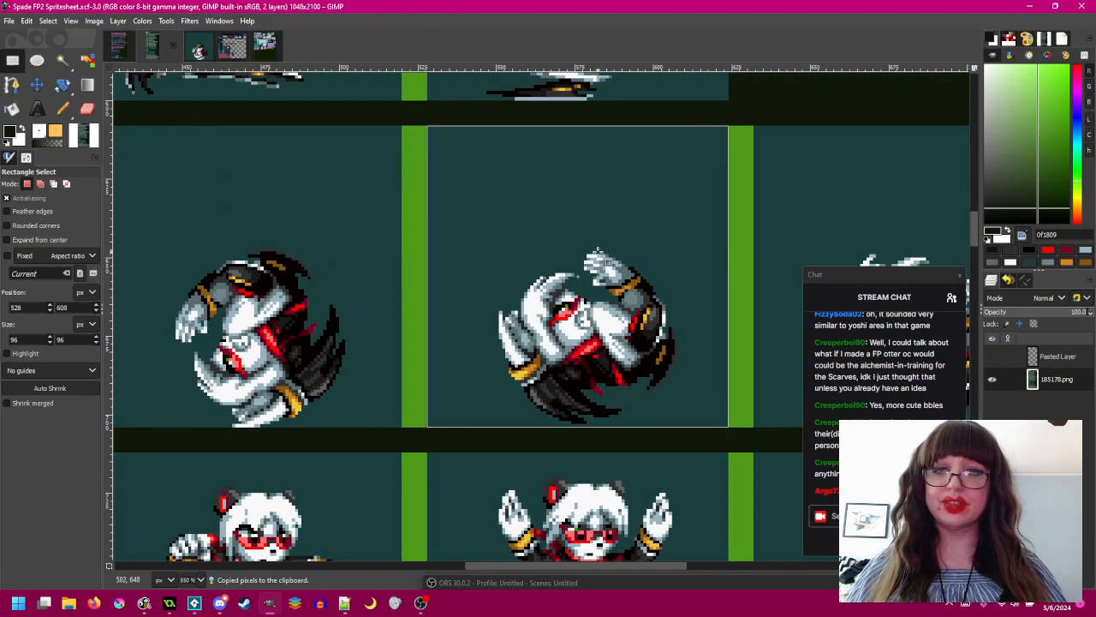
{"action": "left_click", "coordinate": [198, 50]}
{"action": "key", "text": "ctrl+v"}
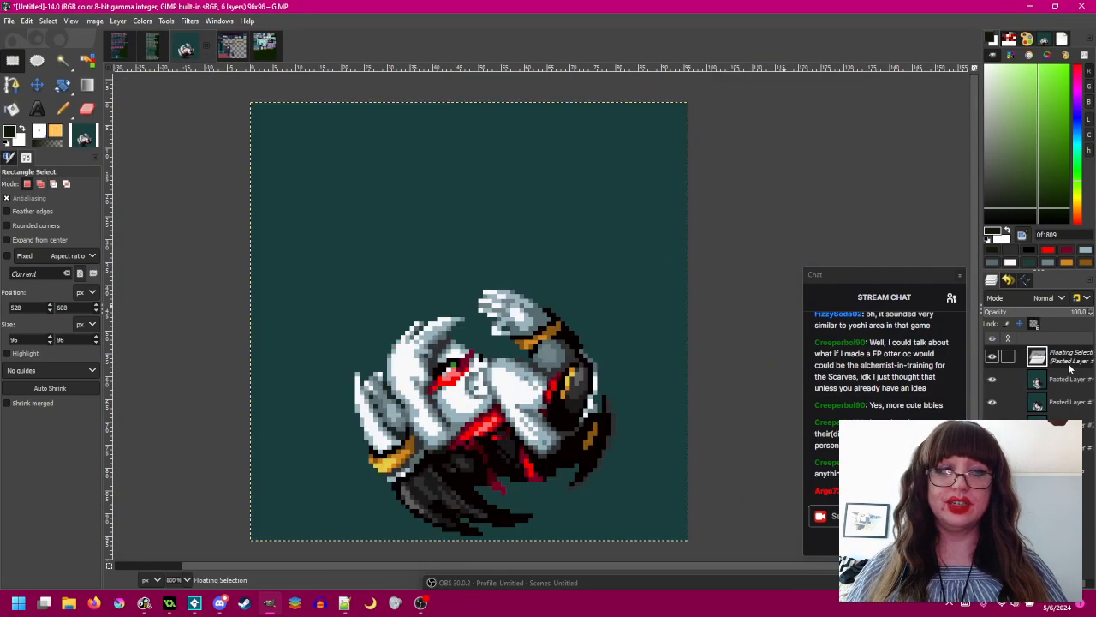
{"action": "right_click", "coordinate": [1061, 358]}
{"action": "left_click", "coordinate": [993, 89]}
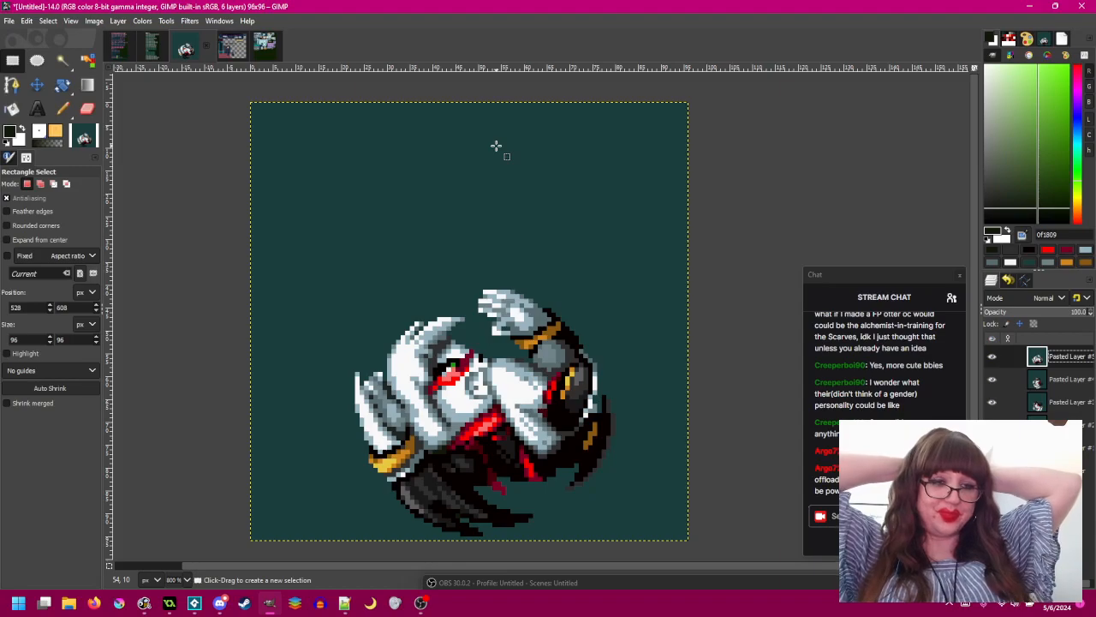
- Copy the seventh jumping cell from the spritesheet and paste it as a new top layer in the 96 × 96 image
{"action": "left_click", "coordinate": [232, 45]}
{"action": "scroll", "coordinate": [541, 198], "scroll_direction": "right", "scroll_amount": 4}
{"action": "left_click_drag", "start_coordinate": [658, 272], "coordinate": [664, 237]}
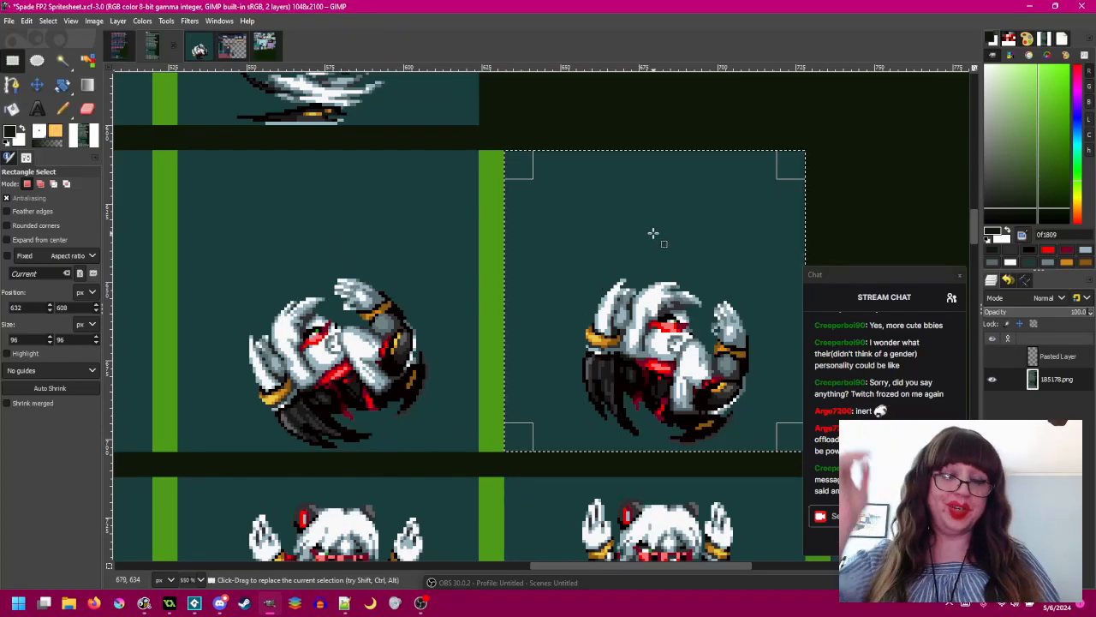
{"action": "scroll", "coordinate": [653, 233], "scroll_direction": "right", "scroll_amount": 2}
{"action": "key", "text": "ctrl+c"}
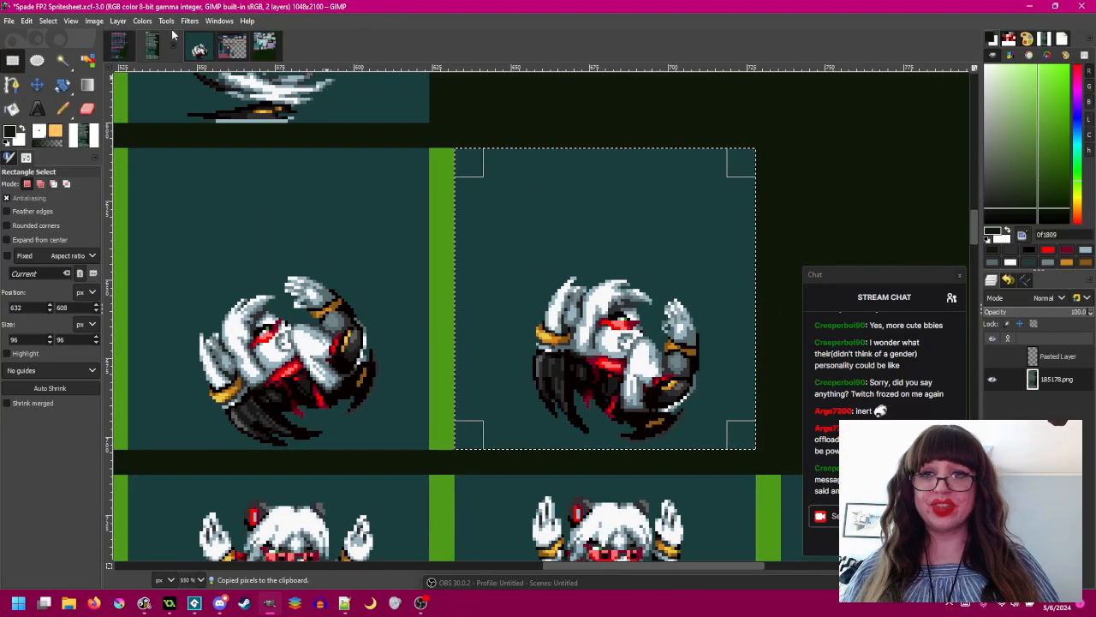
{"action": "left_click", "coordinate": [199, 47]}
{"action": "key", "text": "ctrl+v"}
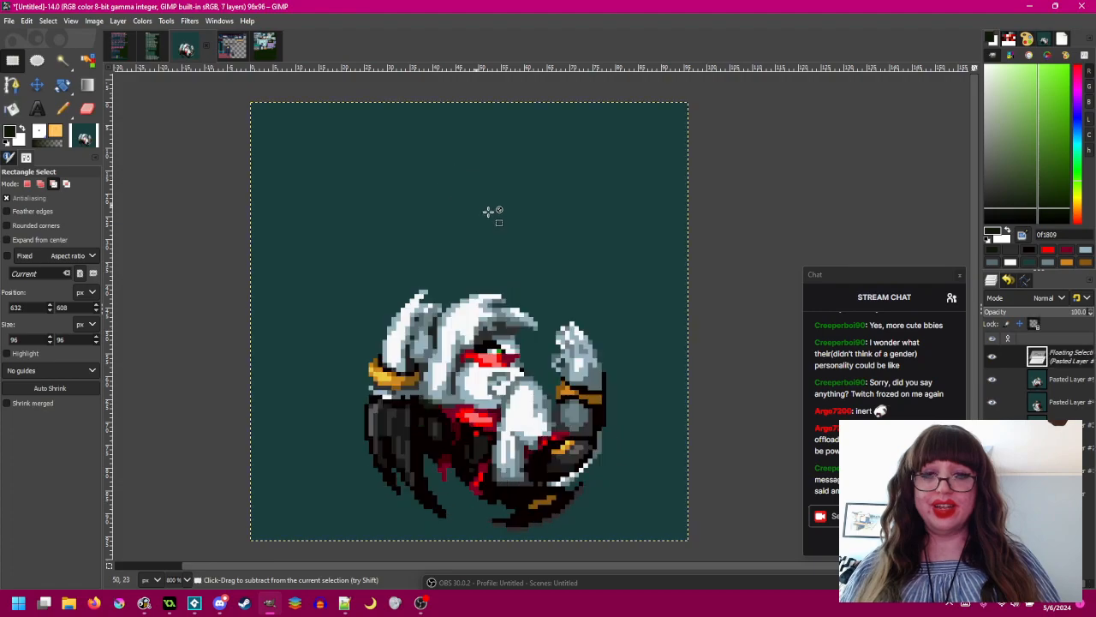
{"action": "right_click", "coordinate": [1060, 355]}
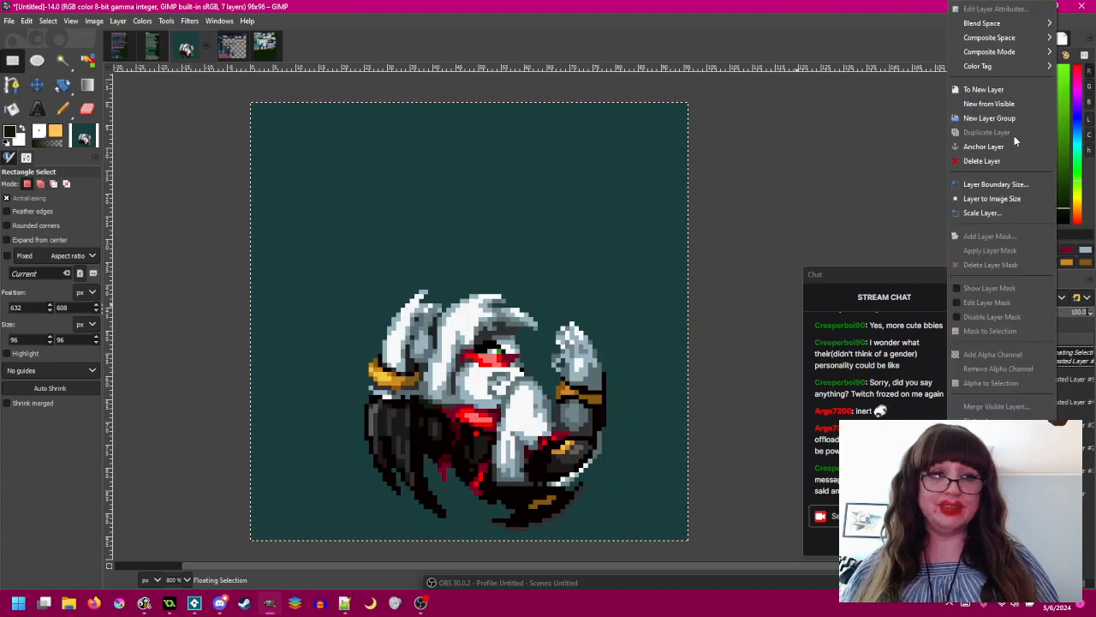
{"action": "left_click", "coordinate": [1017, 90]}
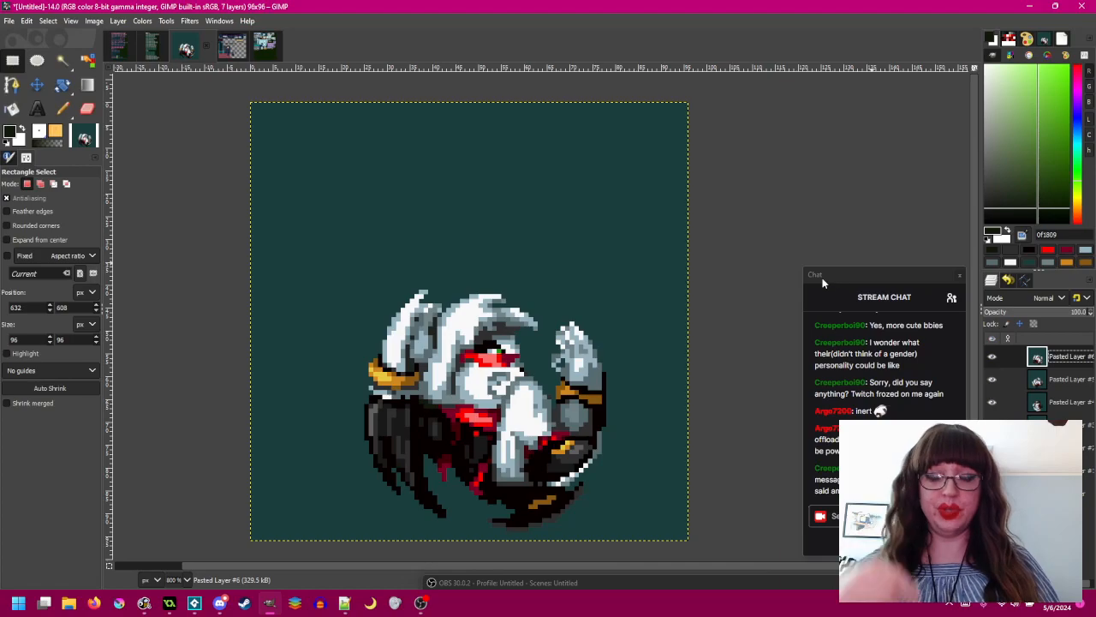
- Toggle the top layer's visibility to compare the seventh frame with the one beneath it
{"action": "left_click", "coordinate": [992, 357]}
{"action": "left_click", "coordinate": [993, 357]}
{"action": "left_click", "coordinate": [993, 357]}
{"action": "left_click", "coordinate": [993, 357]}
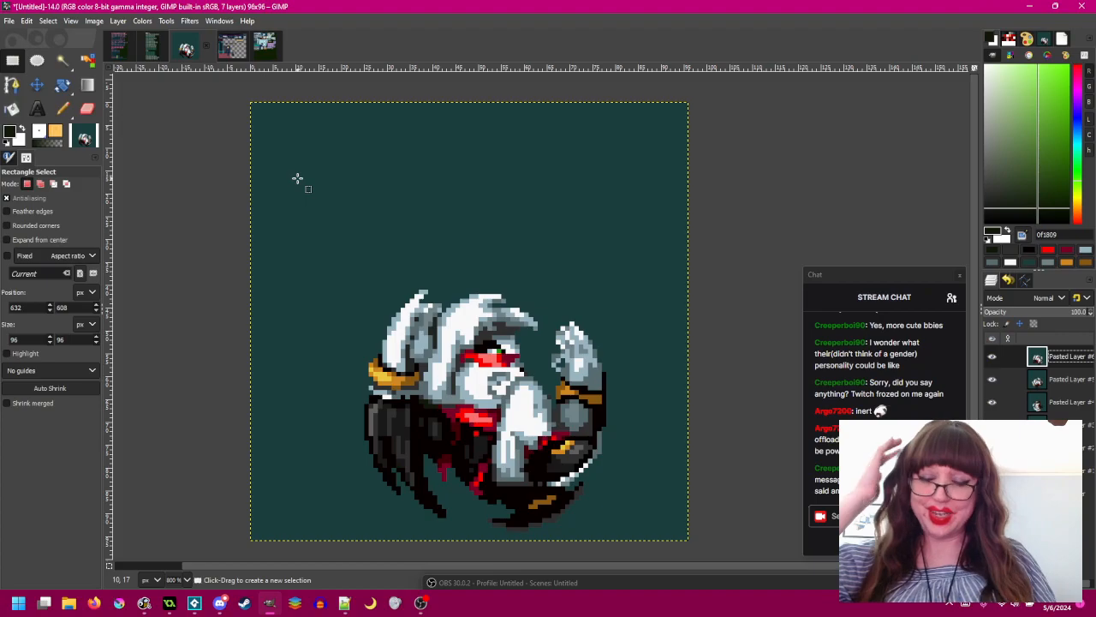
- Open the animation playback preview, set its zoom to 400% and enlarge the preview so the whole frame fits
{"action": "left_click", "coordinate": [189, 21]}
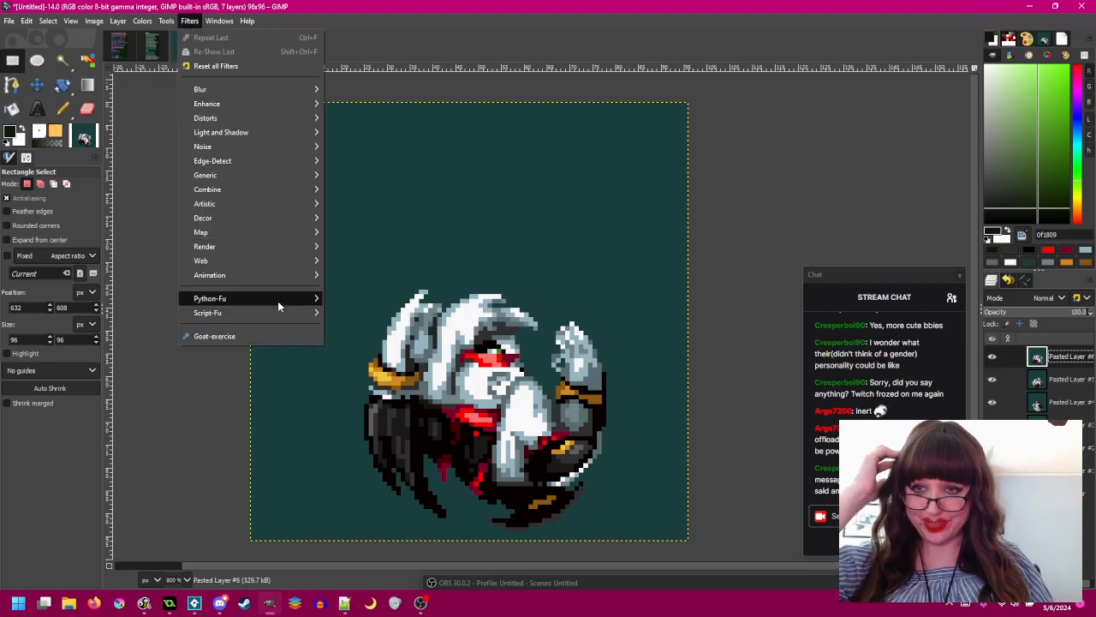
{"action": "mouse_move", "coordinate": [284, 275]}
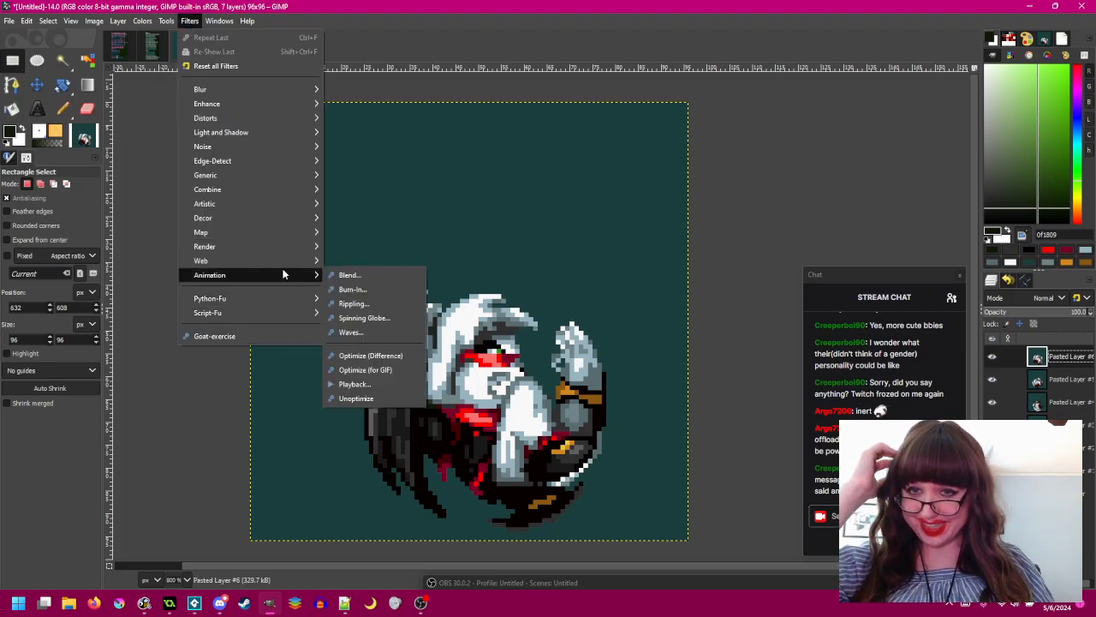
{"action": "left_click", "coordinate": [353, 384]}
{"action": "left_click_drag", "start_coordinate": [398, 260], "coordinate": [413, 406]}
{"action": "left_click", "coordinate": [441, 395]}
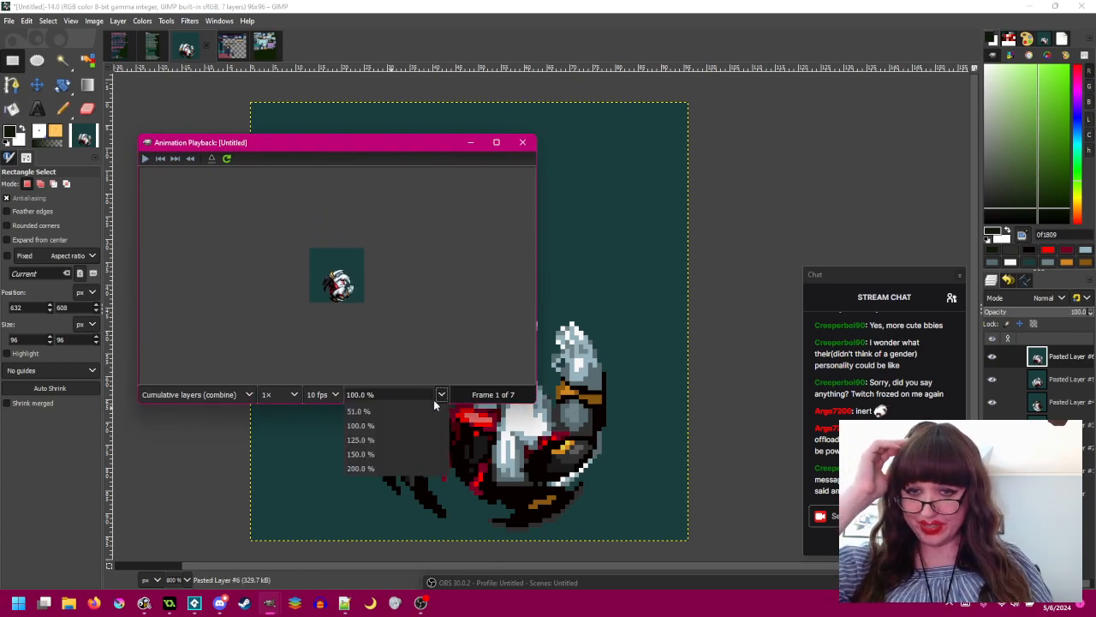
{"action": "left_click", "coordinate": [408, 468]}
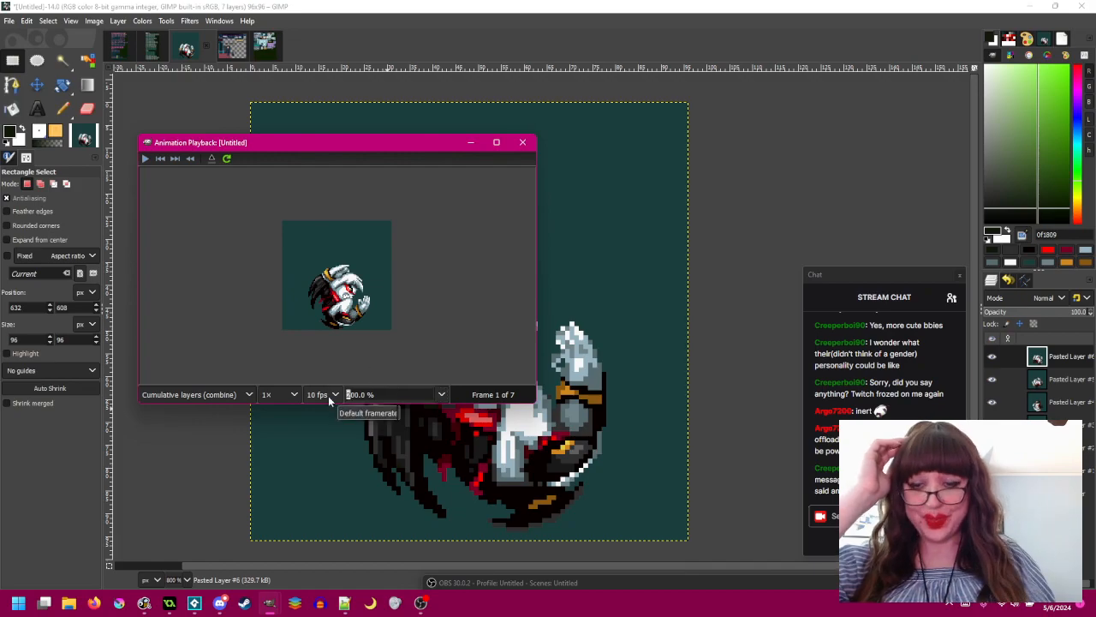
{"action": "type", "text": "4"}
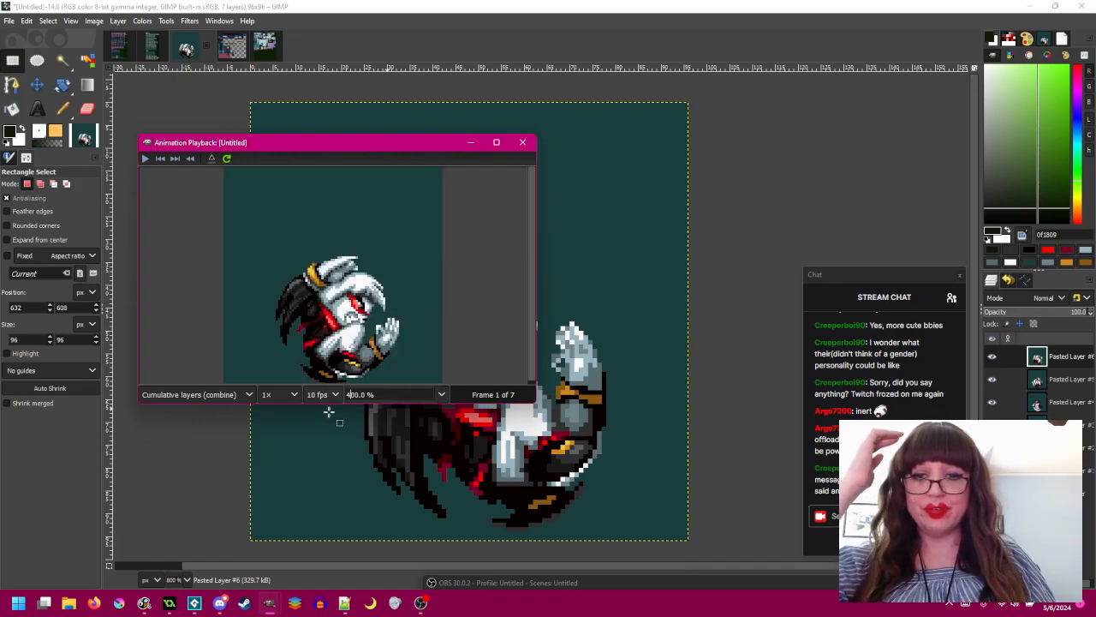
{"action": "left_click_drag", "start_coordinate": [334, 403], "coordinate": [364, 539]}
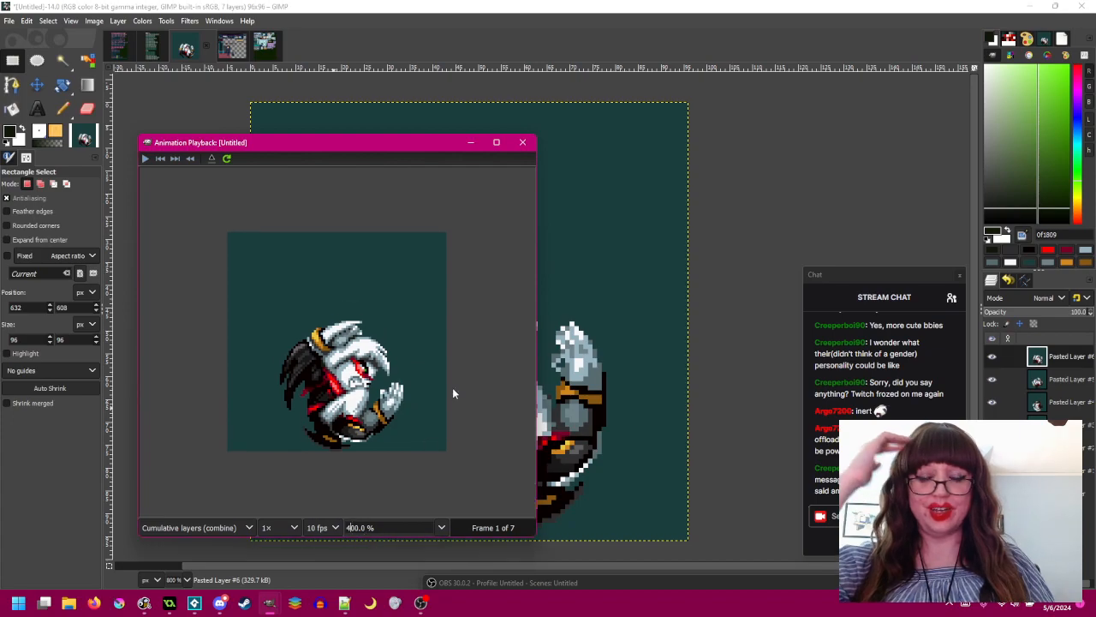
{"action": "left_click_drag", "start_coordinate": [396, 151], "coordinate": [407, 122]}
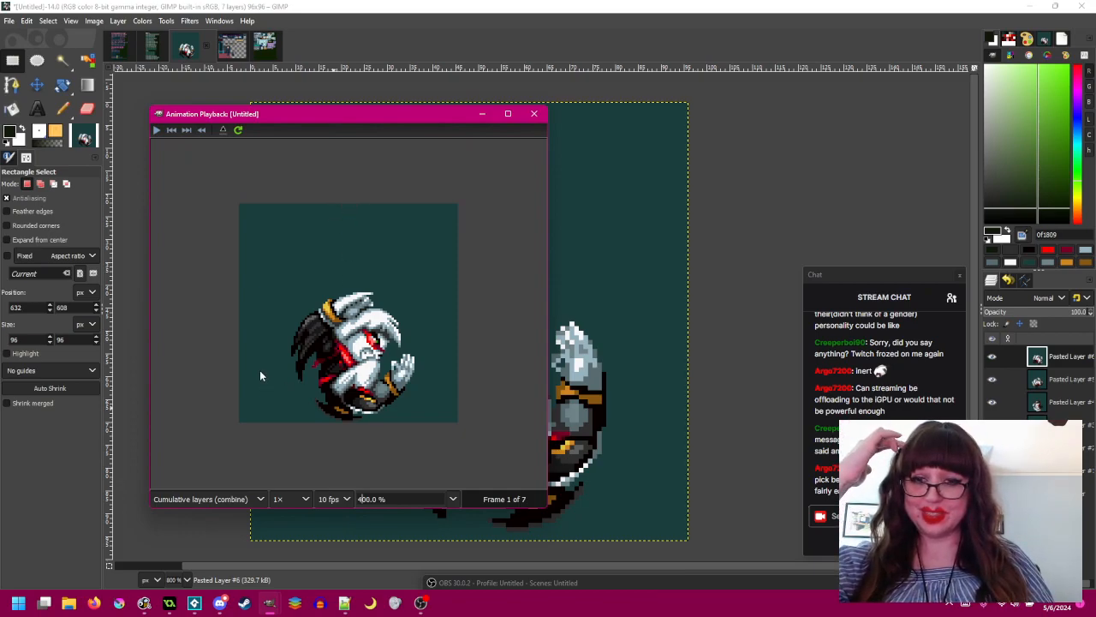
- Play the jumping animation at 1×, 2×, 4× and 8× speed, return it to 1× and close the preview
{"action": "left_click", "coordinate": [158, 130]}
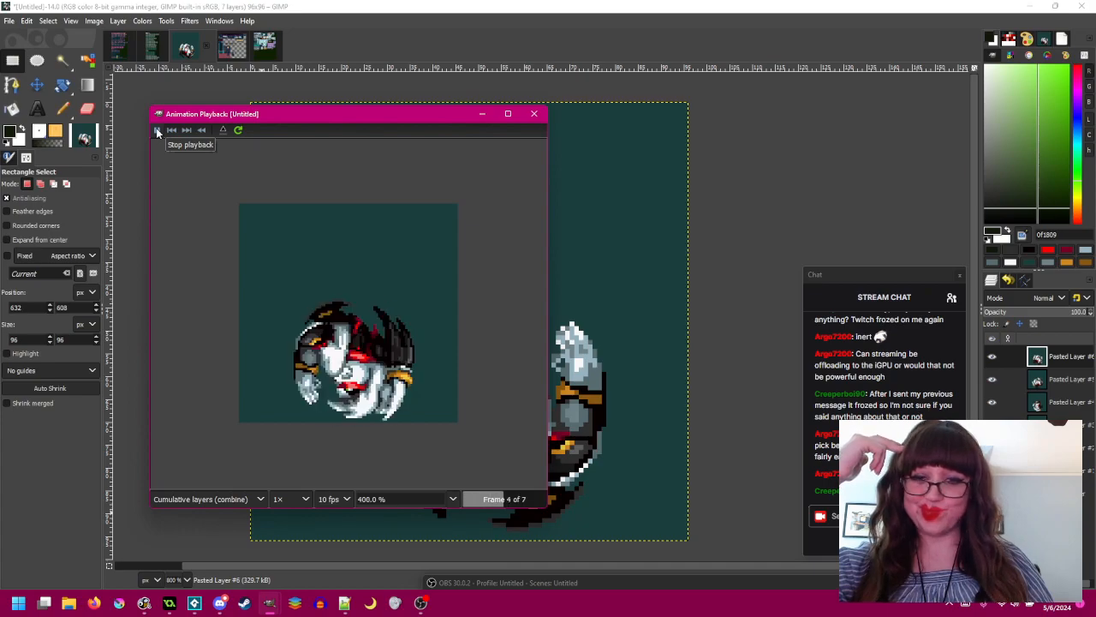
{"action": "left_click", "coordinate": [296, 501]}
{"action": "left_click", "coordinate": [293, 540]}
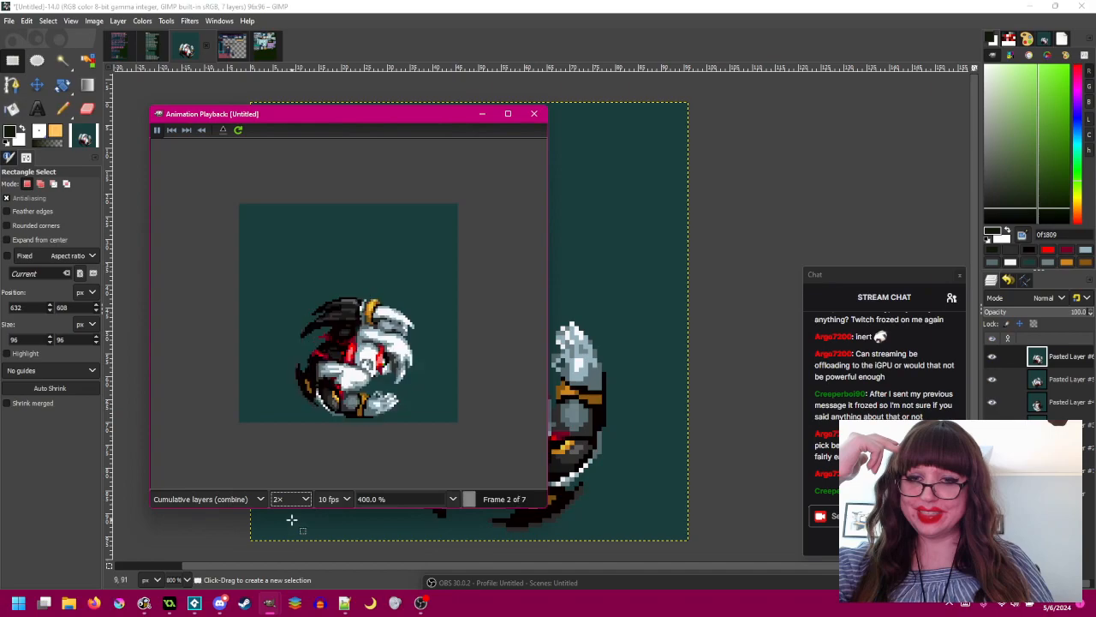
{"action": "left_click", "coordinate": [291, 499]}
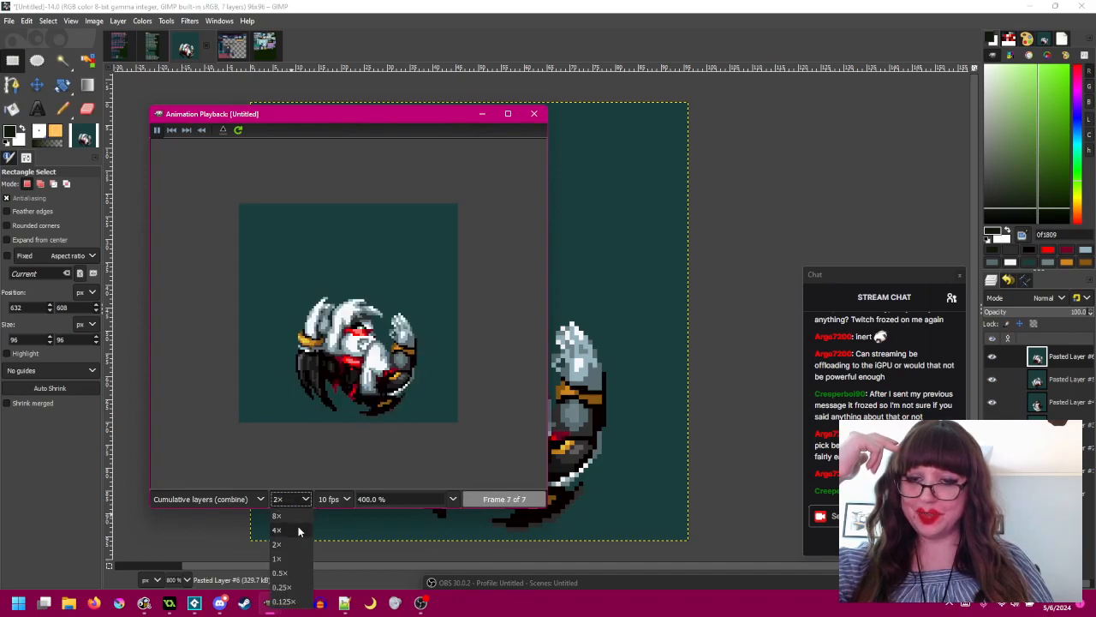
{"action": "left_click", "coordinate": [298, 531]}
{"action": "left_click", "coordinate": [298, 502]}
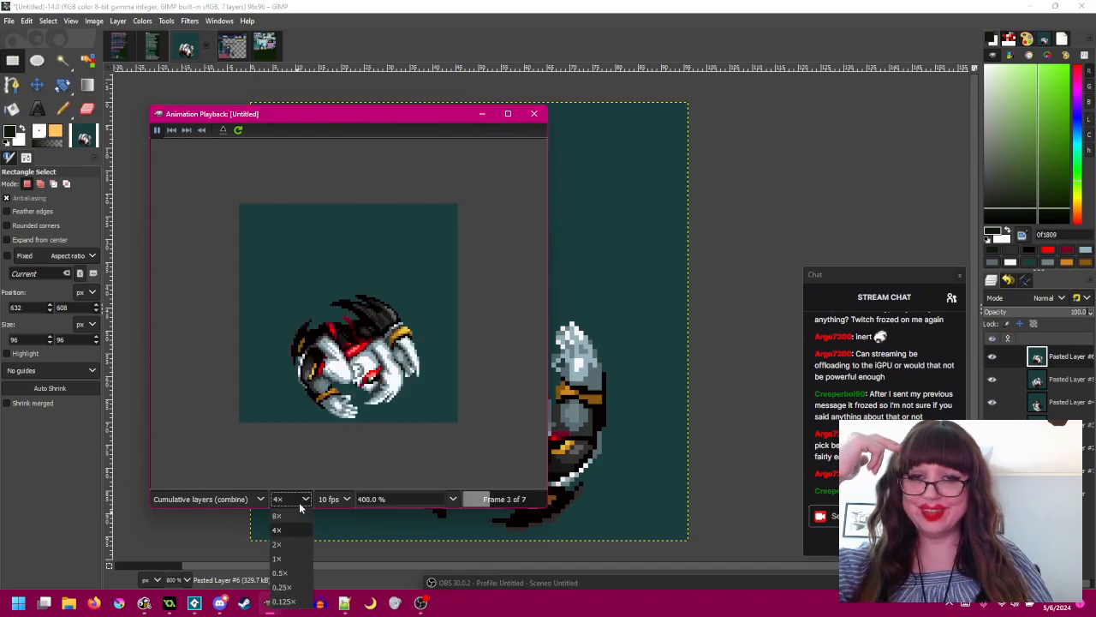
{"action": "left_click", "coordinate": [301, 514]}
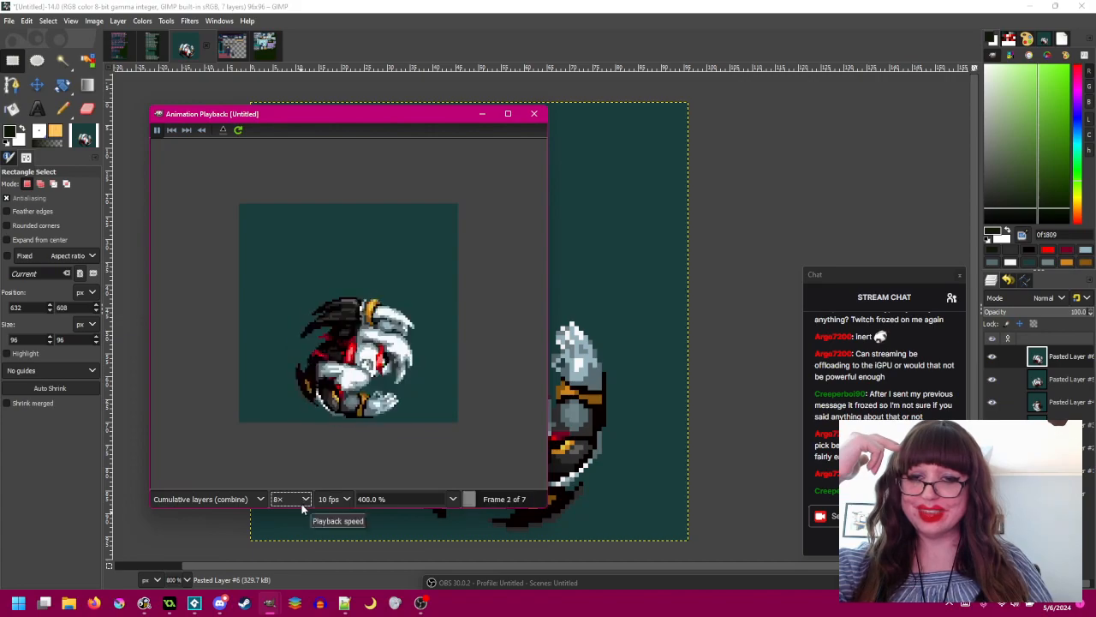
{"action": "left_click", "coordinate": [302, 508]}
{"action": "left_click", "coordinate": [292, 559]}
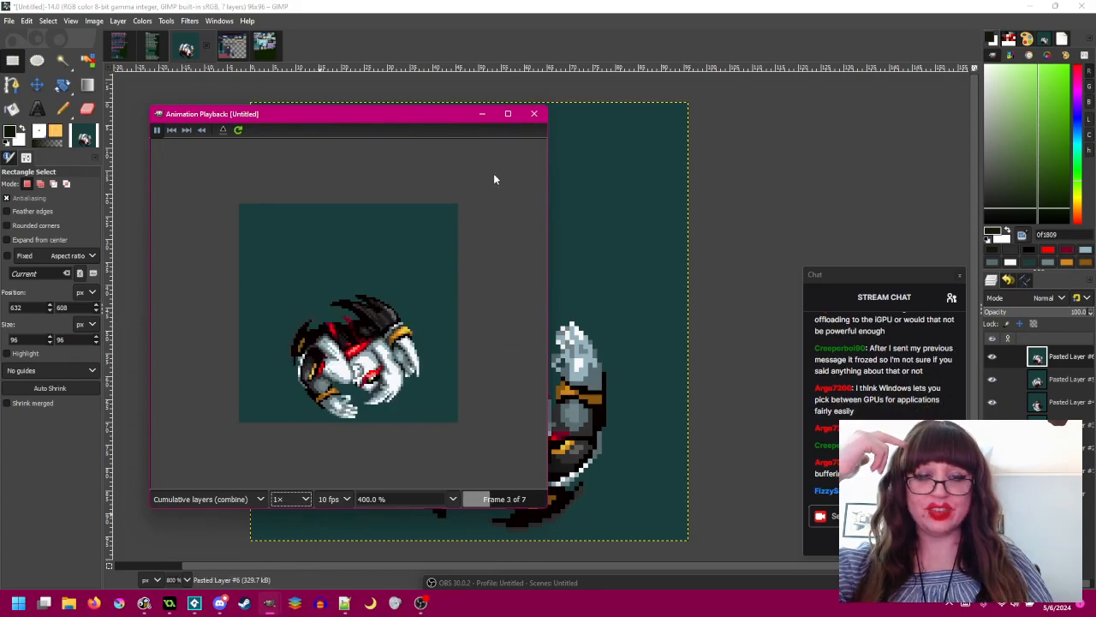
{"action": "left_click", "coordinate": [534, 115]}
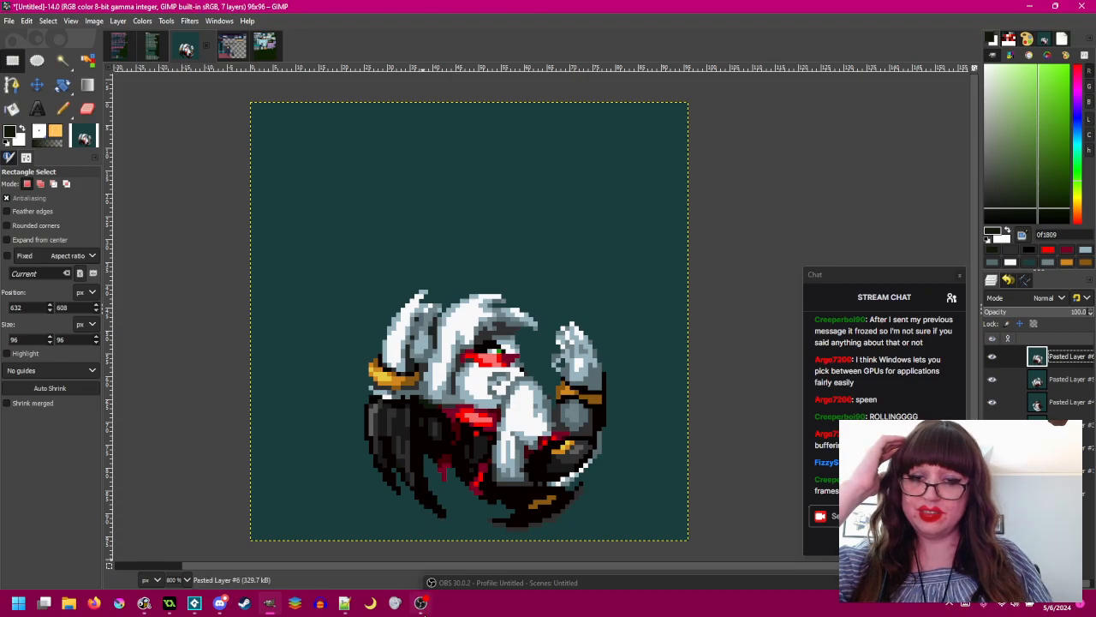
{"action": "left_click", "coordinate": [420, 604]}
{"action": "left_click_drag", "start_coordinate": [457, 306], "coordinate": [439, 304]}
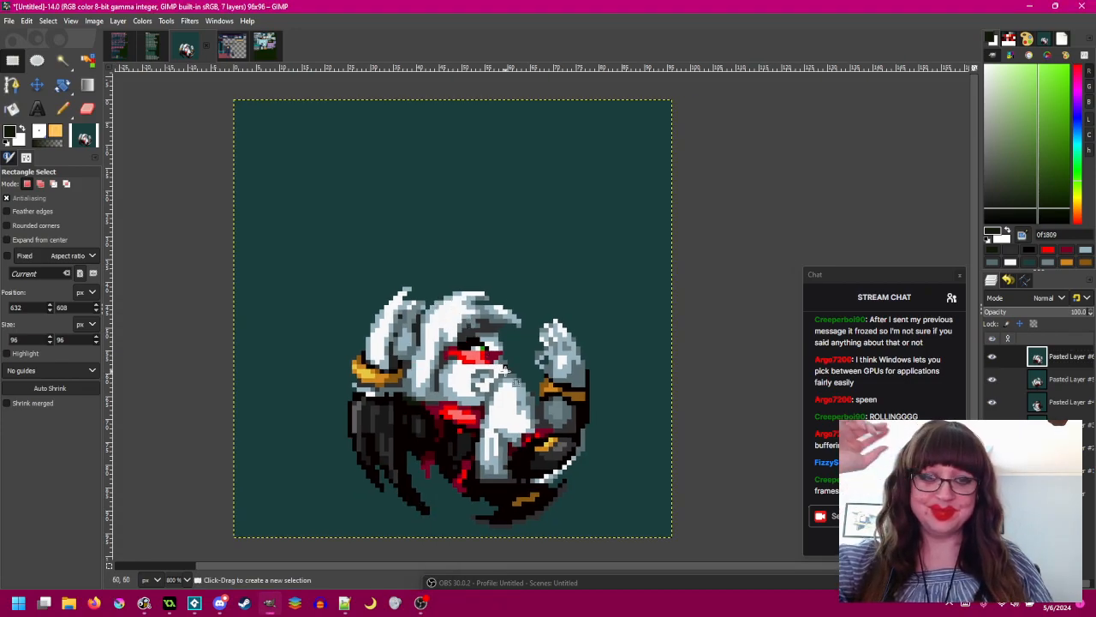
{"action": "left_click_drag", "start_coordinate": [684, 587], "coordinate": [709, 582]}
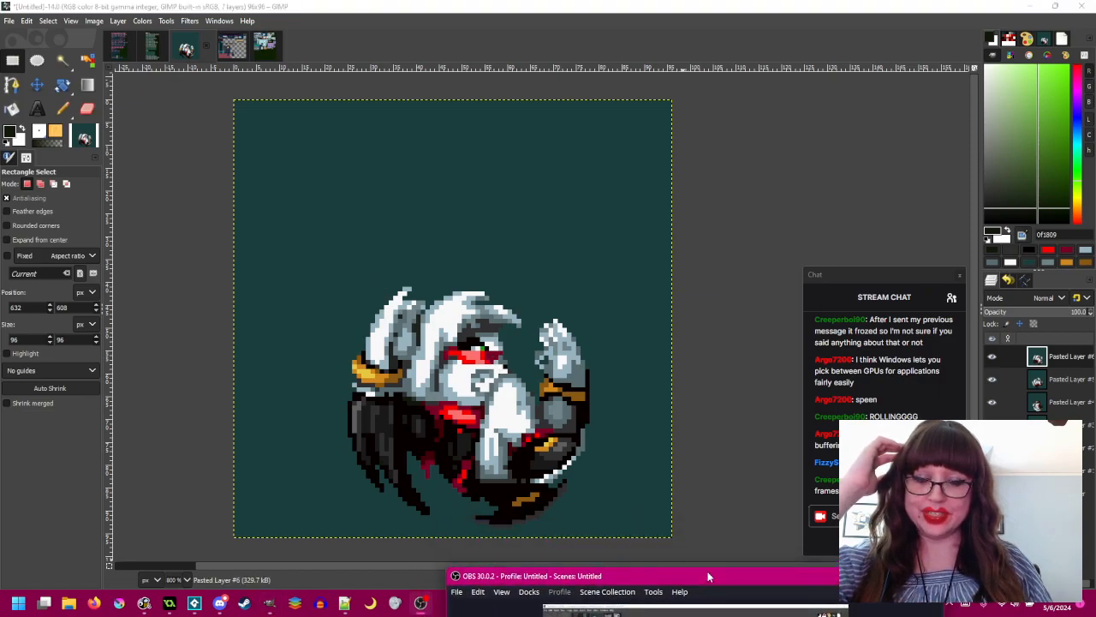
{"action": "left_click", "coordinate": [592, 5]}
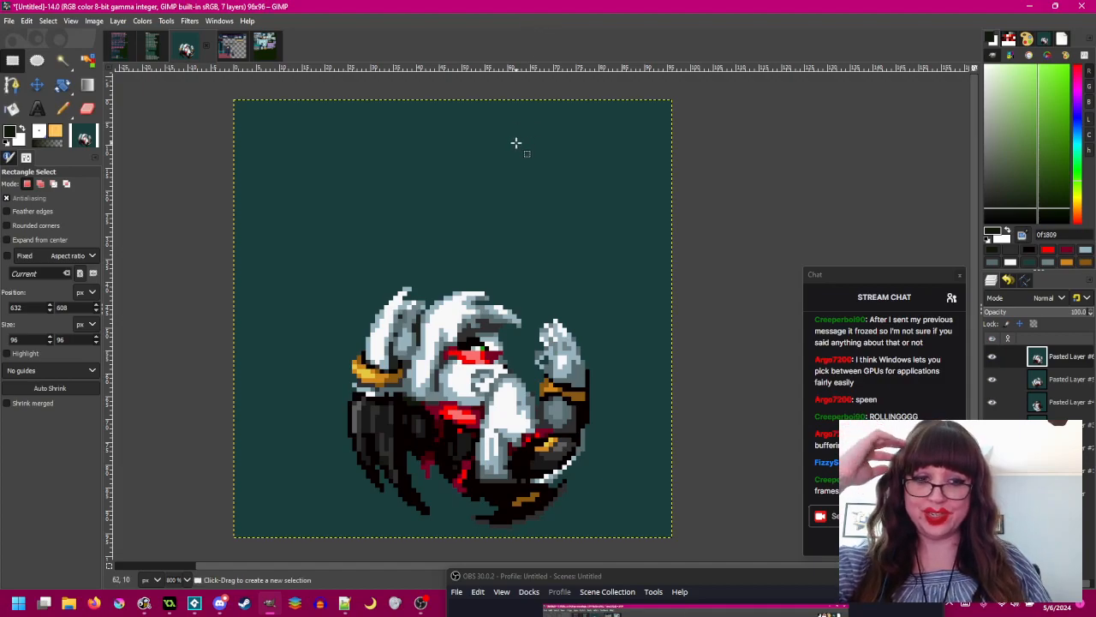
{"action": "left_click_drag", "start_coordinate": [500, 300], "coordinate": [504, 301]}
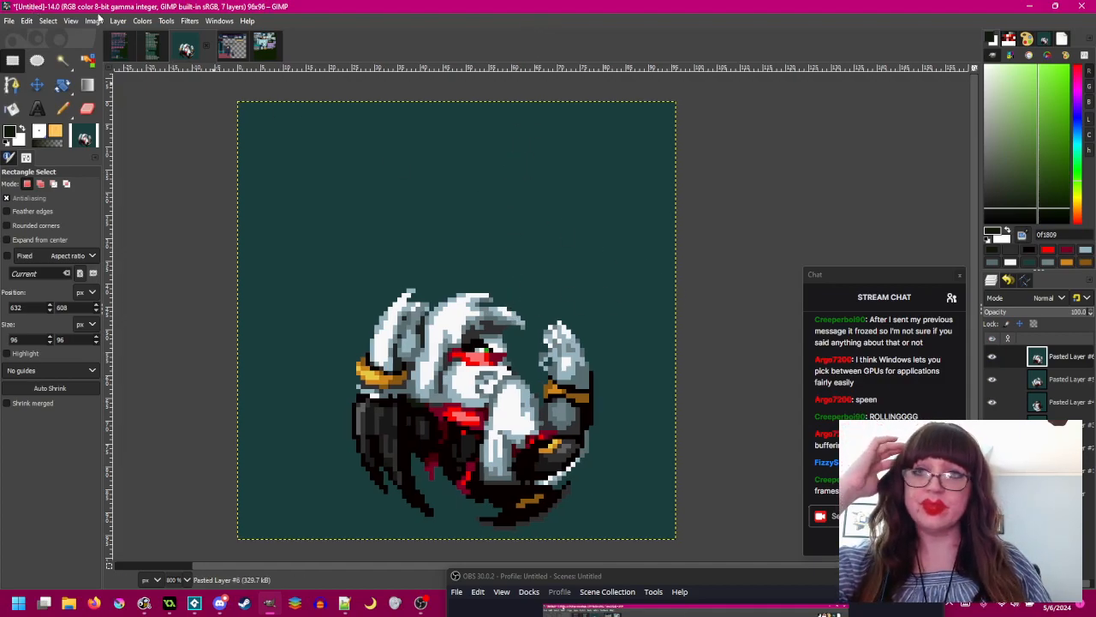
{"action": "left_click", "coordinate": [187, 22]}
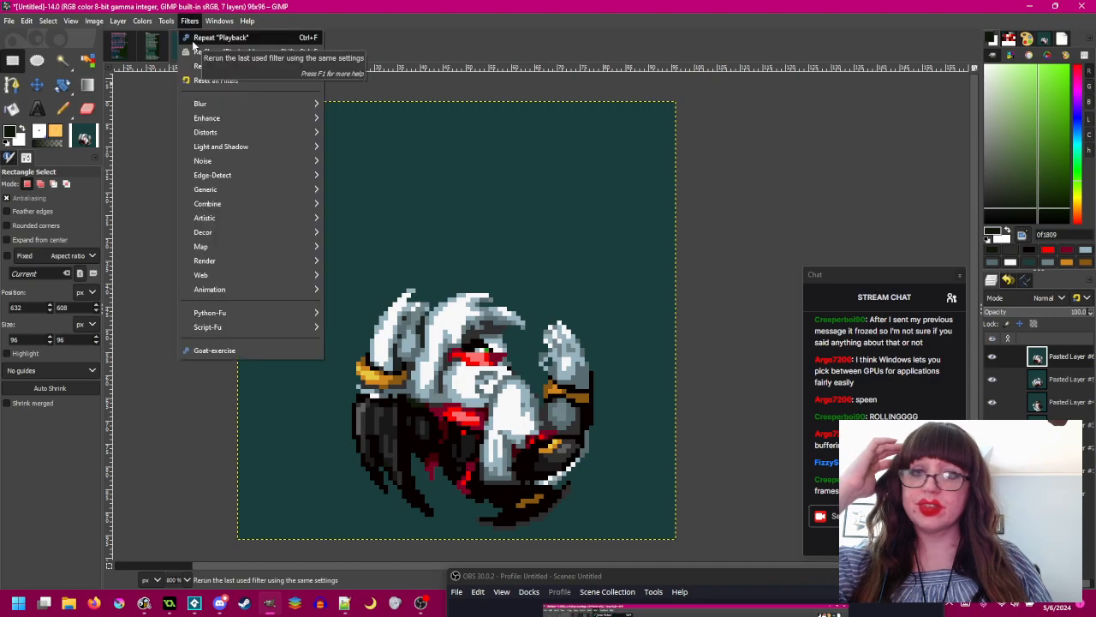
{"action": "left_click", "coordinate": [527, 12]}
- Open the Scale Image dialog for the frame image and switch to Calculator
{"action": "left_click", "coordinate": [94, 20]}
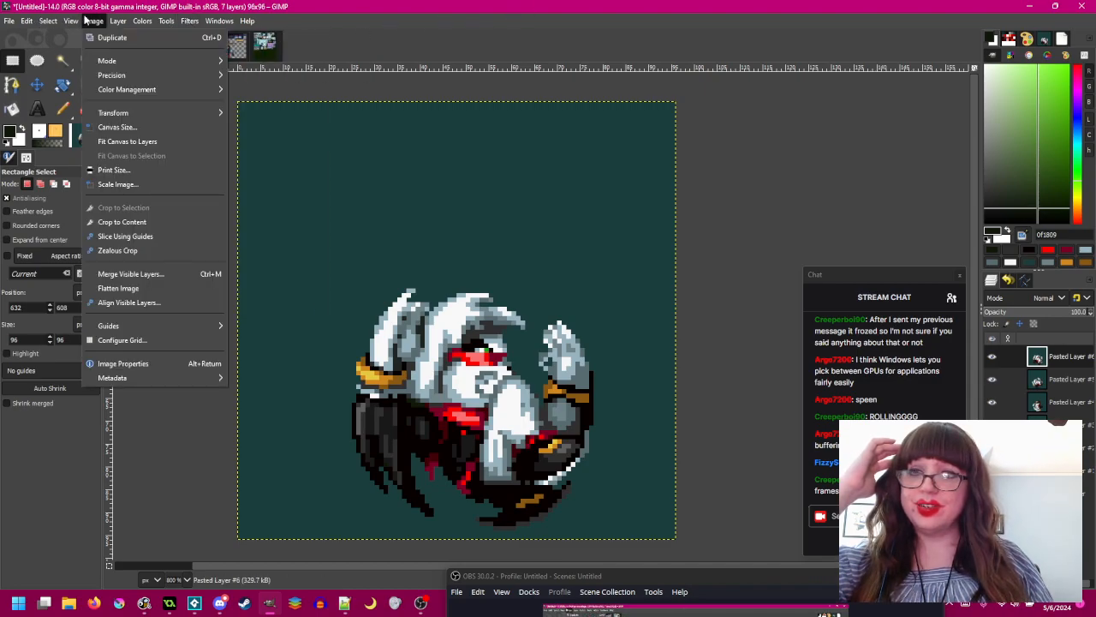
{"action": "left_click", "coordinate": [149, 183]}
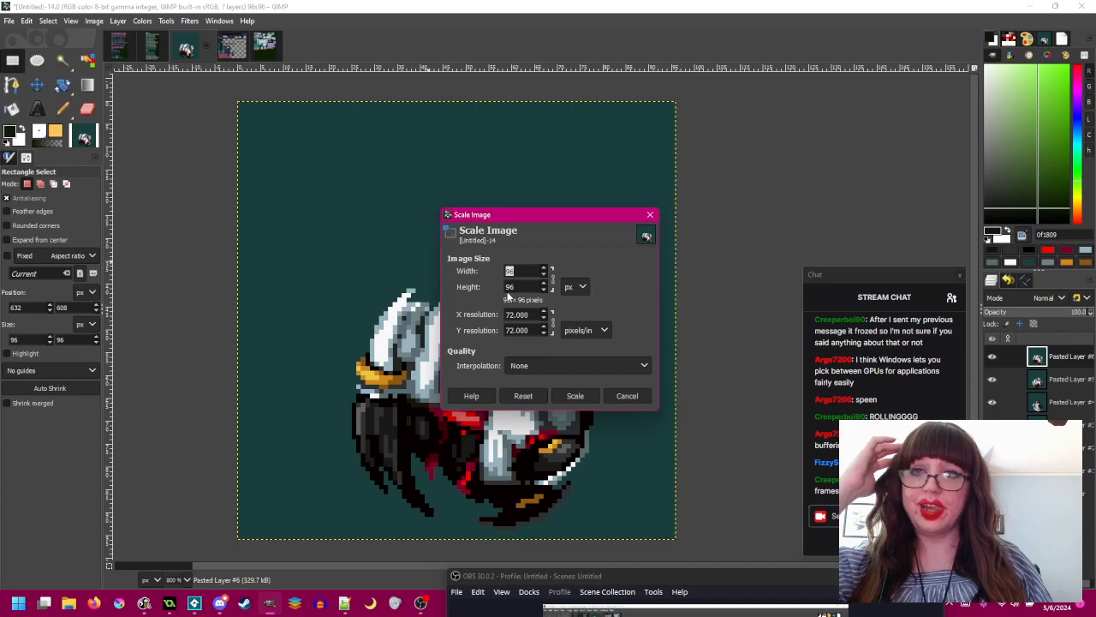
{"action": "key", "text": "super"}
{"action": "left_click", "coordinate": [259, 268]}
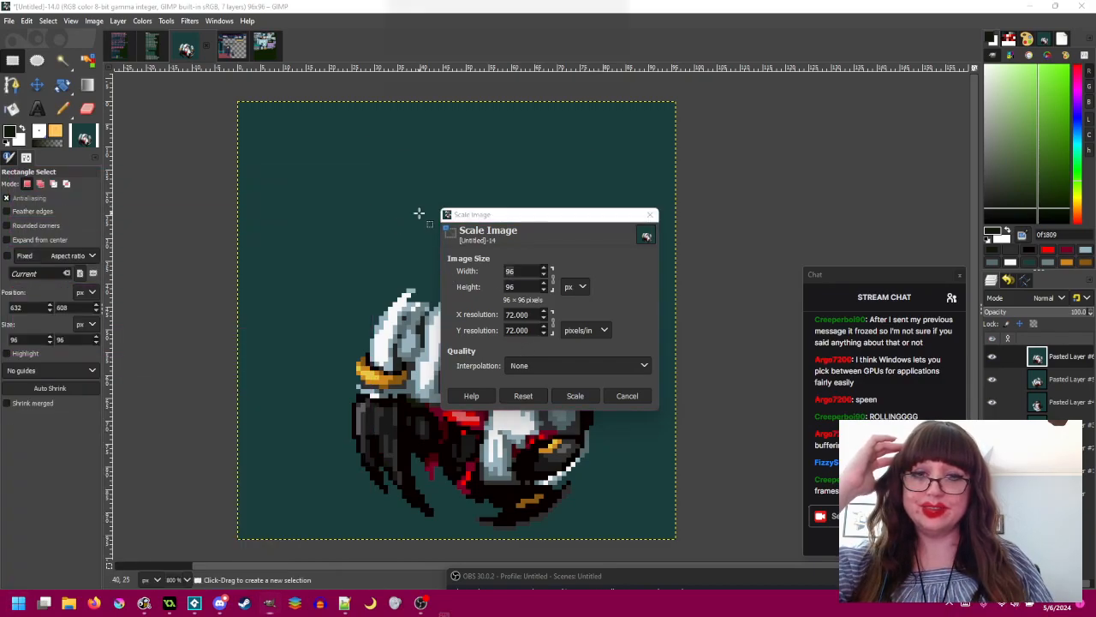
{"action": "left_click", "coordinate": [643, 8]}
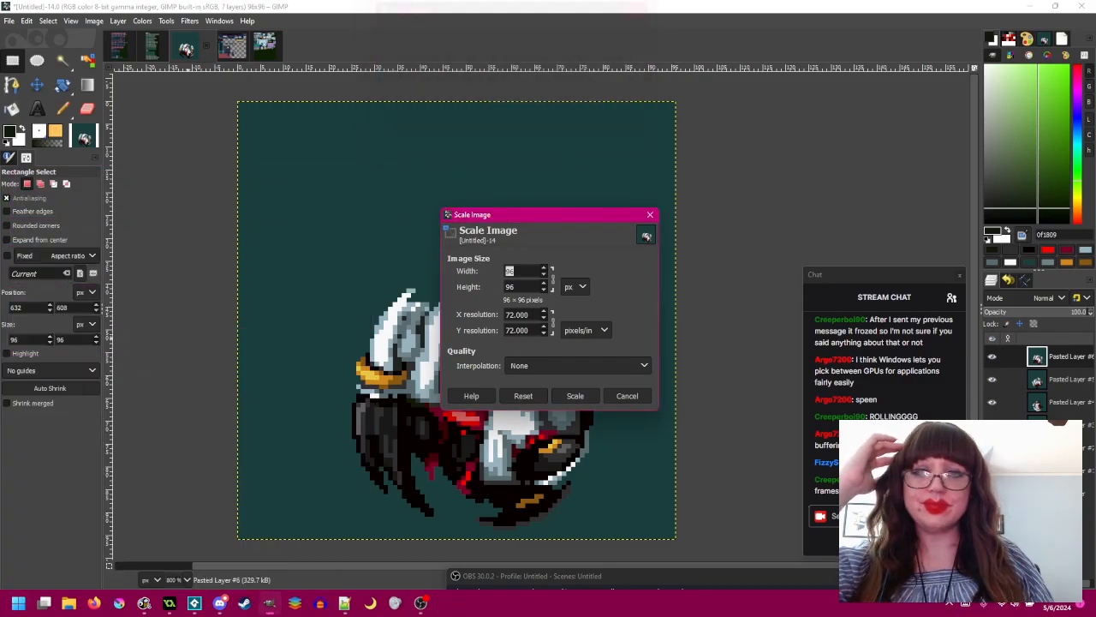
{"action": "key", "text": "super"}
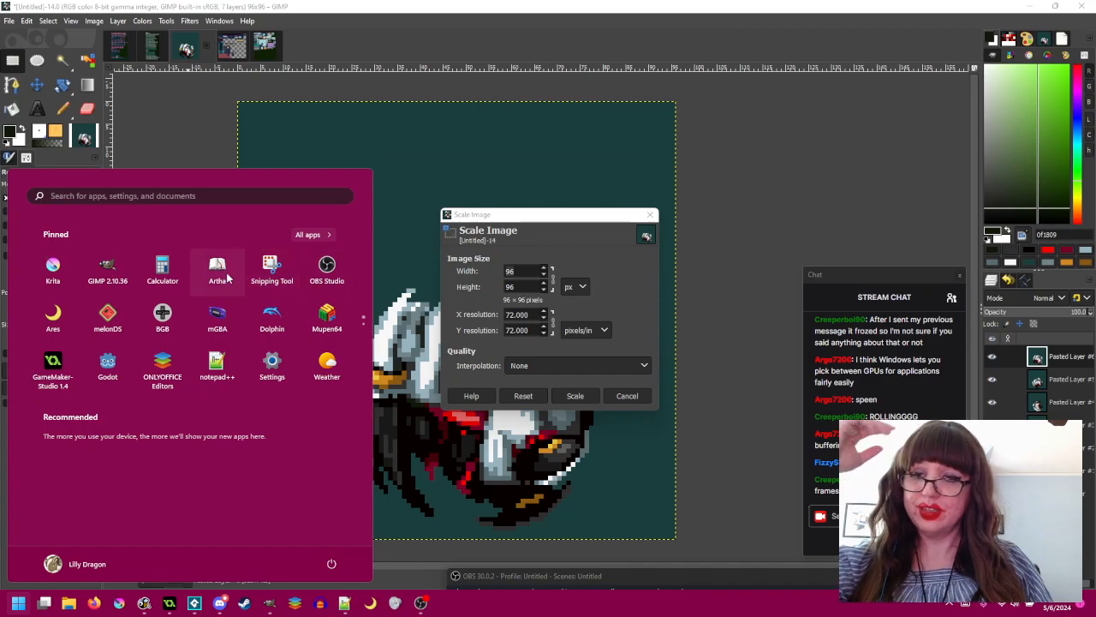
{"action": "left_click", "coordinate": [143, 274]}
- Calculate 96 × 2 and 96 × 4 to work out an enlarged image size
{"action": "left_click", "coordinate": [341, 385]}
{"action": "left_click", "coordinate": [381, 357]}
{"action": "left_click", "coordinate": [295, 416]}
{"action": "left_click", "coordinate": [381, 446]}
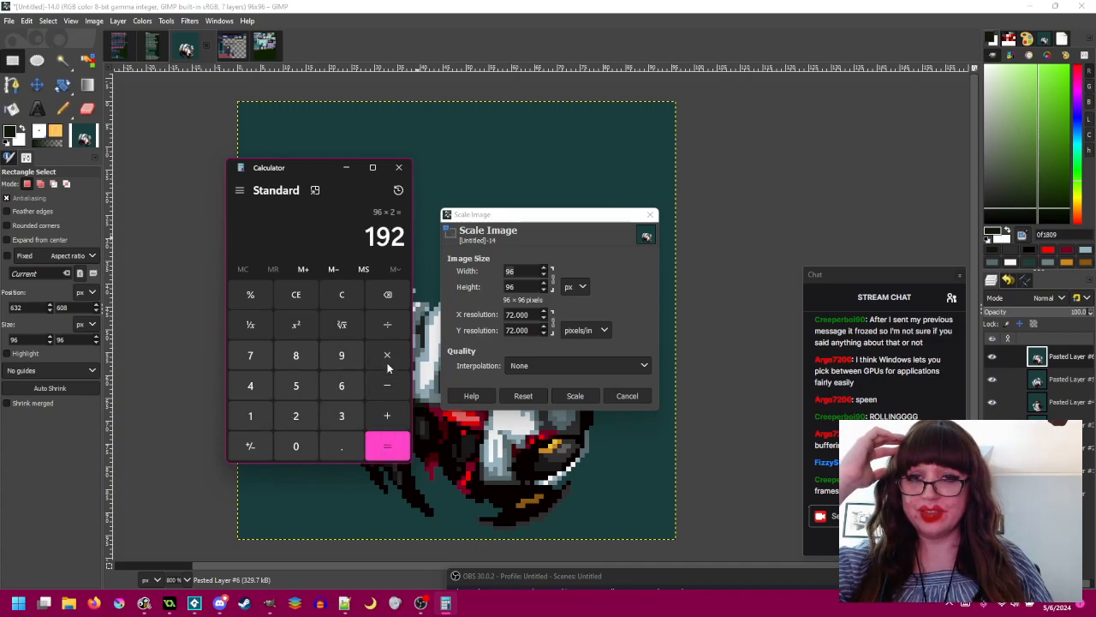
{"action": "left_click", "coordinate": [343, 294]}
{"action": "left_click", "coordinate": [334, 358]}
{"action": "left_click", "coordinate": [341, 386]}
{"action": "left_click", "coordinate": [387, 355]}
{"action": "left_click", "coordinate": [250, 385]}
{"action": "left_click", "coordinate": [387, 446]}
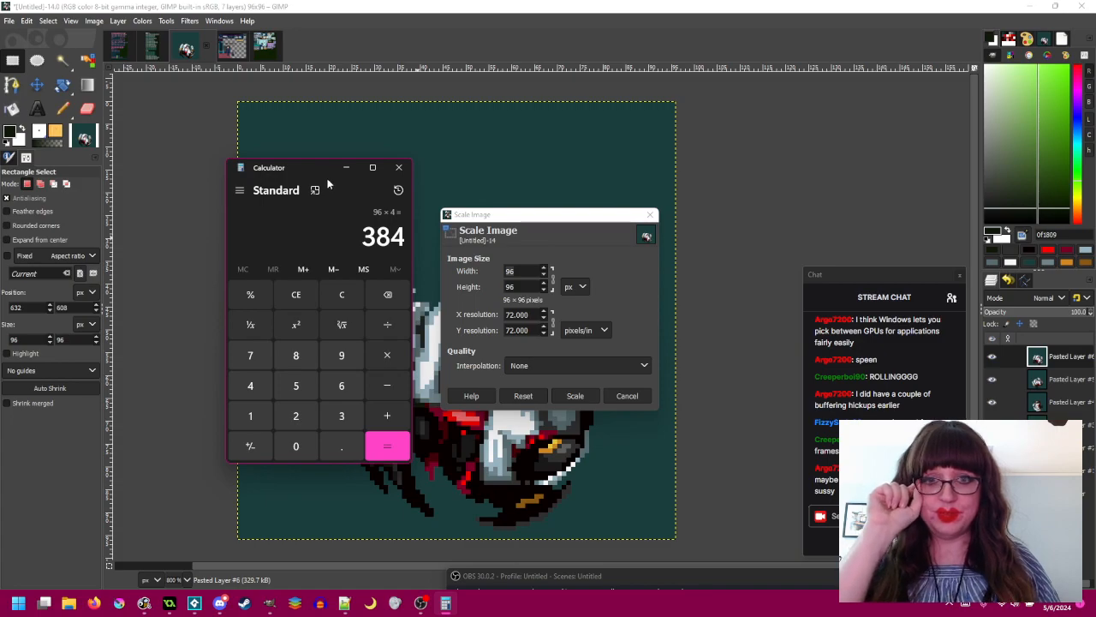
- Scale the layered frame image to 384 × 384 pixels
{"action": "left_click", "coordinate": [534, 281]}
{"action": "left_click", "coordinate": [517, 287]}
{"action": "left_click", "coordinate": [576, 396]}
{"action": "scroll", "coordinate": [560, 370], "scroll_direction": "down", "scroll_amount": 4}
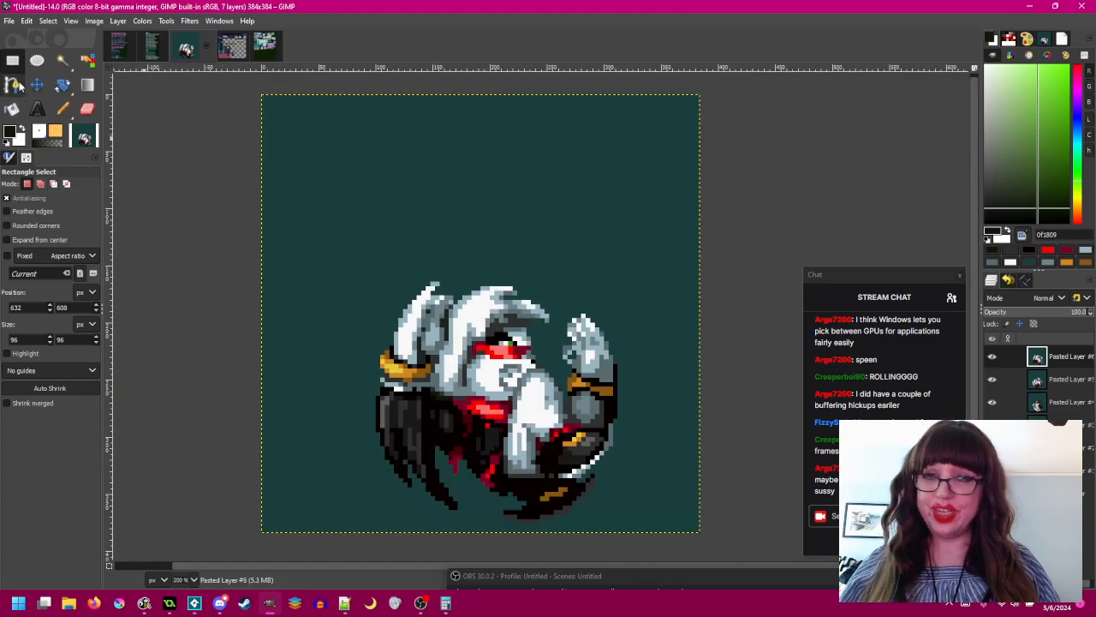
- Open the export dialog for the scaled image, check the Exports and Animations folders, and choose Exports as the destination
{"action": "left_click", "coordinate": [9, 20]}
{"action": "left_click", "coordinate": [48, 198]}
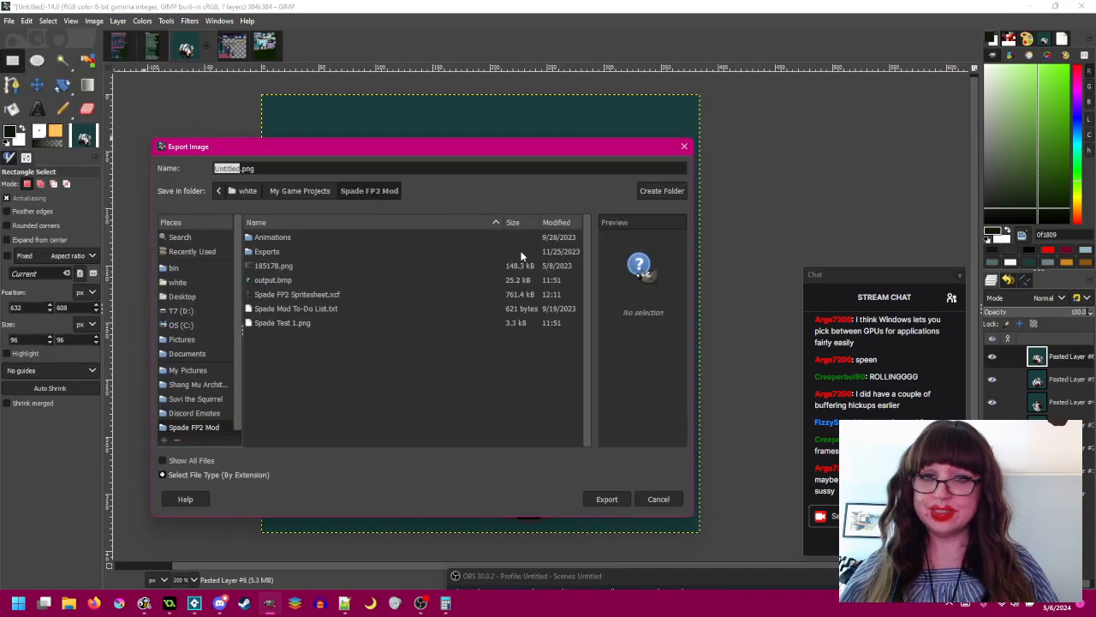
{"action": "double_click", "coordinate": [298, 252]}
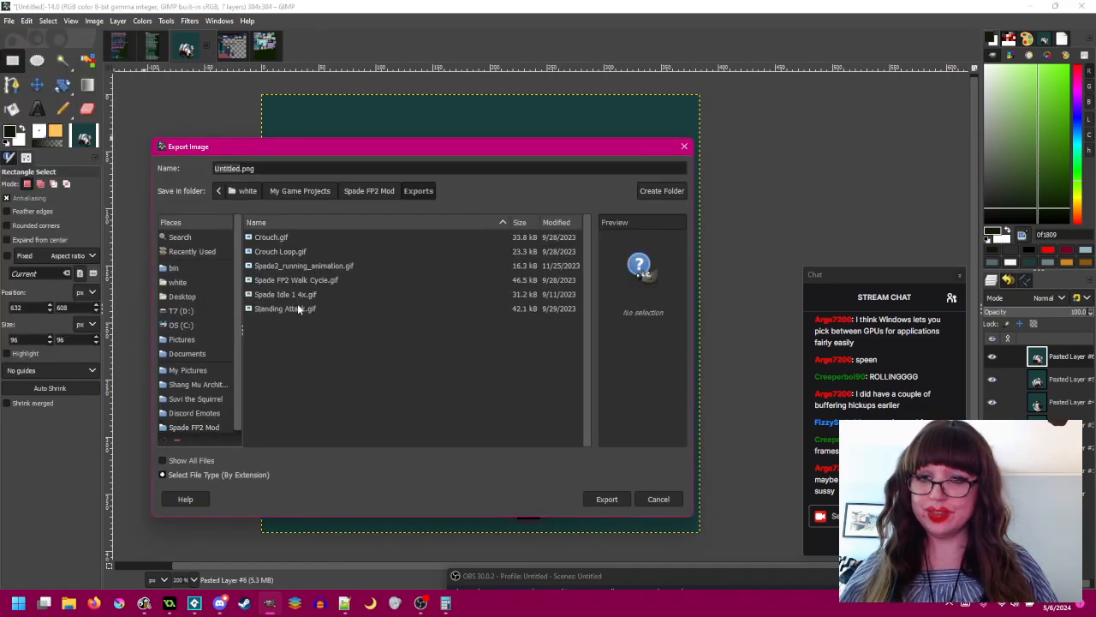
{"action": "left_click", "coordinate": [360, 194]}
{"action": "double_click", "coordinate": [330, 236]}
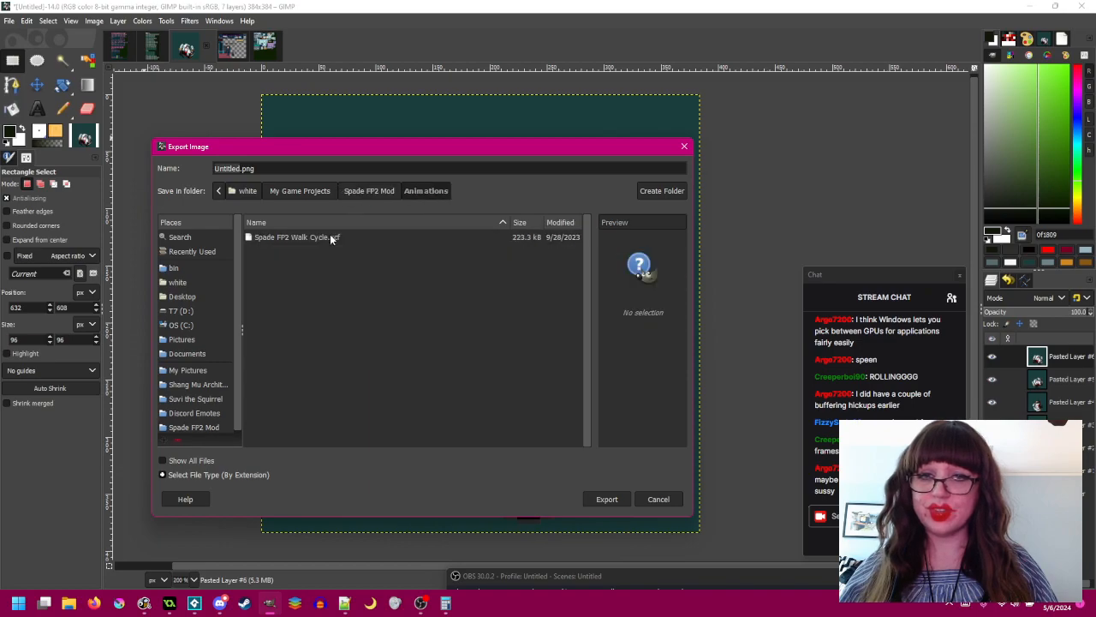
{"action": "left_click", "coordinate": [358, 190]}
{"action": "double_click", "coordinate": [330, 252]}
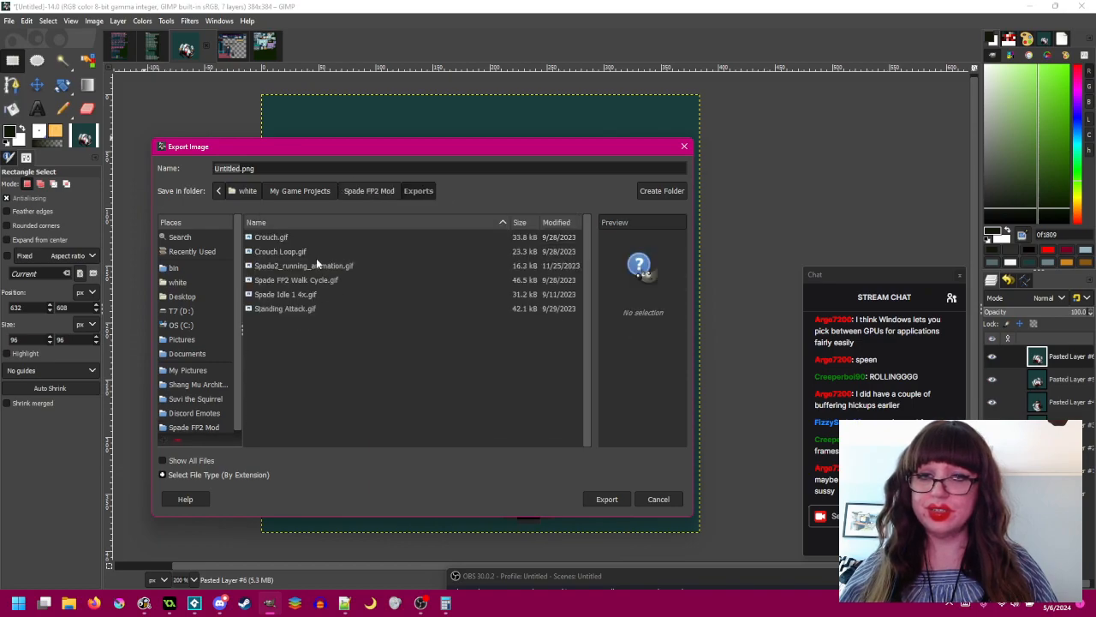
- Name the export Spade Rolling 4x.gif in the Exports folder and proceed to the GIF options
{"action": "left_click", "coordinate": [306, 310]}
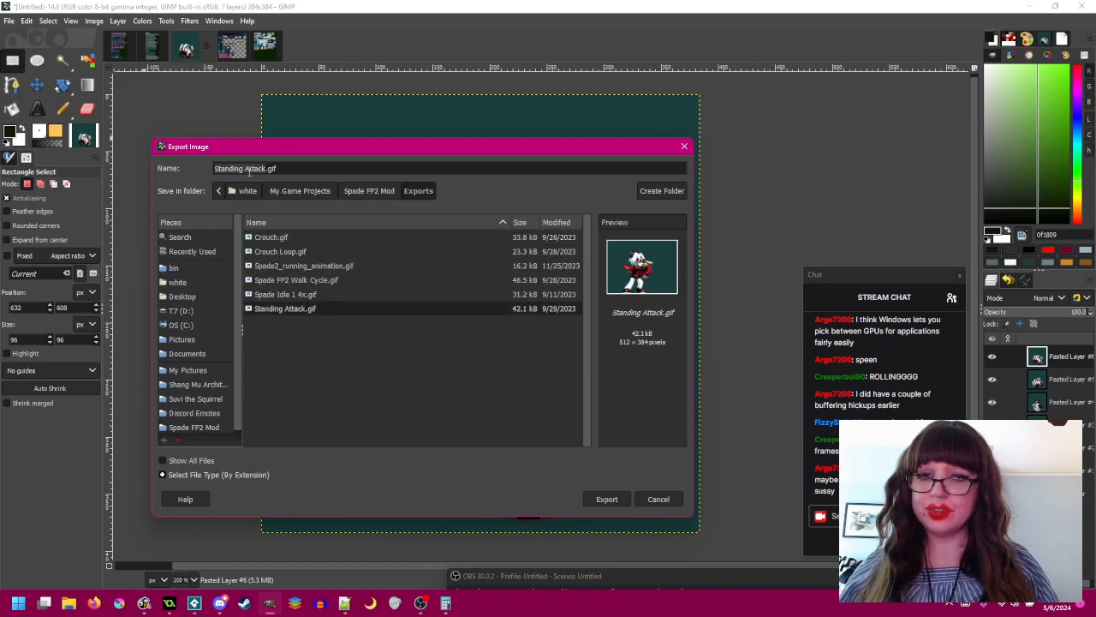
{"action": "left_click_drag", "start_coordinate": [265, 168], "coordinate": [167, 171]}
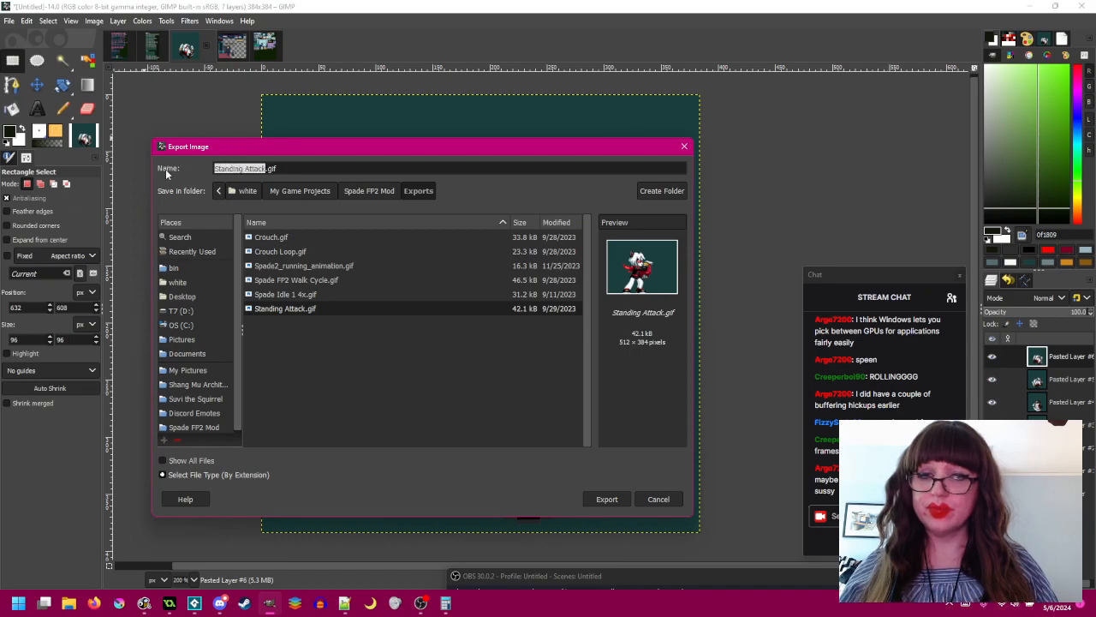
{"action": "type", "text": "Spade Roll"}
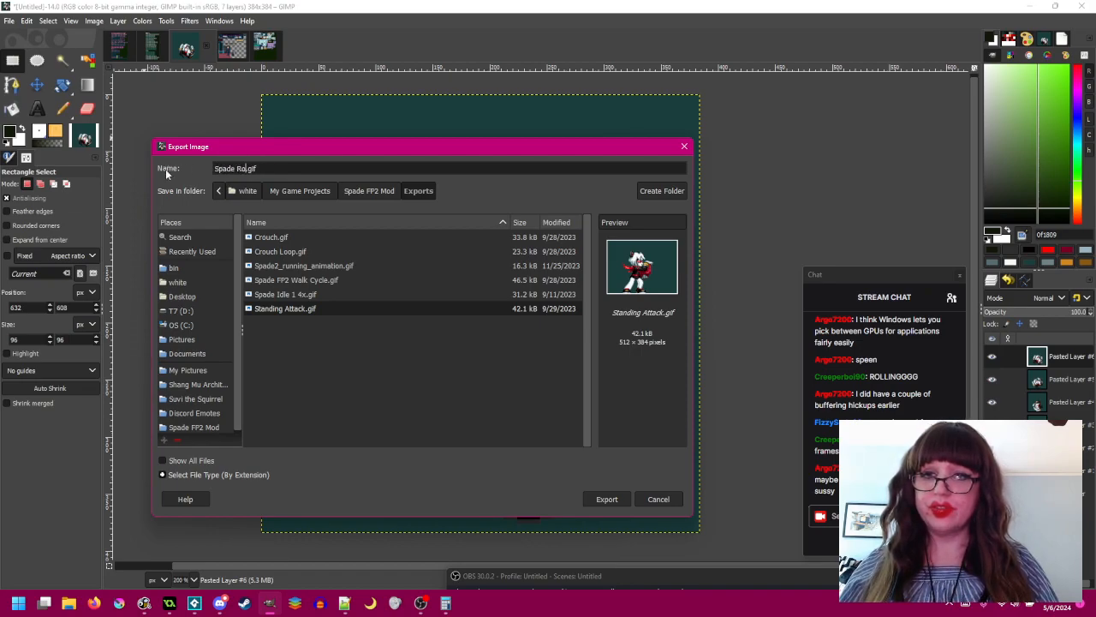
{"action": "type", "text": "ing 4x"}
{"action": "key", "text": "Return"}
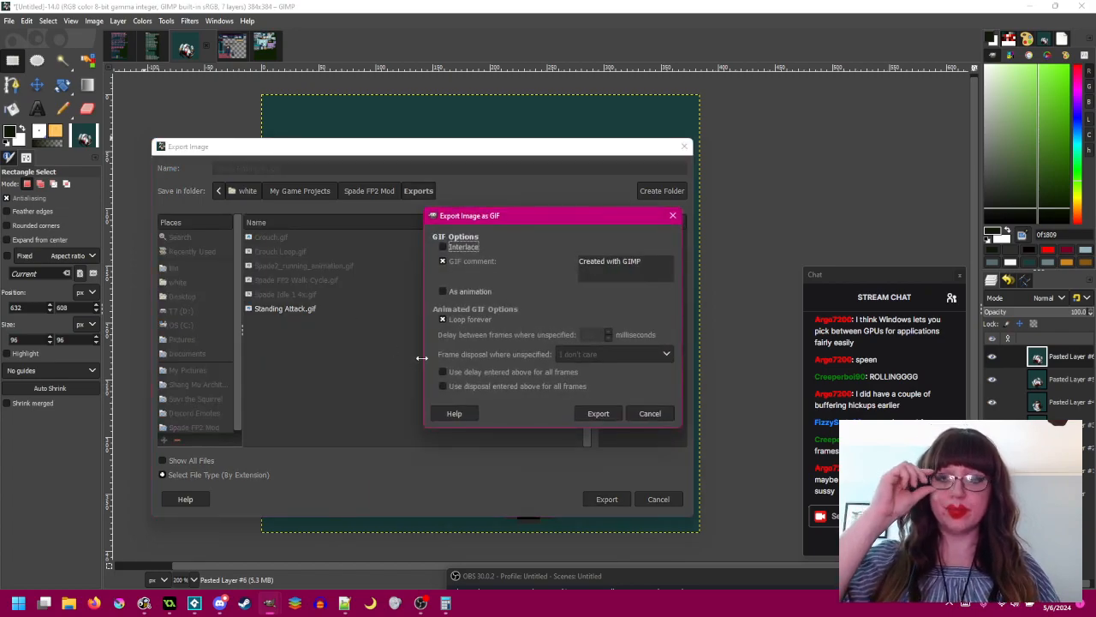
- Export the GIF as an animation with frame disposal set to One frame per layer (replace)
{"action": "left_click", "coordinate": [444, 290]}
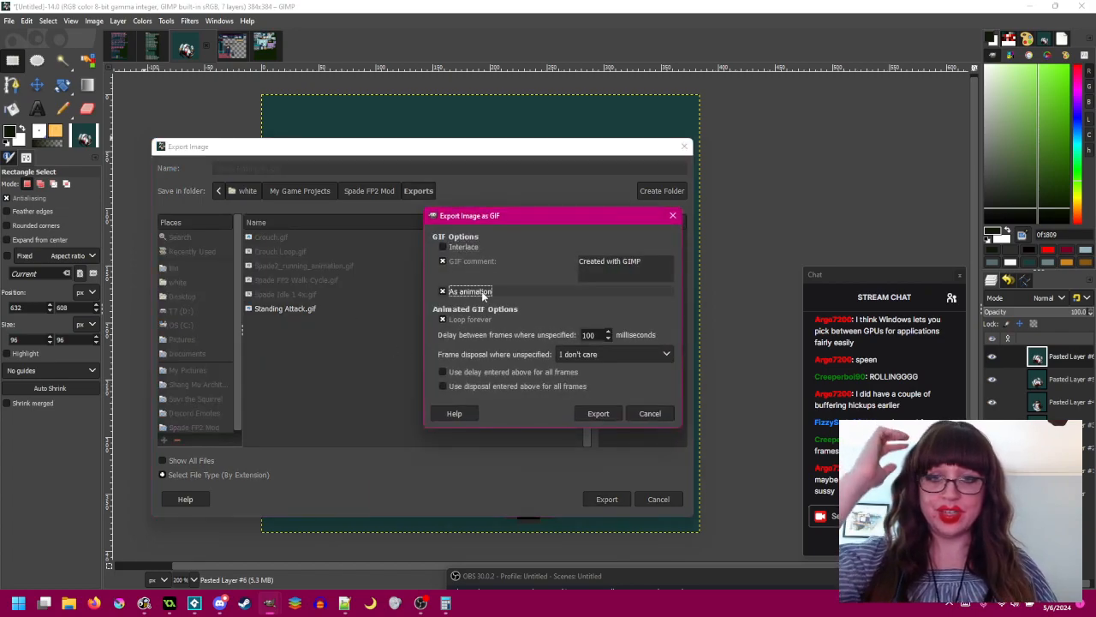
{"action": "left_click", "coordinate": [599, 352]}
{"action": "left_click", "coordinate": [604, 403]}
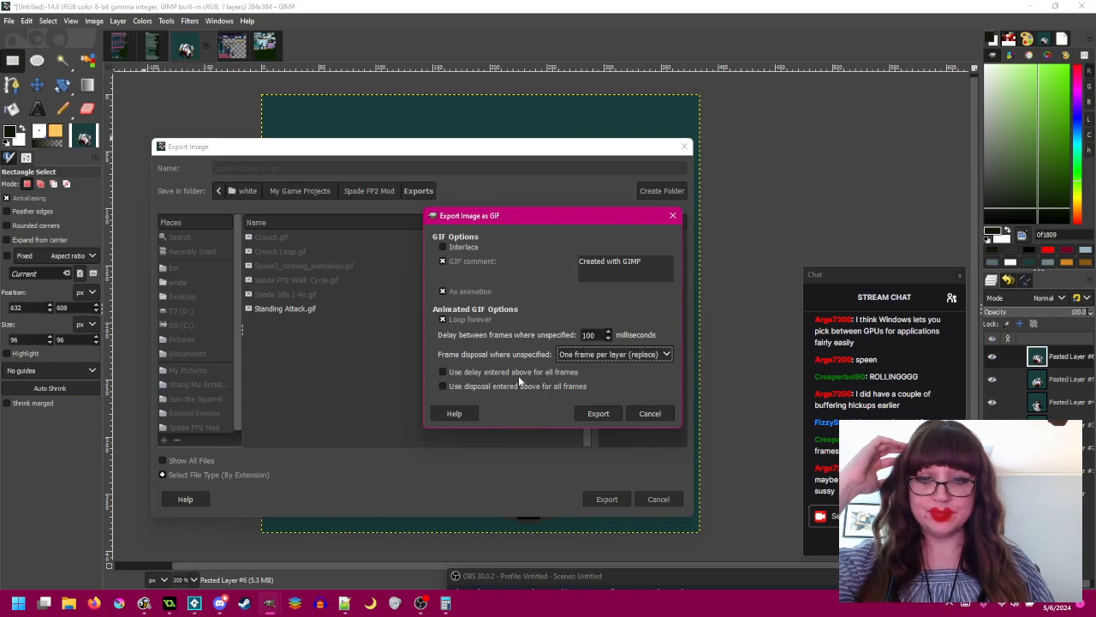
{"action": "left_click", "coordinate": [598, 412]}
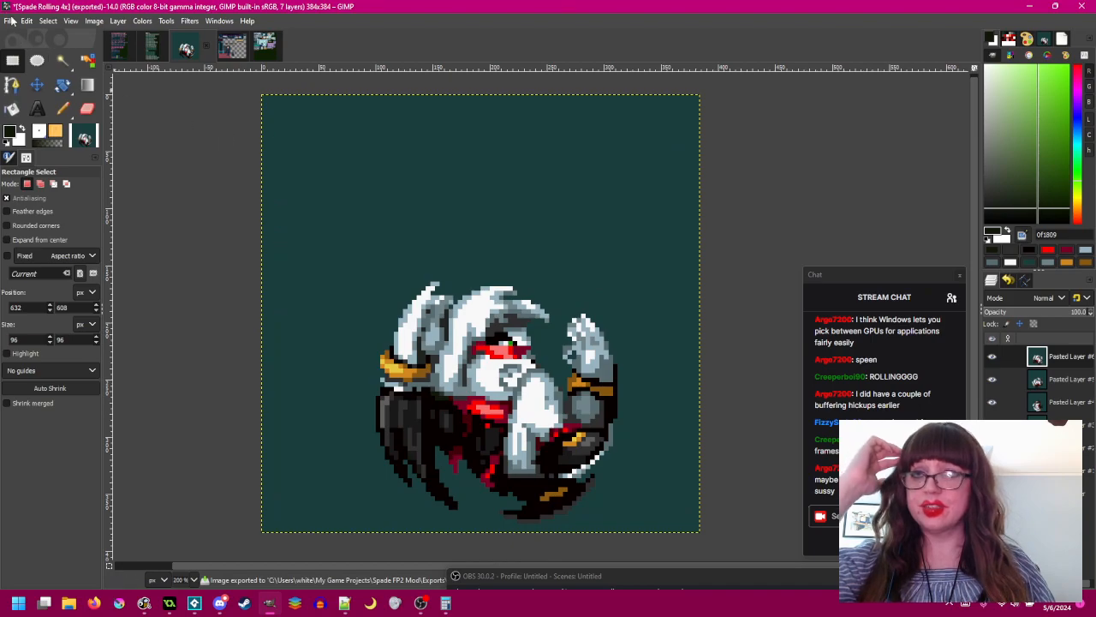
- Show the exported file in its folder, view Spade Rolling 4x.gif, and close the viewer and the folder window
{"action": "left_click", "coordinate": [10, 22]}
{"action": "left_click", "coordinate": [53, 302]}
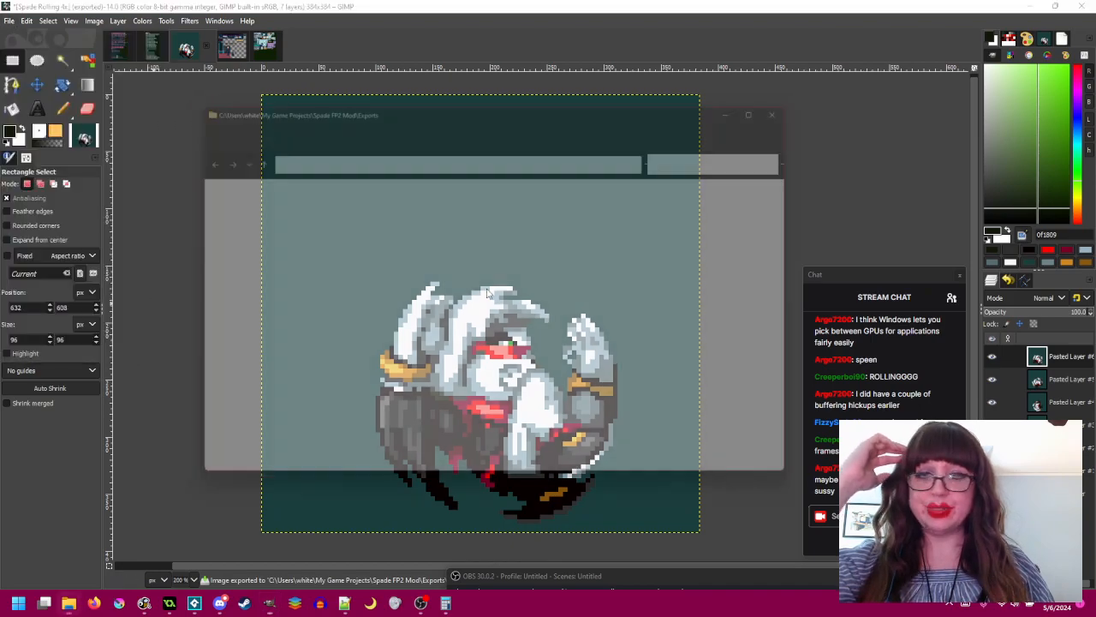
{"action": "double_click", "coordinate": [546, 221]}
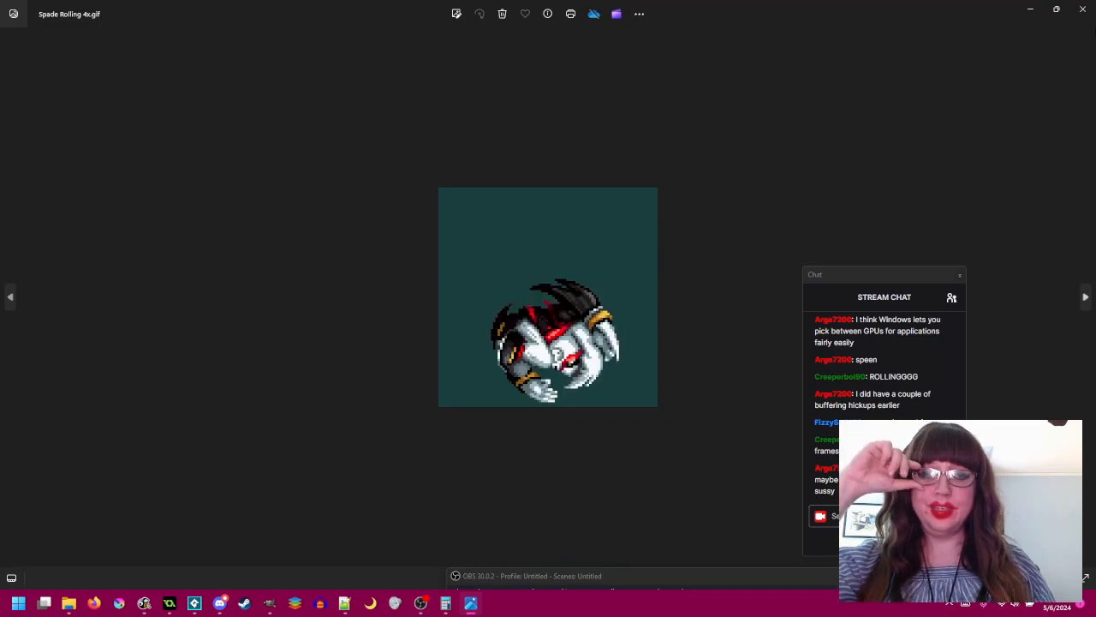
{"action": "left_click", "coordinate": [1082, 8]}
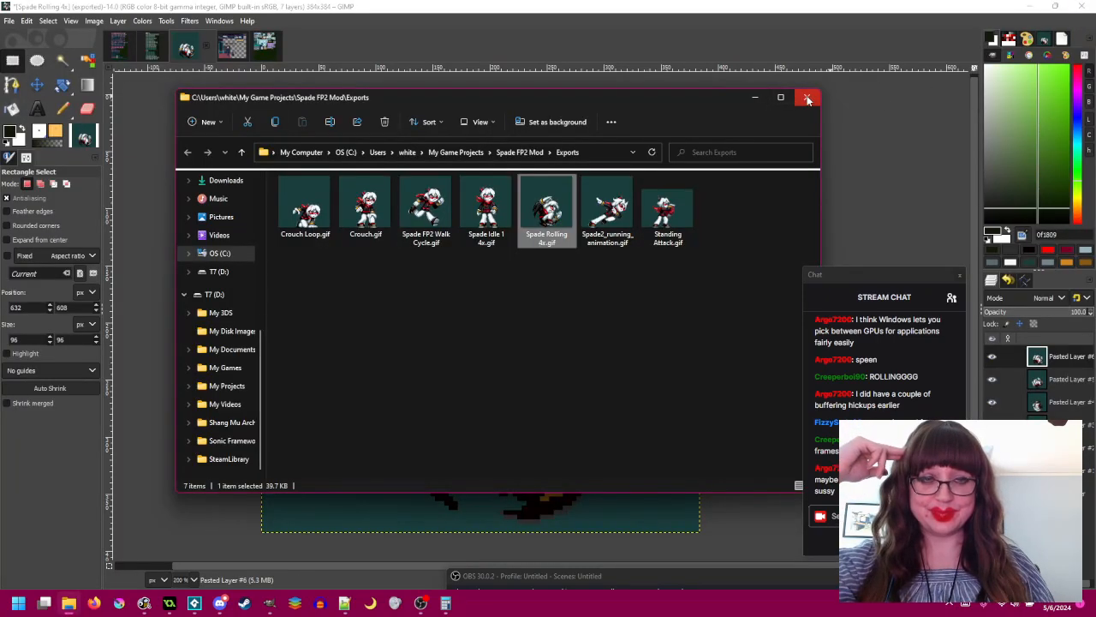
{"action": "left_click", "coordinate": [806, 97]}
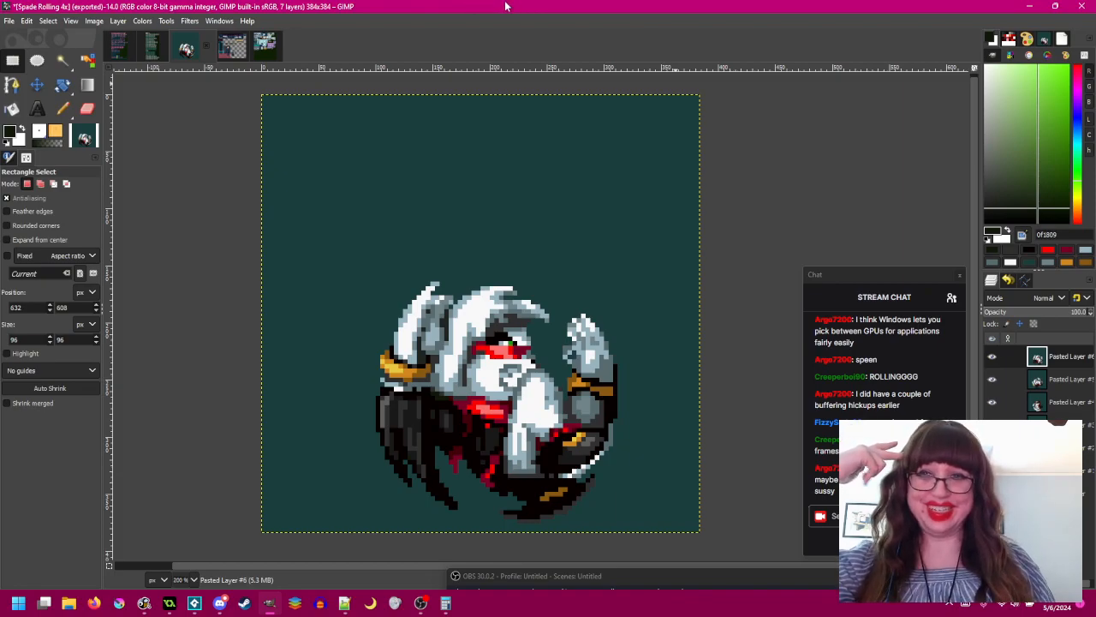
- Close the Spade Rolling 4x image, discarding its changes, and clear the frame selection in the Spade FP2 spritesheet
{"action": "left_click", "coordinate": [206, 49]}
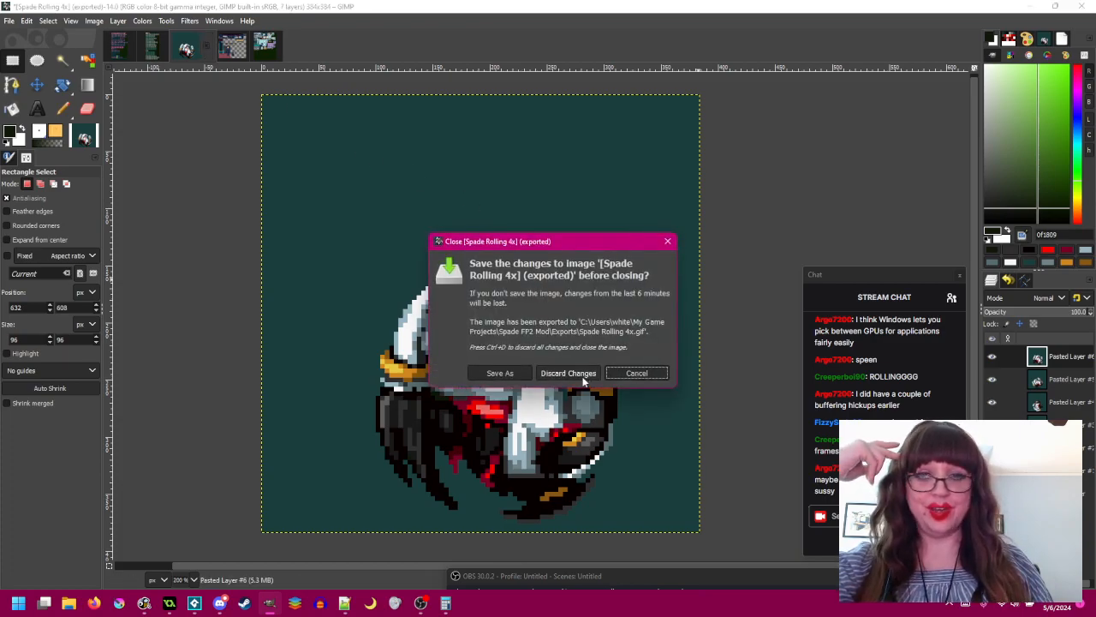
{"action": "left_click", "coordinate": [574, 378]}
{"action": "left_click", "coordinate": [200, 53]}
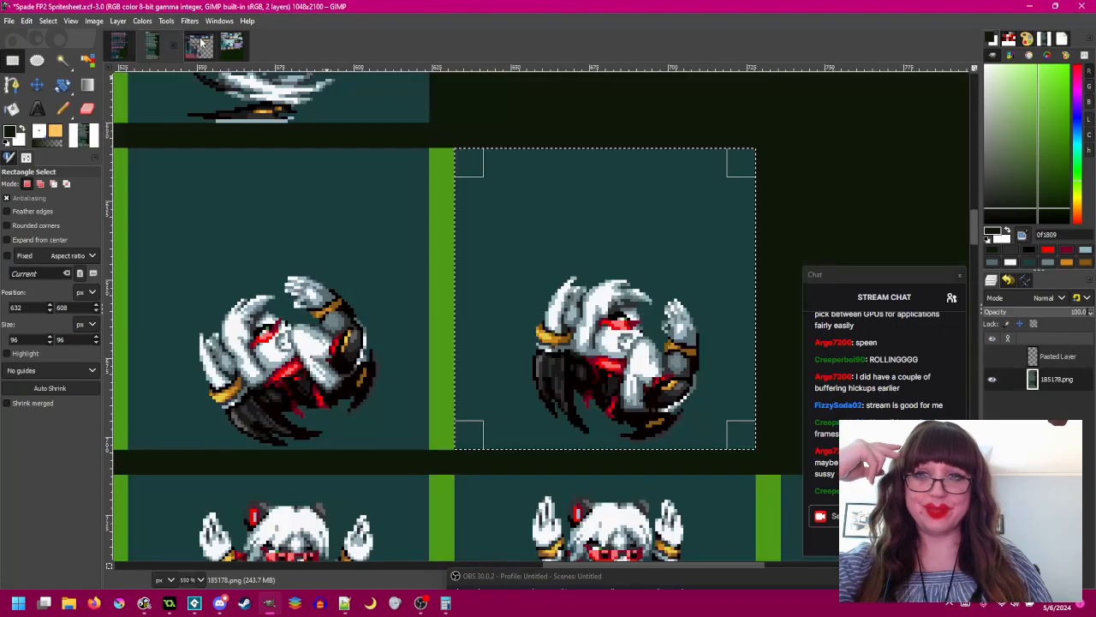
{"action": "left_click", "coordinate": [830, 229]}
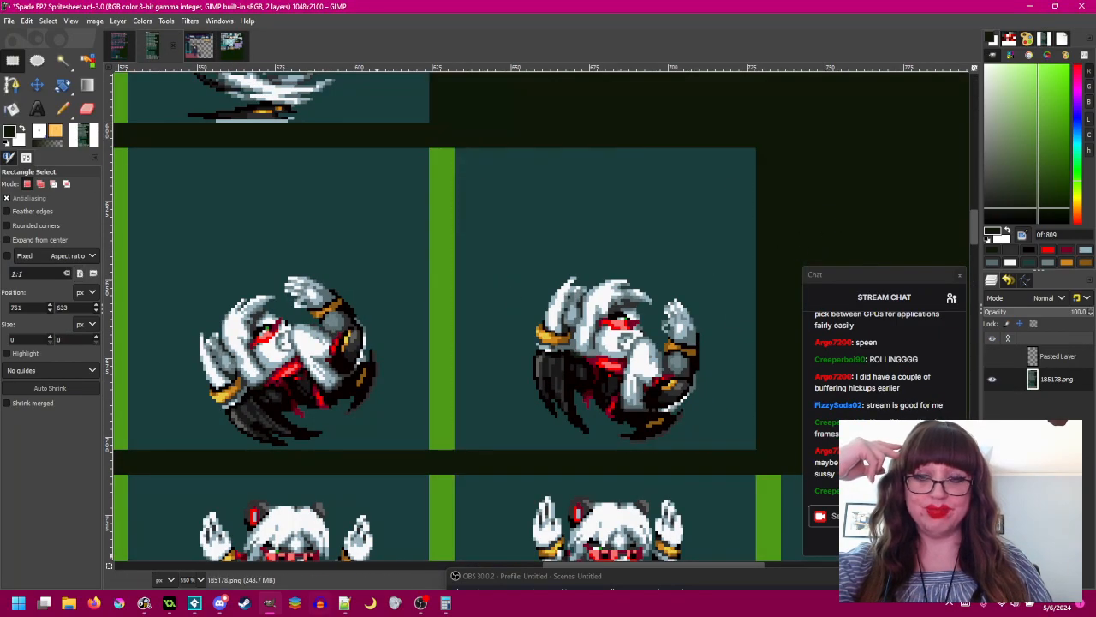
- Reposition the OBS window low on the screen so it covers little of the spritesheet
{"action": "left_click_drag", "start_coordinate": [483, 578], "coordinate": [465, 565]}
{"action": "left_click_drag", "start_coordinate": [481, 297], "coordinate": [507, 277]}
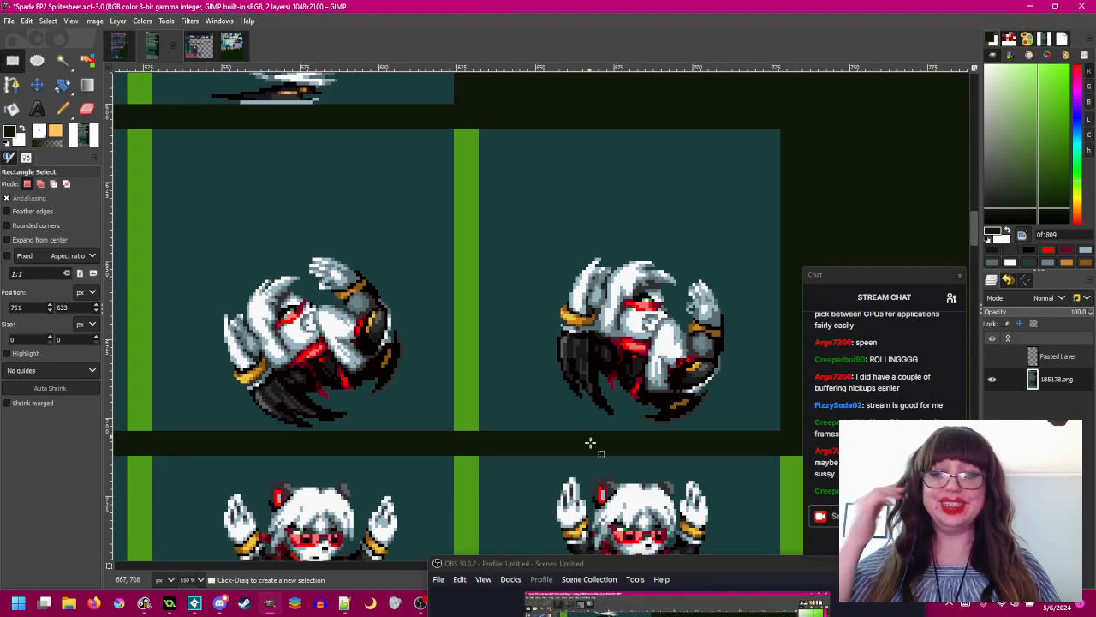
{"action": "left_click_drag", "start_coordinate": [642, 572], "coordinate": [671, 590]}
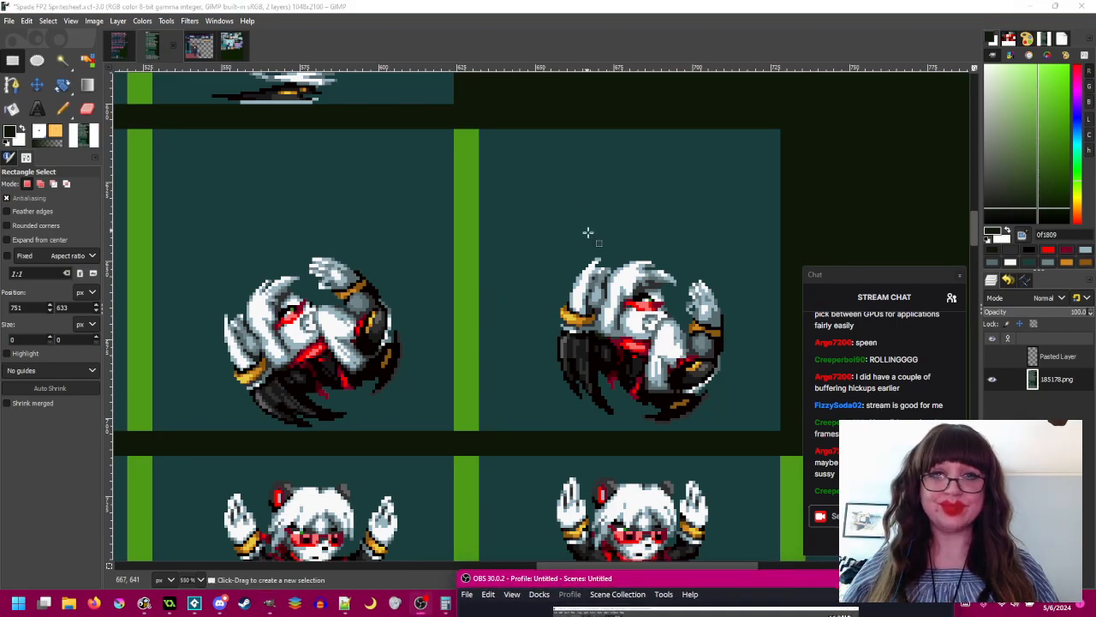
{"action": "left_click_drag", "start_coordinate": [588, 231], "coordinate": [624, 222]}
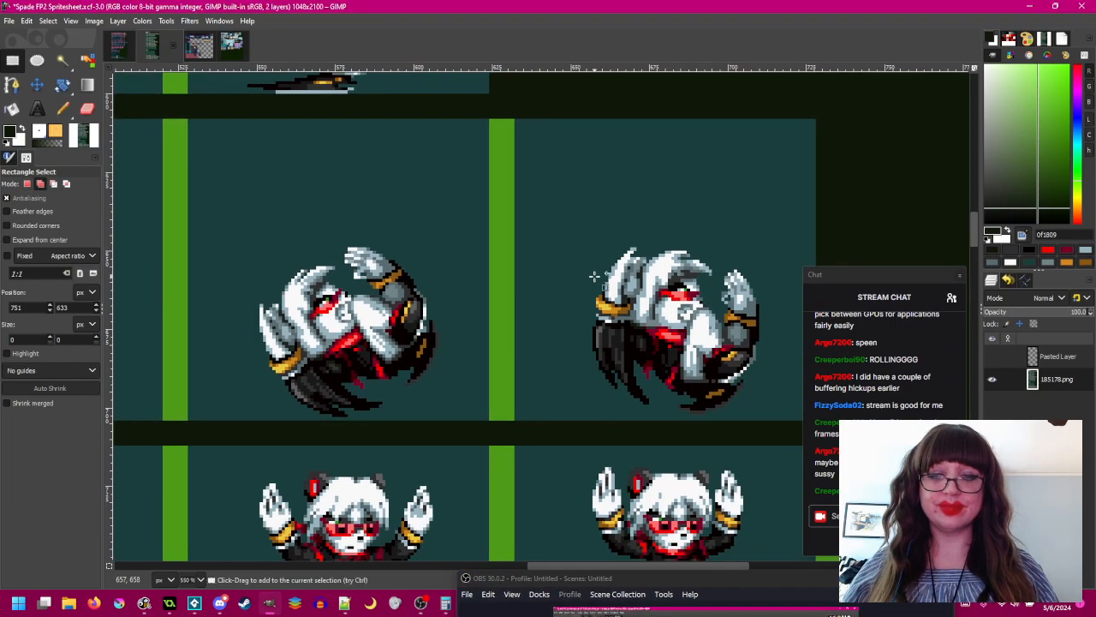
- Close Calculator and save the Spade FP2 spritesheet
{"action": "left_click", "coordinate": [445, 603]}
{"action": "left_click", "coordinate": [407, 167]}
{"action": "scroll", "coordinate": [597, 299], "scroll_direction": "left", "scroll_amount": 10}
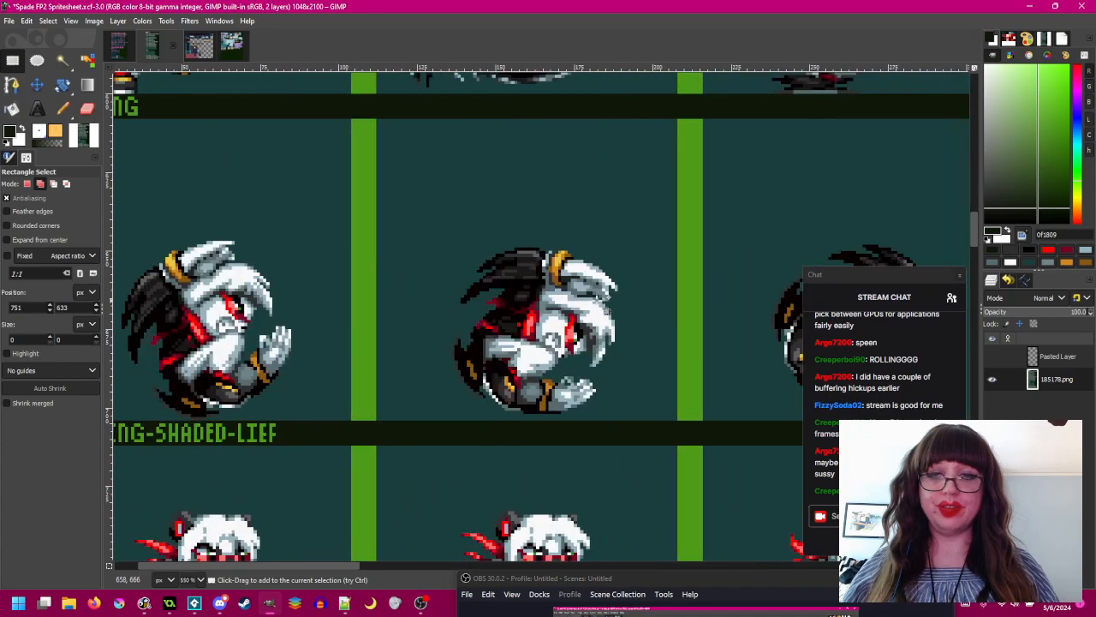
{"action": "key", "text": "ctrl+s"}
- Review the spritesheet rows from rolling down to ATTACKING-MID-AIR and save the file again
{"action": "left_click_drag", "start_coordinate": [468, 299], "coordinate": [499, 271]}
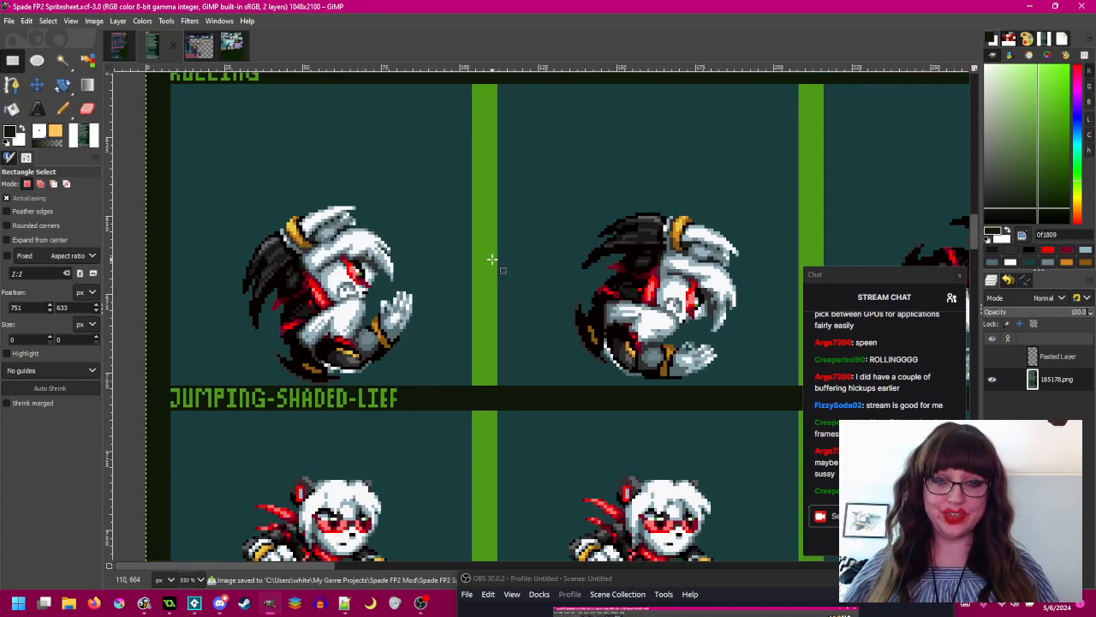
{"action": "scroll", "coordinate": [492, 259], "scroll_direction": "down", "scroll_amount": 5}
{"action": "scroll", "coordinate": [493, 254], "scroll_direction": "down", "scroll_amount": 1, "text": "ctrl"}
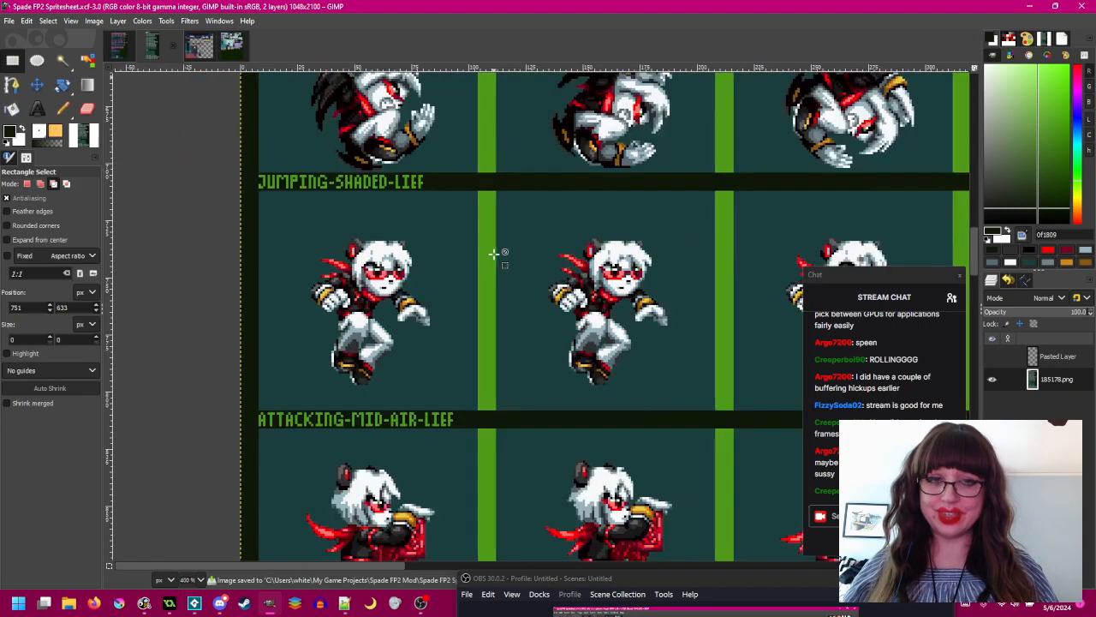
{"action": "scroll", "coordinate": [493, 255], "scroll_direction": "down", "scroll_amount": 1, "text": "ctrl"}
{"action": "left_click_drag", "start_coordinate": [497, 276], "coordinate": [456, 201]}
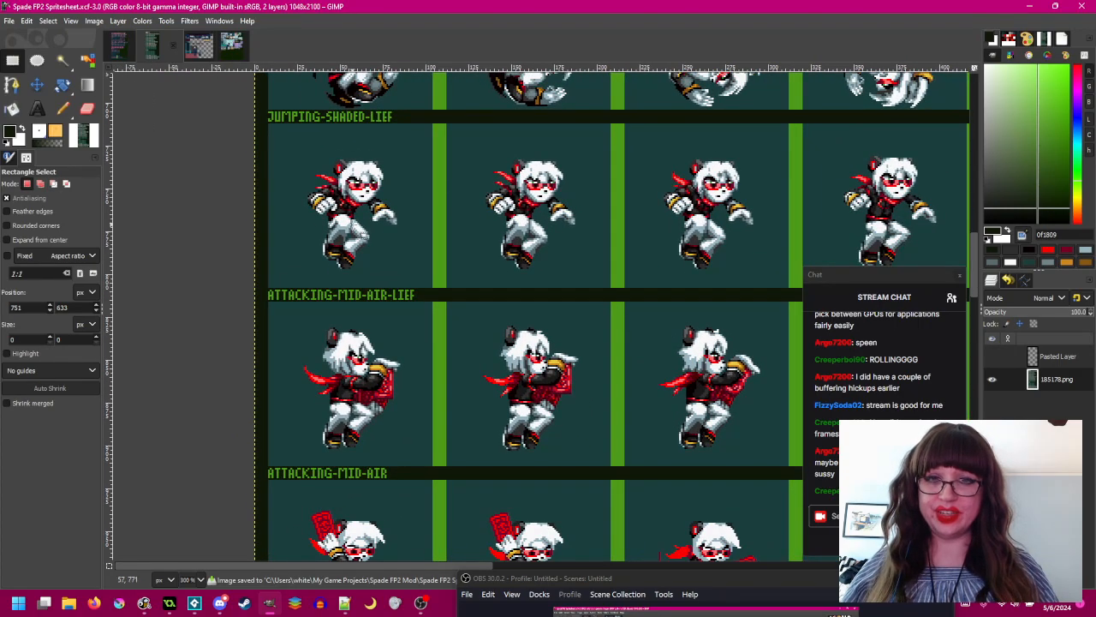
{"action": "scroll", "coordinate": [428, 317], "scroll_direction": "down", "scroll_amount": 3}
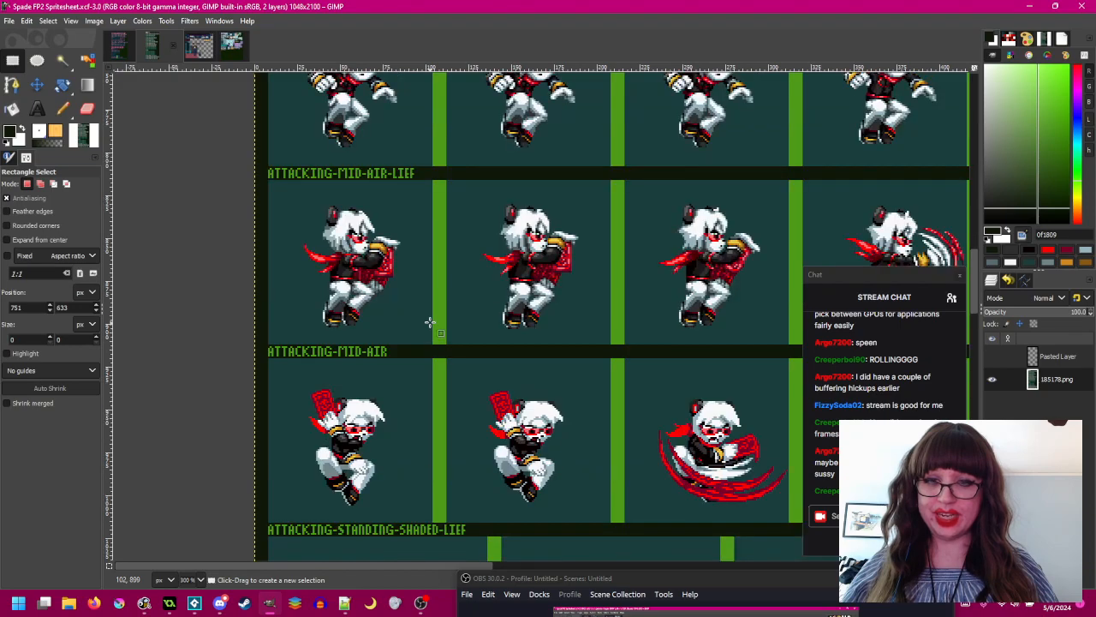
{"action": "scroll", "coordinate": [430, 322], "scroll_direction": "down", "scroll_amount": 3}
{"action": "scroll", "coordinate": [408, 304], "scroll_direction": "up", "scroll_amount": 1, "text": "ctrl"}
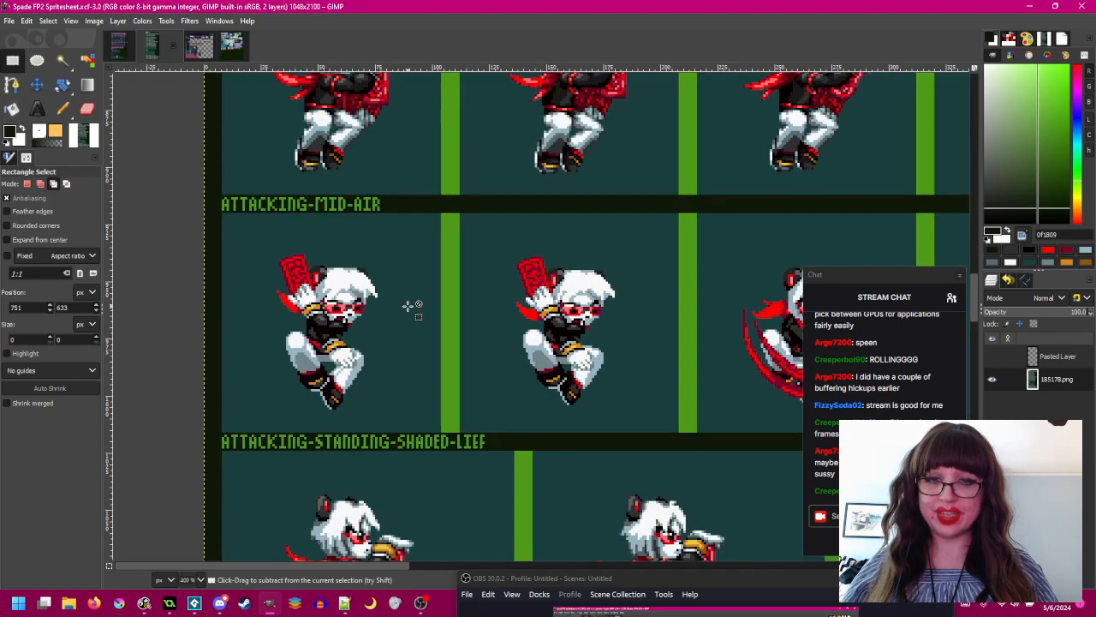
{"action": "scroll", "coordinate": [407, 305], "scroll_direction": "up", "scroll_amount": 3}
{"action": "scroll", "coordinate": [408, 304], "scroll_direction": "down", "scroll_amount": 3}
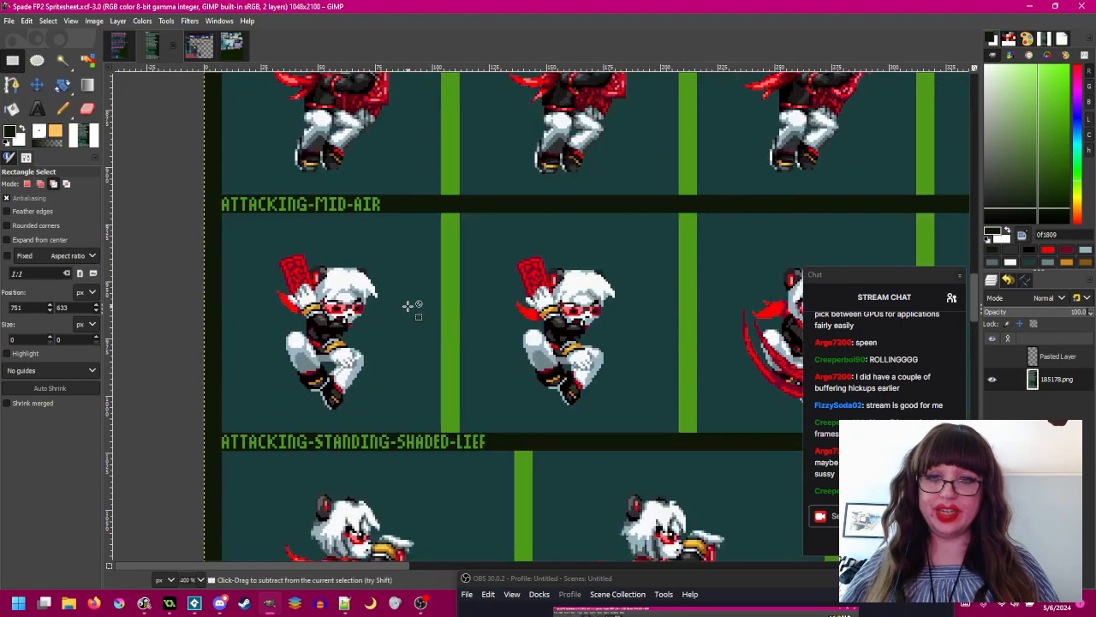
{"action": "key", "text": "ctrl+s"}
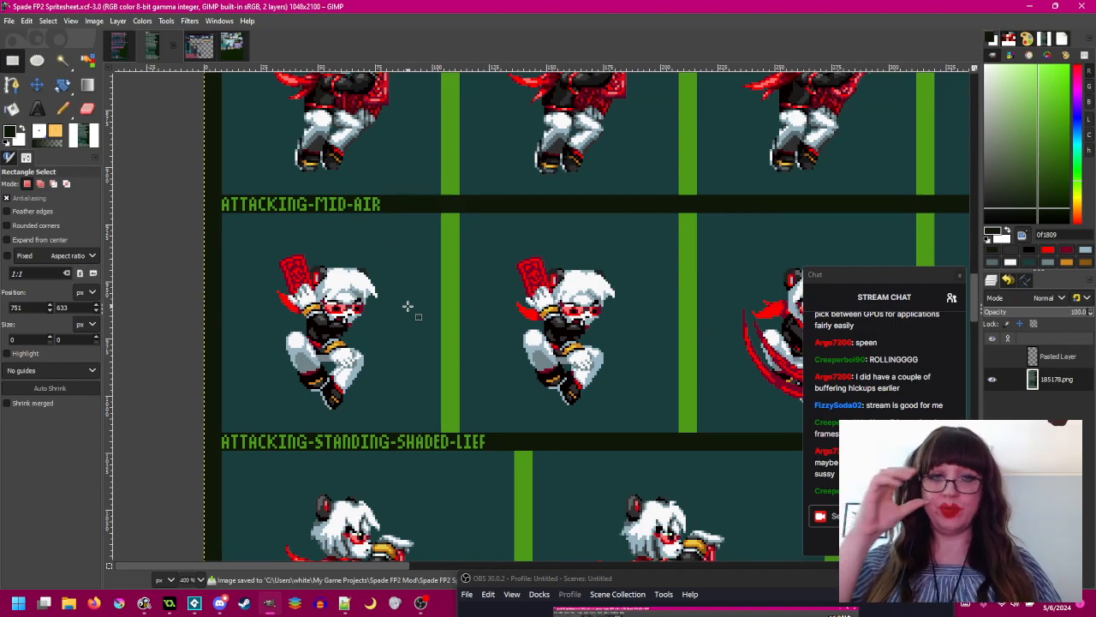
- Examine all the frames along the ATTACKING-MID-AIR row, returning to its first frames
{"action": "left_click_drag", "start_coordinate": [410, 299], "coordinate": [378, 296]}
{"action": "scroll", "coordinate": [377, 295], "scroll_direction": "right", "scroll_amount": 5}
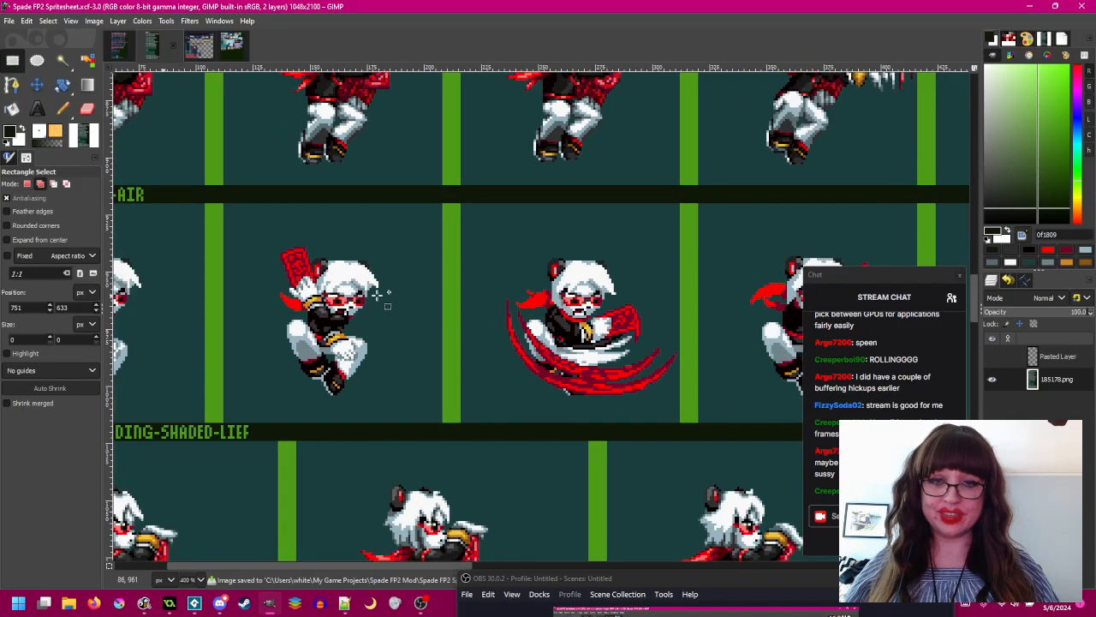
{"action": "scroll", "coordinate": [377, 296], "scroll_direction": "right", "scroll_amount": 5}
{"action": "scroll", "coordinate": [387, 305], "scroll_direction": "right", "scroll_amount": 10}
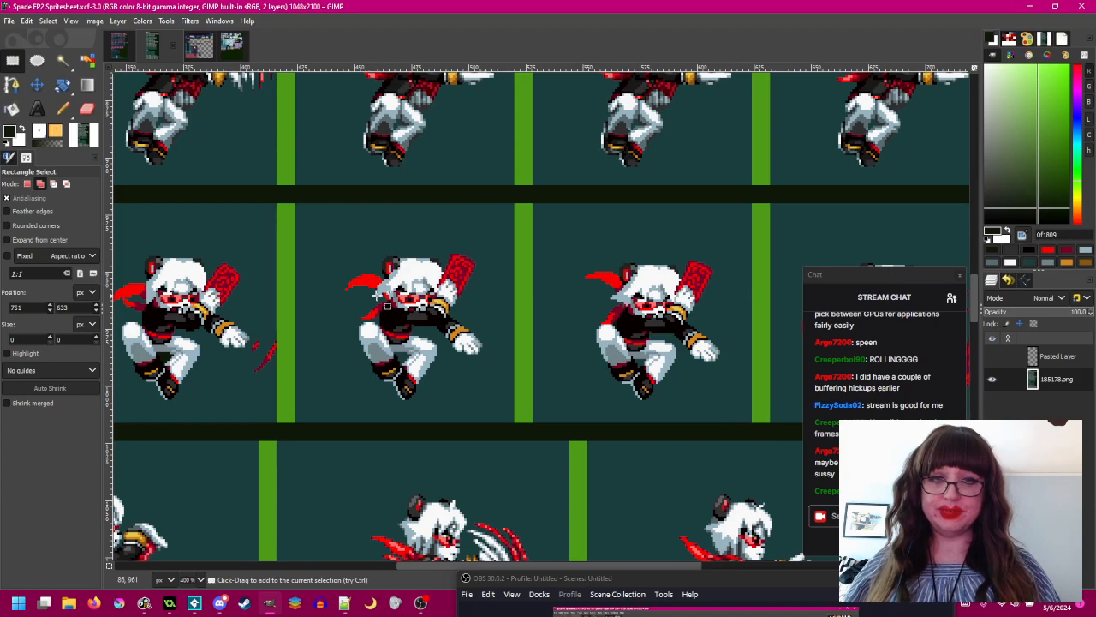
{"action": "scroll", "coordinate": [377, 295], "scroll_direction": "right", "scroll_amount": 5}
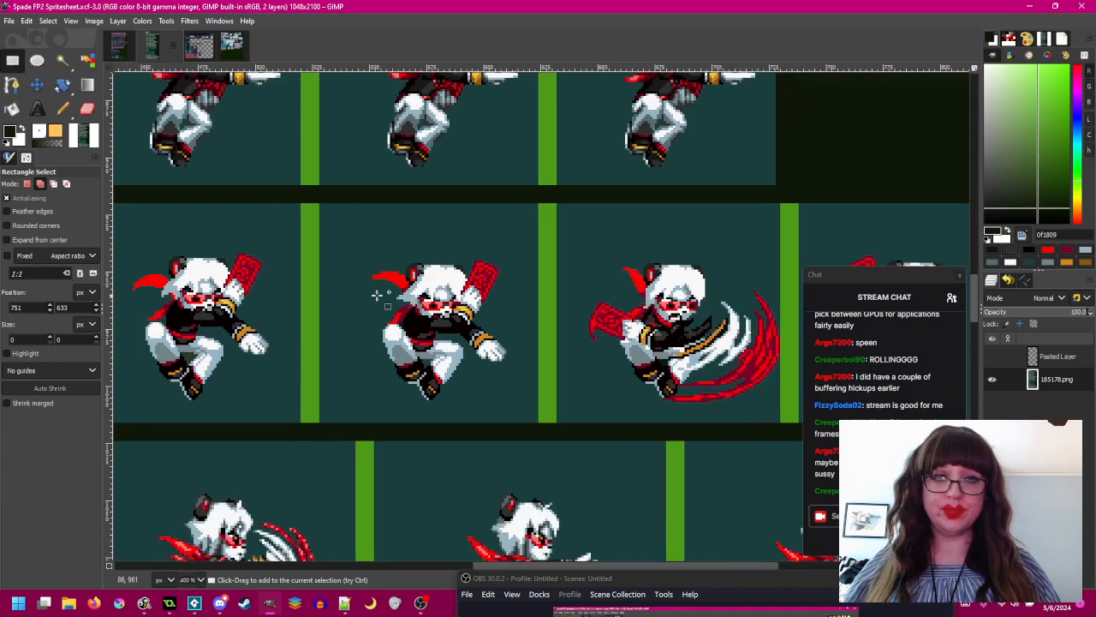
{"action": "scroll", "coordinate": [377, 296], "scroll_direction": "left", "scroll_amount": 15}
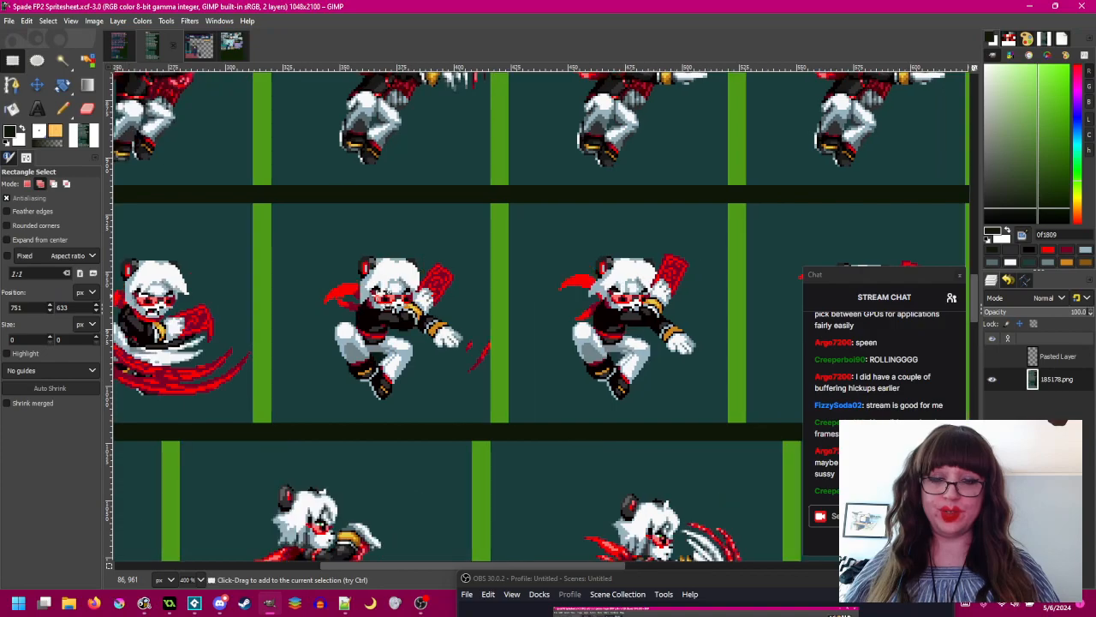
{"action": "scroll", "coordinate": [377, 295], "scroll_direction": "left", "scroll_amount": 5}
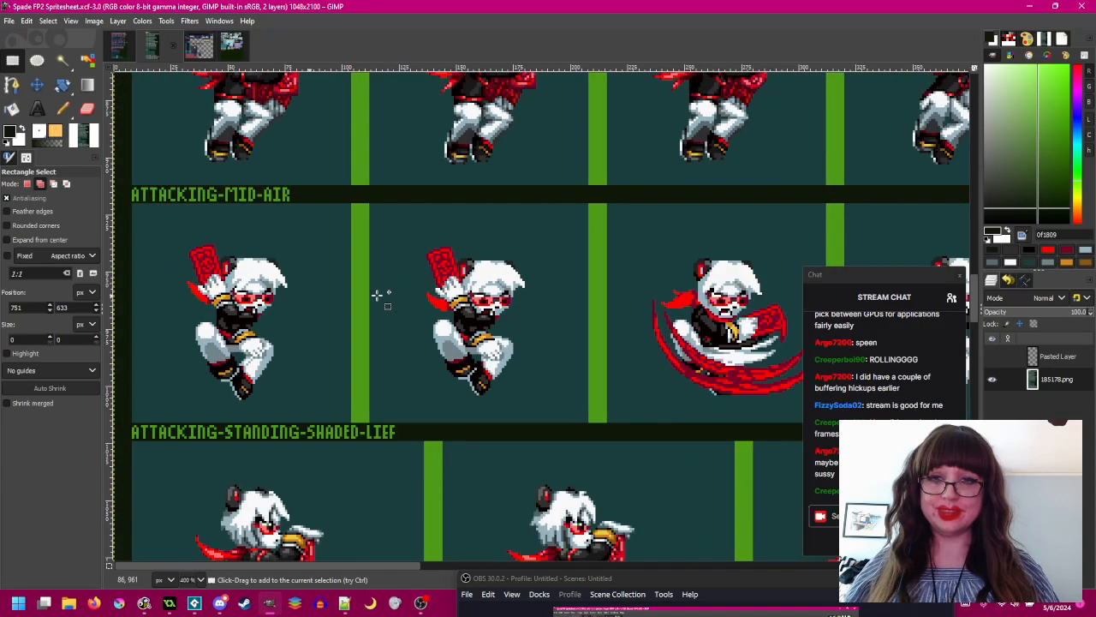
{"action": "scroll", "coordinate": [427, 319], "scroll_direction": "left", "scroll_amount": 1}
{"action": "scroll", "coordinate": [427, 319], "scroll_direction": "up", "scroll_amount": 1}
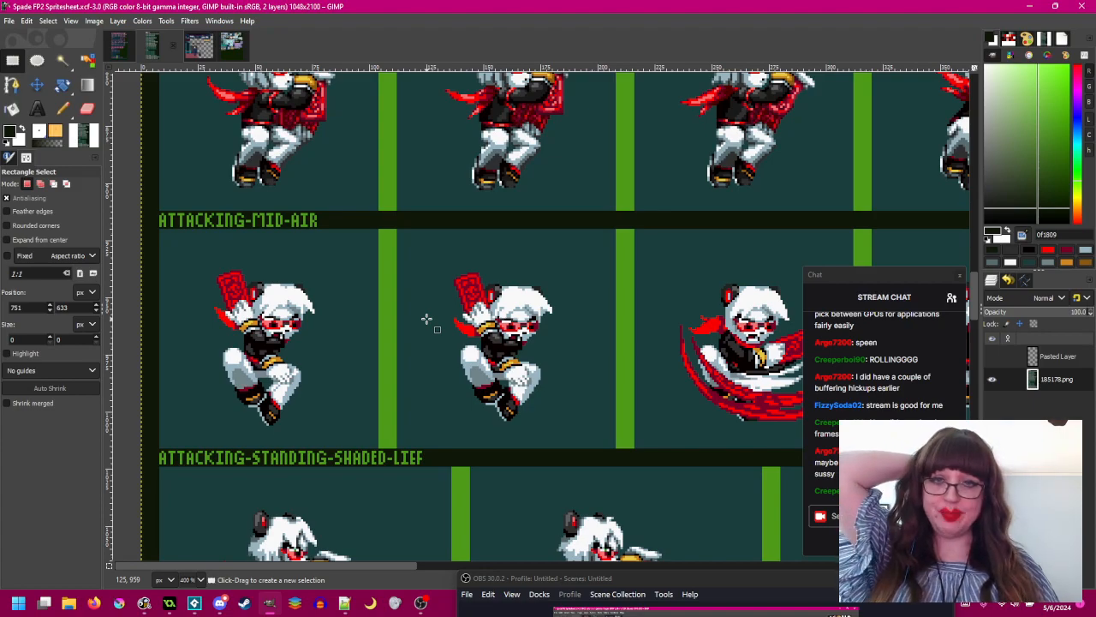
- Examine the ATTACKING-MID-AIR frames alongside the ATTACKING-MID-AIR-LIEF row above and the ATTACKING-STANDING-SHADED-LIEF row below
{"action": "scroll", "coordinate": [567, 348], "scroll_direction": "up", "scroll_amount": 4}
{"action": "scroll", "coordinate": [558, 385], "scroll_direction": "right", "scroll_amount": 1}
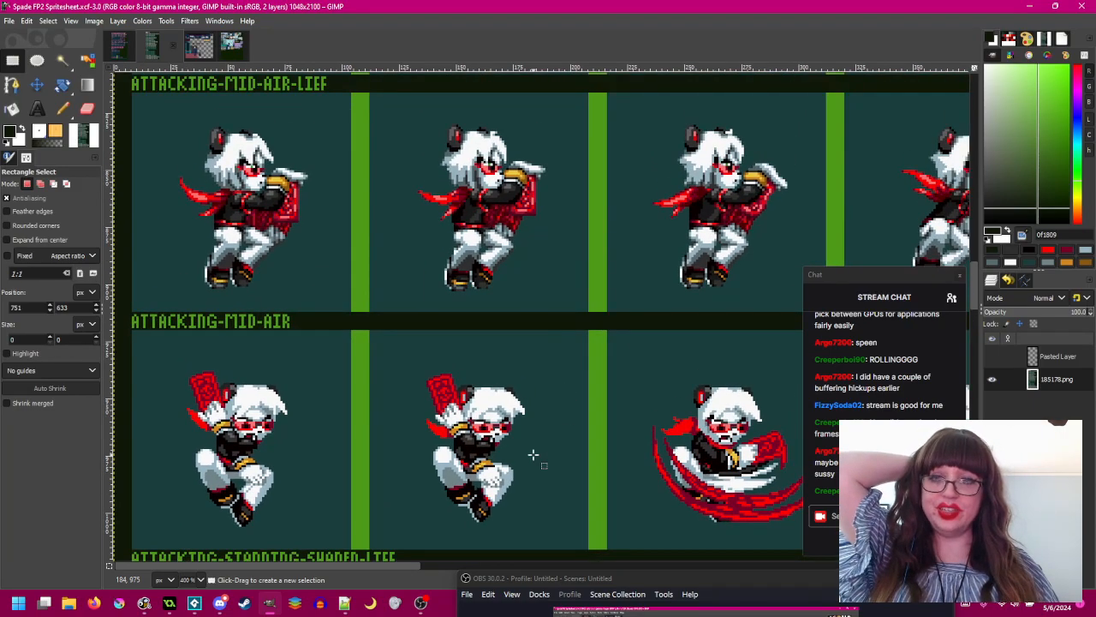
{"action": "left_click_drag", "start_coordinate": [305, 566], "coordinate": [260, 582]}
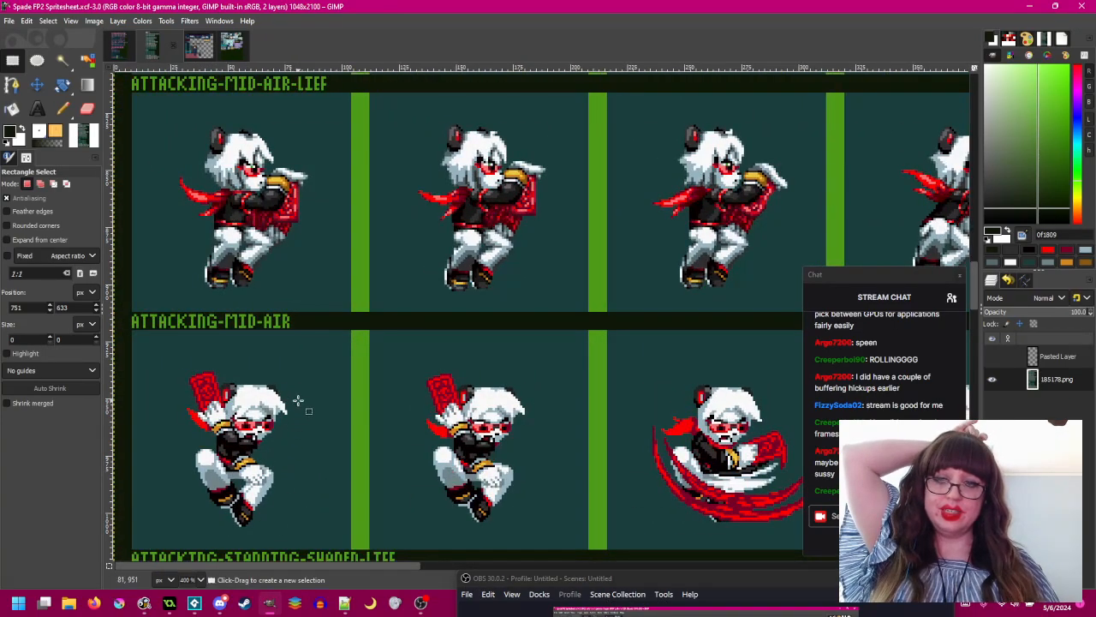
{"action": "left_click_drag", "start_coordinate": [299, 400], "coordinate": [411, 391]}
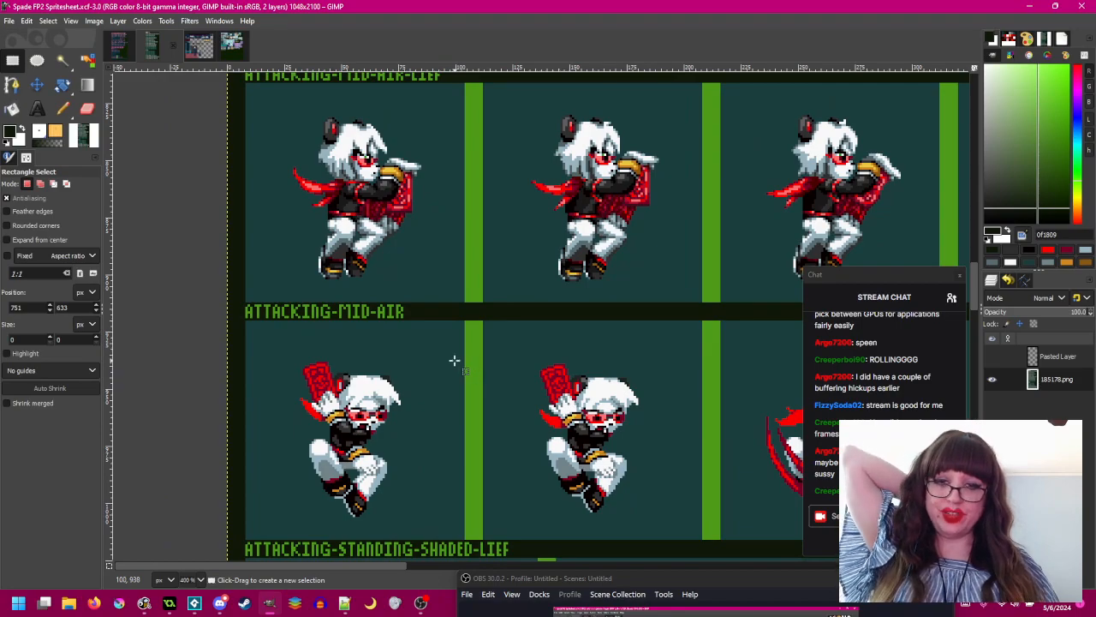
{"action": "scroll", "coordinate": [454, 374], "scroll_direction": "down", "scroll_amount": 5}
{"action": "left_click_drag", "start_coordinate": [514, 309], "coordinate": [496, 379]}
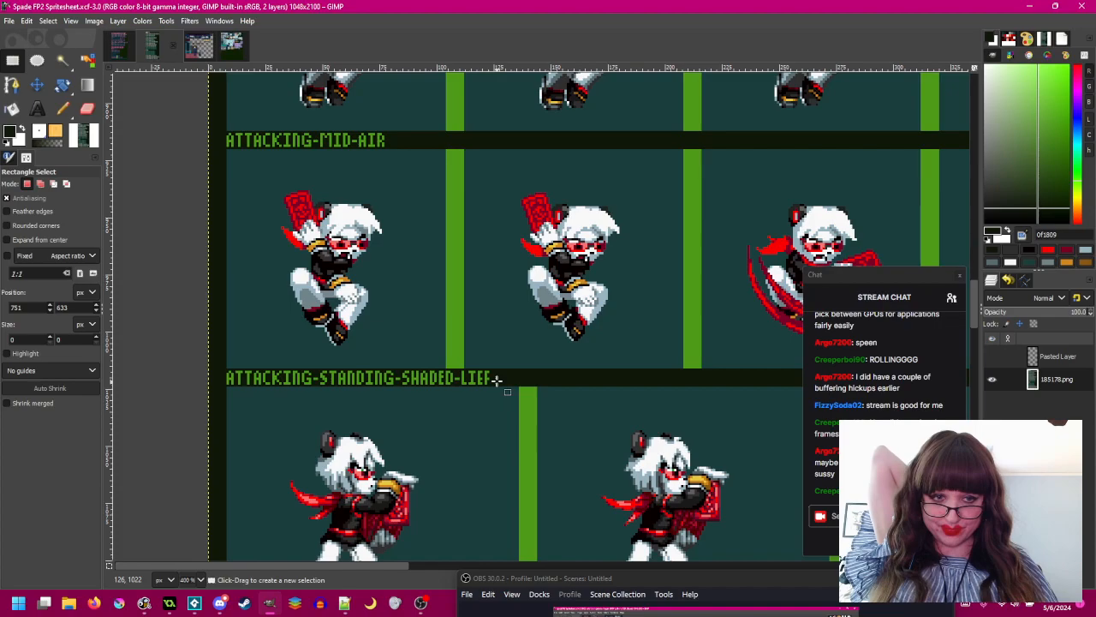
{"action": "scroll", "coordinate": [494, 380], "scroll_direction": "down", "scroll_amount": 3}
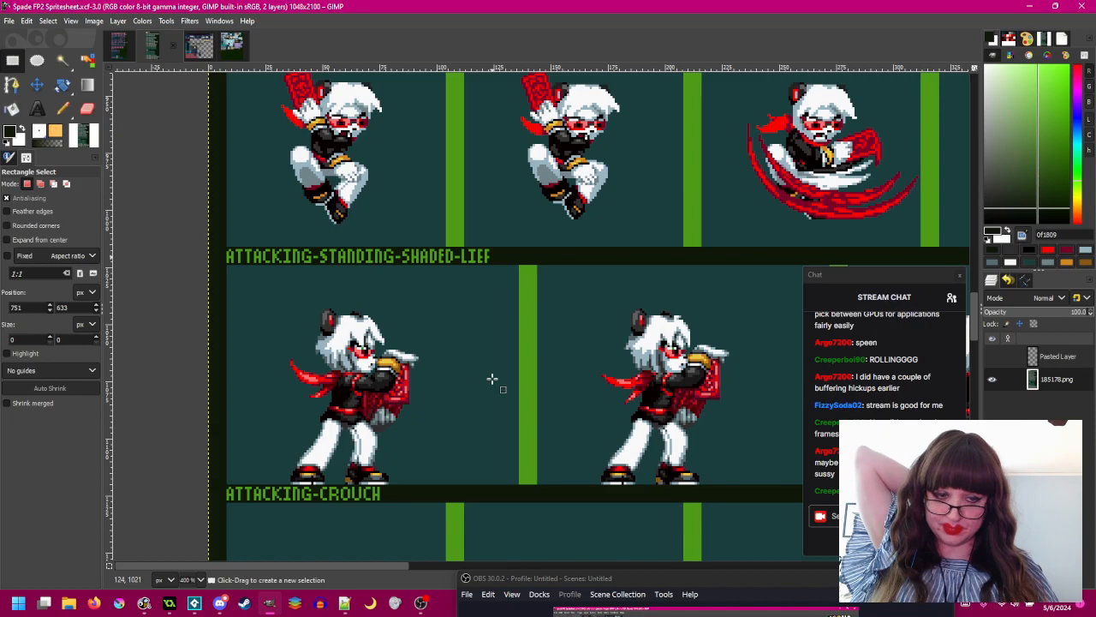
{"action": "scroll", "coordinate": [492, 378], "scroll_direction": "up", "scroll_amount": 3}
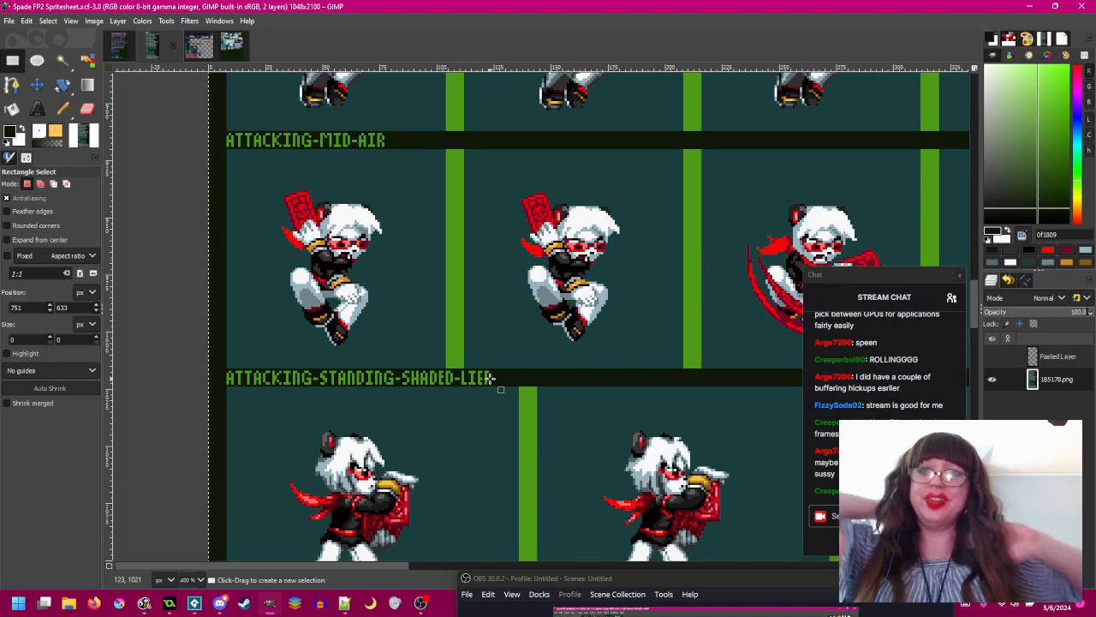
- Open the recently used Spade Rolling 4x.gif as a separate image
{"action": "left_click", "coordinate": [196, 23]}
{"action": "left_click", "coordinate": [196, 23]}
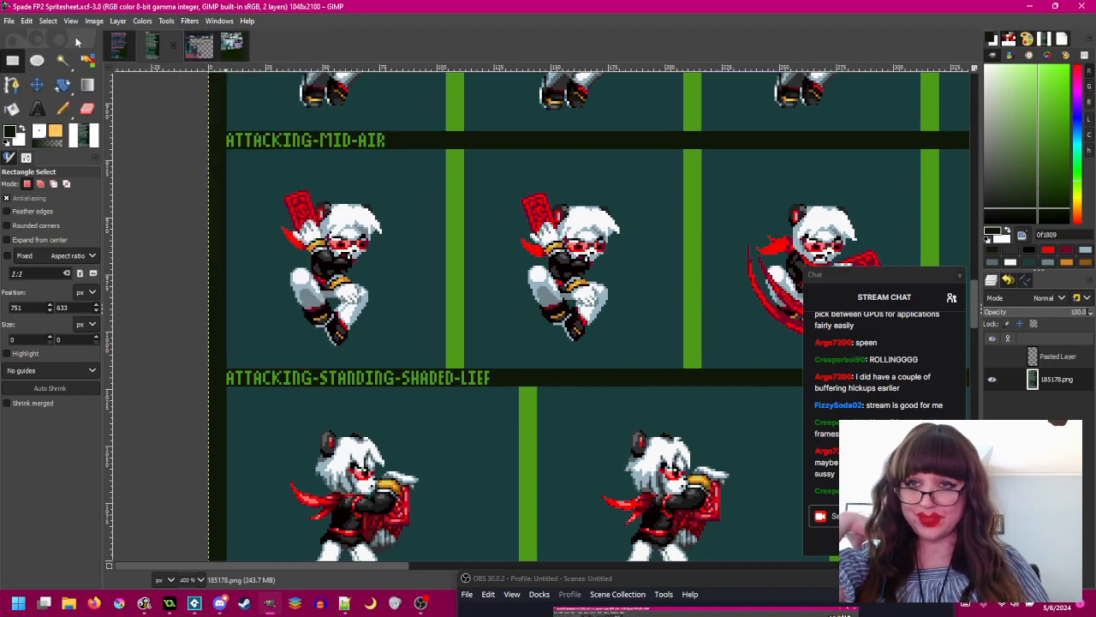
{"action": "left_click", "coordinate": [10, 22]}
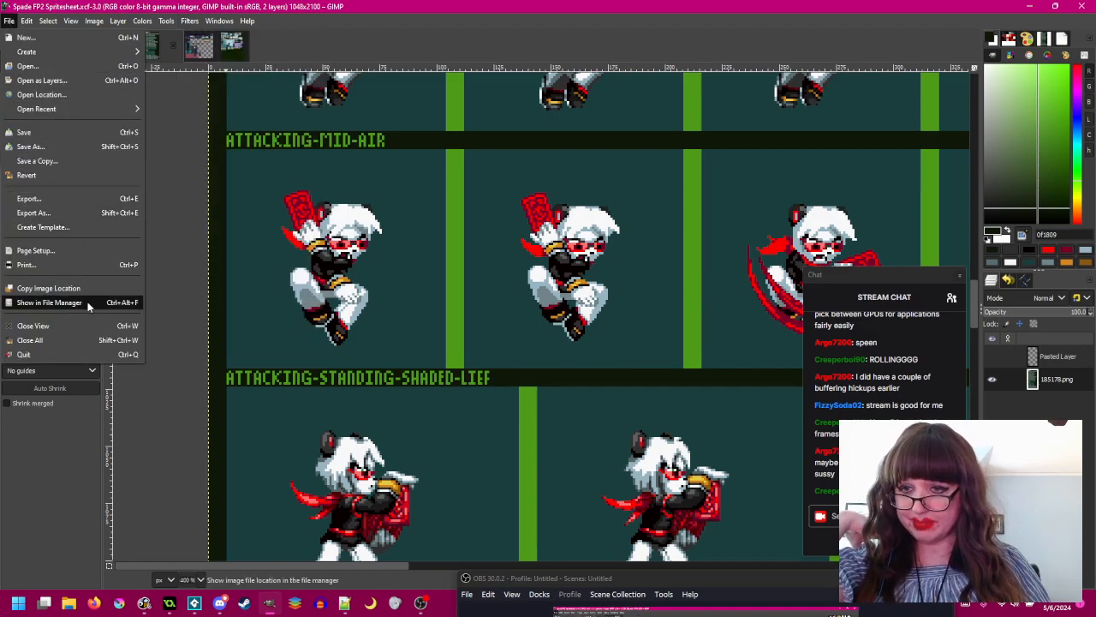
{"action": "mouse_move", "coordinate": [77, 109]}
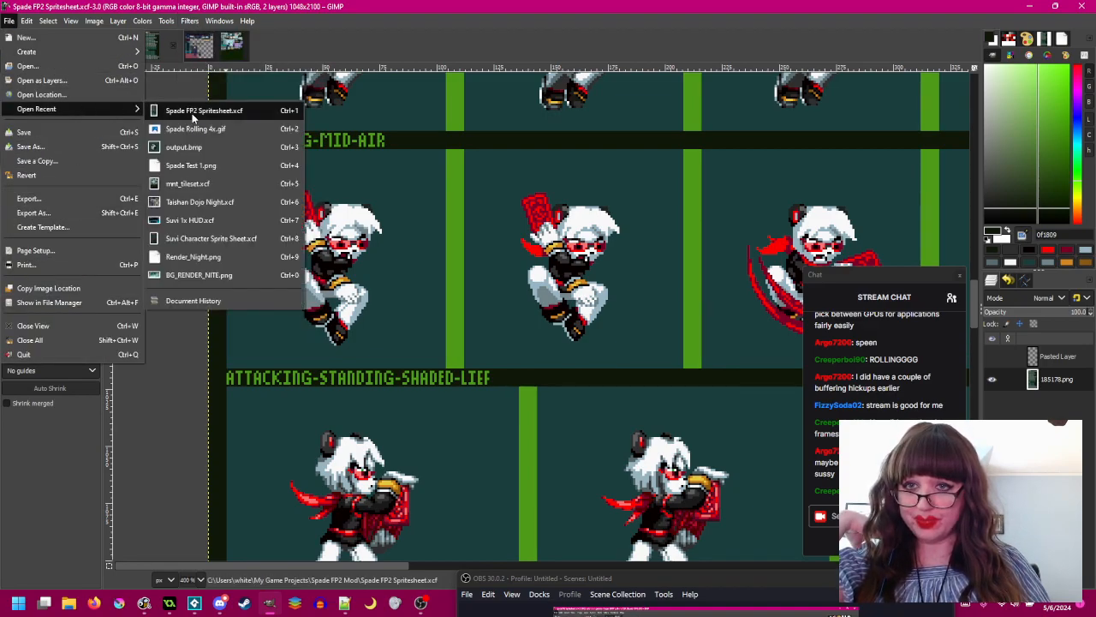
{"action": "left_click", "coordinate": [241, 129]}
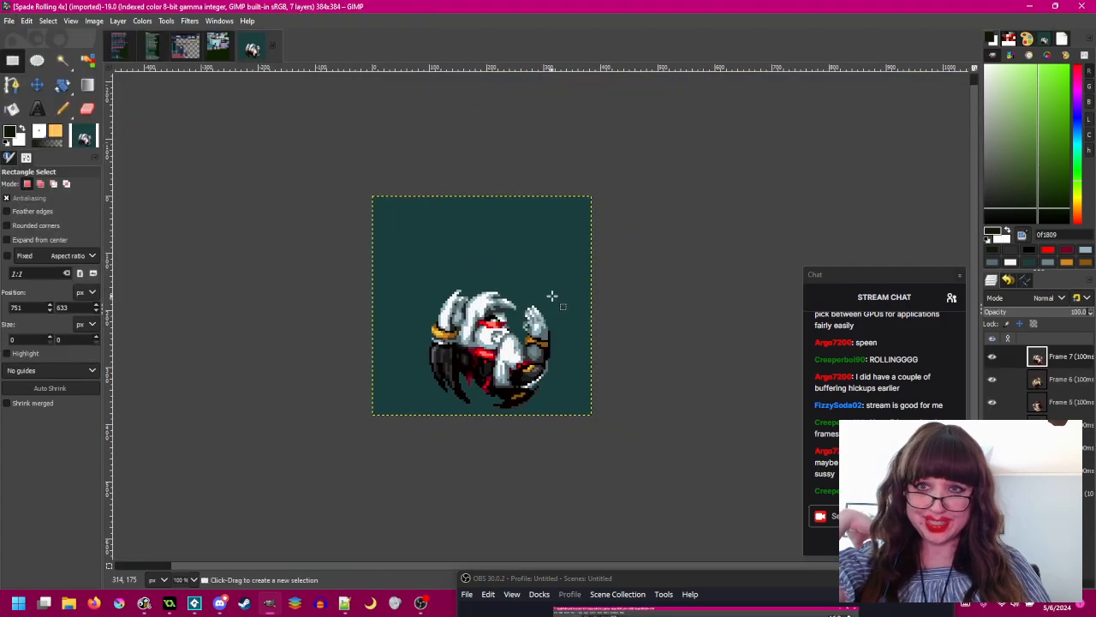
- Open the animation playback for the Spade Rolling 4x image and start playing the rolling frames
{"action": "left_click", "coordinate": [216, 20]}
{"action": "mouse_move", "coordinate": [189, 22]}
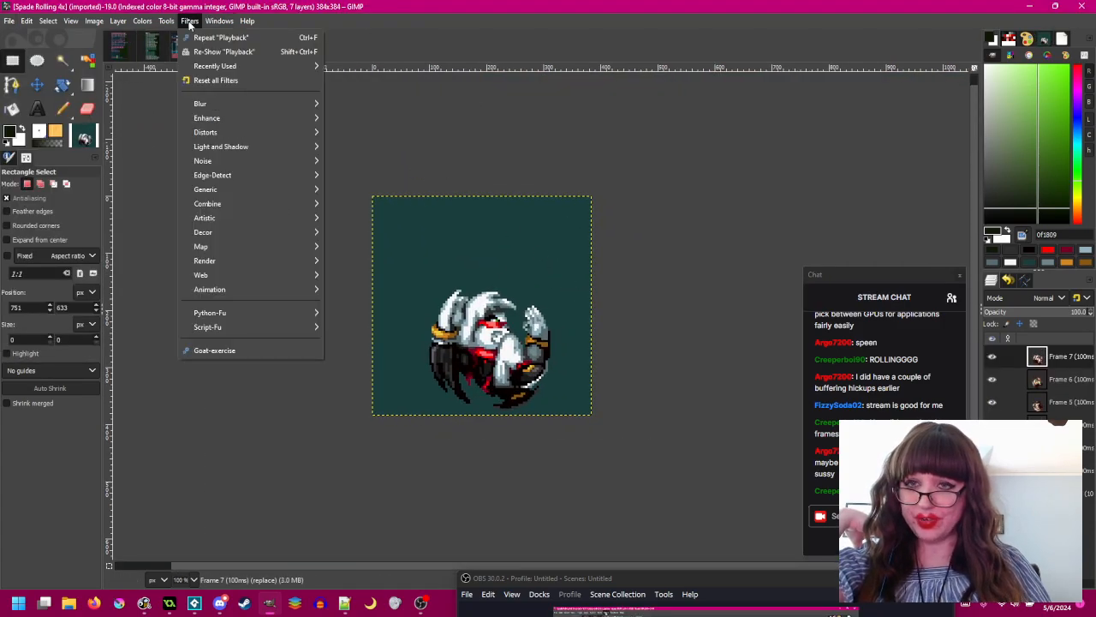
{"action": "mouse_move", "coordinate": [278, 291]}
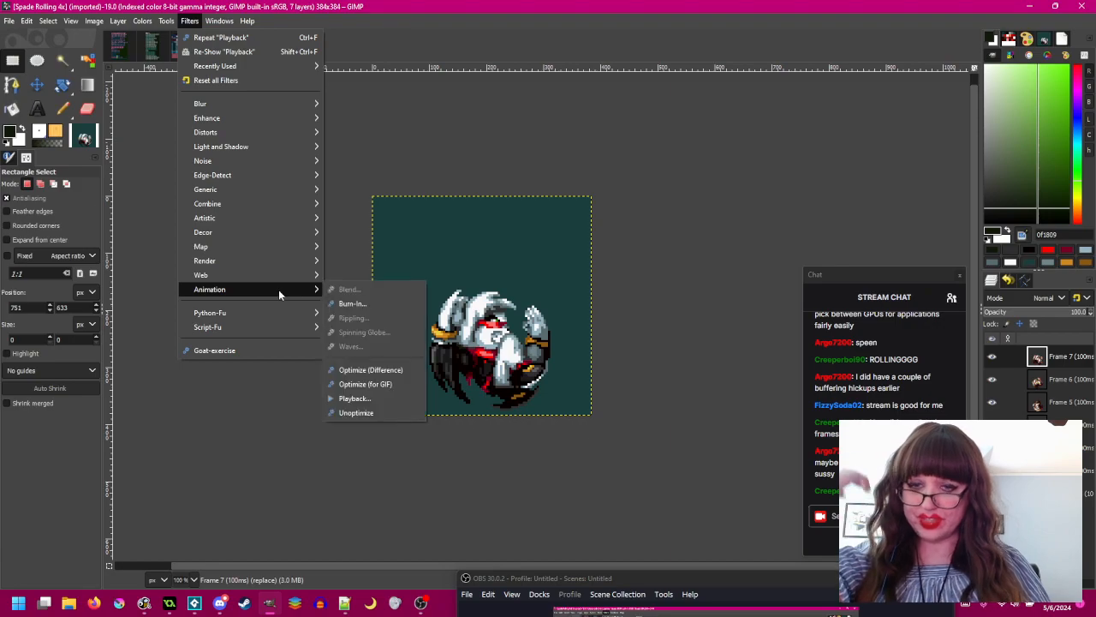
{"action": "left_click", "coordinate": [353, 398]}
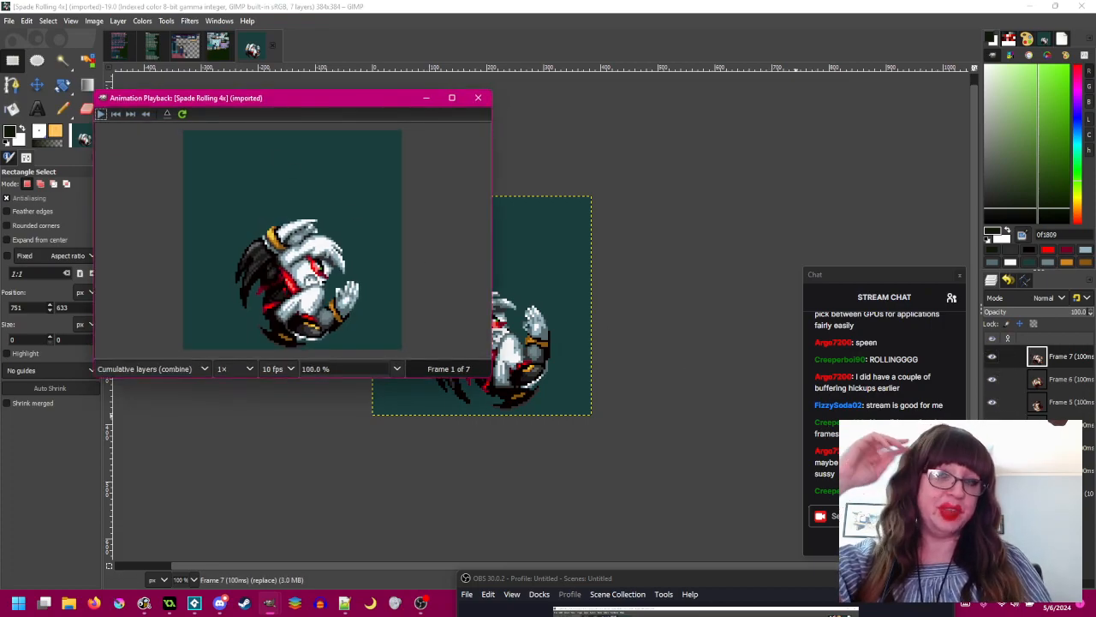
{"action": "left_click", "coordinate": [101, 113]}
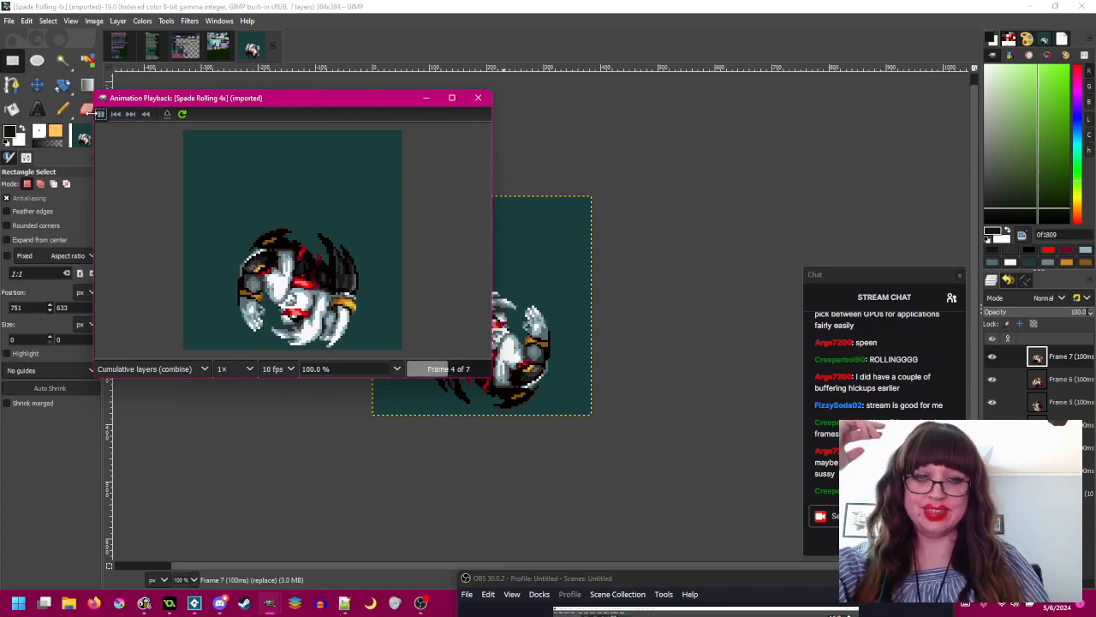
- Set the animation playback to One frame per layer (replace) and watch the rolling loop
{"action": "left_click", "coordinate": [205, 366]}
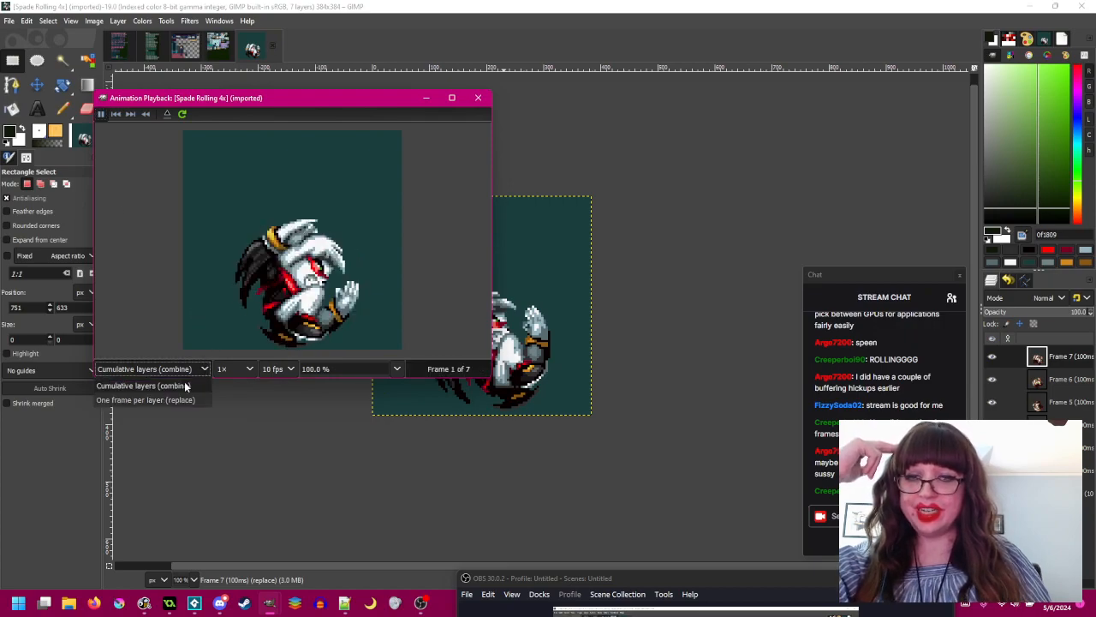
{"action": "left_click", "coordinate": [171, 397]}
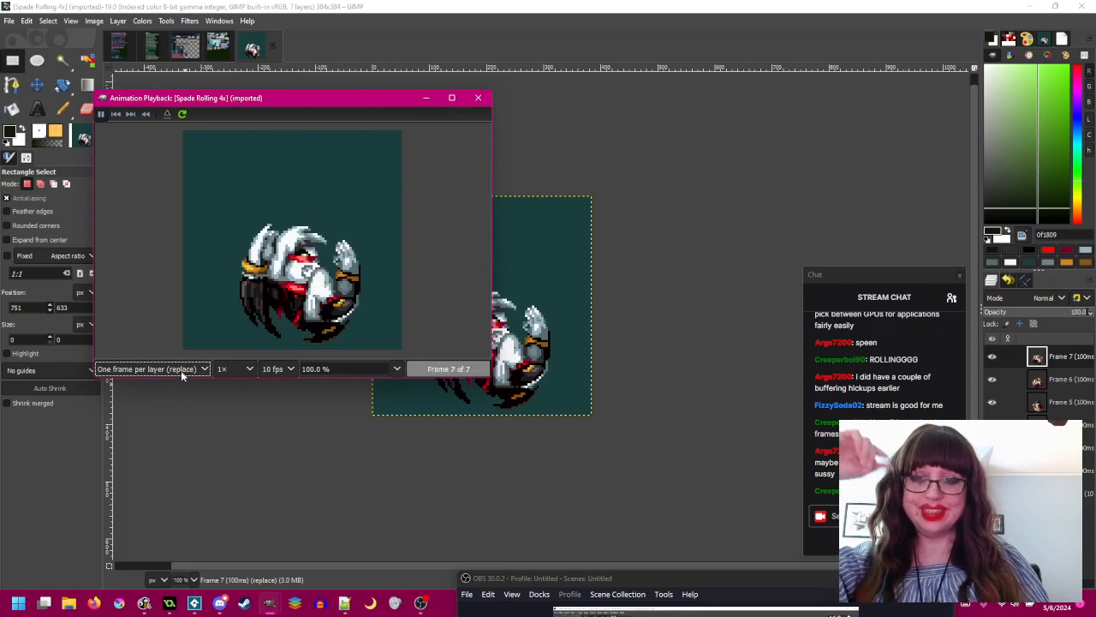
{"action": "left_click", "coordinate": [180, 370]}
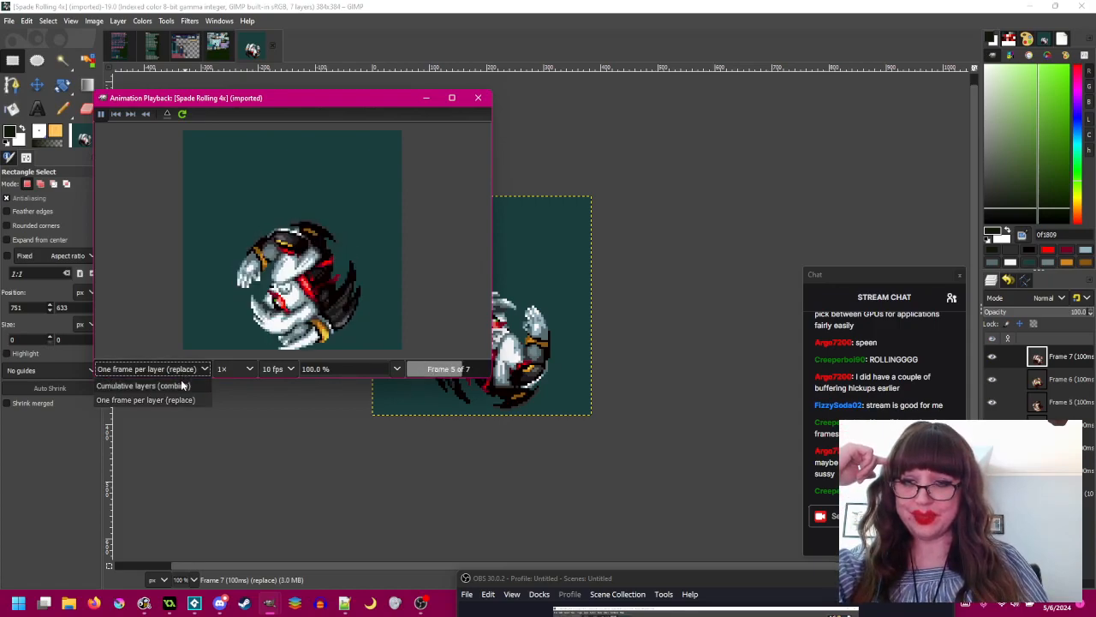
{"action": "left_click", "coordinate": [180, 397]}
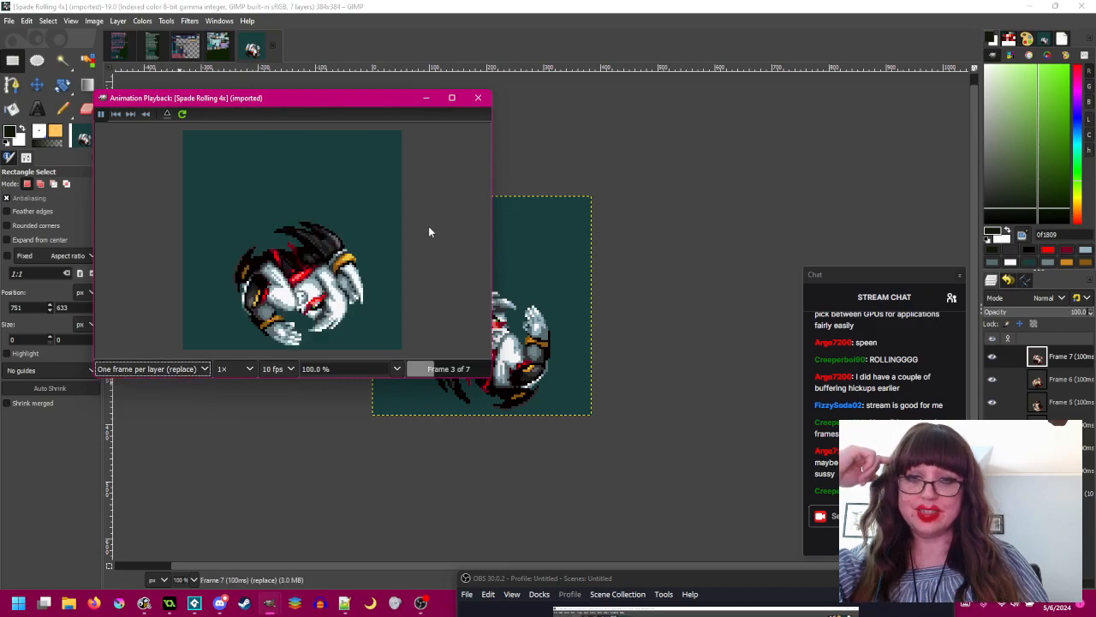
{"action": "left_click", "coordinate": [175, 370]}
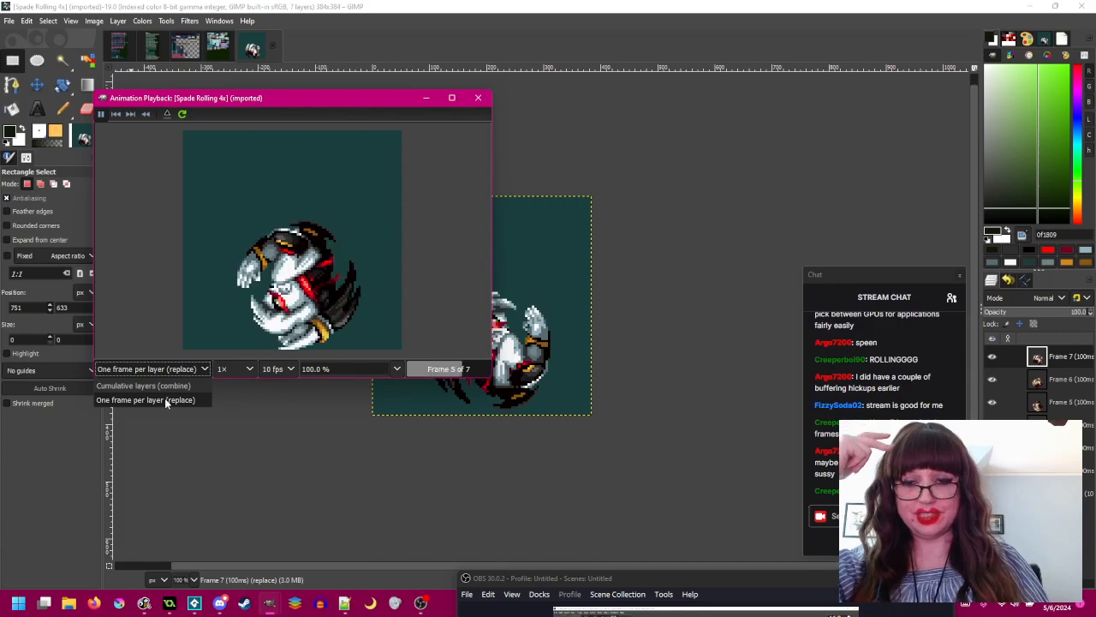
{"action": "left_click", "coordinate": [164, 397]}
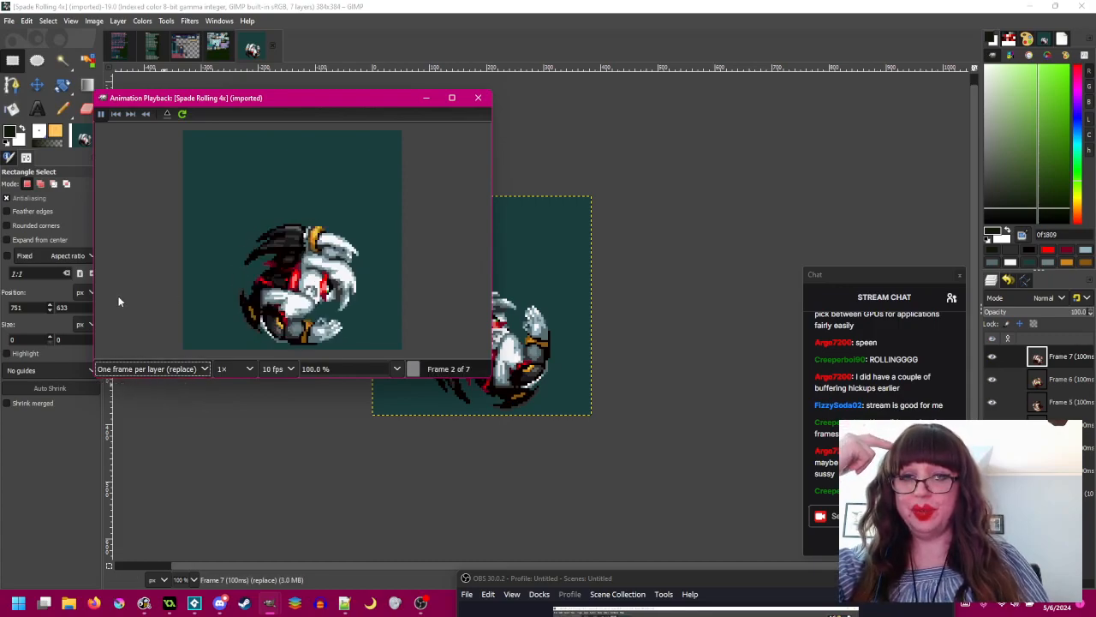
- Close the animation playback and the Spade Rolling 4x image, and return to the Spade FP2 spritesheet
{"action": "left_click", "coordinate": [479, 98]}
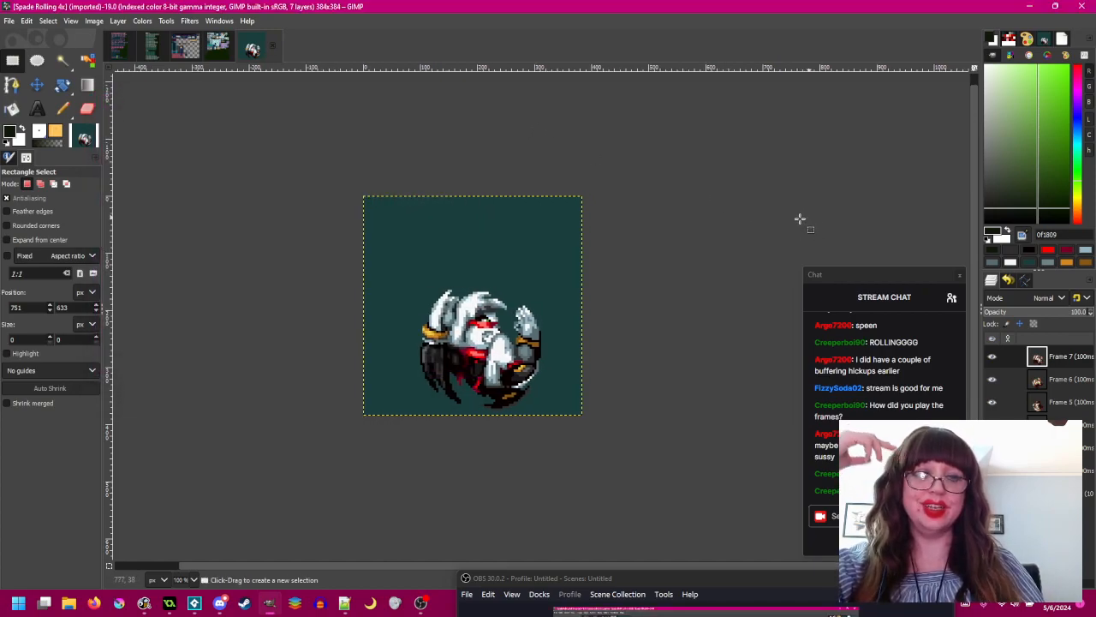
{"action": "left_click_drag", "start_coordinate": [604, 223], "coordinate": [592, 216]}
{"action": "left_click", "coordinate": [276, 46]}
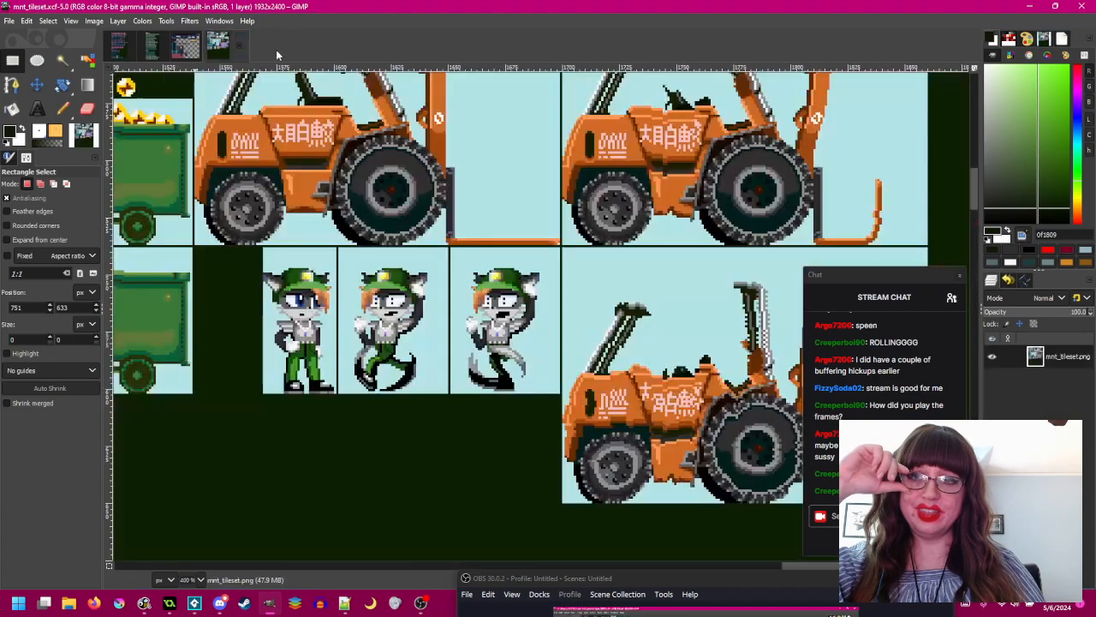
{"action": "left_click", "coordinate": [189, 44]}
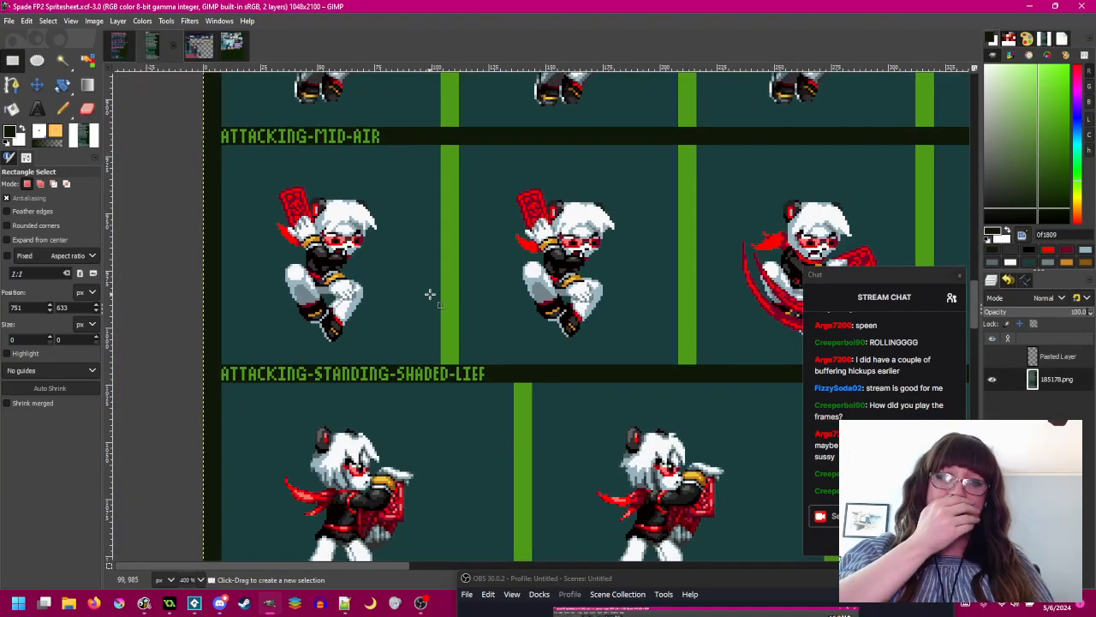
- Switch to the Pencil and pick black as the foreground colour from the eye of the first ATTACKING-MID-AIR-LIEF frame
{"action": "left_click_drag", "start_coordinate": [476, 333], "coordinate": [512, 273]}
{"action": "scroll", "coordinate": [464, 327], "scroll_direction": "up", "scroll_amount": 3}
{"action": "scroll", "coordinate": [501, 362], "scroll_direction": "up", "scroll_amount": 3}
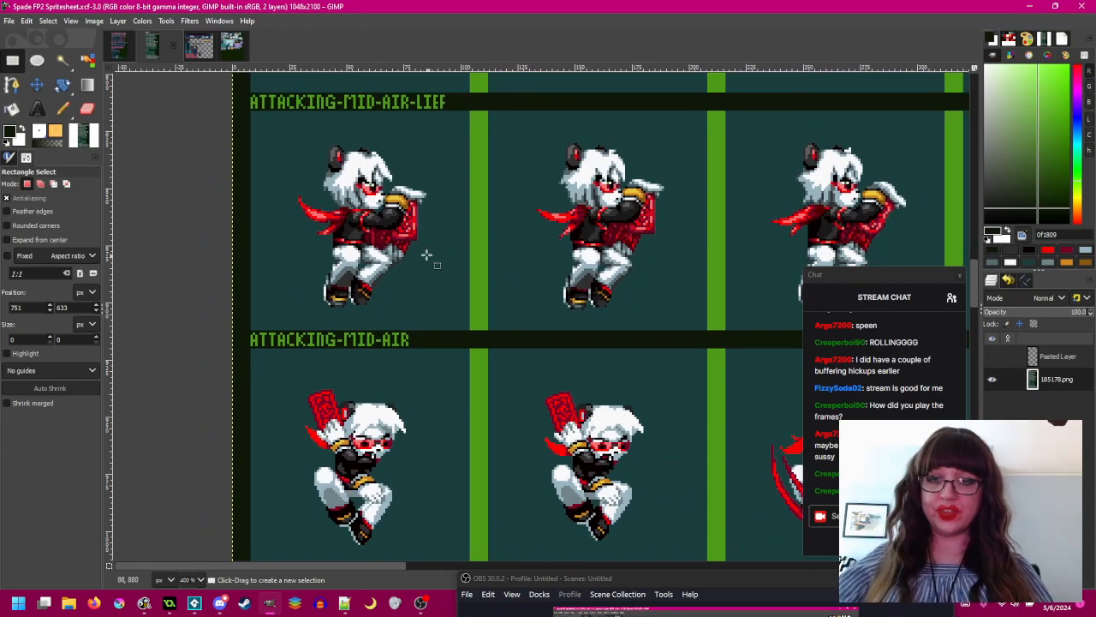
{"action": "scroll", "coordinate": [378, 176], "scroll_direction": "up", "scroll_amount": 2}
{"action": "left_click_drag", "start_coordinate": [378, 176], "coordinate": [400, 197]}
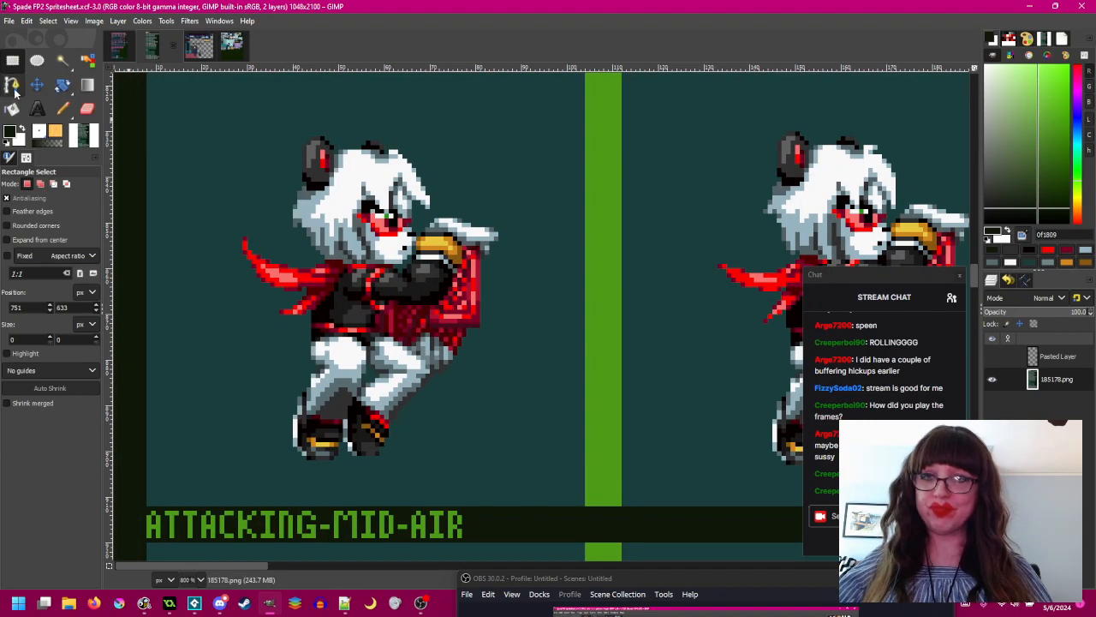
{"action": "scroll", "coordinate": [396, 280], "scroll_direction": "up", "scroll_amount": 3}
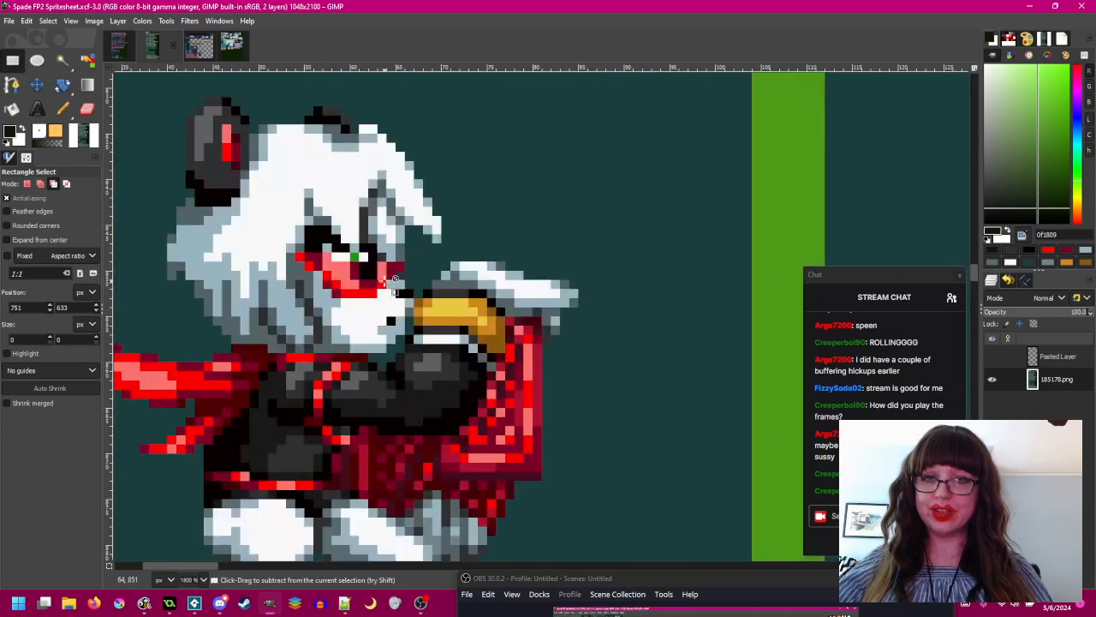
{"action": "scroll", "coordinate": [394, 280], "scroll_direction": "down", "scroll_amount": 4}
{"action": "scroll", "coordinate": [395, 280], "scroll_direction": "up", "scroll_amount": 5}
{"action": "key", "text": "n"}
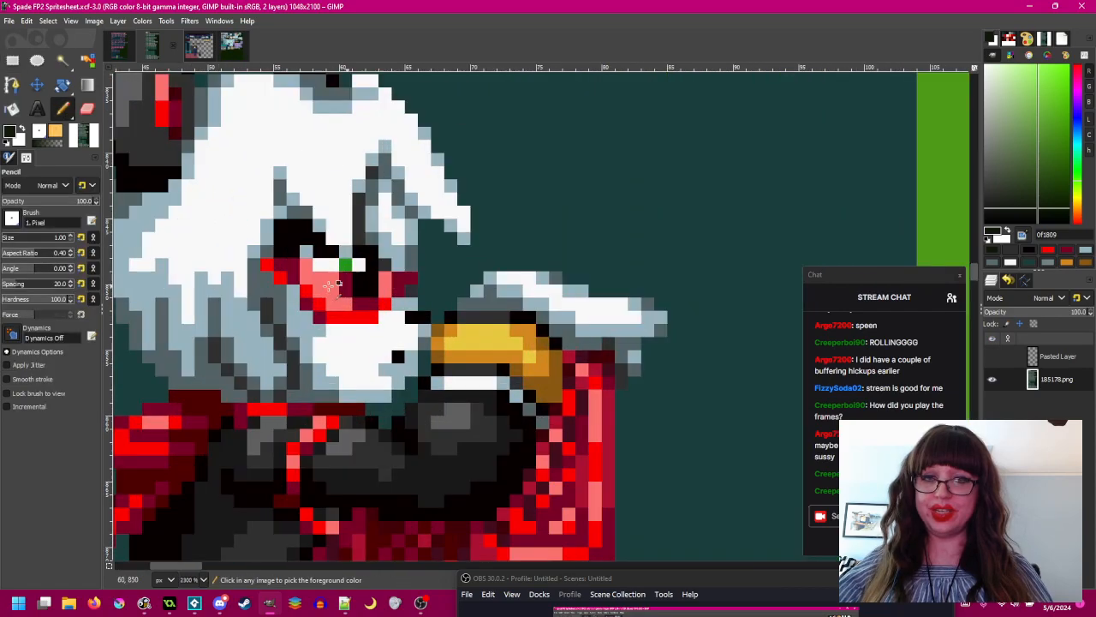
{"action": "scroll", "coordinate": [370, 285], "scroll_direction": "up", "scroll_amount": 1}
{"action": "left_click", "coordinate": [369, 282], "text": "ctrl"}
- Examine the eye and glasses pixels on the first rolling frames above the JUMPING-SHADED-LIEF row
{"action": "scroll", "coordinate": [394, 315], "scroll_direction": "down", "scroll_amount": 5}
{"action": "scroll", "coordinate": [395, 315], "scroll_direction": "up", "scroll_amount": 6}
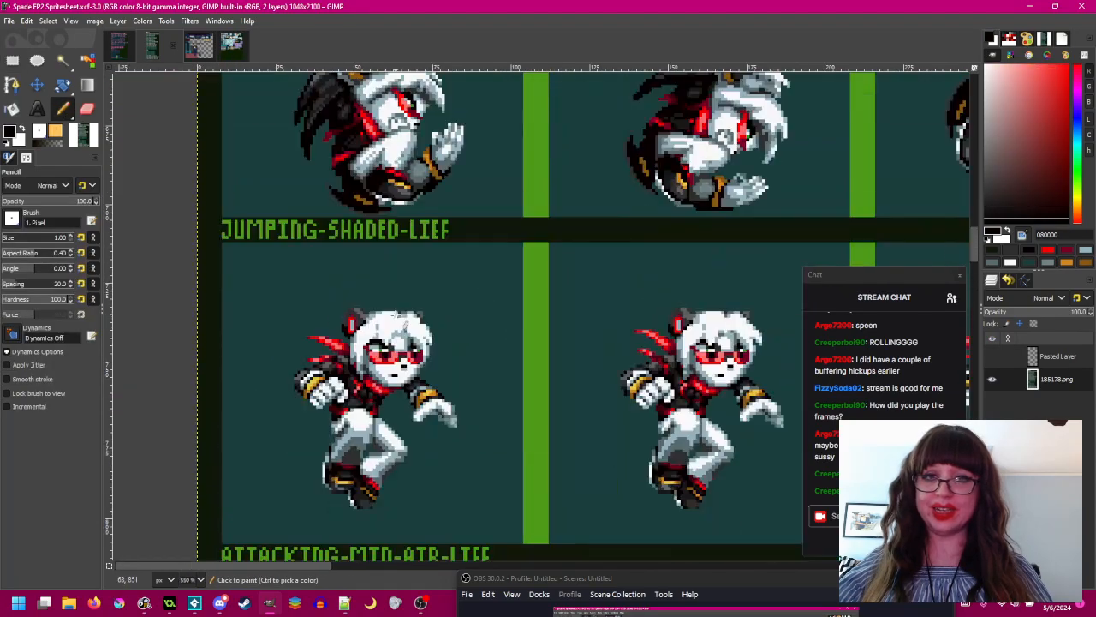
{"action": "scroll", "coordinate": [617, 306], "scroll_direction": "up", "scroll_amount": 2}
{"action": "scroll", "coordinate": [600, 300], "scroll_direction": "right", "scroll_amount": 3}
{"action": "scroll", "coordinate": [548, 296], "scroll_direction": "up", "scroll_amount": 4}
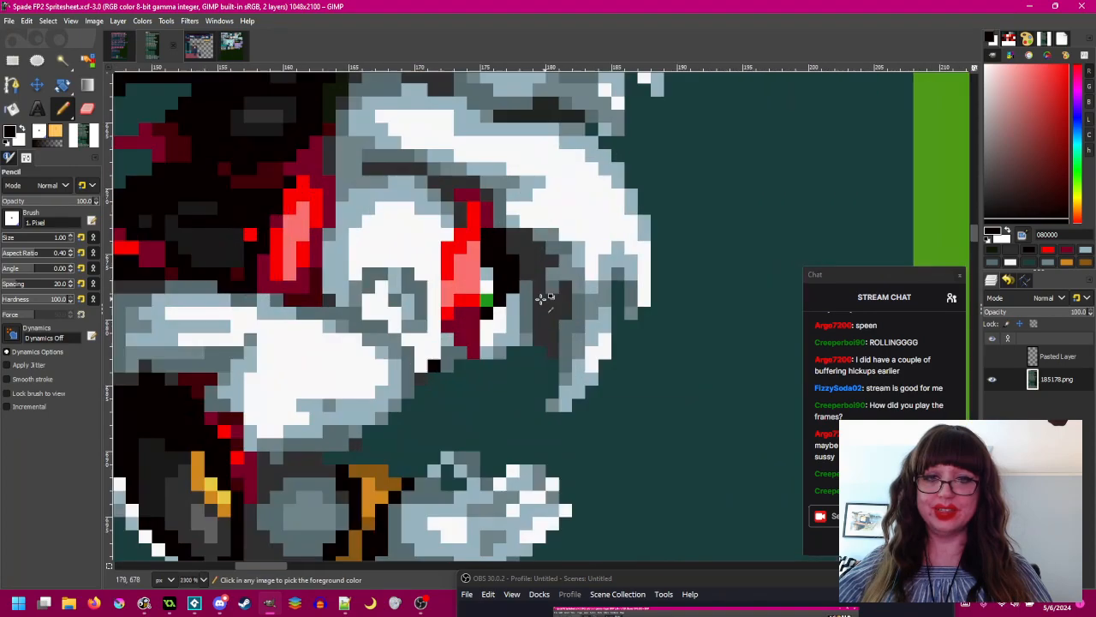
{"action": "scroll", "coordinate": [485, 313], "scroll_direction": "down", "scroll_amount": 4}
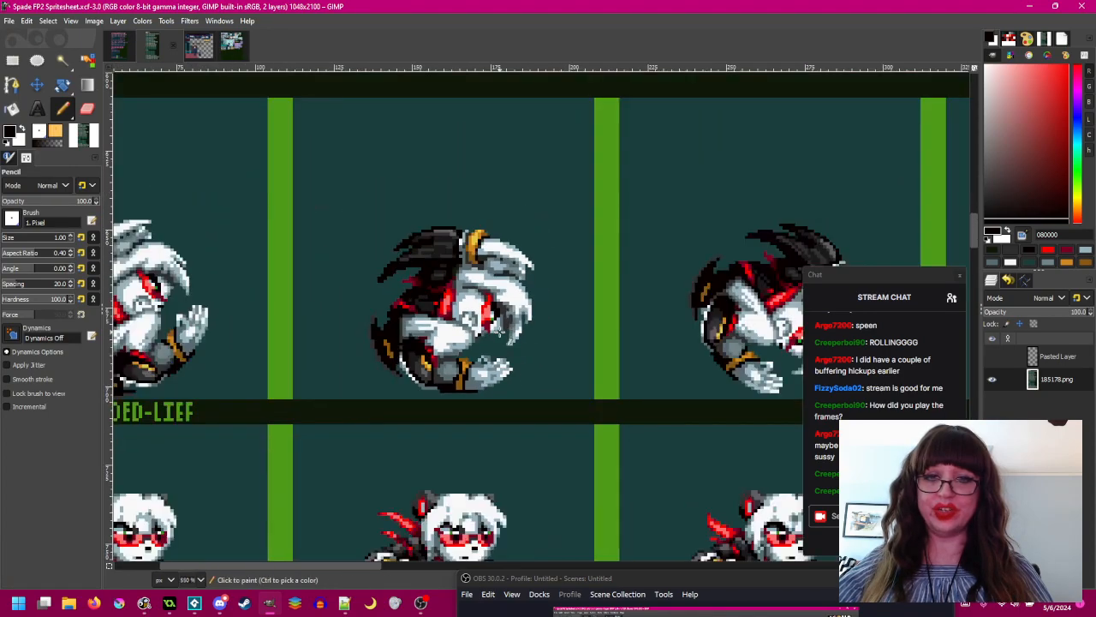
{"action": "scroll", "coordinate": [485, 332], "scroll_direction": "left", "scroll_amount": 3}
{"action": "scroll", "coordinate": [343, 299], "scroll_direction": "up", "scroll_amount": 3}
{"action": "scroll", "coordinate": [340, 300], "scroll_direction": "down", "scroll_amount": 3}
- Select the 96 × 96 px first frame of the ATTACKING-MID-AIR-LIEF row at position 8, 816 and copy it
{"action": "scroll", "coordinate": [343, 305], "scroll_direction": "down", "scroll_amount": 6}
{"action": "scroll", "coordinate": [343, 305], "scroll_direction": "up", "scroll_amount": 2}
{"action": "scroll", "coordinate": [342, 305], "scroll_direction": "left", "scroll_amount": 3}
{"action": "left_click", "coordinate": [13, 60]}
{"action": "scroll", "coordinate": [363, 206], "scroll_direction": "up", "scroll_amount": 2}
{"action": "left_click_drag", "start_coordinate": [197, 96], "coordinate": [677, 457]}
{"action": "key", "text": "ctrl+c"}
- Paste the copied frame and move it exactly over the second frame of the ATTACKING-MID-AIR row
{"action": "key", "text": "ctrl+v"}
{"action": "scroll", "coordinate": [543, 391], "scroll_direction": "down", "scroll_amount": 3}
{"action": "left_click_drag", "start_coordinate": [484, 334], "coordinate": [720, 447]}
{"action": "scroll", "coordinate": [775, 467], "scroll_direction": "down", "scroll_amount": 2}
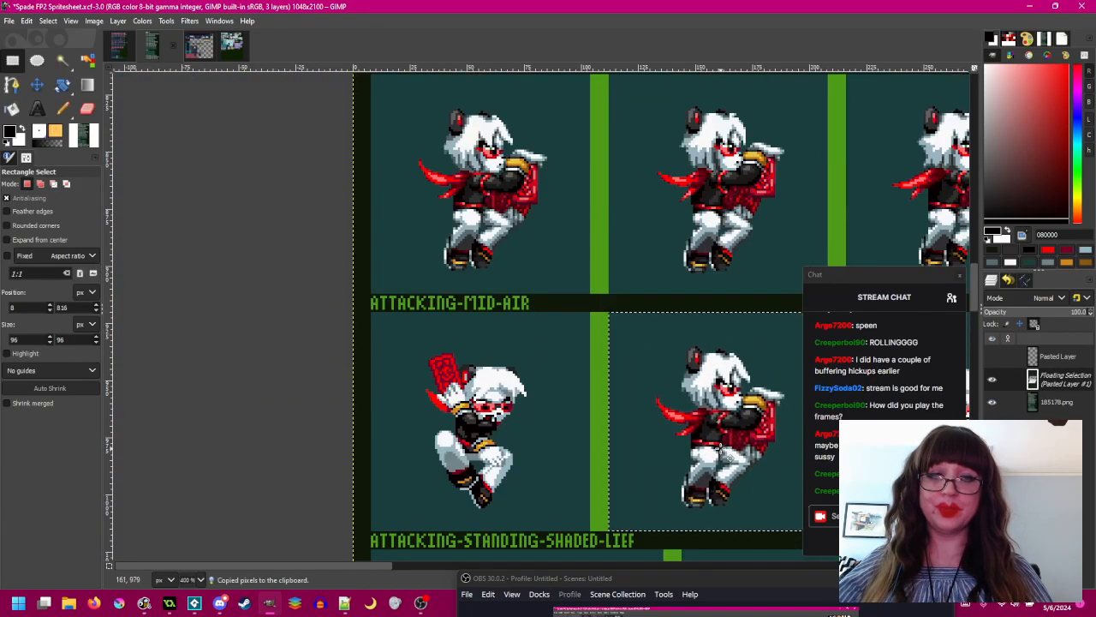
- Turn the floating pasted frame into a new layer and start renaming that layer
{"action": "scroll", "coordinate": [718, 447], "scroll_direction": "up", "scroll_amount": 1}
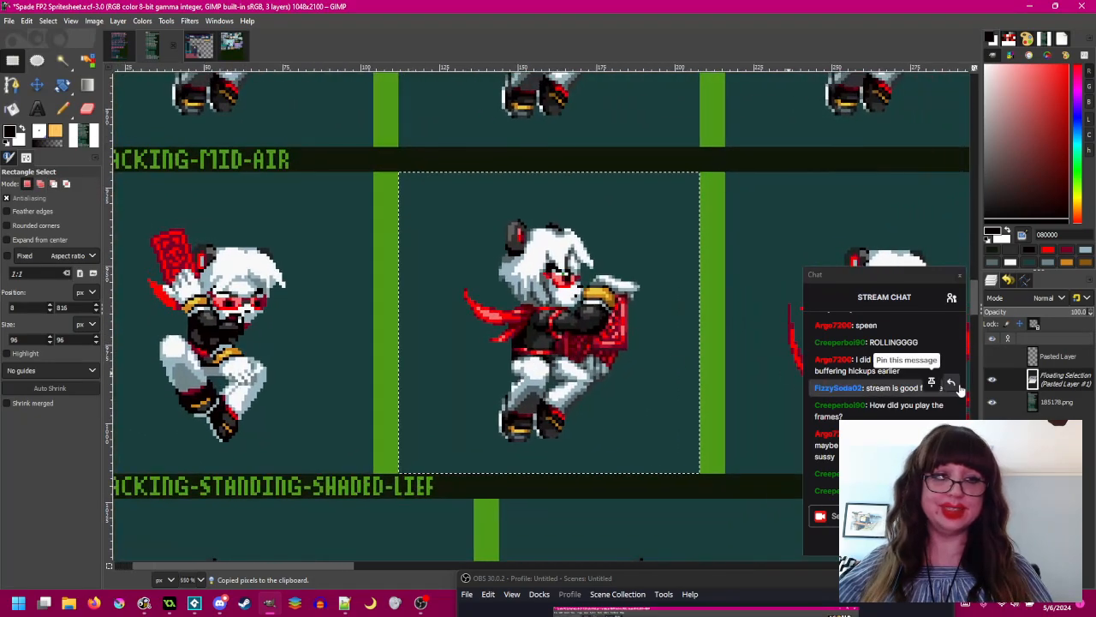
{"action": "right_click", "coordinate": [1063, 377]}
{"action": "left_click", "coordinate": [987, 89]}
{"action": "scroll", "coordinate": [1027, 403], "scroll_direction": "left", "scroll_amount": 3}
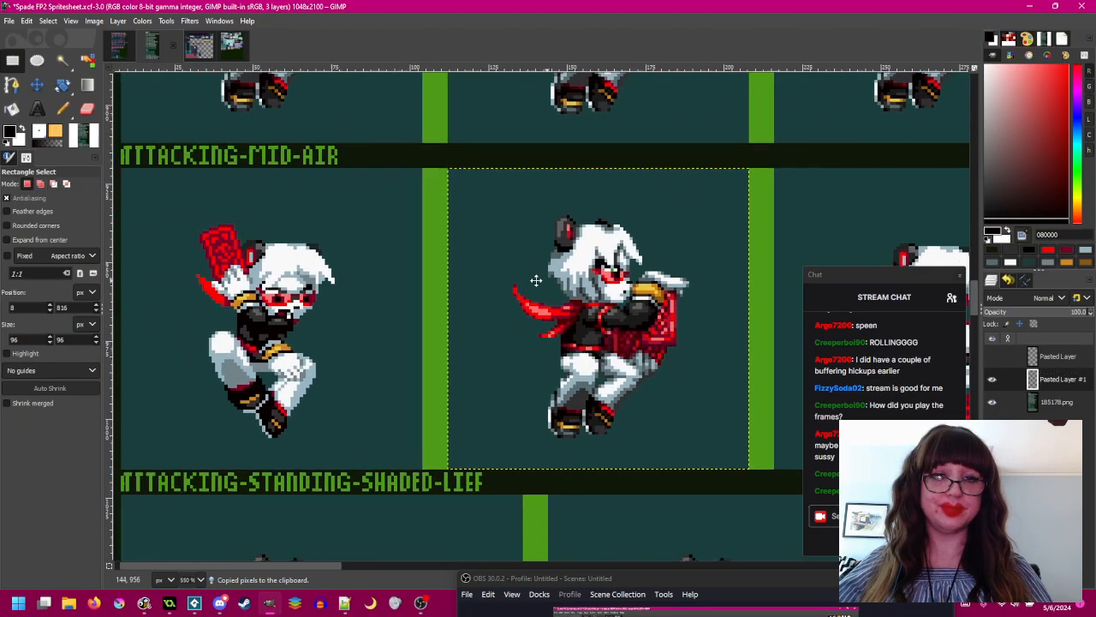
{"action": "double_click", "coordinate": [1062, 381]}
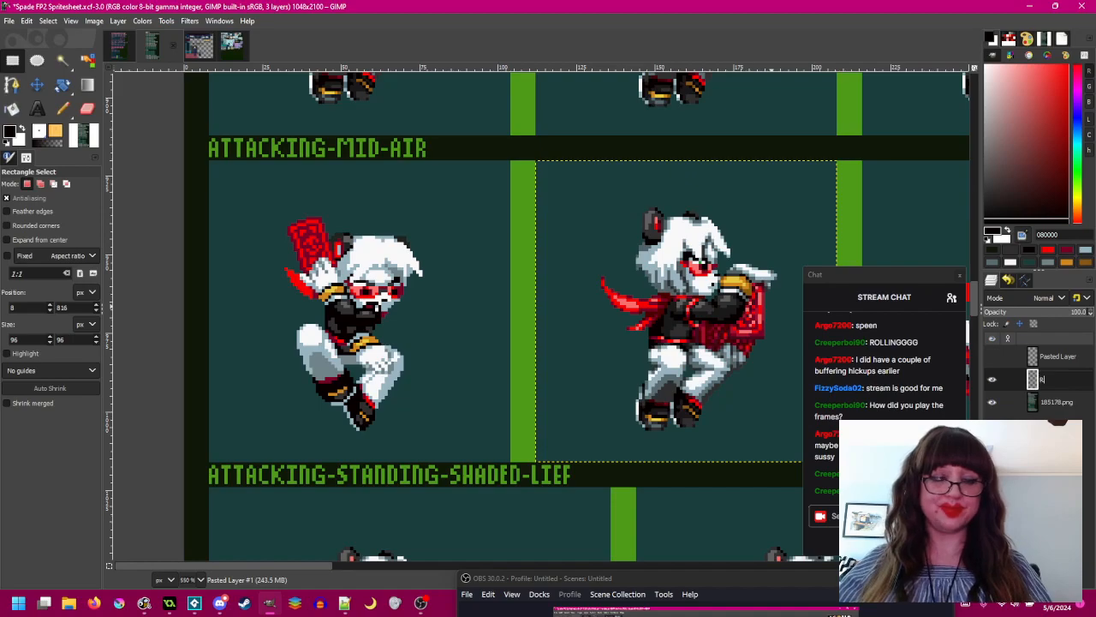
- Rename the layer just above 185178.png to Reference and save the image
{"action": "type", "text": "Reference"}
{"action": "key", "text": "Return"}
{"action": "key", "text": "ctrl+s"}
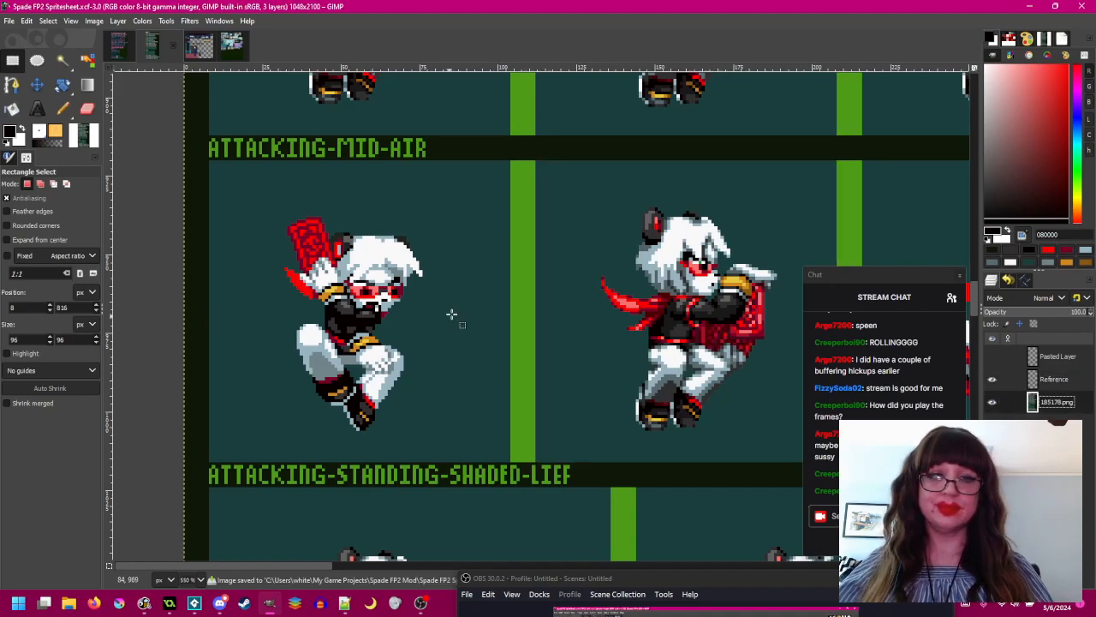
- Examine the rolling frames and the mid-air attack frames across the sprite sheet
{"action": "left_click_drag", "start_coordinate": [445, 318], "coordinate": [390, 283]}
{"action": "scroll", "coordinate": [382, 278], "scroll_direction": "up", "scroll_amount": 3}
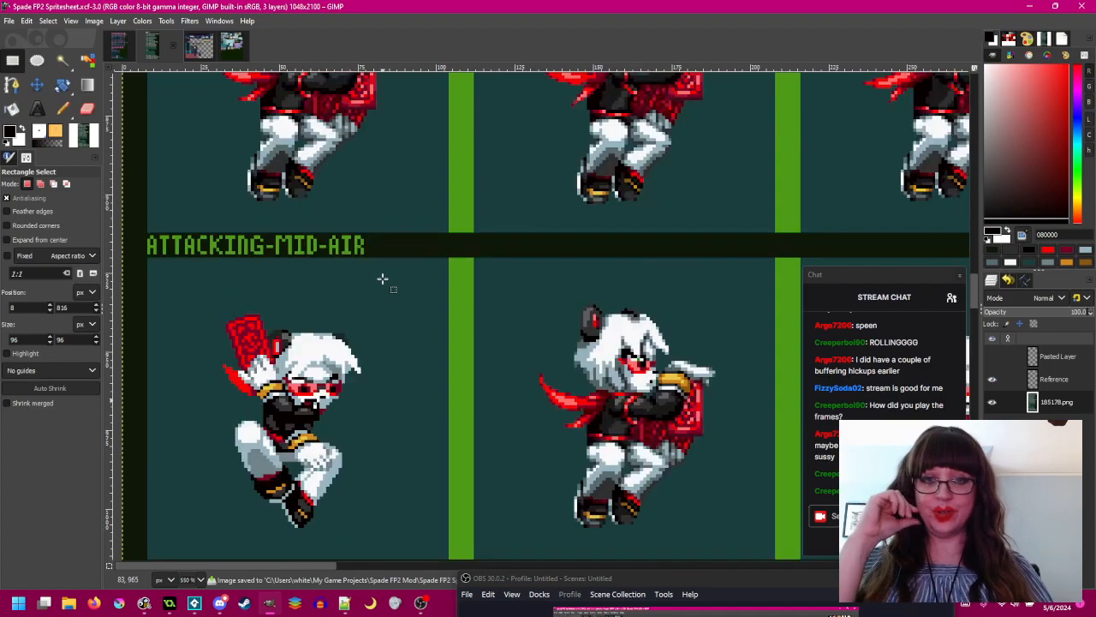
{"action": "scroll", "coordinate": [380, 270], "scroll_direction": "down", "scroll_amount": 3}
{"action": "scroll", "coordinate": [401, 274], "scroll_direction": "up", "scroll_amount": 1, "text": "ctrl"}
{"action": "scroll", "coordinate": [401, 274], "scroll_direction": "up", "scroll_amount": 15}
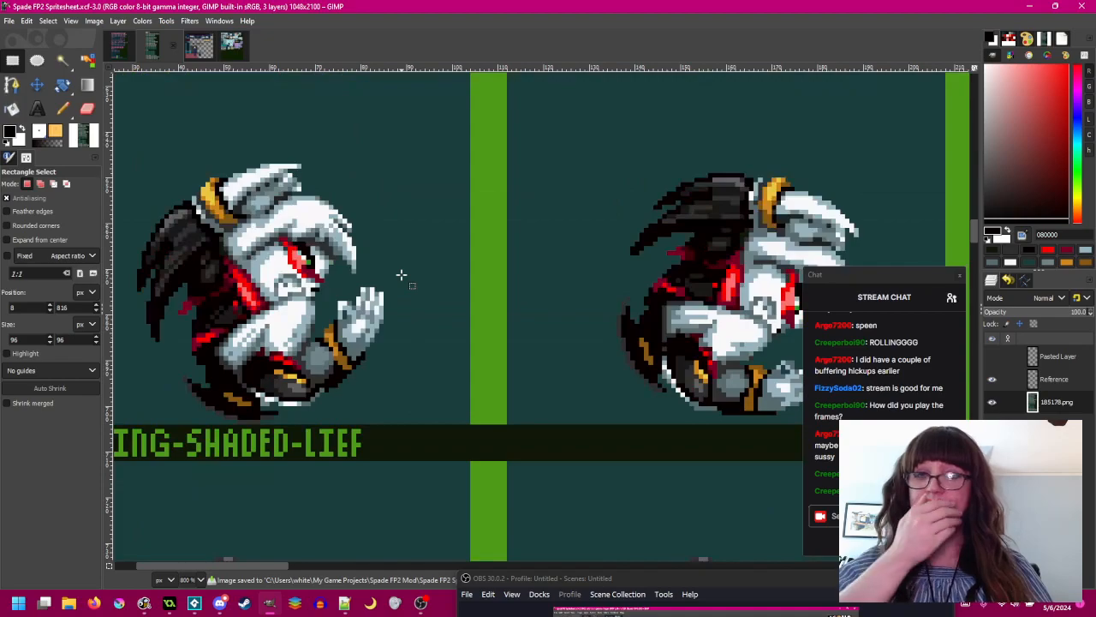
{"action": "scroll", "coordinate": [400, 274], "scroll_direction": "down", "scroll_amount": 5}
{"action": "scroll", "coordinate": [401, 274], "scroll_direction": "up", "scroll_amount": 7}
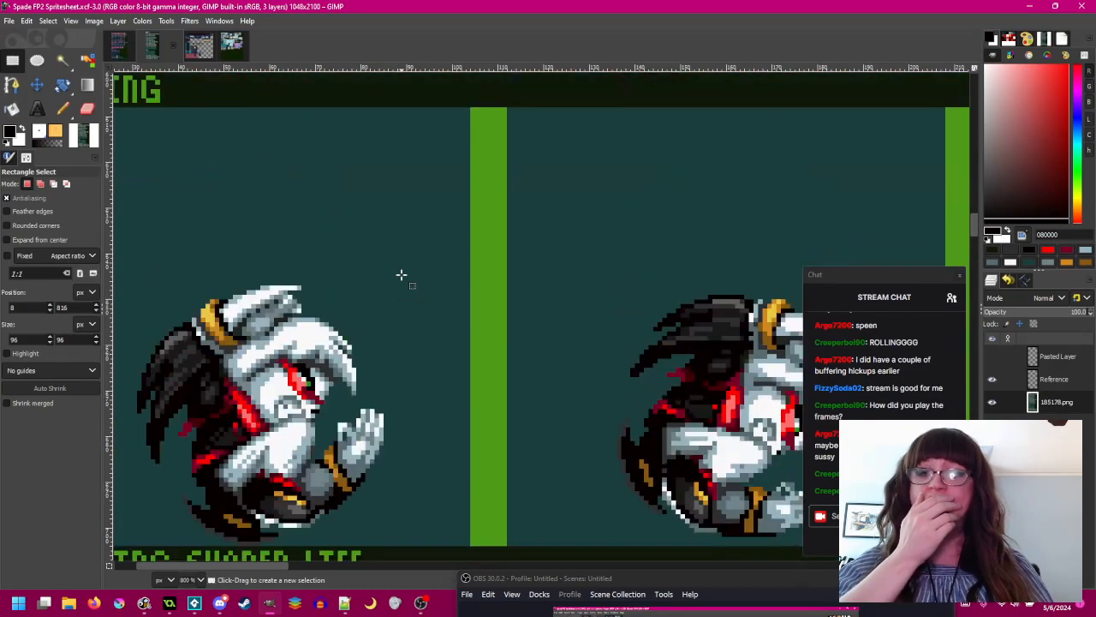
{"action": "scroll", "coordinate": [401, 274], "scroll_direction": "down", "scroll_amount": 4}
{"action": "scroll", "coordinate": [401, 274], "scroll_direction": "up", "scroll_amount": 2}
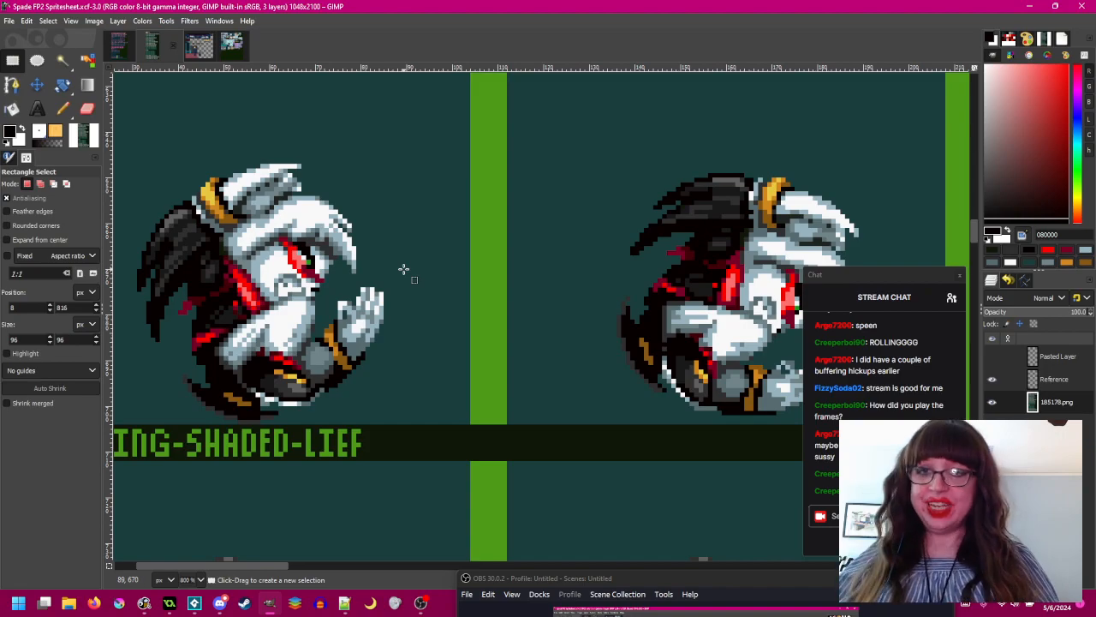
{"action": "scroll", "coordinate": [403, 268], "scroll_direction": "down", "scroll_amount": 8}
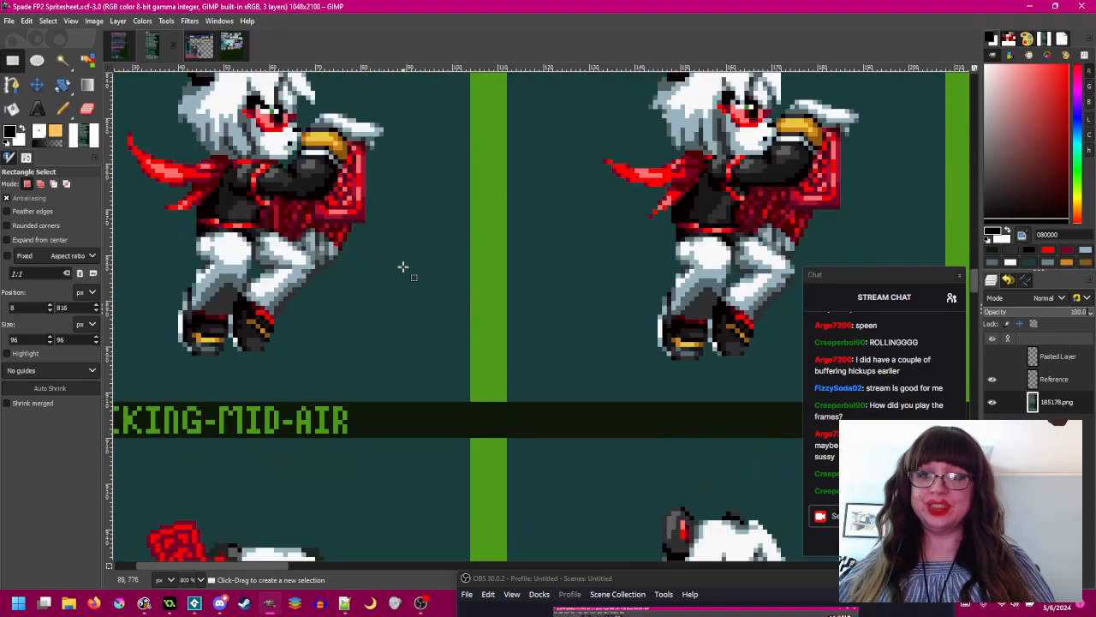
{"action": "scroll", "coordinate": [403, 267], "scroll_direction": "up", "scroll_amount": 5}
{"action": "scroll", "coordinate": [404, 264], "scroll_direction": "left", "scroll_amount": 2}
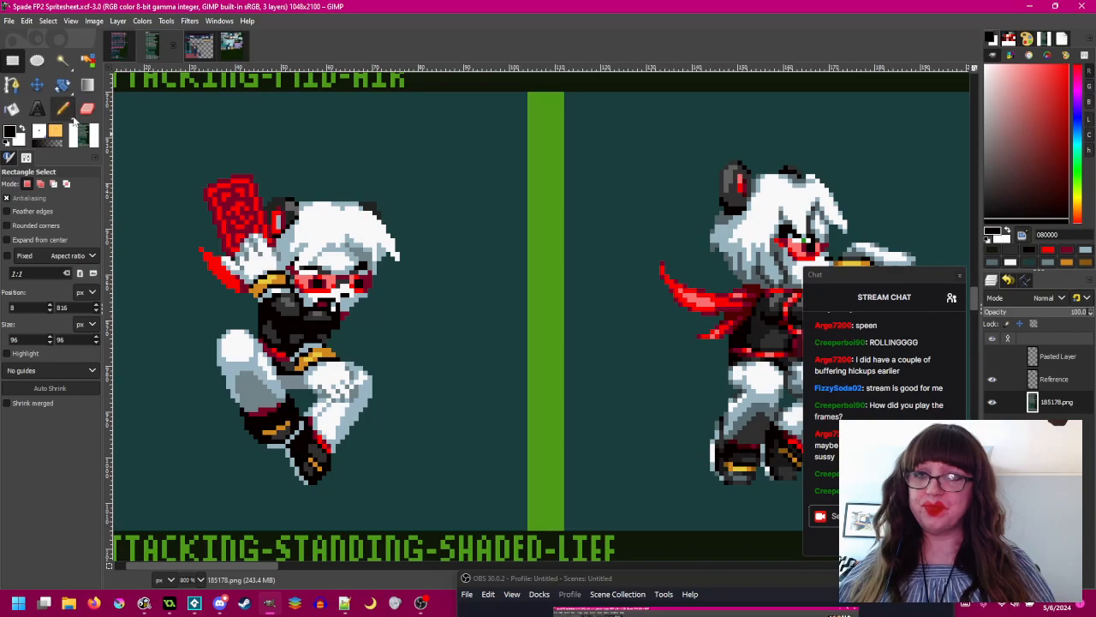
- With the Pencil, paint the neighbouring sprite's ear pink (f87070) as a highlight inside the first ATTACKING-MID-AIR sprite's ear
{"action": "left_click", "coordinate": [64, 109]}
{"action": "scroll", "coordinate": [565, 224], "scroll_direction": "up", "scroll_amount": 2}
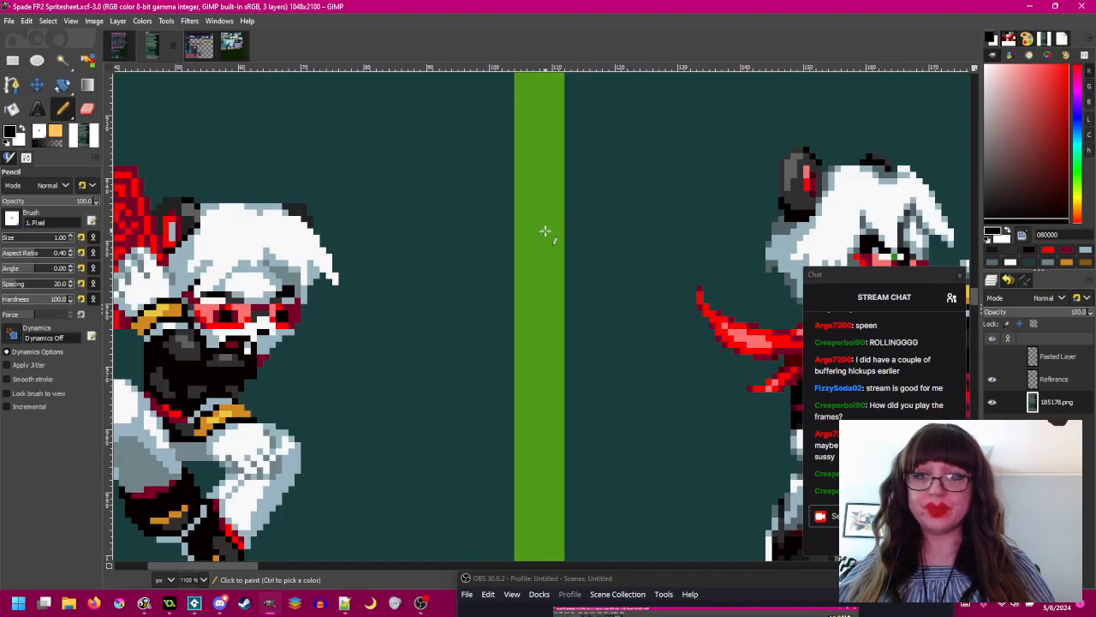
{"action": "key", "text": "ctrl"}
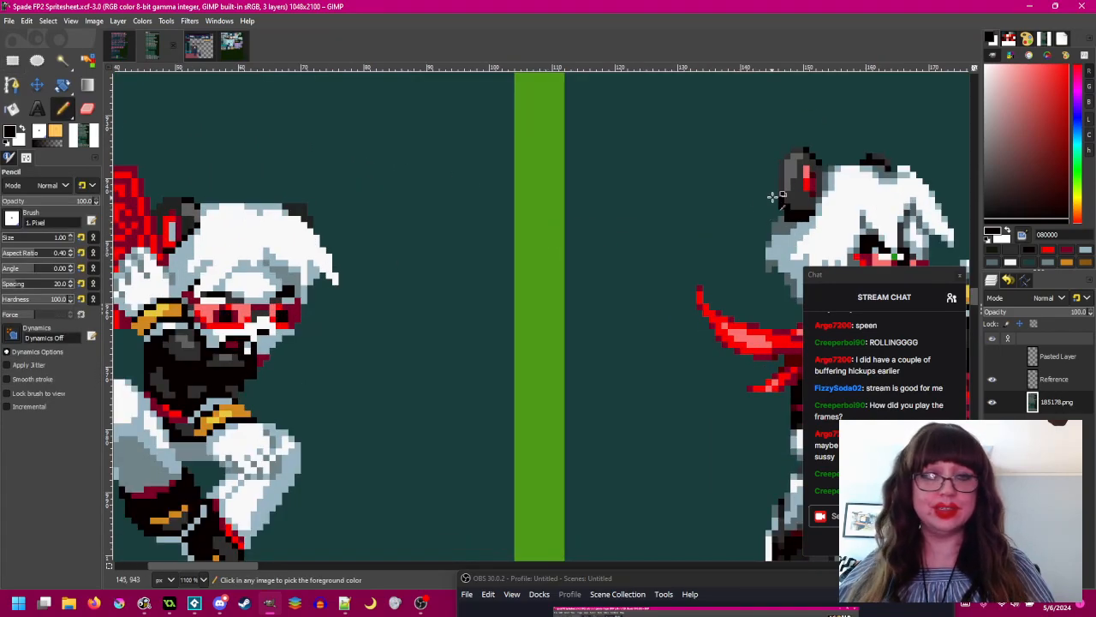
{"action": "left_click", "coordinate": [805, 173], "text": "ctrl"}
{"action": "scroll", "coordinate": [660, 213], "scroll_direction": "left", "scroll_amount": 4}
{"action": "scroll", "coordinate": [298, 221], "scroll_direction": "up", "scroll_amount": 1}
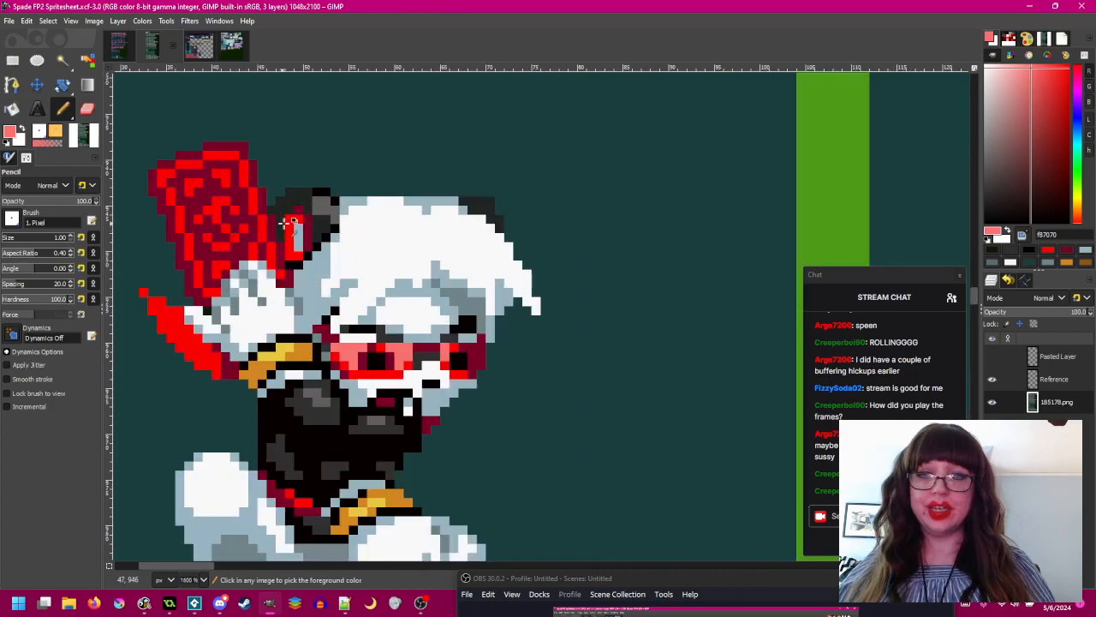
{"action": "scroll", "coordinate": [291, 226], "scroll_direction": "down", "scroll_amount": 3}
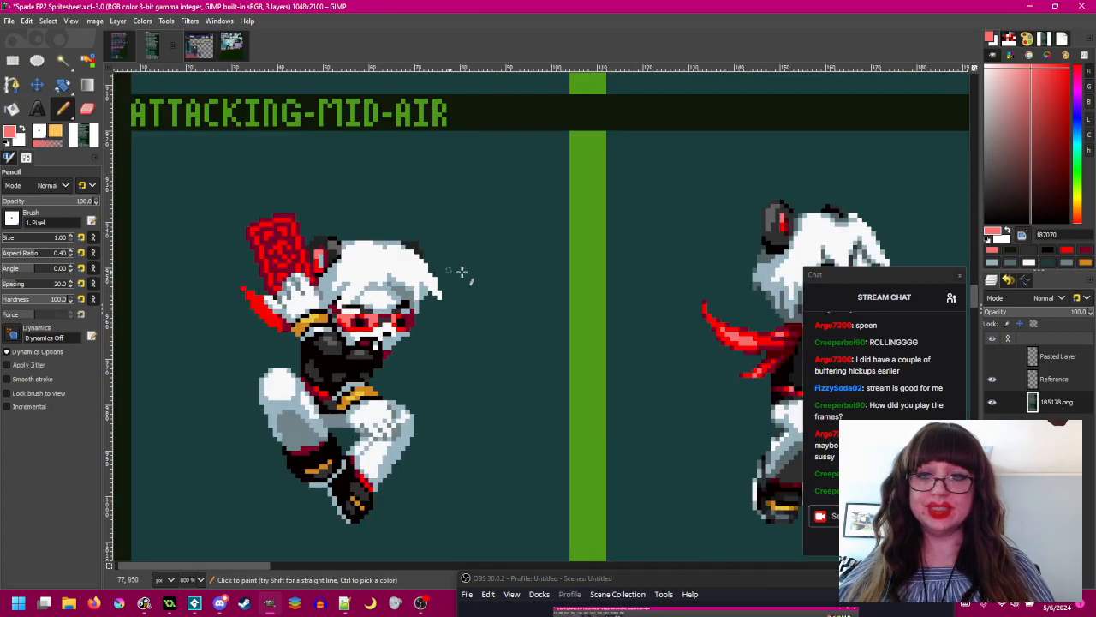
{"action": "scroll", "coordinate": [485, 247], "scroll_direction": "up", "scroll_amount": 1}
{"action": "scroll", "coordinate": [253, 249], "scroll_direction": "up", "scroll_amount": 1}
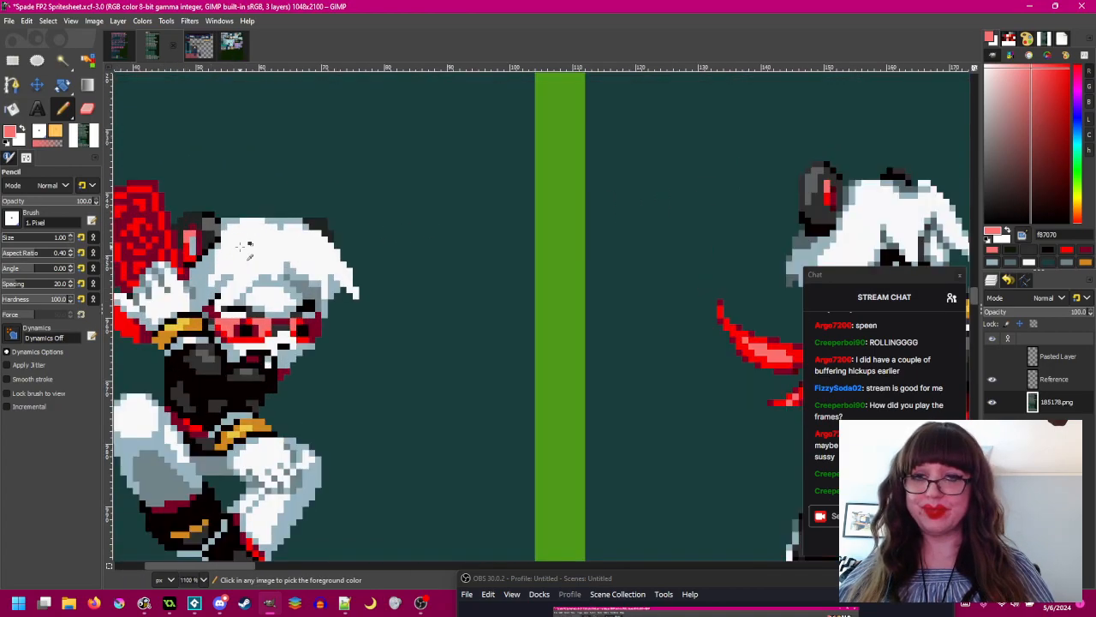
- Paint the light grey column inside the first mid-air sprite's ear with the background teal 1b3f3e
{"action": "scroll", "coordinate": [313, 225], "scroll_direction": "left", "scroll_amount": 2}
{"action": "scroll", "coordinate": [313, 224], "scroll_direction": "up", "scroll_amount": 1}
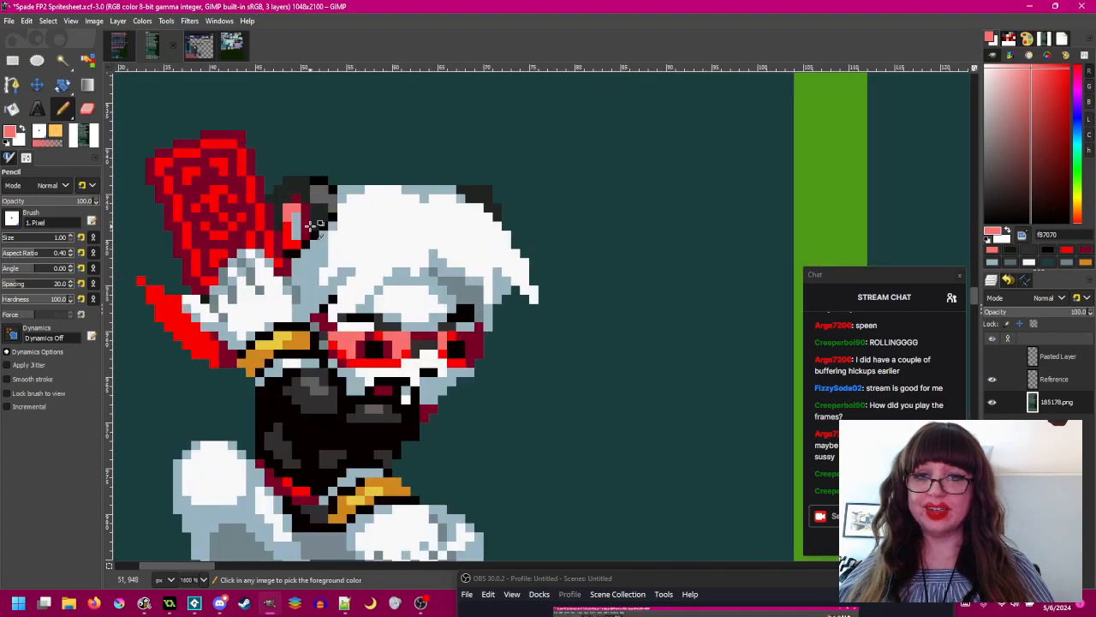
{"action": "scroll", "coordinate": [314, 294], "scroll_direction": "down", "scroll_amount": 2}
{"action": "scroll", "coordinate": [380, 313], "scroll_direction": "right", "scroll_amount": 2}
{"action": "scroll", "coordinate": [613, 260], "scroll_direction": "up", "scroll_amount": 2}
{"action": "left_click", "coordinate": [626, 238], "text": "ctrl"}
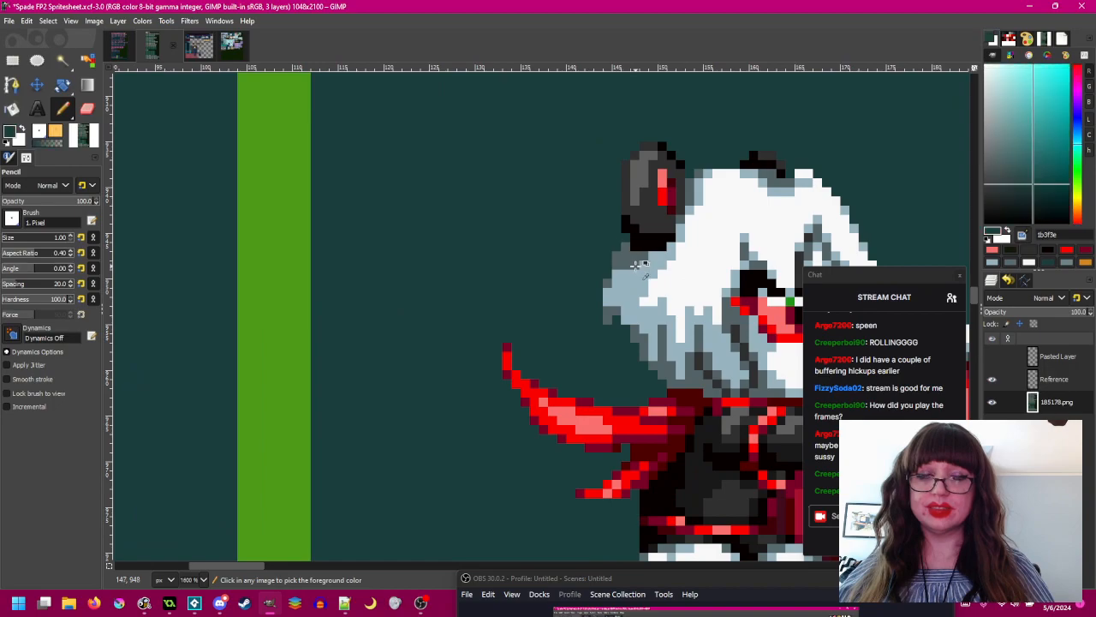
{"action": "scroll", "coordinate": [635, 265], "scroll_direction": "down", "scroll_amount": 1}
{"action": "scroll", "coordinate": [635, 265], "scroll_direction": "left", "scroll_amount": 2}
{"action": "scroll", "coordinate": [256, 248], "scroll_direction": "up", "scroll_amount": 3}
{"action": "left_click_drag", "start_coordinate": [200, 262], "coordinate": [203, 303]}
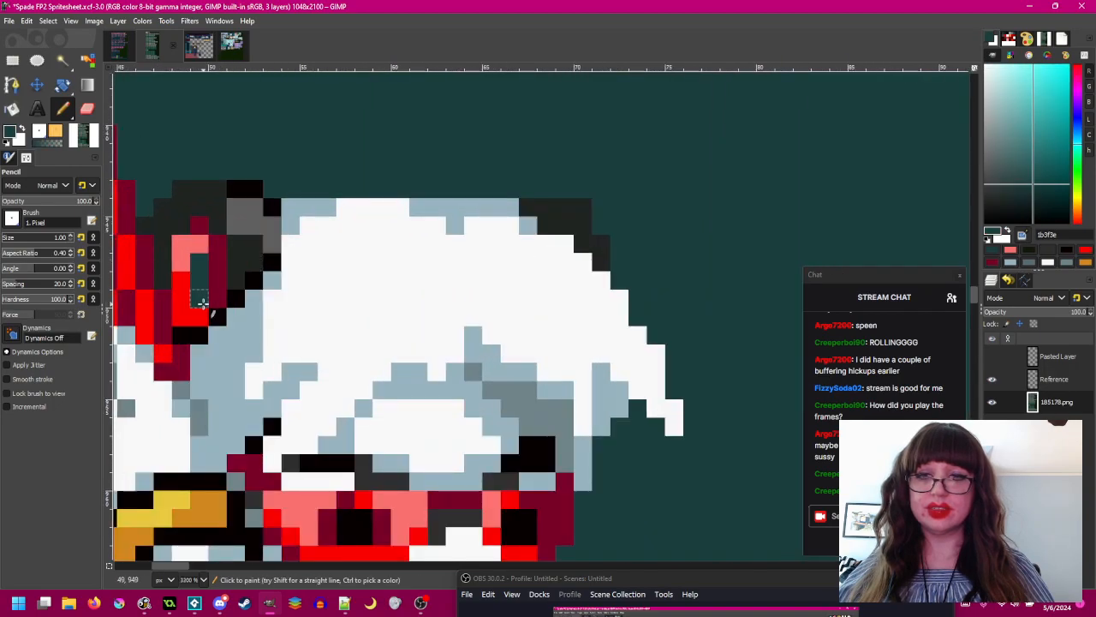
- Paint the column inside the first mid-air sprite's ear with dark grey 546366 sampled from the neighbouring sprite's hair
{"action": "scroll", "coordinate": [201, 304], "scroll_direction": "down", "scroll_amount": 2}
{"action": "scroll", "coordinate": [582, 281], "scroll_direction": "down", "scroll_amount": 1}
{"action": "scroll", "coordinate": [582, 282], "scroll_direction": "up", "scroll_amount": 3}
{"action": "left_click", "coordinate": [666, 290], "text": "ctrl"}
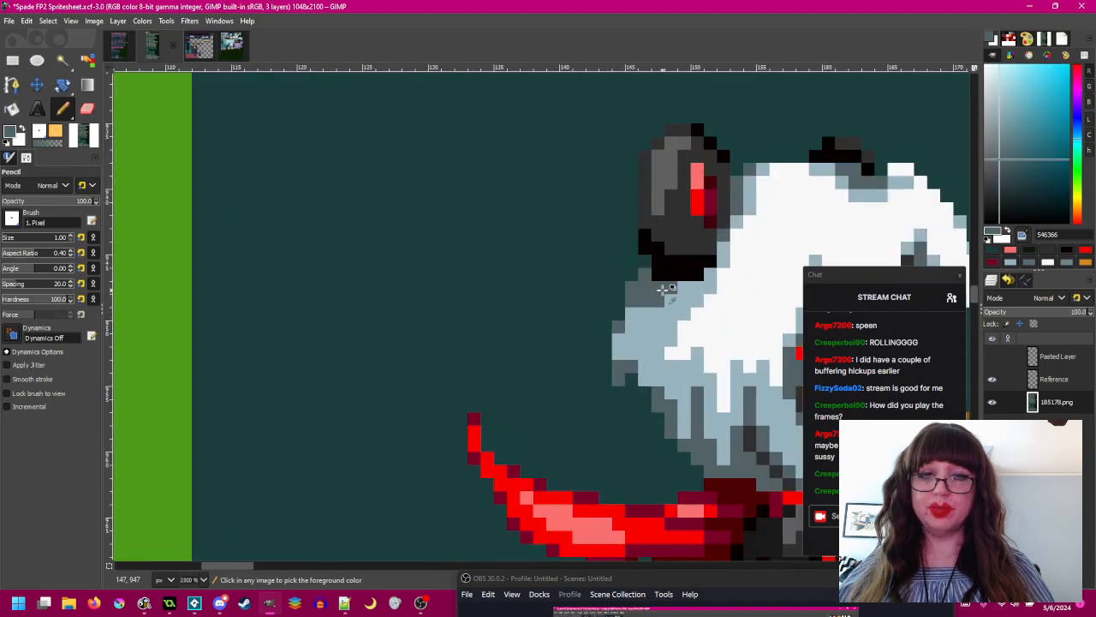
{"action": "scroll", "coordinate": [673, 297], "scroll_direction": "down", "scroll_amount": 2}
{"action": "scroll", "coordinate": [673, 296], "scroll_direction": "left", "scroll_amount": 2}
{"action": "scroll", "coordinate": [465, 275], "scroll_direction": "up", "scroll_amount": 2}
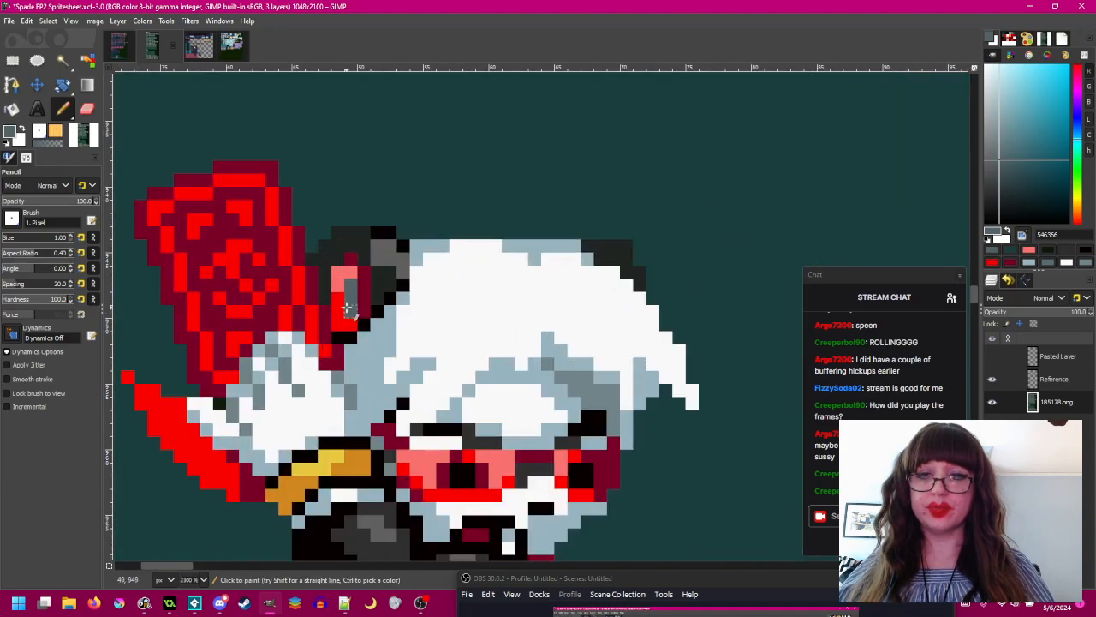
- Add the neighbouring hair's light blue-grey (98b4c0) to the column inside the first mid-air sprite's ear and save the image
{"action": "scroll", "coordinate": [454, 305], "scroll_direction": "down", "scroll_amount": 3}
{"action": "scroll", "coordinate": [494, 320], "scroll_direction": "right", "scroll_amount": 2}
{"action": "scroll", "coordinate": [676, 284], "scroll_direction": "up", "scroll_amount": 2}
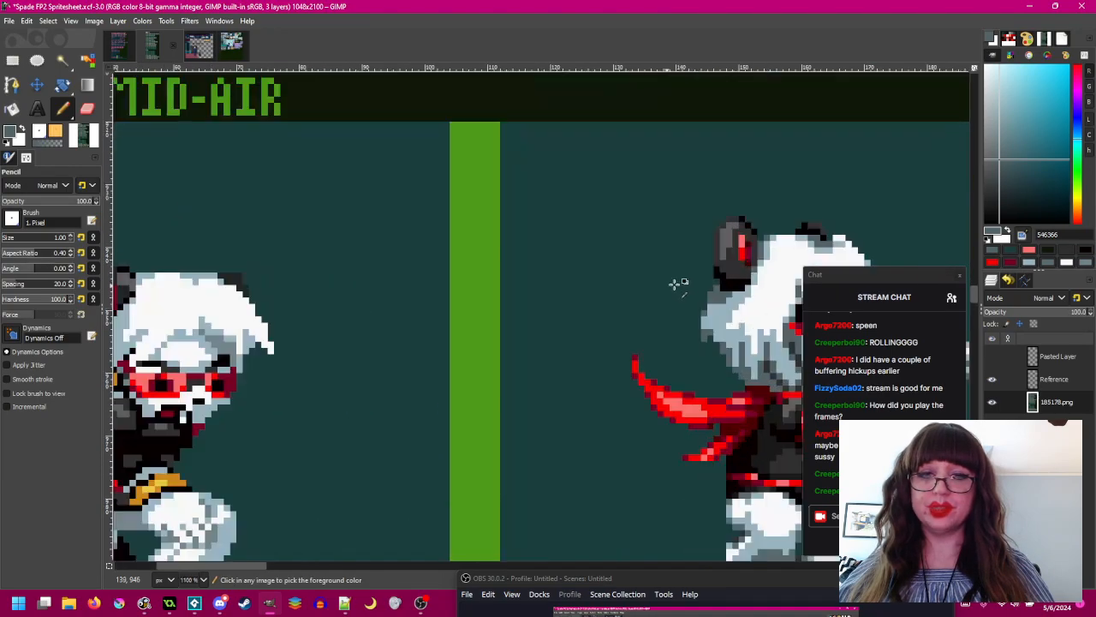
{"action": "left_click", "coordinate": [755, 299], "text": "ctrl"}
{"action": "scroll", "coordinate": [477, 323], "scroll_direction": "left", "scroll_amount": 2}
{"action": "scroll", "coordinate": [390, 296], "scroll_direction": "up", "scroll_amount": 1}
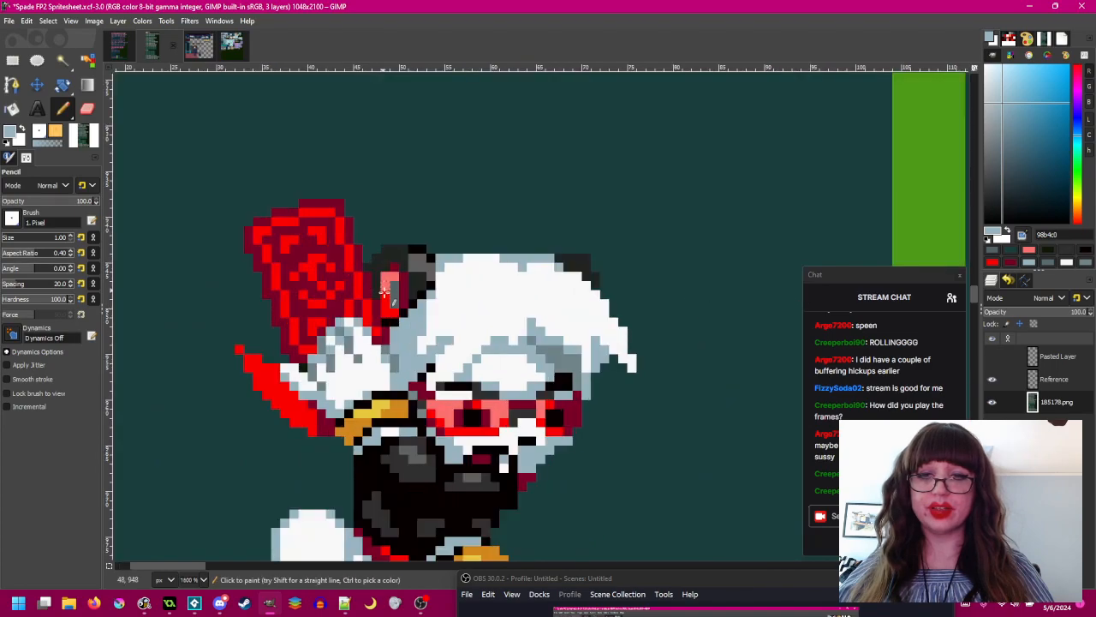
{"action": "scroll", "coordinate": [394, 296], "scroll_direction": "down", "scroll_amount": 2}
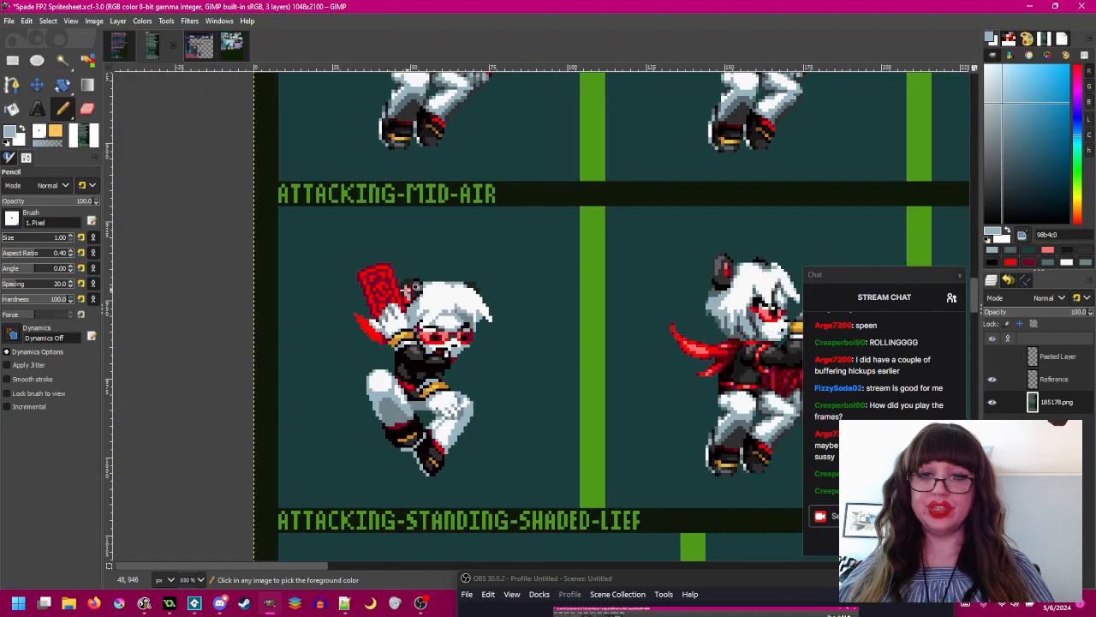
{"action": "scroll", "coordinate": [415, 304], "scroll_direction": "up", "scroll_amount": 2}
{"action": "scroll", "coordinate": [426, 312], "scroll_direction": "down", "scroll_amount": 2}
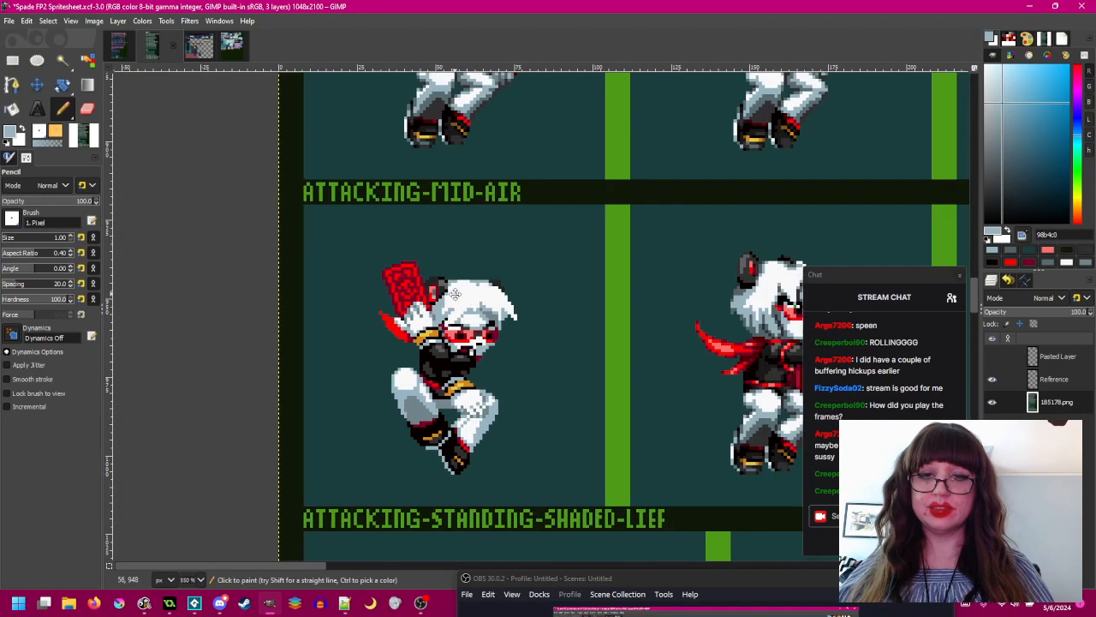
{"action": "scroll", "coordinate": [488, 310], "scroll_direction": "up", "scroll_amount": 2}
{"action": "scroll", "coordinate": [493, 310], "scroll_direction": "down", "scroll_amount": 1}
{"action": "key", "text": "ctrl+s"}
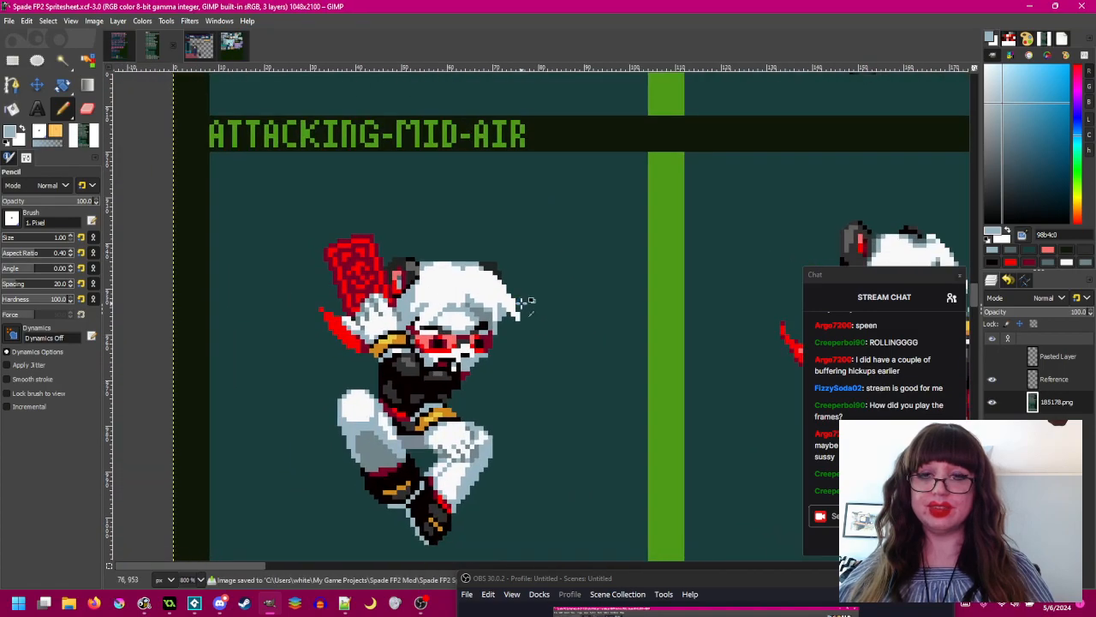
{"action": "scroll", "coordinate": [524, 300], "scroll_direction": "down", "scroll_amount": 1}
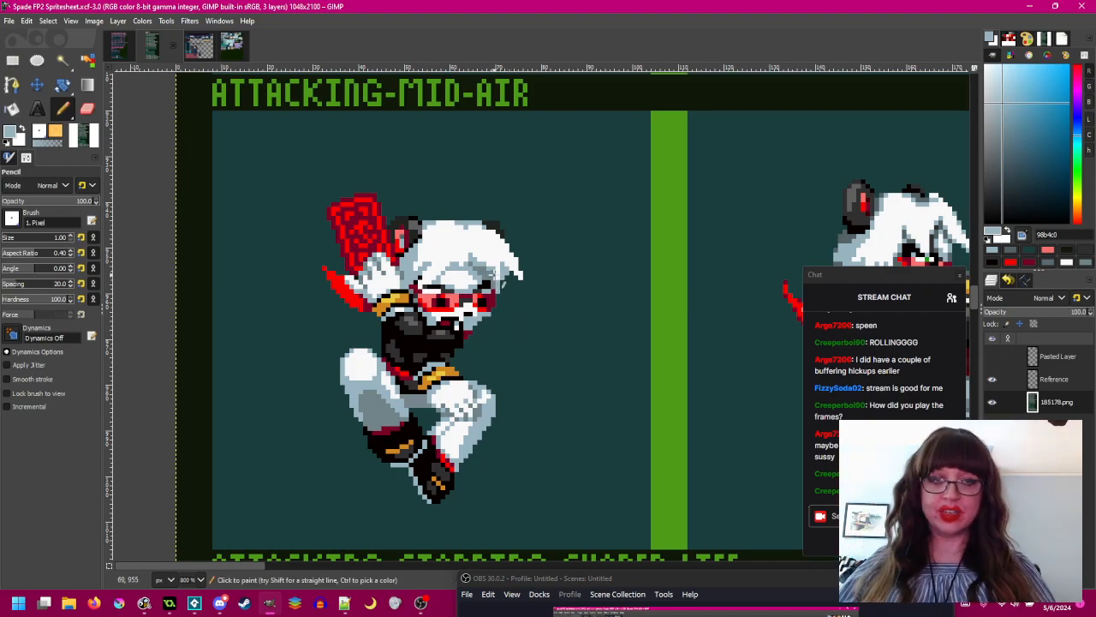
{"action": "scroll", "coordinate": [480, 271], "scroll_direction": "up", "scroll_amount": 1}
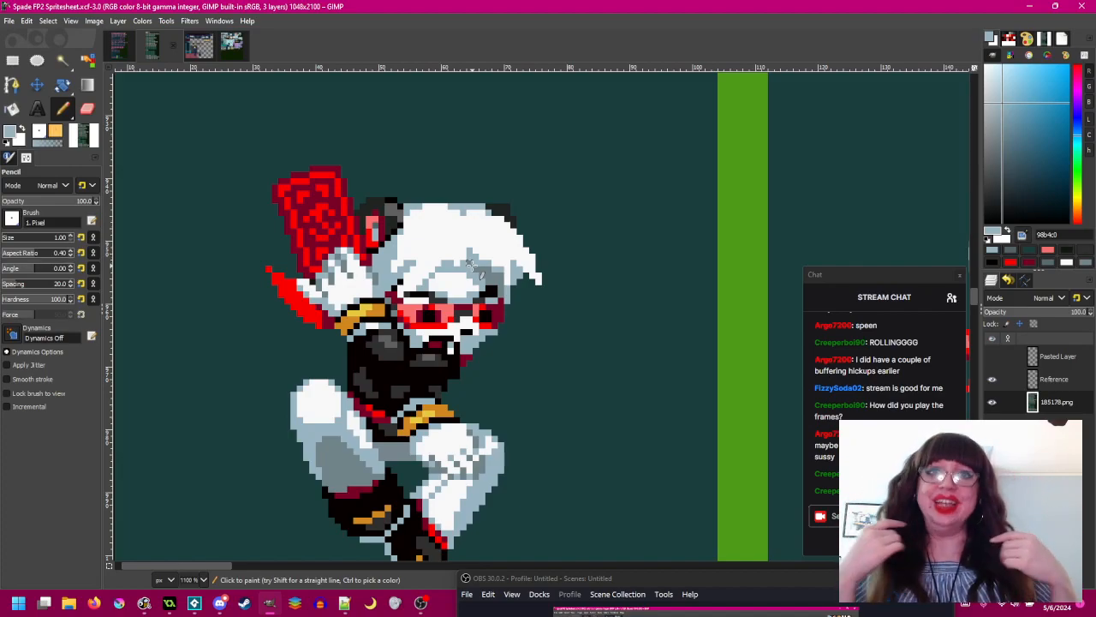
{"action": "scroll", "coordinate": [471, 265], "scroll_direction": "down", "scroll_amount": 1}
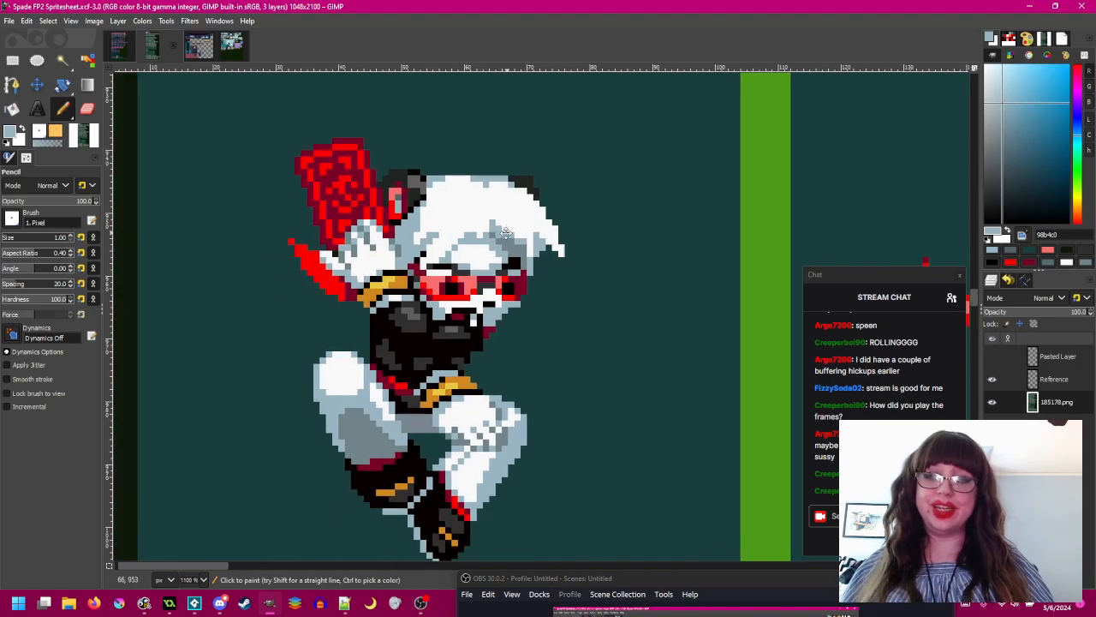
{"action": "scroll", "coordinate": [479, 274], "scroll_direction": "up", "scroll_amount": 2}
{"action": "scroll", "coordinate": [482, 281], "scroll_direction": "down", "scroll_amount": 1}
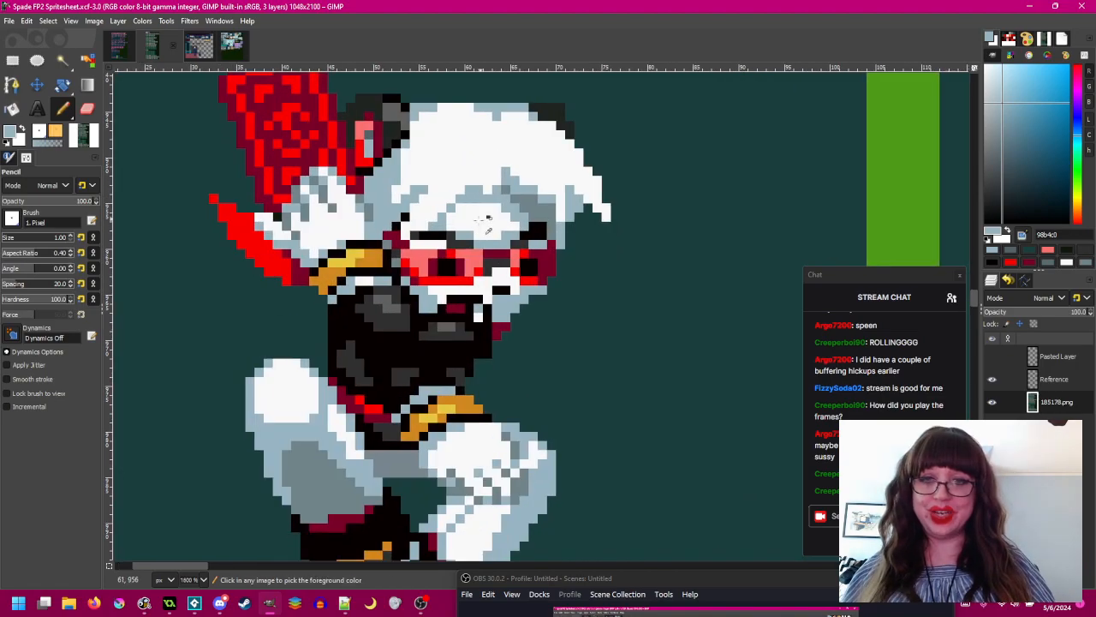
- Shade the inner end of the first mid-air sprite's raised-arm gold cuff with dark gold 885810 sampled from the neighbouring sprite
{"action": "scroll", "coordinate": [458, 262], "scroll_direction": "down", "scroll_amount": 1}
{"action": "scroll", "coordinate": [528, 273], "scroll_direction": "right", "scroll_amount": 3}
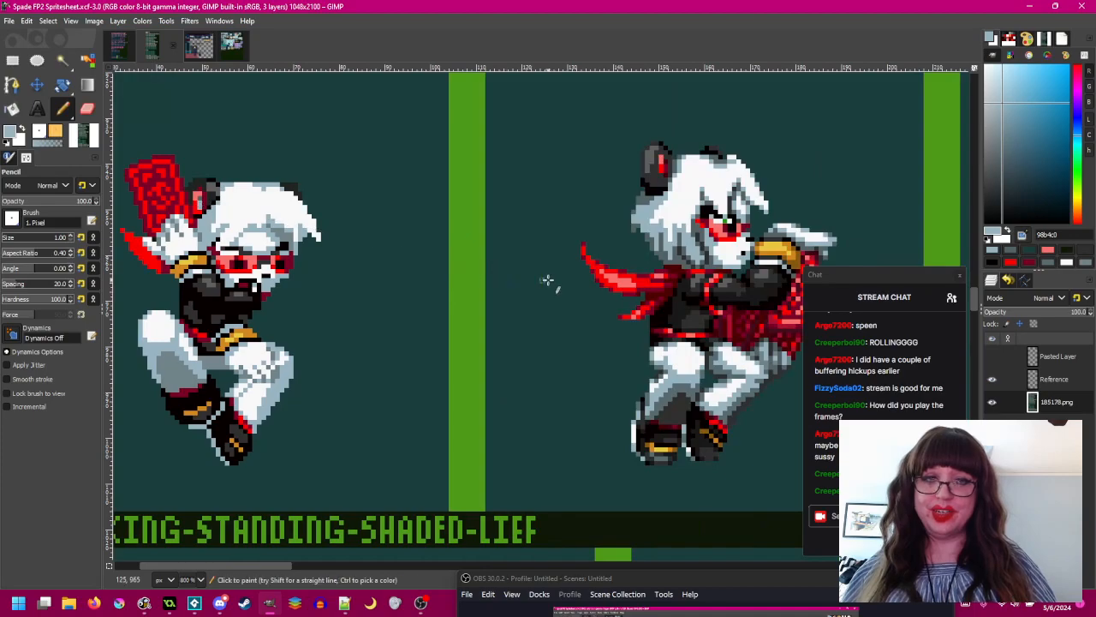
{"action": "scroll", "coordinate": [610, 274], "scroll_direction": "right", "scroll_amount": 1}
{"action": "scroll", "coordinate": [635, 235], "scroll_direction": "up", "scroll_amount": 2}
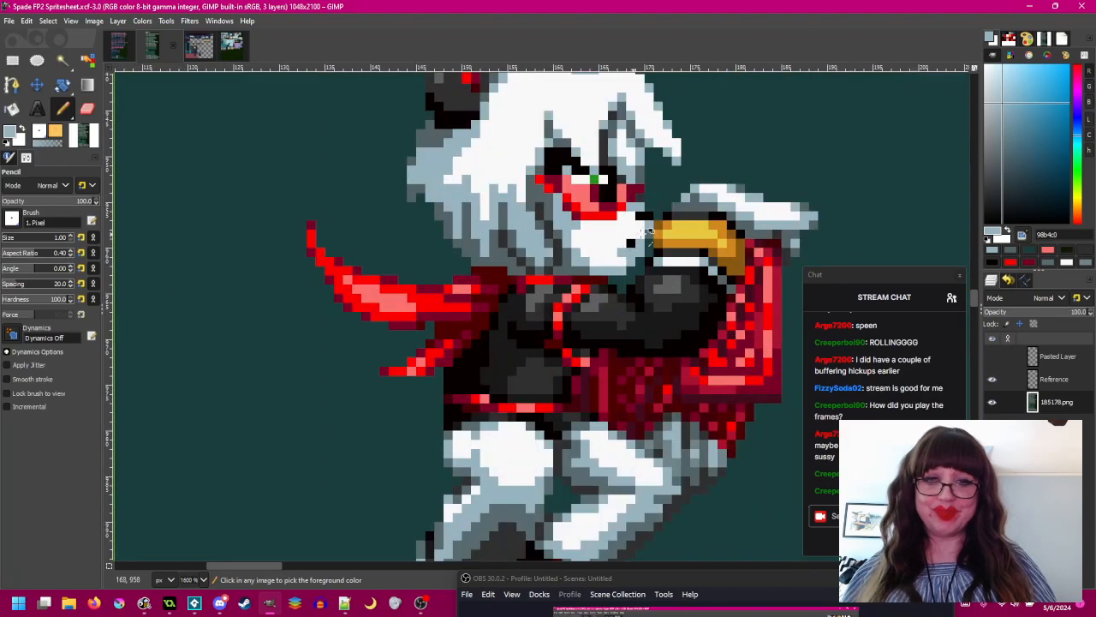
{"action": "left_click", "coordinate": [752, 254], "text": "ctrl"}
{"action": "scroll", "coordinate": [600, 248], "scroll_direction": "down", "scroll_amount": 1}
{"action": "scroll", "coordinate": [446, 257], "scroll_direction": "left", "scroll_amount": 6}
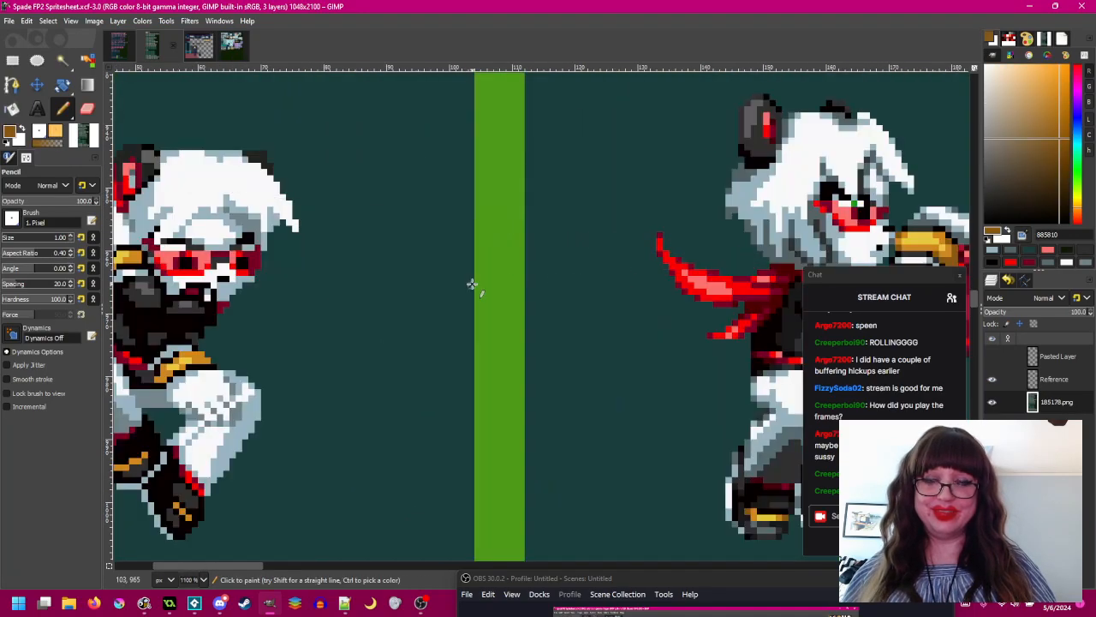
{"action": "scroll", "coordinate": [319, 257], "scroll_direction": "up", "scroll_amount": 3}
{"action": "left_click", "coordinate": [386, 224]}
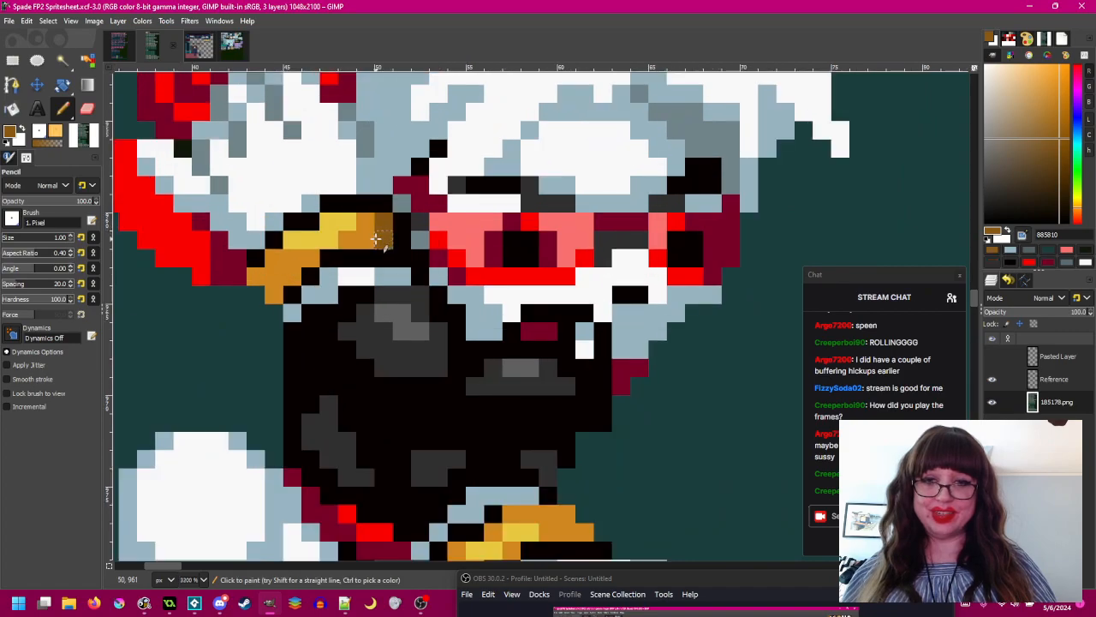
- Shade the lower outer tip of the raised-arm gold cuff with the same dark gold
{"action": "scroll", "coordinate": [383, 242], "scroll_direction": "down", "scroll_amount": 3}
{"action": "scroll", "coordinate": [511, 292], "scroll_direction": "down", "scroll_amount": 1}
{"action": "mouse_move", "coordinate": [519, 292]}
{"action": "left_mouse_down"}
{"action": "mouse_move", "coordinate": [294, 281]}
{"action": "mouse_move", "coordinate": [502, 286]}
{"action": "left_mouse_up"}
{"action": "scroll", "coordinate": [374, 261], "scroll_direction": "up", "scroll_amount": 4}
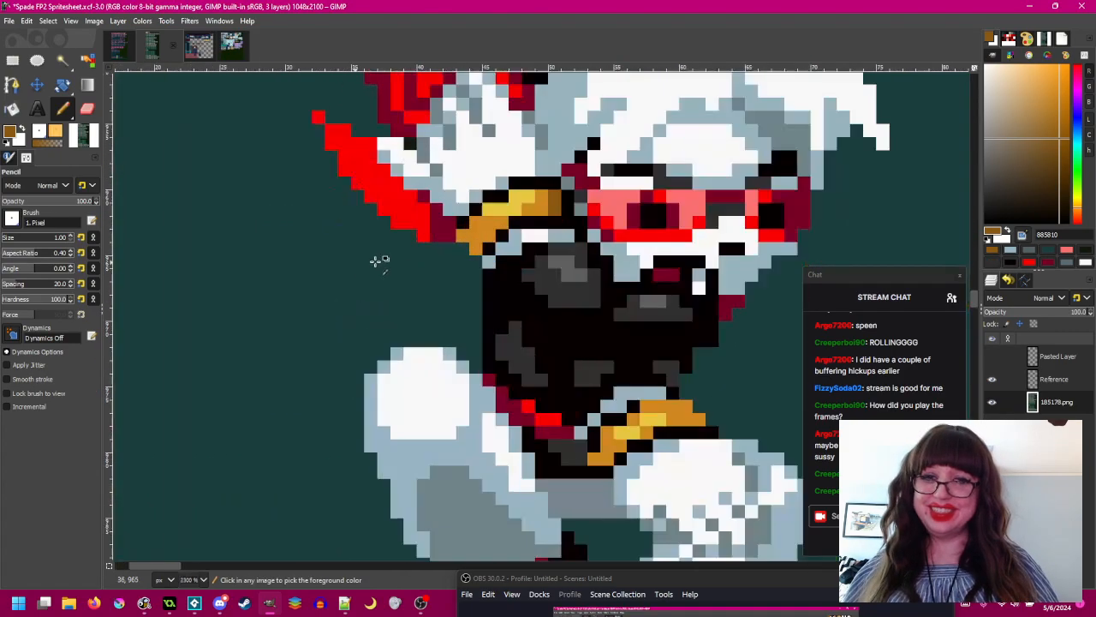
{"action": "scroll", "coordinate": [515, 222], "scroll_direction": "up", "scroll_amount": 1}
- Touch up the raised-arm cuff with orange d08820 and paint black pixels along the outline beneath it
{"action": "left_click", "coordinate": [500, 221], "text": "ctrl"}
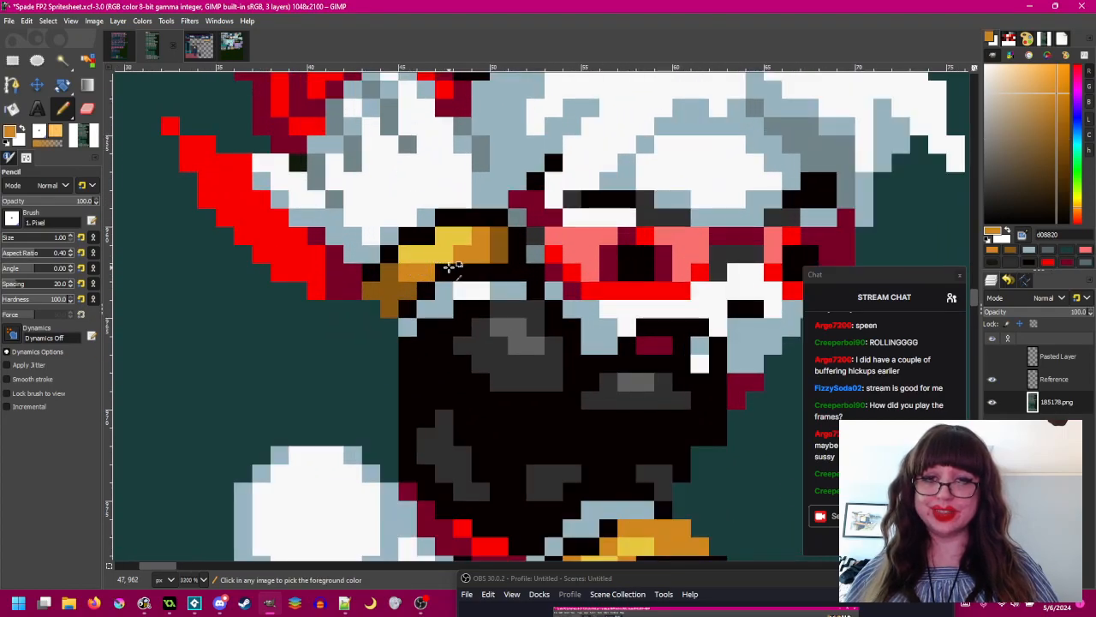
{"action": "scroll", "coordinate": [477, 274], "scroll_direction": "down", "scroll_amount": 4}
{"action": "scroll", "coordinate": [445, 264], "scroll_direction": "up", "scroll_amount": 4}
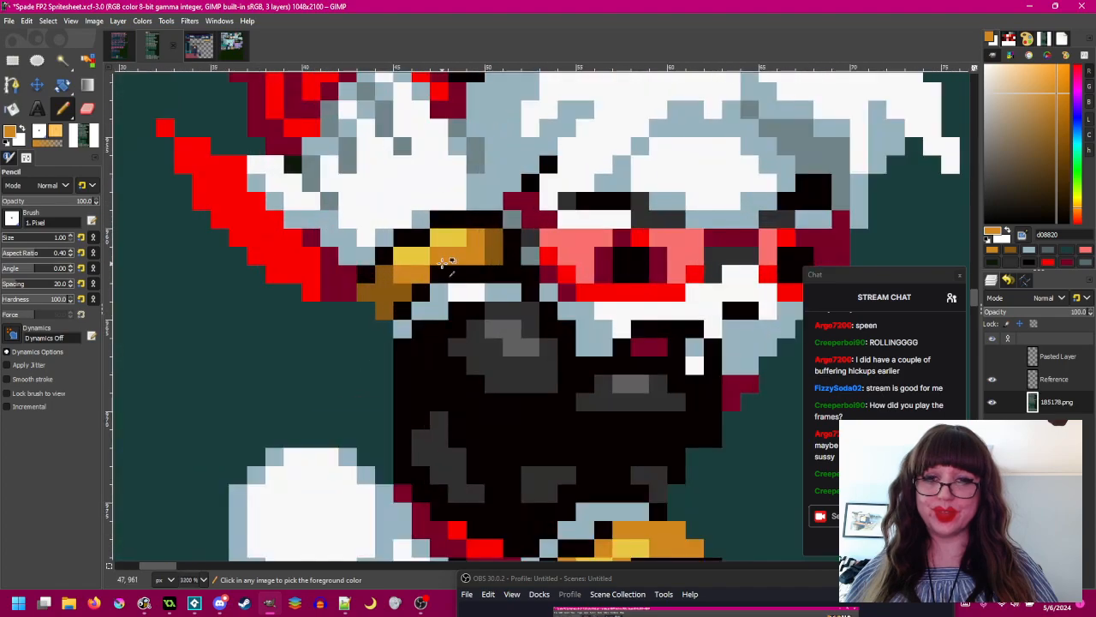
{"action": "left_click", "coordinate": [458, 283], "text": "ctrl"}
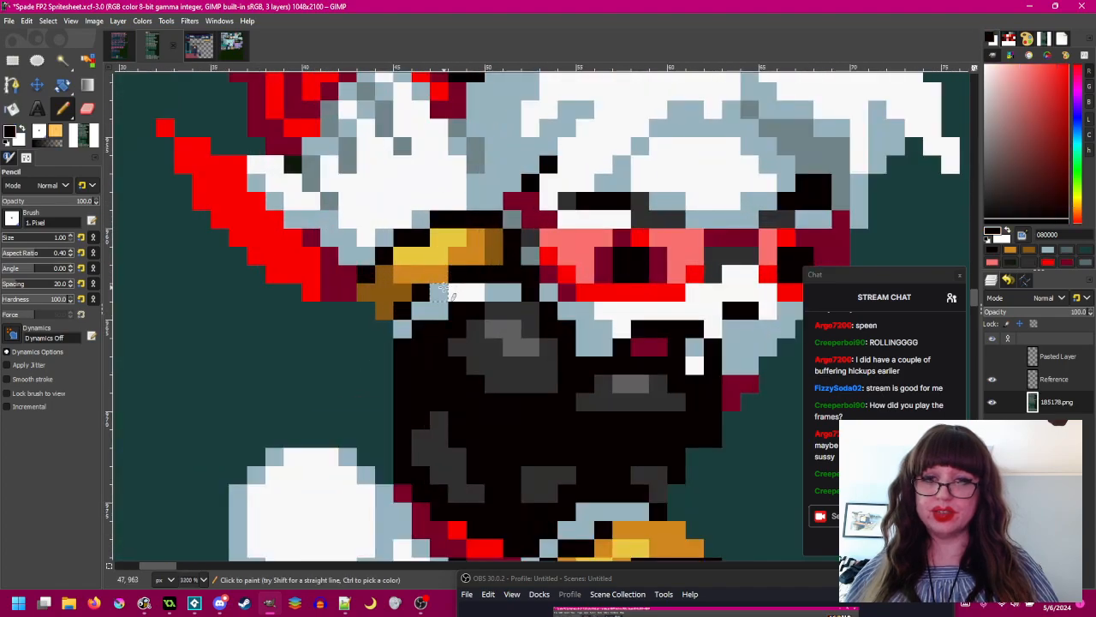
{"action": "scroll", "coordinate": [454, 295], "scroll_direction": "down", "scroll_amount": 3}
{"action": "left_click_drag", "start_coordinate": [469, 338], "coordinate": [396, 294]}
{"action": "scroll", "coordinate": [377, 252], "scroll_direction": "up", "scroll_amount": 3}
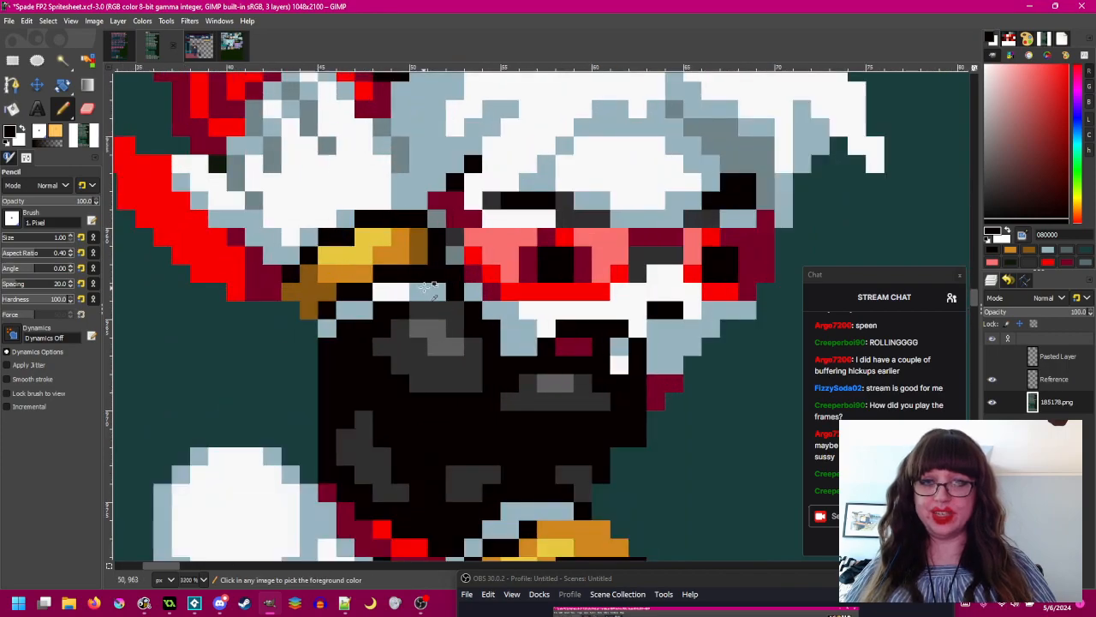
- Shade the lining beneath the raised-arm gold cuff with slate grey 546366 sampled from the neighbouring sprite and light blue-grey 98b4c0
{"action": "scroll", "coordinate": [432, 287], "scroll_direction": "down", "scroll_amount": 4}
{"action": "scroll", "coordinate": [660, 288], "scroll_direction": "right", "scroll_amount": 6}
{"action": "scroll", "coordinate": [612, 308], "scroll_direction": "up", "scroll_amount": 4}
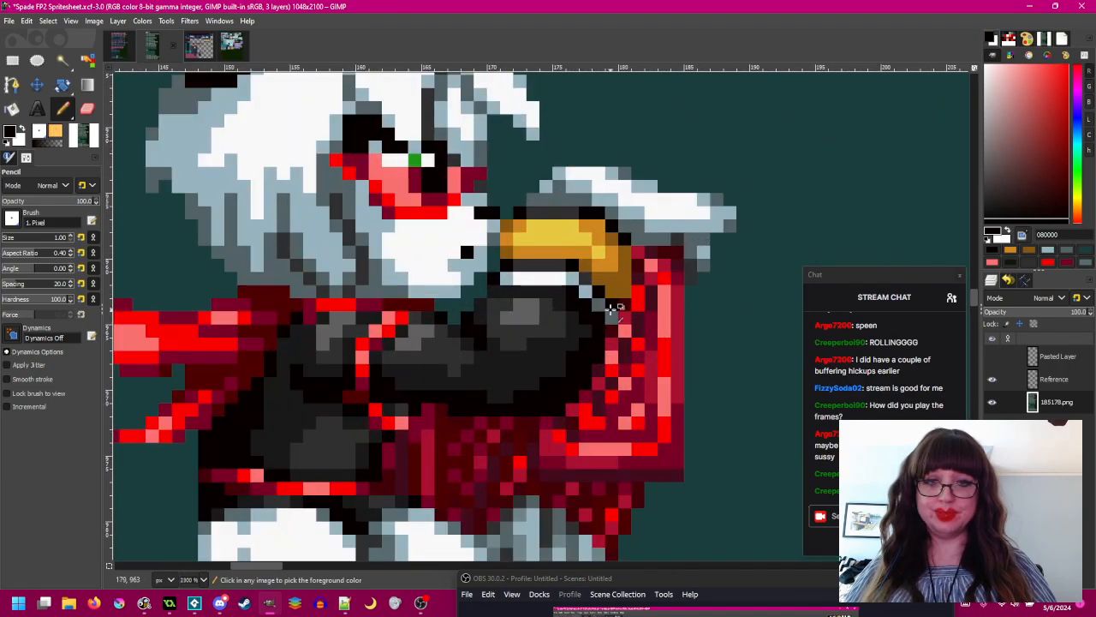
{"action": "left_click", "coordinate": [612, 316], "text": "ctrl"}
{"action": "scroll", "coordinate": [611, 316], "scroll_direction": "down", "scroll_amount": 4}
{"action": "scroll", "coordinate": [429, 309], "scroll_direction": "left", "scroll_amount": 5}
{"action": "scroll", "coordinate": [364, 304], "scroll_direction": "up", "scroll_amount": 4}
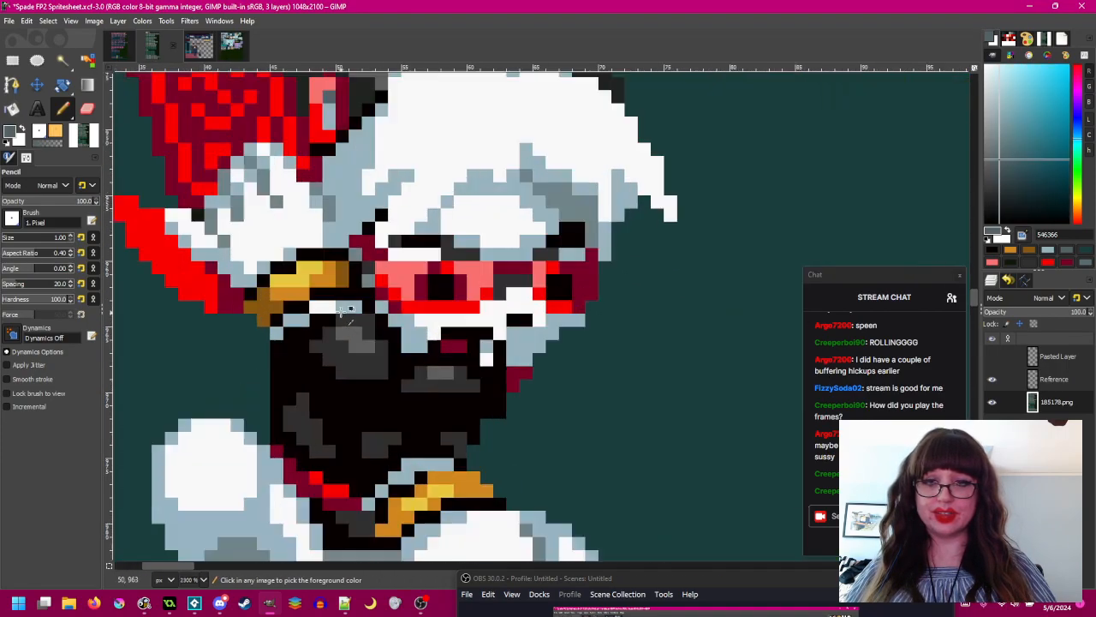
{"action": "scroll", "coordinate": [228, 345], "scroll_direction": "up", "scroll_amount": 1}
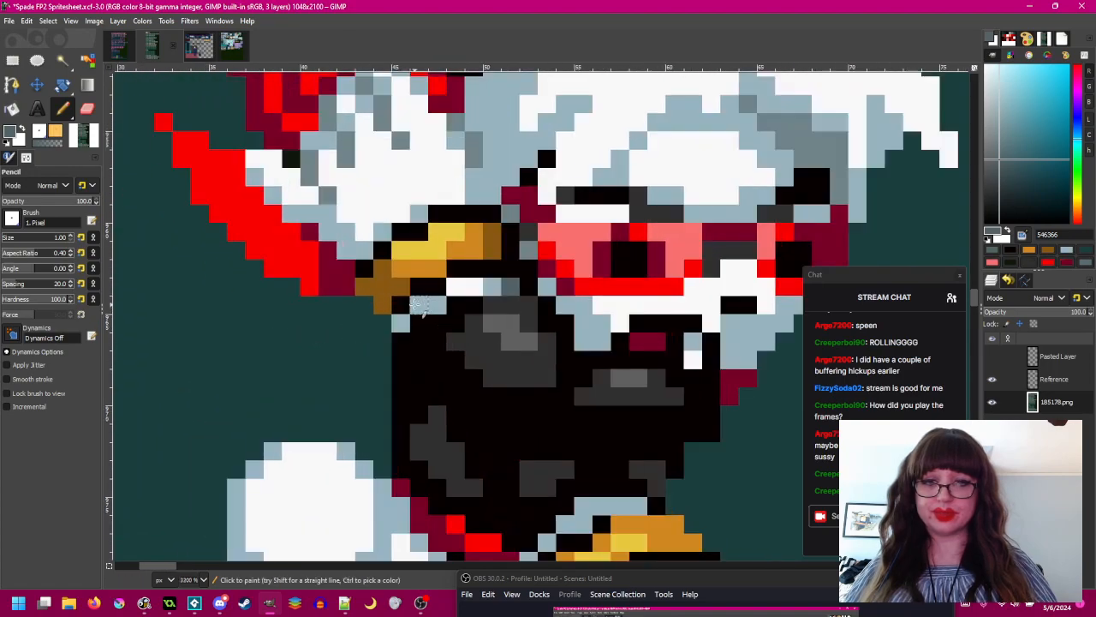
{"action": "scroll", "coordinate": [401, 323], "scroll_direction": "down", "scroll_amount": 2}
{"action": "scroll", "coordinate": [480, 319], "scroll_direction": "up", "scroll_amount": 2}
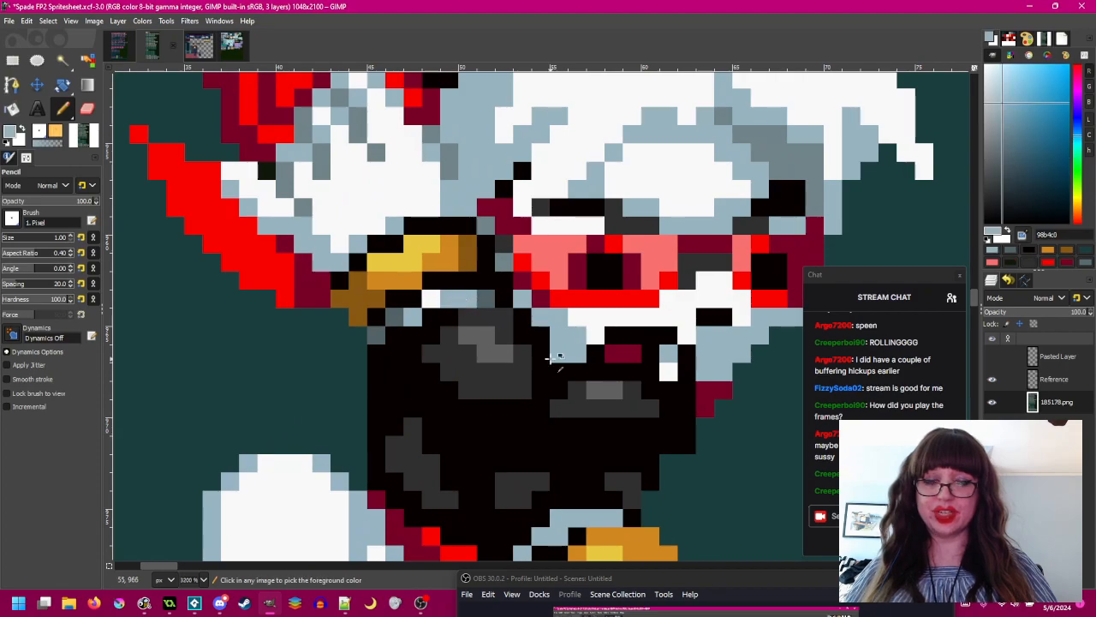
- Examine the sleeve and arm shading on the neighbouring reference sprite and compare it with the first mid-air sprite
{"action": "scroll", "coordinate": [587, 370], "scroll_direction": "down", "scroll_amount": 3}
{"action": "left_click_drag", "start_coordinate": [586, 370], "coordinate": [482, 343]}
{"action": "scroll", "coordinate": [463, 339], "scroll_direction": "up", "scroll_amount": 1}
{"action": "scroll", "coordinate": [463, 339], "scroll_direction": "right", "scroll_amount": 4}
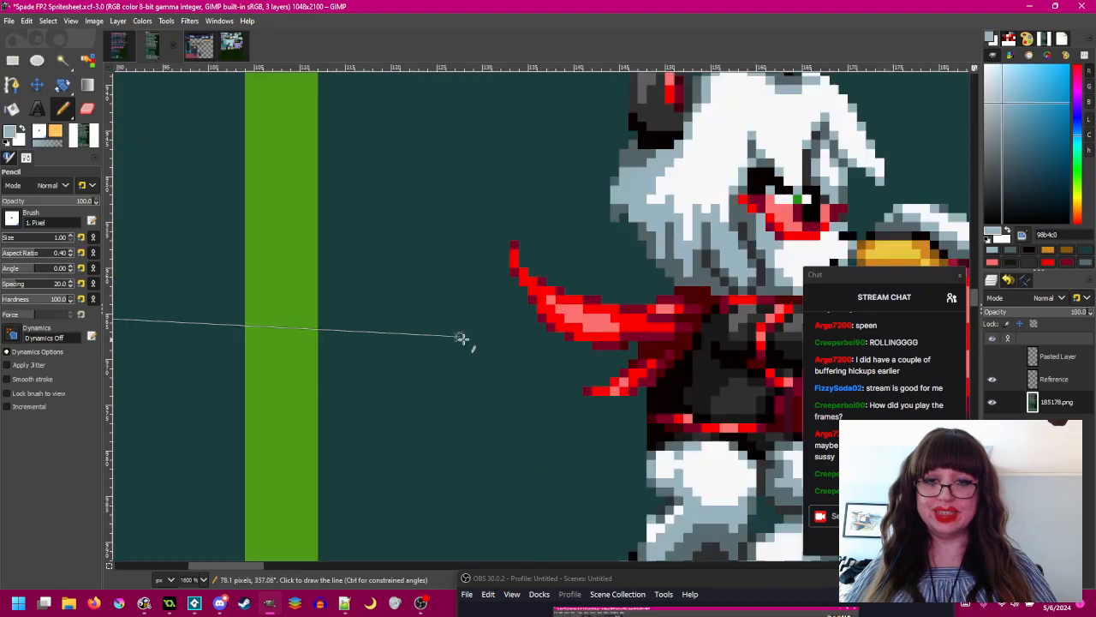
{"action": "left_click", "coordinate": [628, 285], "text": "ctrl"}
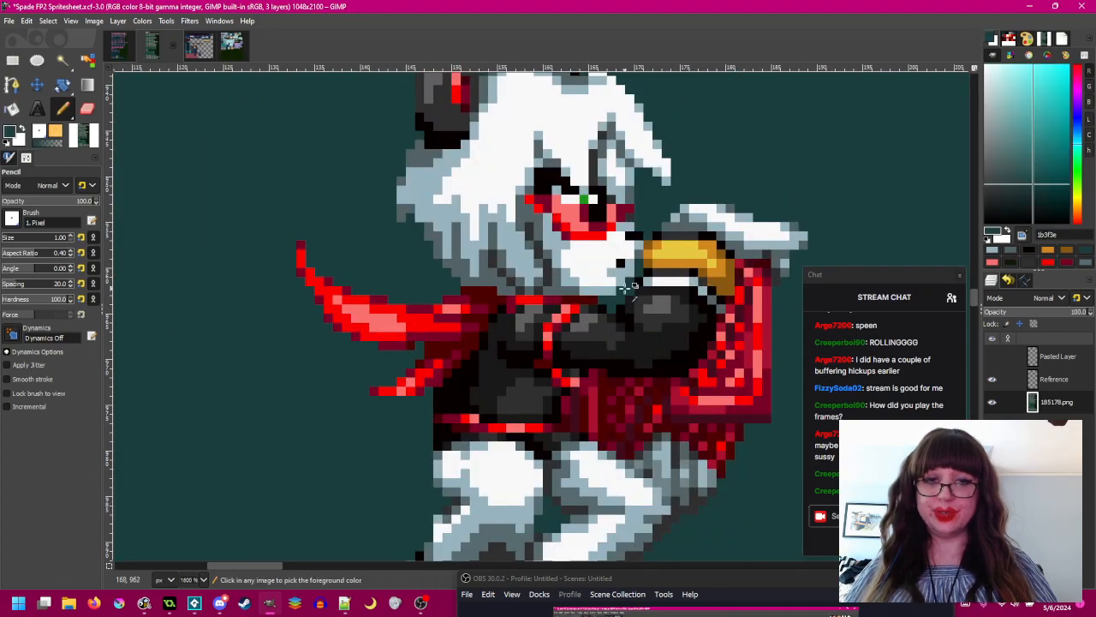
{"action": "scroll", "coordinate": [624, 299], "scroll_direction": "right", "scroll_amount": 3}
{"action": "scroll", "coordinate": [492, 311], "scroll_direction": "right", "scroll_amount": 4}
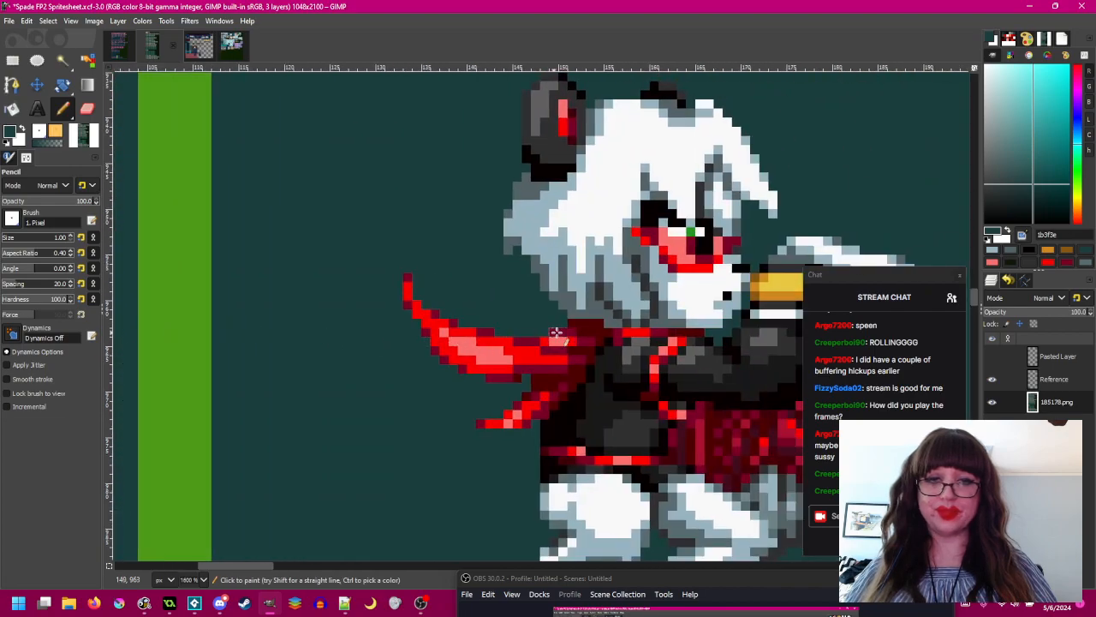
{"action": "scroll", "coordinate": [552, 332], "scroll_direction": "right", "scroll_amount": 2}
{"action": "scroll", "coordinate": [500, 304], "scroll_direction": "up", "scroll_amount": 2}
{"action": "scroll", "coordinate": [509, 314], "scroll_direction": "down", "scroll_amount": 2}
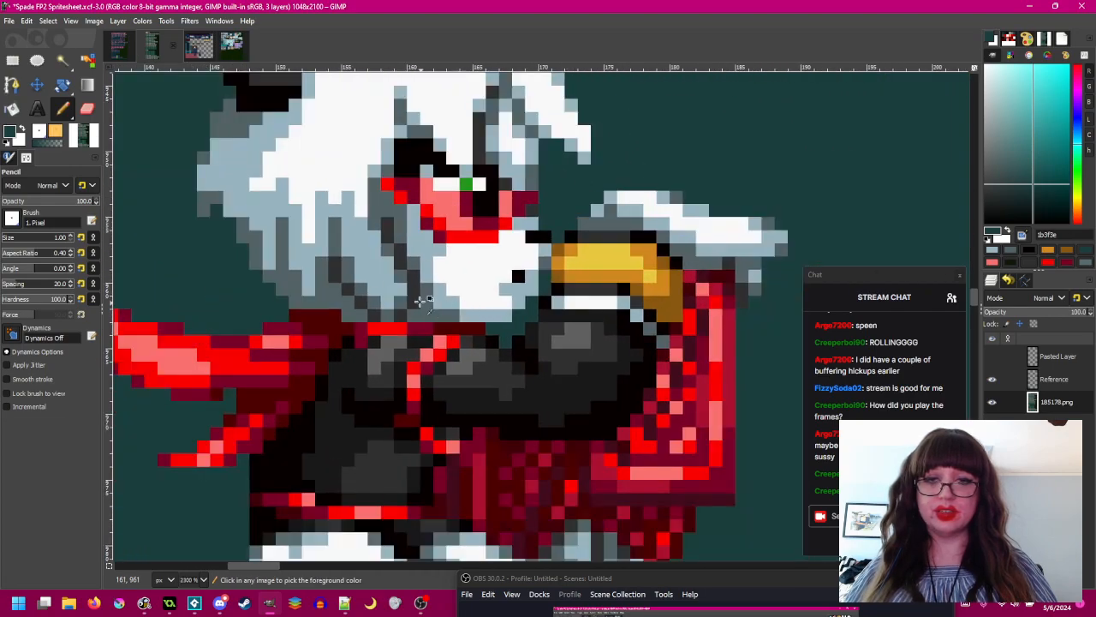
{"action": "scroll", "coordinate": [488, 321], "scroll_direction": "left", "scroll_amount": 3}
{"action": "scroll", "coordinate": [462, 339], "scroll_direction": "down", "scroll_amount": 1}
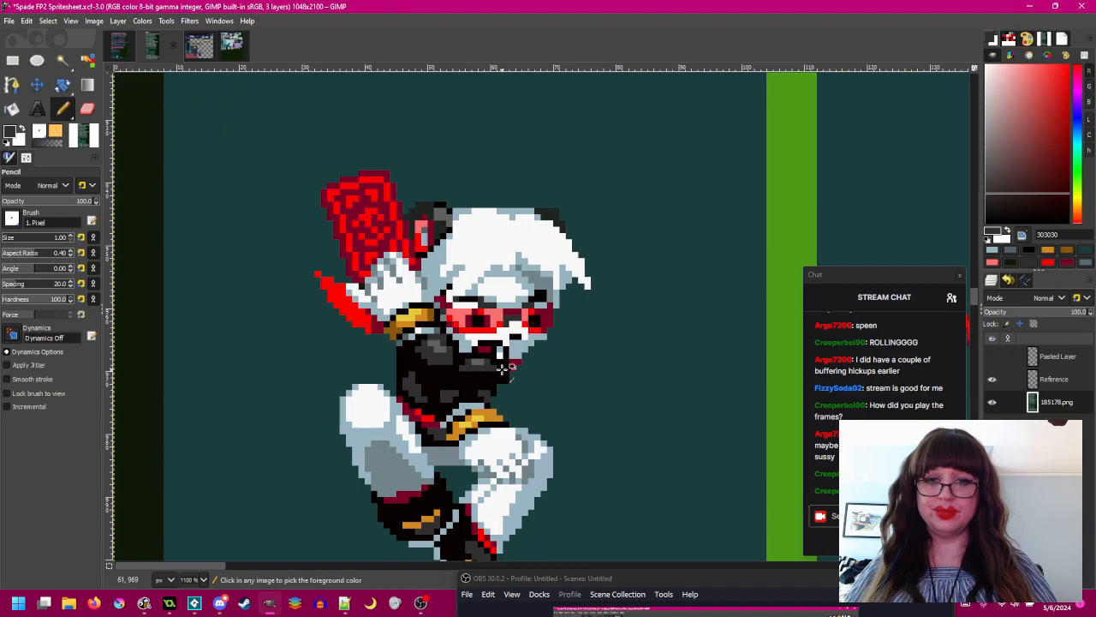
- Paint near-black grey 181818, sampled from the neighbouring sprite, along the lower edge of the raised sleeve's highlight
{"action": "scroll", "coordinate": [505, 367], "scroll_direction": "right", "scroll_amount": 5}
{"action": "left_click_drag", "start_coordinate": [499, 362], "coordinate": [377, 294]}
{"action": "scroll", "coordinate": [661, 311], "scroll_direction": "up", "scroll_amount": 2}
{"action": "left_click", "coordinate": [648, 285], "text": "ctrl"}
{"action": "scroll", "coordinate": [670, 273], "scroll_direction": "down", "scroll_amount": 2}
{"action": "scroll", "coordinate": [734, 257], "scroll_direction": "right", "scroll_amount": 5}
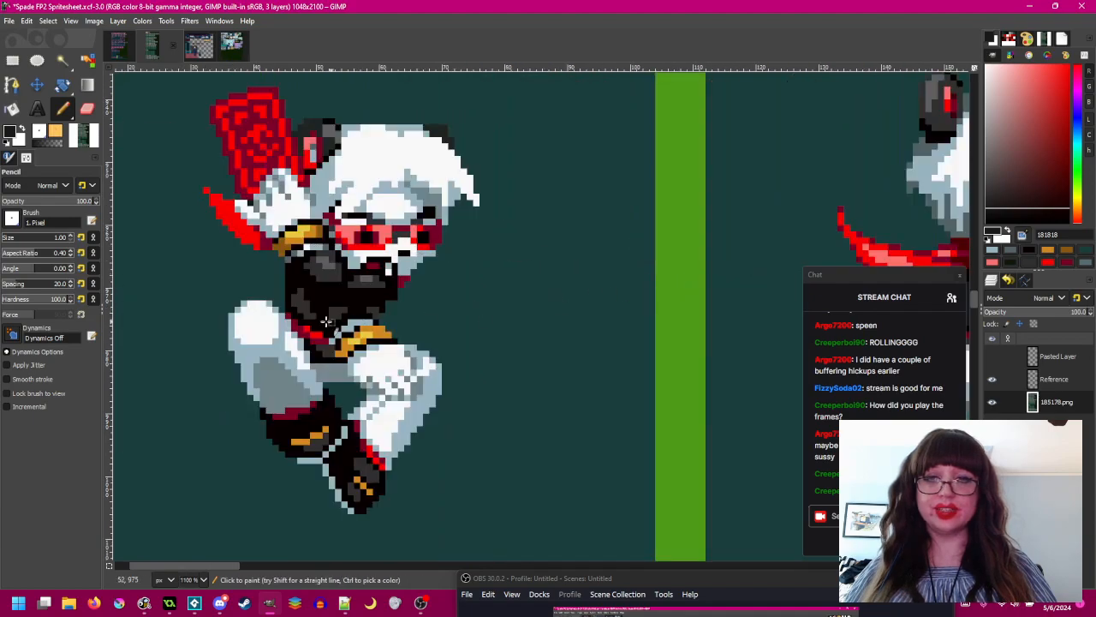
{"action": "scroll", "coordinate": [297, 333], "scroll_direction": "up", "scroll_amount": 2}
{"action": "left_click_drag", "start_coordinate": [297, 332], "coordinate": [328, 325]}
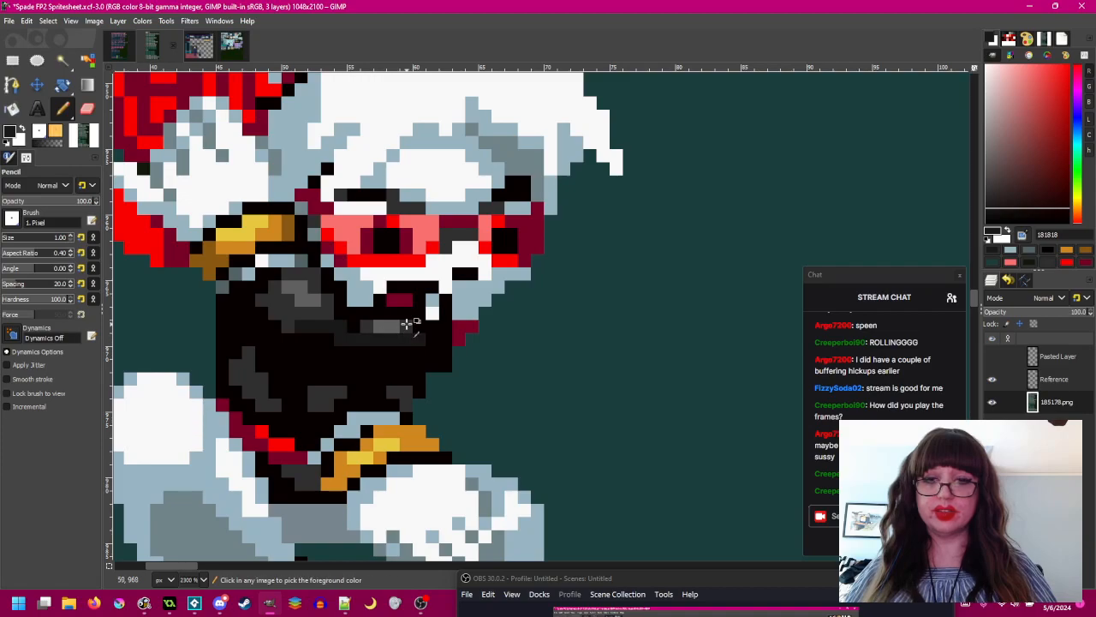
- Tone down the highlight on the black top just below the mouth with dark greys 303030 and 181818, and save the image
{"action": "left_click", "coordinate": [407, 324], "text": "ctrl"}
{"action": "scroll", "coordinate": [420, 351], "scroll_direction": "down", "scroll_amount": 3}
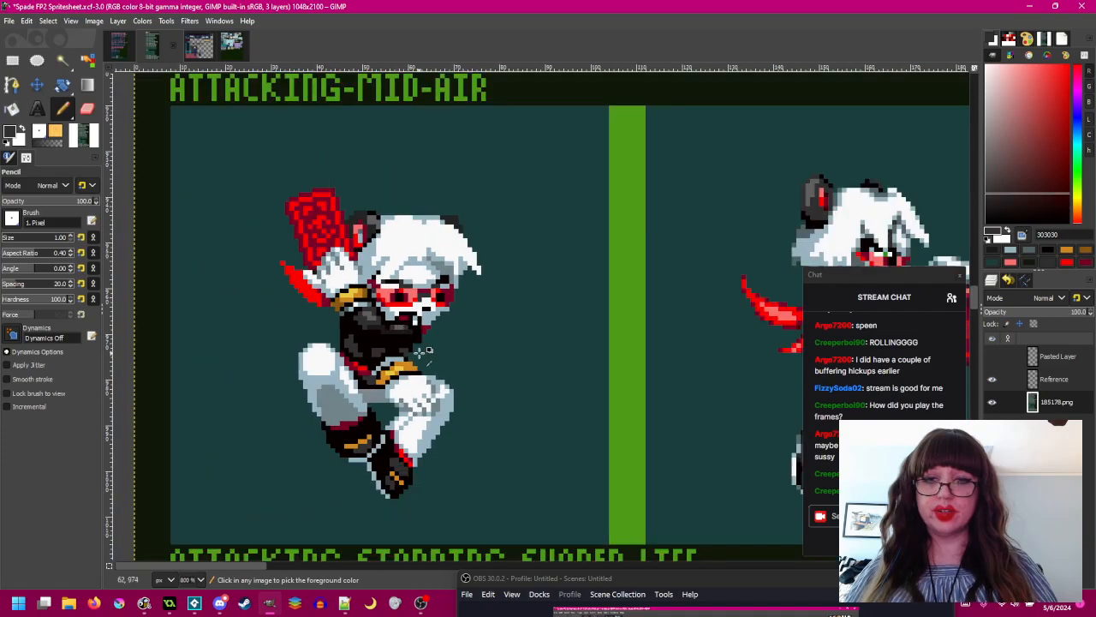
{"action": "scroll", "coordinate": [420, 351], "scroll_direction": "up", "scroll_amount": 3}
{"action": "mouse_move", "coordinate": [416, 298]}
{"action": "left_mouse_down"}
{"action": "mouse_move", "coordinate": [437, 320]}
{"action": "mouse_move", "coordinate": [399, 299]}
{"action": "left_mouse_up"}
{"action": "left_click", "coordinate": [421, 310], "text": "ctrl"}
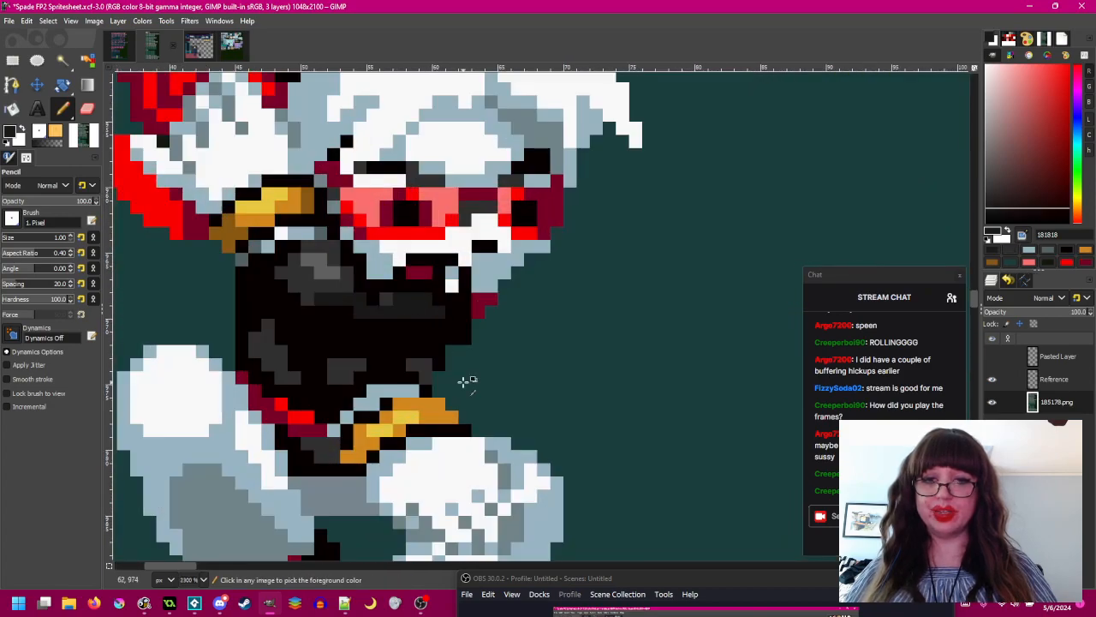
{"action": "scroll", "coordinate": [463, 380], "scroll_direction": "down", "scroll_amount": 3}
{"action": "scroll", "coordinate": [452, 301], "scroll_direction": "up", "scroll_amount": 3}
{"action": "scroll", "coordinate": [491, 345], "scroll_direction": "down", "scroll_amount": 3}
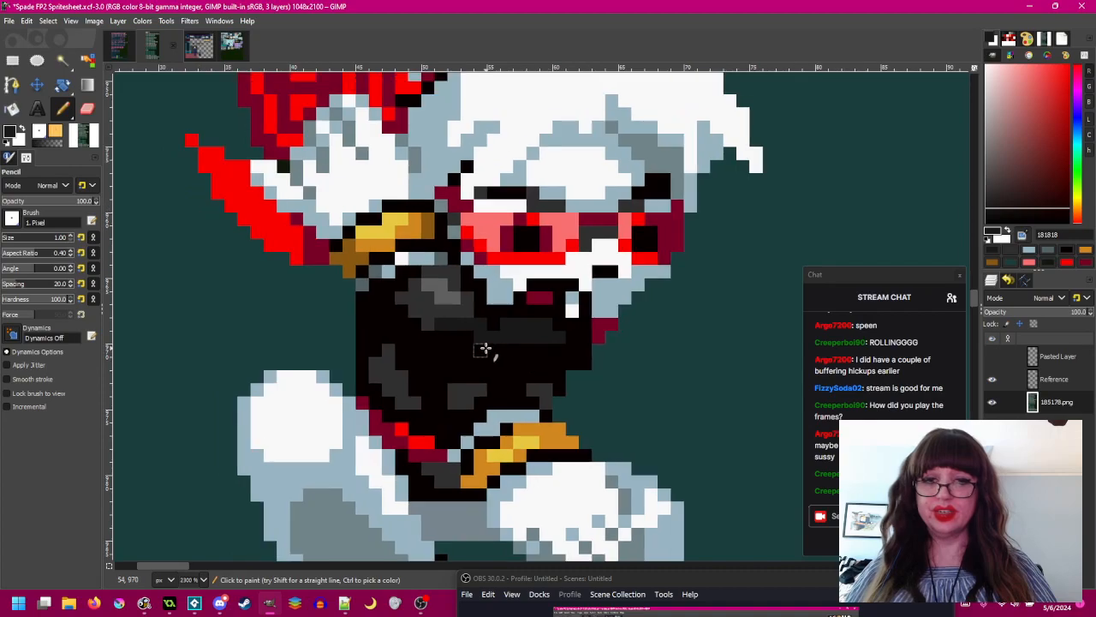
{"action": "scroll", "coordinate": [417, 314], "scroll_direction": "up", "scroll_amount": 3}
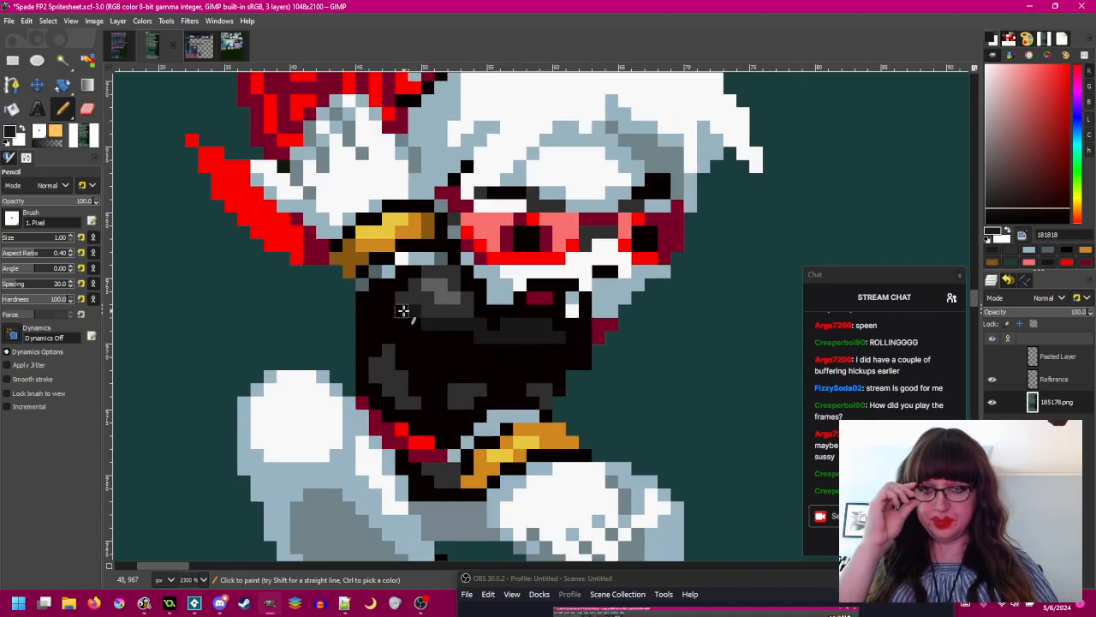
{"action": "scroll", "coordinate": [490, 342], "scroll_direction": "down", "scroll_amount": 4}
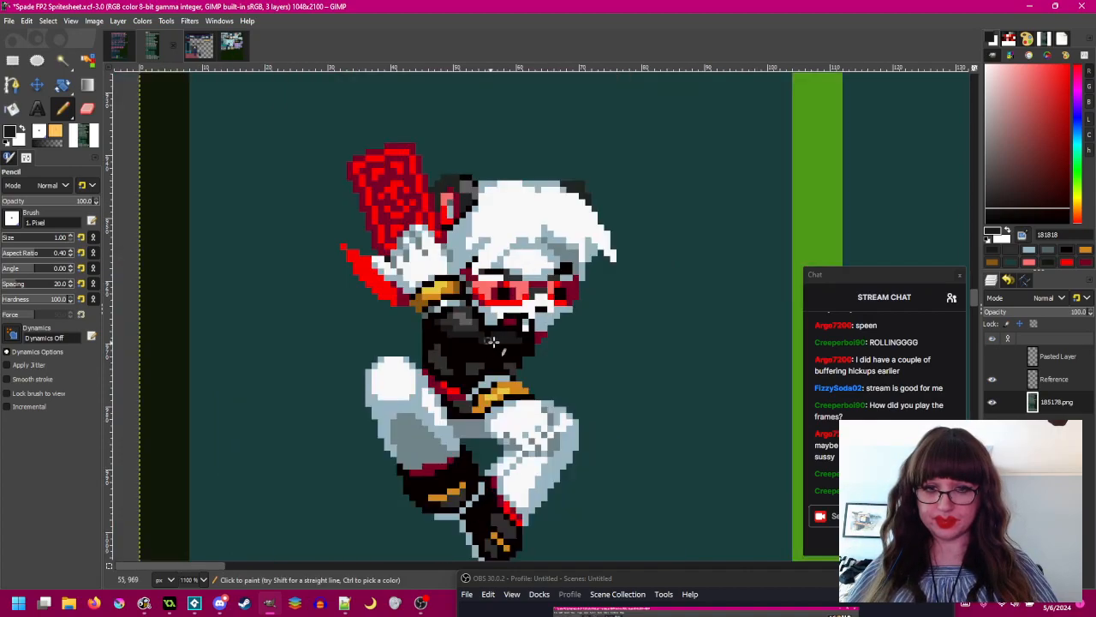
{"action": "scroll", "coordinate": [462, 343], "scroll_direction": "right", "scroll_amount": 2}
{"action": "key", "text": "ctrl+s"}
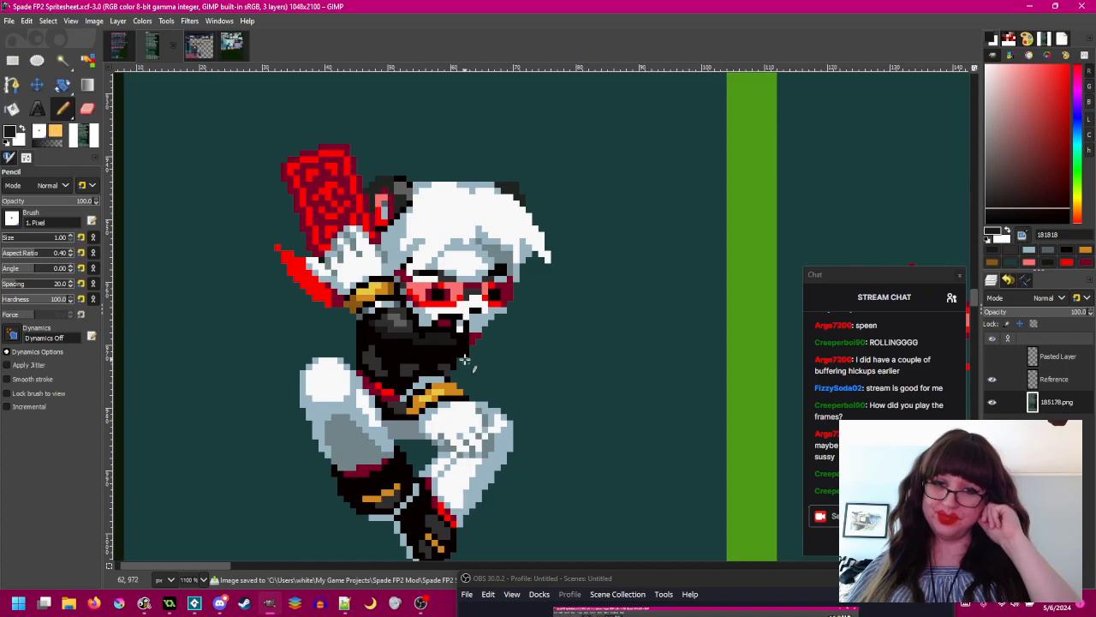
{"action": "scroll", "coordinate": [465, 359], "scroll_direction": "up", "scroll_amount": 1}
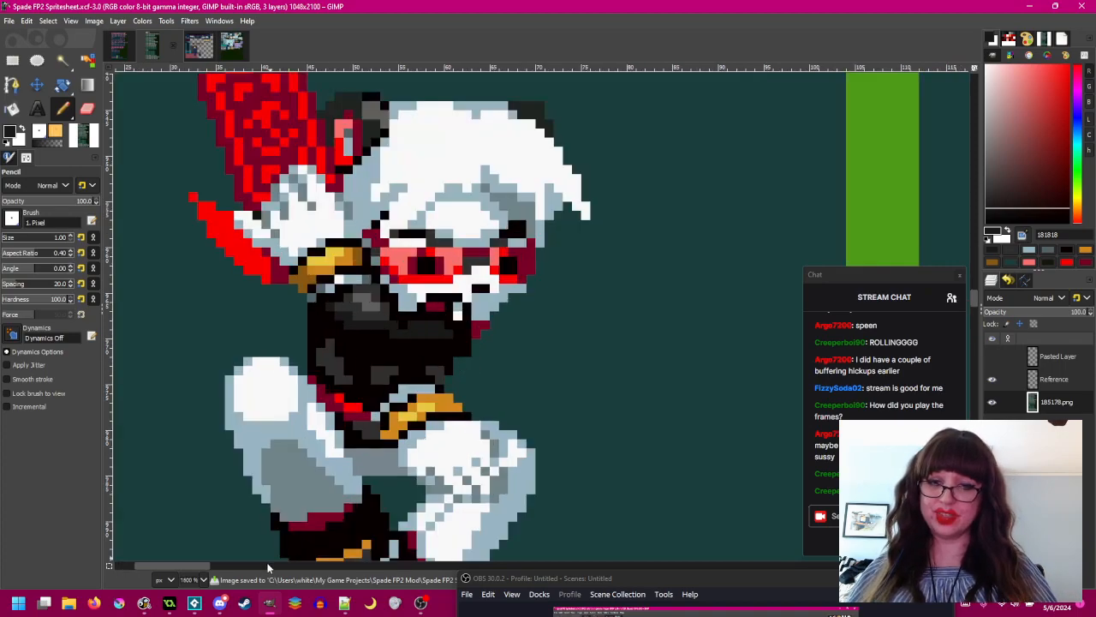
- Switch to MusicBee, play Flower Mountain City (Stage 1) from the Spark: The Electric Jester soundtrack, and return to GIMP
{"action": "left_click", "coordinate": [143, 604]}
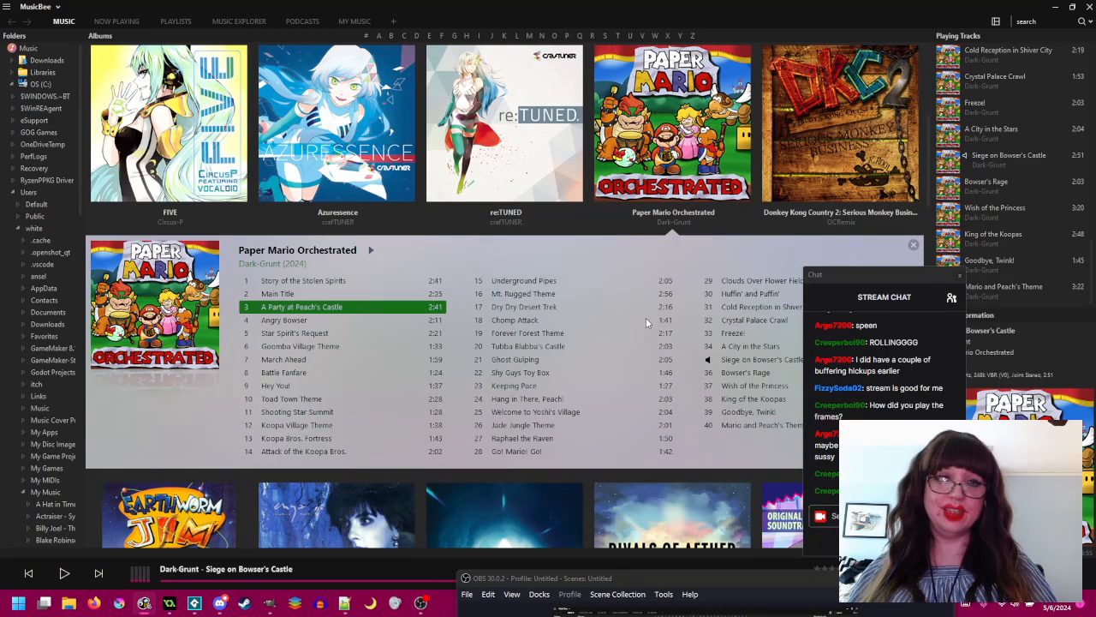
{"action": "scroll", "coordinate": [649, 330], "scroll_direction": "down", "scroll_amount": 7}
{"action": "scroll", "coordinate": [591, 310], "scroll_direction": "down", "scroll_amount": 8}
{"action": "scroll", "coordinate": [586, 310], "scroll_direction": "down", "scroll_amount": 5}
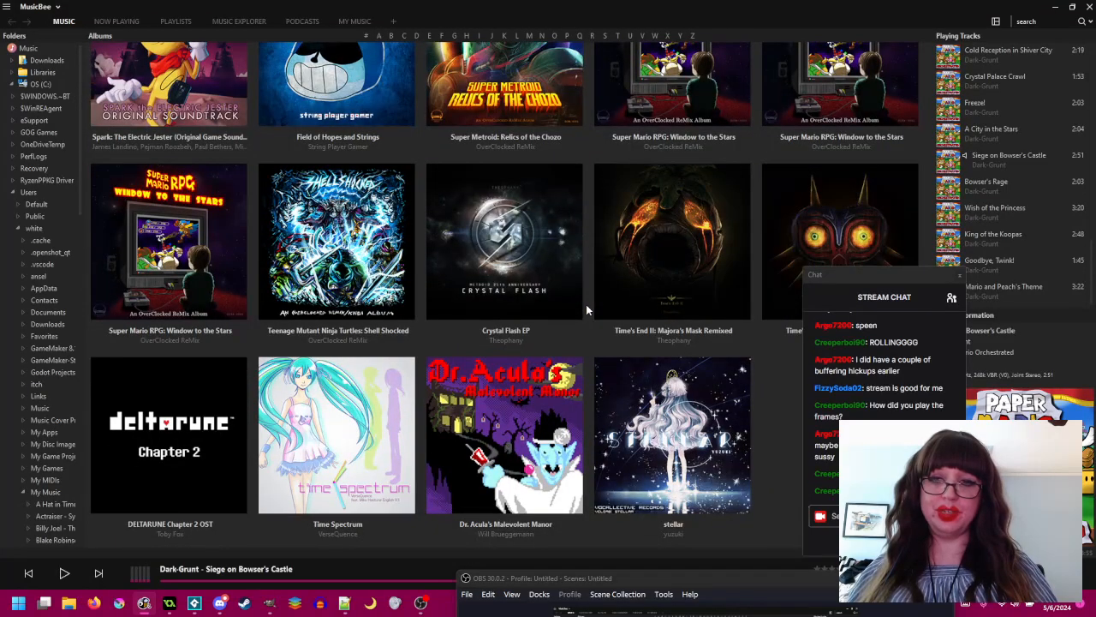
{"action": "scroll", "coordinate": [586, 310], "scroll_direction": "up", "scroll_amount": 3}
{"action": "scroll", "coordinate": [587, 310], "scroll_direction": "down", "scroll_amount": 2}
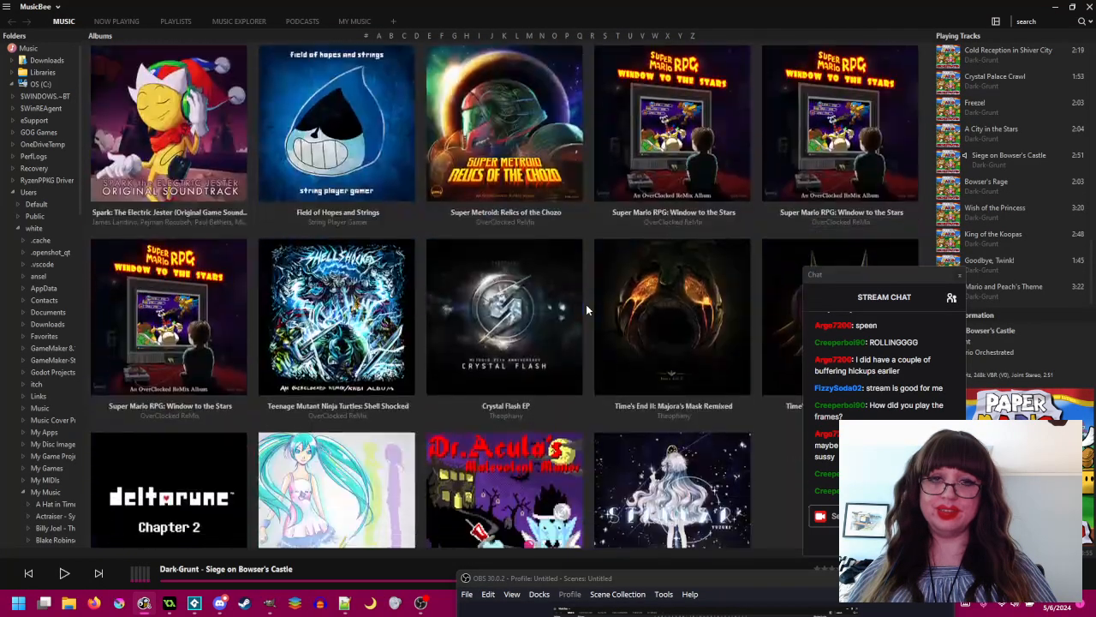
{"action": "left_click", "coordinate": [199, 163]}
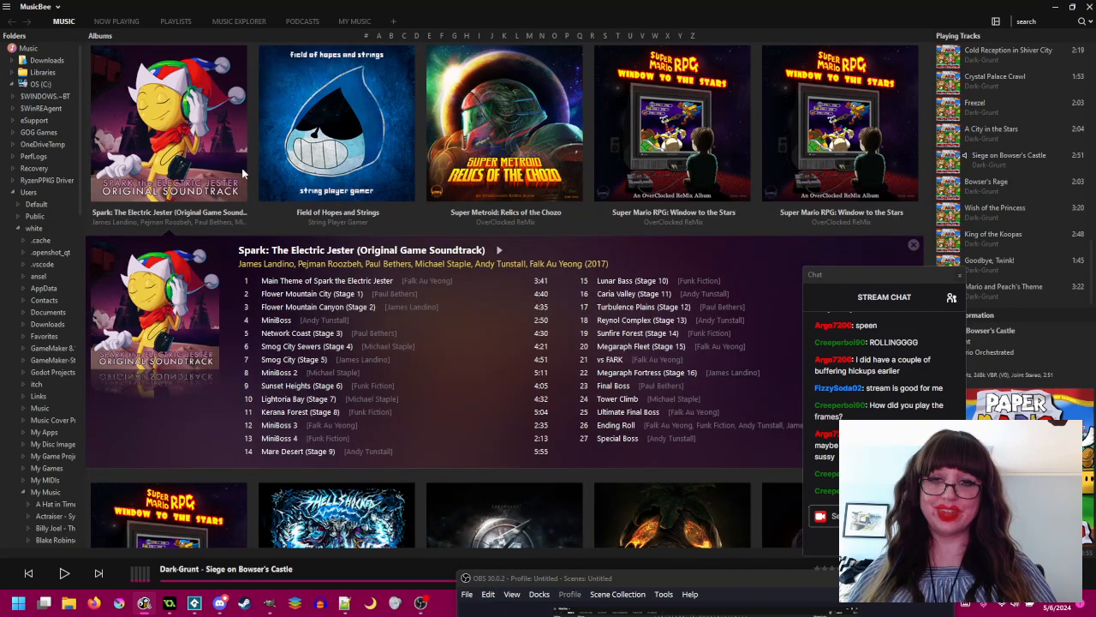
{"action": "double_click", "coordinate": [325, 294]}
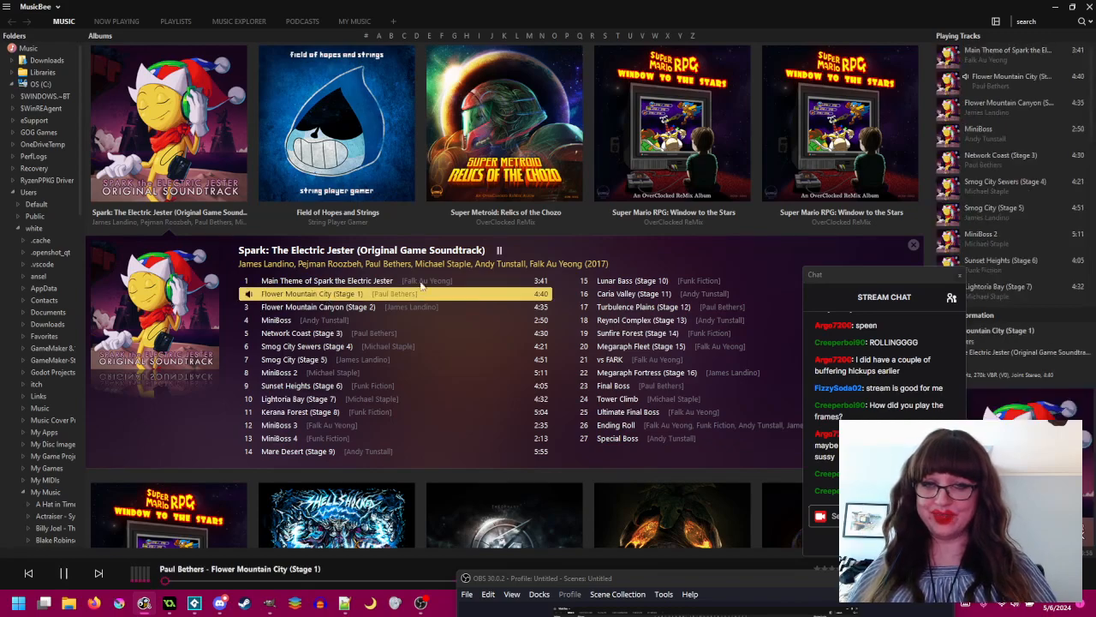
{"action": "left_click", "coordinate": [1054, 7]}
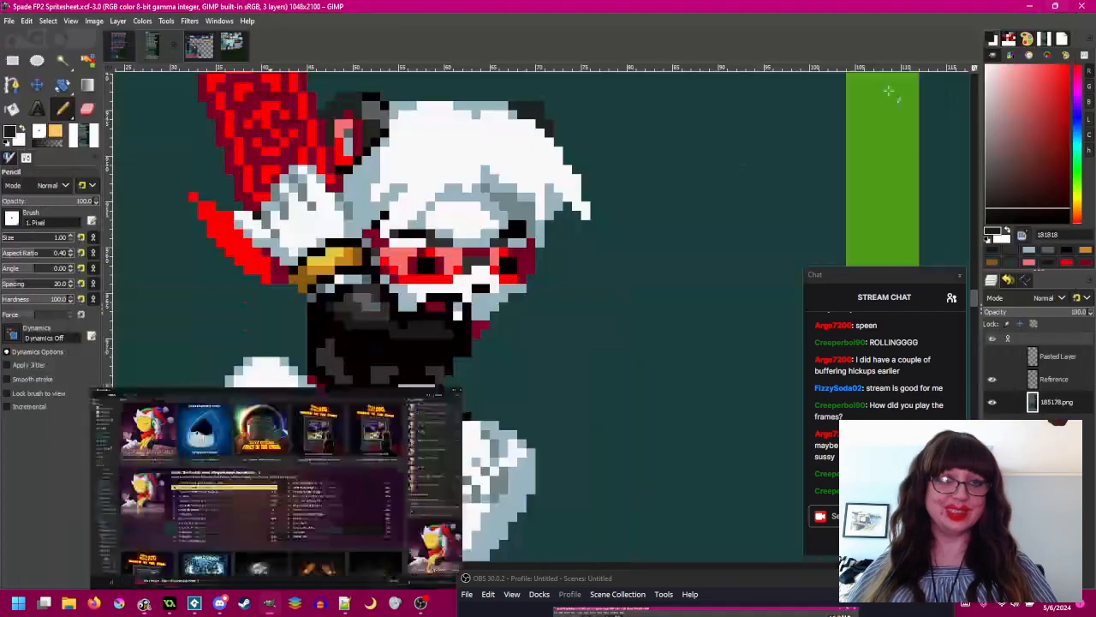
- Shade the outer end of the lower arm's gold cuff with dark gold 885810 sampled from the raised-arm cuff
{"action": "scroll", "coordinate": [368, 321], "scroll_direction": "left", "scroll_amount": 2}
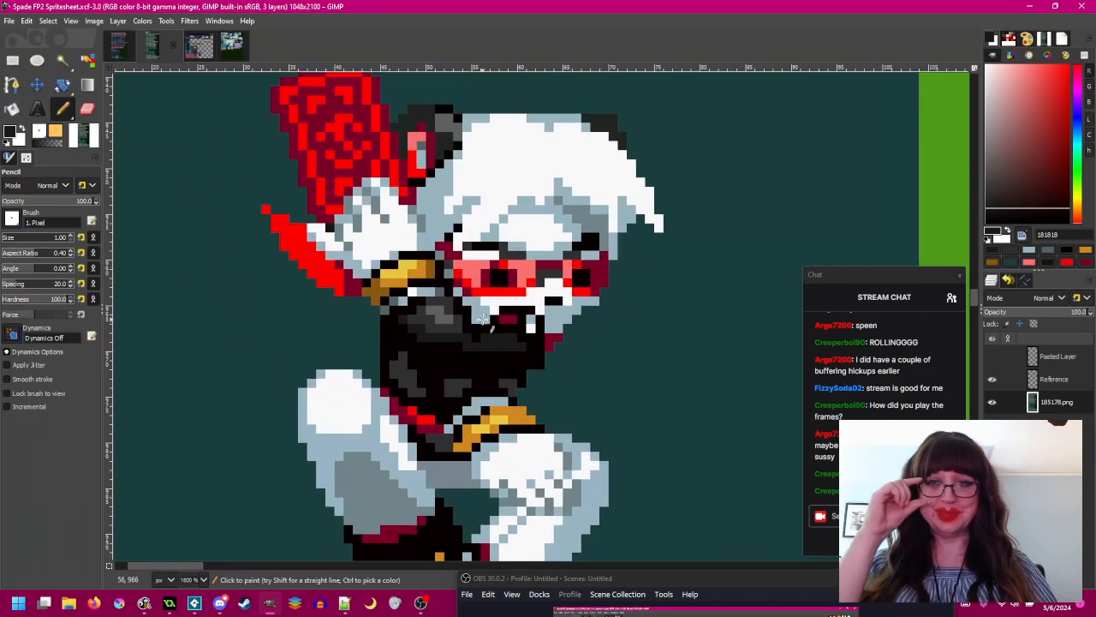
{"action": "left_click_drag", "start_coordinate": [470, 328], "coordinate": [431, 306]}
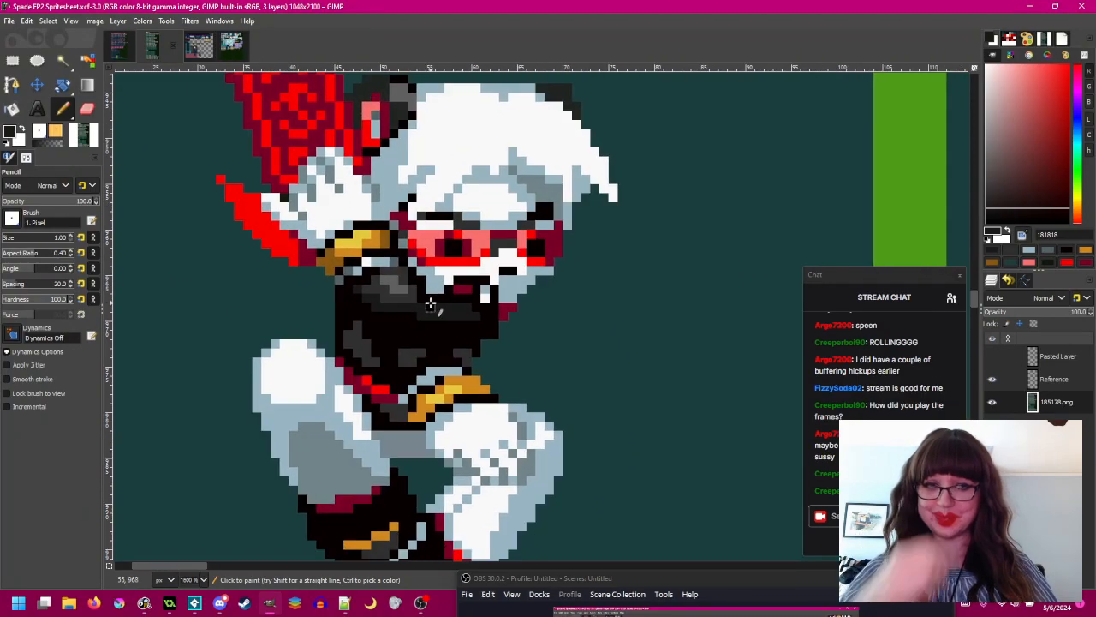
{"action": "scroll", "coordinate": [405, 263], "scroll_direction": "up", "scroll_amount": 1}
{"action": "left_click", "coordinate": [378, 231], "text": "ctrl"}
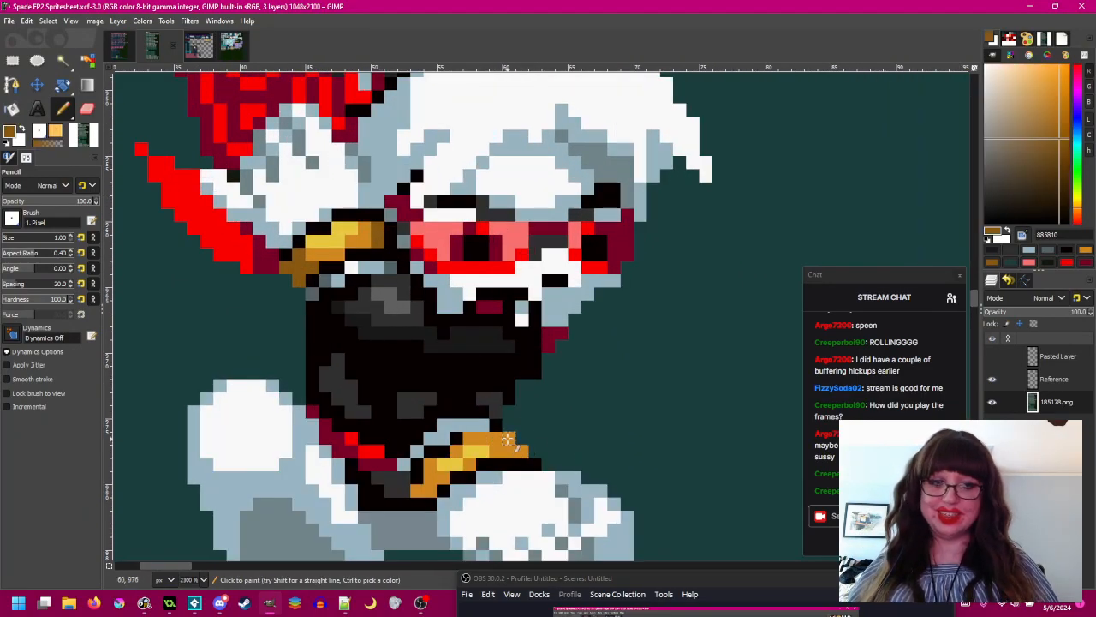
{"action": "left_click", "coordinate": [509, 440]}
{"action": "left_click", "coordinate": [513, 450]}
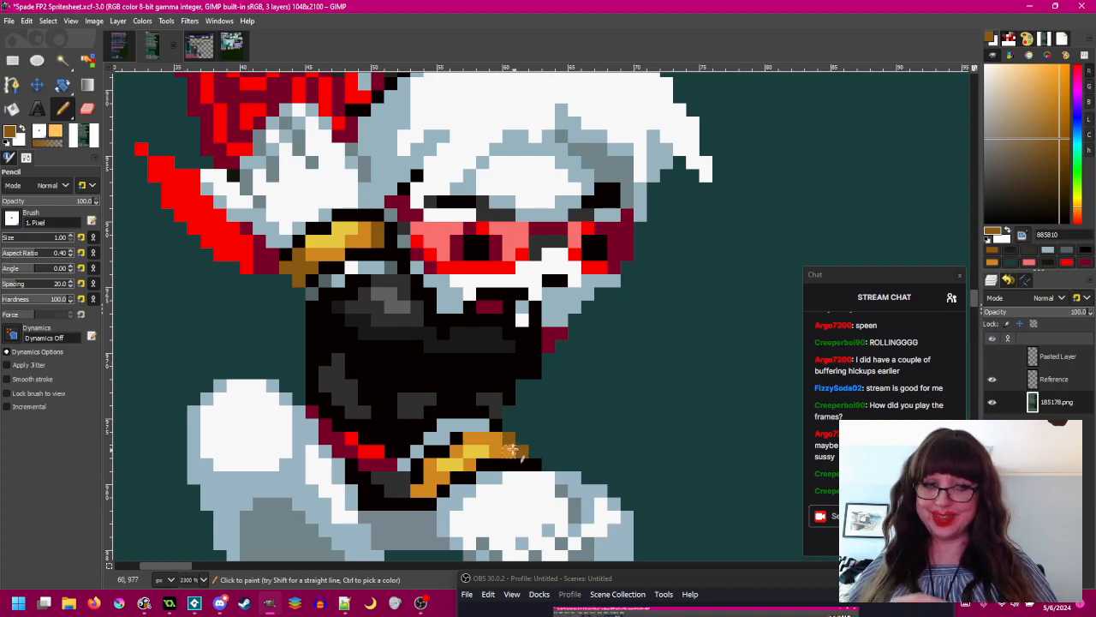
{"action": "left_click", "coordinate": [509, 450]}
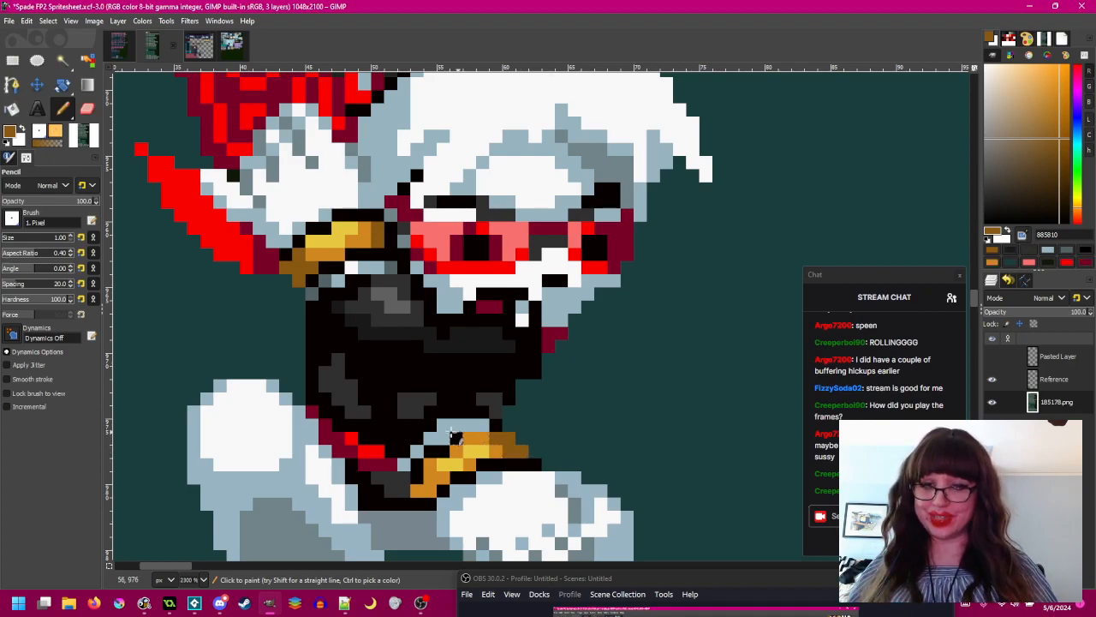
- Darken the lower cuff's inner tip with dark gold 885810 and add an orange pixel along its upper edge
{"action": "scroll", "coordinate": [428, 488], "scroll_direction": "down", "scroll_amount": 4}
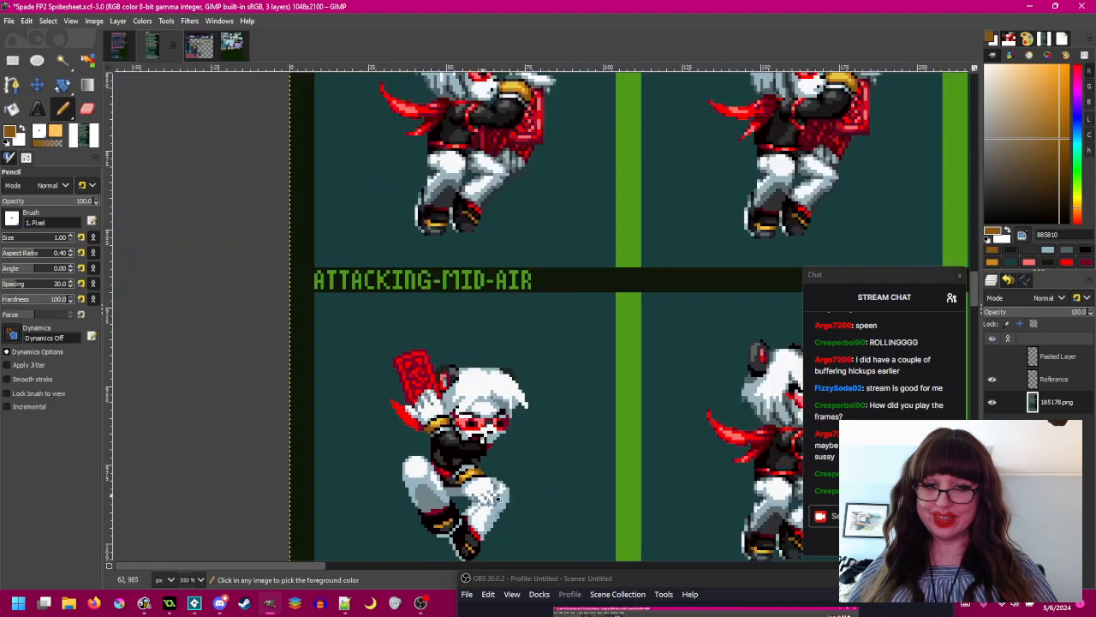
{"action": "scroll", "coordinate": [491, 471], "scroll_direction": "up", "scroll_amount": 5}
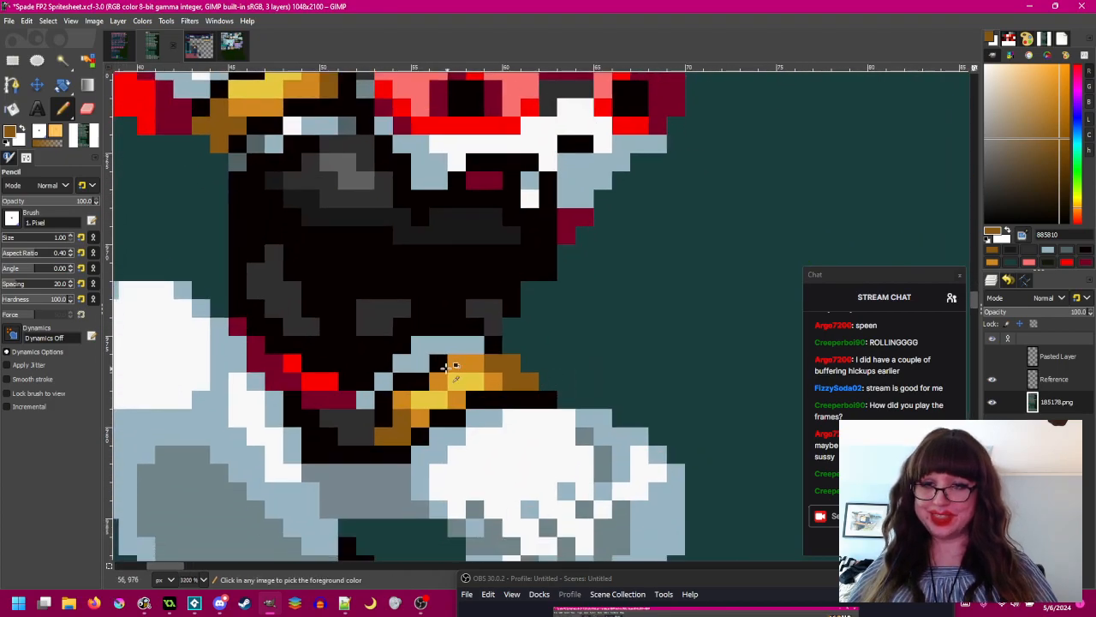
{"action": "left_click", "coordinate": [471, 360], "text": "ctrl"}
{"action": "left_click", "coordinate": [424, 382]}
{"action": "left_click", "coordinate": [507, 360], "text": "ctrl"}
{"action": "scroll", "coordinate": [424, 379], "scroll_direction": "down", "scroll_amount": 4}
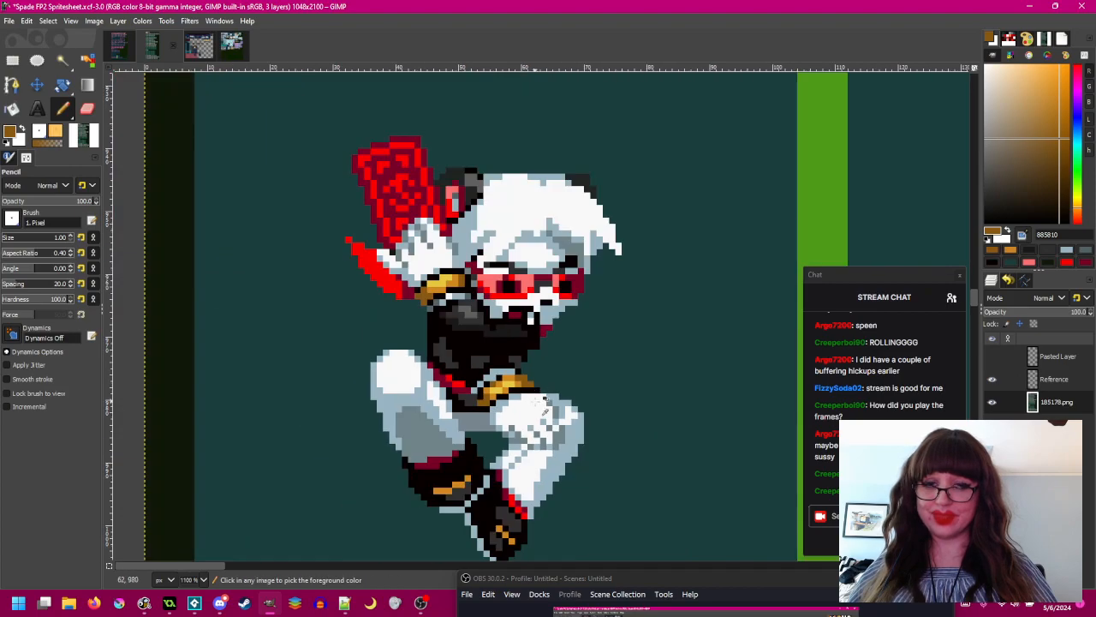
- Extend the dark gold shading up the lower cuff's inner end and soften the adjoining yellow highlight with orange d08820
{"action": "scroll", "coordinate": [471, 387], "scroll_direction": "up", "scroll_amount": 4}
{"action": "scroll", "coordinate": [467, 384], "scroll_direction": "down", "scroll_amount": 4}
{"action": "scroll", "coordinate": [409, 390], "scroll_direction": "up", "scroll_amount": 4}
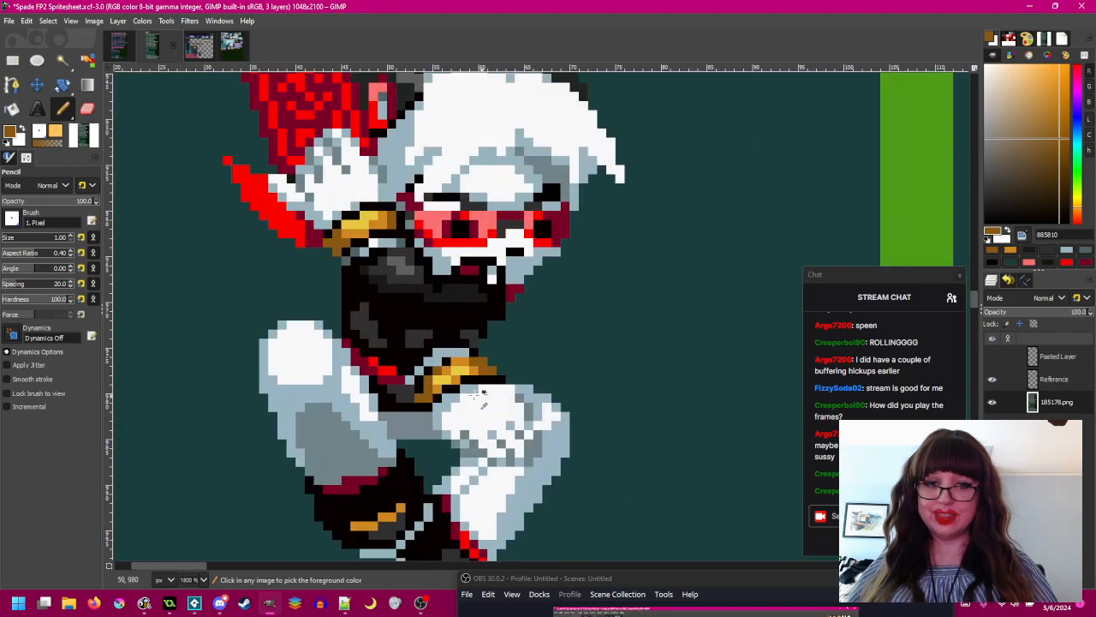
{"action": "left_click", "coordinate": [427, 387]}
{"action": "left_click", "coordinate": [449, 372], "text": "ctrl"}
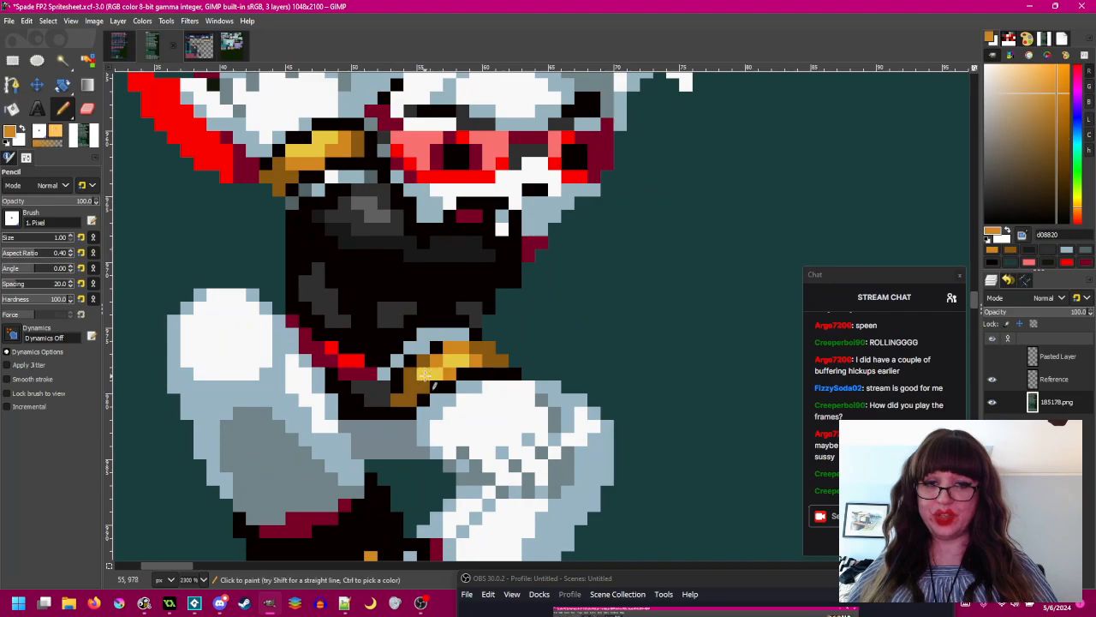
{"action": "left_click_drag", "start_coordinate": [423, 374], "coordinate": [435, 375]}
{"action": "scroll", "coordinate": [471, 381], "scroll_direction": "down", "scroll_amount": 1}
{"action": "left_click_drag", "start_coordinate": [503, 377], "coordinate": [429, 381]}
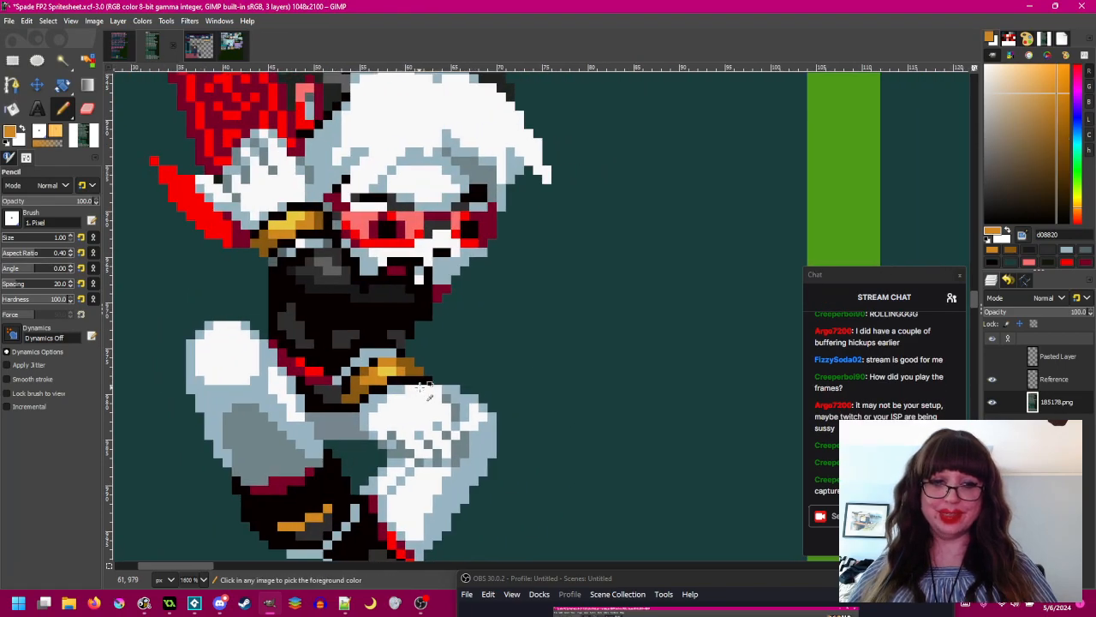
- Save the spritesheet
{"action": "key", "text": "ctrl+s"}
{"action": "scroll", "coordinate": [426, 384], "scroll_direction": "down", "scroll_amount": 1}
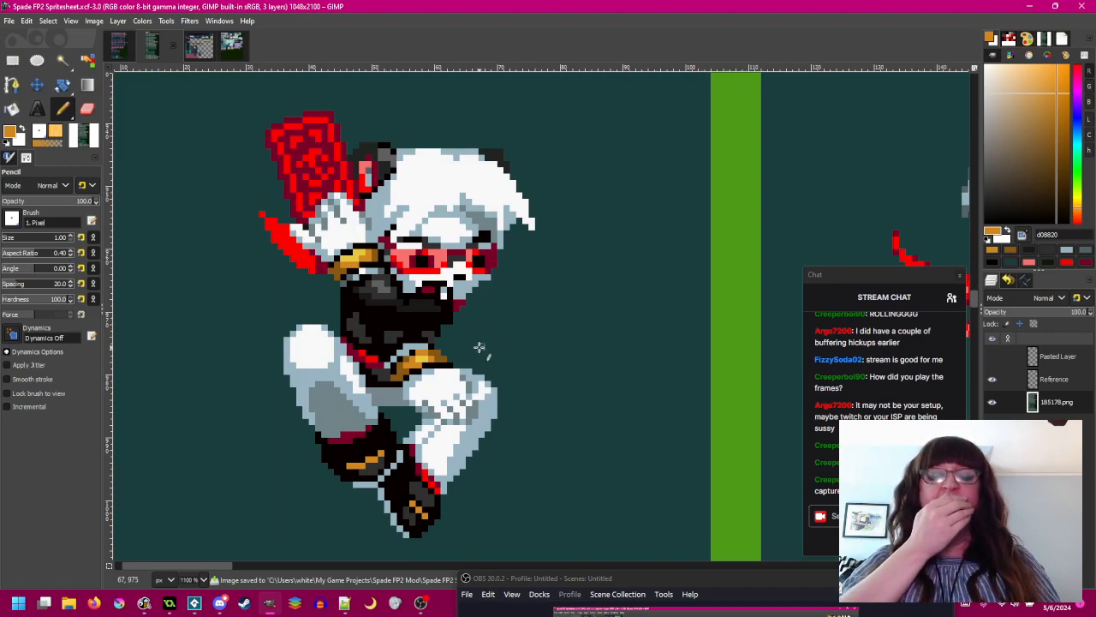
{"action": "left_click_drag", "start_coordinate": [492, 370], "coordinate": [486, 347]}
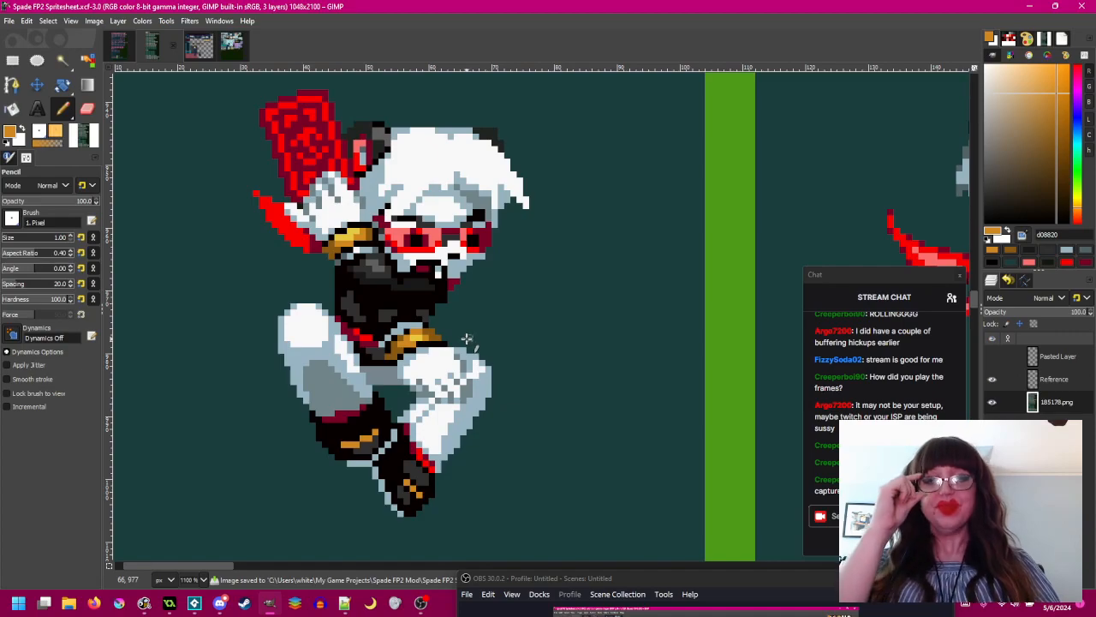
{"action": "scroll", "coordinate": [439, 336], "scroll_direction": "up", "scroll_amount": 3}
{"action": "left_click", "coordinate": [414, 333]}
{"action": "scroll", "coordinate": [519, 385], "scroll_direction": "down", "scroll_amount": 3}
{"action": "left_click_drag", "start_coordinate": [516, 370], "coordinate": [508, 356]}
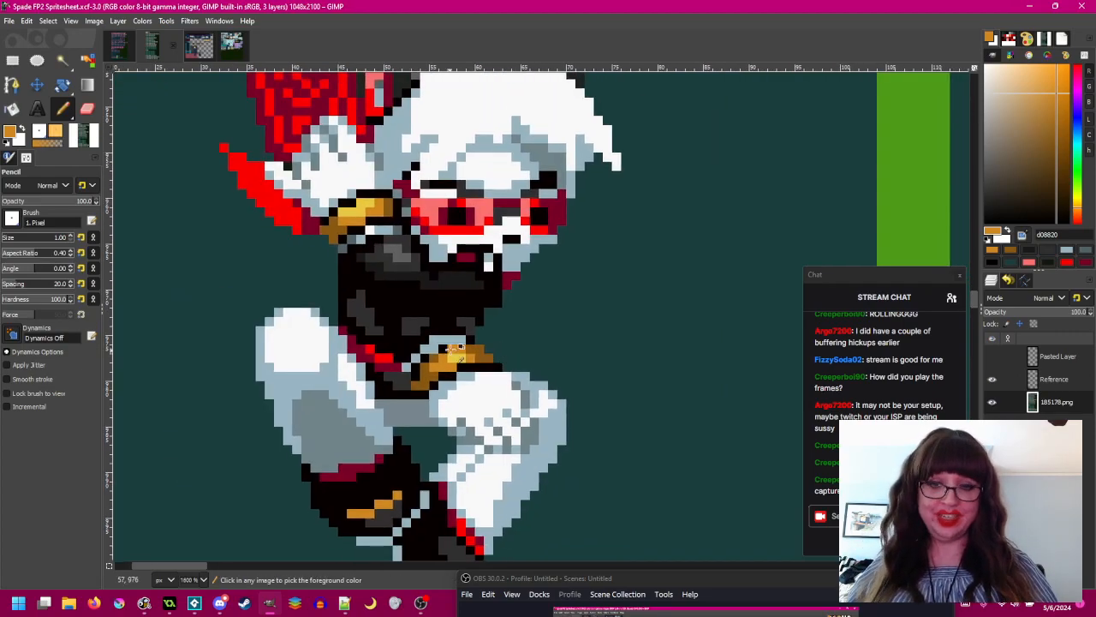
{"action": "key", "text": "ctrl+z"}
- Paint a dark gold 885810 pixel on the lower cuff's upper inner edge and sample yellow e8c840 from its highlight
{"action": "scroll", "coordinate": [468, 354], "scroll_direction": "up", "scroll_amount": 3}
{"action": "left_click", "coordinate": [497, 349], "text": "ctrl"}
{"action": "left_click", "coordinate": [451, 348]}
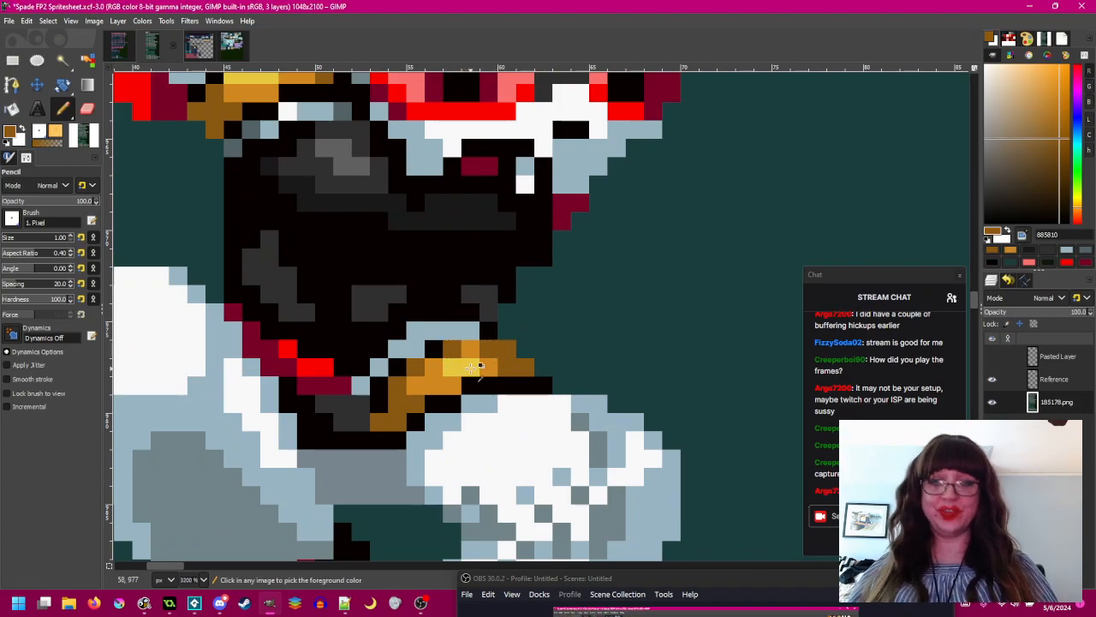
{"action": "left_click", "coordinate": [460, 368], "text": "ctrl"}
{"action": "scroll", "coordinate": [467, 375], "scroll_direction": "down", "scroll_amount": 1}
{"action": "left_click_drag", "start_coordinate": [491, 378], "coordinate": [477, 358]}
{"action": "scroll", "coordinate": [477, 358], "scroll_direction": "down", "scroll_amount": 2}
{"action": "scroll", "coordinate": [360, 352], "scroll_direction": "up", "scroll_amount": 4}
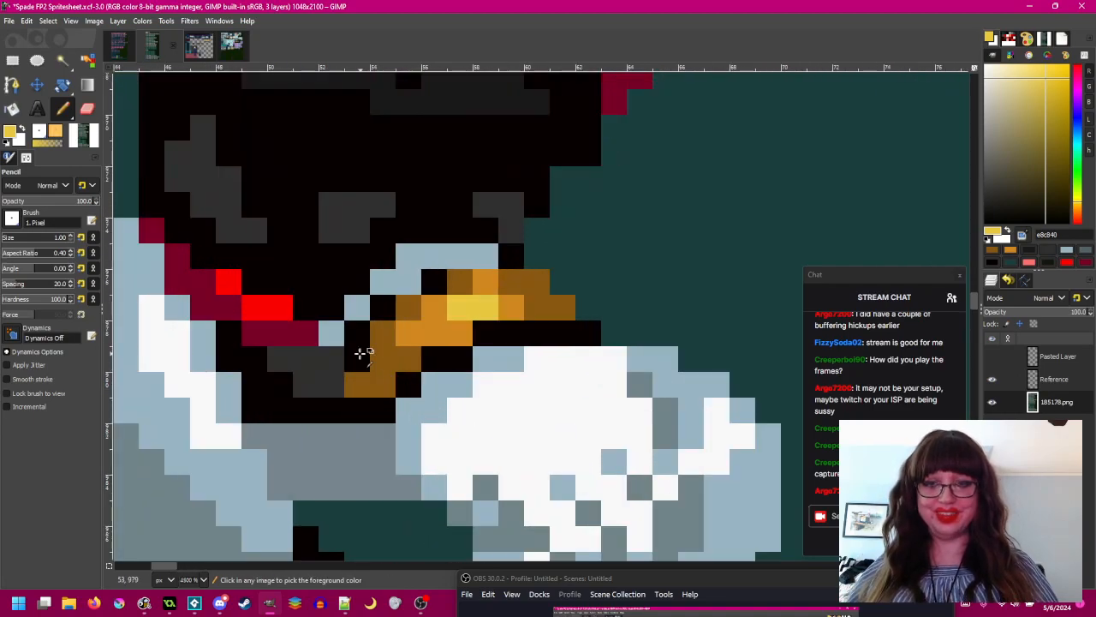
- Trim the lower cuff's dark gold inner tip by painting its outermost pixel black 080000
{"action": "left_click", "coordinate": [360, 352], "text": "ctrl"}
{"action": "left_click_drag", "start_coordinate": [359, 379], "coordinate": [385, 385]}
{"action": "scroll", "coordinate": [445, 391], "scroll_direction": "down", "scroll_amount": 1}
{"action": "scroll", "coordinate": [445, 391], "scroll_direction": "down", "scroll_amount": 2}
{"action": "scroll", "coordinate": [447, 391], "scroll_direction": "down", "scroll_amount": 1}
{"action": "scroll", "coordinate": [428, 394], "scroll_direction": "up", "scroll_amount": 3}
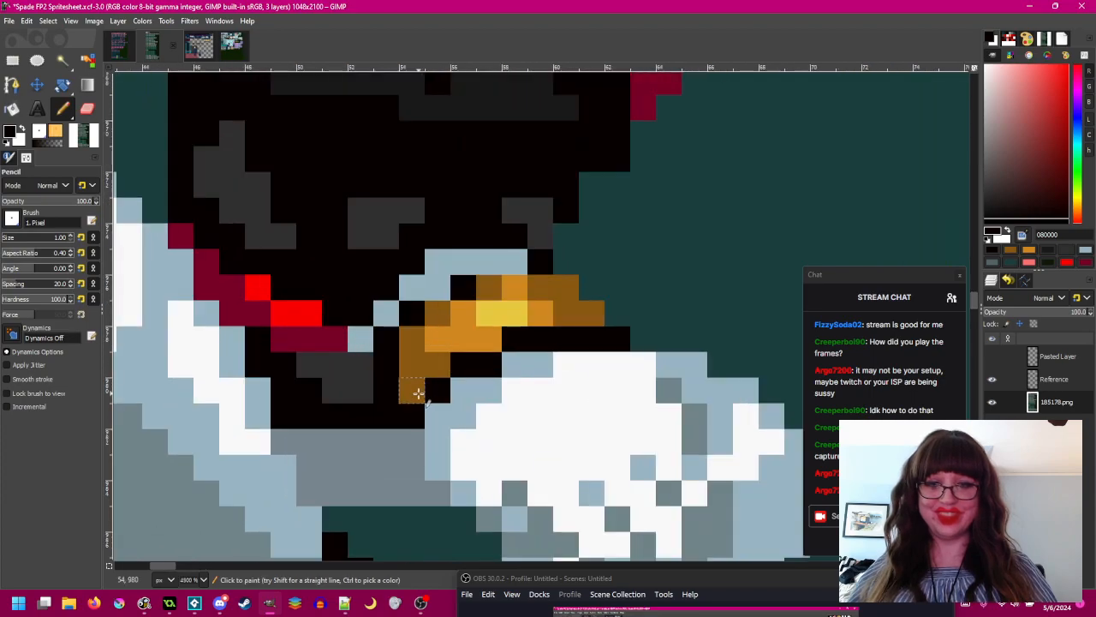
{"action": "scroll", "coordinate": [507, 428], "scroll_direction": "down", "scroll_amount": 3}
{"action": "scroll", "coordinate": [507, 428], "scroll_direction": "up", "scroll_amount": 2}
{"action": "scroll", "coordinate": [507, 400], "scroll_direction": "down", "scroll_amount": 2}
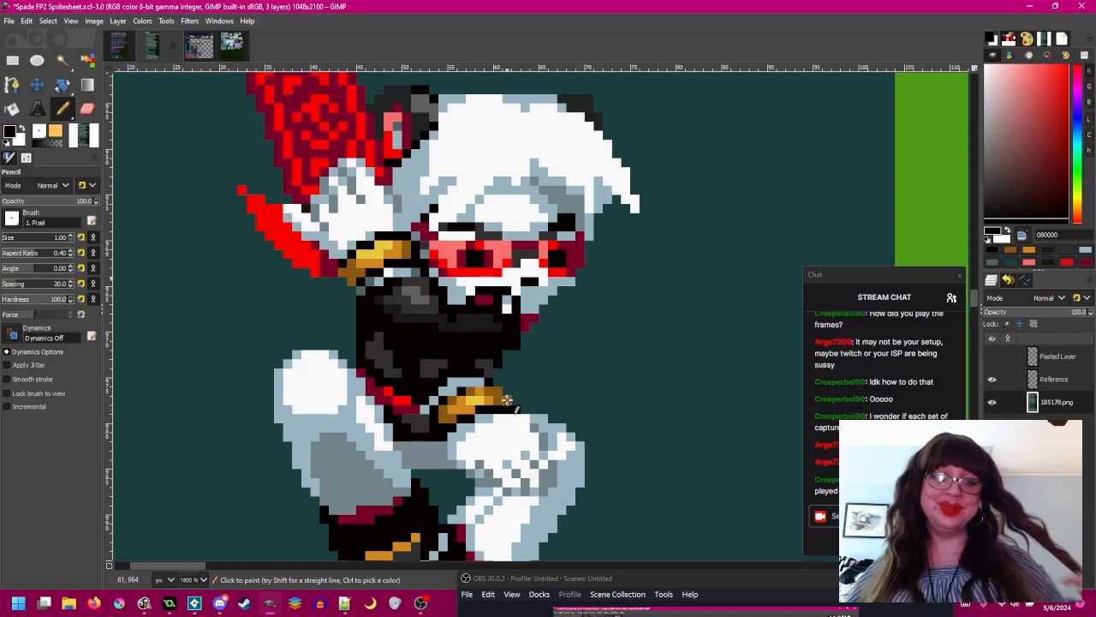
- Shade the middle and lower edge of the raised-arm cuff with sampled orange and dark gold 885810 pixels
{"action": "scroll", "coordinate": [397, 243], "scroll_direction": "up", "scroll_amount": 3}
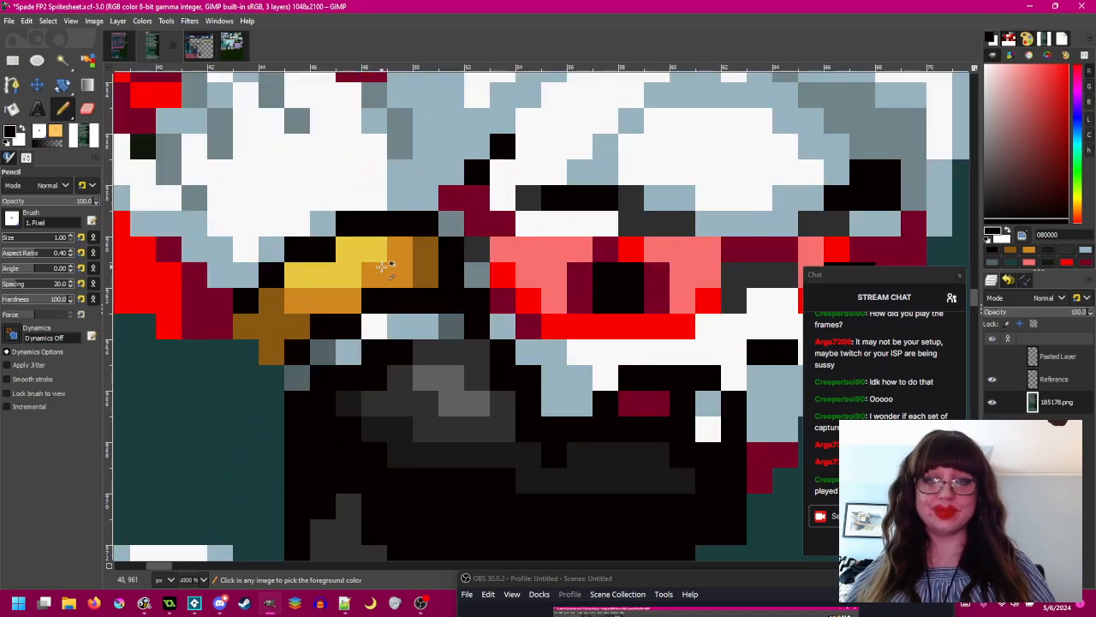
{"action": "left_click", "coordinate": [364, 274], "text": "ctrl"}
{"action": "left_click", "coordinate": [352, 275]}
{"action": "left_click", "coordinate": [425, 266], "text": "ctrl"}
{"action": "left_click", "coordinate": [357, 296]}
{"action": "scroll", "coordinate": [434, 360], "scroll_direction": "down", "scroll_amount": 2}
{"action": "scroll", "coordinate": [434, 359], "scroll_direction": "down", "scroll_amount": 5}
{"action": "scroll", "coordinate": [377, 280], "scroll_direction": "up", "scroll_amount": 6}
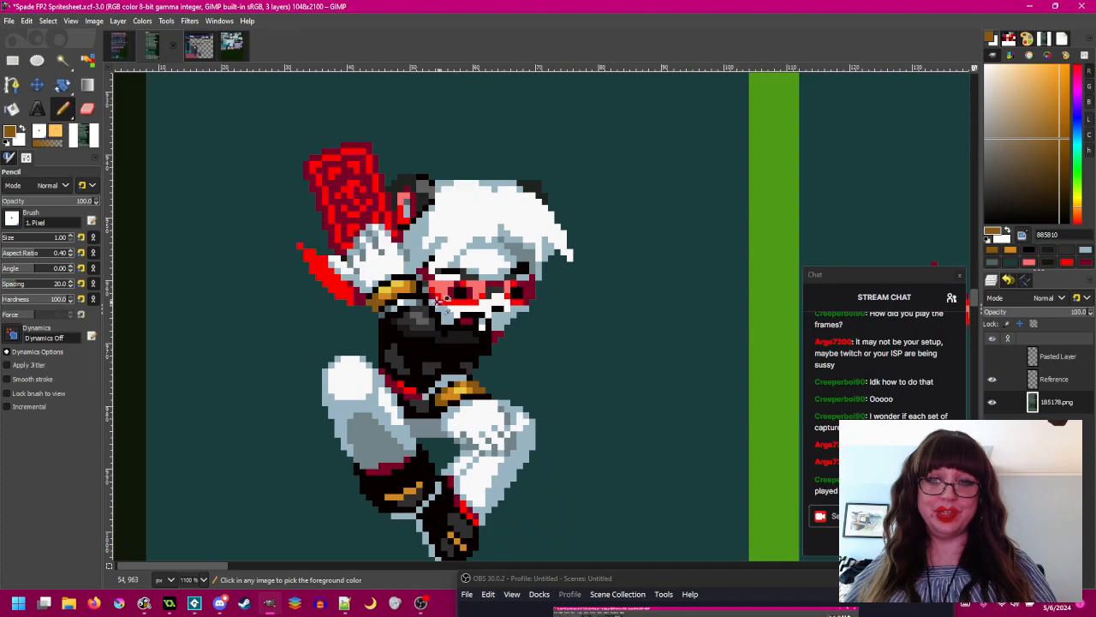
{"action": "left_click", "coordinate": [362, 266]}
{"action": "scroll", "coordinate": [442, 287], "scroll_direction": "down", "scroll_amount": 4}
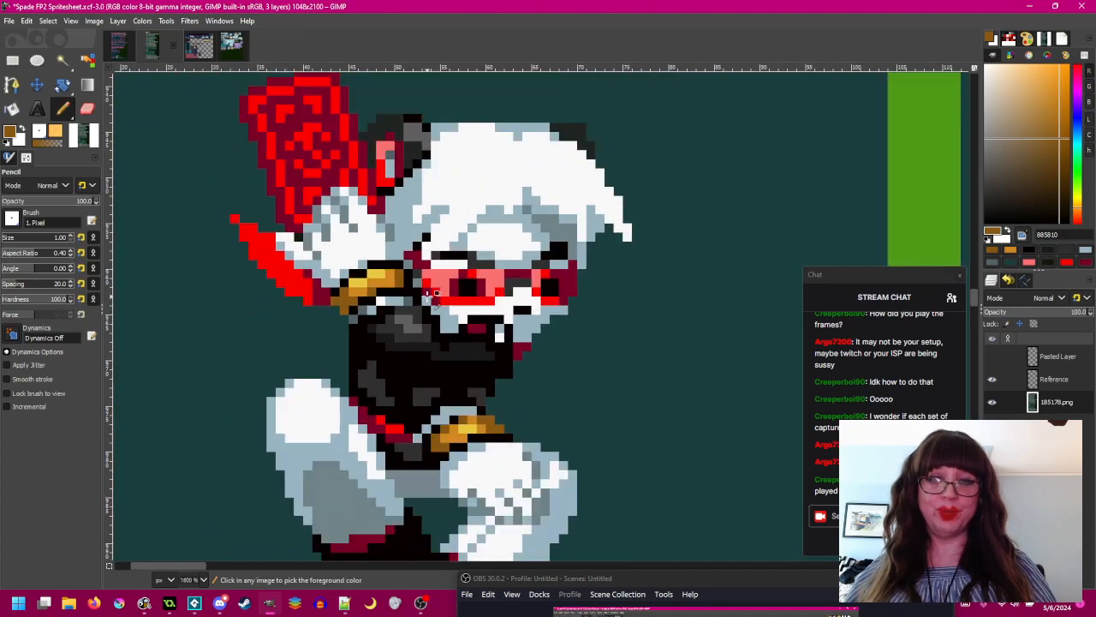
- Darken the three grey patches across the lower torso with near-black 181818 sampled from the existing shading
{"action": "scroll", "coordinate": [443, 287], "scroll_direction": "up", "scroll_amount": 3}
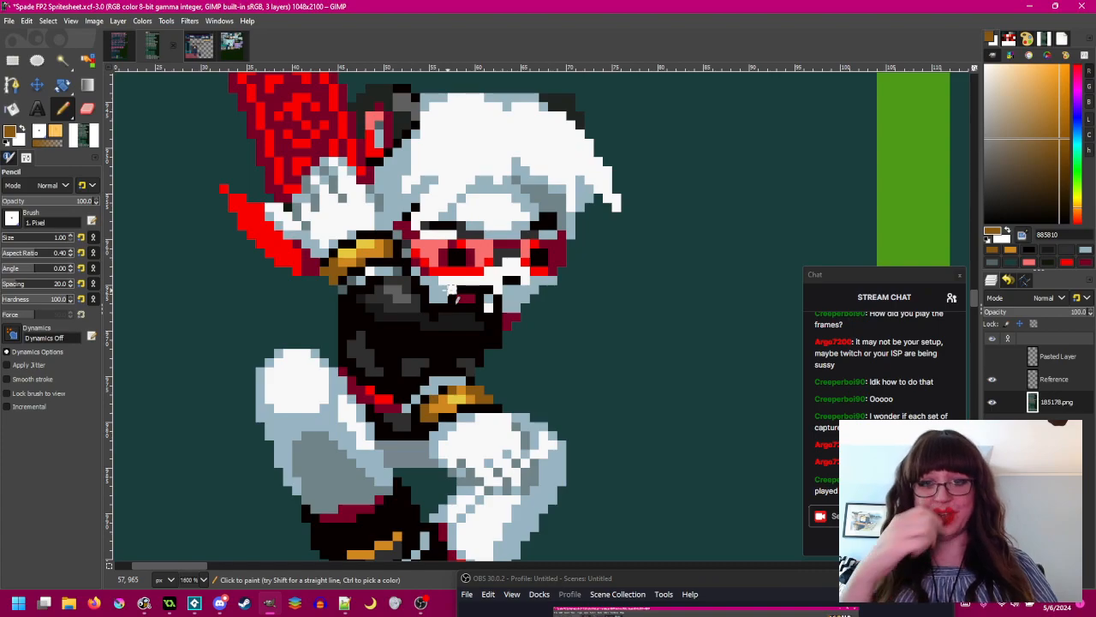
{"action": "scroll", "coordinate": [479, 283], "scroll_direction": "up", "scroll_amount": 3}
{"action": "left_click", "coordinate": [553, 195], "text": "ctrl"}
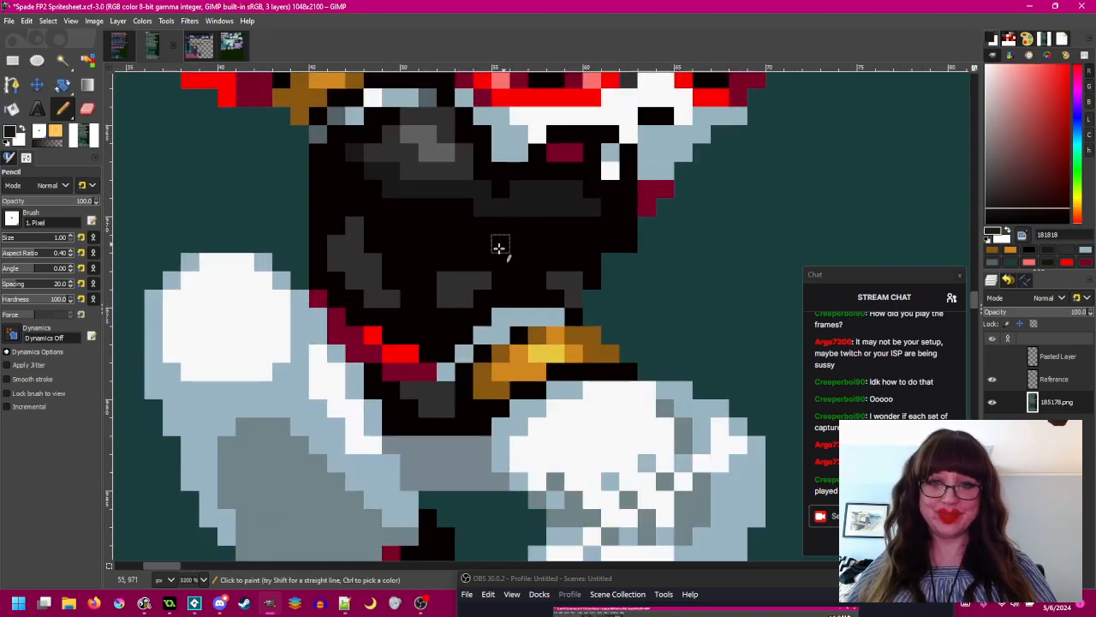
{"action": "left_click", "coordinate": [469, 283]}
{"action": "left_click", "coordinate": [479, 284]}
{"action": "left_click", "coordinate": [461, 297]}
{"action": "left_click", "coordinate": [442, 295]}
{"action": "left_click_drag", "start_coordinate": [558, 282], "coordinate": [573, 298]}
{"action": "left_click_drag", "start_coordinate": [382, 300], "coordinate": [370, 261]}
{"action": "left_click", "coordinate": [339, 265]}
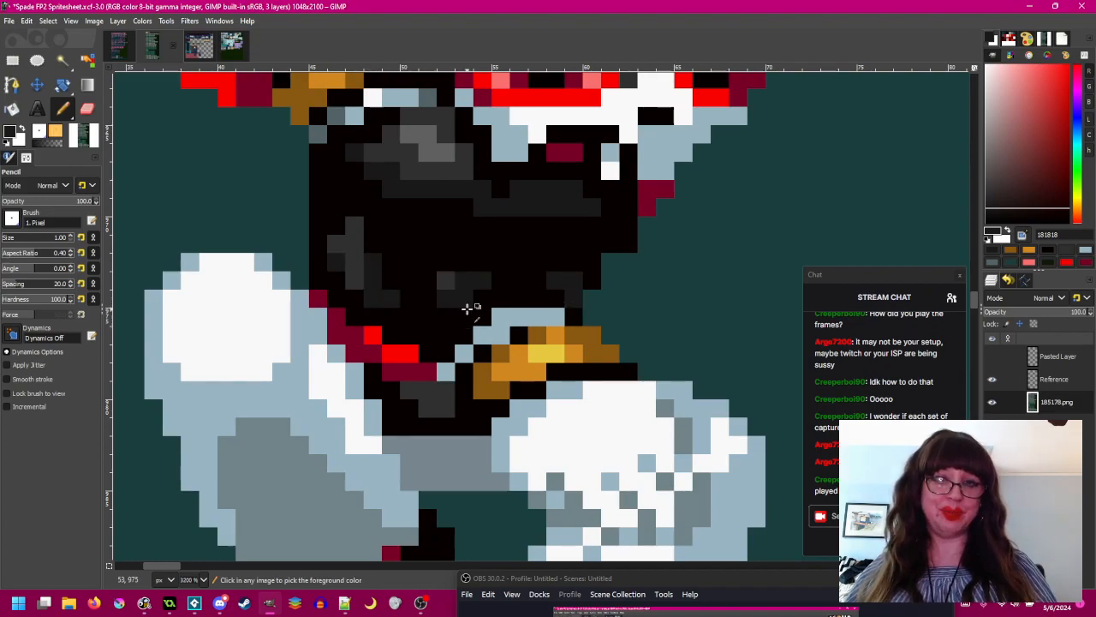
- Touch up the remaining lighter pixels in the lower torso patches with 181818
{"action": "scroll", "coordinate": [471, 308], "scroll_direction": "down", "scroll_amount": 2}
{"action": "scroll", "coordinate": [402, 264], "scroll_direction": "up", "scroll_amount": 2}
{"action": "left_click", "coordinate": [430, 268]}
{"action": "left_click", "coordinate": [412, 286]}
{"action": "scroll", "coordinate": [529, 313], "scroll_direction": "down", "scroll_amount": 2}
{"action": "scroll", "coordinate": [504, 313], "scroll_direction": "up", "scroll_amount": 3}
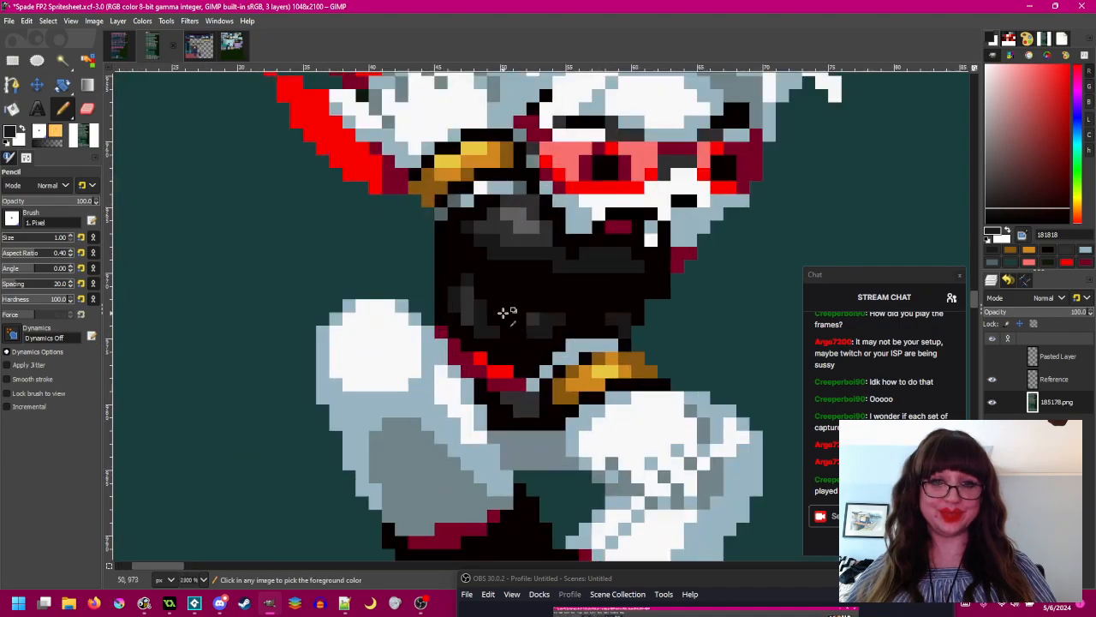
{"action": "left_click", "coordinate": [434, 297]}
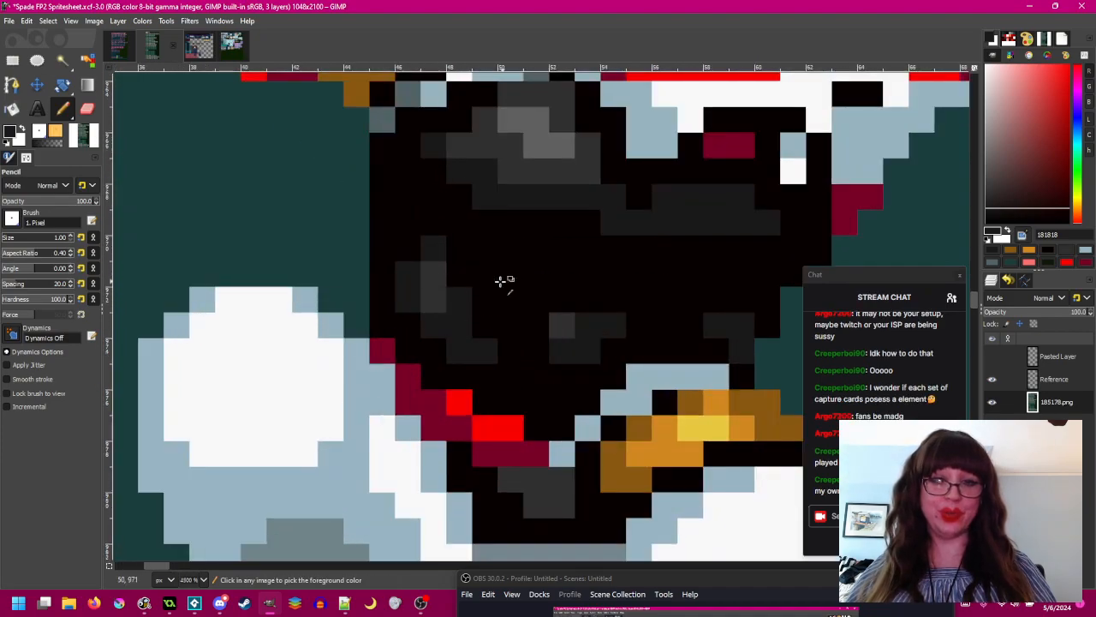
- Examine the darkened torso shading against the rest of the sprite
{"action": "scroll", "coordinate": [632, 317], "scroll_direction": "down", "scroll_amount": 3}
{"action": "scroll", "coordinate": [505, 340], "scroll_direction": "up", "scroll_amount": 1}
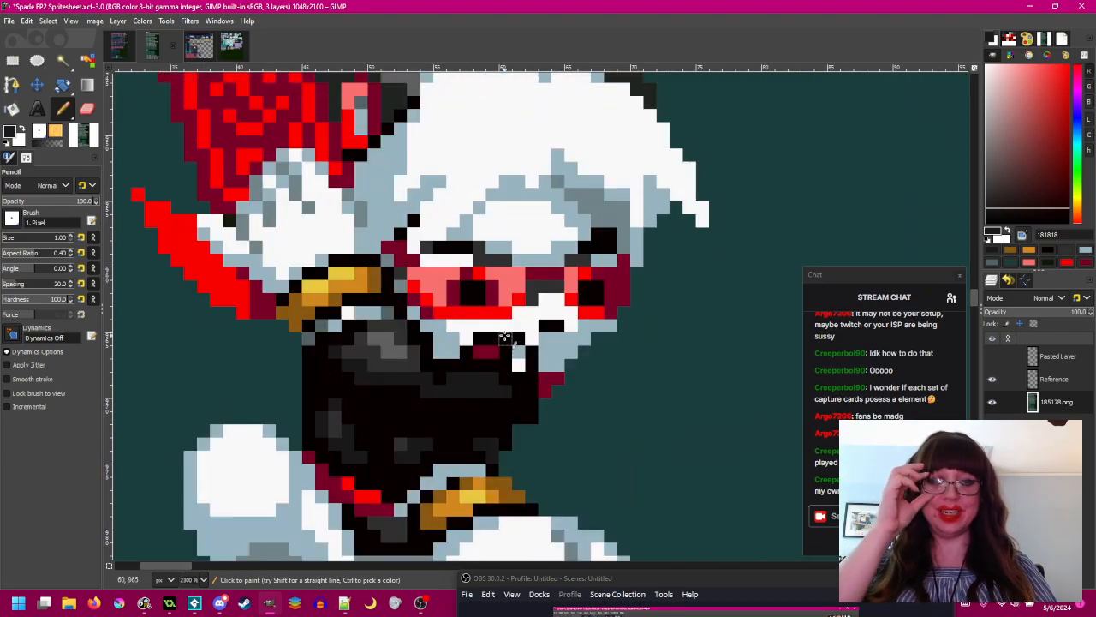
{"action": "scroll", "coordinate": [505, 339], "scroll_direction": "down", "scroll_amount": 3}
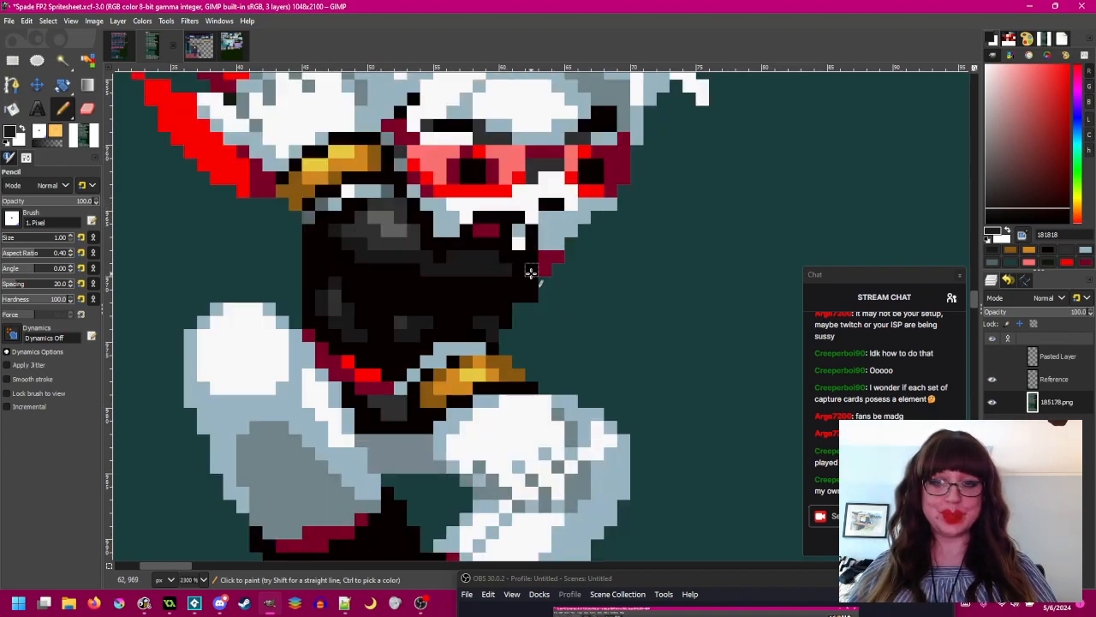
{"action": "scroll", "coordinate": [421, 323], "scroll_direction": "up", "scroll_amount": 2}
{"action": "scroll", "coordinate": [422, 323], "scroll_direction": "up", "scroll_amount": 1}
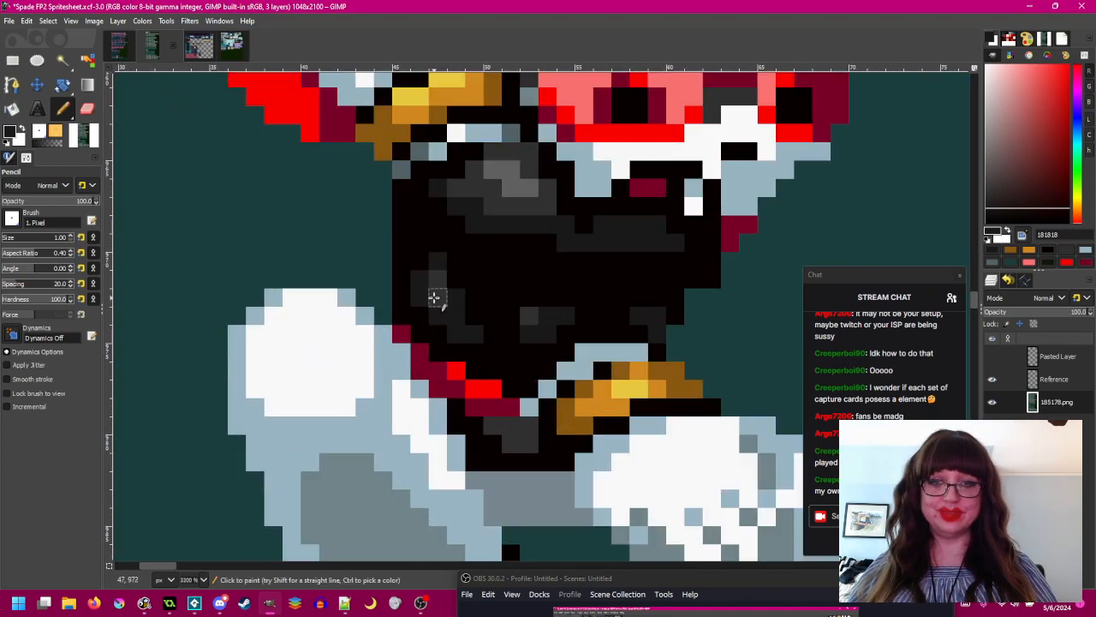
{"action": "scroll", "coordinate": [433, 296], "scroll_direction": "up", "scroll_amount": 1}
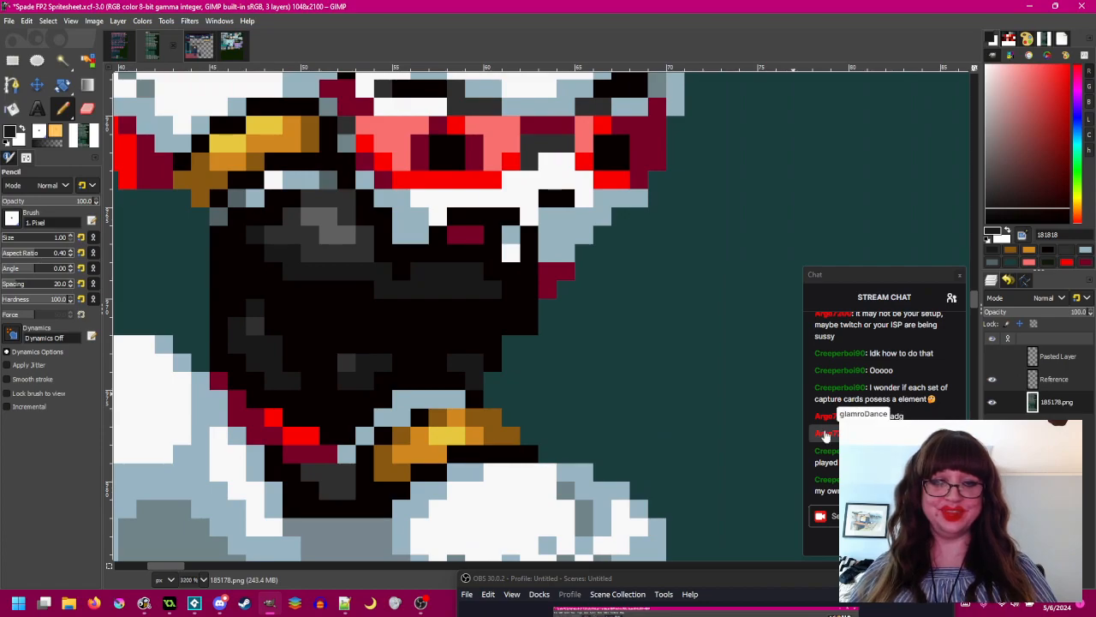
{"action": "scroll", "coordinate": [420, 342], "scroll_direction": "down", "scroll_amount": 1}
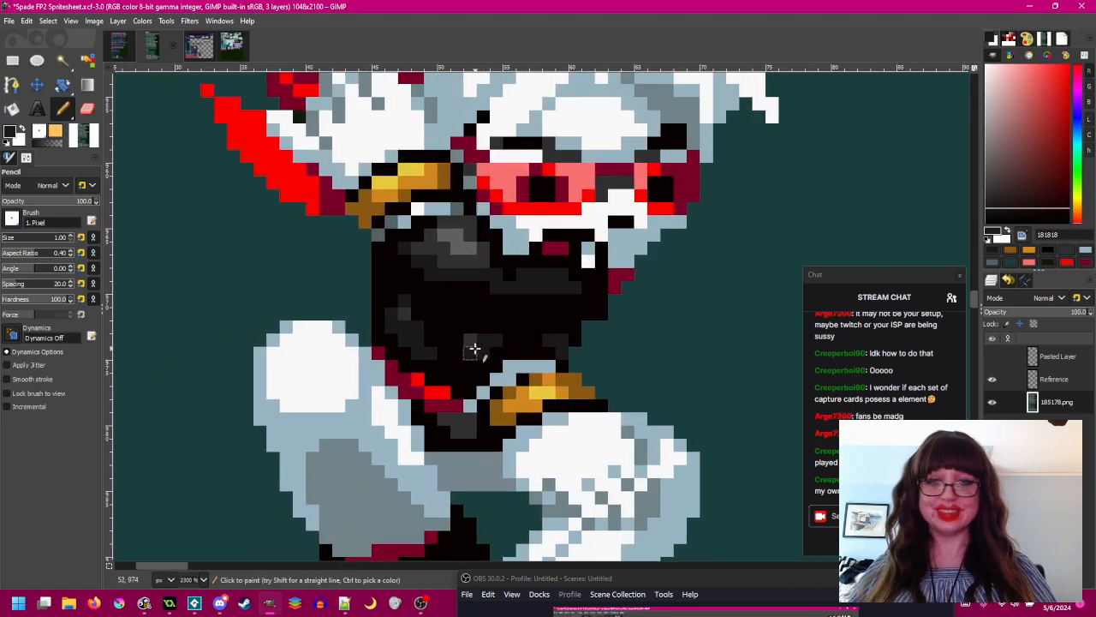
{"action": "scroll", "coordinate": [475, 345], "scroll_direction": "down", "scroll_amount": 4}
{"action": "scroll", "coordinate": [518, 341], "scroll_direction": "up", "scroll_amount": 4}
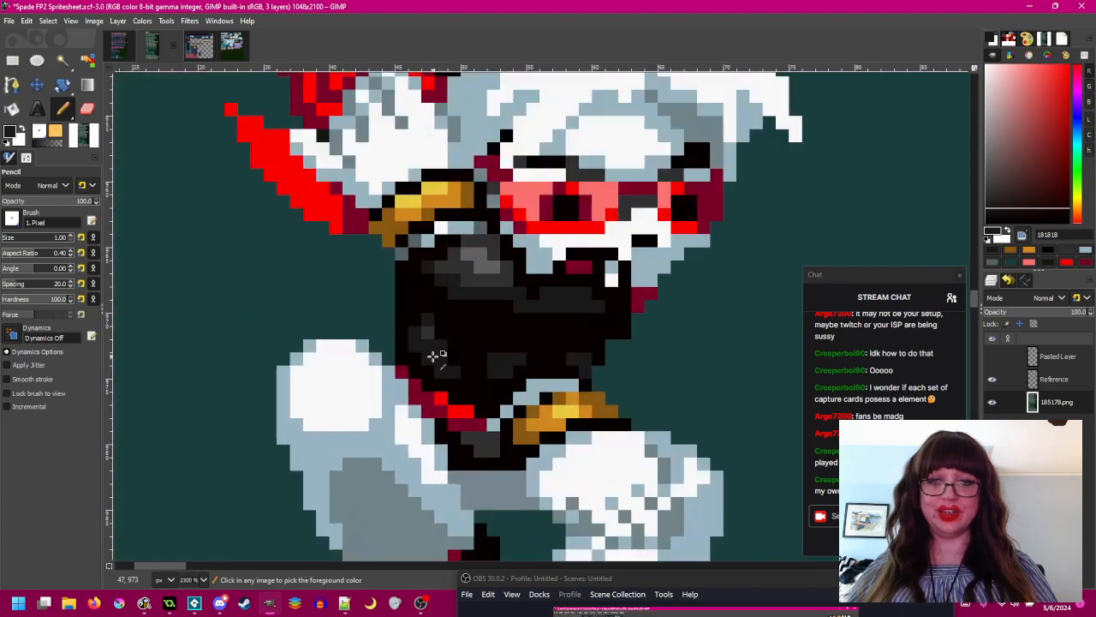
{"action": "scroll", "coordinate": [428, 325], "scroll_direction": "down", "scroll_amount": 3}
{"action": "scroll", "coordinate": [514, 325], "scroll_direction": "up", "scroll_amount": 2}
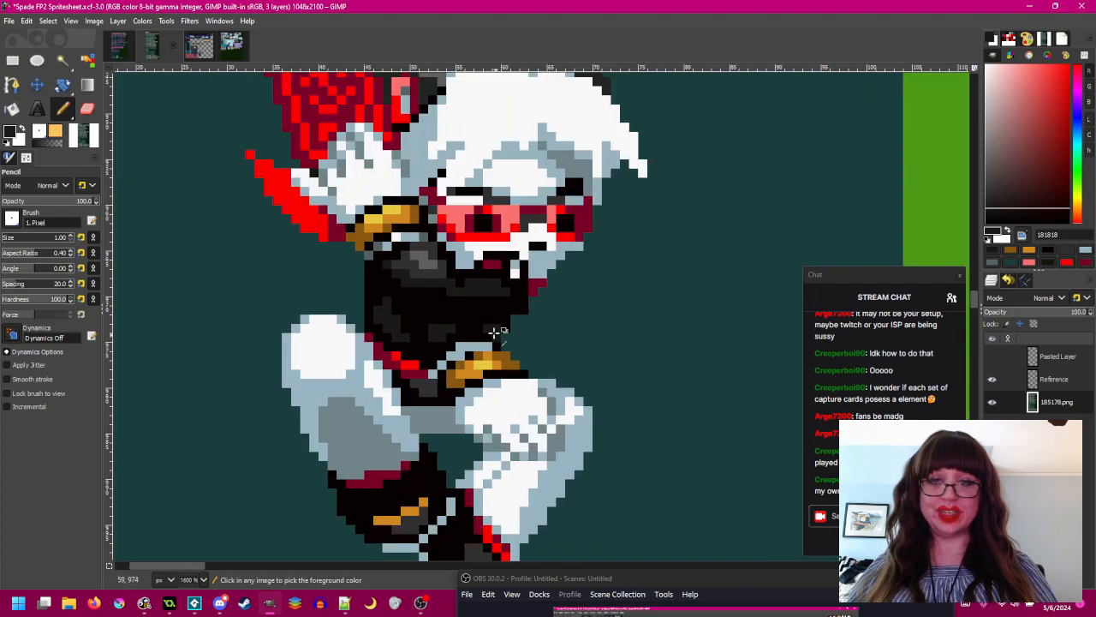
{"action": "left_click_drag", "start_coordinate": [491, 326], "coordinate": [497, 291]}
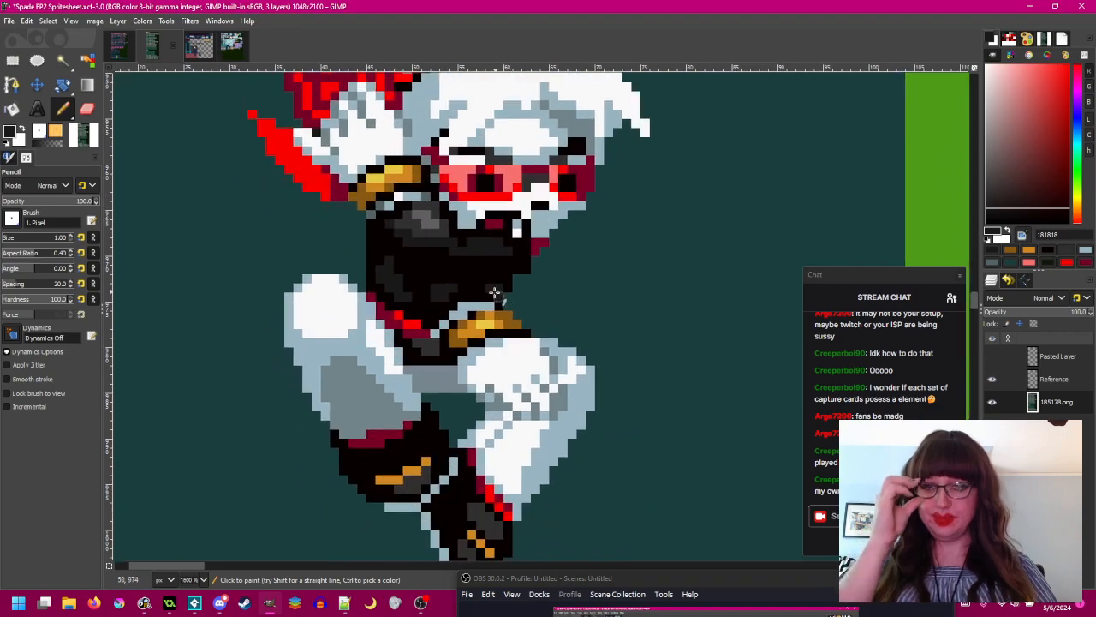
- Recolour the light blue trim along the lower cuff's upper edge with slate grey 546366
{"action": "scroll", "coordinate": [476, 282], "scroll_direction": "up", "scroll_amount": 2}
{"action": "left_click", "coordinate": [490, 320], "text": "ctrl"}
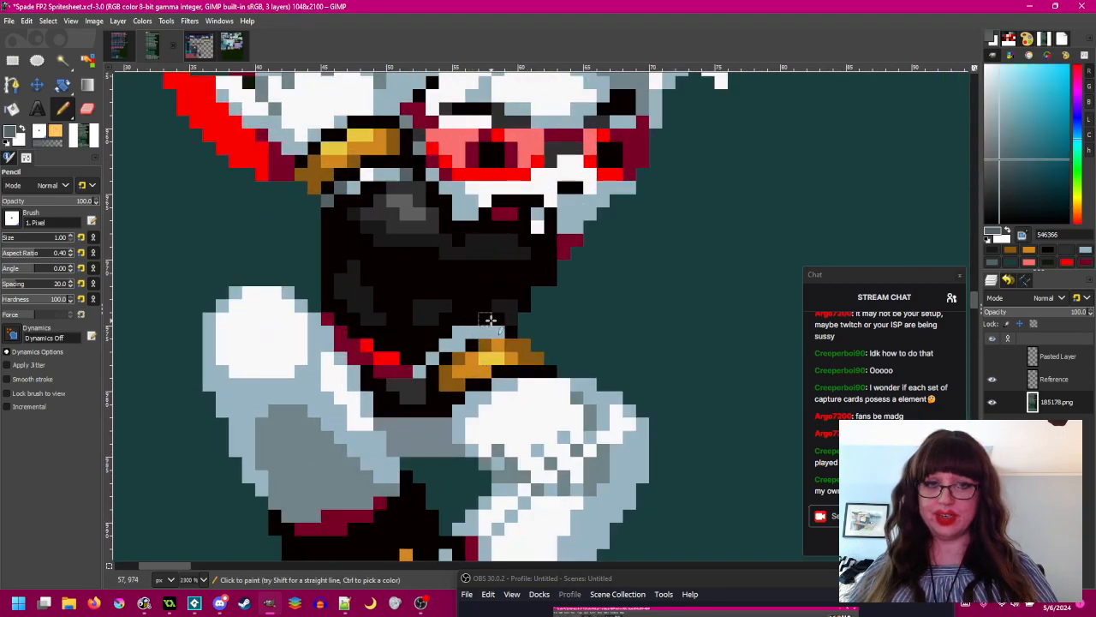
{"action": "mouse_move", "coordinate": [497, 333]}
{"action": "left_mouse_down"}
{"action": "mouse_move", "coordinate": [459, 333]}
{"action": "mouse_move", "coordinate": [419, 371]}
{"action": "left_mouse_up"}
{"action": "scroll", "coordinate": [500, 375], "scroll_direction": "down", "scroll_amount": 3}
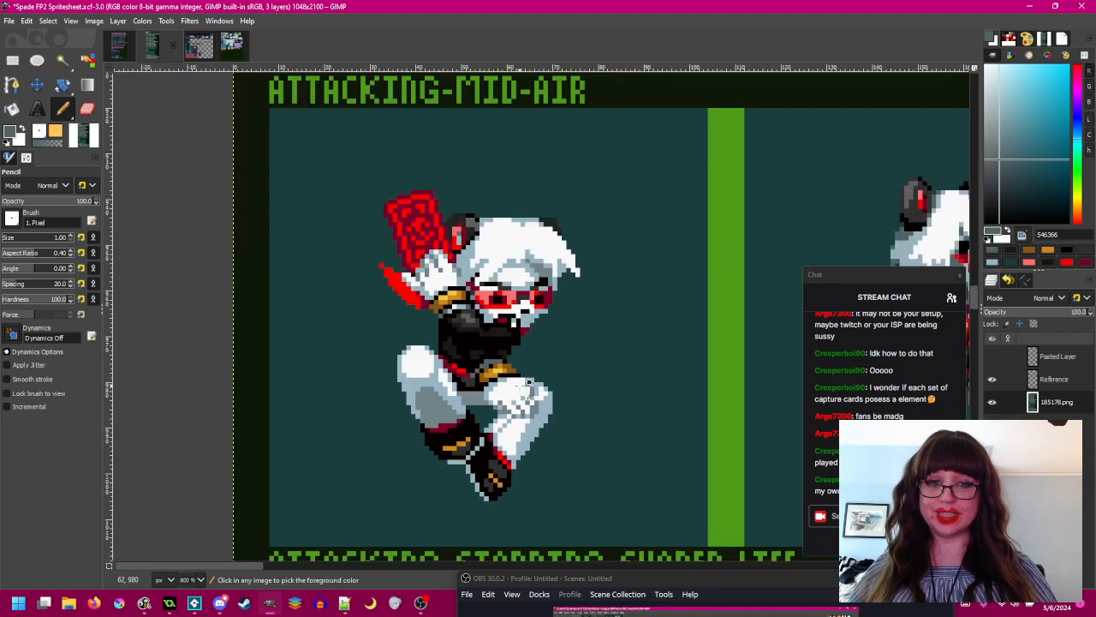
- Darken the leftover lighter pixel in the lower torso patch with 181818 and sample dark grey 303030 from the upper sleeve highlight
{"action": "scroll", "coordinate": [515, 370], "scroll_direction": "up", "scroll_amount": 4}
{"action": "left_click", "coordinate": [421, 312], "text": "ctrl"}
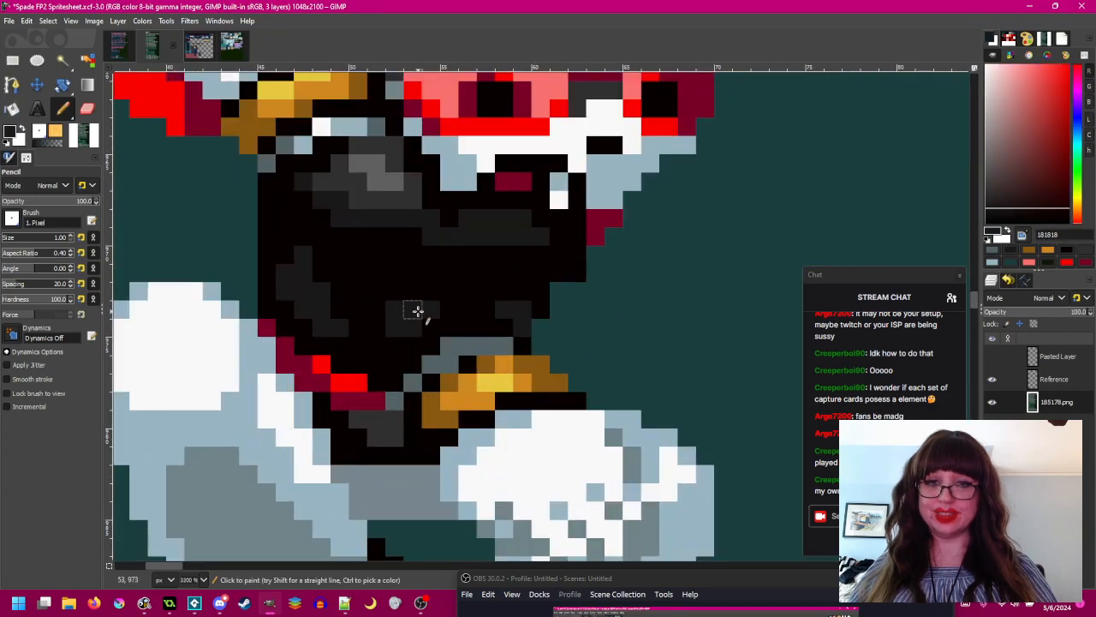
{"action": "scroll", "coordinate": [557, 364], "scroll_direction": "down", "scroll_amount": 2}
{"action": "scroll", "coordinate": [557, 366], "scroll_direction": "up", "scroll_amount": 1}
{"action": "scroll", "coordinate": [523, 348], "scroll_direction": "up", "scroll_amount": 2}
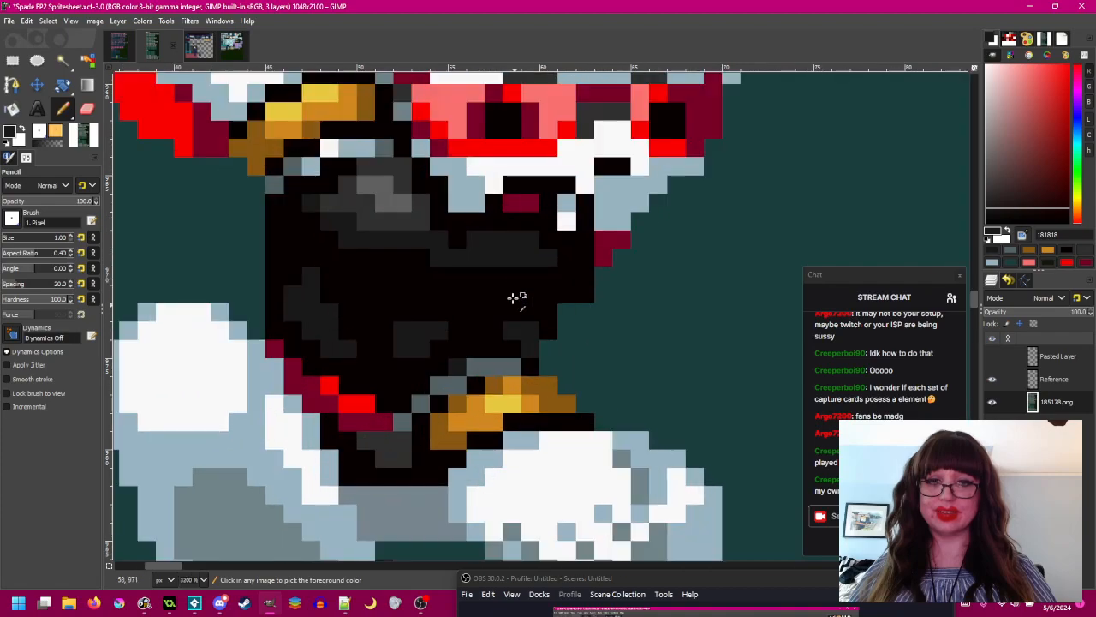
{"action": "left_click", "coordinate": [391, 216], "text": "ctrl"}
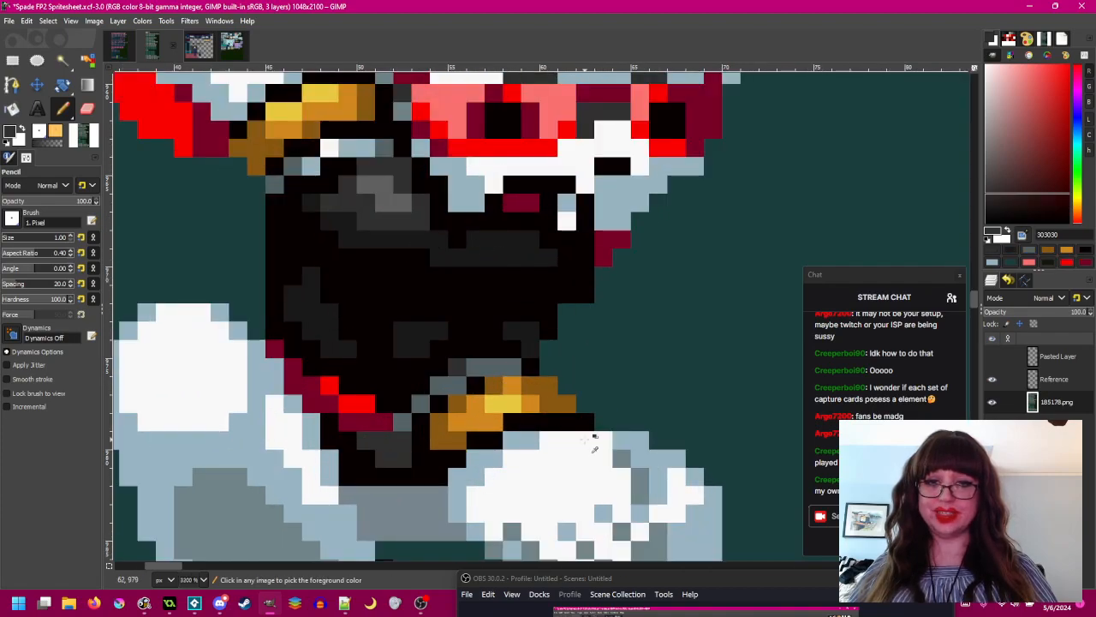
{"action": "scroll", "coordinate": [502, 375], "scroll_direction": "down", "scroll_amount": 3}
{"action": "scroll", "coordinate": [503, 374], "scroll_direction": "up", "scroll_amount": 2}
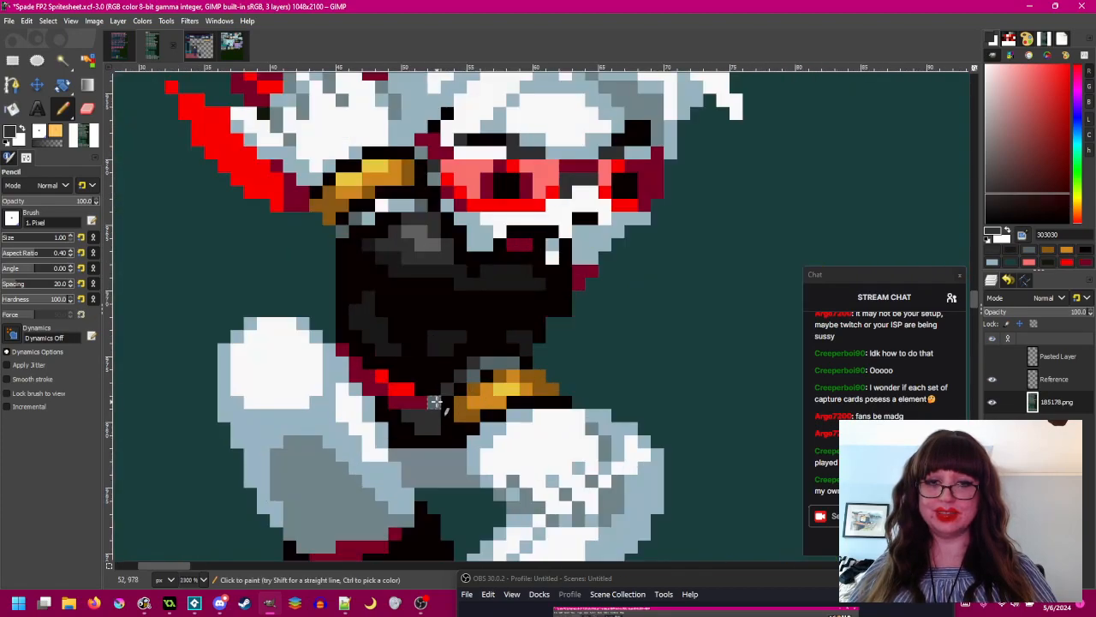
{"action": "scroll", "coordinate": [548, 411], "scroll_direction": "down", "scroll_amount": 3}
{"action": "scroll", "coordinate": [549, 411], "scroll_direction": "up", "scroll_amount": 3}
{"action": "scroll", "coordinate": [548, 350], "scroll_direction": "right", "scroll_amount": 1}
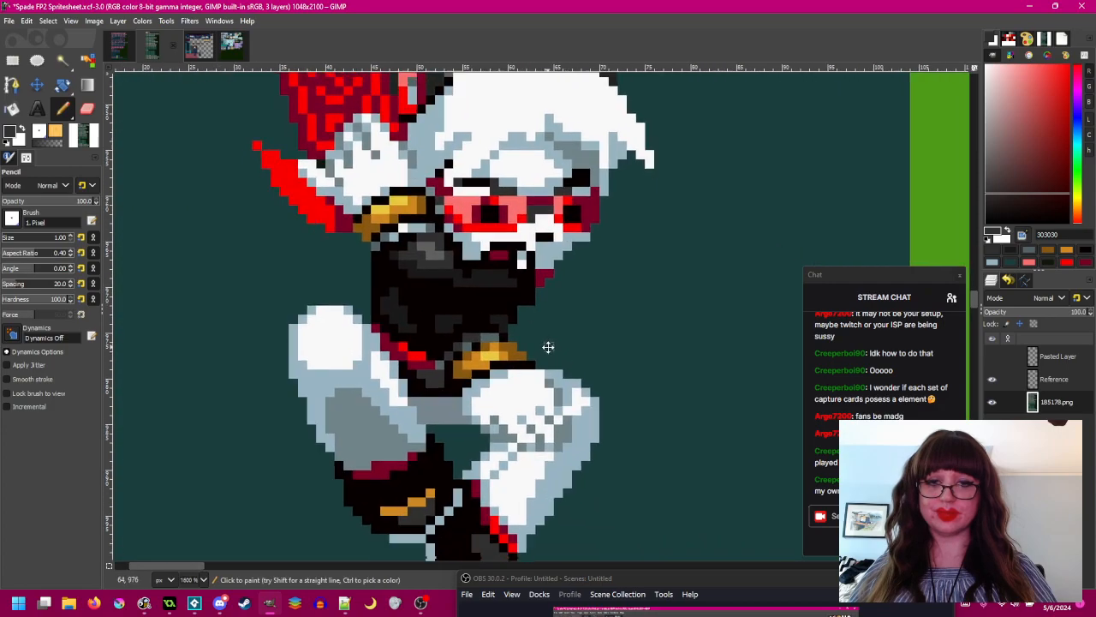
- Cover the lower cuff's yellow highlight with orange d08820 sampled from the same cuff
{"action": "scroll", "coordinate": [501, 326], "scroll_direction": "up", "scroll_amount": 1}
{"action": "left_click", "coordinate": [498, 360], "text": "ctrl"}
{"action": "left_click_drag", "start_coordinate": [492, 367], "coordinate": [476, 367]}
{"action": "scroll", "coordinate": [541, 391], "scroll_direction": "down", "scroll_amount": 4}
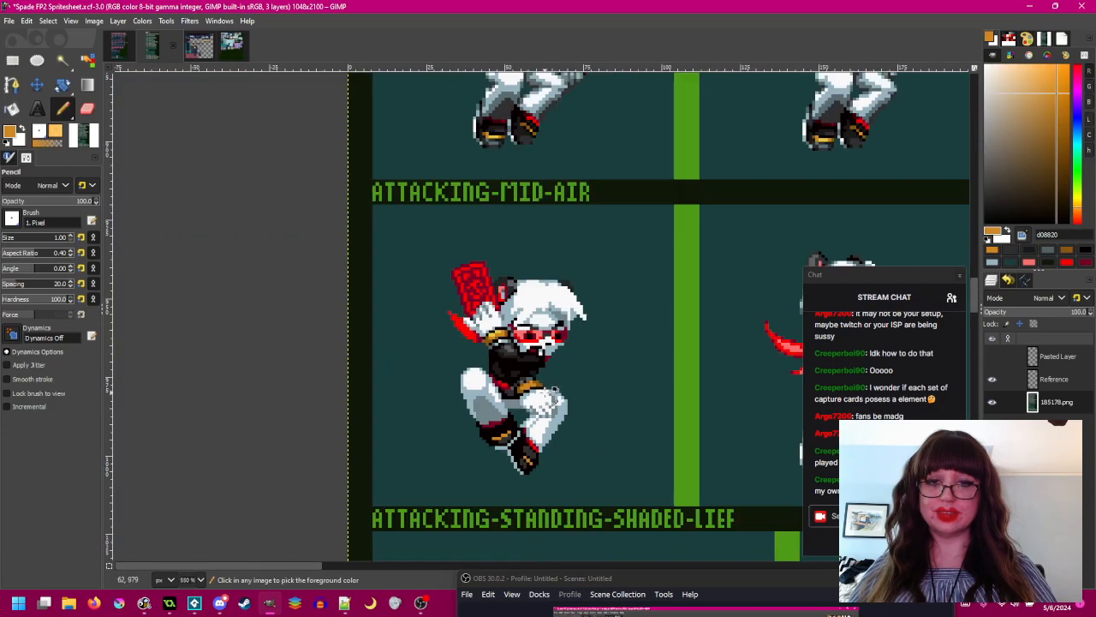
{"action": "scroll", "coordinate": [561, 402], "scroll_direction": "up", "scroll_amount": 1}
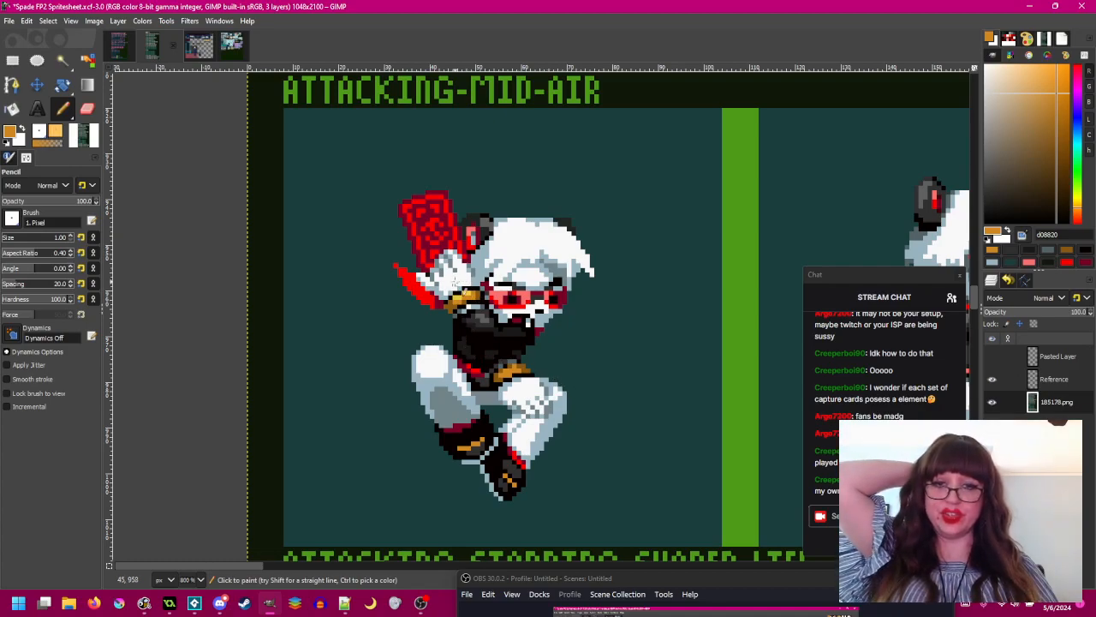
{"action": "left_click_drag", "start_coordinate": [634, 376], "coordinate": [592, 357]}
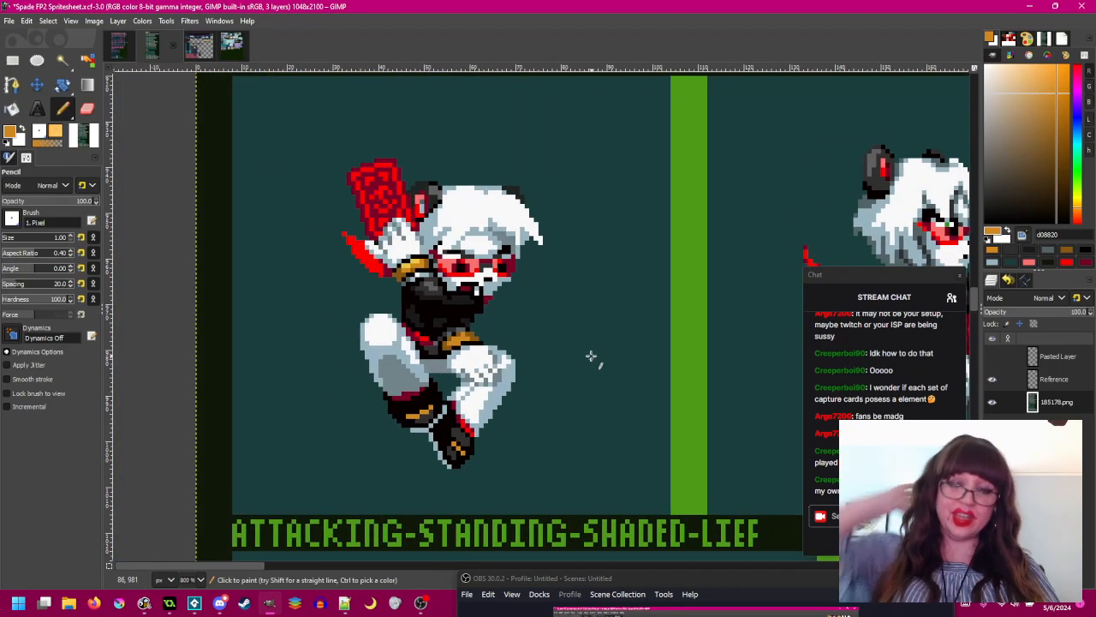
{"action": "scroll", "coordinate": [462, 306], "scroll_direction": "up", "scroll_amount": 2}
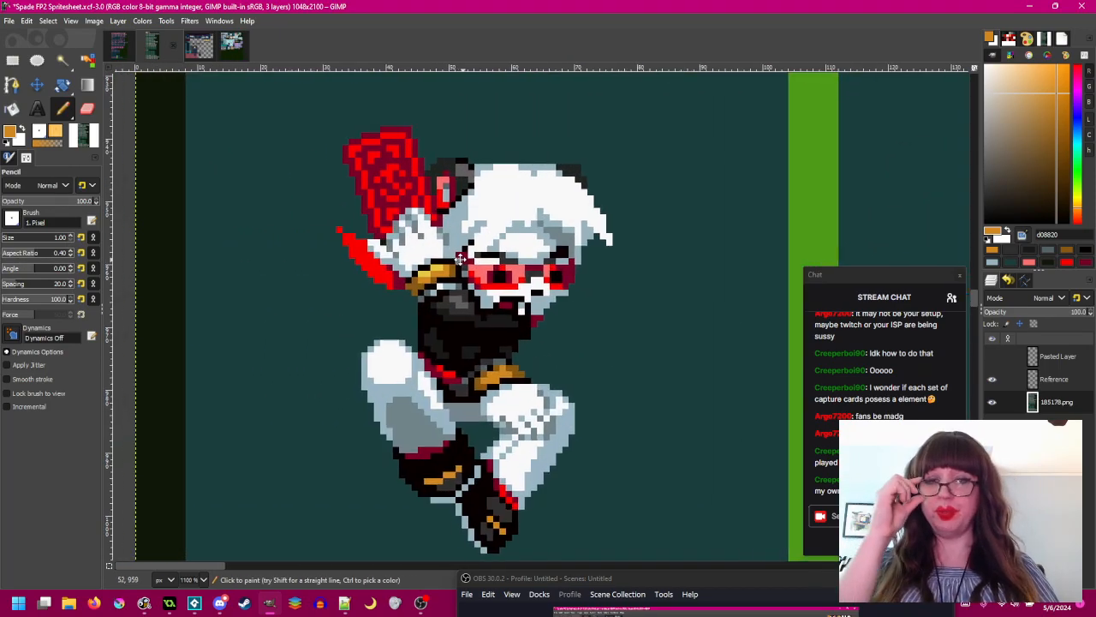
{"action": "left_click_drag", "start_coordinate": [425, 239], "coordinate": [414, 261]}
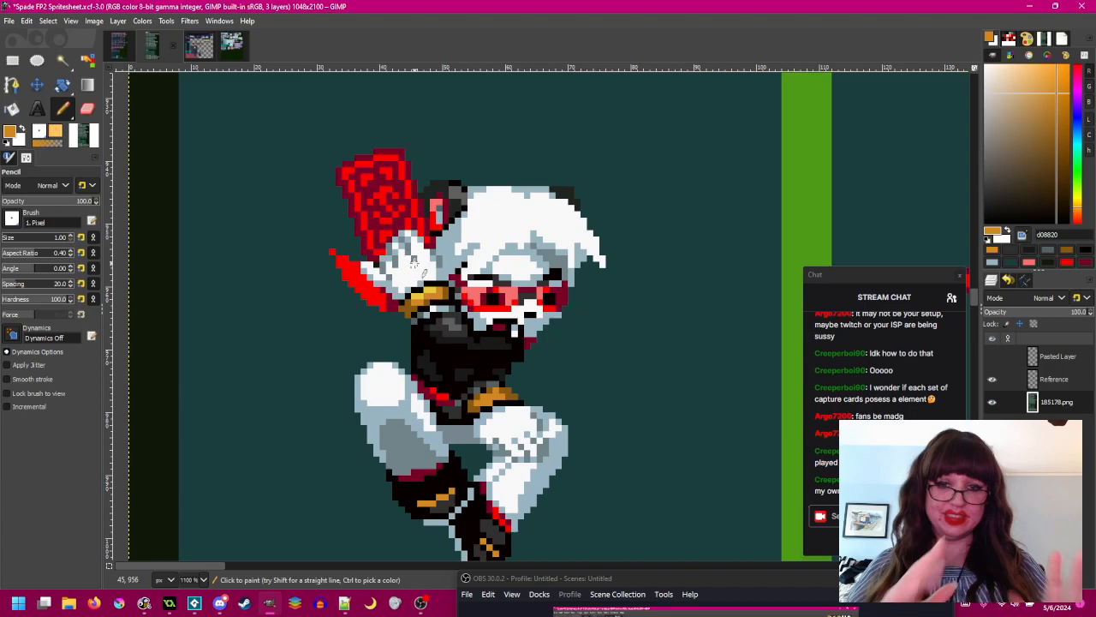
- Save the spritesheet and bring the sprite's torso and legs into closer view
{"action": "scroll", "coordinate": [414, 261], "scroll_direction": "down", "scroll_amount": 2}
{"action": "scroll", "coordinate": [445, 258], "scroll_direction": "right", "scroll_amount": 1}
{"action": "left_click_drag", "start_coordinate": [615, 441], "coordinate": [562, 380]}
{"action": "key", "text": "ctrl+s"}
{"action": "scroll", "coordinate": [558, 404], "scroll_direction": "down", "scroll_amount": 1}
{"action": "left_click_drag", "start_coordinate": [495, 339], "coordinate": [550, 361]}
{"action": "scroll", "coordinate": [460, 318], "scroll_direction": "up", "scroll_amount": 2}
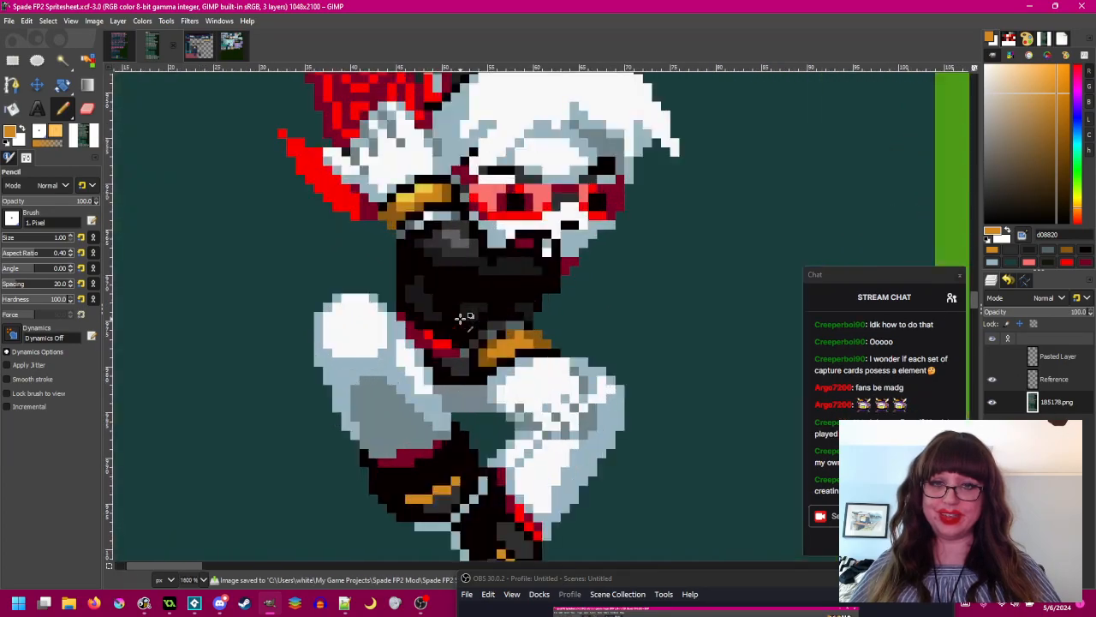
- Darken edge pixels of the left shoe's grey highlight with 181818 sampled from the torso, keeping a touch of 303030 in it
{"action": "left_click", "coordinate": [514, 269], "text": "ctrl"}
{"action": "mouse_move", "coordinate": [502, 499]}
{"action": "left_mouse_down"}
{"action": "mouse_move", "coordinate": [504, 371]}
{"action": "mouse_move", "coordinate": [523, 358]}
{"action": "left_mouse_up"}
{"action": "scroll", "coordinate": [470, 368], "scroll_direction": "up", "scroll_amount": 2}
{"action": "left_click", "coordinate": [430, 367]}
{"action": "left_click", "coordinate": [449, 350]}
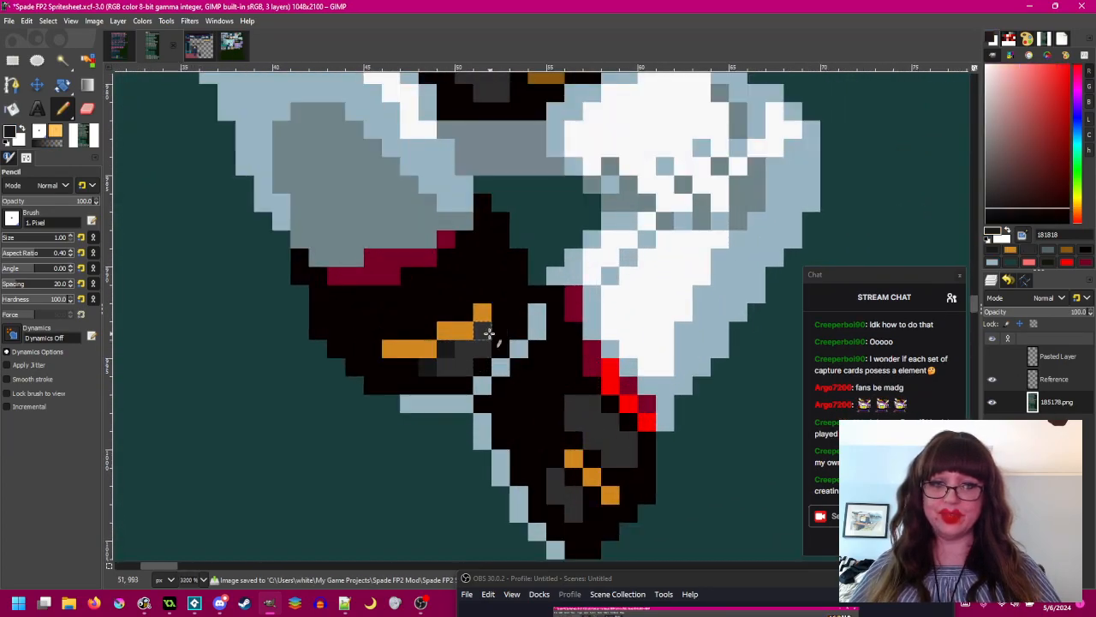
{"action": "scroll", "coordinate": [589, 447], "scroll_direction": "down", "scroll_amount": 1}
{"action": "scroll", "coordinate": [548, 407], "scroll_direction": "up", "scroll_amount": 1}
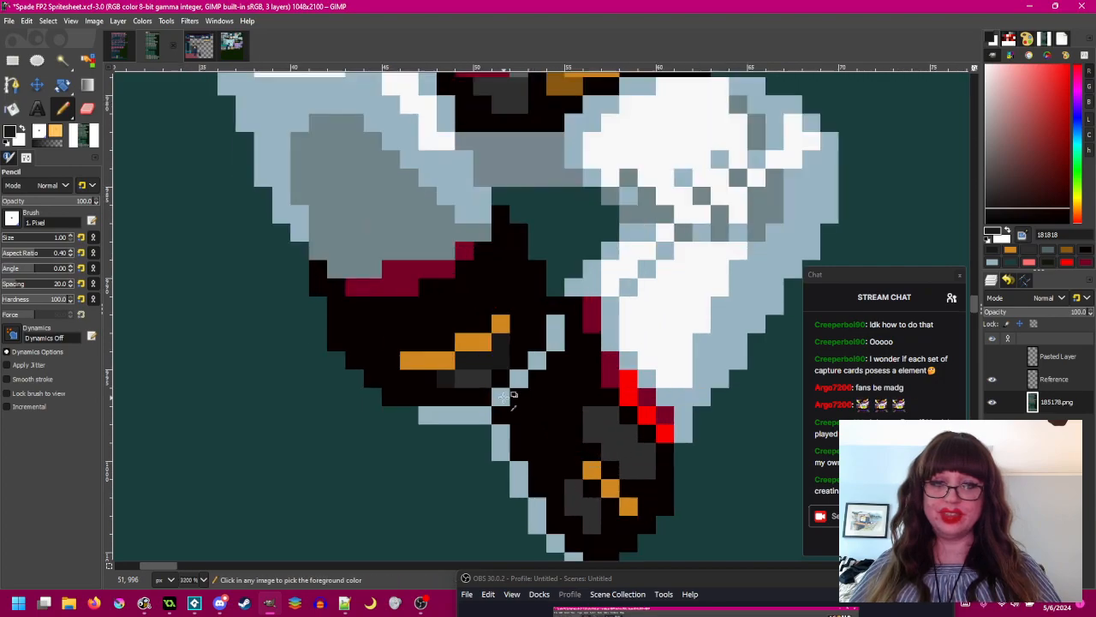
{"action": "left_click", "coordinate": [492, 364], "text": "ctrl"}
{"action": "left_click", "coordinate": [493, 363]}
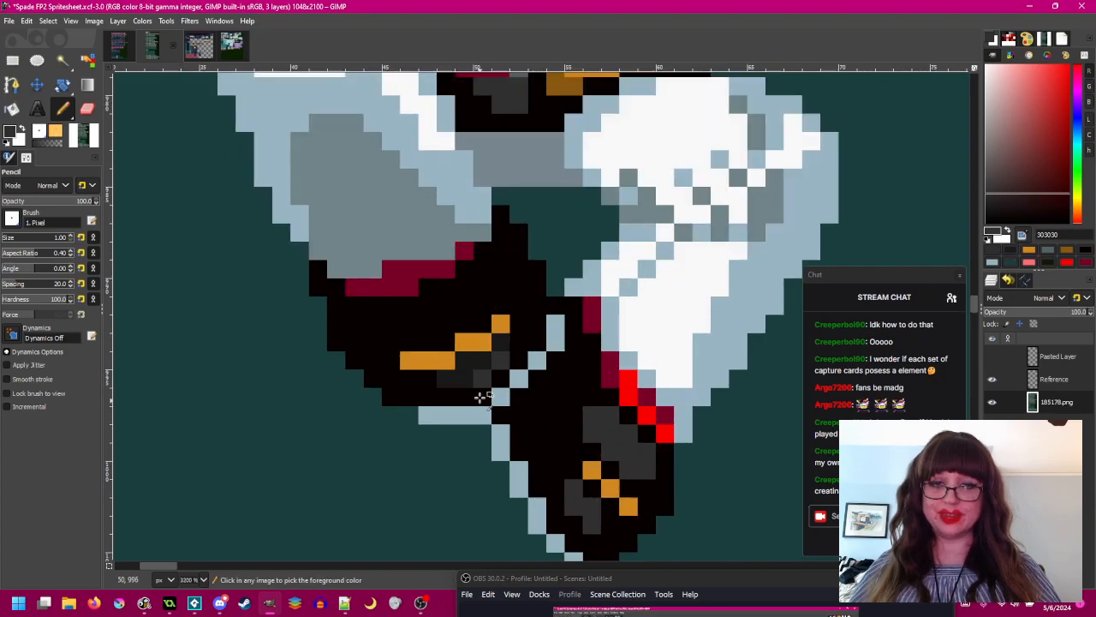
- Shade the edges of the right shoe's grey highlights with the darker 181818
{"action": "scroll", "coordinate": [482, 366], "scroll_direction": "down", "scroll_amount": 1}
{"action": "left_click", "coordinate": [482, 367], "text": "ctrl"}
{"action": "mouse_move", "coordinate": [564, 417]}
{"action": "left_mouse_down"}
{"action": "mouse_move", "coordinate": [496, 377]}
{"action": "mouse_move", "coordinate": [503, 419]}
{"action": "mouse_move", "coordinate": [493, 432]}
{"action": "mouse_move", "coordinate": [503, 353]}
{"action": "mouse_move", "coordinate": [490, 348]}
{"action": "mouse_move", "coordinate": [505, 346]}
{"action": "mouse_move", "coordinate": [547, 396]}
{"action": "left_mouse_up"}
{"action": "scroll", "coordinate": [509, 412], "scroll_direction": "up", "scroll_amount": 1}
{"action": "left_click", "coordinate": [472, 422]}
{"action": "left_click", "coordinate": [492, 433]}
{"action": "left_click", "coordinate": [495, 346]}
{"action": "scroll", "coordinate": [582, 391], "scroll_direction": "down", "scroll_amount": 5}
{"action": "scroll", "coordinate": [572, 362], "scroll_direction": "up", "scroll_amount": 4}
{"action": "scroll", "coordinate": [569, 315], "scroll_direction": "up", "scroll_amount": 1}
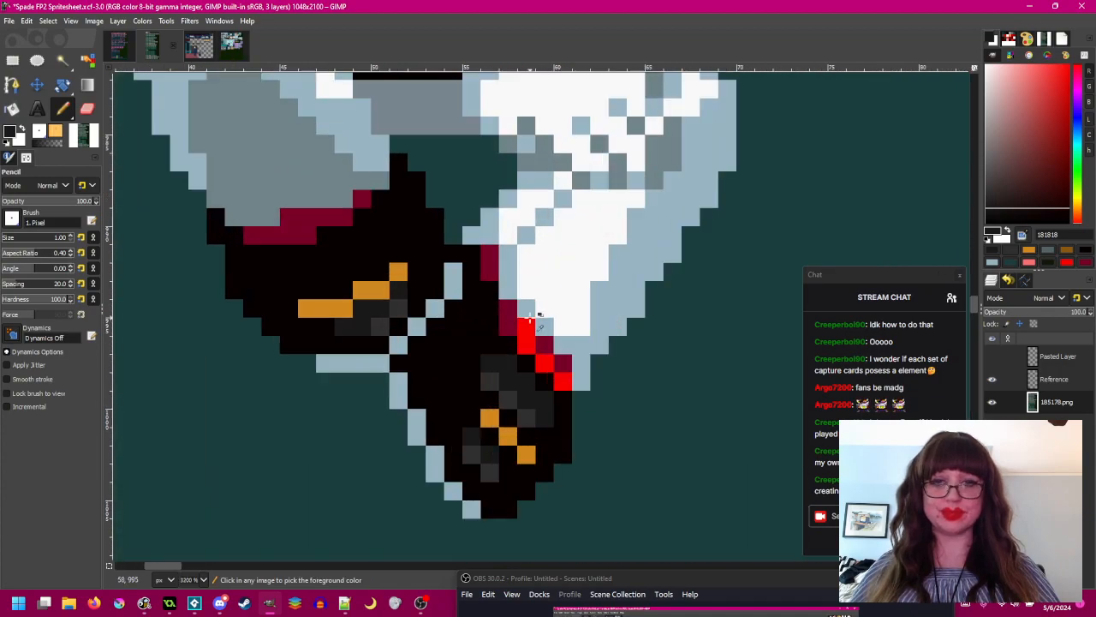
- Recolour the top red pixel of the right shoe's trim maroon 780028 and the white pixels above the trim light blue 99b5c4
{"action": "left_click", "coordinate": [509, 317], "text": "ctrl"}
{"action": "scroll", "coordinate": [643, 422], "scroll_direction": "down", "scroll_amount": 3}
{"action": "scroll", "coordinate": [446, 399], "scroll_direction": "up", "scroll_amount": 2}
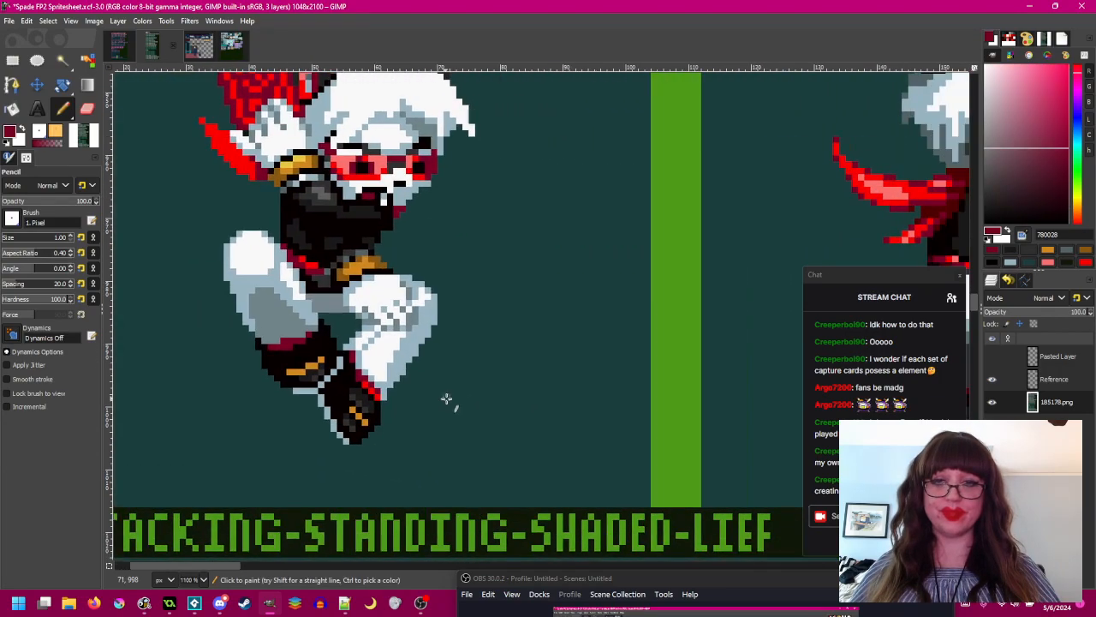
{"action": "scroll", "coordinate": [447, 390], "scroll_direction": "down", "scroll_amount": 2}
{"action": "scroll", "coordinate": [433, 392], "scroll_direction": "up", "scroll_amount": 4}
{"action": "left_click", "coordinate": [360, 390], "text": "ctrl"}
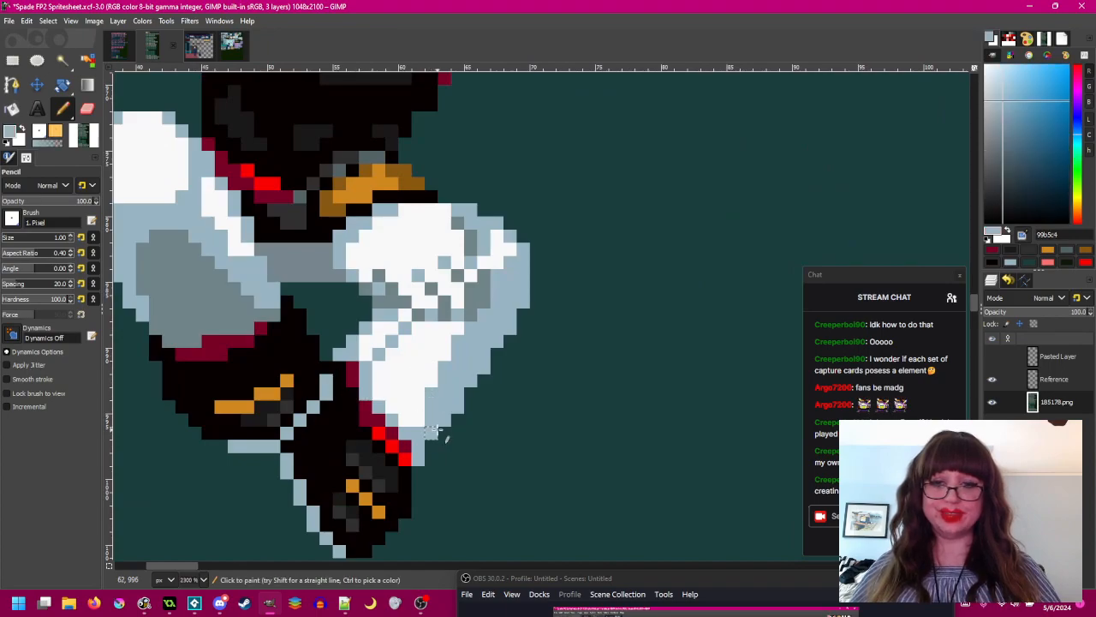
{"action": "left_click", "coordinate": [420, 420]}
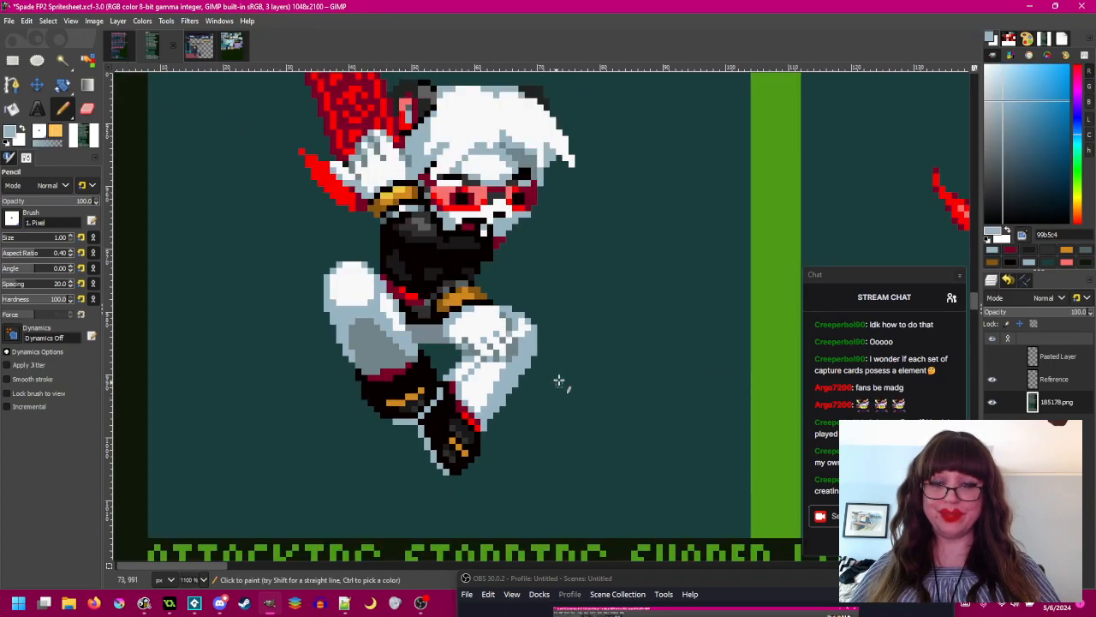
- Try dark grey 303030 from the reference sprite on the outer edge of the right leg
{"action": "left_click_drag", "start_coordinate": [573, 365], "coordinate": [224, 259]}
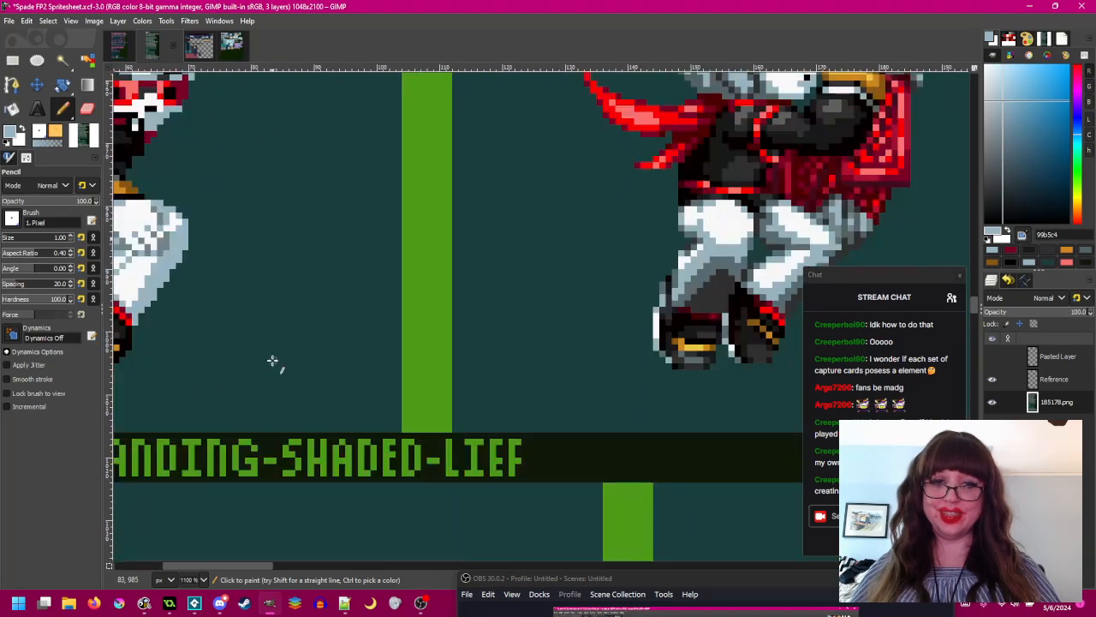
{"action": "scroll", "coordinate": [465, 342], "scroll_direction": "left", "scroll_amount": 3}
{"action": "scroll", "coordinate": [361, 246], "scroll_direction": "up", "scroll_amount": 2}
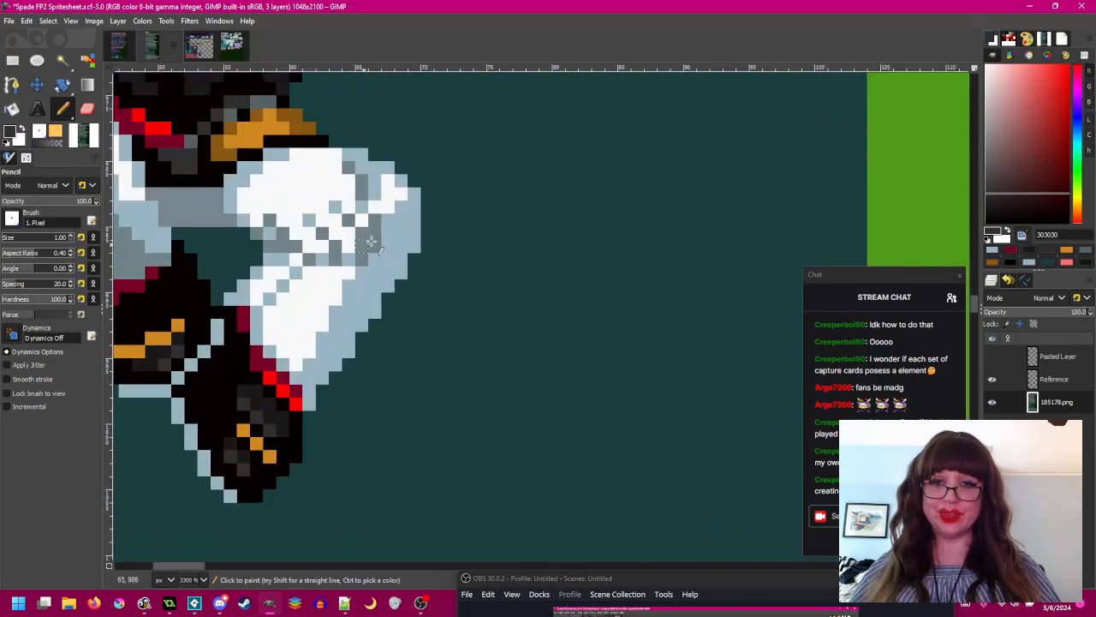
{"action": "left_click", "coordinate": [412, 238]}
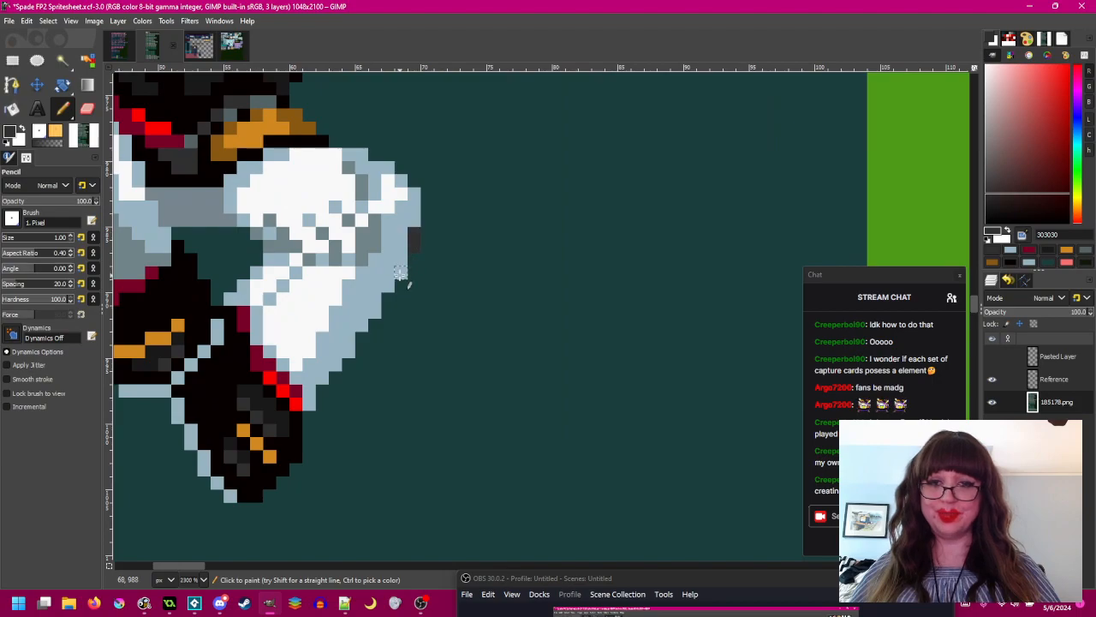
- Sample slate grey 586c70 from the reference sprite's leg and shade the outer edge of the right leg below the knee
{"action": "scroll", "coordinate": [399, 273], "scroll_direction": "down", "scroll_amount": 3}
{"action": "left_click_drag", "start_coordinate": [417, 288], "coordinate": [255, 324]}
{"action": "scroll", "coordinate": [255, 323], "scroll_direction": "left", "scroll_amount": 2}
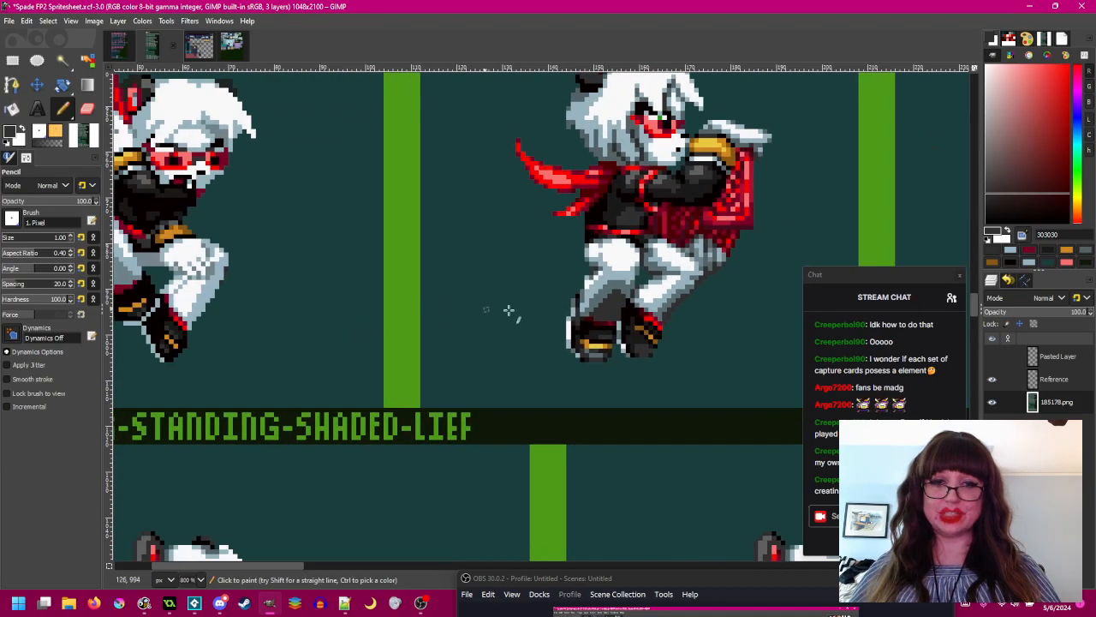
{"action": "scroll", "coordinate": [710, 269], "scroll_direction": "up", "scroll_amount": 3}
{"action": "scroll", "coordinate": [666, 303], "scroll_direction": "down", "scroll_amount": 3}
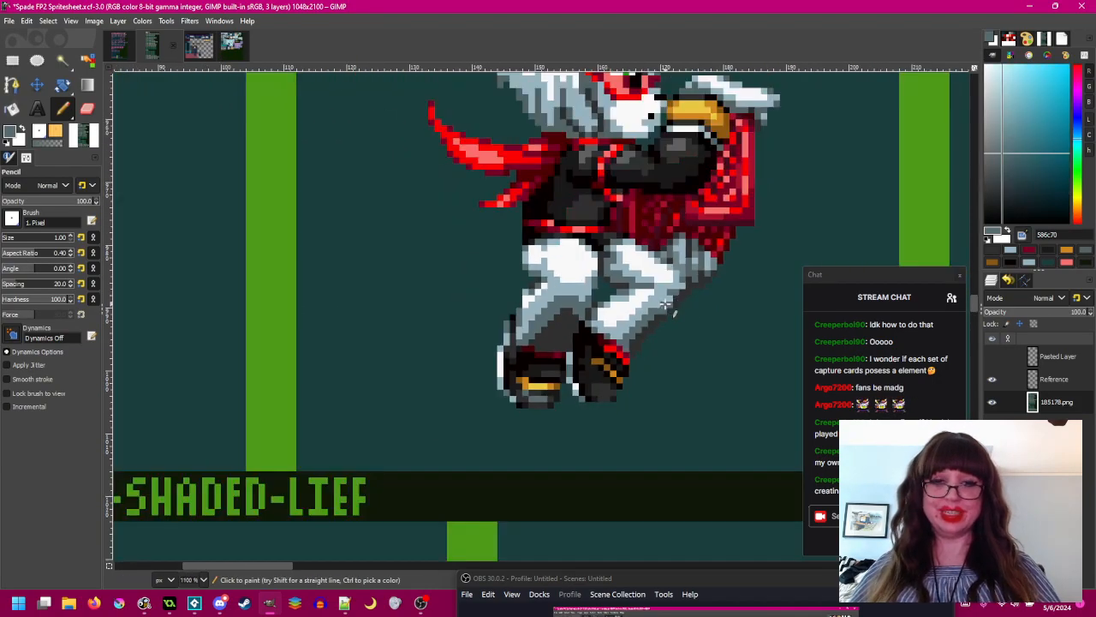
{"action": "scroll", "coordinate": [663, 304], "scroll_direction": "left", "scroll_amount": 3}
{"action": "scroll", "coordinate": [470, 286], "scroll_direction": "up", "scroll_amount": 3}
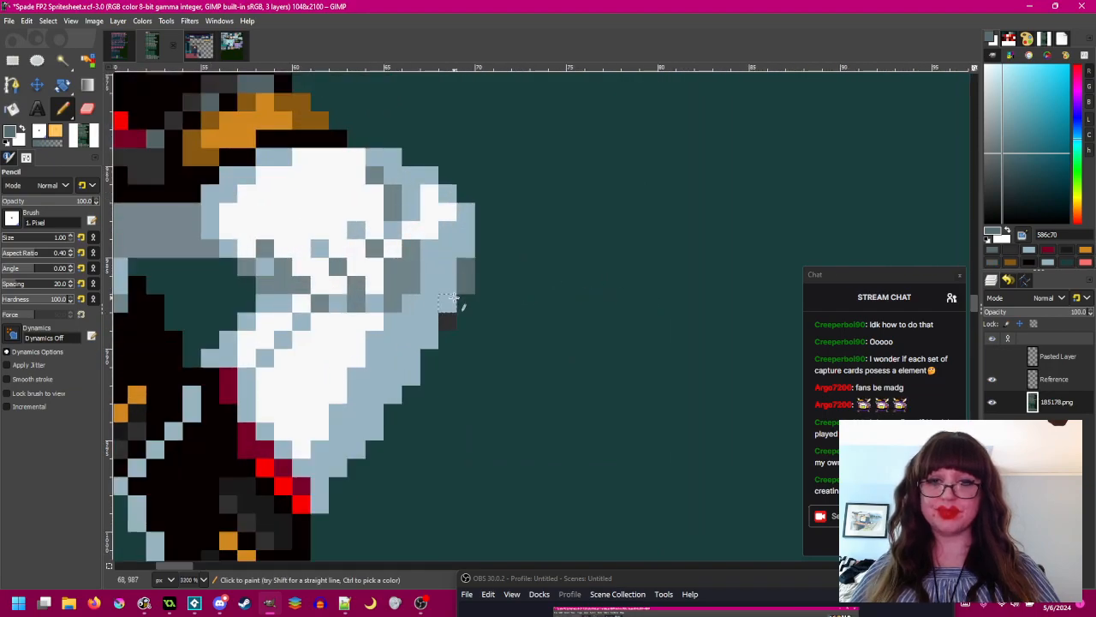
{"action": "scroll", "coordinate": [451, 313], "scroll_direction": "down", "scroll_amount": 3}
{"action": "scroll", "coordinate": [451, 313], "scroll_direction": "left", "scroll_amount": 3}
{"action": "left_click_drag", "start_coordinate": [493, 281], "coordinate": [456, 344]}
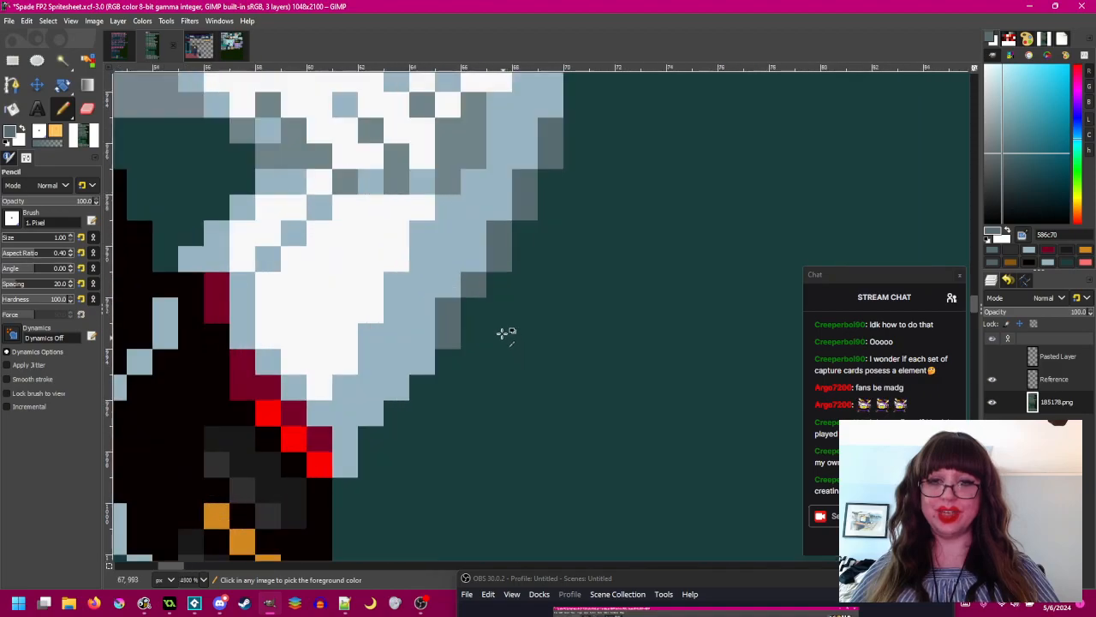
- Continue the 586c70 edge shading down the right leg to the red shoe trim
{"action": "scroll", "coordinate": [492, 334], "scroll_direction": "down", "scroll_amount": 2}
{"action": "scroll", "coordinate": [528, 303], "scroll_direction": "up", "scroll_amount": 1}
{"action": "scroll", "coordinate": [530, 305], "scroll_direction": "up", "scroll_amount": 2}
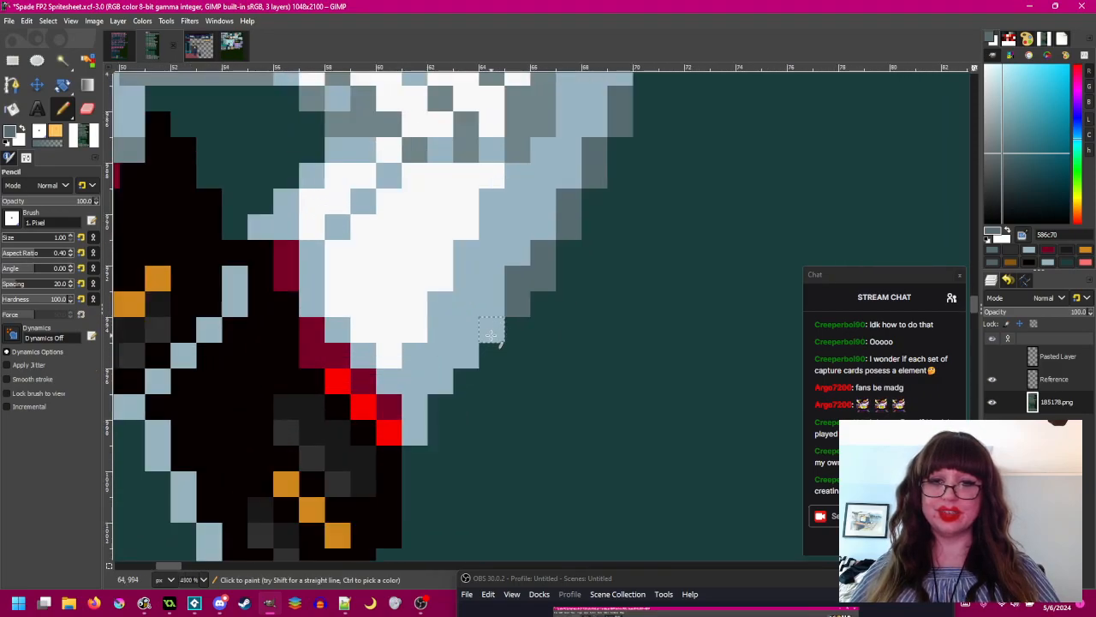
{"action": "left_click", "coordinate": [497, 334]}
{"action": "left_click", "coordinate": [468, 362]}
{"action": "left_click", "coordinate": [449, 377]}
{"action": "left_click", "coordinate": [425, 414]}
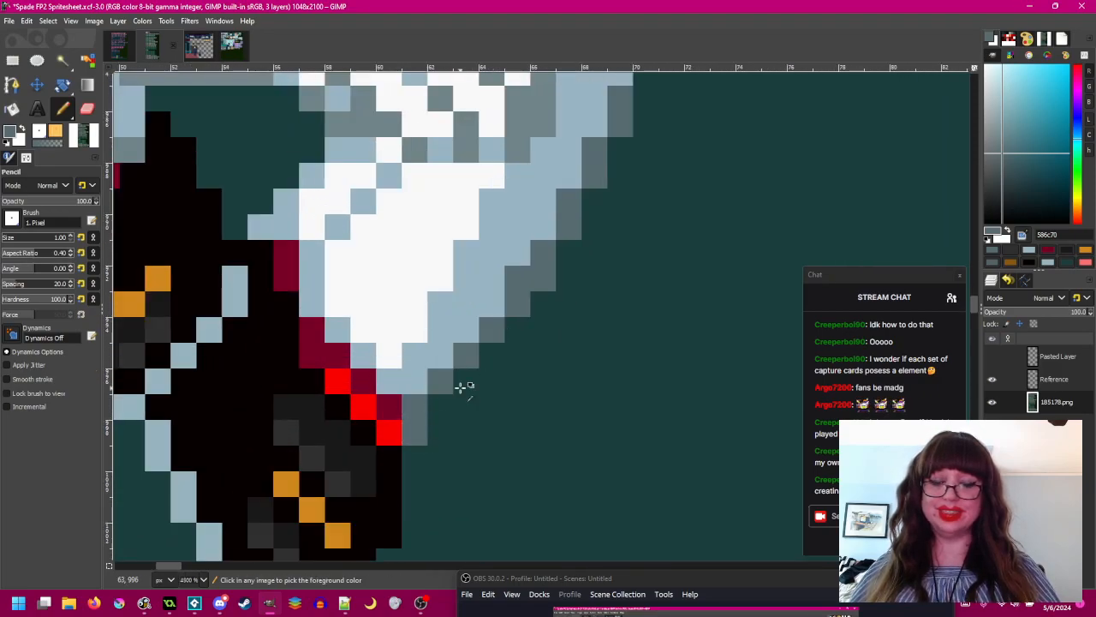
- Compare the right leg's new edge shading with the reference sprite's legs
{"action": "scroll", "coordinate": [460, 399], "scroll_direction": "down", "scroll_amount": 3}
{"action": "scroll", "coordinate": [454, 393], "scroll_direction": "up", "scroll_amount": 2}
{"action": "scroll", "coordinate": [496, 383], "scroll_direction": "down", "scroll_amount": 3}
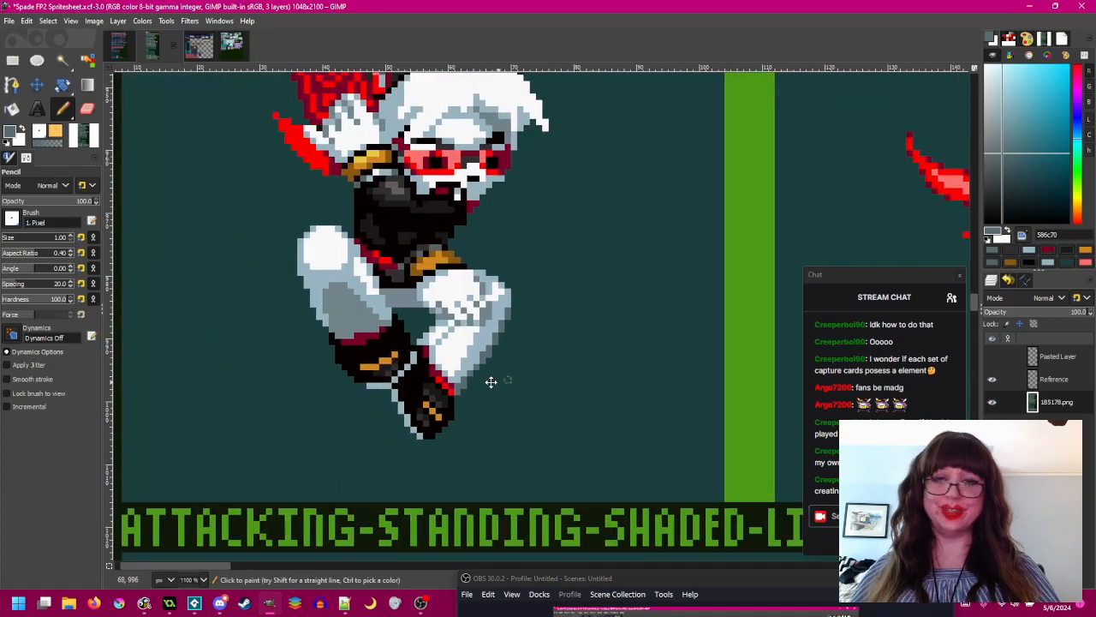
{"action": "scroll", "coordinate": [426, 387], "scroll_direction": "up", "scroll_amount": 1}
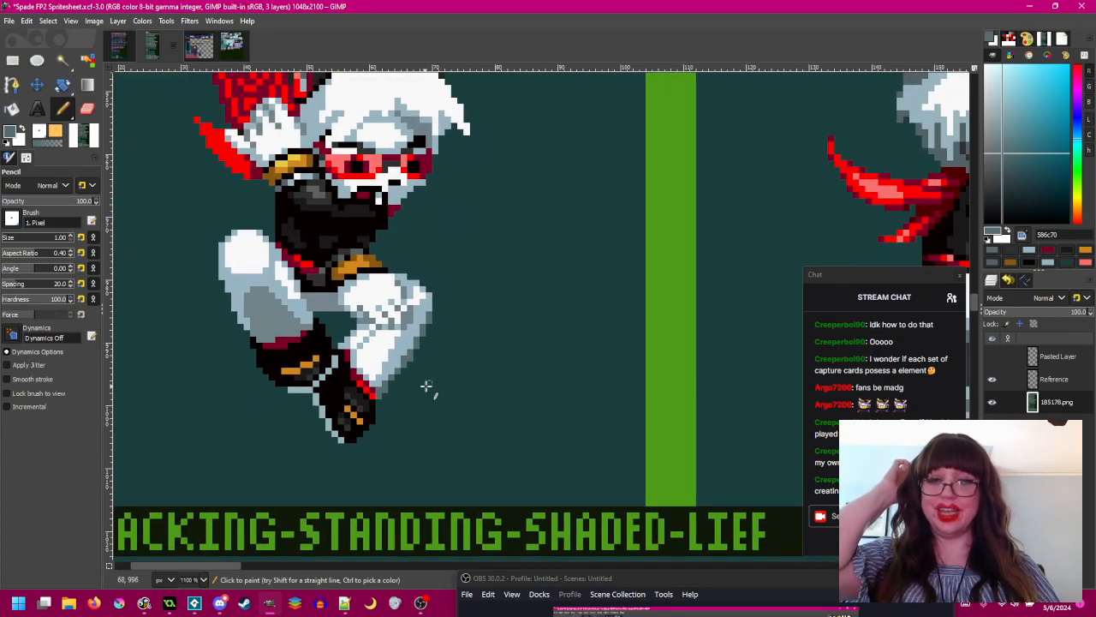
{"action": "left_click_drag", "start_coordinate": [505, 369], "coordinate": [537, 359]}
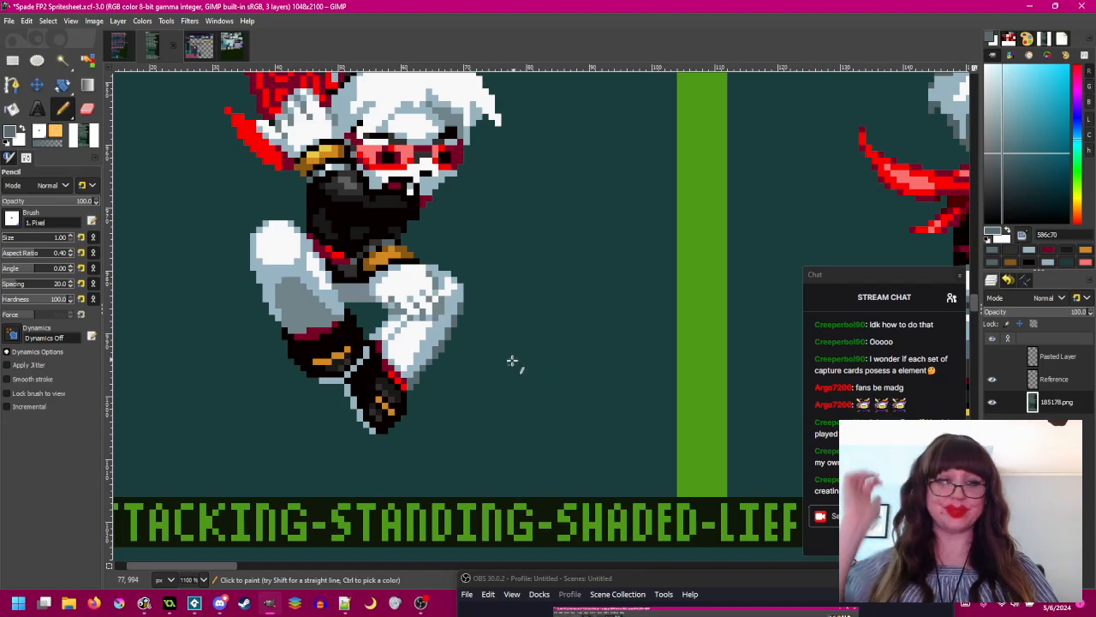
{"action": "scroll", "coordinate": [482, 357], "scroll_direction": "up", "scroll_amount": 3}
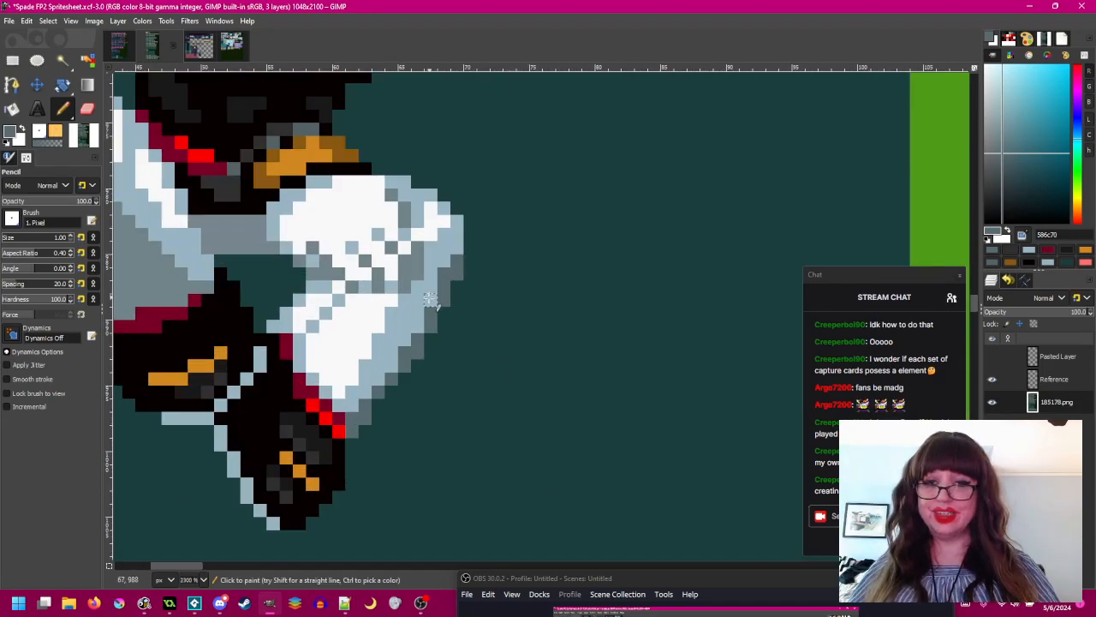
{"action": "scroll", "coordinate": [484, 357], "scroll_direction": "down", "scroll_amount": 2}
{"action": "left_click_drag", "start_coordinate": [636, 363], "coordinate": [240, 351]}
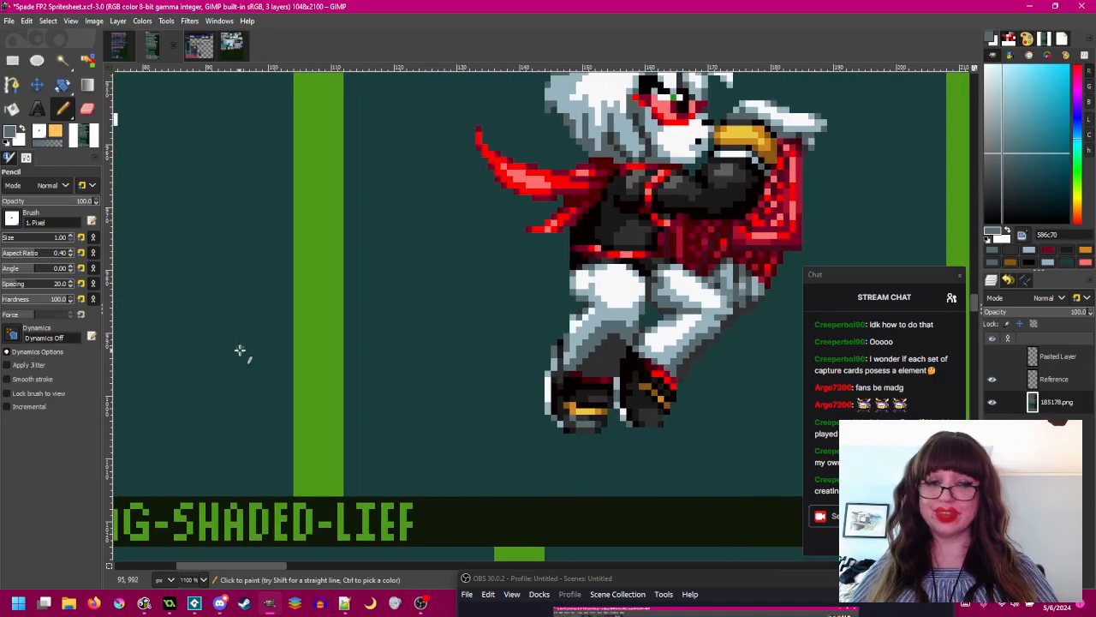
- Sample dark grey 303030 from the reference leg and add stepped outline pixels along the right lower leg's outer edge
{"action": "left_click_drag", "start_coordinate": [694, 368], "coordinate": [577, 355]}
{"action": "scroll", "coordinate": [577, 355], "scroll_direction": "up", "scroll_amount": 2}
{"action": "left_click", "coordinate": [583, 320], "text": "ctrl"}
{"action": "scroll", "coordinate": [583, 321], "scroll_direction": "down", "scroll_amount": 3}
{"action": "scroll", "coordinate": [579, 323], "scroll_direction": "left", "scroll_amount": 4}
{"action": "scroll", "coordinate": [421, 327], "scroll_direction": "up", "scroll_amount": 3}
{"action": "left_click", "coordinate": [464, 264]}
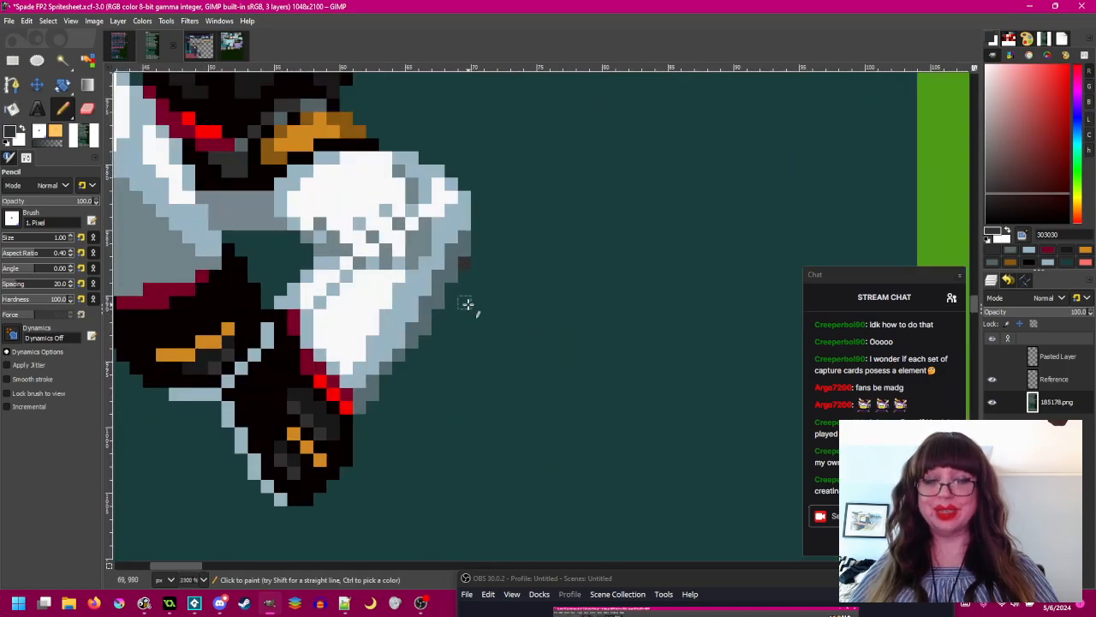
{"action": "left_click", "coordinate": [451, 291]}
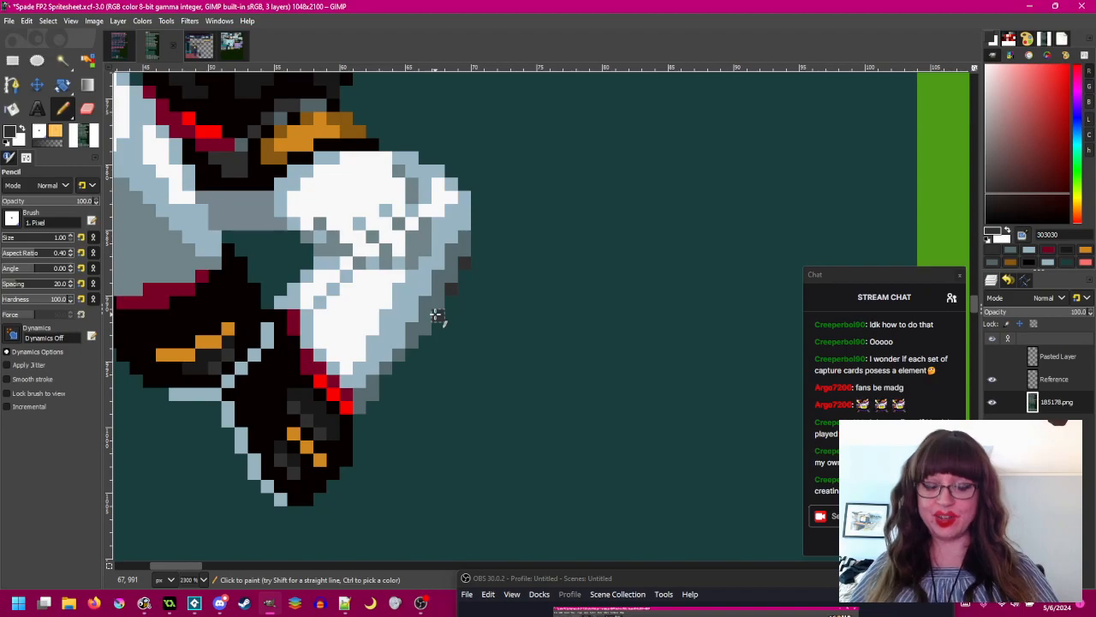
{"action": "left_click", "coordinate": [426, 342]}
{"action": "left_click", "coordinate": [388, 380], "text": "shift"}
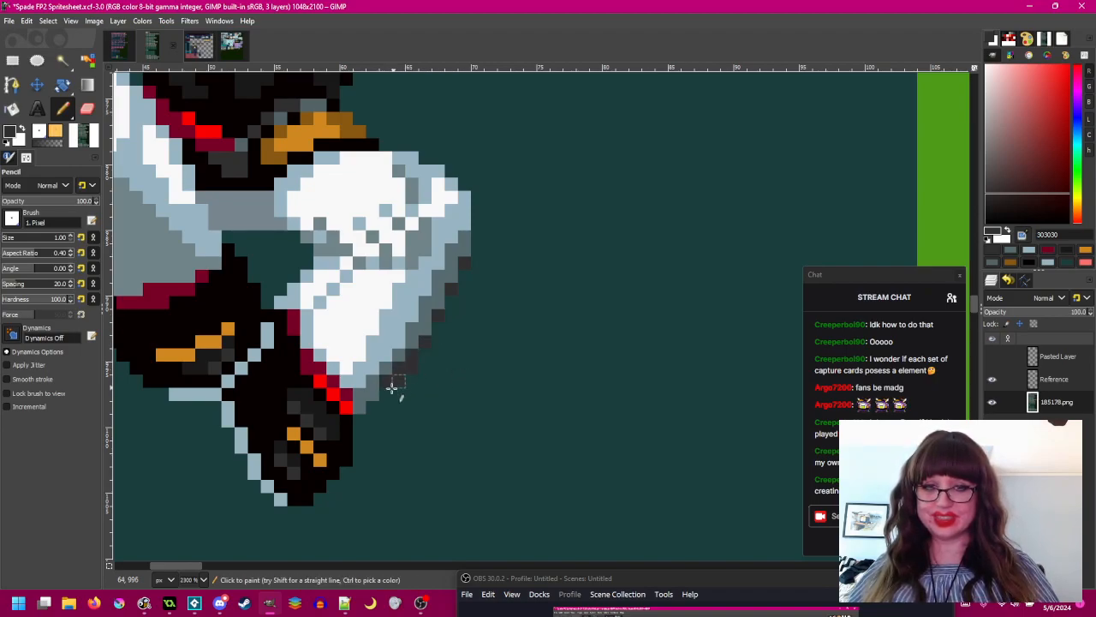
{"action": "scroll", "coordinate": [374, 410], "scroll_direction": "up", "scroll_amount": 1}
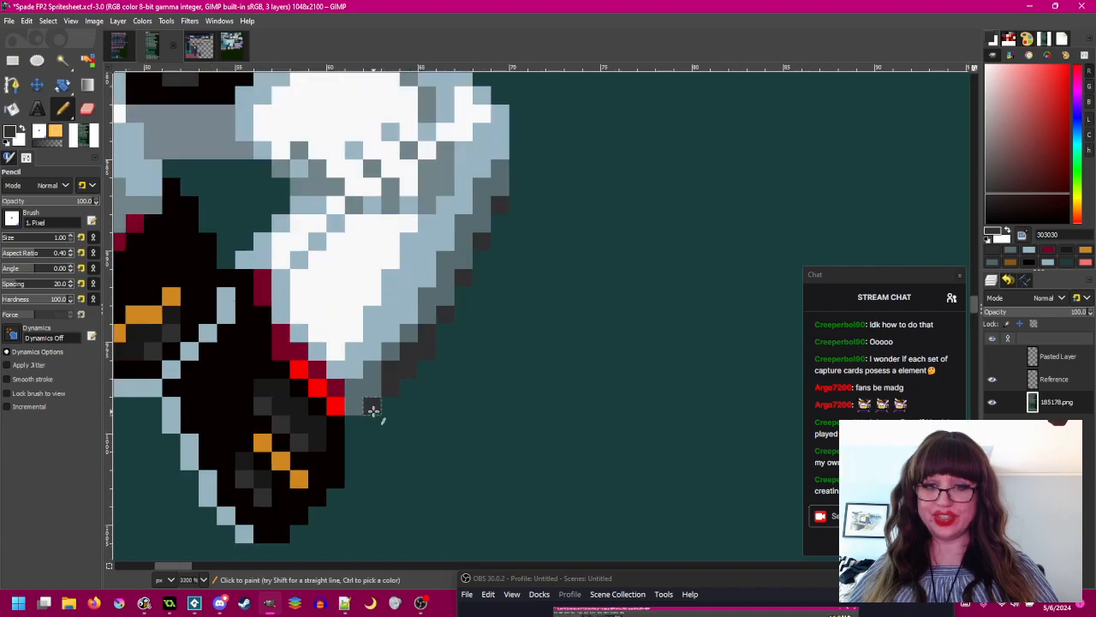
{"action": "scroll", "coordinate": [495, 365], "scroll_direction": "down", "scroll_amount": 2}
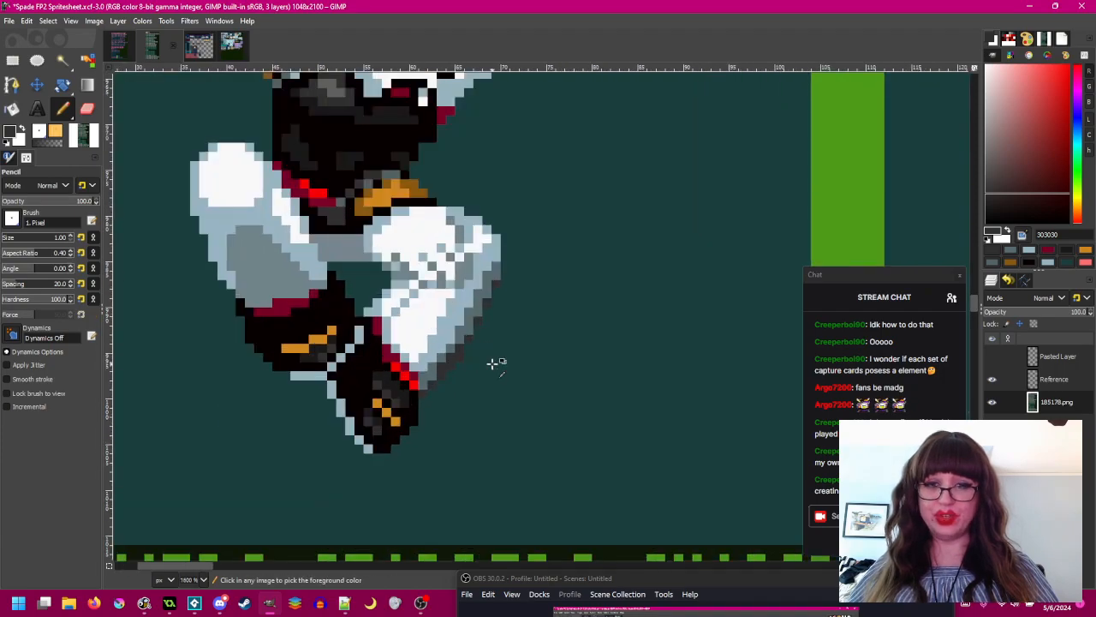
{"action": "scroll", "coordinate": [495, 365], "scroll_direction": "up", "scroll_amount": 1}
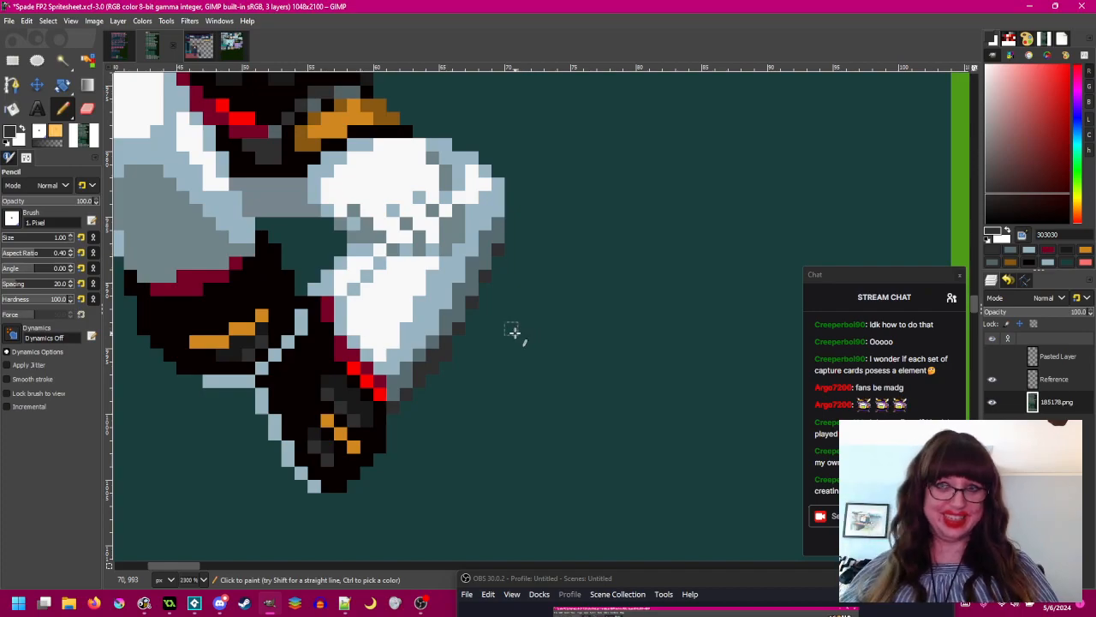
- Touch up the right lower leg's shading with light blue 99b5c4 sampled from the sprite
{"action": "scroll", "coordinate": [402, 338], "scroll_direction": "up", "scroll_amount": 2}
{"action": "left_click", "coordinate": [405, 341], "text": "ctrl"}
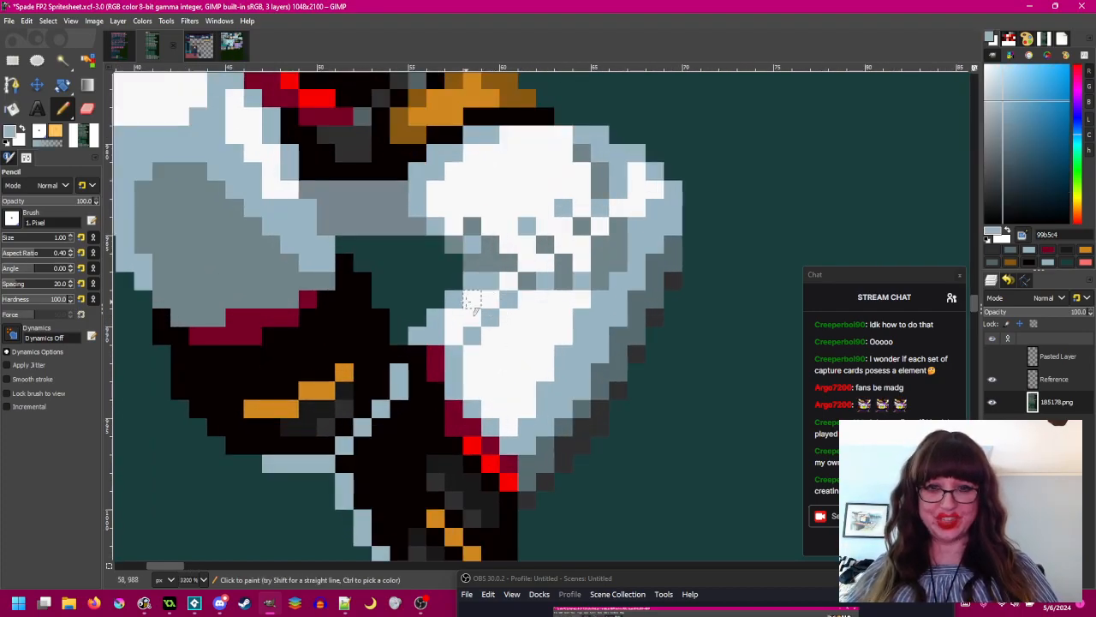
{"action": "scroll", "coordinate": [531, 410], "scroll_direction": "down", "scroll_amount": 2}
{"action": "left_click_drag", "start_coordinate": [673, 405], "coordinate": [597, 443]}
{"action": "scroll", "coordinate": [540, 431], "scroll_direction": "down", "scroll_amount": 2}
{"action": "scroll", "coordinate": [528, 444], "scroll_direction": "up", "scroll_amount": 2}
{"action": "scroll", "coordinate": [486, 389], "scroll_direction": "up", "scroll_amount": 2}
- Widen the slate grey 586c70 shading inward along the right lower leg
{"action": "left_click", "coordinate": [531, 422], "text": "ctrl"}
{"action": "scroll", "coordinate": [518, 402], "scroll_direction": "down", "scroll_amount": 3}
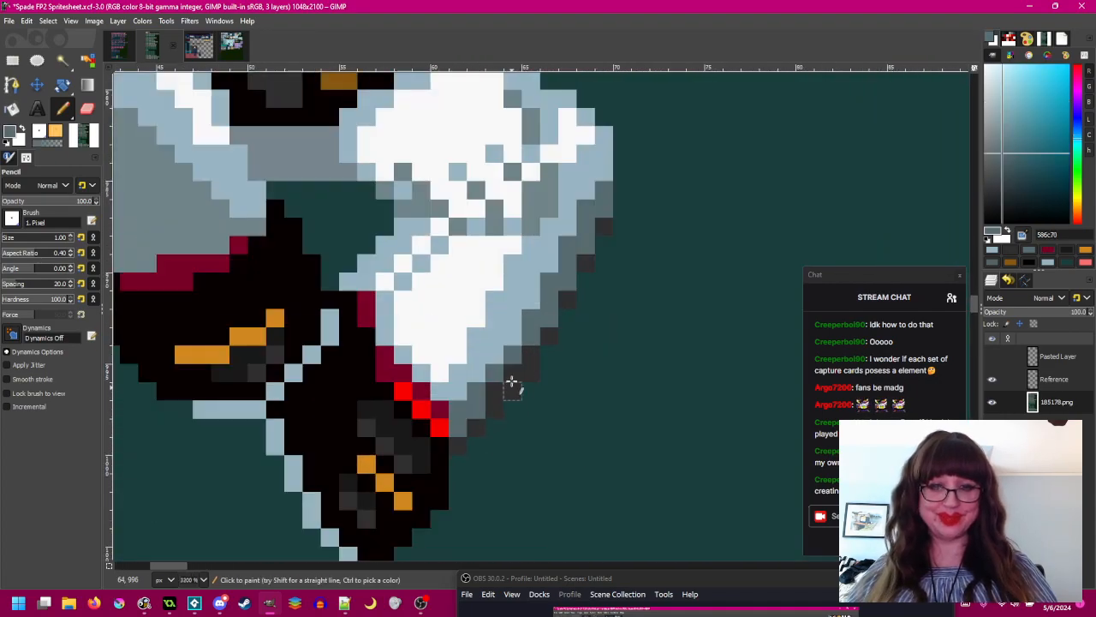
{"action": "scroll", "coordinate": [452, 391], "scroll_direction": "down", "scroll_amount": 3}
{"action": "scroll", "coordinate": [513, 403], "scroll_direction": "up", "scroll_amount": 3}
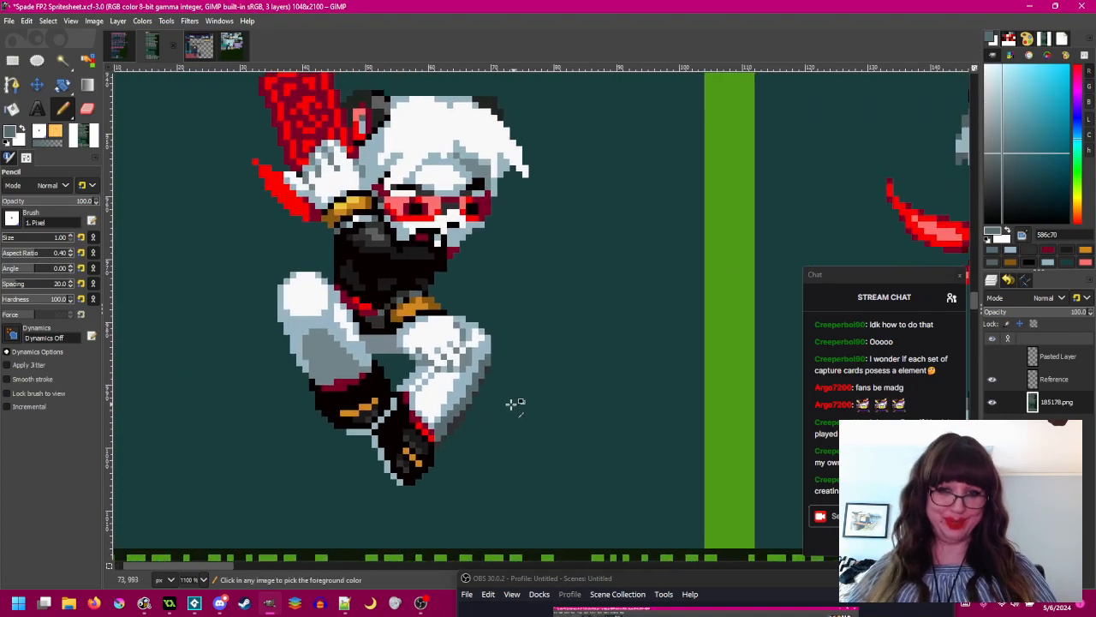
{"action": "left_click", "coordinate": [459, 393]}
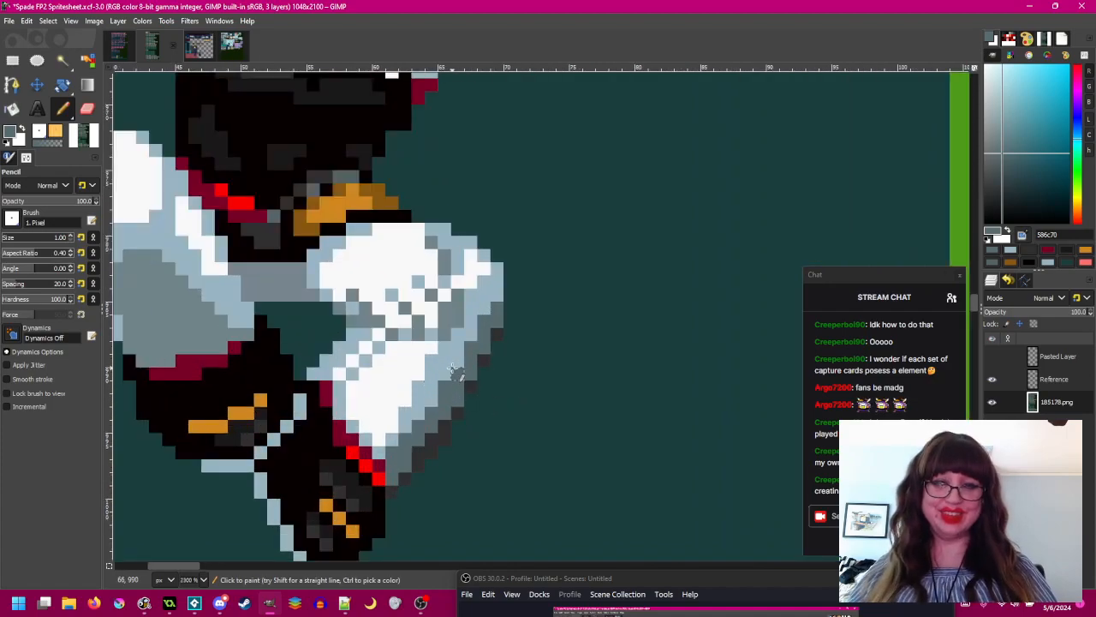
{"action": "scroll", "coordinate": [582, 409], "scroll_direction": "down", "scroll_amount": 3}
{"action": "scroll", "coordinate": [582, 410], "scroll_direction": "up", "scroll_amount": 3}
- Darken the base of the right leg beside the red shoe trim with 303030 sampled from its outline
{"action": "left_click", "coordinate": [496, 410], "text": "ctrl"}
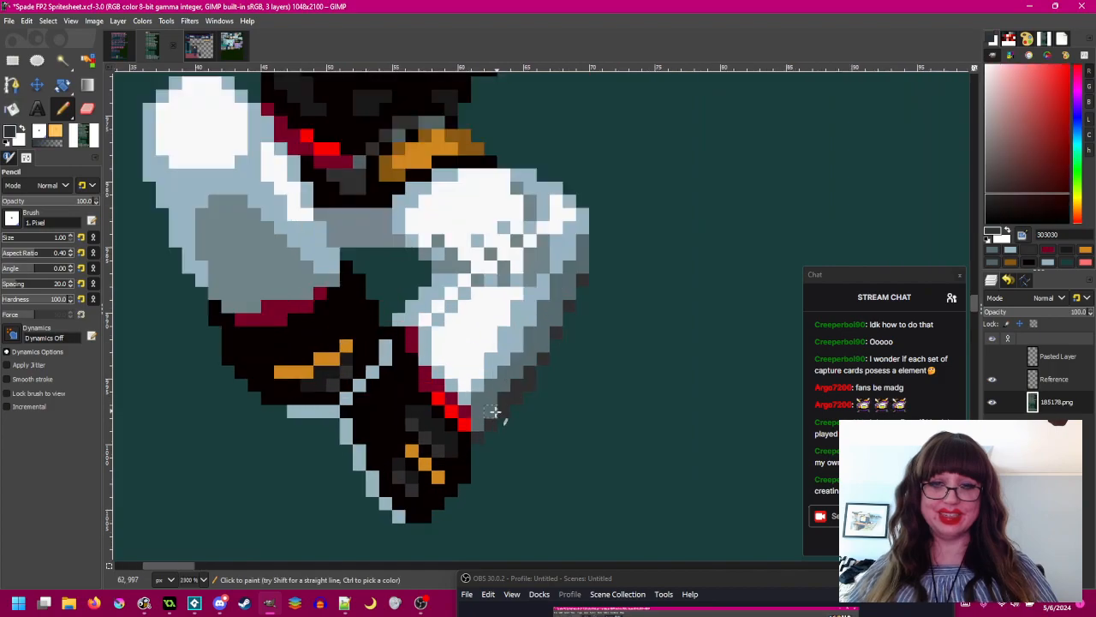
{"action": "scroll", "coordinate": [539, 411], "scroll_direction": "down", "scroll_amount": 2}
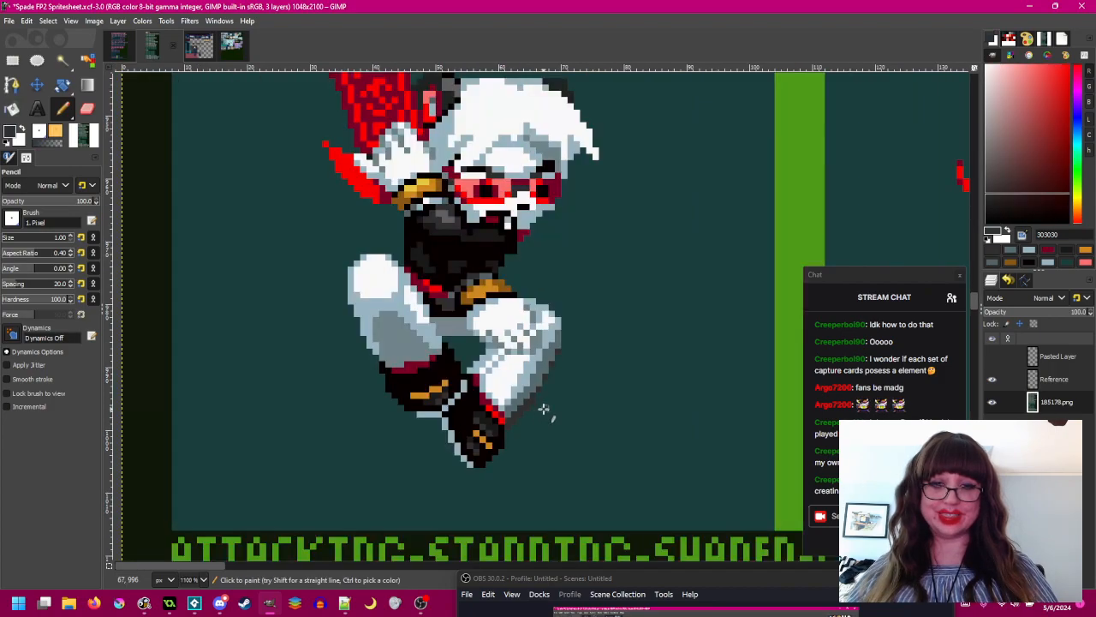
{"action": "scroll", "coordinate": [465, 411], "scroll_direction": "down", "scroll_amount": 1}
{"action": "scroll", "coordinate": [467, 408], "scroll_direction": "up", "scroll_amount": 4}
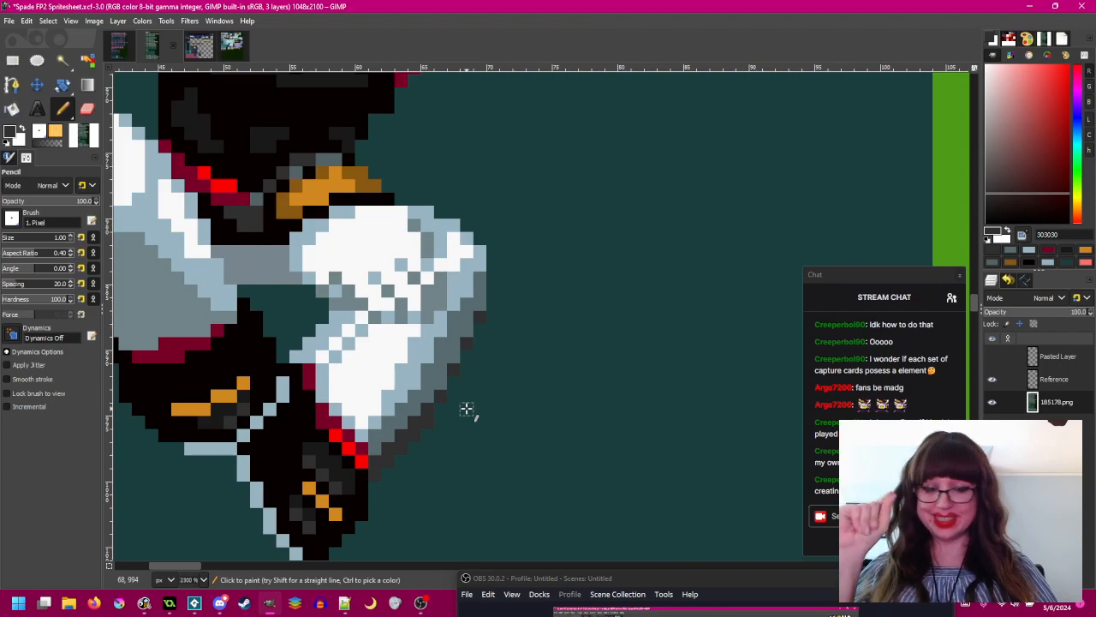
- Sample slate grey 586c70 from the right lower leg and retouch the shading pixels around the knee fold
{"action": "scroll", "coordinate": [657, 414], "scroll_direction": "up", "scroll_amount": 1}
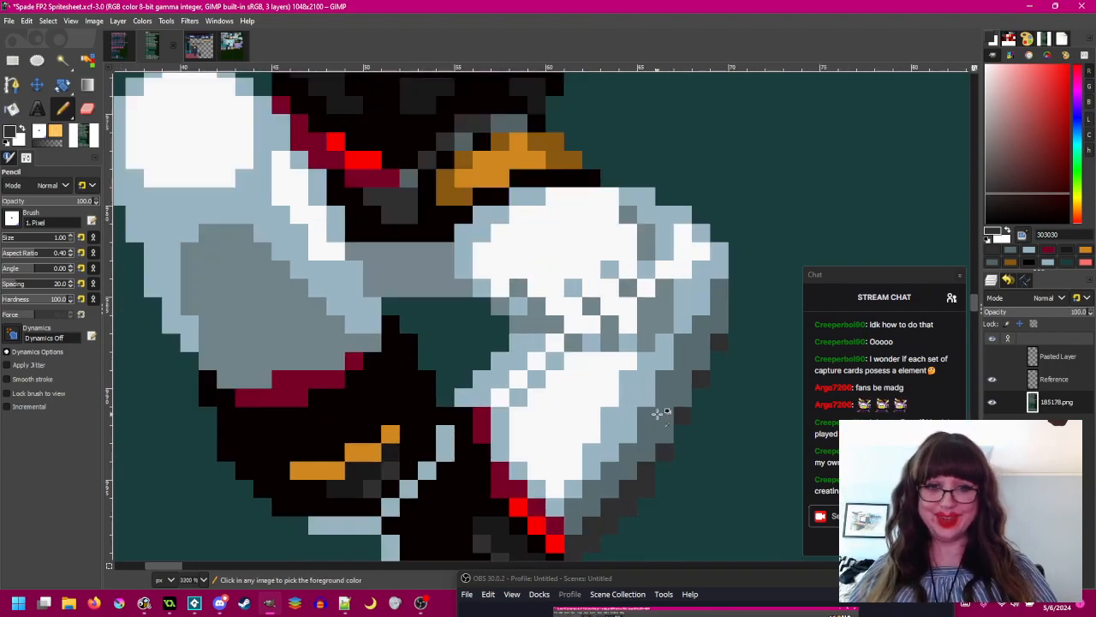
{"action": "left_click", "coordinate": [659, 377], "text": "ctrl"}
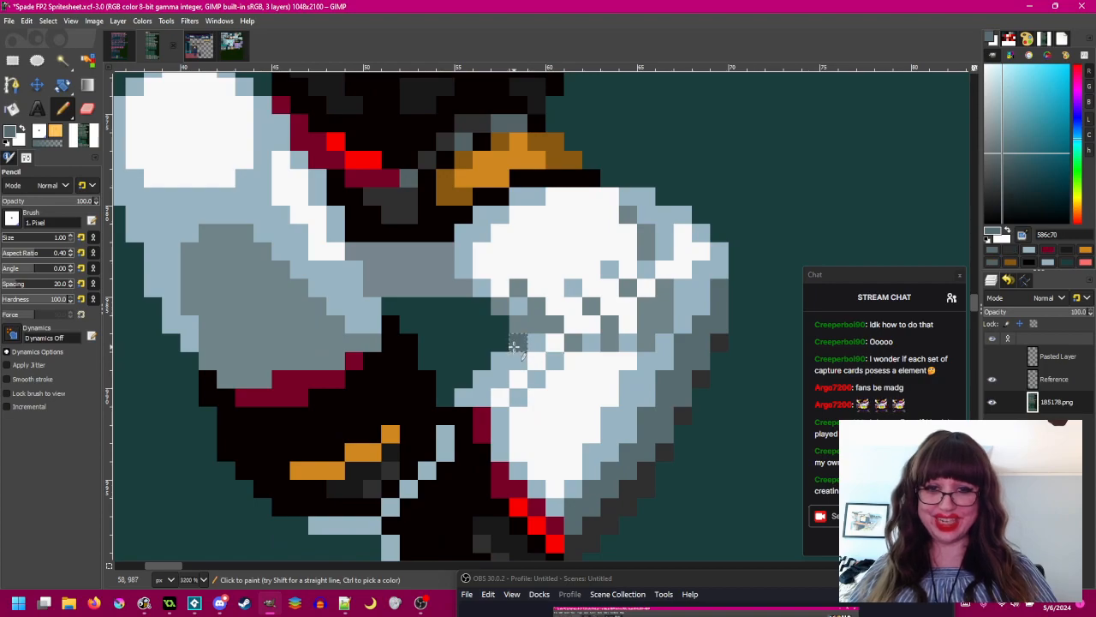
{"action": "scroll", "coordinate": [463, 396], "scroll_direction": "down", "scroll_amount": 4}
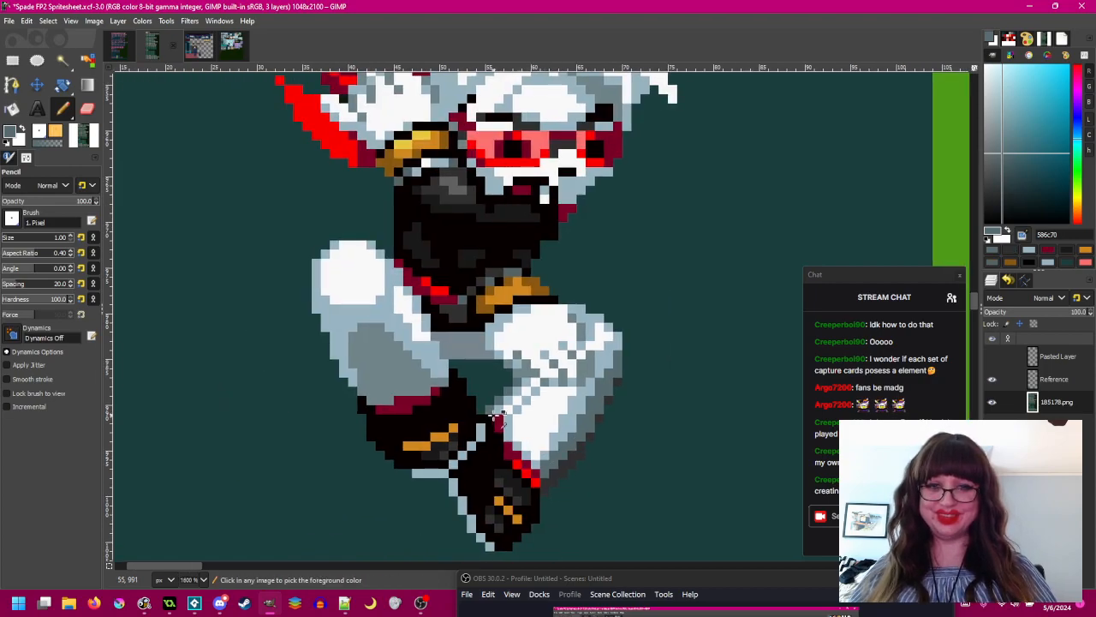
{"action": "scroll", "coordinate": [518, 366], "scroll_direction": "up", "scroll_amount": 4}
{"action": "left_click", "coordinate": [527, 351]}
{"action": "left_click_drag", "start_coordinate": [592, 370], "coordinate": [461, 367]}
{"action": "scroll", "coordinate": [463, 368], "scroll_direction": "down", "scroll_amount": 4}
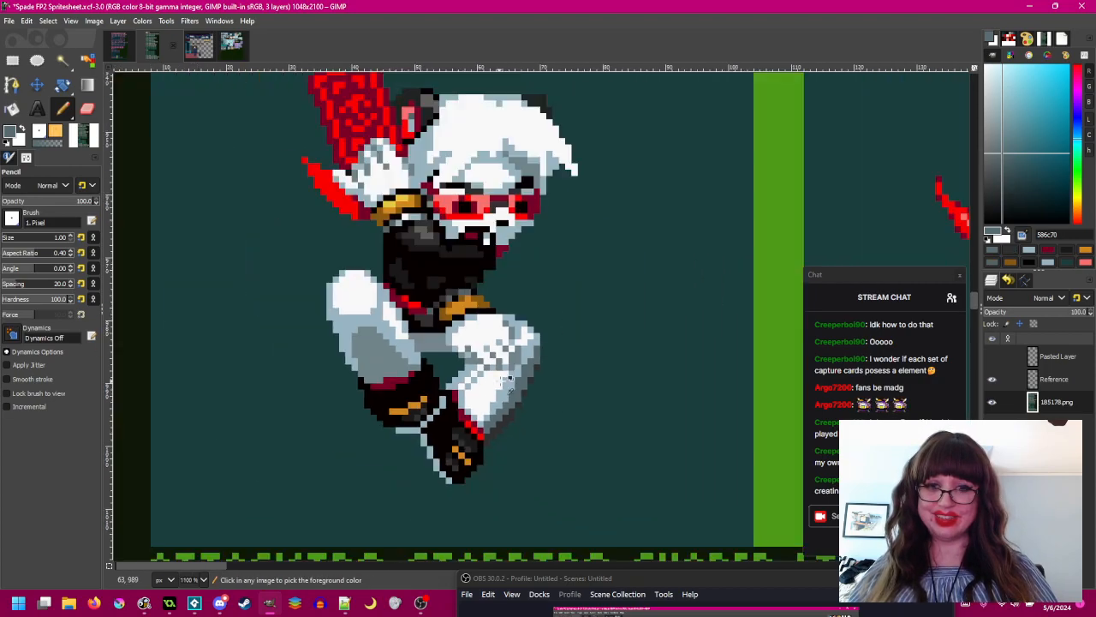
- Touch up the dithered shading on the right thigh's lower half with light blue 99b5c4 and grey 708488 sampled from the leg
{"action": "scroll", "coordinate": [502, 311], "scroll_direction": "up", "scroll_amount": 3}
{"action": "scroll", "coordinate": [503, 311], "scroll_direction": "up", "scroll_amount": 1}
{"action": "left_click", "coordinate": [445, 321], "text": "ctrl"}
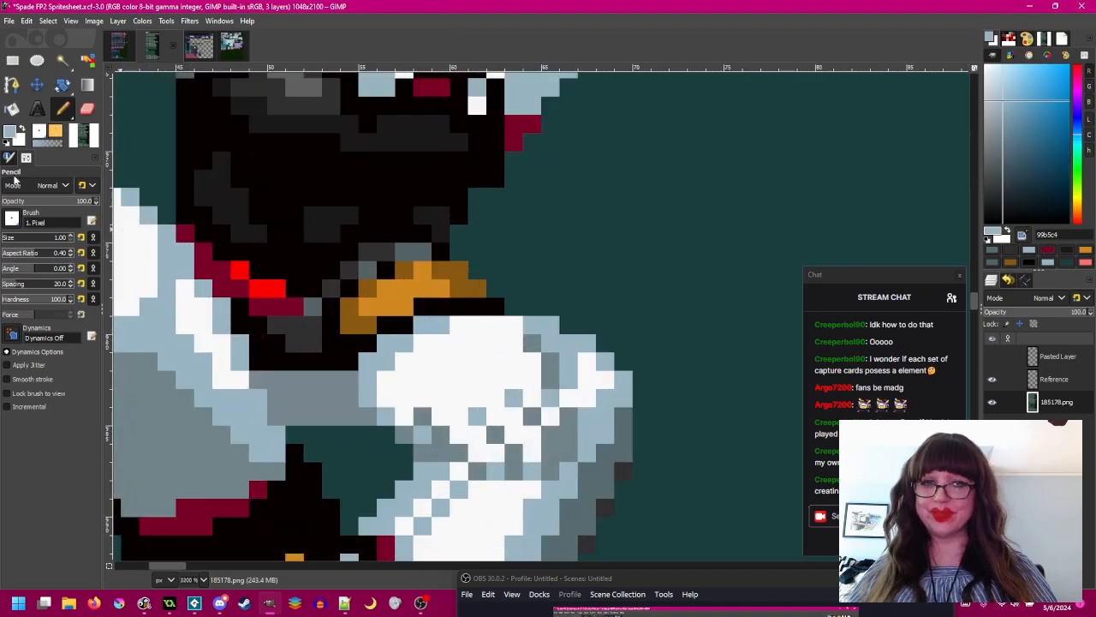
{"action": "left_click", "coordinate": [527, 410], "text": "ctrl"}
{"action": "left_click", "coordinate": [514, 398]}
{"action": "left_click", "coordinate": [472, 412]}
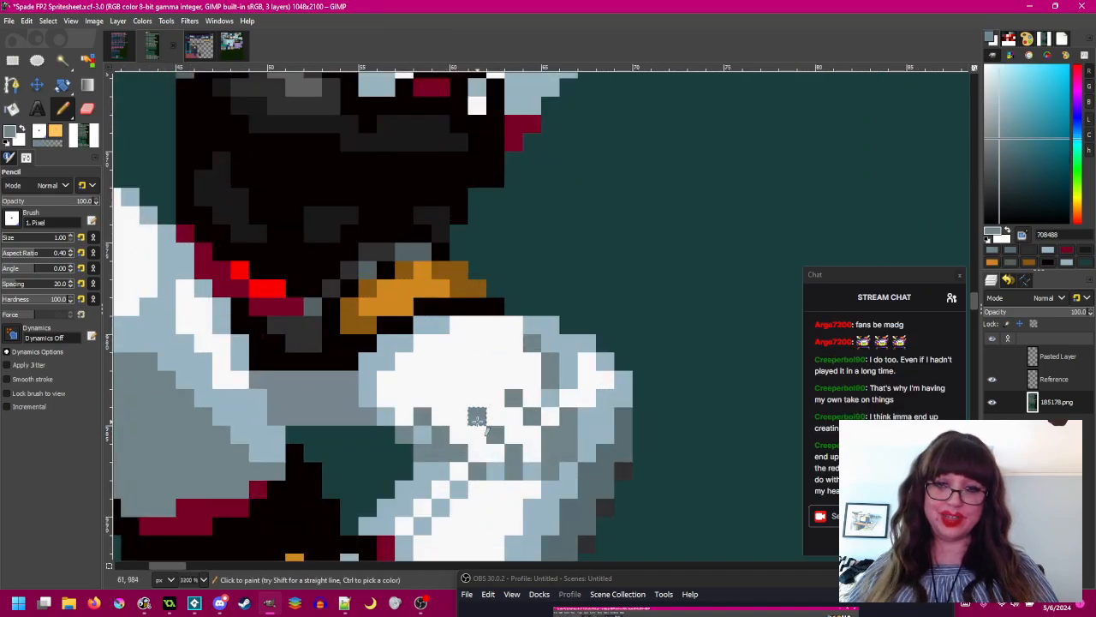
{"action": "left_click", "coordinate": [551, 396]}
{"action": "left_click", "coordinate": [565, 394]}
{"action": "left_click_drag", "start_coordinate": [417, 287], "coordinate": [416, 261]}
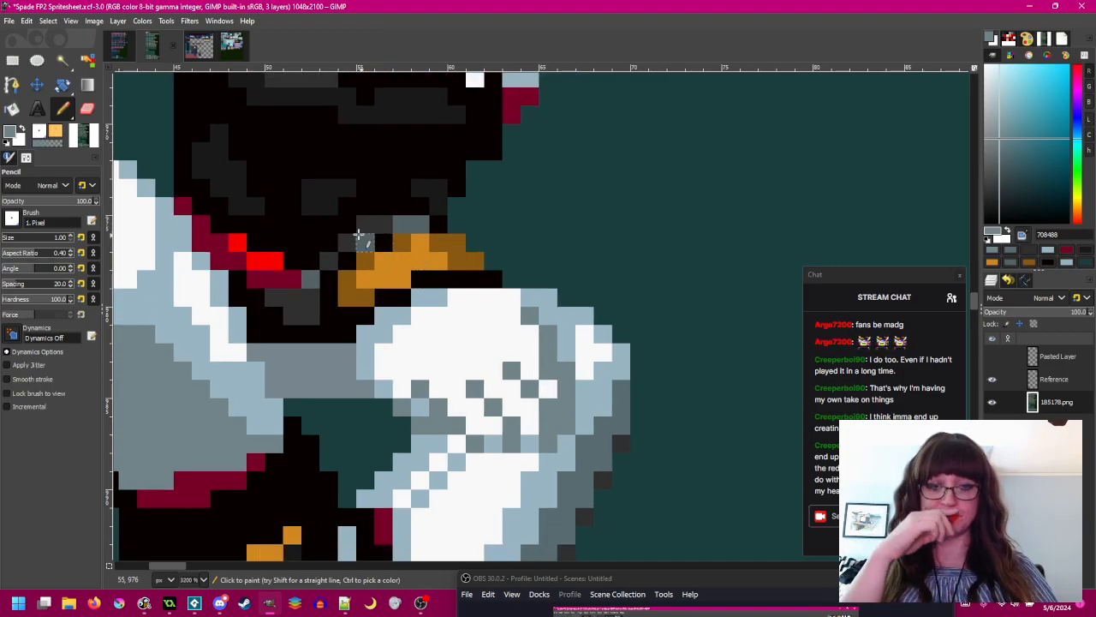
- Try to fill the right thigh's white area with light blue 99b5c4 using Bucket Fill
{"action": "key", "text": "shift+b"}
{"action": "left_click", "coordinate": [467, 325]}
{"action": "key", "text": "ctrl+z"}
{"action": "left_click", "coordinate": [441, 298], "text": "ctrl"}
{"action": "left_click", "coordinate": [488, 306]}
{"action": "scroll", "coordinate": [525, 339], "scroll_direction": "down", "scroll_amount": 2}
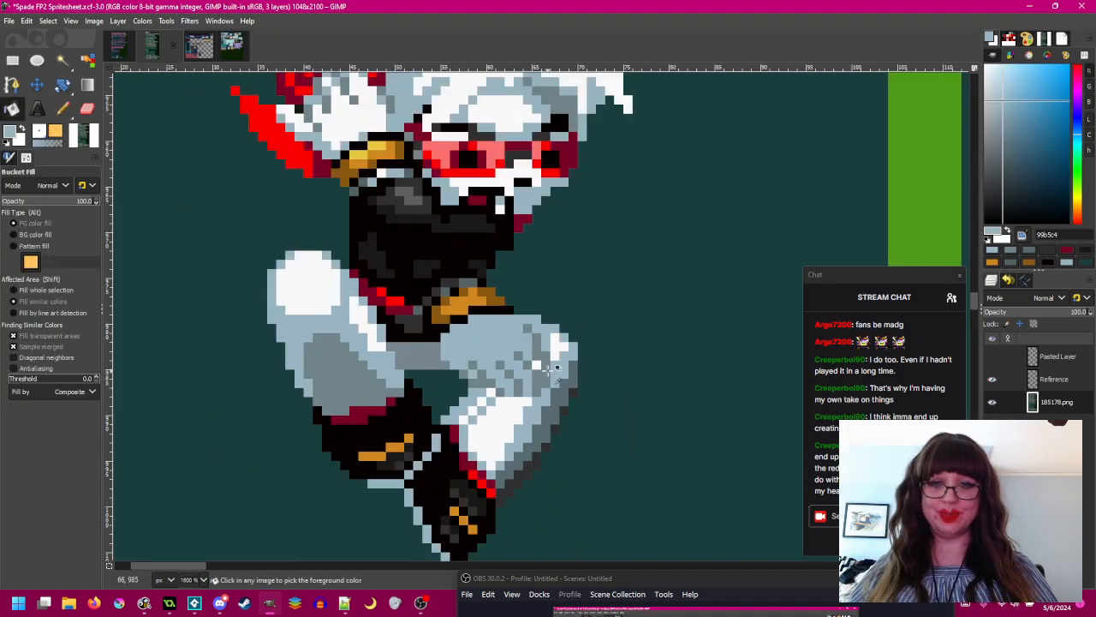
{"action": "scroll", "coordinate": [549, 369], "scroll_direction": "up", "scroll_amount": 1}
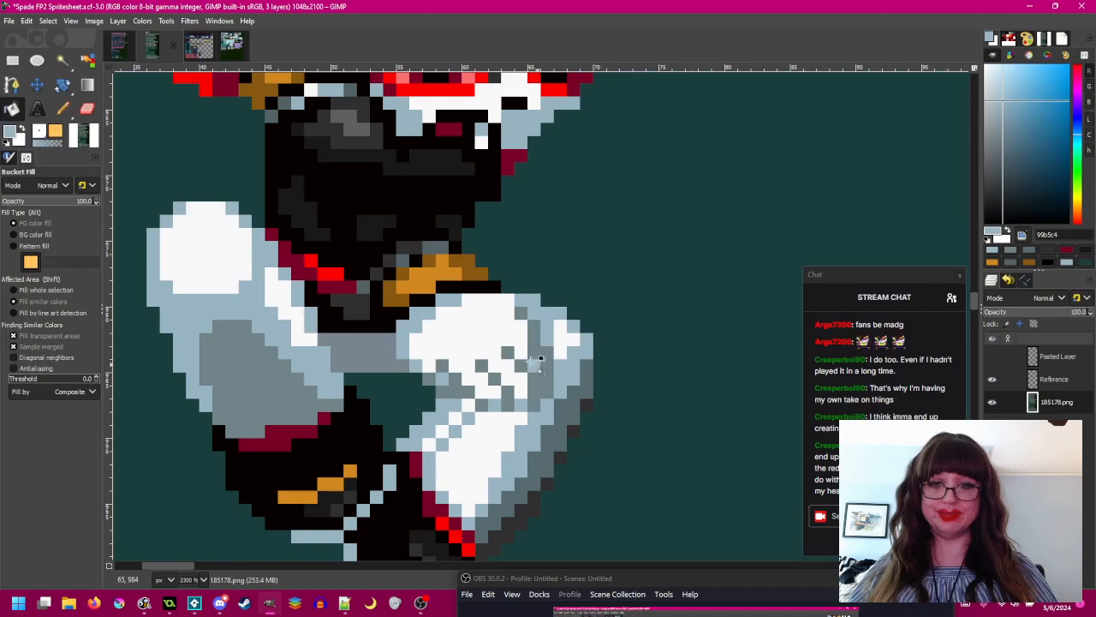
- Pencil light blue 99b5c4 between the grey pixels across the right thigh's lower half
{"action": "left_click", "coordinate": [63, 108]}
{"action": "scroll", "coordinate": [566, 394], "scroll_direction": "up", "scroll_amount": 1}
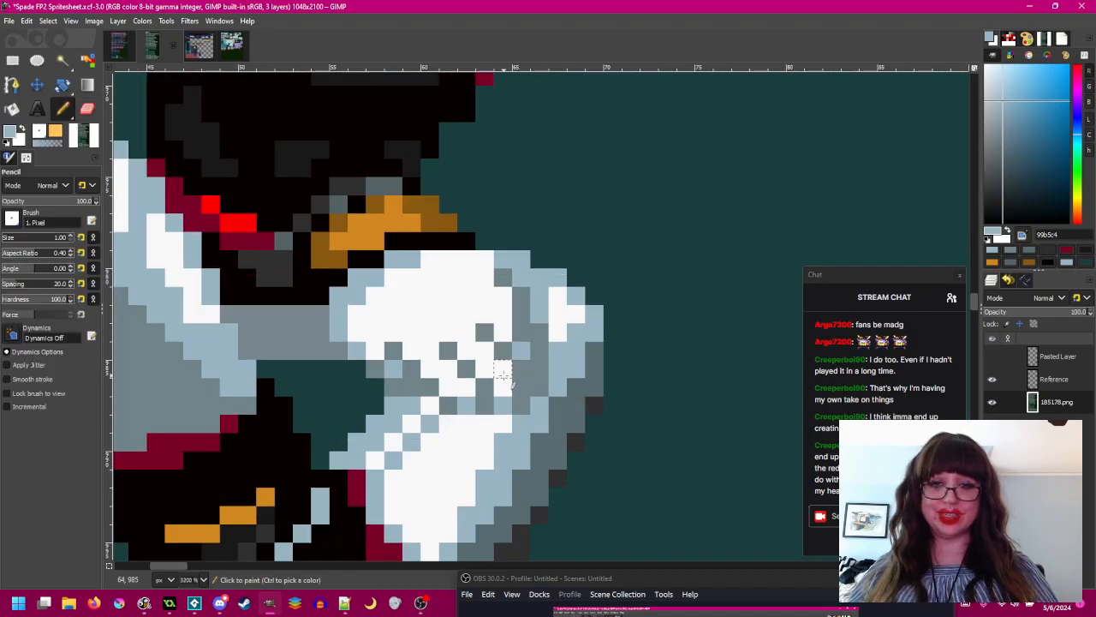
{"action": "mouse_move", "coordinate": [476, 350]}
{"action": "left_mouse_down"}
{"action": "mouse_move", "coordinate": [449, 387]}
{"action": "mouse_move", "coordinate": [464, 388]}
{"action": "mouse_move", "coordinate": [447, 386]}
{"action": "mouse_move", "coordinate": [449, 370]}
{"action": "mouse_move", "coordinate": [393, 350]}
{"action": "mouse_move", "coordinate": [427, 352]}
{"action": "mouse_move", "coordinate": [357, 334]}
{"action": "left_mouse_up"}
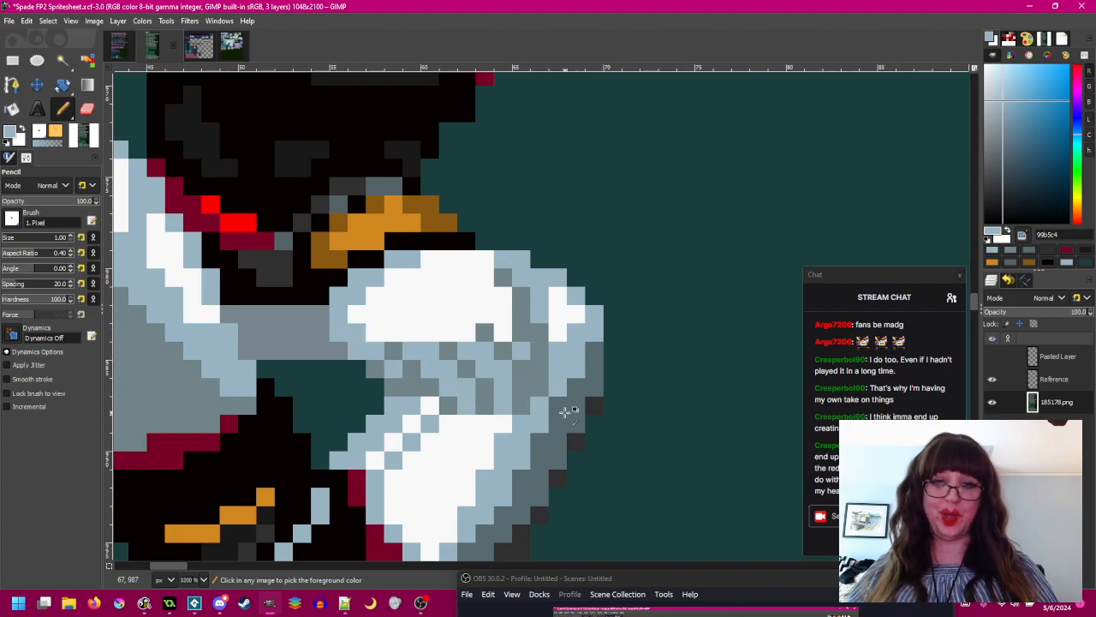
{"action": "scroll", "coordinate": [565, 413], "scroll_direction": "down", "scroll_amount": 3}
{"action": "scroll", "coordinate": [537, 384], "scroll_direction": "up", "scroll_amount": 3}
{"action": "mouse_move", "coordinate": [553, 386]}
{"action": "left_mouse_down"}
{"action": "mouse_move", "coordinate": [553, 371]}
{"action": "mouse_move", "coordinate": [519, 390]}
{"action": "left_mouse_up"}
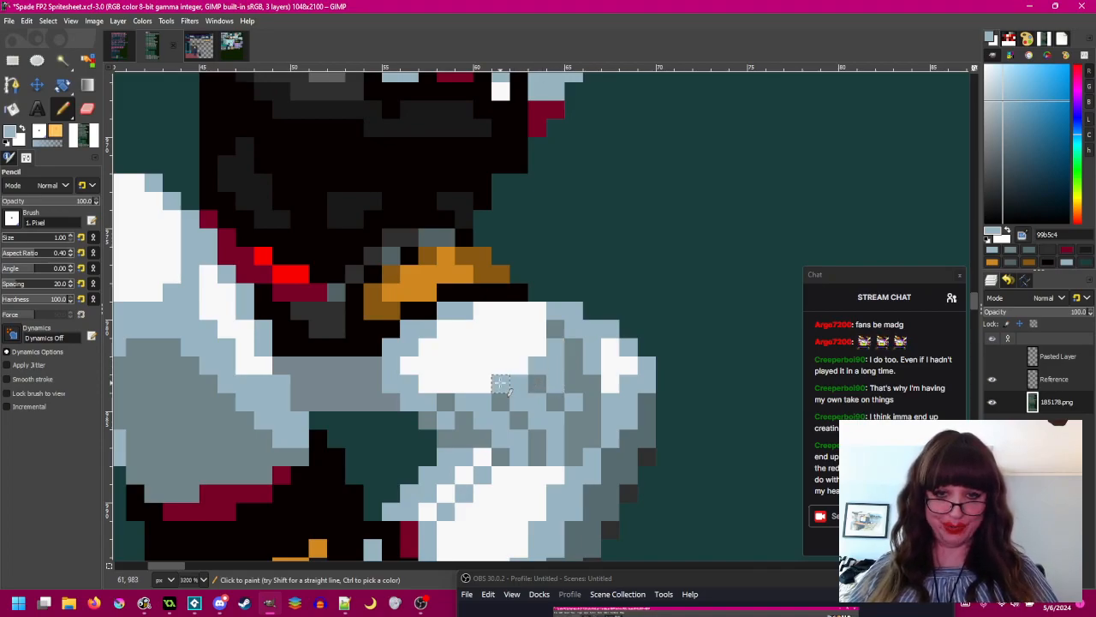
- Extend the light blue 99b5c4 shading up the right thigh toward the knee, shrinking the white highlight
{"action": "scroll", "coordinate": [535, 386], "scroll_direction": "down", "scroll_amount": 2}
{"action": "scroll", "coordinate": [553, 485], "scroll_direction": "down", "scroll_amount": 1}
{"action": "left_click_drag", "start_coordinate": [532, 423], "coordinate": [495, 350]}
{"action": "scroll", "coordinate": [494, 392], "scroll_direction": "up", "scroll_amount": 4}
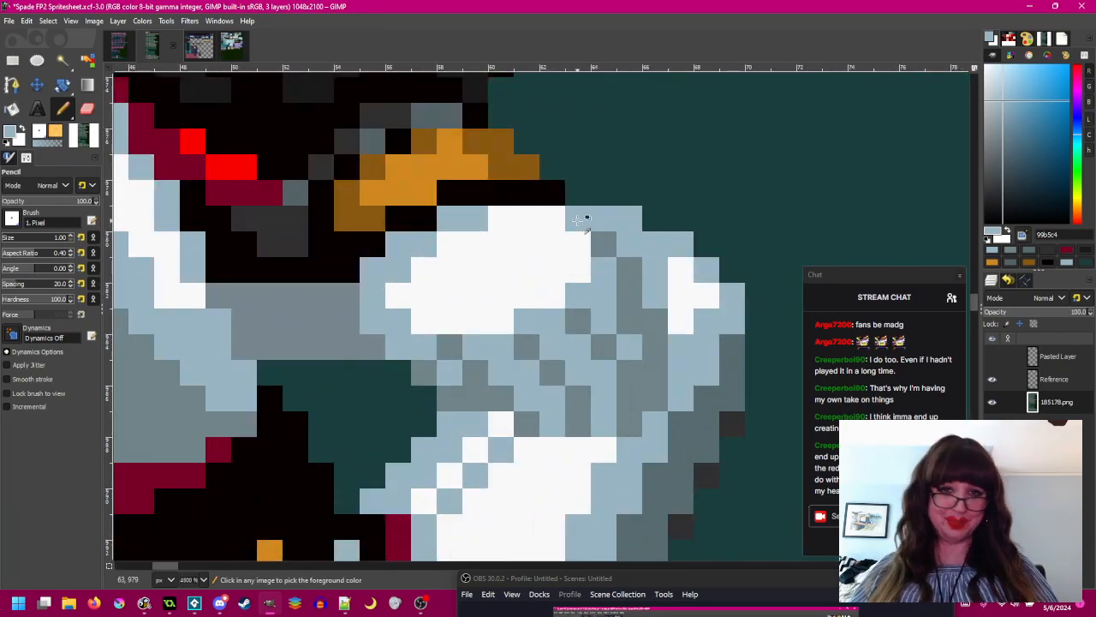
{"action": "scroll", "coordinate": [590, 246], "scroll_direction": "down", "scroll_amount": 1}
{"action": "left_click_drag", "start_coordinate": [590, 246], "coordinate": [549, 364]}
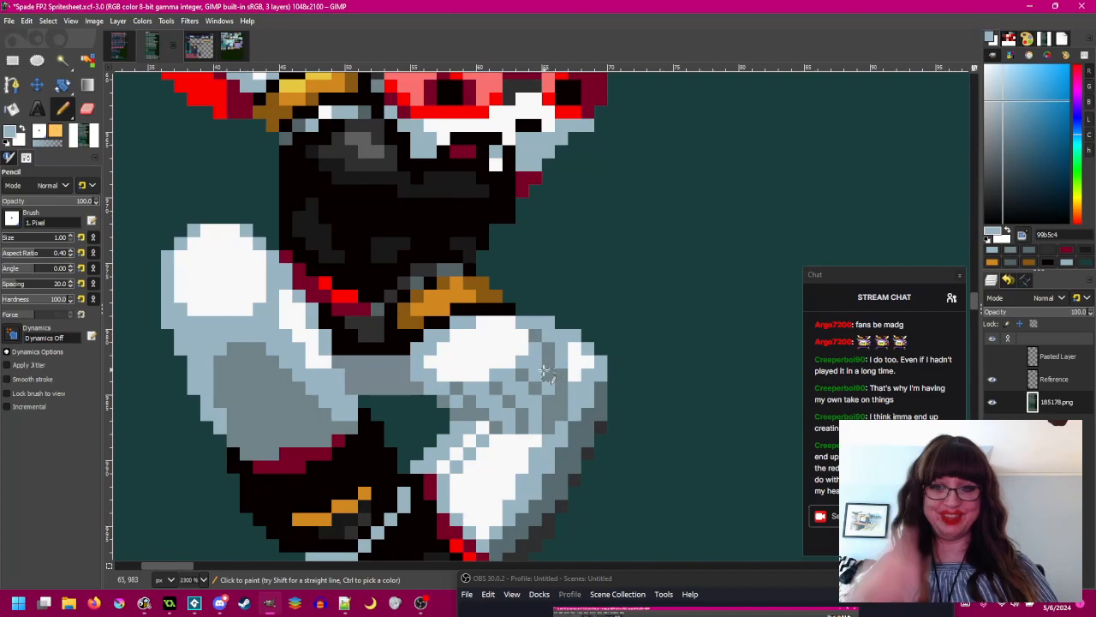
- Sample grey 708488 from the knee shading and darken pixels along the right thigh's inner edge below the belt
{"action": "left_click", "coordinate": [535, 331], "text": "ctrl"}
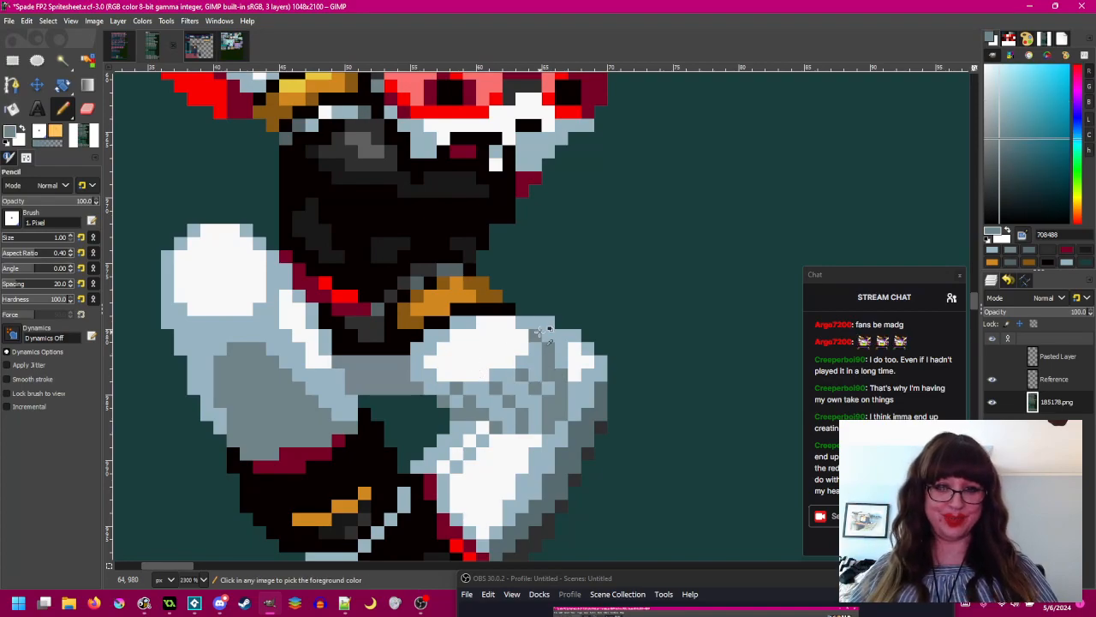
{"action": "scroll", "coordinate": [535, 330], "scroll_direction": "up", "scroll_amount": 1}
{"action": "left_click", "coordinate": [388, 337]}
{"action": "left_click", "coordinate": [371, 354]}
{"action": "scroll", "coordinate": [534, 404], "scroll_direction": "down", "scroll_amount": 3}
{"action": "scroll", "coordinate": [516, 383], "scroll_direction": "up", "scroll_amount": 1}
{"action": "scroll", "coordinate": [515, 383], "scroll_direction": "up", "scroll_amount": 2}
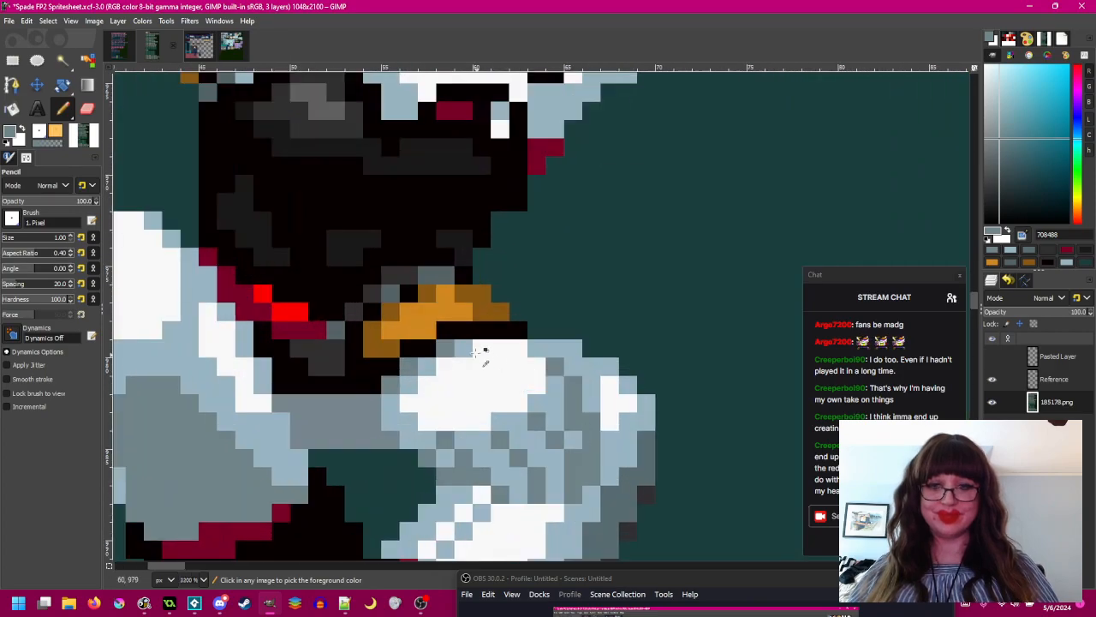
- Shade the right thigh's top edge under the belt with sampled light blue 99b5c4 and undo the last stray pixel
{"action": "left_click", "coordinate": [465, 350], "text": "ctrl"}
{"action": "mouse_move", "coordinate": [465, 349]}
{"action": "left_mouse_down"}
{"action": "mouse_move", "coordinate": [518, 349]}
{"action": "mouse_move", "coordinate": [535, 366]}
{"action": "mouse_move", "coordinate": [499, 366]}
{"action": "mouse_move", "coordinate": [537, 385]}
{"action": "left_mouse_up"}
{"action": "left_click", "coordinate": [535, 366]}
{"action": "left_click", "coordinate": [519, 368]}
{"action": "key", "text": "ctrl+z"}
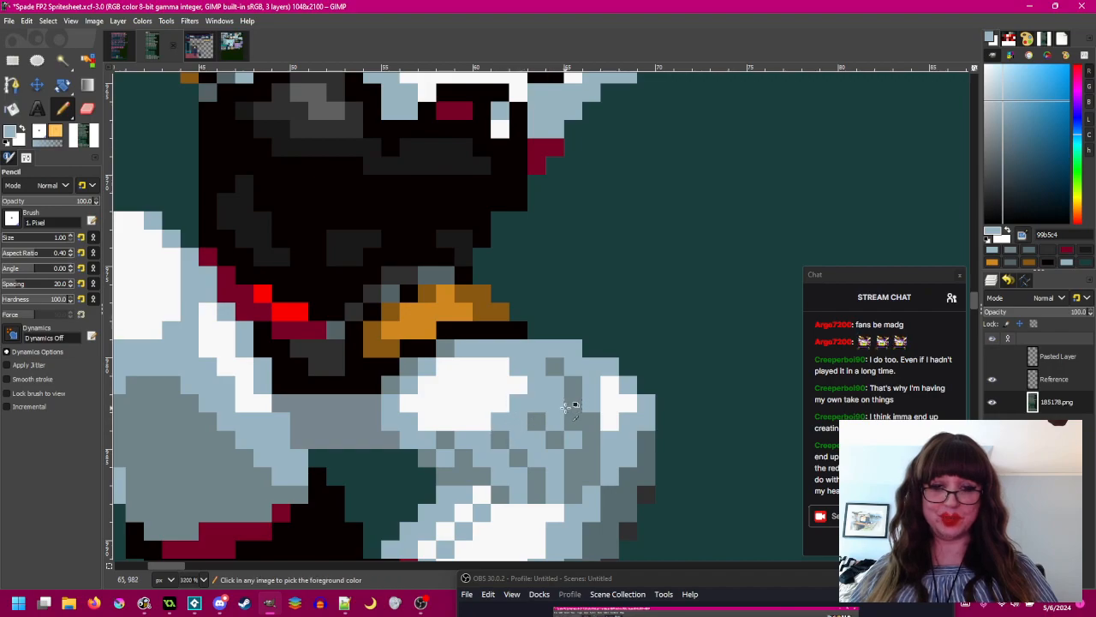
- Compare the thigh shading with the sprite's hair and with the neighbouring reference sprite's shading
{"action": "scroll", "coordinate": [570, 402], "scroll_direction": "down", "scroll_amount": 3}
{"action": "scroll", "coordinate": [570, 407], "scroll_direction": "up", "scroll_amount": 2}
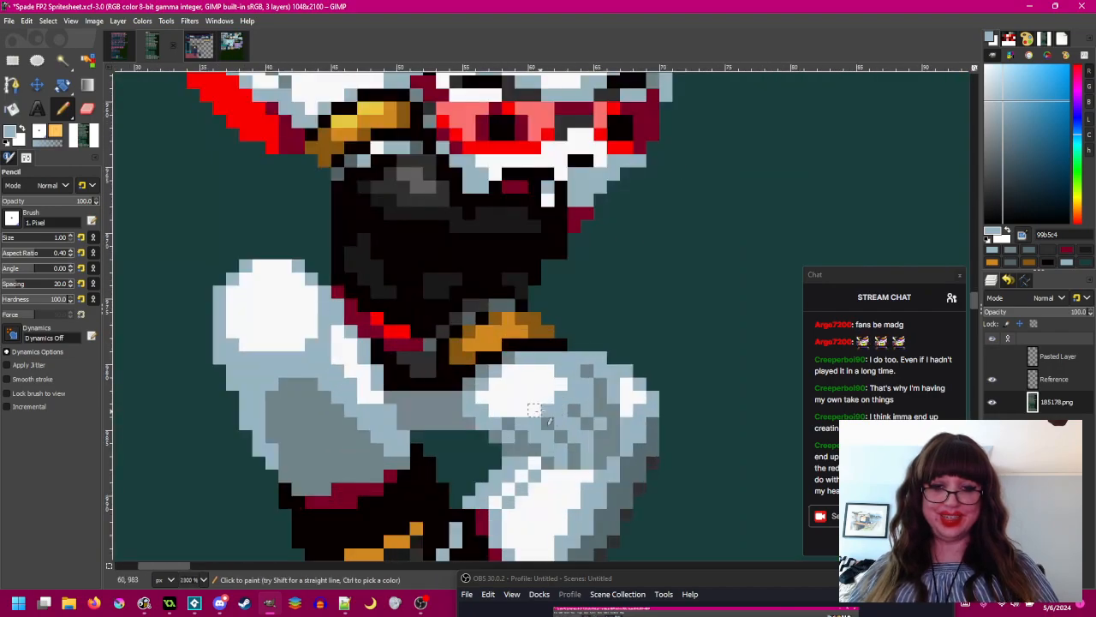
{"action": "scroll", "coordinate": [548, 410], "scroll_direction": "down", "scroll_amount": 2}
{"action": "scroll", "coordinate": [538, 311], "scroll_direction": "up", "scroll_amount": 2}
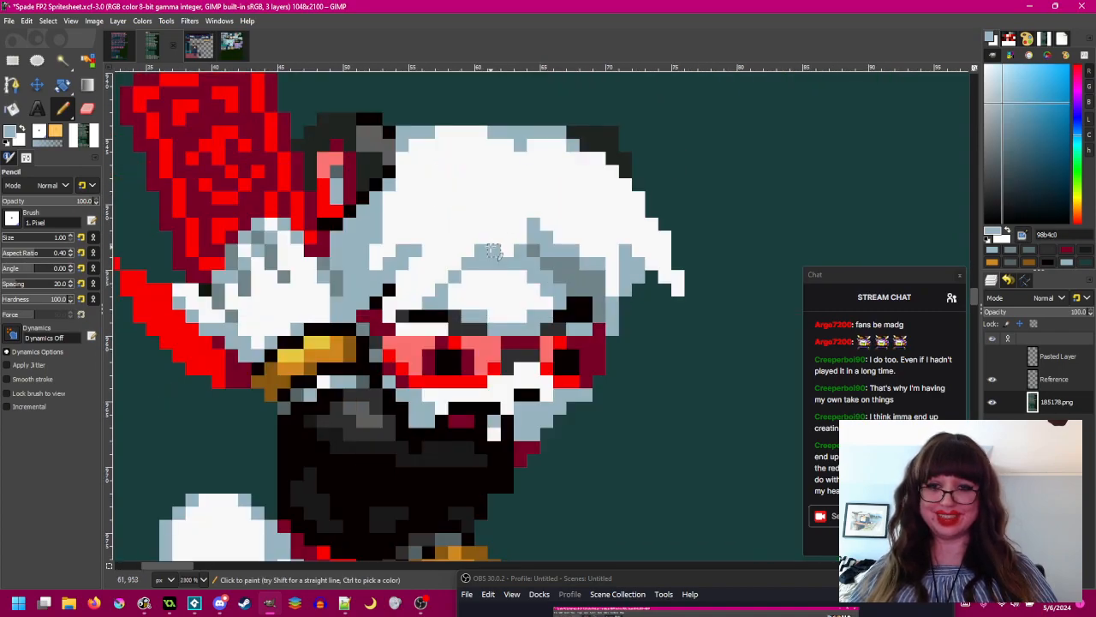
{"action": "scroll", "coordinate": [494, 252], "scroll_direction": "down", "scroll_amount": 5}
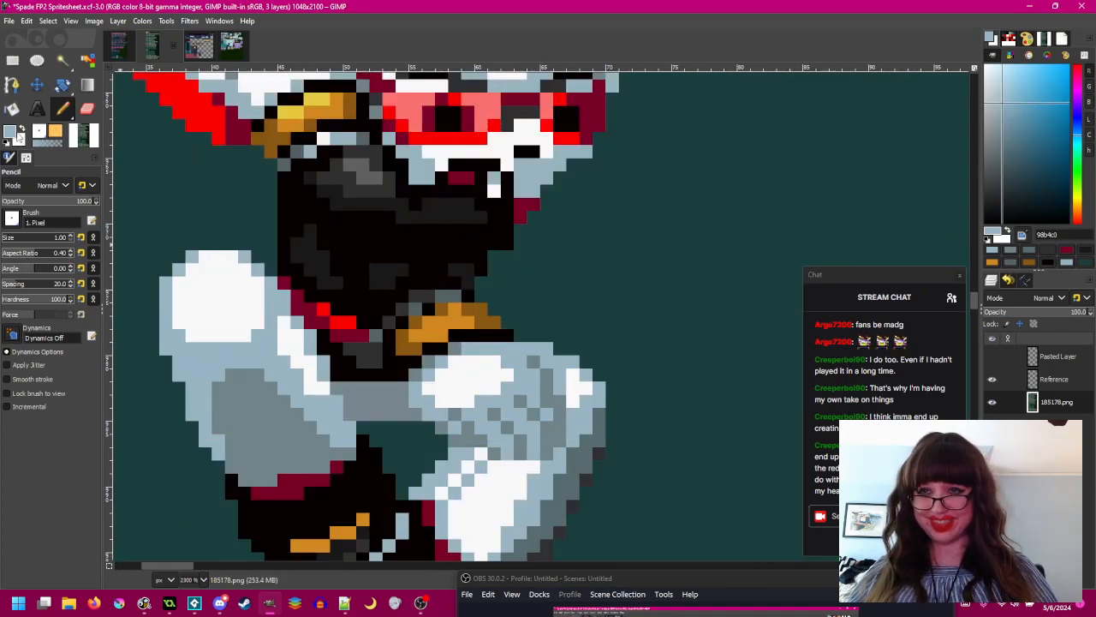
{"action": "left_click", "coordinate": [12, 109]}
{"action": "scroll", "coordinate": [485, 388], "scroll_direction": "down", "scroll_amount": 4}
{"action": "scroll", "coordinate": [448, 337], "scroll_direction": "right", "scroll_amount": 6}
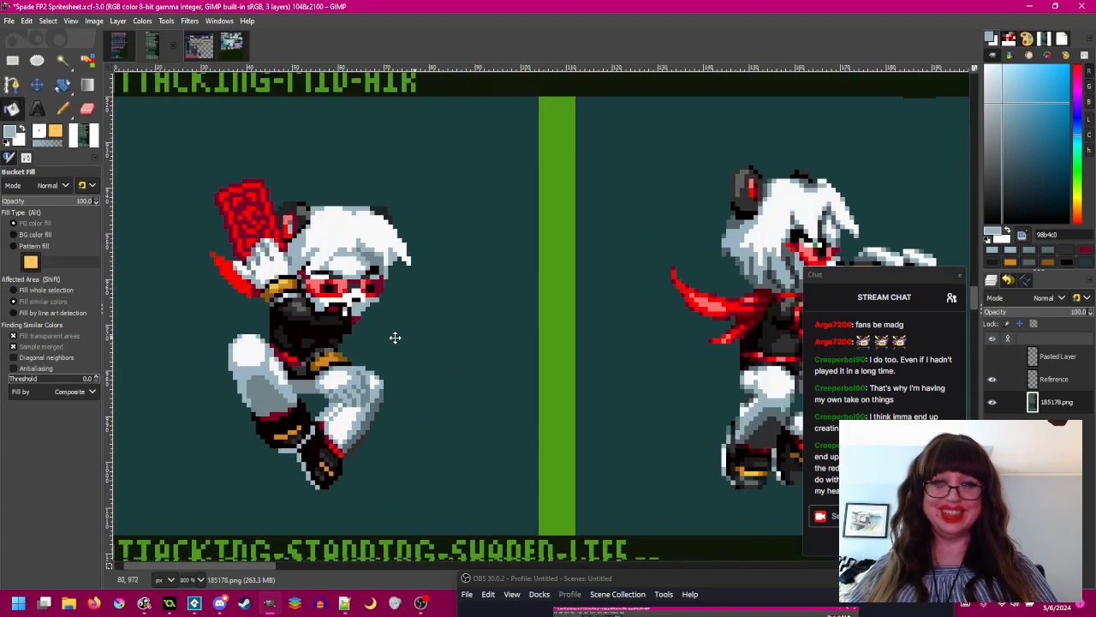
{"action": "scroll", "coordinate": [640, 228], "scroll_direction": "up", "scroll_amount": 4}
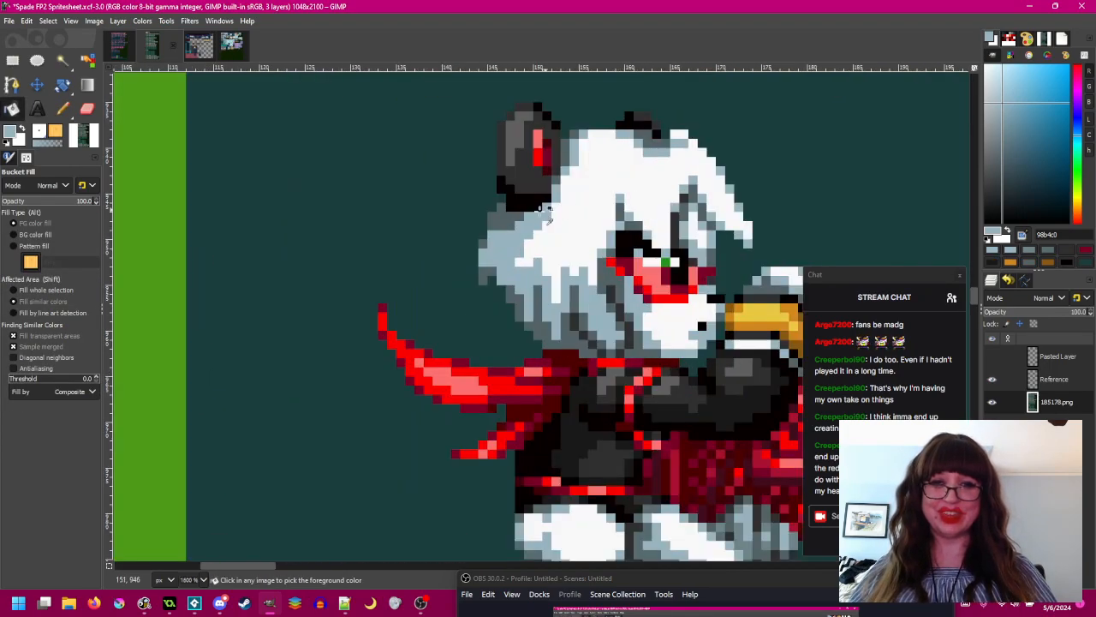
{"action": "scroll", "coordinate": [538, 224], "scroll_direction": "down", "scroll_amount": 4}
{"action": "scroll", "coordinate": [208, 362], "scroll_direction": "left", "scroll_amount": 5}
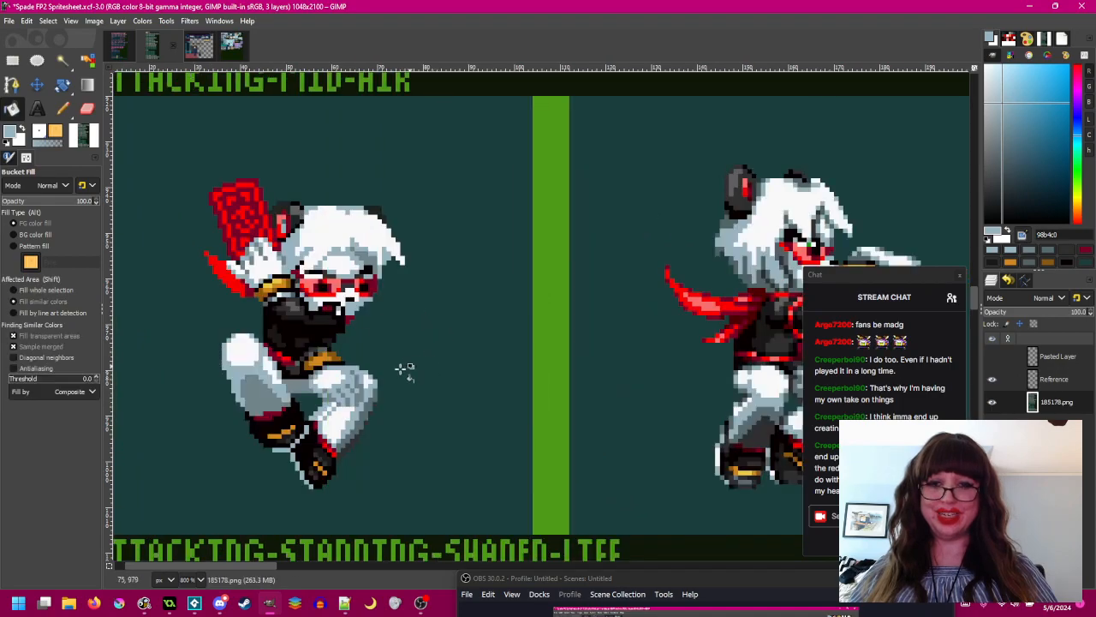
- Try to fill the right thigh's light blue shading with sampled grey 708488 using Bucket Fill
{"action": "scroll", "coordinate": [506, 324], "scroll_direction": "up", "scroll_amount": 3}
{"action": "scroll", "coordinate": [506, 322], "scroll_direction": "up", "scroll_amount": 2}
{"action": "left_click", "coordinate": [376, 377], "text": "ctrl"}
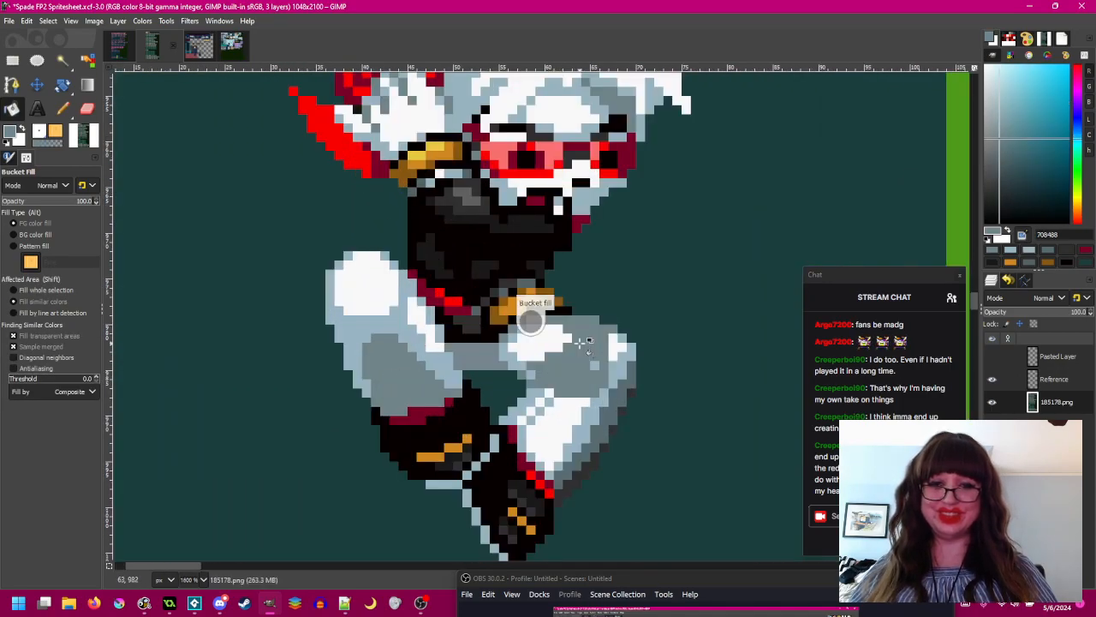
{"action": "scroll", "coordinate": [534, 408], "scroll_direction": "down", "scroll_amount": 4}
{"action": "scroll", "coordinate": [379, 417], "scroll_direction": "up", "scroll_amount": 3}
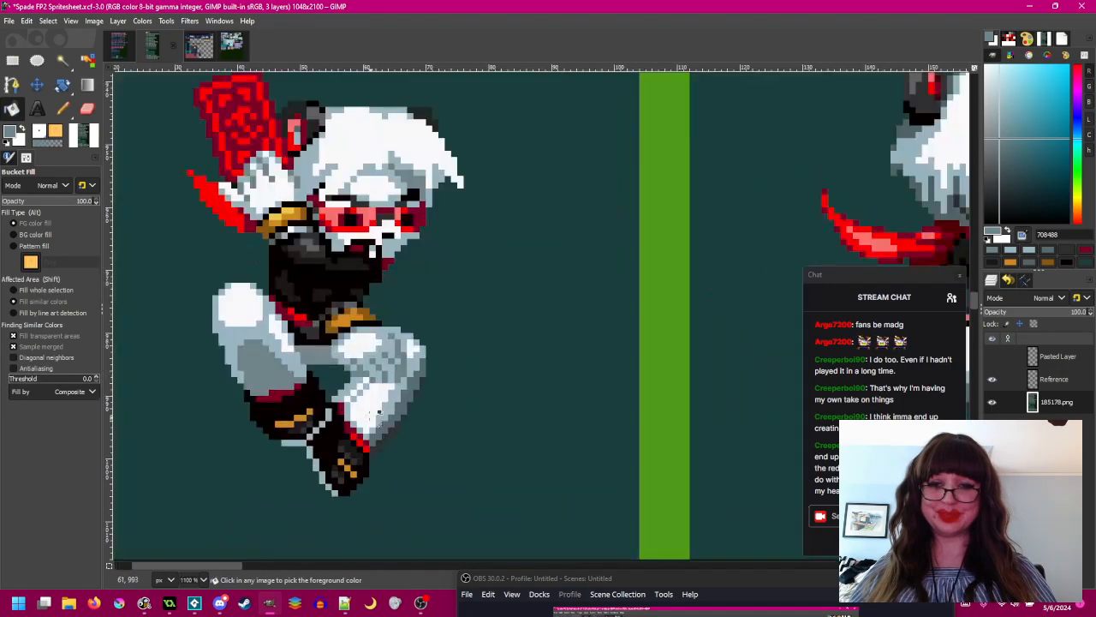
- Add scattered white pixels to the right thigh's lower shading with the Pencil, using f8f8f8 sampled from its highlight
{"action": "scroll", "coordinate": [375, 351], "scroll_direction": "right", "scroll_amount": 4}
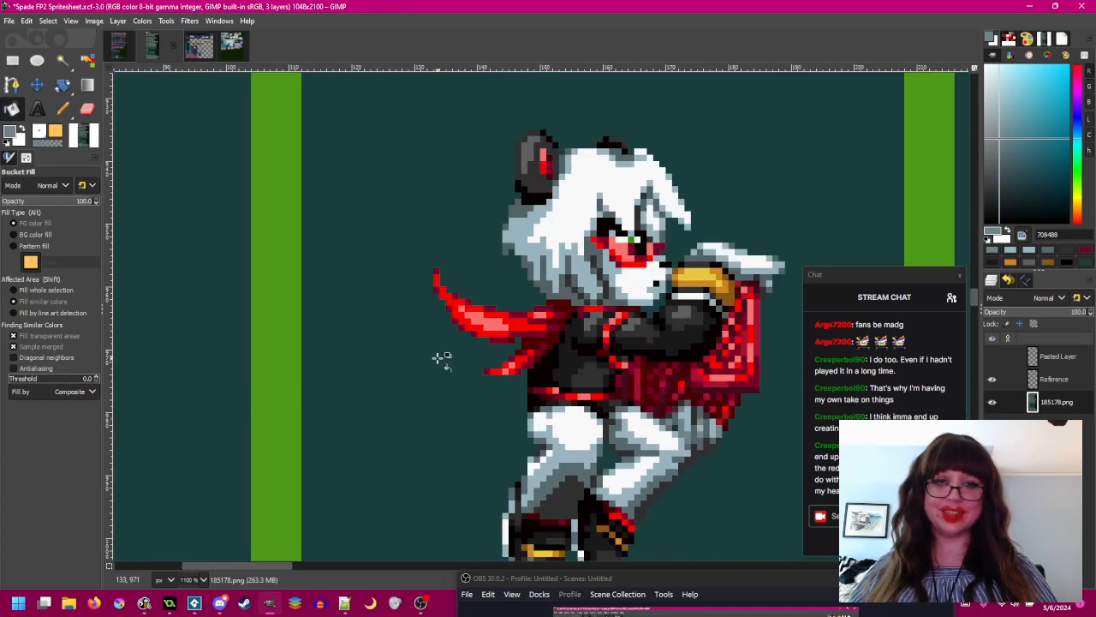
{"action": "scroll", "coordinate": [443, 361], "scroll_direction": "right", "scroll_amount": 4}
{"action": "scroll", "coordinate": [443, 347], "scroll_direction": "left", "scroll_amount": 1}
{"action": "scroll", "coordinate": [446, 334], "scroll_direction": "up", "scroll_amount": 2}
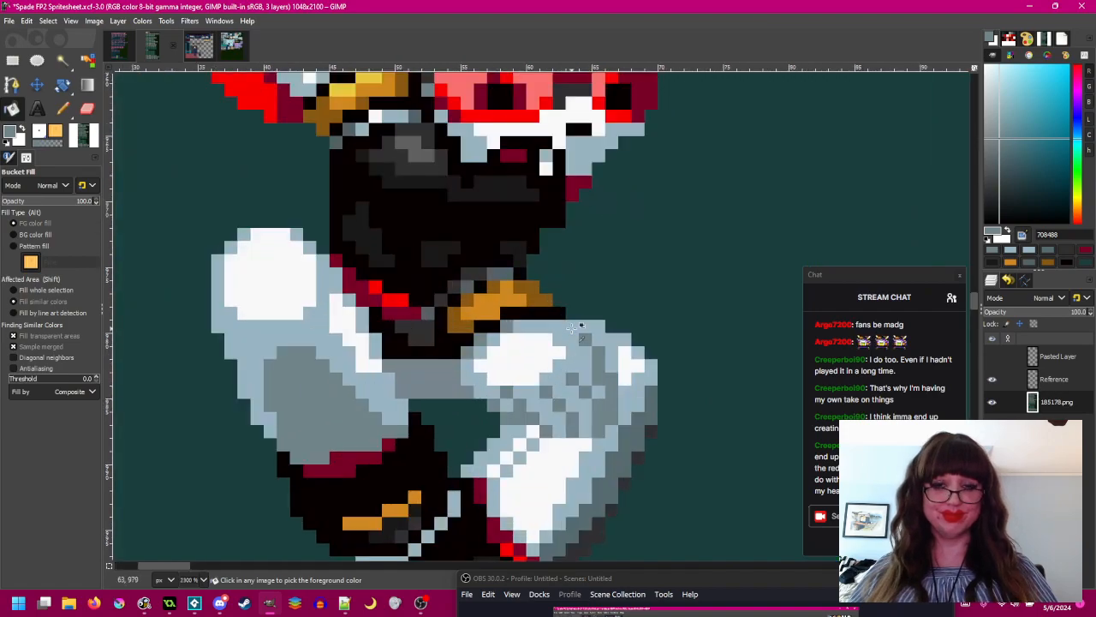
{"action": "scroll", "coordinate": [571, 333], "scroll_direction": "right", "scroll_amount": 3}
{"action": "key", "text": "n"}
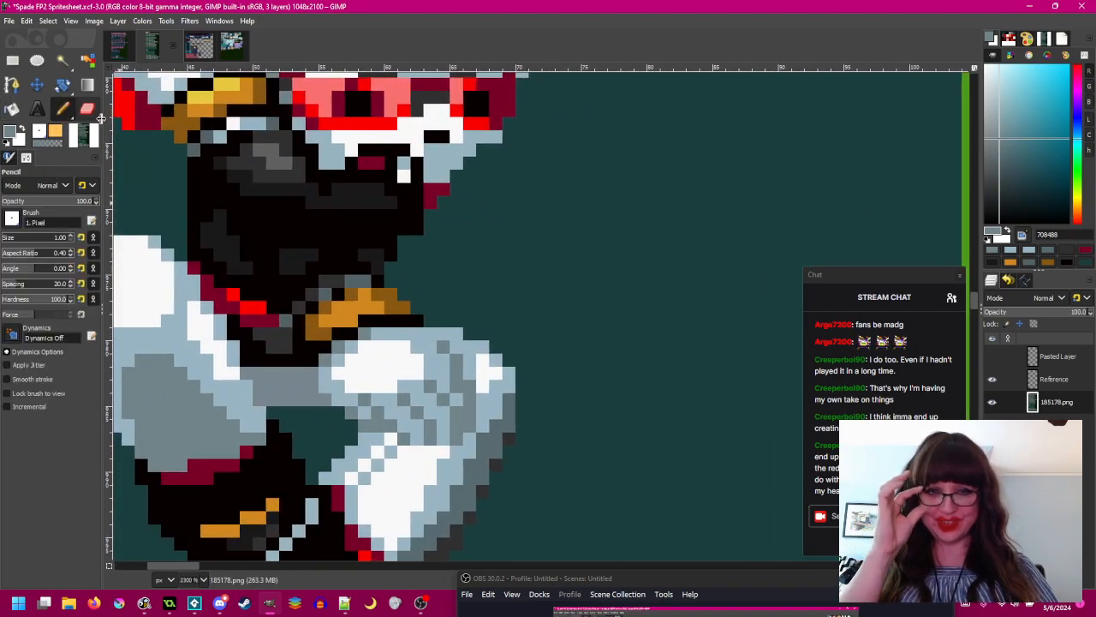
{"action": "left_click", "coordinate": [420, 379], "text": "ctrl"}
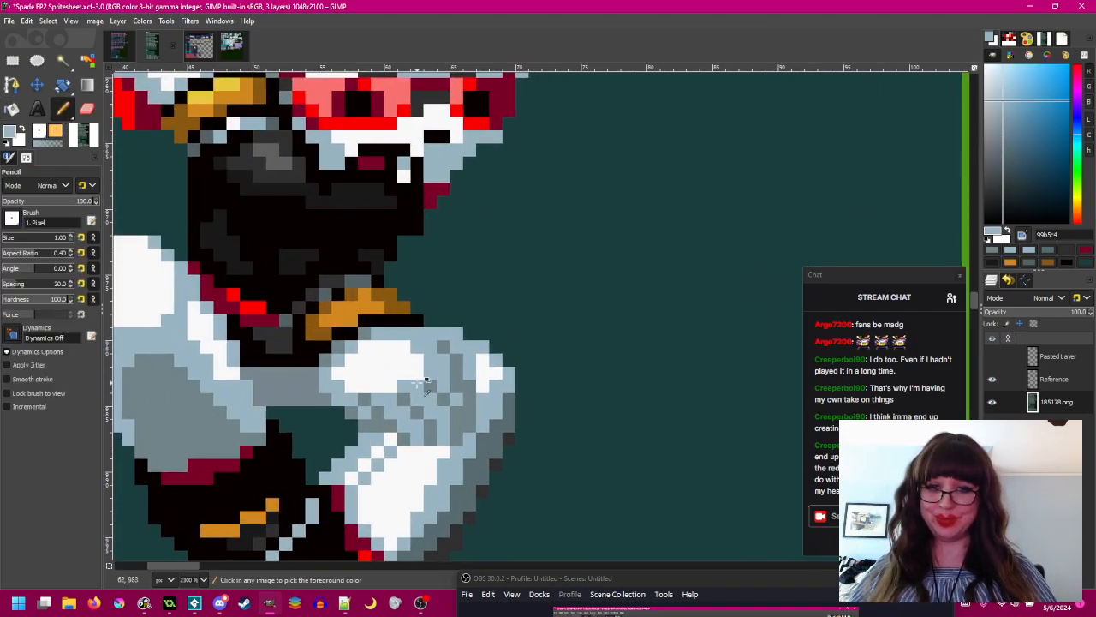
{"action": "left_click", "coordinate": [419, 368], "text": "ctrl"}
{"action": "scroll", "coordinate": [495, 368], "scroll_direction": "down", "scroll_amount": 3}
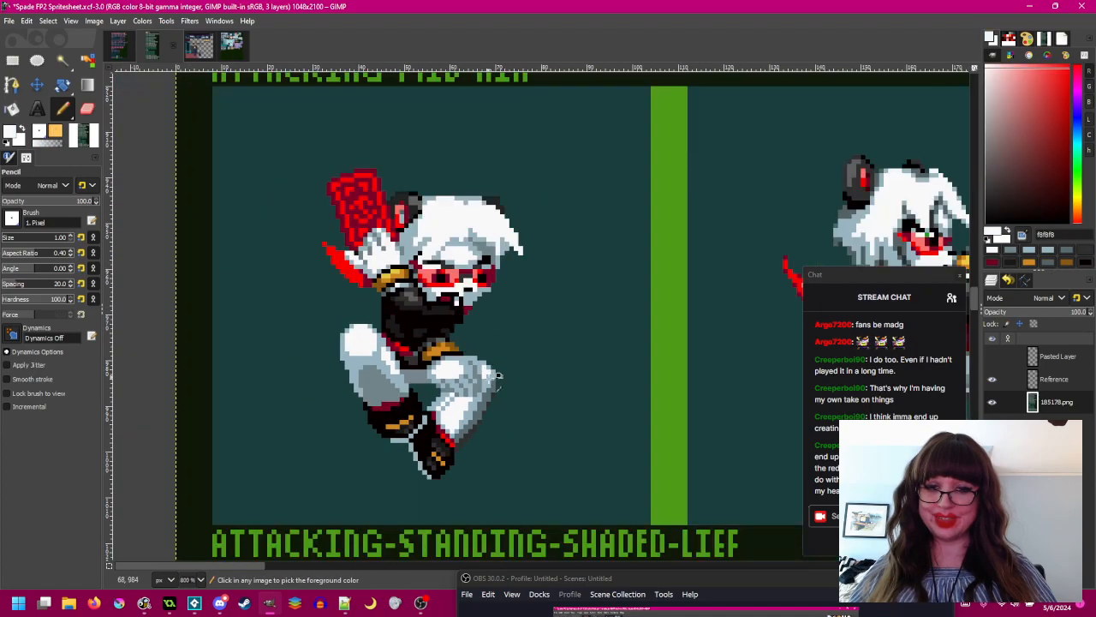
{"action": "scroll", "coordinate": [489, 389], "scroll_direction": "up", "scroll_amount": 3}
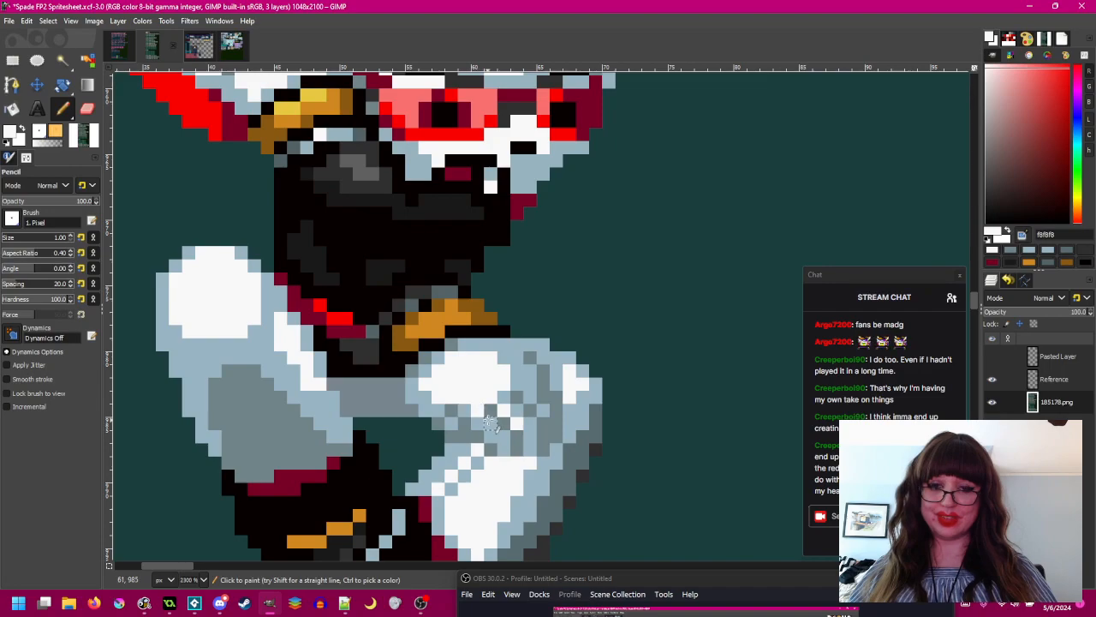
{"action": "scroll", "coordinate": [566, 465], "scroll_direction": "down", "scroll_amount": 3}
{"action": "scroll", "coordinate": [500, 421], "scroll_direction": "up", "scroll_amount": 2}
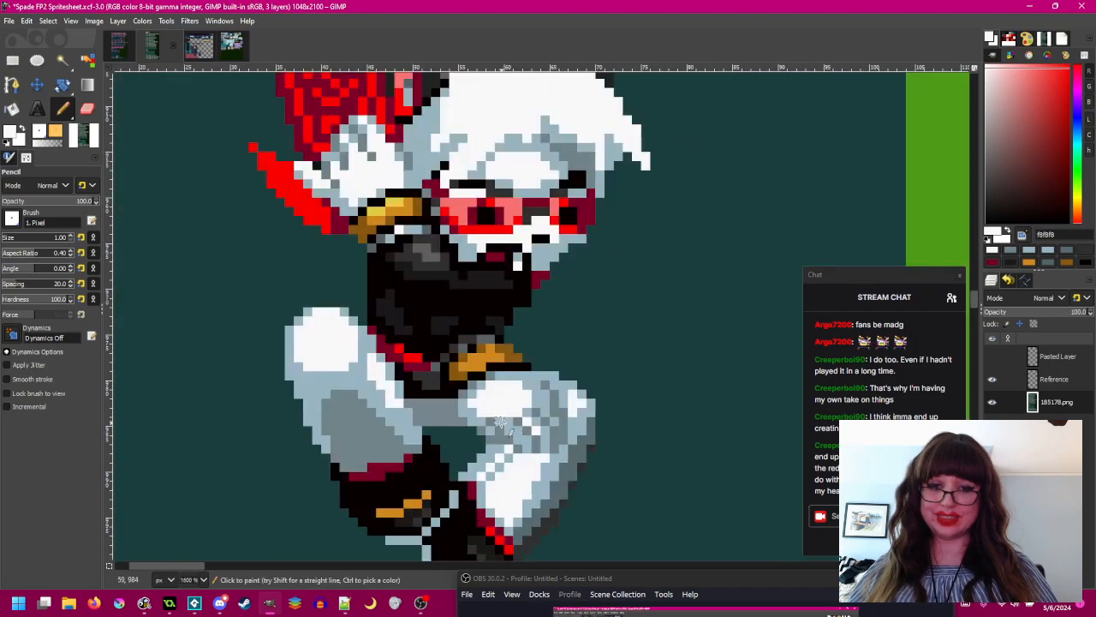
{"action": "scroll", "coordinate": [518, 442], "scroll_direction": "down", "scroll_amount": 3}
{"action": "scroll", "coordinate": [584, 425], "scroll_direction": "up", "scroll_amount": 3}
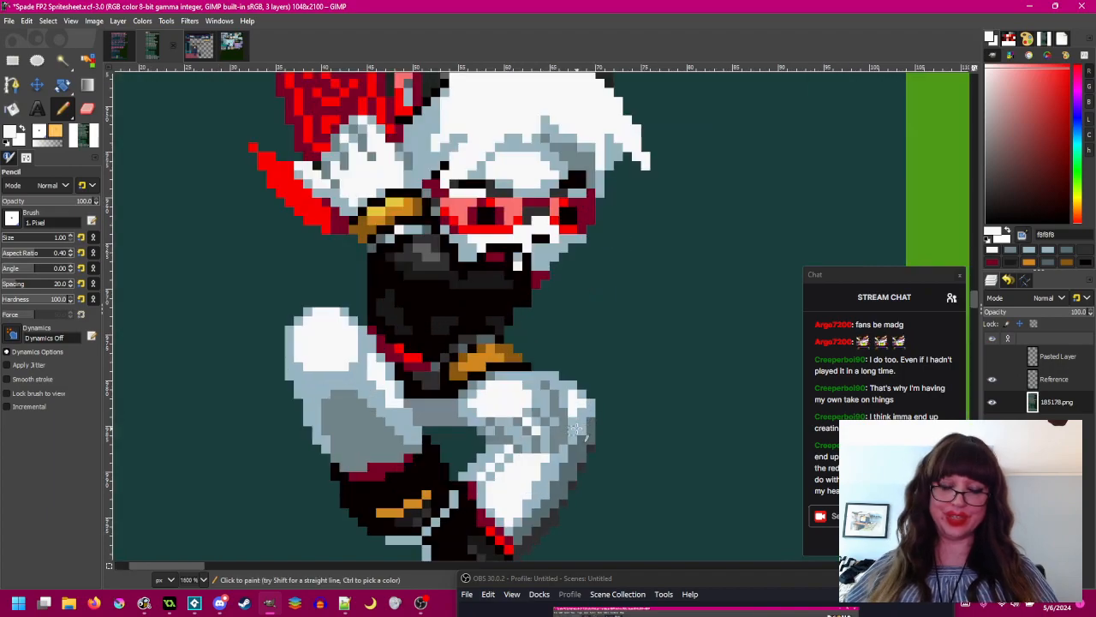
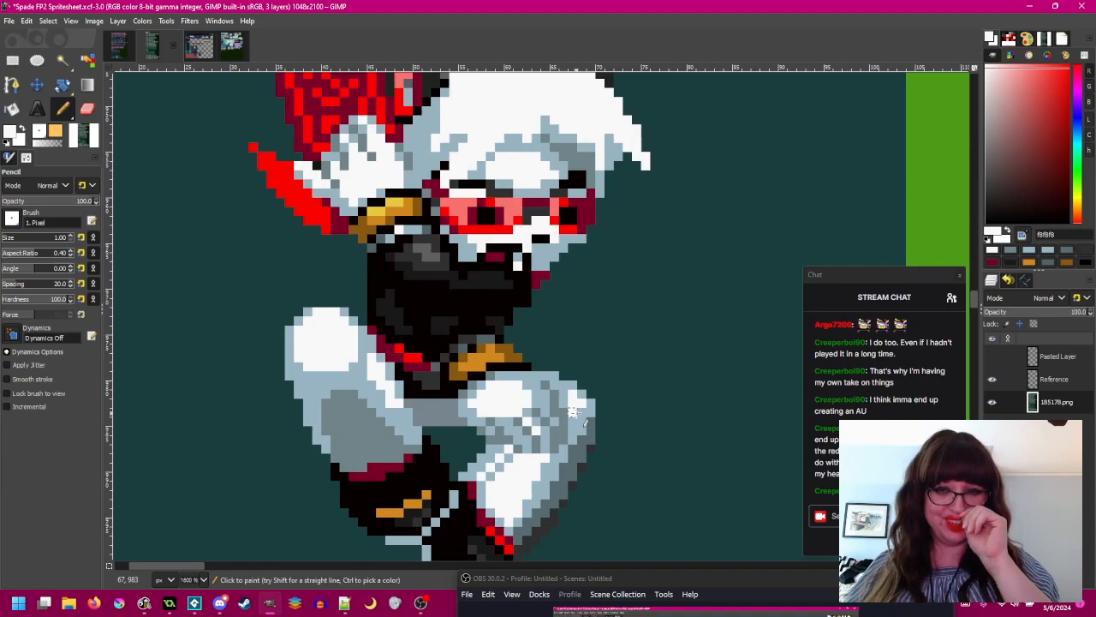
{"action": "scroll", "coordinate": [574, 426], "scroll_direction": "down", "scroll_amount": 2, "text": "ctrl"}
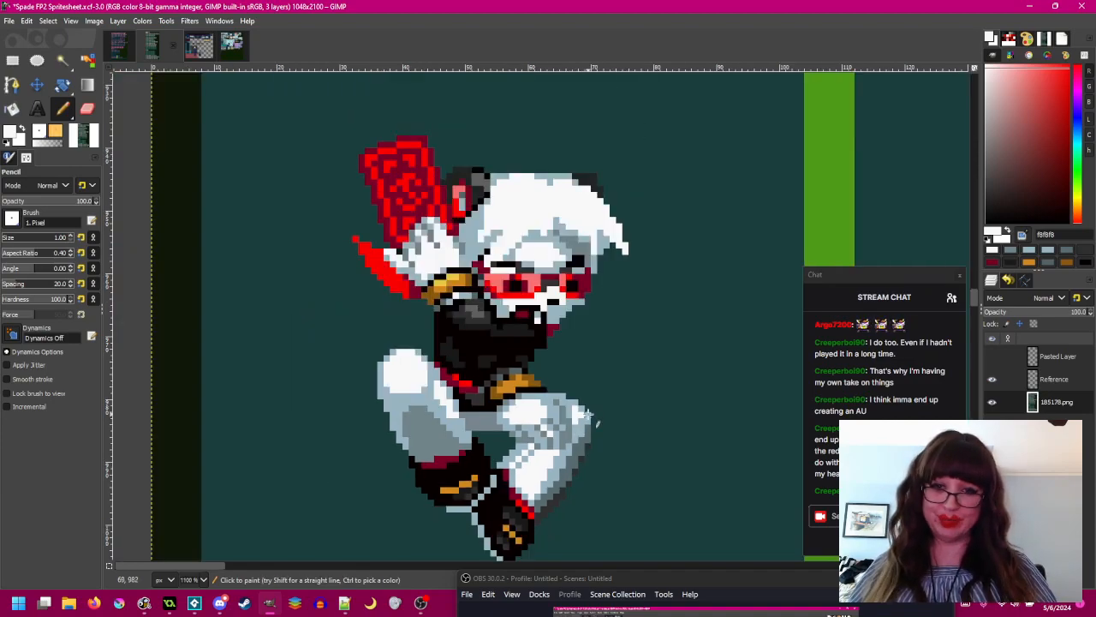
- Shade the strip joining the two thighs below the belt with sampled greys 586c70 and 77868e using the Pencil
{"action": "scroll", "coordinate": [665, 413], "scroll_direction": "down", "scroll_amount": 1}
{"action": "left_click_drag", "start_coordinate": [666, 413], "coordinate": [503, 398]}
{"action": "scroll", "coordinate": [631, 422], "scroll_direction": "up", "scroll_amount": 2}
{"action": "left_click", "coordinate": [599, 382], "text": "ctrl"}
{"action": "scroll", "coordinate": [604, 379], "scroll_direction": "left", "scroll_amount": 4}
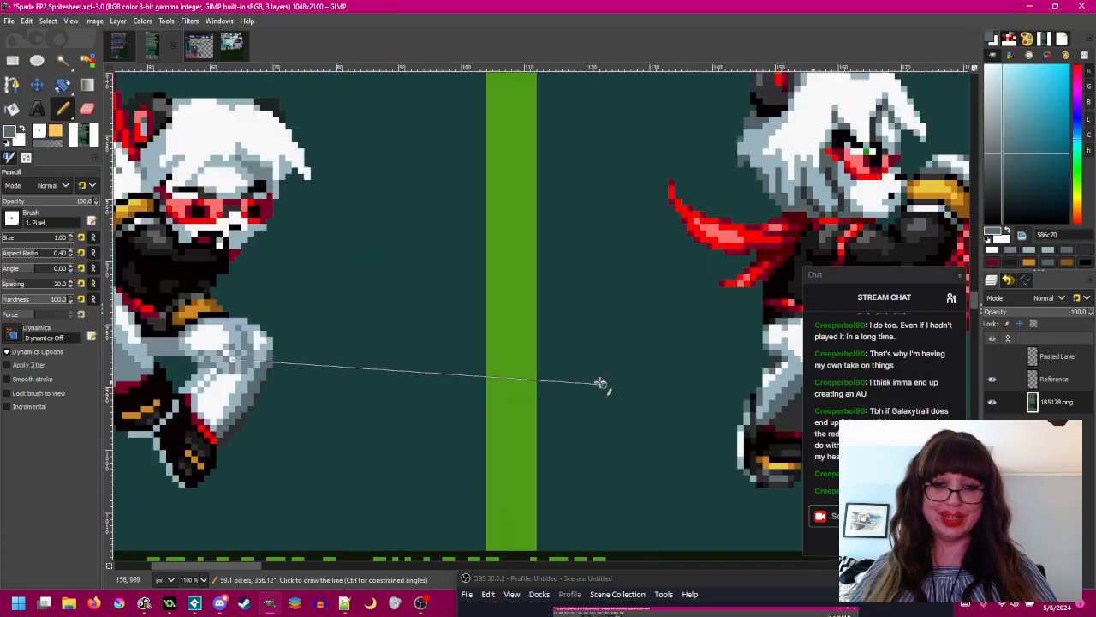
{"action": "scroll", "coordinate": [368, 326], "scroll_direction": "up", "scroll_amount": 3, "text": "ctrl"}
{"action": "mouse_move", "coordinate": [355, 325]}
{"action": "left_mouse_down"}
{"action": "mouse_move", "coordinate": [300, 326]}
{"action": "mouse_move", "coordinate": [338, 300]}
{"action": "mouse_move", "coordinate": [414, 377]}
{"action": "left_mouse_up"}
{"action": "scroll", "coordinate": [418, 389], "scroll_direction": "down", "scroll_amount": 3, "text": "ctrl"}
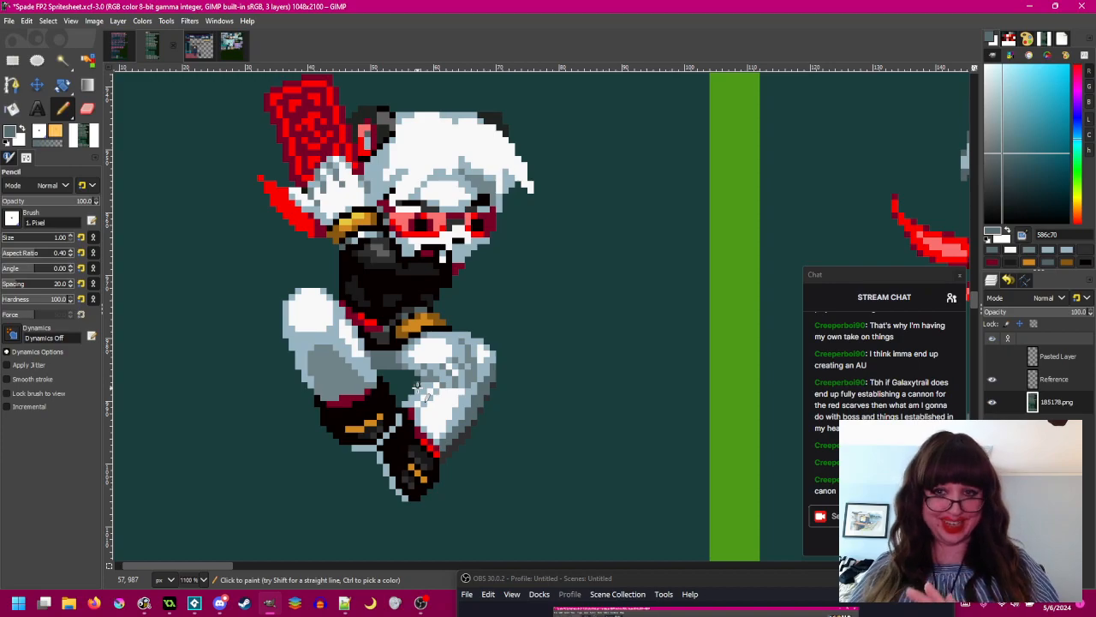
{"action": "scroll", "coordinate": [395, 367], "scroll_direction": "up", "scroll_amount": 3}
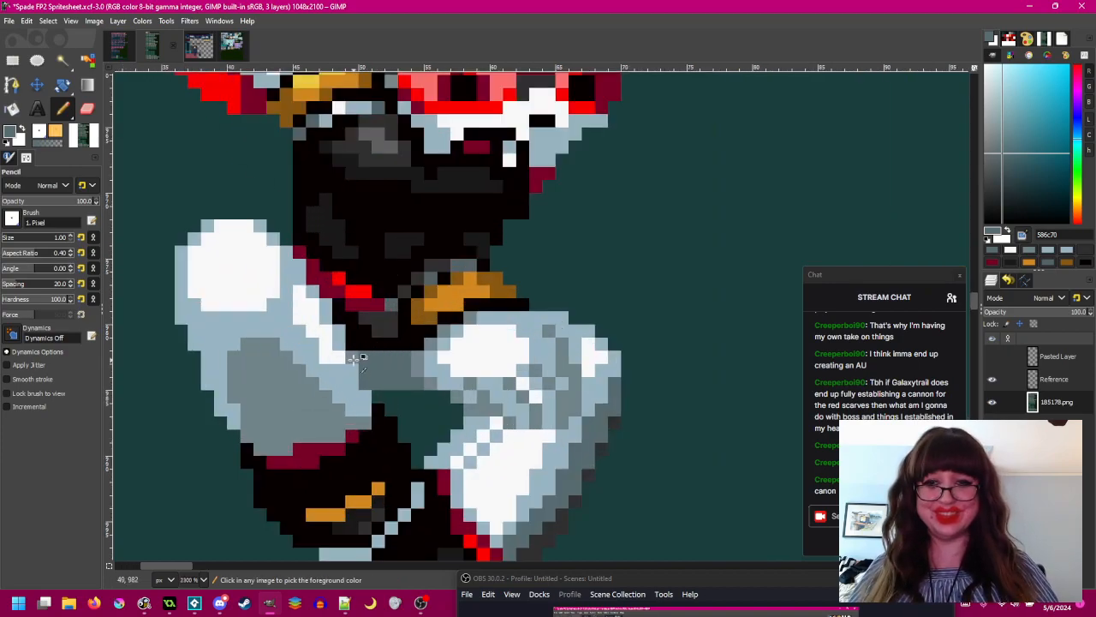
{"action": "left_click", "coordinate": [353, 358], "text": "ctrl"}
{"action": "scroll", "coordinate": [475, 392], "scroll_direction": "down", "scroll_amount": 3, "text": "ctrl"}
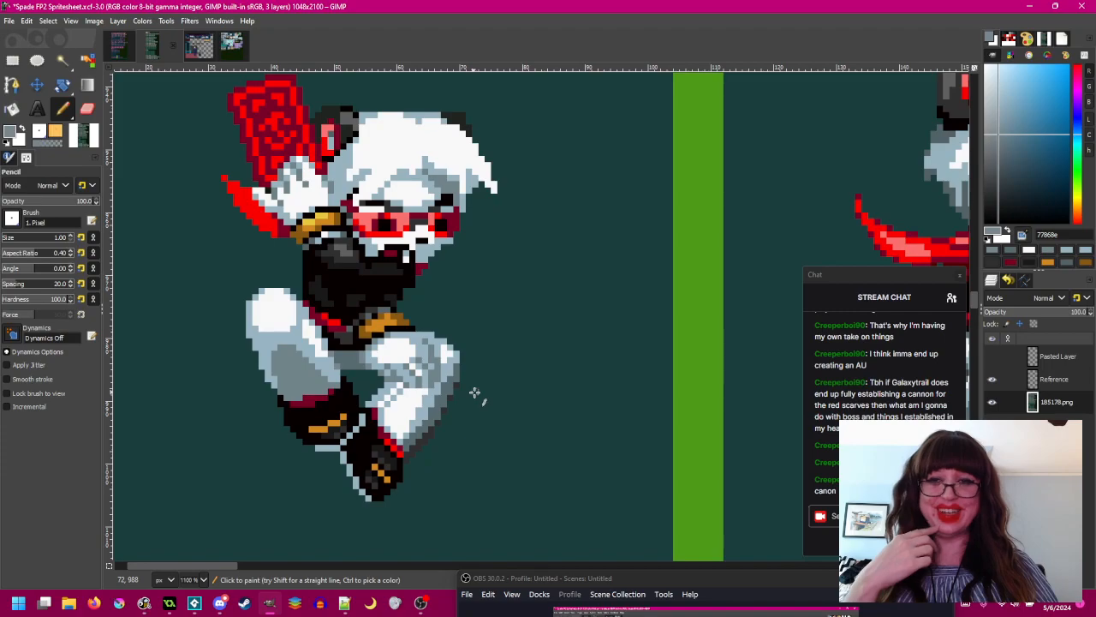
- Try sampled black 080000 pixels on the strip between the thighs under the belt and undo the last stroke
{"action": "scroll", "coordinate": [432, 385], "scroll_direction": "up", "scroll_amount": 4}
{"action": "left_click", "coordinate": [353, 354], "text": "ctrl"}
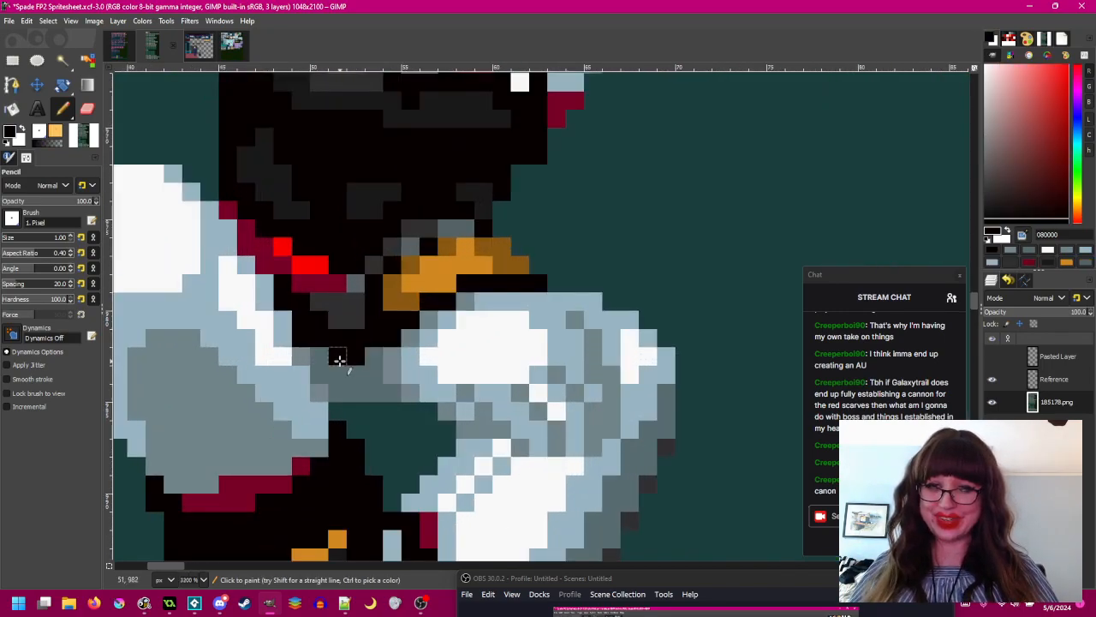
{"action": "scroll", "coordinate": [533, 435], "scroll_direction": "down", "scroll_amount": 3}
{"action": "left_click_drag", "start_coordinate": [531, 435], "coordinate": [382, 415]}
{"action": "key", "text": "ctrl+z"}
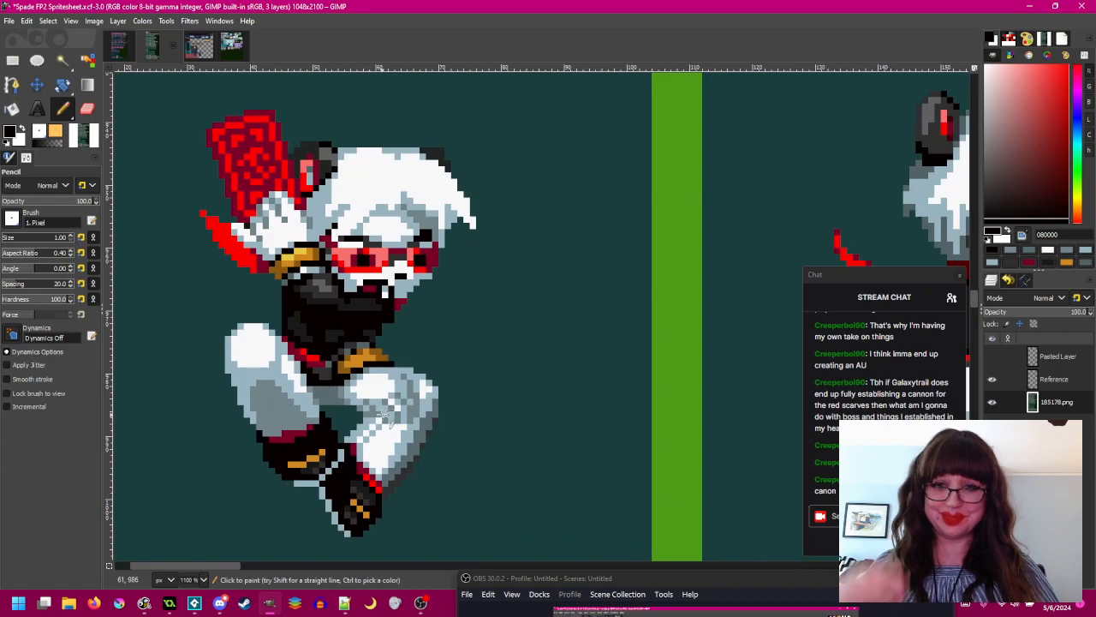
- Sample dark grey 303030 from the neighbouring reference sprite's legs for the deepest leg shadow
{"action": "left_click_drag", "start_coordinate": [467, 389], "coordinate": [427, 348]}
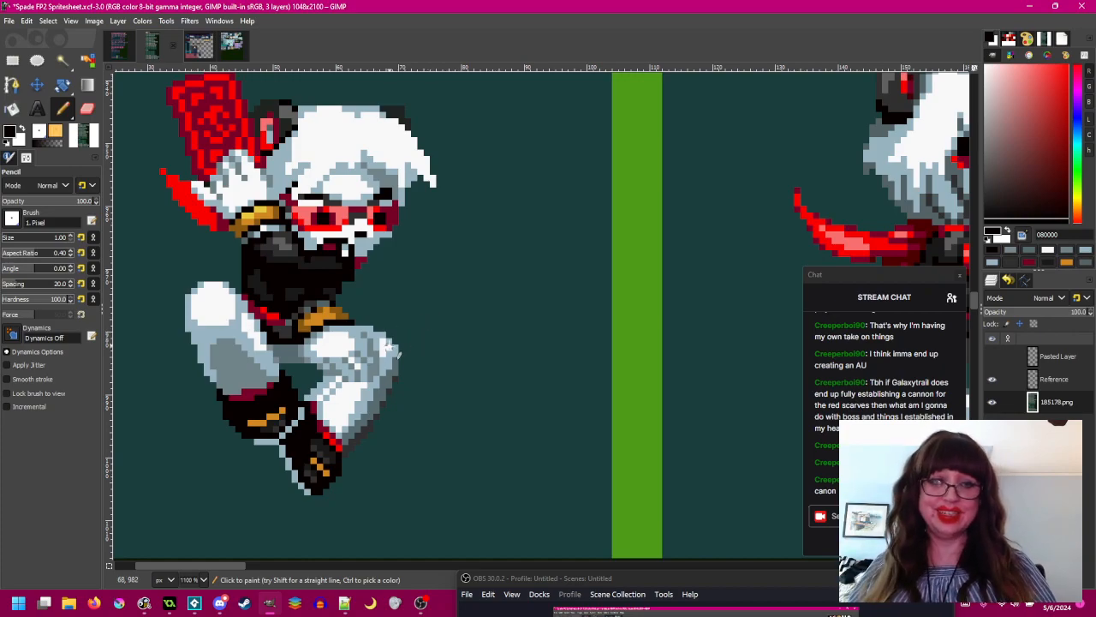
{"action": "scroll", "coordinate": [386, 345], "scroll_direction": "right", "scroll_amount": 5}
{"action": "scroll", "coordinate": [585, 423], "scroll_direction": "right", "scroll_amount": 5}
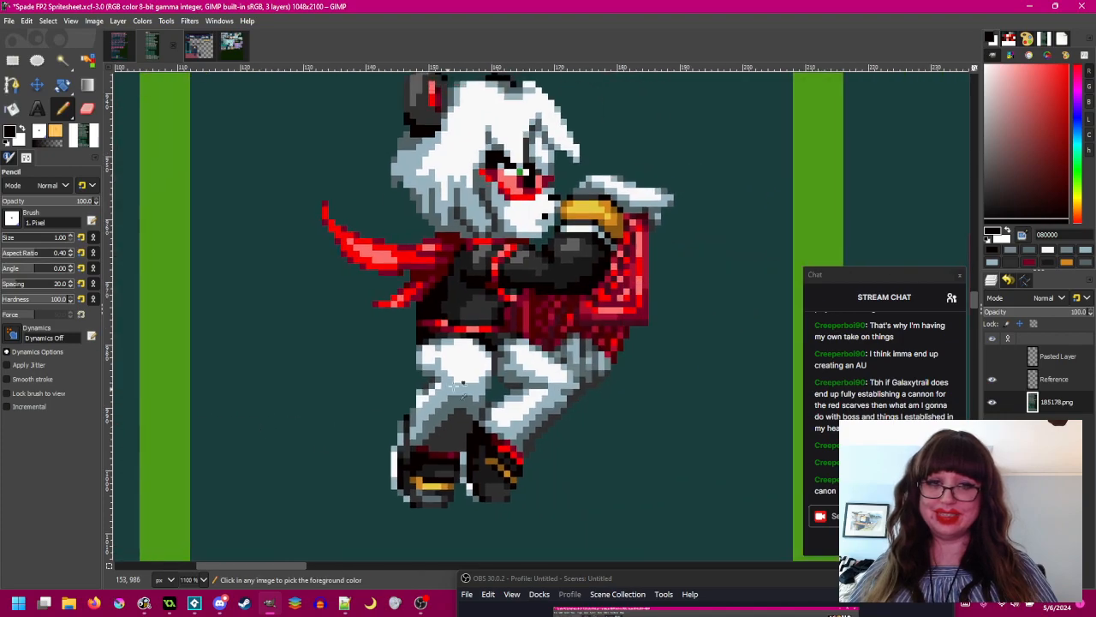
{"action": "scroll", "coordinate": [451, 388], "scroll_direction": "up", "scroll_amount": 2}
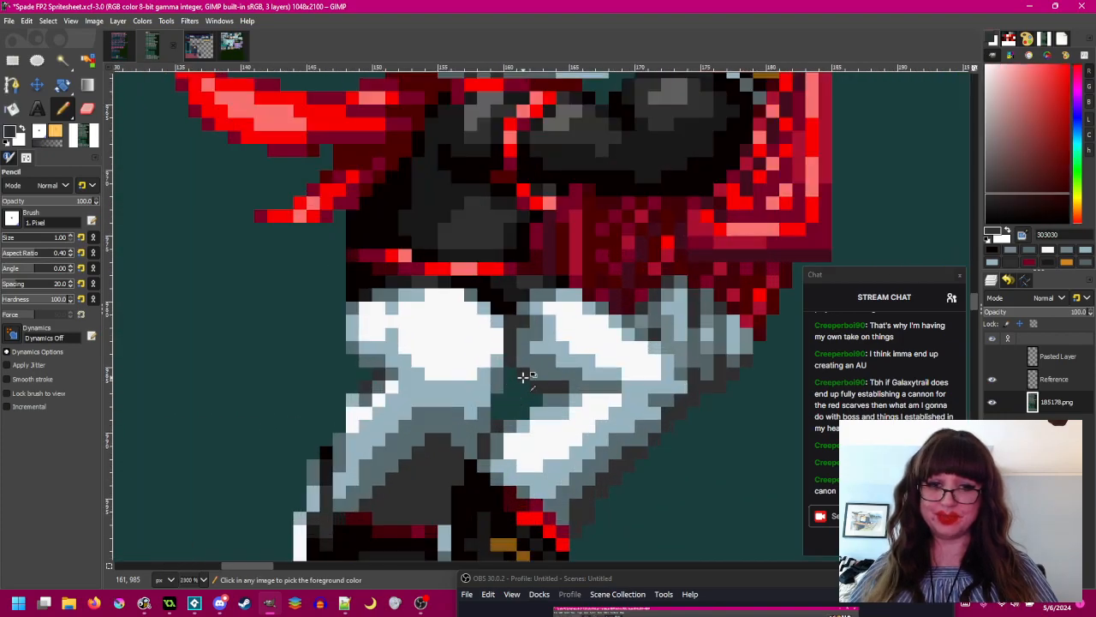
{"action": "scroll", "coordinate": [523, 377], "scroll_direction": "down", "scroll_amount": 4}
{"action": "scroll", "coordinate": [528, 372], "scroll_direction": "left", "scroll_amount": 5}
{"action": "scroll", "coordinate": [342, 353], "scroll_direction": "up", "scroll_amount": 4}
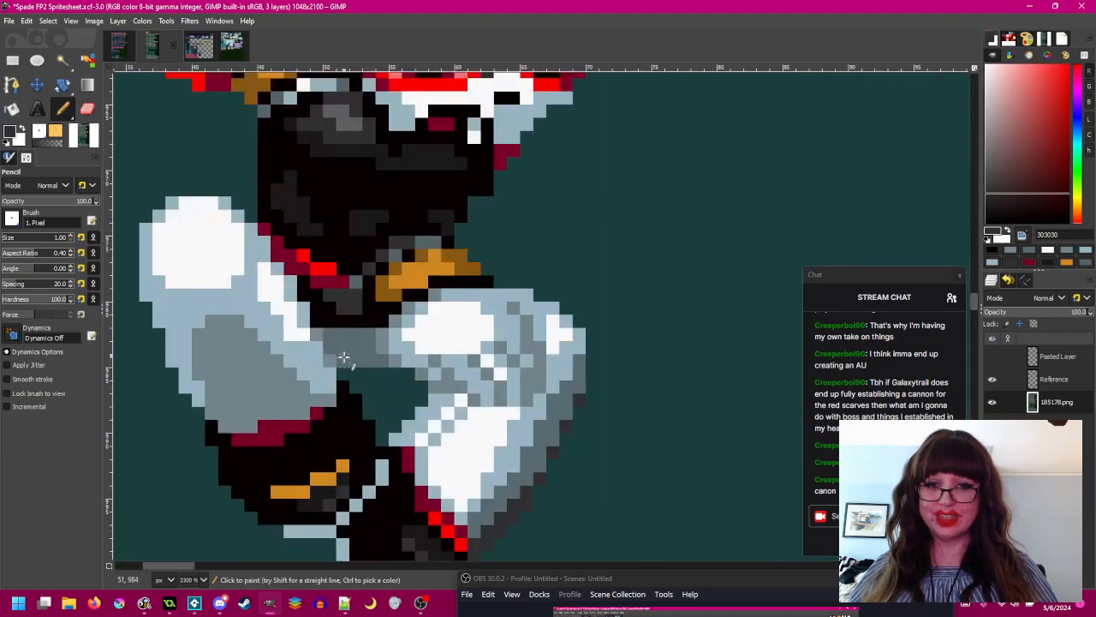
- Paint 303030 shadow pixels inside the left leg's grey shading and on the strip between the thighs
{"action": "scroll", "coordinate": [493, 396], "scroll_direction": "down", "scroll_amount": 2}
{"action": "scroll", "coordinate": [493, 396], "scroll_direction": "down", "scroll_amount": 1}
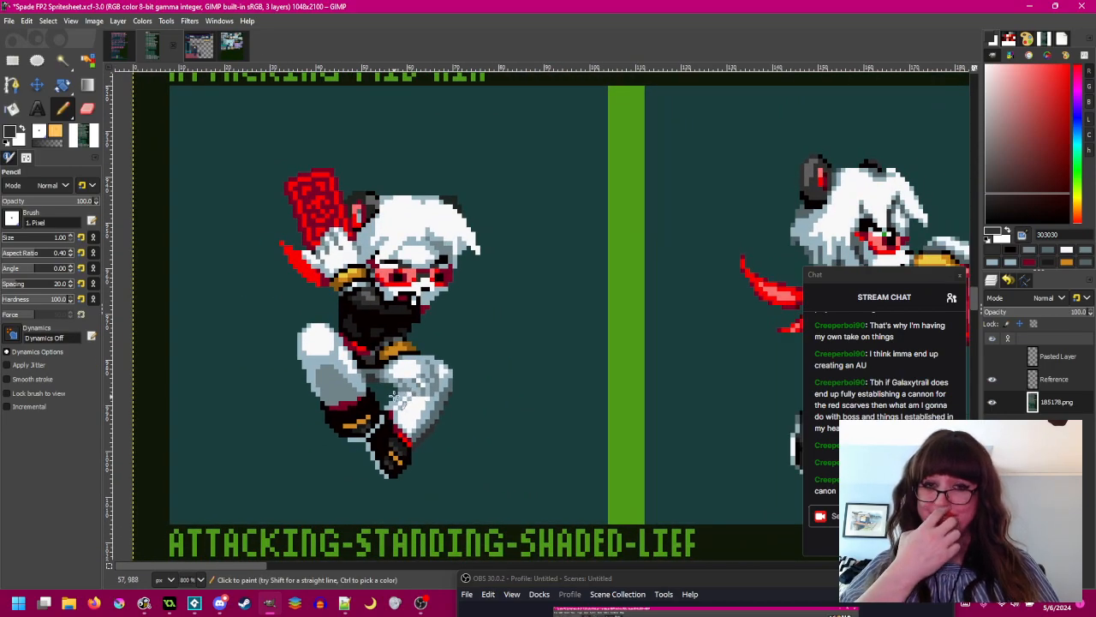
{"action": "scroll", "coordinate": [411, 383], "scroll_direction": "right", "scroll_amount": 1}
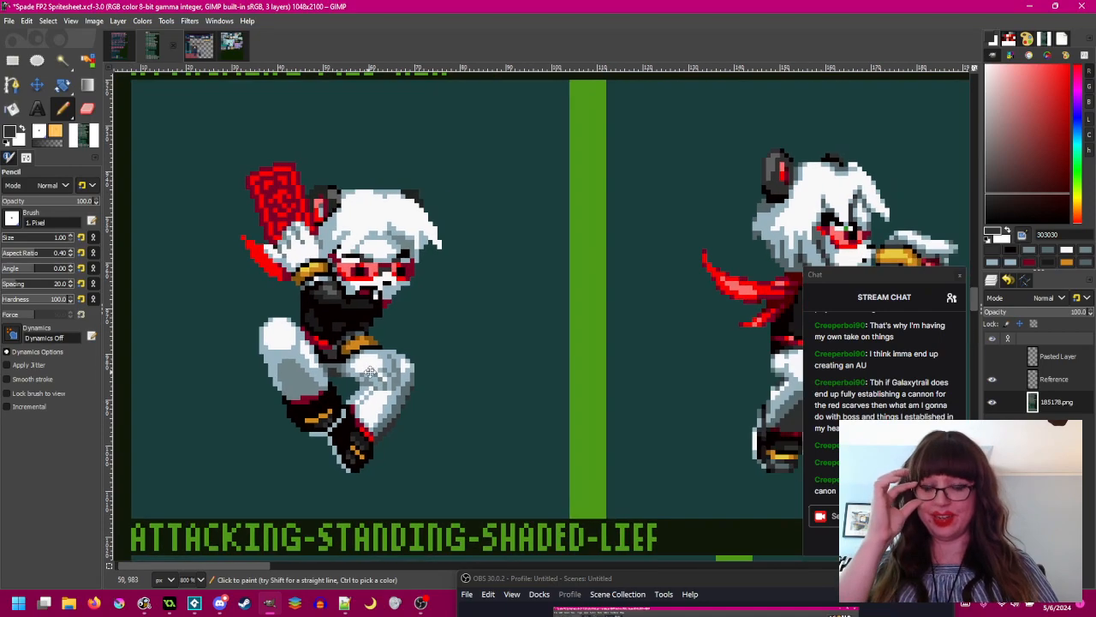
{"action": "scroll", "coordinate": [363, 369], "scroll_direction": "down", "scroll_amount": 5}
{"action": "scroll", "coordinate": [362, 369], "scroll_direction": "down", "scroll_amount": 3}
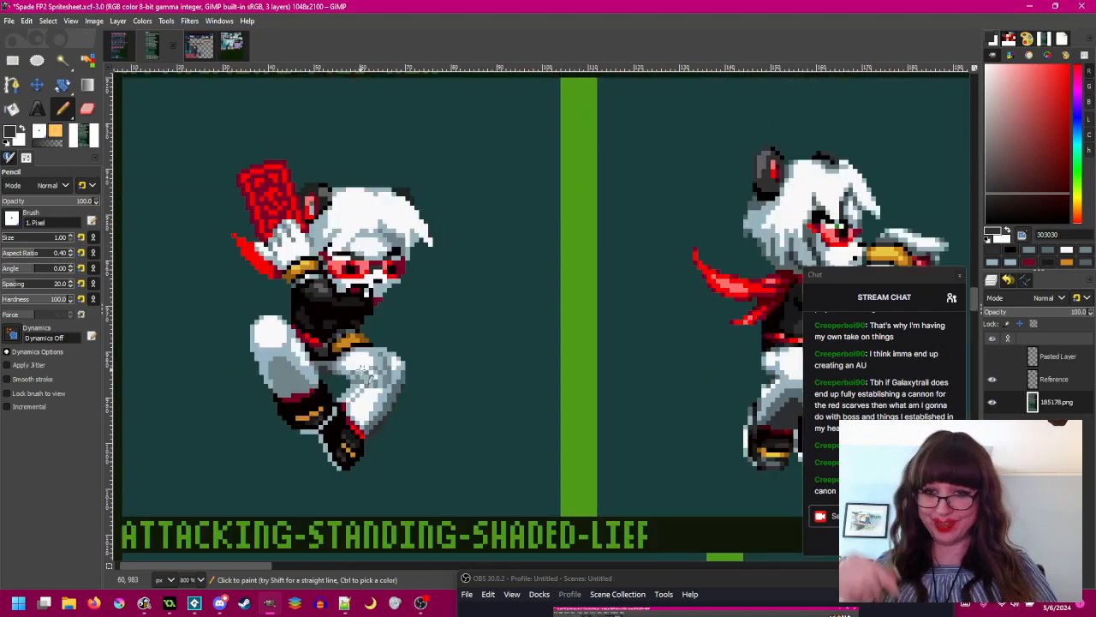
{"action": "mouse_move", "coordinate": [480, 362]}
{"action": "left_mouse_down"}
{"action": "mouse_move", "coordinate": [367, 345]}
{"action": "mouse_move", "coordinate": [381, 331]}
{"action": "mouse_move", "coordinate": [355, 365]}
{"action": "mouse_move", "coordinate": [332, 365]}
{"action": "mouse_move", "coordinate": [330, 352]}
{"action": "mouse_move", "coordinate": [343, 363]}
{"action": "mouse_move", "coordinate": [292, 299]}
{"action": "mouse_move", "coordinate": [312, 365]}
{"action": "mouse_move", "coordinate": [290, 320]}
{"action": "mouse_move", "coordinate": [303, 364]}
{"action": "left_mouse_up"}
{"action": "scroll", "coordinate": [227, 364], "scroll_direction": "down", "scroll_amount": 2}
{"action": "scroll", "coordinate": [347, 366], "scroll_direction": "up", "scroll_amount": 5}
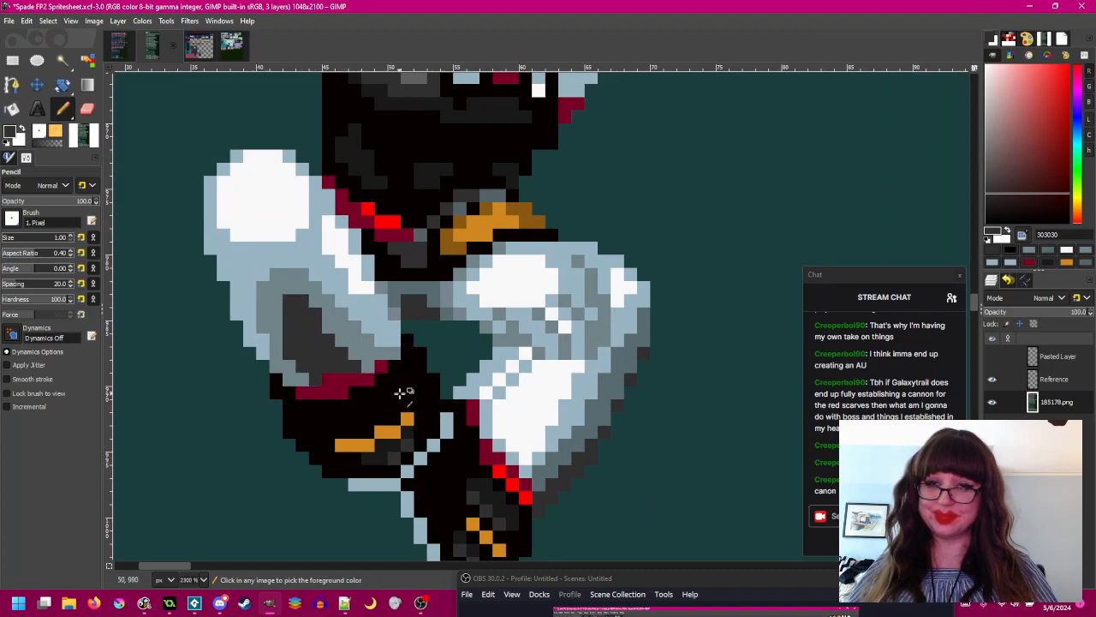
- Extend the left leg's 303030 shadow patch outward and down to the maroon boot cuff
{"action": "scroll", "coordinate": [296, 353], "scroll_direction": "down", "scroll_amount": 4, "text": "ctrl"}
{"action": "scroll", "coordinate": [217, 335], "scroll_direction": "up", "scroll_amount": 3, "text": "ctrl"}
{"action": "scroll", "coordinate": [215, 338], "scroll_direction": "up", "scroll_amount": 1, "text": "ctrl"}
{"action": "mouse_move", "coordinate": [205, 345]}
{"action": "left_mouse_down"}
{"action": "mouse_move", "coordinate": [206, 355]}
{"action": "mouse_move", "coordinate": [330, 342]}
{"action": "left_mouse_up"}
{"action": "scroll", "coordinate": [261, 363], "scroll_direction": "down", "scroll_amount": 2, "text": "ctrl"}
{"action": "scroll", "coordinate": [330, 343], "scroll_direction": "up", "scroll_amount": 2}
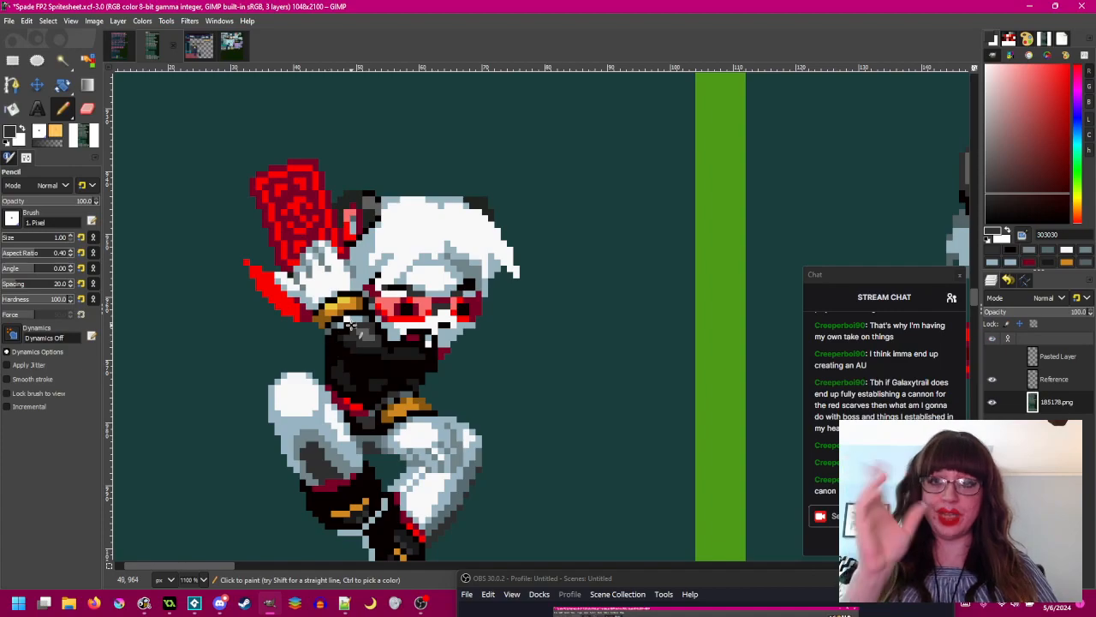
{"action": "scroll", "coordinate": [321, 411], "scroll_direction": "down", "scroll_amount": 2}
{"action": "scroll", "coordinate": [315, 315], "scroll_direction": "up", "scroll_amount": 2, "text": "ctrl"}
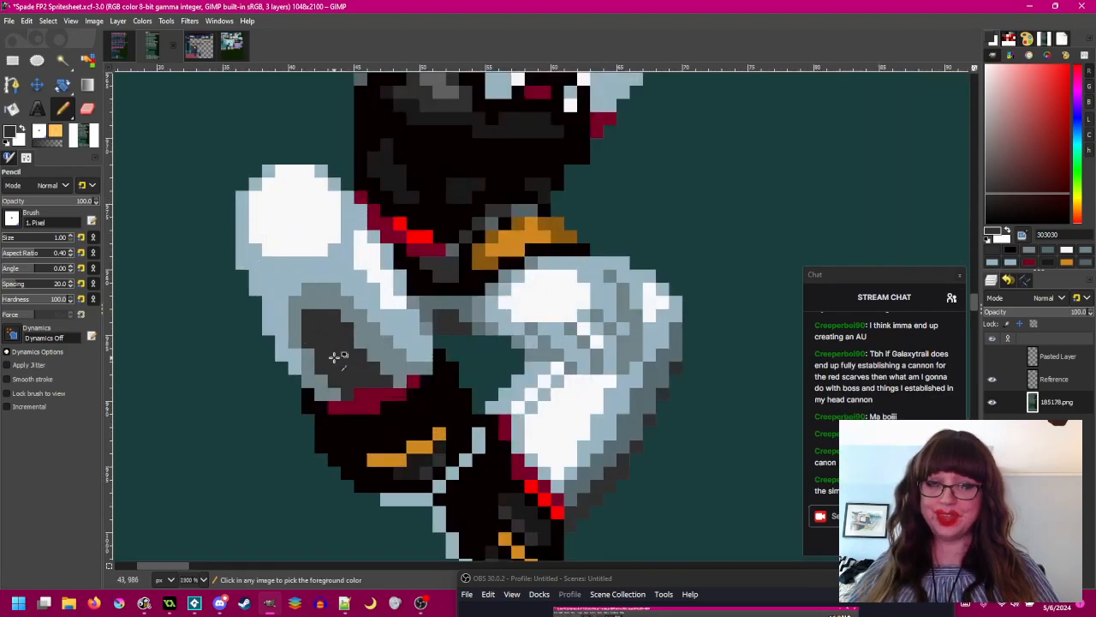
{"action": "scroll", "coordinate": [340, 357], "scroll_direction": "down", "scroll_amount": 3, "text": "ctrl"}
{"action": "mouse_move", "coordinate": [472, 348]}
{"action": "left_mouse_down"}
{"action": "mouse_move", "coordinate": [304, 324]}
{"action": "mouse_move", "coordinate": [444, 320]}
{"action": "left_mouse_up"}
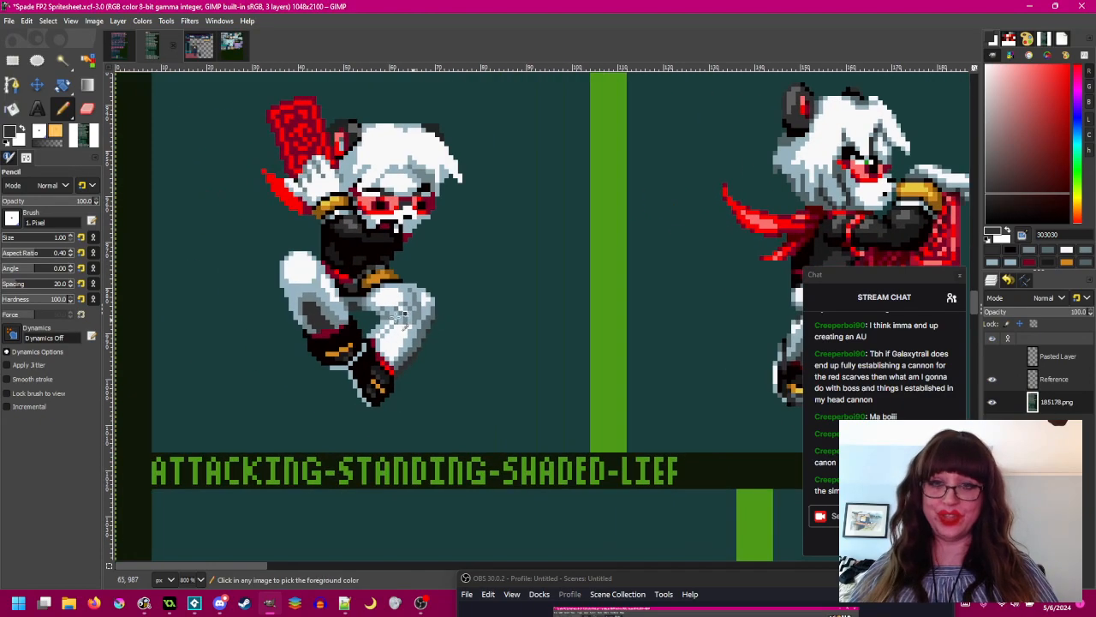
- Rework the outer left edge of the left leg's dark patch with sampled grey 708488 and dark grey 303030
{"action": "scroll", "coordinate": [302, 300], "scroll_direction": "up", "scroll_amount": 5, "text": "ctrl"}
{"action": "left_click", "coordinate": [333, 321], "text": "ctrl"}
{"action": "left_click", "coordinate": [329, 344]}
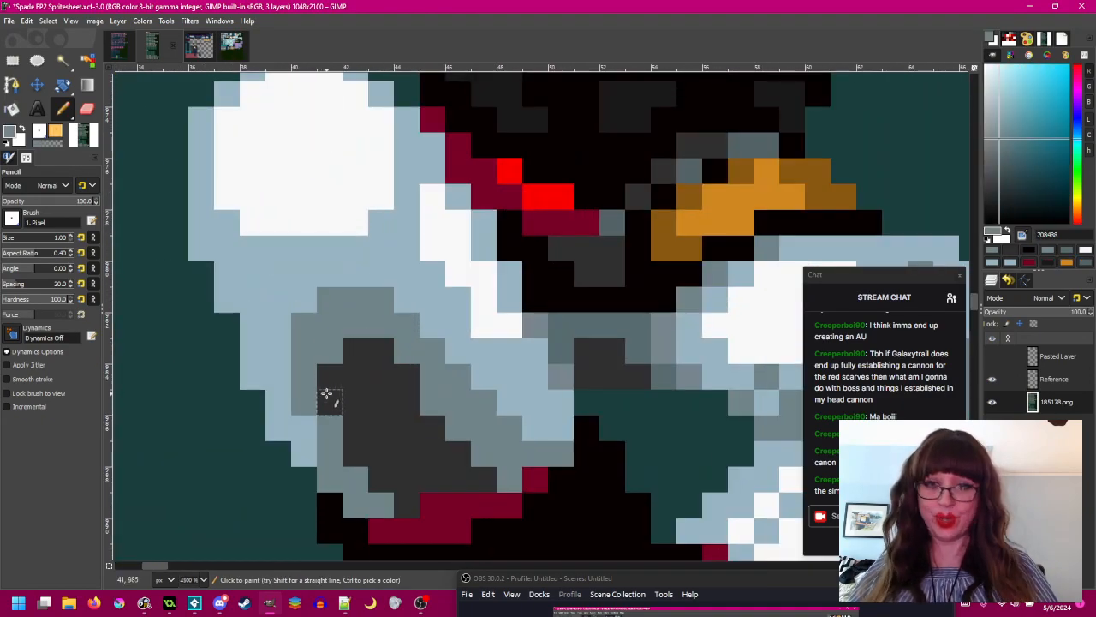
{"action": "left_click_drag", "start_coordinate": [323, 409], "coordinate": [322, 357]}
{"action": "scroll", "coordinate": [343, 374], "scroll_direction": "down", "scroll_amount": 4, "text": "ctrl"}
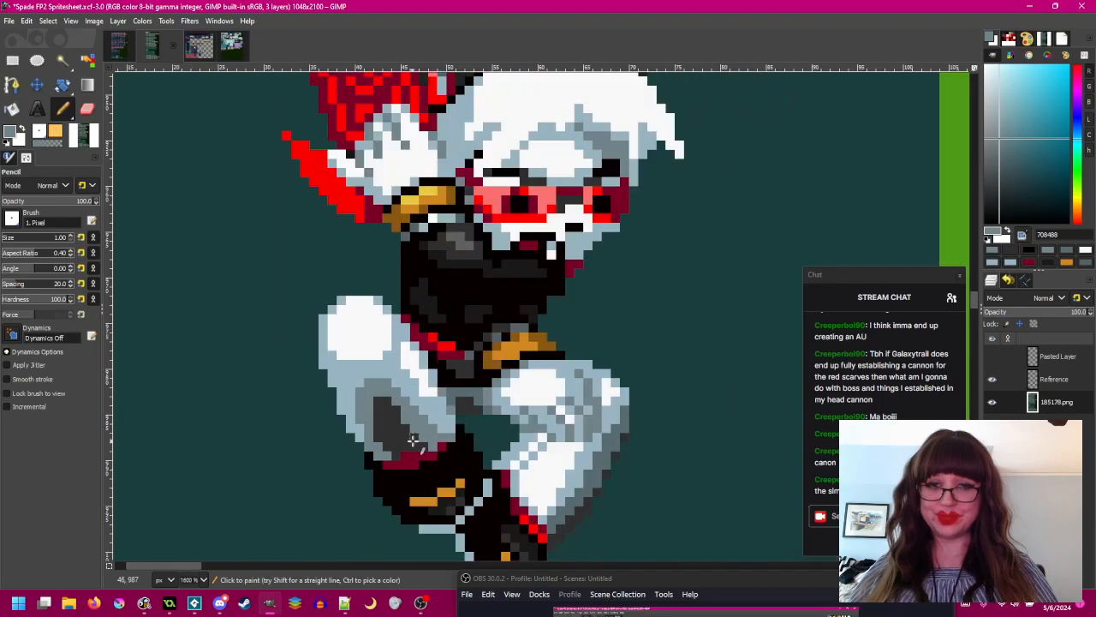
{"action": "left_click_drag", "start_coordinate": [387, 382], "coordinate": [299, 406]}
{"action": "scroll", "coordinate": [298, 406], "scroll_direction": "down", "scroll_amount": 1, "text": "ctrl"}
{"action": "scroll", "coordinate": [291, 406], "scroll_direction": "up", "scroll_amount": 4, "text": "ctrl"}
{"action": "left_click", "coordinate": [277, 391], "text": "ctrl"}
{"action": "left_click_drag", "start_coordinate": [232, 360], "coordinate": [245, 326]}
{"action": "scroll", "coordinate": [383, 420], "scroll_direction": "down", "scroll_amount": 4, "text": "ctrl"}
{"action": "scroll", "coordinate": [301, 360], "scroll_direction": "up", "scroll_amount": 4, "text": "ctrl"}
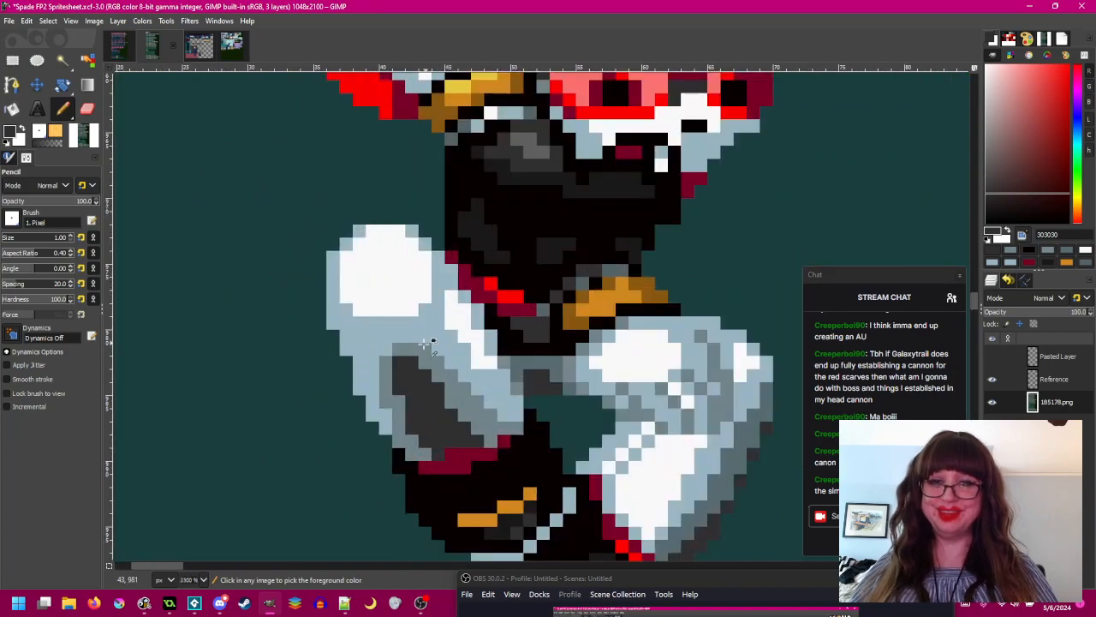
- Soften the dark patch's upper-left corner with sampled grey 708488 and widen its diagonal inner edge with 303030
{"action": "left_click", "coordinate": [407, 350], "text": "ctrl"}
{"action": "left_click", "coordinate": [399, 362]}
{"action": "left_click", "coordinate": [412, 369], "text": "ctrl"}
{"action": "left_click_drag", "start_coordinate": [414, 363], "coordinate": [460, 420]}
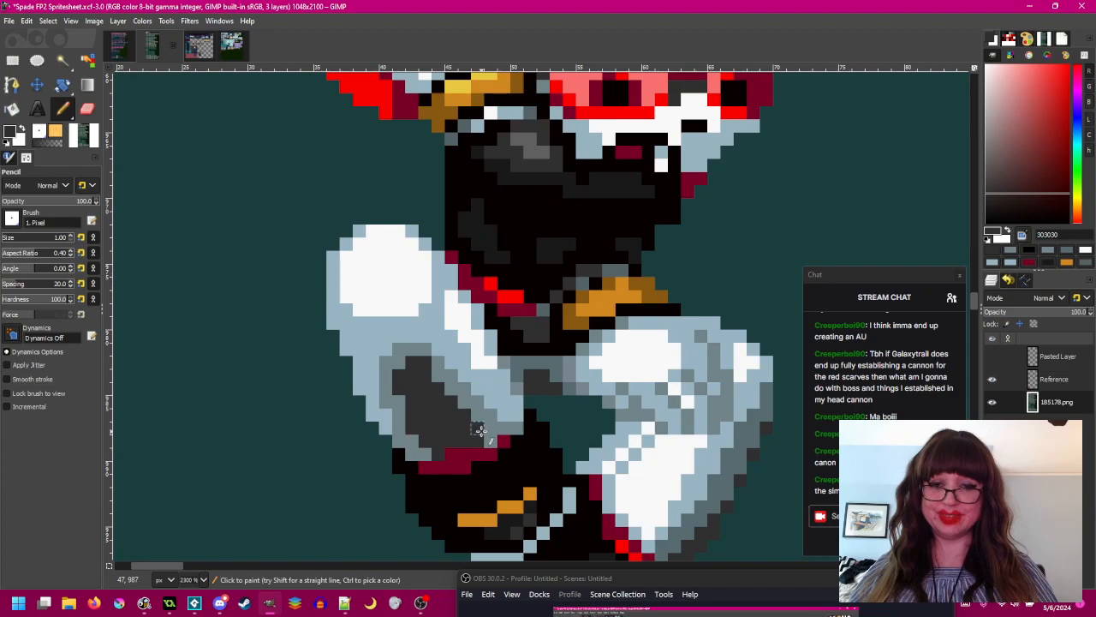
{"action": "scroll", "coordinate": [419, 403], "scroll_direction": "down", "scroll_amount": 3, "text": "ctrl"}
{"action": "left_click_drag", "start_coordinate": [520, 400], "coordinate": [328, 341]}
{"action": "scroll", "coordinate": [358, 319], "scroll_direction": "up", "scroll_amount": 3, "text": "ctrl"}
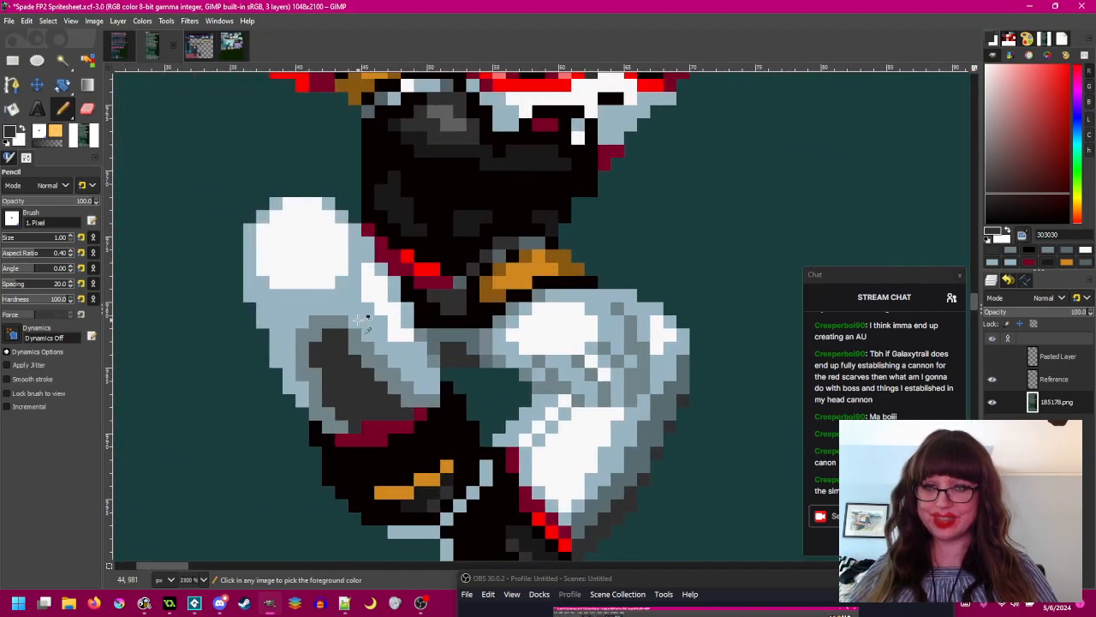
- Taper the top of the left leg's dark patch to a narrow point using sampled grey 708488 and dark grey 303030
{"action": "left_click", "coordinate": [358, 319], "text": "ctrl"}
{"action": "scroll", "coordinate": [347, 335], "scroll_direction": "down", "scroll_amount": 3, "text": "ctrl"}
{"action": "mouse_move", "coordinate": [460, 353]}
{"action": "left_mouse_down"}
{"action": "mouse_move", "coordinate": [381, 377]}
{"action": "mouse_move", "coordinate": [406, 389]}
{"action": "left_mouse_up"}
{"action": "scroll", "coordinate": [357, 373], "scroll_direction": "up", "scroll_amount": 2, "text": "ctrl"}
{"action": "left_click", "coordinate": [343, 341], "text": "ctrl"}
{"action": "left_click", "coordinate": [323, 345]}
{"action": "scroll", "coordinate": [330, 345], "scroll_direction": "down", "scroll_amount": 3, "text": "ctrl"}
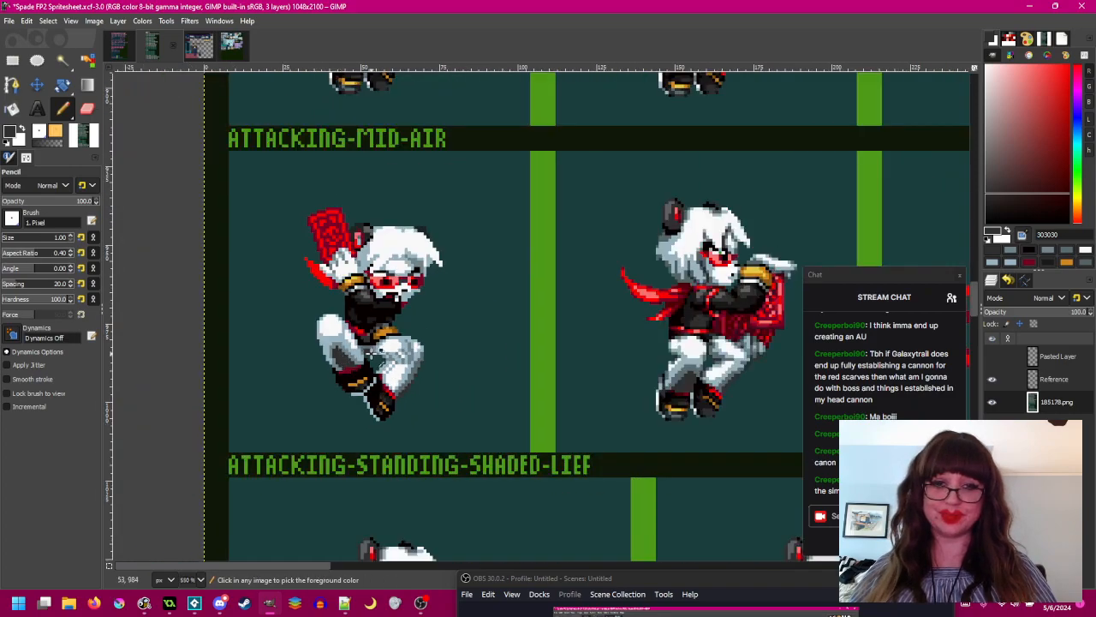
{"action": "scroll", "coordinate": [370, 350], "scroll_direction": "up", "scroll_amount": 1, "text": "ctrl"}
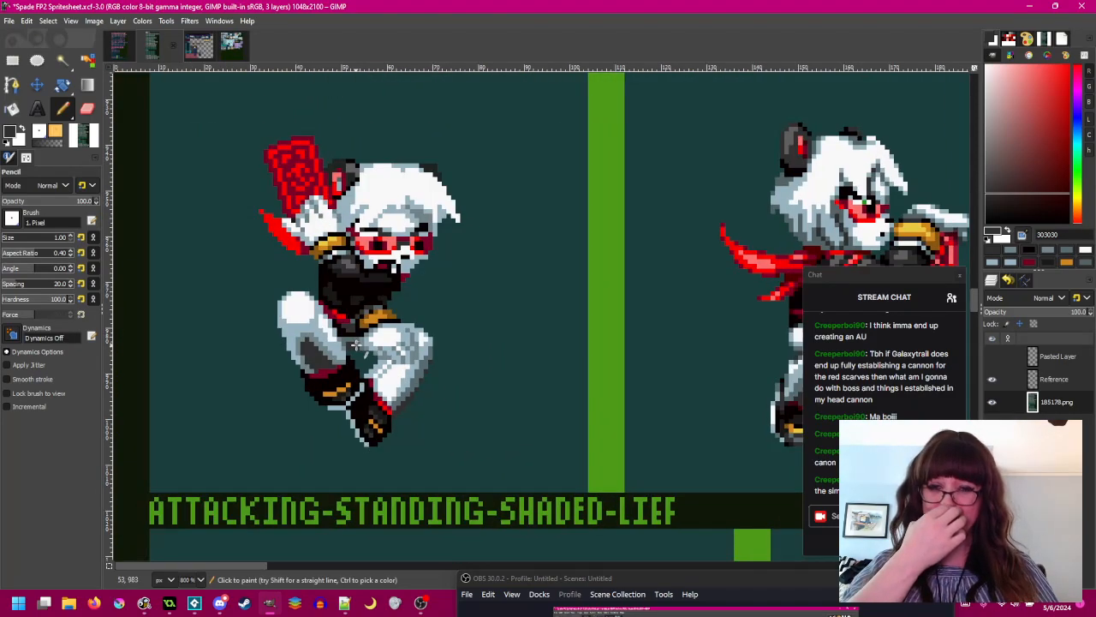
{"action": "left_click_drag", "start_coordinate": [377, 398], "coordinate": [319, 379]}
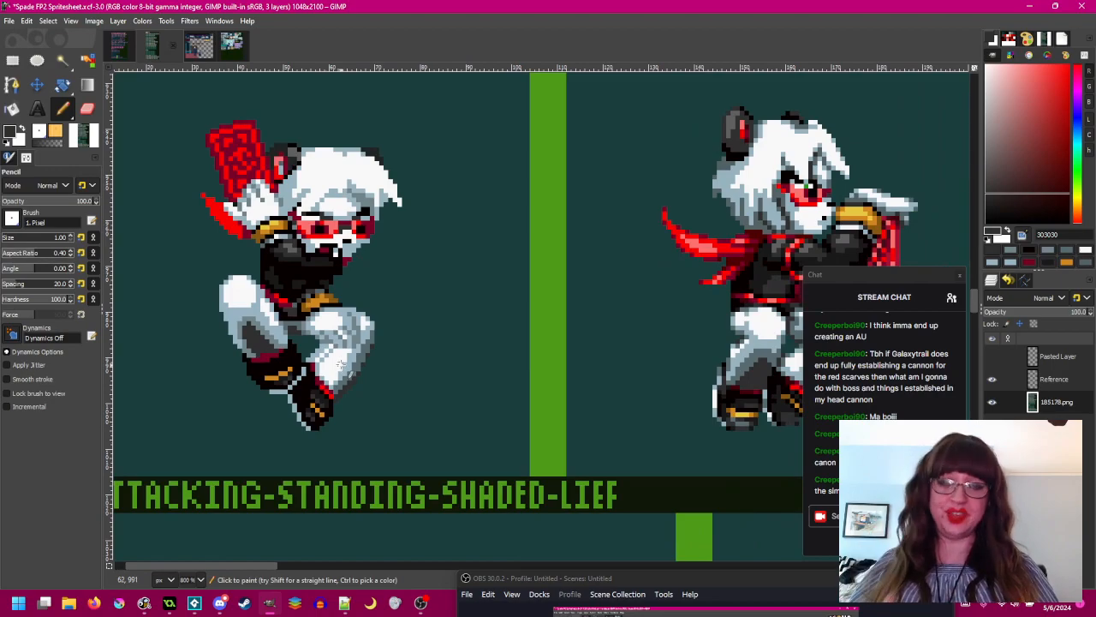
- Shade the left leg's inner edge above the boot with sampled grey 708488 and a touch of 303030
{"action": "scroll", "coordinate": [280, 359], "scroll_direction": "up", "scroll_amount": 2, "text": "ctrl"}
{"action": "left_click", "coordinate": [288, 345], "text": "ctrl"}
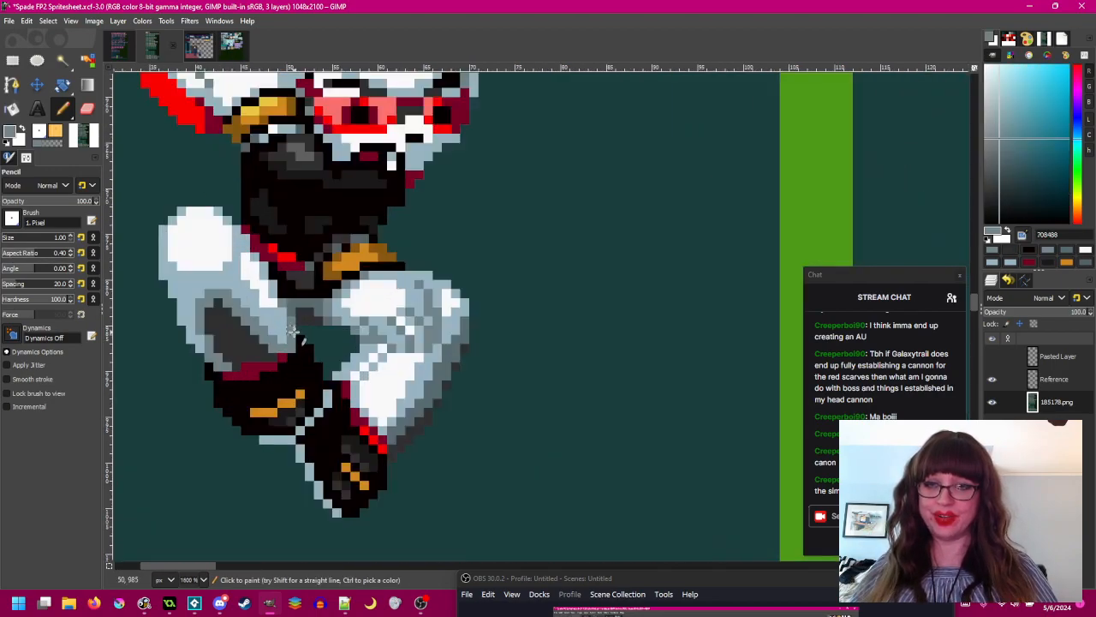
{"action": "scroll", "coordinate": [352, 349], "scroll_direction": "down", "scroll_amount": 3, "text": "ctrl"}
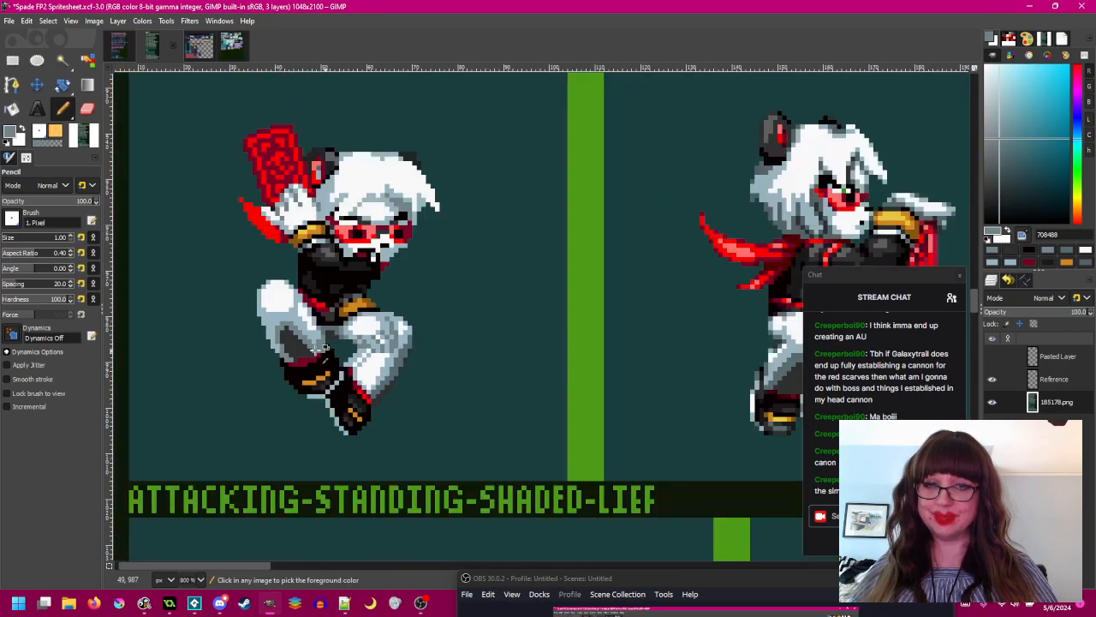
{"action": "scroll", "coordinate": [300, 360], "scroll_direction": "up", "scroll_amount": 4, "text": "ctrl"}
{"action": "left_click", "coordinate": [343, 349], "text": "ctrl"}
{"action": "left_click_drag", "start_coordinate": [352, 351], "coordinate": [353, 338]}
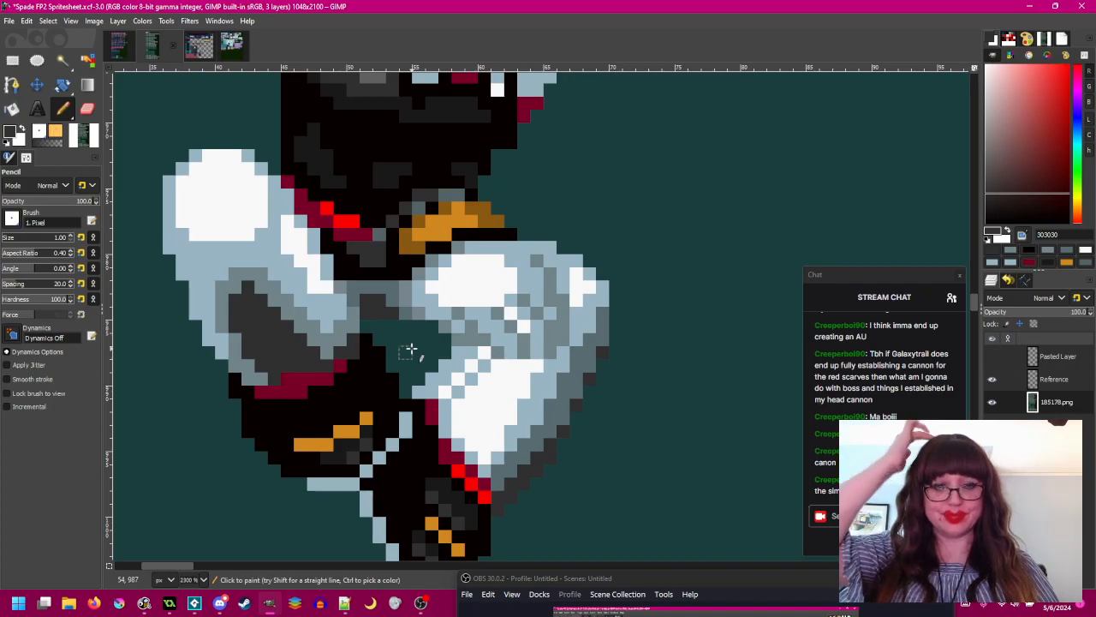
- Extend the left boot's cuff upward along the leg's inner edge with sampled maroon 780028
{"action": "key", "text": "ctrl"}
{"action": "left_click_drag", "start_coordinate": [392, 367], "coordinate": [427, 344]}
{"action": "left_click", "coordinate": [373, 343], "text": "ctrl"}
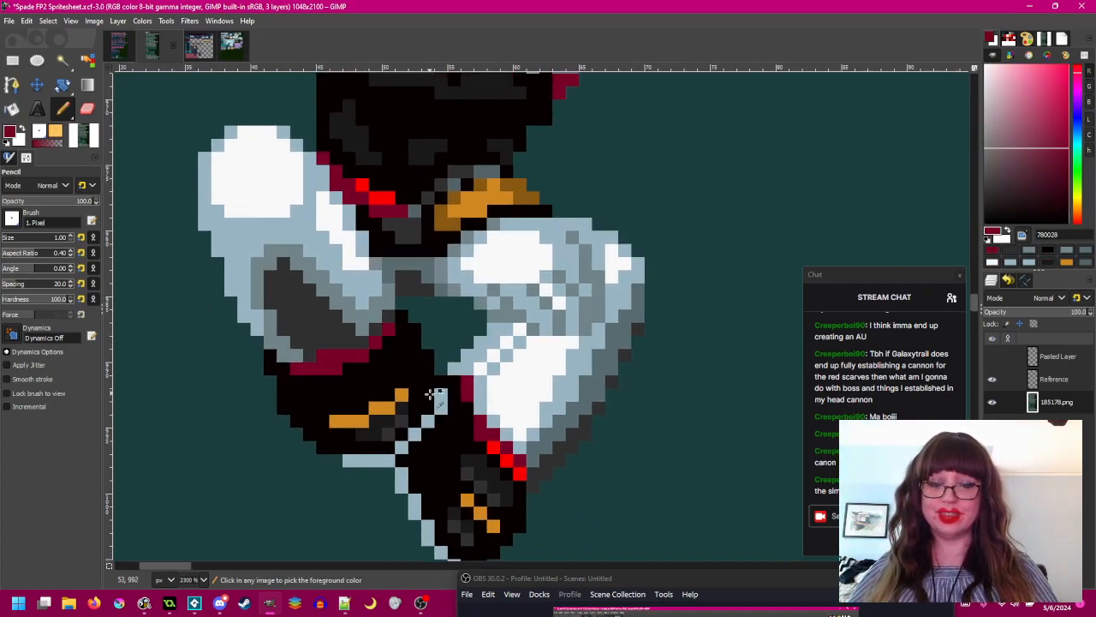
{"action": "scroll", "coordinate": [428, 390], "scroll_direction": "down", "scroll_amount": 1}
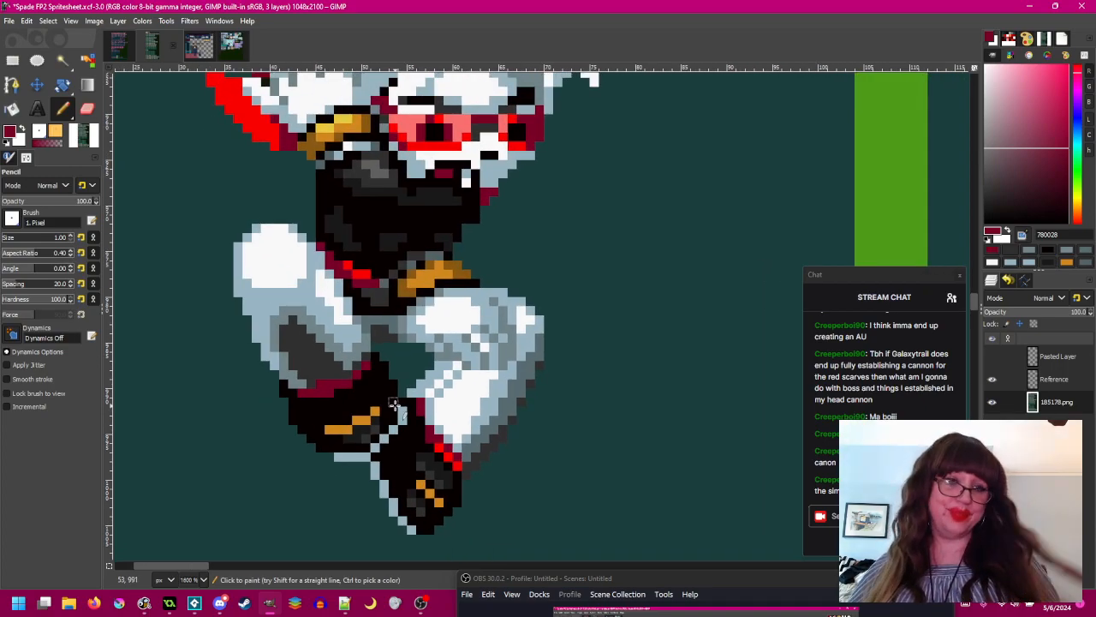
- Darken the leg pixels directly above both ends of the left boot's maroon cuff with sampled 303030
{"action": "scroll", "coordinate": [396, 368], "scroll_direction": "up", "scroll_amount": 2}
{"action": "left_click", "coordinate": [370, 364], "text": "ctrl"}
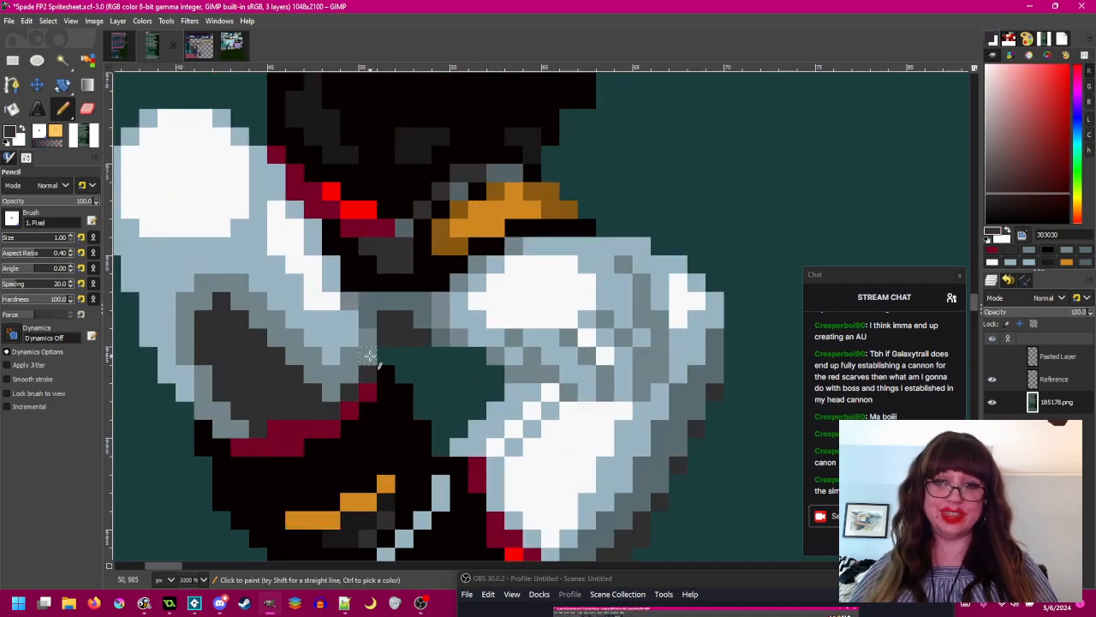
{"action": "scroll", "coordinate": [435, 366], "scroll_direction": "down", "scroll_amount": 2}
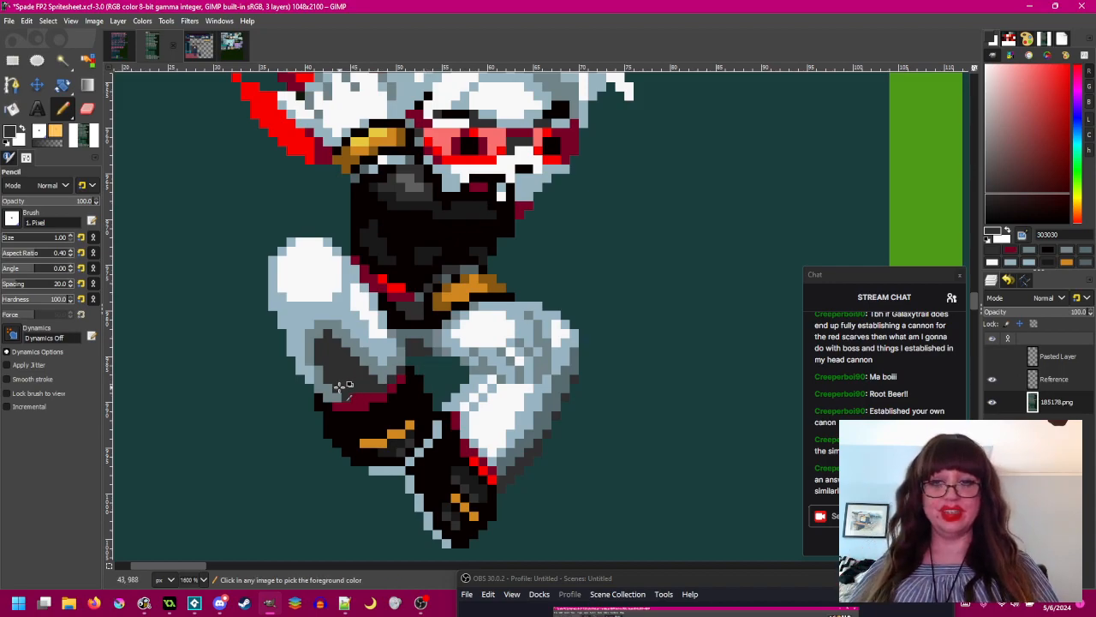
{"action": "scroll", "coordinate": [364, 383], "scroll_direction": "up", "scroll_amount": 2}
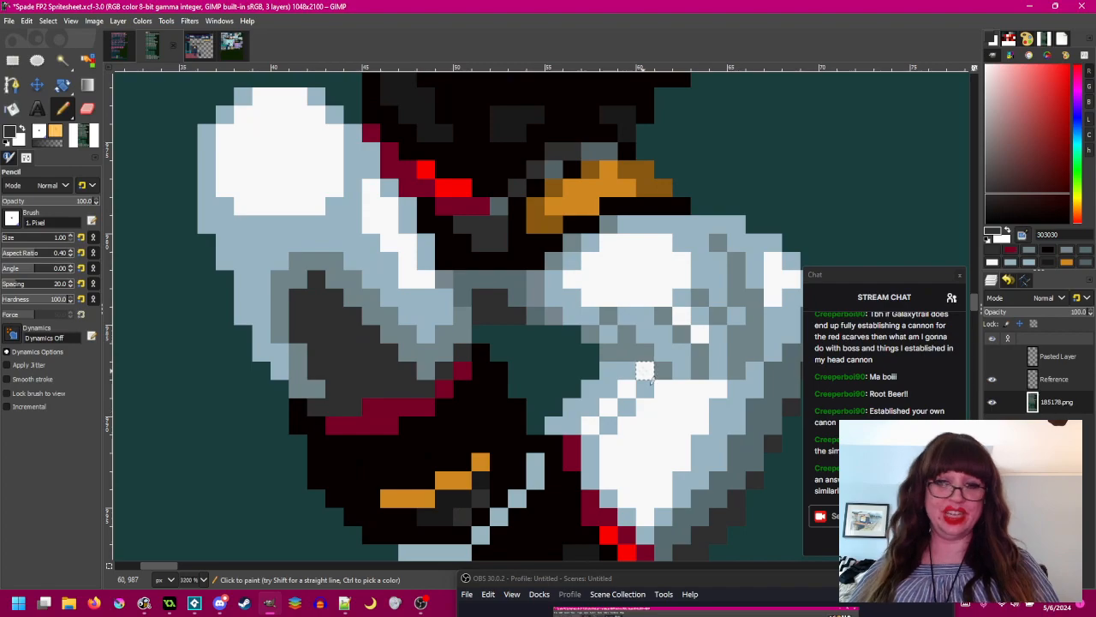
{"action": "scroll", "coordinate": [434, 396], "scroll_direction": "down", "scroll_amount": 3}
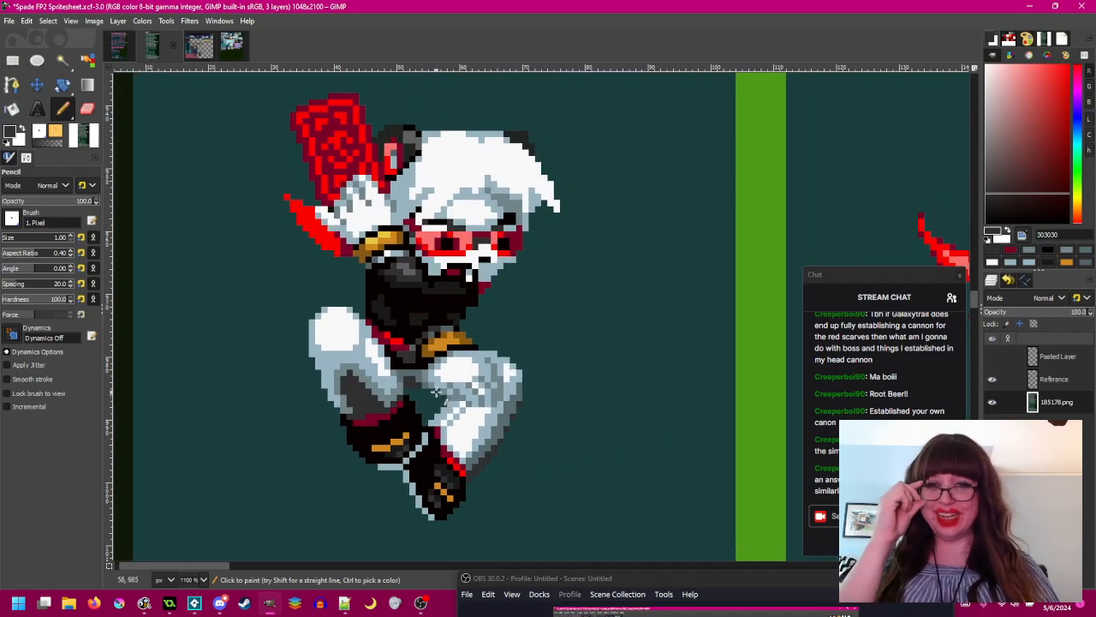
{"action": "scroll", "coordinate": [364, 387], "scroll_direction": "up", "scroll_amount": 3}
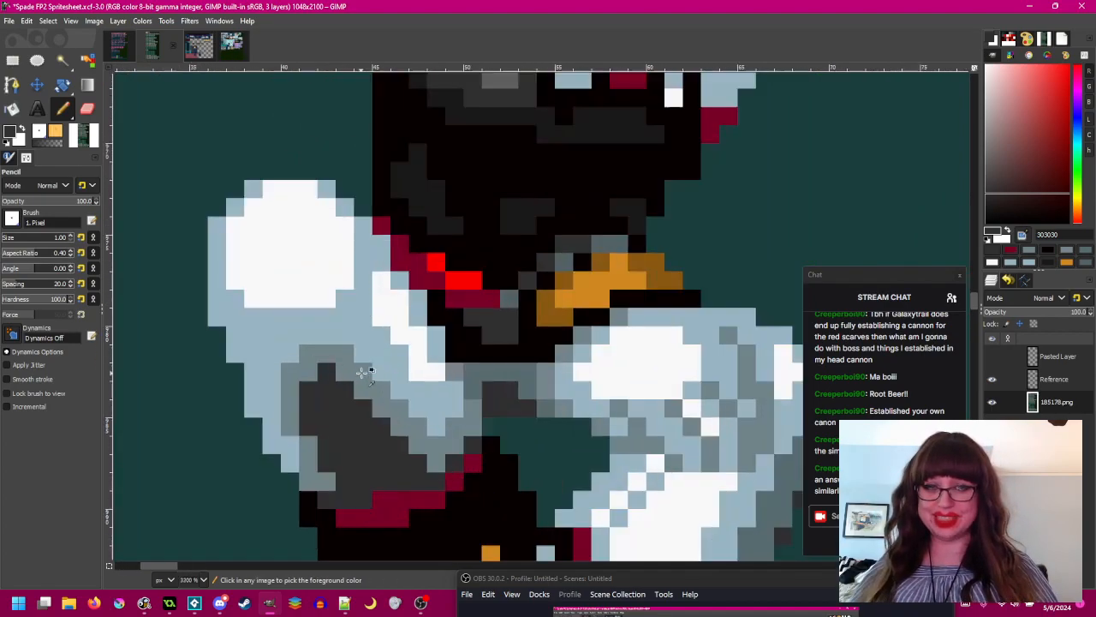
- Darken the corner pixels along the left leg's stepped outer edge with sampled grey 708488
{"action": "left_click", "coordinate": [350, 356], "text": "ctrl"}
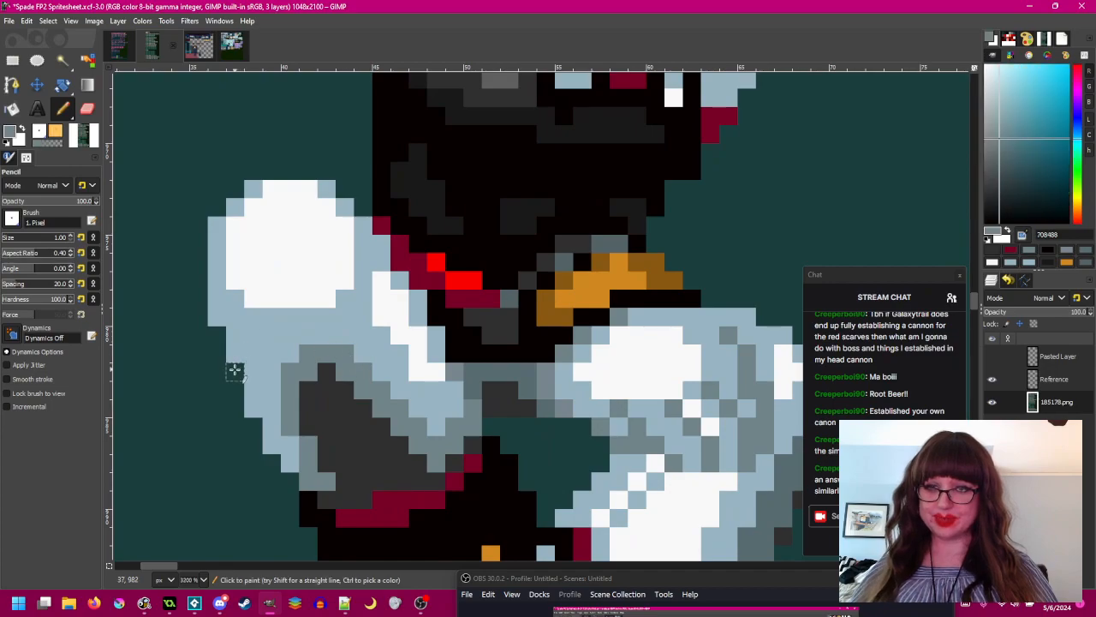
{"action": "left_click", "coordinate": [235, 352]}
{"action": "left_click", "coordinate": [254, 407]}
{"action": "left_click", "coordinate": [272, 444]}
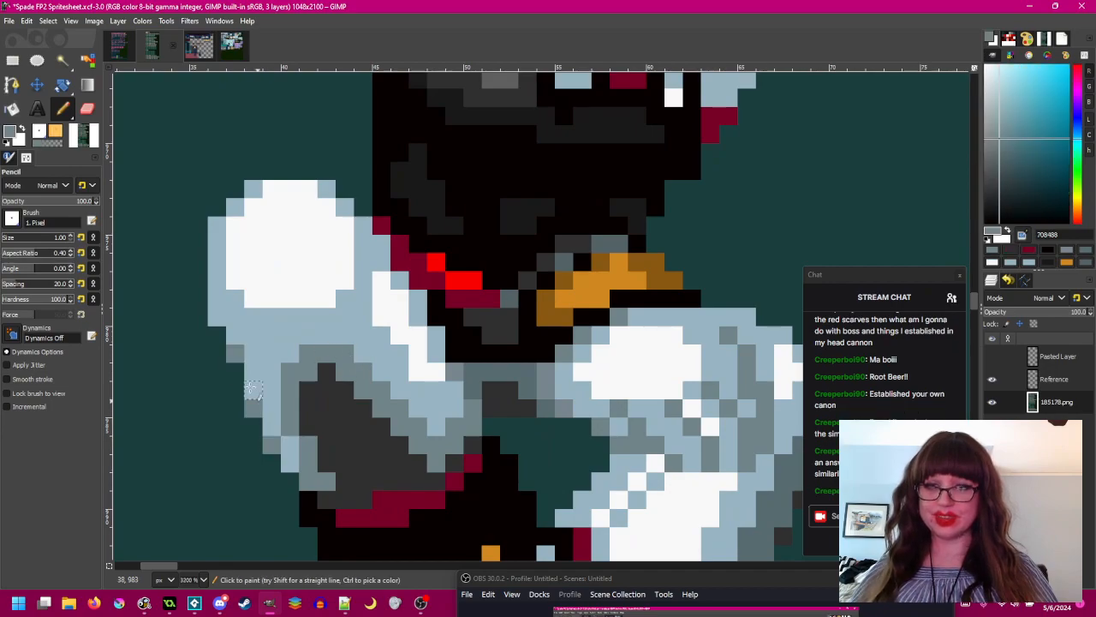
{"action": "left_click", "coordinate": [217, 318]}
{"action": "scroll", "coordinate": [362, 405], "scroll_direction": "down", "scroll_amount": 3}
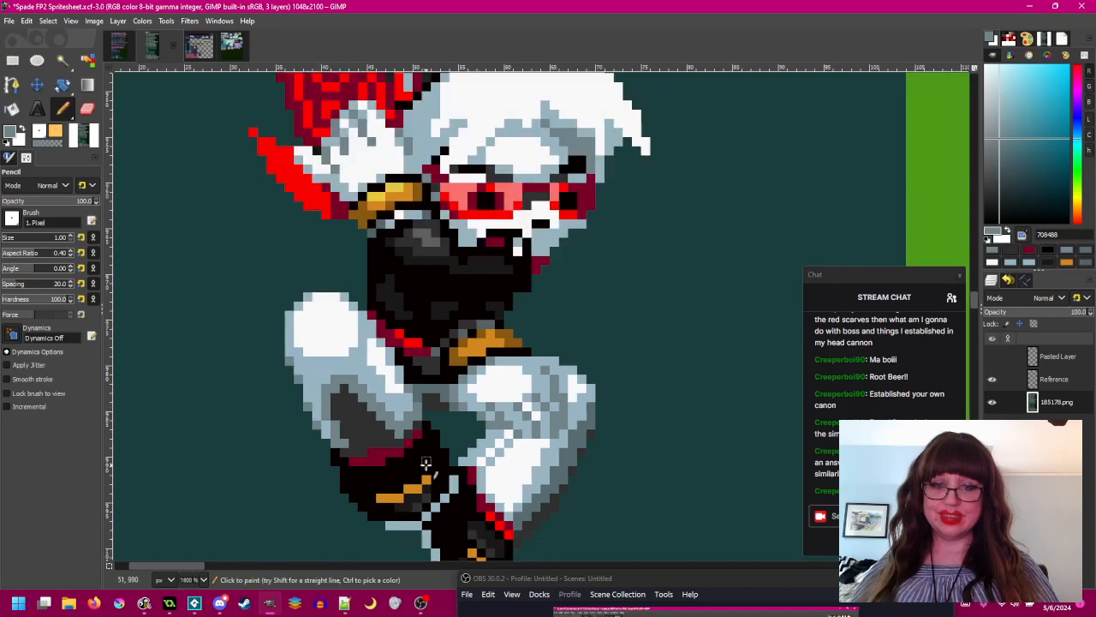
- Add grey 708488 pixels at the left knee's upper outer corner and along the thigh's inner edge beside the waist
{"action": "scroll", "coordinate": [438, 360], "scroll_direction": "up", "scroll_amount": 3}
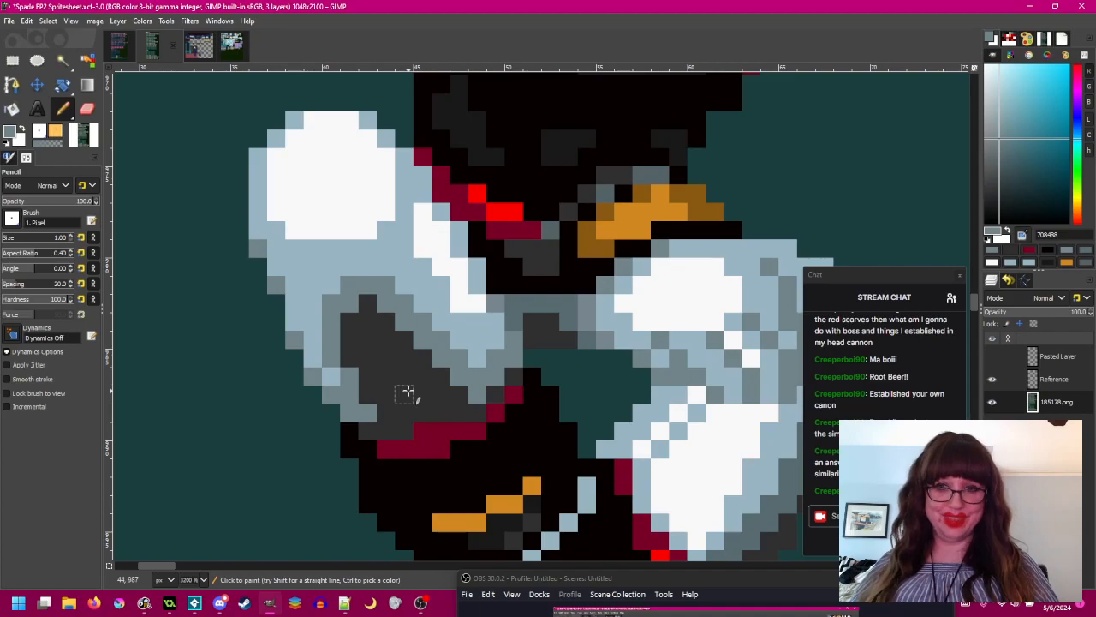
{"action": "scroll", "coordinate": [462, 321], "scroll_direction": "up", "scroll_amount": 3}
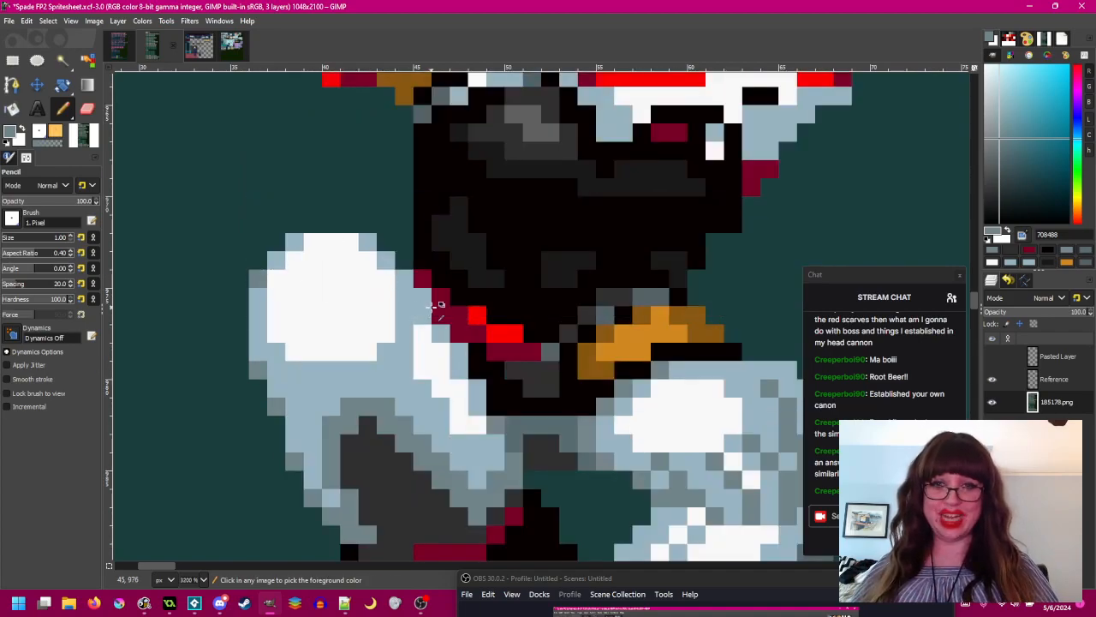
{"action": "scroll", "coordinate": [411, 315], "scroll_direction": "down", "scroll_amount": 1}
{"action": "scroll", "coordinate": [409, 315], "scroll_direction": "up", "scroll_amount": 1}
{"action": "scroll", "coordinate": [418, 315], "scroll_direction": "up", "scroll_amount": 1}
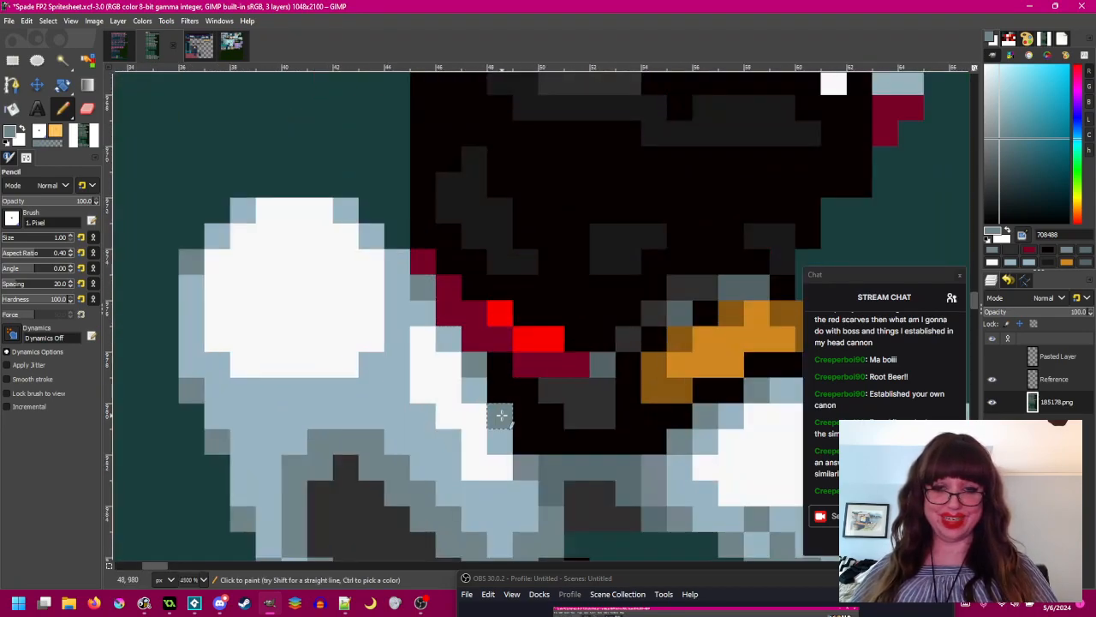
{"action": "scroll", "coordinate": [489, 416], "scroll_direction": "down", "scroll_amount": 2}
{"action": "scroll", "coordinate": [434, 341], "scroll_direction": "down", "scroll_amount": 1}
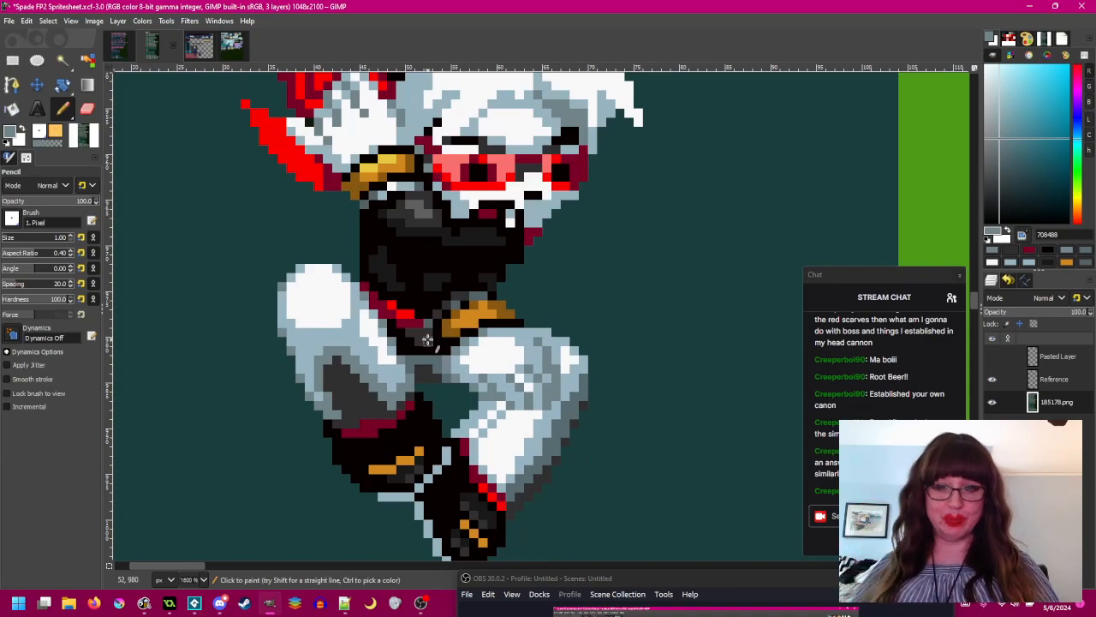
- Try a grey 708488 crease line beneath the left knee's white highlight
{"action": "scroll", "coordinate": [350, 321], "scroll_direction": "up", "scroll_amount": 2}
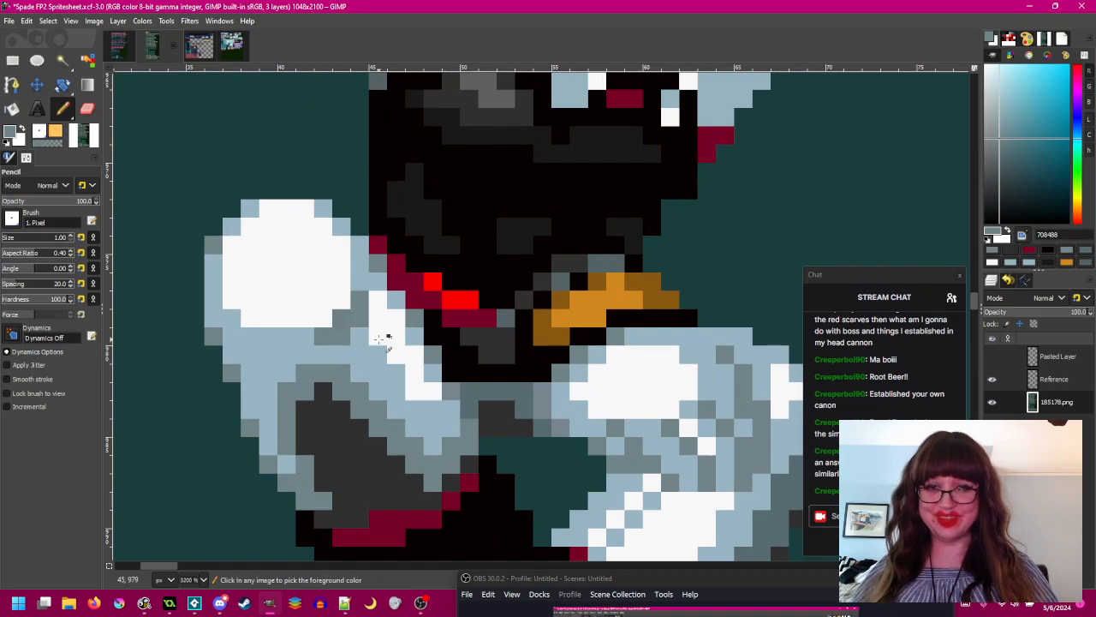
{"action": "scroll", "coordinate": [352, 332], "scroll_direction": "down", "scroll_amount": 4}
{"action": "scroll", "coordinate": [374, 299], "scroll_direction": "up", "scroll_amount": 1}
{"action": "scroll", "coordinate": [372, 298], "scroll_direction": "up", "scroll_amount": 3}
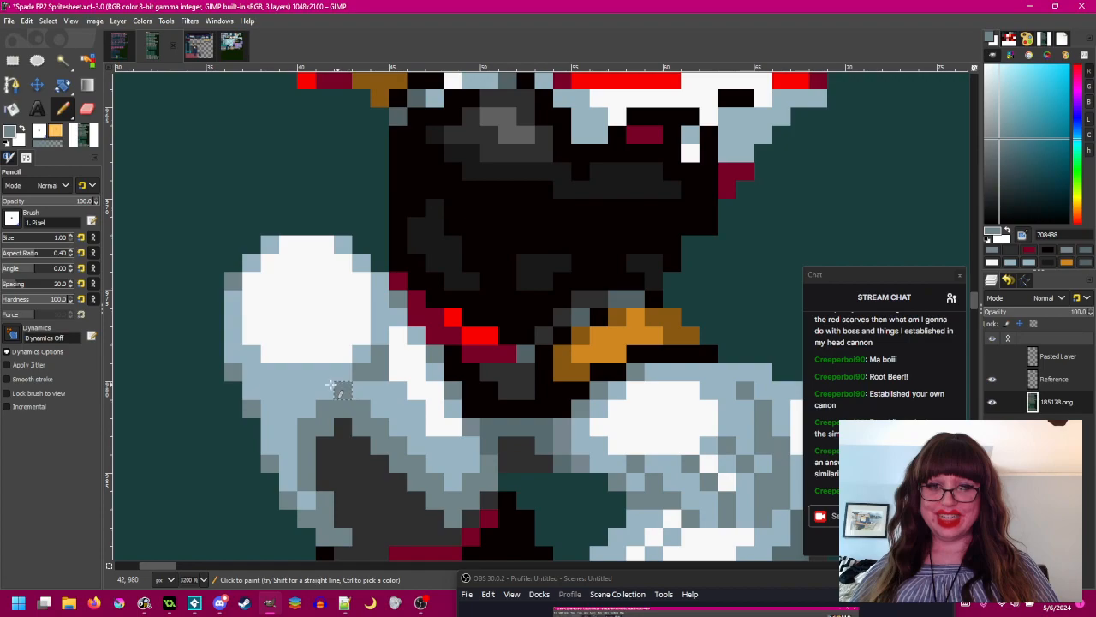
{"action": "scroll", "coordinate": [287, 390], "scroll_direction": "down", "scroll_amount": 4}
{"action": "scroll", "coordinate": [403, 384], "scroll_direction": "up", "scroll_amount": 3}
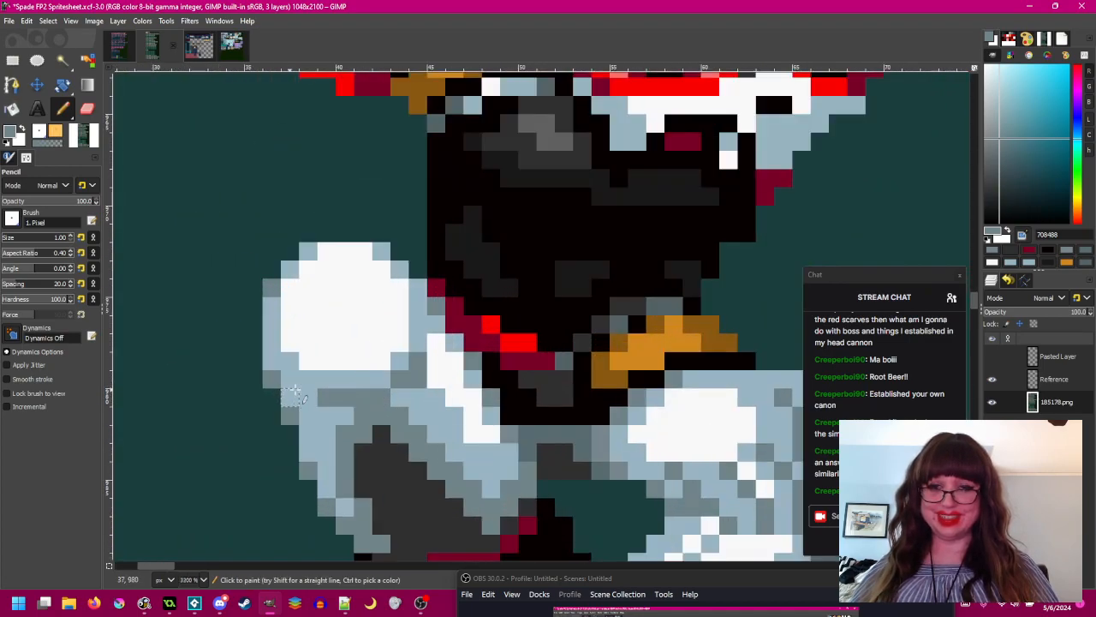
{"action": "scroll", "coordinate": [409, 401], "scroll_direction": "down", "scroll_amount": 3}
{"action": "scroll", "coordinate": [401, 396], "scroll_direction": "up", "scroll_amount": 3}
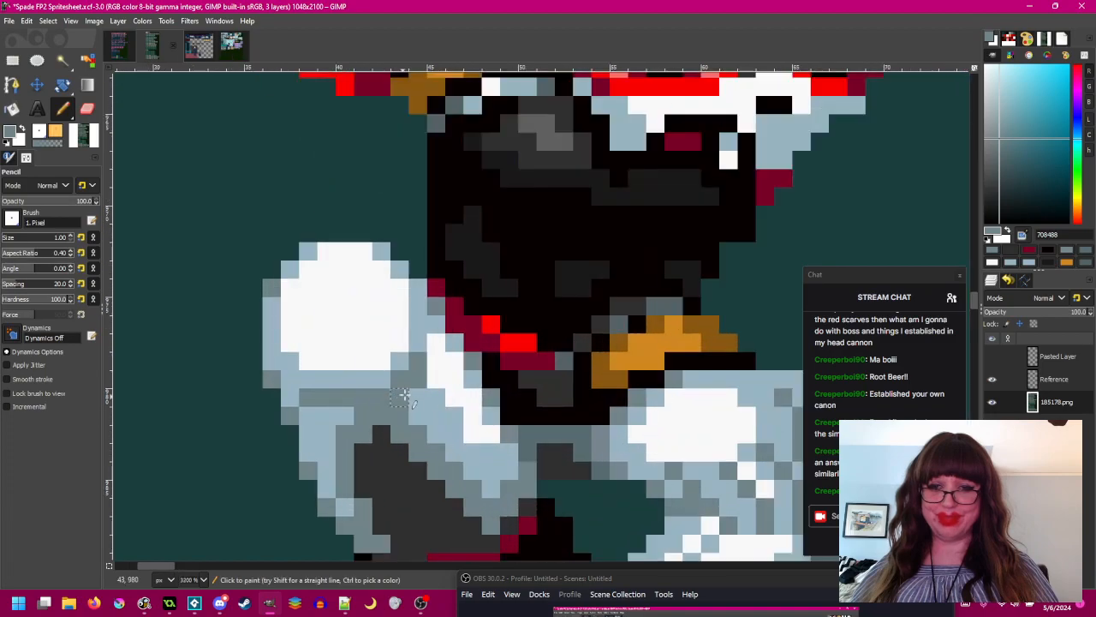
{"action": "scroll", "coordinate": [401, 397], "scroll_direction": "down", "scroll_amount": 4}
{"action": "scroll", "coordinate": [399, 401], "scroll_direction": "up", "scroll_amount": 4}
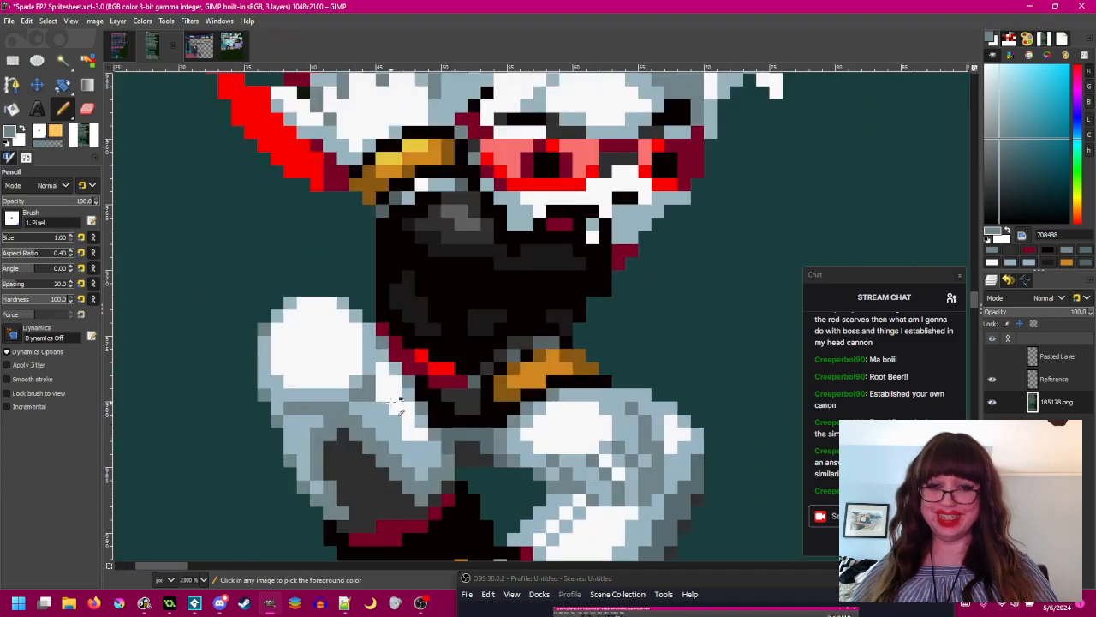
{"action": "scroll", "coordinate": [401, 402], "scroll_direction": "down", "scroll_amount": 3}
{"action": "scroll", "coordinate": [401, 403], "scroll_direction": "up", "scroll_amount": 3}
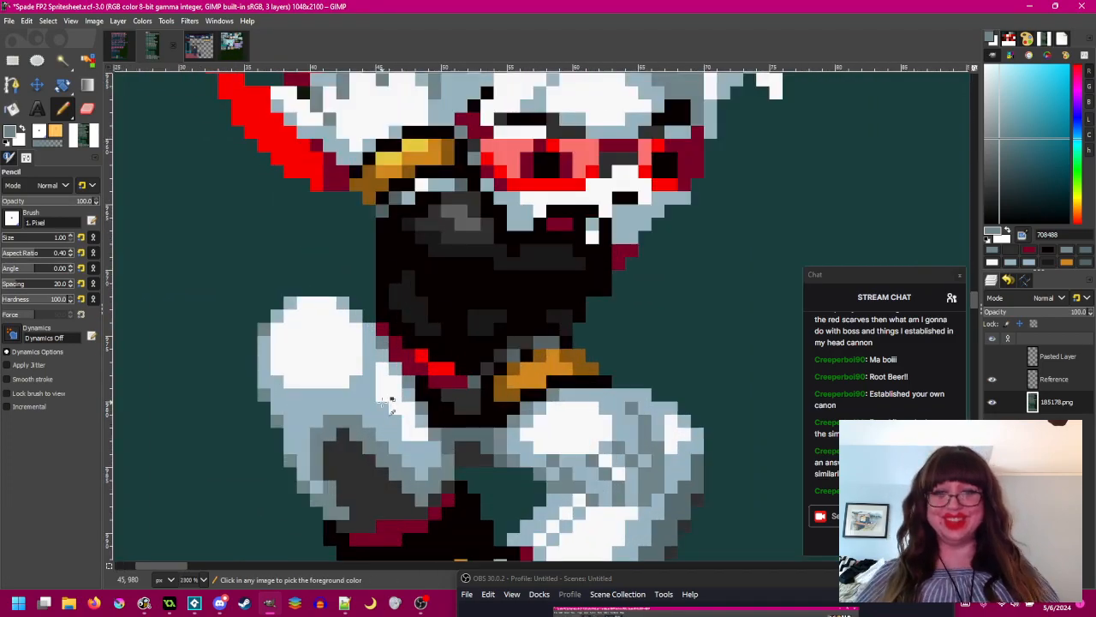
- Try a small crease at the knee highlight's lower inner corner with grey 708488 and light blue 99b5c4
{"action": "scroll", "coordinate": [384, 400], "scroll_direction": "up", "scroll_amount": 1}
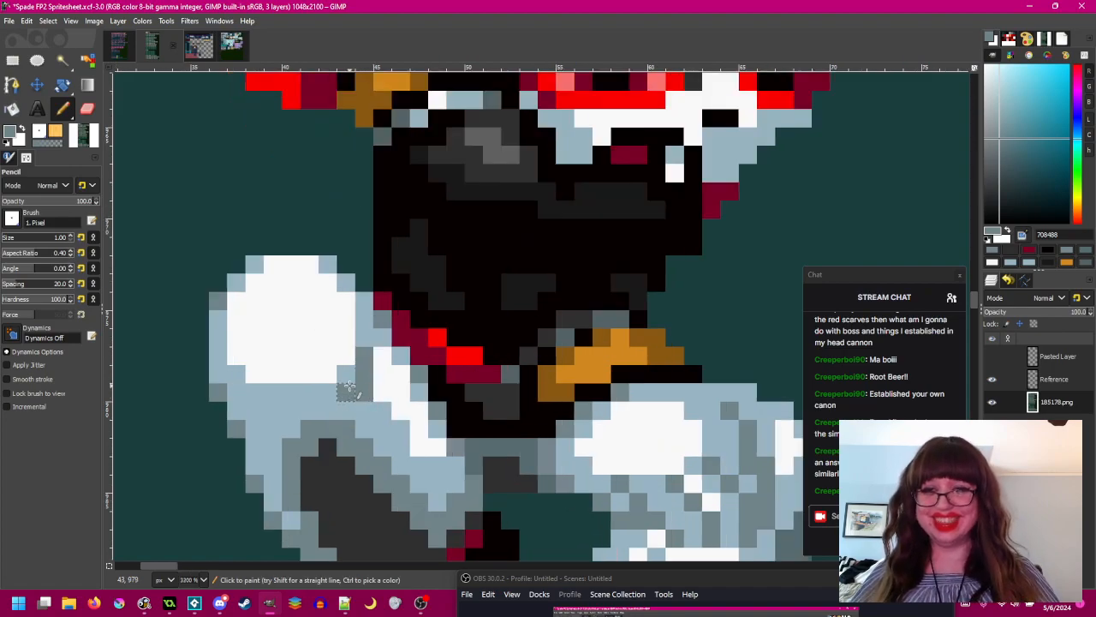
{"action": "scroll", "coordinate": [358, 390], "scroll_direction": "down", "scroll_amount": 3}
{"action": "scroll", "coordinate": [364, 398], "scroll_direction": "up", "scroll_amount": 3}
{"action": "scroll", "coordinate": [370, 408], "scroll_direction": "down", "scroll_amount": 4}
{"action": "scroll", "coordinate": [422, 433], "scroll_direction": "up", "scroll_amount": 3}
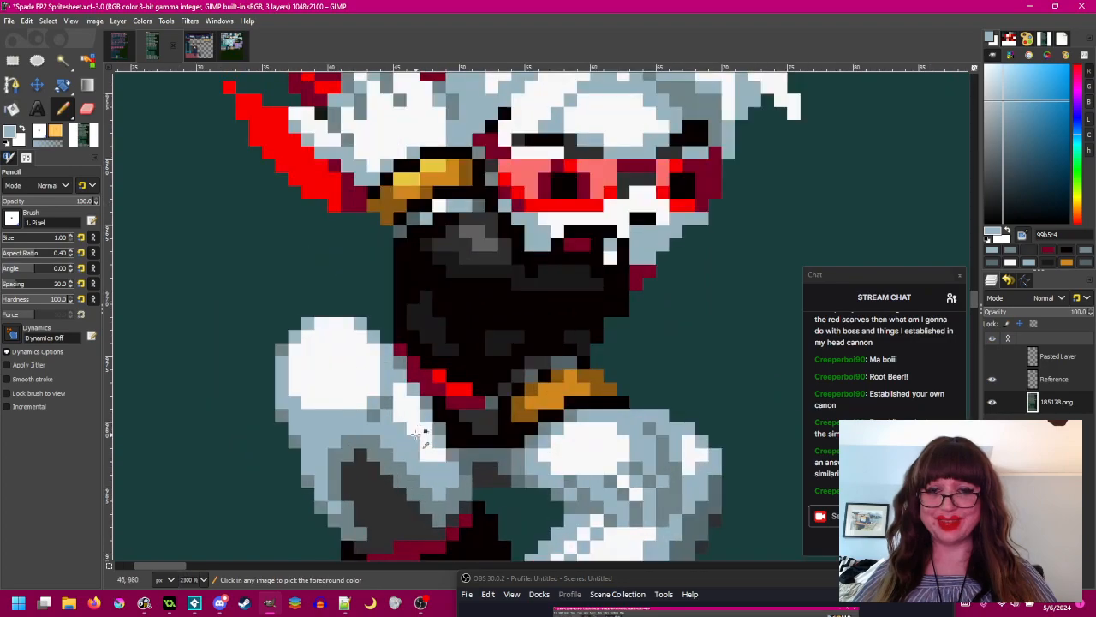
{"action": "left_click", "coordinate": [390, 402], "text": "ctrl"}
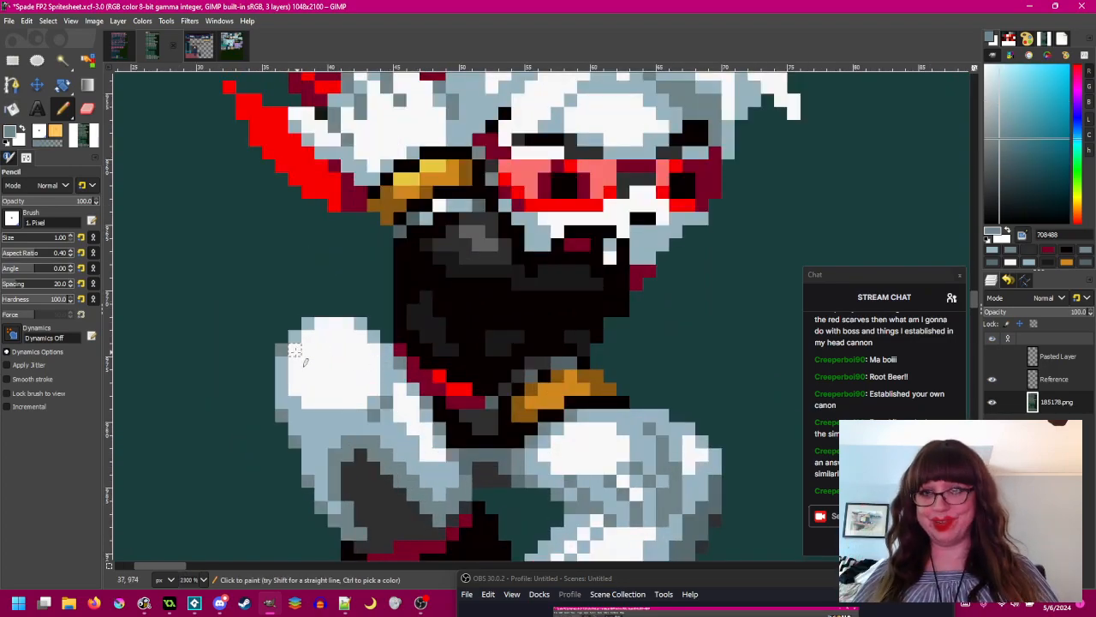
{"action": "scroll", "coordinate": [342, 386], "scroll_direction": "down", "scroll_amount": 2}
{"action": "scroll", "coordinate": [394, 381], "scroll_direction": "up", "scroll_amount": 3}
{"action": "scroll", "coordinate": [526, 411], "scroll_direction": "down", "scroll_amount": 1}
{"action": "scroll", "coordinate": [485, 368], "scroll_direction": "down", "scroll_amount": 2}
{"action": "scroll", "coordinate": [484, 381], "scroll_direction": "down", "scroll_amount": 1}
{"action": "scroll", "coordinate": [479, 381], "scroll_direction": "up", "scroll_amount": 3}
{"action": "left_click", "coordinate": [438, 387], "text": "ctrl"}
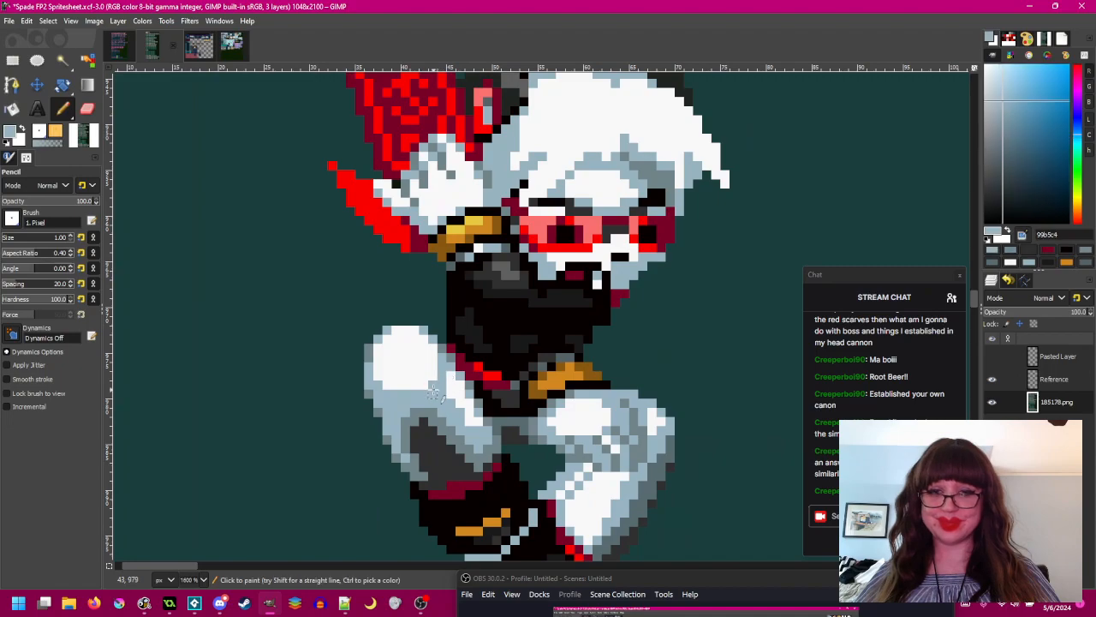
- Refine the white highlight stripe on the left thigh's inner side with sampled white f8f8f8 and light blue 99b5c4
{"action": "scroll", "coordinate": [446, 394], "scroll_direction": "down", "scroll_amount": 2}
{"action": "left_click_drag", "start_coordinate": [565, 398], "coordinate": [409, 321]}
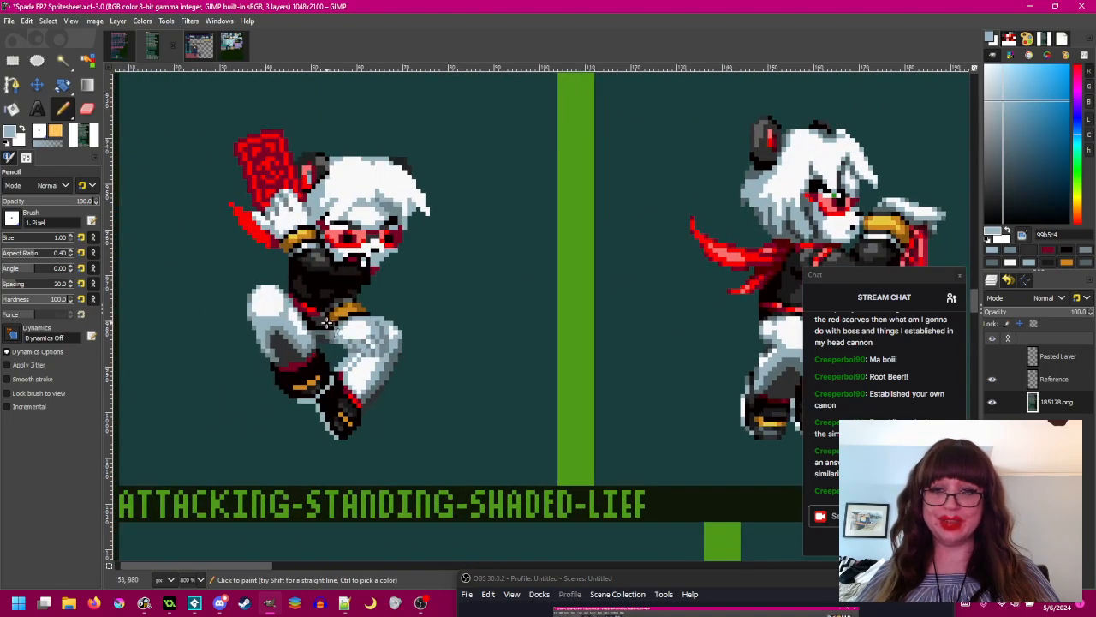
{"action": "scroll", "coordinate": [332, 321], "scroll_direction": "up", "scroll_amount": 3}
{"action": "left_click", "coordinate": [351, 345], "text": "ctrl"}
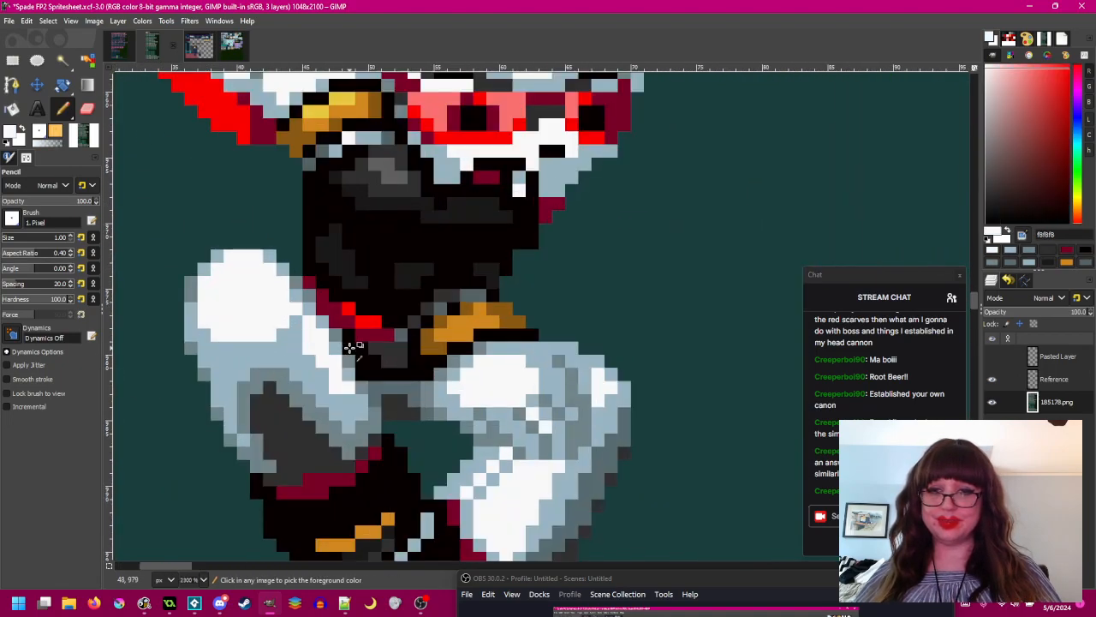
{"action": "scroll", "coordinate": [351, 345], "scroll_direction": "down", "scroll_amount": 4}
{"action": "scroll", "coordinate": [347, 345], "scroll_direction": "up", "scroll_amount": 1}
{"action": "scroll", "coordinate": [317, 341], "scroll_direction": "down", "scroll_amount": 2}
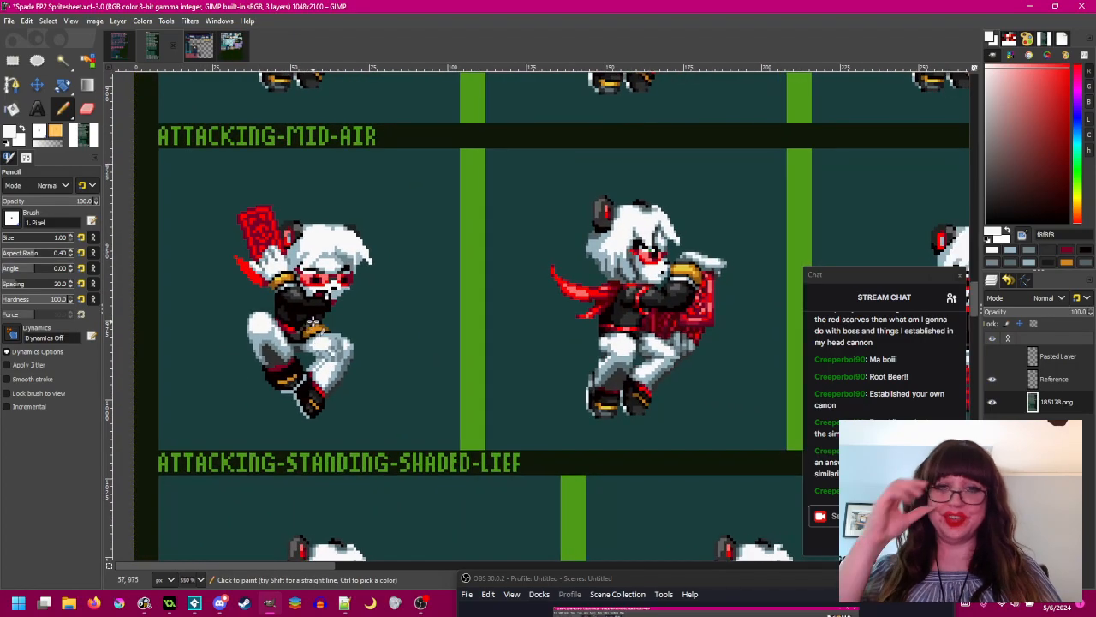
{"action": "scroll", "coordinate": [296, 349], "scroll_direction": "up", "scroll_amount": 5}
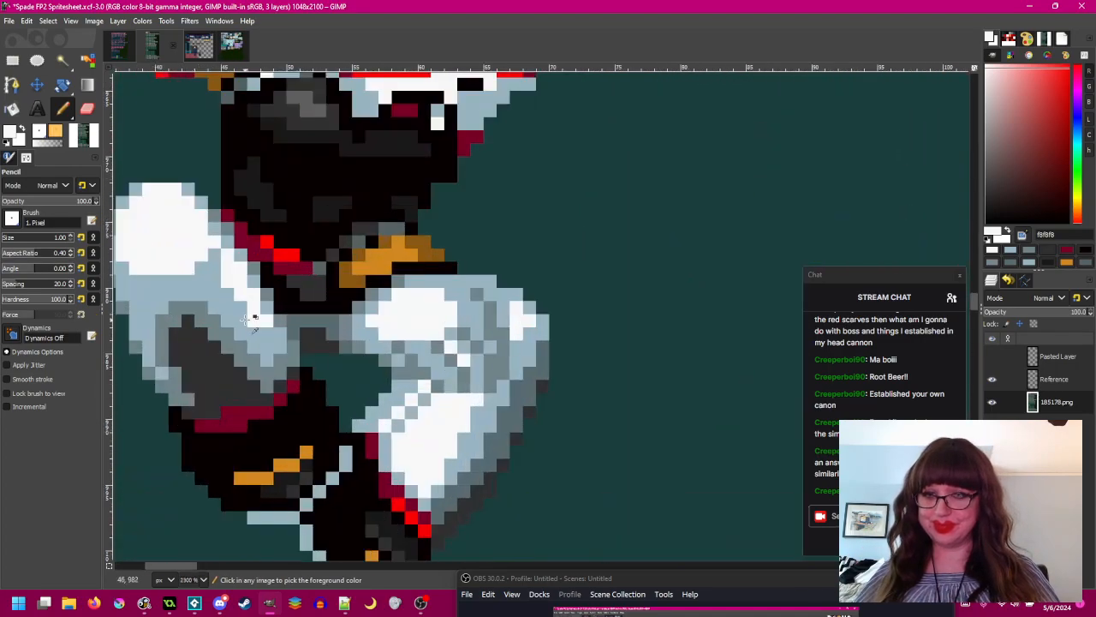
{"action": "left_click", "coordinate": [240, 317], "text": "ctrl"}
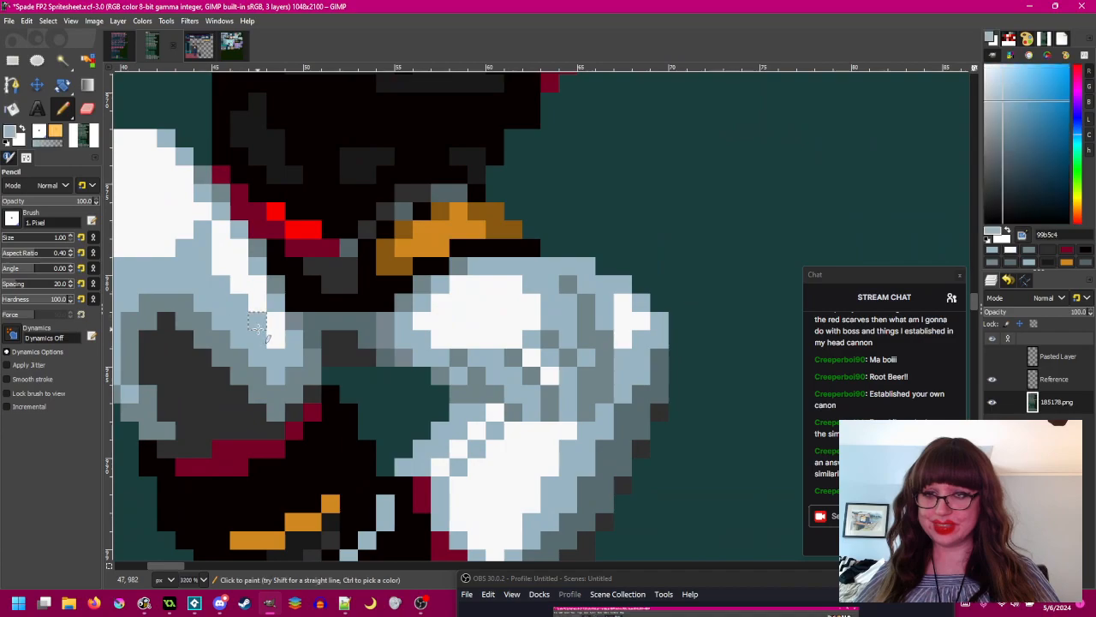
{"action": "scroll", "coordinate": [328, 360], "scroll_direction": "down", "scroll_amount": 3}
{"action": "scroll", "coordinate": [328, 361], "scroll_direction": "down", "scroll_amount": 2}
{"action": "scroll", "coordinate": [328, 361], "scroll_direction": "up", "scroll_amount": 4}
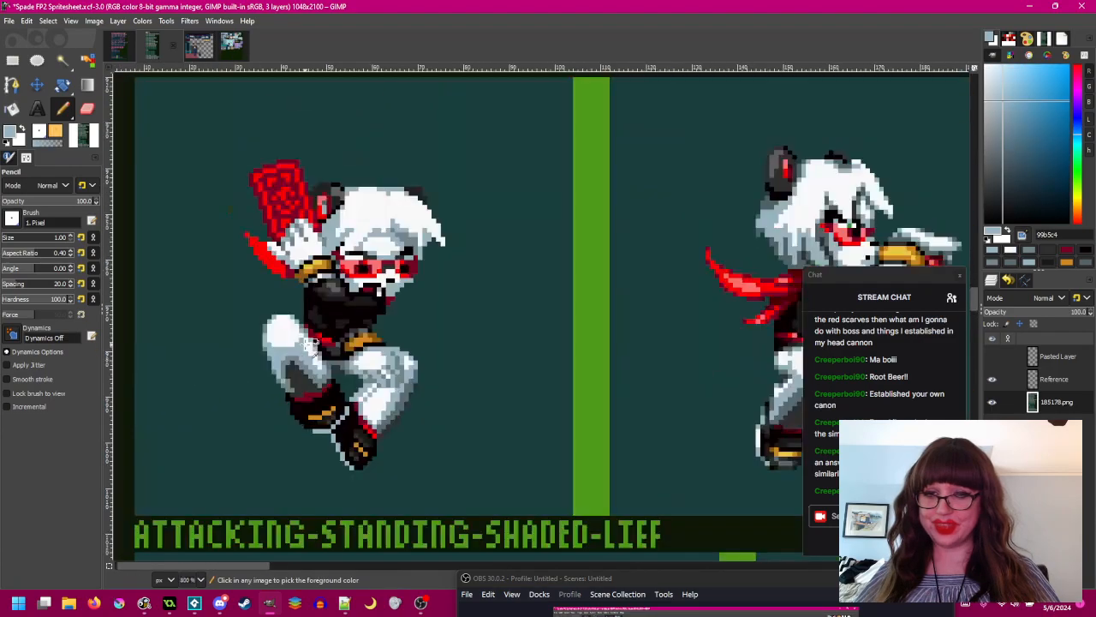
{"action": "left_click", "coordinate": [325, 375], "text": "ctrl"}
{"action": "scroll", "coordinate": [368, 346], "scroll_direction": "down", "scroll_amount": 3}
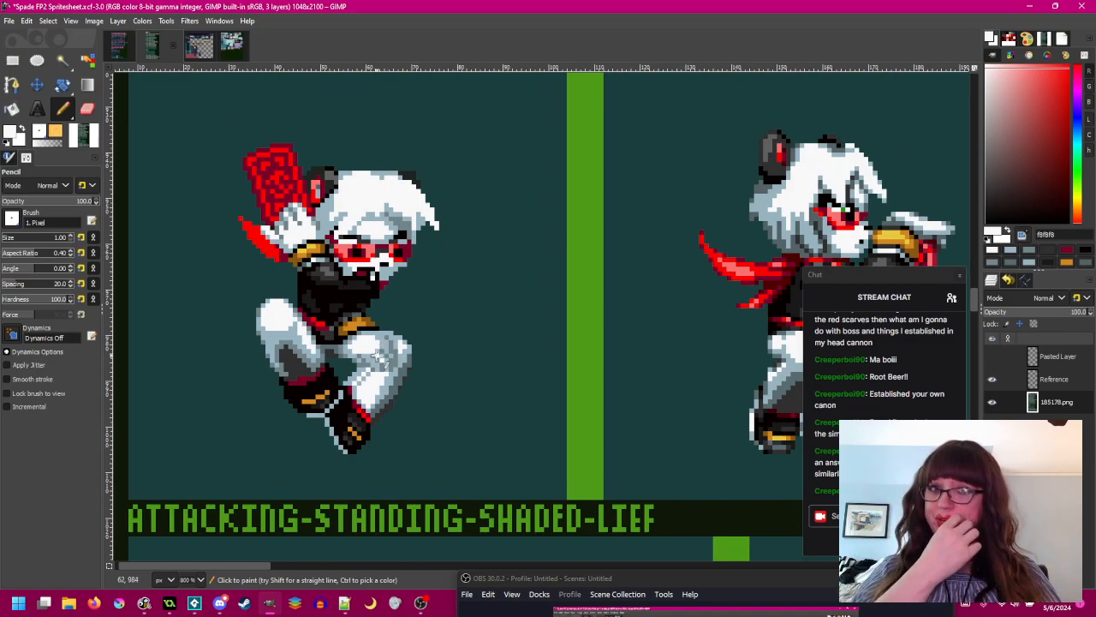
{"action": "mouse_move", "coordinate": [398, 325]}
{"action": "left_mouse_down"}
{"action": "mouse_move", "coordinate": [191, 337]}
{"action": "mouse_move", "coordinate": [417, 324]}
{"action": "left_mouse_up"}
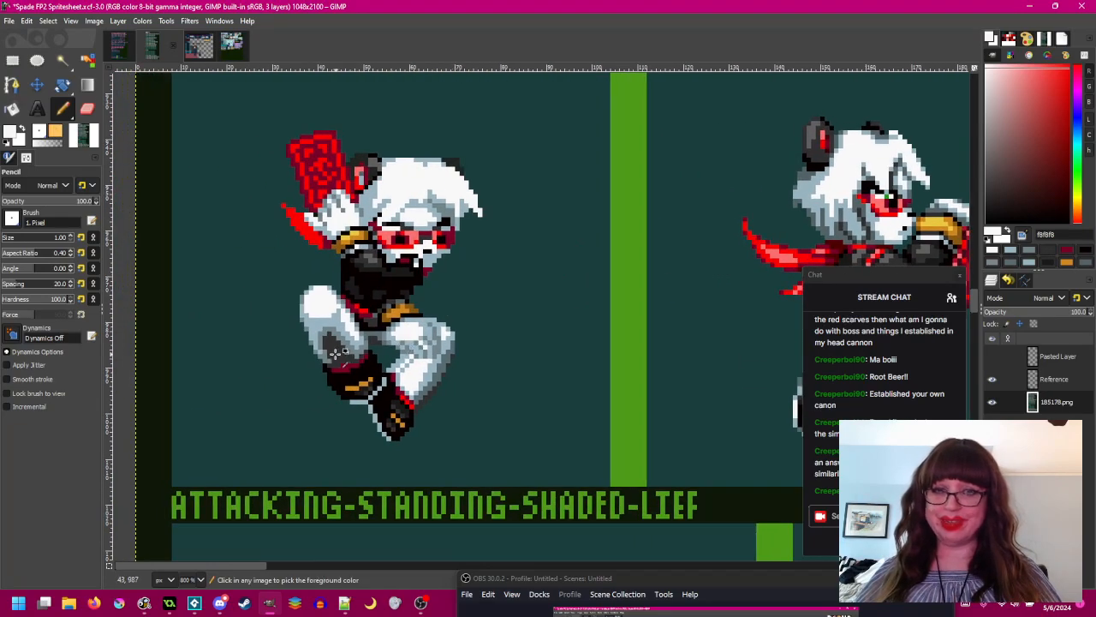
- Darken the right calf's stepped inner edge, from behind the knee down to the boot, with dark grey 303030 sampled from the left leg
{"action": "left_click", "coordinate": [339, 351], "text": "ctrl"}
{"action": "left_click_drag", "start_coordinate": [487, 343], "coordinate": [361, 305]}
{"action": "scroll", "coordinate": [370, 310], "scroll_direction": "up", "scroll_amount": 9}
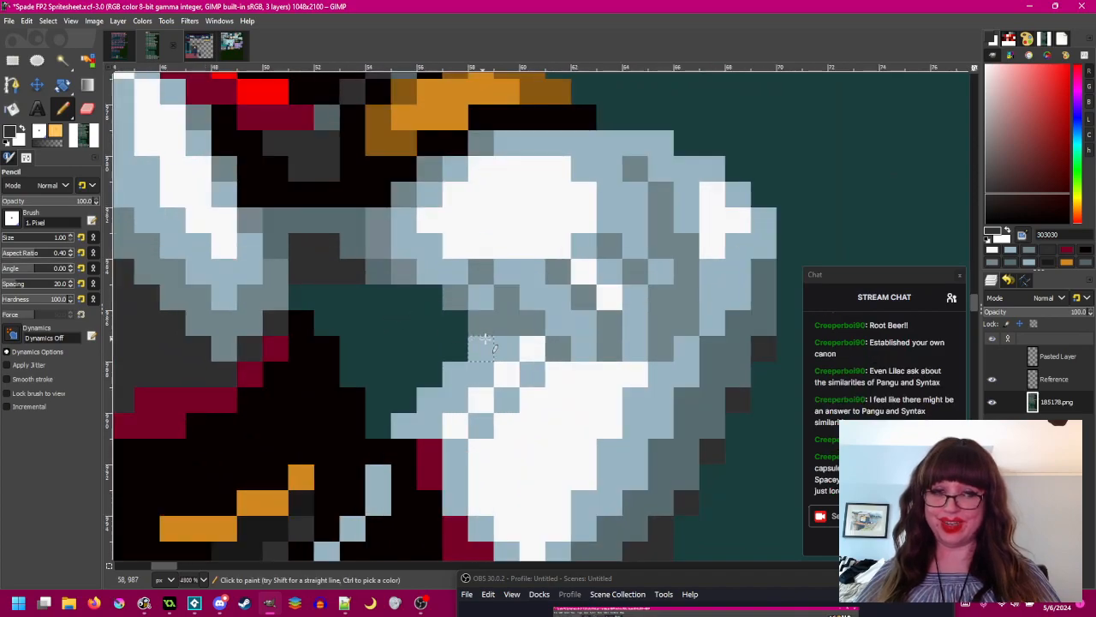
{"action": "left_click_drag", "start_coordinate": [484, 343], "coordinate": [403, 415]}
{"action": "scroll", "coordinate": [403, 415], "scroll_direction": "down", "scroll_amount": 9}
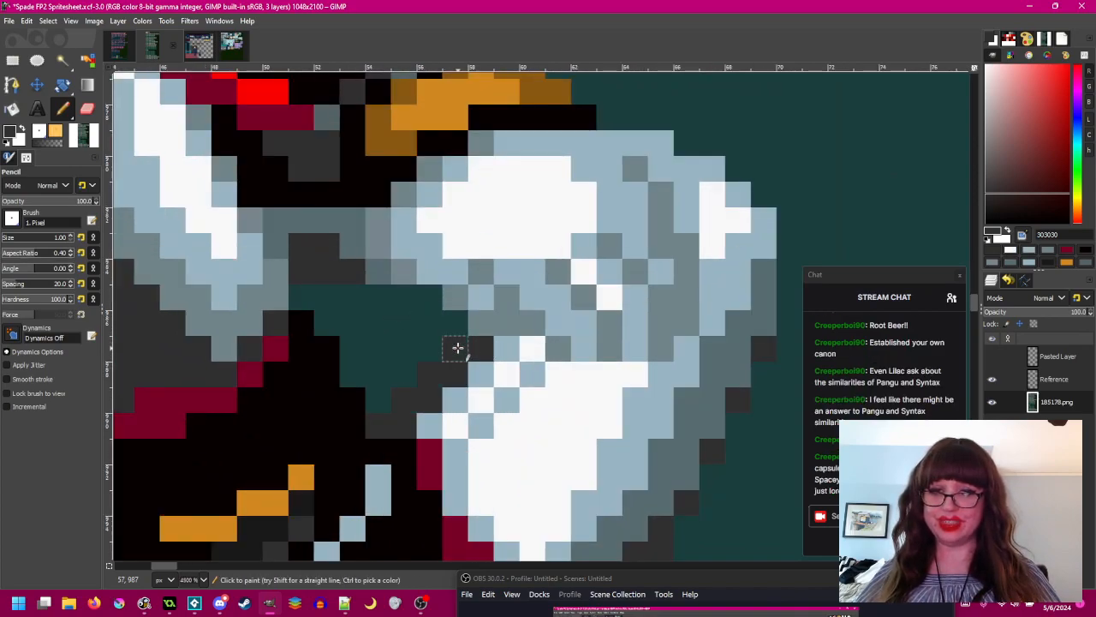
{"action": "scroll", "coordinate": [443, 377], "scroll_direction": "down", "scroll_amount": 3}
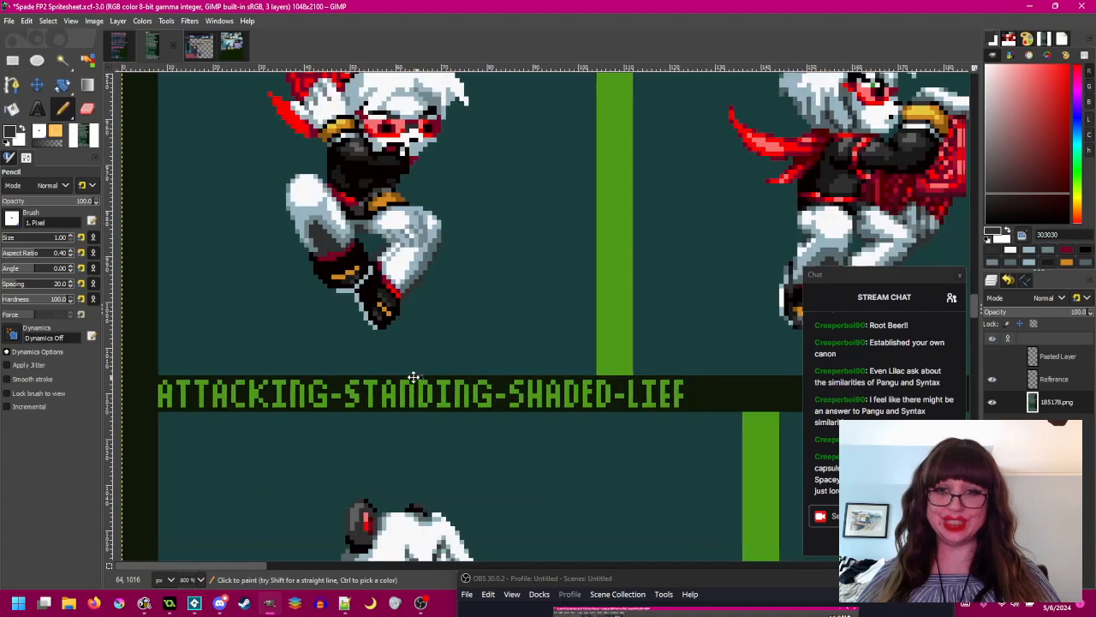
{"action": "scroll", "coordinate": [420, 379], "scroll_direction": "right", "scroll_amount": 8}
{"action": "scroll", "coordinate": [421, 380], "scroll_direction": "left", "scroll_amount": 7}
{"action": "scroll", "coordinate": [403, 463], "scroll_direction": "up", "scroll_amount": 2}
{"action": "scroll", "coordinate": [378, 332], "scroll_direction": "up", "scroll_amount": 3}
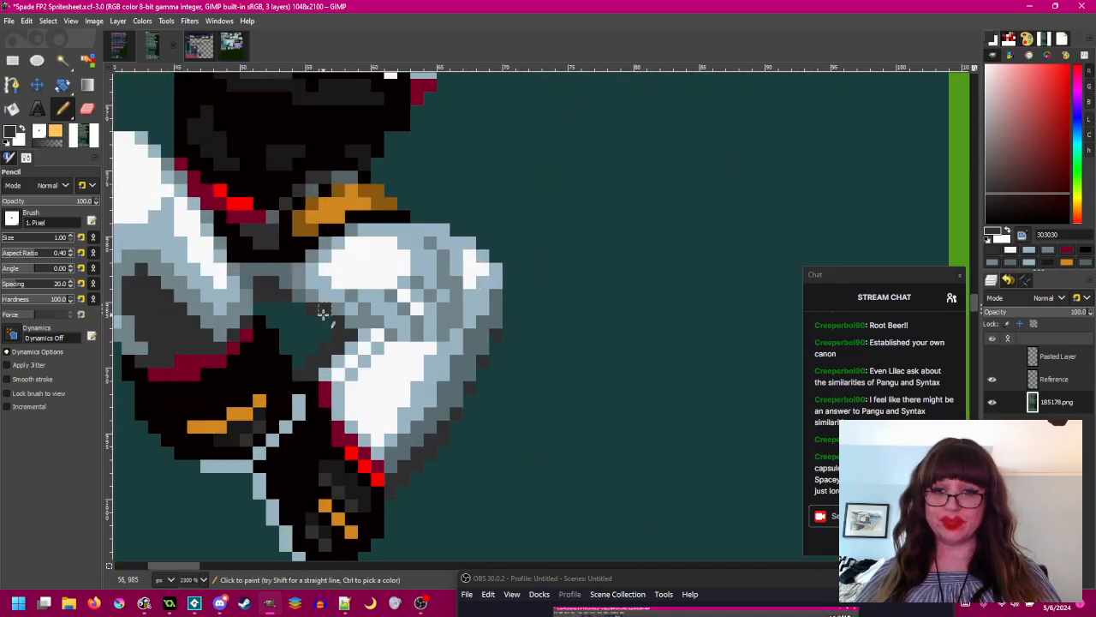
{"action": "scroll", "coordinate": [454, 336], "scroll_direction": "down", "scroll_amount": 3}
{"action": "scroll", "coordinate": [437, 364], "scroll_direction": "up", "scroll_amount": 1}
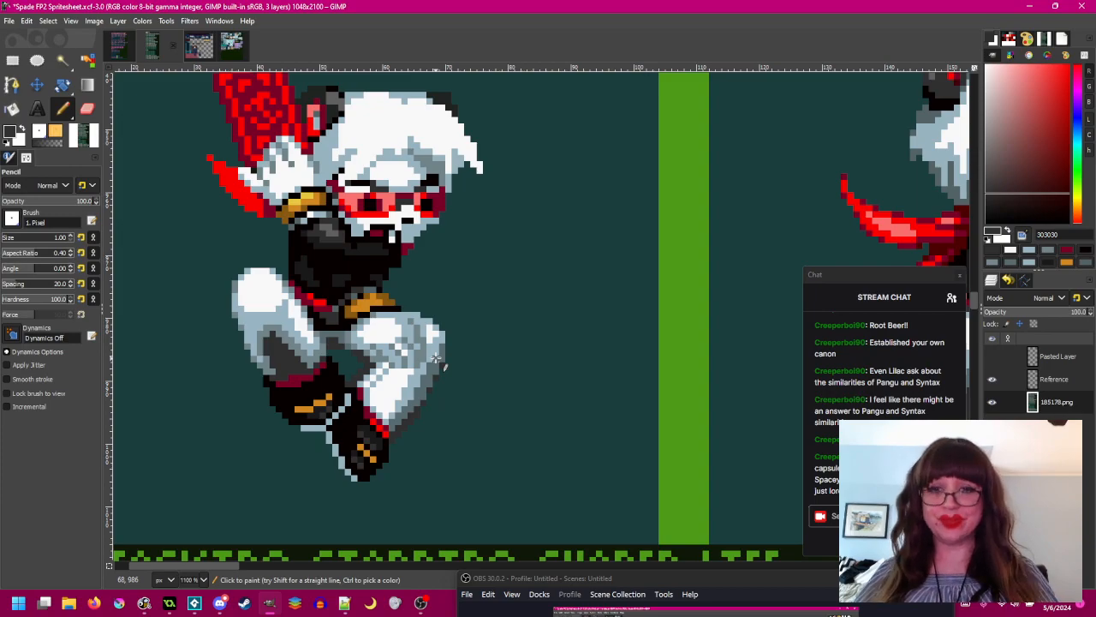
- Shade the waist sash with maroon 780028 and dark red 4c0000 sampled from the neighbouring sprite's scarf
{"action": "scroll", "coordinate": [451, 356], "scroll_direction": "right", "scroll_amount": 5}
{"action": "left_click_drag", "start_coordinate": [363, 314], "coordinate": [485, 480]}
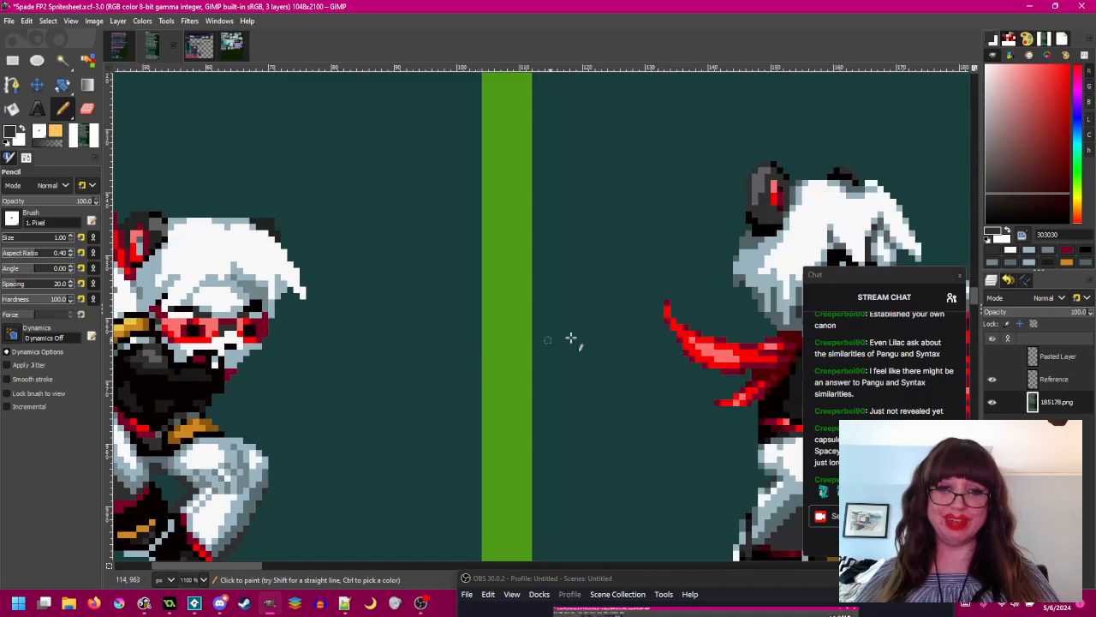
{"action": "scroll", "coordinate": [753, 342], "scroll_direction": "down", "scroll_amount": 2}
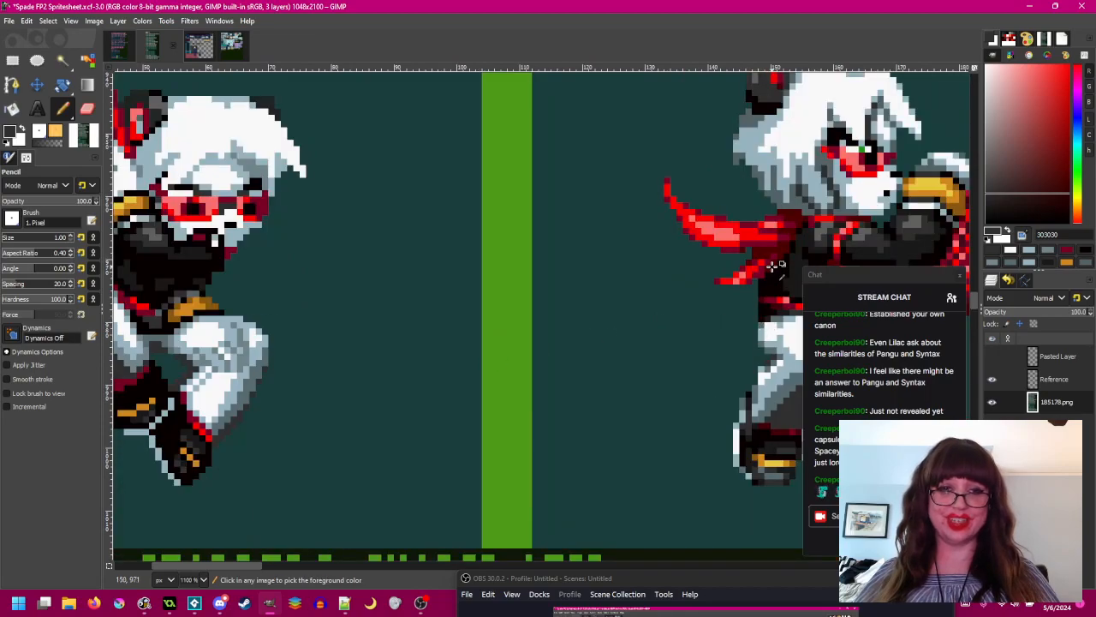
{"action": "left_click", "coordinate": [769, 262], "text": "ctrl"}
{"action": "scroll", "coordinate": [392, 306], "scroll_direction": "left", "scroll_amount": 3}
{"action": "scroll", "coordinate": [390, 307], "scroll_direction": "up", "scroll_amount": 2}
{"action": "left_click", "coordinate": [366, 307]}
{"action": "scroll", "coordinate": [317, 375], "scroll_direction": "down", "scroll_amount": 3}
{"action": "scroll", "coordinate": [621, 287], "scroll_direction": "up", "scroll_amount": 3}
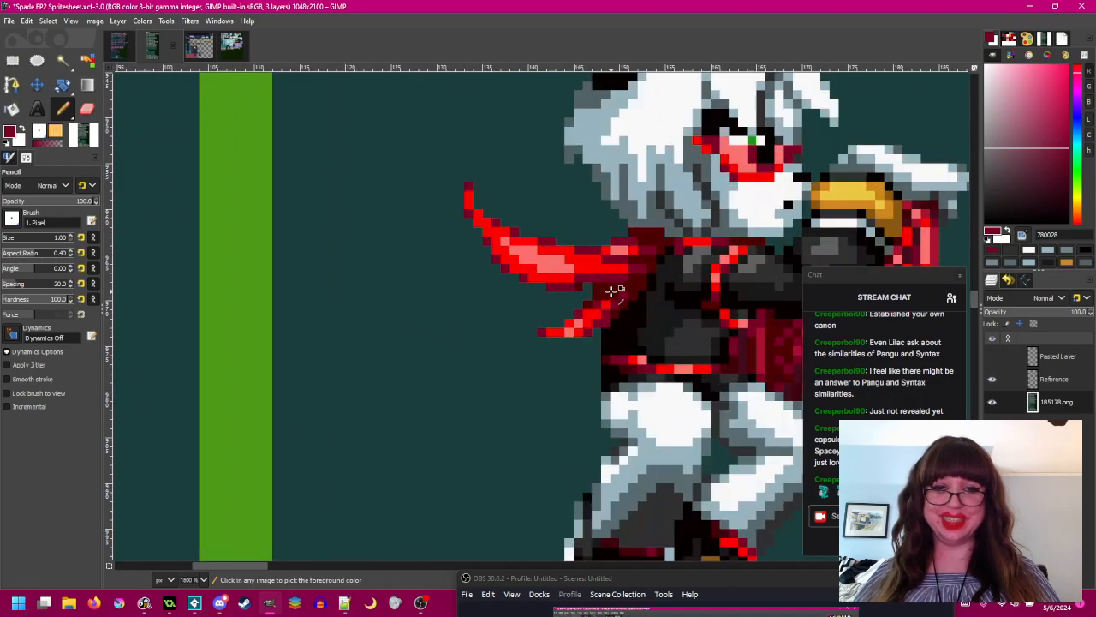
{"action": "left_click", "coordinate": [631, 286], "text": "ctrl"}
{"action": "scroll", "coordinate": [619, 293], "scroll_direction": "down", "scroll_amount": 3}
{"action": "scroll", "coordinate": [428, 325], "scroll_direction": "up", "scroll_amount": 3}
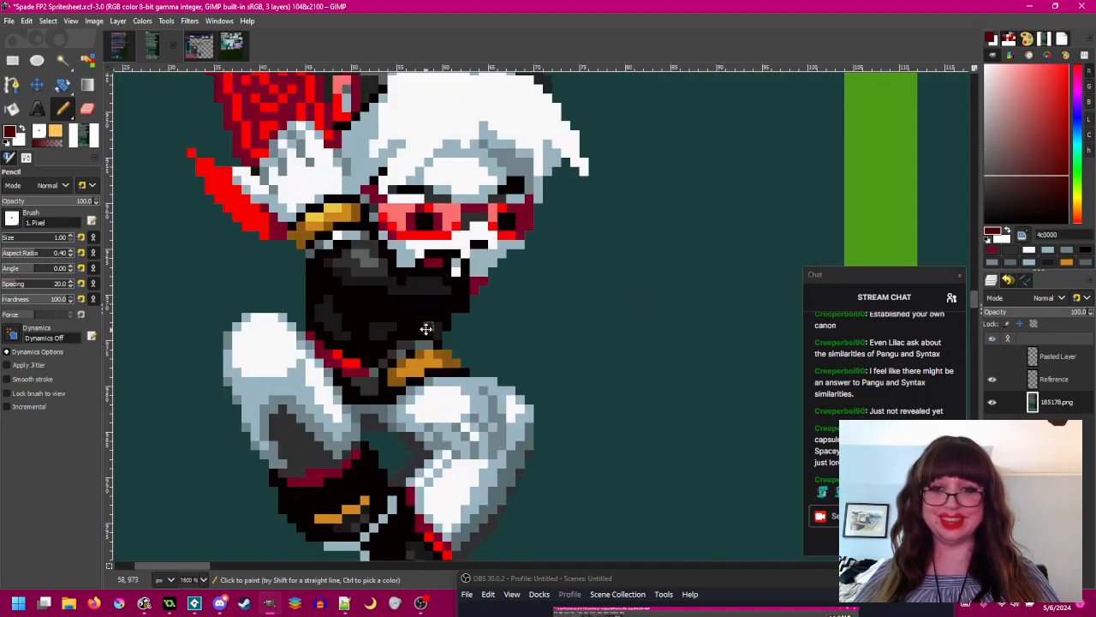
{"action": "mouse_move", "coordinate": [380, 327]}
{"action": "left_mouse_down"}
{"action": "mouse_move", "coordinate": [379, 343]}
{"action": "mouse_move", "coordinate": [448, 382]}
{"action": "left_mouse_up"}
{"action": "scroll", "coordinate": [505, 341], "scroll_direction": "down", "scroll_amount": 3}
{"action": "left_click_drag", "start_coordinate": [541, 364], "coordinate": [429, 323]}
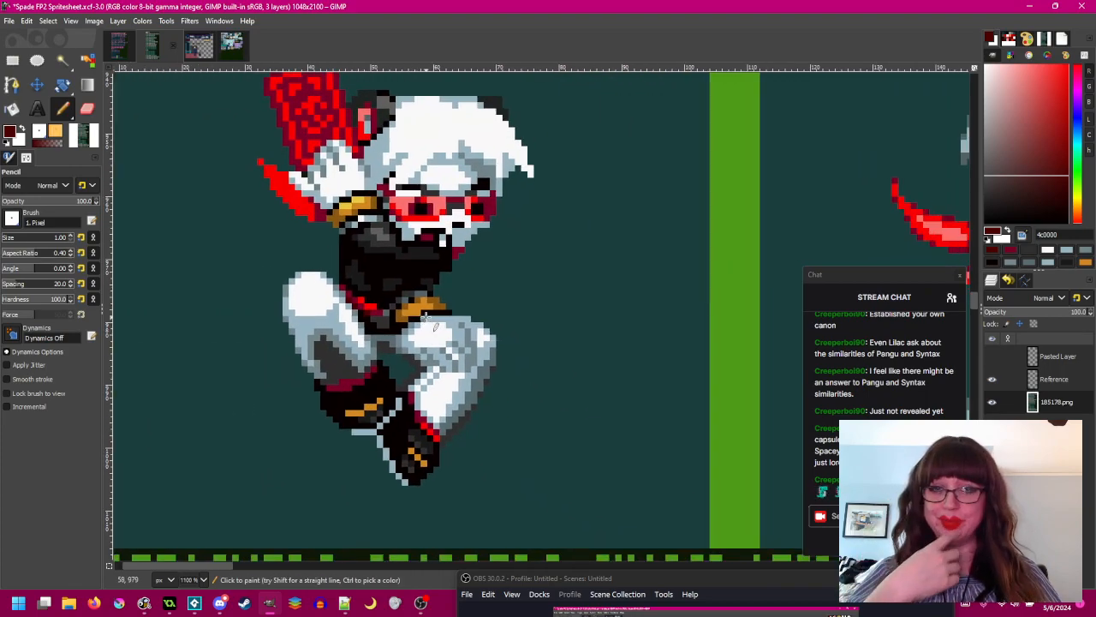
- Shade the maroon cuff of the left boot with dark red 4c0000, leaving a few maroon pixels
{"action": "scroll", "coordinate": [356, 304], "scroll_direction": "up", "scroll_amount": 2}
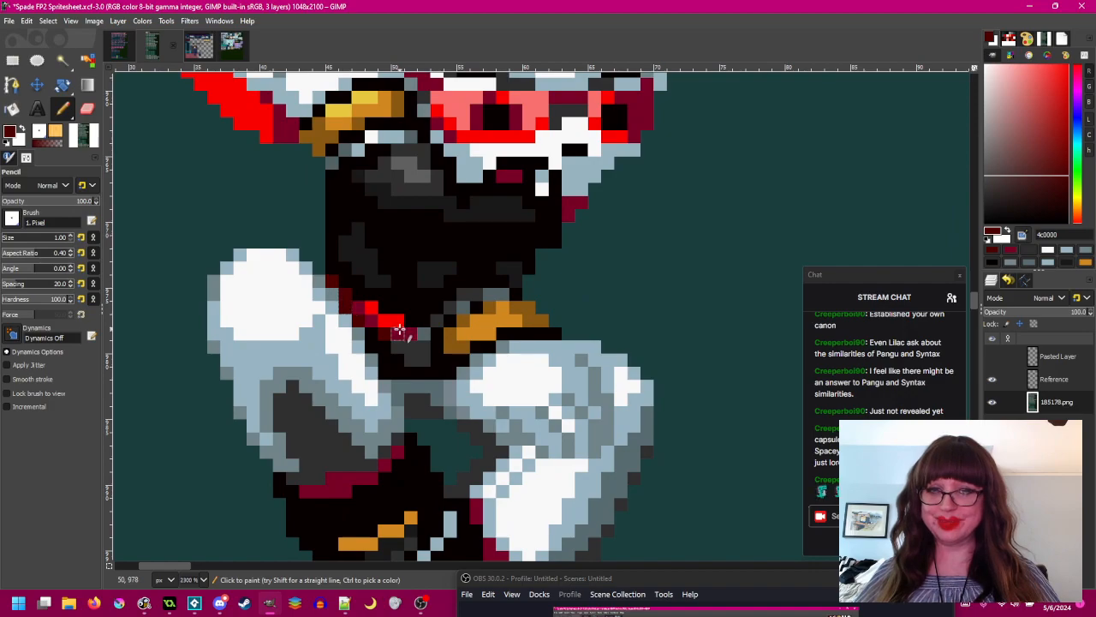
{"action": "scroll", "coordinate": [428, 361], "scroll_direction": "down", "scroll_amount": 3}
{"action": "scroll", "coordinate": [320, 406], "scroll_direction": "up", "scroll_amount": 4}
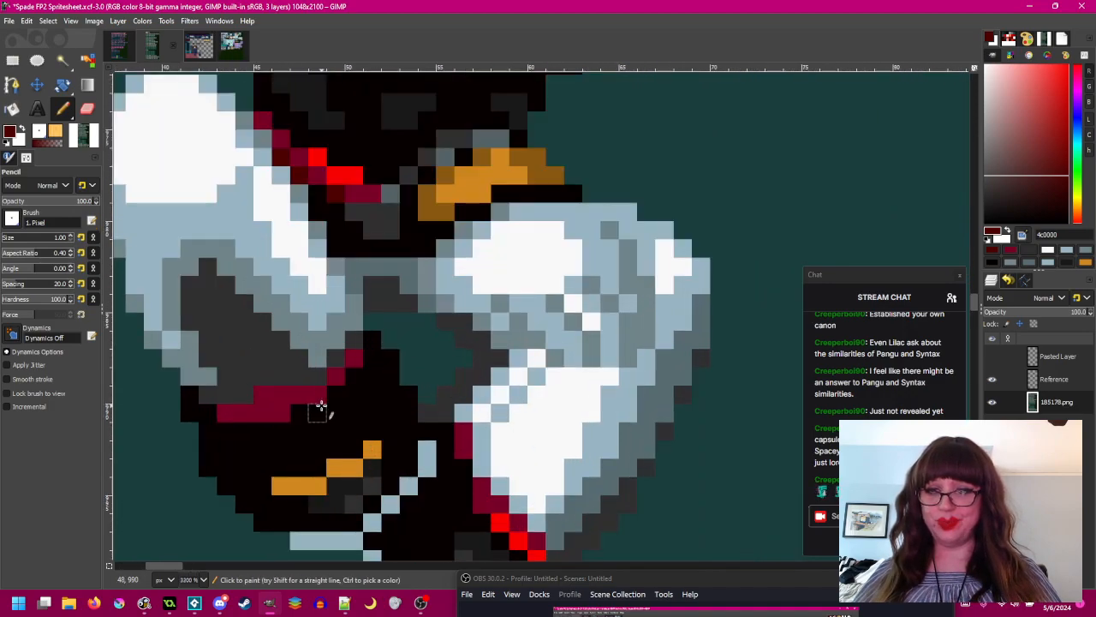
{"action": "left_click_drag", "start_coordinate": [299, 396], "coordinate": [262, 398]}
{"action": "mouse_move", "coordinate": [271, 398]}
{"action": "left_mouse_down"}
{"action": "mouse_move", "coordinate": [345, 403]}
{"action": "mouse_move", "coordinate": [314, 412]}
{"action": "left_mouse_up"}
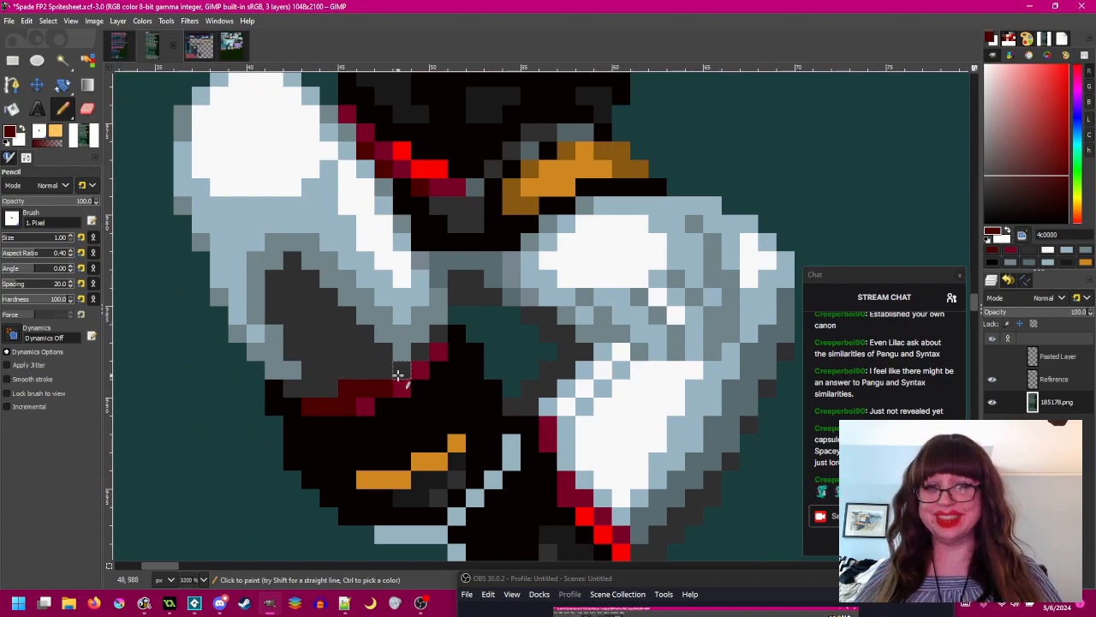
{"action": "scroll", "coordinate": [411, 364], "scroll_direction": "down", "scroll_amount": 3}
- Darken the upper inner part of the right boot's cuff with dark red 4c0000, down to the bright red section
{"action": "scroll", "coordinate": [394, 383], "scroll_direction": "up", "scroll_amount": 4}
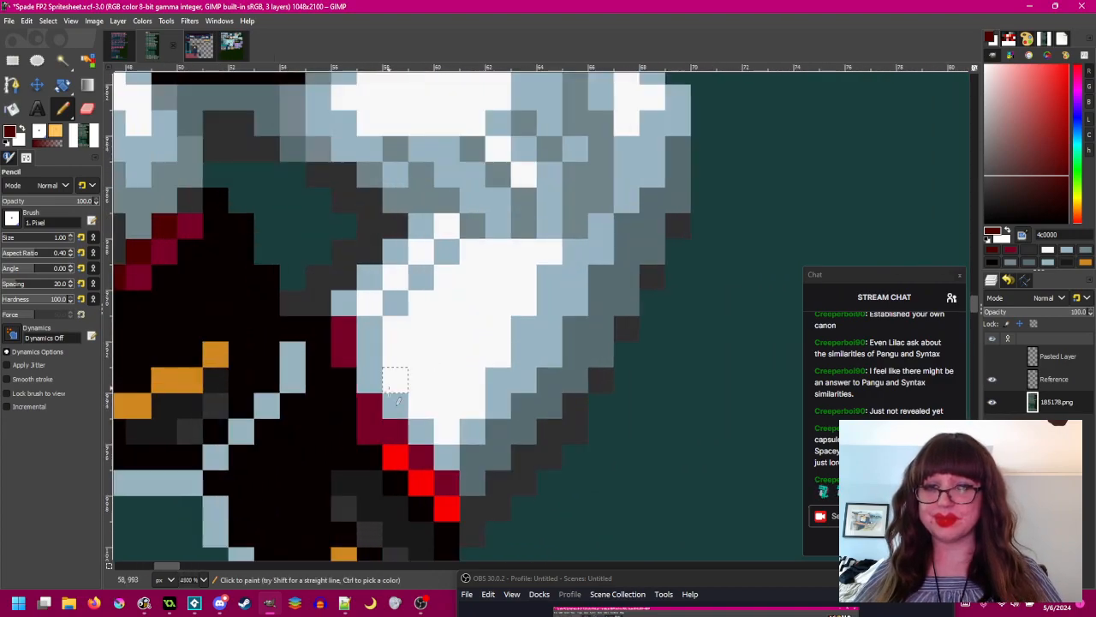
{"action": "left_click", "coordinate": [369, 411]}
{"action": "left_click_drag", "start_coordinate": [430, 388], "coordinate": [519, 366]}
{"action": "key", "text": "ctrl+z"}
{"action": "left_click", "coordinate": [461, 354]}
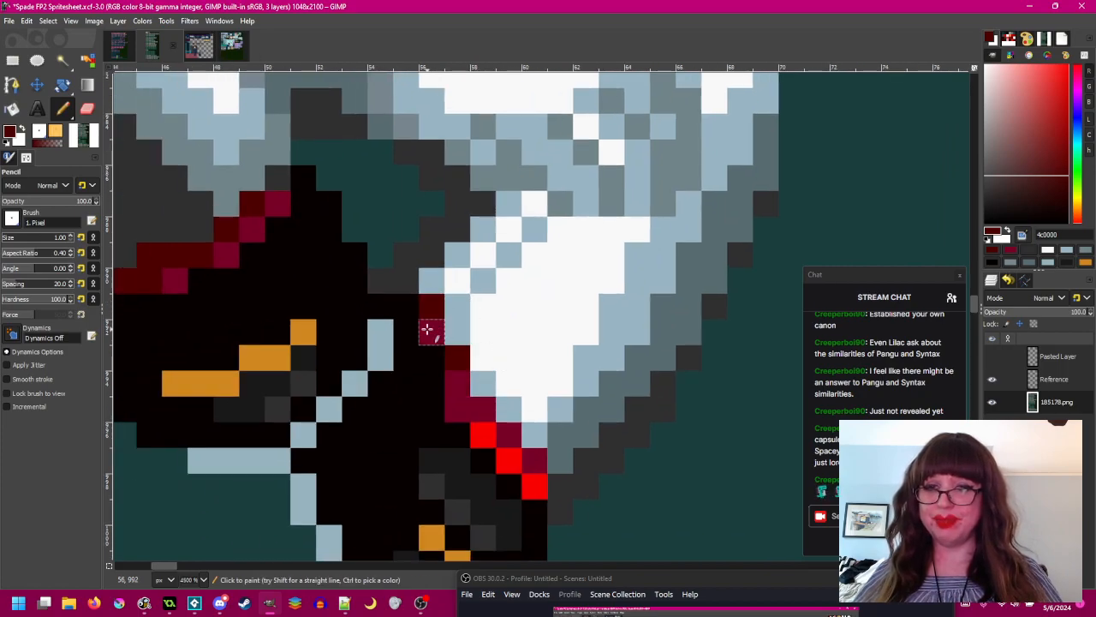
{"action": "scroll", "coordinate": [508, 334], "scroll_direction": "down", "scroll_amount": 2}
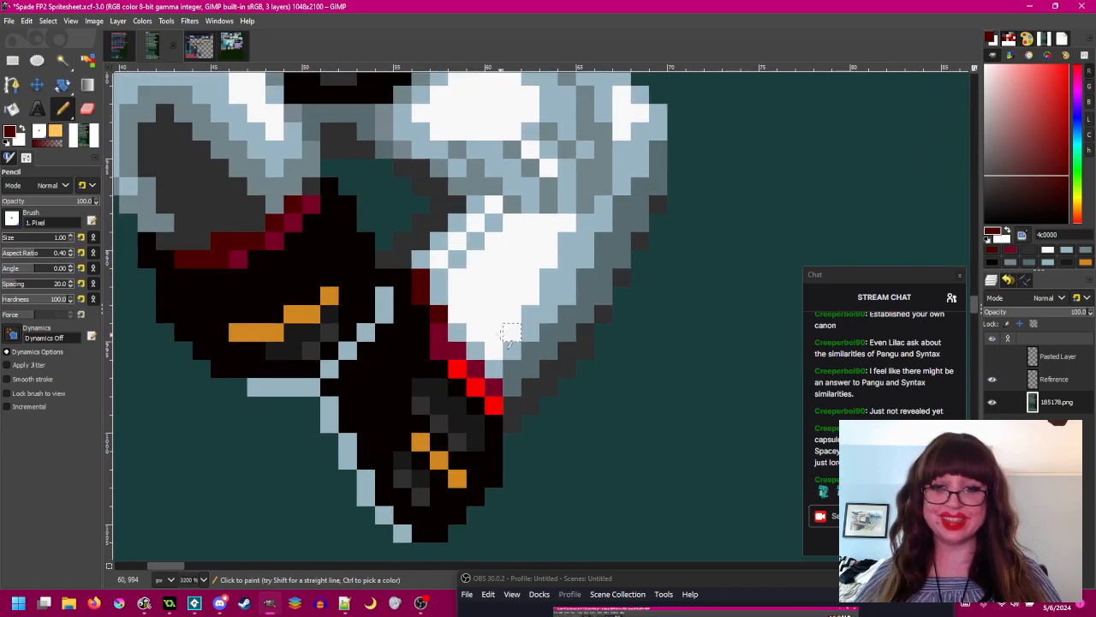
{"action": "scroll", "coordinate": [512, 334], "scroll_direction": "up", "scroll_amount": 1}
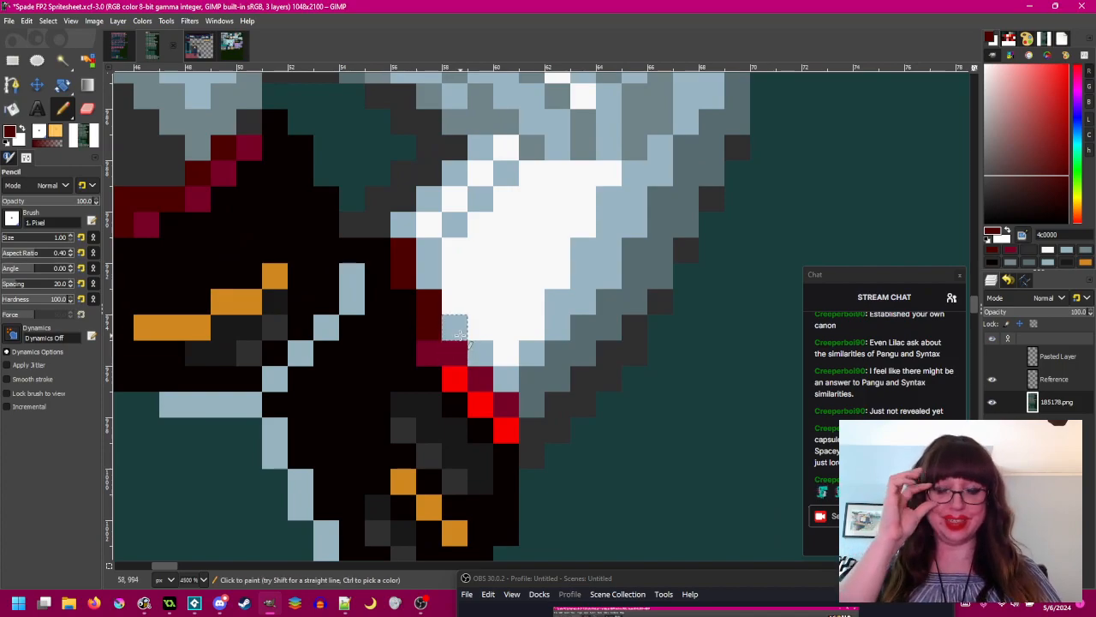
{"action": "left_click", "coordinate": [458, 334]}
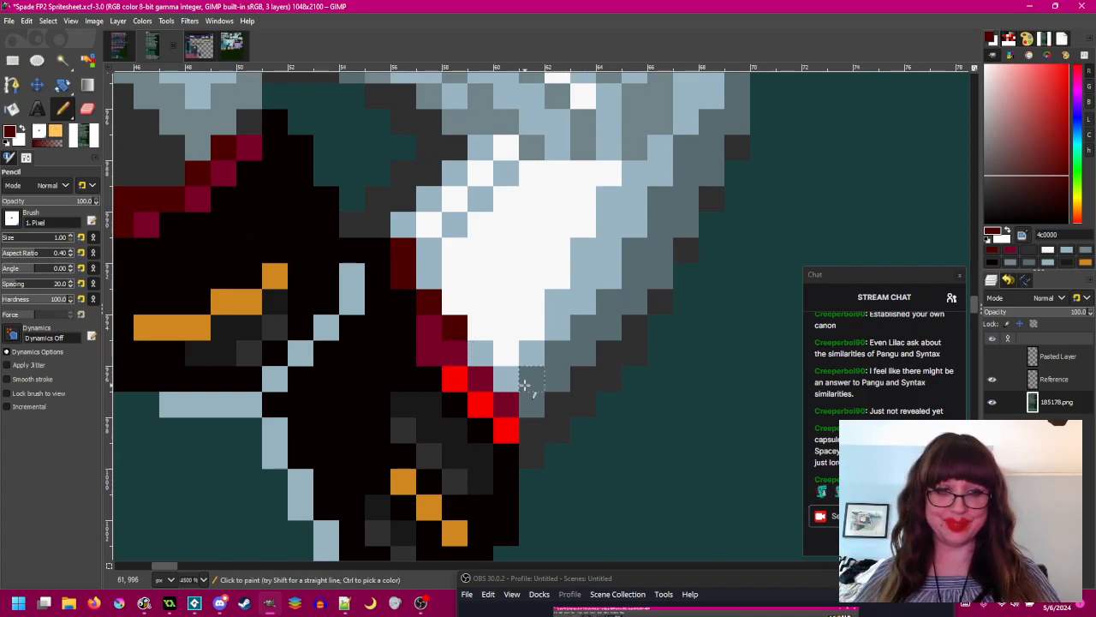
{"action": "scroll", "coordinate": [483, 327], "scroll_direction": "down", "scroll_amount": 1}
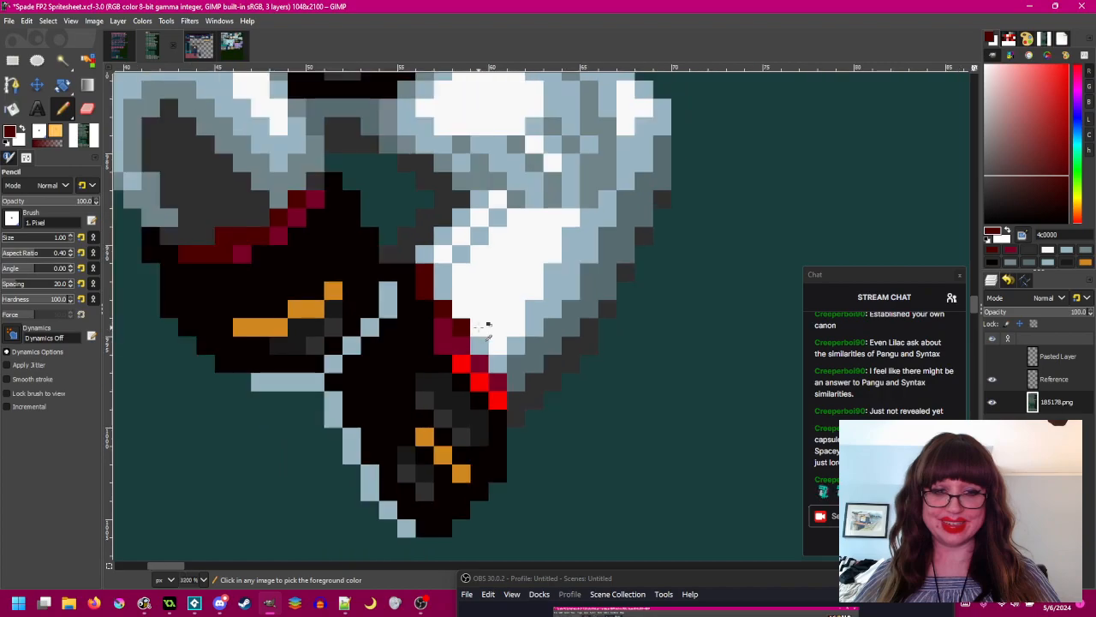
{"action": "scroll", "coordinate": [485, 331], "scroll_direction": "down", "scroll_amount": 1}
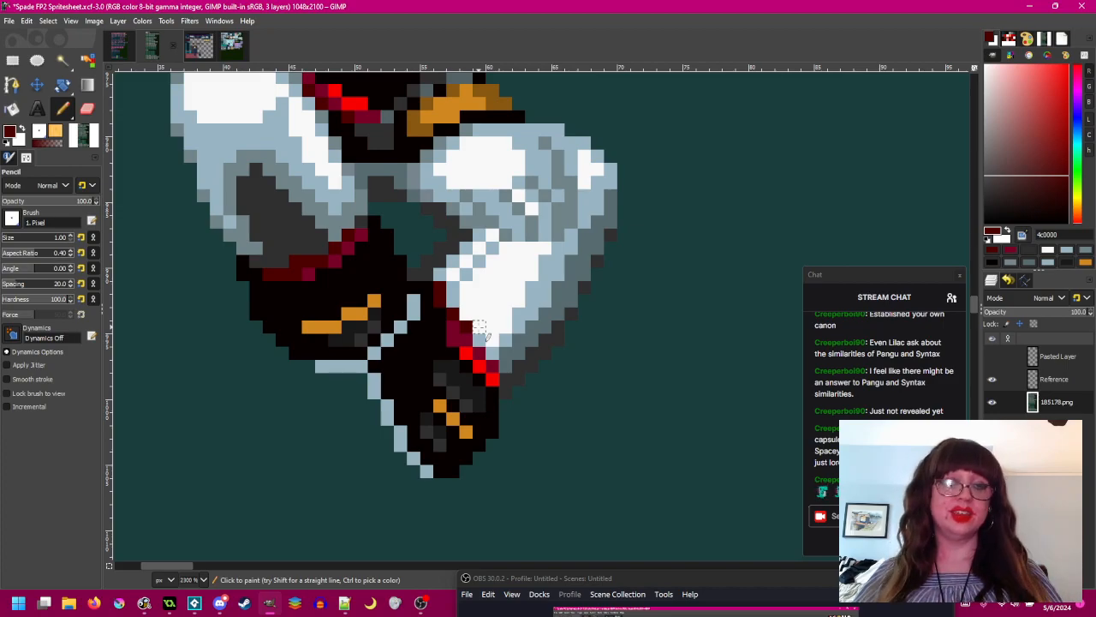
{"action": "scroll", "coordinate": [479, 320], "scroll_direction": "down", "scroll_amount": 1}
{"action": "scroll", "coordinate": [487, 322], "scroll_direction": "up", "scroll_amount": 2}
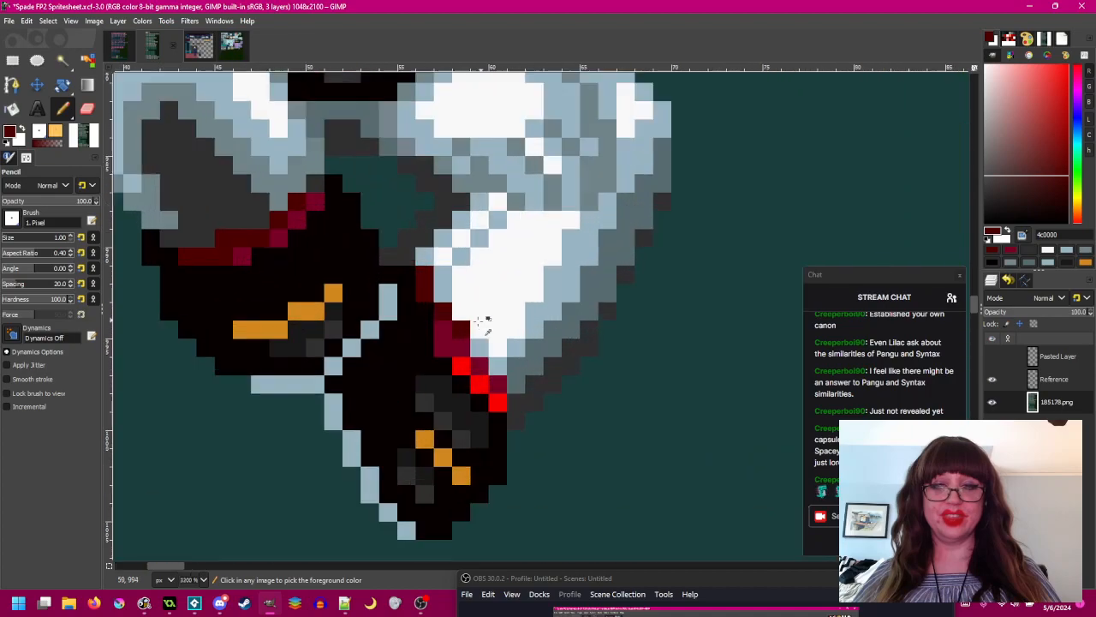
{"action": "scroll", "coordinate": [514, 360], "scroll_direction": "down", "scroll_amount": 2}
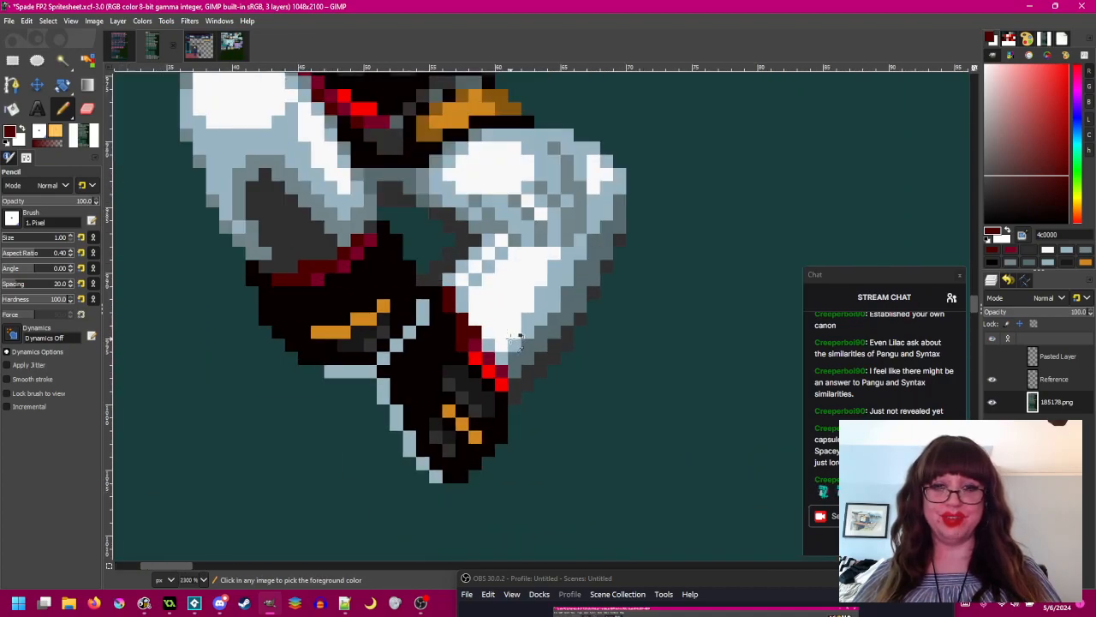
- Extend the right boot's cuff onto the shaded outer side of the calf with dark red 4c0000
{"action": "scroll", "coordinate": [510, 368], "scroll_direction": "up", "scroll_amount": 3}
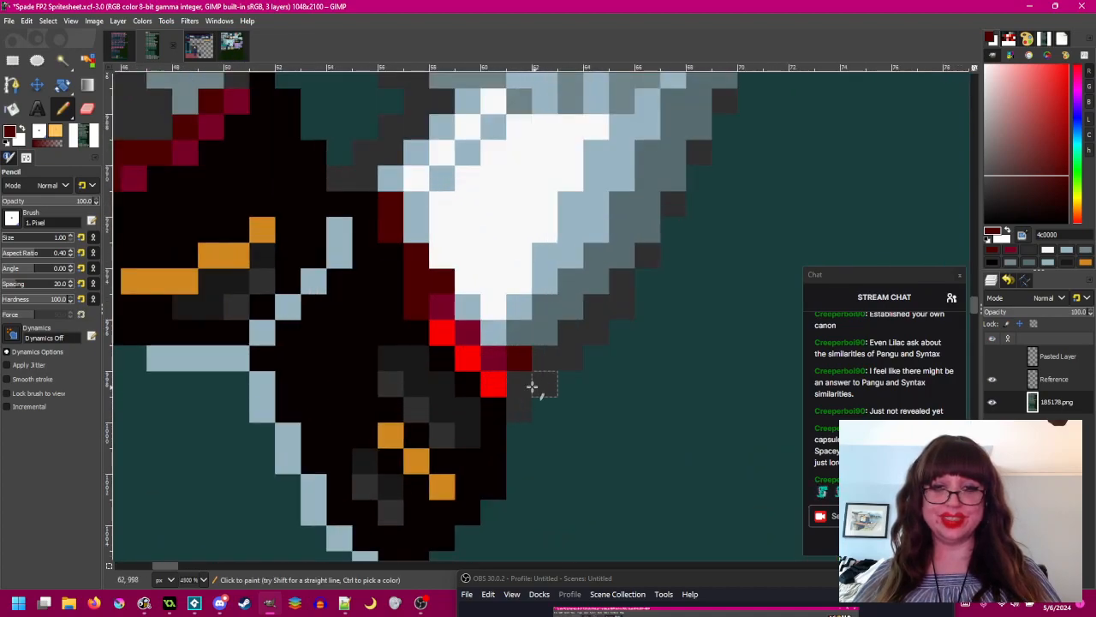
{"action": "key", "text": "ctrl+z"}
{"action": "left_click", "coordinate": [524, 374]}
{"action": "key", "text": "ctrl+z"}
{"action": "left_click_drag", "start_coordinate": [525, 373], "coordinate": [525, 361]}
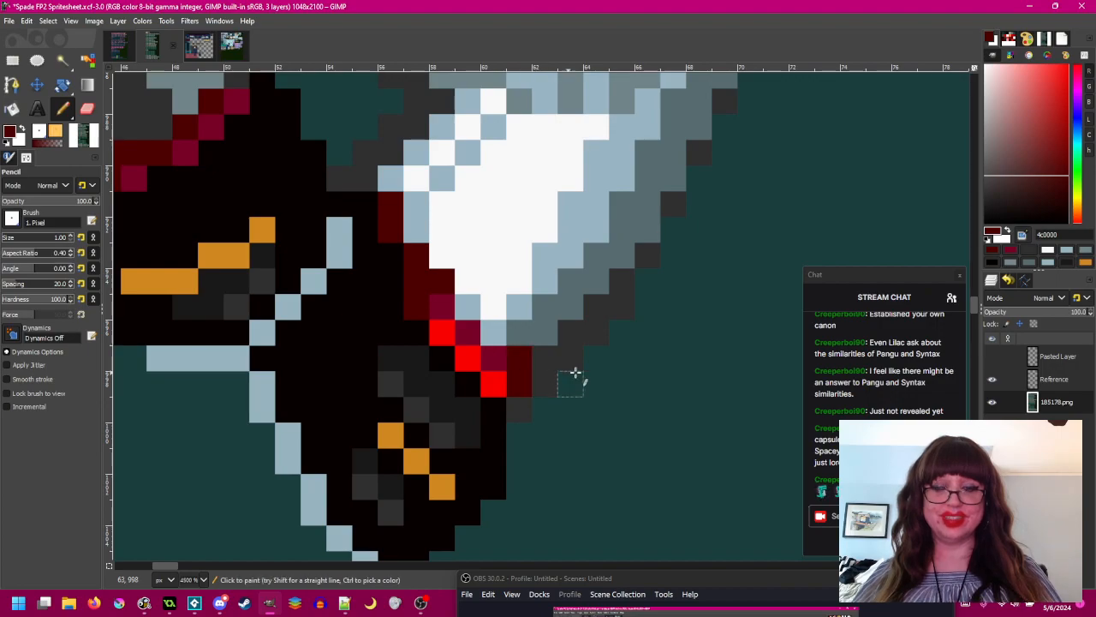
{"action": "scroll", "coordinate": [567, 372], "scroll_direction": "down", "scroll_amount": 3}
{"action": "scroll", "coordinate": [565, 370], "scroll_direction": "up", "scroll_amount": 3}
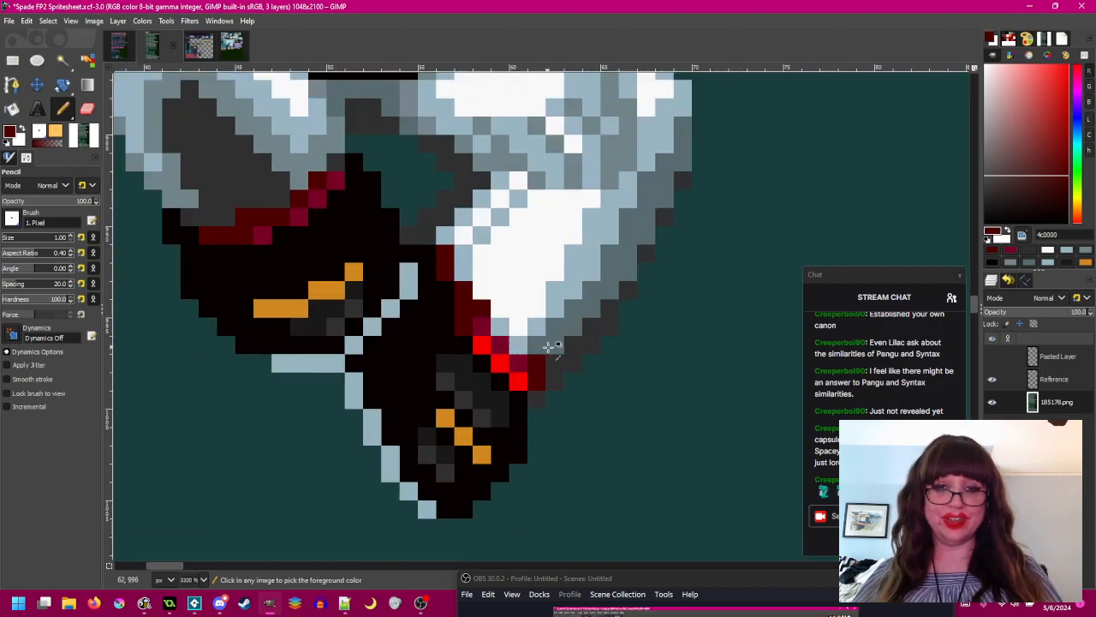
{"action": "scroll", "coordinate": [535, 352], "scroll_direction": "down", "scroll_amount": 1}
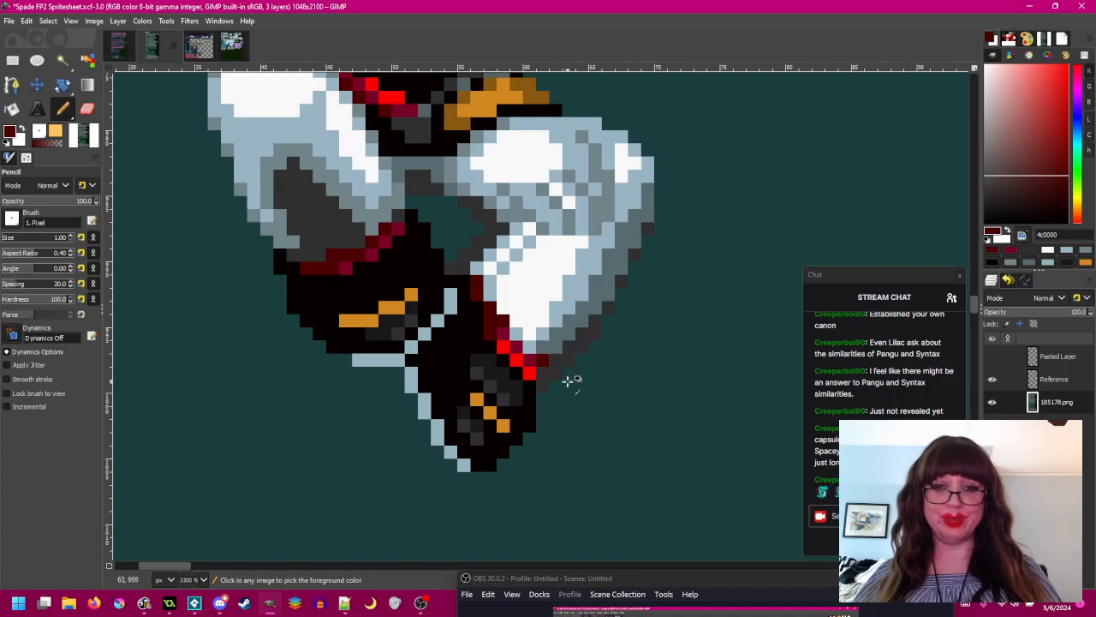
{"action": "scroll", "coordinate": [548, 360], "scroll_direction": "up", "scroll_amount": 1}
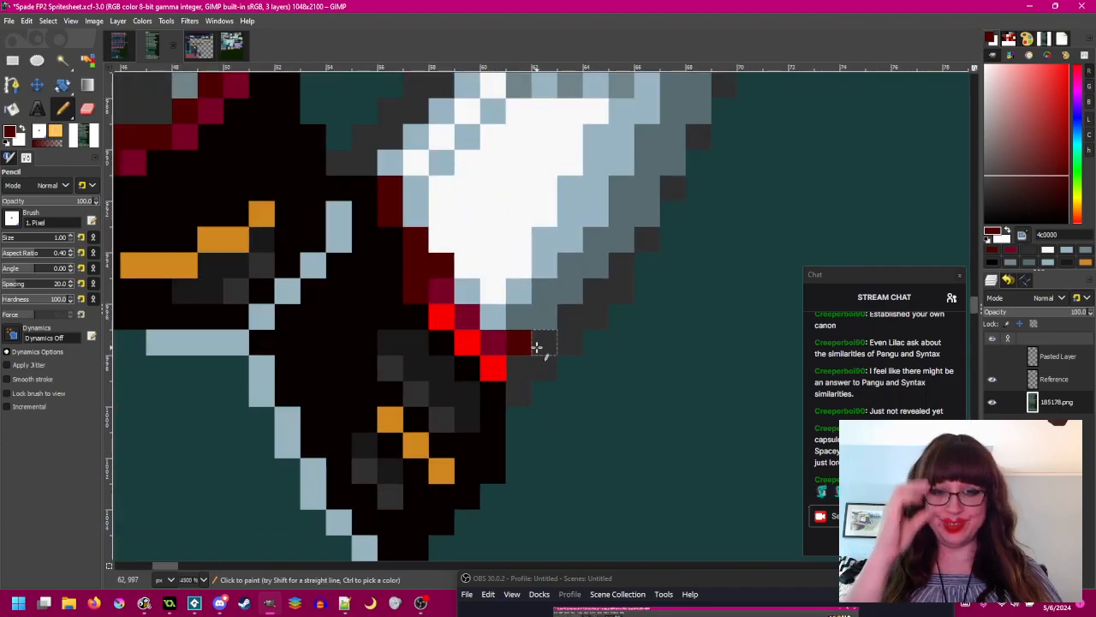
- Recolour the lowest bright red pixel of the right boot's cuff with maroon 780028 sampled from the cuff
{"action": "scroll", "coordinate": [504, 368], "scroll_direction": "down", "scroll_amount": 6}
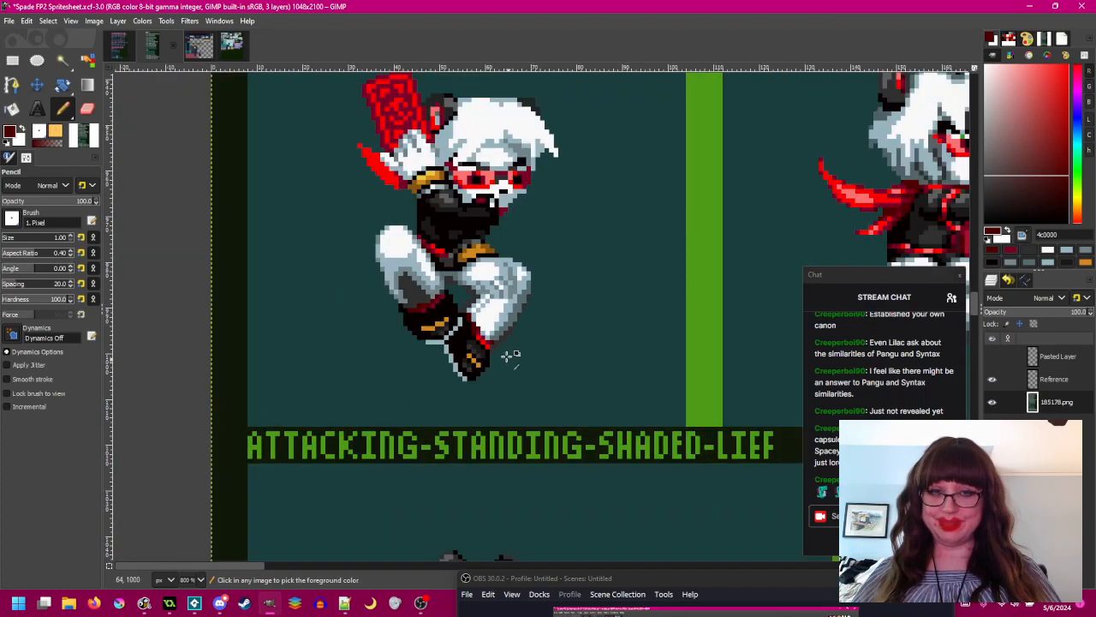
{"action": "scroll", "coordinate": [492, 346], "scroll_direction": "up", "scroll_amount": 4}
{"action": "left_click", "coordinate": [444, 294], "text": "ctrl"}
{"action": "left_click_drag", "start_coordinate": [442, 307], "coordinate": [465, 332]}
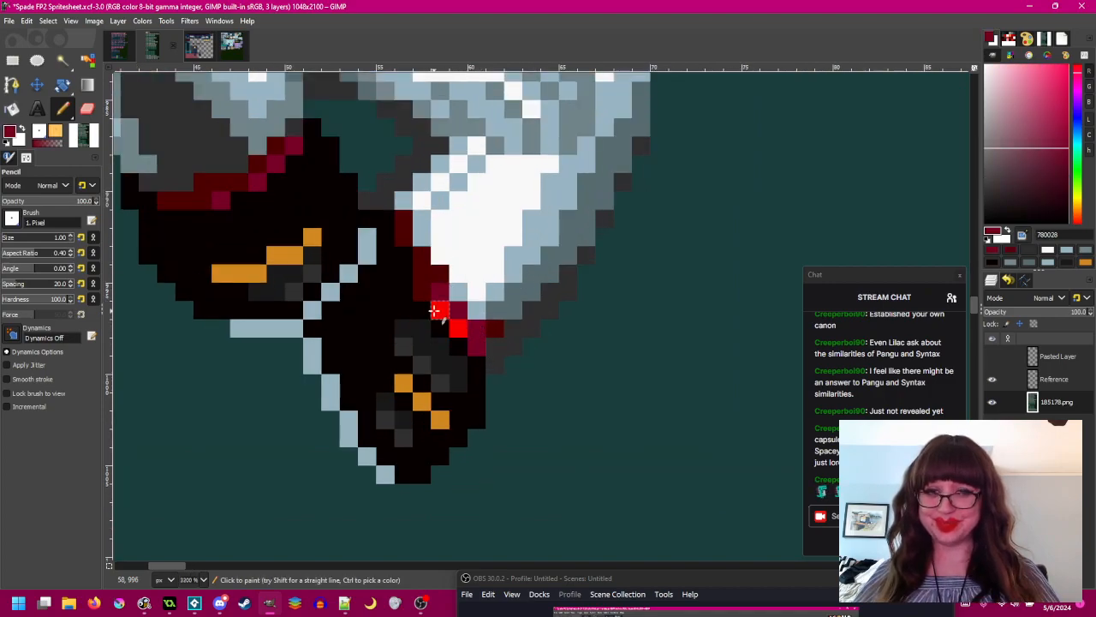
{"action": "scroll", "coordinate": [522, 349], "scroll_direction": "down", "scroll_amount": 3}
{"action": "scroll", "coordinate": [522, 350], "scroll_direction": "down", "scroll_amount": 1}
{"action": "scroll", "coordinate": [499, 354], "scroll_direction": "up", "scroll_amount": 6}
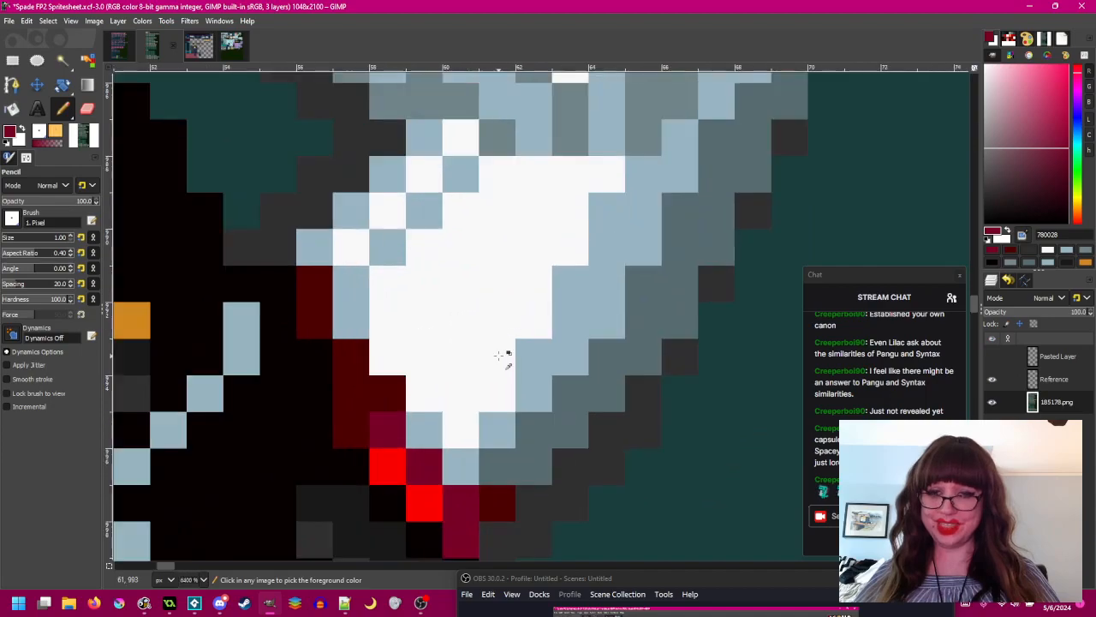
- Try darkening the left boot's gold stripe with brown 885810
{"action": "scroll", "coordinate": [468, 390], "scroll_direction": "down", "scroll_amount": 3}
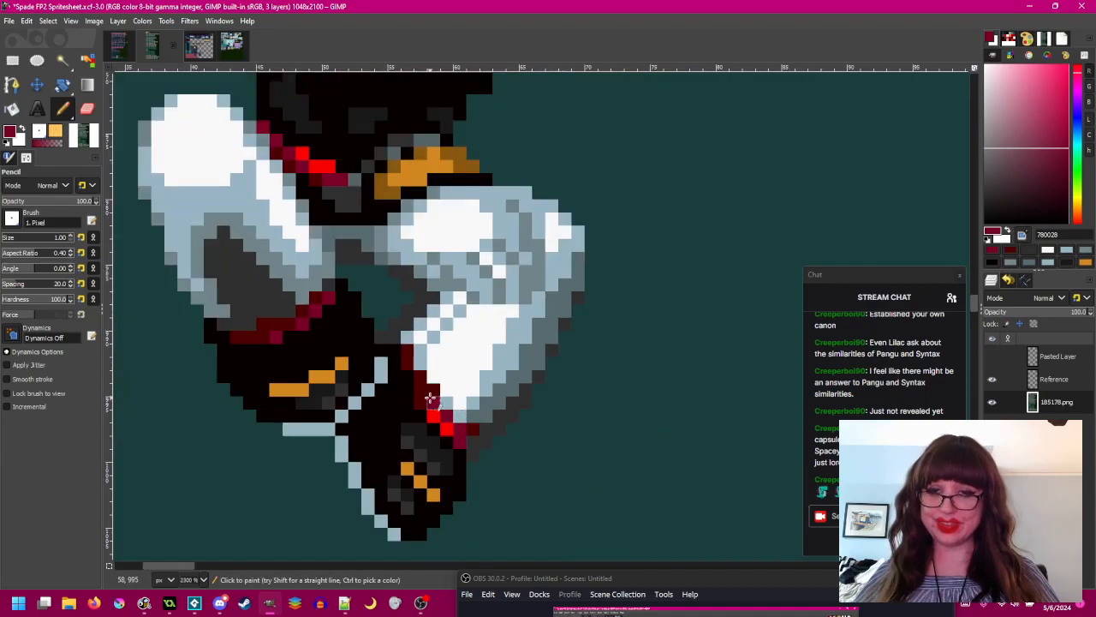
{"action": "scroll", "coordinate": [449, 387], "scroll_direction": "down", "scroll_amount": 2}
{"action": "scroll", "coordinate": [484, 253], "scroll_direction": "up", "scroll_amount": 2}
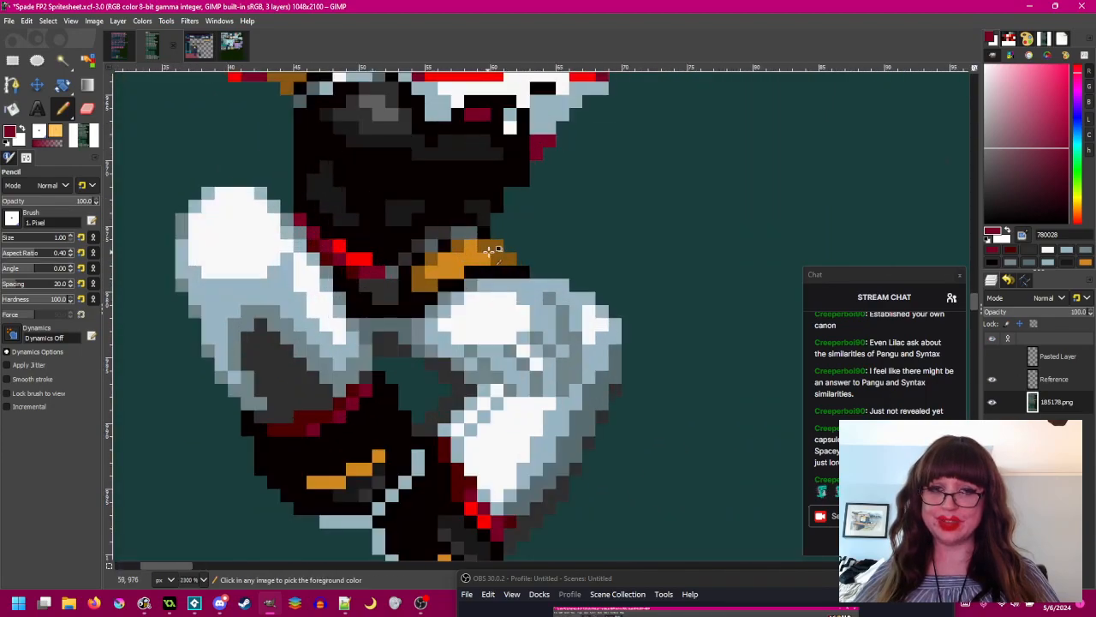
{"action": "left_click", "coordinate": [311, 477], "text": "ctrl"}
{"action": "mouse_move", "coordinate": [350, 469]}
{"action": "left_mouse_down"}
{"action": "mouse_move", "coordinate": [362, 468]}
{"action": "mouse_move", "coordinate": [314, 482]}
{"action": "left_mouse_up"}
{"action": "scroll", "coordinate": [477, 443], "scroll_direction": "down", "scroll_amount": 3}
{"action": "left_click_drag", "start_coordinate": [519, 448], "coordinate": [506, 428]}
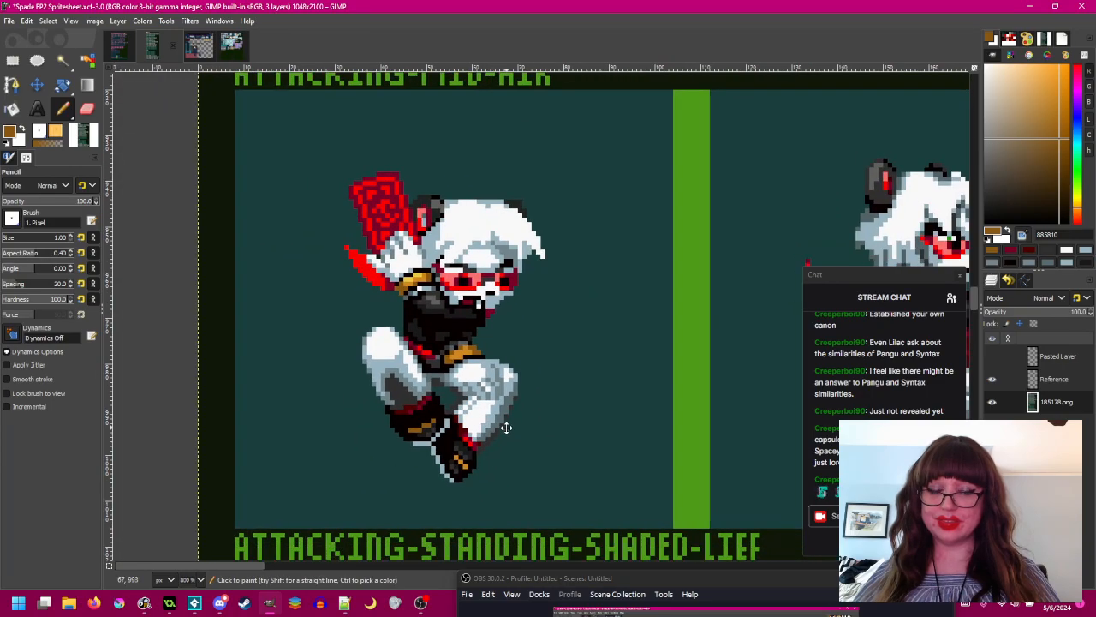
{"action": "scroll", "coordinate": [462, 471], "scroll_direction": "up", "scroll_amount": 4}
- Undo the left boot's stripe darkening and recolour the right boot's diagonal gold stripe with brown 885810
{"action": "left_click", "coordinate": [448, 435], "text": "ctrl"}
{"action": "key", "text": "ctrl+z"}
{"action": "key", "text": "ctrl+z"}
{"action": "left_click", "coordinate": [339, 307], "text": "ctrl"}
{"action": "key", "text": "ctrl+z"}
{"action": "left_click", "coordinate": [445, 436]}
{"action": "left_click", "coordinate": [462, 454]}
{"action": "left_click", "coordinate": [482, 473]}
- Darken the lighter grey highlight pixels above the right boot's gold stripe with near-black 181818
{"action": "left_click", "coordinate": [481, 437], "text": "ctrl"}
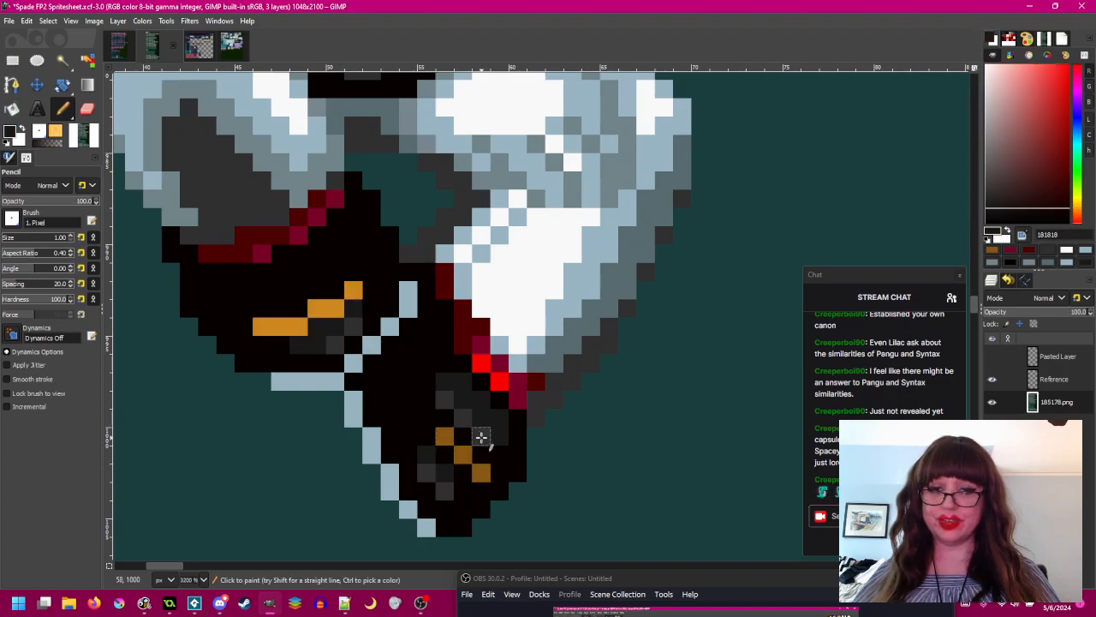
{"action": "left_click", "coordinate": [463, 418]}
{"action": "left_click", "coordinate": [445, 400]}
{"action": "scroll", "coordinate": [481, 476], "scroll_direction": "down", "scroll_amount": 4}
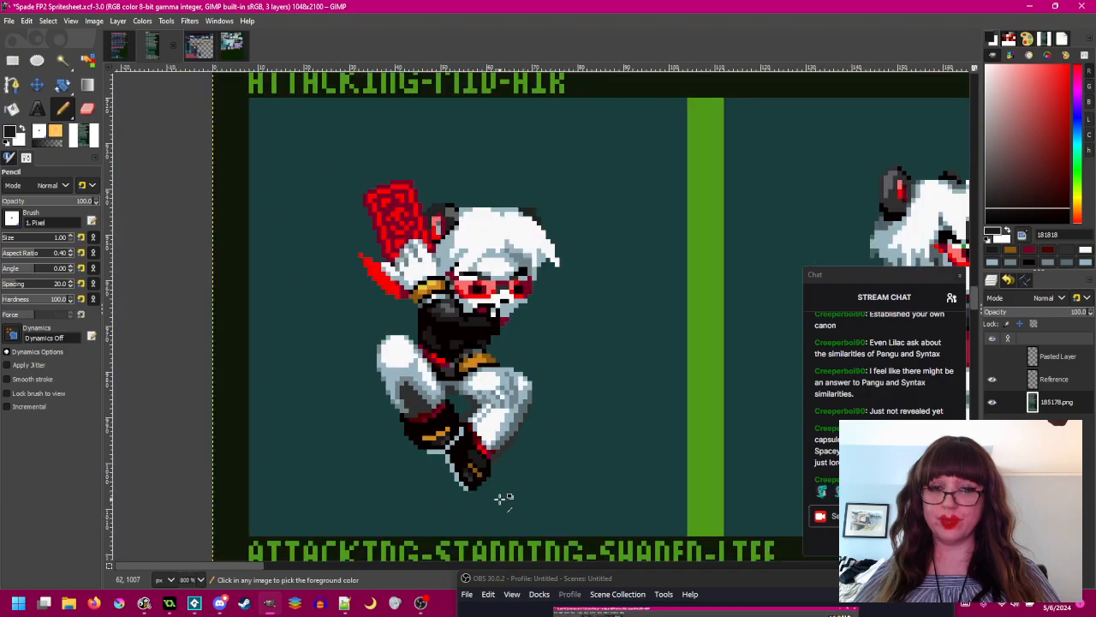
{"action": "scroll", "coordinate": [501, 462], "scroll_direction": "down", "scroll_amount": 1}
{"action": "scroll", "coordinate": [482, 384], "scroll_direction": "up", "scroll_amount": 4}
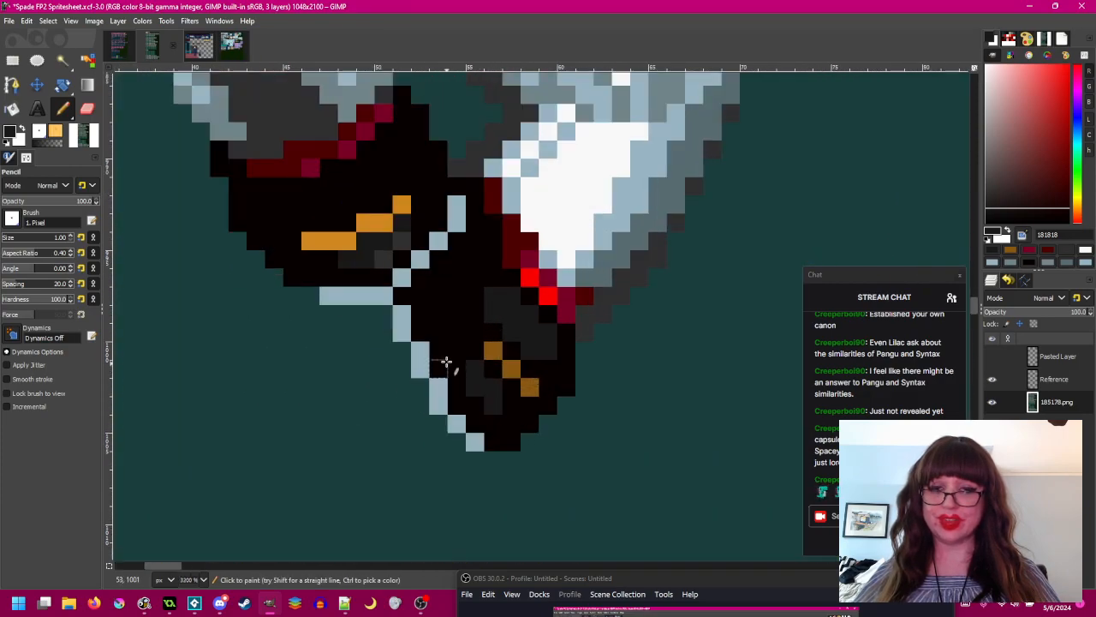
- Recolour the light blue outline along the right boot's sole with grey 708488 sampled from the sprite
{"action": "left_click_drag", "start_coordinate": [454, 336], "coordinate": [515, 445]}
{"action": "left_click", "coordinate": [403, 211], "text": "ctrl"}
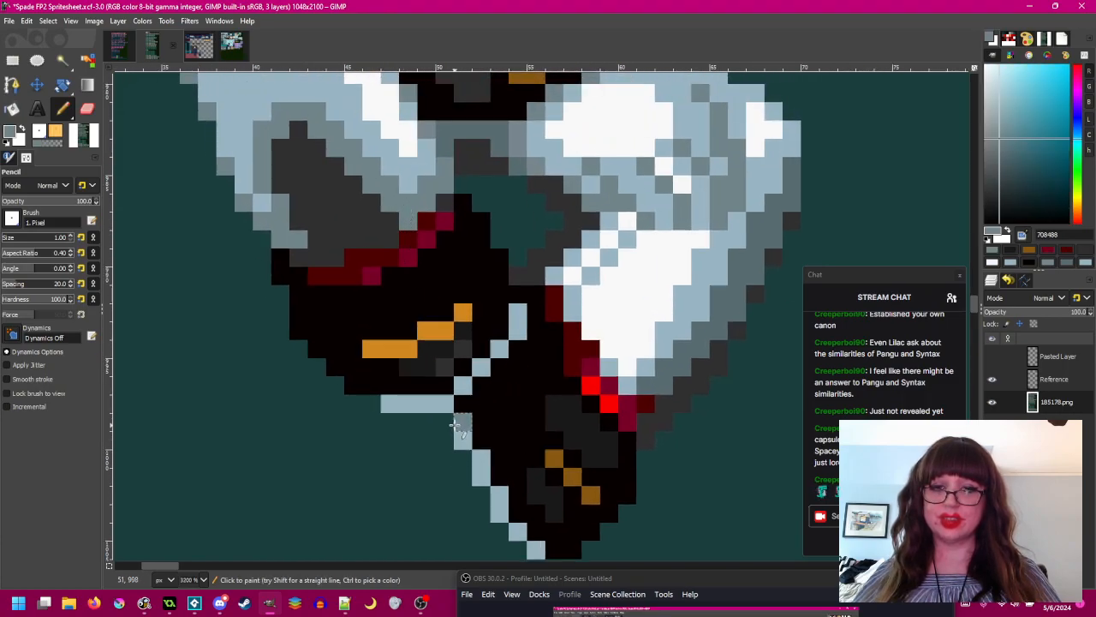
{"action": "left_click", "coordinate": [350, 245], "text": "ctrl"}
{"action": "mouse_move", "coordinate": [463, 430]}
{"action": "left_mouse_down"}
{"action": "mouse_move", "coordinate": [490, 470]}
{"action": "mouse_move", "coordinate": [466, 396]}
{"action": "mouse_move", "coordinate": [483, 459]}
{"action": "mouse_move", "coordinate": [465, 429]}
{"action": "mouse_move", "coordinate": [465, 437]}
{"action": "mouse_move", "coordinate": [532, 545]}
{"action": "left_mouse_up"}
{"action": "key", "text": "ctrl+z"}
{"action": "left_click", "coordinate": [412, 223], "text": "ctrl"}
{"action": "scroll", "coordinate": [535, 458], "scroll_direction": "down", "scroll_amount": 5}
{"action": "scroll", "coordinate": [489, 395], "scroll_direction": "up", "scroll_amount": 5}
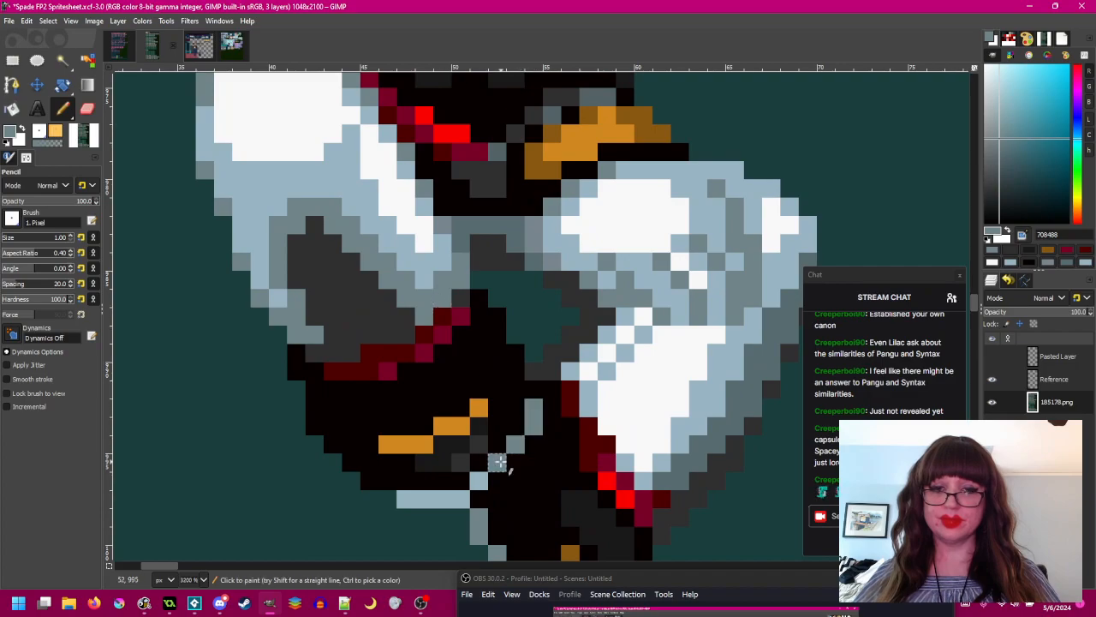
- Darken the upper tip of the right boot's grey sole outline with dark grey 303030 sampled from the left leg's shadow
{"action": "left_click", "coordinate": [364, 310], "text": "ctrl"}
{"action": "left_click_drag", "start_coordinate": [532, 403], "coordinate": [529, 421]}
{"action": "scroll", "coordinate": [528, 421], "scroll_direction": "down", "scroll_amount": 5}
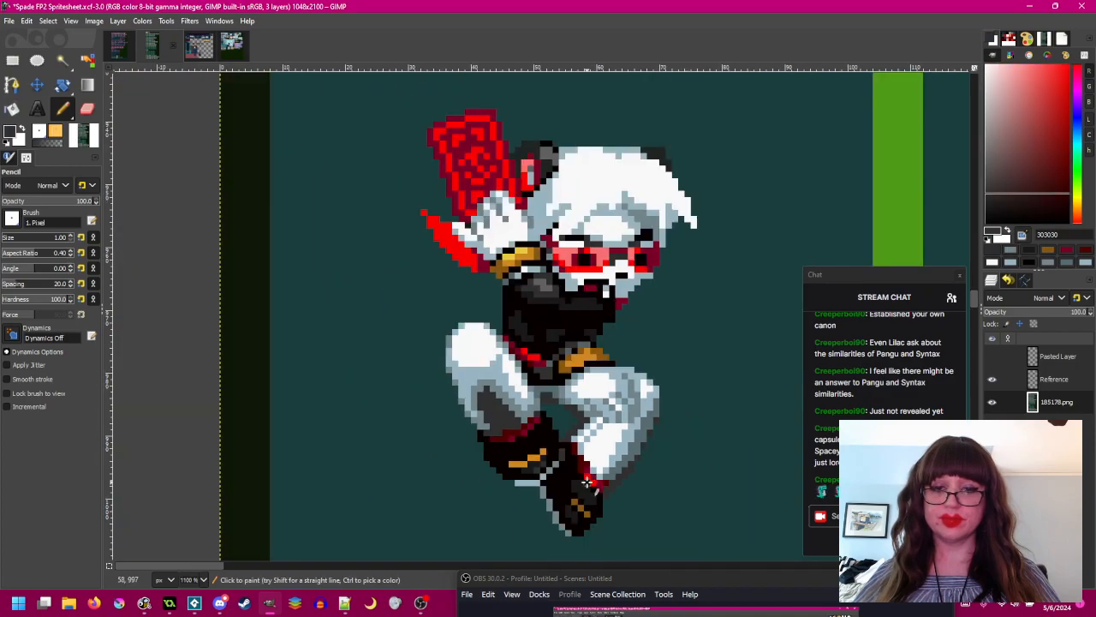
{"action": "scroll", "coordinate": [536, 441], "scroll_direction": "up", "scroll_amount": 5}
{"action": "scroll", "coordinate": [537, 441], "scroll_direction": "down", "scroll_amount": 5}
{"action": "scroll", "coordinate": [478, 401], "scroll_direction": "up", "scroll_amount": 5}
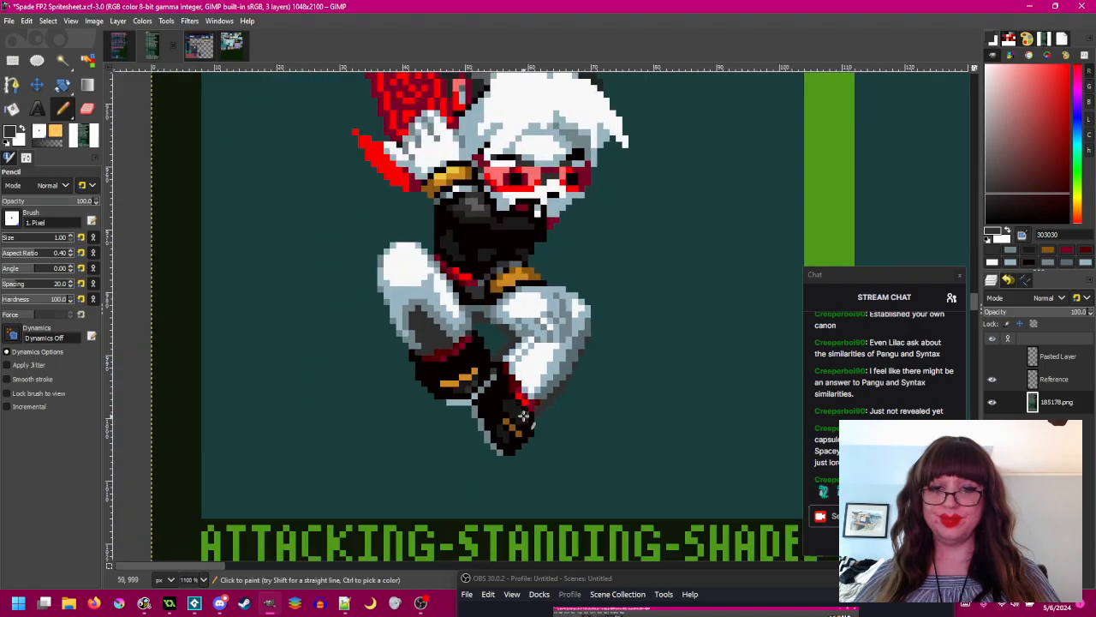
- Shade the inner end of the left boot's light blue sole with grey 708488 sampled from the neighbouring outline
{"action": "scroll", "coordinate": [447, 389], "scroll_direction": "up", "scroll_amount": 1}
{"action": "left_click", "coordinate": [437, 378], "text": "ctrl"}
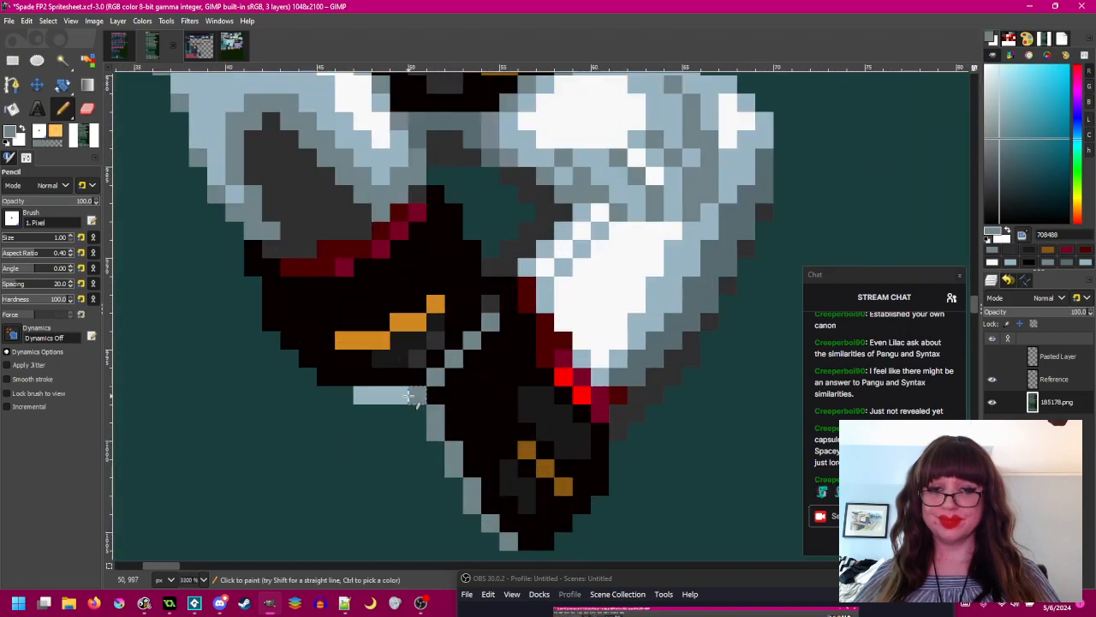
{"action": "left_click_drag", "start_coordinate": [405, 395], "coordinate": [420, 395]}
- Add dark grey 303030 pixels at the steps of the right boot's grey sole outline
{"action": "left_click", "coordinate": [489, 301], "text": "ctrl"}
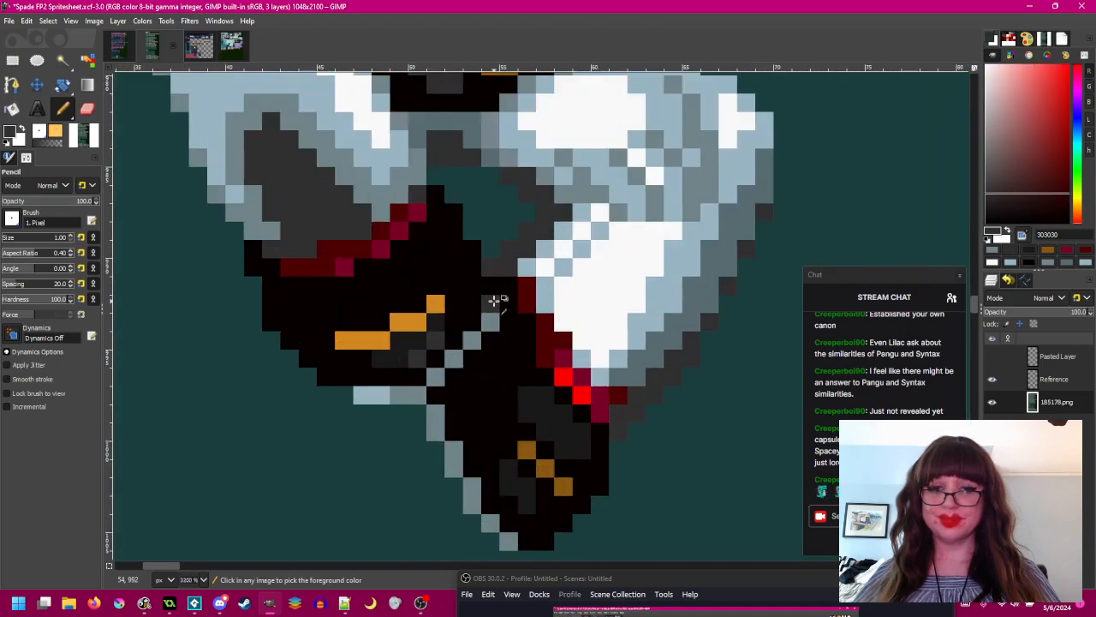
{"action": "left_click", "coordinate": [435, 412]}
{"action": "left_click", "coordinate": [454, 449]}
{"action": "left_click", "coordinate": [471, 484]}
{"action": "scroll", "coordinate": [491, 465], "scroll_direction": "down", "scroll_amount": 3}
{"action": "scroll", "coordinate": [510, 482], "scroll_direction": "up", "scroll_amount": 3}
{"action": "scroll", "coordinate": [550, 509], "scroll_direction": "down", "scroll_amount": 5}
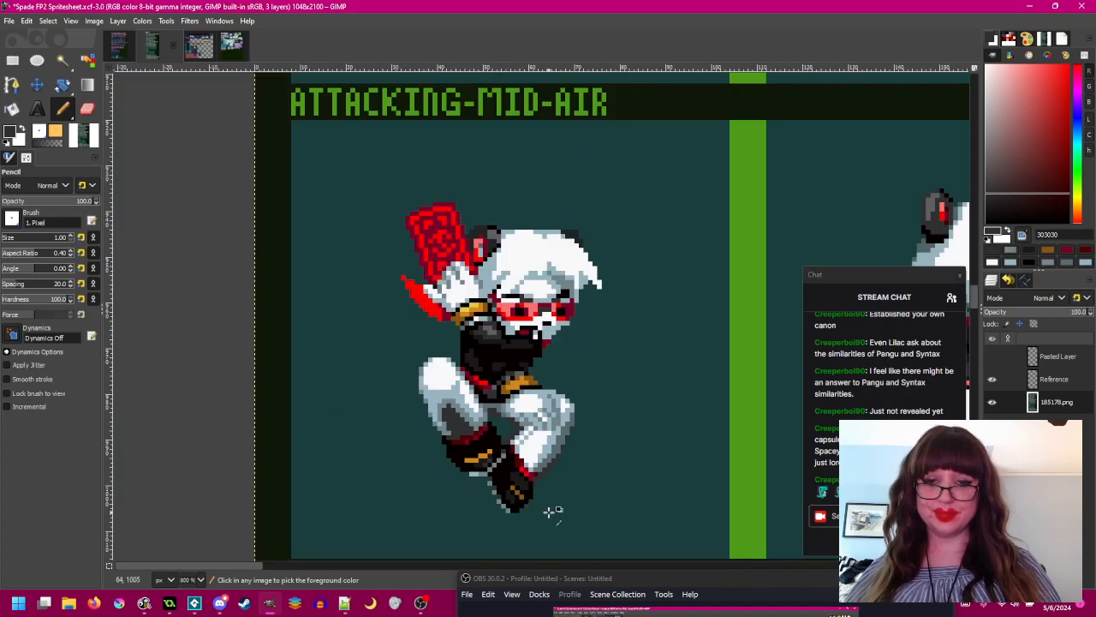
- Save the Spade FP2 spritesheet
{"action": "scroll", "coordinate": [549, 465], "scroll_direction": "up", "scroll_amount": 1}
{"action": "key", "text": "ctrl+s"}
{"action": "scroll", "coordinate": [484, 463], "scroll_direction": "up", "scroll_amount": 1}
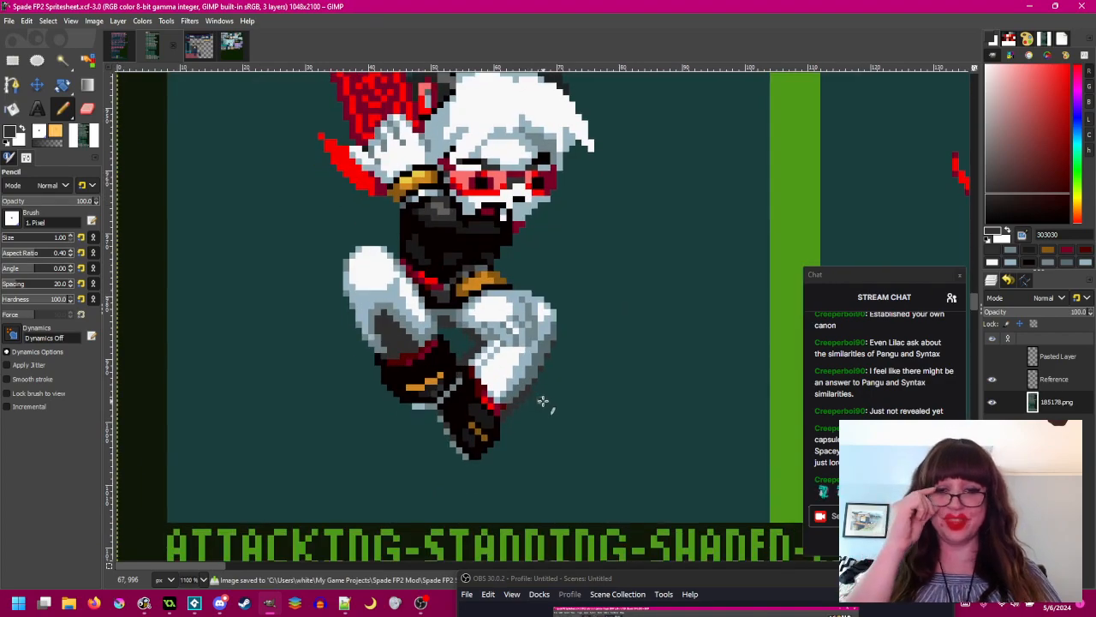
{"action": "left_click_drag", "start_coordinate": [525, 392], "coordinate": [525, 462]}
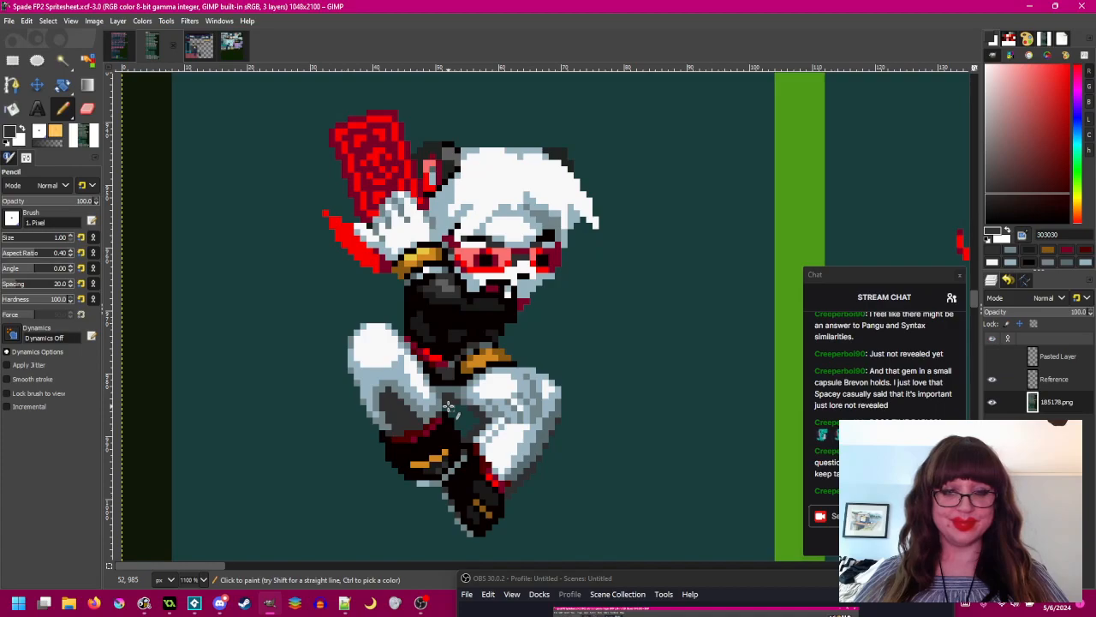
- Extend the left knee's white highlight downward by a row with white f8f8f8 sampled from the knee, and save the spritesheet
{"action": "left_click_drag", "start_coordinate": [447, 406], "coordinate": [409, 404]}
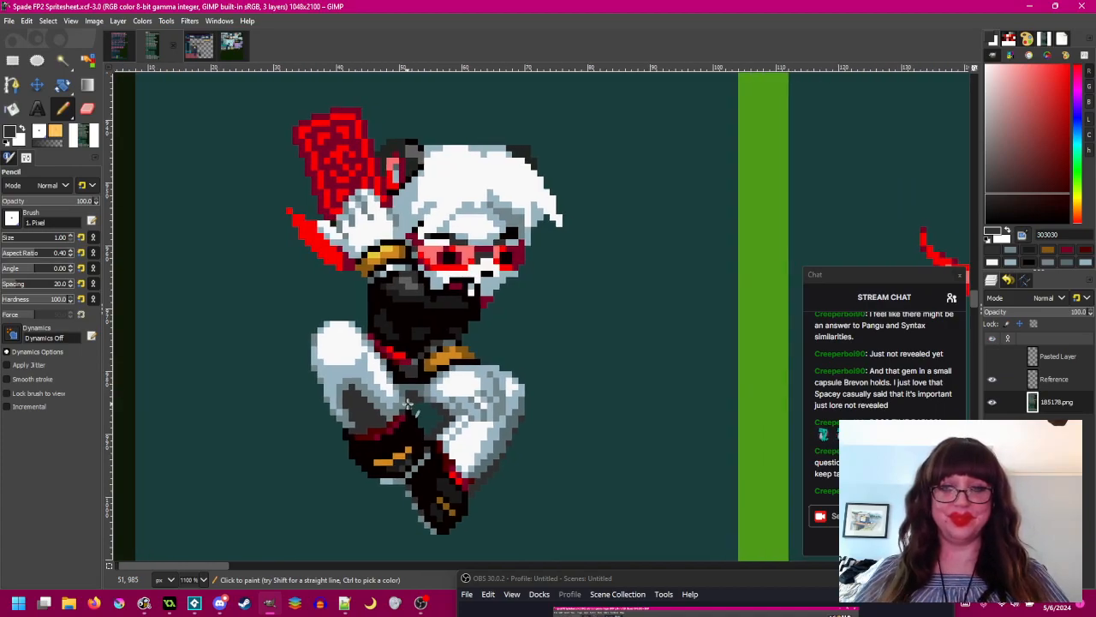
{"action": "scroll", "coordinate": [387, 381], "scroll_direction": "up", "scroll_amount": 3}
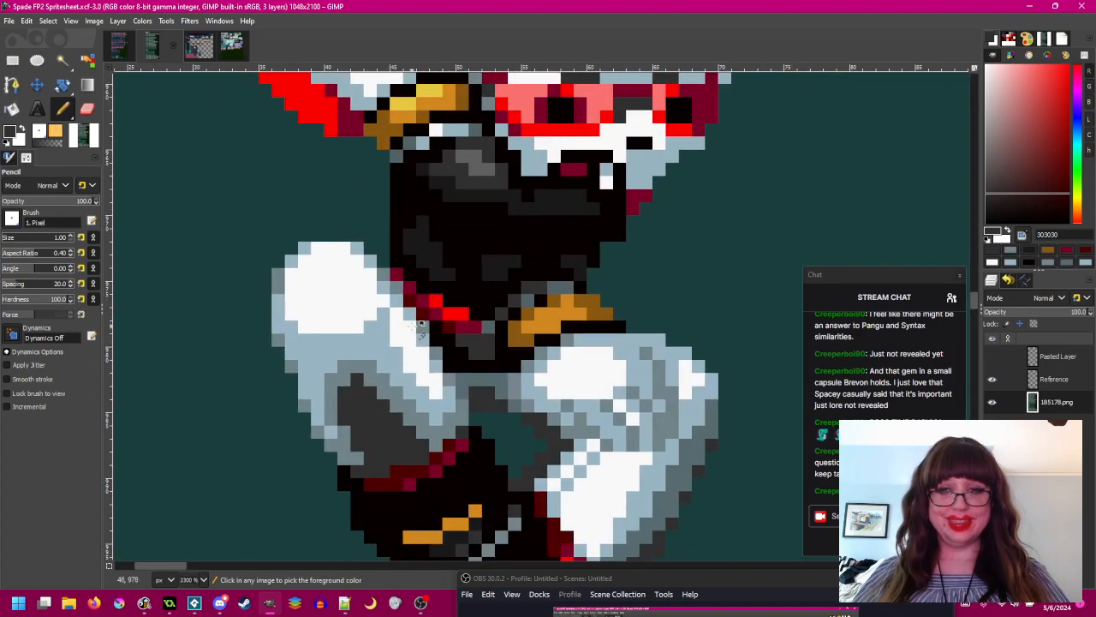
{"action": "left_click", "coordinate": [324, 310], "text": "ctrl"}
{"action": "left_click_drag", "start_coordinate": [344, 341], "coordinate": [318, 341]}
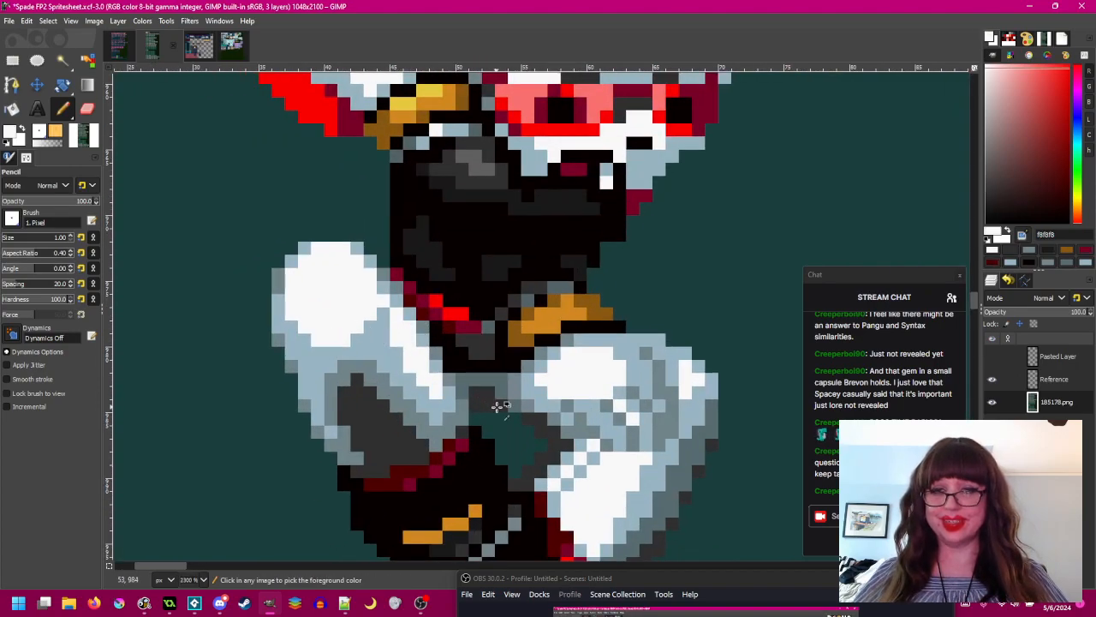
{"action": "scroll", "coordinate": [496, 407], "scroll_direction": "down", "scroll_amount": 2}
{"action": "key", "text": "ctrl+s"}
{"action": "scroll", "coordinate": [596, 404], "scroll_direction": "up", "scroll_amount": 3}
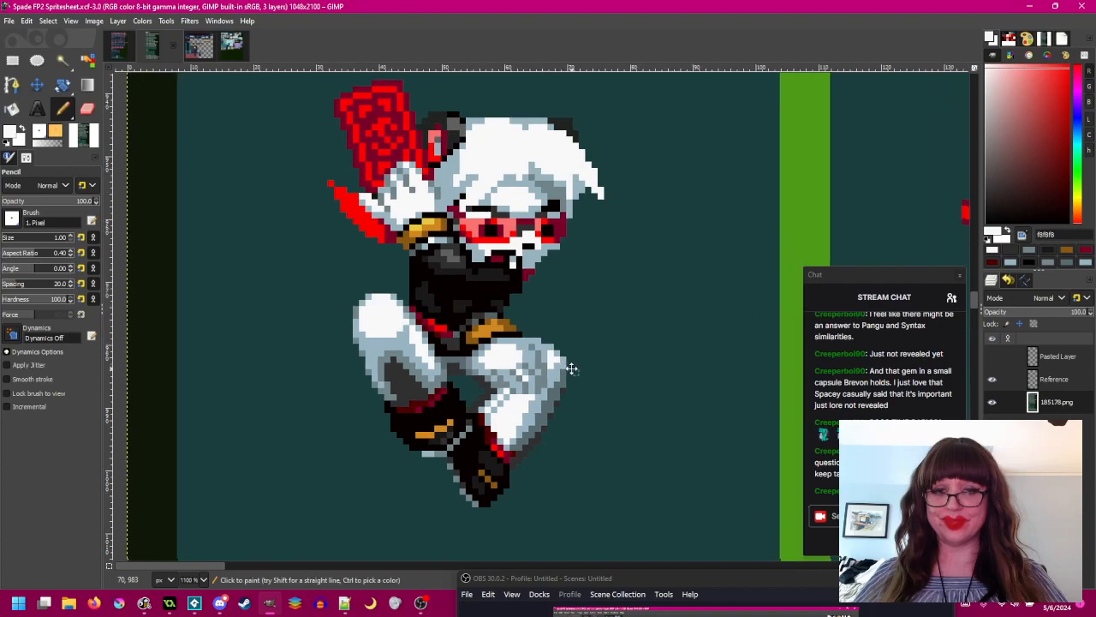
- Touch up the shading on the right lower leg with light blue sampled from the leg
{"action": "left_click", "coordinate": [542, 414], "text": "ctrl"}
{"action": "left_click", "coordinate": [533, 428]}
{"action": "scroll", "coordinate": [632, 399], "scroll_direction": "down", "scroll_amount": 2}
{"action": "scroll", "coordinate": [632, 399], "scroll_direction": "up", "scroll_amount": 2}
{"action": "scroll", "coordinate": [632, 399], "scroll_direction": "up", "scroll_amount": 1}
- Darken the outer edge of the right lower leg with dark grey 303030 sampled from its outline
{"action": "left_click", "coordinate": [568, 364], "text": "ctrl"}
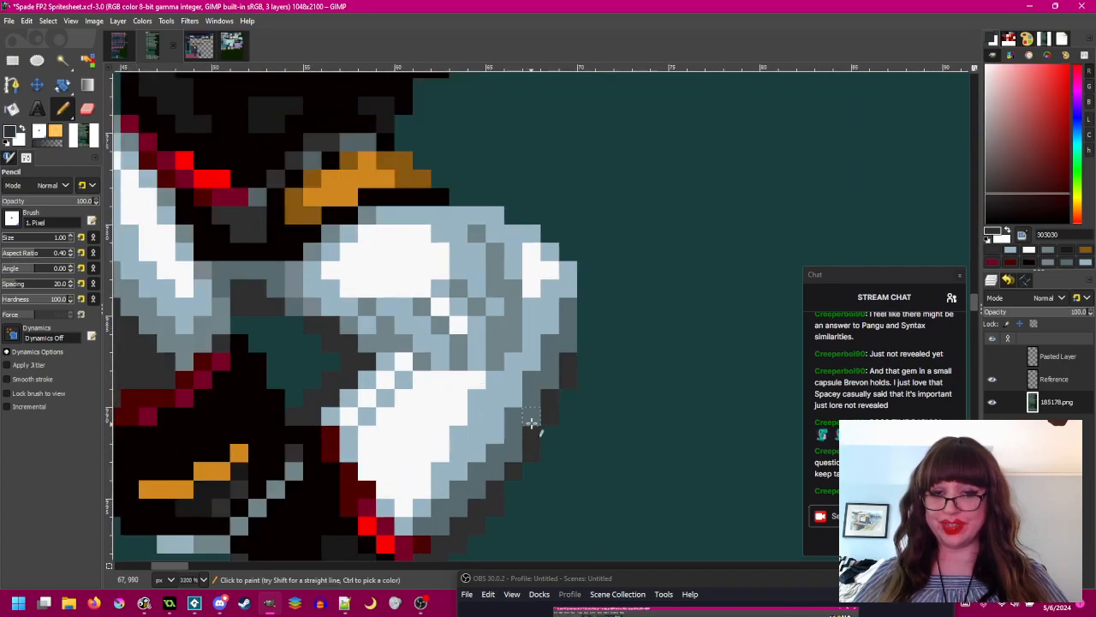
{"action": "left_click", "coordinate": [548, 381]}
{"action": "scroll", "coordinate": [602, 420], "scroll_direction": "down", "scroll_amount": 3}
{"action": "scroll", "coordinate": [602, 428], "scroll_direction": "up", "scroll_amount": 4}
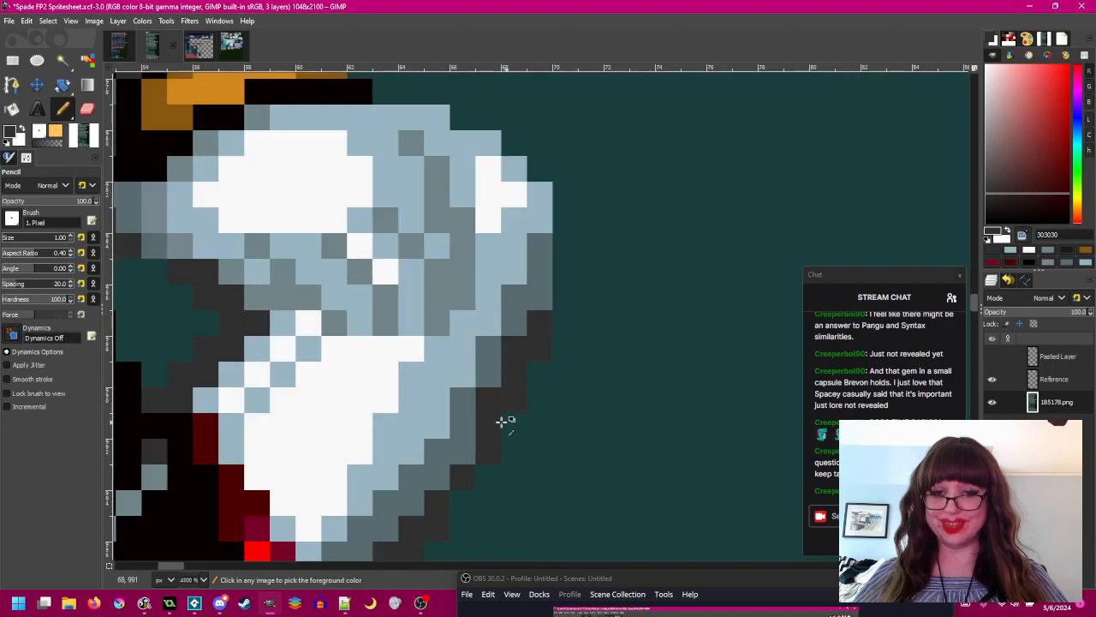
{"action": "left_click", "coordinate": [465, 452]}
{"action": "scroll", "coordinate": [526, 433], "scroll_direction": "down", "scroll_amount": 4}
{"action": "scroll", "coordinate": [585, 382], "scroll_direction": "up", "scroll_amount": 3}
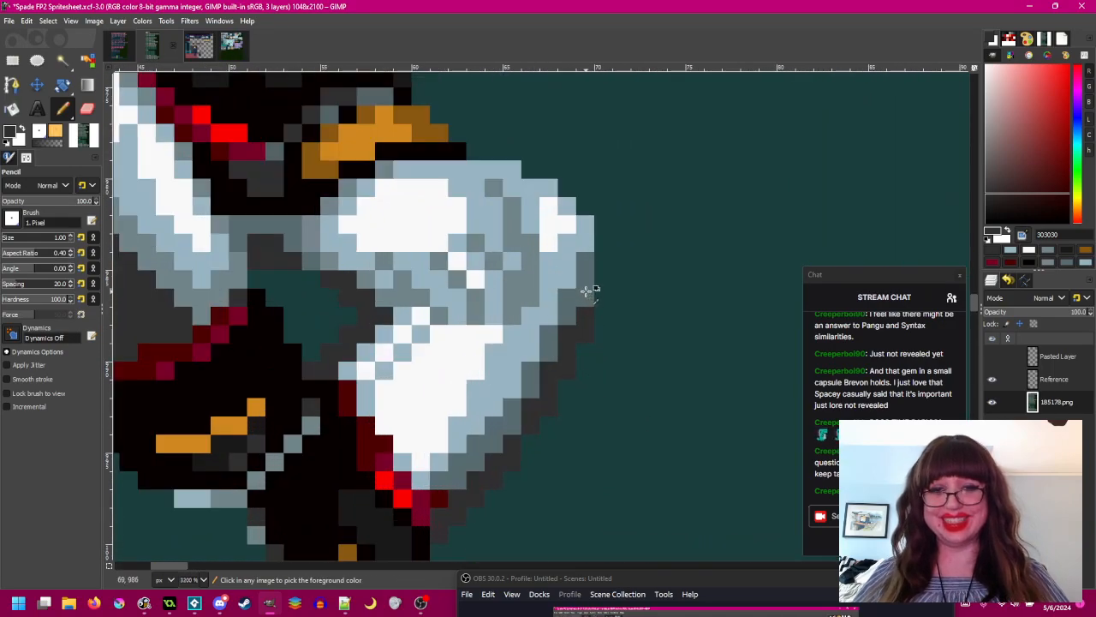
- Blend the right lower leg's outer edge with slate grey 586c70 and add dark grey 303030 outline pixels
{"action": "left_click", "coordinate": [587, 291], "text": "ctrl"}
{"action": "scroll", "coordinate": [592, 359], "scroll_direction": "down", "scroll_amount": 2}
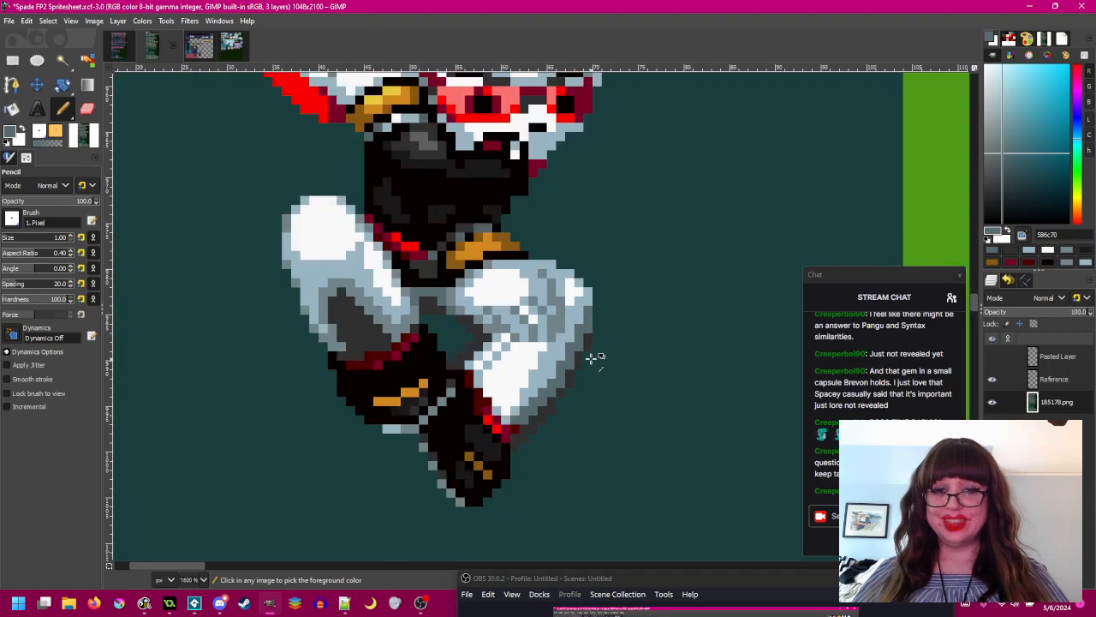
{"action": "scroll", "coordinate": [592, 359], "scroll_direction": "up", "scroll_amount": 2}
{"action": "left_click", "coordinate": [583, 323], "text": "ctrl"}
{"action": "left_click", "coordinate": [538, 443]}
{"action": "scroll", "coordinate": [592, 398], "scroll_direction": "down", "scroll_amount": 3}
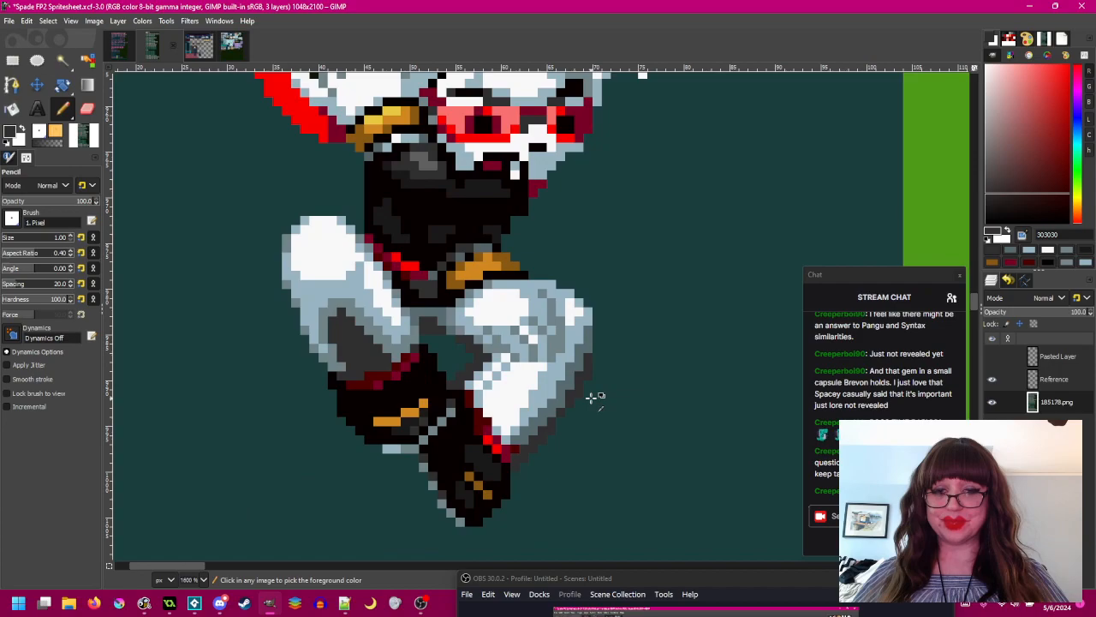
{"action": "scroll", "coordinate": [533, 377], "scroll_direction": "up", "scroll_amount": 3}
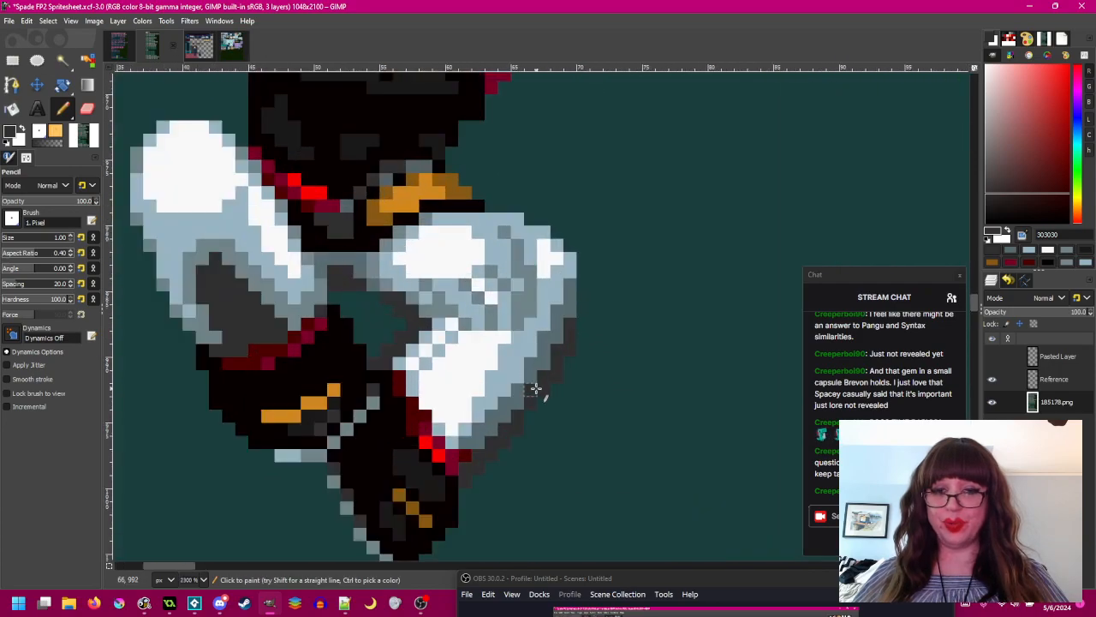
{"action": "scroll", "coordinate": [666, 337], "scroll_direction": "down", "scroll_amount": 3}
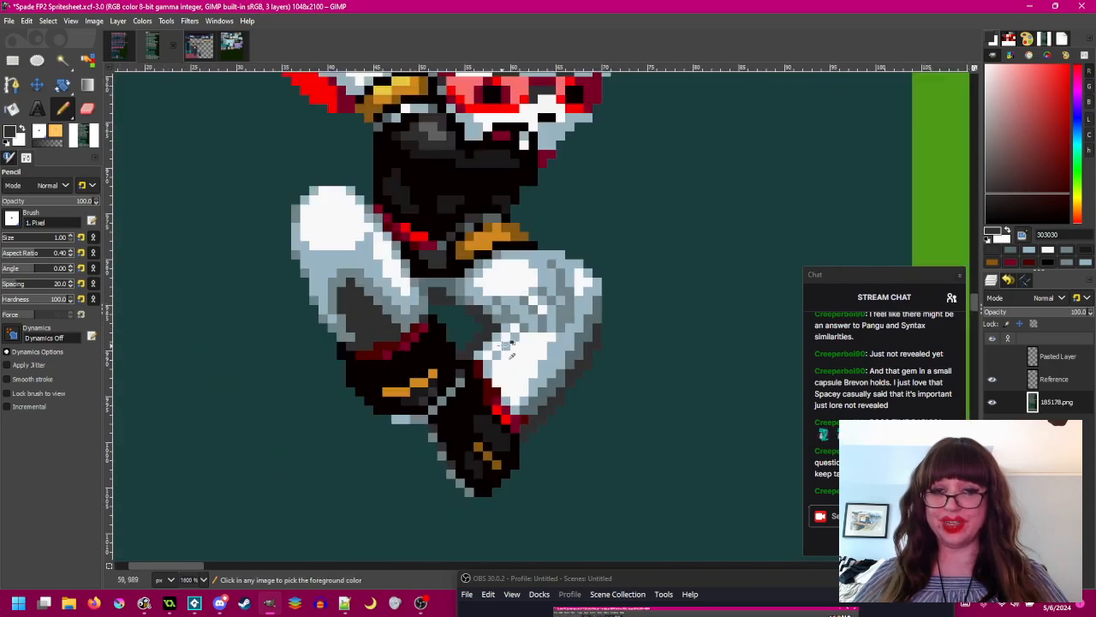
- Refine the shading transition behind the right knee and shin with sampled light blue 99b5c4 and slate grey 586c70 pixels
{"action": "scroll", "coordinate": [631, 291], "scroll_direction": "up", "scroll_amount": 3}
{"action": "scroll", "coordinate": [632, 291], "scroll_direction": "up", "scroll_amount": 2}
{"action": "left_click", "coordinate": [568, 300], "text": "ctrl"}
{"action": "left_click", "coordinate": [555, 364]}
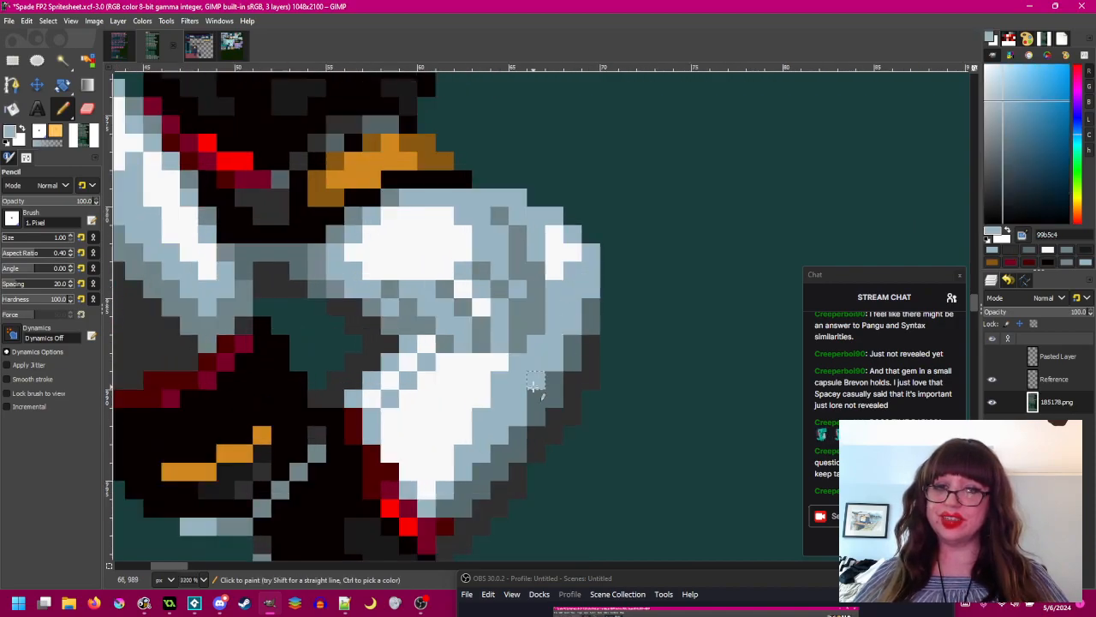
{"action": "left_click", "coordinate": [556, 377], "text": "ctrl"}
{"action": "left_click", "coordinate": [557, 366]}
{"action": "left_click", "coordinate": [573, 326]}
{"action": "left_click", "coordinate": [592, 292]}
{"action": "scroll", "coordinate": [606, 388], "scroll_direction": "down", "scroll_amount": 2}
{"action": "scroll", "coordinate": [605, 388], "scroll_direction": "up", "scroll_amount": 2}
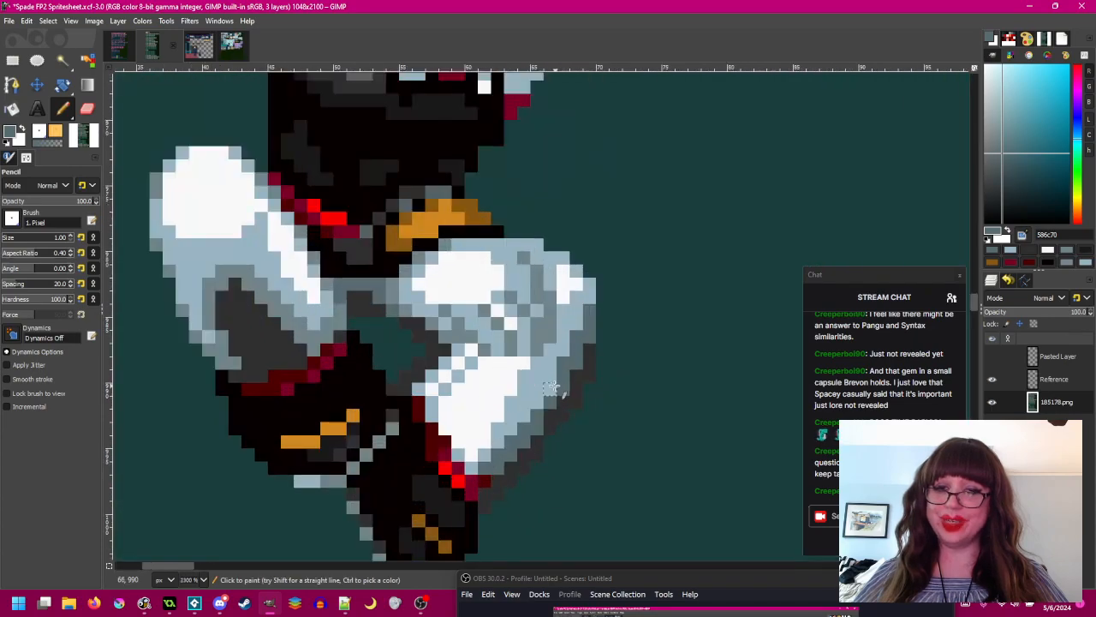
- Paint slate grey 586c70 pixels along the fold crease on the right knee
{"action": "scroll", "coordinate": [612, 345], "scroll_direction": "down", "scroll_amount": 2}
{"action": "left_click_drag", "start_coordinate": [598, 362], "coordinate": [589, 353]}
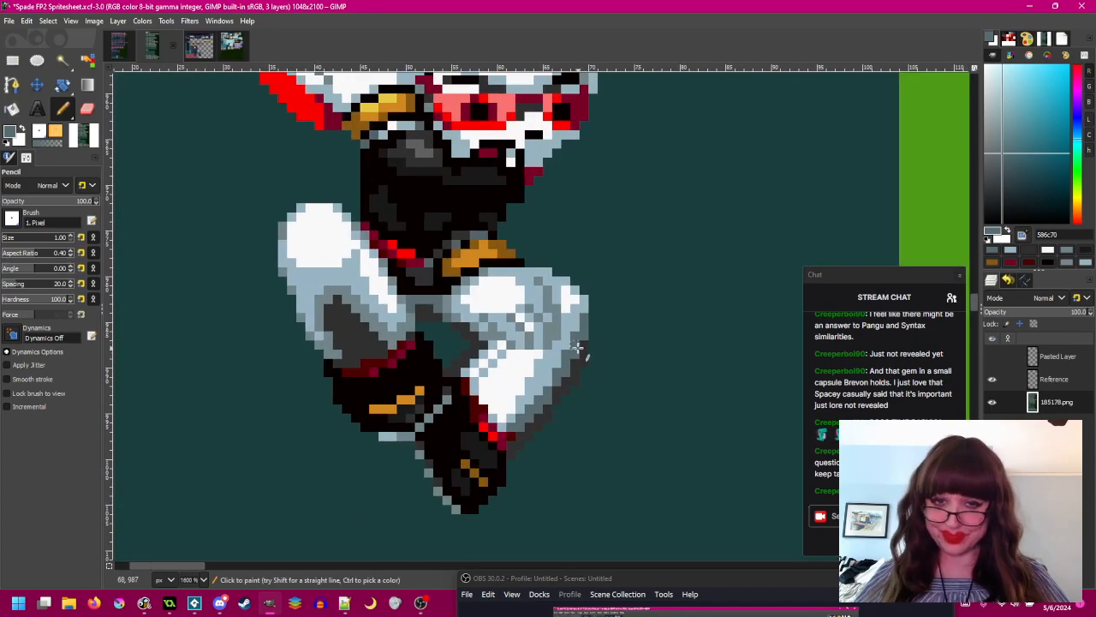
{"action": "scroll", "coordinate": [576, 291], "scroll_direction": "up", "scroll_amount": 2}
{"action": "left_click_drag", "start_coordinate": [544, 309], "coordinate": [538, 293]}
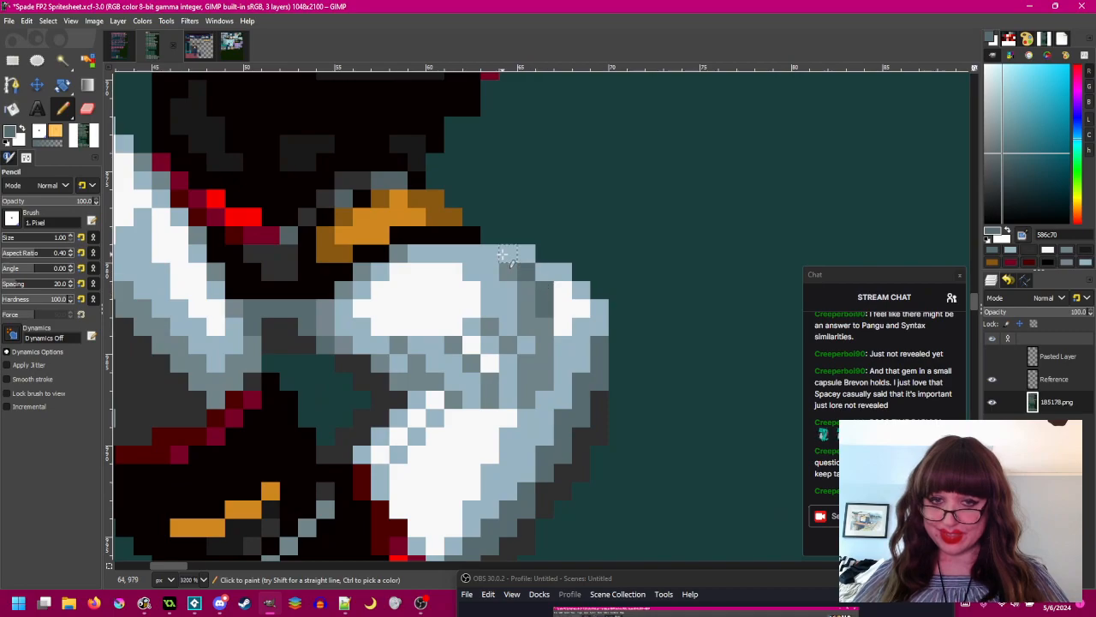
{"action": "scroll", "coordinate": [507, 257], "scroll_direction": "down", "scroll_amount": 4}
{"action": "scroll", "coordinate": [588, 330], "scroll_direction": "up", "scroll_amount": 2}
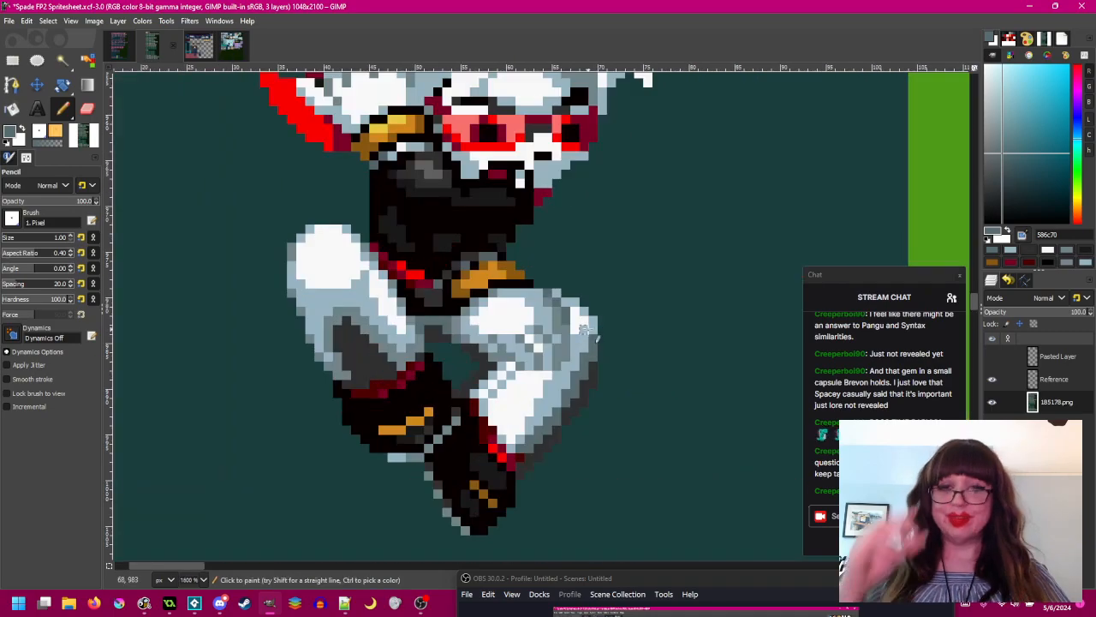
{"action": "scroll", "coordinate": [576, 314], "scroll_direction": "up", "scroll_amount": 1}
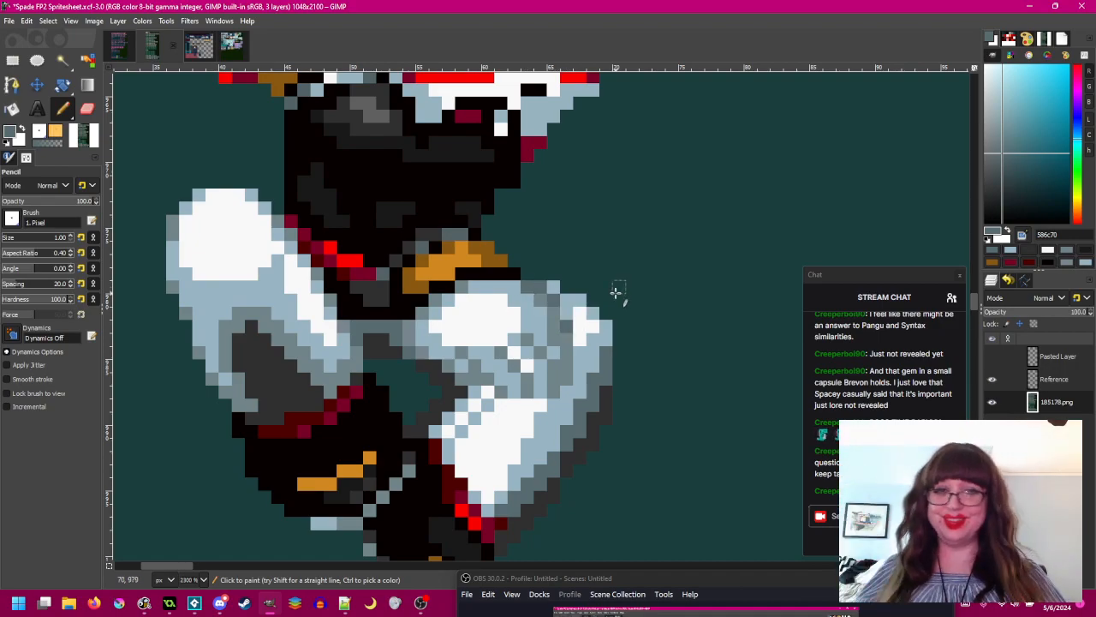
{"action": "scroll", "coordinate": [615, 293], "scroll_direction": "down", "scroll_amount": 3}
{"action": "scroll", "coordinate": [613, 291], "scroll_direction": "up", "scroll_amount": 2}
{"action": "scroll", "coordinate": [608, 293], "scroll_direction": "up", "scroll_amount": 1}
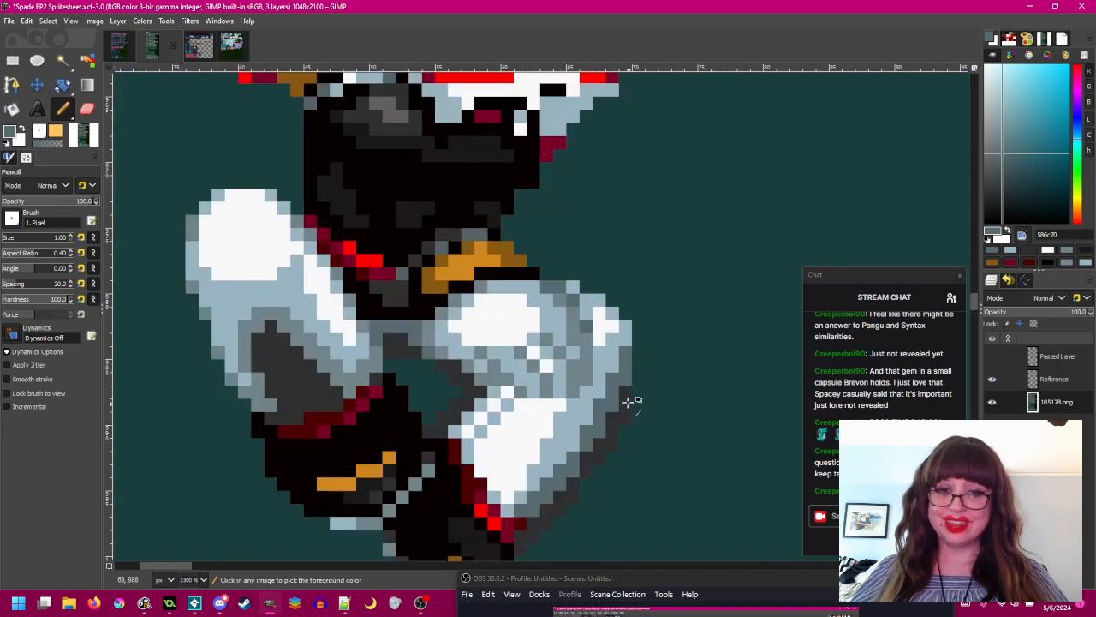
- Repaint the upper part of the right knee's fold crease with grey 708488 sampled from the existing shading
{"action": "left_click", "coordinate": [628, 404], "text": "ctrl"}
{"action": "scroll", "coordinate": [629, 369], "scroll_direction": "down", "scroll_amount": 2}
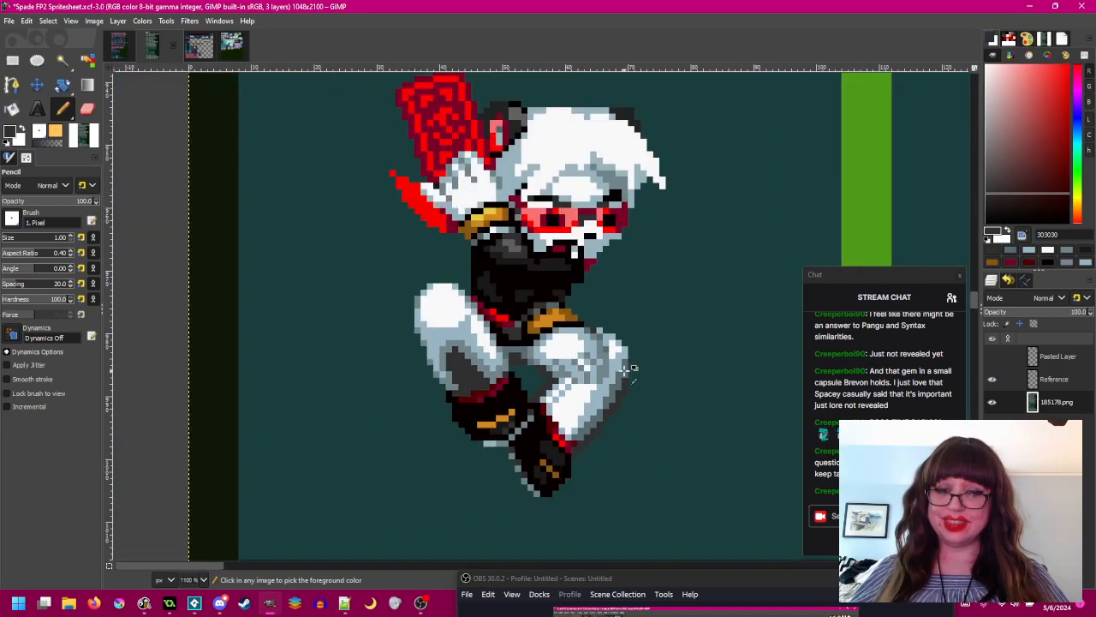
{"action": "scroll", "coordinate": [597, 270], "scroll_direction": "up", "scroll_amount": 2}
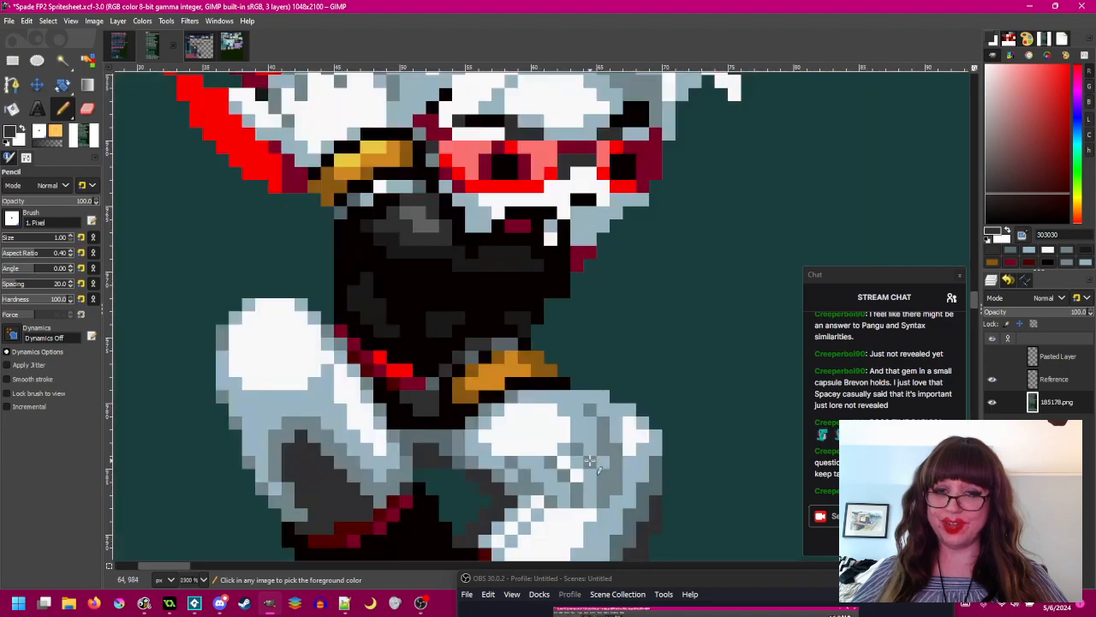
{"action": "scroll", "coordinate": [591, 461], "scroll_direction": "down", "scroll_amount": 2}
{"action": "left_click", "coordinate": [557, 330], "text": "ctrl"}
{"action": "key", "text": "ctrl+z"}
{"action": "left_click", "coordinate": [565, 329]}
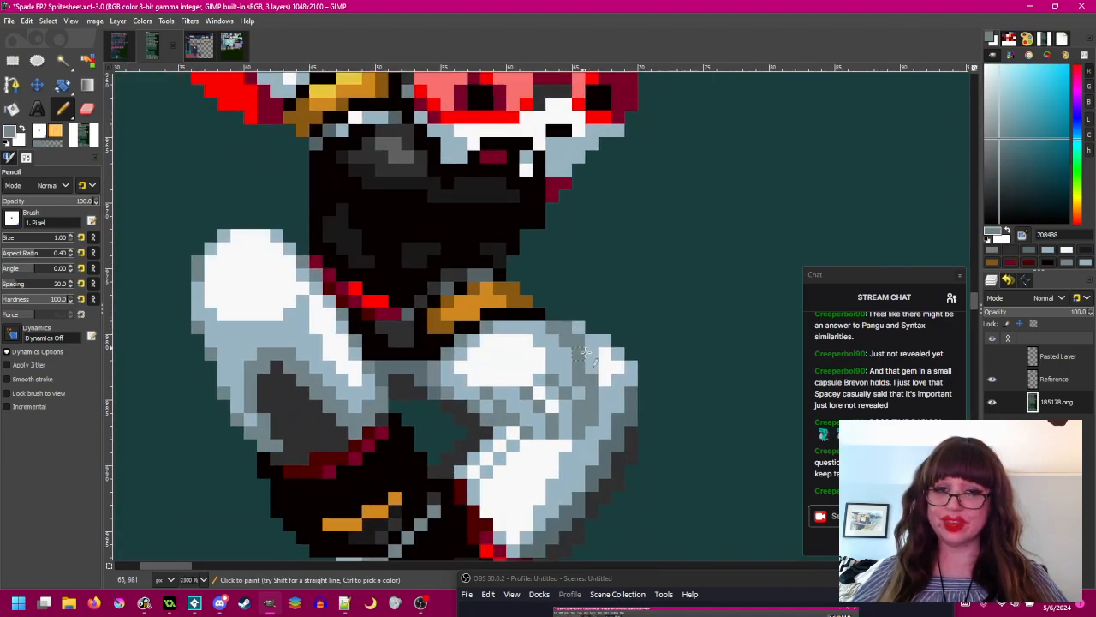
{"action": "scroll", "coordinate": [582, 347], "scroll_direction": "down", "scroll_amount": 3}
{"action": "scroll", "coordinate": [578, 351], "scroll_direction": "up", "scroll_amount": 2}
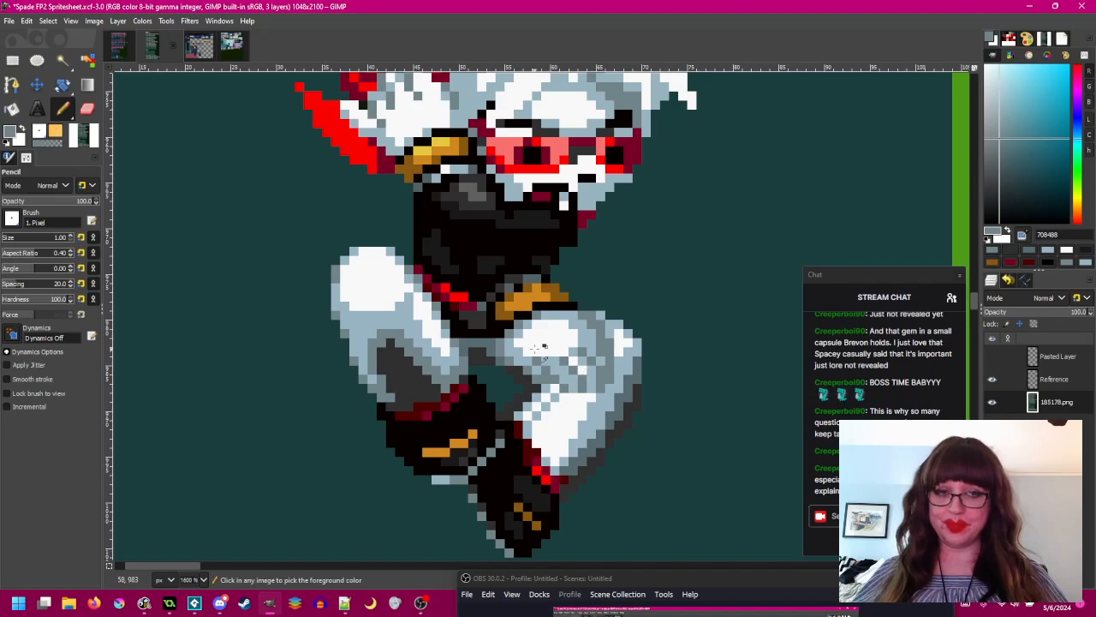
- Add white f8f8f8 highlight pixels to the dithered shading on the right thigh beside the knee crease
{"action": "scroll", "coordinate": [565, 349], "scroll_direction": "up", "scroll_amount": 2}
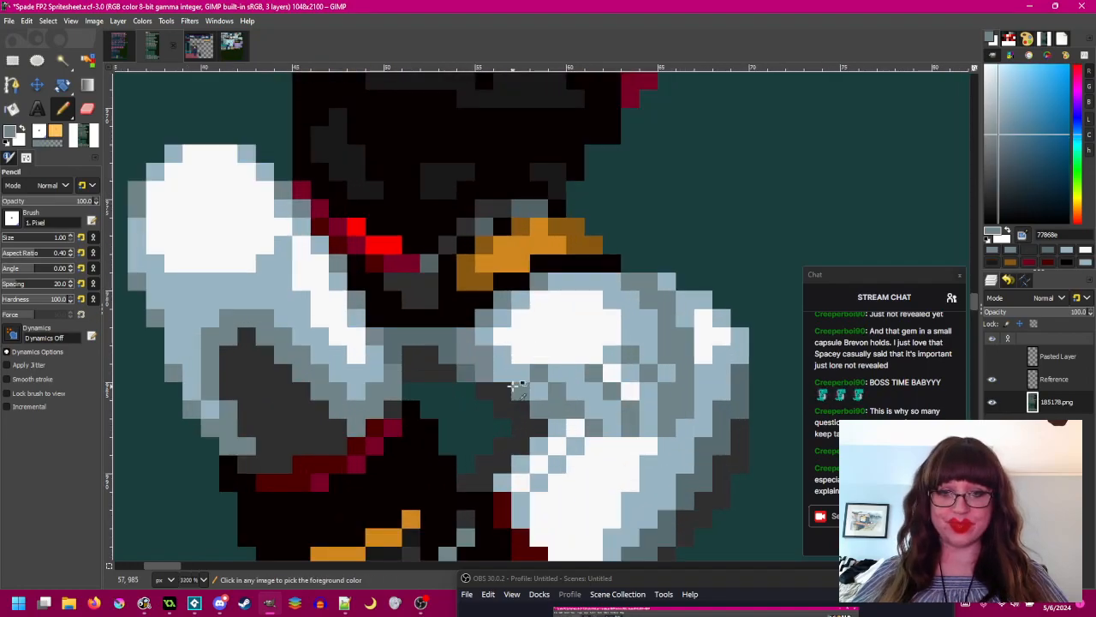
{"action": "scroll", "coordinate": [591, 428], "scroll_direction": "down", "scroll_amount": 2}
{"action": "scroll", "coordinate": [604, 432], "scroll_direction": "down", "scroll_amount": 3}
{"action": "scroll", "coordinate": [606, 435], "scroll_direction": "up", "scroll_amount": 4}
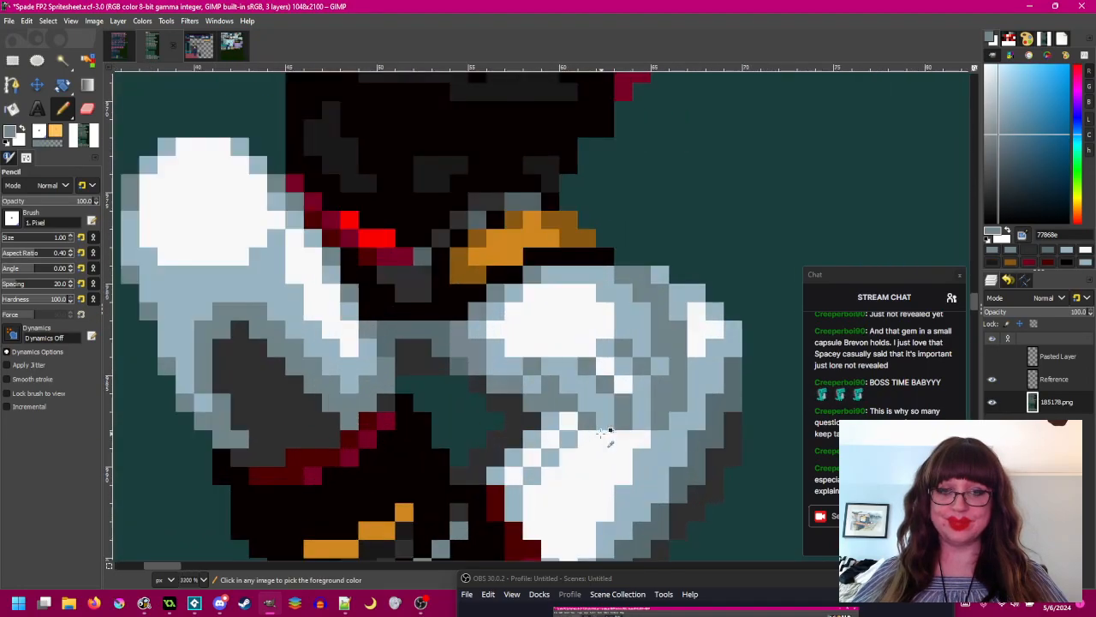
{"action": "scroll", "coordinate": [604, 426], "scroll_direction": "down", "scroll_amount": 3}
{"action": "scroll", "coordinate": [604, 409], "scroll_direction": "up", "scroll_amount": 3}
{"action": "left_click", "coordinate": [553, 387], "text": "ctrl"}
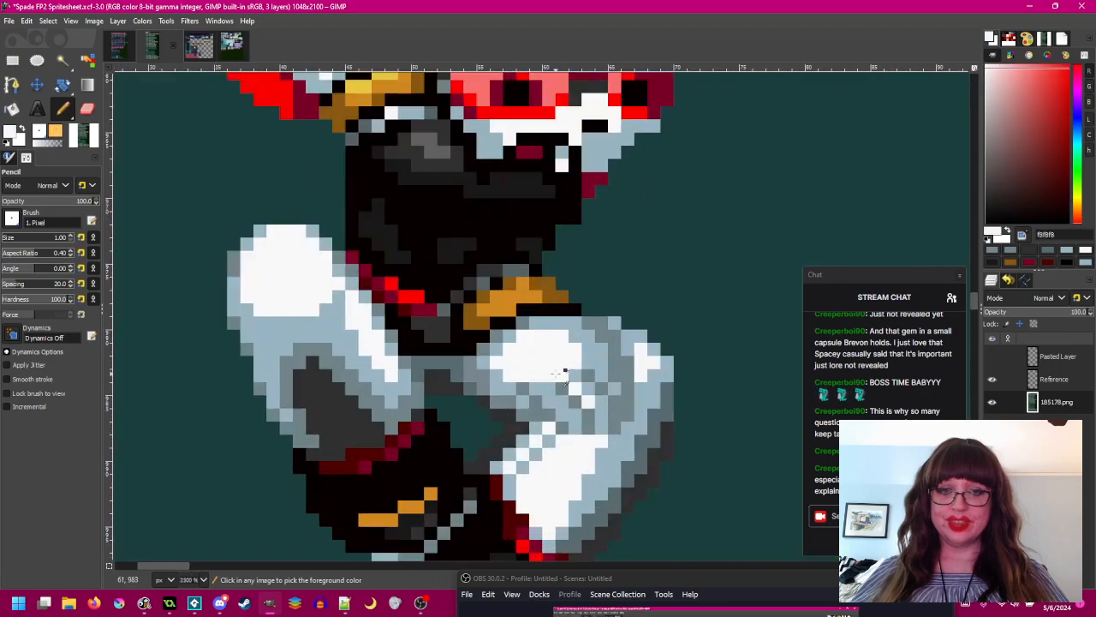
{"action": "scroll", "coordinate": [570, 396], "scroll_direction": "down", "scroll_amount": 3}
{"action": "scroll", "coordinate": [582, 402], "scroll_direction": "up", "scroll_amount": 3}
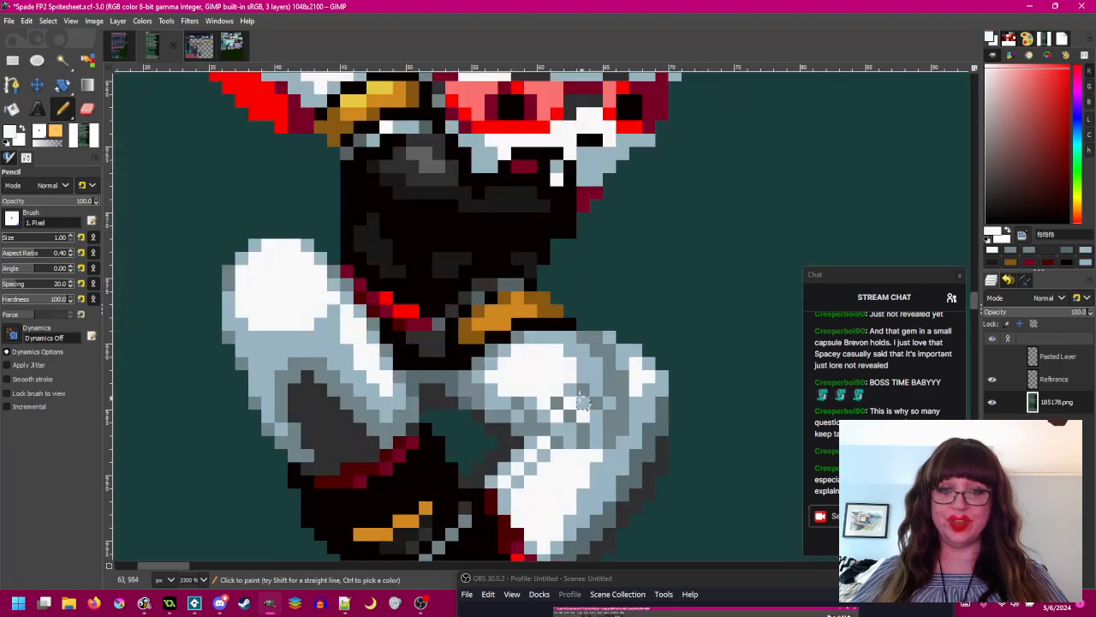
{"action": "scroll", "coordinate": [596, 435], "scroll_direction": "down", "scroll_amount": 3}
{"action": "scroll", "coordinate": [610, 438], "scroll_direction": "up", "scroll_amount": 4}
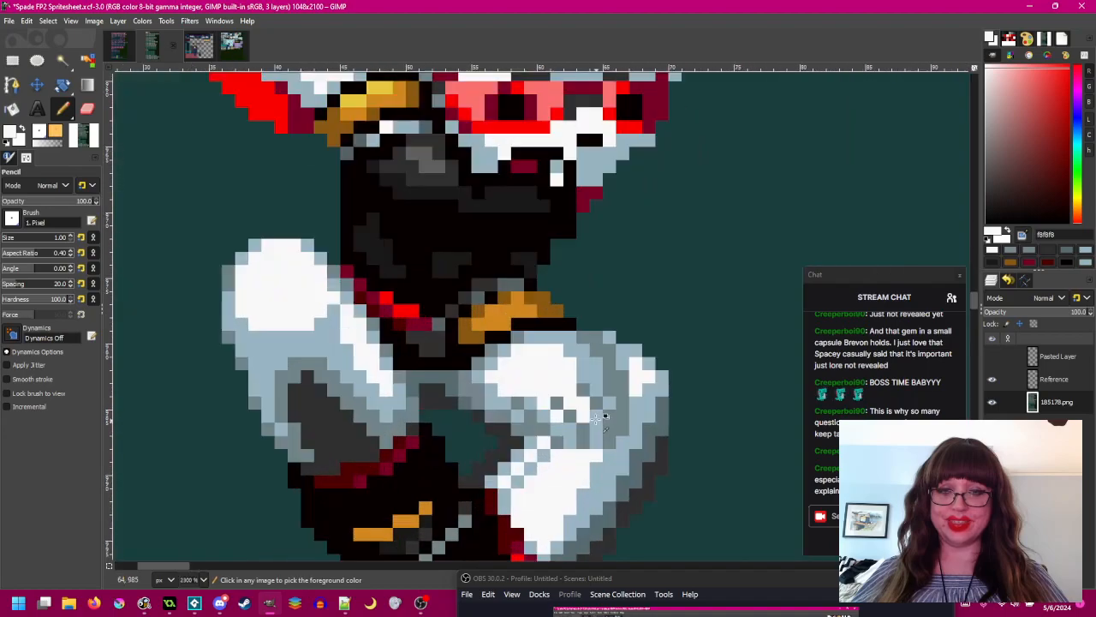
{"action": "scroll", "coordinate": [622, 443], "scroll_direction": "down", "scroll_amount": 3}
{"action": "scroll", "coordinate": [583, 394], "scroll_direction": "up", "scroll_amount": 3}
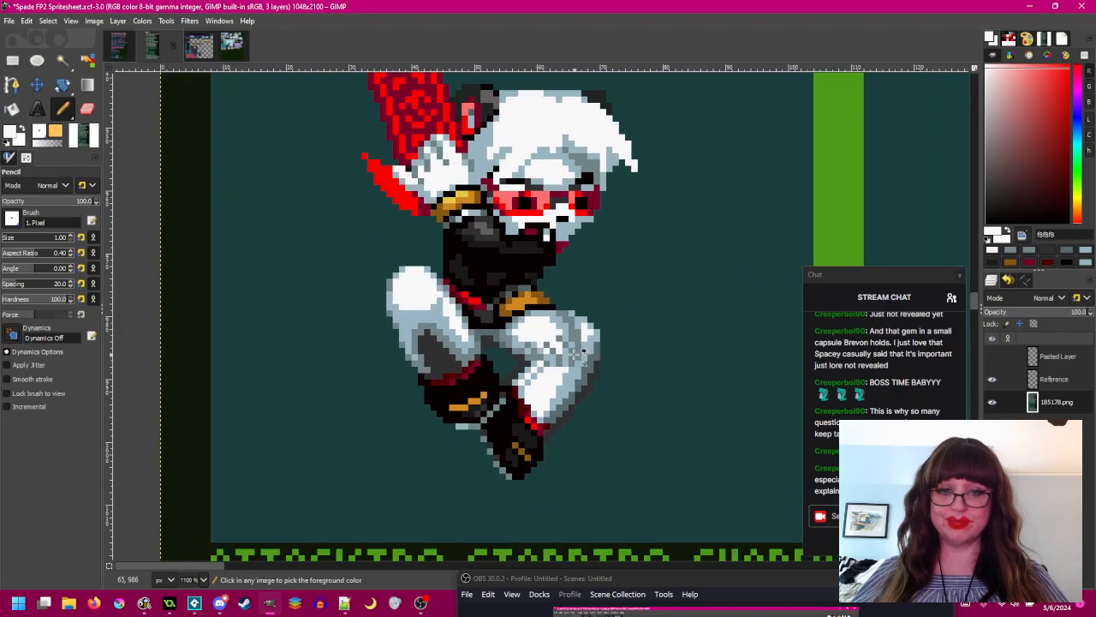
{"action": "scroll", "coordinate": [599, 379], "scroll_direction": "down", "scroll_amount": 3}
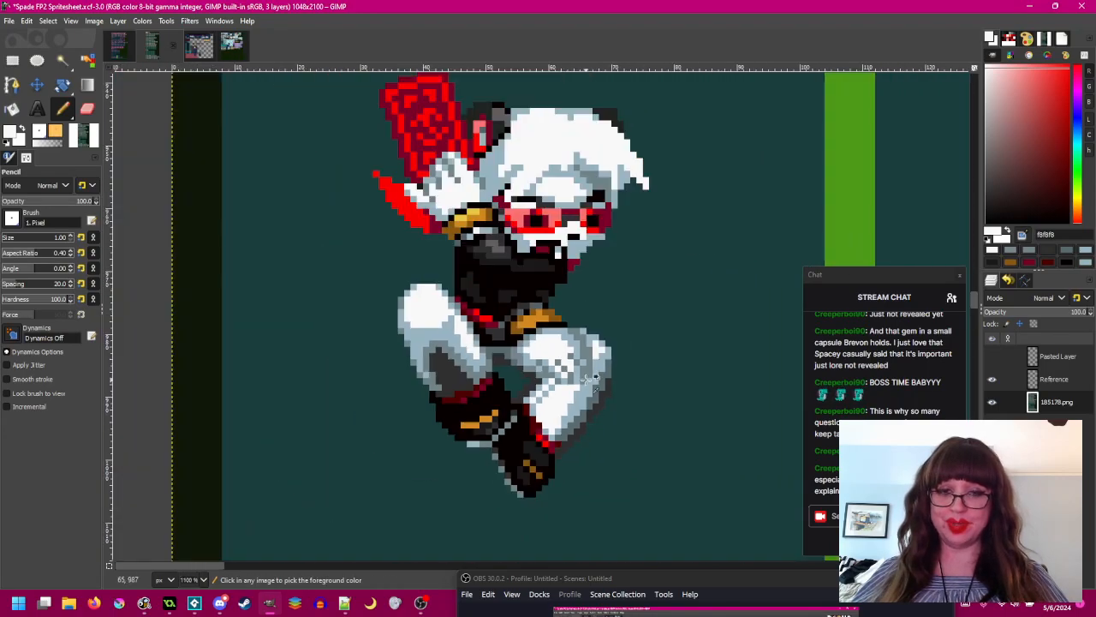
- Draw a horizontal grey 708488 shadow line across the top of the right shin's white highlight
{"action": "scroll", "coordinate": [584, 377], "scroll_direction": "up", "scroll_amount": 3}
{"action": "left_click", "coordinate": [584, 377], "text": "ctrl"}
{"action": "left_click_drag", "start_coordinate": [562, 405], "coordinate": [506, 405]}
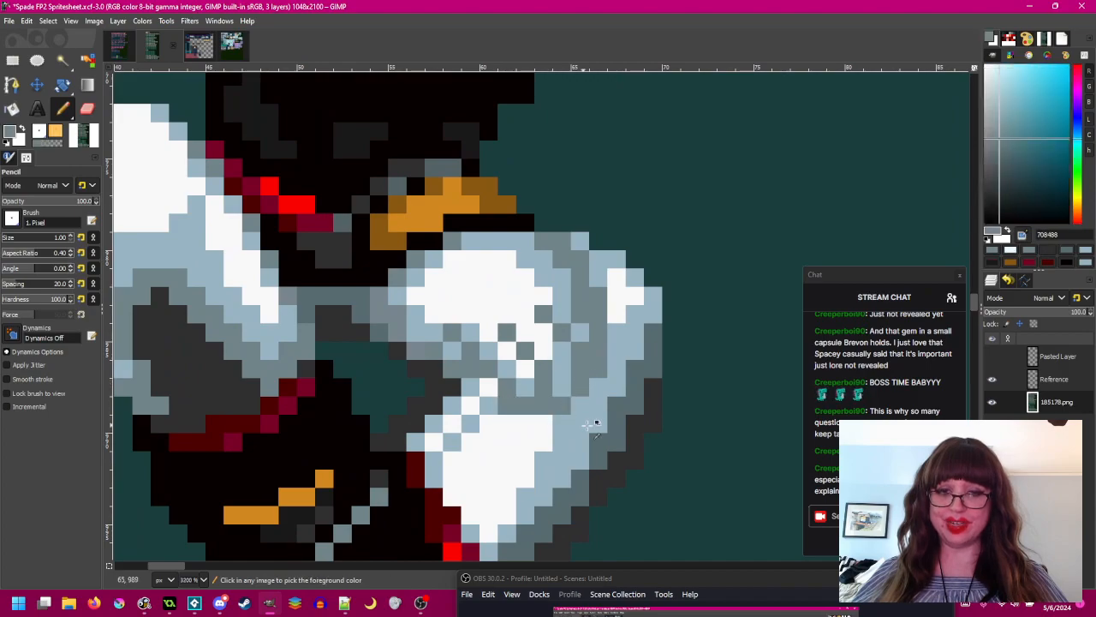
{"action": "scroll", "coordinate": [589, 423], "scroll_direction": "down", "scroll_amount": 4}
{"action": "scroll", "coordinate": [613, 404], "scroll_direction": "up", "scroll_amount": 4}
- Add dark grey 303030 accent pixels down the right knee's fold crease from its upper edge
{"action": "left_click", "coordinate": [607, 429], "text": "ctrl"}
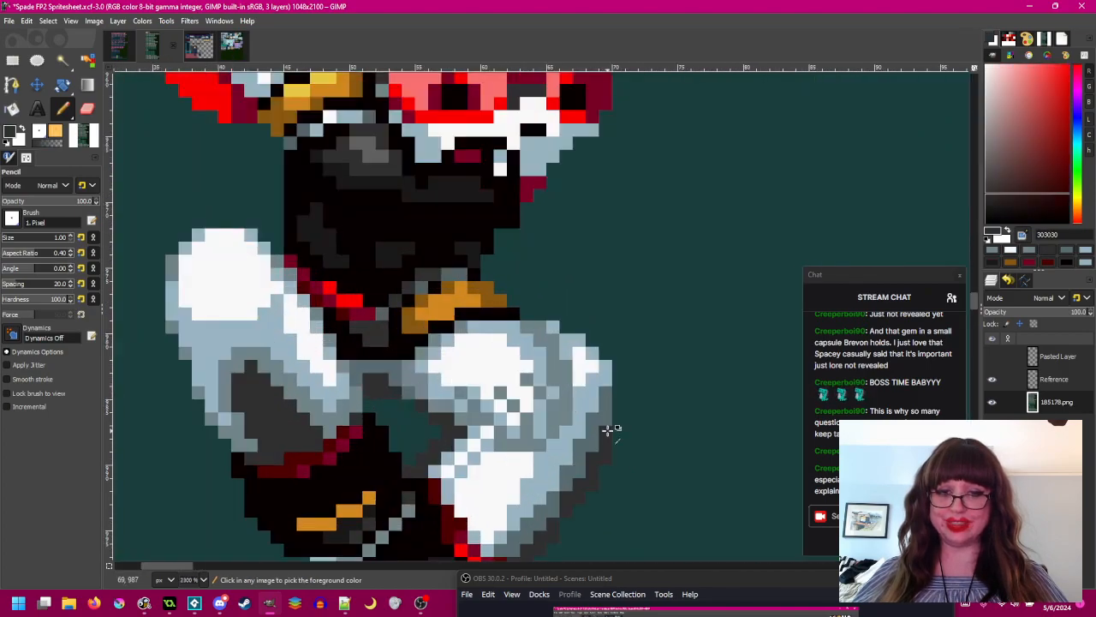
{"action": "left_click_drag", "start_coordinate": [530, 328], "coordinate": [555, 339]}
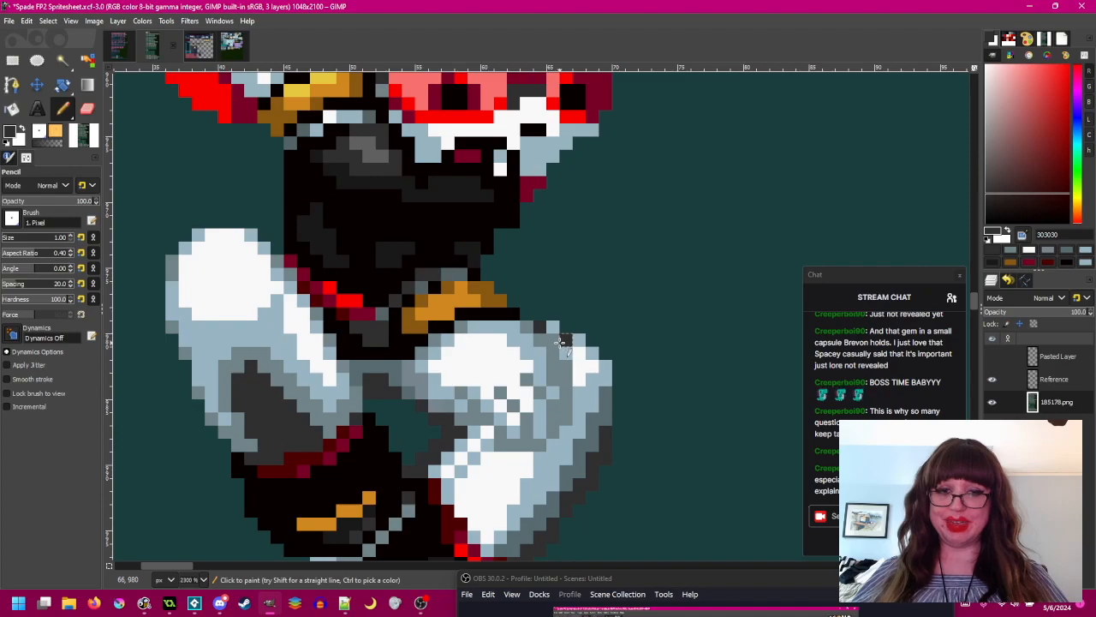
{"action": "scroll", "coordinate": [625, 420], "scroll_direction": "down", "scroll_amount": 4}
{"action": "scroll", "coordinate": [609, 359], "scroll_direction": "up", "scroll_amount": 5}
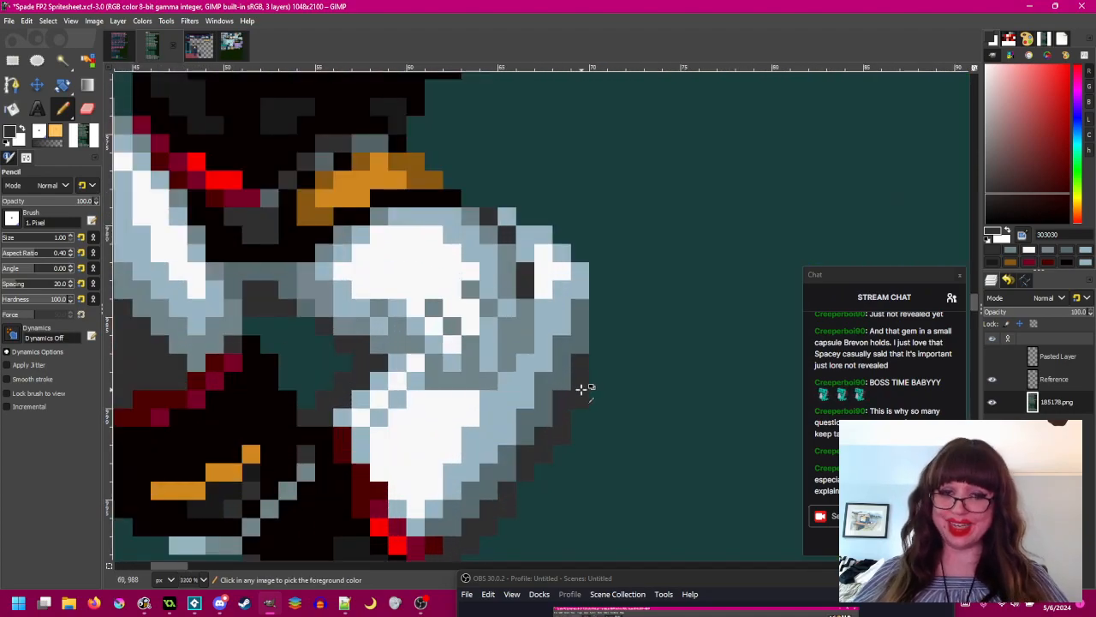
- Retouch the right shin's outer outline below the knee with mid grey 586c70 sampled from the shin's shading
{"action": "left_click", "coordinate": [546, 406], "text": "ctrl"}
{"action": "scroll", "coordinate": [599, 428], "scroll_direction": "down", "scroll_amount": 4}
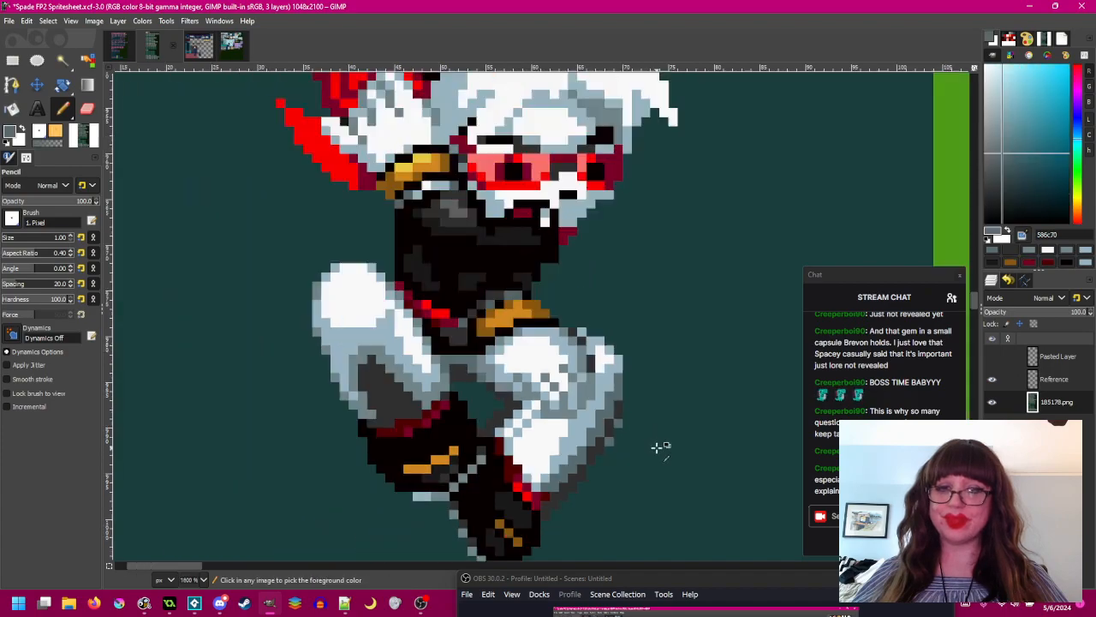
{"action": "scroll", "coordinate": [651, 454], "scroll_direction": "up", "scroll_amount": 4}
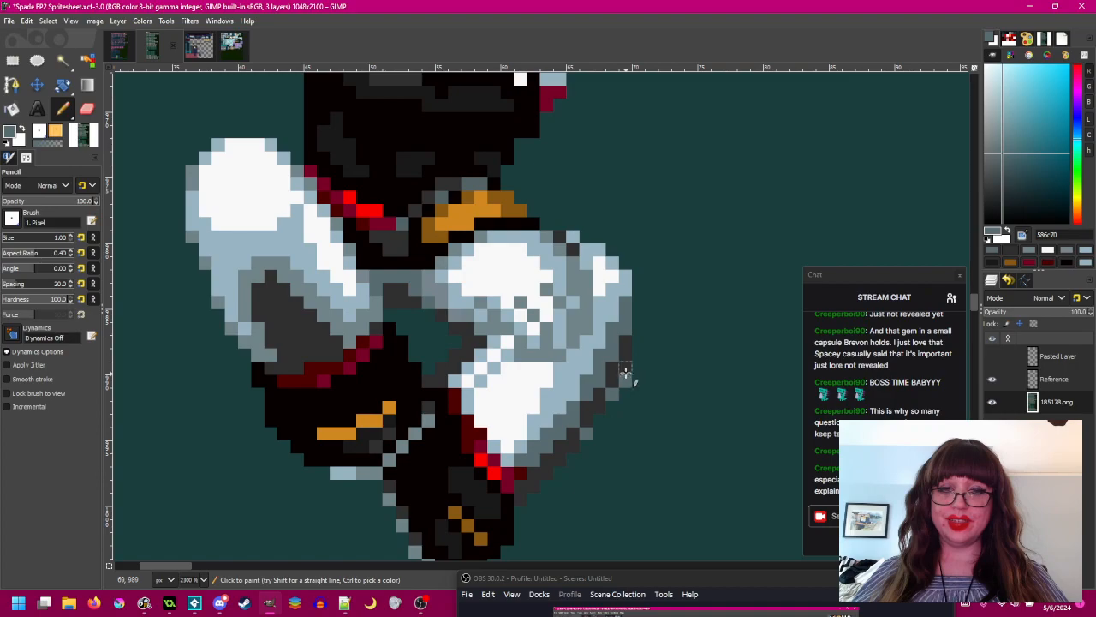
{"action": "scroll", "coordinate": [668, 364], "scroll_direction": "down", "scroll_amount": 4}
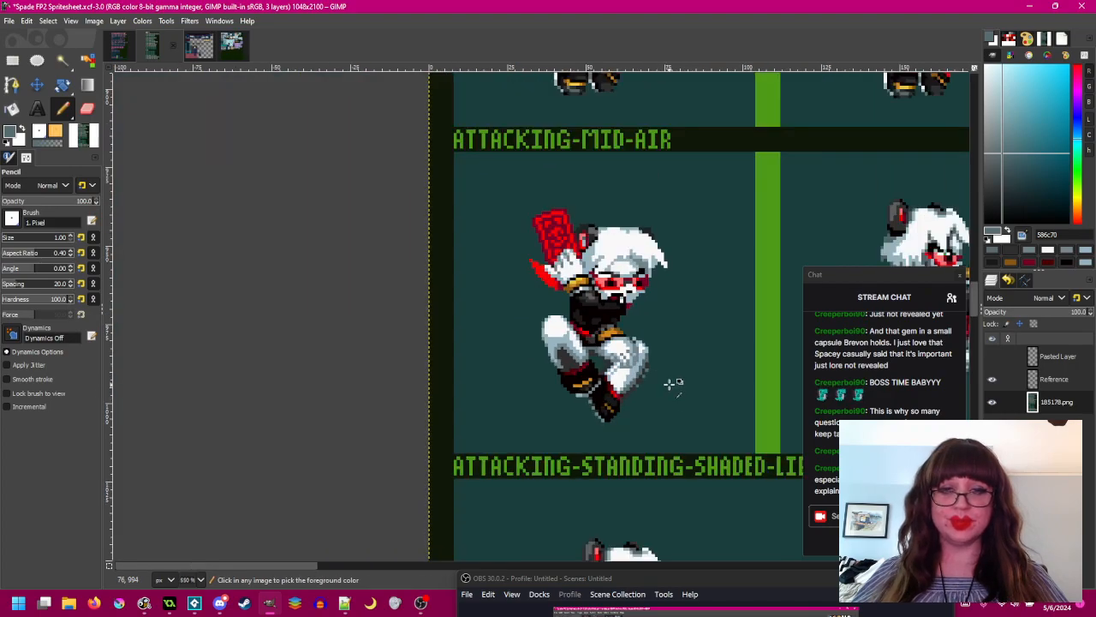
{"action": "scroll", "coordinate": [670, 383], "scroll_direction": "up", "scroll_amount": 2}
{"action": "scroll", "coordinate": [628, 363], "scroll_direction": "up", "scroll_amount": 2}
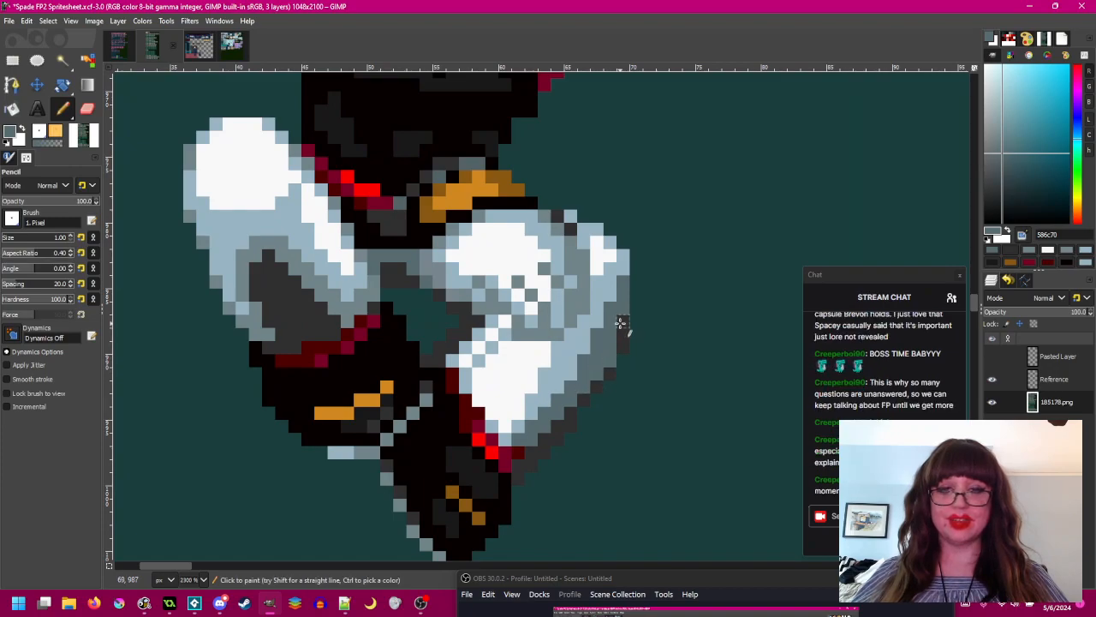
{"action": "scroll", "coordinate": [714, 401], "scroll_direction": "down", "scroll_amount": 3}
{"action": "scroll", "coordinate": [649, 386], "scroll_direction": "up", "scroll_amount": 3}
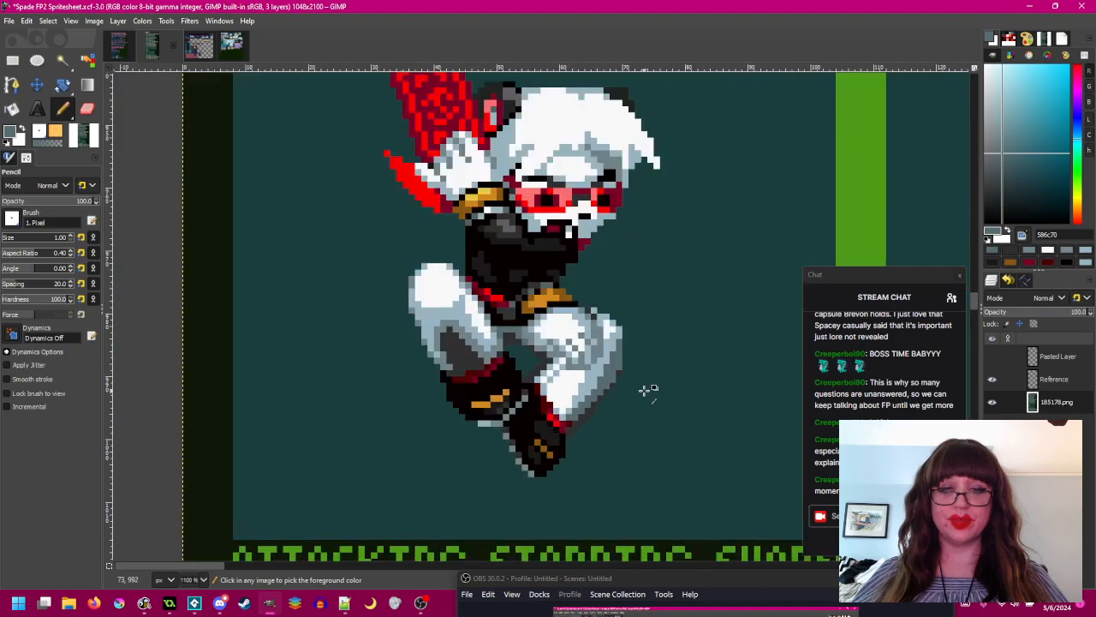
- Round out the right knee's outer and upper edge with light blue 99b5c4 pixels sampled from the leg
{"action": "left_click", "coordinate": [584, 313], "text": "ctrl"}
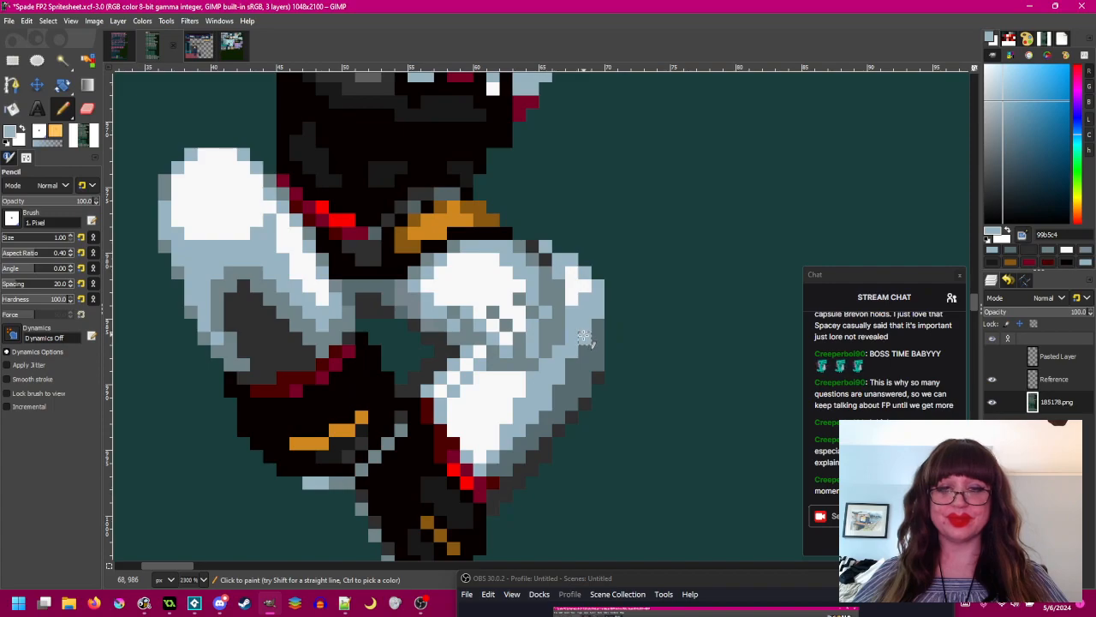
{"action": "scroll", "coordinate": [685, 317], "scroll_direction": "down", "scroll_amount": 3}
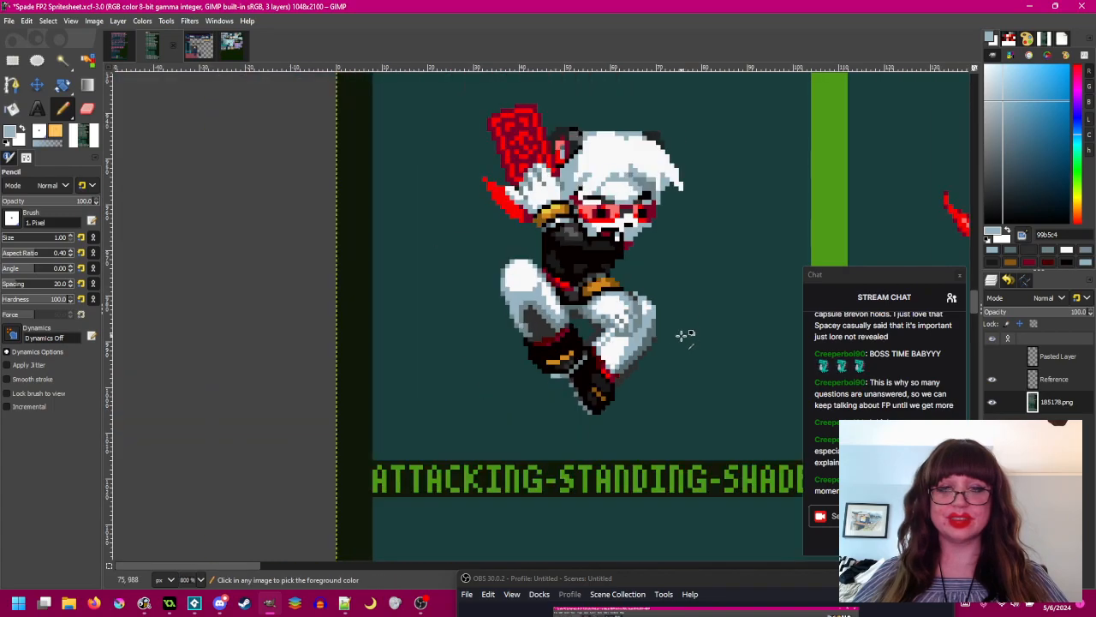
{"action": "scroll", "coordinate": [681, 334], "scroll_direction": "up", "scroll_amount": 3}
{"action": "left_click_drag", "start_coordinate": [626, 305], "coordinate": [635, 330]}
{"action": "scroll", "coordinate": [700, 317], "scroll_direction": "down", "scroll_amount": 3}
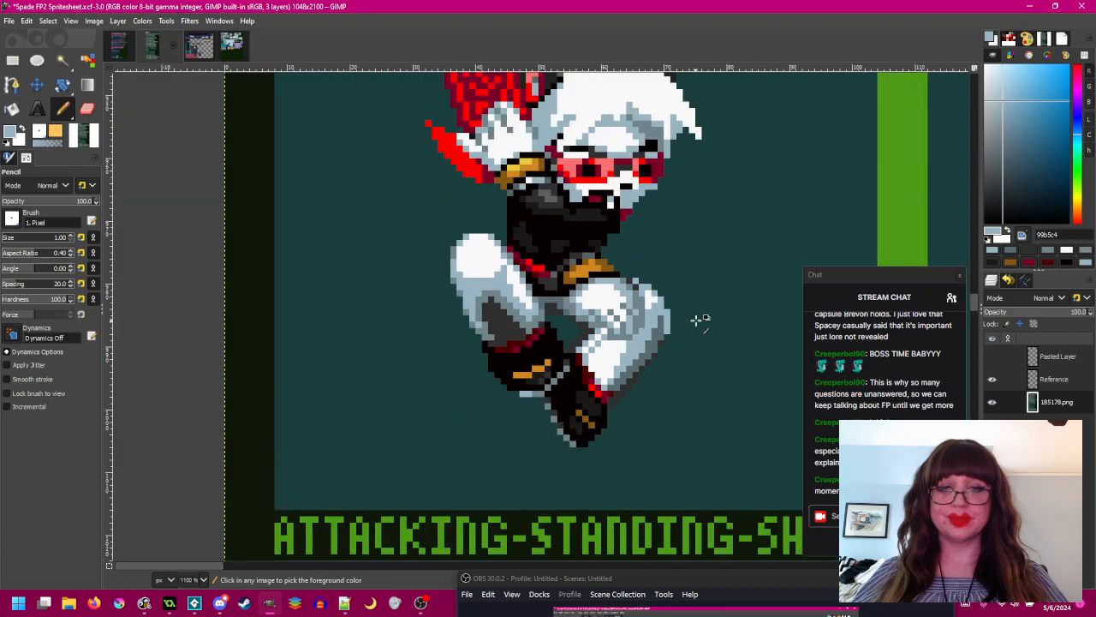
{"action": "scroll", "coordinate": [698, 318], "scroll_direction": "up", "scroll_amount": 3}
{"action": "scroll", "coordinate": [697, 321], "scroll_direction": "up", "scroll_amount": 2}
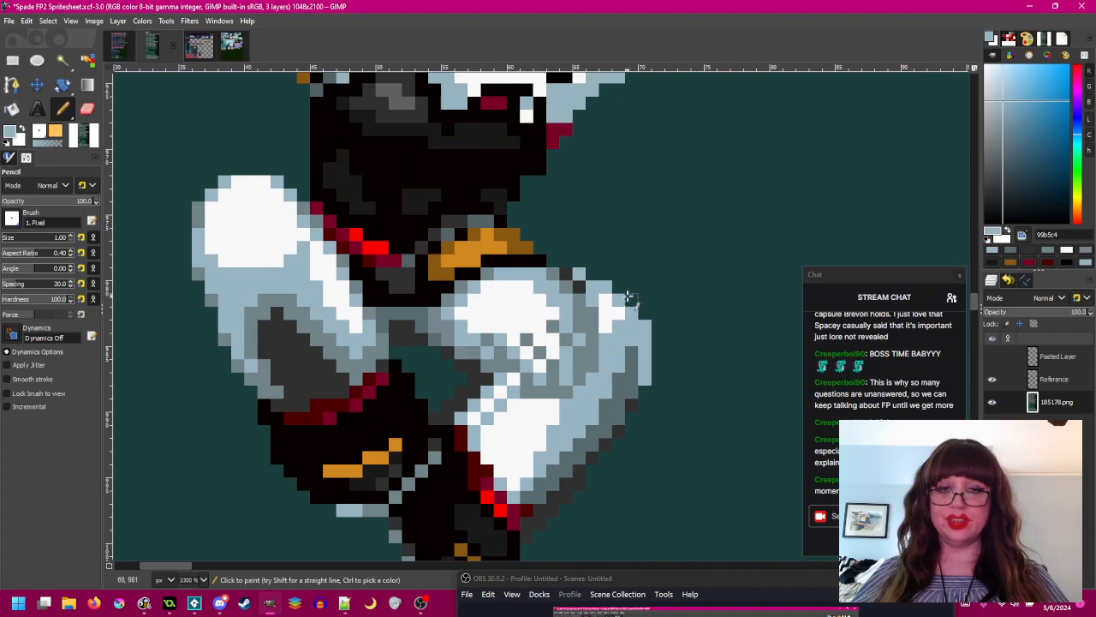
{"action": "scroll", "coordinate": [638, 309], "scroll_direction": "down", "scroll_amount": 4}
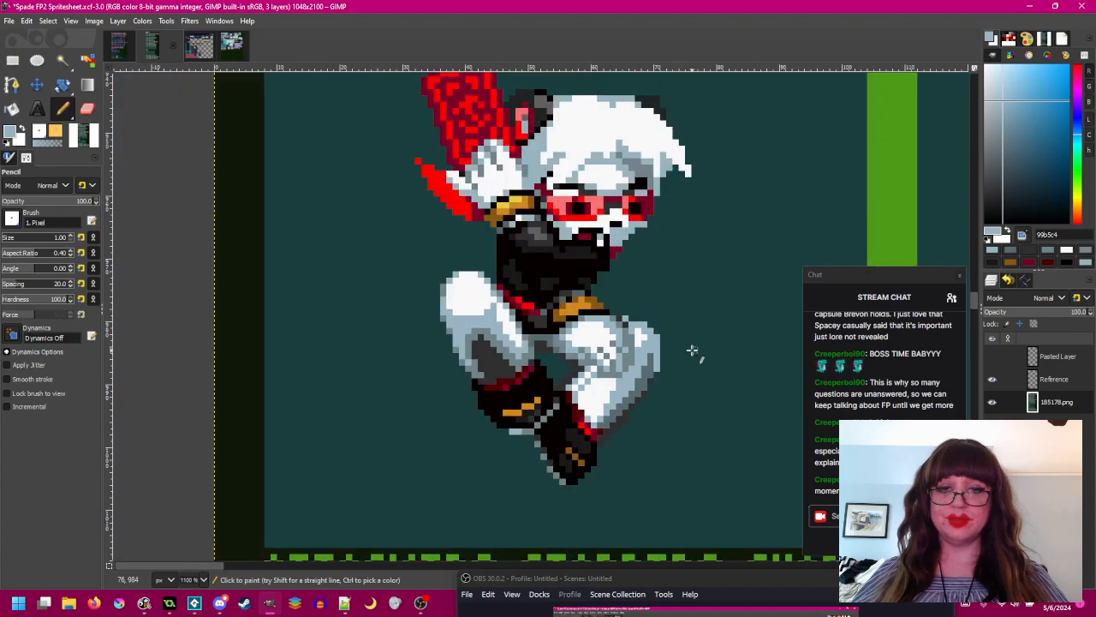
{"action": "scroll", "coordinate": [677, 343], "scroll_direction": "up", "scroll_amount": 2}
{"action": "scroll", "coordinate": [610, 350], "scroll_direction": "up", "scroll_amount": 2}
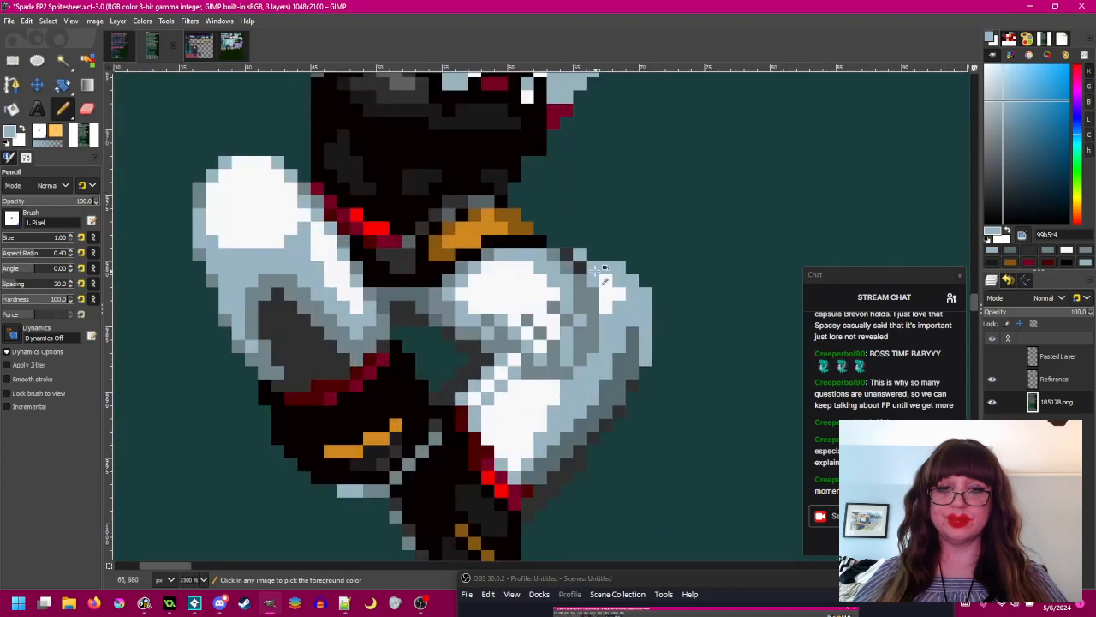
- Recolour the right knee's fold crease and the thigh dithering beside it with dark grey 303030
{"action": "left_click", "coordinate": [580, 268], "text": "ctrl"}
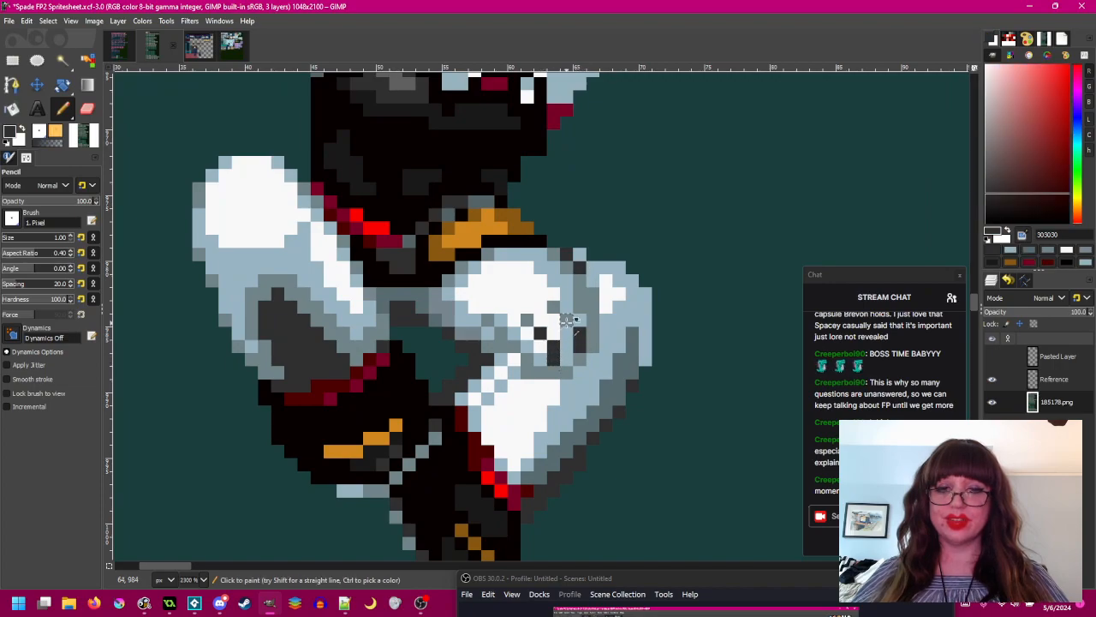
{"action": "scroll", "coordinate": [567, 321], "scroll_direction": "down", "scroll_amount": 3}
{"action": "scroll", "coordinate": [624, 363], "scroll_direction": "up", "scroll_amount": 3}
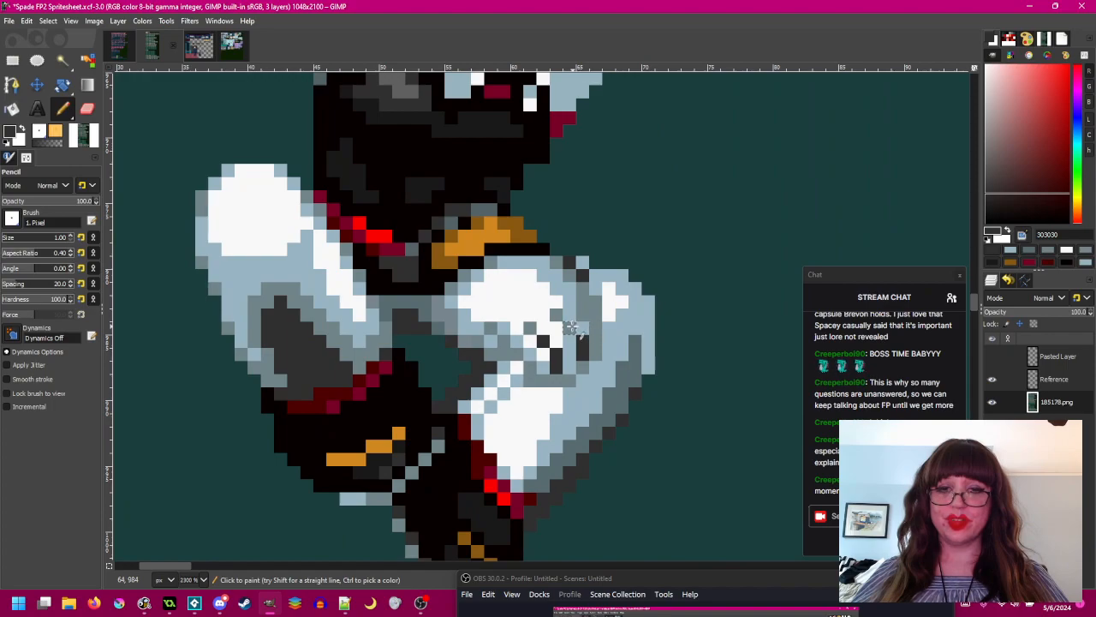
{"action": "left_click", "coordinate": [582, 311]}
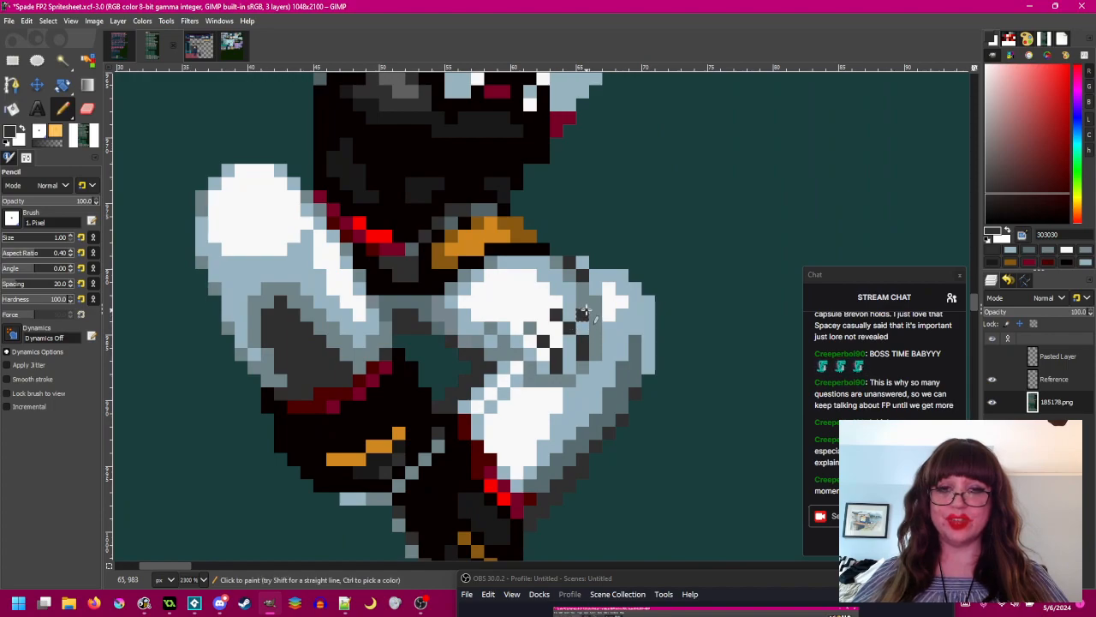
{"action": "key", "text": "ctrl+z"}
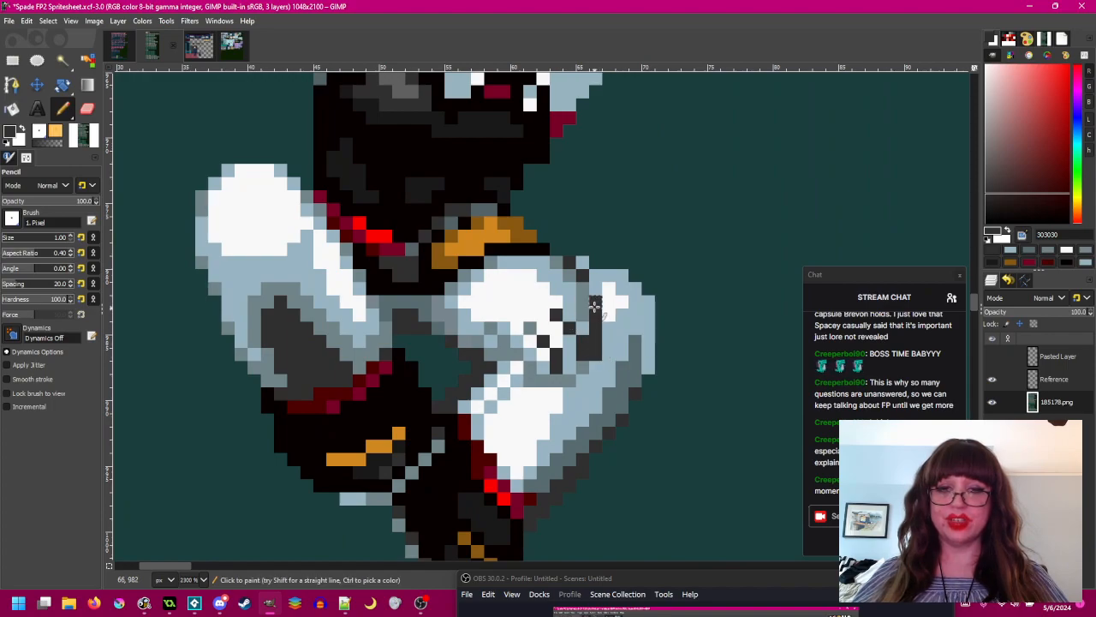
{"action": "scroll", "coordinate": [624, 353], "scroll_direction": "down", "scroll_amount": 2}
{"action": "scroll", "coordinate": [624, 347], "scroll_direction": "up", "scroll_amount": 3}
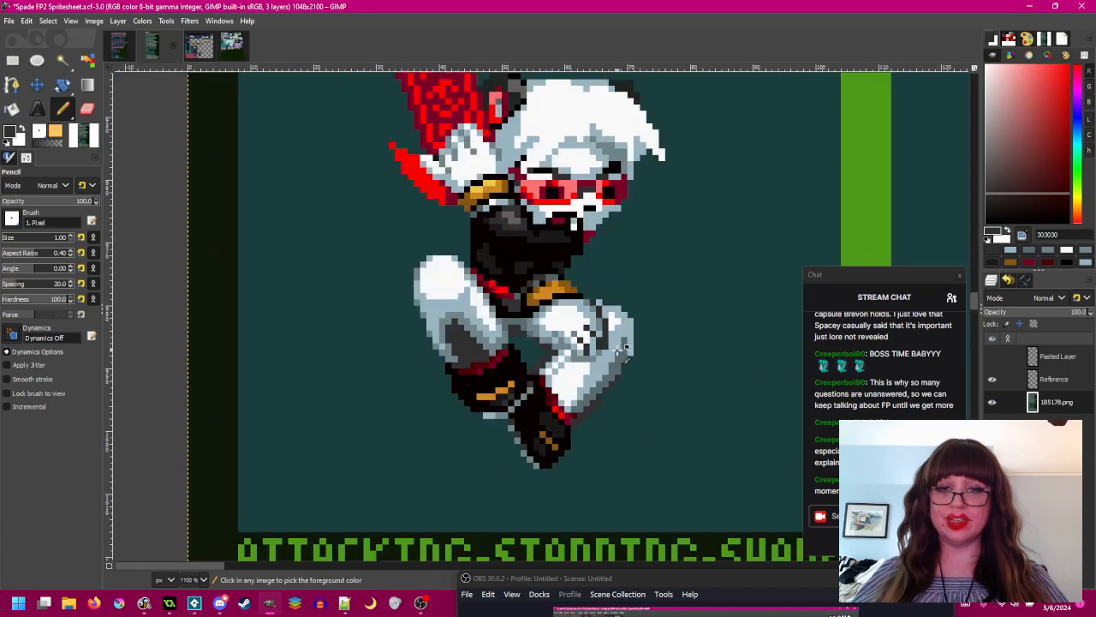
- Continue the dark grey 303030 crease line horizontally across the top of the right shin, beneath the thigh dithering
{"action": "left_click_drag", "start_coordinate": [525, 382], "coordinate": [515, 368]}
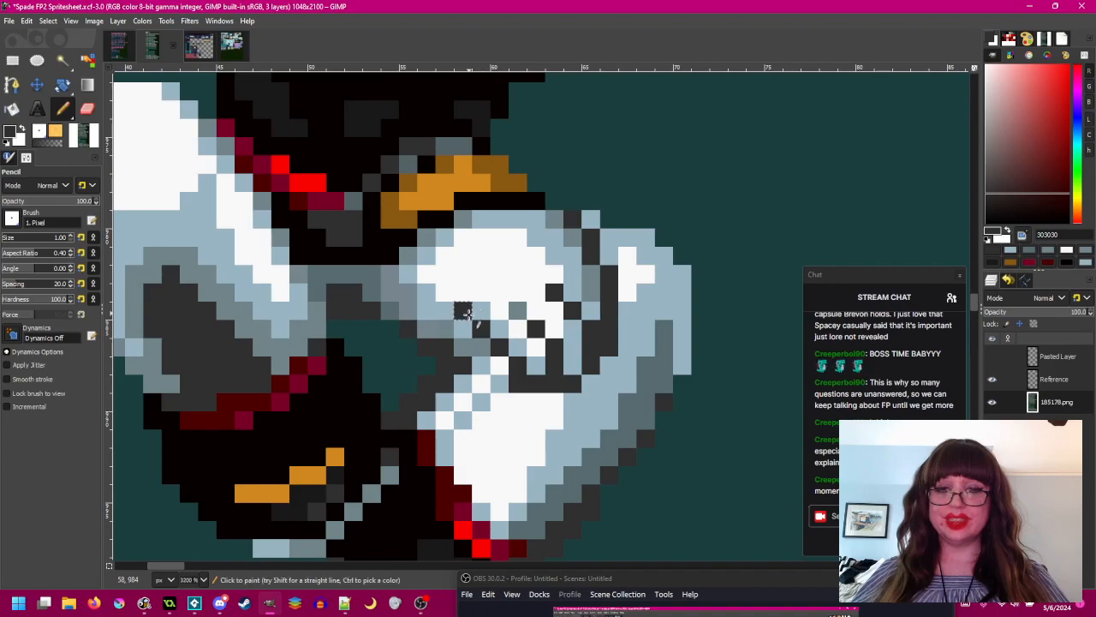
{"action": "scroll", "coordinate": [494, 348], "scroll_direction": "down", "scroll_amount": 2}
{"action": "scroll", "coordinate": [494, 349], "scroll_direction": "down", "scroll_amount": 3}
{"action": "scroll", "coordinate": [483, 316], "scroll_direction": "up", "scroll_amount": 6}
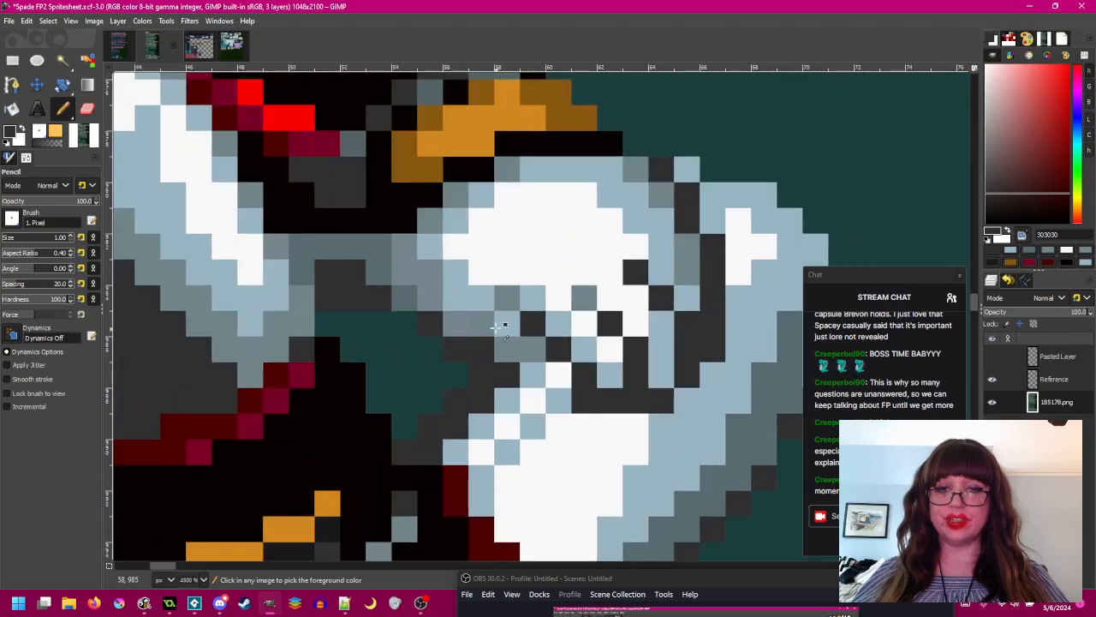
- Try filling the right thigh's white highlight with light blue 99b5c4 sampled from its edge
{"action": "left_click", "coordinate": [478, 296], "text": "ctrl"}
{"action": "scroll", "coordinate": [579, 396], "scroll_direction": "down", "scroll_amount": 3}
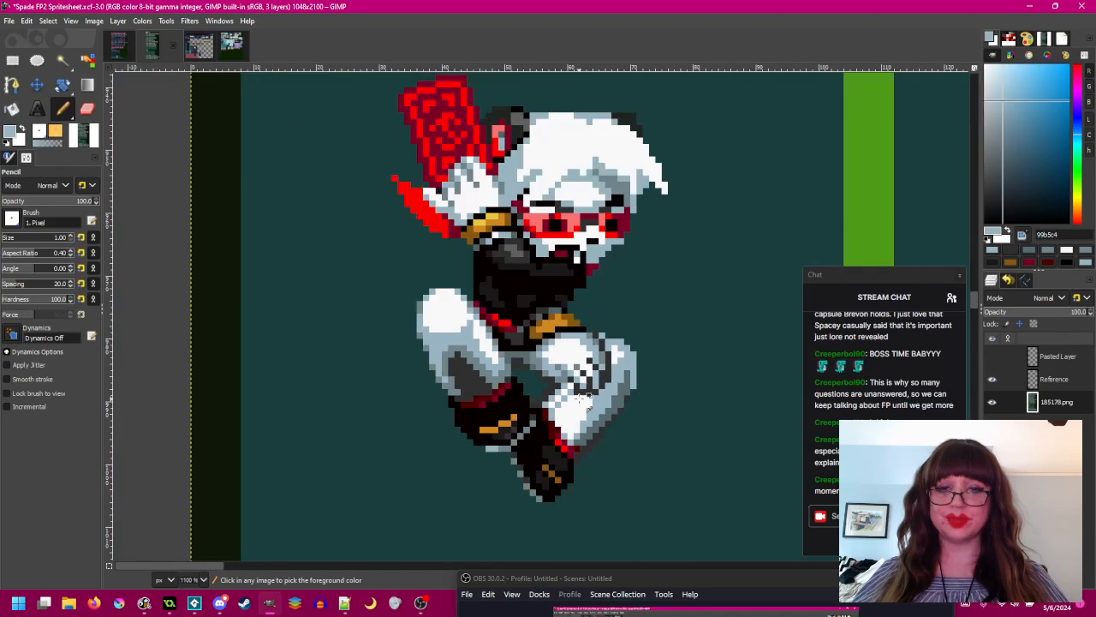
{"action": "scroll", "coordinate": [591, 369], "scroll_direction": "right", "scroll_amount": 1}
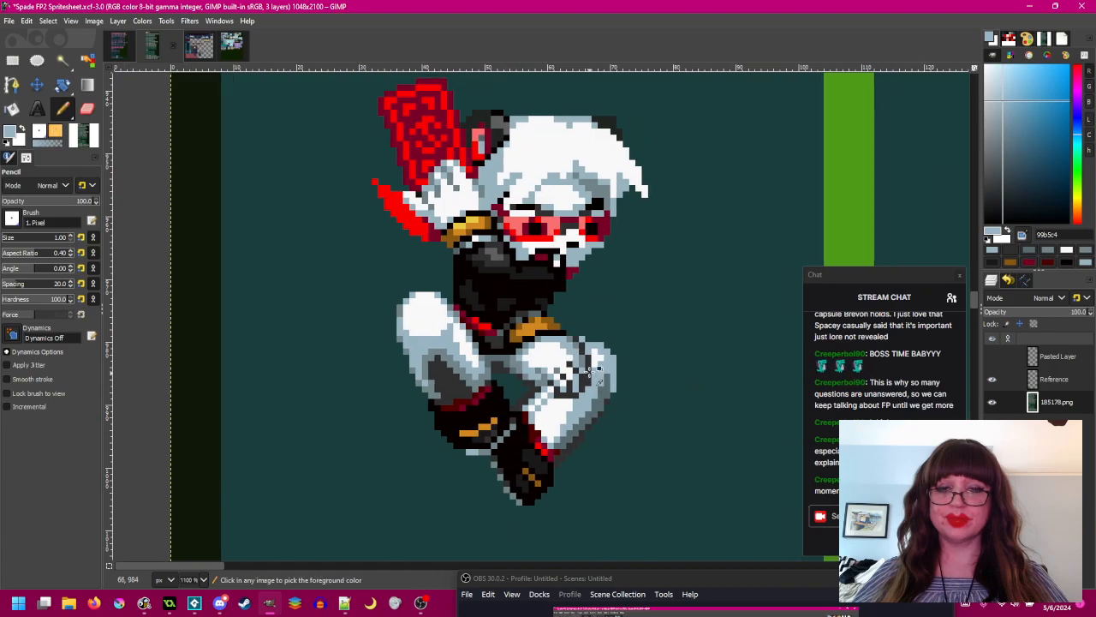
{"action": "scroll", "coordinate": [595, 371], "scroll_direction": "up", "scroll_amount": 2}
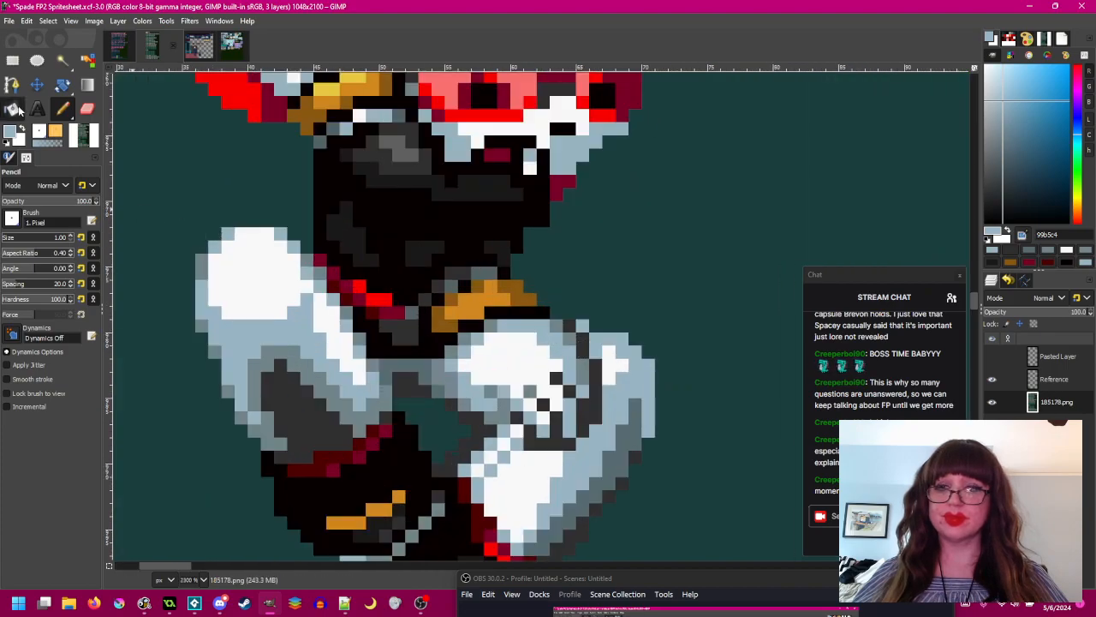
{"action": "key", "text": "shift+b"}
{"action": "left_click", "coordinate": [526, 362]}
{"action": "scroll", "coordinate": [593, 424], "scroll_direction": "down", "scroll_amount": 3}
{"action": "scroll", "coordinate": [595, 428], "scroll_direction": "down", "scroll_amount": 2}
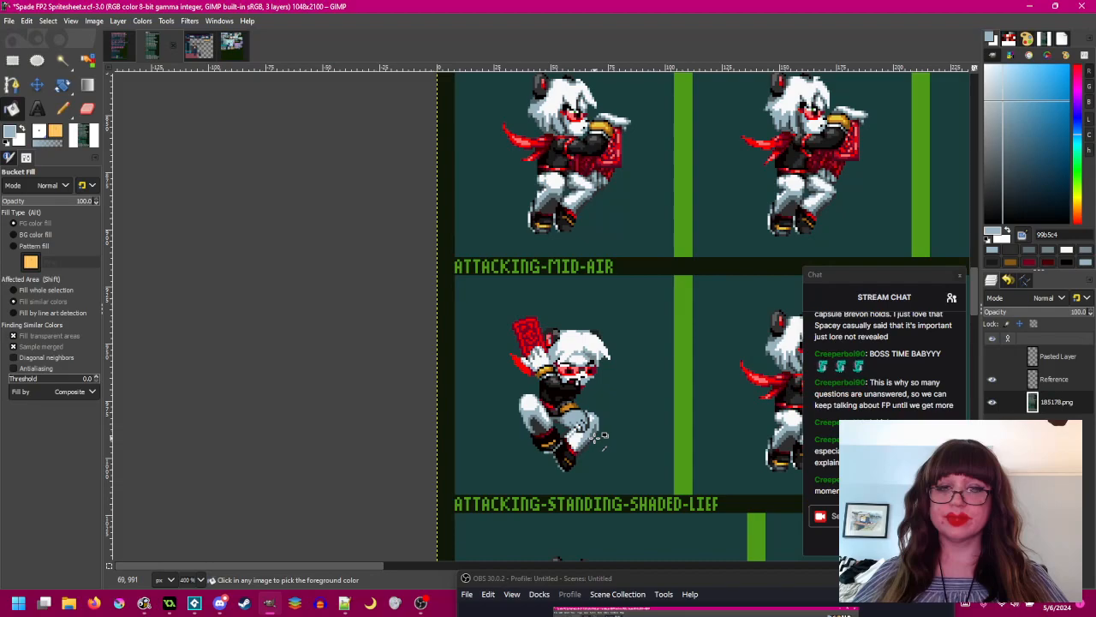
{"action": "left_click_drag", "start_coordinate": [650, 455], "coordinate": [518, 345]}
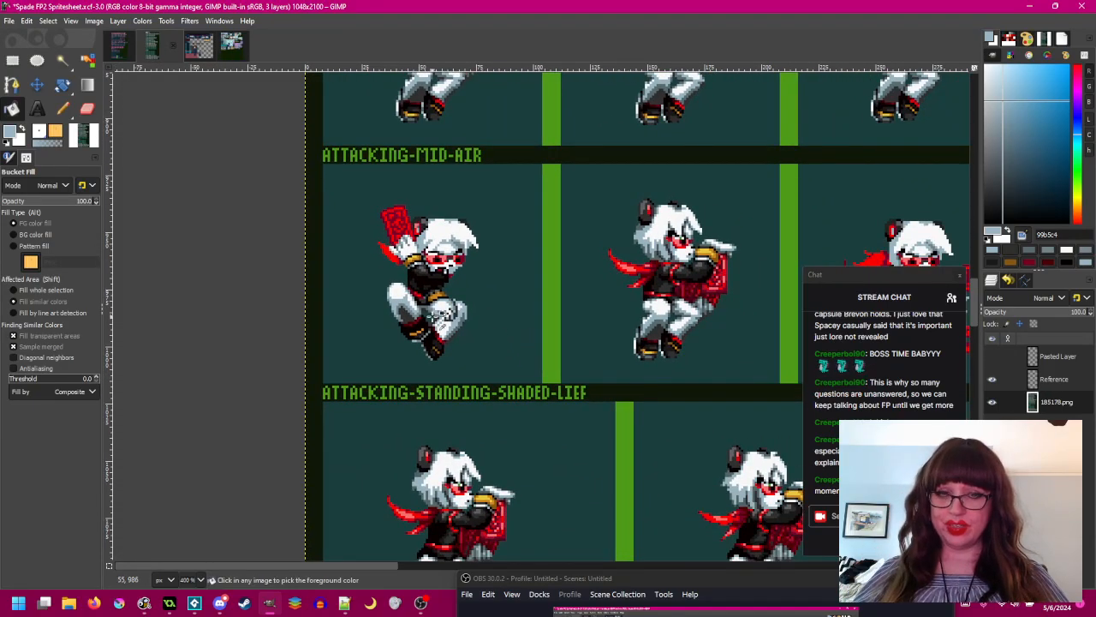
- Extend the checkered dithering on the right shin's upper highlight with a diagonal row of light blue 99b5c4 pixels
{"action": "scroll", "coordinate": [487, 332], "scroll_direction": "up", "scroll_amount": 5}
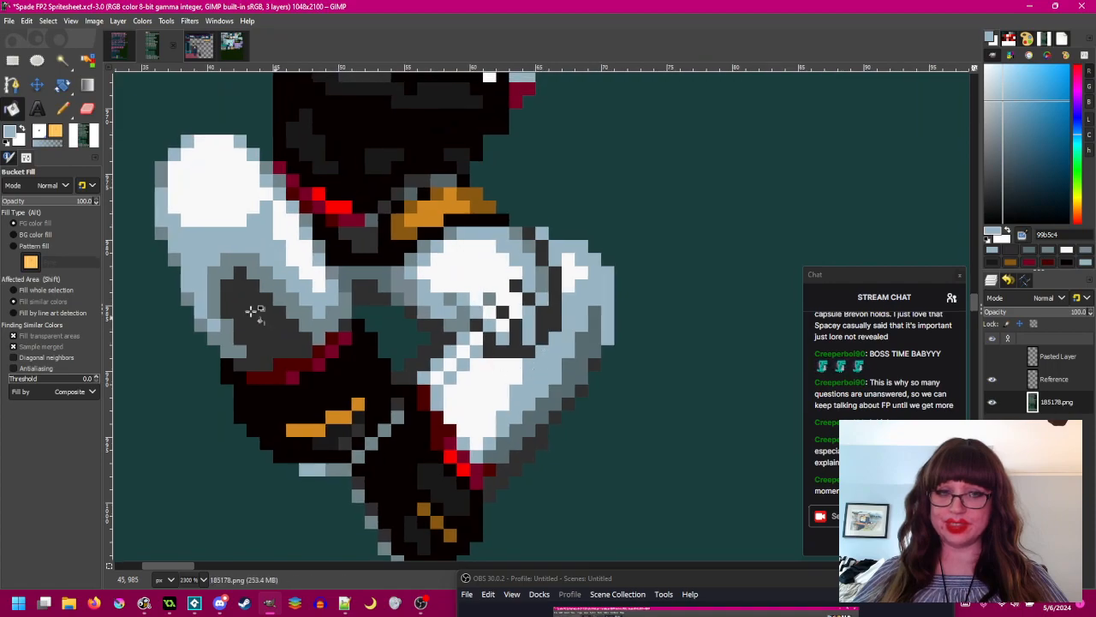
{"action": "key", "text": "n"}
{"action": "left_click", "coordinate": [490, 365]}
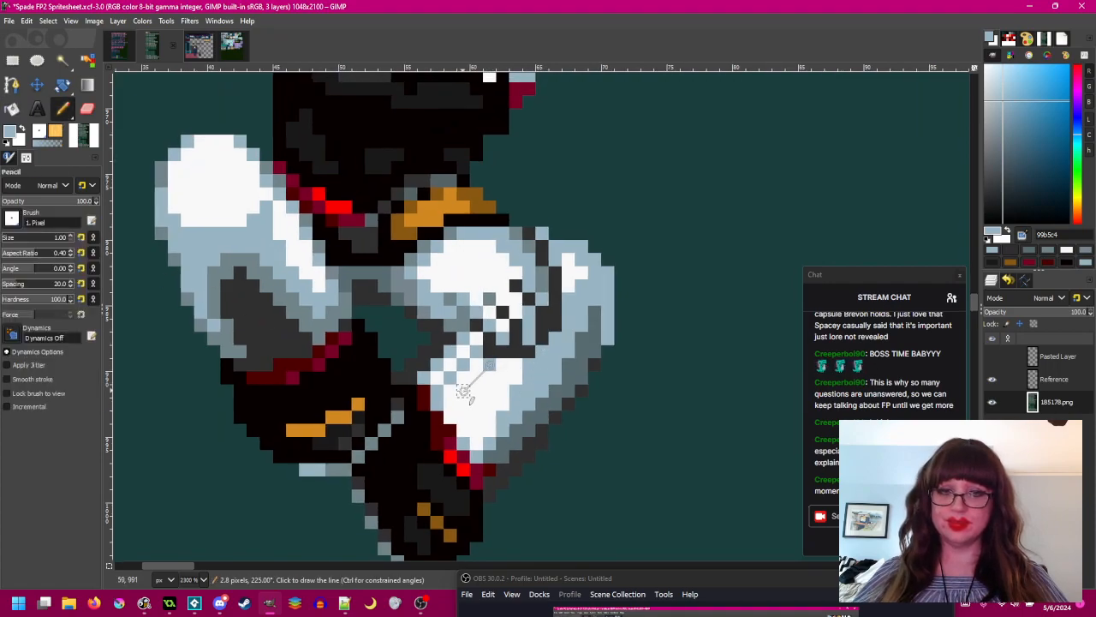
{"action": "left_click", "coordinate": [450, 403], "text": "shift"}
- Fill the remaining white area of the right shin beside the dithering with light blue 99b5c4
{"action": "left_click", "coordinate": [12, 108]}
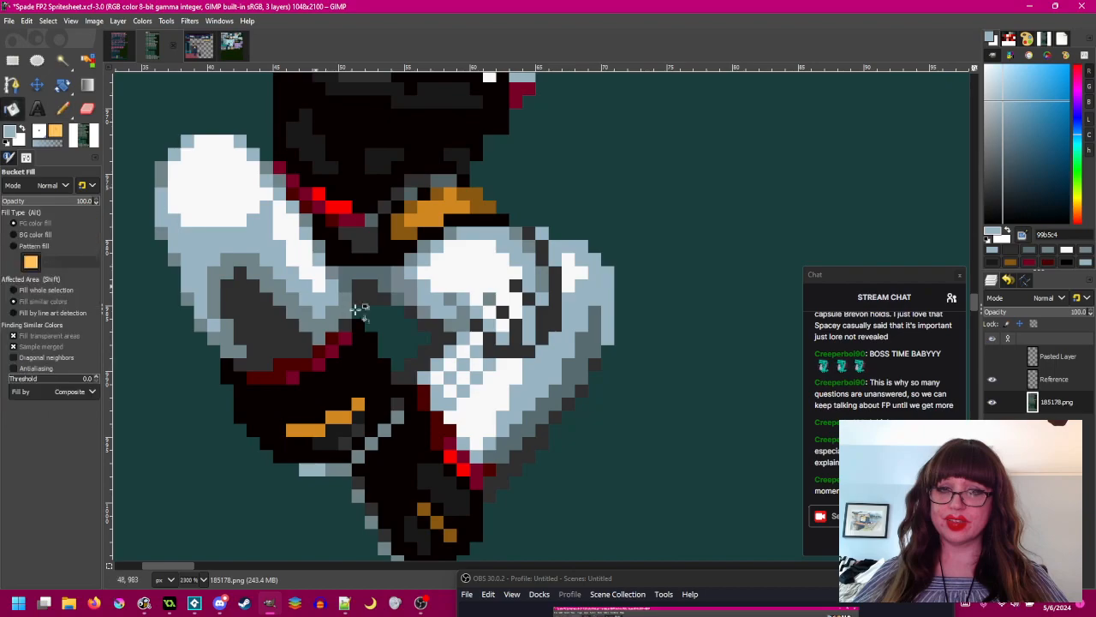
{"action": "left_click", "coordinate": [494, 386]}
{"action": "key", "text": "minus"}
{"action": "key", "text": "minus"}
{"action": "key", "text": "minus"}
{"action": "scroll", "coordinate": [539, 492], "scroll_direction": "down", "scroll_amount": 1}
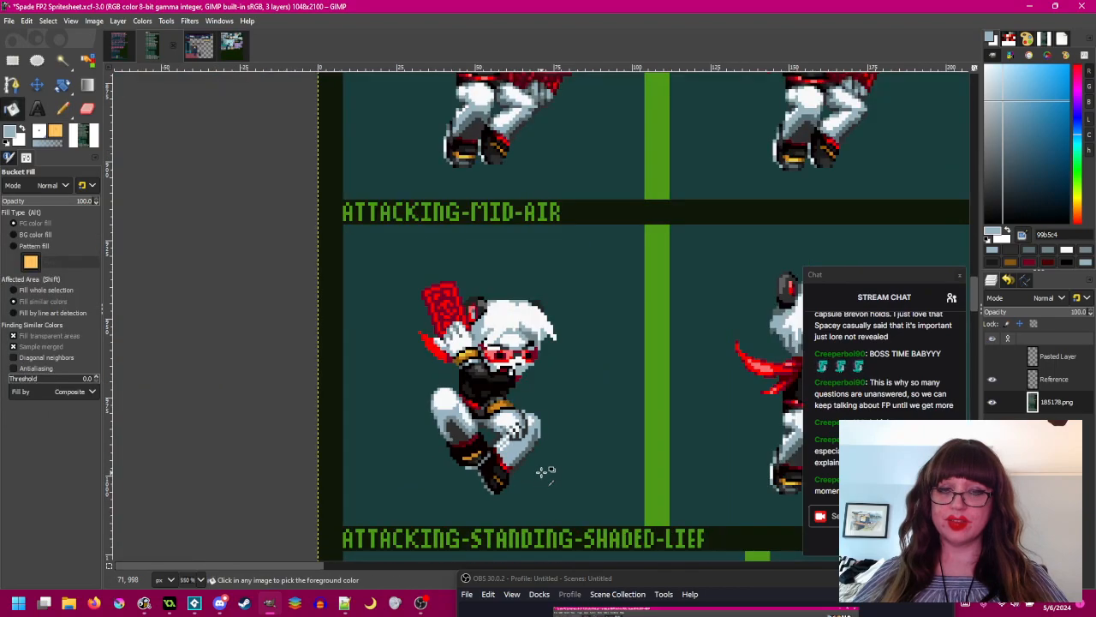
- Outline a diagonal shadow boundary across the right shin in grey 586c70 and fill the outer shin area with it
{"action": "scroll", "coordinate": [457, 389], "scroll_direction": "up", "scroll_amount": 4}
{"action": "key", "text": "n"}
{"action": "scroll", "coordinate": [464, 389], "scroll_direction": "up", "scroll_amount": 1}
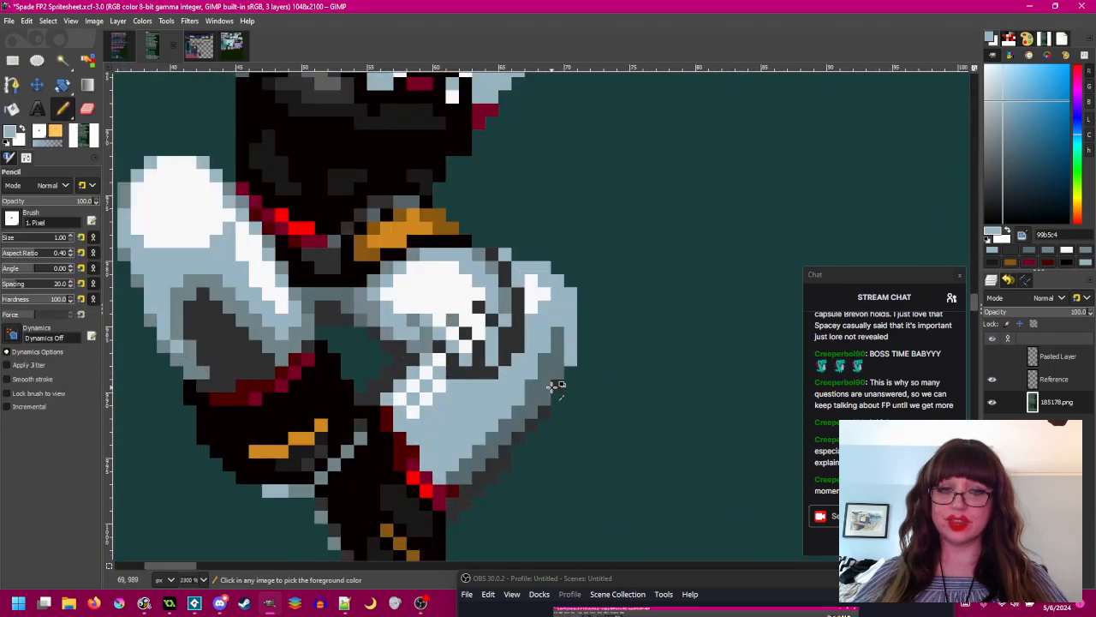
{"action": "left_click", "coordinate": [545, 356], "text": "ctrl"}
{"action": "mouse_move", "coordinate": [542, 334]}
{"action": "left_mouse_down"}
{"action": "mouse_move", "coordinate": [529, 364]}
{"action": "mouse_move", "coordinate": [469, 397]}
{"action": "mouse_move", "coordinate": [428, 441]}
{"action": "mouse_move", "coordinate": [424, 428]}
{"action": "left_mouse_up"}
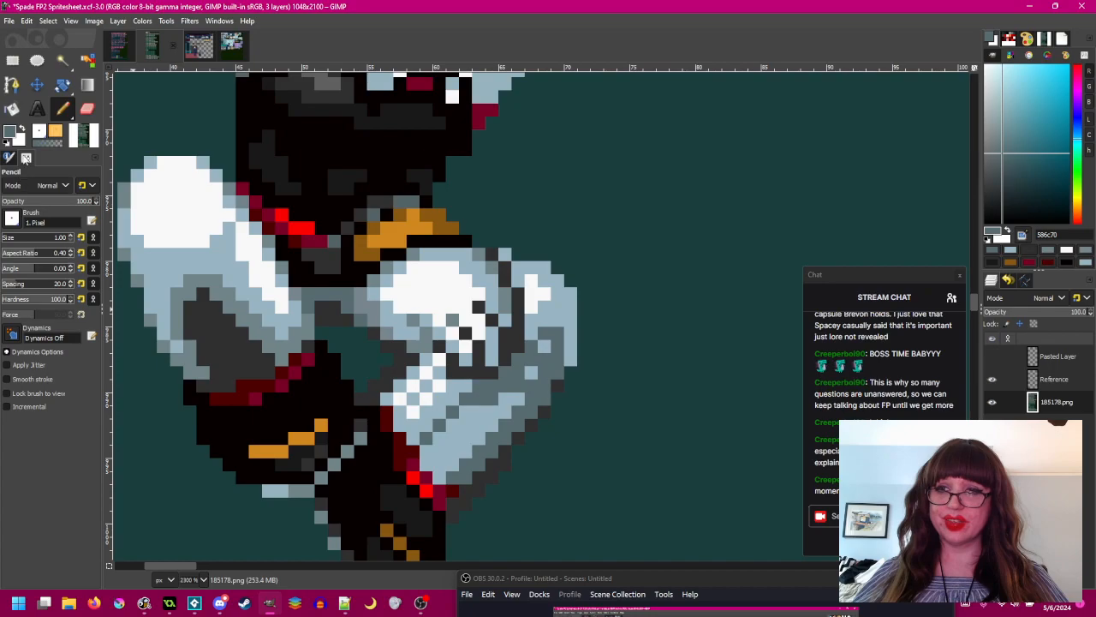
{"action": "left_click", "coordinate": [12, 109]}
{"action": "left_click", "coordinate": [490, 413]}
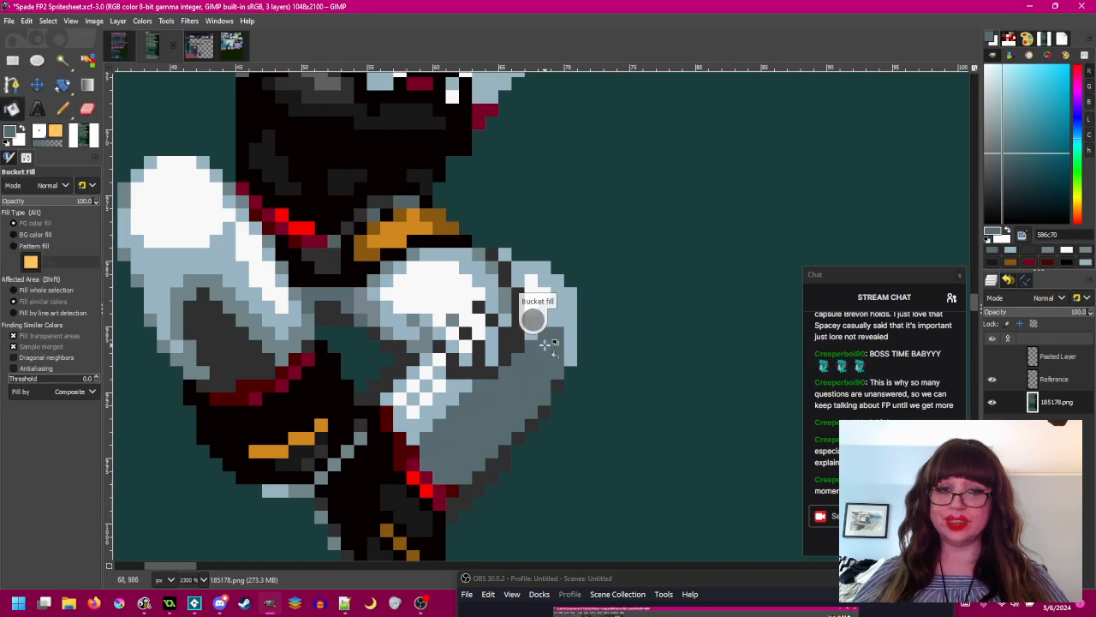
{"action": "scroll", "coordinate": [548, 343], "scroll_direction": "down", "scroll_amount": 5}
{"action": "scroll", "coordinate": [561, 432], "scroll_direction": "up", "scroll_amount": 4}
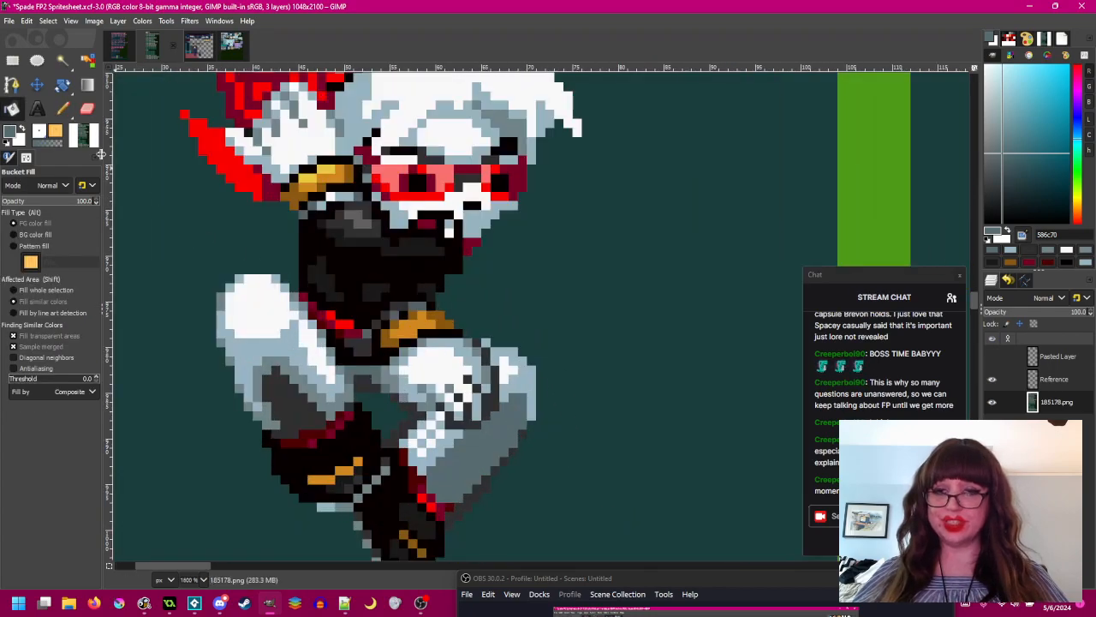
- Draw a diagonal dark grey 303030 line down the right shin's shadow and fill the strip outside it with the same colour
{"action": "left_click", "coordinate": [63, 109]}
{"action": "scroll", "coordinate": [566, 361], "scroll_direction": "up", "scroll_amount": 2}
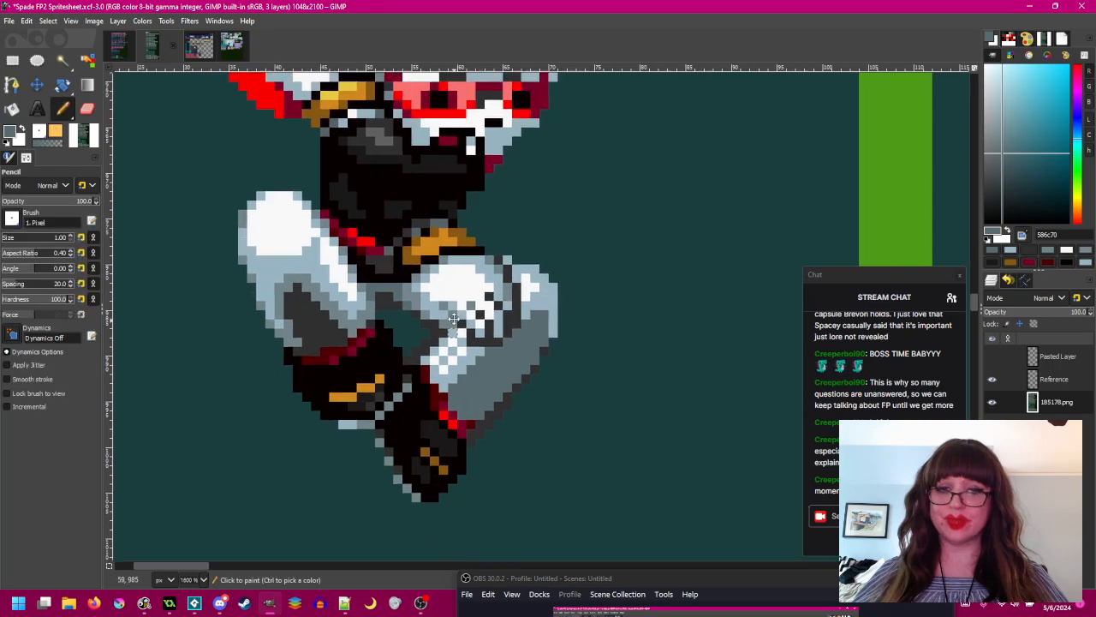
{"action": "left_click", "coordinate": [514, 274], "text": "ctrl"}
{"action": "left_click", "coordinate": [512, 223]}
{"action": "left_click", "coordinate": [349, 401], "text": "shift"}
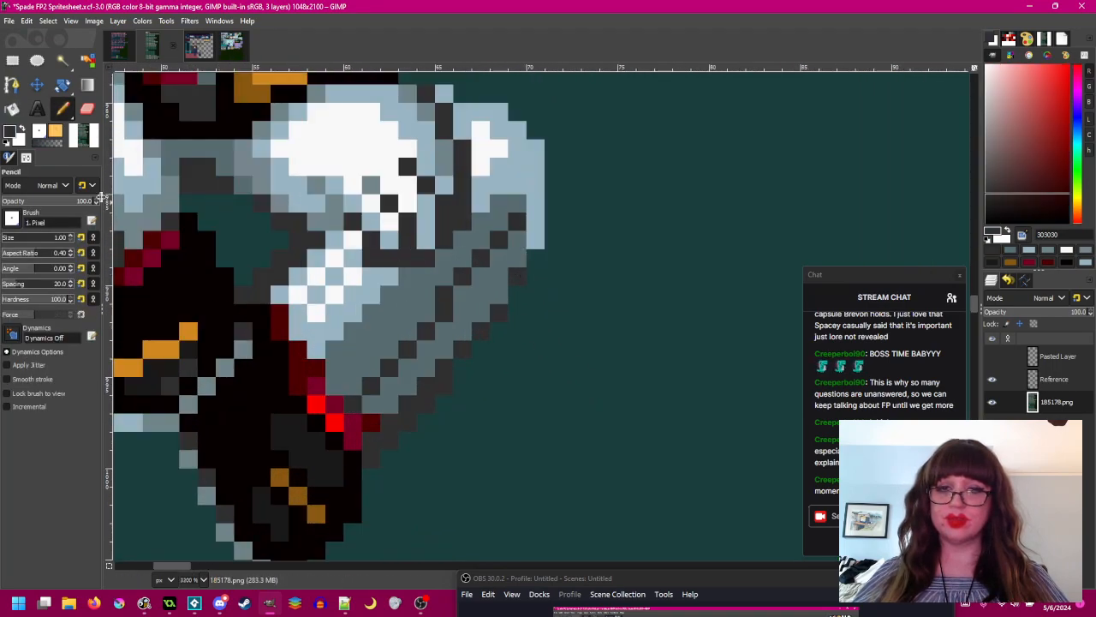
{"action": "key", "text": "ctrl+z"}
{"action": "left_click", "coordinate": [344, 381], "text": "shift"}
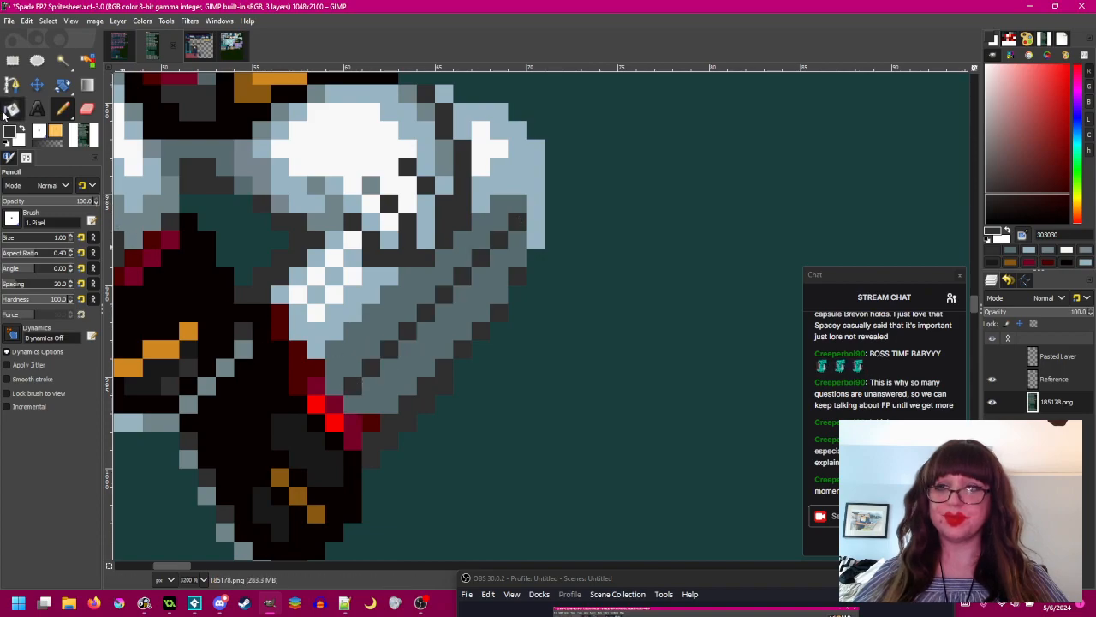
{"action": "left_click", "coordinate": [10, 110]}
{"action": "scroll", "coordinate": [484, 342], "scroll_direction": "down", "scroll_amount": 5}
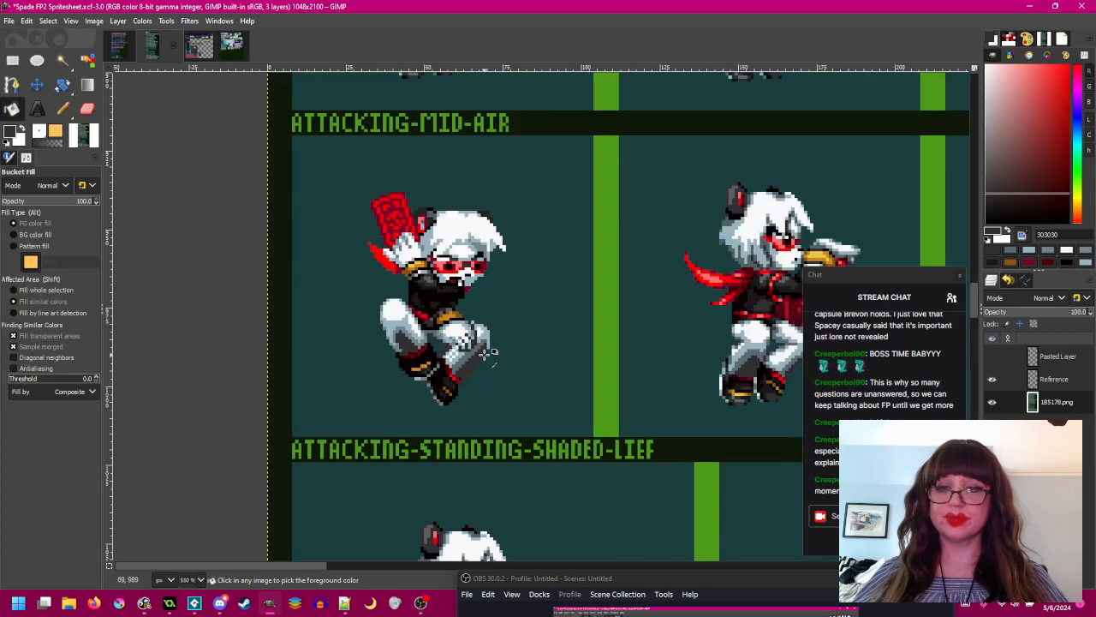
- Recolour the outer edge pixels of the right knee and shin with grey 586c70 using the Pencil tool
{"action": "scroll", "coordinate": [488, 351], "scroll_direction": "up", "scroll_amount": 6}
{"action": "key", "text": "n"}
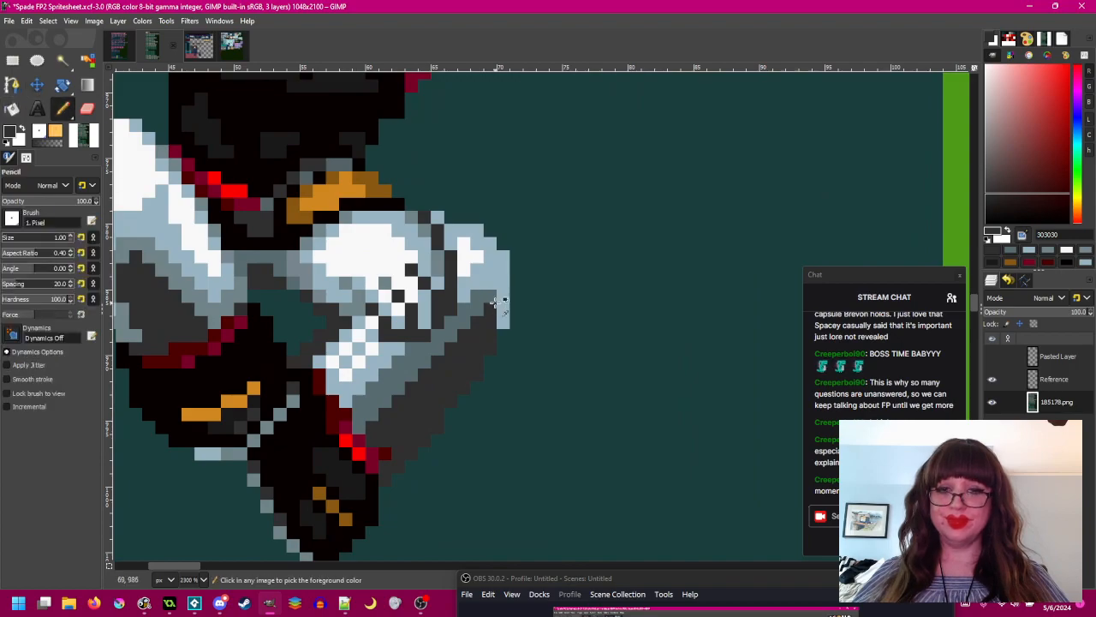
{"action": "left_click", "coordinate": [494, 301], "text": "ctrl"}
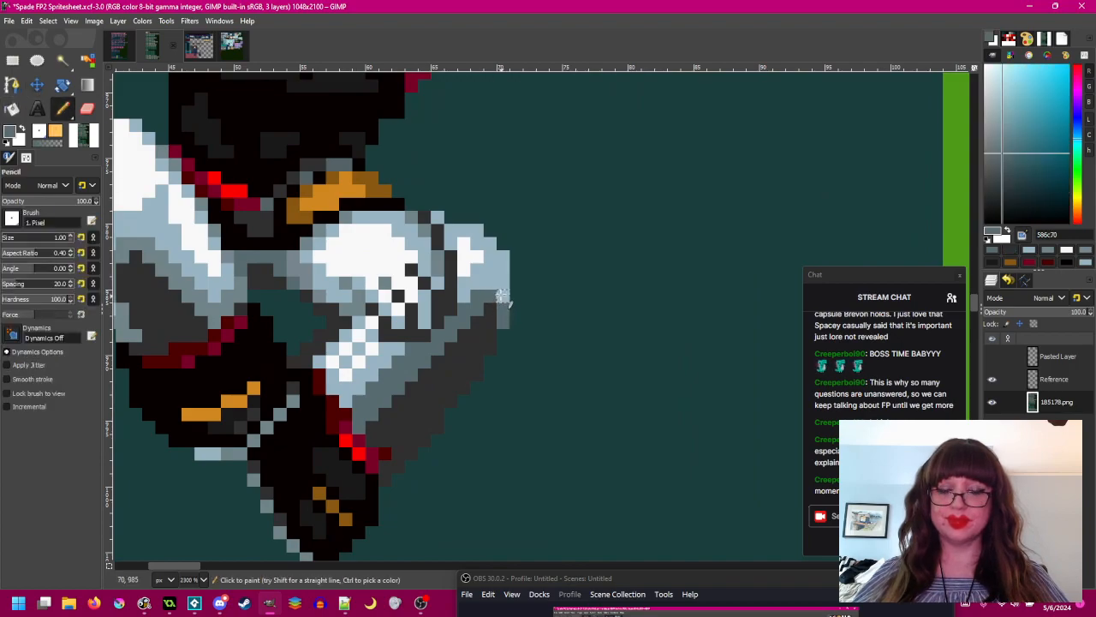
{"action": "scroll", "coordinate": [569, 372], "scroll_direction": "down", "scroll_amount": 3}
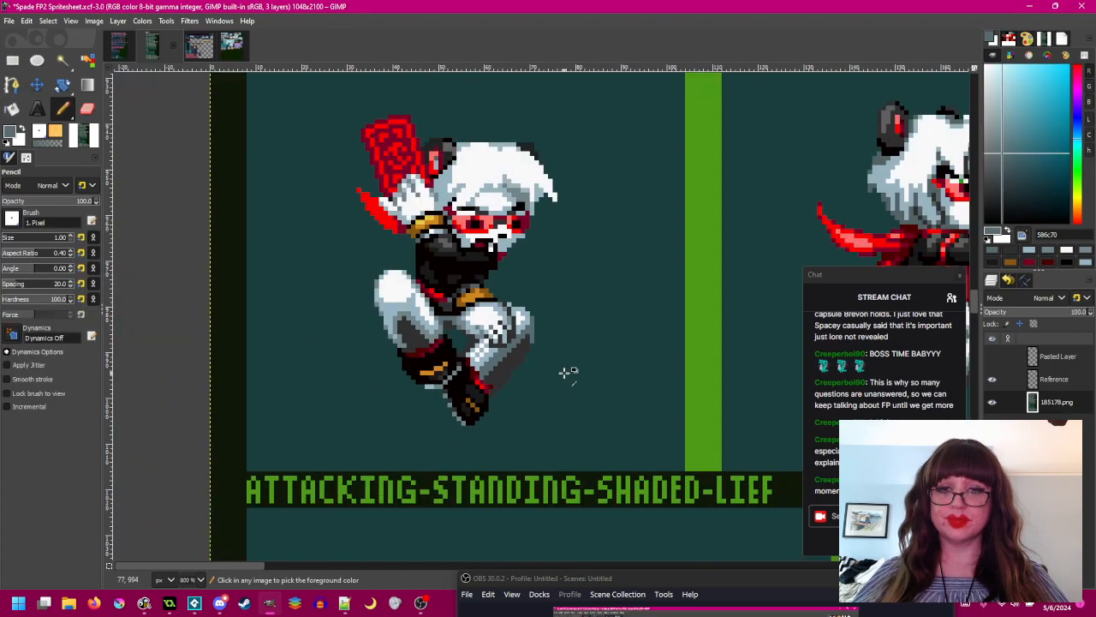
{"action": "scroll", "coordinate": [545, 363], "scroll_direction": "up", "scroll_amount": 2}
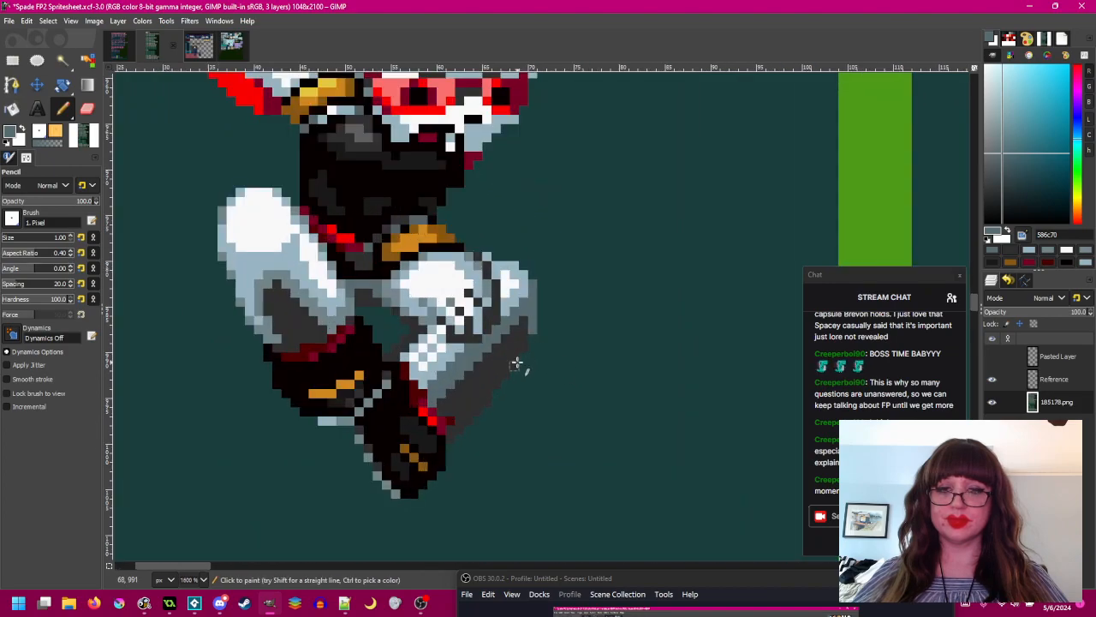
{"action": "scroll", "coordinate": [563, 399], "scroll_direction": "down", "scroll_amount": 3}
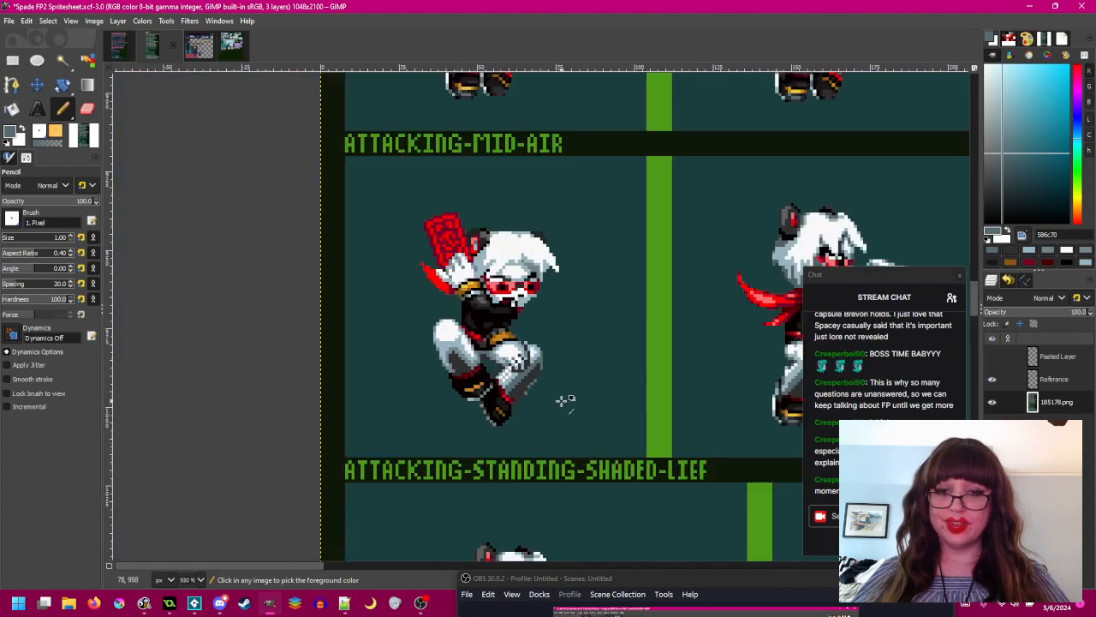
{"action": "scroll", "coordinate": [563, 399], "scroll_direction": "up", "scroll_amount": 2}
{"action": "scroll", "coordinate": [486, 396], "scroll_direction": "up", "scroll_amount": 1}
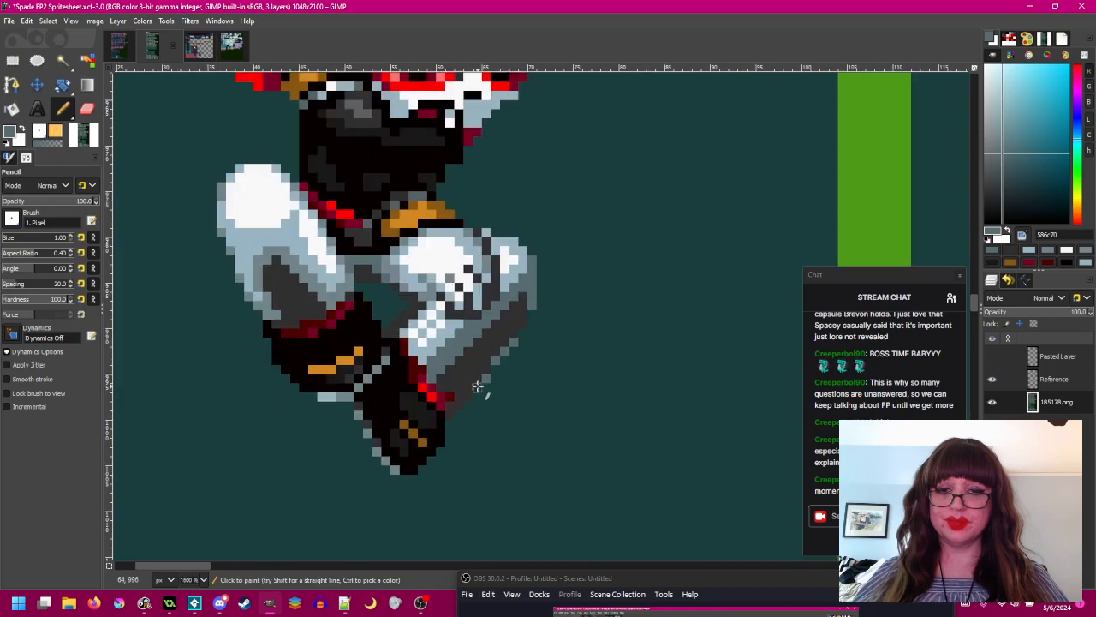
{"action": "scroll", "coordinate": [553, 412], "scroll_direction": "down", "scroll_amount": 2}
{"action": "scroll", "coordinate": [514, 386], "scroll_direction": "up", "scroll_amount": 3}
{"action": "scroll", "coordinate": [562, 470], "scroll_direction": "down", "scroll_amount": 5}
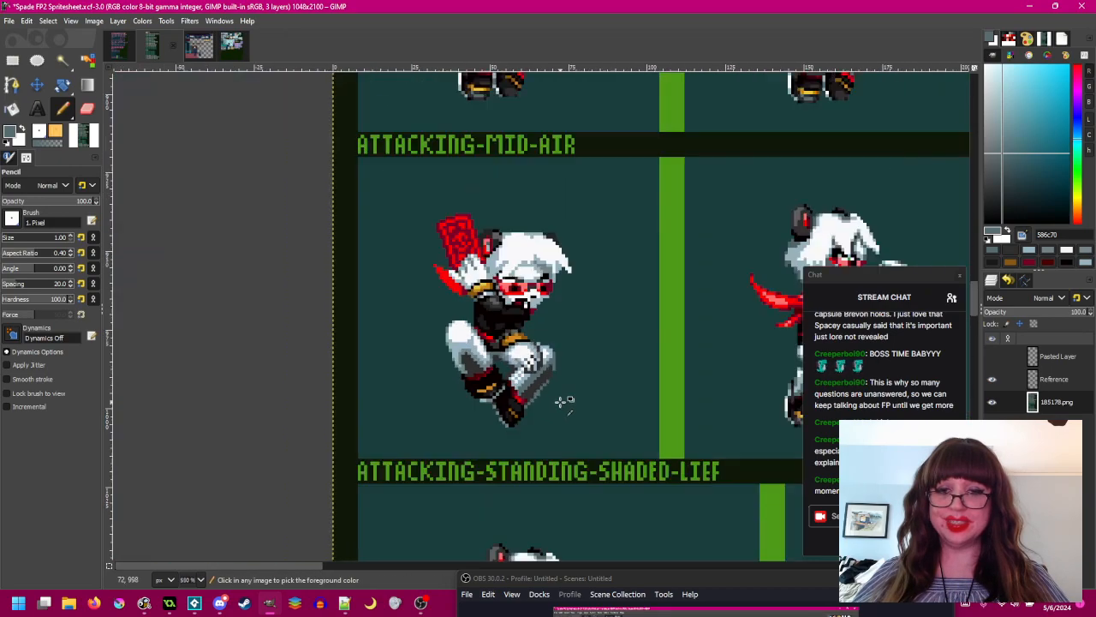
{"action": "scroll", "coordinate": [531, 391], "scroll_direction": "up", "scroll_amount": 2}
{"action": "scroll", "coordinate": [533, 394], "scroll_direction": "up", "scroll_amount": 1}
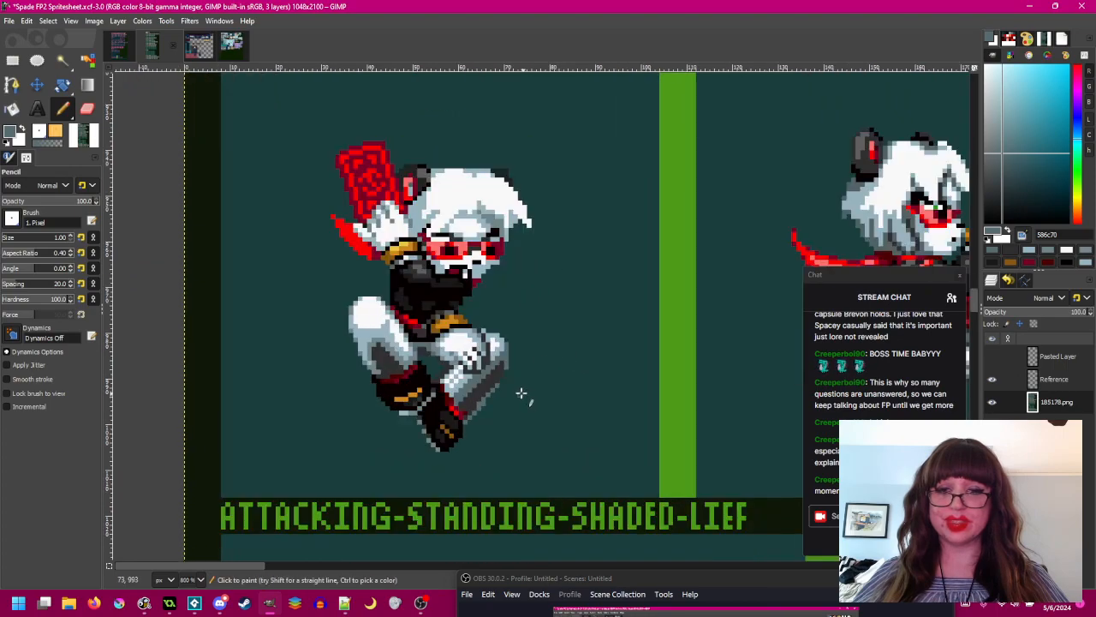
- Paint over the lowest white dithering pixels on the right shin's highlight with light blue 99b5c4
{"action": "scroll", "coordinate": [522, 391], "scroll_direction": "up", "scroll_amount": 1}
{"action": "scroll", "coordinate": [494, 309], "scroll_direction": "up", "scroll_amount": 1}
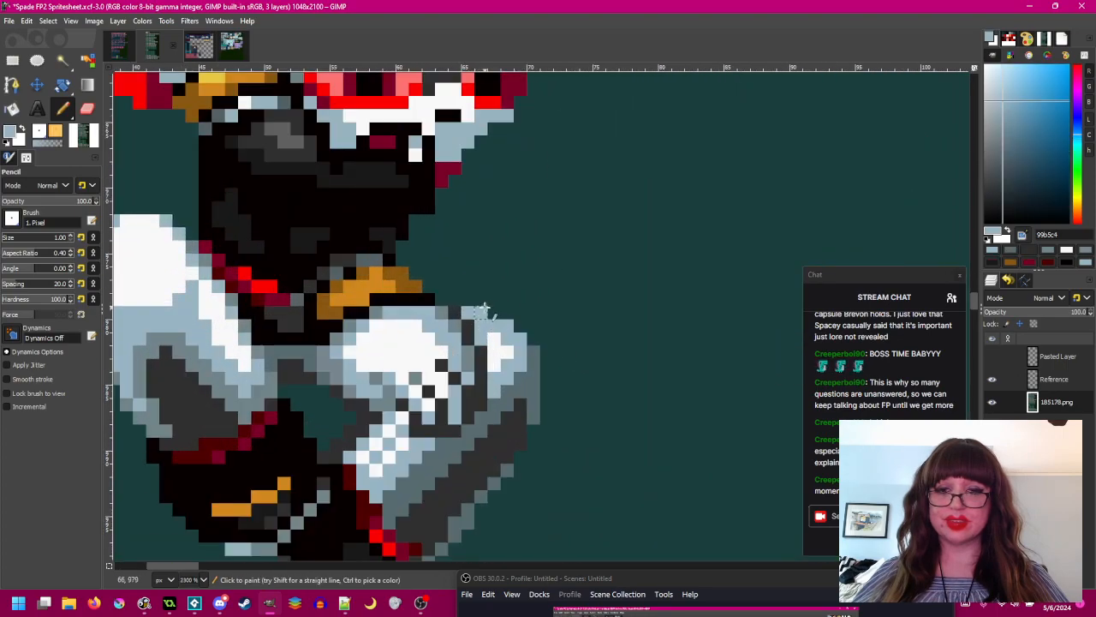
{"action": "scroll", "coordinate": [605, 346], "scroll_direction": "down", "scroll_amount": 2}
{"action": "scroll", "coordinate": [591, 336], "scroll_direction": "up", "scroll_amount": 1}
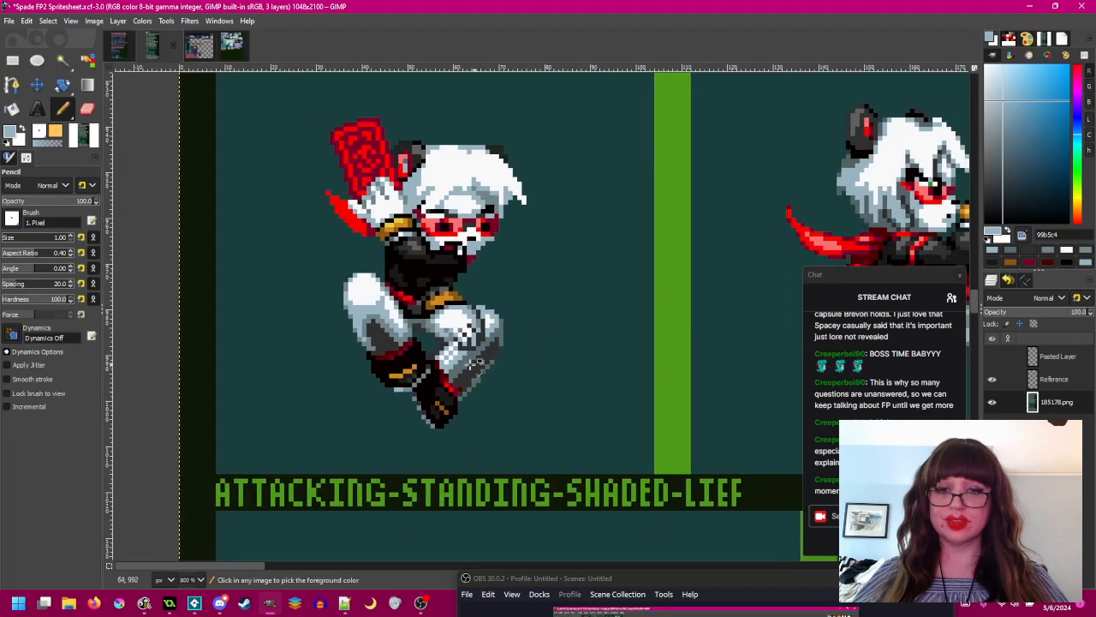
{"action": "scroll", "coordinate": [543, 320], "scroll_direction": "up", "scroll_amount": 2}
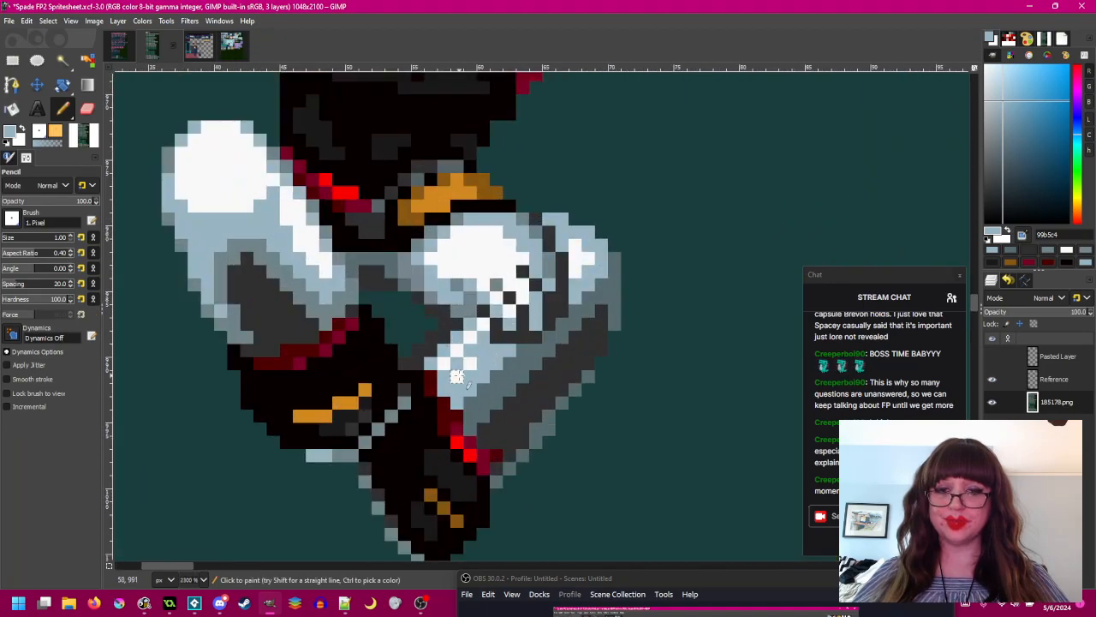
{"action": "scroll", "coordinate": [561, 371], "scroll_direction": "down", "scroll_amount": 3}
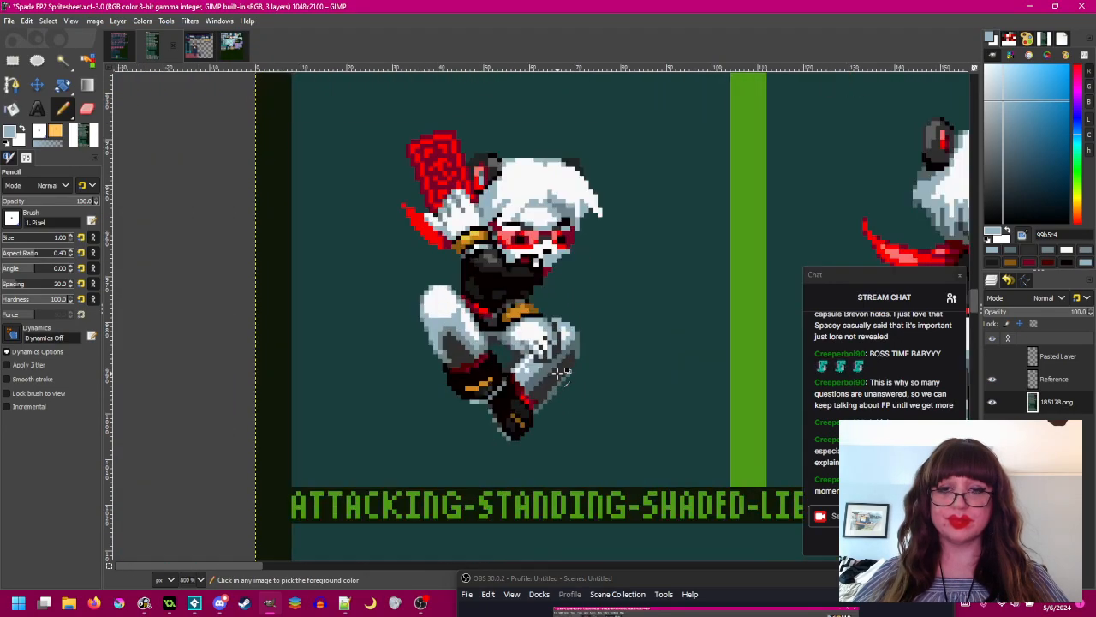
{"action": "scroll", "coordinate": [560, 372], "scroll_direction": "up", "scroll_amount": 3}
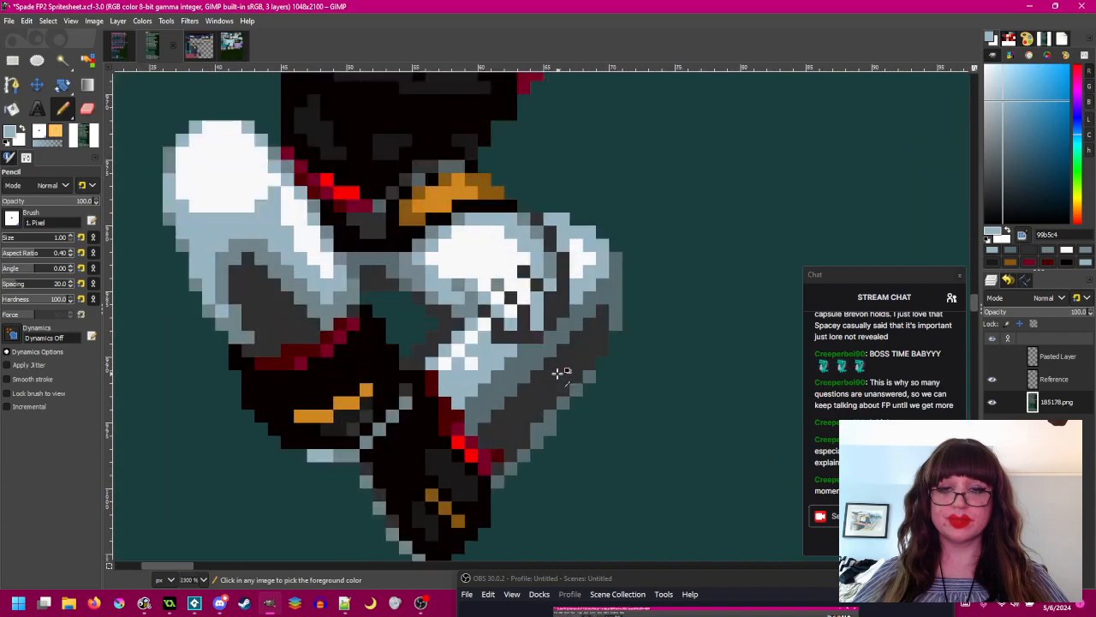
- Reshape the right shin's upper highlight by retouching its dithering pixels in white f8f8f8 and light blue 99b5c4
{"action": "left_click", "coordinate": [471, 344], "text": "ctrl"}
{"action": "scroll", "coordinate": [676, 332], "scroll_direction": "down", "scroll_amount": 3}
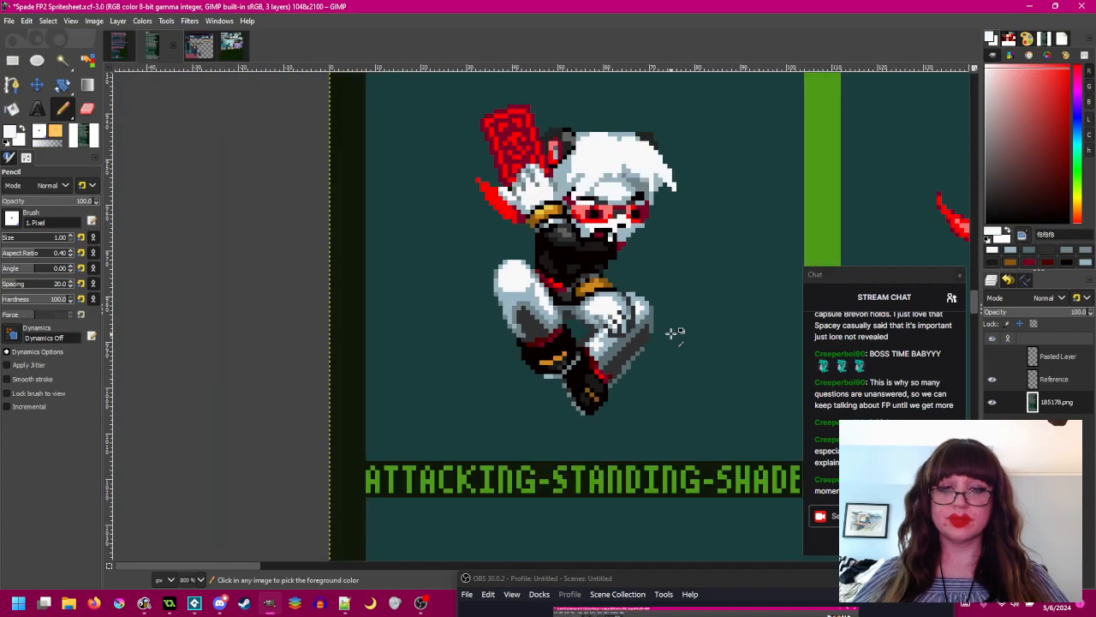
{"action": "scroll", "coordinate": [643, 334], "scroll_direction": "up", "scroll_amount": 3}
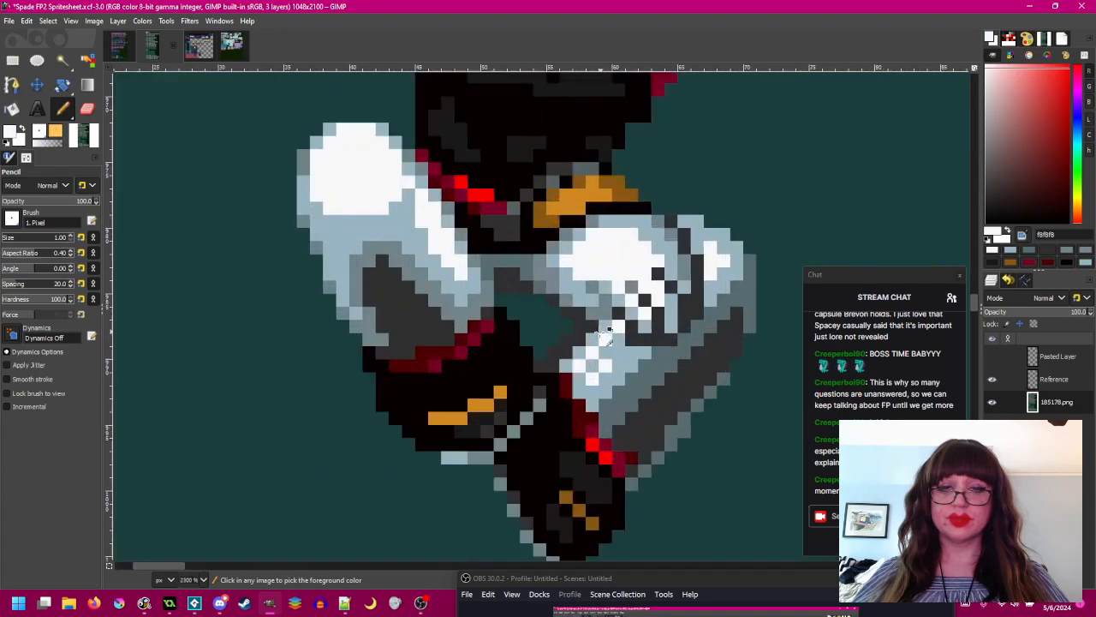
{"action": "left_click", "coordinate": [614, 370], "text": "ctrl"}
{"action": "scroll", "coordinate": [680, 374], "scroll_direction": "down", "scroll_amount": 3}
{"action": "scroll", "coordinate": [553, 370], "scroll_direction": "up", "scroll_amount": 3}
{"action": "scroll", "coordinate": [552, 370], "scroll_direction": "up", "scroll_amount": 2}
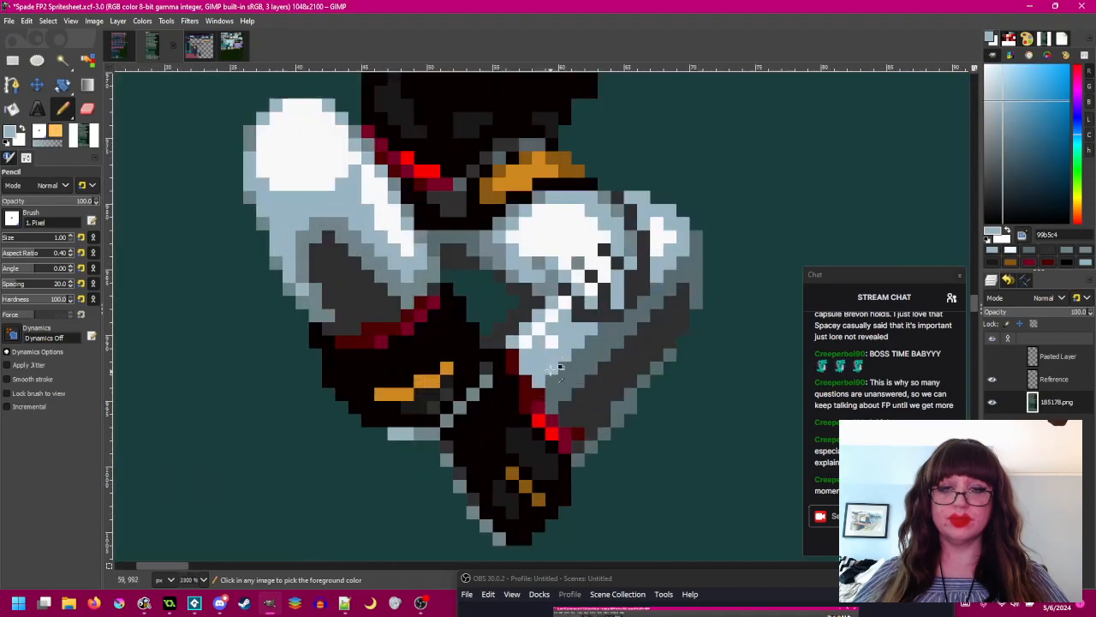
{"action": "left_click", "coordinate": [546, 338], "text": "ctrl"}
{"action": "scroll", "coordinate": [599, 359], "scroll_direction": "down", "scroll_amount": 3}
{"action": "scroll", "coordinate": [572, 380], "scroll_direction": "up", "scroll_amount": 2}
{"action": "left_click_drag", "start_coordinate": [572, 380], "coordinate": [578, 414]}
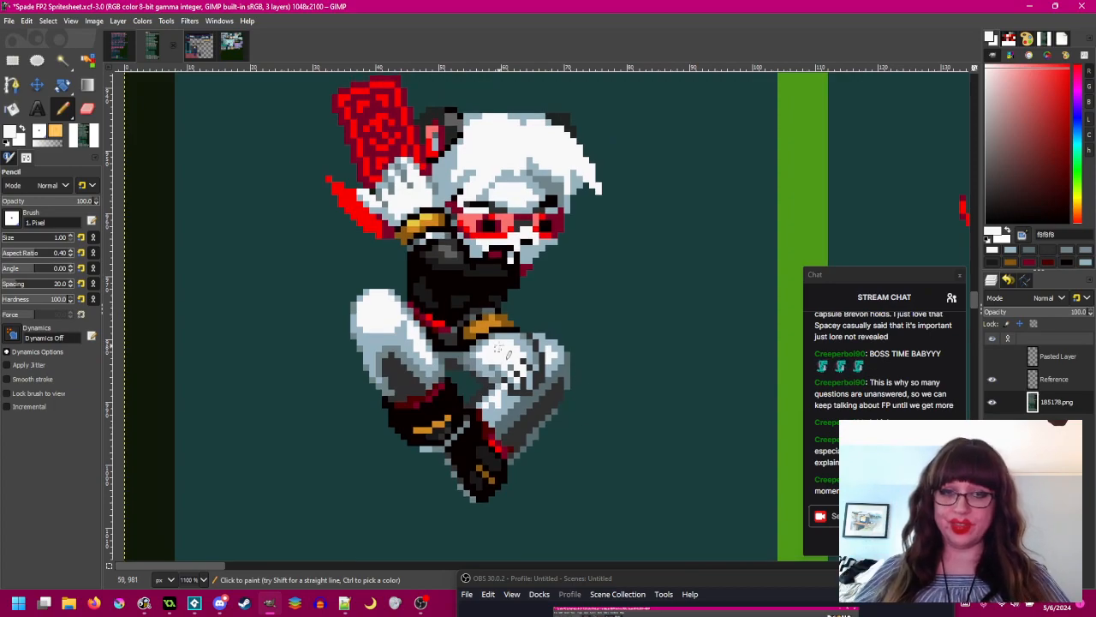
- Try shading the upper edge of the right thigh with grey 708488 and light blue 99b5c4 pixels
{"action": "scroll", "coordinate": [499, 347], "scroll_direction": "up", "scroll_amount": 3}
{"action": "left_click", "coordinate": [475, 323], "text": "ctrl"}
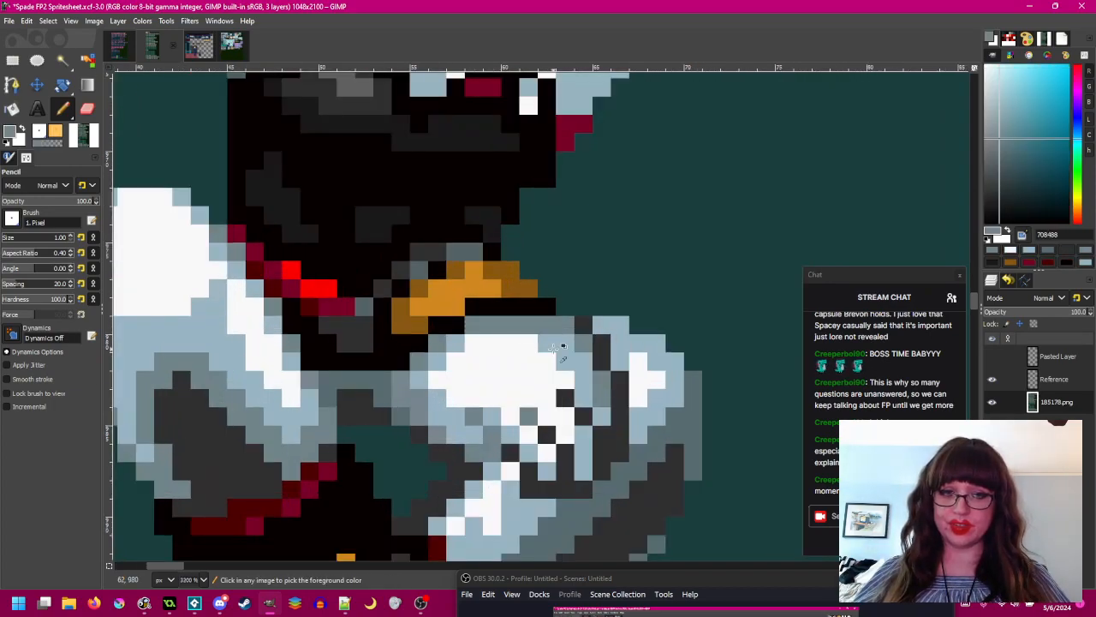
{"action": "left_click", "coordinate": [554, 349], "text": "ctrl"}
{"action": "mouse_move", "coordinate": [530, 344]}
{"action": "left_mouse_down"}
{"action": "mouse_move", "coordinate": [455, 345]}
{"action": "mouse_move", "coordinate": [454, 360]}
{"action": "mouse_move", "coordinate": [425, 380]}
{"action": "left_mouse_up"}
{"action": "left_click", "coordinate": [488, 328], "text": "ctrl"}
{"action": "left_click", "coordinate": [438, 396], "text": "ctrl"}
{"action": "left_click", "coordinate": [457, 383]}
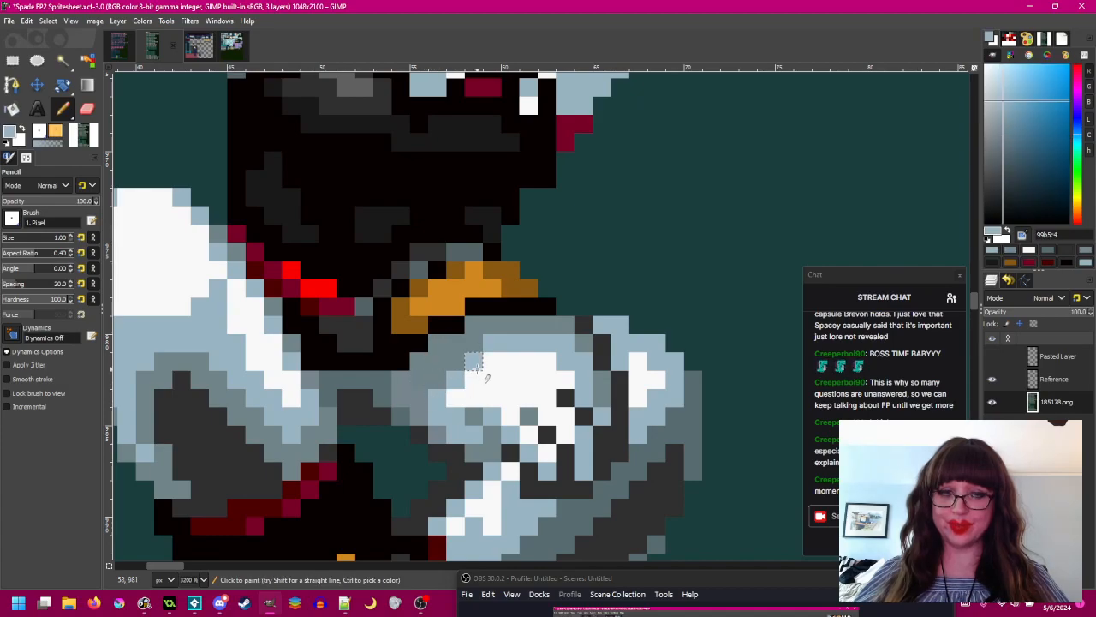
{"action": "scroll", "coordinate": [454, 394], "scroll_direction": "down", "scroll_amount": 3}
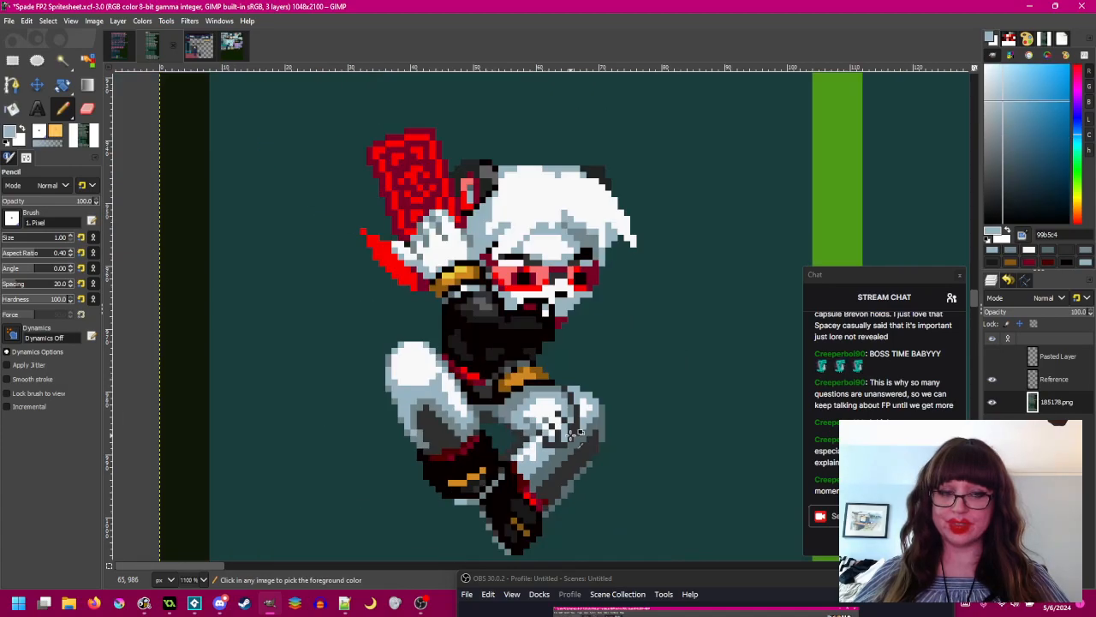
- Undo the grey and light blue shading strokes on the right thigh's upper edge
{"action": "scroll", "coordinate": [571, 426], "scroll_direction": "up", "scroll_amount": 2}
{"action": "key", "text": "ctrl+z"}
{"action": "key", "text": "ctrl+z"}
{"action": "key", "text": "ctrl+z"}
{"action": "key", "text": "ctrl+z"}
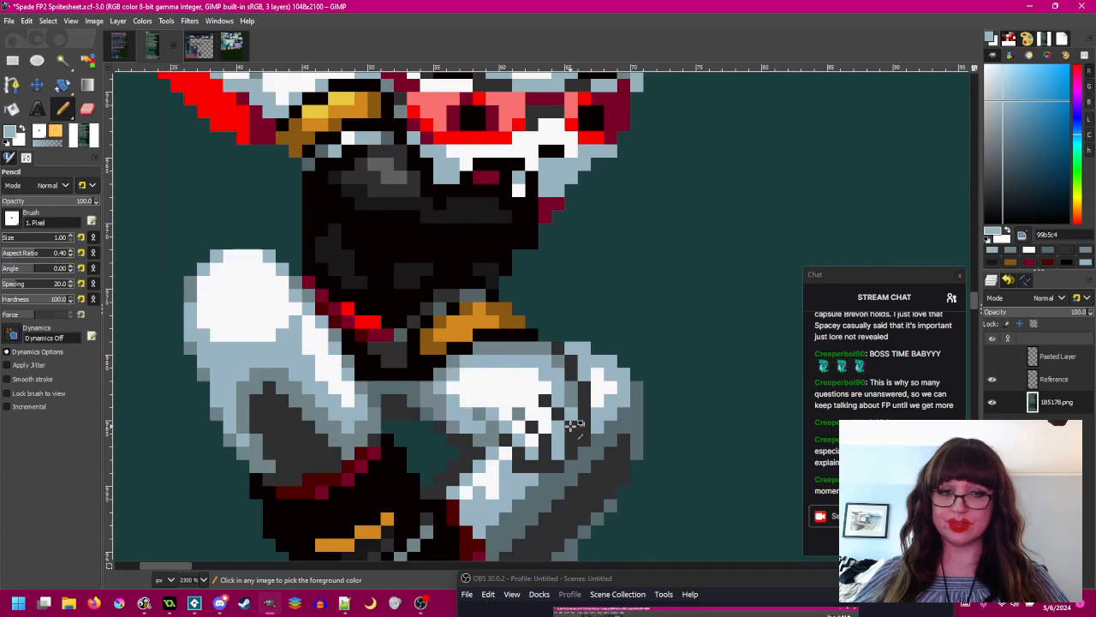
{"action": "left_click_drag", "start_coordinate": [574, 415], "coordinate": [584, 412]}
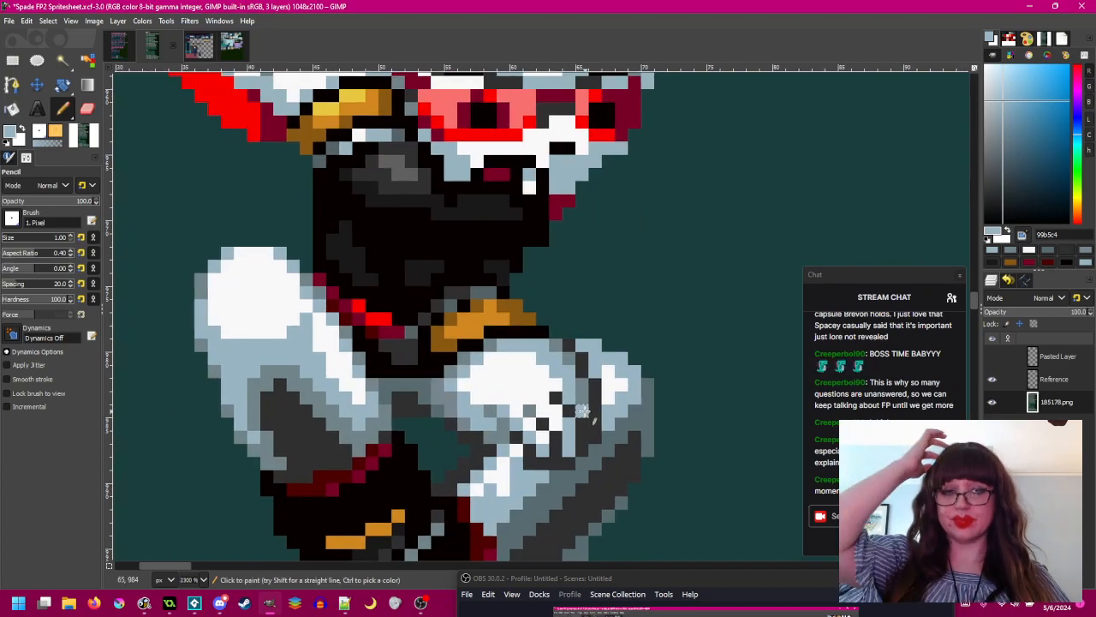
- Sample light red f87070 from the second mid-air sprite's scarf and place a highlight pixel on the first sprite's red waist trim
{"action": "scroll", "coordinate": [558, 342], "scroll_direction": "down", "scroll_amount": 4}
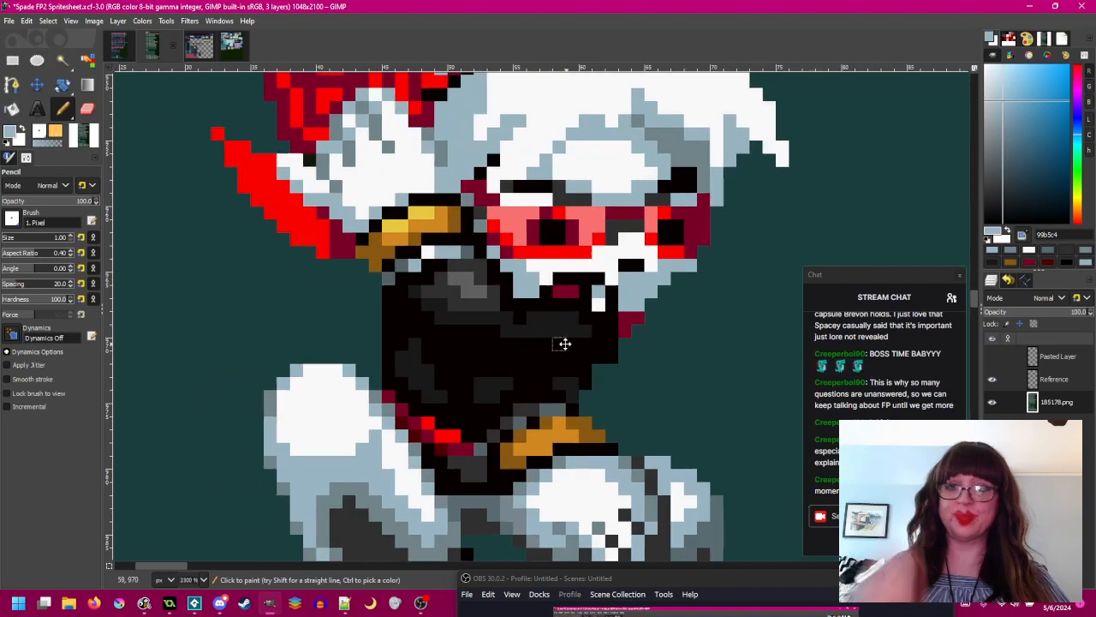
{"action": "scroll", "coordinate": [294, 342], "scroll_direction": "up", "scroll_amount": 2}
{"action": "scroll", "coordinate": [308, 343], "scroll_direction": "right", "scroll_amount": 3}
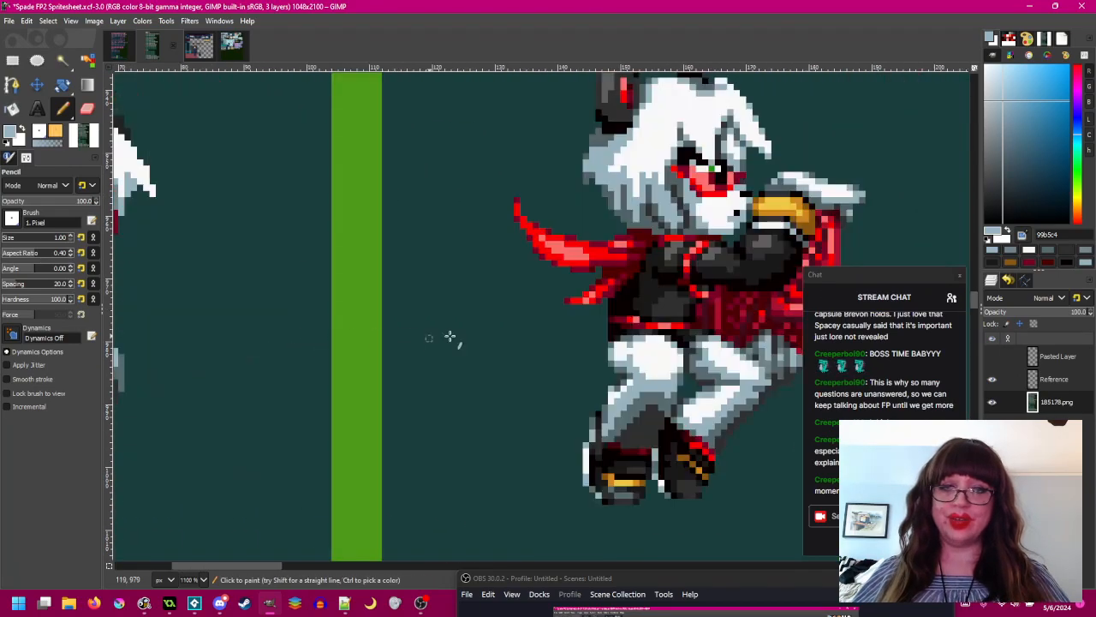
{"action": "scroll", "coordinate": [594, 245], "scroll_direction": "up", "scroll_amount": 1}
{"action": "left_click", "coordinate": [563, 252], "text": "ctrl"}
{"action": "scroll", "coordinate": [599, 296], "scroll_direction": "down", "scroll_amount": 1}
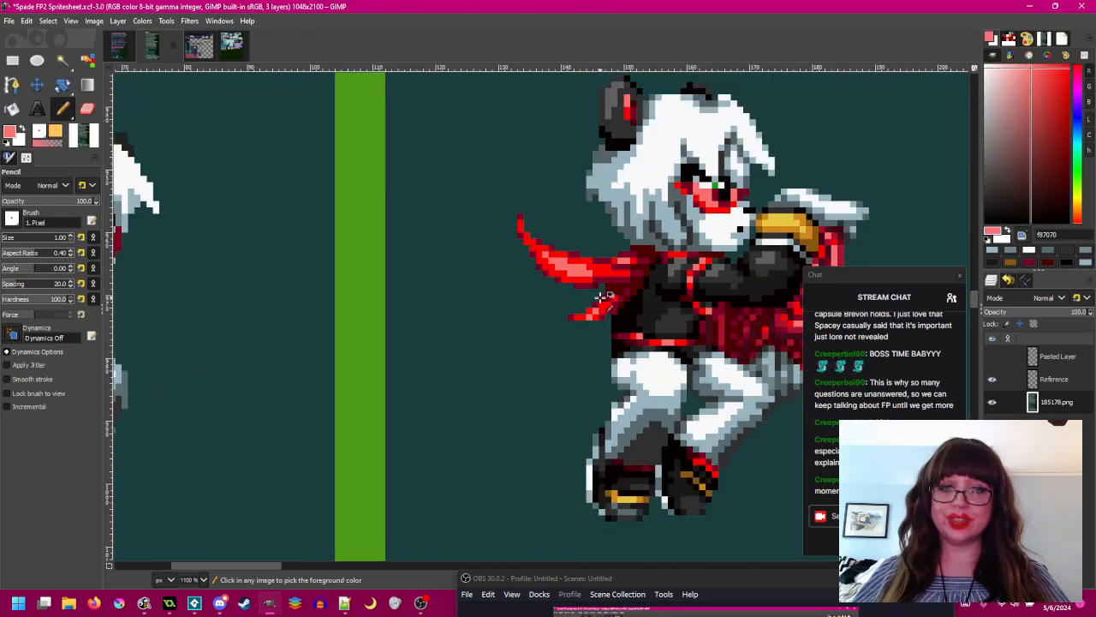
{"action": "scroll", "coordinate": [601, 298], "scroll_direction": "left", "scroll_amount": 6}
{"action": "scroll", "coordinate": [415, 333], "scroll_direction": "up", "scroll_amount": 3}
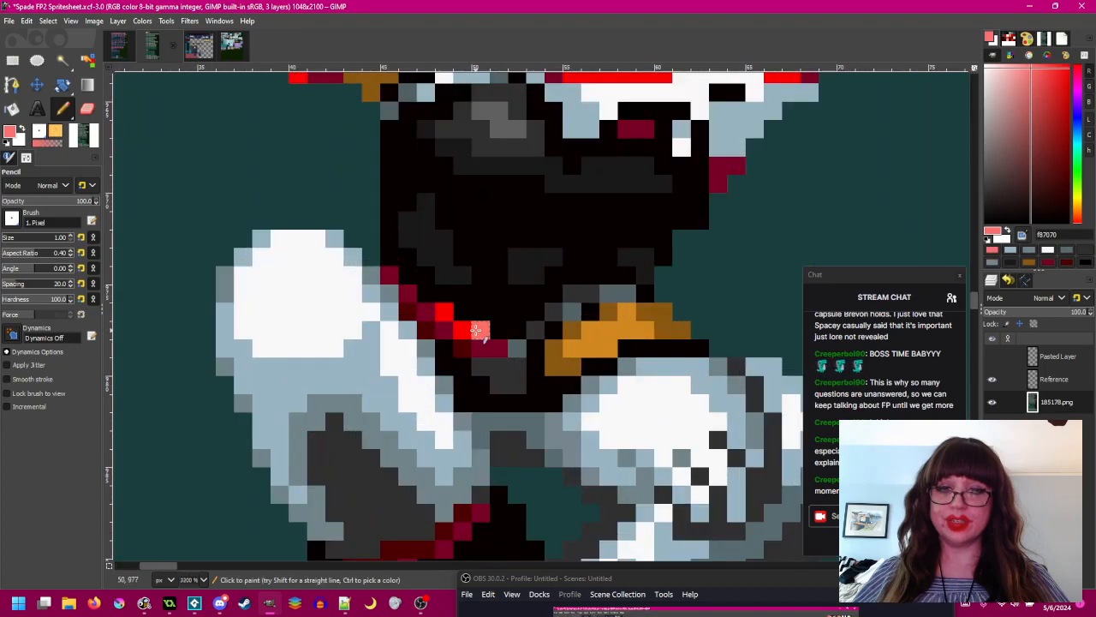
{"action": "scroll", "coordinate": [532, 377], "scroll_direction": "down", "scroll_amount": 4}
{"action": "scroll", "coordinate": [533, 377], "scroll_direction": "up", "scroll_amount": 4}
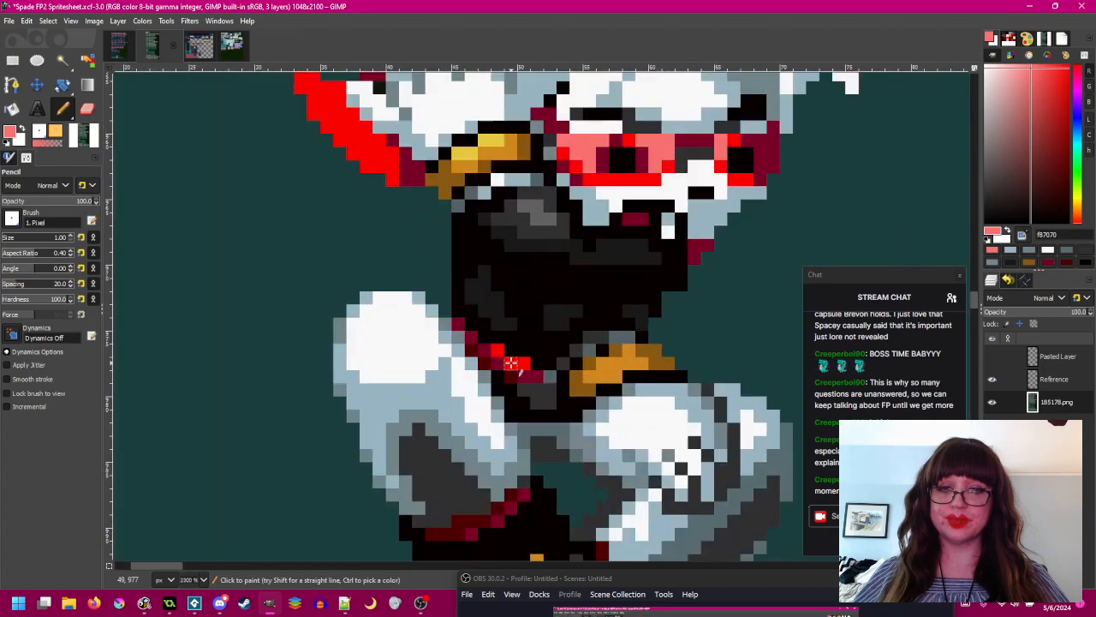
{"action": "key", "text": "ctrl+z"}
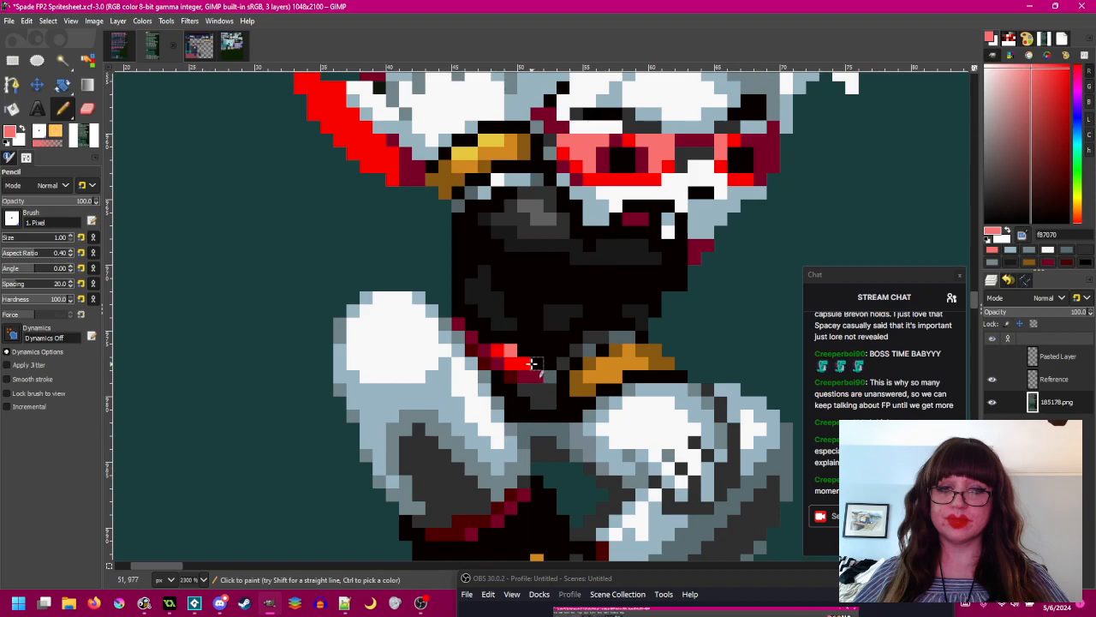
- Extend the highlight along the red waist trim with more light red f87070 pixels
{"action": "scroll", "coordinate": [524, 367], "scroll_direction": "down", "scroll_amount": 3}
{"action": "left_click_drag", "start_coordinate": [503, 356], "coordinate": [425, 337]}
{"action": "scroll", "coordinate": [425, 337], "scroll_direction": "up", "scroll_amount": 4}
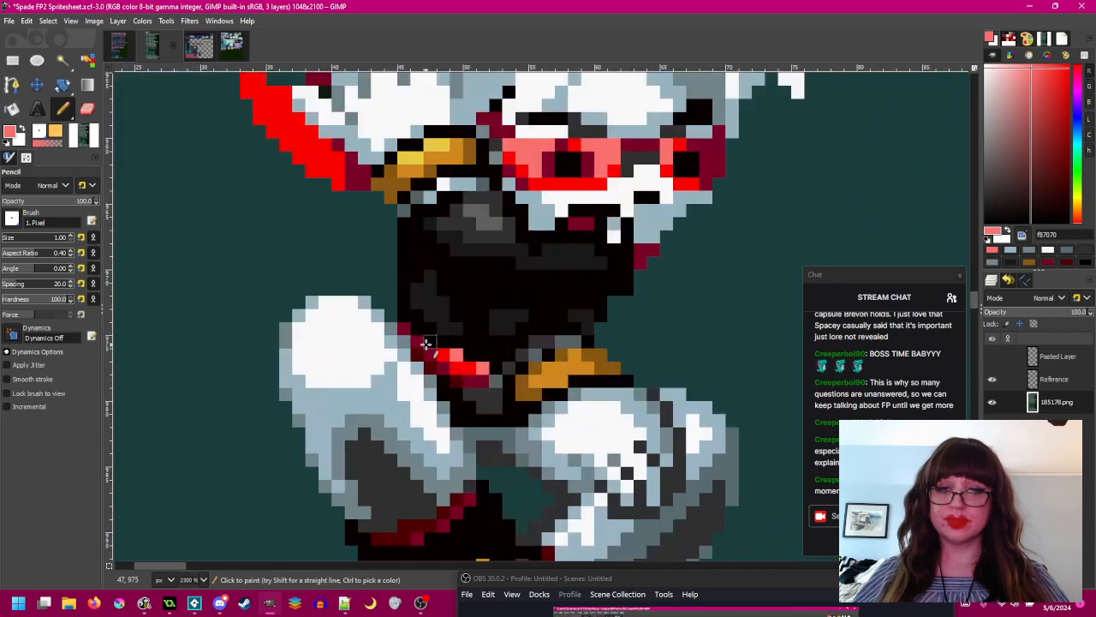
{"action": "scroll", "coordinate": [600, 403], "scroll_direction": "down", "scroll_amount": 4}
{"action": "left_click_drag", "start_coordinate": [609, 410], "coordinate": [517, 390]}
{"action": "scroll", "coordinate": [521, 389], "scroll_direction": "up", "scroll_amount": 1}
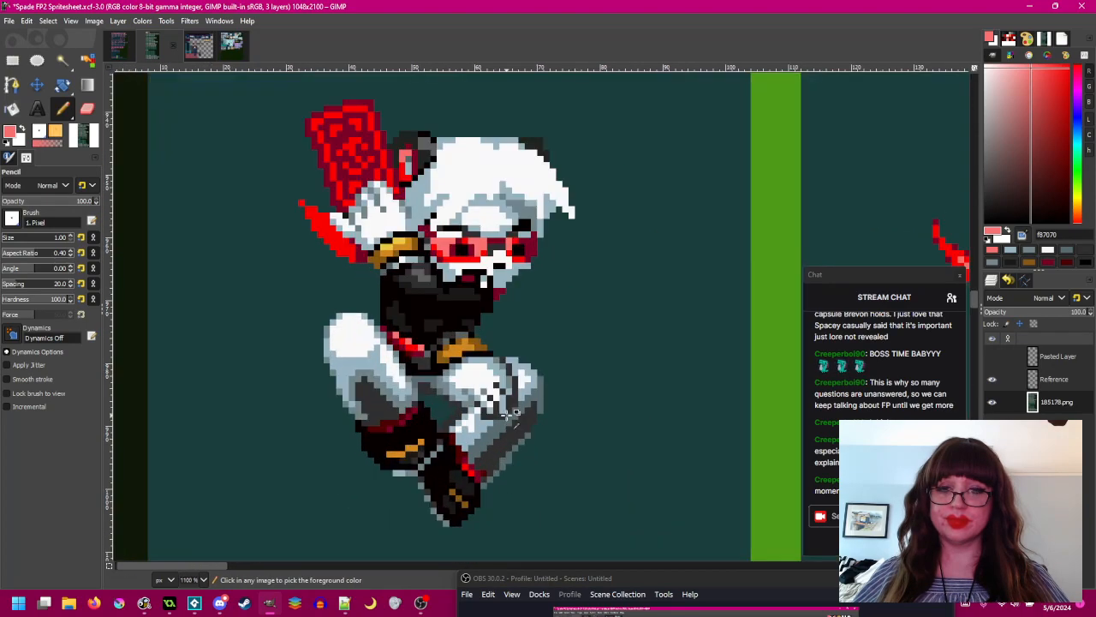
- Try a yellow e8c840 highlight, sampled from the raised wrist's band, on the lower gold band and save the spritesheet
{"action": "scroll", "coordinate": [399, 300], "scroll_direction": "up", "scroll_amount": 1}
{"action": "left_click", "coordinate": [406, 224], "text": "ctrl"}
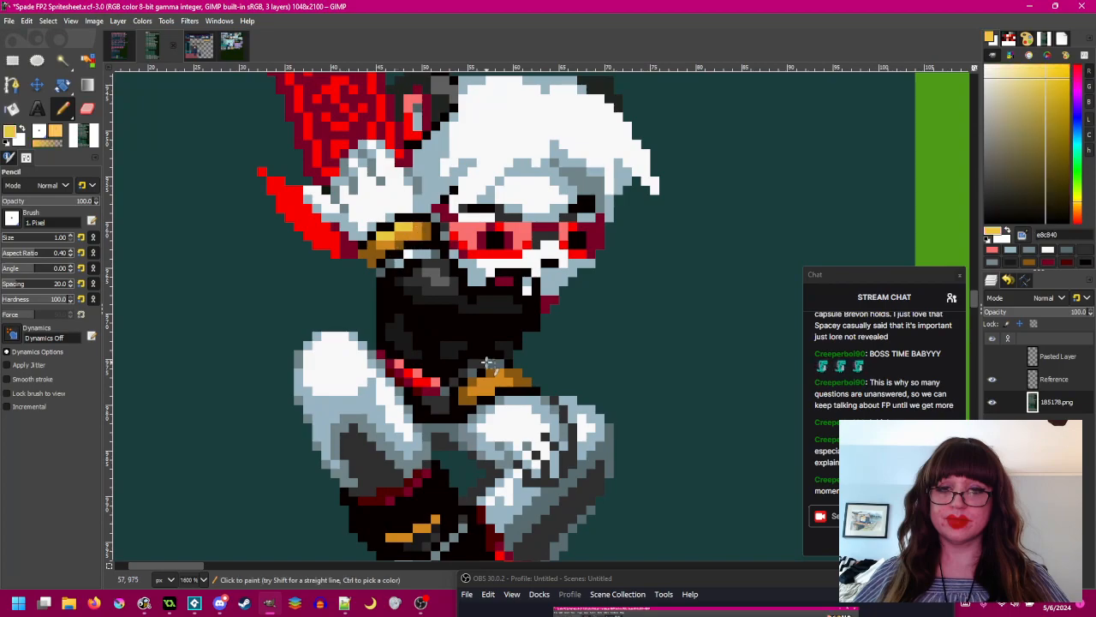
{"action": "left_click", "coordinate": [491, 391]}
{"action": "scroll", "coordinate": [540, 377], "scroll_direction": "down", "scroll_amount": 2}
{"action": "key", "text": "ctrl+s"}
{"action": "scroll", "coordinate": [481, 354], "scroll_direction": "up", "scroll_amount": 1}
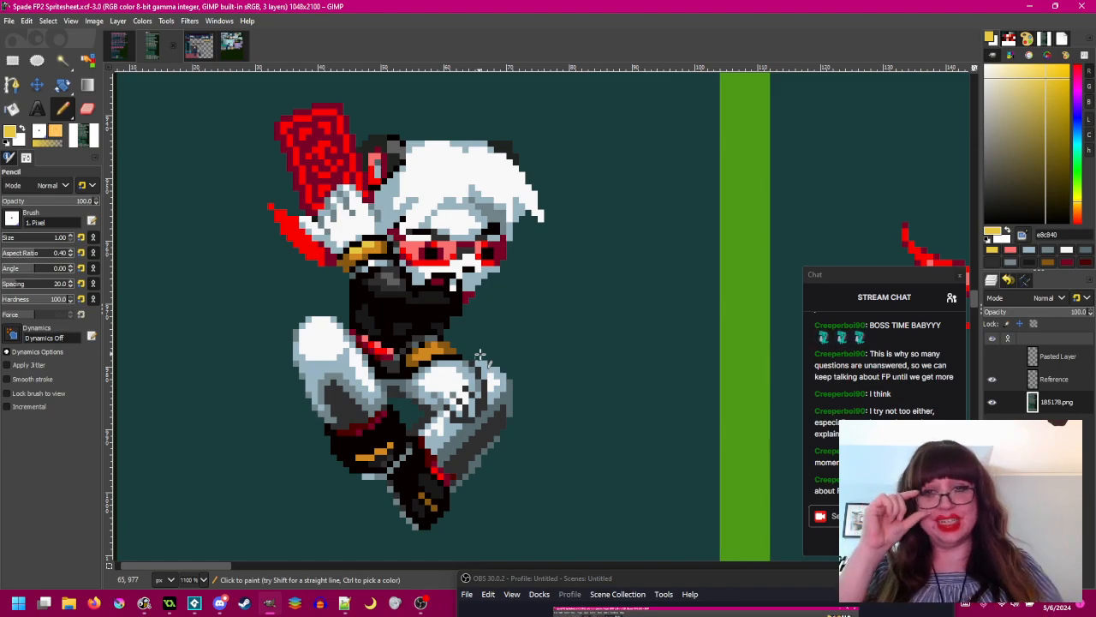
- Refine the shading of the raised wrist's gold band with brown 885810 and orange d08820
{"action": "scroll", "coordinate": [363, 251], "scroll_direction": "up", "scroll_amount": 2, "text": "ctrl"}
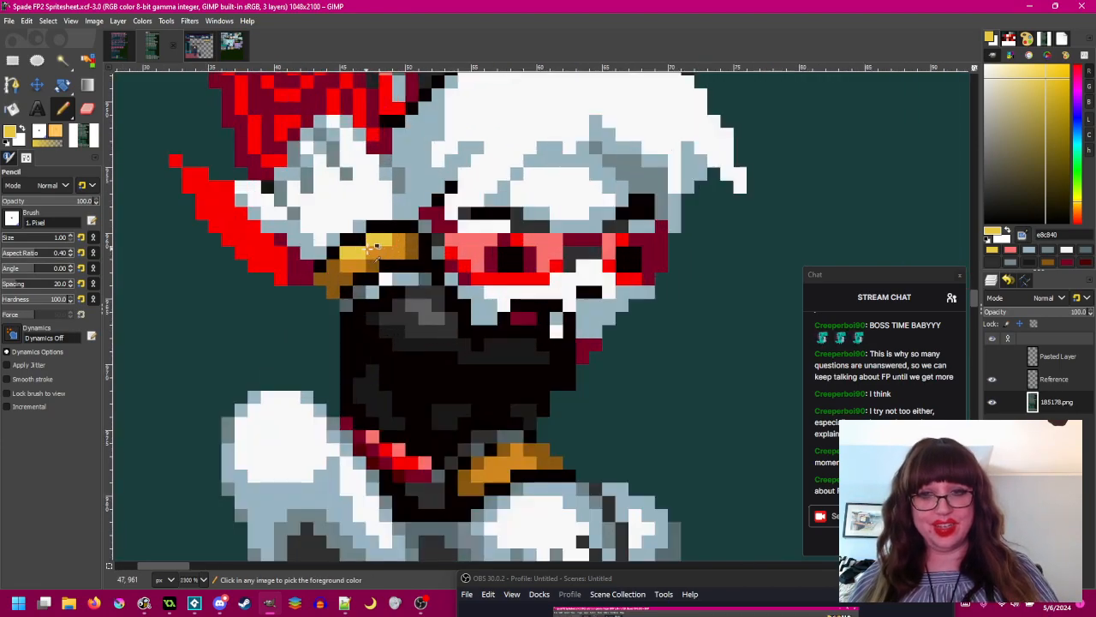
{"action": "left_click", "coordinate": [411, 245], "text": "ctrl"}
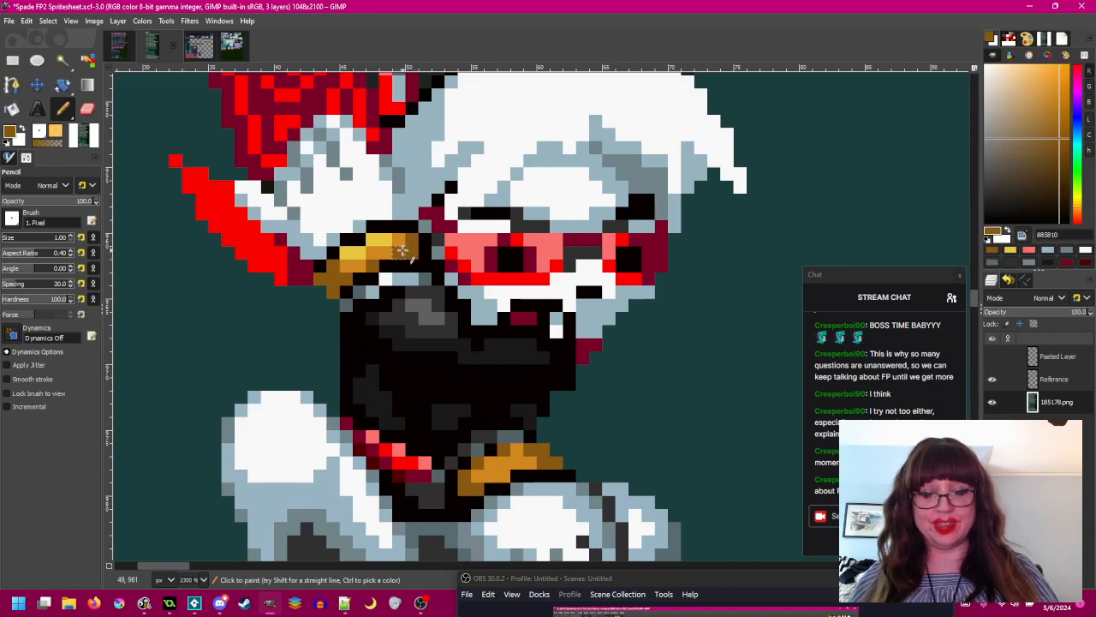
{"action": "scroll", "coordinate": [411, 249], "scroll_direction": "down", "scroll_amount": 2, "text": "ctrl"}
{"action": "scroll", "coordinate": [420, 294], "scroll_direction": "up", "scroll_amount": 1, "text": "ctrl"}
{"action": "scroll", "coordinate": [420, 294], "scroll_direction": "up", "scroll_amount": 1, "text": "ctrl"}
{"action": "left_click", "coordinate": [422, 281], "text": "ctrl"}
{"action": "scroll", "coordinate": [484, 289], "scroll_direction": "down", "scroll_amount": 2, "text": "ctrl"}
{"action": "scroll", "coordinate": [379, 298], "scroll_direction": "right", "scroll_amount": 2}
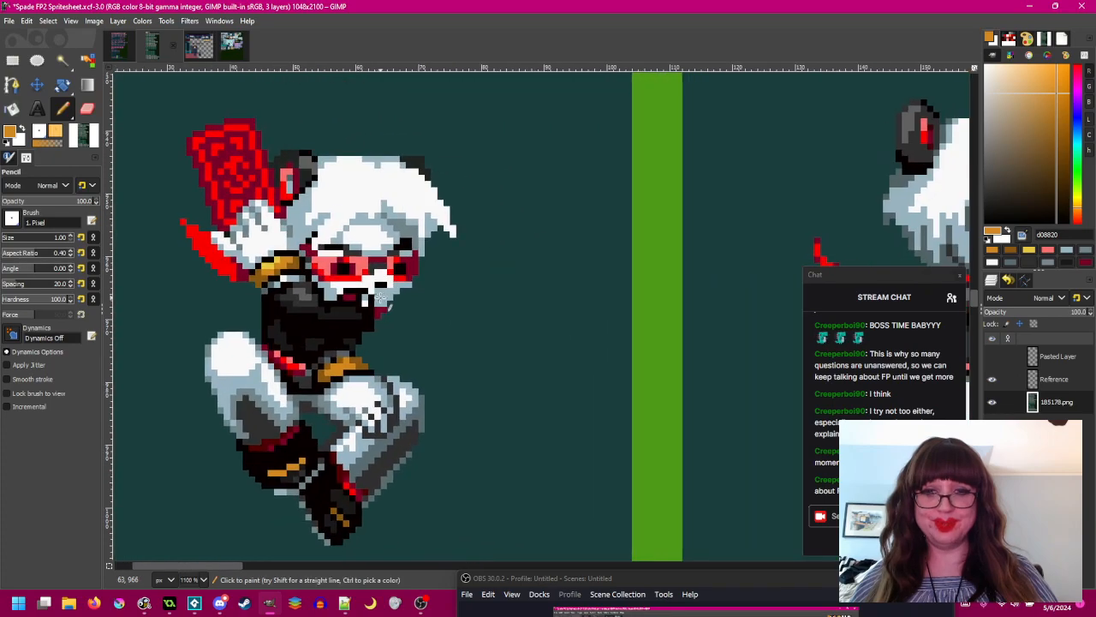
{"action": "scroll", "coordinate": [381, 297], "scroll_direction": "left", "scroll_amount": 1}
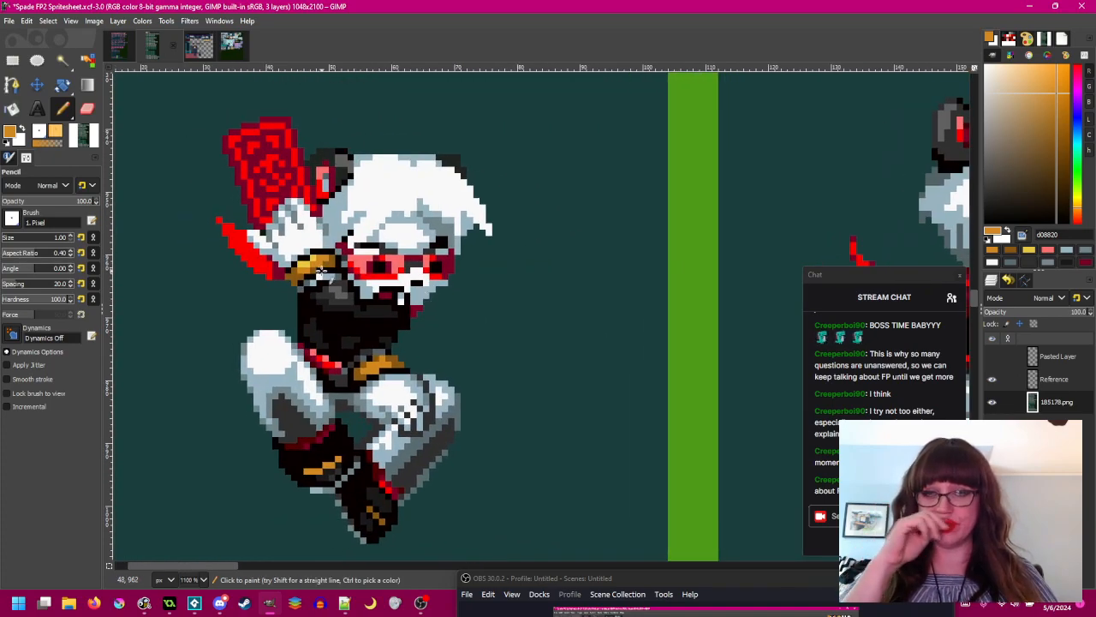
{"action": "scroll", "coordinate": [313, 267], "scroll_direction": "up", "scroll_amount": 3, "text": "ctrl"}
{"action": "scroll", "coordinate": [310, 241], "scroll_direction": "down", "scroll_amount": 3, "text": "ctrl"}
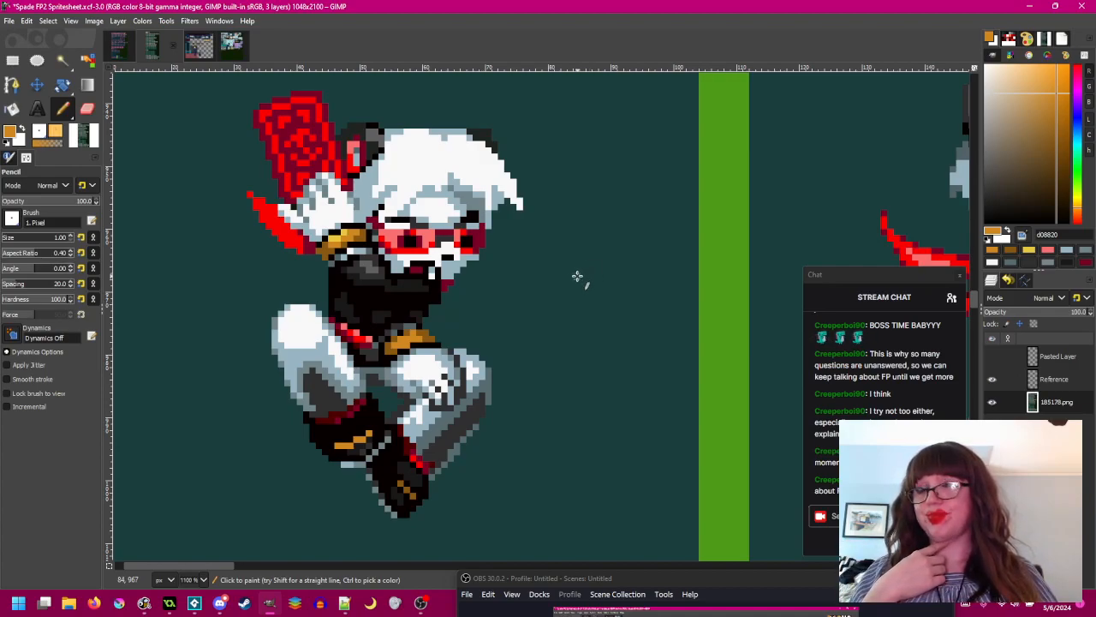
{"action": "scroll", "coordinate": [388, 285], "scroll_direction": "up", "scroll_amount": 2}
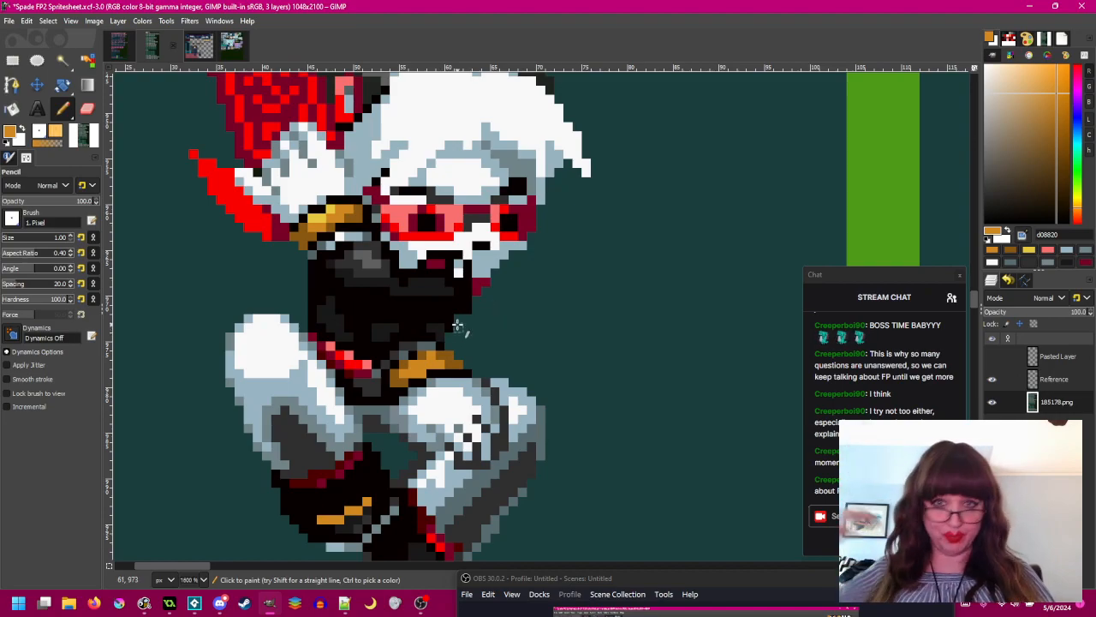
- Shade the upper edge of the front thigh, beside the dark knee outline, with grey 708488 pixels
{"action": "left_click_drag", "start_coordinate": [458, 325], "coordinate": [528, 284]}
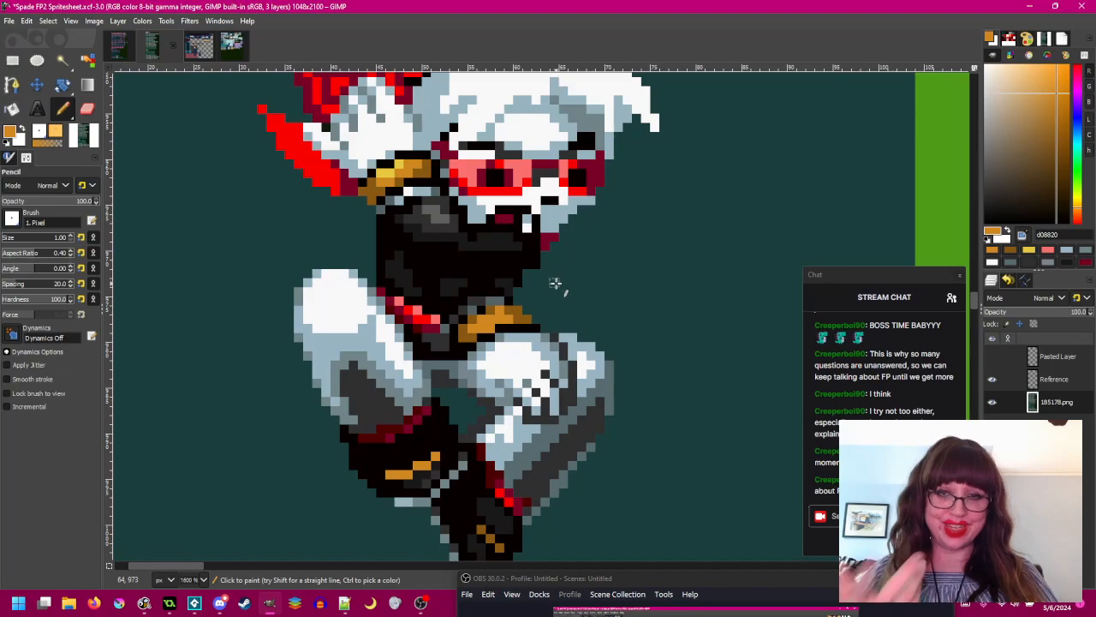
{"action": "scroll", "coordinate": [555, 284], "scroll_direction": "up", "scroll_amount": 2}
{"action": "left_click", "coordinate": [538, 346], "text": "ctrl"}
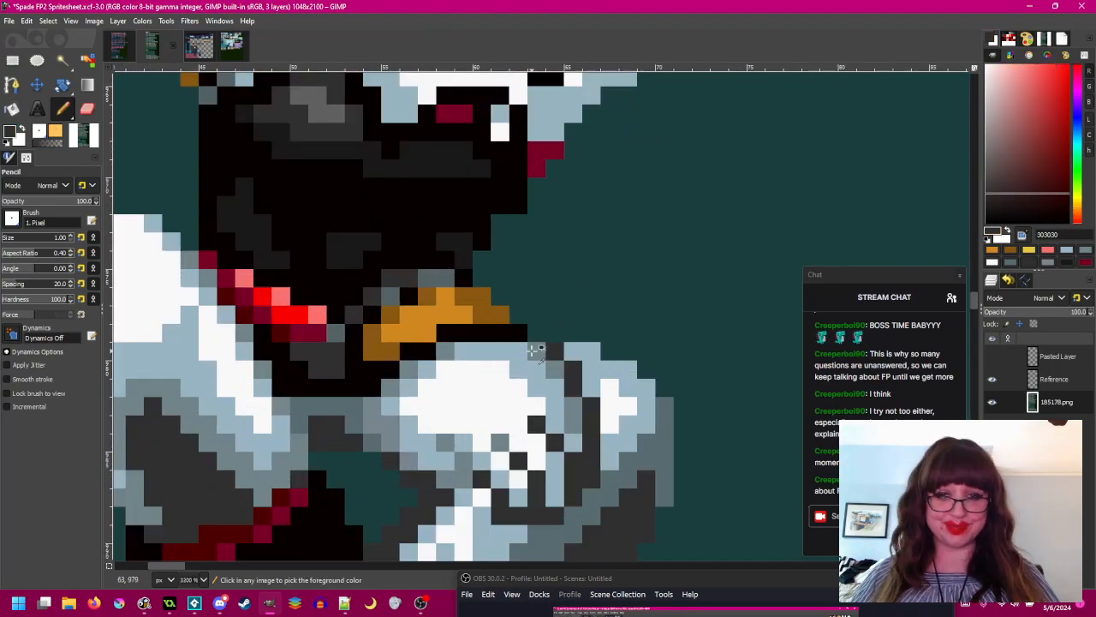
{"action": "left_click", "coordinate": [517, 352]}
{"action": "left_click", "coordinate": [536, 369]}
{"action": "left_click", "coordinate": [554, 387]}
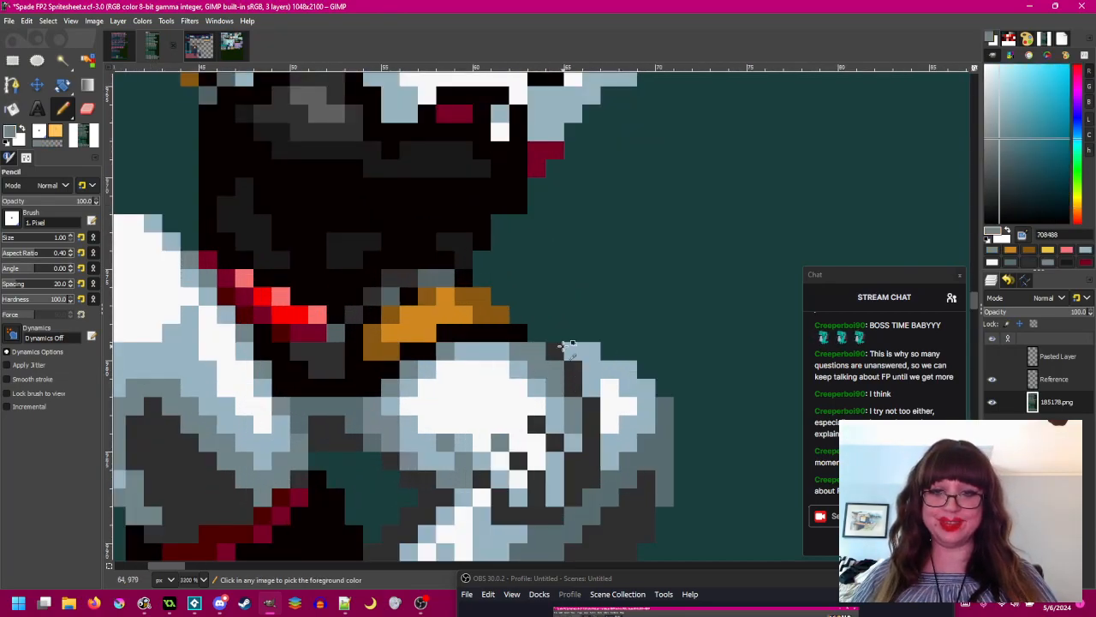
- Sample dark grey 303030 from the knee outline and extend that outline up to the lower gold band
{"action": "left_click", "coordinate": [558, 347], "text": "ctrl"}
{"action": "scroll", "coordinate": [555, 367], "scroll_direction": "down", "scroll_amount": 4}
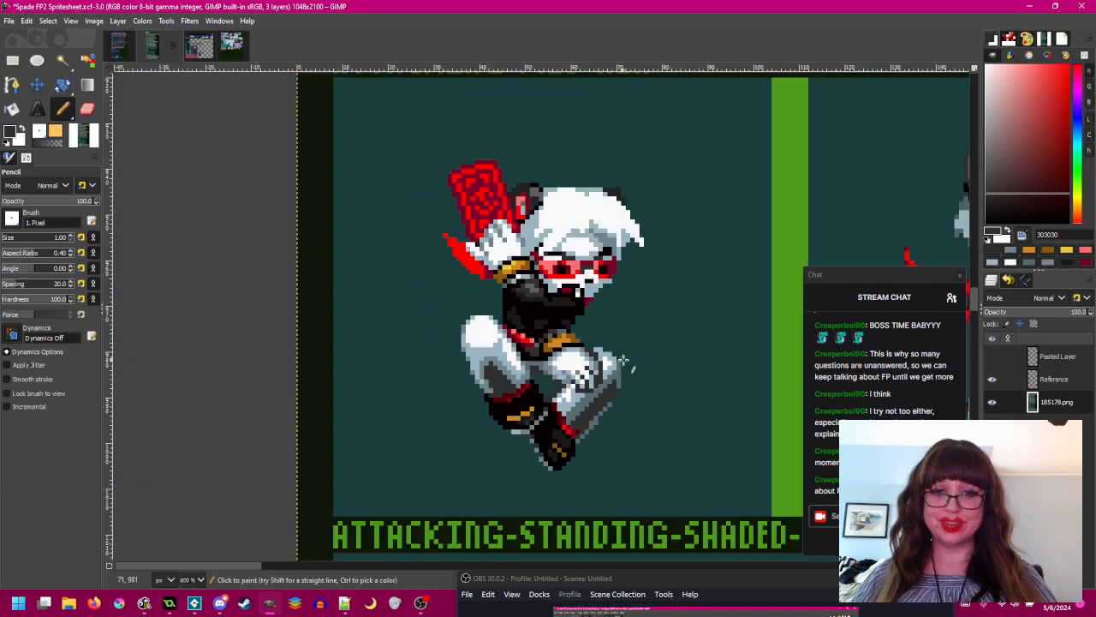
{"action": "scroll", "coordinate": [572, 350], "scroll_direction": "up", "scroll_amount": 4}
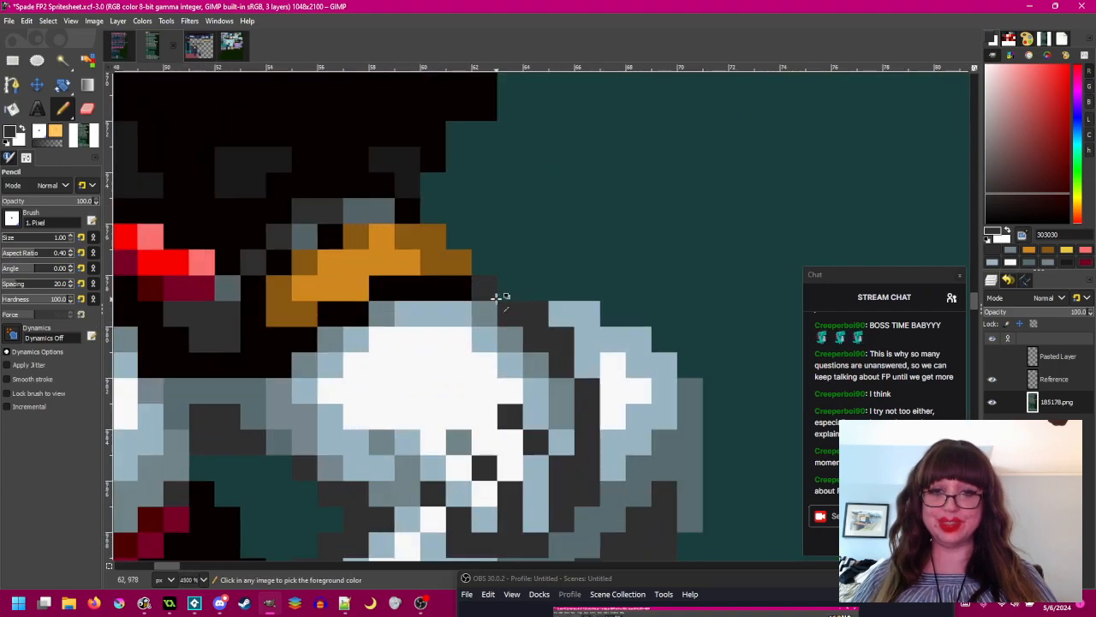
{"action": "scroll", "coordinate": [496, 294], "scroll_direction": "down", "scroll_amount": 2}
{"action": "left_click_drag", "start_coordinate": [575, 368], "coordinate": [558, 367]}
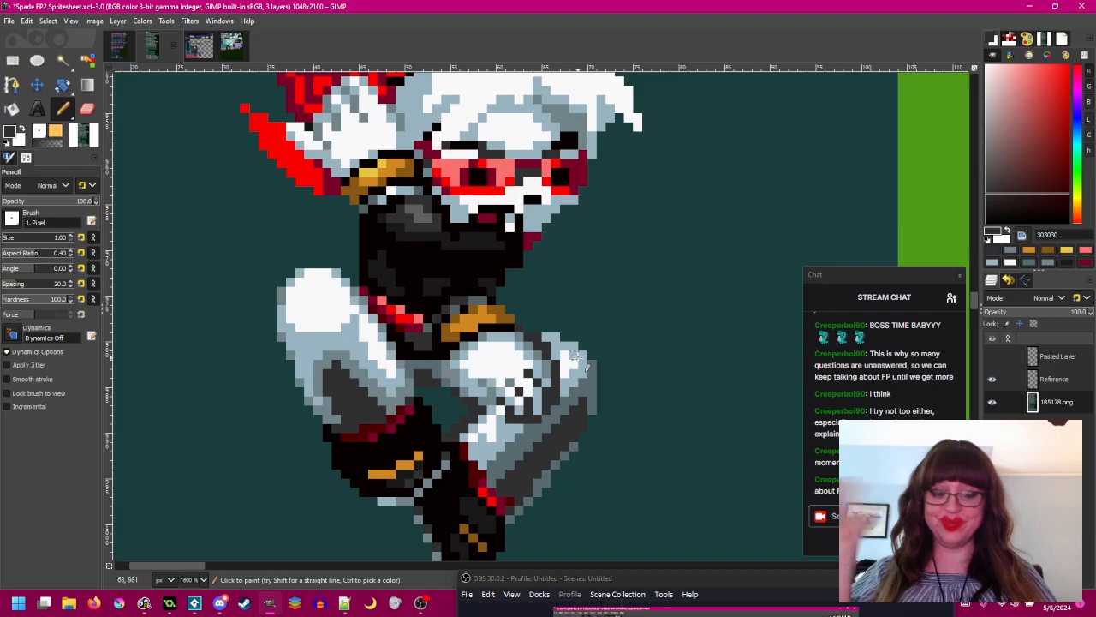
- Sample the grey 708488 and repaint dark pixels along the upper edge of the lowered hand beside the knee
{"action": "scroll", "coordinate": [572, 355], "scroll_direction": "up", "scroll_amount": 2}
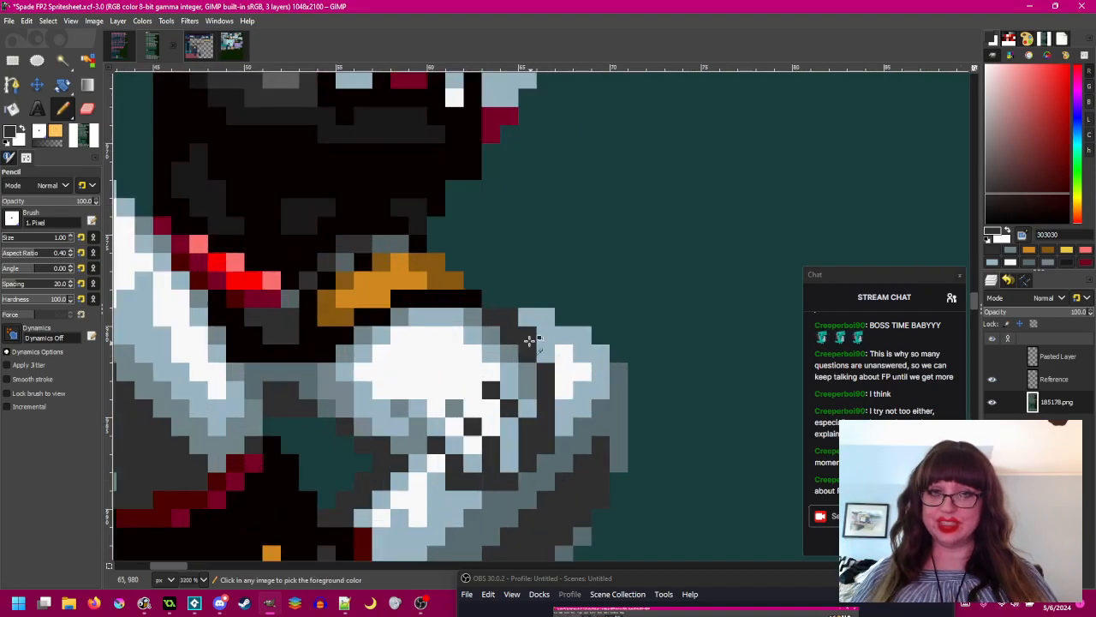
{"action": "left_click", "coordinate": [489, 316], "text": "ctrl"}
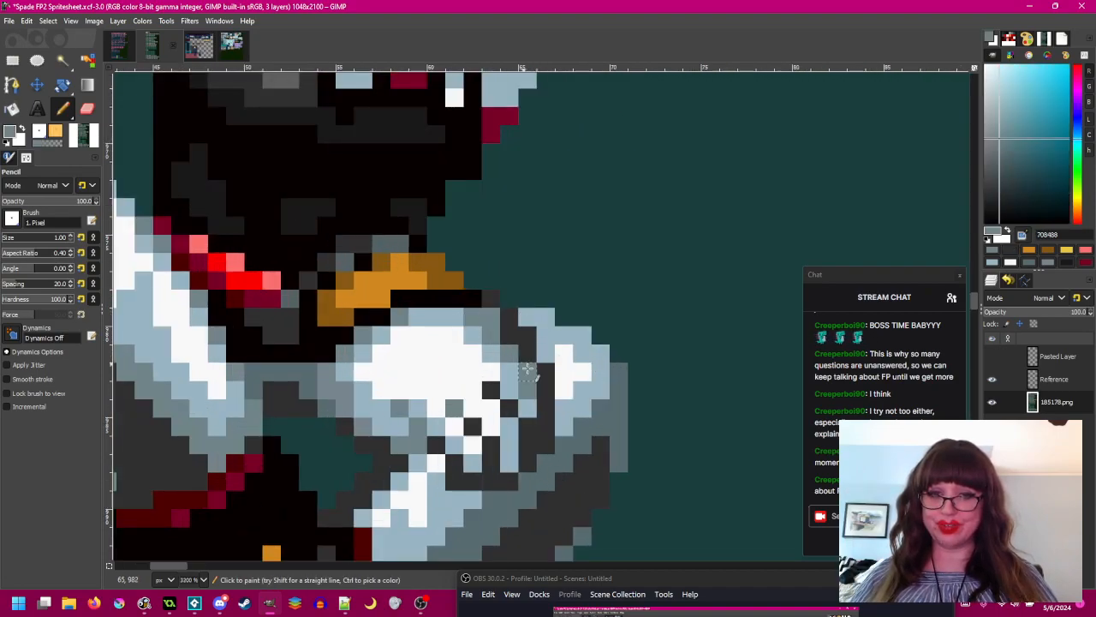
{"action": "scroll", "coordinate": [531, 376], "scroll_direction": "down", "scroll_amount": 4}
{"action": "scroll", "coordinate": [548, 385], "scroll_direction": "up", "scroll_amount": 2}
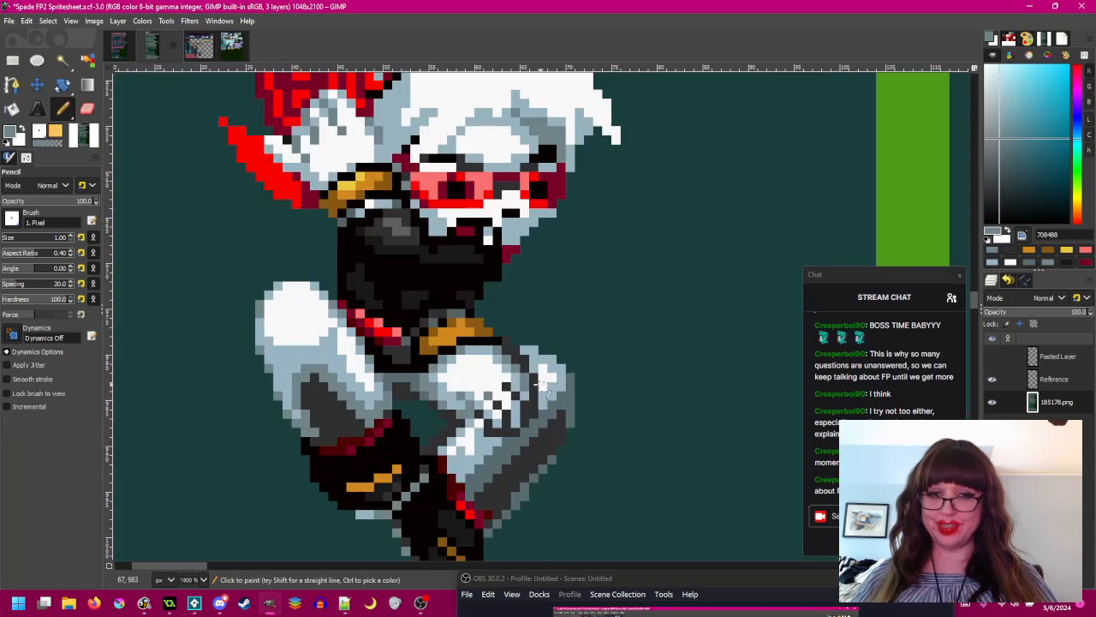
{"action": "left_click_drag", "start_coordinate": [540, 385], "coordinate": [690, 322]}
{"action": "scroll", "coordinate": [685, 322], "scroll_direction": "up", "scroll_amount": 1}
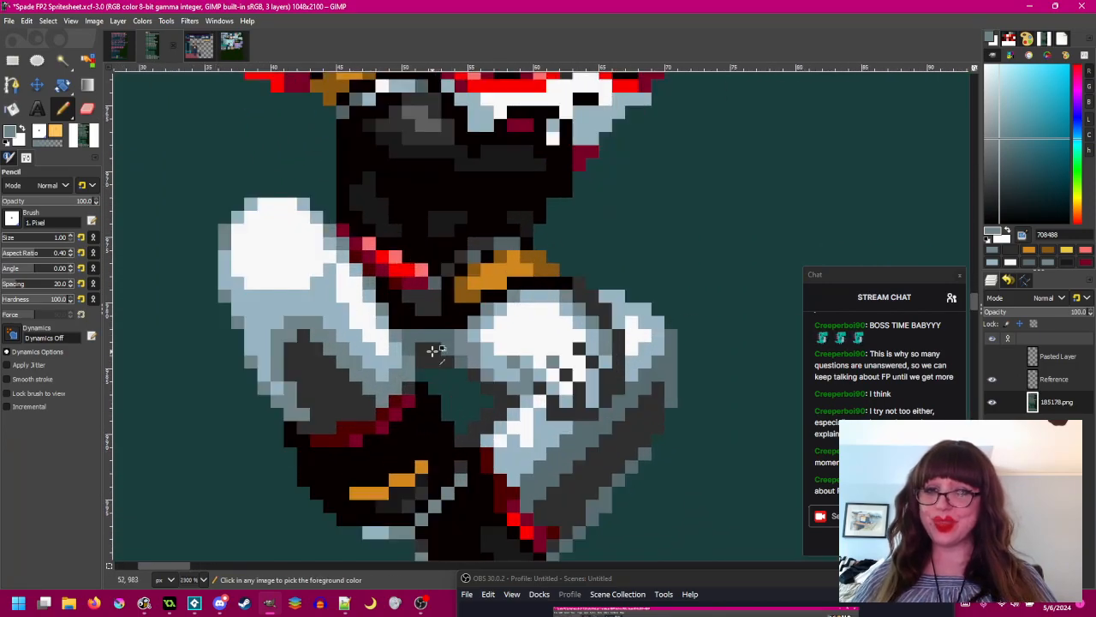
- Refine the outline between the lowered hand and the knee with dark grey 303030 pixels
{"action": "left_click", "coordinate": [432, 347], "text": "ctrl"}
{"action": "scroll", "coordinate": [660, 326], "scroll_direction": "down", "scroll_amount": 5}
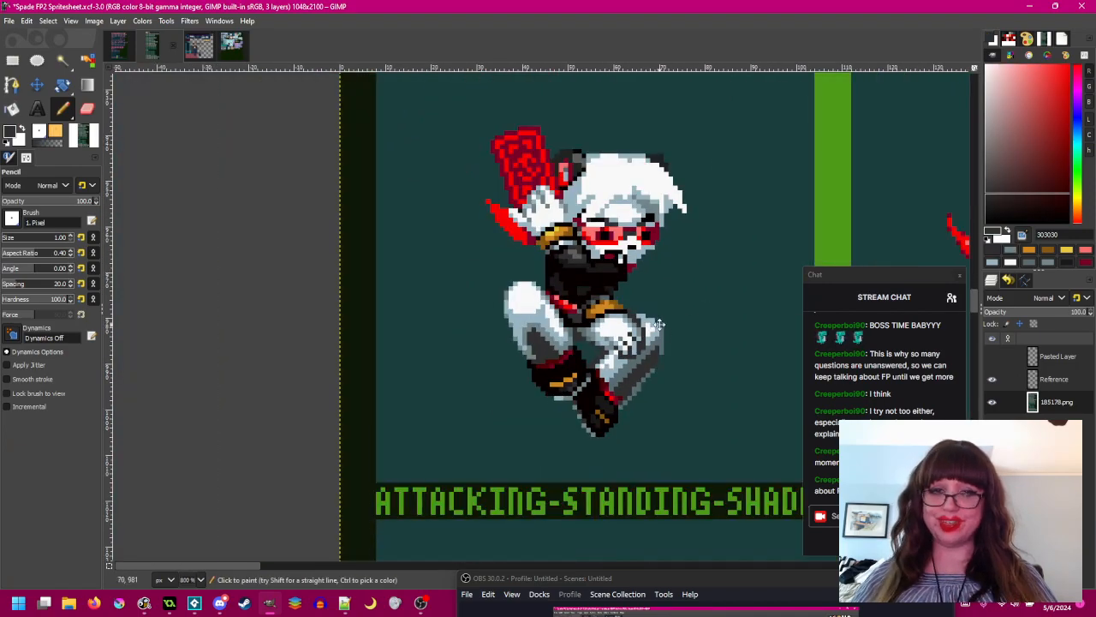
{"action": "scroll", "coordinate": [486, 326], "scroll_direction": "up", "scroll_amount": 5}
{"action": "scroll", "coordinate": [485, 326], "scroll_direction": "up", "scroll_amount": 1}
{"action": "left_click", "coordinate": [485, 327], "text": "ctrl"}
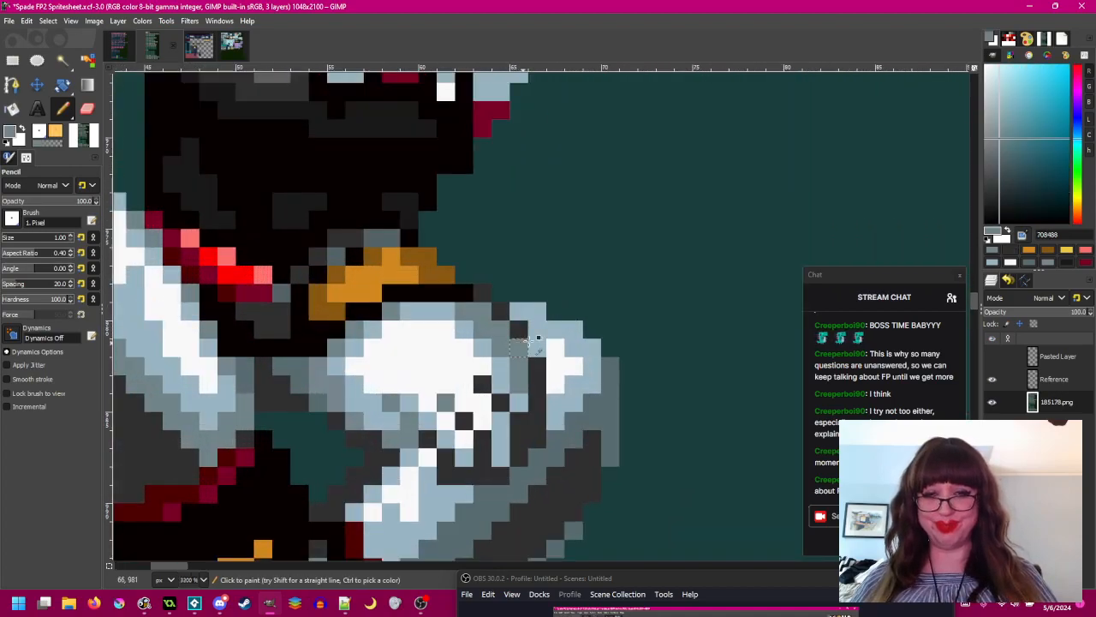
{"action": "left_click", "coordinate": [518, 331], "text": "ctrl"}
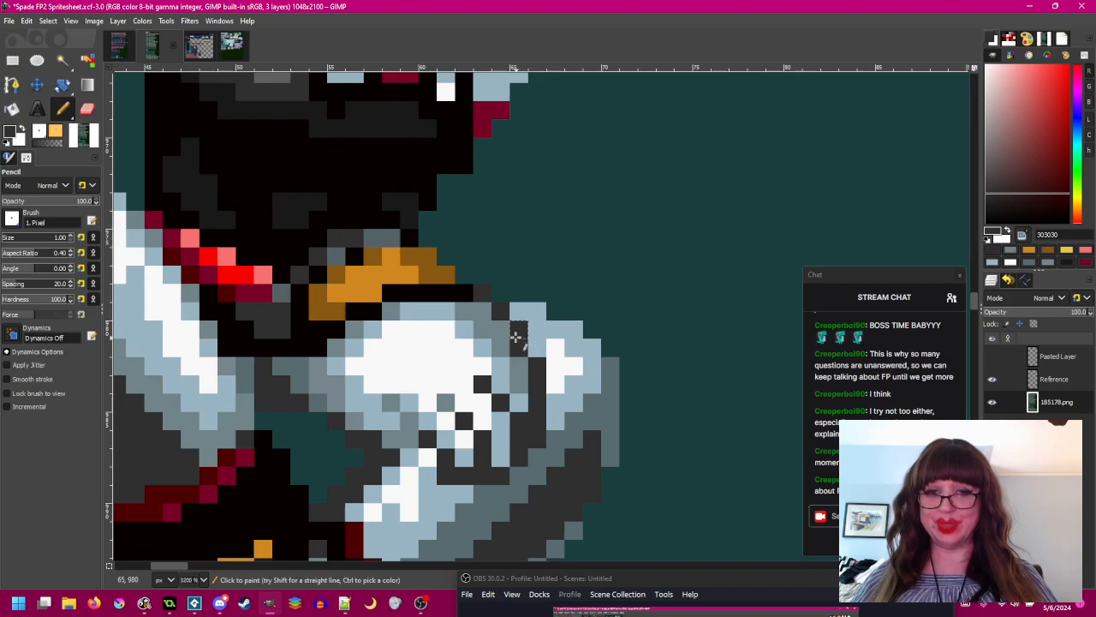
{"action": "scroll", "coordinate": [597, 360], "scroll_direction": "down", "scroll_amount": 4}
{"action": "scroll", "coordinate": [589, 363], "scroll_direction": "up", "scroll_amount": 4}
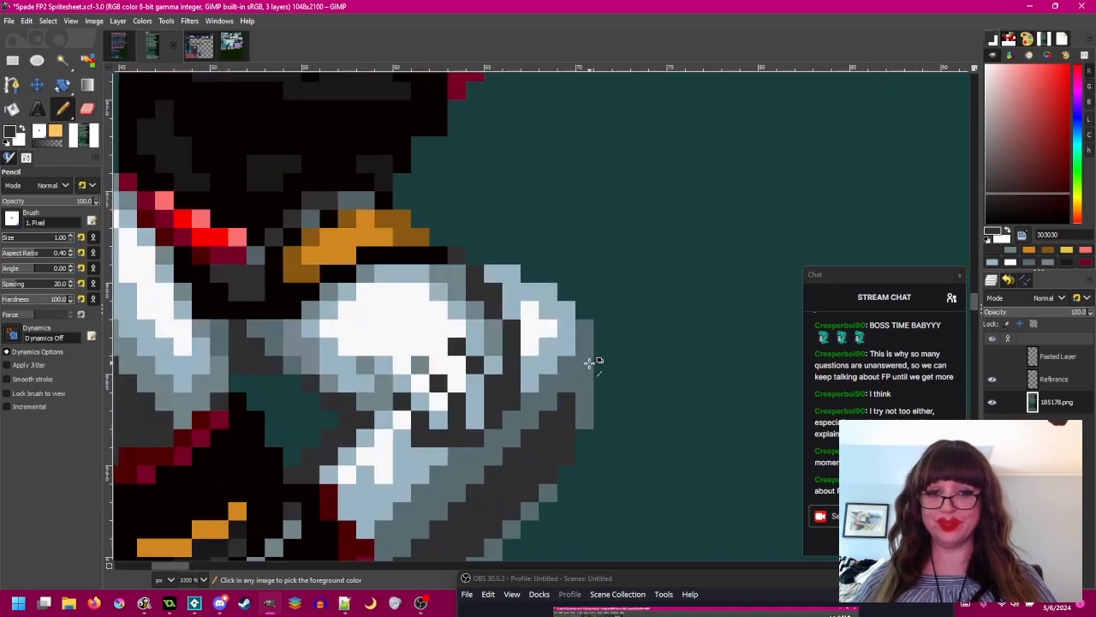
- Sample the grey 77868e beside the gold cuff's hand and shade the hand's lower inner edge with it
{"action": "left_click_drag", "start_coordinate": [455, 348], "coordinate": [491, 338]}
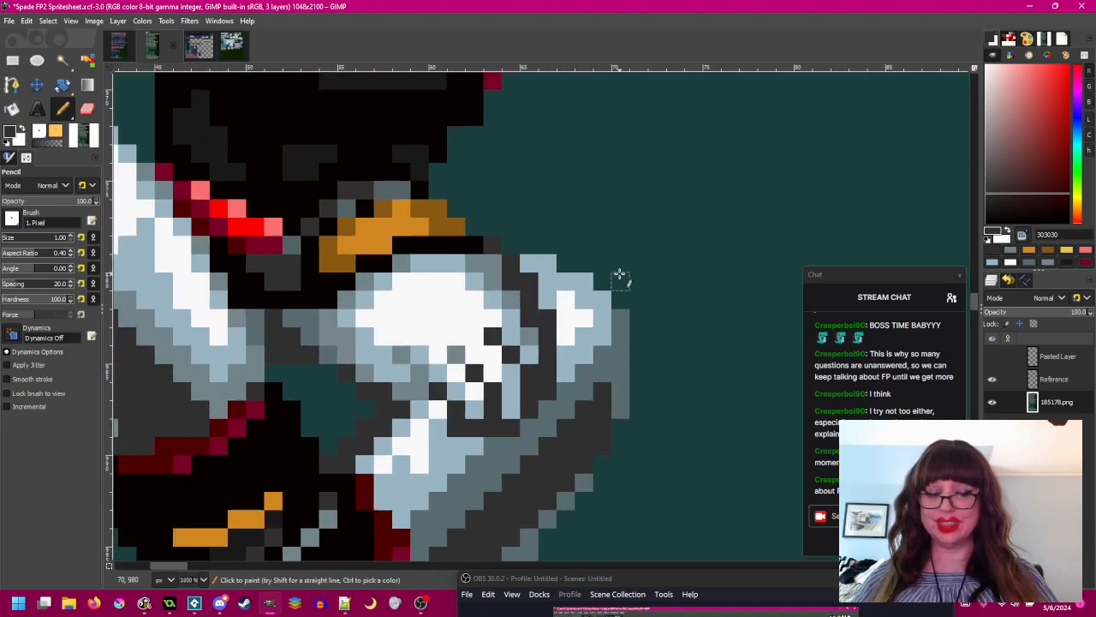
{"action": "scroll", "coordinate": [621, 276], "scroll_direction": "down", "scroll_amount": 4}
{"action": "scroll", "coordinate": [623, 320], "scroll_direction": "up", "scroll_amount": 4}
{"action": "scroll", "coordinate": [631, 289], "scroll_direction": "down", "scroll_amount": 4}
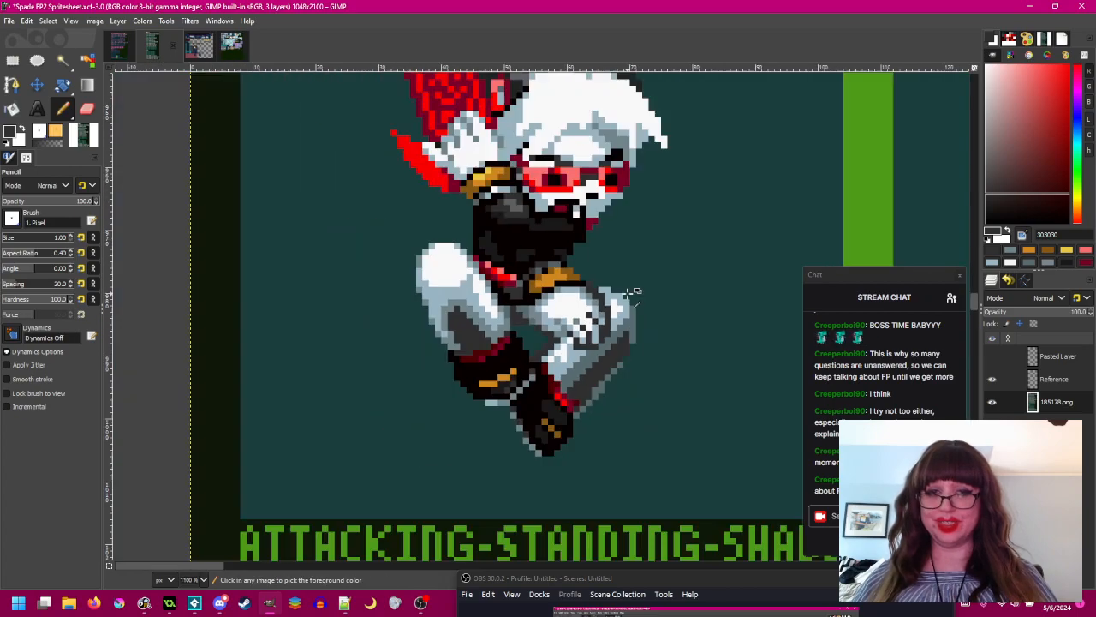
{"action": "scroll", "coordinate": [728, 284], "scroll_direction": "up", "scroll_amount": 4}
{"action": "left_click_drag", "start_coordinate": [437, 328], "coordinate": [397, 333]}
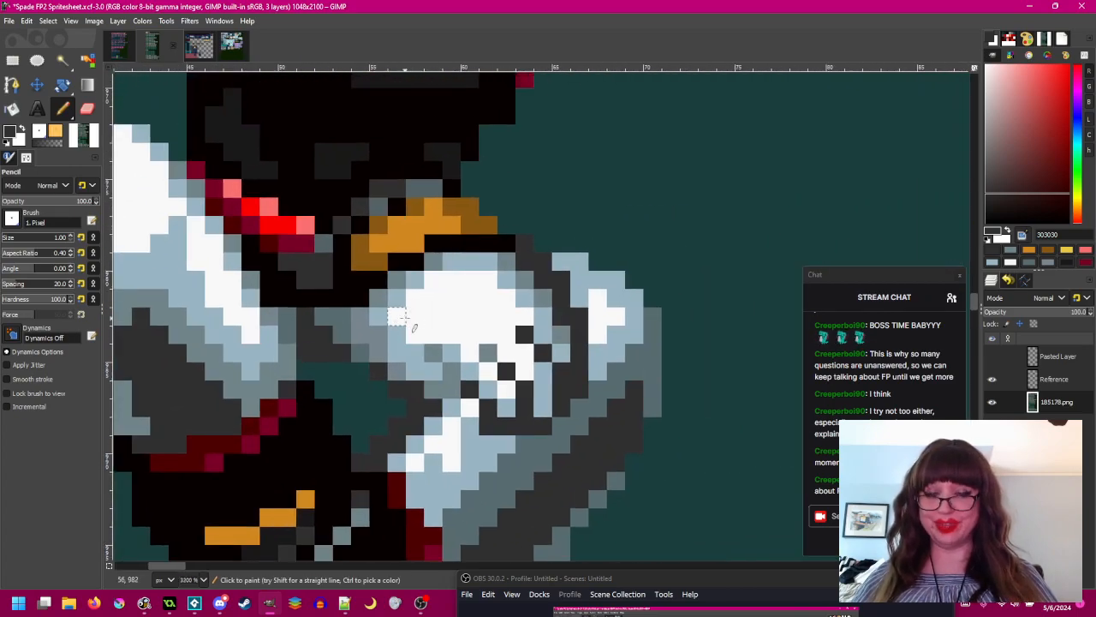
{"action": "left_click", "coordinate": [369, 335], "text": "ctrl"}
{"action": "left_click", "coordinate": [397, 353]}
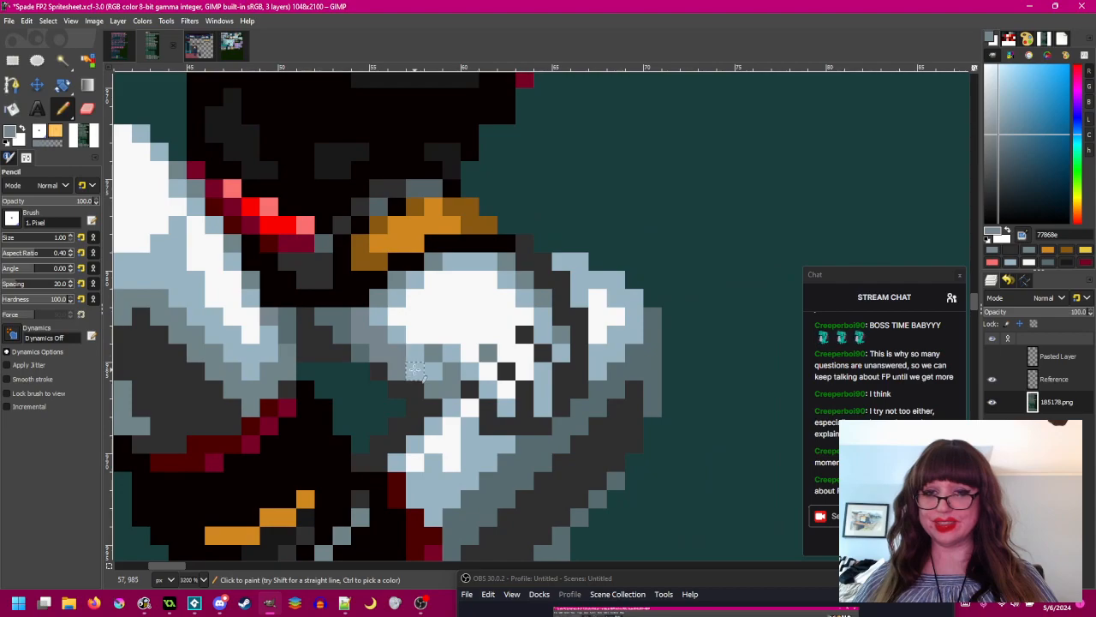
- Darken the underside of the lowered hand with dark grey 303030 pixels to define its lower edge
{"action": "scroll", "coordinate": [415, 368], "scroll_direction": "down", "scroll_amount": 6}
{"action": "scroll", "coordinate": [482, 355], "scroll_direction": "up", "scroll_amount": 5}
{"action": "scroll", "coordinate": [482, 356], "scroll_direction": "up", "scroll_amount": 1}
{"action": "left_click", "coordinate": [479, 358], "text": "ctrl"}
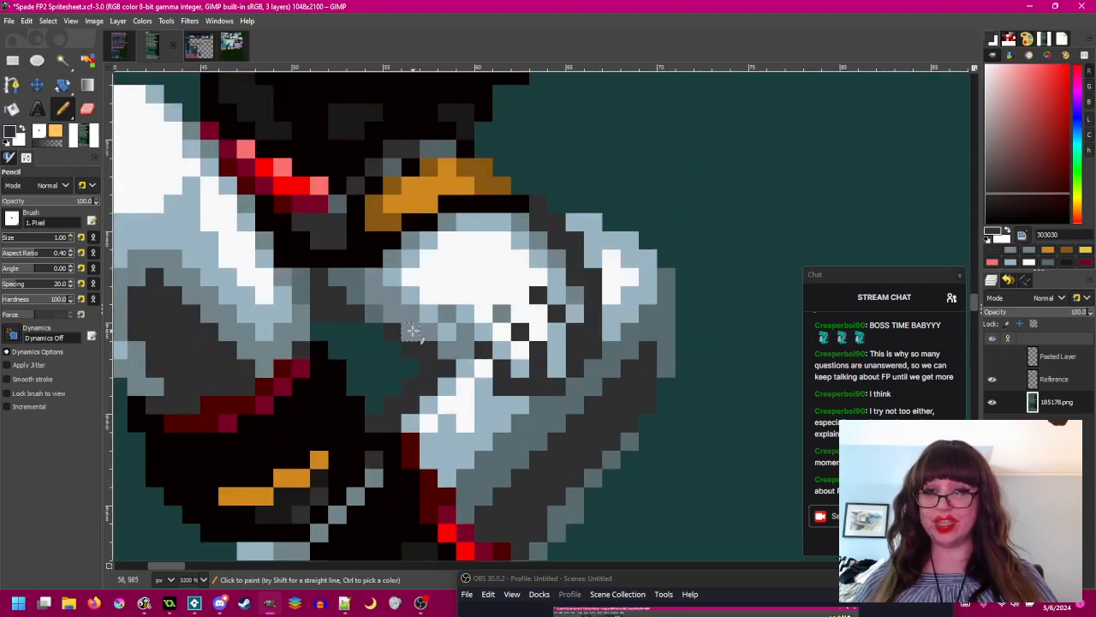
{"action": "scroll", "coordinate": [482, 336], "scroll_direction": "down", "scroll_amount": 4}
{"action": "left_click_drag", "start_coordinate": [476, 325], "coordinate": [484, 340]}
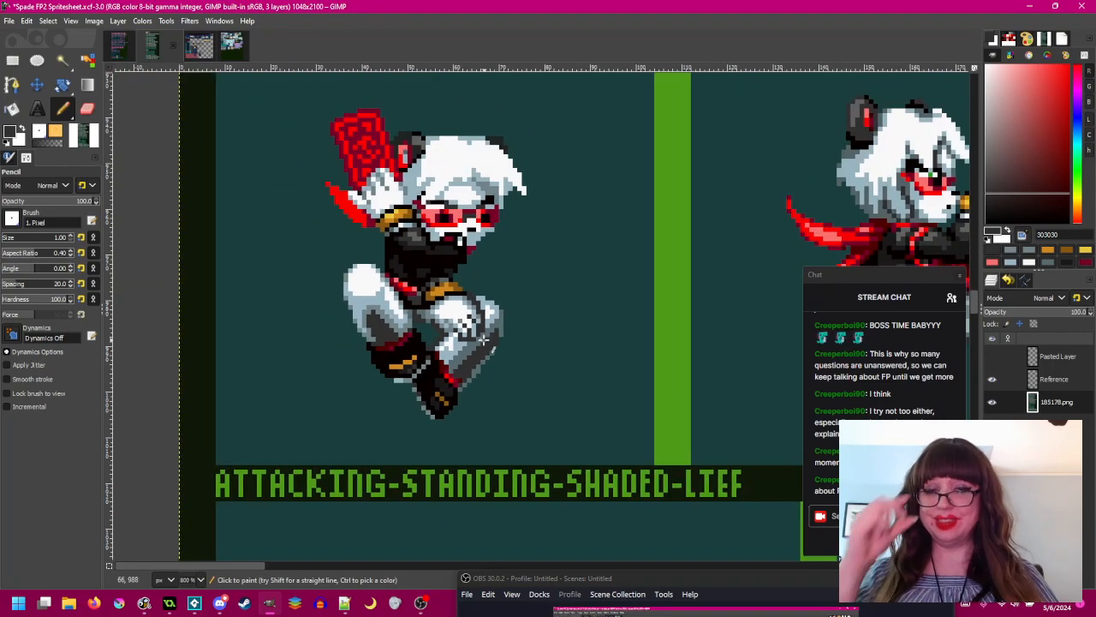
{"action": "scroll", "coordinate": [460, 325], "scroll_direction": "up", "scroll_amount": 3}
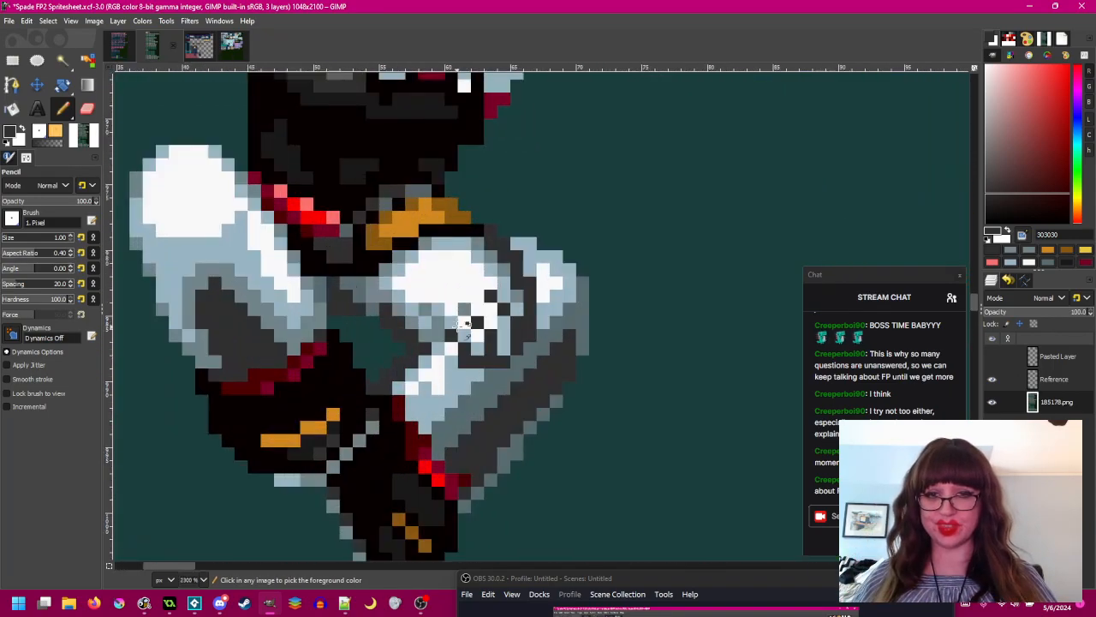
{"action": "scroll", "coordinate": [495, 350], "scroll_direction": "down", "scroll_amount": 2}
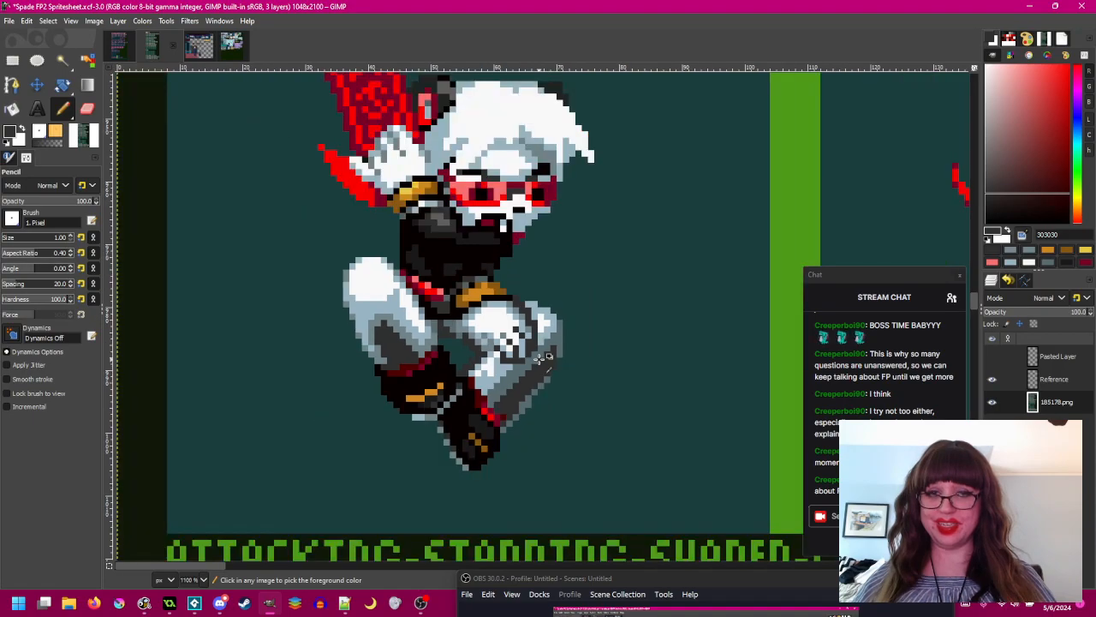
{"action": "scroll", "coordinate": [489, 341], "scroll_direction": "up", "scroll_amount": 2}
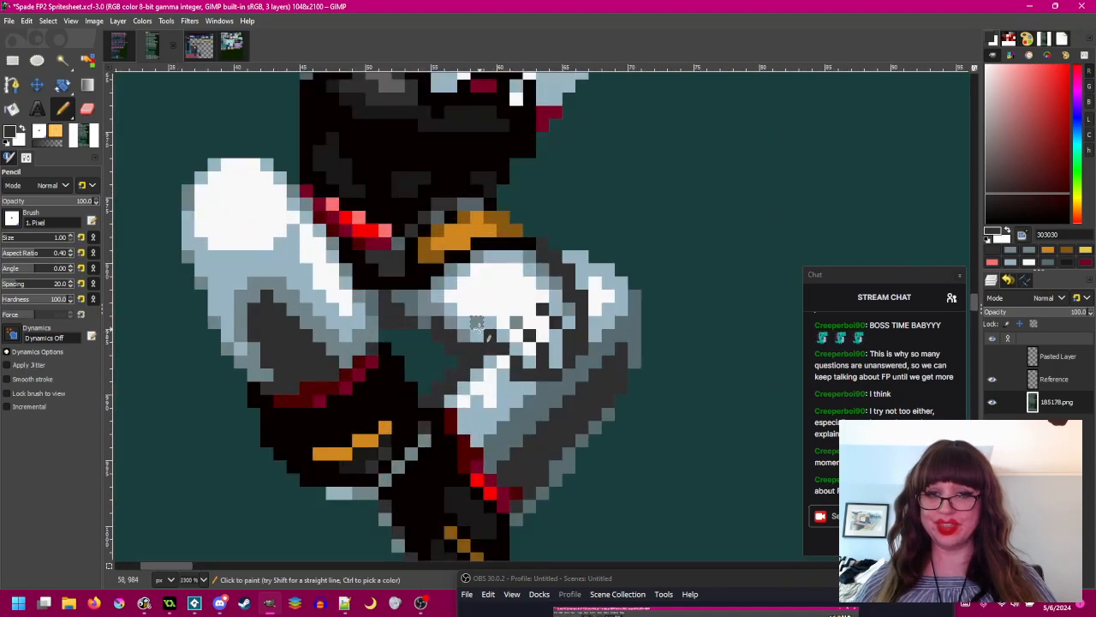
{"action": "scroll", "coordinate": [478, 333], "scroll_direction": "down", "scroll_amount": 5}
{"action": "scroll", "coordinate": [492, 363], "scroll_direction": "up", "scroll_amount": 6}
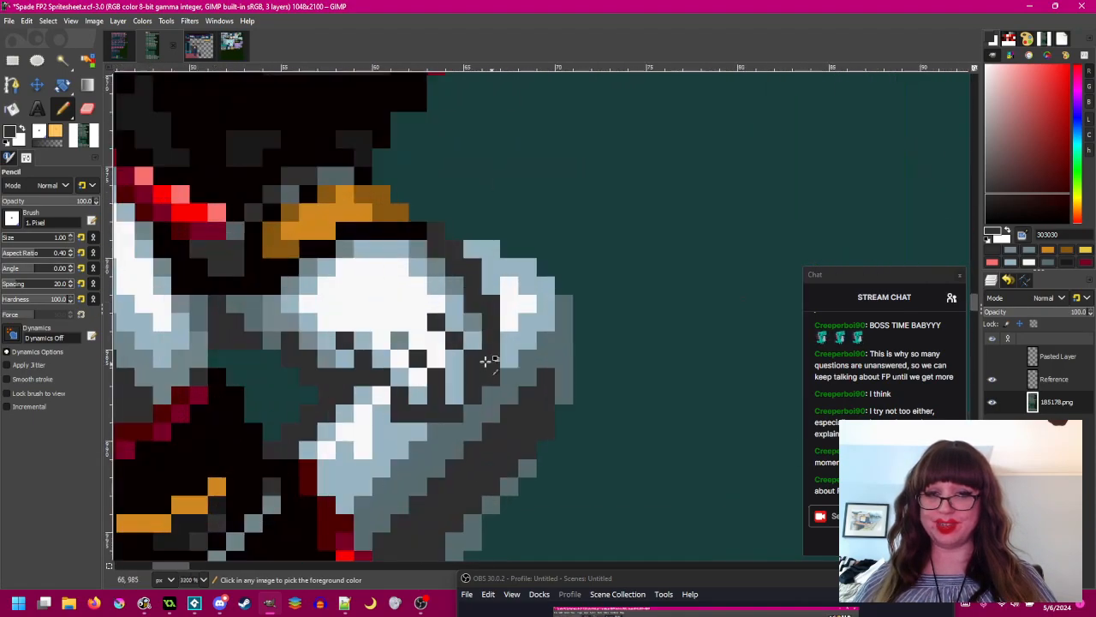
- Soften the dark finger detail pixels on the lowered hand with grey 708488, keeping the central one in 303030
{"action": "left_click", "coordinate": [400, 339], "text": "ctrl"}
{"action": "left_click", "coordinate": [417, 358]}
{"action": "left_click", "coordinate": [435, 322]}
{"action": "scroll", "coordinate": [497, 377], "scroll_direction": "down", "scroll_amount": 5}
{"action": "scroll", "coordinate": [493, 379], "scroll_direction": "up", "scroll_amount": 5}
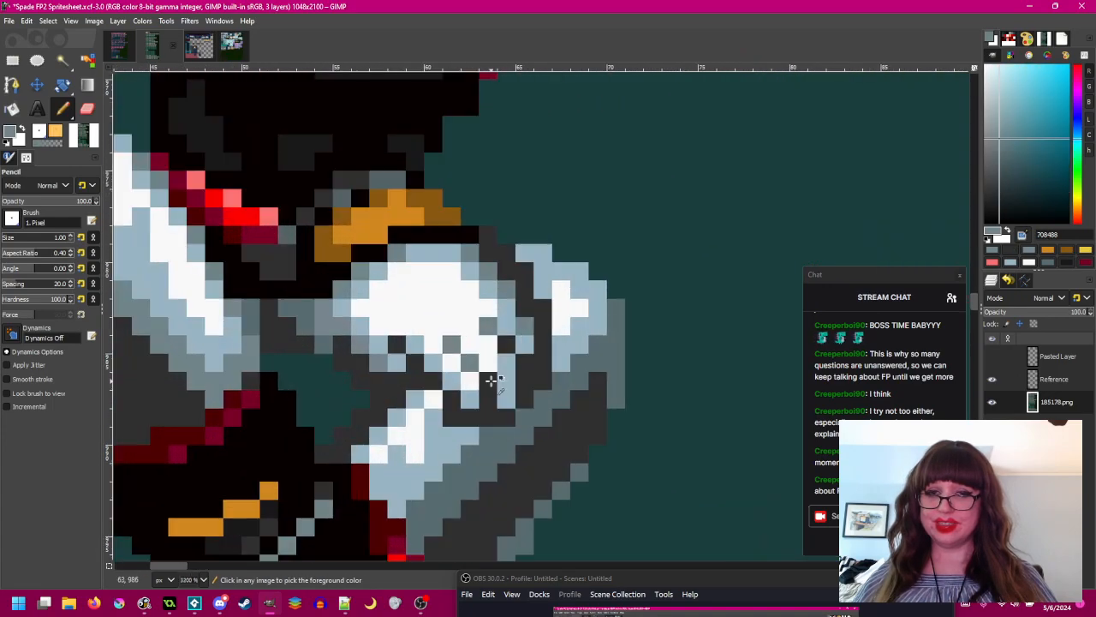
{"action": "left_click", "coordinate": [491, 380], "text": "ctrl"}
{"action": "scroll", "coordinate": [490, 380], "scroll_direction": "down", "scroll_amount": 5}
{"action": "scroll", "coordinate": [477, 338], "scroll_direction": "up", "scroll_amount": 4}
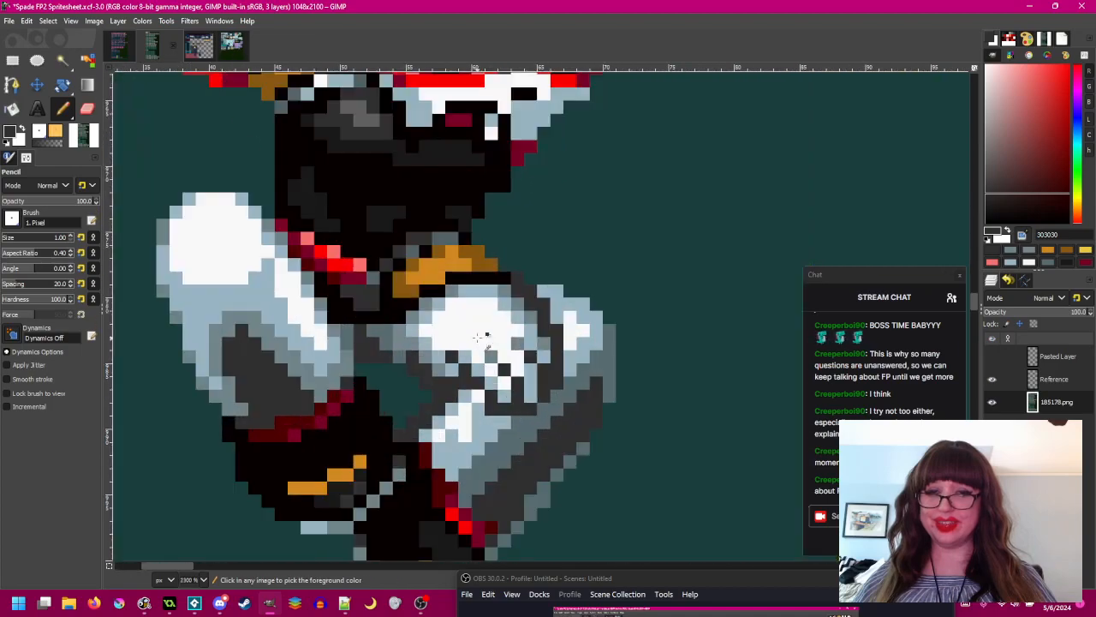
- Blend the shading on the underside and inner end of the lowered hand using greys 708488, 586c70 and 77868e
{"action": "scroll", "coordinate": [477, 337], "scroll_direction": "up", "scroll_amount": 1}
{"action": "left_click", "coordinate": [502, 359], "text": "ctrl"}
{"action": "left_click", "coordinate": [444, 359]}
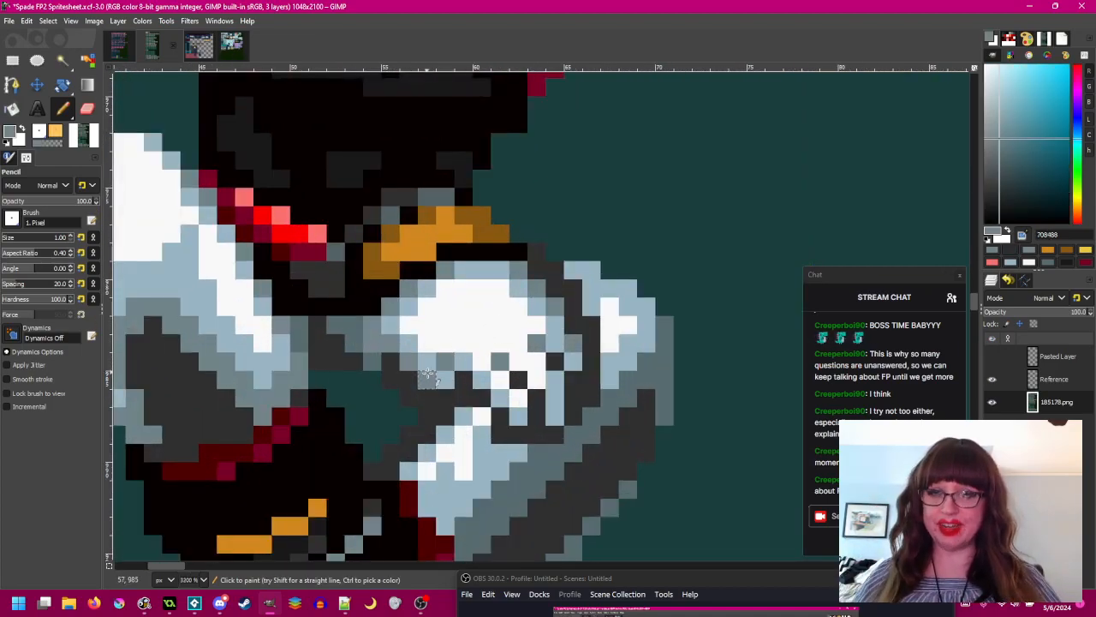
{"action": "scroll", "coordinate": [426, 370], "scroll_direction": "down", "scroll_amount": 1}
{"action": "scroll", "coordinate": [411, 355], "scroll_direction": "up", "scroll_amount": 1}
{"action": "left_click", "coordinate": [398, 345], "text": "ctrl"}
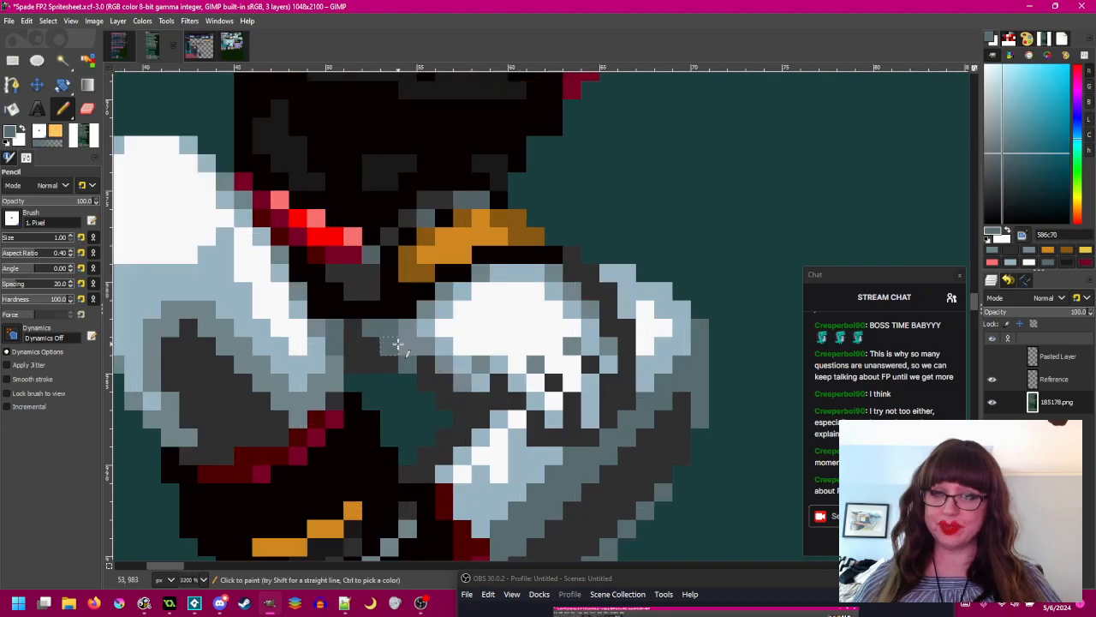
{"action": "left_click", "coordinate": [414, 336], "text": "ctrl"}
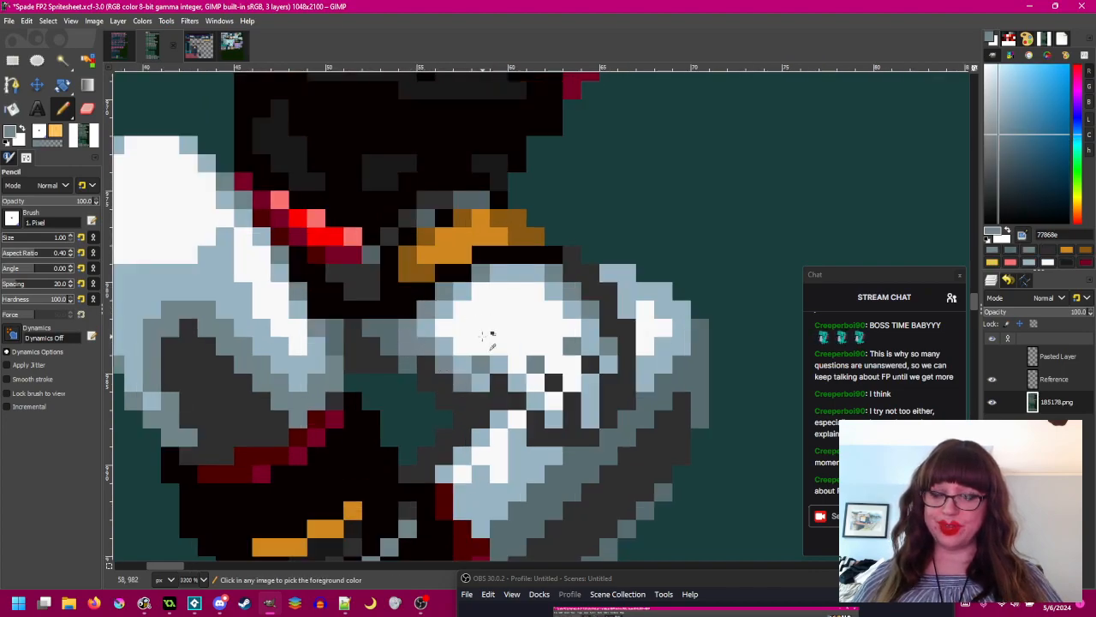
- Sample the grey 586c70 and add an edge-softening pixel on the outer edge of the bent shin
{"action": "scroll", "coordinate": [484, 334], "scroll_direction": "down", "scroll_amount": 2}
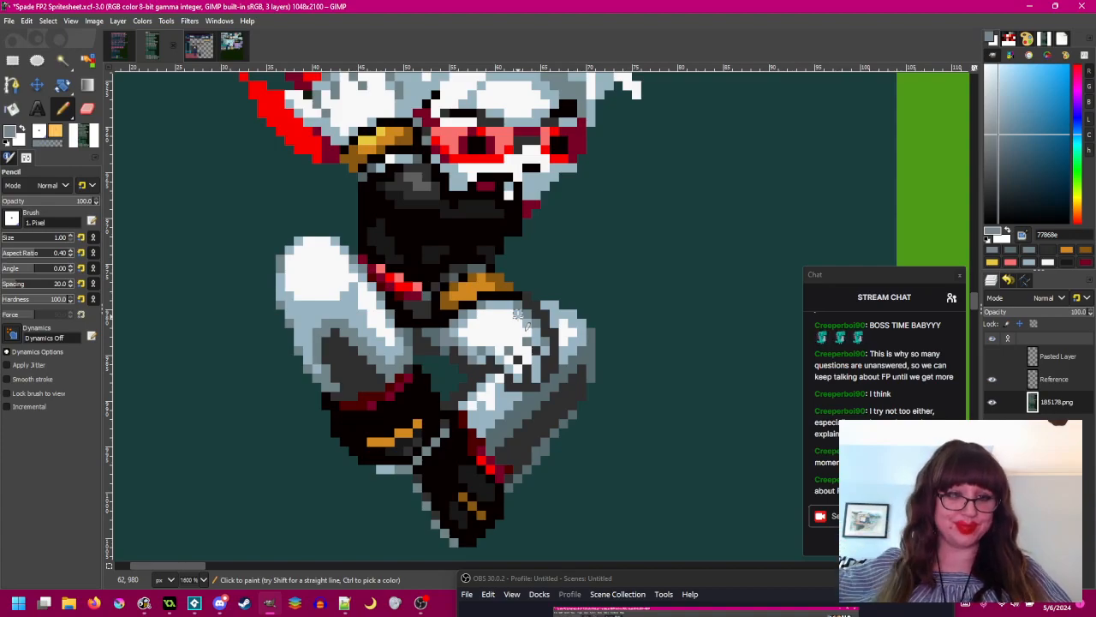
{"action": "scroll", "coordinate": [602, 382], "scroll_direction": "up", "scroll_amount": 1}
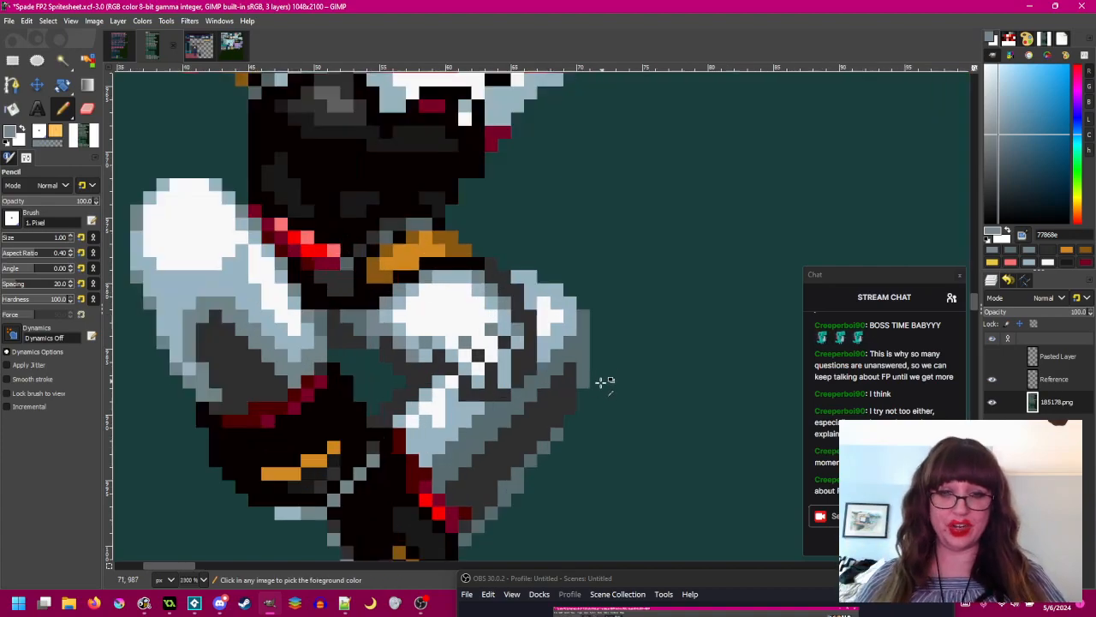
{"action": "left_click", "coordinate": [556, 430], "text": "ctrl"}
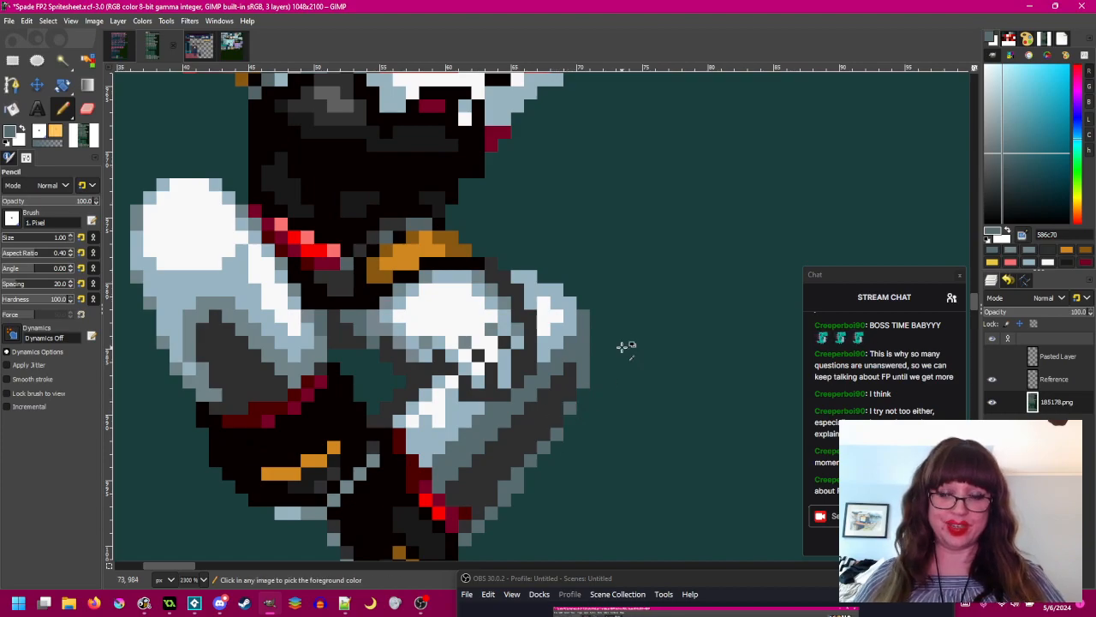
{"action": "scroll", "coordinate": [618, 345], "scroll_direction": "down", "scroll_amount": 2}
{"action": "scroll", "coordinate": [625, 368], "scroll_direction": "up", "scroll_amount": 1}
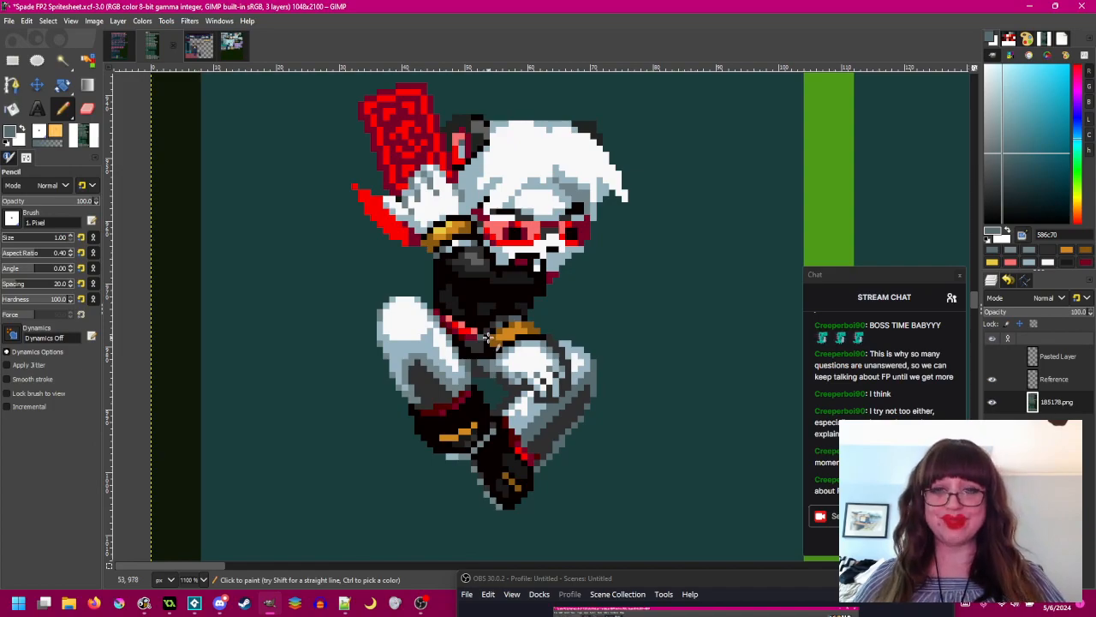
- Touch up the pixels around the lowered hand and bent knee with dark grey 303030 and grey 586c70
{"action": "scroll", "coordinate": [578, 429], "scroll_direction": "up", "scroll_amount": 3}
{"action": "left_click", "coordinate": [426, 375], "text": "ctrl"}
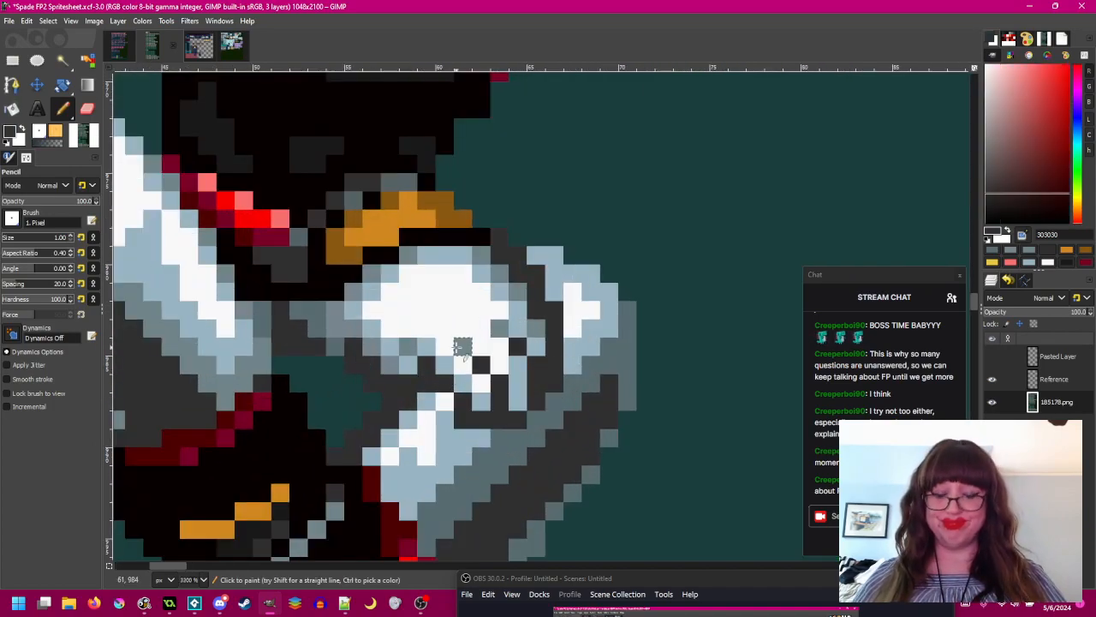
{"action": "scroll", "coordinate": [631, 392], "scroll_direction": "down", "scroll_amount": 3}
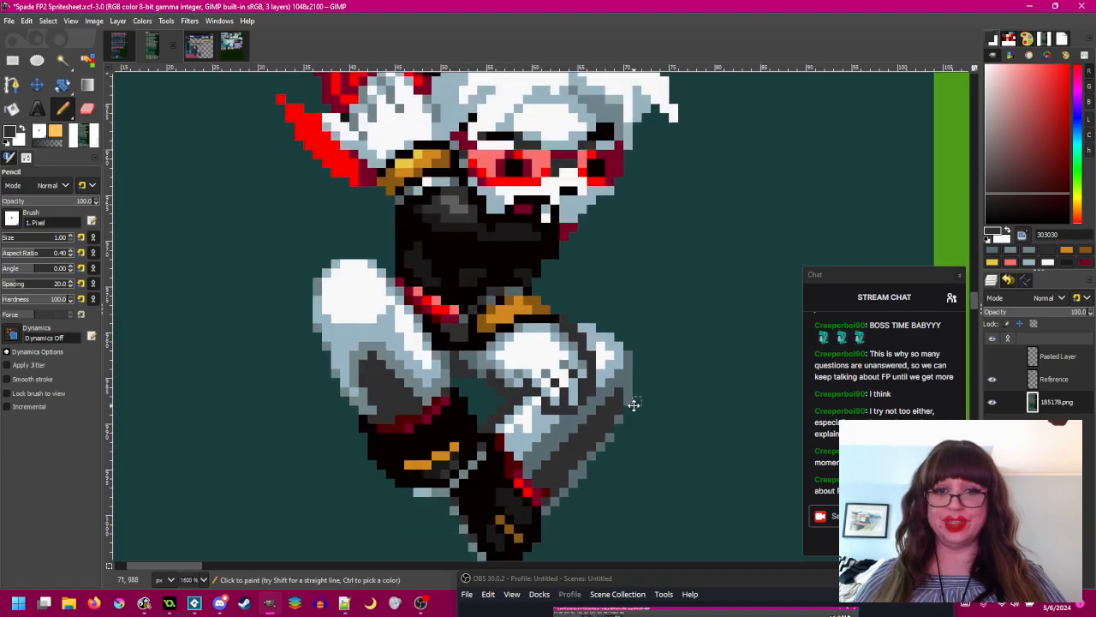
{"action": "scroll", "coordinate": [623, 380], "scroll_direction": "up", "scroll_amount": 1}
{"action": "scroll", "coordinate": [623, 380], "scroll_direction": "up", "scroll_amount": 2, "text": "ctrl"}
{"action": "left_click", "coordinate": [634, 390], "text": "ctrl"}
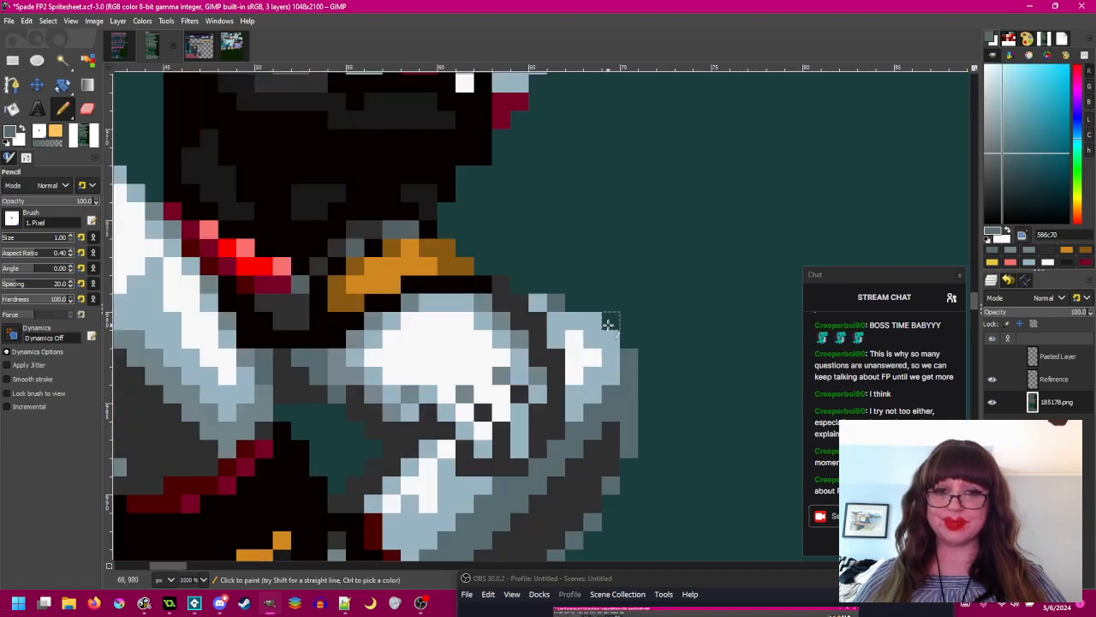
{"action": "scroll", "coordinate": [661, 308], "scroll_direction": "down", "scroll_amount": 2}
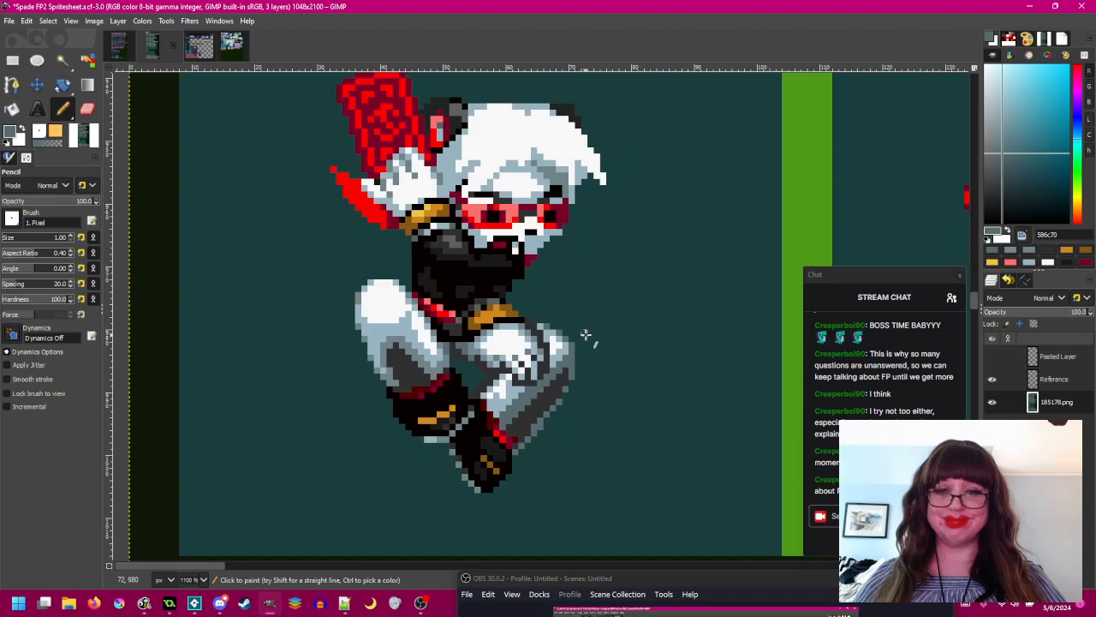
{"action": "scroll", "coordinate": [591, 332], "scroll_direction": "up", "scroll_amount": 1}
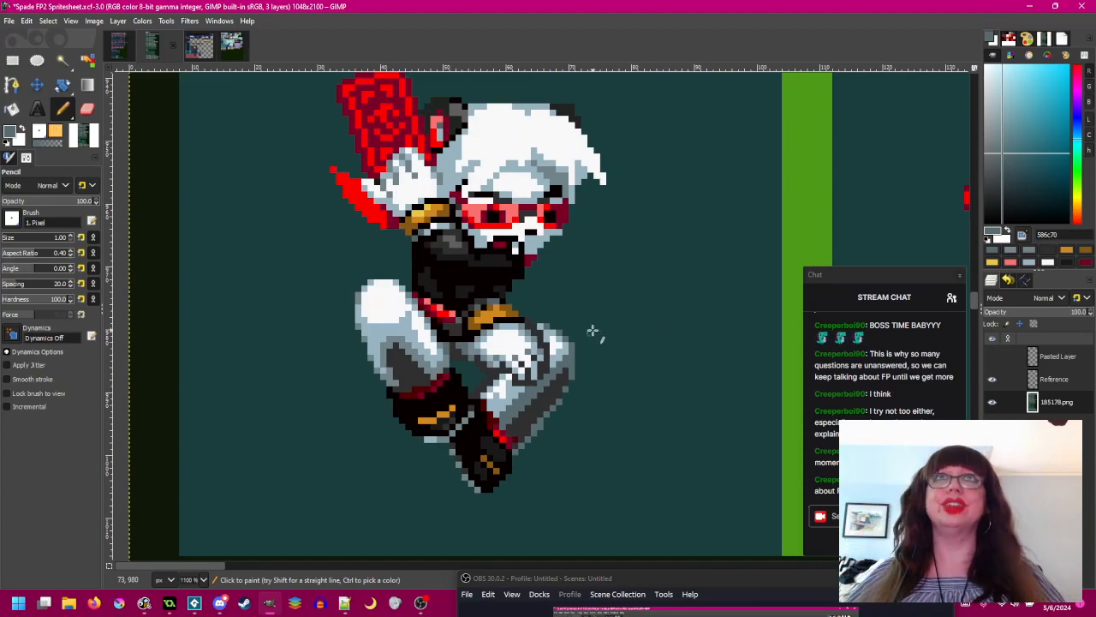
- Sample the light blue-grey 99b5c4 from the bent knee and touch up the knee's top edge with it
{"action": "scroll", "coordinate": [576, 332], "scroll_direction": "up", "scroll_amount": 2}
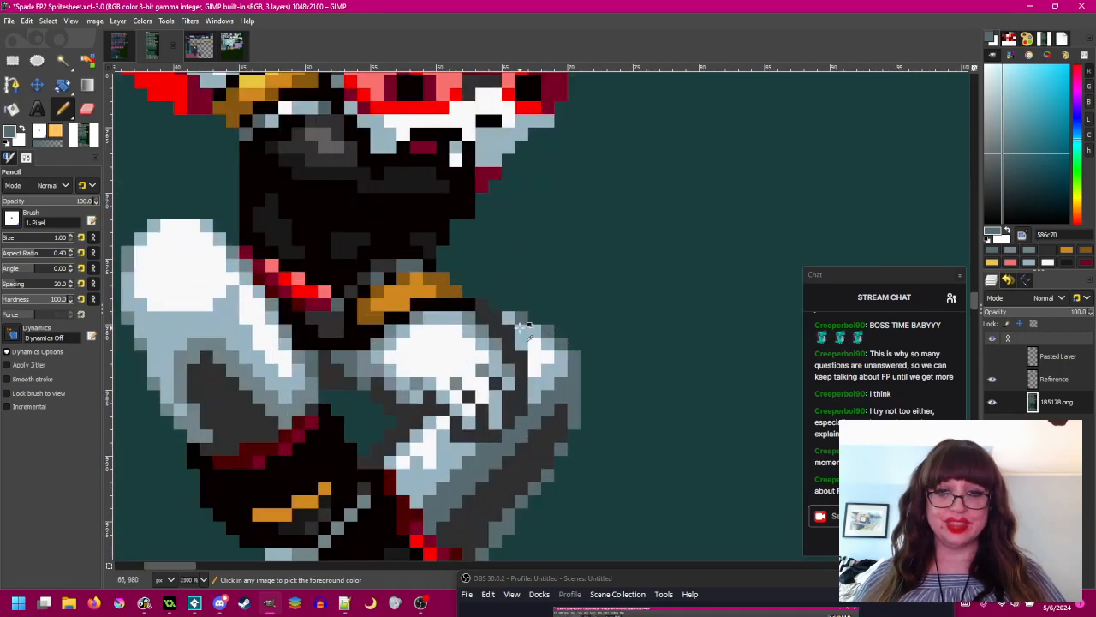
{"action": "left_click", "coordinate": [525, 337], "text": "ctrl"}
{"action": "scroll", "coordinate": [525, 336], "scroll_direction": "down", "scroll_amount": 2}
{"action": "left_click_drag", "start_coordinate": [480, 319], "coordinate": [526, 310]}
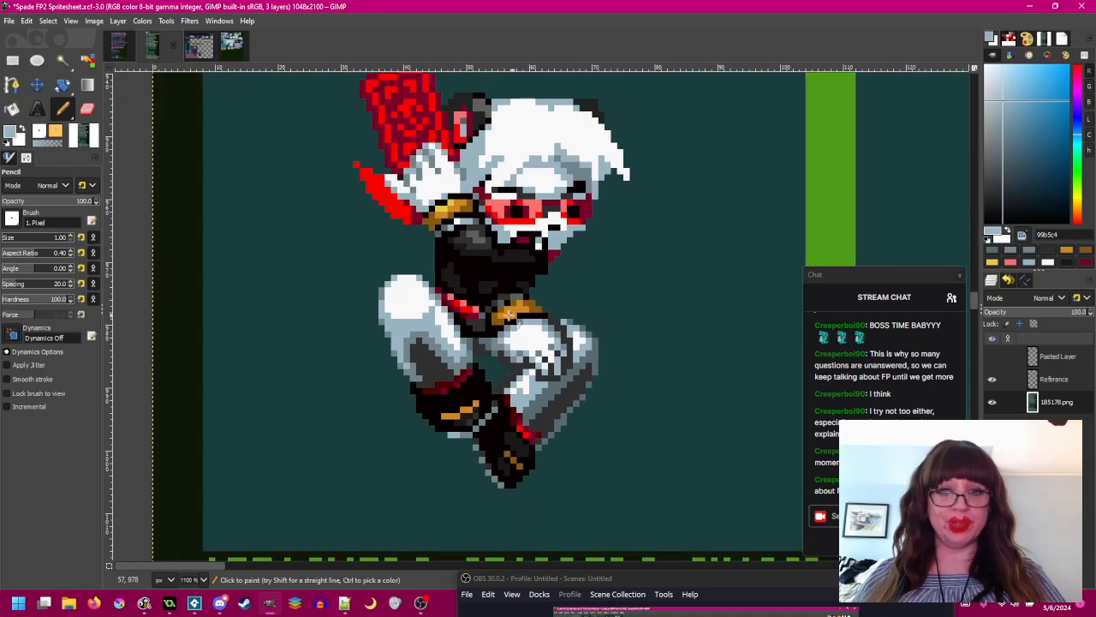
{"action": "scroll", "coordinate": [421, 269], "scroll_direction": "up", "scroll_amount": 2}
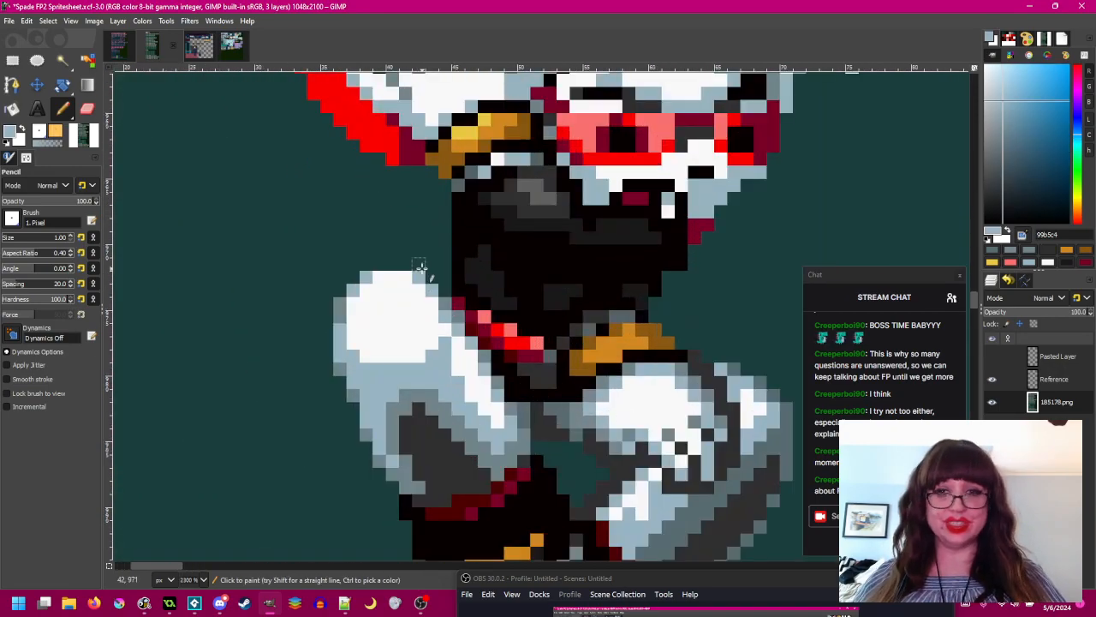
- Soften the top edge of the raised knee with greys 708488 and 99b5c4, and save the spritesheet
{"action": "scroll", "coordinate": [460, 274], "scroll_direction": "down", "scroll_amount": 2}
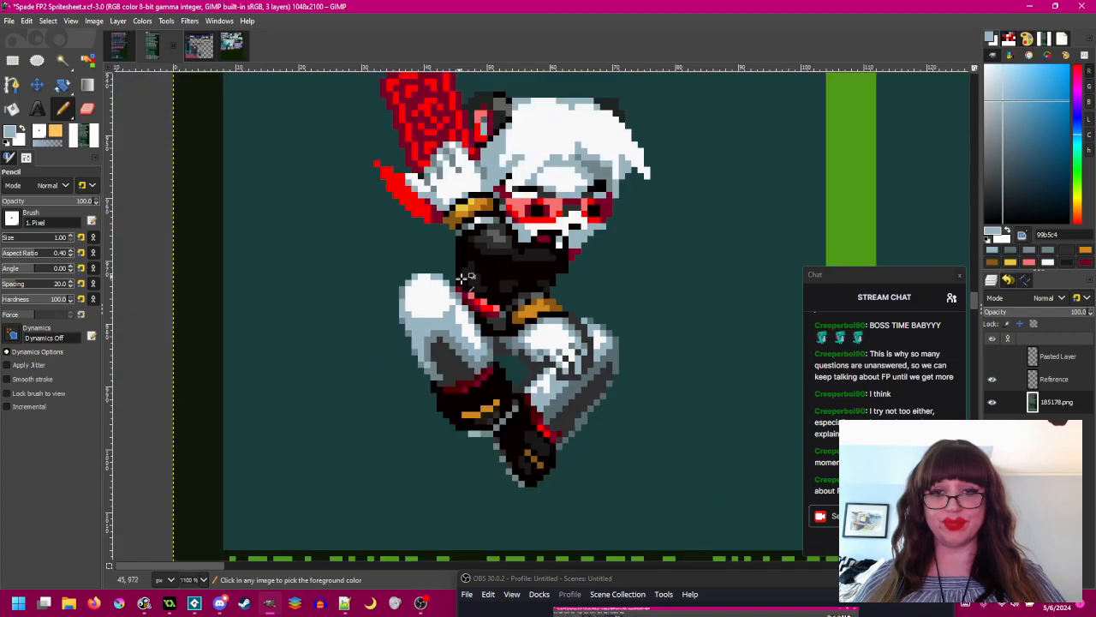
{"action": "left_click_drag", "start_coordinate": [496, 281], "coordinate": [506, 328]}
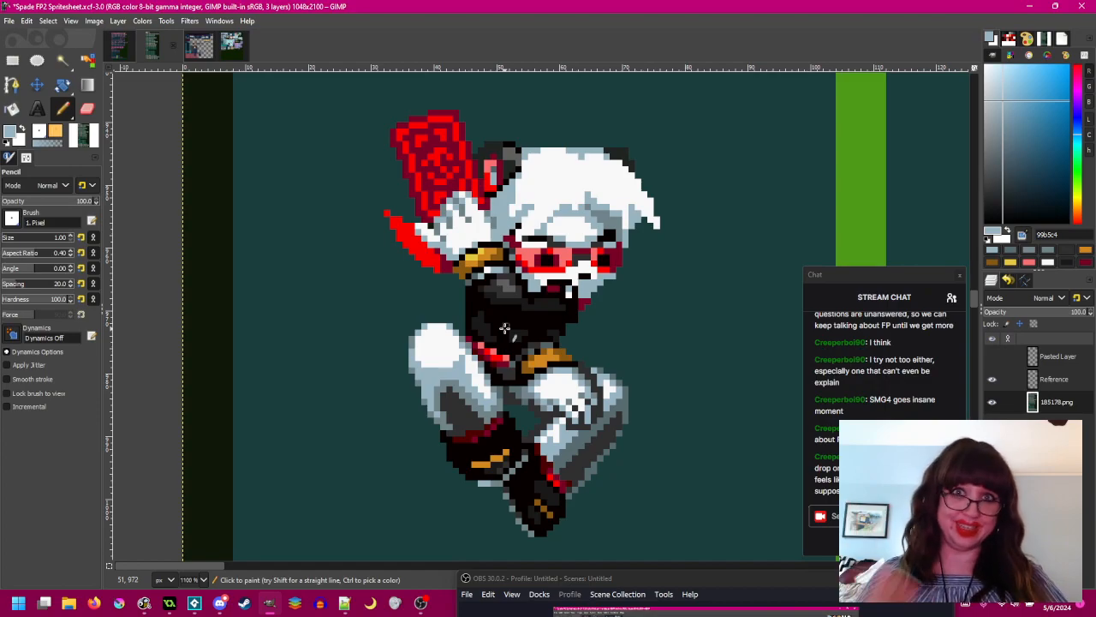
{"action": "scroll", "coordinate": [505, 328], "scroll_direction": "up", "scroll_amount": 2}
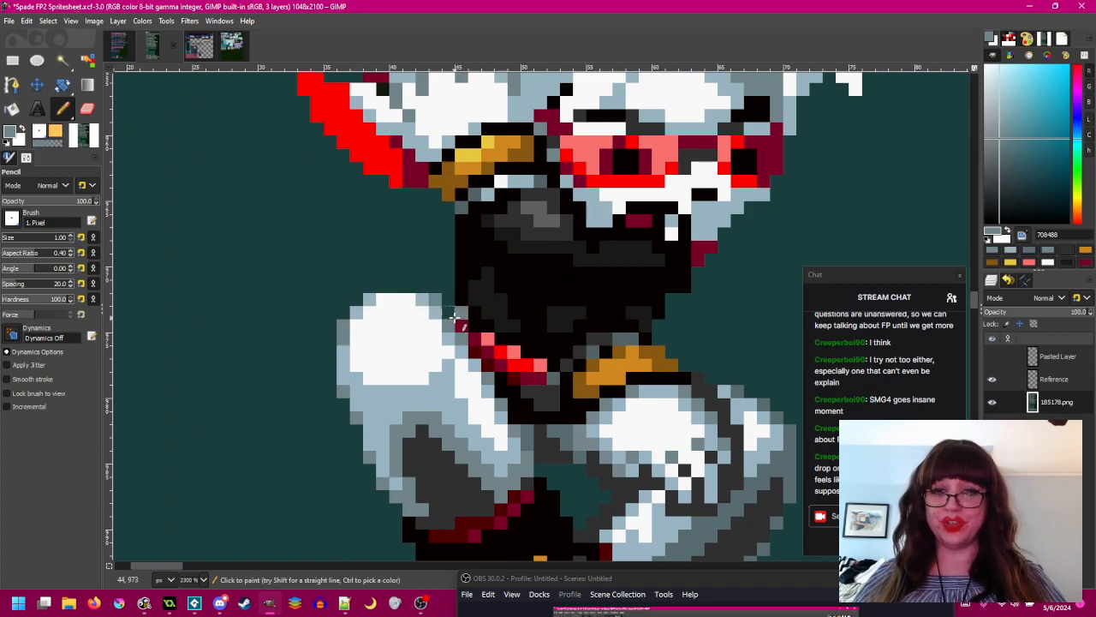
{"action": "scroll", "coordinate": [450, 312], "scroll_direction": "down", "scroll_amount": 3}
{"action": "scroll", "coordinate": [572, 368], "scroll_direction": "up", "scroll_amount": 4}
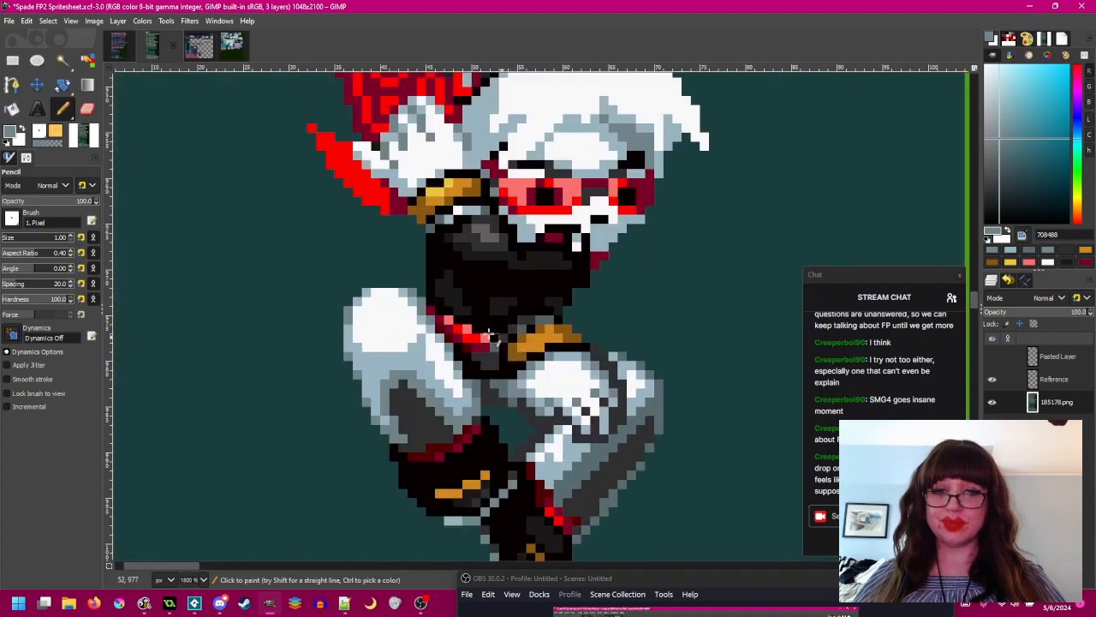
{"action": "left_click", "coordinate": [411, 345], "text": "ctrl"}
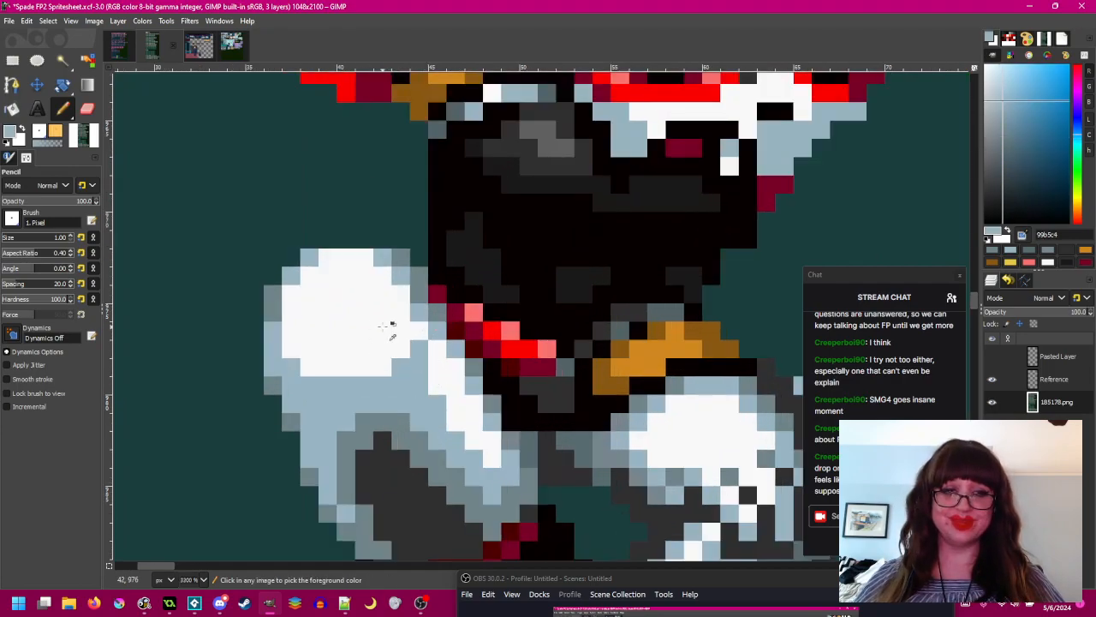
{"action": "scroll", "coordinate": [448, 311], "scroll_direction": "down", "scroll_amount": 3}
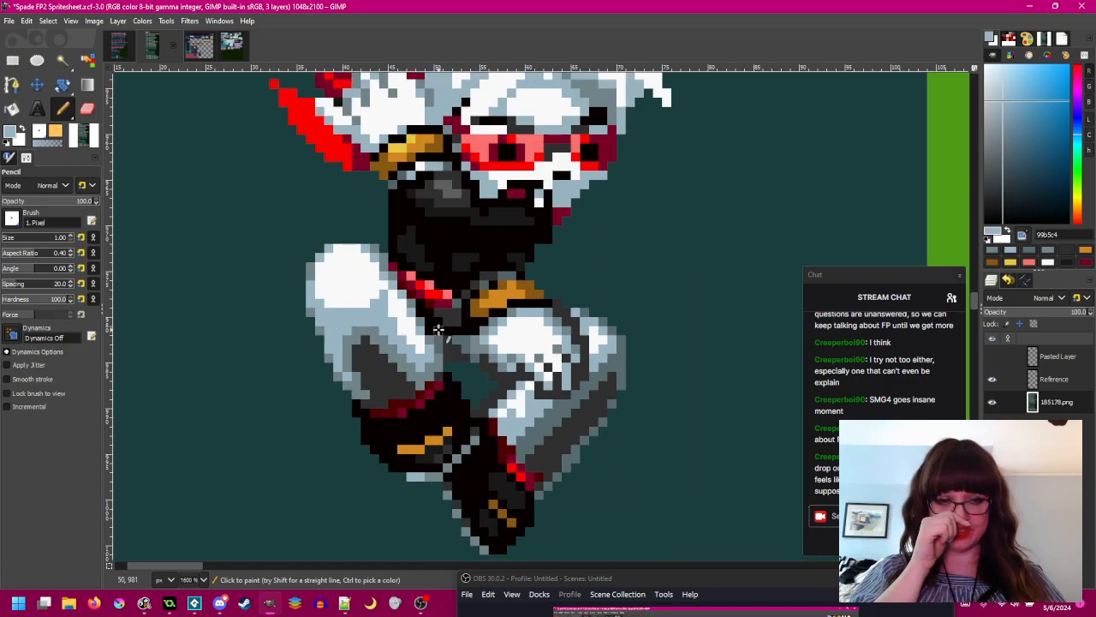
{"action": "left_click_drag", "start_coordinate": [453, 288], "coordinate": [485, 273]}
{"action": "key", "text": "ctrl+s"}
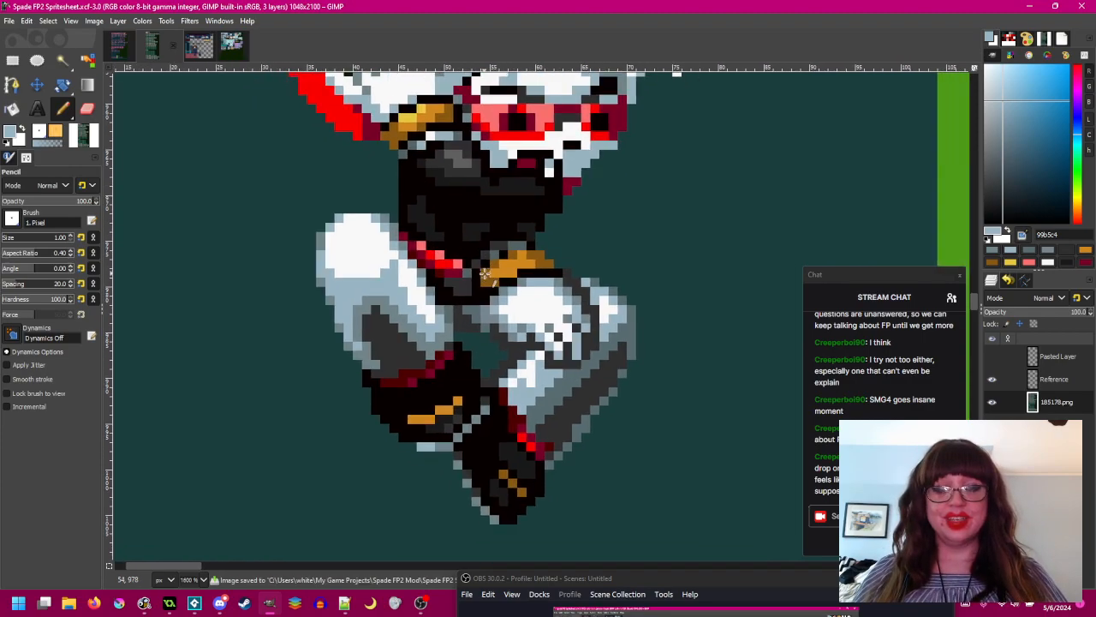
- Sample dark grey 303030, touch up the shading on the bent shin beside the red boot trim, and save the spritesheet
{"action": "scroll", "coordinate": [605, 372], "scroll_direction": "up", "scroll_amount": 1}
{"action": "left_click", "coordinate": [605, 379], "text": "ctrl"}
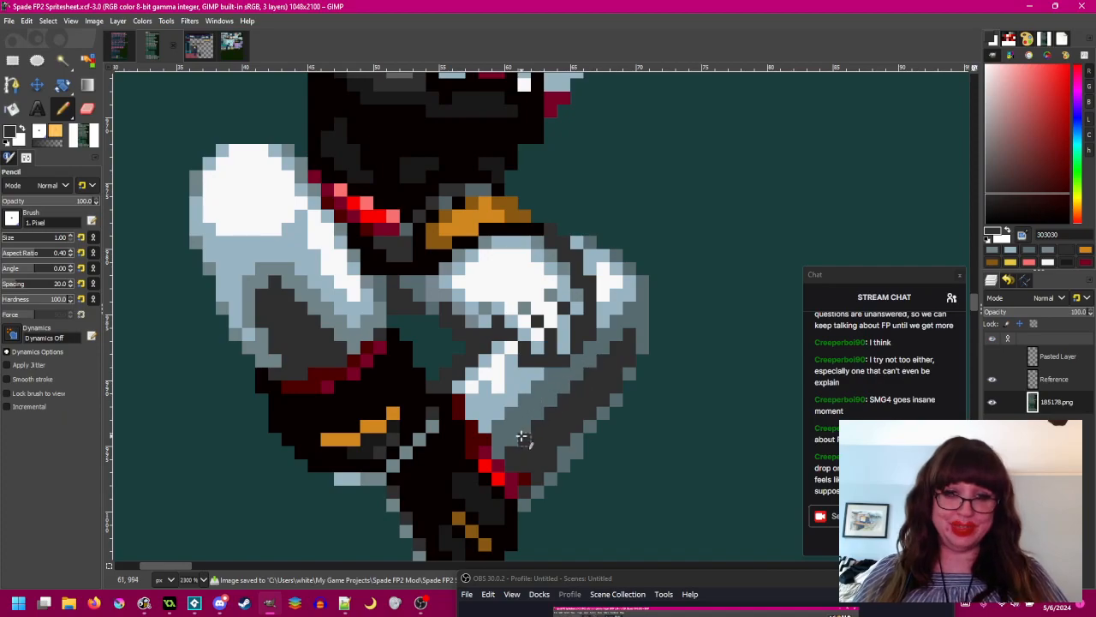
{"action": "left_click", "coordinate": [510, 432]}
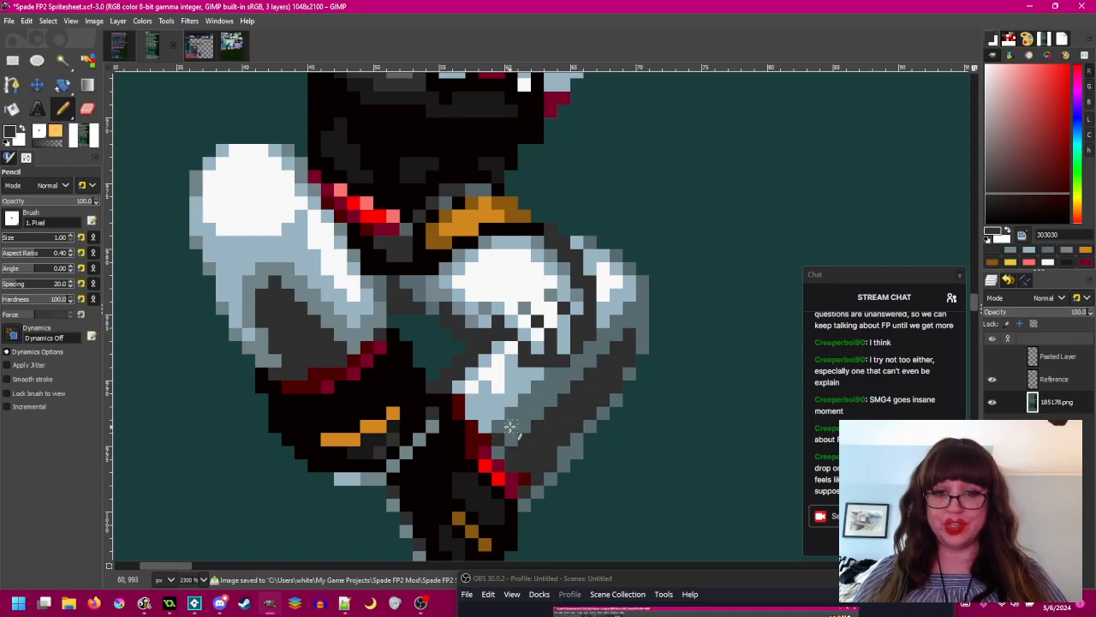
{"action": "scroll", "coordinate": [594, 434], "scroll_direction": "down", "scroll_amount": 3}
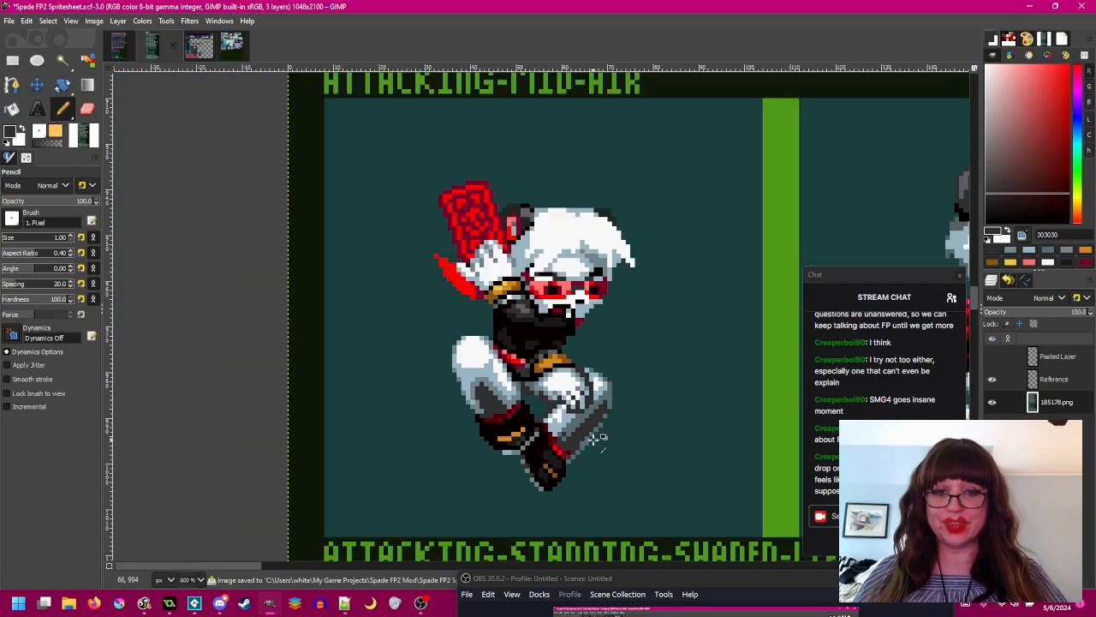
{"action": "scroll", "coordinate": [593, 439], "scroll_direction": "up", "scroll_amount": 1}
{"action": "scroll", "coordinate": [594, 439], "scroll_direction": "up", "scroll_amount": 1}
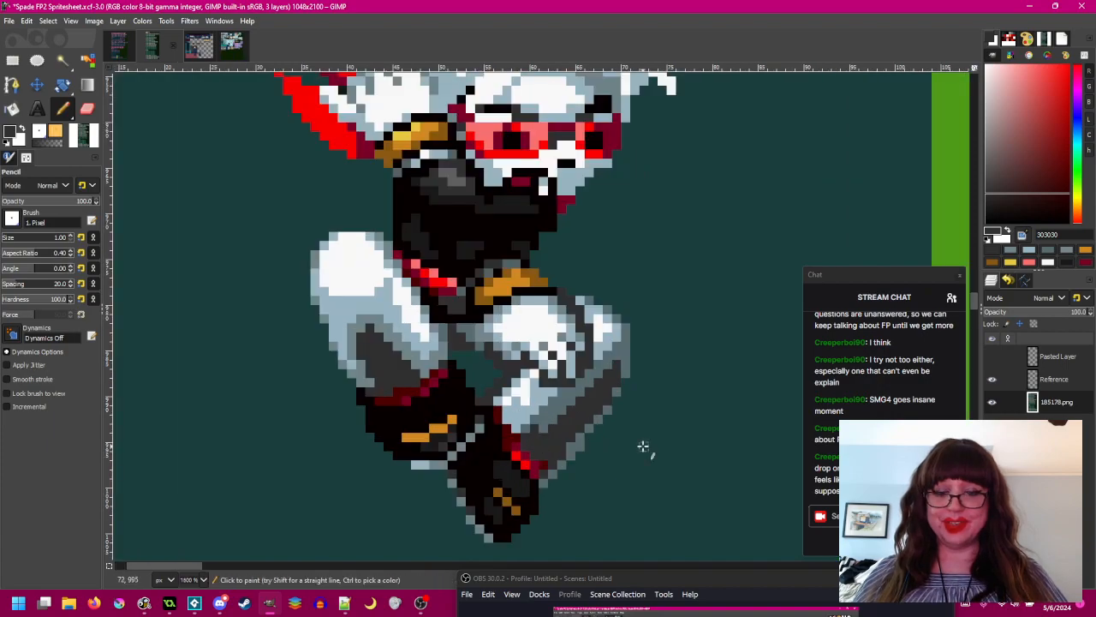
{"action": "scroll", "coordinate": [643, 445], "scroll_direction": "down", "scroll_amount": 1}
{"action": "left_click_drag", "start_coordinate": [643, 445], "coordinate": [596, 382]}
{"action": "scroll", "coordinate": [596, 383], "scroll_direction": "up", "scroll_amount": 2}
{"action": "key", "text": "ctrl+s"}
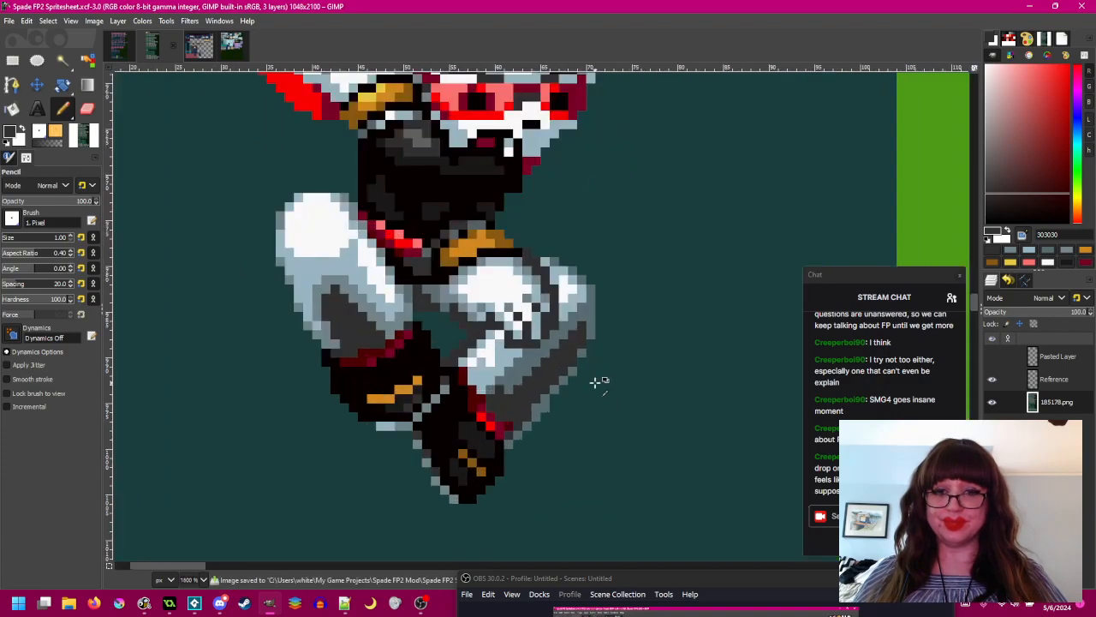
- Sample grey 586c70 from the lowered arm and shade the top of the shin highlight just under the hand
{"action": "scroll", "coordinate": [623, 442], "scroll_direction": "down", "scroll_amount": 1}
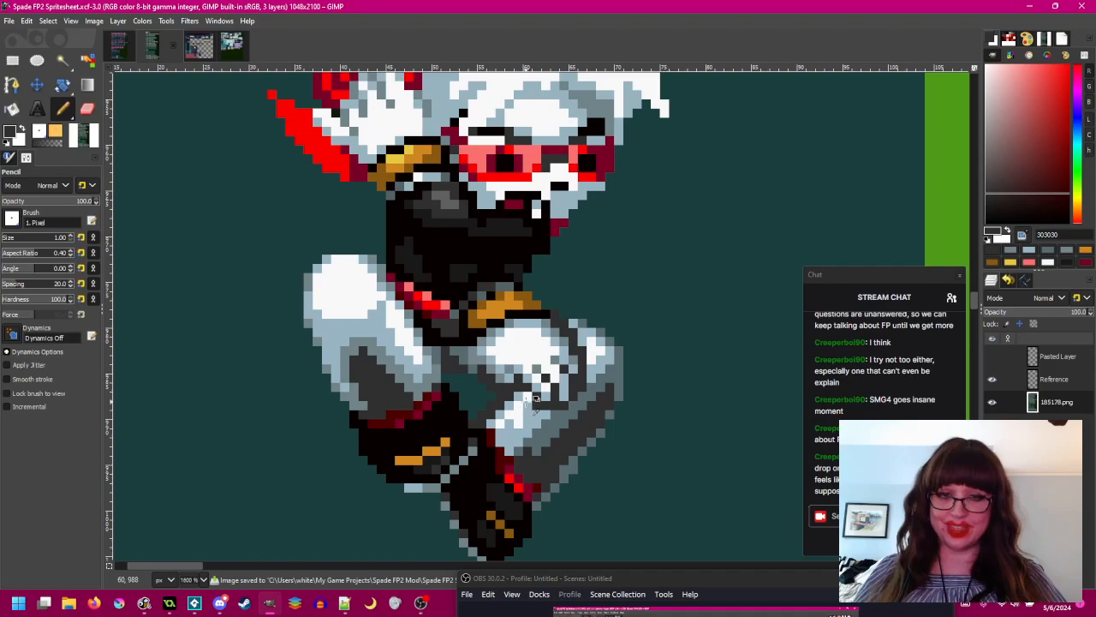
{"action": "scroll", "coordinate": [527, 400], "scroll_direction": "up", "scroll_amount": 2}
{"action": "left_click", "coordinate": [472, 351], "text": "ctrl"}
{"action": "left_click", "coordinate": [398, 306], "text": "ctrl"}
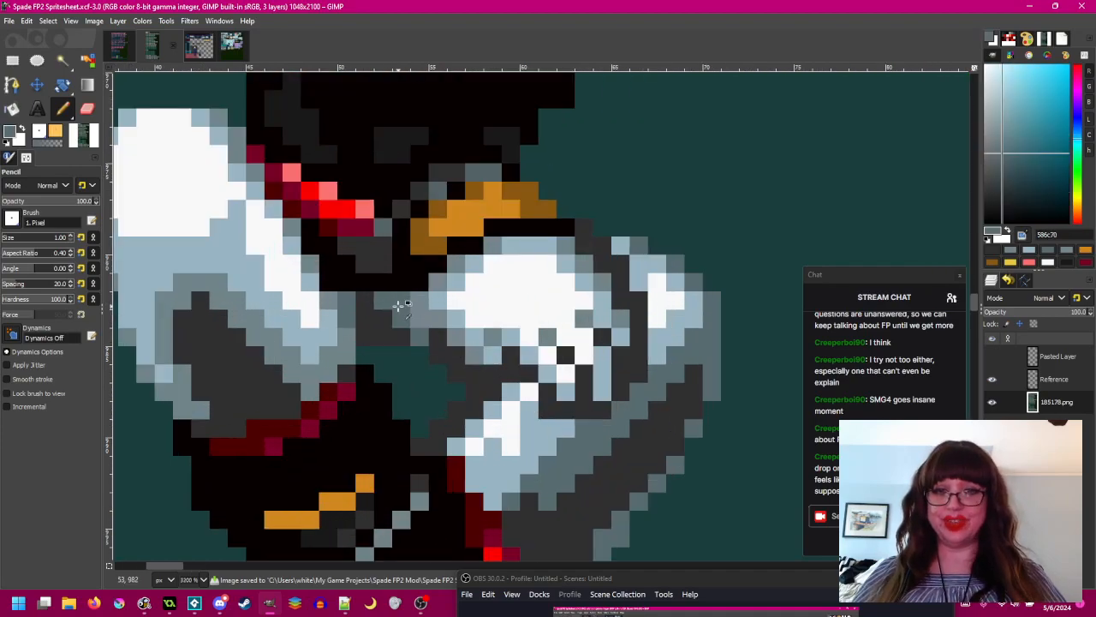
{"action": "left_click", "coordinate": [528, 393]}
{"action": "scroll", "coordinate": [612, 434], "scroll_direction": "down", "scroll_amount": 6}
{"action": "scroll", "coordinate": [611, 433], "scroll_direction": "up", "scroll_amount": 5}
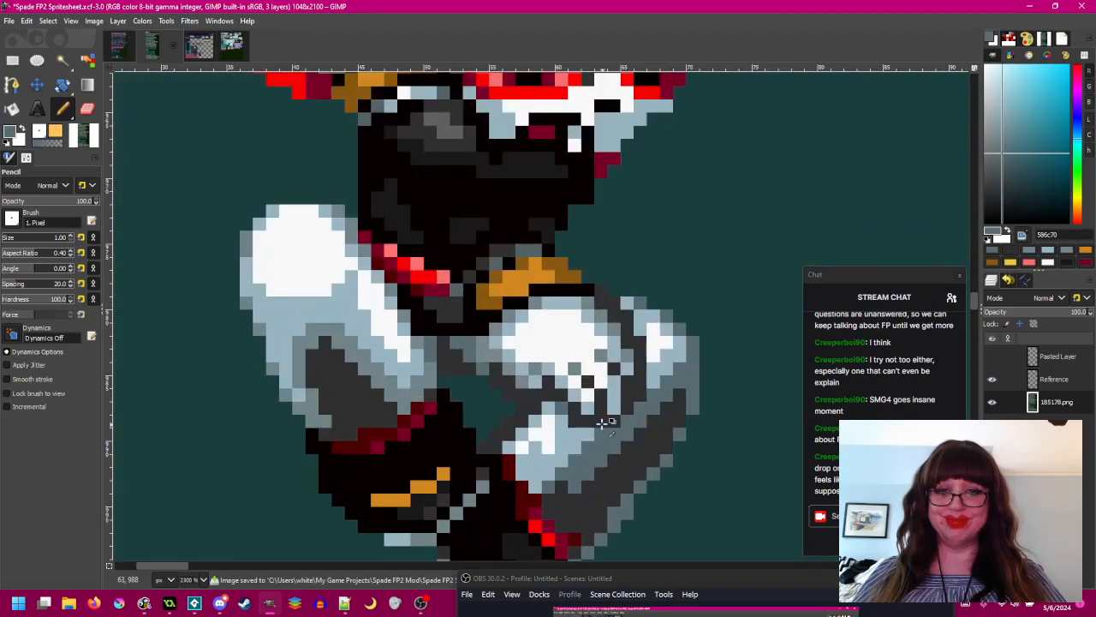
- Sample dark grey 303030 and touch up the outline separating the lowered hand's fingers from the shin
{"action": "left_click", "coordinate": [573, 407], "text": "ctrl"}
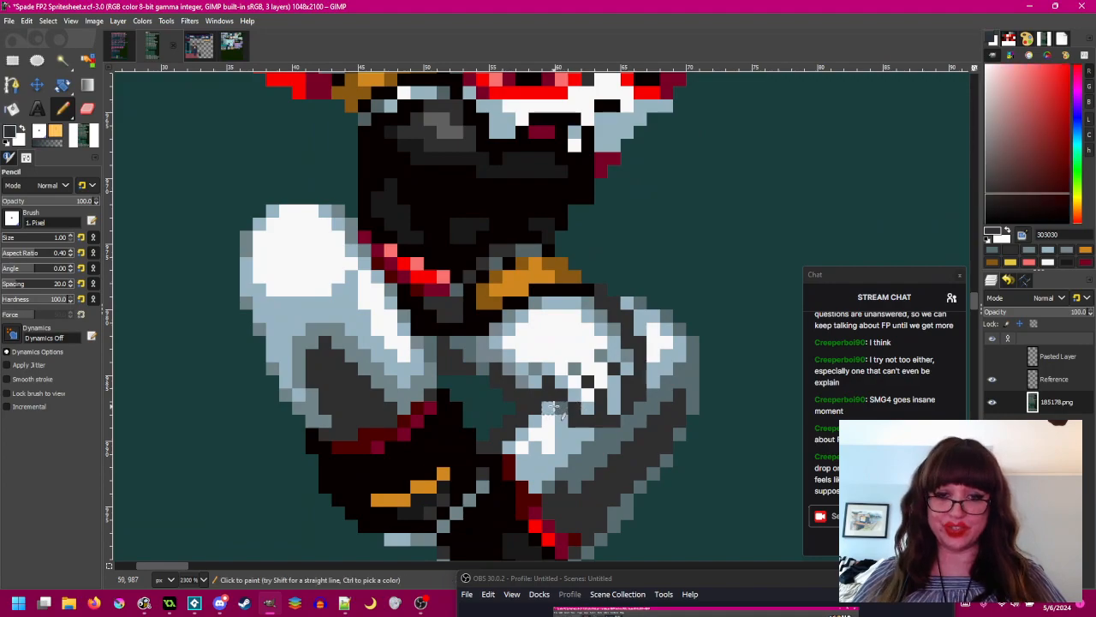
{"action": "scroll", "coordinate": [654, 431], "scroll_direction": "down", "scroll_amount": 1}
{"action": "scroll", "coordinate": [654, 430], "scroll_direction": "down", "scroll_amount": 3}
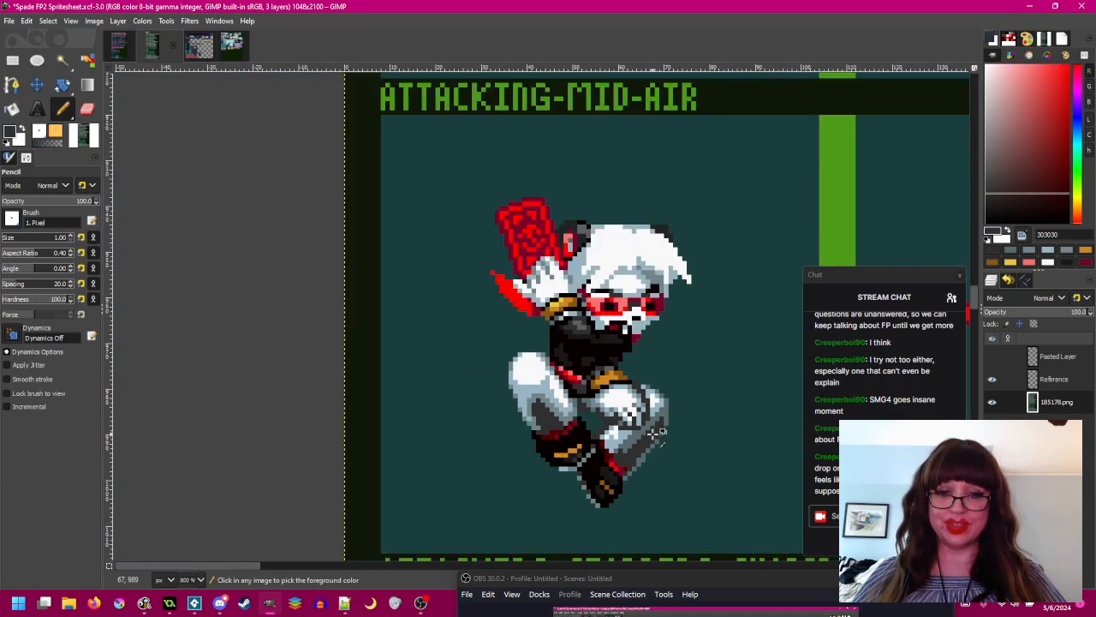
{"action": "scroll", "coordinate": [655, 431], "scroll_direction": "up", "scroll_amount": 4}
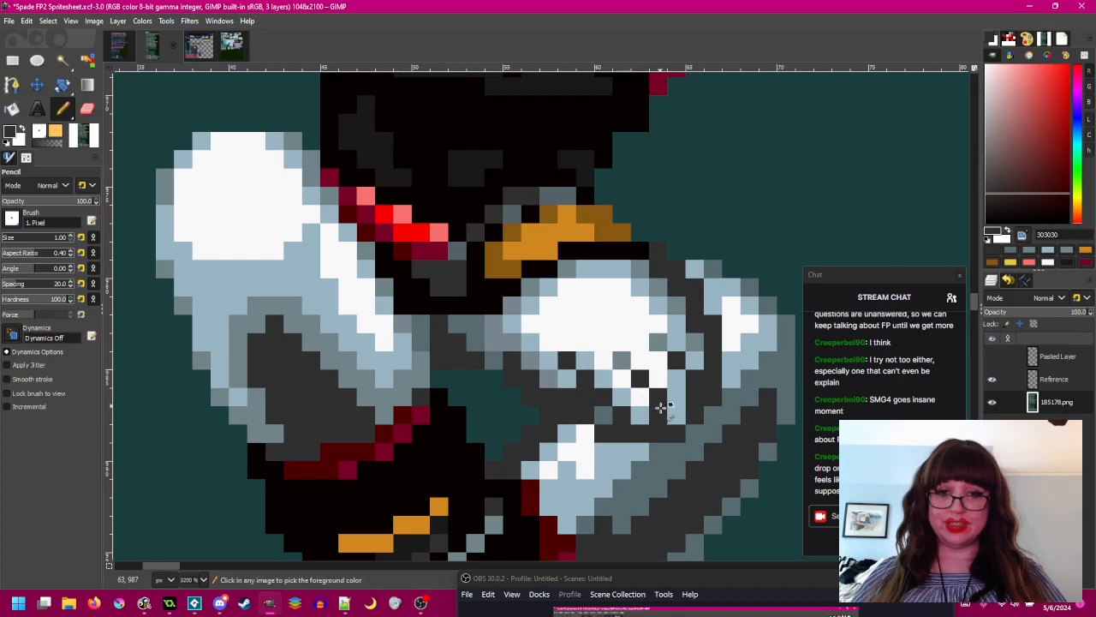
{"action": "scroll", "coordinate": [660, 405], "scroll_direction": "down", "scroll_amount": 4}
{"action": "scroll", "coordinate": [583, 414], "scroll_direction": "up", "scroll_amount": 1}
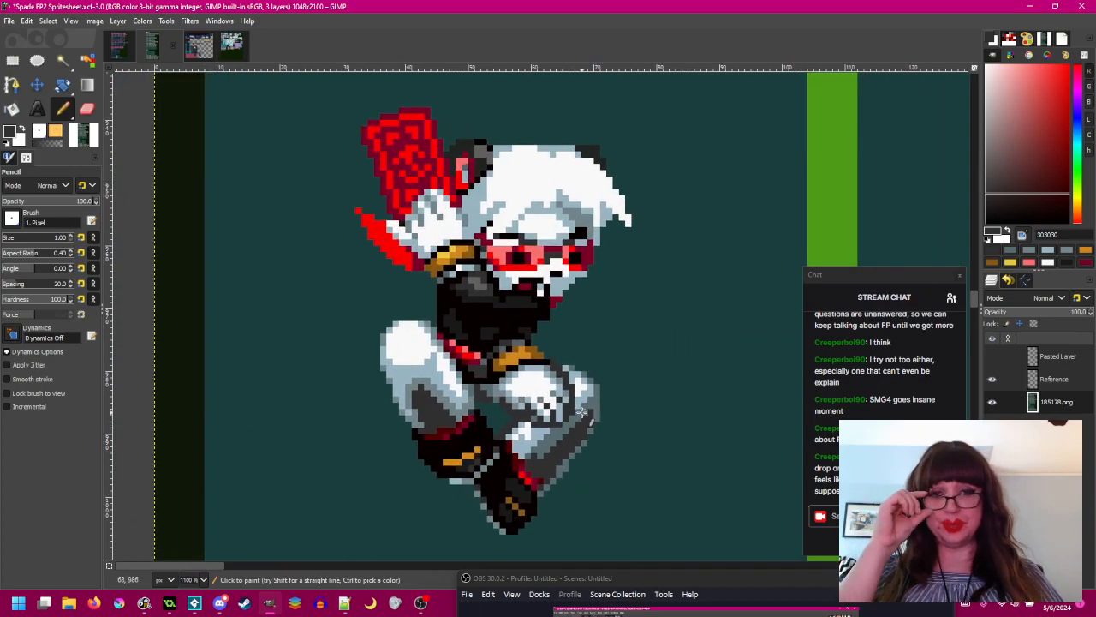
- Sample near-black 080000, touch up the outline beside the lowered arm's gold wristband, and save the spritesheet
{"action": "scroll", "coordinate": [605, 363], "scroll_direction": "up", "scroll_amount": 3}
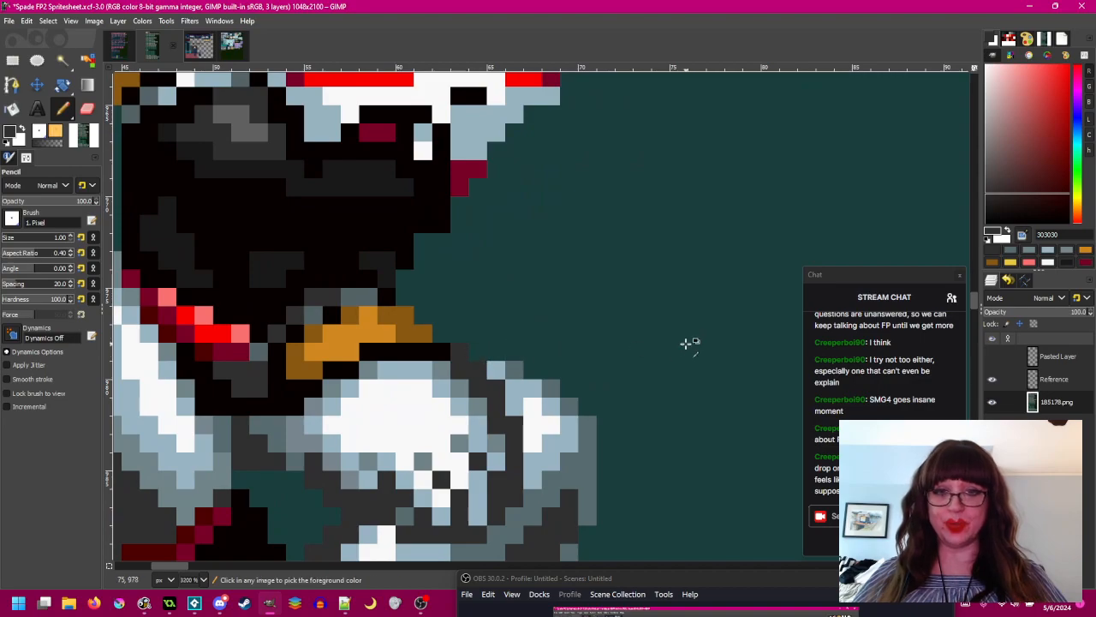
{"action": "scroll", "coordinate": [634, 335], "scroll_direction": "down", "scroll_amount": 3}
{"action": "scroll", "coordinate": [560, 331], "scroll_direction": "up", "scroll_amount": 2}
{"action": "left_click", "coordinate": [565, 334], "text": "ctrl"}
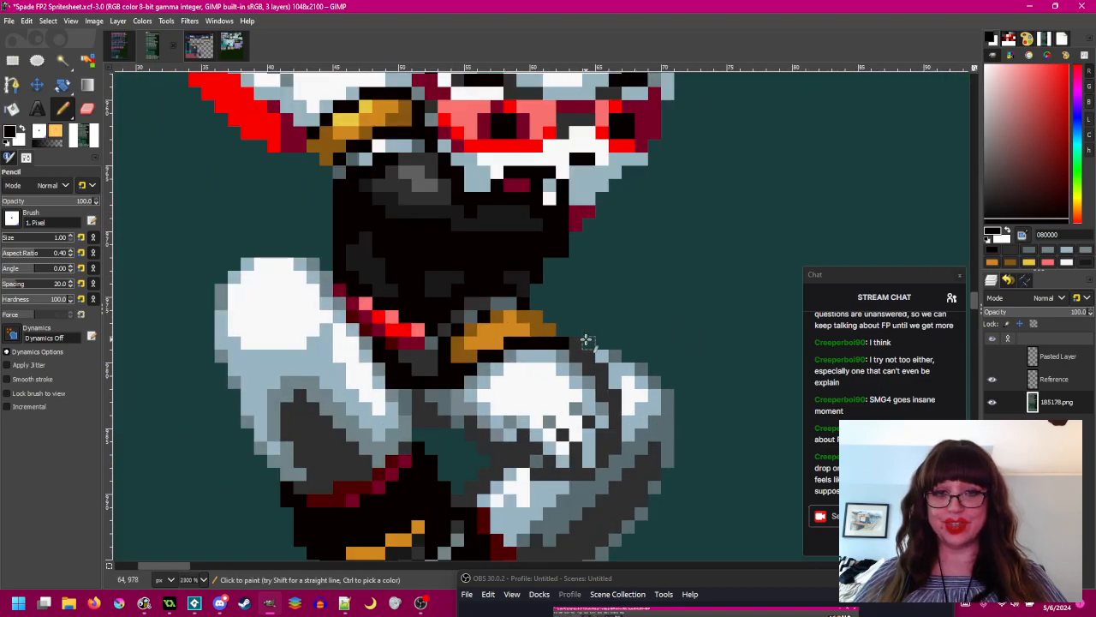
{"action": "scroll", "coordinate": [685, 283], "scroll_direction": "down", "scroll_amount": 3}
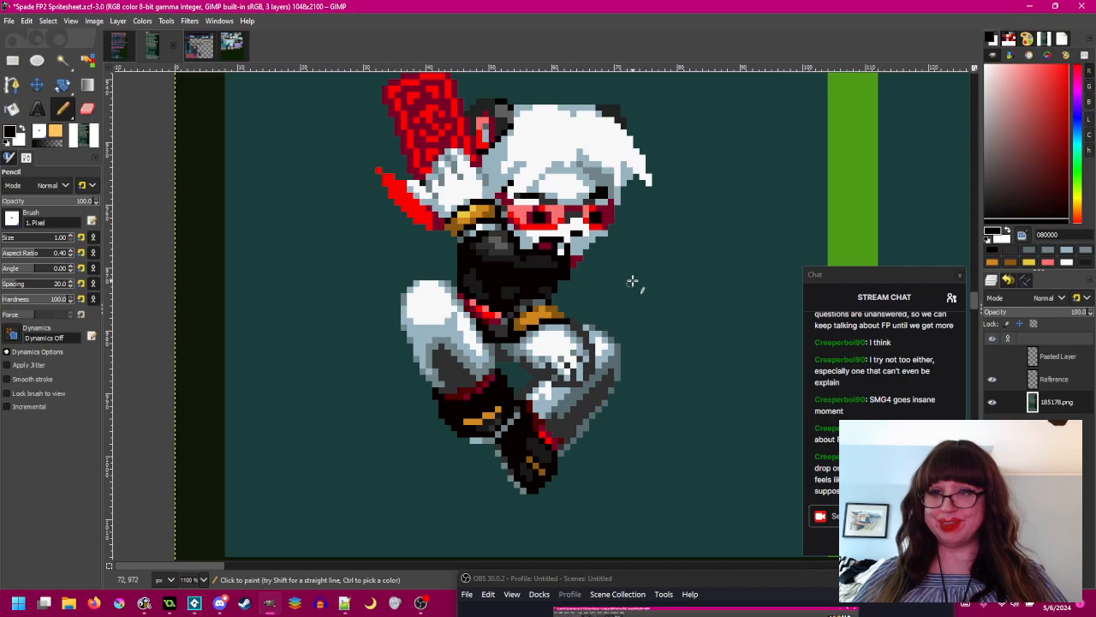
{"action": "key", "text": "ctrl+s"}
{"action": "scroll", "coordinate": [634, 280], "scroll_direction": "down", "scroll_amount": 3}
{"action": "scroll", "coordinate": [514, 323], "scroll_direction": "up", "scroll_amount": 2}
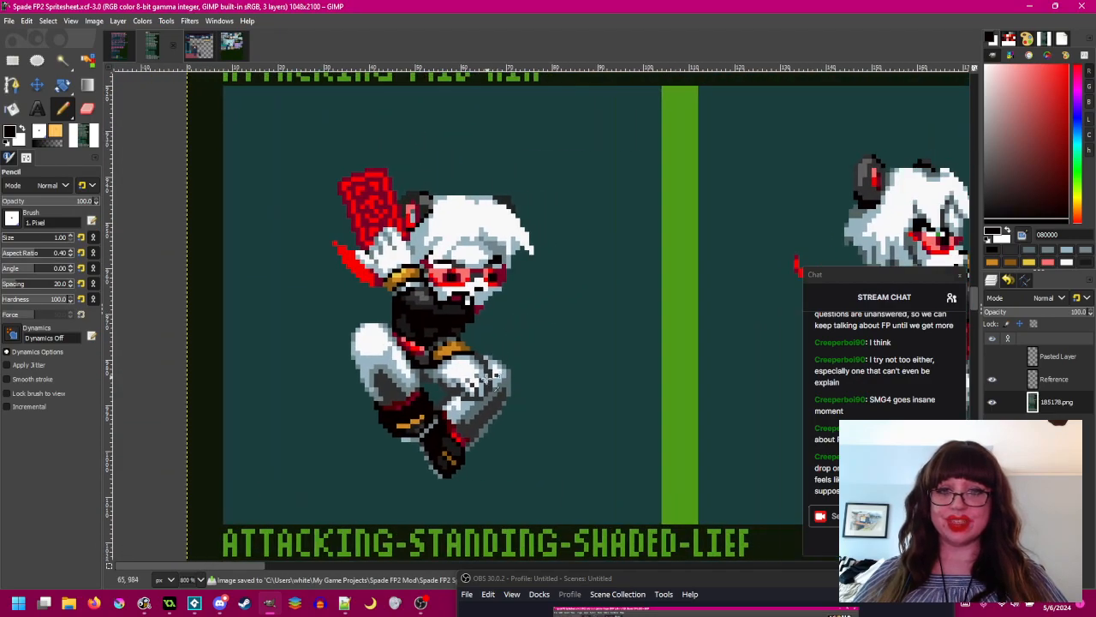
- Sample light blue-grey 99b5c4 and recolour the white finger pixels of the lowered hand with it
{"action": "scroll", "coordinate": [494, 377], "scroll_direction": "up", "scroll_amount": 1}
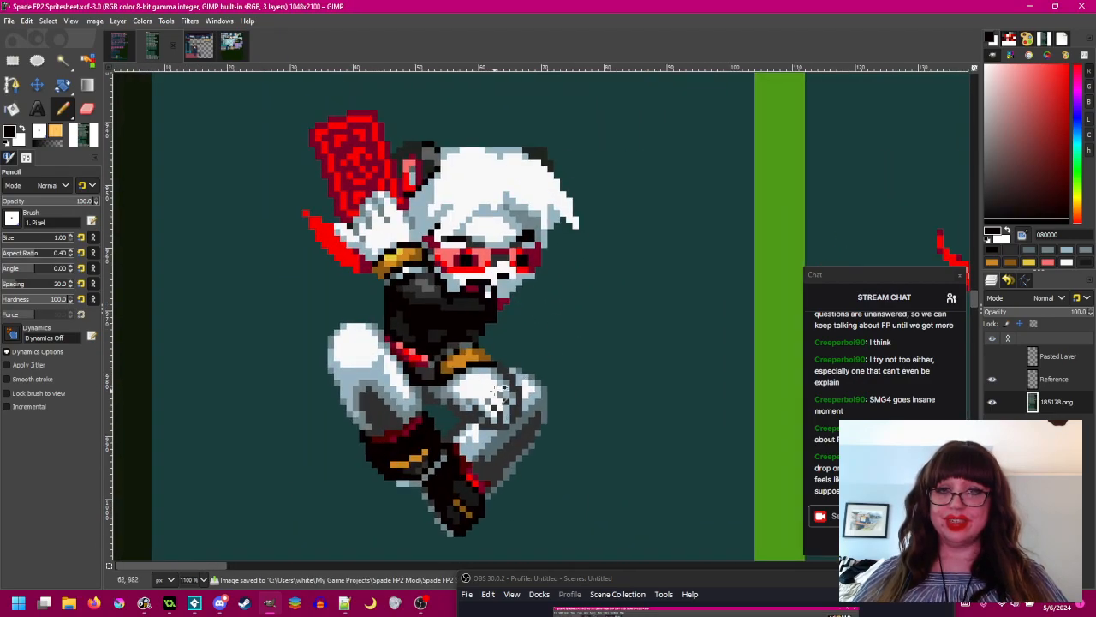
{"action": "scroll", "coordinate": [497, 390], "scroll_direction": "up", "scroll_amount": 2}
{"action": "left_click", "coordinate": [495, 398], "text": "ctrl"}
{"action": "mouse_move", "coordinate": [494, 399]}
{"action": "left_mouse_down"}
{"action": "mouse_move", "coordinate": [468, 400]}
{"action": "mouse_move", "coordinate": [506, 426]}
{"action": "left_mouse_up"}
{"action": "left_click", "coordinate": [481, 428]}
{"action": "left_click", "coordinate": [493, 439]}
{"action": "scroll", "coordinate": [518, 372], "scroll_direction": "down", "scroll_amount": 3}
{"action": "scroll", "coordinate": [516, 371], "scroll_direction": "up", "scroll_amount": 3}
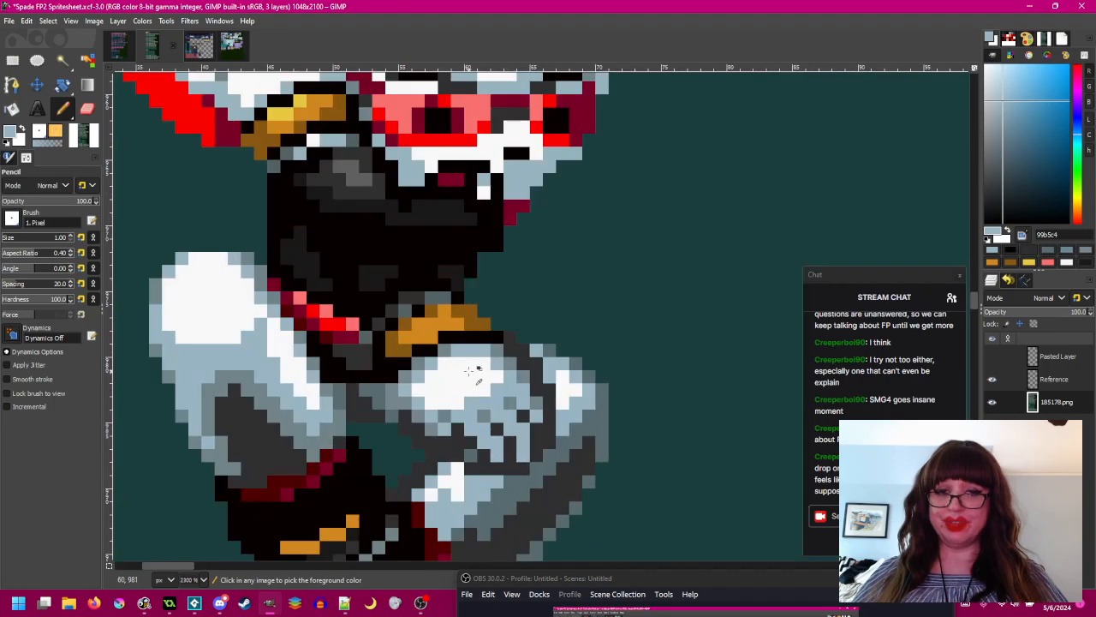
- Sample white f8f8f8 and refine the highlight on the back of the lowered hand near the knuckles
{"action": "scroll", "coordinate": [469, 371], "scroll_direction": "up", "scroll_amount": 1}
{"action": "left_click", "coordinate": [470, 377], "text": "ctrl"}
{"action": "left_click", "coordinate": [507, 396]}
{"action": "left_click", "coordinate": [474, 413]}
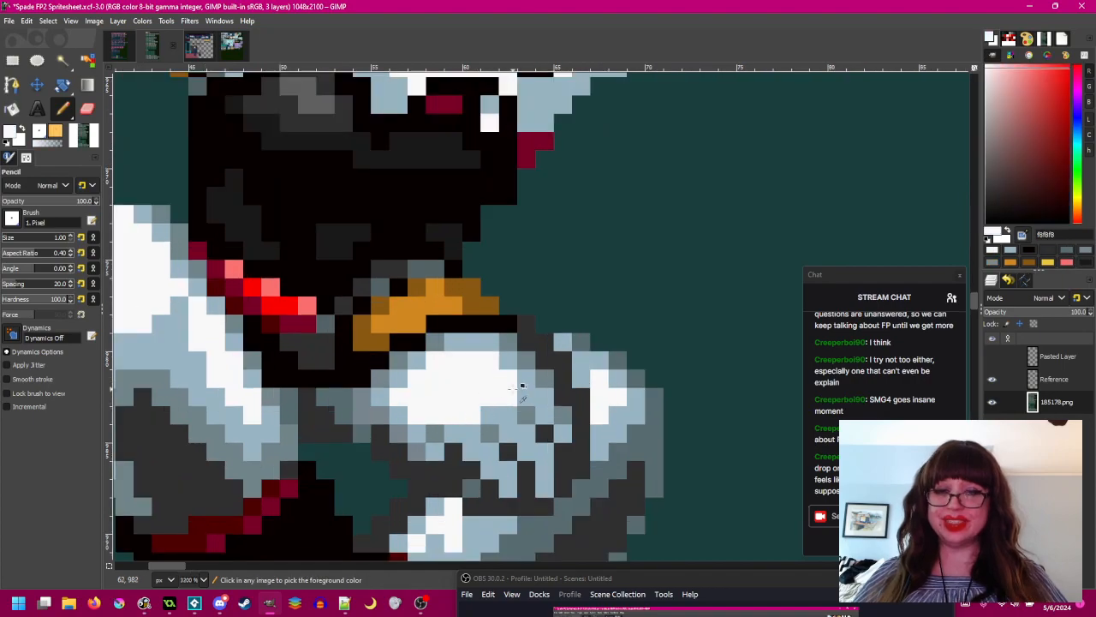
{"action": "left_click", "coordinate": [488, 417]}
{"action": "scroll", "coordinate": [532, 282], "scroll_direction": "down", "scroll_amount": 3}
{"action": "left_click_drag", "start_coordinate": [563, 271], "coordinate": [560, 318]}
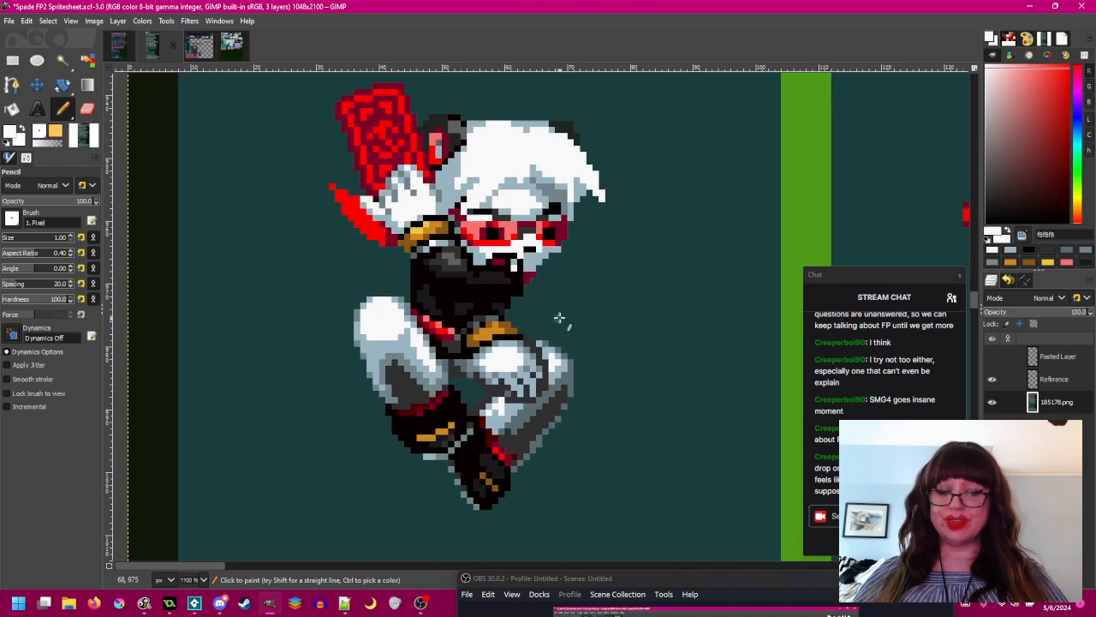
- Sample light blue-grey 99b5c4 and trim the white highlight at the wrist end of the lowered hand
{"action": "scroll", "coordinate": [505, 364], "scroll_direction": "up", "scroll_amount": 3}
{"action": "left_click", "coordinate": [478, 304], "text": "ctrl"}
{"action": "left_click", "coordinate": [425, 339]}
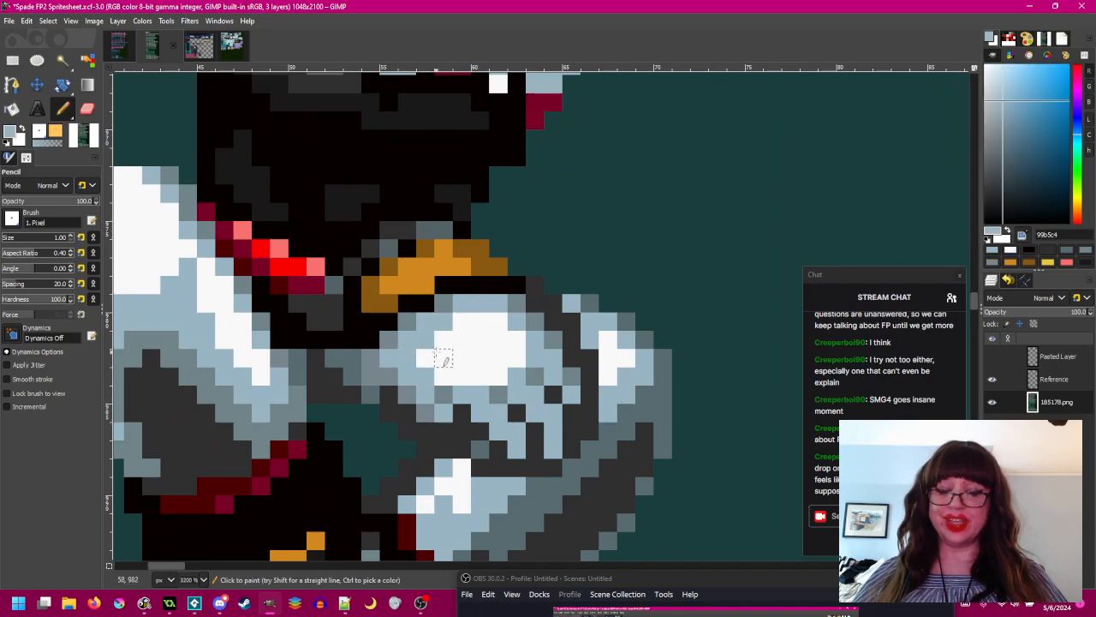
{"action": "scroll", "coordinate": [561, 399], "scroll_direction": "down", "scroll_amount": 5}
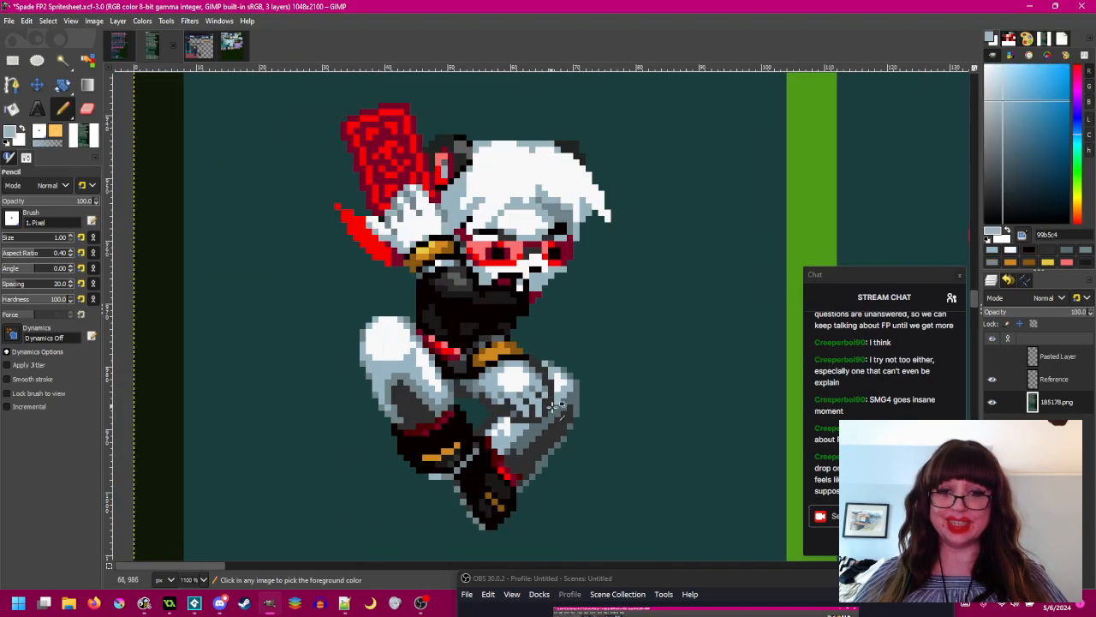
- Sample white f8f8f8 and reshape the upper part of the highlight on the back of the lowered hand
{"action": "scroll", "coordinate": [561, 398], "scroll_direction": "up", "scroll_amount": 3}
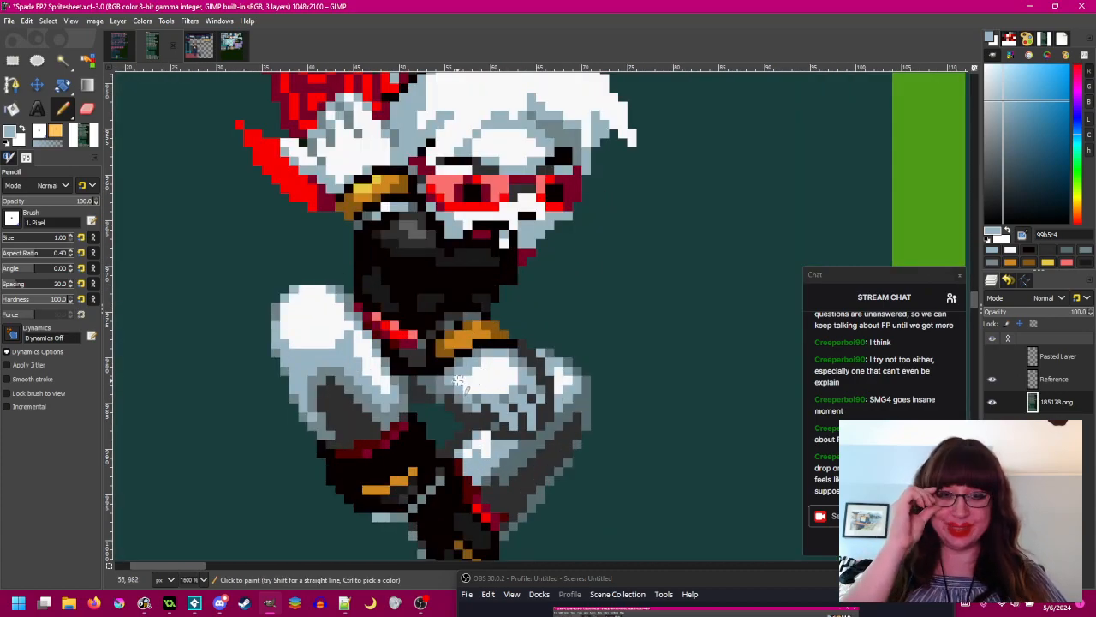
{"action": "left_click", "coordinate": [497, 385], "text": "ctrl"}
{"action": "scroll", "coordinate": [497, 386], "scroll_direction": "up", "scroll_amount": 2}
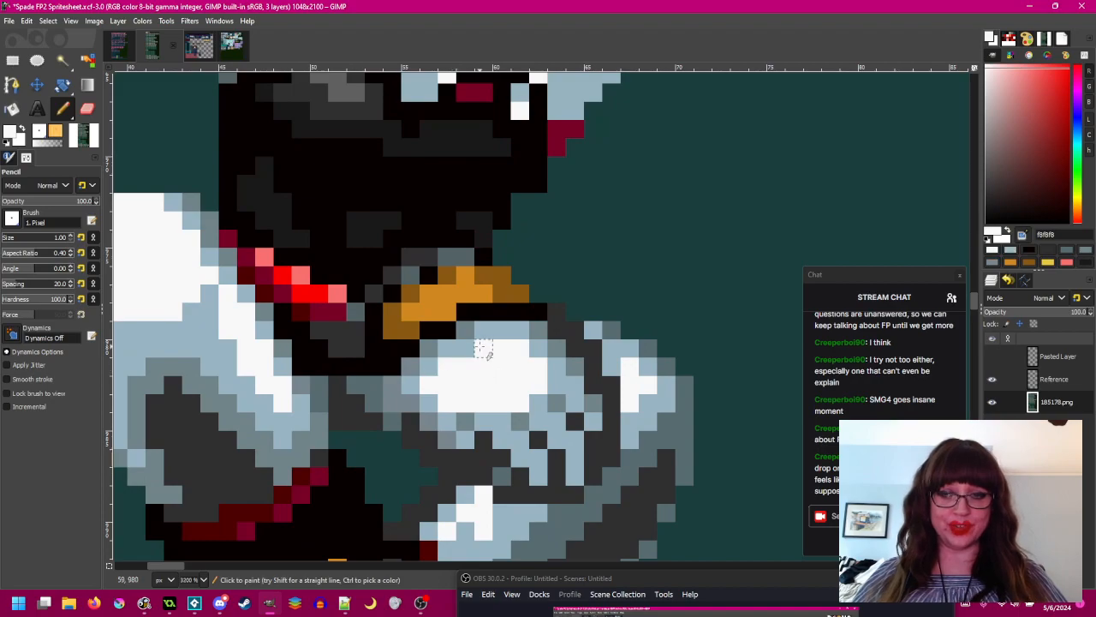
{"action": "scroll", "coordinate": [514, 345], "scroll_direction": "down", "scroll_amount": 3}
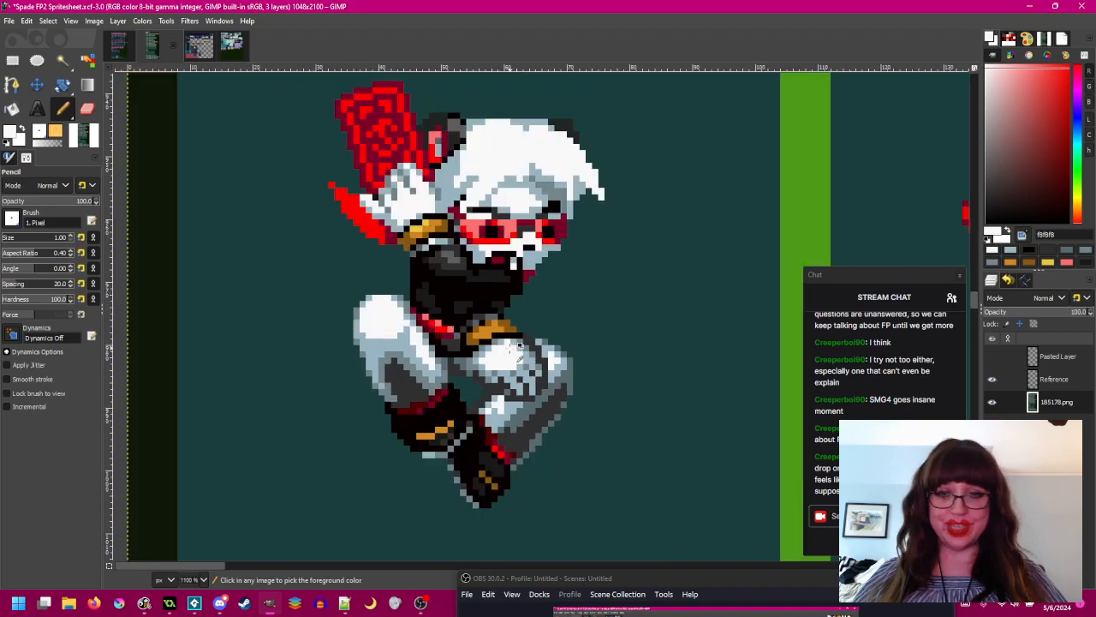
{"action": "scroll", "coordinate": [550, 354], "scroll_direction": "up", "scroll_amount": 2}
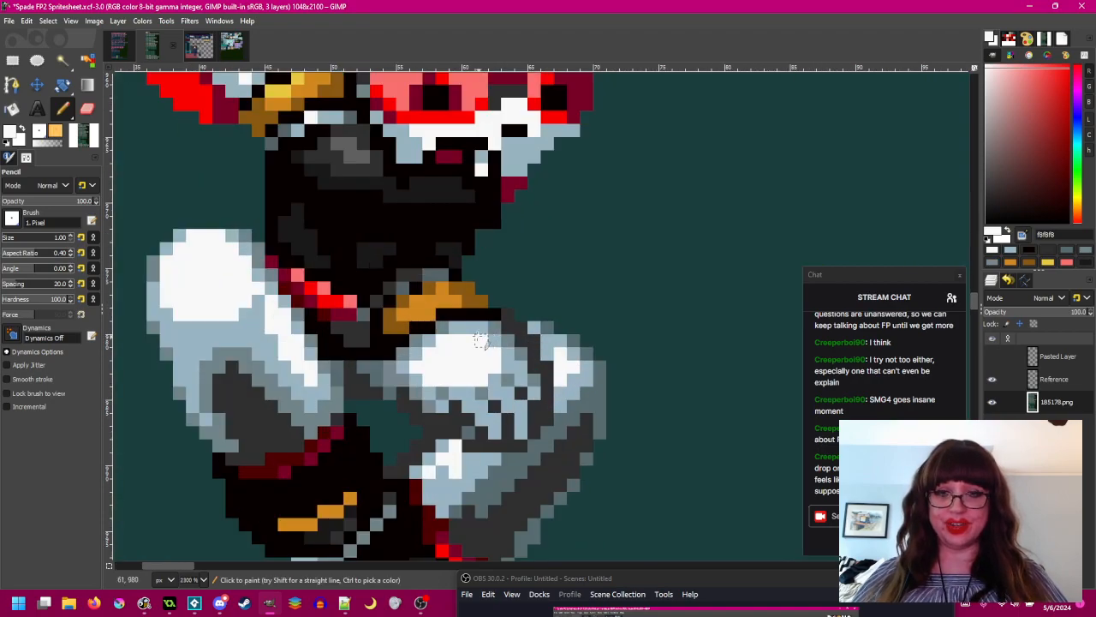
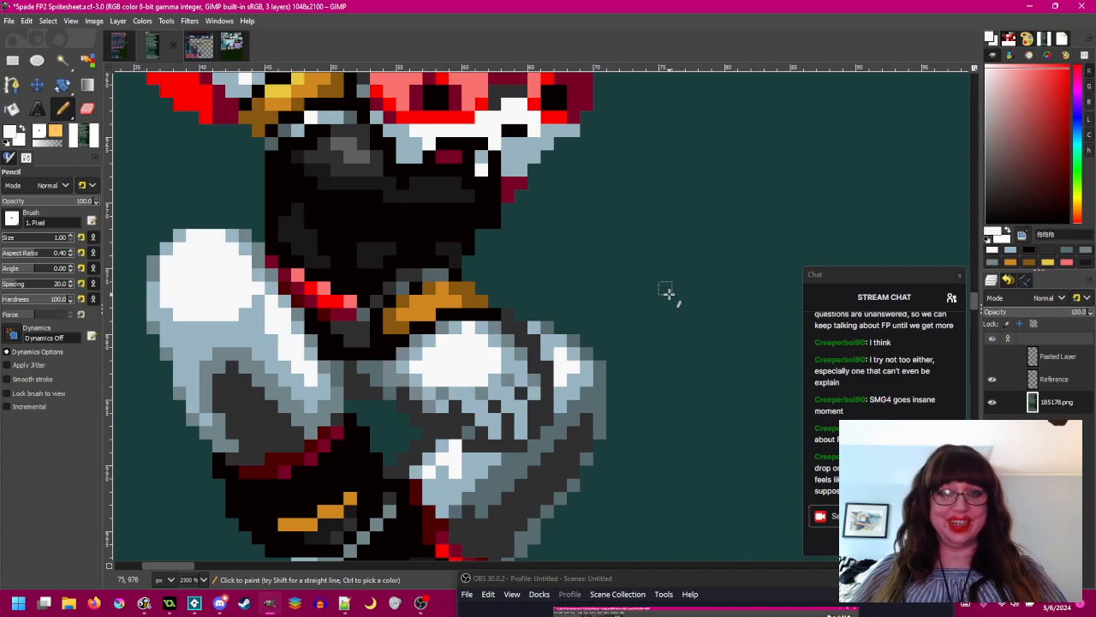
- Sample black 080000 and refine the outline along the top of the lowered hand beside the gold bracelet
{"action": "left_click", "coordinate": [379, 351], "text": "ctrl"}
{"action": "scroll", "coordinate": [497, 354], "scroll_direction": "down", "scroll_amount": 4}
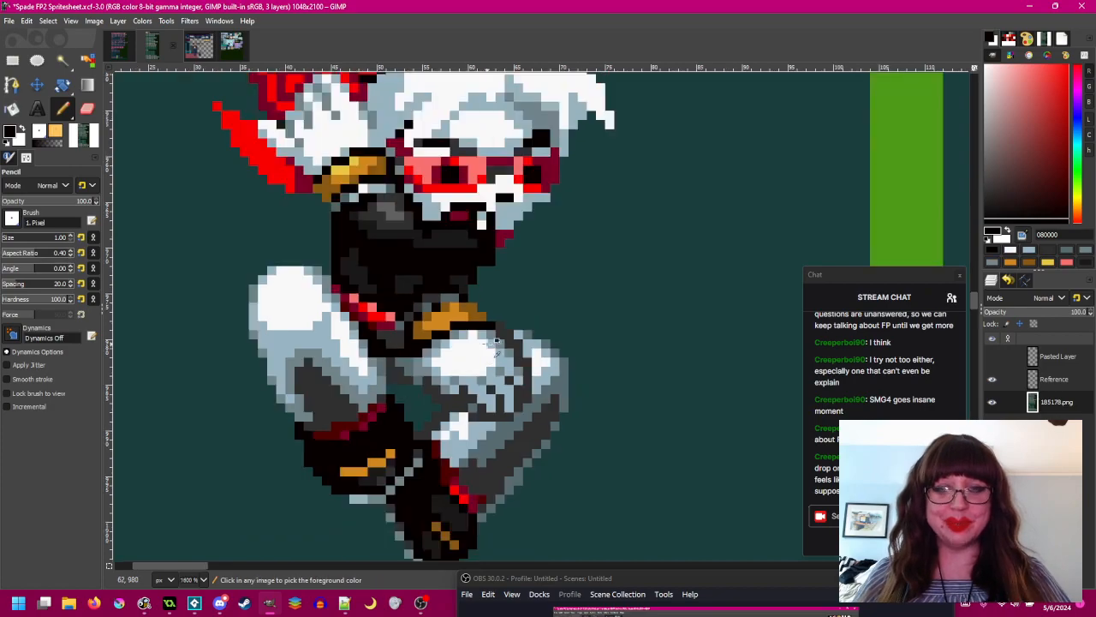
{"action": "scroll", "coordinate": [502, 311], "scroll_direction": "up", "scroll_amount": 5}
{"action": "scroll", "coordinate": [514, 320], "scroll_direction": "down", "scroll_amount": 2}
{"action": "left_click_drag", "start_coordinate": [583, 309], "coordinate": [531, 318]}
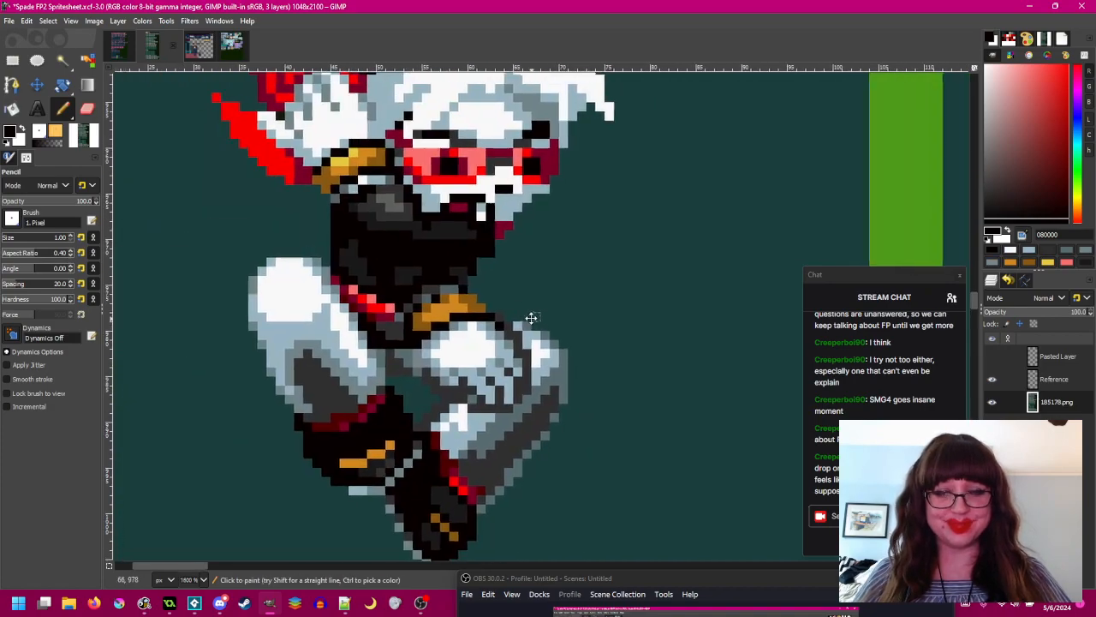
{"action": "scroll", "coordinate": [480, 321], "scroll_direction": "up", "scroll_amount": 1}
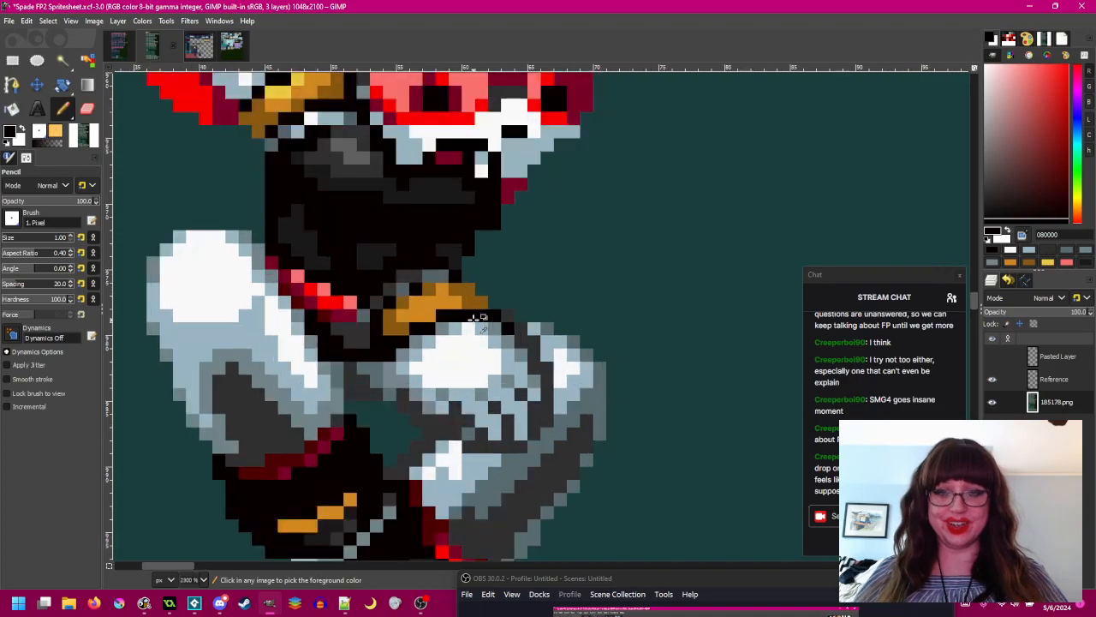
- Sample light blue-grey 99b5c4 and darker grey 586c70 and soften the upper corners of the lowered hand
{"action": "left_click", "coordinate": [467, 330], "text": "ctrl"}
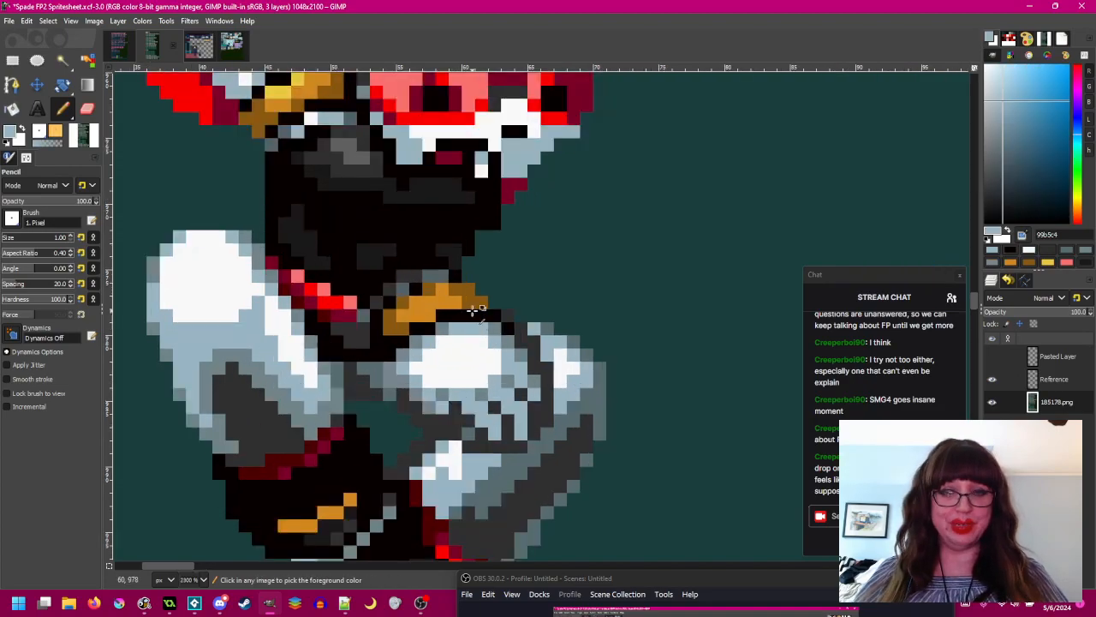
{"action": "scroll", "coordinate": [480, 329], "scroll_direction": "down", "scroll_amount": 4}
{"action": "scroll", "coordinate": [495, 368], "scroll_direction": "up", "scroll_amount": 6}
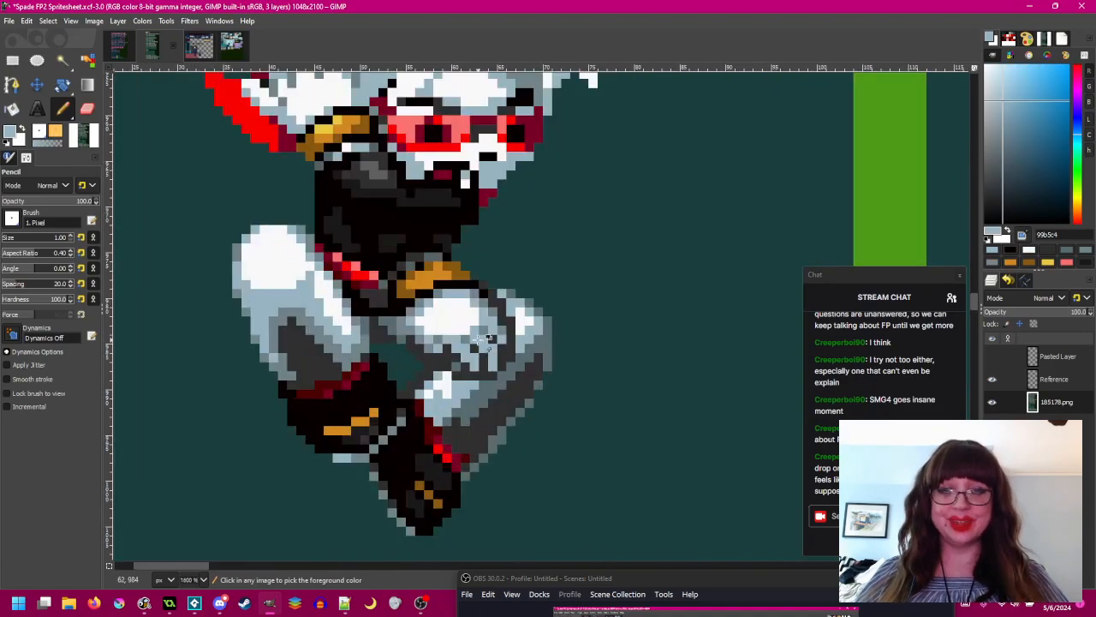
{"action": "left_click", "coordinate": [419, 413], "text": "ctrl"}
{"action": "left_click", "coordinate": [446, 340]}
{"action": "left_click", "coordinate": [495, 313]}
{"action": "scroll", "coordinate": [560, 449], "scroll_direction": "down", "scroll_amount": 4}
{"action": "scroll", "coordinate": [571, 437], "scroll_direction": "up", "scroll_amount": 2}
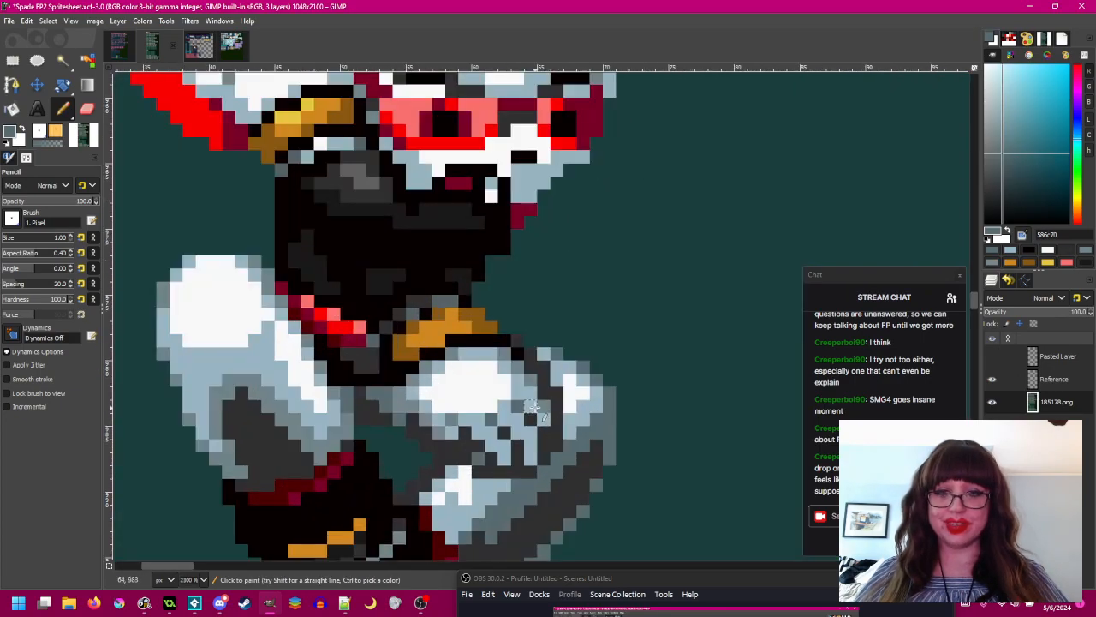
- Sample mid blue-grey 708488 and shade the finger pixels and edges of the lowered hand with it
{"action": "scroll", "coordinate": [518, 385], "scroll_direction": "up", "scroll_amount": 2}
{"action": "left_click", "coordinate": [509, 336], "text": "ctrl"}
{"action": "mouse_move", "coordinate": [509, 336]}
{"action": "left_mouse_down"}
{"action": "mouse_move", "coordinate": [521, 381]}
{"action": "mouse_move", "coordinate": [544, 409]}
{"action": "mouse_move", "coordinate": [512, 475]}
{"action": "left_mouse_up"}
{"action": "scroll", "coordinate": [543, 440], "scroll_direction": "down", "scroll_amount": 5}
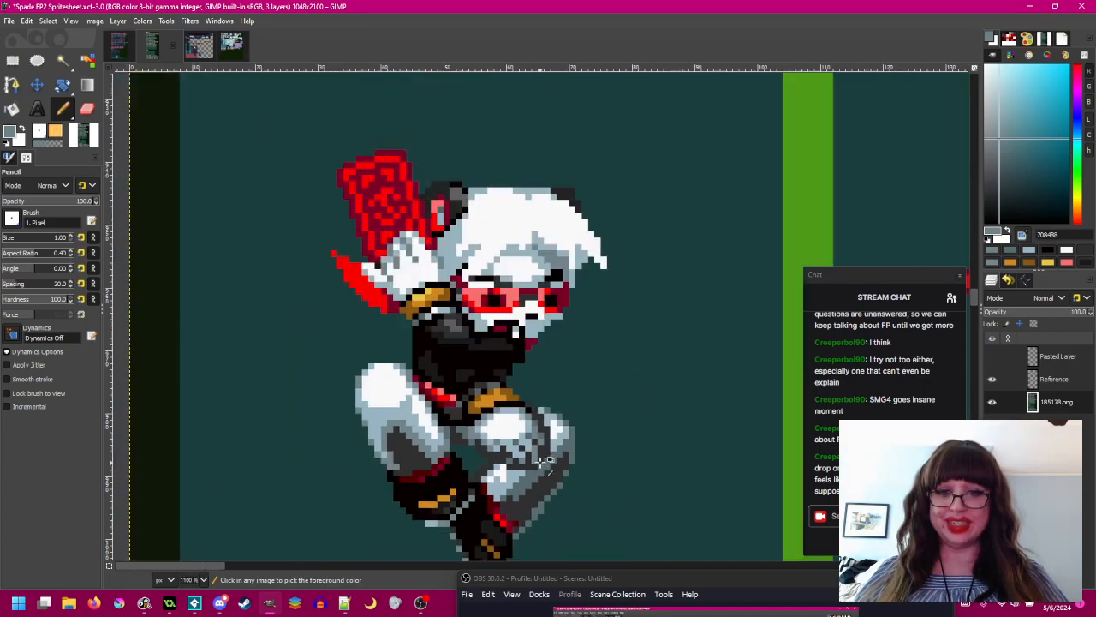
{"action": "scroll", "coordinate": [568, 315], "scroll_direction": "down", "scroll_amount": 5}
{"action": "scroll", "coordinate": [548, 454], "scroll_direction": "up", "scroll_amount": 4}
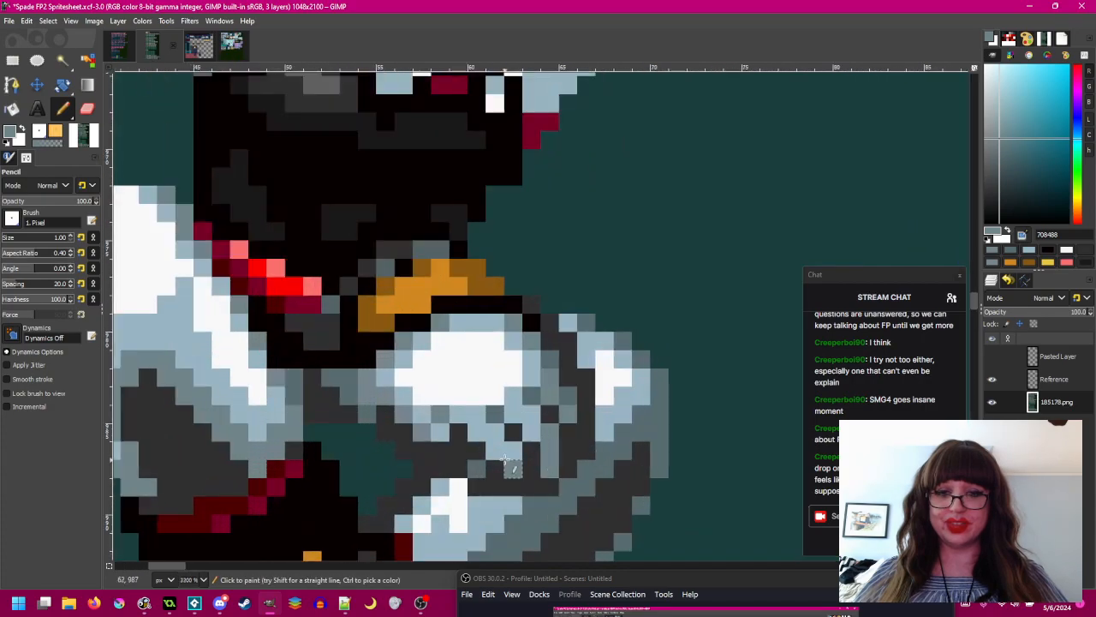
{"action": "scroll", "coordinate": [617, 434], "scroll_direction": "down", "scroll_amount": 3}
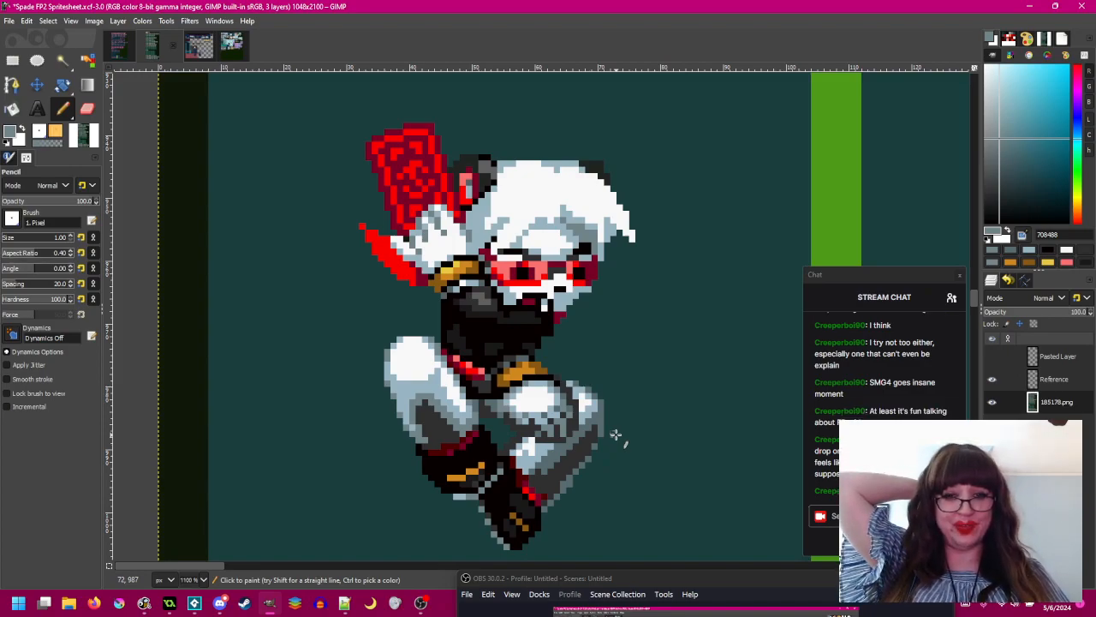
- Sample white f8f8f8 and light blue-grey 99b5c4 and rework the wrist-side edge of the lowered hand's highlight
{"action": "scroll", "coordinate": [601, 393], "scroll_direction": "up", "scroll_amount": 3}
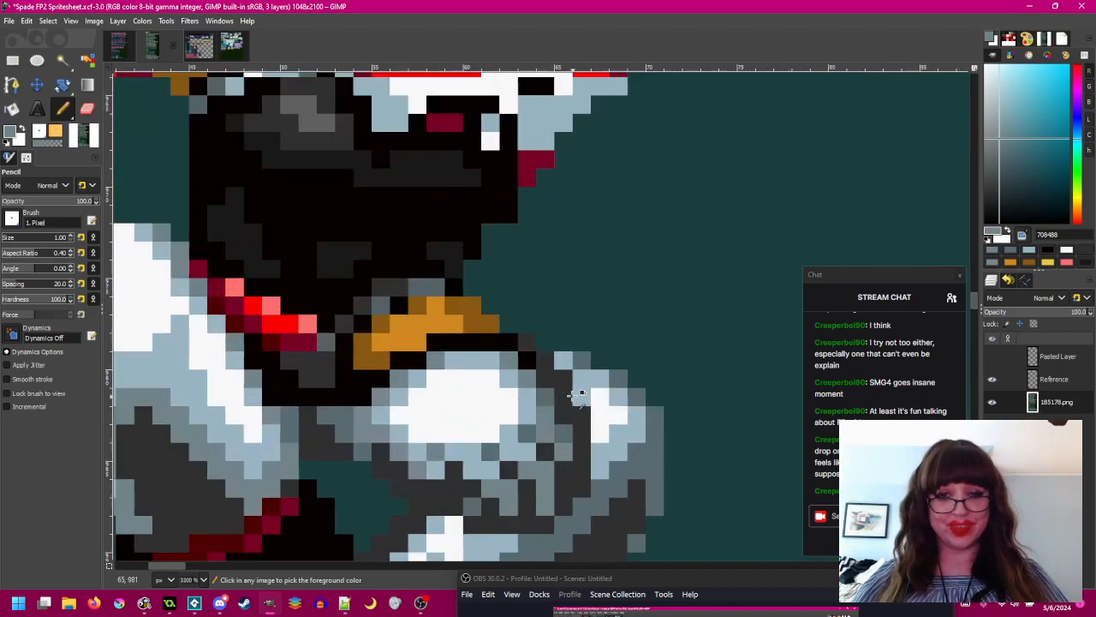
{"action": "left_click", "coordinate": [490, 416], "text": "ctrl"}
{"action": "scroll", "coordinate": [525, 404], "scroll_direction": "down", "scroll_amount": 4}
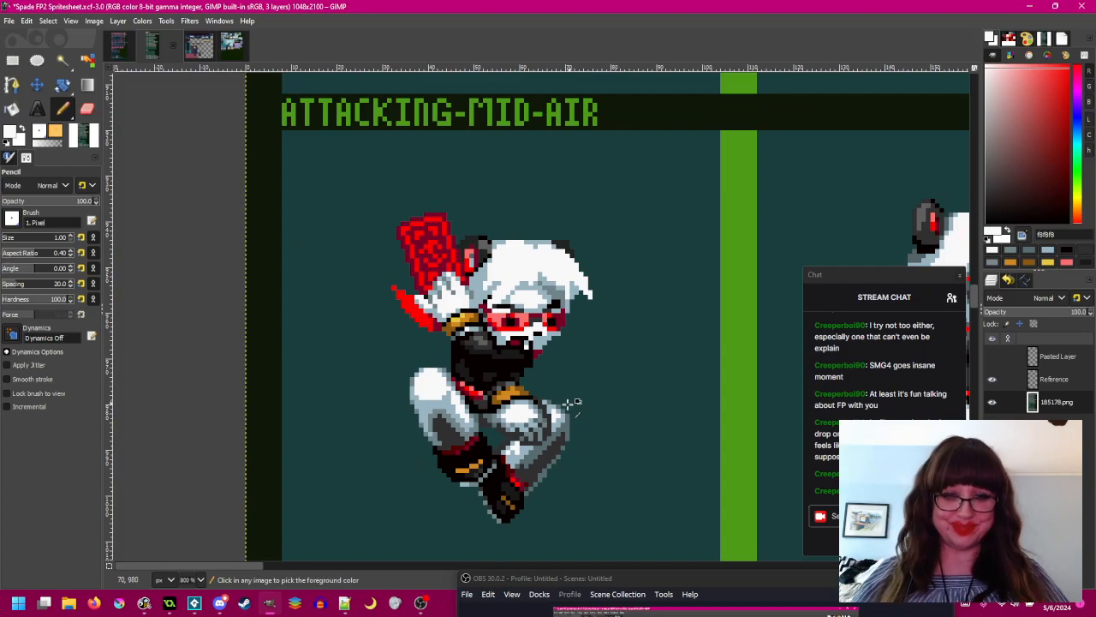
{"action": "scroll", "coordinate": [565, 402], "scroll_direction": "up", "scroll_amount": 4}
{"action": "left_click", "coordinate": [431, 386], "text": "ctrl"}
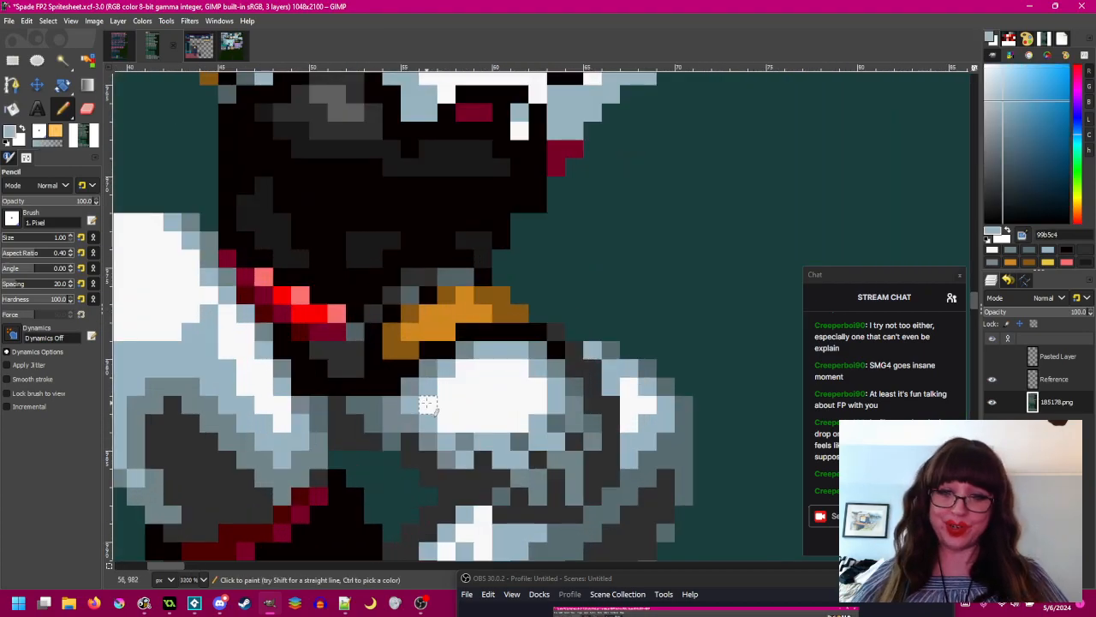
{"action": "left_click_drag", "start_coordinate": [430, 405], "coordinate": [448, 406]}
{"action": "left_click", "coordinate": [447, 425]}
{"action": "scroll", "coordinate": [646, 381], "scroll_direction": "down", "scroll_amount": 4}
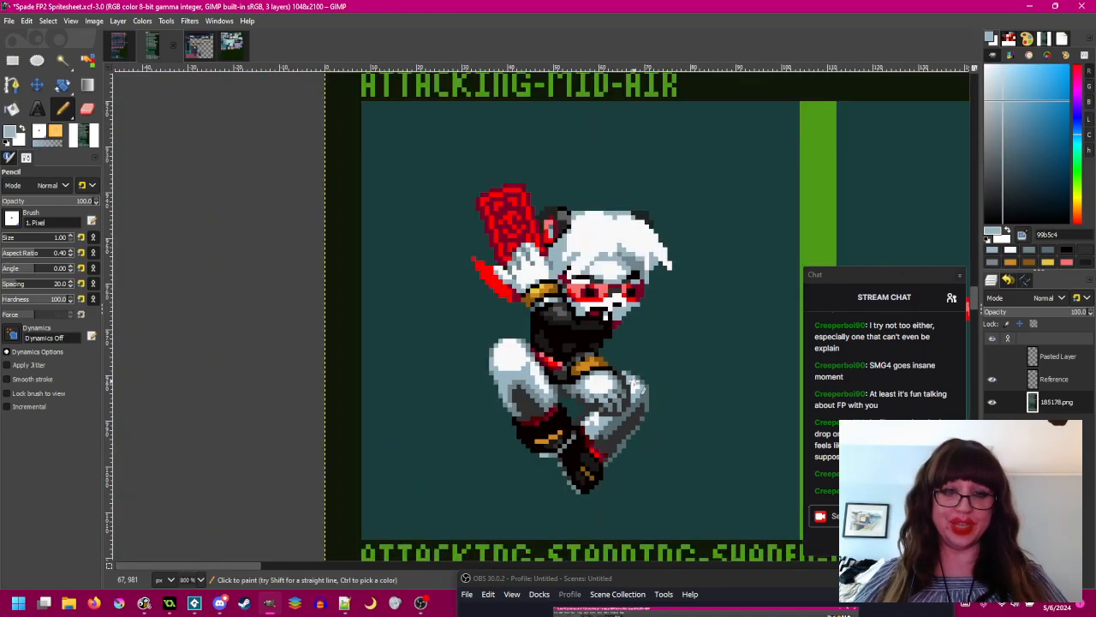
{"action": "scroll", "coordinate": [467, 419], "scroll_direction": "up", "scroll_amount": 4}
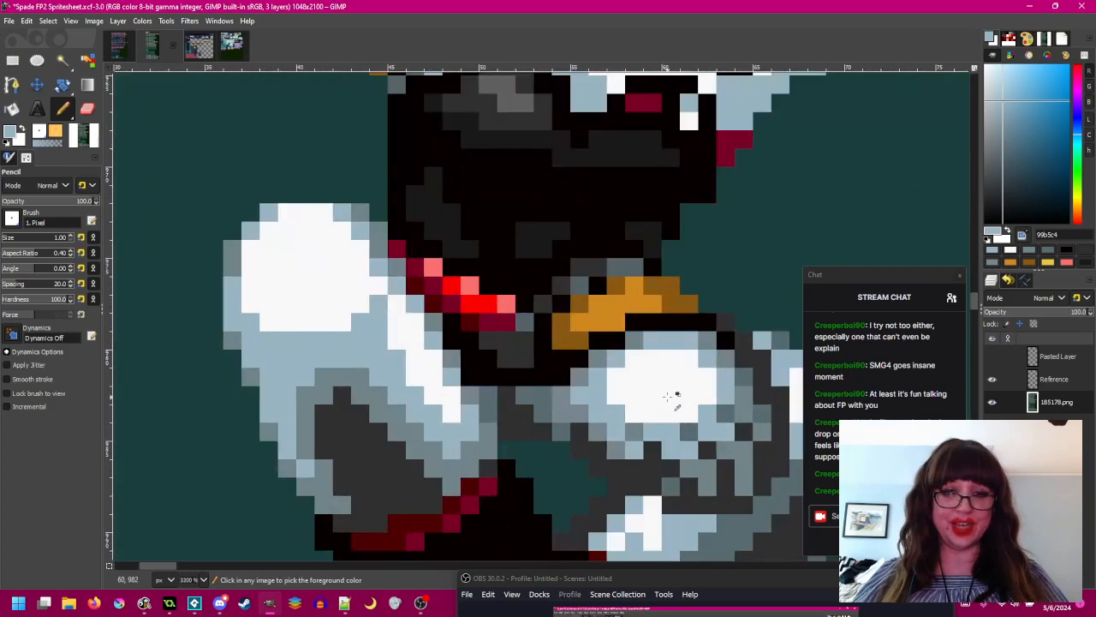
- Sample white f8f8f8 and extend the lowered hand's highlight towards the wrist and the knuckles
{"action": "left_click", "coordinate": [668, 396], "text": "ctrl"}
{"action": "left_click_drag", "start_coordinate": [668, 397], "coordinate": [527, 387]}
{"action": "left_click", "coordinate": [458, 386]}
{"action": "left_click", "coordinate": [475, 405]}
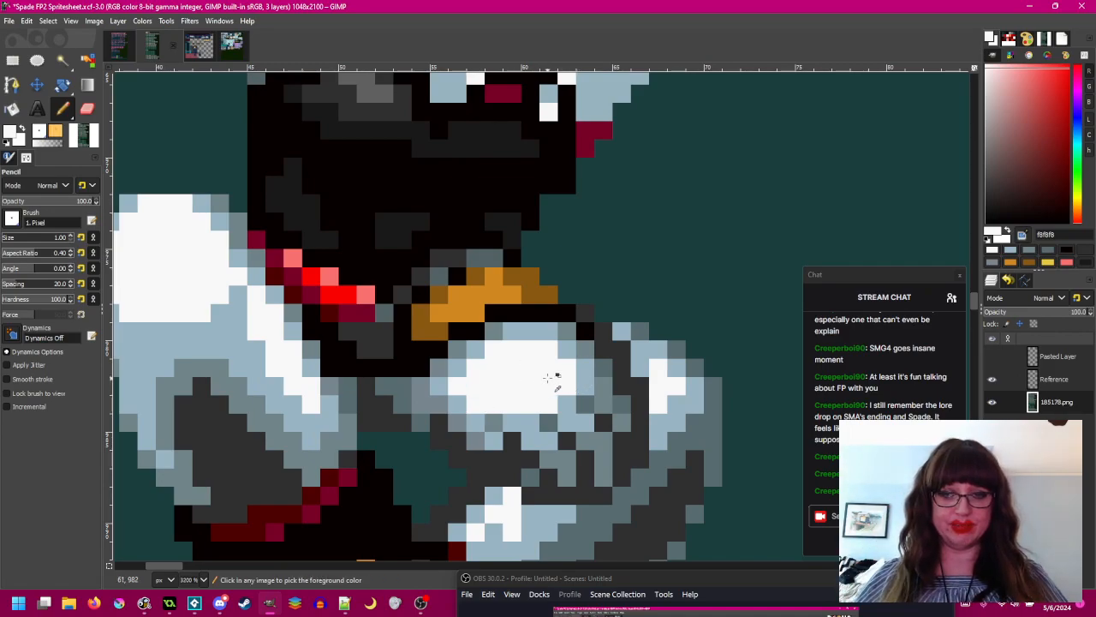
{"action": "scroll", "coordinate": [510, 375], "scroll_direction": "down", "scroll_amount": 3}
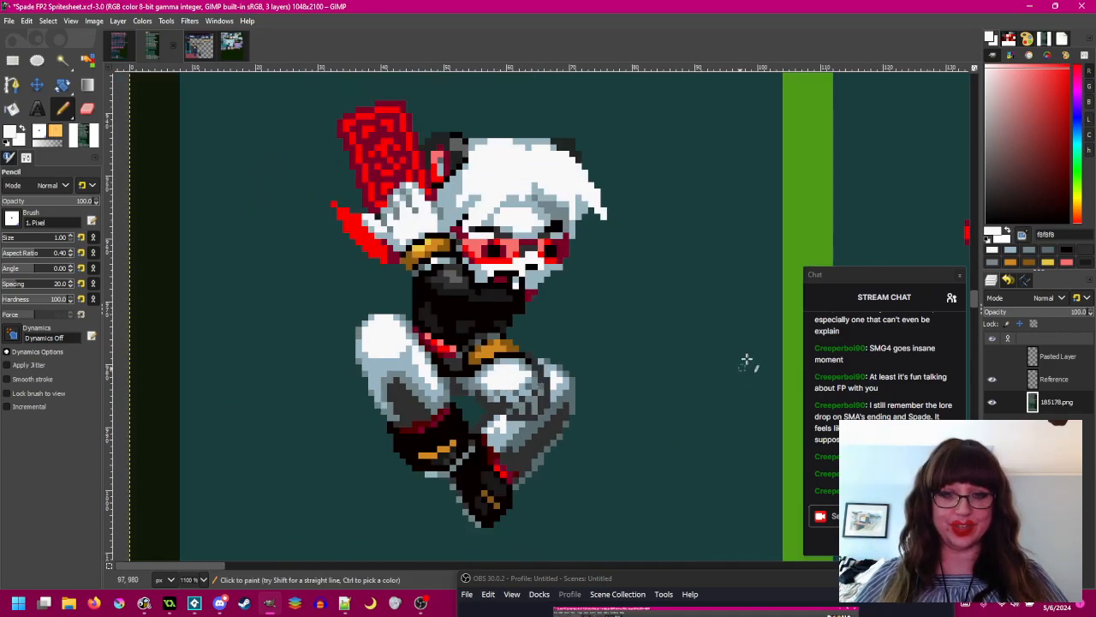
{"action": "scroll", "coordinate": [514, 379], "scroll_direction": "up", "scroll_amount": 3}
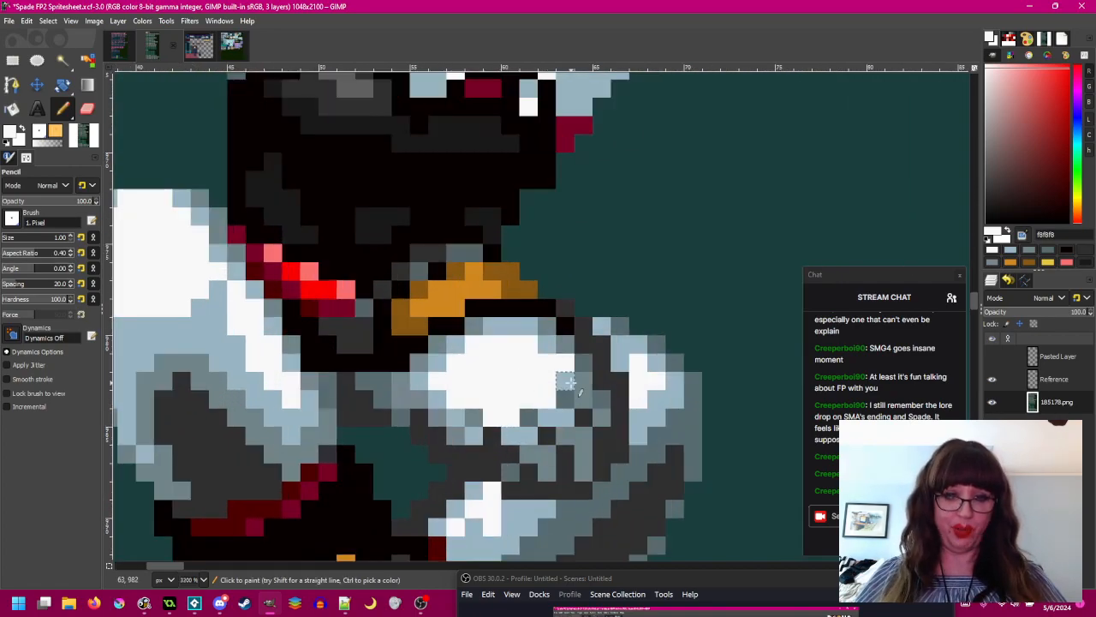
{"action": "scroll", "coordinate": [641, 360], "scroll_direction": "down", "scroll_amount": 4}
{"action": "scroll", "coordinate": [642, 361], "scroll_direction": "down", "scroll_amount": 1}
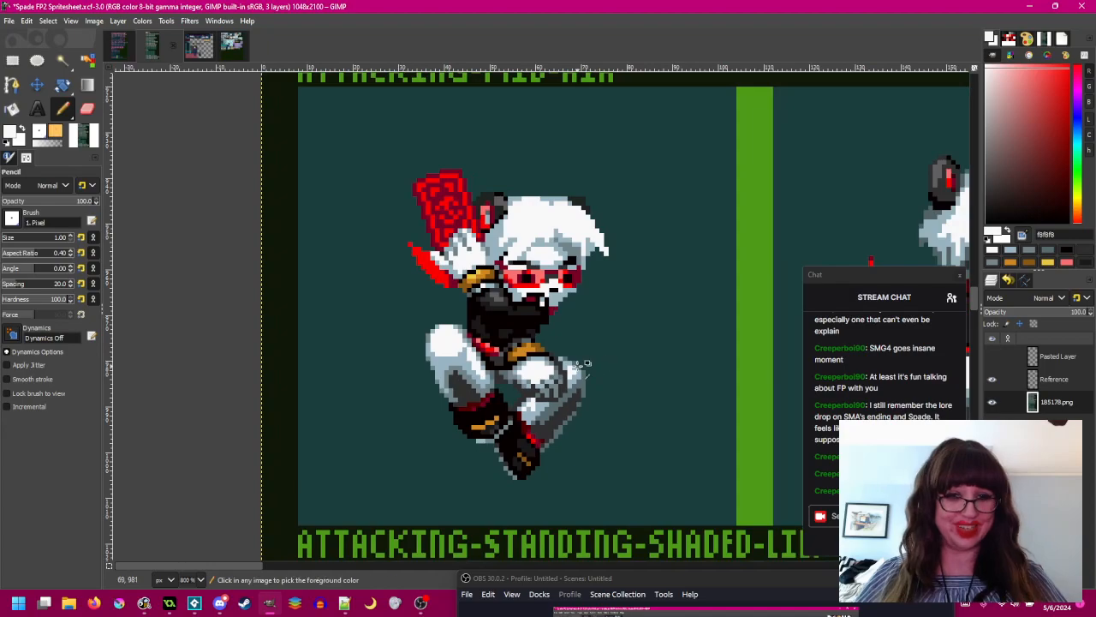
{"action": "scroll", "coordinate": [576, 367], "scroll_direction": "up", "scroll_amount": 4}
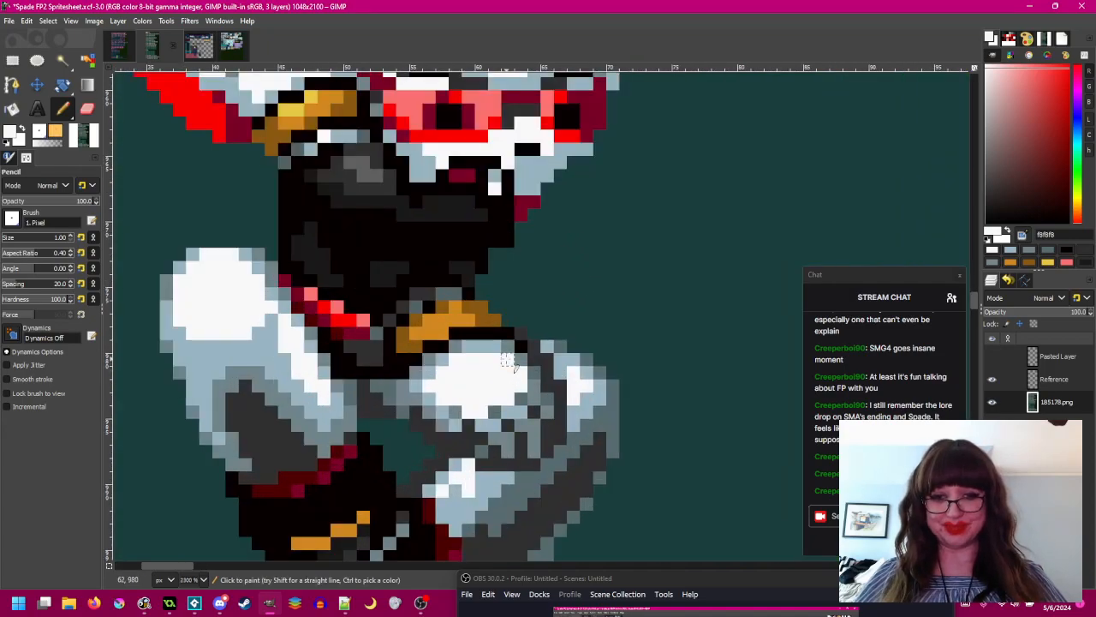
- Sample light blue-grey 99b5c4 to trim the highlight's upper knuckle corner, and pick grey 586c70 for the wrist-side shading
{"action": "left_click", "coordinate": [512, 358], "text": "ctrl"}
{"action": "scroll", "coordinate": [569, 338], "scroll_direction": "down", "scroll_amount": 4}
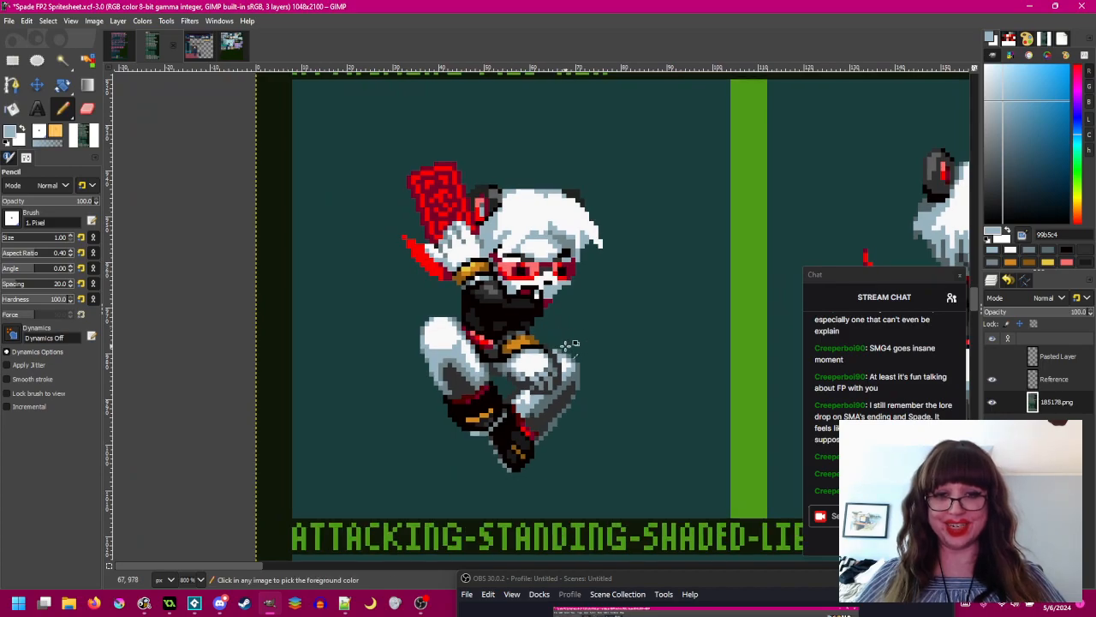
{"action": "scroll", "coordinate": [569, 343], "scroll_direction": "up", "scroll_amount": 1}
{"action": "scroll", "coordinate": [496, 370], "scroll_direction": "up", "scroll_amount": 3}
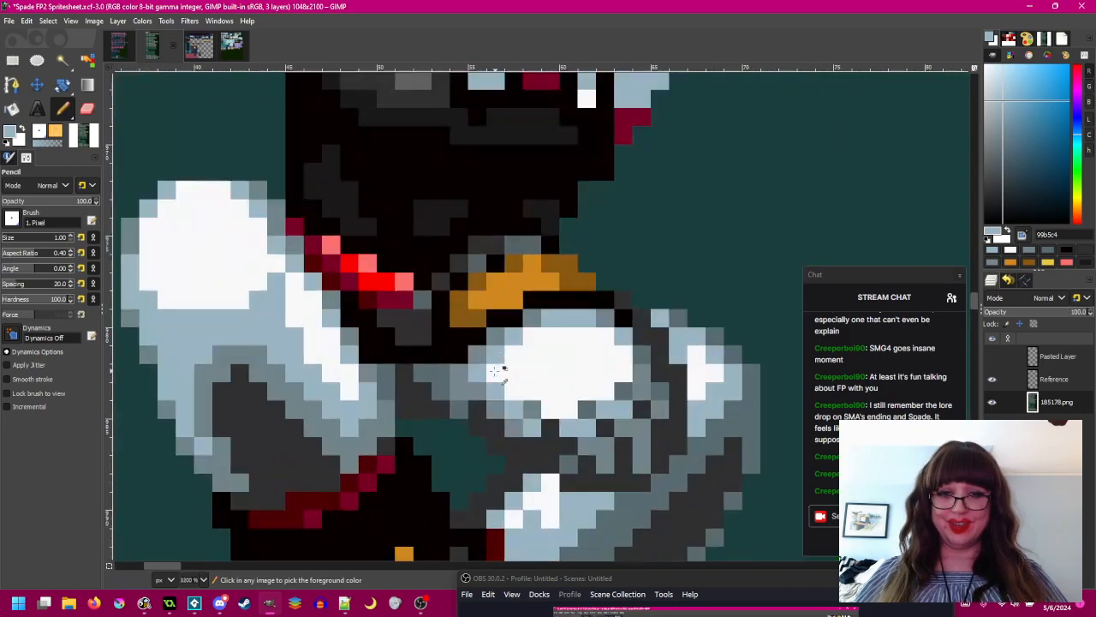
{"action": "left_click", "coordinate": [446, 370], "text": "ctrl"}
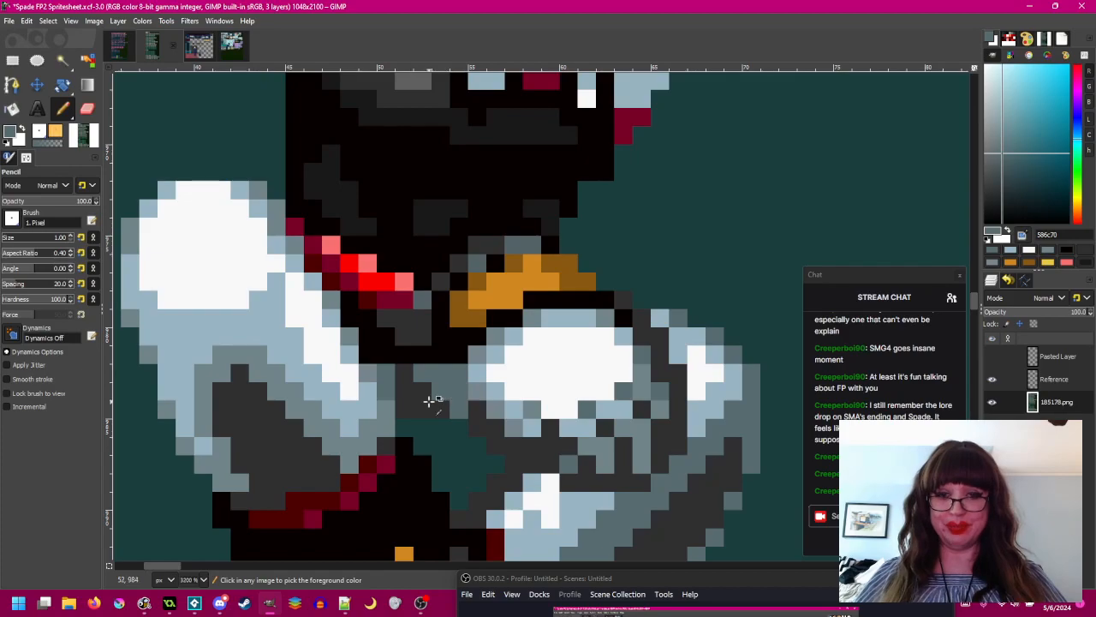
{"action": "scroll", "coordinate": [490, 390], "scroll_direction": "down", "scroll_amount": 4}
{"action": "scroll", "coordinate": [446, 351], "scroll_direction": "up", "scroll_amount": 5}
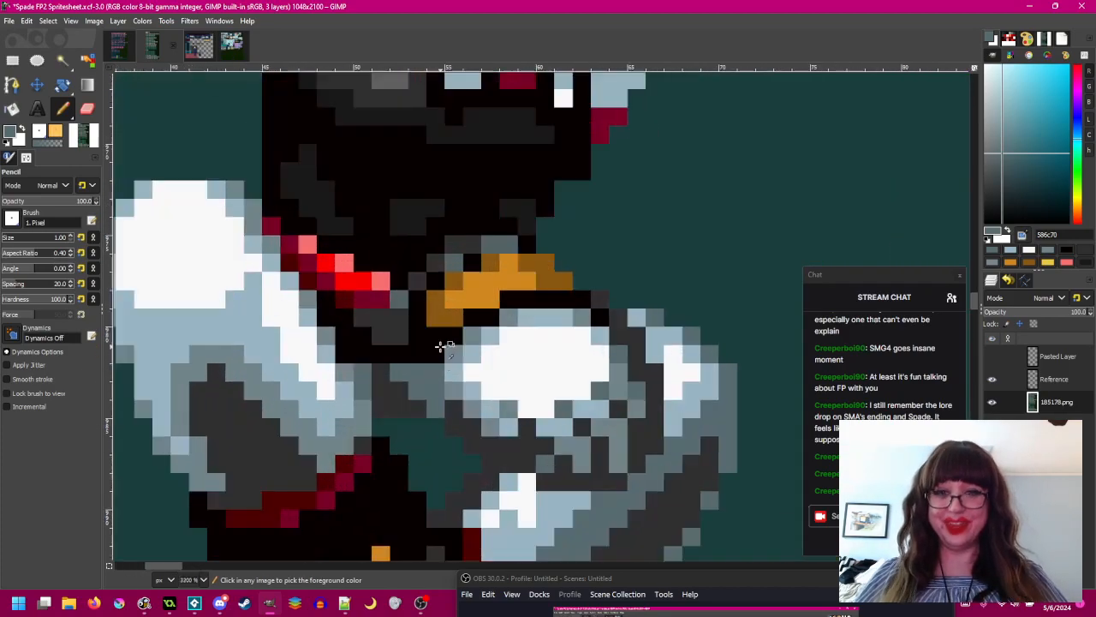
- Try black 080000 outline pixels along the wrist-side lower edge of the lowered hand
{"action": "left_click", "coordinate": [446, 351], "text": "ctrl"}
{"action": "left_click", "coordinate": [458, 408]}
{"action": "left_click", "coordinate": [484, 435]}
{"action": "scroll", "coordinate": [485, 440], "scroll_direction": "down", "scroll_amount": 4}
{"action": "scroll", "coordinate": [462, 377], "scroll_direction": "up", "scroll_amount": 6}
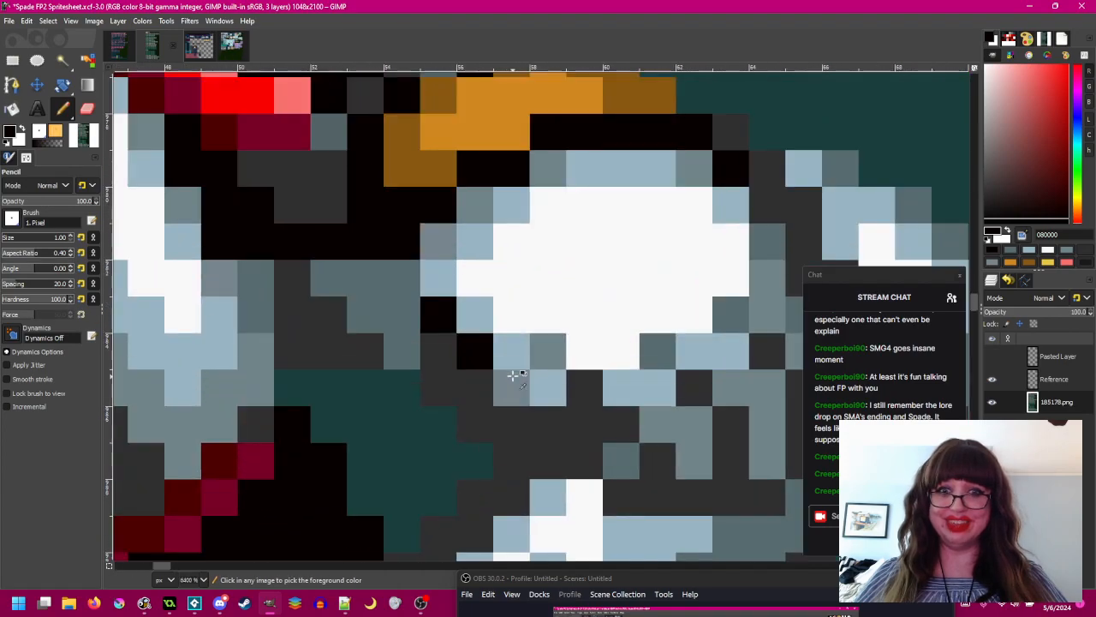
{"action": "key", "text": "ctrl+z"}
{"action": "left_click", "coordinate": [480, 412]}
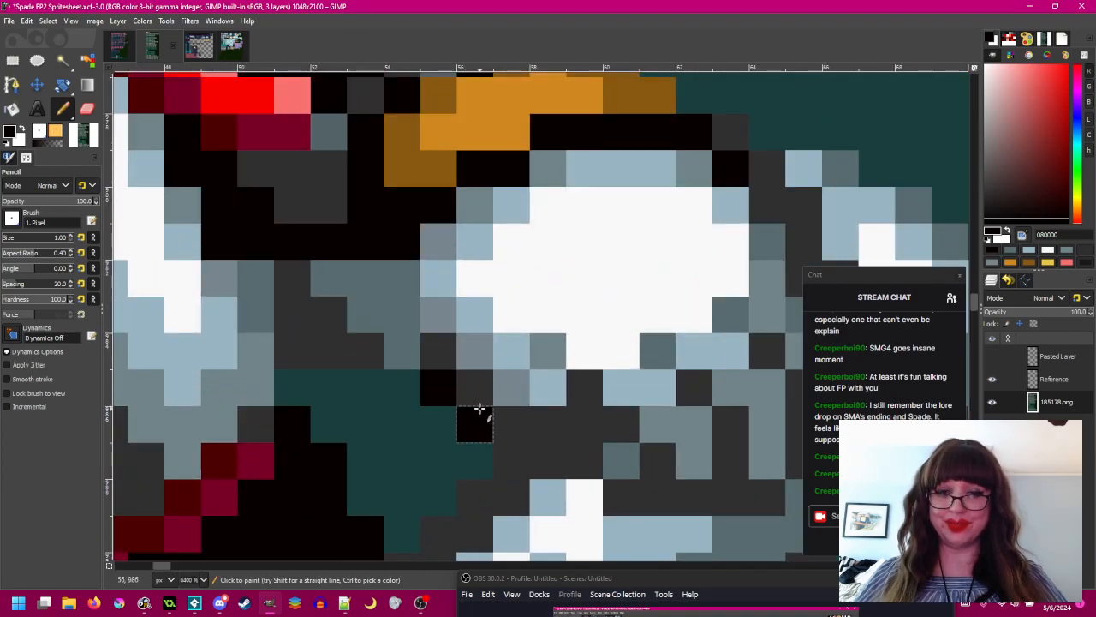
{"action": "scroll", "coordinate": [602, 359], "scroll_direction": "down", "scroll_amount": 4}
{"action": "scroll", "coordinate": [602, 359], "scroll_direction": "up", "scroll_amount": 2}
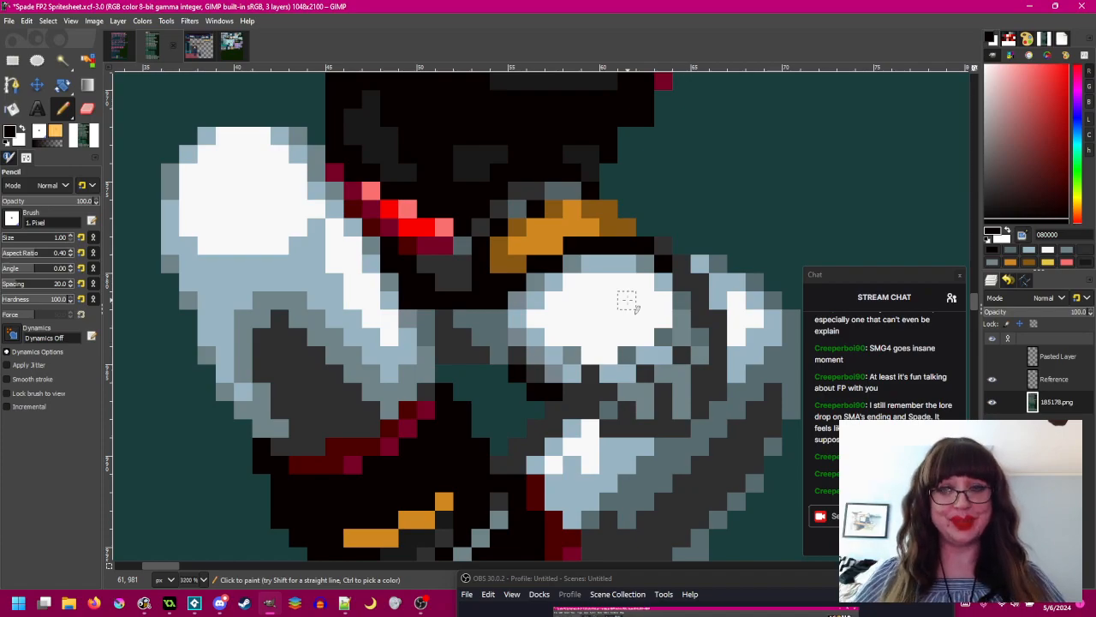
{"action": "scroll", "coordinate": [627, 304], "scroll_direction": "down", "scroll_amount": 3}
{"action": "scroll", "coordinate": [528, 308], "scroll_direction": "up", "scroll_amount": 3}
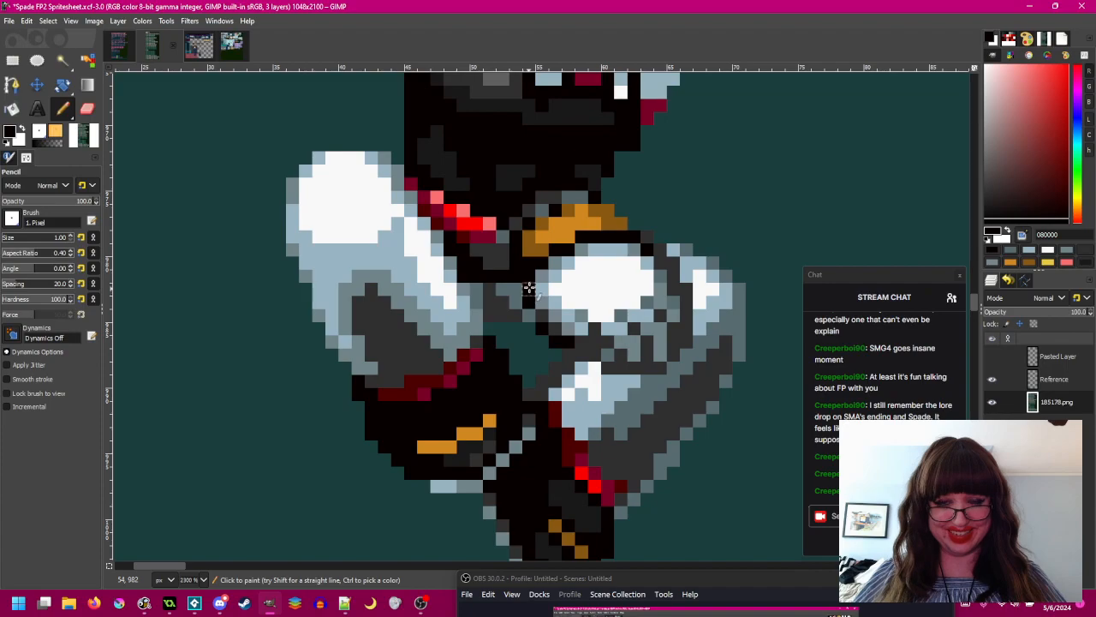
{"action": "scroll", "coordinate": [528, 291], "scroll_direction": "down", "scroll_amount": 3}
{"action": "scroll", "coordinate": [601, 324], "scroll_direction": "up", "scroll_amount": 2}
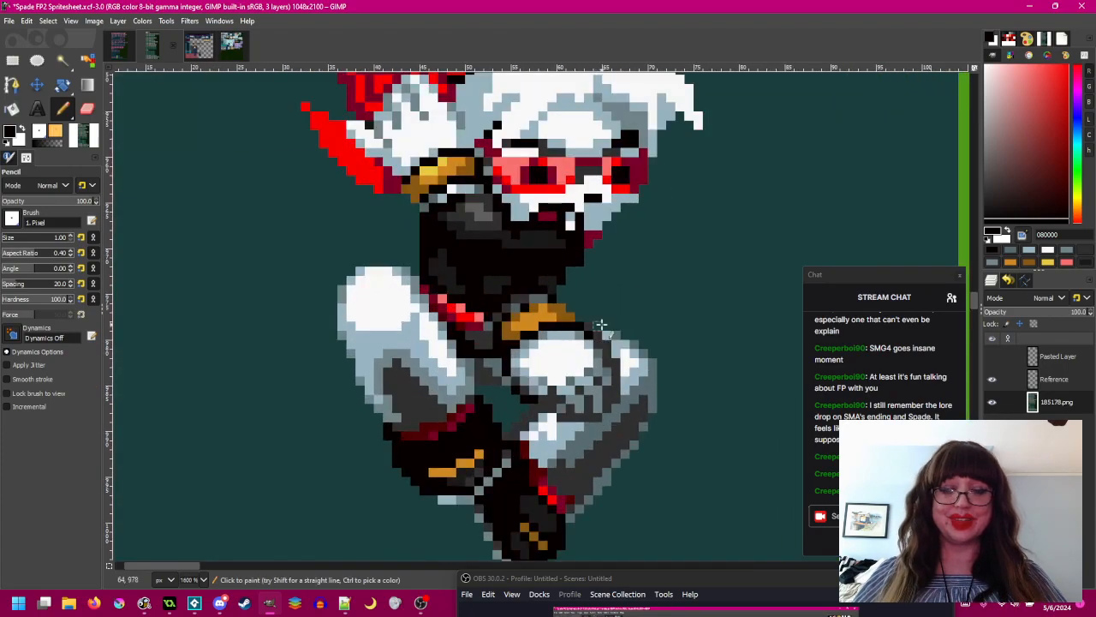
- Sample blue-grey 77868e and touch up the shading of the lowered hand's fingers
{"action": "left_click_drag", "start_coordinate": [661, 343], "coordinate": [652, 338]}
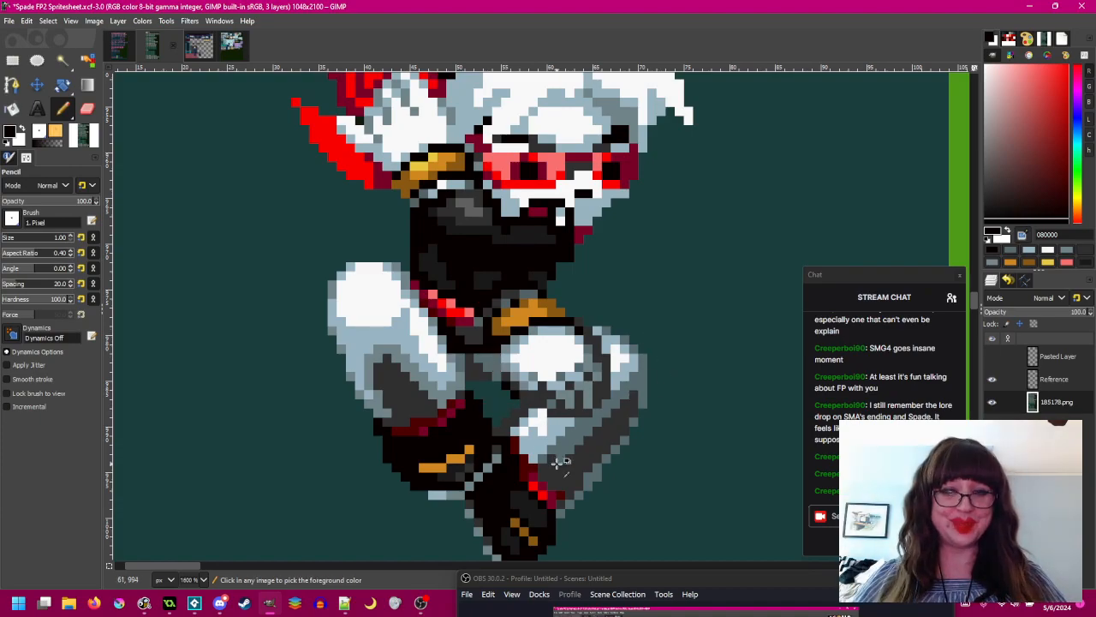
{"action": "scroll", "coordinate": [561, 444], "scroll_direction": "down", "scroll_amount": 2}
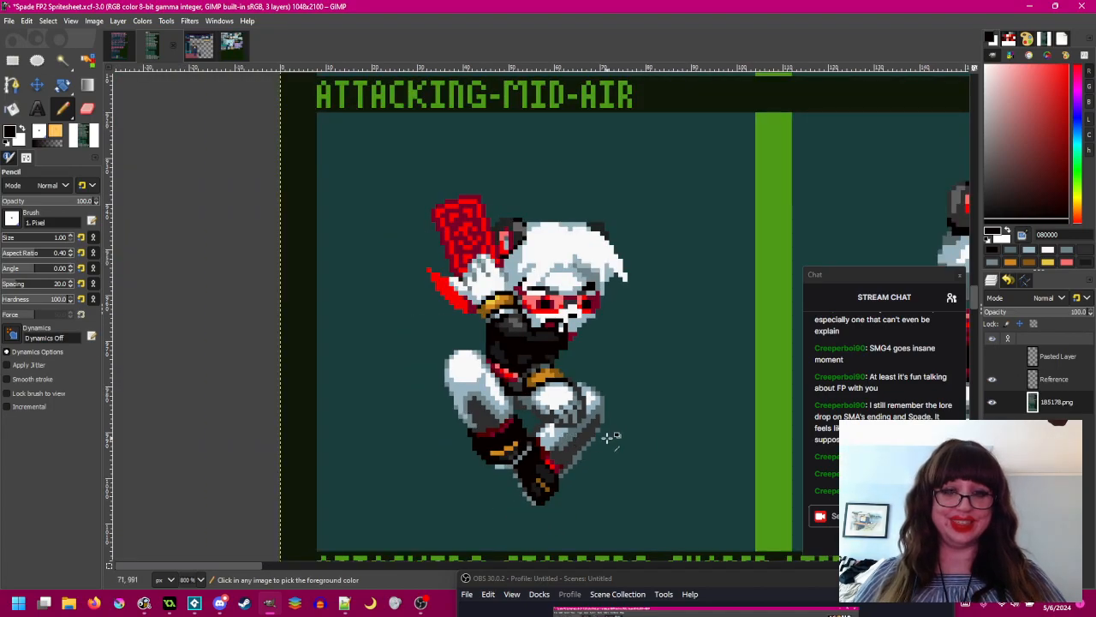
{"action": "scroll", "coordinate": [611, 438], "scroll_direction": "up", "scroll_amount": 4}
{"action": "scroll", "coordinate": [487, 423], "scroll_direction": "down", "scroll_amount": 2, "text": "ctrl"}
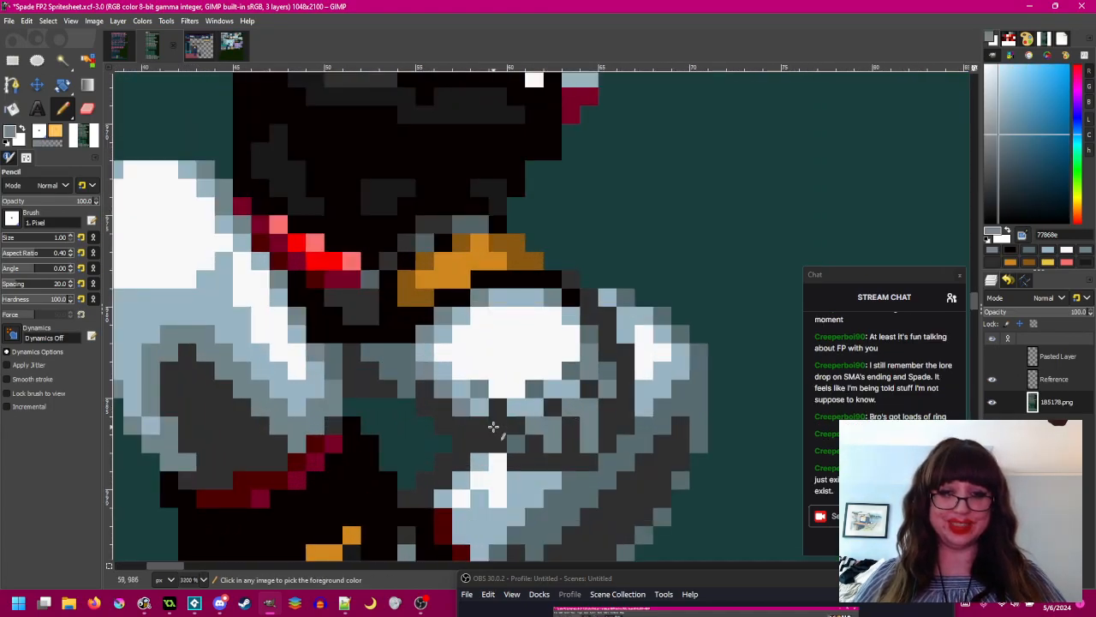
{"action": "scroll", "coordinate": [567, 426], "scroll_direction": "down", "scroll_amount": 2, "text": "ctrl"}
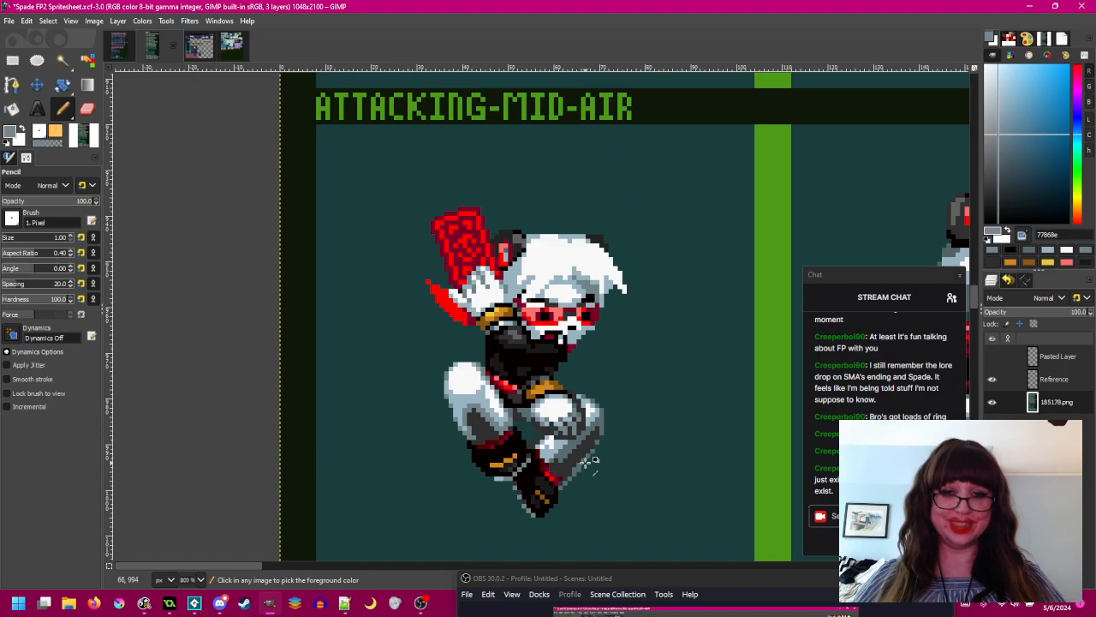
- Sample dark grey 303030 for the shading beneath the lowered hand and save the spritesheet
{"action": "scroll", "coordinate": [589, 465], "scroll_direction": "up", "scroll_amount": 4, "text": "ctrl"}
{"action": "left_click", "coordinate": [504, 370], "text": "ctrl"}
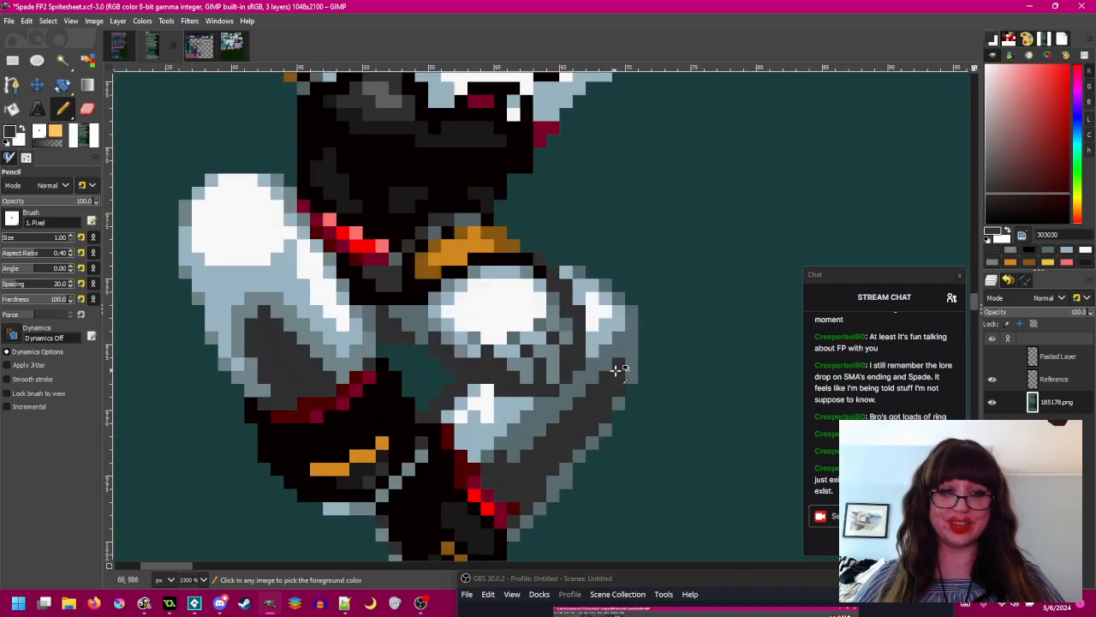
{"action": "scroll", "coordinate": [613, 368], "scroll_direction": "down", "scroll_amount": 3, "text": "ctrl"}
{"action": "key", "text": "ctrl+s"}
{"action": "left_click_drag", "start_coordinate": [599, 401], "coordinate": [595, 404]}
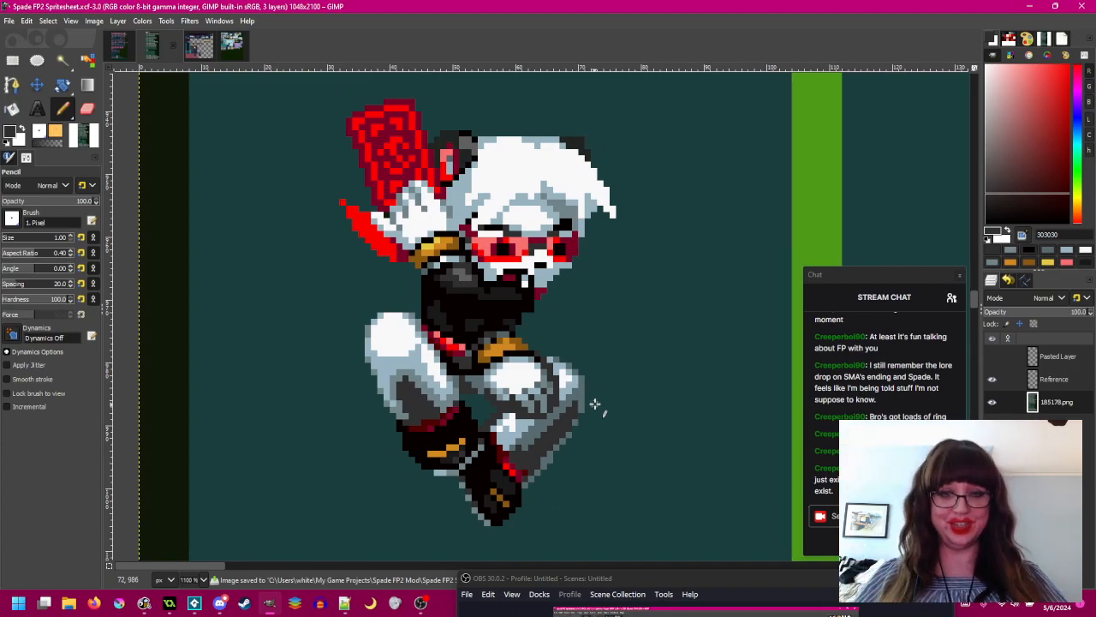
{"action": "left_click_drag", "start_coordinate": [588, 345], "coordinate": [601, 388]}
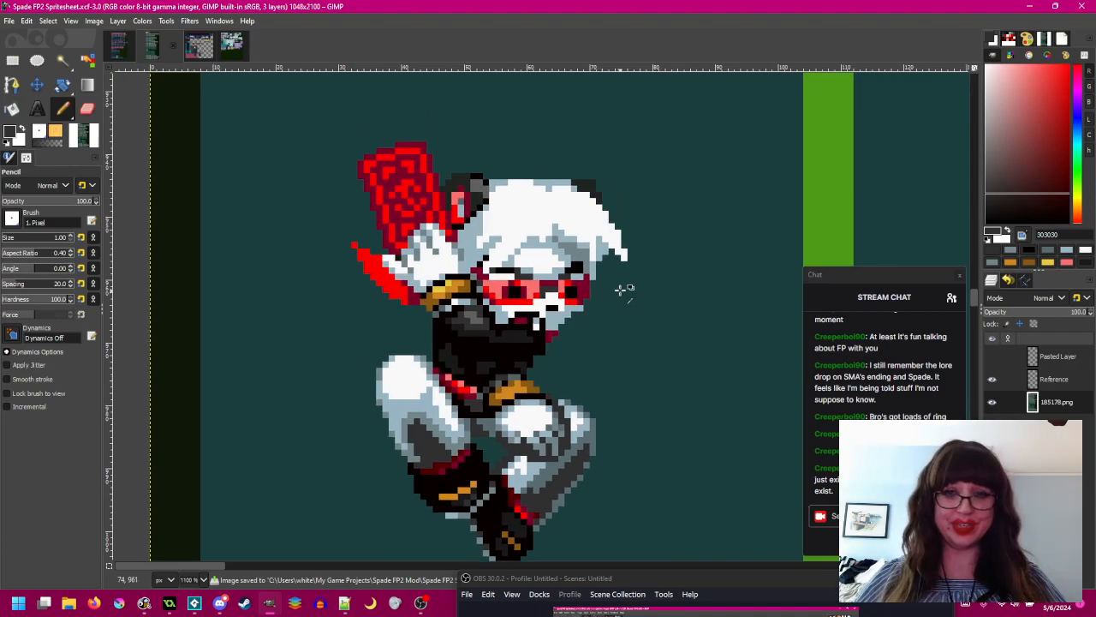
- Sample blue-grey 708488 for touching up the inner edge of the raised leg near the waist
{"action": "scroll", "coordinate": [594, 379], "scroll_direction": "up", "scroll_amount": 1, "text": "ctrl"}
{"action": "scroll", "coordinate": [604, 352], "scroll_direction": "down", "scroll_amount": 1}
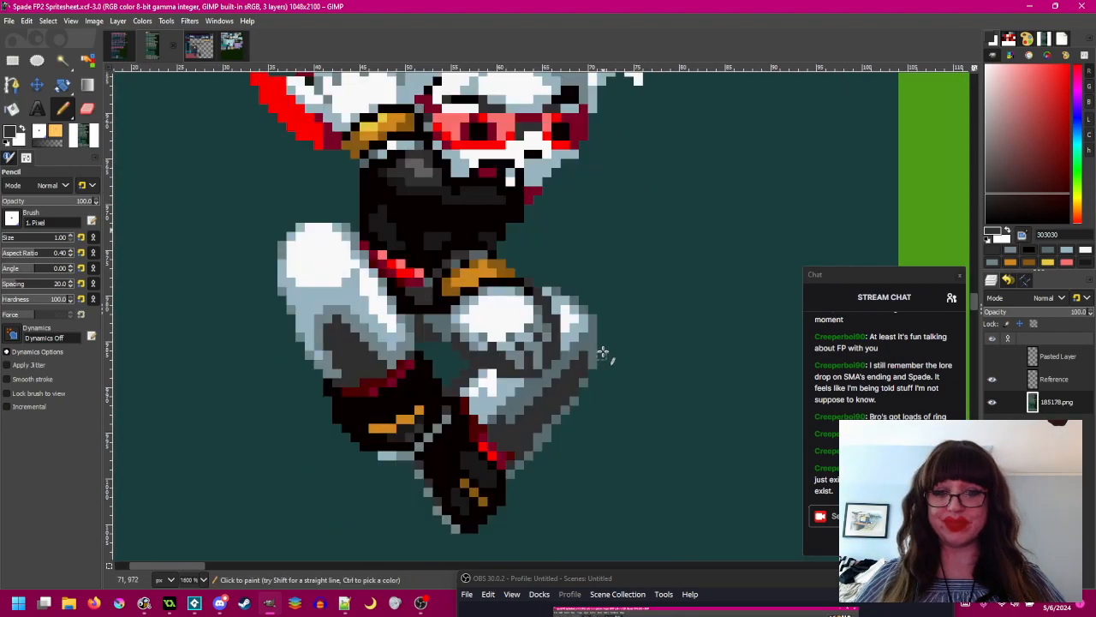
{"action": "scroll", "coordinate": [603, 351], "scroll_direction": "down", "scroll_amount": 1, "text": "ctrl"}
{"action": "scroll", "coordinate": [543, 416], "scroll_direction": "up", "scroll_amount": 2, "text": "ctrl"}
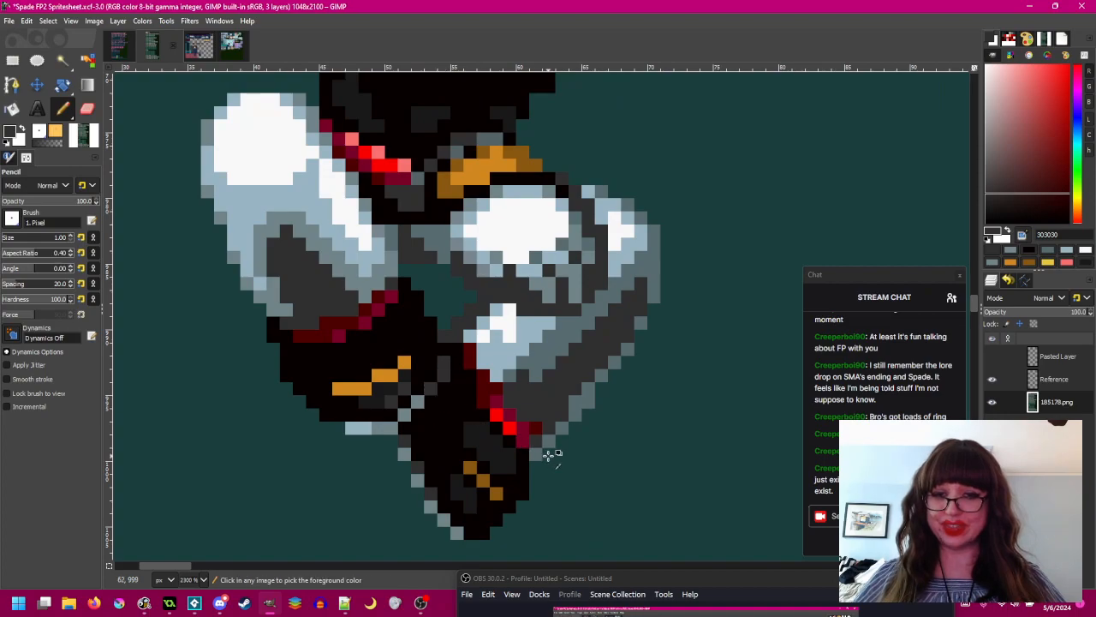
{"action": "scroll", "coordinate": [548, 452], "scroll_direction": "down", "scroll_amount": 3, "text": "ctrl"}
{"action": "scroll", "coordinate": [548, 452], "scroll_direction": "up", "scroll_amount": 2, "text": "ctrl"}
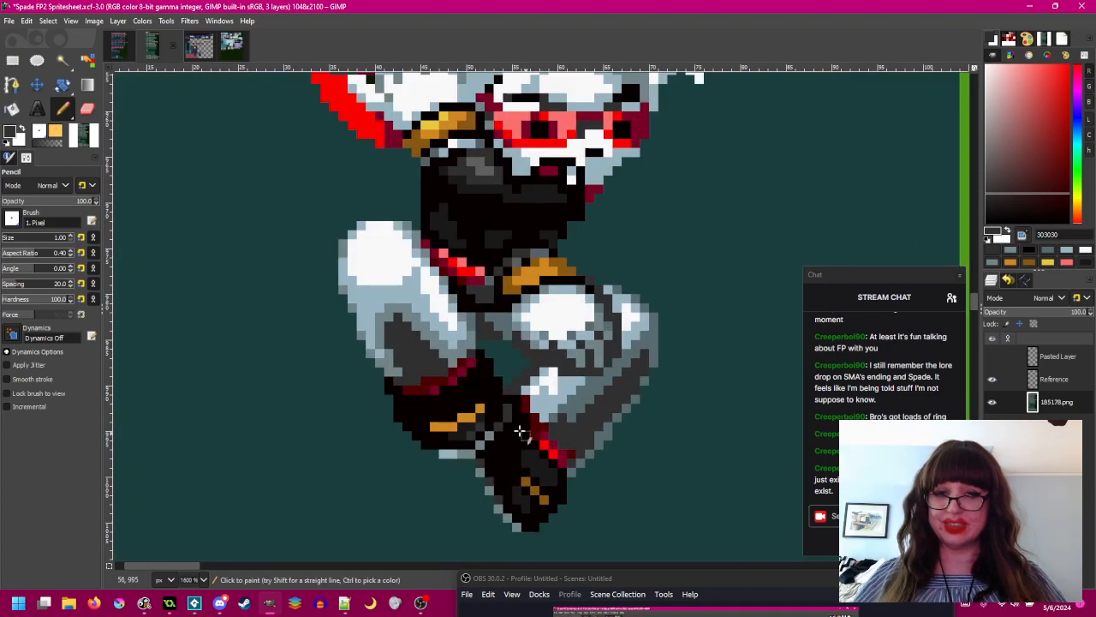
{"action": "left_click", "coordinate": [396, 326], "text": "ctrl"}
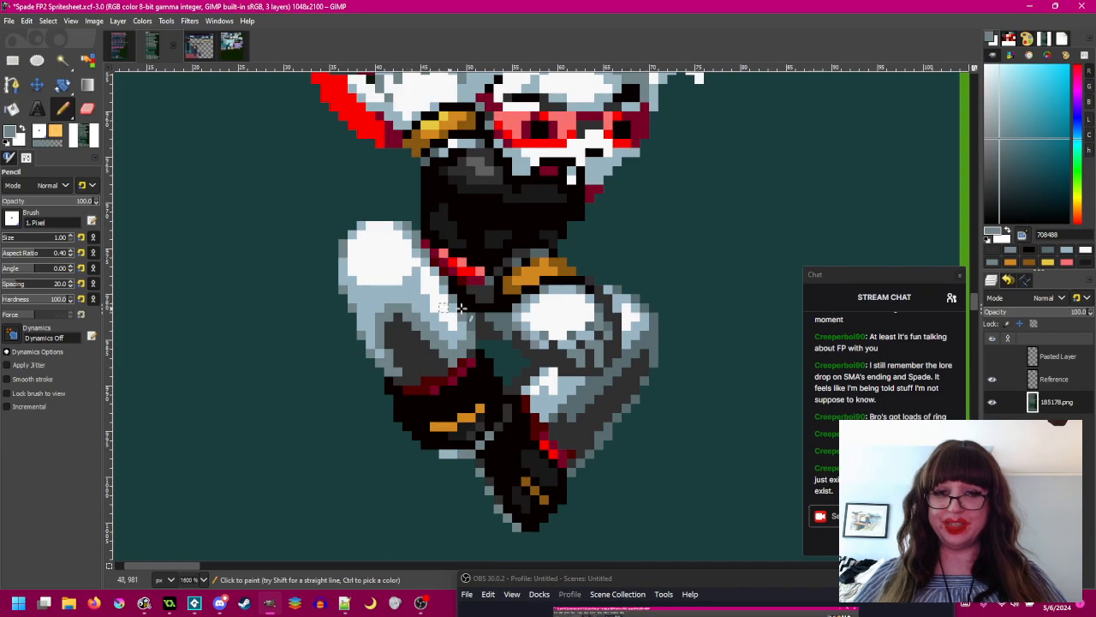
{"action": "scroll", "coordinate": [452, 330], "scroll_direction": "up", "scroll_amount": 1, "text": "ctrl"}
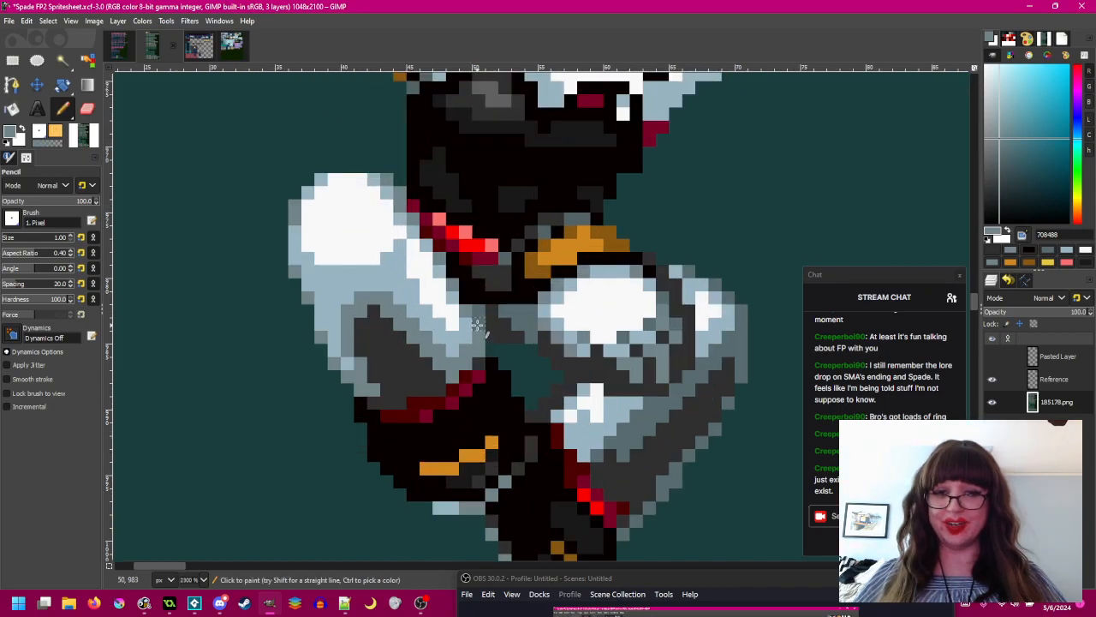
- Sample grey 586c70 and refine the shading around the waist between the two bent legs
{"action": "left_click", "coordinate": [480, 318], "text": "ctrl"}
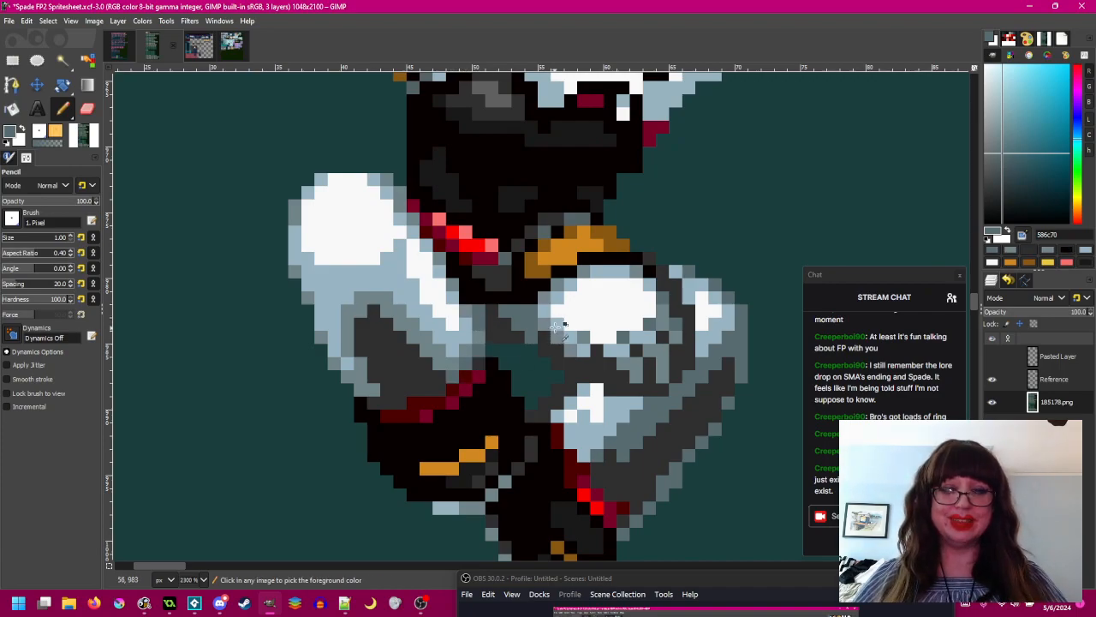
{"action": "scroll", "coordinate": [497, 342], "scroll_direction": "down", "scroll_amount": 2, "text": "ctrl"}
{"action": "scroll", "coordinate": [509, 332], "scroll_direction": "up", "scroll_amount": 2, "text": "ctrl"}
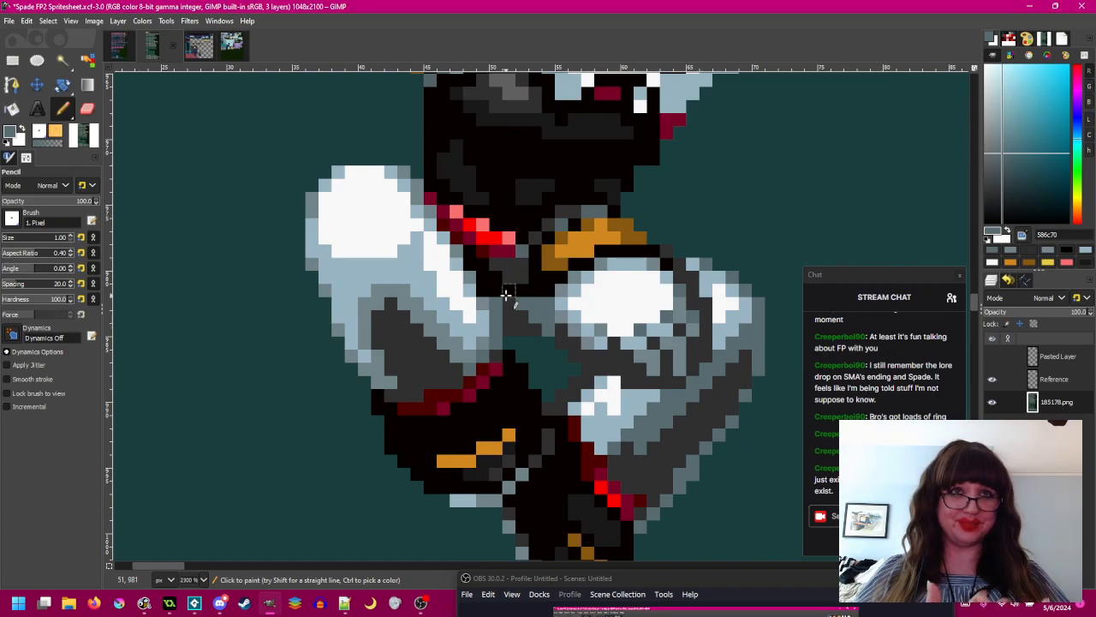
{"action": "scroll", "coordinate": [505, 295], "scroll_direction": "down", "scroll_amount": 3}
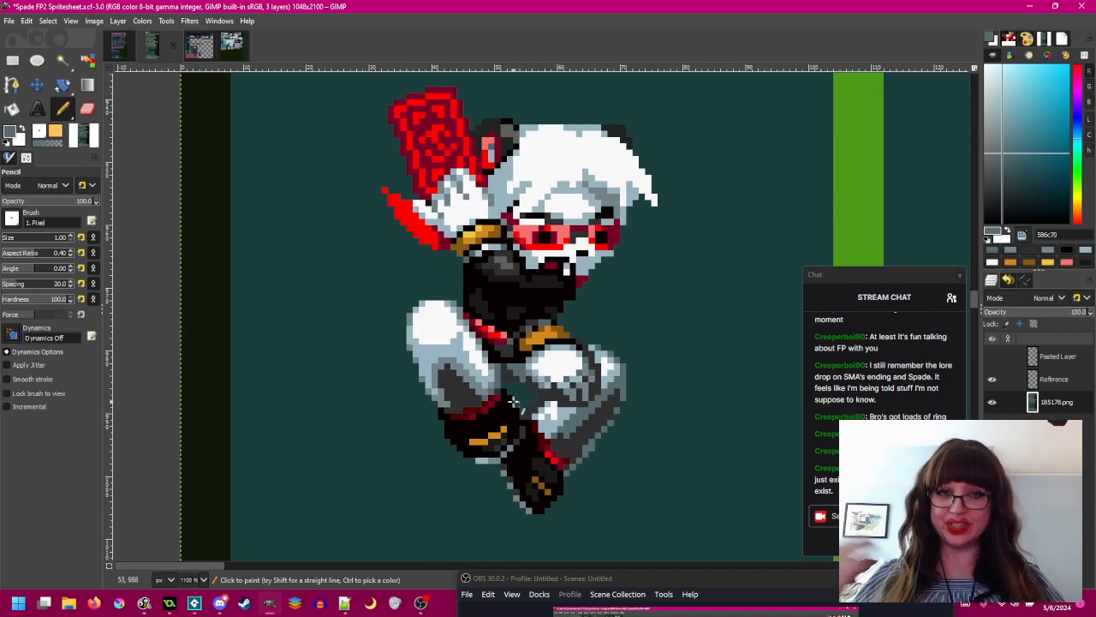
{"action": "scroll", "coordinate": [434, 402], "scroll_direction": "up", "scroll_amount": 3}
- Sample dark grey 303030 and blue-grey 708488 to refine the dark patch and its border on the raised leg
{"action": "left_click", "coordinate": [440, 371], "text": "ctrl"}
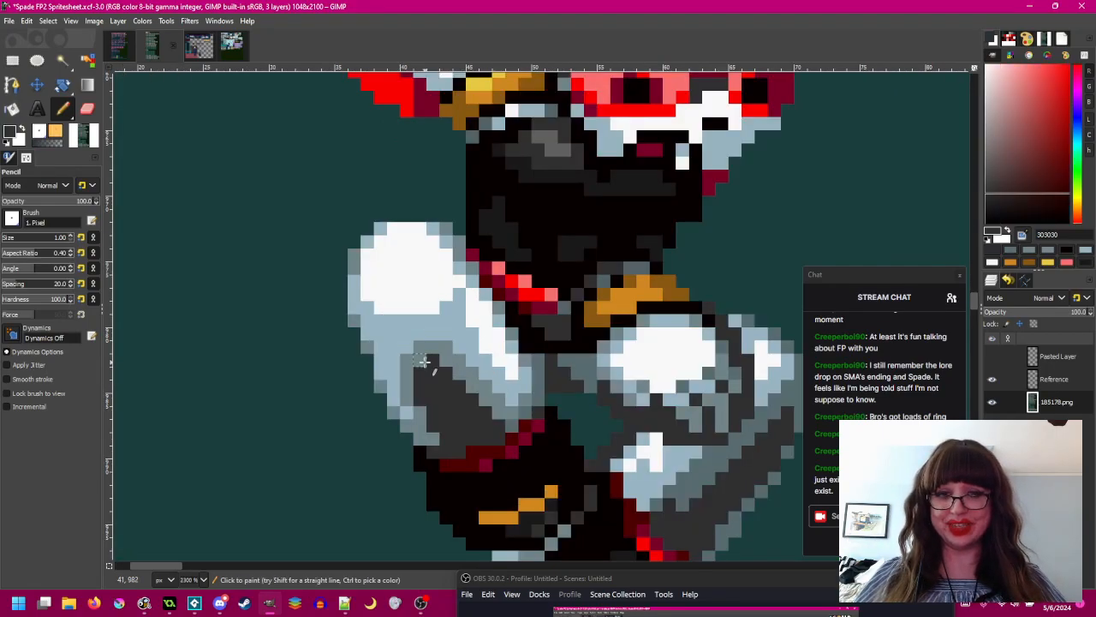
{"action": "scroll", "coordinate": [485, 366], "scroll_direction": "down", "scroll_amount": 3}
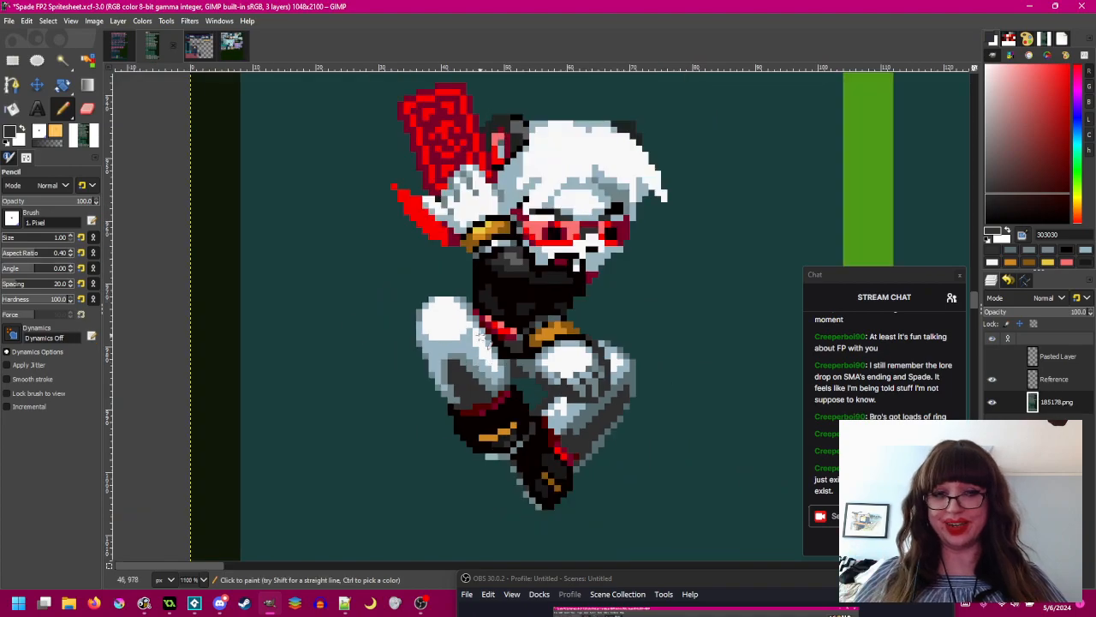
{"action": "scroll", "coordinate": [347, 338], "scroll_direction": "up", "scroll_amount": 3}
{"action": "left_click", "coordinate": [330, 334], "text": "ctrl"}
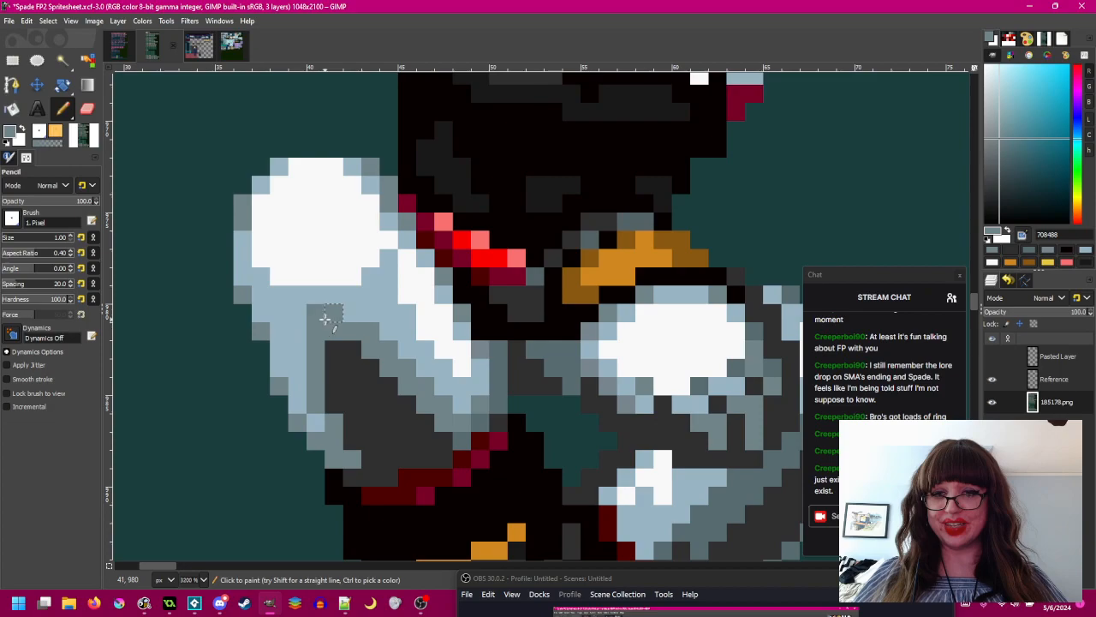
{"action": "scroll", "coordinate": [452, 363], "scroll_direction": "down", "scroll_amount": 3}
{"action": "scroll", "coordinate": [452, 362], "scroll_direction": "up", "scroll_amount": 3}
- Try a dark grey 303030 pixel at the upper corner of the raised leg's dark patch
{"action": "left_click", "coordinate": [363, 337], "text": "ctrl"}
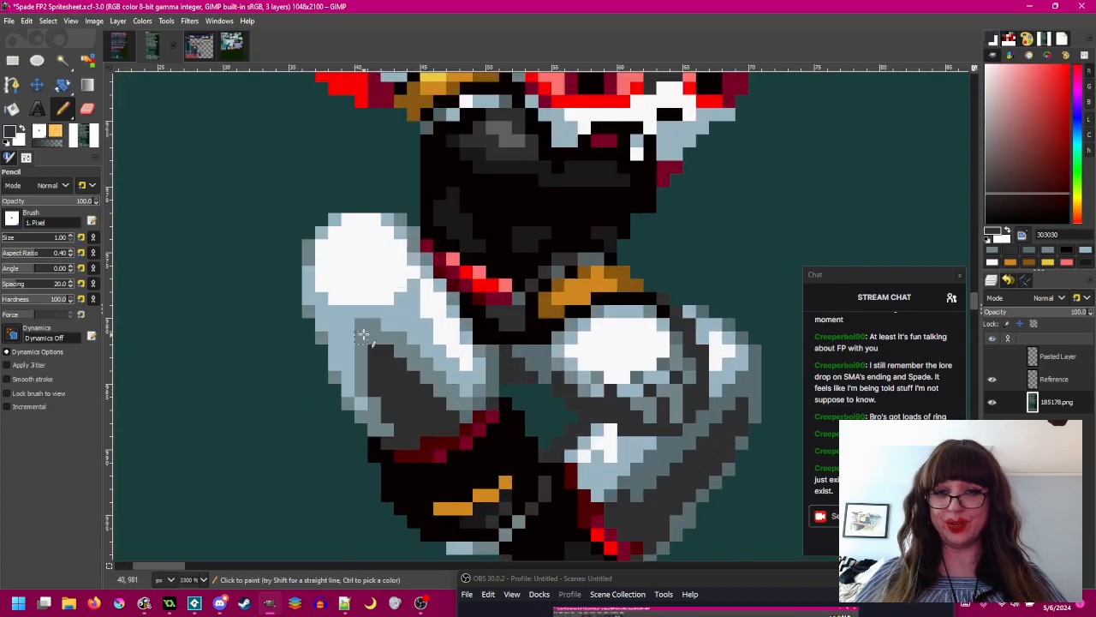
{"action": "left_click", "coordinate": [363, 337]}
{"action": "key", "text": "ctrl+z"}
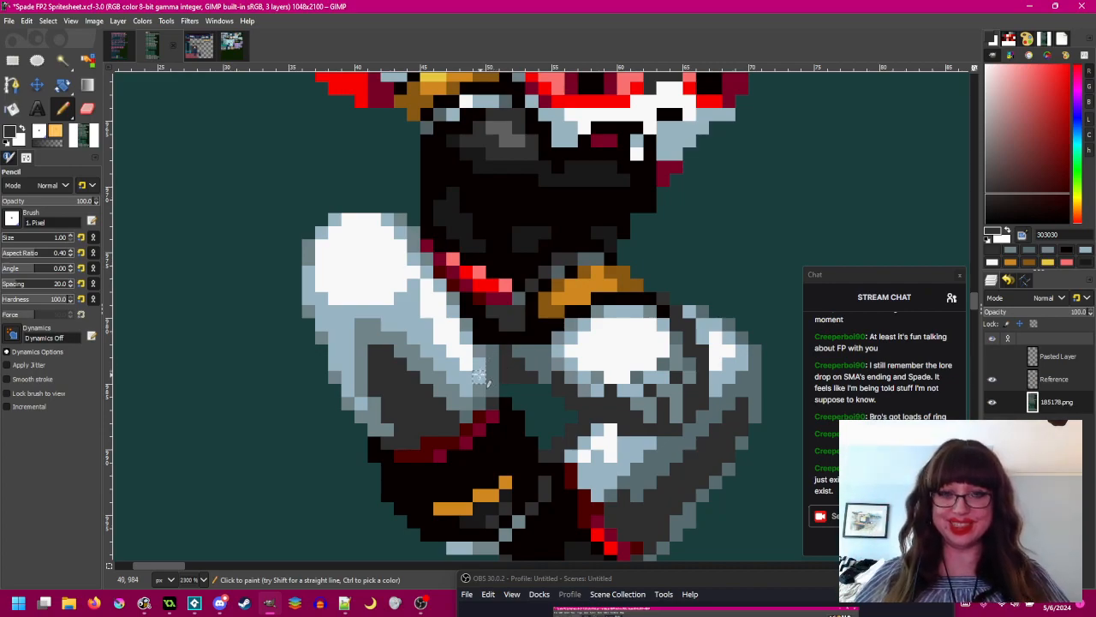
- Sample off-white f8f8f8 from the raised knee's highlight and undo the last pixel edit
{"action": "scroll", "coordinate": [477, 377], "scroll_direction": "down", "scroll_amount": 2}
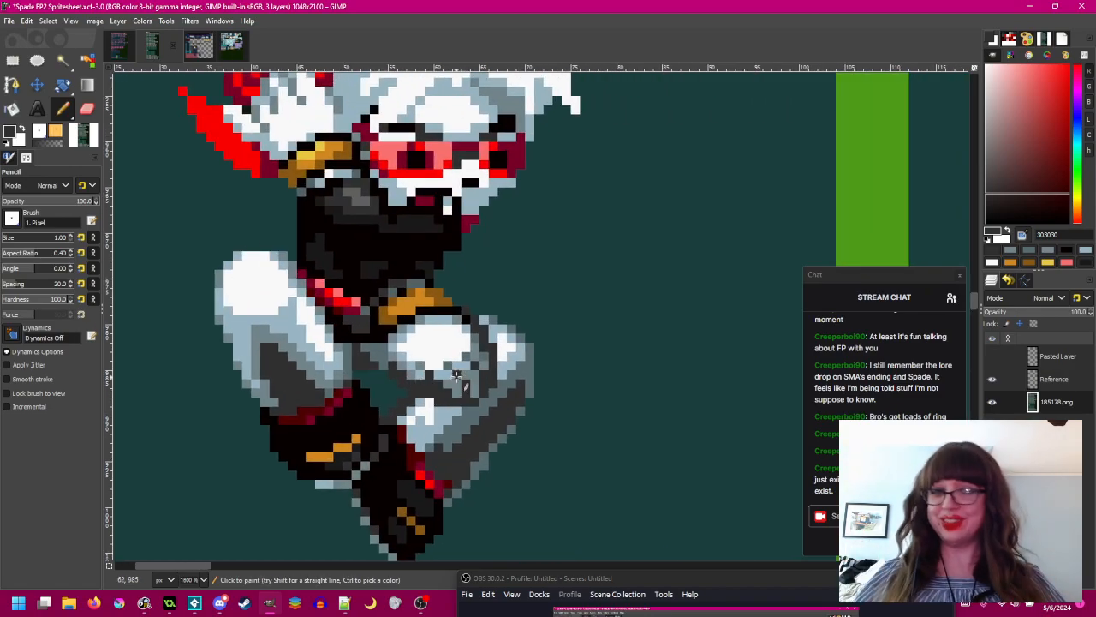
{"action": "scroll", "coordinate": [476, 287], "scroll_direction": "up", "scroll_amount": 3}
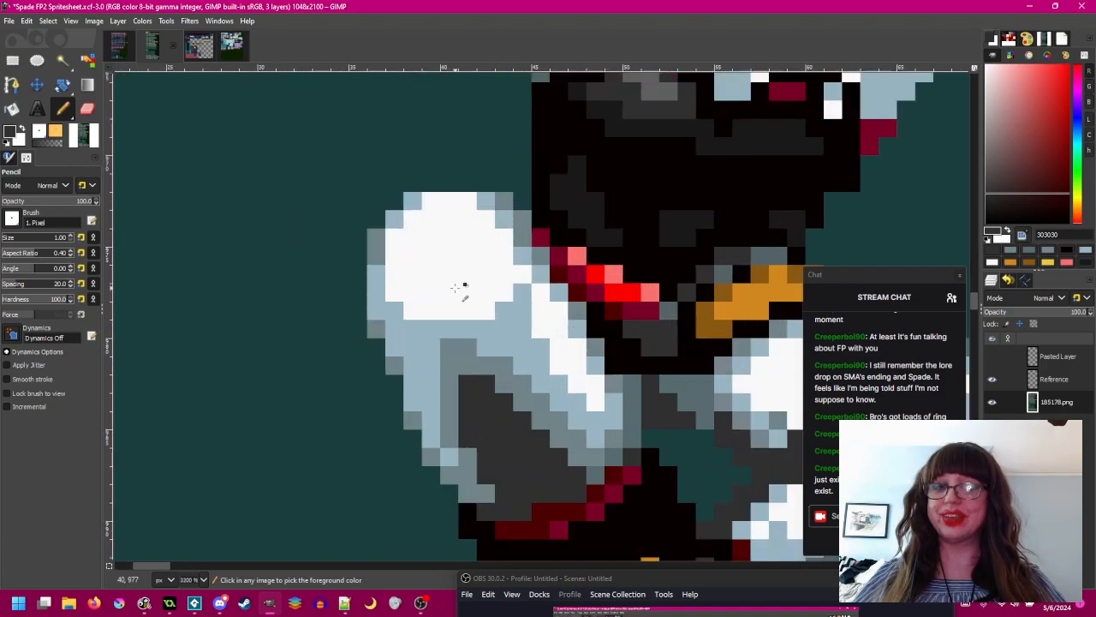
{"action": "left_click", "coordinate": [477, 287], "text": "ctrl"}
{"action": "key", "text": "ctrl+z"}
{"action": "scroll", "coordinate": [475, 288], "scroll_direction": "down", "scroll_amount": 1}
{"action": "left_click_drag", "start_coordinate": [673, 314], "coordinate": [463, 314]}
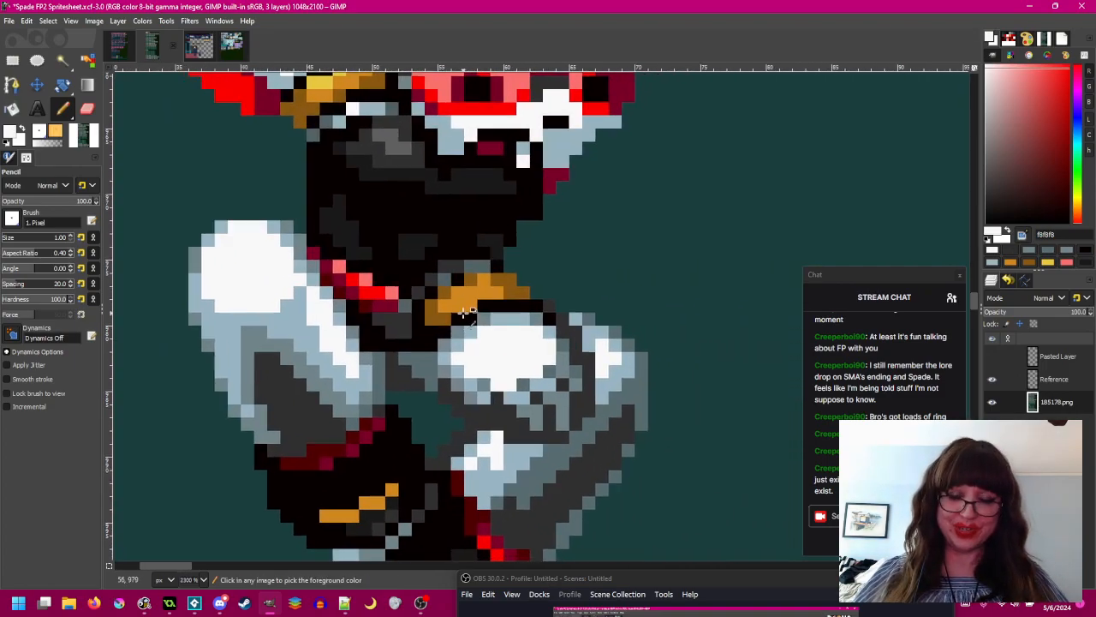
{"action": "scroll", "coordinate": [464, 314], "scroll_direction": "down", "scroll_amount": 1}
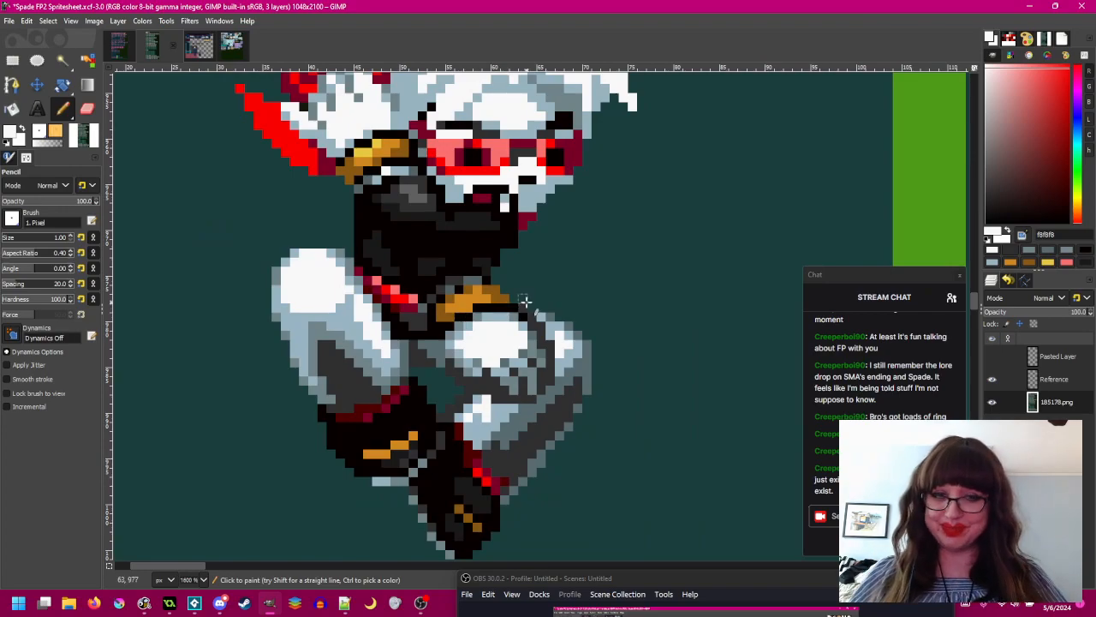
- Sample grey 586c70 and retouch the lower leg's shading beside the red boot cuff
{"action": "scroll", "coordinate": [392, 502], "scroll_direction": "up", "scroll_amount": 1}
{"action": "left_click", "coordinate": [514, 422], "text": "ctrl"}
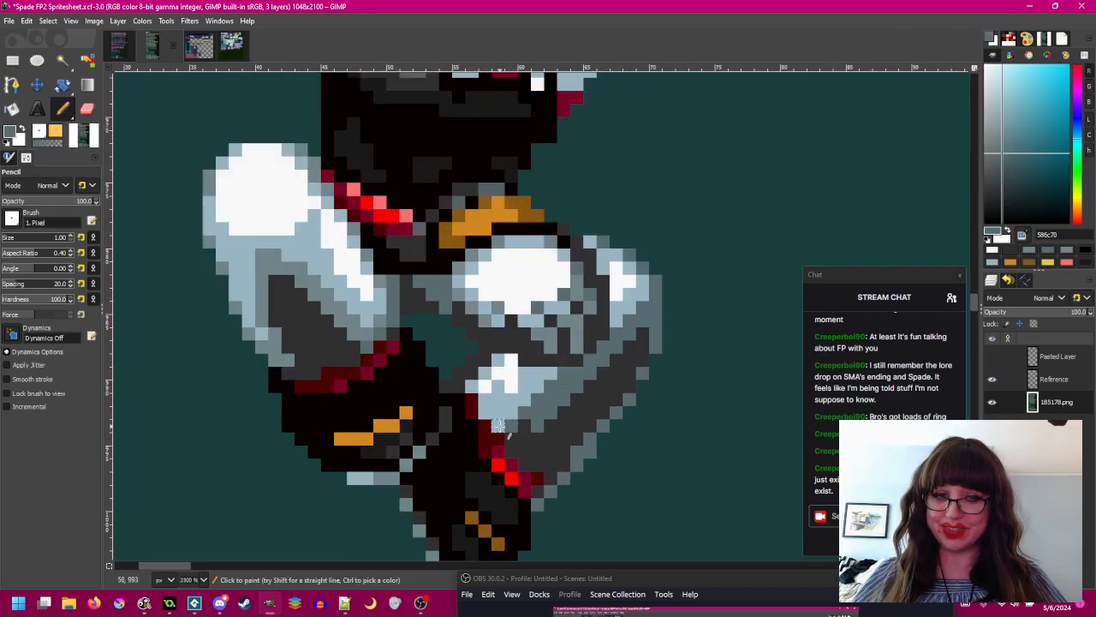
{"action": "scroll", "coordinate": [488, 417], "scroll_direction": "down", "scroll_amount": 3}
{"action": "scroll", "coordinate": [488, 417], "scroll_direction": "up", "scroll_amount": 3}
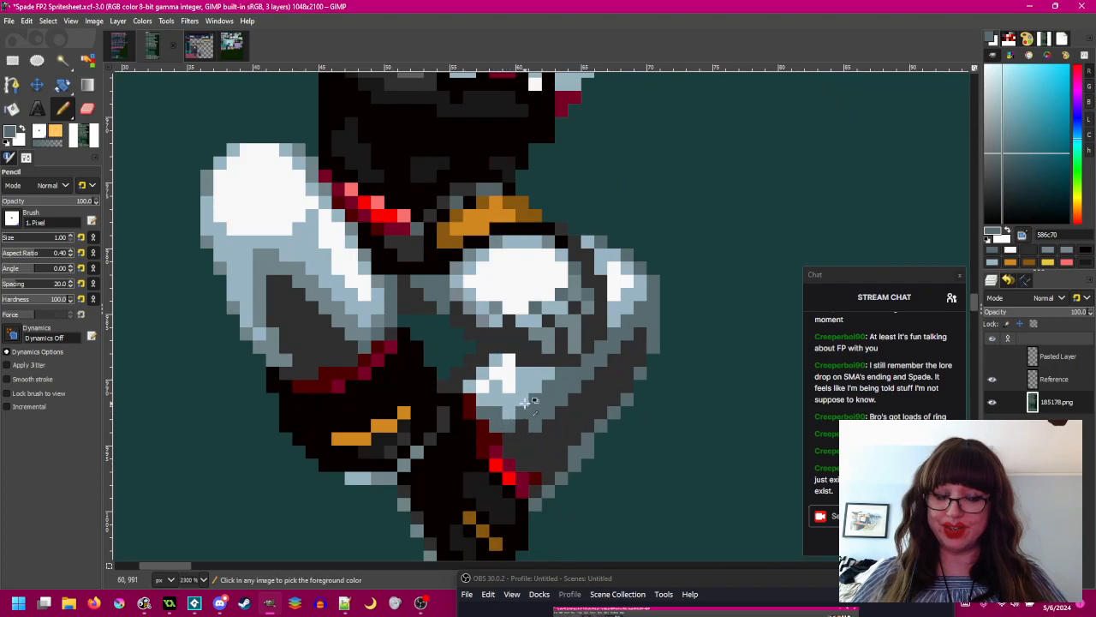
- Examine the whole mid-air attack pose, then the head and raised hand up close
{"action": "scroll", "coordinate": [499, 414], "scroll_direction": "down", "scroll_amount": 2}
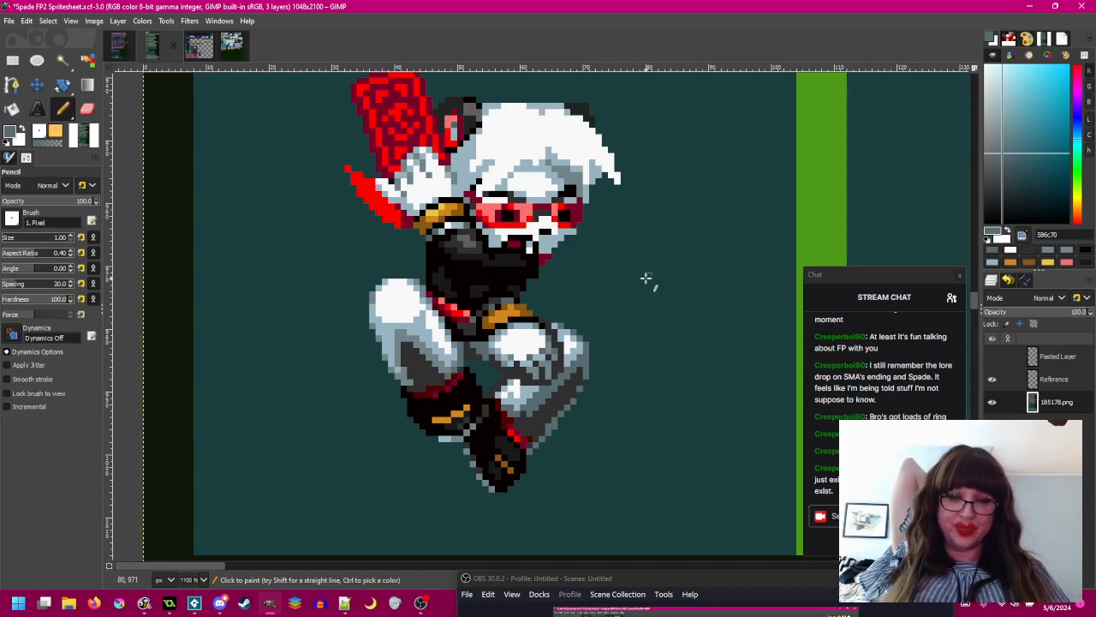
{"action": "left_click_drag", "start_coordinate": [636, 279], "coordinate": [617, 325]}
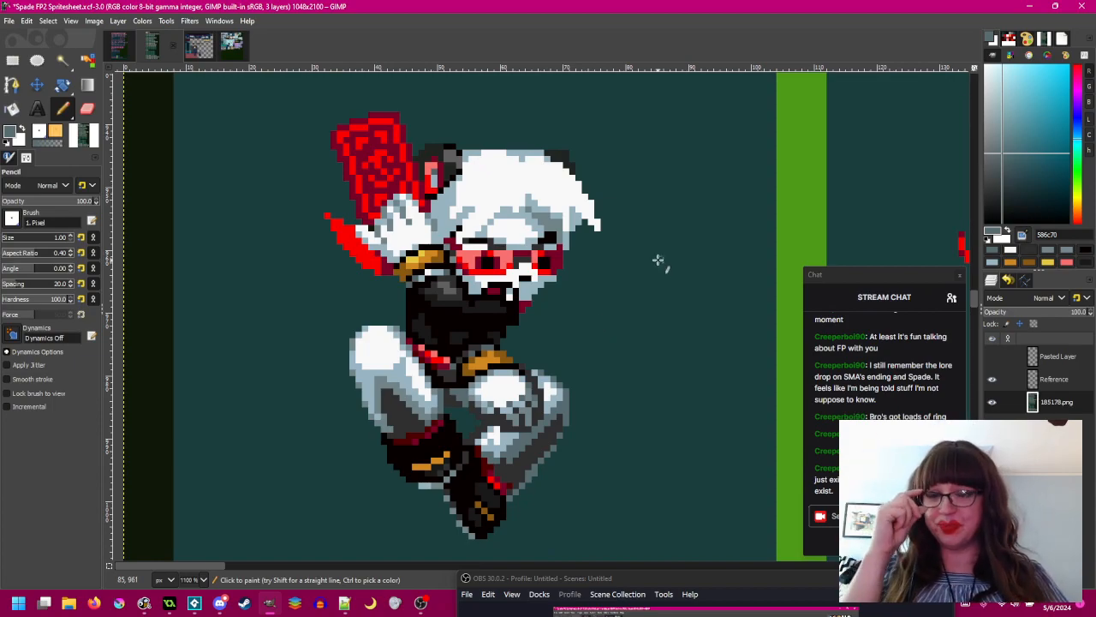
{"action": "scroll", "coordinate": [622, 299], "scroll_direction": "up", "scroll_amount": 1}
{"action": "scroll", "coordinate": [575, 241], "scroll_direction": "up", "scroll_amount": 1}
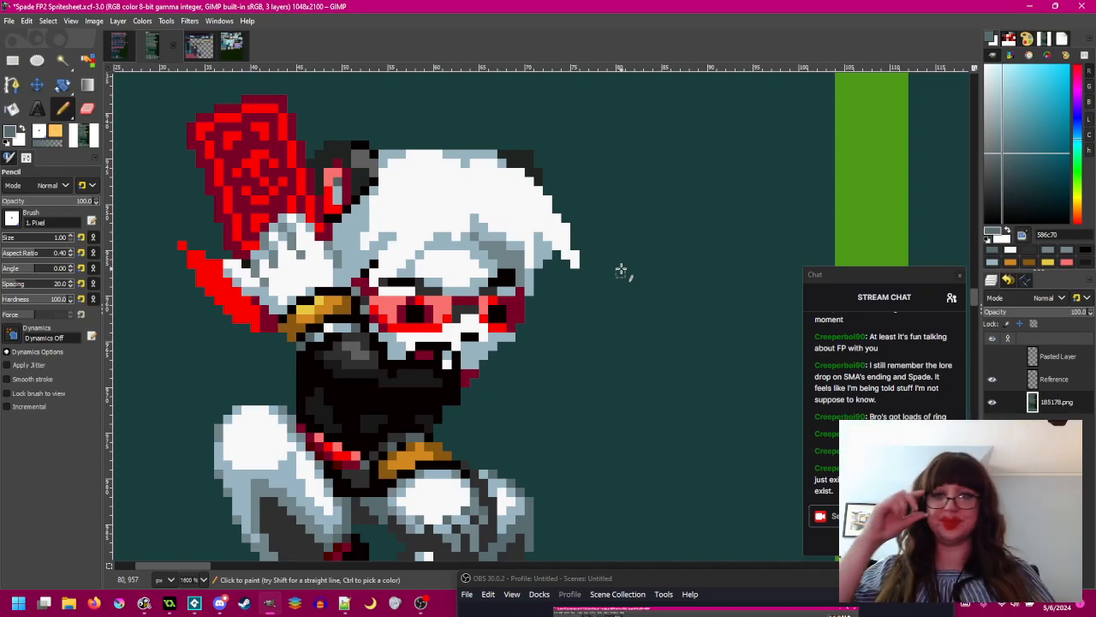
{"action": "scroll", "coordinate": [561, 278], "scroll_direction": "down", "scroll_amount": 3}
{"action": "scroll", "coordinate": [574, 260], "scroll_direction": "up", "scroll_amount": 3}
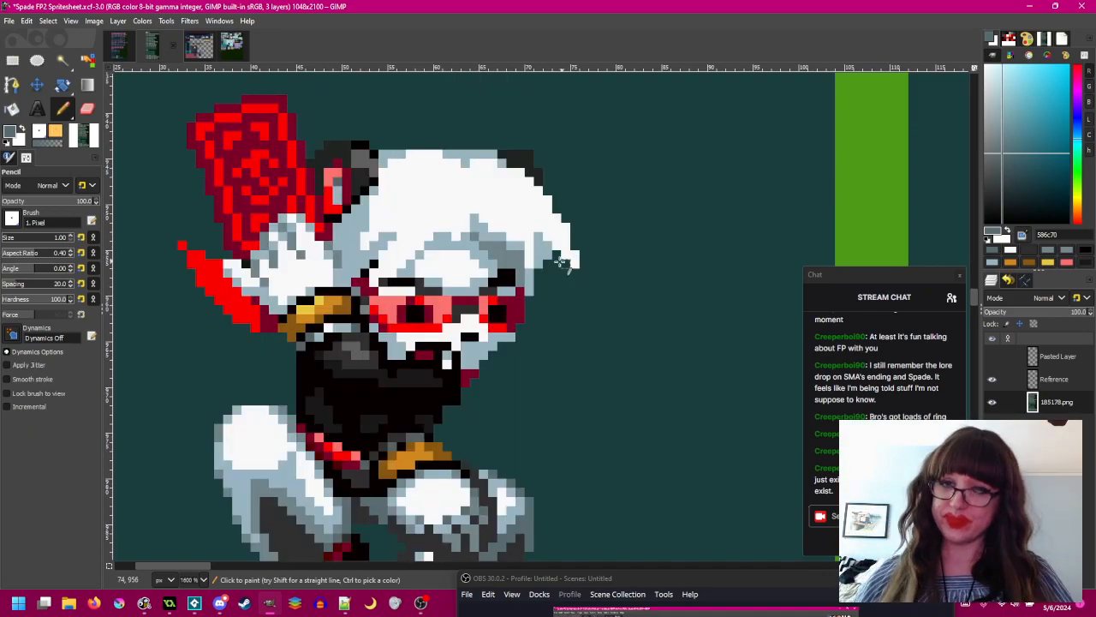
{"action": "scroll", "coordinate": [565, 264], "scroll_direction": "down", "scroll_amount": 2}
{"action": "scroll", "coordinate": [492, 324], "scroll_direction": "up", "scroll_amount": 4}
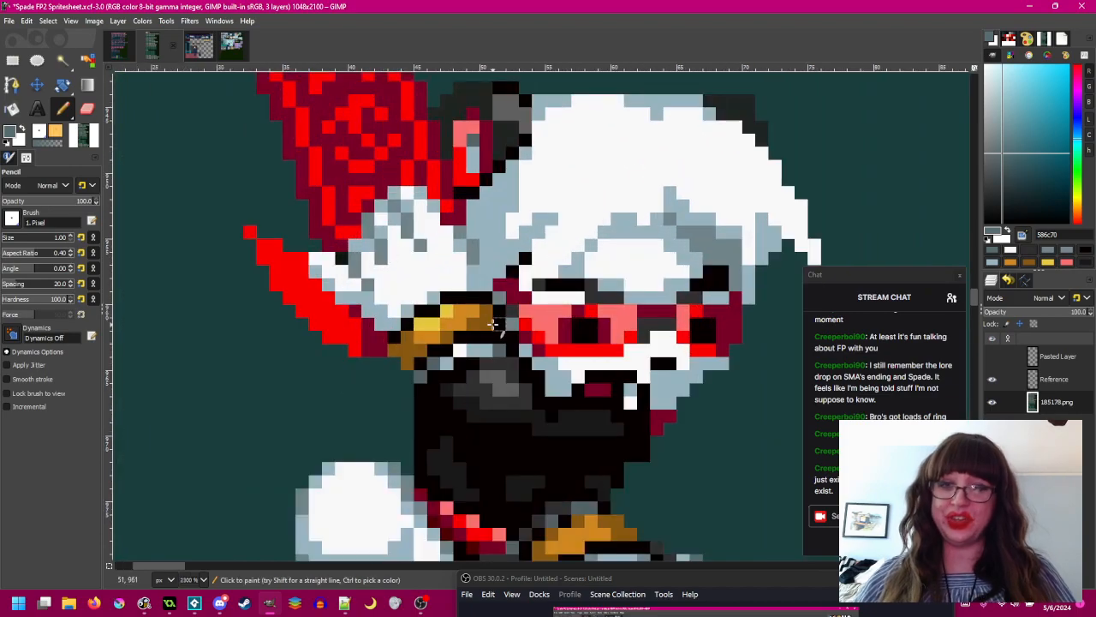
- Sample dark blue-grey 546366 and darken the finger creases of the raised hand and a pixel inside the ear
{"action": "scroll", "coordinate": [493, 324], "scroll_direction": "down", "scroll_amount": 1}
{"action": "scroll", "coordinate": [421, 259], "scroll_direction": "up", "scroll_amount": 1}
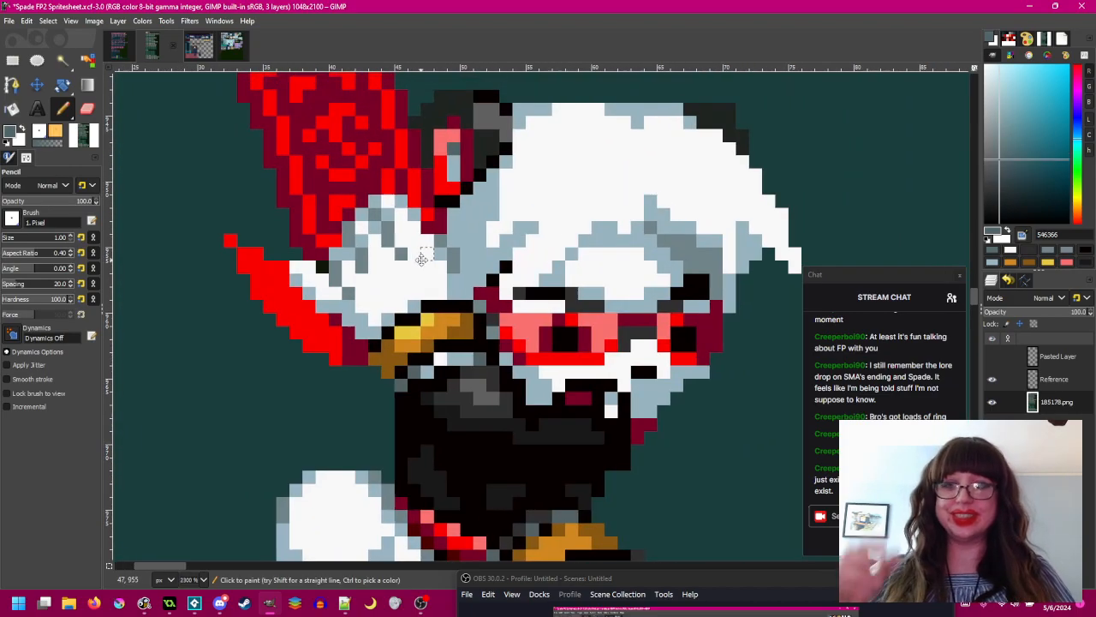
{"action": "scroll", "coordinate": [422, 258], "scroll_direction": "down", "scroll_amount": 1}
{"action": "scroll", "coordinate": [545, 227], "scroll_direction": "up", "scroll_amount": 1}
{"action": "scroll", "coordinate": [545, 227], "scroll_direction": "down", "scroll_amount": 1}
{"action": "scroll", "coordinate": [477, 311], "scroll_direction": "down", "scroll_amount": 1}
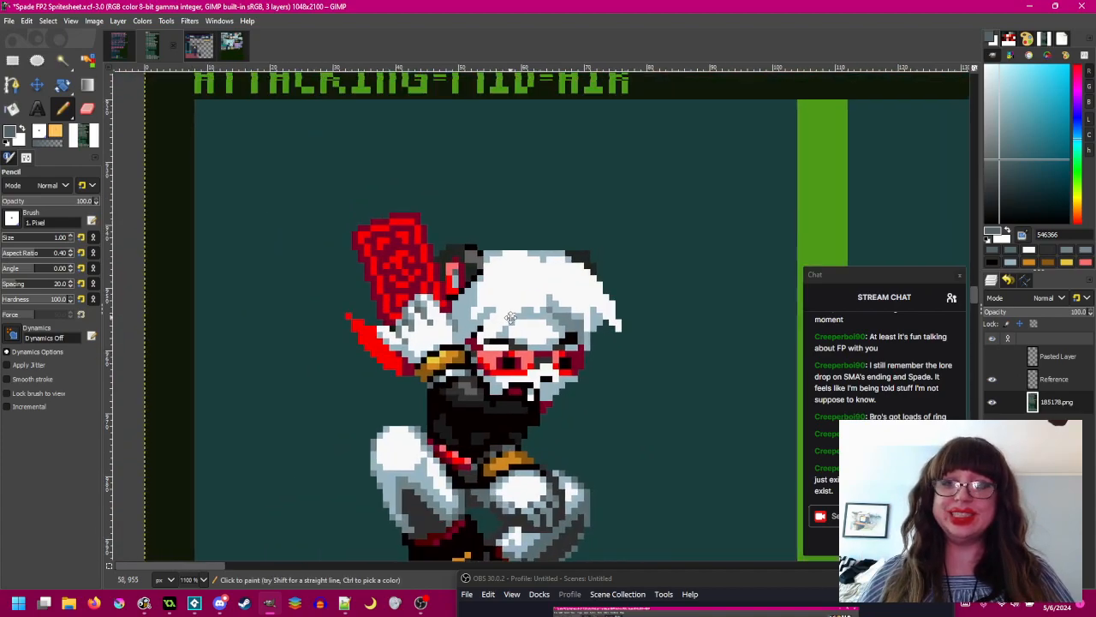
{"action": "scroll", "coordinate": [514, 317], "scroll_direction": "up", "scroll_amount": 2}
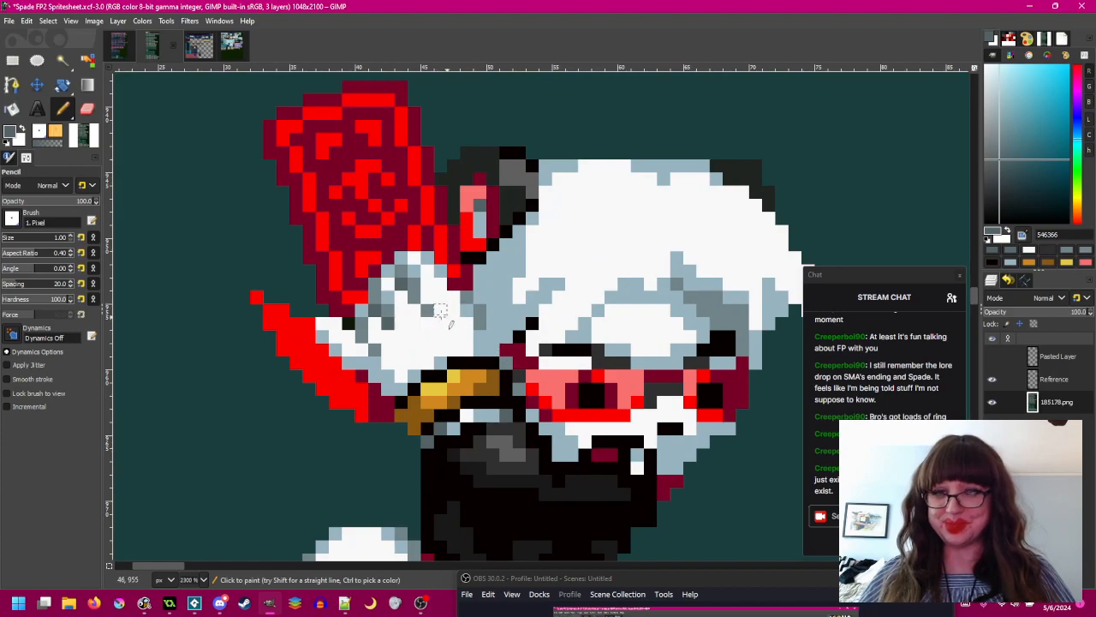
{"action": "scroll", "coordinate": [415, 297], "scroll_direction": "down", "scroll_amount": 2}
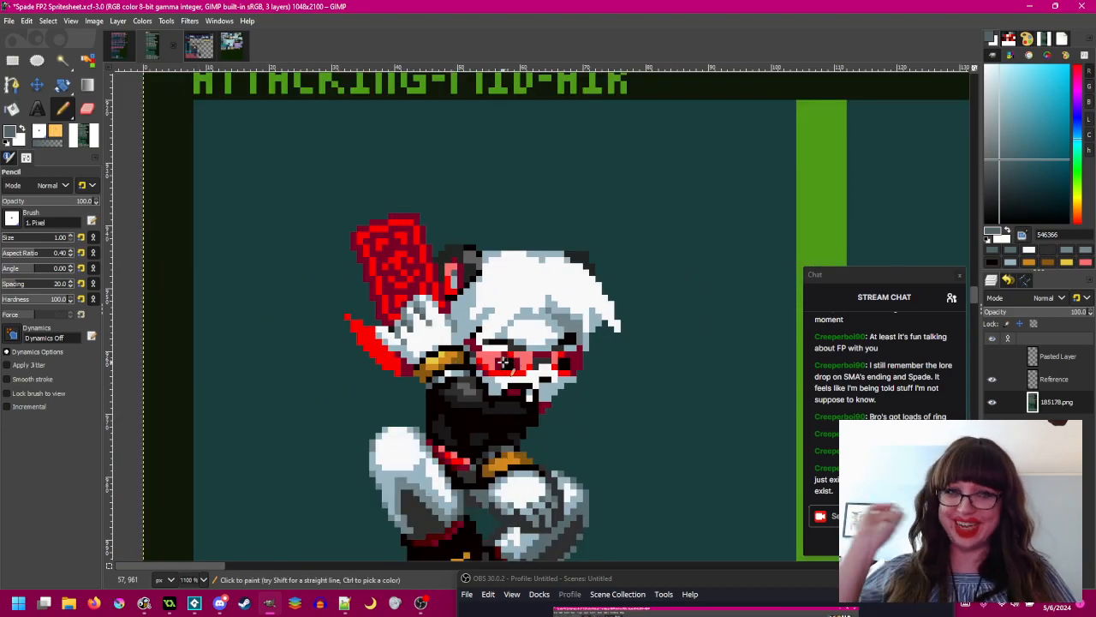
{"action": "scroll", "coordinate": [462, 317], "scroll_direction": "down", "scroll_amount": 1}
{"action": "scroll", "coordinate": [458, 301], "scroll_direction": "up", "scroll_amount": 2}
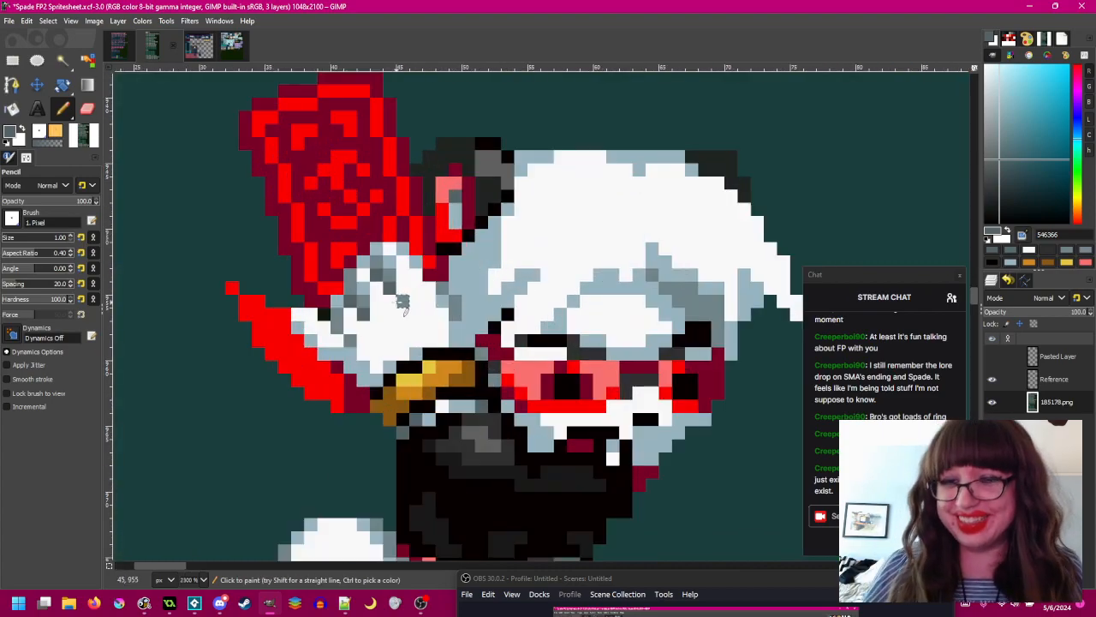
- Dot crease pixels on the thumb side of the raised hand, undo the last one, and sample light blue-grey 98b4c0
{"action": "left_click", "coordinate": [337, 341]}
{"action": "left_click", "coordinate": [327, 329]}
{"action": "key", "text": "ctrl+z"}
{"action": "scroll", "coordinate": [328, 329], "scroll_direction": "down", "scroll_amount": 3}
{"action": "scroll", "coordinate": [426, 296], "scroll_direction": "up", "scroll_amount": 2}
{"action": "scroll", "coordinate": [425, 295], "scroll_direction": "up", "scroll_amount": 1}
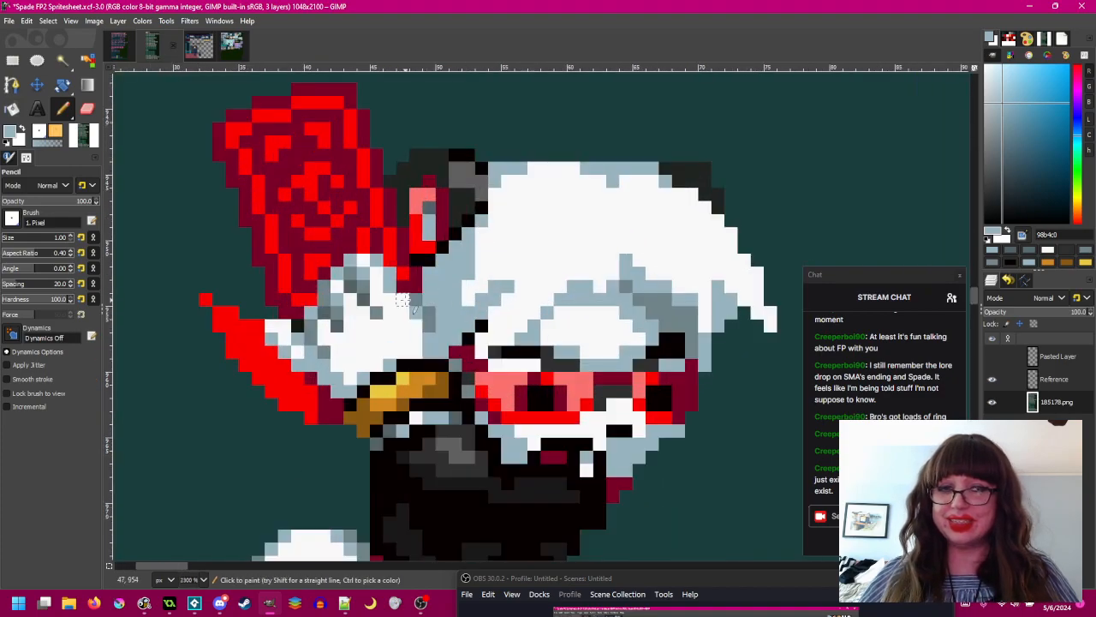
- Sample blue-grey 708488 and add a shading pixel at the raised hand's fingertip edge beside the red card
{"action": "scroll", "coordinate": [417, 317], "scroll_direction": "down", "scroll_amount": 3}
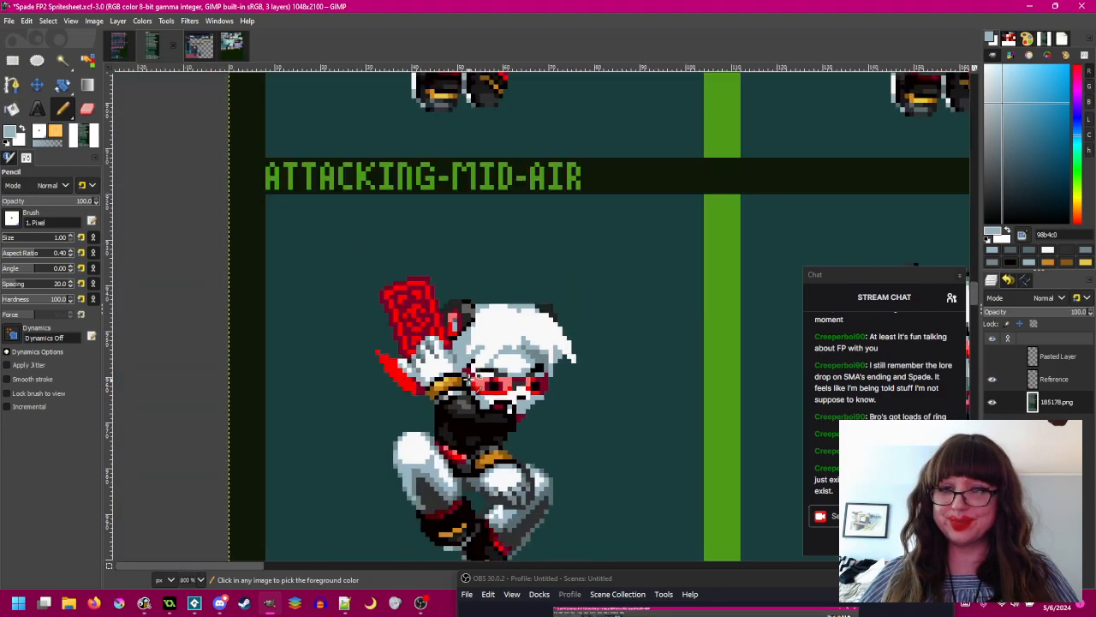
{"action": "scroll", "coordinate": [442, 330], "scroll_direction": "up", "scroll_amount": 2}
{"action": "scroll", "coordinate": [441, 330], "scroll_direction": "up", "scroll_amount": 2}
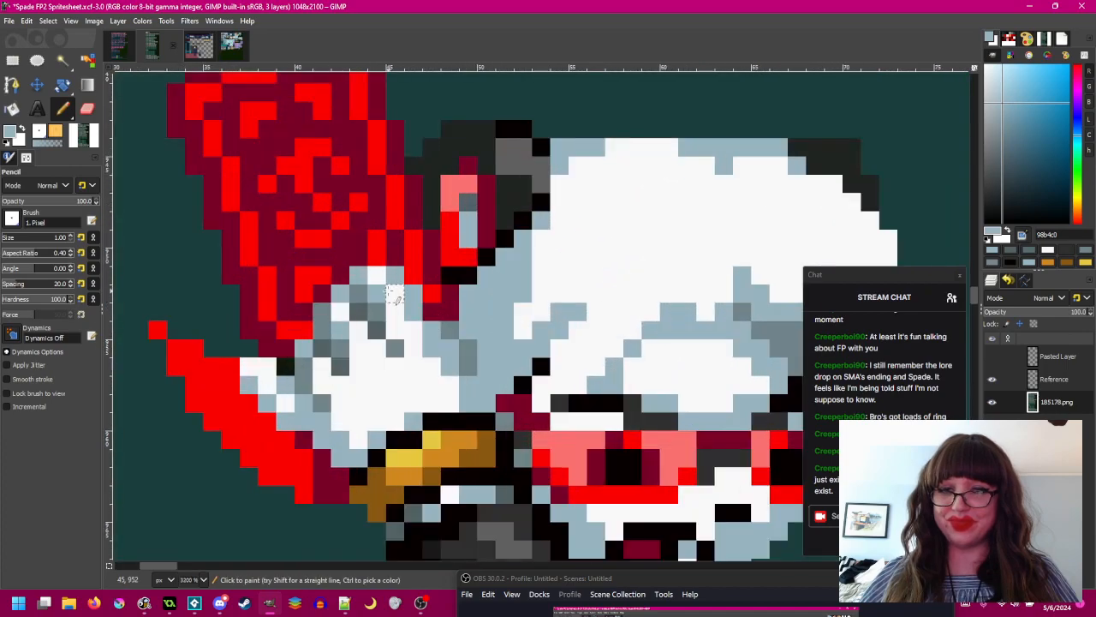
{"action": "left_click", "coordinate": [393, 312], "text": "ctrl"}
{"action": "left_click", "coordinate": [413, 292]}
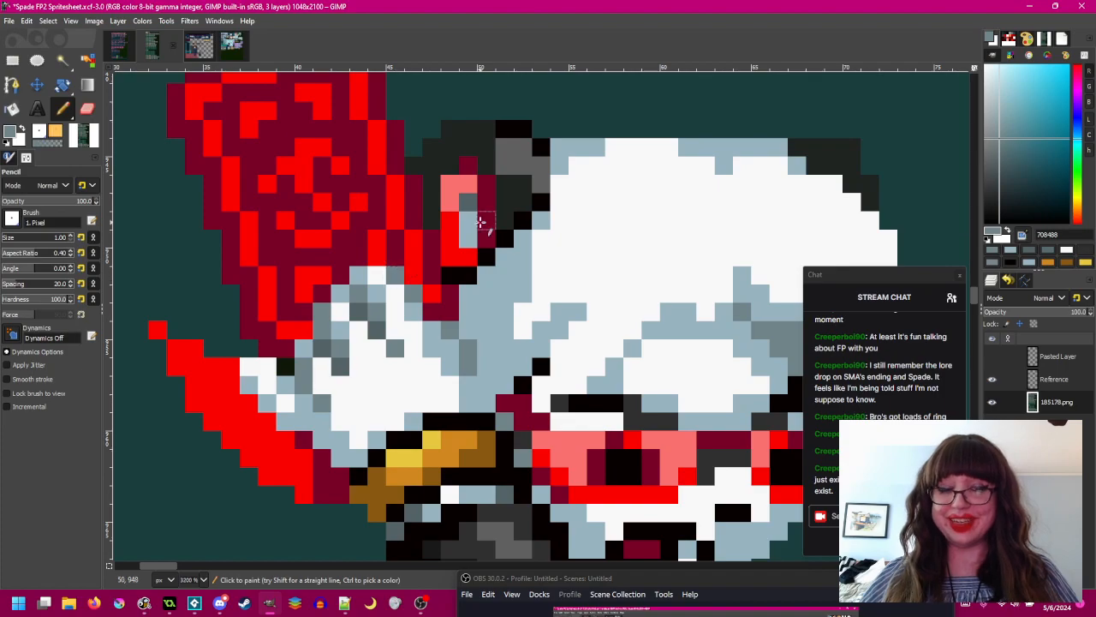
{"action": "scroll", "coordinate": [563, 225], "scroll_direction": "down", "scroll_amount": 3}
{"action": "left_click_drag", "start_coordinate": [584, 240], "coordinate": [552, 281]}
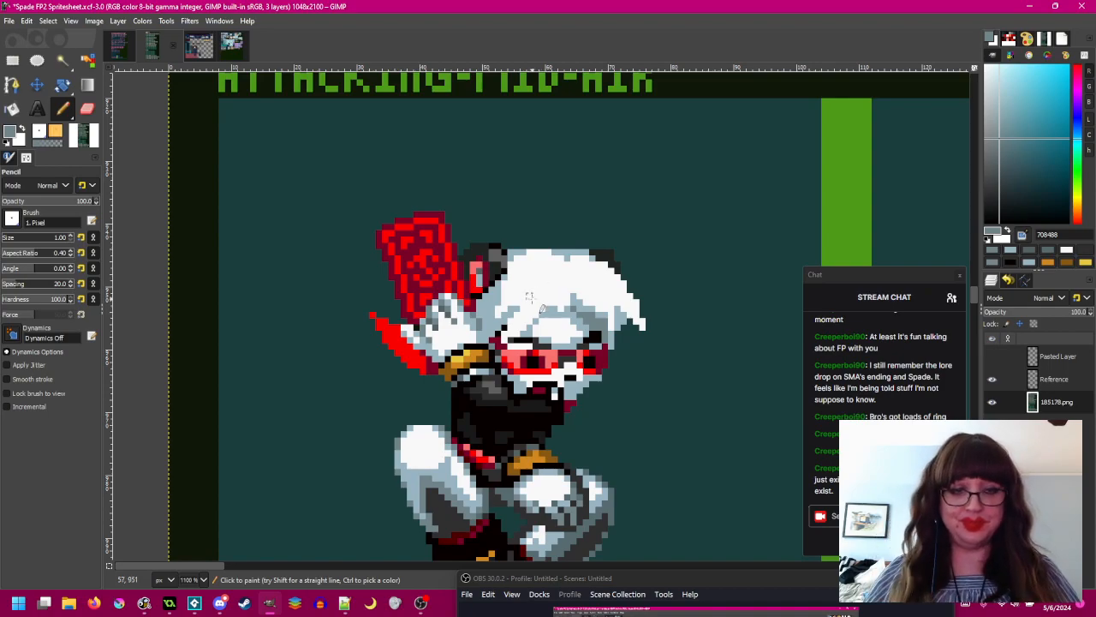
{"action": "scroll", "coordinate": [529, 296], "scroll_direction": "up", "scroll_amount": 3}
{"action": "left_click_drag", "start_coordinate": [552, 281], "coordinate": [555, 277]}
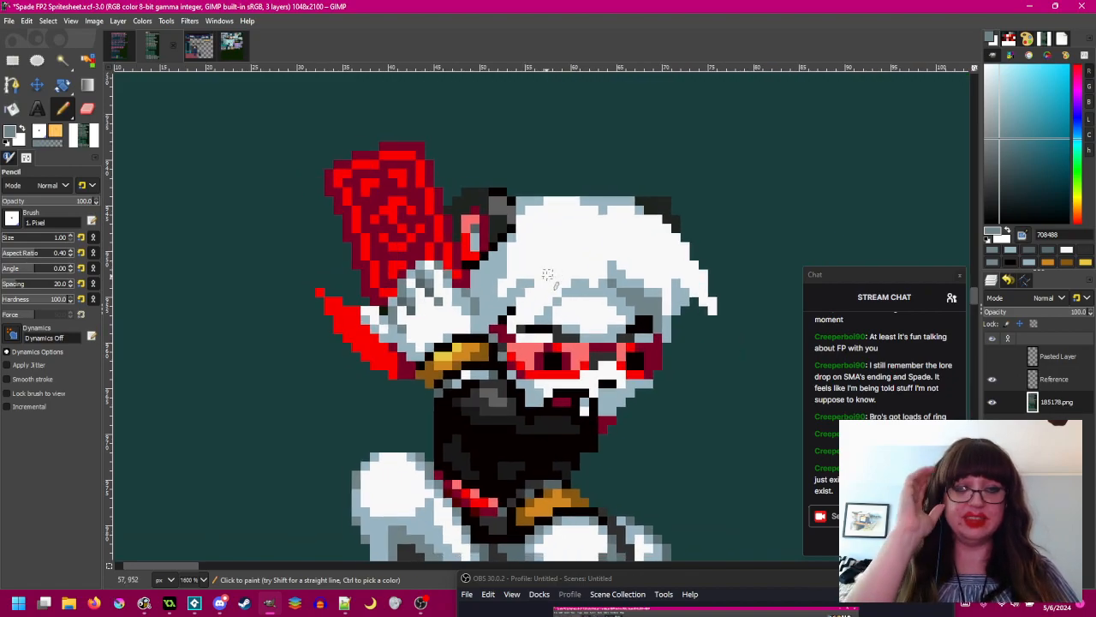
- Sample white f8f8f8 and blue-grey 708488, touch up the raised hand's palm edge beside the hair, and save the spritesheet
{"action": "scroll", "coordinate": [482, 285], "scroll_direction": "up", "scroll_amount": 4}
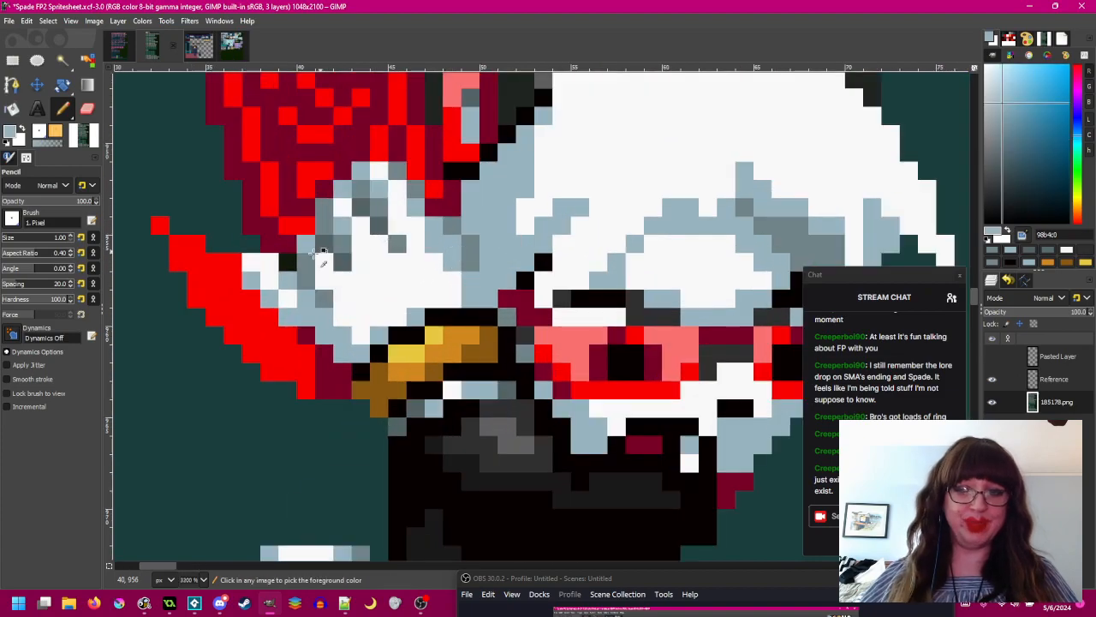
{"action": "scroll", "coordinate": [469, 297], "scroll_direction": "down", "scroll_amount": 4}
{"action": "scroll", "coordinate": [469, 296], "scroll_direction": "up", "scroll_amount": 3}
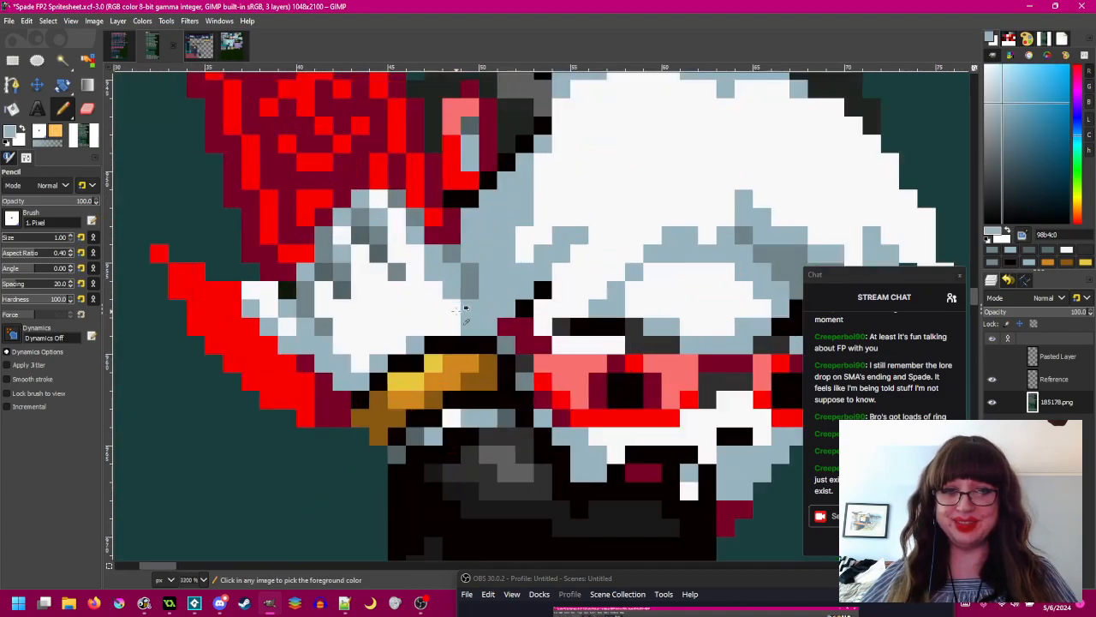
{"action": "left_click", "coordinate": [469, 297], "text": "ctrl"}
{"action": "scroll", "coordinate": [480, 308], "scroll_direction": "down", "scroll_amount": 3}
{"action": "scroll", "coordinate": [502, 323], "scroll_direction": "down", "scroll_amount": 1}
{"action": "scroll", "coordinate": [489, 300], "scroll_direction": "up", "scroll_amount": 4}
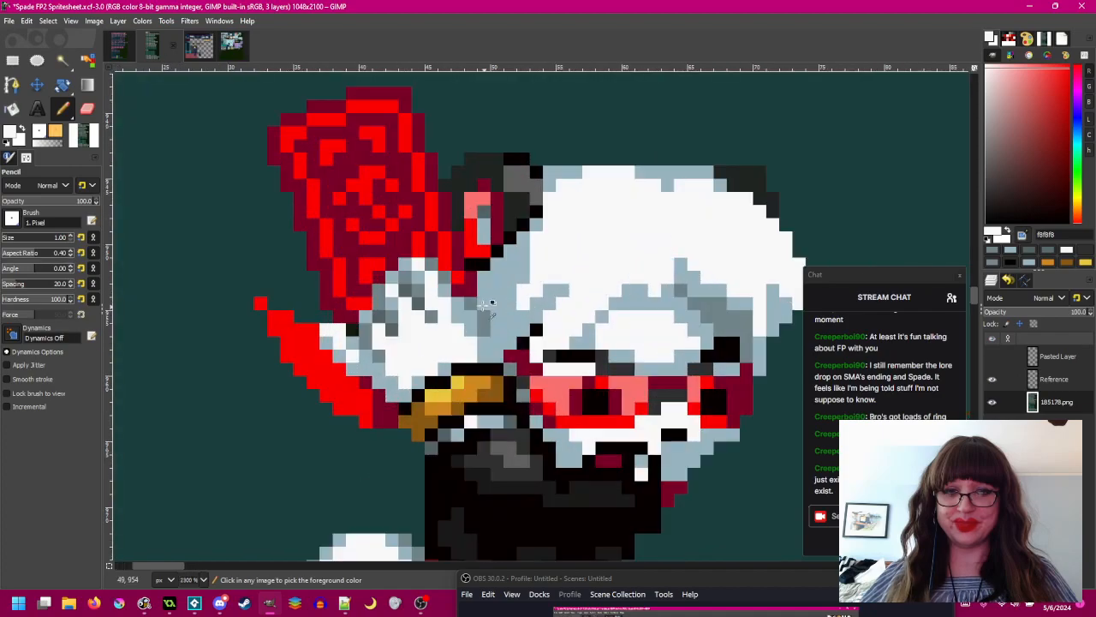
{"action": "left_click", "coordinate": [473, 310], "text": "ctrl"}
{"action": "scroll", "coordinate": [655, 278], "scroll_direction": "down", "scroll_amount": 4}
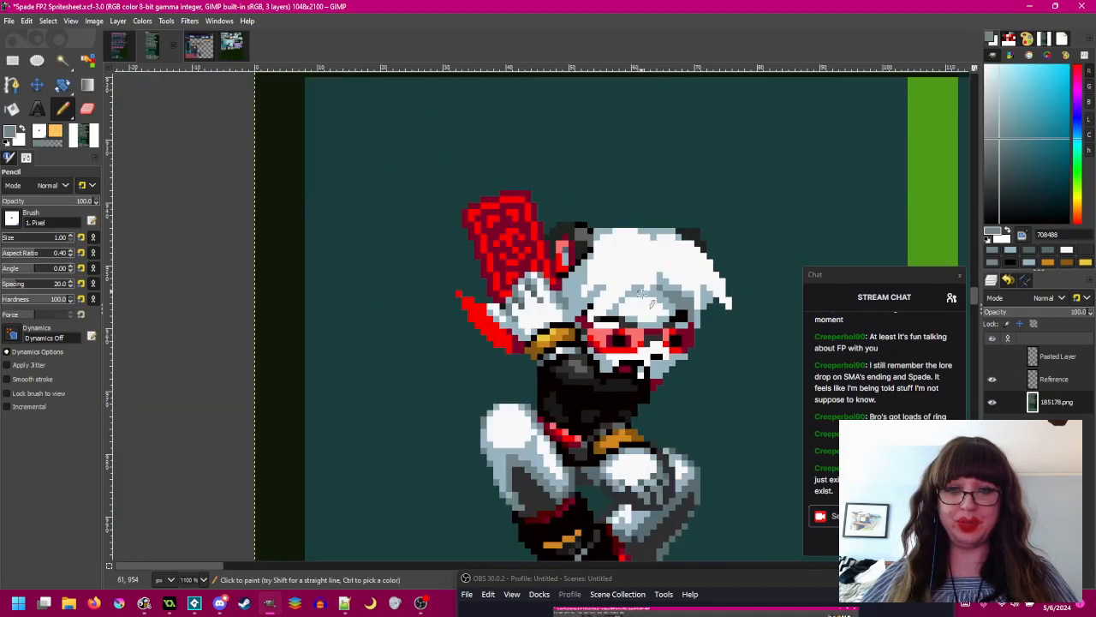
{"action": "scroll", "coordinate": [655, 279], "scroll_direction": "up", "scroll_amount": 1}
{"action": "key", "text": "ctrl+s"}
{"action": "scroll", "coordinate": [526, 309], "scroll_direction": "up", "scroll_amount": 1}
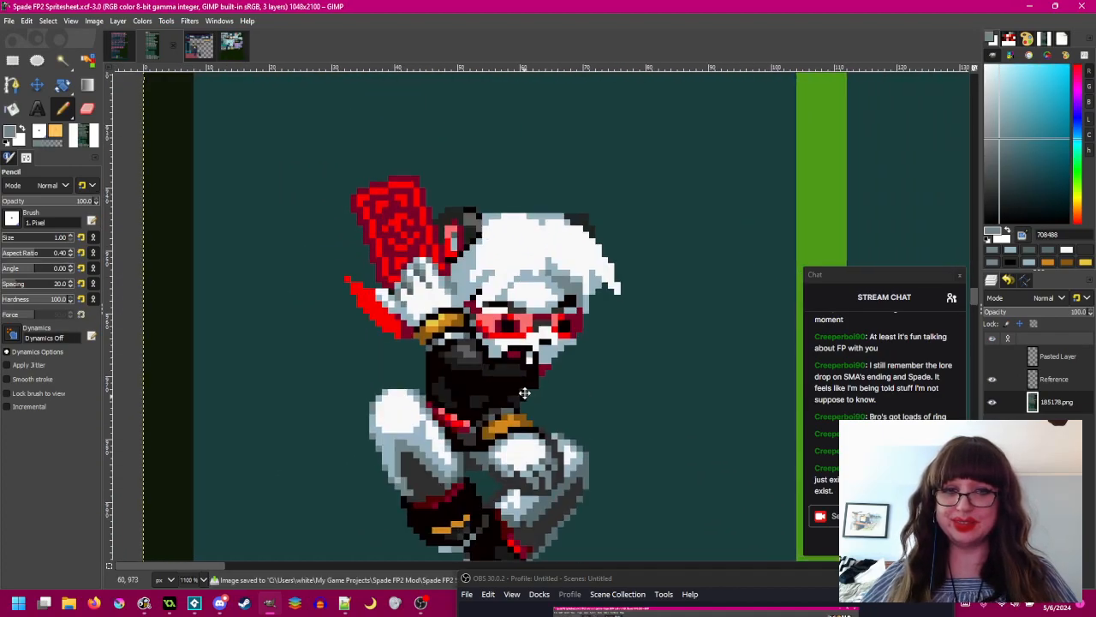
- Sample light blue-grey 98b4c0 and shade the outer edge of the mid-air pose's hair fringe, undoing one misplaced pixel
{"action": "scroll", "coordinate": [276, 289], "scroll_direction": "down", "scroll_amount": 2}
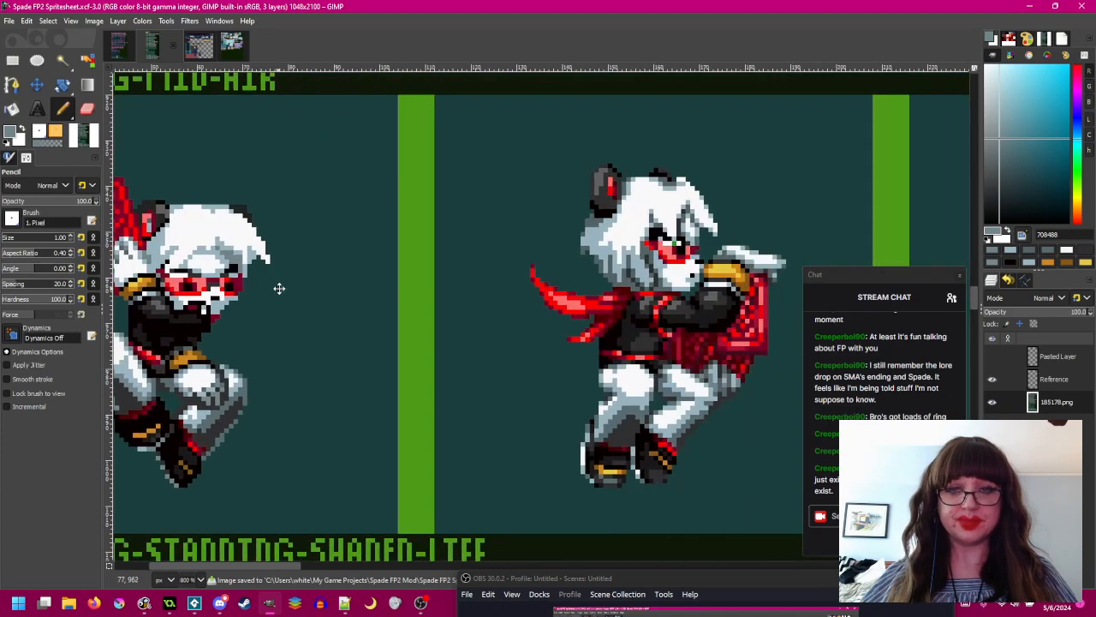
{"action": "scroll", "coordinate": [440, 293], "scroll_direction": "left", "scroll_amount": 2}
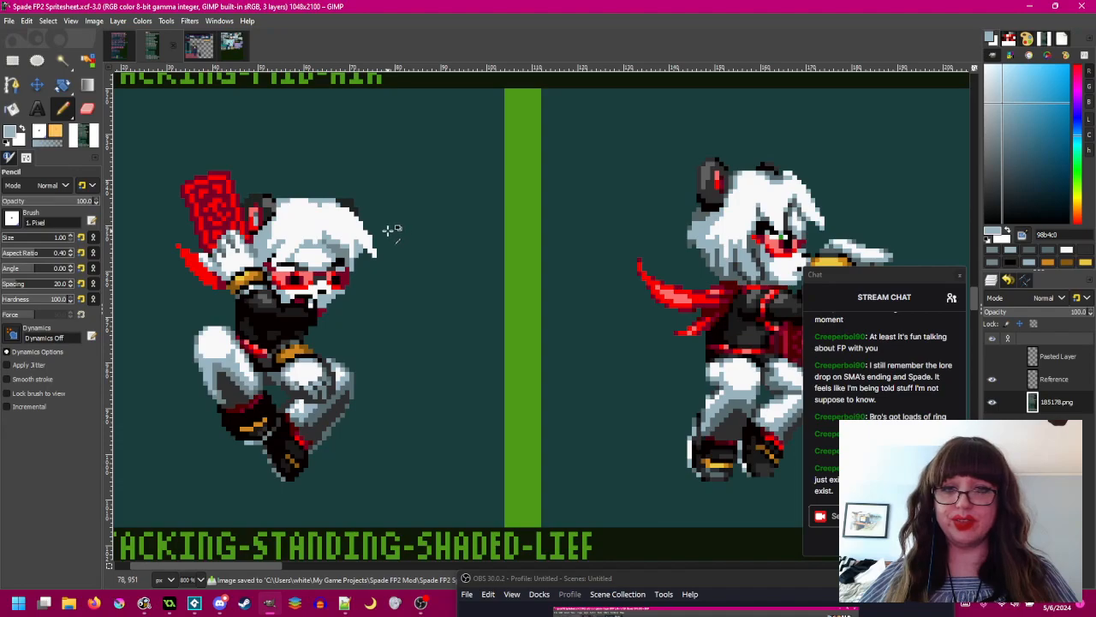
{"action": "scroll", "coordinate": [392, 229], "scroll_direction": "up", "scroll_amount": 4}
{"action": "left_click_drag", "start_coordinate": [337, 247], "coordinate": [487, 276]}
{"action": "left_click", "coordinate": [472, 252]}
{"action": "left_click", "coordinate": [459, 226]}
{"action": "left_click", "coordinate": [487, 278]}
{"action": "key", "text": "ctrl+z"}
{"action": "left_click_drag", "start_coordinate": [499, 304], "coordinate": [499, 293]}
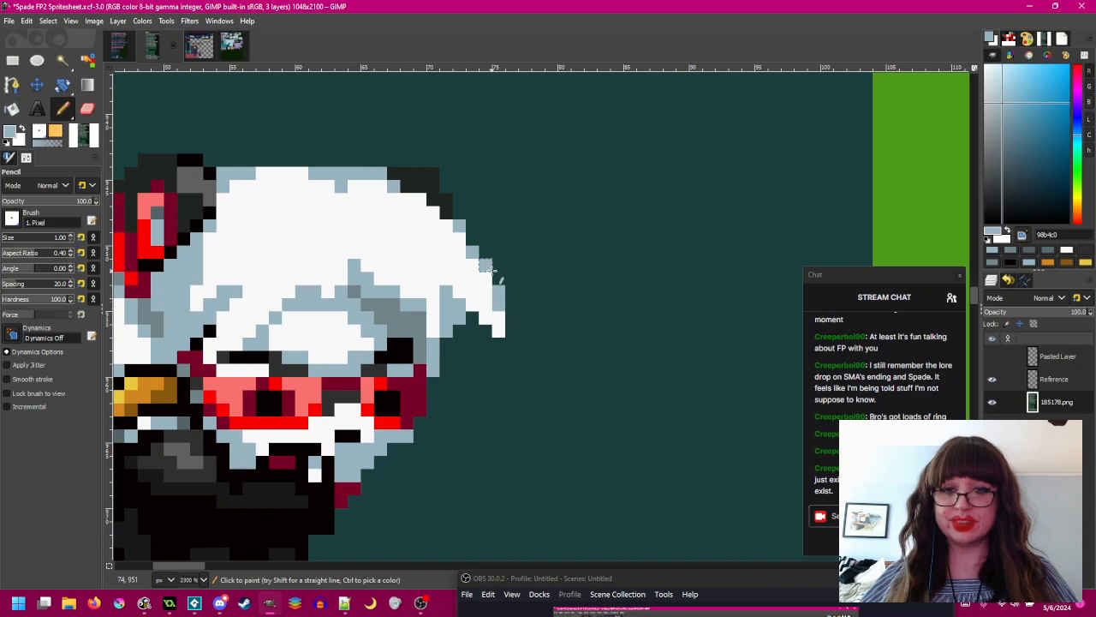
- Extend the drooping tip of the outer hair lock with 98b4c0 pixels, check it beside the neighbouring pose, and save the spritesheet
{"action": "scroll", "coordinate": [530, 305], "scroll_direction": "down", "scroll_amount": 2}
{"action": "scroll", "coordinate": [528, 308], "scroll_direction": "up", "scroll_amount": 2}
{"action": "left_click", "coordinate": [512, 334]}
{"action": "left_click", "coordinate": [511, 347]}
{"action": "scroll", "coordinate": [522, 331], "scroll_direction": "down", "scroll_amount": 4}
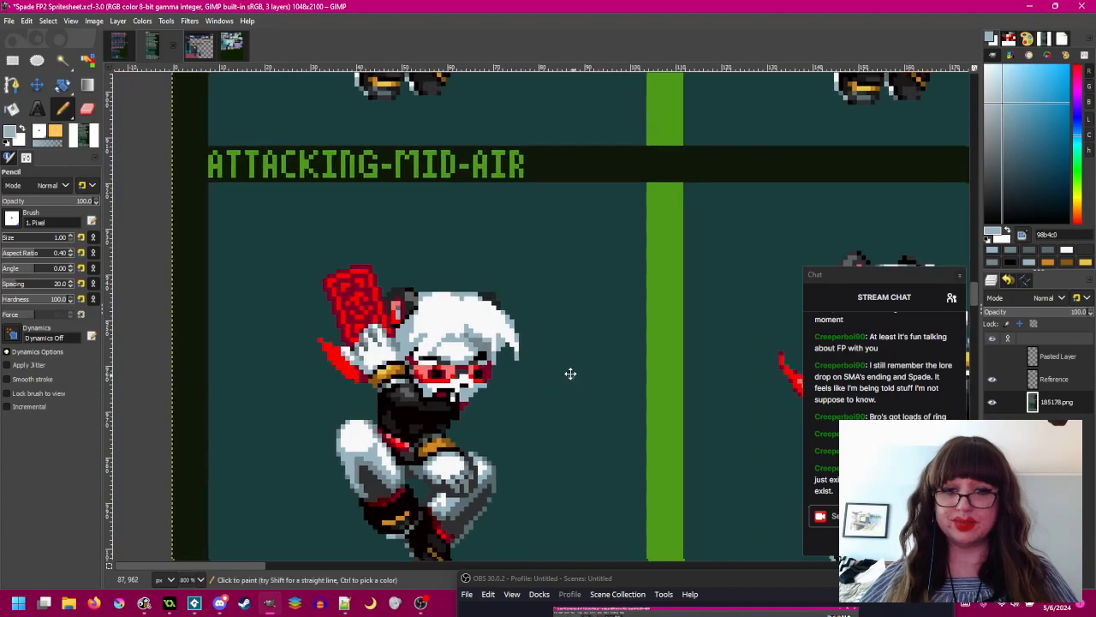
{"action": "left_click_drag", "start_coordinate": [572, 374], "coordinate": [365, 314]}
{"action": "scroll", "coordinate": [360, 311], "scroll_direction": "up", "scroll_amount": 3}
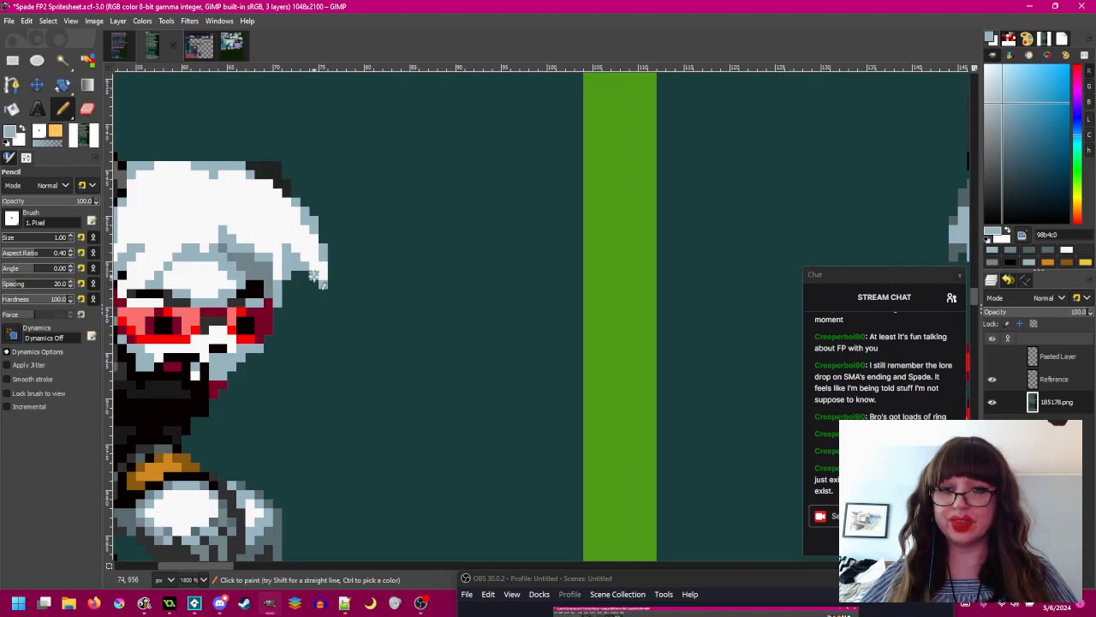
{"action": "scroll", "coordinate": [371, 285], "scroll_direction": "down", "scroll_amount": 3}
{"action": "scroll", "coordinate": [371, 284], "scroll_direction": "down", "scroll_amount": 1}
{"action": "scroll", "coordinate": [516, 308], "scroll_direction": "up", "scroll_amount": 1}
{"action": "left_click_drag", "start_coordinate": [516, 308], "coordinate": [374, 280]}
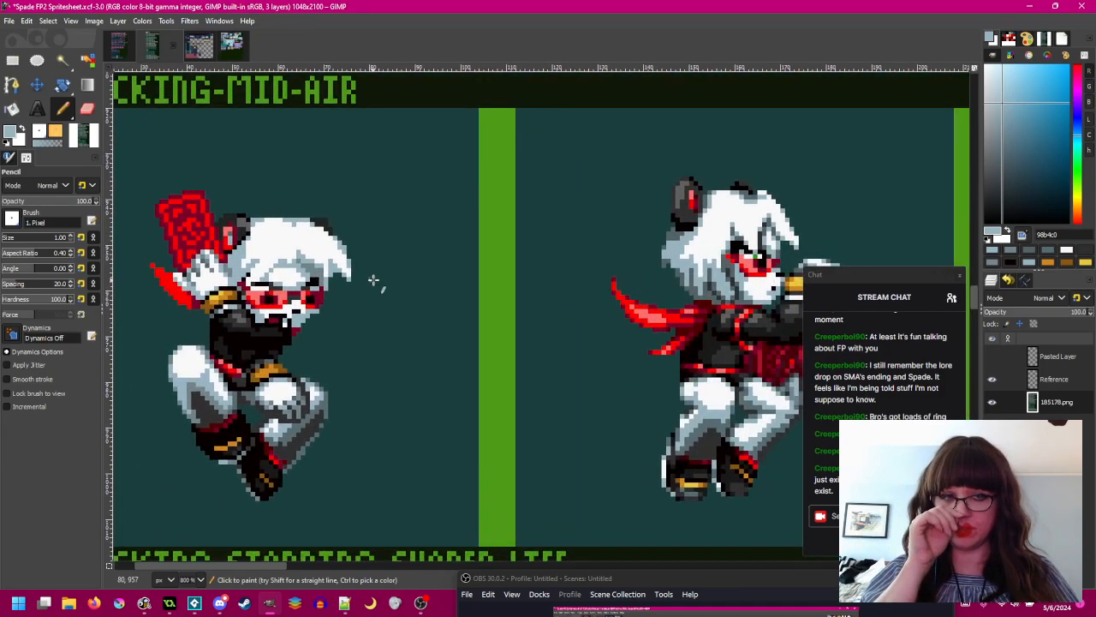
{"action": "key", "text": "ctrl+s"}
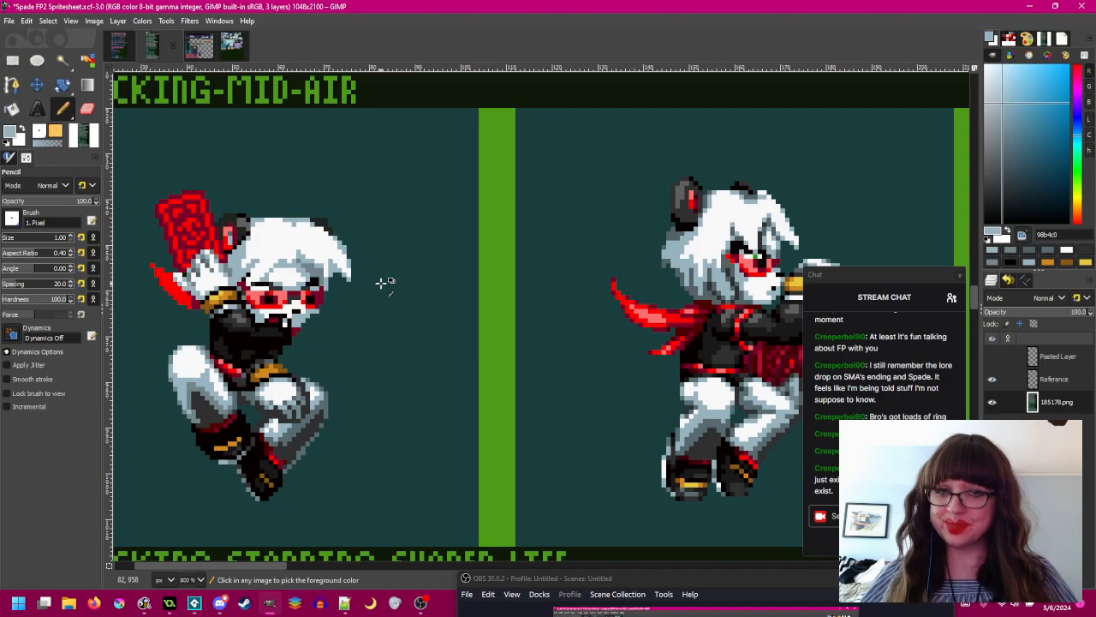
- Sample dark blue-grey 546366 from the neighbouring pose's hair and dot two diagonal shadow pixels under the fringe above the near eye
{"action": "left_click_drag", "start_coordinate": [416, 299], "coordinate": [402, 295]}
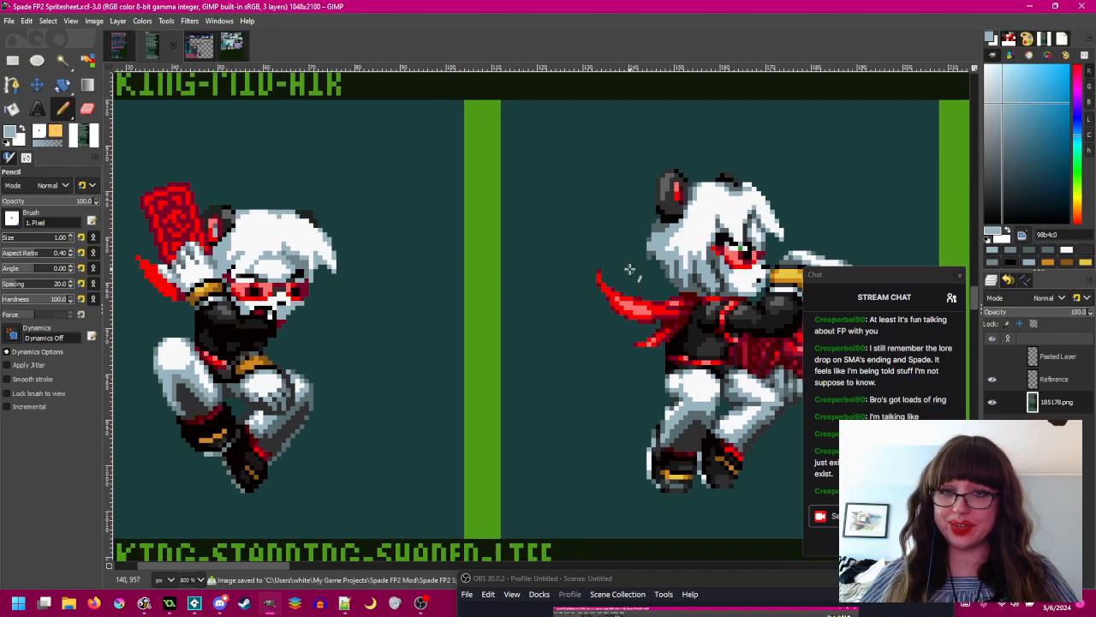
{"action": "scroll", "coordinate": [712, 252], "scroll_direction": "up", "scroll_amount": 2}
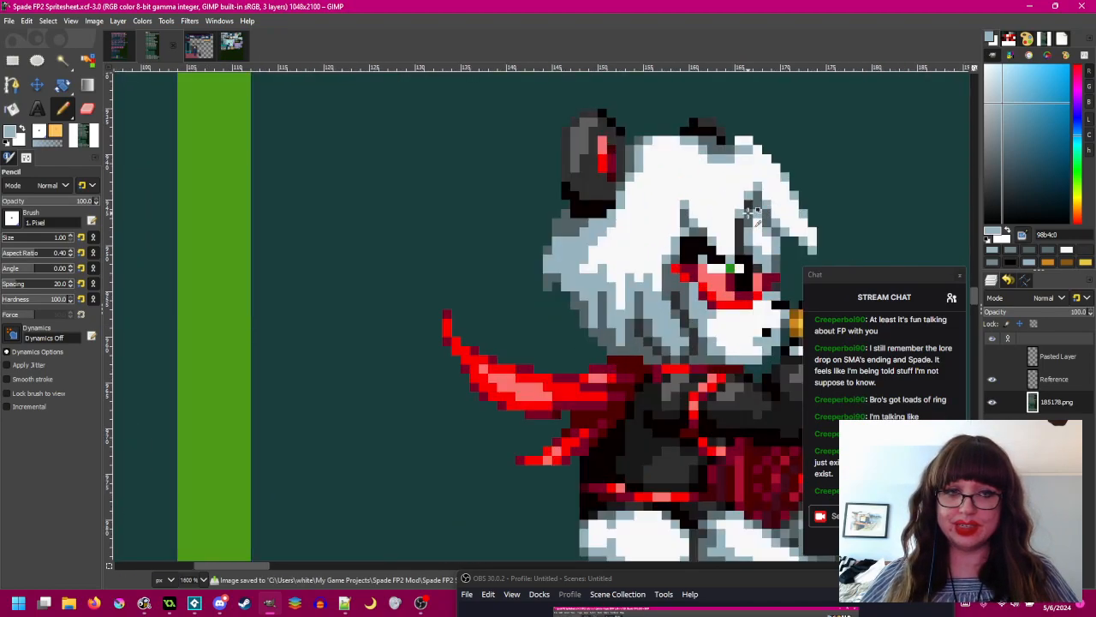
{"action": "scroll", "coordinate": [555, 269], "scroll_direction": "left", "scroll_amount": 7}
{"action": "scroll", "coordinate": [447, 269], "scroll_direction": "up", "scroll_amount": 2}
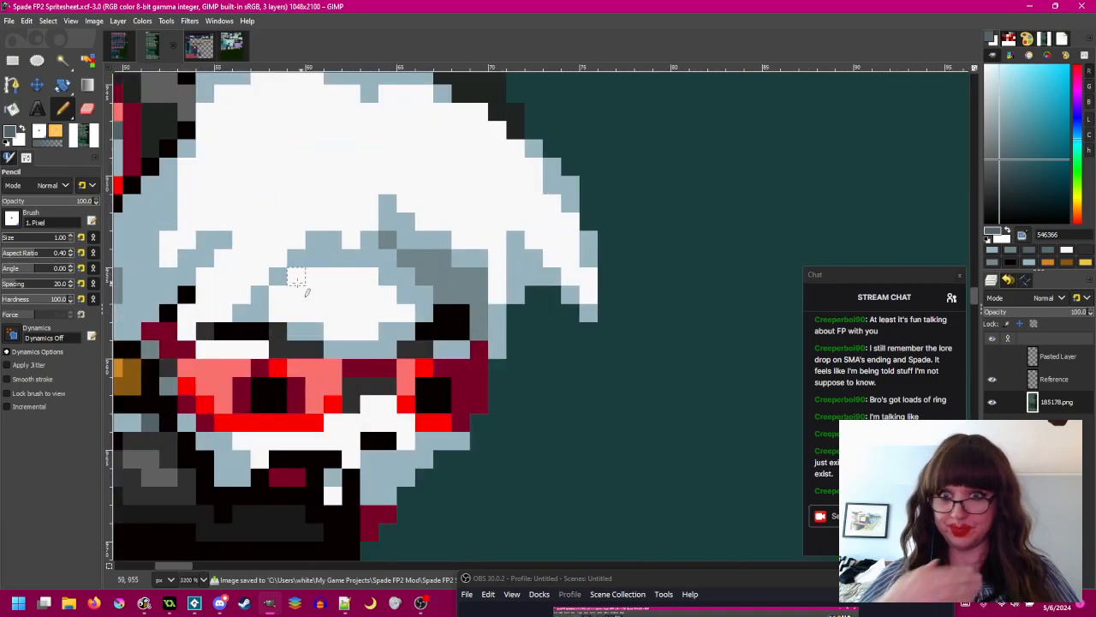
{"action": "left_click", "coordinate": [289, 280]}
{"action": "left_click", "coordinate": [274, 295]}
{"action": "scroll", "coordinate": [377, 322], "scroll_direction": "down", "scroll_amount": 2}
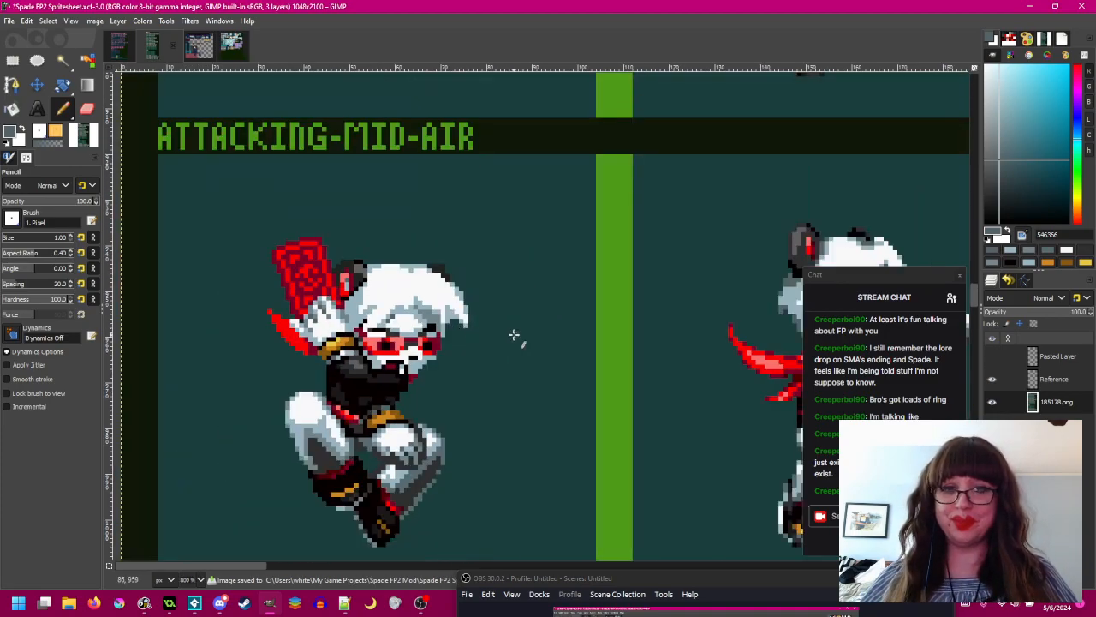
- Extend the 546366 shadow along the underside of the fringe across the forehead towards the far eyebrow
{"action": "left_click_drag", "start_coordinate": [514, 335], "coordinate": [353, 298]}
{"action": "scroll", "coordinate": [353, 298], "scroll_direction": "left", "scroll_amount": 3}
{"action": "scroll", "coordinate": [338, 286], "scroll_direction": "up", "scroll_amount": 3}
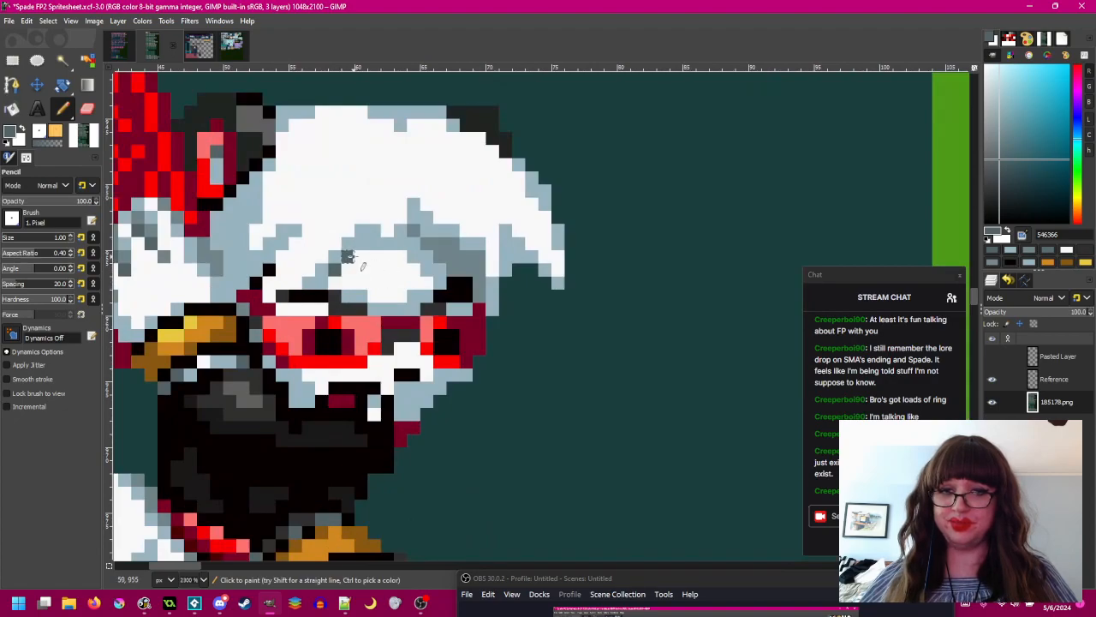
{"action": "scroll", "coordinate": [353, 257], "scroll_direction": "right", "scroll_amount": 1}
{"action": "scroll", "coordinate": [355, 258], "scroll_direction": "down", "scroll_amount": 2}
{"action": "scroll", "coordinate": [335, 312], "scroll_direction": "down", "scroll_amount": 2}
{"action": "left_click_drag", "start_coordinate": [335, 312], "coordinate": [329, 312]}
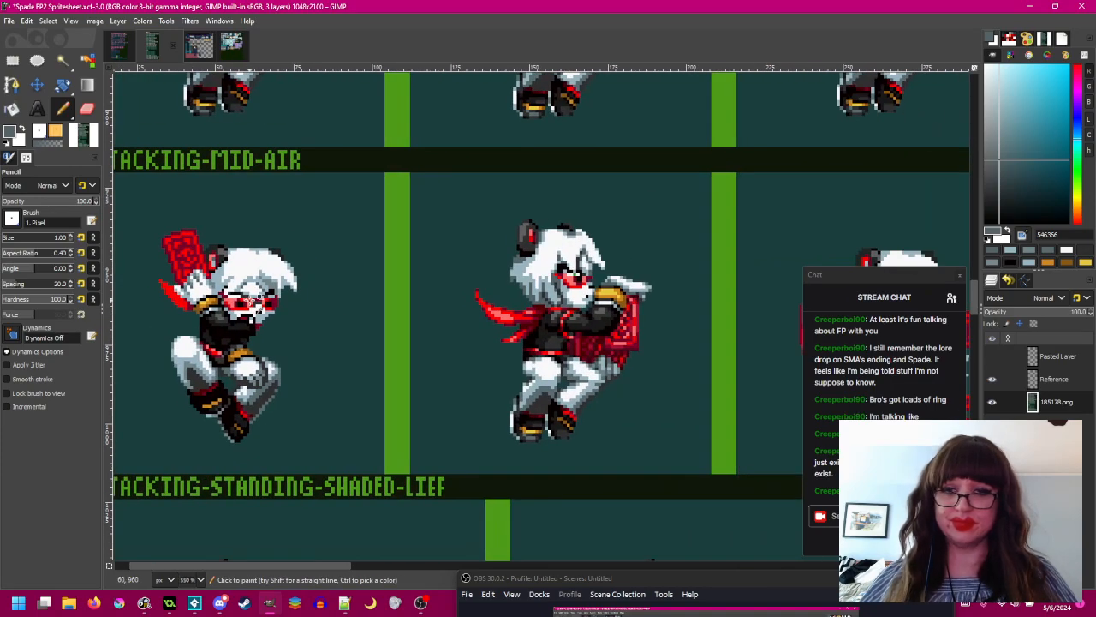
{"action": "scroll", "coordinate": [259, 294], "scroll_direction": "up", "scroll_amount": 4}
{"action": "left_click", "coordinate": [281, 279]}
{"action": "left_click", "coordinate": [294, 291]}
{"action": "left_click", "coordinate": [293, 305]}
{"action": "left_click_drag", "start_coordinate": [280, 305], "coordinate": [367, 305]}
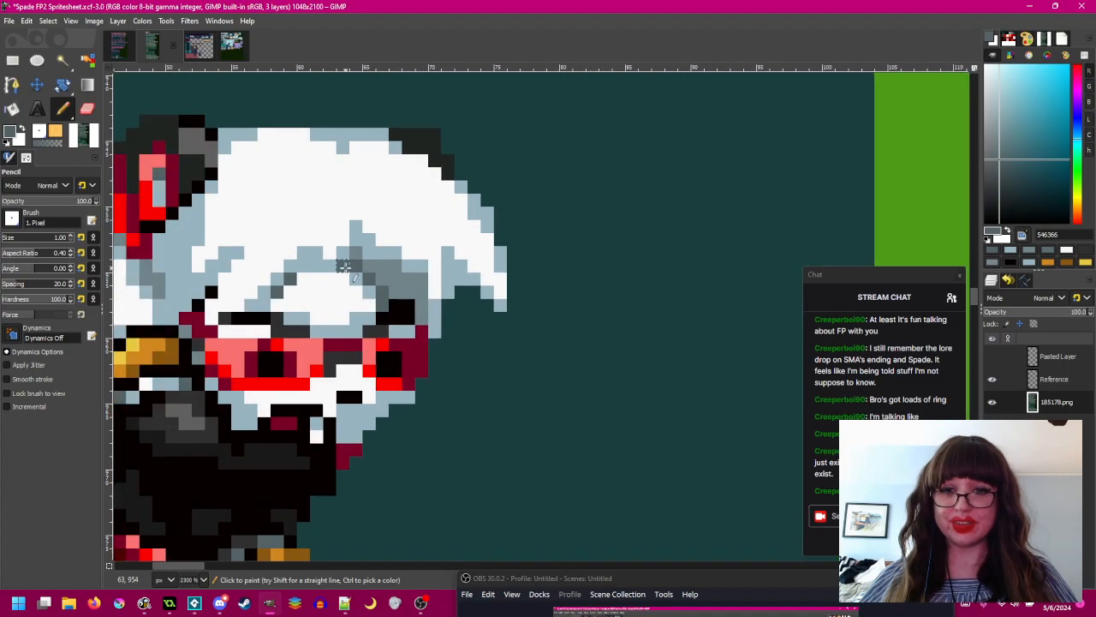
- Review the fringe shadow, then sample black 080000 and thicken the eyebrow above the far eye
{"action": "scroll", "coordinate": [343, 268], "scroll_direction": "down", "scroll_amount": 5}
{"action": "scroll", "coordinate": [334, 309], "scroll_direction": "up", "scroll_amount": 2}
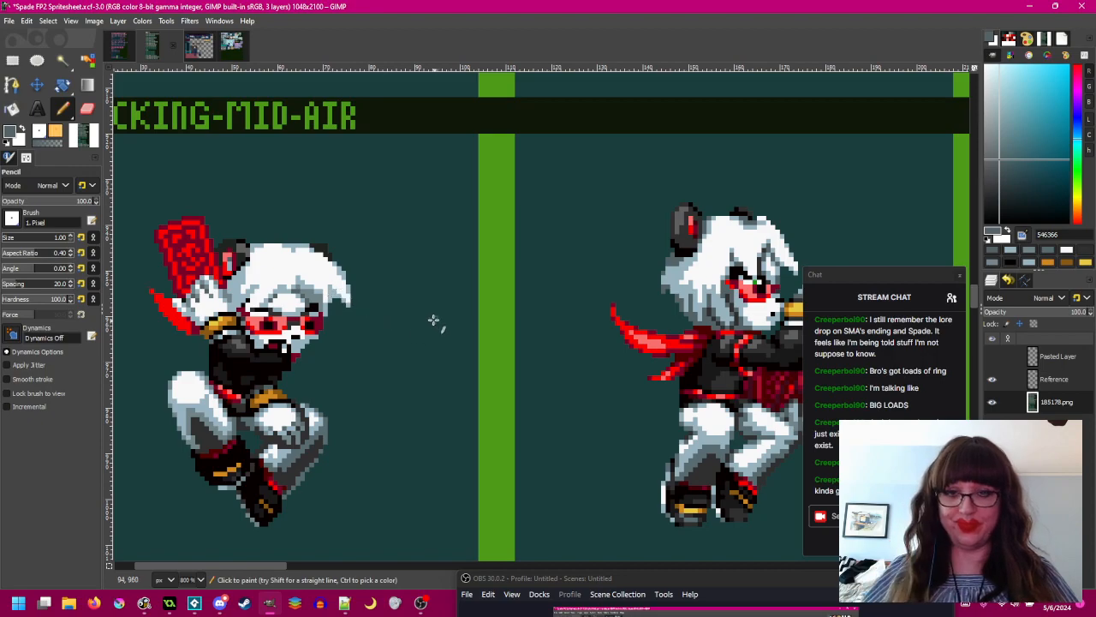
{"action": "scroll", "coordinate": [418, 302], "scroll_direction": "up", "scroll_amount": 1}
{"action": "scroll", "coordinate": [291, 276], "scroll_direction": "up", "scroll_amount": 3}
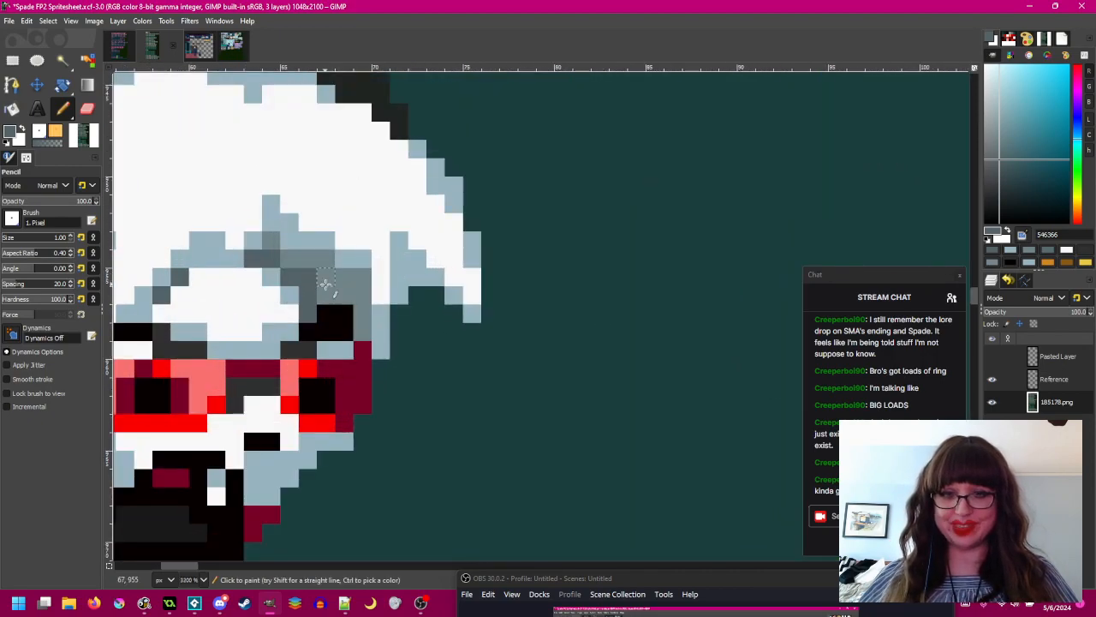
{"action": "scroll", "coordinate": [338, 286], "scroll_direction": "down", "scroll_amount": 4}
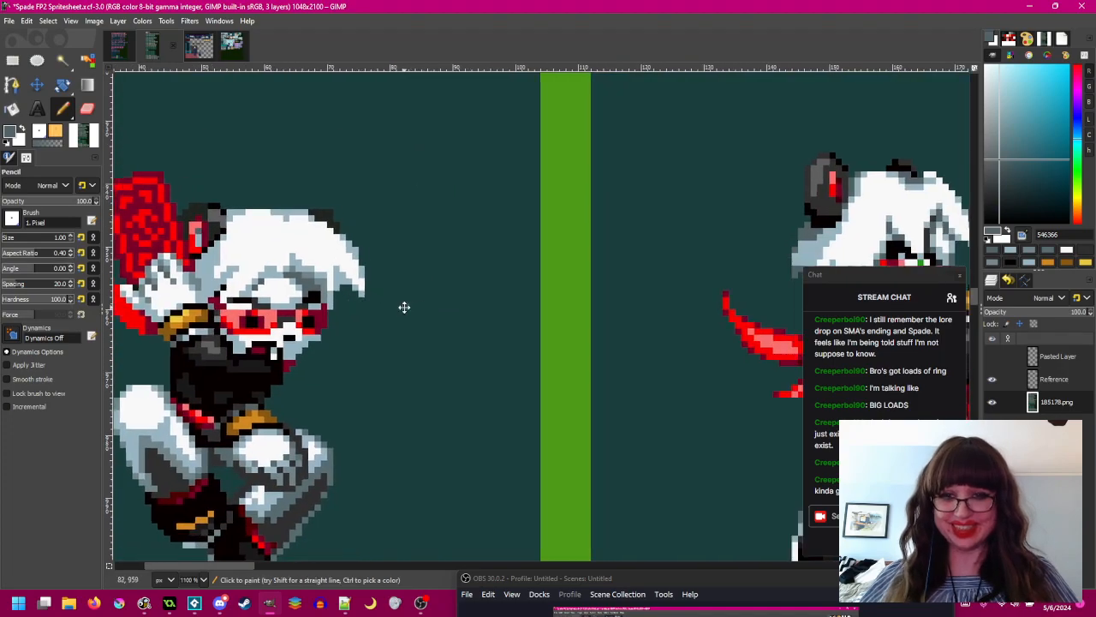
{"action": "scroll", "coordinate": [300, 280], "scroll_direction": "right", "scroll_amount": 3}
{"action": "scroll", "coordinate": [299, 280], "scroll_direction": "left", "scroll_amount": 4}
{"action": "scroll", "coordinate": [450, 283], "scroll_direction": "up", "scroll_amount": 4}
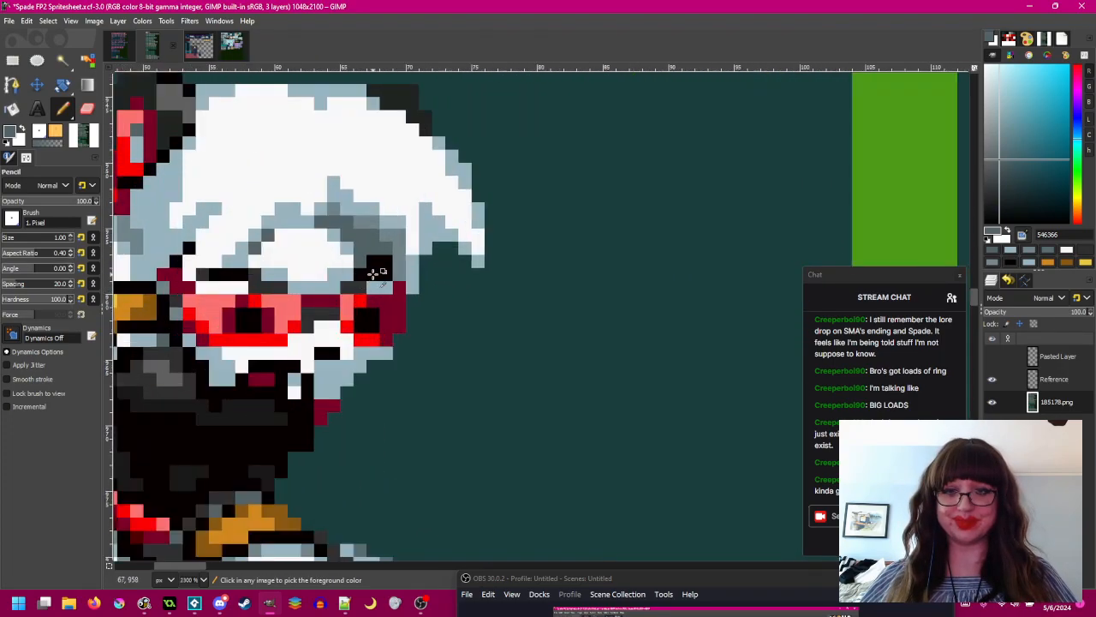
{"action": "left_click", "coordinate": [387, 276], "text": "ctrl"}
{"action": "scroll", "coordinate": [454, 317], "scroll_direction": "down", "scroll_amount": 4}
{"action": "scroll", "coordinate": [428, 304], "scroll_direction": "right", "scroll_amount": 1}
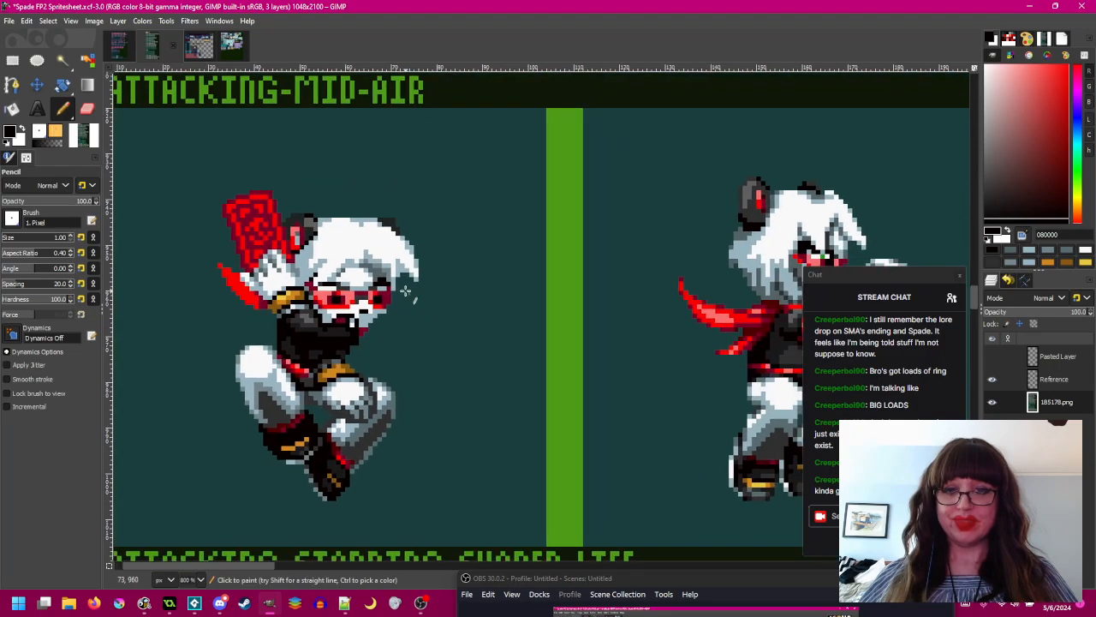
- Thicken the eyebrow above the near eye with black 080000, then sample dark grey 303030 and soften the brow's ends
{"action": "scroll", "coordinate": [412, 289], "scroll_direction": "up", "scroll_amount": 5}
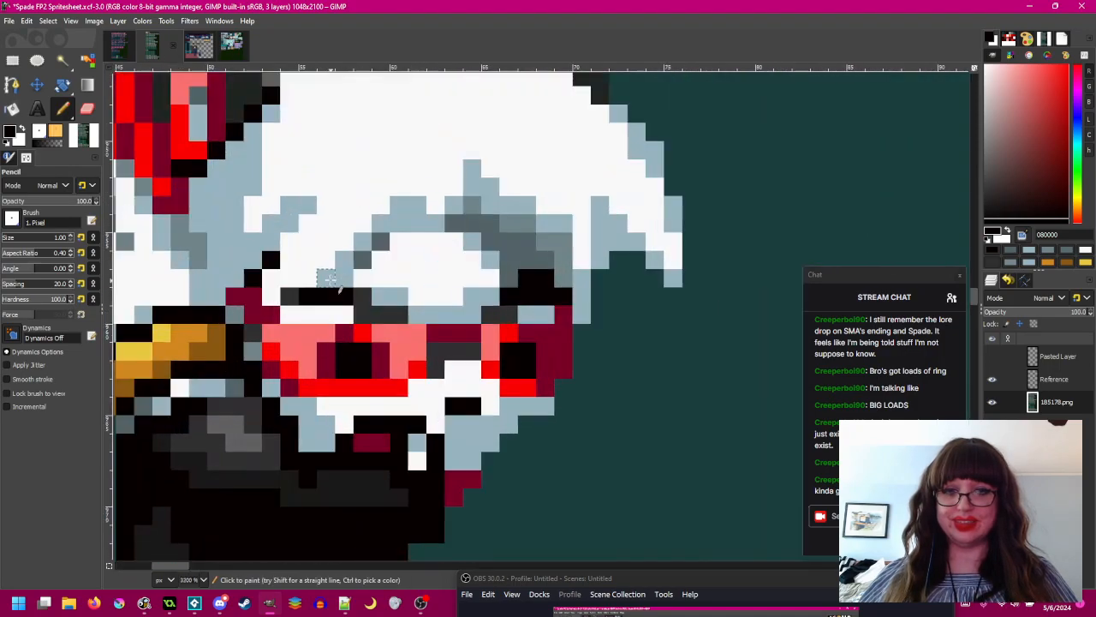
{"action": "left_click", "coordinate": [306, 277]}
{"action": "scroll", "coordinate": [330, 282], "scroll_direction": "down", "scroll_amount": 4}
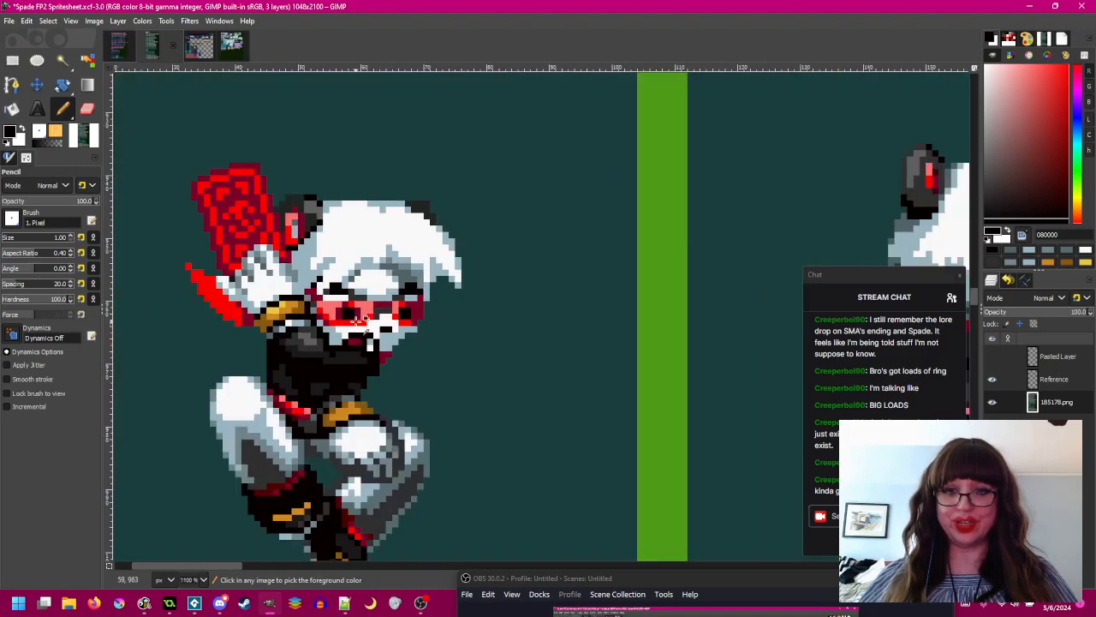
{"action": "scroll", "coordinate": [352, 297], "scroll_direction": "up", "scroll_amount": 4}
{"action": "scroll", "coordinate": [352, 297], "scroll_direction": "up", "scroll_amount": 1}
{"action": "left_click", "coordinate": [350, 282], "text": "ctrl"}
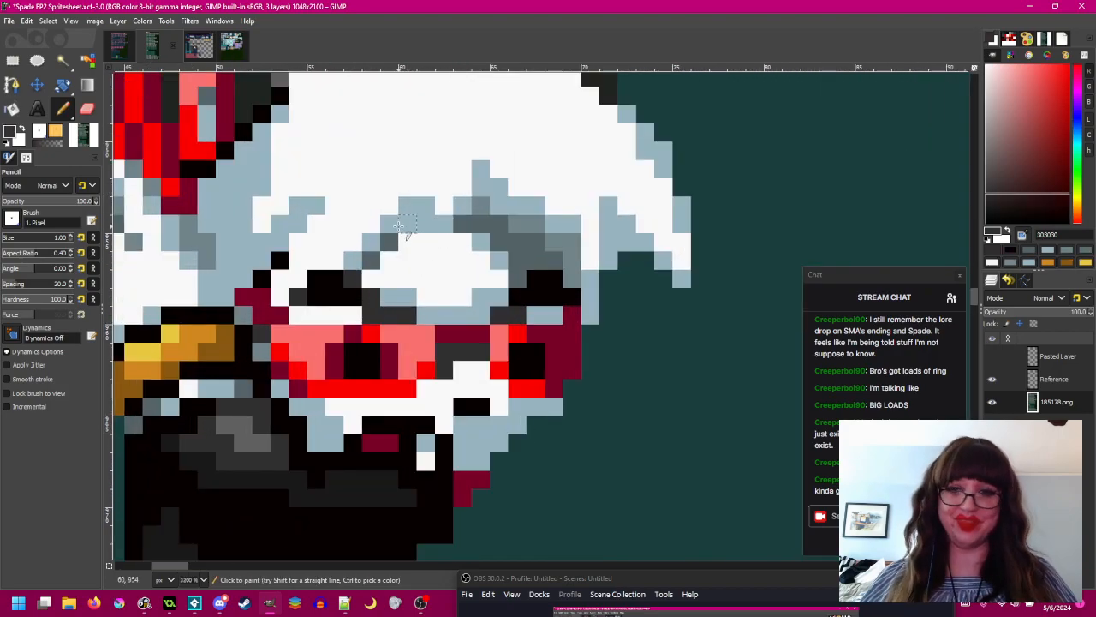
{"action": "scroll", "coordinate": [375, 257], "scroll_direction": "down", "scroll_amount": 5}
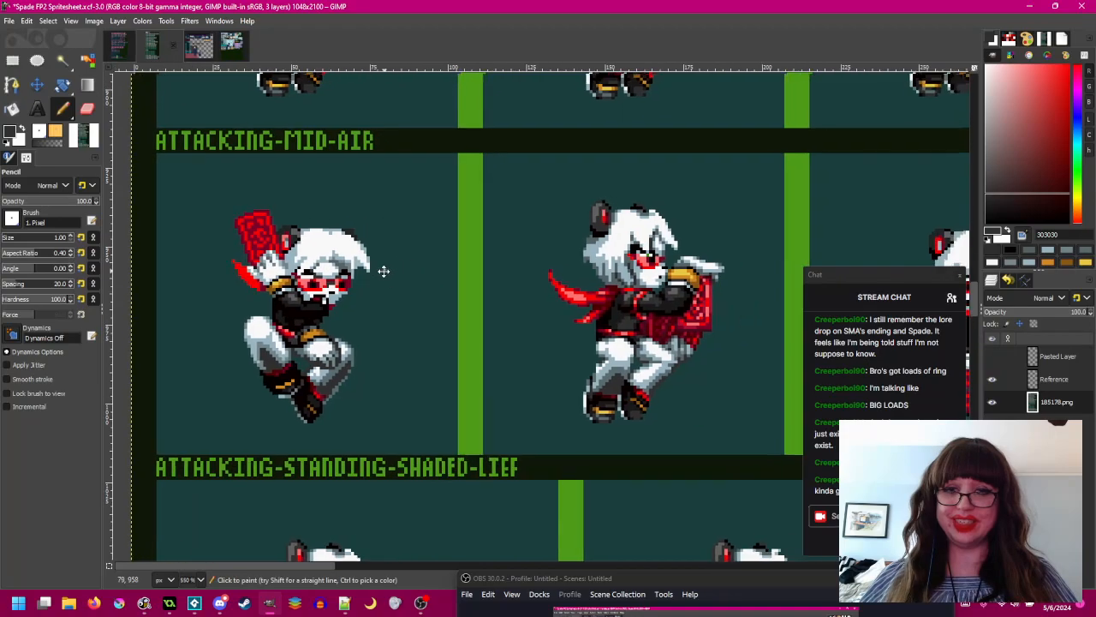
{"action": "scroll", "coordinate": [375, 255], "scroll_direction": "up", "scroll_amount": 1}
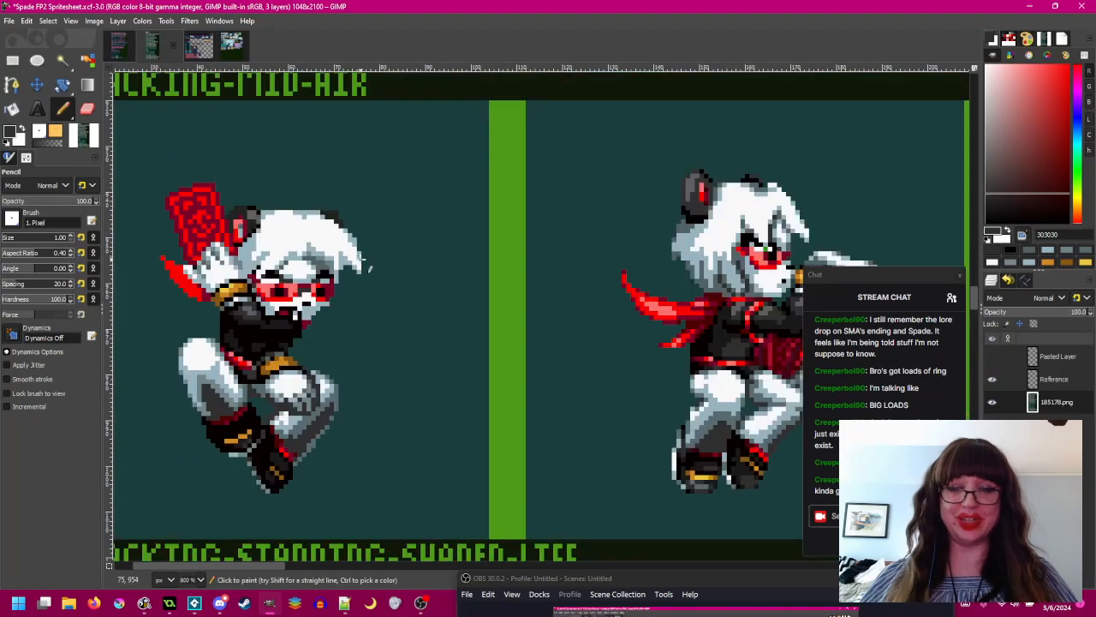
- Sample white f8f8f8 from the fringe, then light blue-grey 98b4c0 from the neighbouring pose's hair, for shading the fringe
{"action": "left_click", "coordinate": [348, 250], "text": "ctrl"}
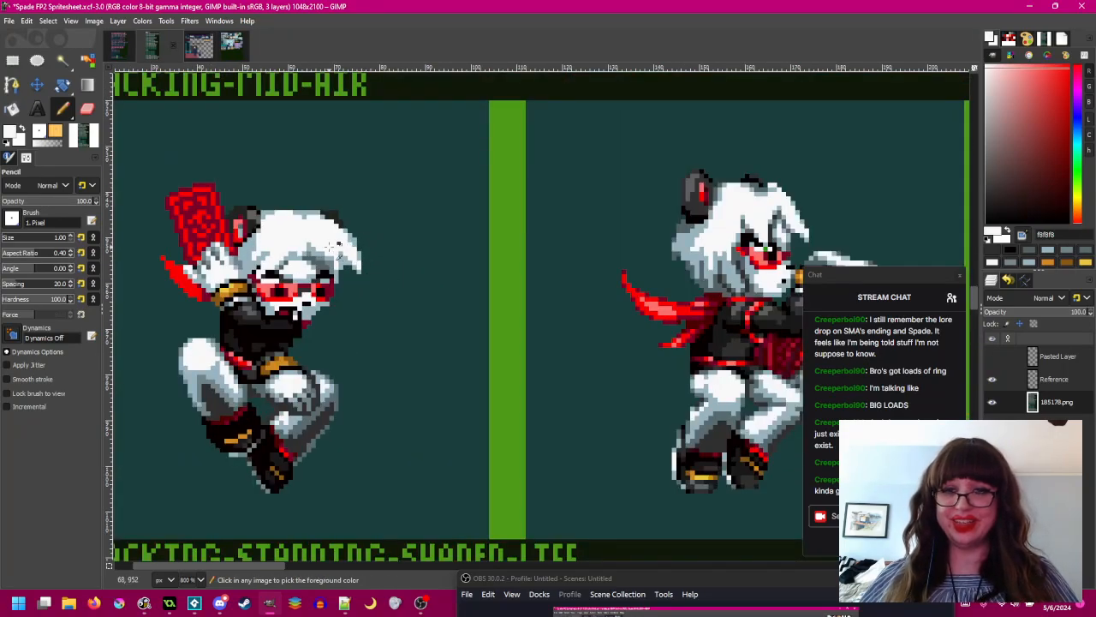
{"action": "scroll", "coordinate": [342, 252], "scroll_direction": "up", "scroll_amount": 3}
{"action": "scroll", "coordinate": [402, 317], "scroll_direction": "down", "scroll_amount": 2}
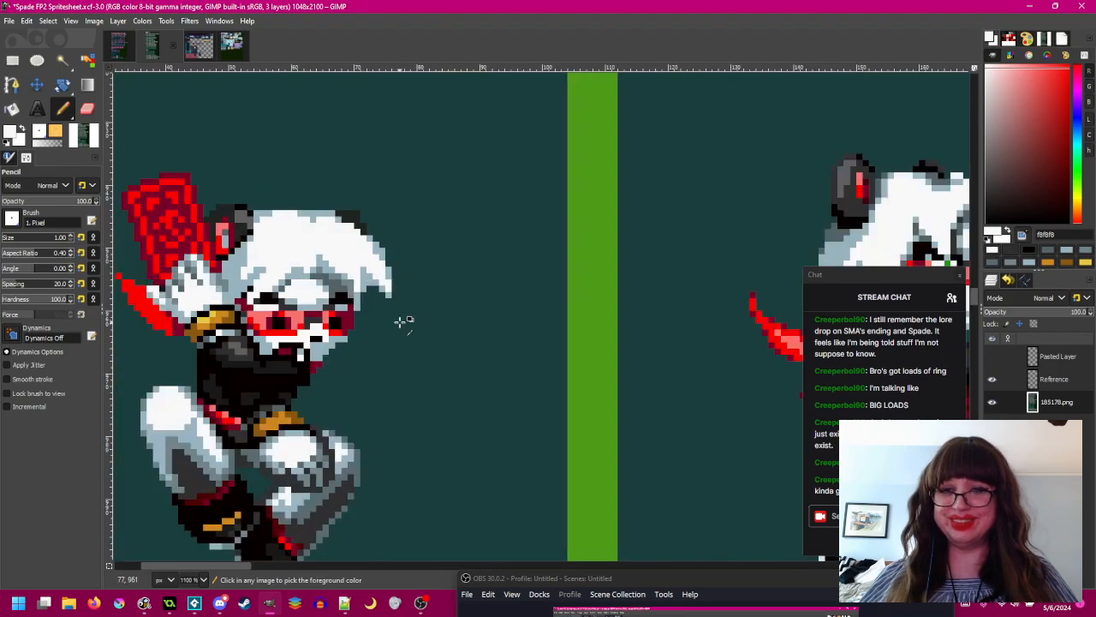
{"action": "left_click_drag", "start_coordinate": [406, 299], "coordinate": [209, 251]}
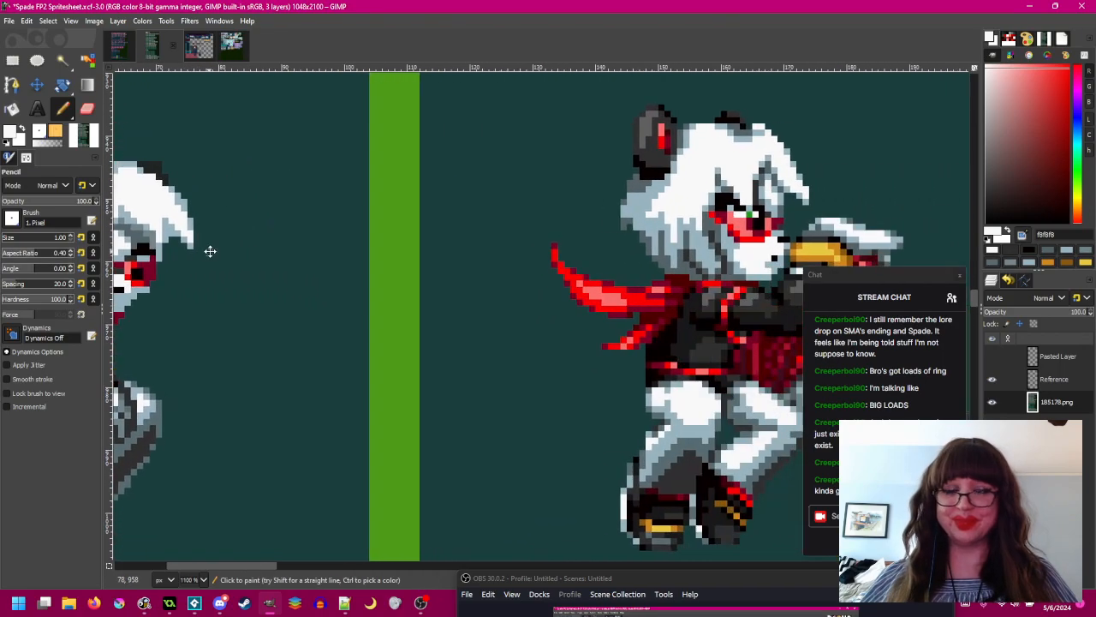
{"action": "left_click", "coordinate": [769, 180], "text": "ctrl"}
{"action": "scroll", "coordinate": [345, 227], "scroll_direction": "left", "scroll_amount": 5}
{"action": "scroll", "coordinate": [451, 226], "scroll_direction": "up", "scroll_amount": 3}
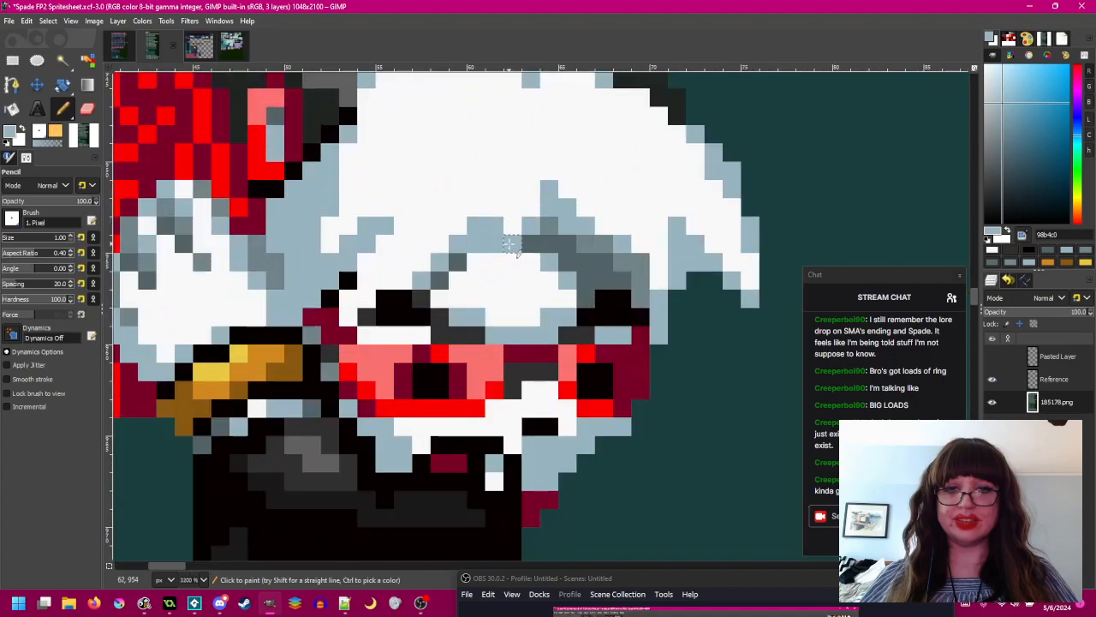
- Blend the fringe shadow across the forehead with mid blue-grey 708488, and lighten its inner end with sampled 98b4c0
{"action": "left_click", "coordinate": [543, 247], "text": "ctrl"}
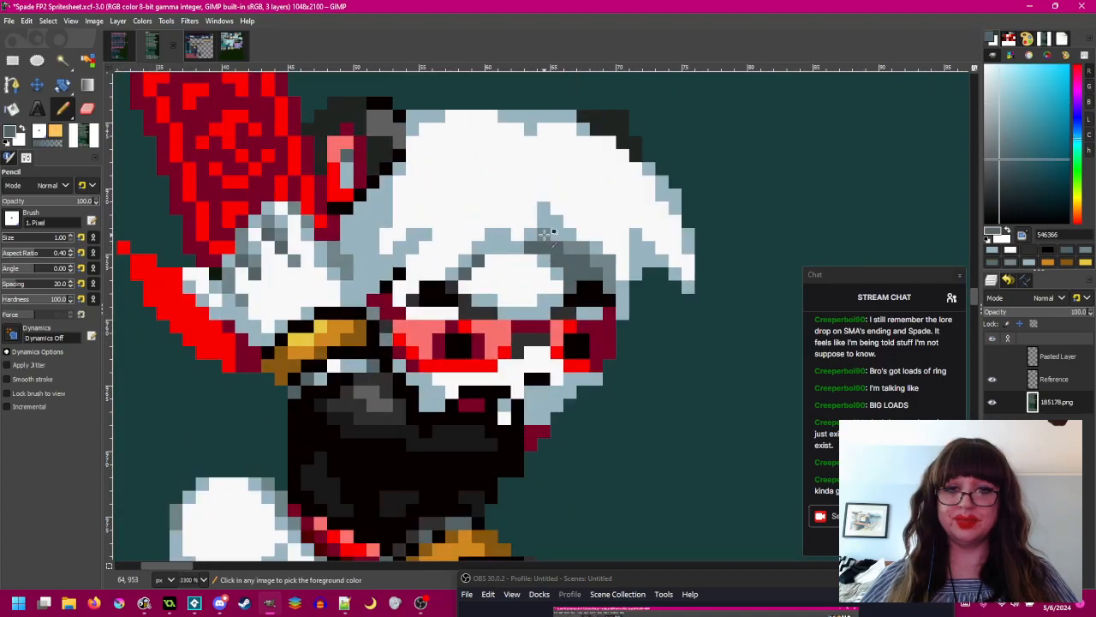
{"action": "scroll", "coordinate": [505, 257], "scroll_direction": "down", "scroll_amount": 2}
{"action": "scroll", "coordinate": [514, 291], "scroll_direction": "right", "scroll_amount": 5}
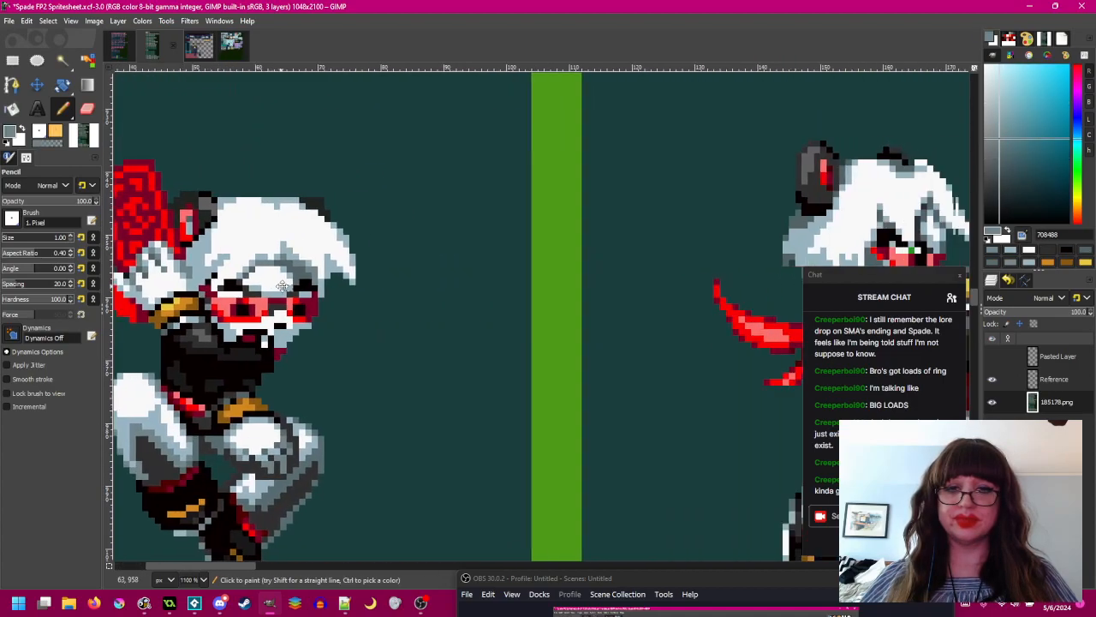
{"action": "scroll", "coordinate": [480, 283], "scroll_direction": "left", "scroll_amount": 4}
{"action": "scroll", "coordinate": [457, 270], "scroll_direction": "up", "scroll_amount": 3}
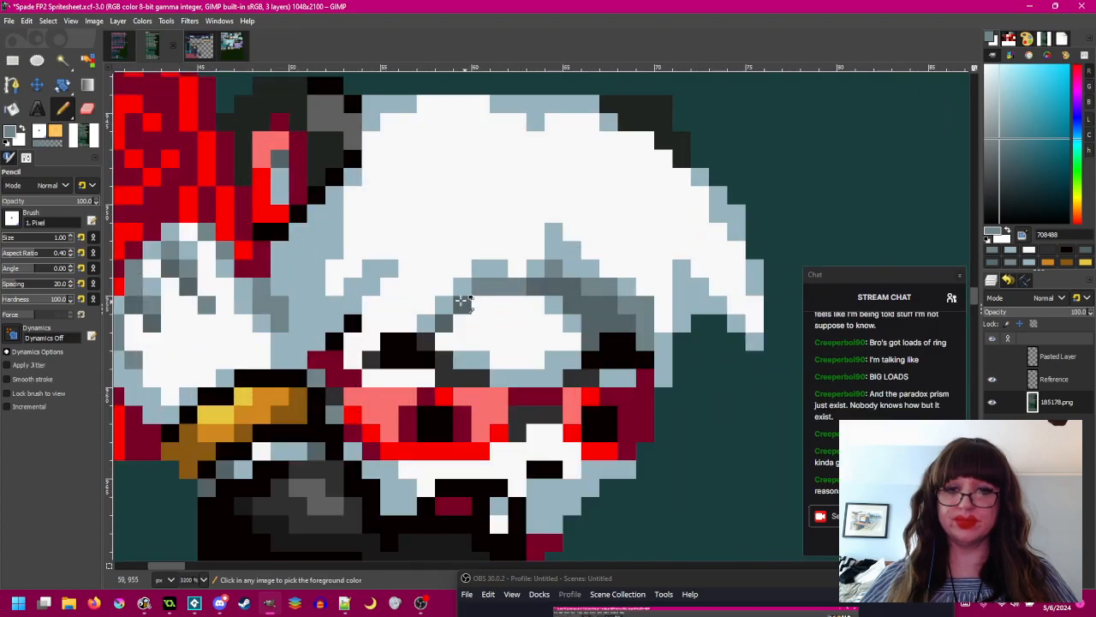
{"action": "left_click", "coordinate": [500, 269], "text": "ctrl"}
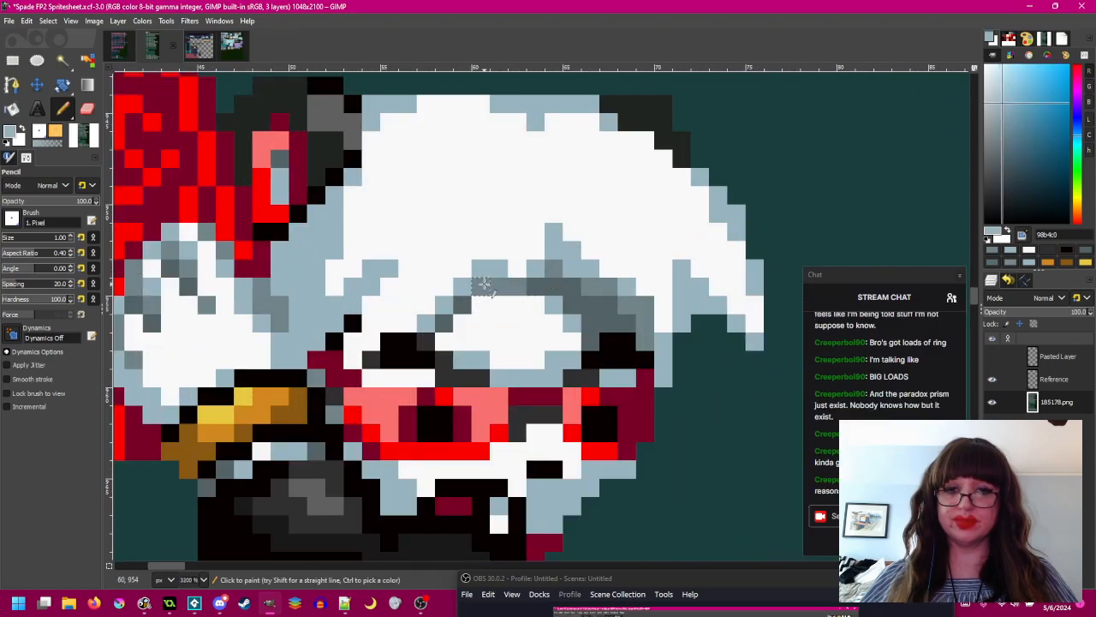
{"action": "left_click", "coordinate": [481, 287]}
{"action": "scroll", "coordinate": [531, 285], "scroll_direction": "down", "scroll_amount": 3}
{"action": "left_click_drag", "start_coordinate": [539, 276], "coordinate": [494, 265]}
{"action": "left_click_drag", "start_coordinate": [552, 302], "coordinate": [534, 293]}
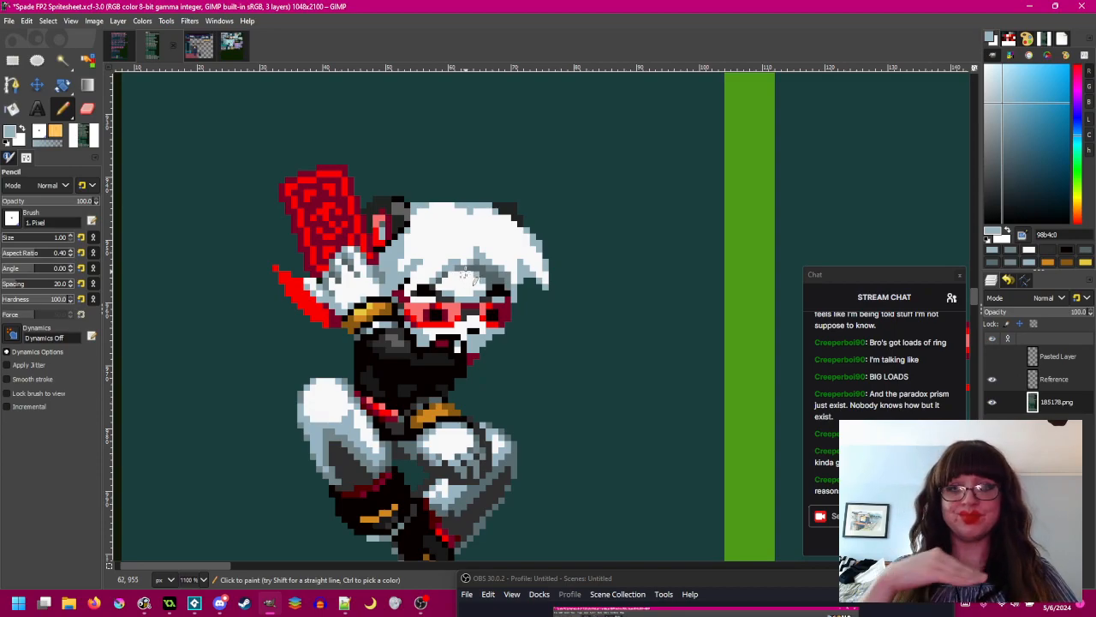
- Sample mid blue-grey 708488 from the fringe shadow and shade the edge of the hair tuft above the near eyebrow
{"action": "left_click_drag", "start_coordinate": [461, 276], "coordinate": [489, 231]}
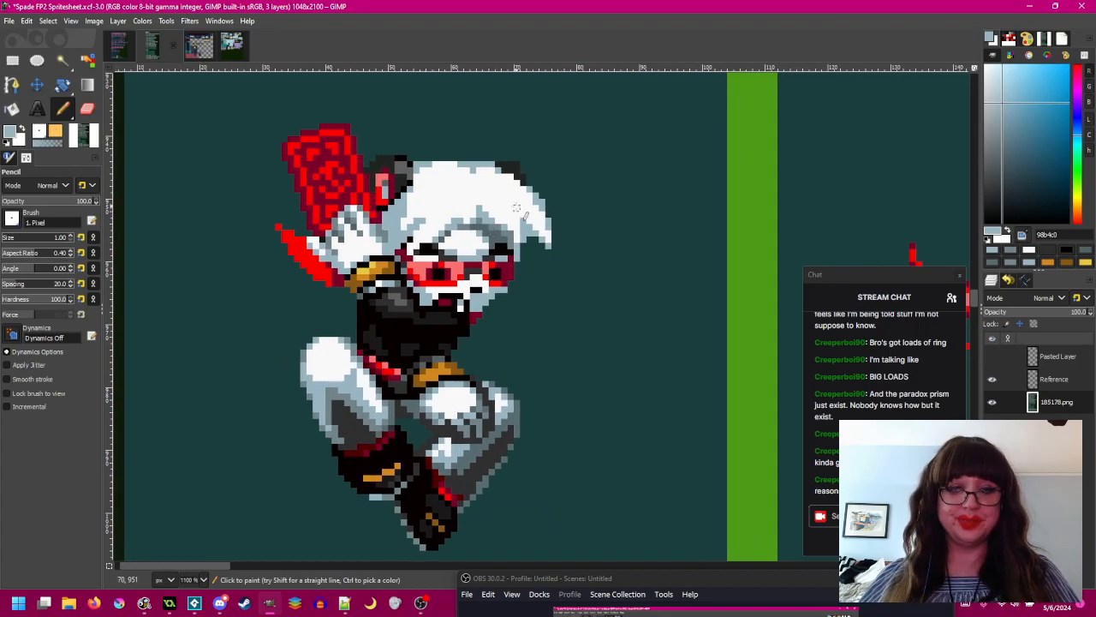
{"action": "left_click_drag", "start_coordinate": [511, 196], "coordinate": [474, 231]}
{"action": "scroll", "coordinate": [418, 239], "scroll_direction": "up", "scroll_amount": 1}
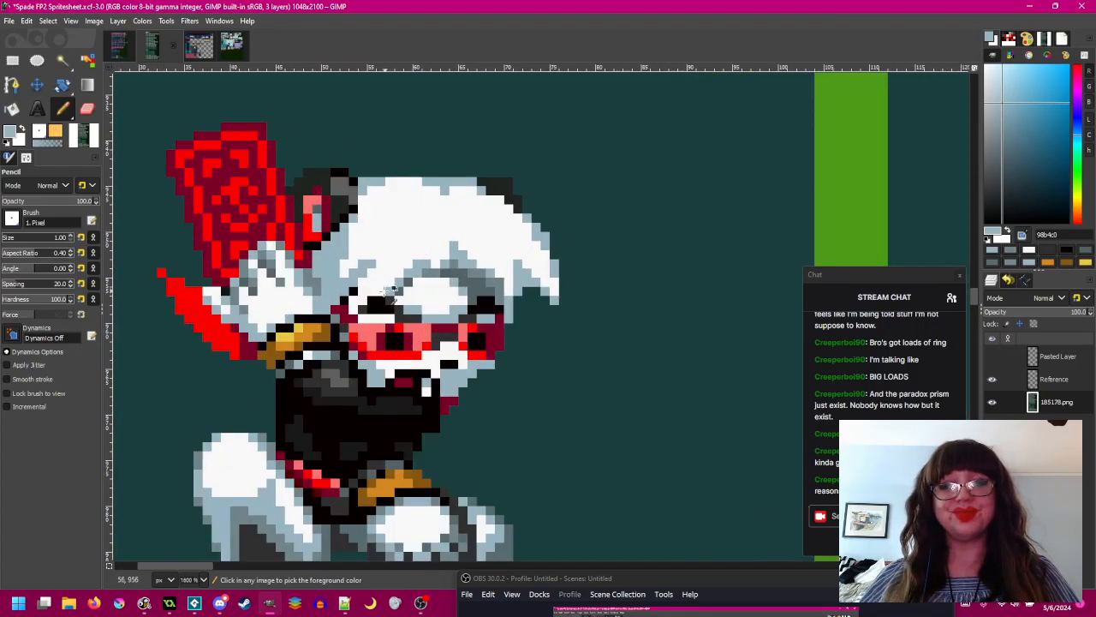
{"action": "scroll", "coordinate": [372, 291], "scroll_direction": "up", "scroll_amount": 1}
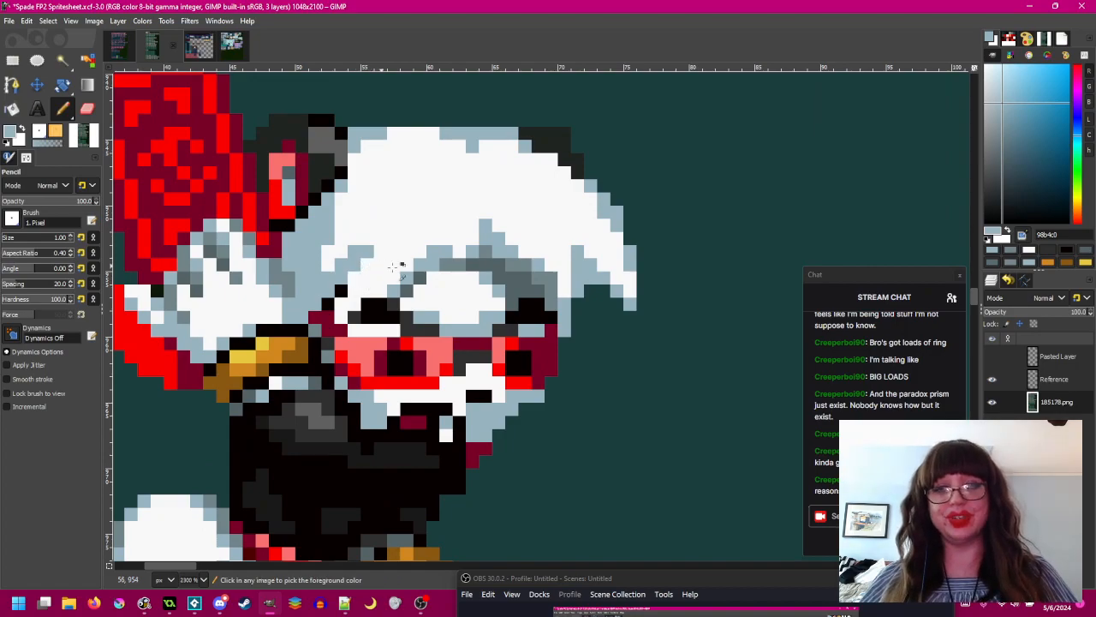
{"action": "left_click", "coordinate": [462, 264], "text": "ctrl"}
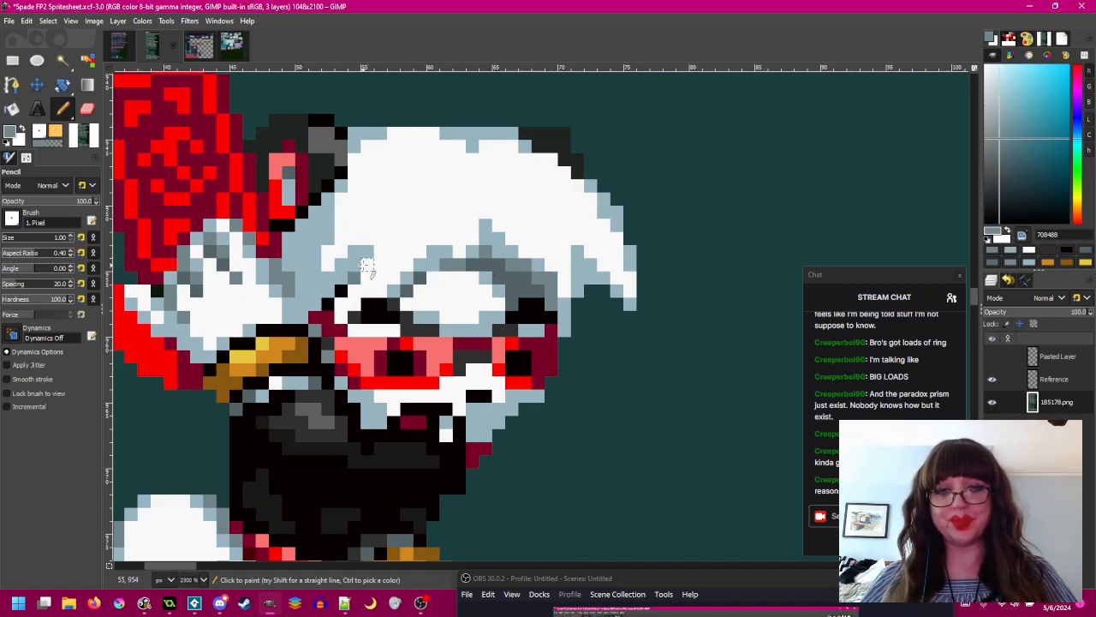
{"action": "scroll", "coordinate": [445, 275], "scroll_direction": "down", "scroll_amount": 4}
{"action": "scroll", "coordinate": [246, 297], "scroll_direction": "up", "scroll_amount": 1}
{"action": "left_click_drag", "start_coordinate": [247, 297], "coordinate": [278, 297]}
{"action": "scroll", "coordinate": [239, 258], "scroll_direction": "up", "scroll_amount": 3}
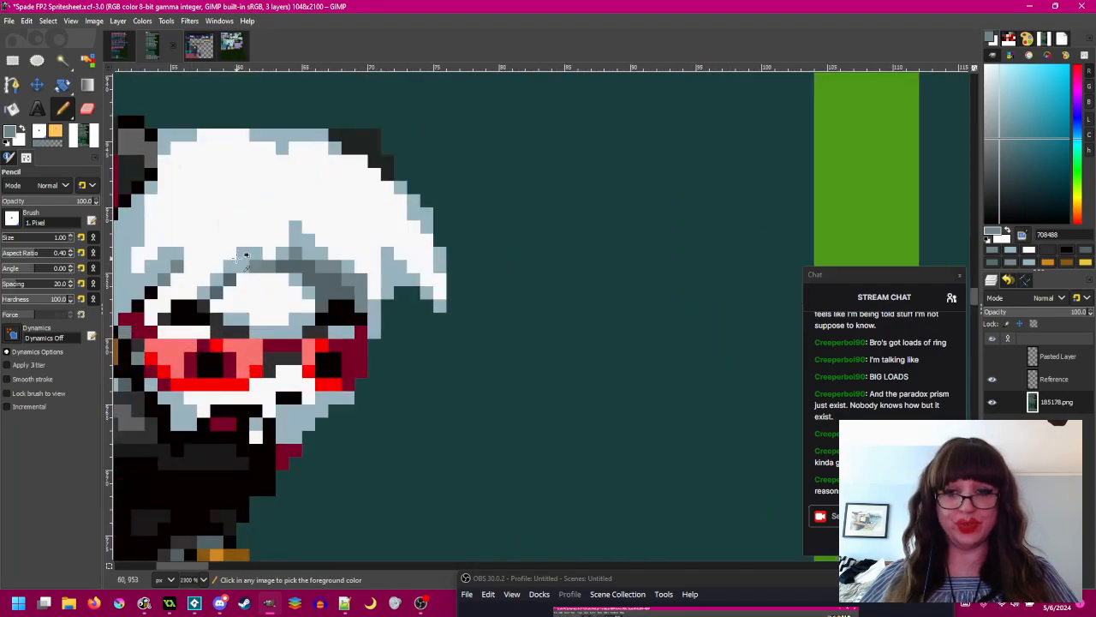
- Sample light blue-grey 98b4c0 from the fringe edge and extend the light shading beneath the tuft beside the near eyebrow
{"action": "left_click", "coordinate": [239, 257], "text": "ctrl"}
{"action": "left_click_drag", "start_coordinate": [239, 258], "coordinate": [358, 248]}
{"action": "left_click", "coordinate": [271, 298]}
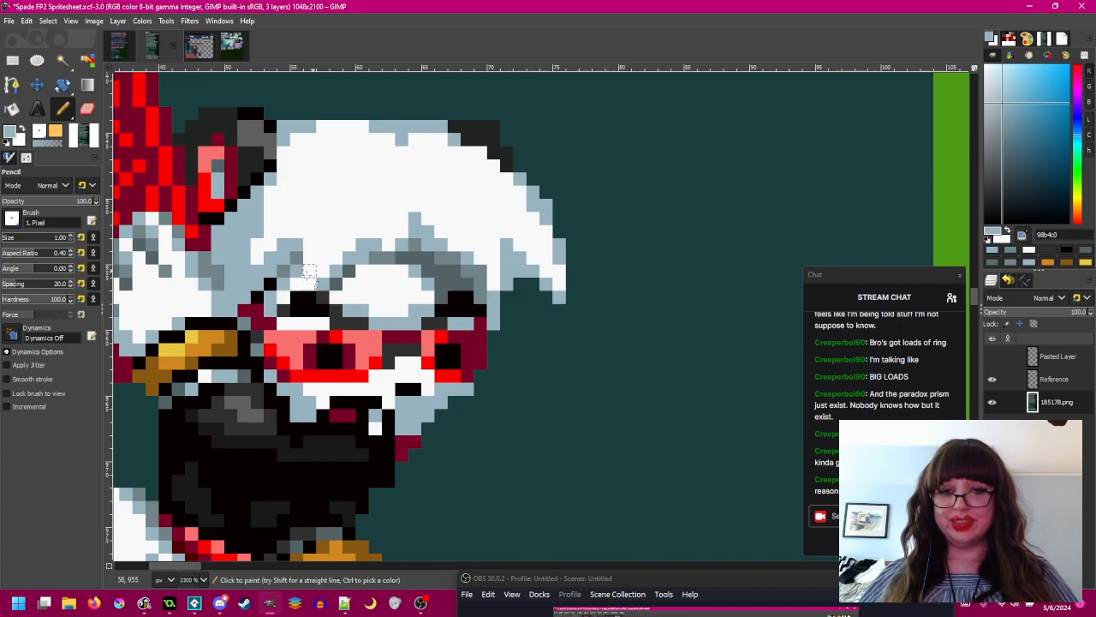
{"action": "scroll", "coordinate": [287, 293], "scroll_direction": "down", "scroll_amount": 5, "text": "ctrl"}
{"action": "scroll", "coordinate": [342, 283], "scroll_direction": "up", "scroll_amount": 5, "text": "ctrl"}
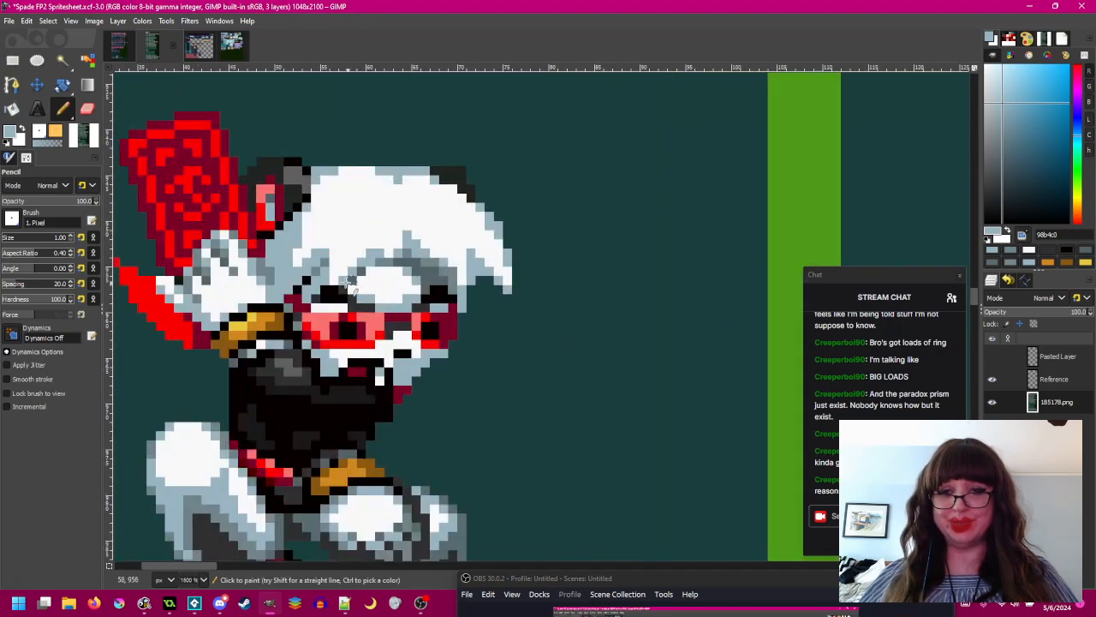
{"action": "scroll", "coordinate": [343, 286], "scroll_direction": "down", "scroll_amount": 4, "text": "ctrl"}
{"action": "scroll", "coordinate": [373, 331], "scroll_direction": "up", "scroll_amount": 2, "text": "ctrl"}
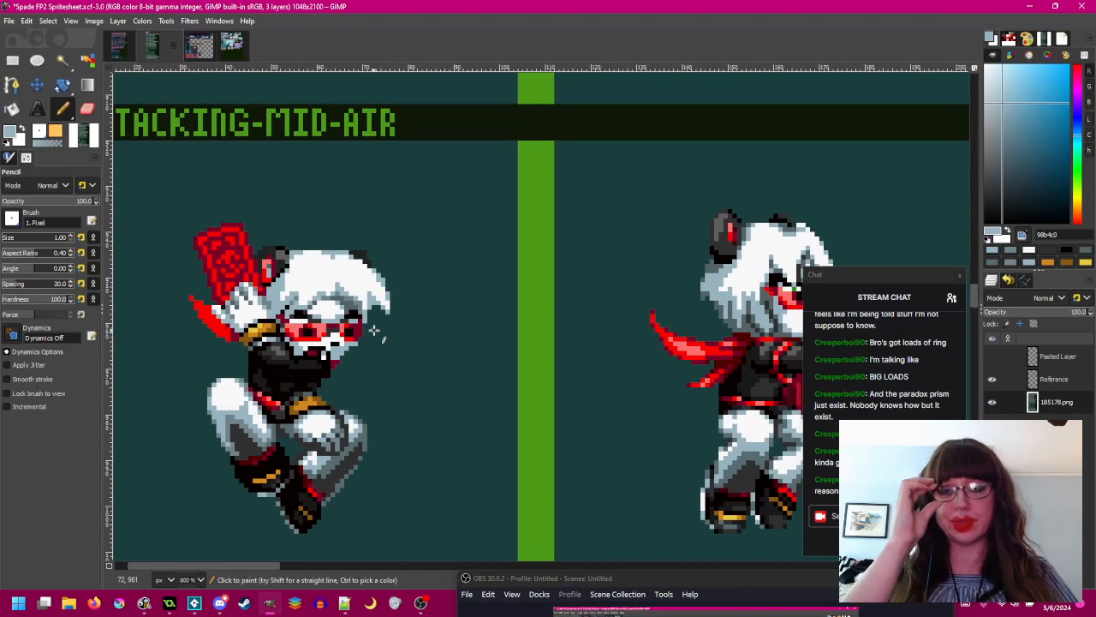
- Sample 708488 from the fringe shadow and extend the hair shadow down beside the near eyebrow
{"action": "left_click_drag", "start_coordinate": [399, 320], "coordinate": [527, 303]}
{"action": "scroll", "coordinate": [527, 303], "scroll_direction": "up", "scroll_amount": 2, "text": "ctrl"}
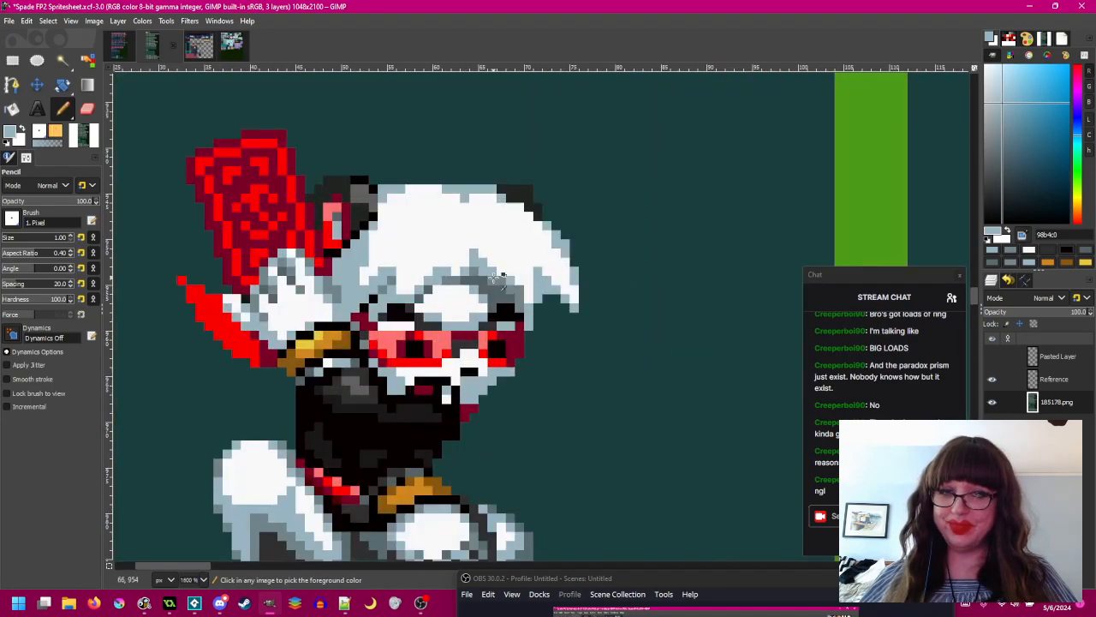
{"action": "scroll", "coordinate": [478, 268], "scroll_direction": "up", "scroll_amount": 1, "text": "ctrl"}
{"action": "left_click", "coordinate": [442, 284], "text": "ctrl"}
{"action": "left_click_drag", "start_coordinate": [330, 326], "coordinate": [328, 336]}
{"action": "scroll", "coordinate": [495, 351], "scroll_direction": "down", "scroll_amount": 2, "text": "ctrl"}
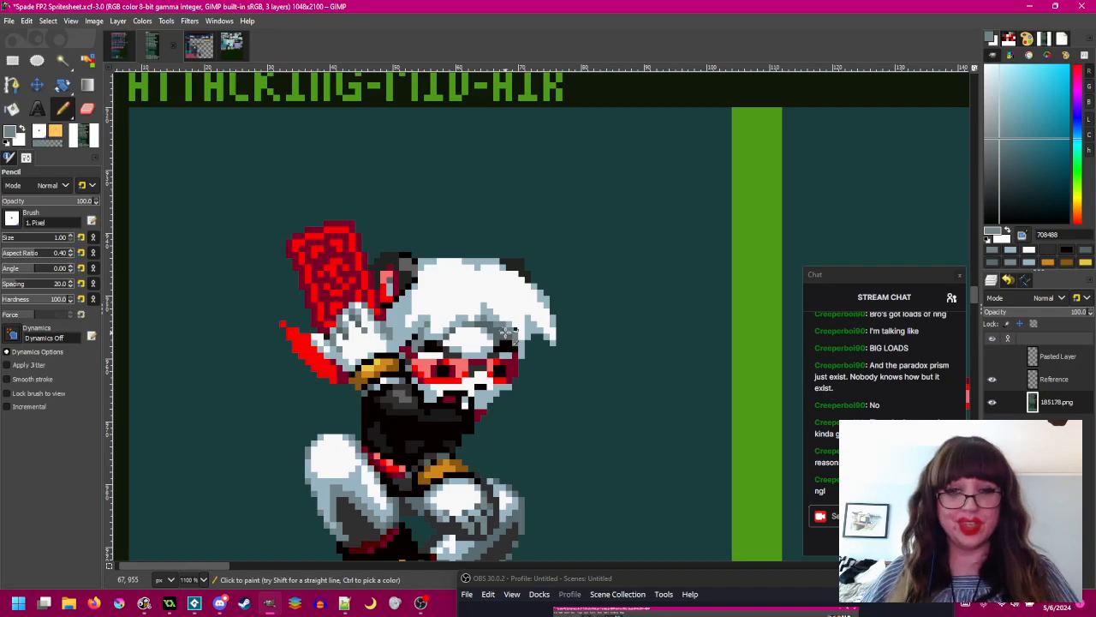
- Add dark blue-grey 546366 pixels below the hair strand beside the far edge of the glasses
{"action": "scroll", "coordinate": [505, 331], "scroll_direction": "up", "scroll_amount": 3}
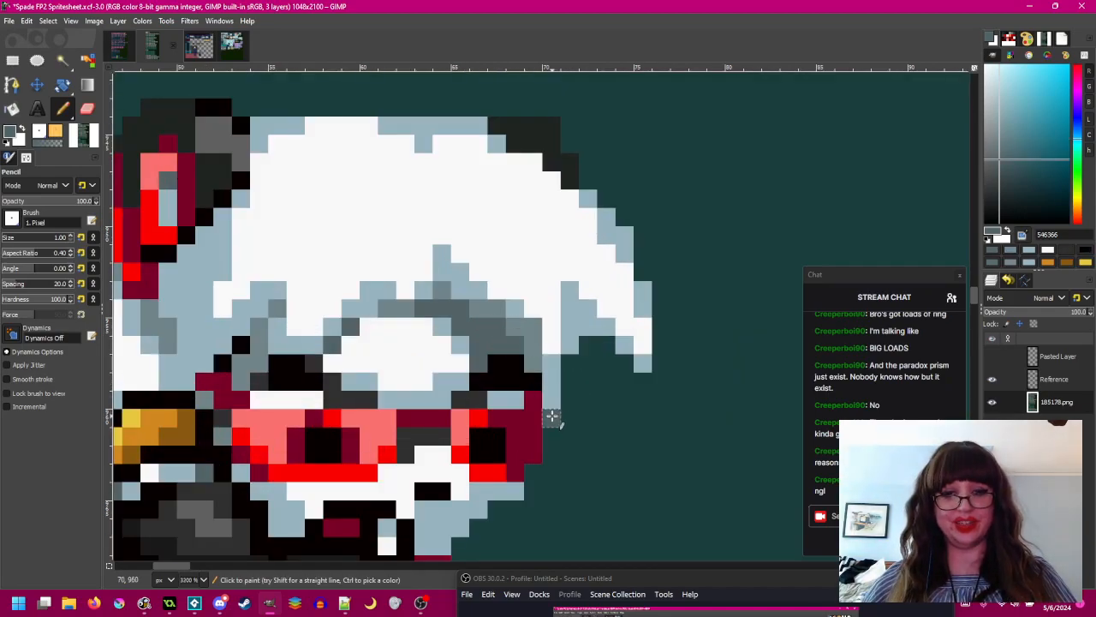
{"action": "scroll", "coordinate": [552, 416], "scroll_direction": "down", "scroll_amount": 3}
{"action": "scroll", "coordinate": [553, 413], "scroll_direction": "up", "scroll_amount": 3}
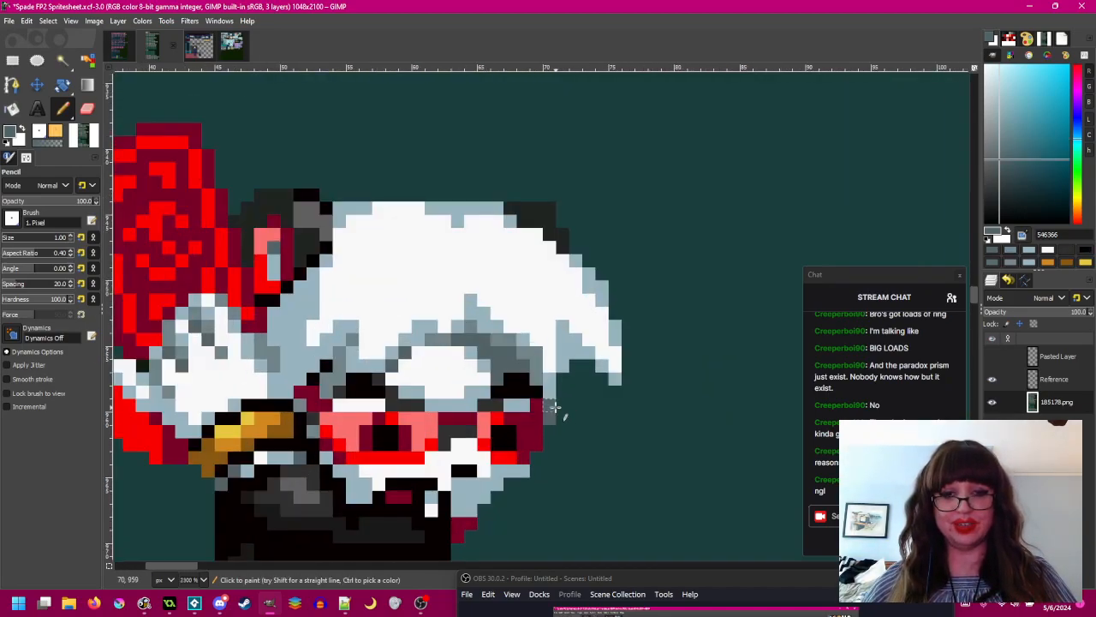
{"action": "scroll", "coordinate": [552, 408], "scroll_direction": "down", "scroll_amount": 3}
{"action": "scroll", "coordinate": [523, 426], "scroll_direction": "up", "scroll_amount": 1}
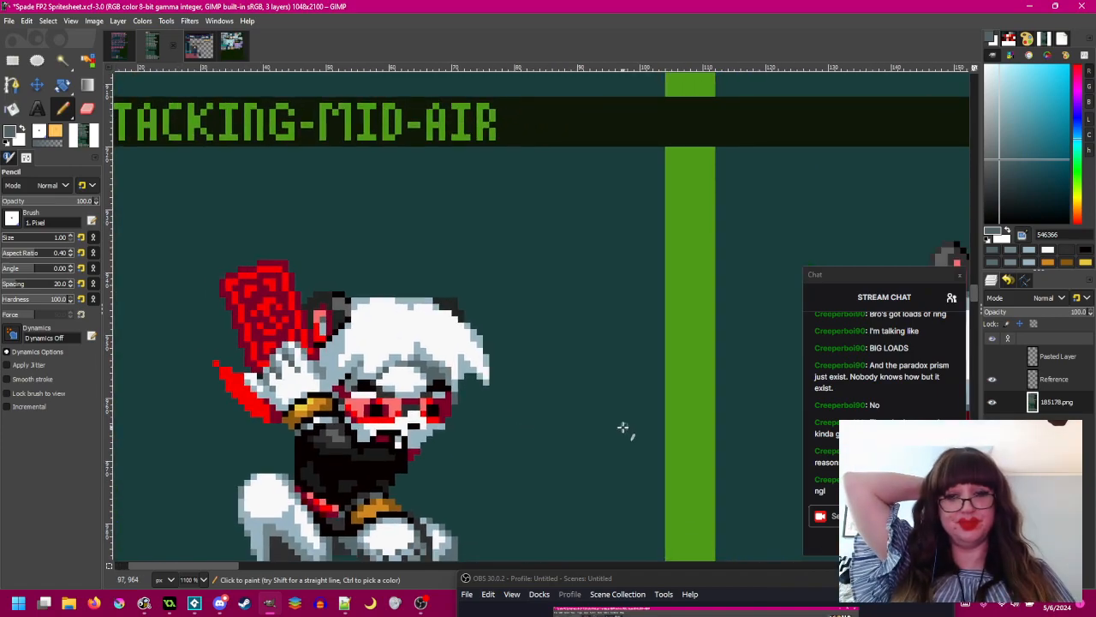
{"action": "left_click_drag", "start_coordinate": [695, 433], "coordinate": [395, 405]}
{"action": "left_click_drag", "start_coordinate": [511, 424], "coordinate": [694, 465]}
{"action": "left_click_drag", "start_coordinate": [465, 440], "coordinate": [599, 399]}
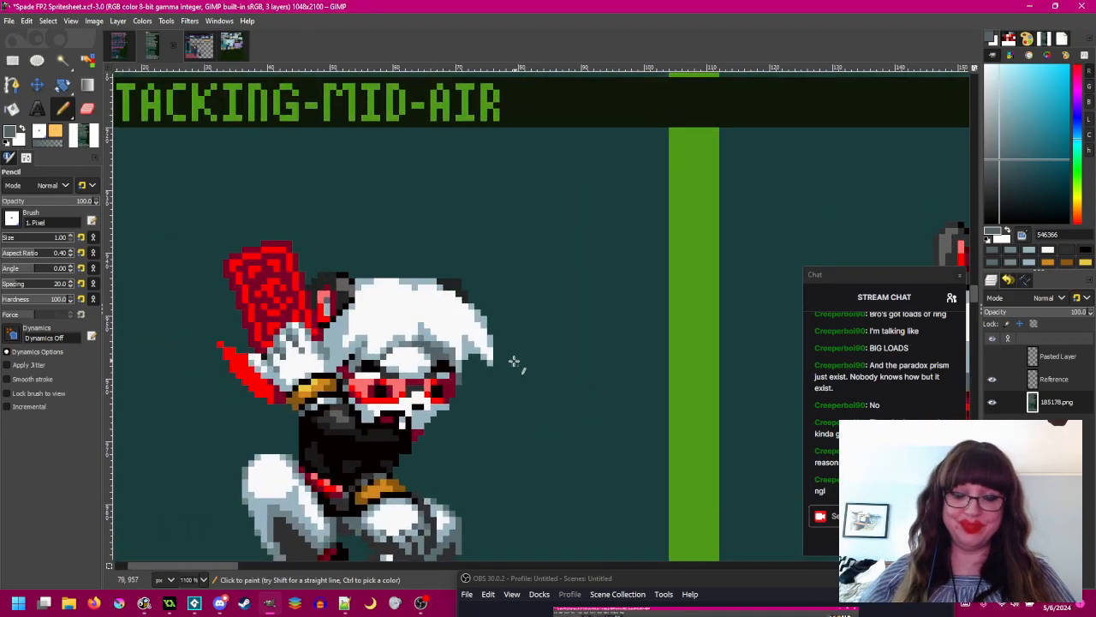
- Shade the underside of the outer hair lock with dark blue-grey 546366, comparing it with the neighbouring pose's hair
{"action": "scroll", "coordinate": [472, 357], "scroll_direction": "up", "scroll_amount": 2}
{"action": "scroll", "coordinate": [482, 358], "scroll_direction": "down", "scroll_amount": 3}
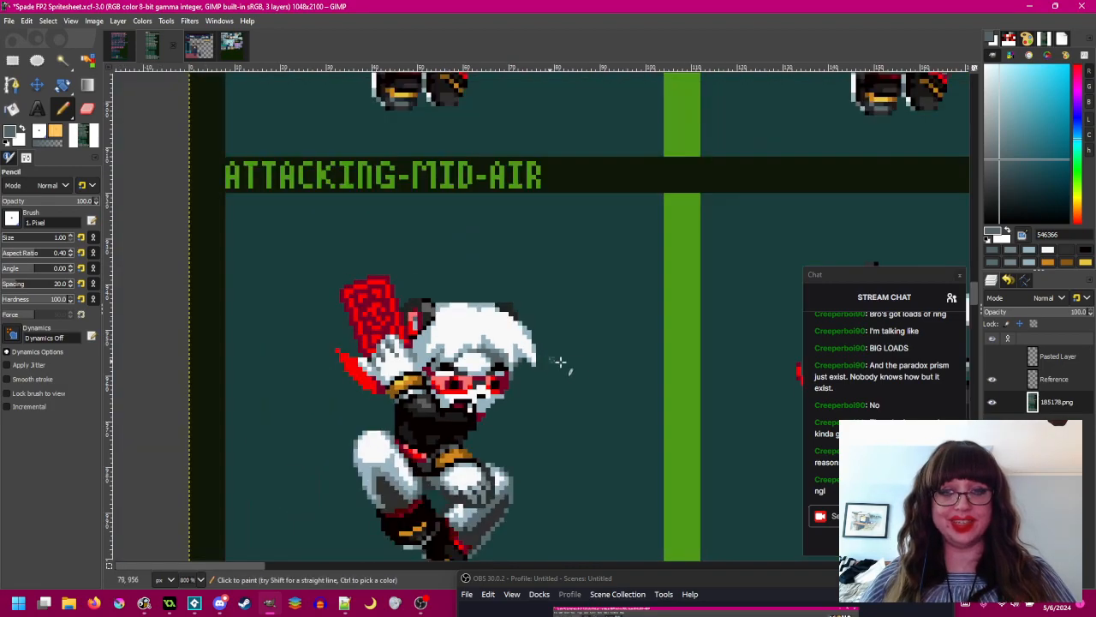
{"action": "scroll", "coordinate": [556, 363], "scroll_direction": "right", "scroll_amount": 3}
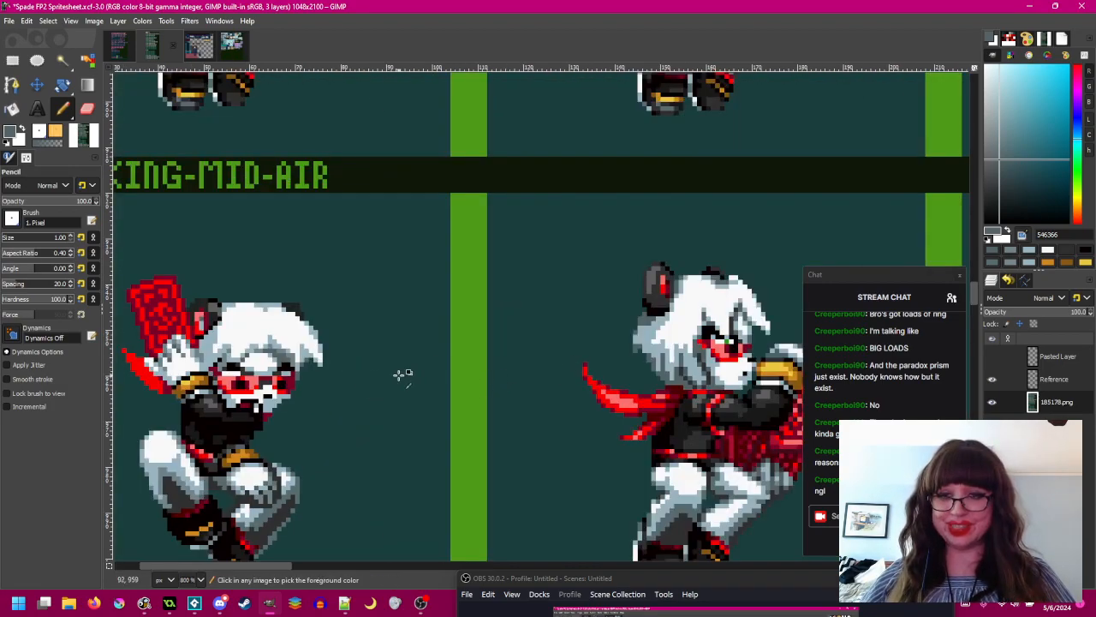
{"action": "scroll", "coordinate": [403, 374], "scroll_direction": "up", "scroll_amount": 1}
{"action": "scroll", "coordinate": [398, 374], "scroll_direction": "down", "scroll_amount": 1}
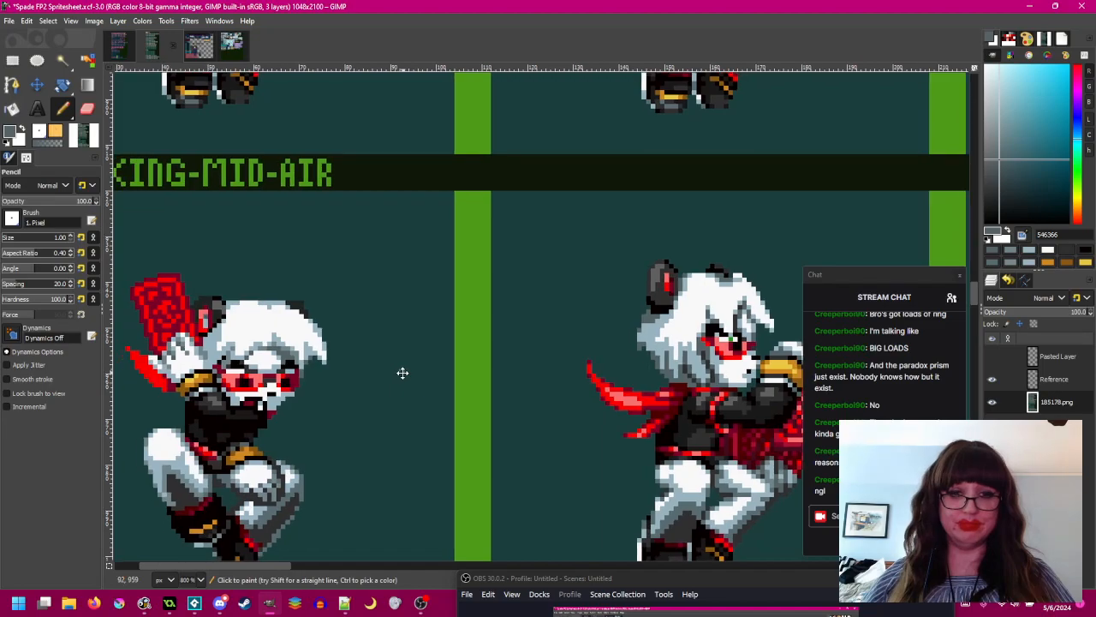
{"action": "scroll", "coordinate": [402, 372], "scroll_direction": "left", "scroll_amount": 3}
{"action": "scroll", "coordinate": [477, 357], "scroll_direction": "up", "scroll_amount": 4}
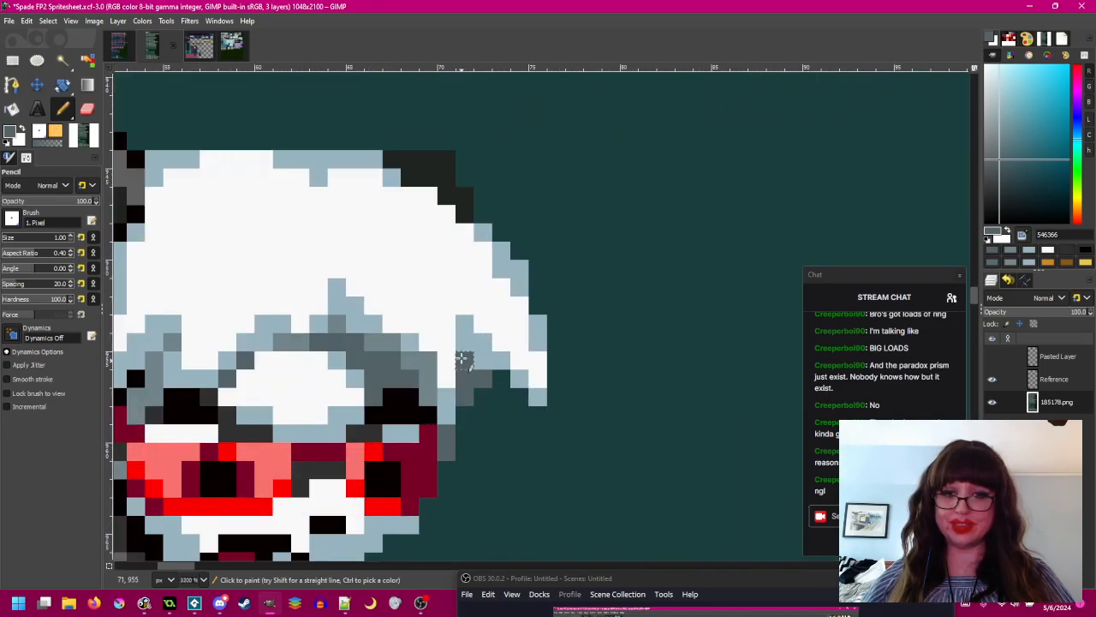
{"action": "scroll", "coordinate": [457, 353], "scroll_direction": "down", "scroll_amount": 3}
{"action": "scroll", "coordinate": [272, 326], "scroll_direction": "right", "scroll_amount": 3}
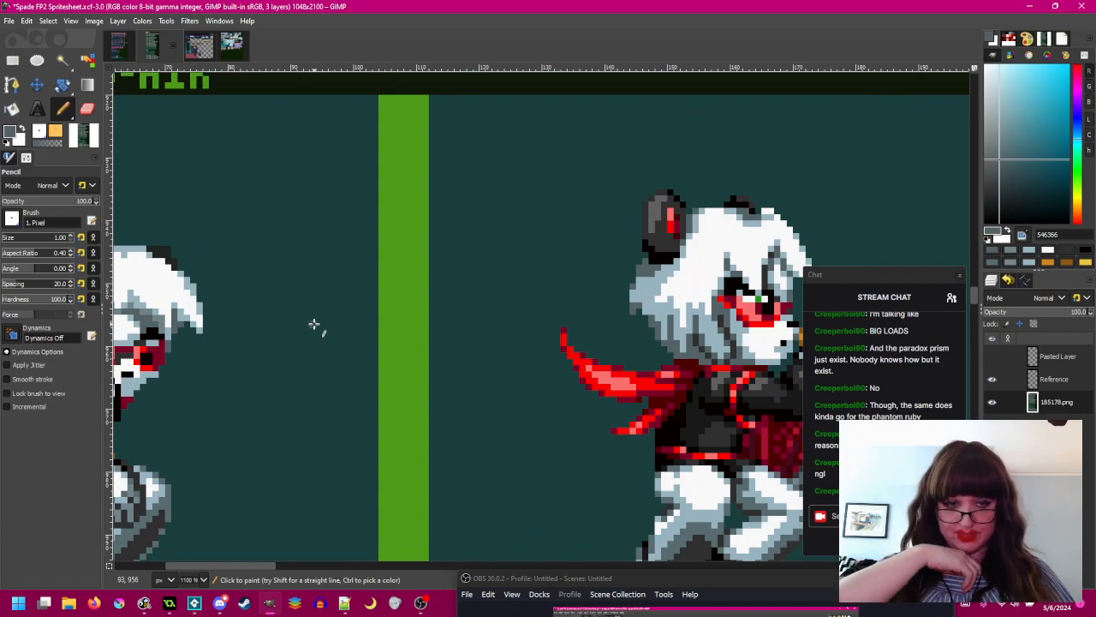
{"action": "left_click_drag", "start_coordinate": [314, 323], "coordinate": [643, 305]}
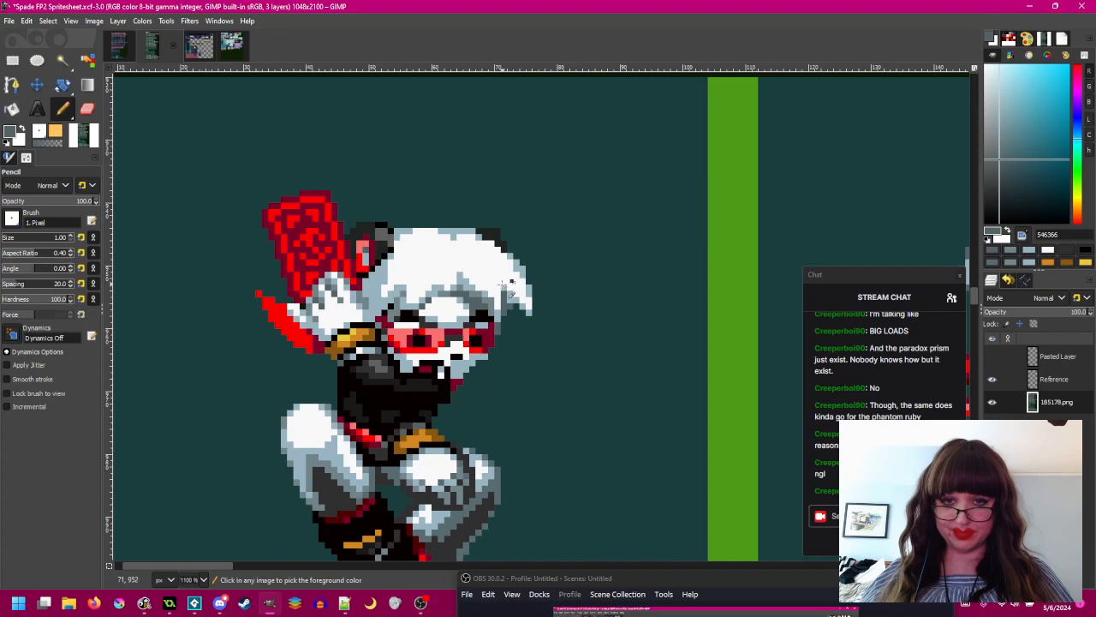
- Sample light blue-grey 98b4c0 and widen the light shading along the fringe above the far eyebrow, then review the whole pose
{"action": "scroll", "coordinate": [506, 281], "scroll_direction": "up", "scroll_amount": 2}
{"action": "scroll", "coordinate": [491, 302], "scroll_direction": "up", "scroll_amount": 1}
{"action": "left_click", "coordinate": [481, 302], "text": "ctrl"}
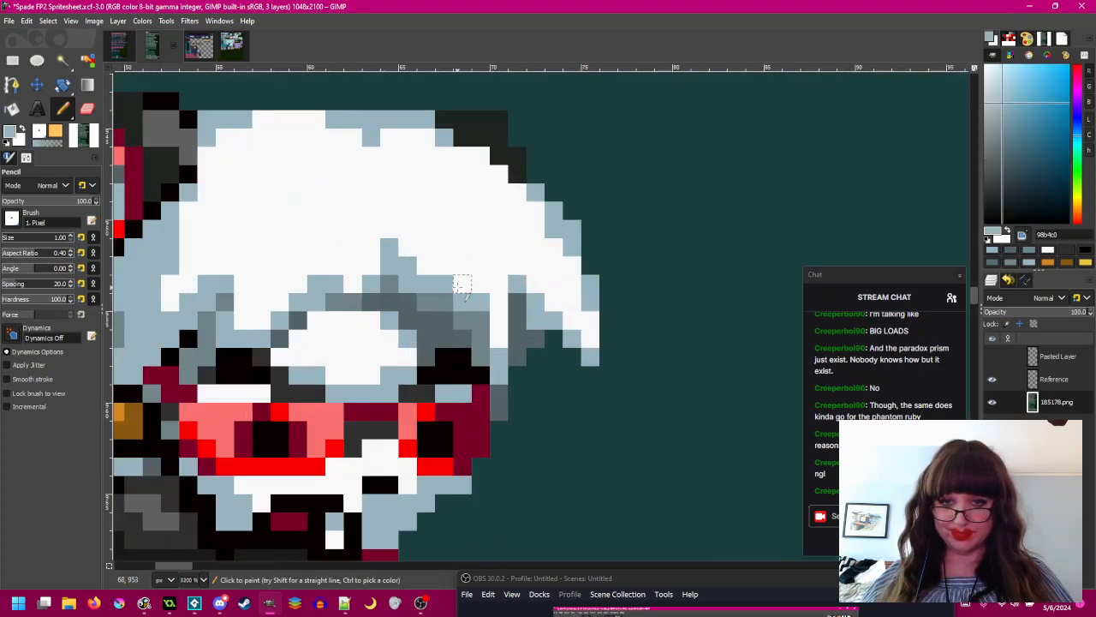
{"action": "scroll", "coordinate": [483, 315], "scroll_direction": "down", "scroll_amount": 3}
{"action": "scroll", "coordinate": [524, 371], "scroll_direction": "up", "scroll_amount": 1}
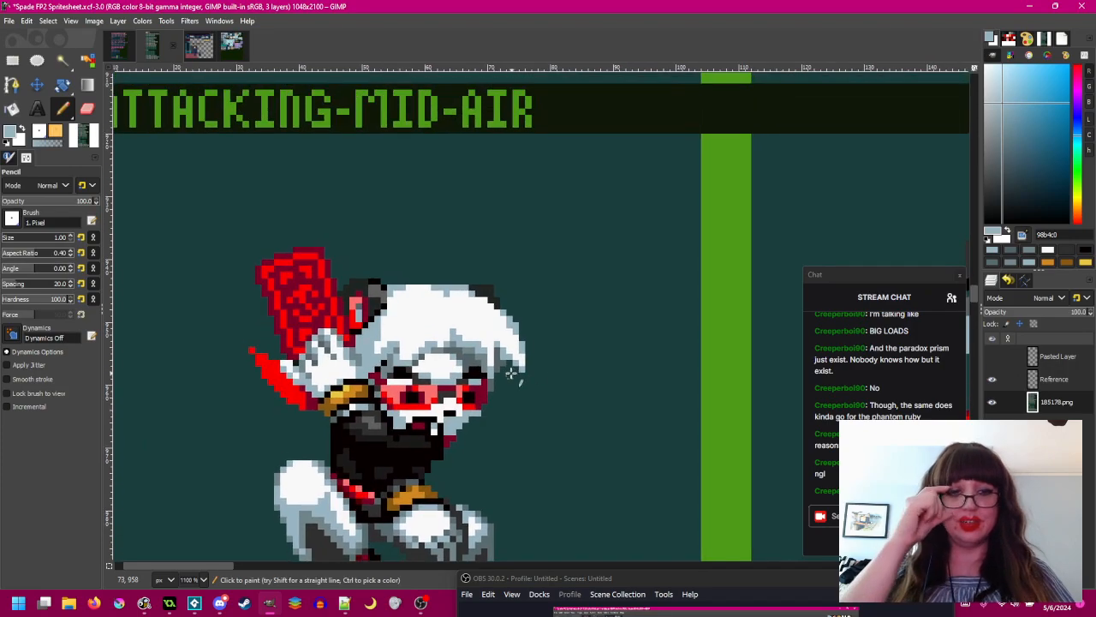
{"action": "left_click_drag", "start_coordinate": [527, 367], "coordinate": [518, 351]}
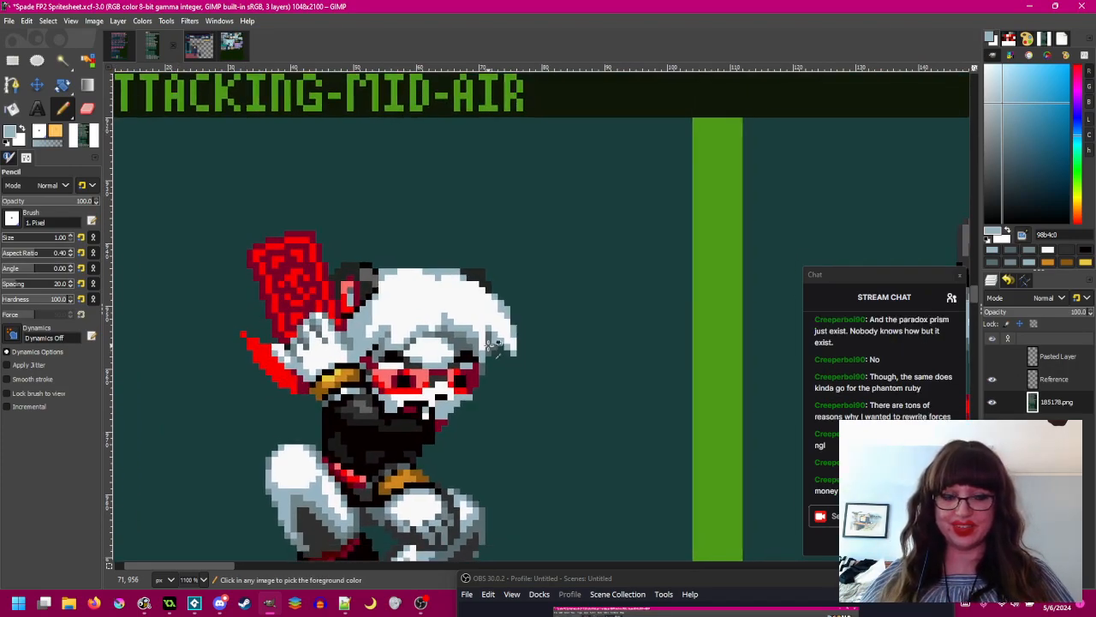
{"action": "scroll", "coordinate": [493, 344], "scroll_direction": "up", "scroll_amount": 1}
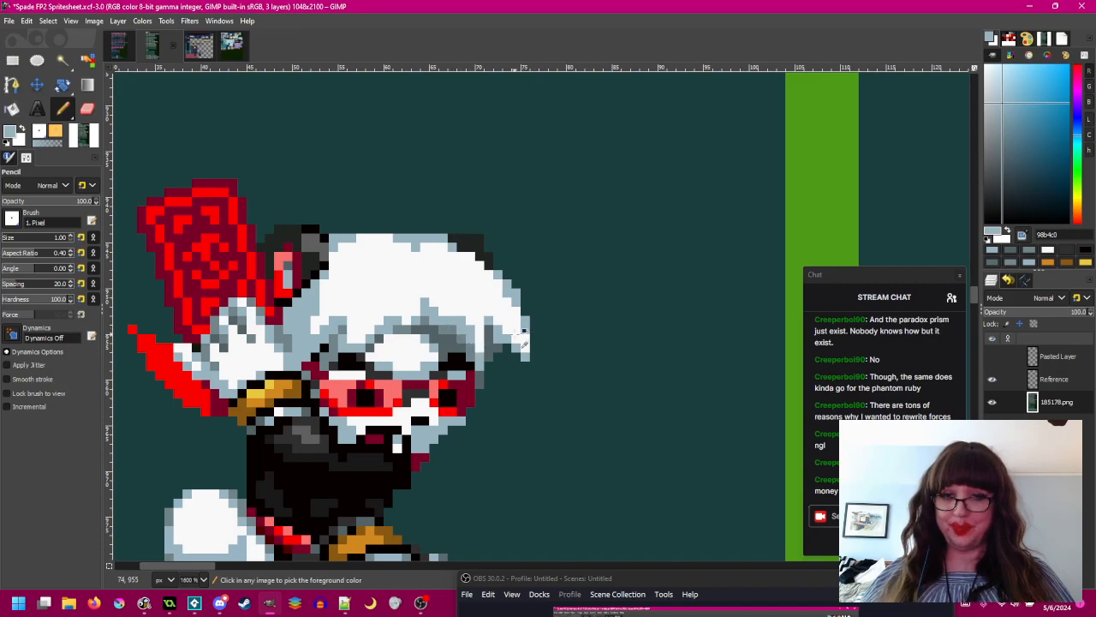
{"action": "scroll", "coordinate": [477, 347], "scroll_direction": "down", "scroll_amount": 2}
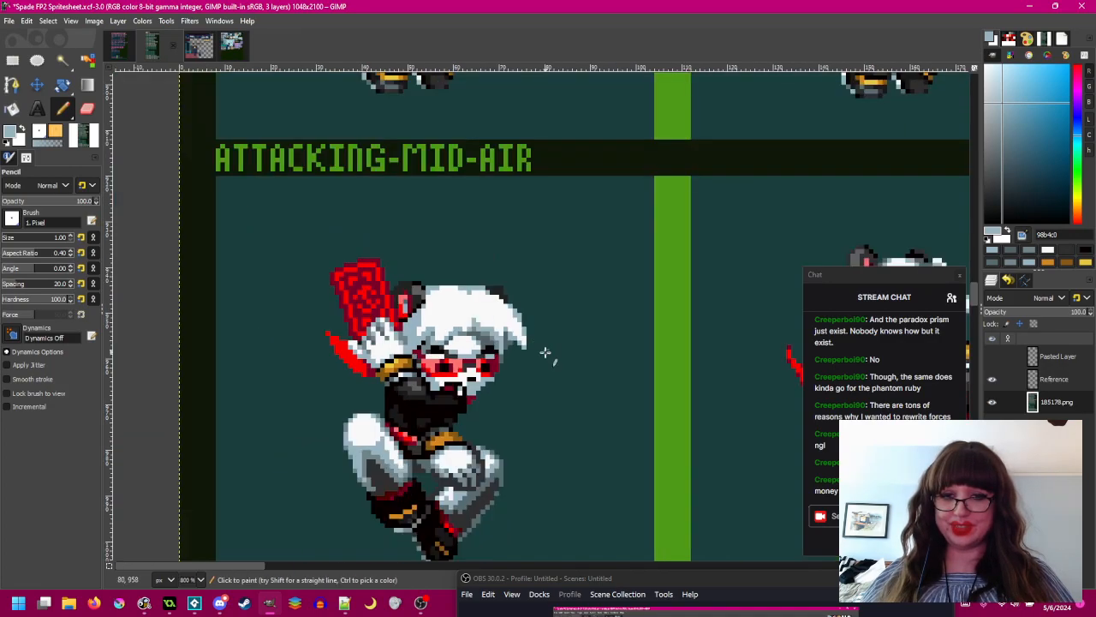
{"action": "scroll", "coordinate": [544, 354], "scroll_direction": "right", "scroll_amount": 2}
{"action": "left_click_drag", "start_coordinate": [416, 370], "coordinate": [511, 345]}
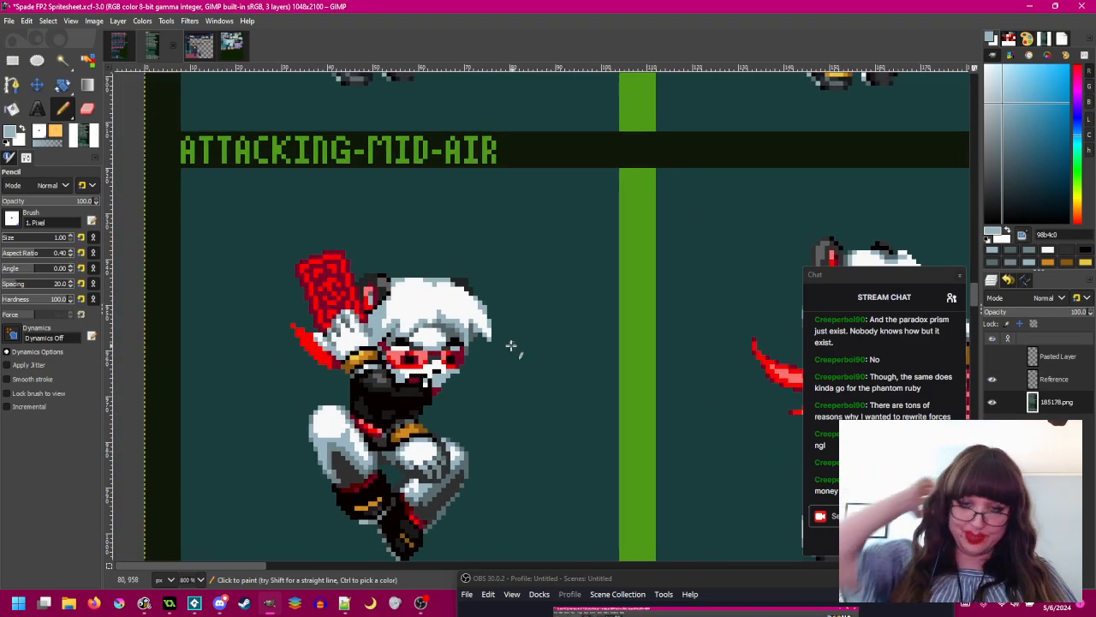
- Sample black 000000 and outline the underside of the mid-air pose's fringe above the far side of the forehead
{"action": "scroll", "coordinate": [424, 332], "scroll_direction": "up", "scroll_amount": 2, "text": "ctrl"}
{"action": "left_click", "coordinate": [354, 337], "text": "ctrl"}
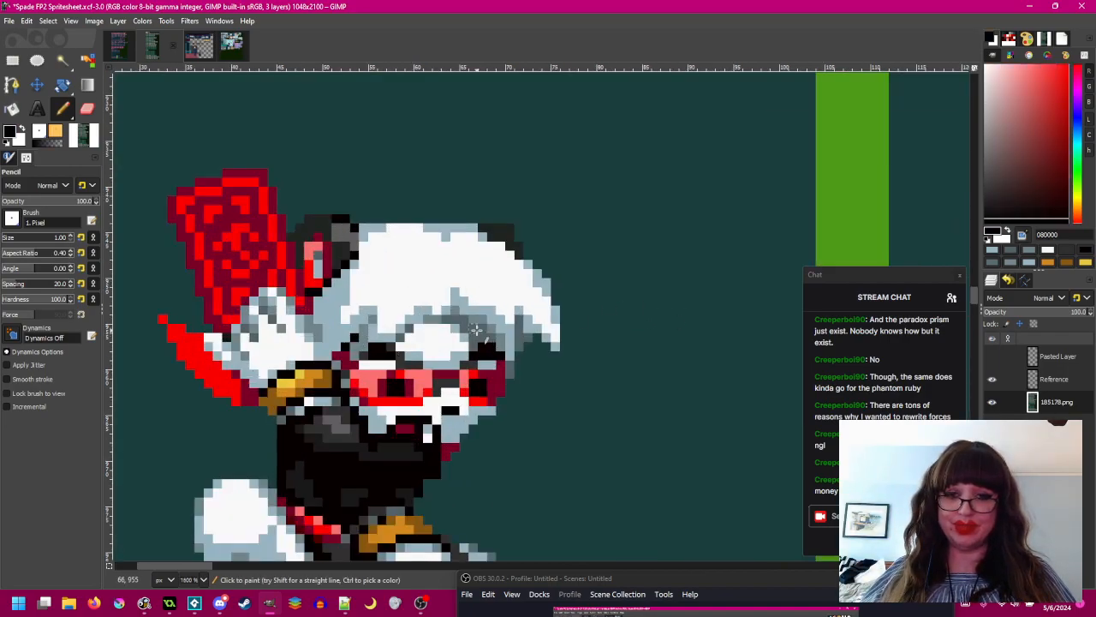
{"action": "scroll", "coordinate": [462, 320], "scroll_direction": "down", "scroll_amount": 4, "text": "ctrl"}
{"action": "scroll", "coordinate": [448, 338], "scroll_direction": "right", "scroll_amount": 3}
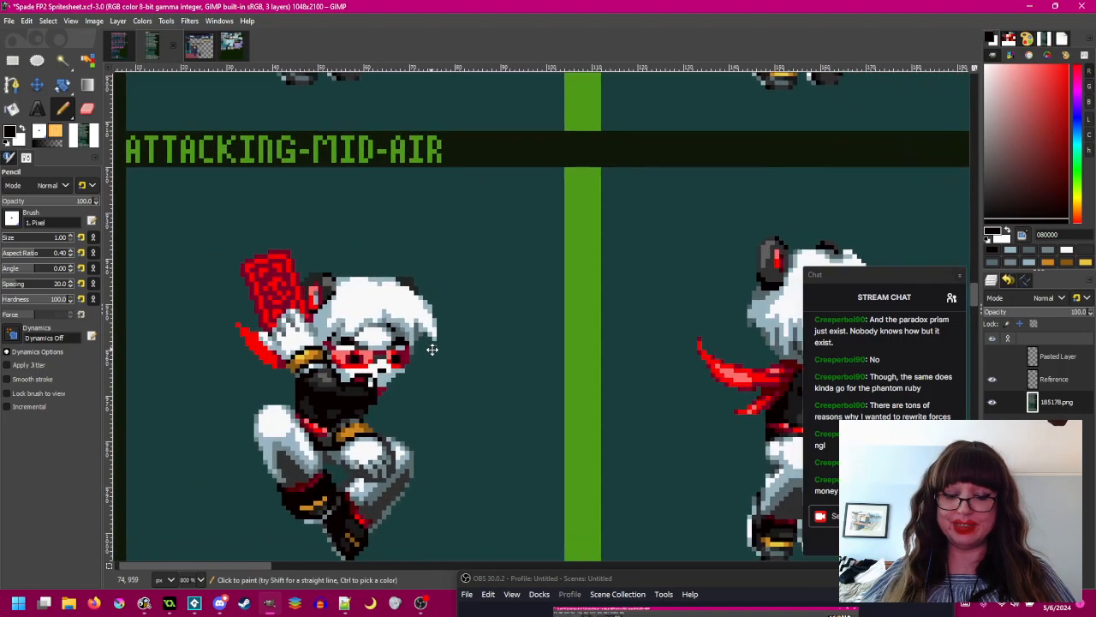
{"action": "scroll", "coordinate": [386, 317], "scroll_direction": "up", "scroll_amount": 2, "text": "ctrl"}
{"action": "scroll", "coordinate": [385, 316], "scroll_direction": "left", "scroll_amount": 2}
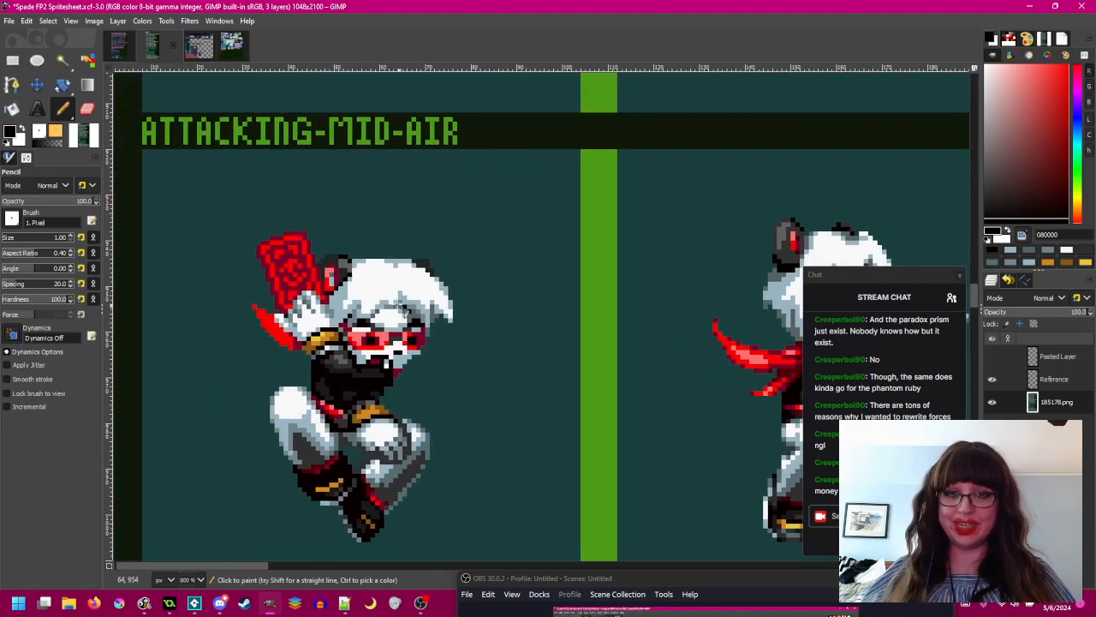
{"action": "scroll", "coordinate": [377, 334], "scroll_direction": "up", "scroll_amount": 3, "text": "ctrl"}
{"action": "scroll", "coordinate": [373, 339], "scroll_direction": "down", "scroll_amount": 3, "text": "ctrl"}
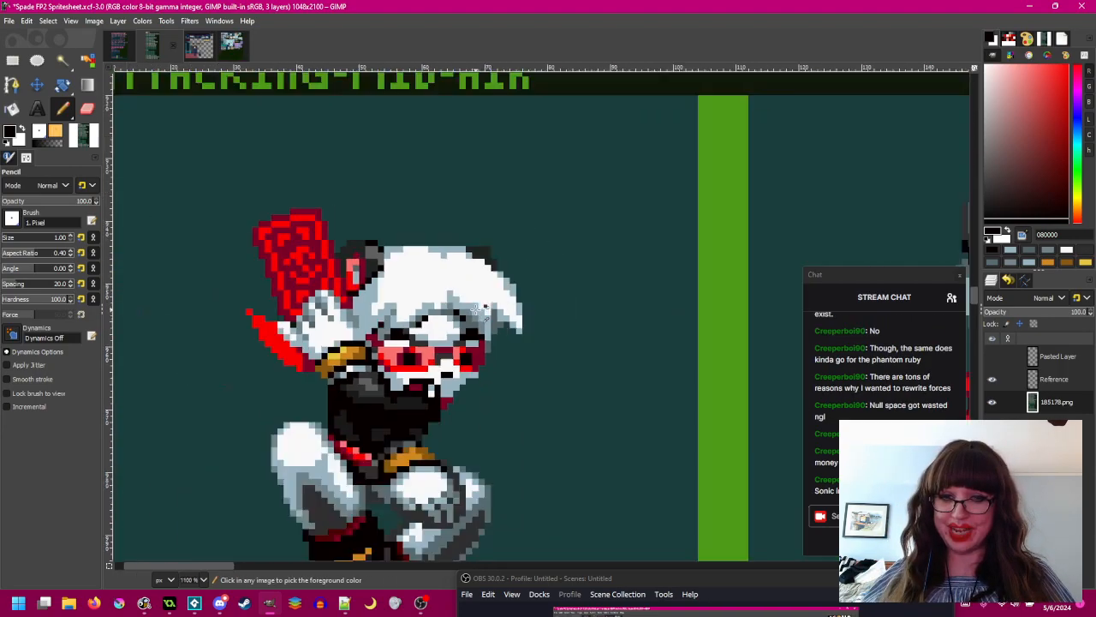
- Try a longer black outline under the fringe across the forehead, then undo the last three changes
{"action": "scroll", "coordinate": [539, 350], "scroll_direction": "right", "scroll_amount": 3}
{"action": "scroll", "coordinate": [246, 300], "scroll_direction": "up", "scroll_amount": 2, "text": "ctrl"}
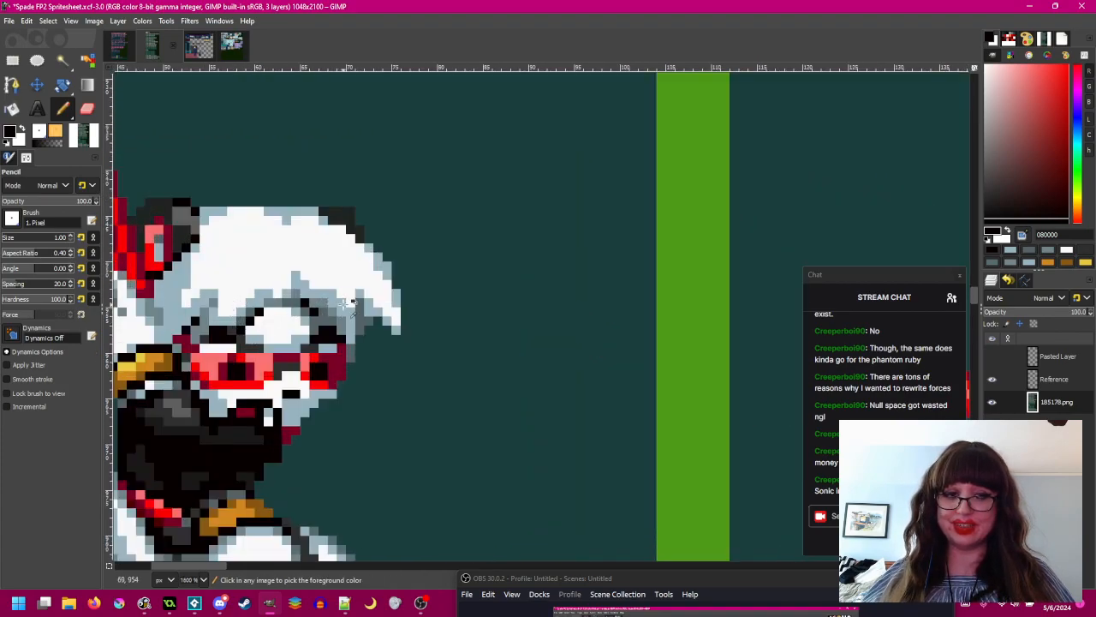
{"action": "scroll", "coordinate": [333, 304], "scroll_direction": "down", "scroll_amount": 2}
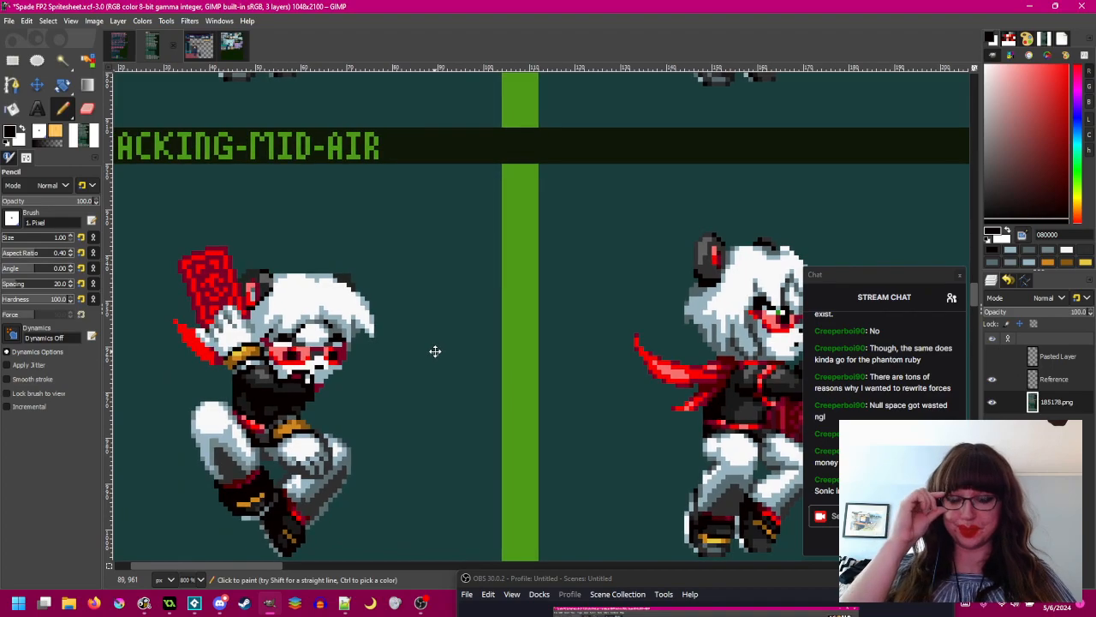
{"action": "left_click_drag", "start_coordinate": [435, 351], "coordinate": [500, 299]}
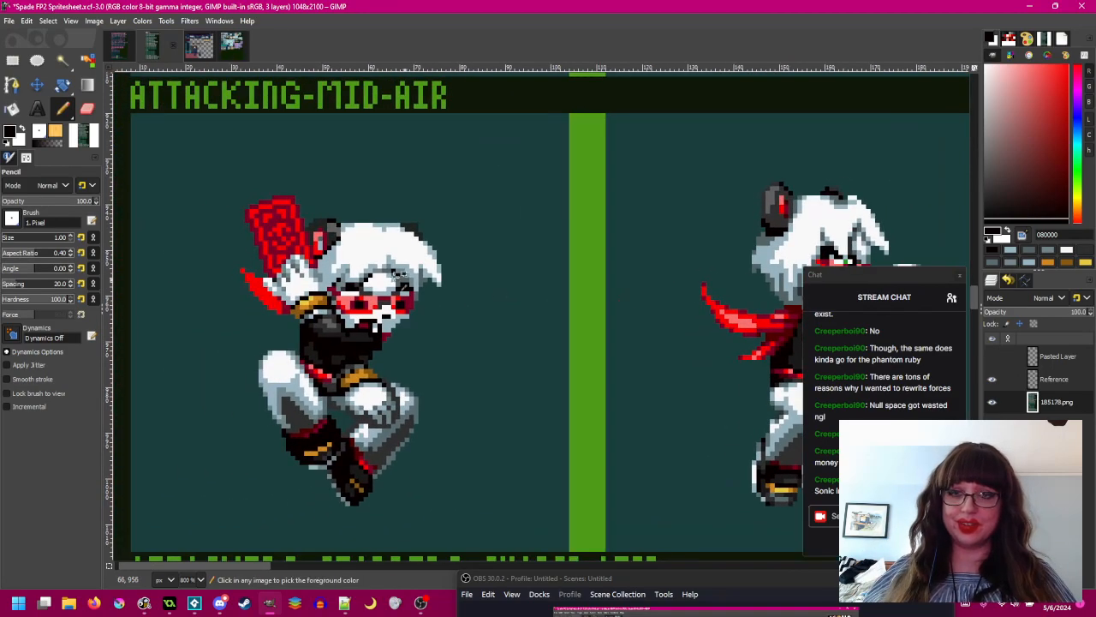
{"action": "scroll", "coordinate": [382, 273], "scroll_direction": "up", "scroll_amount": 3}
{"action": "key", "text": "ctrl+z"}
{"action": "key", "text": "ctrl+z"}
{"action": "key", "text": "ctrl+z"}
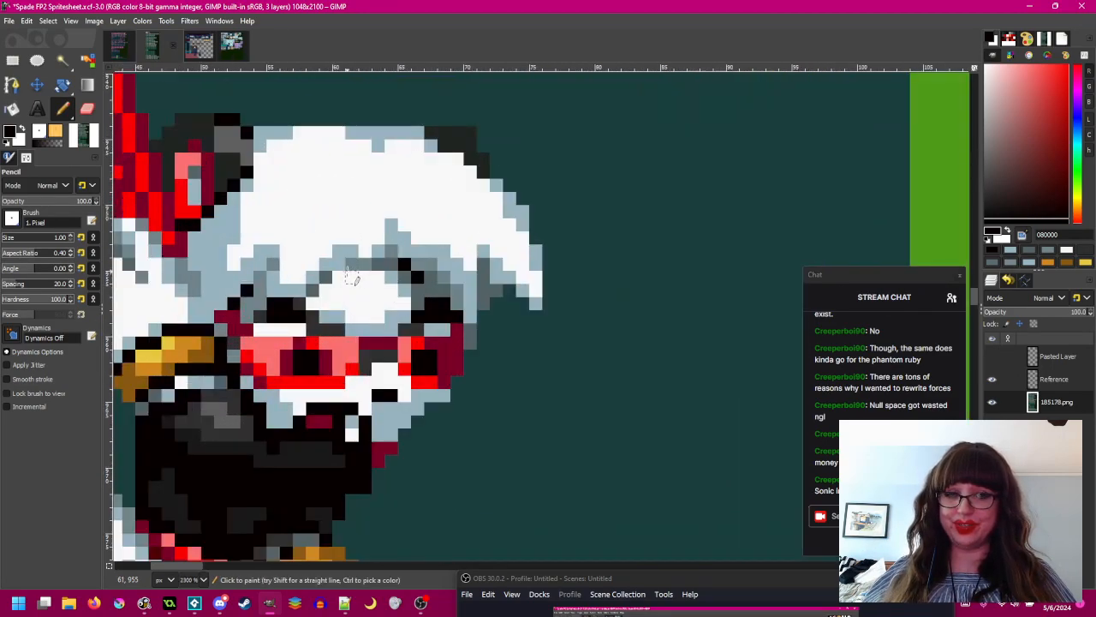
- Add a black pixel under the near side of the fringe and blend it with light blue-grey 98b4c0, checking the whole pose
{"action": "scroll", "coordinate": [397, 310], "scroll_direction": "down", "scroll_amount": 3}
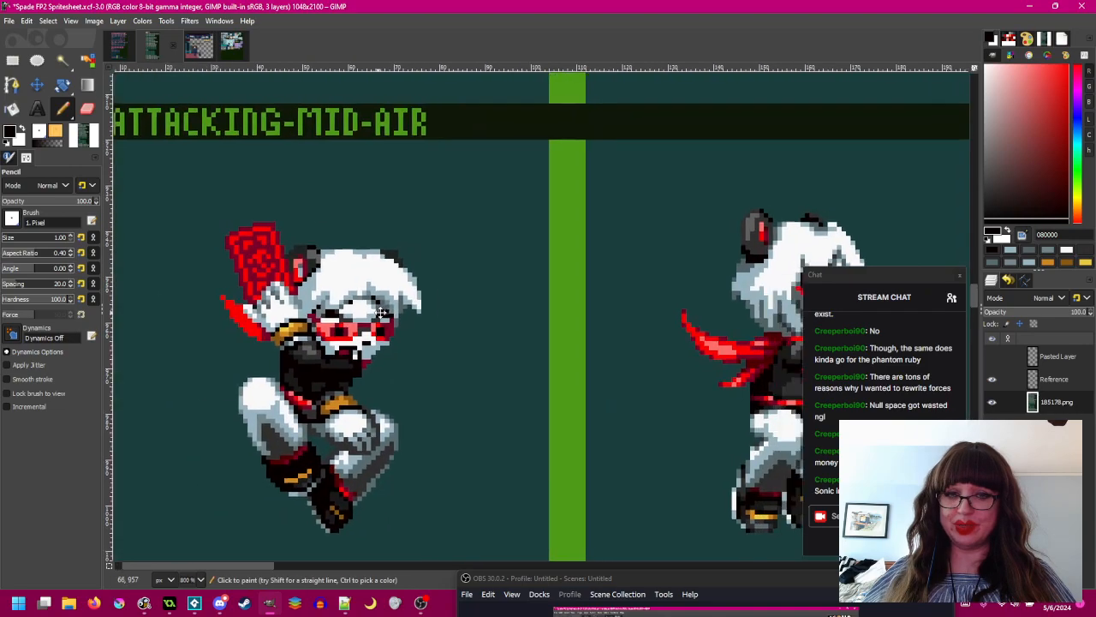
{"action": "scroll", "coordinate": [360, 300], "scroll_direction": "up", "scroll_amount": 5}
{"action": "left_click", "coordinate": [342, 280], "text": "ctrl"}
{"action": "scroll", "coordinate": [340, 308], "scroll_direction": "down", "scroll_amount": 3}
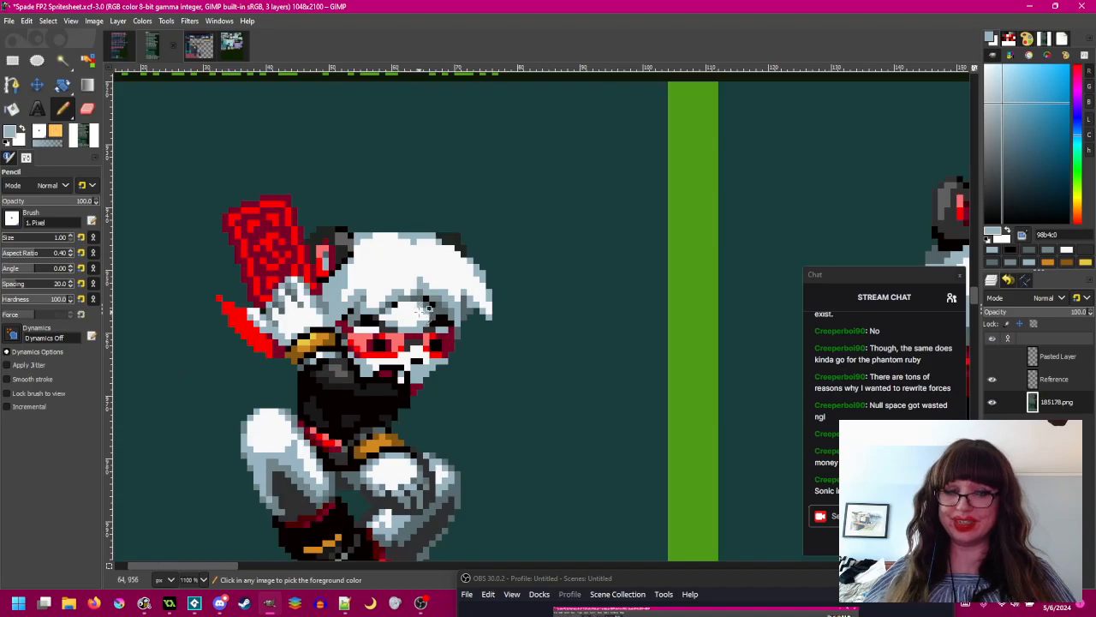
{"action": "scroll", "coordinate": [421, 307], "scroll_direction": "down", "scroll_amount": 1}
{"action": "scroll", "coordinate": [389, 319], "scroll_direction": "up", "scroll_amount": 4}
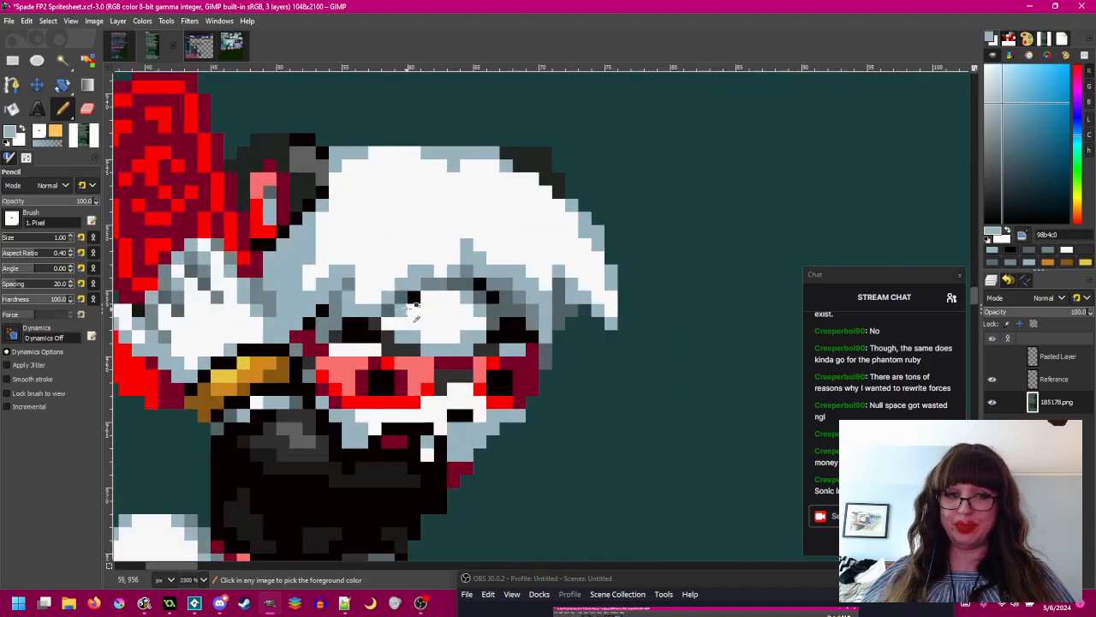
{"action": "scroll", "coordinate": [410, 265], "scroll_direction": "down", "scroll_amount": 3}
{"action": "left_click_drag", "start_coordinate": [491, 334], "coordinate": [375, 319]}
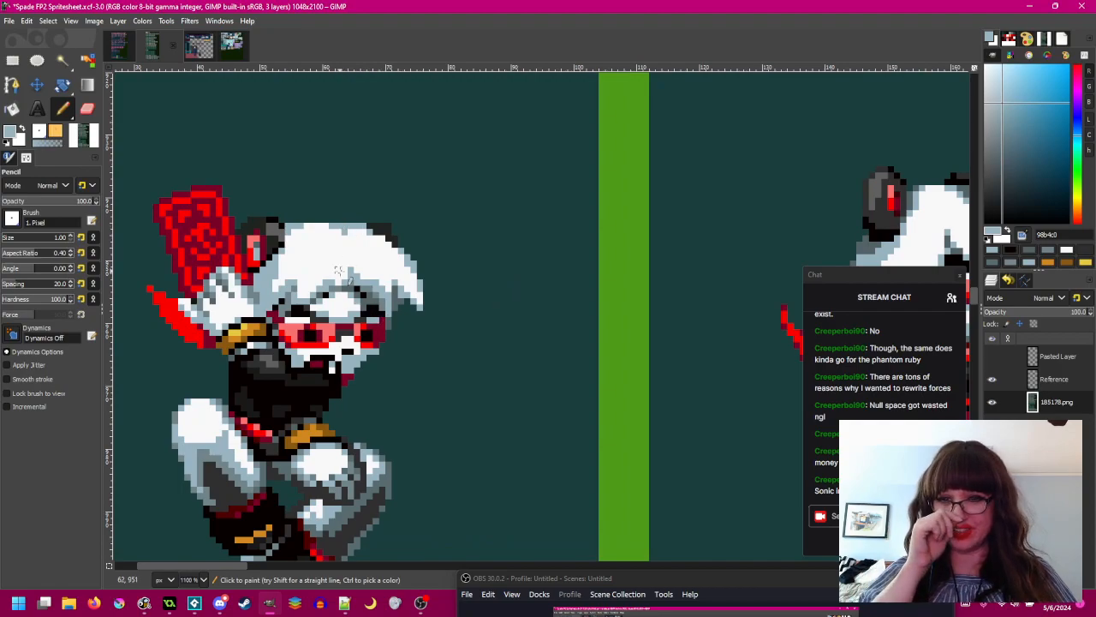
{"action": "scroll", "coordinate": [489, 277], "scroll_direction": "down", "scroll_amount": 2}
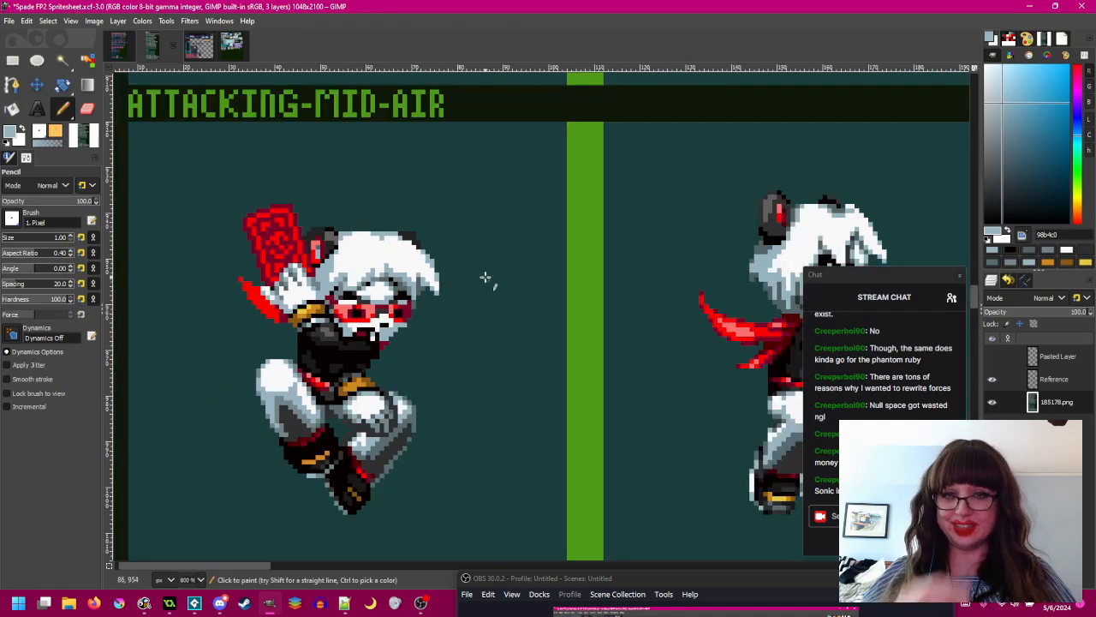
{"action": "scroll", "coordinate": [391, 325], "scroll_direction": "up", "scroll_amount": 1}
{"action": "left_click_drag", "start_coordinate": [391, 326], "coordinate": [358, 322]}
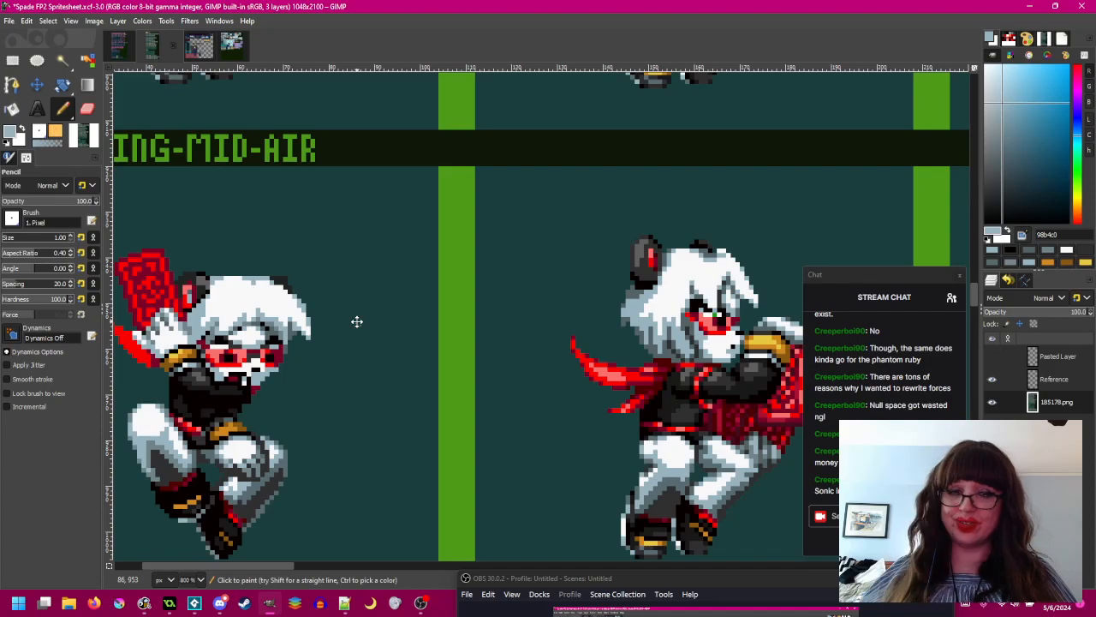
- Deepen the shadow between the central fringe strands with blue-grey 708488 and dark blue-grey 546366
{"action": "scroll", "coordinate": [357, 321], "scroll_direction": "left", "scroll_amount": 3}
{"action": "scroll", "coordinate": [357, 321], "scroll_direction": "up", "scroll_amount": 4}
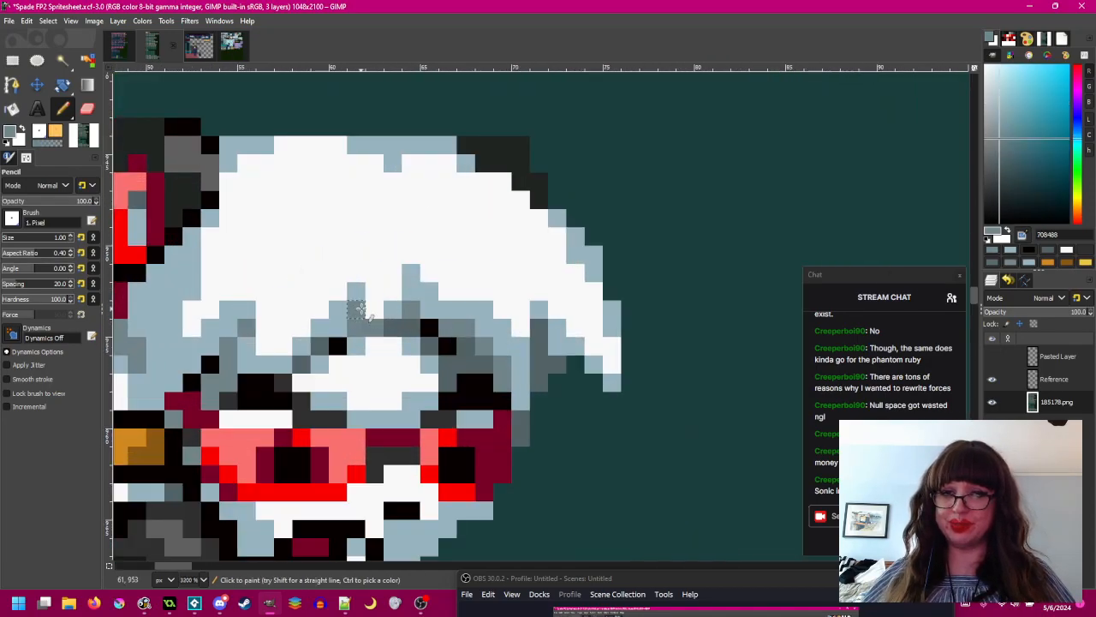
{"action": "scroll", "coordinate": [358, 310], "scroll_direction": "down", "scroll_amount": 4}
{"action": "scroll", "coordinate": [342, 313], "scroll_direction": "right", "scroll_amount": 1}
{"action": "scroll", "coordinate": [317, 318], "scroll_direction": "up", "scroll_amount": 4}
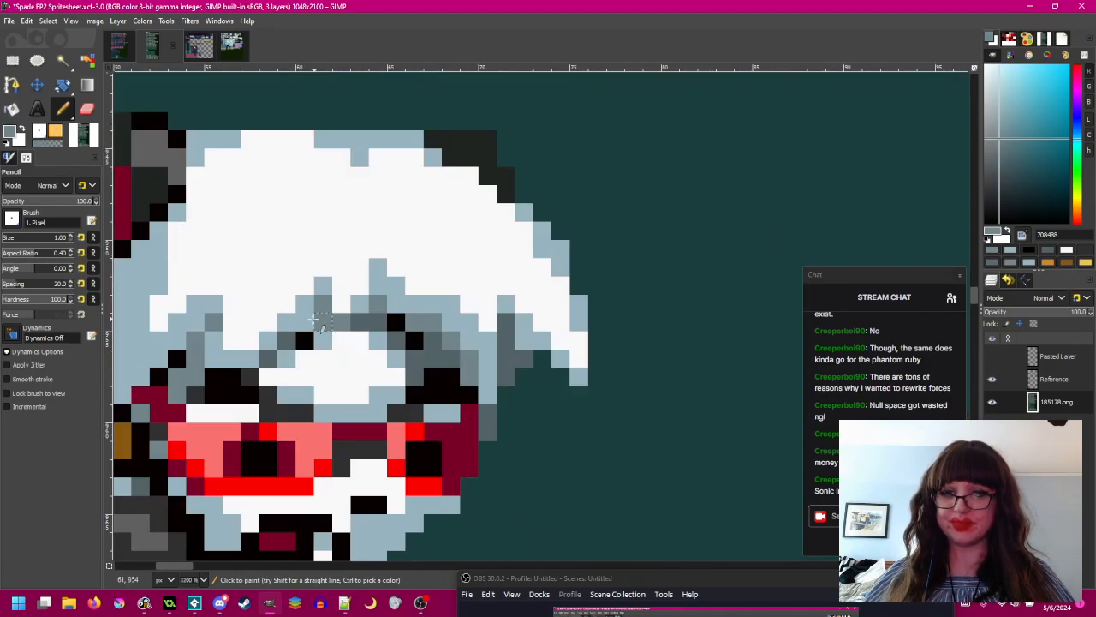
{"action": "left_click", "coordinate": [382, 319], "text": "ctrl"}
{"action": "left_click", "coordinate": [321, 321]}
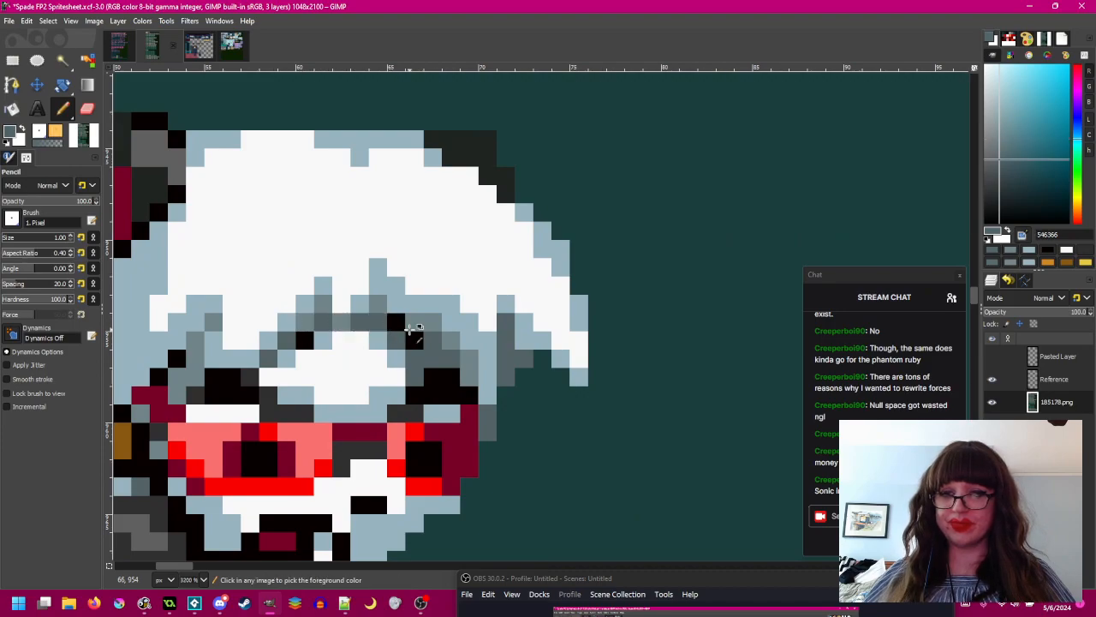
{"action": "scroll", "coordinate": [412, 328], "scroll_direction": "down", "scroll_amount": 3}
{"action": "scroll", "coordinate": [355, 308], "scroll_direction": "right", "scroll_amount": 1}
{"action": "scroll", "coordinate": [350, 305], "scroll_direction": "down", "scroll_amount": 2}
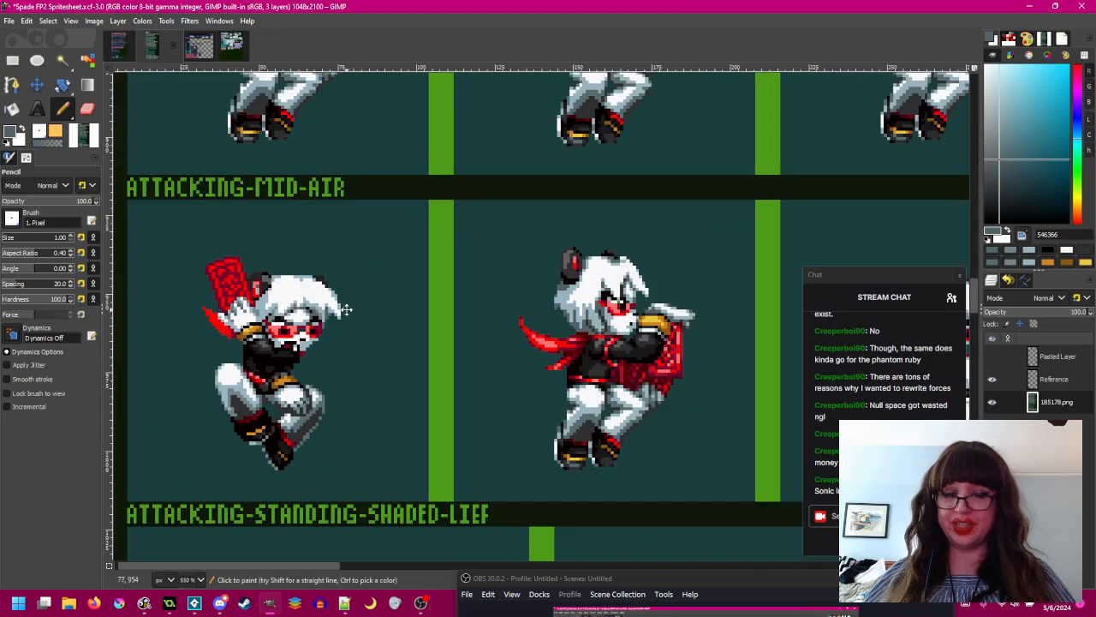
- Extend the black 000000 line up into the central fringe parting and fade its upper end with blue-grey 708488
{"action": "scroll", "coordinate": [347, 309], "scroll_direction": "left", "scroll_amount": 1}
{"action": "scroll", "coordinate": [342, 312], "scroll_direction": "up", "scroll_amount": 4}
{"action": "left_click", "coordinate": [287, 323], "text": "ctrl"}
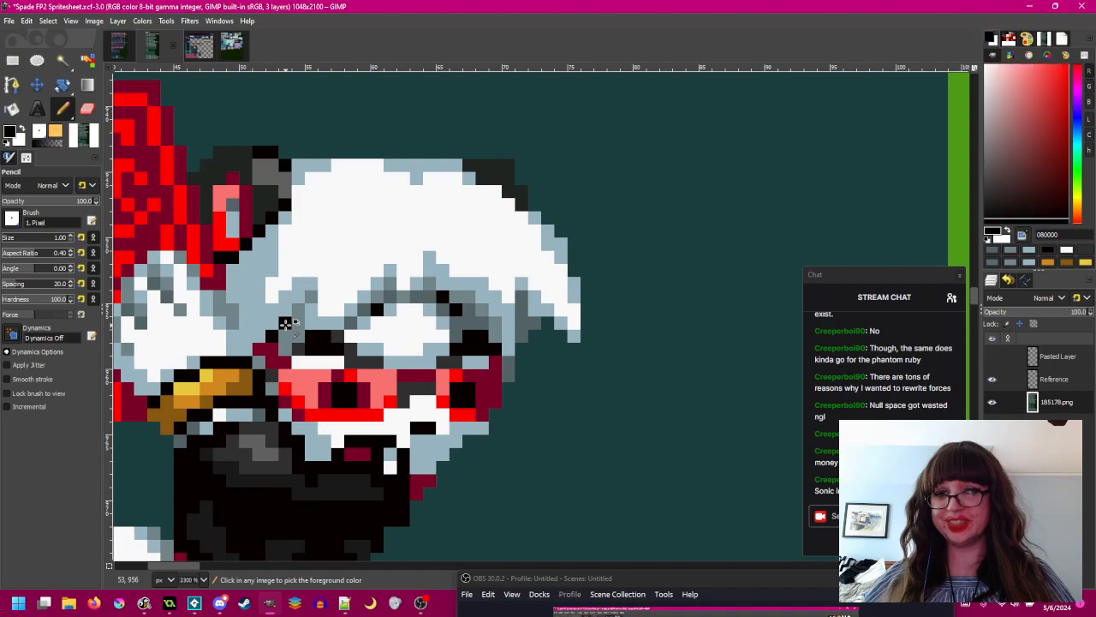
{"action": "left_click", "coordinate": [390, 298]}
{"action": "left_click", "coordinate": [391, 285], "text": "ctrl"}
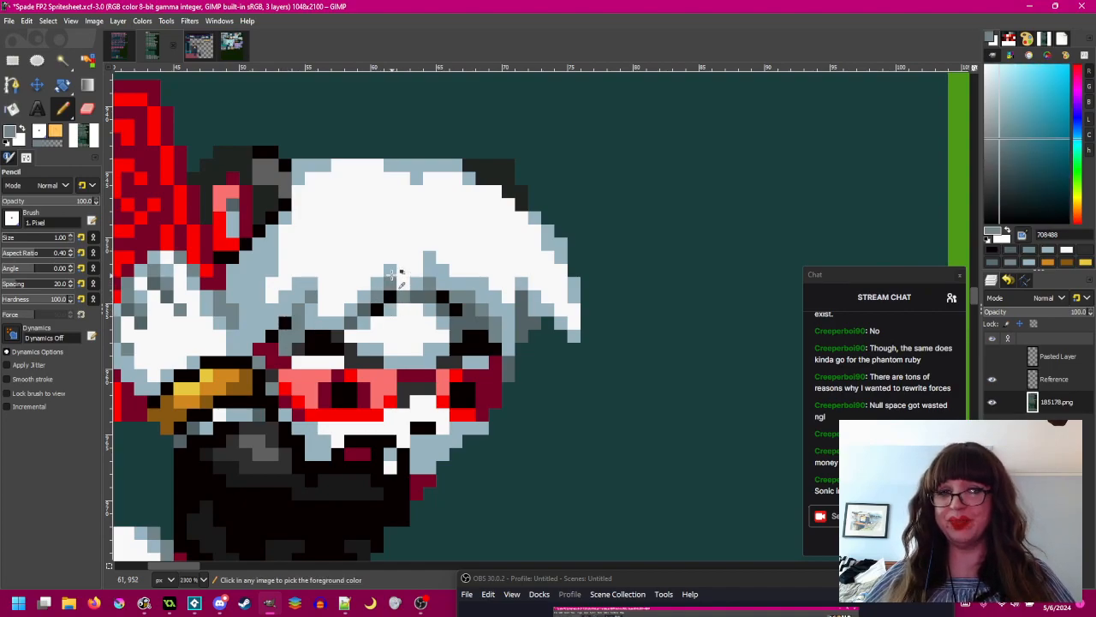
{"action": "left_click", "coordinate": [387, 293], "text": "ctrl"}
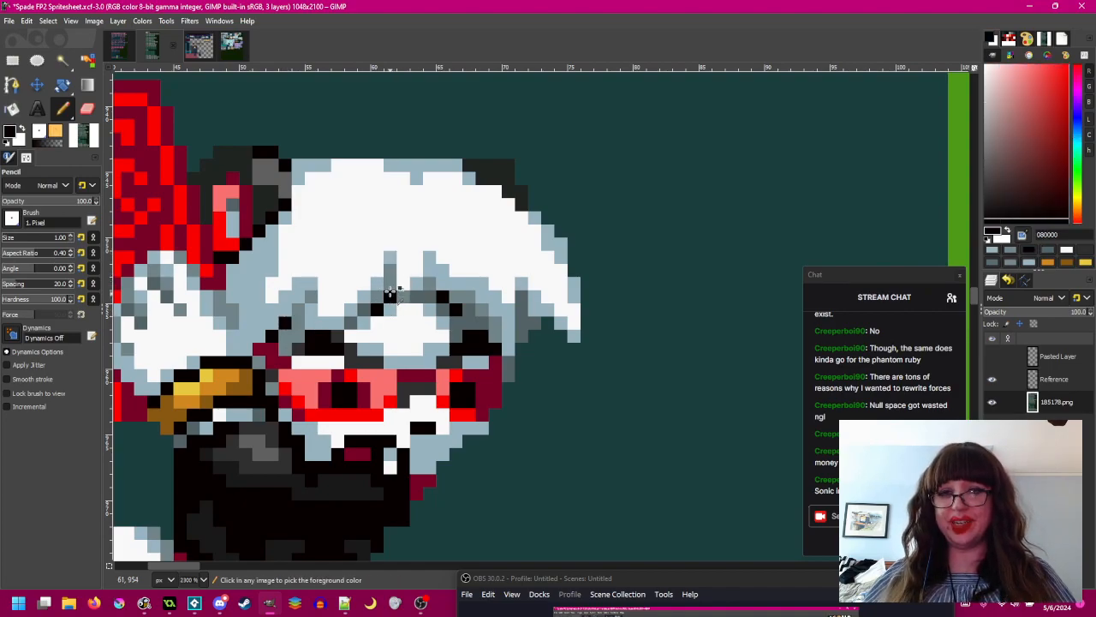
{"action": "scroll", "coordinate": [512, 342], "scroll_direction": "down", "scroll_amount": 3}
{"action": "left_click_drag", "start_coordinate": [511, 325], "coordinate": [556, 316]}
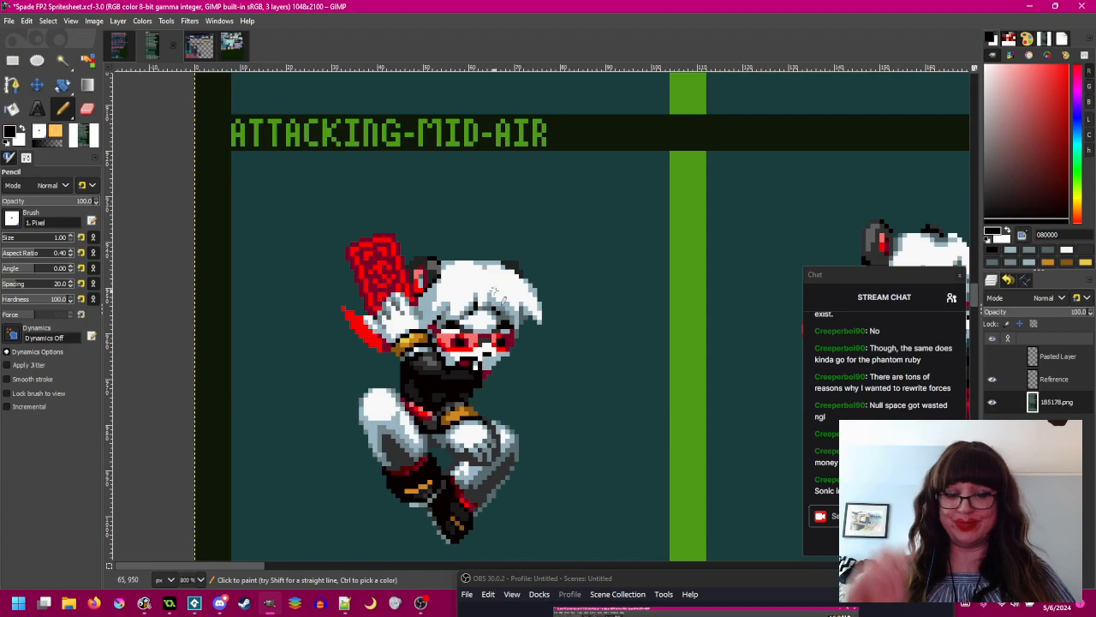
{"action": "scroll", "coordinate": [479, 317], "scroll_direction": "up", "scroll_amount": 3}
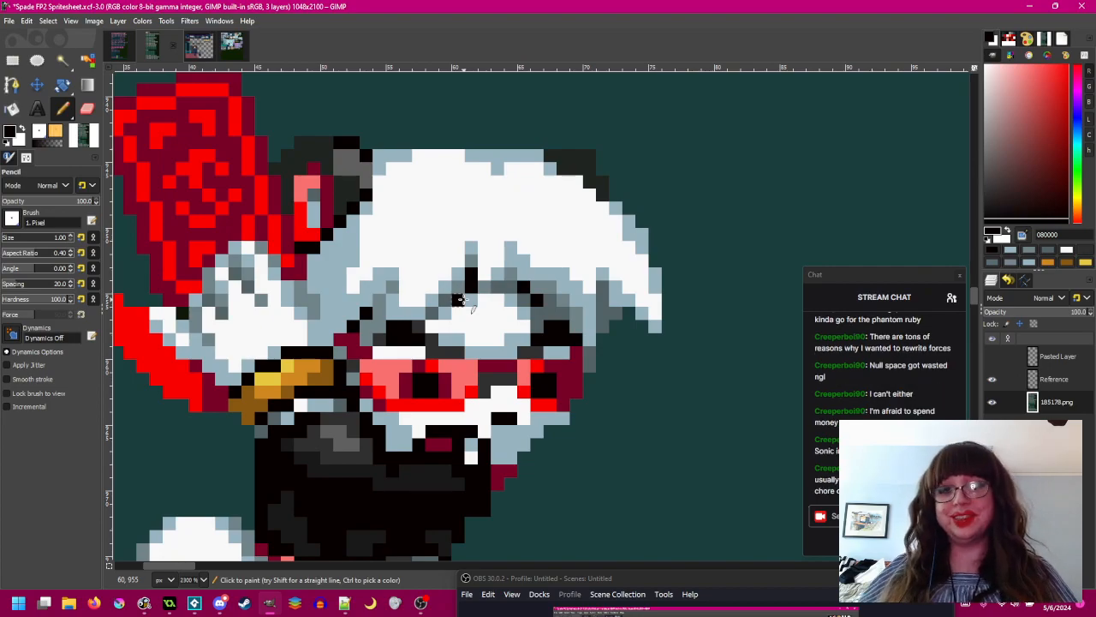
- Lengthen the black parting line down towards the near eyebrow and shade beneath it with light blue-grey 98b4c0
{"action": "scroll", "coordinate": [462, 299], "scroll_direction": "up", "scroll_amount": 1}
{"action": "scroll", "coordinate": [465, 298], "scroll_direction": "down", "scroll_amount": 1}
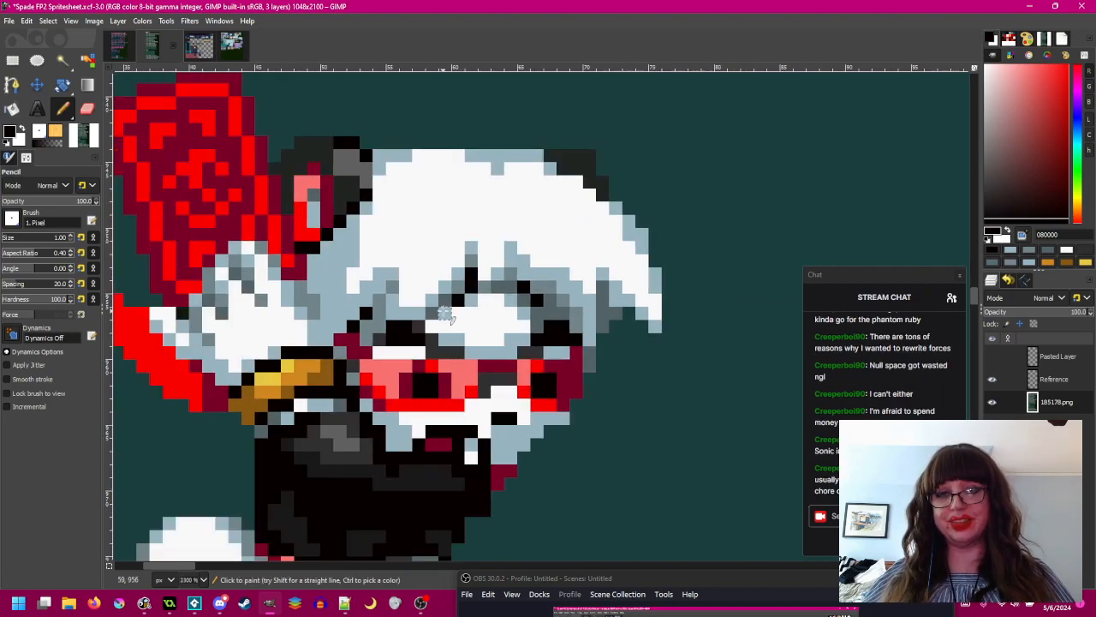
{"action": "left_click", "coordinate": [472, 301], "text": "ctrl"}
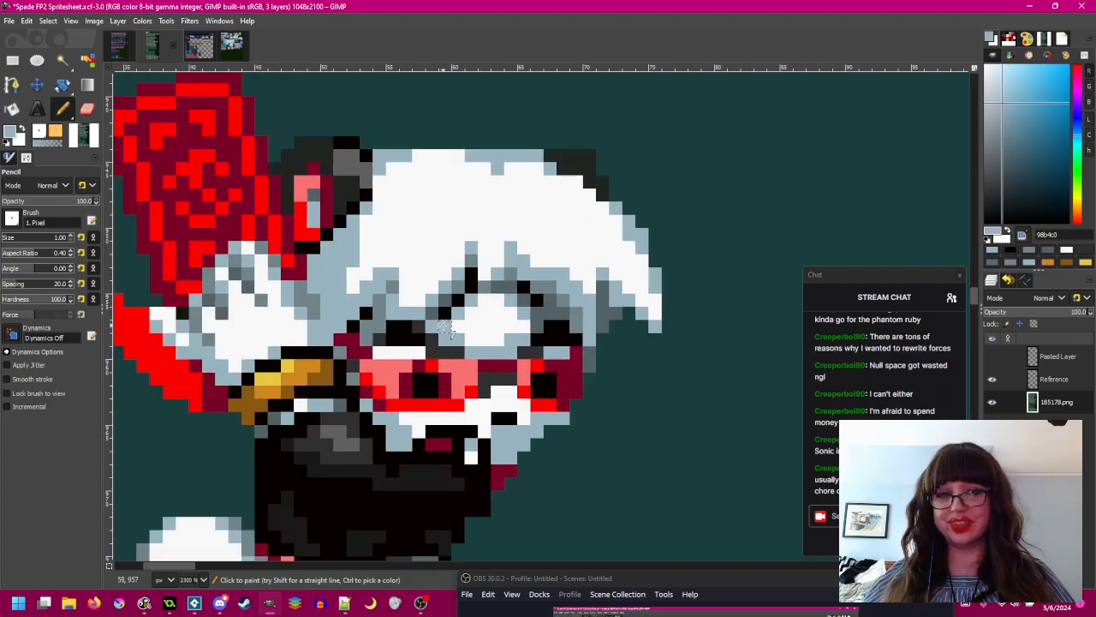
{"action": "scroll", "coordinate": [446, 328], "scroll_direction": "down", "scroll_amount": 2}
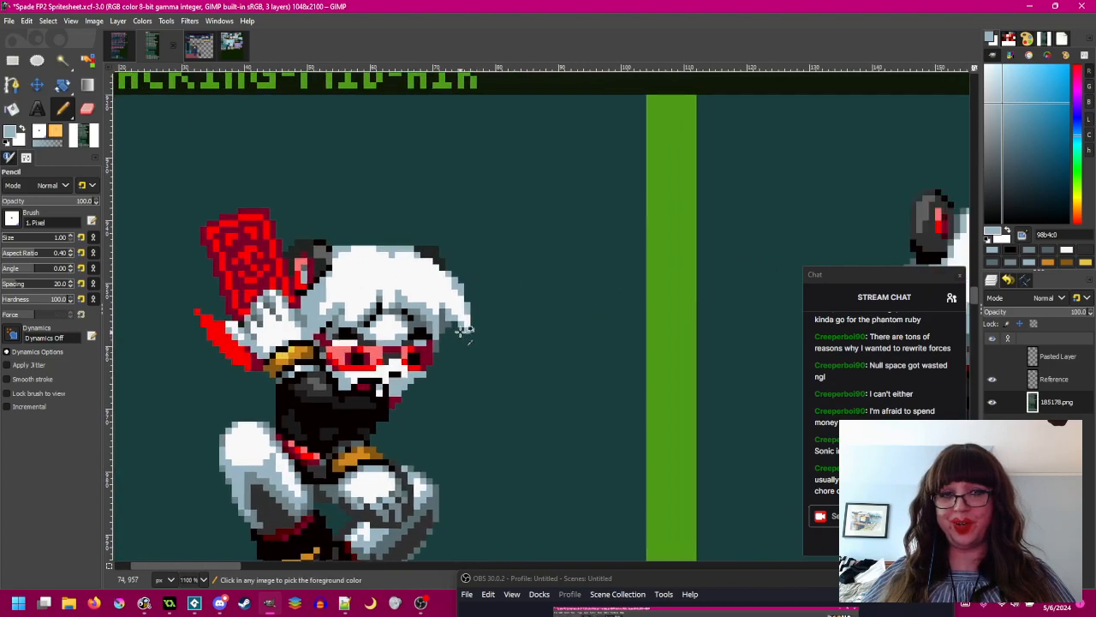
{"action": "scroll", "coordinate": [463, 328], "scroll_direction": "down", "scroll_amount": 1}
{"action": "left_click_drag", "start_coordinate": [505, 313], "coordinate": [374, 305]}
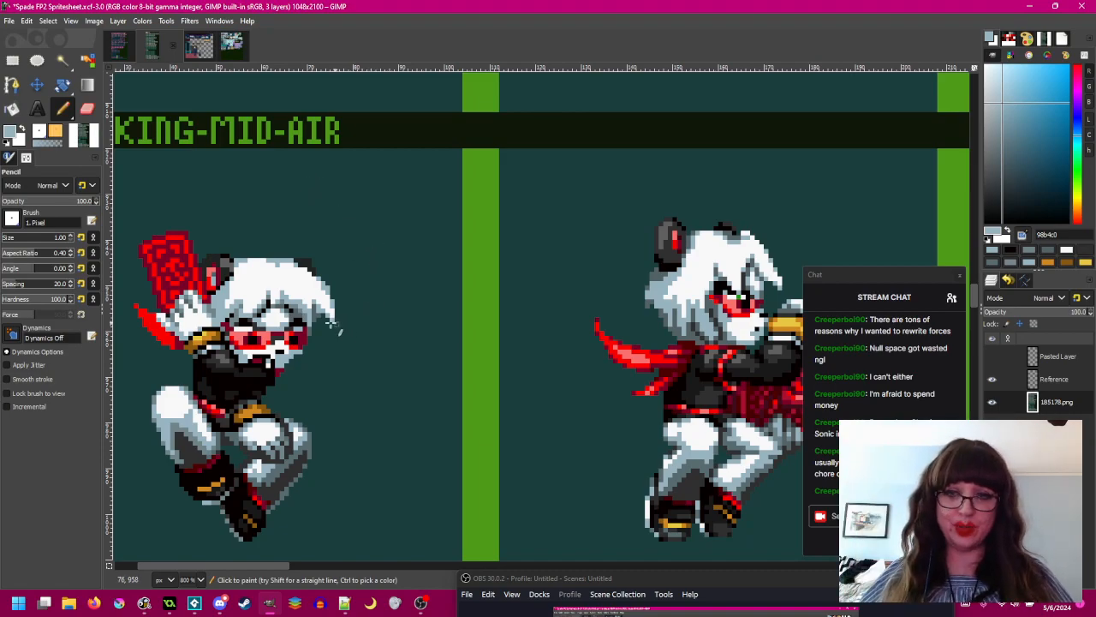
- Shade above and beside the near eyebrow with dark blue-grey 546366, comparing the result with the neighbouring pose
{"action": "scroll", "coordinate": [337, 323], "scroll_direction": "up", "scroll_amount": 3}
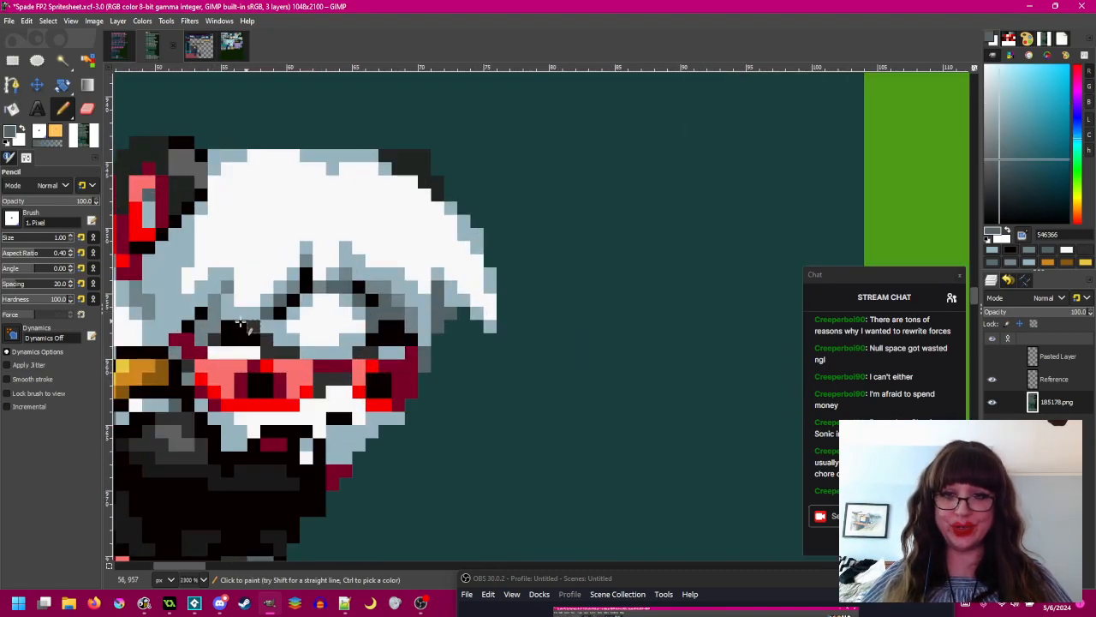
{"action": "scroll", "coordinate": [247, 324], "scroll_direction": "up", "scroll_amount": 2}
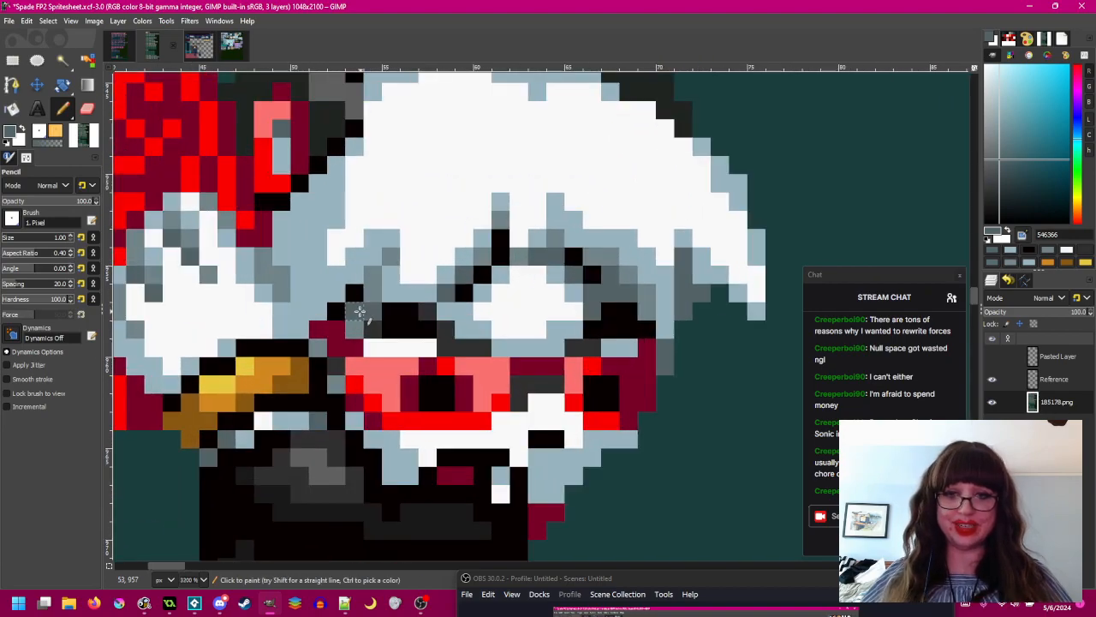
{"action": "scroll", "coordinate": [467, 315], "scroll_direction": "down", "scroll_amount": 2}
{"action": "scroll", "coordinate": [463, 319], "scroll_direction": "up", "scroll_amount": 3}
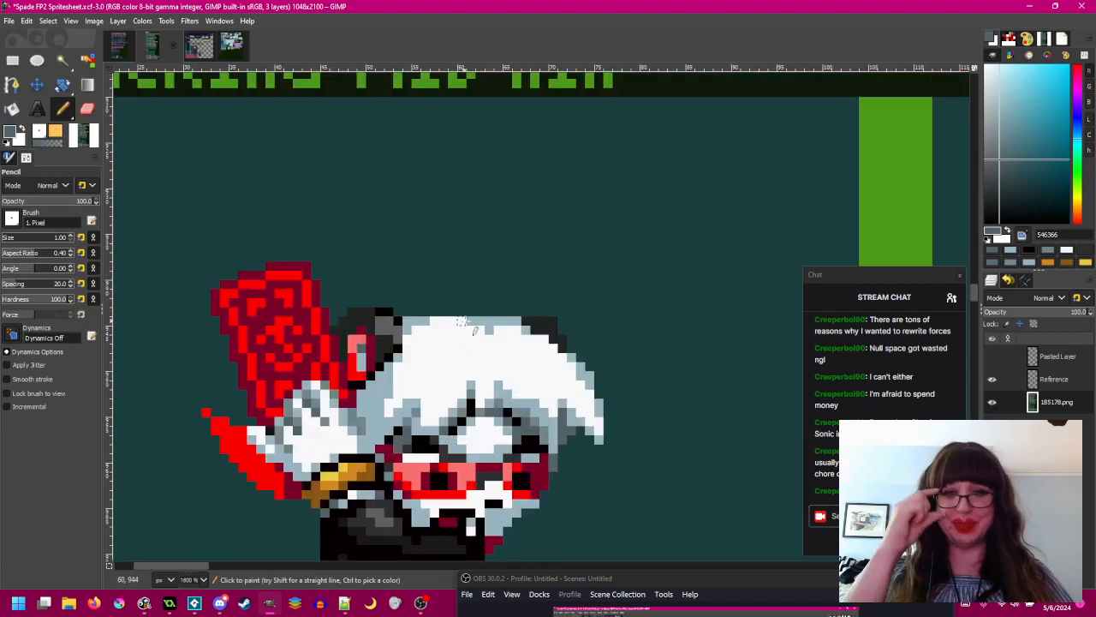
{"action": "scroll", "coordinate": [467, 318], "scroll_direction": "down", "scroll_amount": 3}
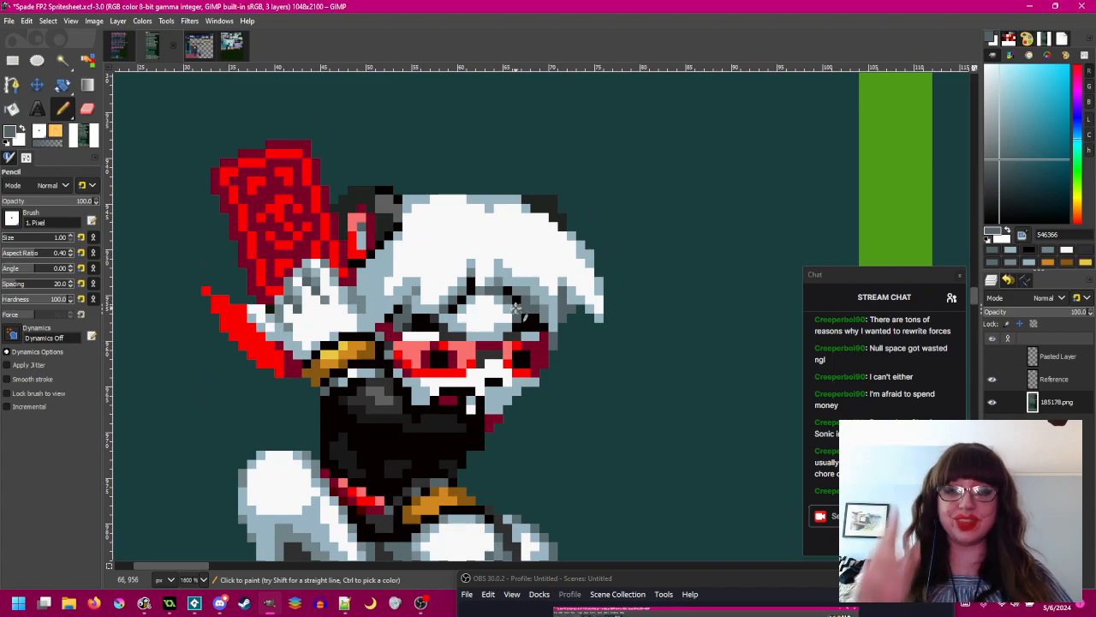
{"action": "scroll", "coordinate": [449, 306], "scroll_direction": "up", "scroll_amount": 2}
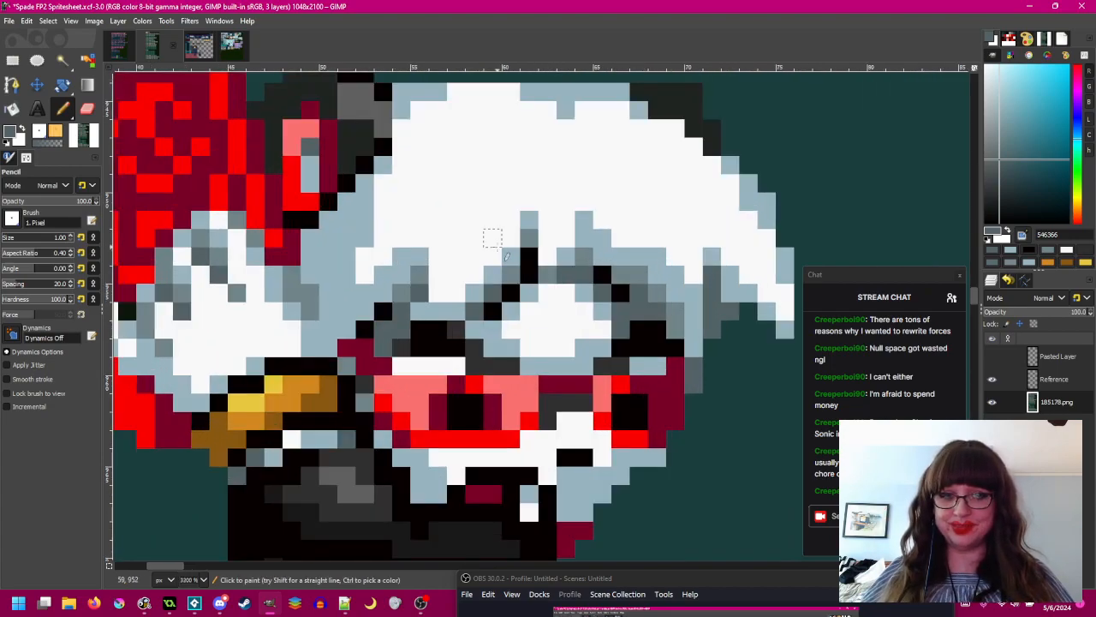
{"action": "scroll", "coordinate": [438, 276], "scroll_direction": "down", "scroll_amount": 3}
{"action": "scroll", "coordinate": [475, 308], "scroll_direction": "up", "scroll_amount": 4}
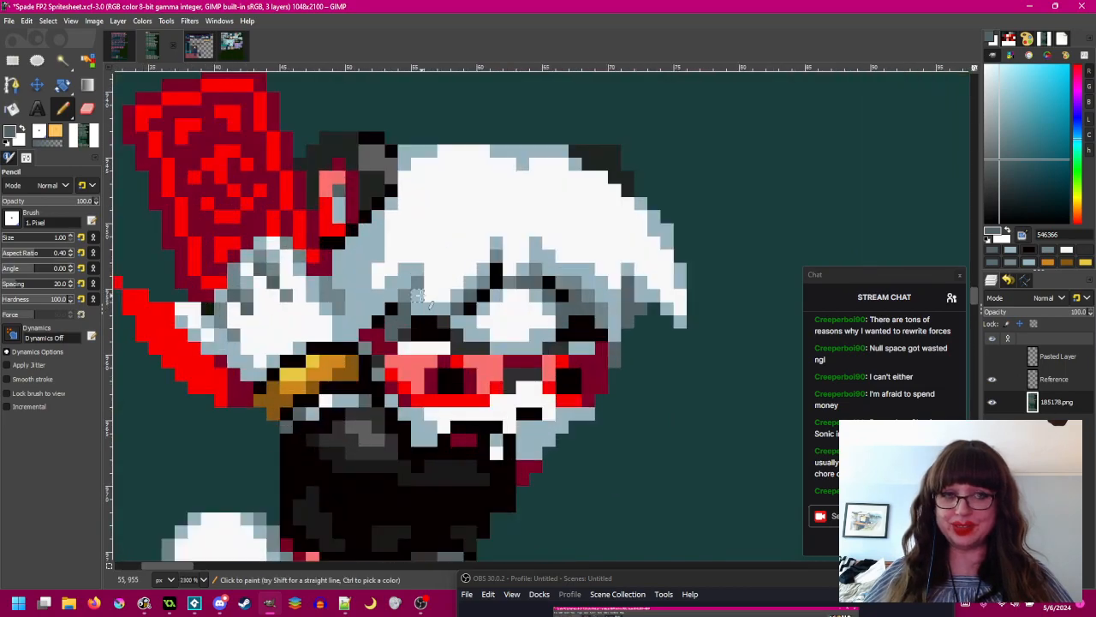
{"action": "scroll", "coordinate": [475, 308], "scroll_direction": "down", "scroll_amount": 3}
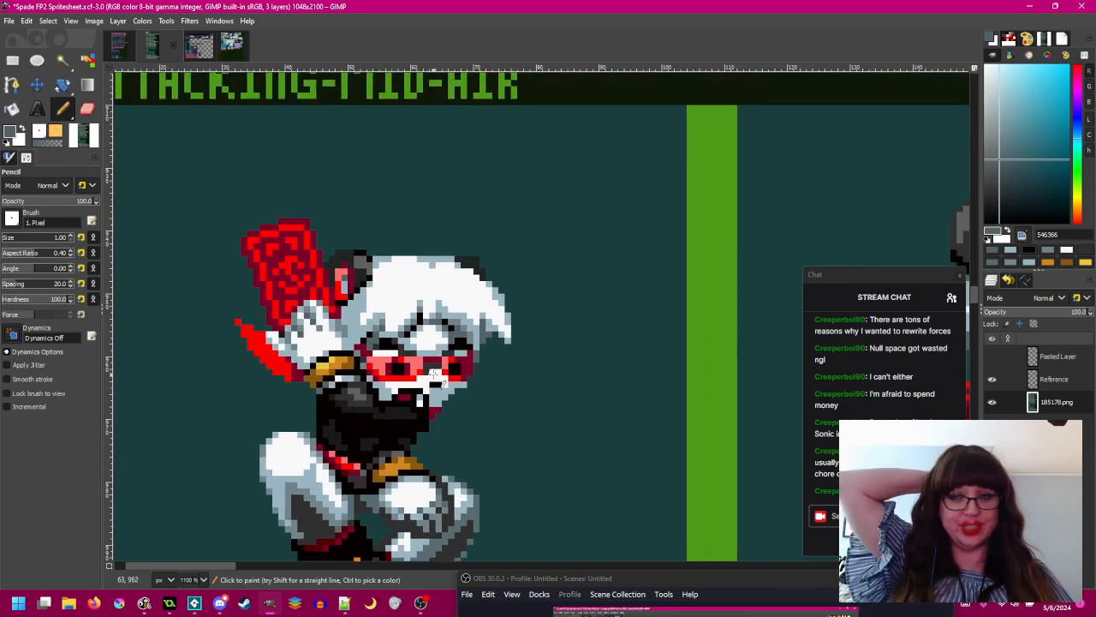
{"action": "left_click_drag", "start_coordinate": [615, 336], "coordinate": [281, 299]}
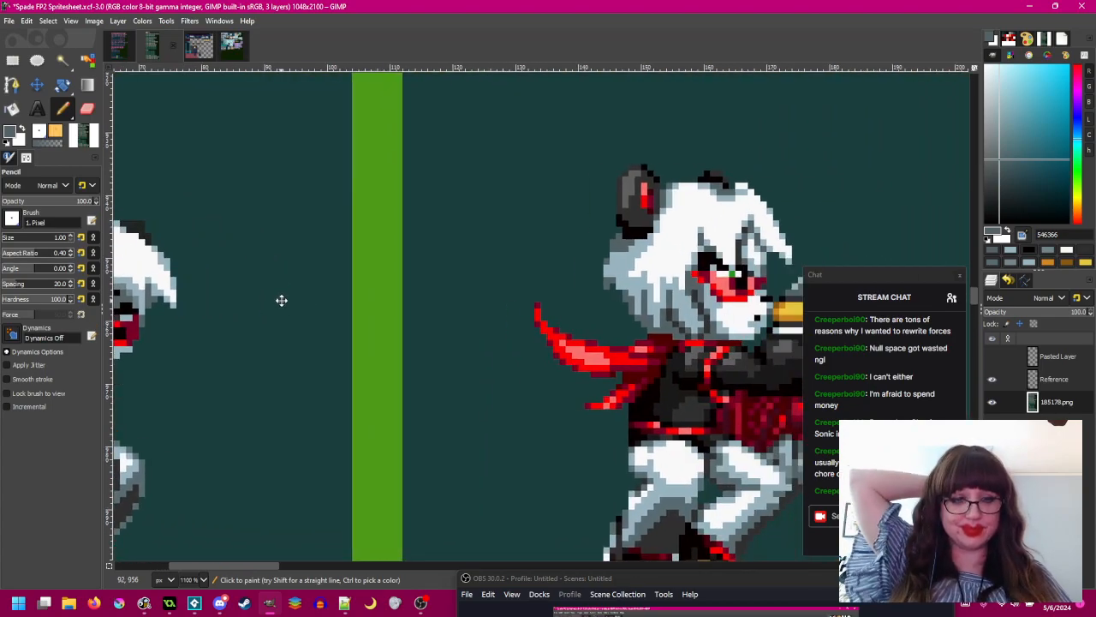
- Soften the shadow at the outer end of the near eyebrow with blue-grey 708488
{"action": "mouse_move", "coordinate": [281, 300]}
{"action": "left_mouse_down"}
{"action": "mouse_move", "coordinate": [520, 316]}
{"action": "mouse_move", "coordinate": [643, 299]}
{"action": "left_mouse_up"}
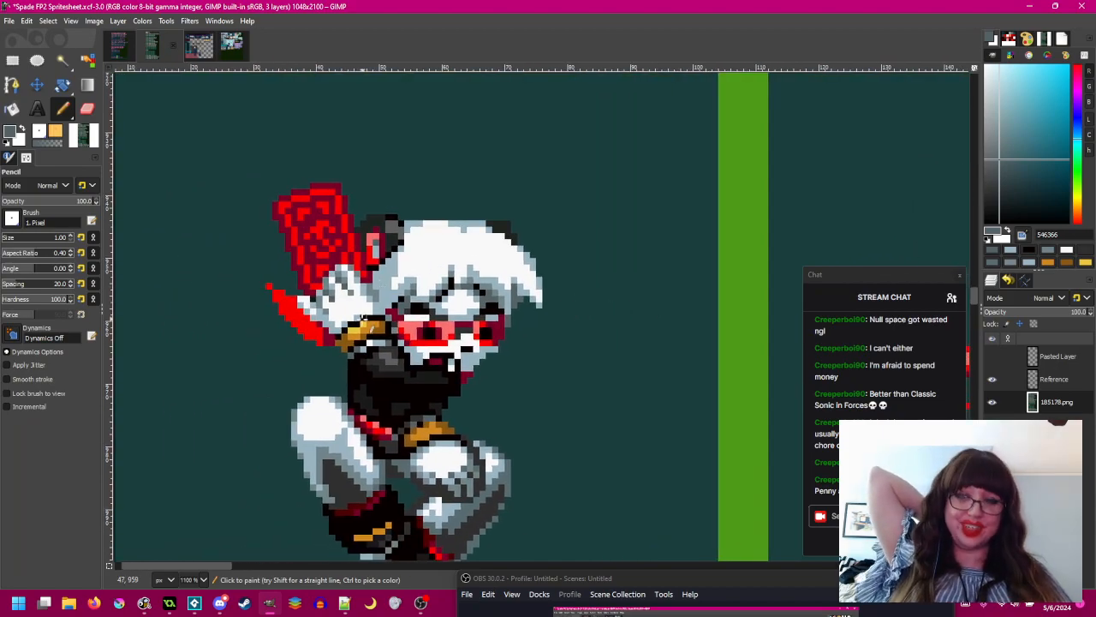
{"action": "scroll", "coordinate": [383, 292], "scroll_direction": "up", "scroll_amount": 2, "text": "ctrl"}
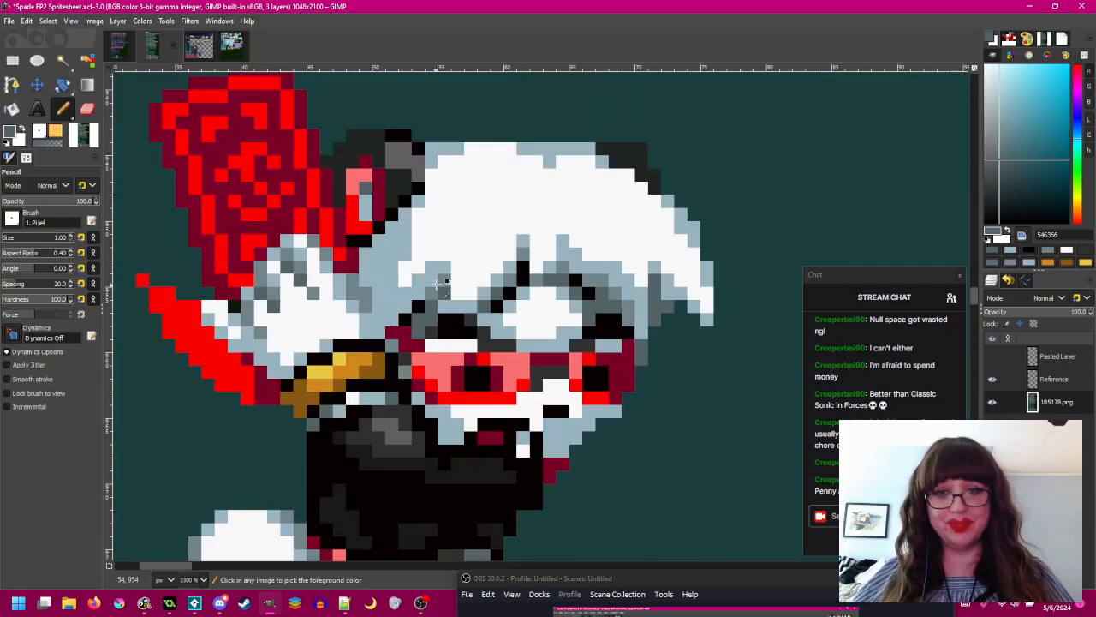
{"action": "left_click", "coordinate": [439, 286], "text": "ctrl"}
{"action": "left_click", "coordinate": [416, 305]}
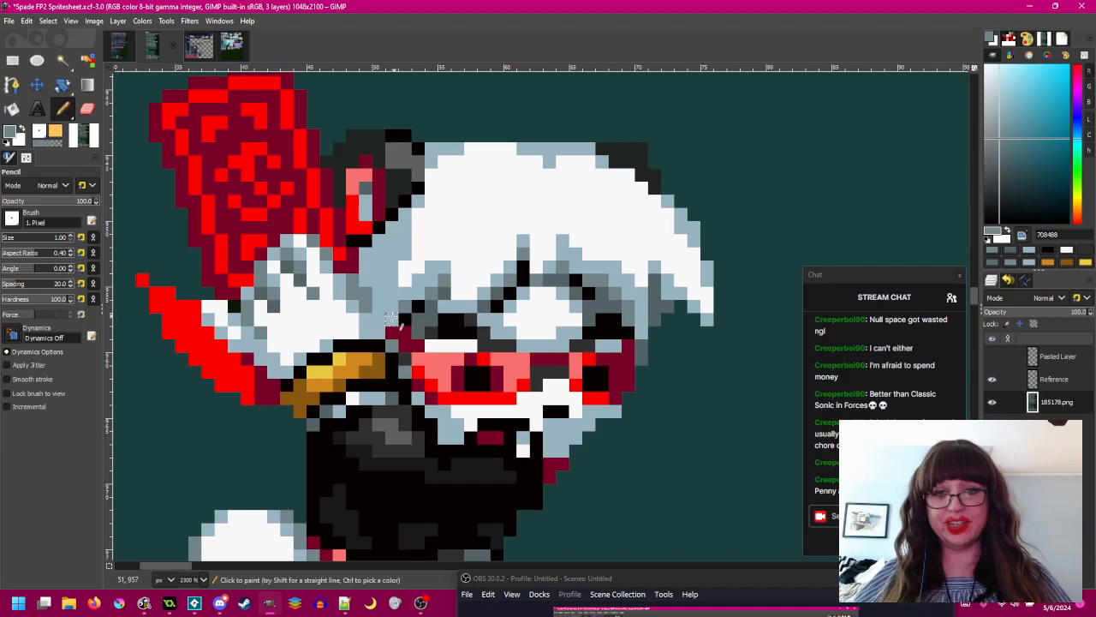
{"action": "scroll", "coordinate": [377, 330], "scroll_direction": "down", "scroll_amount": 2, "text": "ctrl"}
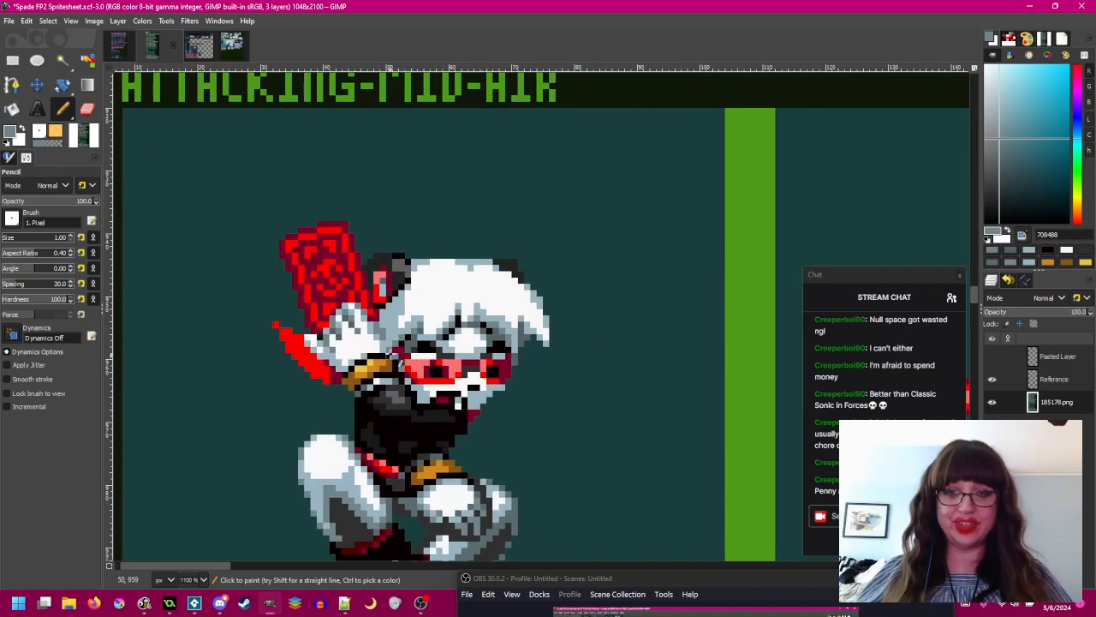
{"action": "scroll", "coordinate": [393, 354], "scroll_direction": "up", "scroll_amount": 2, "text": "ctrl"}
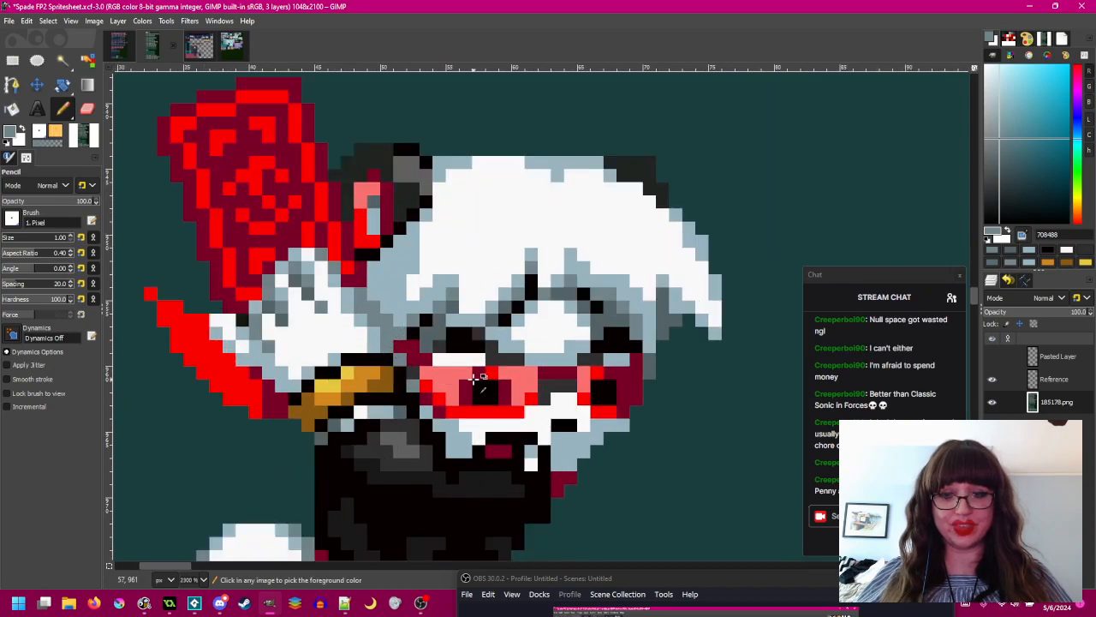
{"action": "scroll", "coordinate": [477, 377], "scroll_direction": "down", "scroll_amount": 1, "text": "ctrl"}
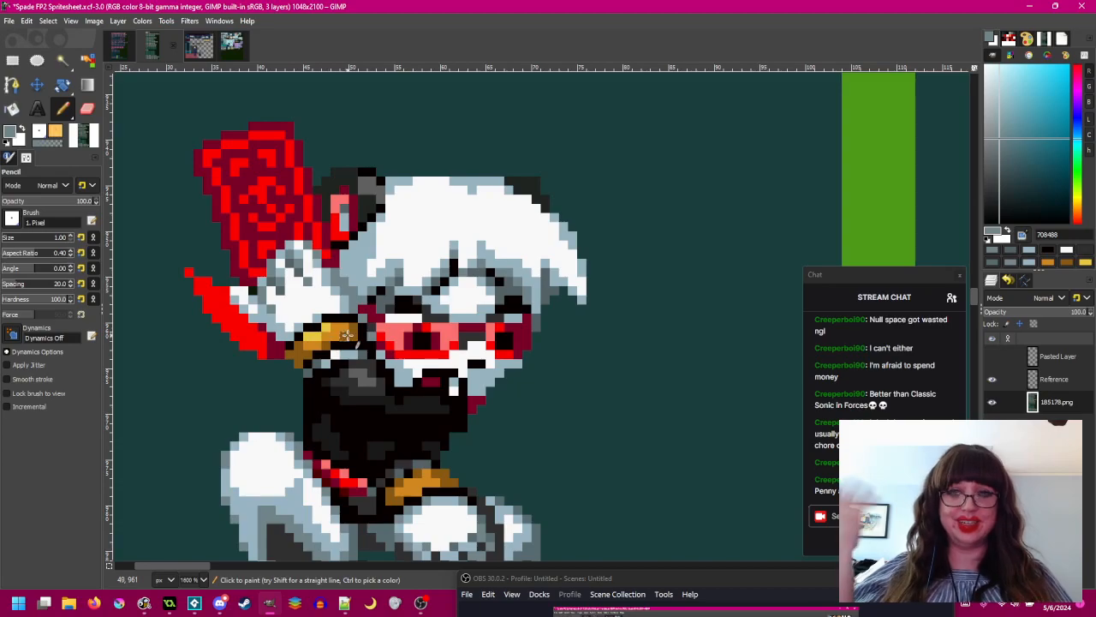
{"action": "scroll", "coordinate": [387, 304], "scroll_direction": "up", "scroll_amount": 1, "text": "ctrl"}
- Tone down the highlights beneath both eyebrows with light blue-grey 98b4c0 and blue-grey 708488, and save the spritesheet
{"action": "left_click", "coordinate": [381, 328], "text": "ctrl"}
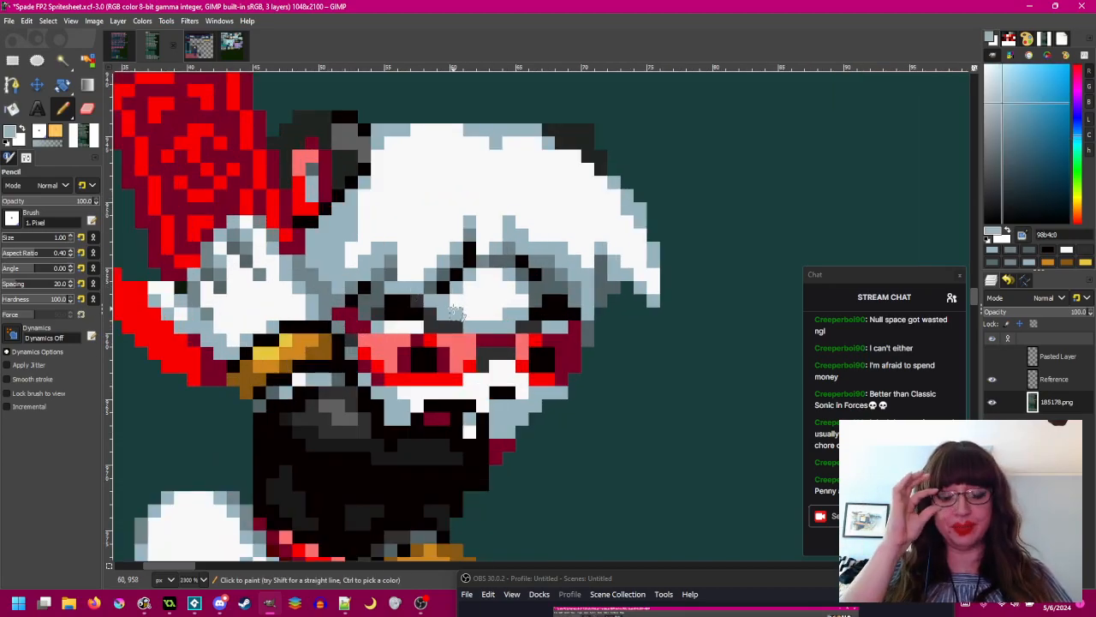
{"action": "left_click", "coordinate": [567, 302], "text": "ctrl"}
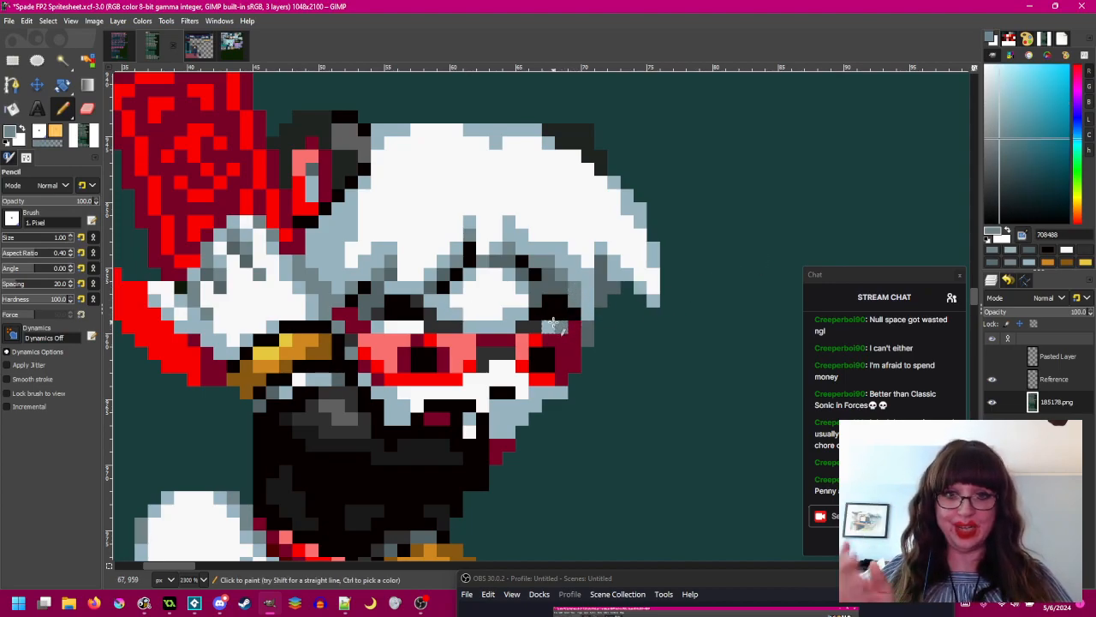
{"action": "left_click", "coordinate": [381, 322], "text": "ctrl"}
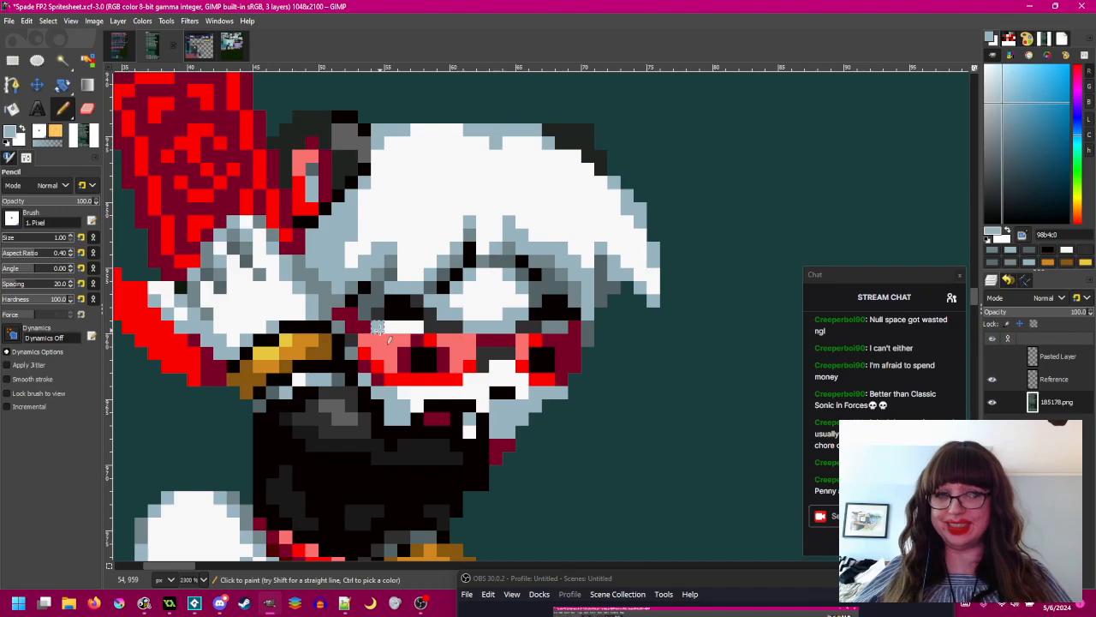
{"action": "left_click", "coordinate": [561, 268], "text": "ctrl"}
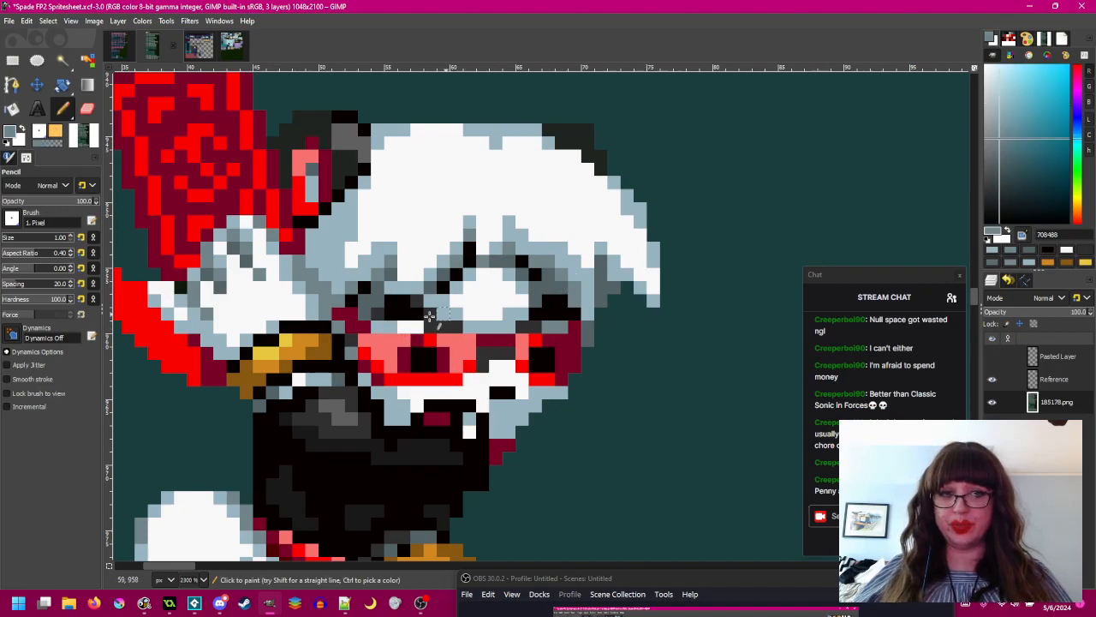
{"action": "scroll", "coordinate": [365, 332], "scroll_direction": "down", "scroll_amount": 3}
{"action": "key", "text": "ctrl+s"}
{"action": "left_click_drag", "start_coordinate": [551, 300], "coordinate": [538, 307]}
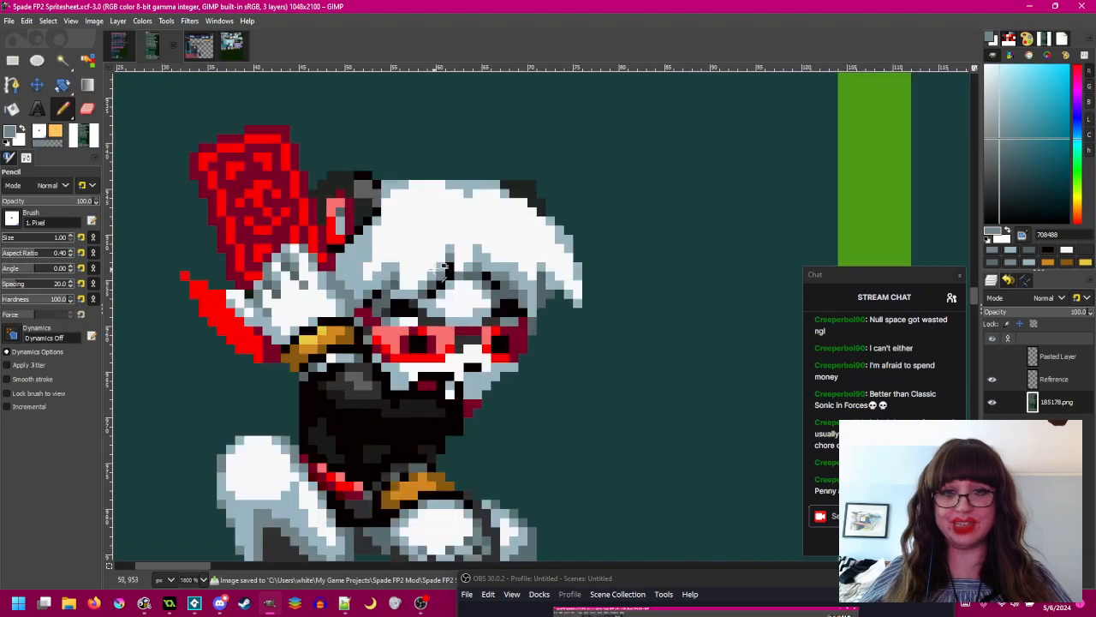
- Darken the pixels directly beneath the far eyebrow with dark blue-grey 546366
{"action": "scroll", "coordinate": [537, 308], "scroll_direction": "up", "scroll_amount": 3}
{"action": "left_click", "coordinate": [531, 295], "text": "ctrl"}
{"action": "left_click", "coordinate": [548, 344]}
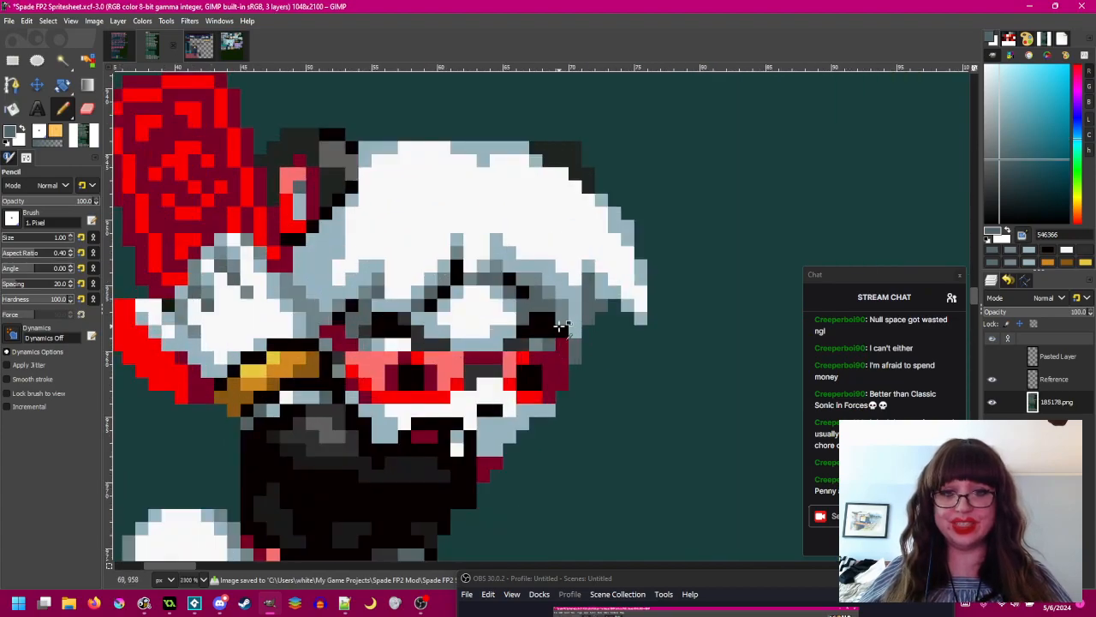
{"action": "scroll", "coordinate": [572, 294], "scroll_direction": "down", "scroll_amount": 3}
{"action": "left_click_drag", "start_coordinate": [629, 294], "coordinate": [555, 313]}
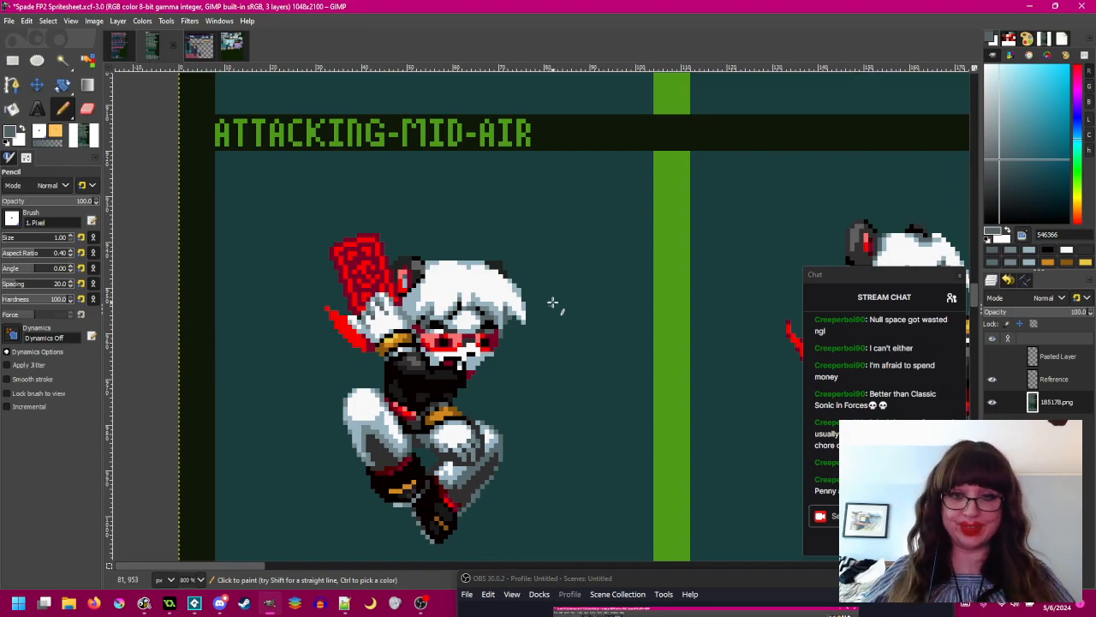
- Fade the upper tip of the central fringe parting with light blue-grey 98b4c0 and compare the head with the neighbouring pose
{"action": "scroll", "coordinate": [553, 302], "scroll_direction": "up", "scroll_amount": 3}
{"action": "left_click", "coordinate": [461, 325], "text": "ctrl"}
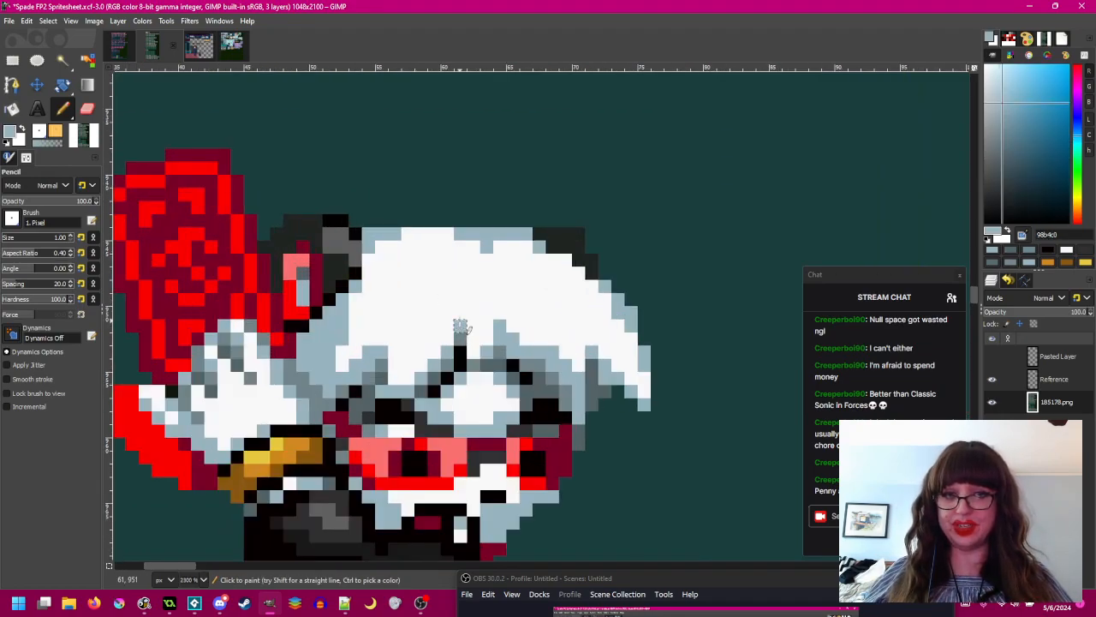
{"action": "scroll", "coordinate": [504, 320], "scroll_direction": "down", "scroll_amount": 2}
{"action": "left_click_drag", "start_coordinate": [579, 347], "coordinate": [209, 307]}
{"action": "left_click_drag", "start_coordinate": [371, 350], "coordinate": [877, 311]}
- Shade the hair just below and beside the near ear with blue-grey 708488
{"action": "scroll", "coordinate": [548, 270], "scroll_direction": "up", "scroll_amount": 2}
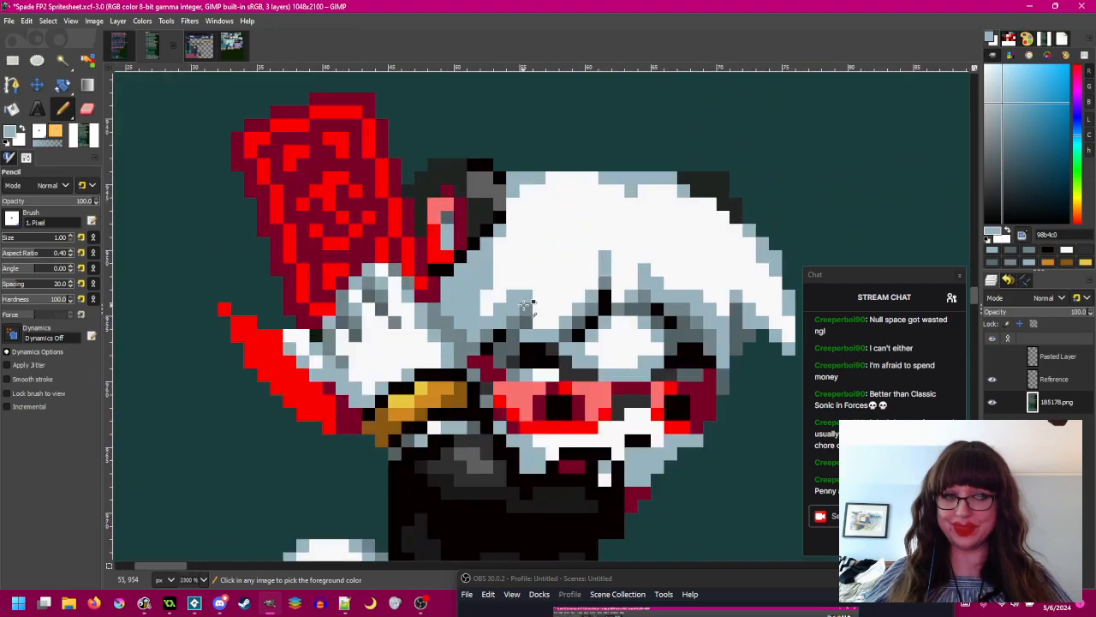
{"action": "left_click", "coordinate": [525, 306], "text": "ctrl"}
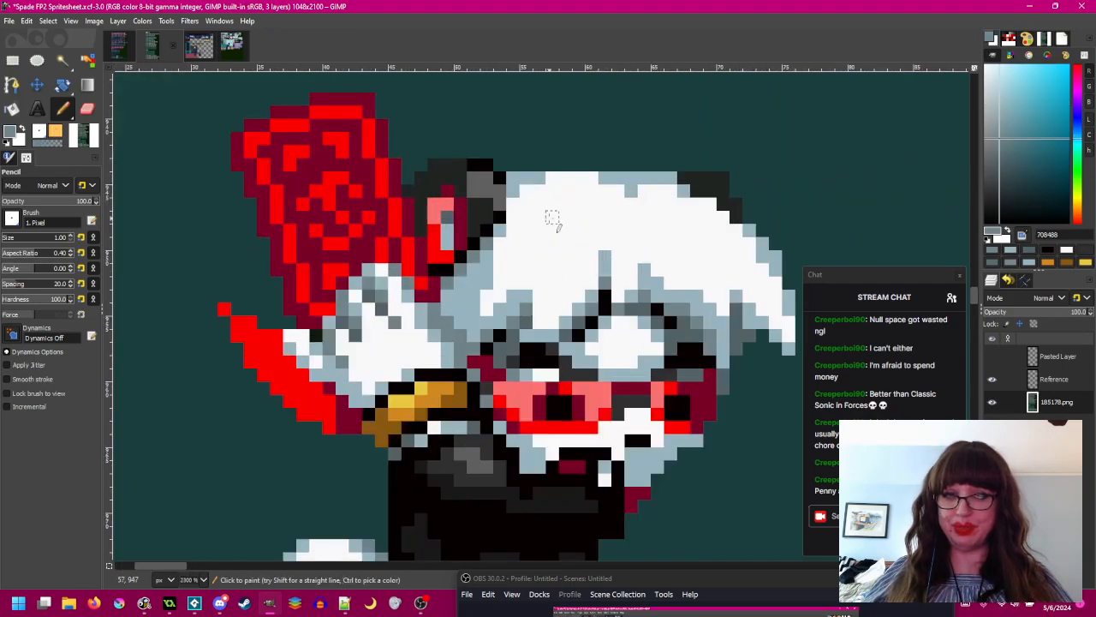
{"action": "scroll", "coordinate": [462, 276], "scroll_direction": "down", "scroll_amount": 3}
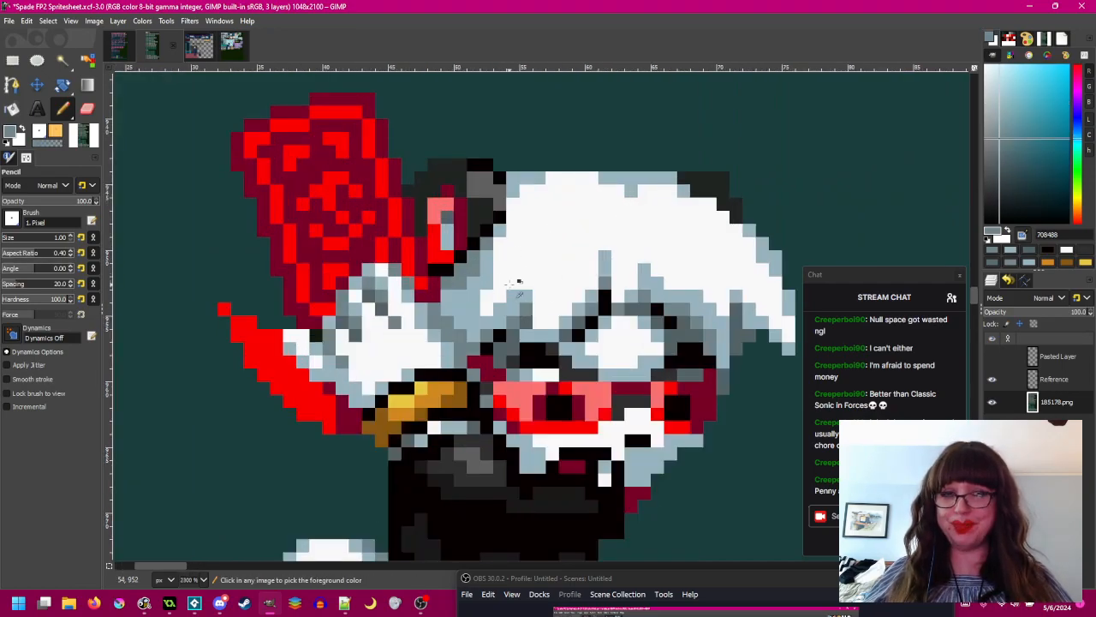
{"action": "scroll", "coordinate": [300, 285], "scroll_direction": "up", "scroll_amount": 2}
{"action": "scroll", "coordinate": [300, 284], "scroll_direction": "up", "scroll_amount": 1}
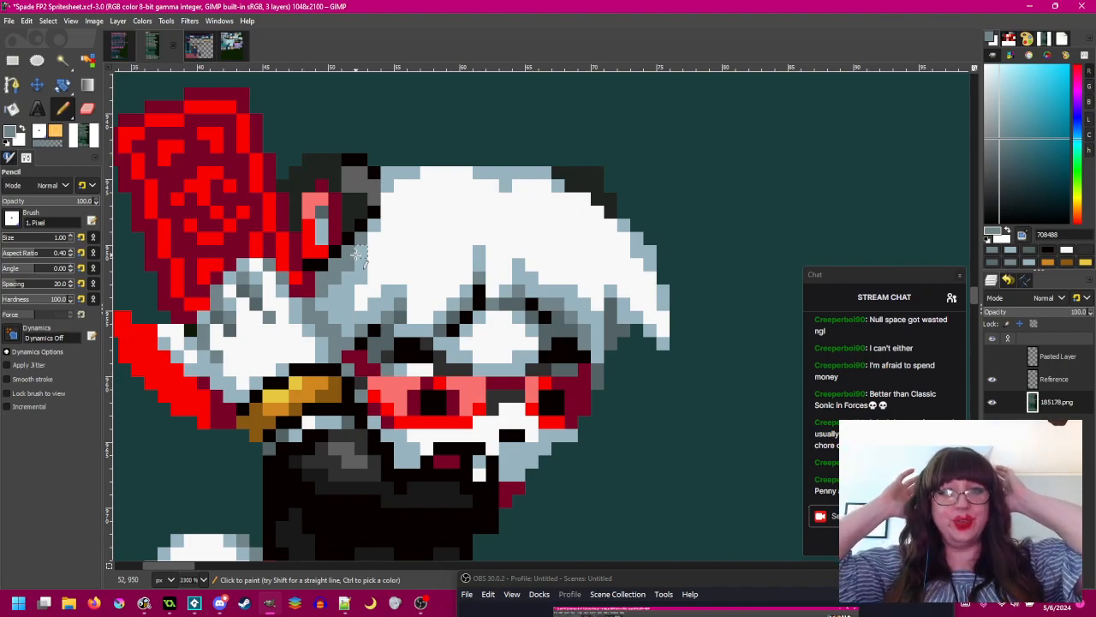
- Shade the crown of the hair next to the near ear with light blue-grey 98b4c0
{"action": "left_click", "coordinate": [391, 179], "text": "ctrl"}
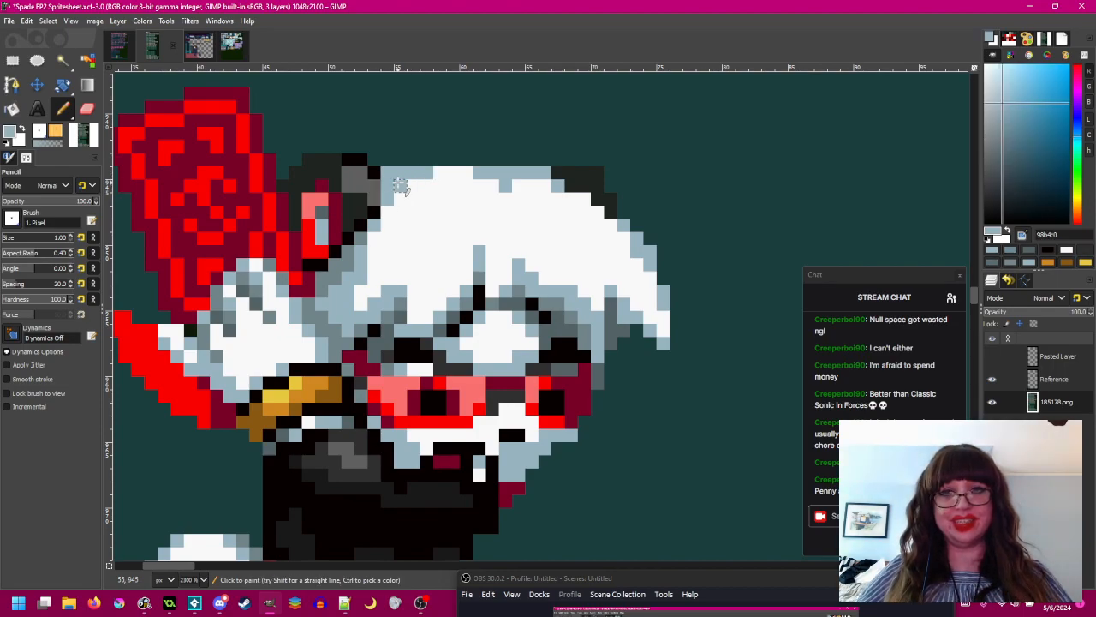
{"action": "scroll", "coordinate": [400, 186], "scroll_direction": "down", "scroll_amount": 5}
{"action": "scroll", "coordinate": [377, 257], "scroll_direction": "up", "scroll_amount": 3}
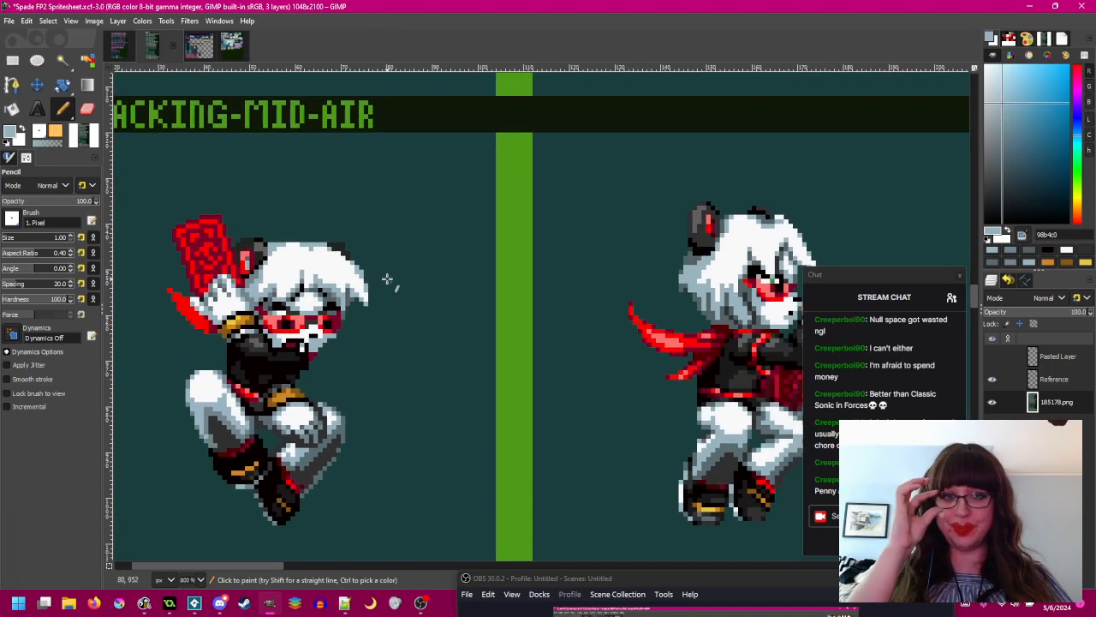
{"action": "left_click_drag", "start_coordinate": [387, 279], "coordinate": [386, 277]}
{"action": "scroll", "coordinate": [278, 254], "scroll_direction": "up", "scroll_amount": 3}
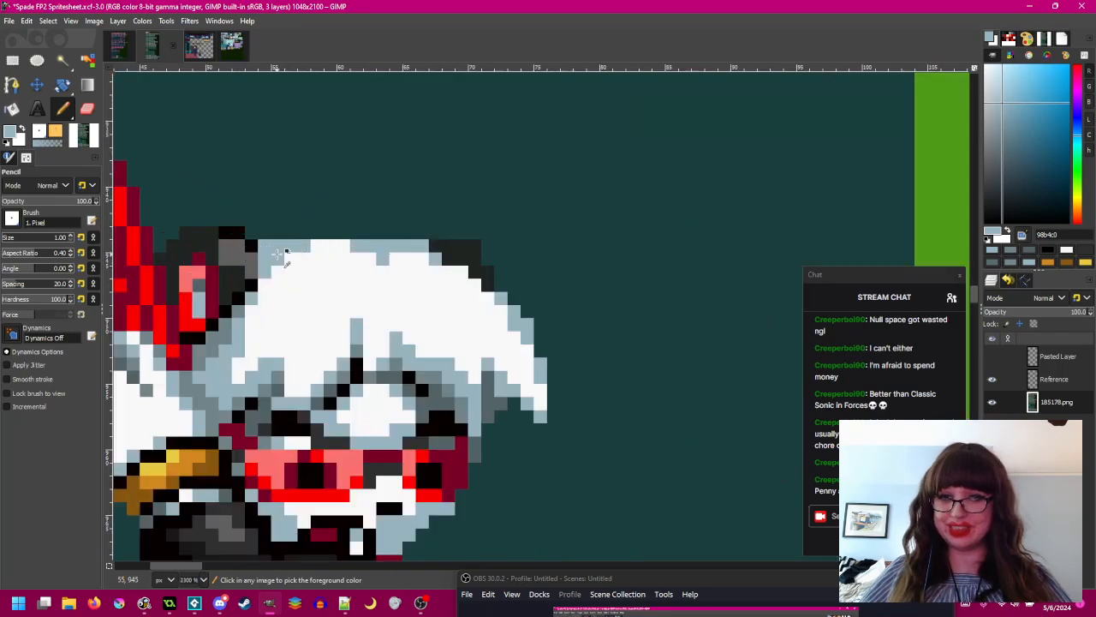
- Place a short grey 606060 accent on the hair's top outline and compare it with the neighbouring pose
{"action": "left_click", "coordinate": [247, 251], "text": "ctrl"}
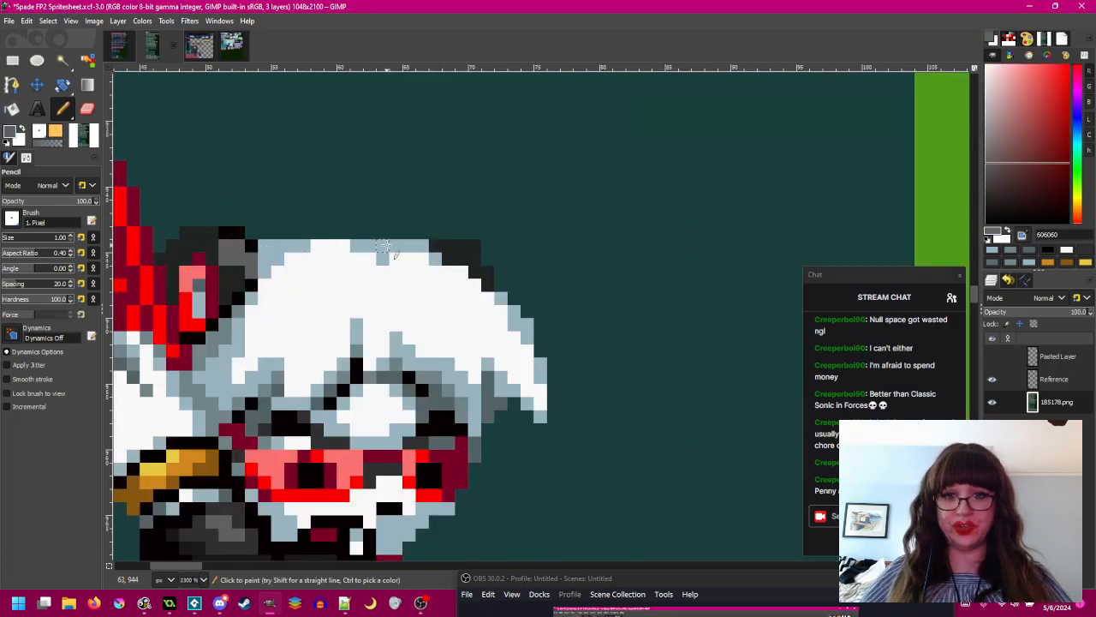
{"action": "left_click_drag", "start_coordinate": [386, 245], "coordinate": [394, 245]}
{"action": "scroll", "coordinate": [586, 293], "scroll_direction": "down", "scroll_amount": 2}
{"action": "left_click_drag", "start_coordinate": [586, 293], "coordinate": [245, 247]}
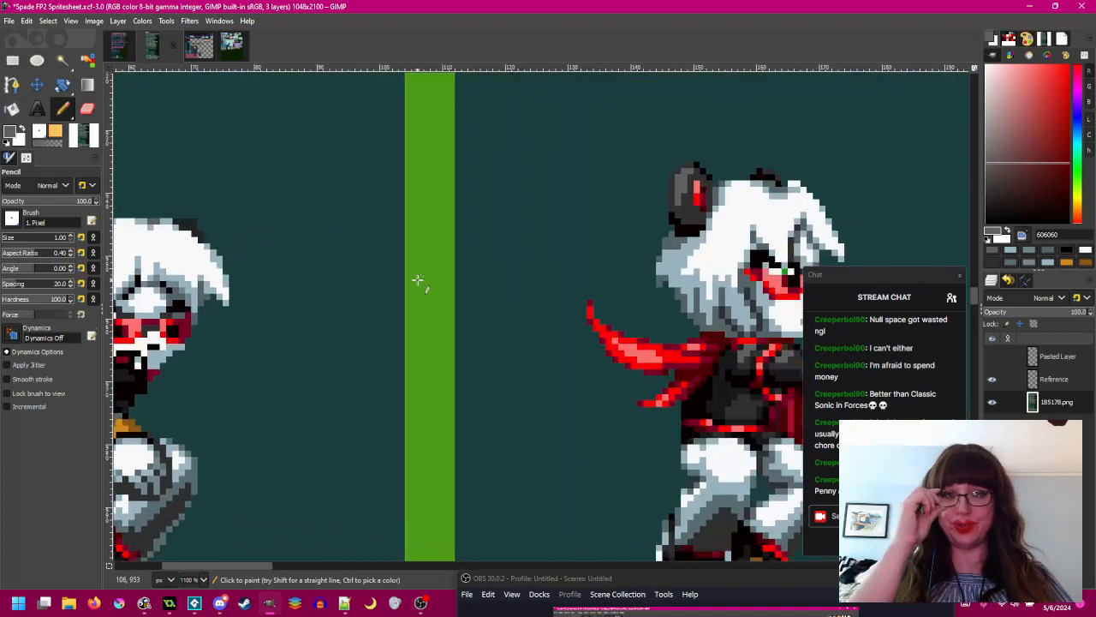
{"action": "left_click_drag", "start_coordinate": [332, 274], "coordinate": [511, 271]}
- Smooth the inner edge of the far ear against the white hair with two grey 606060 pixels
{"action": "scroll", "coordinate": [364, 229], "scroll_direction": "up", "scroll_amount": 3}
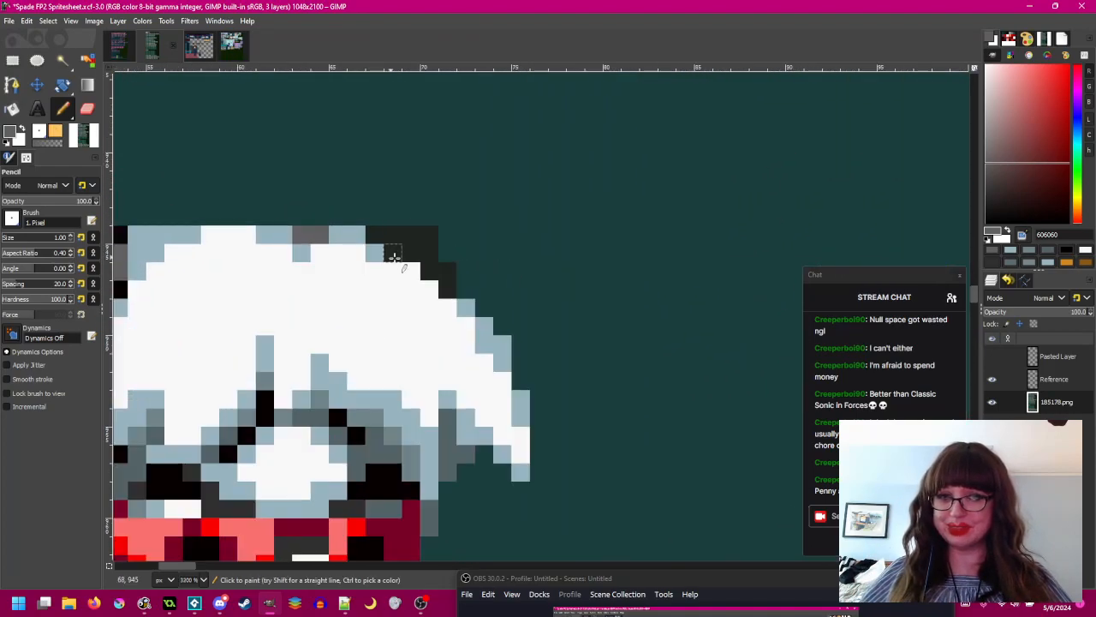
{"action": "left_click", "coordinate": [429, 290]}
{"action": "left_click", "coordinate": [411, 272]}
{"action": "scroll", "coordinate": [509, 296], "scroll_direction": "down", "scroll_amount": 4}
{"action": "left_click_drag", "start_coordinate": [530, 309], "coordinate": [463, 291]}
{"action": "left_click_drag", "start_coordinate": [511, 332], "coordinate": [514, 286]}
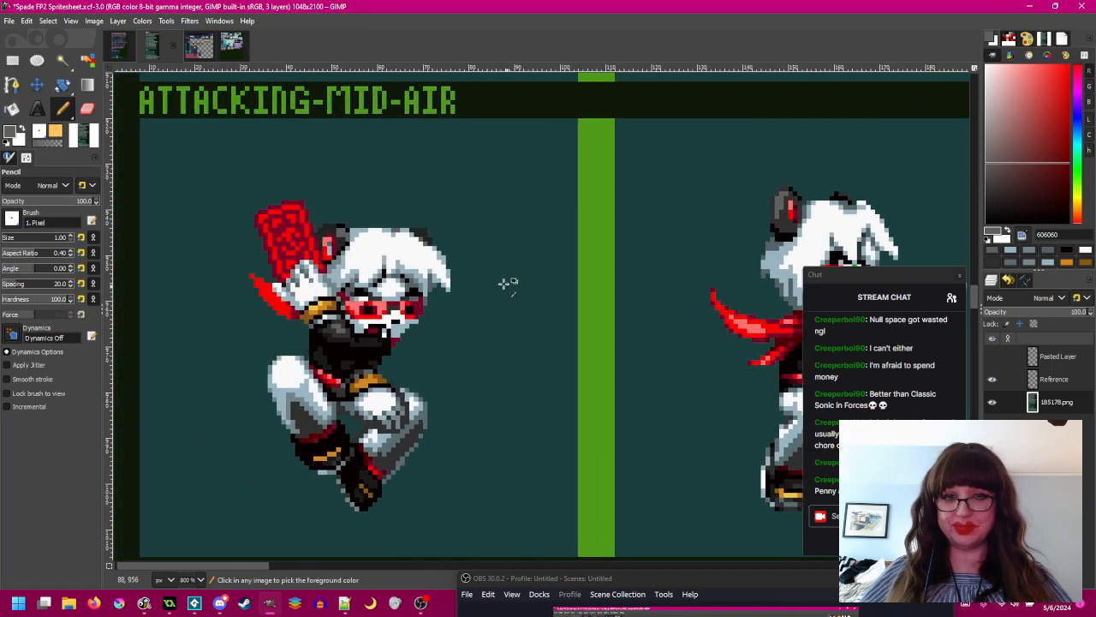
- Widen the outermost fringe lock by a pixel using white f8f8f8 for its body and light blue-grey 98b4c0 for its edge
{"action": "scroll", "coordinate": [514, 286], "scroll_direction": "up", "scroll_amount": 1}
{"action": "scroll", "coordinate": [427, 246], "scroll_direction": "up", "scroll_amount": 3}
{"action": "left_click", "coordinate": [409, 248], "text": "ctrl"}
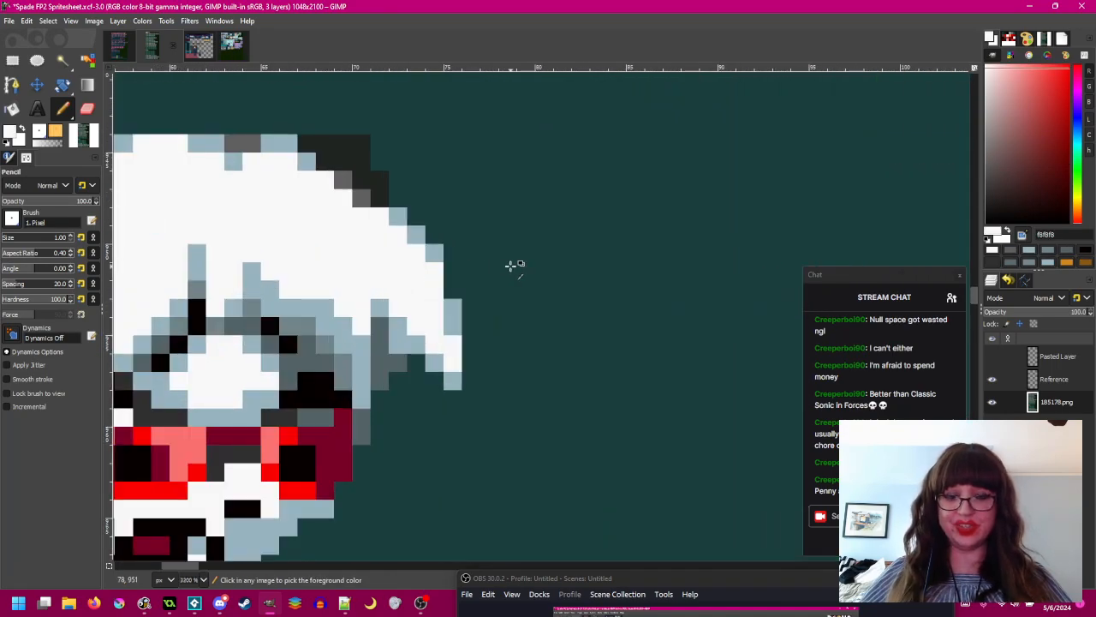
{"action": "scroll", "coordinate": [497, 257], "scroll_direction": "down", "scroll_amount": 2}
{"action": "scroll", "coordinate": [480, 259], "scroll_direction": "up", "scroll_amount": 3}
{"action": "left_click", "coordinate": [466, 257], "text": "ctrl"}
{"action": "left_click", "coordinate": [484, 309]}
{"action": "left_click", "coordinate": [465, 308], "text": "ctrl"}
{"action": "left_click", "coordinate": [484, 358]}
{"action": "scroll", "coordinate": [552, 282], "scroll_direction": "down", "scroll_amount": 6}
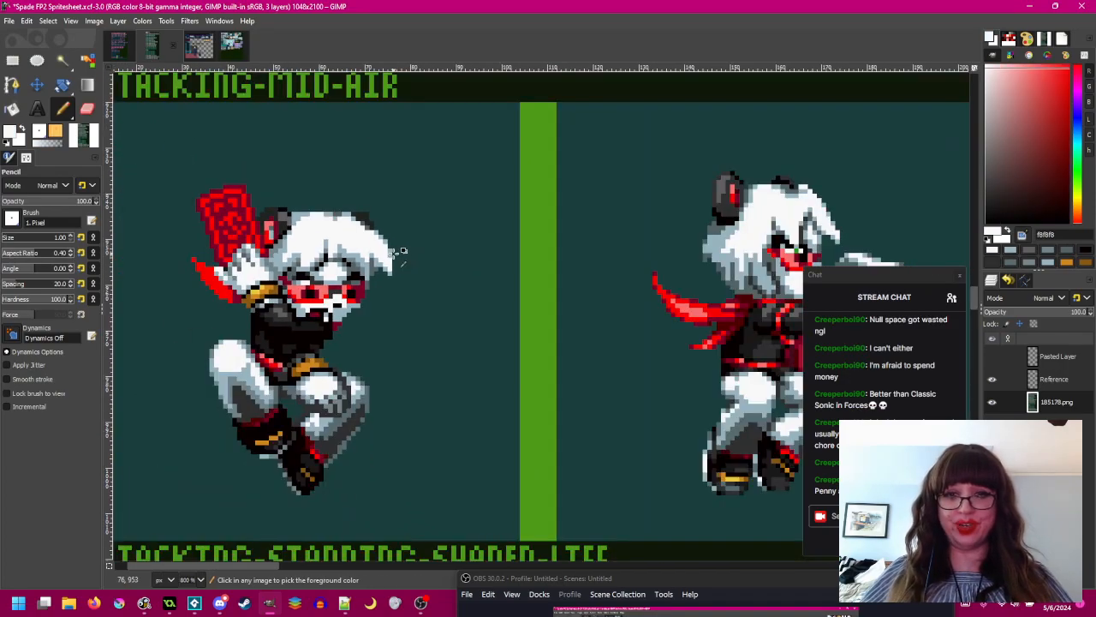
- Outline the outer side and tip of the outermost fringe lock with light blue-grey 98b4c0
{"action": "scroll", "coordinate": [393, 252], "scroll_direction": "up", "scroll_amount": 4}
{"action": "left_click", "coordinate": [385, 250], "text": "ctrl"}
{"action": "left_click_drag", "start_coordinate": [400, 297], "coordinate": [401, 337]}
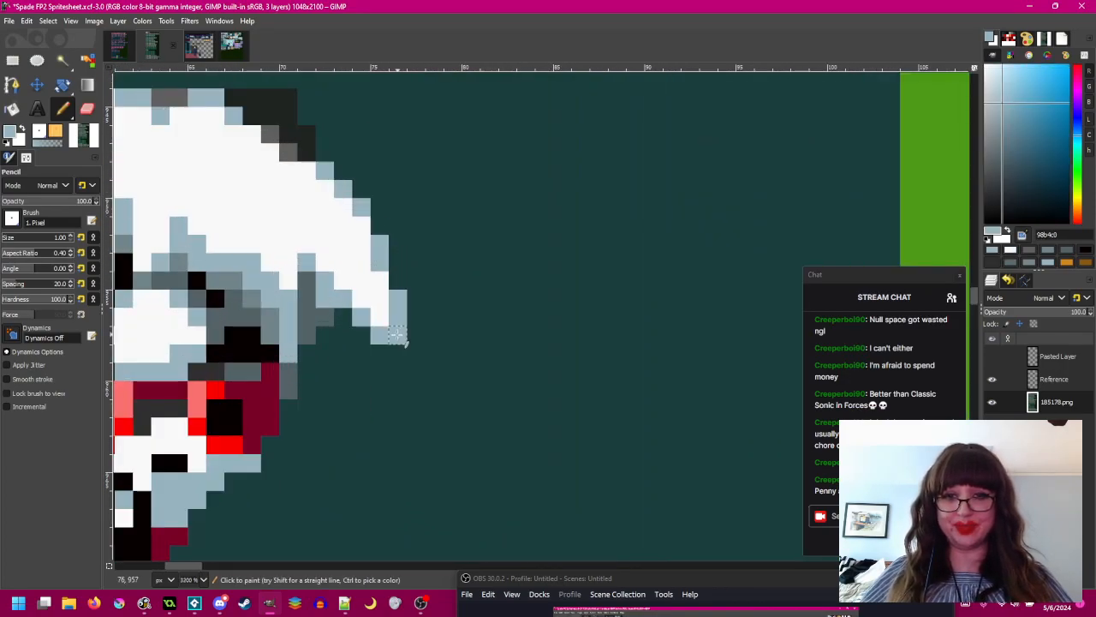
{"action": "scroll", "coordinate": [488, 277], "scroll_direction": "down", "scroll_amount": 4}
{"action": "scroll", "coordinate": [484, 274], "scroll_direction": "up", "scroll_amount": 3}
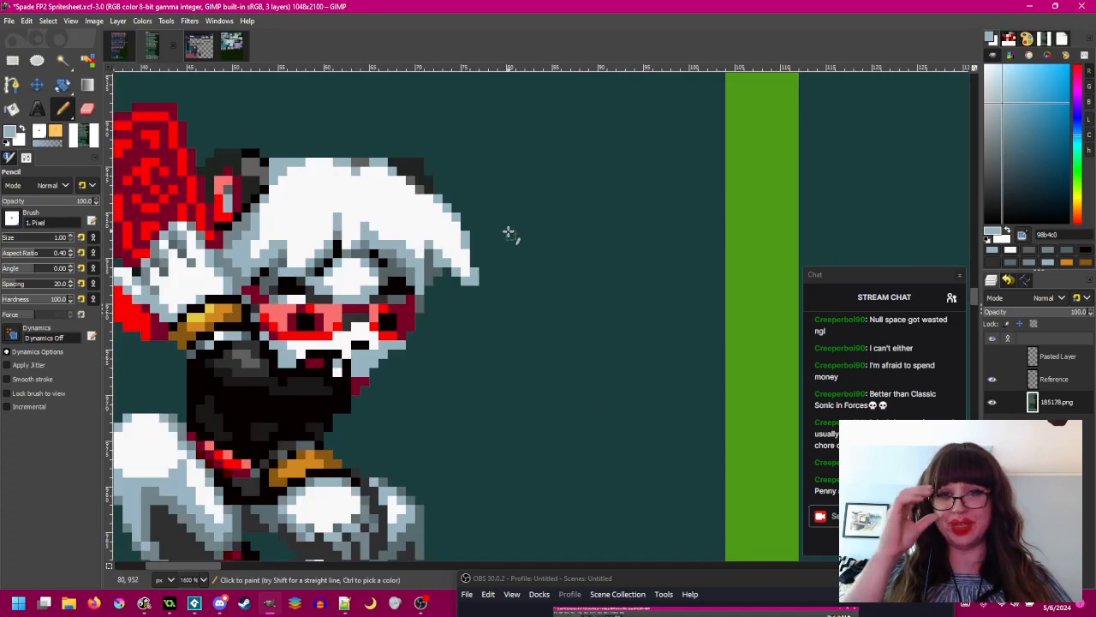
{"action": "left_click_drag", "start_coordinate": [511, 236], "coordinate": [520, 242]}
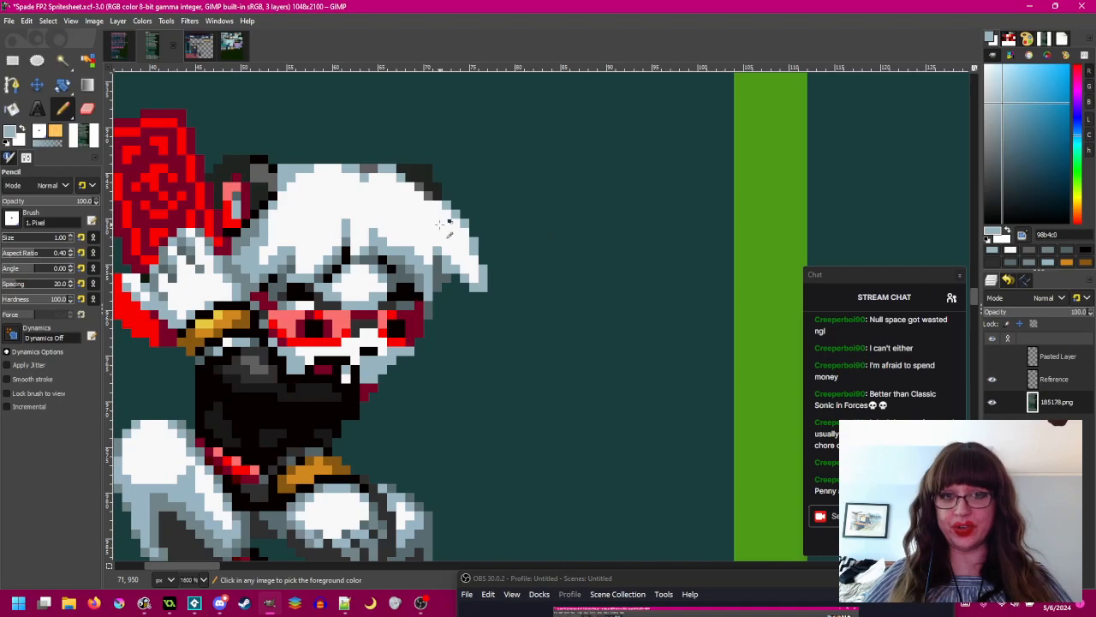
- Darken the outline notch on the outer side of the outermost fringe lock with dark blue-grey 546366
{"action": "scroll", "coordinate": [432, 314], "scroll_direction": "up", "scroll_amount": 2}
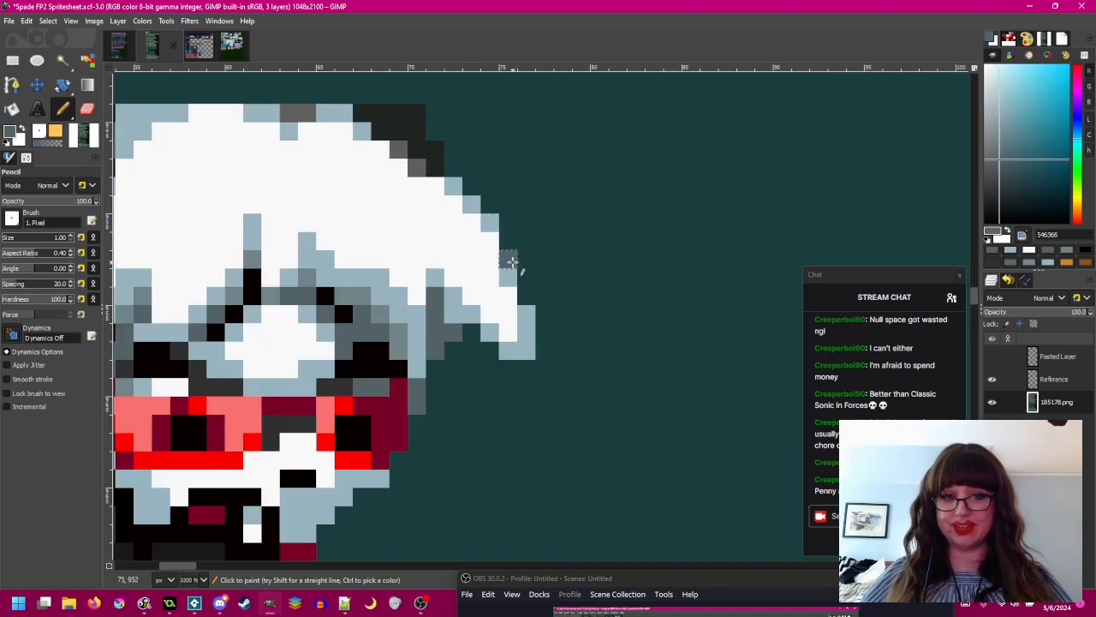
{"action": "scroll", "coordinate": [527, 304], "scroll_direction": "down", "scroll_amount": 2}
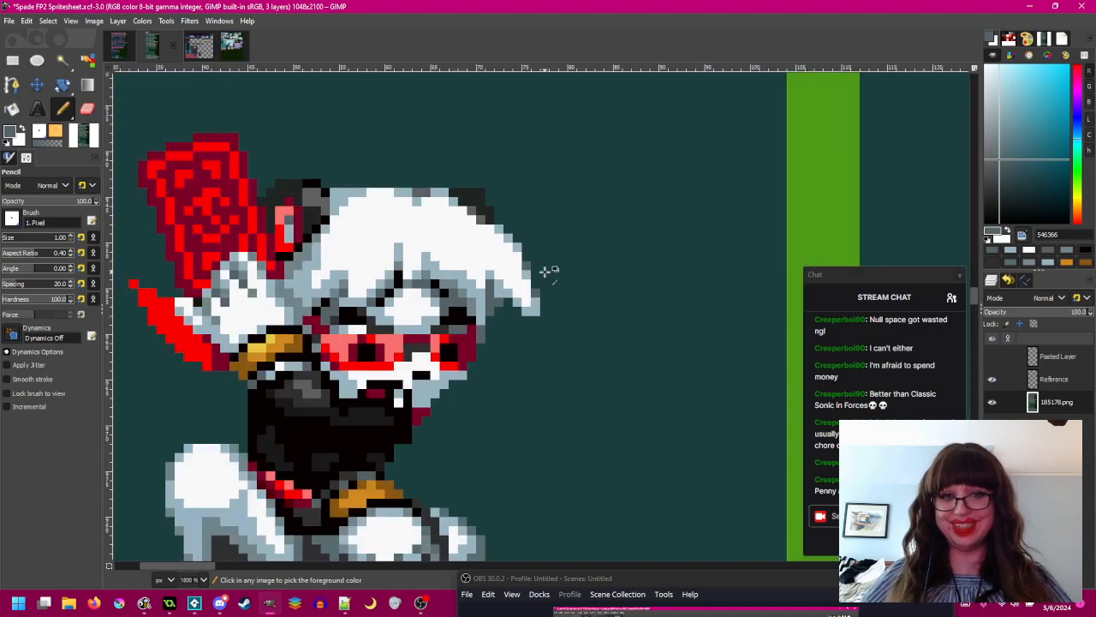
{"action": "left_click_drag", "start_coordinate": [568, 285], "coordinate": [529, 294]}
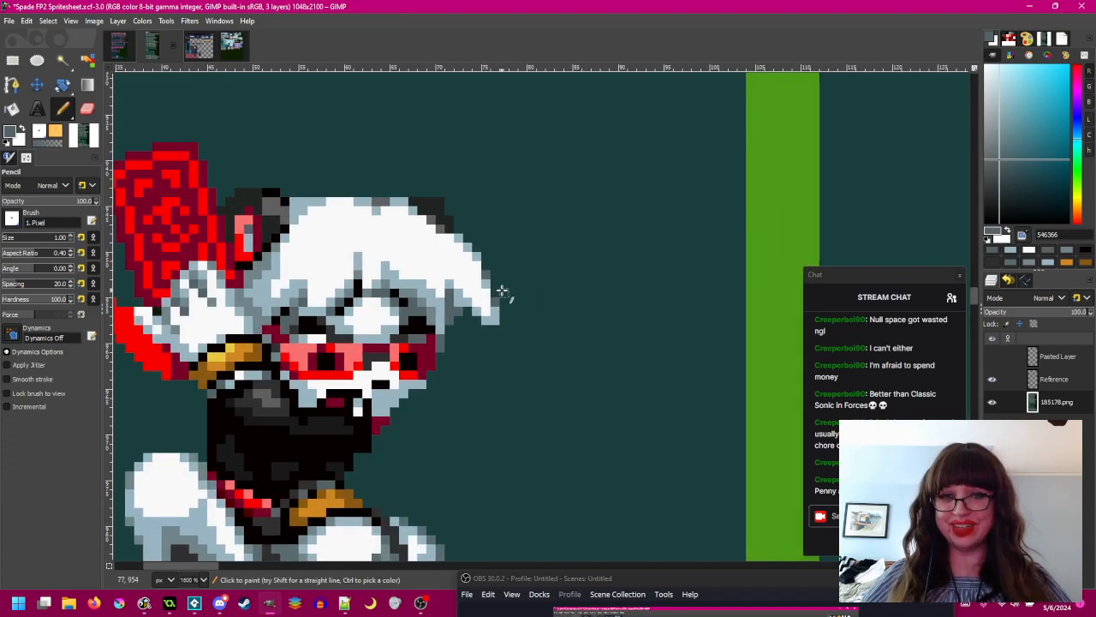
{"action": "scroll", "coordinate": [675, 291], "scroll_direction": "down", "scroll_amount": 1}
{"action": "scroll", "coordinate": [505, 301], "scroll_direction": "up", "scroll_amount": 3}
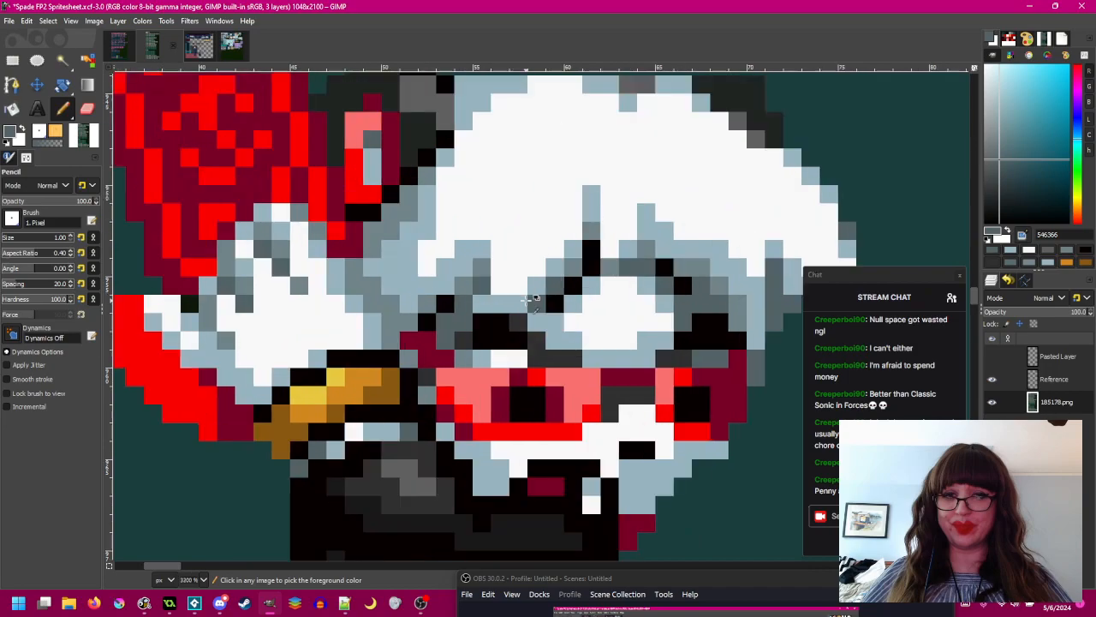
{"action": "scroll", "coordinate": [505, 302], "scroll_direction": "down", "scroll_amount": 3}
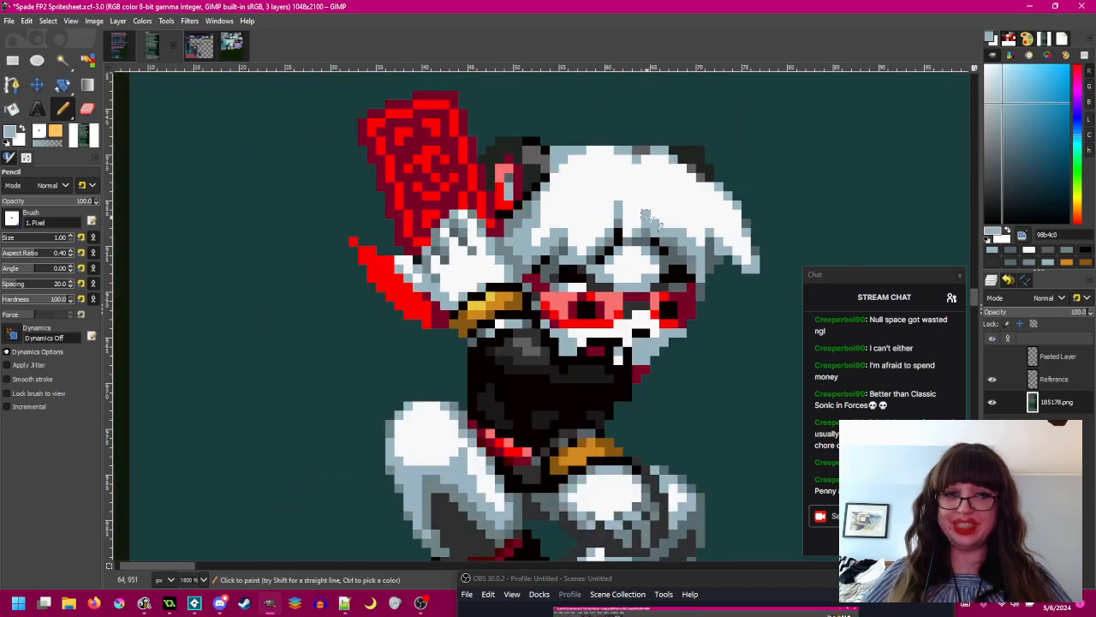
- Shade the edge of the white hair beside the near ear with blue-grey 708488
{"action": "scroll", "coordinate": [535, 308], "scroll_direction": "up", "scroll_amount": 1}
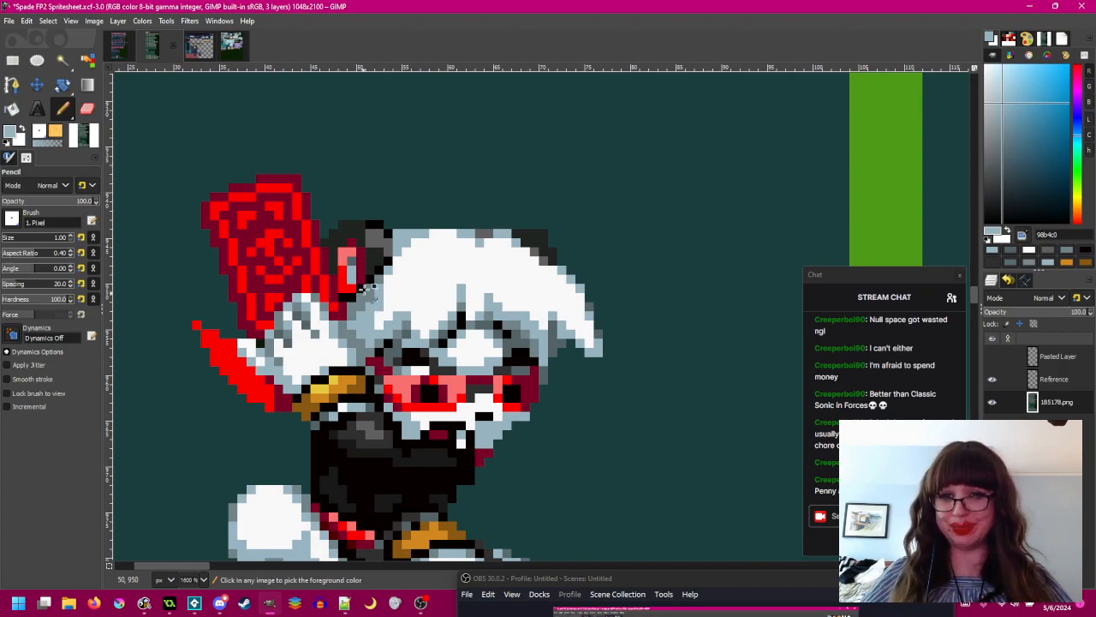
{"action": "scroll", "coordinate": [371, 279], "scroll_direction": "up", "scroll_amount": 1}
{"action": "left_click", "coordinate": [384, 255], "text": "ctrl"}
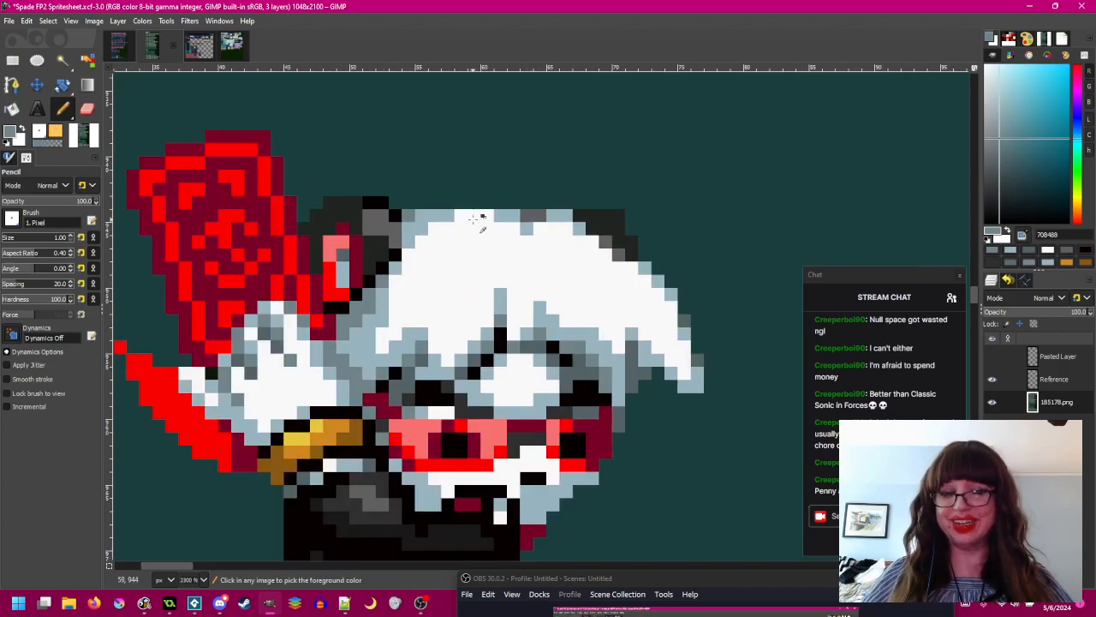
{"action": "scroll", "coordinate": [411, 220], "scroll_direction": "down", "scroll_amount": 3}
{"action": "scroll", "coordinate": [409, 221], "scroll_direction": "up", "scroll_amount": 1}
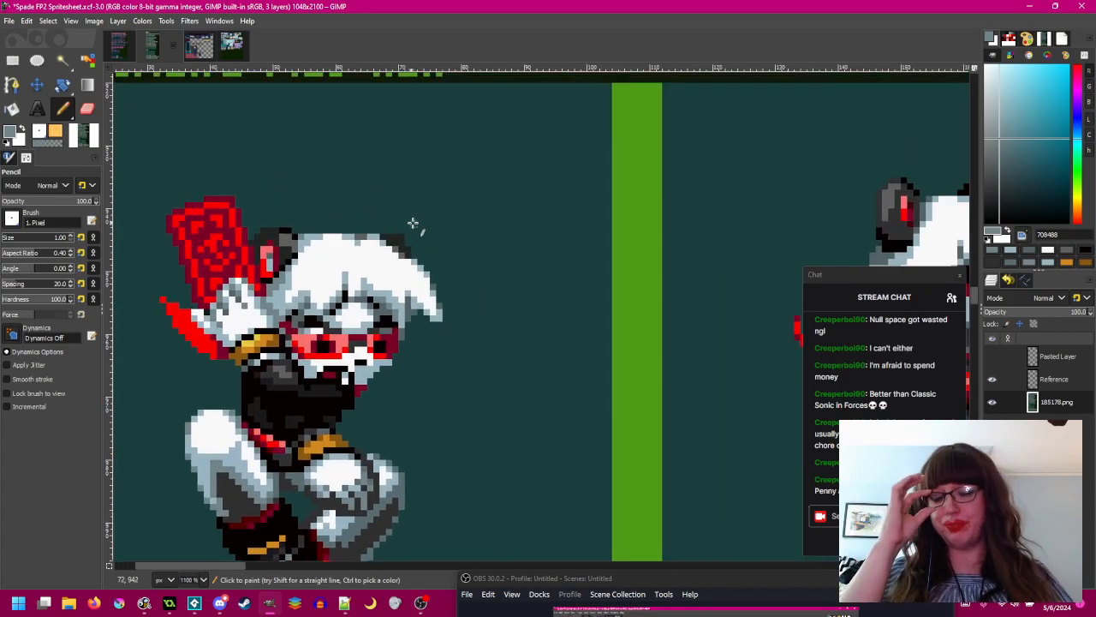
{"action": "left_click_drag", "start_coordinate": [499, 264], "coordinate": [673, 223]}
{"action": "scroll", "coordinate": [516, 199], "scroll_direction": "up", "scroll_amount": 3}
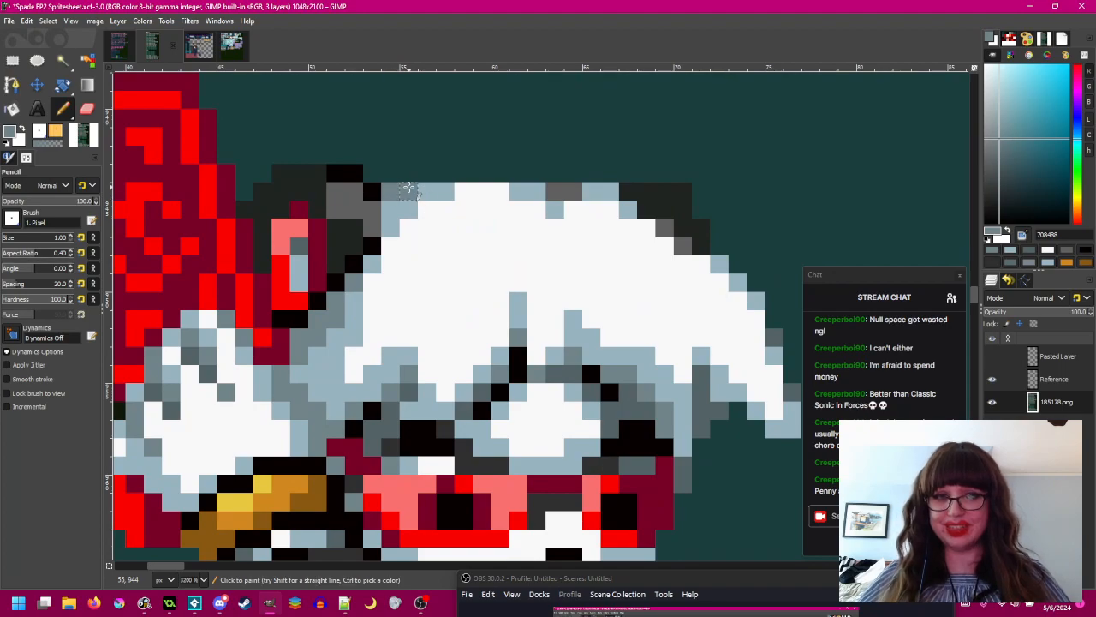
{"action": "scroll", "coordinate": [402, 249], "scroll_direction": "down", "scroll_amount": 4}
{"action": "scroll", "coordinate": [407, 259], "scroll_direction": "up", "scroll_amount": 4}
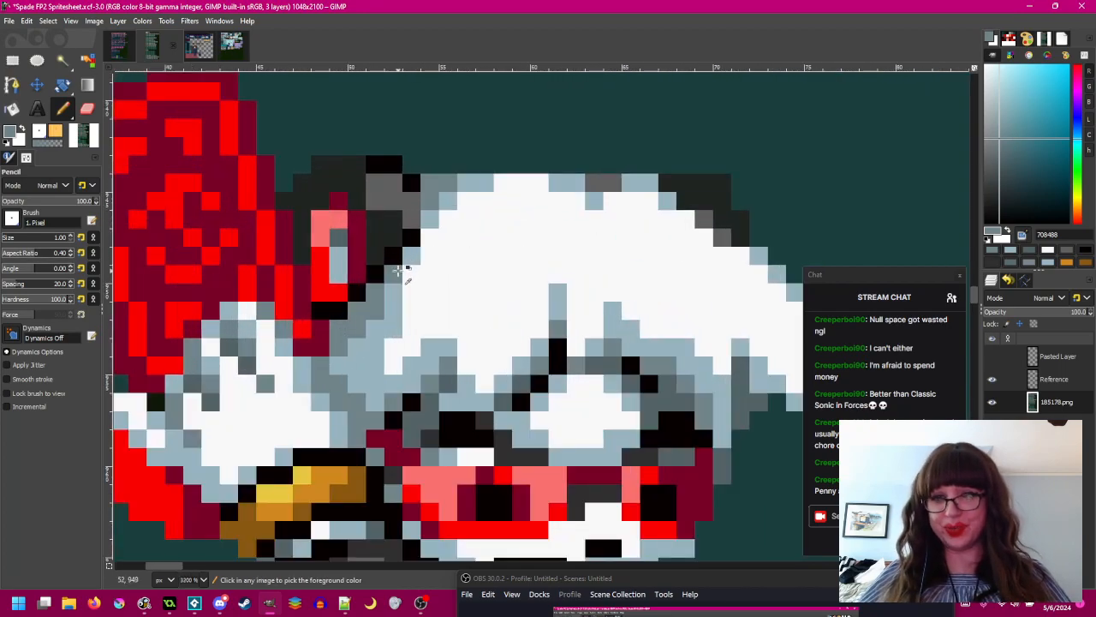
- Darken the outer edge of the outermost fringe lock just above its tip with grey 606060
{"action": "left_click", "coordinate": [611, 180], "text": "ctrl"}
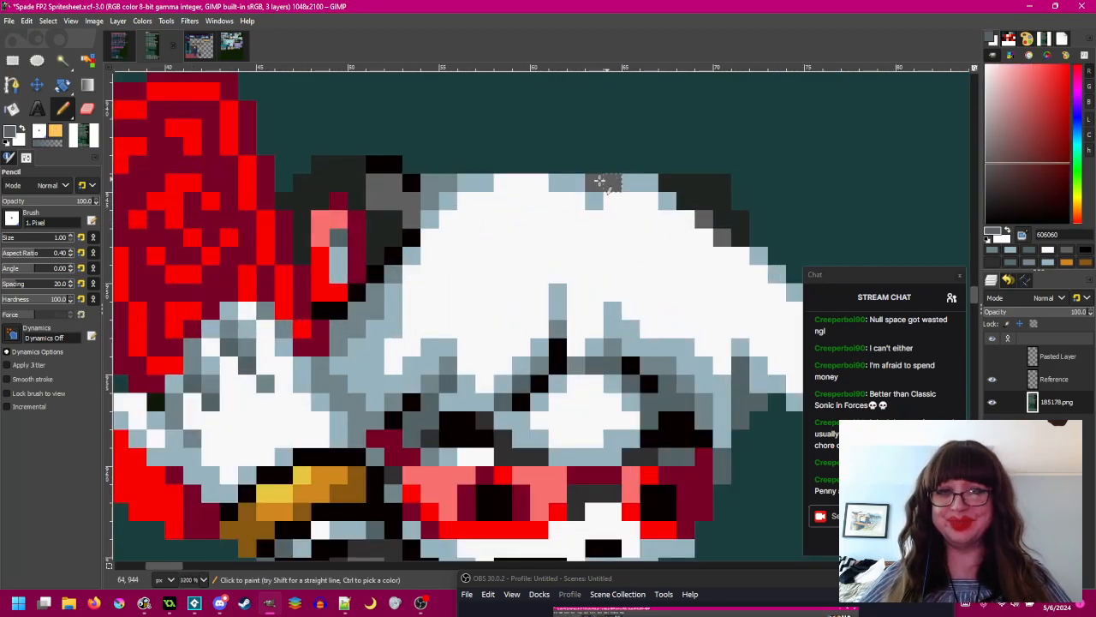
{"action": "scroll", "coordinate": [510, 225], "scroll_direction": "down", "scroll_amount": 3}
{"action": "left_click_drag", "start_coordinate": [528, 233], "coordinate": [405, 211]}
{"action": "scroll", "coordinate": [412, 217], "scroll_direction": "down", "scroll_amount": 1}
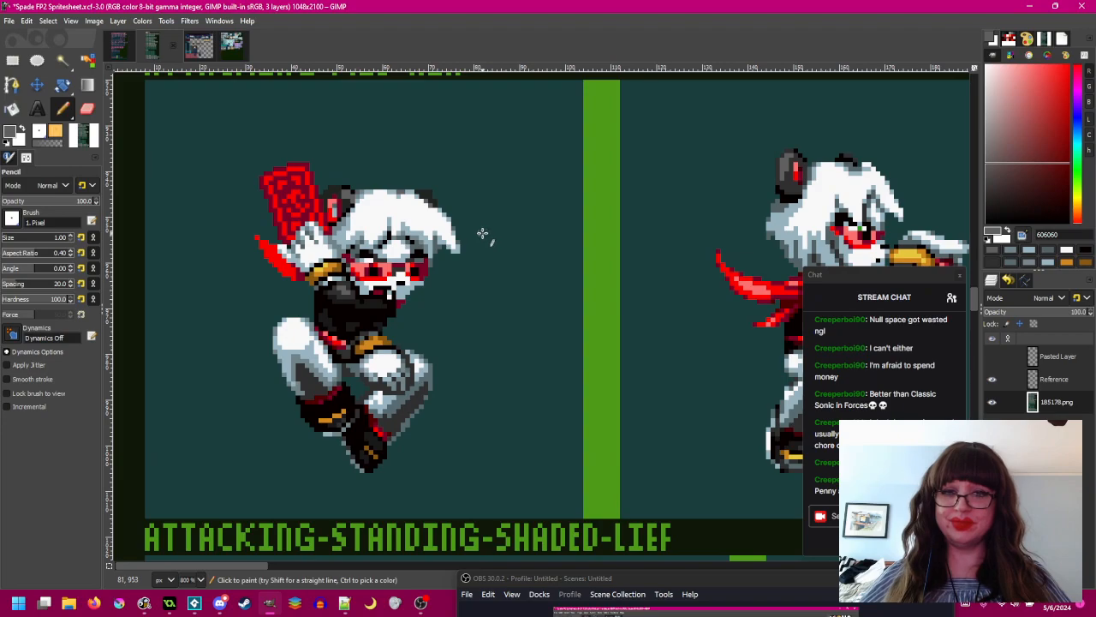
{"action": "left_click_drag", "start_coordinate": [482, 233], "coordinate": [415, 223]}
{"action": "scroll", "coordinate": [376, 236], "scroll_direction": "up", "scroll_amount": 4}
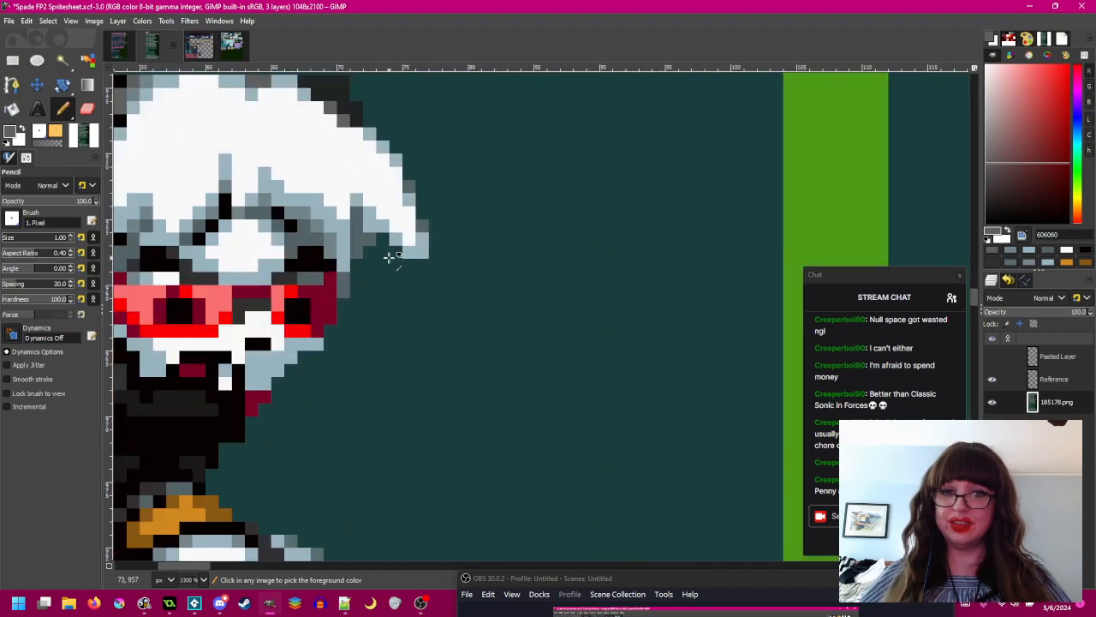
- Shade the white hair beside the near ear with light blue-grey 98b4c0 sampled from the neighbouring pose's fringe
{"action": "scroll", "coordinate": [389, 257], "scroll_direction": "down", "scroll_amount": 1}
{"action": "scroll", "coordinate": [401, 254], "scroll_direction": "right", "scroll_amount": 6}
{"action": "left_click", "coordinate": [874, 187], "text": "ctrl"}
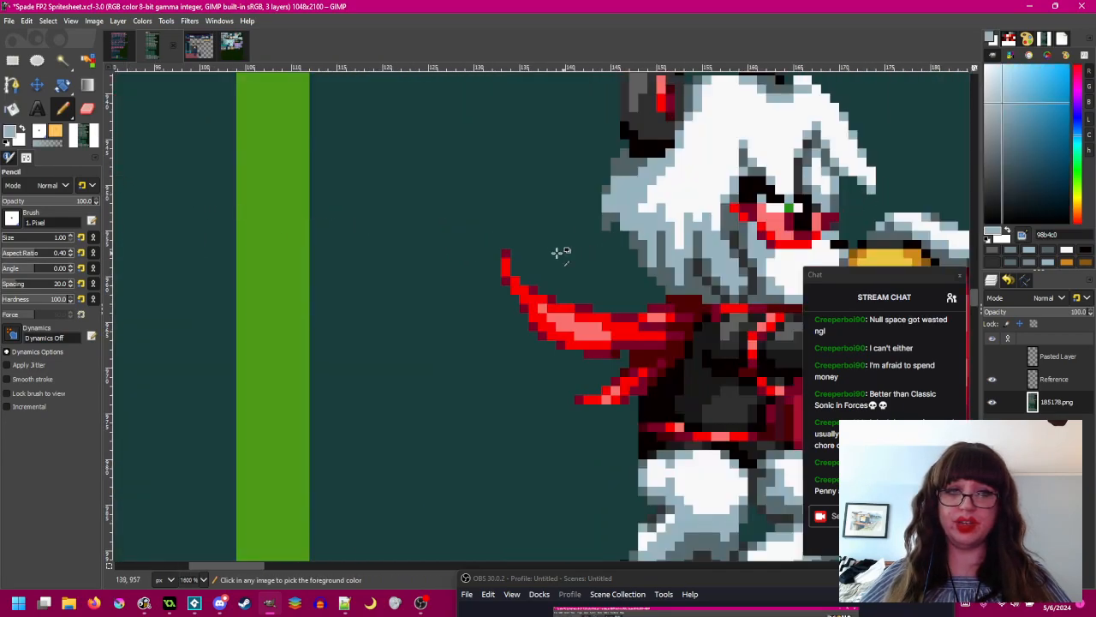
{"action": "scroll", "coordinate": [580, 249], "scroll_direction": "down", "scroll_amount": 2}
{"action": "scroll", "coordinate": [539, 249], "scroll_direction": "left", "scroll_amount": 4}
{"action": "scroll", "coordinate": [426, 268], "scroll_direction": "right", "scroll_amount": 2}
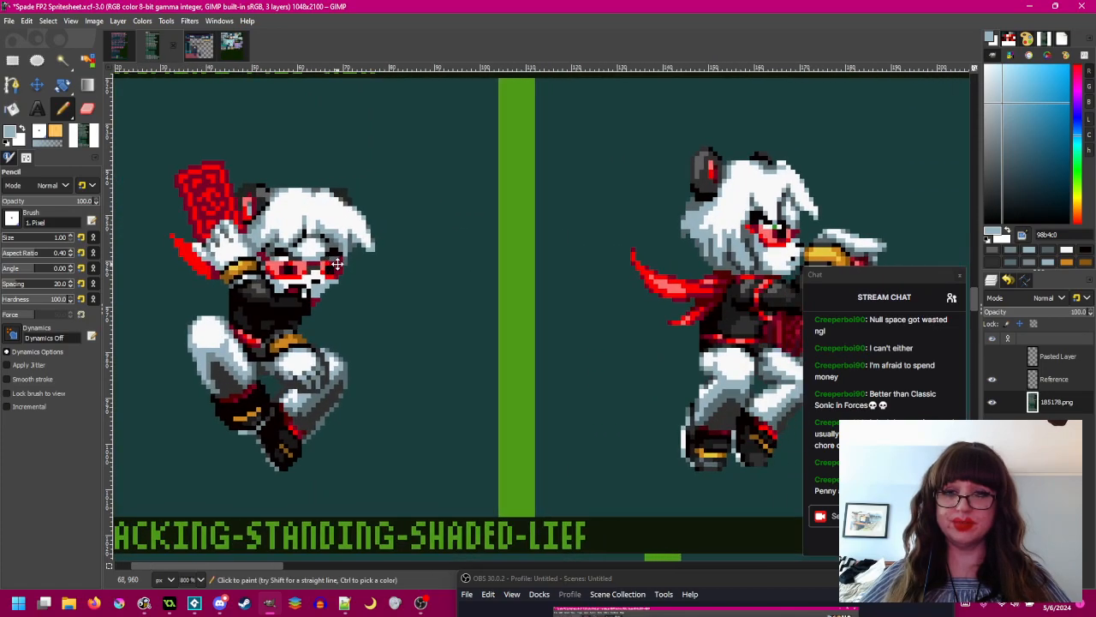
{"action": "scroll", "coordinate": [267, 229], "scroll_direction": "up", "scroll_amount": 4}
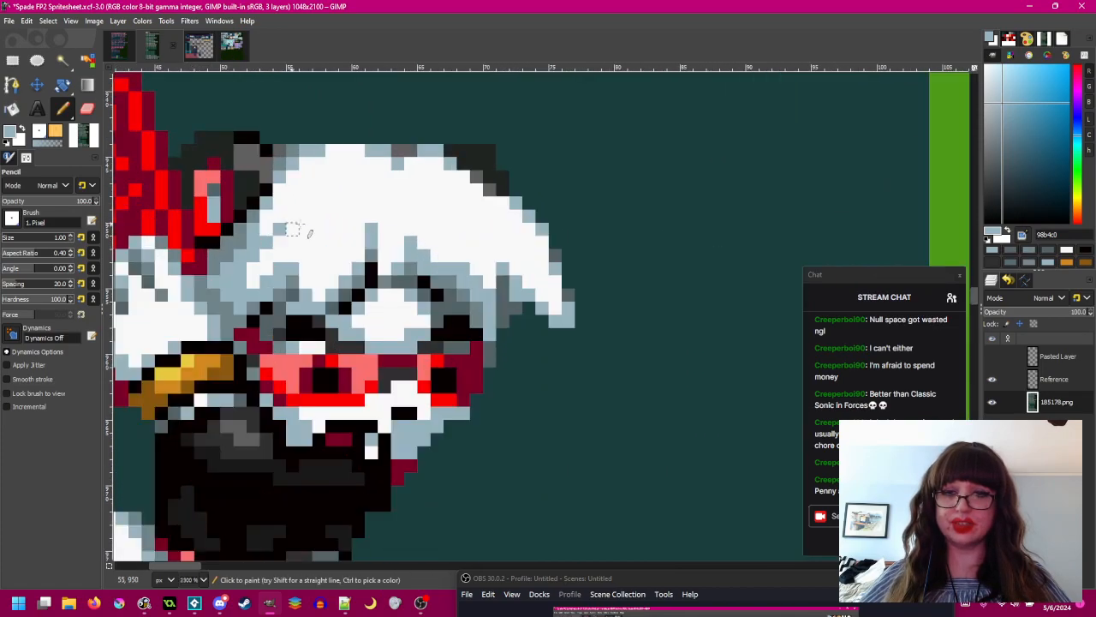
{"action": "scroll", "coordinate": [284, 230], "scroll_direction": "down", "scroll_amount": 5}
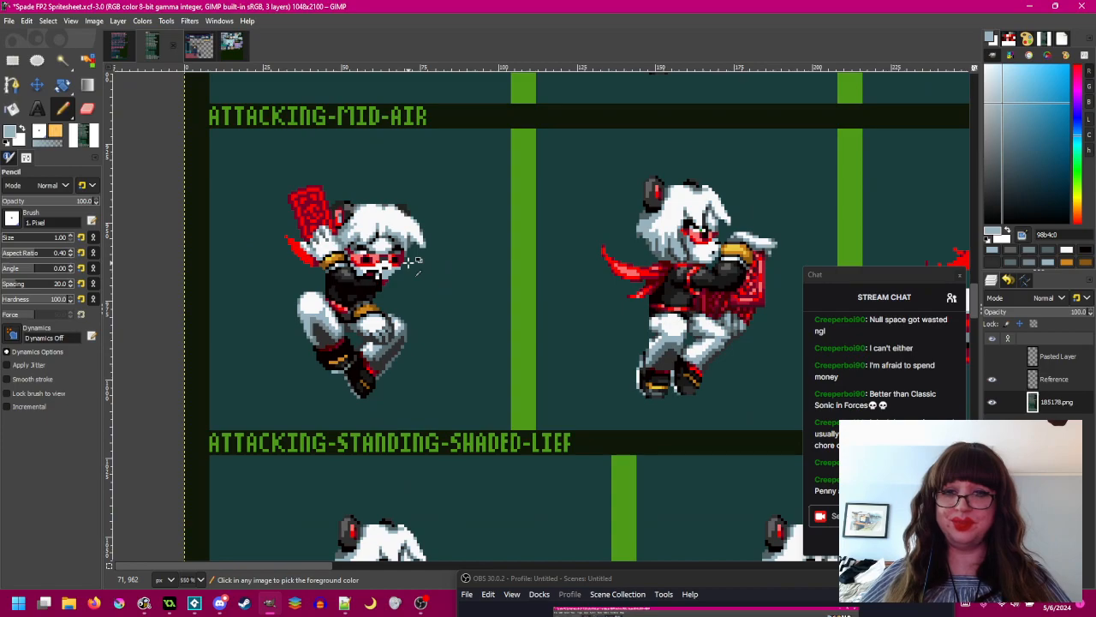
{"action": "scroll", "coordinate": [414, 259], "scroll_direction": "up", "scroll_amount": 1}
{"action": "left_click_drag", "start_coordinate": [412, 254], "coordinate": [477, 286]}
{"action": "scroll", "coordinate": [406, 290], "scroll_direction": "up", "scroll_amount": 2}
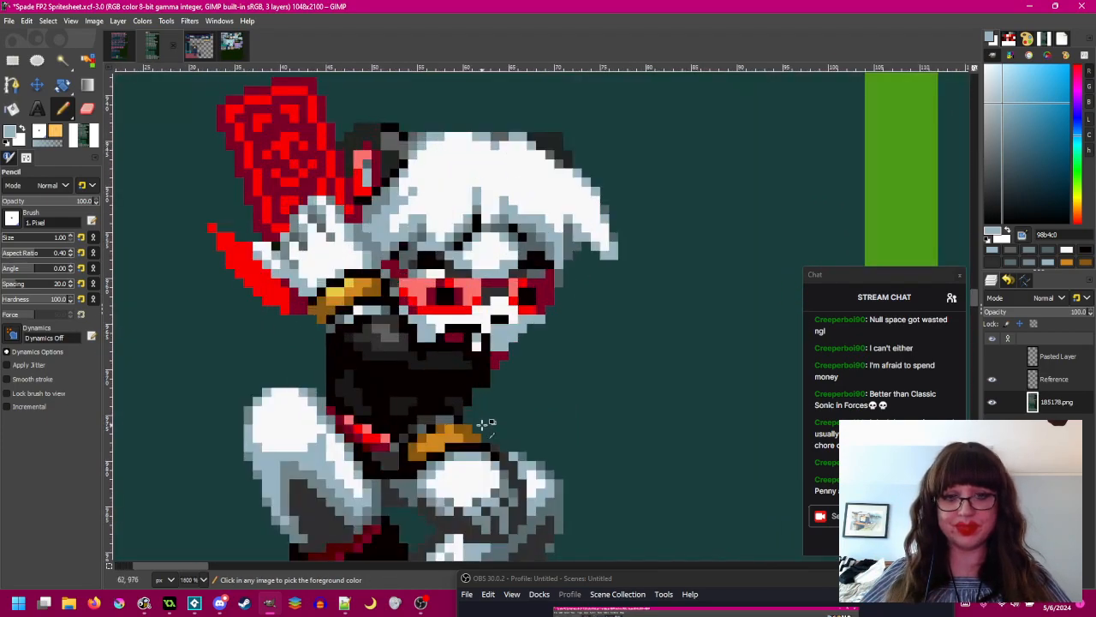
- Separate the raised hand from the side of the hair with a dark grey 303030 line
{"action": "left_click", "coordinate": [506, 469], "text": "ctrl"}
{"action": "scroll", "coordinate": [375, 257], "scroll_direction": "up", "scroll_amount": 1}
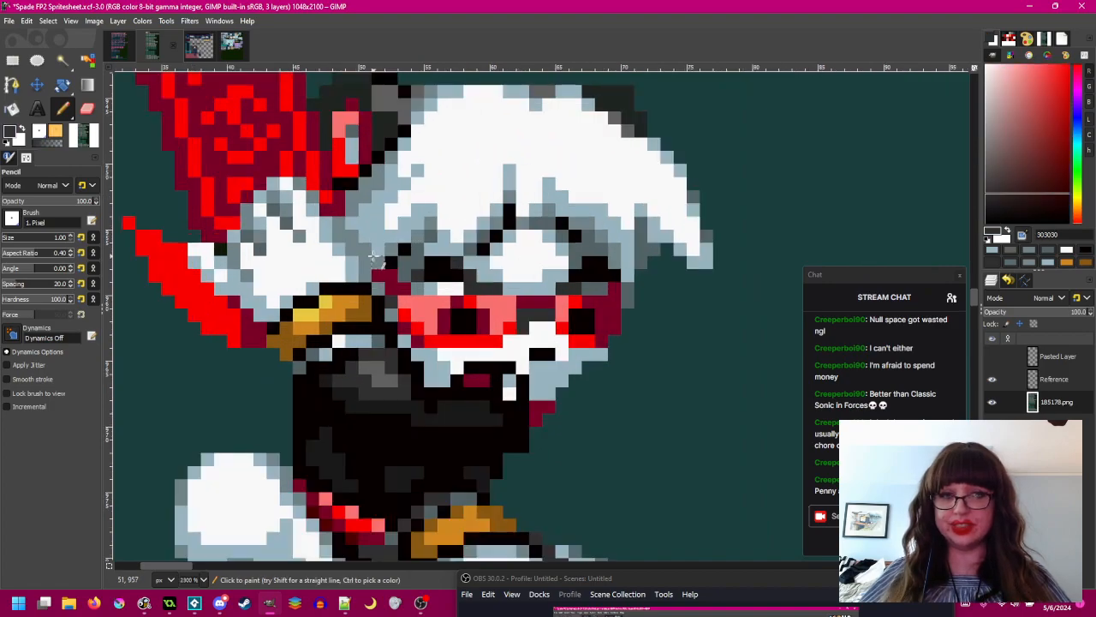
{"action": "left_click_drag", "start_coordinate": [351, 223], "coordinate": [366, 248]}
{"action": "scroll", "coordinate": [370, 254], "scroll_direction": "down", "scroll_amount": 2}
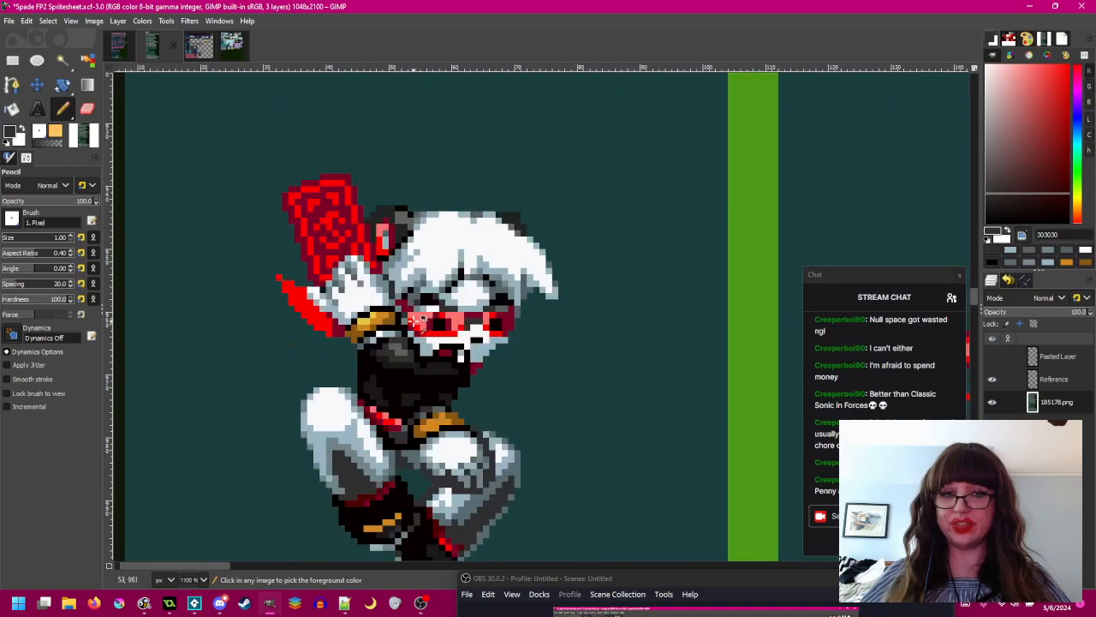
{"action": "scroll", "coordinate": [387, 272], "scroll_direction": "up", "scroll_amount": 1}
{"action": "scroll", "coordinate": [400, 296], "scroll_direction": "down", "scroll_amount": 4}
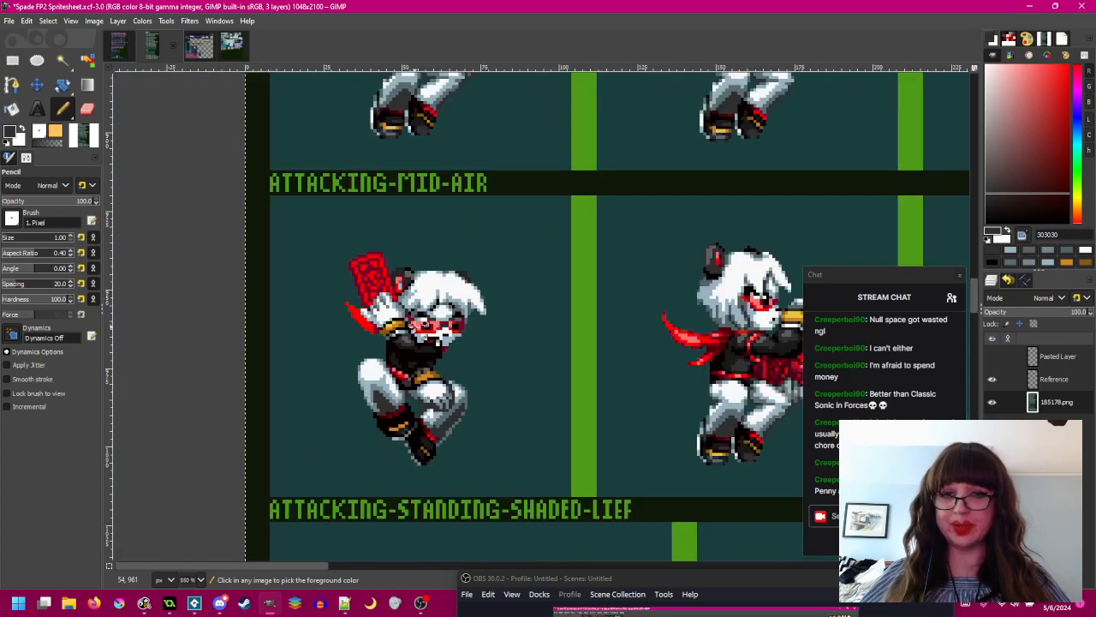
{"action": "scroll", "coordinate": [418, 329], "scroll_direction": "up", "scroll_amount": 4}
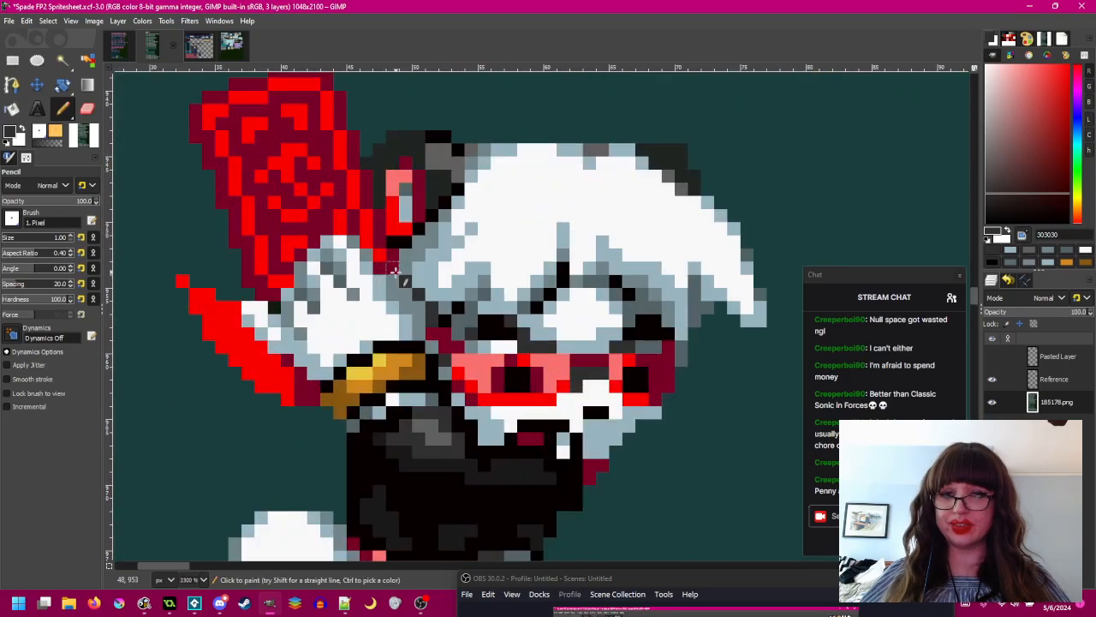
- Extend the dark grey 303030 line between the hand and the hair up towards the near ear
{"action": "scroll", "coordinate": [418, 310], "scroll_direction": "down", "scroll_amount": 3}
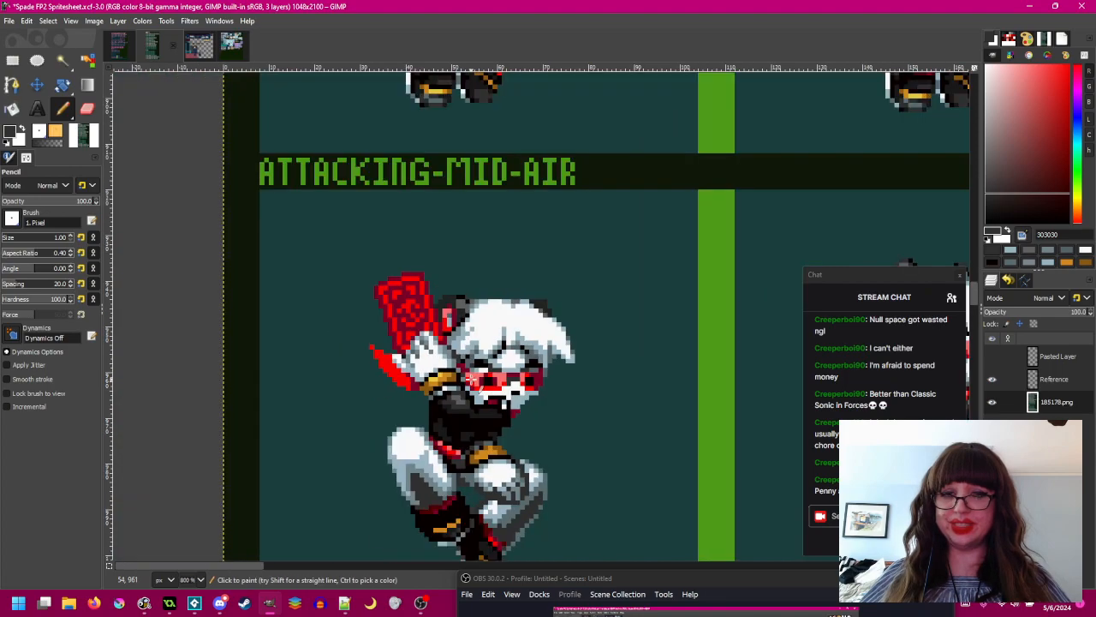
{"action": "scroll", "coordinate": [405, 315], "scroll_direction": "up", "scroll_amount": 3}
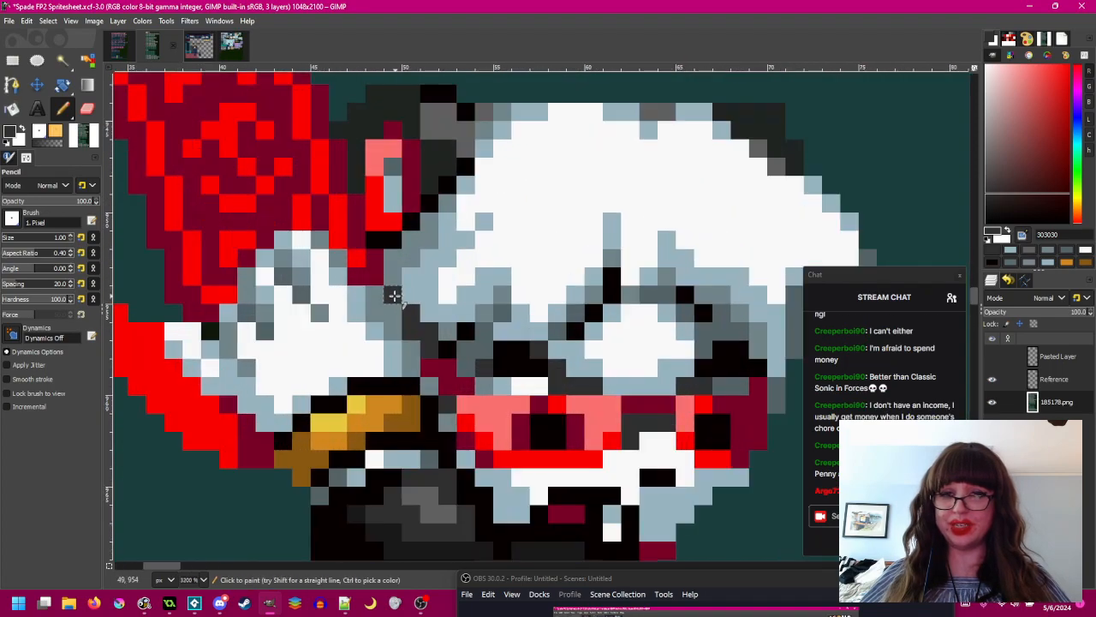
{"action": "scroll", "coordinate": [380, 289], "scroll_direction": "down", "scroll_amount": 3}
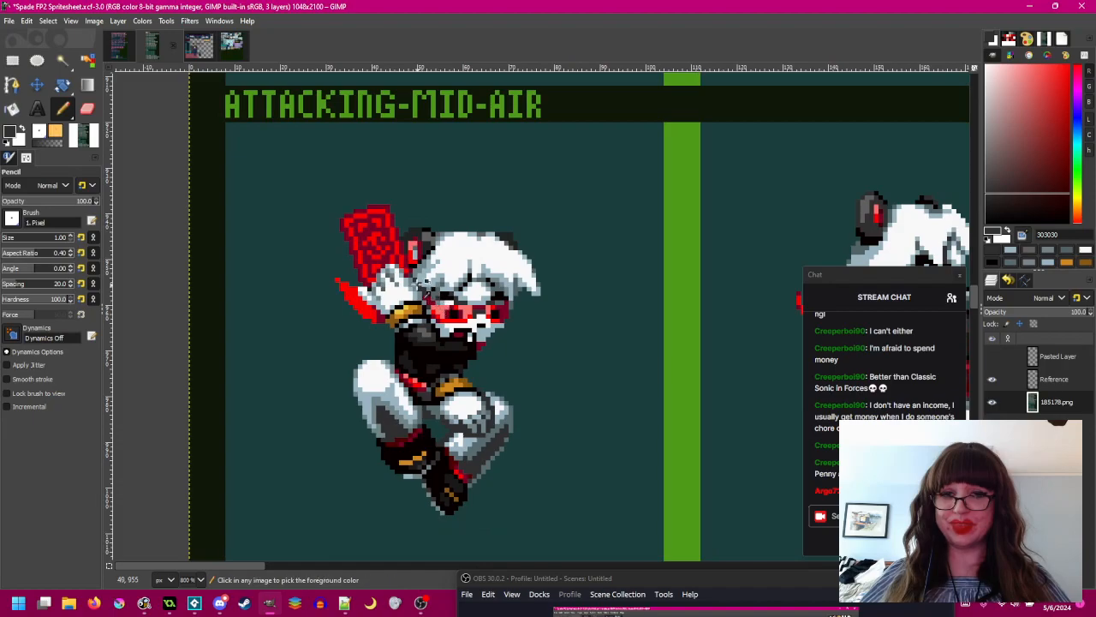
{"action": "scroll", "coordinate": [428, 300], "scroll_direction": "up", "scroll_amount": 3}
{"action": "scroll", "coordinate": [425, 302], "scroll_direction": "down", "scroll_amount": 3}
{"action": "scroll", "coordinate": [419, 277], "scroll_direction": "up", "scroll_amount": 3}
{"action": "scroll", "coordinate": [411, 252], "scroll_direction": "down", "scroll_amount": 1}
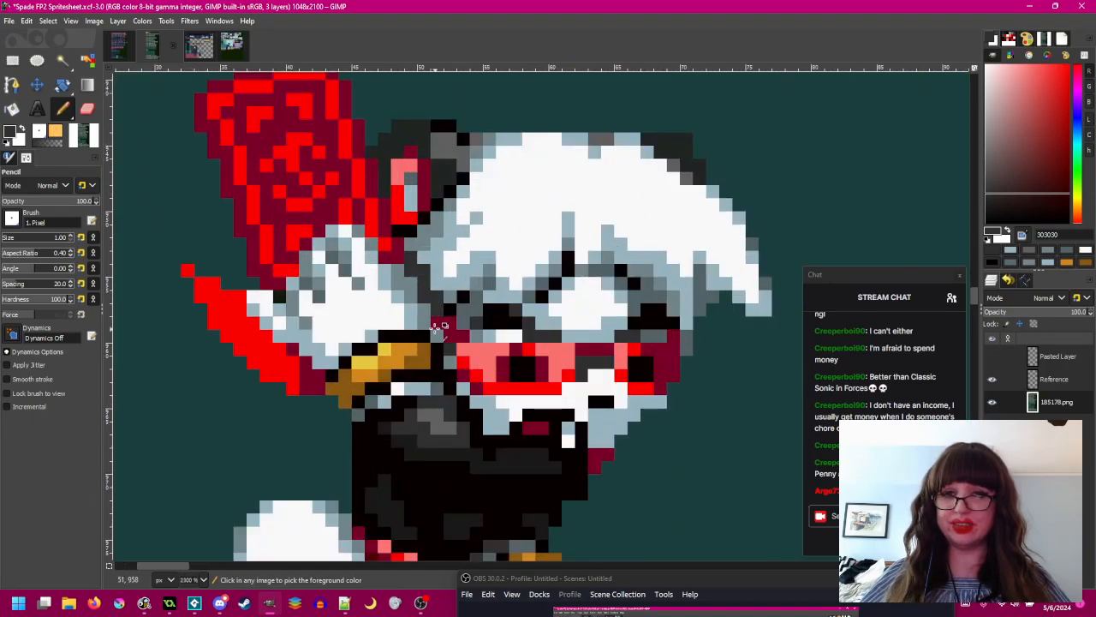
{"action": "scroll", "coordinate": [420, 295], "scroll_direction": "down", "scroll_amount": 1}
{"action": "scroll", "coordinate": [420, 291], "scroll_direction": "up", "scroll_amount": 2}
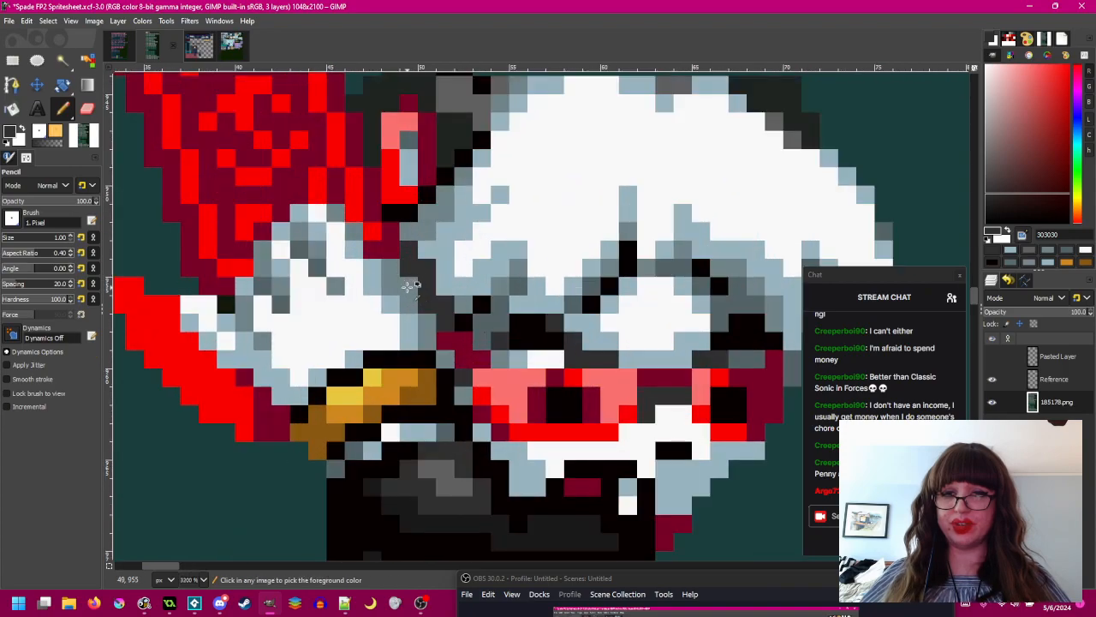
- Soften the hand's edge next to the dark separating line with blue-grey 708488
{"action": "left_click", "coordinate": [409, 272], "text": "ctrl"}
{"action": "scroll", "coordinate": [411, 272], "scroll_direction": "down", "scroll_amount": 2}
{"action": "scroll", "coordinate": [502, 289], "scroll_direction": "up", "scroll_amount": 2}
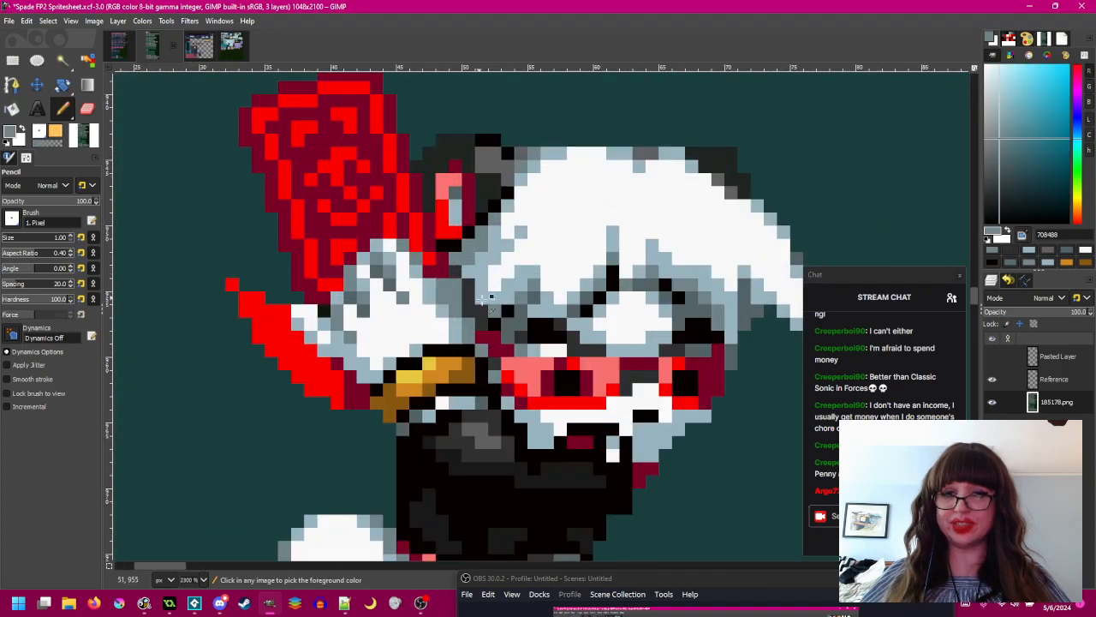
- Deepen the shadow on the hand's edge facing the hair with dark grey 303030 and save the spritesheet
{"action": "left_click", "coordinate": [442, 291], "text": "ctrl"}
{"action": "scroll", "coordinate": [433, 302], "scroll_direction": "down", "scroll_amount": 4}
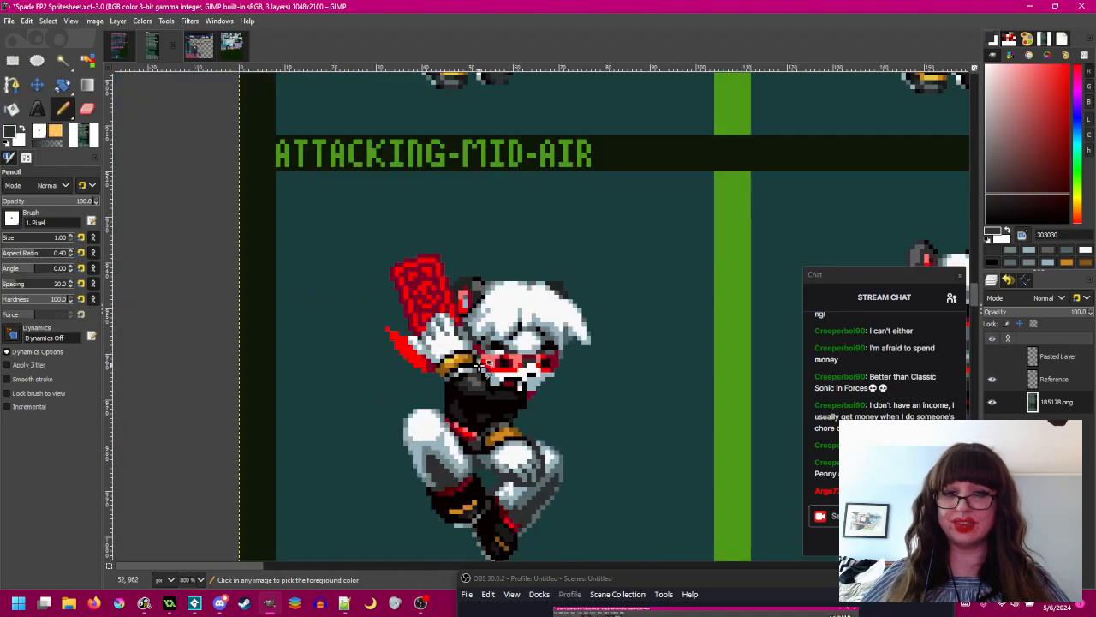
{"action": "scroll", "coordinate": [441, 310], "scroll_direction": "up", "scroll_amount": 4}
{"action": "scroll", "coordinate": [447, 321], "scroll_direction": "down", "scroll_amount": 4}
{"action": "scroll", "coordinate": [486, 324], "scroll_direction": "up", "scroll_amount": 1}
{"action": "scroll", "coordinate": [485, 319], "scroll_direction": "up", "scroll_amount": 1}
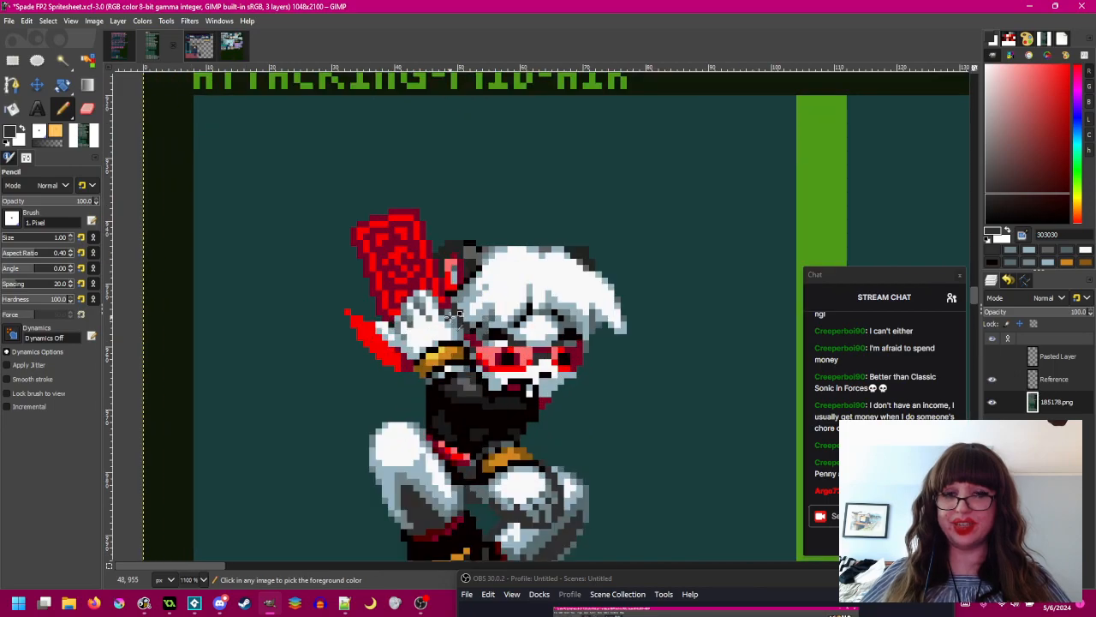
{"action": "scroll", "coordinate": [450, 316], "scroll_direction": "up", "scroll_amount": 2}
{"action": "key", "text": "ctrl+s"}
- Darken the creases between the raised hand's fingers with dark grey 303030 pixels
{"action": "left_click_drag", "start_coordinate": [453, 333], "coordinate": [464, 314]}
{"action": "left_click", "coordinate": [390, 272]}
{"action": "scroll", "coordinate": [367, 300], "scroll_direction": "down", "scroll_amount": 4}
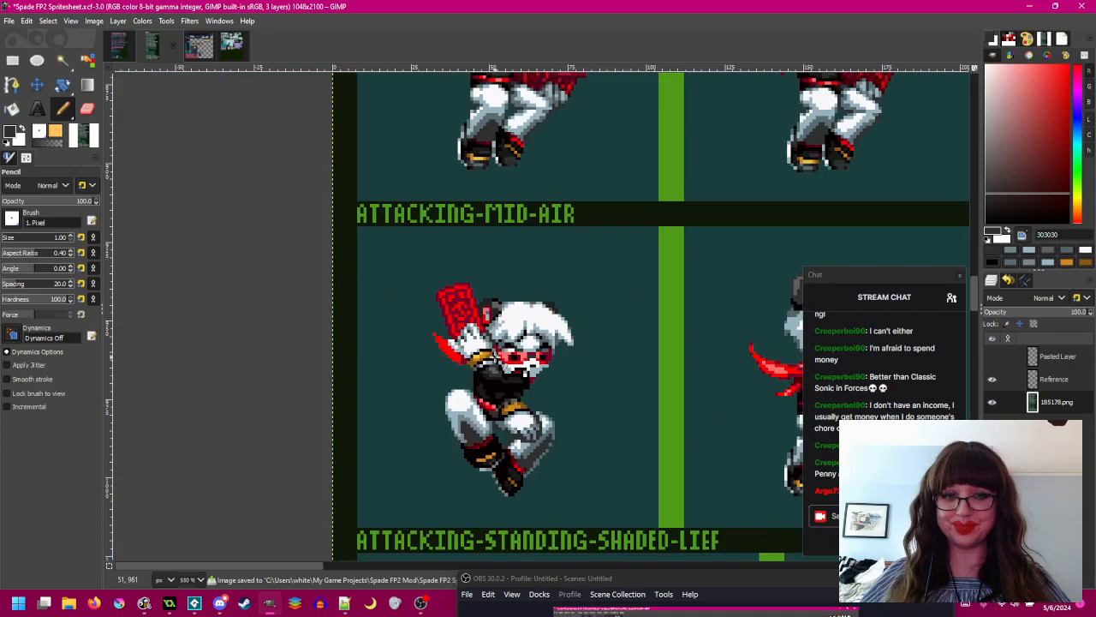
{"action": "scroll", "coordinate": [486, 343], "scroll_direction": "up", "scroll_amount": 5}
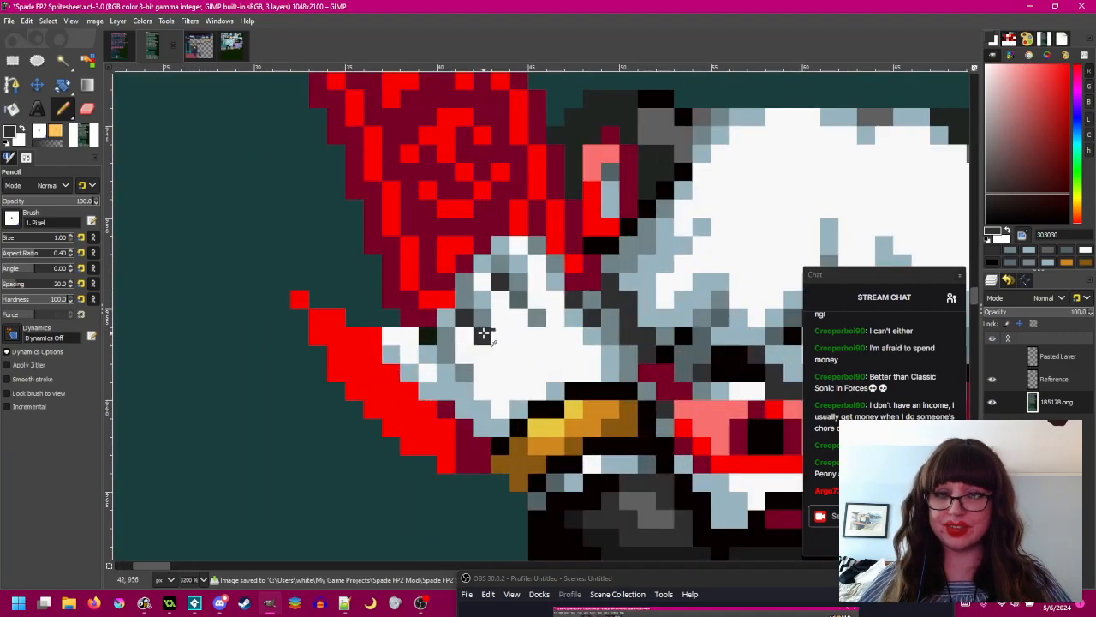
- Soften the shading beside the lower finger crease with light blue-grey 98b4c0
{"action": "left_click", "coordinate": [483, 333], "text": "ctrl"}
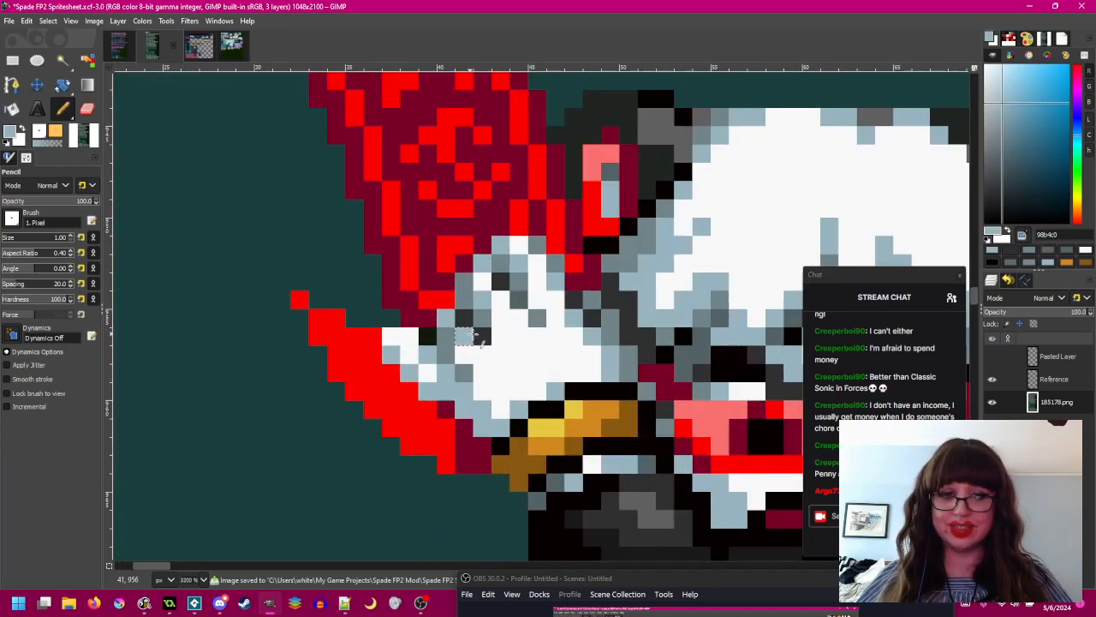
{"action": "scroll", "coordinate": [486, 337], "scroll_direction": "down", "scroll_amount": 1}
{"action": "left_click_drag", "start_coordinate": [517, 337], "coordinate": [424, 300]}
{"action": "scroll", "coordinate": [424, 300], "scroll_direction": "up", "scroll_amount": 1}
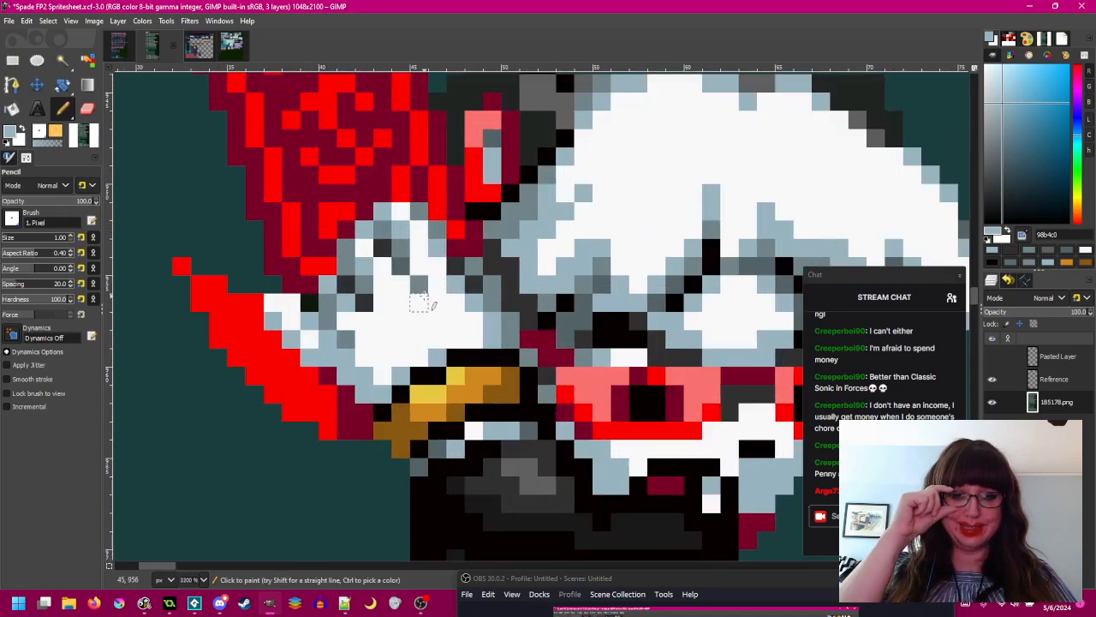
{"action": "left_click", "coordinate": [144, 604]}
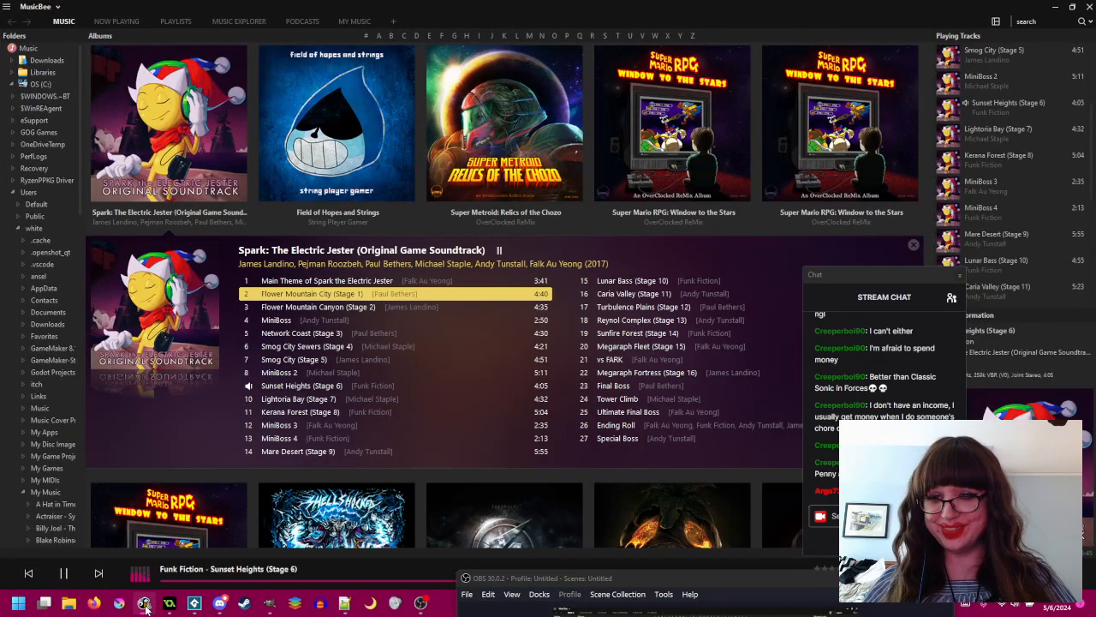
{"action": "left_click", "coordinate": [144, 603]}
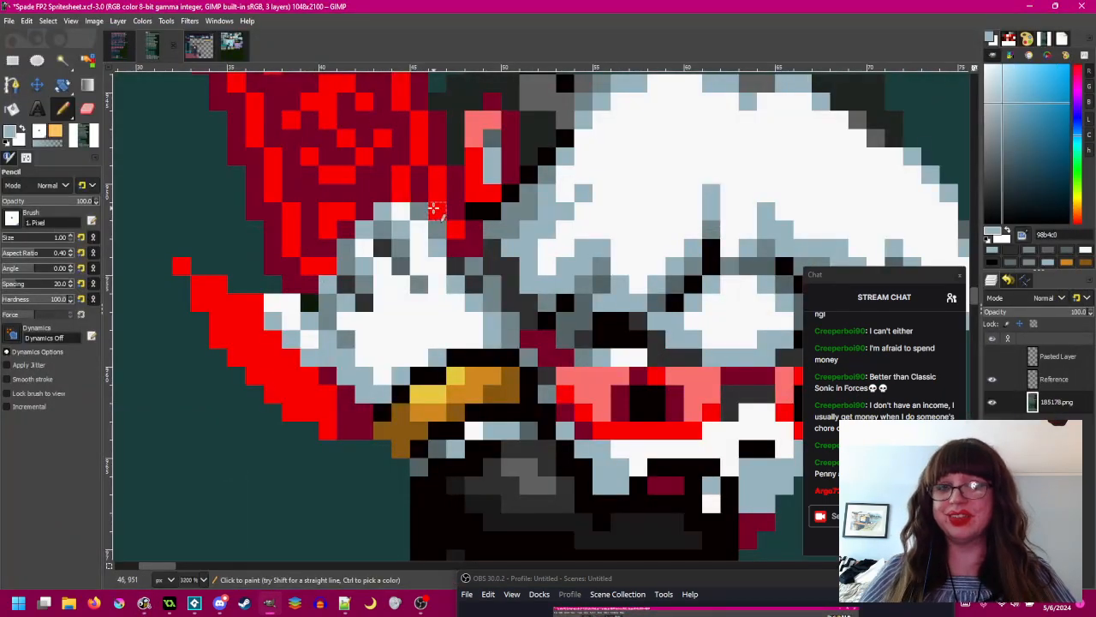
- Extend the upper finger crease on the raised hand with dark grey 303030 and save the spritesheet
{"action": "left_click", "coordinate": [400, 265], "text": "ctrl"}
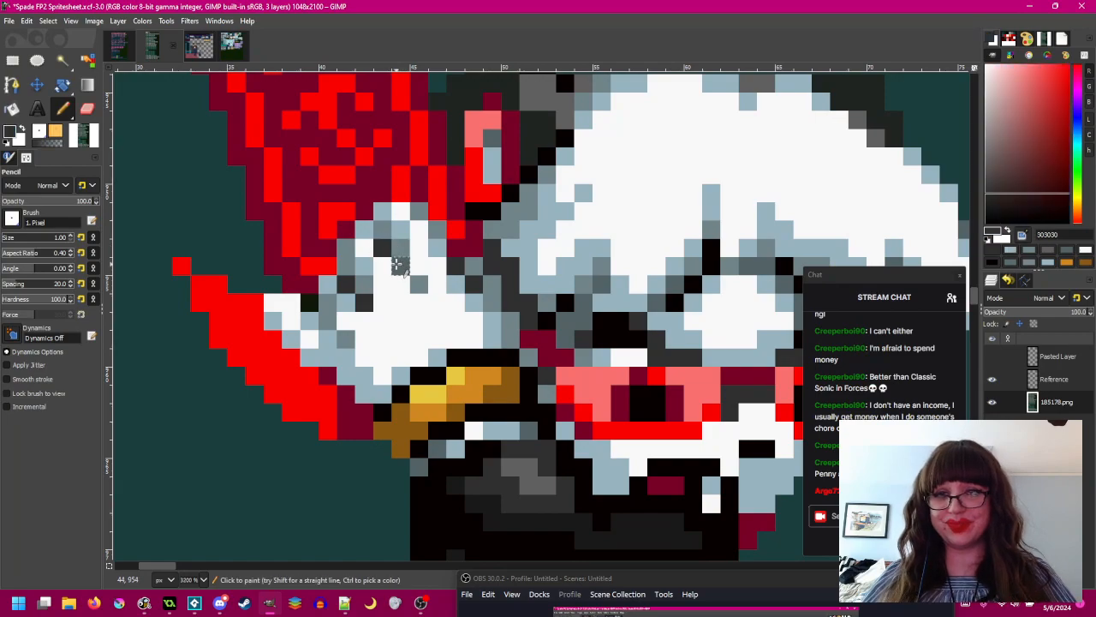
{"action": "scroll", "coordinate": [505, 128], "scroll_direction": "down", "scroll_amount": 3}
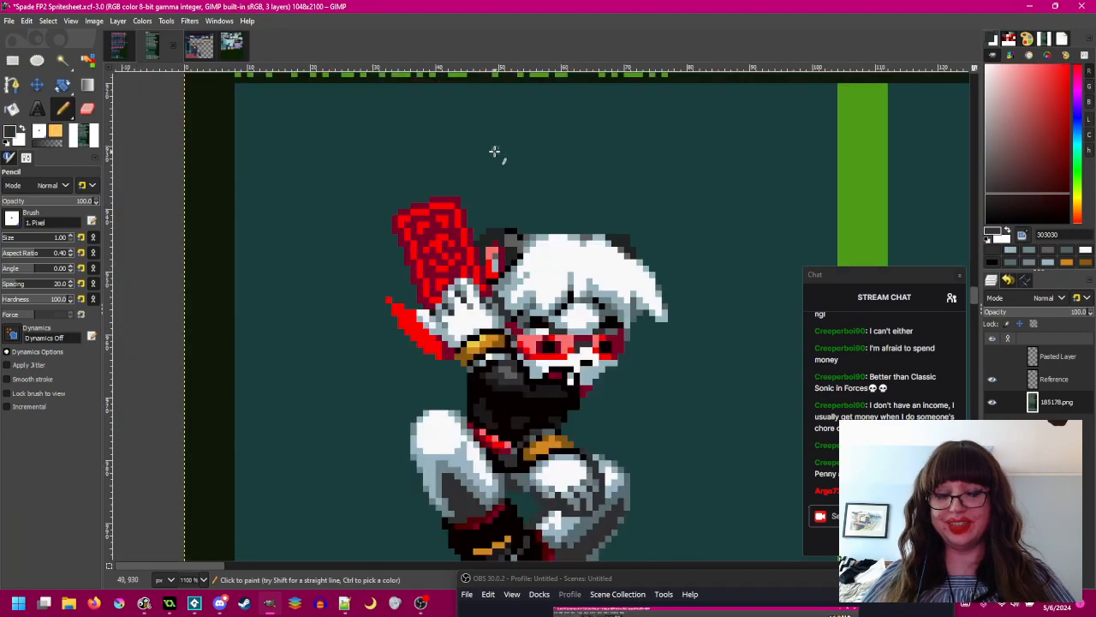
{"action": "scroll", "coordinate": [470, 296], "scroll_direction": "up", "scroll_amount": 1}
{"action": "key", "text": "ctrl+s"}
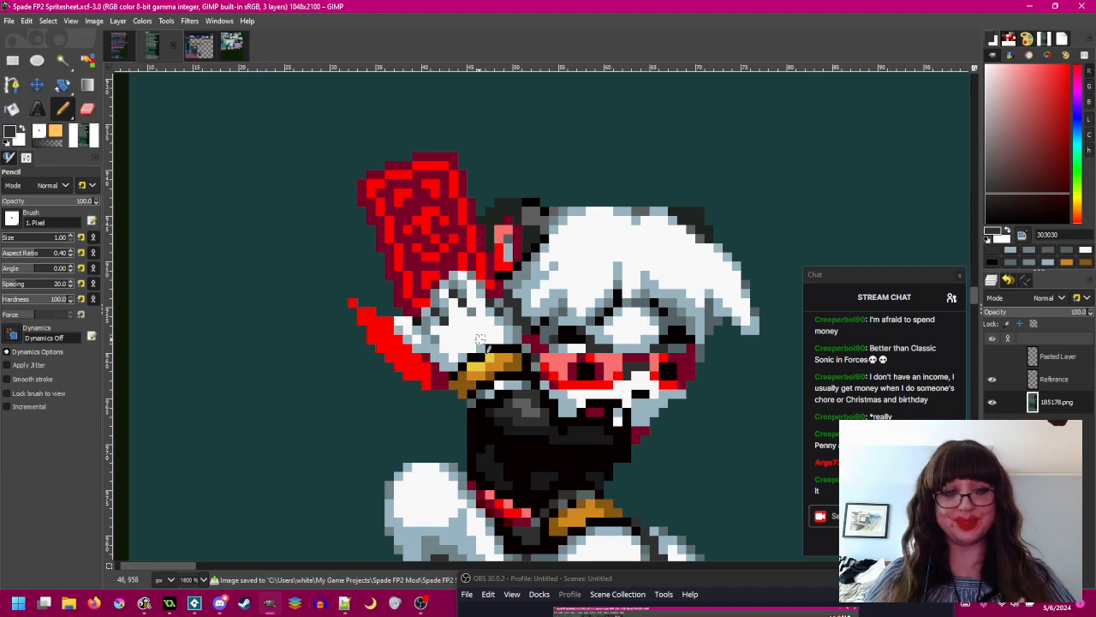
- Darken the gap between the thumb and fingers of the raised hand with near-black green 0f1809
{"action": "left_click_drag", "start_coordinate": [472, 357], "coordinate": [454, 334]}
{"action": "scroll", "coordinate": [412, 310], "scroll_direction": "up", "scroll_amount": 2}
{"action": "left_click", "coordinate": [388, 285], "text": "ctrl"}
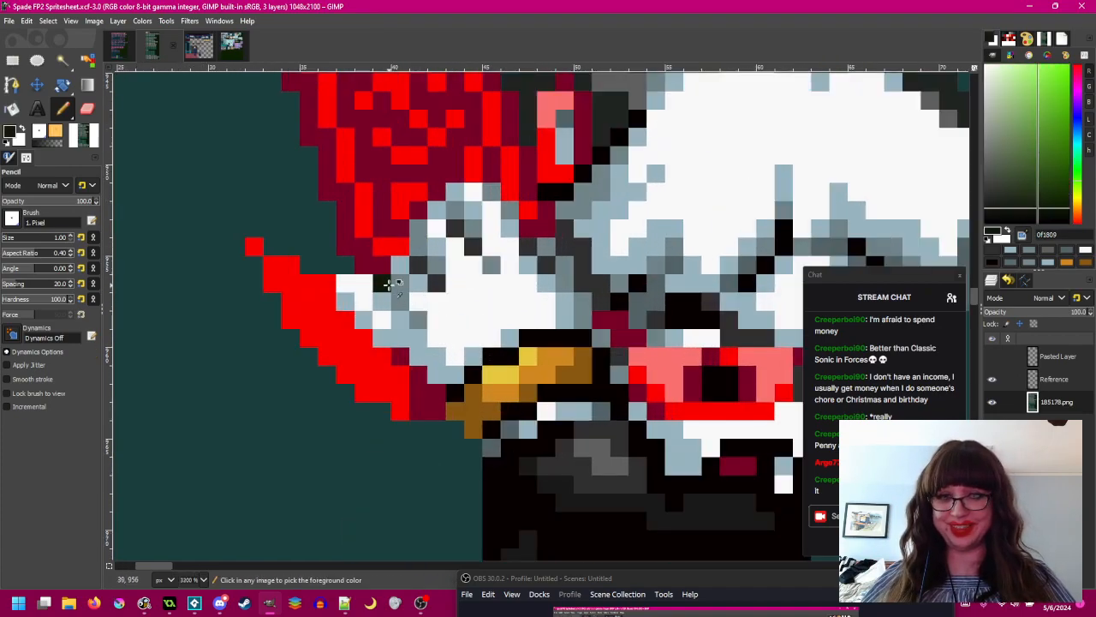
{"action": "scroll", "coordinate": [492, 321], "scroll_direction": "down", "scroll_amount": 3}
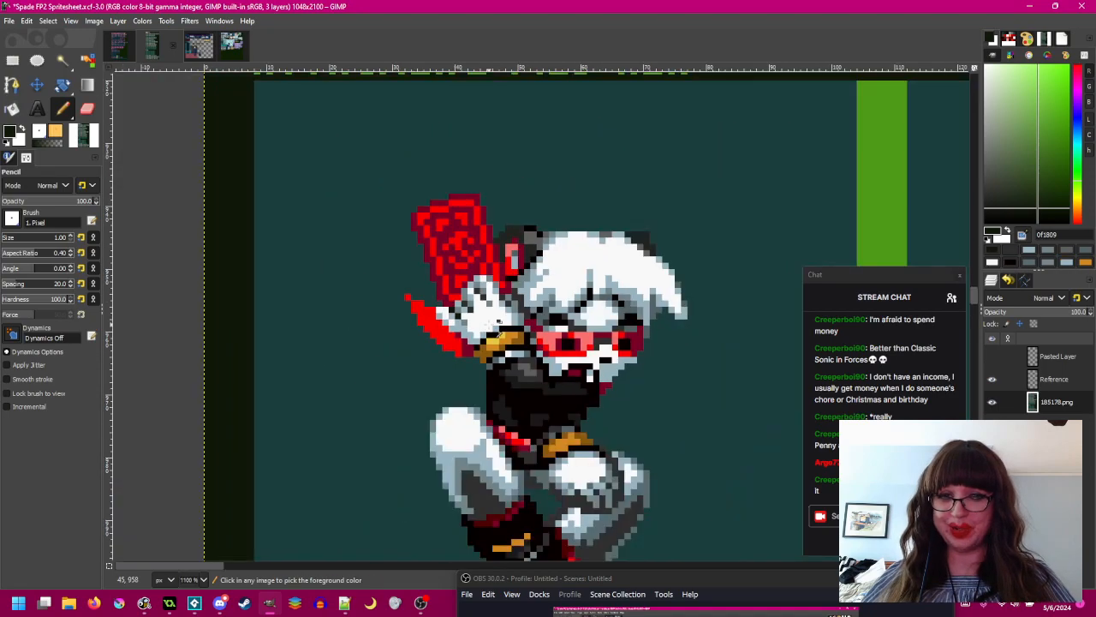
{"action": "scroll", "coordinate": [403, 305], "scroll_direction": "up", "scroll_amount": 1}
{"action": "scroll", "coordinate": [396, 283], "scroll_direction": "up", "scroll_amount": 2}
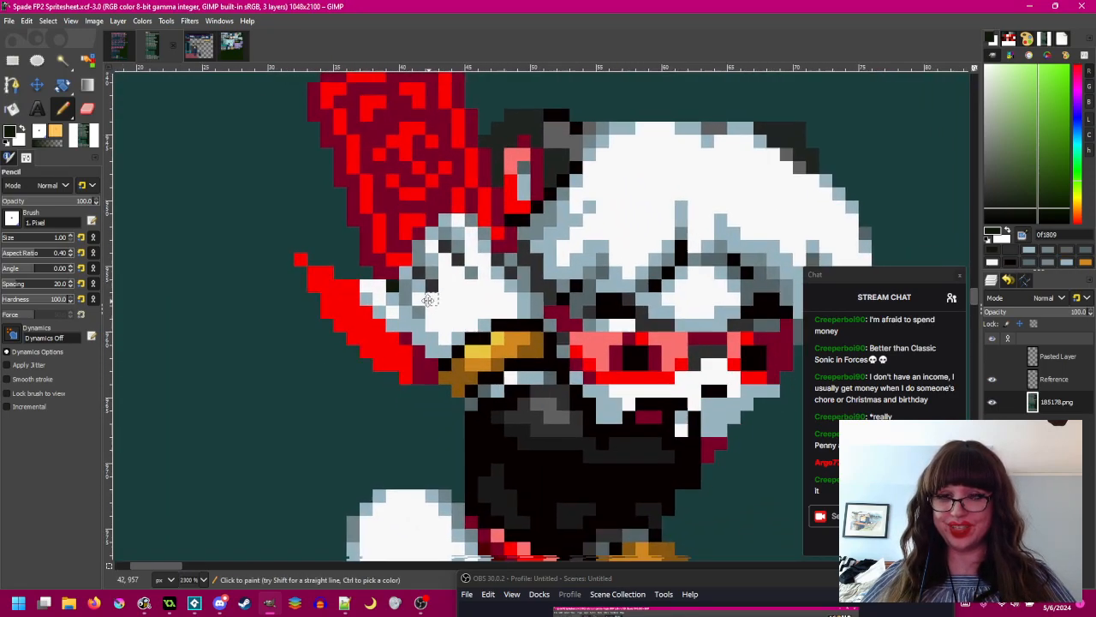
{"action": "left_click", "coordinate": [379, 278]}
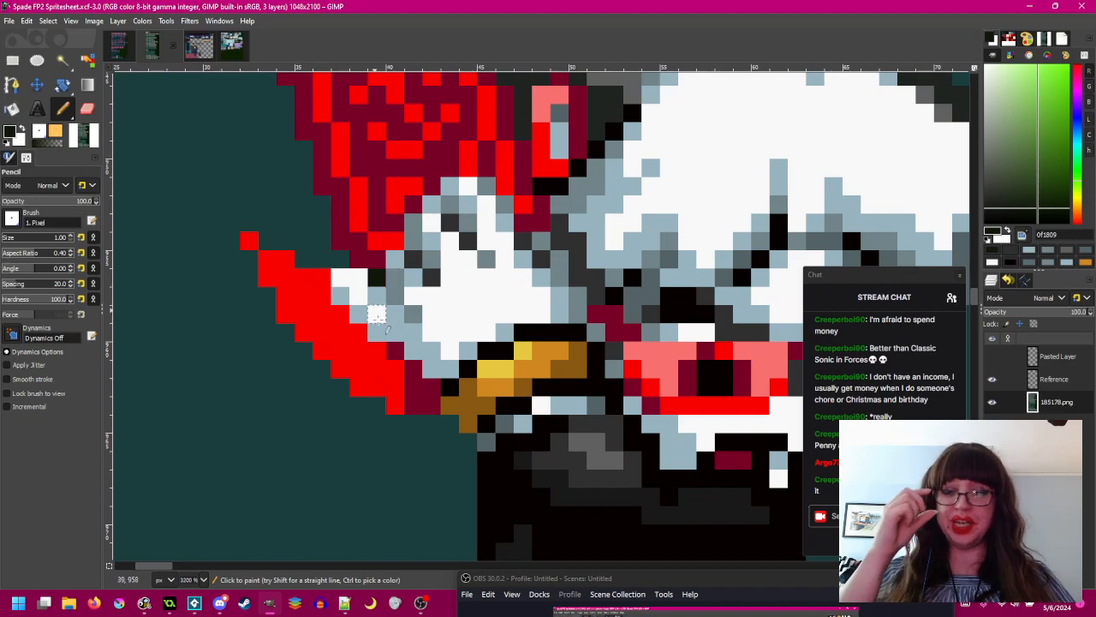
- Shade the lower edge of the raised hand's thumb and palm down to the gold bracelet with blue-grey 708488
{"action": "scroll", "coordinate": [441, 341], "scroll_direction": "down", "scroll_amount": 2}
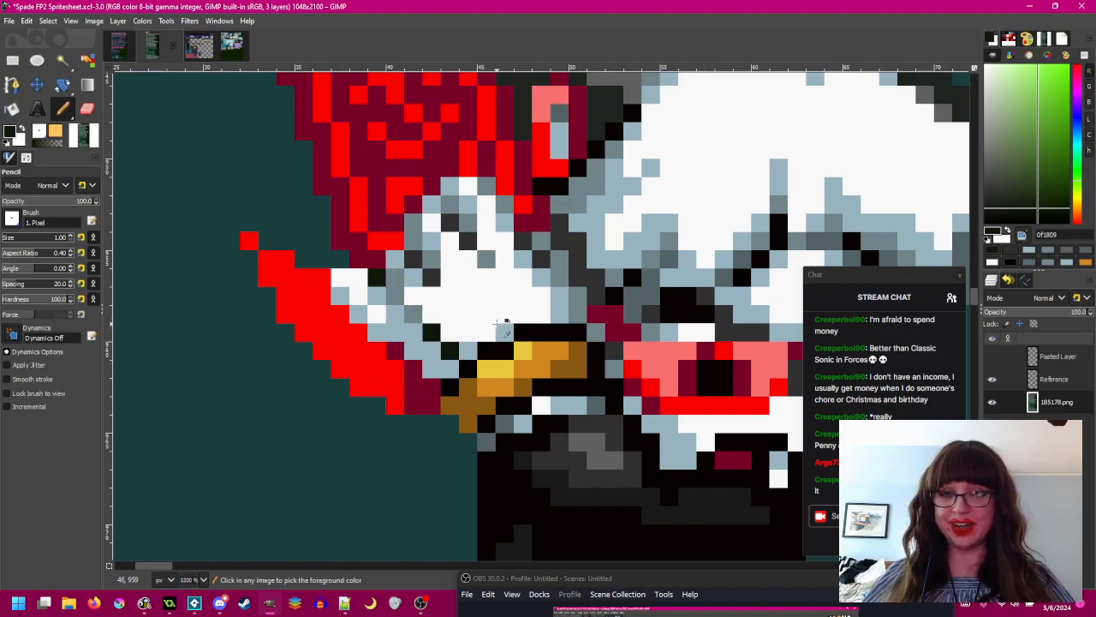
{"action": "scroll", "coordinate": [505, 330], "scroll_direction": "down", "scroll_amount": 2}
{"action": "scroll", "coordinate": [507, 325], "scroll_direction": "up", "scroll_amount": 2}
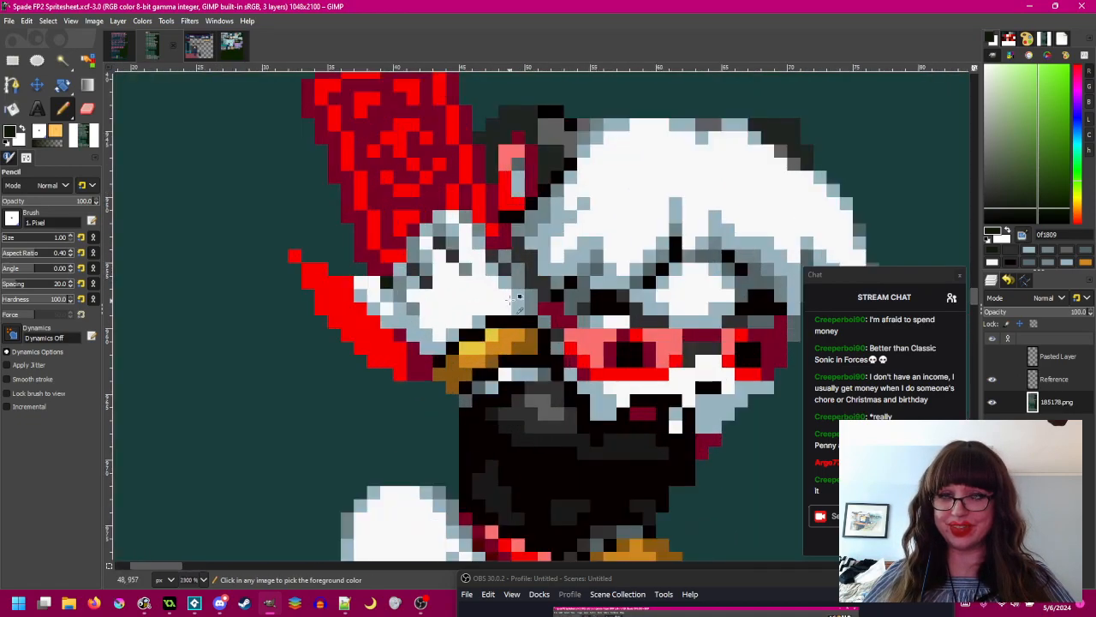
{"action": "left_click", "coordinate": [504, 258], "text": "ctrl"}
{"action": "left_click", "coordinate": [517, 262], "text": "ctrl"}
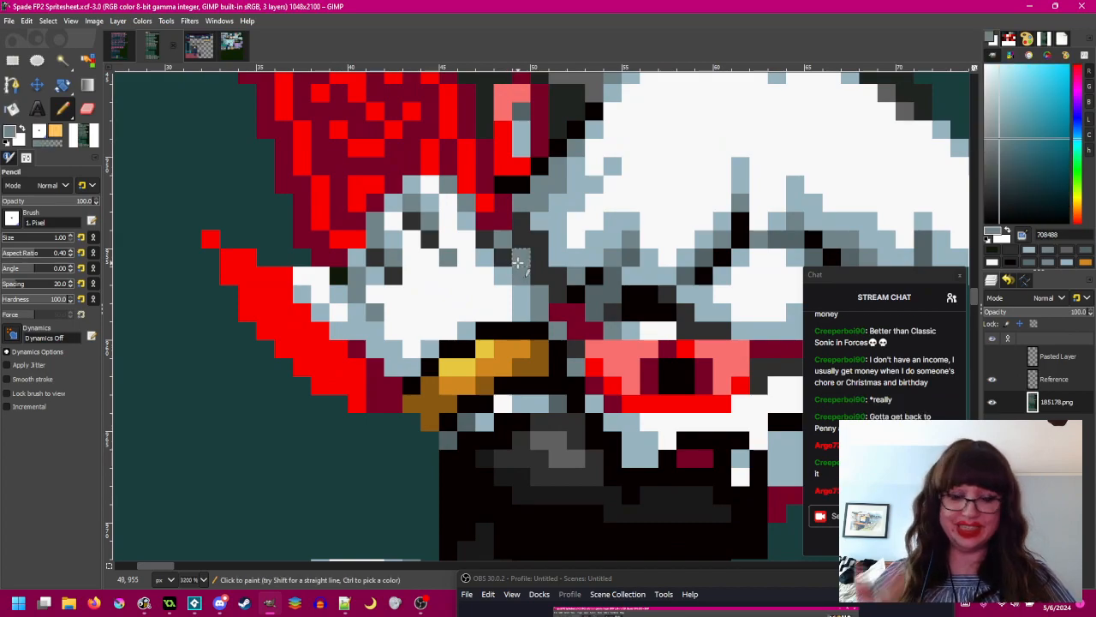
{"action": "left_click", "coordinate": [339, 331]}
{"action": "left_click", "coordinate": [372, 353]}
{"action": "left_click", "coordinate": [393, 367]}
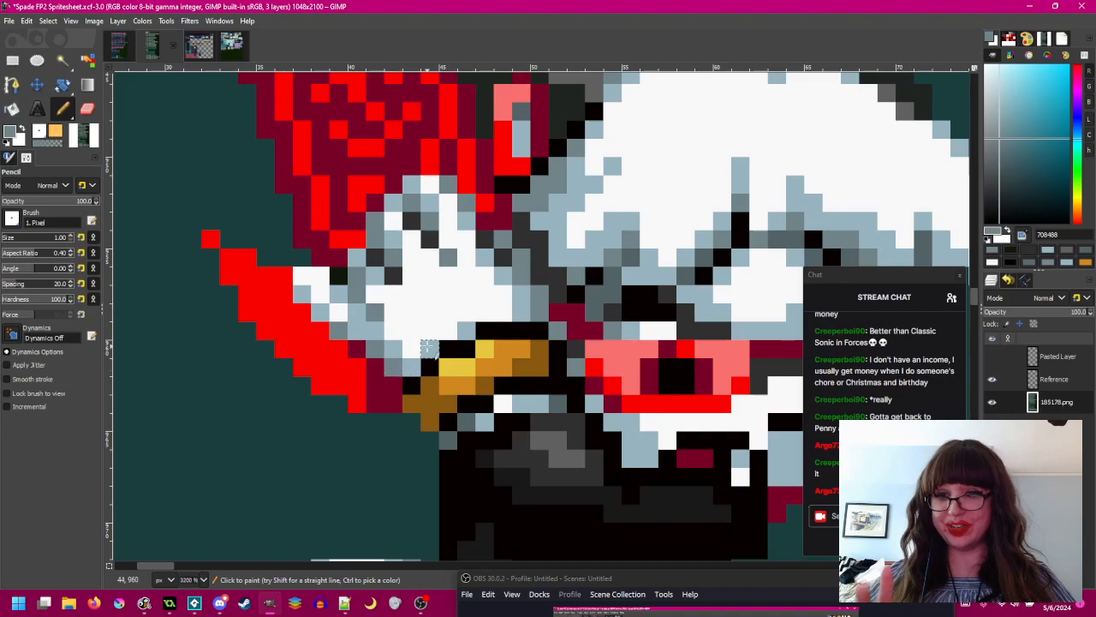
{"action": "left_click", "coordinate": [412, 366]}
- Shade the inside of the thumb with light blue-grey 98b4c0, leaving a white highlight near its tip
{"action": "scroll", "coordinate": [525, 343], "scroll_direction": "down", "scroll_amount": 5}
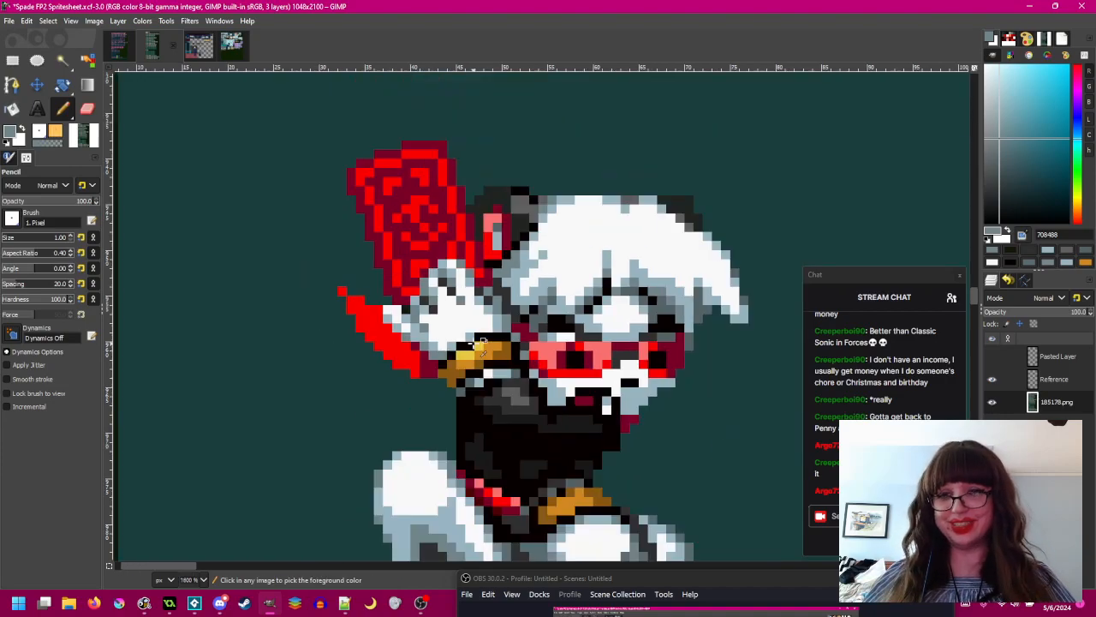
{"action": "scroll", "coordinate": [476, 342], "scroll_direction": "up", "scroll_amount": 2}
{"action": "scroll", "coordinate": [473, 343], "scroll_direction": "up", "scroll_amount": 2}
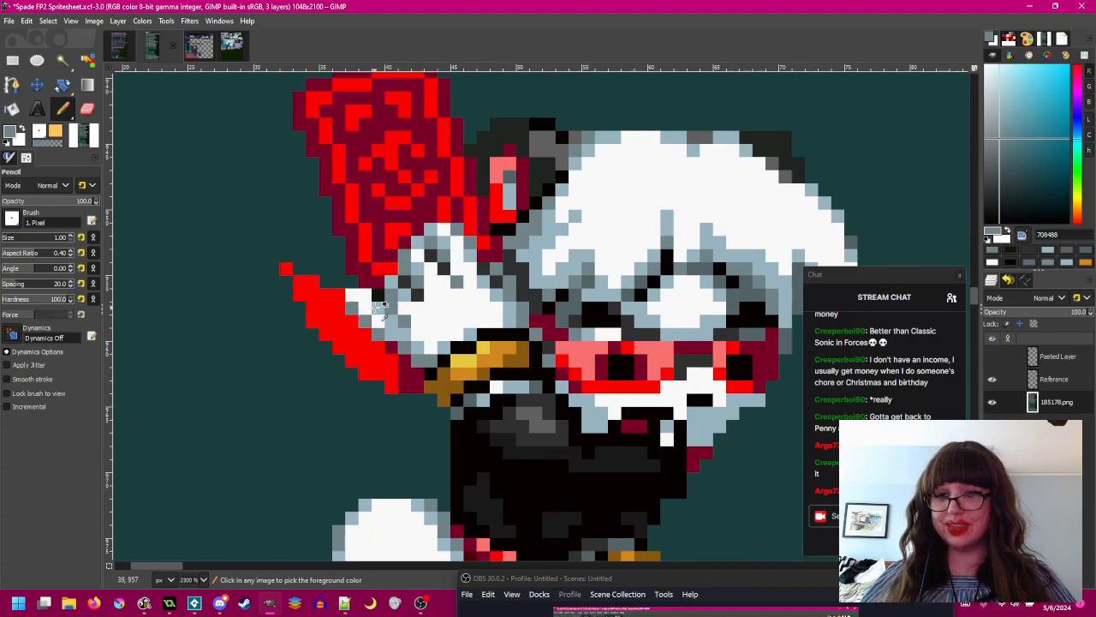
{"action": "left_click", "coordinate": [378, 330], "text": "ctrl"}
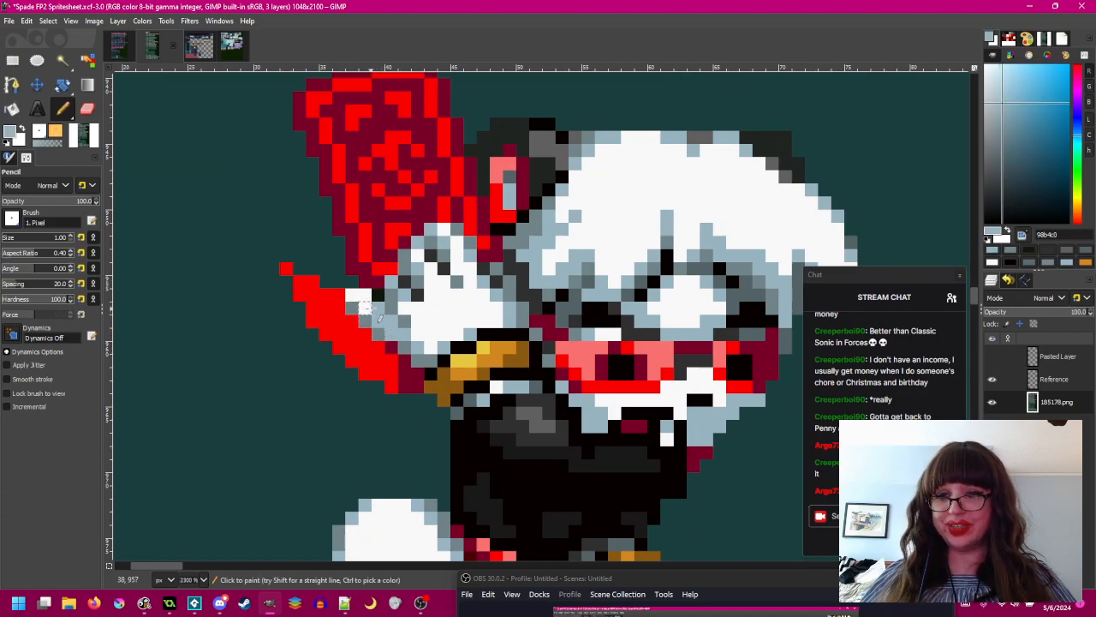
{"action": "scroll", "coordinate": [444, 341], "scroll_direction": "down", "scroll_amount": 5}
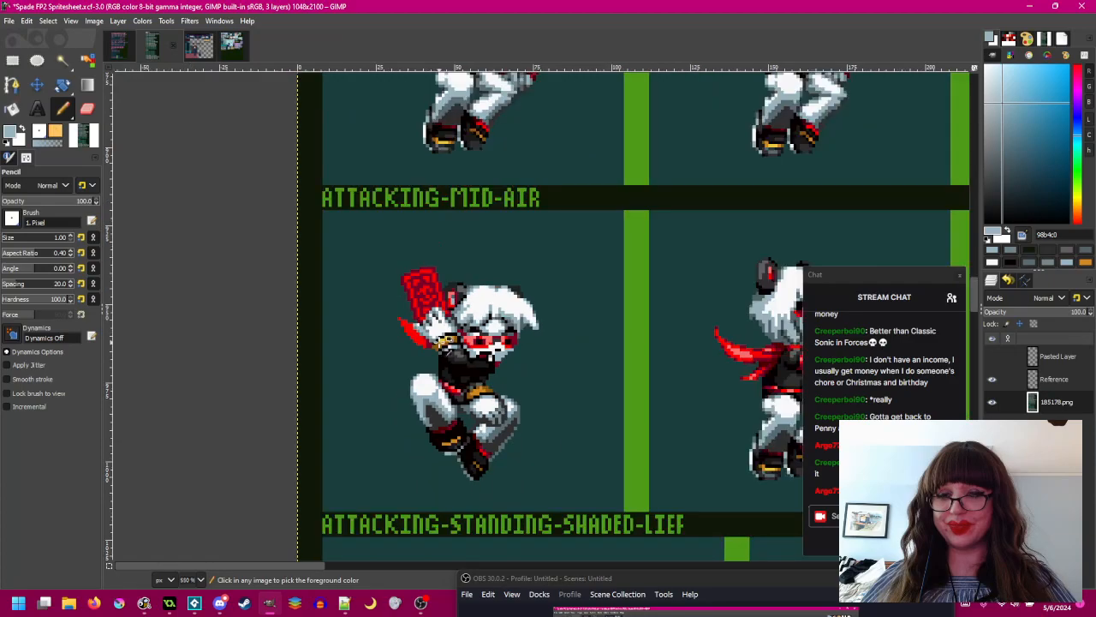
{"action": "scroll", "coordinate": [445, 340], "scroll_direction": "up", "scroll_amount": 4}
{"action": "scroll", "coordinate": [445, 340], "scroll_direction": "up", "scroll_amount": 2}
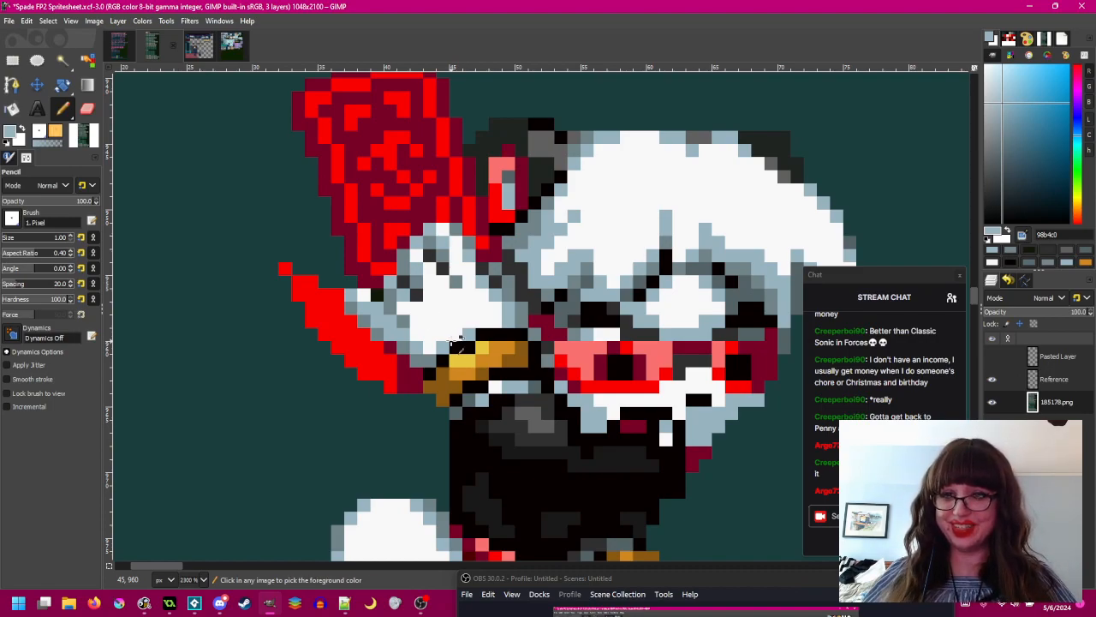
- Deepen the shadow where the thumb meets the palm with blue-grey 708488 pixels
{"action": "scroll", "coordinate": [414, 321], "scroll_direction": "down", "scroll_amount": 6}
{"action": "scroll", "coordinate": [413, 325], "scroll_direction": "up", "scroll_amount": 7}
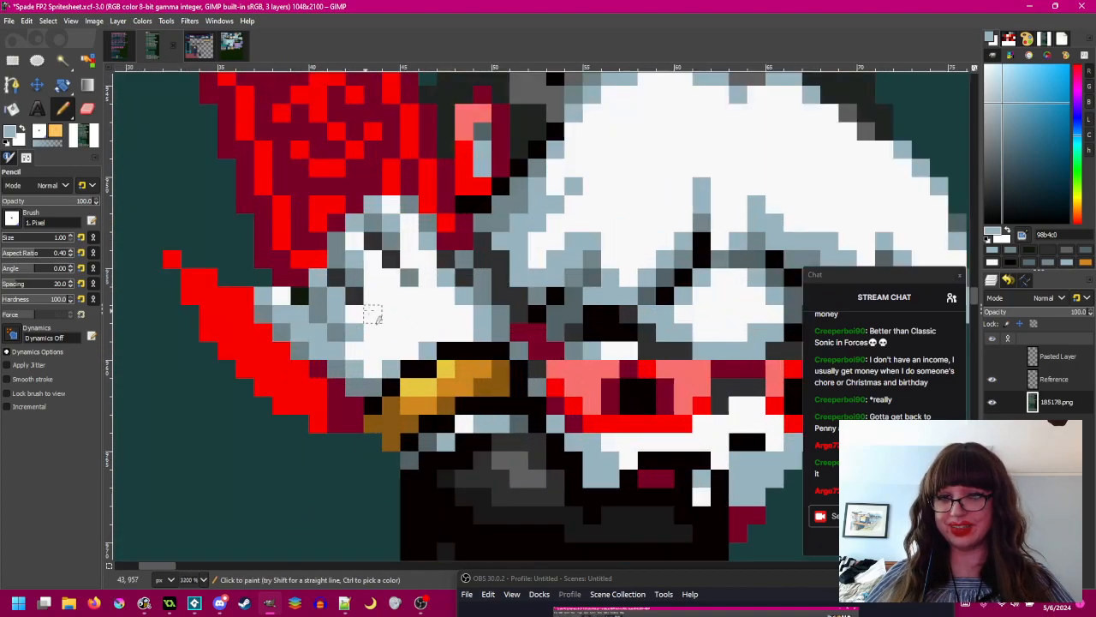
{"action": "scroll", "coordinate": [377, 316], "scroll_direction": "down", "scroll_amount": 6}
{"action": "scroll", "coordinate": [439, 327], "scroll_direction": "up", "scroll_amount": 3}
{"action": "scroll", "coordinate": [440, 325], "scroll_direction": "up", "scroll_amount": 3}
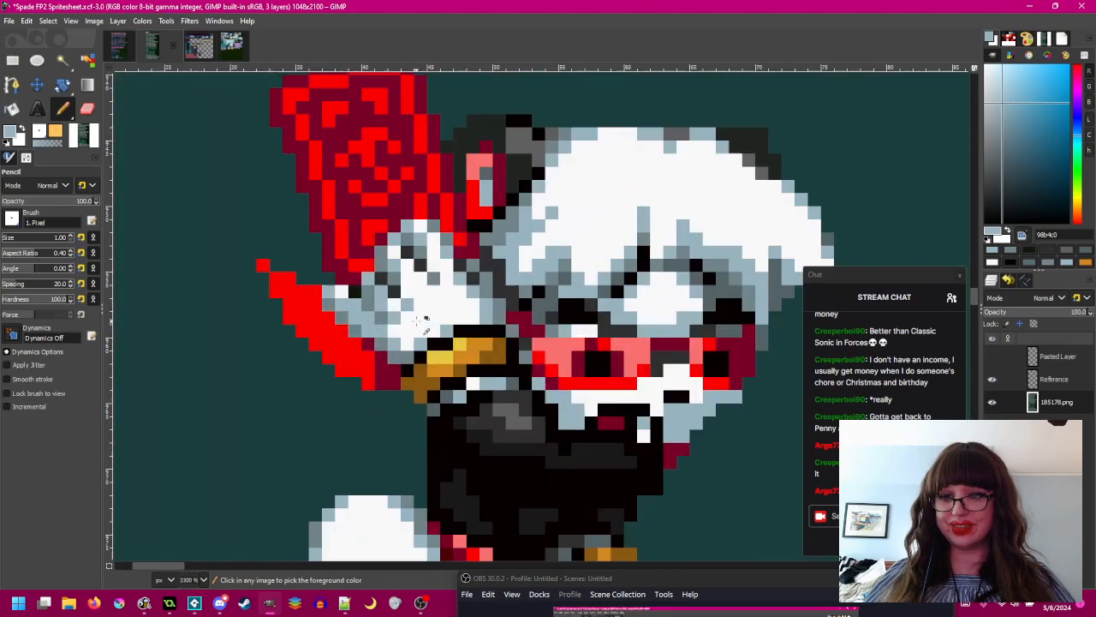
{"action": "scroll", "coordinate": [415, 304], "scroll_direction": "down", "scroll_amount": 5}
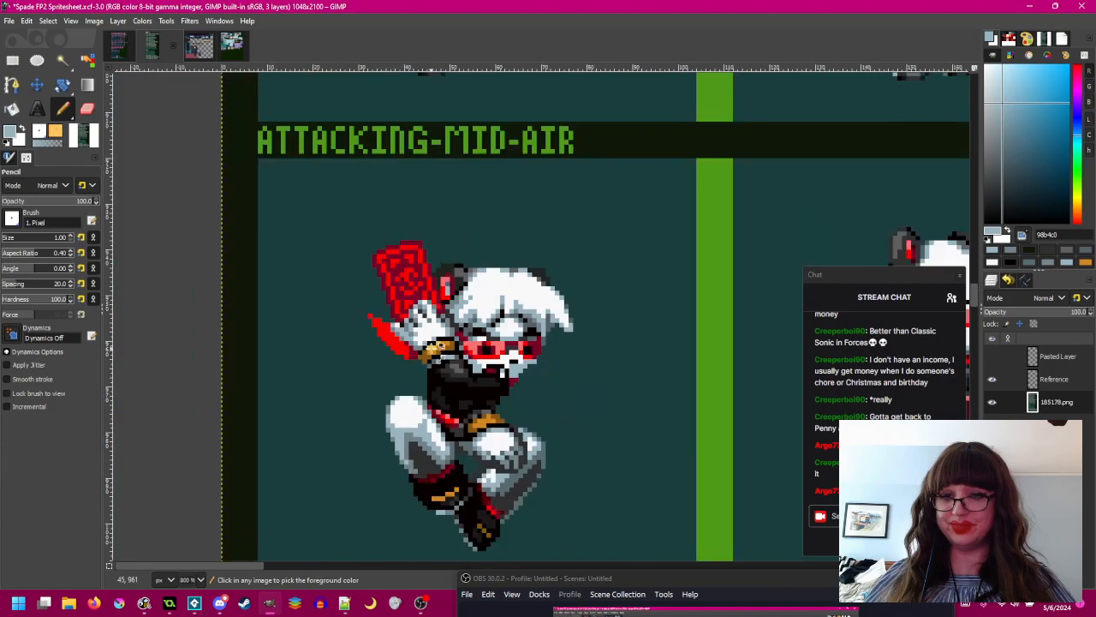
{"action": "scroll", "coordinate": [430, 340], "scroll_direction": "up", "scroll_amount": 5}
{"action": "left_click", "coordinate": [377, 314], "text": "ctrl"}
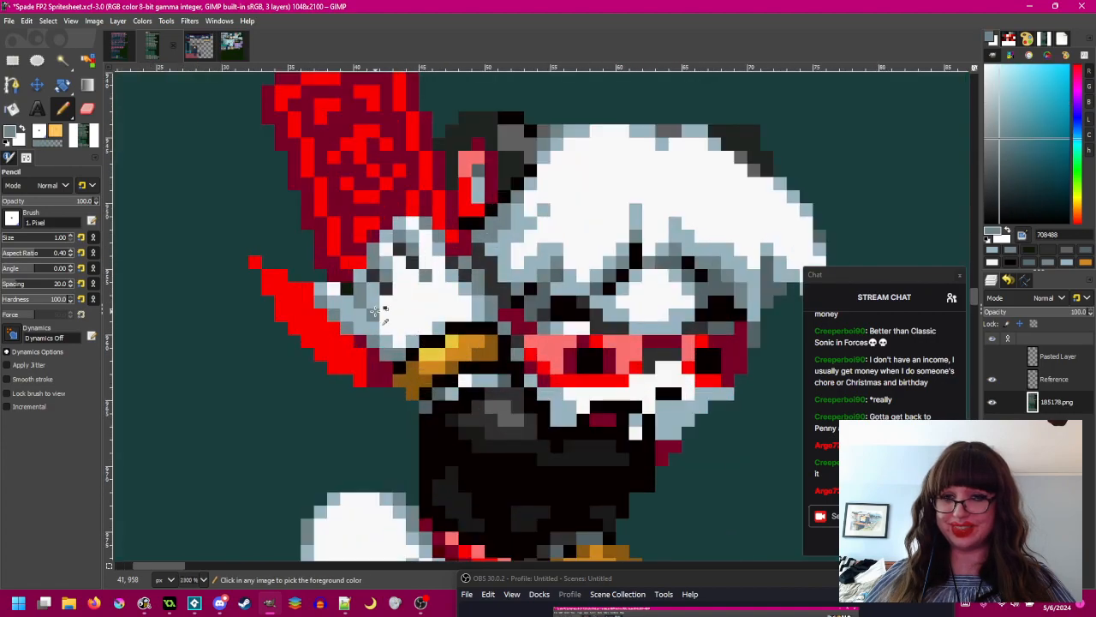
{"action": "scroll", "coordinate": [381, 317], "scroll_direction": "down", "scroll_amount": 5}
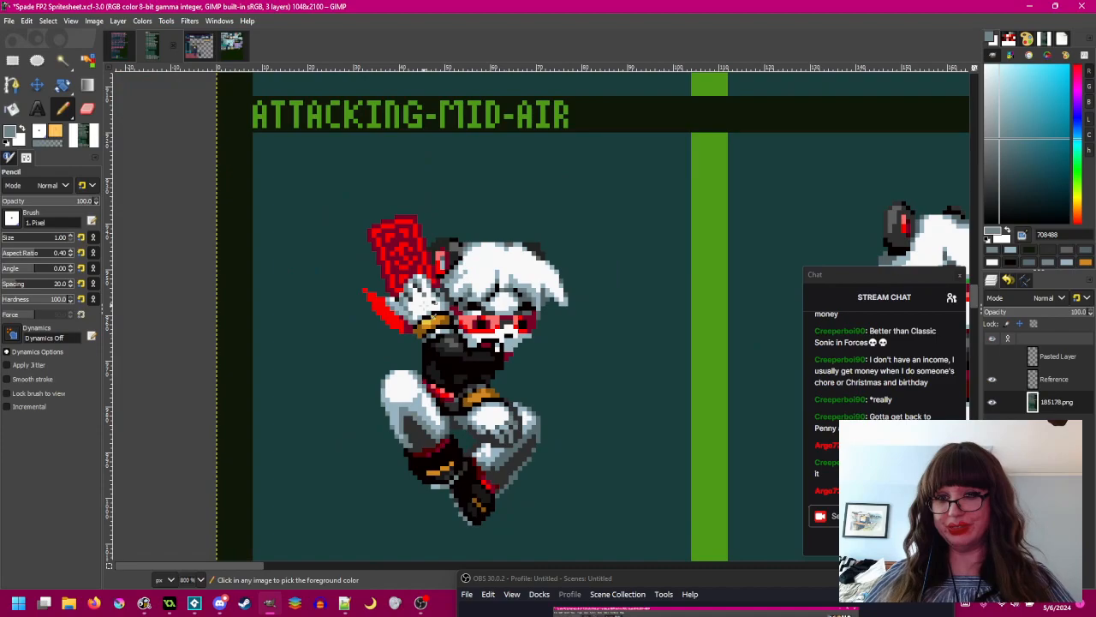
{"action": "scroll", "coordinate": [422, 313], "scroll_direction": "up", "scroll_amount": 5}
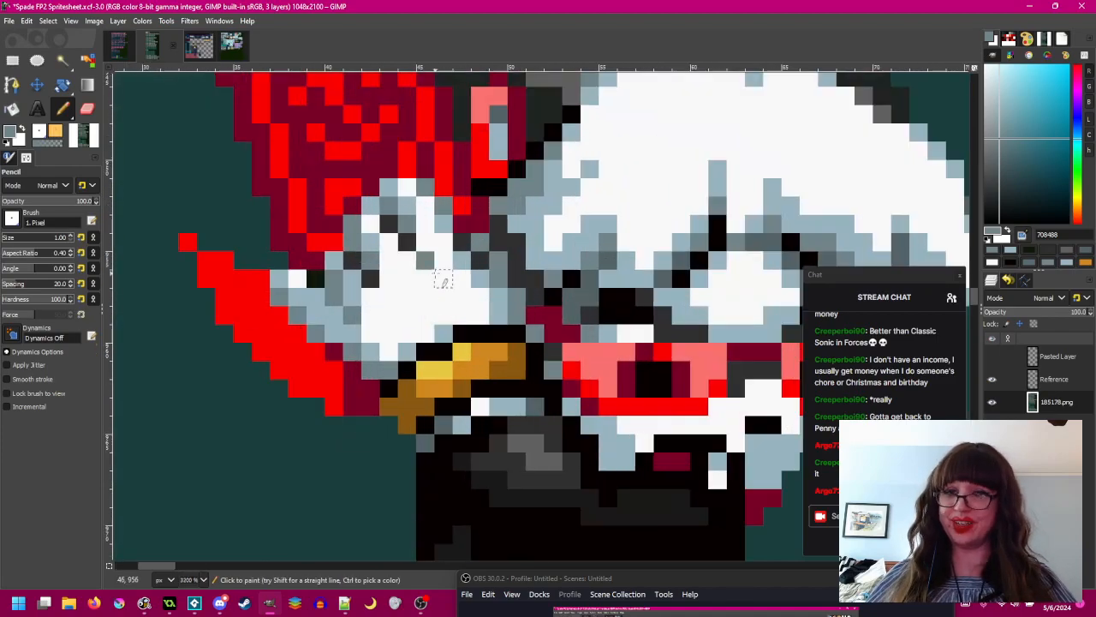
{"action": "scroll", "coordinate": [514, 336], "scroll_direction": "down", "scroll_amount": 5}
{"action": "scroll", "coordinate": [514, 335], "scroll_direction": "up", "scroll_amount": 5}
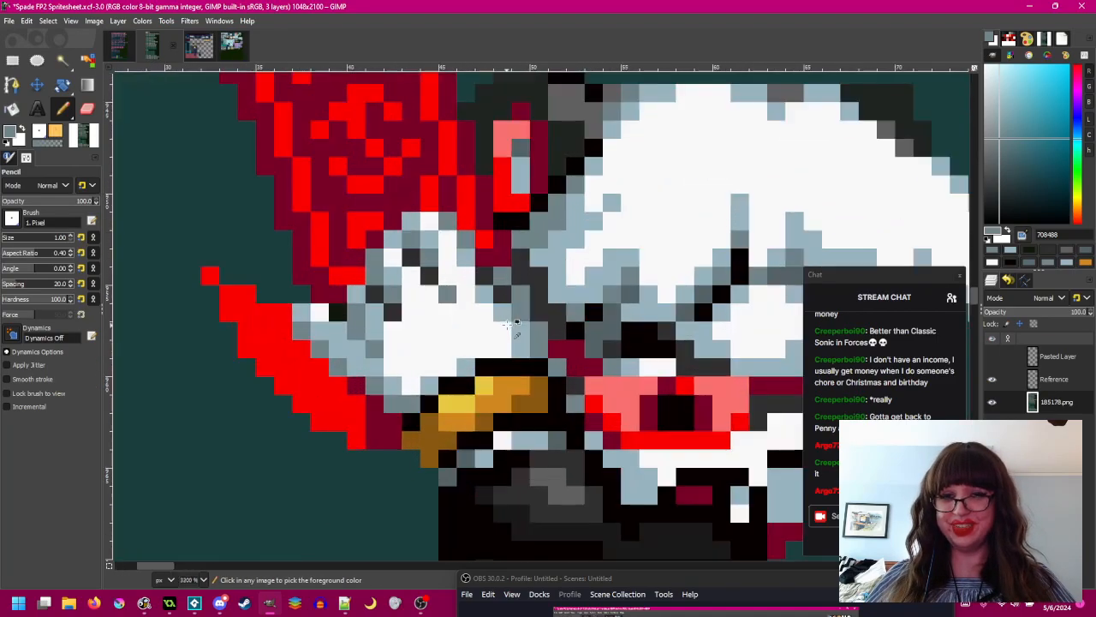
- Tone down the white tip of the tallest finger on the raised hand with light blue-grey 98b4c0
{"action": "left_click", "coordinate": [428, 294], "text": "ctrl"}
{"action": "scroll", "coordinate": [433, 298], "scroll_direction": "down", "scroll_amount": 4}
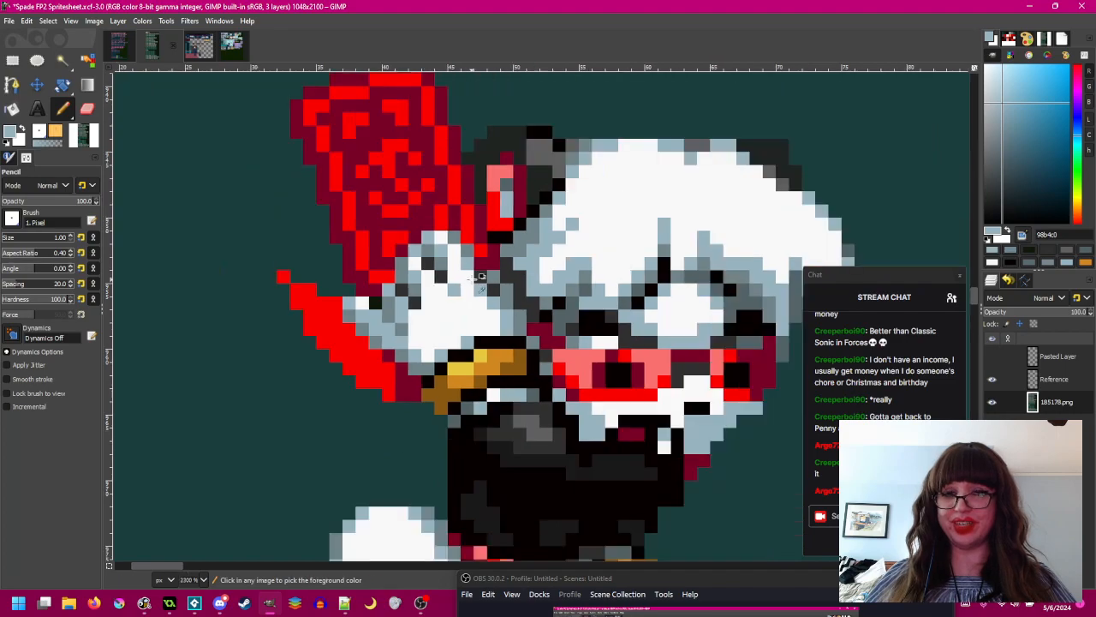
{"action": "scroll", "coordinate": [463, 301], "scroll_direction": "up", "scroll_amount": 2}
{"action": "scroll", "coordinate": [462, 301], "scroll_direction": "down", "scroll_amount": 4}
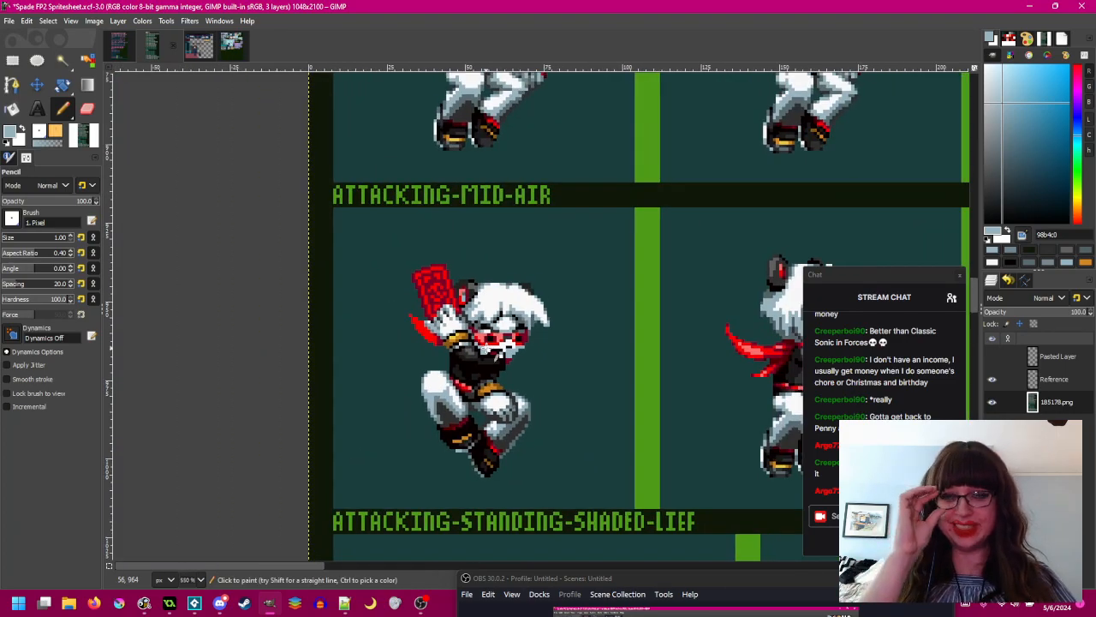
{"action": "scroll", "coordinate": [490, 248], "scroll_direction": "up", "scroll_amount": 5}
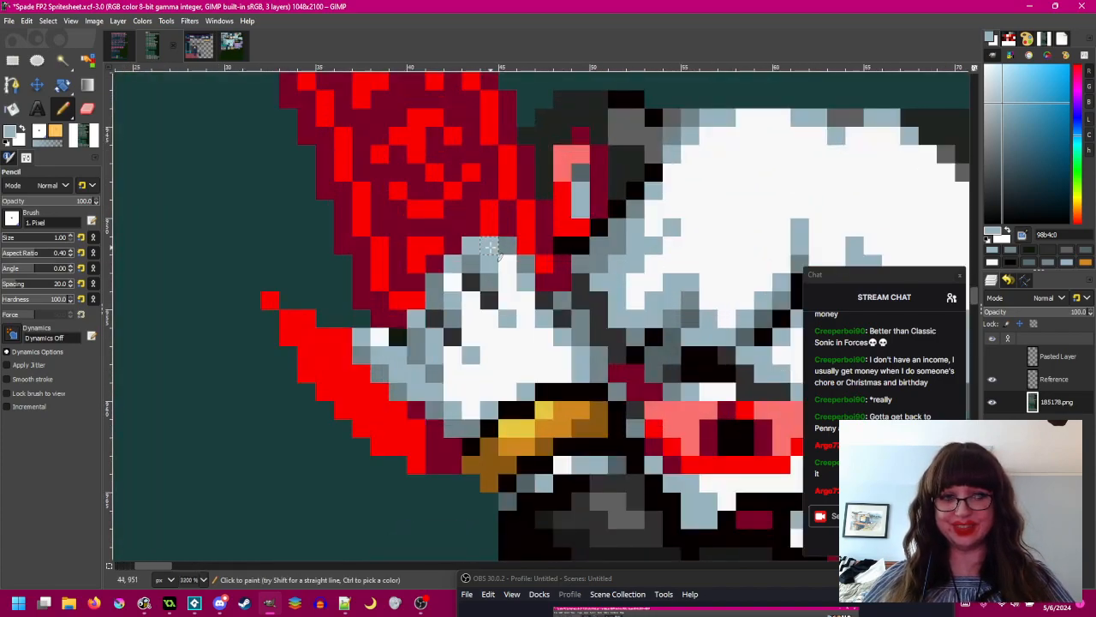
- Darken the edges of the tallest fingertip with blue-grey 708488
{"action": "scroll", "coordinate": [513, 274], "scroll_direction": "down", "scroll_amount": 3}
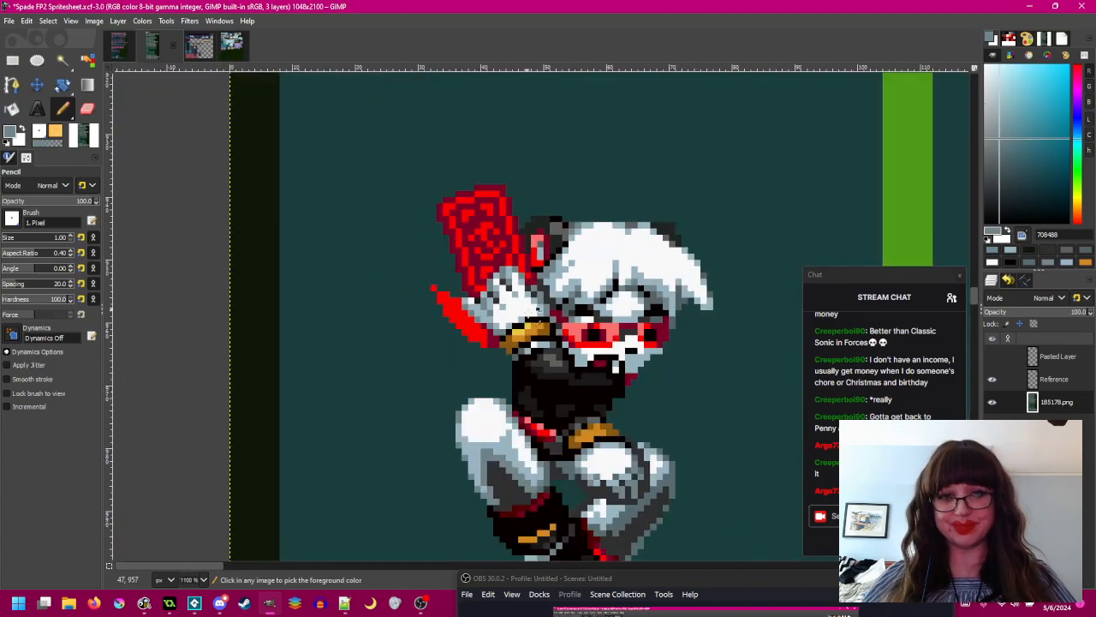
{"action": "scroll", "coordinate": [513, 317], "scroll_direction": "down", "scroll_amount": 3}
{"action": "scroll", "coordinate": [479, 317], "scroll_direction": "up", "scroll_amount": 1}
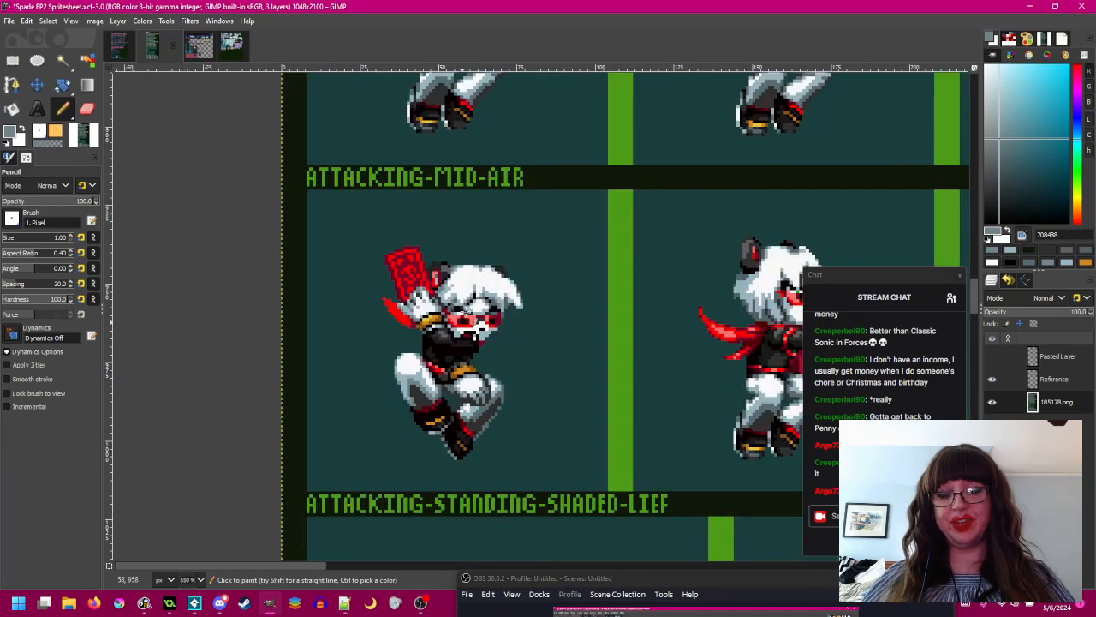
{"action": "scroll", "coordinate": [467, 310], "scroll_direction": "up", "scroll_amount": 4}
- Shade the finger nearest the thumb with light blue-grey 98b4c0 and darken the area by its base with 708488
{"action": "left_click", "coordinate": [406, 278], "text": "ctrl"}
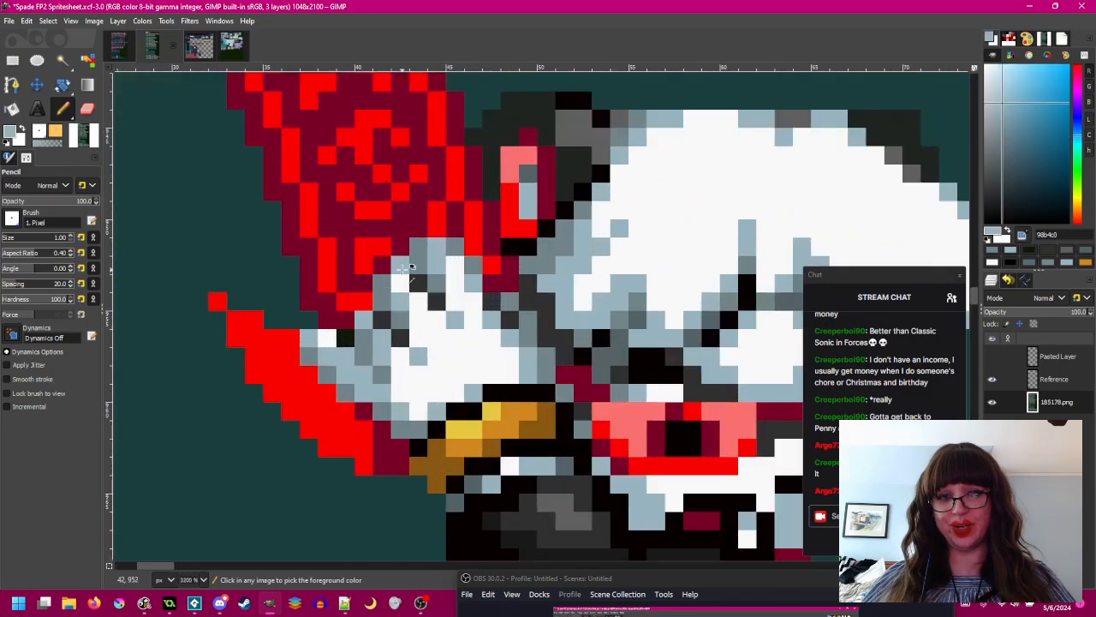
{"action": "scroll", "coordinate": [457, 280], "scroll_direction": "down", "scroll_amount": 3}
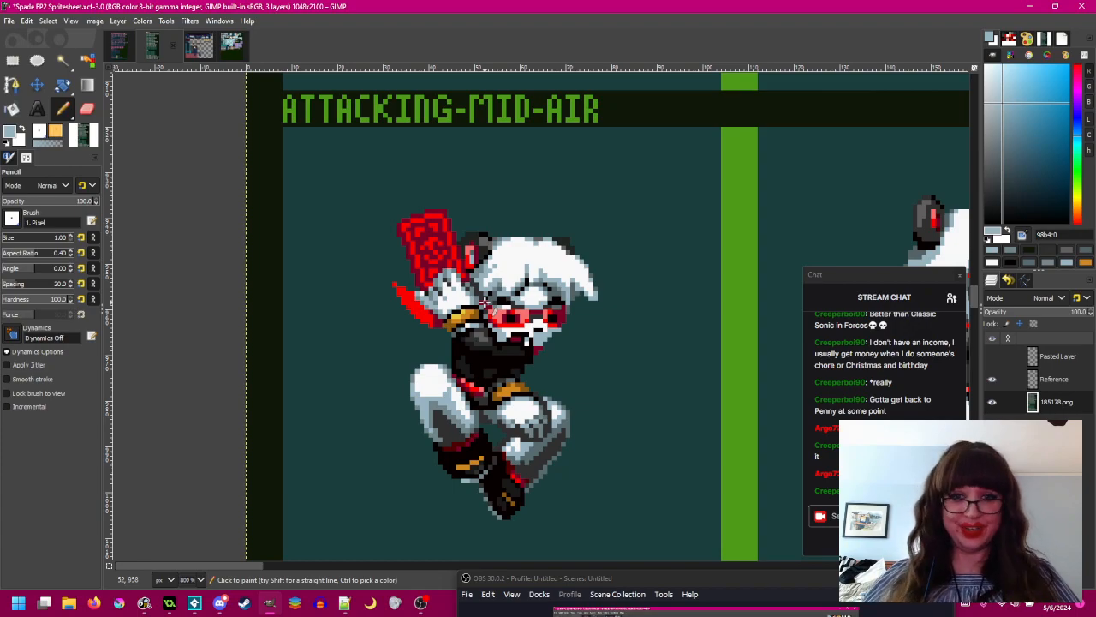
{"action": "scroll", "coordinate": [485, 302], "scroll_direction": "up", "scroll_amount": 4}
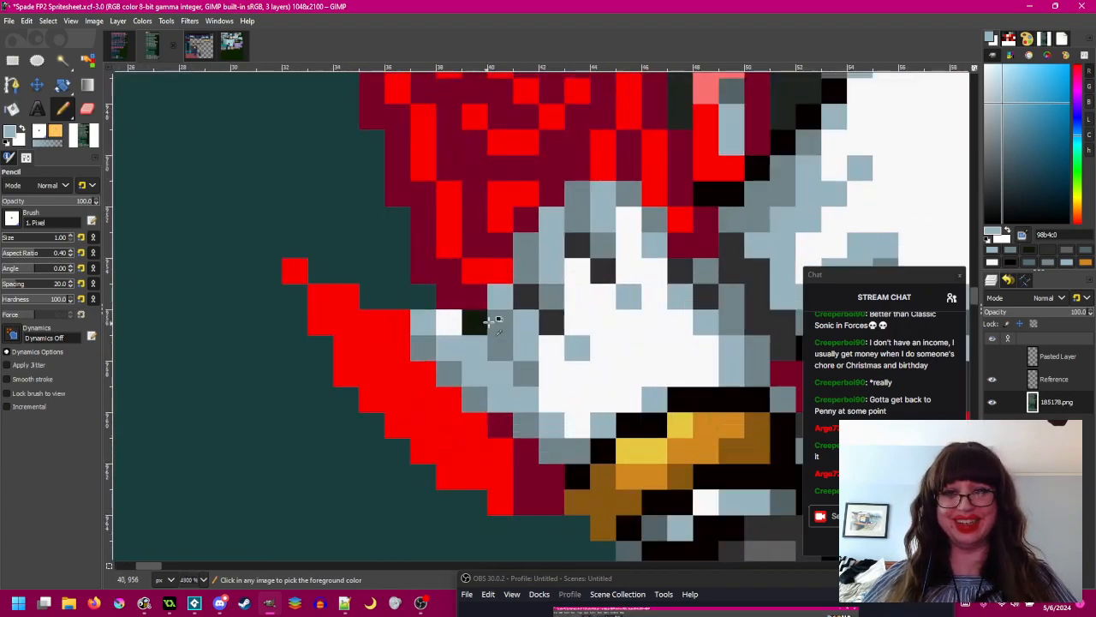
{"action": "left_click", "coordinate": [502, 297], "text": "ctrl"}
{"action": "scroll", "coordinate": [403, 296], "scroll_direction": "down", "scroll_amount": 3}
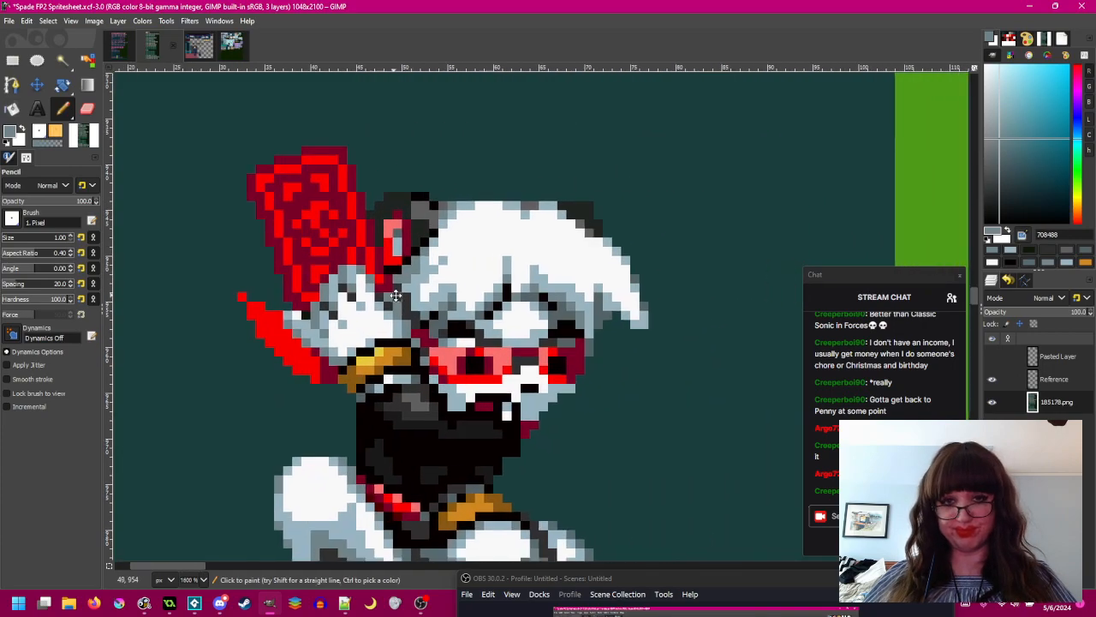
- Sample dark red 780028 beside the pupil in the near lens of the glasses and save the spritesheet
{"action": "left_click_drag", "start_coordinate": [395, 296], "coordinate": [378, 246]}
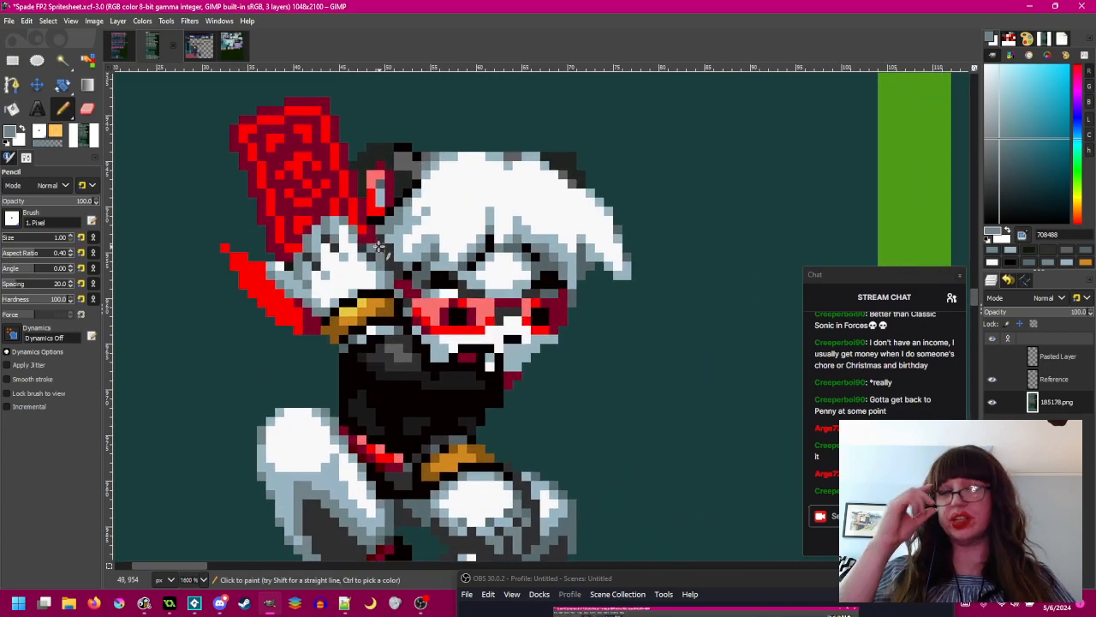
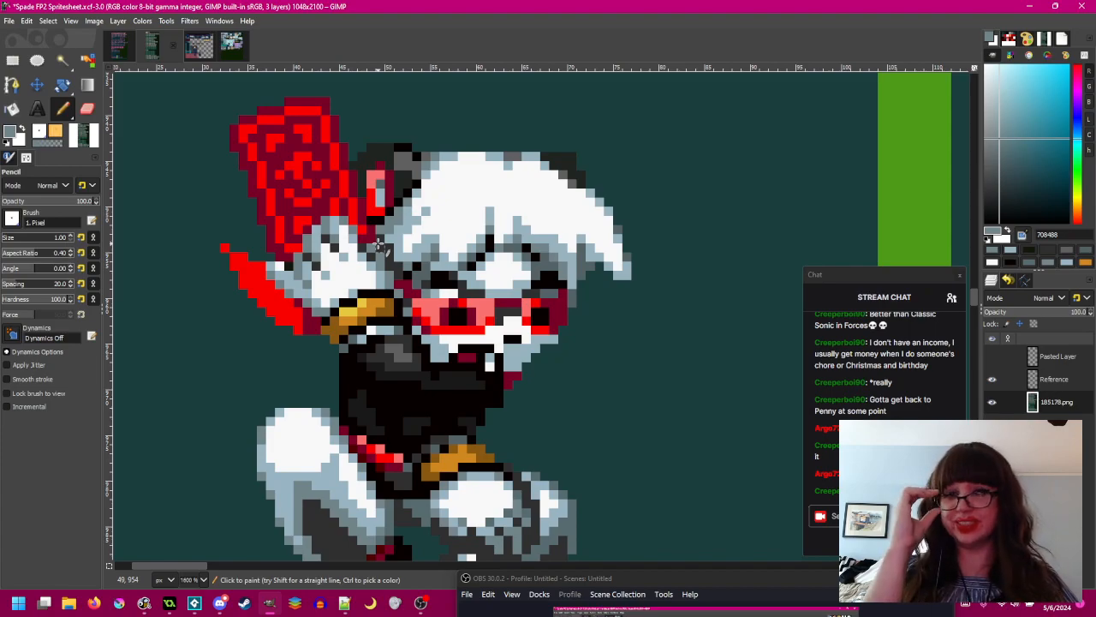
{"action": "scroll", "coordinate": [387, 241], "scroll_direction": "down", "scroll_amount": 2}
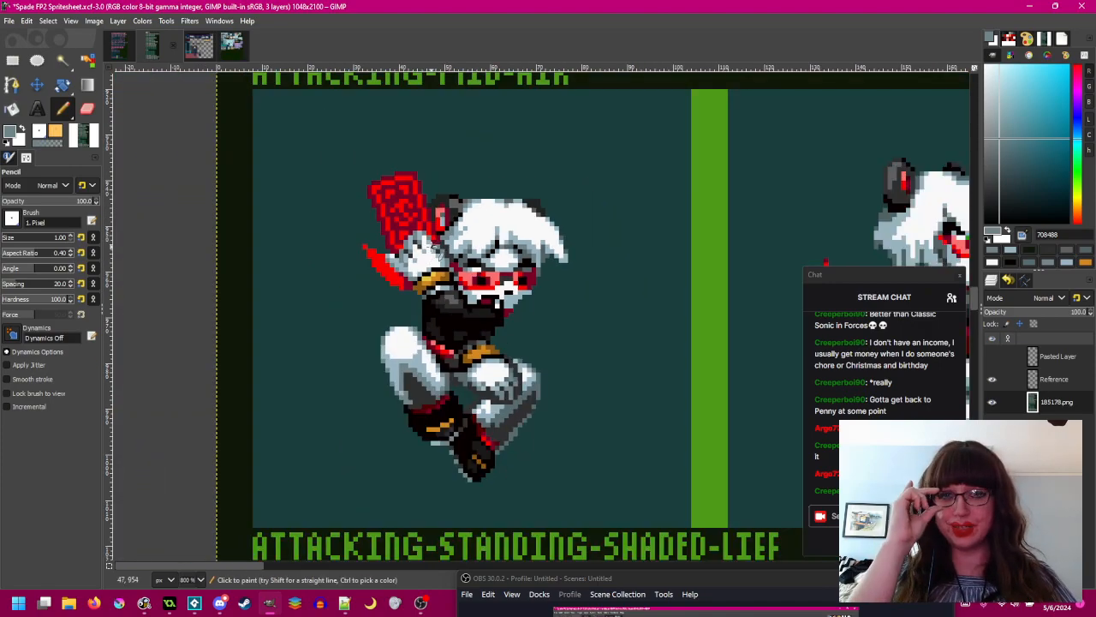
{"action": "scroll", "coordinate": [402, 293], "scroll_direction": "up", "scroll_amount": 2}
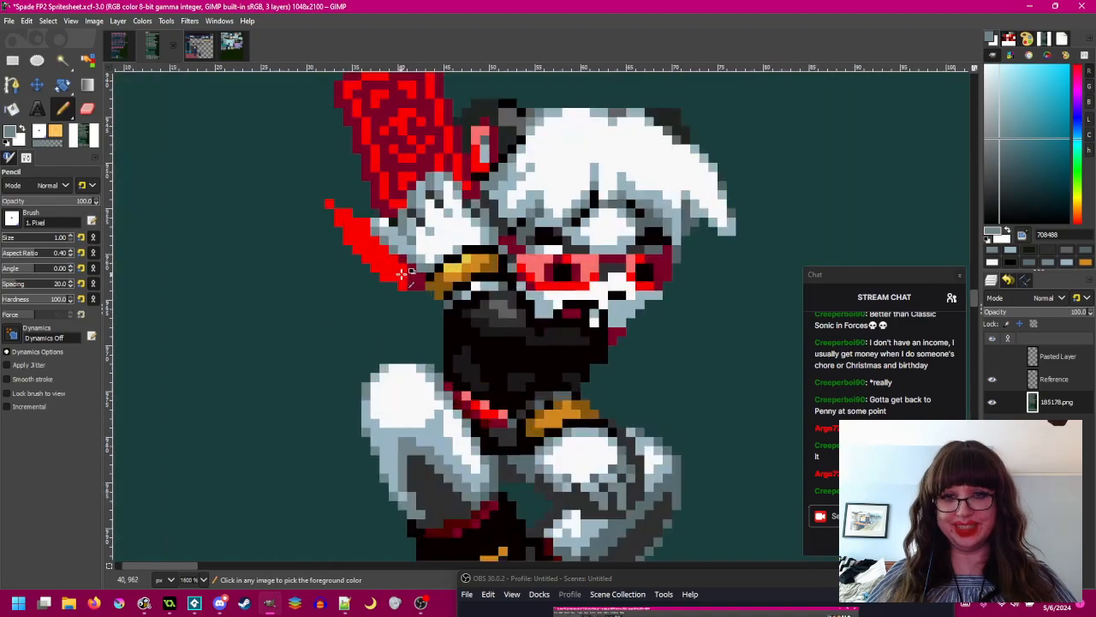
{"action": "left_click_drag", "start_coordinate": [636, 344], "coordinate": [461, 379]}
{"action": "scroll", "coordinate": [419, 311], "scroll_direction": "down", "scroll_amount": 1}
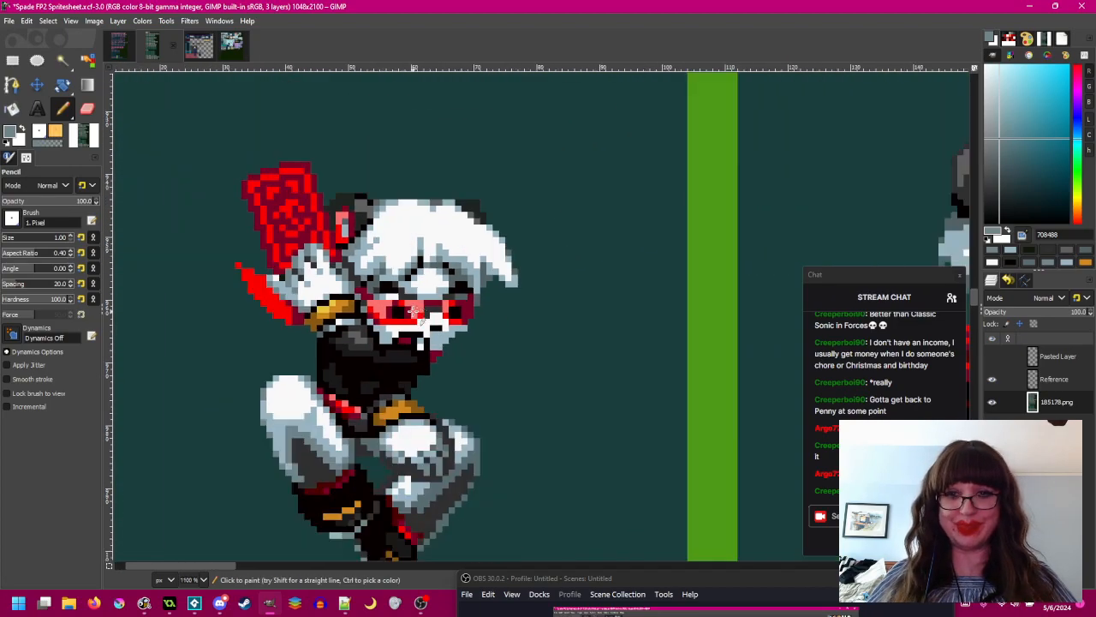
{"action": "left_click_drag", "start_coordinate": [419, 311], "coordinate": [531, 311]}
{"action": "scroll", "coordinate": [537, 307], "scroll_direction": "up", "scroll_amount": 2}
{"action": "left_click", "coordinate": [519, 318], "text": "ctrl"}
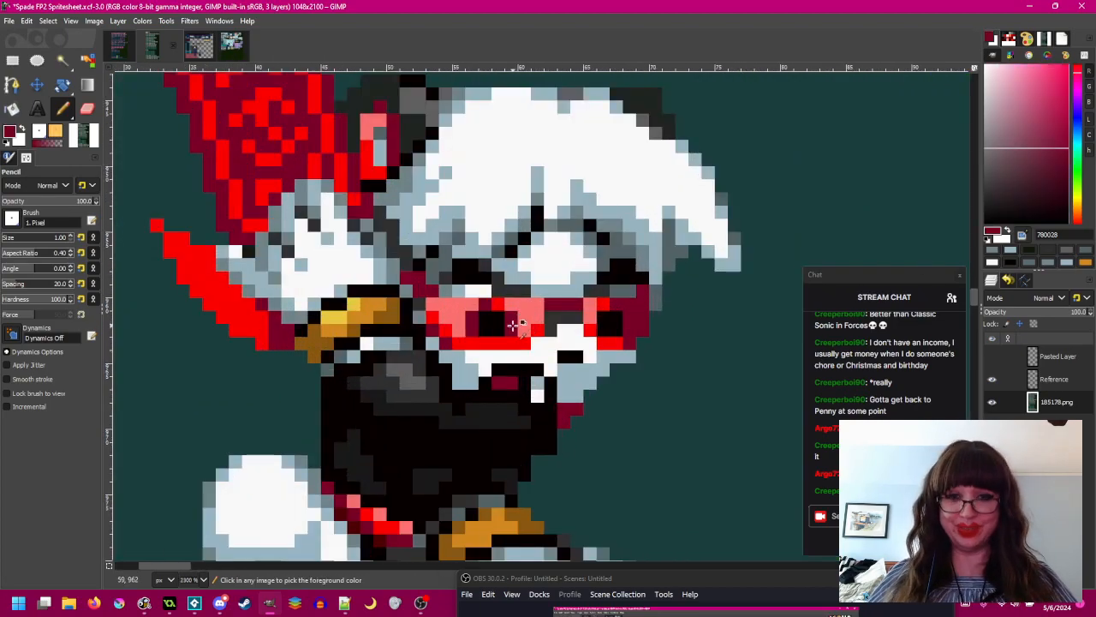
{"action": "key", "text": "ctrl+s"}
{"action": "scroll", "coordinate": [519, 321], "scroll_direction": "down", "scroll_amount": 2}
{"action": "left_click_drag", "start_coordinate": [588, 366], "coordinate": [575, 347]}
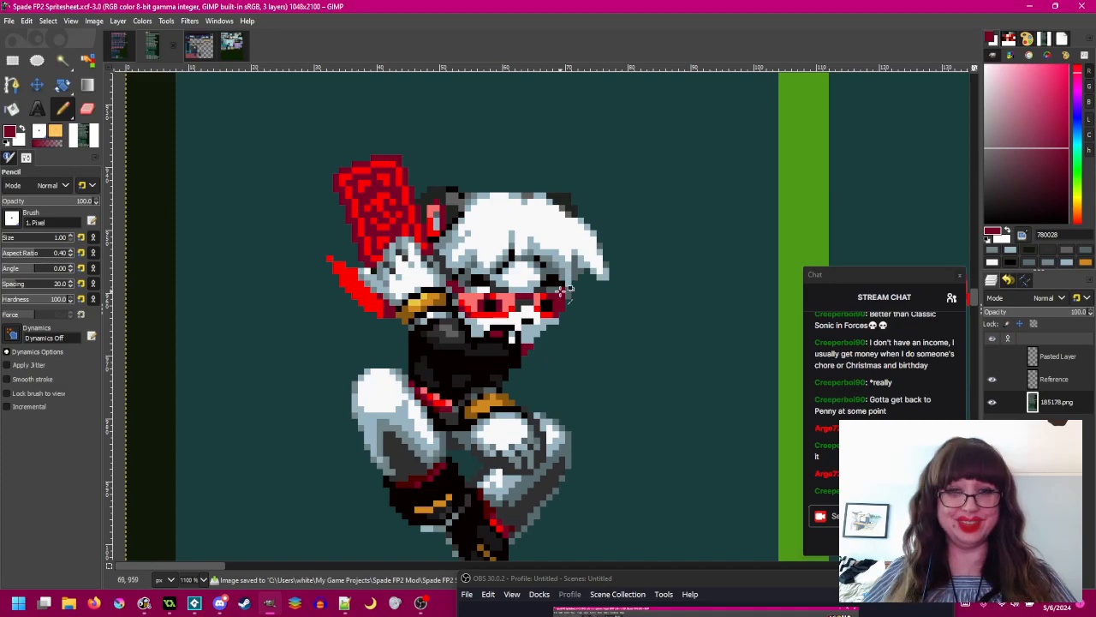
- Darken the jaw edge below the far lens with blue-grey 546366 pixels and save the spritesheet
{"action": "scroll", "coordinate": [560, 292], "scroll_direction": "up", "scroll_amount": 3}
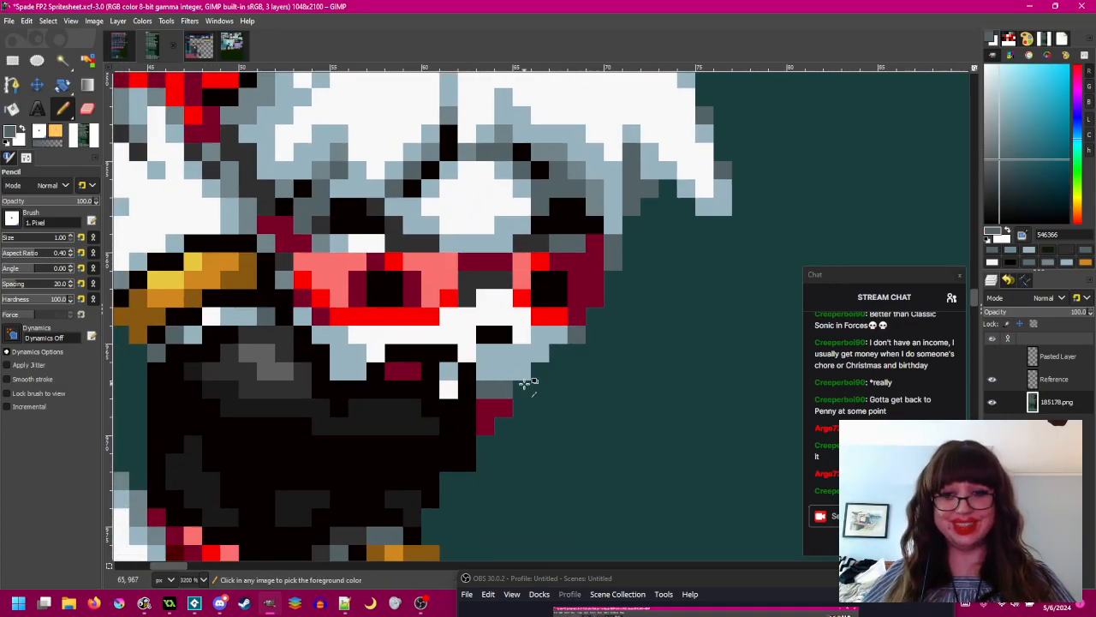
{"action": "scroll", "coordinate": [501, 387], "scroll_direction": "down", "scroll_amount": 3}
{"action": "scroll", "coordinate": [505, 381], "scroll_direction": "up", "scroll_amount": 3}
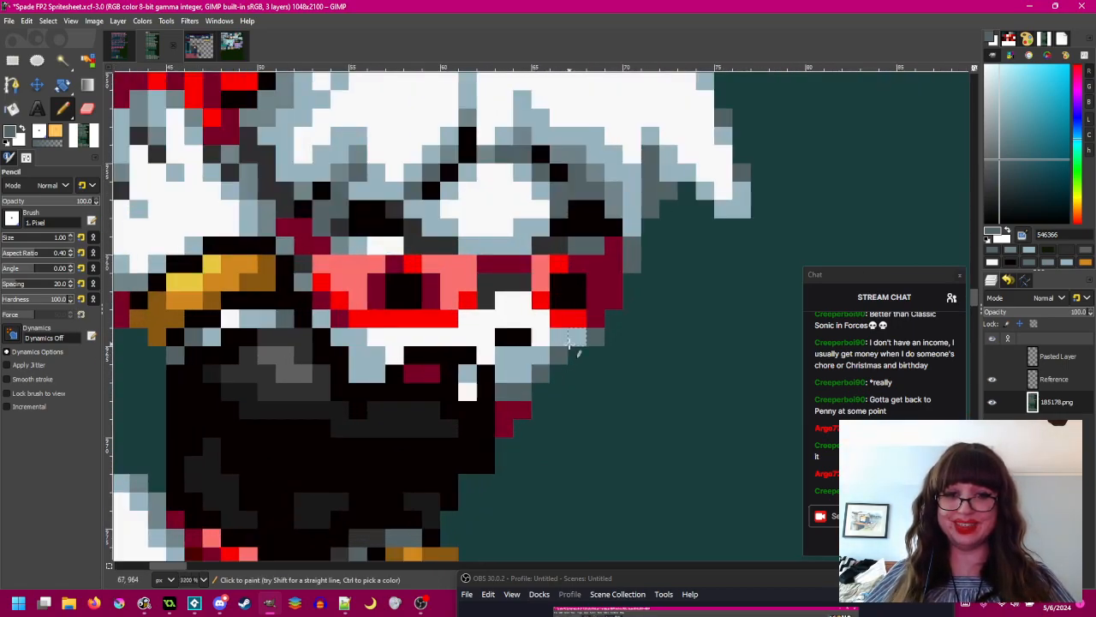
{"action": "scroll", "coordinate": [600, 330], "scroll_direction": "down", "scroll_amount": 1}
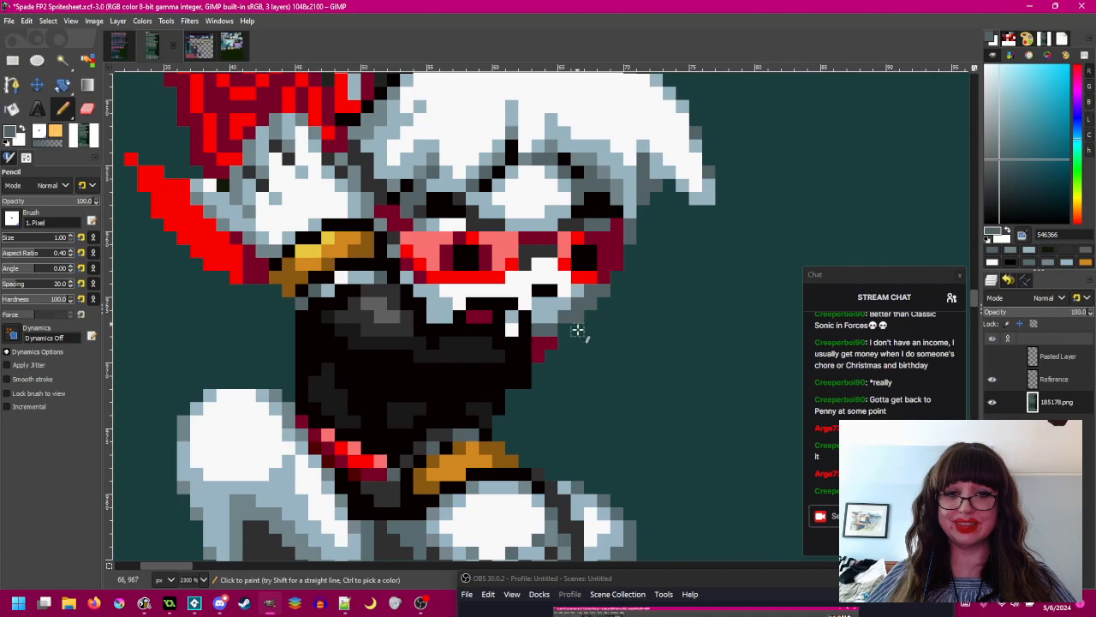
{"action": "scroll", "coordinate": [577, 318], "scroll_direction": "down", "scroll_amount": 3}
{"action": "scroll", "coordinate": [598, 366], "scroll_direction": "up", "scroll_amount": 4}
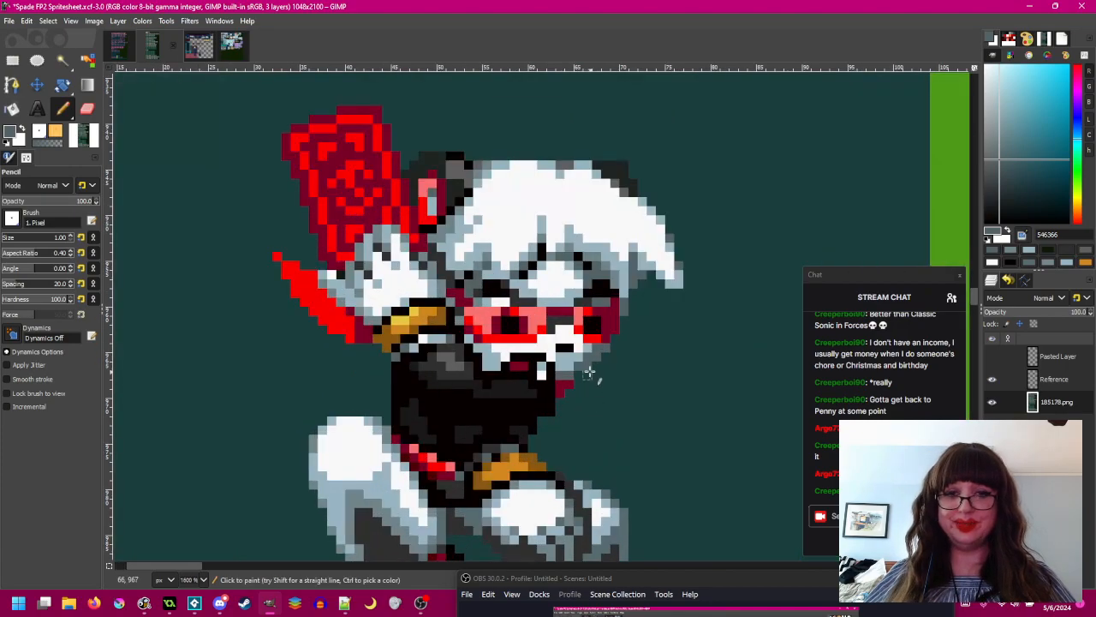
{"action": "scroll", "coordinate": [591, 409], "scroll_direction": "down", "scroll_amount": 4}
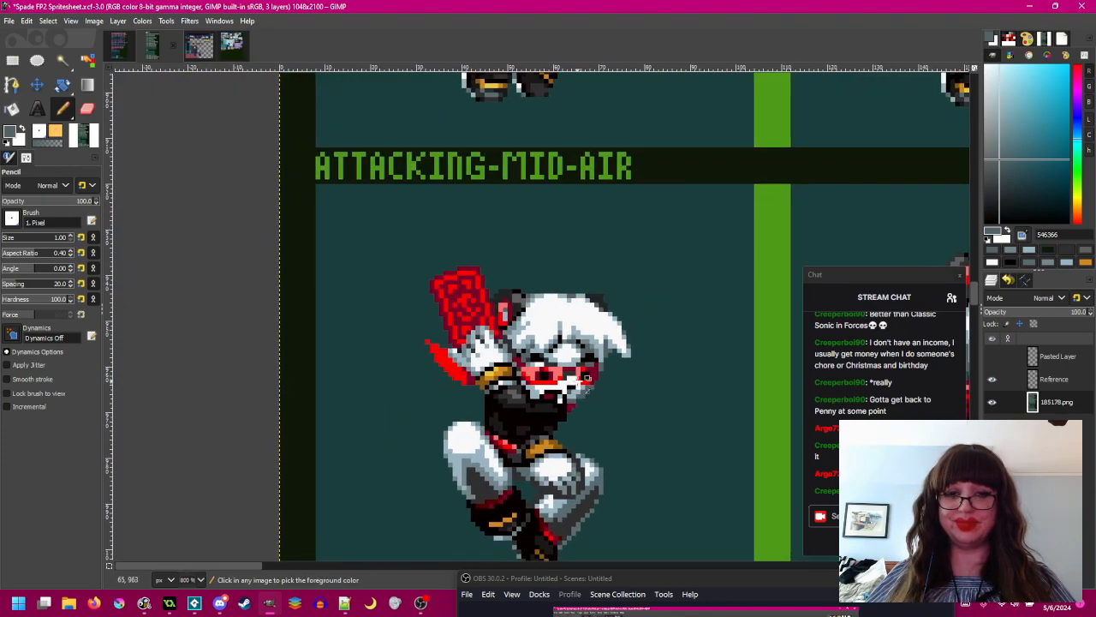
{"action": "scroll", "coordinate": [616, 435], "scroll_direction": "up", "scroll_amount": 1}
{"action": "key", "text": "ctrl+s"}
- Draw black 080000 pixels along the inner edge of the far ear, where it meets the hair
{"action": "left_click_drag", "start_coordinate": [608, 395], "coordinate": [575, 320]}
{"action": "scroll", "coordinate": [545, 297], "scroll_direction": "up", "scroll_amount": 1}
{"action": "left_click_drag", "start_coordinate": [461, 312], "coordinate": [508, 375]}
{"action": "scroll", "coordinate": [478, 303], "scroll_direction": "down", "scroll_amount": 1}
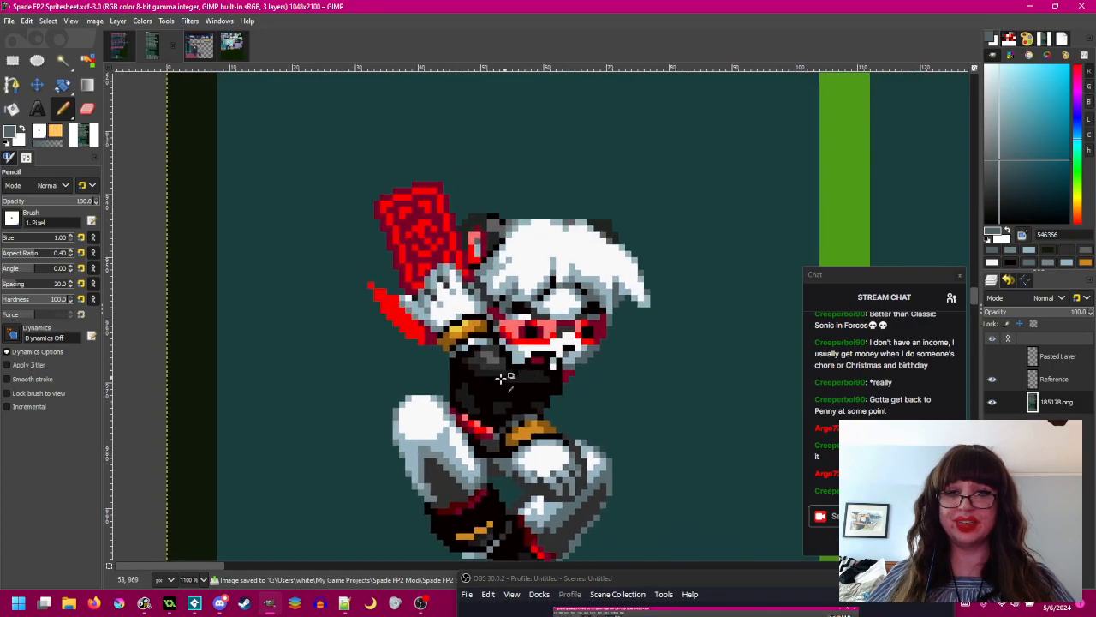
{"action": "left_click_drag", "start_coordinate": [663, 368], "coordinate": [597, 328]}
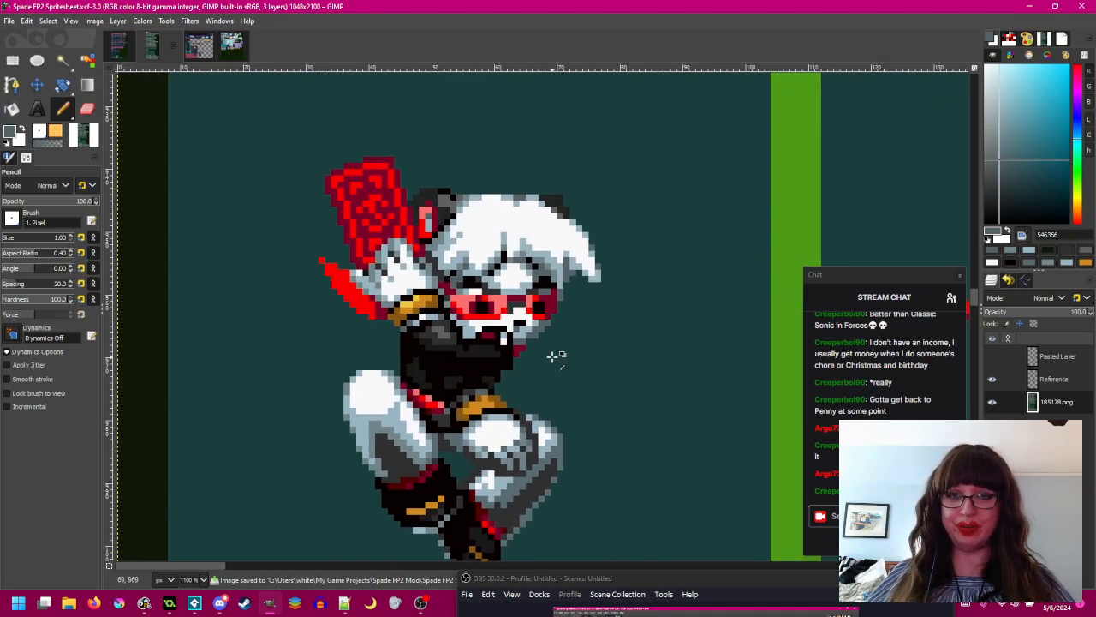
{"action": "left_click_drag", "start_coordinate": [572, 247], "coordinate": [495, 231]}
{"action": "scroll", "coordinate": [384, 196], "scroll_direction": "up", "scroll_amount": 3}
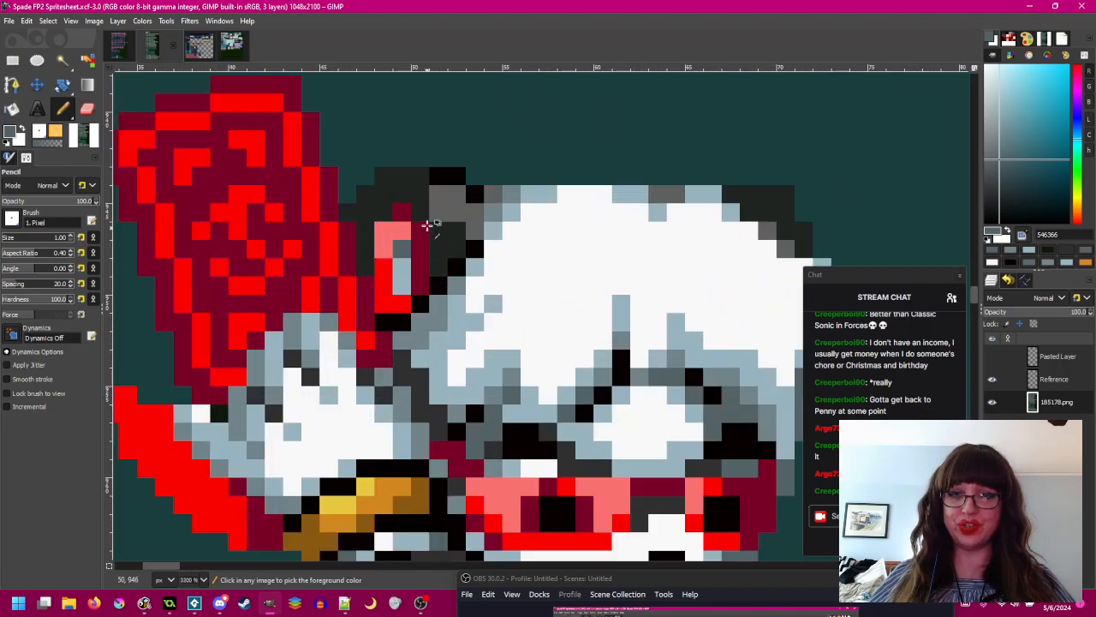
{"action": "scroll", "coordinate": [463, 257], "scroll_direction": "down", "scroll_amount": 3}
{"action": "left_click_drag", "start_coordinate": [586, 298], "coordinate": [434, 282]}
{"action": "scroll", "coordinate": [342, 214], "scroll_direction": "up", "scroll_amount": 2}
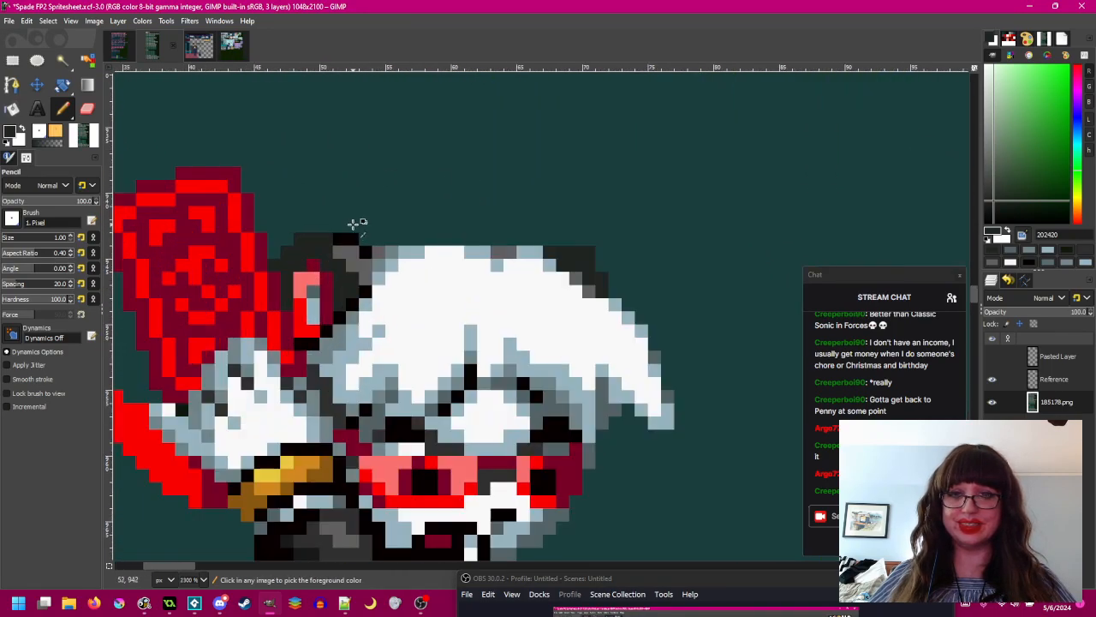
{"action": "left_click", "coordinate": [358, 236], "text": "ctrl"}
{"action": "left_click_drag", "start_coordinate": [545, 247], "coordinate": [563, 264]}
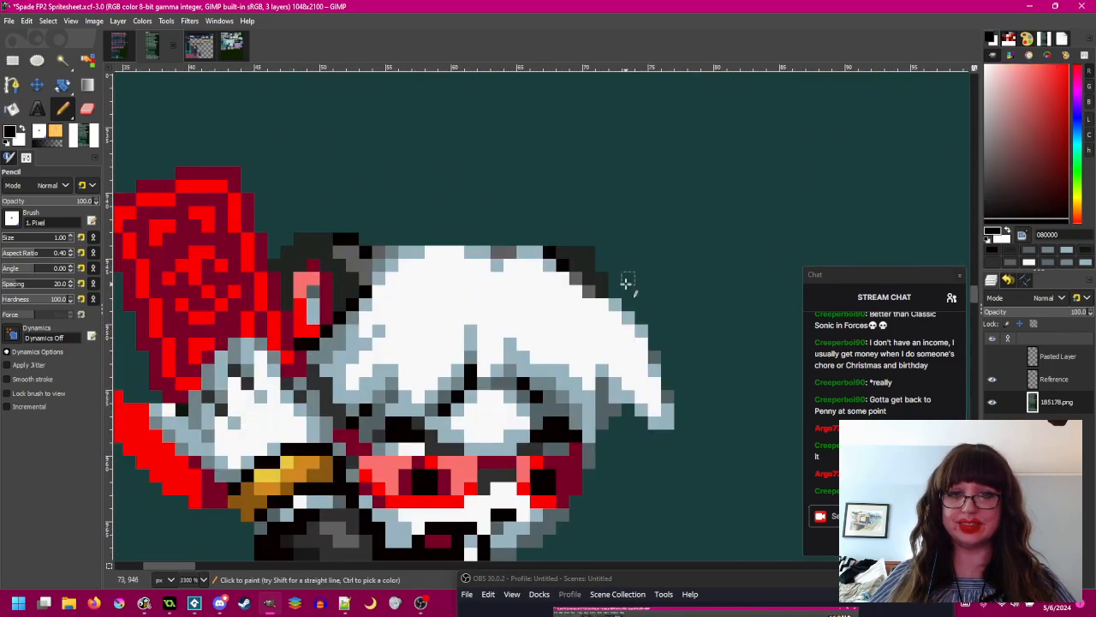
- Extend the top of the far ear upward with near-black 202420 pixels and save the spritesheet
{"action": "scroll", "coordinate": [591, 307], "scroll_direction": "down", "scroll_amount": 4}
{"action": "left_click_drag", "start_coordinate": [595, 307], "coordinate": [458, 242]}
{"action": "scroll", "coordinate": [437, 224], "scroll_direction": "up", "scroll_amount": 4}
{"action": "left_click", "coordinate": [405, 229], "text": "ctrl"}
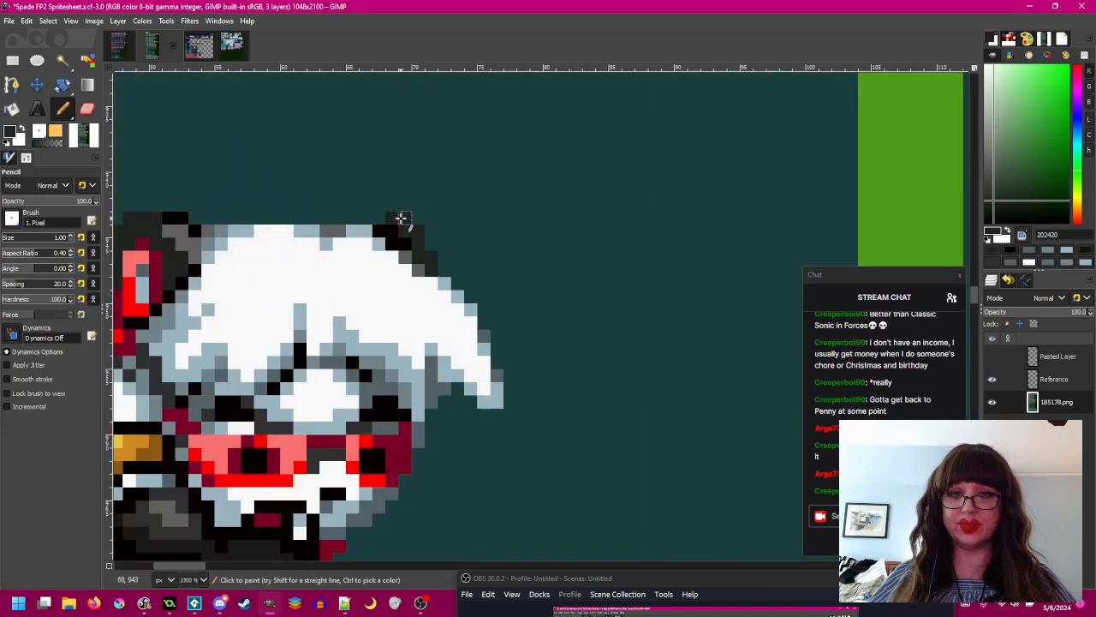
{"action": "scroll", "coordinate": [429, 240], "scroll_direction": "down", "scroll_amount": 2}
{"action": "key", "text": "ctrl+s"}
- Add a small dark mark to the hair's top outline with 202420 and grey 606060 pixels, and save the spritesheet
{"action": "left_click_drag", "start_coordinate": [508, 280], "coordinate": [582, 220]}
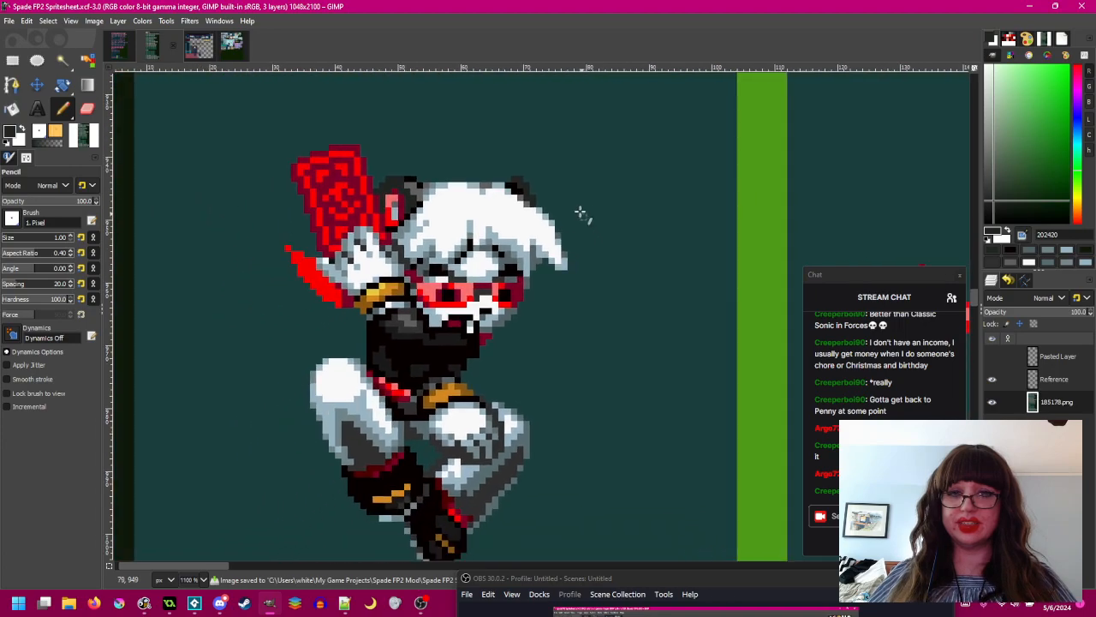
{"action": "scroll", "coordinate": [494, 196], "scroll_direction": "up", "scroll_amount": 3}
{"action": "left_click", "coordinate": [502, 217]}
{"action": "scroll", "coordinate": [562, 239], "scroll_direction": "down", "scroll_amount": 5}
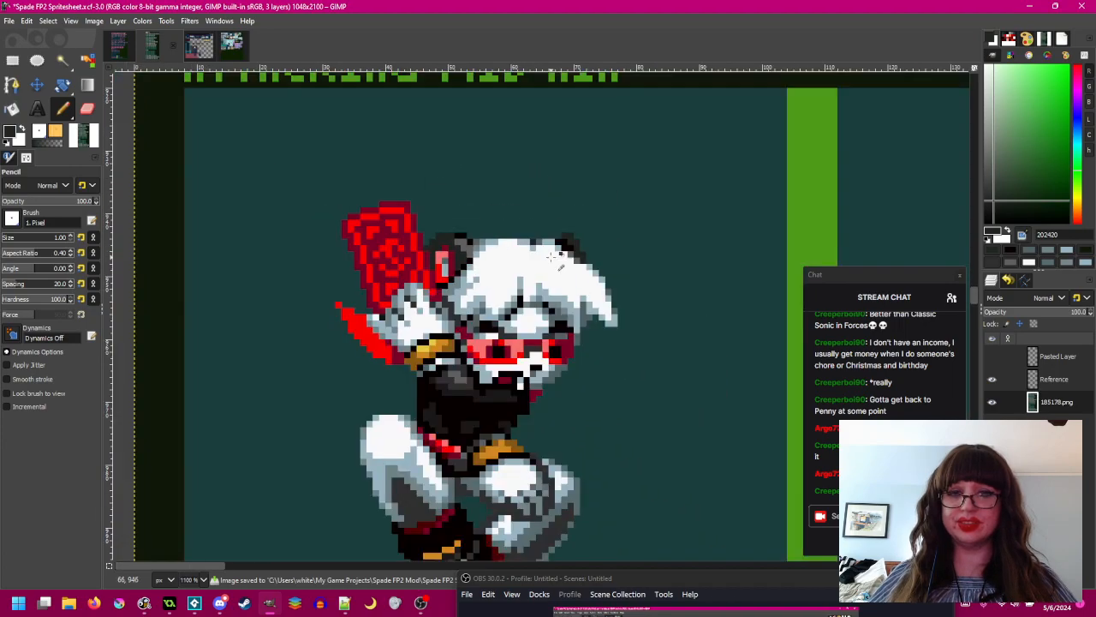
{"action": "scroll", "coordinate": [565, 257], "scroll_direction": "up", "scroll_amount": 4}
{"action": "scroll", "coordinate": [549, 253], "scroll_direction": "up", "scroll_amount": 1}
{"action": "left_click", "coordinate": [466, 259], "text": "ctrl"}
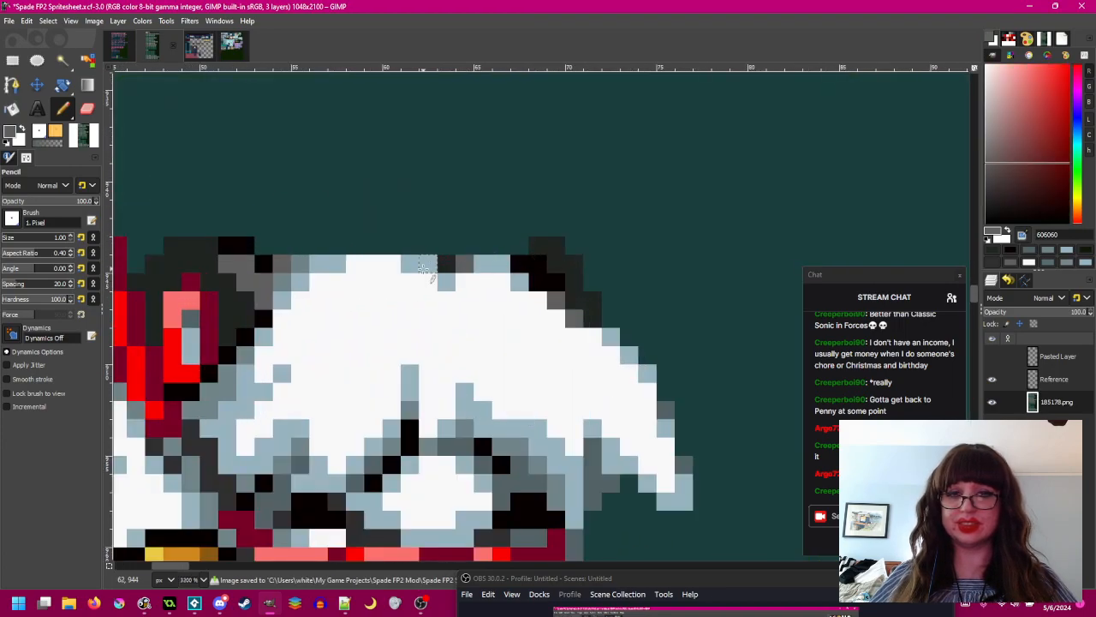
{"action": "scroll", "coordinate": [458, 277], "scroll_direction": "down", "scroll_amount": 5}
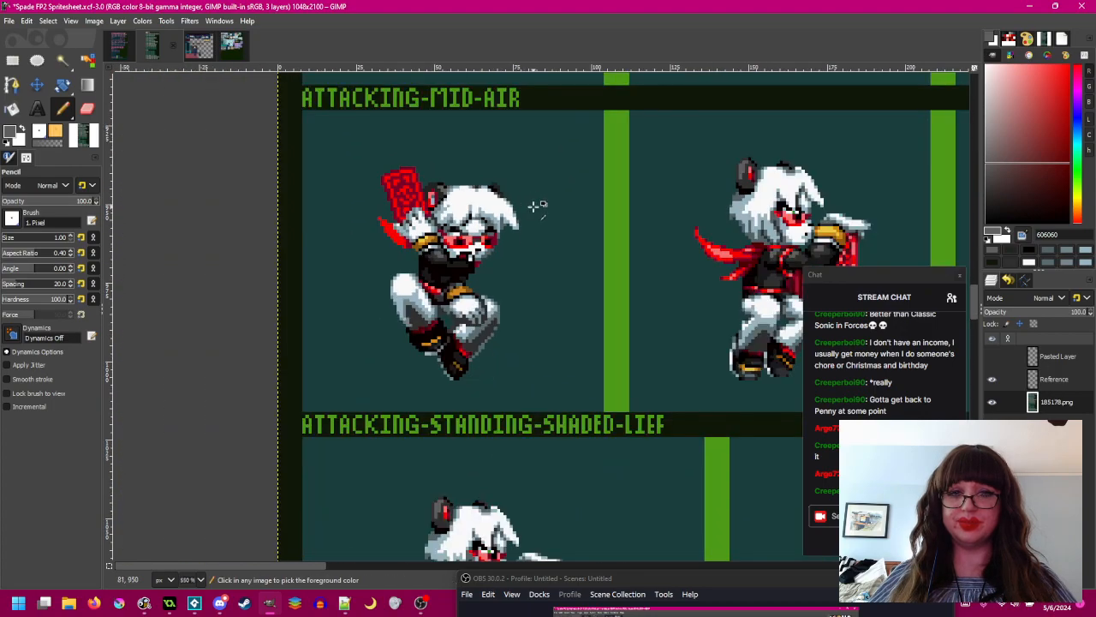
{"action": "key", "text": "ctrl+s"}
{"action": "scroll", "coordinate": [514, 203], "scroll_direction": "up", "scroll_amount": 4}
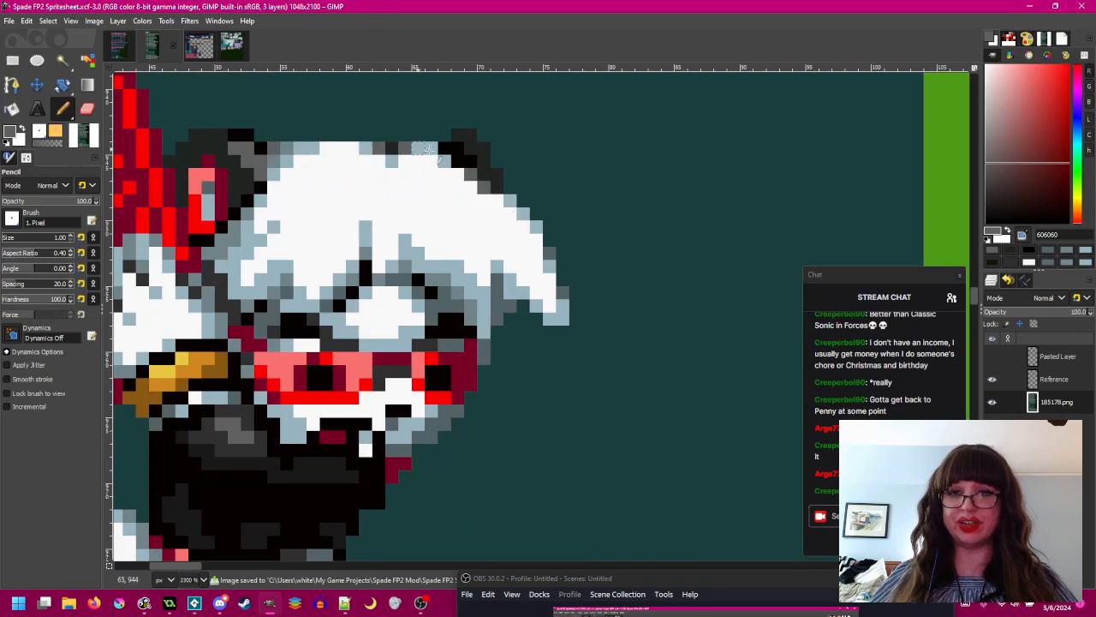
{"action": "scroll", "coordinate": [430, 163], "scroll_direction": "down", "scroll_amount": 5}
{"action": "scroll", "coordinate": [483, 205], "scroll_direction": "up", "scroll_amount": 3}
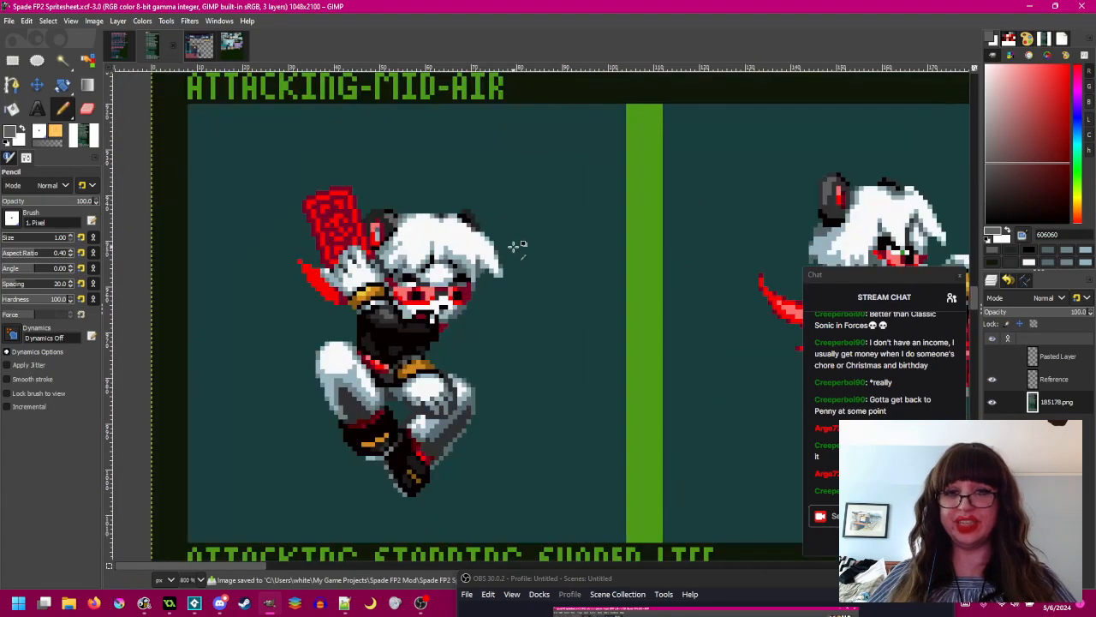
{"action": "scroll", "coordinate": [521, 235], "scroll_direction": "down", "scroll_amount": 3}
{"action": "scroll", "coordinate": [509, 284], "scroll_direction": "up", "scroll_amount": 3}
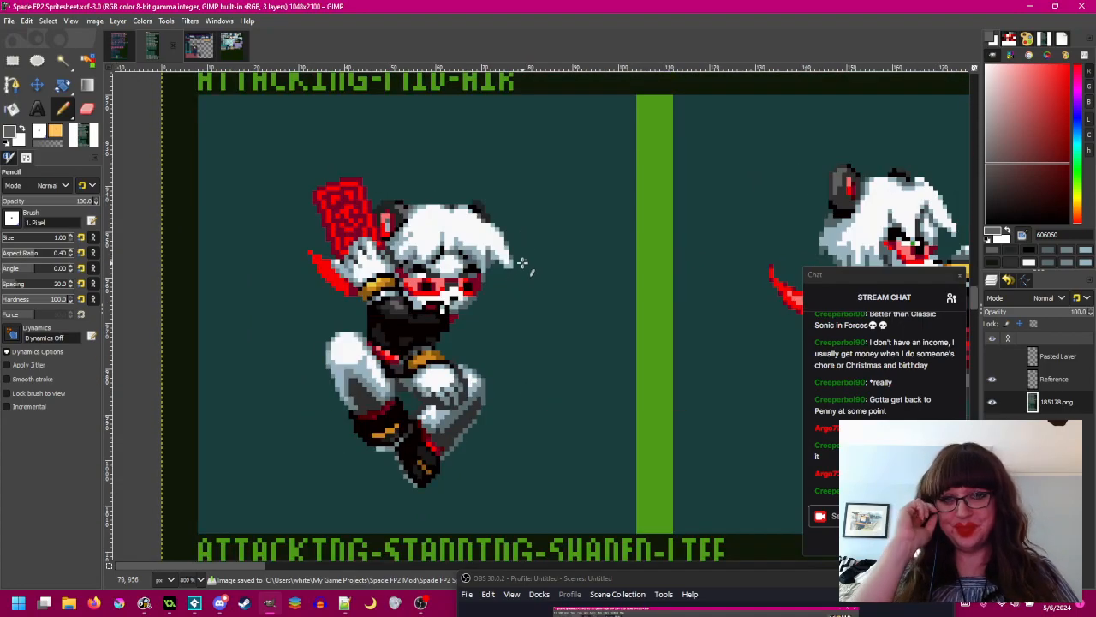
- Shade the hair next to the base of the near ear with blue-grey 546366
{"action": "left_click_drag", "start_coordinate": [528, 264], "coordinate": [698, 294]}
{"action": "scroll", "coordinate": [547, 249], "scroll_direction": "up", "scroll_amount": 1}
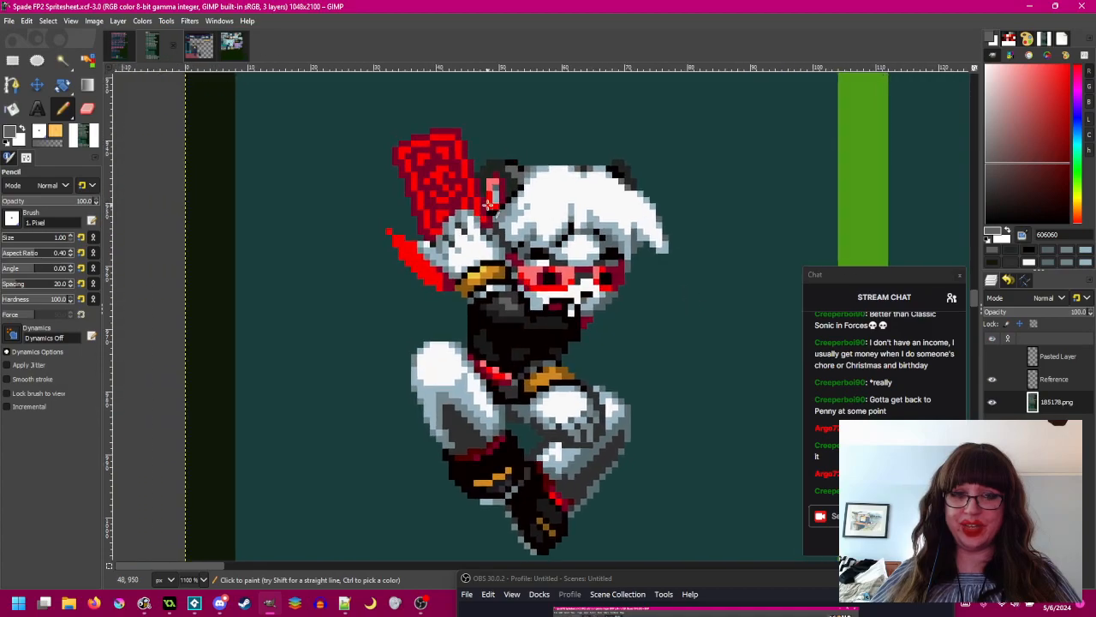
{"action": "scroll", "coordinate": [485, 214], "scroll_direction": "up", "scroll_amount": 1}
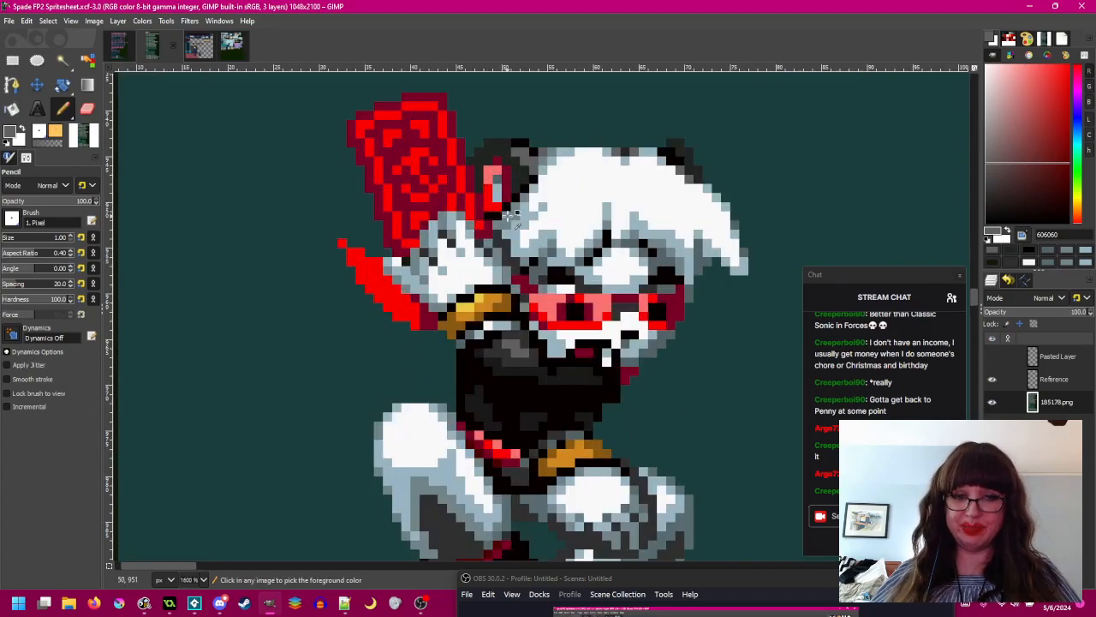
{"action": "scroll", "coordinate": [507, 215], "scroll_direction": "up", "scroll_amount": 1}
{"action": "left_click", "coordinate": [569, 268], "text": "ctrl"}
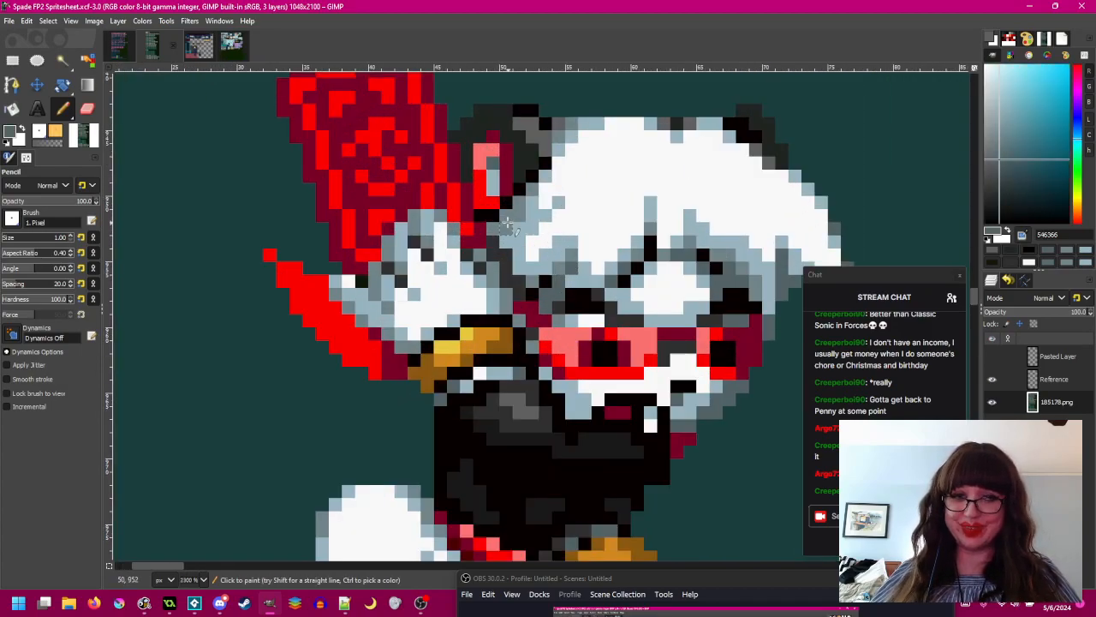
{"action": "scroll", "coordinate": [555, 225], "scroll_direction": "down", "scroll_amount": 1}
{"action": "scroll", "coordinate": [555, 224], "scroll_direction": "up", "scroll_amount": 1}
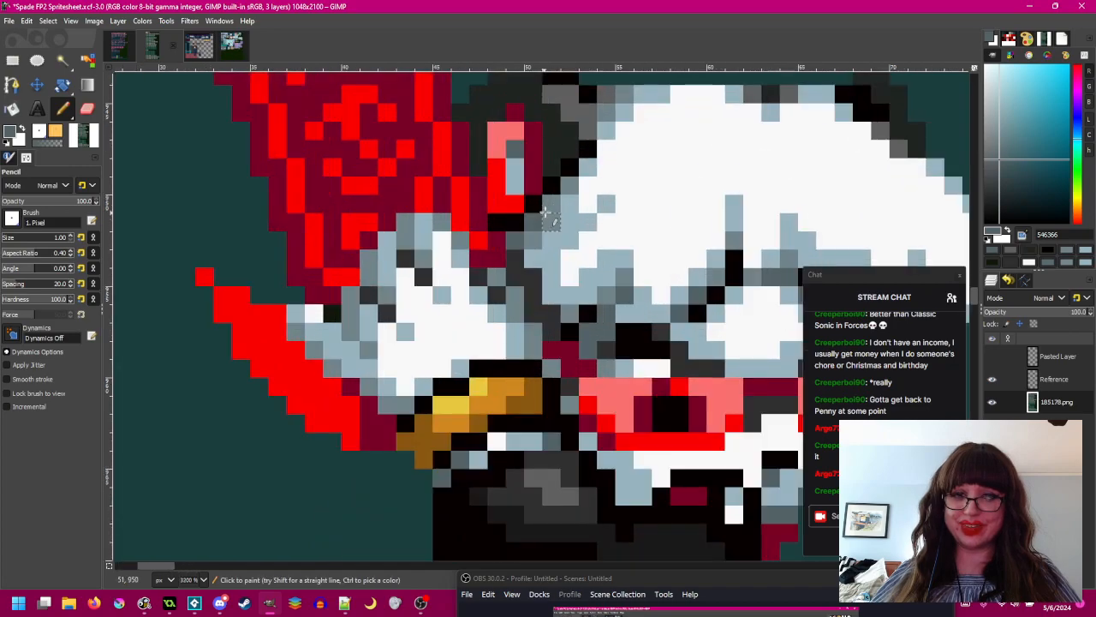
{"action": "scroll", "coordinate": [558, 214], "scroll_direction": "down", "scroll_amount": 2}
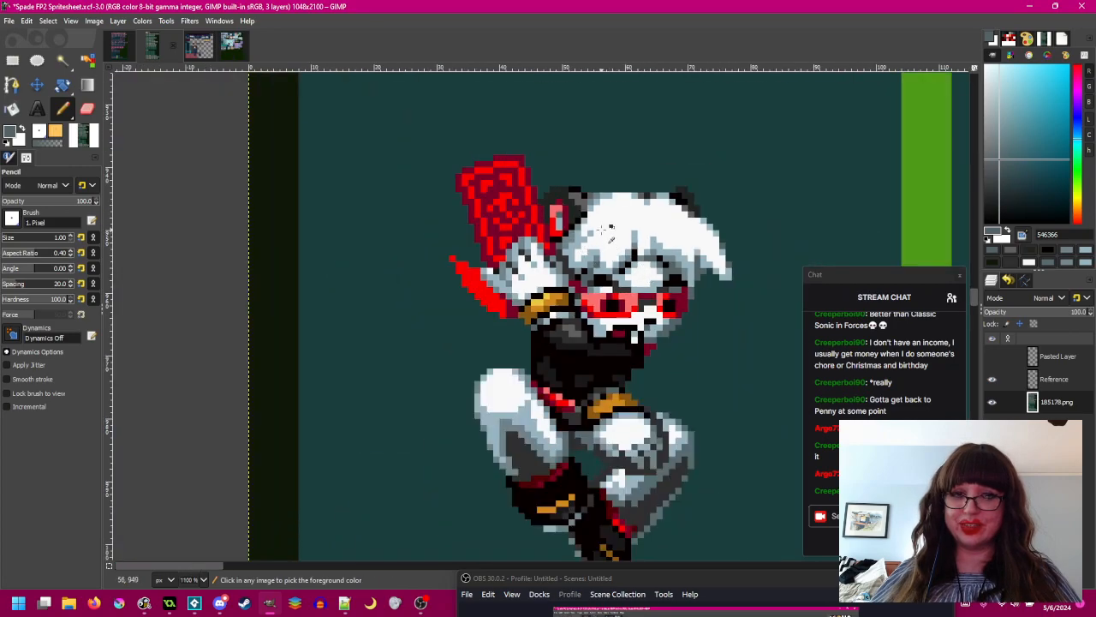
- Sample near-black 202420 around the near ear's base, undo the last pixel edit and save the spritesheet
{"action": "scroll", "coordinate": [605, 227], "scroll_direction": "up", "scroll_amount": 2}
{"action": "left_click", "coordinate": [529, 249], "text": "ctrl"}
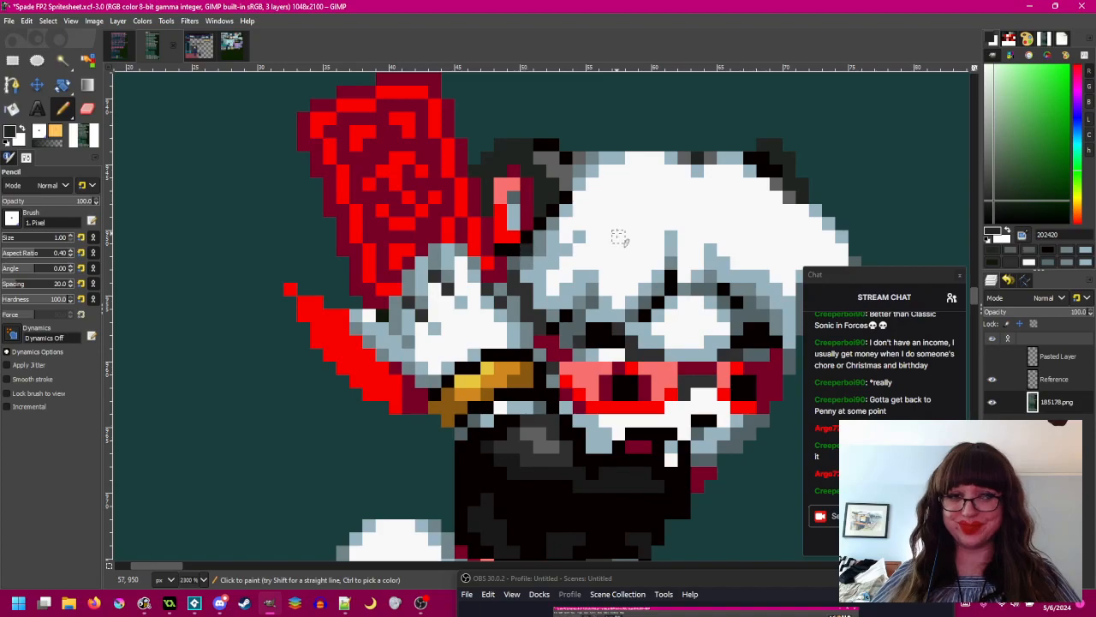
{"action": "key", "text": "ctrl+z"}
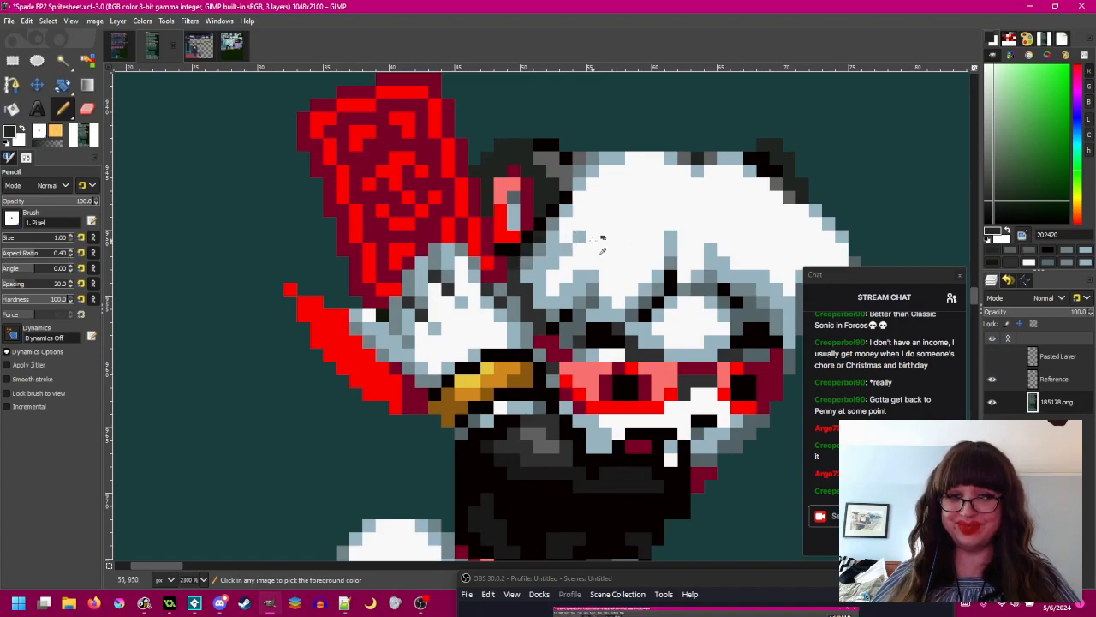
{"action": "scroll", "coordinate": [604, 244], "scroll_direction": "down", "scroll_amount": 3}
{"action": "scroll", "coordinate": [603, 237], "scroll_direction": "up", "scroll_amount": 1}
{"action": "left_click_drag", "start_coordinate": [602, 237], "coordinate": [543, 236]}
{"action": "scroll", "coordinate": [534, 230], "scroll_direction": "down", "scroll_amount": 1}
{"action": "scroll", "coordinate": [534, 229], "scroll_direction": "up", "scroll_amount": 3}
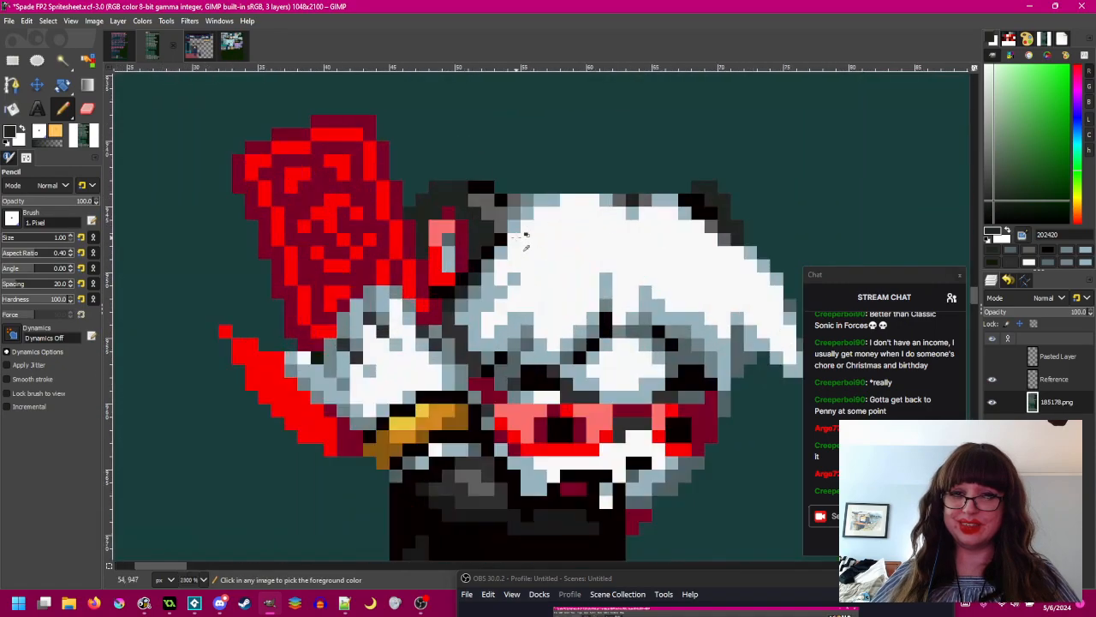
{"action": "key", "text": "ctrl+s"}
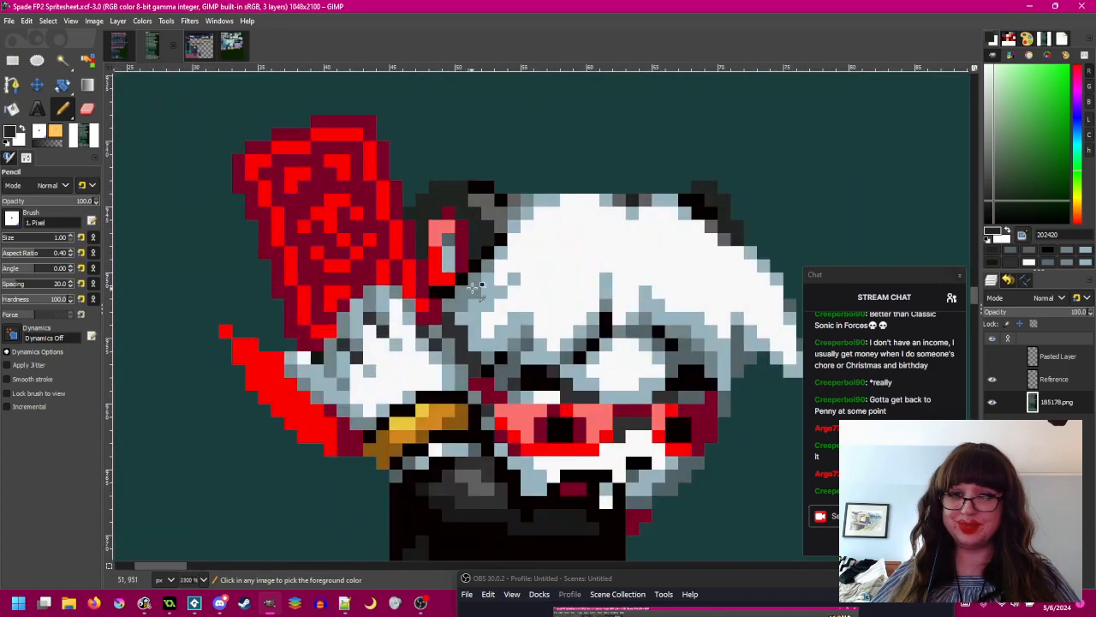
- Darken a pixel where the hair meets the near ear's base with dark grey 303030
{"action": "left_click", "coordinate": [460, 331], "text": "ctrl"}
{"action": "left_click", "coordinate": [474, 280]}
{"action": "scroll", "coordinate": [516, 254], "scroll_direction": "down", "scroll_amount": 2}
{"action": "scroll", "coordinate": [515, 254], "scroll_direction": "up", "scroll_amount": 1}
{"action": "scroll", "coordinate": [518, 255], "scroll_direction": "down", "scroll_amount": 3}
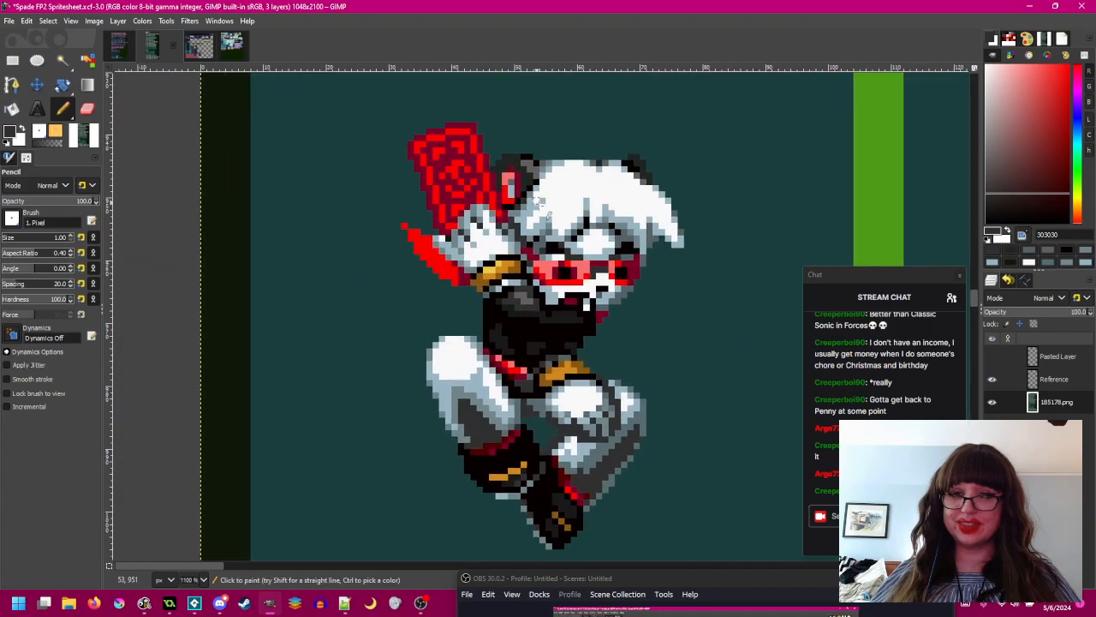
- Outline the red scarf tail beside the raised hand with dark red 780028 sampled from the neighbouring pose's scarf
{"action": "scroll", "coordinate": [537, 201], "scroll_direction": "right", "scroll_amount": 5}
{"action": "left_click_drag", "start_coordinate": [509, 294], "coordinate": [617, 264]}
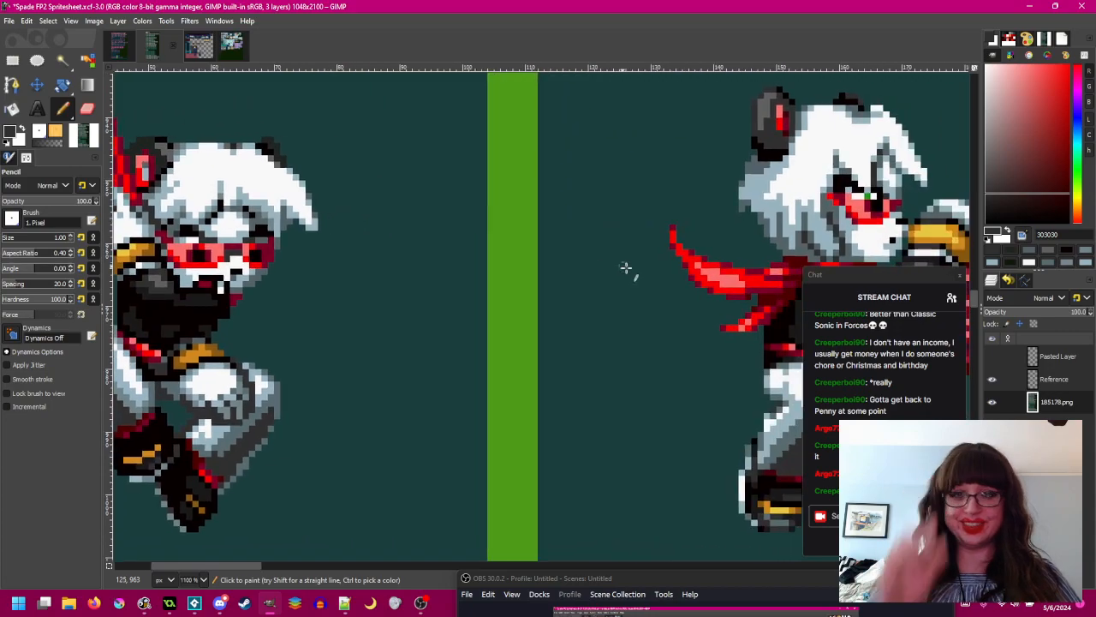
{"action": "scroll", "coordinate": [753, 287], "scroll_direction": "up", "scroll_amount": 2}
{"action": "left_click", "coordinate": [754, 287], "text": "ctrl"}
{"action": "scroll", "coordinate": [754, 287], "scroll_direction": "down", "scroll_amount": 2}
{"action": "scroll", "coordinate": [751, 283], "scroll_direction": "left", "scroll_amount": 4}
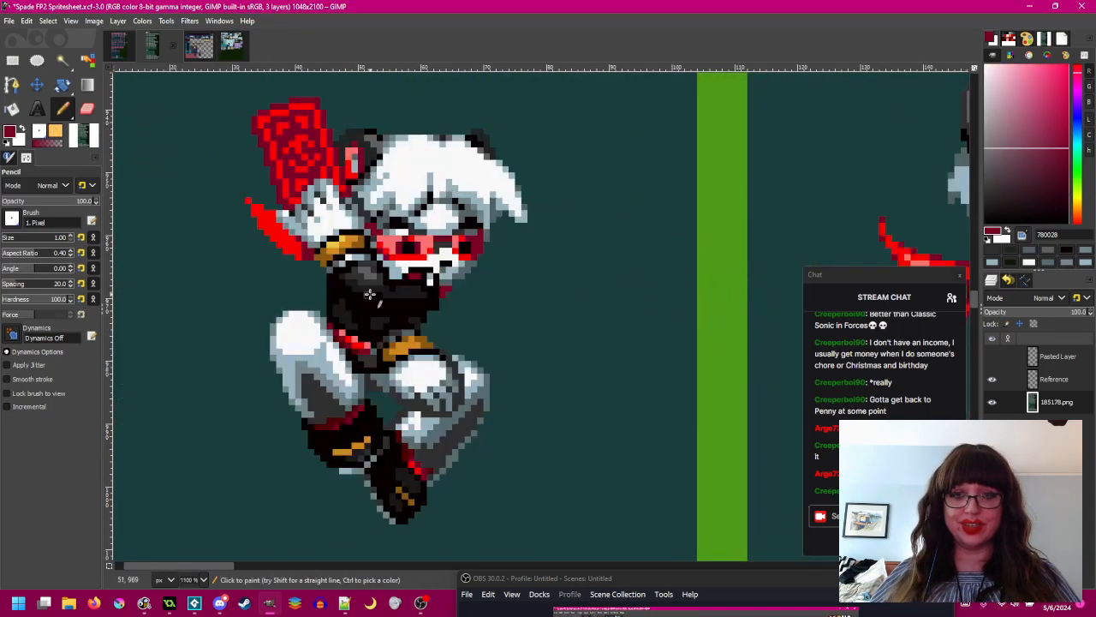
{"action": "scroll", "coordinate": [435, 242], "scroll_direction": "up", "scroll_amount": 3}
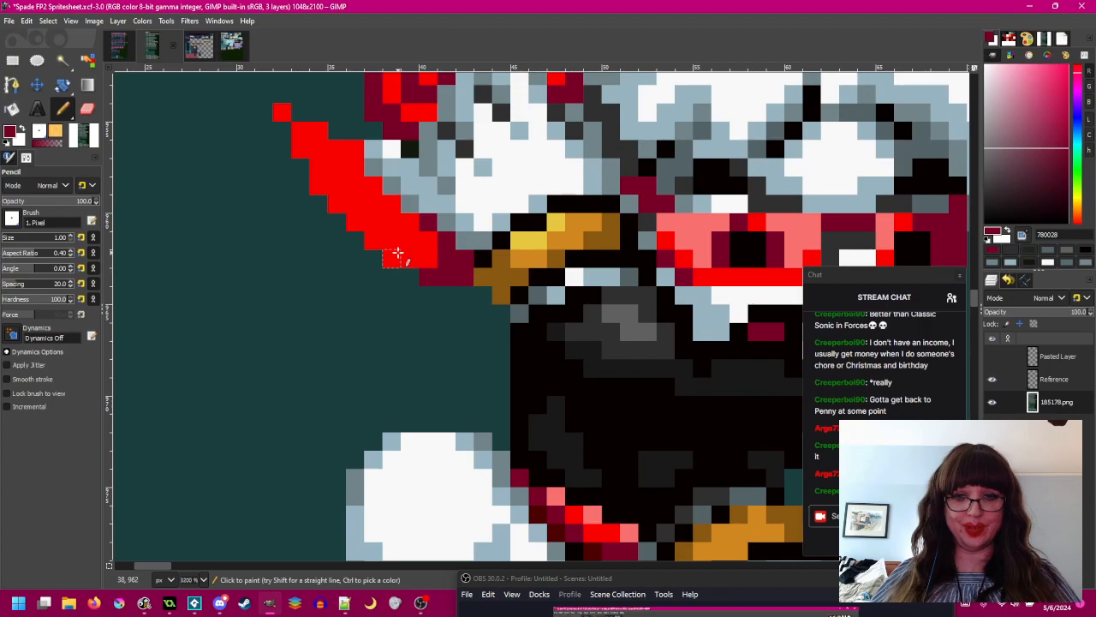
{"action": "left_click_drag", "start_coordinate": [373, 242], "coordinate": [300, 149]}
{"action": "scroll", "coordinate": [356, 269], "scroll_direction": "down", "scroll_amount": 3}
{"action": "scroll", "coordinate": [257, 308], "scroll_direction": "right", "scroll_amount": 4}
{"action": "scroll", "coordinate": [238, 313], "scroll_direction": "left", "scroll_amount": 5}
{"action": "scroll", "coordinate": [495, 302], "scroll_direction": "up", "scroll_amount": 3}
{"action": "left_click", "coordinate": [467, 190]}
{"action": "left_click", "coordinate": [542, 236]}
{"action": "scroll", "coordinate": [499, 303], "scroll_direction": "down", "scroll_amount": 3}
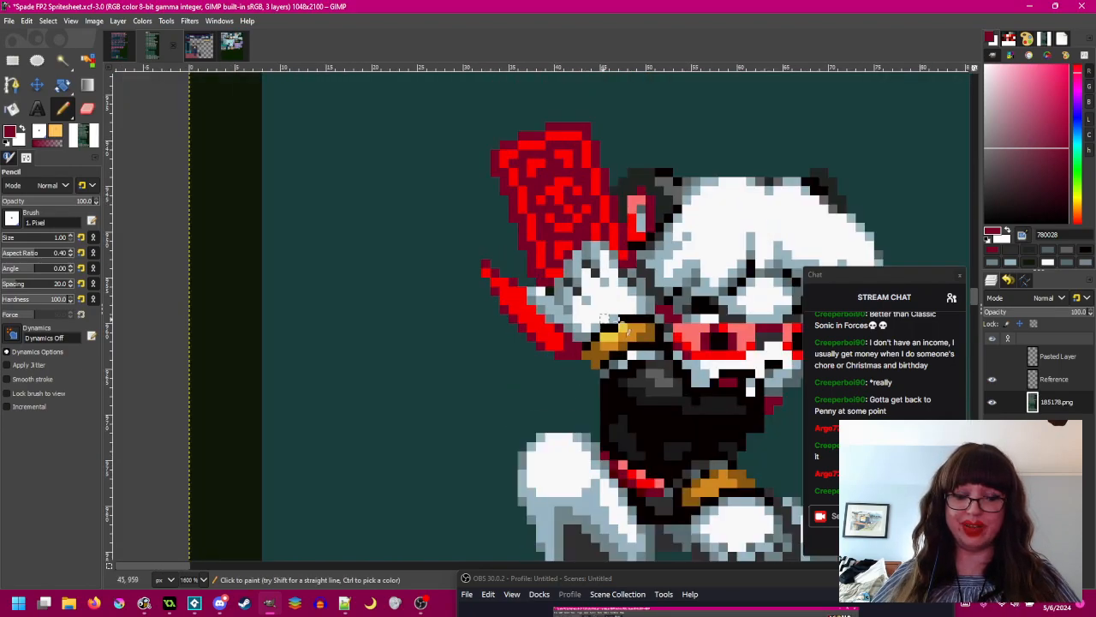
- Compare the attack pose's outlined scarf tail with the scarf of the neighbouring card-holding pose
{"action": "scroll", "coordinate": [465, 293], "scroll_direction": "right", "scroll_amount": 3}
{"action": "left_click_drag", "start_coordinate": [416, 276], "coordinate": [228, 245]}
{"action": "scroll", "coordinate": [213, 237], "scroll_direction": "down", "scroll_amount": 2}
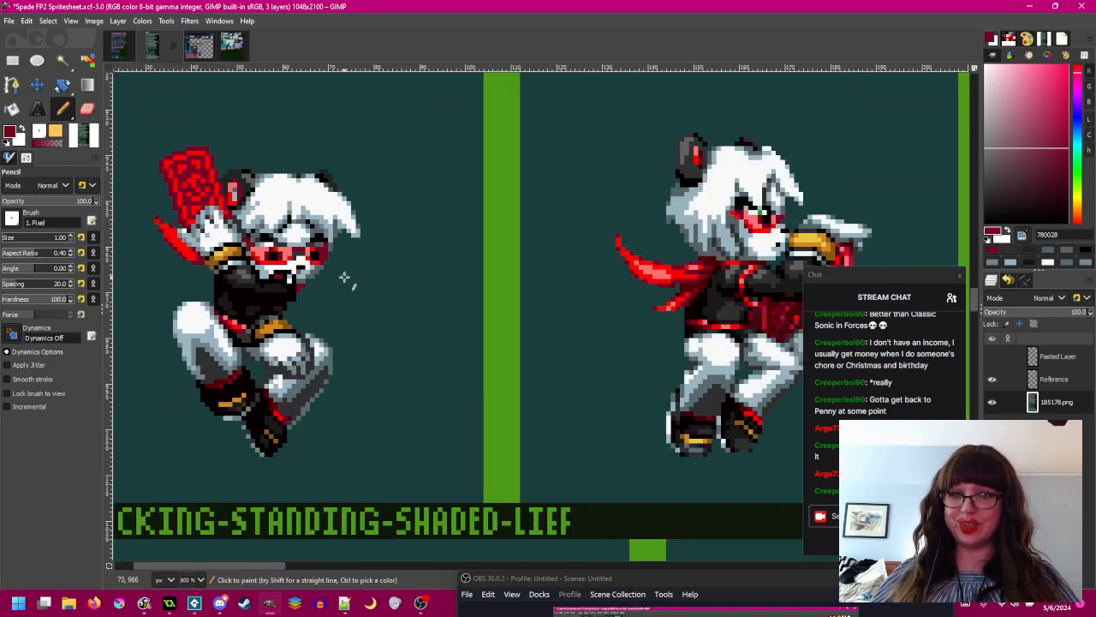
{"action": "left_click_drag", "start_coordinate": [343, 277], "coordinate": [511, 284]}
{"action": "scroll", "coordinate": [249, 240], "scroll_direction": "up", "scroll_amount": 4}
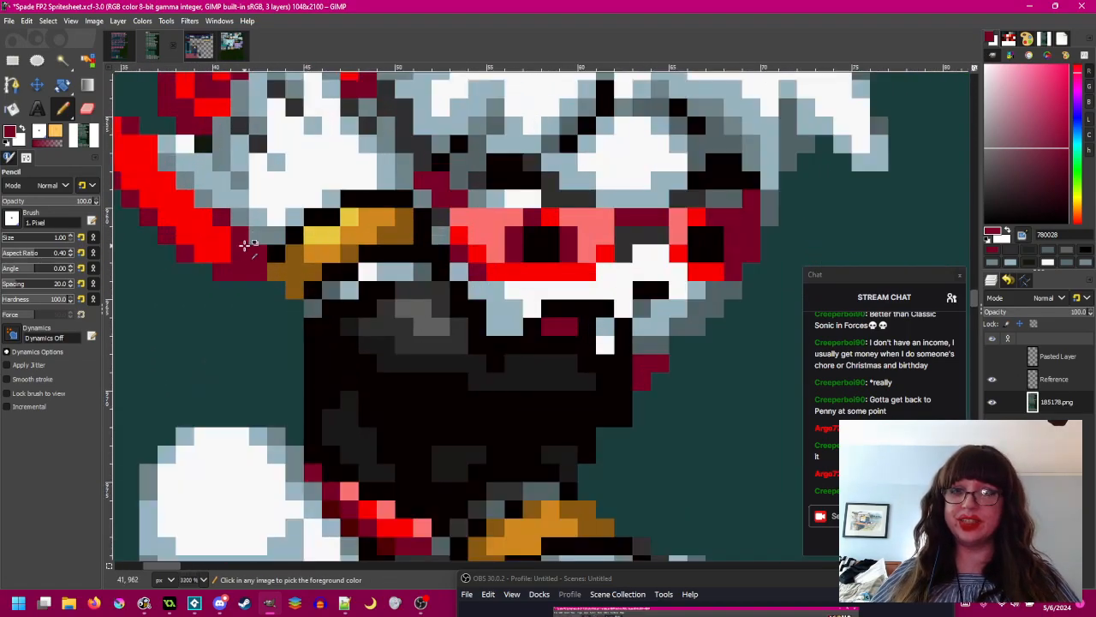
{"action": "scroll", "coordinate": [215, 254], "scroll_direction": "down", "scroll_amount": 2}
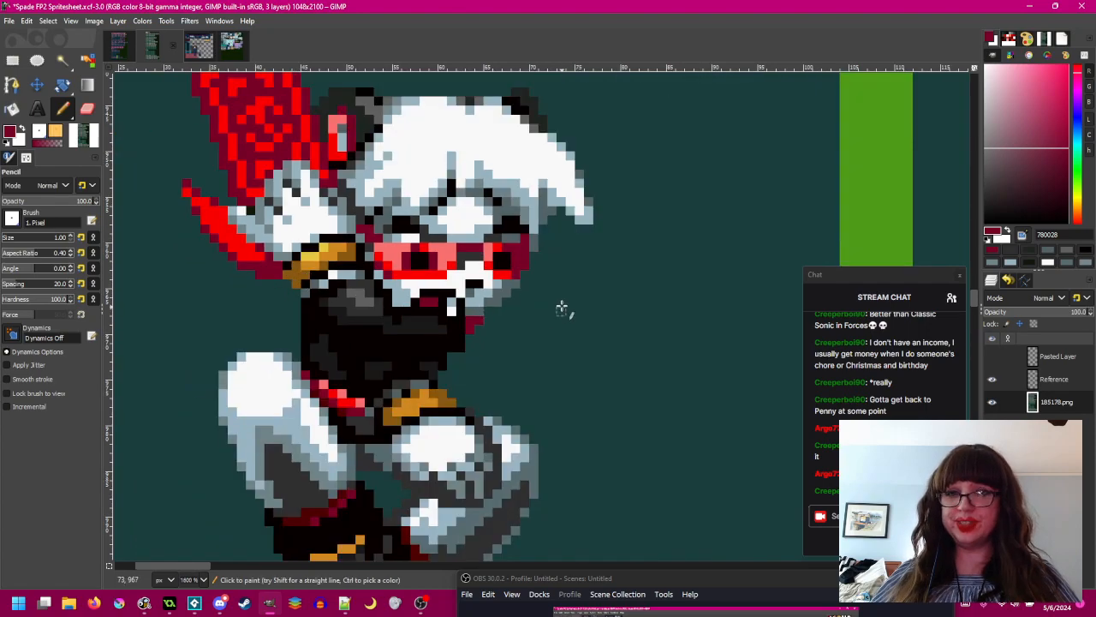
{"action": "scroll", "coordinate": [325, 287], "scroll_direction": "up", "scroll_amount": 2}
{"action": "scroll", "coordinate": [399, 281], "scroll_direction": "down", "scroll_amount": 2}
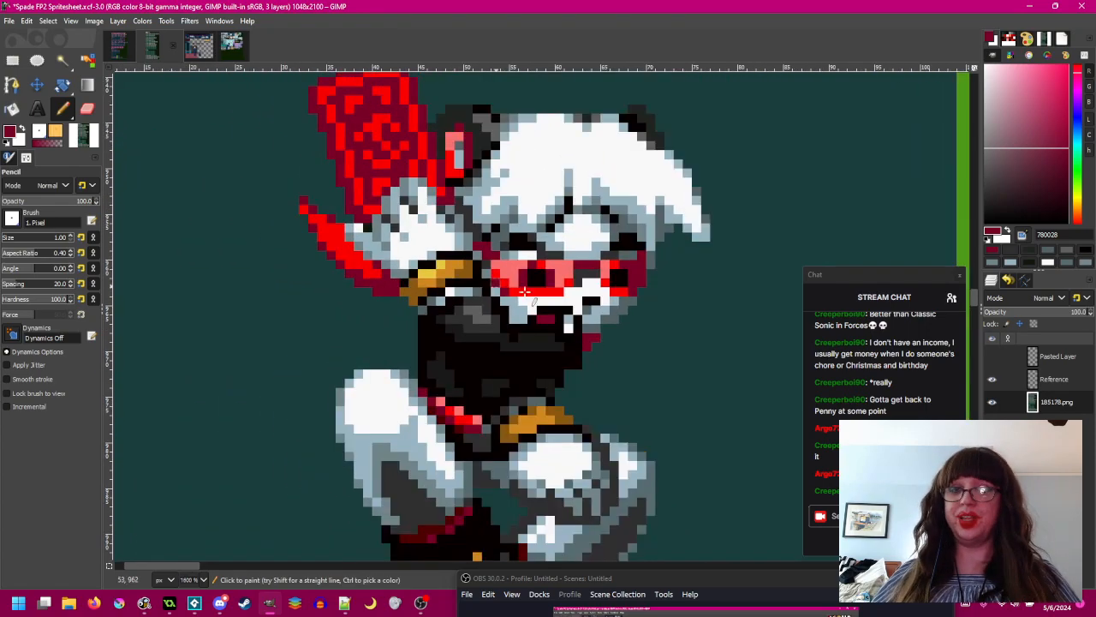
- Highlight the middle of the scarf tail beside the raised hand with light red f87070 sampled from the neighbouring pose's scarf
{"action": "scroll", "coordinate": [446, 291], "scroll_direction": "down", "scroll_amount": 1}
{"action": "scroll", "coordinate": [560, 309], "scroll_direction": "right", "scroll_amount": 5}
{"action": "scroll", "coordinate": [672, 290], "scroll_direction": "up", "scroll_amount": 2}
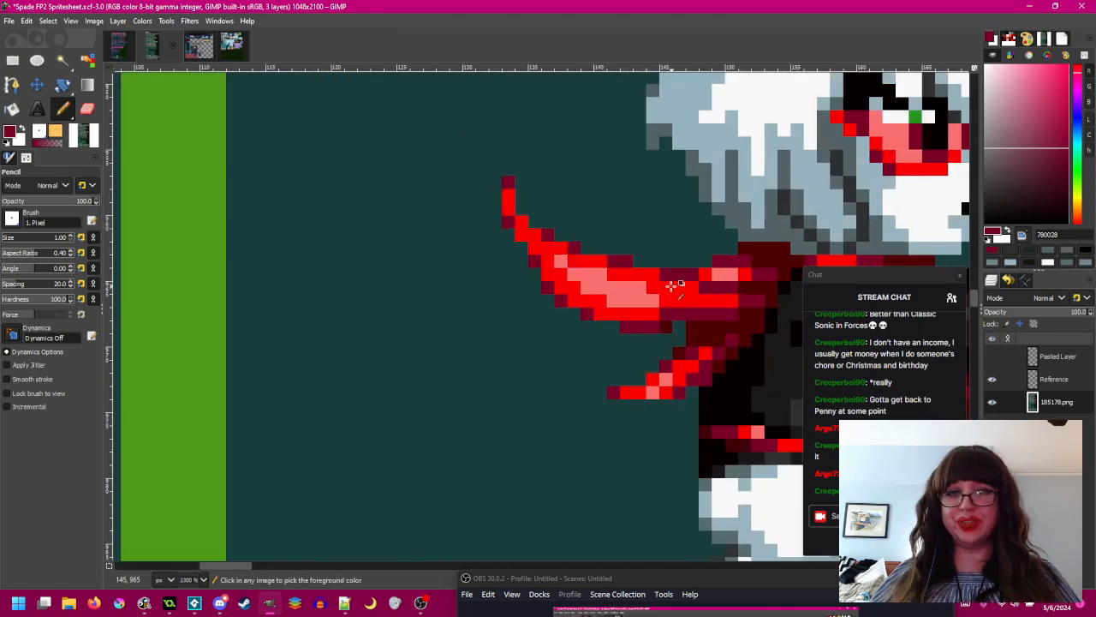
{"action": "left_click", "coordinate": [631, 286], "text": "ctrl"}
{"action": "scroll", "coordinate": [632, 286], "scroll_direction": "down", "scroll_amount": 2}
{"action": "scroll", "coordinate": [605, 288], "scroll_direction": "left", "scroll_amount": 4}
{"action": "scroll", "coordinate": [330, 241], "scroll_direction": "up", "scroll_amount": 2}
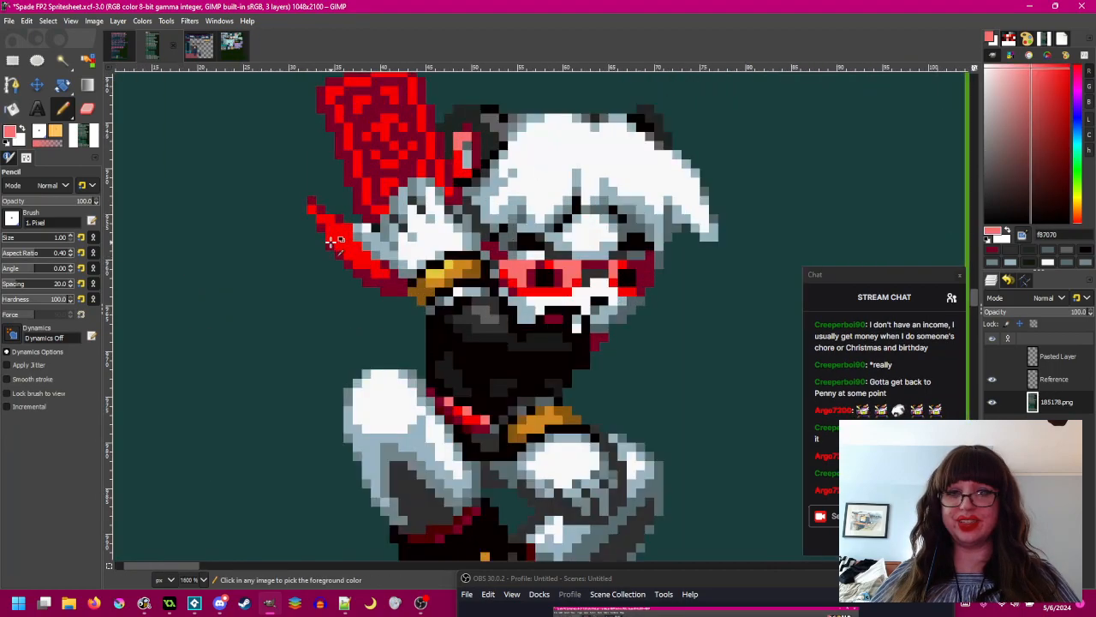
{"action": "scroll", "coordinate": [331, 241], "scroll_direction": "up", "scroll_amount": 3}
{"action": "left_click", "coordinate": [342, 233]}
{"action": "left_click", "coordinate": [369, 257]}
{"action": "left_click", "coordinate": [395, 283]}
{"action": "left_click", "coordinate": [428, 292]}
{"action": "left_click", "coordinate": [393, 256]}
{"action": "left_click", "coordinate": [368, 230]}
{"action": "left_click", "coordinate": [435, 305]}
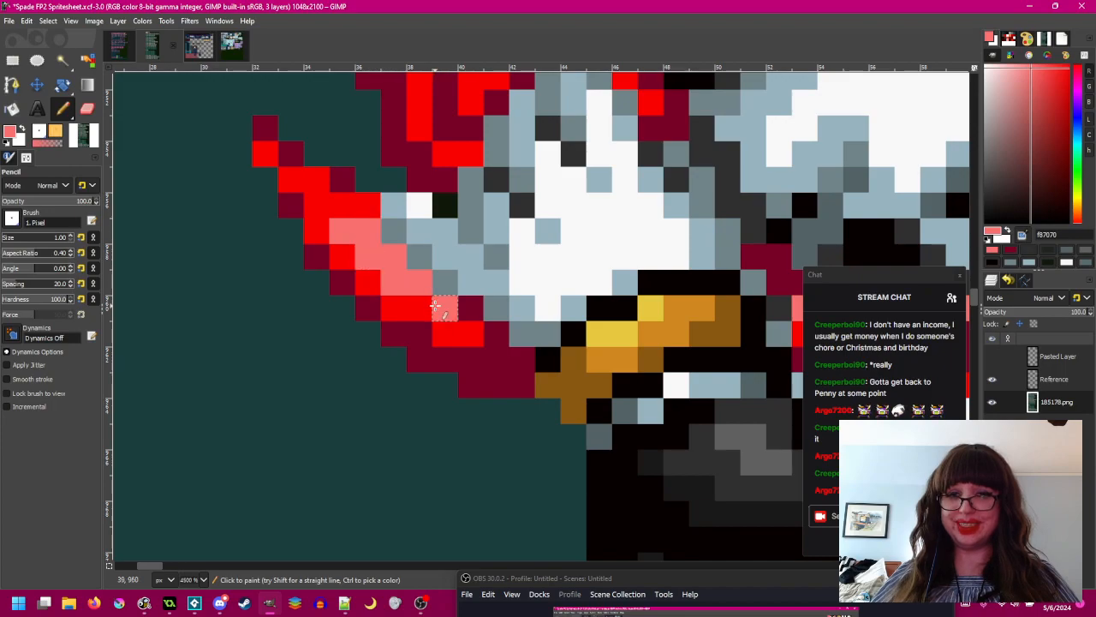
{"action": "key", "text": "ctrl+z"}
{"action": "left_click", "coordinate": [418, 307]}
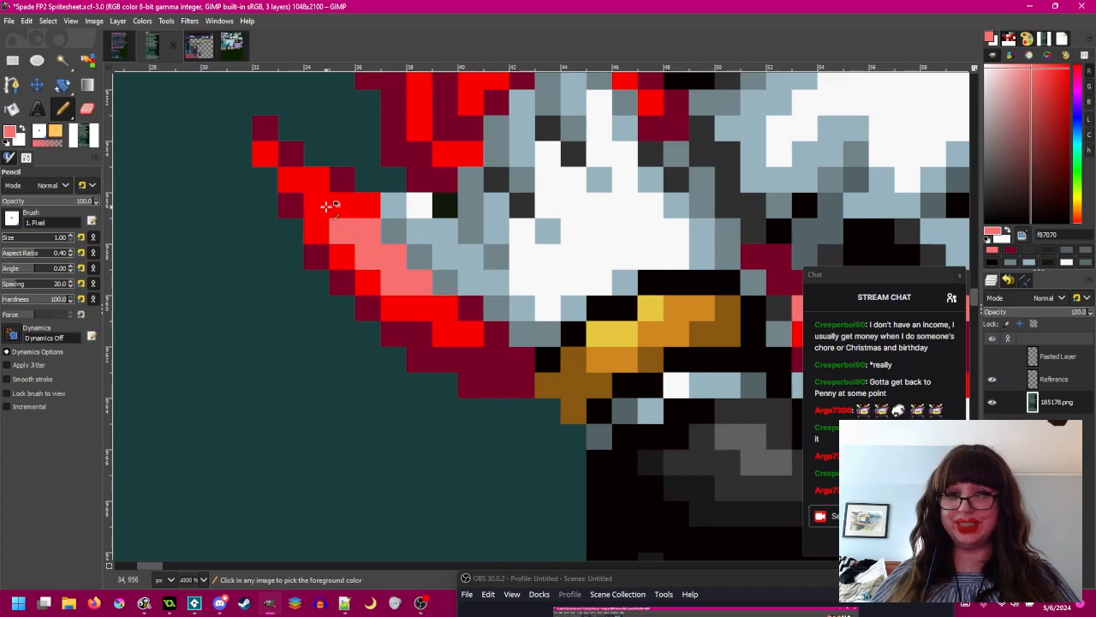
- Check the highlighted scarf tail against the neighbouring pose and save the spritesheet
{"action": "scroll", "coordinate": [489, 229], "scroll_direction": "down", "scroll_amount": 3}
{"action": "scroll", "coordinate": [489, 229], "scroll_direction": "down", "scroll_amount": 3}
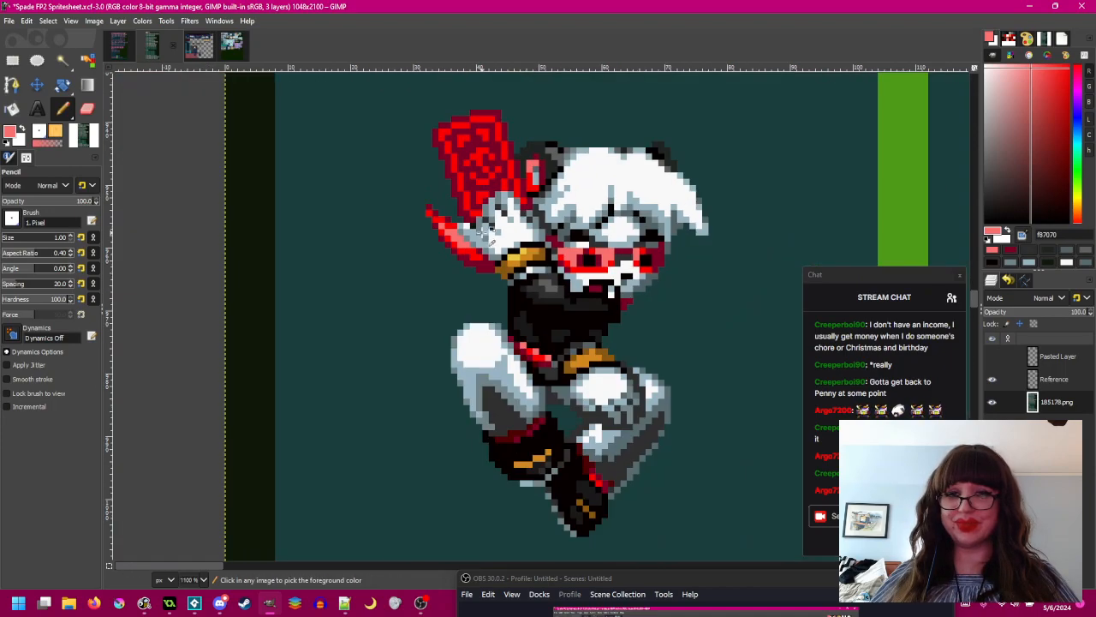
{"action": "scroll", "coordinate": [428, 233], "scroll_direction": "right", "scroll_amount": 6}
{"action": "scroll", "coordinate": [395, 237], "scroll_direction": "up", "scroll_amount": 2}
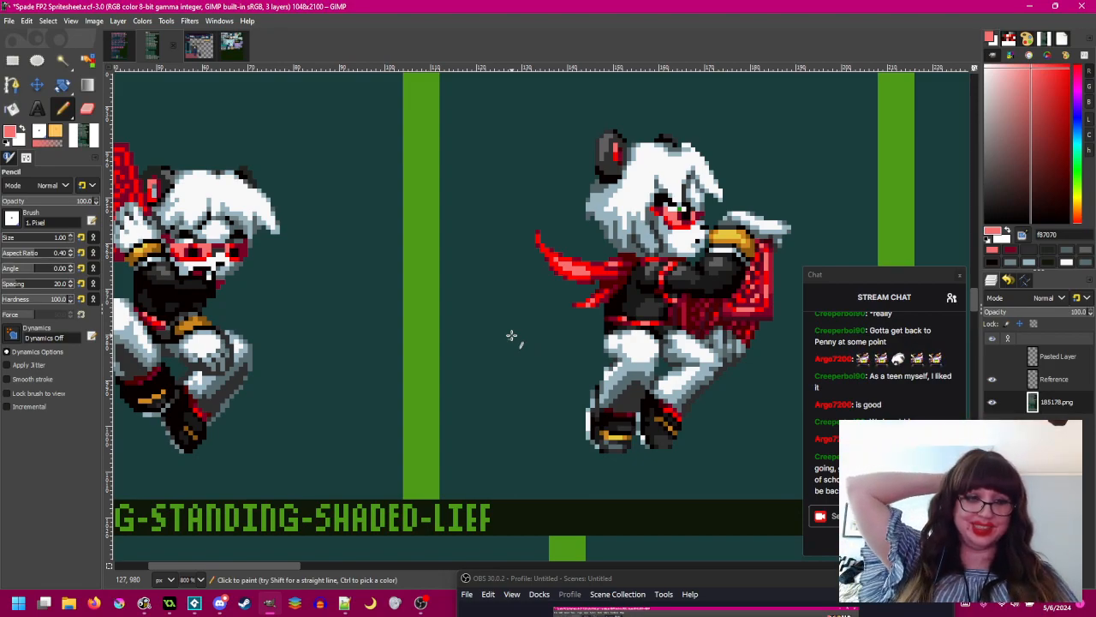
{"action": "left_click_drag", "start_coordinate": [455, 332], "coordinate": [615, 340]}
{"action": "scroll", "coordinate": [615, 341], "scroll_direction": "up", "scroll_amount": 2}
{"action": "scroll", "coordinate": [614, 341], "scroll_direction": "down", "scroll_amount": 2}
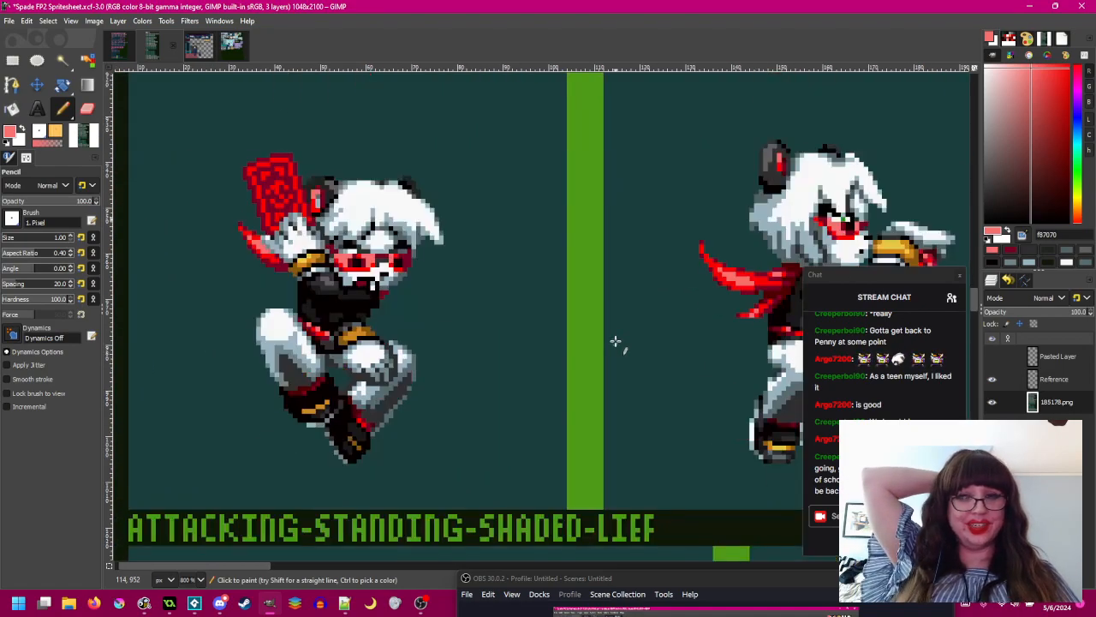
{"action": "key", "text": "ctrl+s"}
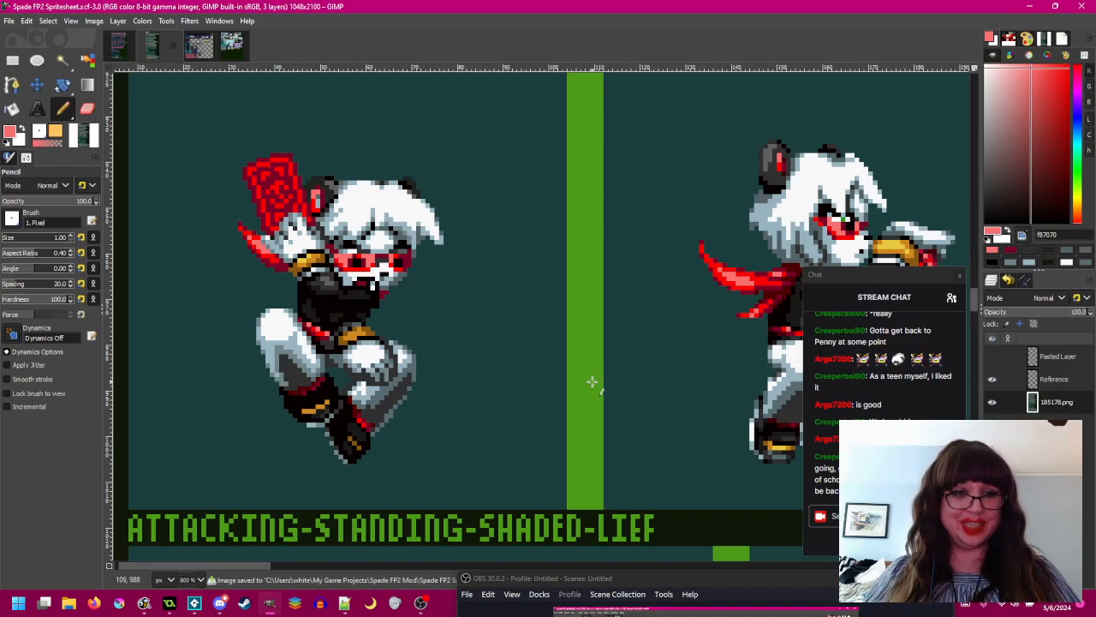
- Sample the dark maroon 4c0000 from the shaded base of the neighbouring pose's scarf
{"action": "left_click_drag", "start_coordinate": [527, 384], "coordinate": [537, 371]}
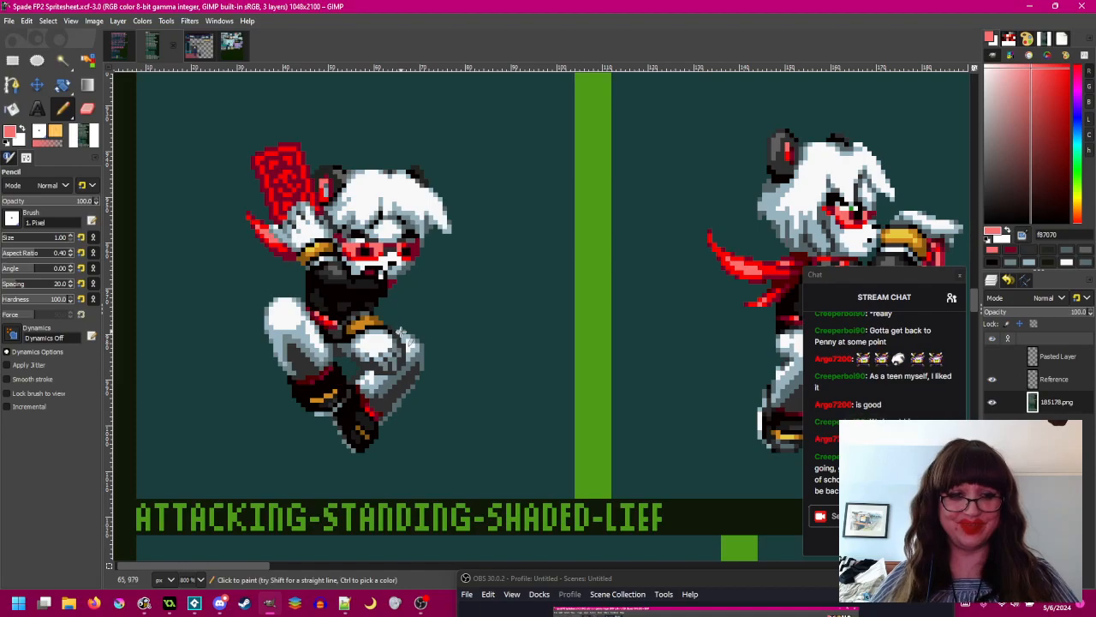
{"action": "left_click_drag", "start_coordinate": [403, 332], "coordinate": [541, 361]}
{"action": "scroll", "coordinate": [433, 250], "scroll_direction": "up", "scroll_amount": 3}
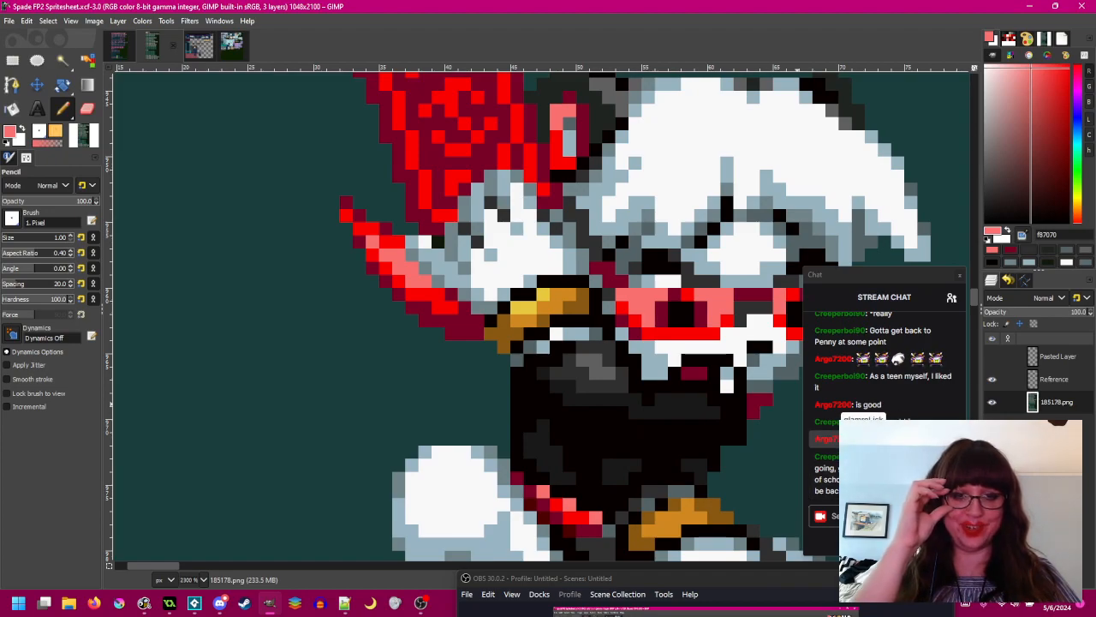
{"action": "scroll", "coordinate": [411, 362], "scroll_direction": "down", "scroll_amount": 8}
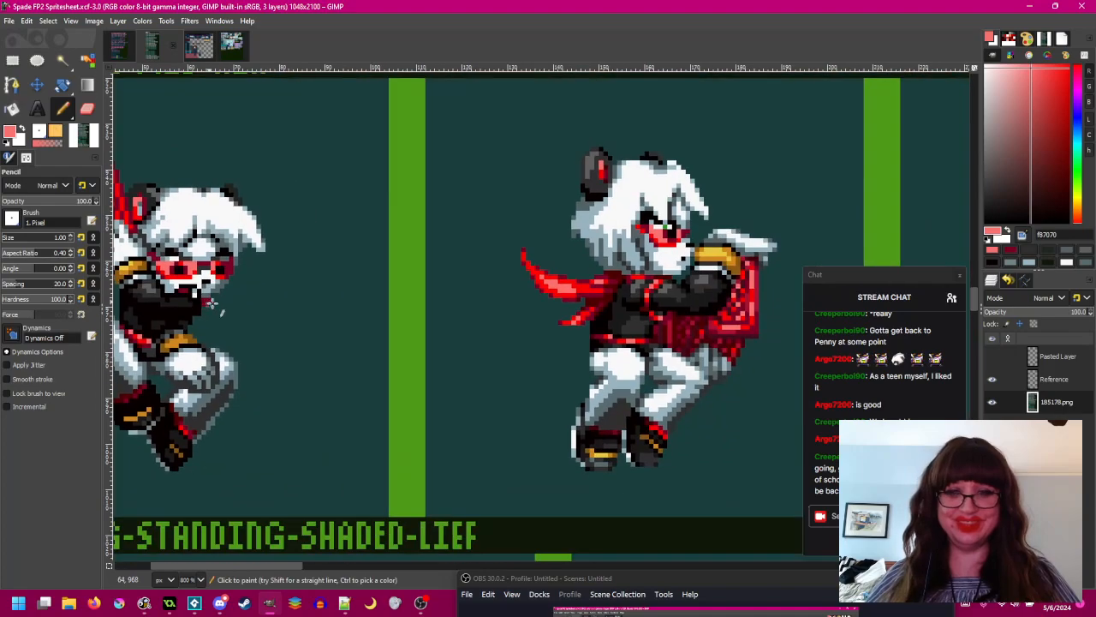
{"action": "scroll", "coordinate": [599, 307], "scroll_direction": "up", "scroll_amount": 8}
{"action": "left_click", "coordinate": [603, 271], "text": "ctrl"}
{"action": "scroll", "coordinate": [603, 272], "scroll_direction": "down", "scroll_amount": 2}
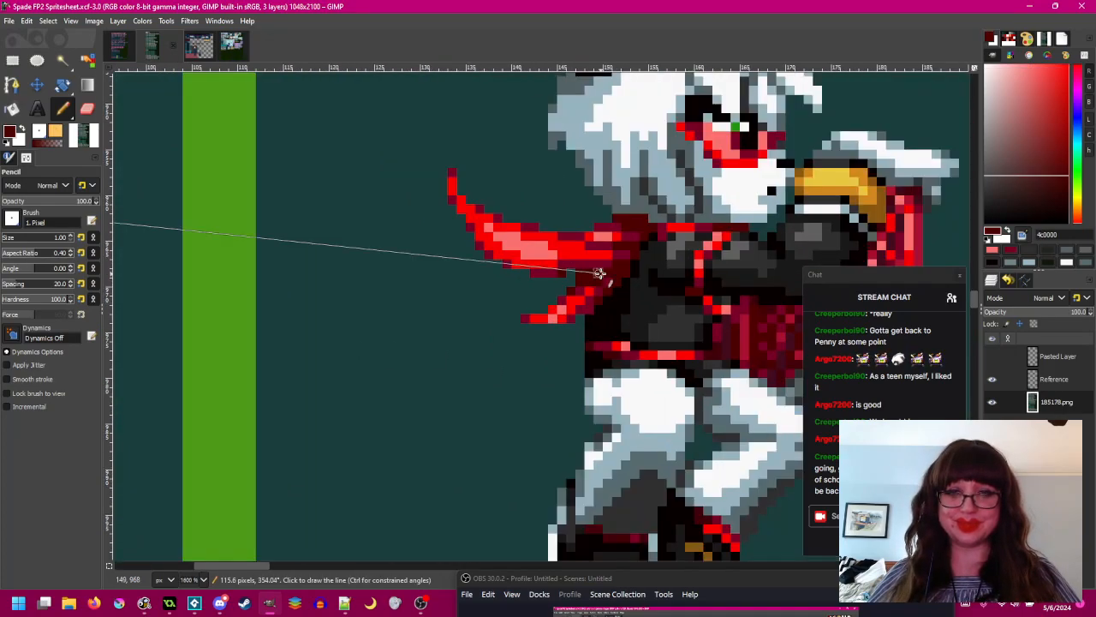
- Shade the underside of the red scarf in the first ATTACKING-MID-AIR frame with dark red 4c0000 pixels
{"action": "scroll", "coordinate": [602, 272], "scroll_direction": "left", "scroll_amount": 10}
{"action": "left_click_drag", "start_coordinate": [486, 263], "coordinate": [658, 305]}
{"action": "scroll", "coordinate": [435, 225], "scroll_direction": "up", "scroll_amount": 3}
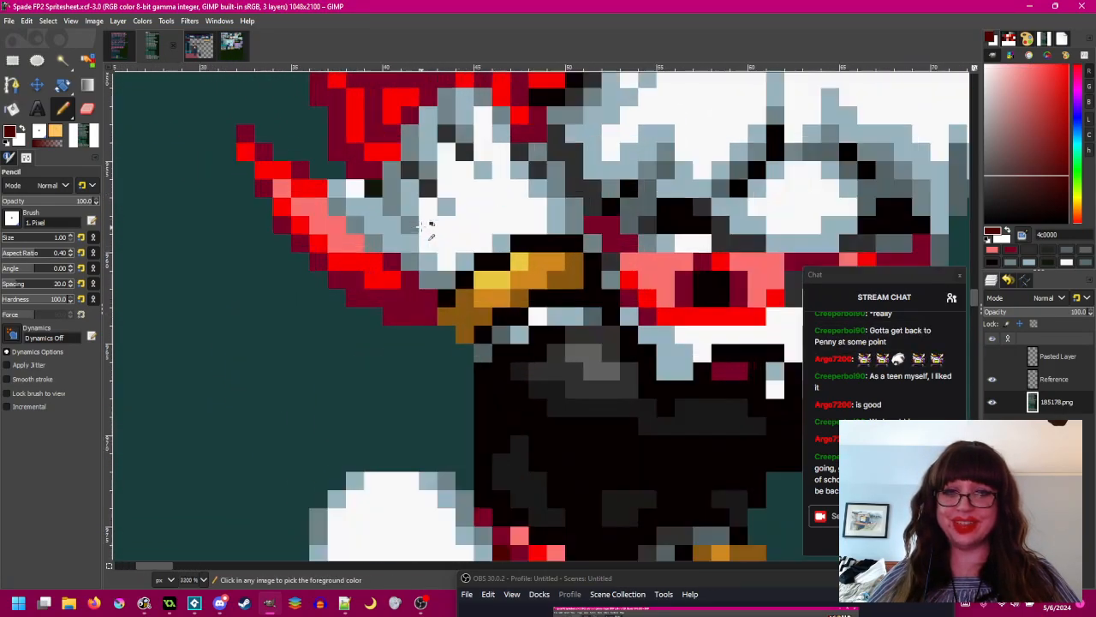
{"action": "left_click_drag", "start_coordinate": [433, 333], "coordinate": [388, 347]}
{"action": "left_click", "coordinate": [389, 347]}
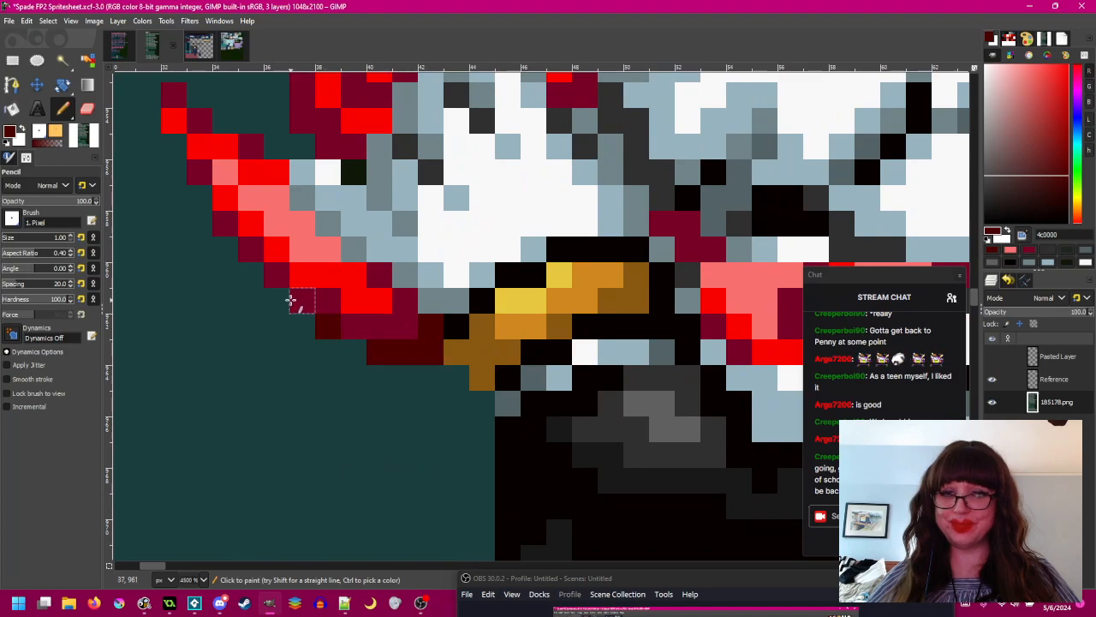
{"action": "scroll", "coordinate": [458, 323], "scroll_direction": "down", "scroll_amount": 5}
{"action": "scroll", "coordinate": [466, 341], "scroll_direction": "up", "scroll_amount": 3}
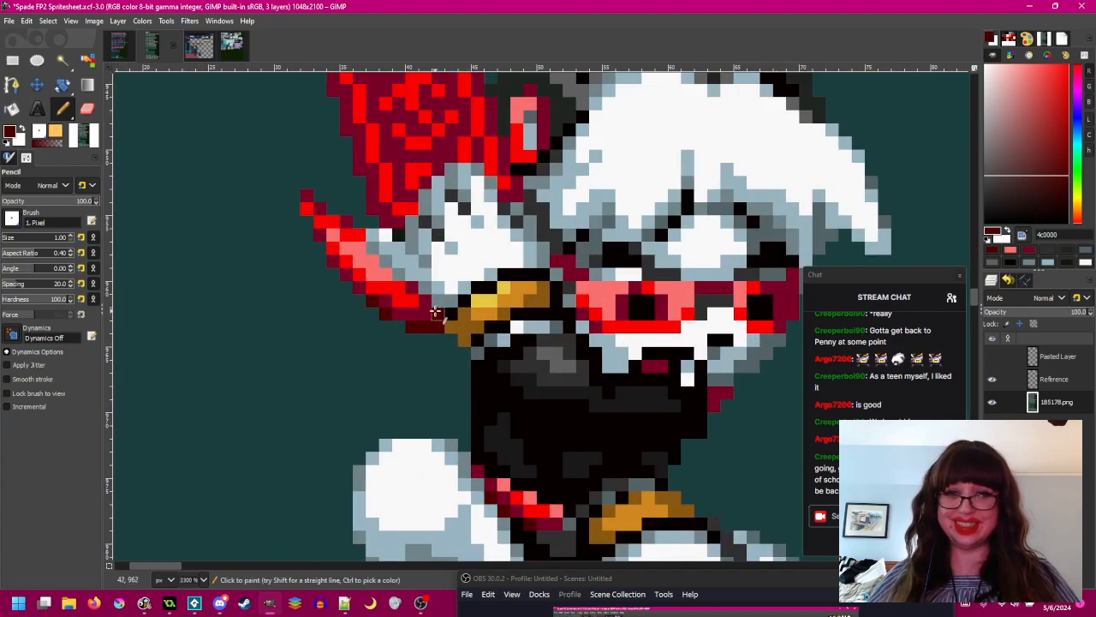
{"action": "left_click_drag", "start_coordinate": [402, 193], "coordinate": [462, 280]}
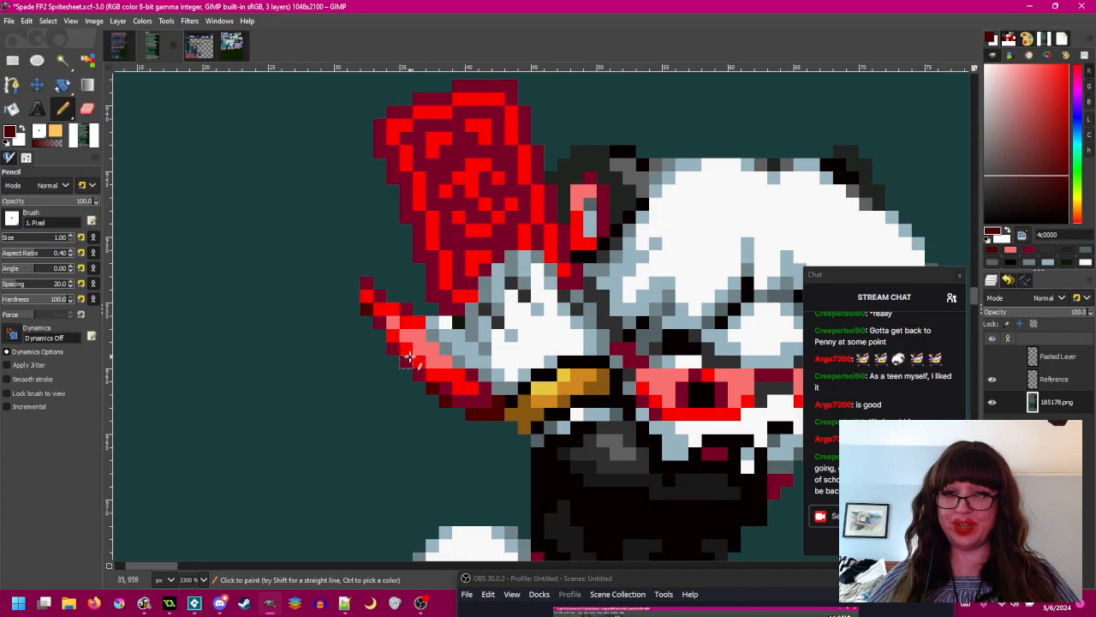
{"action": "scroll", "coordinate": [448, 306], "scroll_direction": "down", "scroll_amount": 2}
{"action": "scroll", "coordinate": [428, 346], "scroll_direction": "up", "scroll_amount": 3}
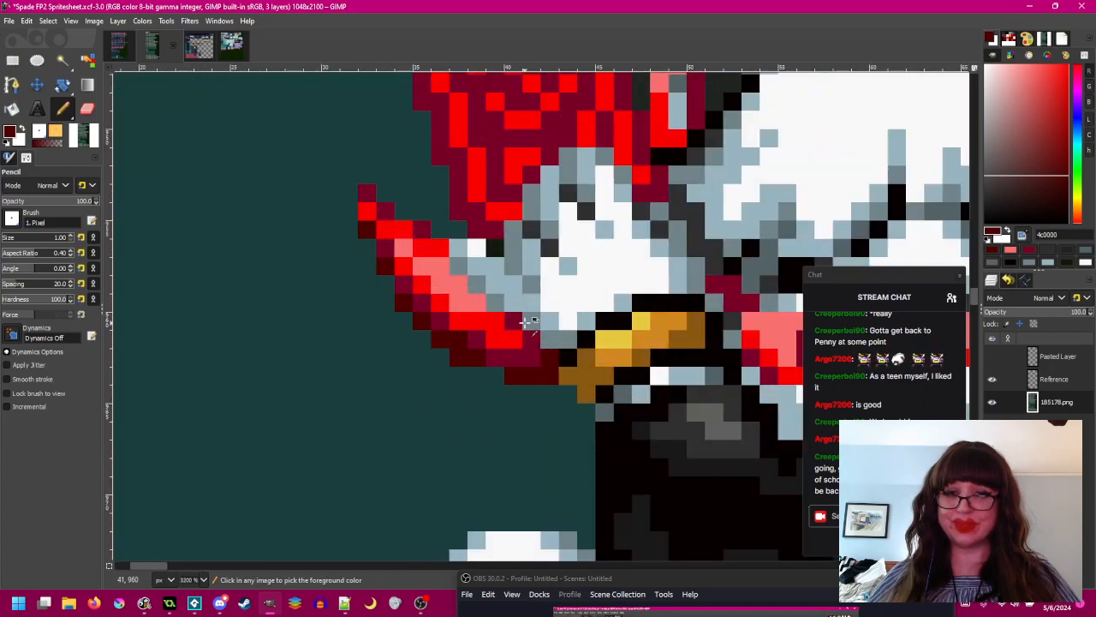
{"action": "scroll", "coordinate": [521, 320], "scroll_direction": "down", "scroll_amount": 3}
{"action": "scroll", "coordinate": [565, 351], "scroll_direction": "down", "scroll_amount": 3}
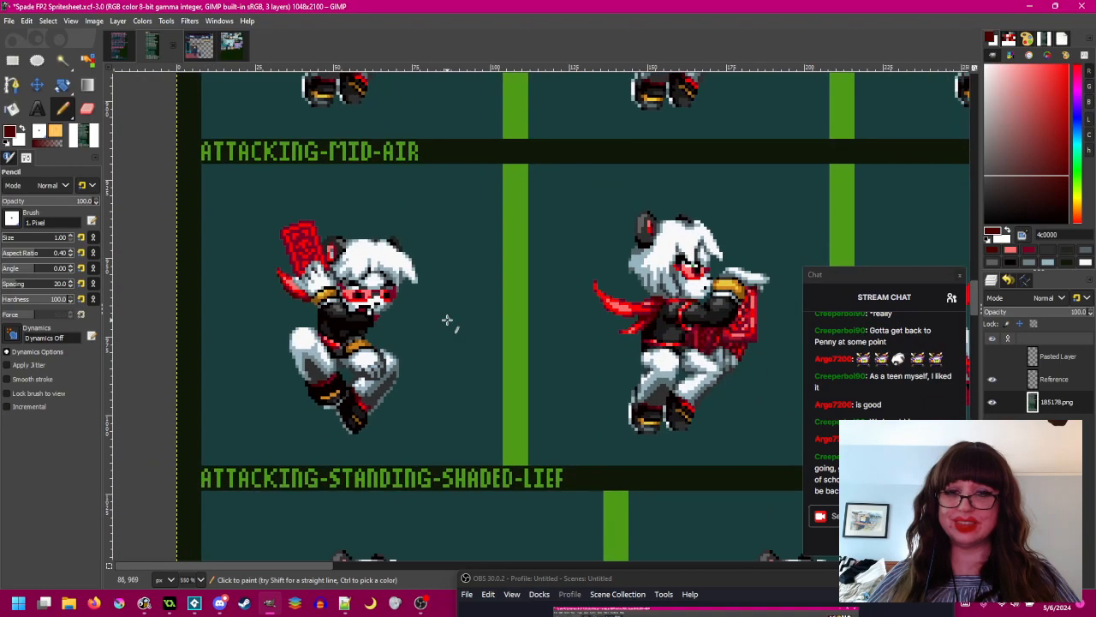
- Sample dark crimson 780028 from the glasses in the first mid-air frame and paint it onto the bridge beside the lens
{"action": "scroll", "coordinate": [447, 318], "scroll_direction": "up", "scroll_amount": 3}
{"action": "left_click_drag", "start_coordinate": [448, 319], "coordinate": [502, 272]}
{"action": "scroll", "coordinate": [422, 246], "scroll_direction": "up", "scroll_amount": 3}
{"action": "scroll", "coordinate": [454, 251], "scroll_direction": "up", "scroll_amount": 1}
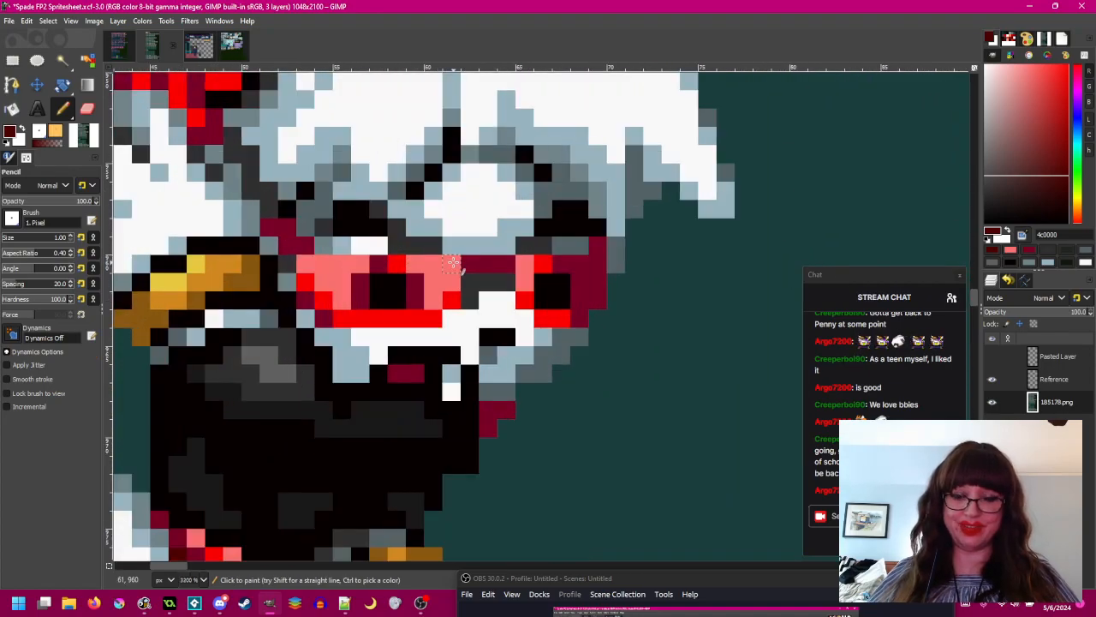
{"action": "left_click", "coordinate": [500, 265], "text": "ctrl"}
{"action": "left_click", "coordinate": [453, 264]}
{"action": "scroll", "coordinate": [569, 262], "scroll_direction": "down", "scroll_amount": 4}
{"action": "left_click_drag", "start_coordinate": [611, 251], "coordinate": [426, 261]}
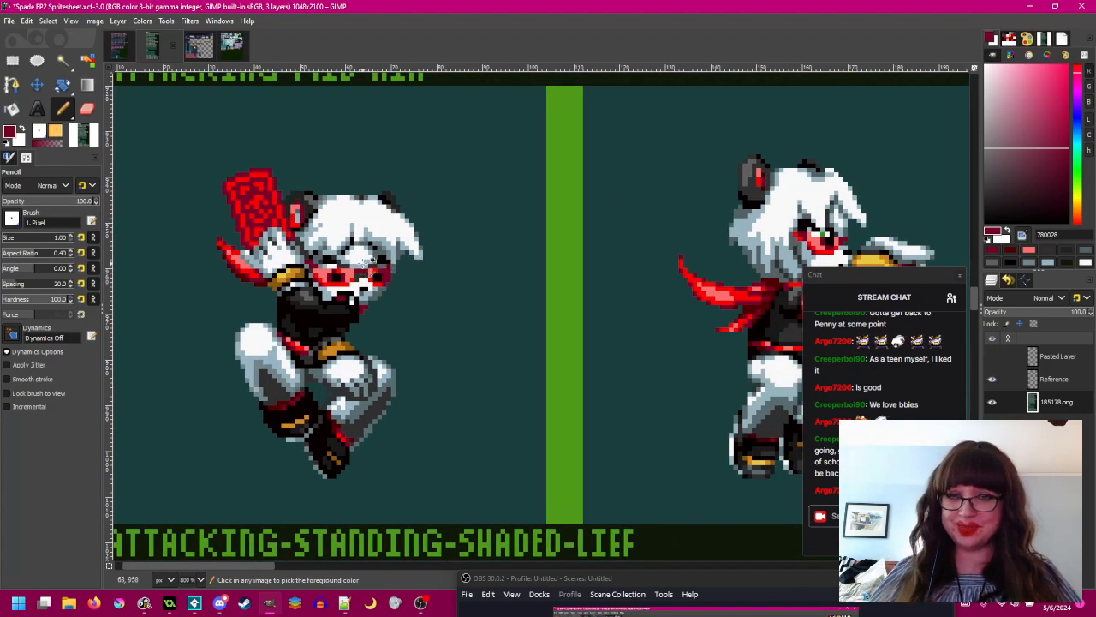
- Sample grey 708488 and touch up the shading above the glasses in the first mid-air frame
{"action": "scroll", "coordinate": [355, 257], "scroll_direction": "up", "scroll_amount": 4}
{"action": "left_click", "coordinate": [316, 207], "text": "ctrl"}
{"action": "left_click", "coordinate": [304, 262]}
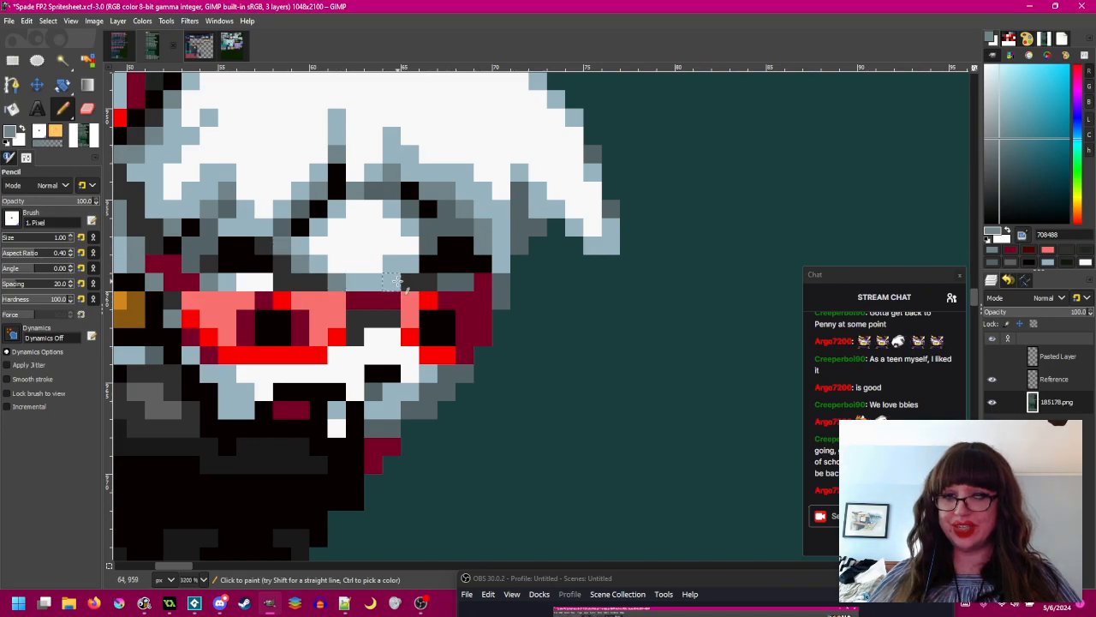
{"action": "scroll", "coordinate": [462, 283], "scroll_direction": "down", "scroll_amount": 4}
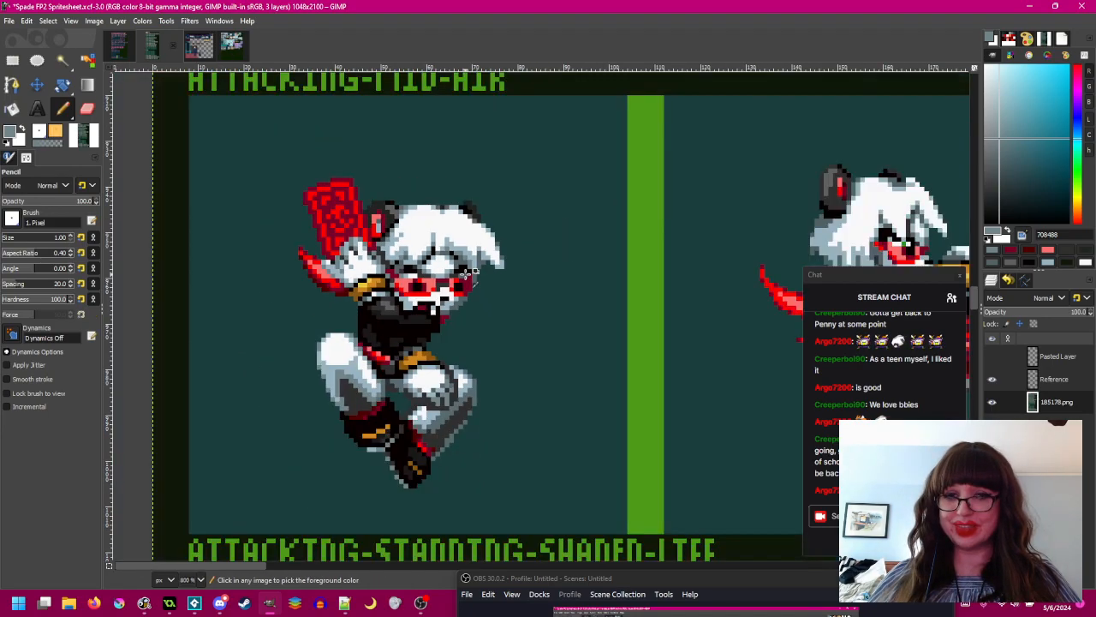
{"action": "scroll", "coordinate": [480, 274], "scroll_direction": "up", "scroll_amount": 3, "text": "ctrl"}
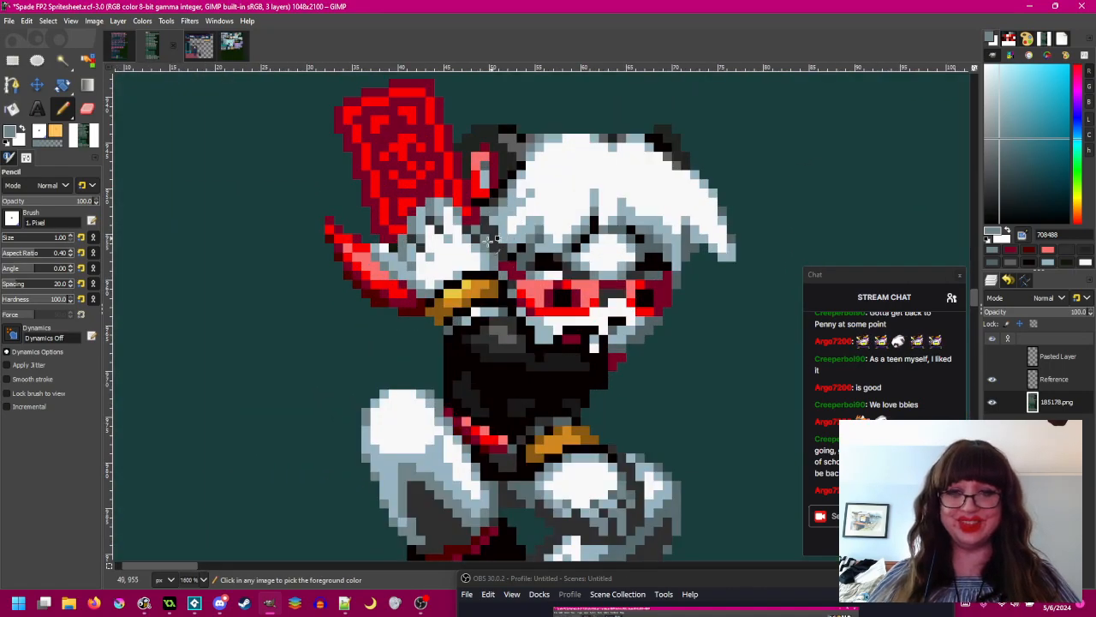
- Sample dark red 4c0000, darken the lower outer edge of the raised red card, and save the spritesheet
{"action": "left_click", "coordinate": [396, 298], "text": "ctrl"}
{"action": "scroll", "coordinate": [445, 295], "scroll_direction": "up", "scroll_amount": 1, "text": "ctrl"}
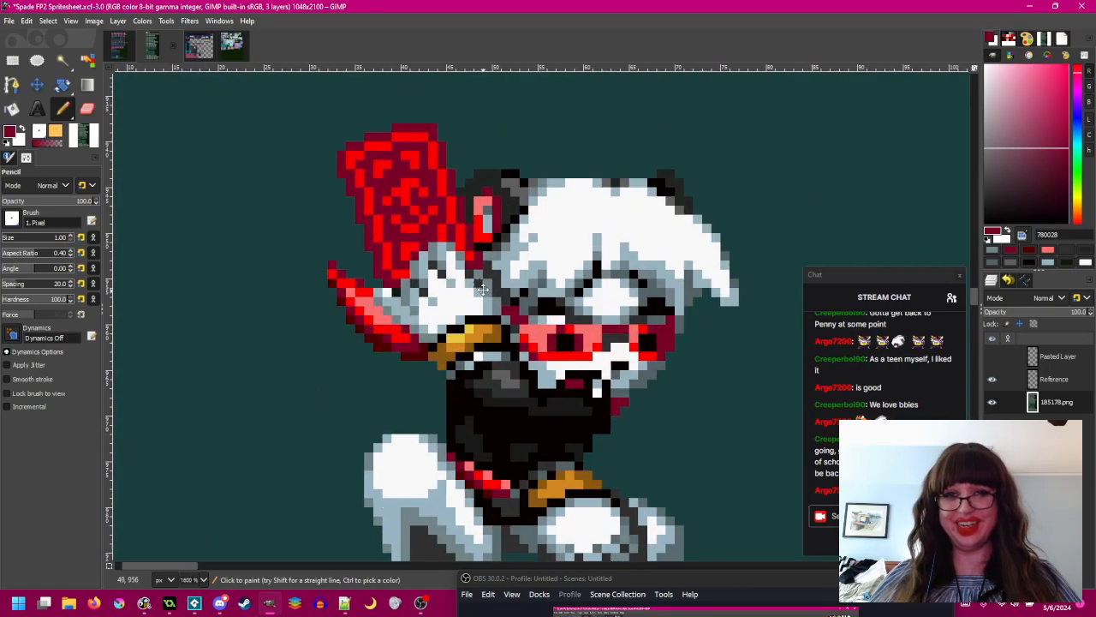
{"action": "left_click", "coordinate": [325, 356], "text": "ctrl"}
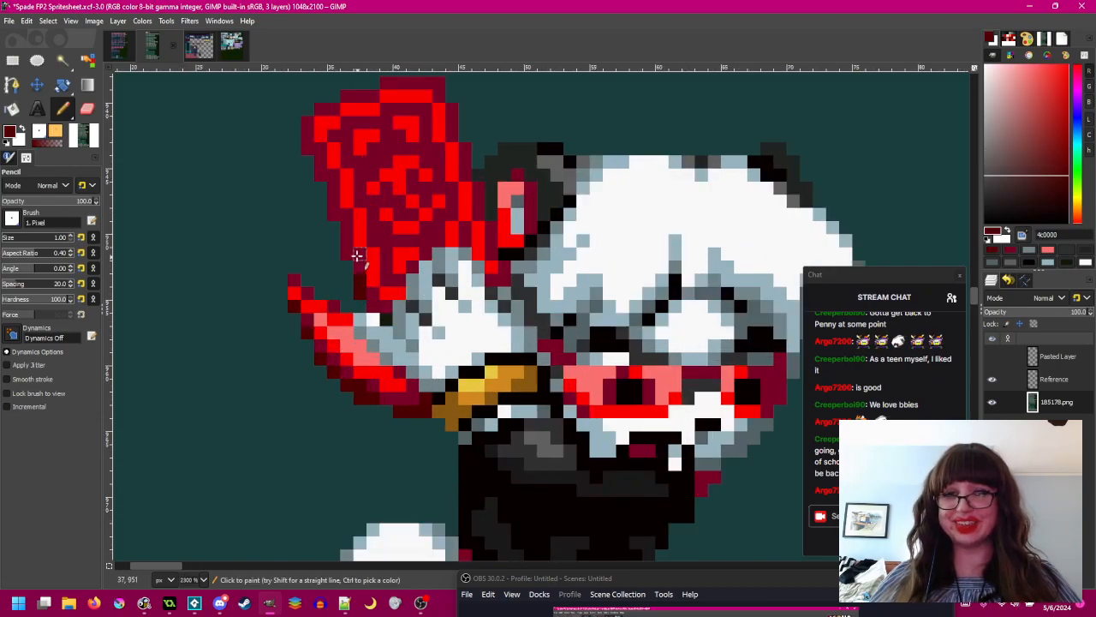
{"action": "scroll", "coordinate": [349, 252], "scroll_direction": "down", "scroll_amount": 5, "text": "ctrl"}
{"action": "scroll", "coordinate": [554, 401], "scroll_direction": "up", "scroll_amount": 2, "text": "ctrl"}
{"action": "key", "text": "ctrl+s"}
- Continue the dark red 4c0000 outline up the raised card's outer edge and along its edge beside the ear
{"action": "scroll", "coordinate": [611, 393], "scroll_direction": "up", "scroll_amount": 3, "text": "ctrl"}
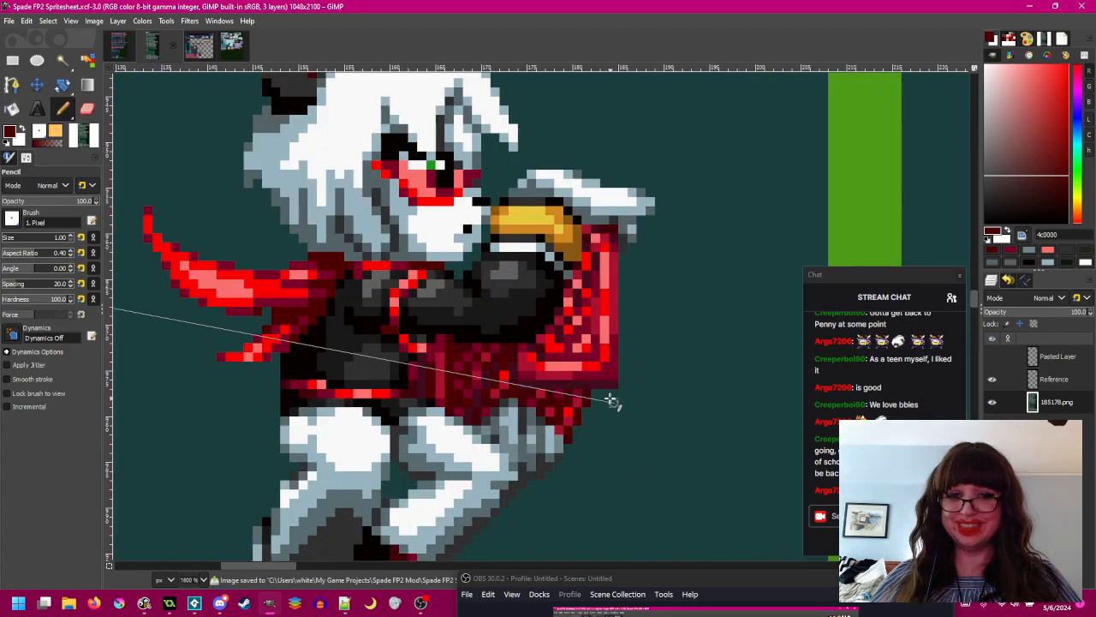
{"action": "scroll", "coordinate": [513, 428], "scroll_direction": "down", "scroll_amount": 2, "text": "ctrl"}
{"action": "scroll", "coordinate": [435, 367], "scroll_direction": "up", "scroll_amount": 2}
{"action": "scroll", "coordinate": [413, 460], "scroll_direction": "up", "scroll_amount": 3, "text": "ctrl"}
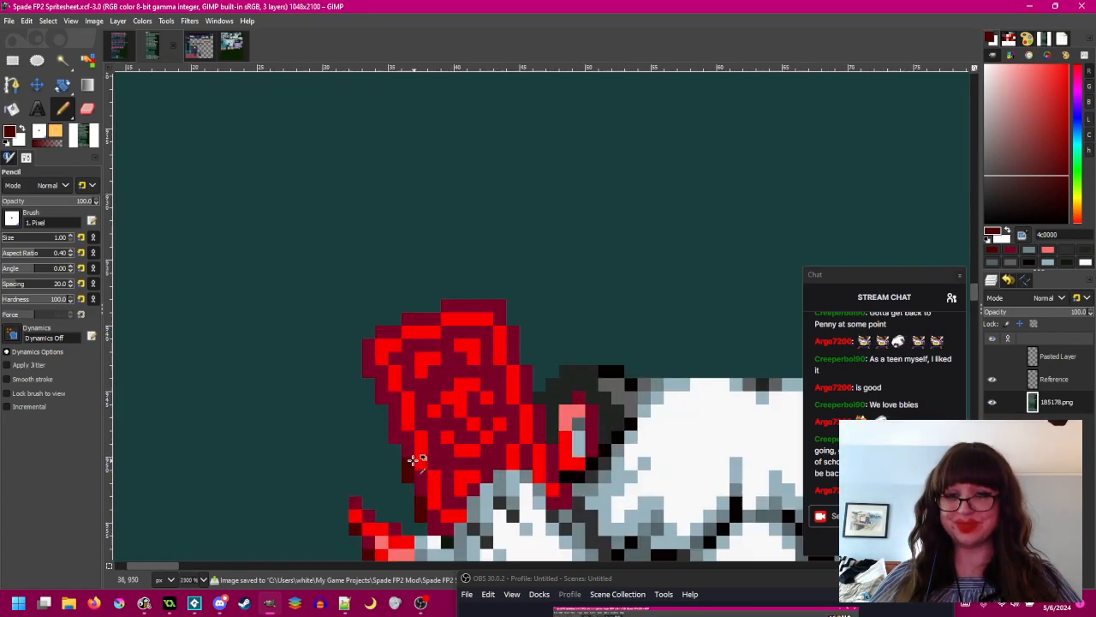
{"action": "left_click_drag", "start_coordinate": [393, 436], "coordinate": [379, 383]}
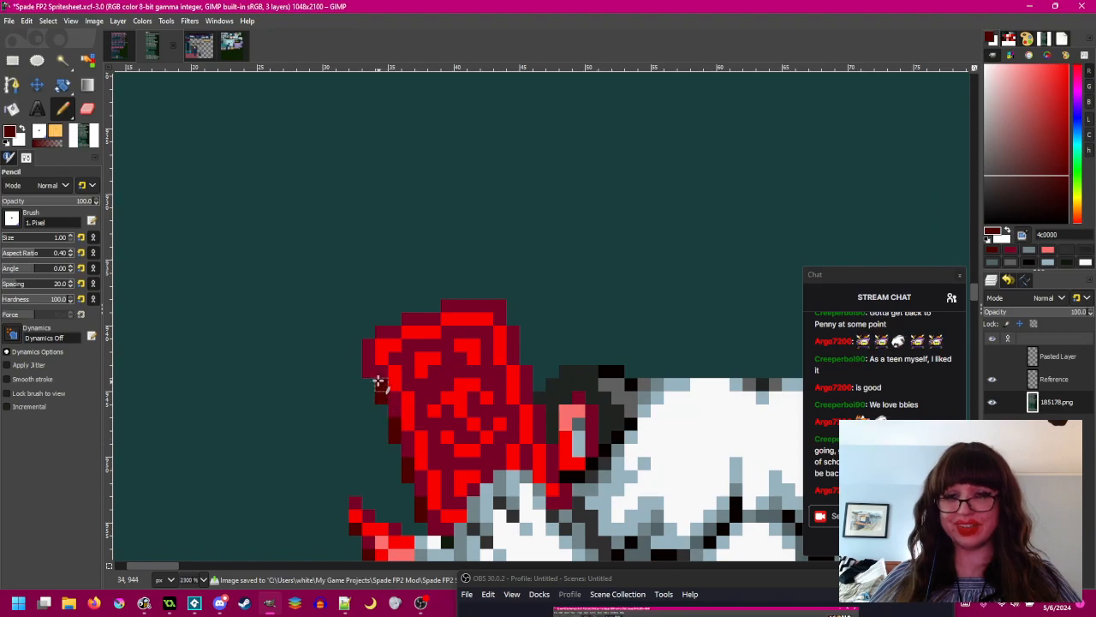
{"action": "scroll", "coordinate": [368, 360], "scroll_direction": "down", "scroll_amount": 2}
{"action": "scroll", "coordinate": [442, 261], "scroll_direction": "right", "scroll_amount": 1}
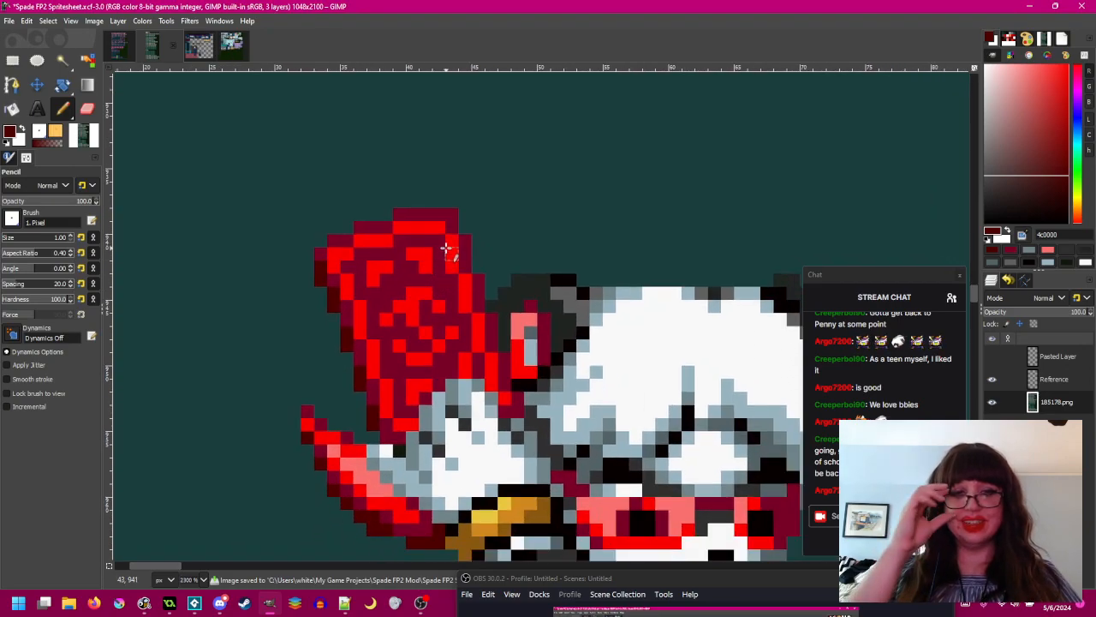
{"action": "scroll", "coordinate": [444, 231], "scroll_direction": "down", "scroll_amount": 1}
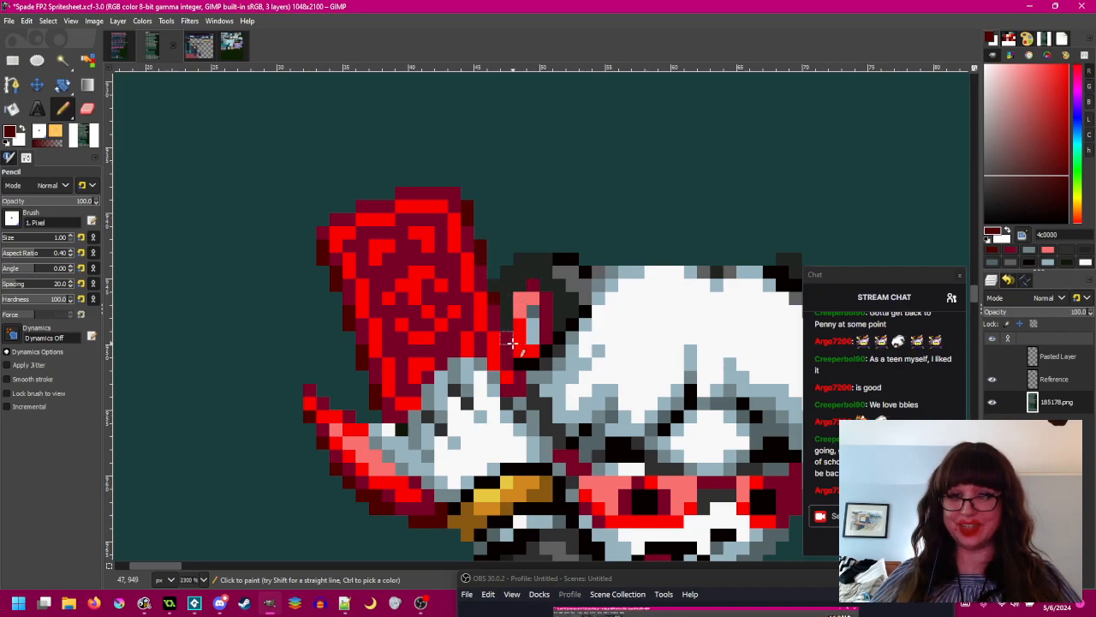
- Examine the poses and shading in the other attack frames, including the ATTACKING-MID-AIR-LIEF and ATTACKING-STANDING-SHADED-LIEF rows
{"action": "scroll", "coordinate": [544, 258], "scroll_direction": "down", "scroll_amount": 2}
{"action": "left_click_drag", "start_coordinate": [545, 257], "coordinate": [116, 262]}
{"action": "left_click_drag", "start_coordinate": [377, 298], "coordinate": [768, 219]}
{"action": "scroll", "coordinate": [560, 281], "scroll_direction": "up", "scroll_amount": 12}
{"action": "left_click_drag", "start_coordinate": [561, 281], "coordinate": [88, 285]}
{"action": "left_click_drag", "start_coordinate": [558, 313], "coordinate": [31, 289]}
{"action": "left_click_drag", "start_coordinate": [648, 415], "coordinate": [29, 392]}
{"action": "left_click_drag", "start_coordinate": [643, 299], "coordinate": [3, 341]}
{"action": "left_click_drag", "start_coordinate": [692, 324], "coordinate": [189, 337]}
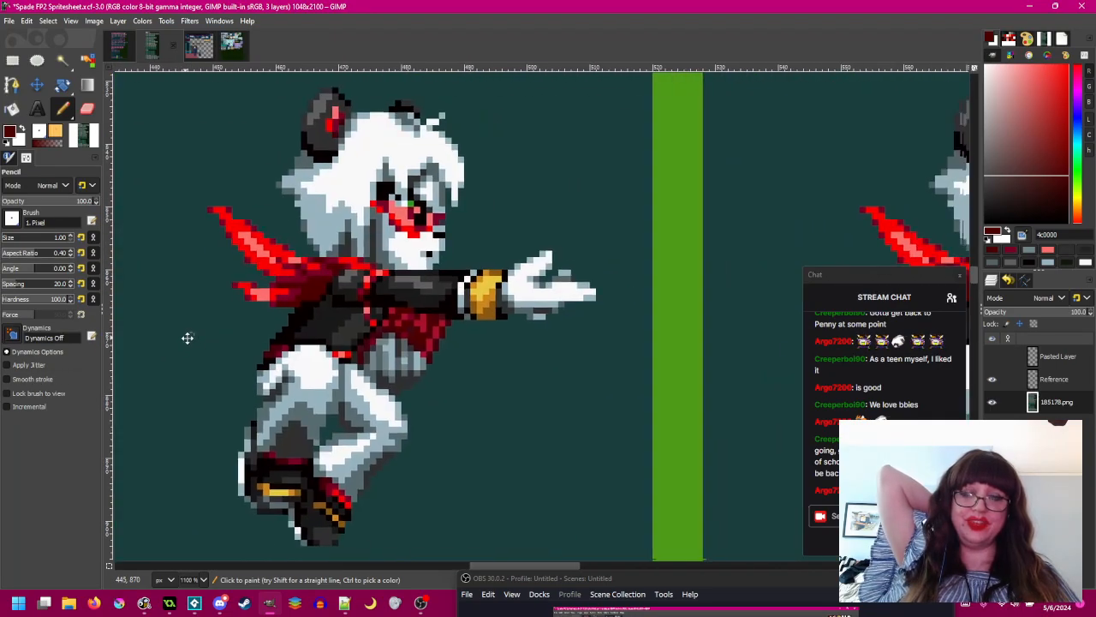
{"action": "scroll", "coordinate": [425, 380], "scroll_direction": "down", "scroll_amount": 3}
{"action": "scroll", "coordinate": [180, 383], "scroll_direction": "left", "scroll_amount": 1}
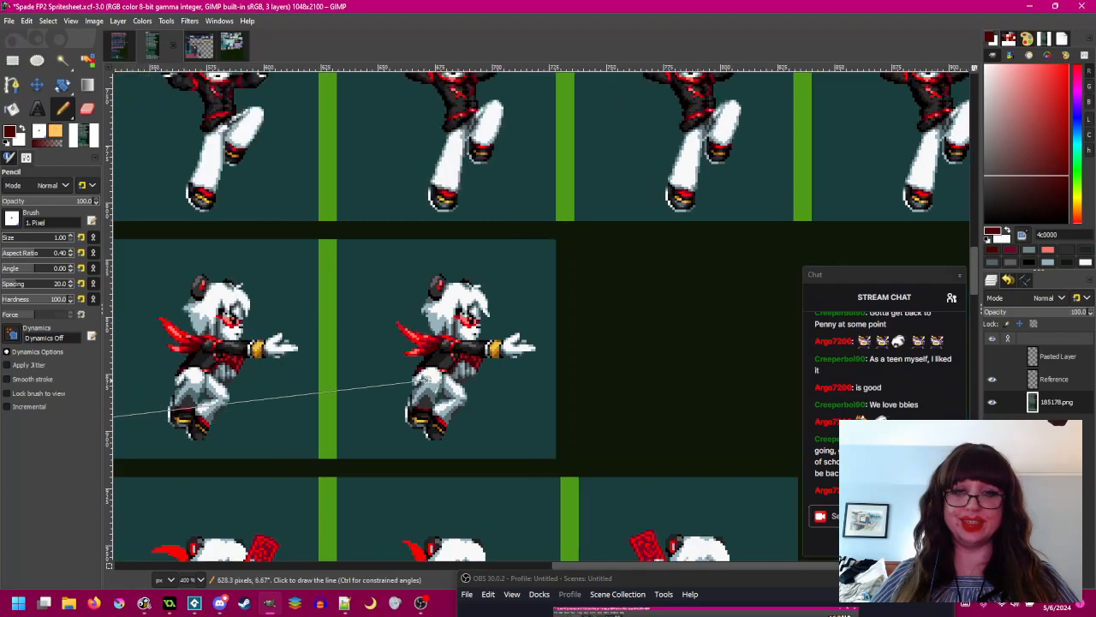
{"action": "scroll", "coordinate": [427, 380], "scroll_direction": "left", "scroll_amount": 14}
{"action": "scroll", "coordinate": [426, 380], "scroll_direction": "up", "scroll_amount": 6}
{"action": "scroll", "coordinate": [426, 380], "scroll_direction": "down", "scroll_amount": 8}
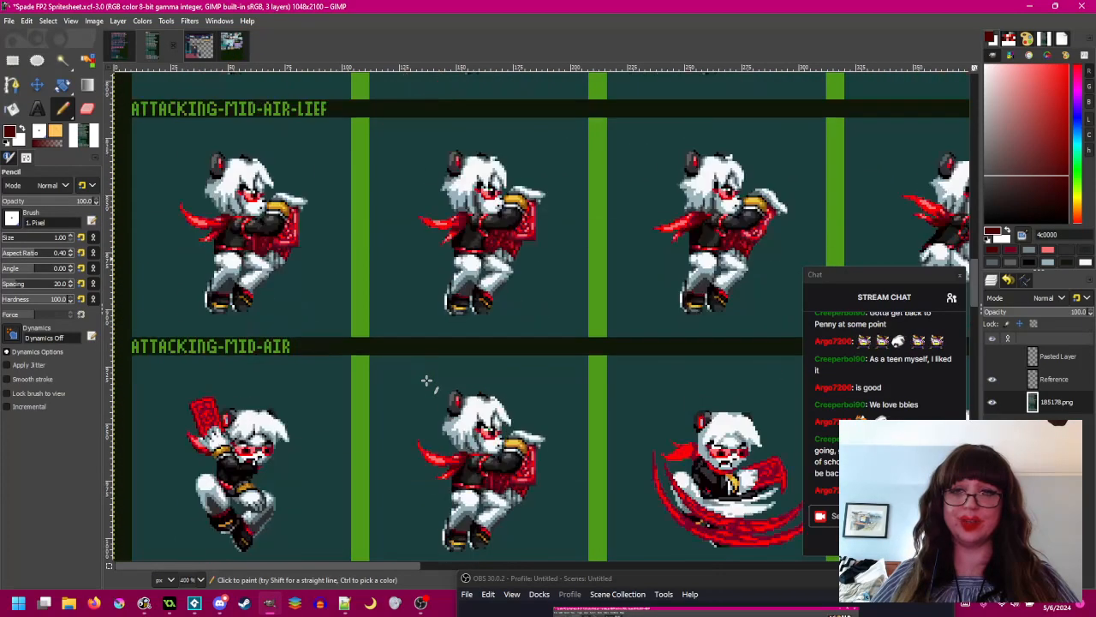
{"action": "scroll", "coordinate": [426, 379], "scroll_direction": "down", "scroll_amount": 3}
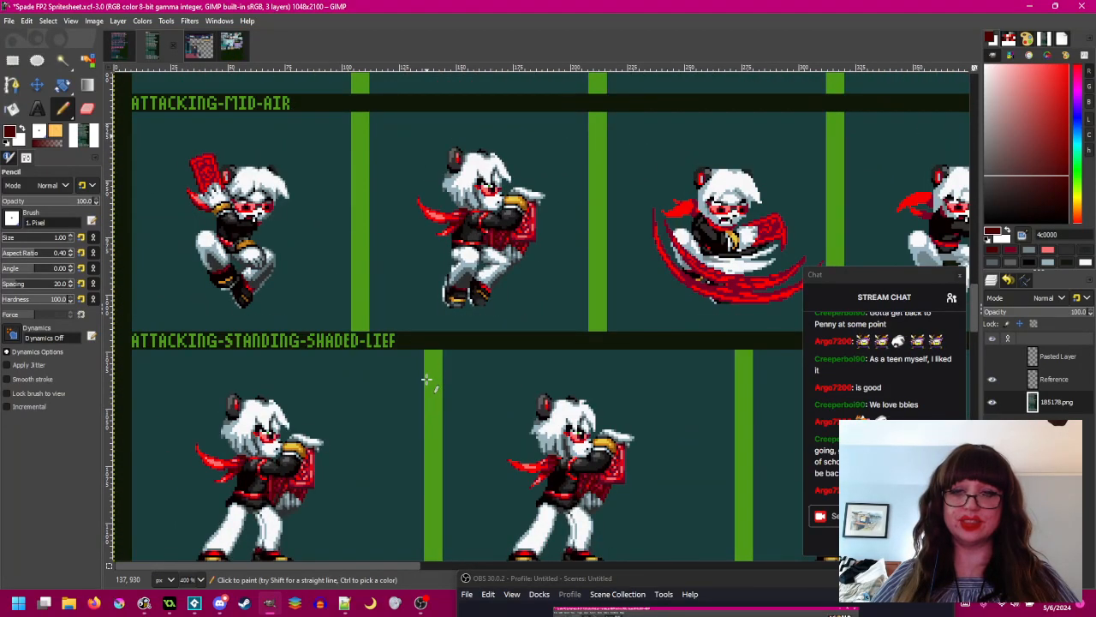
{"action": "scroll", "coordinate": [425, 379], "scroll_direction": "down", "scroll_amount": 6}
{"action": "scroll", "coordinate": [425, 380], "scroll_direction": "right", "scroll_amount": 3}
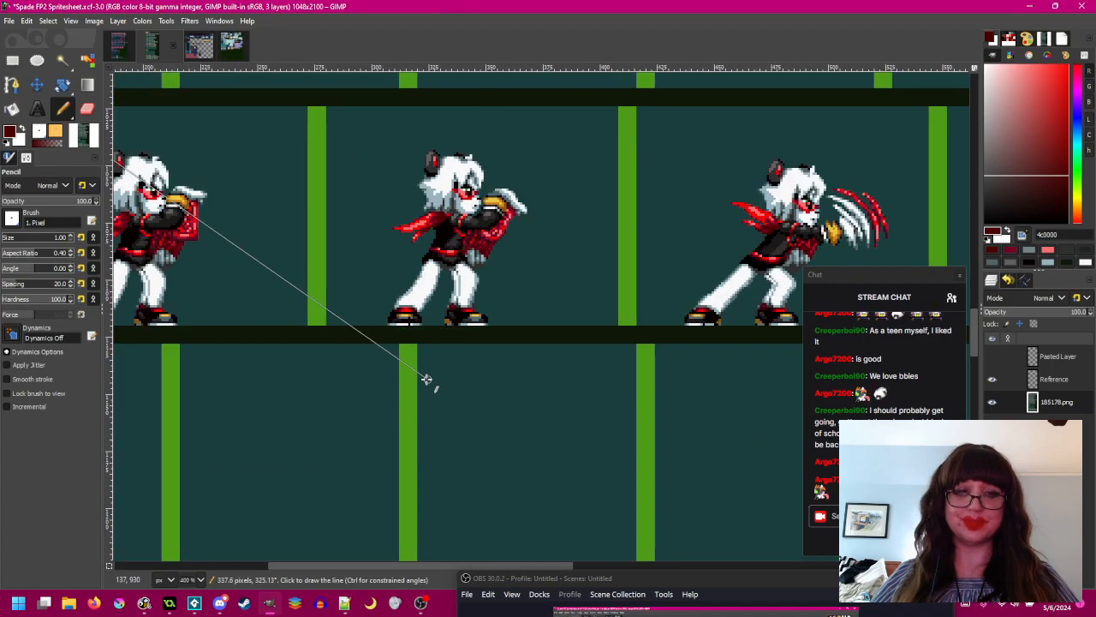
{"action": "scroll", "coordinate": [426, 380], "scroll_direction": "left", "scroll_amount": 7}
{"action": "scroll", "coordinate": [426, 379], "scroll_direction": "up", "scroll_amount": 3}
{"action": "left_click_drag", "start_coordinate": [427, 379], "coordinate": [551, 357]}
{"action": "scroll", "coordinate": [599, 411], "scroll_direction": "up", "scroll_amount": 2}
- Save the spritesheet, then copy a 7 by 18 px rectangle of the red card from the second ATTACKING-MID-AIR frame
{"action": "key", "text": "ctrl+s"}
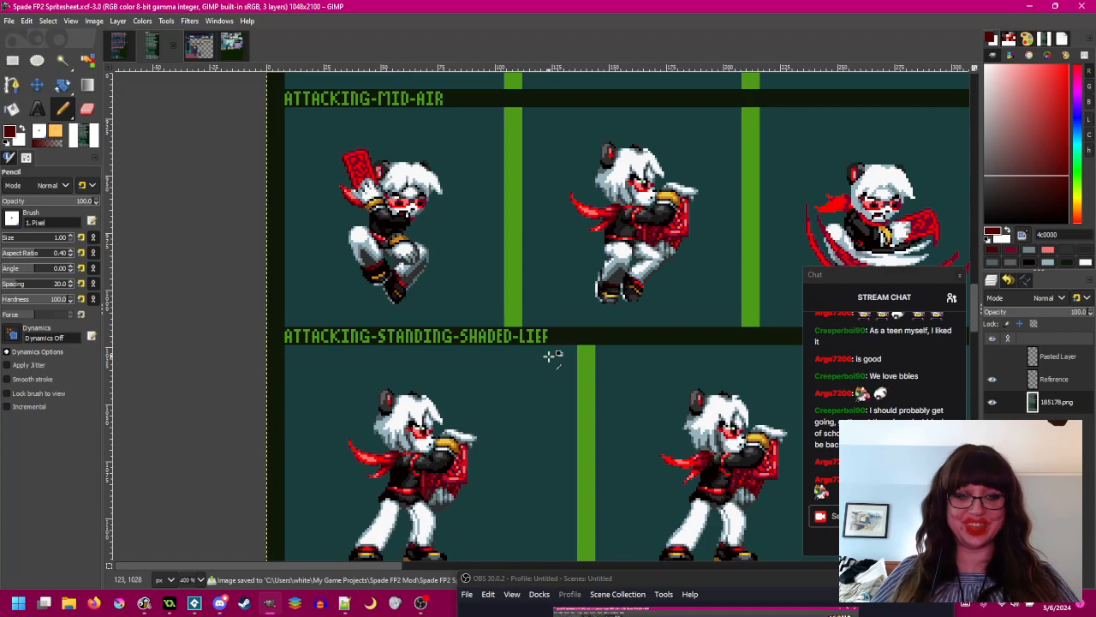
{"action": "scroll", "coordinate": [548, 357], "scroll_direction": "up", "scroll_amount": 1}
{"action": "scroll", "coordinate": [549, 357], "scroll_direction": "up", "scroll_amount": 2}
{"action": "left_click_drag", "start_coordinate": [427, 348], "coordinate": [329, 345]}
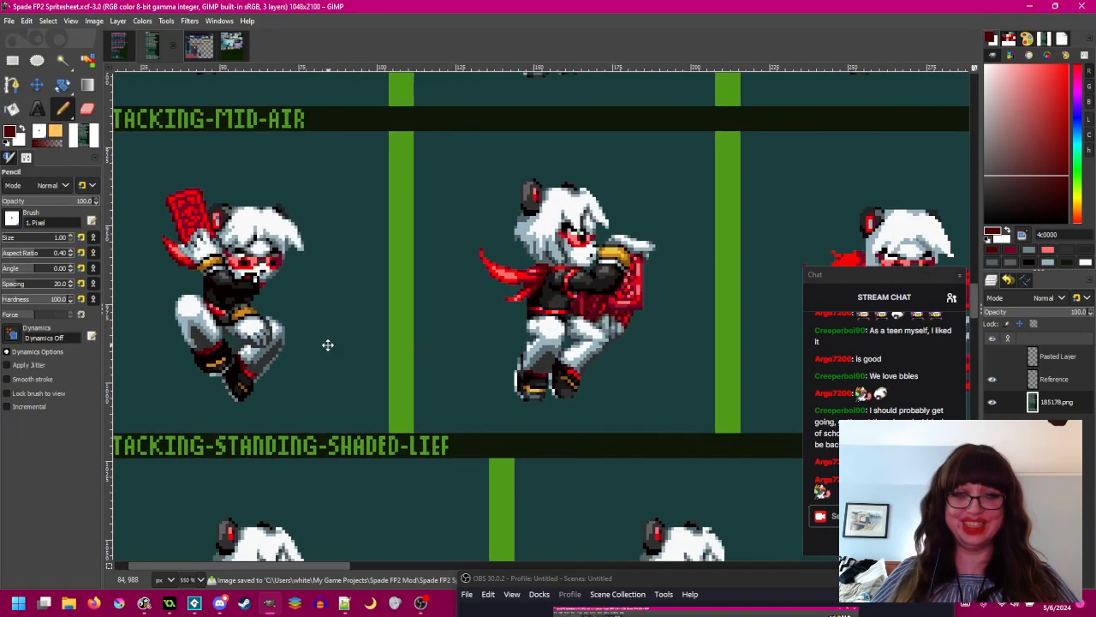
{"action": "left_click_drag", "start_coordinate": [707, 350], "coordinate": [469, 353]}
{"action": "scroll", "coordinate": [412, 289], "scroll_direction": "up", "scroll_amount": 3}
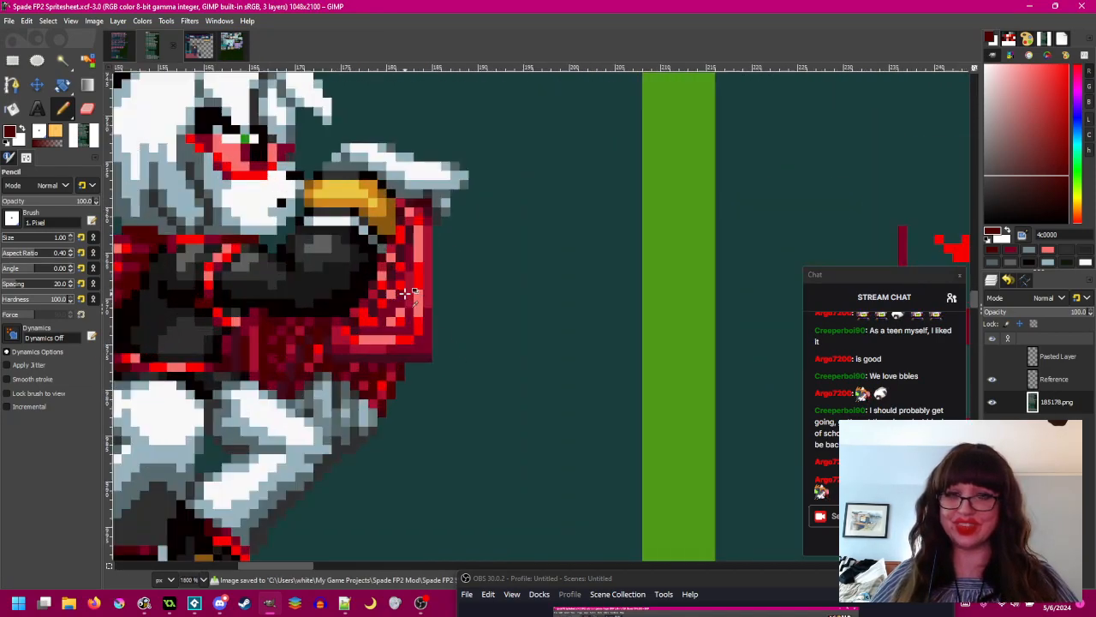
{"action": "left_click", "coordinate": [12, 60]}
{"action": "left_click_drag", "start_coordinate": [378, 204], "coordinate": [445, 374]}
{"action": "scroll", "coordinate": [472, 343], "scroll_direction": "down", "scroll_amount": 3}
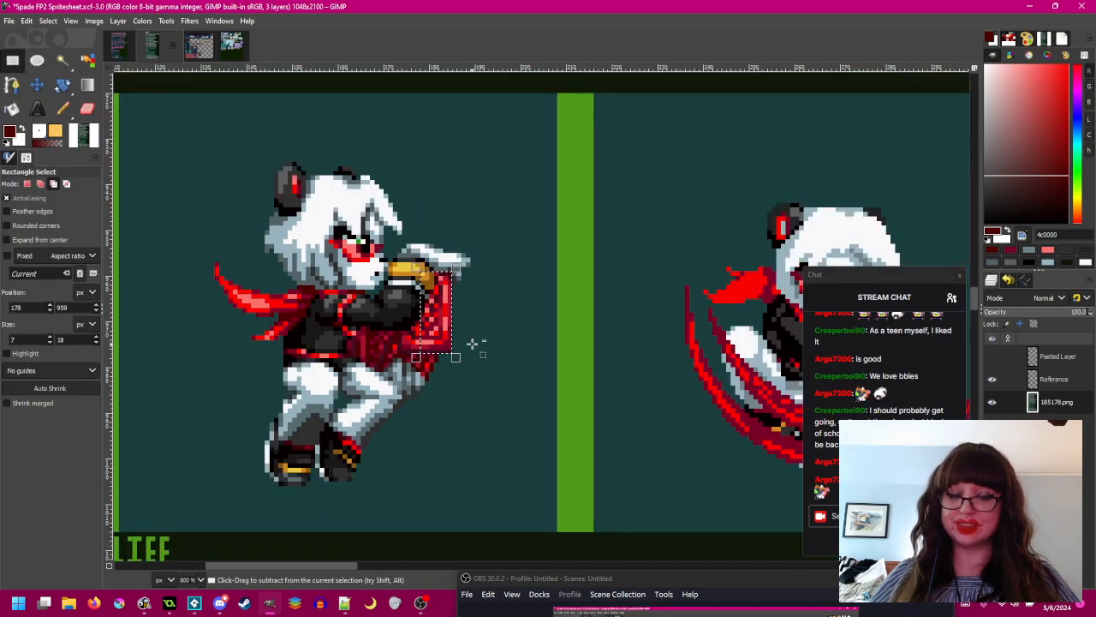
{"action": "key", "text": "ctrl+c"}
{"action": "key", "text": "ctrl+v"}
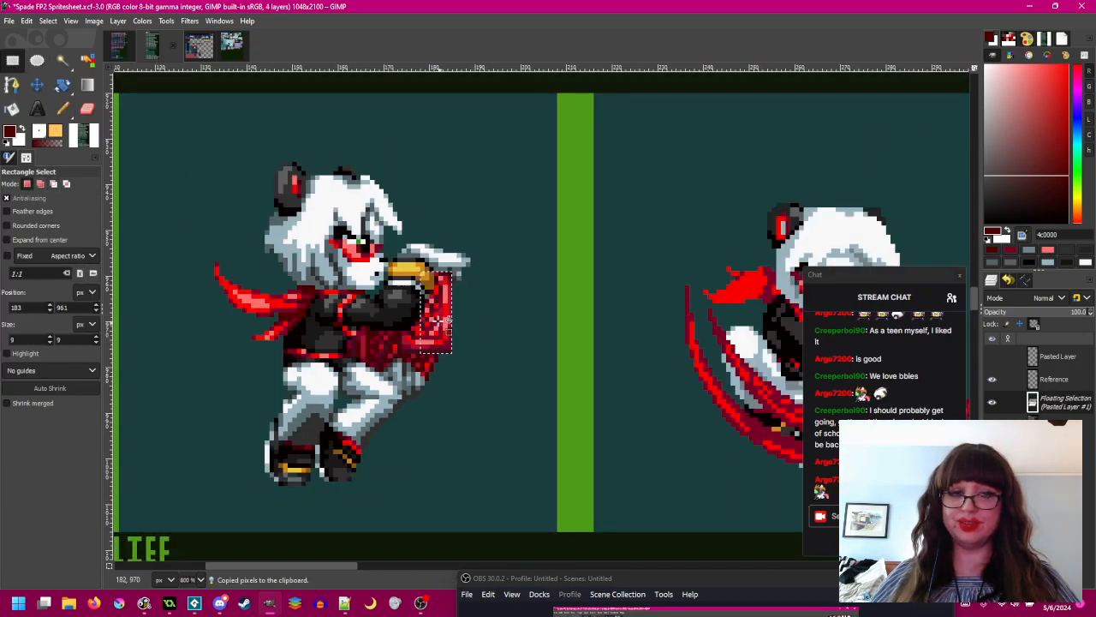
{"action": "scroll", "coordinate": [798, 304], "scroll_direction": "left", "scroll_amount": 5}
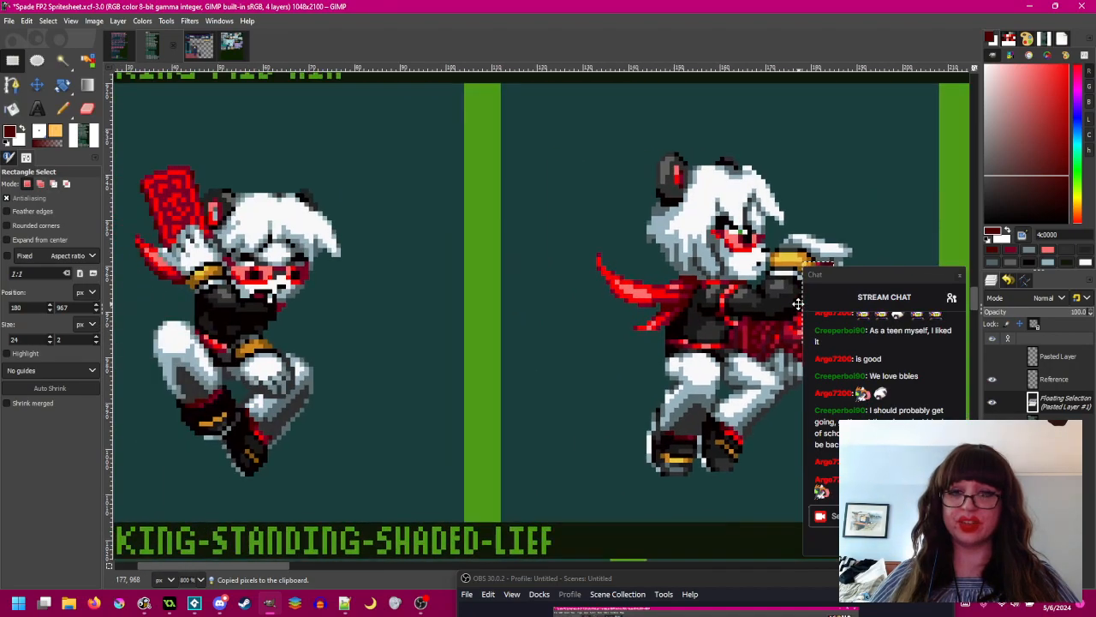
{"action": "scroll", "coordinate": [797, 304], "scroll_direction": "right", "scroll_amount": 4}
{"action": "left_click", "coordinate": [581, 366]}
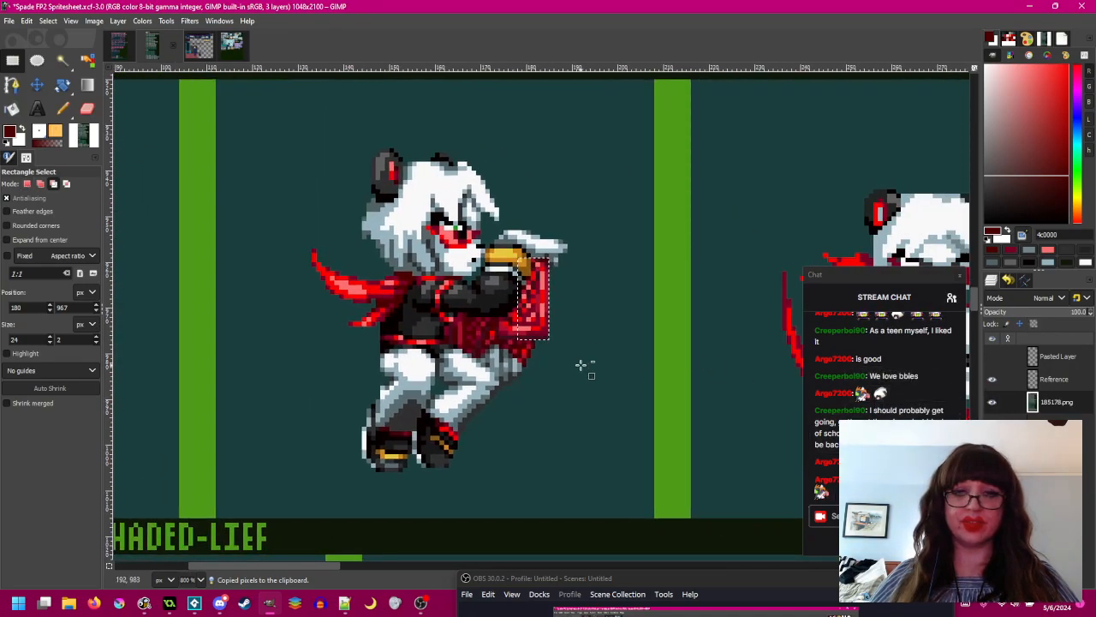
- Paste the copied card piece, hide the Reference layer, and move the piece into the empty space beside the first mid-air sprite
{"action": "key", "text": "ctrl+v"}
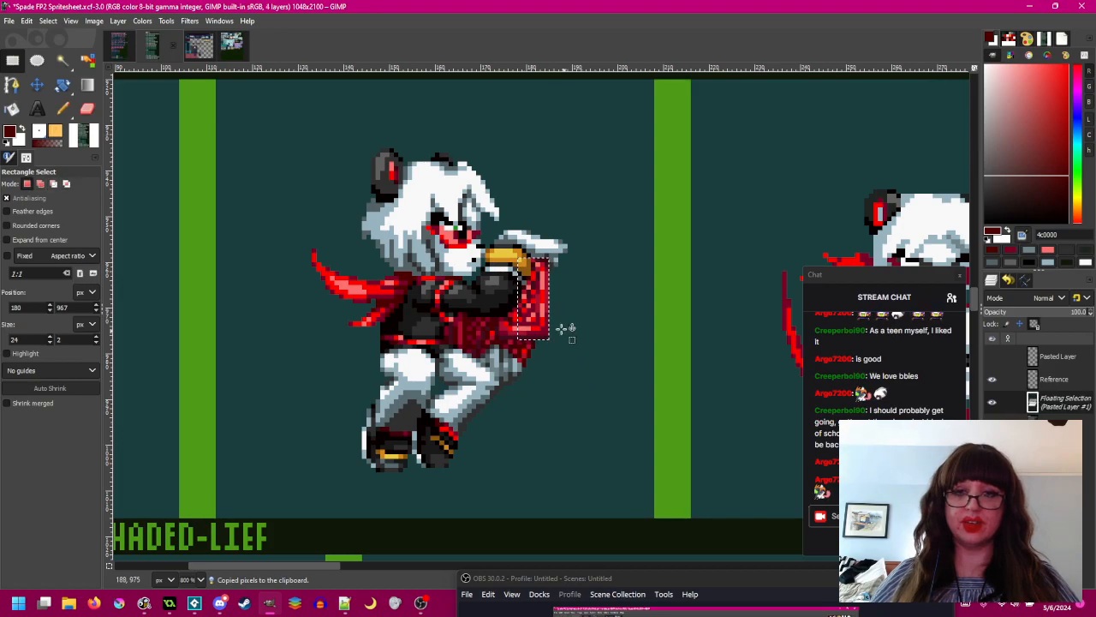
{"action": "left_click", "coordinate": [992, 381]}
{"action": "left_click_drag", "start_coordinate": [543, 306], "coordinate": [606, 180]}
{"action": "scroll", "coordinate": [685, 333], "scroll_direction": "up", "scroll_amount": 1}
- Copy the card piece, flip it horizontally, and paste another copy so both mirrored halves sit side by side as a full card
{"action": "key", "text": "ctrl+c"}
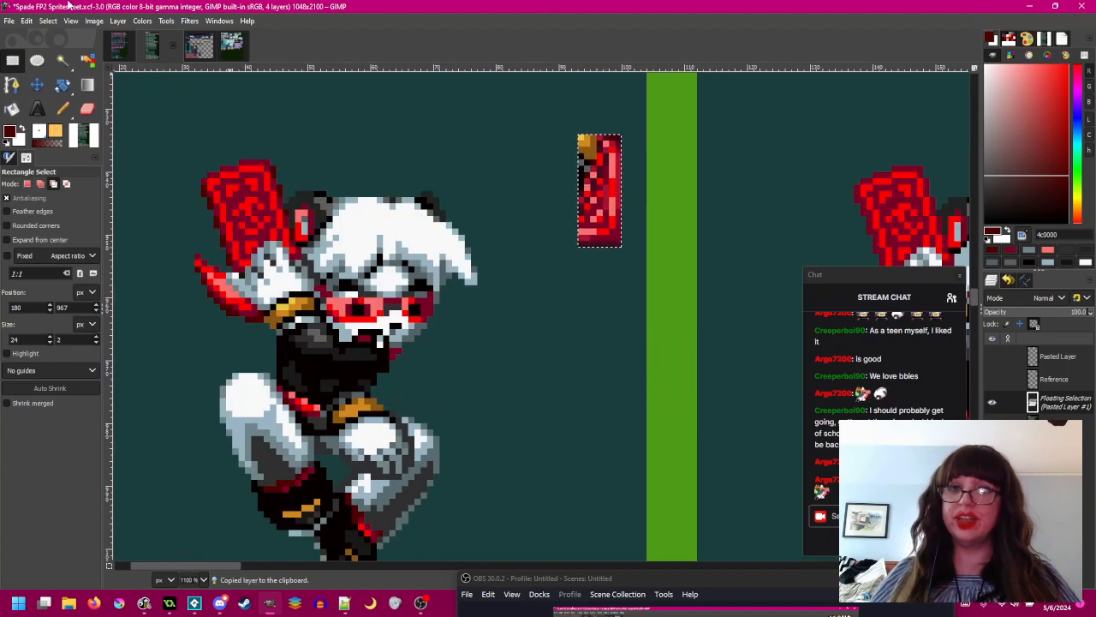
{"action": "left_click", "coordinate": [117, 21]}
{"action": "mouse_move", "coordinate": [186, 169]}
{"action": "left_click", "coordinate": [320, 170]}
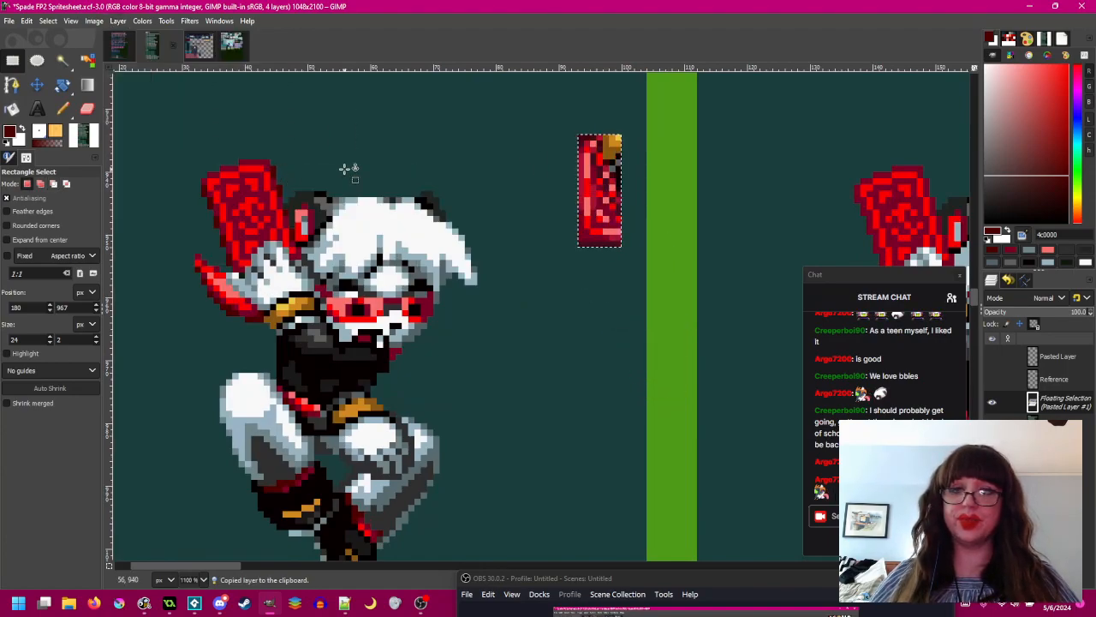
{"action": "key", "text": "ctrl+v"}
{"action": "left_click_drag", "start_coordinate": [543, 177], "coordinate": [564, 181]}
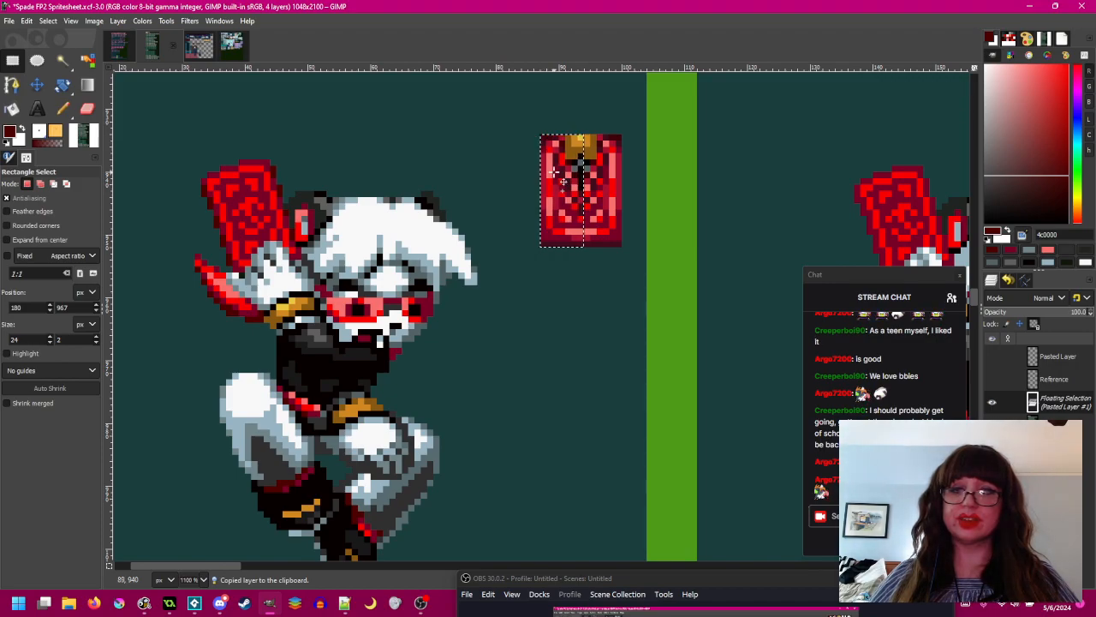
{"action": "key", "text": "ctrl+z"}
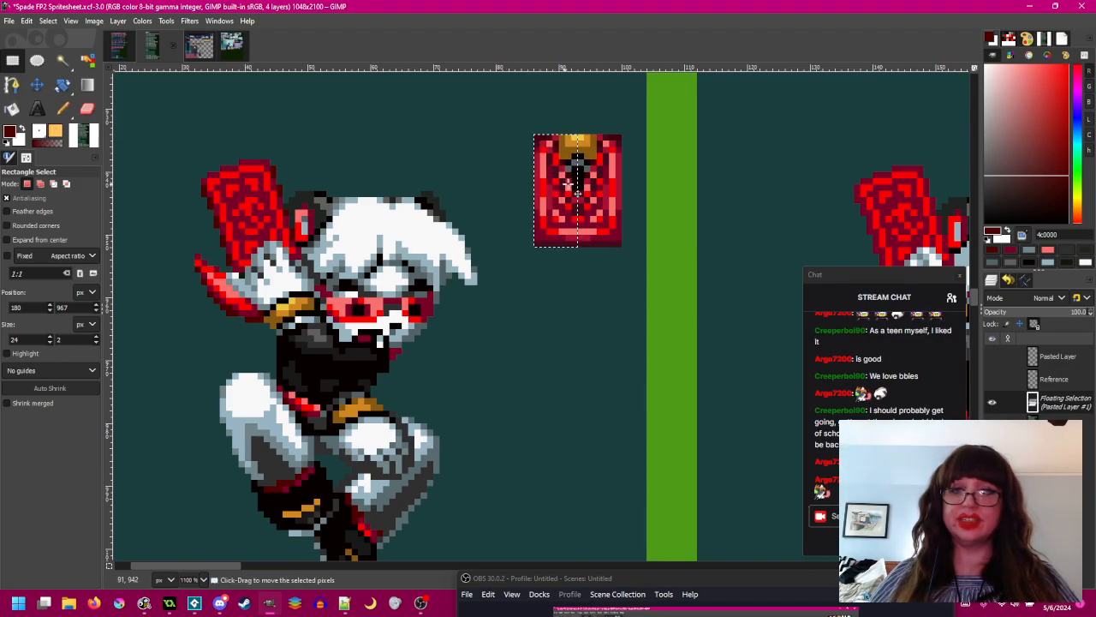
- Anchor the mirrored half so it overlaps the original into one card, and make the Reference layer visible again
{"action": "key", "text": "ctrl+y"}
{"action": "left_click", "coordinate": [436, 179]}
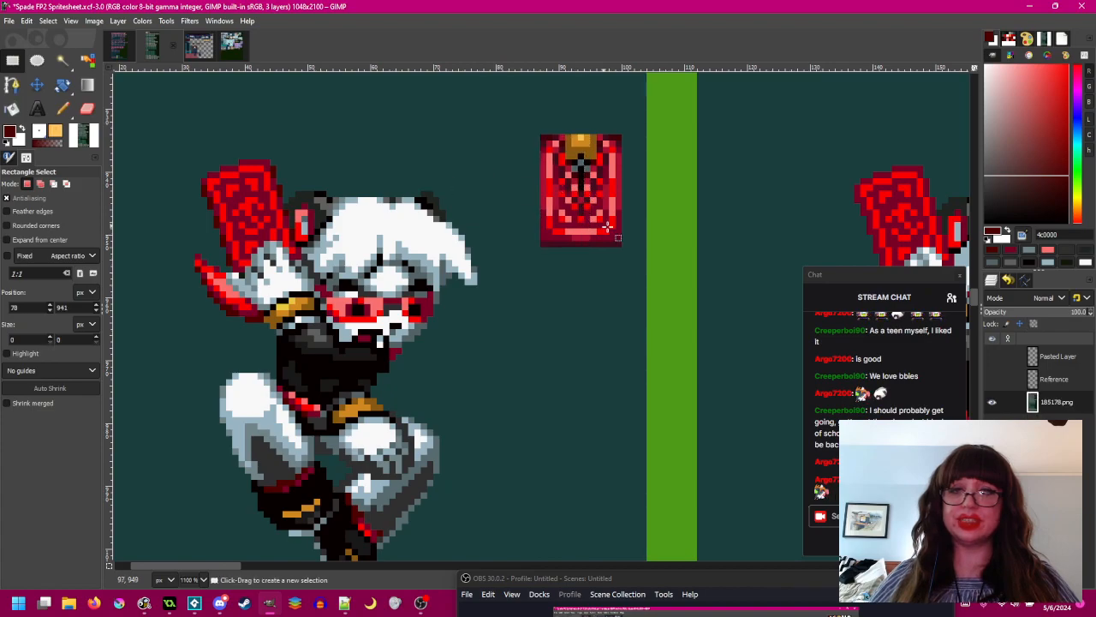
{"action": "scroll", "coordinate": [507, 228], "scroll_direction": "right", "scroll_amount": 4}
{"action": "scroll", "coordinate": [631, 249], "scroll_direction": "right", "scroll_amount": 8}
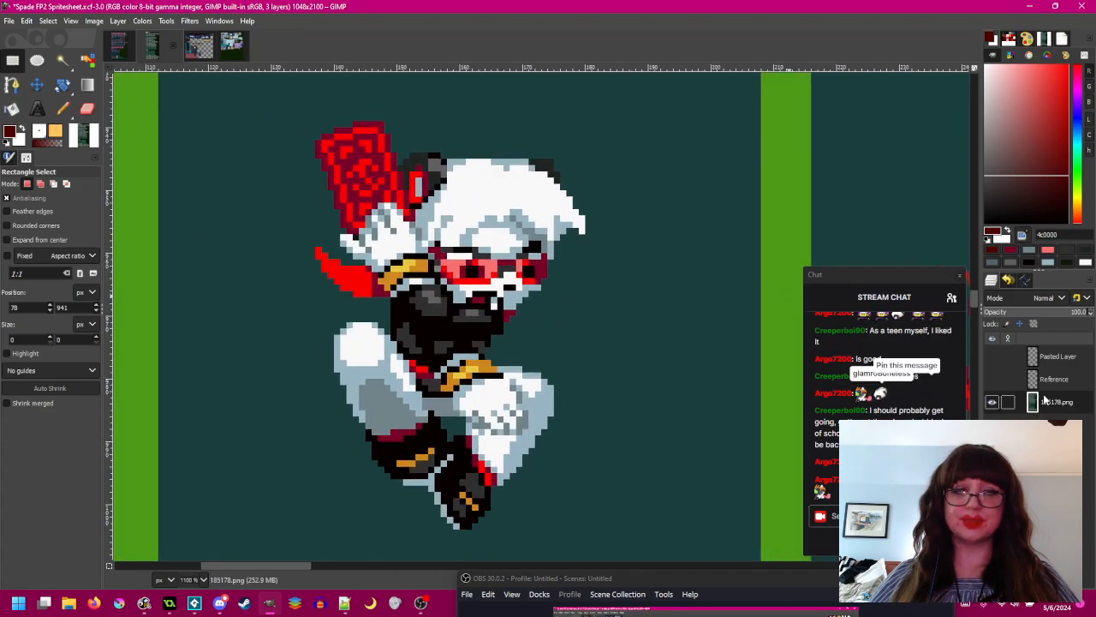
{"action": "left_click", "coordinate": [992, 380]}
- Compare the joined card with the one in the second mid-air frame and save the spritesheet
{"action": "left_click_drag", "start_coordinate": [329, 317], "coordinate": [528, 345]}
{"action": "scroll", "coordinate": [531, 344], "scroll_direction": "down", "scroll_amount": 2}
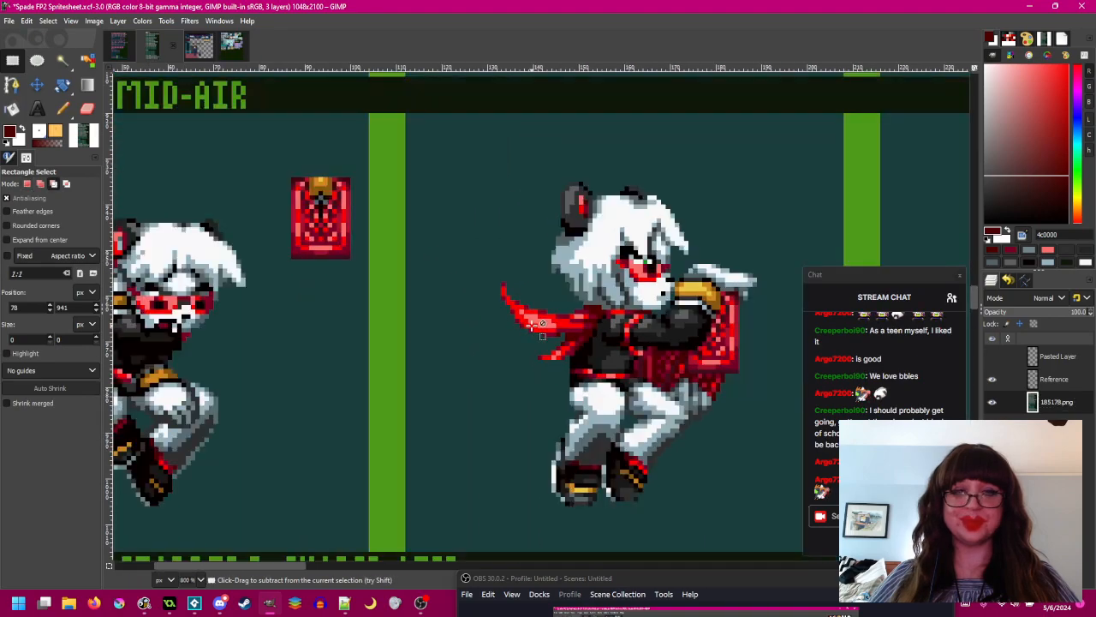
{"action": "left_click_drag", "start_coordinate": [399, 265], "coordinate": [532, 276]}
{"action": "scroll", "coordinate": [532, 276], "scroll_direction": "up", "scroll_amount": 1}
{"action": "scroll", "coordinate": [532, 277], "scroll_direction": "up", "scroll_amount": 2}
{"action": "key", "text": "ctrl+s"}
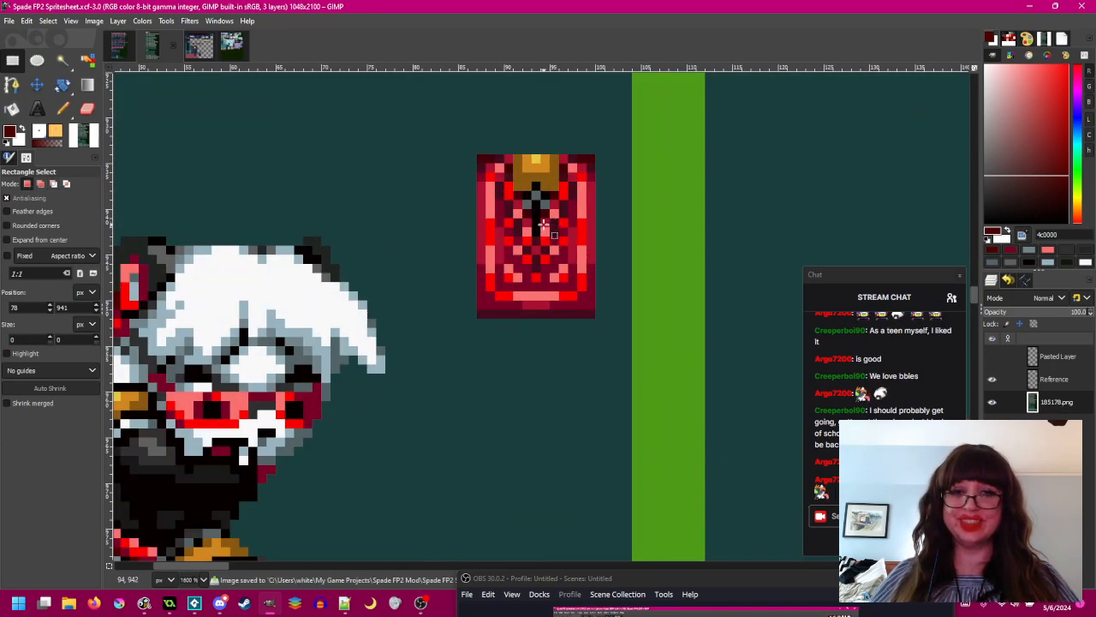
- Copy the card's lower 13 by 9 px section, paste it flipped vertically, and set the piece beside the card
{"action": "scroll", "coordinate": [189, 169], "scroll_direction": "right", "scroll_amount": 2}
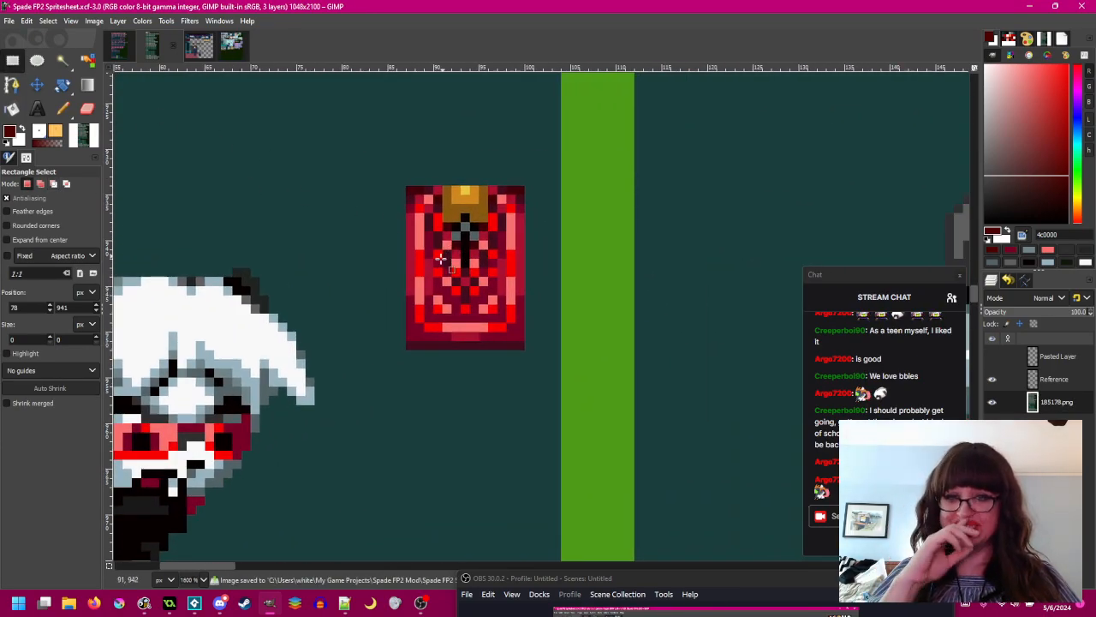
{"action": "left_click_drag", "start_coordinate": [415, 269], "coordinate": [520, 350]}
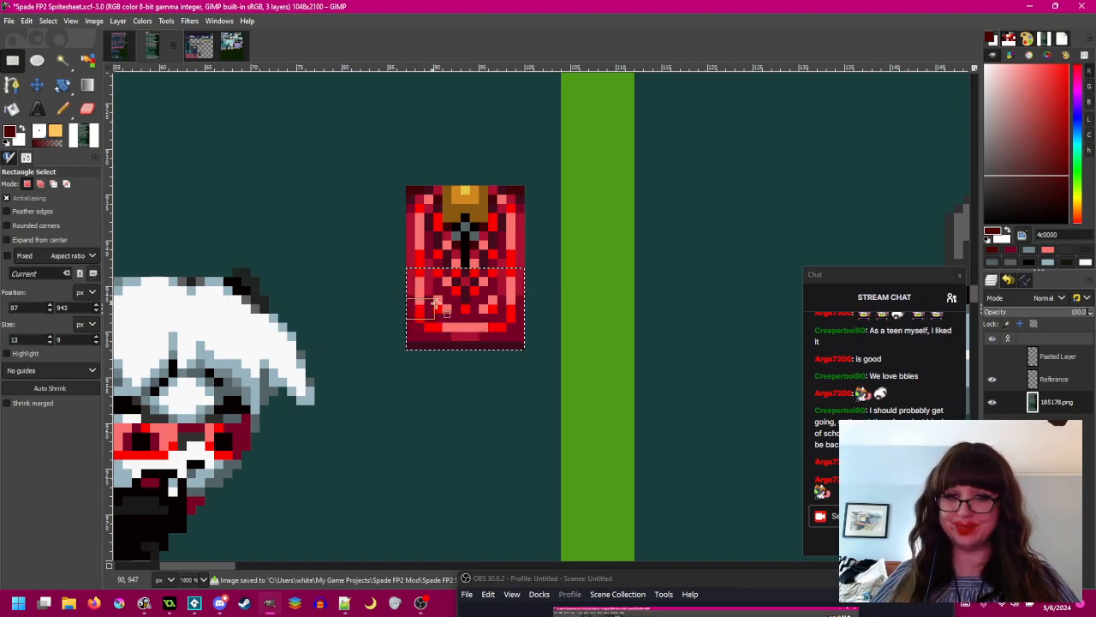
{"action": "key", "text": "ctrl+c"}
{"action": "key", "text": "ctrl+v"}
{"action": "left_click", "coordinate": [117, 21]}
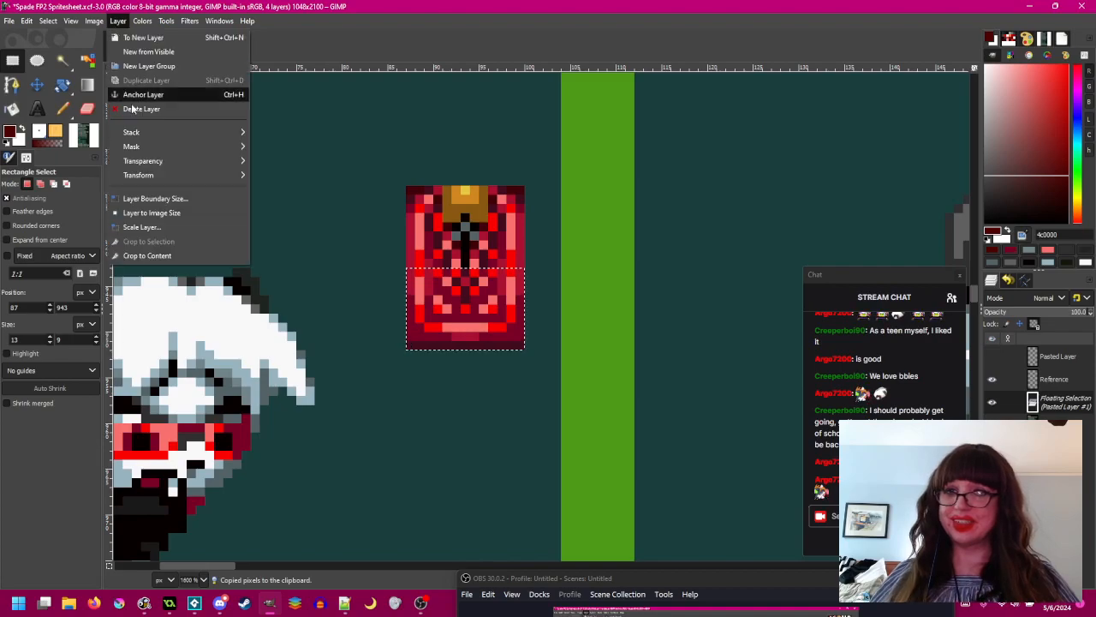
{"action": "mouse_move", "coordinate": [197, 175]}
{"action": "left_click", "coordinate": [283, 190]}
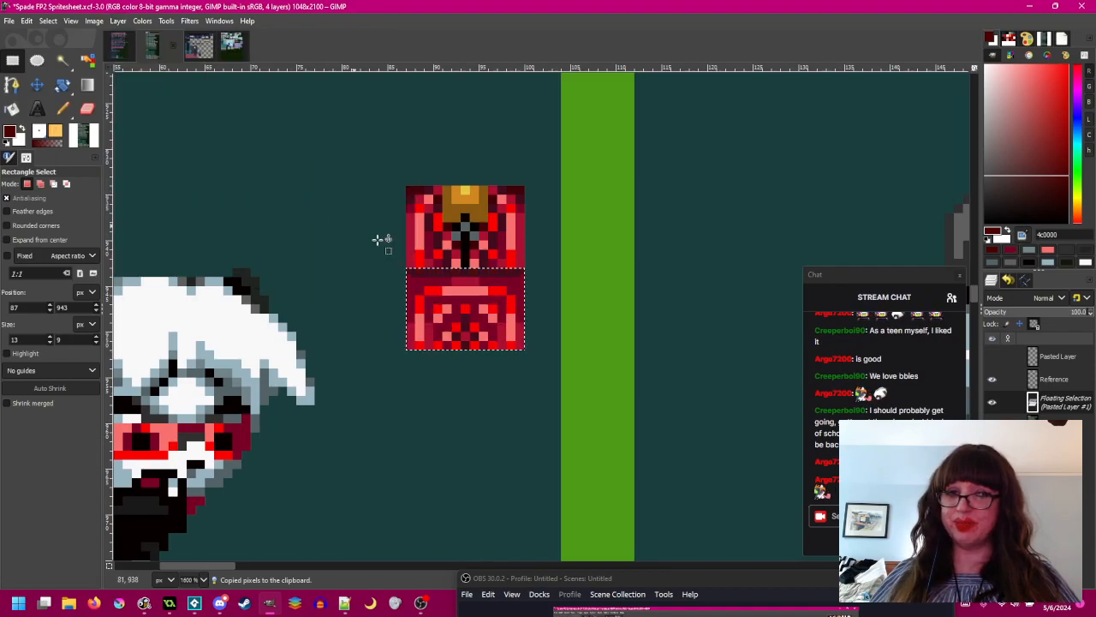
{"action": "left_click_drag", "start_coordinate": [507, 340], "coordinate": [626, 243]}
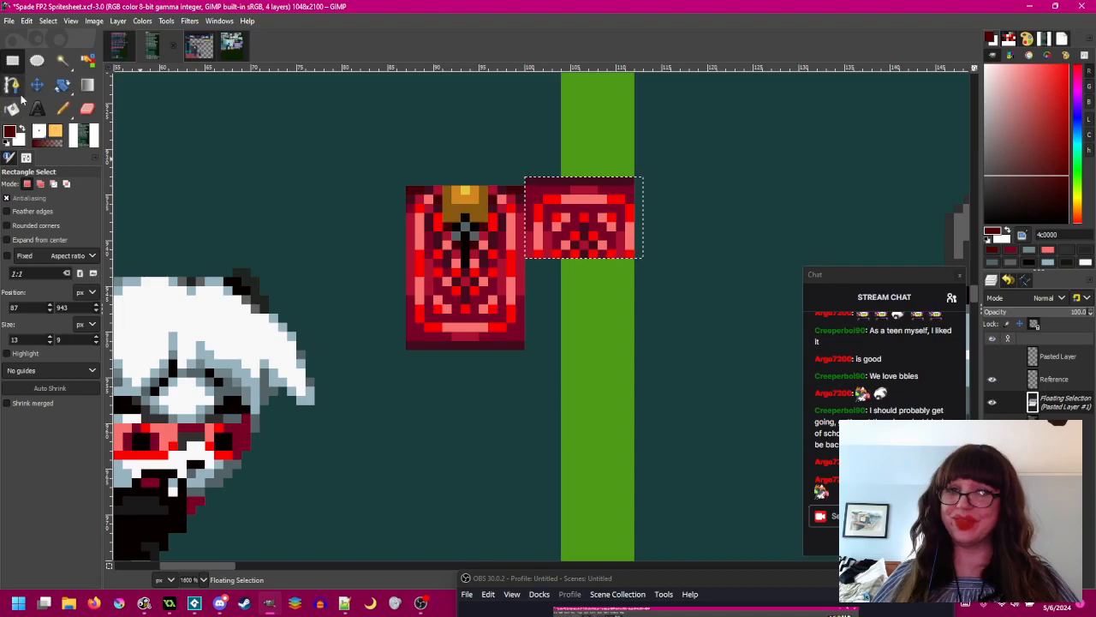
{"action": "left_click", "coordinate": [63, 108]}
{"action": "scroll", "coordinate": [528, 221], "scroll_direction": "up", "scroll_amount": 1}
{"action": "left_click", "coordinate": [451, 272], "text": "ctrl"}
{"action": "left_click", "coordinate": [499, 176]}
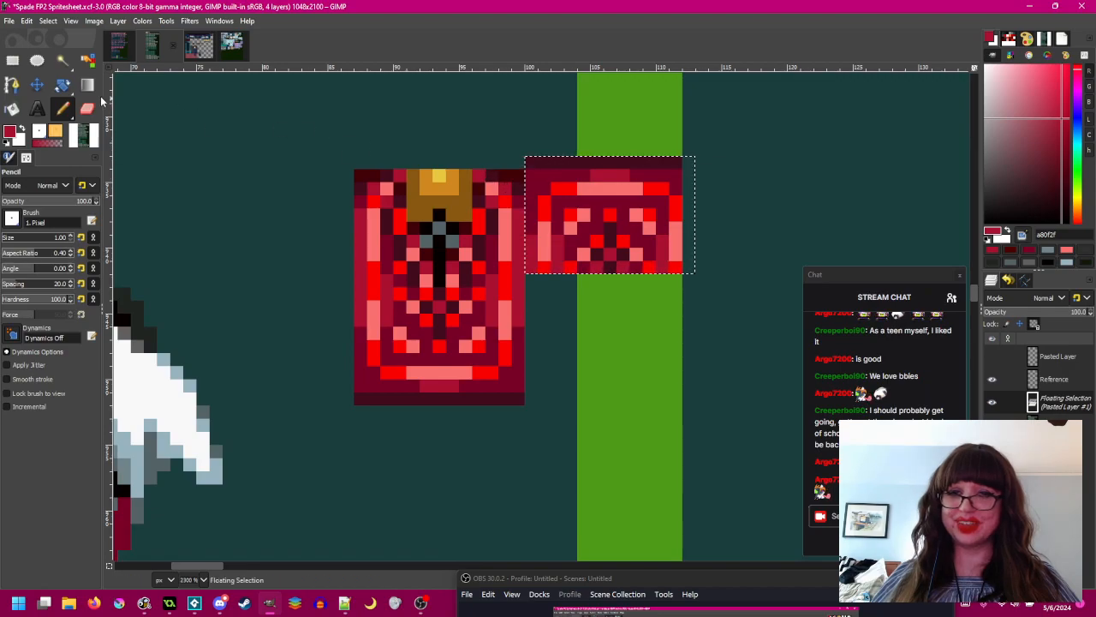
- Move the flipped piece over the card's upper half so the pattern is symmetric, and anchor it
{"action": "left_click", "coordinate": [12, 59]}
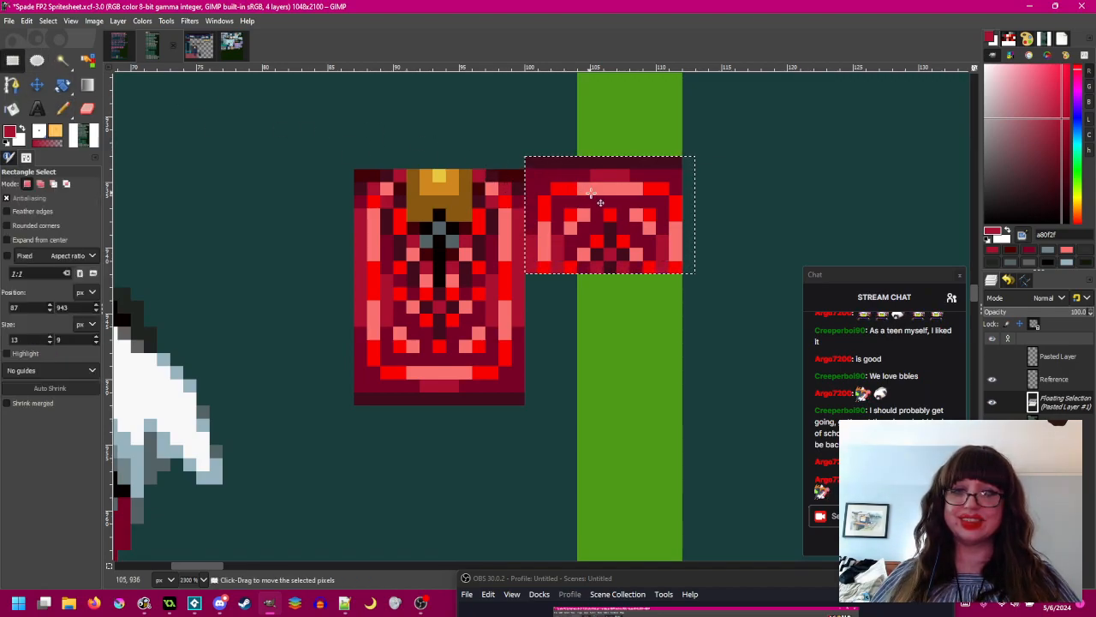
{"action": "left_click_drag", "start_coordinate": [607, 203], "coordinate": [442, 197]}
{"action": "left_click", "coordinate": [160, 116]}
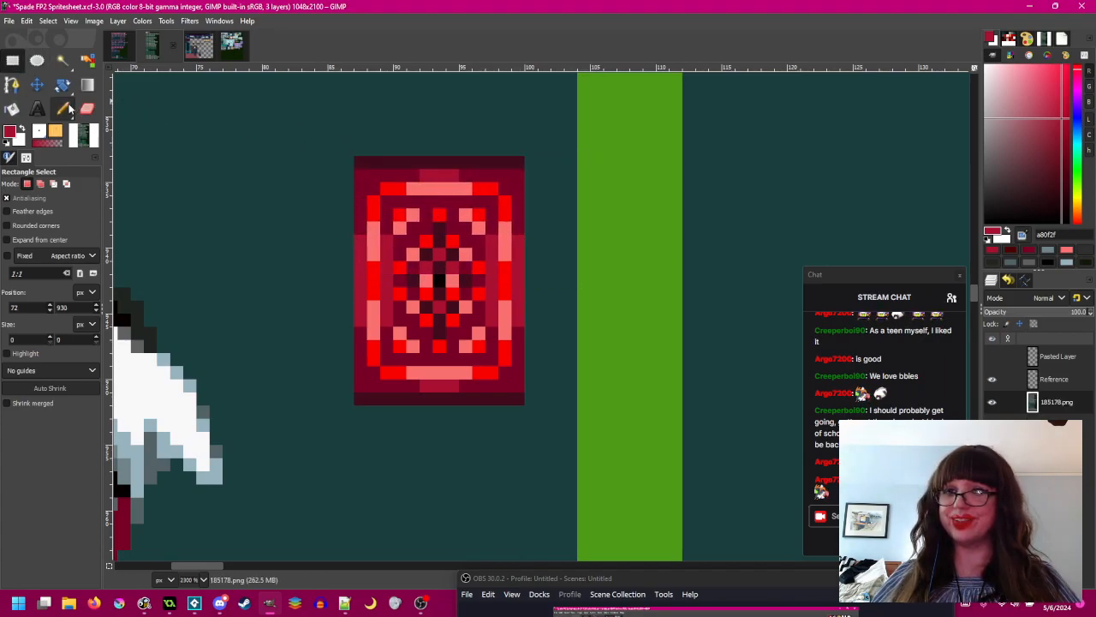
- Erase the card's top pixel row by drawing a straight Pencil line in the background colour 1b3f3e
{"action": "left_click", "coordinate": [63, 109]}
{"action": "left_click", "coordinate": [339, 161], "text": "ctrl"}
{"action": "left_click", "coordinate": [360, 163]}
{"action": "left_click", "coordinate": [521, 155], "text": "shift"}
{"action": "key", "text": "ctrl+z"}
{"action": "left_click", "coordinate": [525, 164], "text": "shift"}
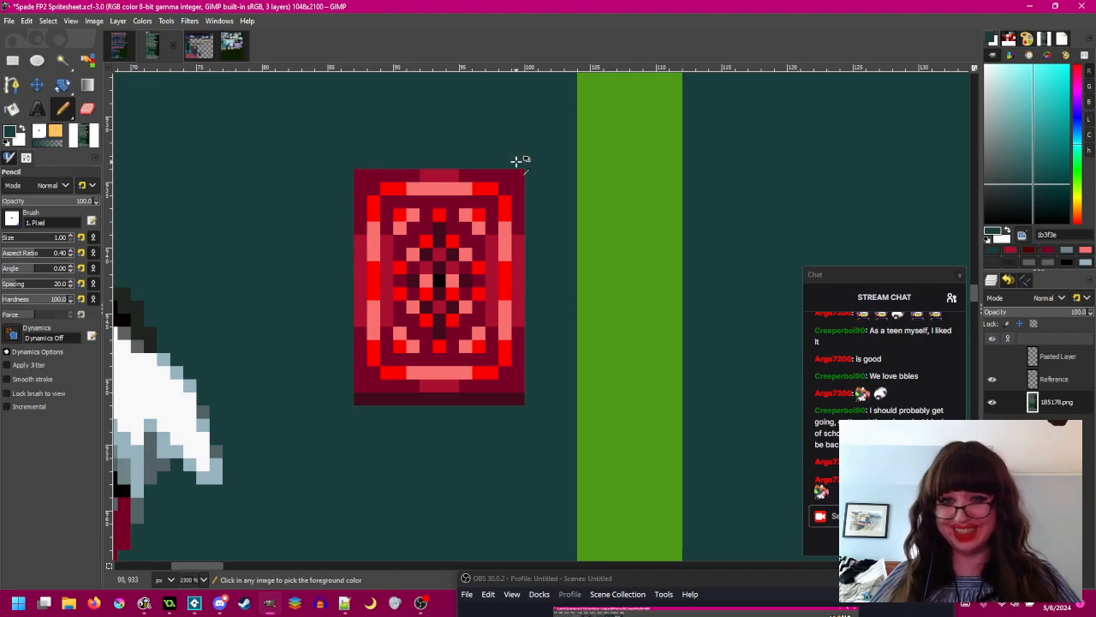
- Draw a dark red 400b1c line along the card's new top edge and save the spritesheet
{"action": "left_click", "coordinate": [497, 403], "text": "ctrl"}
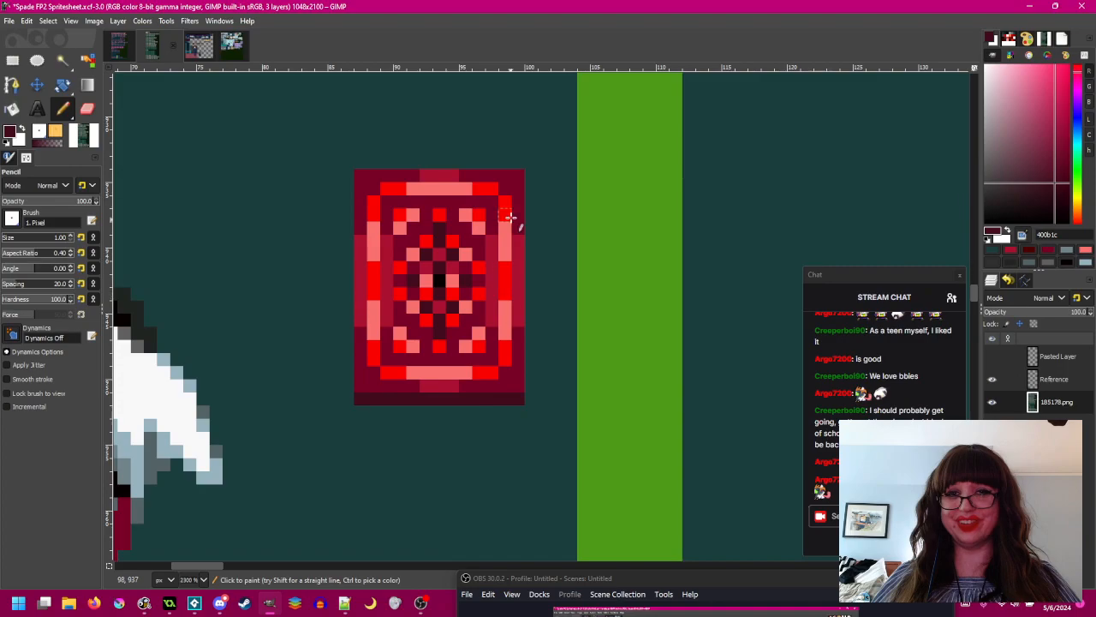
{"action": "left_click", "coordinate": [364, 164], "text": "shift"}
{"action": "scroll", "coordinate": [617, 260], "scroll_direction": "down", "scroll_amount": 3}
{"action": "scroll", "coordinate": [533, 191], "scroll_direction": "up", "scroll_amount": 2}
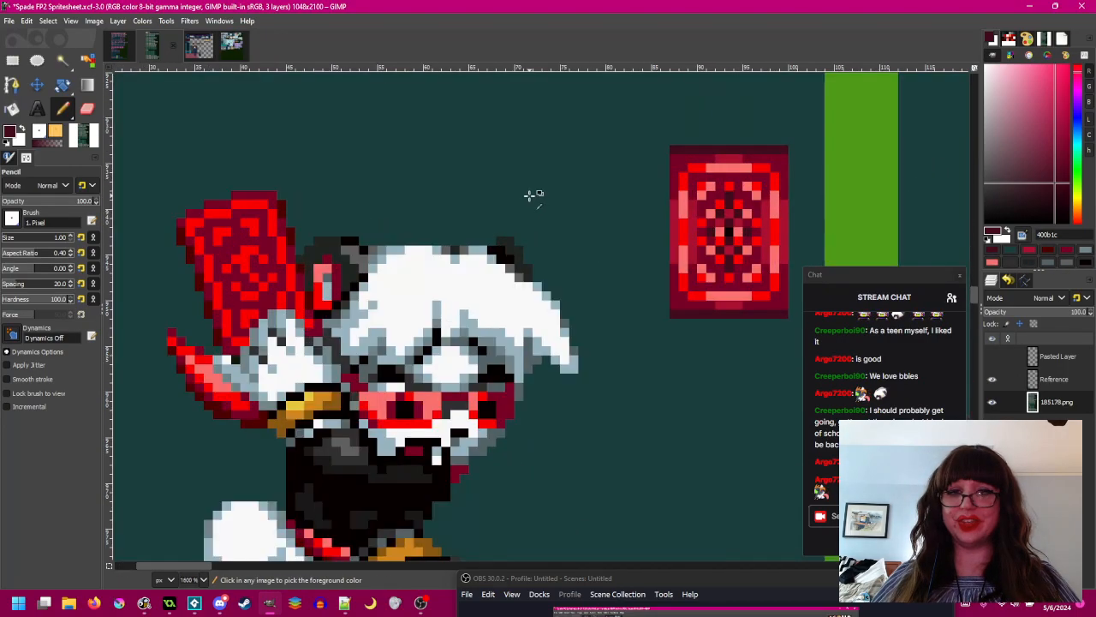
{"action": "left_click_drag", "start_coordinate": [512, 196], "coordinate": [587, 218]}
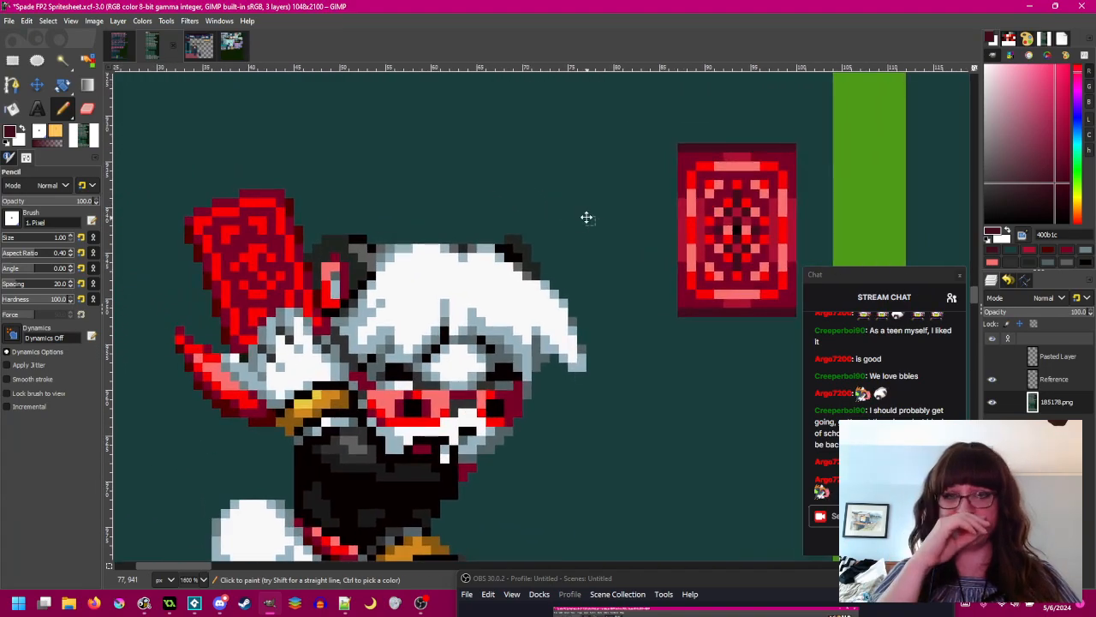
{"action": "scroll", "coordinate": [590, 227], "scroll_direction": "right", "scroll_amount": 10}
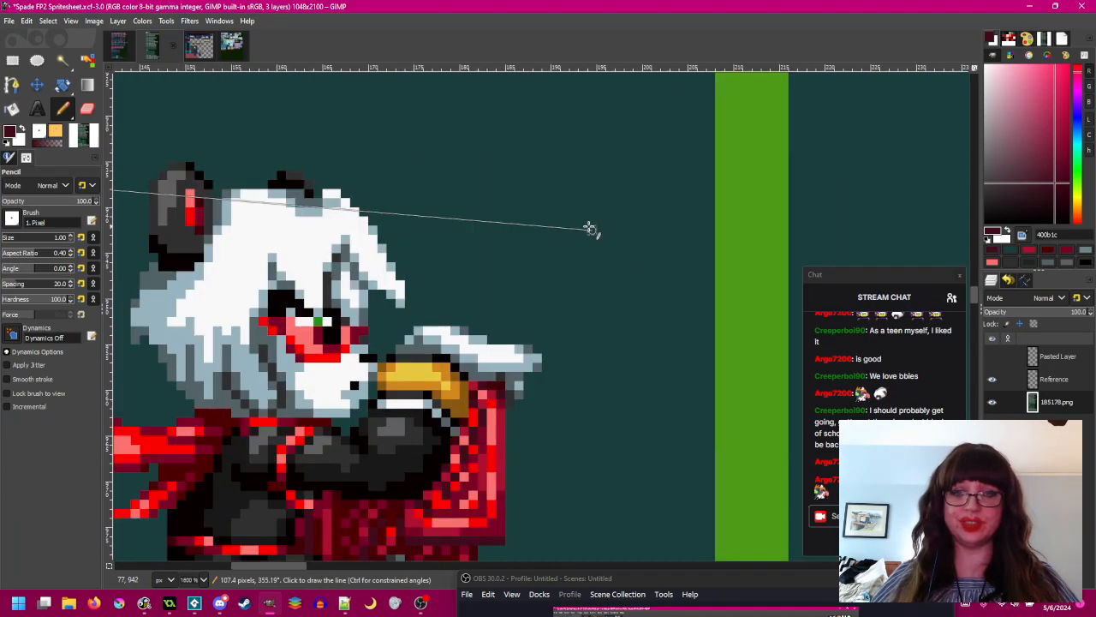
{"action": "scroll", "coordinate": [589, 227], "scroll_direction": "left", "scroll_amount": 5}
{"action": "left_click_drag", "start_coordinate": [502, 208], "coordinate": [545, 196]}
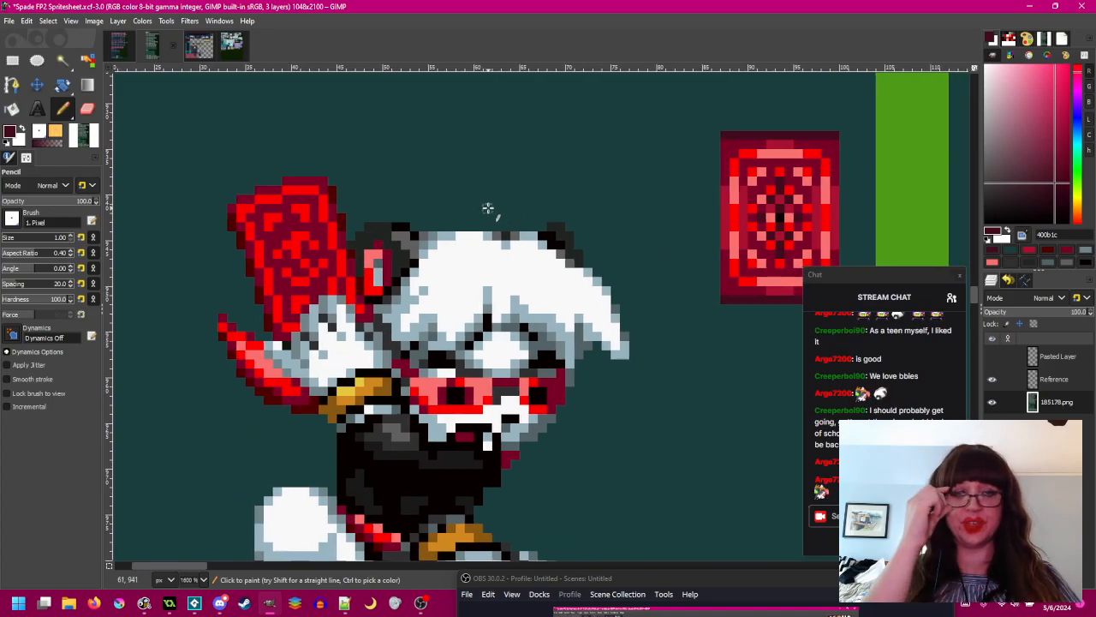
{"action": "key", "text": "ctrl+s"}
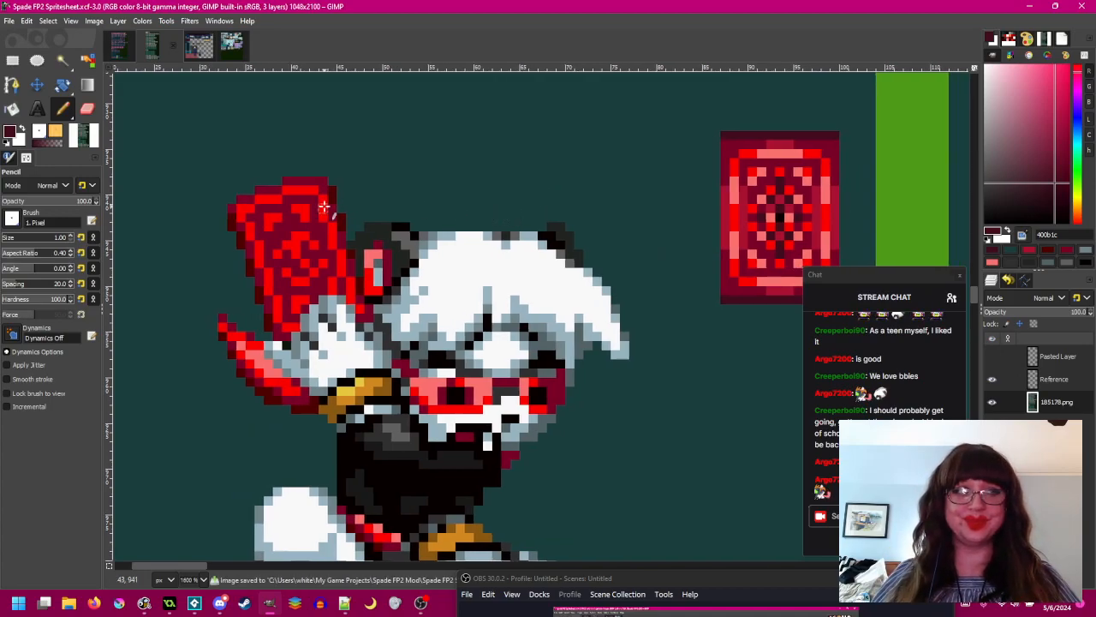
- Darken the top outline of the card held by the first mid-air sprite with 400b1c, sampling 780028 and f80000 for touch-ups
{"action": "left_click_drag", "start_coordinate": [323, 206], "coordinate": [333, 198]}
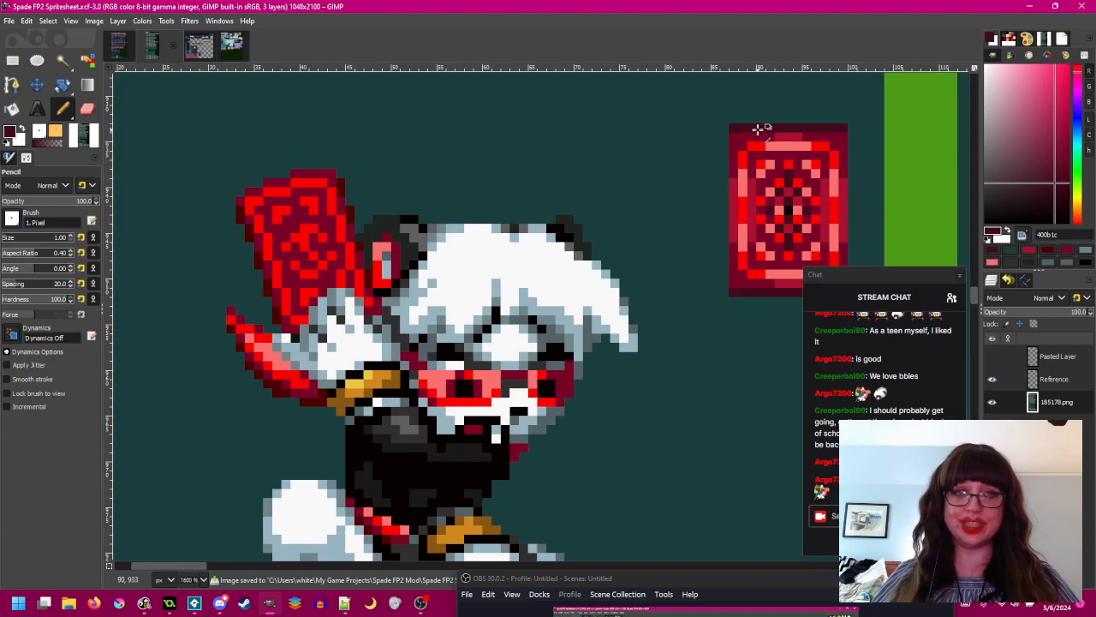
{"action": "scroll", "coordinate": [617, 176], "scroll_direction": "right", "scroll_amount": 10}
{"action": "scroll", "coordinate": [382, 209], "scroll_direction": "right", "scroll_amount": 5}
{"action": "scroll", "coordinate": [383, 209], "scroll_direction": "left", "scroll_amount": 15}
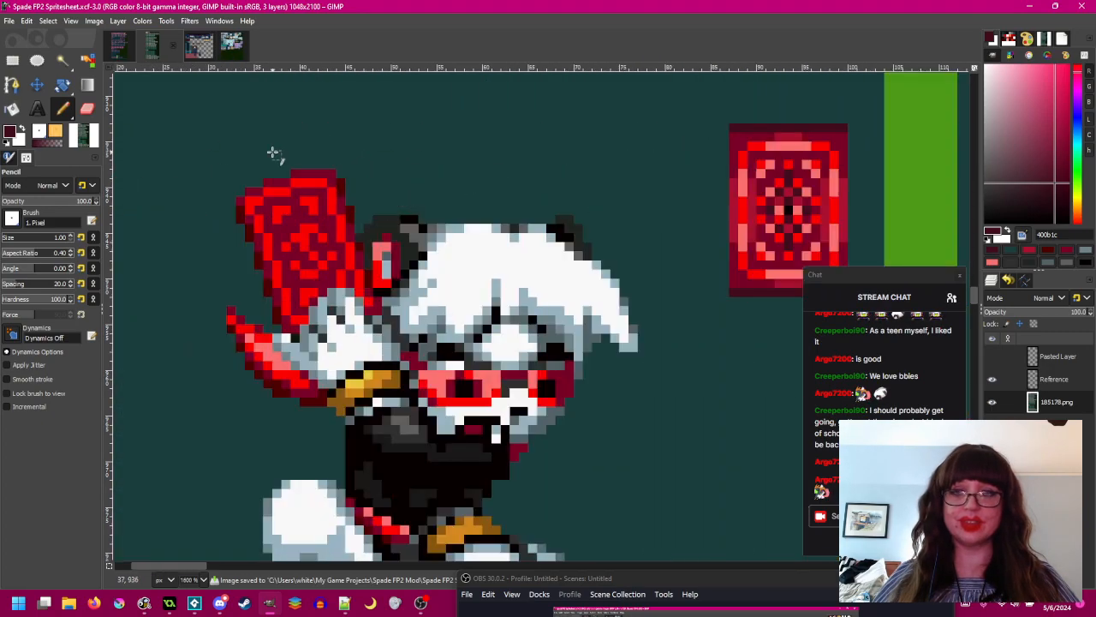
{"action": "left_click", "coordinate": [257, 190]}
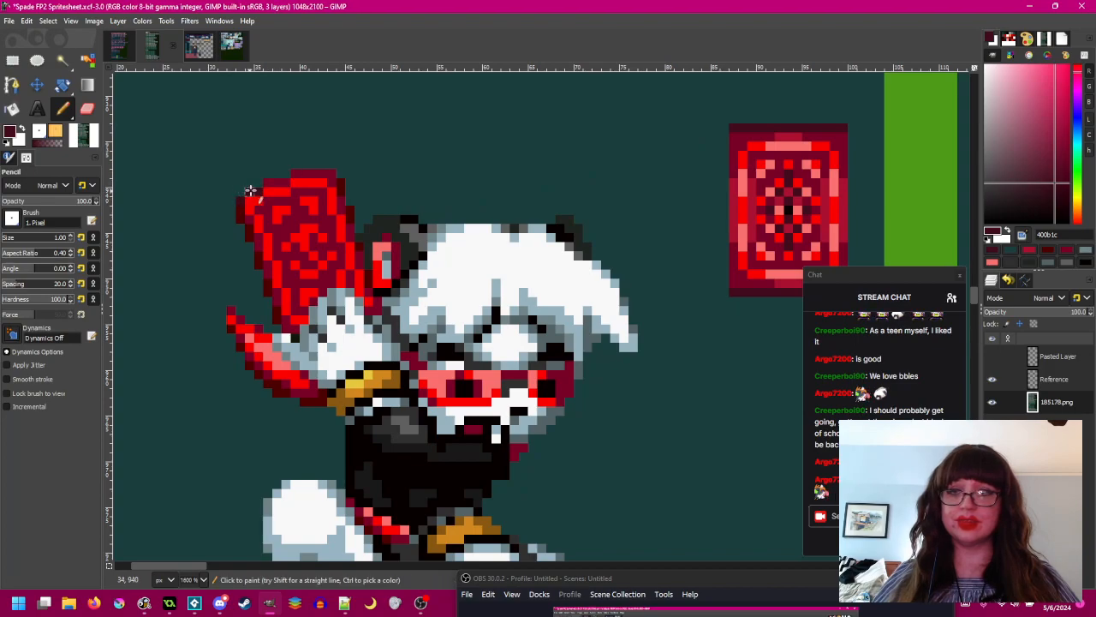
{"action": "left_click", "coordinate": [317, 179], "text": "ctrl"}
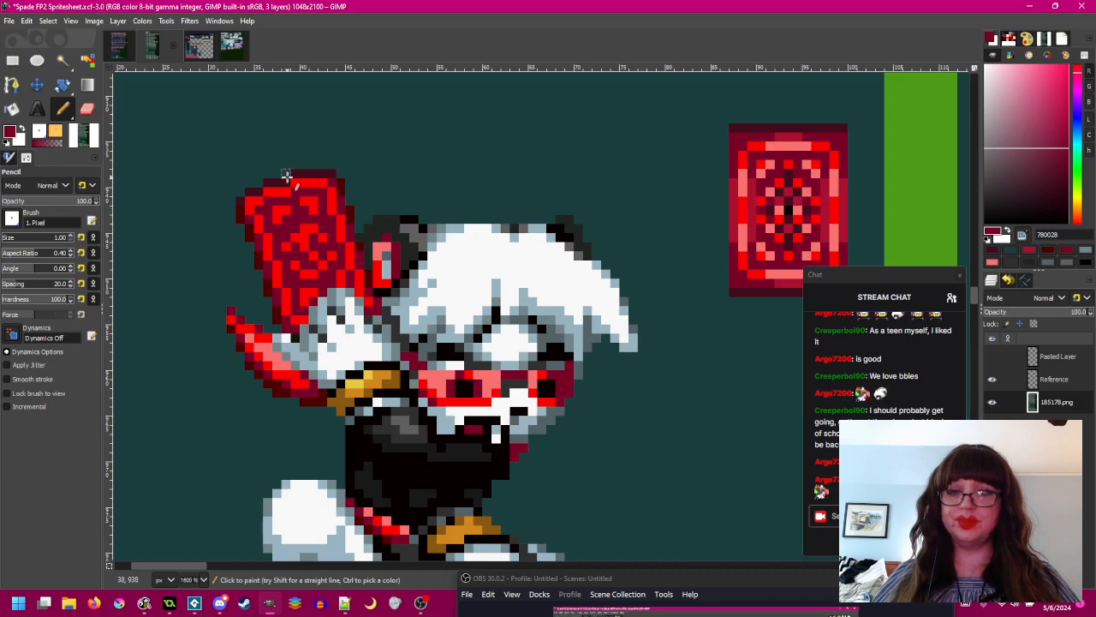
{"action": "scroll", "coordinate": [260, 185], "scroll_direction": "up", "scroll_amount": 2, "text": "ctrl"}
{"action": "left_click", "coordinate": [315, 172], "text": "ctrl"}
{"action": "scroll", "coordinate": [351, 238], "scroll_direction": "down", "scroll_amount": 4, "text": "ctrl"}
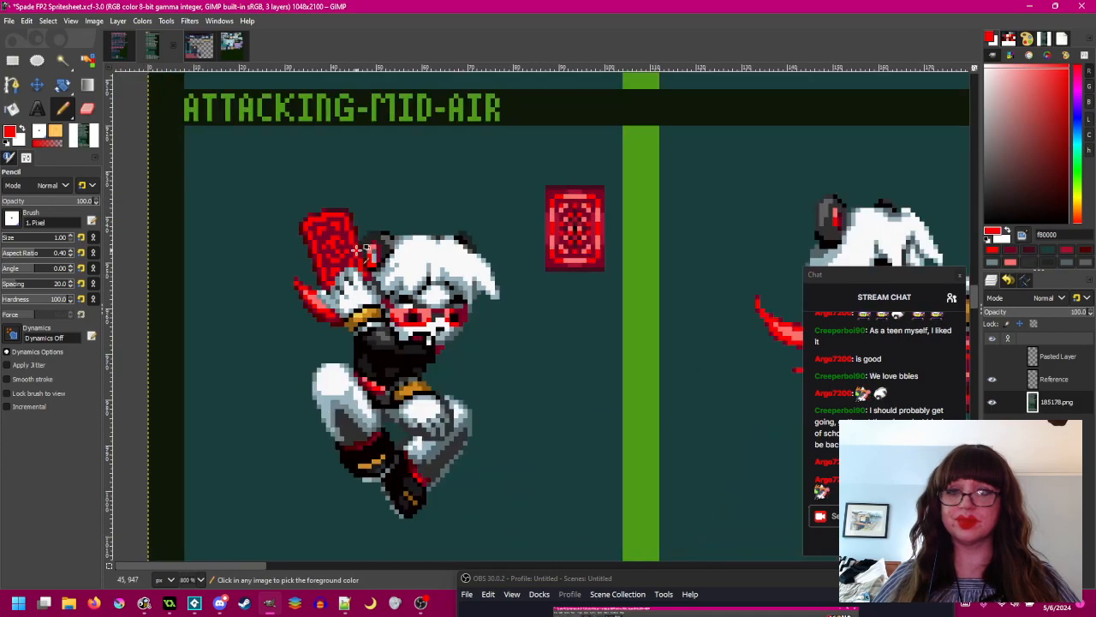
- Rework the held card's stepped upper edge, using 780028 and 400b1c for the outline and f80000 for the inner border
{"action": "scroll", "coordinate": [353, 244], "scroll_direction": "up", "scroll_amount": 3, "text": "ctrl"}
{"action": "left_click", "coordinate": [308, 178], "text": "ctrl"}
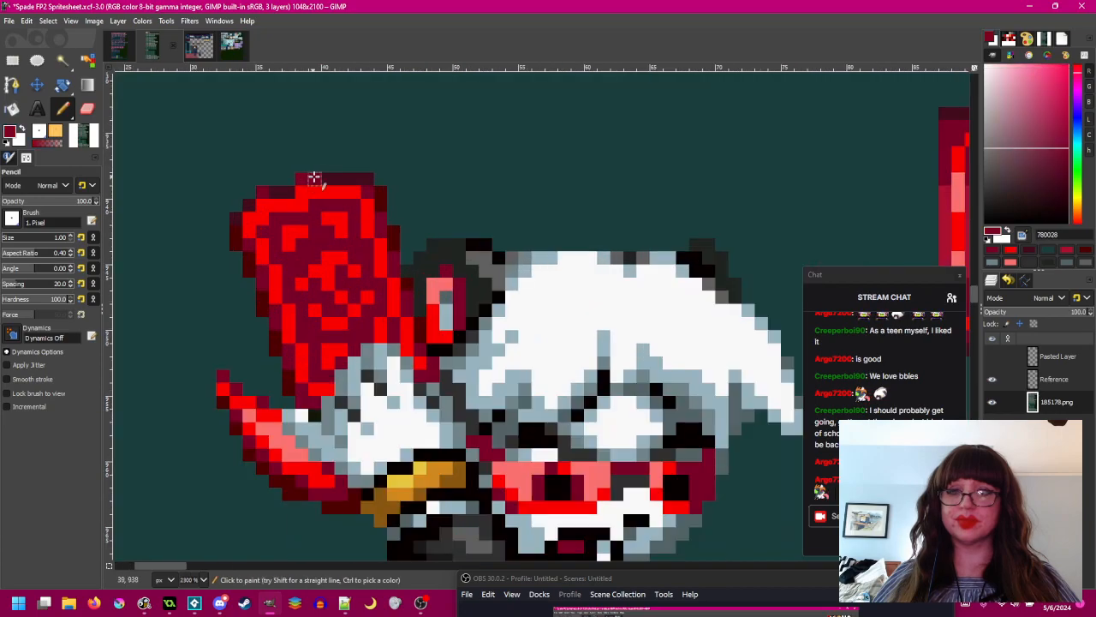
{"action": "scroll", "coordinate": [313, 180], "scroll_direction": "down", "scroll_amount": 4, "text": "ctrl"}
{"action": "scroll", "coordinate": [366, 214], "scroll_direction": "up", "scroll_amount": 4, "text": "ctrl"}
{"action": "scroll", "coordinate": [366, 214], "scroll_direction": "up", "scroll_amount": 1, "text": "ctrl"}
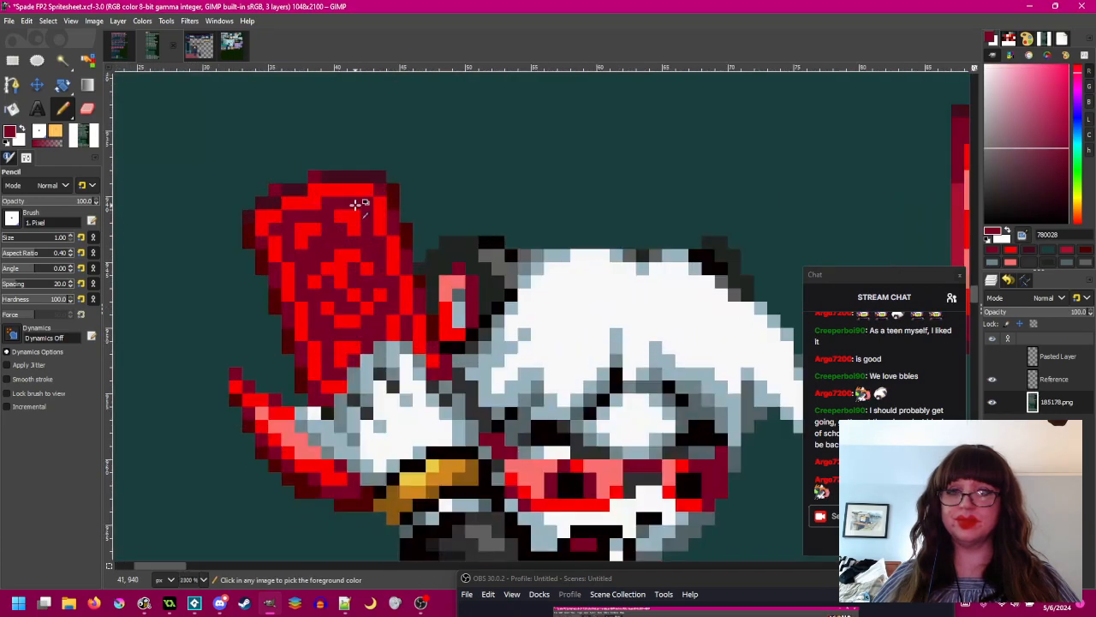
{"action": "left_click", "coordinate": [322, 178], "text": "ctrl"}
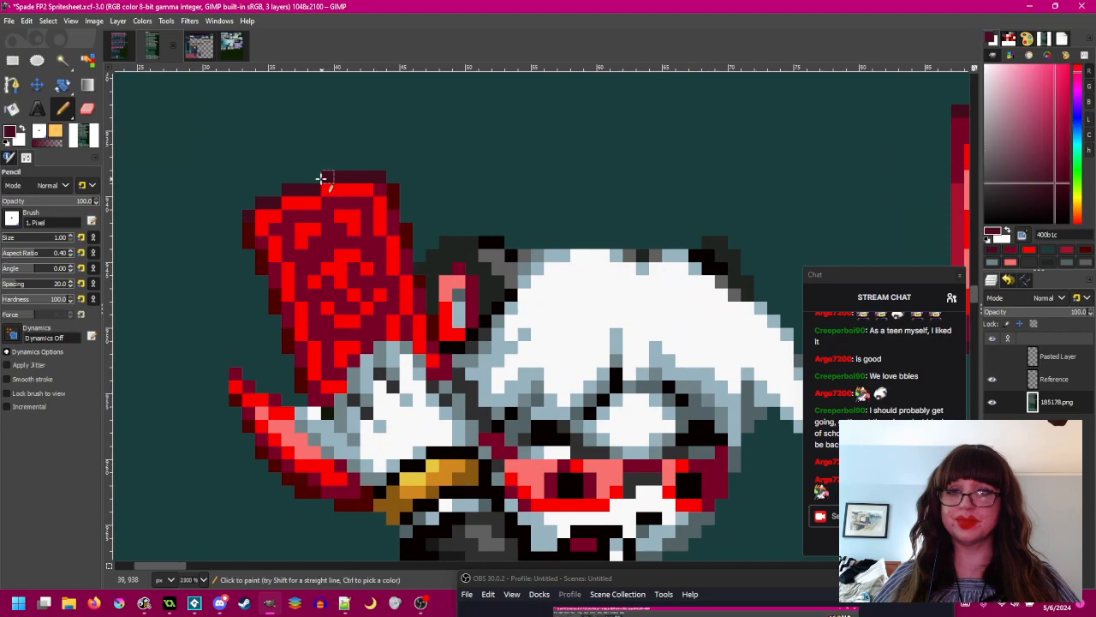
{"action": "left_click_drag", "start_coordinate": [265, 187], "coordinate": [276, 189]}
{"action": "scroll", "coordinate": [362, 206], "scroll_direction": "down", "scroll_amount": 3, "text": "ctrl"}
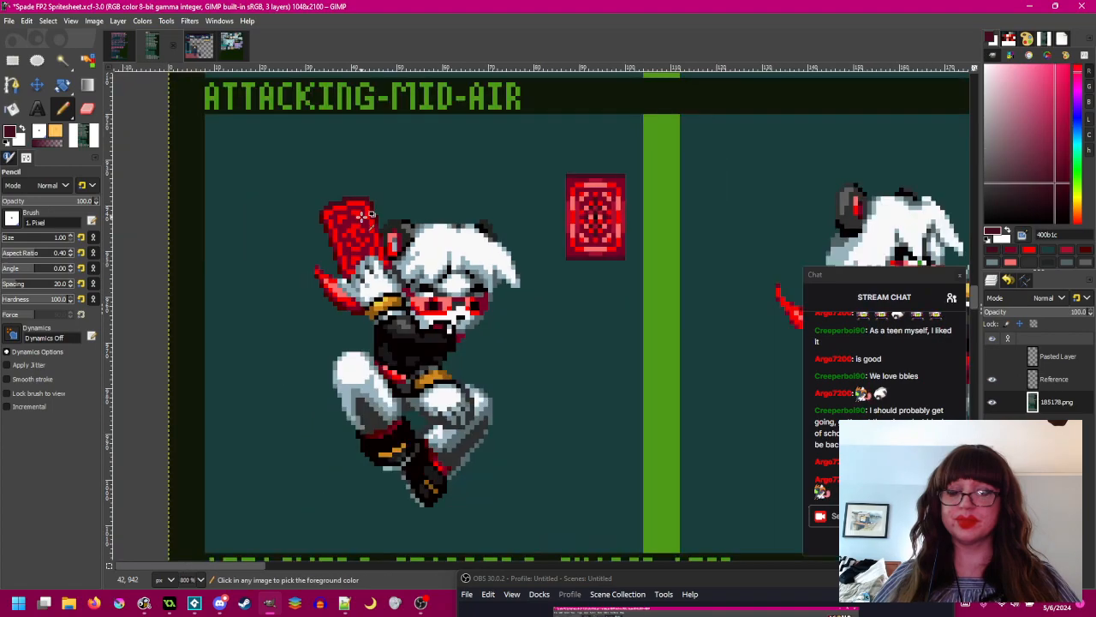
{"action": "scroll", "coordinate": [351, 209], "scroll_direction": "up", "scroll_amount": 2, "text": "ctrl"}
{"action": "left_click", "coordinate": [350, 196], "text": "ctrl"}
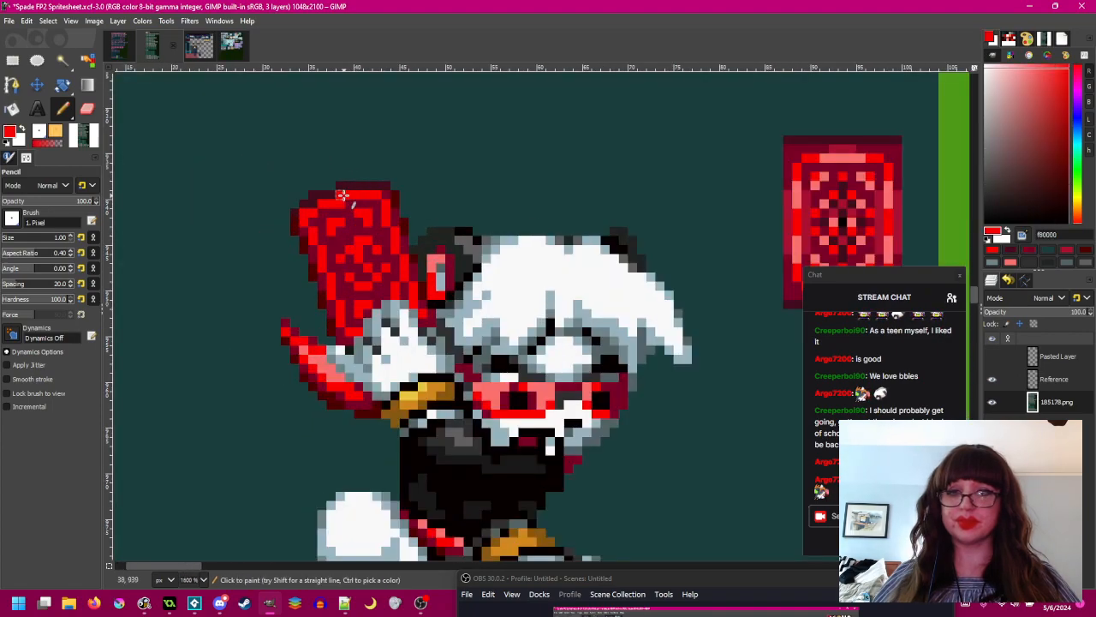
{"action": "scroll", "coordinate": [412, 214], "scroll_direction": "down", "scroll_amount": 3, "text": "ctrl"}
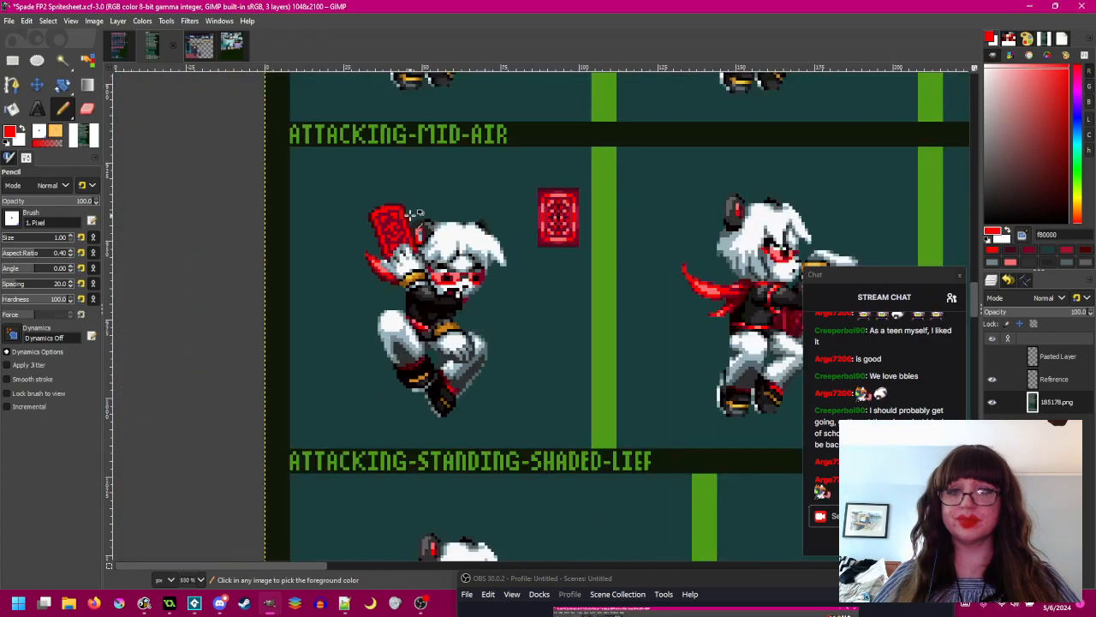
{"action": "scroll", "coordinate": [412, 214], "scroll_direction": "up", "scroll_amount": 5, "text": "ctrl"}
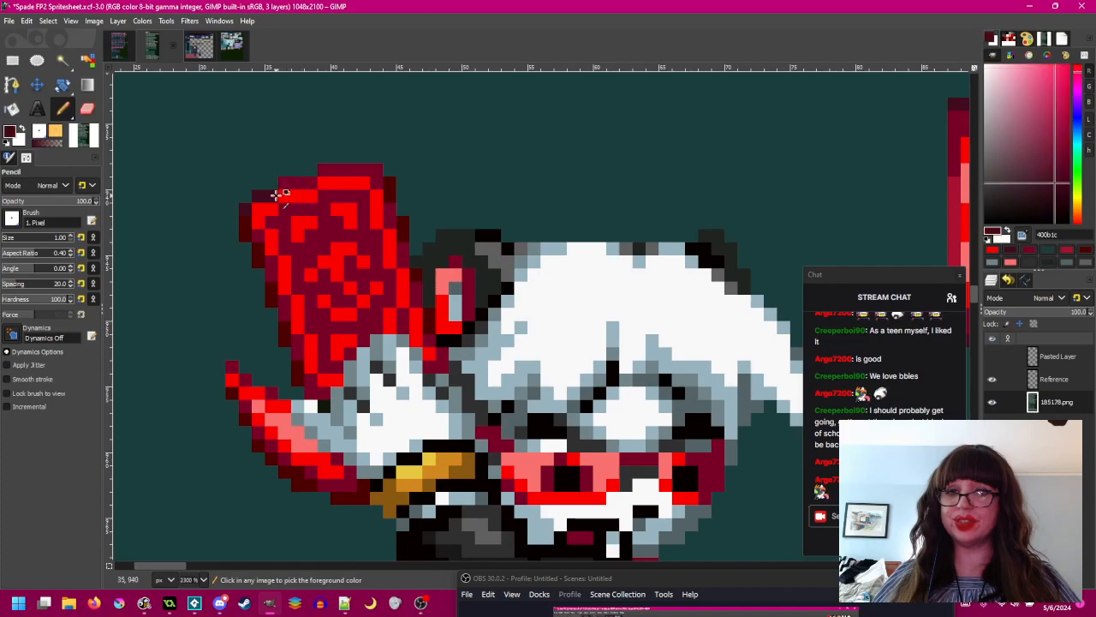
- Trim the step pixels on the held card's upper edge with the background colour and darken the adjoining edge with 400b1c
{"action": "left_click", "coordinate": [324, 169], "text": "ctrl"}
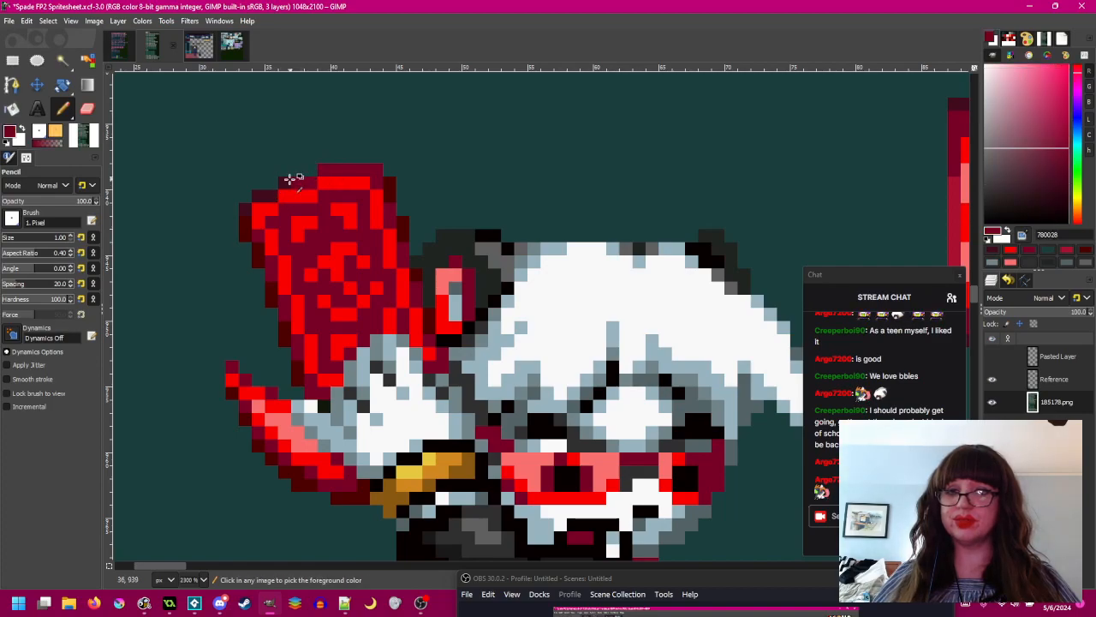
{"action": "left_click", "coordinate": [289, 169], "text": "ctrl"}
{"action": "left_click", "coordinate": [284, 184]}
{"action": "left_click", "coordinate": [322, 170]}
{"action": "left_click", "coordinate": [275, 193], "text": "ctrl"}
{"action": "left_click", "coordinate": [300, 180]}
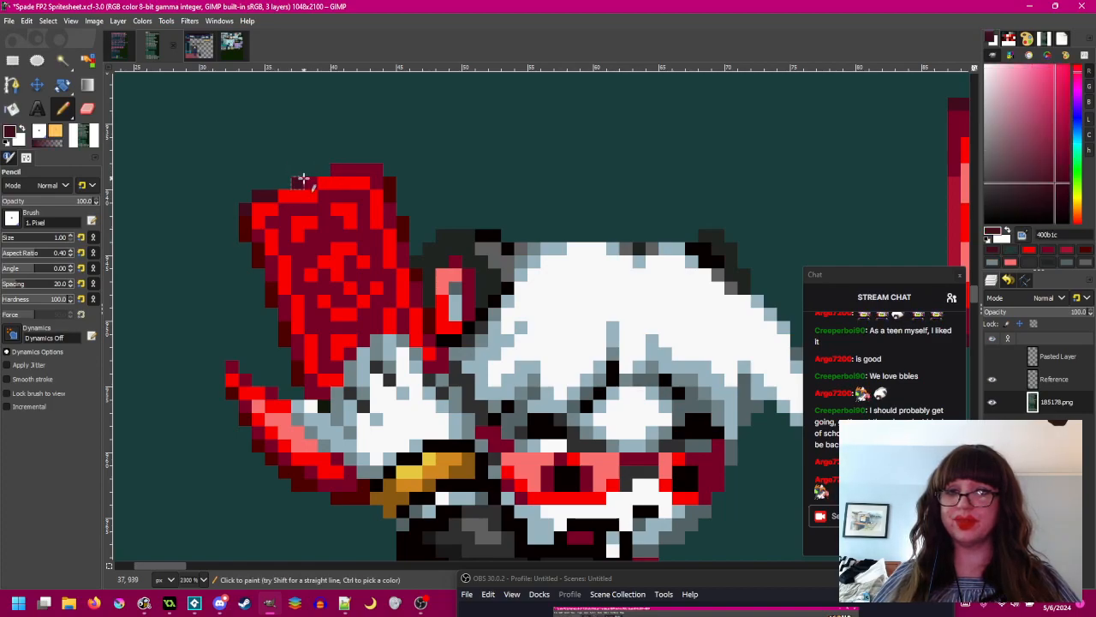
- Darken pixels within the held card's inner pattern with 400b1c, after sampling 780028 and 400b1c from the guide card
{"action": "scroll", "coordinate": [411, 197], "scroll_direction": "down", "scroll_amount": 3, "text": "ctrl"}
{"action": "scroll", "coordinate": [351, 219], "scroll_direction": "up", "scroll_amount": 1, "text": "ctrl"}
{"action": "scroll", "coordinate": [349, 219], "scroll_direction": "up", "scroll_amount": 1}
{"action": "left_click_drag", "start_coordinate": [501, 227], "coordinate": [482, 198]}
{"action": "left_click", "coordinate": [756, 164], "text": "ctrl"}
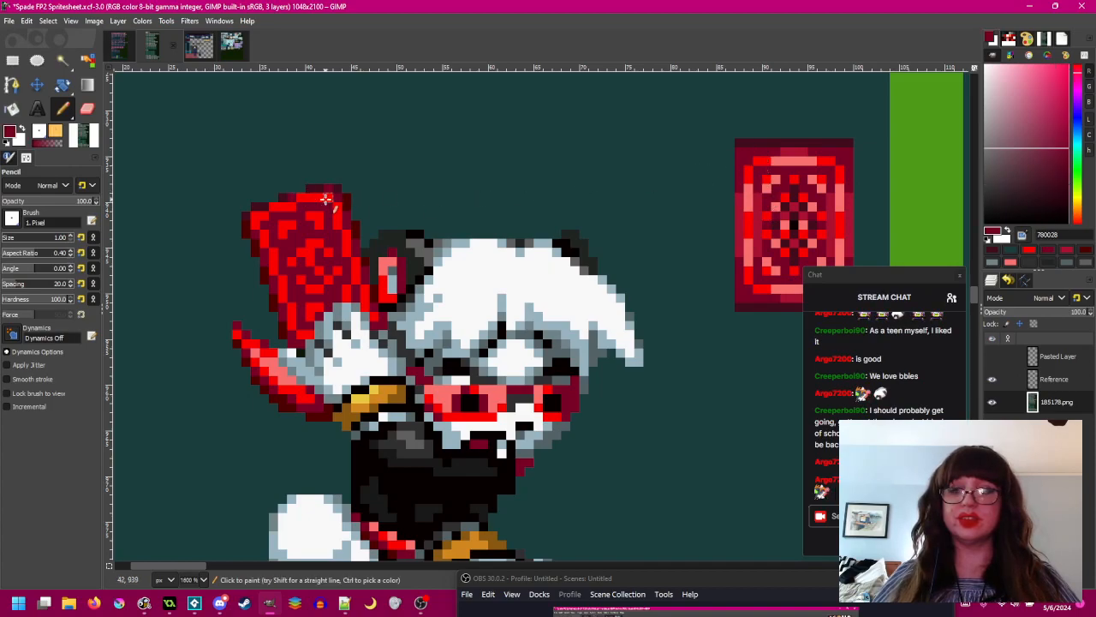
{"action": "left_click", "coordinate": [783, 193], "text": "ctrl"}
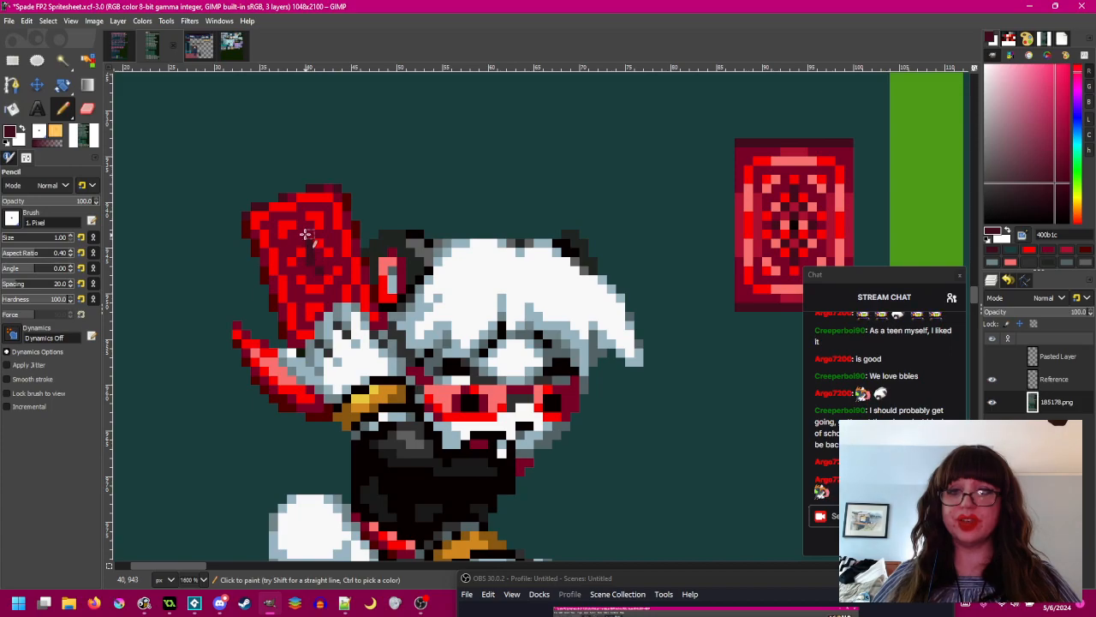
{"action": "left_click_drag", "start_coordinate": [368, 276], "coordinate": [354, 243]}
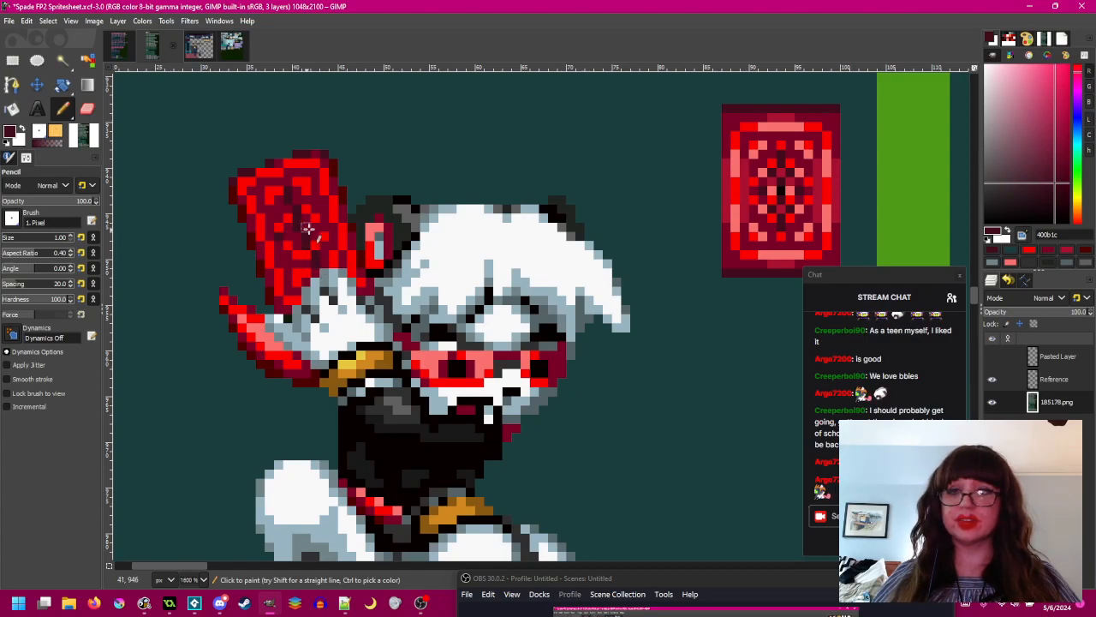
- Add f87070 highlight pixels to the upper and lower corners of the held card's inner pattern, following the guide card
{"action": "left_click_drag", "start_coordinate": [555, 255], "coordinate": [584, 296]}
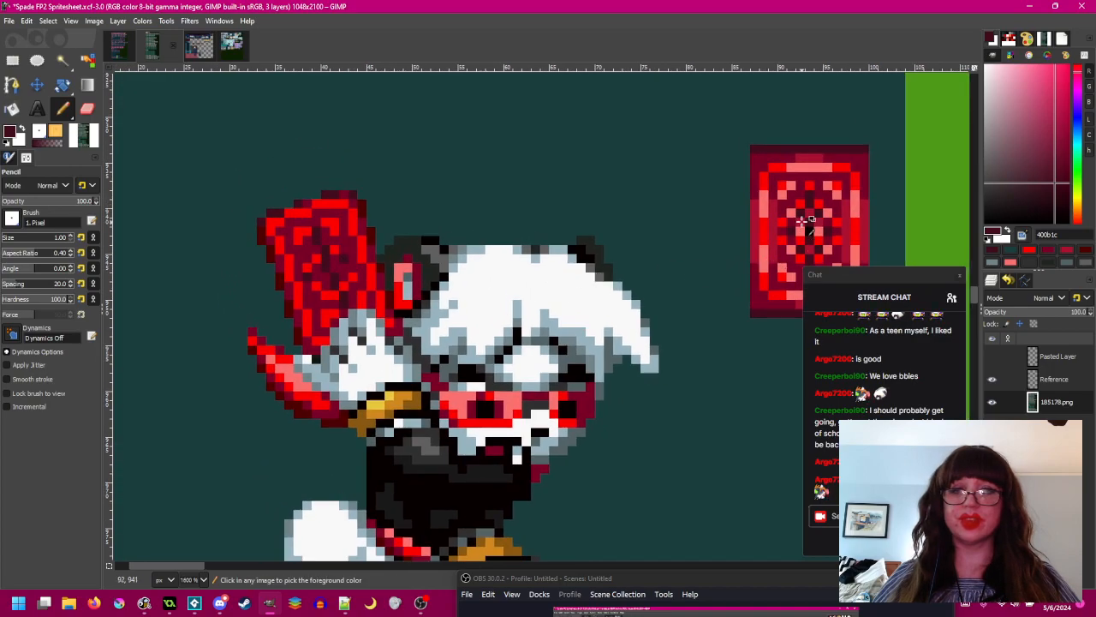
{"action": "left_click", "coordinate": [299, 239]}
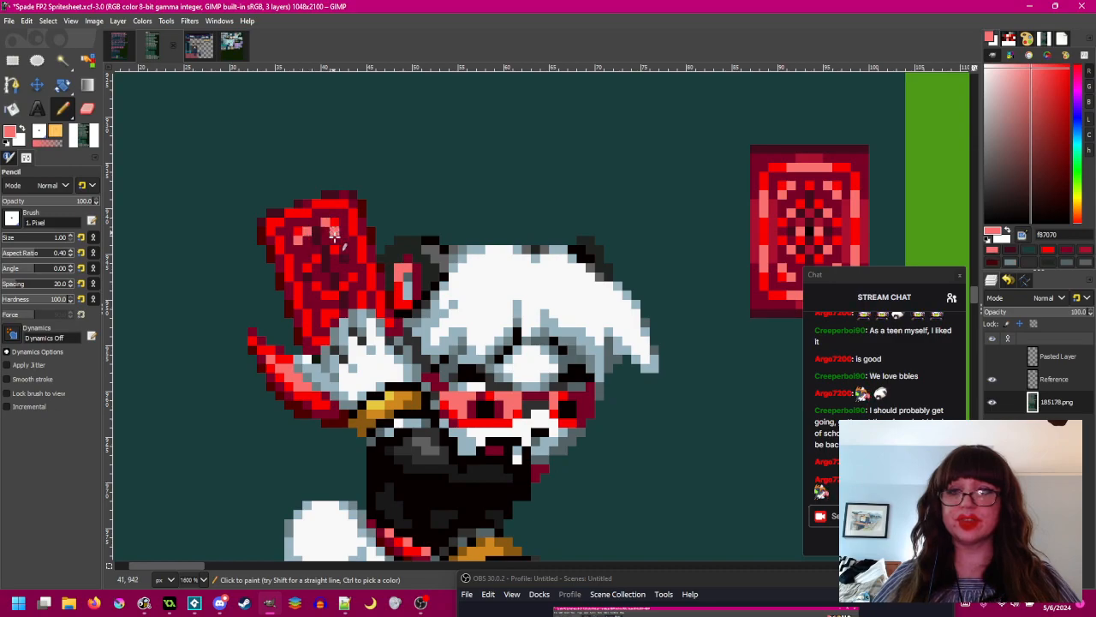
{"action": "left_click_drag", "start_coordinate": [335, 313], "coordinate": [316, 267]}
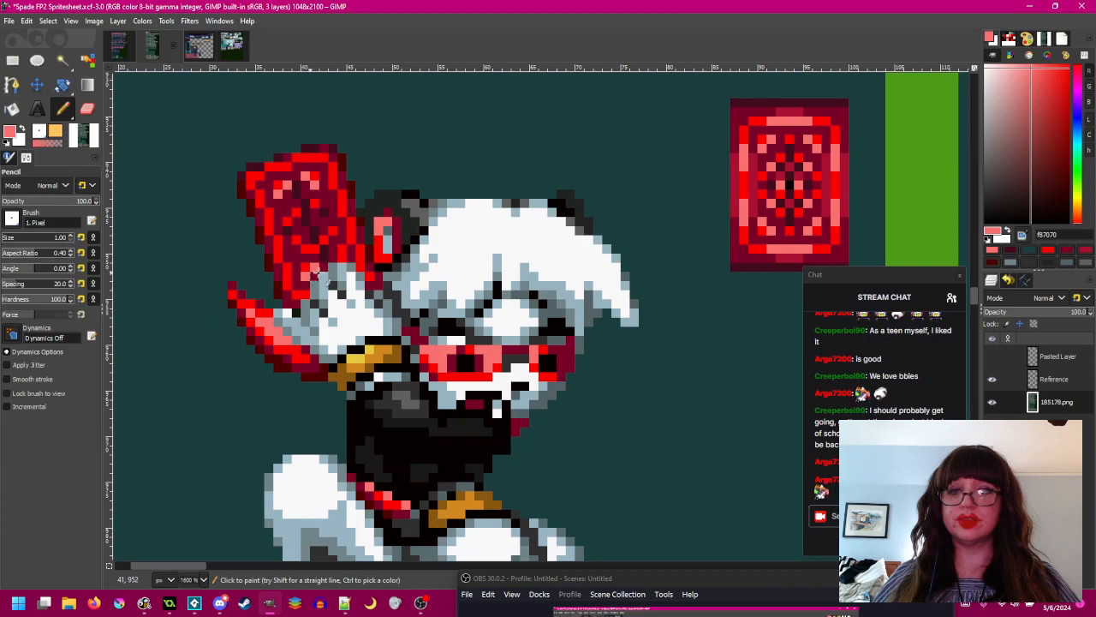
{"action": "left_click_drag", "start_coordinate": [507, 286], "coordinate": [500, 307]}
{"action": "left_click", "coordinate": [334, 278]}
{"action": "left_click_drag", "start_coordinate": [344, 275], "coordinate": [346, 272]}
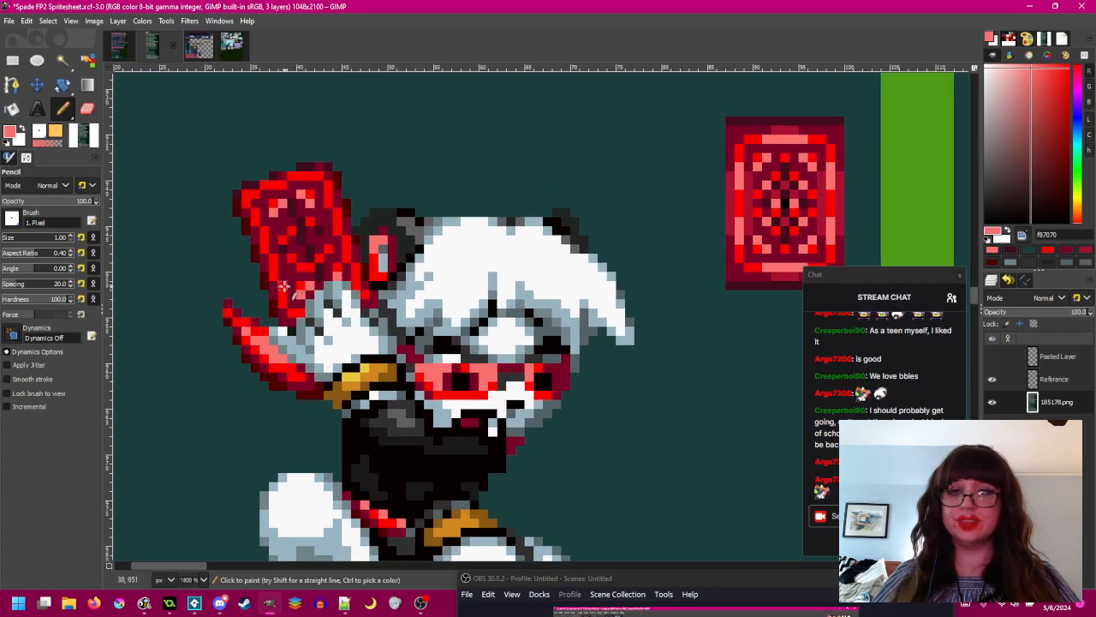
- Highlight segments of the held card's inner border along its sides and top with f87070
{"action": "left_click", "coordinate": [256, 214]}
{"action": "left_click", "coordinate": [255, 222]}
{"action": "left_click", "coordinate": [264, 230]}
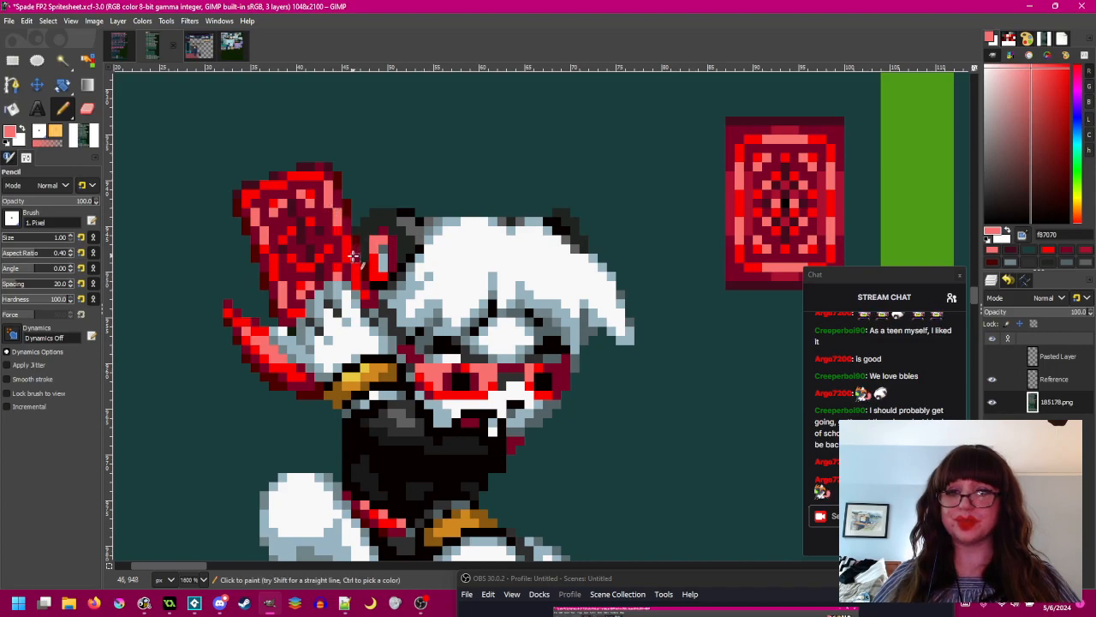
{"action": "scroll", "coordinate": [403, 265], "scroll_direction": "down", "scroll_amount": 2}
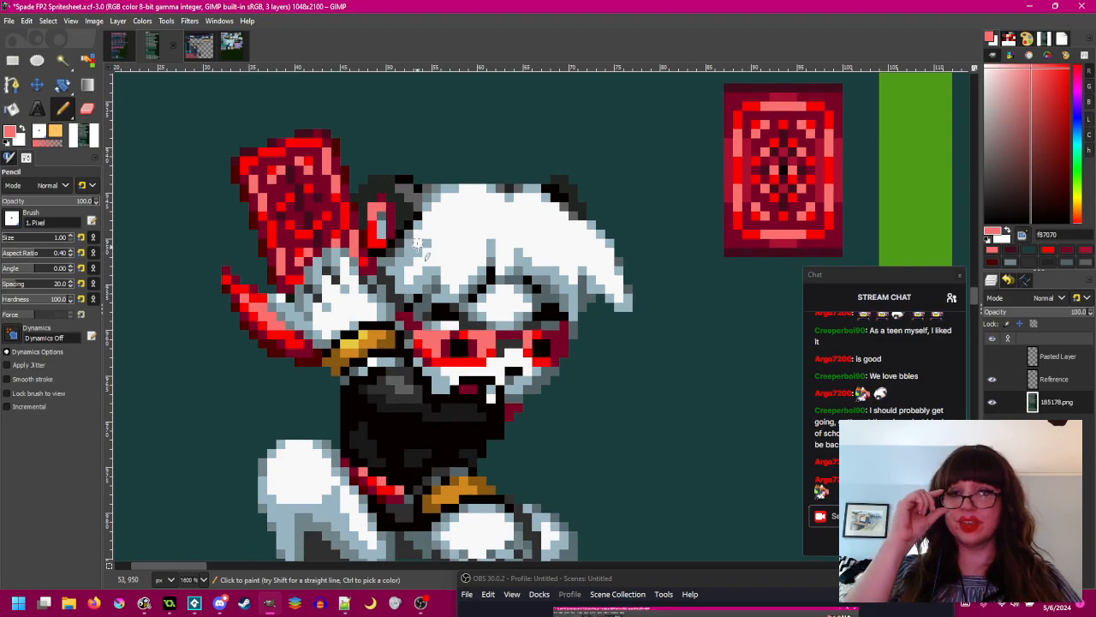
{"action": "scroll", "coordinate": [417, 242], "scroll_direction": "up", "scroll_amount": 1}
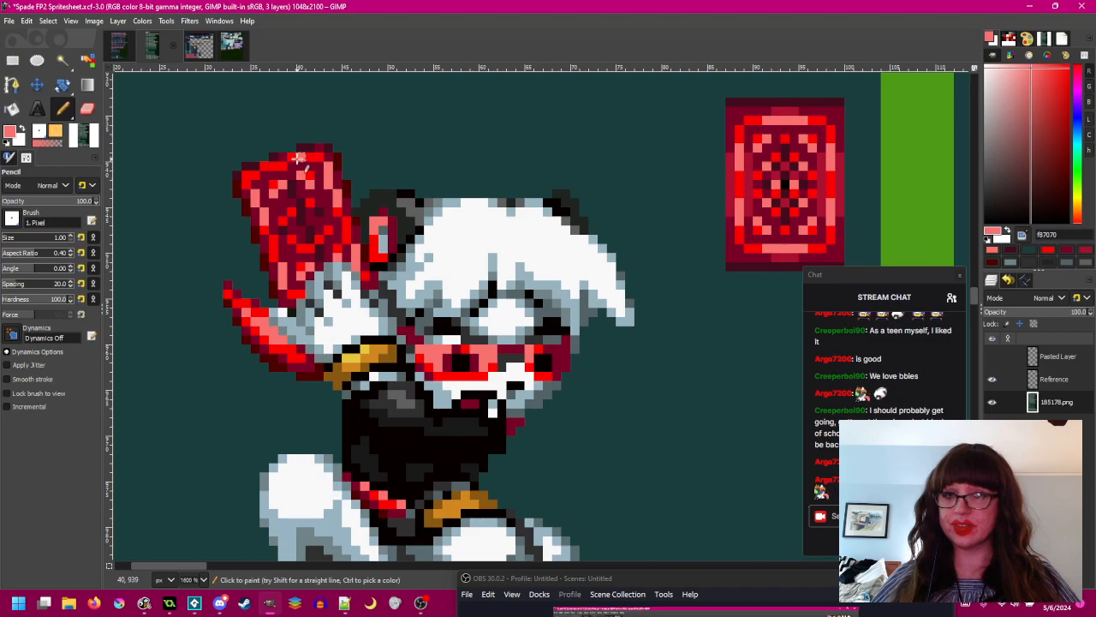
- Touch up the held card using a80f2f sampled from the guide card's edge and f87070 for highlights
{"action": "left_click", "coordinate": [786, 108], "text": "ctrl"}
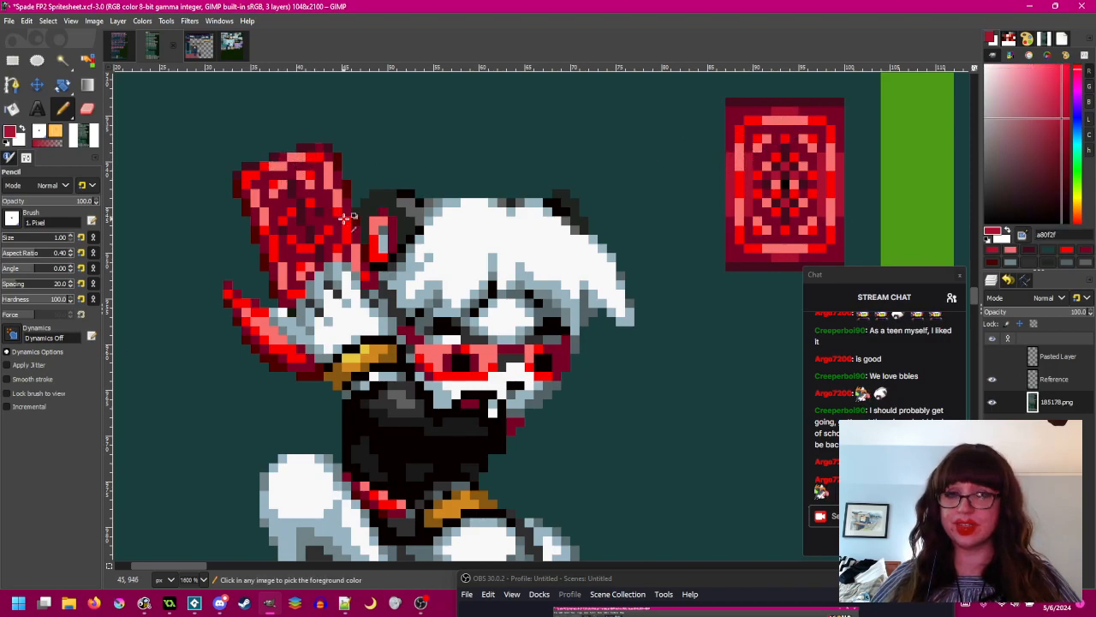
{"action": "scroll", "coordinate": [347, 216], "scroll_direction": "down", "scroll_amount": 5}
{"action": "scroll", "coordinate": [359, 209], "scroll_direction": "up", "scroll_amount": 2}
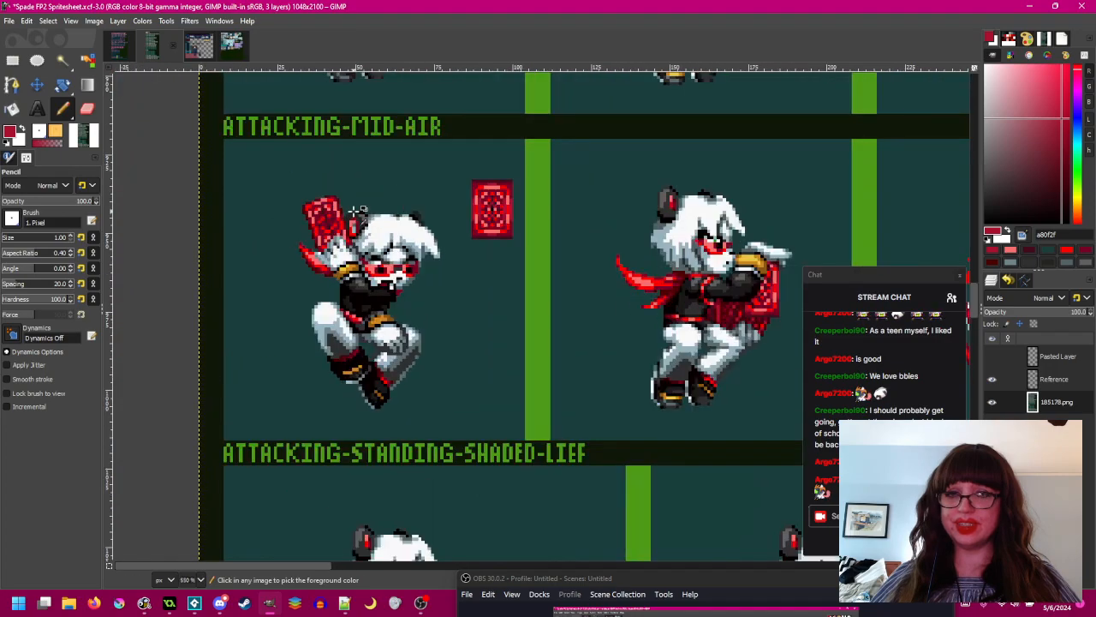
{"action": "scroll", "coordinate": [354, 210], "scroll_direction": "up", "scroll_amount": 1}
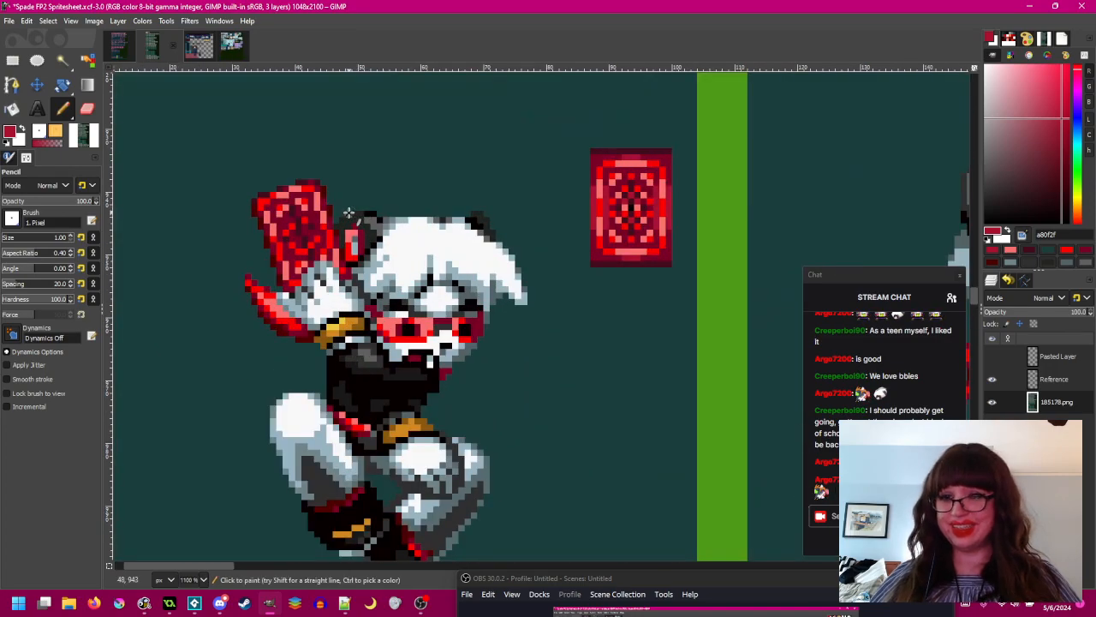
{"action": "scroll", "coordinate": [336, 208], "scroll_direction": "up", "scroll_amount": 1}
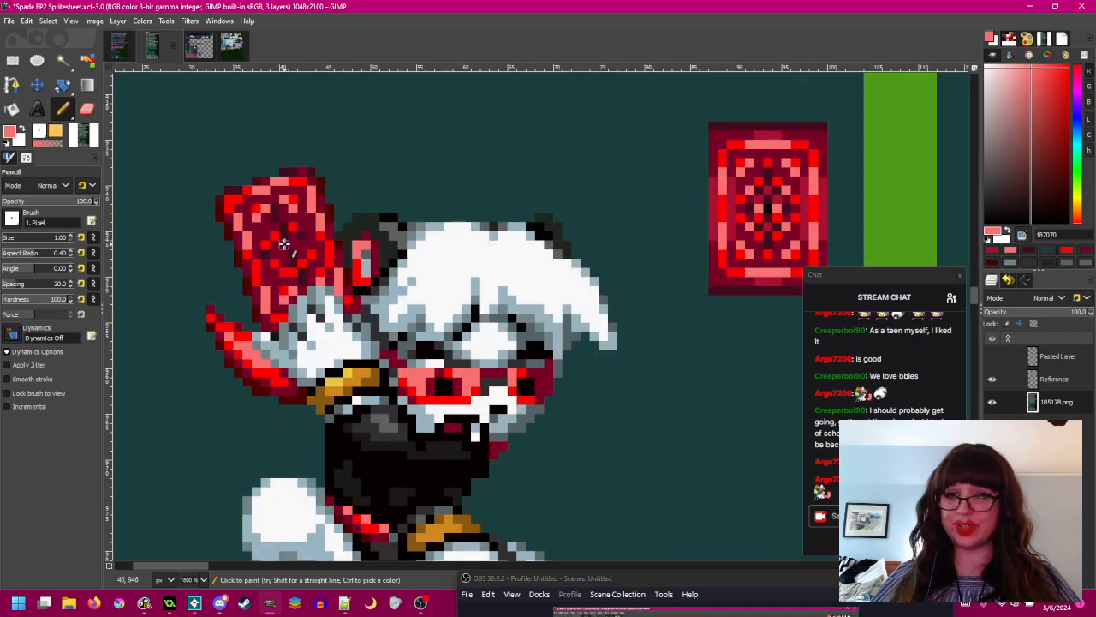
{"action": "scroll", "coordinate": [291, 240], "scroll_direction": "down", "scroll_amount": 1}
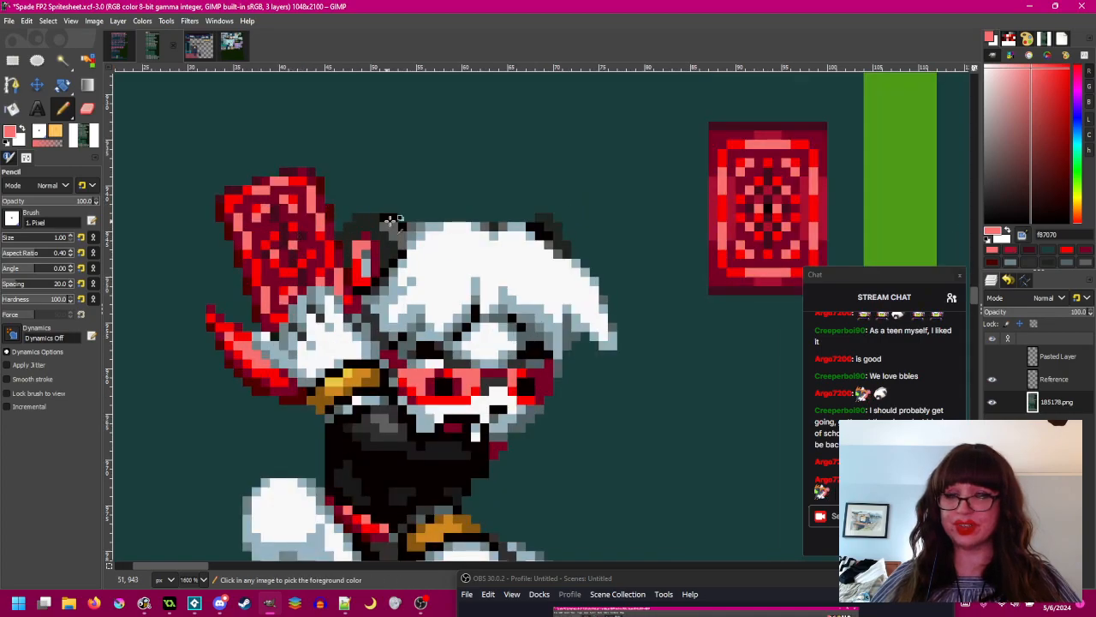
{"action": "scroll", "coordinate": [394, 219], "scroll_direction": "down", "scroll_amount": 2}
{"action": "left_click_drag", "start_coordinate": [486, 204], "coordinate": [429, 214]}
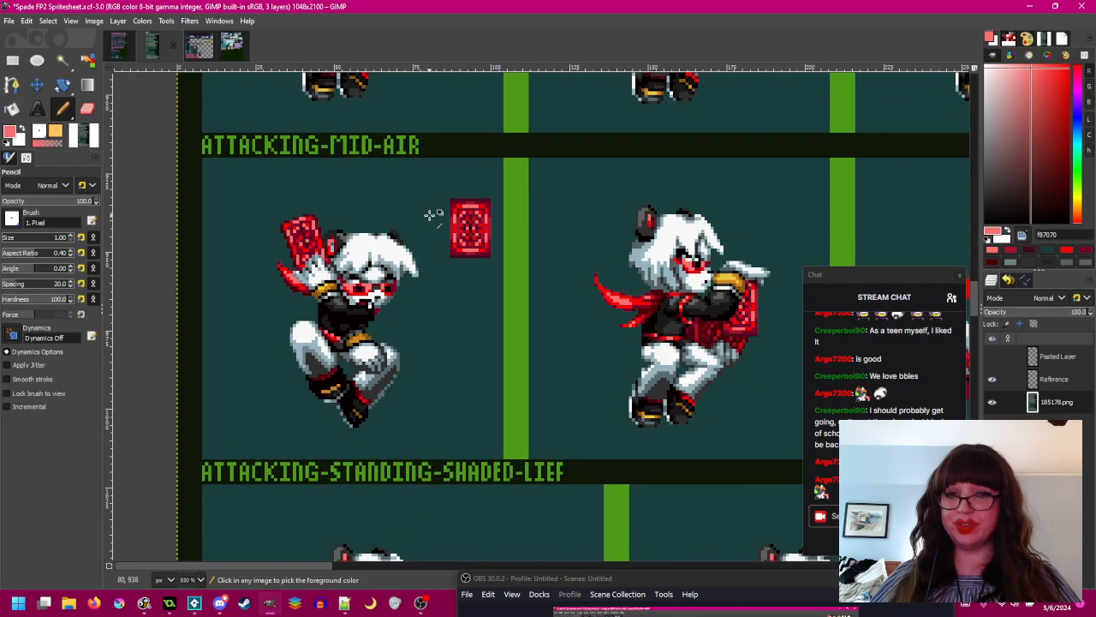
- Refine the centre of the held card's pattern with f80000 and with a80f2f sampled from the guide card
{"action": "scroll", "coordinate": [320, 244], "scroll_direction": "up", "scroll_amount": 4}
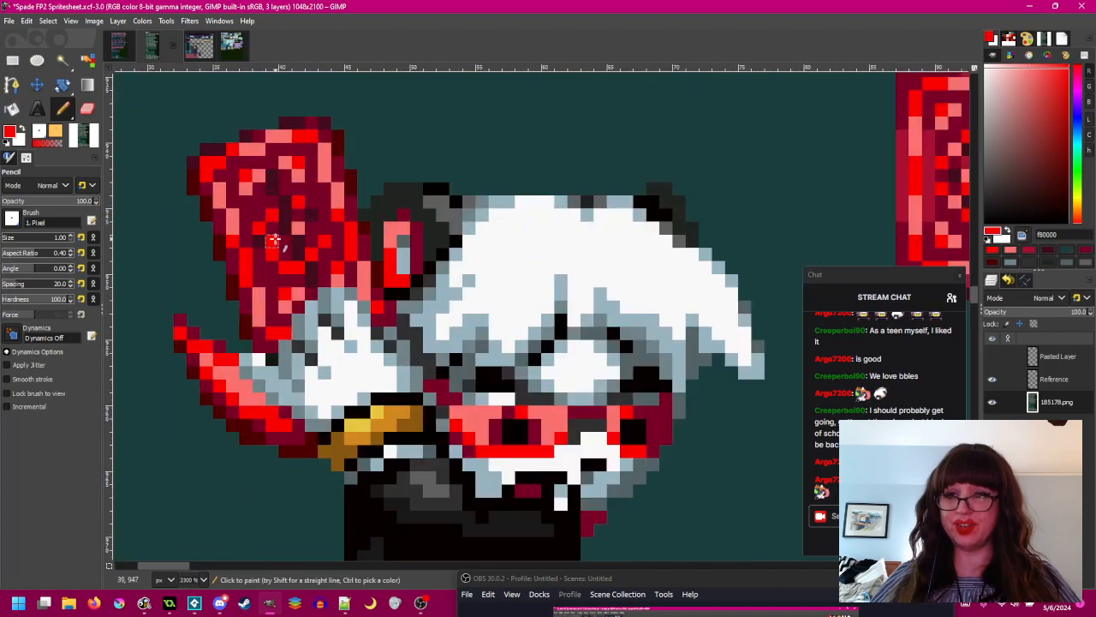
{"action": "scroll", "coordinate": [306, 225], "scroll_direction": "down", "scroll_amount": 2}
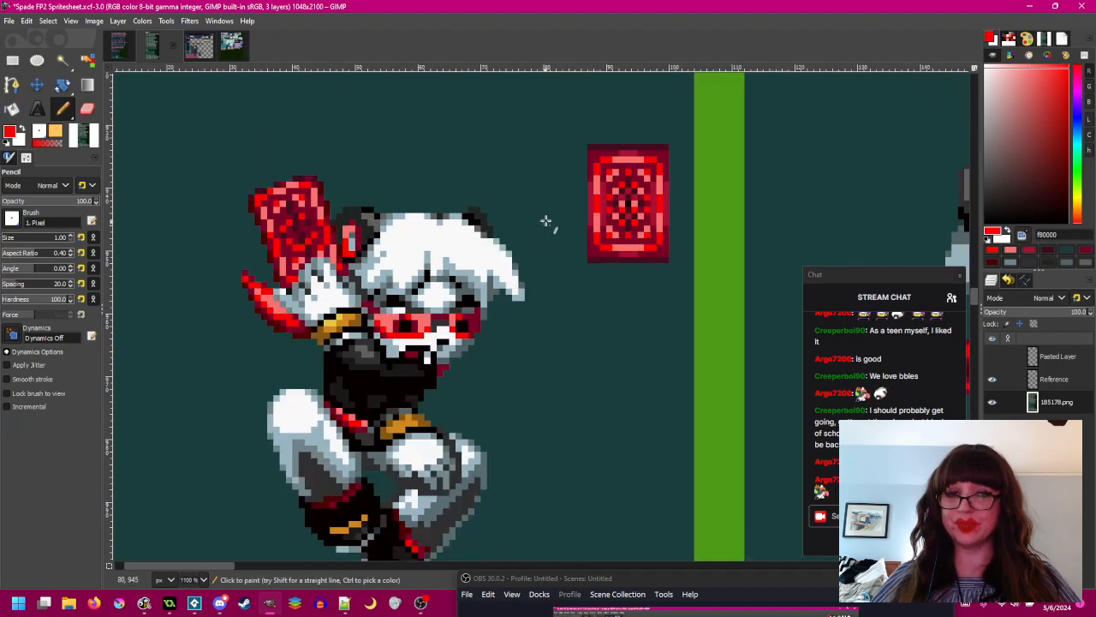
{"action": "scroll", "coordinate": [642, 215], "scroll_direction": "up", "scroll_amount": 2}
{"action": "left_click", "coordinate": [649, 208], "text": "ctrl"}
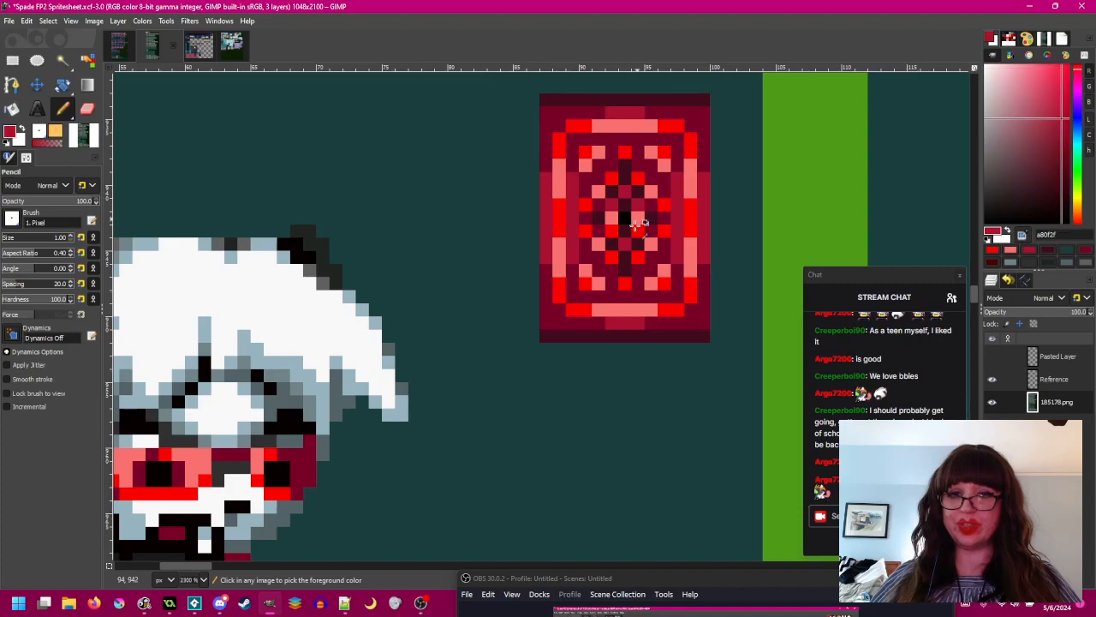
{"action": "scroll", "coordinate": [605, 289], "scroll_direction": "left", "scroll_amount": 5}
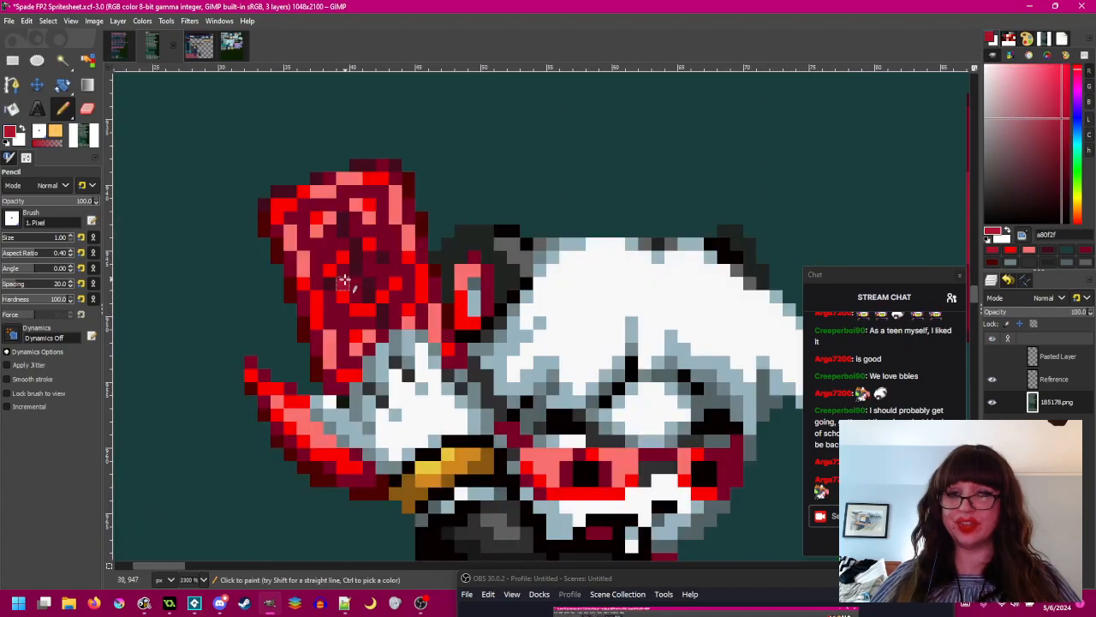
{"action": "scroll", "coordinate": [368, 272], "scroll_direction": "down", "scroll_amount": 3}
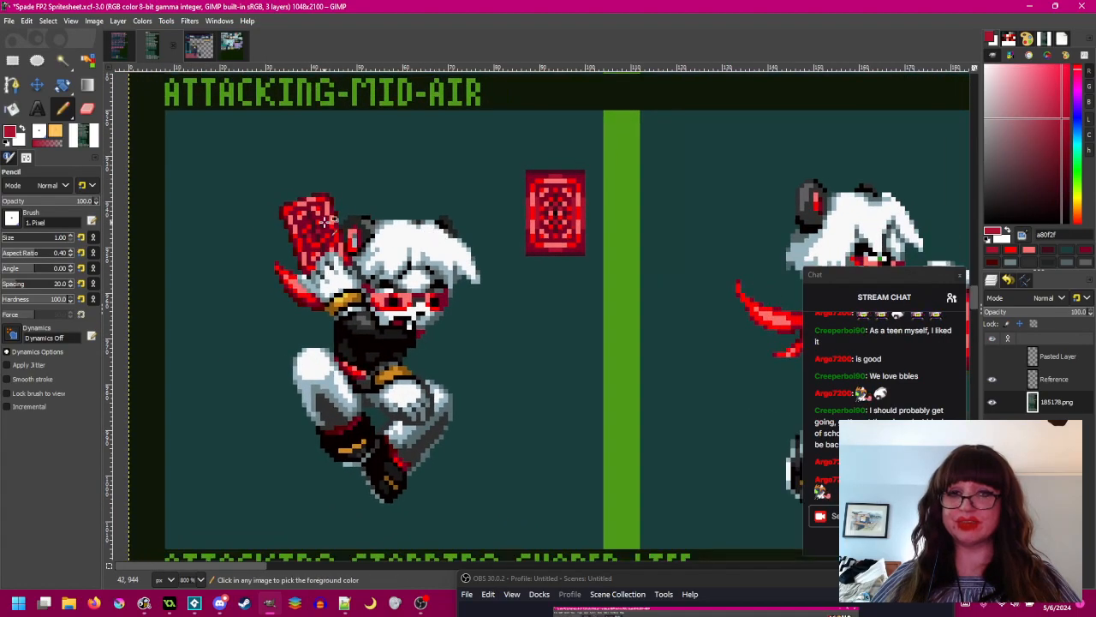
{"action": "scroll", "coordinate": [325, 218], "scroll_direction": "up", "scroll_amount": 2}
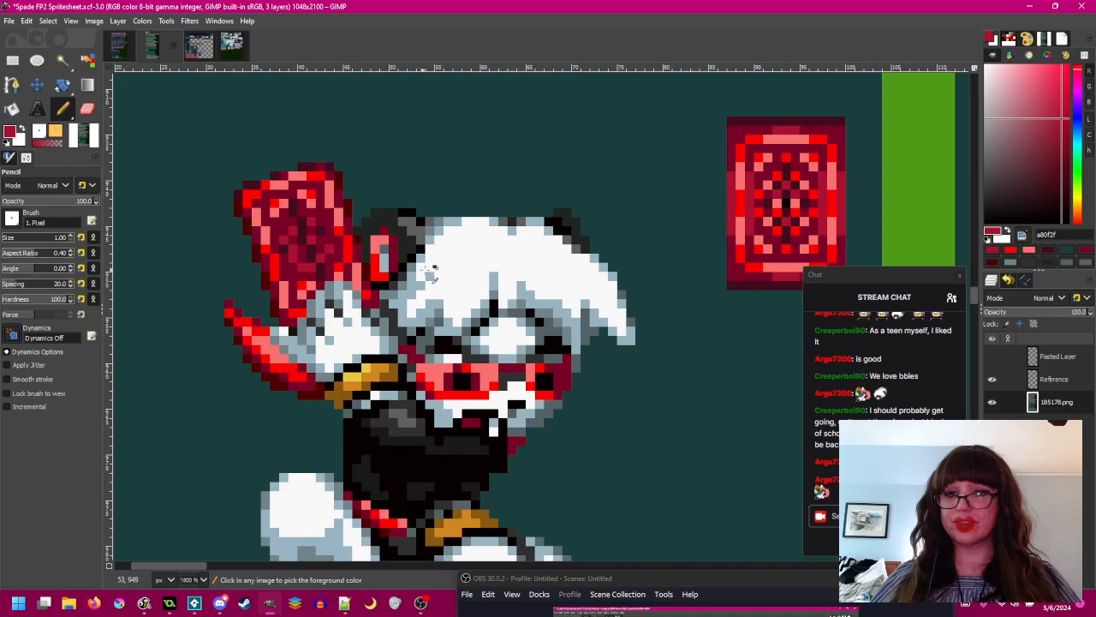
- Select the 13 × 19 pixel guide card beside the first mid-air sprite and sample the background colour 1b3f3e
{"action": "scroll", "coordinate": [343, 267], "scroll_direction": "down", "scroll_amount": 3}
{"action": "scroll", "coordinate": [402, 270], "scroll_direction": "right", "scroll_amount": 2}
{"action": "scroll", "coordinate": [418, 272], "scroll_direction": "up", "scroll_amount": 1}
{"action": "scroll", "coordinate": [409, 263], "scroll_direction": "up", "scroll_amount": 1}
{"action": "left_click_drag", "start_coordinate": [422, 245], "coordinate": [367, 227]}
{"action": "left_click", "coordinate": [13, 60]}
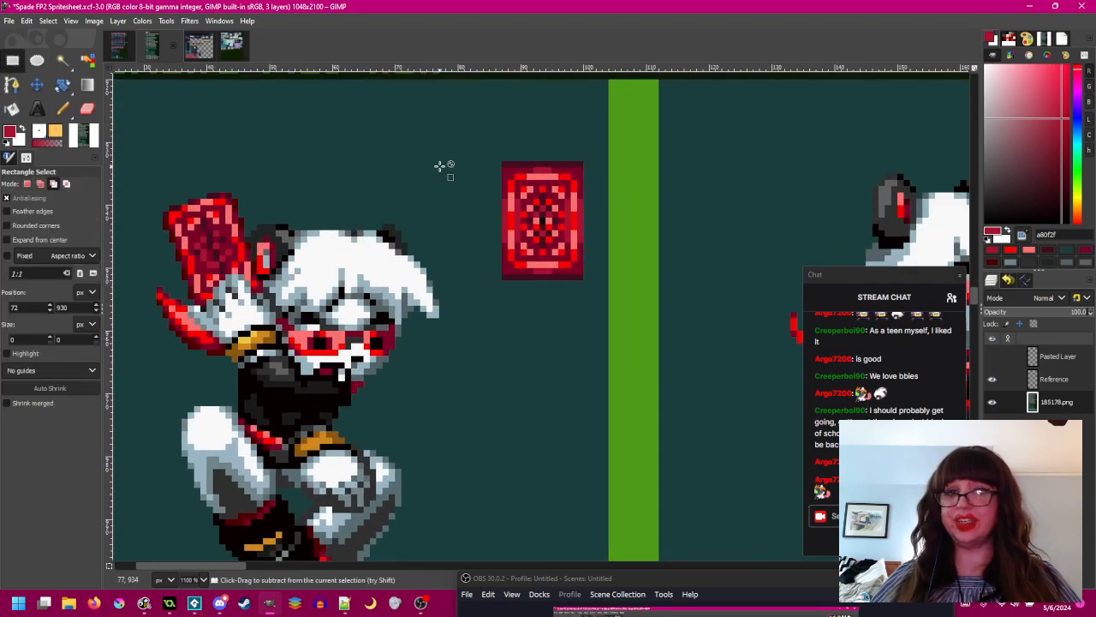
{"action": "scroll", "coordinate": [440, 166], "scroll_direction": "up", "scroll_amount": 1}
{"action": "mouse_move", "coordinate": [511, 159]}
{"action": "left_mouse_down"}
{"action": "mouse_move", "coordinate": [641, 325]}
{"action": "mouse_move", "coordinate": [631, 327]}
{"action": "left_mouse_up"}
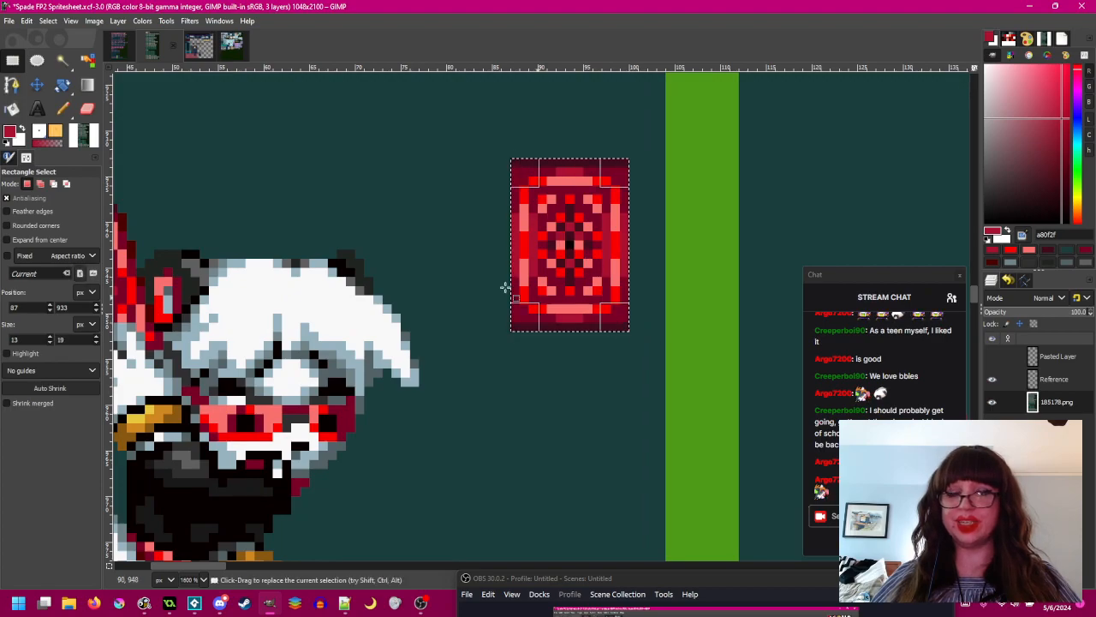
{"action": "left_click", "coordinate": [62, 109]}
{"action": "left_click", "coordinate": [142, 122], "text": "ctrl"}
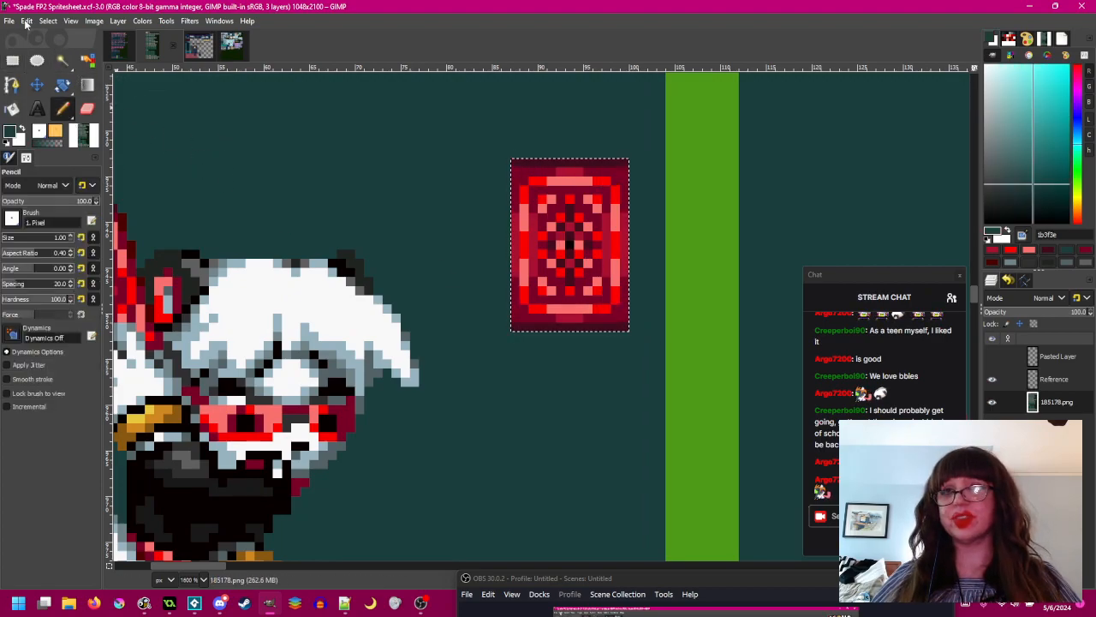
{"action": "left_click", "coordinate": [26, 21]}
{"action": "left_click", "coordinate": [41, 231]}
{"action": "key", "text": "ctrl+z"}
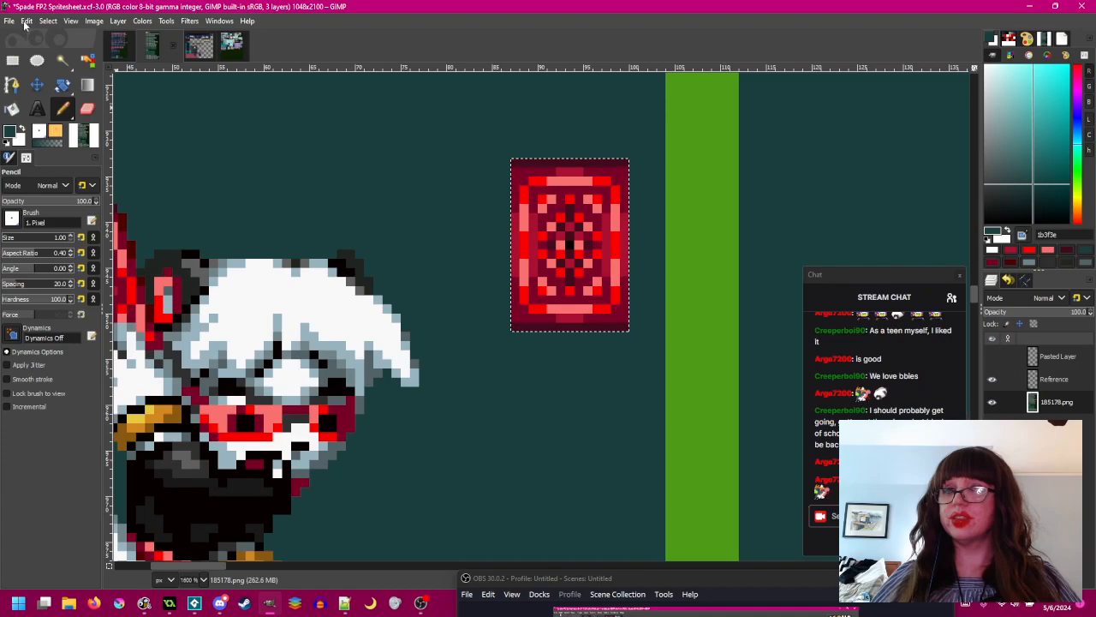
- Erase the guide card by filling its selection with the background colour 1b3f3e, and clear the selection
{"action": "left_click", "coordinate": [26, 21]}
{"action": "left_click", "coordinate": [52, 244]}
{"action": "left_click", "coordinate": [20, 64]}
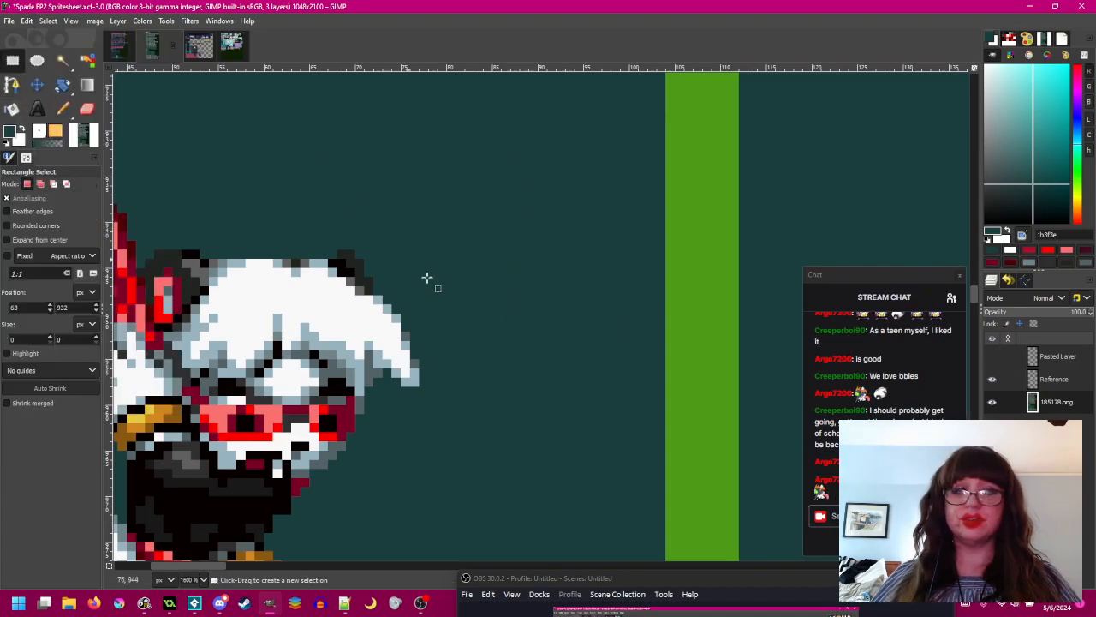
- Darken both end pixels of the gold trim on the first mid-air sprite's boot with 885810 sampled from the second sprite's boot
{"action": "scroll", "coordinate": [394, 245], "scroll_direction": "down", "scroll_amount": 5}
{"action": "scroll", "coordinate": [457, 294], "scroll_direction": "up", "scroll_amount": 2}
{"action": "left_click_drag", "start_coordinate": [508, 281], "coordinate": [462, 214]}
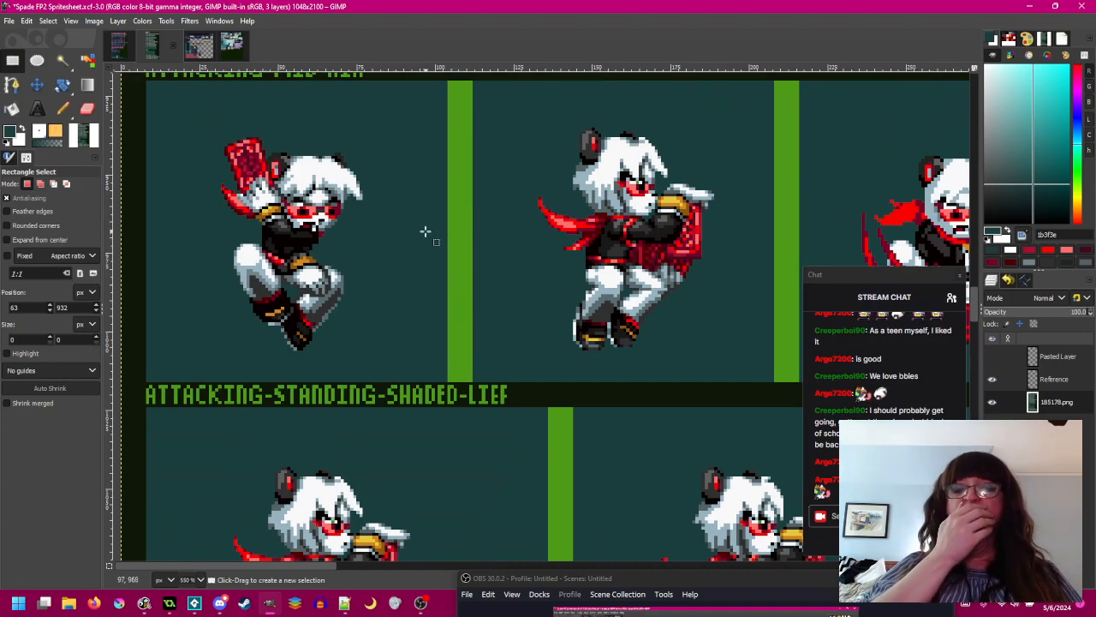
{"action": "left_click_drag", "start_coordinate": [425, 231], "coordinate": [566, 234]}
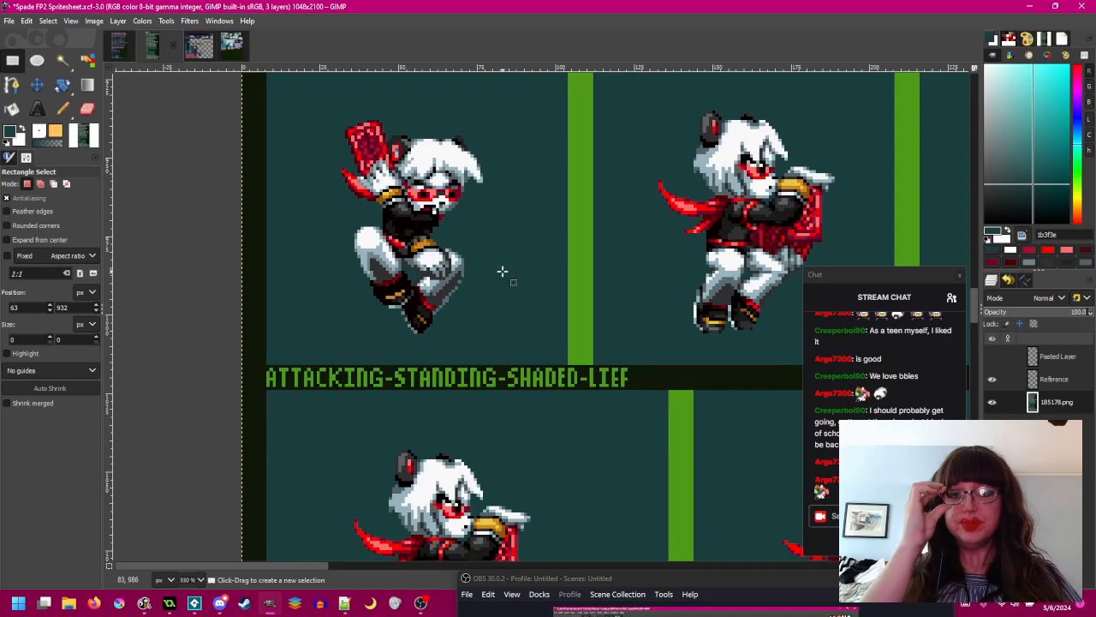
{"action": "scroll", "coordinate": [709, 320], "scroll_direction": "up", "scroll_amount": 3}
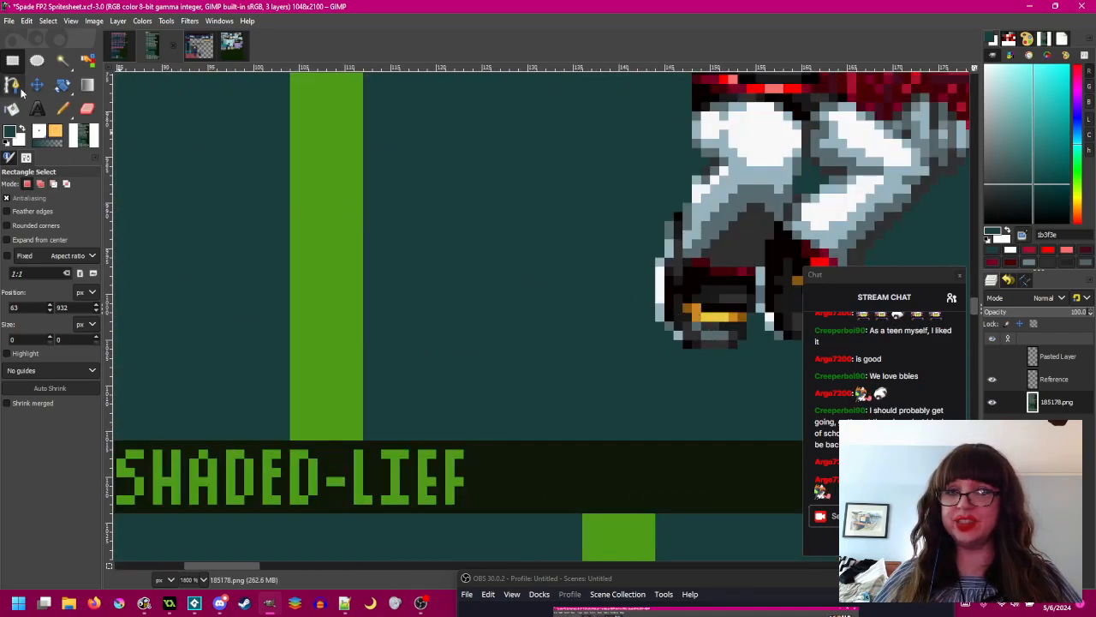
{"action": "key", "text": "n"}
{"action": "left_click", "coordinate": [685, 308], "text": "ctrl"}
{"action": "scroll", "coordinate": [685, 309], "scroll_direction": "up", "scroll_amount": 2}
{"action": "scroll", "coordinate": [685, 308], "scroll_direction": "down", "scroll_amount": 2}
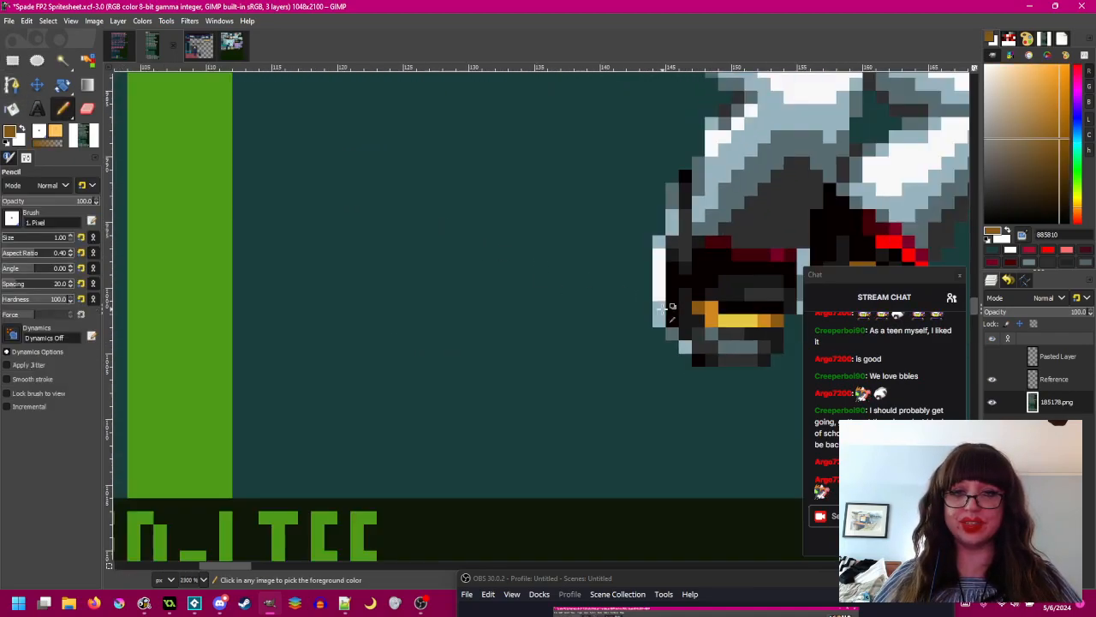
{"action": "scroll", "coordinate": [668, 308], "scroll_direction": "left", "scroll_amount": 2}
{"action": "left_click_drag", "start_coordinate": [265, 243], "coordinate": [425, 280]}
{"action": "scroll", "coordinate": [424, 280], "scroll_direction": "up", "scroll_amount": 3}
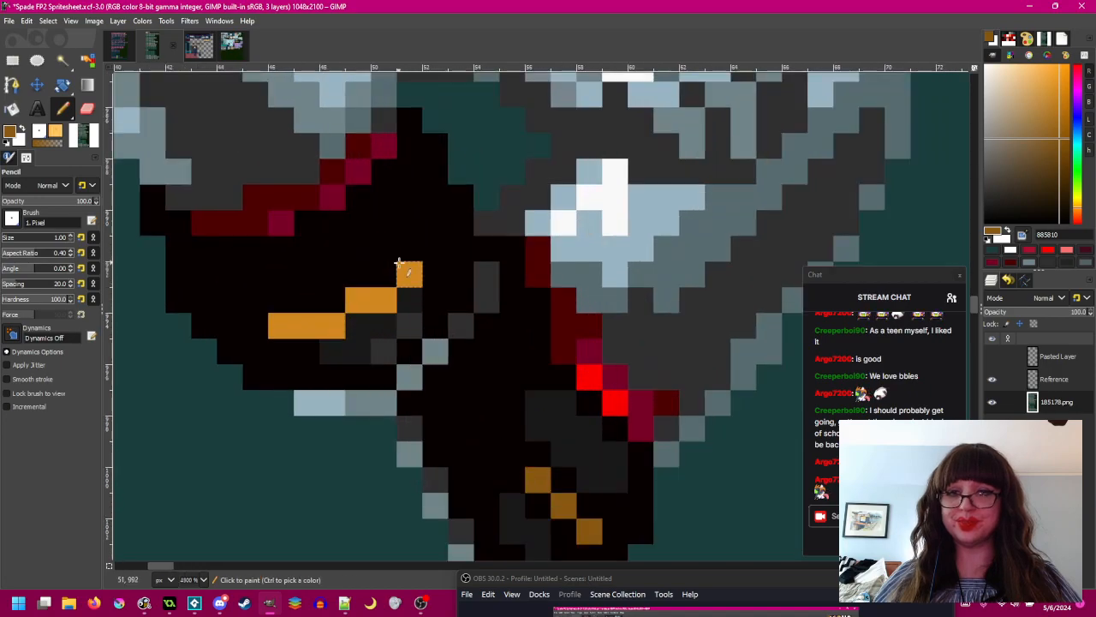
{"action": "left_click", "coordinate": [281, 326]}
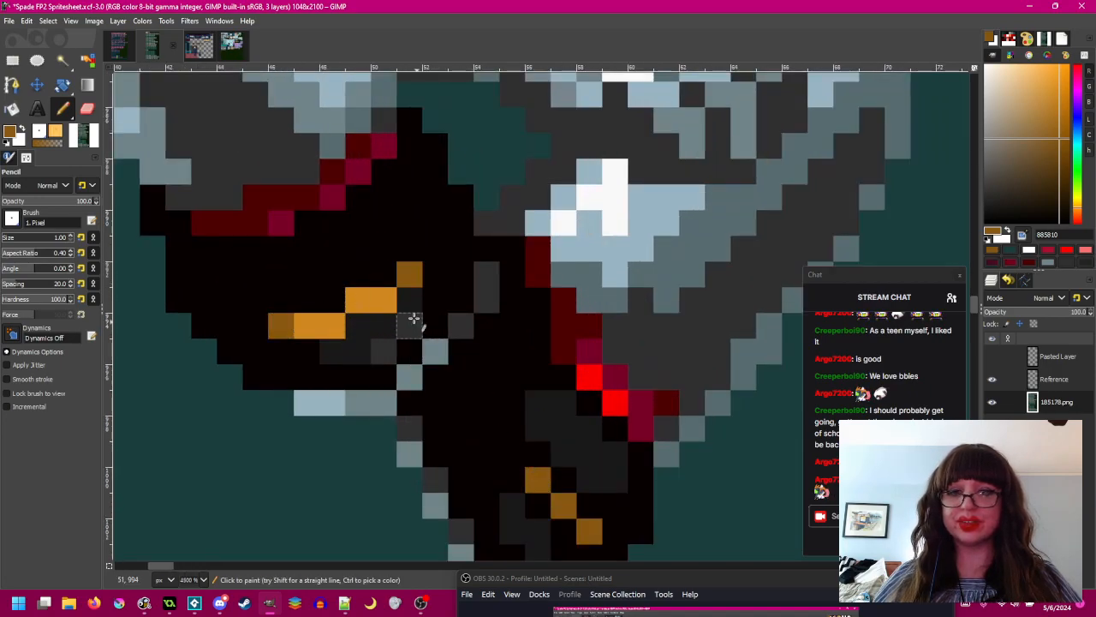
- Try brightening the middle pixels of the gold trim on the first mid-air sprite's boot with e8c840 sampled from the second sprite's boot
{"action": "scroll", "coordinate": [421, 318], "scroll_direction": "down", "scroll_amount": 4}
{"action": "scroll", "coordinate": [420, 321], "scroll_direction": "right", "scroll_amount": 6}
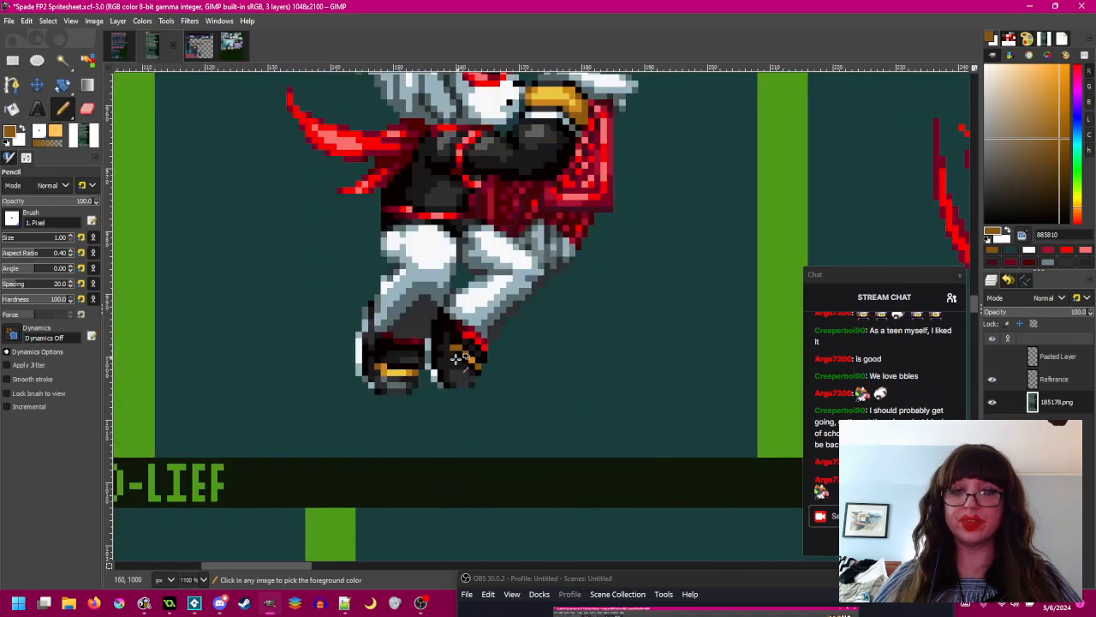
{"action": "scroll", "coordinate": [379, 377], "scroll_direction": "up", "scroll_amount": 3}
{"action": "left_click", "coordinate": [378, 361], "text": "ctrl"}
{"action": "scroll", "coordinate": [377, 360], "scroll_direction": "down", "scroll_amount": 3}
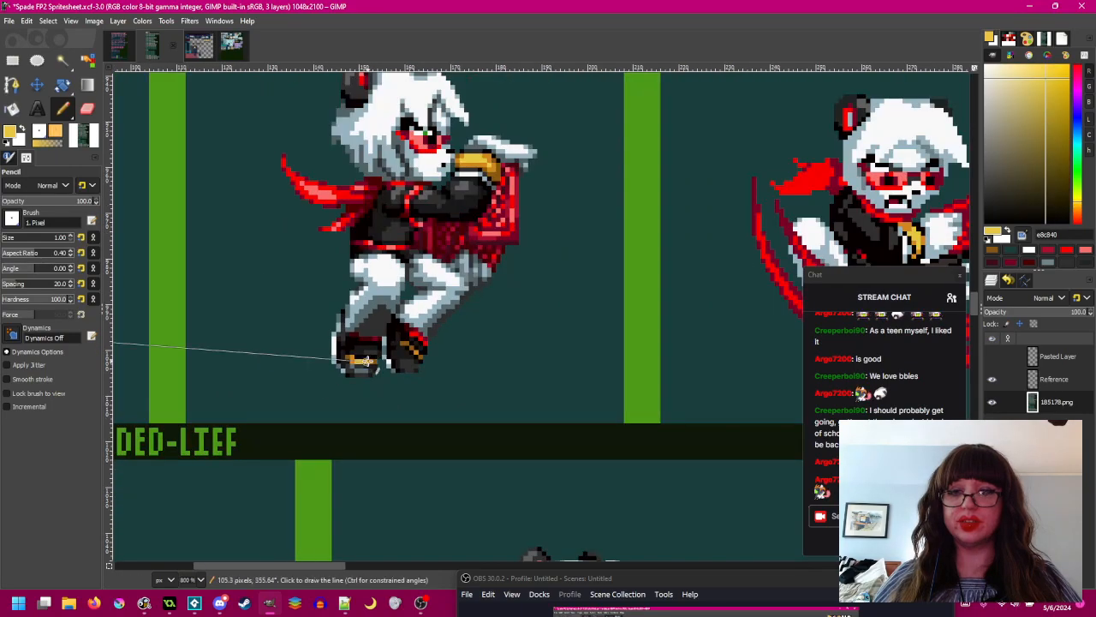
{"action": "scroll", "coordinate": [343, 360], "scroll_direction": "right", "scroll_amount": 5}
{"action": "scroll", "coordinate": [330, 304], "scroll_direction": "up", "scroll_amount": 3}
{"action": "left_click", "coordinate": [329, 294]}
{"action": "left_click", "coordinate": [315, 306]}
{"action": "left_click", "coordinate": [336, 296]}
- Restore the middle pixels of the boot's gold trim with sampled d08820, and sample 885810 from the trim's end pixel
{"action": "left_click", "coordinate": [301, 306], "text": "ctrl"}
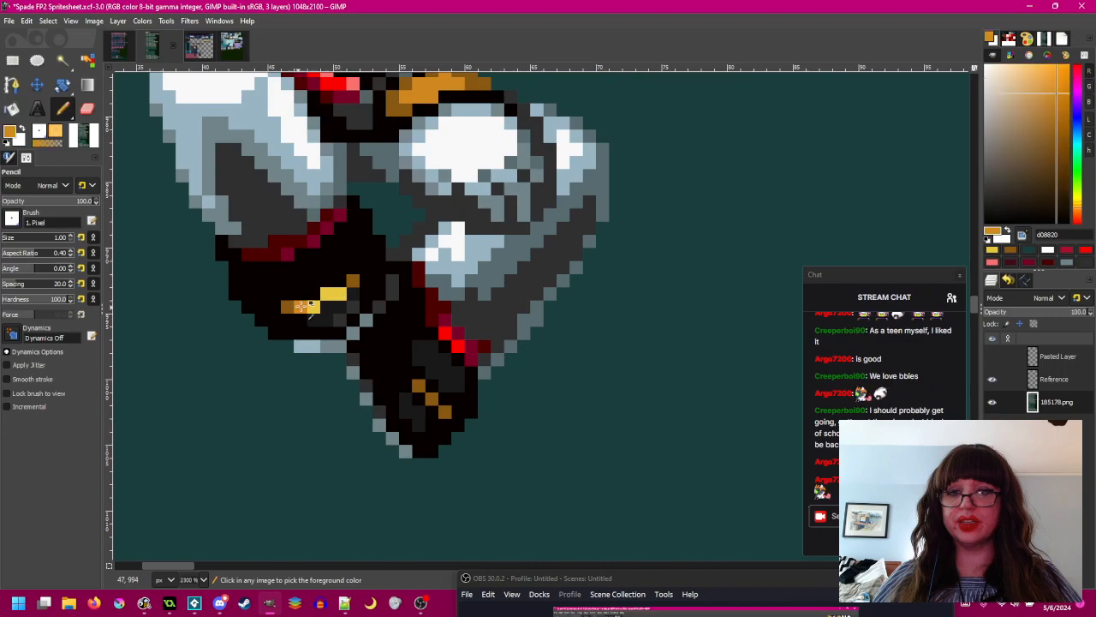
{"action": "scroll", "coordinate": [301, 306], "scroll_direction": "down", "scroll_amount": 4}
{"action": "scroll", "coordinate": [437, 292], "scroll_direction": "up", "scroll_amount": 1}
{"action": "scroll", "coordinate": [437, 292], "scroll_direction": "up", "scroll_amount": 1}
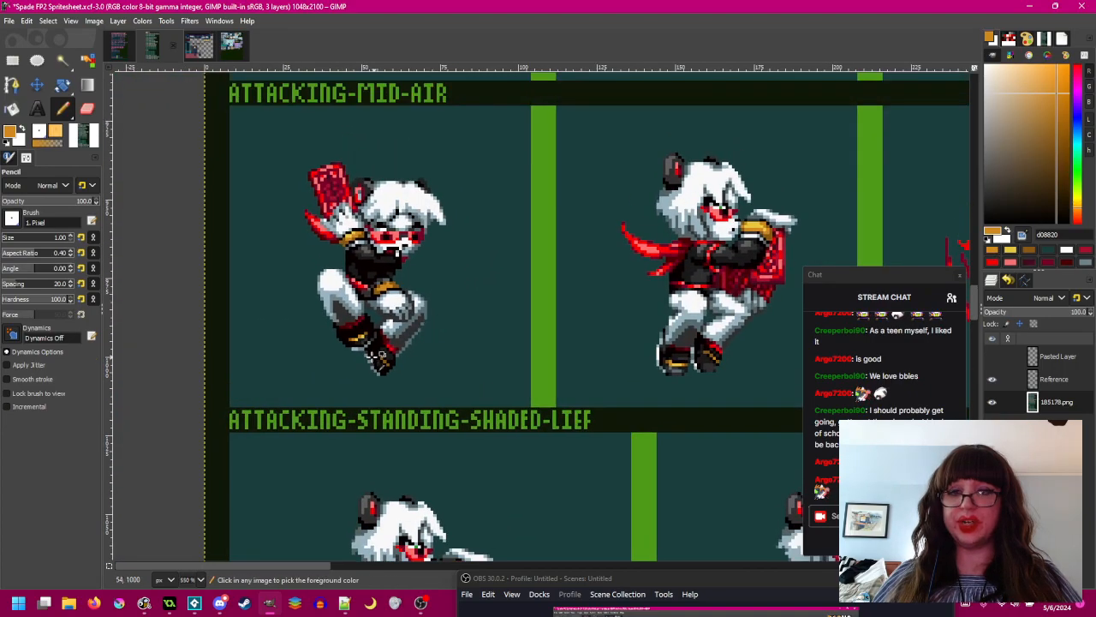
{"action": "scroll", "coordinate": [366, 324], "scroll_direction": "up", "scroll_amount": 3}
{"action": "scroll", "coordinate": [368, 321], "scroll_direction": "down", "scroll_amount": 3}
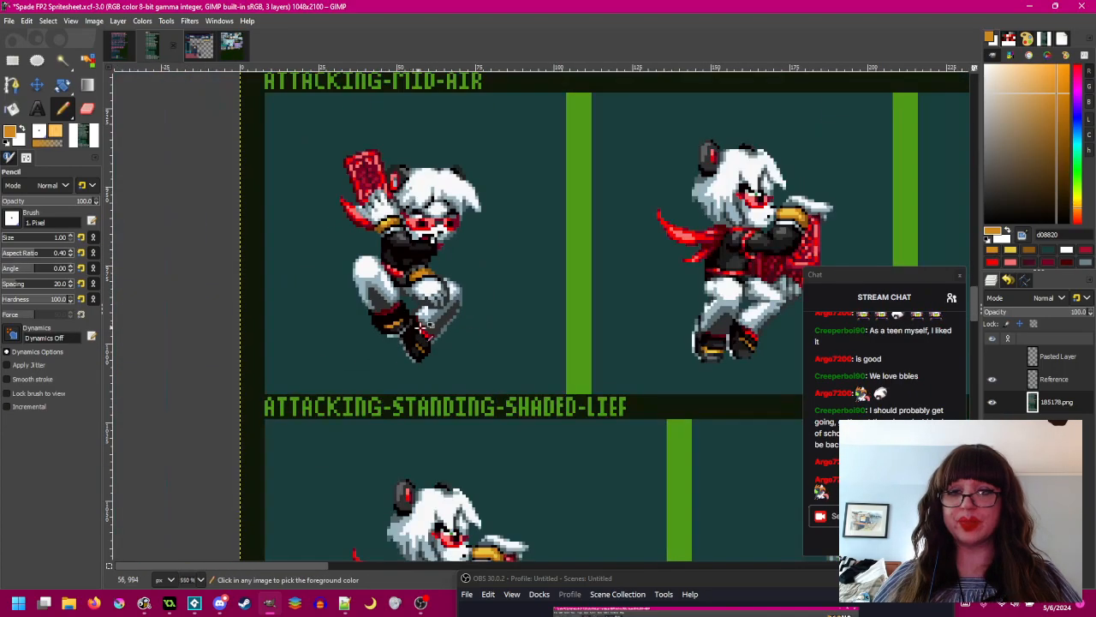
{"action": "scroll", "coordinate": [495, 327], "scroll_direction": "up", "scroll_amount": 1}
{"action": "scroll", "coordinate": [413, 321], "scroll_direction": "up", "scroll_amount": 4}
{"action": "left_click", "coordinate": [355, 323], "text": "ctrl"}
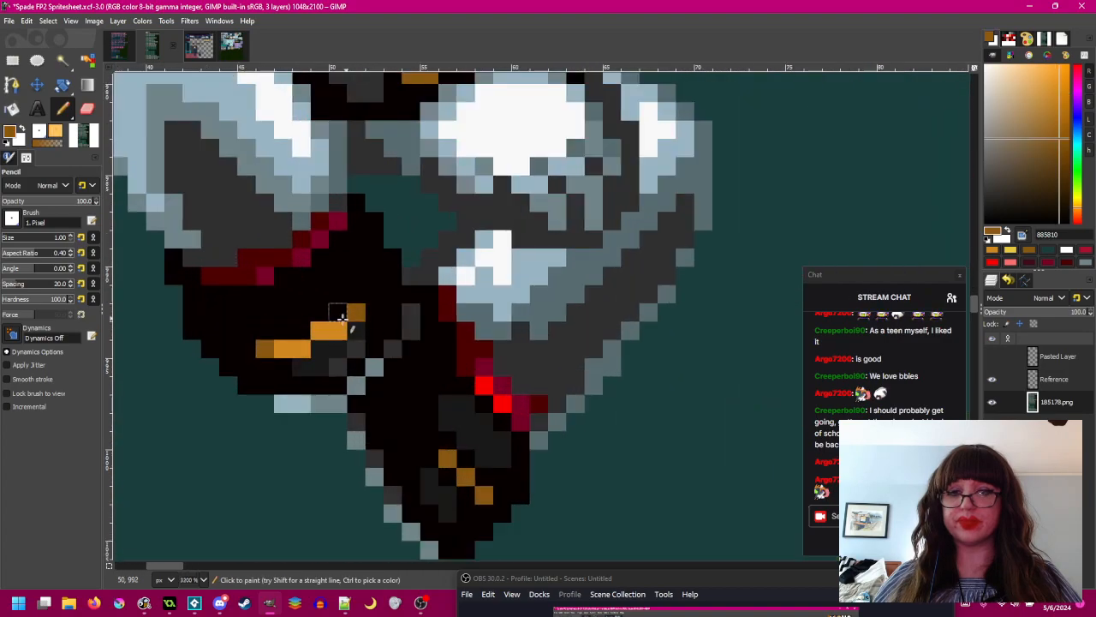
- Save the spritesheet with the first mid-air sprite shaded
{"action": "scroll", "coordinate": [387, 387], "scroll_direction": "down", "scroll_amount": 3}
{"action": "scroll", "coordinate": [387, 387], "scroll_direction": "down", "scroll_amount": 1}
{"action": "key", "text": "ctrl+s"}
{"action": "left_click_drag", "start_coordinate": [441, 345], "coordinate": [423, 307]}
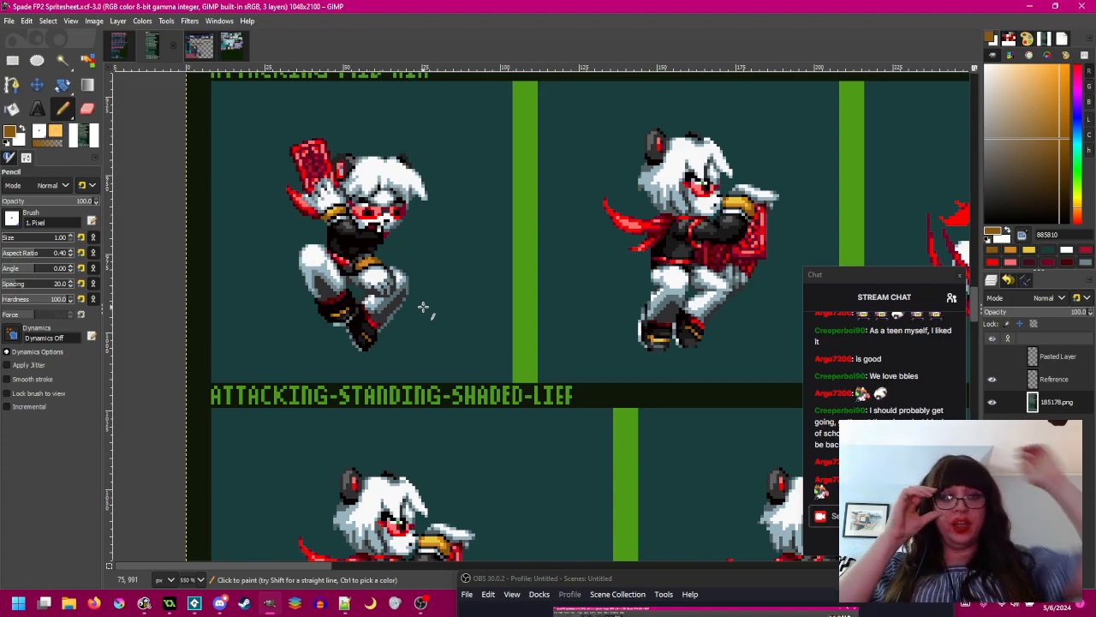
{"action": "left_click_drag", "start_coordinate": [453, 274], "coordinate": [537, 330]}
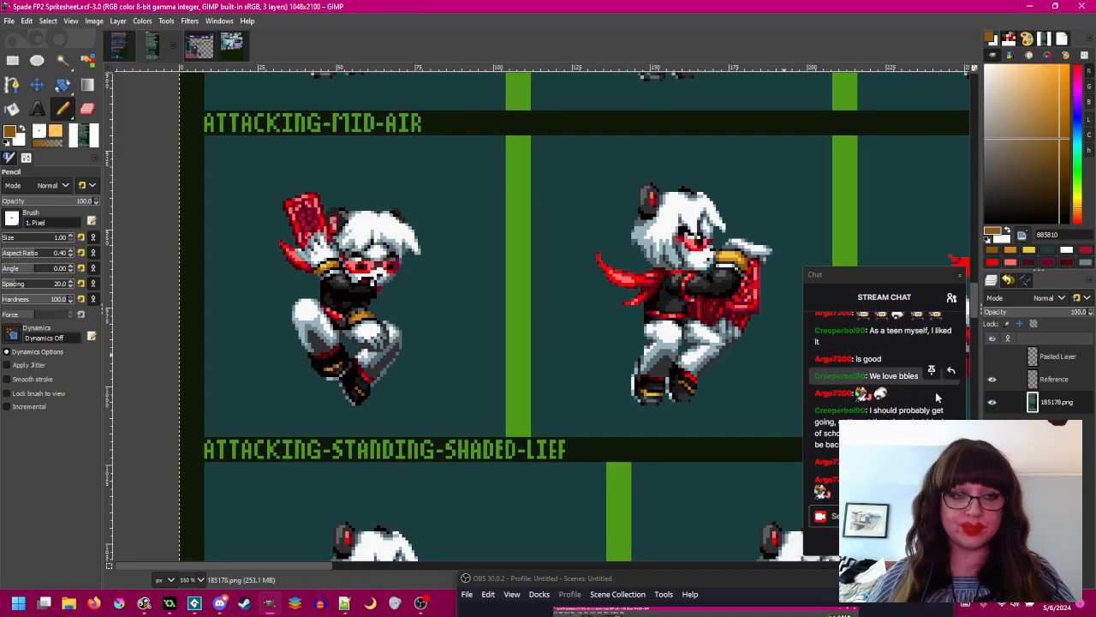
- Hide and delete the Reference layer that covers the second ATTACKING-MID-AIR frame
{"action": "left_click", "coordinate": [992, 379]}
{"action": "right_click", "coordinate": [1066, 384]}
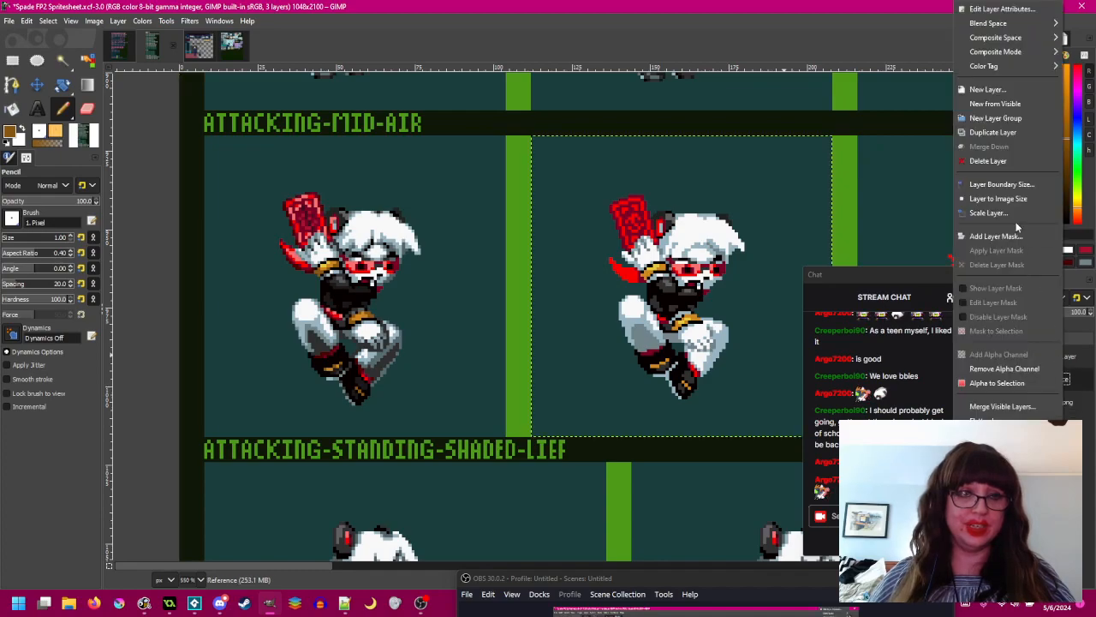
{"action": "left_click", "coordinate": [1009, 164]}
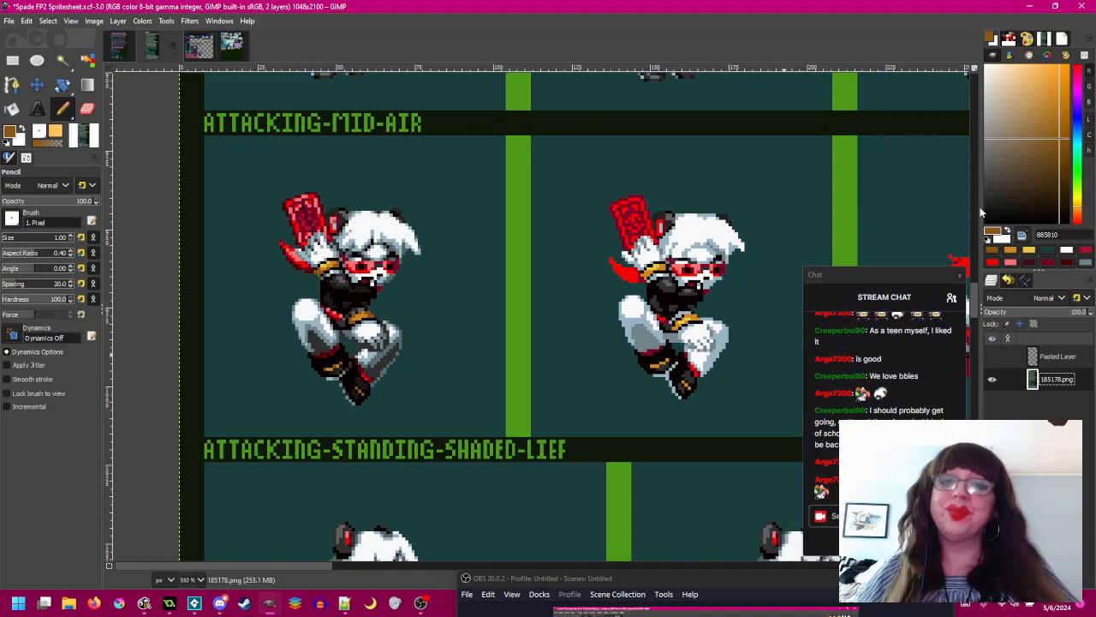
- Copy the first mid-air sprite's whole 96 × 96 pixel frame and place the pasted copy over the second mid-air frame
{"action": "scroll", "coordinate": [560, 360], "scroll_direction": "right", "scroll_amount": 2}
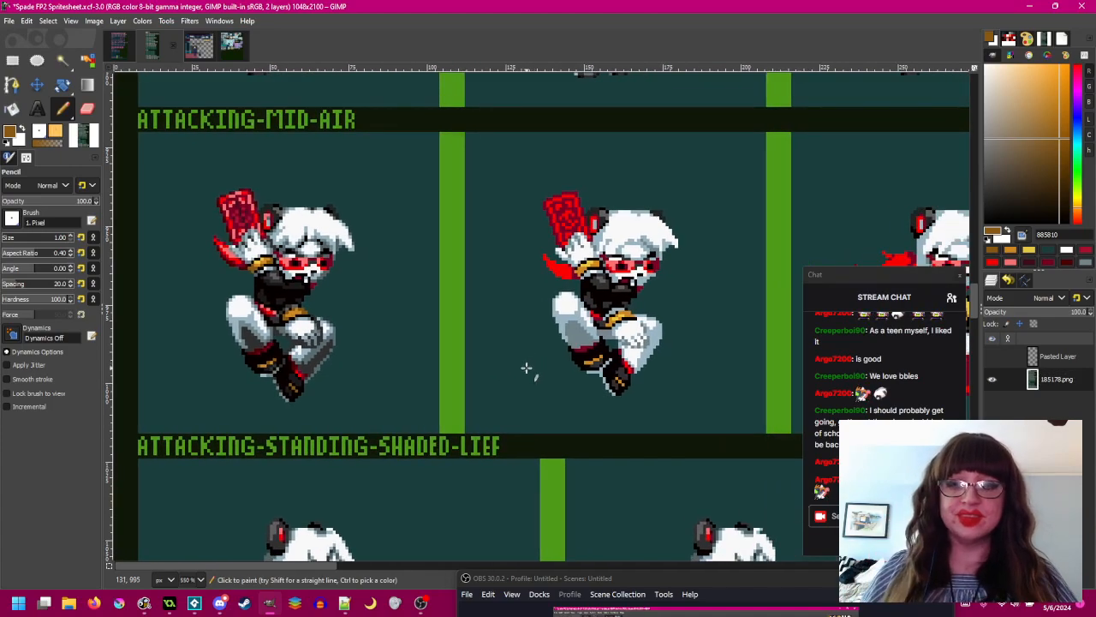
{"action": "left_click_drag", "start_coordinate": [524, 377], "coordinate": [474, 376]}
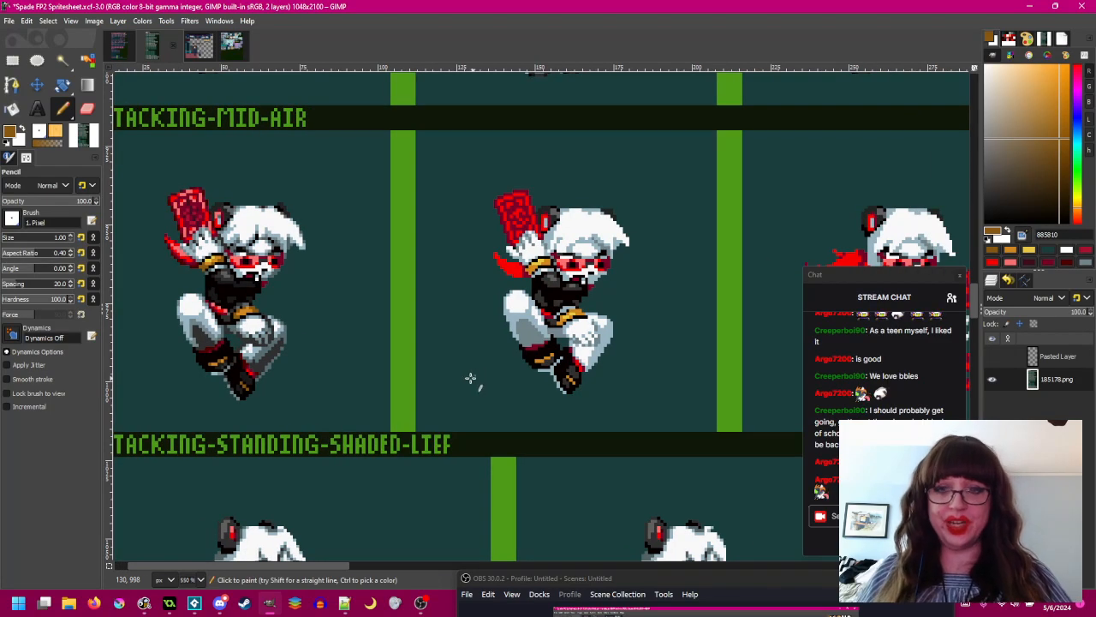
{"action": "left_click", "coordinate": [13, 61]}
{"action": "left_click_drag", "start_coordinate": [324, 198], "coordinate": [400, 171]}
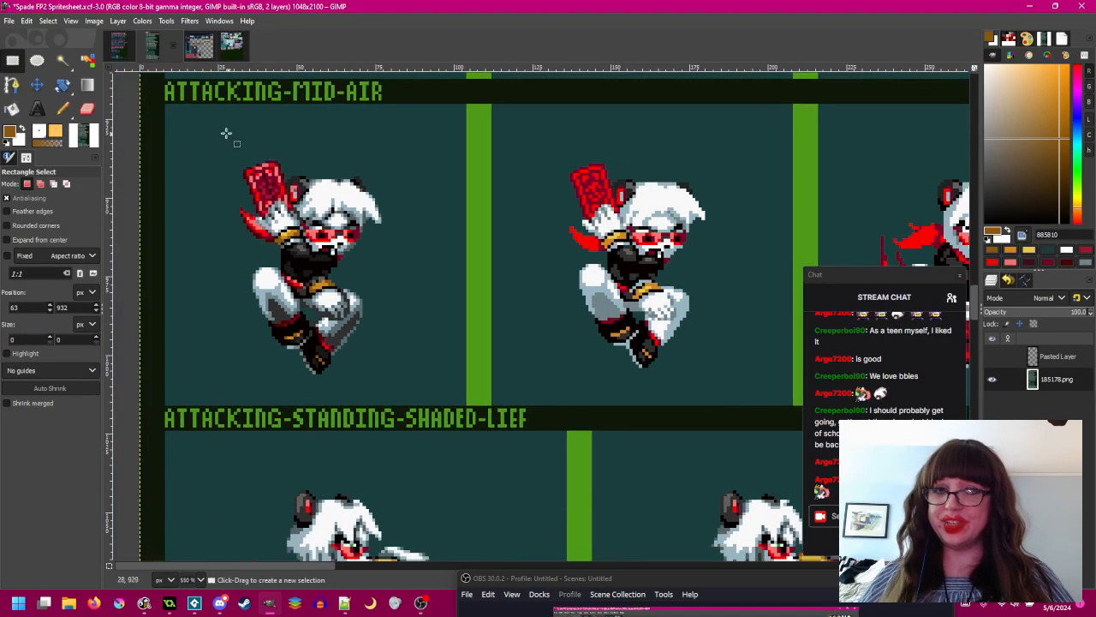
{"action": "left_click_drag", "start_coordinate": [165, 104], "coordinate": [466, 404]}
{"action": "key", "text": "ctrl+c"}
{"action": "key", "text": "ctrl+v"}
{"action": "left_click_drag", "start_coordinate": [345, 346], "coordinate": [679, 355]}
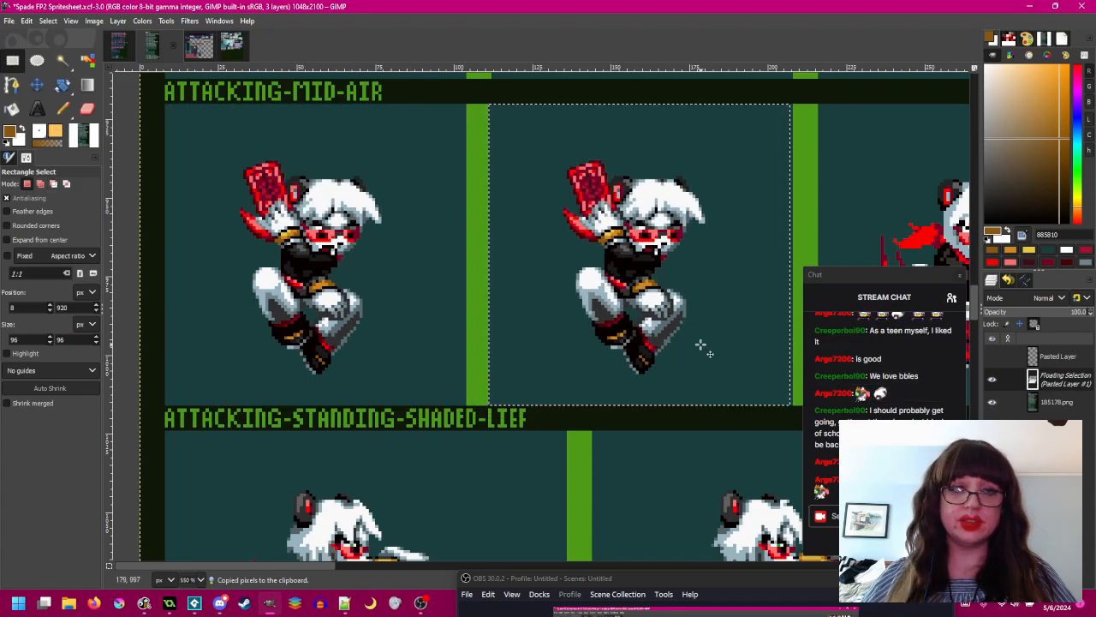
- Compare the pasted frame with the unshaded second mid-air sprite by toggling the floating selection's visibility
{"action": "left_click", "coordinate": [992, 379]}
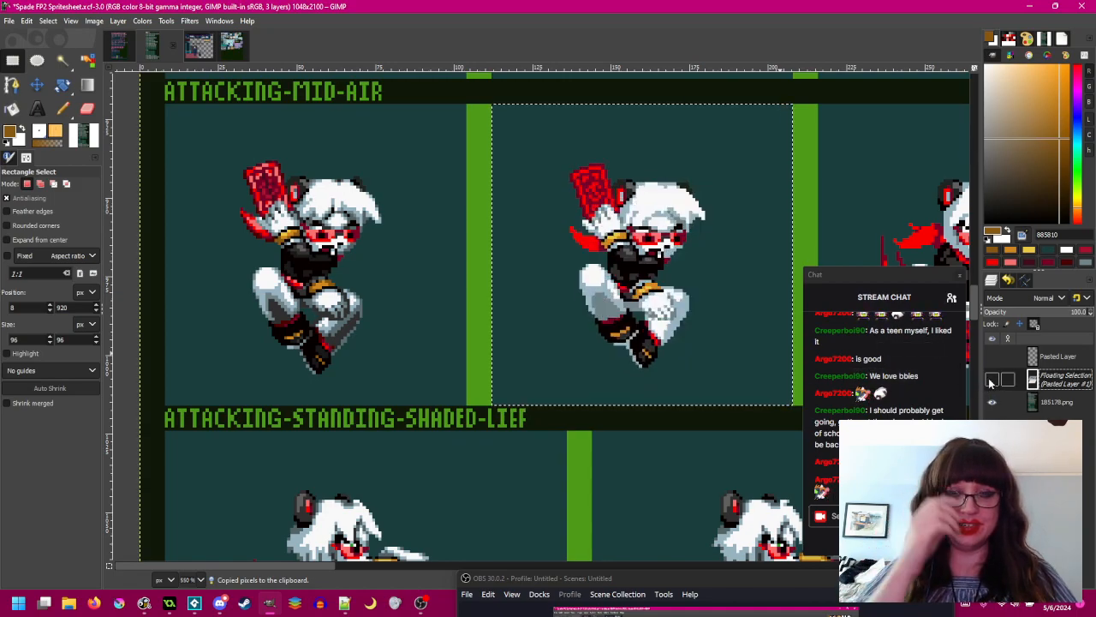
{"action": "left_click", "coordinate": [991, 381]}
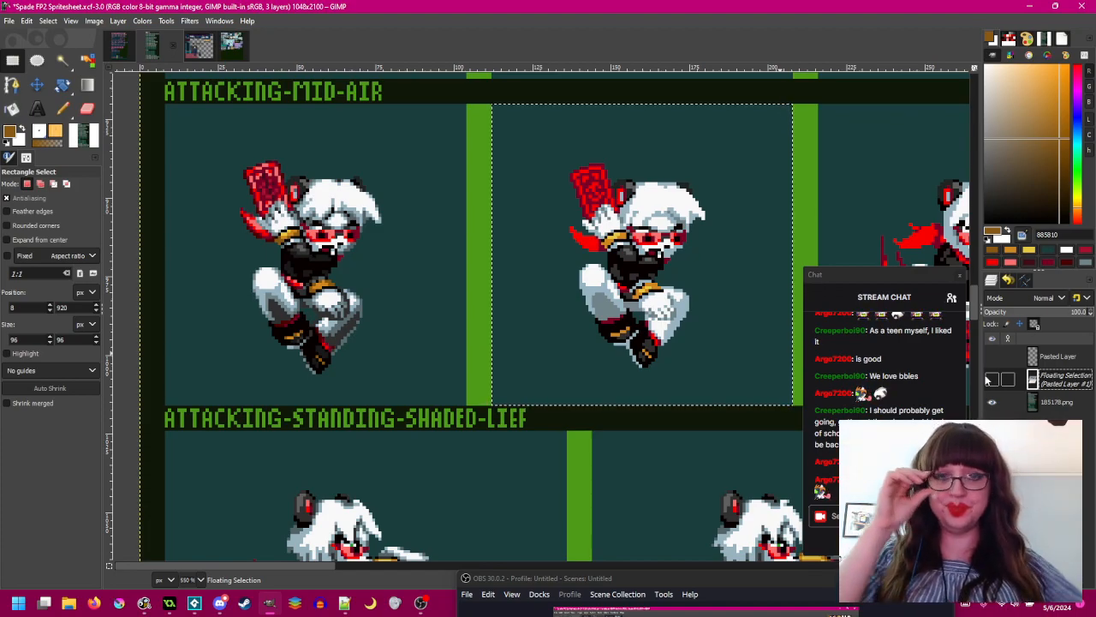
{"action": "left_click_drag", "start_coordinate": [721, 301], "coordinate": [614, 340]}
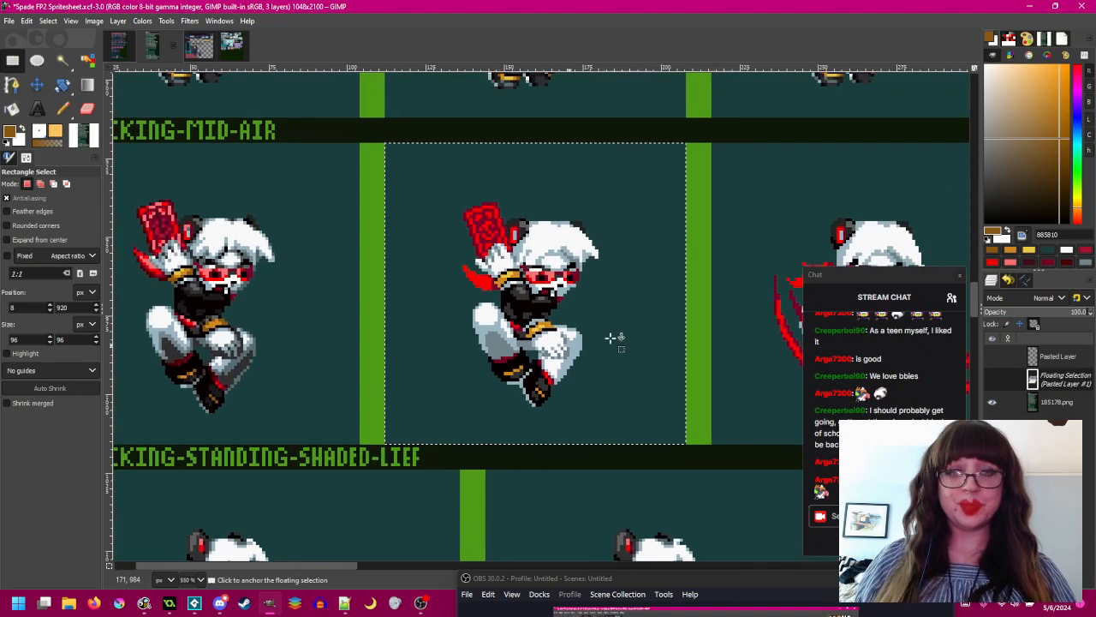
{"action": "left_click", "coordinate": [992, 378]}
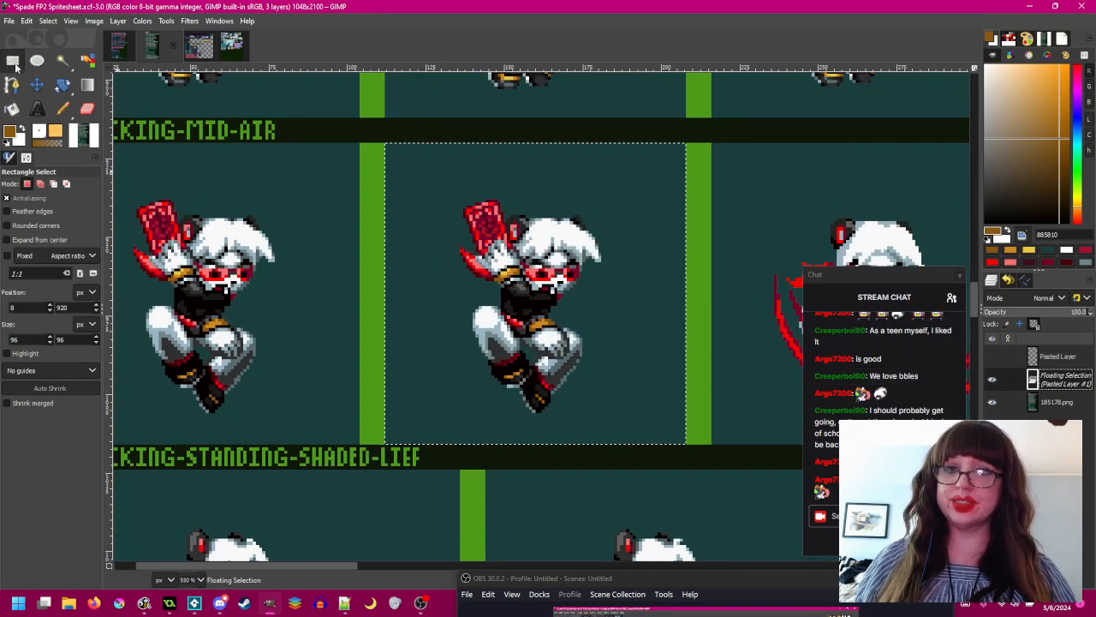
- Undo the placement of the pasted frame over the second mid-air frame and clear the selection
{"action": "key", "text": "Left"}
{"action": "key", "text": "ctrl+z"}
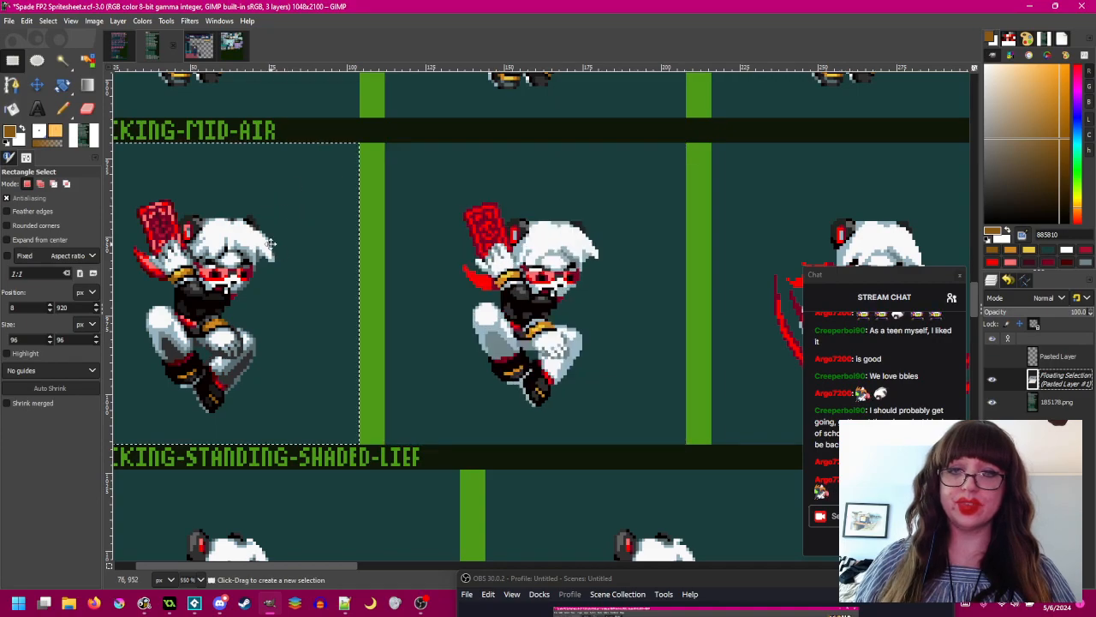
{"action": "left_click_drag", "start_coordinate": [272, 244], "coordinate": [491, 219]}
{"action": "left_click", "coordinate": [688, 220]}
- Copy the first mid-air sprite's 52 × 36 pixel upper body and place the pasted copy over the second sprite's upper body
{"action": "scroll", "coordinate": [374, 208], "scroll_direction": "up", "scroll_amount": 1}
{"action": "left_click_drag", "start_coordinate": [321, 149], "coordinate": [555, 316]}
{"action": "scroll", "coordinate": [600, 291], "scroll_direction": "right", "scroll_amount": 2}
{"action": "key", "text": "ctrl+c"}
{"action": "key", "text": "ctrl+v"}
{"action": "left_click_drag", "start_coordinate": [306, 283], "coordinate": [576, 288]}
{"action": "scroll", "coordinate": [425, 270], "scroll_direction": "right", "scroll_amount": 3}
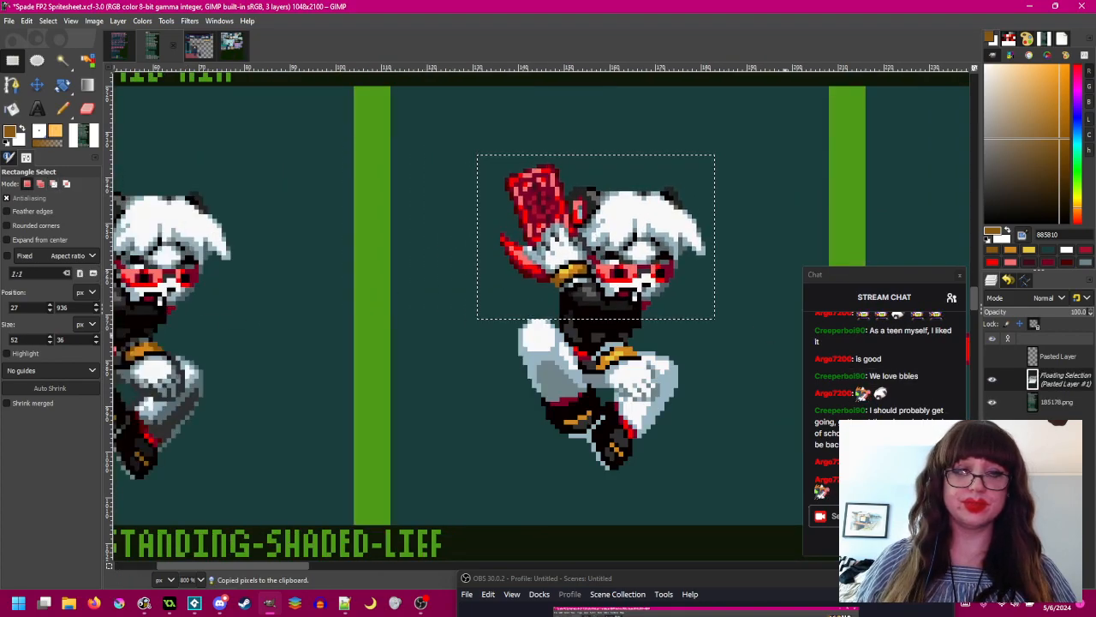
- Shift the pasted upper body 2 pixels down, using the floating selection's visibility to check it against the sprite underneath
{"action": "left_click", "coordinate": [997, 381]}
{"action": "left_click", "coordinate": [997, 381]}
{"action": "left_click", "coordinate": [997, 381]}
{"action": "left_click", "coordinate": [997, 381]}
{"action": "key", "text": "Down"}
{"action": "key", "text": "Down"}
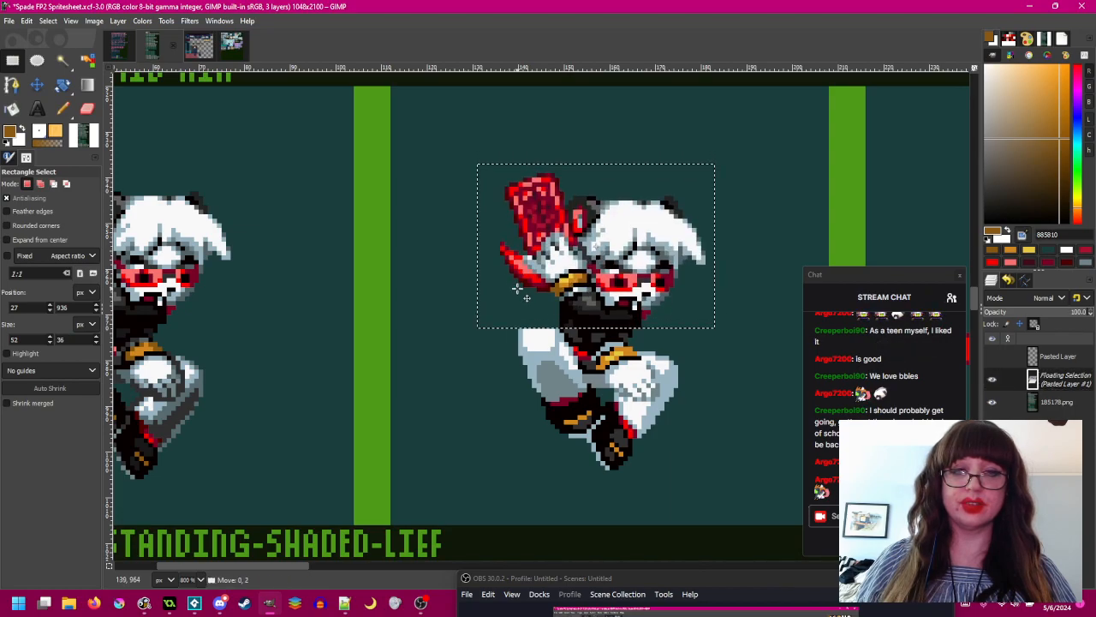
- Compare the shifted upper body with the second sprite's original pose by toggling the floating selection's visibility
{"action": "left_click", "coordinate": [991, 380]}
{"action": "left_click", "coordinate": [991, 380]}
{"action": "left_click", "coordinate": [992, 381]}
{"action": "left_click", "coordinate": [991, 381]}
{"action": "left_click", "coordinate": [992, 382]}
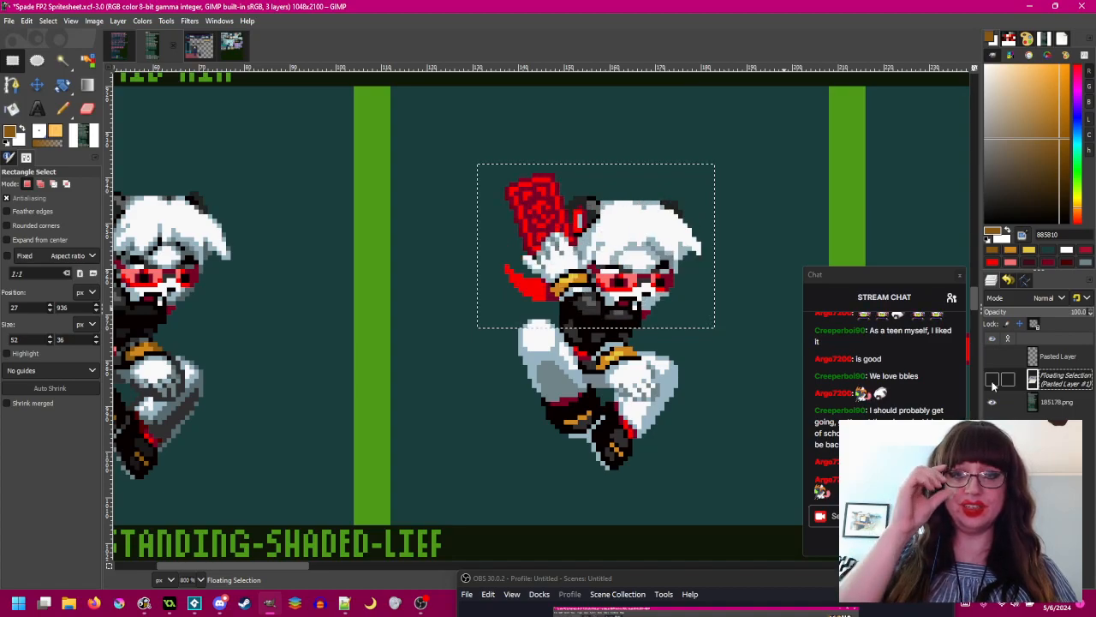
{"action": "left_click", "coordinate": [992, 382]}
{"action": "left_click", "coordinate": [992, 382]}
{"action": "left_click", "coordinate": [992, 382]}
{"action": "left_click", "coordinate": [992, 382]}
{"action": "left_click", "coordinate": [992, 382]}
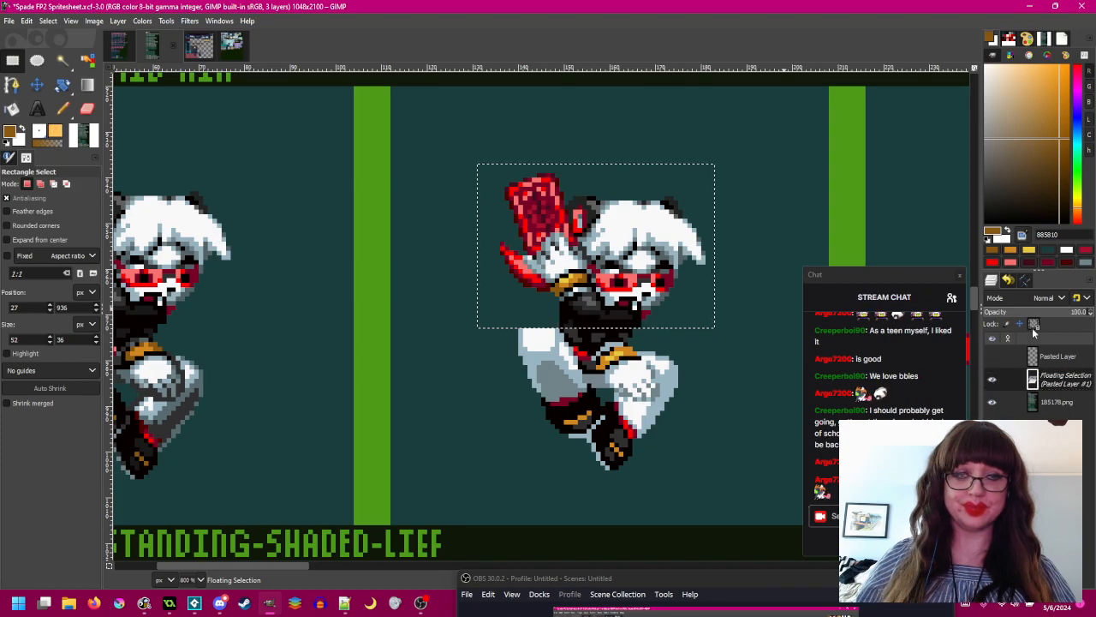
- Erase the lower strip of the pasted upper body where it covers the second sprite's raised knee
{"action": "left_click", "coordinate": [87, 110]}
{"action": "scroll", "coordinate": [608, 285], "scroll_direction": "up", "scroll_amount": 2}
{"action": "mouse_move", "coordinate": [514, 370]}
{"action": "left_mouse_down"}
{"action": "mouse_move", "coordinate": [372, 365]}
{"action": "mouse_move", "coordinate": [488, 354]}
{"action": "mouse_move", "coordinate": [490, 368]}
{"action": "left_mouse_up"}
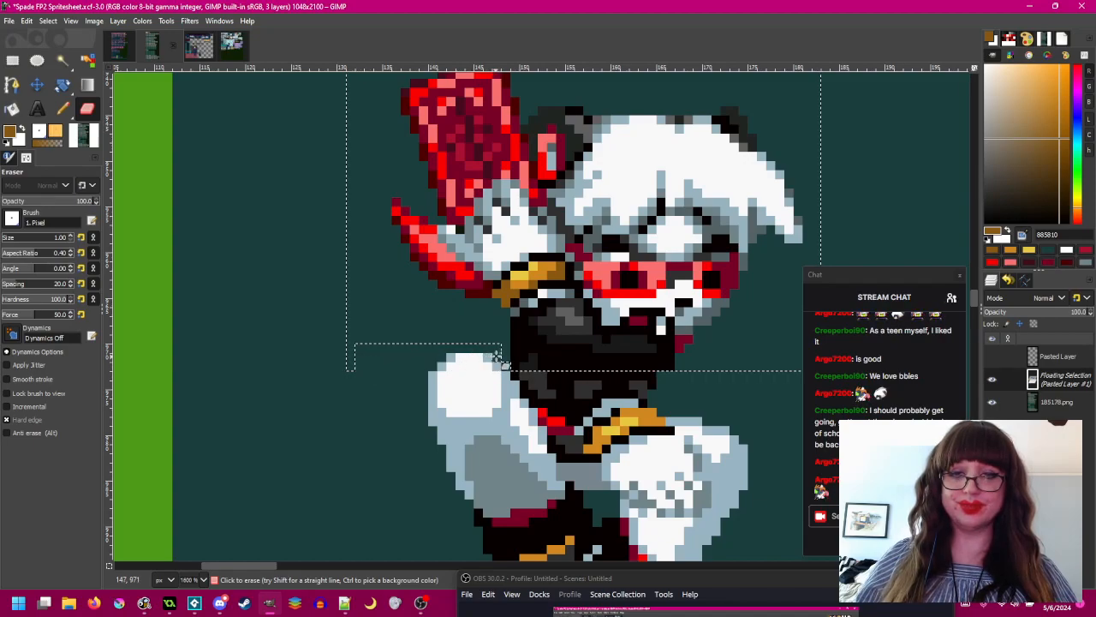
{"action": "left_click_drag", "start_coordinate": [614, 350], "coordinate": [270, 379]}
{"action": "left_click_drag", "start_coordinate": [404, 374], "coordinate": [522, 394]}
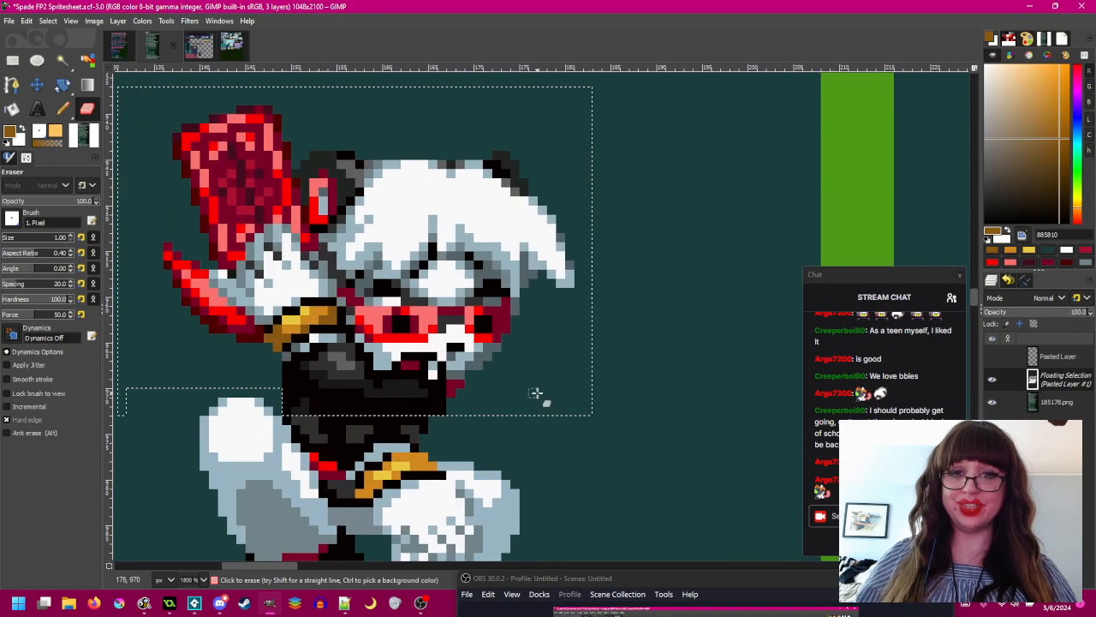
- Erase the outermost pixels of the pasted hair's pointed tip, checking against the original hair underneath
{"action": "left_click", "coordinate": [993, 379]}
{"action": "left_click", "coordinate": [993, 379]}
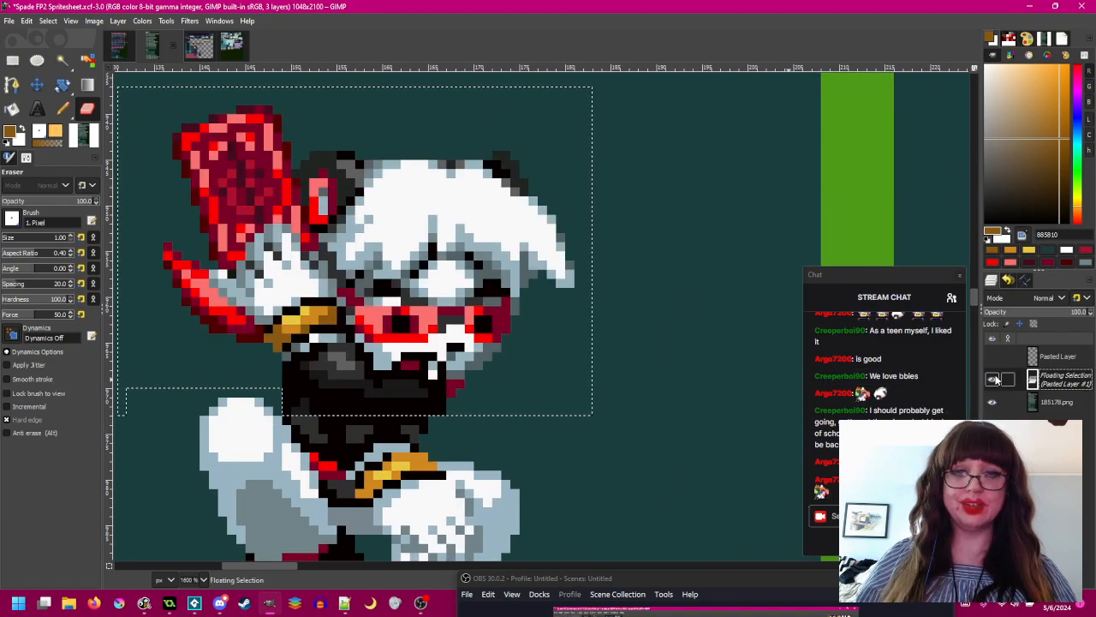
{"action": "left_click", "coordinate": [994, 381]}
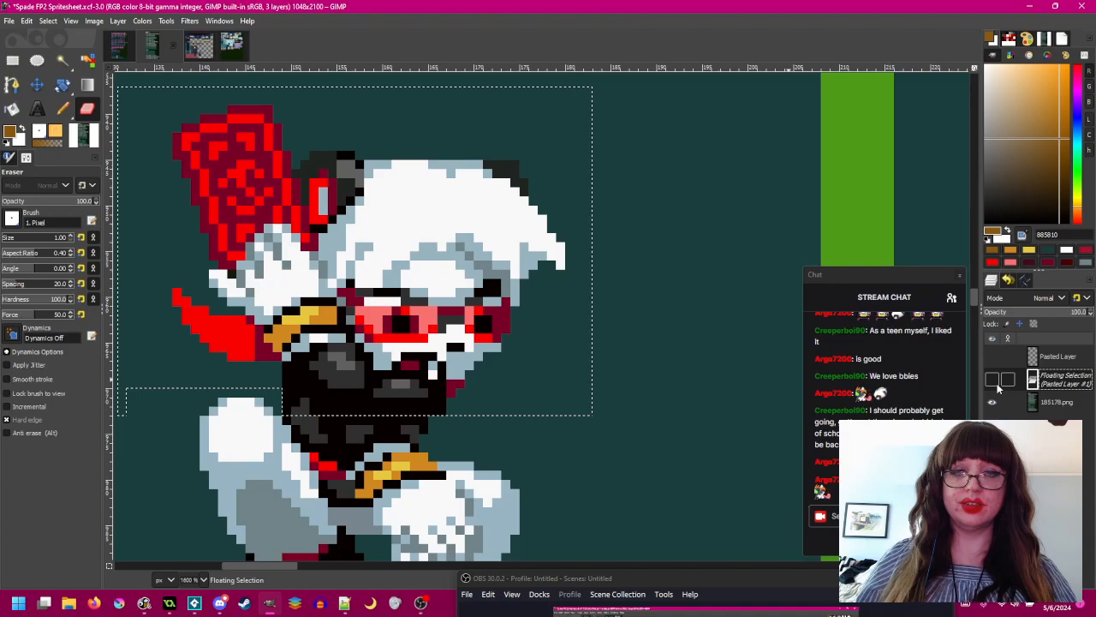
{"action": "left_click", "coordinate": [994, 380]}
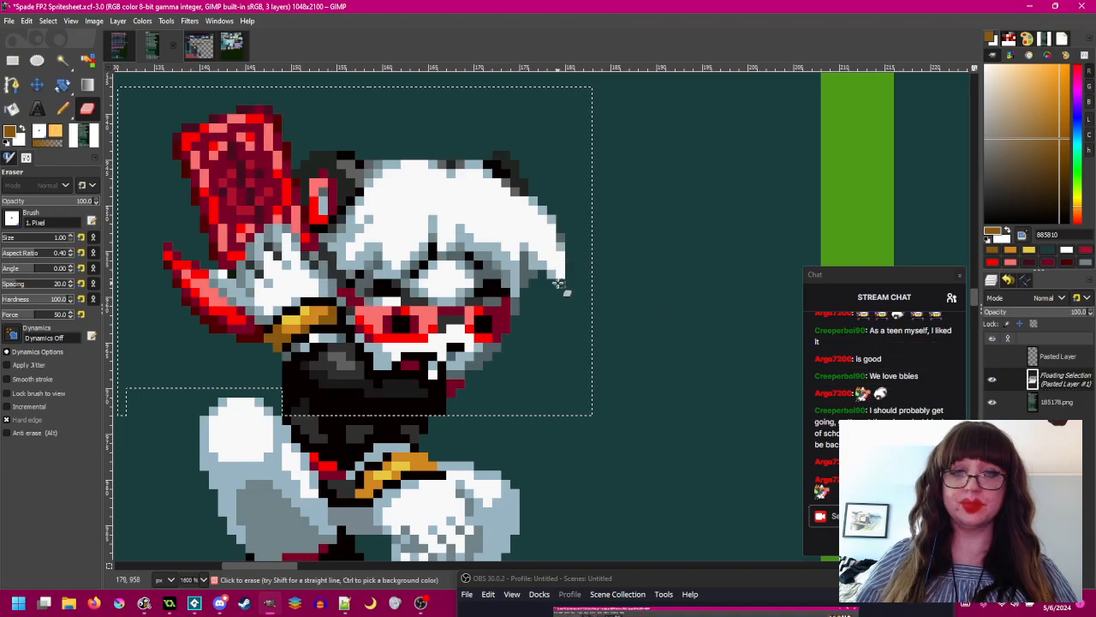
{"action": "left_click", "coordinate": [993, 380]}
{"action": "left_click", "coordinate": [992, 380]}
{"action": "left_click", "coordinate": [993, 381]}
{"action": "left_click", "coordinate": [993, 380]}
{"action": "left_click", "coordinate": [992, 380]}
{"action": "left_click", "coordinate": [992, 380]}
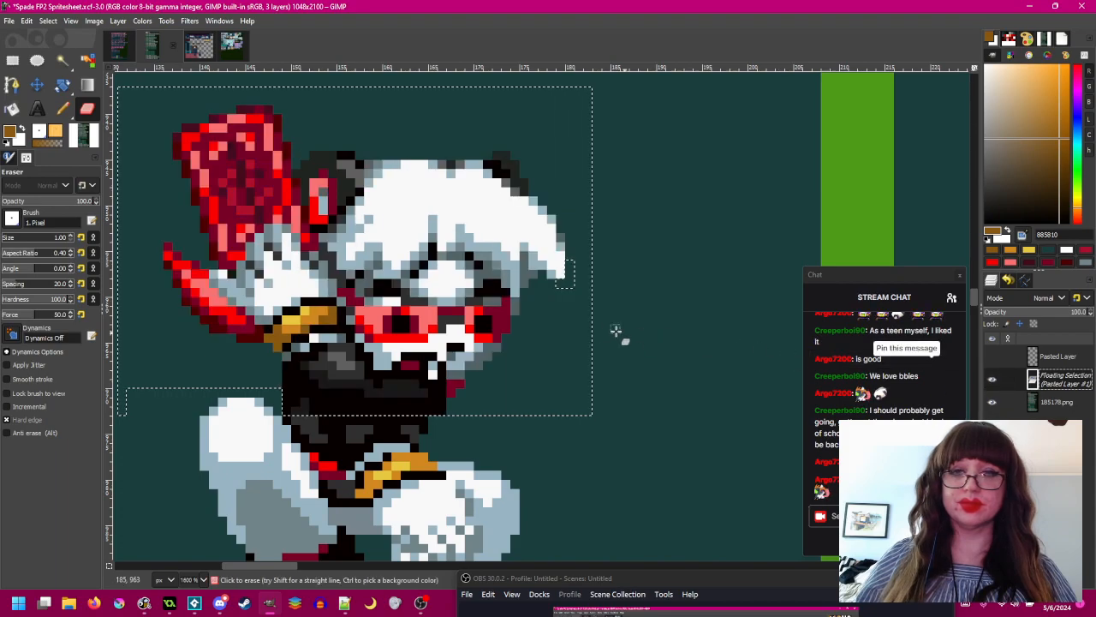
{"action": "left_click", "coordinate": [992, 380]}
{"action": "left_click", "coordinate": [993, 380]}
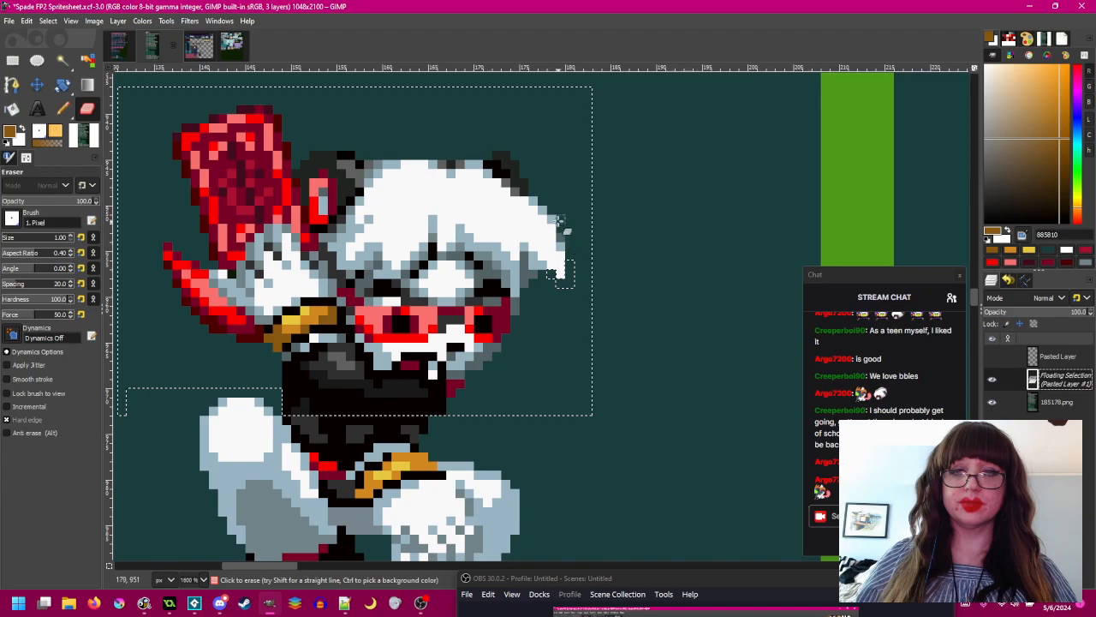
- Erase a few more pixels along the outer edge and underside of the pasted hair tip to match the second sprite
{"action": "left_click", "coordinate": [992, 380]}
{"action": "left_click", "coordinate": [993, 382]}
{"action": "left_click", "coordinate": [994, 382]}
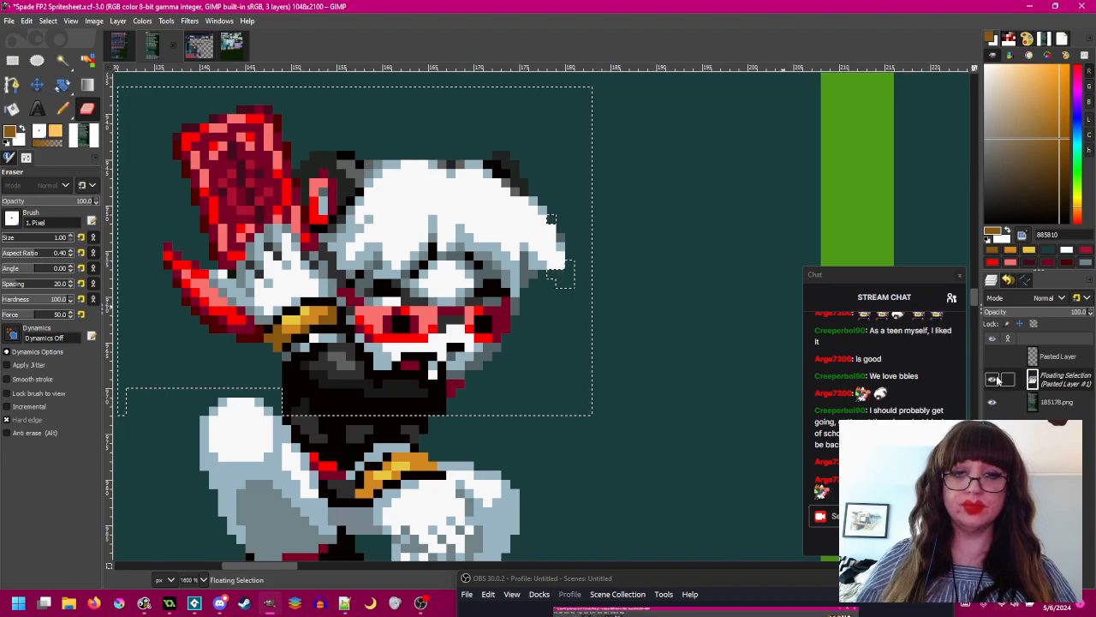
{"action": "left_click", "coordinate": [994, 381]}
{"action": "left_click", "coordinate": [993, 381]}
{"action": "left_click", "coordinate": [993, 381]}
{"action": "left_click", "coordinate": [993, 381]}
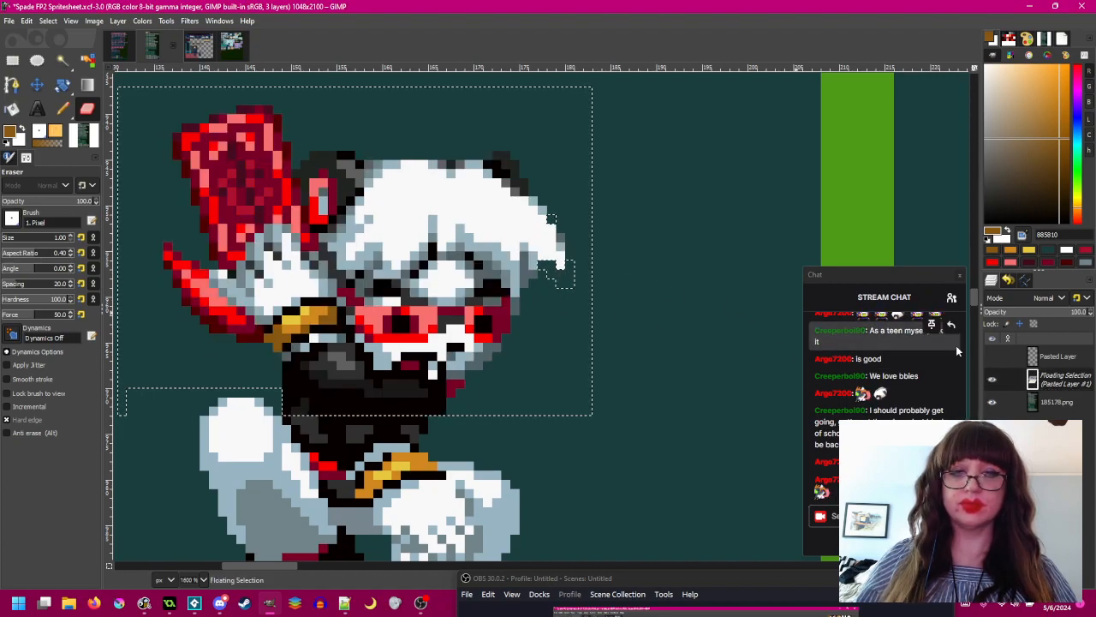
- Examine how the trimmed upper body differs from the second sprite's original by toggling the floating selection's visibility
{"action": "left_click", "coordinate": [993, 380]}
{"action": "left_click", "coordinate": [994, 380]}
{"action": "left_click", "coordinate": [994, 379]}
{"action": "left_click", "coordinate": [994, 379]}
{"action": "left_click", "coordinate": [994, 380]}
{"action": "left_click", "coordinate": [993, 380]}
{"action": "left_click", "coordinate": [993, 380]}
{"action": "left_click", "coordinate": [994, 379]}
{"action": "left_click", "coordinate": [994, 379]}
{"action": "left_click", "coordinate": [993, 379]}
{"action": "left_click", "coordinate": [994, 379]}
{"action": "left_click", "coordinate": [994, 380]}
- Erase the pasted scarf tail below the raised hand to expose the second sprite's own scarf, comparing against the original
{"action": "scroll", "coordinate": [544, 333], "scroll_direction": "left", "scroll_amount": 3}
{"action": "scroll", "coordinate": [554, 262], "scroll_direction": "up", "scroll_amount": 1}
{"action": "mouse_move", "coordinate": [379, 212]}
{"action": "left_mouse_down"}
{"action": "mouse_move", "coordinate": [408, 286]}
{"action": "mouse_move", "coordinate": [403, 230]}
{"action": "mouse_move", "coordinate": [398, 270]}
{"action": "mouse_move", "coordinate": [419, 242]}
{"action": "mouse_move", "coordinate": [417, 297]}
{"action": "left_mouse_up"}
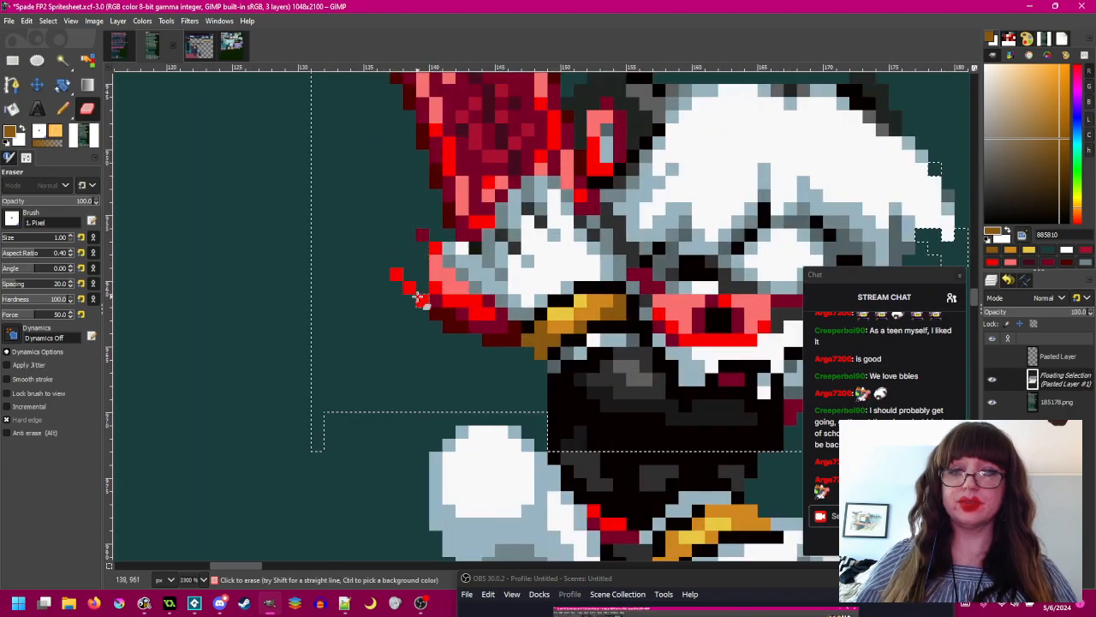
{"action": "left_click_drag", "start_coordinate": [429, 246], "coordinate": [434, 313]}
{"action": "mouse_move", "coordinate": [444, 272]}
{"action": "left_mouse_down"}
{"action": "mouse_move", "coordinate": [451, 322]}
{"action": "mouse_move", "coordinate": [439, 304]}
{"action": "mouse_move", "coordinate": [458, 298]}
{"action": "mouse_move", "coordinate": [428, 305]}
{"action": "mouse_move", "coordinate": [412, 327]}
{"action": "left_mouse_up"}
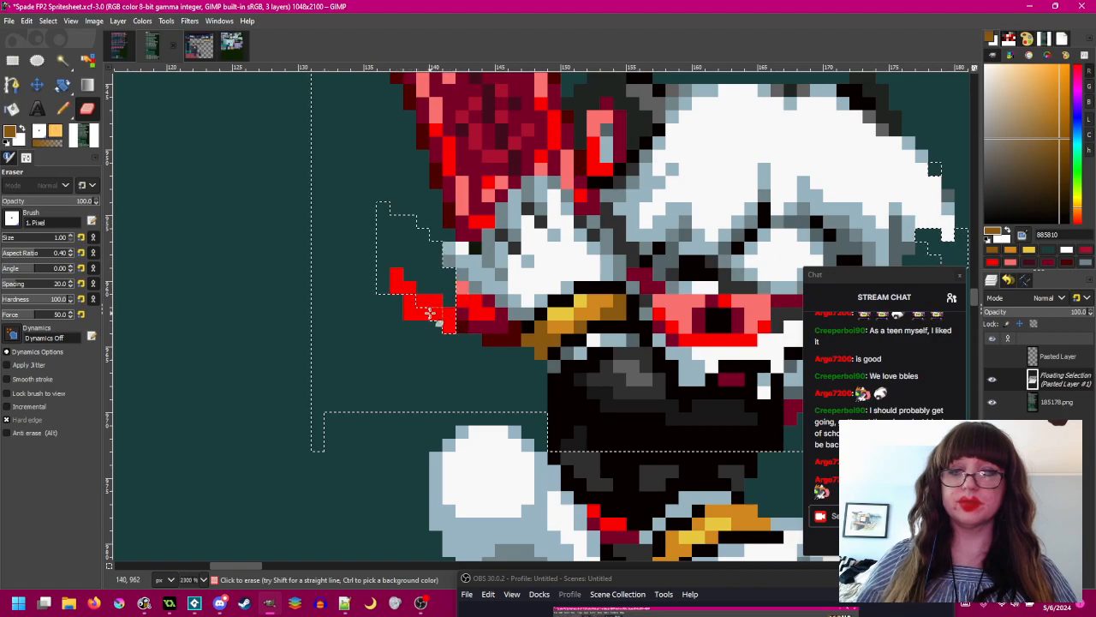
{"action": "mouse_move", "coordinate": [479, 340]}
{"action": "left_mouse_down"}
{"action": "mouse_move", "coordinate": [461, 289]}
{"action": "mouse_move", "coordinate": [475, 326]}
{"action": "left_mouse_up"}
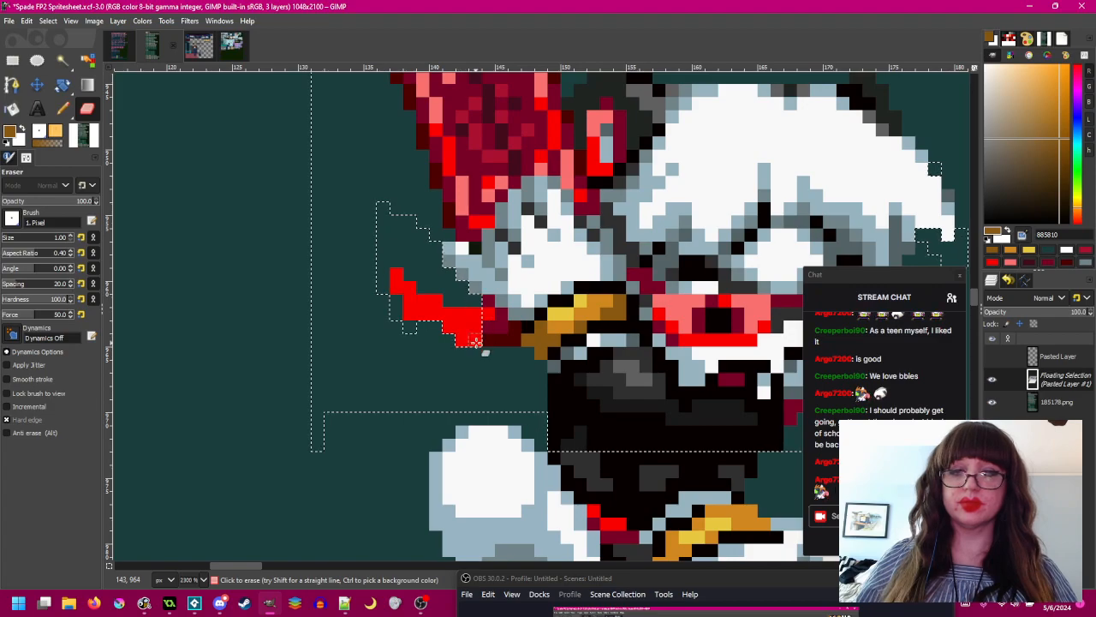
{"action": "left_click_drag", "start_coordinate": [499, 316], "coordinate": [513, 359]}
{"action": "mouse_move", "coordinate": [373, 363]}
{"action": "left_mouse_down"}
{"action": "mouse_move", "coordinate": [478, 352]}
{"action": "mouse_move", "coordinate": [382, 313]}
{"action": "left_mouse_up"}
{"action": "mouse_move", "coordinate": [515, 335]}
{"action": "left_mouse_down"}
{"action": "mouse_move", "coordinate": [415, 324]}
{"action": "mouse_move", "coordinate": [426, 350]}
{"action": "left_mouse_up"}
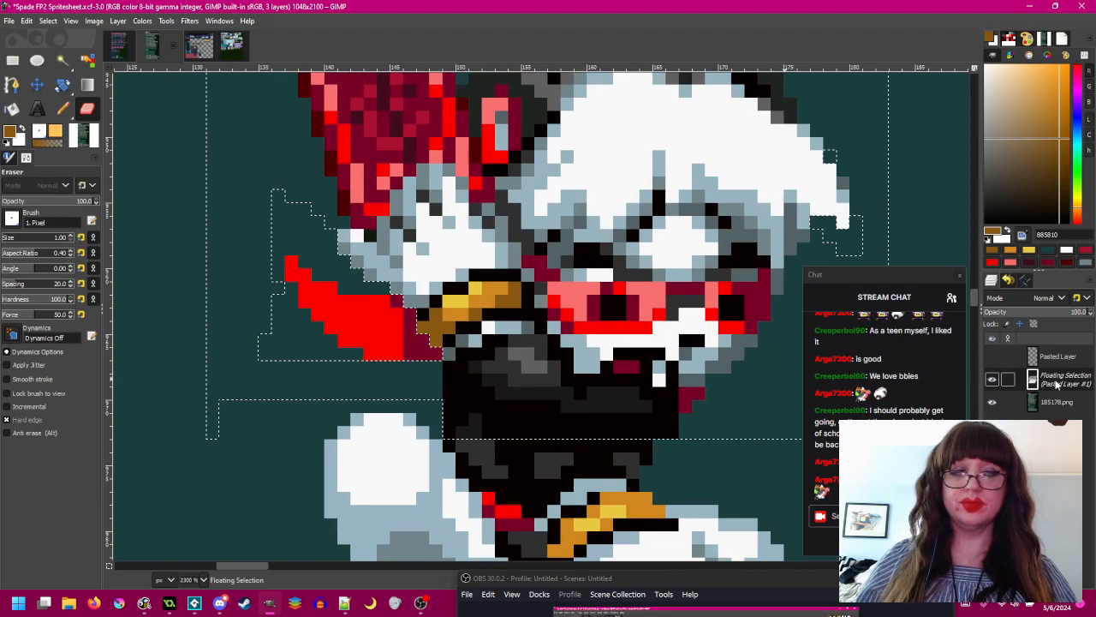
{"action": "left_click", "coordinate": [991, 380]}
{"action": "left_click", "coordinate": [991, 380]}
{"action": "left_click", "coordinate": [991, 380]}
{"action": "left_click", "coordinate": [991, 380]}
- Anchor the trimmed upper body onto the sprite sheet layer, checking the pose against the neighbouring ATTACKING-MID-AIR frames
{"action": "key", "text": "minus"}
{"action": "key", "text": "minus"}
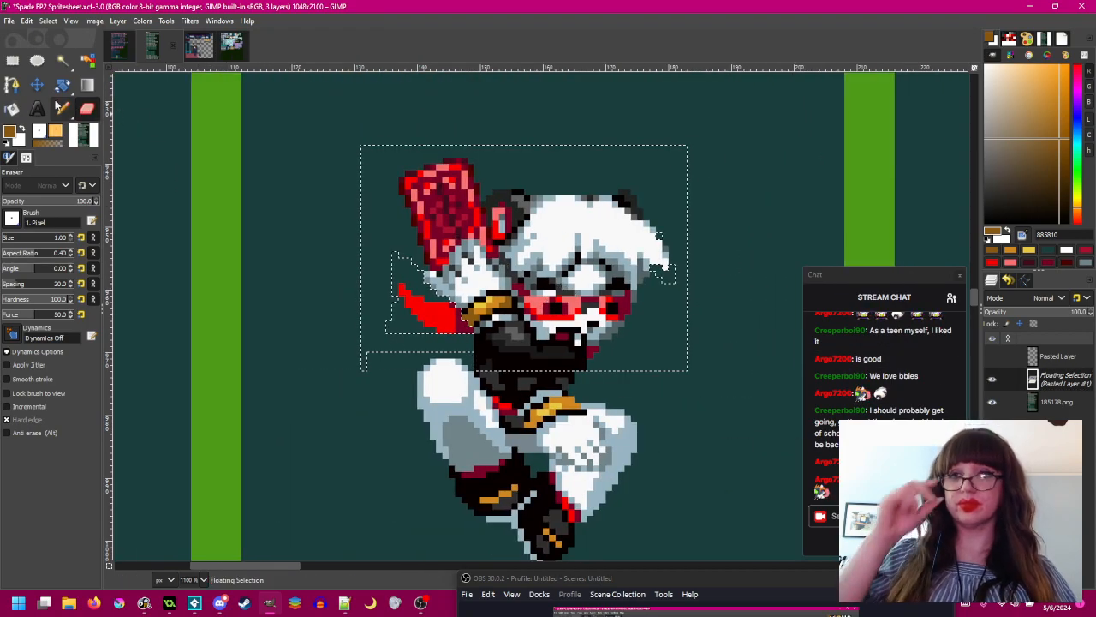
{"action": "left_click", "coordinate": [11, 61]}
{"action": "key", "text": "minus"}
{"action": "key", "text": "minus"}
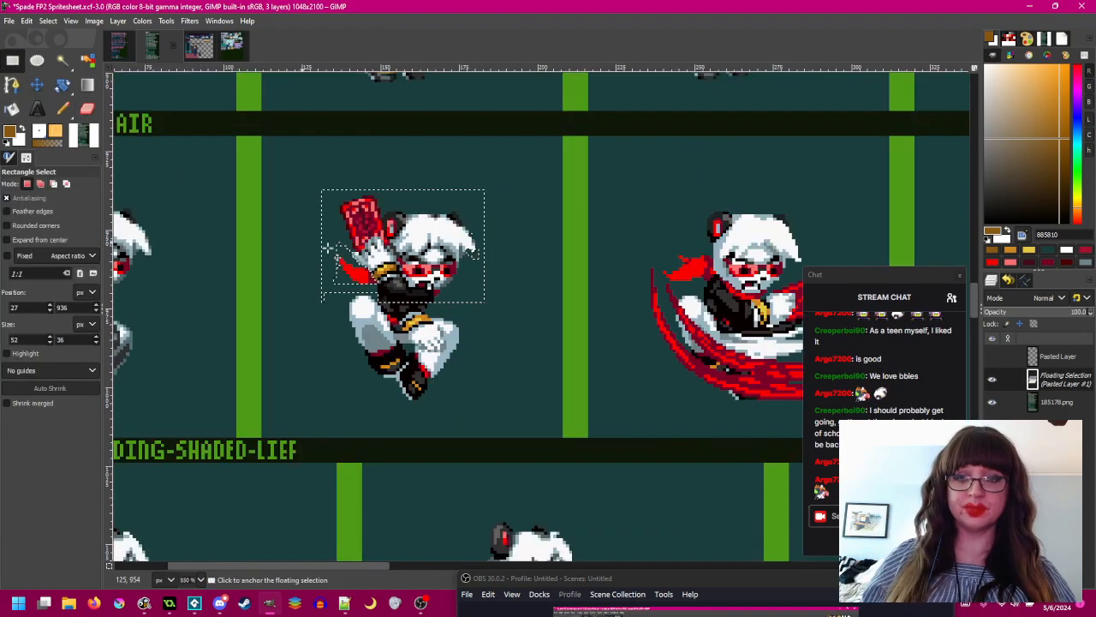
{"action": "scroll", "coordinate": [580, 335], "scroll_direction": "right", "scroll_amount": 5}
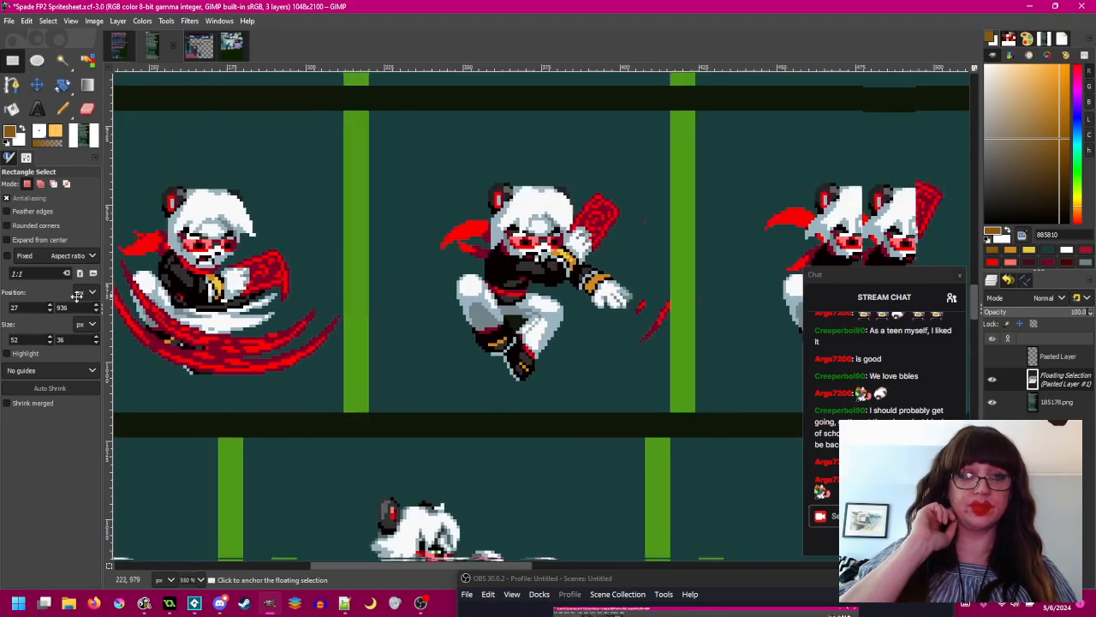
{"action": "scroll", "coordinate": [618, 334], "scroll_direction": "right", "scroll_amount": 3}
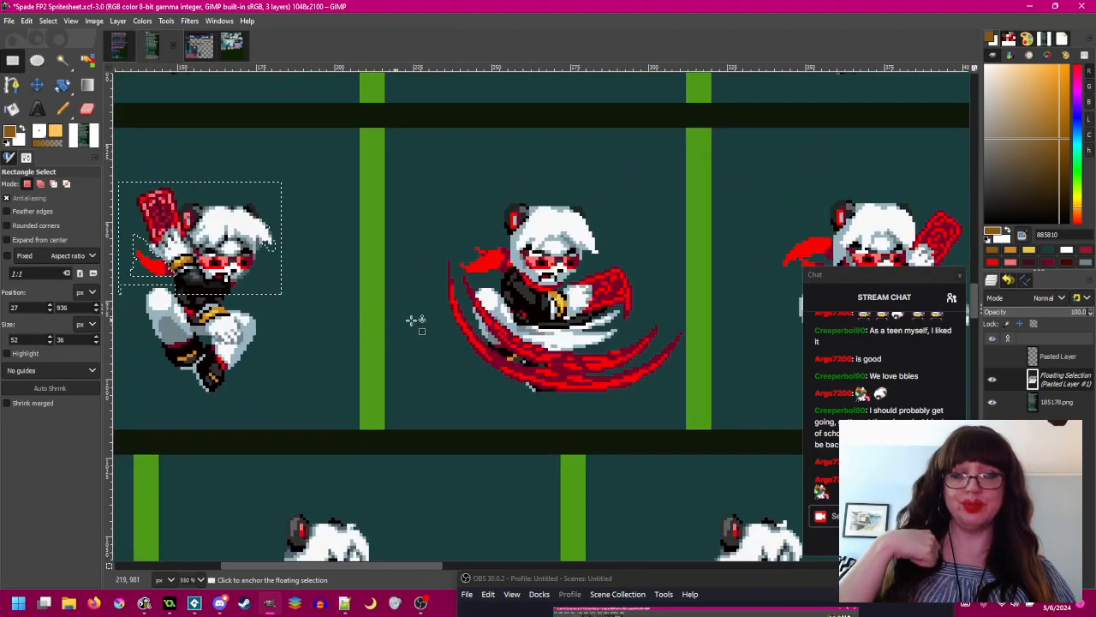
{"action": "left_click_drag", "start_coordinate": [412, 319], "coordinate": [670, 280]}
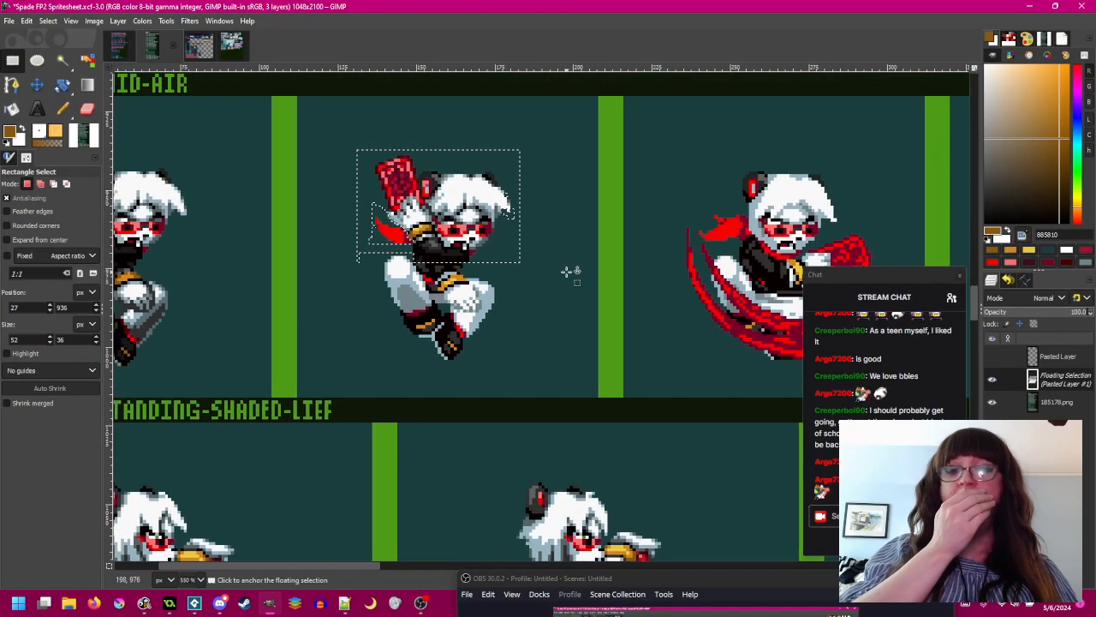
{"action": "left_click", "coordinate": [565, 269]}
{"action": "scroll", "coordinate": [491, 271], "scroll_direction": "left", "scroll_amount": 2}
{"action": "scroll", "coordinate": [490, 271], "scroll_direction": "left", "scroll_amount": 1}
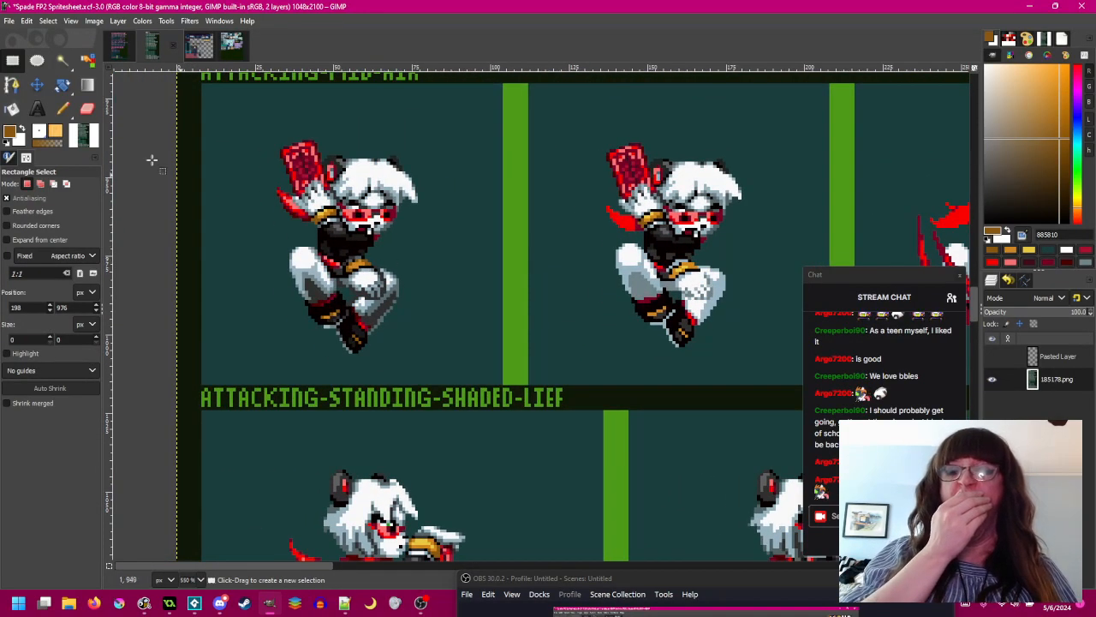
- Copy the first sprite's shaded raised leg as a 21 × 28 px area and paste it over the second sprite's matching leg
{"action": "scroll", "coordinate": [327, 296], "scroll_direction": "up", "scroll_amount": 1}
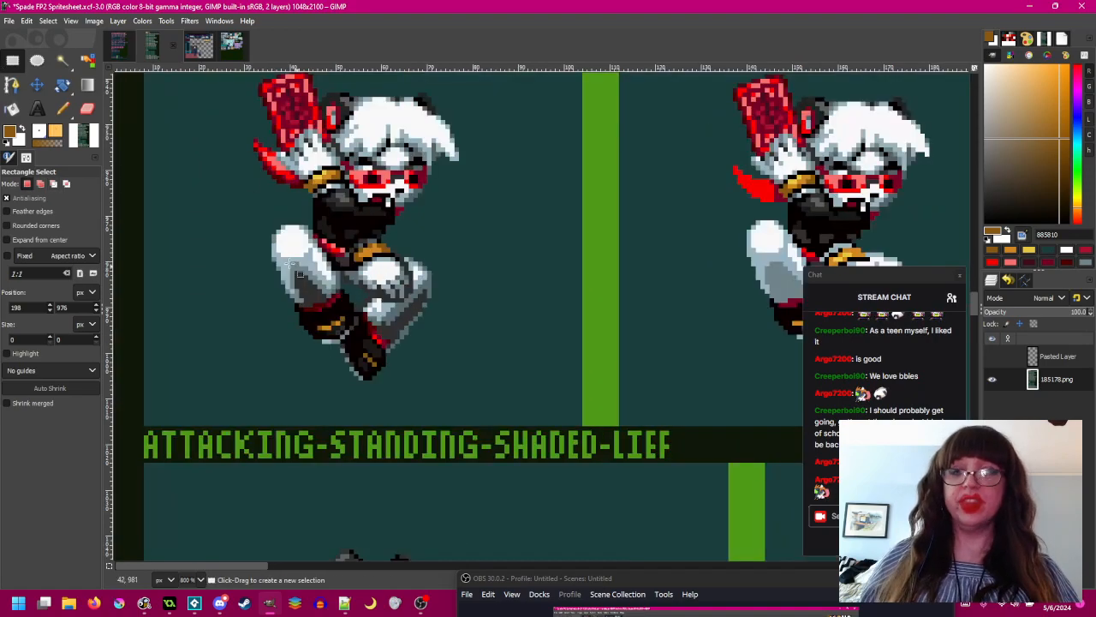
{"action": "left_click_drag", "start_coordinate": [263, 226], "coordinate": [358, 353]}
{"action": "scroll", "coordinate": [308, 308], "scroll_direction": "right", "scroll_amount": 1}
{"action": "key", "text": "ctrl+c"}
{"action": "key", "text": "ctrl+v"}
{"action": "left_click_drag", "start_coordinate": [265, 274], "coordinate": [523, 267]}
{"action": "scroll", "coordinate": [619, 276], "scroll_direction": "right", "scroll_amount": 5}
{"action": "scroll", "coordinate": [544, 271], "scroll_direction": "up", "scroll_amount": 2}
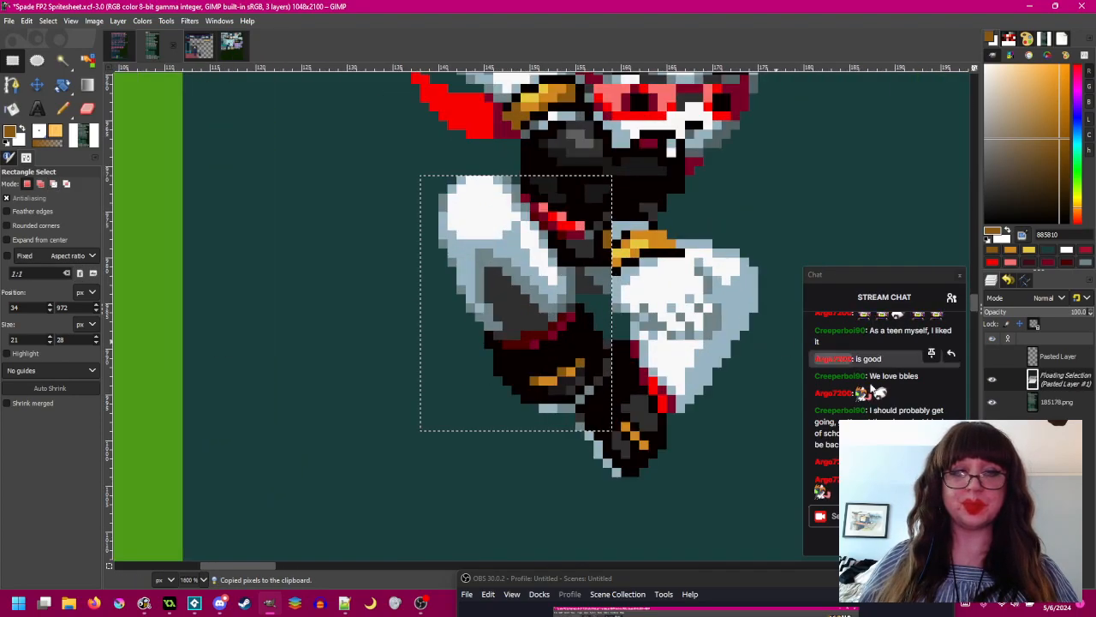
- Examine how the pasted leg aligns with the second sprite by toggling the visibility of the floating selection and the base layer
{"action": "left_click", "coordinate": [992, 381]}
{"action": "left_click", "coordinate": [993, 381]}
{"action": "left_click", "coordinate": [993, 382]}
{"action": "left_click", "coordinate": [992, 382]}
{"action": "left_click_drag", "start_coordinate": [711, 295], "coordinate": [672, 308]}
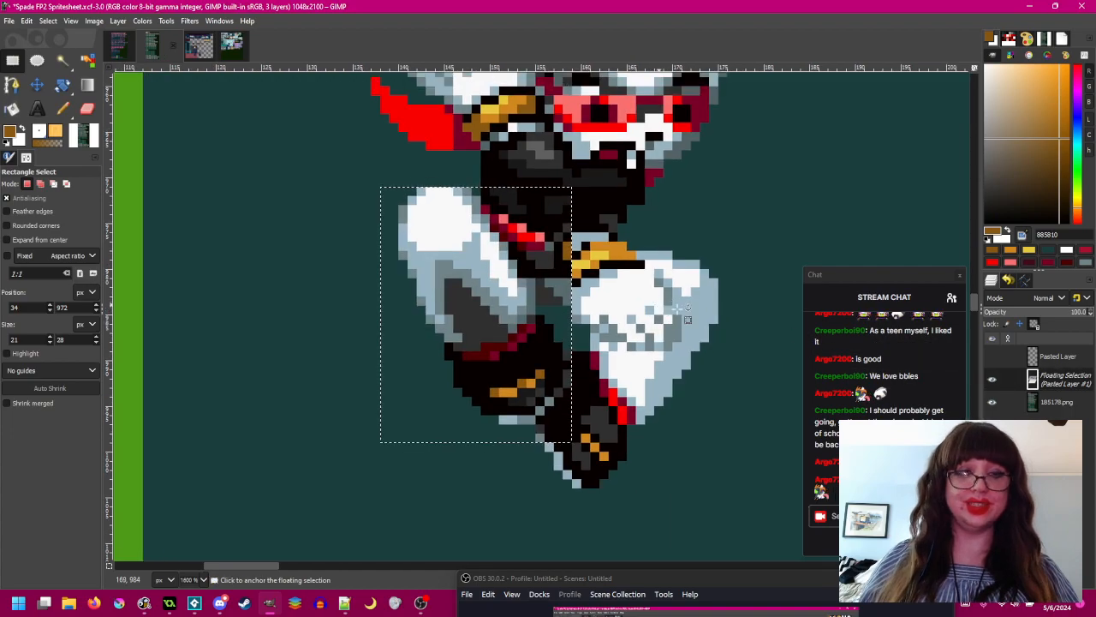
{"action": "left_click", "coordinate": [992, 401]}
{"action": "left_click", "coordinate": [992, 382]}
{"action": "left_click", "coordinate": [991, 402]}
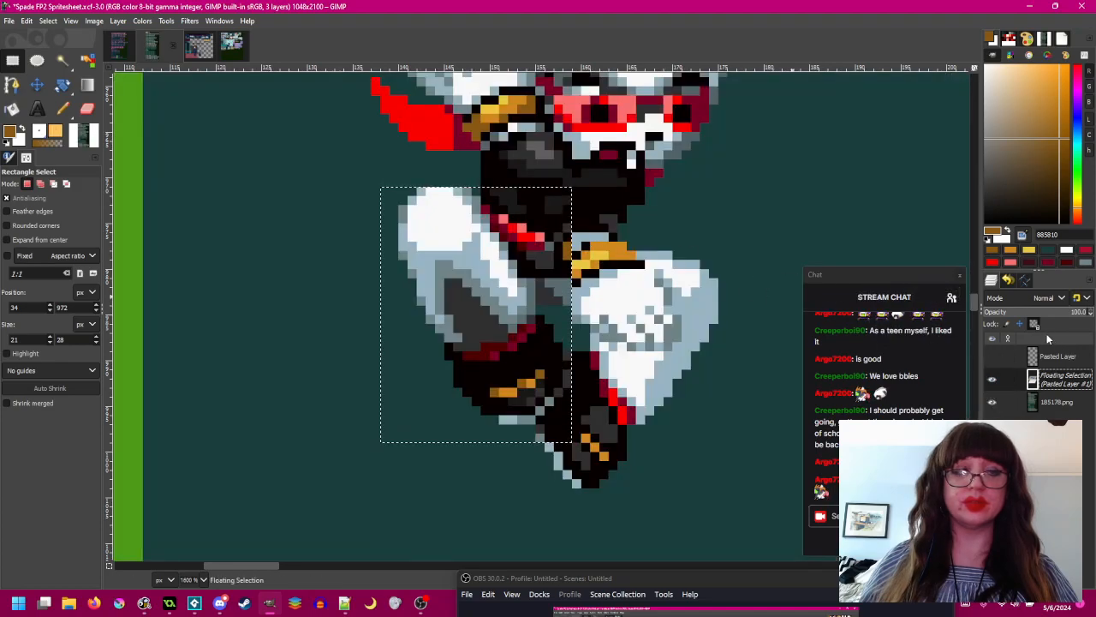
{"action": "left_click", "coordinate": [993, 382]}
{"action": "left_click", "coordinate": [992, 382]}
{"action": "left_click", "coordinate": [992, 401]}
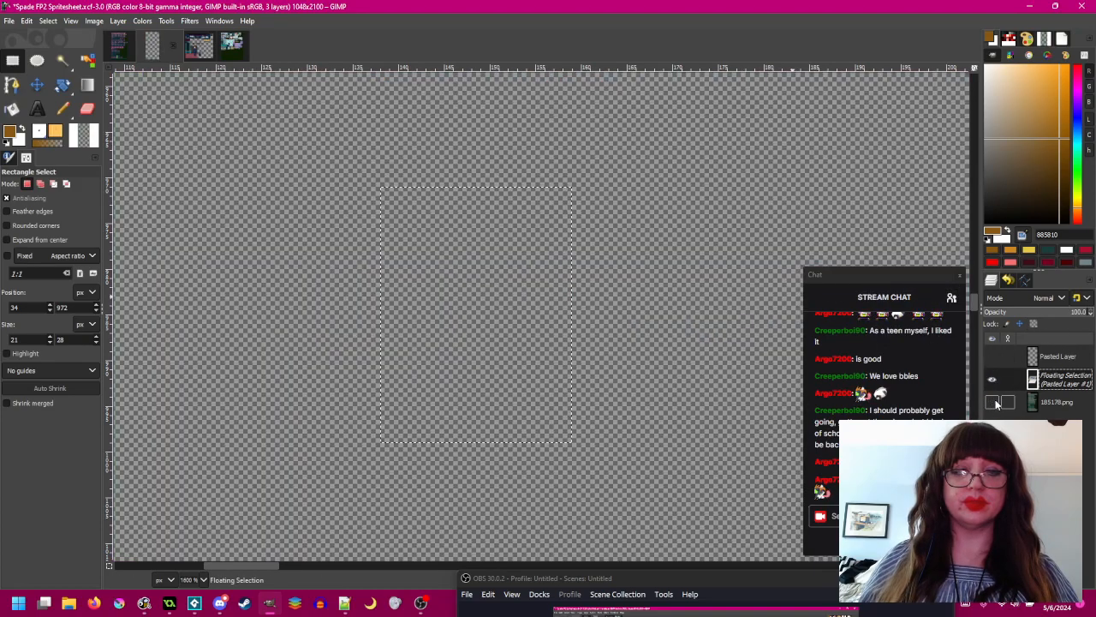
{"action": "left_click", "coordinate": [991, 401]}
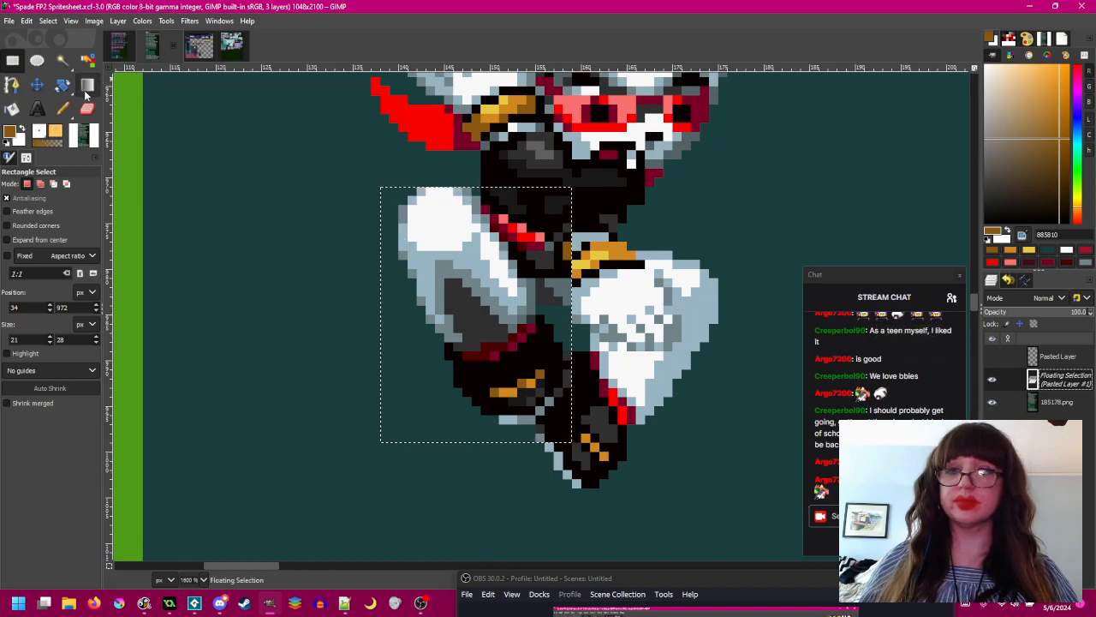
- Erase the torso and belt pixels of the pasted leg piece, row by row, along the thigh's upper edge
{"action": "key", "text": "shift+e"}
{"action": "scroll", "coordinate": [576, 281], "scroll_direction": "up", "scroll_amount": 2, "text": "ctrl"}
{"action": "left_click_drag", "start_coordinate": [379, 132], "coordinate": [599, 135]}
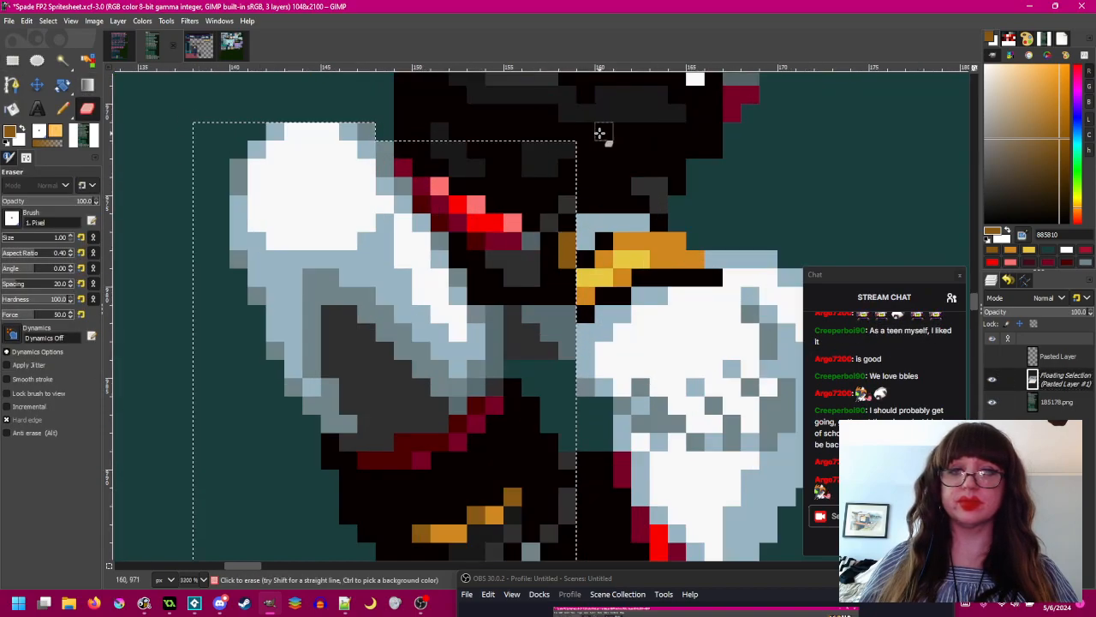
{"action": "left_click_drag", "start_coordinate": [456, 149], "coordinate": [602, 154]}
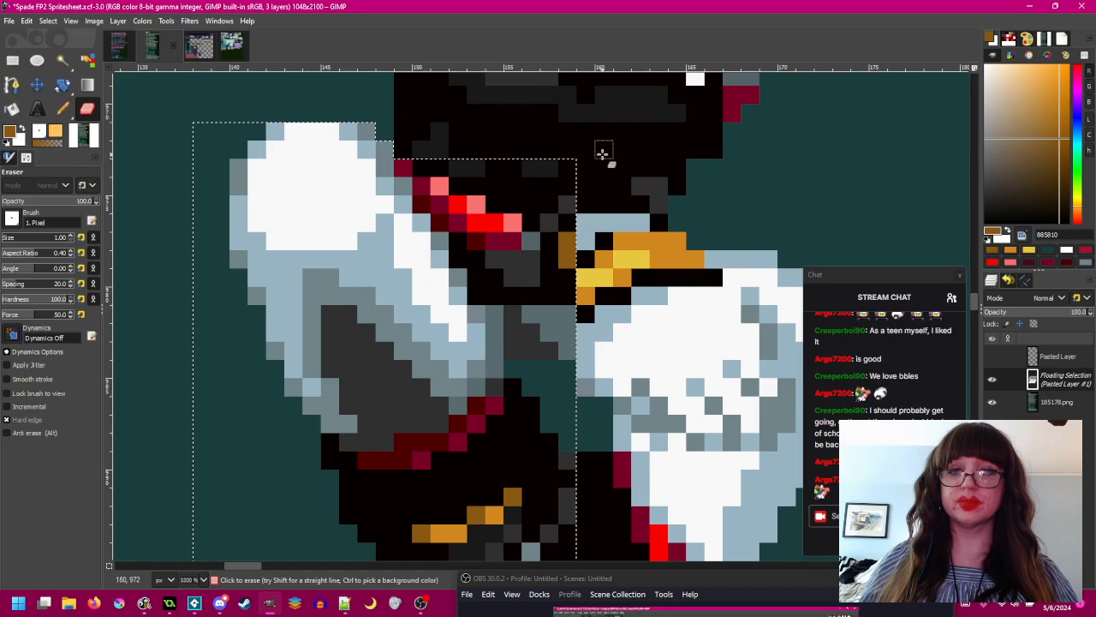
{"action": "left_click_drag", "start_coordinate": [420, 187], "coordinate": [641, 191]}
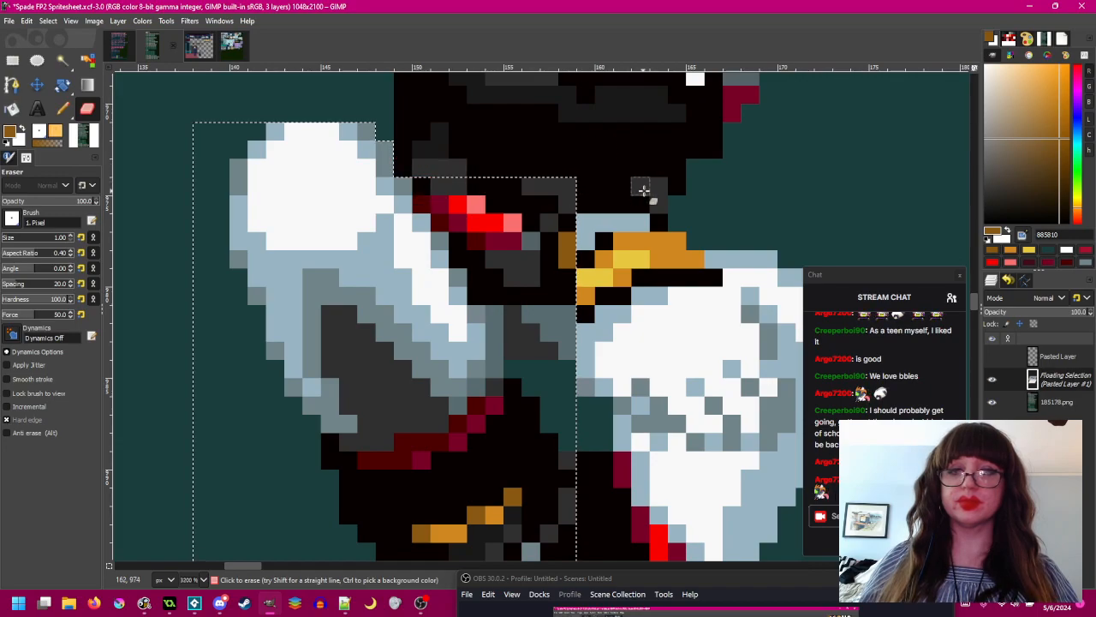
{"action": "left_click_drag", "start_coordinate": [425, 207], "coordinate": [587, 207]}
{"action": "mouse_move", "coordinate": [458, 219]}
{"action": "left_mouse_down"}
{"action": "mouse_move", "coordinate": [656, 220]}
{"action": "mouse_move", "coordinate": [450, 237]}
{"action": "mouse_move", "coordinate": [572, 261]}
{"action": "left_mouse_up"}
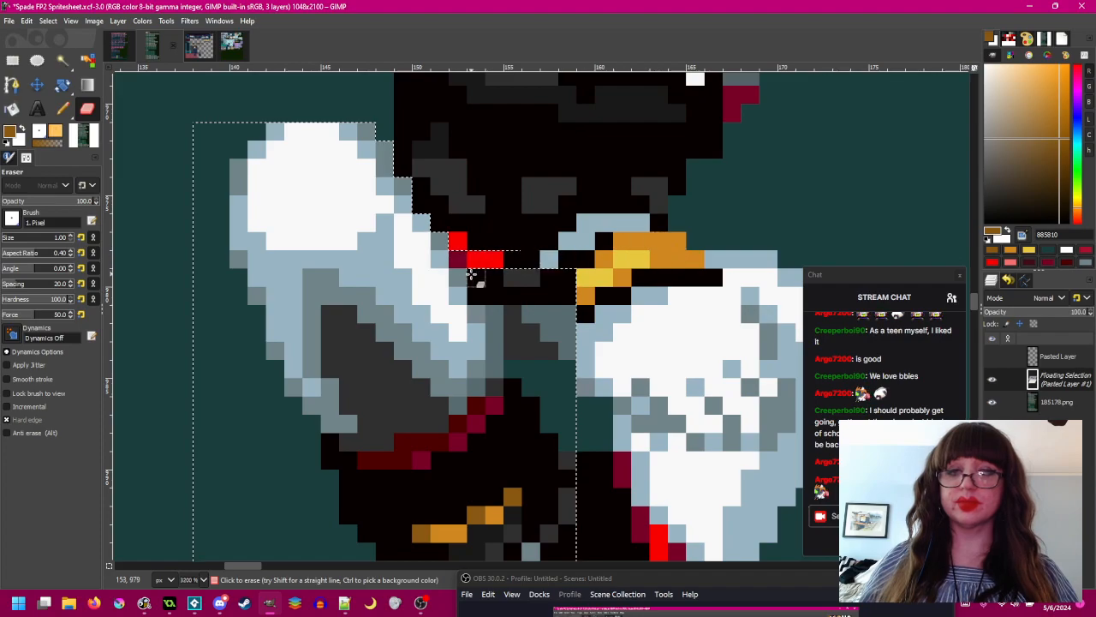
{"action": "left_click_drag", "start_coordinate": [472, 274], "coordinate": [616, 276]}
- Erase the pasted pixels between the two legs, following the inner edge of the raised leg and its boot
{"action": "left_click_drag", "start_coordinate": [632, 319], "coordinate": [651, 264]}
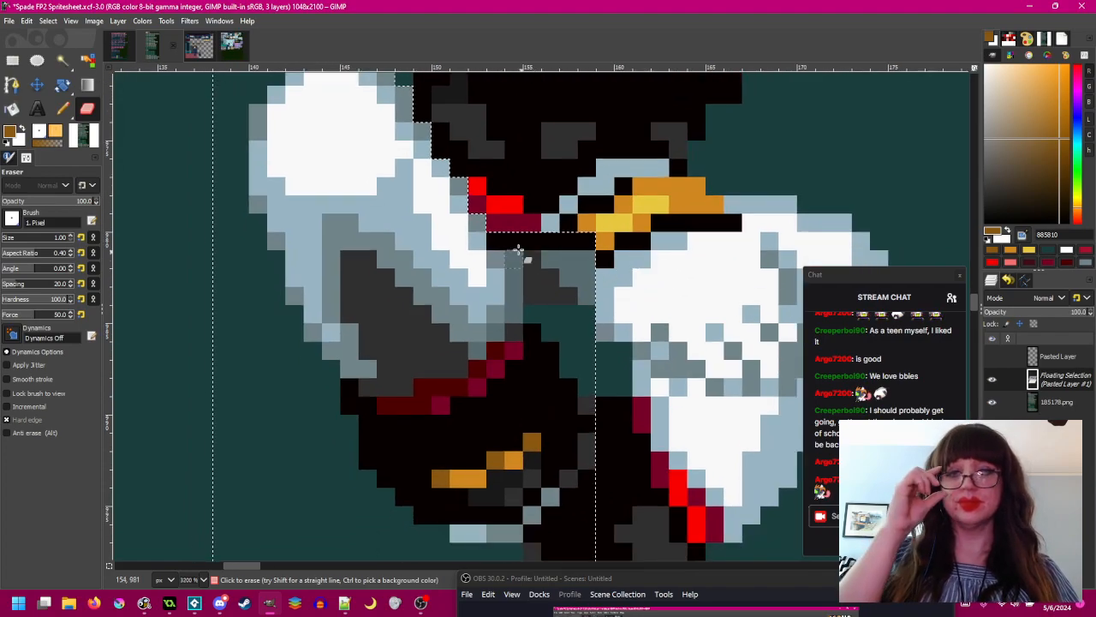
{"action": "mouse_move", "coordinate": [494, 238]}
{"action": "left_mouse_down"}
{"action": "mouse_move", "coordinate": [666, 244]}
{"action": "mouse_move", "coordinate": [537, 260]}
{"action": "mouse_move", "coordinate": [540, 317]}
{"action": "mouse_move", "coordinate": [548, 261]}
{"action": "left_mouse_up"}
{"action": "mouse_move", "coordinate": [551, 335]}
{"action": "left_mouse_down"}
{"action": "mouse_move", "coordinate": [560, 265]}
{"action": "mouse_move", "coordinate": [569, 364]}
{"action": "mouse_move", "coordinate": [579, 367]}
{"action": "mouse_move", "coordinate": [583, 257]}
{"action": "left_mouse_up"}
{"action": "left_click_drag", "start_coordinate": [626, 352], "coordinate": [595, 315]}
{"action": "scroll", "coordinate": [581, 327], "scroll_direction": "down", "scroll_amount": 3}
{"action": "scroll", "coordinate": [535, 297], "scroll_direction": "up", "scroll_amount": 1}
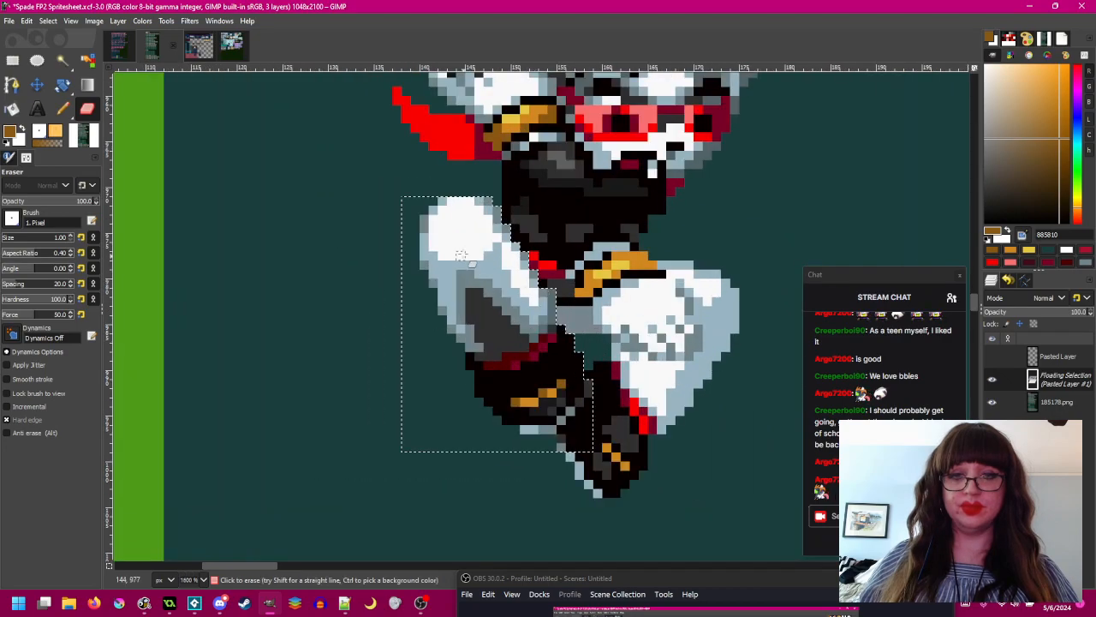
- Erase straight lines of surplus background along the outer side and underside of the pasted leg piece, including below the boot
{"action": "left_click", "coordinate": [403, 207]}
{"action": "left_click", "coordinate": [407, 447], "text": "shift"}
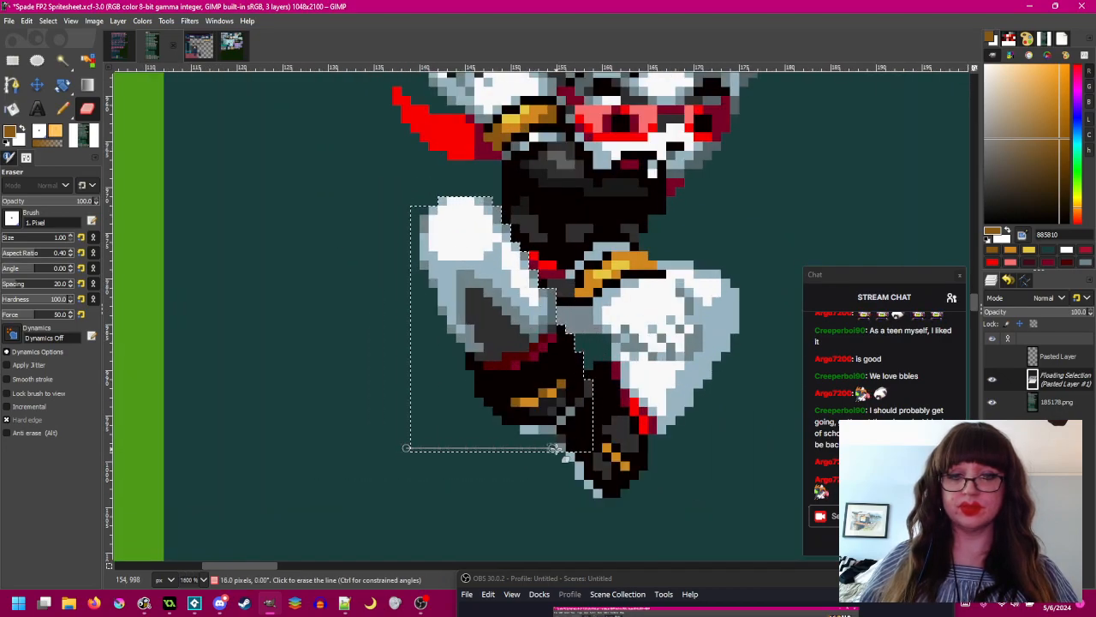
{"action": "left_click", "coordinate": [597, 449], "text": "shift"}
{"action": "left_click", "coordinate": [590, 440], "text": "shift"}
{"action": "left_click", "coordinate": [421, 439], "text": "shift"}
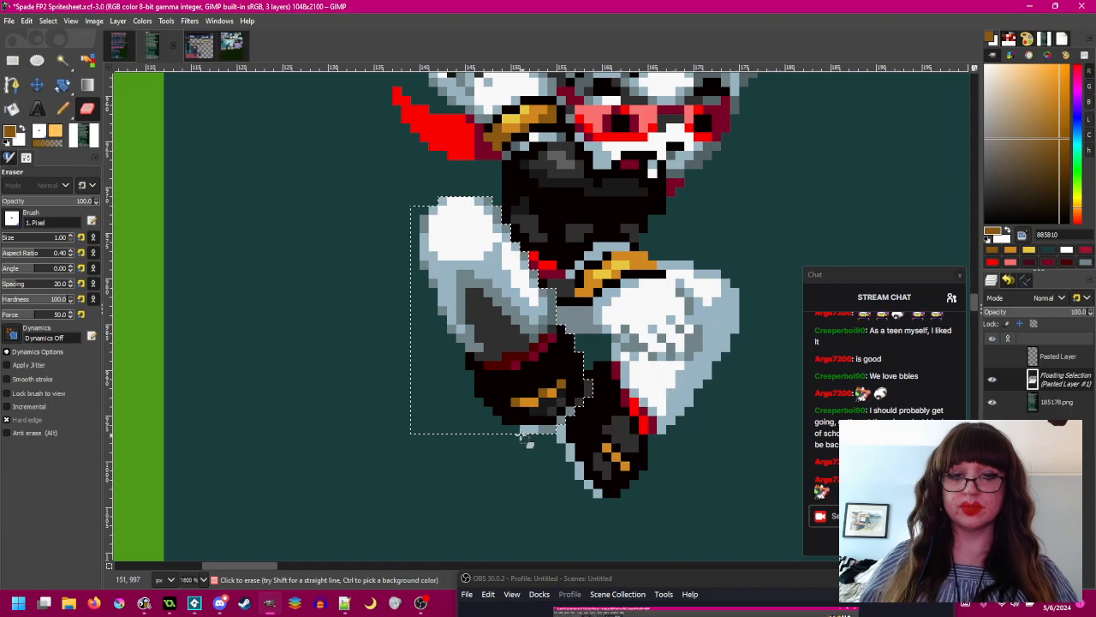
{"action": "left_click_drag", "start_coordinate": [637, 421], "coordinate": [589, 438]}
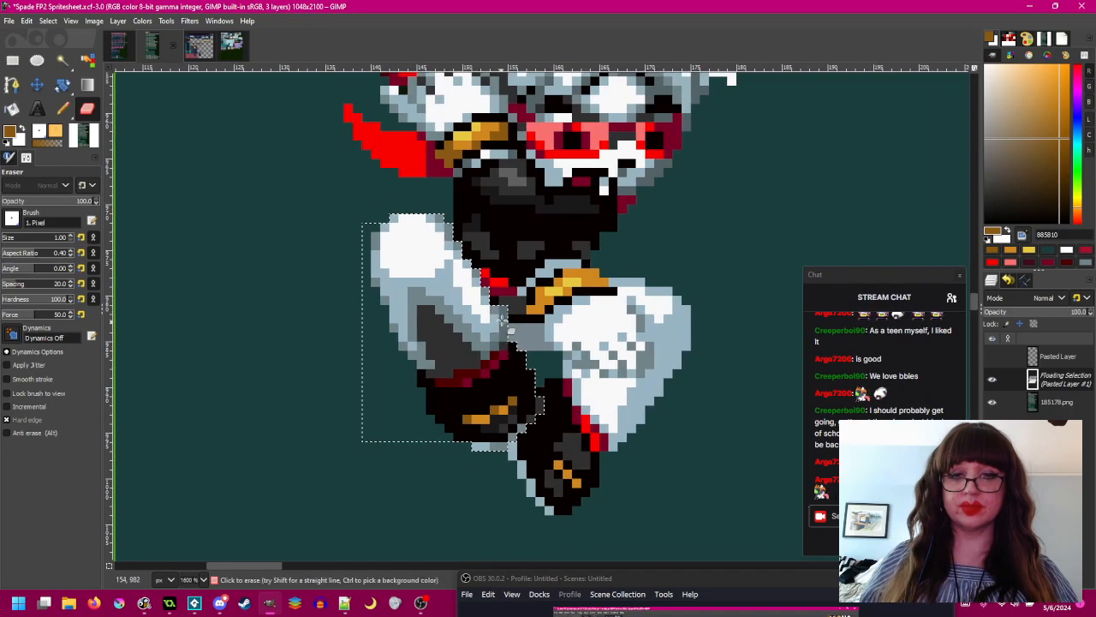
- Examine how the trimmed shaded leg differs from the second sprite's original by repeatedly toggling the floating selection's visibility
{"action": "scroll", "coordinate": [637, 414], "scroll_direction": "down", "scroll_amount": 2}
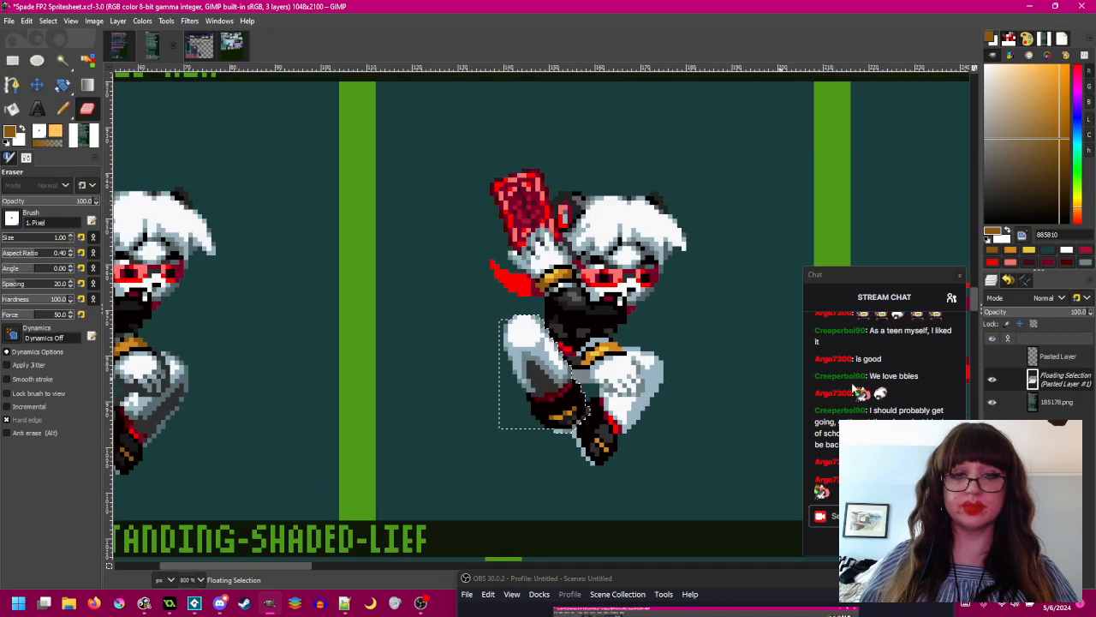
{"action": "left_click", "coordinate": [992, 380]}
{"action": "left_click", "coordinate": [992, 380]}
{"action": "left_click", "coordinate": [992, 381]}
{"action": "left_click", "coordinate": [992, 380]}
{"action": "left_click", "coordinate": [992, 381]}
{"action": "left_click", "coordinate": [991, 381]}
{"action": "left_click", "coordinate": [992, 380]}
{"action": "left_click", "coordinate": [992, 380]}
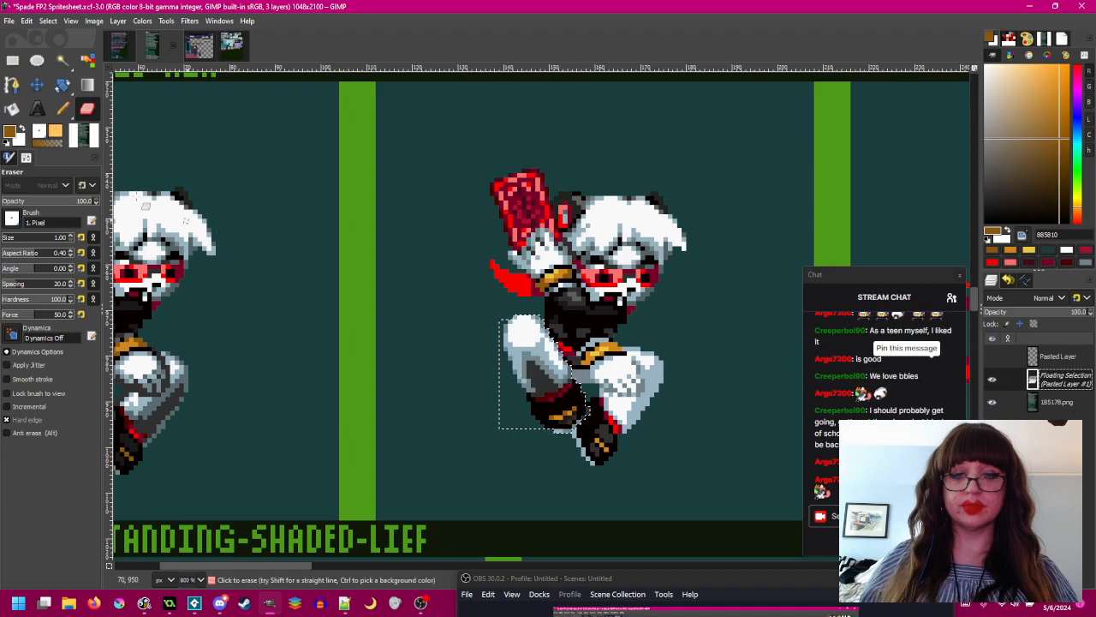
- Anchor the trimmed shaded leg onto the sprite sheet layer and compare the first and second sprites
{"action": "left_click", "coordinate": [12, 61]}
{"action": "left_click", "coordinate": [442, 251]}
{"action": "left_click_drag", "start_coordinate": [587, 324], "coordinate": [713, 307]}
{"action": "left_click_drag", "start_coordinate": [348, 343], "coordinate": [330, 312]}
{"action": "scroll", "coordinate": [330, 312], "scroll_direction": "up", "scroll_amount": 2}
{"action": "scroll", "coordinate": [329, 312], "scroll_direction": "down", "scroll_amount": 2}
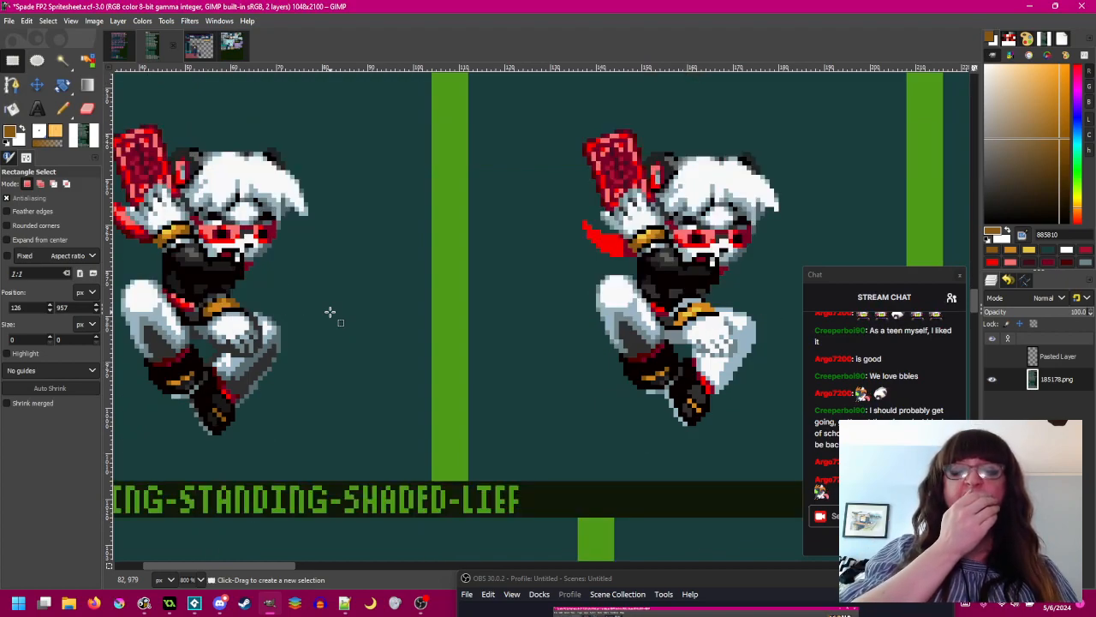
- Copy the first sprite's lower hand and gold bracelet as a 15 × 14 px area and paste it over the second sprite's hand
{"action": "left_click_drag", "start_coordinate": [302, 342], "coordinate": [324, 317]}
{"action": "scroll", "coordinate": [324, 315], "scroll_direction": "up", "scroll_amount": 2}
{"action": "left_click_drag", "start_coordinate": [241, 241], "coordinate": [376, 364]}
{"action": "key", "text": "ctrl+c"}
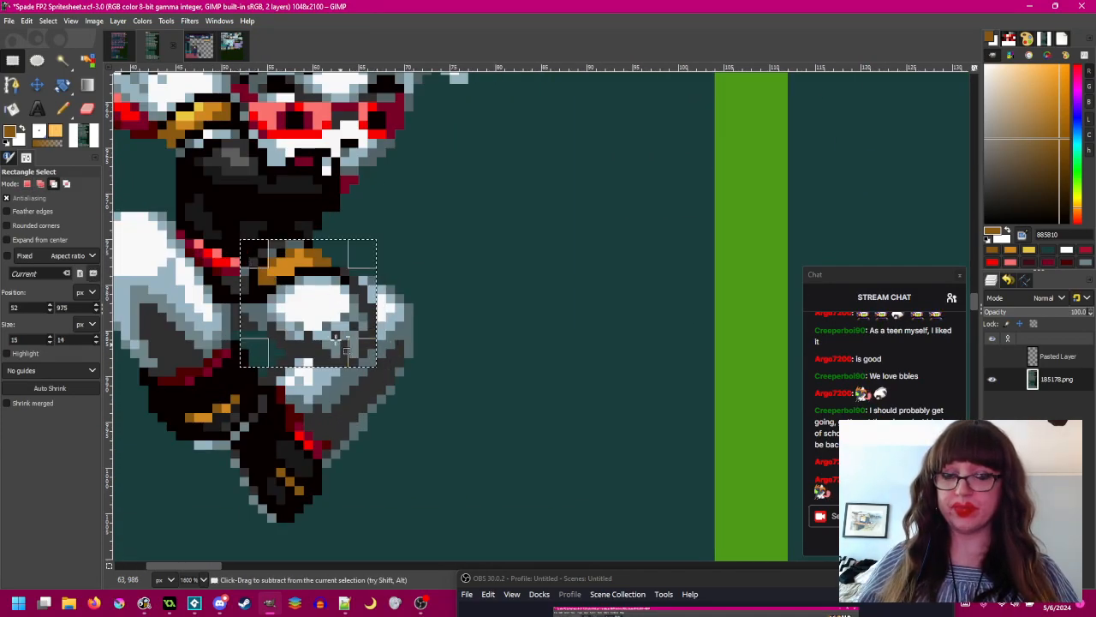
{"action": "scroll", "coordinate": [377, 363], "scroll_direction": "down", "scroll_amount": 3}
{"action": "key", "text": "ctrl+v"}
{"action": "left_click_drag", "start_coordinate": [270, 326], "coordinate": [547, 326]}
{"action": "scroll", "coordinate": [599, 327], "scroll_direction": "up", "scroll_amount": 2}
{"action": "scroll", "coordinate": [589, 323], "scroll_direction": "up", "scroll_amount": 1}
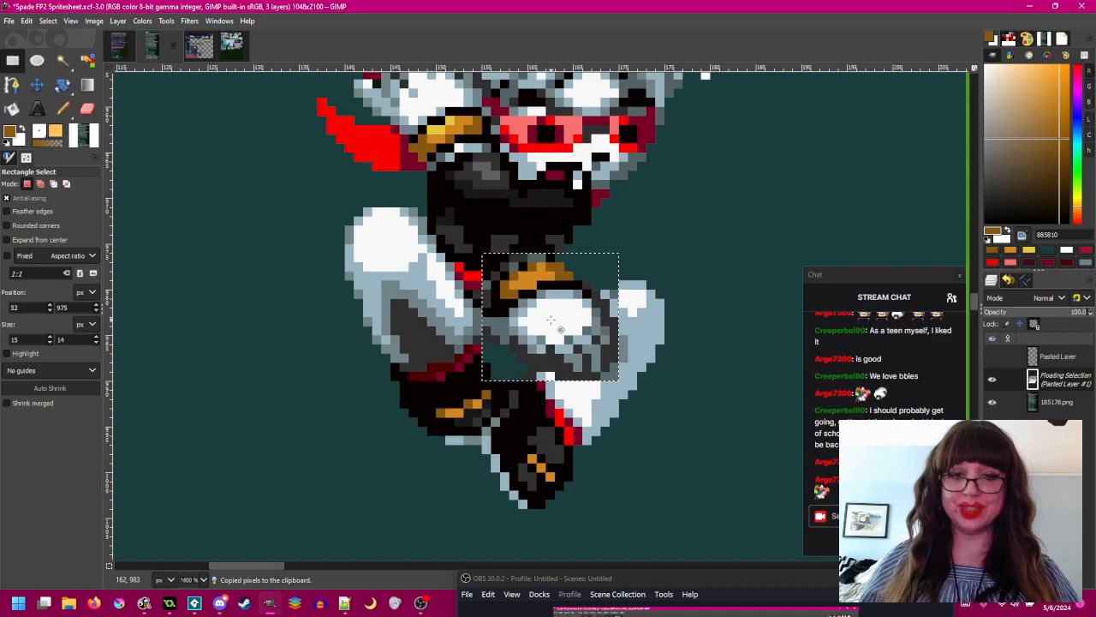
- Shift the pasted hand one pixel to the right, checking its alignment against the original hand underneath
{"action": "left_click", "coordinate": [993, 383]}
{"action": "left_click", "coordinate": [993, 383]}
{"action": "left_click", "coordinate": [993, 383]}
{"action": "left_click", "coordinate": [993, 382]}
{"action": "left_click_drag", "start_coordinate": [565, 326], "coordinate": [574, 327]}
{"action": "left_click", "coordinate": [991, 382]}
{"action": "left_click", "coordinate": [991, 382]}
{"action": "left_click", "coordinate": [992, 382]}
{"action": "left_click", "coordinate": [990, 382]}
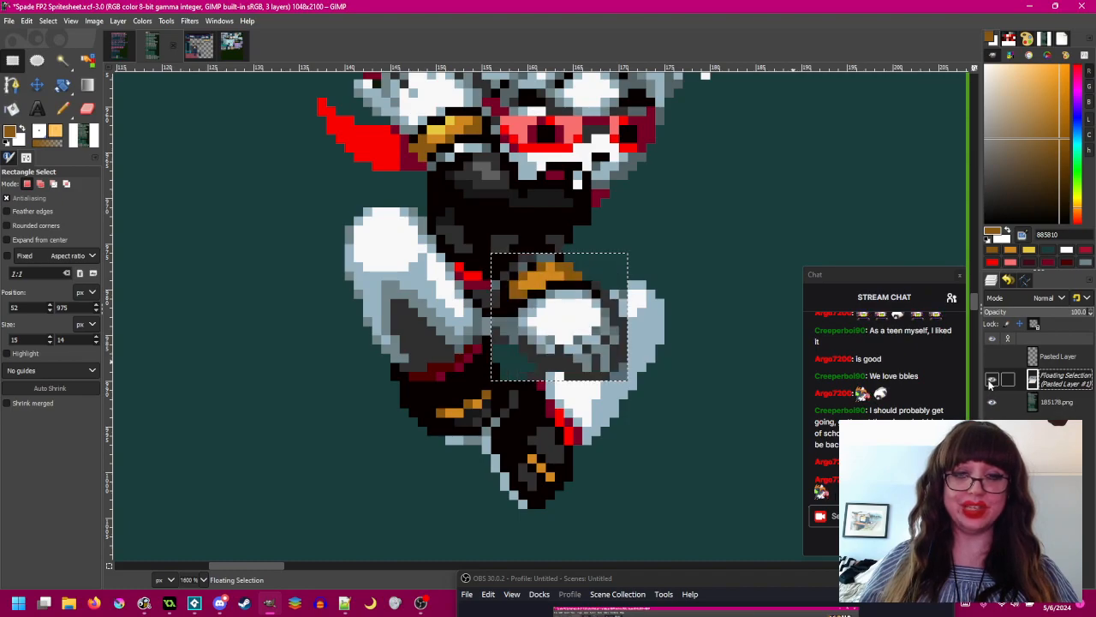
- Erase the surplus pixels around the pasted hand and gold bracelet with the 1-pixel Eraser, following their outline
{"action": "scroll", "coordinate": [383, 233], "scroll_direction": "up", "scroll_amount": 1}
{"action": "left_click", "coordinate": [95, 111]}
{"action": "left_click_drag", "start_coordinate": [472, 245], "coordinate": [400, 178]}
{"action": "left_click", "coordinate": [1034, 324]}
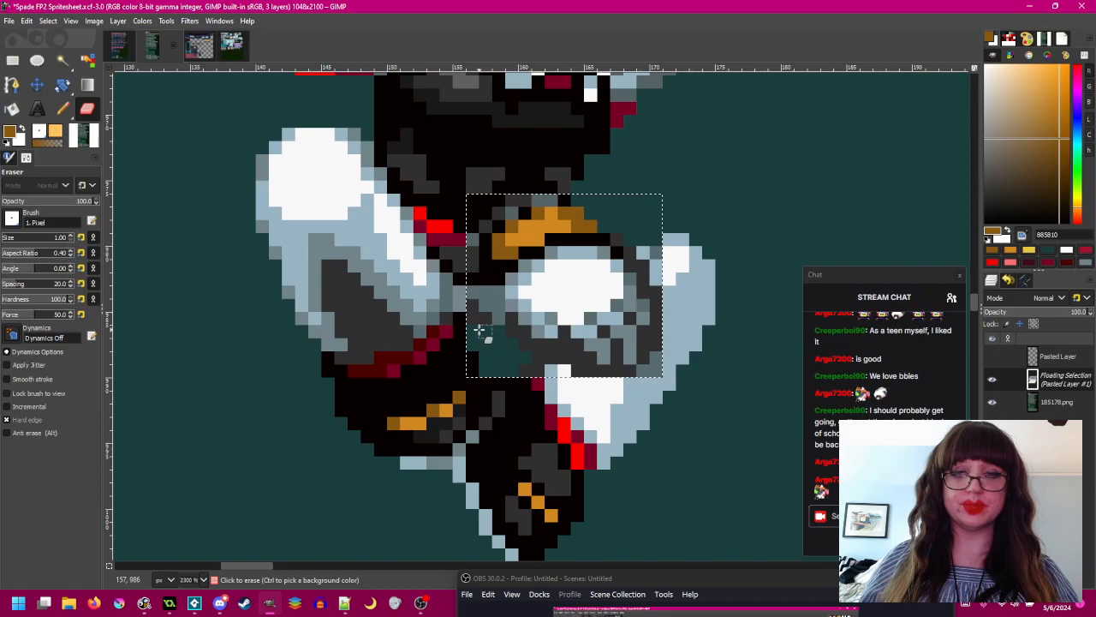
{"action": "mouse_move", "coordinate": [461, 348]}
{"action": "left_mouse_down"}
{"action": "mouse_move", "coordinate": [520, 357]}
{"action": "mouse_move", "coordinate": [456, 361]}
{"action": "mouse_move", "coordinate": [588, 384]}
{"action": "mouse_move", "coordinate": [540, 368]}
{"action": "mouse_move", "coordinate": [577, 370]}
{"action": "left_mouse_up"}
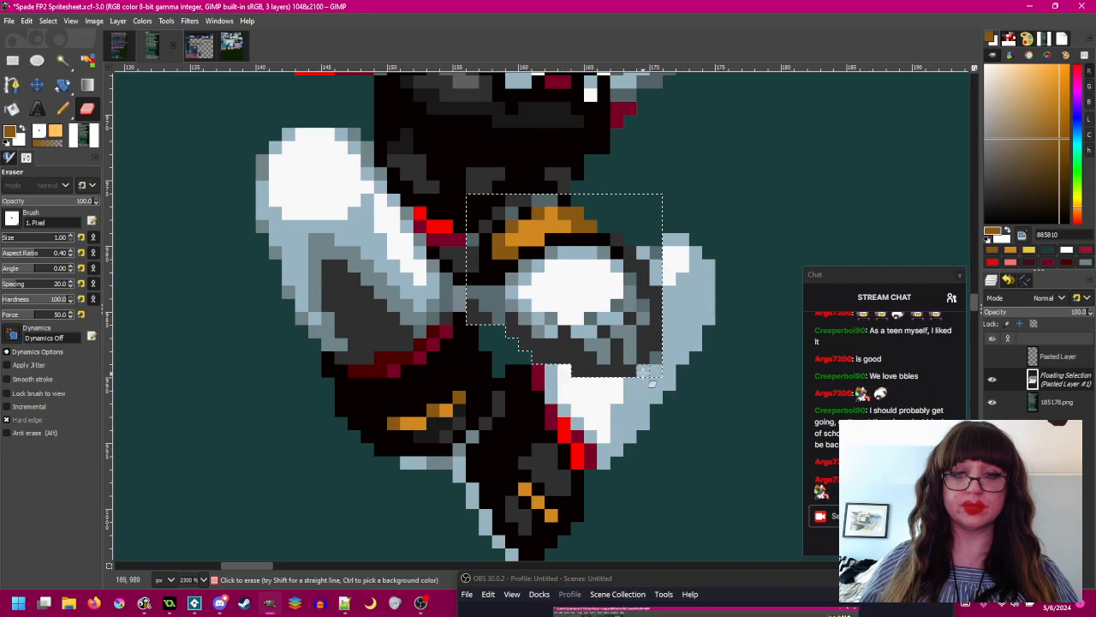
{"action": "left_click", "coordinate": [656, 359]}
{"action": "mouse_move", "coordinate": [656, 279]}
{"action": "left_mouse_down"}
{"action": "mouse_move", "coordinate": [653, 194]}
{"action": "mouse_move", "coordinate": [641, 208]}
{"action": "mouse_move", "coordinate": [643, 247]}
{"action": "left_mouse_up"}
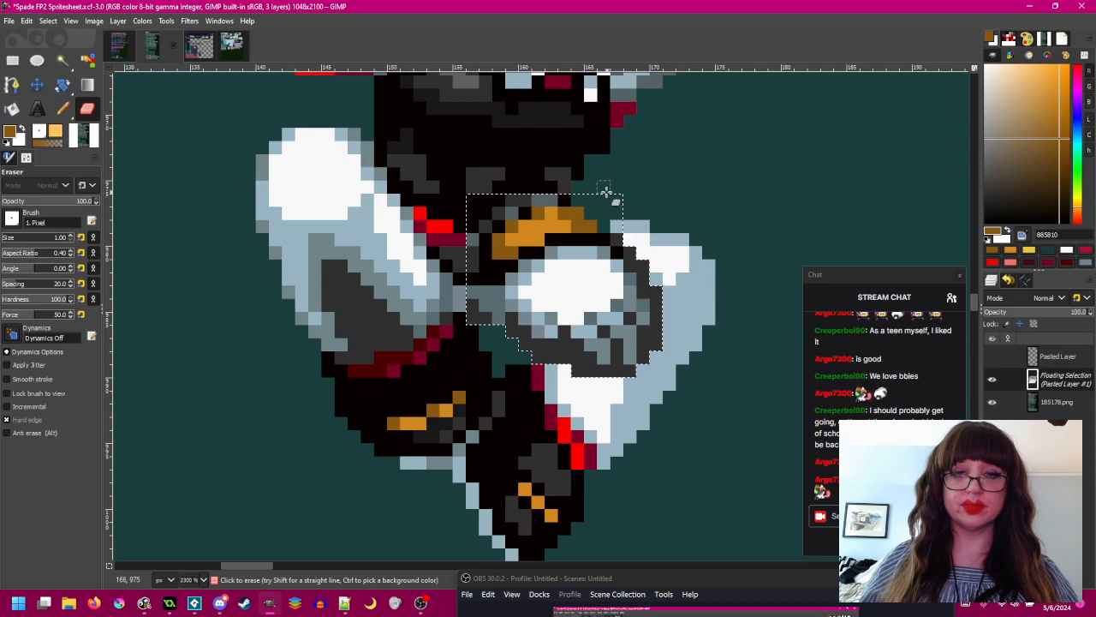
{"action": "left_click_drag", "start_coordinate": [586, 202], "coordinate": [588, 219]}
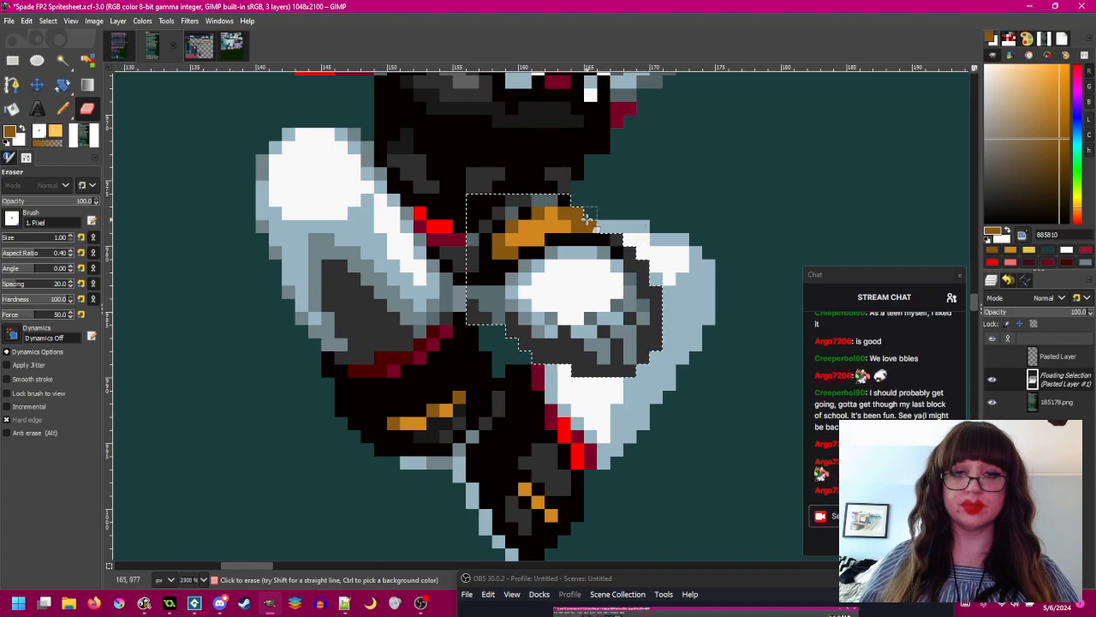
- Try erasing the inner edge column of the pasted hand and bracelet, then undo those erasures
{"action": "left_click_drag", "start_coordinate": [473, 243], "coordinate": [478, 336]}
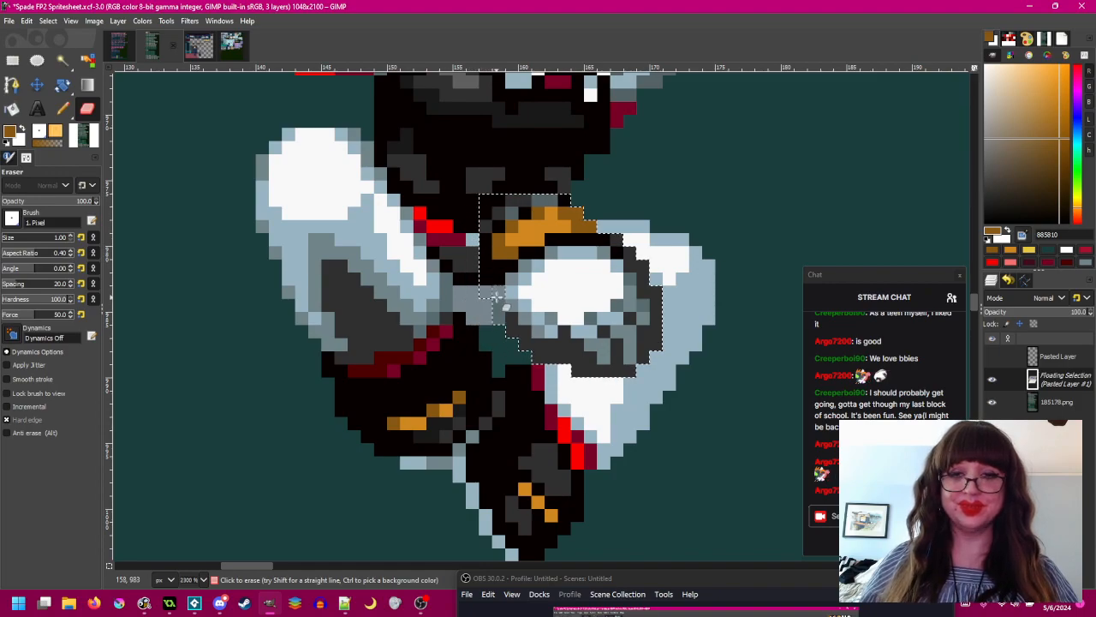
{"action": "scroll", "coordinate": [604, 321], "scroll_direction": "down", "scroll_amount": 3}
{"action": "scroll", "coordinate": [565, 327], "scroll_direction": "up", "scroll_amount": 3}
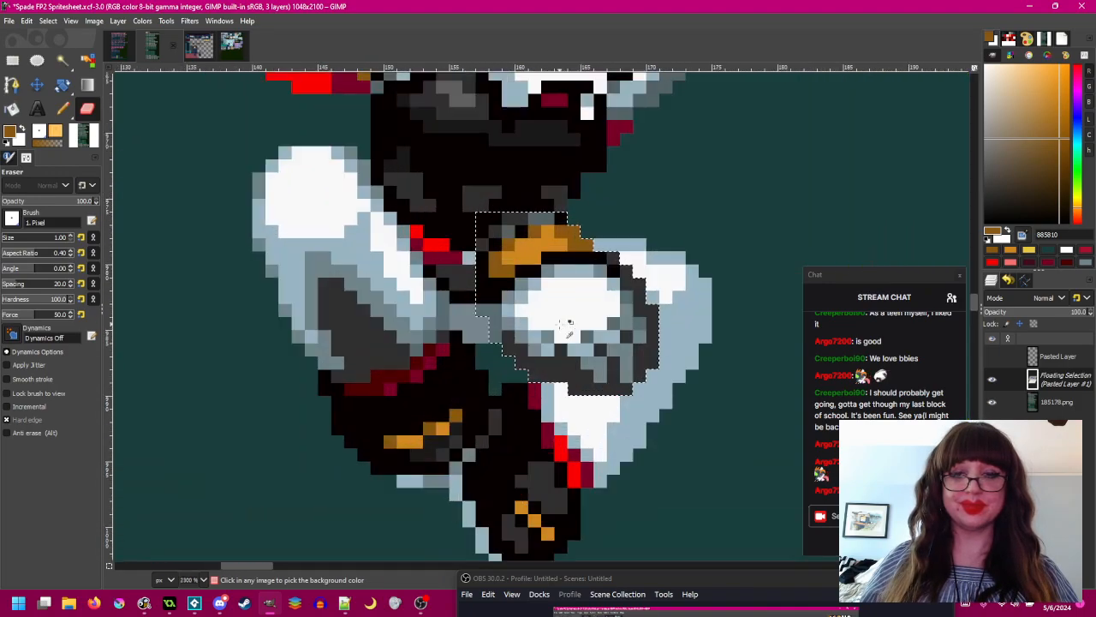
{"action": "key", "text": "ctrl+z"}
{"action": "scroll", "coordinate": [566, 327], "scroll_direction": "down", "scroll_amount": 3}
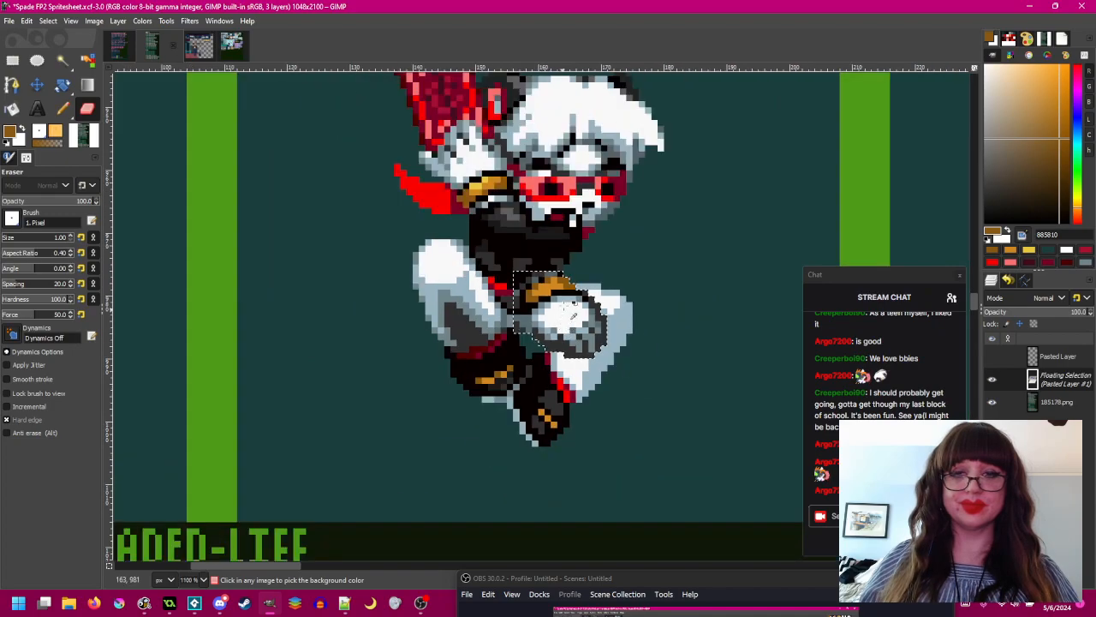
{"action": "scroll", "coordinate": [541, 251], "scroll_direction": "up", "scroll_amount": 3}
{"action": "key", "text": "ctrl+z"}
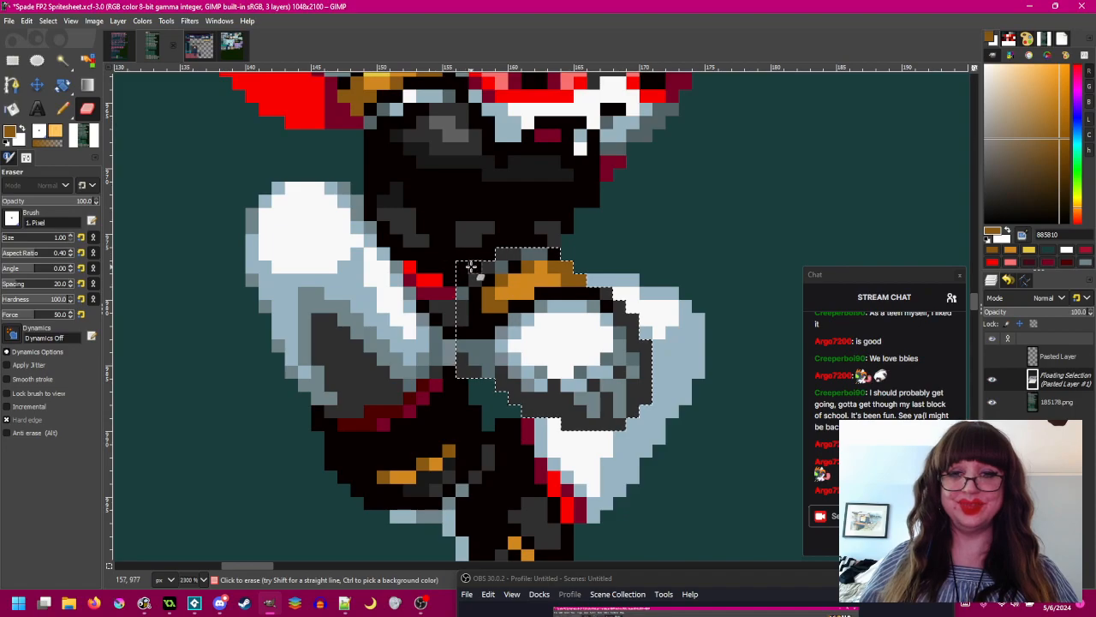
- Compare the trimmed hand with the original by toggling its visibility, and anchor it onto the sprite sheet layer
{"action": "scroll", "coordinate": [636, 308], "scroll_direction": "down", "scroll_amount": 2}
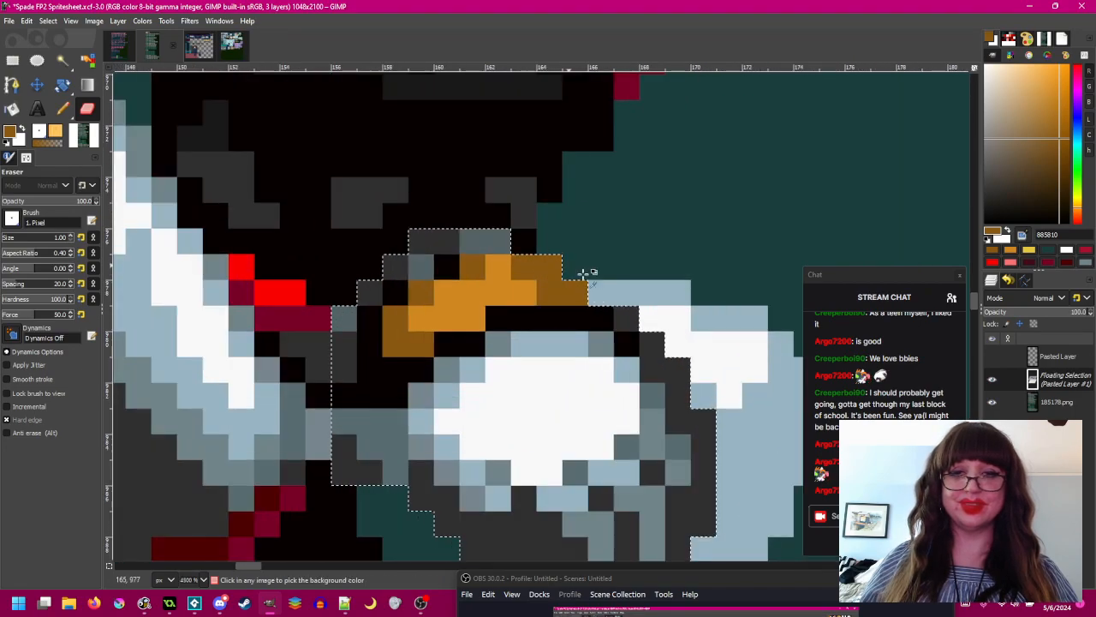
{"action": "scroll", "coordinate": [567, 251], "scroll_direction": "down", "scroll_amount": 3}
{"action": "scroll", "coordinate": [644, 309], "scroll_direction": "down", "scroll_amount": 1}
{"action": "left_click", "coordinate": [991, 382]}
{"action": "left_click", "coordinate": [990, 382]}
{"action": "left_click", "coordinate": [990, 383]}
{"action": "key", "text": "ctrl+h"}
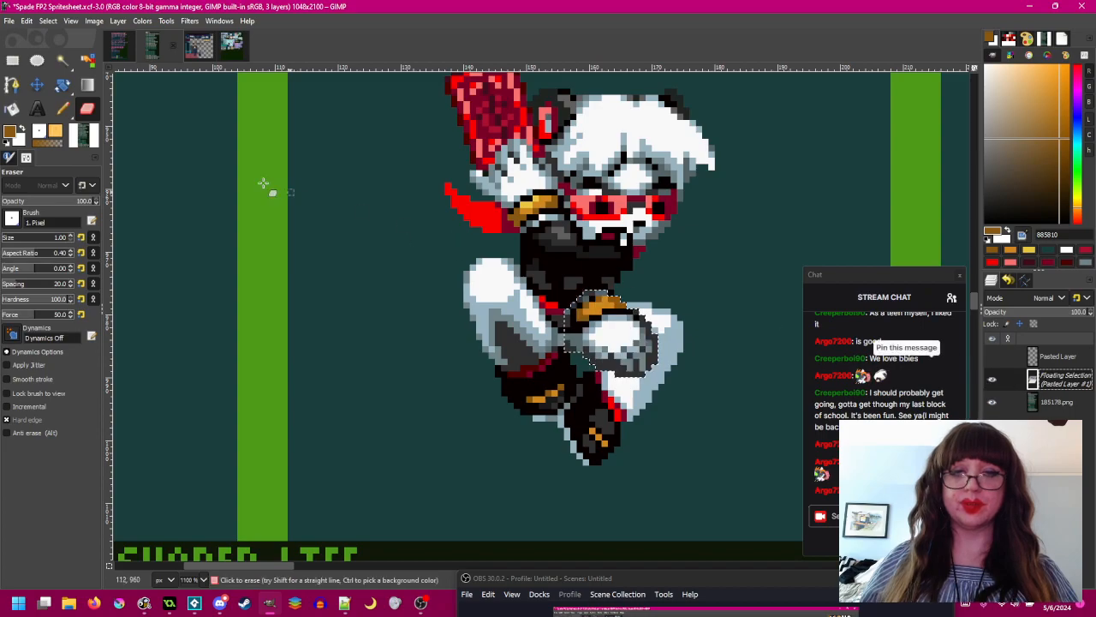
{"action": "left_click", "coordinate": [12, 60]}
{"action": "scroll", "coordinate": [418, 260], "scroll_direction": "down", "scroll_amount": 1}
{"action": "left_click_drag", "start_coordinate": [420, 262], "coordinate": [561, 235]}
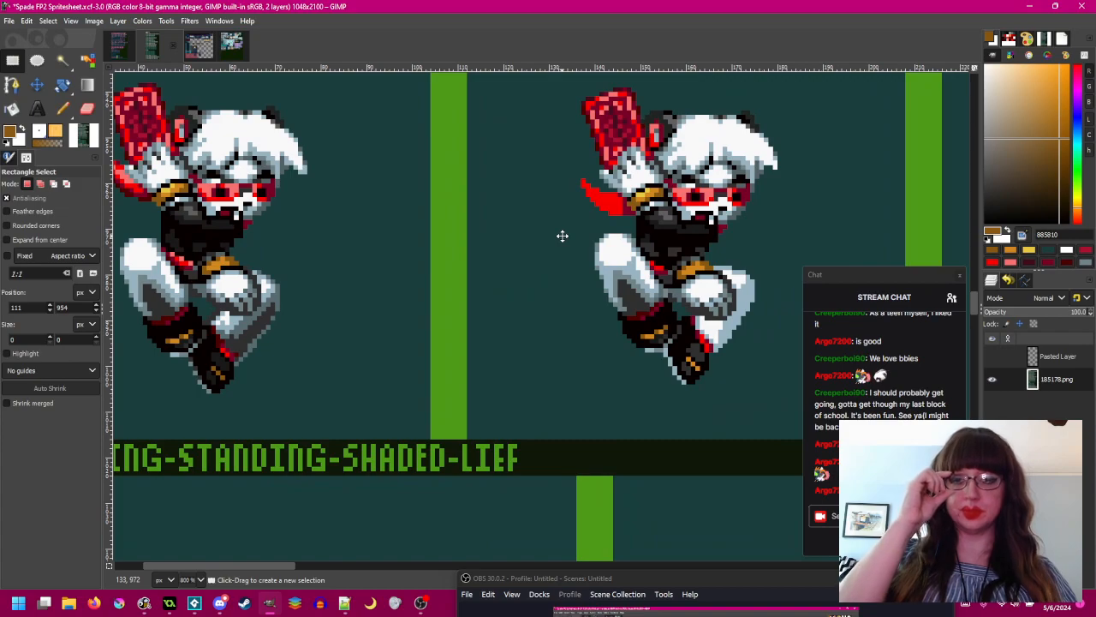
- Copy the first sprite's shaded far leg and boot as a 21 × 27 px area and anchor a reference copy beside the second sprite
{"action": "left_click_drag", "start_coordinate": [404, 342], "coordinate": [431, 325]}
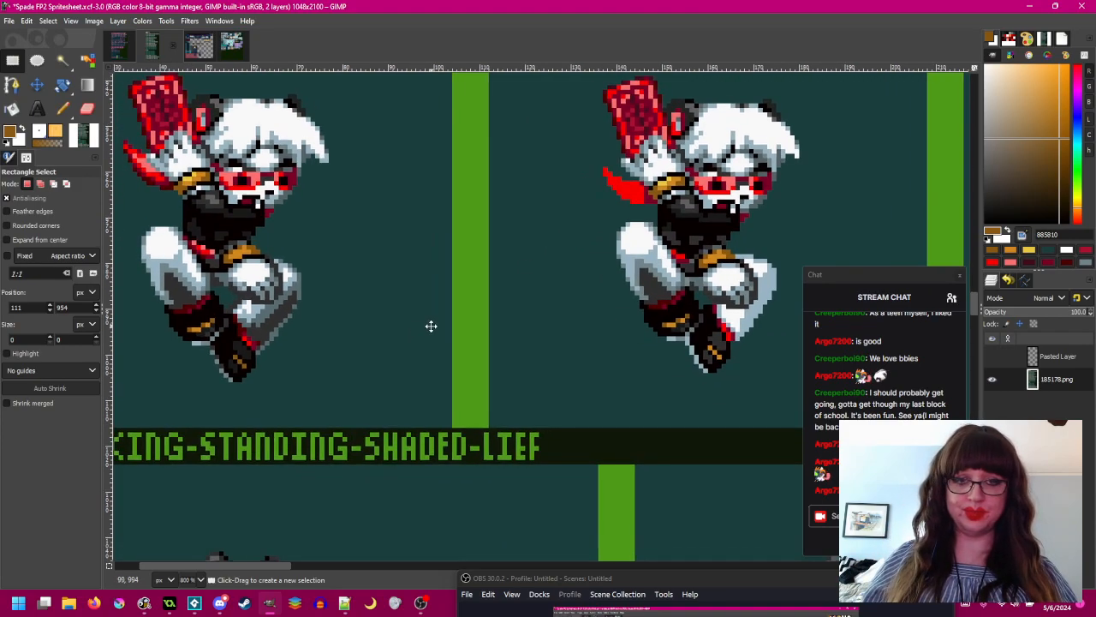
{"action": "left_click_drag", "start_coordinate": [431, 325], "coordinate": [426, 307]}
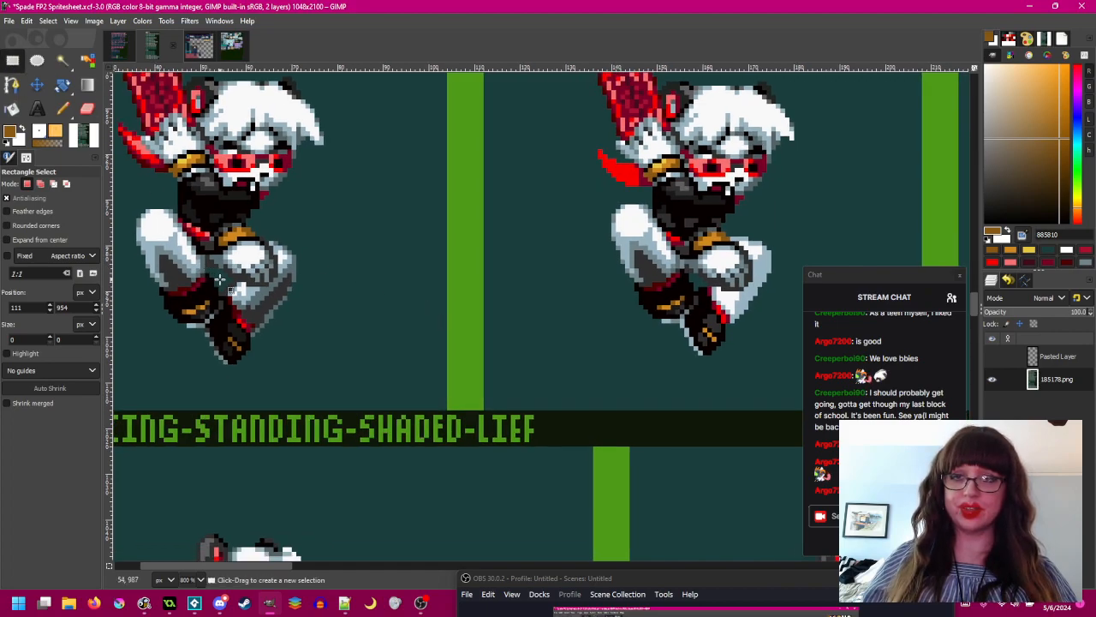
{"action": "left_click_drag", "start_coordinate": [202, 241], "coordinate": [295, 364]}
{"action": "key", "text": "ctrl+c"}
{"action": "key", "text": "ctrl+v"}
{"action": "left_click_drag", "start_coordinate": [255, 314], "coordinate": [685, 301]}
{"action": "scroll", "coordinate": [685, 302], "scroll_direction": "up", "scroll_amount": 2}
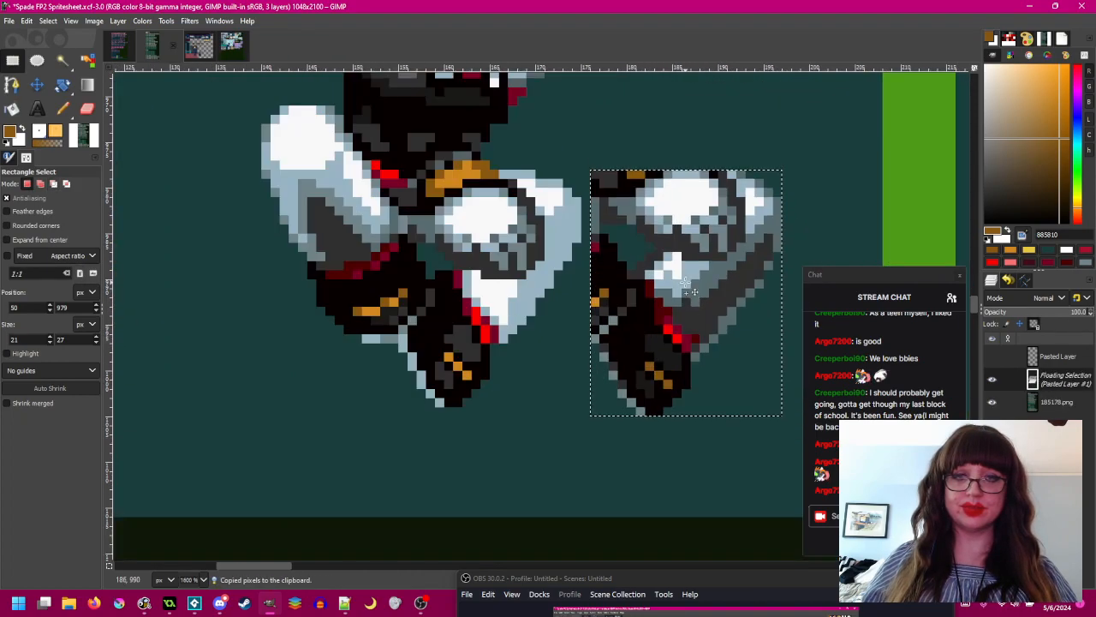
{"action": "left_click", "coordinate": [446, 239]}
{"action": "scroll", "coordinate": [488, 265], "scroll_direction": "up", "scroll_amount": 1}
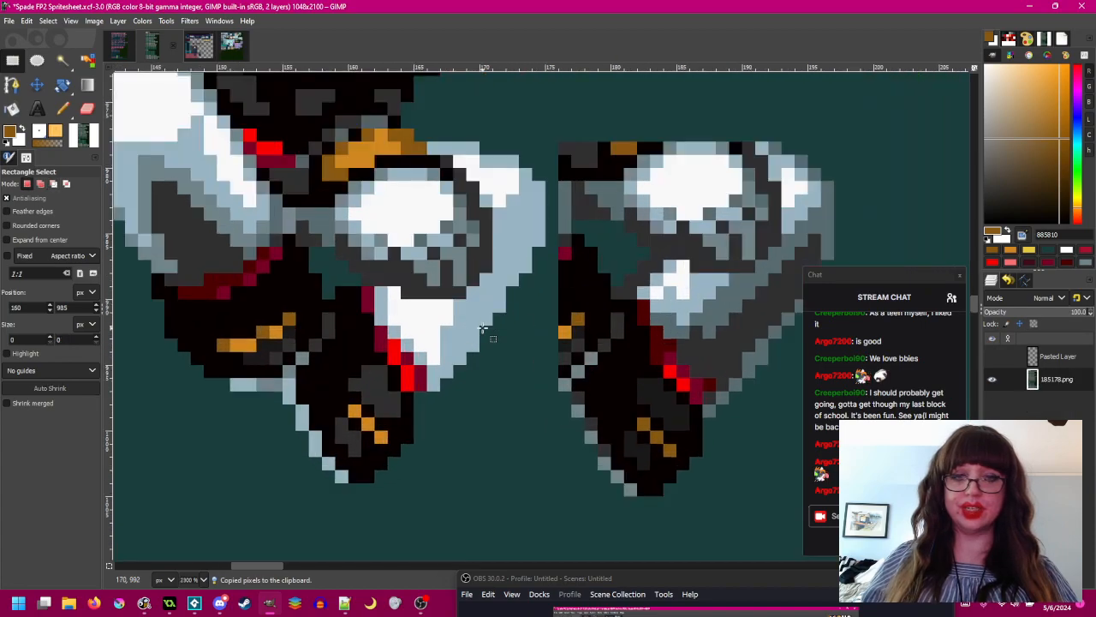
- Save the sprite sheet and repaint the lower boot's light outline pixels with grey 708488 sampled from the reference leg
{"action": "left_click", "coordinate": [62, 108]}
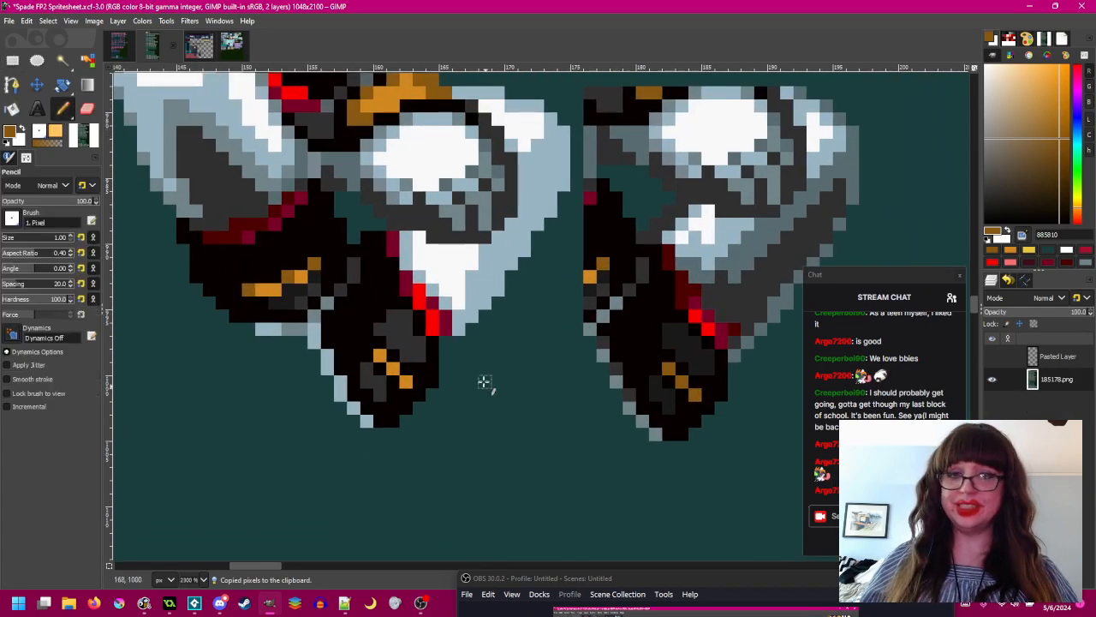
{"action": "scroll", "coordinate": [477, 337], "scroll_direction": "left", "scroll_amount": 1}
{"action": "left_click", "coordinate": [611, 347], "text": "ctrl"}
{"action": "key", "text": "ctrl+s"}
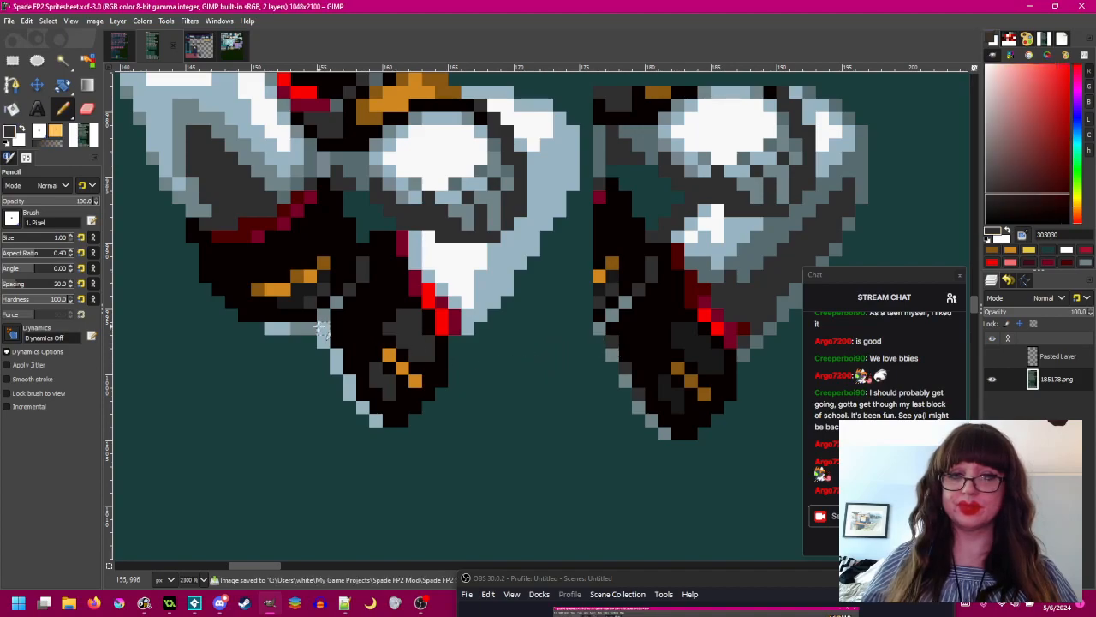
{"action": "left_click_drag", "start_coordinate": [321, 330], "coordinate": [338, 355]}
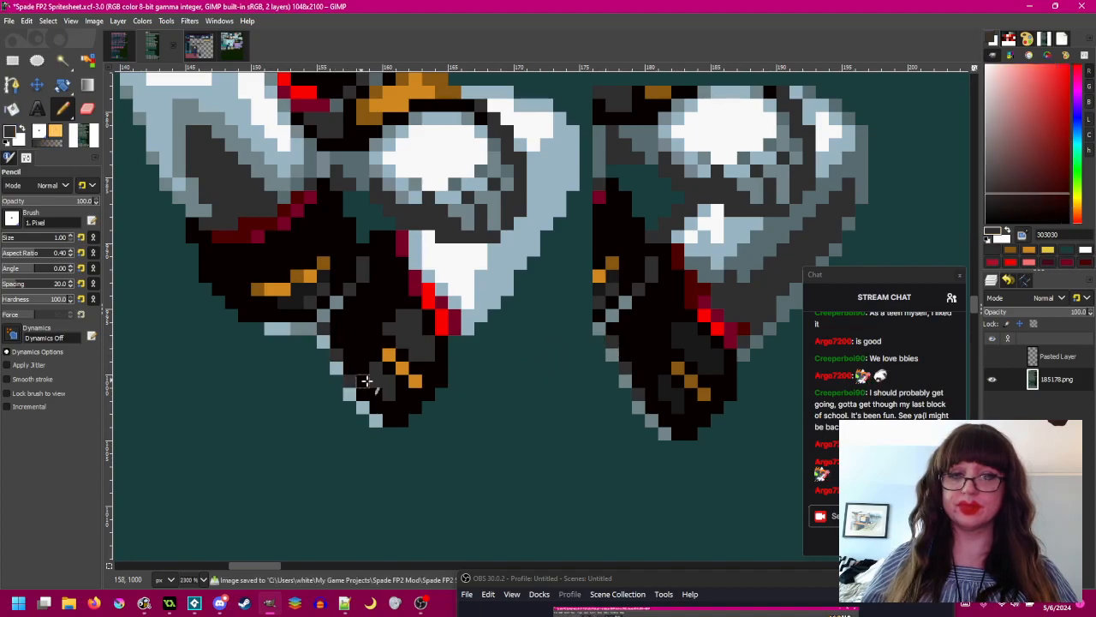
{"action": "left_click", "coordinate": [633, 383], "text": "ctrl"}
{"action": "left_click", "coordinate": [326, 343]}
{"action": "left_click", "coordinate": [335, 366]}
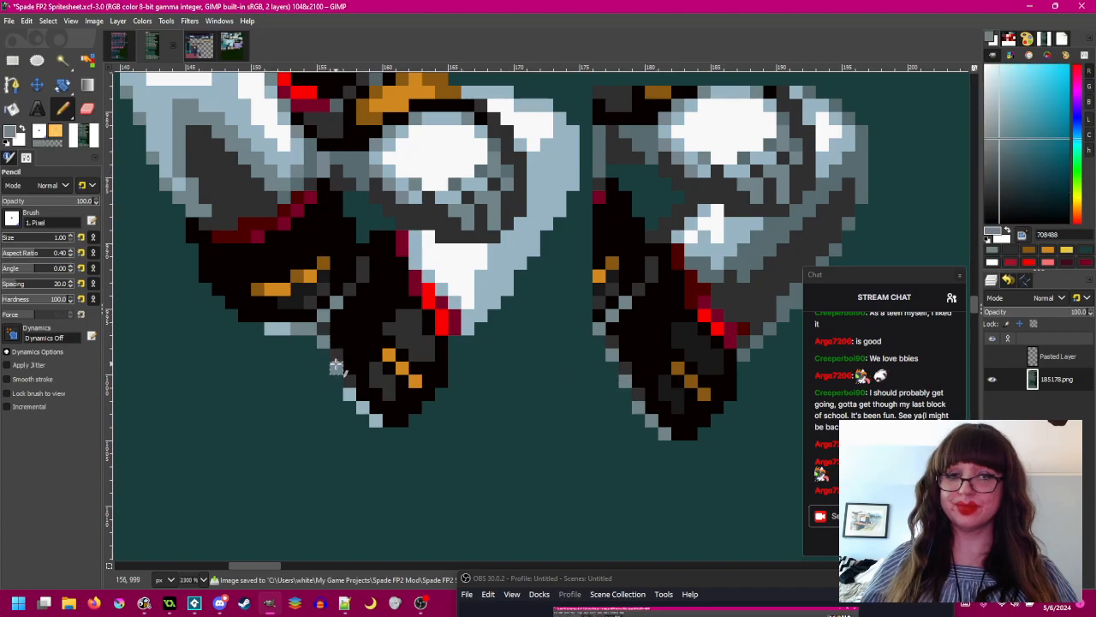
{"action": "left_click", "coordinate": [349, 394]}
{"action": "left_click", "coordinate": [363, 406]}
- Recolour the lower boot's gold trim to 885810 and fill its dark grey highlight patches with 181818
{"action": "left_click", "coordinate": [676, 371], "text": "ctrl"}
{"action": "left_click", "coordinate": [391, 356]}
{"action": "left_click", "coordinate": [403, 367]}
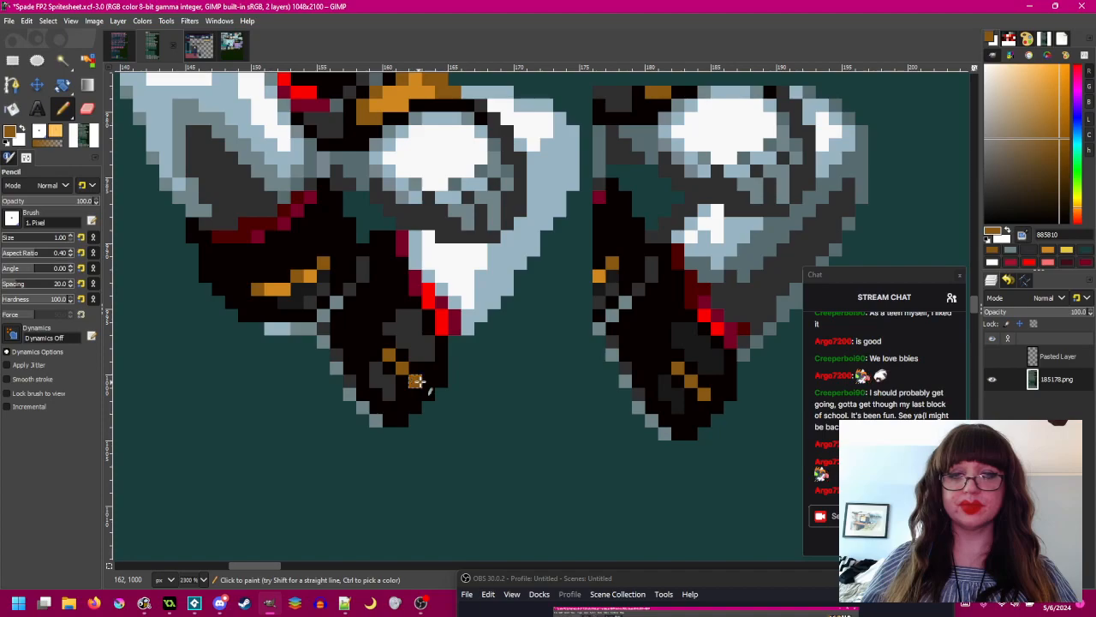
{"action": "left_click", "coordinate": [716, 365], "text": "ctrl"}
{"action": "left_click", "coordinate": [12, 109]}
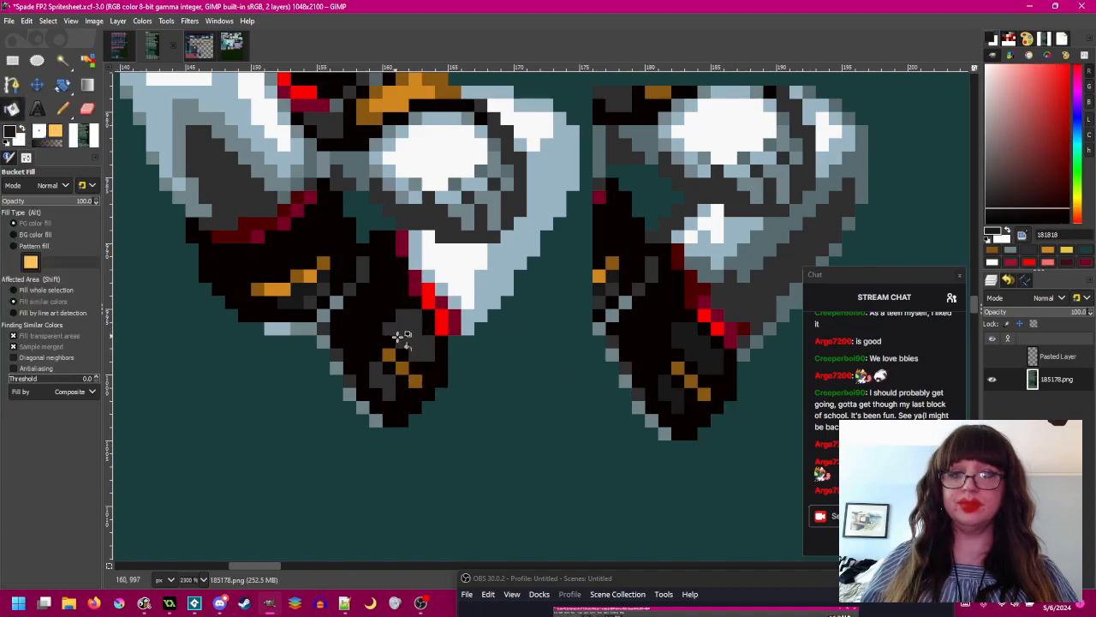
{"action": "left_click", "coordinate": [401, 335]}
{"action": "left_click", "coordinate": [380, 380]}
- Darken the lower boot's red cuff with 780028 sampled from the reference leg
{"action": "left_click_drag", "start_coordinate": [486, 280], "coordinate": [461, 343]}
{"action": "key", "text": "n"}
{"action": "left_click", "coordinate": [678, 370], "text": "ctrl"}
{"action": "left_click", "coordinate": [673, 363], "text": "ctrl"}
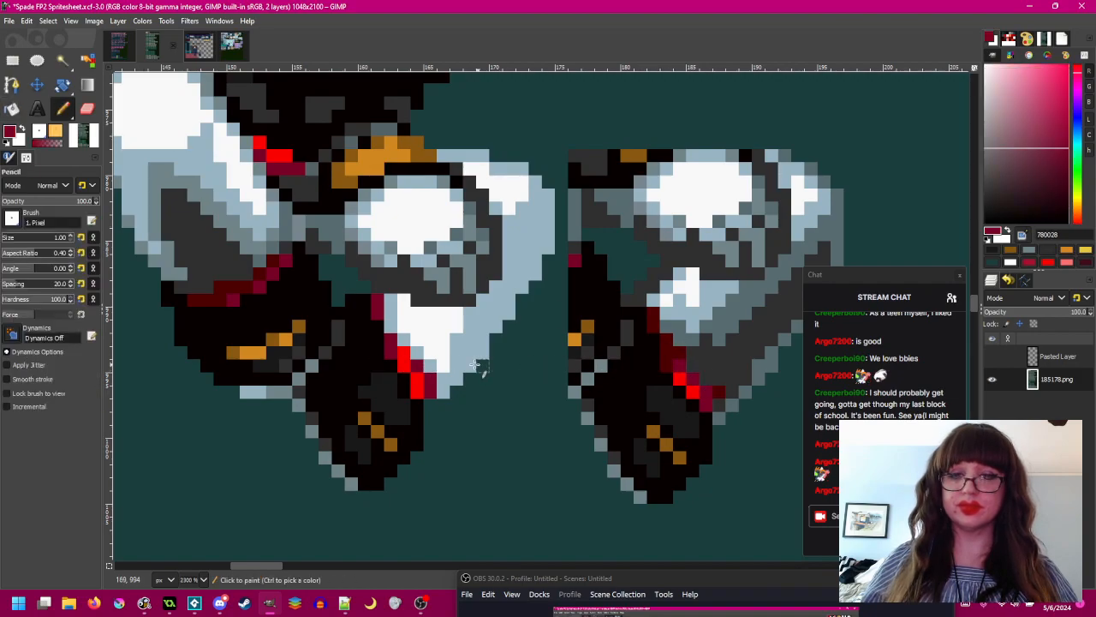
{"action": "left_click_drag", "start_coordinate": [389, 344], "coordinate": [408, 358]}
{"action": "left_click", "coordinate": [418, 378]}
{"action": "key", "text": "ctrl+z"}
{"action": "left_click", "coordinate": [419, 392]}
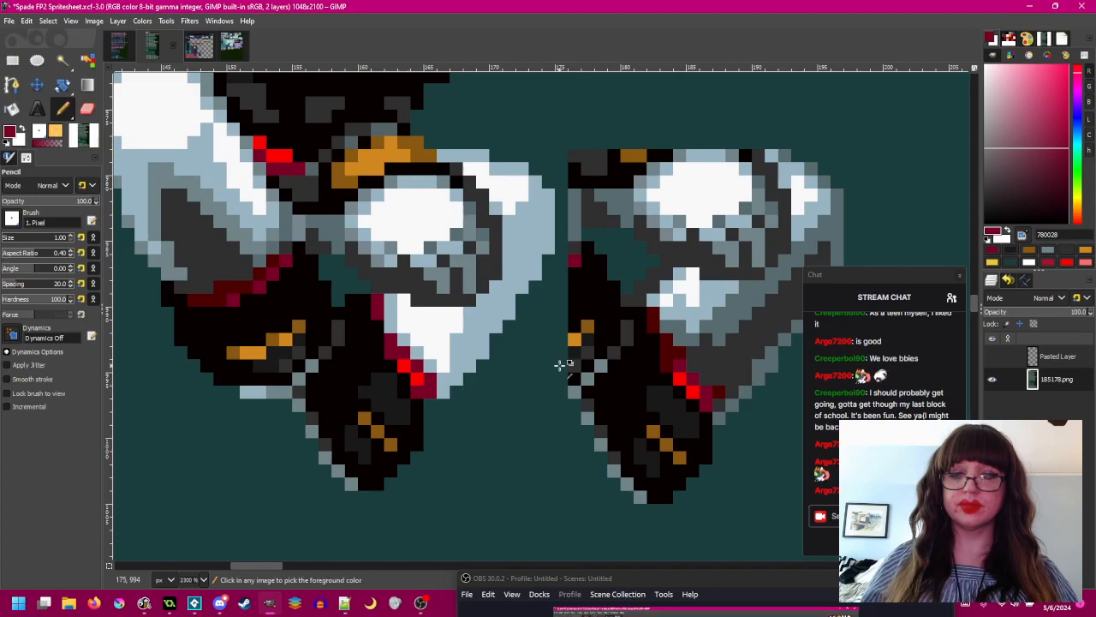
- Paint a 303030 shadow along the far leg's outer side, from the boot cuff up past the hand
{"action": "left_click", "coordinate": [733, 380], "text": "ctrl"}
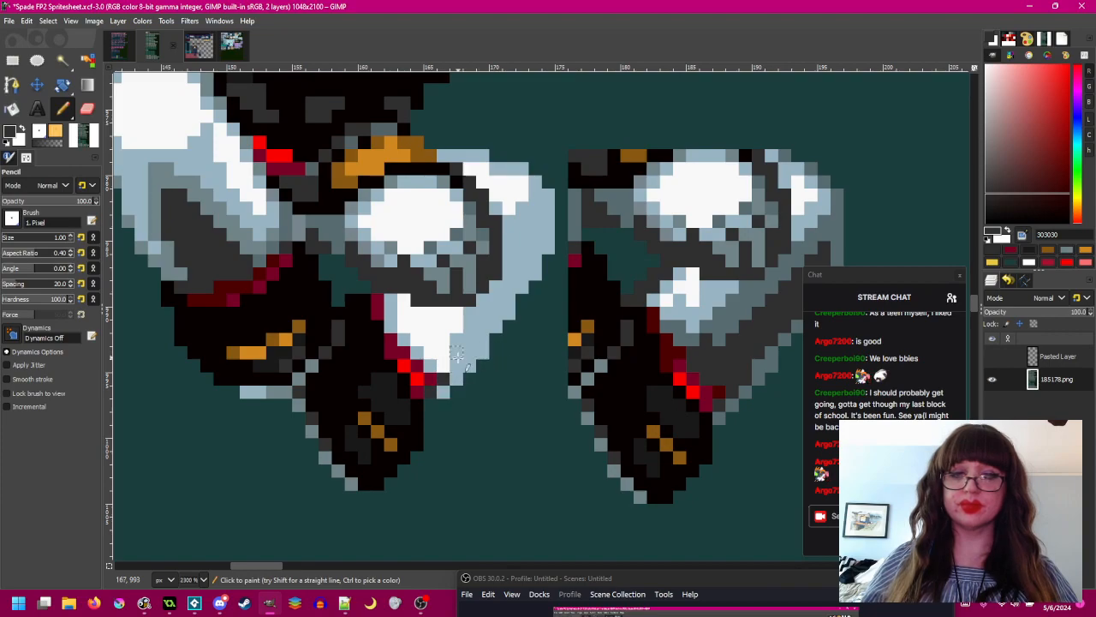
{"action": "mouse_move", "coordinate": [458, 364]}
{"action": "left_mouse_down"}
{"action": "mouse_move", "coordinate": [483, 303]}
{"action": "mouse_move", "coordinate": [471, 317]}
{"action": "mouse_move", "coordinate": [474, 307]}
{"action": "left_mouse_up"}
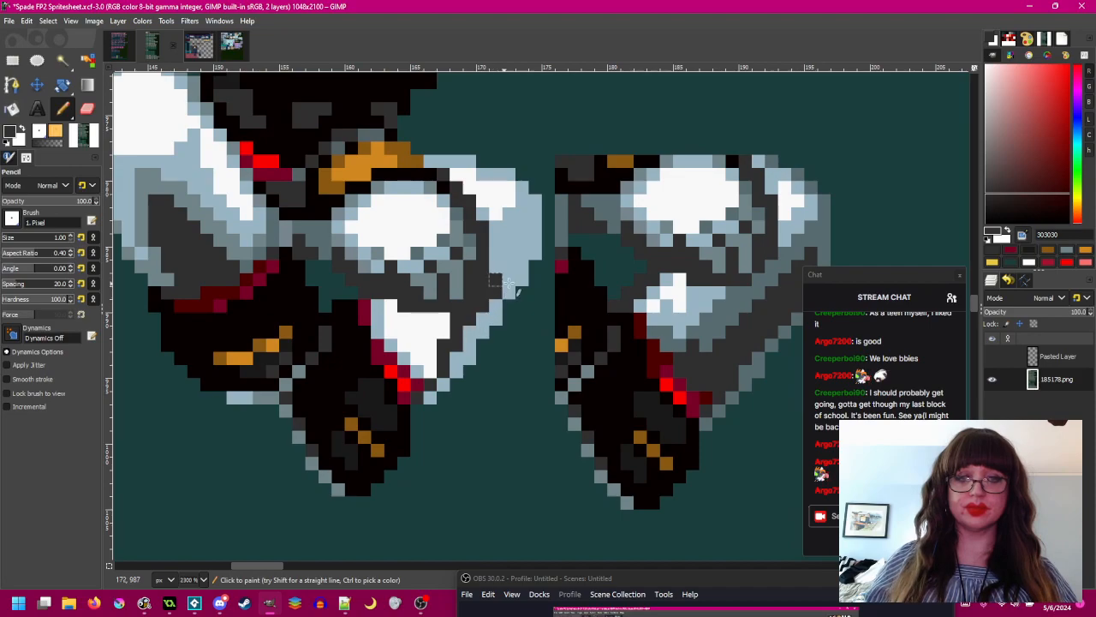
{"action": "left_click_drag", "start_coordinate": [499, 283], "coordinate": [438, 289]}
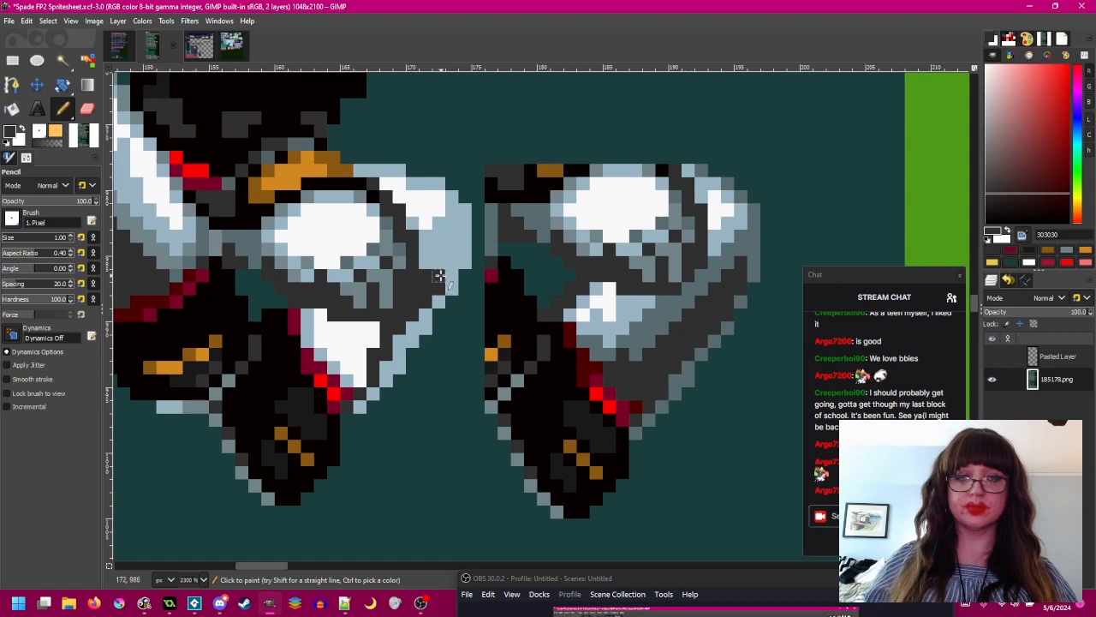
{"action": "left_click", "coordinate": [451, 253]}
{"action": "left_click", "coordinate": [440, 263]}
{"action": "left_click_drag", "start_coordinate": [460, 331], "coordinate": [464, 314]}
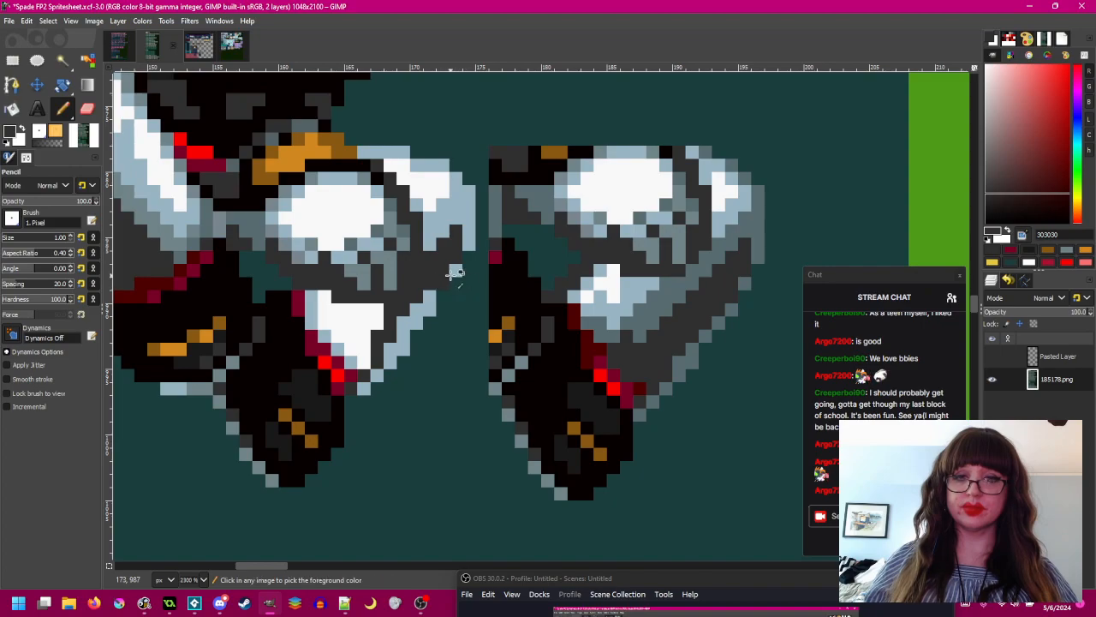
{"action": "left_click_drag", "start_coordinate": [454, 270], "coordinate": [441, 284]}
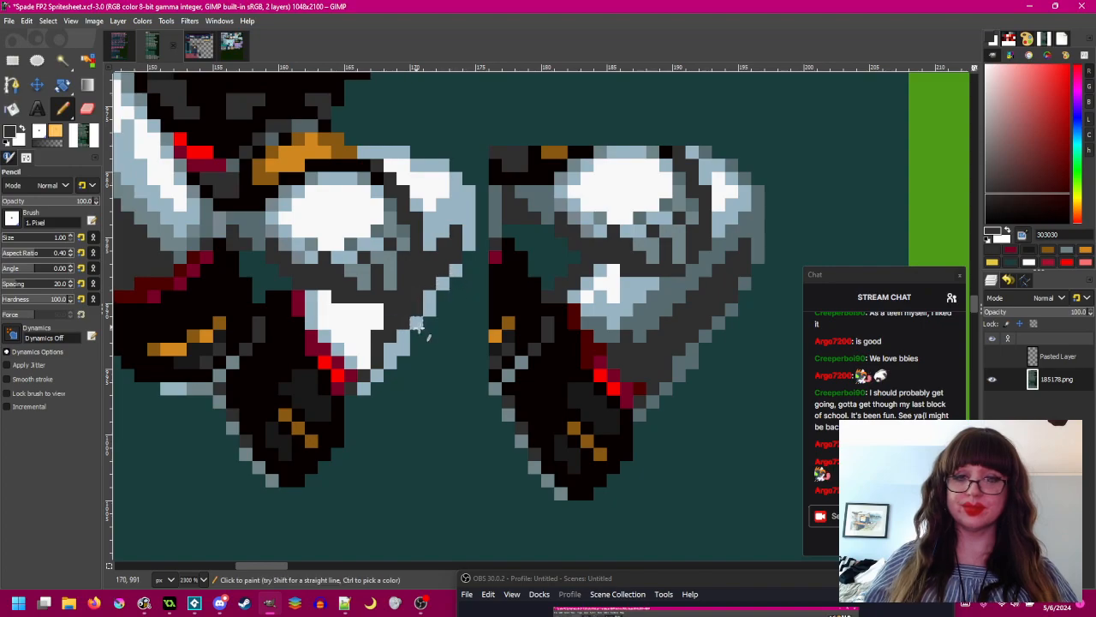
- Fill the far leg's light blue lower outline with grey 586c70 sampled from the reference leg
{"action": "scroll", "coordinate": [407, 324], "scroll_direction": "down", "scroll_amount": 4, "text": "ctrl"}
{"action": "scroll", "coordinate": [517, 362], "scroll_direction": "up", "scroll_amount": 2, "text": "ctrl"}
{"action": "scroll", "coordinate": [468, 332], "scroll_direction": "down", "scroll_amount": 1}
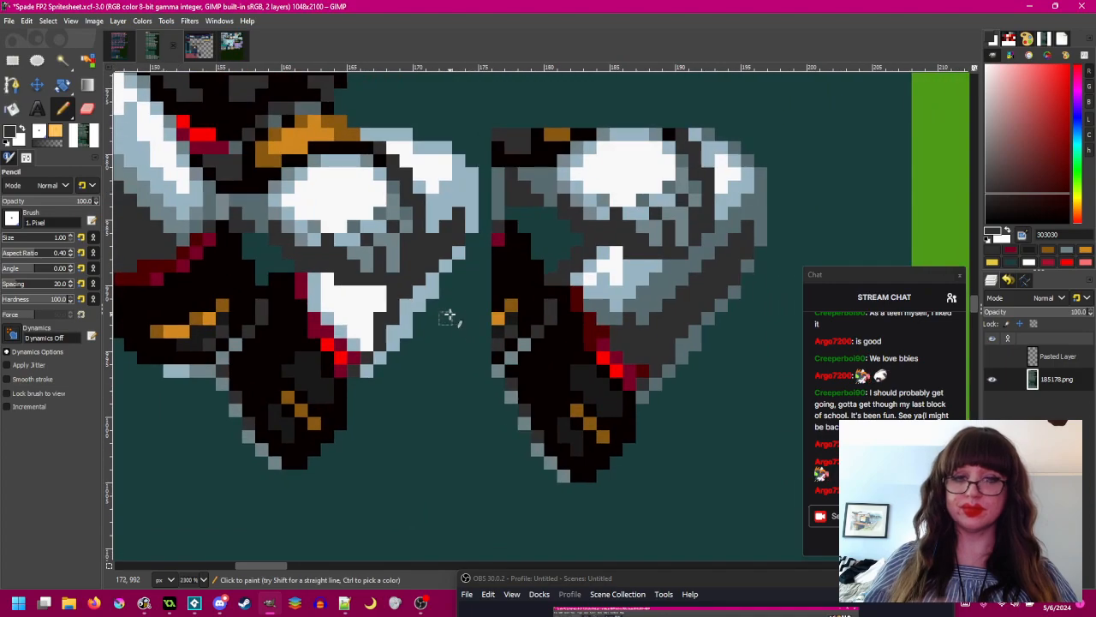
{"action": "left_click", "coordinate": [682, 346], "text": "ctrl"}
{"action": "key", "text": "shift+b"}
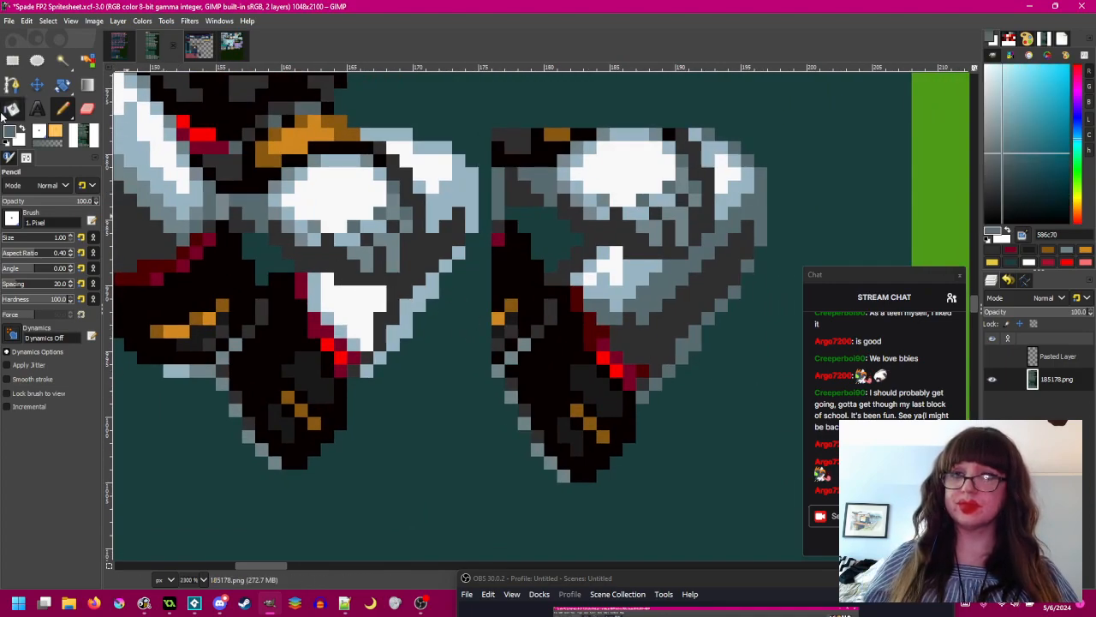
{"action": "left_click", "coordinate": [412, 316]}
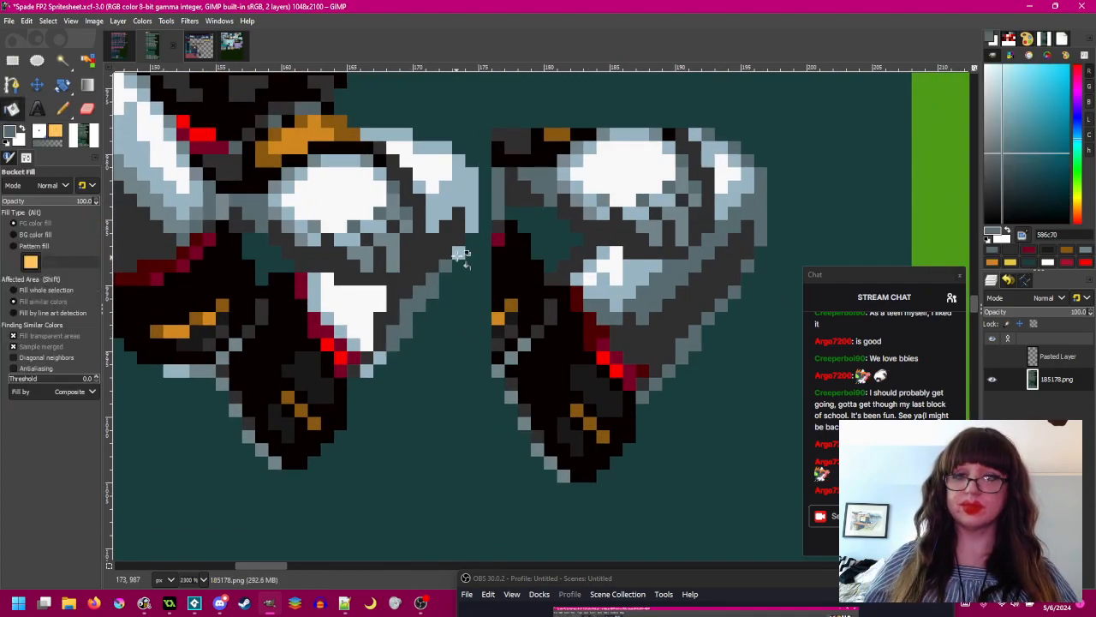
{"action": "left_click", "coordinate": [378, 356]}
{"action": "left_click", "coordinate": [366, 369]}
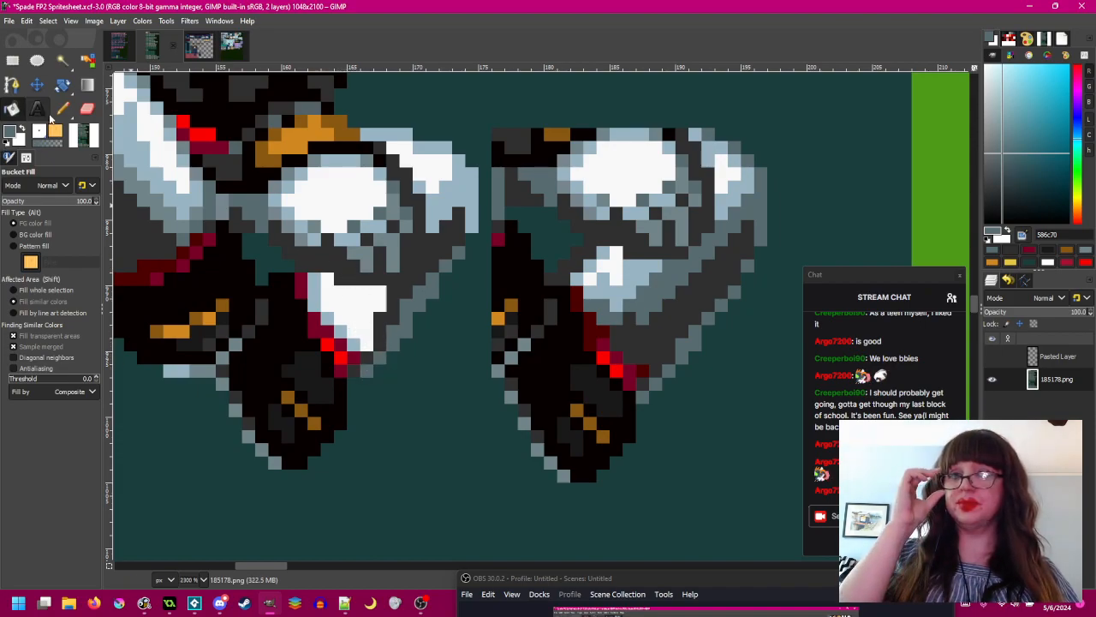
- Paint a 303030 shadow over the lower part of the far leg's white area above the red boot cuff
{"action": "key", "text": "t"}
{"action": "key", "text": "n"}
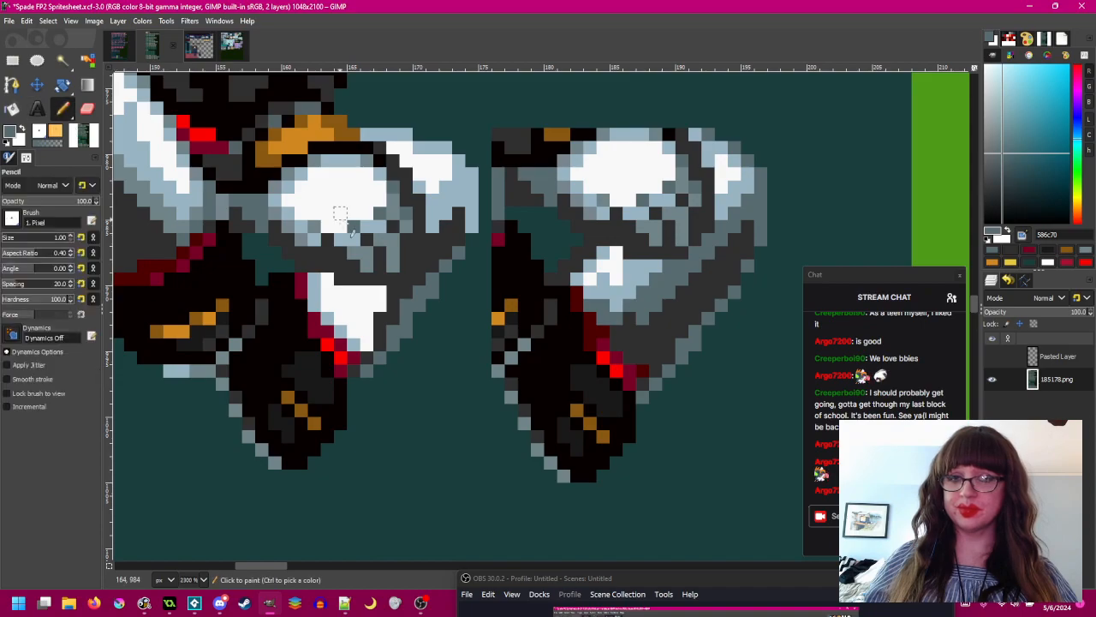
{"action": "mouse_move", "coordinate": [382, 291]}
{"action": "left_mouse_down"}
{"action": "mouse_move", "coordinate": [364, 344]}
{"action": "mouse_move", "coordinate": [340, 326]}
{"action": "left_mouse_up"}
{"action": "key", "text": "ctrl+z"}
{"action": "left_click", "coordinate": [363, 308]}
{"action": "key", "text": "ctrl+z"}
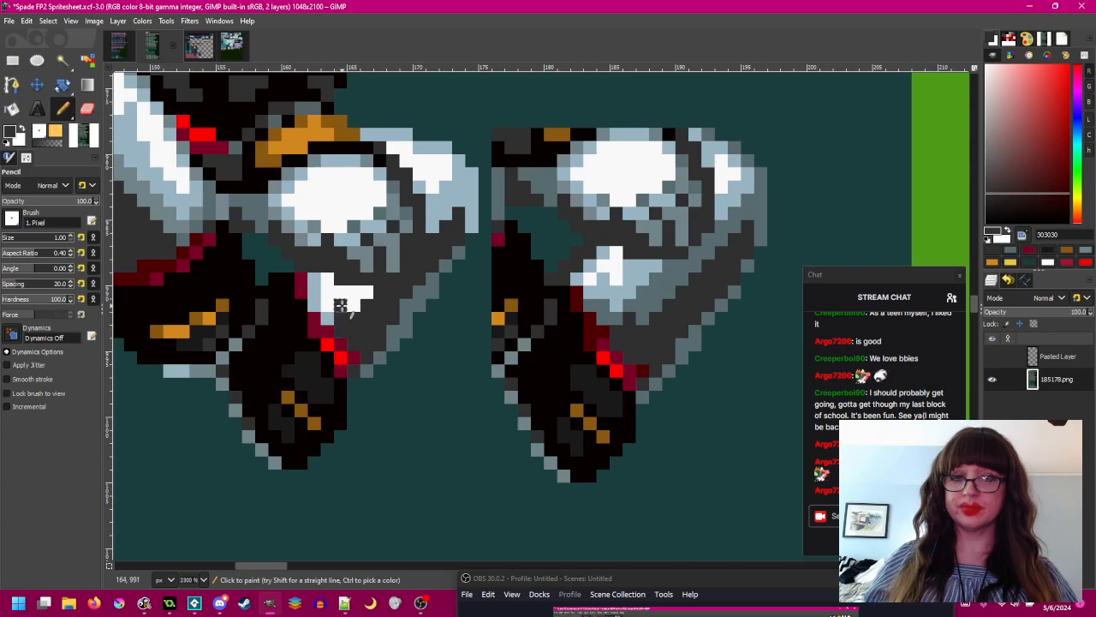
- Shade the far leg's remaining white patch below the hand with 586c70 sampled from the reference leg
{"action": "left_click", "coordinate": [648, 294], "text": "ctrl"}
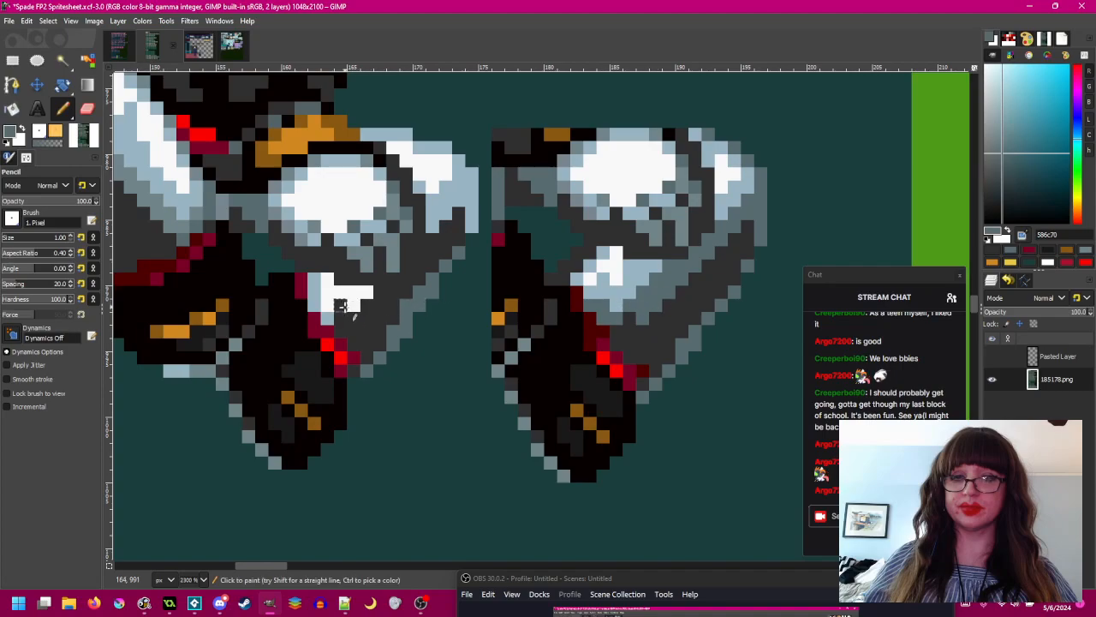
{"action": "left_click_drag", "start_coordinate": [328, 317], "coordinate": [325, 306]}
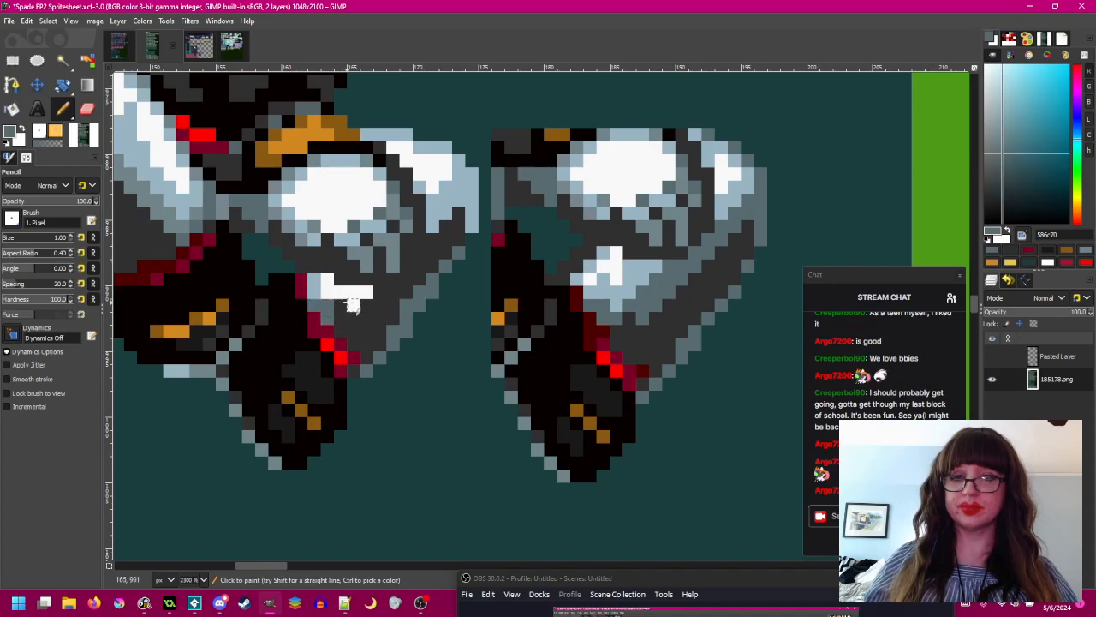
{"action": "left_click_drag", "start_coordinate": [473, 304], "coordinate": [445, 319]}
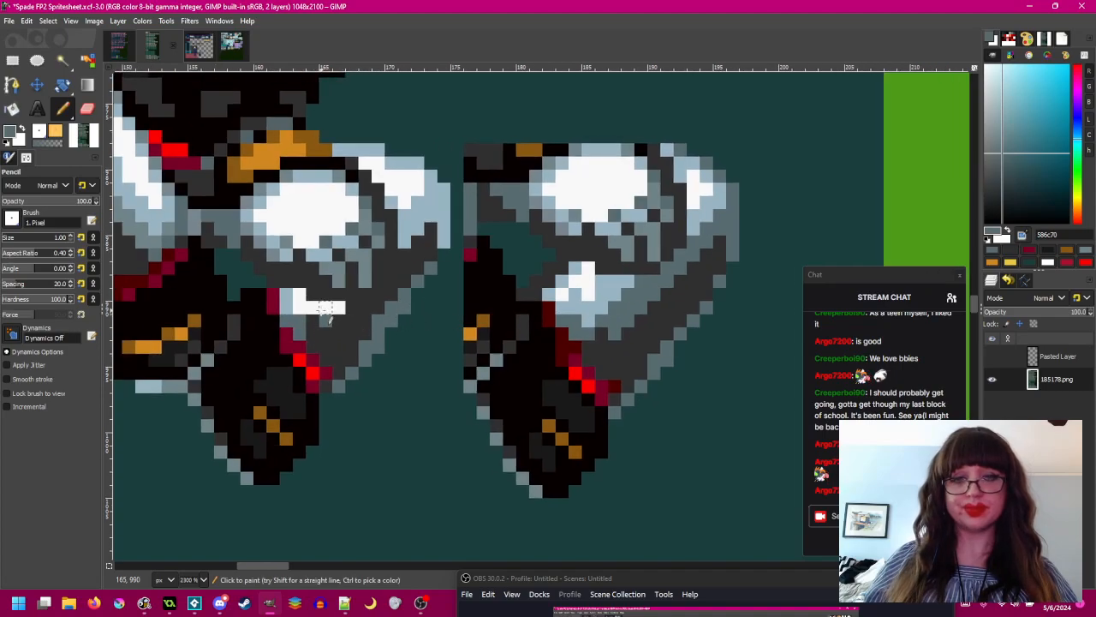
{"action": "left_click_drag", "start_coordinate": [313, 308], "coordinate": [322, 307]}
{"action": "left_click_drag", "start_coordinate": [440, 336], "coordinate": [471, 340]}
- Paint the far knee's outer edge with 586c70 and soften its upper white highlight with light blue 99b5c4
{"action": "left_click_drag", "start_coordinate": [476, 245], "coordinate": [472, 198]}
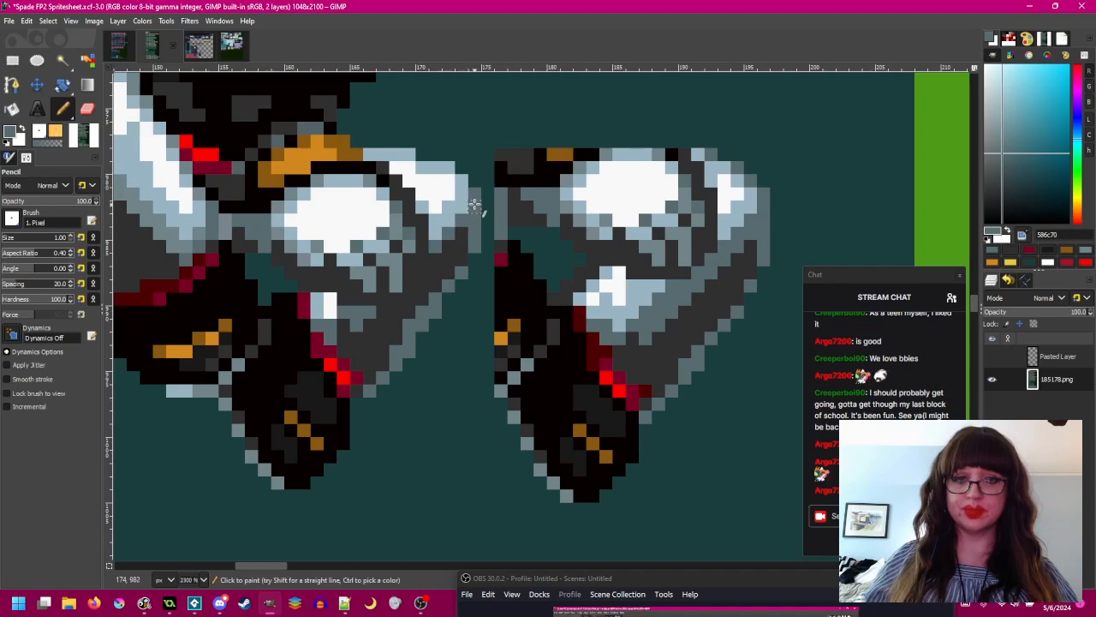
{"action": "left_click_drag", "start_coordinate": [490, 221], "coordinate": [506, 257]}
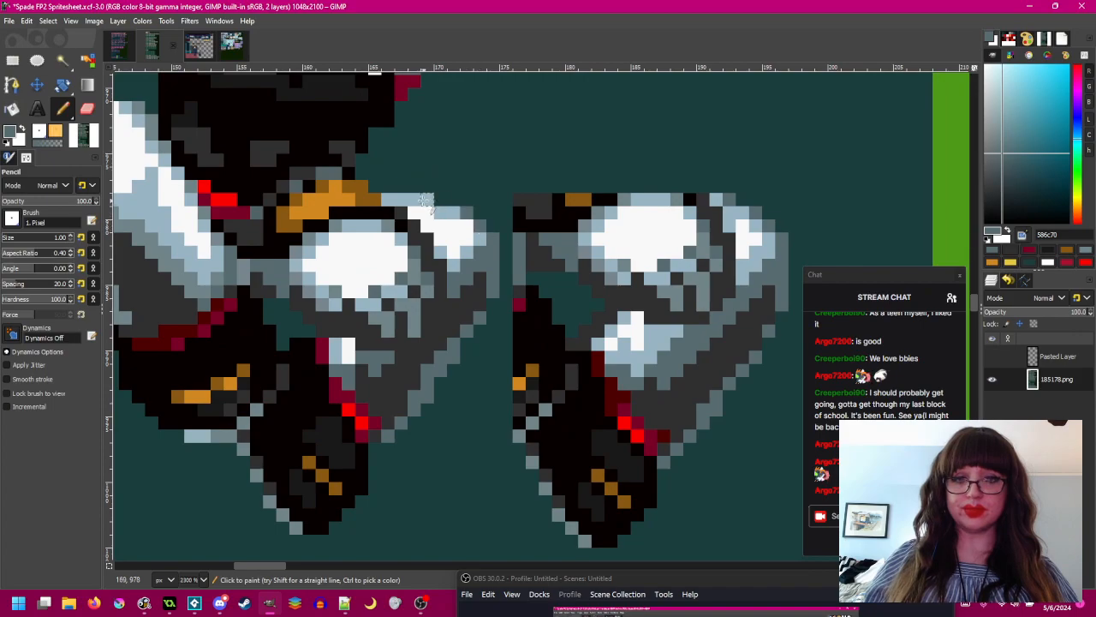
{"action": "left_click", "coordinate": [447, 226], "text": "ctrl"}
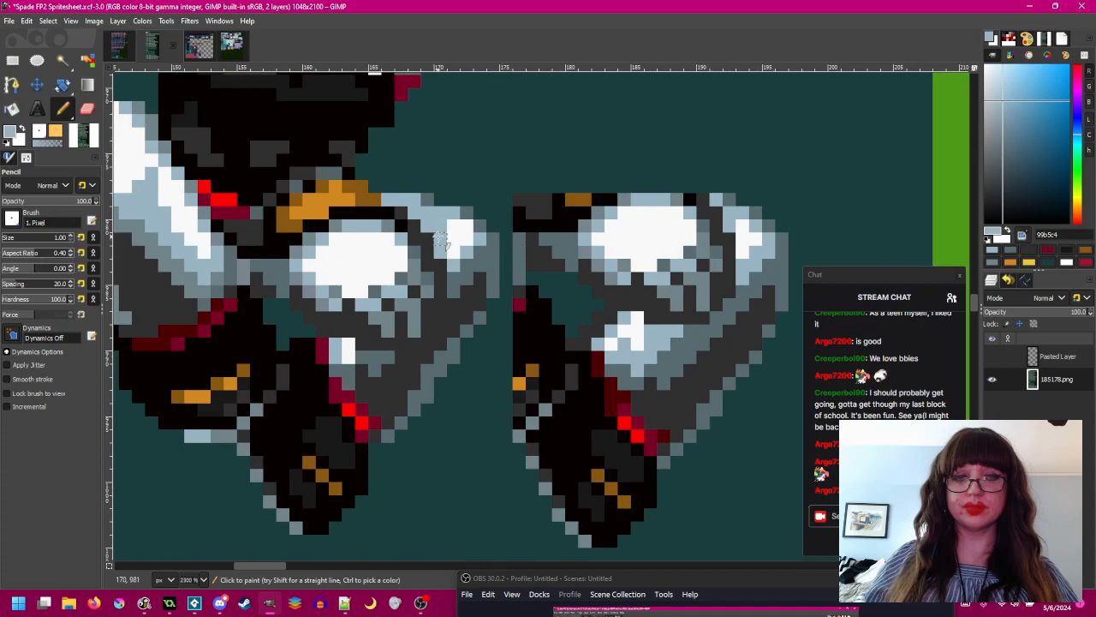
- Darken the joint between the two thighs with sampled 303030
{"action": "scroll", "coordinate": [521, 238], "scroll_direction": "down", "scroll_amount": 3}
{"action": "scroll", "coordinate": [541, 288], "scroll_direction": "up", "scroll_amount": 2}
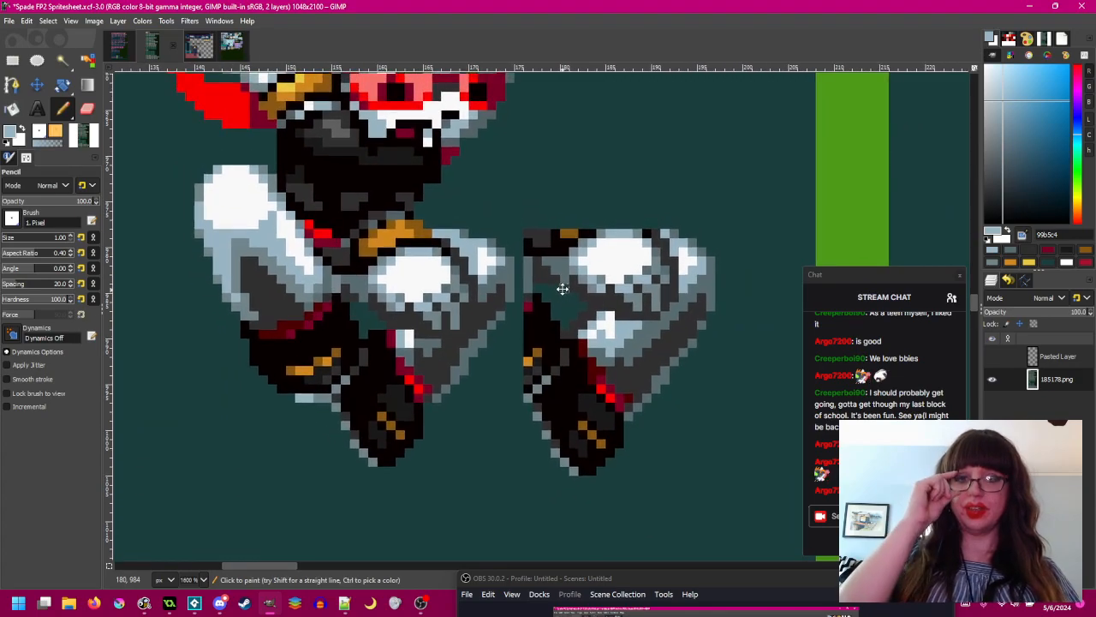
{"action": "left_click_drag", "start_coordinate": [563, 289], "coordinate": [533, 272]}
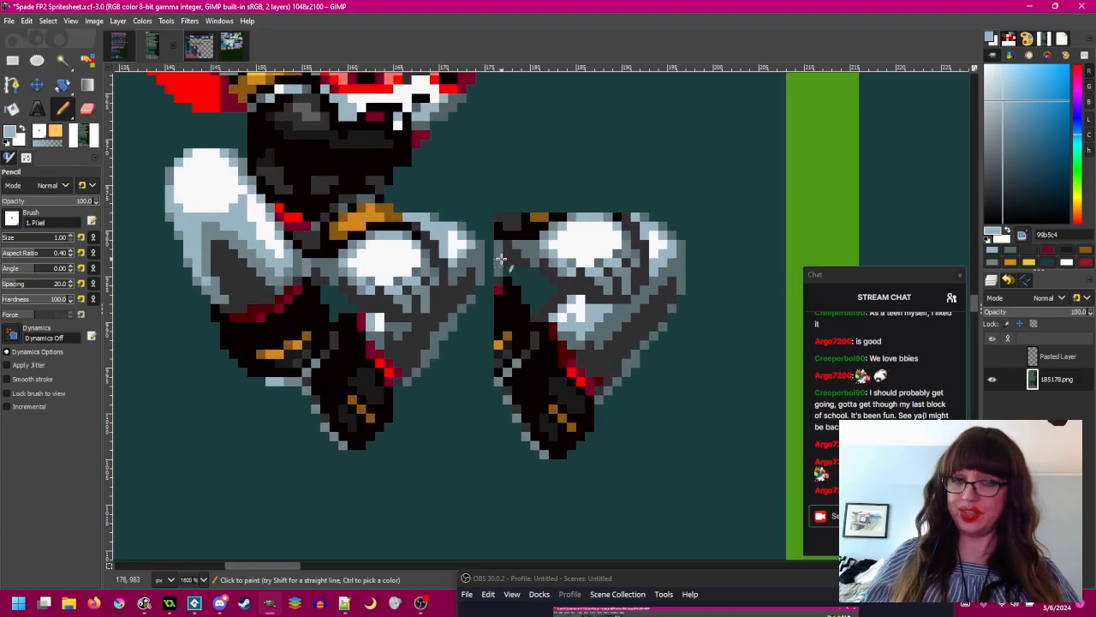
{"action": "left_click", "coordinate": [313, 262], "text": "ctrl"}
{"action": "left_click", "coordinate": [306, 262], "text": "ctrl"}
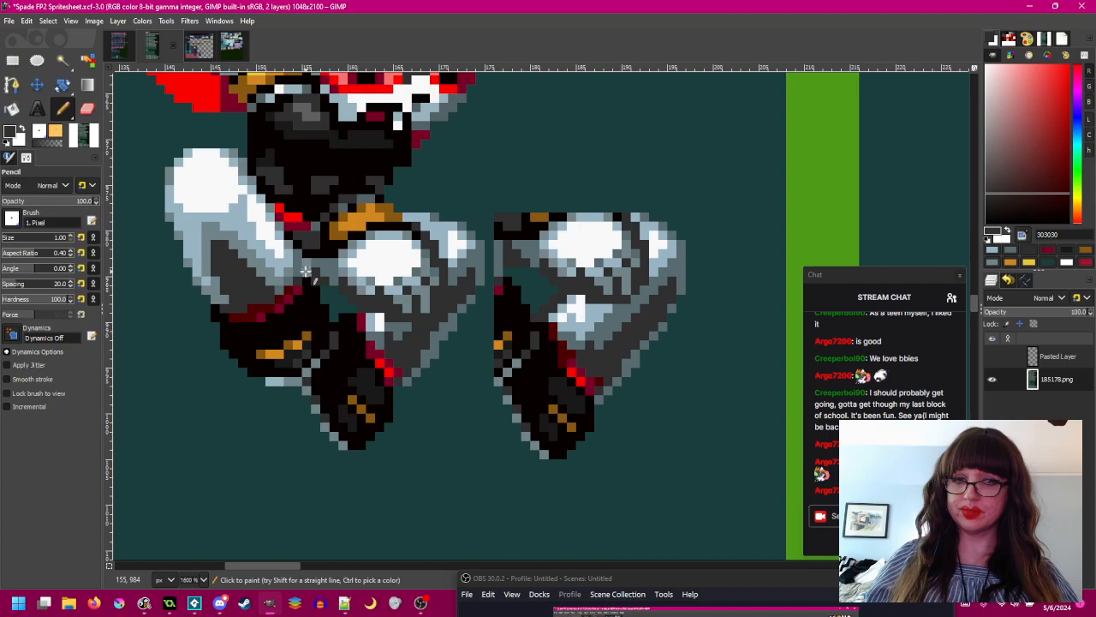
- Delete the reference leg copy beside the second sprite, fill the hole with background colour 1b3f3e and clear the selection
{"action": "scroll", "coordinate": [441, 257], "scroll_direction": "down", "scroll_amount": 2}
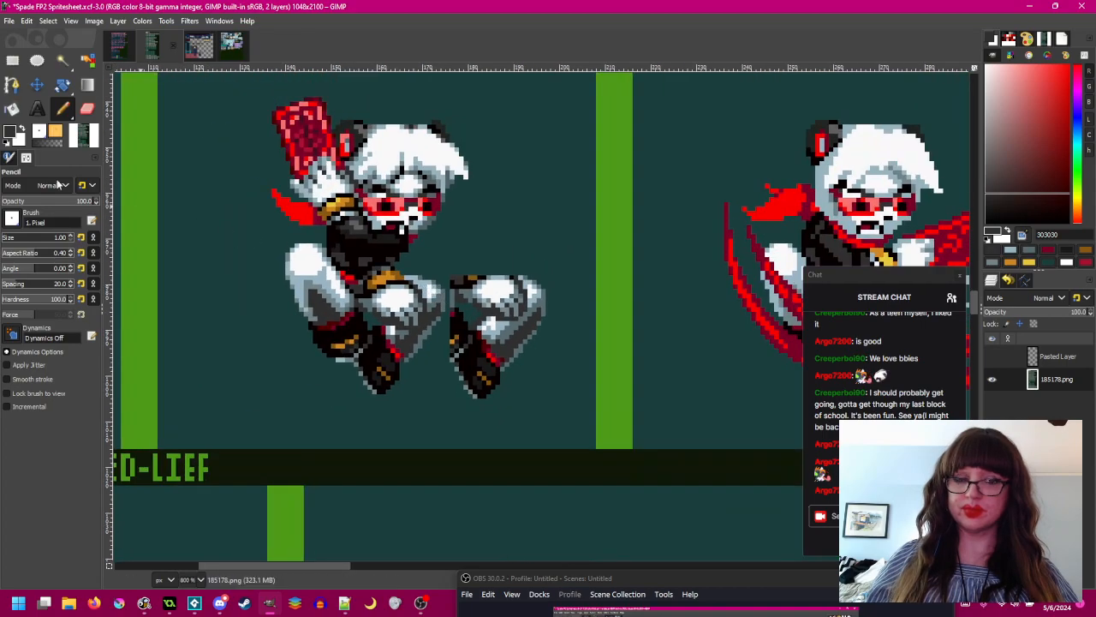
{"action": "left_click", "coordinate": [12, 60]}
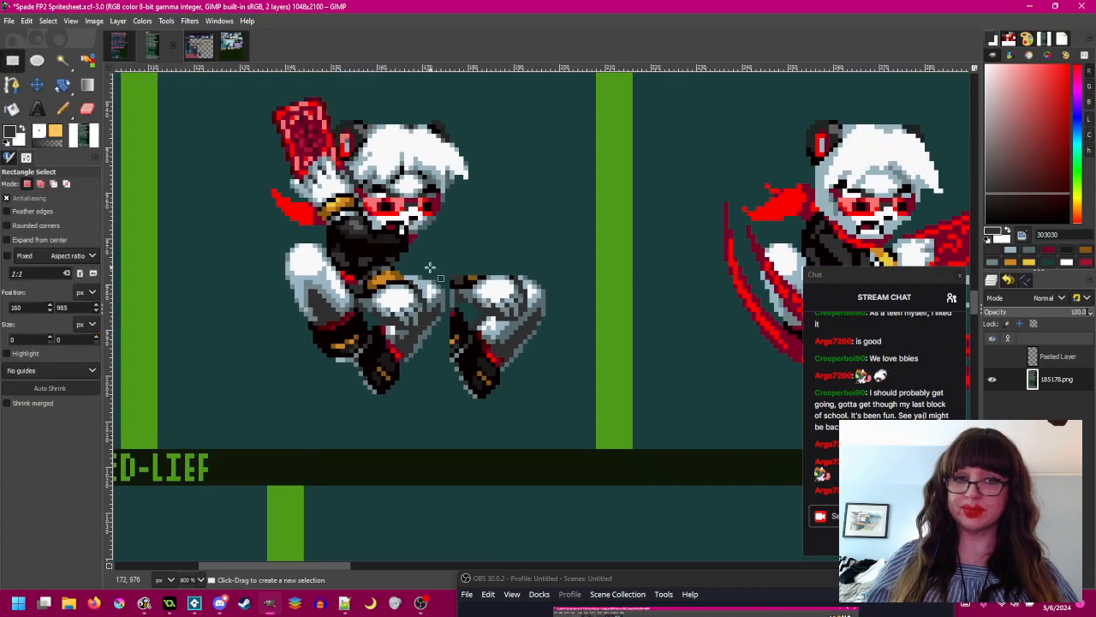
{"action": "left_click_drag", "start_coordinate": [447, 274], "coordinate": [545, 404]}
{"action": "key", "text": "Delete"}
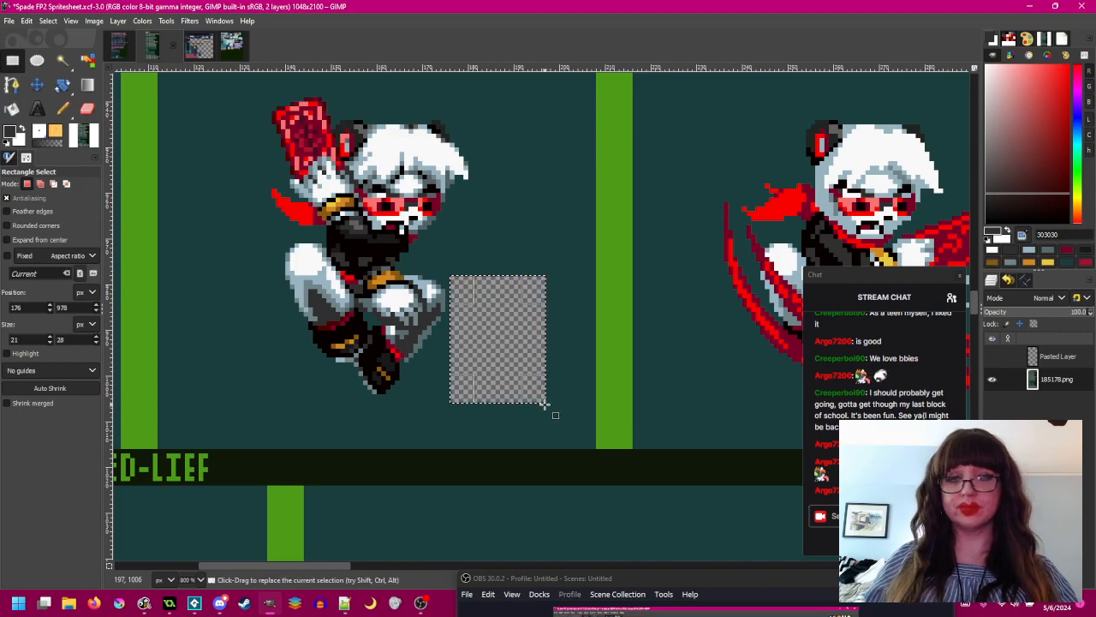
{"action": "left_click", "coordinate": [12, 109]}
{"action": "left_click", "coordinate": [446, 237], "text": "ctrl"}
{"action": "left_click", "coordinate": [494, 315]}
{"action": "left_click_drag", "start_coordinate": [350, 239], "coordinate": [621, 228]}
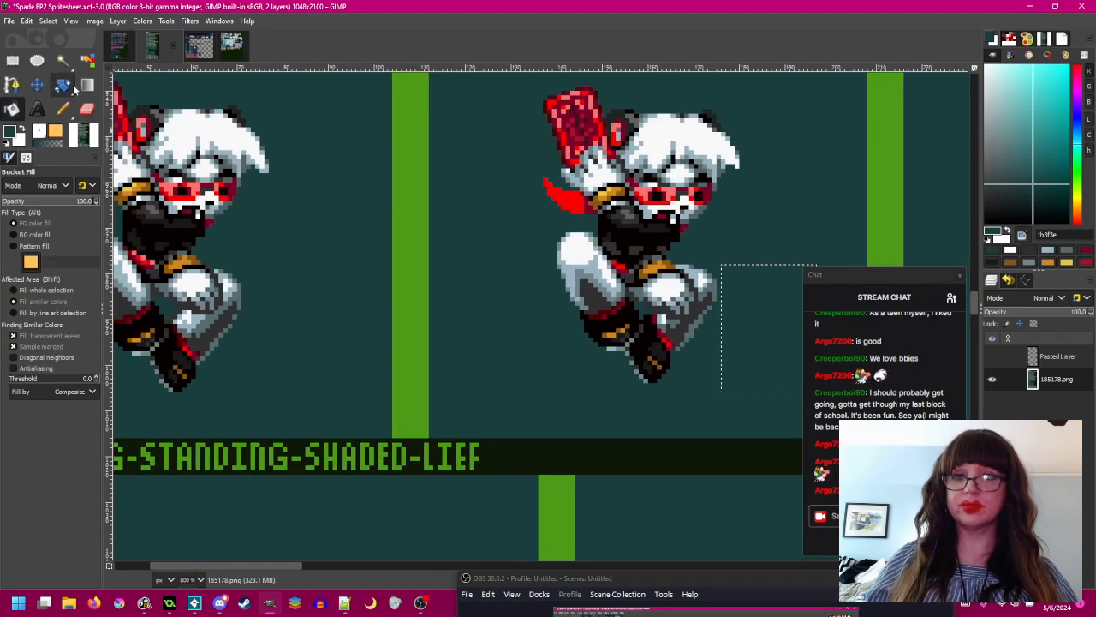
{"action": "left_click", "coordinate": [37, 60]}
{"action": "left_click_drag", "start_coordinate": [269, 158], "coordinate": [386, 174]}
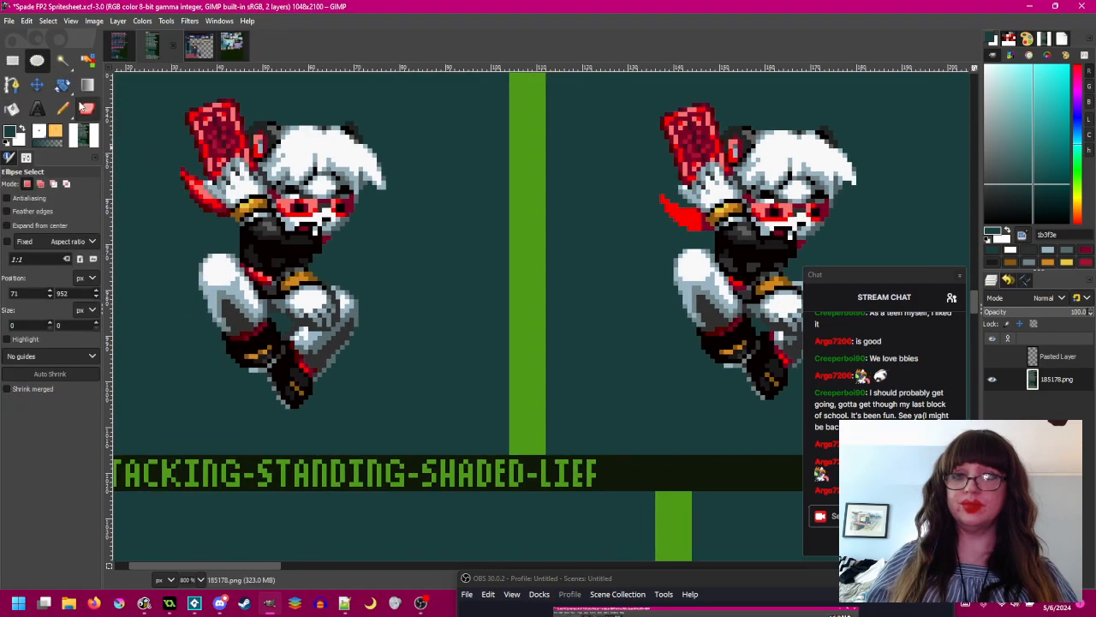
- Paint a 780028 shadow along the underside of the second sprite's red scarf tail, sampling the colour from the first sprite
{"action": "left_click", "coordinate": [62, 108]}
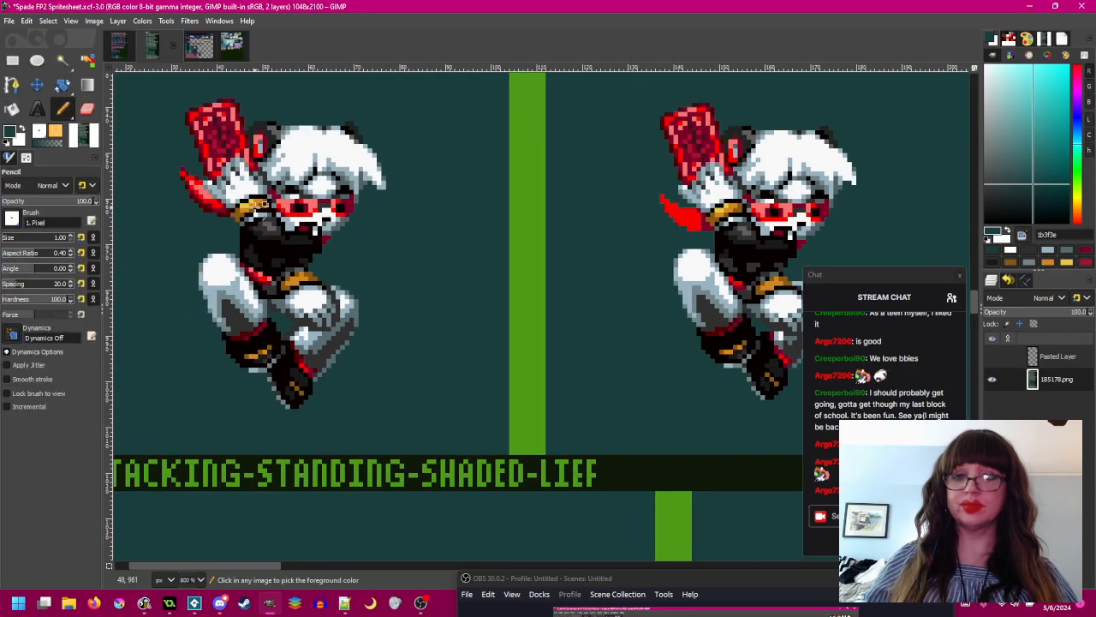
{"action": "scroll", "coordinate": [264, 199], "scroll_direction": "up", "scroll_amount": 3}
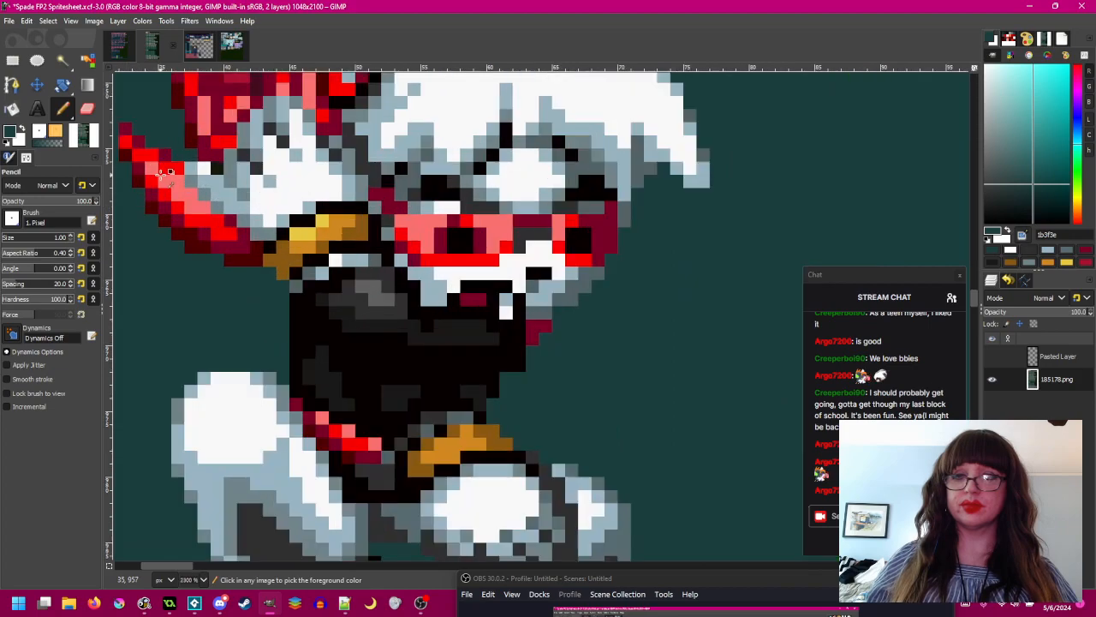
{"action": "left_click", "coordinate": [225, 233], "text": "ctrl"}
{"action": "scroll", "coordinate": [225, 233], "scroll_direction": "down", "scroll_amount": 3}
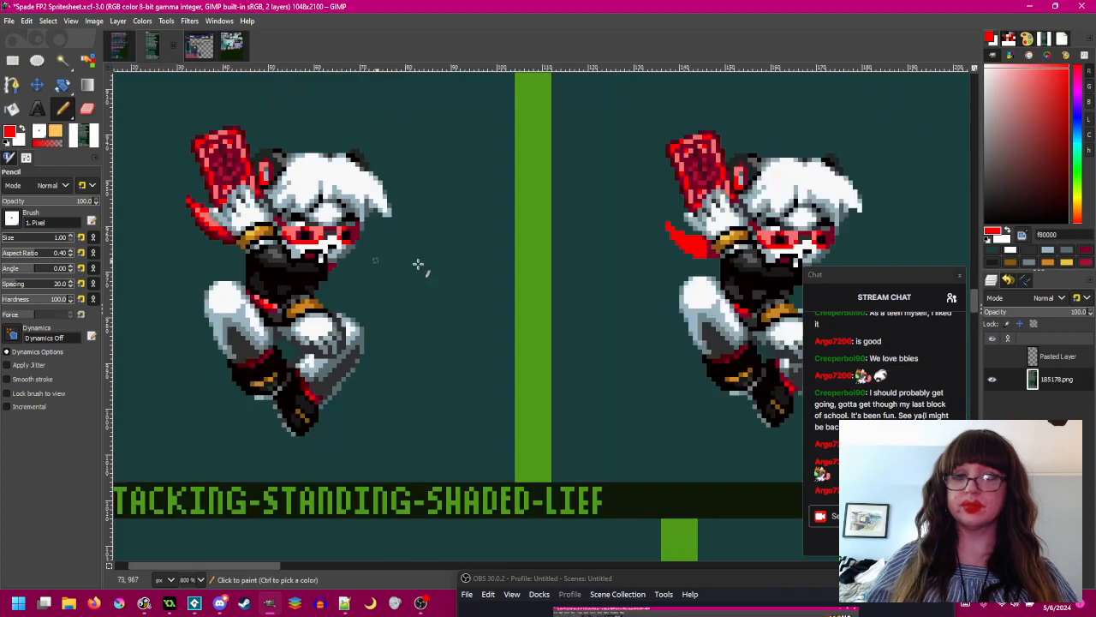
{"action": "scroll", "coordinate": [243, 241], "scroll_direction": "up", "scroll_amount": 3}
{"action": "left_click", "coordinate": [196, 228], "text": "ctrl"}
{"action": "scroll", "coordinate": [196, 228], "scroll_direction": "down", "scroll_amount": 3}
{"action": "scroll", "coordinate": [578, 241], "scroll_direction": "up", "scroll_amount": 3}
{"action": "mouse_move", "coordinate": [639, 243]}
{"action": "left_mouse_down"}
{"action": "mouse_move", "coordinate": [574, 226]}
{"action": "mouse_move", "coordinate": [538, 190]}
{"action": "left_mouse_up"}
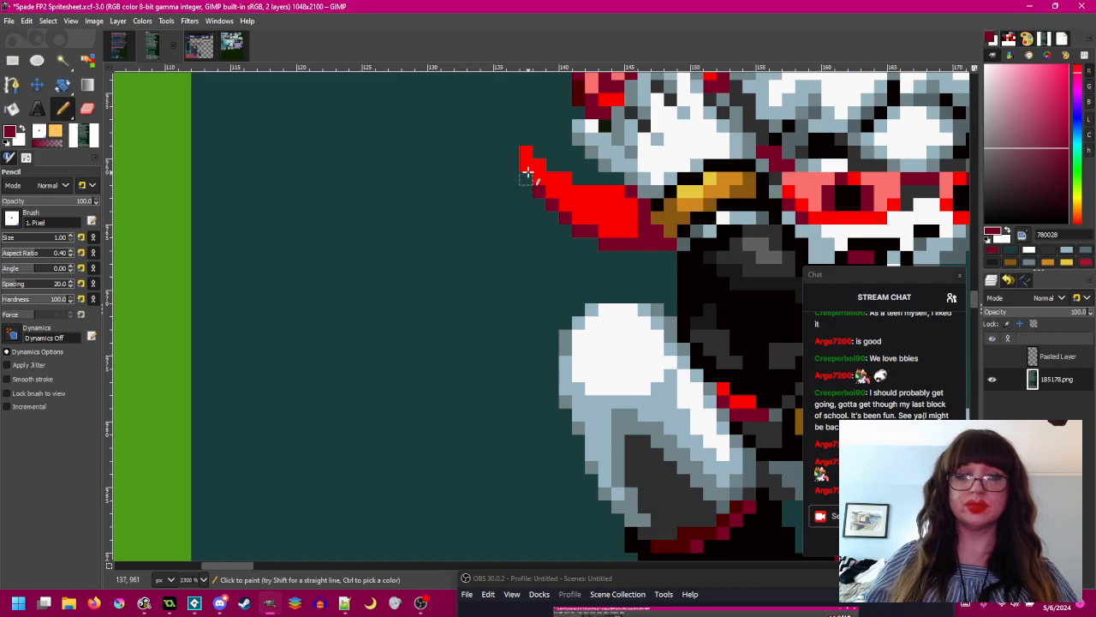
{"action": "left_click", "coordinate": [526, 165]}
- Copy an 11 by 11 pixel area around the first sprite's shaded scarf tail and paste it over the second sprite's tail
{"action": "scroll", "coordinate": [611, 240], "scroll_direction": "down", "scroll_amount": 3}
{"action": "left_click_drag", "start_coordinate": [420, 222], "coordinate": [475, 217]}
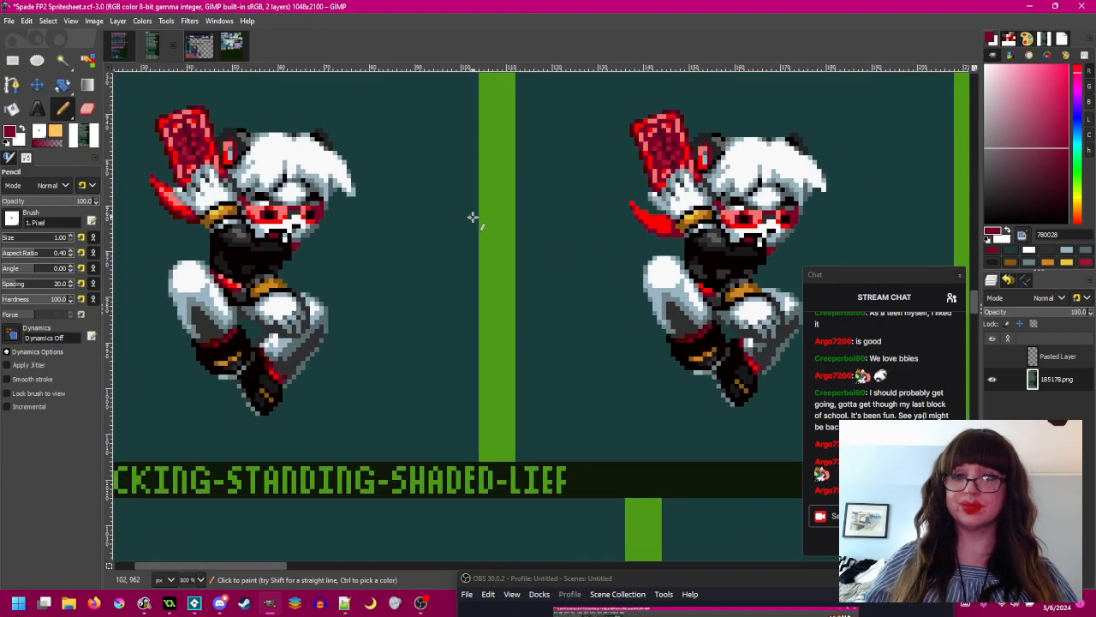
{"action": "scroll", "coordinate": [188, 226], "scroll_direction": "up", "scroll_amount": 3}
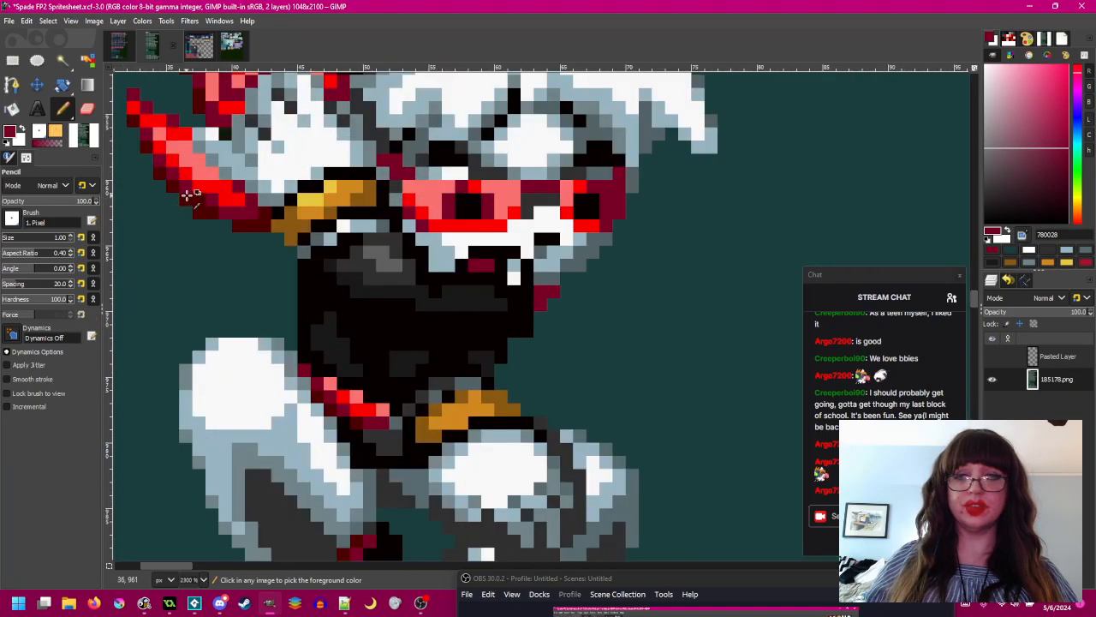
{"action": "scroll", "coordinate": [189, 194], "scroll_direction": "down", "scroll_amount": 1}
{"action": "key", "text": "r"}
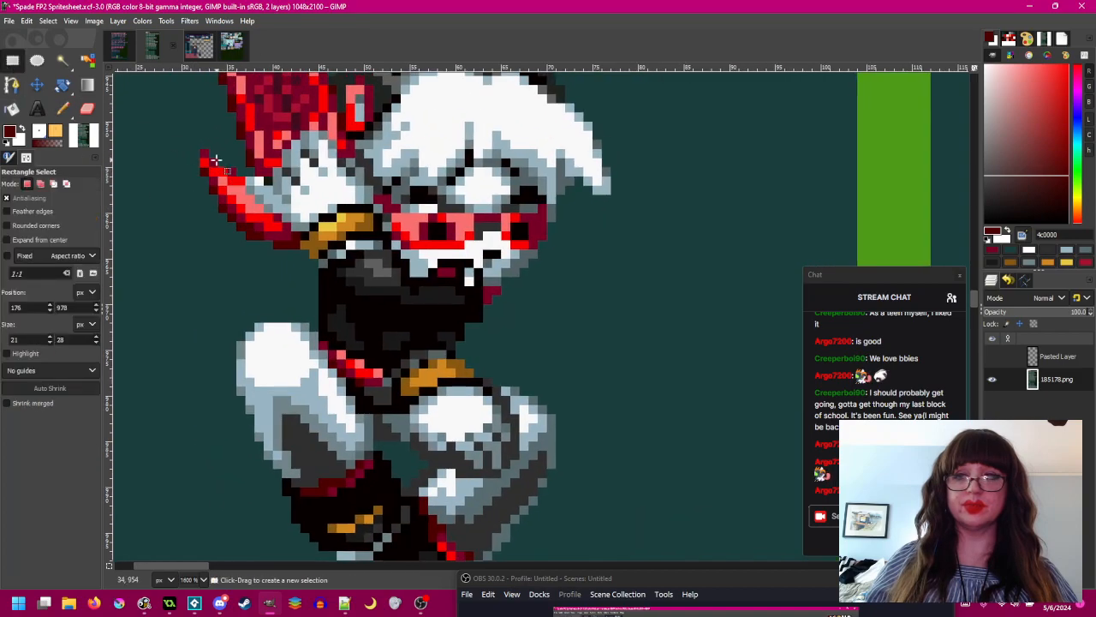
{"action": "mouse_move", "coordinate": [199, 149]}
{"action": "left_mouse_down"}
{"action": "mouse_move", "coordinate": [298, 248]}
{"action": "mouse_move", "coordinate": [421, 235]}
{"action": "mouse_move", "coordinate": [590, 271]}
{"action": "left_mouse_up"}
{"action": "key", "text": "ctrl+c"}
{"action": "key", "text": "ctrl+v"}
{"action": "scroll", "coordinate": [420, 233], "scroll_direction": "right", "scroll_amount": 5}
{"action": "scroll", "coordinate": [419, 233], "scroll_direction": "right", "scroll_amount": 3}
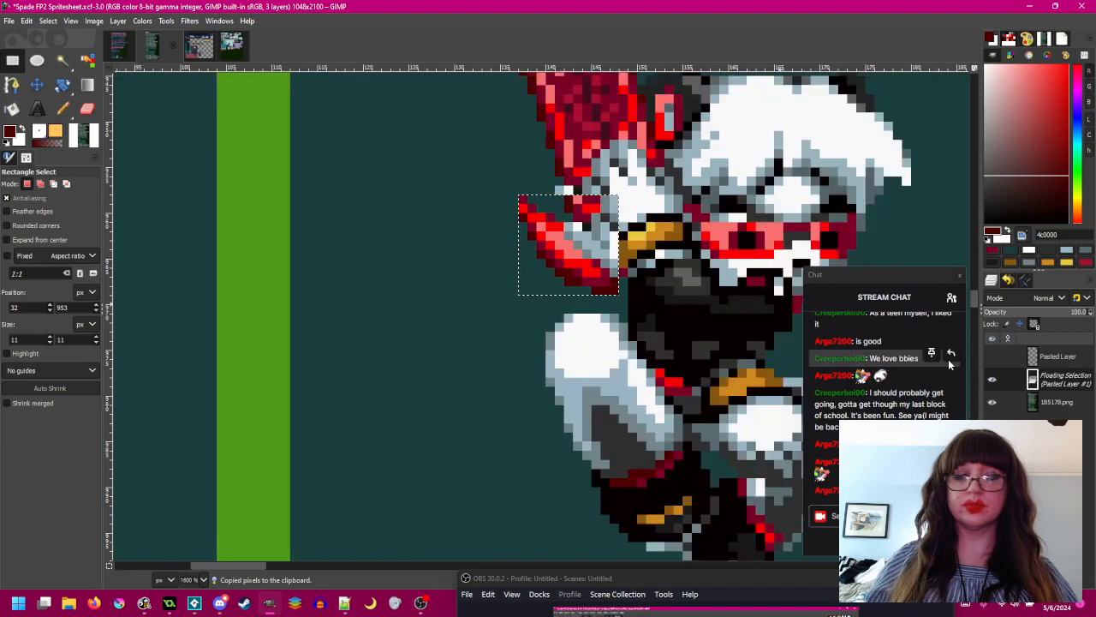
- Align the pasted scarf piece with the second sprite's scarf tail, toggling its visibility to compare positions
{"action": "left_click", "coordinate": [991, 379]}
{"action": "left_click", "coordinate": [992, 380]}
{"action": "left_click", "coordinate": [992, 380]}
{"action": "left_click", "coordinate": [992, 379]}
{"action": "left_click", "coordinate": [991, 379]}
{"action": "left_click", "coordinate": [992, 379]}
{"action": "left_click", "coordinate": [991, 379]}
{"action": "left_click", "coordinate": [991, 380]}
{"action": "left_click", "coordinate": [991, 380]}
{"action": "left_click", "coordinate": [992, 380]}
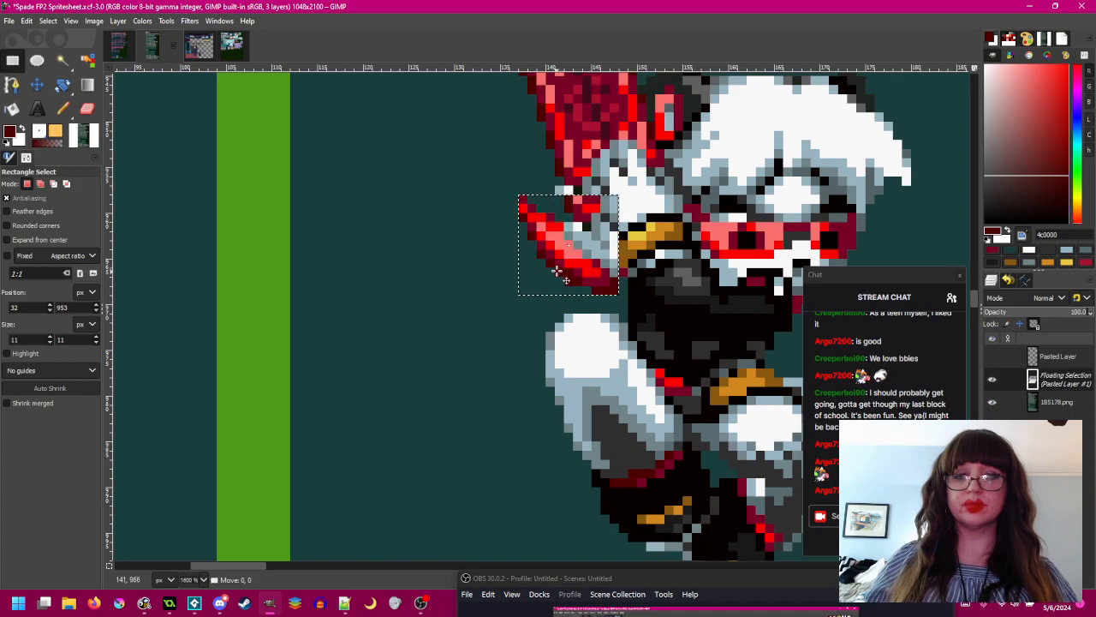
{"action": "left_click", "coordinate": [993, 379]}
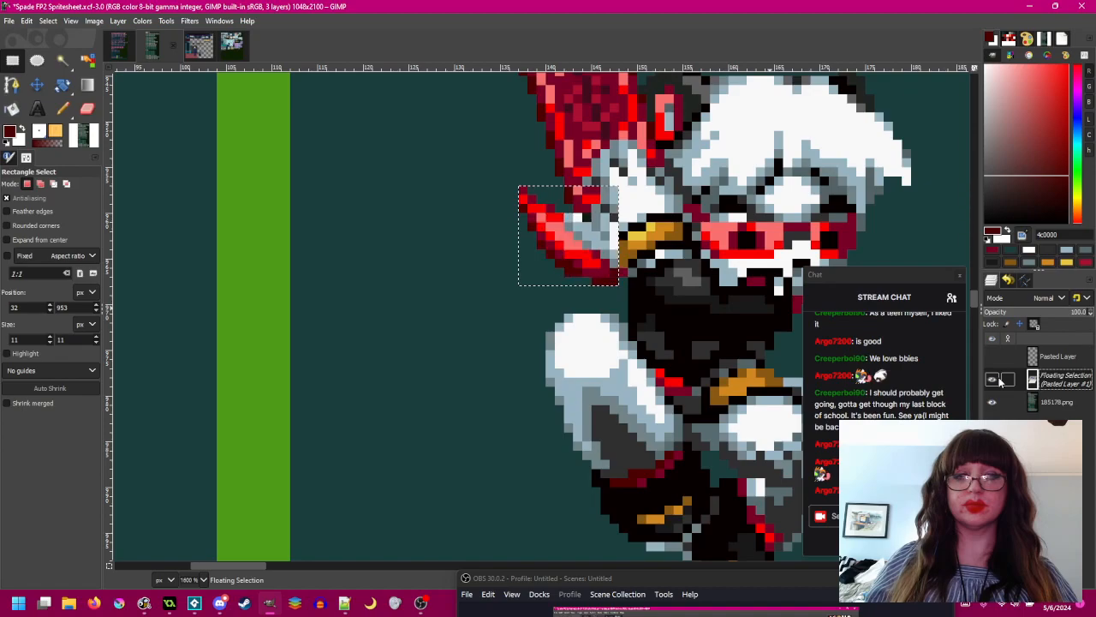
{"action": "left_click", "coordinate": [993, 379]}
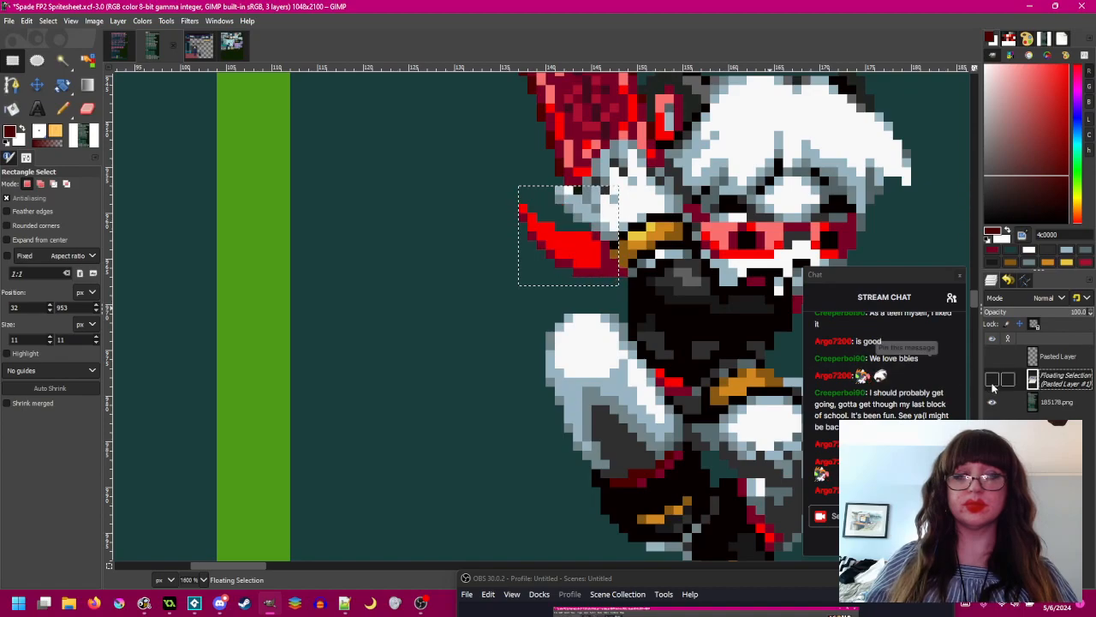
{"action": "left_click", "coordinate": [993, 380]}
{"action": "left_click", "coordinate": [993, 381]}
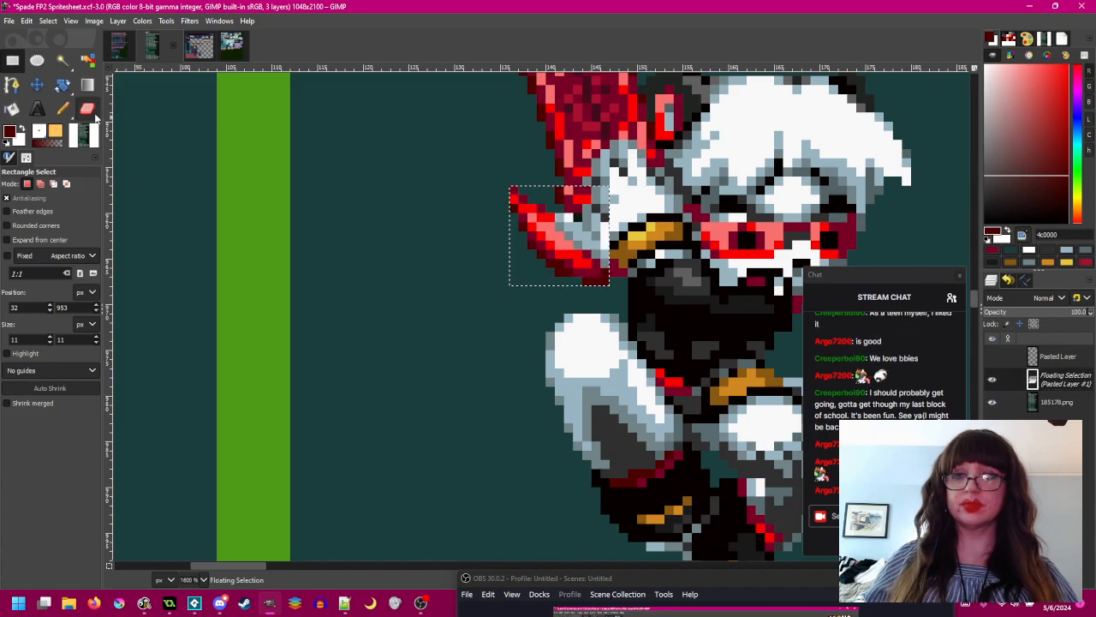
- Erase the pasted piece's surplus hand and right-hand scarf pixels, keeping only the shaded tip of the tail
{"action": "left_click", "coordinate": [86, 109]}
{"action": "scroll", "coordinate": [547, 206], "scroll_direction": "up", "scroll_amount": 1}
{"action": "mouse_move", "coordinate": [536, 186]}
{"action": "left_mouse_down"}
{"action": "mouse_move", "coordinate": [529, 192]}
{"action": "mouse_move", "coordinate": [582, 224]}
{"action": "left_mouse_up"}
{"action": "key", "text": "ctrl+z"}
{"action": "mouse_move", "coordinate": [582, 261]}
{"action": "left_mouse_down"}
{"action": "mouse_move", "coordinate": [659, 261]}
{"action": "mouse_move", "coordinate": [603, 274]}
{"action": "mouse_move", "coordinate": [673, 277]}
{"action": "left_mouse_up"}
{"action": "left_click_drag", "start_coordinate": [606, 286], "coordinate": [672, 290]}
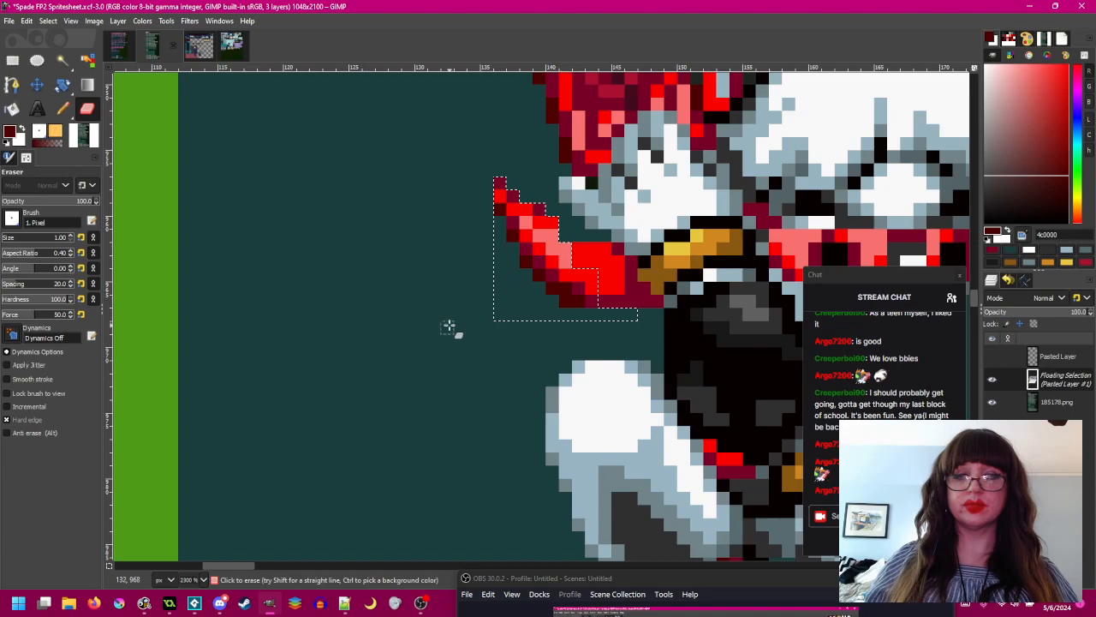
{"action": "scroll", "coordinate": [558, 314], "scroll_direction": "down", "scroll_amount": 3}
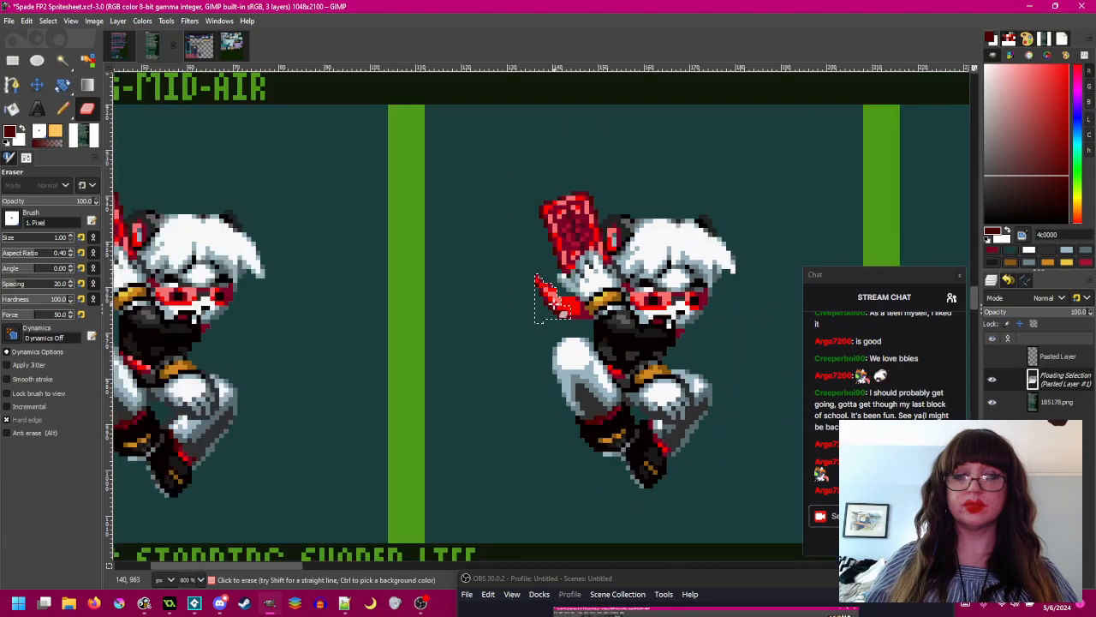
- Anchor the pasted scarf piece to the spritesheet layer and save the file
{"action": "left_click", "coordinate": [13, 60]}
{"action": "left_click", "coordinate": [305, 227]}
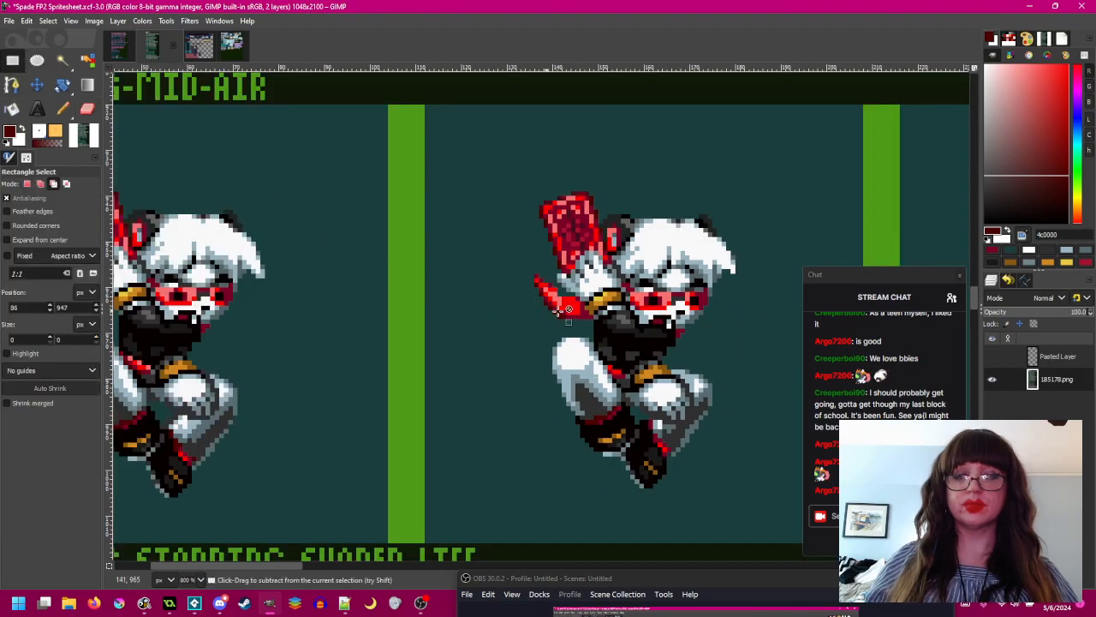
{"action": "scroll", "coordinate": [524, 240], "scroll_direction": "up", "scroll_amount": 2}
{"action": "key", "text": "ctrl+s"}
{"action": "scroll", "coordinate": [480, 235], "scroll_direction": "down", "scroll_amount": 2}
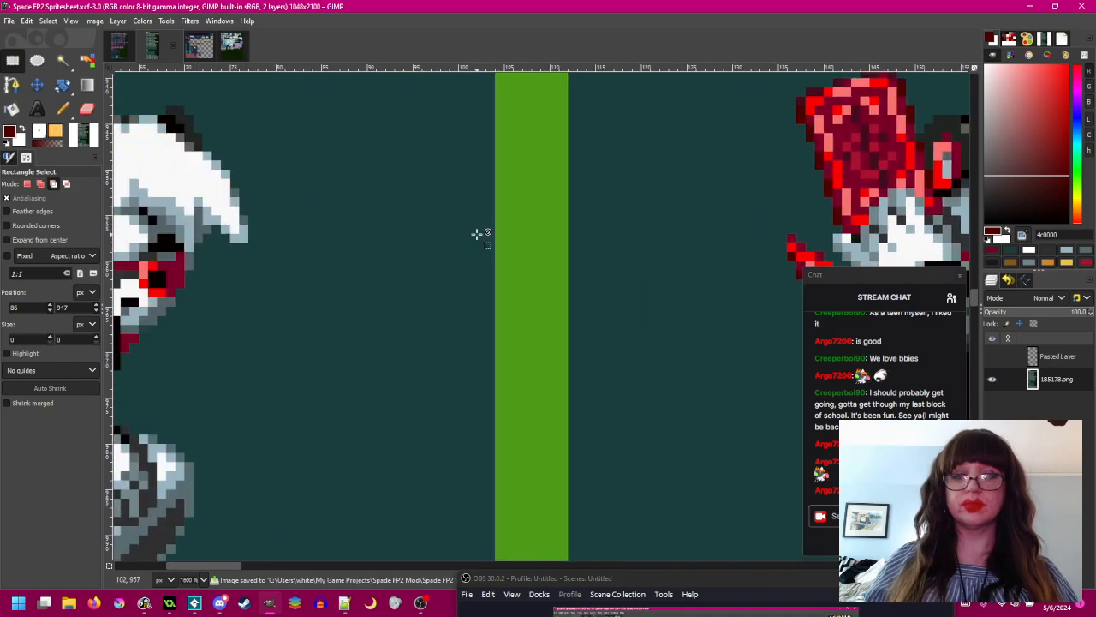
{"action": "left_click", "coordinate": [37, 108]}
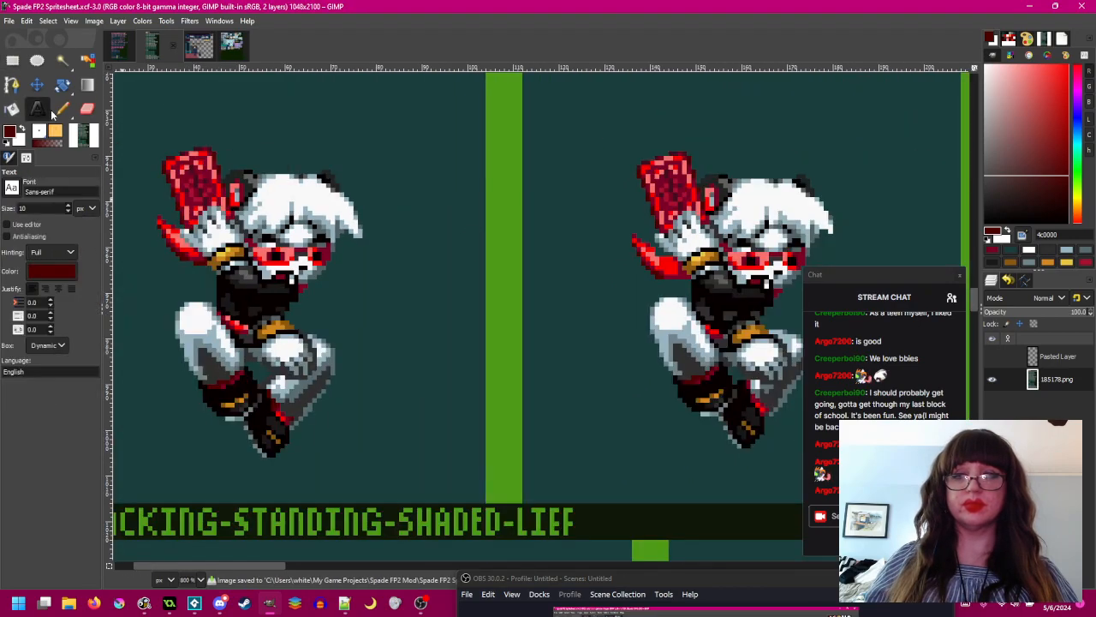
{"action": "scroll", "coordinate": [610, 223], "scroll_direction": "up", "scroll_amount": 3}
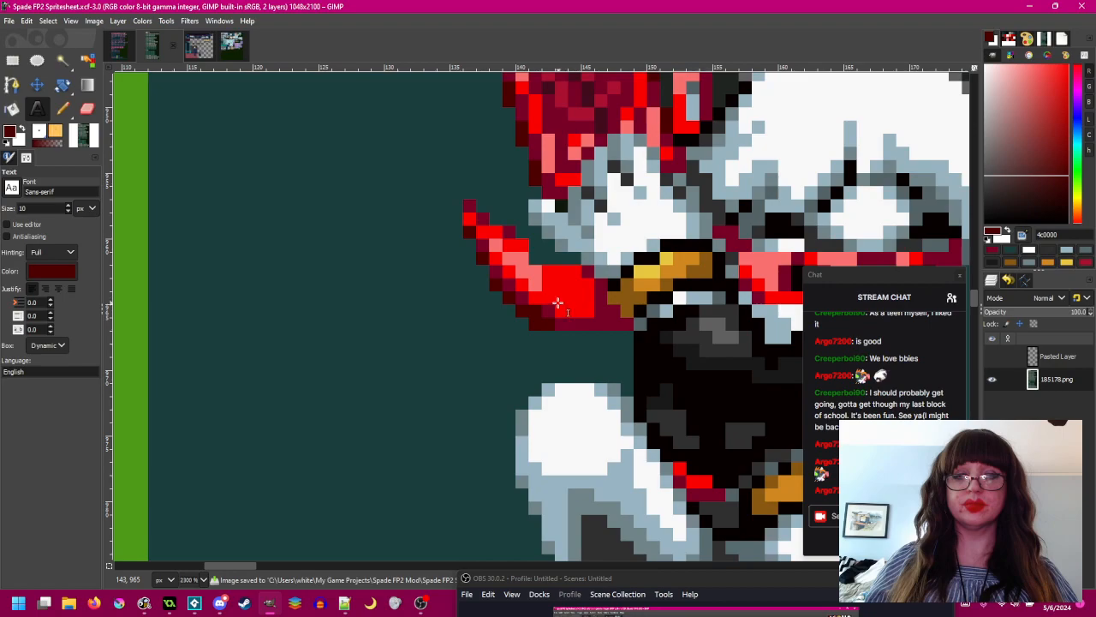
{"action": "scroll", "coordinate": [605, 266], "scroll_direction": "right", "scroll_amount": 5}
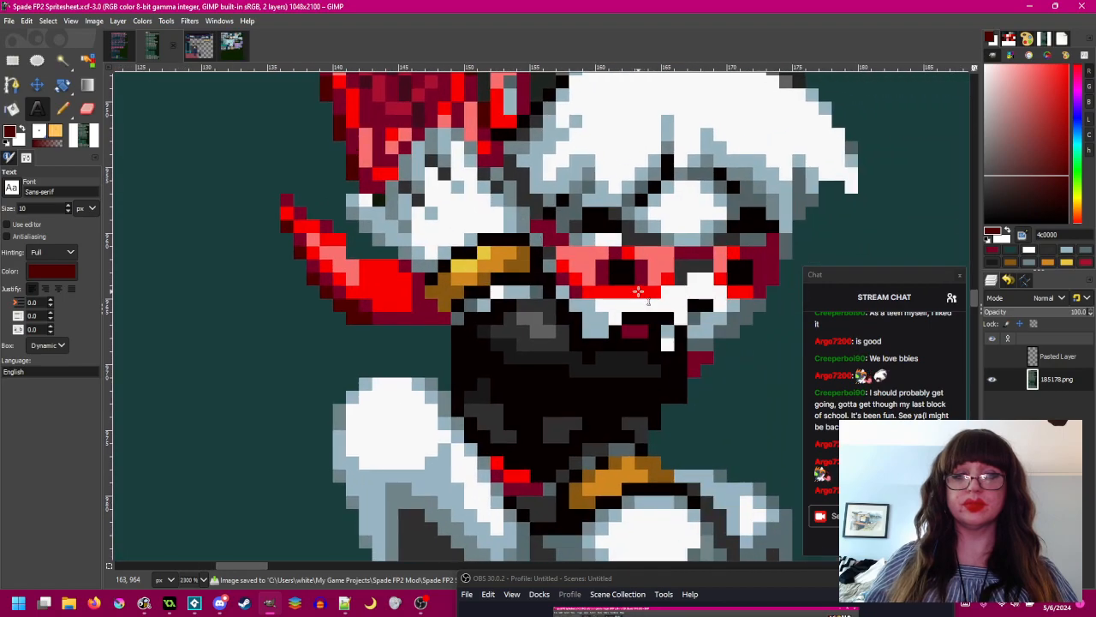
{"action": "left_click", "coordinate": [638, 291]}
{"action": "left_click", "coordinate": [391, 282]}
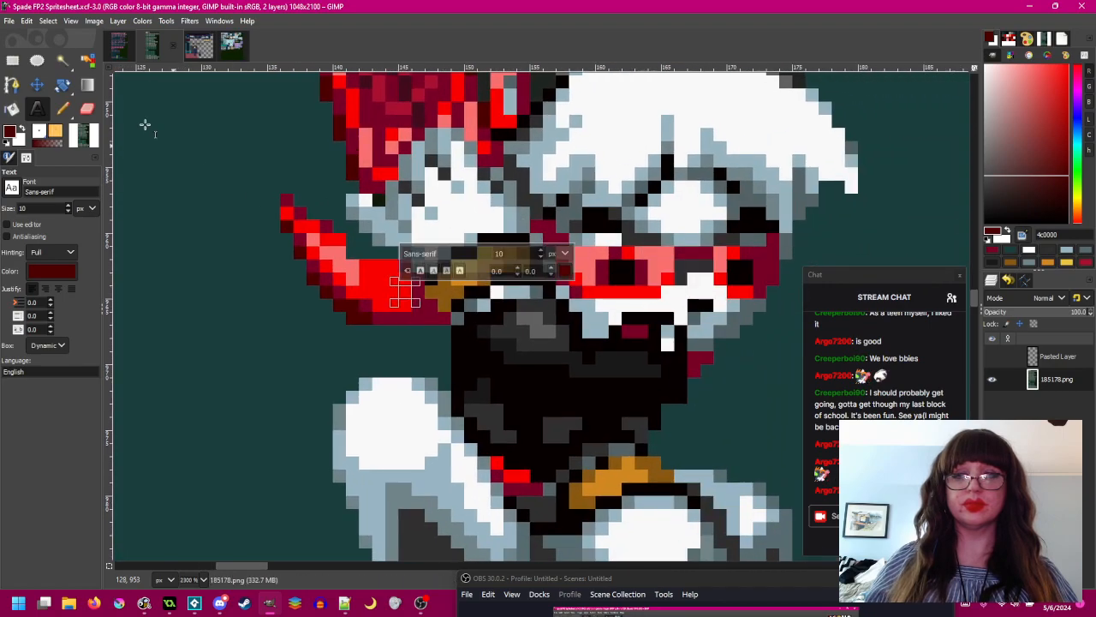
{"action": "left_click", "coordinate": [13, 61]}
- Pencil light pink f87070 highlight pixels through the middle of the second ATTACKING-MID-AIR sprite's scarf tail and save the file
{"action": "left_click", "coordinate": [63, 110]}
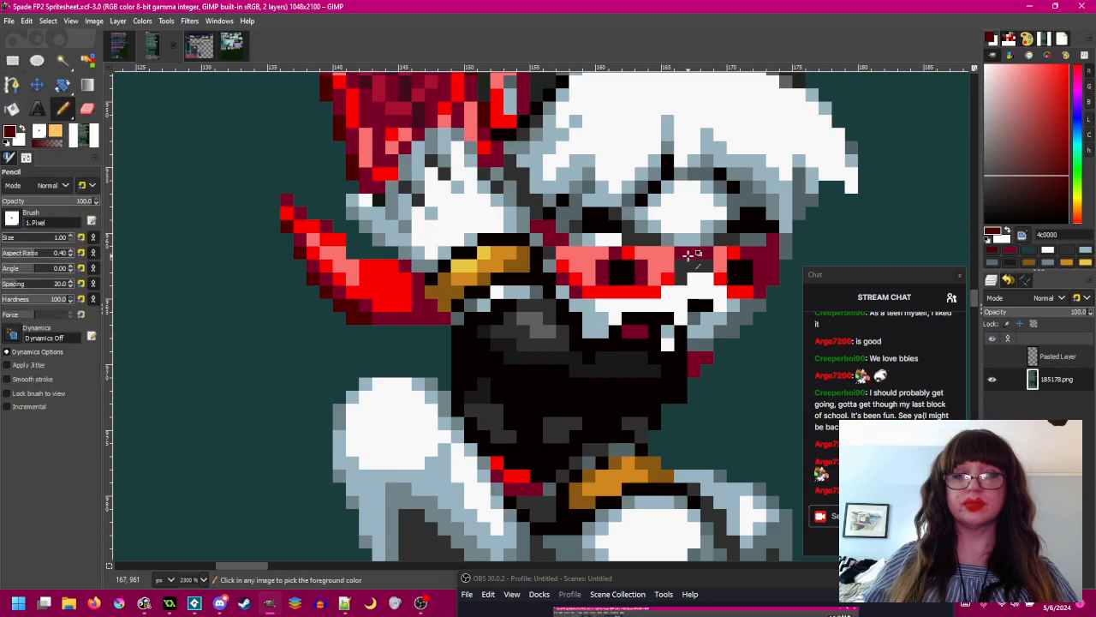
{"action": "scroll", "coordinate": [607, 276], "scroll_direction": "up", "scroll_amount": 3}
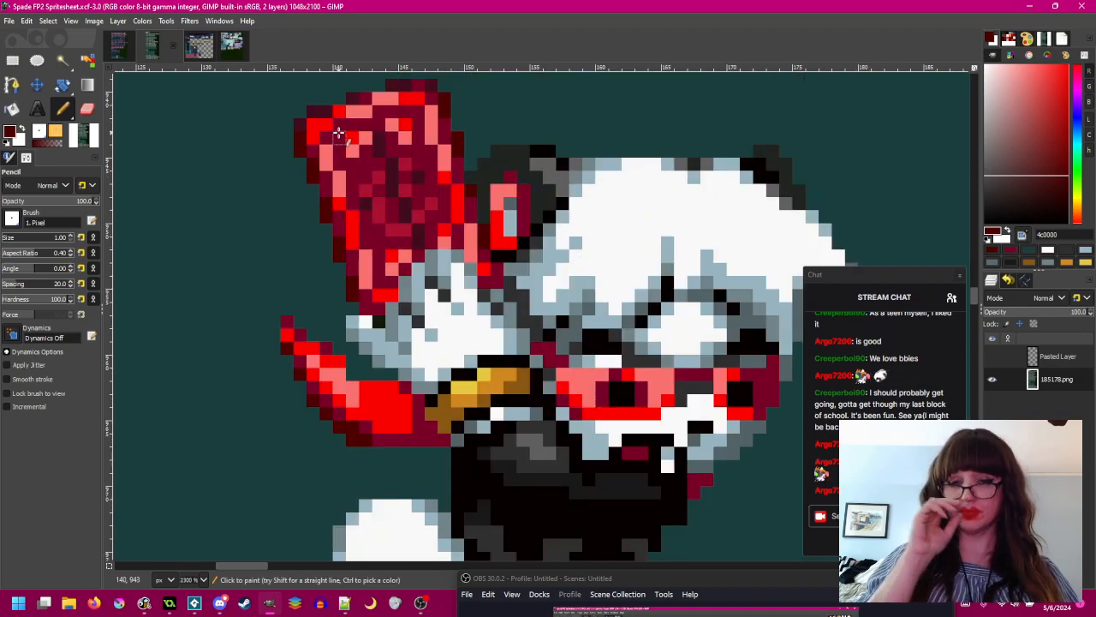
{"action": "scroll", "coordinate": [715, 225], "scroll_direction": "down", "scroll_amount": 4}
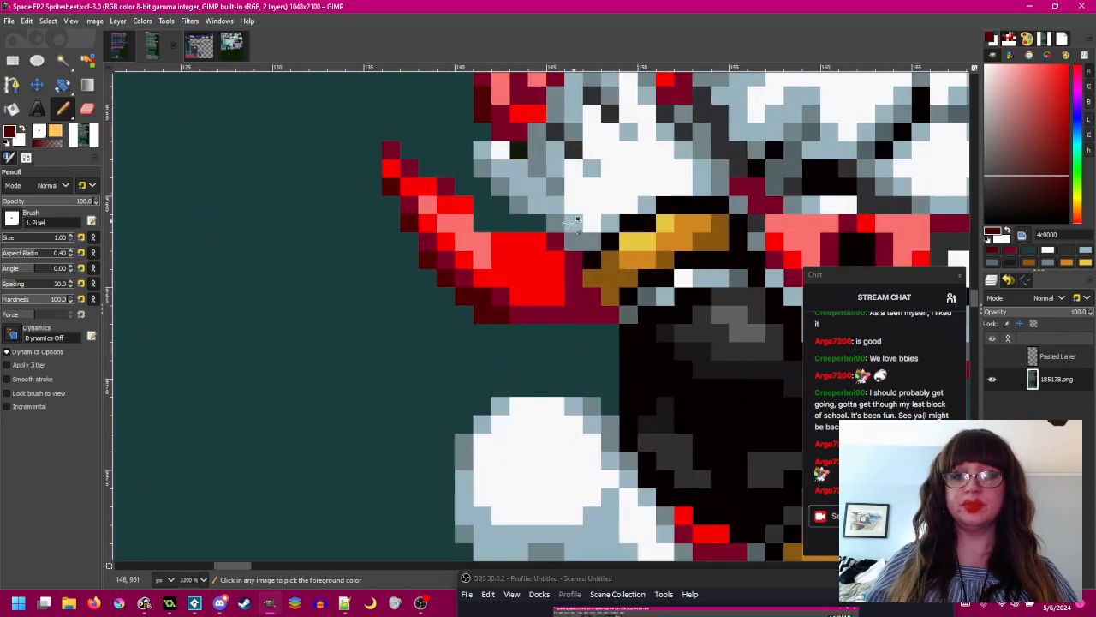
{"action": "scroll", "coordinate": [482, 244], "scroll_direction": "up", "scroll_amount": 4}
{"action": "left_click", "coordinate": [482, 244], "text": "ctrl"}
{"action": "mouse_move", "coordinate": [482, 244]}
{"action": "left_mouse_down"}
{"action": "mouse_move", "coordinate": [536, 254]}
{"action": "mouse_move", "coordinate": [503, 244]}
{"action": "left_mouse_up"}
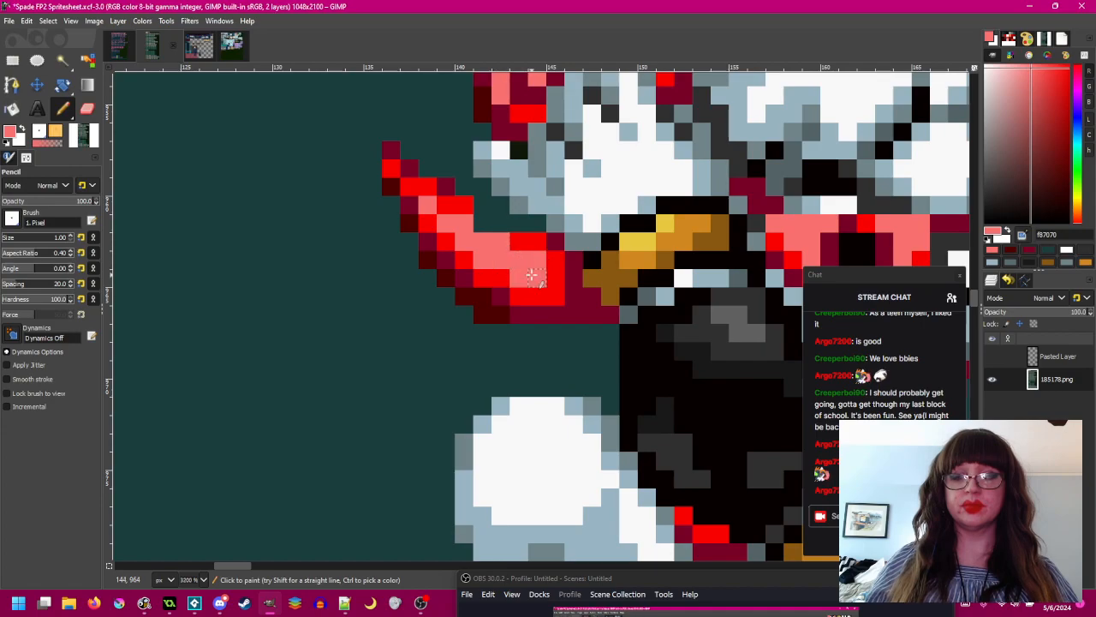
{"action": "scroll", "coordinate": [633, 291], "scroll_direction": "down", "scroll_amount": 5}
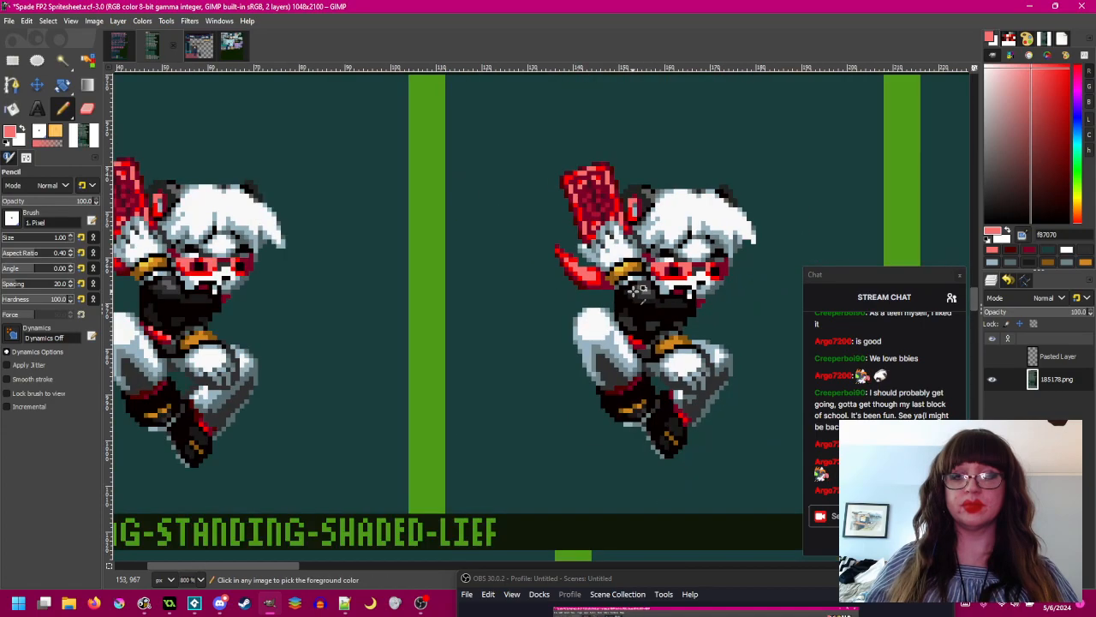
{"action": "key", "text": "ctrl+s"}
- Darken the white fang pixels below the first ATTACKING-MID-AIR sprite's mouth using sampled greys 708488 and 546366
{"action": "scroll", "coordinate": [659, 257], "scroll_direction": "down", "scroll_amount": 3}
{"action": "scroll", "coordinate": [676, 206], "scroll_direction": "right", "scroll_amount": 1}
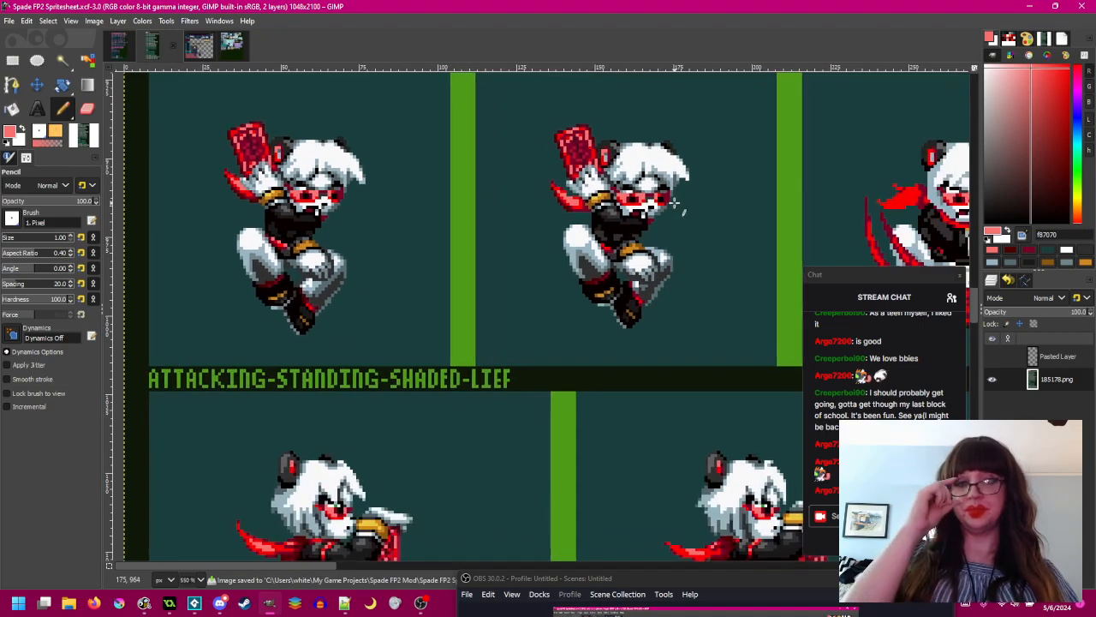
{"action": "left_click_drag", "start_coordinate": [685, 212], "coordinate": [599, 275]}
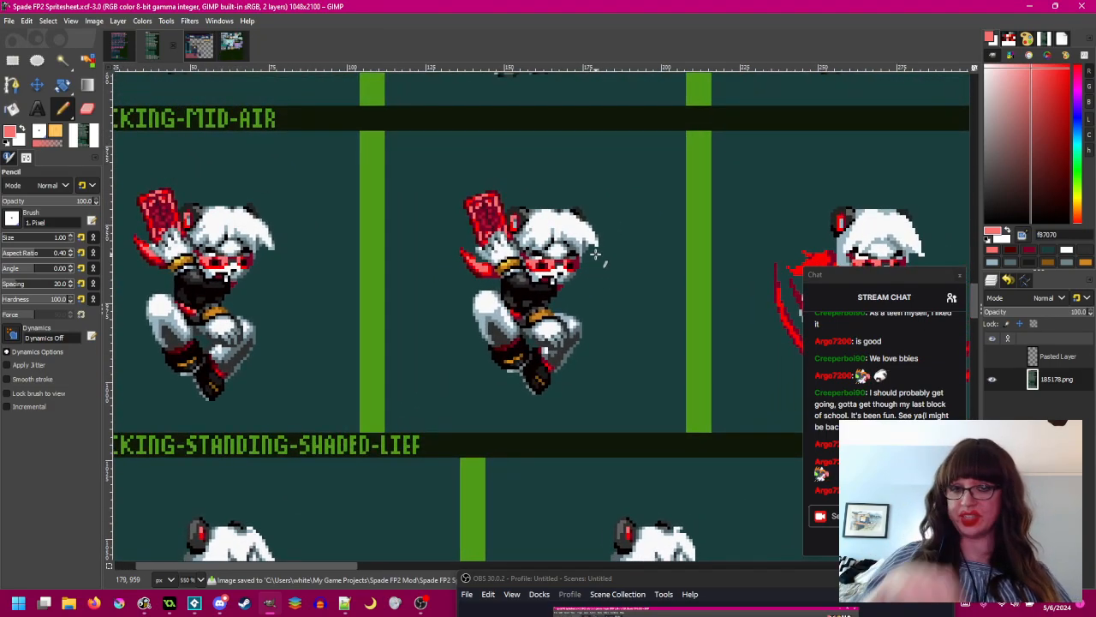
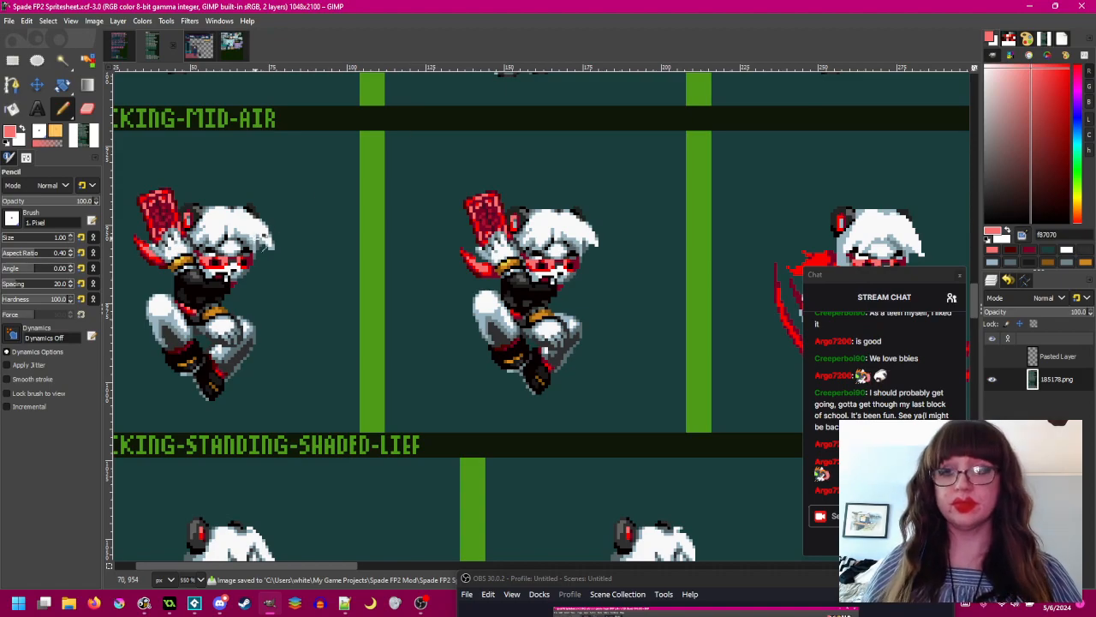
{"action": "scroll", "coordinate": [228, 255], "scroll_direction": "up", "scroll_amount": 4}
{"action": "left_click", "coordinate": [198, 242], "text": "ctrl"}
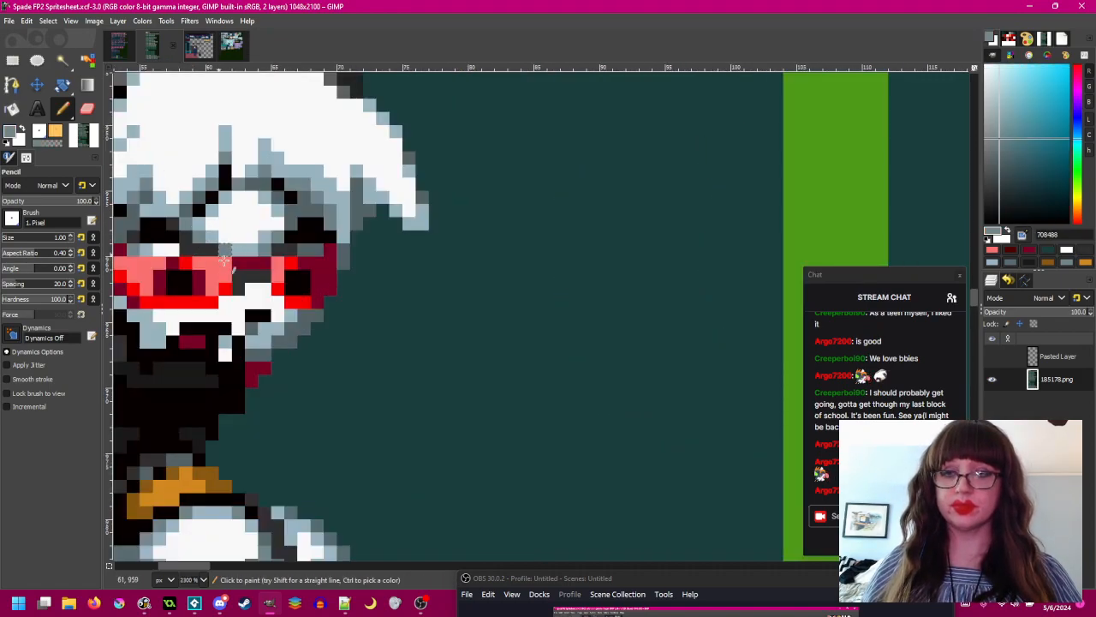
{"action": "scroll", "coordinate": [257, 248], "scroll_direction": "left", "scroll_amount": 4}
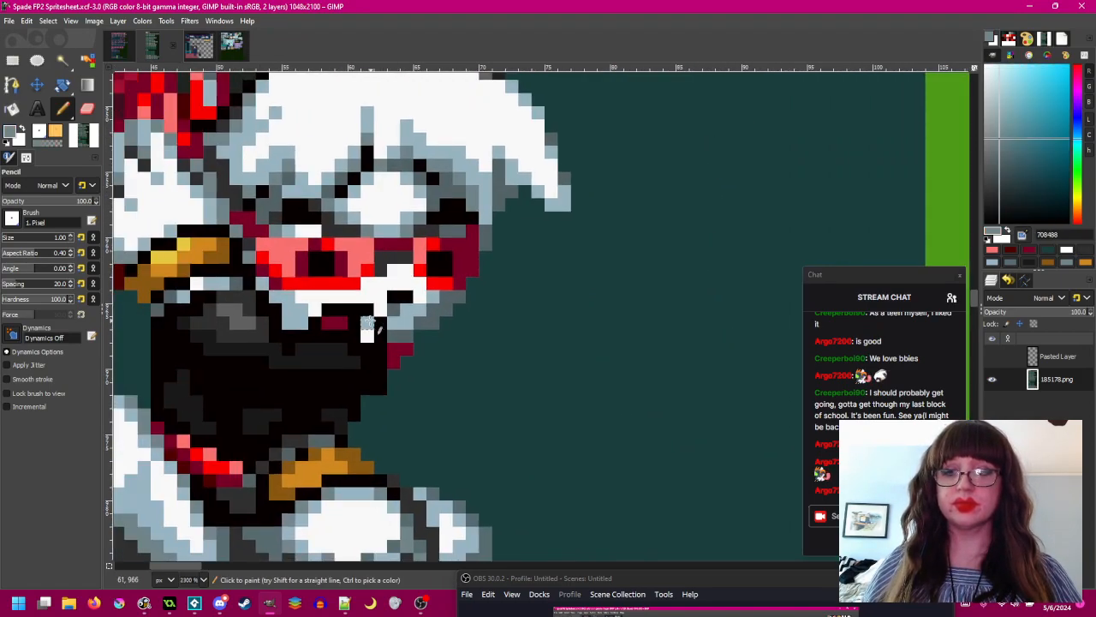
{"action": "left_click", "coordinate": [366, 323]}
{"action": "left_click", "coordinate": [438, 318], "text": "ctrl"}
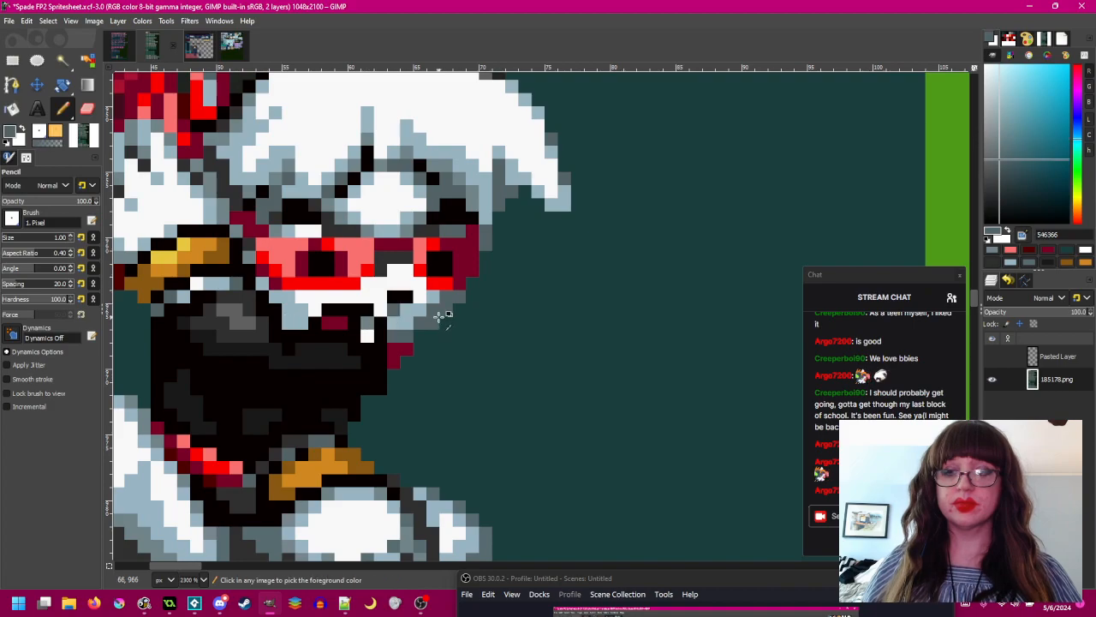
{"action": "left_click", "coordinate": [366, 335]}
{"action": "scroll", "coordinate": [439, 338], "scroll_direction": "down", "scroll_amount": 3}
{"action": "scroll", "coordinate": [391, 340], "scroll_direction": "right", "scroll_amount": 3}
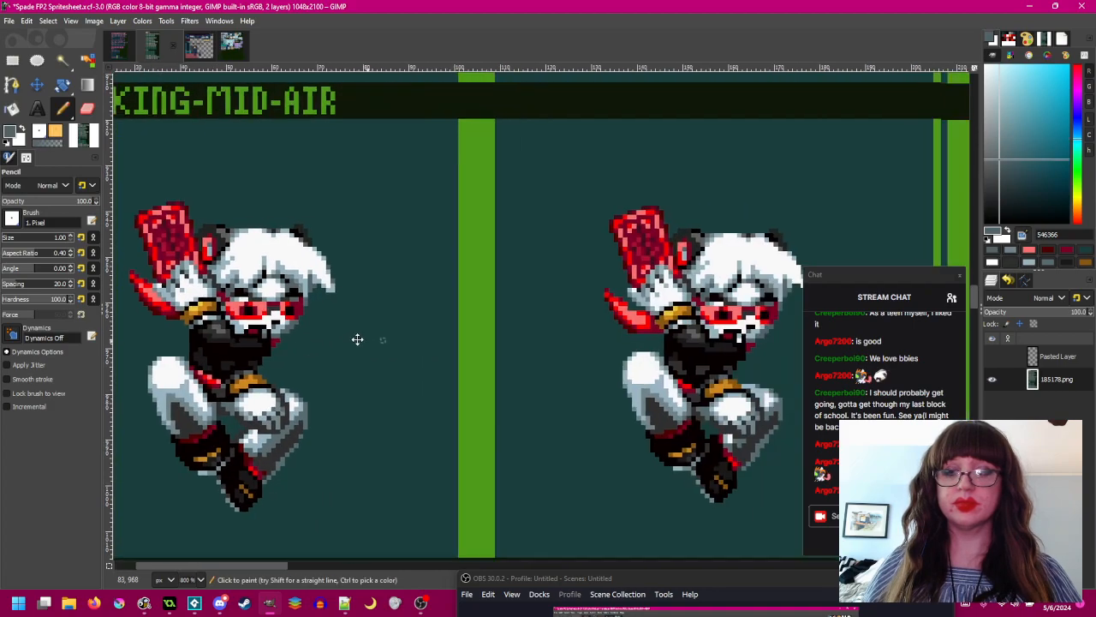
- Shade the second sprite's fang with dark grey 546366 on the upper pixel and light grey-blue 98b4c0 on the lower one
{"action": "scroll", "coordinate": [593, 320], "scroll_direction": "up", "scroll_amount": 4}
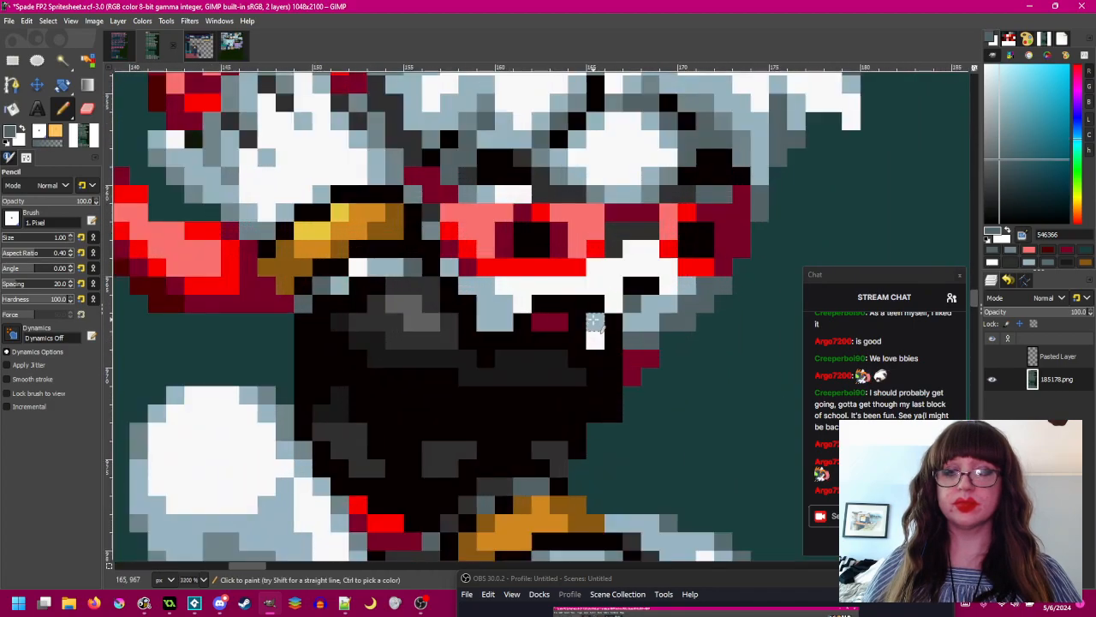
{"action": "left_click", "coordinate": [594, 319]}
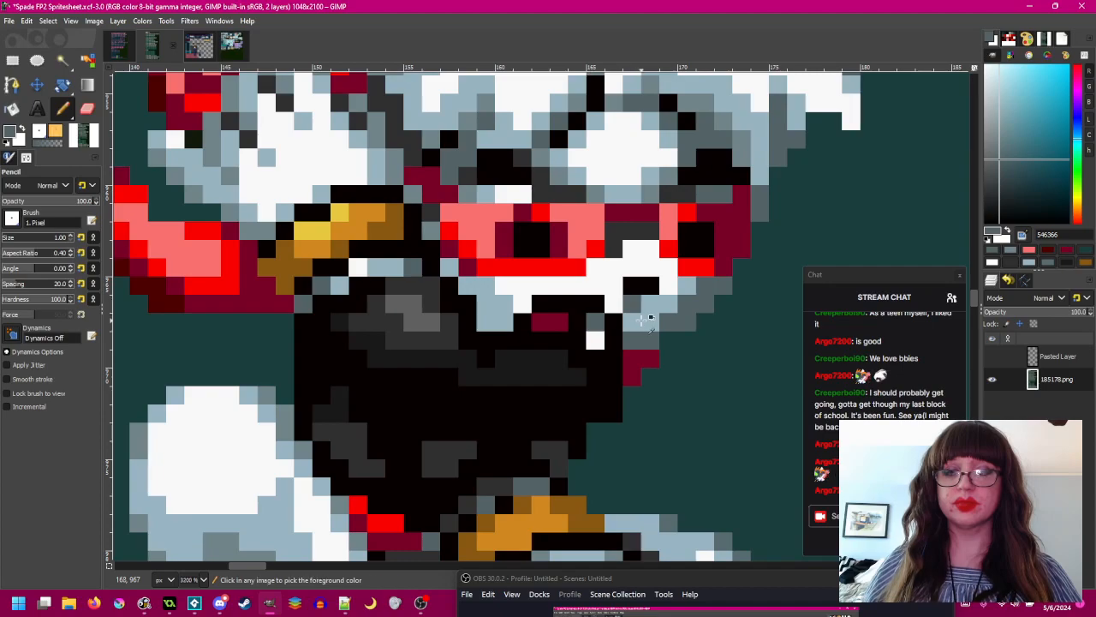
{"action": "left_click", "coordinate": [644, 320], "text": "ctrl"}
{"action": "left_click", "coordinate": [596, 341]}
{"action": "scroll", "coordinate": [597, 343], "scroll_direction": "down", "scroll_amount": 3}
{"action": "mouse_move", "coordinate": [367, 336]}
{"action": "left_mouse_down"}
{"action": "mouse_move", "coordinate": [606, 309]}
{"action": "mouse_move", "coordinate": [433, 306]}
{"action": "left_mouse_up"}
{"action": "left_click_drag", "start_coordinate": [800, 320], "coordinate": [717, 318]}
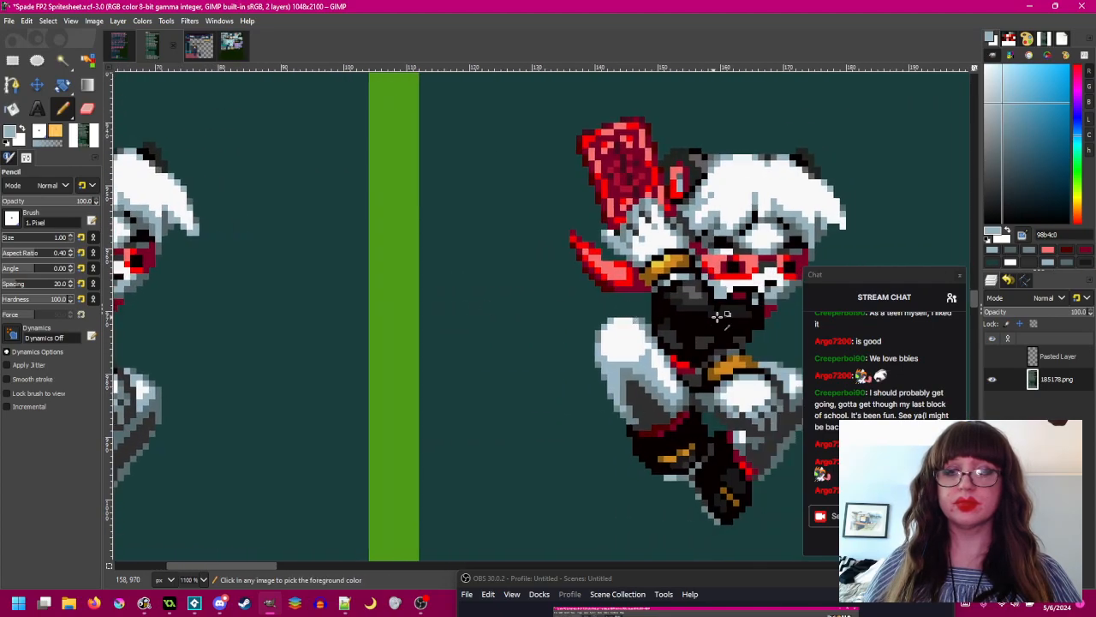
- Recolour the first sprite's fang pixels to match the second sprite's, using sampled grey-blue 98b4c0, and save the file
{"action": "left_click", "coordinate": [760, 295], "text": "ctrl"}
{"action": "scroll", "coordinate": [531, 308], "scroll_direction": "left", "scroll_amount": 5}
{"action": "scroll", "coordinate": [394, 278], "scroll_direction": "up", "scroll_amount": 3, "text": "ctrl"}
{"action": "left_click", "coordinate": [395, 275]}
{"action": "left_click", "coordinate": [442, 276], "text": "ctrl"}
{"action": "left_click", "coordinate": [398, 295]}
{"action": "scroll", "coordinate": [510, 341], "scroll_direction": "down", "scroll_amount": 5, "text": "ctrl"}
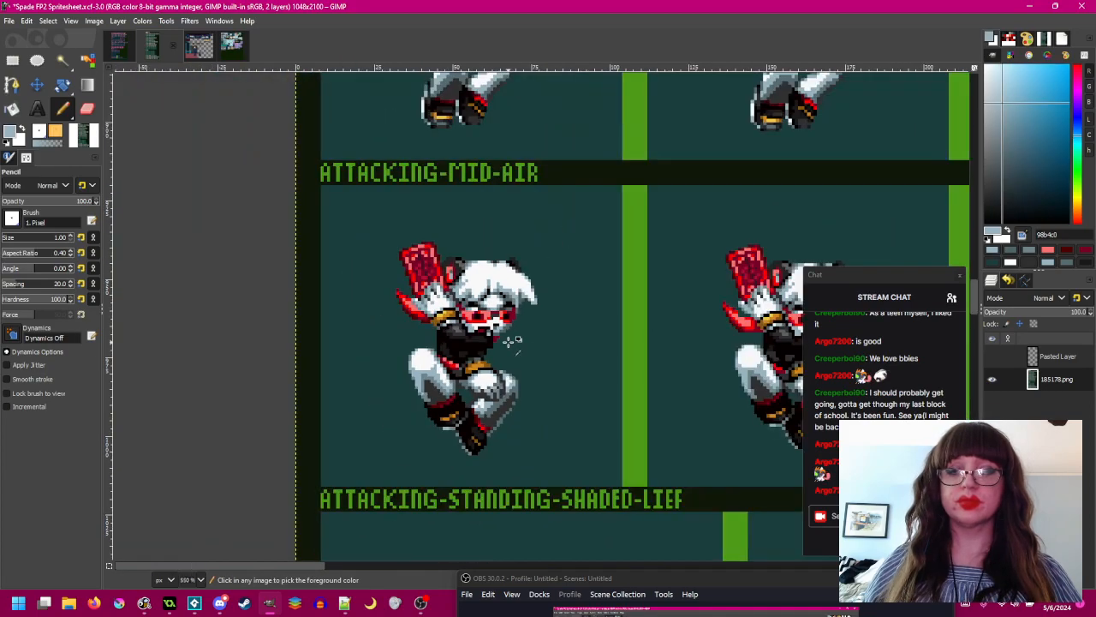
{"action": "scroll", "coordinate": [587, 354], "scroll_direction": "right", "scroll_amount": 5}
{"action": "scroll", "coordinate": [481, 366], "scroll_direction": "down", "scroll_amount": 2, "text": "ctrl"}
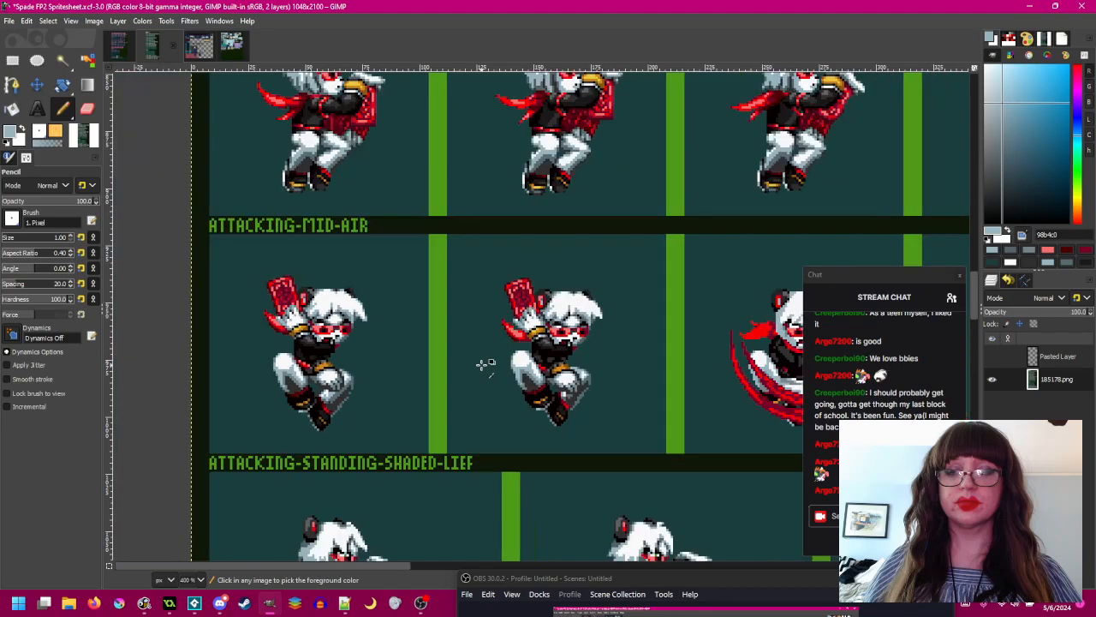
{"action": "key", "text": "ctrl+s"}
{"action": "left_click_drag", "start_coordinate": [482, 364], "coordinate": [363, 311]}
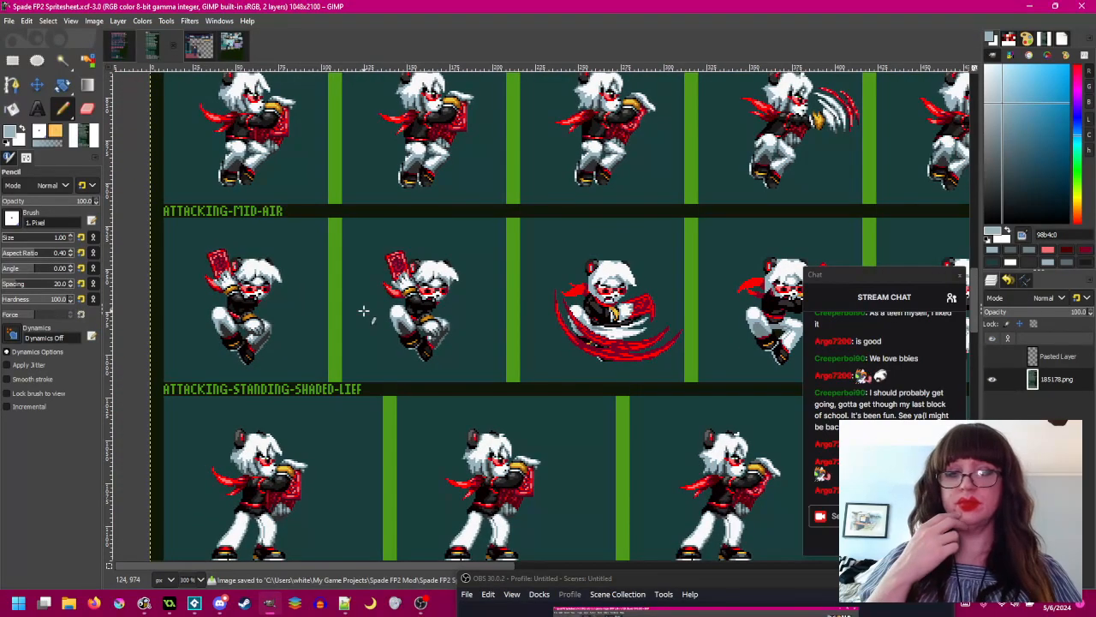
{"action": "left_click_drag", "start_coordinate": [548, 330], "coordinate": [481, 317]}
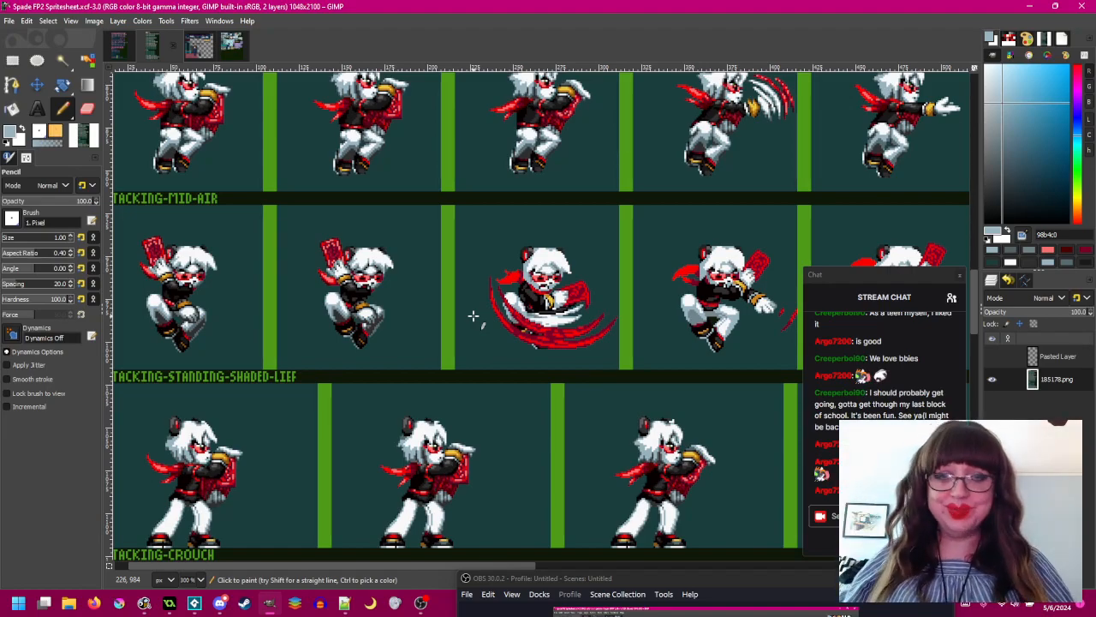
- Shade the second sprite's outer fringe tip with grey-blue 98b4c0 and dark grey 546366 pixels, then save the file
{"action": "scroll", "coordinate": [391, 331], "scroll_direction": "up", "scroll_amount": 6}
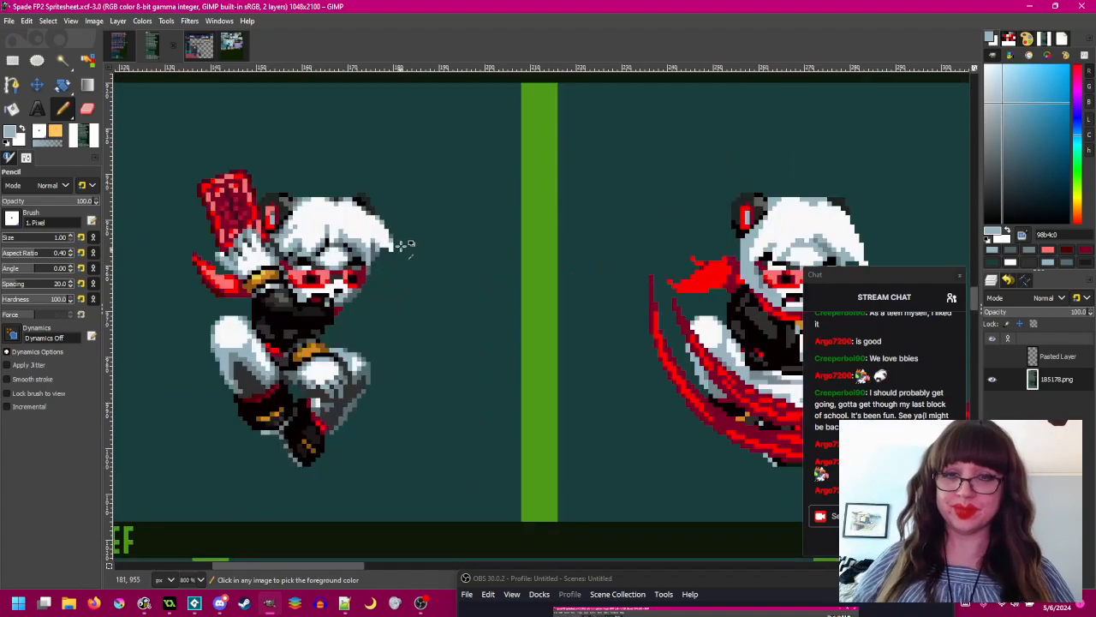
{"action": "scroll", "coordinate": [683, 274], "scroll_direction": "down", "scroll_amount": 6}
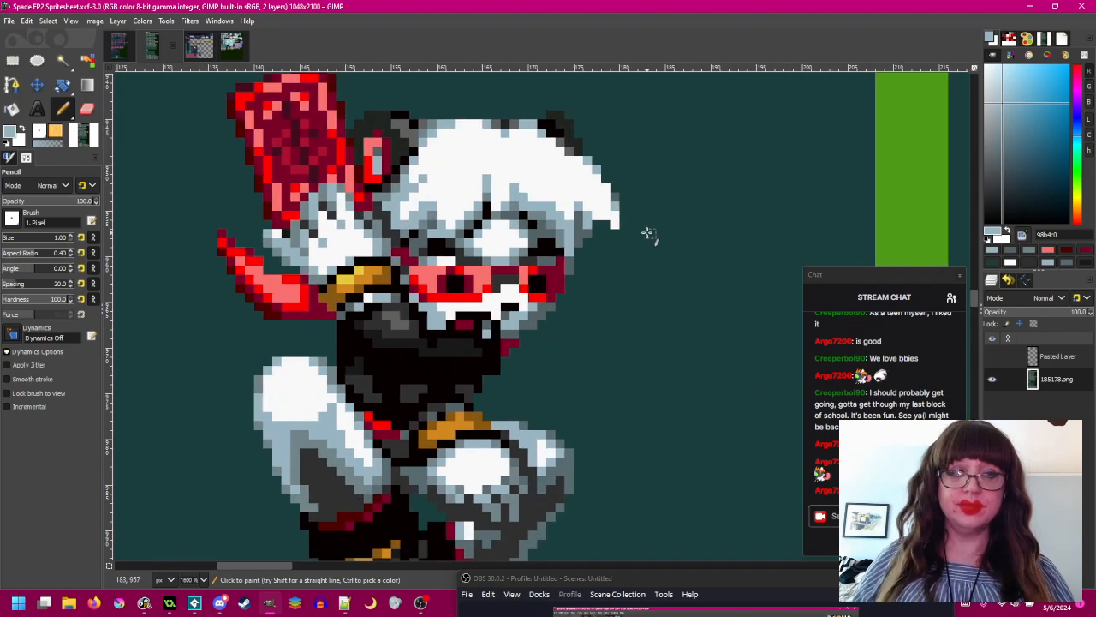
{"action": "scroll", "coordinate": [642, 300], "scroll_direction": "up", "scroll_amount": 6}
{"action": "scroll", "coordinate": [619, 293], "scroll_direction": "down", "scroll_amount": 6}
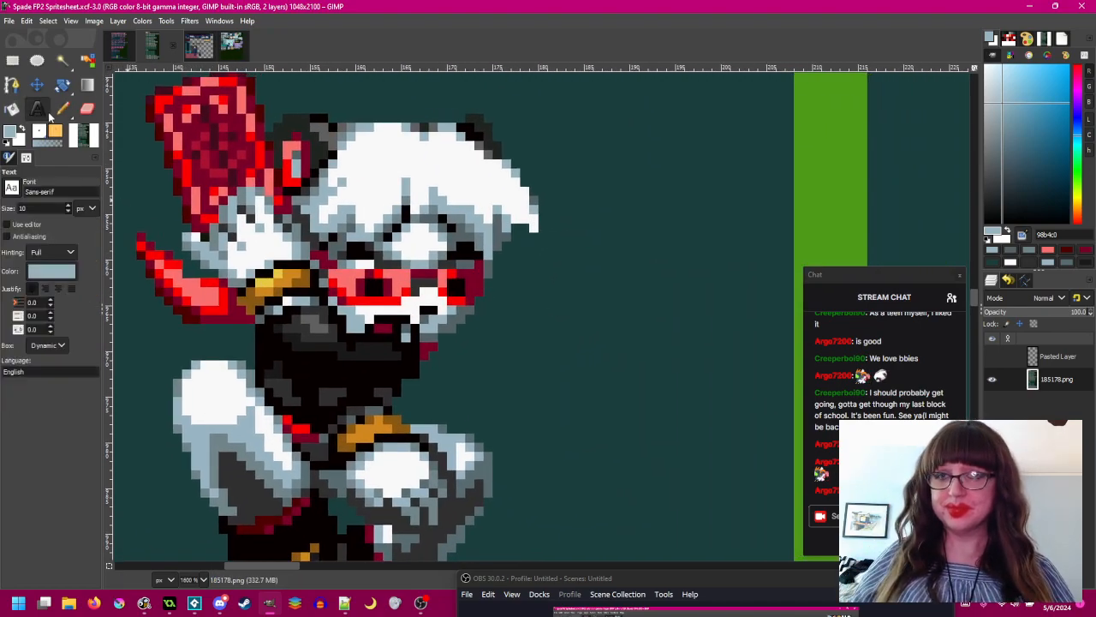
{"action": "scroll", "coordinate": [562, 232], "scroll_direction": "up", "scroll_amount": 6}
{"action": "scroll", "coordinate": [562, 232], "scroll_direction": "up", "scroll_amount": 1}
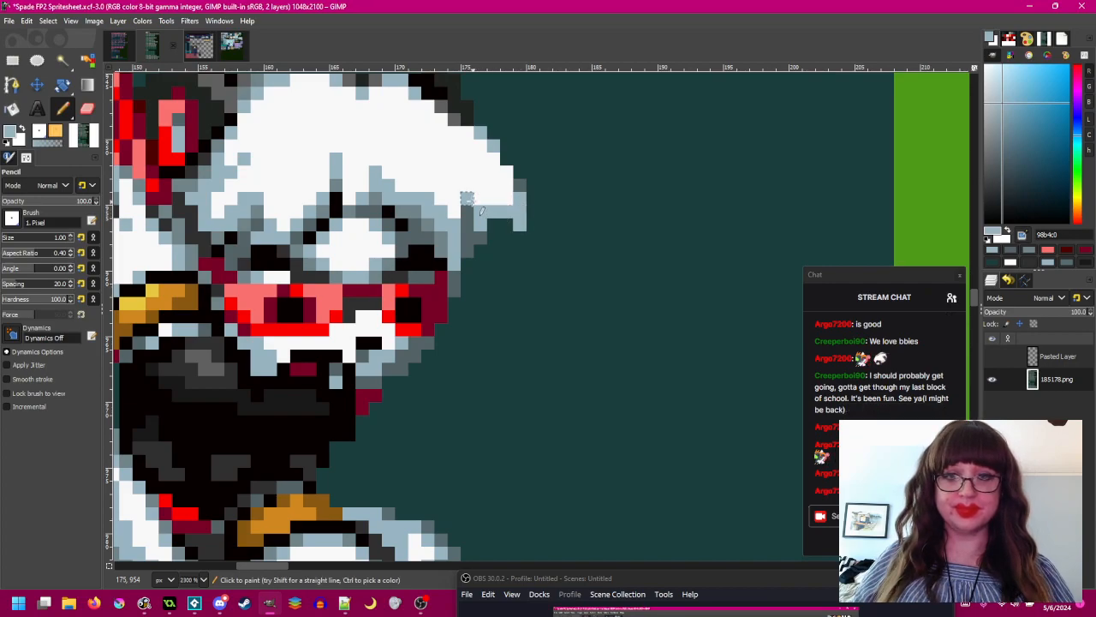
{"action": "left_click", "coordinate": [454, 185]}
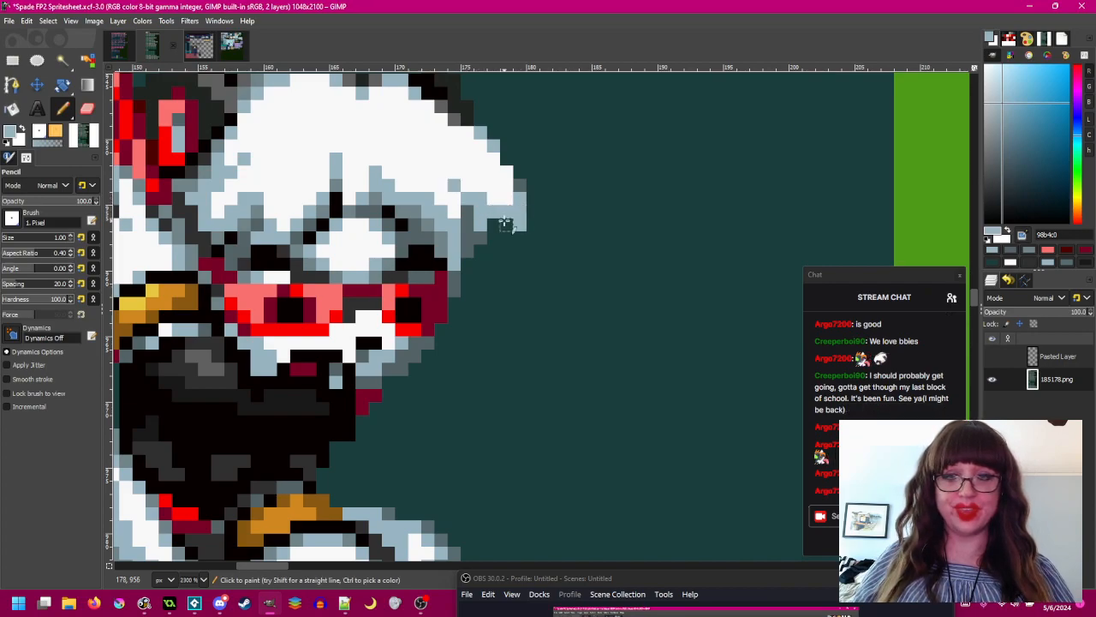
{"action": "left_click", "coordinate": [474, 209], "text": "ctrl"}
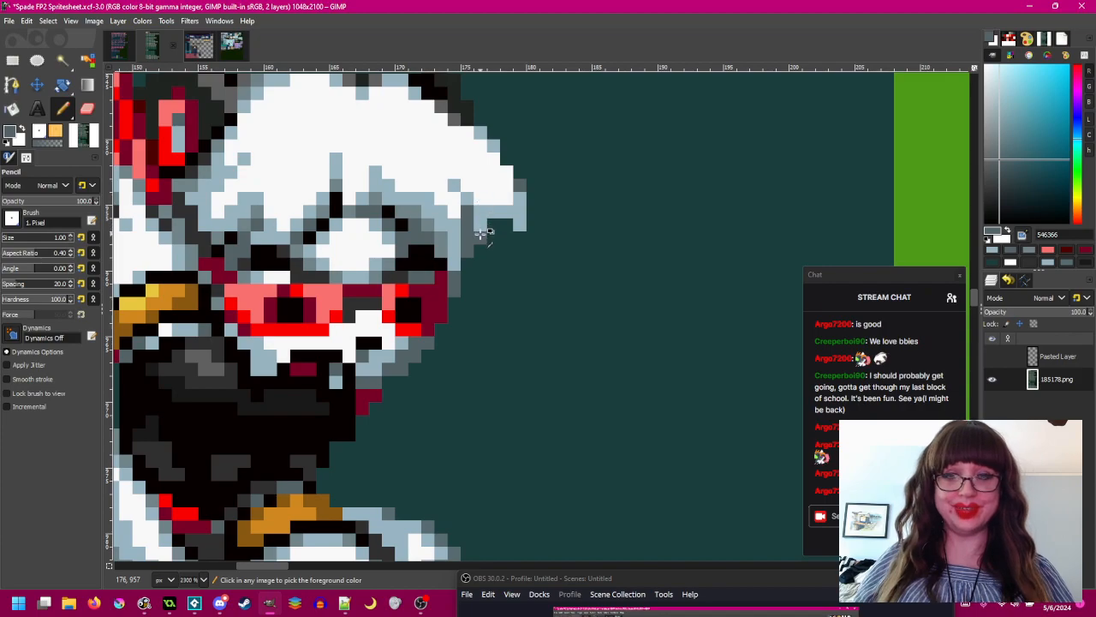
{"action": "left_click", "coordinate": [493, 226]}
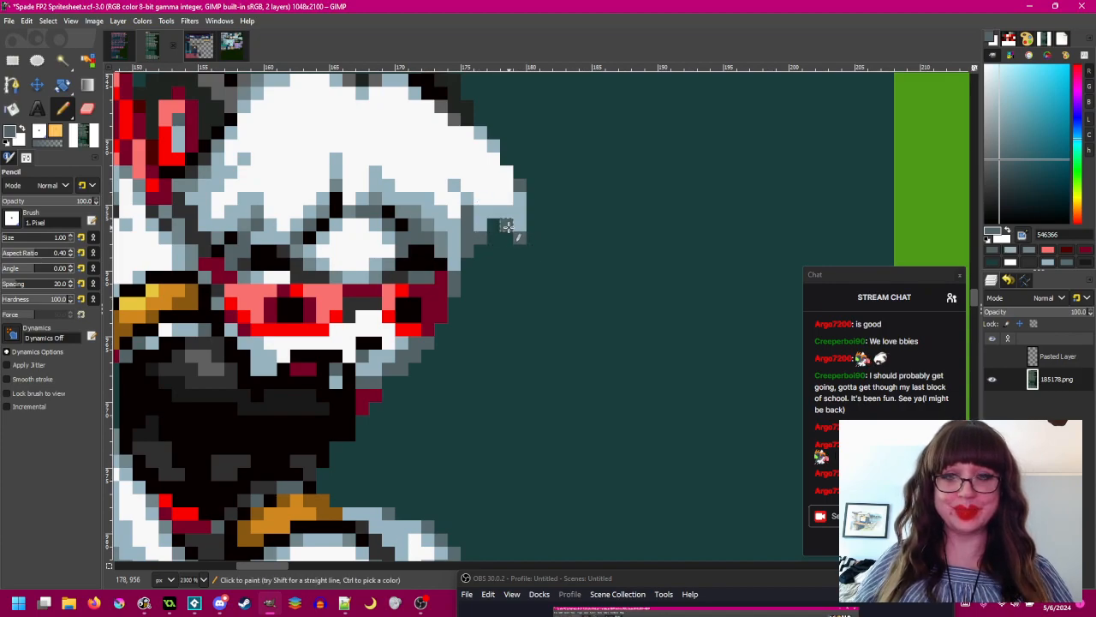
{"action": "scroll", "coordinate": [574, 274], "scroll_direction": "down", "scroll_amount": 3}
{"action": "key", "text": "ctrl+s"}
- Look over the two shaded ATTACKING-MID-AIR sprites and compare them with the neighbouring rows of the spritesheet
{"action": "left_click_drag", "start_coordinate": [584, 285], "coordinate": [647, 270]}
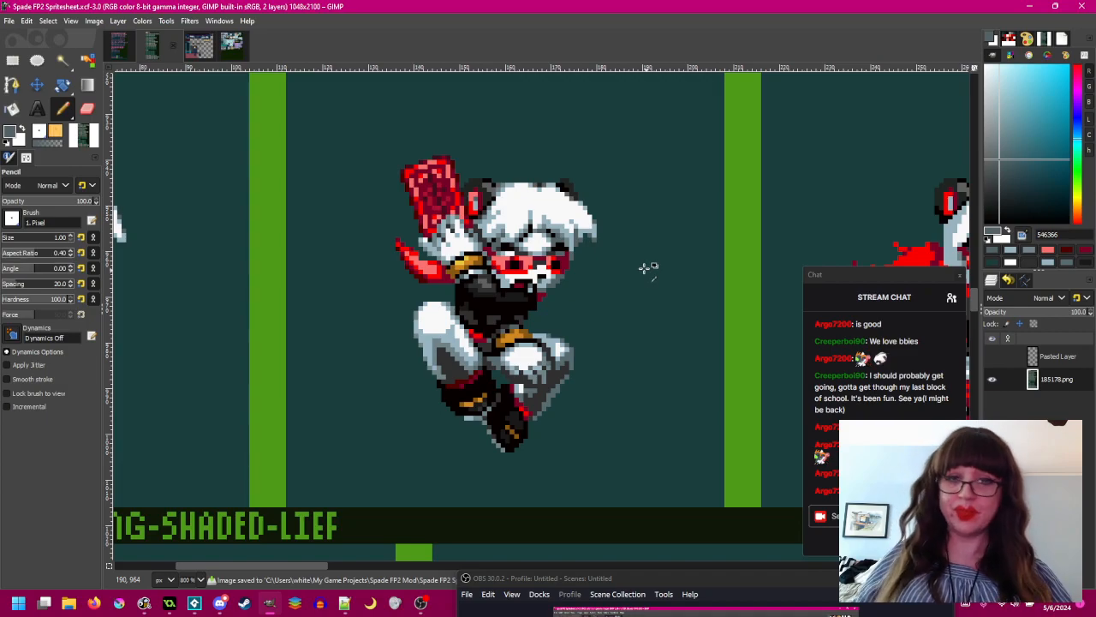
{"action": "scroll", "coordinate": [646, 270], "scroll_direction": "down", "scroll_amount": 3}
{"action": "scroll", "coordinate": [643, 282], "scroll_direction": "up", "scroll_amount": 10}
{"action": "left_click_drag", "start_coordinate": [609, 282], "coordinate": [345, 404]}
{"action": "scroll", "coordinate": [453, 305], "scroll_direction": "right", "scroll_amount": 11}
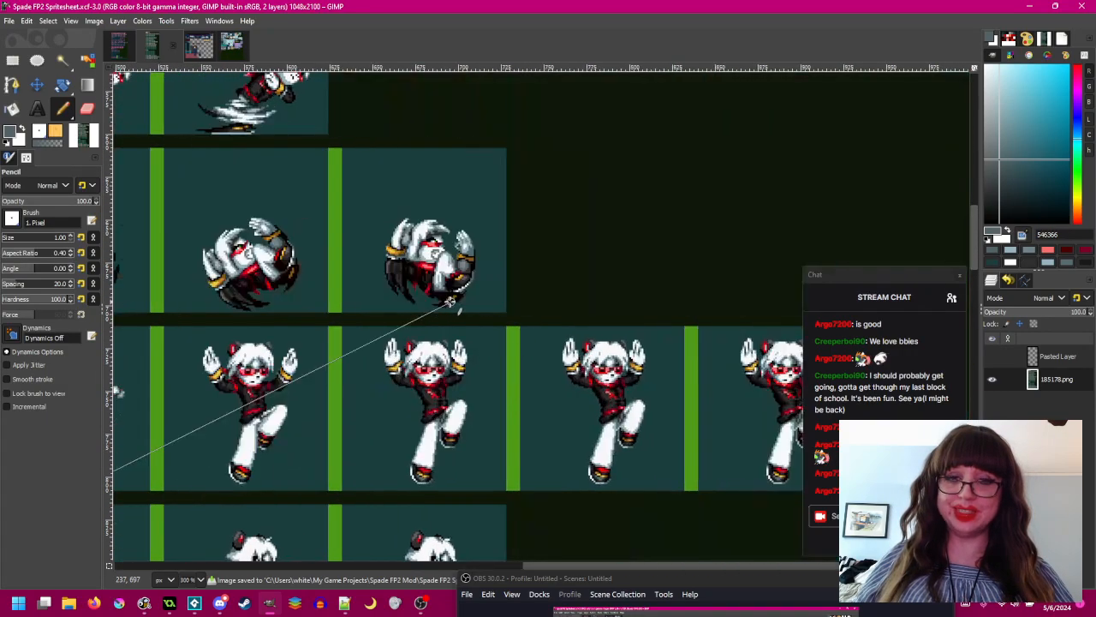
{"action": "scroll", "coordinate": [452, 302], "scroll_direction": "left", "scroll_amount": 4}
{"action": "scroll", "coordinate": [453, 301], "scroll_direction": "down", "scroll_amount": 5}
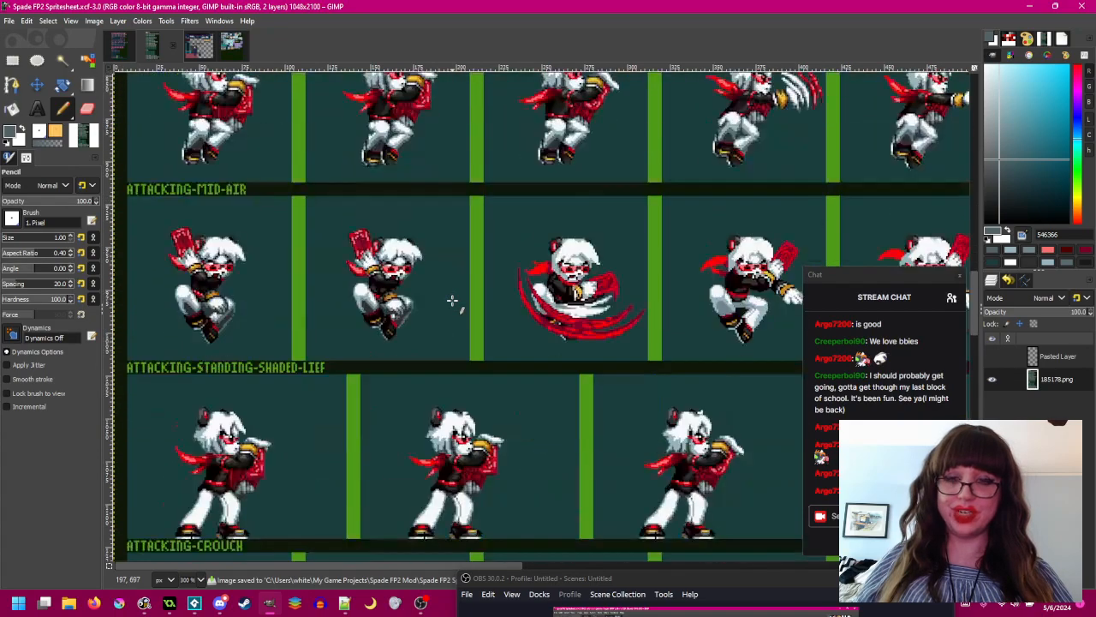
{"action": "scroll", "coordinate": [582, 428], "scroll_direction": "up", "scroll_amount": 2}
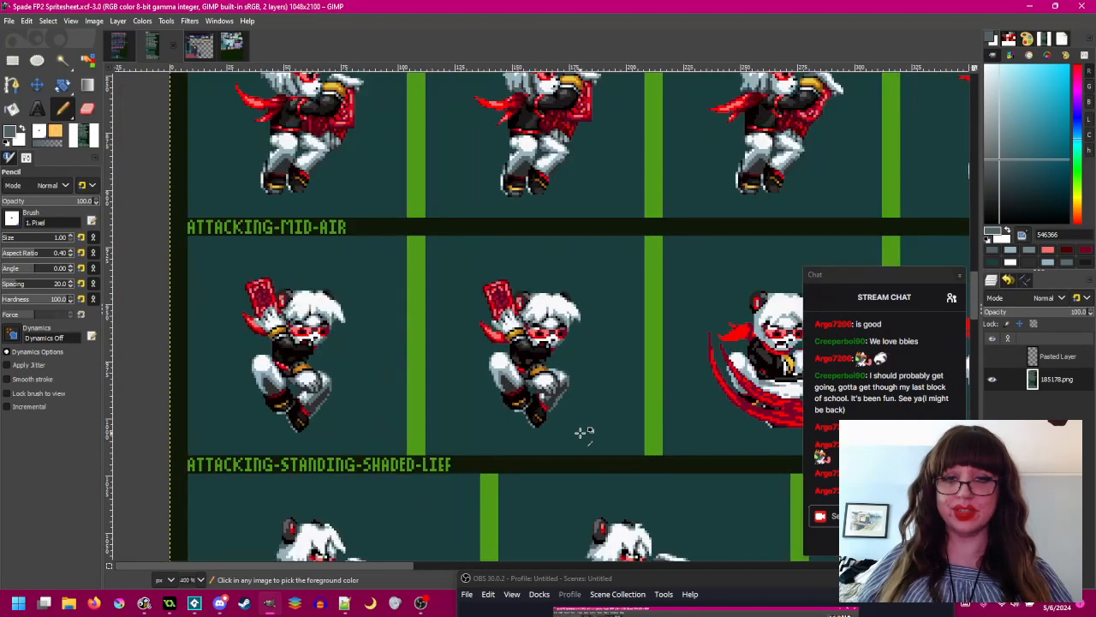
{"action": "scroll", "coordinate": [437, 334], "scroll_direction": "up", "scroll_amount": 1}
{"action": "scroll", "coordinate": [437, 334], "scroll_direction": "up", "scroll_amount": 3}
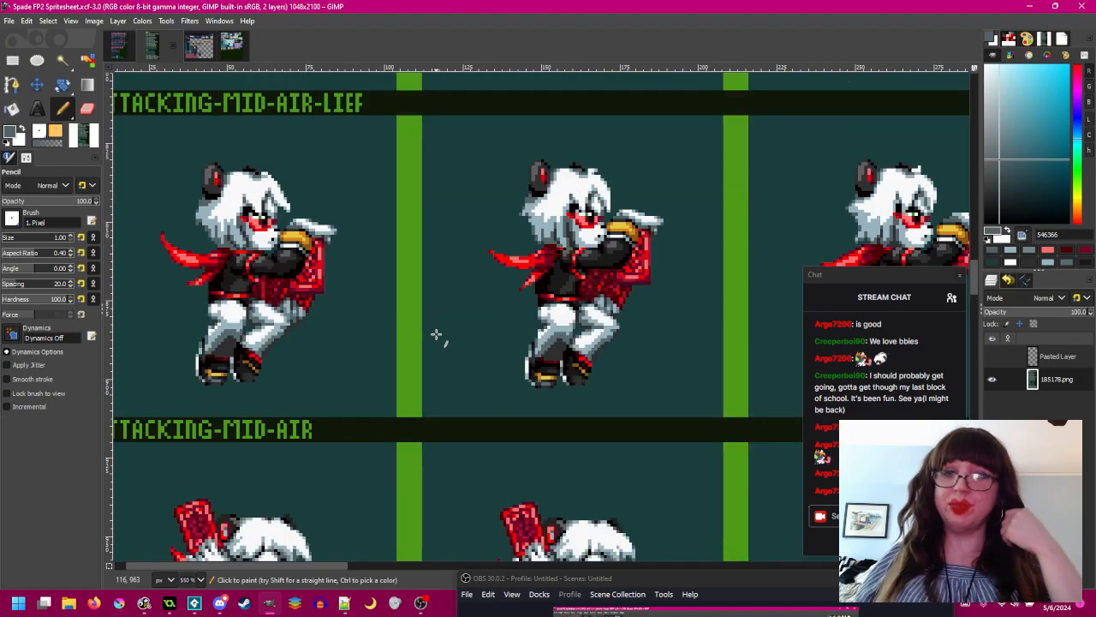
- Copy the "-VELA" suffix from the WALK-SHADED-VELA row label
{"action": "mouse_move", "coordinate": [436, 334]}
{"action": "left_mouse_down"}
{"action": "mouse_move", "coordinate": [540, 387]}
{"action": "mouse_move", "coordinate": [488, 483]}
{"action": "mouse_move", "coordinate": [453, 247]}
{"action": "left_mouse_up"}
{"action": "scroll", "coordinate": [469, 359], "scroll_direction": "up", "scroll_amount": 10}
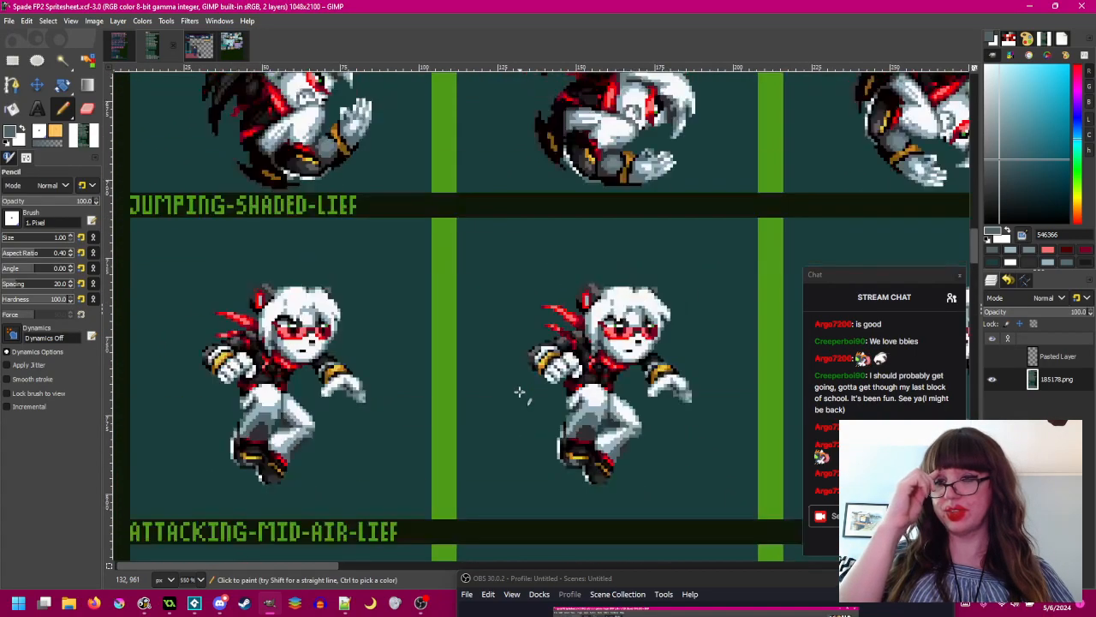
{"action": "scroll", "coordinate": [376, 207], "scroll_direction": "left", "scroll_amount": 3}
{"action": "scroll", "coordinate": [377, 206], "scroll_direction": "up", "scroll_amount": 5}
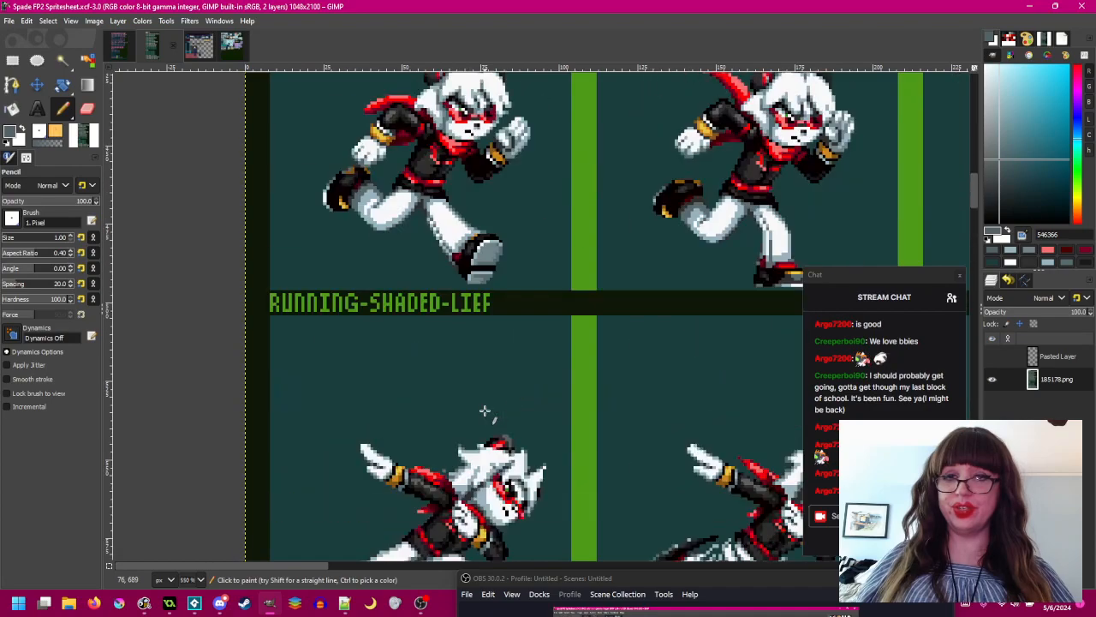
{"action": "left_click", "coordinate": [12, 60]}
{"action": "scroll", "coordinate": [577, 262], "scroll_direction": "up", "scroll_amount": 5}
{"action": "scroll", "coordinate": [416, 245], "scroll_direction": "up", "scroll_amount": 2}
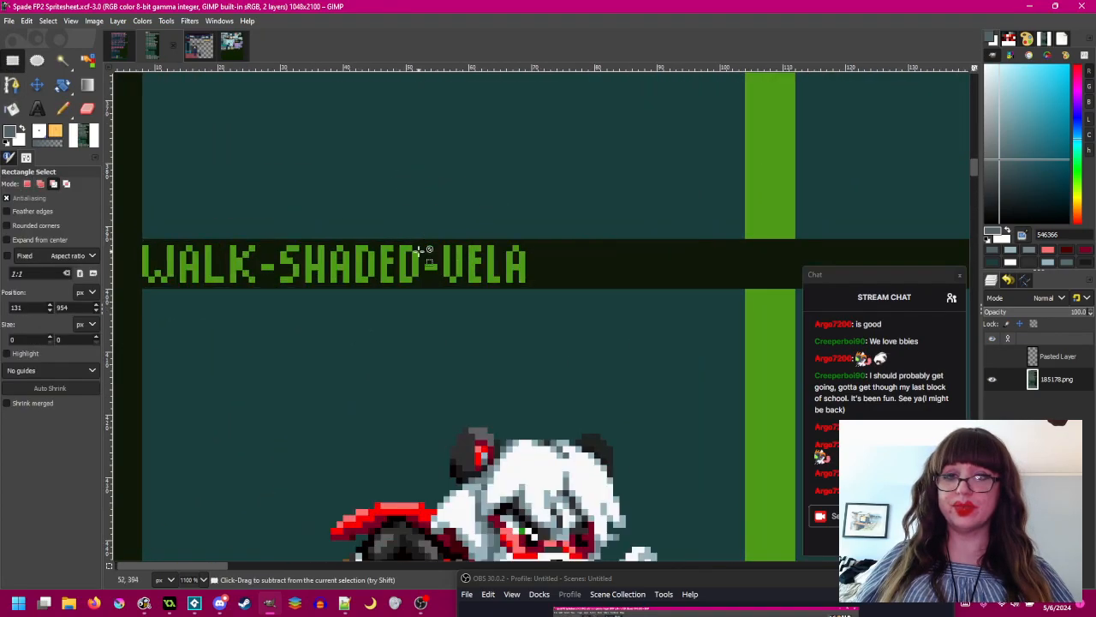
{"action": "left_click_drag", "start_coordinate": [425, 246], "coordinate": [526, 279]}
{"action": "key", "text": "ctrl+c"}
- Paste the copied "-VELA" suffix directly after the ROLLING row label and save the file
{"action": "key", "text": "ctrl+v"}
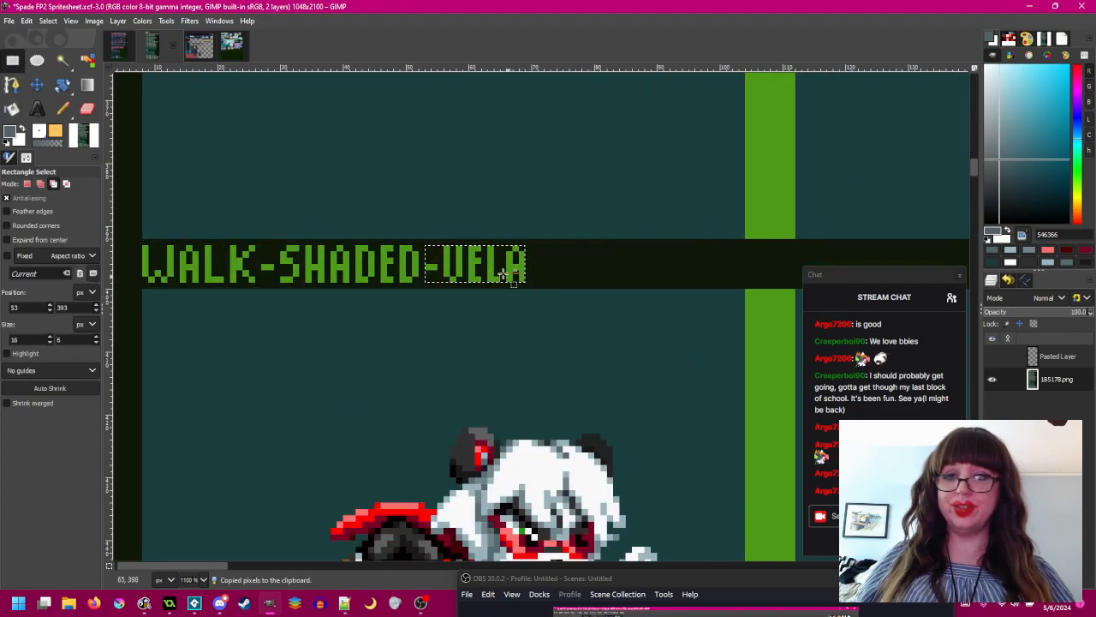
{"action": "scroll", "coordinate": [549, 273], "scroll_direction": "down", "scroll_amount": 5}
{"action": "scroll", "coordinate": [549, 272], "scroll_direction": "down", "scroll_amount": 10}
{"action": "left_click_drag", "start_coordinate": [548, 273], "coordinate": [378, 232]}
{"action": "left_click", "coordinate": [496, 235]}
{"action": "scroll", "coordinate": [469, 295], "scroll_direction": "down", "scroll_amount": 4}
{"action": "key", "text": "ctrl+s"}
- Look over the spritesheet rows from CROUCHING-SHADED-VELA down to ATTACKING-STANDING-SHADED-LIEF, checking their labels and shading
{"action": "left_click_drag", "start_coordinate": [565, 330], "coordinate": [509, 295]}
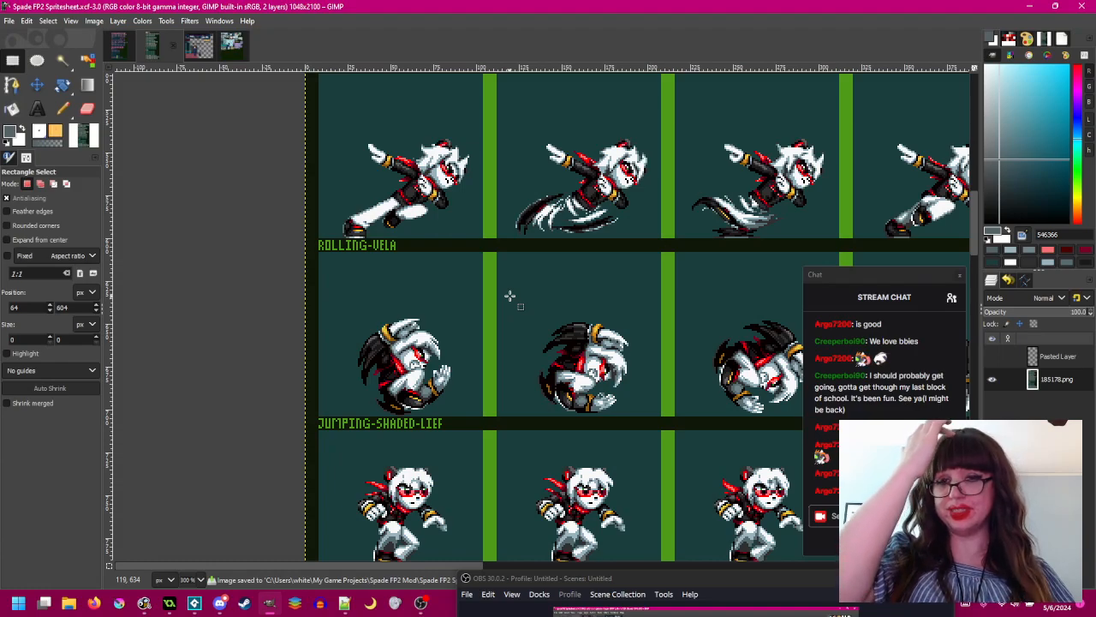
{"action": "scroll", "coordinate": [506, 298], "scroll_direction": "up", "scroll_amount": 10}
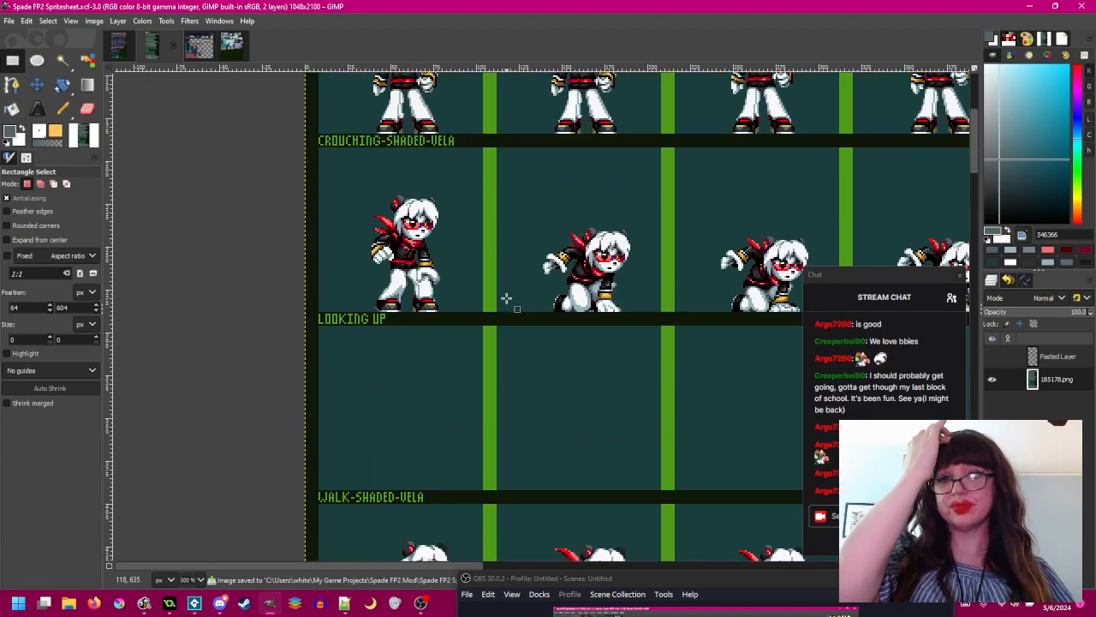
{"action": "scroll", "coordinate": [506, 298], "scroll_direction": "down", "scroll_amount": 5}
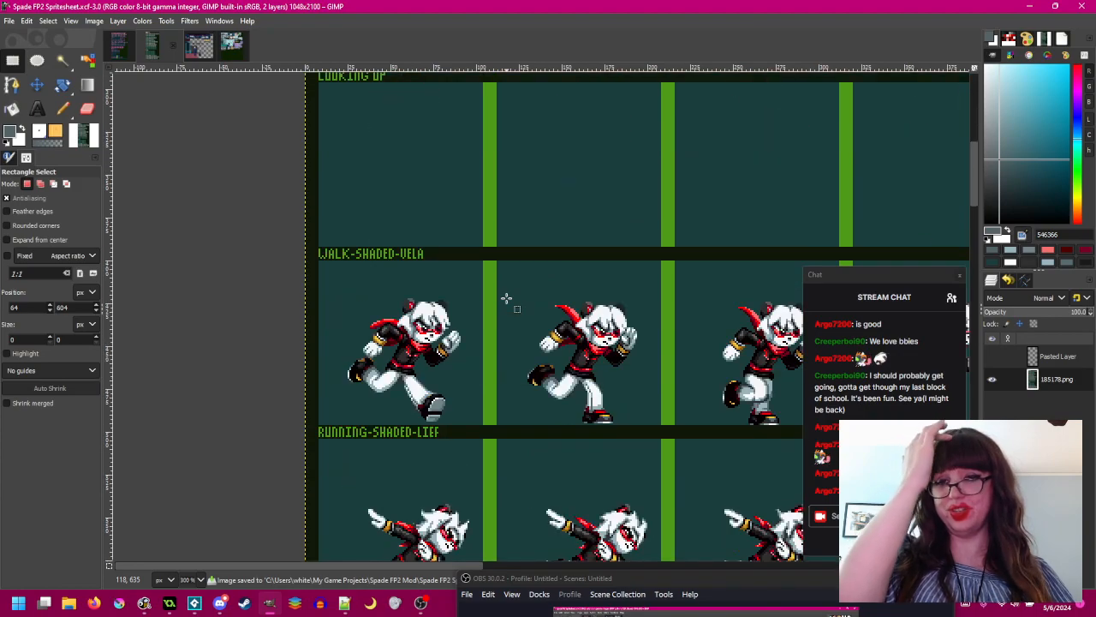
{"action": "scroll", "coordinate": [506, 298], "scroll_direction": "down", "scroll_amount": 2}
{"action": "left_click_drag", "start_coordinate": [506, 298], "coordinate": [410, 320]}
{"action": "scroll", "coordinate": [355, 254], "scroll_direction": "up", "scroll_amount": 2}
{"action": "scroll", "coordinate": [355, 255], "scroll_direction": "up", "scroll_amount": 2}
{"action": "scroll", "coordinate": [391, 237], "scroll_direction": "down", "scroll_amount": 6}
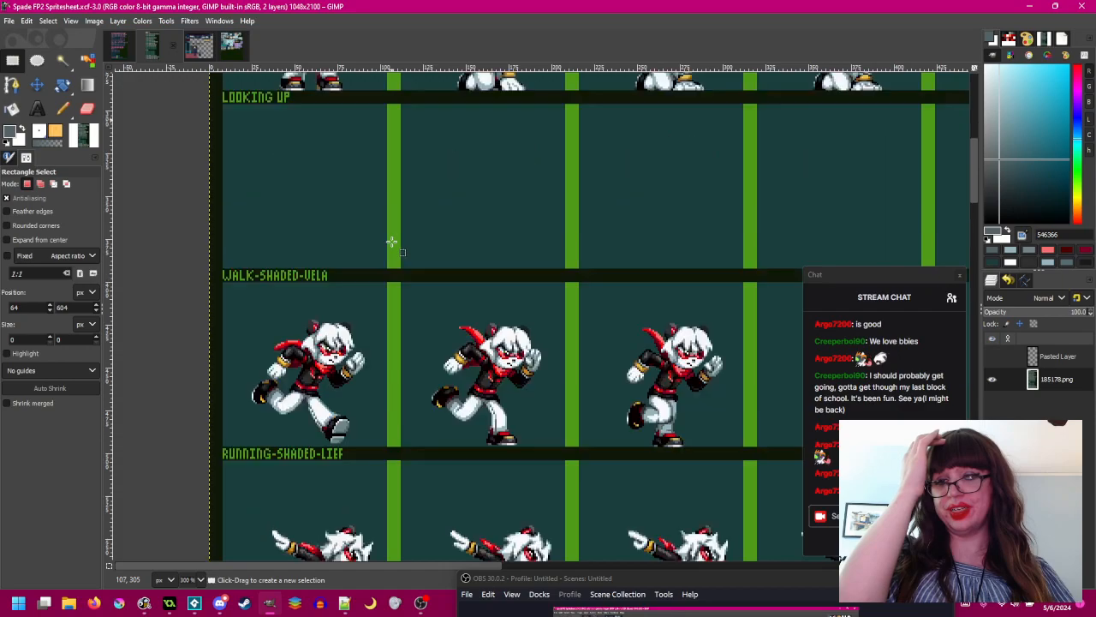
{"action": "left_click_drag", "start_coordinate": [592, 300], "coordinate": [637, 281]}
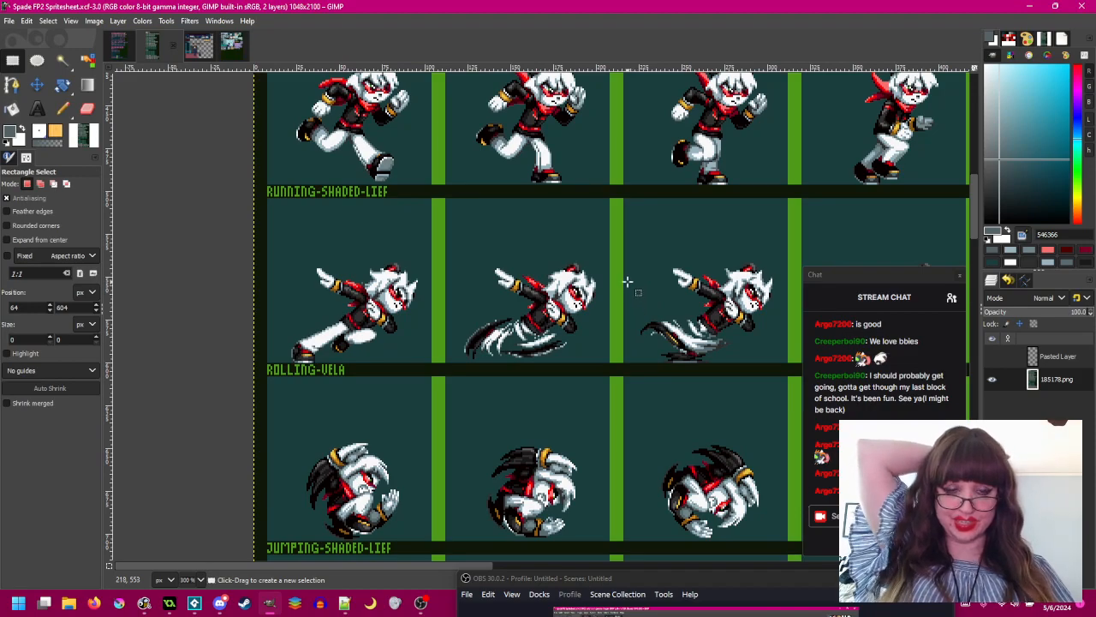
{"action": "left_click_drag", "start_coordinate": [624, 285], "coordinate": [576, 291]}
{"action": "scroll", "coordinate": [542, 274], "scroll_direction": "down", "scroll_amount": 2}
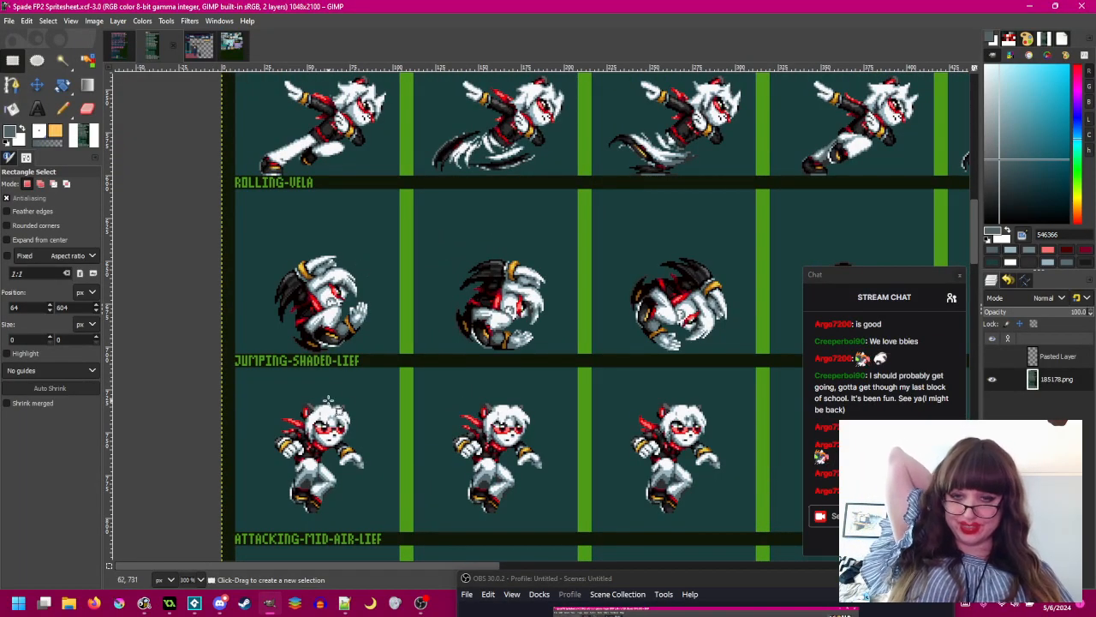
{"action": "scroll", "coordinate": [341, 389], "scroll_direction": "down", "scroll_amount": 2}
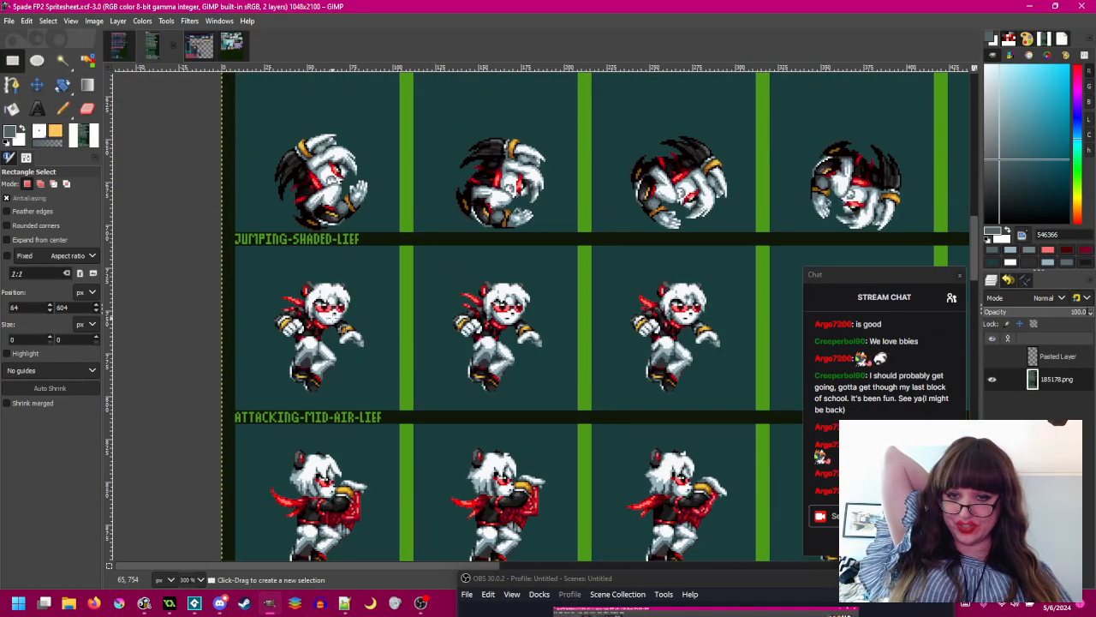
{"action": "scroll", "coordinate": [334, 321], "scroll_direction": "down", "scroll_amount": 2}
{"action": "scroll", "coordinate": [331, 319], "scroll_direction": "down", "scroll_amount": 2}
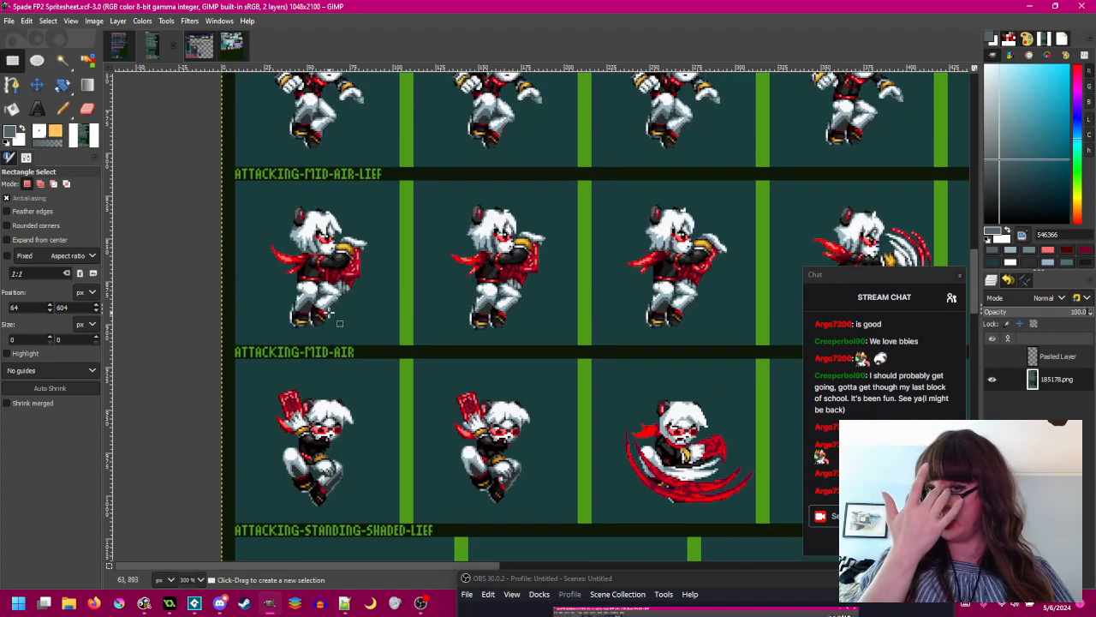
{"action": "scroll", "coordinate": [339, 322], "scroll_direction": "down", "scroll_amount": 2}
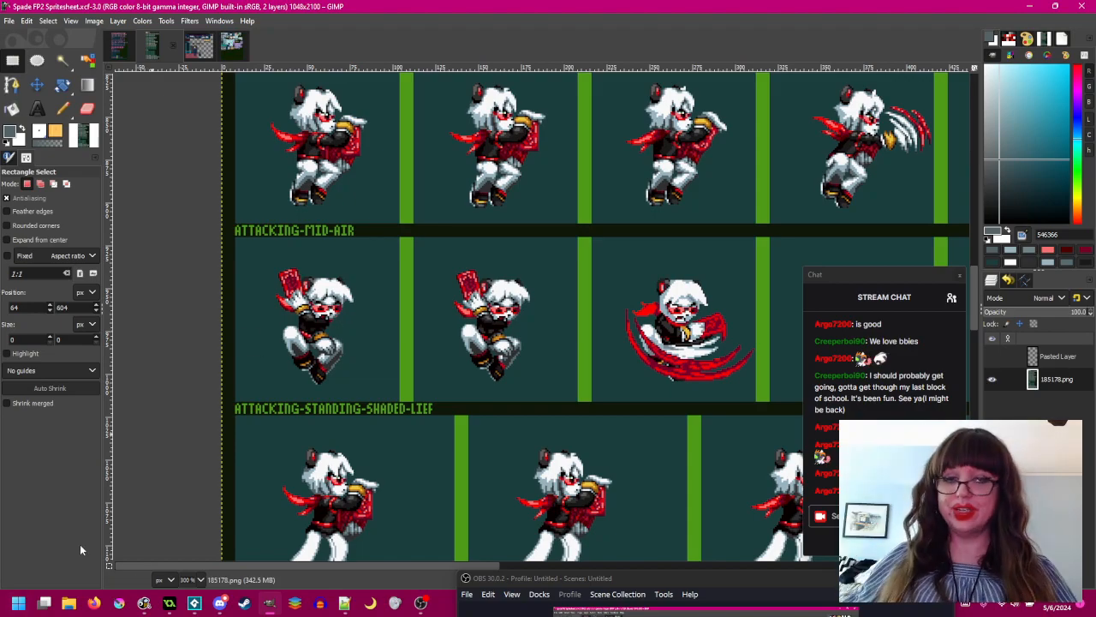
- Switch to GameMaker and open the Step event code of the player object obj_player_card
{"action": "left_click", "coordinate": [169, 603]}
{"action": "left_click", "coordinate": [11, 123]}
{"action": "left_click", "coordinate": [22, 132]}
{"action": "left_click", "coordinate": [23, 185]}
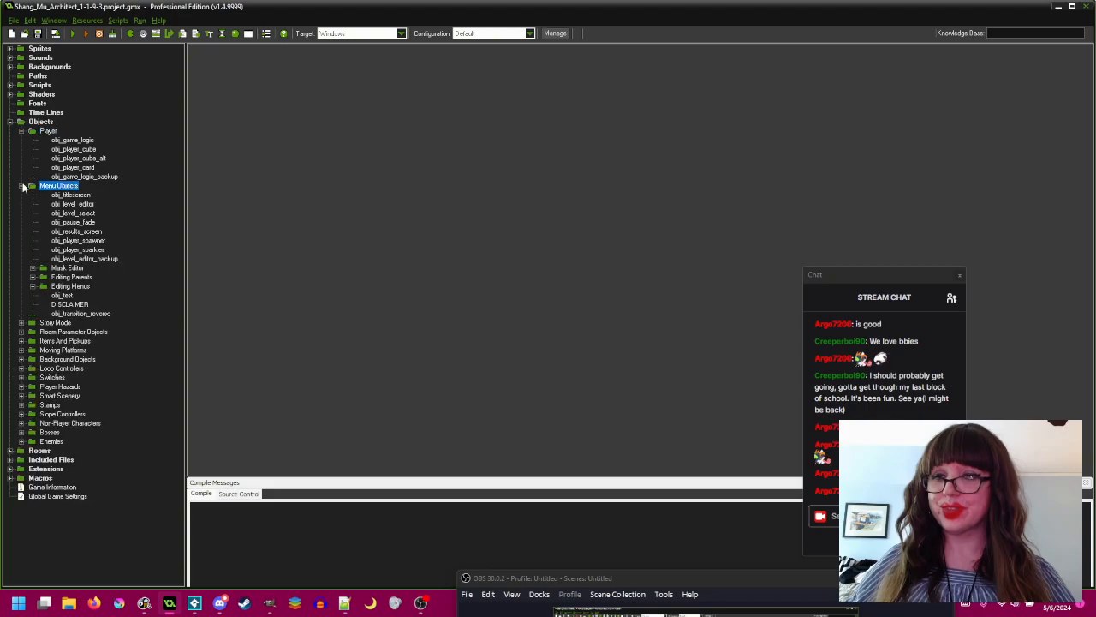
{"action": "left_click", "coordinate": [23, 186]}
{"action": "double_click", "coordinate": [73, 167]}
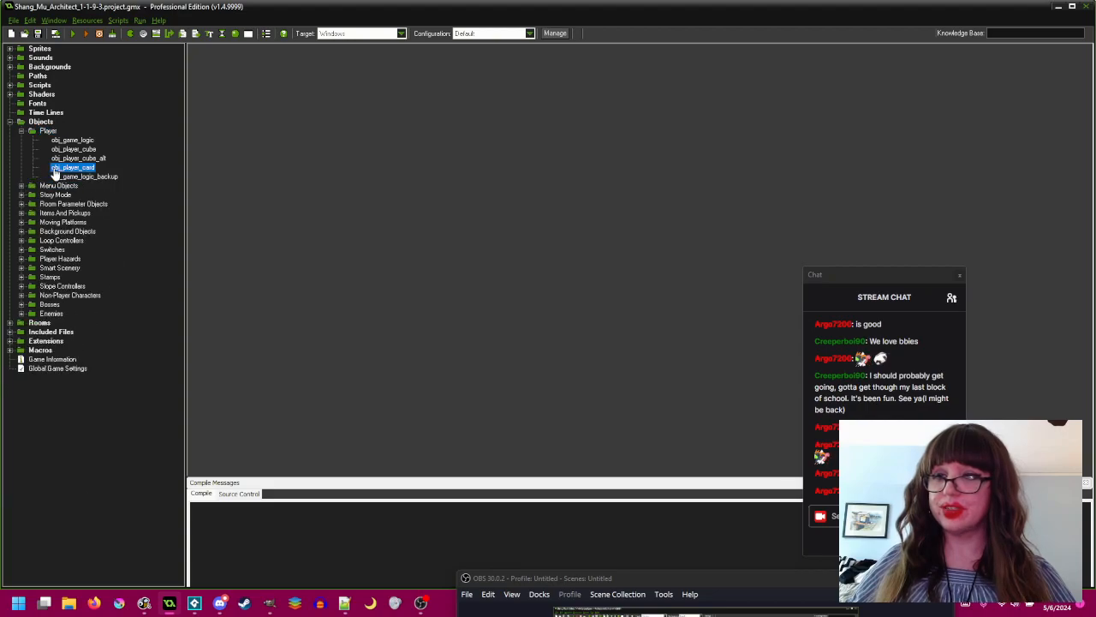
{"action": "left_click", "coordinate": [338, 96]}
{"action": "double_click", "coordinate": [475, 87]}
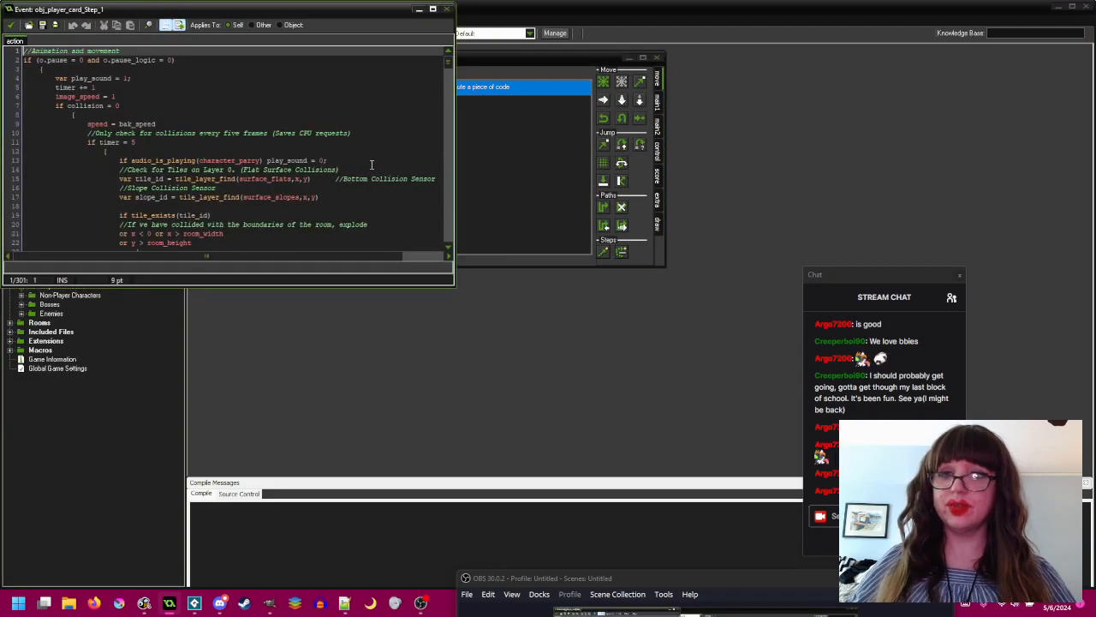
- Read through the card's Step code, including its damage and boss-check sections, and close the code and object windows
{"action": "scroll", "coordinate": [369, 163], "scroll_direction": "down", "scroll_amount": 3}
{"action": "scroll", "coordinate": [369, 164], "scroll_direction": "down", "scroll_amount": 20}
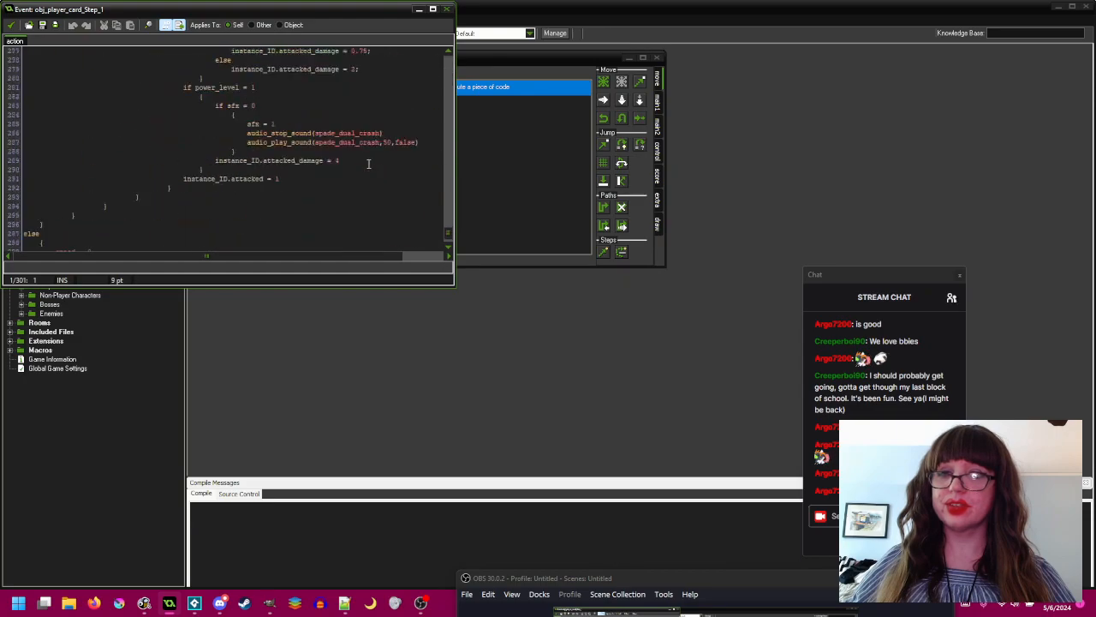
{"action": "scroll", "coordinate": [369, 163], "scroll_direction": "up", "scroll_amount": 1}
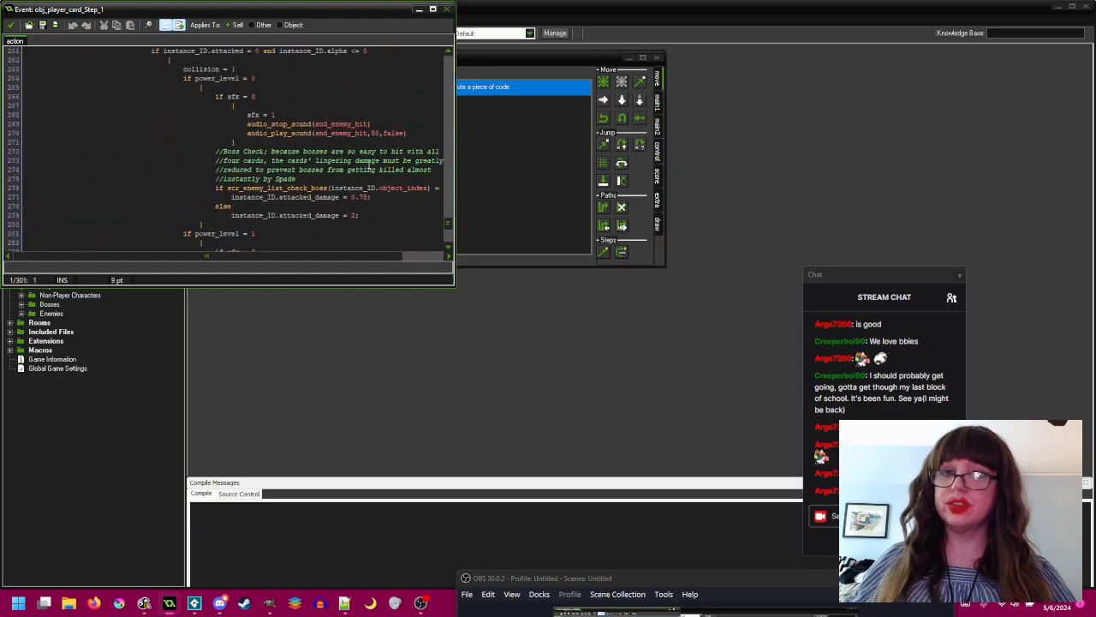
{"action": "scroll", "coordinate": [369, 163], "scroll_direction": "up", "scroll_amount": 7}
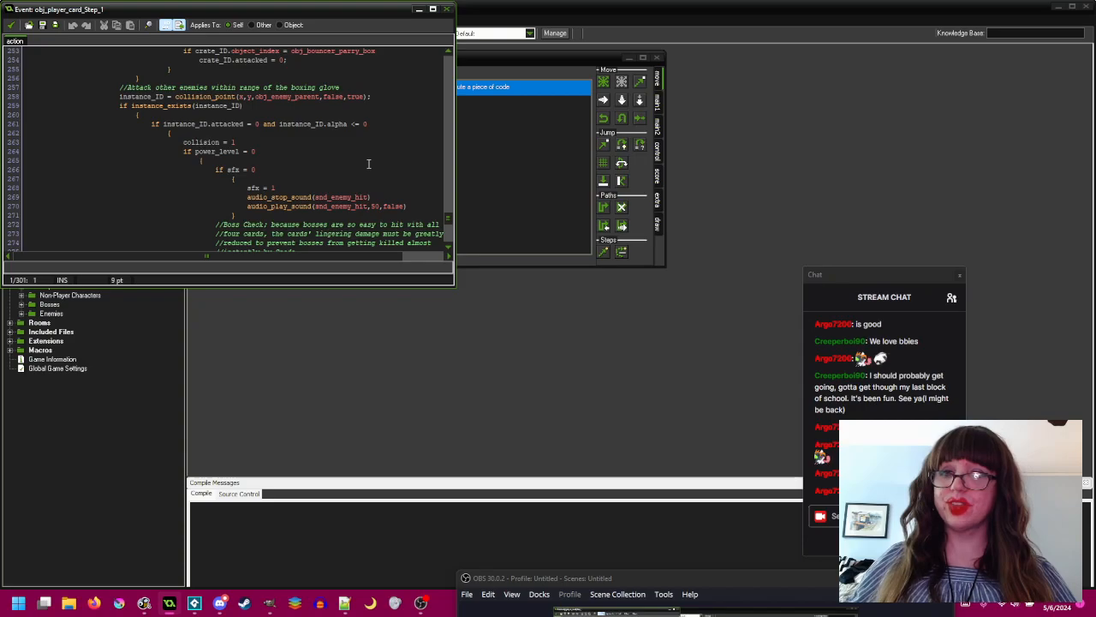
{"action": "scroll", "coordinate": [369, 163], "scroll_direction": "up", "scroll_amount": 20}
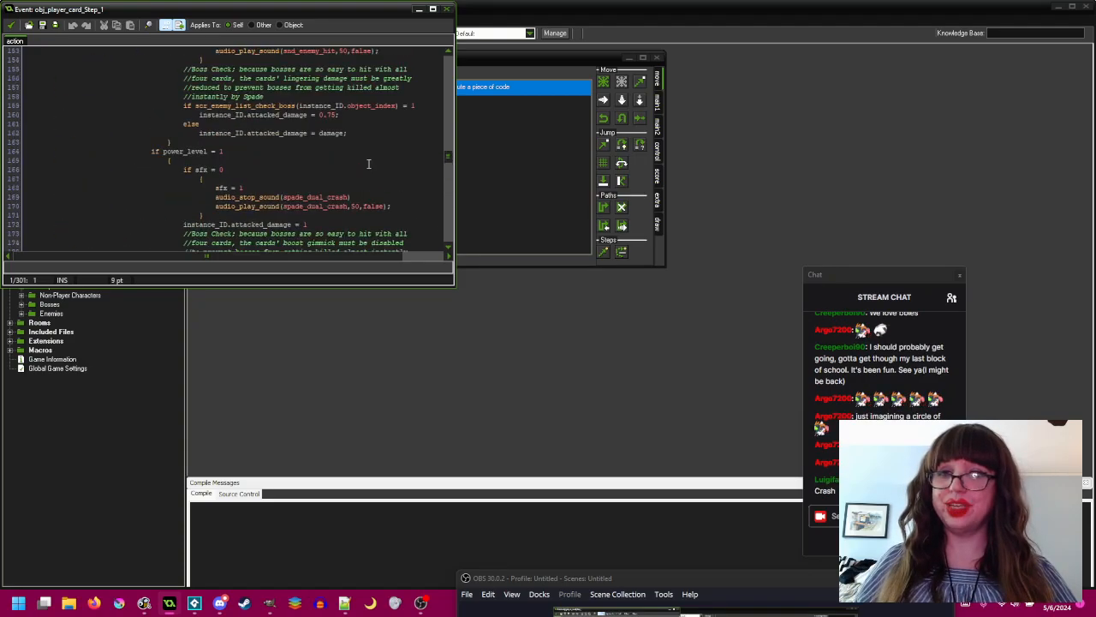
{"action": "scroll", "coordinate": [369, 164], "scroll_direction": "up", "scroll_amount": 20}
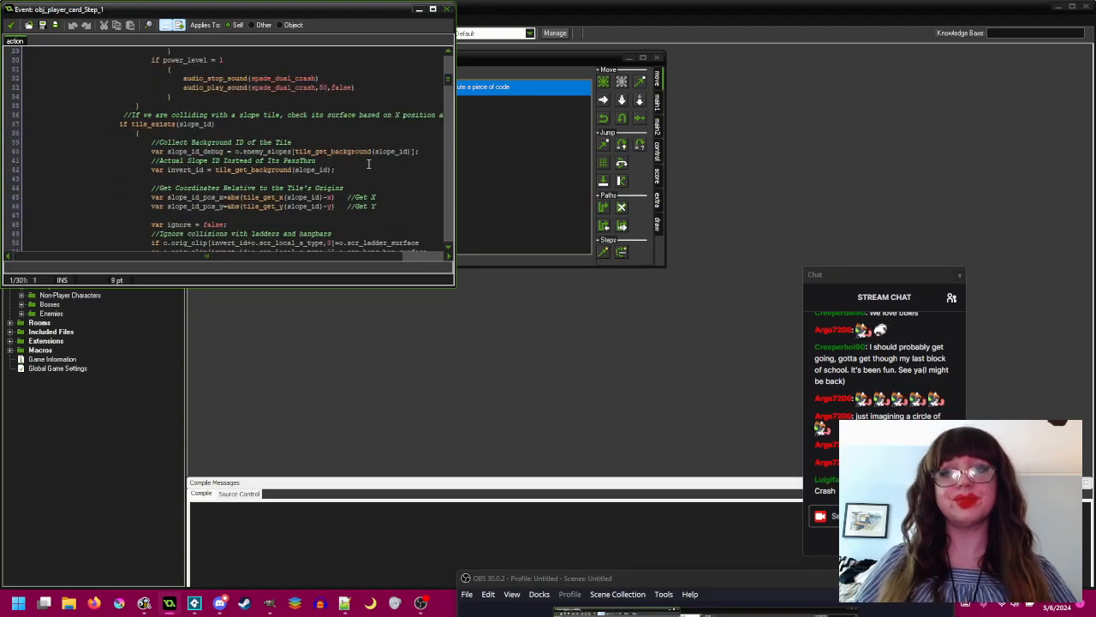
{"action": "left_click", "coordinate": [446, 9]}
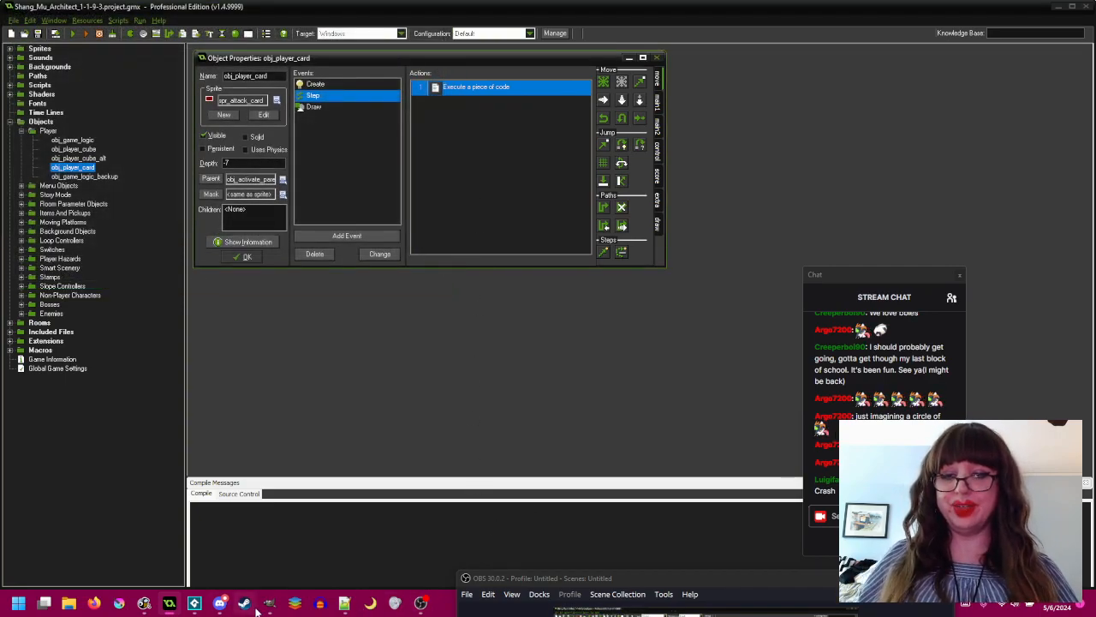
{"action": "mouse_move", "coordinate": [268, 606]}
{"action": "left_click", "coordinate": [655, 57]}
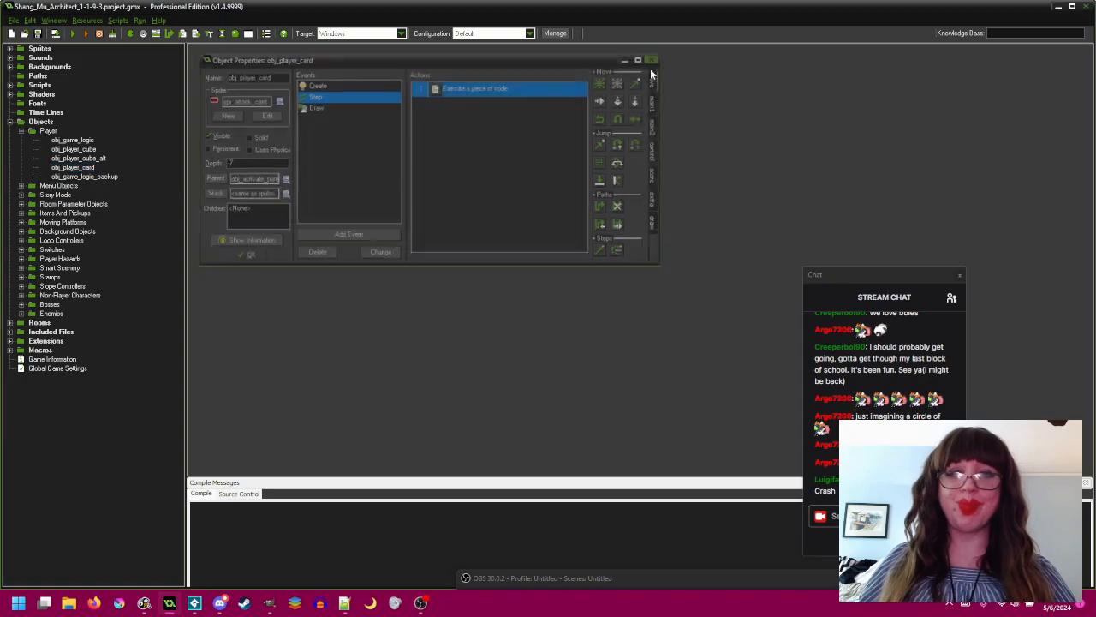
{"action": "left_click", "coordinate": [220, 604]}
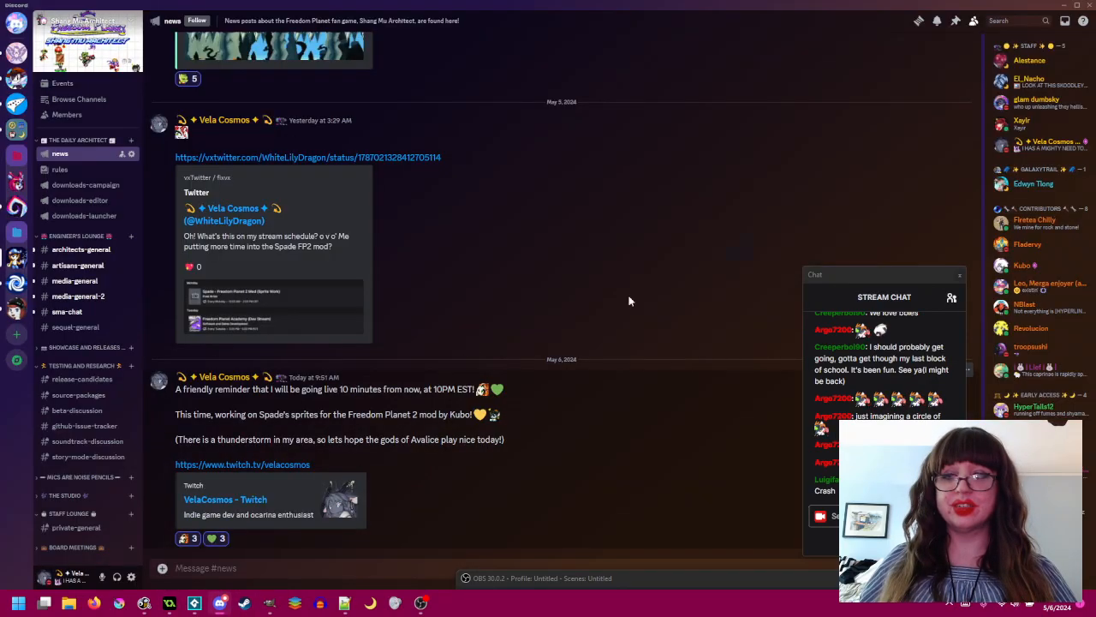
{"action": "left_click", "coordinate": [1066, 6]}
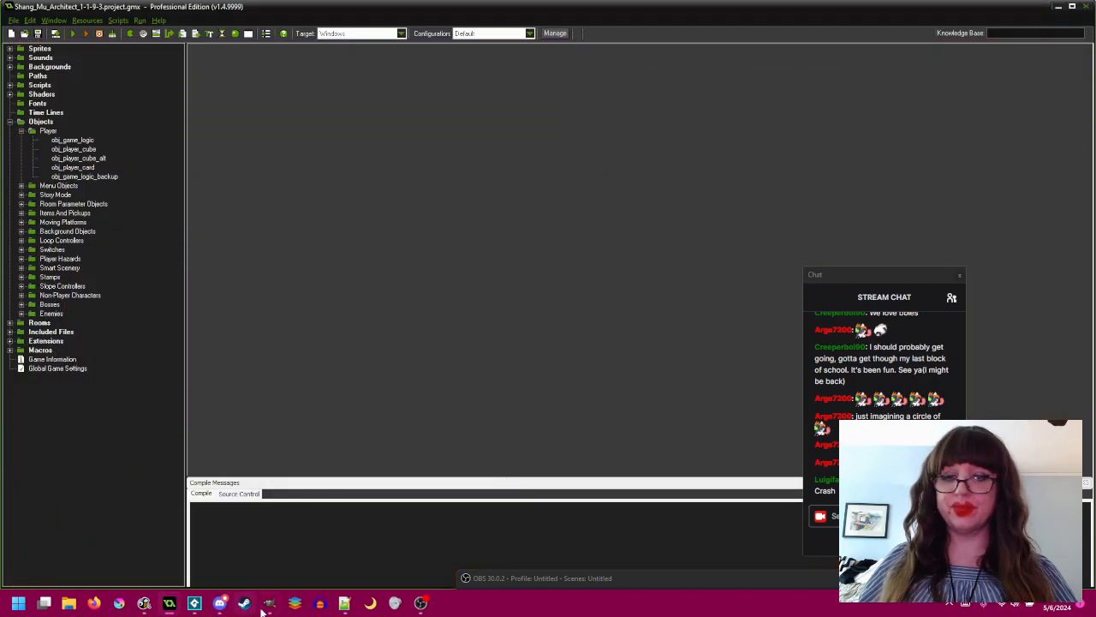
- Switch back to GIMP, look along the ATTACKING-MID-AIR rows up to the third card-swing frame, and save the file
{"action": "left_click", "coordinate": [269, 604]}
{"action": "scroll", "coordinate": [406, 372], "scroll_direction": "up", "scroll_amount": 3}
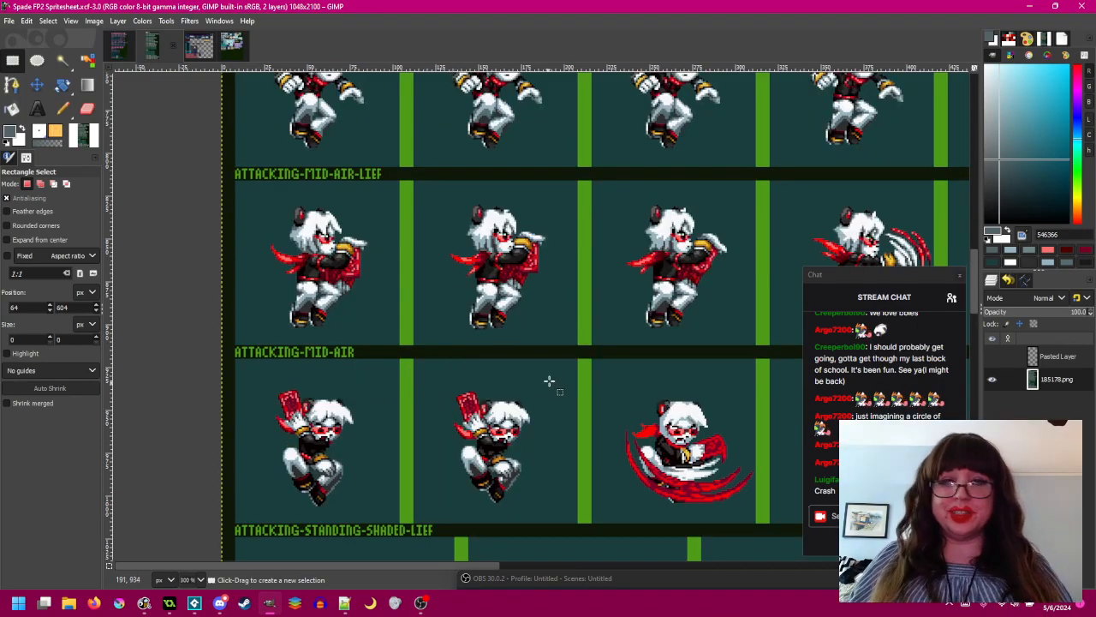
{"action": "scroll", "coordinate": [548, 383], "scroll_direction": "right", "scroll_amount": 10}
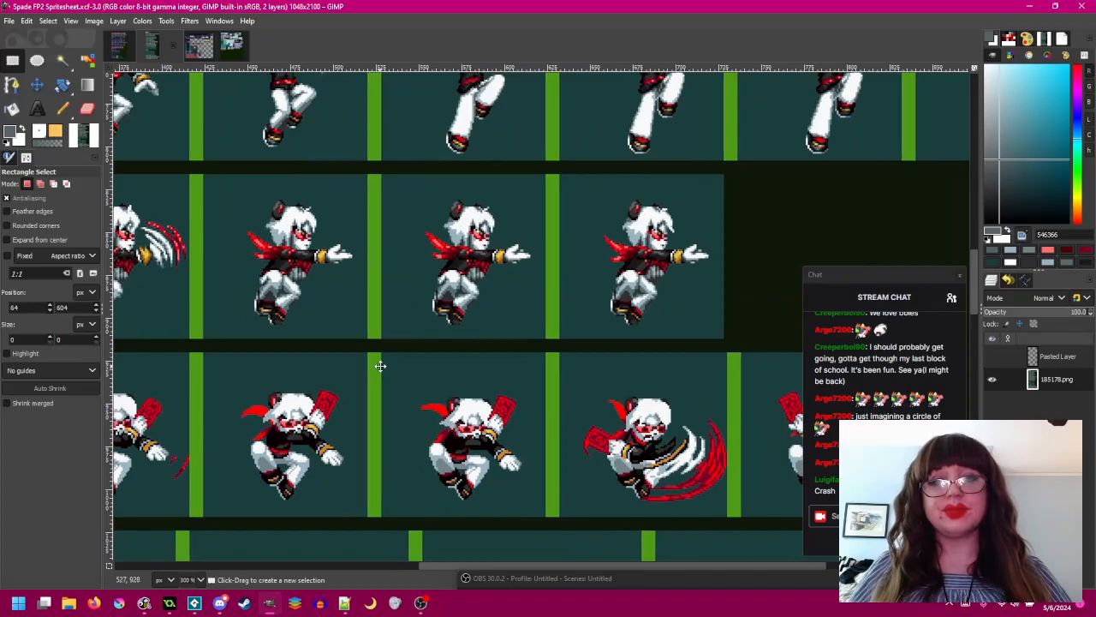
{"action": "scroll", "coordinate": [380, 366], "scroll_direction": "left", "scroll_amount": 10}
{"action": "scroll", "coordinate": [381, 366], "scroll_direction": "down", "scroll_amount": 3}
{"action": "scroll", "coordinate": [519, 365], "scroll_direction": "left", "scroll_amount": 1}
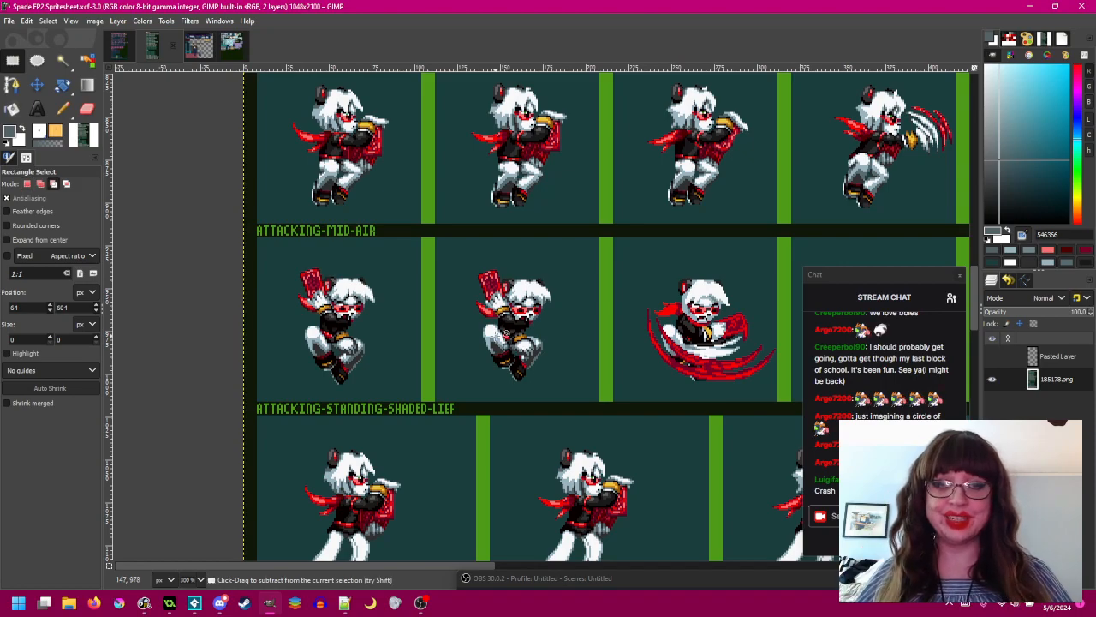
{"action": "scroll", "coordinate": [512, 351], "scroll_direction": "up", "scroll_amount": 3, "text": "ctrl"}
{"action": "scroll", "coordinate": [478, 331], "scroll_direction": "right", "scroll_amount": 5}
{"action": "key", "text": "ctrl+s"}
{"action": "scroll", "coordinate": [344, 336], "scroll_direction": "right", "scroll_amount": 4}
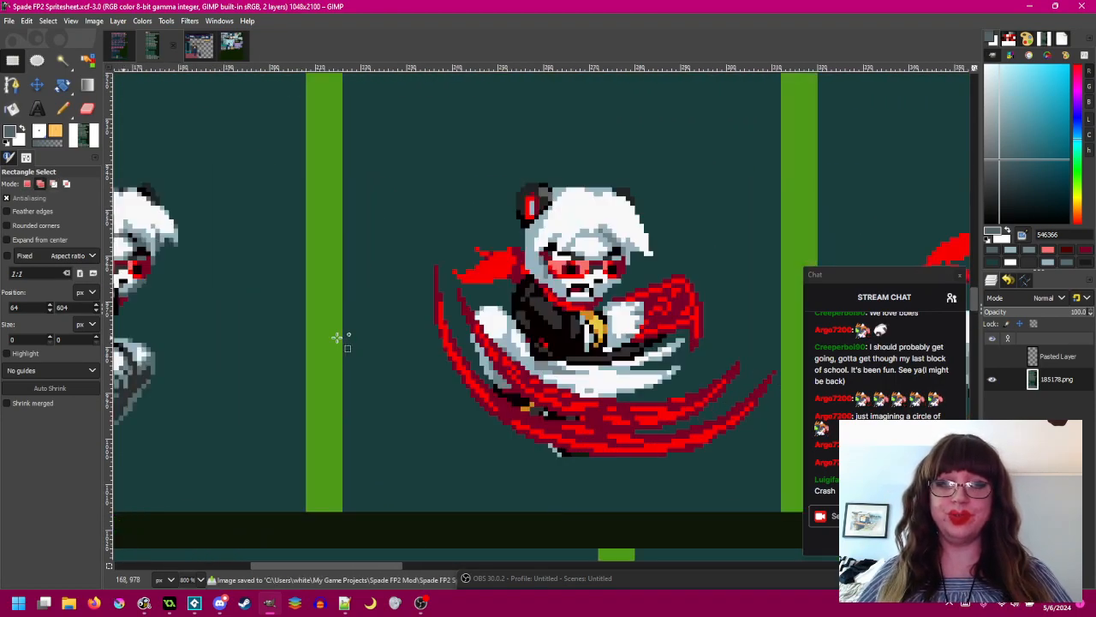
- Compare the ATTACKING-MID-AIR card-swing frames with their neighbours and examine the red trail of the second-to-last frame closely
{"action": "left_click_drag", "start_coordinate": [336, 336], "coordinate": [460, 333]}
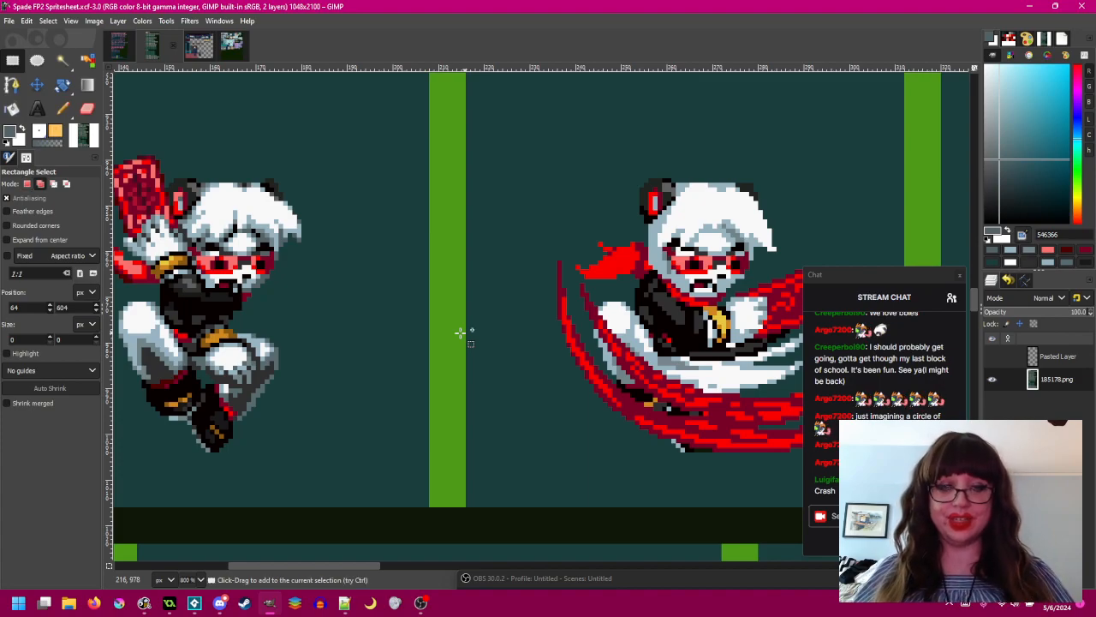
{"action": "scroll", "coordinate": [514, 349], "scroll_direction": "left", "scroll_amount": 3}
{"action": "left_click_drag", "start_coordinate": [547, 352], "coordinate": [331, 358]}
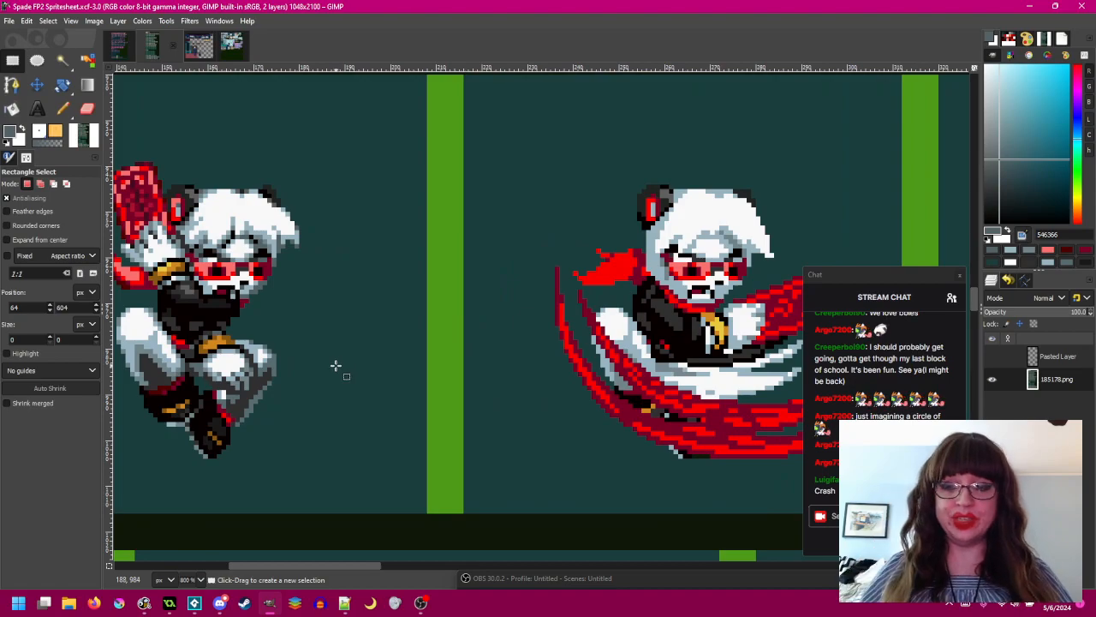
{"action": "scroll", "coordinate": [336, 365], "scroll_direction": "down", "scroll_amount": 2}
{"action": "scroll", "coordinate": [336, 366], "scroll_direction": "left", "scroll_amount": 4}
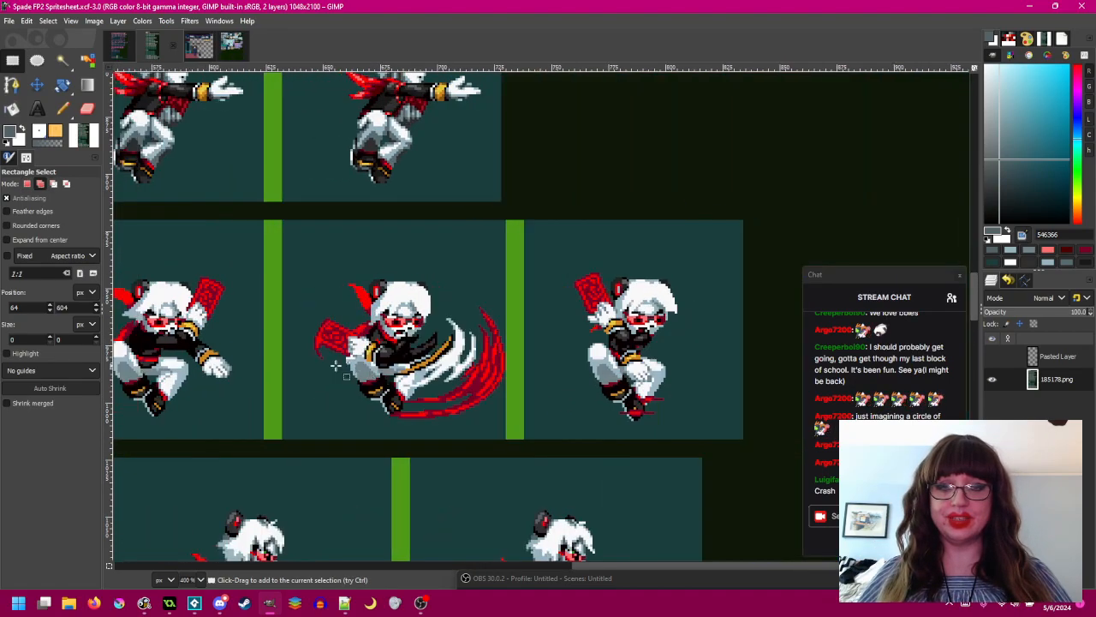
{"action": "scroll", "coordinate": [335, 366], "scroll_direction": "left", "scroll_amount": 3}
{"action": "scroll", "coordinate": [335, 366], "scroll_direction": "right", "scroll_amount": 3}
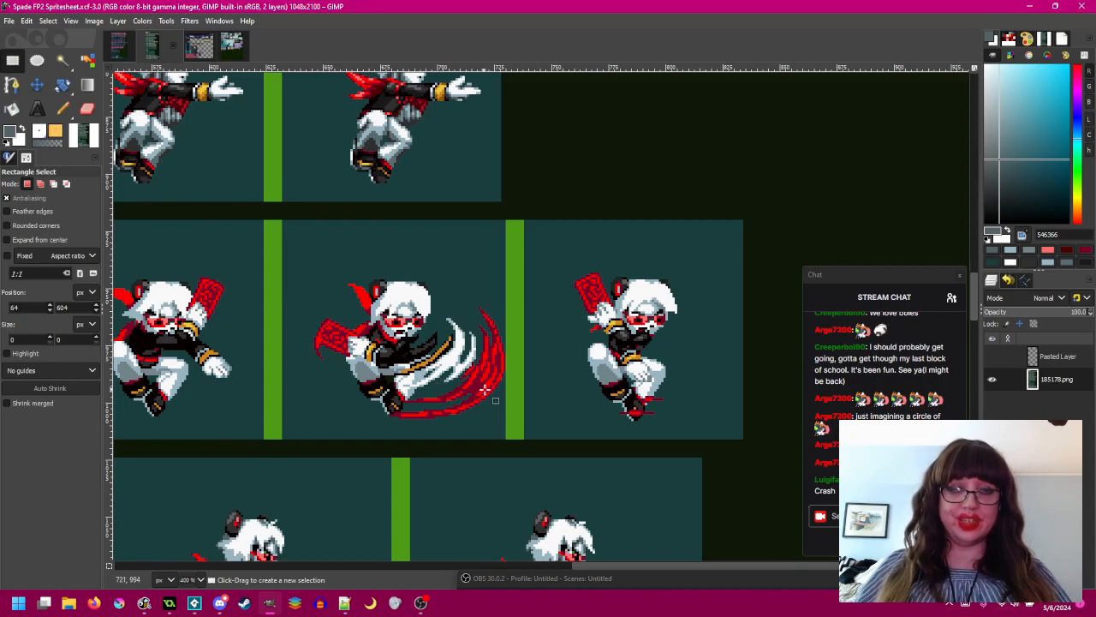
{"action": "left_click_drag", "start_coordinate": [483, 388], "coordinate": [452, 342]}
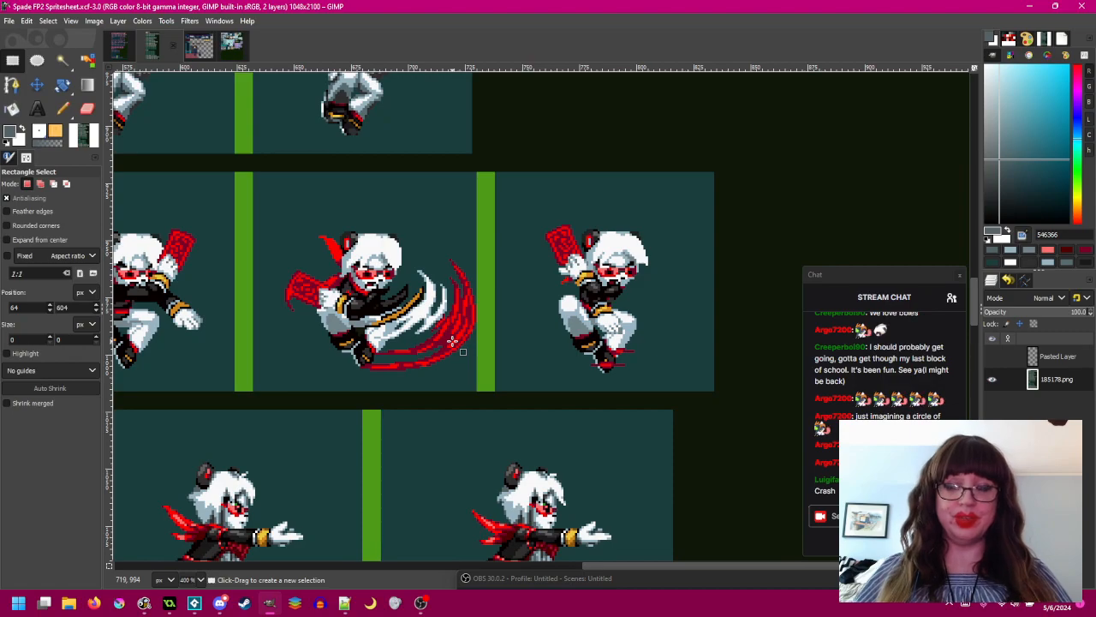
{"action": "key", "text": "ctrl"}
{"action": "scroll", "coordinate": [452, 341], "scroll_direction": "up", "scroll_amount": 3}
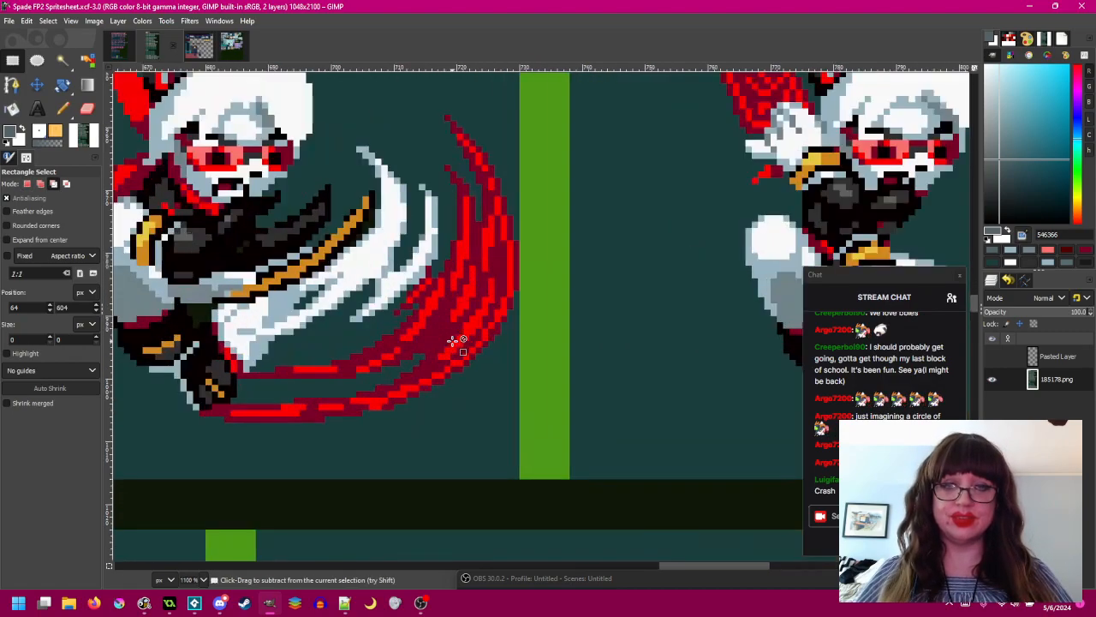
- Copy the shaded bent front leg, about 19 × 26 px, from the first ATTACKING-MID-AIR frame and paste it into the empty space beside the sprite
{"action": "scroll", "coordinate": [452, 341], "scroll_direction": "down", "scroll_amount": 2}
{"action": "scroll", "coordinate": [452, 341], "scroll_direction": "left", "scroll_amount": 9}
{"action": "scroll", "coordinate": [452, 340], "scroll_direction": "left", "scroll_amount": 10}
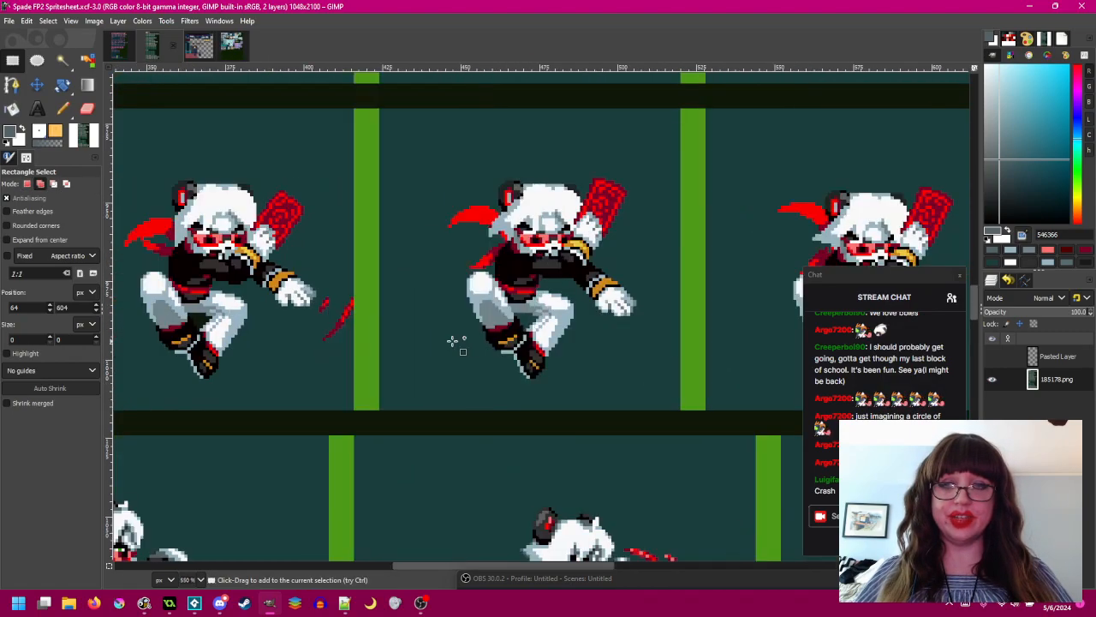
{"action": "left_click_drag", "start_coordinate": [460, 345], "coordinate": [340, 349]}
{"action": "scroll", "coordinate": [523, 350], "scroll_direction": "left", "scroll_amount": 7}
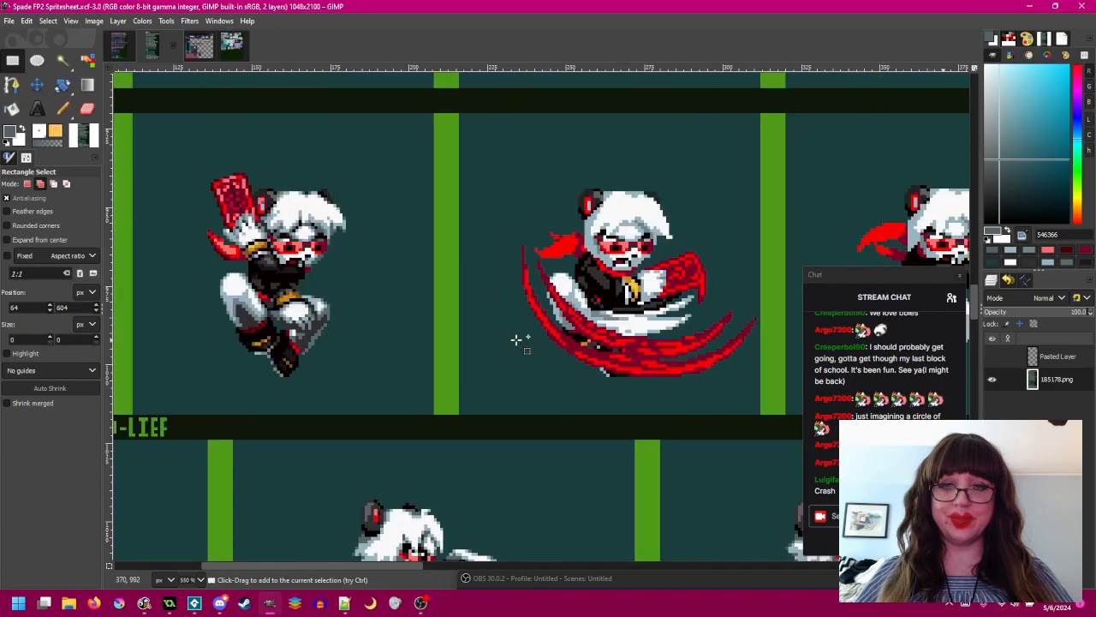
{"action": "left_click_drag", "start_coordinate": [517, 338], "coordinate": [594, 320]}
{"action": "scroll", "coordinate": [364, 313], "scroll_direction": "up", "scroll_amount": 2}
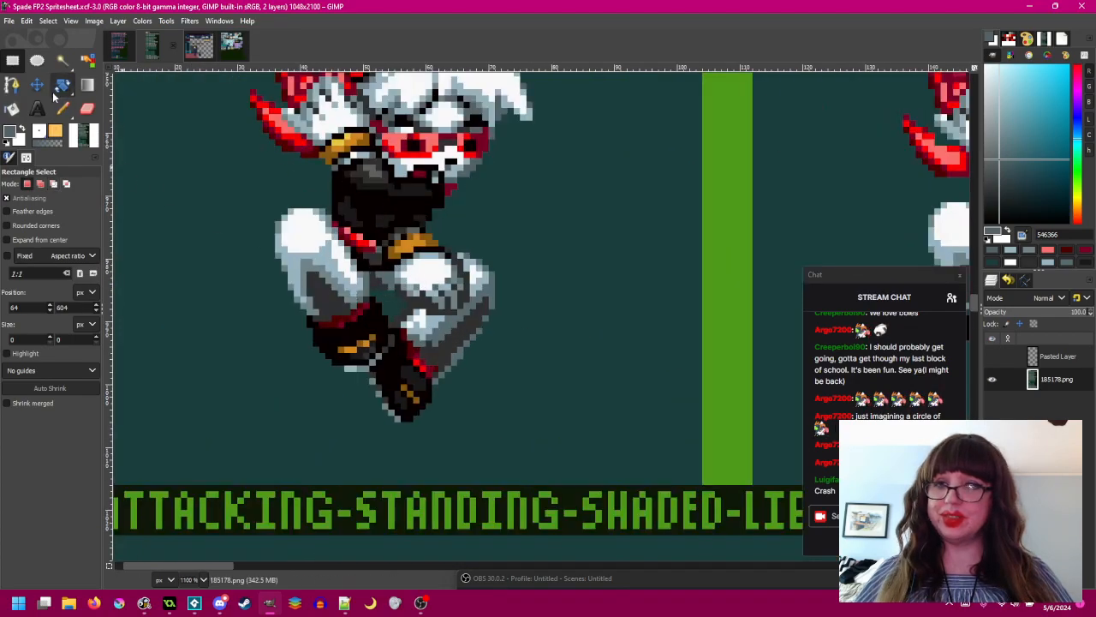
{"action": "left_click_drag", "start_coordinate": [275, 207], "coordinate": [609, 383]}
{"action": "key", "text": "ctrl+c"}
{"action": "key", "text": "ctrl+v"}
- Clear the background and torso pixels around the pasted front leg with Bucket Fill in Erase mode, leaving only the leg and shoe
{"action": "key", "text": "shift+b"}
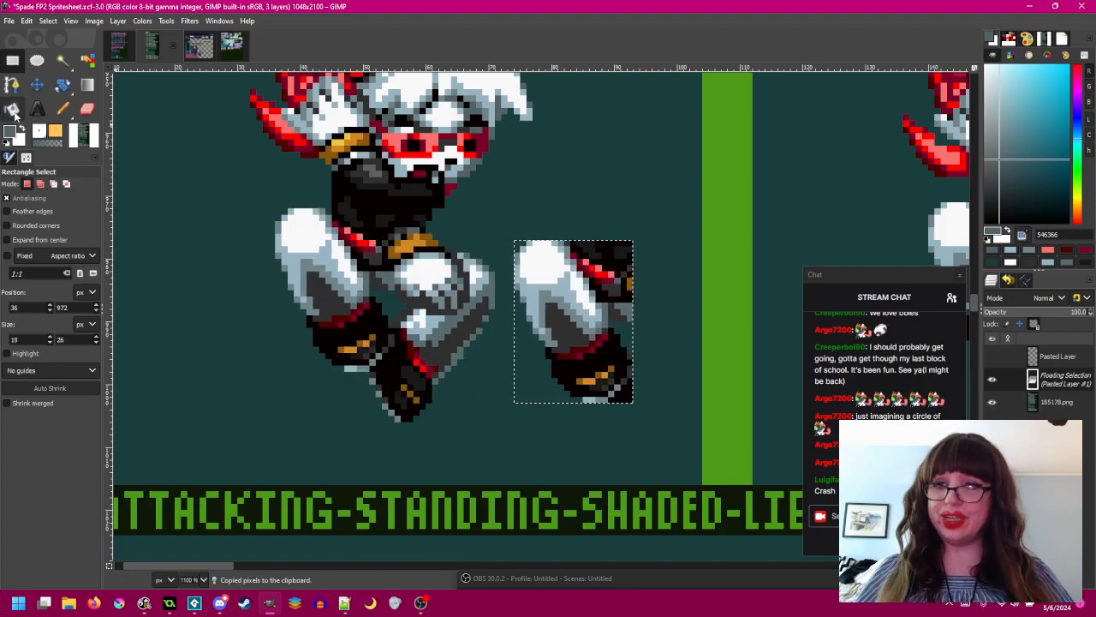
{"action": "scroll", "coordinate": [732, 262], "scroll_direction": "up", "scroll_amount": 1}
{"action": "left_click", "coordinate": [51, 185]}
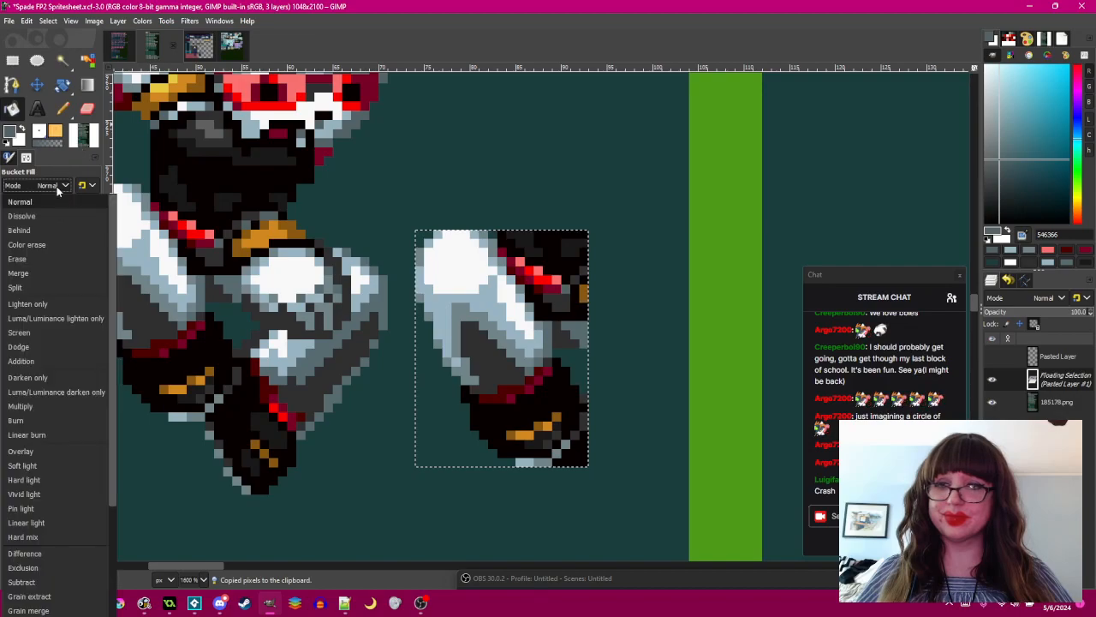
{"action": "left_click", "coordinate": [51, 255]}
{"action": "scroll", "coordinate": [622, 270], "scroll_direction": "up", "scroll_amount": 1}
{"action": "mouse_move", "coordinate": [463, 227]}
{"action": "left_mouse_down"}
{"action": "mouse_move", "coordinate": [520, 283]}
{"action": "mouse_move", "coordinate": [485, 212]}
{"action": "mouse_move", "coordinate": [560, 244]}
{"action": "mouse_move", "coordinate": [570, 351]}
{"action": "mouse_move", "coordinate": [565, 275]}
{"action": "mouse_move", "coordinate": [533, 320]}
{"action": "mouse_move", "coordinate": [528, 283]}
{"action": "mouse_move", "coordinate": [505, 294]}
{"action": "mouse_move", "coordinate": [461, 262]}
{"action": "left_mouse_up"}
{"action": "left_click", "coordinate": [540, 357]}
{"action": "left_click", "coordinate": [534, 313]}
{"action": "left_click_drag", "start_coordinate": [580, 460], "coordinate": [591, 395]}
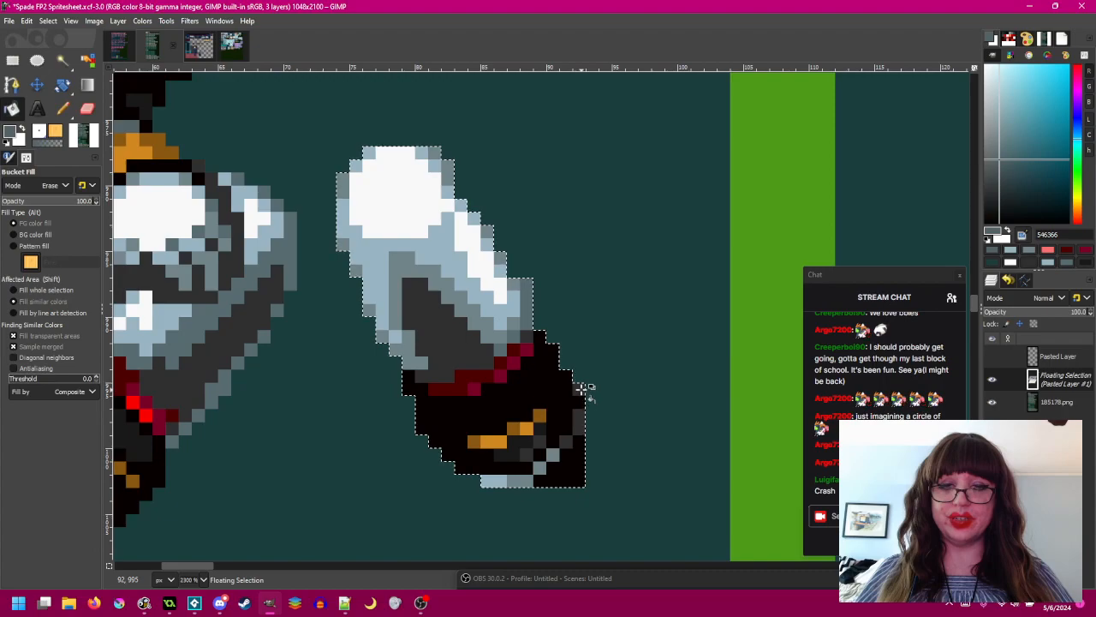
{"action": "left_click", "coordinate": [580, 469]}
{"action": "left_click_drag", "start_coordinate": [617, 272], "coordinate": [622, 302]}
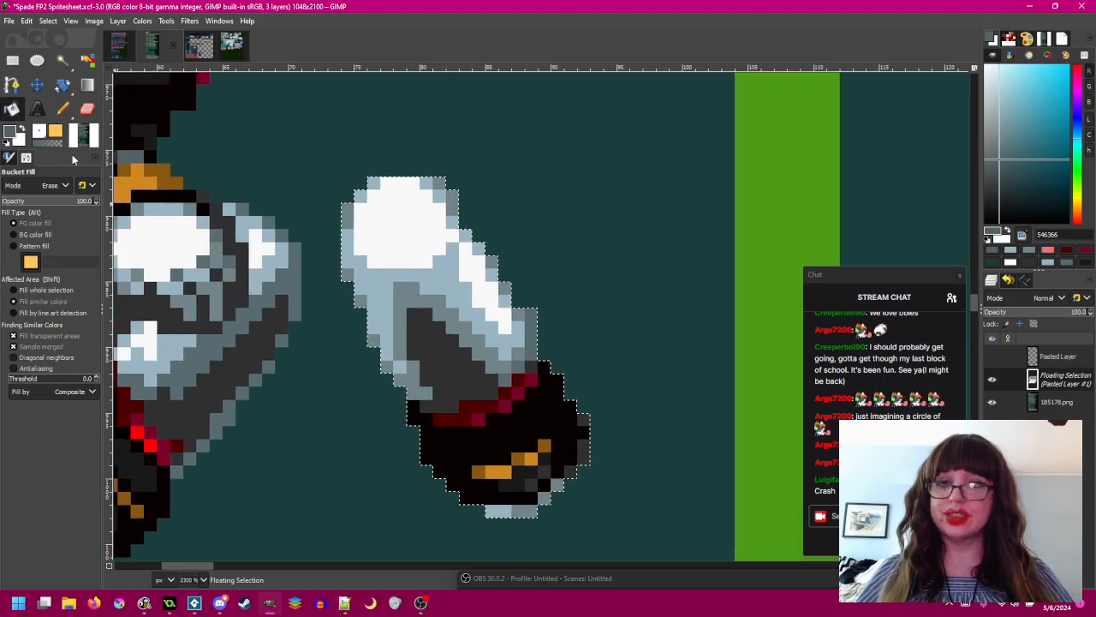
- Pick the grey-blue 708488 from the isolated leg's outline and pencil in the edge pixel beside the knee
{"action": "left_click", "coordinate": [63, 109]}
{"action": "left_click", "coordinate": [453, 208], "text": "ctrl"}
{"action": "left_click", "coordinate": [465, 222]}
{"action": "scroll", "coordinate": [570, 266], "scroll_direction": "down", "scroll_amount": 1}
{"action": "left_click_drag", "start_coordinate": [571, 268], "coordinate": [388, 232]}
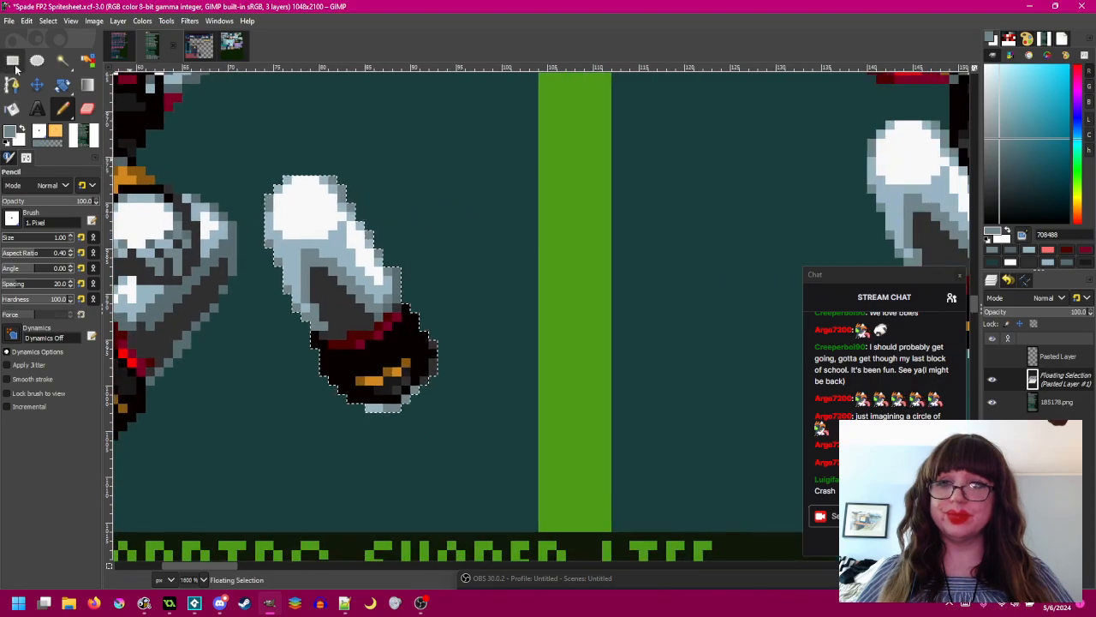
- Move the isolated shaded leg onto the front leg of the fourth ATTACKING-MID-AIR frame, aligning it with the existing outline
{"action": "left_click", "coordinate": [13, 62]}
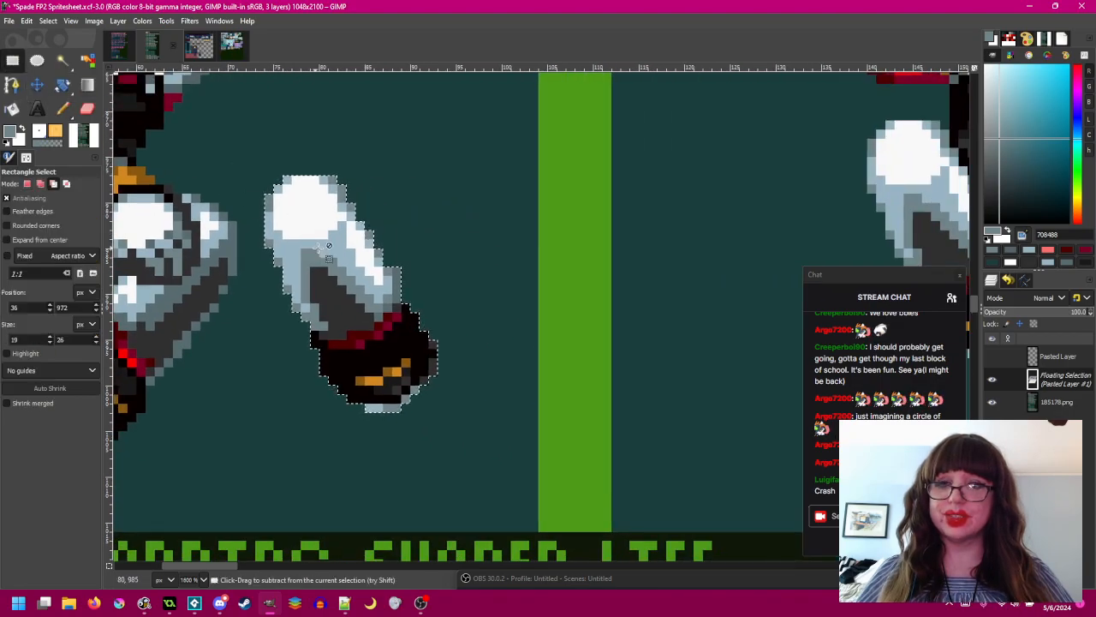
{"action": "scroll", "coordinate": [345, 266], "scroll_direction": "down", "scroll_amount": 1}
{"action": "left_click_drag", "start_coordinate": [345, 266], "coordinate": [510, 285]}
{"action": "scroll", "coordinate": [499, 268], "scroll_direction": "right", "scroll_amount": 10}
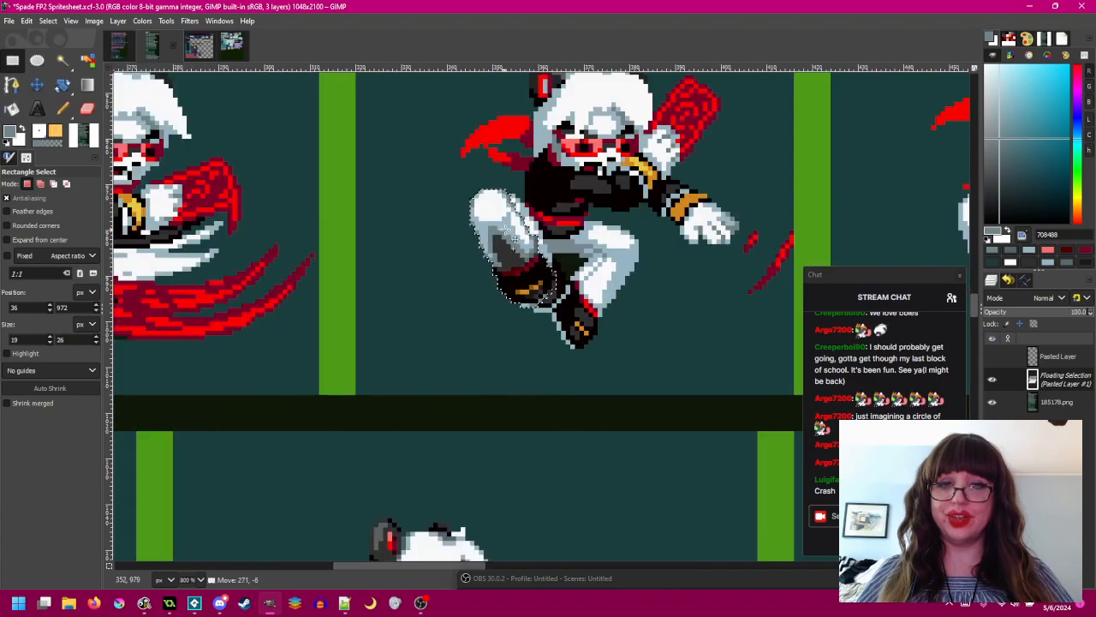
{"action": "scroll", "coordinate": [515, 231], "scroll_direction": "up", "scroll_amount": 1}
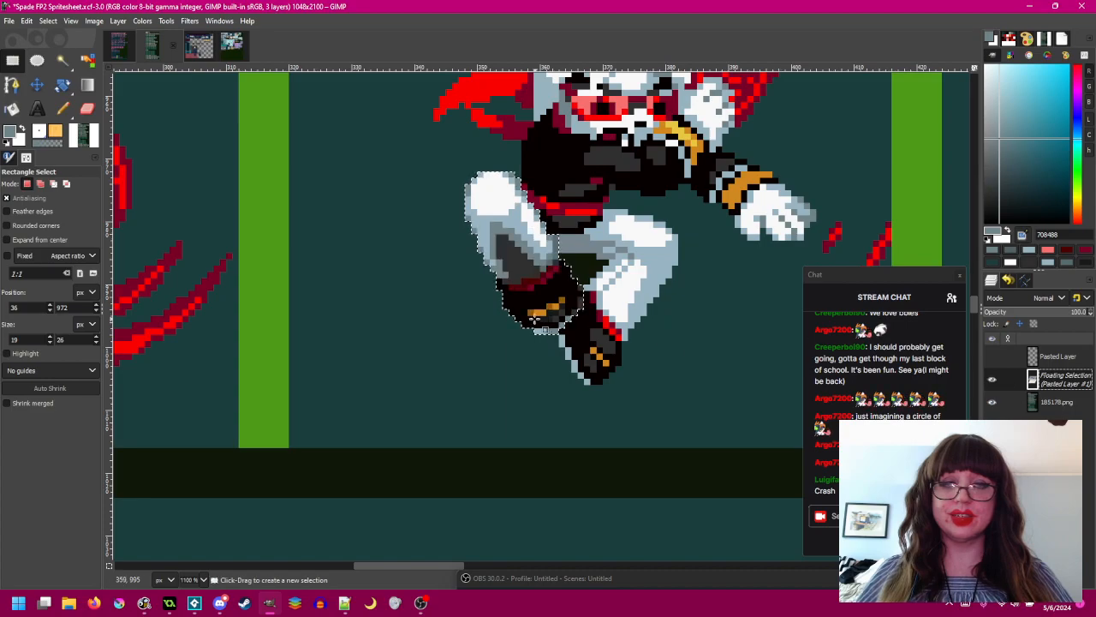
{"action": "scroll", "coordinate": [557, 300], "scroll_direction": "down", "scroll_amount": 1}
{"action": "mouse_move", "coordinate": [530, 292]}
{"action": "left_mouse_down"}
{"action": "mouse_move", "coordinate": [262, 312]}
{"action": "mouse_move", "coordinate": [525, 298]}
{"action": "left_mouse_up"}
- Copy the shaded leg, paste it over the fifth frame's front leg, and toggle the pasted piece's visibility to check its alignment
{"action": "key", "text": "ctrl+c"}
{"action": "key", "text": "ctrl+v"}
{"action": "scroll", "coordinate": [525, 300], "scroll_direction": "right", "scroll_amount": 2}
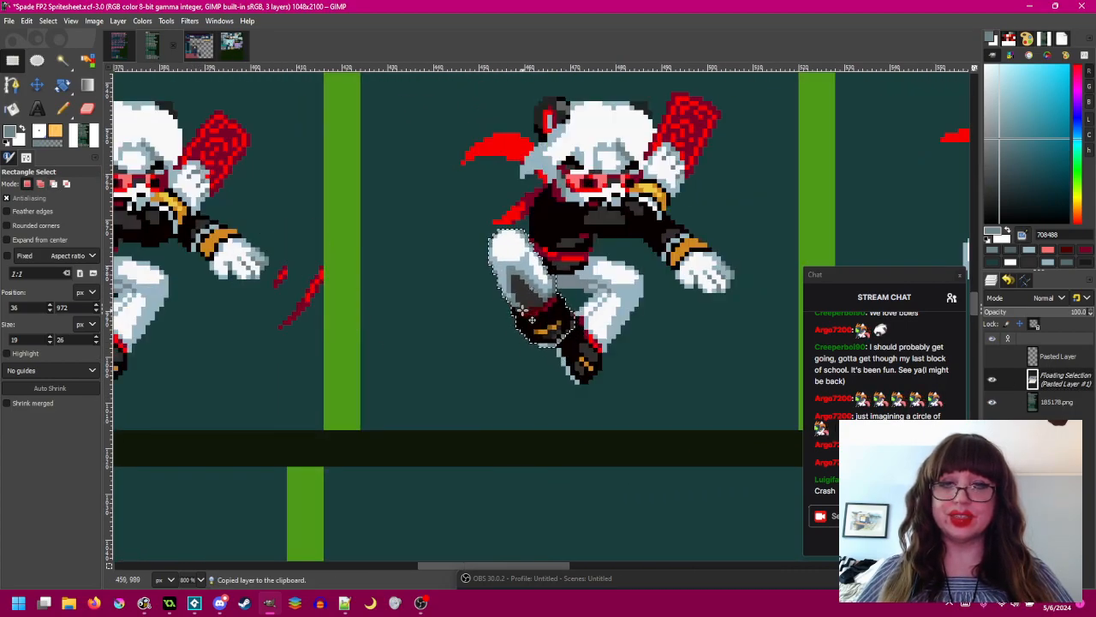
{"action": "left_click", "coordinate": [991, 379]}
{"action": "left_click", "coordinate": [992, 379]}
{"action": "left_click", "coordinate": [992, 379]}
{"action": "left_click", "coordinate": [992, 379]}
{"action": "left_click", "coordinate": [992, 380]}
{"action": "left_click", "coordinate": [992, 379]}
- Paste the shaded leg over the sixth ATTACKING-MID-AIR frame's front leg and compare it with the flat original underneath
{"action": "scroll", "coordinate": [552, 310], "scroll_direction": "right", "scroll_amount": 4}
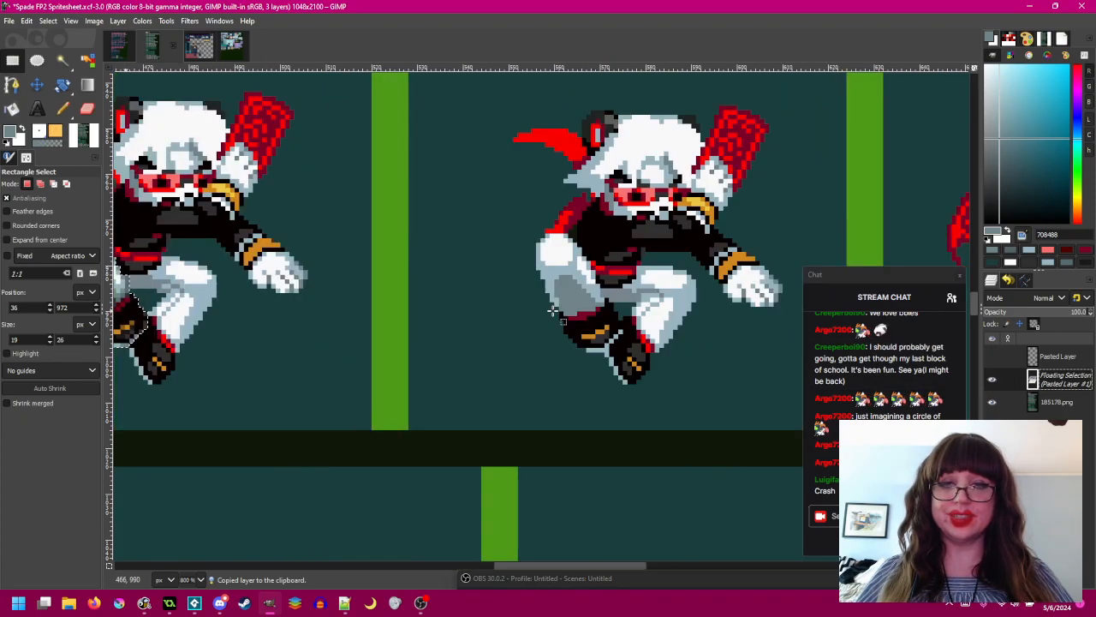
{"action": "scroll", "coordinate": [445, 301], "scroll_direction": "right", "scroll_amount": 1}
{"action": "scroll", "coordinate": [434, 303], "scroll_direction": "left", "scroll_amount": 2}
{"action": "key", "text": "ctrl+v"}
{"action": "left_click_drag", "start_coordinate": [203, 296], "coordinate": [678, 299]}
{"action": "scroll", "coordinate": [688, 308], "scroll_direction": "right", "scroll_amount": 1}
{"action": "left_click", "coordinate": [992, 379]}
{"action": "left_click", "coordinate": [992, 379]}
{"action": "scroll", "coordinate": [531, 334], "scroll_direction": "right", "scroll_amount": 3}
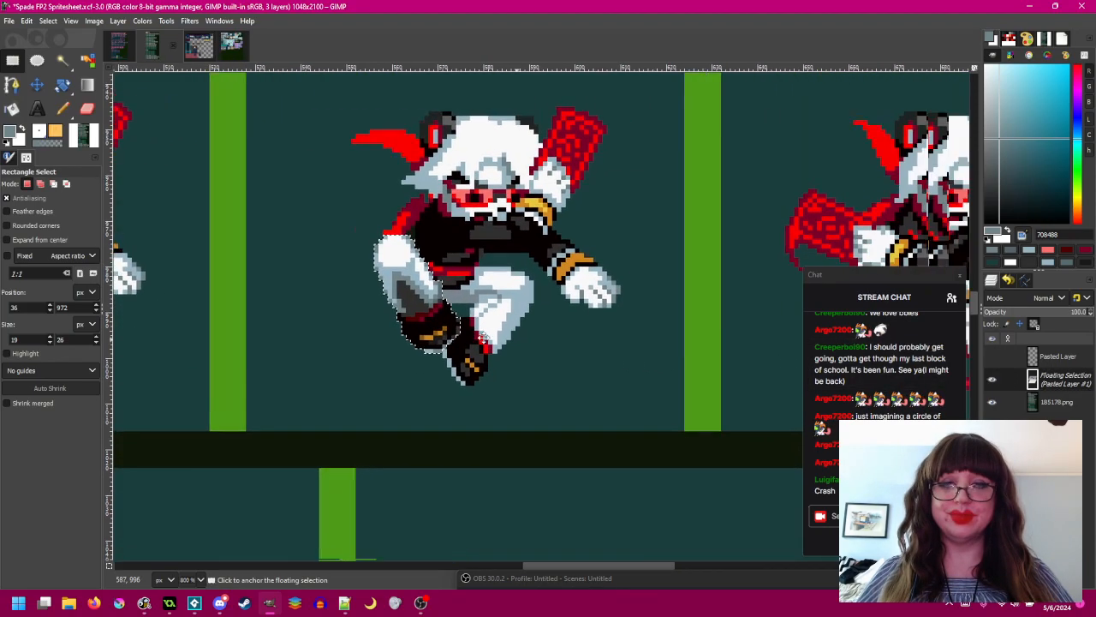
- Place a copy of the shaded leg over the front leg of the second-to-last frame and compare it with the original underneath
{"action": "key", "text": "ctrl+c"}
{"action": "left_click_drag", "start_coordinate": [225, 290], "coordinate": [705, 289]}
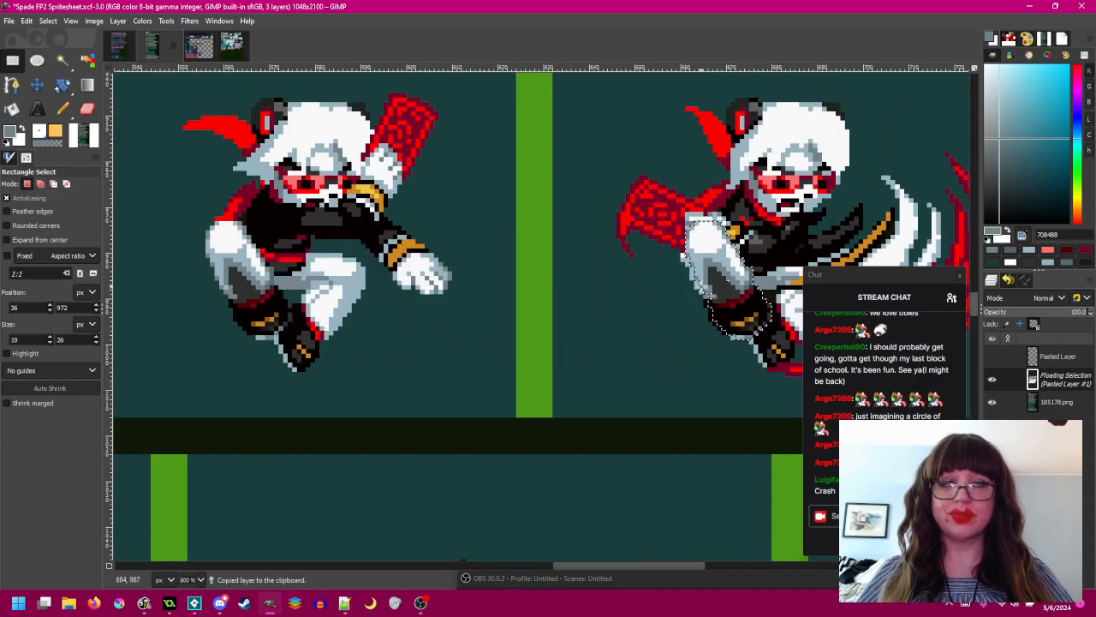
{"action": "scroll", "coordinate": [959, 326], "scroll_direction": "up", "scroll_amount": 1}
{"action": "left_click", "coordinate": [997, 378]}
{"action": "left_click", "coordinate": [997, 377]}
{"action": "left_click", "coordinate": [997, 380]}
{"action": "left_click", "coordinate": [997, 380]}
- Erase the upper knee pixels of the pasted leg where they cover the card-holding hand, checking against the original sprite underneath
{"action": "left_click", "coordinate": [87, 110]}
{"action": "scroll", "coordinate": [660, 202], "scroll_direction": "up", "scroll_amount": 2}
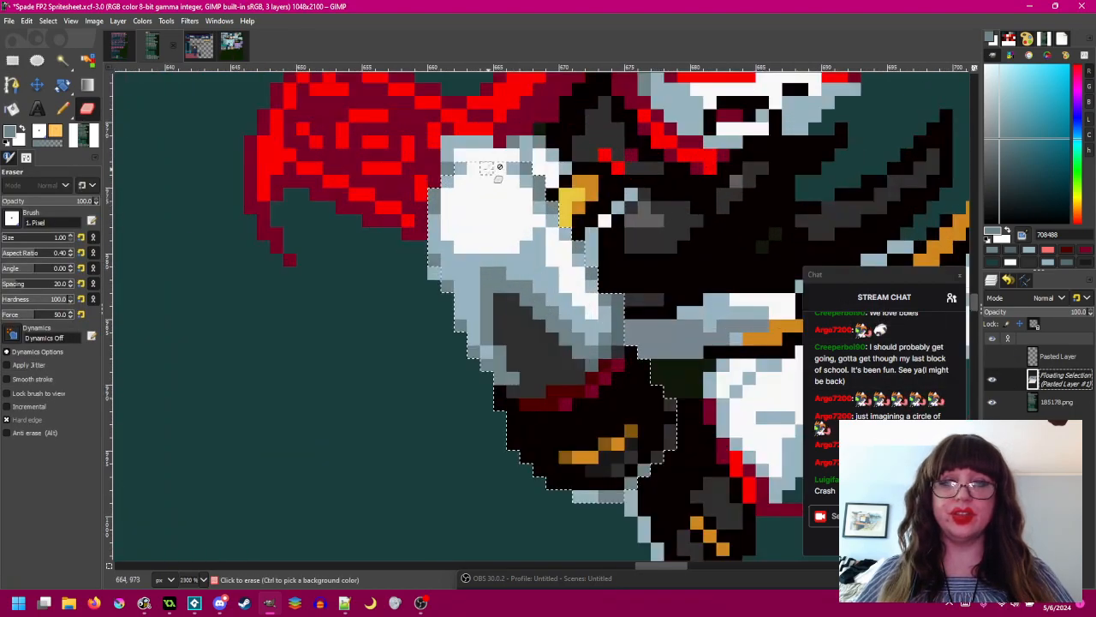
{"action": "mouse_move", "coordinate": [541, 168]}
{"action": "left_mouse_down"}
{"action": "mouse_move", "coordinate": [431, 169]}
{"action": "mouse_move", "coordinate": [593, 178]}
{"action": "mouse_move", "coordinate": [383, 189]}
{"action": "mouse_move", "coordinate": [511, 213]}
{"action": "left_mouse_up"}
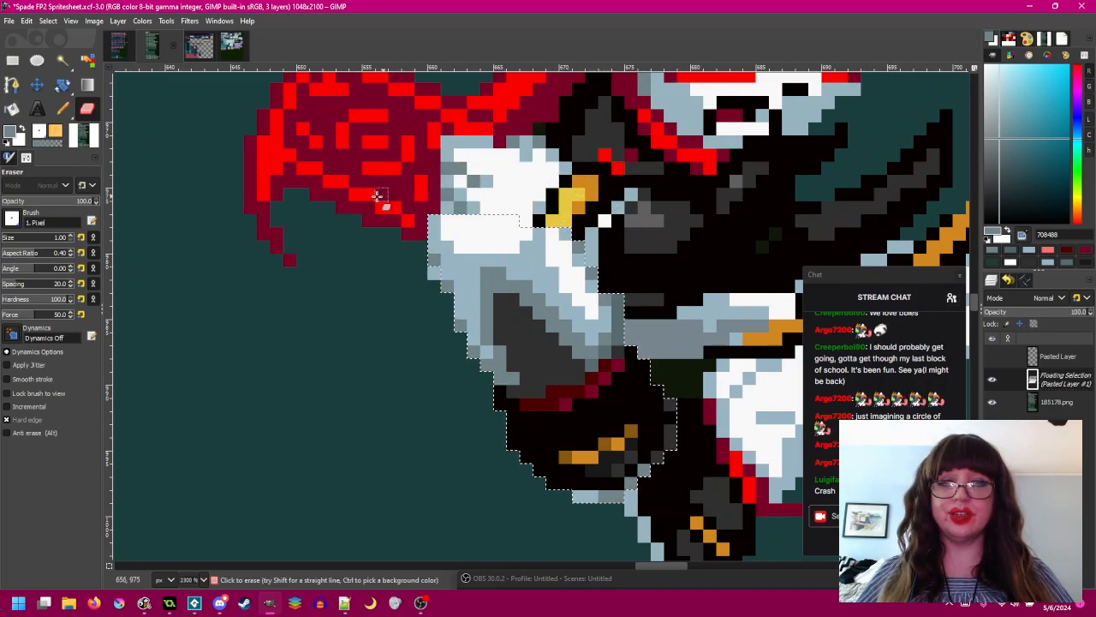
{"action": "left_click", "coordinate": [992, 382]}
{"action": "left_click", "coordinate": [992, 382]}
{"action": "left_click", "coordinate": [992, 382]}
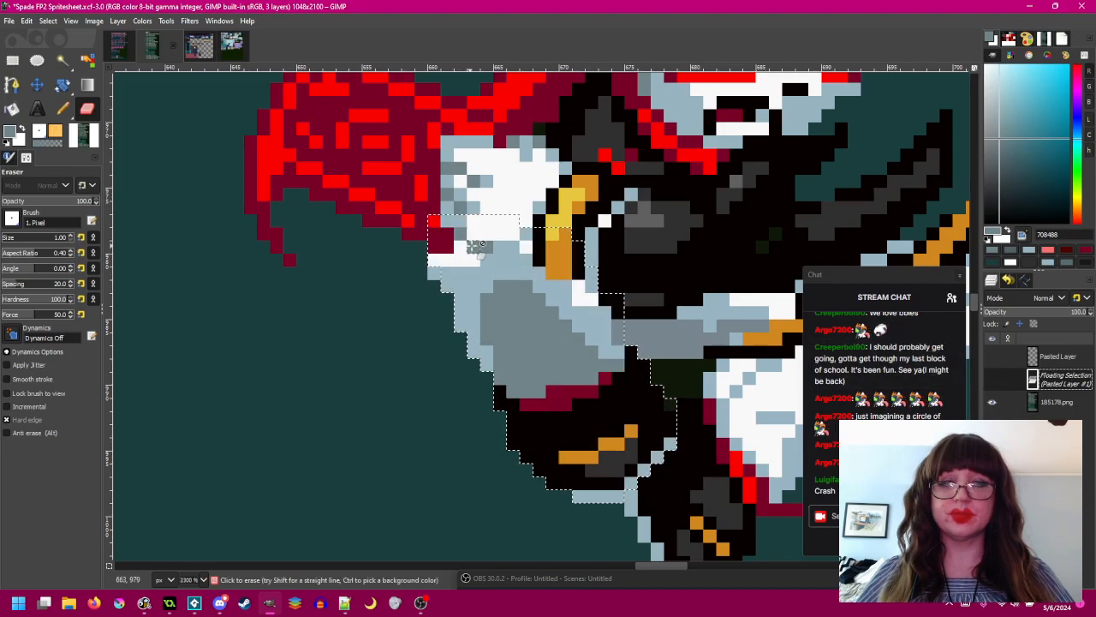
{"action": "left_click", "coordinate": [992, 382]}
- Set the pasted leg's opacity to 0, erase its pixels overlapping the bracelet and sleeve, restore the opacity to 100, and anchor it
{"action": "left_click", "coordinate": [1037, 314]}
{"action": "left_click_drag", "start_coordinate": [1038, 313], "coordinate": [985, 314]}
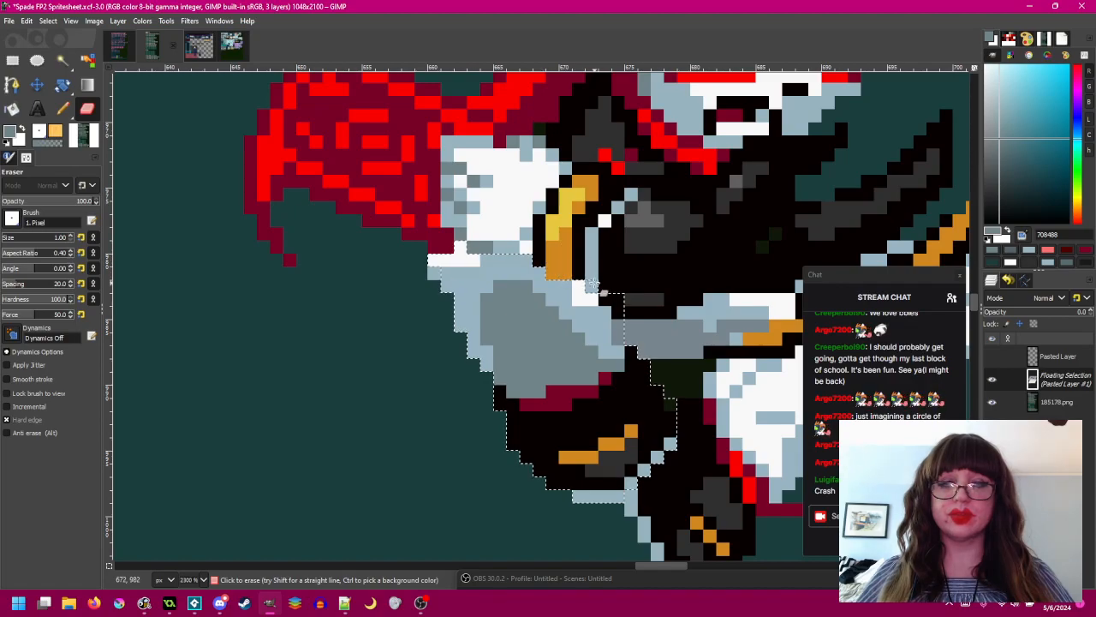
{"action": "left_click_drag", "start_coordinate": [656, 300], "coordinate": [572, 297]}
{"action": "scroll", "coordinate": [564, 276], "scroll_direction": "down", "scroll_amount": 3}
{"action": "scroll", "coordinate": [552, 294], "scroll_direction": "up", "scroll_amount": 3}
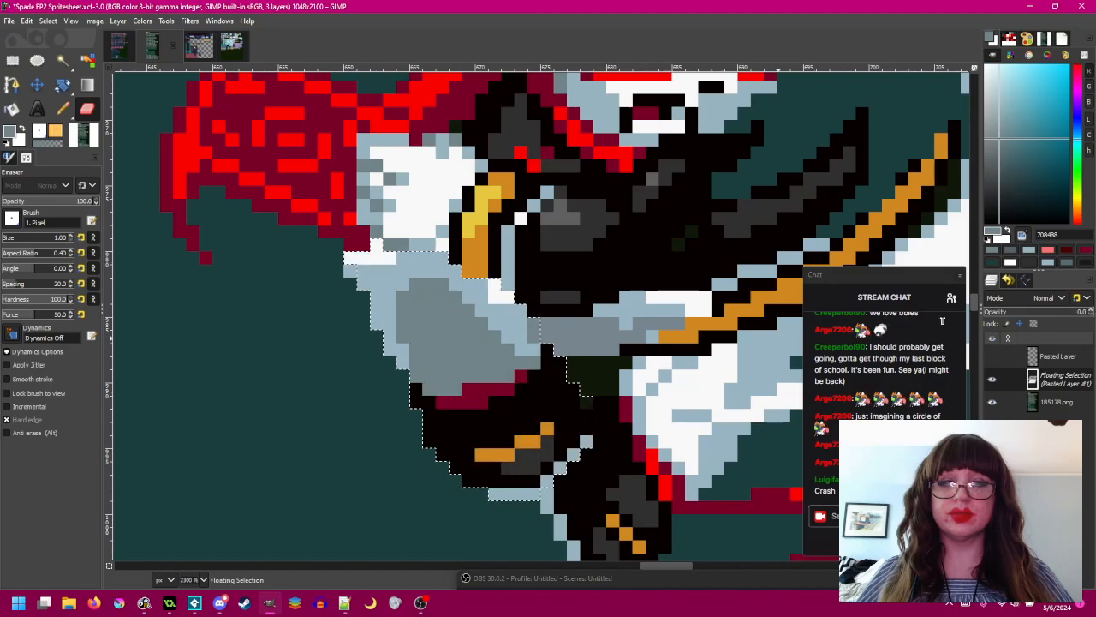
{"action": "left_click_drag", "start_coordinate": [1008, 319], "coordinate": [1086, 319]}
{"action": "scroll", "coordinate": [484, 262], "scroll_direction": "down", "scroll_amount": 3}
{"action": "scroll", "coordinate": [484, 262], "scroll_direction": "up", "scroll_amount": 3}
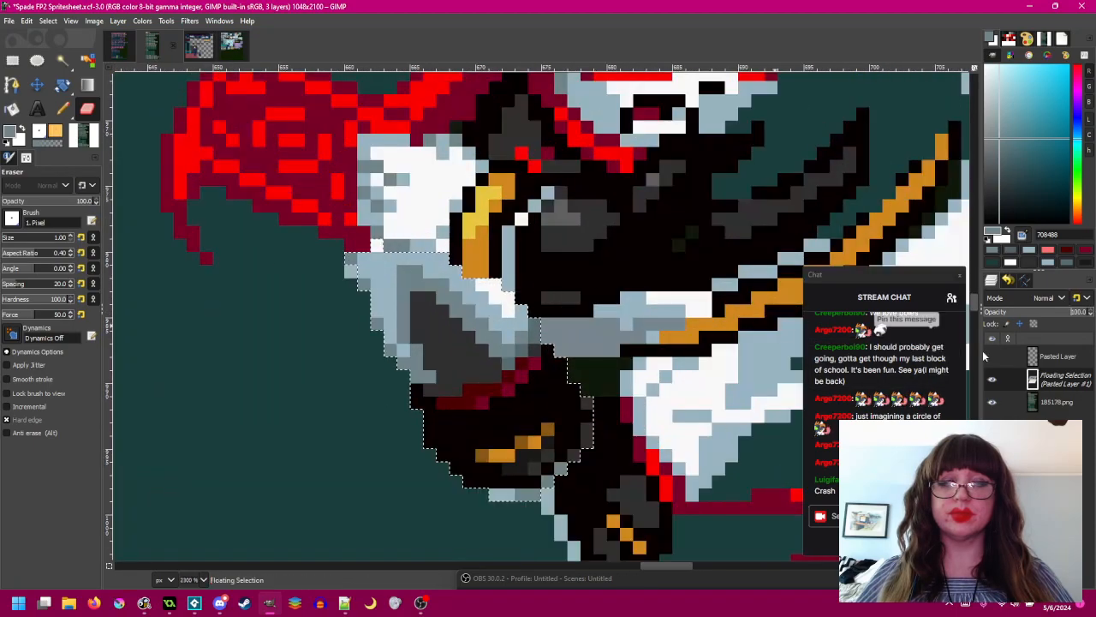
{"action": "left_click_drag", "start_coordinate": [1010, 320], "coordinate": [1086, 315]}
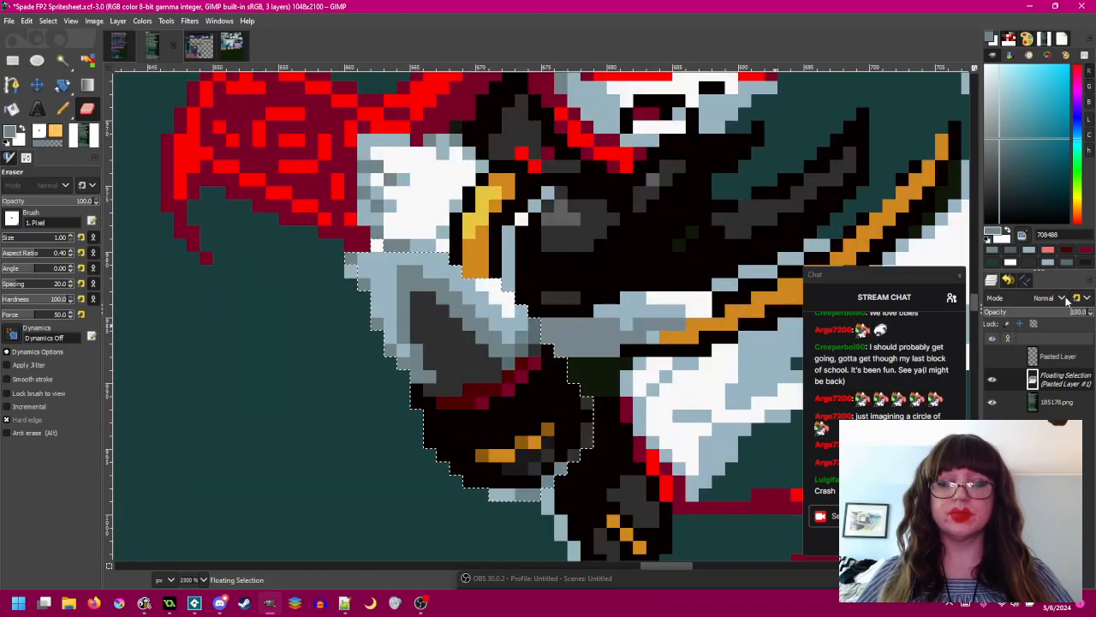
{"action": "scroll", "coordinate": [350, 286], "scroll_direction": "down", "scroll_amount": 3}
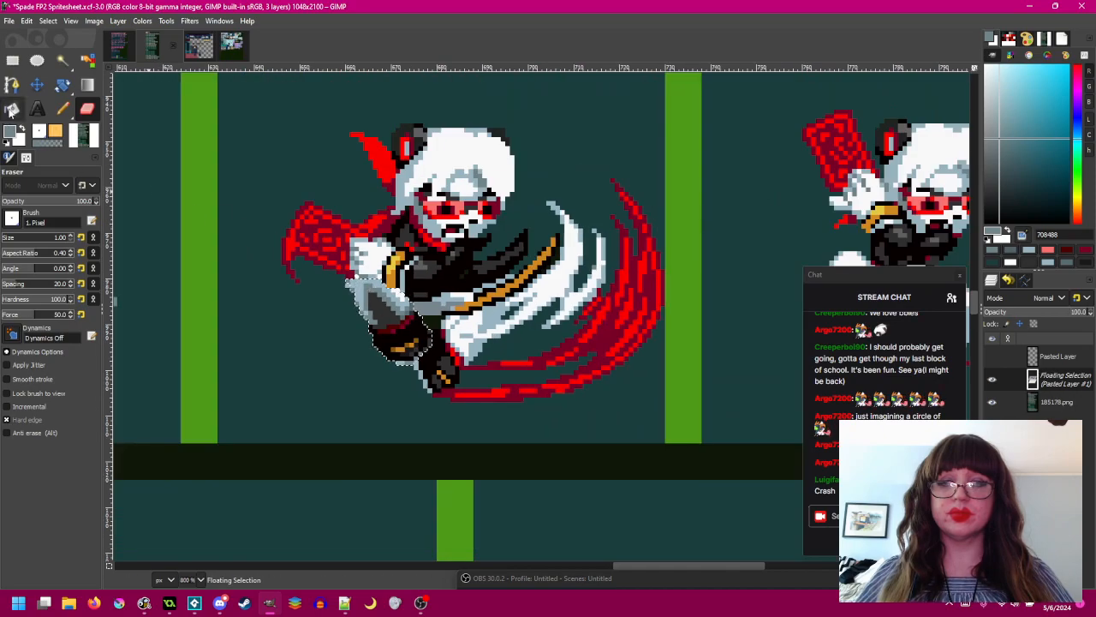
{"action": "left_click", "coordinate": [12, 60]}
{"action": "left_click", "coordinate": [622, 265]}
- Paste the shaded leg over the last ATTACKING-MID-AIR frame's front leg, anchor it, and save the file
{"action": "left_click_drag", "start_coordinate": [748, 292], "coordinate": [288, 306]}
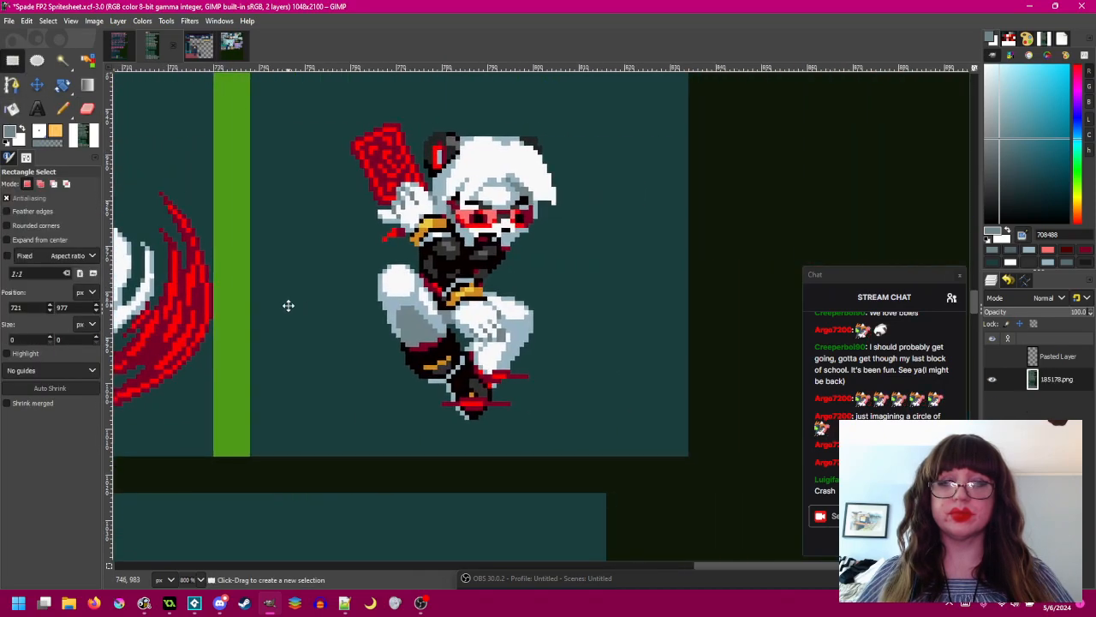
{"action": "scroll", "coordinate": [398, 358], "scroll_direction": "up", "scroll_amount": 1}
{"action": "key", "text": "ctrl+v"}
{"action": "left_click_drag", "start_coordinate": [525, 305], "coordinate": [422, 295]}
{"action": "left_click", "coordinate": [651, 318]}
{"action": "scroll", "coordinate": [650, 317], "scroll_direction": "down", "scroll_amount": 1, "text": "ctrl"}
{"action": "key", "text": "ctrl+s"}
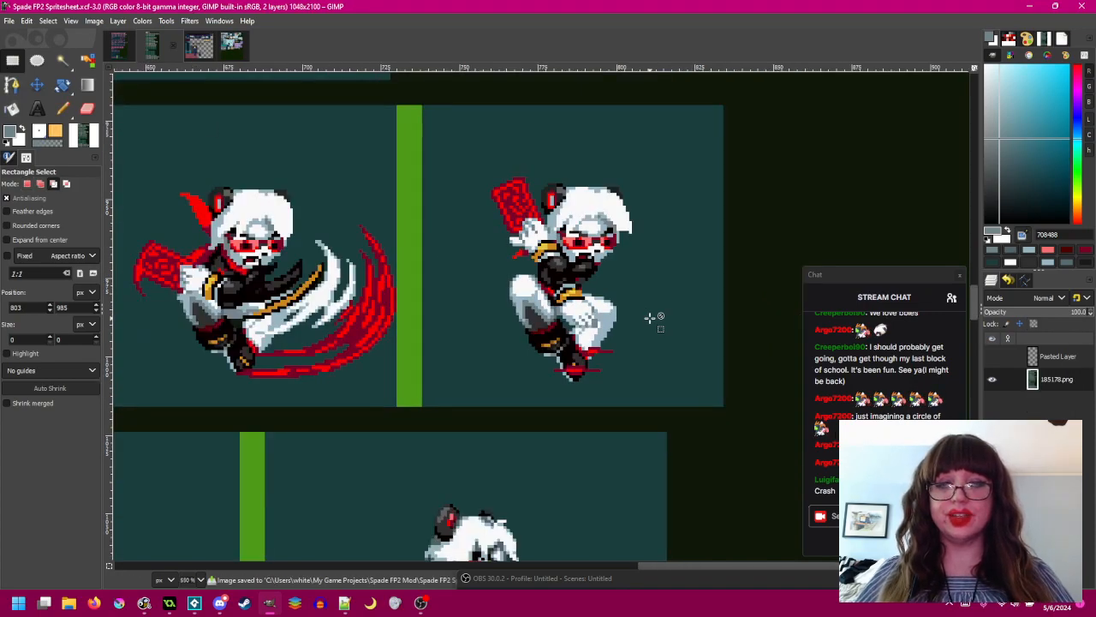
- Look along the whole ATTACKING-MID-AIR row to compare the front-leg shading from the first frame to the last
{"action": "scroll", "coordinate": [650, 318], "scroll_direction": "up", "scroll_amount": 1, "text": "ctrl"}
{"action": "scroll", "coordinate": [648, 316], "scroll_direction": "up", "scroll_amount": 6, "text": "shift"}
{"action": "scroll", "coordinate": [651, 316], "scroll_direction": "up", "scroll_amount": 8, "text": "shift"}
{"action": "scroll", "coordinate": [558, 272], "scroll_direction": "down", "scroll_amount": 2, "text": "ctrl"}
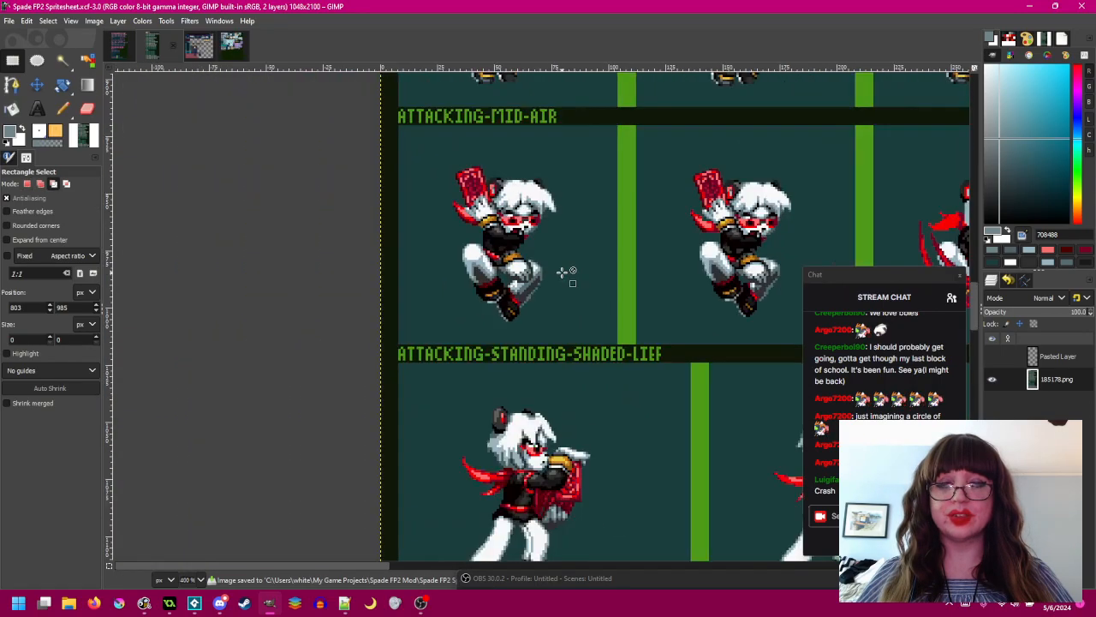
{"action": "scroll", "coordinate": [562, 272], "scroll_direction": "down", "scroll_amount": 1, "text": "ctrl"}
{"action": "scroll", "coordinate": [562, 274], "scroll_direction": "down", "scroll_amount": 14, "text": "shift"}
{"action": "scroll", "coordinate": [605, 292], "scroll_direction": "up", "scroll_amount": 4, "text": "shift"}
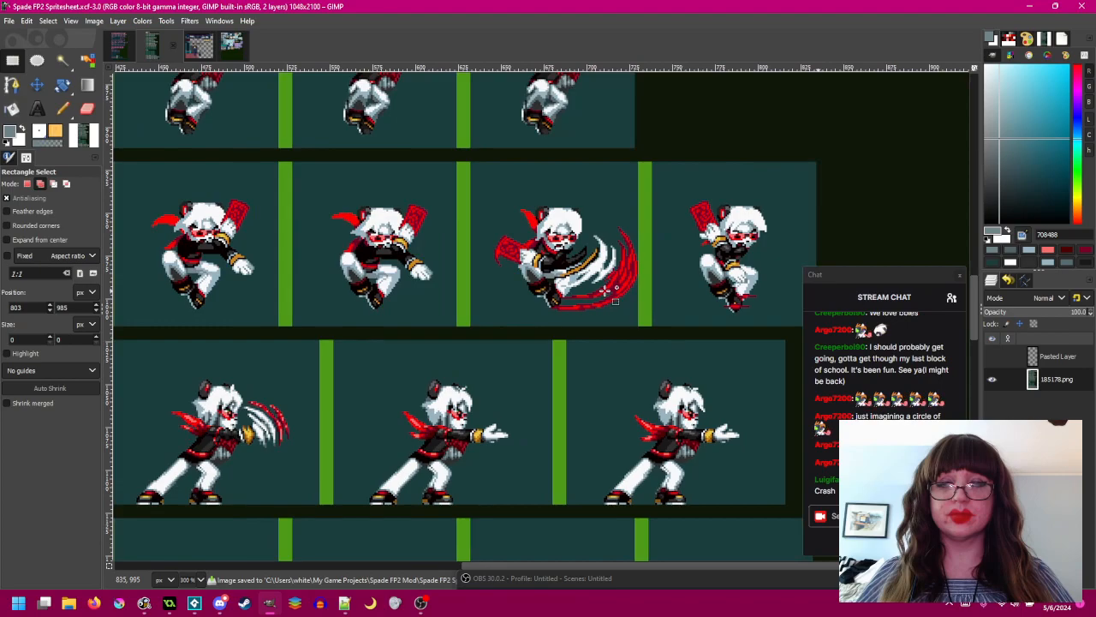
{"action": "scroll", "coordinate": [605, 291], "scroll_direction": "up", "scroll_amount": 20, "text": "shift"}
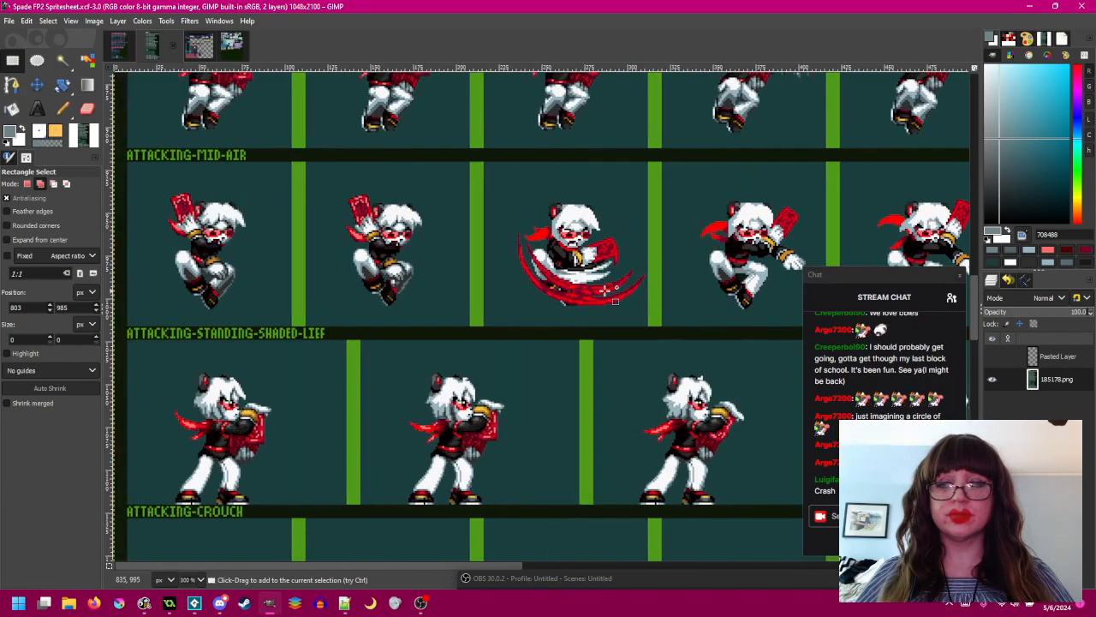
- Copy the shaded rear leg, about 22 × 27 px, from the first ATTACKING-MID-AIR frame and paste it beside the sprite
{"action": "scroll", "coordinate": [216, 274], "scroll_direction": "up", "scroll_amount": 4, "text": "ctrl"}
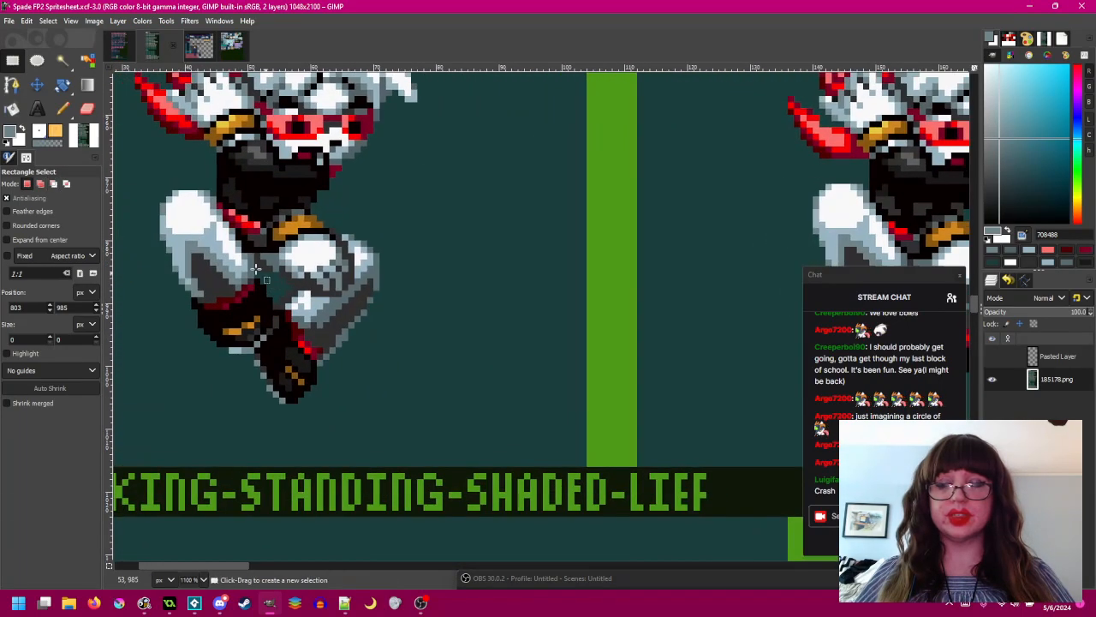
{"action": "left_click_drag", "start_coordinate": [243, 234], "coordinate": [379, 403]}
{"action": "key", "text": "ctrl+c"}
{"action": "key", "text": "ctrl+v"}
{"action": "left_click_drag", "start_coordinate": [345, 295], "coordinate": [545, 294]}
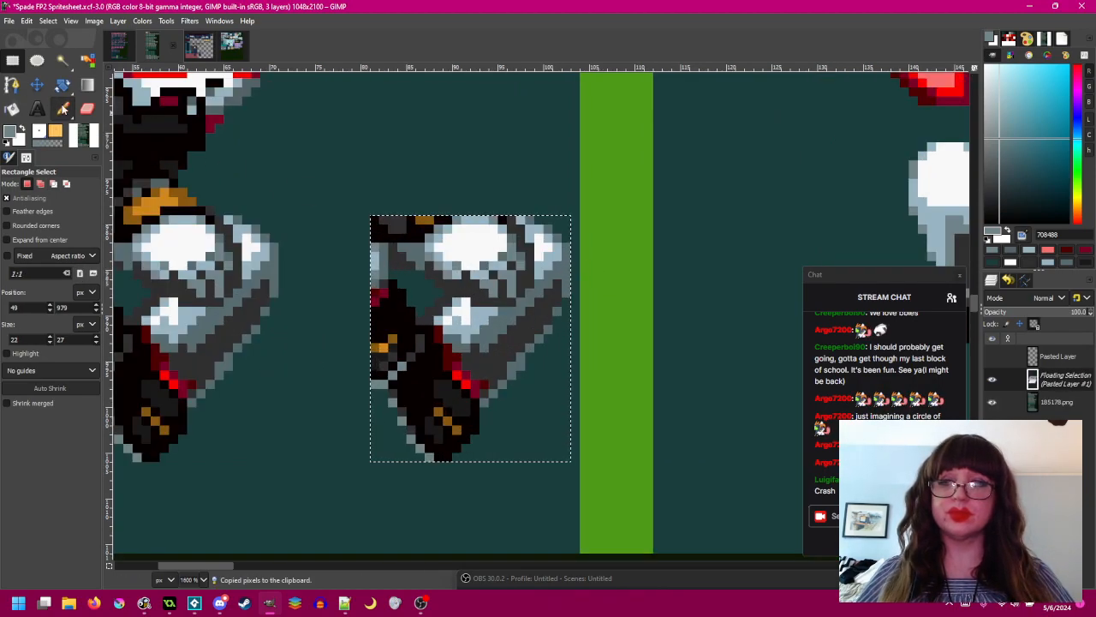
- Clear the teal background, glove, bracelet and stray front-leg areas from the pasted rear leg with Bucket Fill in Erase mode
{"action": "key", "text": "shift+b"}
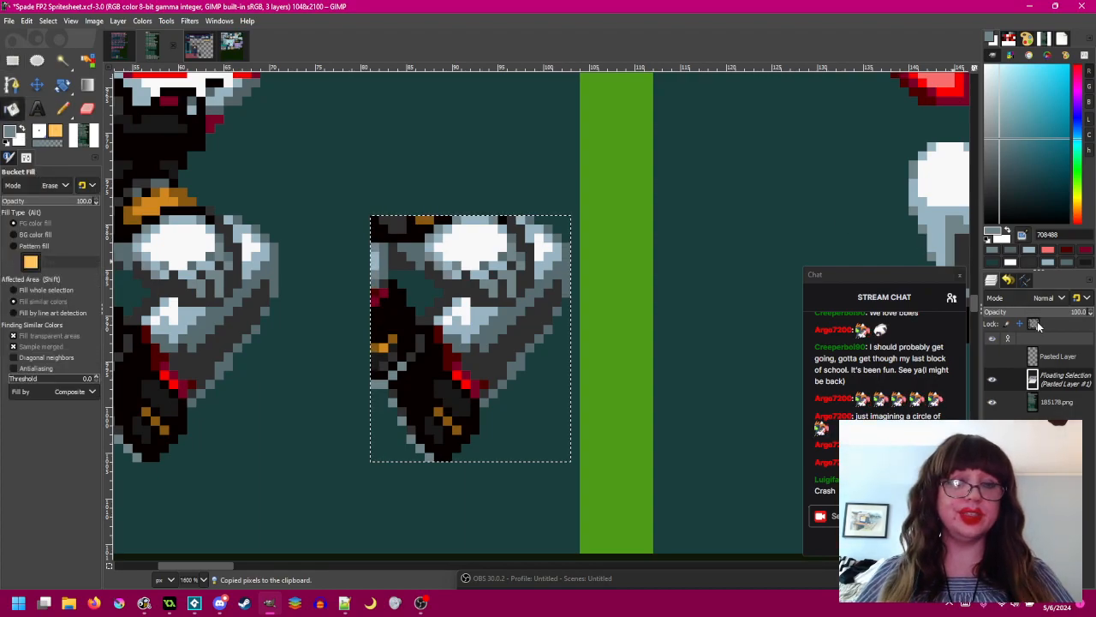
{"action": "scroll", "coordinate": [524, 294], "scroll_direction": "up", "scroll_amount": 1}
{"action": "left_click_drag", "start_coordinate": [332, 179], "coordinate": [313, 319]}
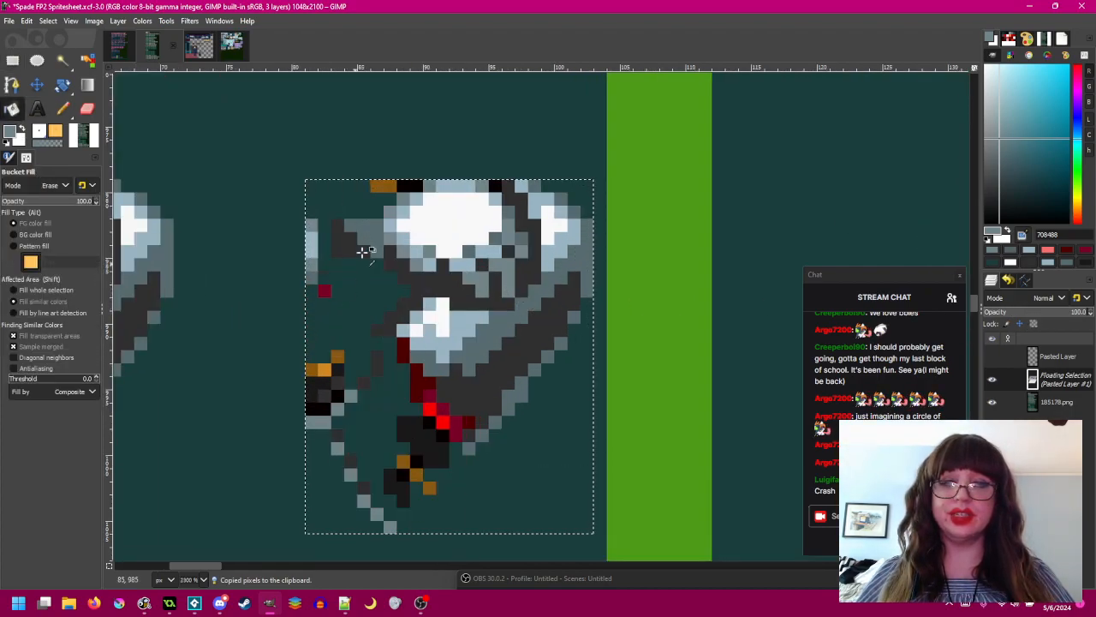
{"action": "key", "text": "ctrl+z"}
{"action": "left_click_drag", "start_coordinate": [376, 188], "coordinate": [362, 256]}
{"action": "mouse_move", "coordinate": [403, 199]}
{"action": "left_mouse_down"}
{"action": "mouse_move", "coordinate": [484, 189]}
{"action": "mouse_move", "coordinate": [403, 187]}
{"action": "mouse_move", "coordinate": [507, 198]}
{"action": "mouse_move", "coordinate": [511, 262]}
{"action": "mouse_move", "coordinate": [491, 274]}
{"action": "mouse_move", "coordinate": [465, 251]}
{"action": "mouse_move", "coordinate": [406, 242]}
{"action": "left_mouse_up"}
{"action": "left_click", "coordinate": [397, 233]}
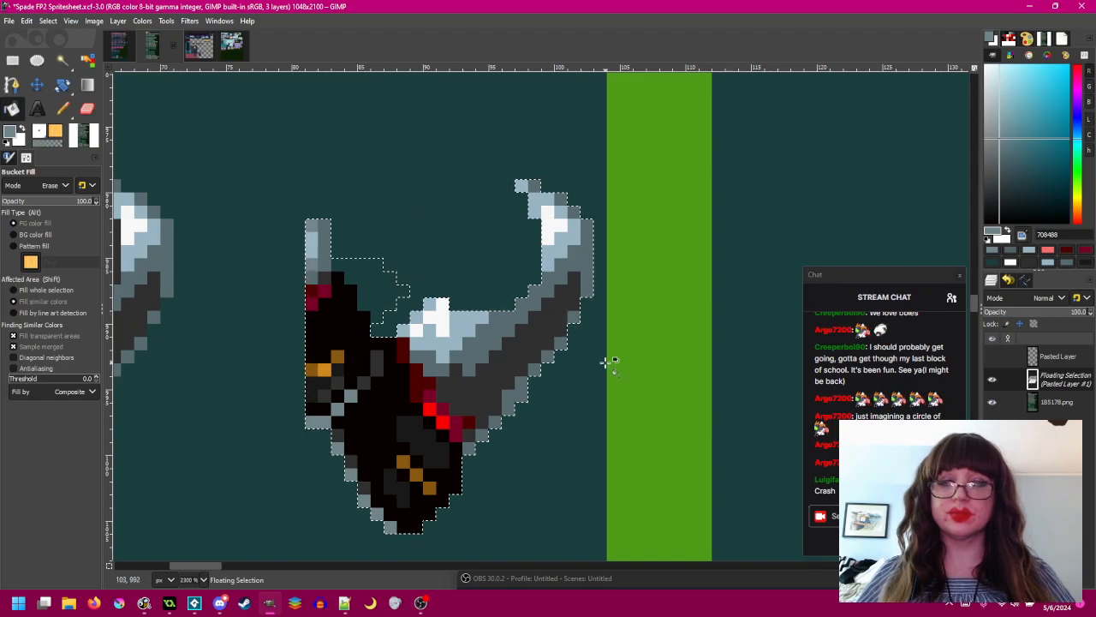
{"action": "left_click", "coordinate": [366, 270]}
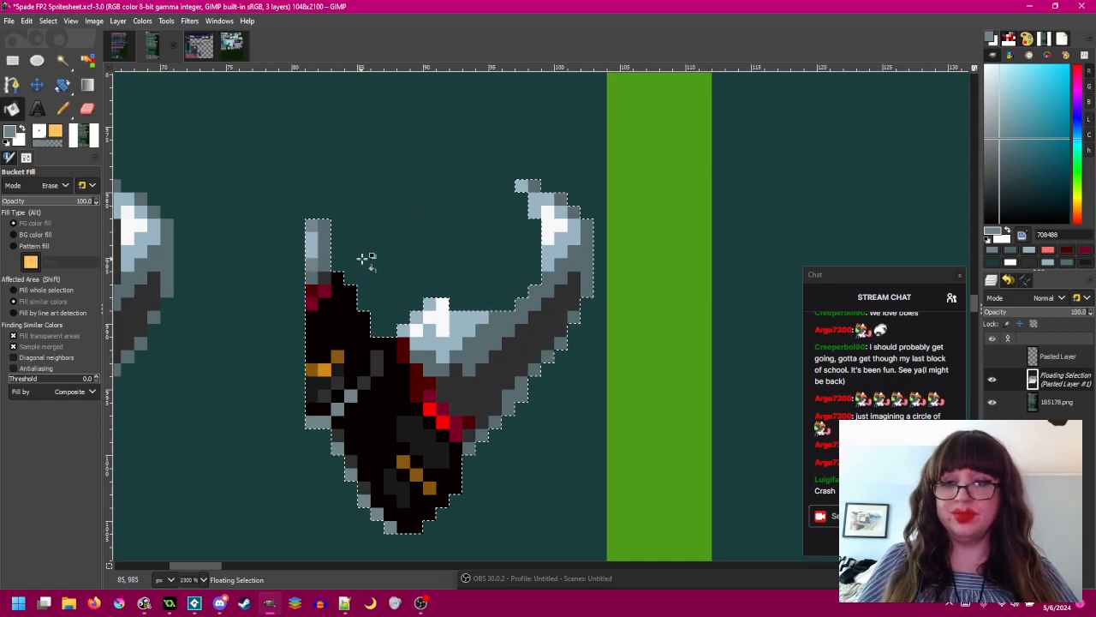
{"action": "left_click", "coordinate": [317, 233]}
{"action": "left_click", "coordinate": [322, 276]}
- Erase the leftover front-boot pixels beside the pasted rear leg and copy the cleaned leg
{"action": "left_click", "coordinate": [86, 108]}
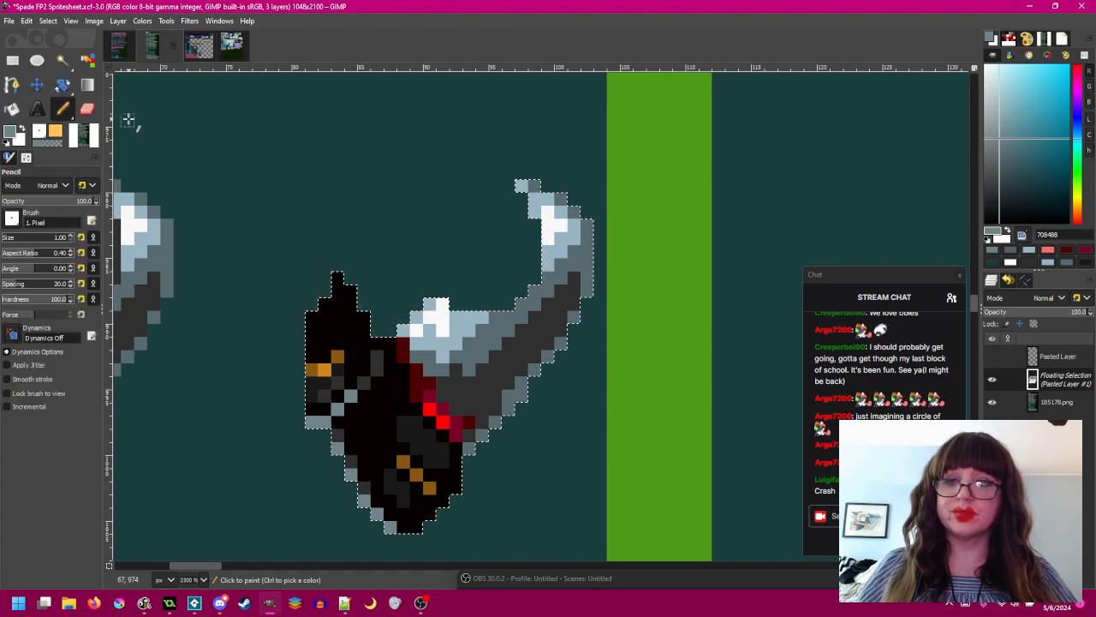
{"action": "scroll", "coordinate": [371, 321], "scroll_direction": "up", "scroll_amount": 2}
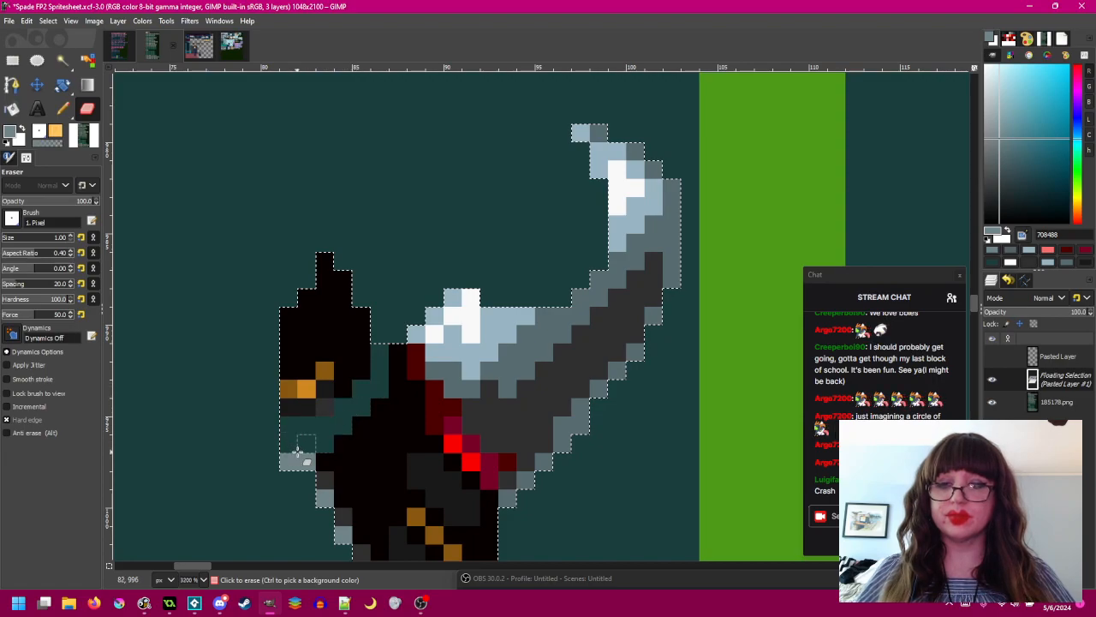
{"action": "mouse_move", "coordinate": [283, 284]}
{"action": "left_mouse_down"}
{"action": "mouse_move", "coordinate": [289, 384]}
{"action": "mouse_move", "coordinate": [304, 371]}
{"action": "mouse_move", "coordinate": [305, 263]}
{"action": "mouse_move", "coordinate": [317, 401]}
{"action": "mouse_move", "coordinate": [325, 286]}
{"action": "mouse_move", "coordinate": [331, 389]}
{"action": "mouse_move", "coordinate": [336, 273]}
{"action": "mouse_move", "coordinate": [345, 380]}
{"action": "mouse_move", "coordinate": [368, 306]}
{"action": "left_mouse_up"}
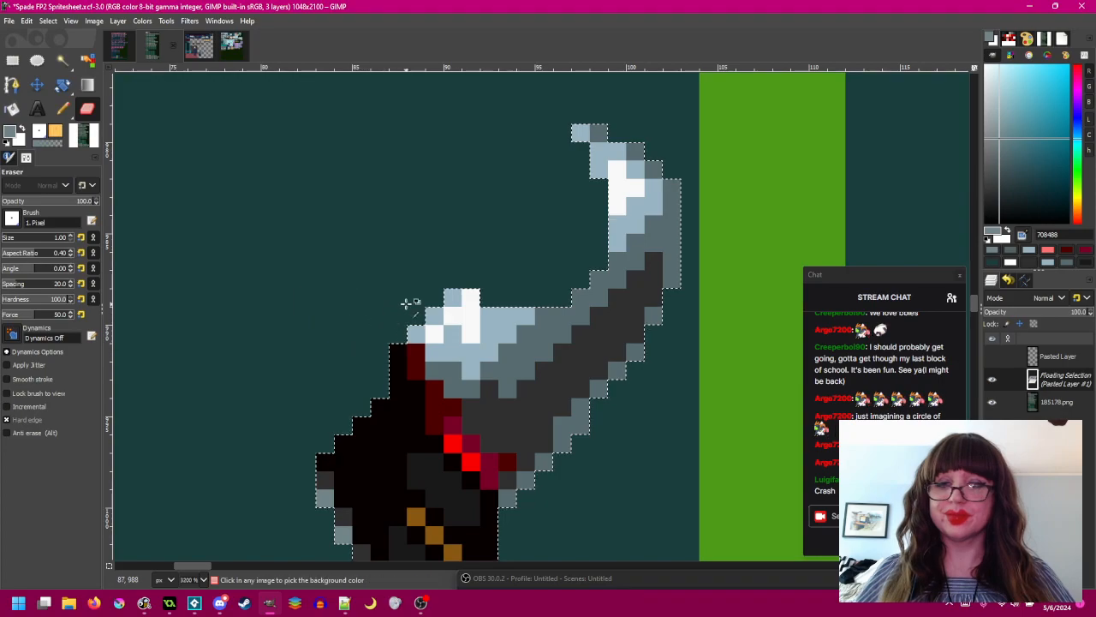
{"action": "scroll", "coordinate": [411, 303], "scroll_direction": "down", "scroll_amount": 2}
{"action": "key", "text": "ctrl+c"}
- Move the cleaned leg onto the fifth ATTACKING-MID-AIR frame and align it with the rear leg
{"action": "scroll", "coordinate": [423, 276], "scroll_direction": "up", "scroll_amount": 1}
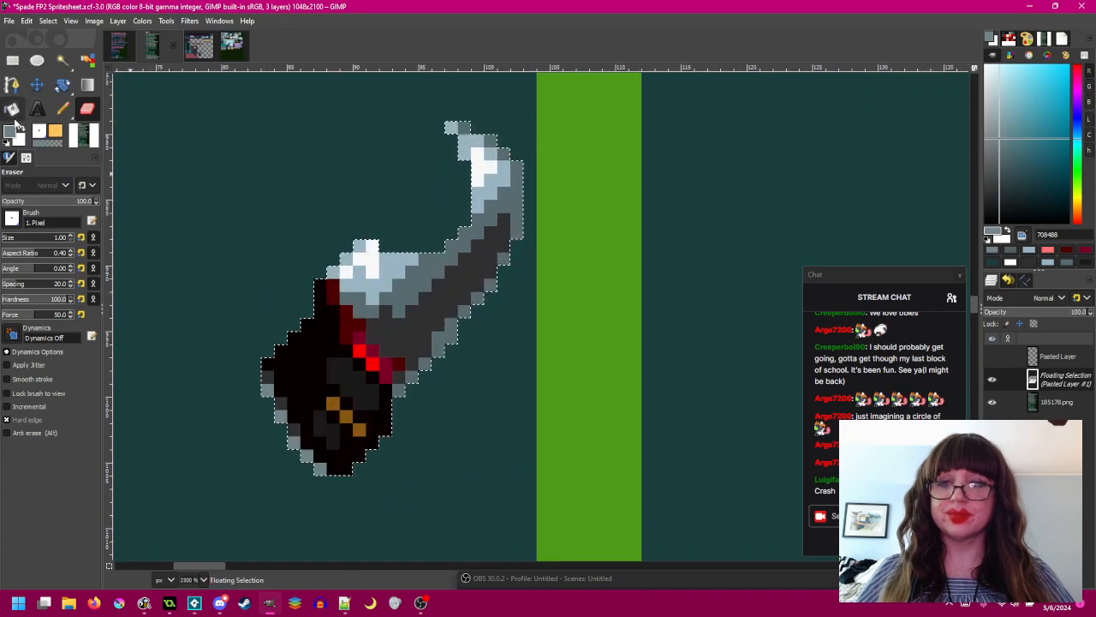
{"action": "key", "text": "r"}
{"action": "scroll", "coordinate": [439, 402], "scroll_direction": "down", "scroll_amount": 4}
{"action": "left_click_drag", "start_coordinate": [416, 377], "coordinate": [337, 402]}
{"action": "scroll", "coordinate": [511, 358], "scroll_direction": "right", "scroll_amount": 17}
{"action": "scroll", "coordinate": [343, 395], "scroll_direction": "up", "scroll_amount": 3}
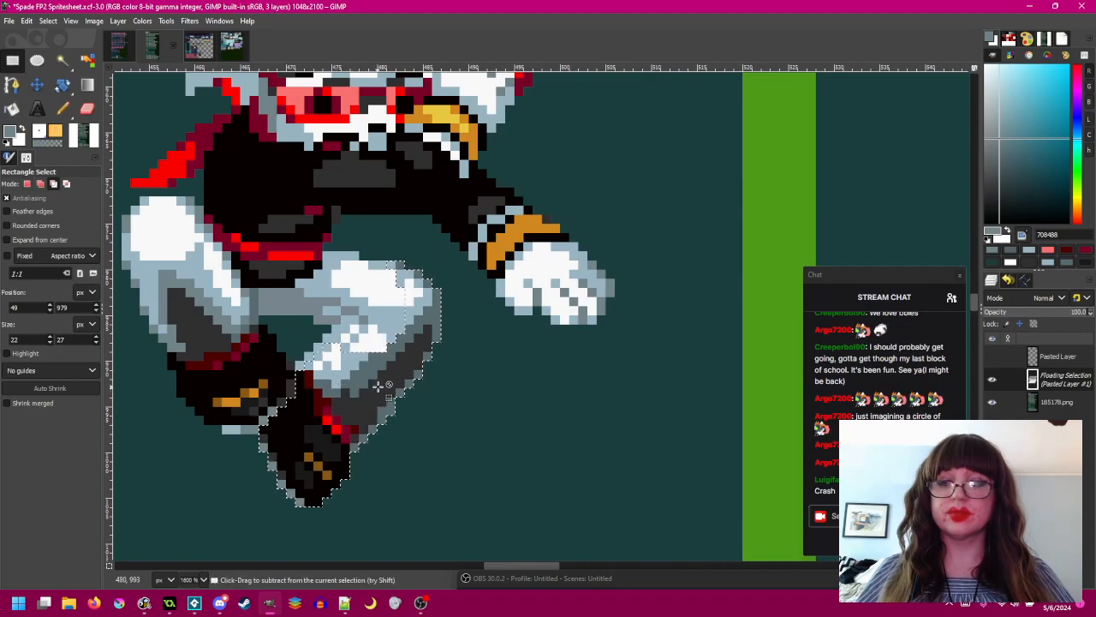
{"action": "scroll", "coordinate": [337, 406], "scroll_direction": "down", "scroll_amount": 3}
{"action": "scroll", "coordinate": [379, 385], "scroll_direction": "up", "scroll_amount": 4}
{"action": "left_click_drag", "start_coordinate": [420, 337], "coordinate": [444, 342]}
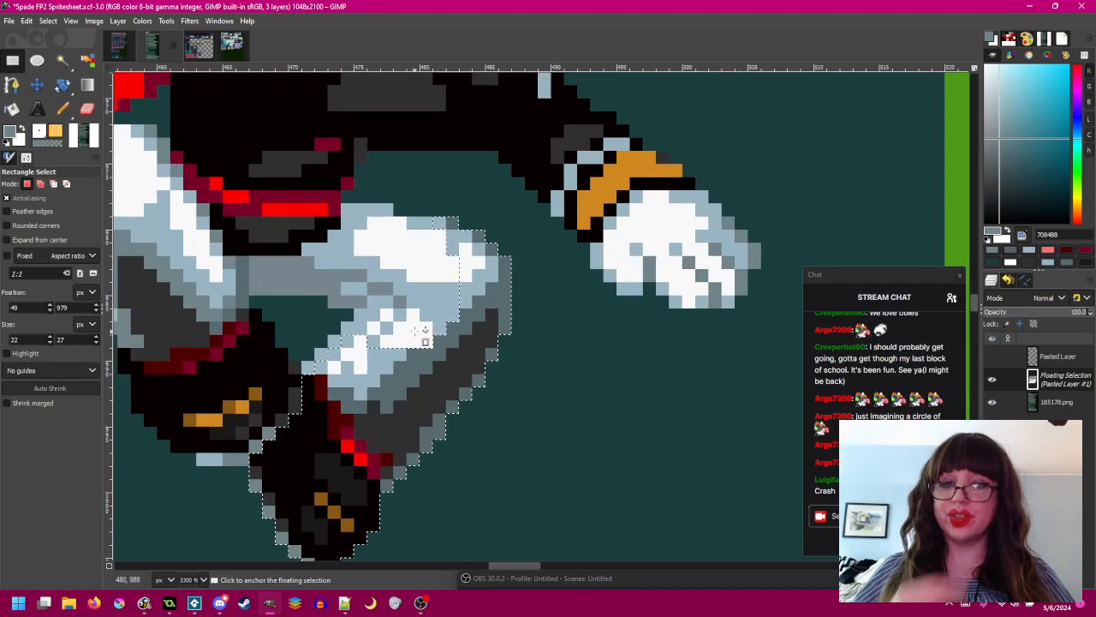
- Retouch the placed leg's knee and shin highlights with the Pencil, using white f8f8f8 and blue-grey 99b5c4 sampled from the sprite
{"action": "left_click", "coordinate": [63, 109]}
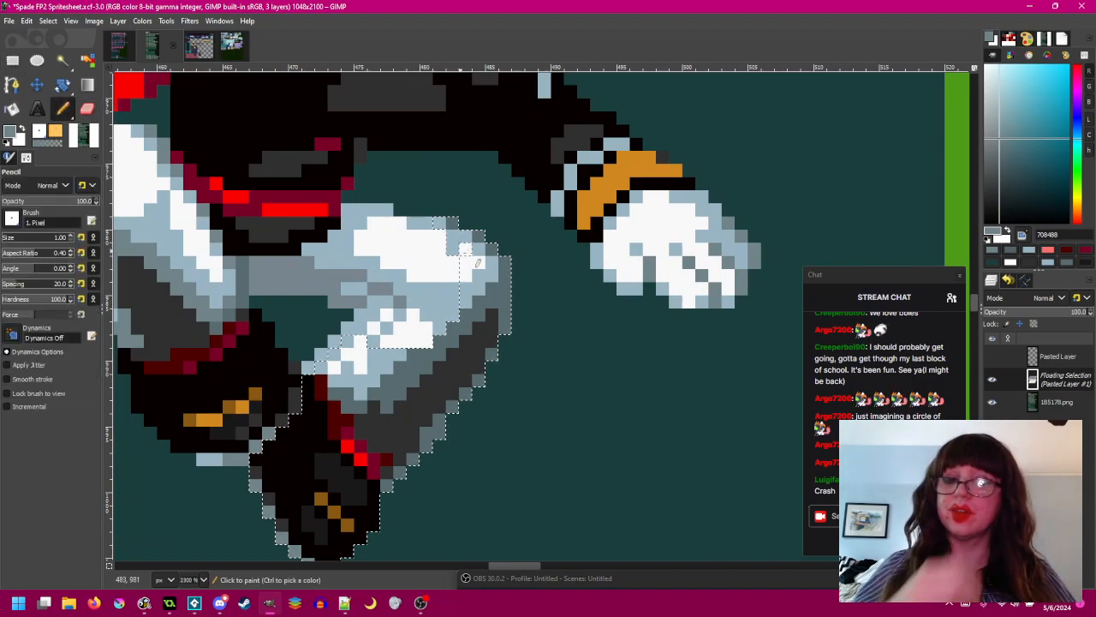
{"action": "left_click", "coordinate": [453, 249], "text": "ctrl"}
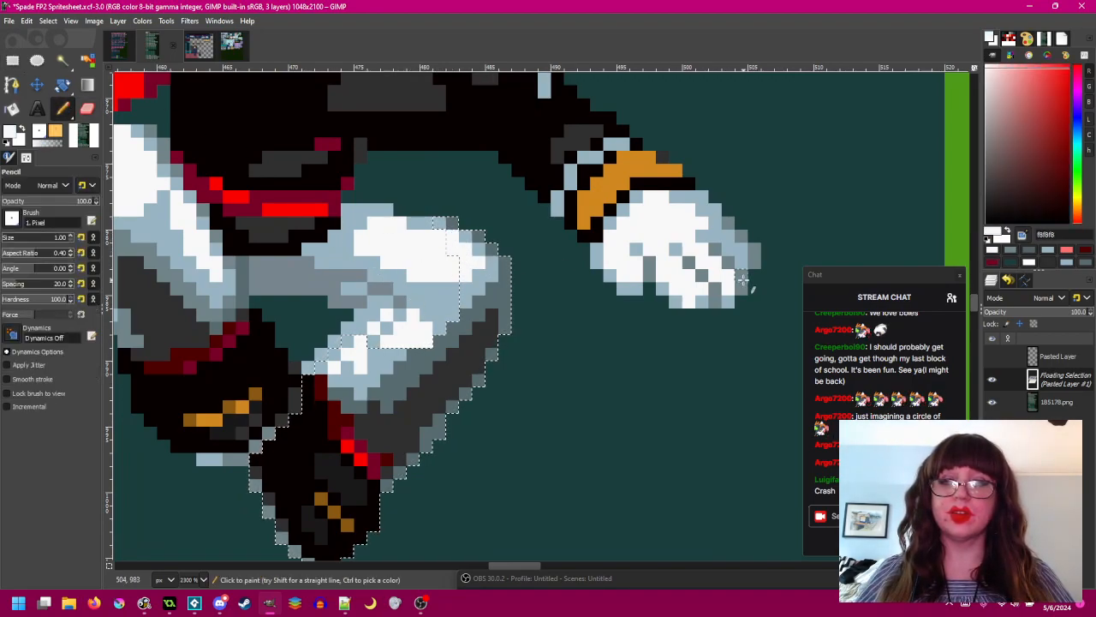
{"action": "left_click", "coordinate": [996, 380]}
{"action": "left_click", "coordinate": [996, 380]}
{"action": "left_click", "coordinate": [996, 381]}
{"action": "left_click", "coordinate": [996, 381]}
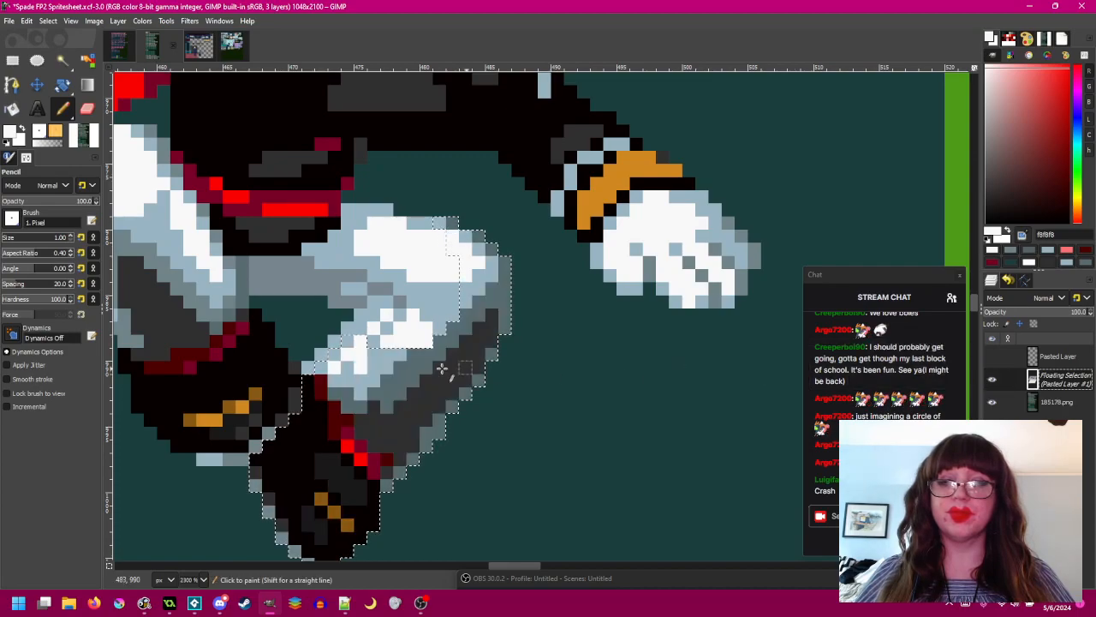
{"action": "left_click", "coordinate": [350, 367], "text": "ctrl"}
{"action": "left_click", "coordinate": [360, 354]}
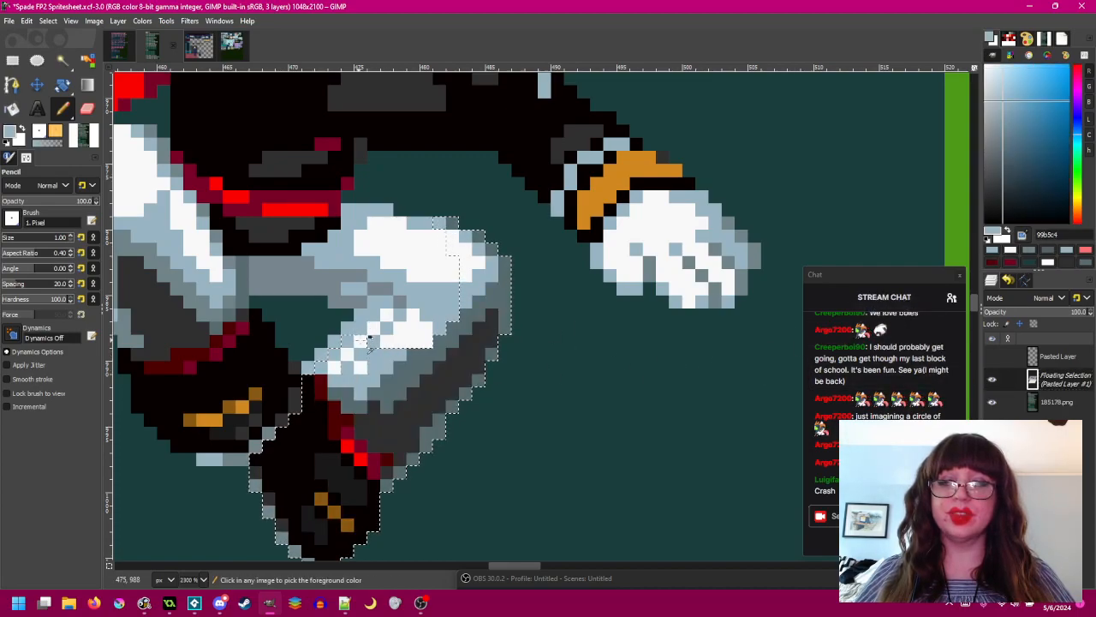
{"action": "left_click", "coordinate": [392, 343], "text": "ctrl"}
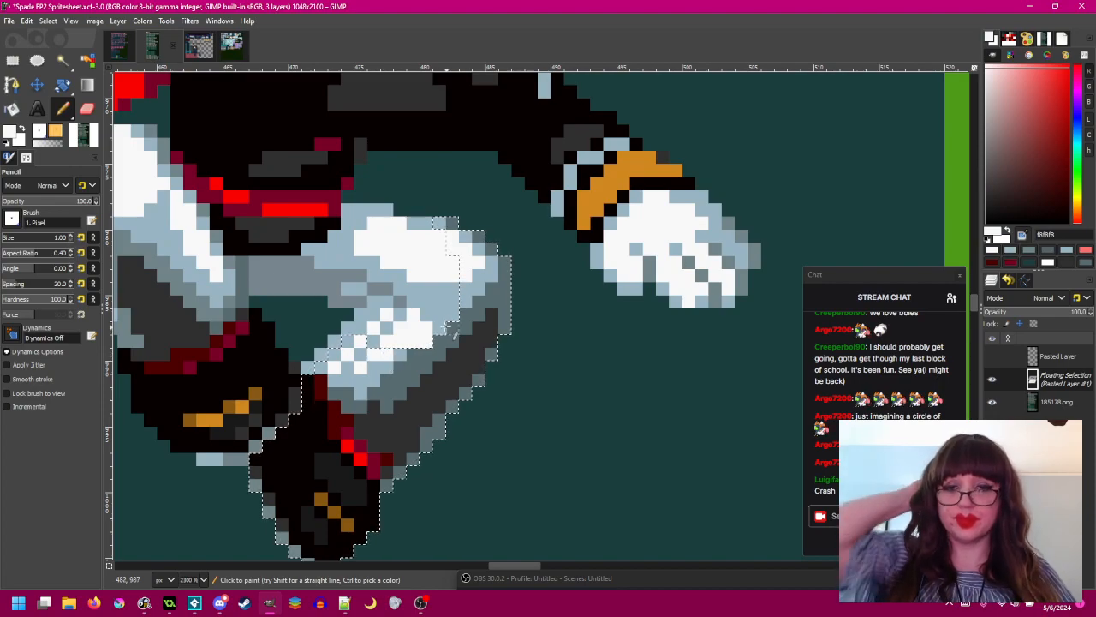
{"action": "left_click", "coordinate": [449, 318], "text": "ctrl"}
{"action": "scroll", "coordinate": [485, 347], "scroll_direction": "down", "scroll_amount": 1}
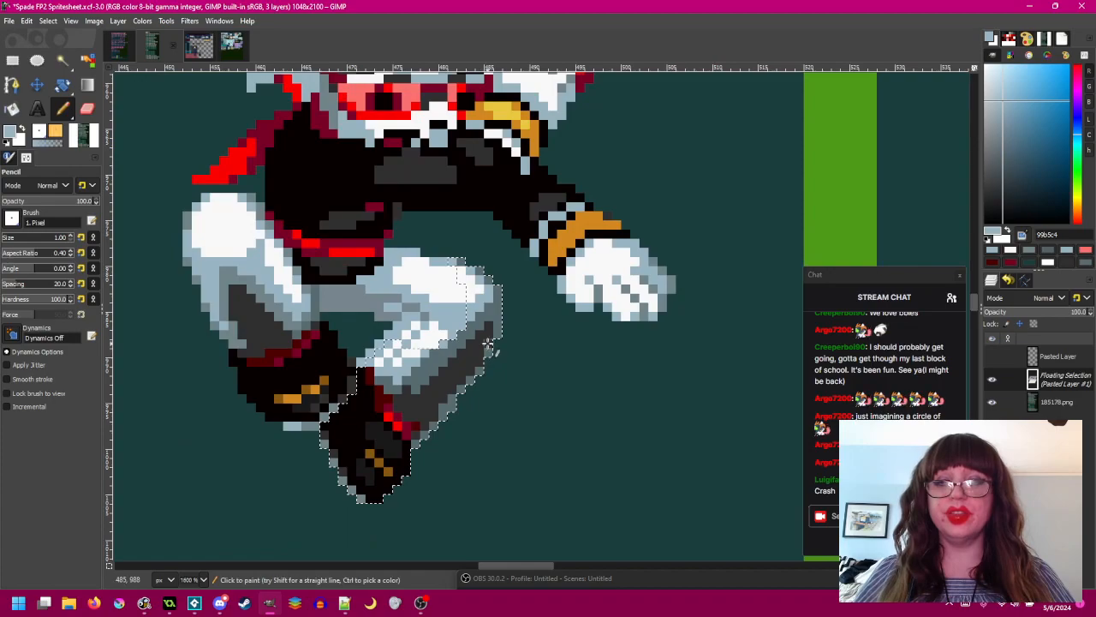
- Compare the fifth frame's rear leg with and without the floating shaded leg
{"action": "left_click", "coordinate": [993, 382]}
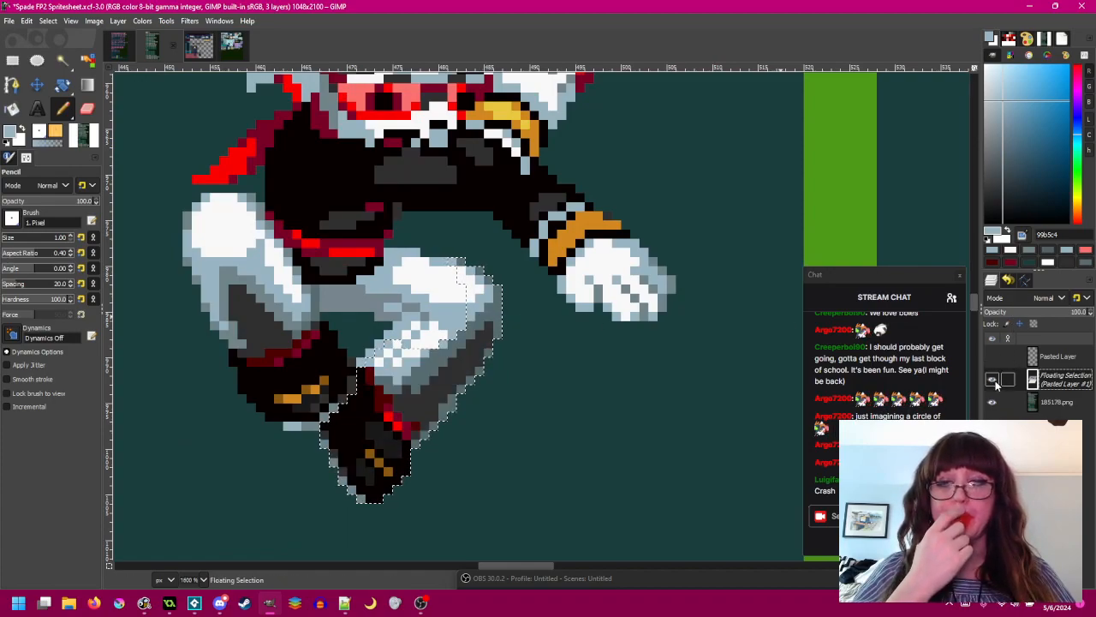
{"action": "left_click", "coordinate": [993, 383]}
{"action": "left_click", "coordinate": [993, 383]}
{"action": "left_click", "coordinate": [993, 383]}
{"action": "left_click", "coordinate": [993, 382]}
{"action": "left_click", "coordinate": [994, 382]}
{"action": "left_click", "coordinate": [993, 383]}
{"action": "left_click", "coordinate": [994, 382]}
{"action": "left_click", "coordinate": [993, 383]}
{"action": "left_click", "coordinate": [993, 382]}
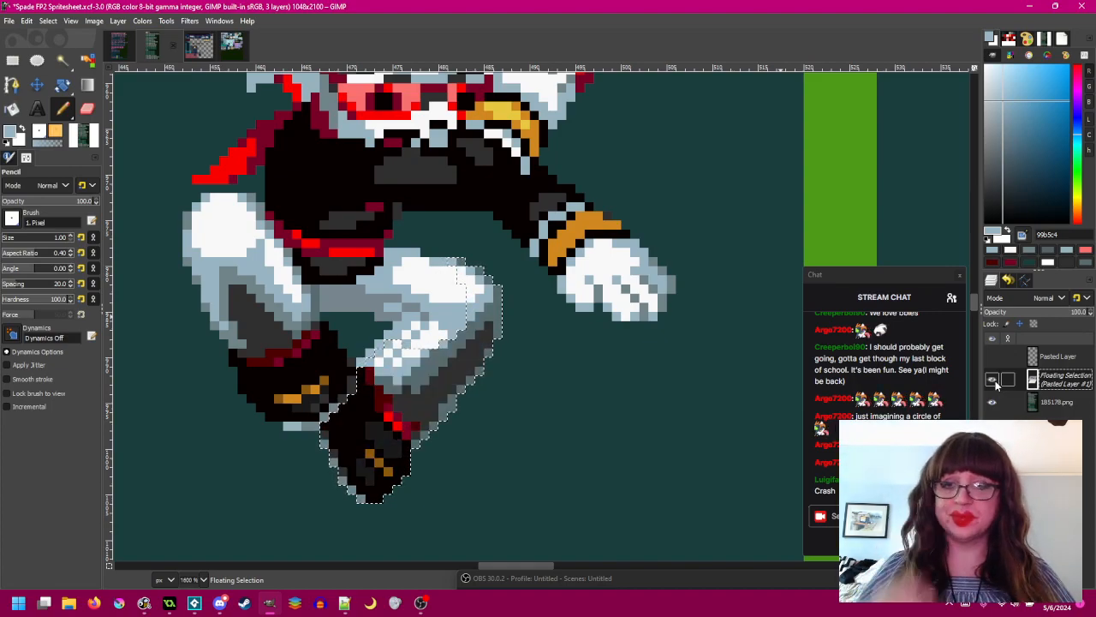
- Copy the retouched leg and place it over the rear leg of the sixth ATTACKING-MID-AIR frame
{"action": "scroll", "coordinate": [586, 323], "scroll_direction": "down", "scroll_amount": 2}
{"action": "left_click_drag", "start_coordinate": [585, 324], "coordinate": [435, 316]}
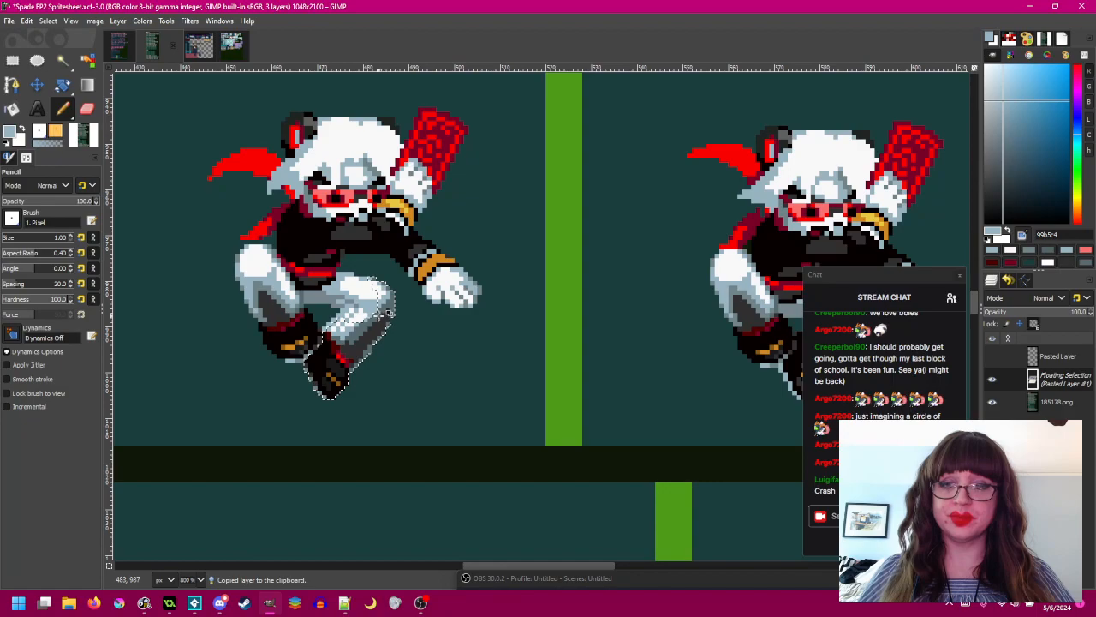
{"action": "key", "text": "r"}
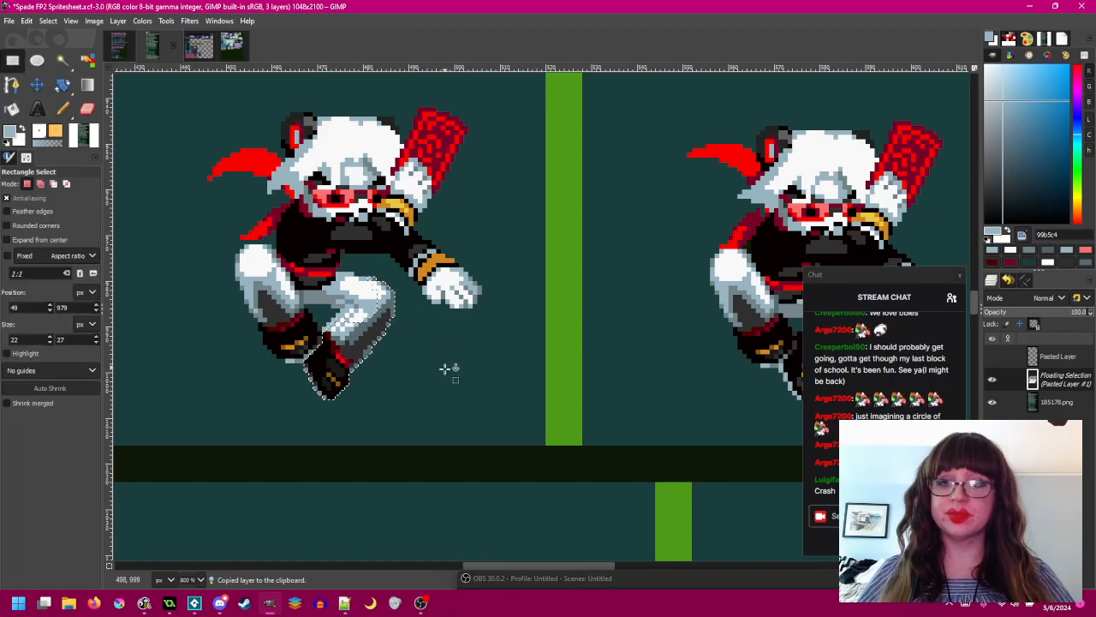
{"action": "scroll", "coordinate": [472, 342], "scroll_direction": "left", "scroll_amount": 1}
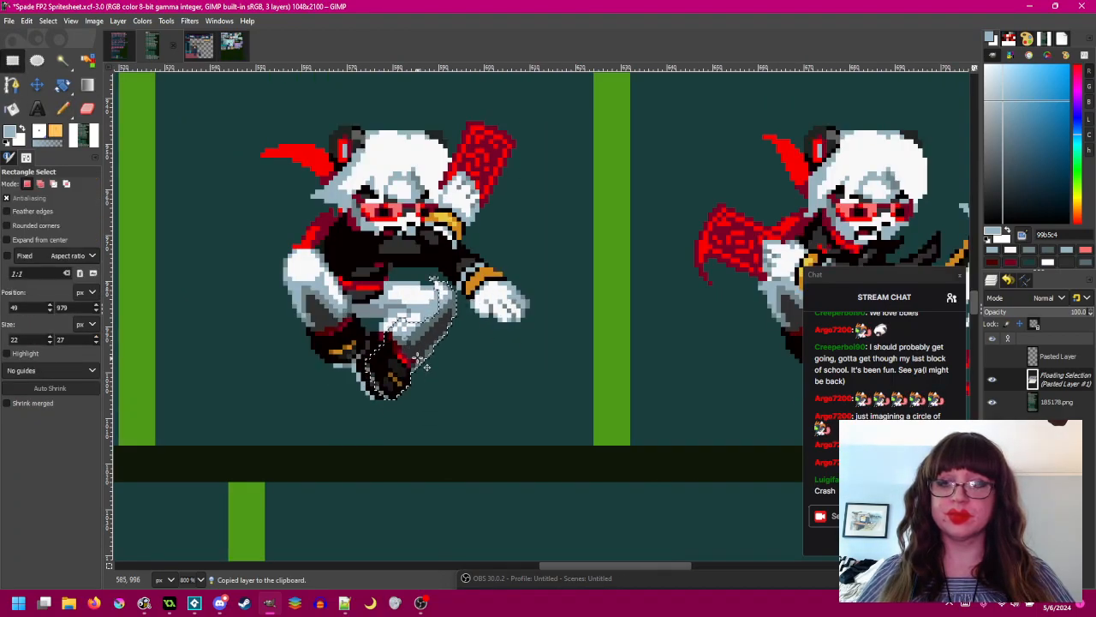
{"action": "scroll", "coordinate": [436, 330], "scroll_direction": "up", "scroll_amount": 2}
{"action": "left_click_drag", "start_coordinate": [397, 340], "coordinate": [391, 340]}
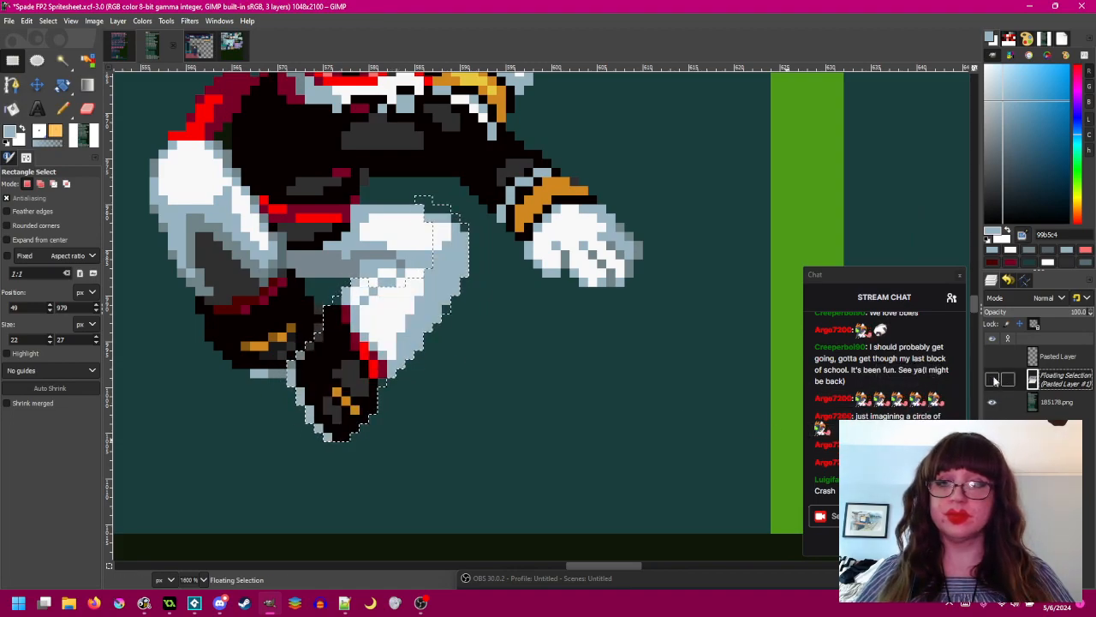
- Erase the placed leg's stray pixels above the sixth frame's knee, checking the fit against the original leg
{"action": "key", "text": "shift+e"}
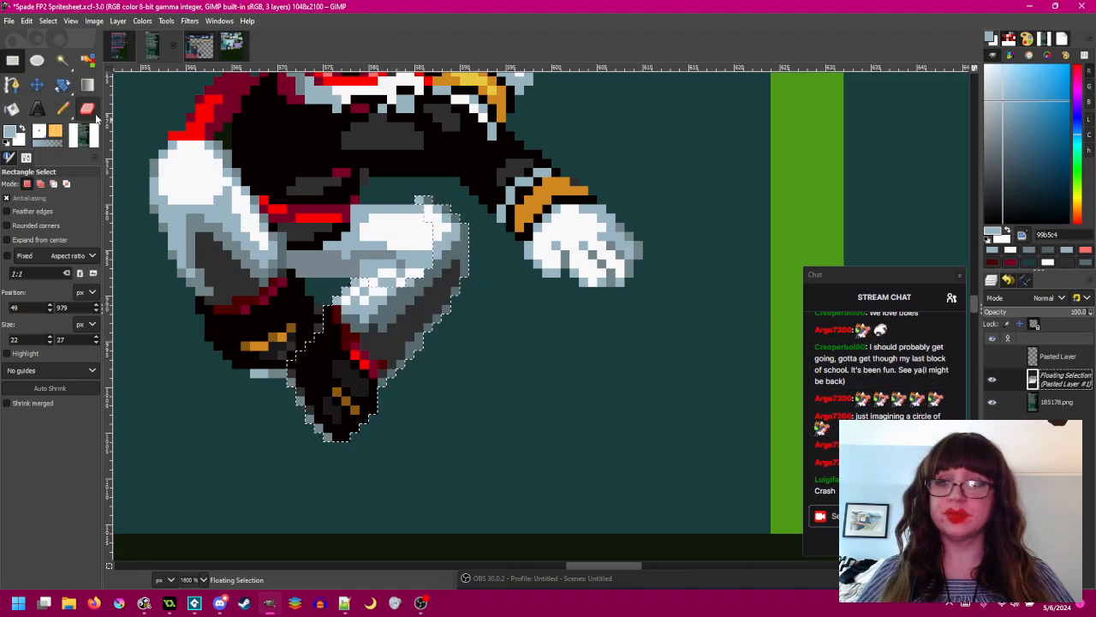
{"action": "scroll", "coordinate": [427, 176], "scroll_direction": "up", "scroll_amount": 1}
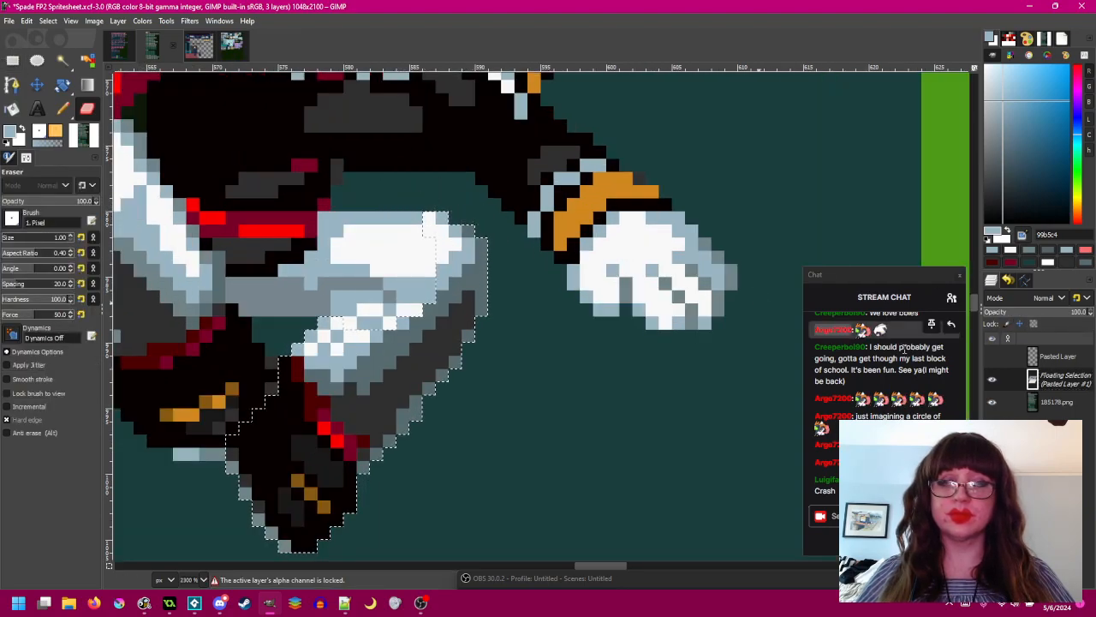
{"action": "left_click", "coordinate": [991, 380]}
{"action": "left_click", "coordinate": [992, 380]}
{"action": "left_click", "coordinate": [991, 380]}
{"action": "left_click", "coordinate": [991, 380]}
{"action": "left_click", "coordinate": [992, 380]}
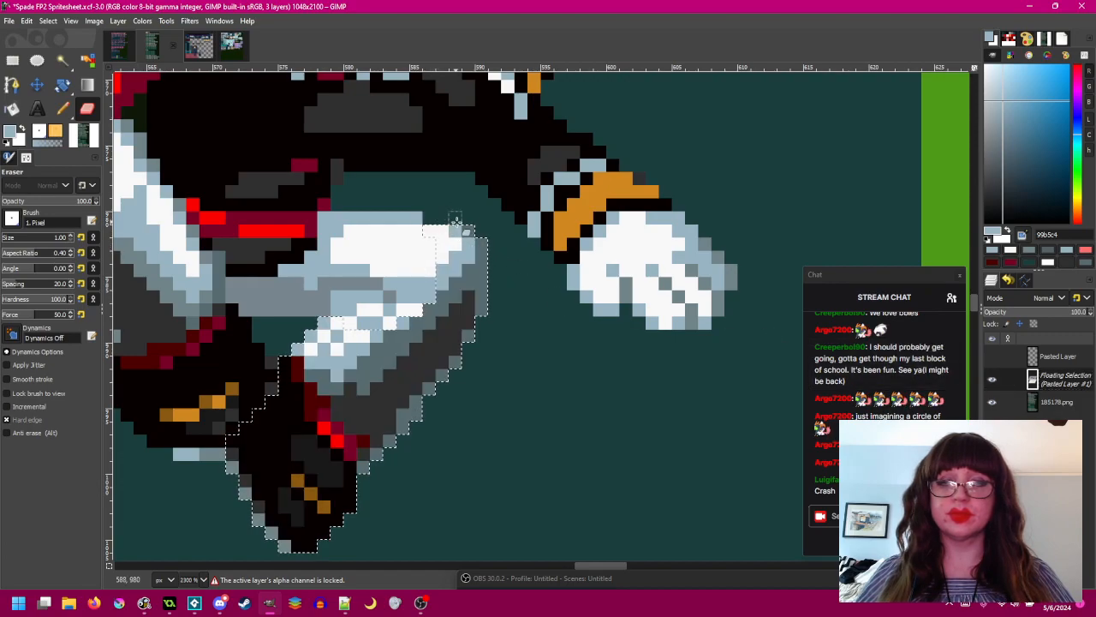
{"action": "left_click", "coordinate": [990, 379]}
{"action": "left_click", "coordinate": [990, 379]}
{"action": "left_click", "coordinate": [990, 380]}
{"action": "left_click", "coordinate": [990, 379]}
- Sample dark grey 586c70 and touch up the placed leg's knee edge with the Pencil
{"action": "key", "text": "n"}
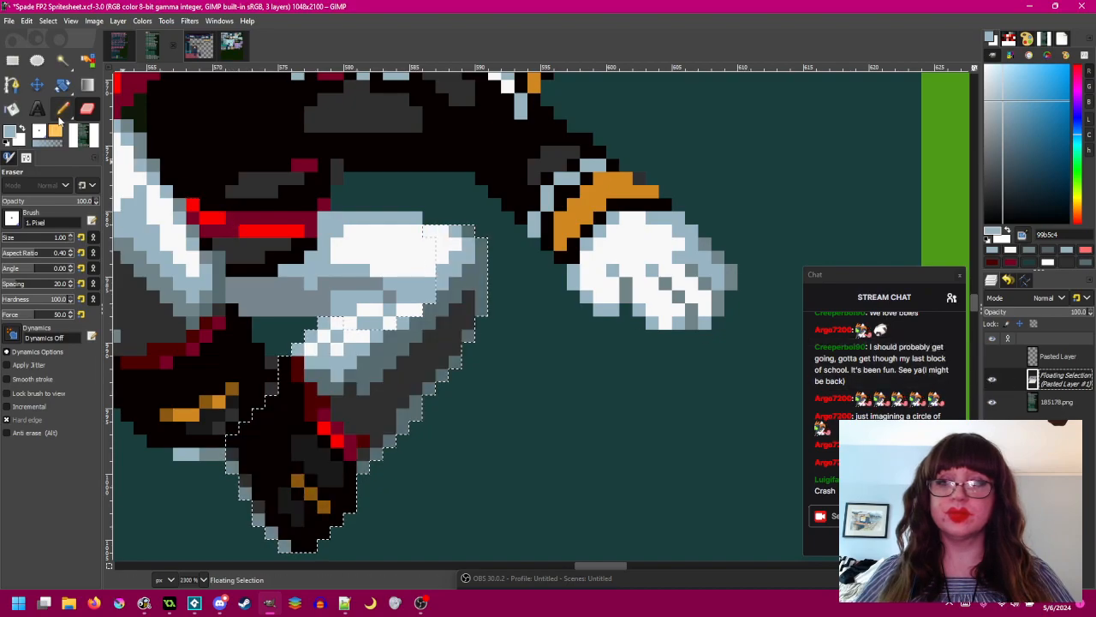
{"action": "scroll", "coordinate": [456, 230], "scroll_direction": "down", "scroll_amount": 3, "text": "ctrl"}
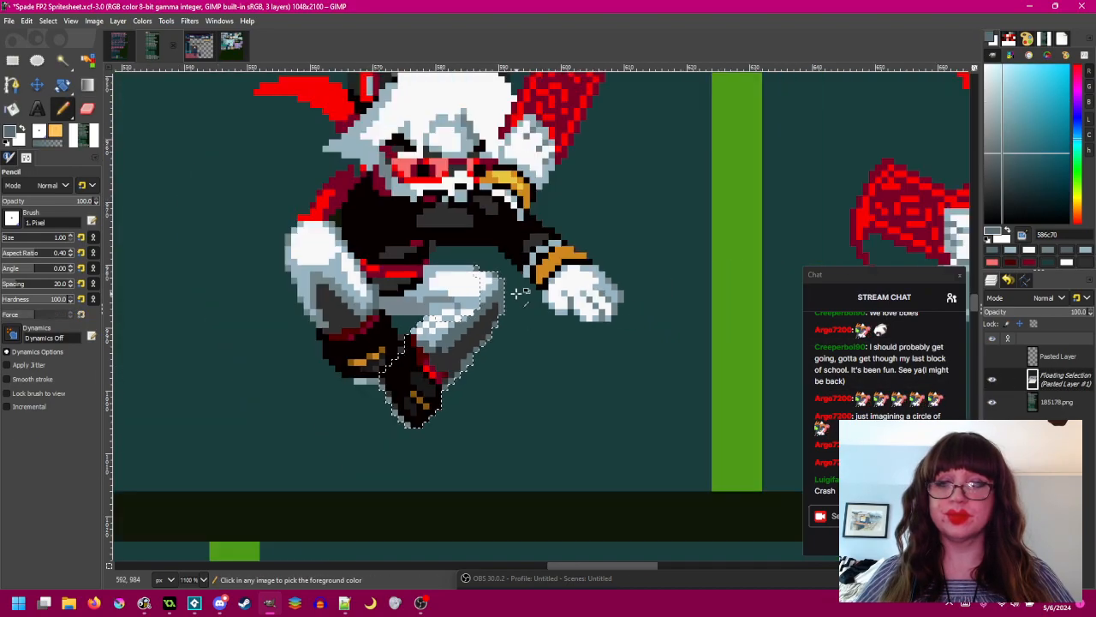
{"action": "scroll", "coordinate": [485, 273], "scroll_direction": "up", "scroll_amount": 3, "text": "ctrl"}
{"action": "scroll", "coordinate": [482, 272], "scroll_direction": "down", "scroll_amount": 2, "text": "ctrl"}
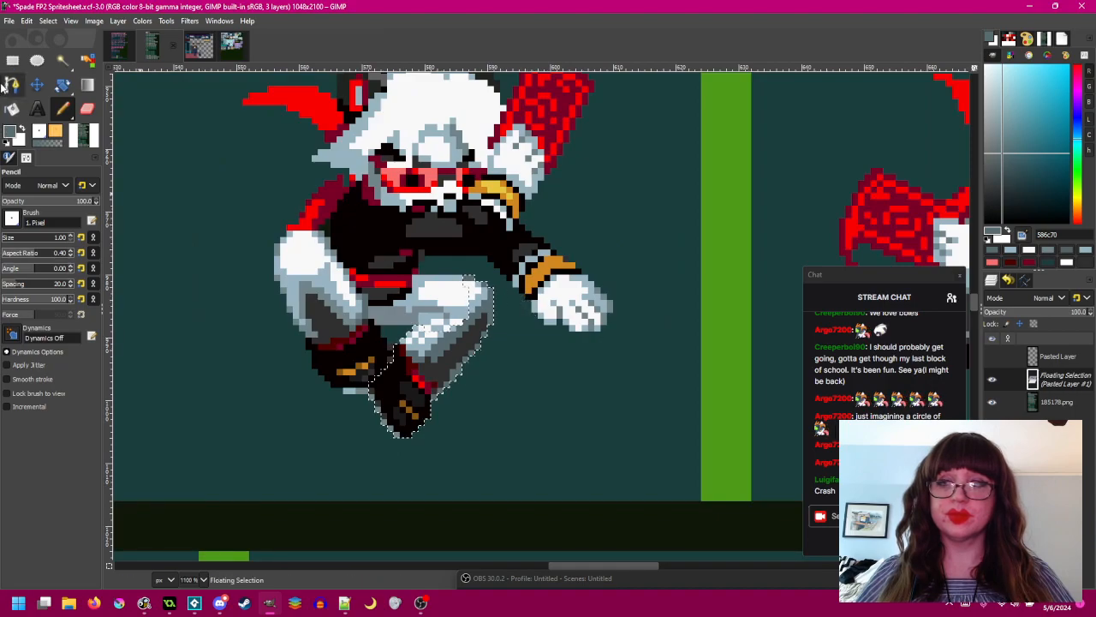
- Place the shaded leg over the last ATTACKING-MID-AIR frame's rear leg and set its opacity to 0
{"action": "key", "text": "r"}
{"action": "scroll", "coordinate": [339, 318], "scroll_direction": "down", "scroll_amount": 2, "text": "ctrl"}
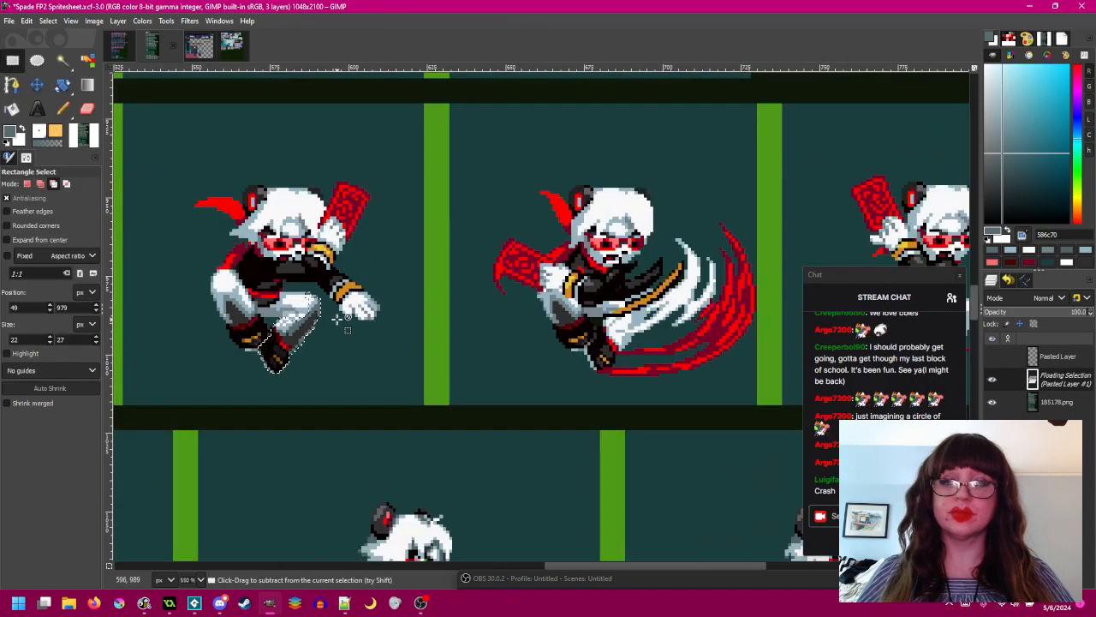
{"action": "left_click_drag", "start_coordinate": [292, 327], "coordinate": [479, 336]}
{"action": "scroll", "coordinate": [343, 326], "scroll_direction": "right", "scroll_amount": 9}
{"action": "scroll", "coordinate": [364, 332], "scroll_direction": "up", "scroll_amount": 2, "text": "ctrl"}
{"action": "scroll", "coordinate": [439, 341], "scroll_direction": "up", "scroll_amount": 1, "text": "ctrl"}
{"action": "left_click_drag", "start_coordinate": [1062, 312], "coordinate": [984, 312]}
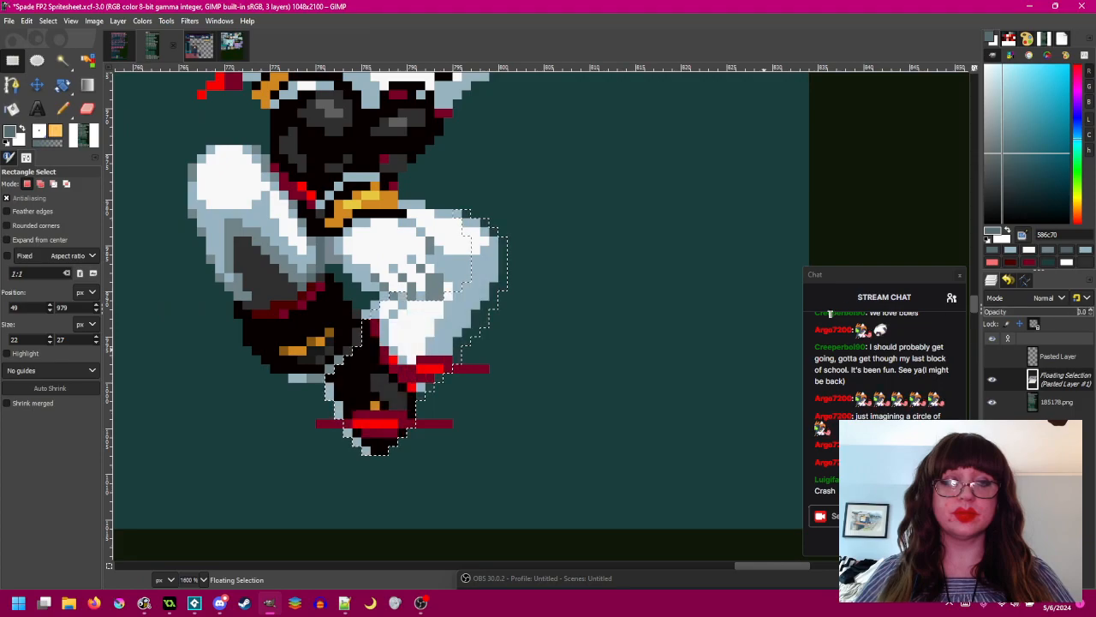
- Erase the placed leg's pixels that overlap the red slash marks across the last frame's ankle and boot
{"action": "left_click", "coordinate": [86, 109]}
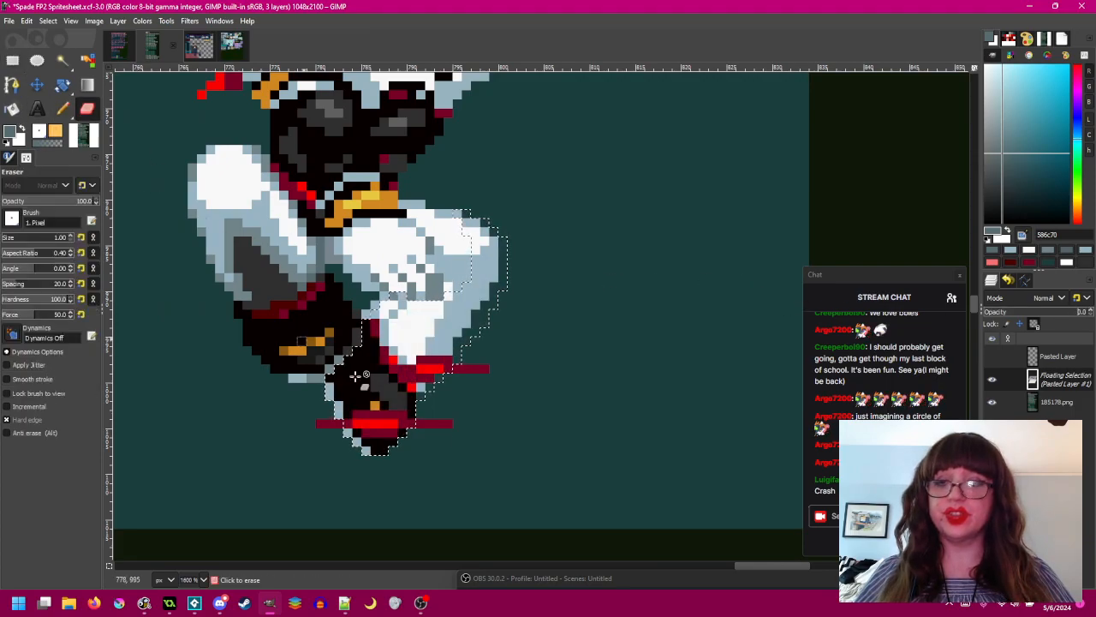
{"action": "scroll", "coordinate": [438, 429], "scroll_direction": "up", "scroll_amount": 1, "text": "ctrl"}
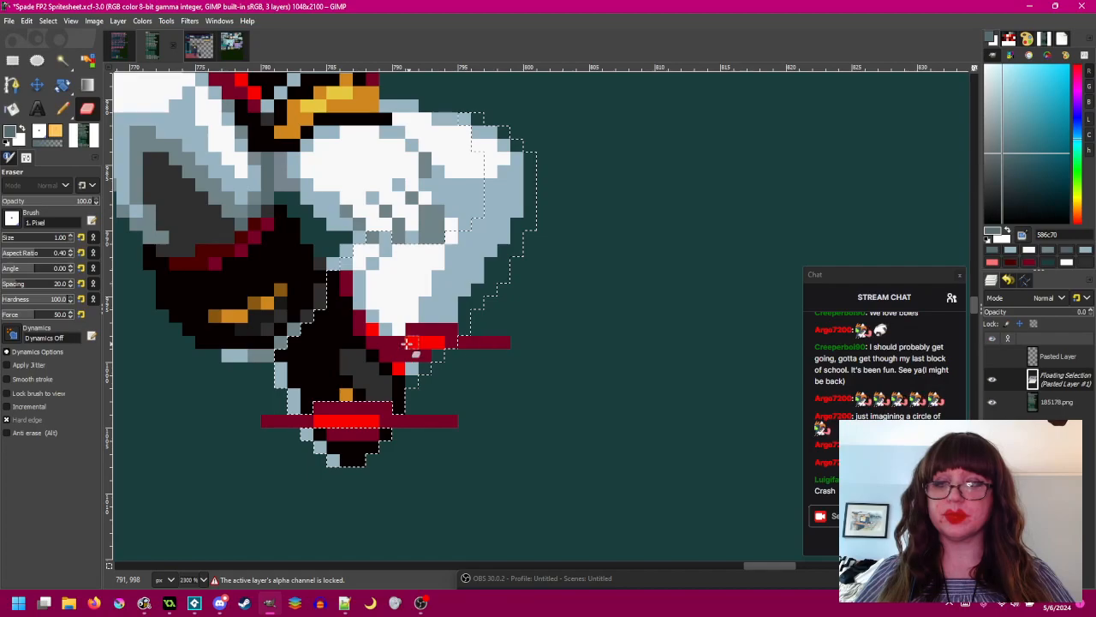
{"action": "scroll", "coordinate": [516, 403], "scroll_direction": "down", "scroll_amount": 2}
{"action": "scroll", "coordinate": [512, 401], "scroll_direction": "up", "scroll_amount": 2}
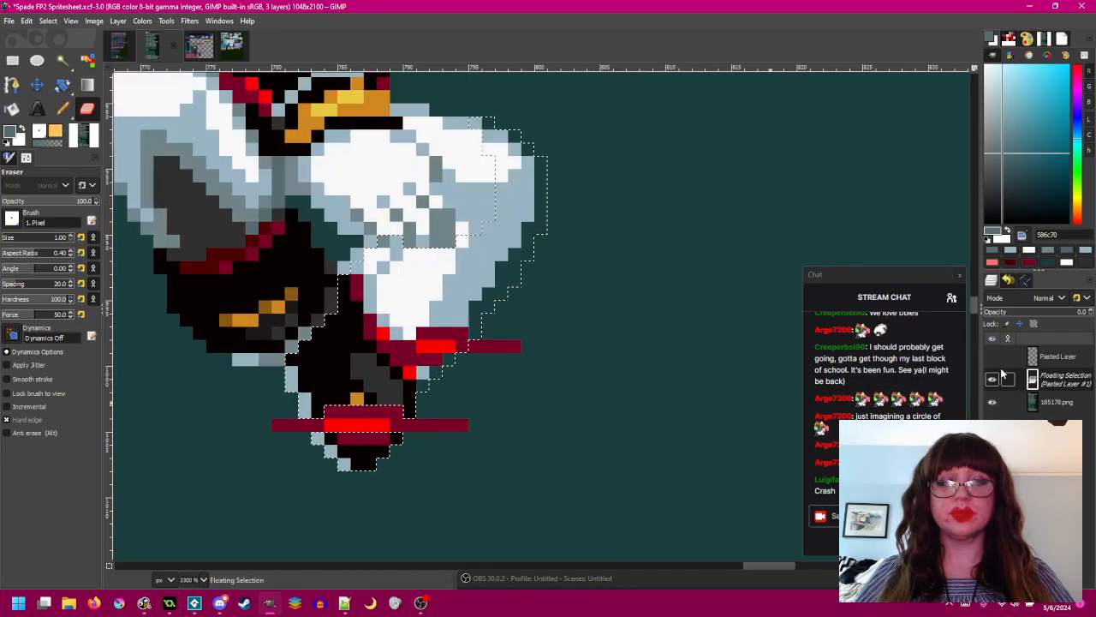
{"action": "left_click_drag", "start_coordinate": [1027, 318], "coordinate": [984, 327]}
{"action": "scroll", "coordinate": [469, 358], "scroll_direction": "down", "scroll_amount": 3}
{"action": "scroll", "coordinate": [469, 358], "scroll_direction": "up", "scroll_amount": 4}
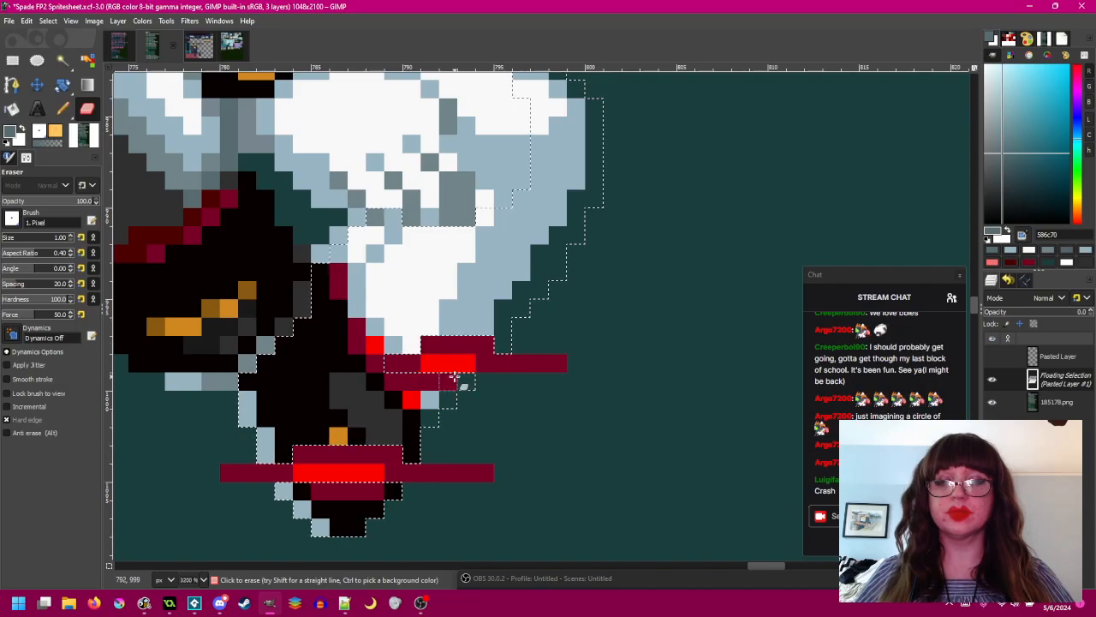
{"action": "scroll", "coordinate": [427, 379], "scroll_direction": "down", "scroll_amount": 4}
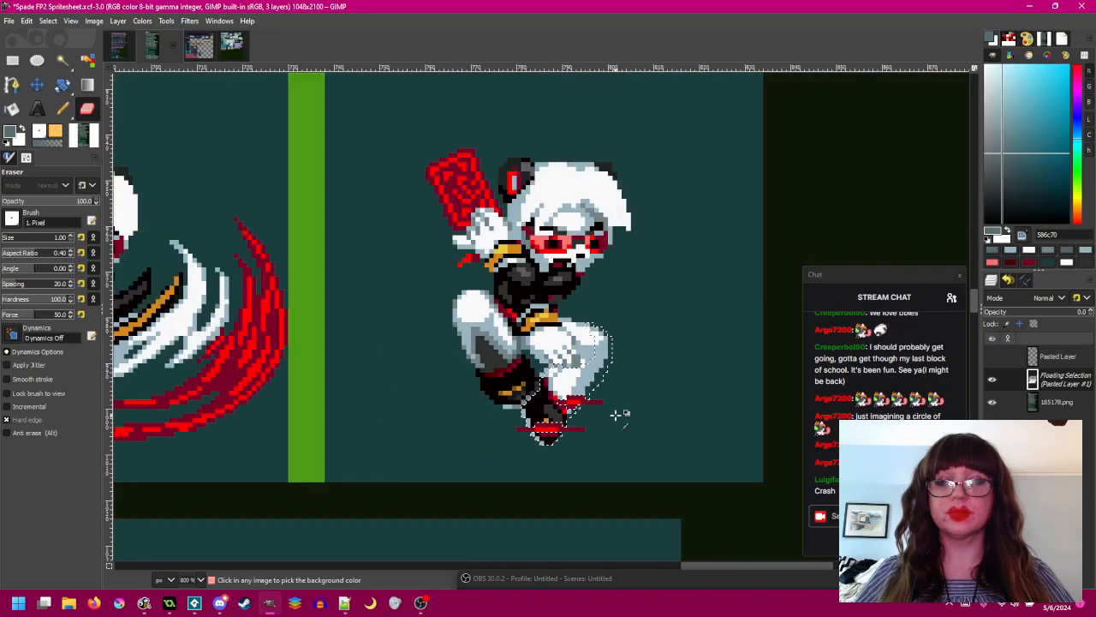
- Check the placed leg's fit against the last frame's original leg and restore its opacity to 100
{"action": "left_click_drag", "start_coordinate": [1032, 312], "coordinate": [1085, 317]}
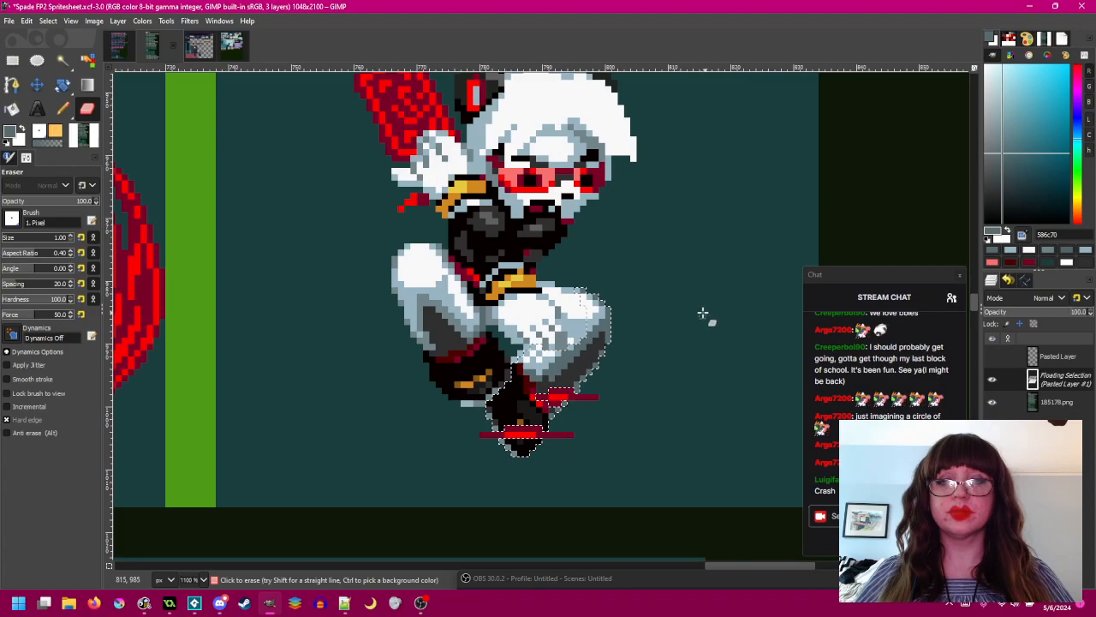
{"action": "scroll", "coordinate": [622, 343], "scroll_direction": "up", "scroll_amount": 2}
{"action": "left_click_drag", "start_coordinate": [1058, 314], "coordinate": [972, 317]}
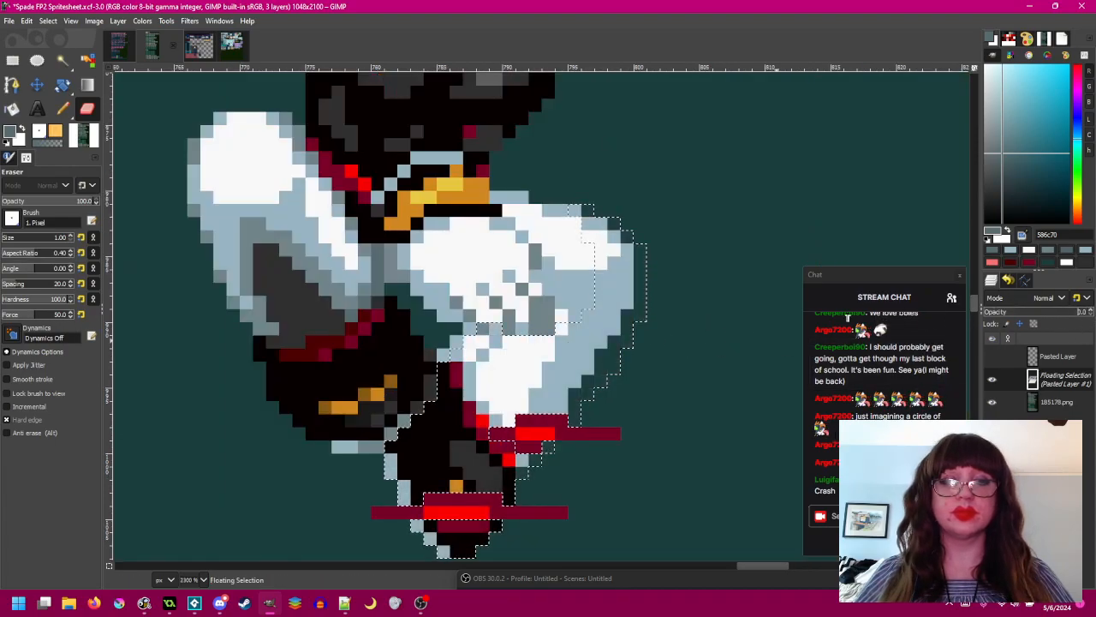
{"action": "scroll", "coordinate": [392, 284], "scroll_direction": "up", "scroll_amount": 2}
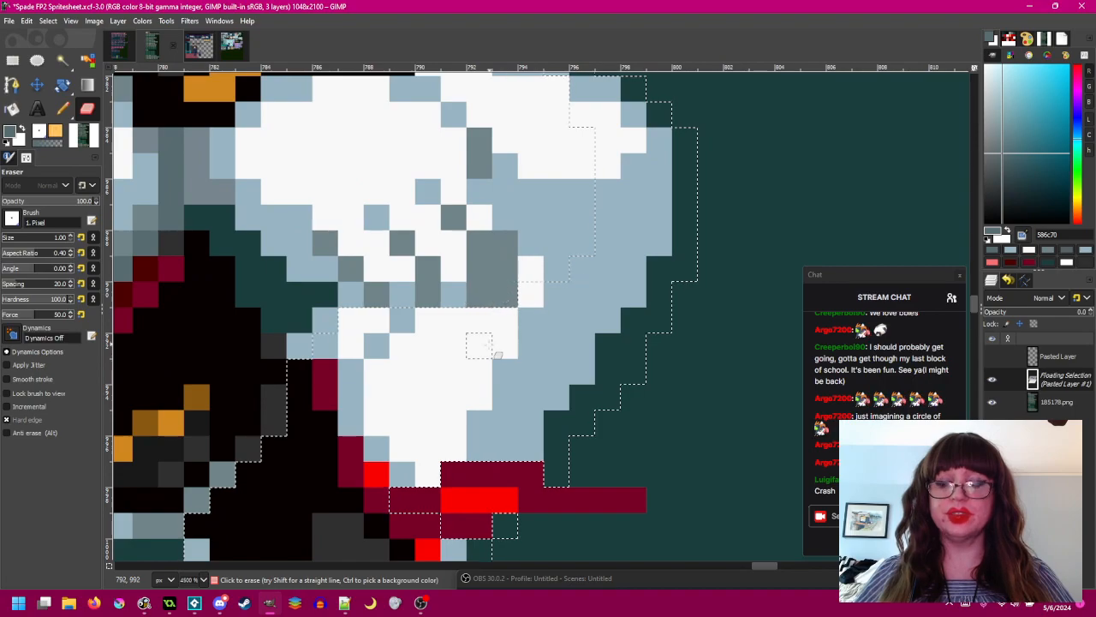
{"action": "scroll", "coordinate": [490, 345], "scroll_direction": "down", "scroll_amount": 3}
{"action": "scroll", "coordinate": [490, 346], "scroll_direction": "up", "scroll_amount": 1}
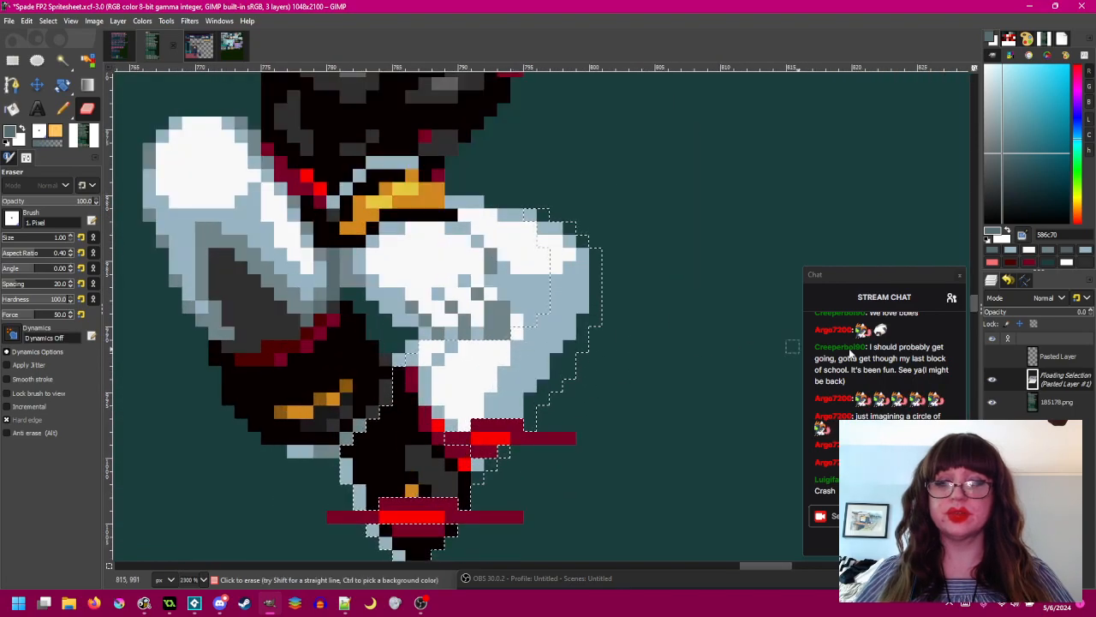
{"action": "left_click_drag", "start_coordinate": [1030, 314], "coordinate": [1089, 316]}
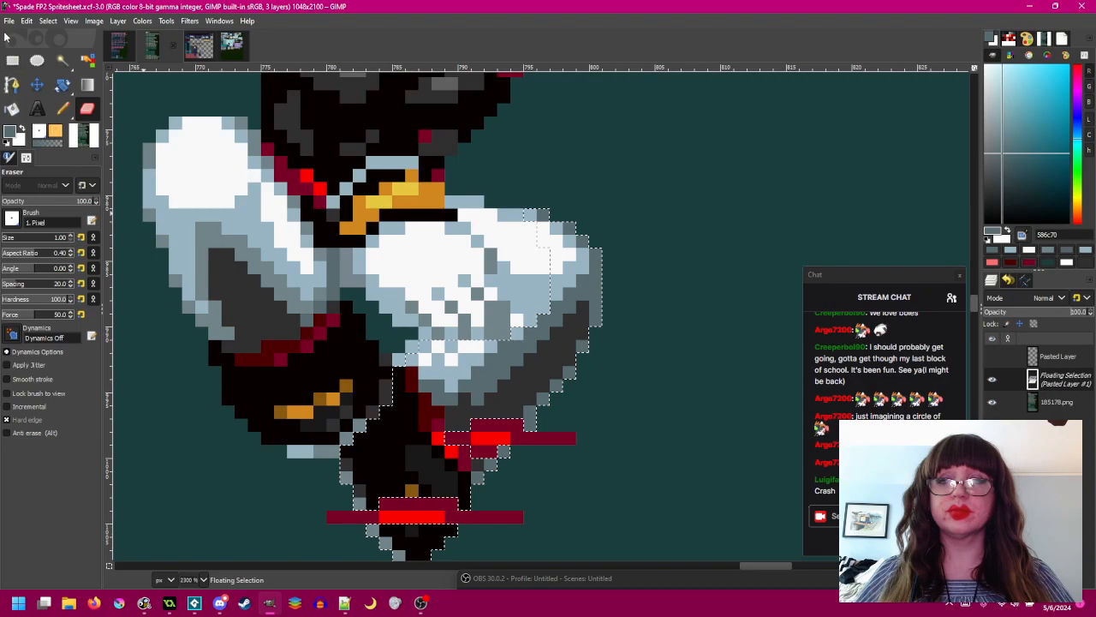
- Compare the last frame's shaded rear leg with the legs in the other ATTACKING-MID-AIR frames
{"action": "left_click", "coordinate": [12, 61]}
{"action": "scroll", "coordinate": [501, 327], "scroll_direction": "down", "scroll_amount": 3}
{"action": "scroll", "coordinate": [514, 333], "scroll_direction": "left", "scroll_amount": 8}
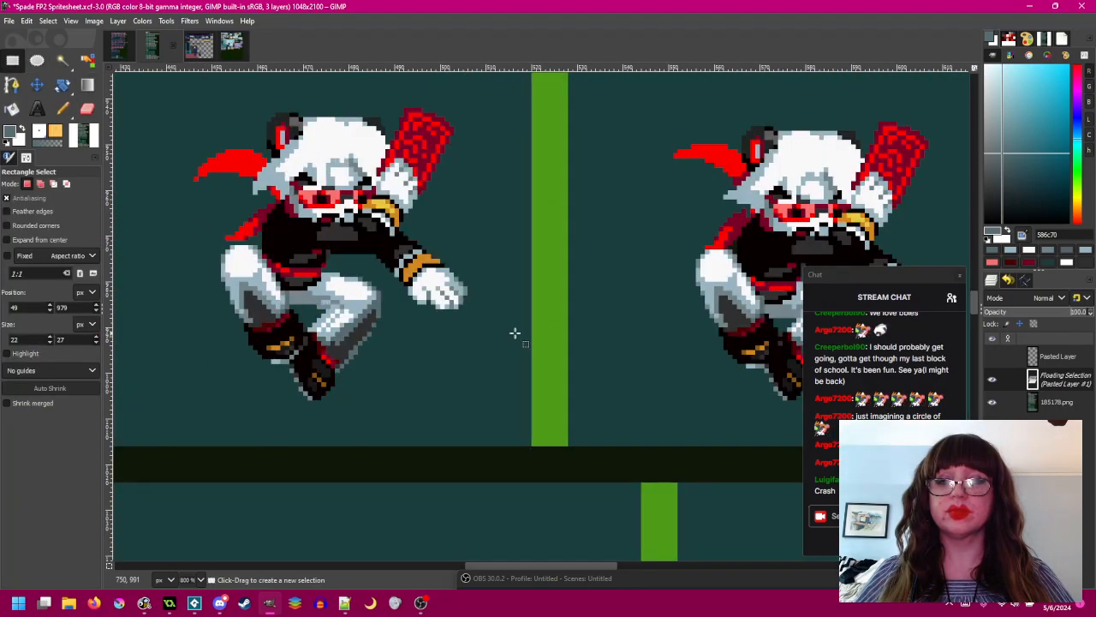
{"action": "scroll", "coordinate": [514, 333], "scroll_direction": "right", "scroll_amount": 5}
{"action": "scroll", "coordinate": [380, 348], "scroll_direction": "left", "scroll_amount": 15}
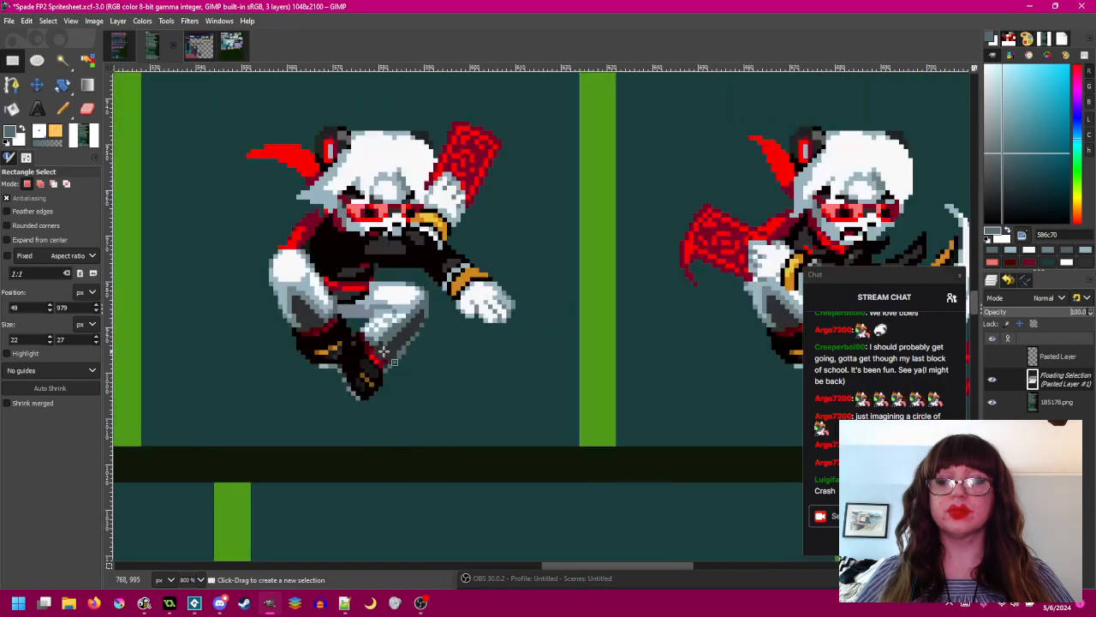
{"action": "scroll", "coordinate": [385, 351], "scroll_direction": "right", "scroll_amount": 10}
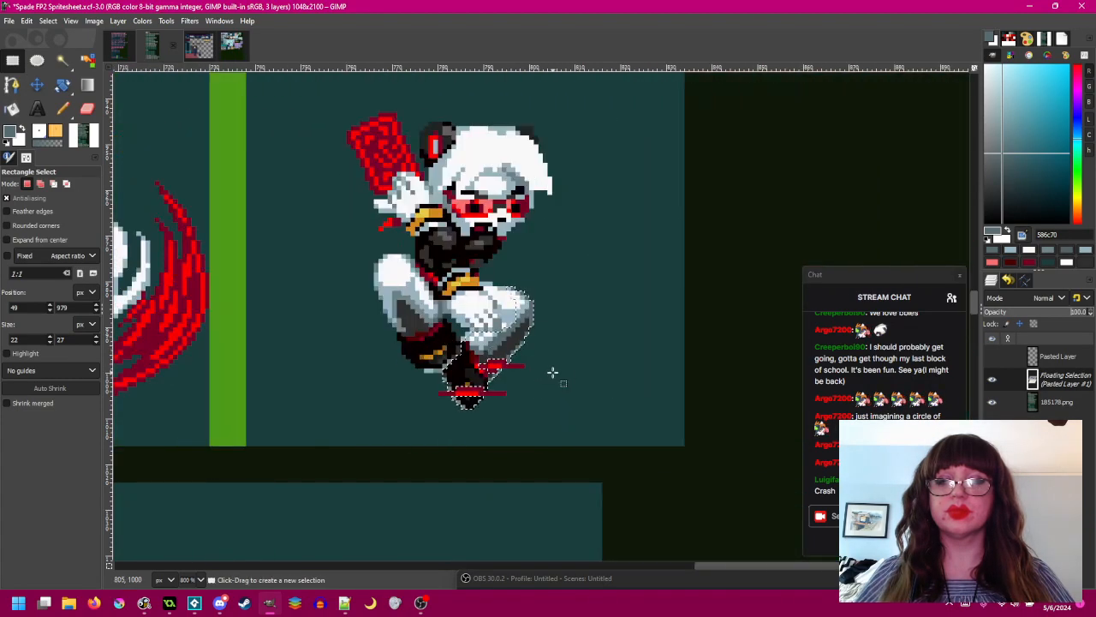
{"action": "scroll", "coordinate": [552, 373], "scroll_direction": "left", "scroll_amount": 20}
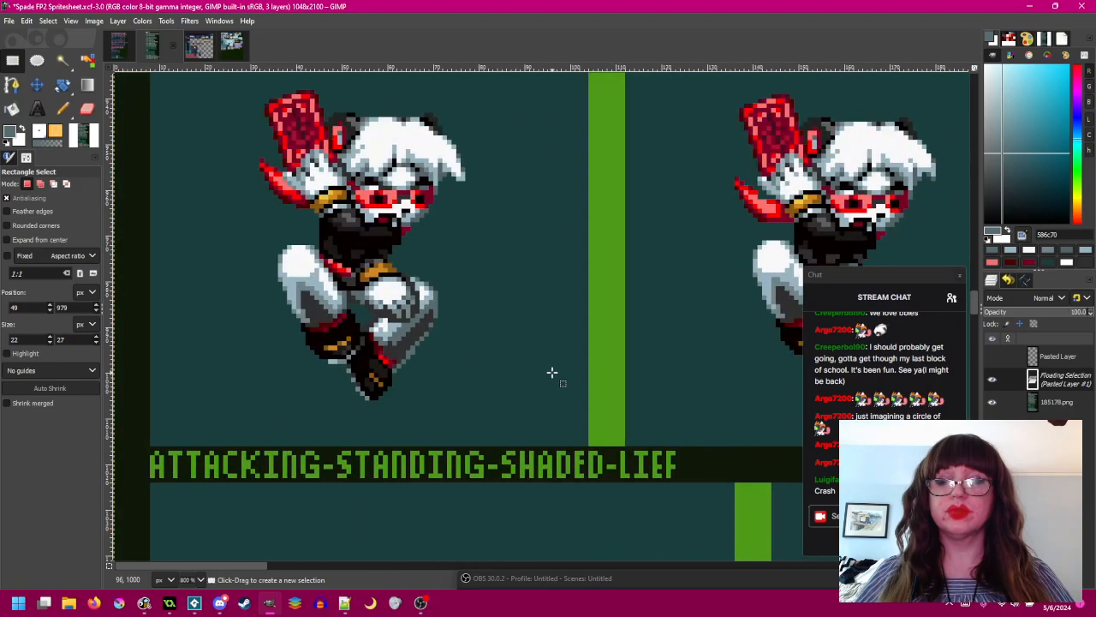
{"action": "scroll", "coordinate": [551, 372], "scroll_direction": "right", "scroll_amount": 20}
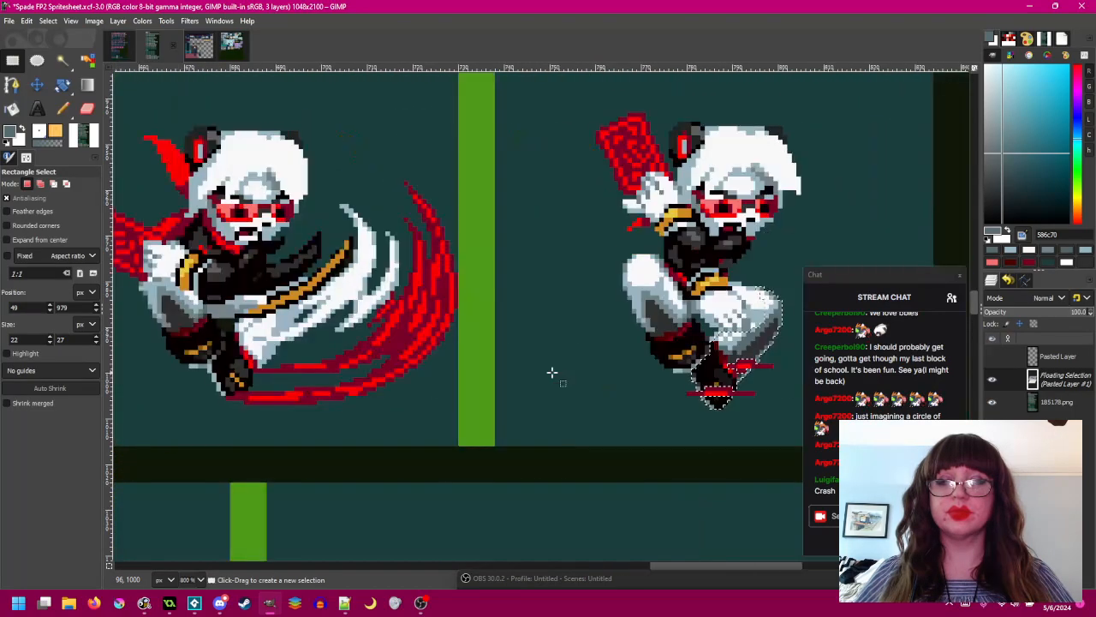
{"action": "scroll", "coordinate": [430, 362], "scroll_direction": "right", "scroll_amount": 4}
{"action": "scroll", "coordinate": [659, 382], "scroll_direction": "up", "scroll_amount": 2}
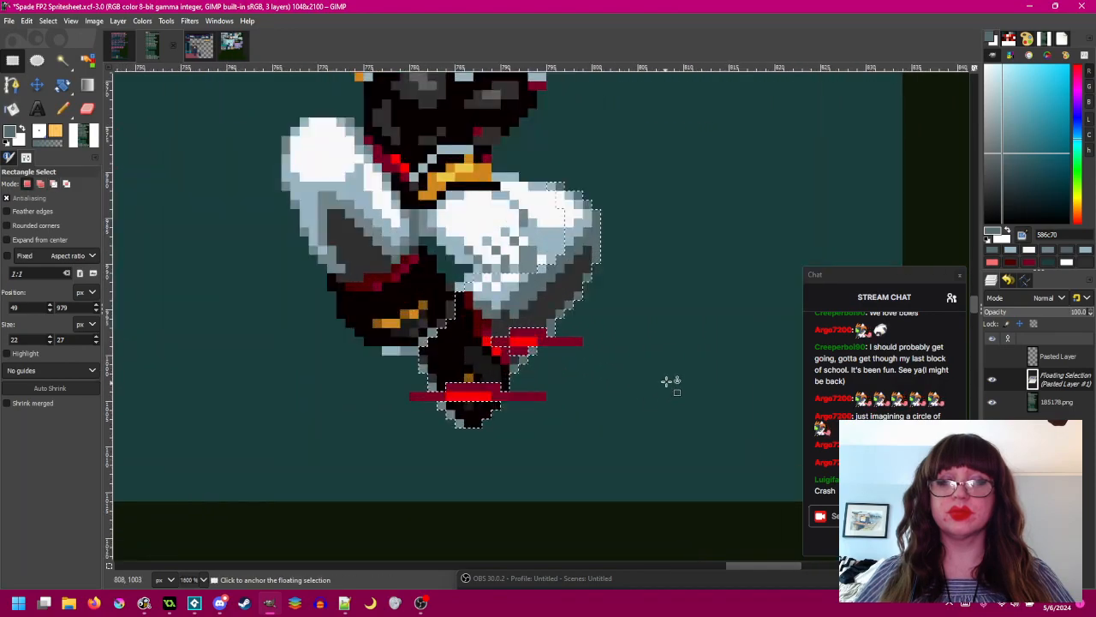
- Hide and show the floating leg repeatedly to compare the shaded version with the last frame's original
{"action": "left_click", "coordinate": [991, 380]}
{"action": "left_click", "coordinate": [991, 380]}
{"action": "left_click", "coordinate": [991, 381]}
{"action": "left_click", "coordinate": [992, 380]}
{"action": "left_click", "coordinate": [991, 381]}
{"action": "left_click", "coordinate": [991, 381]}
{"action": "left_click", "coordinate": [992, 380]}
{"action": "left_click", "coordinate": [992, 381]}
{"action": "left_click", "coordinate": [992, 380]}
{"action": "left_click", "coordinate": [992, 380]}
{"action": "left_click", "coordinate": [991, 380]}
{"action": "left_click", "coordinate": [992, 381]}
{"action": "left_click", "coordinate": [992, 380]}
{"action": "left_click", "coordinate": [991, 381]}
- Anchor the shaded leg onto the last frame and save the sprite sheet
{"action": "left_click", "coordinate": [219, 191]}
{"action": "scroll", "coordinate": [459, 334], "scroll_direction": "down", "scroll_amount": 4}
{"action": "key", "text": "ctrl+s"}
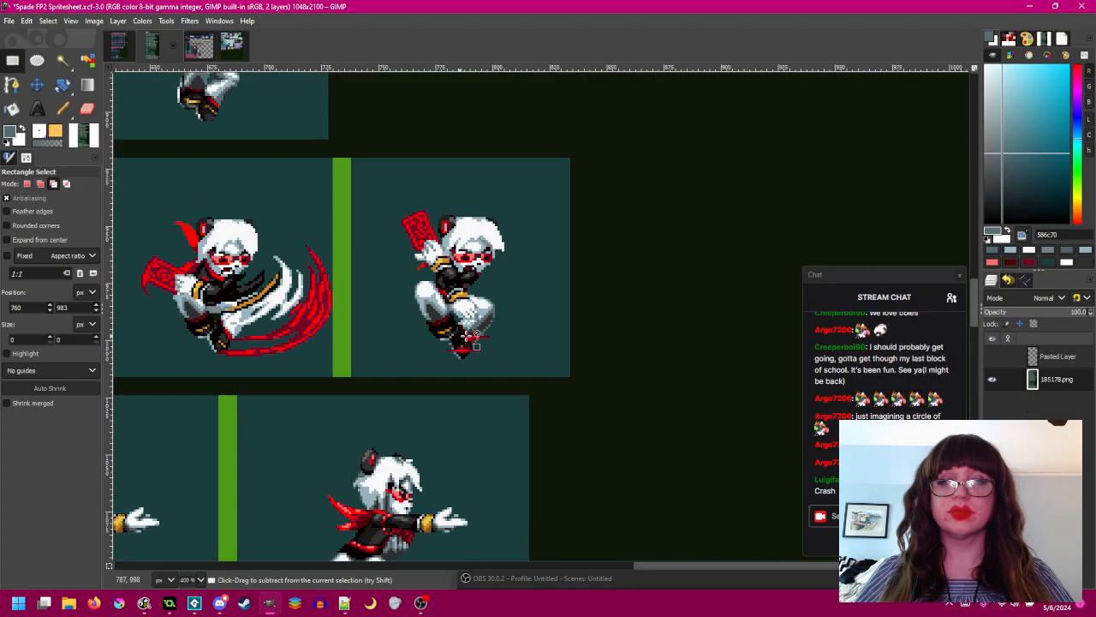
- Copy the first ATTACKING-MID-AIR frame's 50 × 36 px head, card and raised-arm area and paste it over the last frame's upper body
{"action": "left_click_drag", "start_coordinate": [534, 322], "coordinate": [707, 335]}
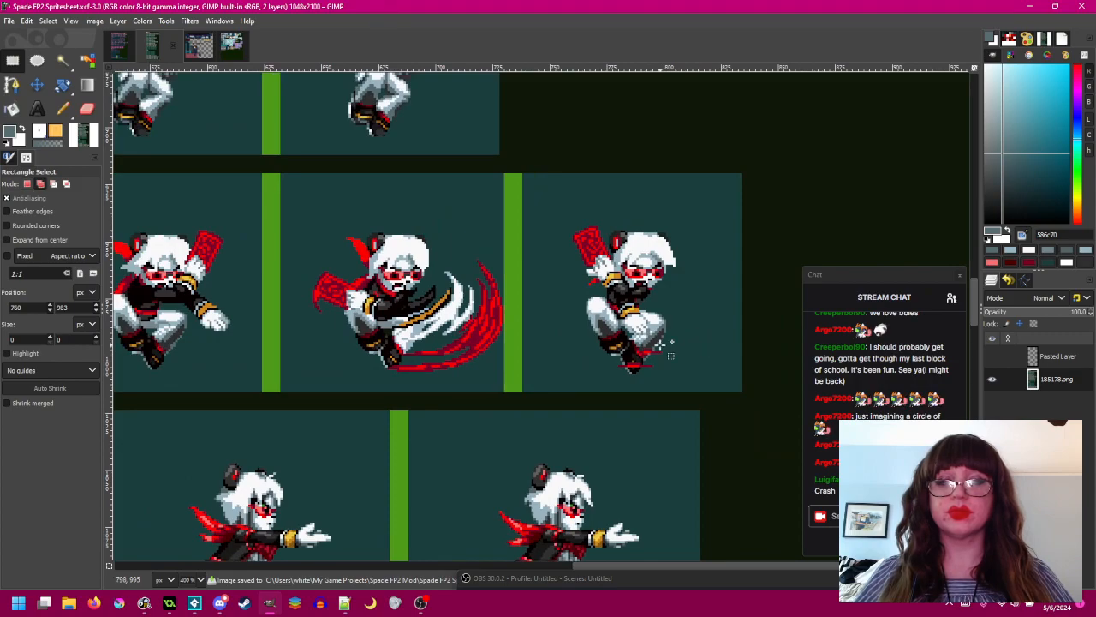
{"action": "scroll", "coordinate": [659, 344], "scroll_direction": "left", "scroll_amount": 5}
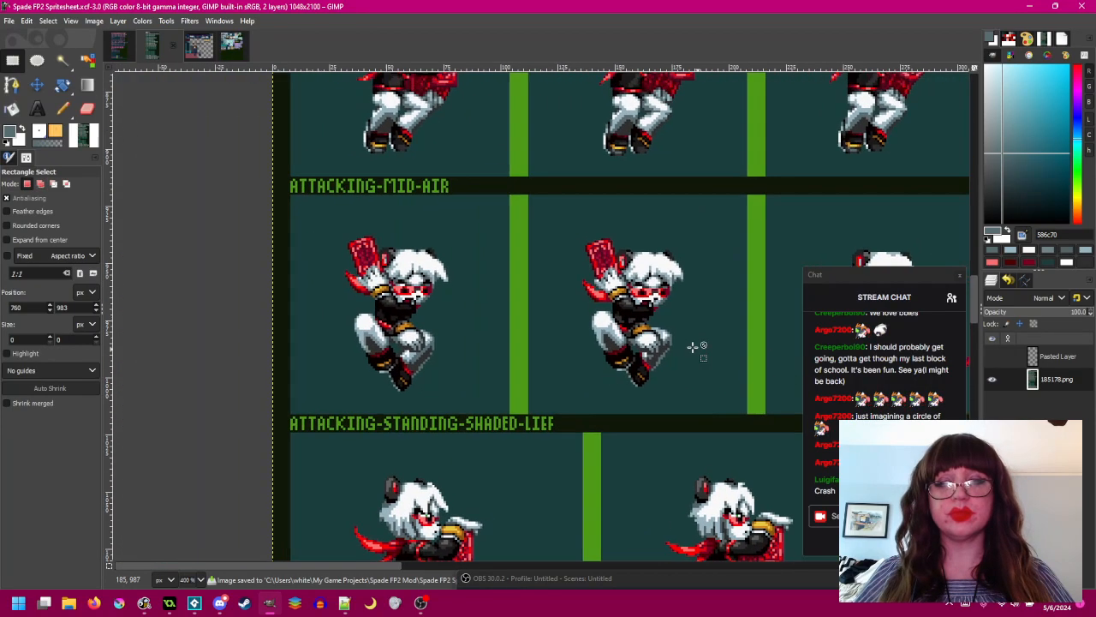
{"action": "scroll", "coordinate": [448, 274], "scroll_direction": "up", "scroll_amount": 3}
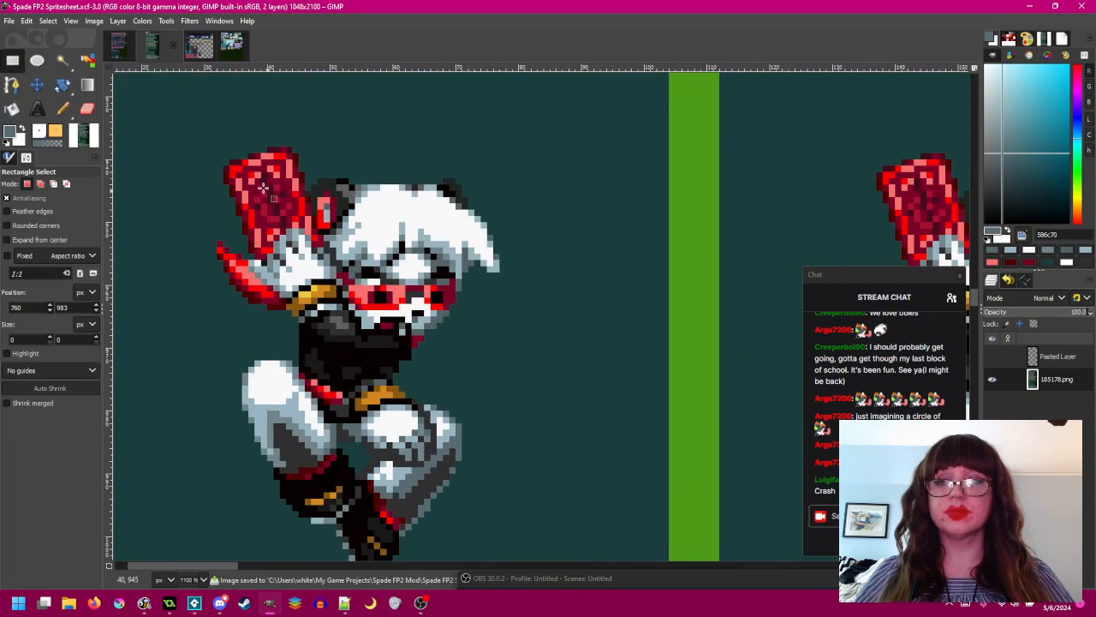
{"action": "left_click_drag", "start_coordinate": [236, 163], "coordinate": [518, 360]}
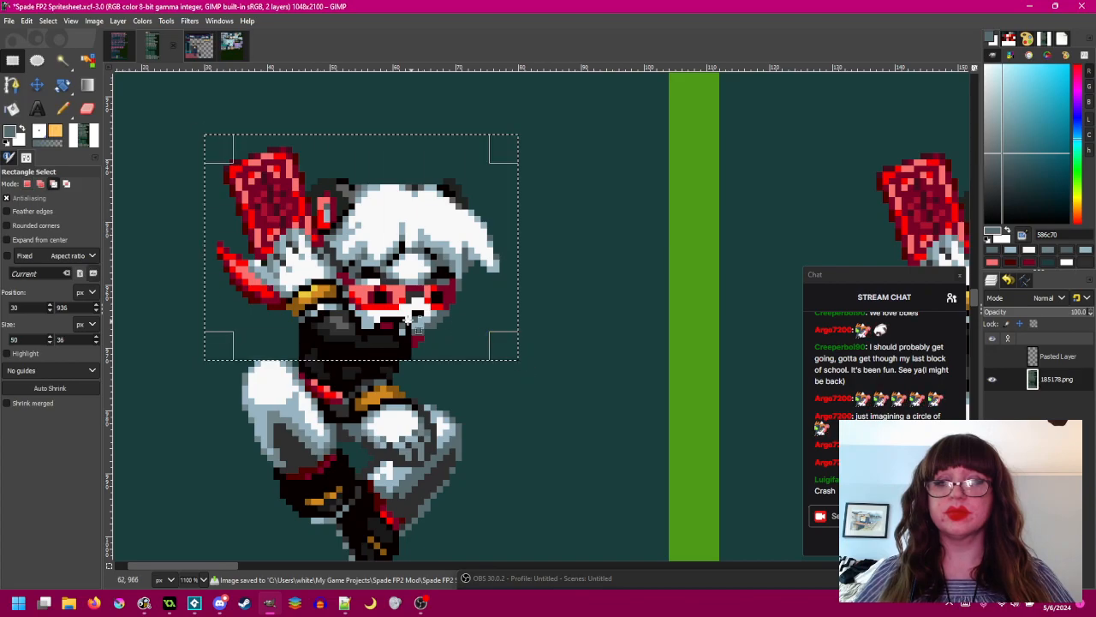
{"action": "key", "text": "ctrl+c"}
{"action": "scroll", "coordinate": [381, 307], "scroll_direction": "down", "scroll_amount": 3}
{"action": "key", "text": "ctrl+v"}
{"action": "mouse_move", "coordinate": [381, 305]}
{"action": "left_mouse_down"}
{"action": "mouse_move", "coordinate": [464, 298]}
{"action": "mouse_move", "coordinate": [361, 301]}
{"action": "left_mouse_up"}
{"action": "scroll", "coordinate": [461, 298], "scroll_direction": "right", "scroll_amount": 12}
{"action": "scroll", "coordinate": [460, 298], "scroll_direction": "right", "scroll_amount": 10}
{"action": "scroll", "coordinate": [362, 300], "scroll_direction": "up", "scroll_amount": 2}
{"action": "key", "text": "ctrl+z"}
{"action": "left_click_drag", "start_coordinate": [547, 274], "coordinate": [378, 300]}
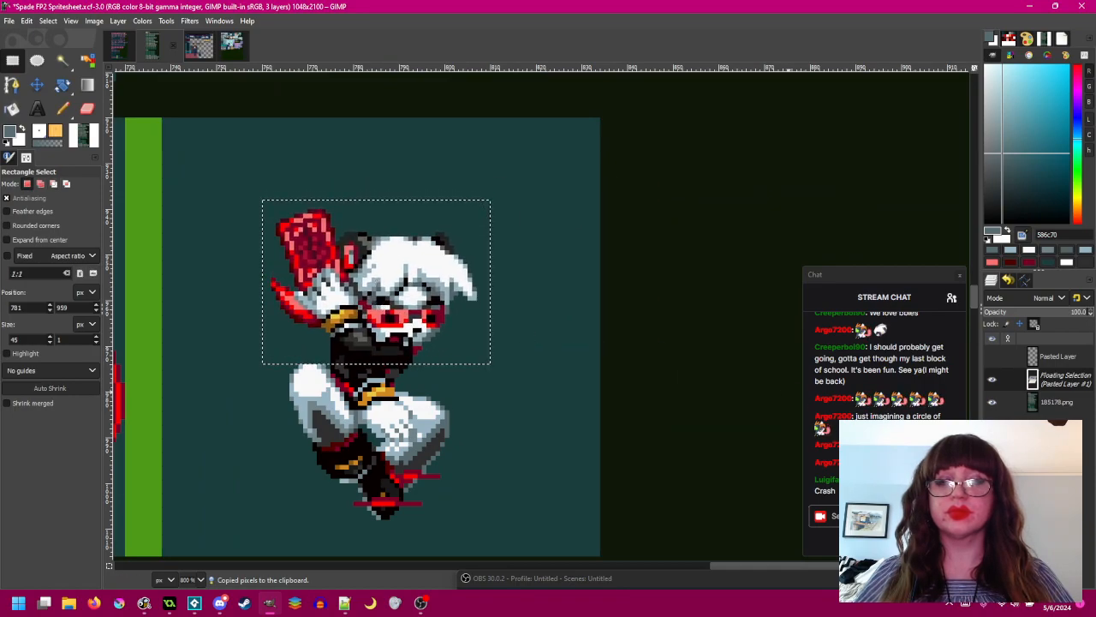
- Hide and show the pasted upper body to compare it with the last frame's original head and arm
{"action": "left_click", "coordinate": [991, 379]}
{"action": "left_click", "coordinate": [991, 379]}
{"action": "left_click", "coordinate": [992, 380]}
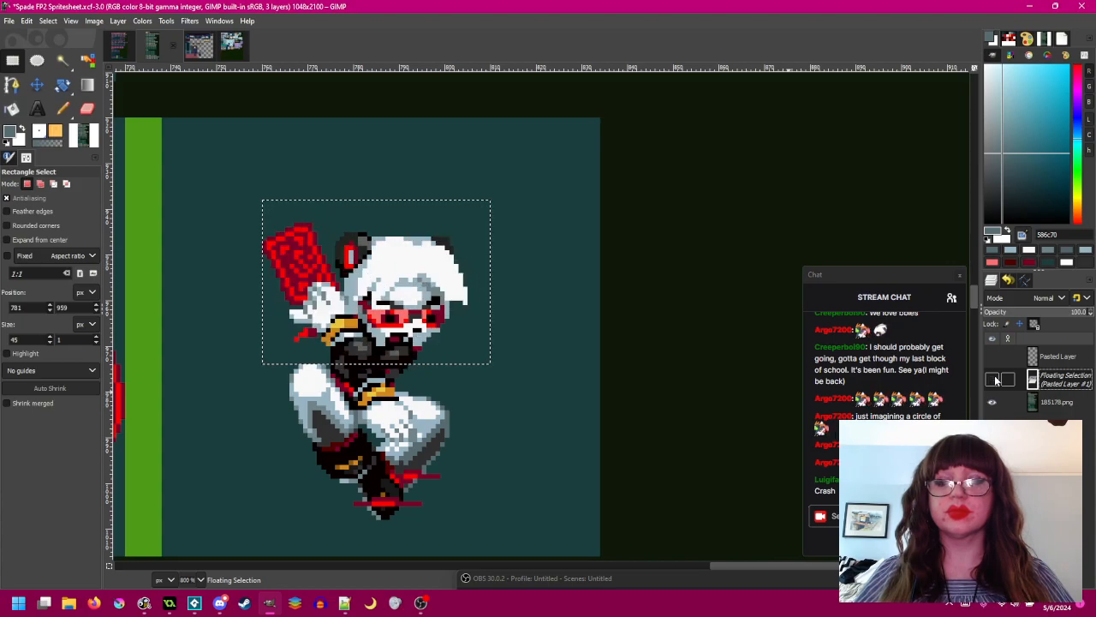
{"action": "left_click", "coordinate": [992, 380]}
{"action": "left_click", "coordinate": [991, 380]}
{"action": "left_click", "coordinate": [992, 380]}
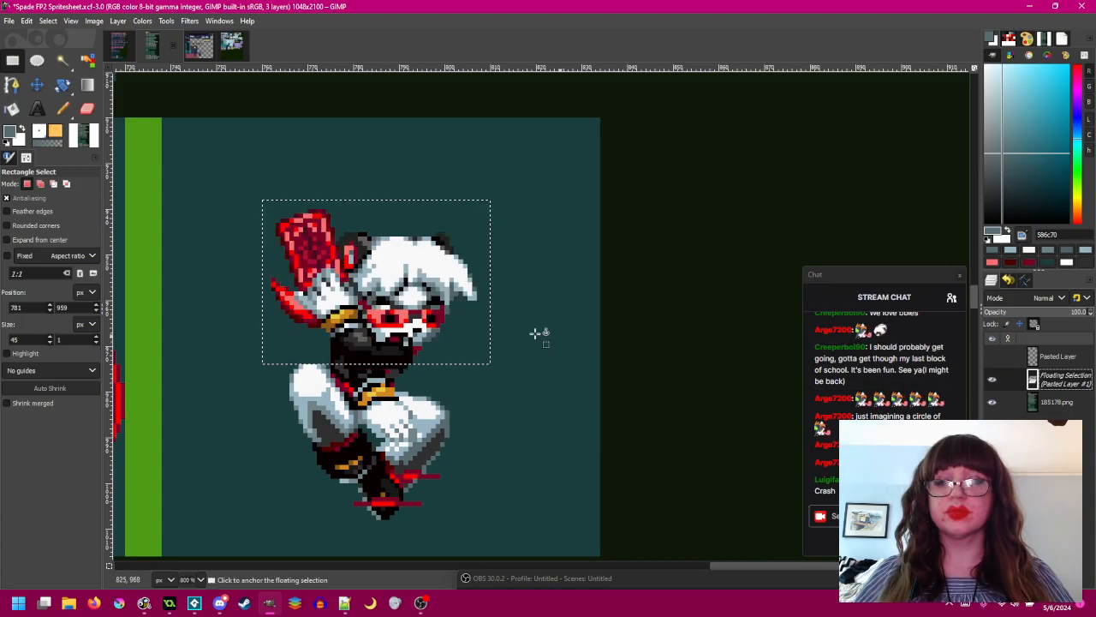
- Move the pasted upper body to the empty area beside the last frame and anchor it as a reference
{"action": "scroll", "coordinate": [632, 317], "scroll_direction": "left", "scroll_amount": 3}
{"action": "left_click_drag", "start_coordinate": [600, 317], "coordinate": [908, 278]}
{"action": "scroll", "coordinate": [441, 296], "scroll_direction": "up", "scroll_amount": 1}
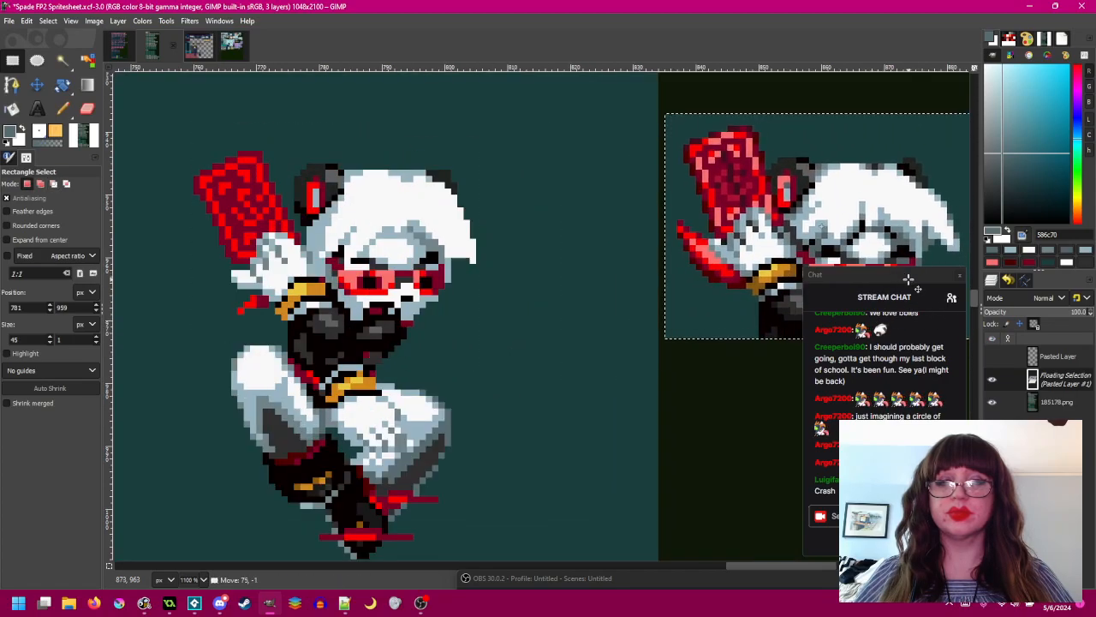
{"action": "left_click", "coordinate": [505, 237]}
- Try copying the reference's 22 × 29 px card and hand area over the last frame's hand, comparing it with the original
{"action": "scroll", "coordinate": [638, 231], "scroll_direction": "right", "scroll_amount": 1}
{"action": "left_click_drag", "start_coordinate": [626, 128], "coordinate": [760, 306]}
{"action": "key", "text": "ctrl+c"}
{"action": "key", "text": "ctrl+v"}
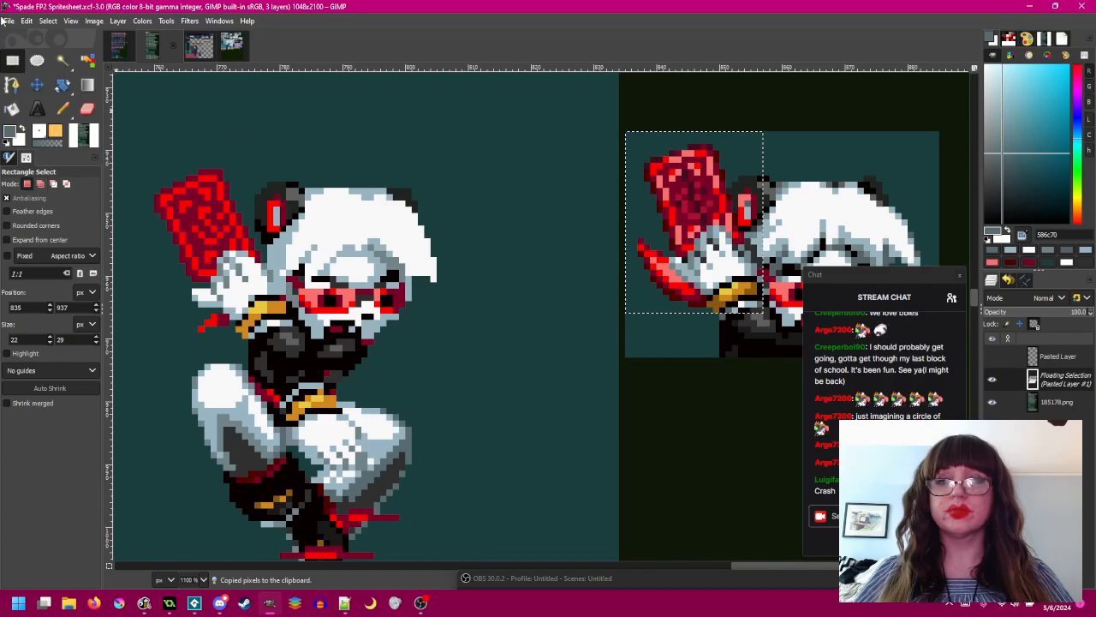
{"action": "left_click_drag", "start_coordinate": [694, 224], "coordinate": [688, 225]}
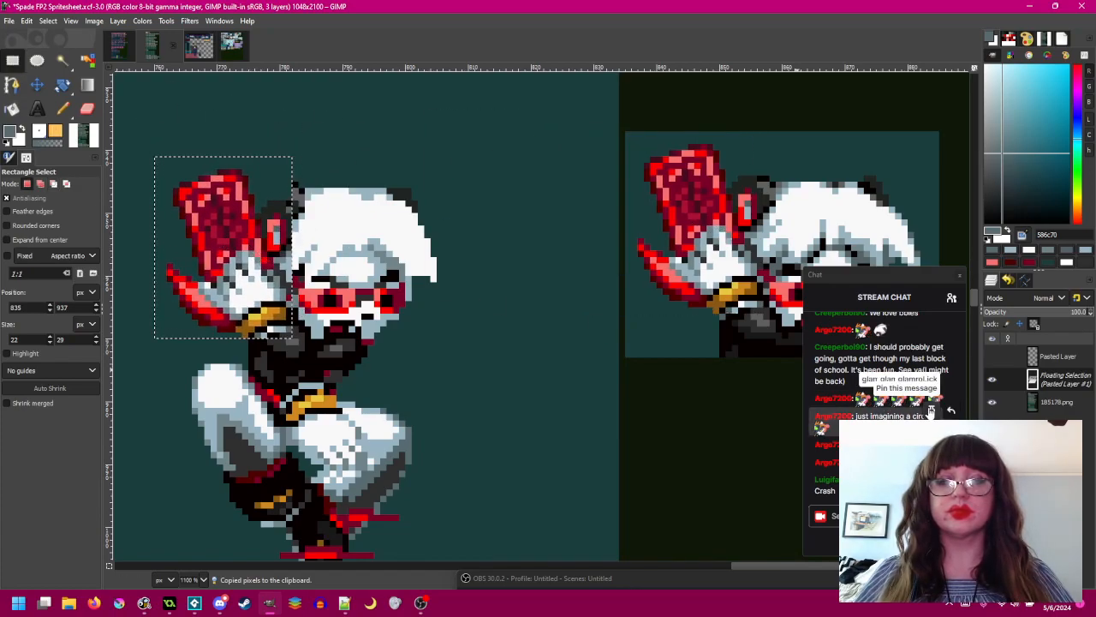
{"action": "left_click", "coordinate": [992, 379]}
{"action": "left_click", "coordinate": [992, 379]}
{"action": "left_click", "coordinate": [992, 379]}
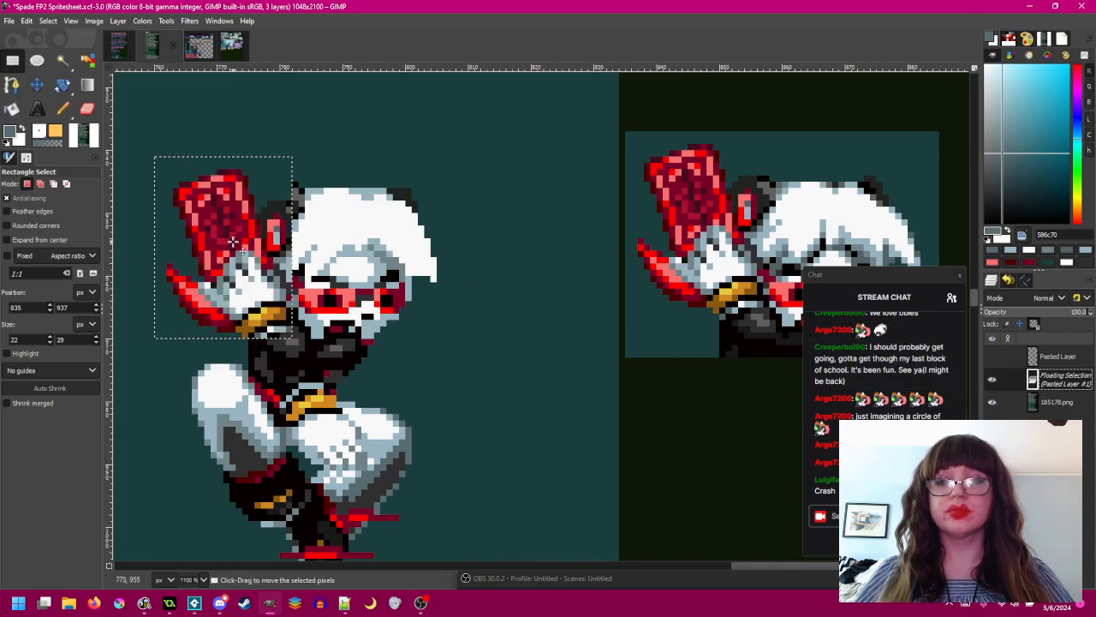
- Try nudging the pasted card and hand closer to the original card's position, toggling their visibility to compare
{"action": "left_click_drag", "start_coordinate": [233, 250], "coordinate": [226, 250]}
{"action": "left_click", "coordinate": [992, 379]}
{"action": "left_click", "coordinate": [992, 380]}
{"action": "left_click", "coordinate": [992, 380]}
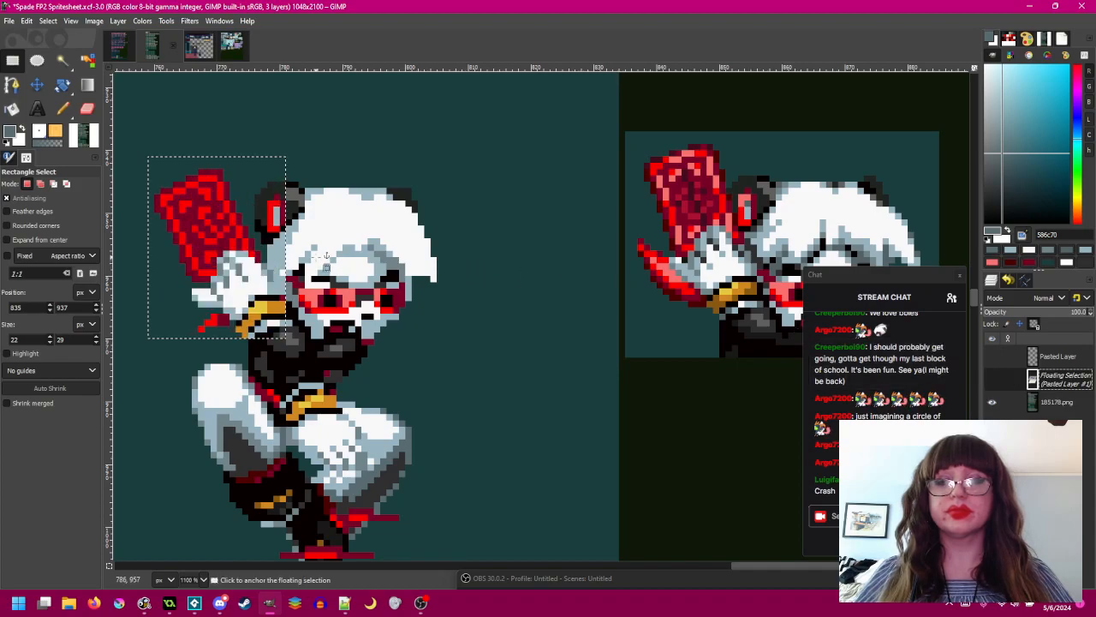
{"action": "left_click", "coordinate": [992, 380]}
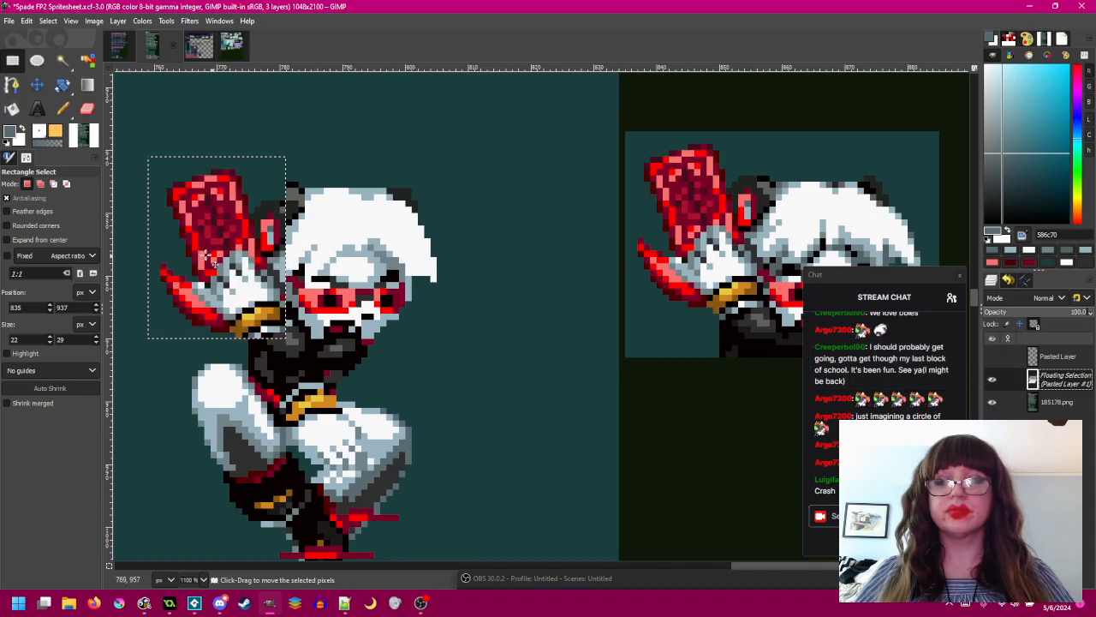
{"action": "left_click_drag", "start_coordinate": [223, 245], "coordinate": [215, 252]}
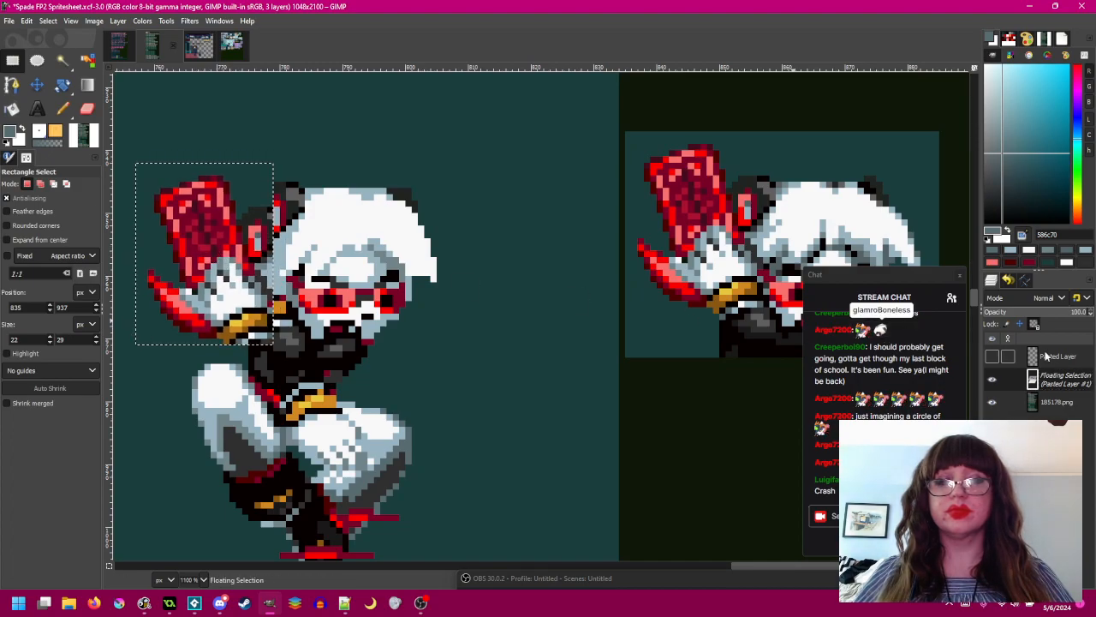
{"action": "left_click", "coordinate": [991, 381]}
{"action": "left_click", "coordinate": [991, 381]}
{"action": "left_click", "coordinate": [991, 381]}
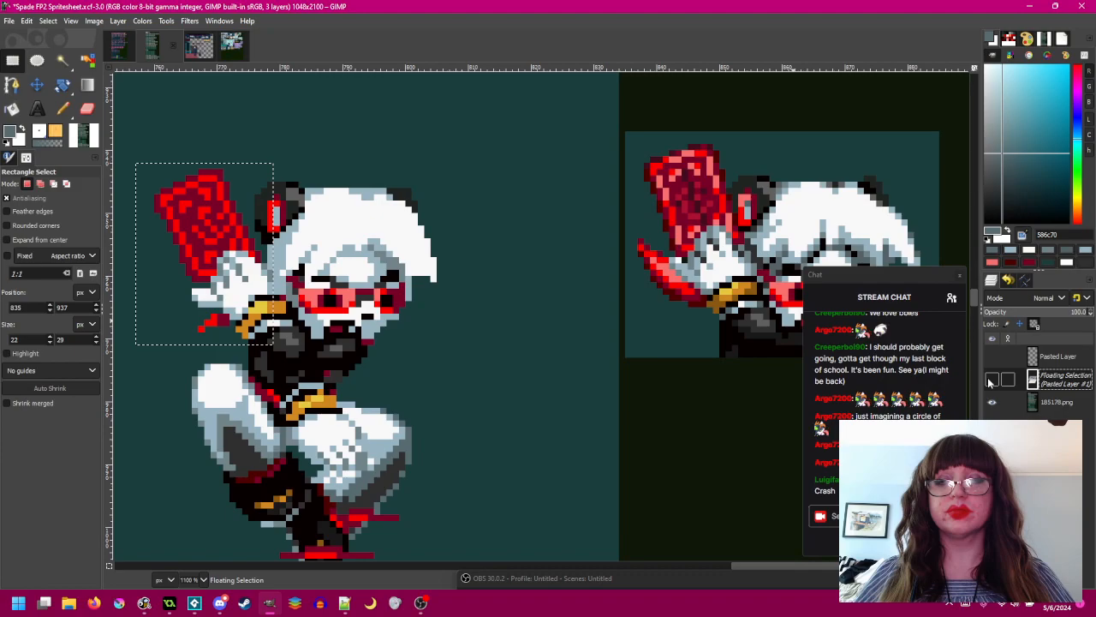
- Undo the pasted card and hand on the last frame, keeping the upper-body reference beside it
{"action": "scroll", "coordinate": [517, 272], "scroll_direction": "down", "scroll_amount": 2}
{"action": "key", "text": "ctrl+z"}
{"action": "key", "text": "ctrl+z"}
{"action": "key", "text": "ctrl+z"}
{"action": "key", "text": "ctrl+z"}
{"action": "key", "text": "ctrl+z"}
{"action": "key", "text": "ctrl+z"}
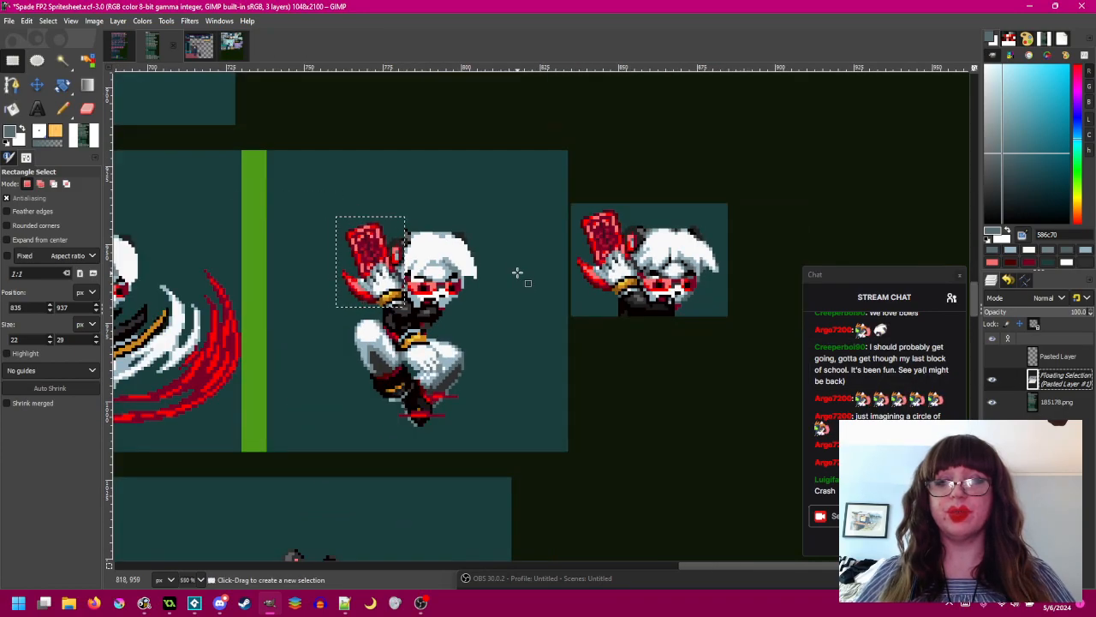
{"action": "key", "text": "ctrl+z"}
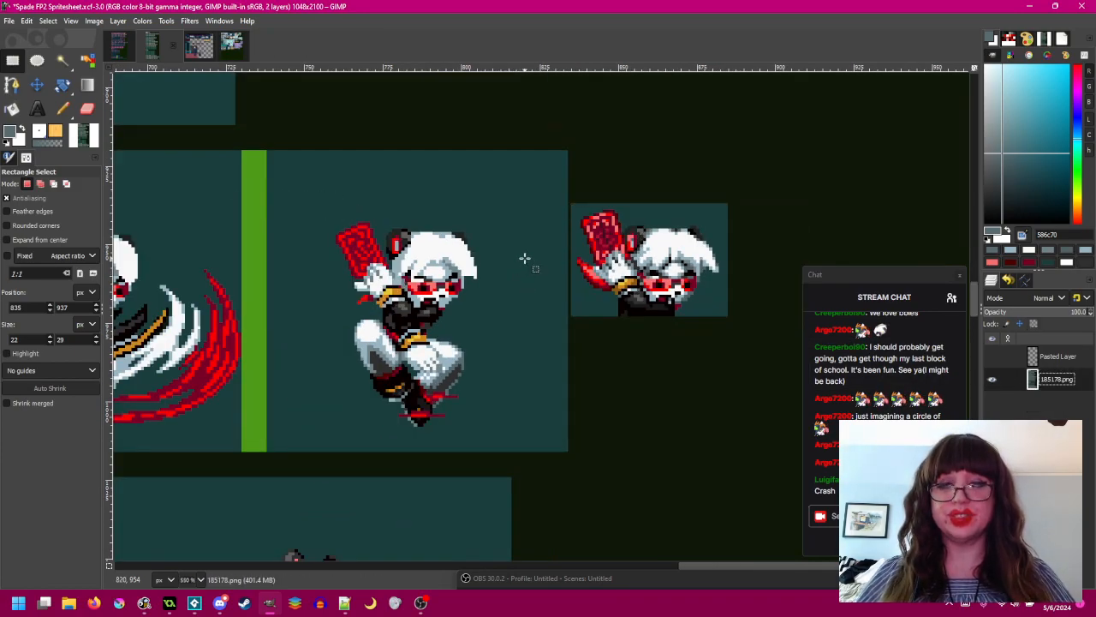
- Undo the last edits that placed the head-and-card copy beside the last mid-air attack frame
{"action": "scroll", "coordinate": [687, 300], "scroll_direction": "up", "scroll_amount": 1}
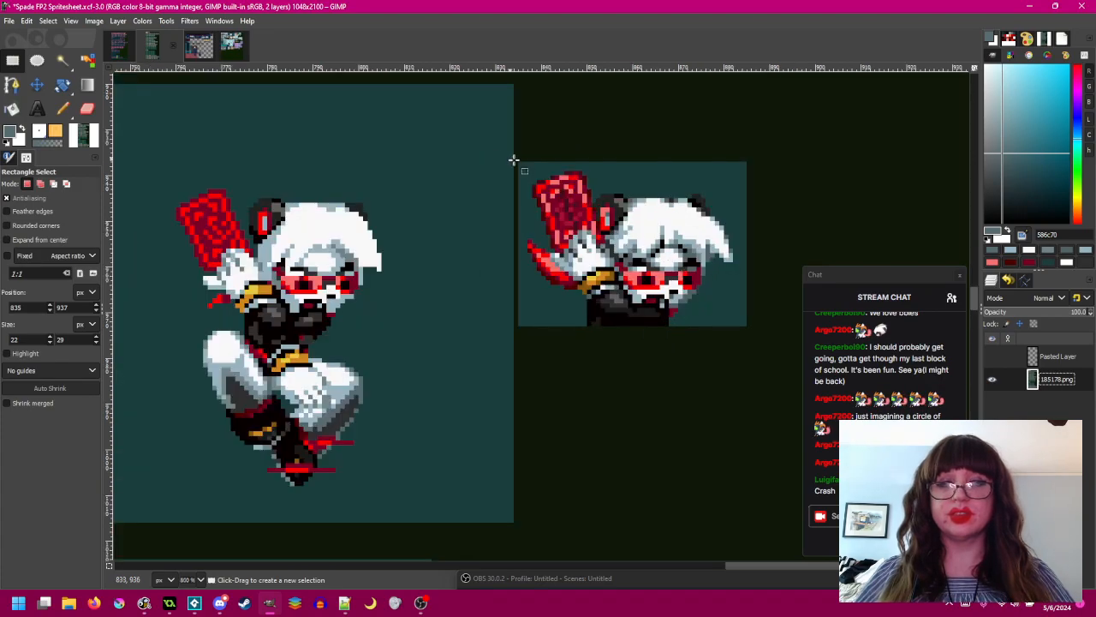
{"action": "key", "text": "ctrl+z"}
{"action": "key", "text": "ctrl+z"}
{"action": "key", "text": "ctrl+z"}
{"action": "key", "text": "ctrl+z"}
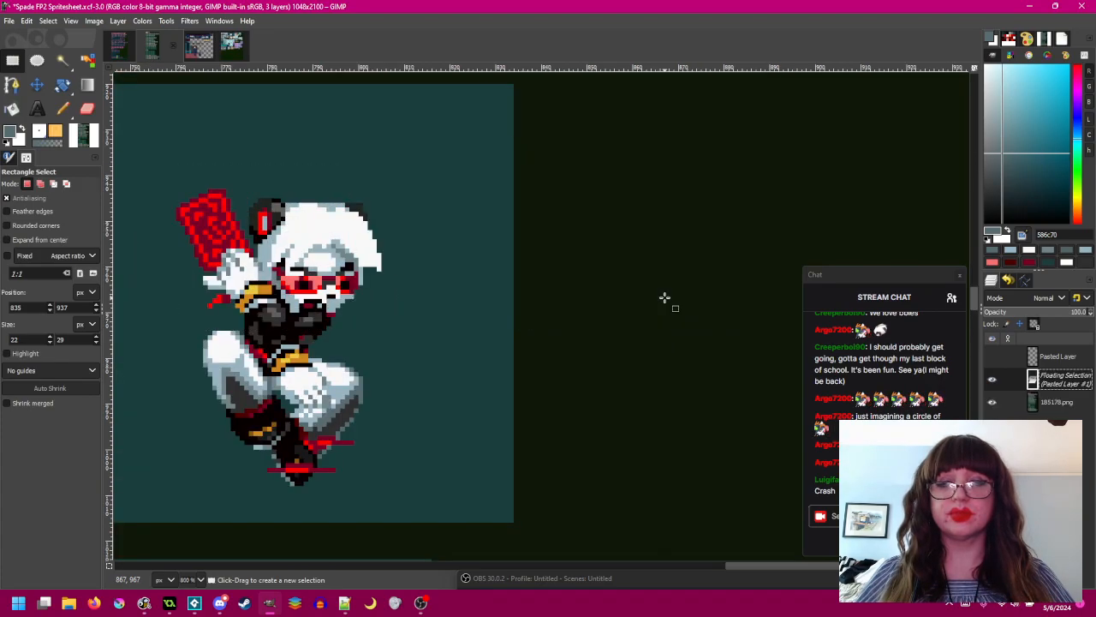
{"action": "scroll", "coordinate": [664, 297], "scroll_direction": "down", "scroll_amount": 4}
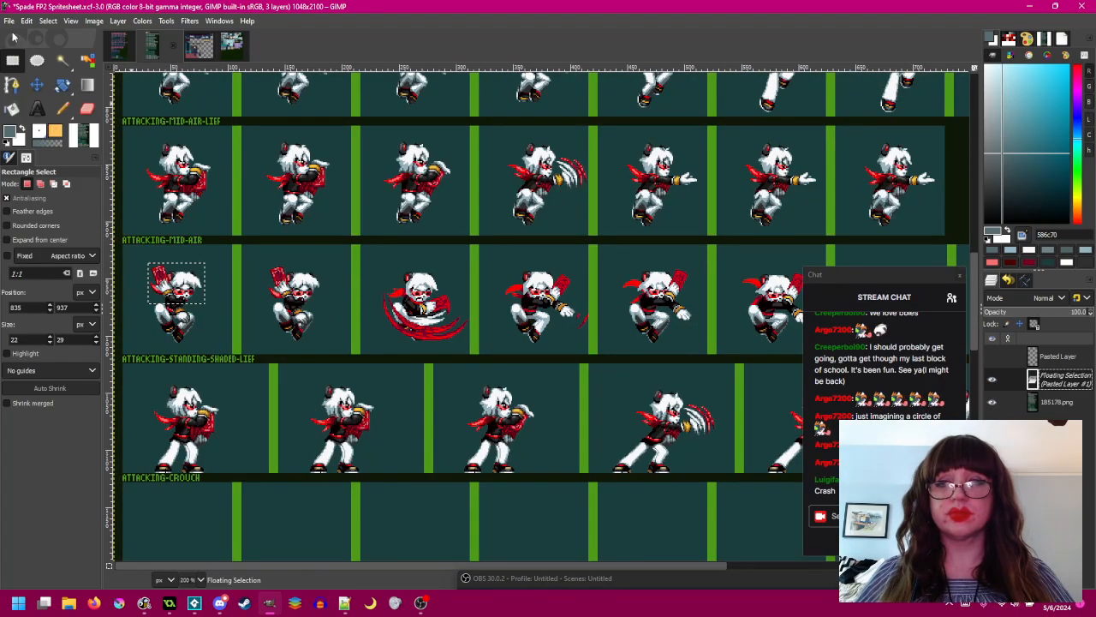
- Anchor the floating selection over the first mid-air attack frame and save the spritesheet
{"action": "left_click", "coordinate": [443, 232]}
{"action": "left_click_drag", "start_coordinate": [558, 292], "coordinate": [617, 284]}
{"action": "key", "text": "ctrl+s"}
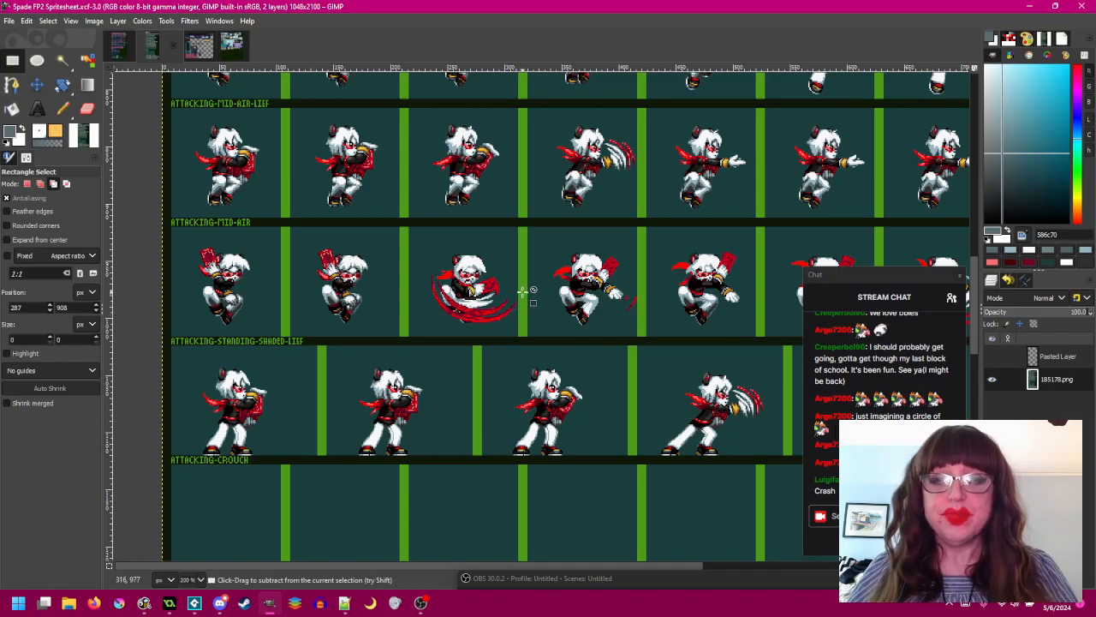
- Activate the Pencil tool and move the stream chat window clear of the third mid-air attack frame
{"action": "scroll", "coordinate": [514, 288], "scroll_direction": "up", "scroll_amount": 5}
{"action": "scroll", "coordinate": [475, 280], "scroll_direction": "up", "scroll_amount": 1}
{"action": "left_click_drag", "start_coordinate": [475, 279], "coordinate": [871, 292]}
{"action": "left_click", "coordinate": [63, 109]}
{"action": "left_click_drag", "start_coordinate": [417, 205], "coordinate": [401, 189]}
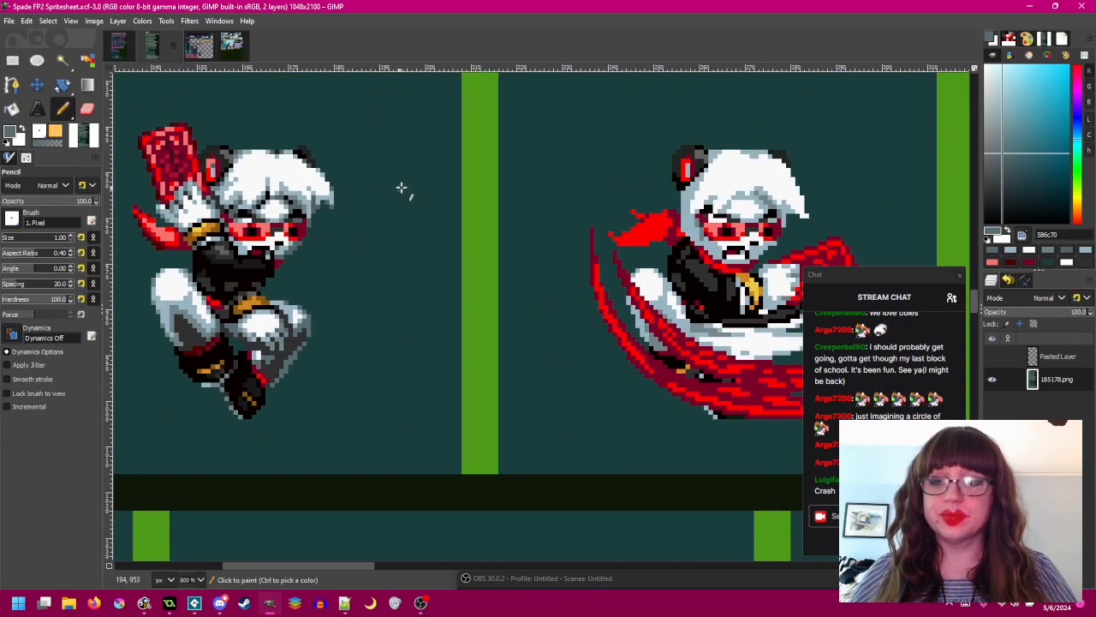
{"action": "left_click_drag", "start_coordinate": [870, 279], "coordinate": [999, 317]}
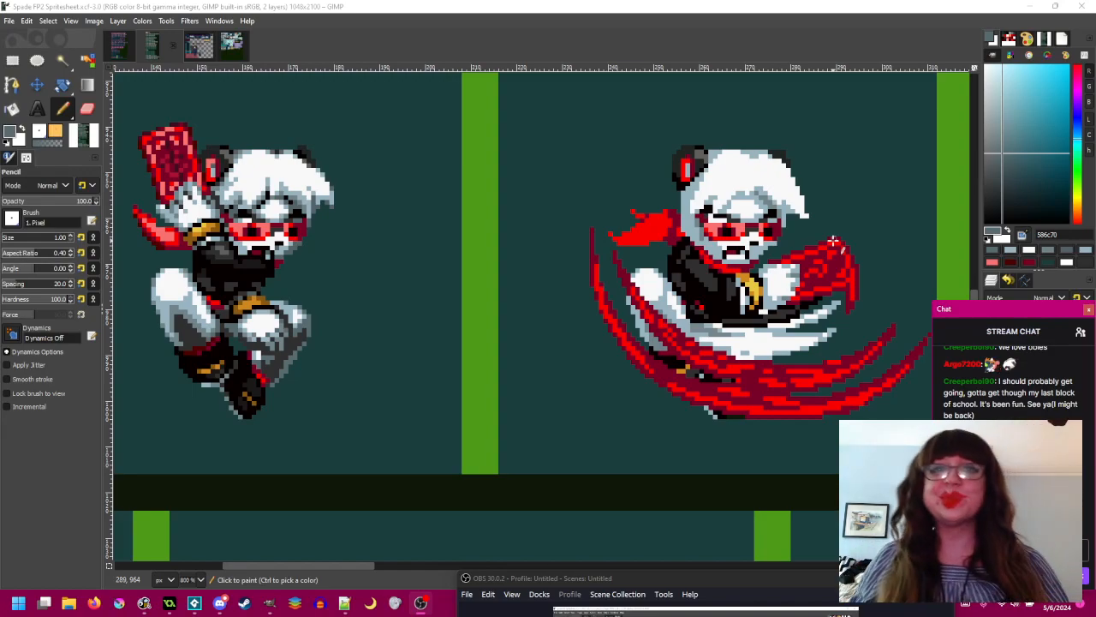
- Sample the dark red 4c0000 from the scarf outline in the second mid-air attack frame
{"action": "left_click_drag", "start_coordinate": [751, 240], "coordinate": [772, 245]}
{"action": "scroll", "coordinate": [139, 193], "scroll_direction": "up", "scroll_amount": 2}
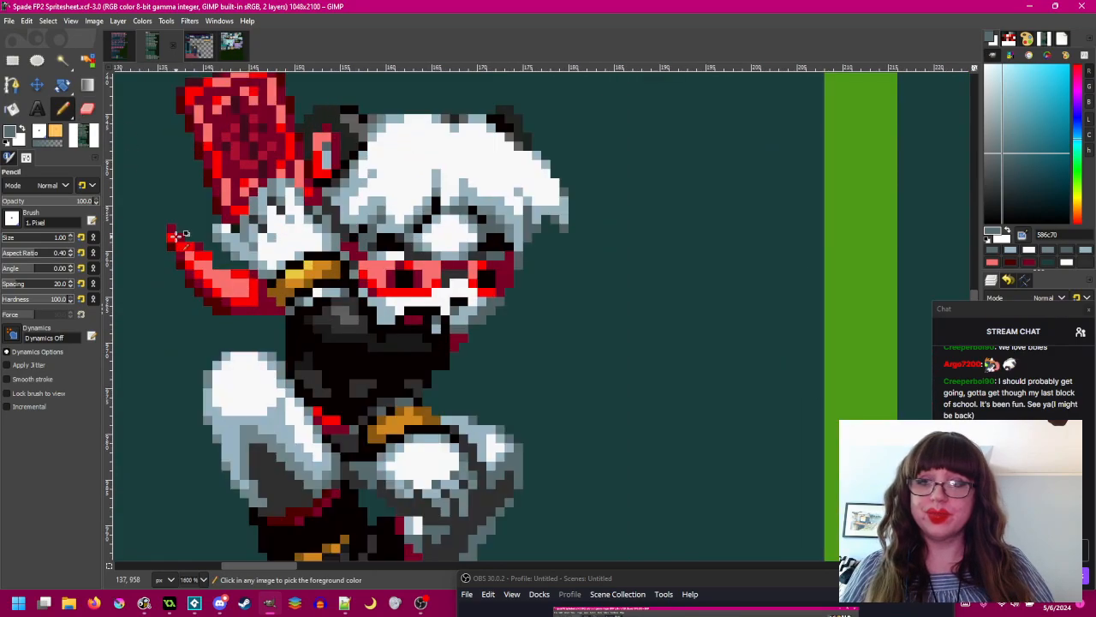
{"action": "left_click", "coordinate": [181, 263], "text": "ctrl"}
{"action": "scroll", "coordinate": [197, 264], "scroll_direction": "down", "scroll_amount": 2}
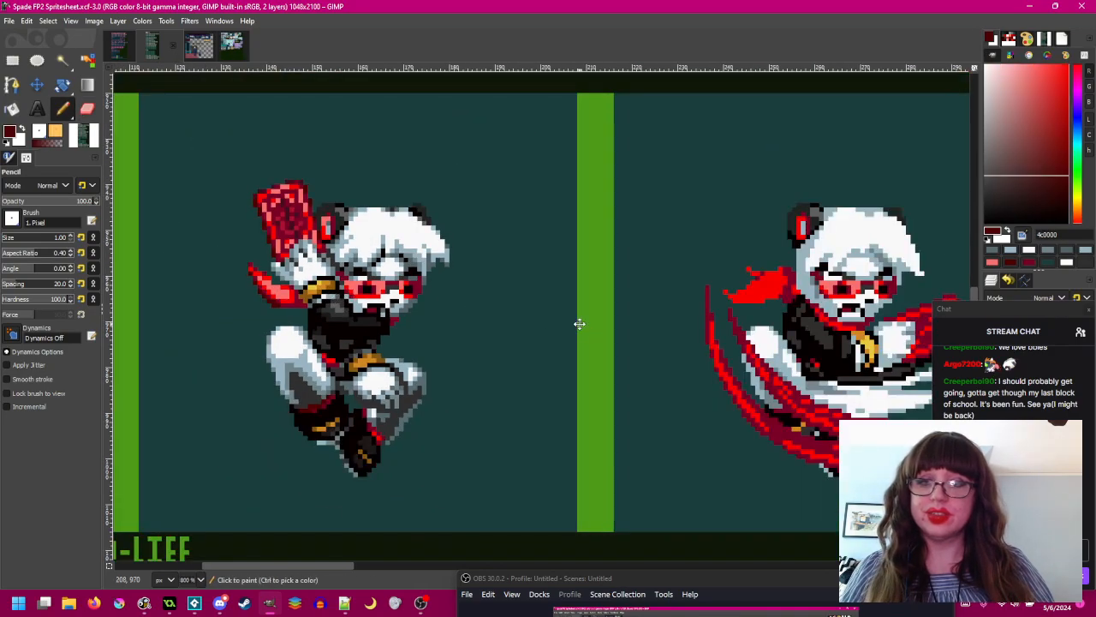
{"action": "left_click_drag", "start_coordinate": [581, 324], "coordinate": [518, 296]}
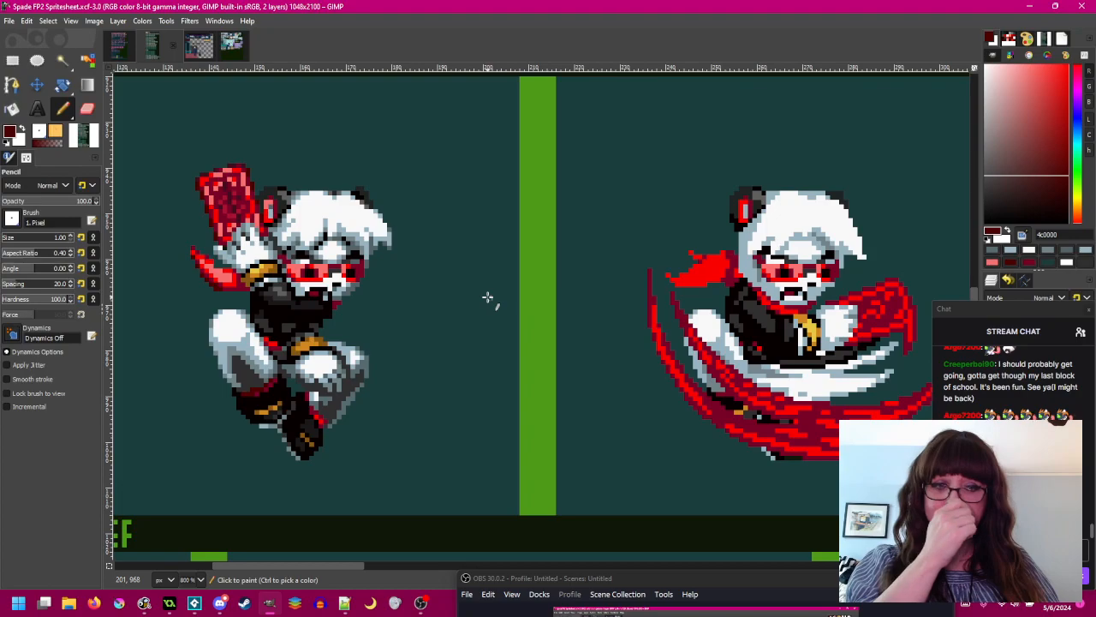
{"action": "left_click_drag", "start_coordinate": [477, 299], "coordinate": [476, 290]}
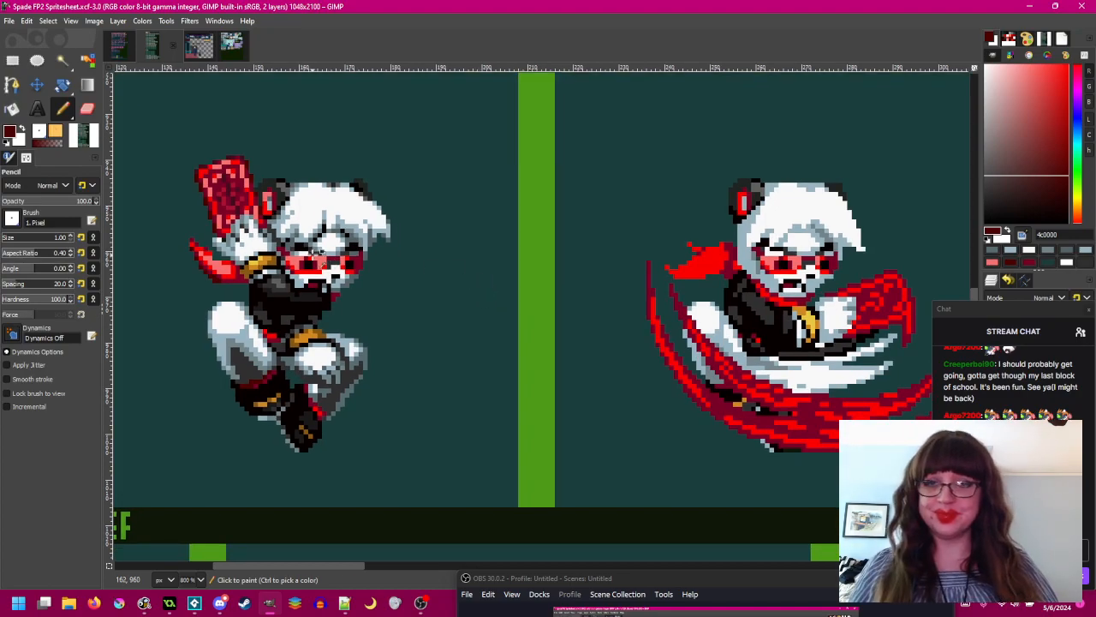
- Sample grey 708488 from the second frame's face and shade the third mid-air frame's hair and face with it
{"action": "scroll", "coordinate": [305, 255], "scroll_direction": "up", "scroll_amount": 3}
{"action": "left_click", "coordinate": [283, 249], "text": "ctrl"}
{"action": "scroll", "coordinate": [295, 252], "scroll_direction": "down", "scroll_amount": 2}
{"action": "scroll", "coordinate": [343, 262], "scroll_direction": "right", "scroll_amount": 1}
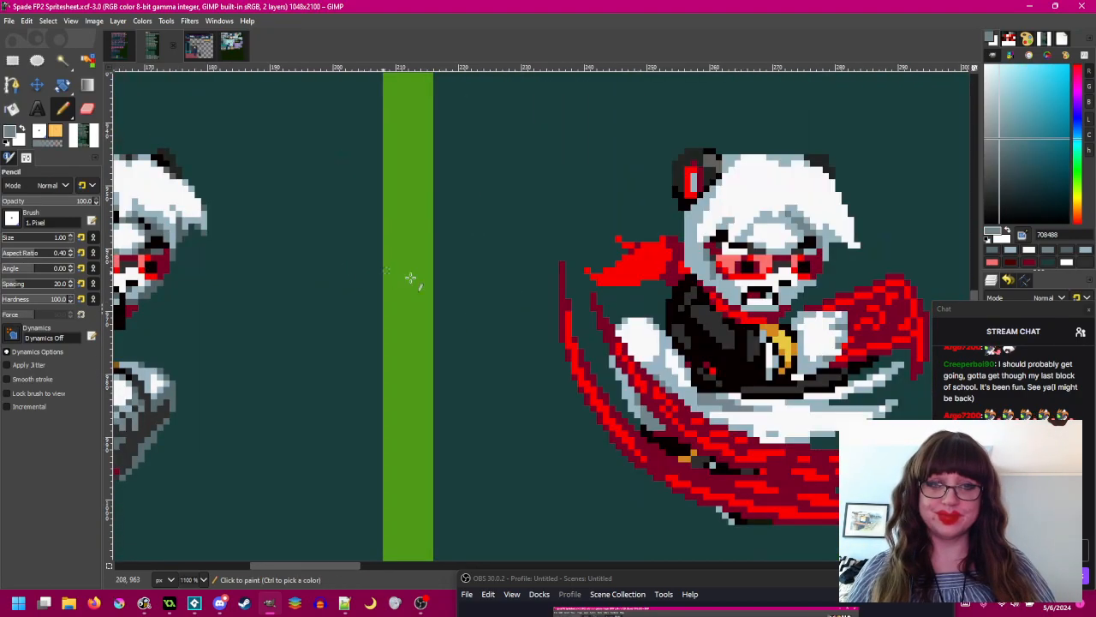
{"action": "scroll", "coordinate": [383, 272], "scroll_direction": "right", "scroll_amount": 2}
{"action": "scroll", "coordinate": [722, 249], "scroll_direction": "up", "scroll_amount": 2}
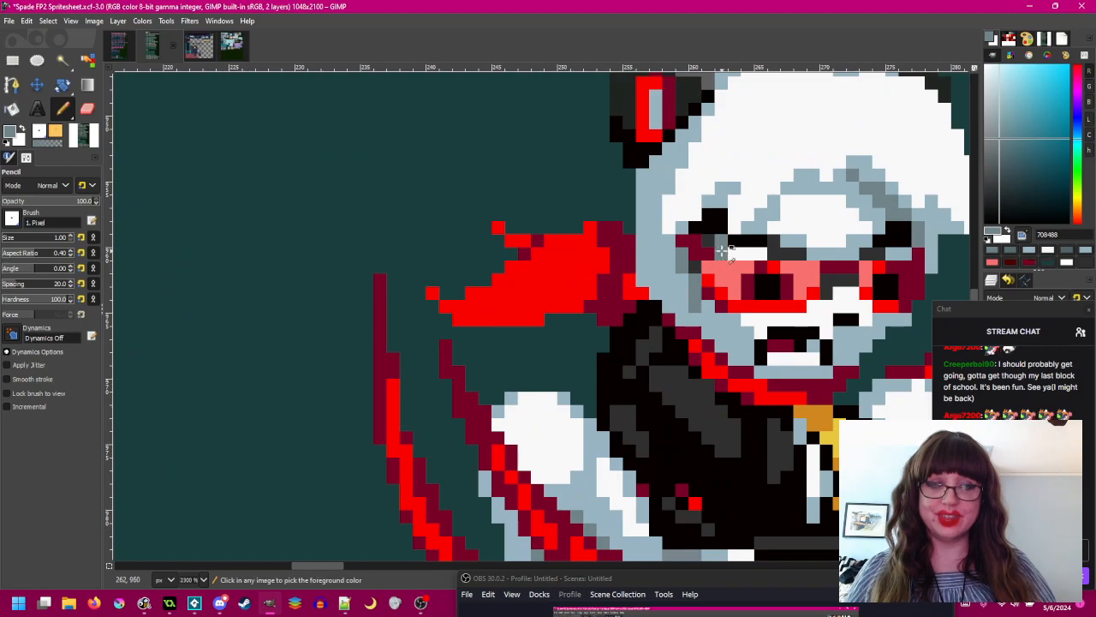
- Sample light blue-grey 98b4c0 from the second frame's hair and touch up the third frame's eye area with it
{"action": "scroll", "coordinate": [722, 248], "scroll_direction": "down", "scroll_amount": 2}
{"action": "scroll", "coordinate": [343, 253], "scroll_direction": "left", "scroll_amount": 2}
{"action": "scroll", "coordinate": [293, 246], "scroll_direction": "up", "scroll_amount": 2}
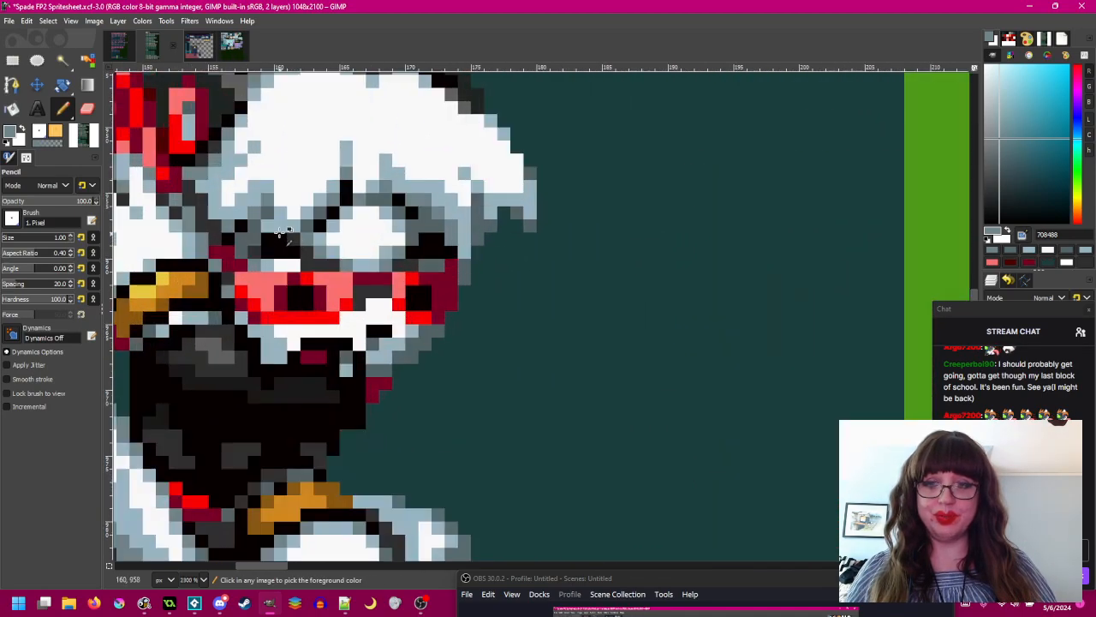
{"action": "left_click", "coordinate": [273, 226], "text": "ctrl"}
{"action": "scroll", "coordinate": [273, 226], "scroll_direction": "down", "scroll_amount": 2}
{"action": "scroll", "coordinate": [514, 248], "scroll_direction": "right", "scroll_amount": 3}
{"action": "scroll", "coordinate": [698, 247], "scroll_direction": "up", "scroll_amount": 2}
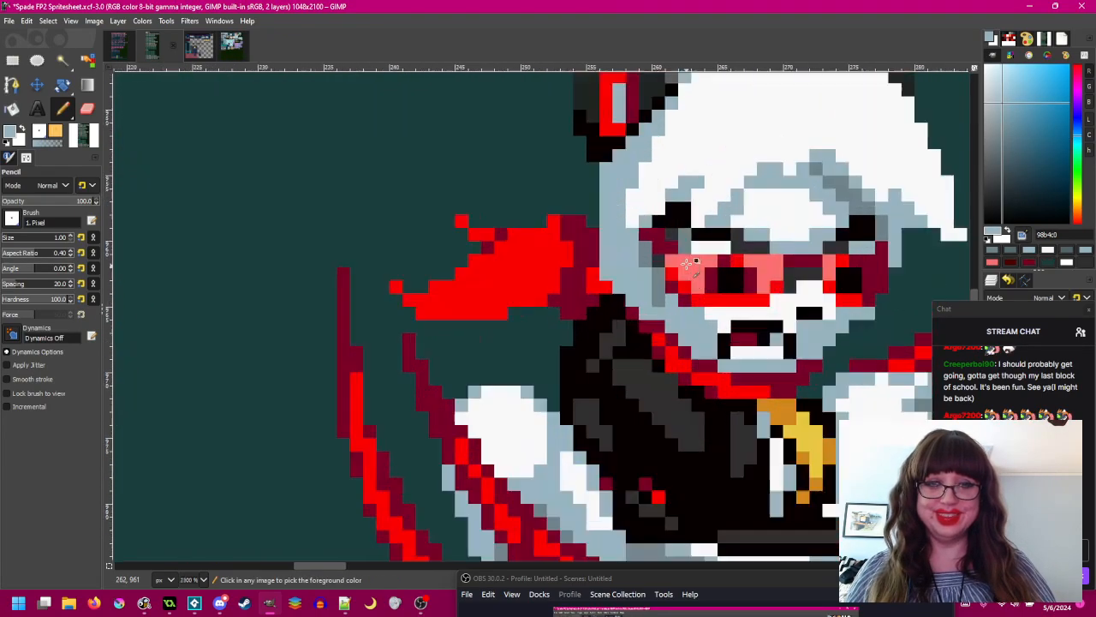
{"action": "scroll", "coordinate": [719, 279], "scroll_direction": "down", "scroll_amount": 2}
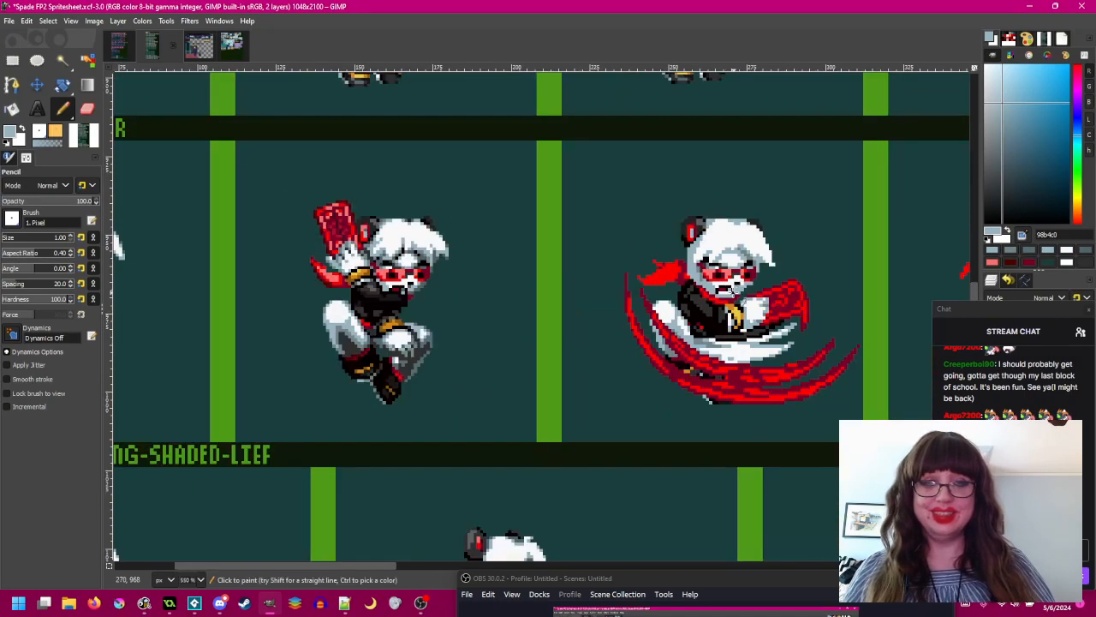
- Sample grey 708488 from the third frame's face and refine the shading around its eyebrows and glasses
{"action": "scroll", "coordinate": [681, 246], "scroll_direction": "up", "scroll_amount": 2}
{"action": "scroll", "coordinate": [835, 248], "scroll_direction": "down", "scroll_amount": 2}
{"action": "scroll", "coordinate": [715, 244], "scroll_direction": "up", "scroll_amount": 2}
{"action": "left_click", "coordinate": [664, 248], "text": "ctrl"}
{"action": "scroll", "coordinate": [808, 245], "scroll_direction": "down", "scroll_amount": 2}
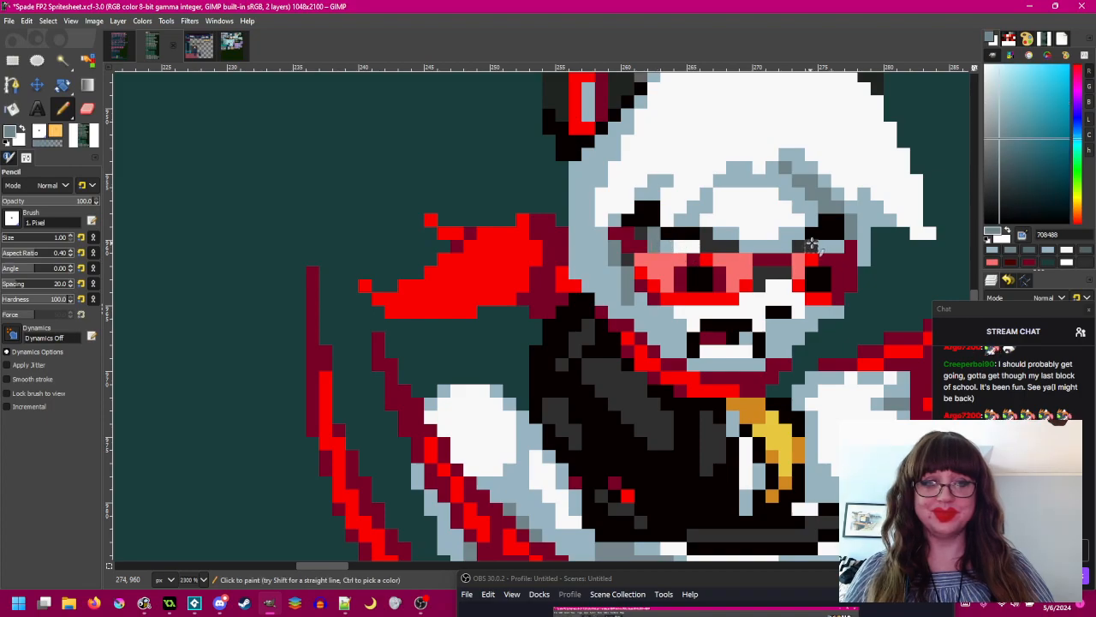
{"action": "scroll", "coordinate": [848, 222], "scroll_direction": "up", "scroll_amount": 2}
{"action": "scroll", "coordinate": [698, 235], "scroll_direction": "down", "scroll_amount": 2}
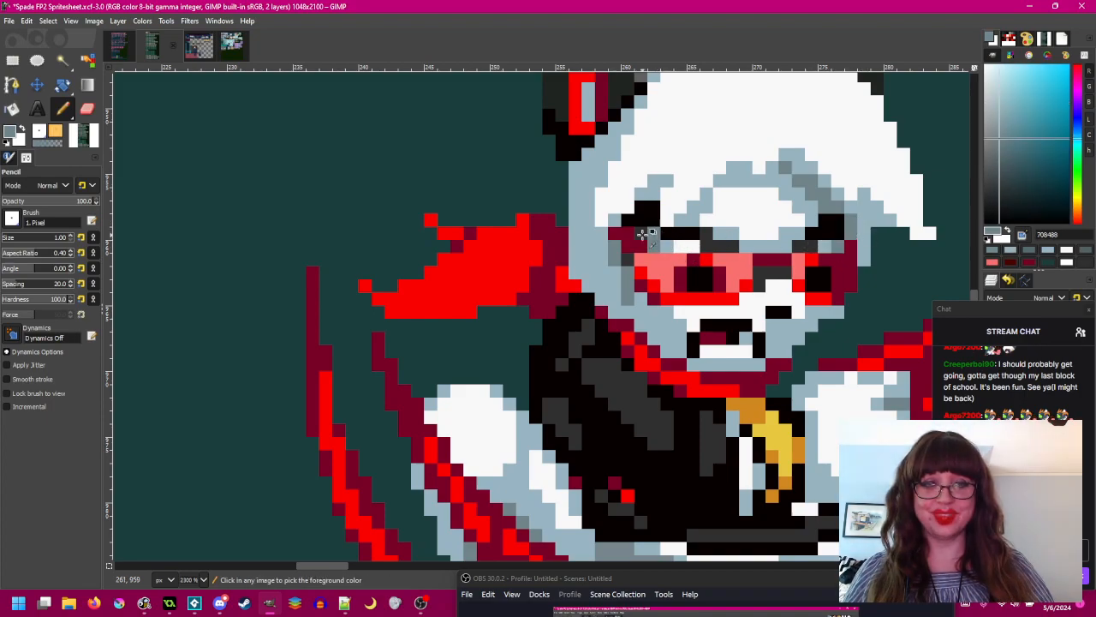
- Sample dark grey 303030 from the third frame's face and soften the ends of its eyebrows with it
{"action": "left_click", "coordinate": [651, 236], "text": "ctrl"}
{"action": "scroll", "coordinate": [698, 275], "scroll_direction": "up", "scroll_amount": 2}
{"action": "scroll", "coordinate": [761, 281], "scroll_direction": "down", "scroll_amount": 2}
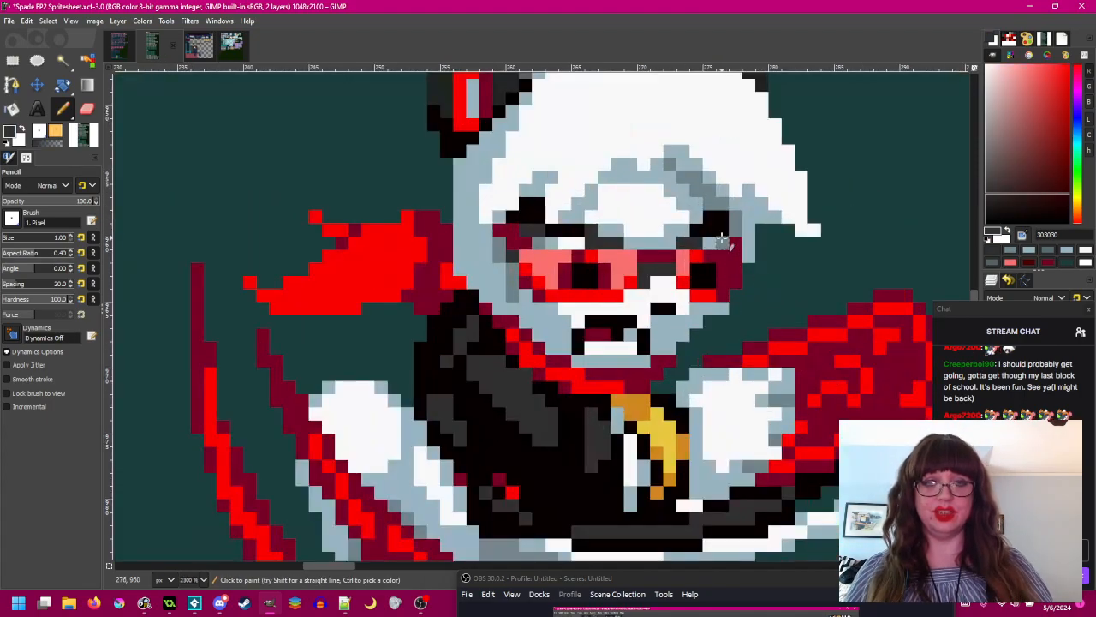
{"action": "scroll", "coordinate": [779, 284], "scroll_direction": "up", "scroll_amount": 2}
{"action": "scroll", "coordinate": [779, 284], "scroll_direction": "down", "scroll_amount": 2}
{"action": "scroll", "coordinate": [780, 284], "scroll_direction": "up", "scroll_amount": 2}
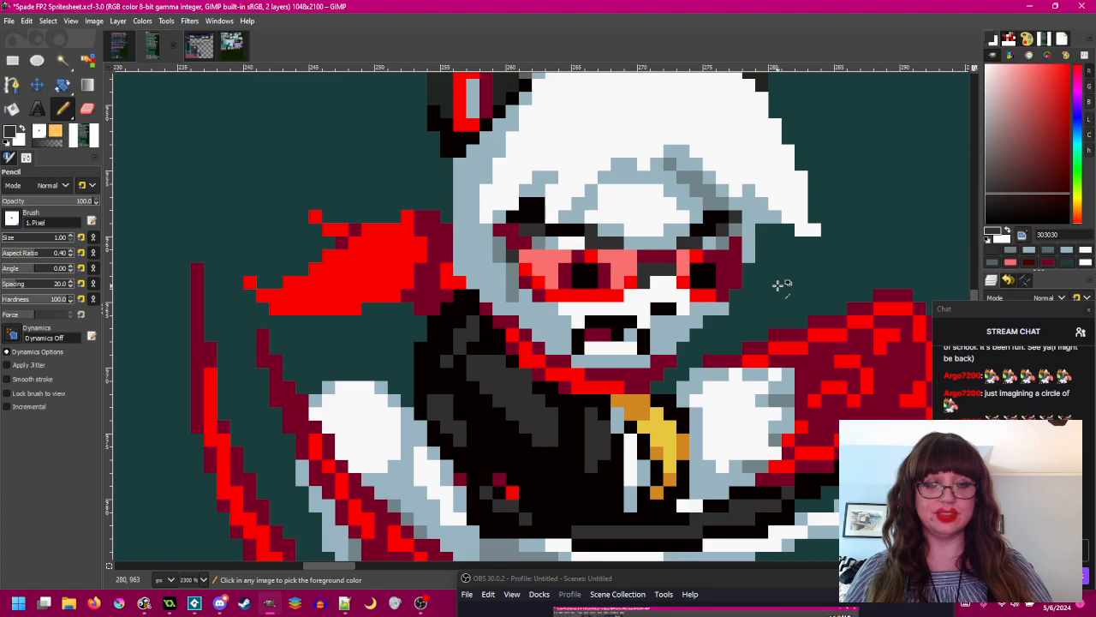
{"action": "scroll", "coordinate": [779, 284], "scroll_direction": "down", "scroll_amount": 2}
{"action": "left_click_drag", "start_coordinate": [673, 282], "coordinate": [588, 294]}
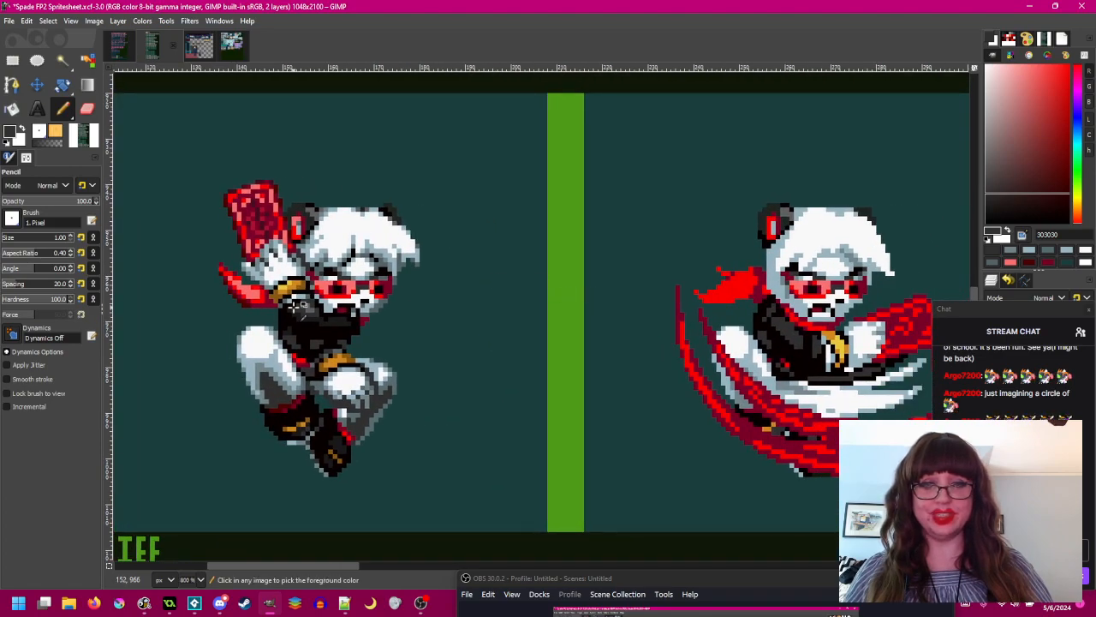
- Sample dark red 4c0000 from the second frame's scarf and darken the third frame's scarf where it meets the neck
{"action": "scroll", "coordinate": [270, 298], "scroll_direction": "up", "scroll_amount": 2}
{"action": "left_click", "coordinate": [265, 301], "text": "ctrl"}
{"action": "scroll", "coordinate": [282, 305], "scroll_direction": "down", "scroll_amount": 3}
{"action": "scroll", "coordinate": [279, 309], "scroll_direction": "right", "scroll_amount": 3}
{"action": "scroll", "coordinate": [410, 274], "scroll_direction": "up", "scroll_amount": 1}
{"action": "scroll", "coordinate": [410, 274], "scroll_direction": "left", "scroll_amount": 1}
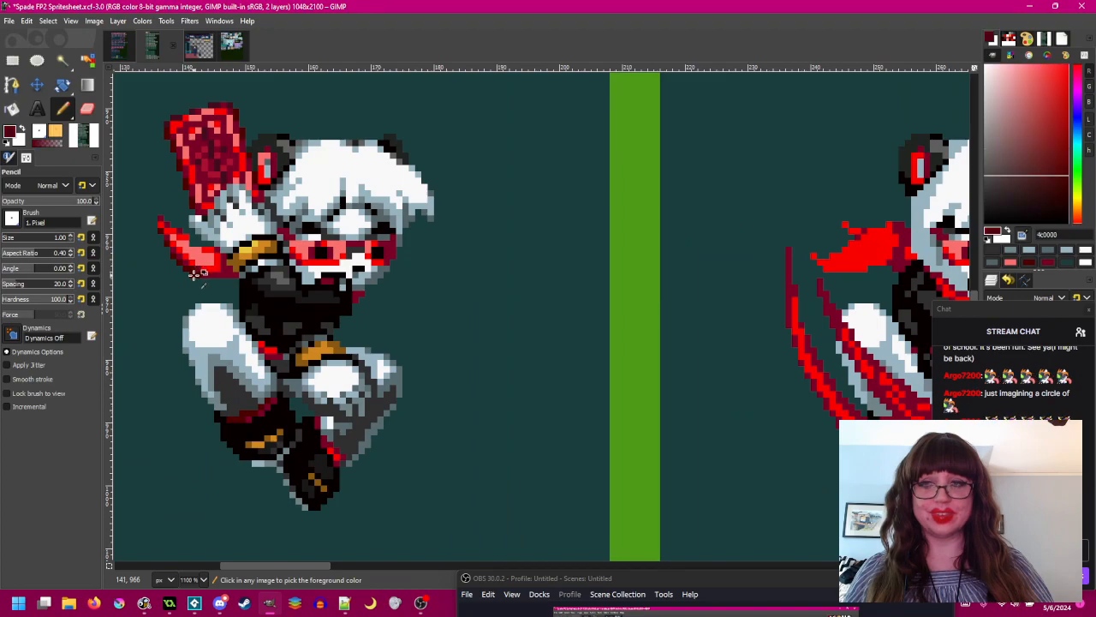
{"action": "scroll", "coordinate": [431, 245], "scroll_direction": "right", "scroll_amount": 3}
{"action": "scroll", "coordinate": [694, 224], "scroll_direction": "up", "scroll_amount": 3}
{"action": "left_click_drag", "start_coordinate": [695, 224], "coordinate": [716, 245]}
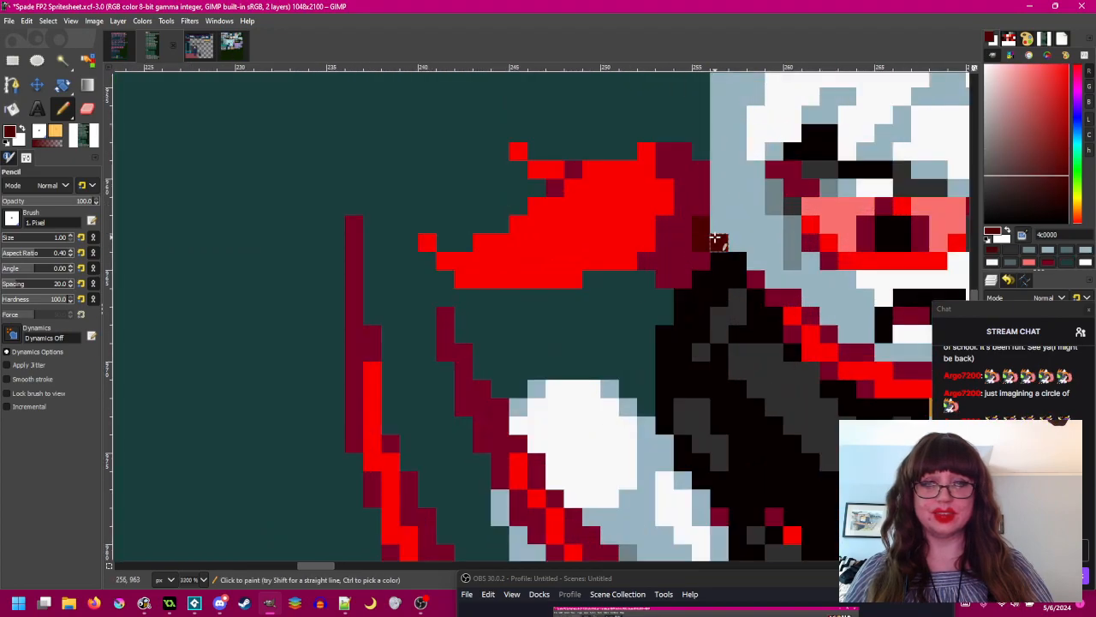
- Outline the underside and pointed tip of the third frame's scarf in dark red 4c0000
{"action": "scroll", "coordinate": [657, 281], "scroll_direction": "down", "scroll_amount": 3}
{"action": "mouse_move", "coordinate": [577, 279]}
{"action": "left_mouse_down"}
{"action": "mouse_move", "coordinate": [922, 247]}
{"action": "mouse_move", "coordinate": [790, 274]}
{"action": "mouse_move", "coordinate": [813, 278]}
{"action": "left_mouse_up"}
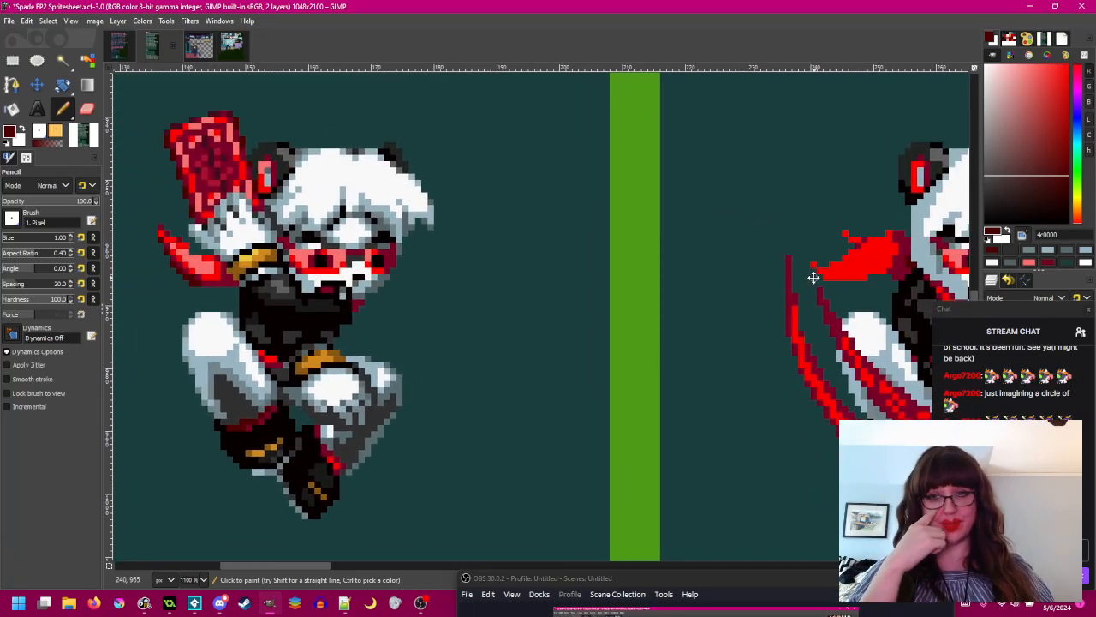
{"action": "mouse_move", "coordinate": [813, 277]}
{"action": "left_mouse_down"}
{"action": "mouse_move", "coordinate": [756, 282]}
{"action": "mouse_move", "coordinate": [762, 293]}
{"action": "mouse_move", "coordinate": [690, 308]}
{"action": "mouse_move", "coordinate": [645, 281]}
{"action": "left_mouse_up"}
{"action": "scroll", "coordinate": [826, 280], "scroll_direction": "up", "scroll_amount": 3}
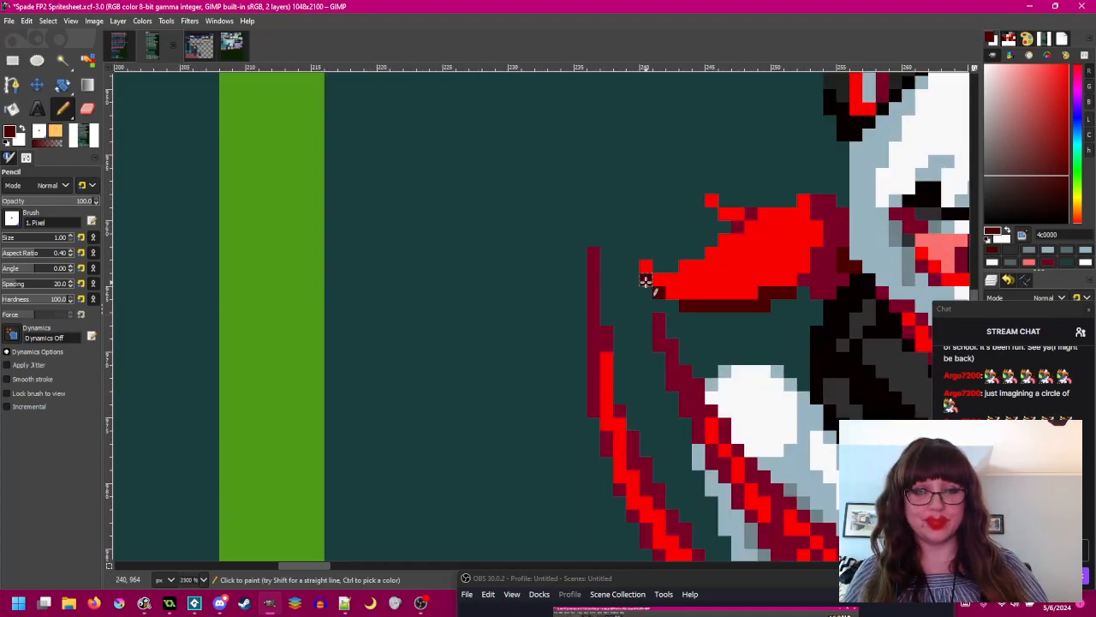
{"action": "scroll", "coordinate": [712, 340], "scroll_direction": "down", "scroll_amount": 3}
{"action": "scroll", "coordinate": [728, 309], "scroll_direction": "left", "scroll_amount": 4}
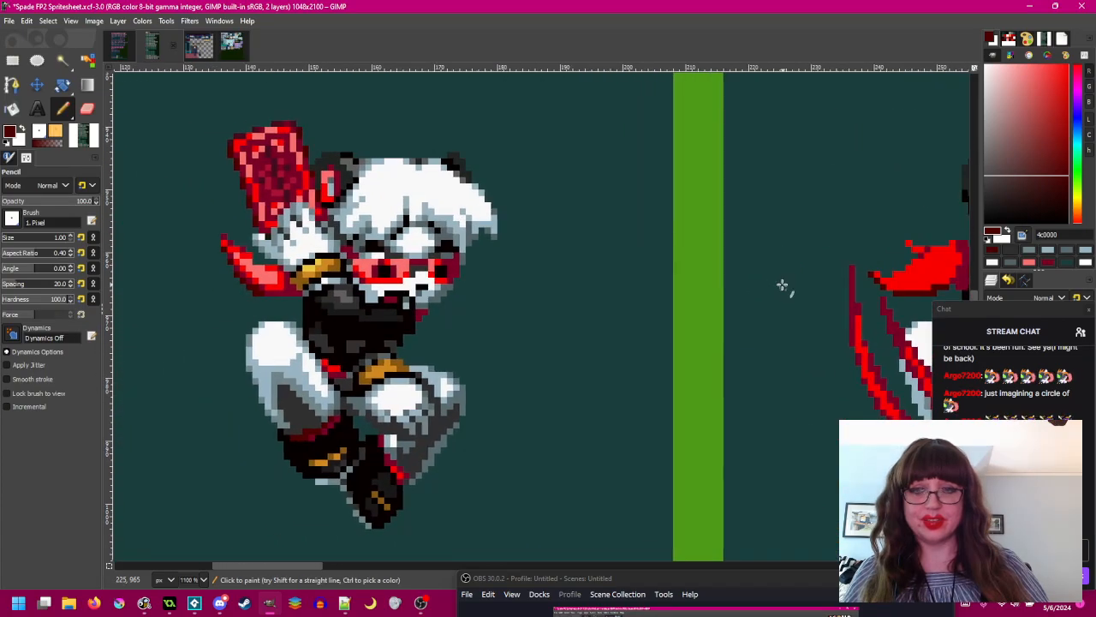
{"action": "scroll", "coordinate": [775, 285], "scroll_direction": "right", "scroll_amount": 1}
{"action": "scroll", "coordinate": [770, 278], "scroll_direction": "right", "scroll_amount": 2}
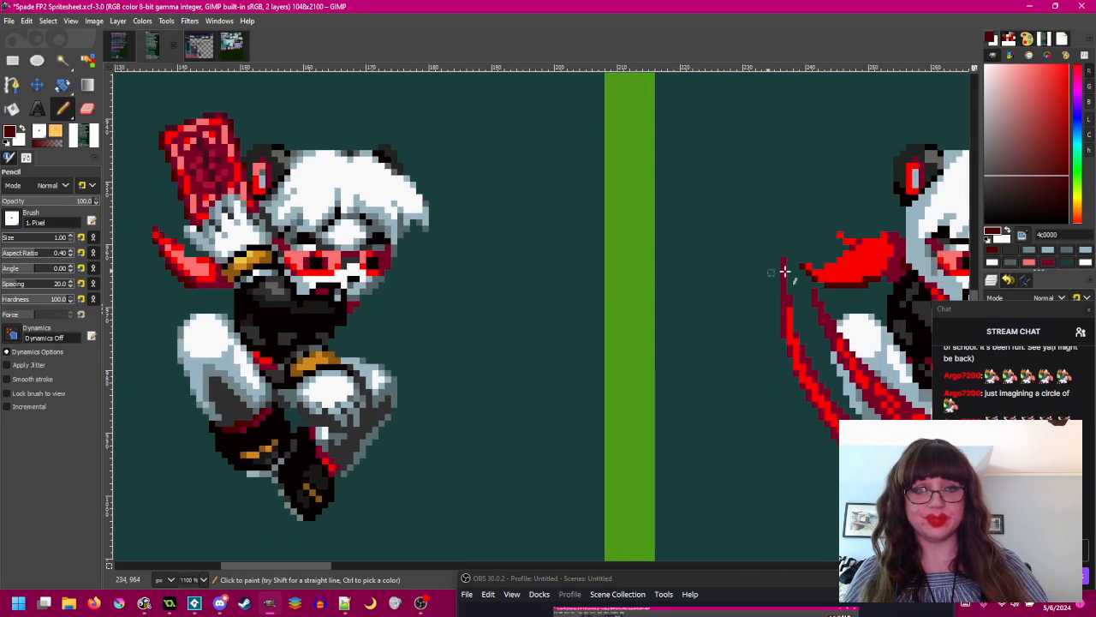
- Sample crimson 780028 from the third frame's scarf and shade its lower edge and the side near the neck
{"action": "scroll", "coordinate": [843, 274], "scroll_direction": "up", "scroll_amount": 2}
{"action": "left_click", "coordinate": [846, 274], "text": "ctrl"}
{"action": "left_click", "coordinate": [804, 284]}
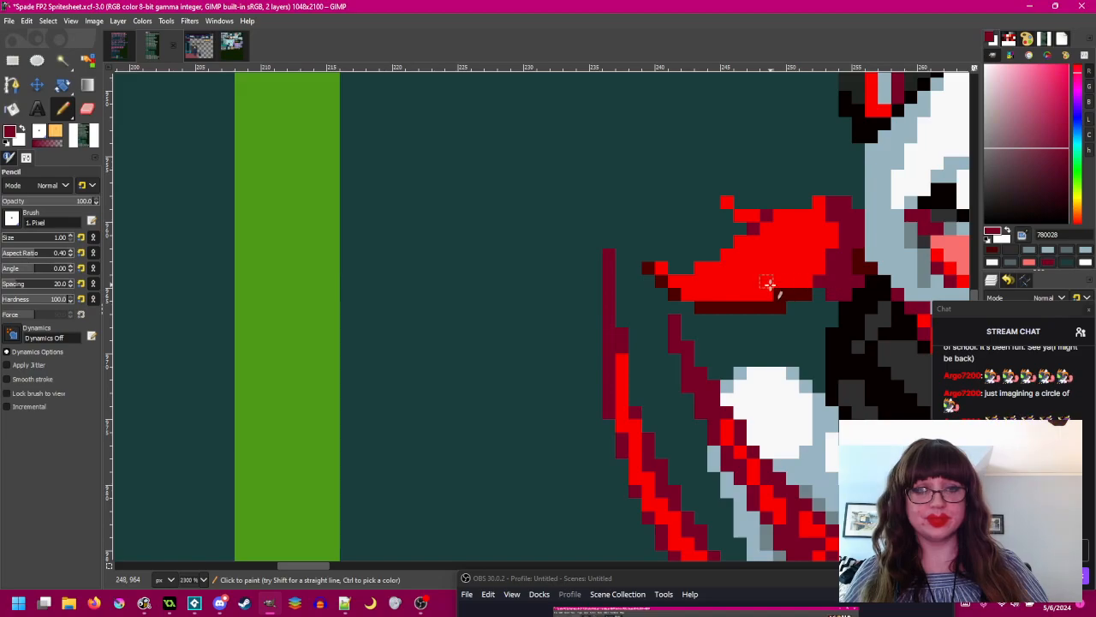
{"action": "left_click", "coordinate": [766, 293]}
{"action": "left_click", "coordinate": [754, 294]}
{"action": "key", "text": "ctrl+z"}
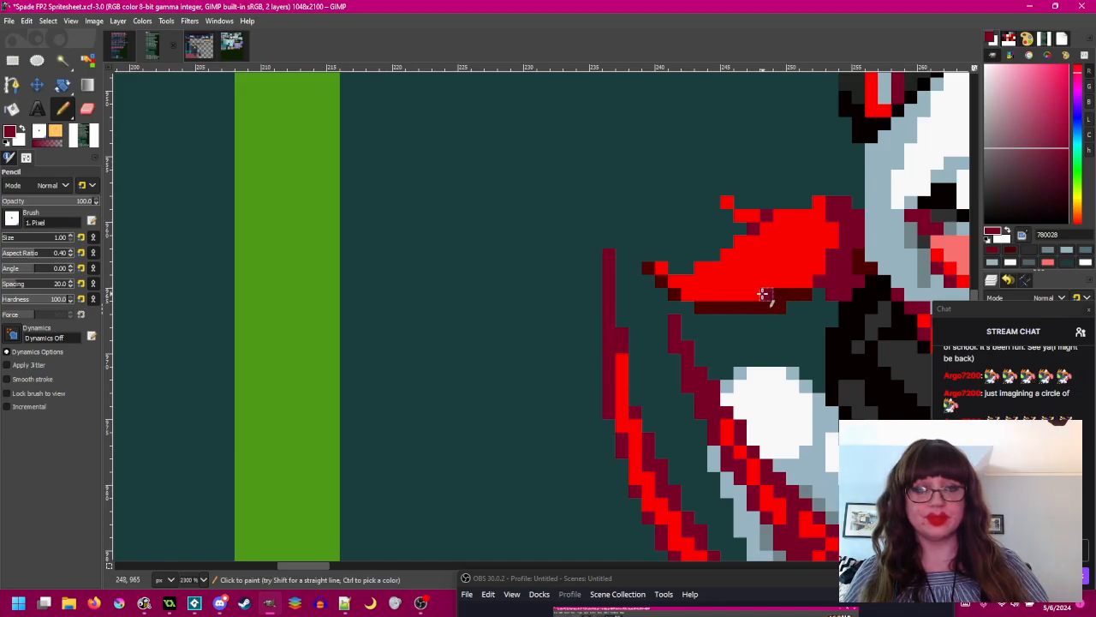
{"action": "left_click", "coordinate": [756, 295]}
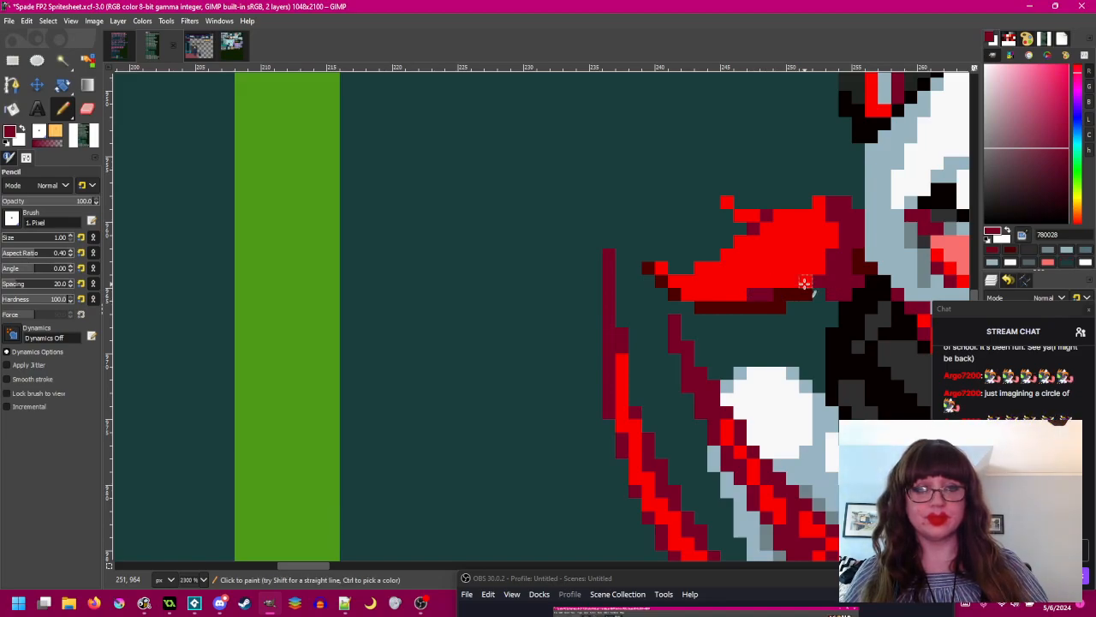
{"action": "mouse_move", "coordinate": [811, 279]}
{"action": "left_mouse_down"}
{"action": "mouse_move", "coordinate": [832, 265]}
{"action": "mouse_move", "coordinate": [823, 206]}
{"action": "left_mouse_up"}
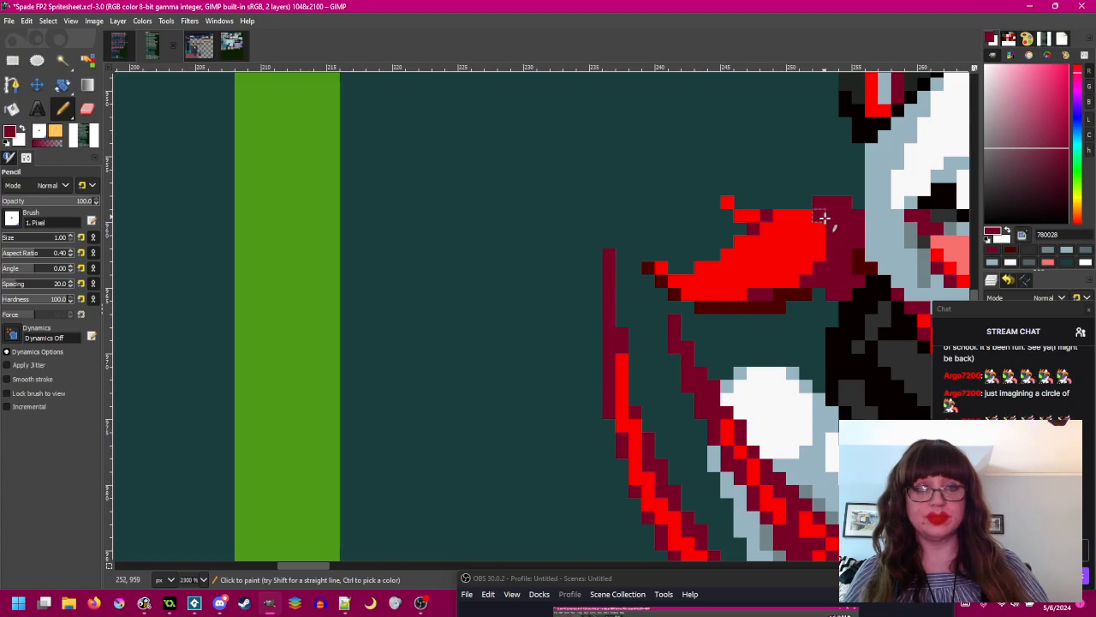
- Shade the pointed tip of the third frame's scarf in crimson 780028
{"action": "left_click", "coordinate": [692, 295]}
{"action": "left_click", "coordinate": [675, 282]}
{"action": "left_click", "coordinate": [662, 271]}
{"action": "scroll", "coordinate": [755, 333], "scroll_direction": "down", "scroll_amount": 2}
{"action": "mouse_move", "coordinate": [756, 334]}
{"action": "left_mouse_down"}
{"action": "mouse_move", "coordinate": [934, 301]}
{"action": "mouse_move", "coordinate": [722, 318]}
{"action": "left_mouse_up"}
{"action": "scroll", "coordinate": [694, 304], "scroll_direction": "up", "scroll_amount": 2}
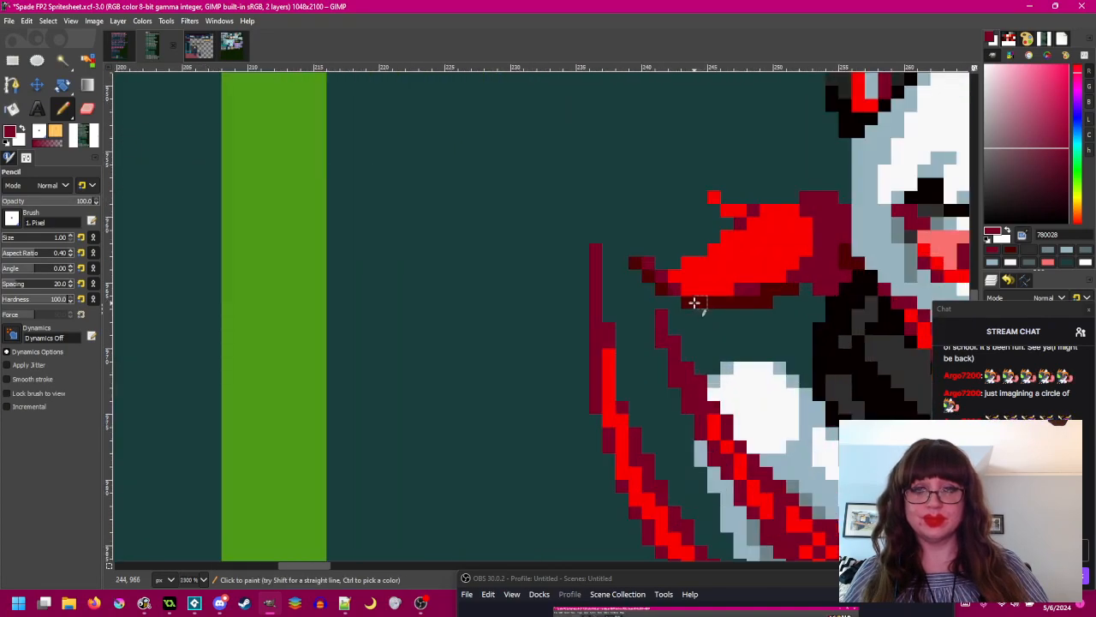
- Paint a pink f87070 highlight on the third frame's scarf and touch up its lower edge with red f80000
{"action": "scroll", "coordinate": [746, 318], "scroll_direction": "down", "scroll_amount": 2}
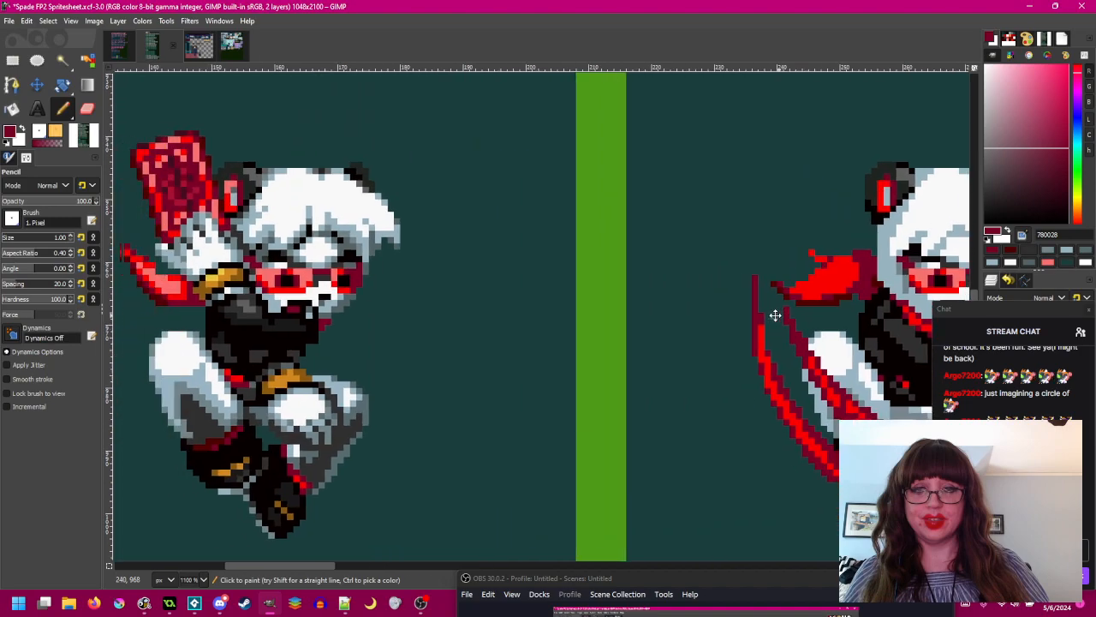
{"action": "left_click", "coordinate": [157, 285], "text": "ctrl"}
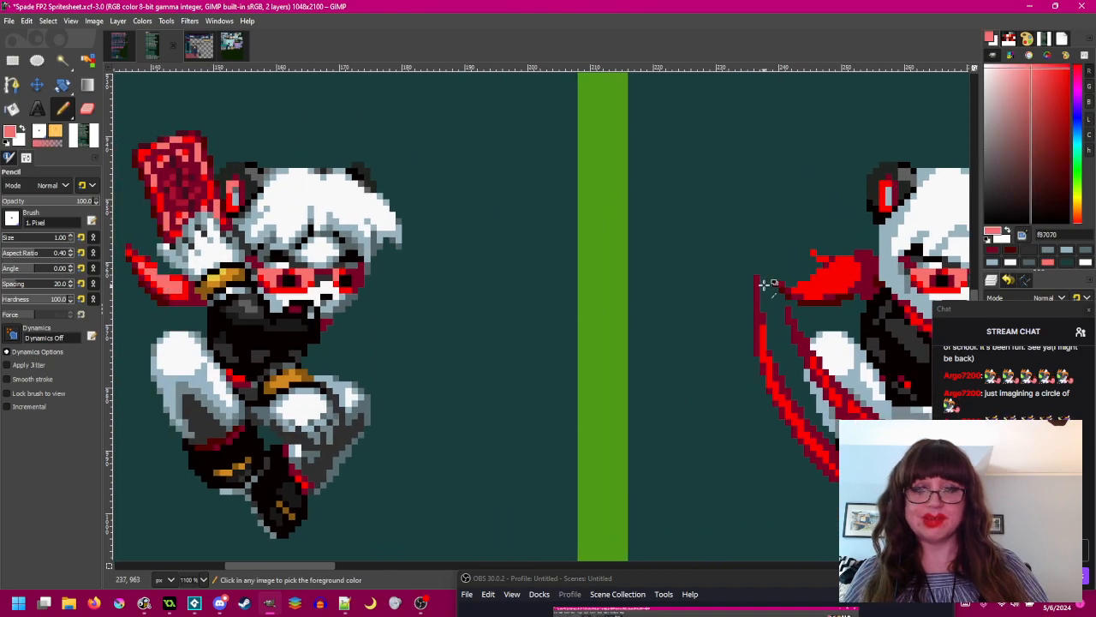
{"action": "scroll", "coordinate": [771, 283], "scroll_direction": "up", "scroll_amount": 2}
{"action": "mouse_move", "coordinate": [845, 272]}
{"action": "left_mouse_down"}
{"action": "mouse_move", "coordinate": [819, 269]}
{"action": "mouse_move", "coordinate": [821, 280]}
{"action": "mouse_move", "coordinate": [783, 293]}
{"action": "mouse_move", "coordinate": [797, 281]}
{"action": "mouse_move", "coordinate": [780, 310]}
{"action": "mouse_move", "coordinate": [759, 309]}
{"action": "mouse_move", "coordinate": [784, 314]}
{"action": "mouse_move", "coordinate": [838, 281]}
{"action": "left_mouse_up"}
{"action": "left_click", "coordinate": [829, 308], "text": "ctrl"}
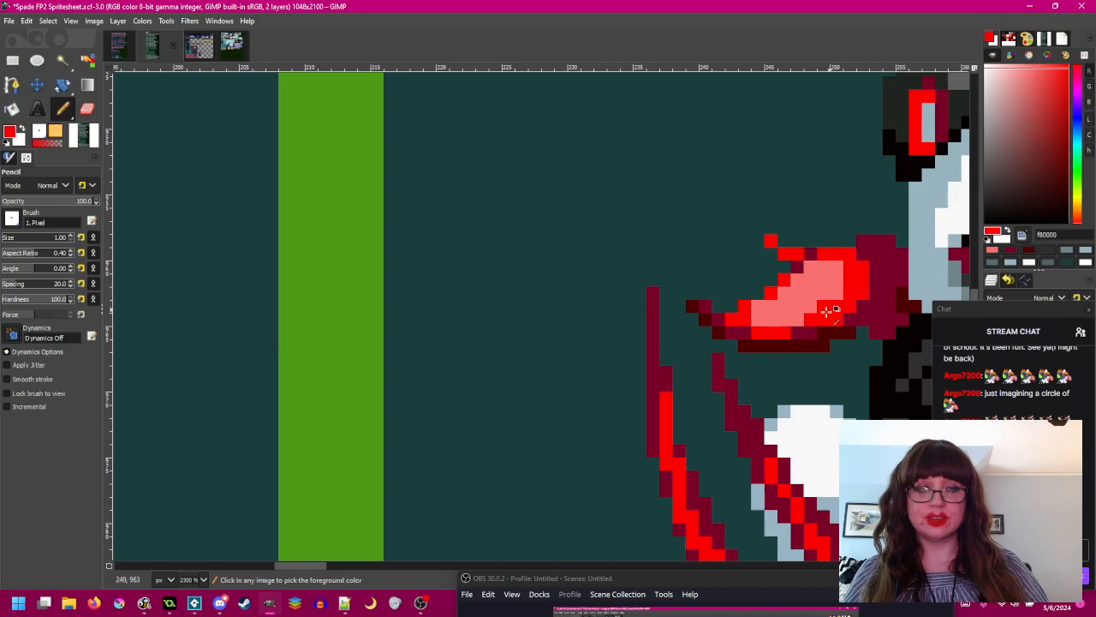
{"action": "left_click", "coordinate": [793, 322]}
{"action": "scroll", "coordinate": [788, 331], "scroll_direction": "down", "scroll_amount": 4, "text": "ctrl"}
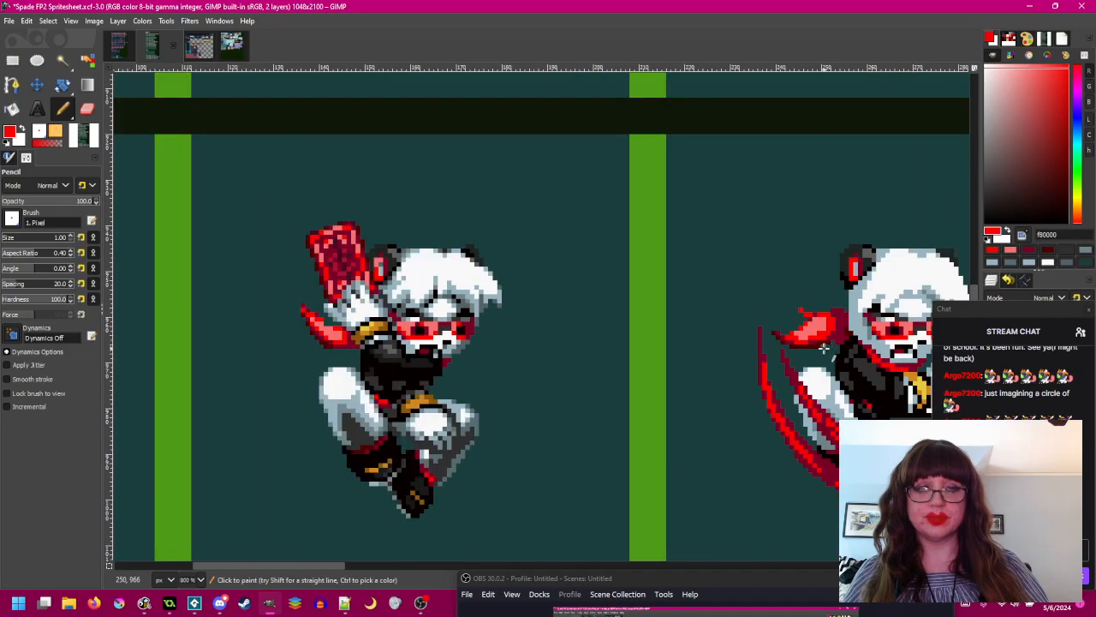
- Sample crimson 780028 and add a shading pixel beside the raised upper tip of the third frame's scarf
{"action": "scroll", "coordinate": [826, 308], "scroll_direction": "up", "scroll_amount": 4, "text": "ctrl"}
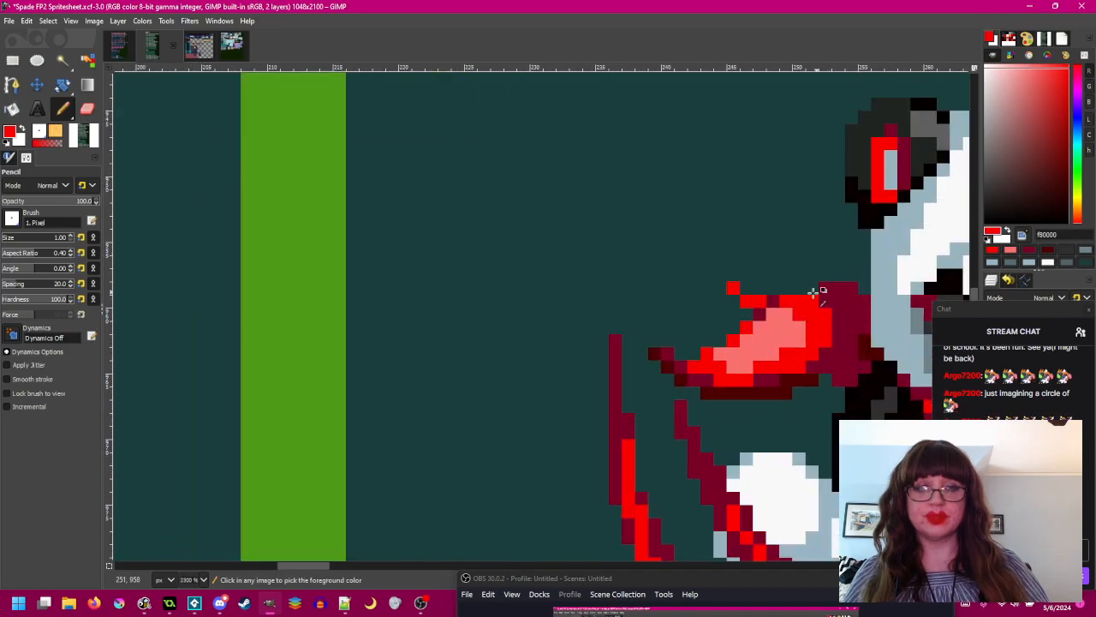
{"action": "scroll", "coordinate": [814, 340], "scroll_direction": "down", "scroll_amount": 2, "text": "ctrl"}
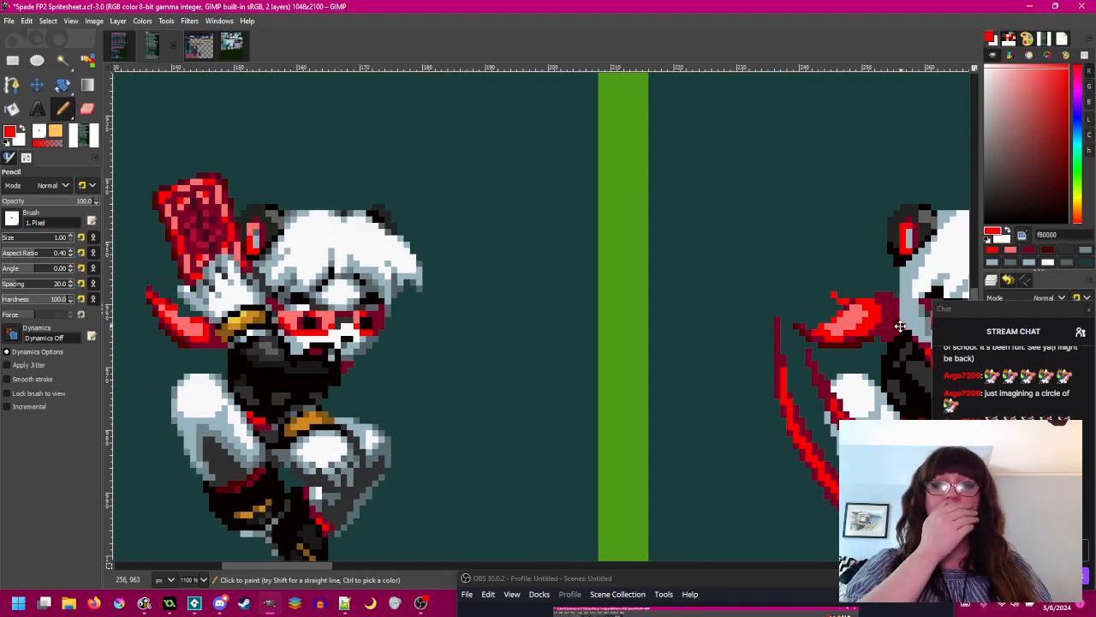
{"action": "scroll", "coordinate": [899, 325], "scroll_direction": "right", "scroll_amount": 2}
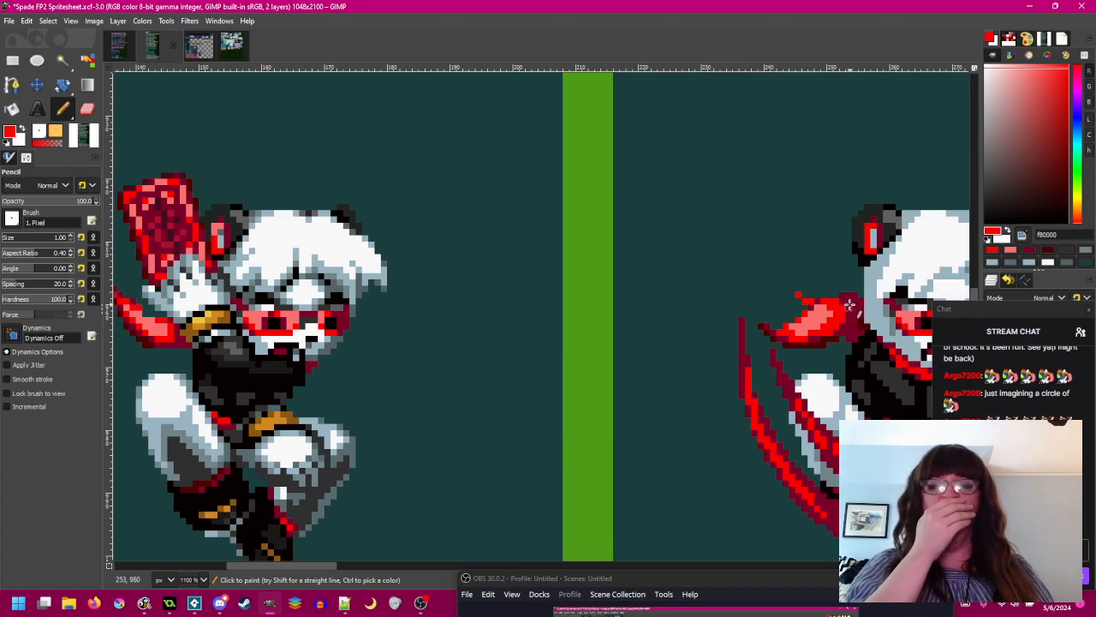
{"action": "scroll", "coordinate": [836, 306], "scroll_direction": "up", "scroll_amount": 4, "text": "ctrl"}
{"action": "left_click", "coordinate": [745, 402], "text": "ctrl"}
{"action": "left_click", "coordinate": [716, 209]}
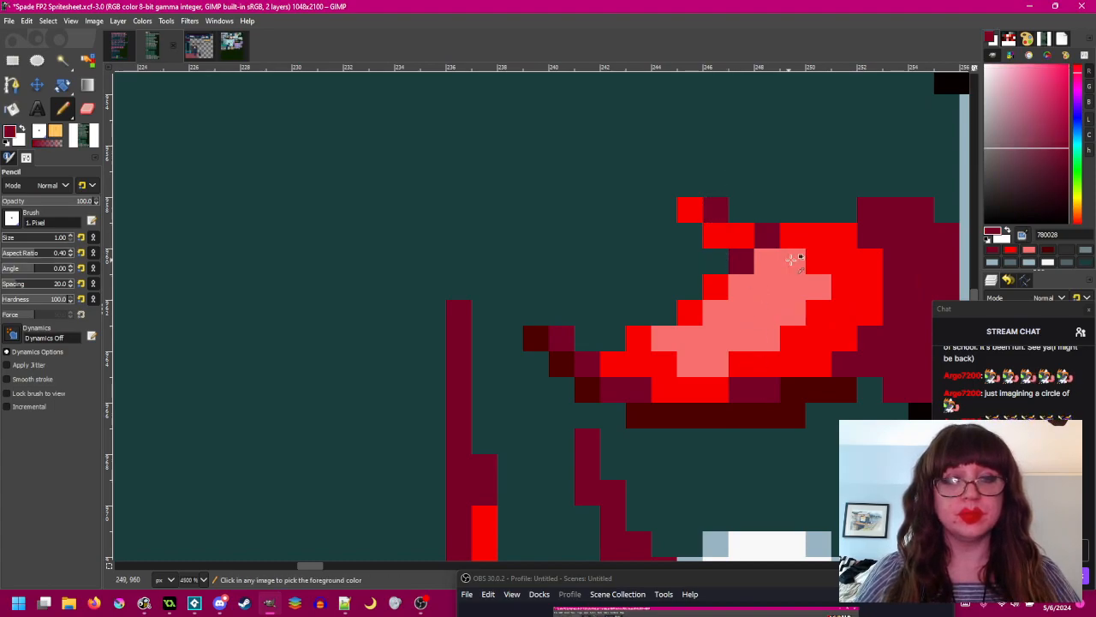
- Undo the last crimson pixel and retouch the upper edge of the third frame's scarf with red f80000
{"action": "scroll", "coordinate": [788, 259], "scroll_direction": "down", "scroll_amount": 2, "text": "ctrl"}
{"action": "scroll", "coordinate": [796, 252], "scroll_direction": "down", "scroll_amount": 3, "text": "ctrl"}
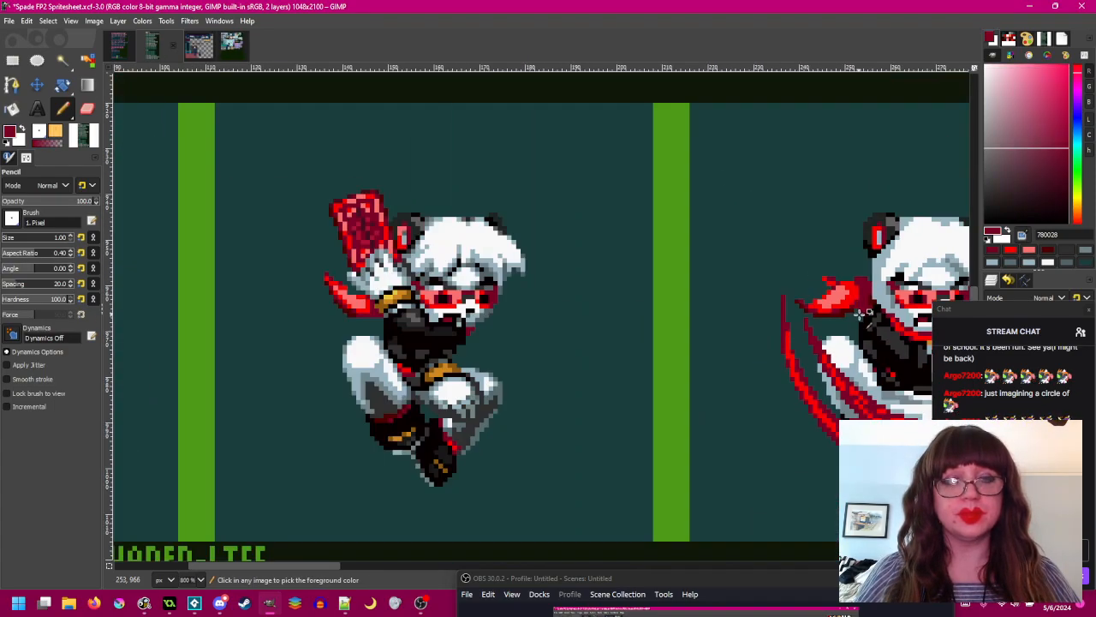
{"action": "scroll", "coordinate": [861, 313], "scroll_direction": "up", "scroll_amount": 2, "text": "ctrl"}
{"action": "scroll", "coordinate": [851, 266], "scroll_direction": "up", "scroll_amount": 1, "text": "ctrl"}
{"action": "key", "text": "ctrl+z"}
{"action": "left_click", "coordinate": [792, 238], "text": "ctrl"}
{"action": "scroll", "coordinate": [845, 245], "scroll_direction": "down", "scroll_amount": 3, "text": "ctrl"}
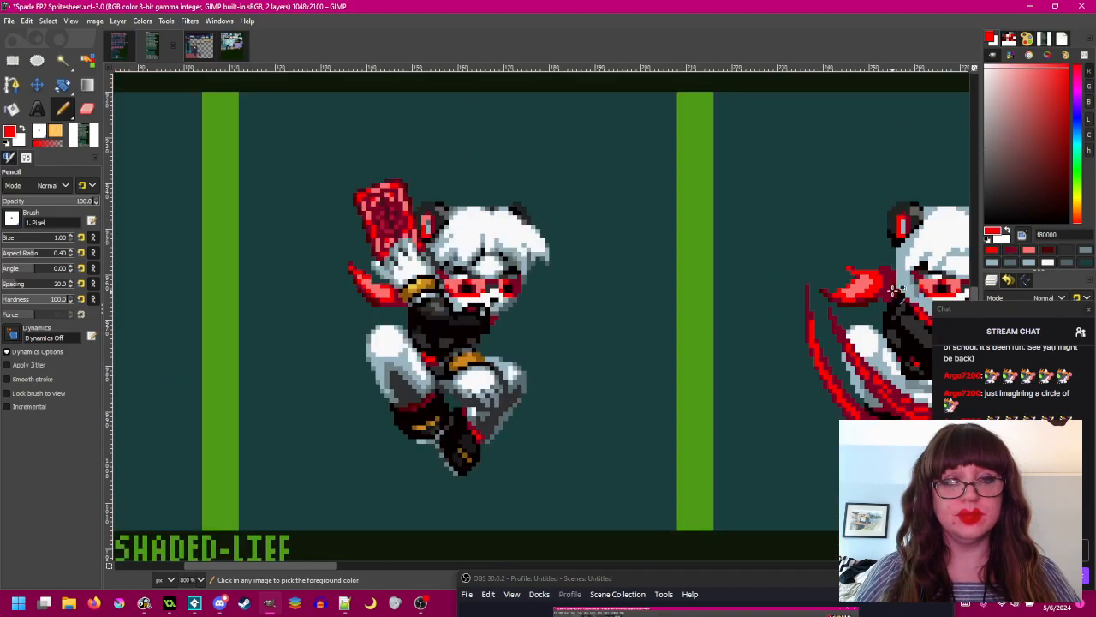
{"action": "left_click", "coordinate": [800, 250], "text": "ctrl"}
{"action": "left_click", "coordinate": [787, 247]}
{"action": "left_click", "coordinate": [799, 239], "text": "ctrl"}
{"action": "left_click", "coordinate": [801, 249]}
{"action": "scroll", "coordinate": [877, 307], "scroll_direction": "down", "scroll_amount": 3}
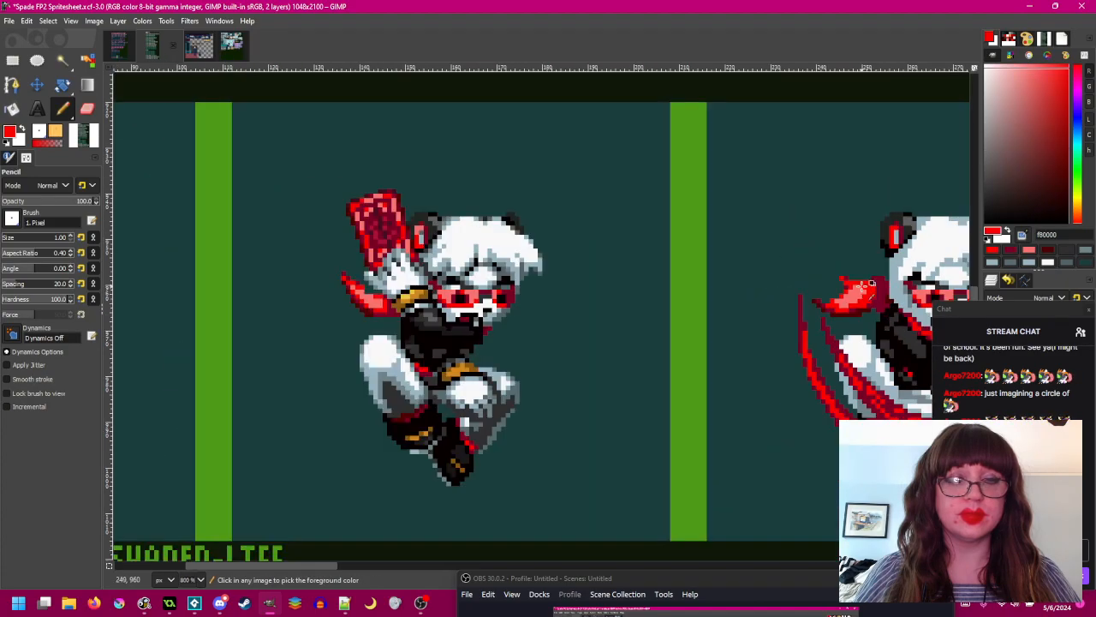
- Outline the raised upper tip of the third frame's scarf in crimson 780028 and save the file
{"action": "scroll", "coordinate": [872, 285], "scroll_direction": "up", "scroll_amount": 4}
{"action": "left_click", "coordinate": [809, 264], "text": "ctrl"}
{"action": "scroll", "coordinate": [815, 255], "scroll_direction": "down", "scroll_amount": 3}
{"action": "scroll", "coordinate": [790, 262], "scroll_direction": "up", "scroll_amount": 3}
{"action": "scroll", "coordinate": [790, 262], "scroll_direction": "down", "scroll_amount": 3}
{"action": "scroll", "coordinate": [858, 344], "scroll_direction": "up", "scroll_amount": 2}
{"action": "left_click_drag", "start_coordinate": [860, 344], "coordinate": [805, 304]}
{"action": "scroll", "coordinate": [813, 313], "scroll_direction": "down", "scroll_amount": 2}
{"action": "key", "text": "ctrl+s"}
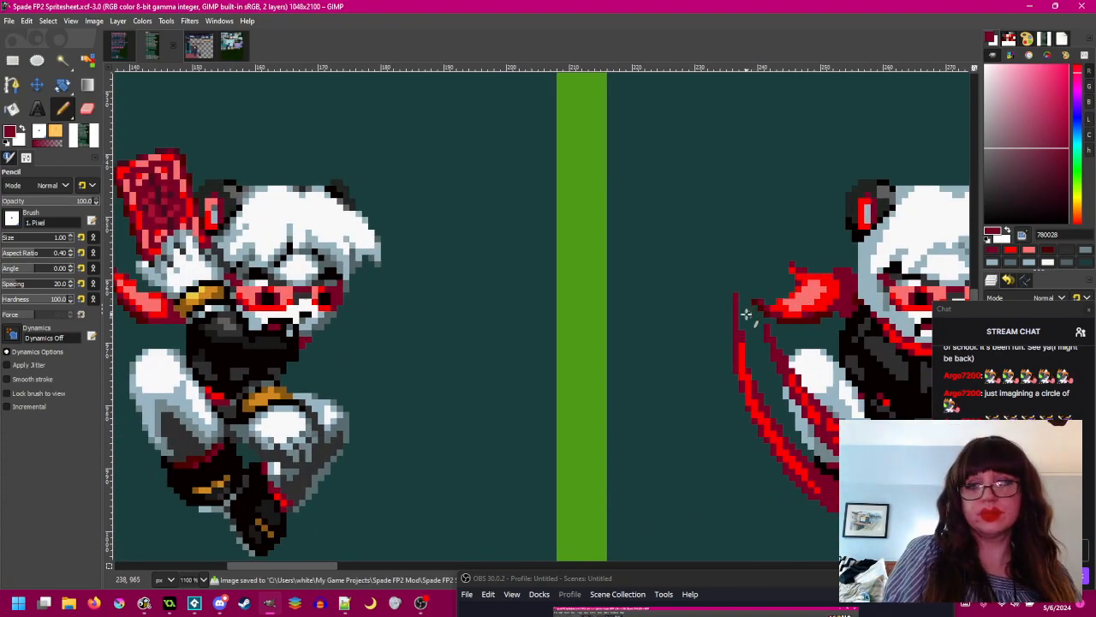
- Sample dark red 4c0000 and shade the neck-side edge of the third frame's scarf
{"action": "scroll", "coordinate": [746, 313], "scroll_direction": "right", "scroll_amount": 3}
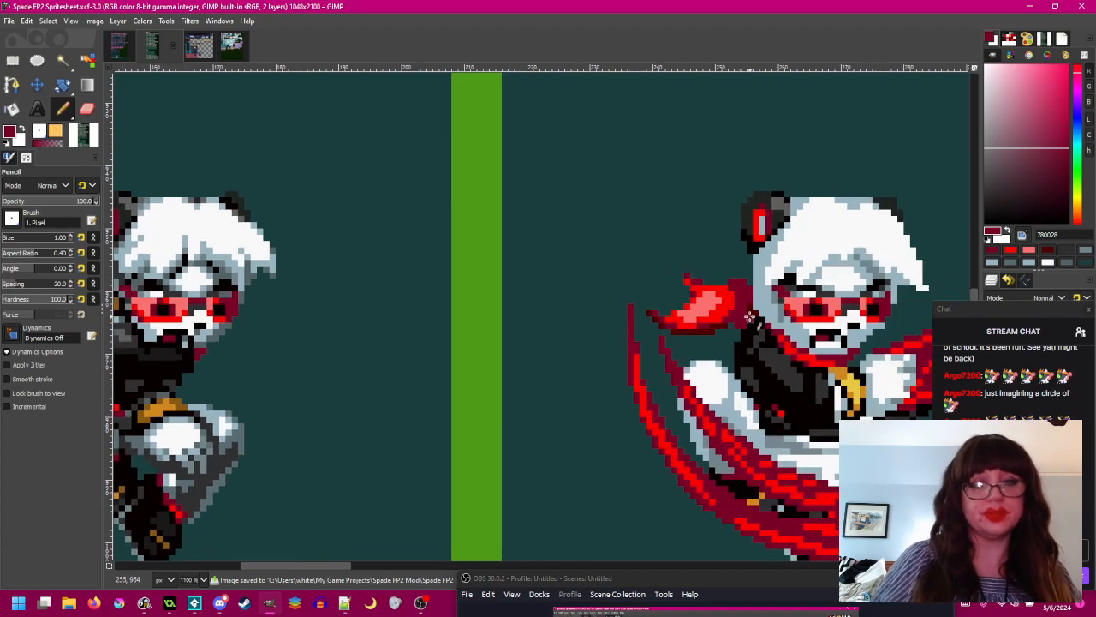
{"action": "scroll", "coordinate": [768, 306], "scroll_direction": "up", "scroll_amount": 3}
{"action": "left_click", "coordinate": [724, 316], "text": "ctrl"}
{"action": "left_click_drag", "start_coordinate": [725, 285], "coordinate": [725, 250]}
{"action": "left_click", "coordinate": [720, 339]}
{"action": "mouse_move", "coordinate": [719, 340]}
{"action": "left_mouse_down"}
{"action": "mouse_move", "coordinate": [690, 357]}
{"action": "mouse_move", "coordinate": [714, 348]}
{"action": "left_mouse_up"}
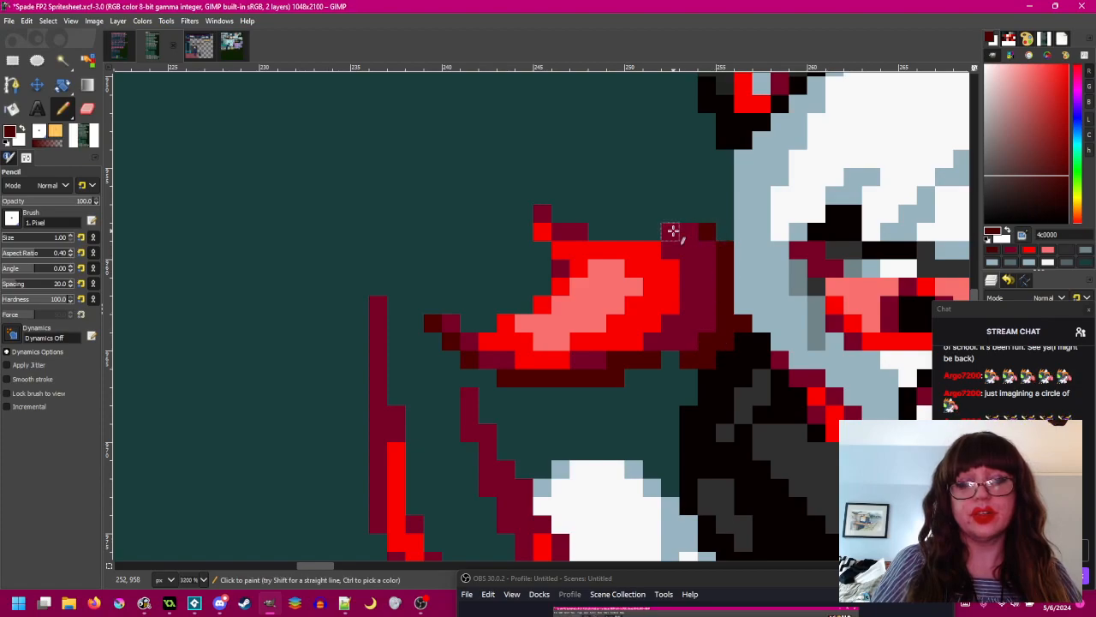
{"action": "scroll", "coordinate": [761, 326], "scroll_direction": "down", "scroll_amount": 5}
{"action": "scroll", "coordinate": [795, 359], "scroll_direction": "right", "scroll_amount": 3}
{"action": "scroll", "coordinate": [734, 292], "scroll_direction": "up", "scroll_amount": 4}
{"action": "left_click", "coordinate": [730, 286], "text": "ctrl"}
{"action": "left_click", "coordinate": [719, 289], "text": "ctrl"}
{"action": "mouse_move", "coordinate": [715, 306]}
{"action": "left_mouse_down"}
{"action": "mouse_move", "coordinate": [665, 301]}
{"action": "mouse_move", "coordinate": [741, 312]}
{"action": "left_mouse_up"}
{"action": "key", "text": "ctrl+z"}
- Thicken the underside outline of the third frame's scarf in dark red 4c0000, closing the gap beside the neck
{"action": "left_click", "coordinate": [629, 285], "text": "ctrl"}
{"action": "scroll", "coordinate": [868, 357], "scroll_direction": "down", "scroll_amount": 3}
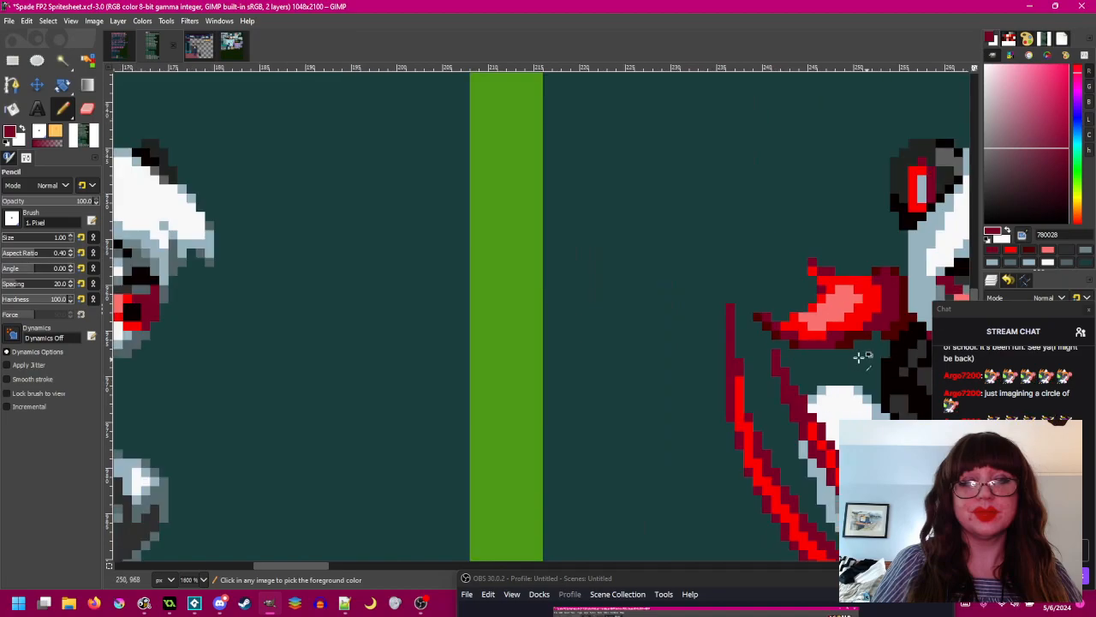
{"action": "scroll", "coordinate": [868, 356], "scroll_direction": "up", "scroll_amount": 3}
{"action": "left_click", "coordinate": [840, 337], "text": "ctrl"}
{"action": "mouse_move", "coordinate": [835, 351]}
{"action": "left_mouse_down"}
{"action": "mouse_move", "coordinate": [713, 345]}
{"action": "mouse_move", "coordinate": [678, 323]}
{"action": "mouse_move", "coordinate": [795, 355]}
{"action": "left_mouse_up"}
{"action": "left_click", "coordinate": [875, 328]}
{"action": "left_click", "coordinate": [929, 300]}
{"action": "scroll", "coordinate": [836, 331], "scroll_direction": "down", "scroll_amount": 3}
{"action": "left_click_drag", "start_coordinate": [861, 348], "coordinate": [837, 346]}
- Shade the lower edge of the third frame's scarf near the neck in crimson 780028 and save the file
{"action": "scroll", "coordinate": [835, 318], "scroll_direction": "up", "scroll_amount": 3}
{"action": "left_click", "coordinate": [841, 301], "text": "ctrl"}
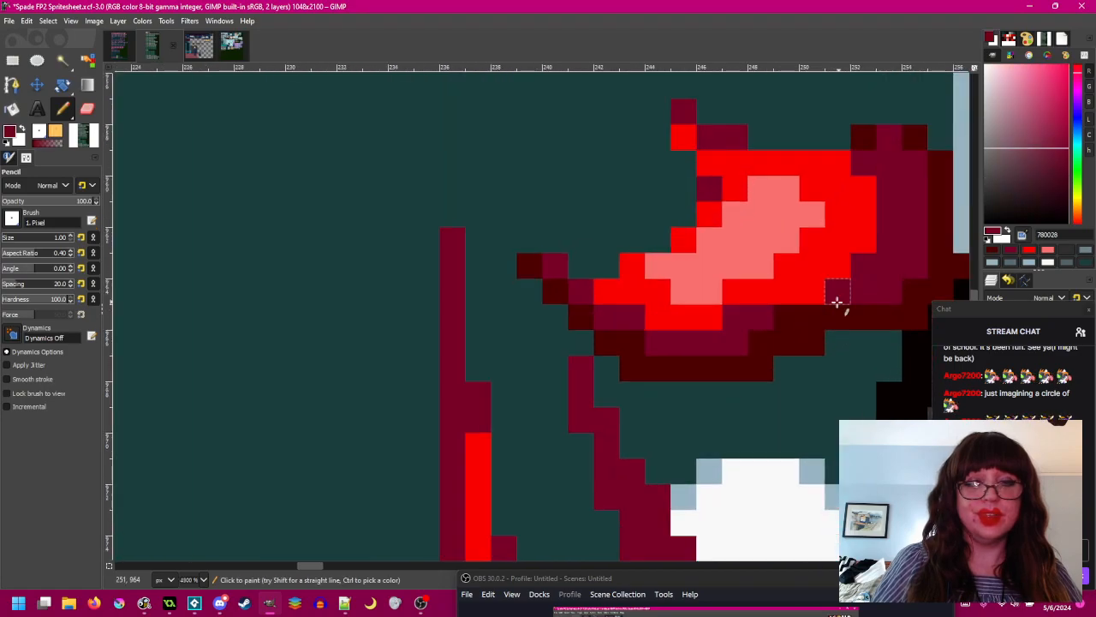
{"action": "scroll", "coordinate": [848, 360], "scroll_direction": "down", "scroll_amount": 5}
{"action": "scroll", "coordinate": [837, 337], "scroll_direction": "up", "scroll_amount": 3}
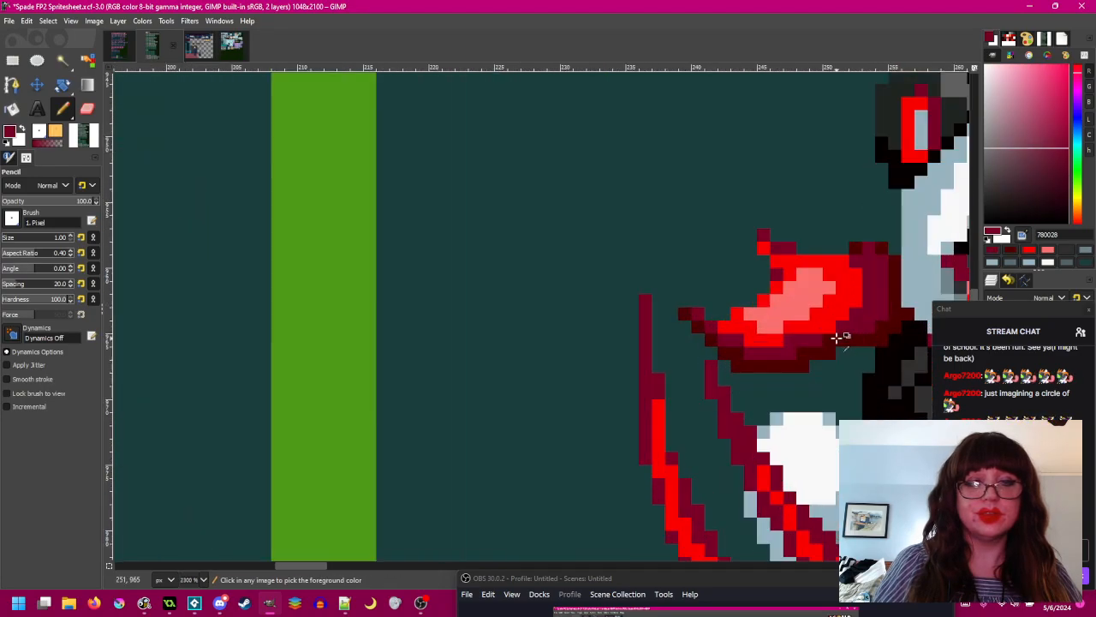
{"action": "scroll", "coordinate": [837, 334], "scroll_direction": "down", "scroll_amount": 2}
{"action": "key", "text": "ctrl+s"}
{"action": "scroll", "coordinate": [841, 341], "scroll_direction": "right", "scroll_amount": 3}
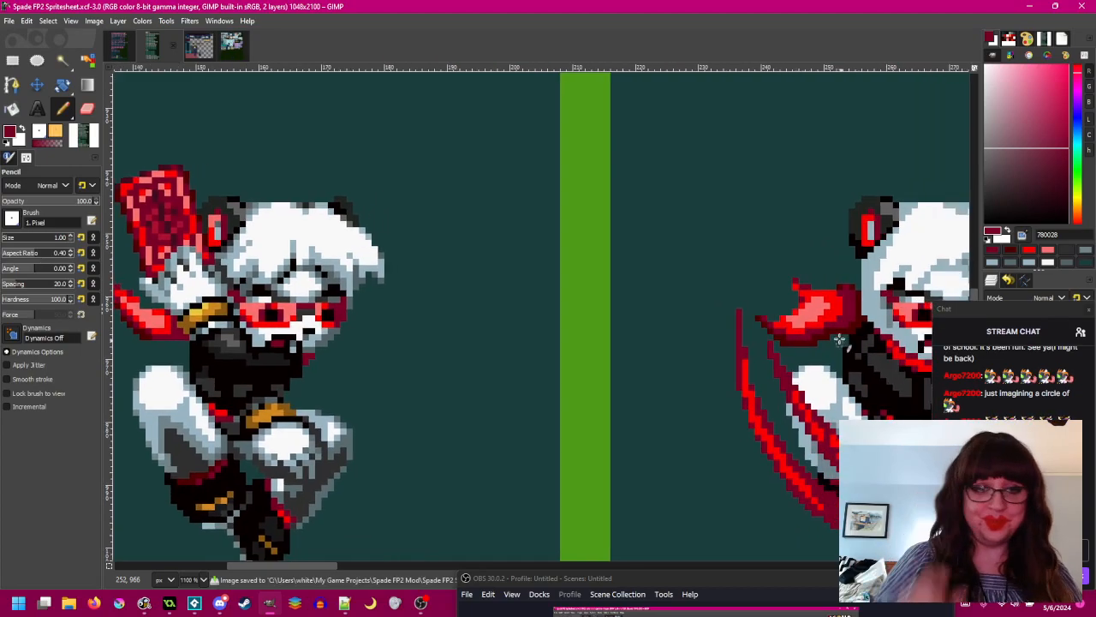
{"action": "scroll", "coordinate": [841, 341], "scroll_direction": "up", "scroll_amount": 3}
{"action": "left_click", "coordinate": [827, 282]}
{"action": "key", "text": "ctrl+z"}
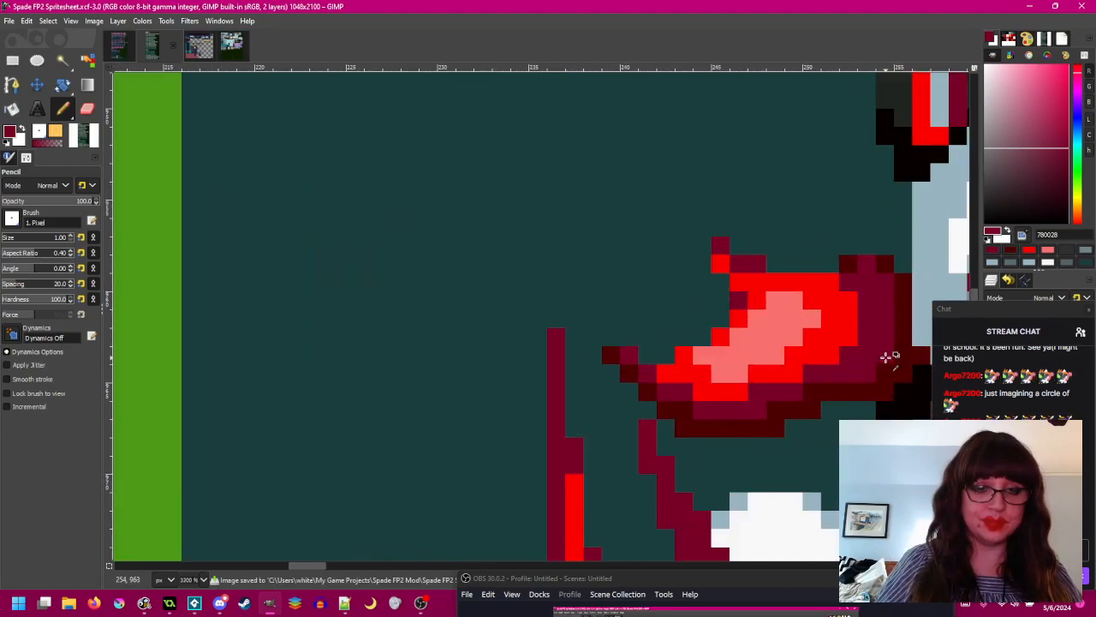
- Sample red f80000, add a pixel to the lower edge near the third frame's scarf tip, and save the file
{"action": "scroll", "coordinate": [877, 361], "scroll_direction": "down", "scroll_amount": 3}
{"action": "scroll", "coordinate": [838, 375], "scroll_direction": "up", "scroll_amount": 3}
{"action": "left_click", "coordinate": [787, 361], "text": "ctrl"}
{"action": "left_click", "coordinate": [762, 364]}
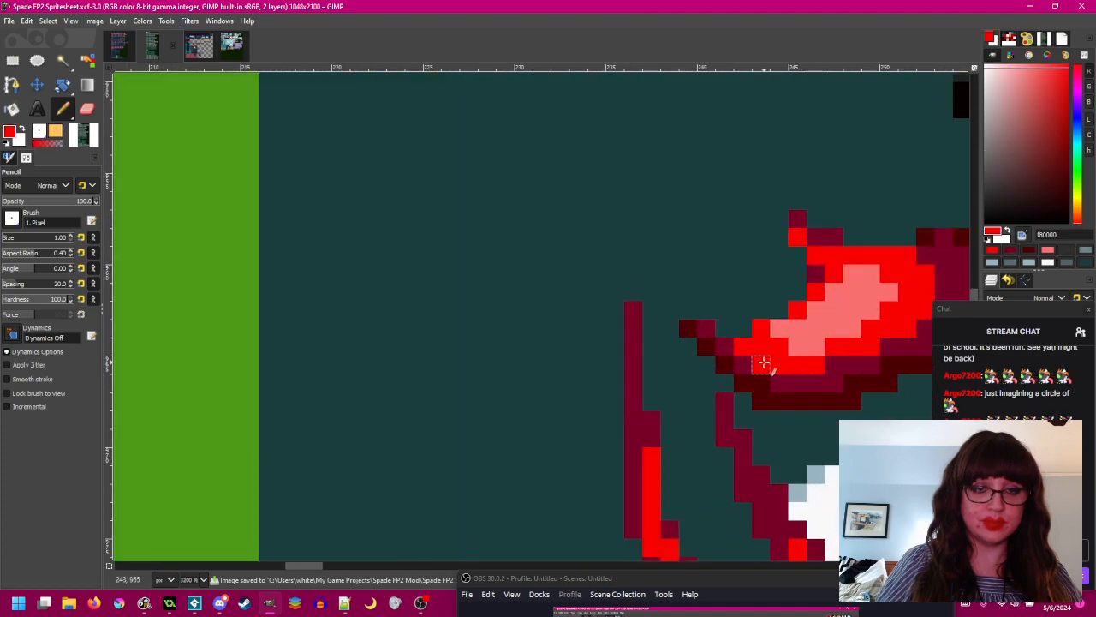
{"action": "scroll", "coordinate": [814, 370], "scroll_direction": "down", "scroll_amount": 4}
{"action": "key", "text": "ctrl+s"}
{"action": "left_click_drag", "start_coordinate": [841, 397], "coordinate": [821, 381]}
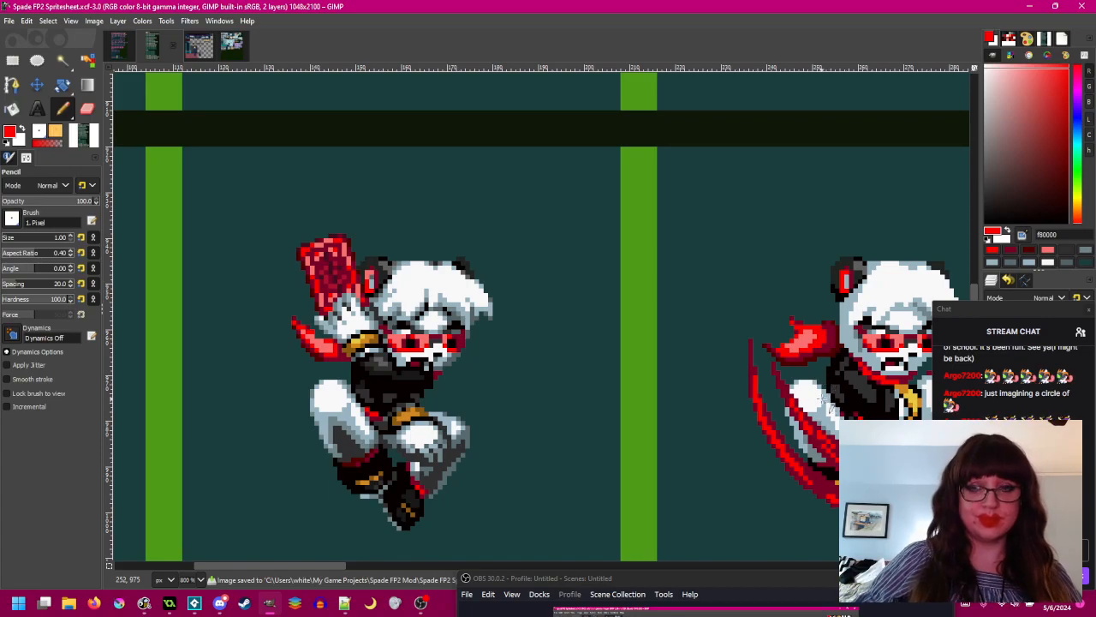
- Extend the red f80000 band along the lower edge of the third frame's scarf
{"action": "scroll", "coordinate": [807, 355], "scroll_direction": "up", "scroll_amount": 4}
{"action": "left_click_drag", "start_coordinate": [782, 351], "coordinate": [799, 353]}
{"action": "left_click", "coordinate": [833, 337]}
{"action": "scroll", "coordinate": [870, 314], "scroll_direction": "down", "scroll_amount": 3}
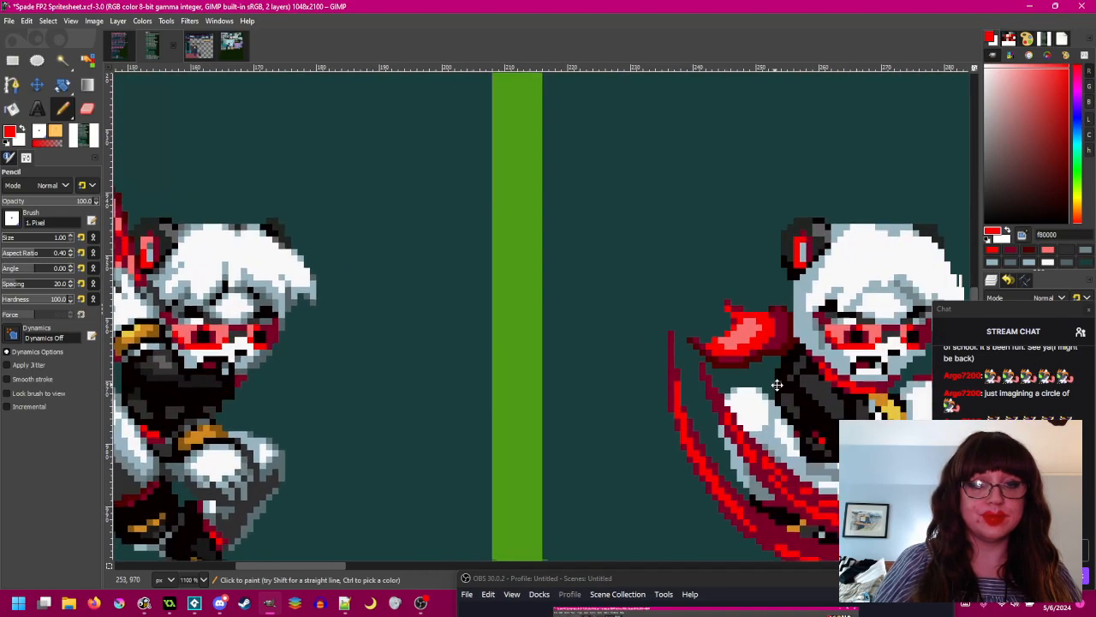
- Sample pink f87070 and extend the highlight toward the pointed tip of the third frame's scarf
{"action": "scroll", "coordinate": [818, 339], "scroll_direction": "up", "scroll_amount": 3}
{"action": "left_click", "coordinate": [758, 314], "text": "ctrl"}
{"action": "left_click", "coordinate": [713, 320]}
{"action": "left_click", "coordinate": [698, 321]}
{"action": "scroll", "coordinate": [780, 360], "scroll_direction": "down", "scroll_amount": 4}
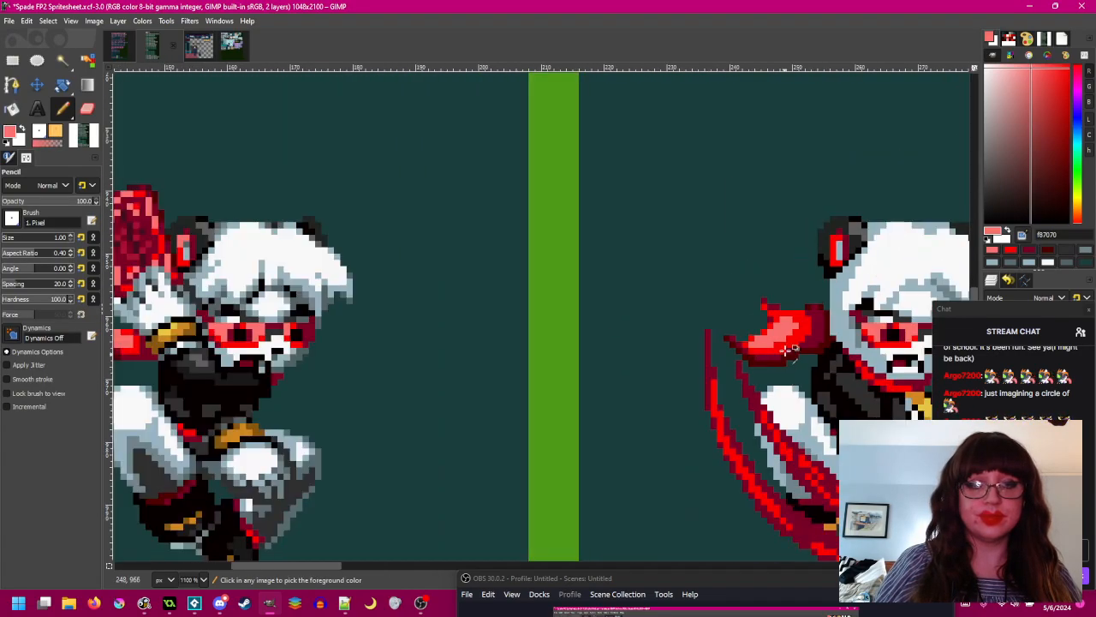
- Rework the upper end of the third frame's scarf highlight with pink f87070 and red f80000, then save the file
{"action": "scroll", "coordinate": [784, 355], "scroll_direction": "up", "scroll_amount": 4}
{"action": "left_click", "coordinate": [760, 334]}
{"action": "key", "text": "ctrl+z"}
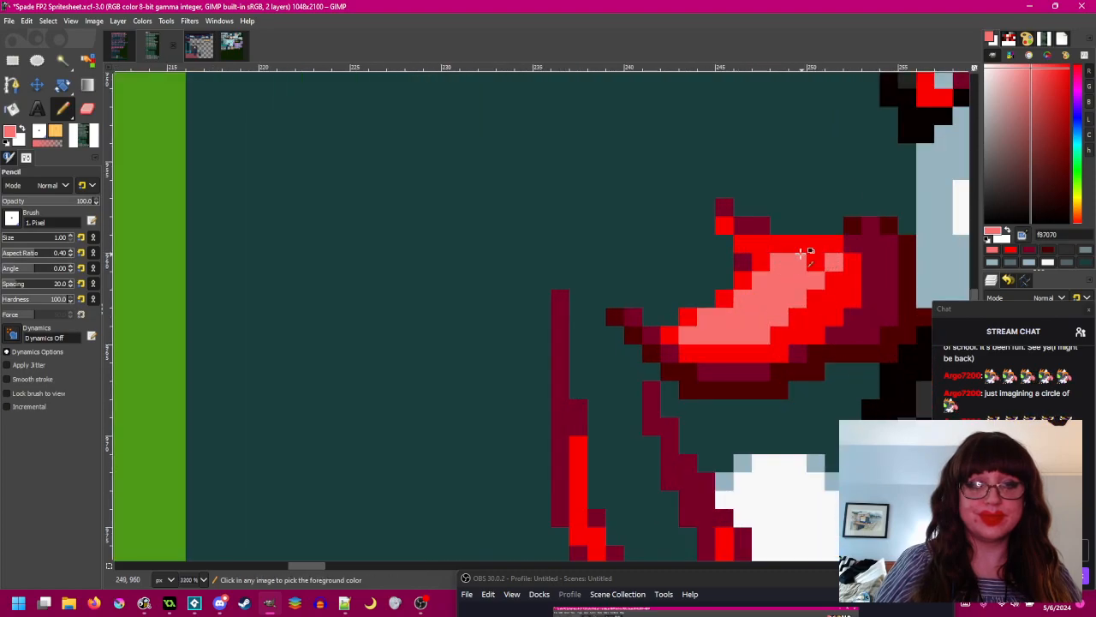
{"action": "left_click", "coordinate": [818, 261], "text": "ctrl"}
{"action": "scroll", "coordinate": [822, 377], "scroll_direction": "down", "scroll_amount": 3}
{"action": "scroll", "coordinate": [822, 376], "scroll_direction": "up", "scroll_amount": 2}
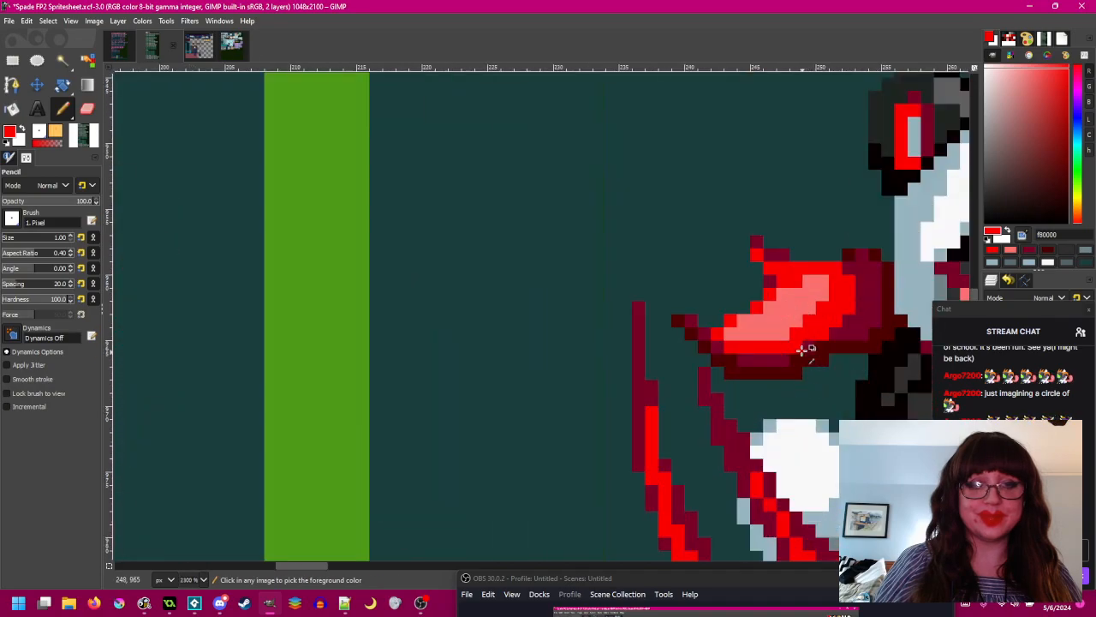
{"action": "scroll", "coordinate": [808, 391], "scroll_direction": "down", "scroll_amount": 3}
{"action": "left_click_drag", "start_coordinate": [829, 398], "coordinate": [797, 347]}
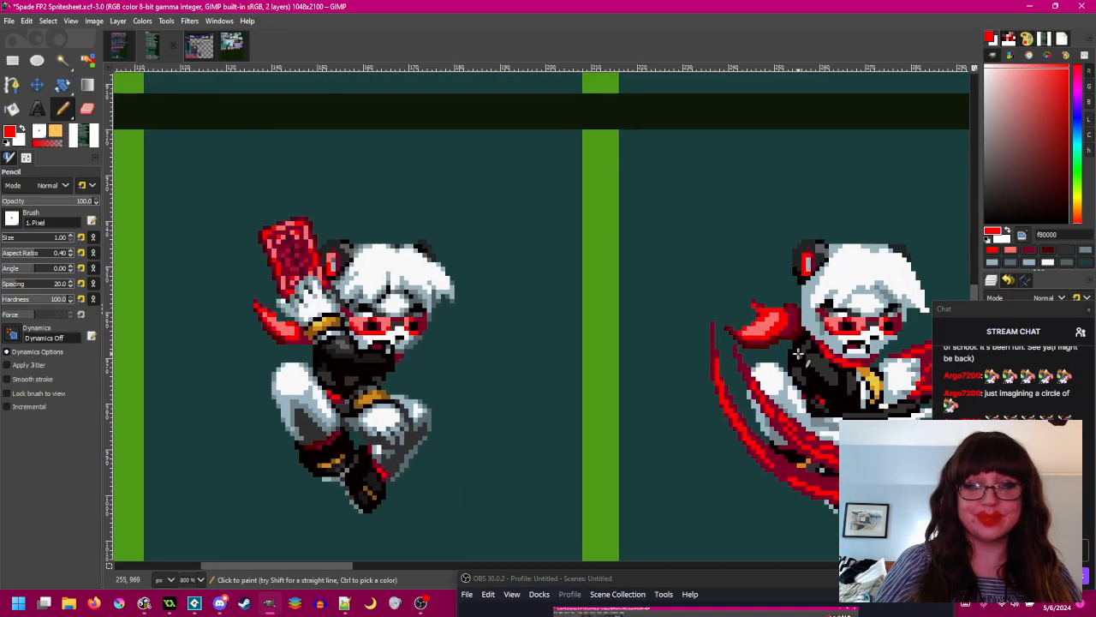
{"action": "key", "text": "ctrl+s"}
- Trim the highlight's upper corner with red f80000, fill beside it with pink f87070, and save the file
{"action": "scroll", "coordinate": [796, 346], "scroll_direction": "up", "scroll_amount": 3}
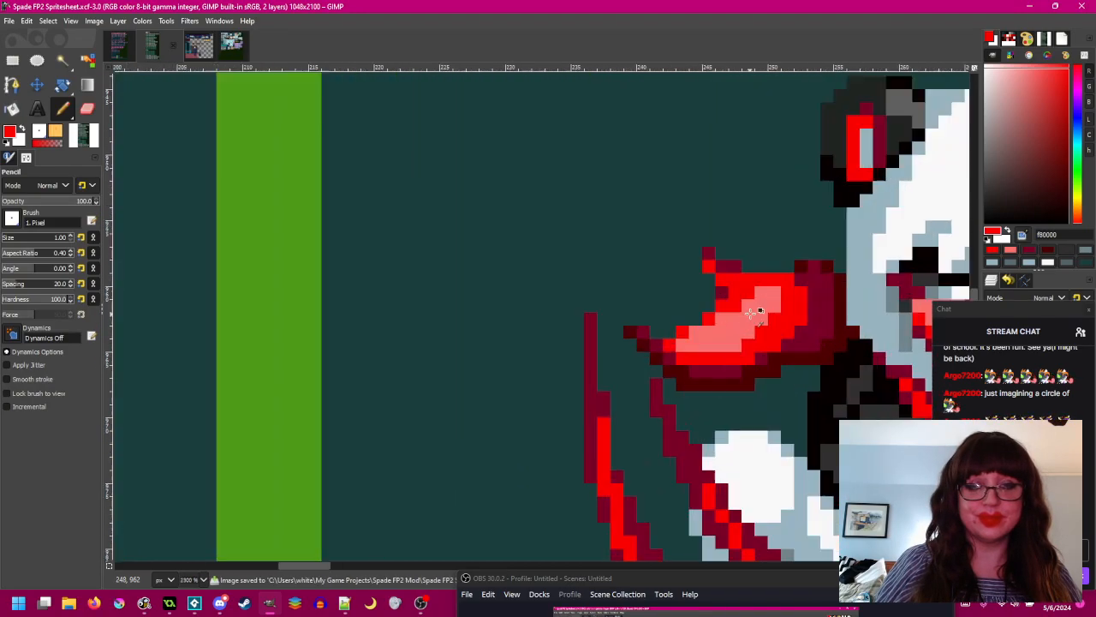
{"action": "left_click", "coordinate": [775, 289]}
{"action": "left_click", "coordinate": [755, 296], "text": "ctrl"}
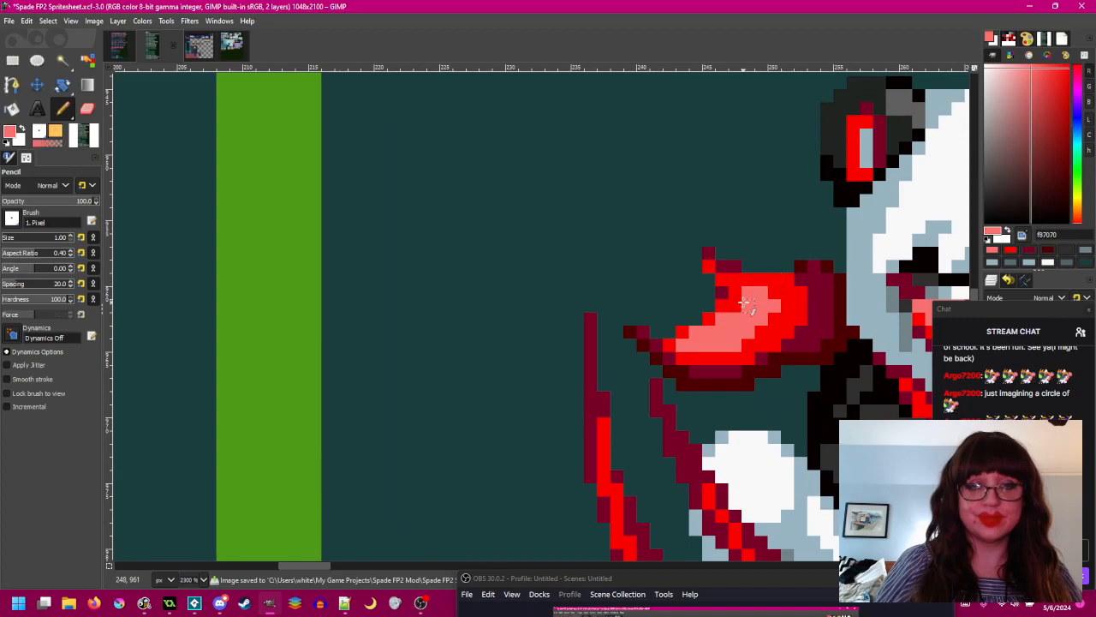
{"action": "scroll", "coordinate": [784, 325], "scroll_direction": "down", "scroll_amount": 3}
{"action": "left_click_drag", "start_coordinate": [809, 347], "coordinate": [741, 313]}
{"action": "key", "text": "ctrl+s"}
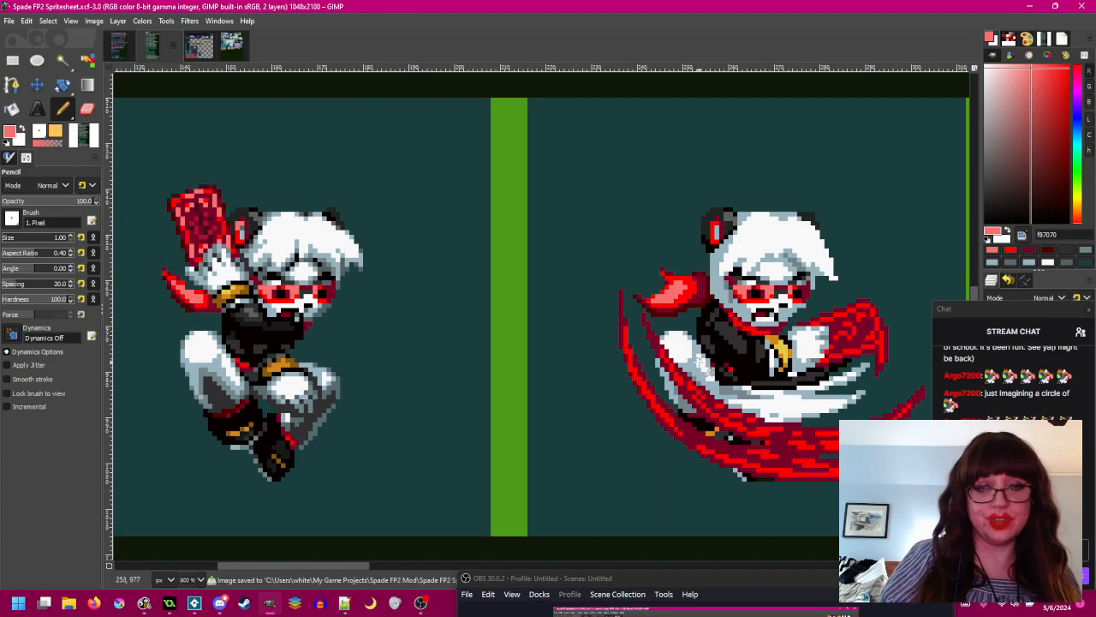
{"action": "left_click_drag", "start_coordinate": [702, 410], "coordinate": [661, 367]}
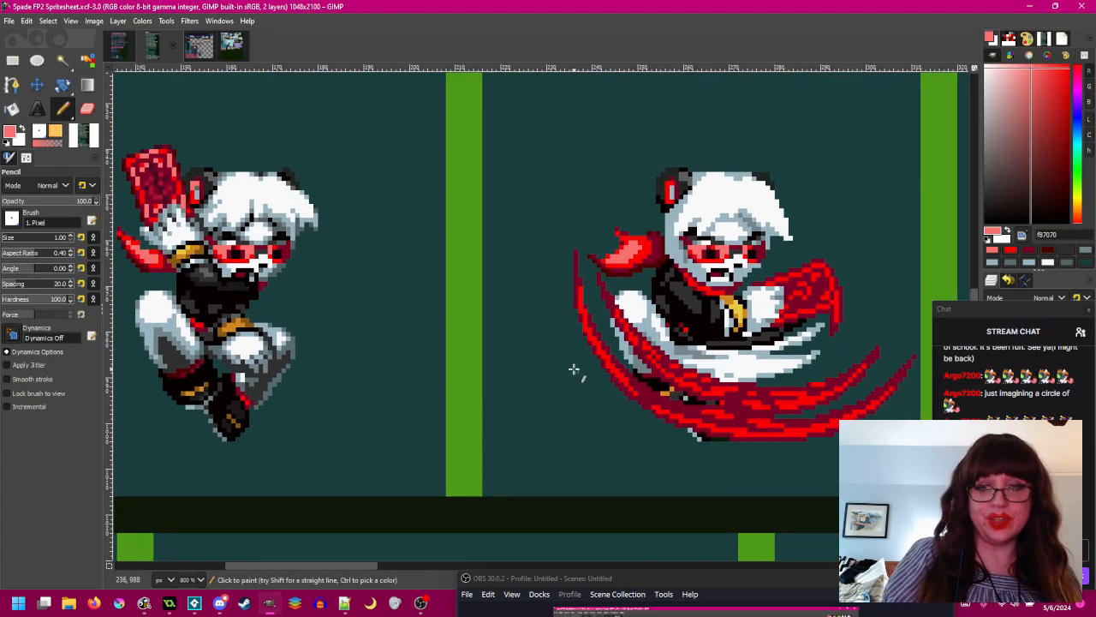
{"action": "scroll", "coordinate": [574, 370], "scroll_direction": "down", "scroll_amount": 10}
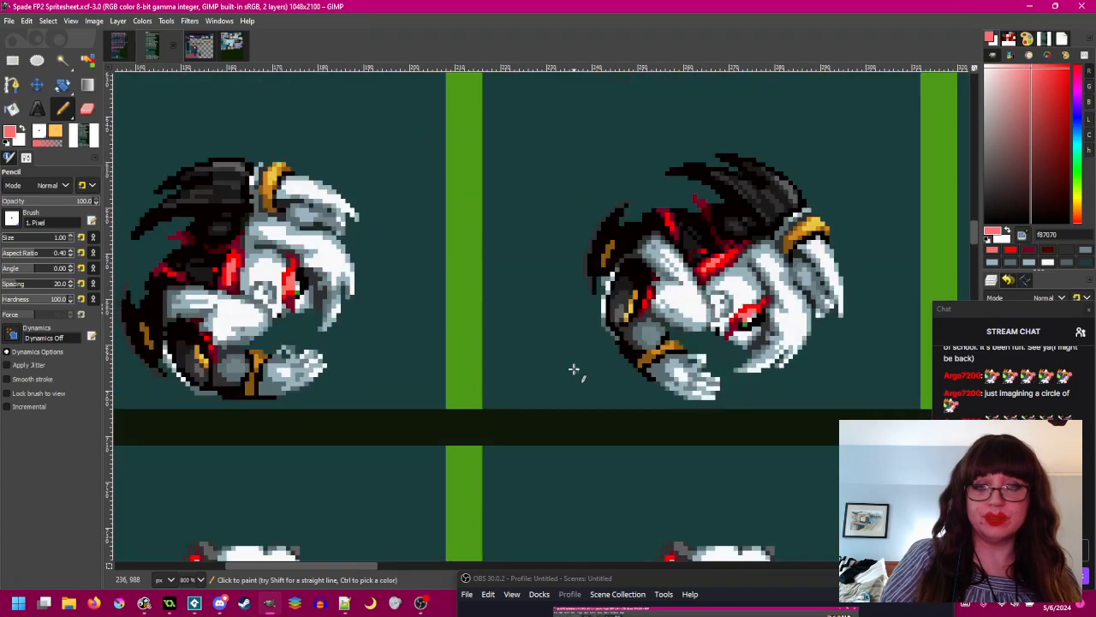
{"action": "scroll", "coordinate": [574, 370], "scroll_direction": "down", "scroll_amount": 5}
{"action": "scroll", "coordinate": [574, 370], "scroll_direction": "down", "scroll_amount": 10}
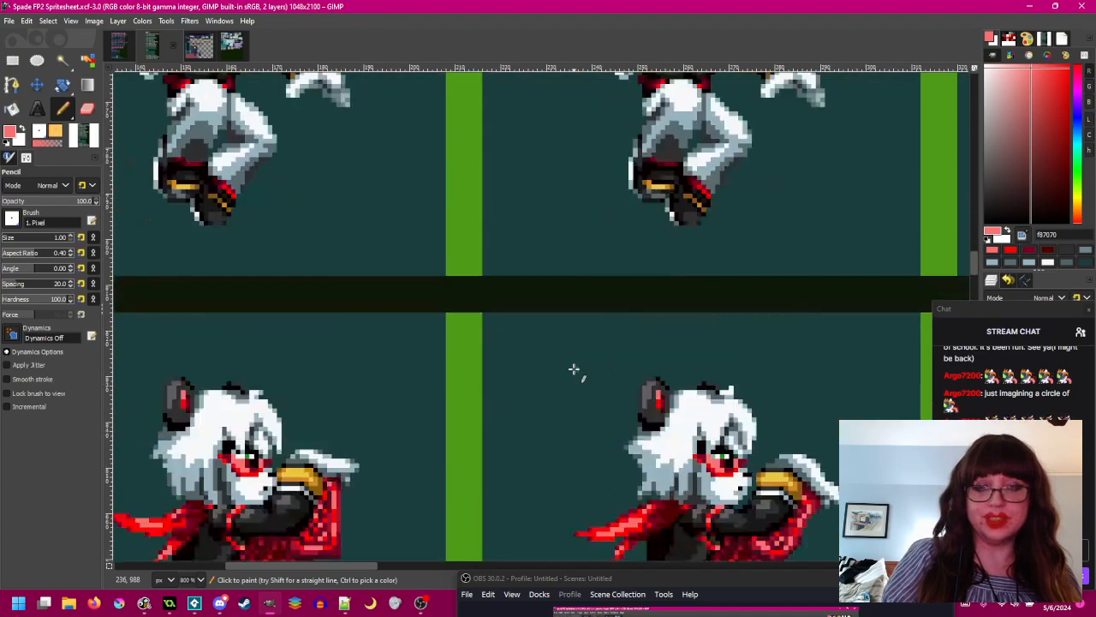
{"action": "left_click_drag", "start_coordinate": [710, 381], "coordinate": [686, 371]}
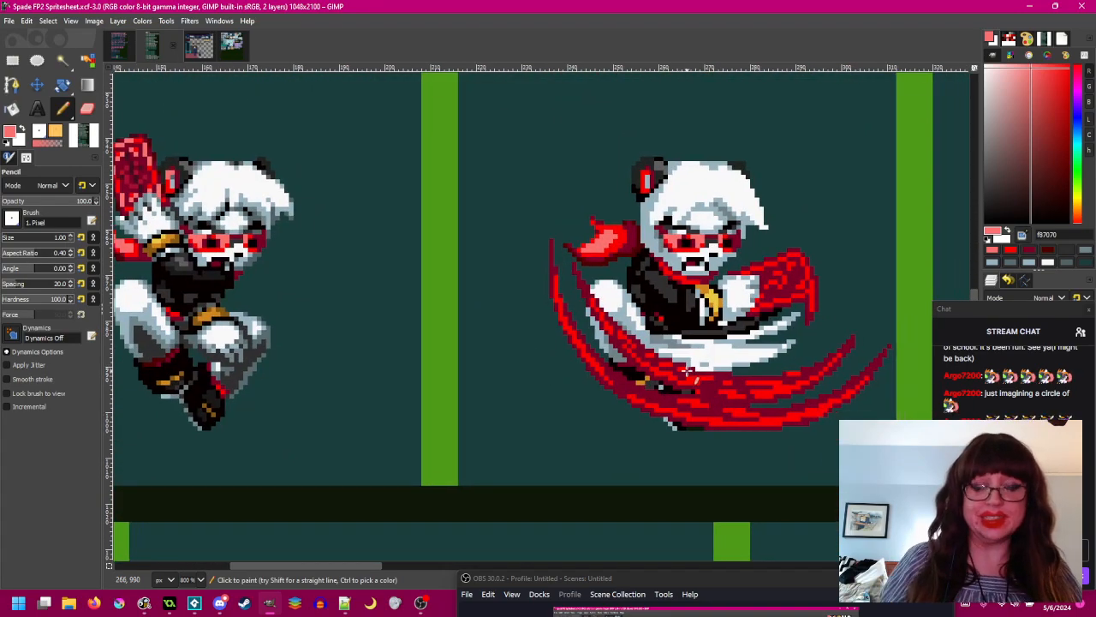
- Sample dark red 4c0000 from the lower edge of the second frame's scarf for shading the third frame's trail
{"action": "scroll", "coordinate": [709, 319], "scroll_direction": "up", "scroll_amount": 3}
{"action": "left_click", "coordinate": [466, 163], "text": "ctrl"}
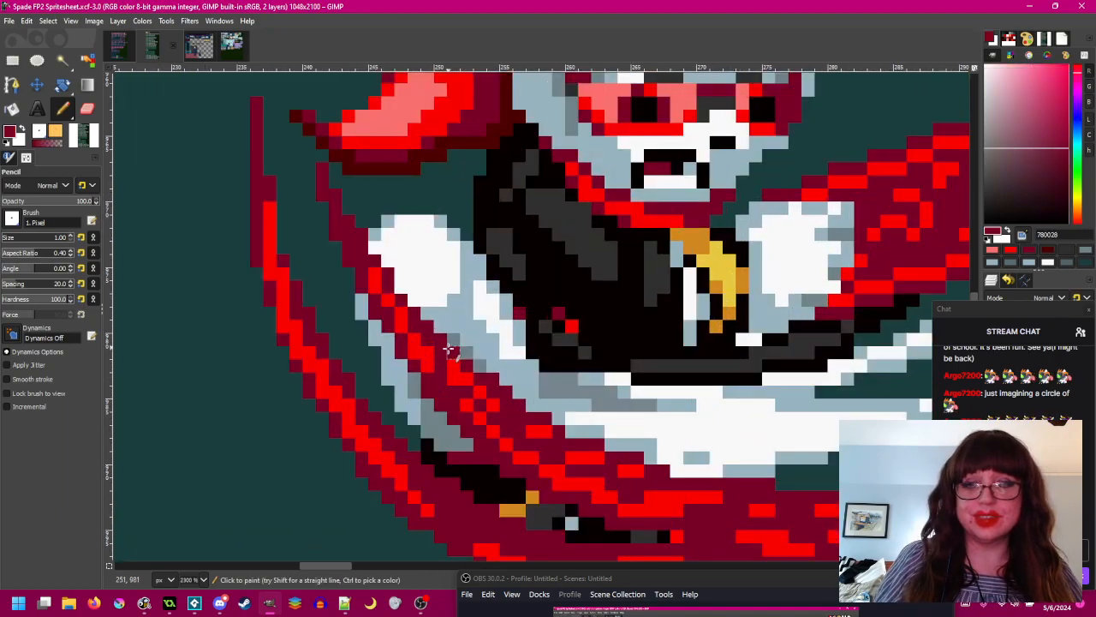
{"action": "scroll", "coordinate": [448, 283], "scroll_direction": "down", "scroll_amount": 2}
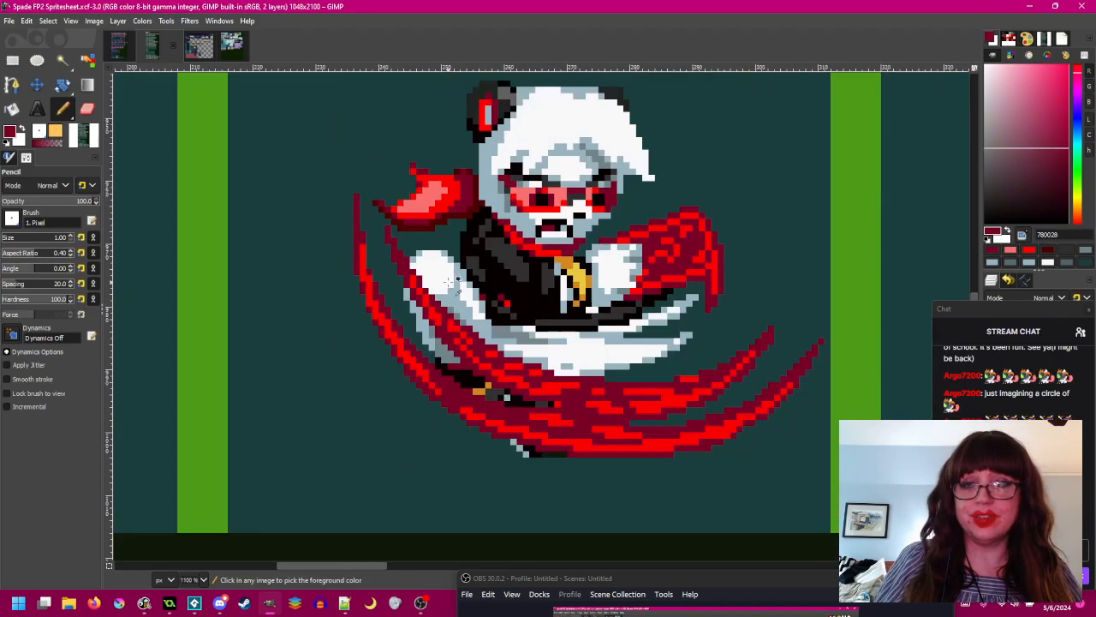
{"action": "scroll", "coordinate": [451, 283], "scroll_direction": "left", "scroll_amount": 5}
{"action": "scroll", "coordinate": [164, 210], "scroll_direction": "up", "scroll_amount": 3}
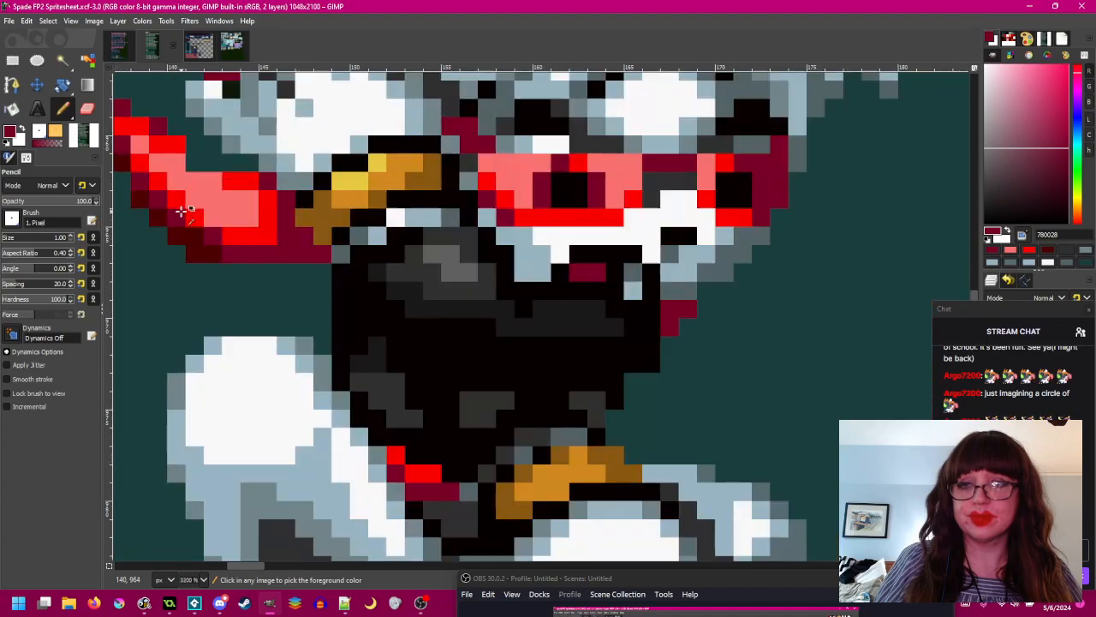
{"action": "left_click", "coordinate": [180, 216], "text": "ctrl"}
{"action": "scroll", "coordinate": [180, 215], "scroll_direction": "down", "scroll_amount": 2}
{"action": "scroll", "coordinate": [559, 214], "scroll_direction": "right", "scroll_amount": 5}
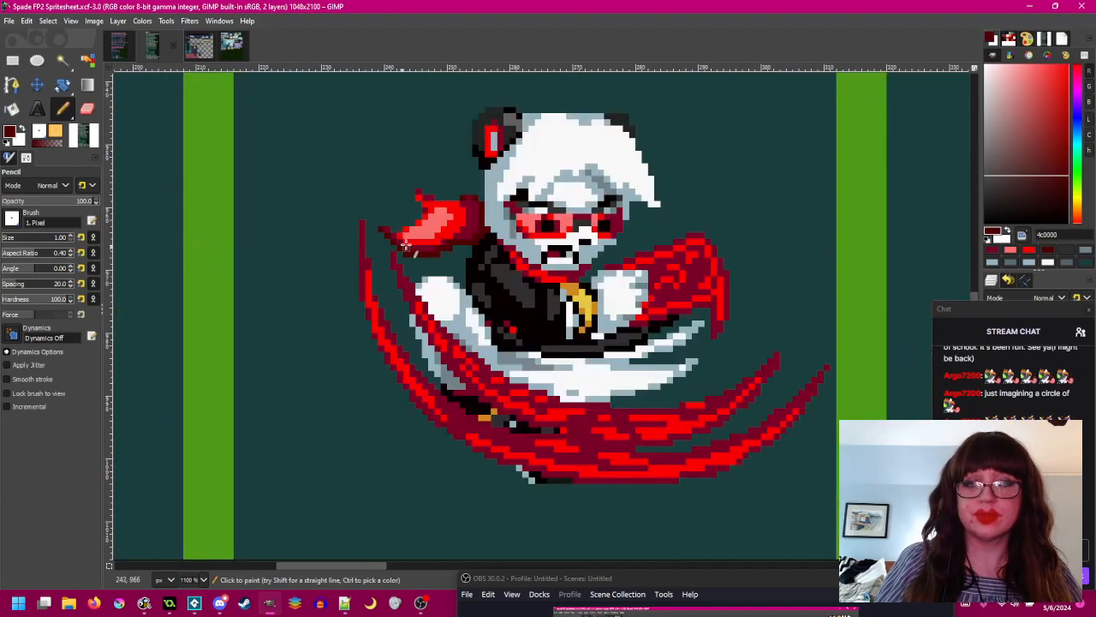
{"action": "scroll", "coordinate": [558, 214], "scroll_direction": "up", "scroll_amount": 3}
{"action": "scroll", "coordinate": [568, 283], "scroll_direction": "down", "scroll_amount": 1}
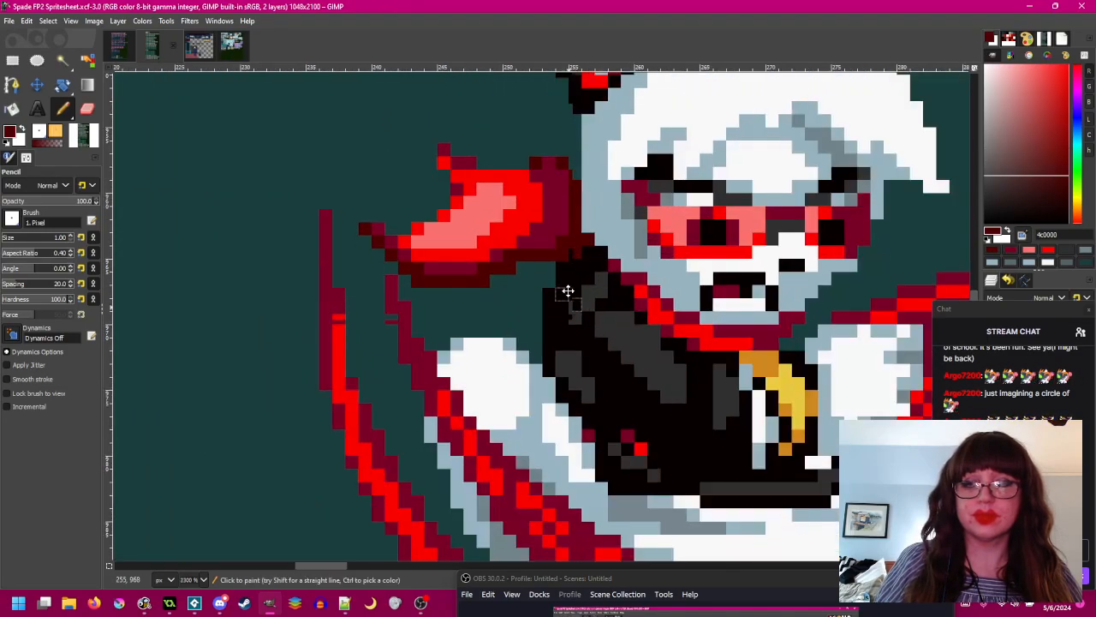
{"action": "scroll", "coordinate": [568, 309], "scroll_direction": "down", "scroll_amount": 1}
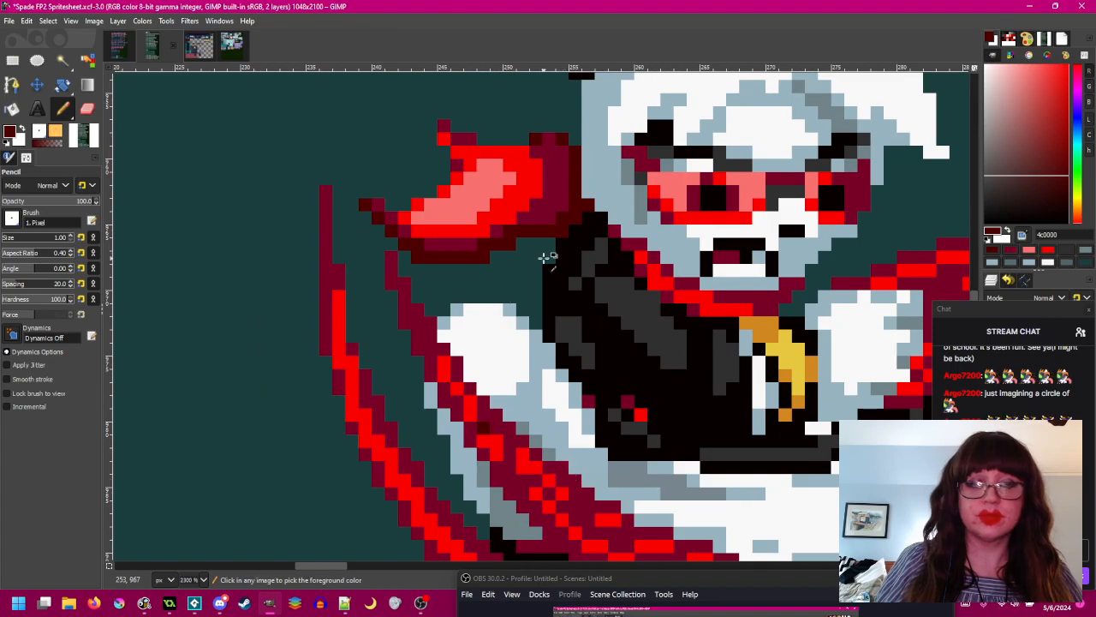
{"action": "scroll", "coordinate": [509, 403], "scroll_direction": "down", "scroll_amount": 2}
{"action": "scroll", "coordinate": [510, 402], "scroll_direction": "down", "scroll_amount": 1}
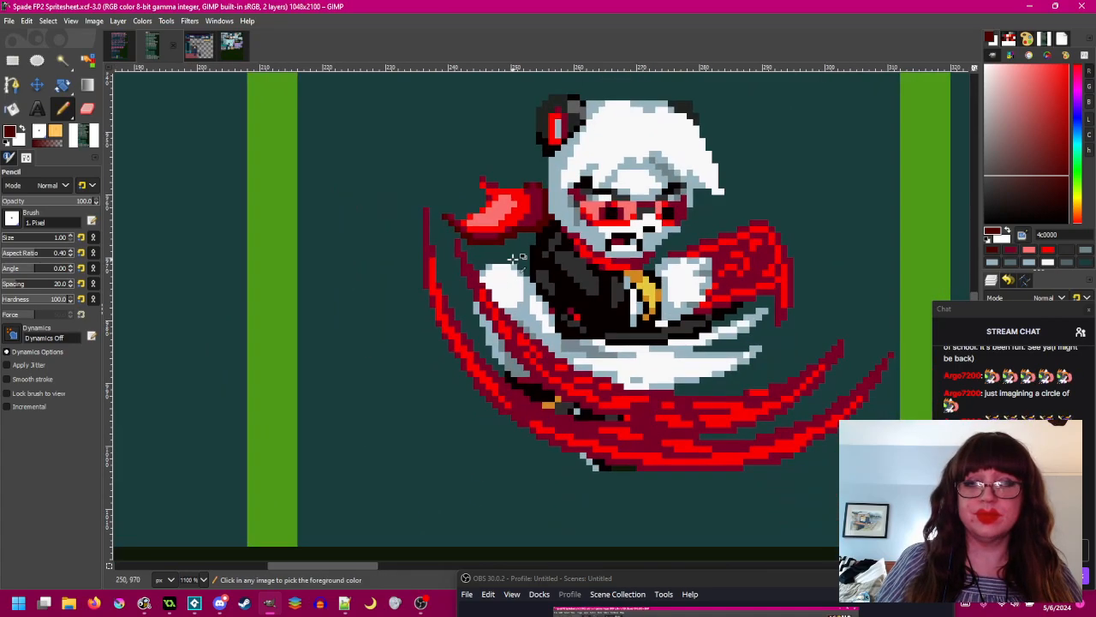
{"action": "scroll", "coordinate": [410, 261], "scroll_direction": "up", "scroll_amount": 3}
{"action": "key", "text": "ctrl+z"}
- Dot dark red 4c0000 pixels down the inner edge of the outer trail's left arm to the black shoe
{"action": "left_click", "coordinate": [409, 260]}
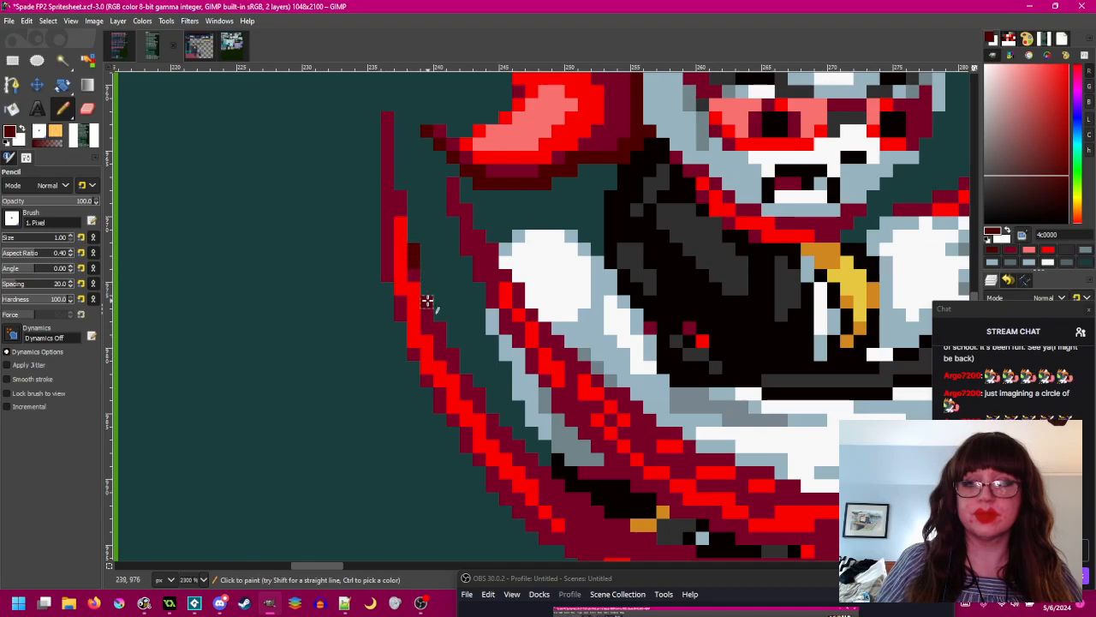
{"action": "left_click", "coordinate": [452, 353]}
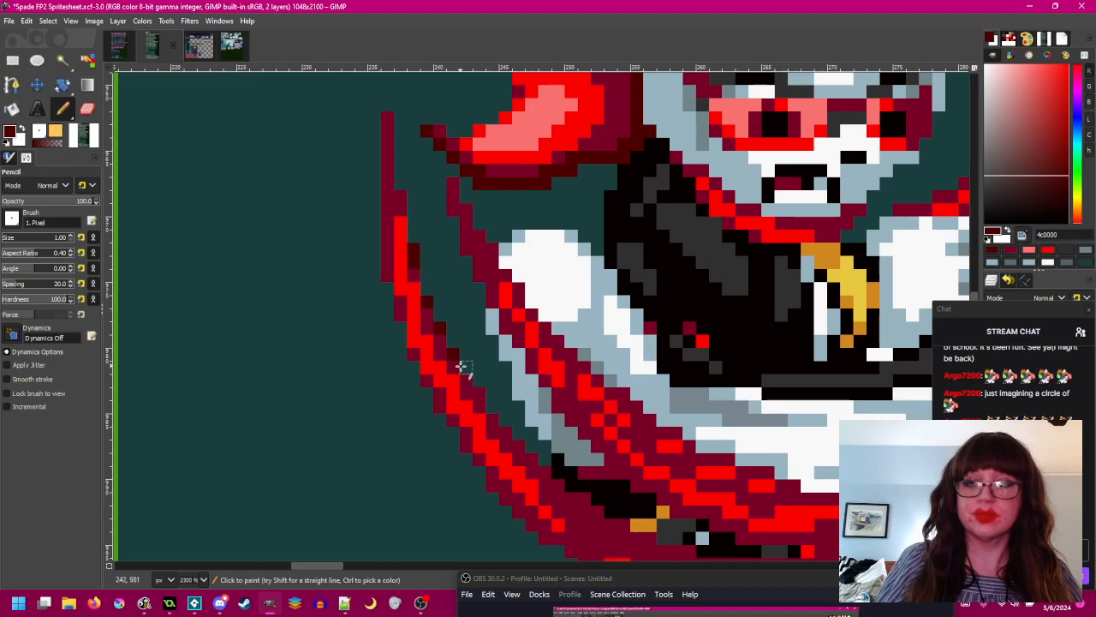
{"action": "left_click", "coordinate": [492, 405]}
{"action": "left_click", "coordinate": [546, 471], "text": "shift"}
{"action": "key", "text": "ctrl+z"}
{"action": "left_click", "coordinate": [548, 461], "text": "shift"}
{"action": "scroll", "coordinate": [558, 404], "scroll_direction": "down", "scroll_amount": 5}
{"action": "scroll", "coordinate": [480, 351], "scroll_direction": "up", "scroll_amount": 6}
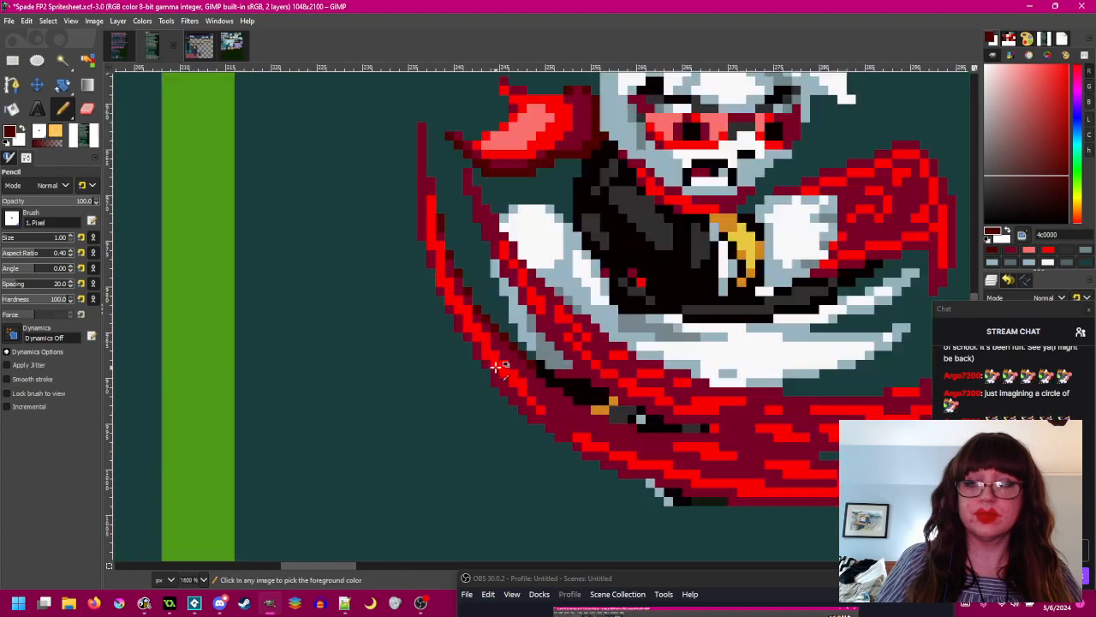
- Shade the stair-stepped outer edge of the outer trail's left arm with dark red 4c0000 pixels
{"action": "left_click", "coordinate": [368, 181]}
{"action": "left_click_drag", "start_coordinate": [398, 243], "coordinate": [454, 398]}
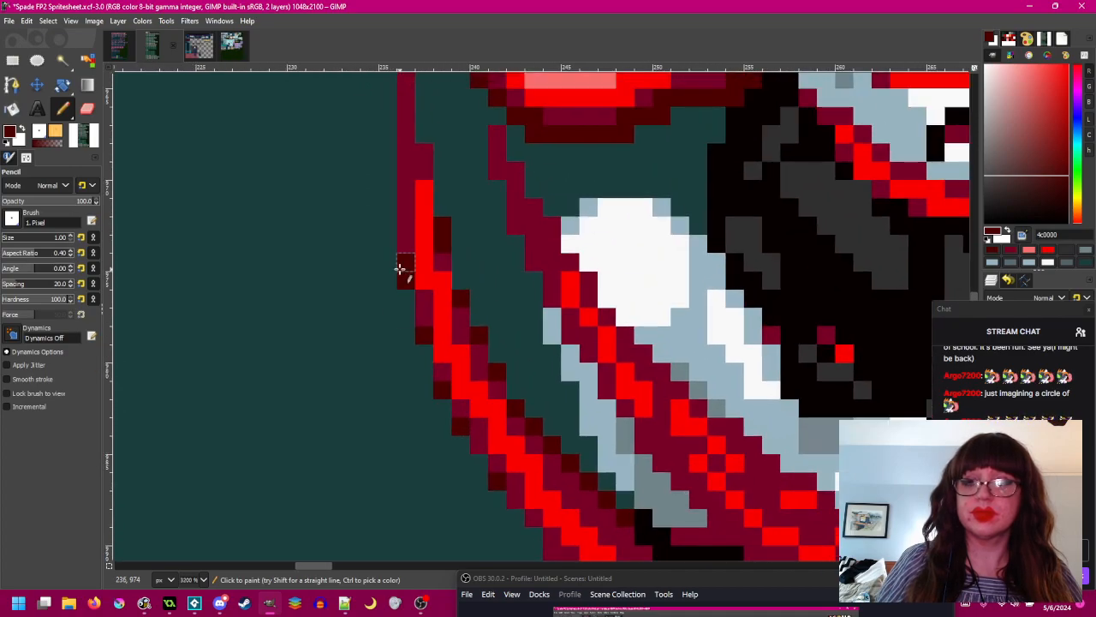
{"action": "scroll", "coordinate": [399, 269], "scroll_direction": "down", "scroll_amount": 5}
{"action": "scroll", "coordinate": [496, 359], "scroll_direction": "up", "scroll_amount": 5}
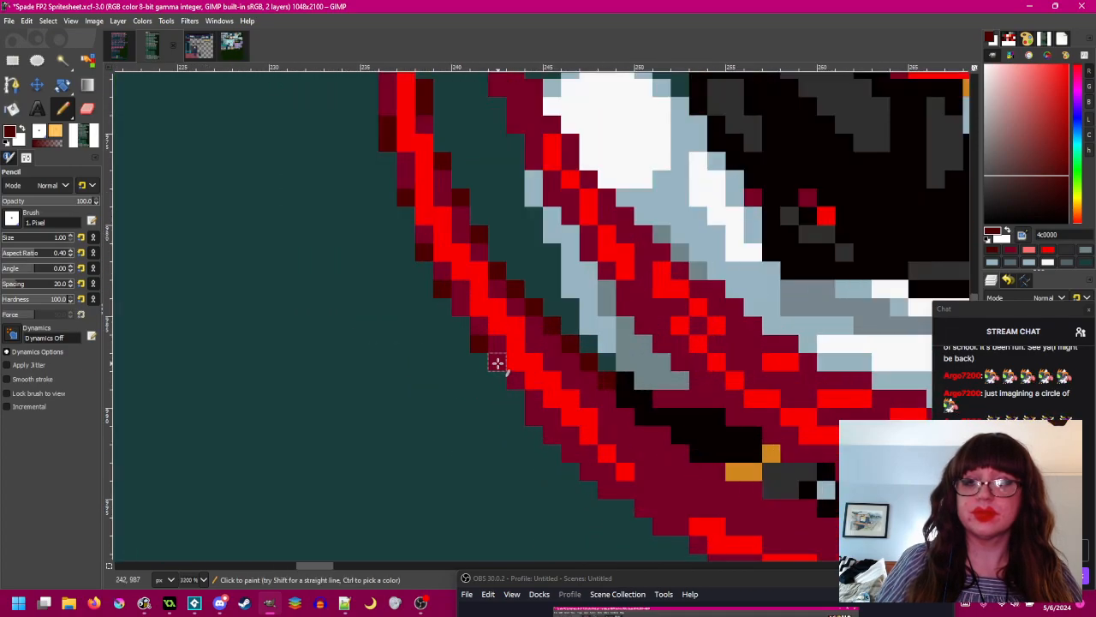
{"action": "left_click", "coordinate": [540, 421]}
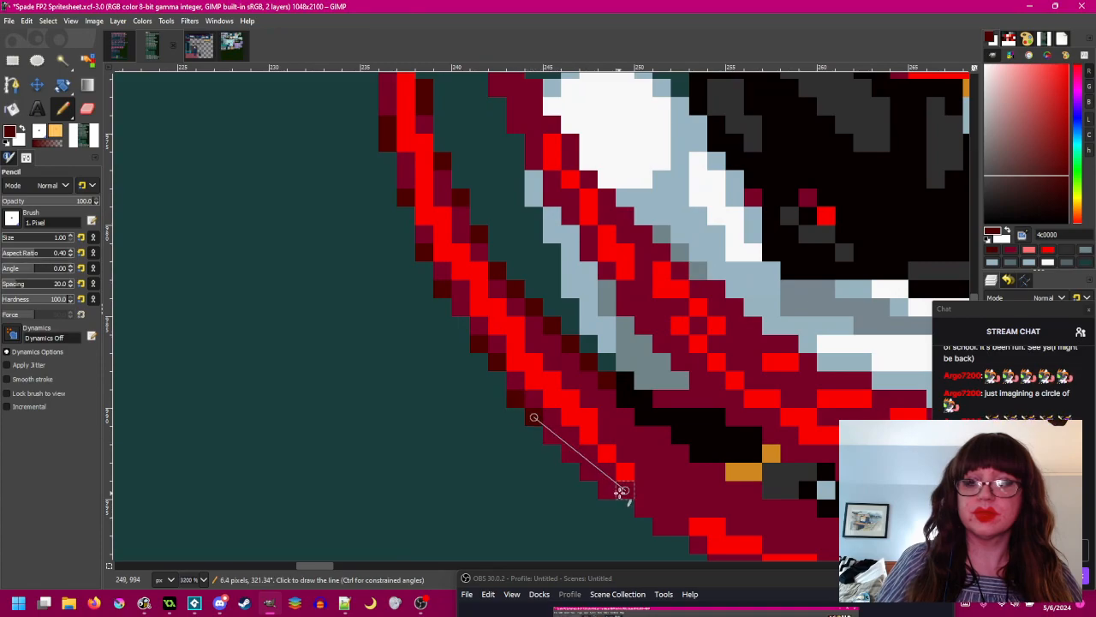
{"action": "left_click", "coordinate": [610, 490], "text": "shift"}
- Continue the dark red 4c0000 pixels along the trail's lower-left edge toward the shoe tip beneath it
{"action": "left_click_drag", "start_coordinate": [669, 470], "coordinate": [527, 328]}
{"action": "left_click", "coordinate": [497, 365]}
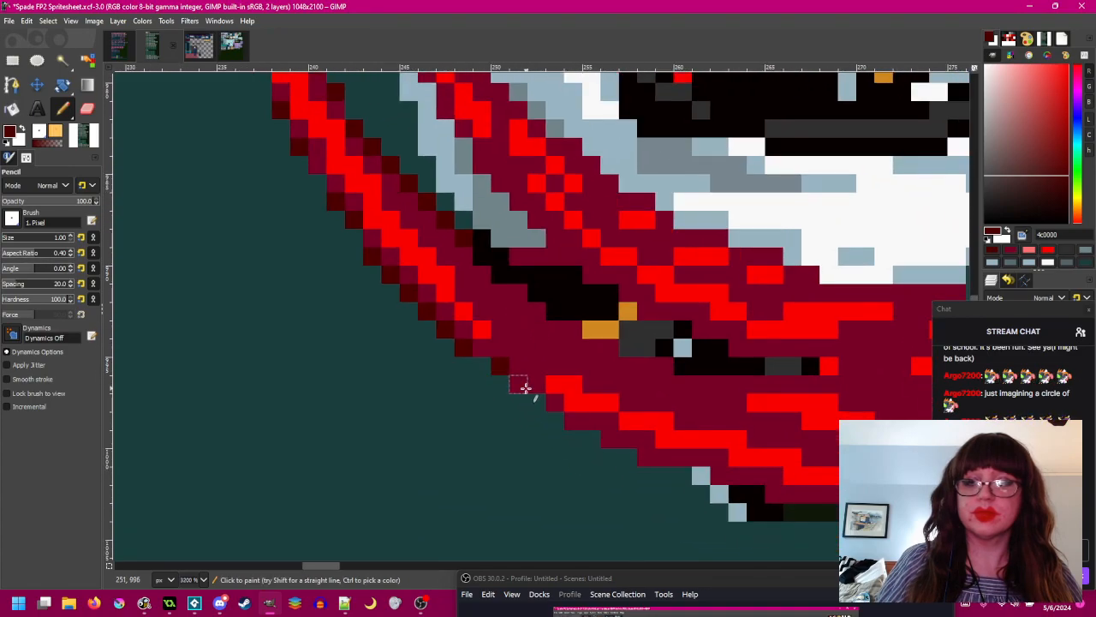
{"action": "key", "text": "ctrl+z"}
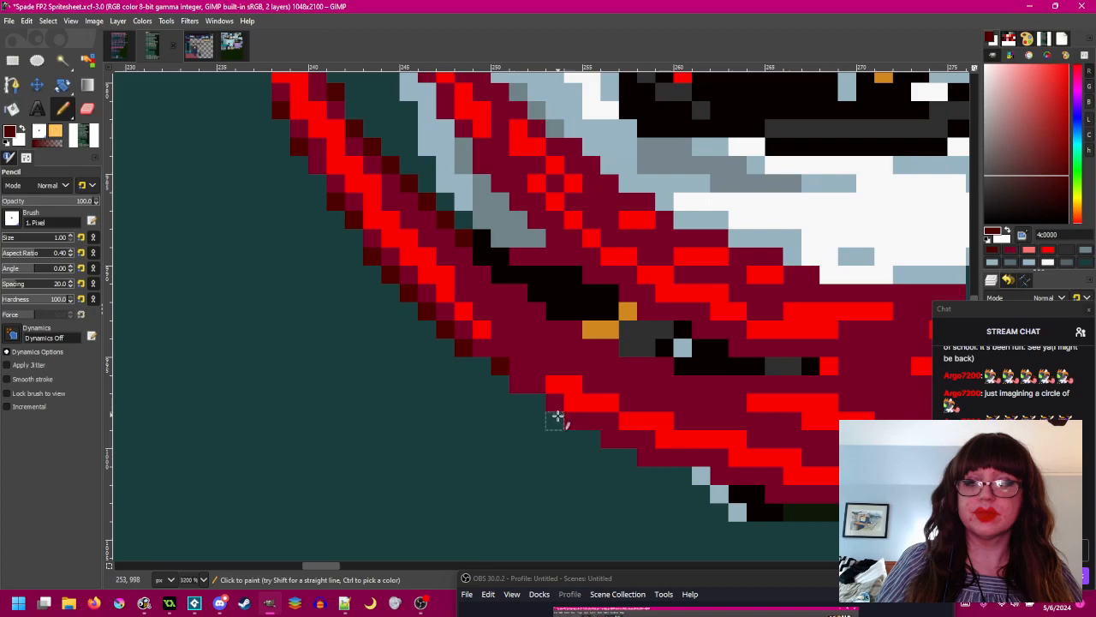
{"action": "left_click", "coordinate": [533, 399]}
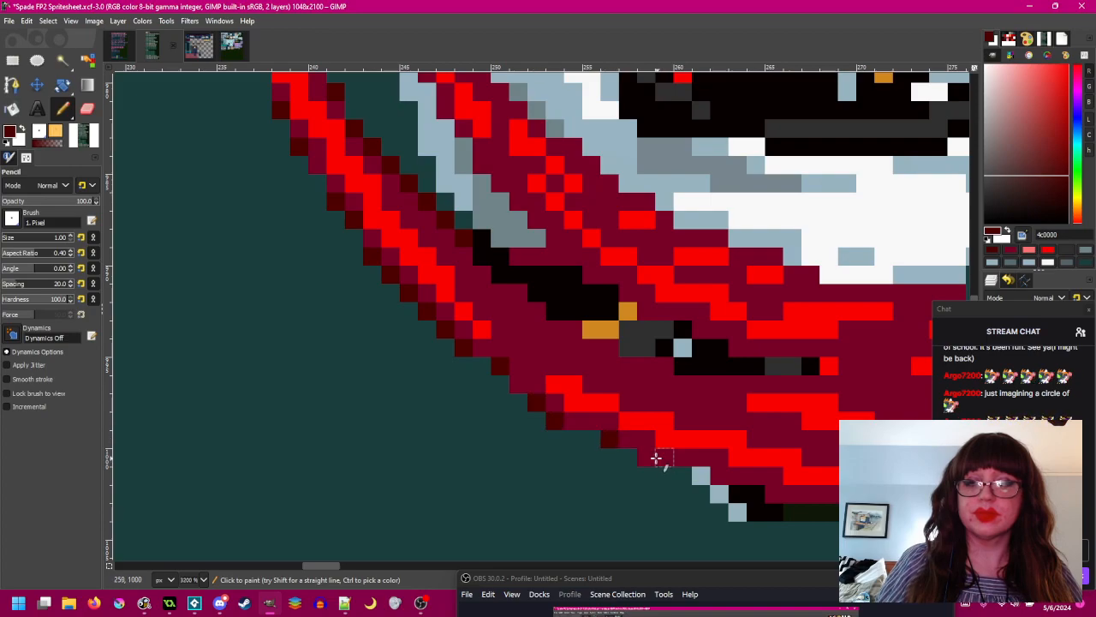
{"action": "scroll", "coordinate": [663, 446], "scroll_direction": "down", "scroll_amount": 5}
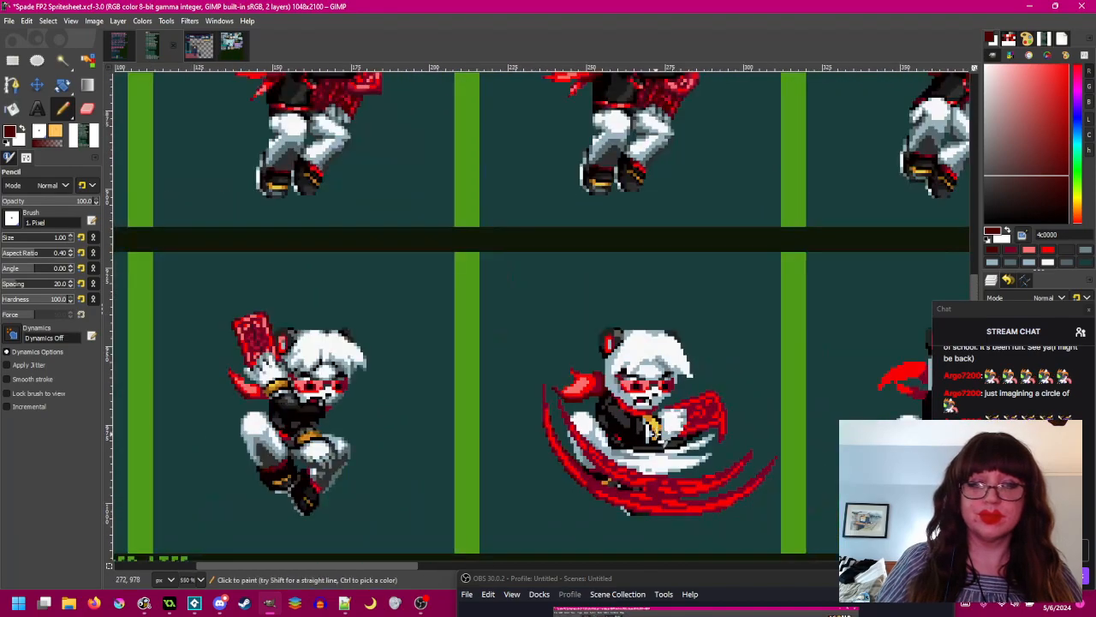
{"action": "scroll", "coordinate": [653, 431], "scroll_direction": "up", "scroll_amount": 4}
{"action": "scroll", "coordinate": [591, 403], "scroll_direction": "up", "scroll_amount": 2}
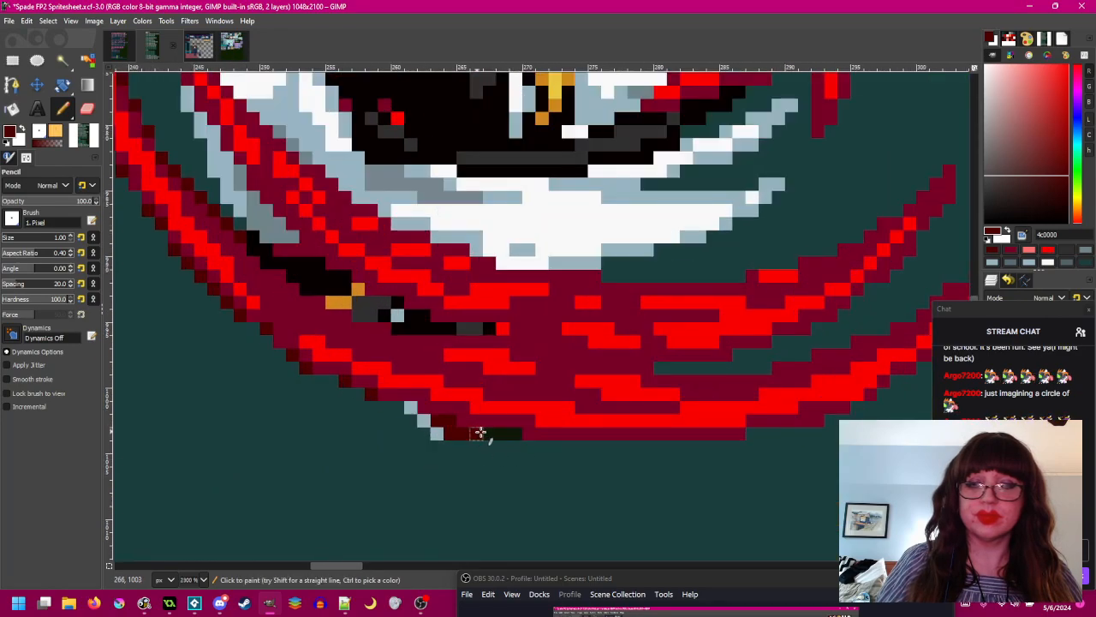
{"action": "key", "text": "ctrl+z"}
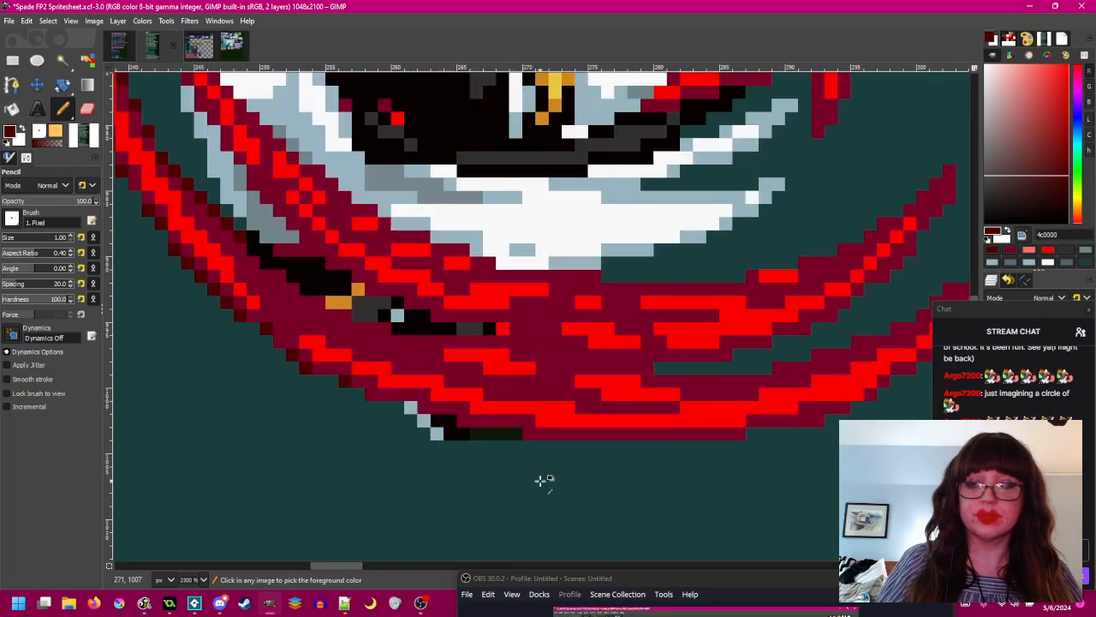
- Add dark red 4c0000 pixels along the outer trail's bottom edge, from the shoe tip to the start of its right arm
{"action": "scroll", "coordinate": [408, 413], "scroll_direction": "up", "scroll_amount": 1}
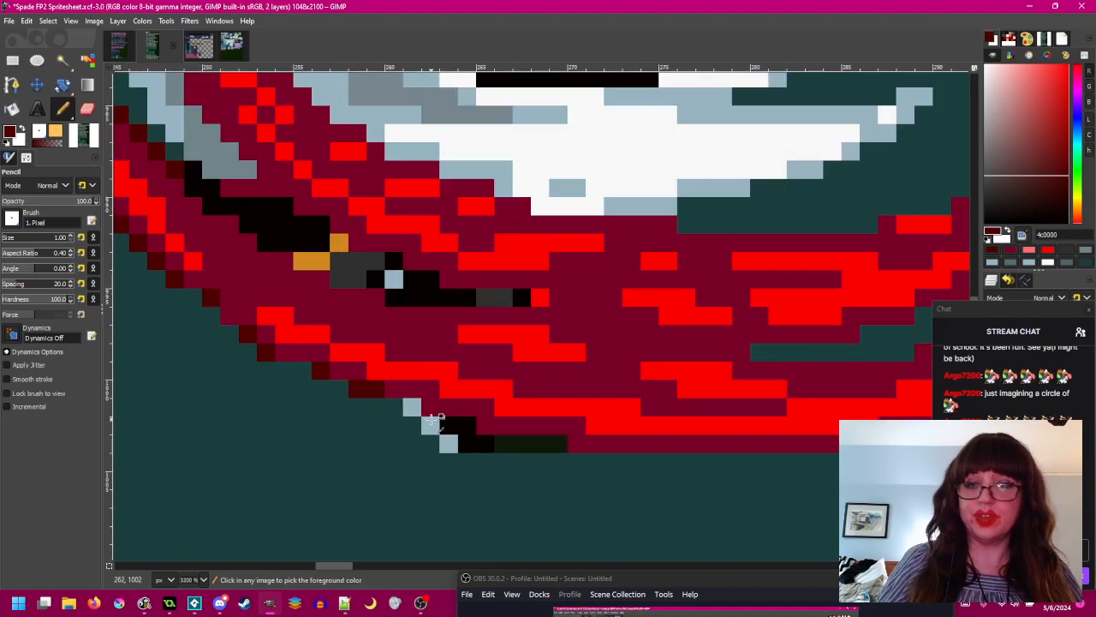
{"action": "scroll", "coordinate": [581, 405], "scroll_direction": "down", "scroll_amount": 1}
{"action": "scroll", "coordinate": [461, 380], "scroll_direction": "up", "scroll_amount": 1}
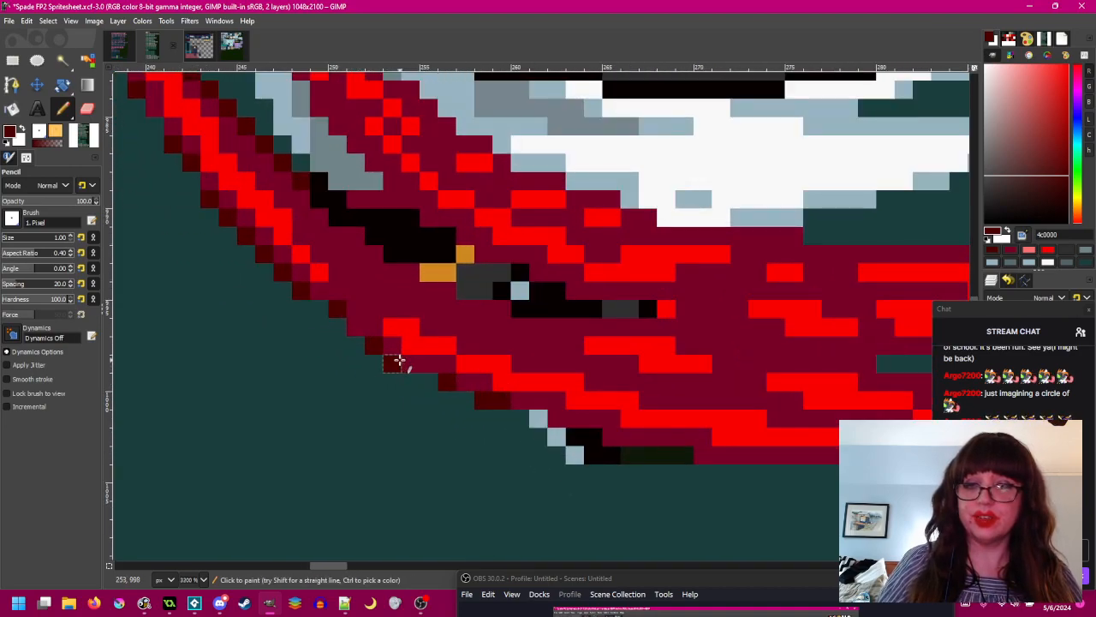
{"action": "scroll", "coordinate": [496, 411], "scroll_direction": "down", "scroll_amount": 2}
{"action": "scroll", "coordinate": [518, 420], "scroll_direction": "up", "scroll_amount": 2}
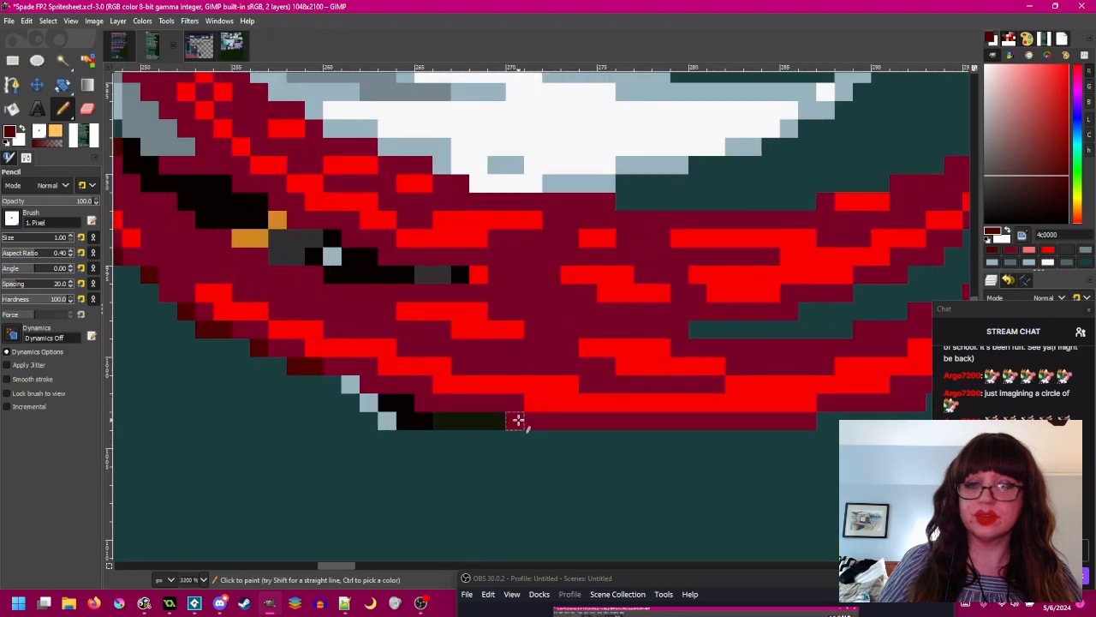
{"action": "scroll", "coordinate": [587, 424], "scroll_direction": "down", "scroll_amount": 2}
{"action": "scroll", "coordinate": [560, 408], "scroll_direction": "up", "scroll_amount": 2}
{"action": "left_click", "coordinate": [571, 412]}
{"action": "left_click", "coordinate": [686, 393]}
{"action": "left_click", "coordinate": [732, 378]}
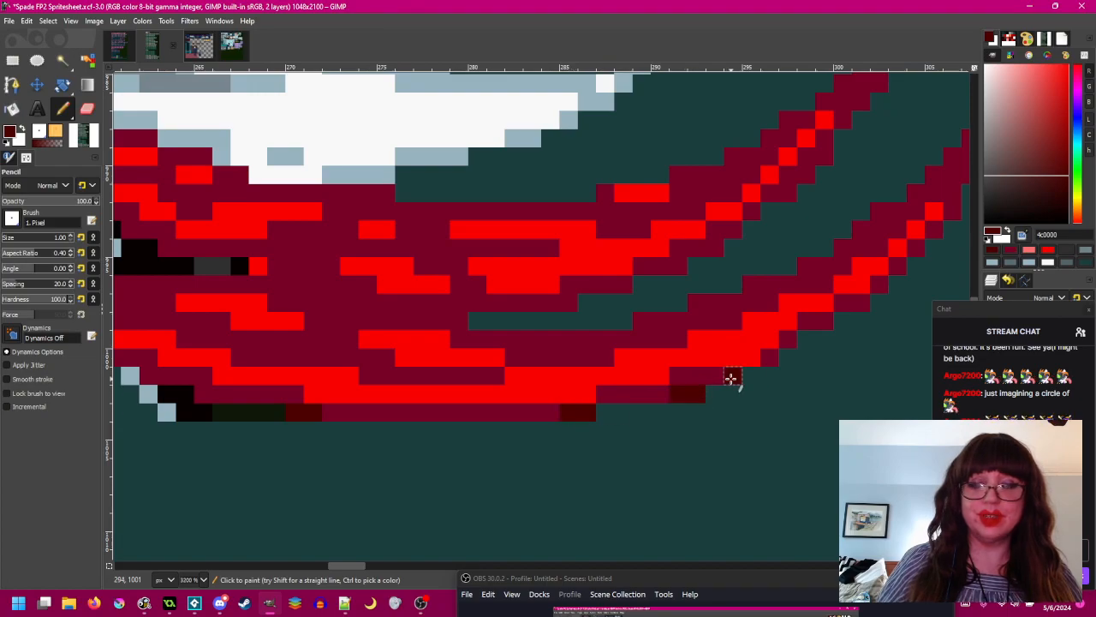
- Dot dark red 4c0000 pixels up the underside of the outer trail's right arm
{"action": "left_click_drag", "start_coordinate": [786, 368], "coordinate": [659, 398]}
{"action": "left_click", "coordinate": [639, 388]}
{"action": "key", "text": "ctrl+z"}
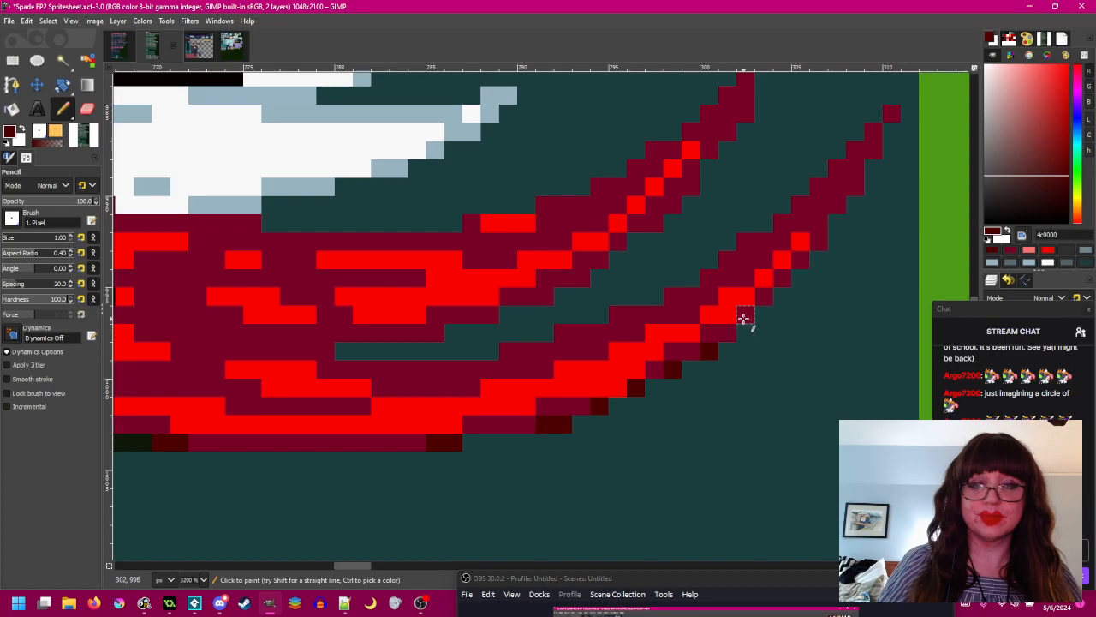
{"action": "scroll", "coordinate": [731, 332], "scroll_direction": "down", "scroll_amount": 5, "text": "ctrl"}
{"action": "scroll", "coordinate": [771, 367], "scroll_direction": "up", "scroll_amount": 4, "text": "ctrl"}
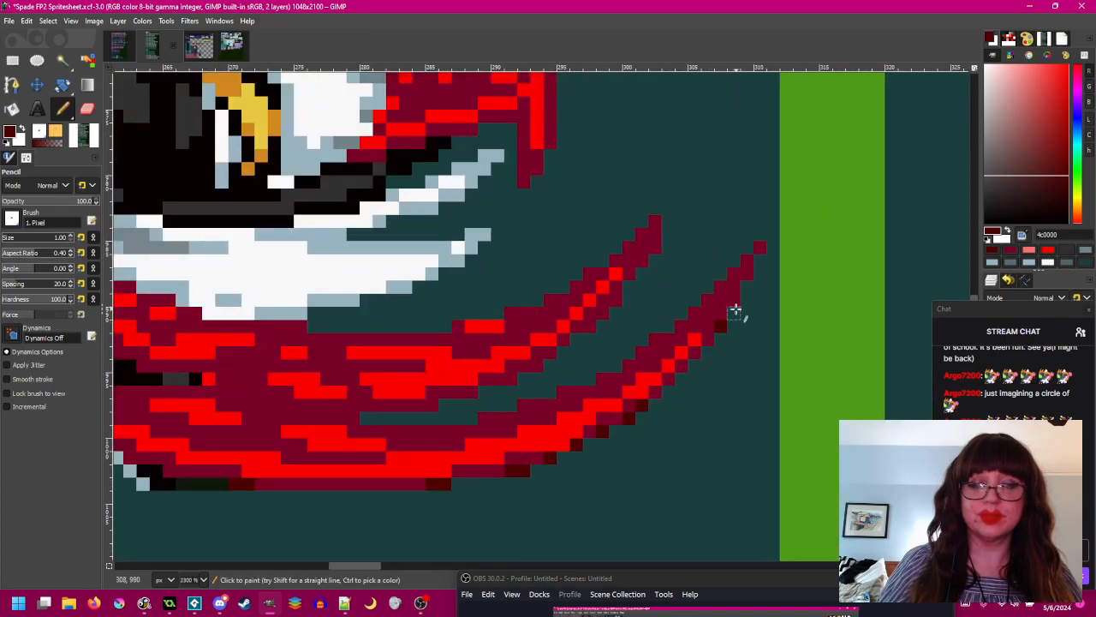
- Darken the undersides of the right-hand tips of the outer and inner trails with dark red 4c0000 pixels
{"action": "scroll", "coordinate": [756, 263], "scroll_direction": "down", "scroll_amount": 5, "text": "ctrl"}
{"action": "scroll", "coordinate": [758, 421], "scroll_direction": "up", "scroll_amount": 4, "text": "ctrl"}
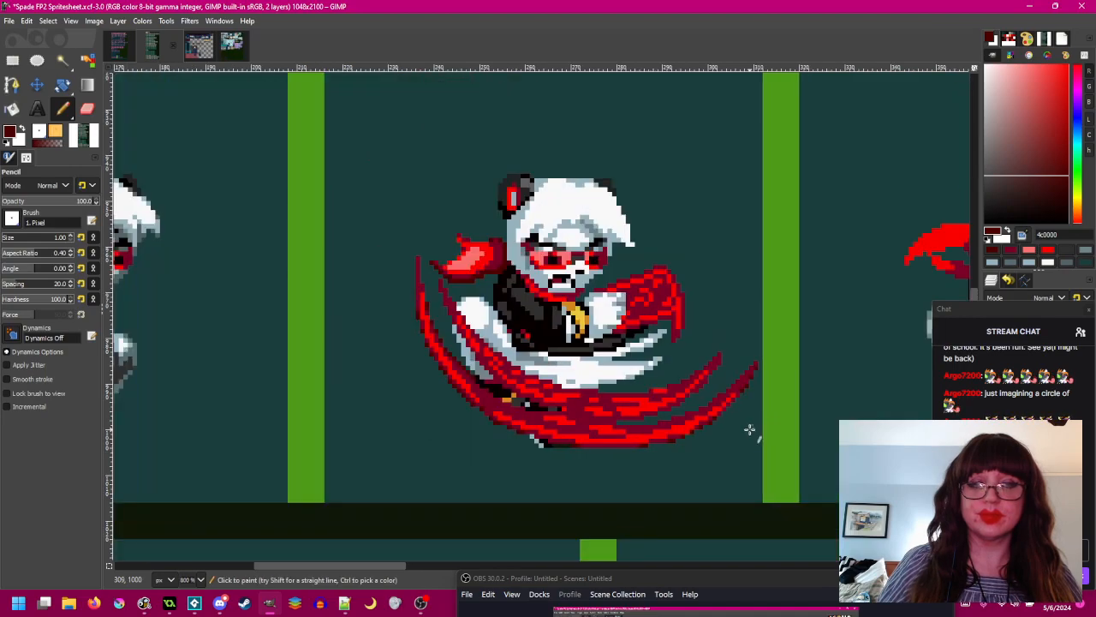
{"action": "left_click", "coordinate": [768, 365]}
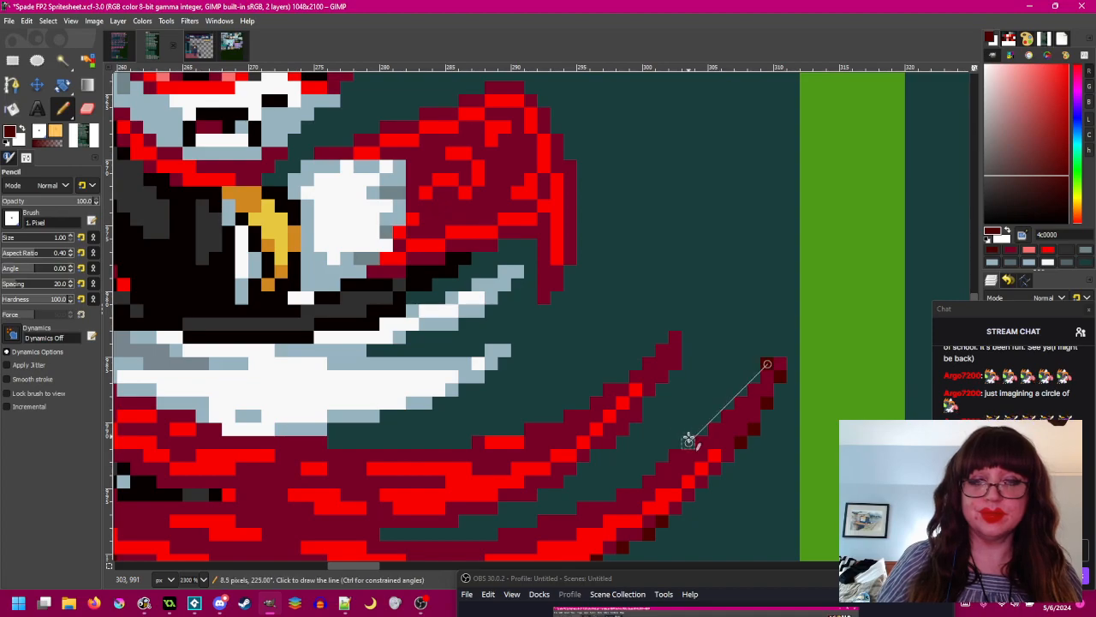
{"action": "scroll", "coordinate": [766, 360], "scroll_direction": "down", "scroll_amount": 5, "text": "ctrl"}
{"action": "scroll", "coordinate": [779, 377], "scroll_direction": "up", "scroll_amount": 5, "text": "ctrl"}
{"action": "scroll", "coordinate": [780, 377], "scroll_direction": "down", "scroll_amount": 2, "text": "ctrl"}
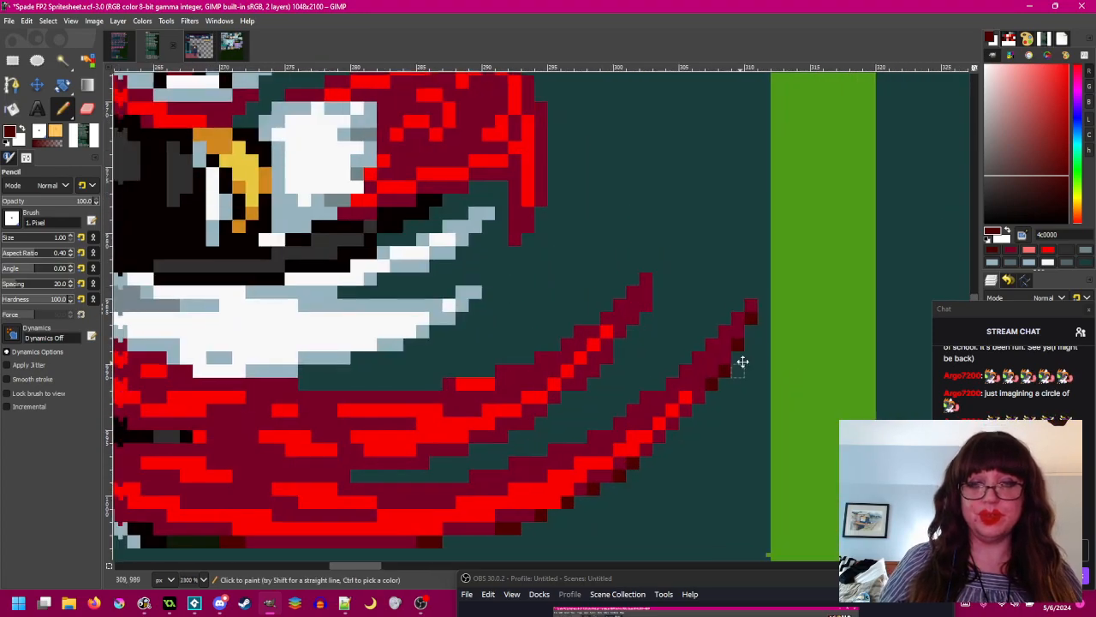
{"action": "scroll", "coordinate": [739, 362], "scroll_direction": "up", "scroll_amount": 2, "text": "ctrl"}
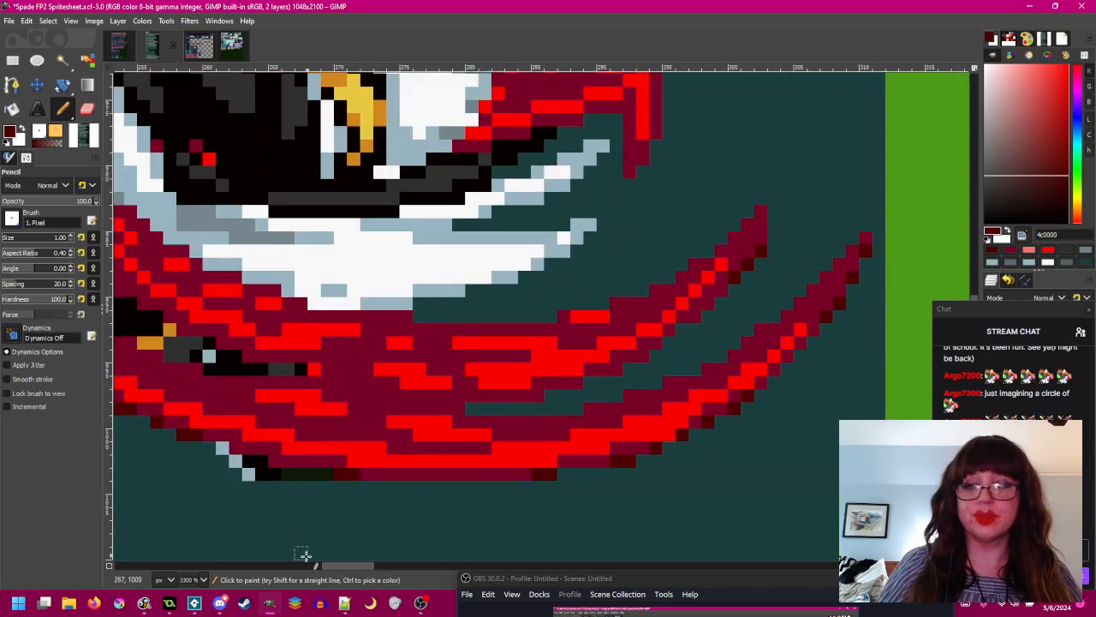
- Switch to MusicBee, skip the current track, play Special Boss from the Spark soundtrack, and return to the spritesheet in GIMP
{"action": "left_click", "coordinate": [144, 603]}
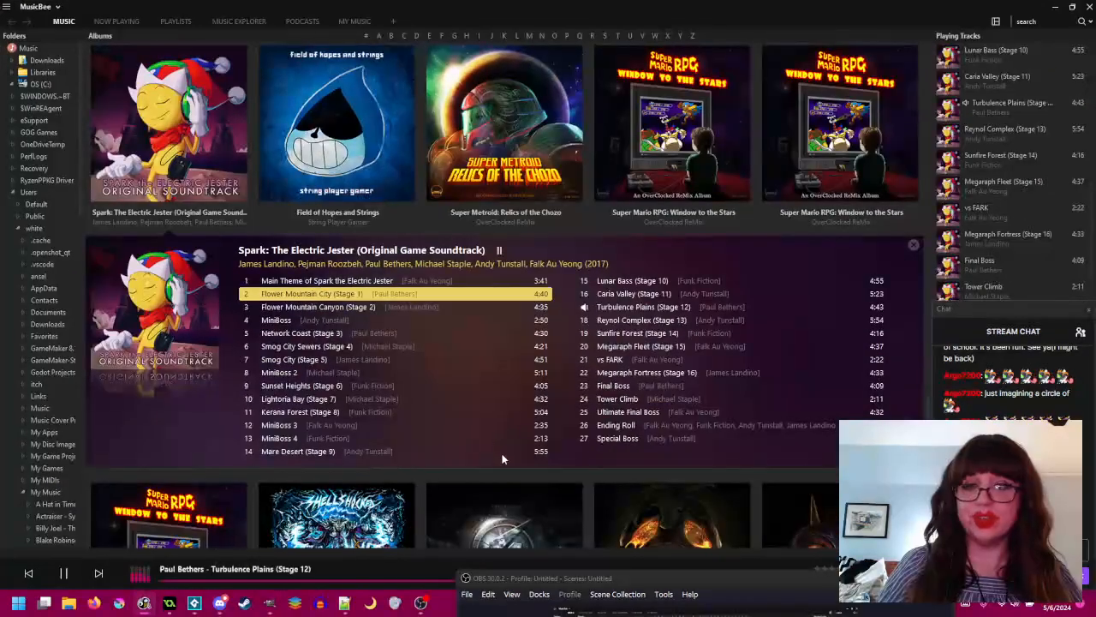
{"action": "left_click_drag", "start_coordinate": [606, 571], "coordinate": [576, 105]}
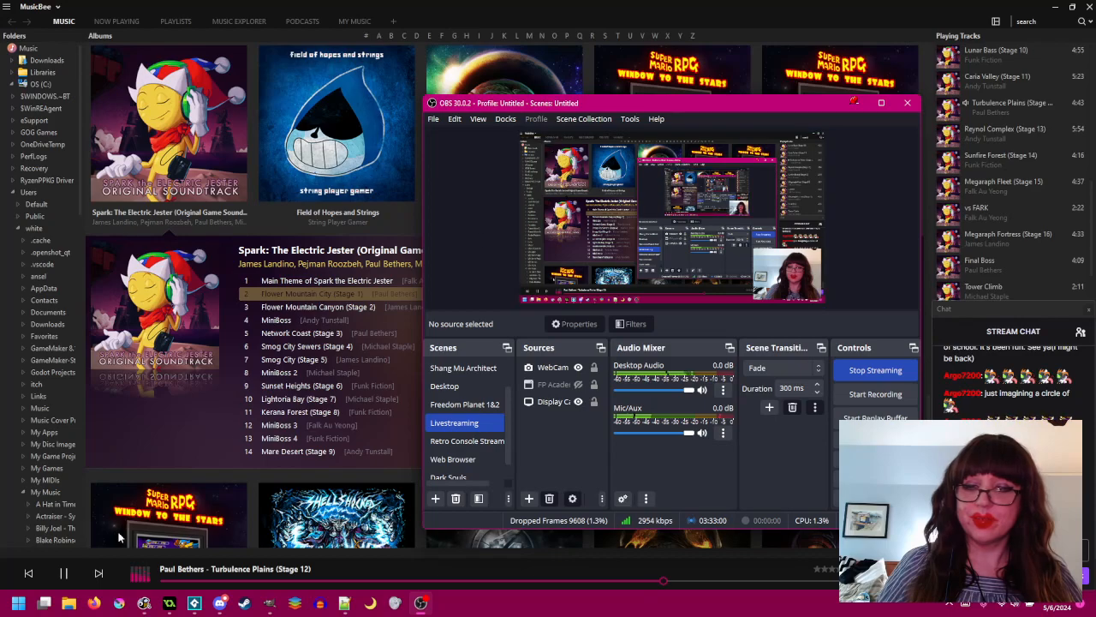
{"action": "left_click", "coordinate": [99, 573]}
{"action": "left_click_drag", "start_coordinate": [713, 110], "coordinate": [695, 533]}
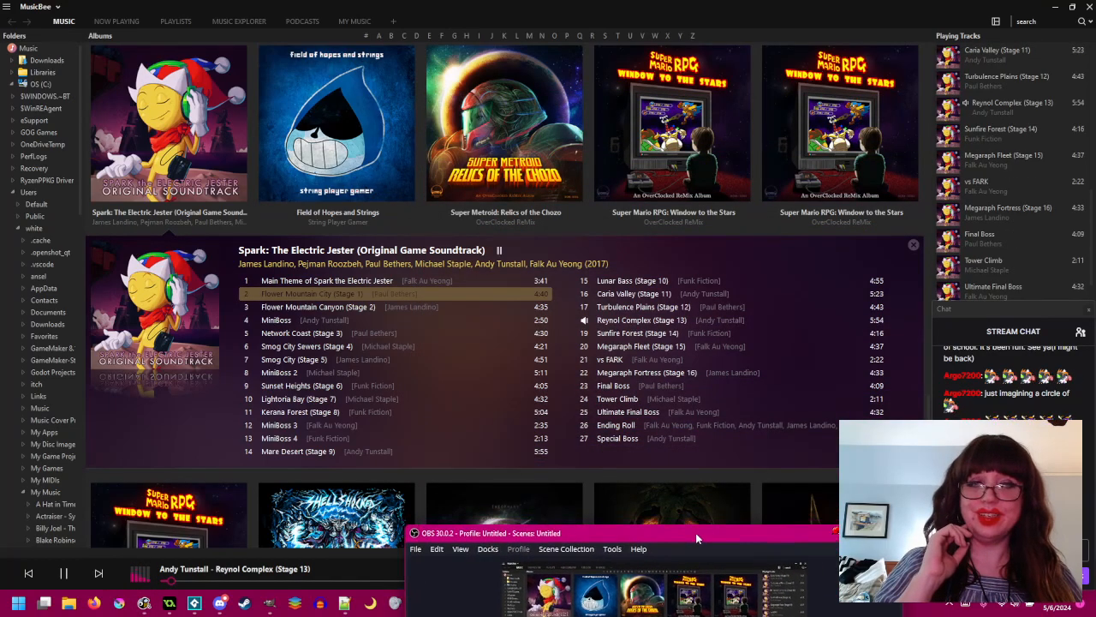
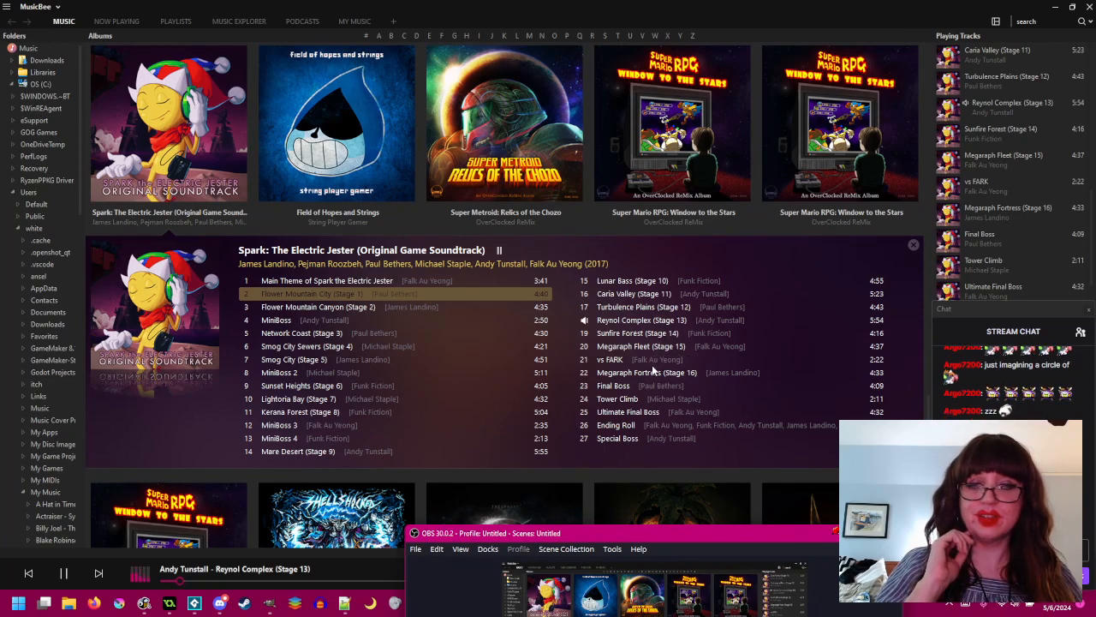
{"action": "double_click", "coordinate": [639, 439]}
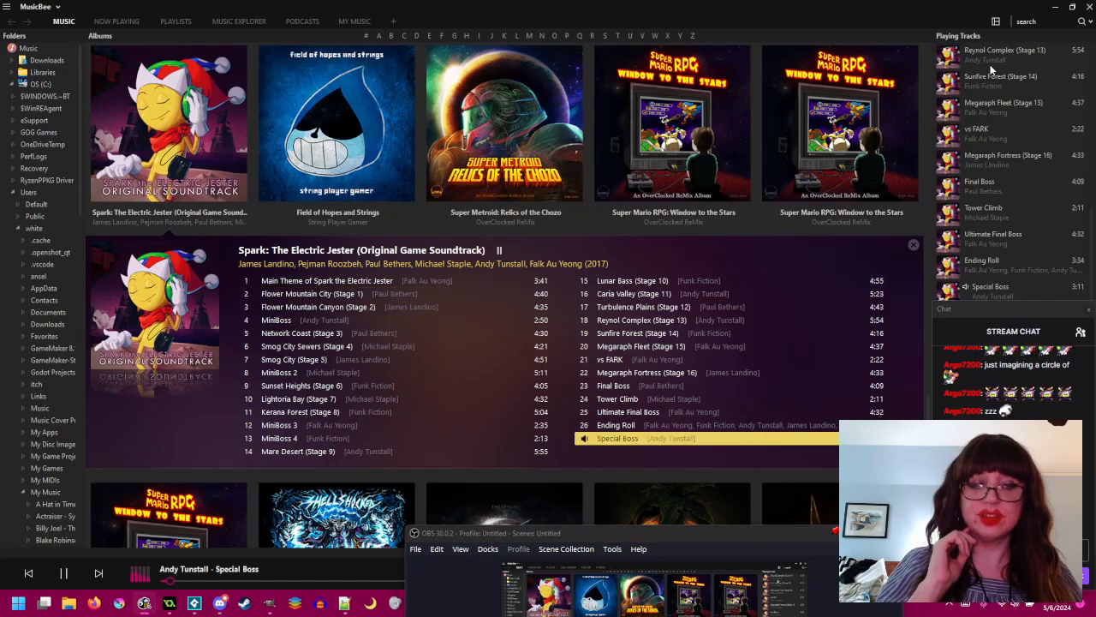
{"action": "left_click", "coordinate": [1054, 7]}
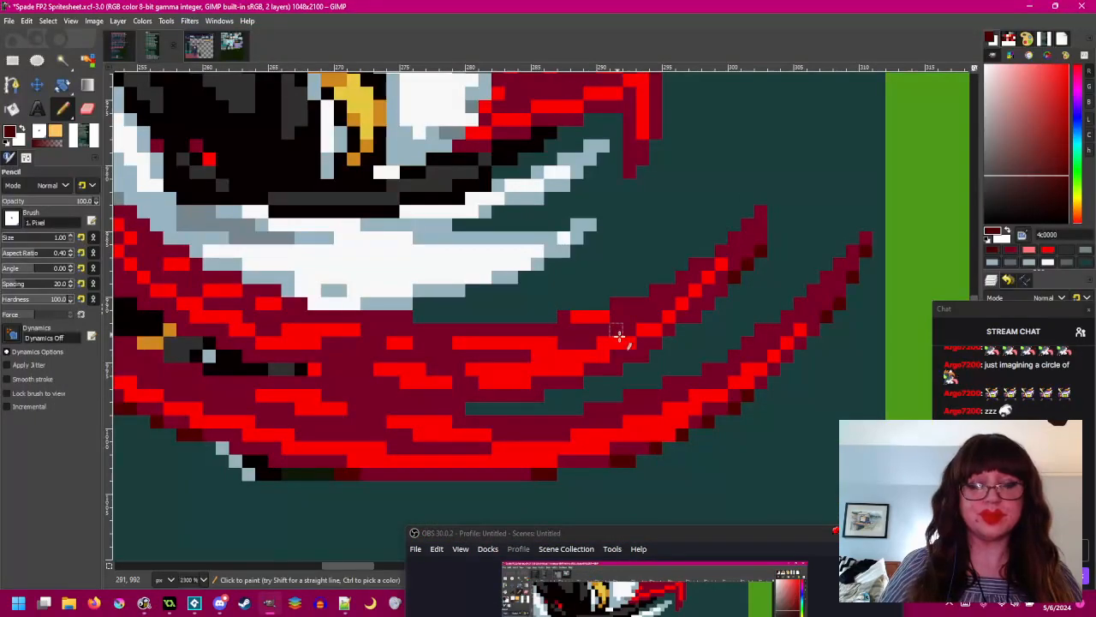
- Move the OBS window lower on the desktop to uncover more of the canvas below the red trails
{"action": "left_click_drag", "start_coordinate": [621, 332], "coordinate": [748, 264]}
{"action": "left_click_drag", "start_coordinate": [810, 309], "coordinate": [768, 316]}
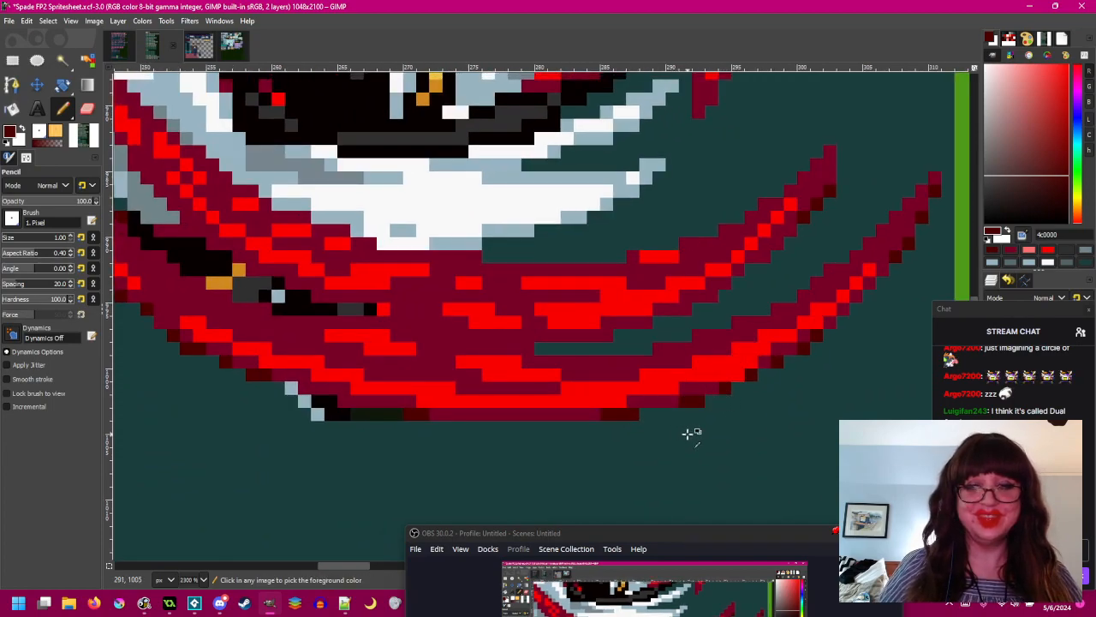
{"action": "scroll", "coordinate": [690, 433], "scroll_direction": "down", "scroll_amount": 2}
{"action": "scroll", "coordinate": [796, 375], "scroll_direction": "up", "scroll_amount": 1}
{"action": "left_click_drag", "start_coordinate": [685, 532], "coordinate": [716, 605]}
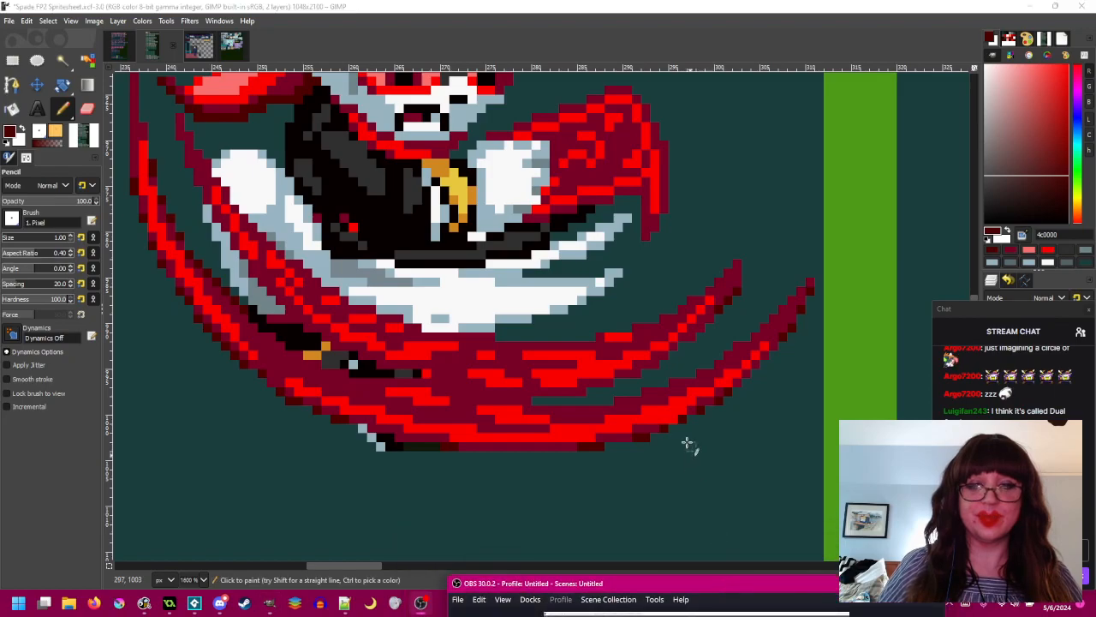
- Dot dark red 4c0000 pixels along the upper edge of the outer trail's right arm and darken its tip
{"action": "scroll", "coordinate": [739, 362], "scroll_direction": "up", "scroll_amount": 1}
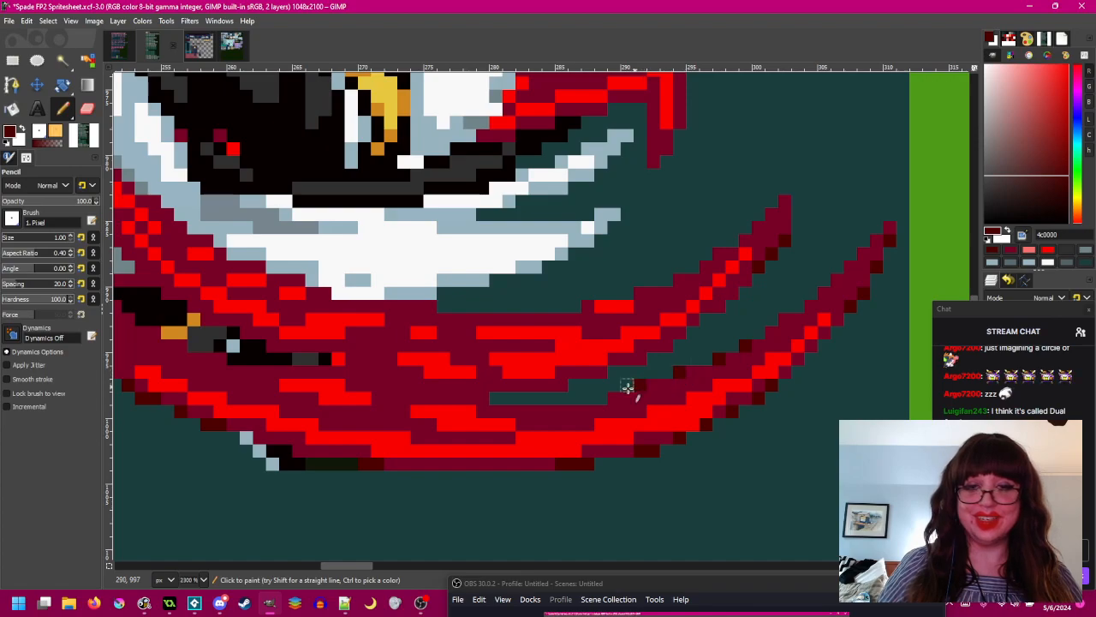
{"action": "scroll", "coordinate": [758, 374], "scroll_direction": "up", "scroll_amount": 2}
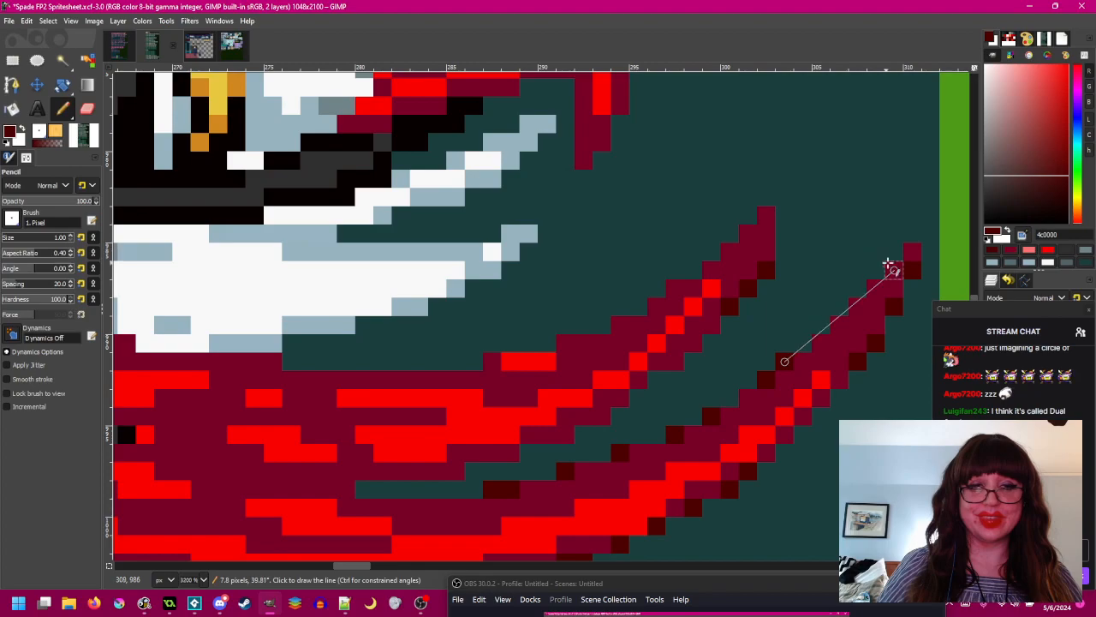
{"action": "left_click", "coordinate": [911, 233], "text": "shift"}
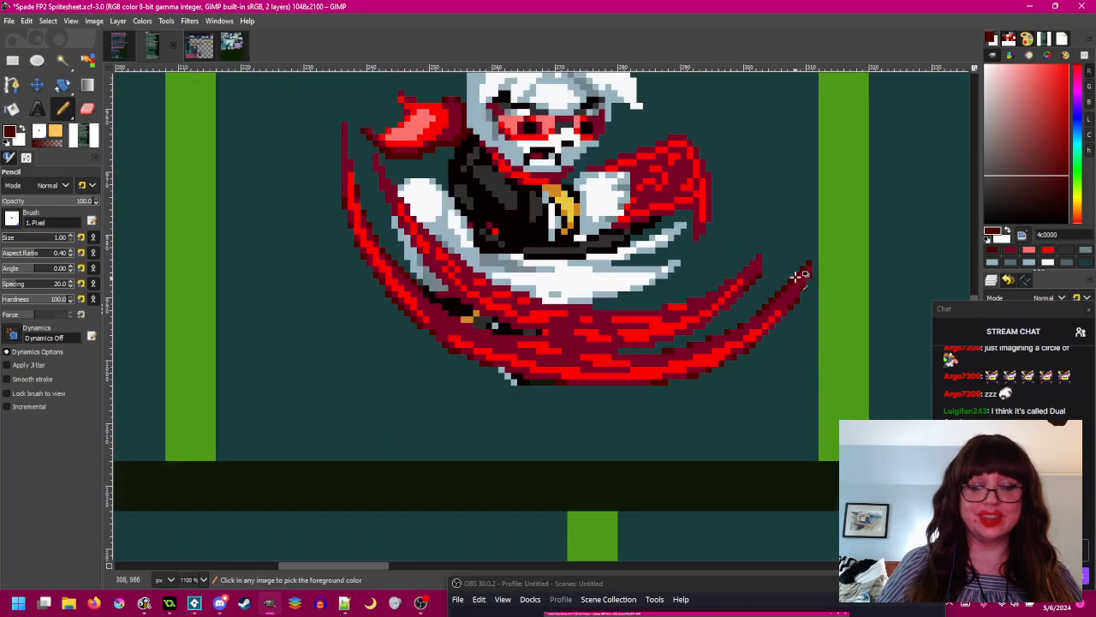
{"action": "scroll", "coordinate": [799, 277], "scroll_direction": "up", "scroll_amount": 2}
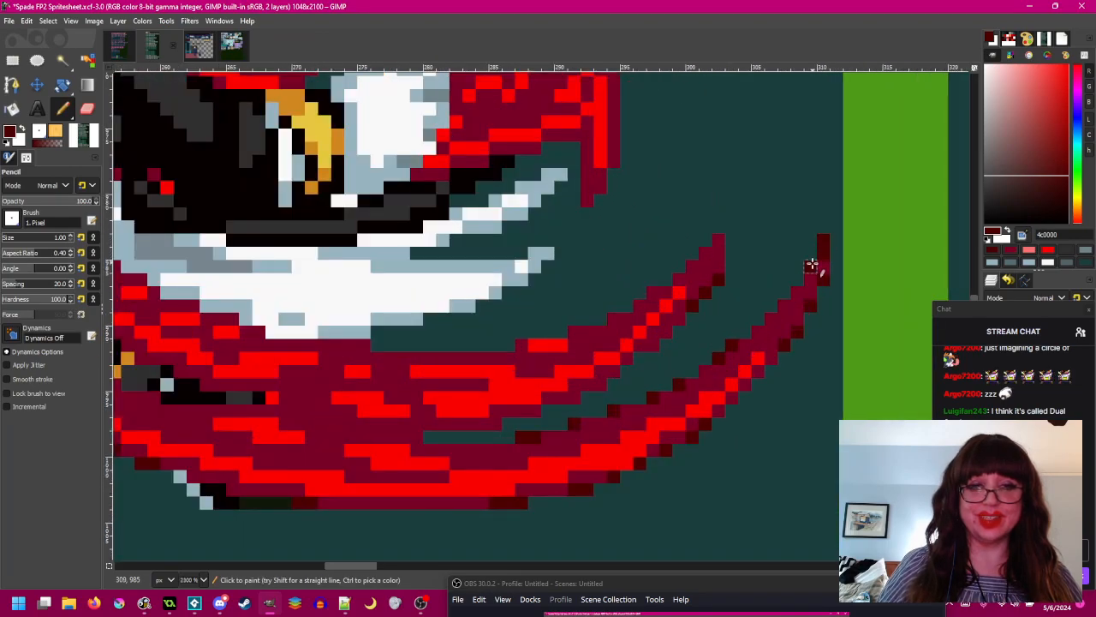
{"action": "left_click", "coordinate": [743, 332], "text": "shift"}
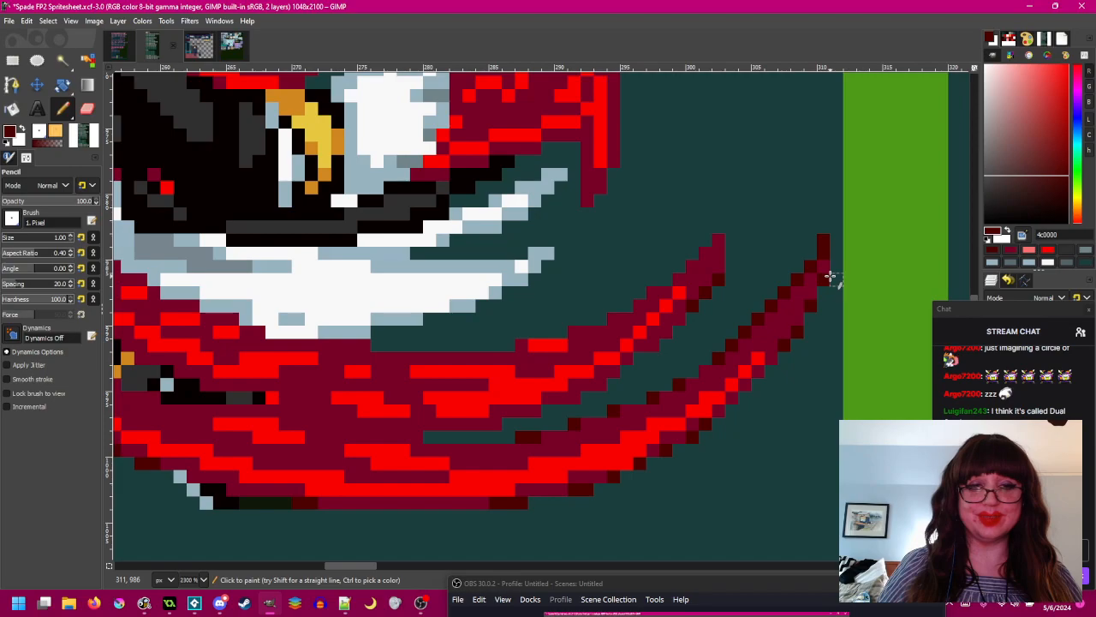
{"action": "left_click", "coordinate": [706, 358]}
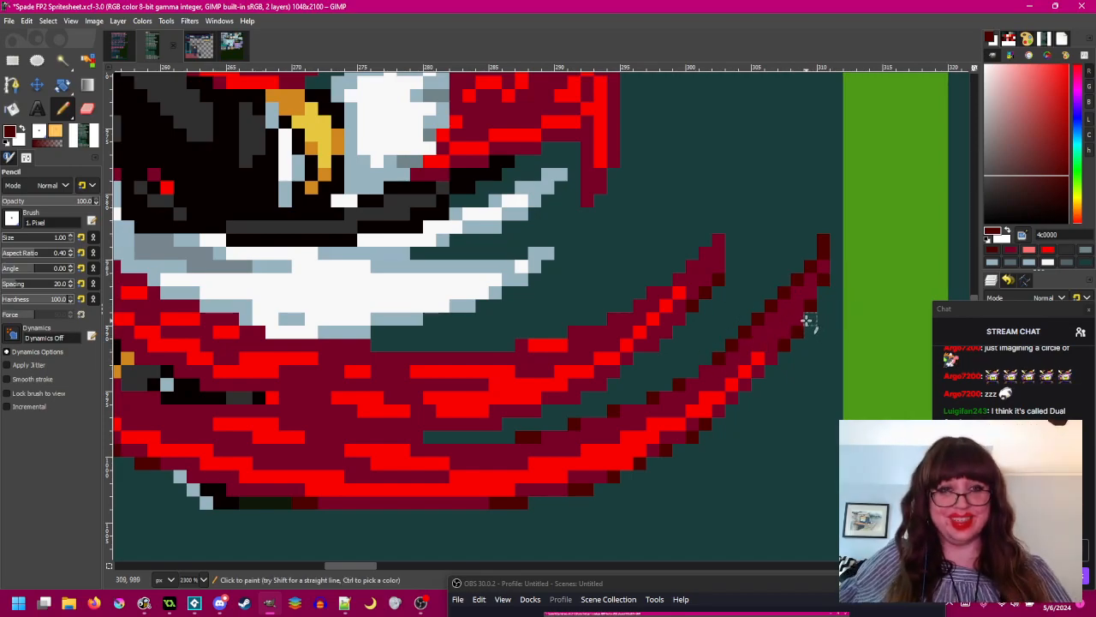
- Dot dark red 4c0000 pixels along the underside of the inner trail's right arm, back to the gap between the trails
{"action": "scroll", "coordinate": [779, 279], "scroll_direction": "down", "scroll_amount": 2}
{"action": "scroll", "coordinate": [779, 279], "scroll_direction": "left", "scroll_amount": 3}
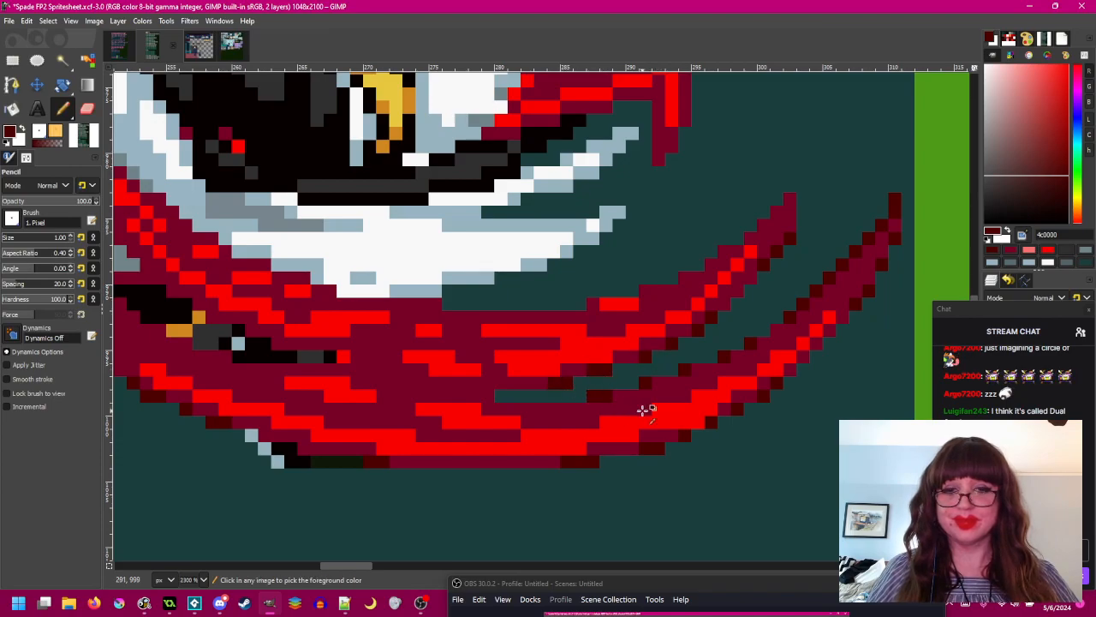
{"action": "scroll", "coordinate": [655, 412], "scroll_direction": "down", "scroll_amount": 4}
{"action": "scroll", "coordinate": [693, 289], "scroll_direction": "up", "scroll_amount": 4}
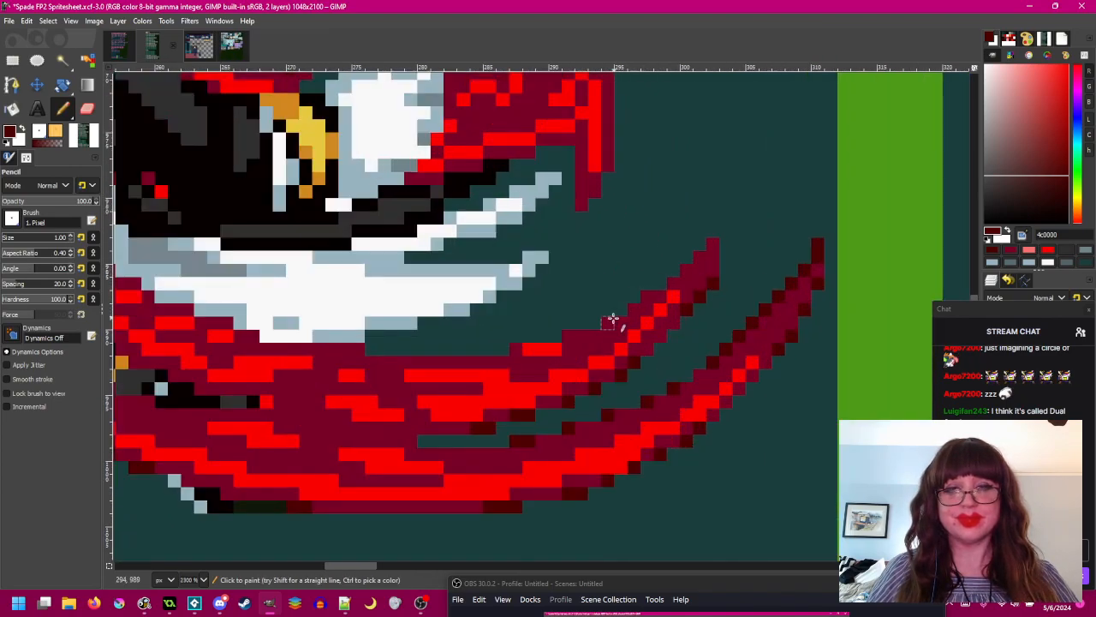
- Dot dark red 4c0000 pixels along the inner trail's upper edge, from its right arm under the white leg and up its left arm
{"action": "left_click_drag", "start_coordinate": [570, 337], "coordinate": [685, 313]}
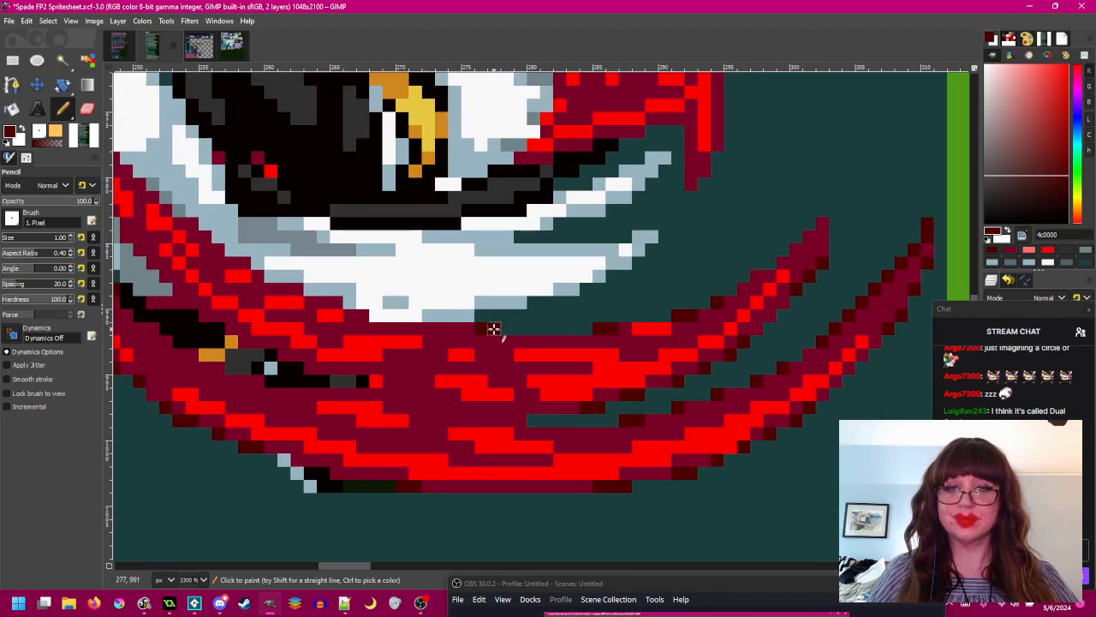
{"action": "left_click_drag", "start_coordinate": [489, 330], "coordinate": [613, 340]}
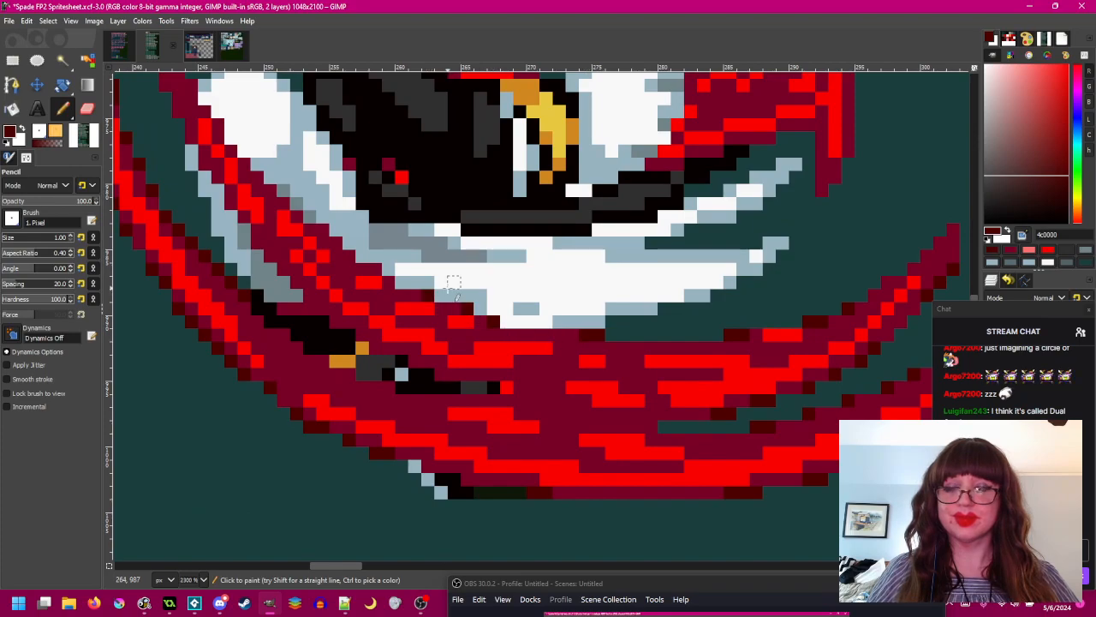
{"action": "left_click_drag", "start_coordinate": [367, 270], "coordinate": [520, 371]}
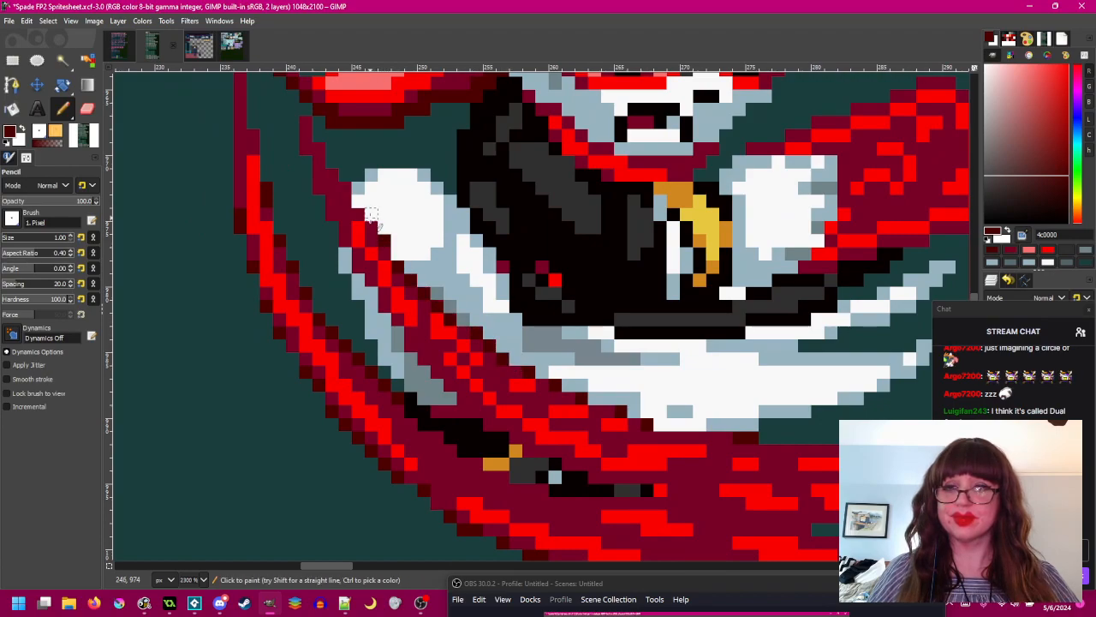
{"action": "left_click_drag", "start_coordinate": [358, 201], "coordinate": [437, 311]}
{"action": "left_click", "coordinate": [414, 275]}
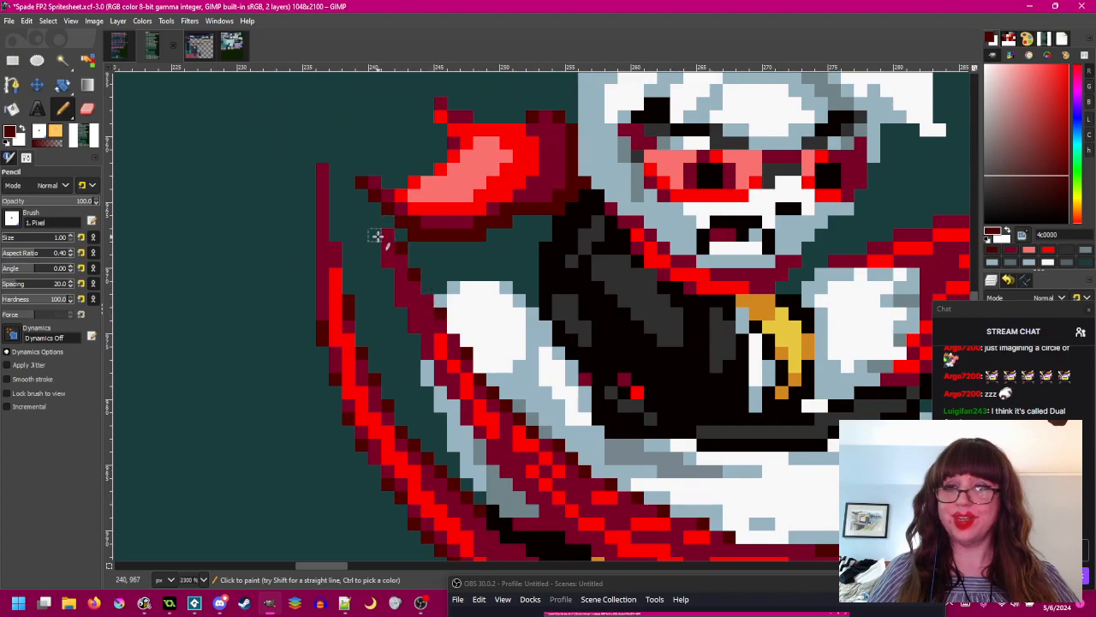
- Dot dark red 4c0000 pixels down the outer side of the inner trail's left arm, from the tip to the shoe
{"action": "left_click", "coordinate": [388, 272]}
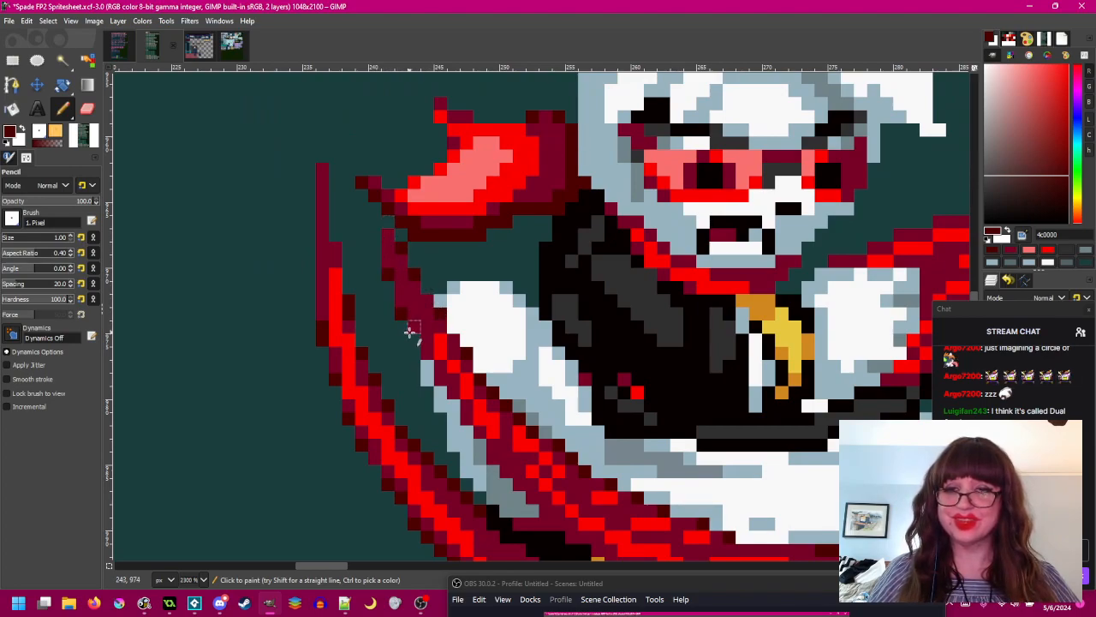
{"action": "left_click_drag", "start_coordinate": [445, 360], "coordinate": [402, 257]}
{"action": "left_click", "coordinate": [418, 304]}
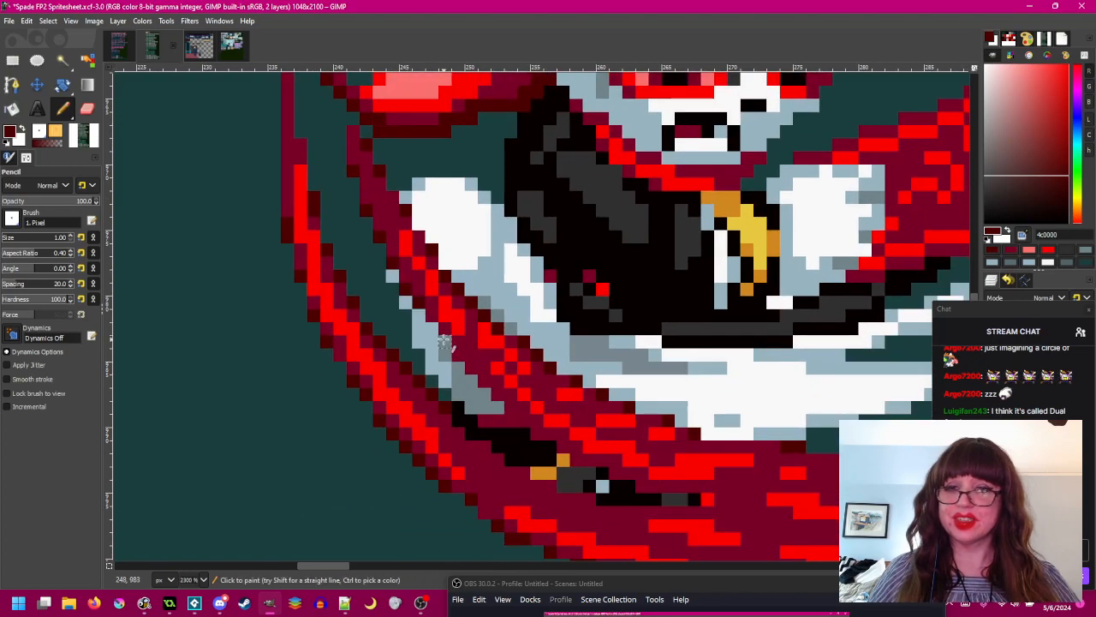
{"action": "left_click_drag", "start_coordinate": [511, 391], "coordinate": [483, 361]}
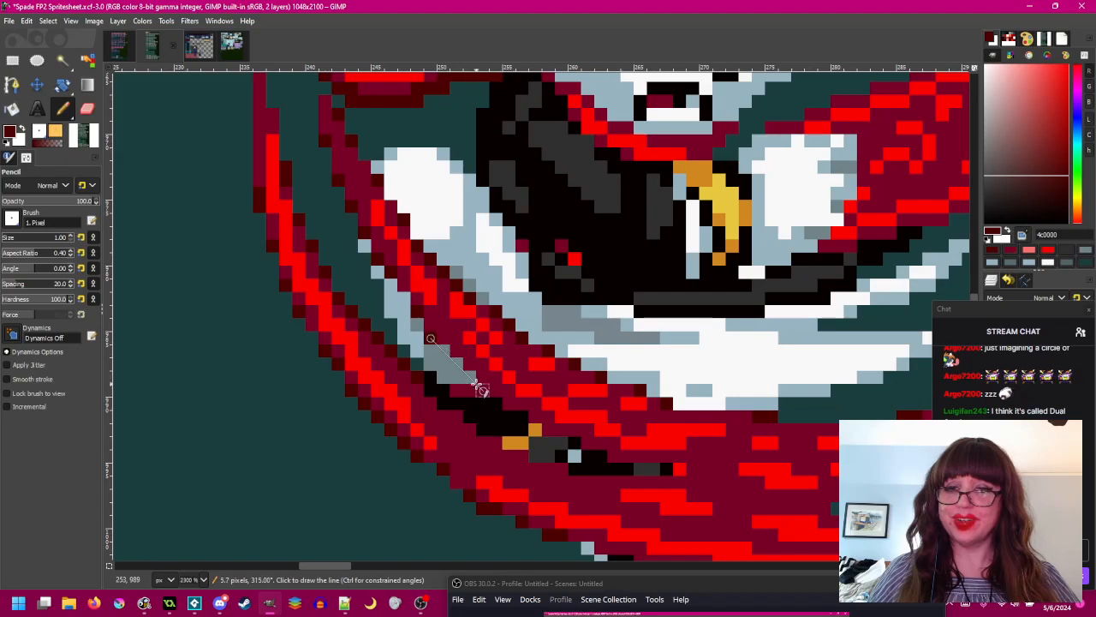
- Darken the inner trail's lower edge along the top of the black shoe and just past its toe with 4c0000 pixels
{"action": "scroll", "coordinate": [599, 370], "scroll_direction": "down", "scroll_amount": 2}
{"action": "scroll", "coordinate": [600, 372], "scroll_direction": "up", "scroll_amount": 3}
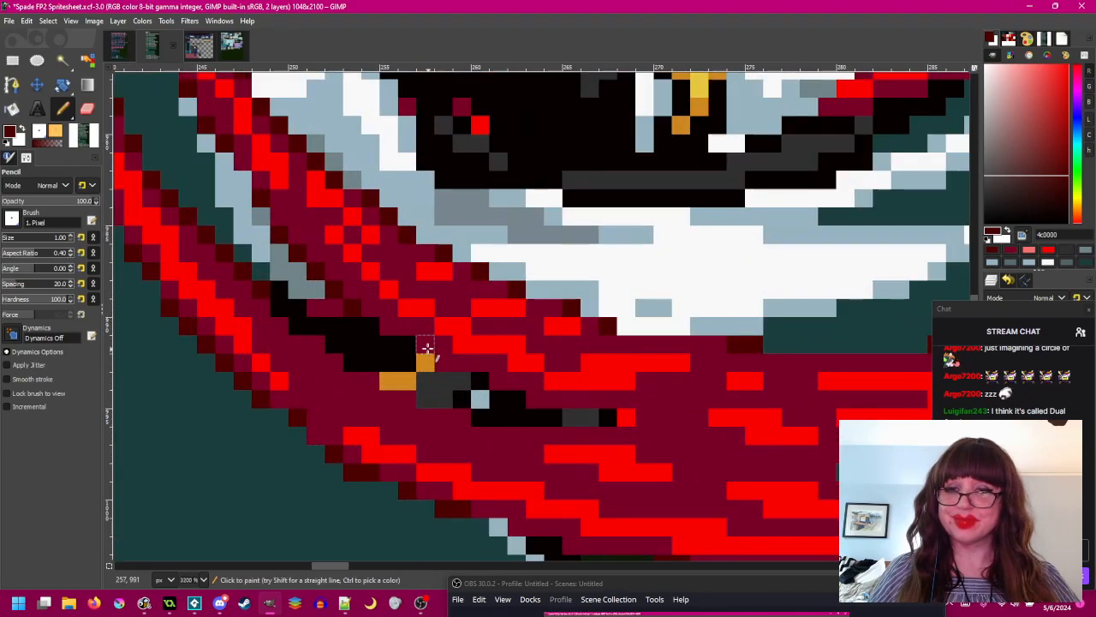
{"action": "left_click", "coordinate": [427, 347]}
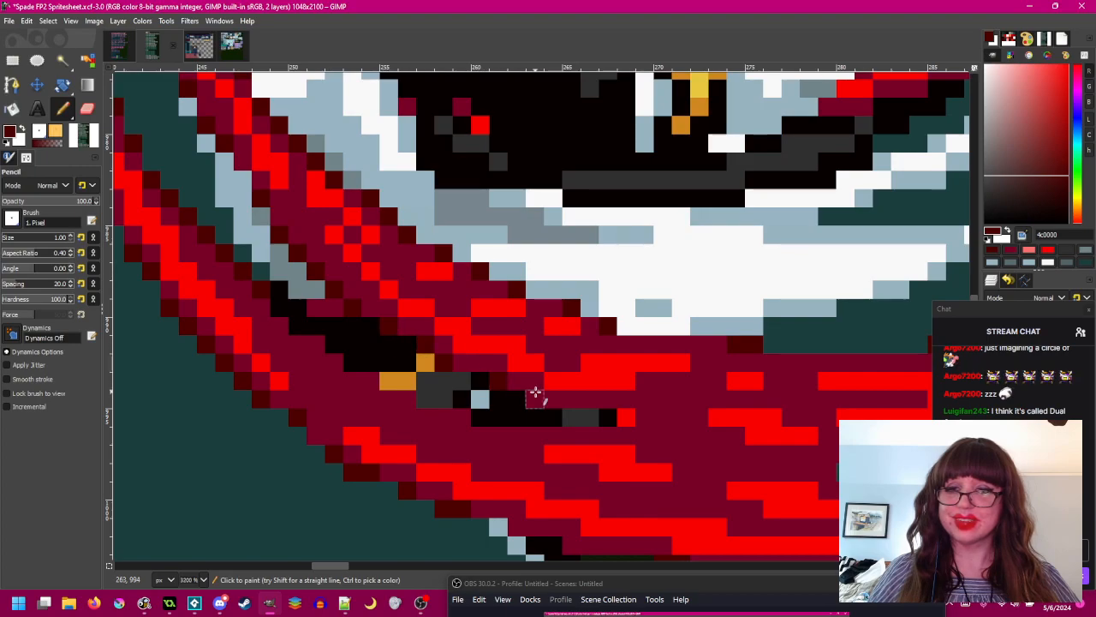
{"action": "scroll", "coordinate": [556, 354], "scroll_direction": "down", "scroll_amount": 1}
{"action": "scroll", "coordinate": [558, 354], "scroll_direction": "up", "scroll_amount": 3}
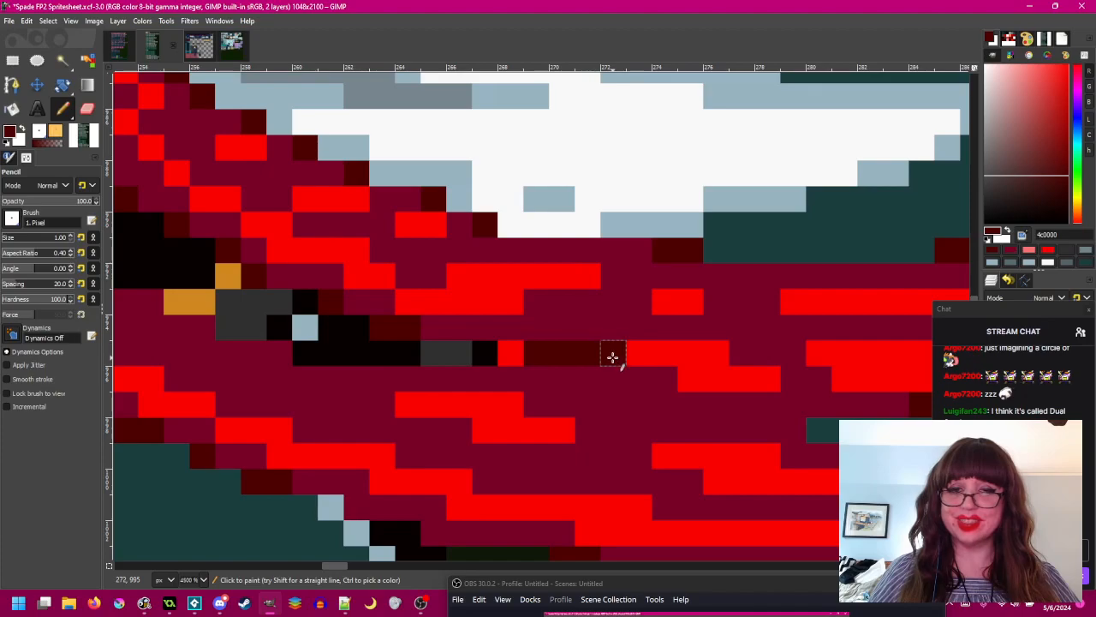
- Continue the dark red 4c0000 accents through the middle of the merged trails, from the shoe to the inner trail's right arm
{"action": "scroll", "coordinate": [611, 360], "scroll_direction": "down", "scroll_amount": 5}
{"action": "scroll", "coordinate": [587, 367], "scroll_direction": "up", "scroll_amount": 5}
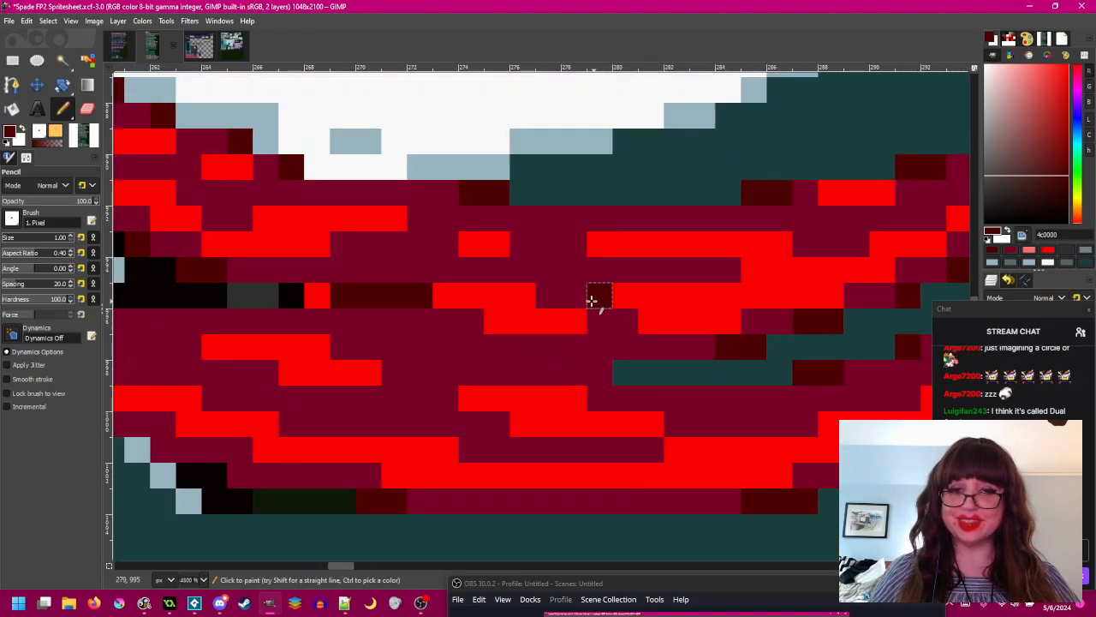
{"action": "scroll", "coordinate": [639, 380], "scroll_direction": "down", "scroll_amount": 4}
{"action": "scroll", "coordinate": [680, 356], "scroll_direction": "up", "scroll_amount": 2}
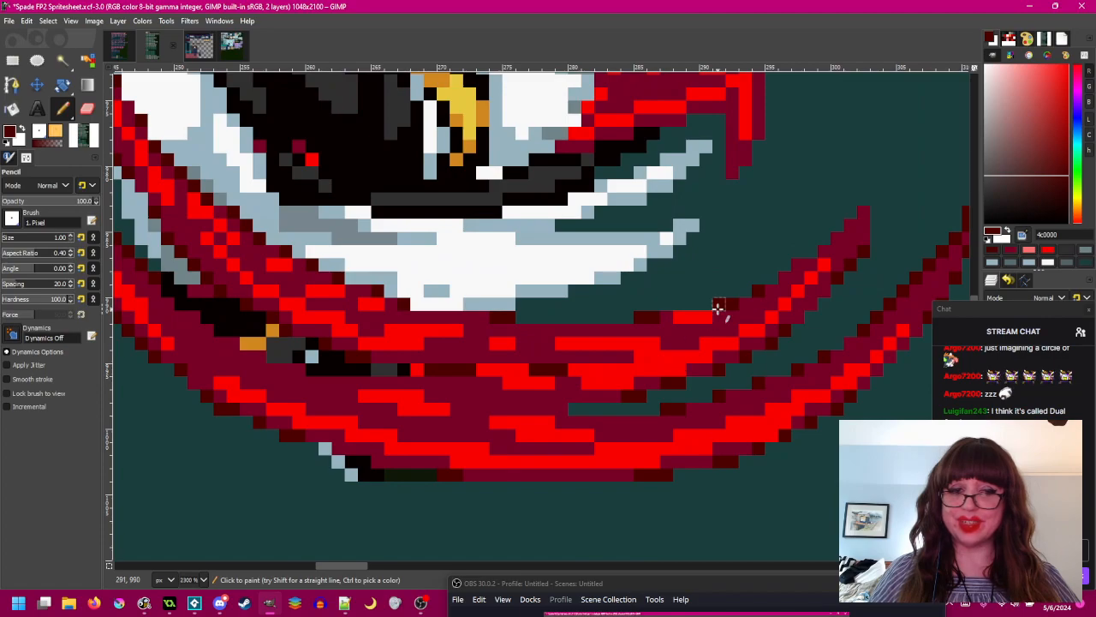
{"action": "left_click_drag", "start_coordinate": [671, 332], "coordinate": [629, 316]}
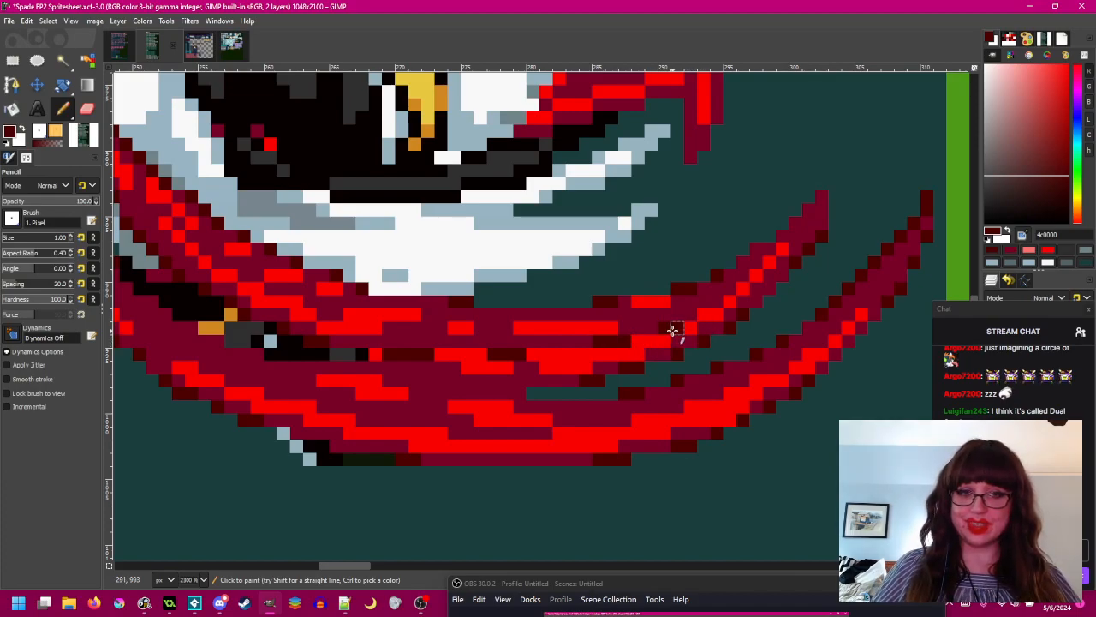
- Thicken the dark red 4c0000 shading on the underside of the inner trail's right-hand tip
{"action": "scroll", "coordinate": [729, 322], "scroll_direction": "down", "scroll_amount": 1}
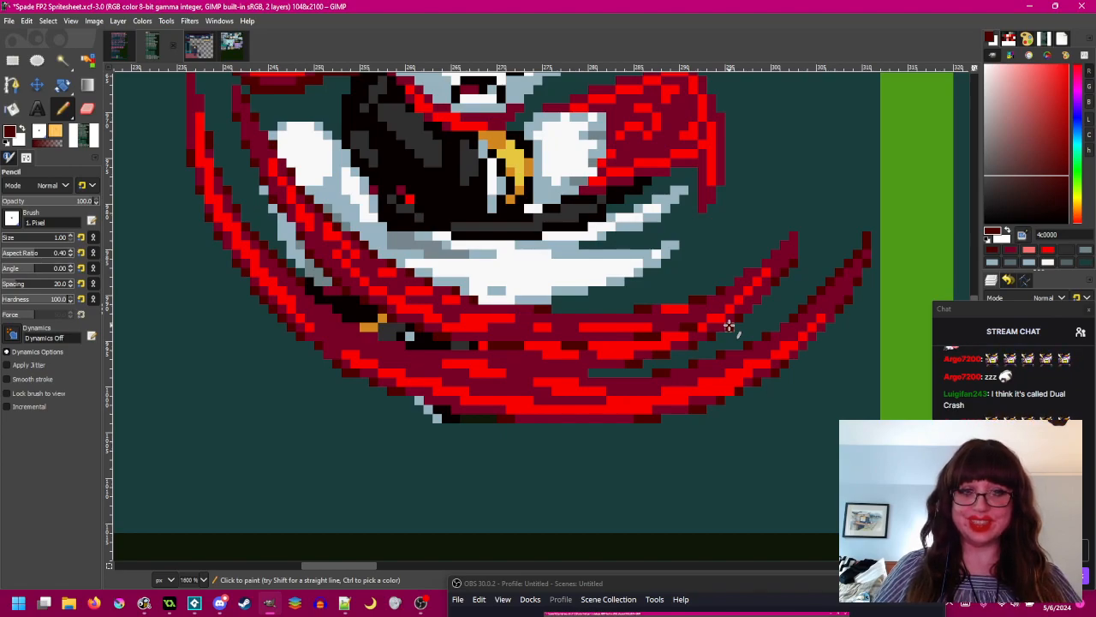
{"action": "scroll", "coordinate": [728, 325], "scroll_direction": "up", "scroll_amount": 1, "text": "ctrl"}
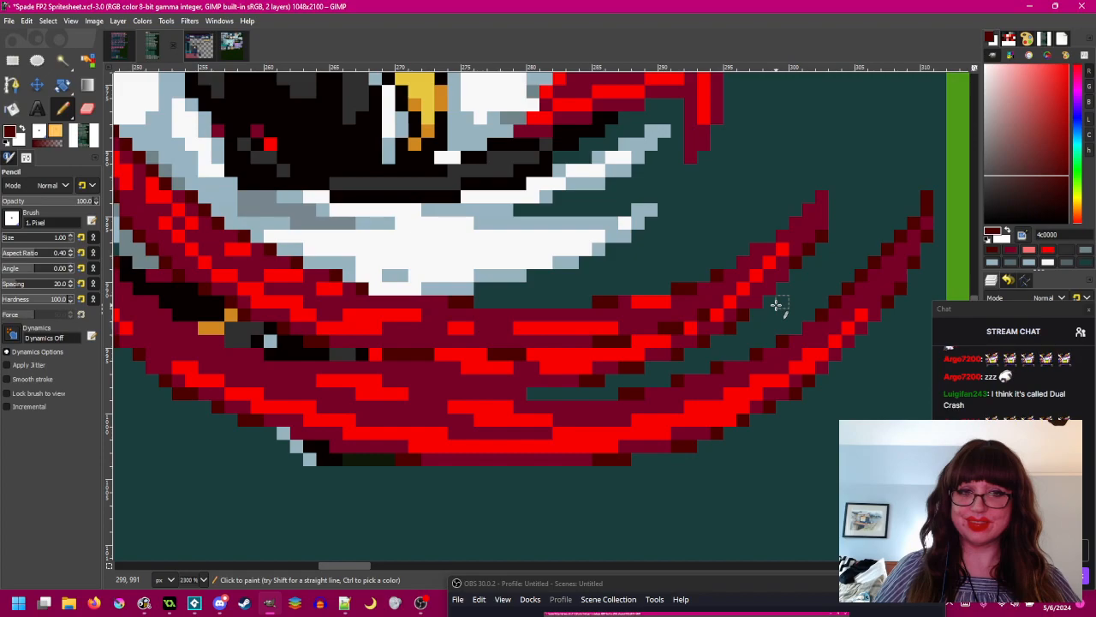
{"action": "left_click", "coordinate": [819, 198]}
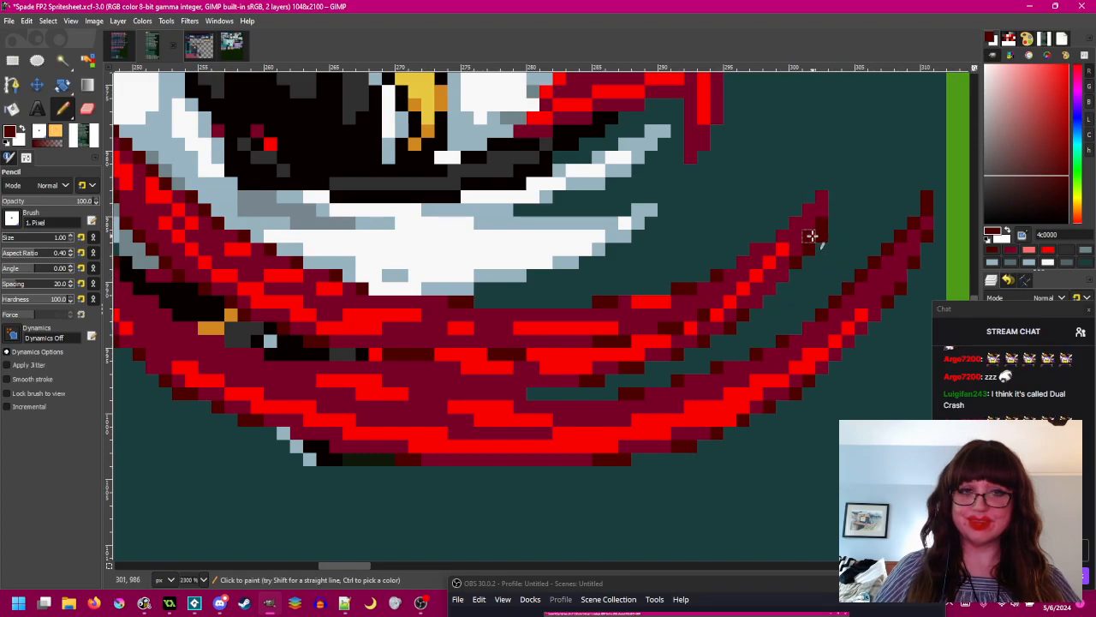
{"action": "scroll", "coordinate": [834, 226], "scroll_direction": "down", "scroll_amount": 1}
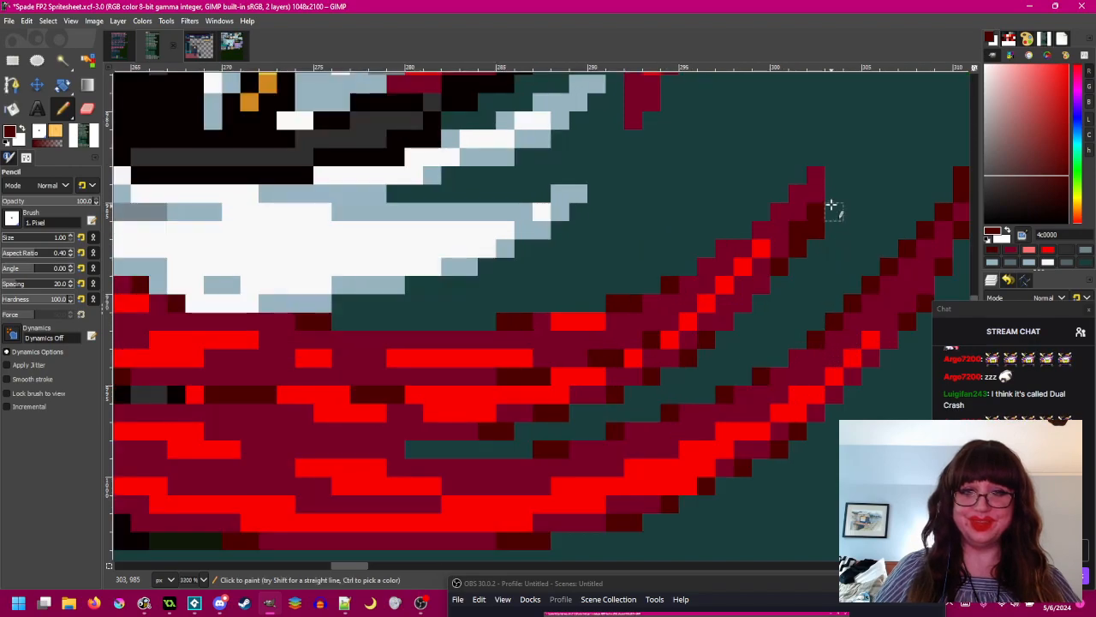
- Add dark red 4c0000 pixels beneath the grey part of the shoe, where it meets the outer trail
{"action": "scroll", "coordinate": [890, 276], "scroll_direction": "down", "scroll_amount": 1}
{"action": "scroll", "coordinate": [882, 283], "scroll_direction": "down", "scroll_amount": 1}
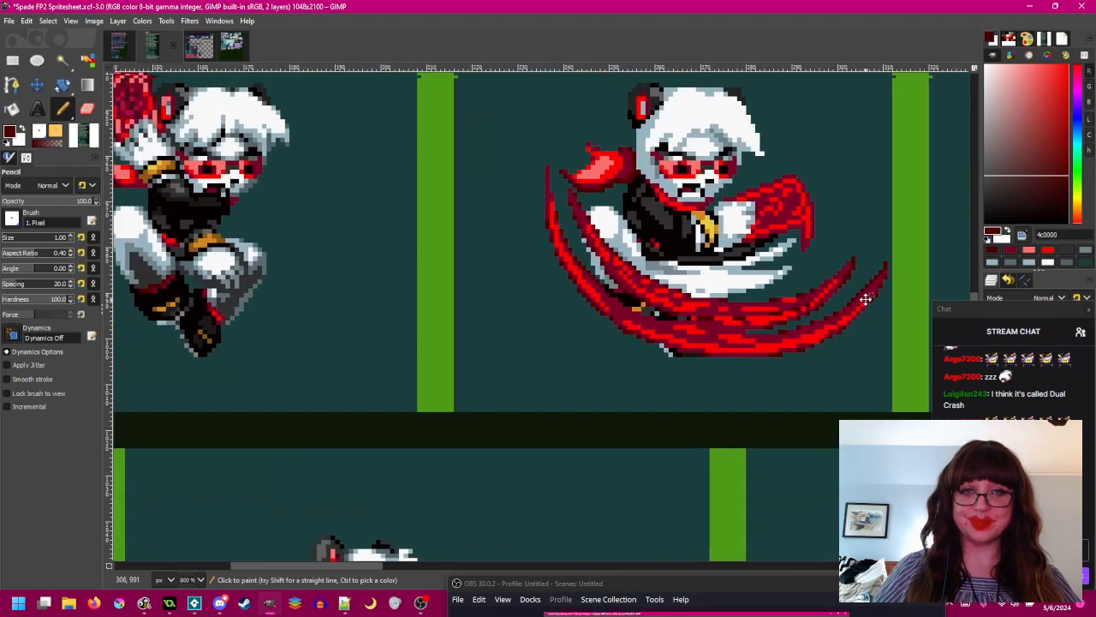
{"action": "scroll", "coordinate": [822, 313], "scroll_direction": "up", "scroll_amount": 1}
{"action": "scroll", "coordinate": [539, 410], "scroll_direction": "up", "scroll_amount": 1}
{"action": "scroll", "coordinate": [538, 410], "scroll_direction": "up", "scroll_amount": 1}
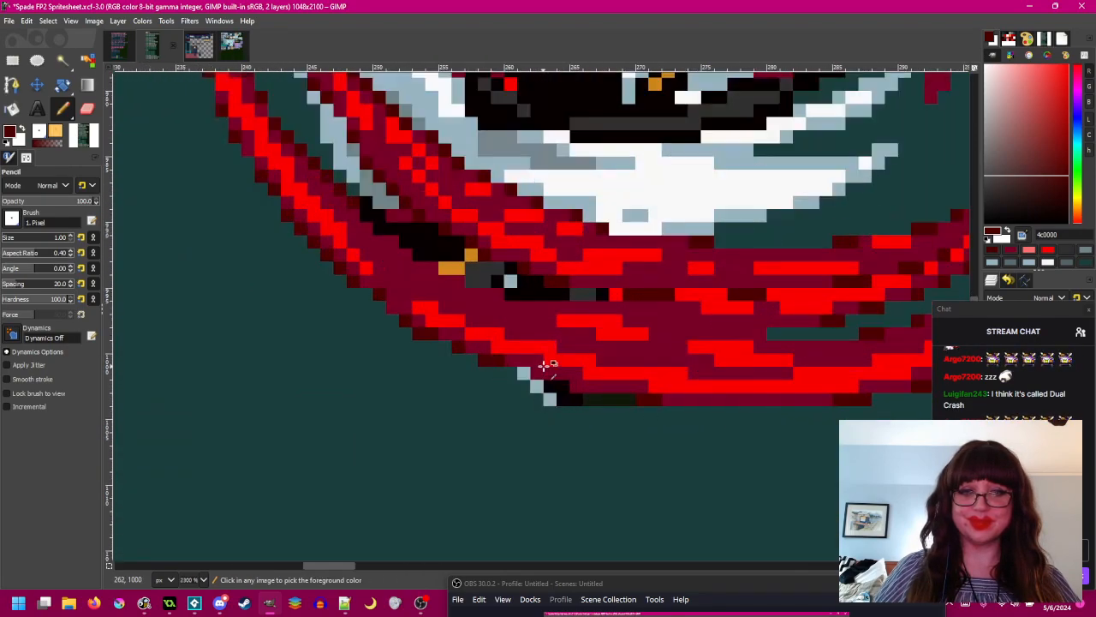
{"action": "scroll", "coordinate": [555, 377], "scroll_direction": "up", "scroll_amount": 2}
{"action": "left_click_drag", "start_coordinate": [561, 332], "coordinate": [532, 337]}
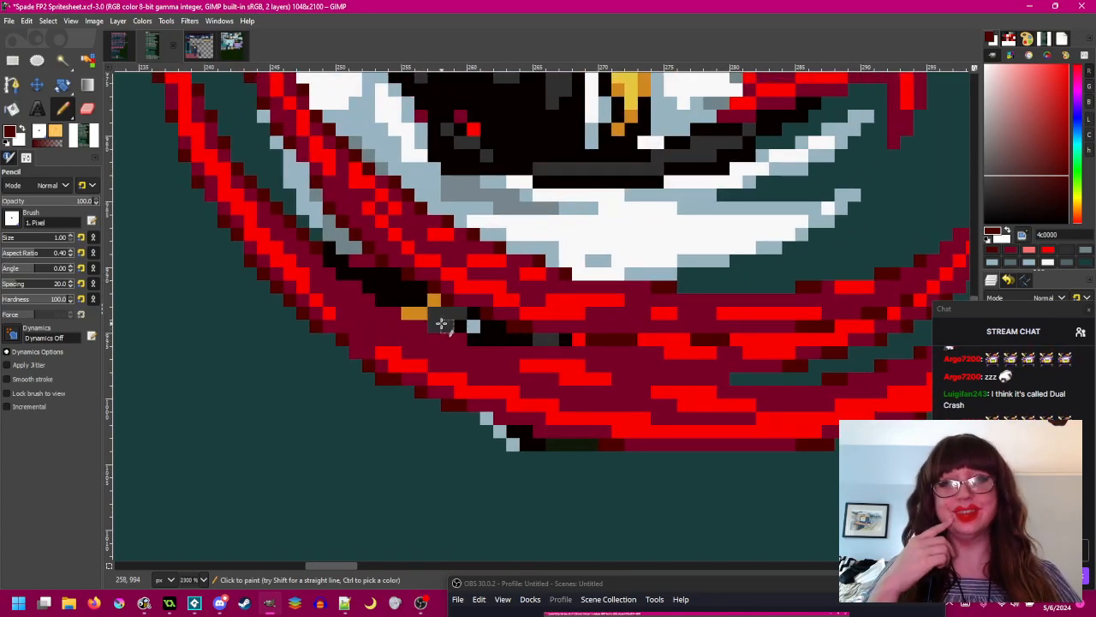
{"action": "left_click_drag", "start_coordinate": [453, 321], "coordinate": [470, 334]}
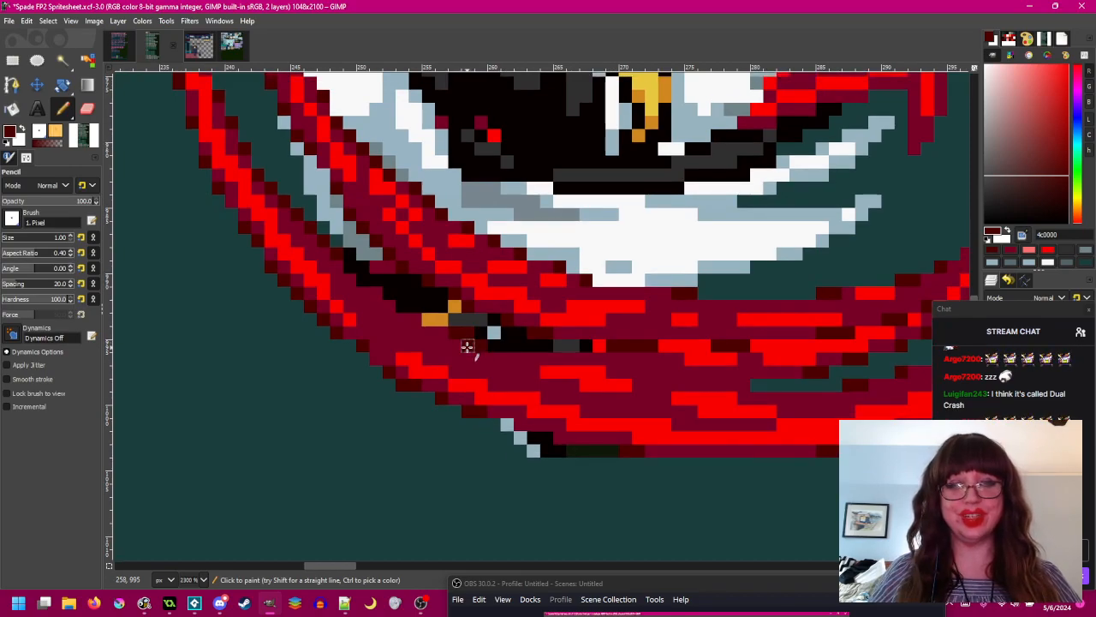
- Try a dark red 4c0000 stroke in the middle of the merged trails, past the shoe's toe, and undo it
{"action": "scroll", "coordinate": [534, 367], "scroll_direction": "down", "scroll_amount": 2, "text": "ctrl"}
{"action": "scroll", "coordinate": [533, 366], "scroll_direction": "up", "scroll_amount": 2, "text": "ctrl"}
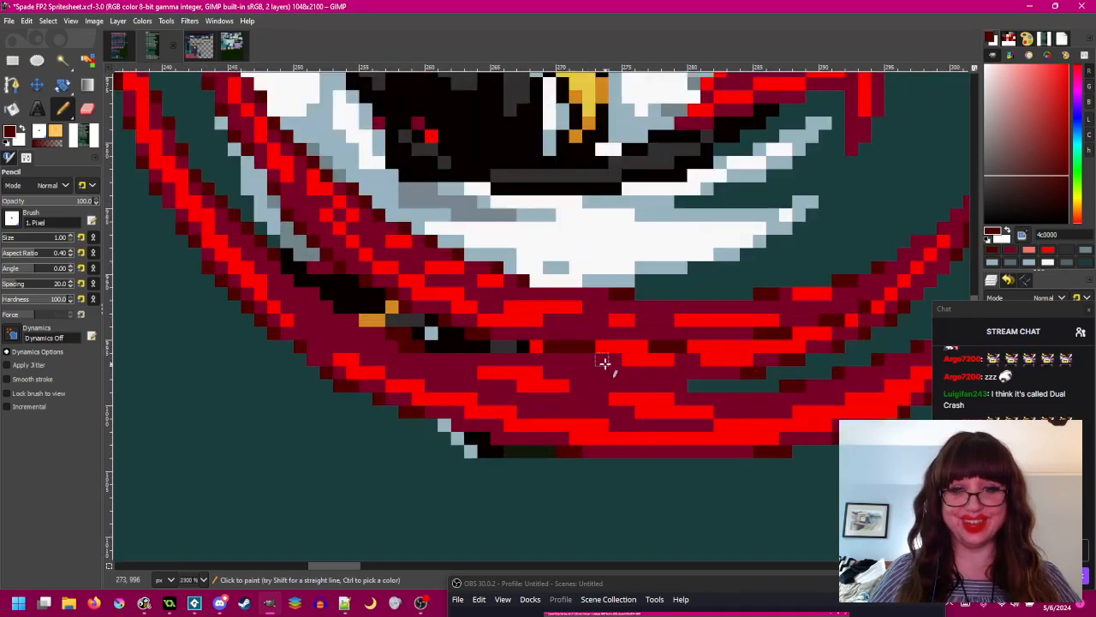
{"action": "mouse_move", "coordinate": [609, 364]}
{"action": "left_mouse_down"}
{"action": "mouse_move", "coordinate": [551, 362]}
{"action": "mouse_move", "coordinate": [703, 372]}
{"action": "mouse_move", "coordinate": [710, 384]}
{"action": "left_mouse_up"}
{"action": "key", "text": "ctrl+z"}
{"action": "scroll", "coordinate": [671, 398], "scroll_direction": "down", "scroll_amount": 3, "text": "ctrl"}
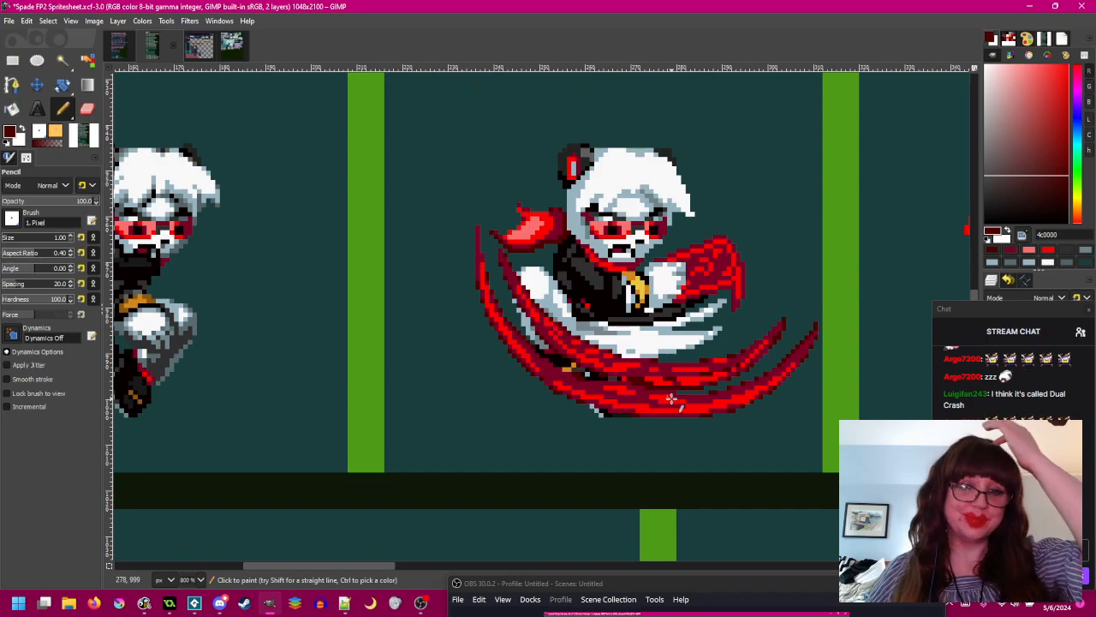
- Add more dark red 4c0000 accents in the merged trails around the shoe
{"action": "scroll", "coordinate": [671, 398], "scroll_direction": "up", "scroll_amount": 2, "text": "ctrl"}
{"action": "scroll", "coordinate": [471, 364], "scroll_direction": "up", "scroll_amount": 1, "text": "ctrl"}
{"action": "scroll", "coordinate": [470, 383], "scroll_direction": "down", "scroll_amount": 1}
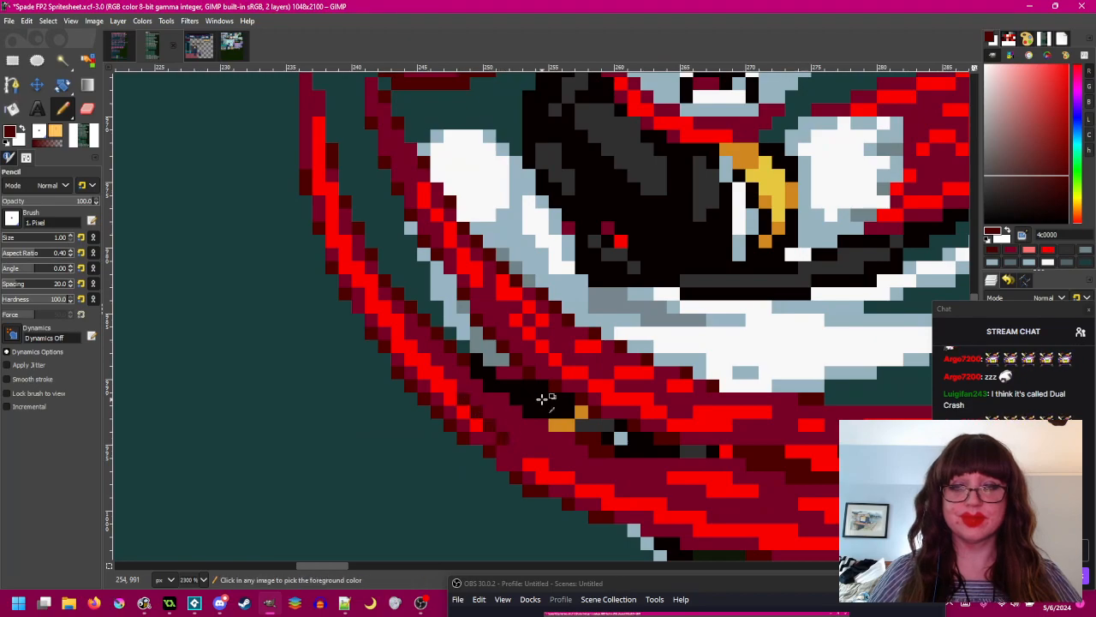
{"action": "scroll", "coordinate": [548, 402], "scroll_direction": "down", "scroll_amount": 2, "text": "ctrl"}
{"action": "scroll", "coordinate": [575, 411], "scroll_direction": "up", "scroll_amount": 3, "text": "ctrl"}
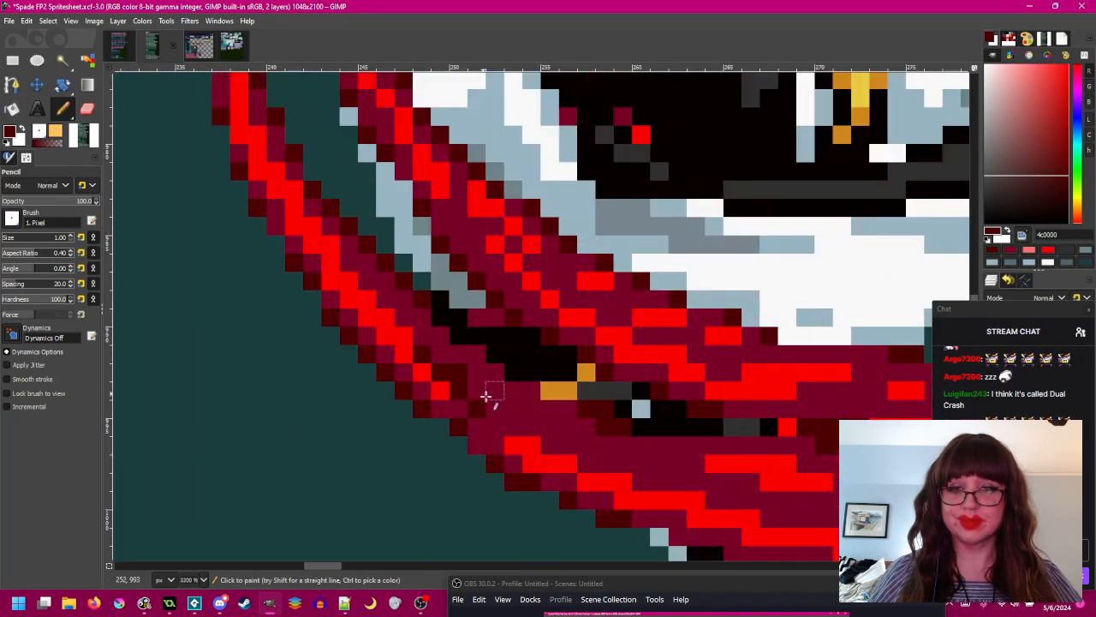
{"action": "scroll", "coordinate": [545, 419], "scroll_direction": "down", "scroll_amount": 3, "text": "ctrl"}
{"action": "scroll", "coordinate": [514, 403], "scroll_direction": "up", "scroll_amount": 2, "text": "ctrl"}
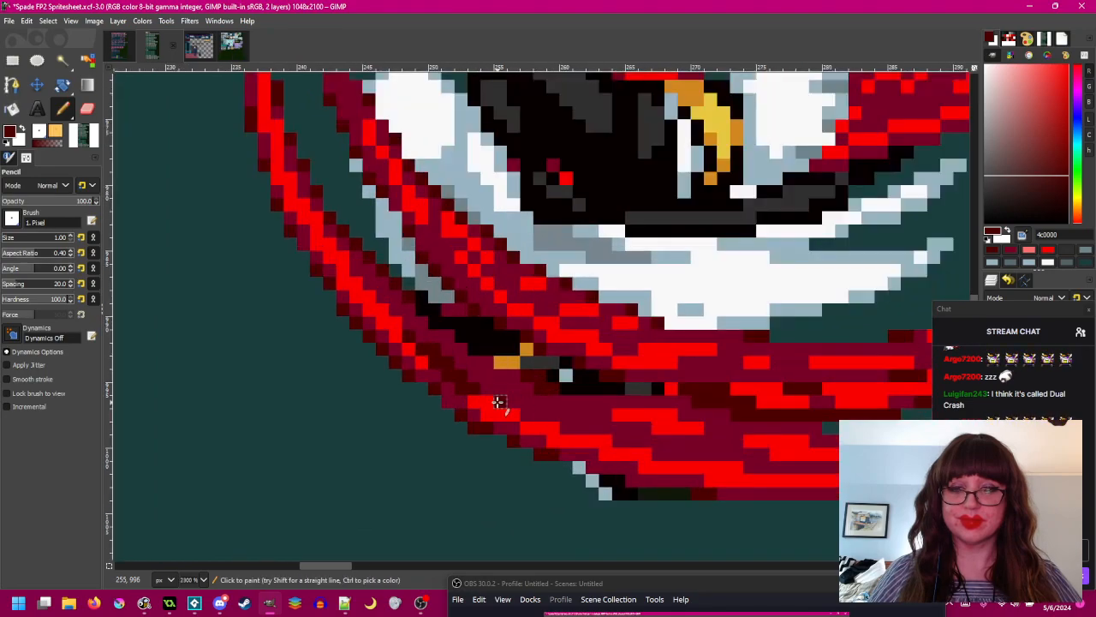
{"action": "left_click", "coordinate": [528, 416]}
{"action": "left_click_drag", "start_coordinate": [572, 416], "coordinate": [498, 334]}
{"action": "left_click_drag", "start_coordinate": [495, 348], "coordinate": [507, 350]}
{"action": "left_click_drag", "start_coordinate": [585, 374], "coordinate": [662, 377]}
{"action": "scroll", "coordinate": [662, 377], "scroll_direction": "down", "scroll_amount": 3, "text": "ctrl"}
{"action": "scroll", "coordinate": [617, 407], "scroll_direction": "down", "scroll_amount": 2, "text": "ctrl"}
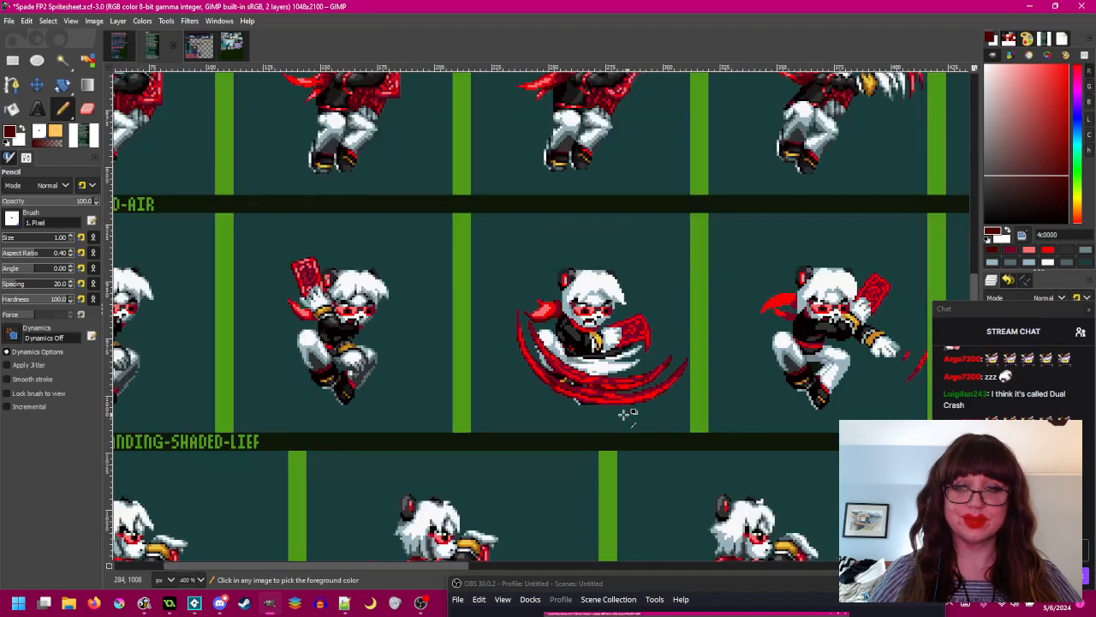
- Sample the light red f87070 from the scarf's highlight and try a few highlight pixels on the inner trail
{"action": "scroll", "coordinate": [619, 393], "scroll_direction": "up", "scroll_amount": 3, "text": "ctrl"}
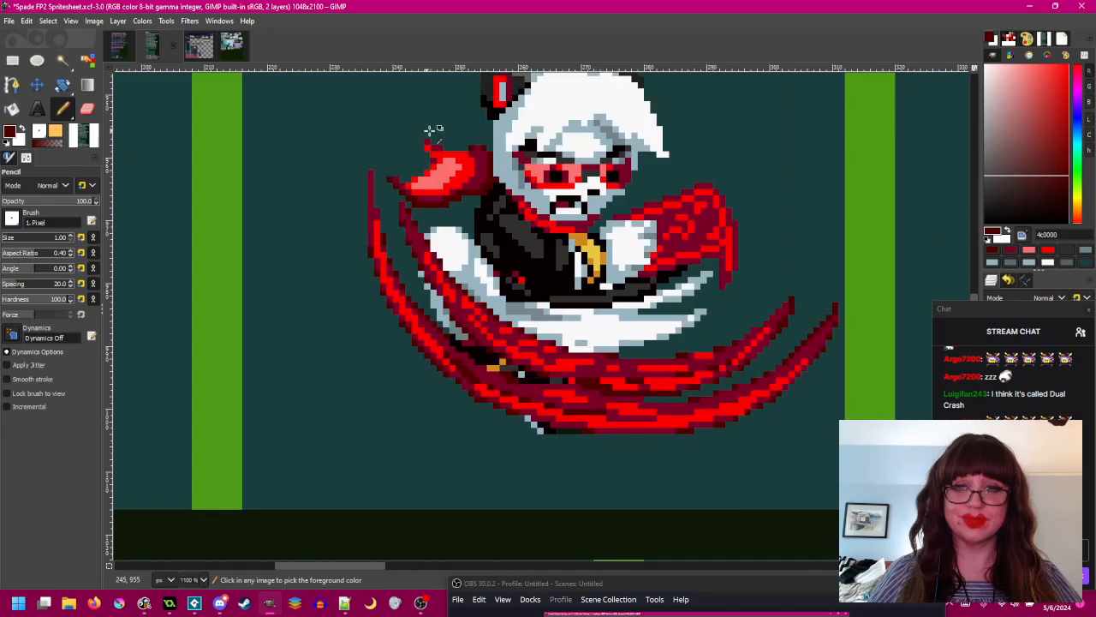
{"action": "left_click", "coordinate": [449, 175], "text": "ctrl"}
{"action": "scroll", "coordinate": [524, 324], "scroll_direction": "up", "scroll_amount": 3, "text": "ctrl"}
{"action": "left_click", "coordinate": [542, 324]}
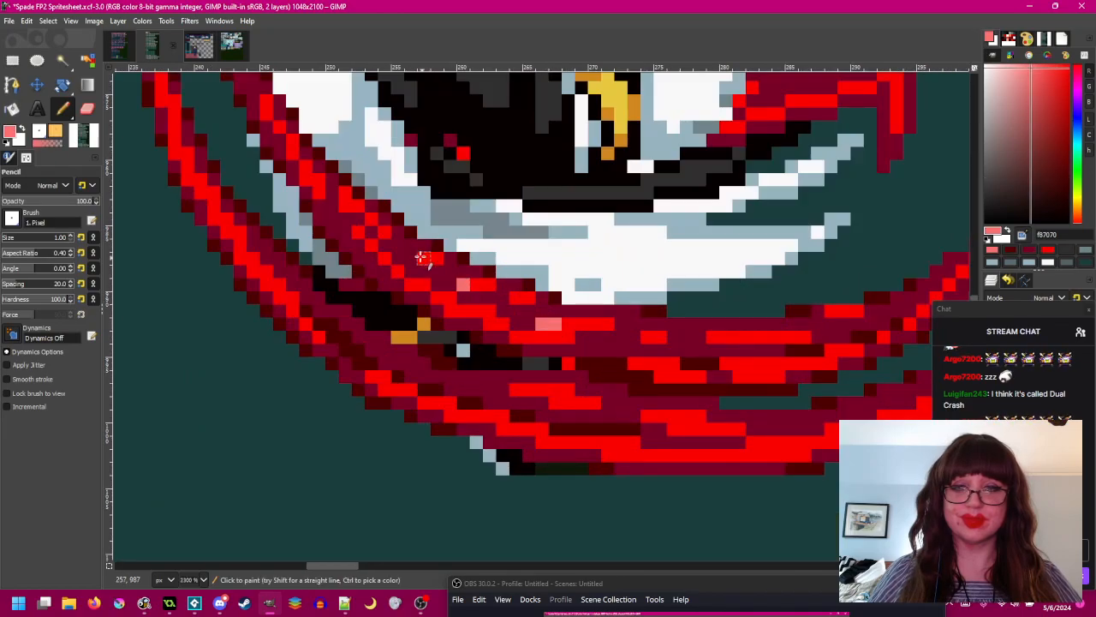
{"action": "left_click", "coordinate": [447, 284]}
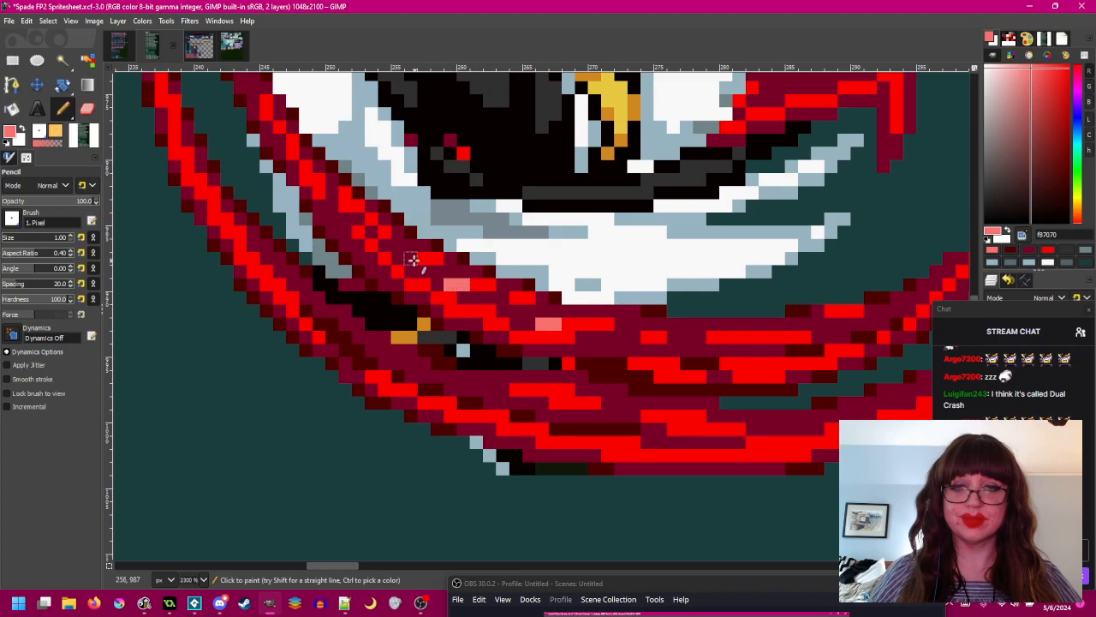
{"action": "scroll", "coordinate": [411, 258], "scroll_direction": "down", "scroll_amount": 4, "text": "ctrl"}
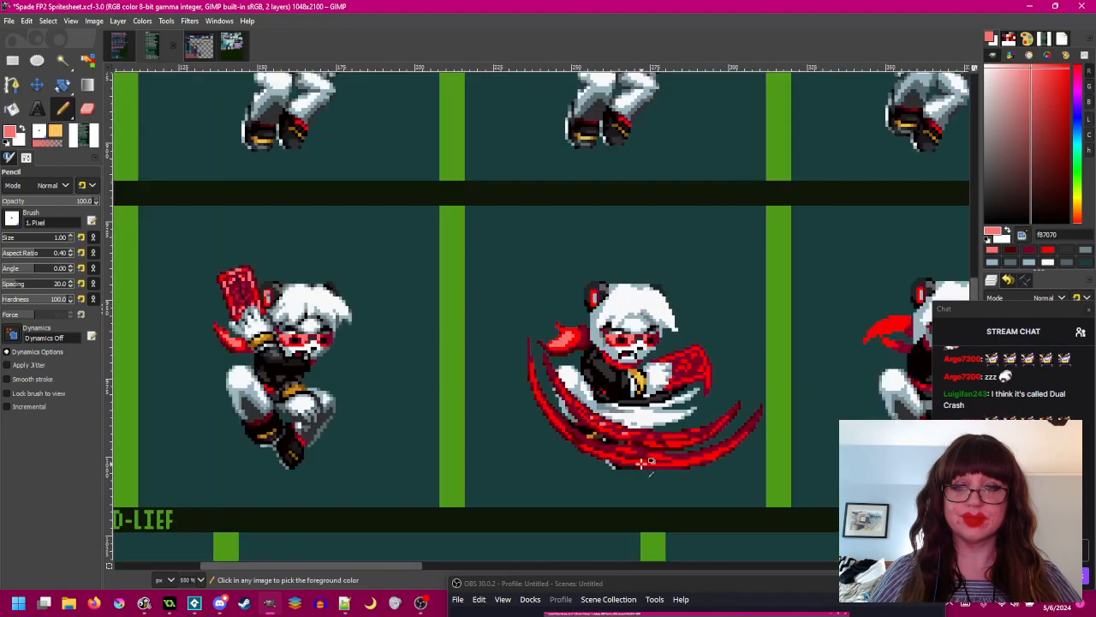
{"action": "scroll", "coordinate": [648, 458], "scroll_direction": "up", "scroll_amount": 2, "text": "ctrl"}
{"action": "scroll", "coordinate": [648, 459], "scroll_direction": "up", "scroll_amount": 2, "text": "ctrl"}
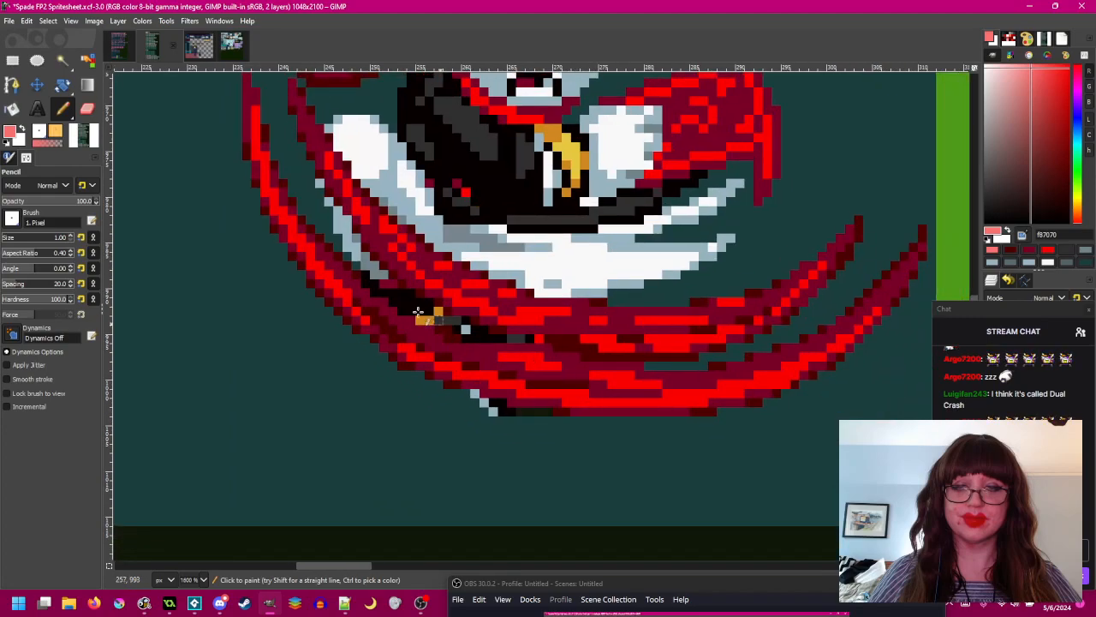
- Set Bucket Fill to Normal mode and fill the bright red band along the outer trail's bottom with f87070
{"action": "left_click", "coordinate": [13, 109]}
{"action": "left_click", "coordinate": [623, 404]}
{"action": "key", "text": "ctrl+z"}
{"action": "left_click", "coordinate": [59, 185]}
{"action": "left_click", "coordinate": [61, 200]}
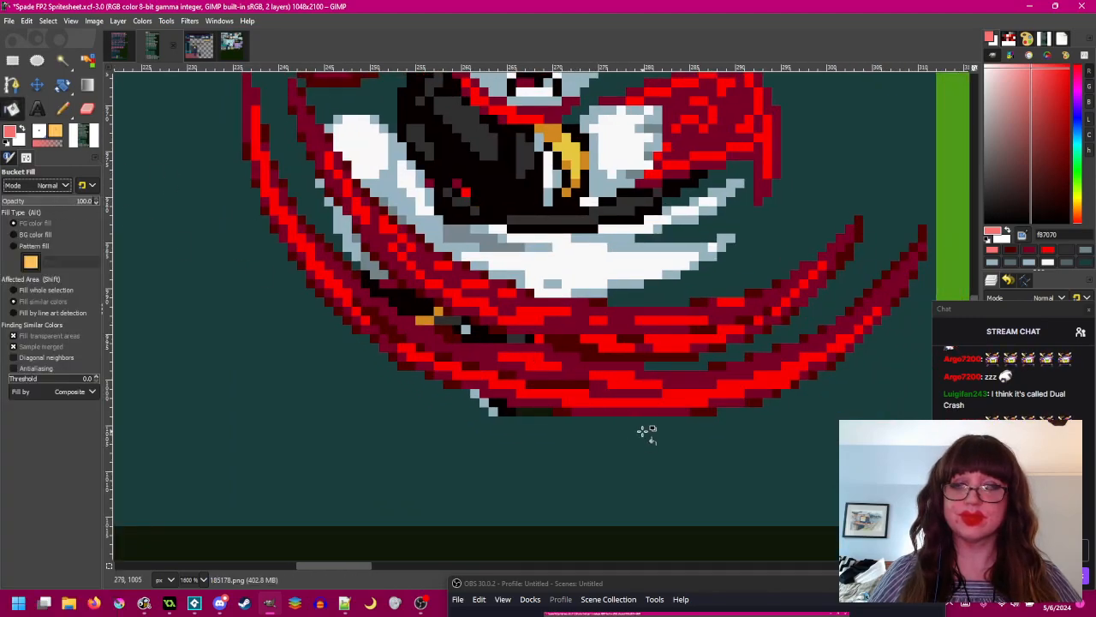
{"action": "left_click", "coordinate": [644, 403]}
{"action": "scroll", "coordinate": [617, 416], "scroll_direction": "down", "scroll_amount": 5, "text": "ctrl"}
{"action": "scroll", "coordinate": [479, 359], "scroll_direction": "up", "scroll_amount": 3, "text": "ctrl"}
- Fill the bright red bands along the lower part of the inner trail with f87070
{"action": "left_click", "coordinate": [470, 342]}
{"action": "scroll", "coordinate": [672, 378], "scroll_direction": "up", "scroll_amount": 1, "text": "ctrl"}
{"action": "left_click", "coordinate": [700, 381]}
{"action": "left_click", "coordinate": [626, 377]}
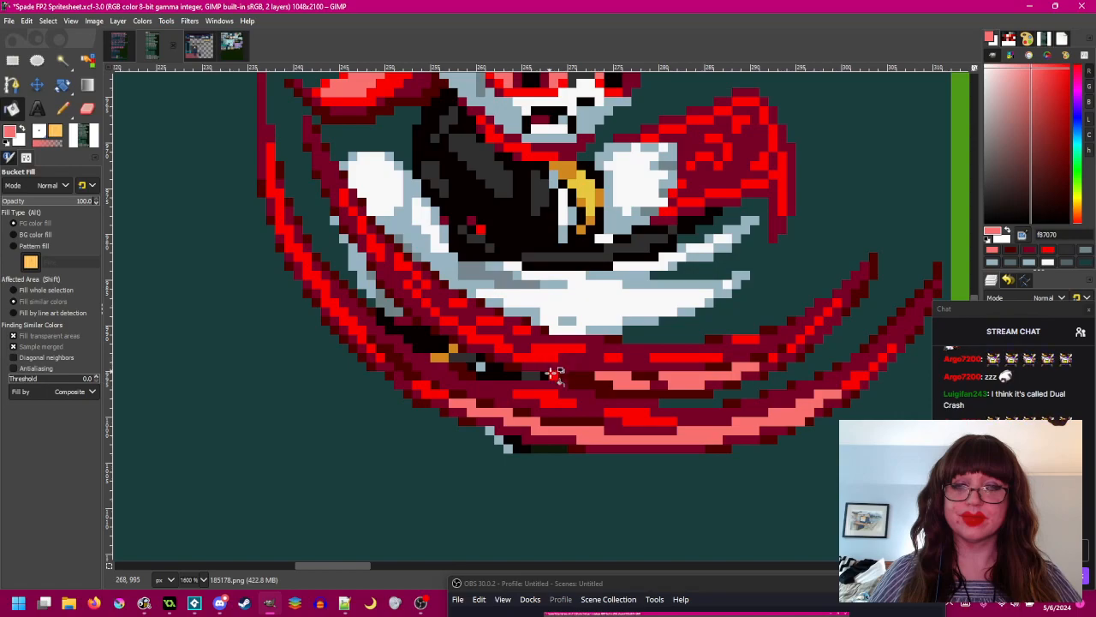
- Try f87070 fills on the inner trail's remaining red bands above the shoe and undo them
{"action": "left_click", "coordinate": [540, 360]}
{"action": "scroll", "coordinate": [601, 408], "scroll_direction": "down", "scroll_amount": 3, "text": "ctrl"}
{"action": "key", "text": "ctrl+z"}
{"action": "scroll", "coordinate": [603, 408], "scroll_direction": "up", "scroll_amount": 3, "text": "ctrl"}
{"action": "left_click", "coordinate": [471, 332]}
{"action": "scroll", "coordinate": [541, 363], "scroll_direction": "down", "scroll_amount": 3, "text": "ctrl"}
{"action": "key", "text": "ctrl+z"}
{"action": "scroll", "coordinate": [611, 411], "scroll_direction": "up", "scroll_amount": 3, "text": "ctrl"}
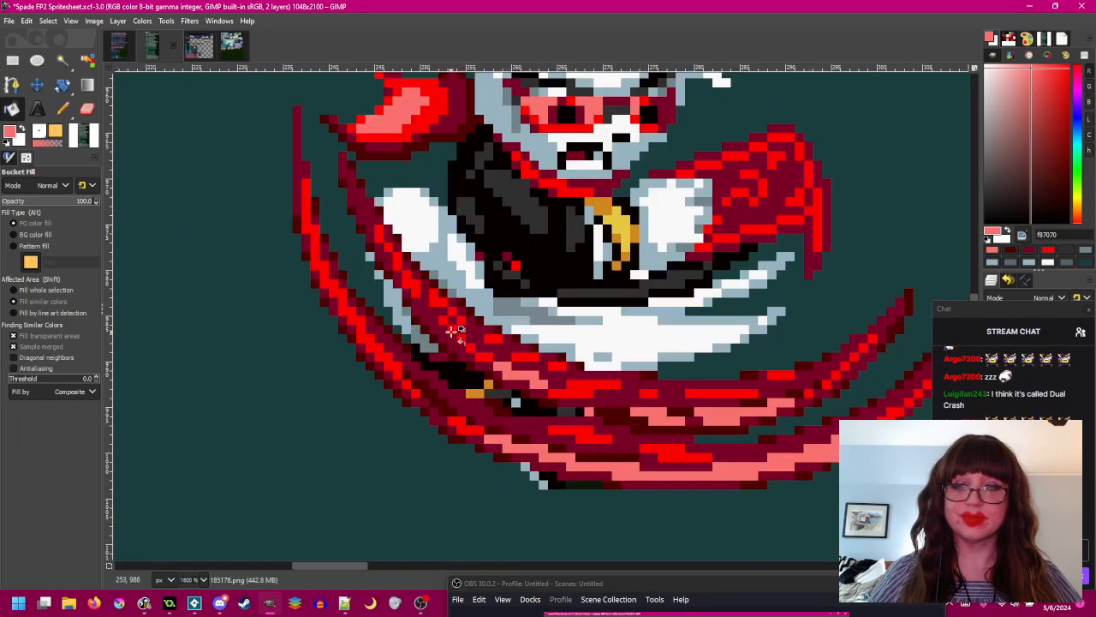
- Fill the stepped bright red pixels climbing both ends of the inner trail with f87070, undoing the last fill on the right arm
{"action": "left_click", "coordinate": [465, 343]}
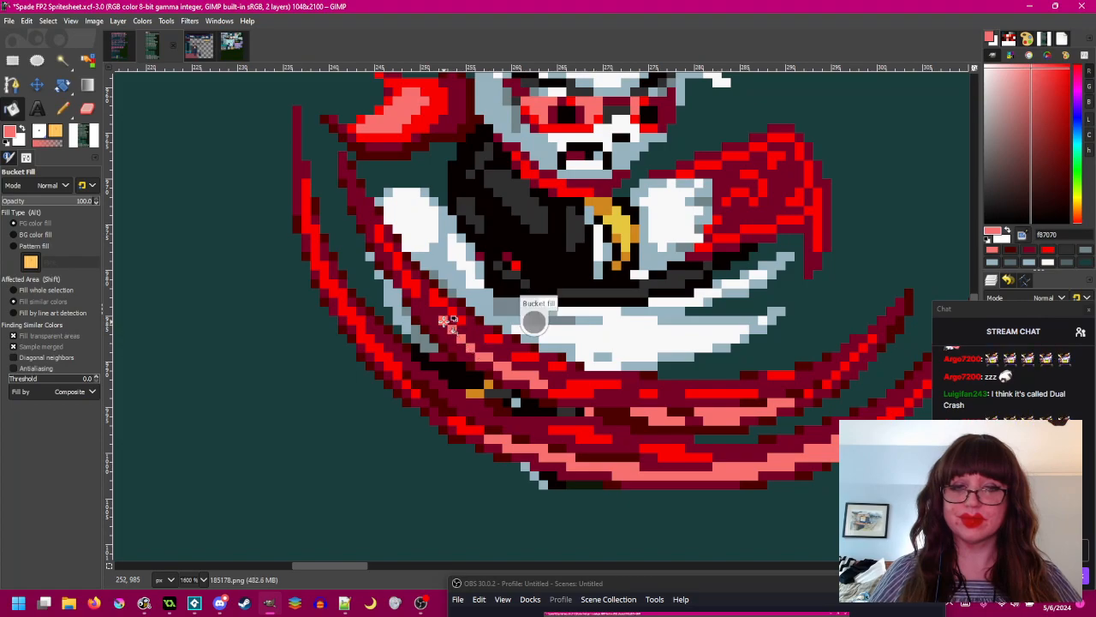
{"action": "scroll", "coordinate": [448, 321], "scroll_direction": "down", "scroll_amount": 4, "text": "ctrl"}
{"action": "scroll", "coordinate": [665, 404], "scroll_direction": "up", "scroll_amount": 6, "text": "ctrl"}
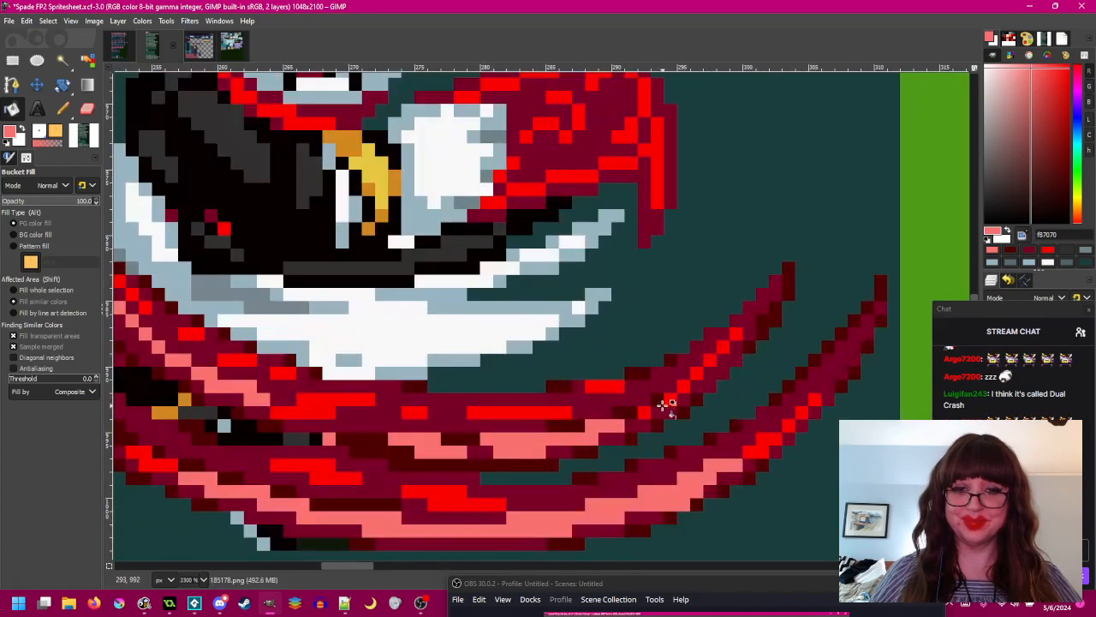
{"action": "left_click", "coordinate": [644, 413]}
{"action": "left_click", "coordinate": [671, 399]}
{"action": "left_click", "coordinate": [682, 386]}
{"action": "left_click", "coordinate": [695, 374]}
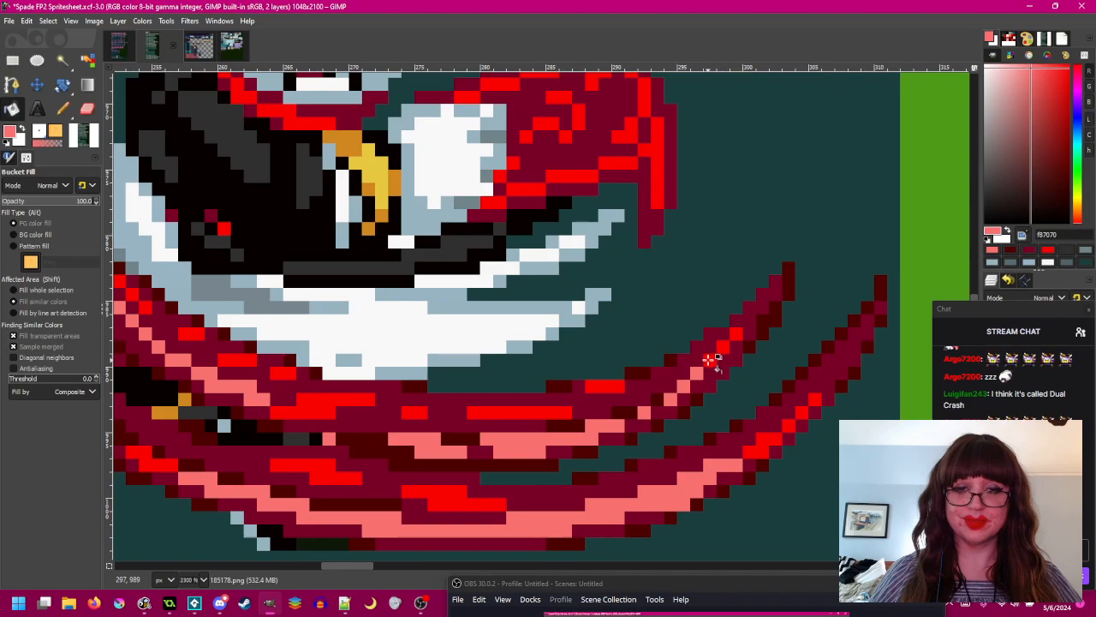
{"action": "key", "text": "ctrl+z"}
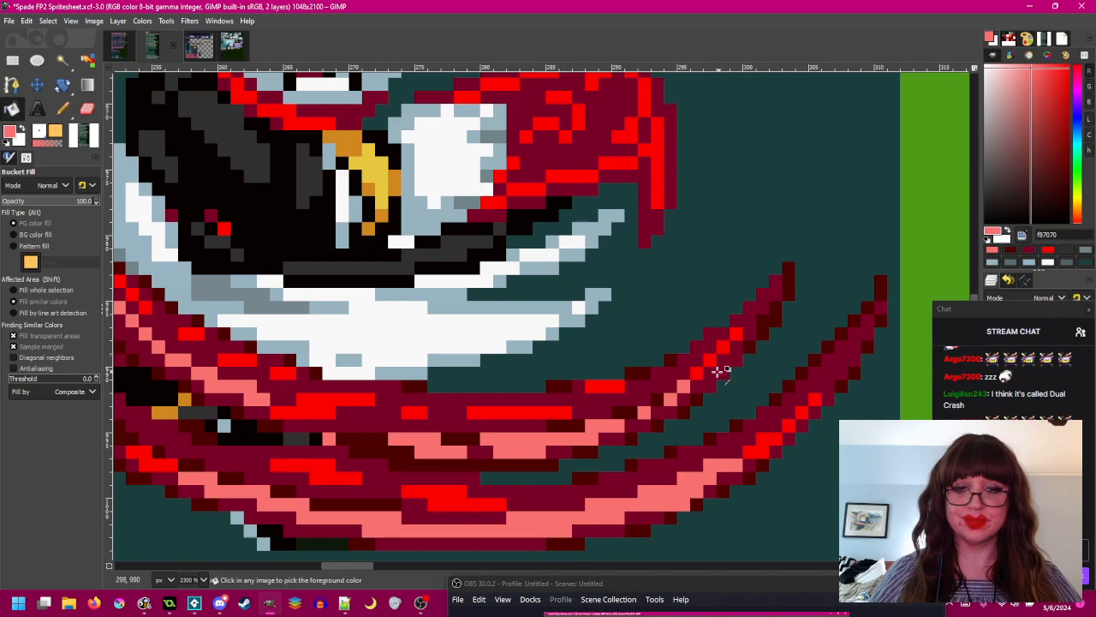
{"action": "scroll", "coordinate": [701, 386], "scroll_direction": "down", "scroll_amount": 5, "text": "ctrl"}
{"action": "scroll", "coordinate": [711, 411], "scroll_direction": "up", "scroll_amount": 3, "text": "ctrl"}
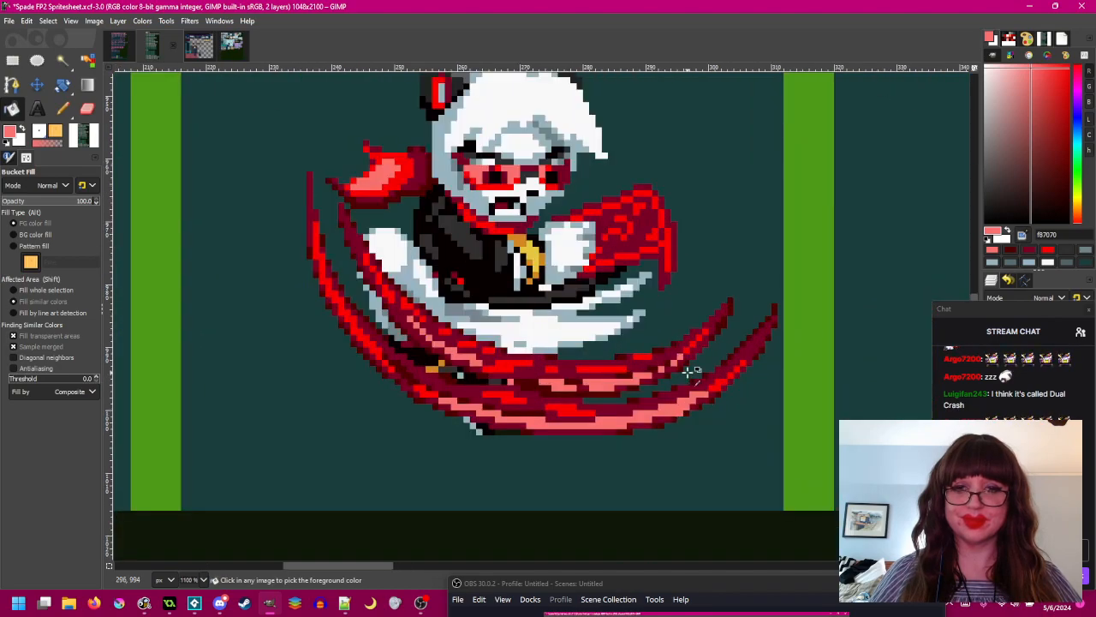
{"action": "scroll", "coordinate": [687, 370], "scroll_direction": "down", "scroll_amount": 1, "text": "ctrl"}
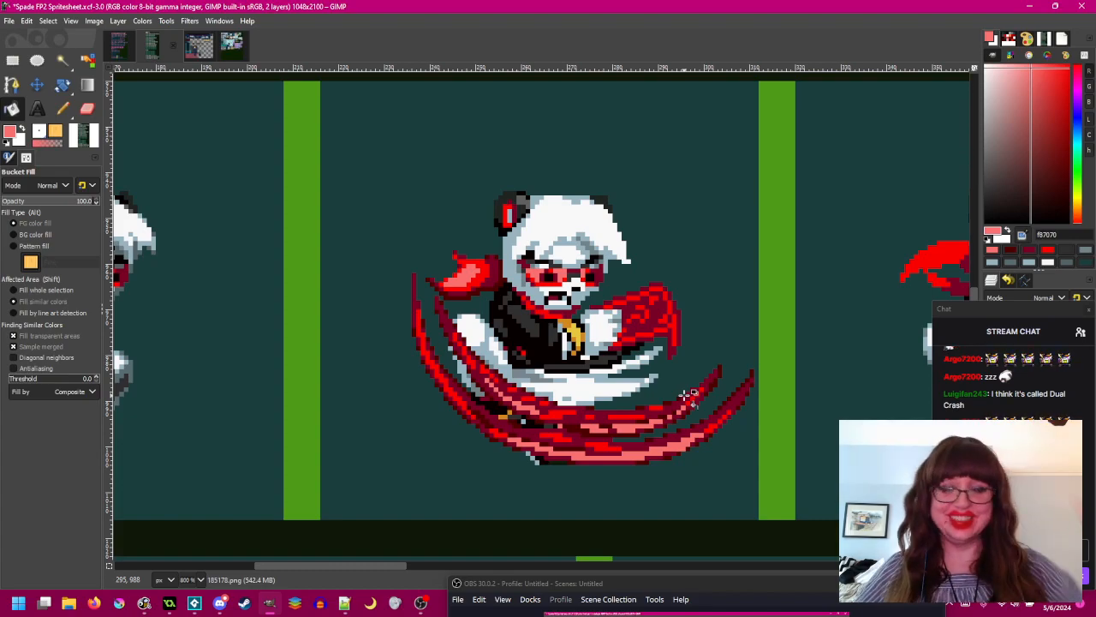
- Extend the f87070 highlight up the outer trail's right arm with the Pencil
{"action": "left_click", "coordinate": [63, 108]}
{"action": "scroll", "coordinate": [698, 420], "scroll_direction": "up", "scroll_amount": 3, "text": "ctrl"}
{"action": "left_click", "coordinate": [700, 429]}
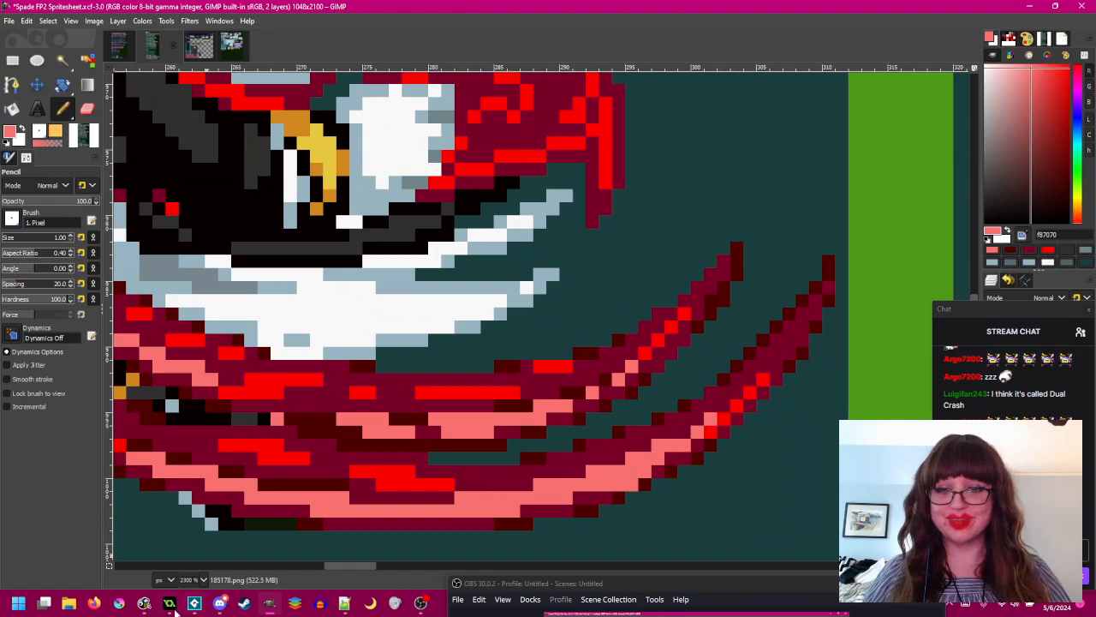
- Switch to MusicBee, play the track vs FARK, and return to the spritesheet
{"action": "left_click", "coordinate": [144, 603]}
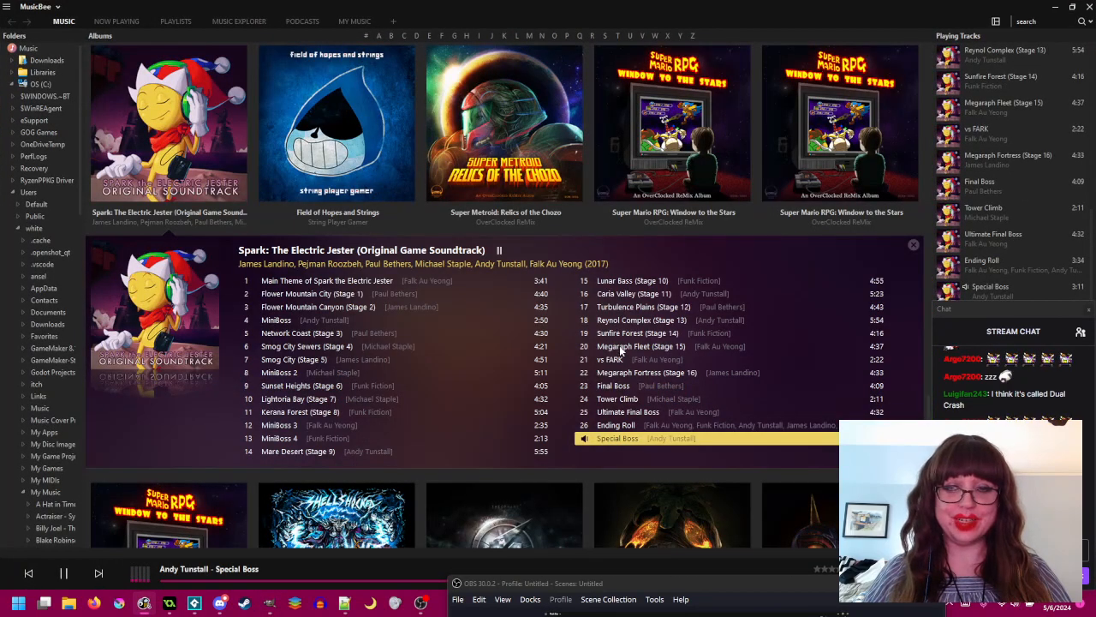
{"action": "double_click", "coordinate": [623, 359]}
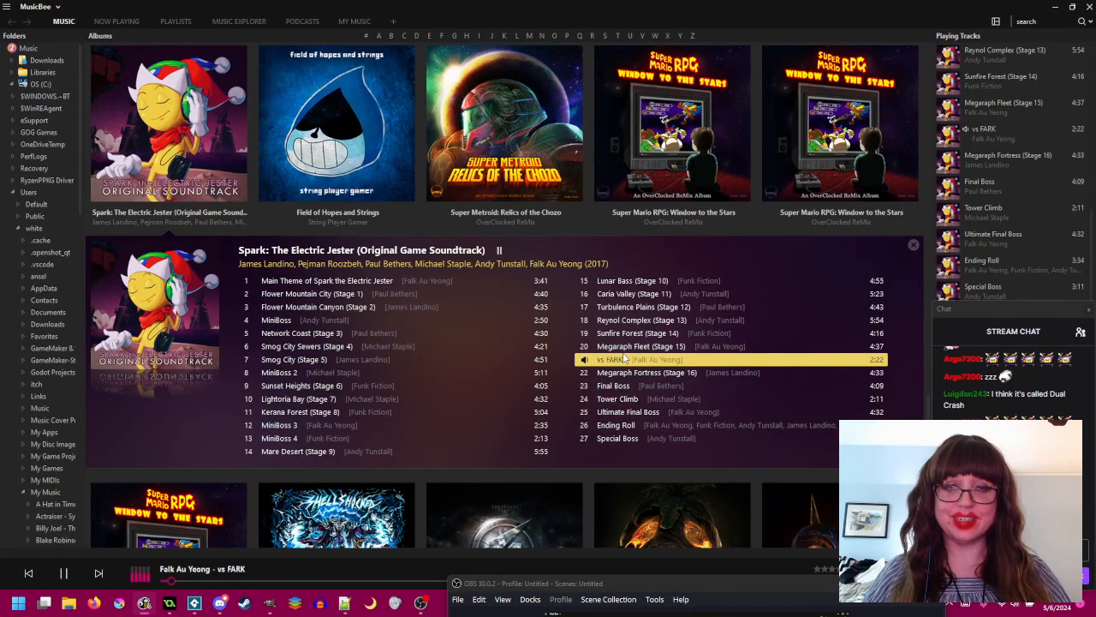
{"action": "left_click", "coordinate": [1058, 8]}
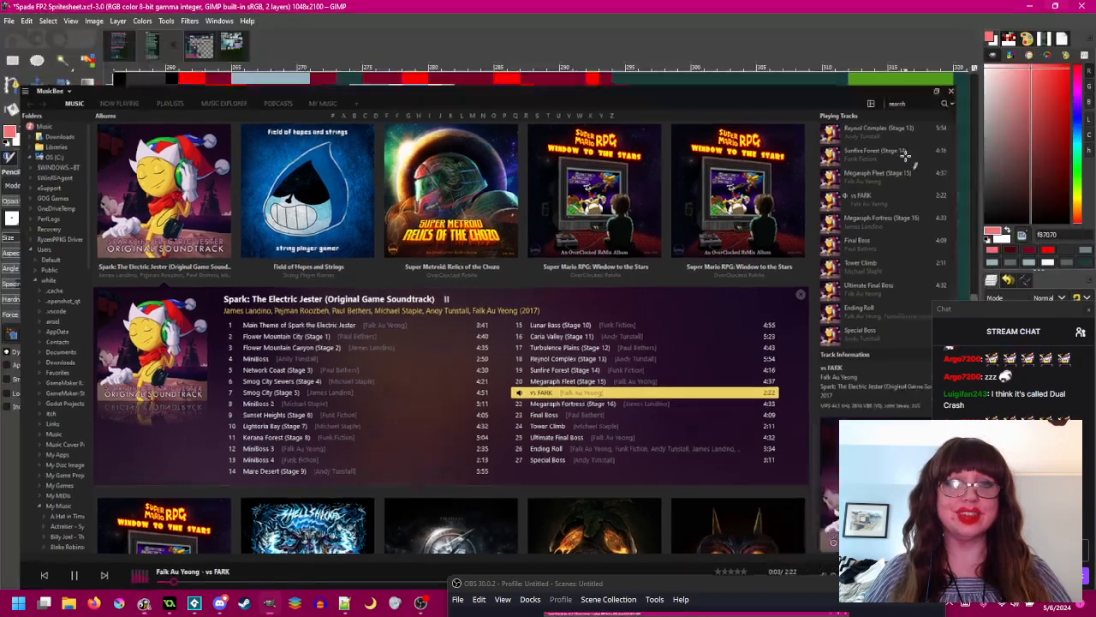
- Review the whole third frame and save the spritesheet
{"action": "scroll", "coordinate": [529, 353], "scroll_direction": "down", "scroll_amount": 3}
{"action": "left_click_drag", "start_coordinate": [568, 336], "coordinate": [680, 344]}
{"action": "key", "text": "ctrl+s"}
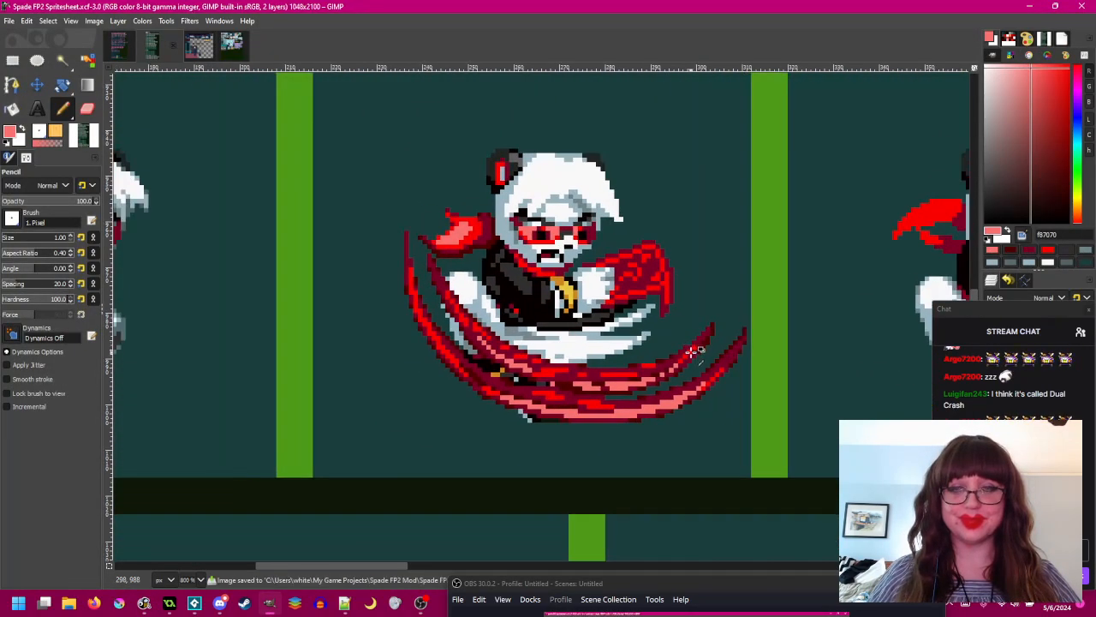
- Draw f87070 highlights up the left arms of the trails and save the spritesheet again
{"action": "scroll", "coordinate": [486, 348], "scroll_direction": "up", "scroll_amount": 4}
{"action": "left_click_drag", "start_coordinate": [459, 303], "coordinate": [425, 272]}
{"action": "scroll", "coordinate": [529, 373], "scroll_direction": "down", "scroll_amount": 3}
{"action": "scroll", "coordinate": [528, 382], "scroll_direction": "up", "scroll_amount": 3}
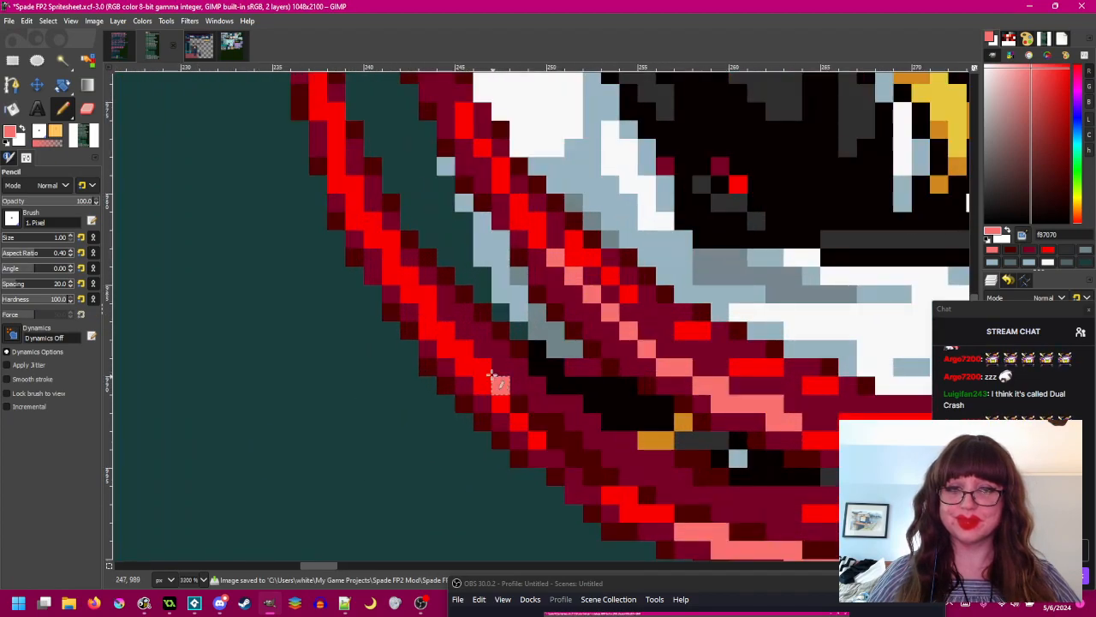
{"action": "left_click", "coordinate": [443, 330], "text": "shift"}
{"action": "scroll", "coordinate": [654, 398], "scroll_direction": "down", "scroll_amount": 6}
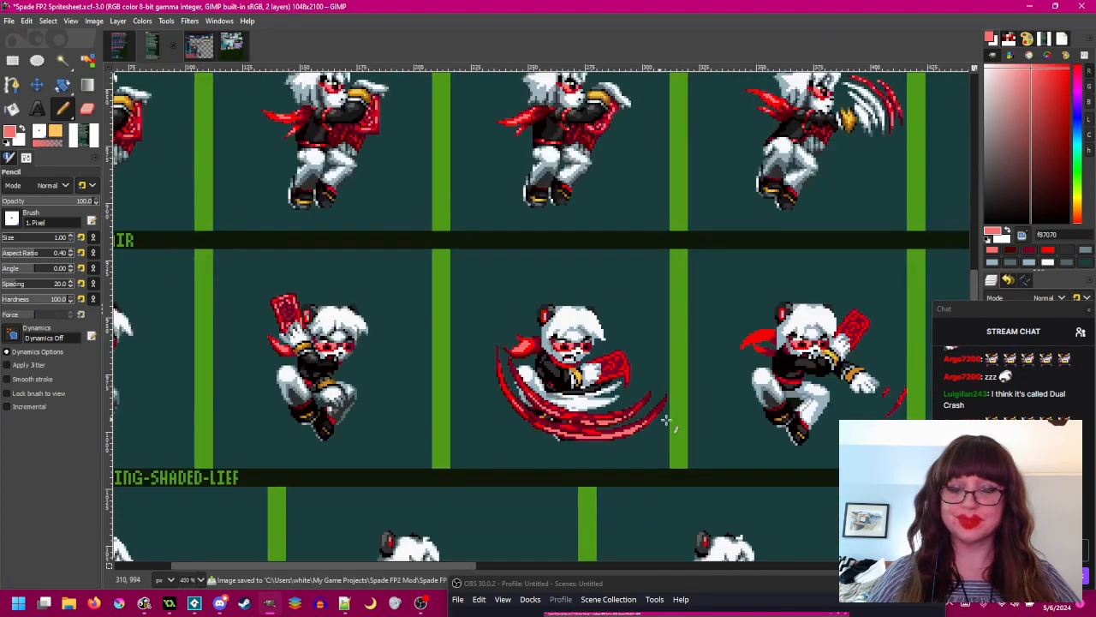
{"action": "key", "text": "ctrl+s"}
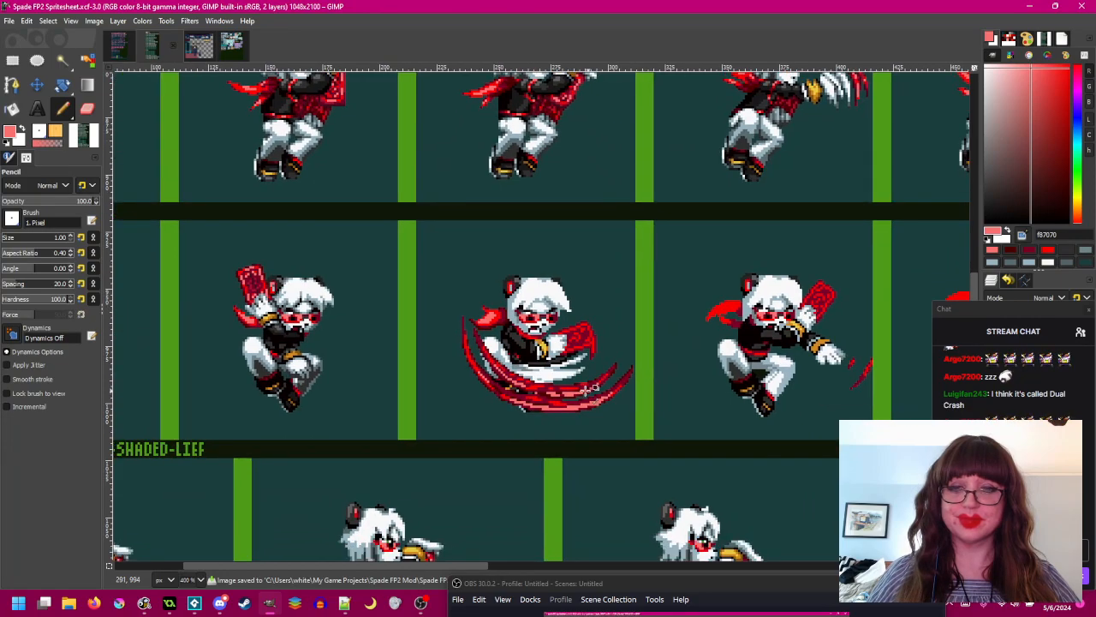
- Select the raised card and fingertips in the second mid-air frame with a 16 by 18 px rectangle and copy them
{"action": "scroll", "coordinate": [606, 388], "scroll_direction": "up", "scroll_amount": 3}
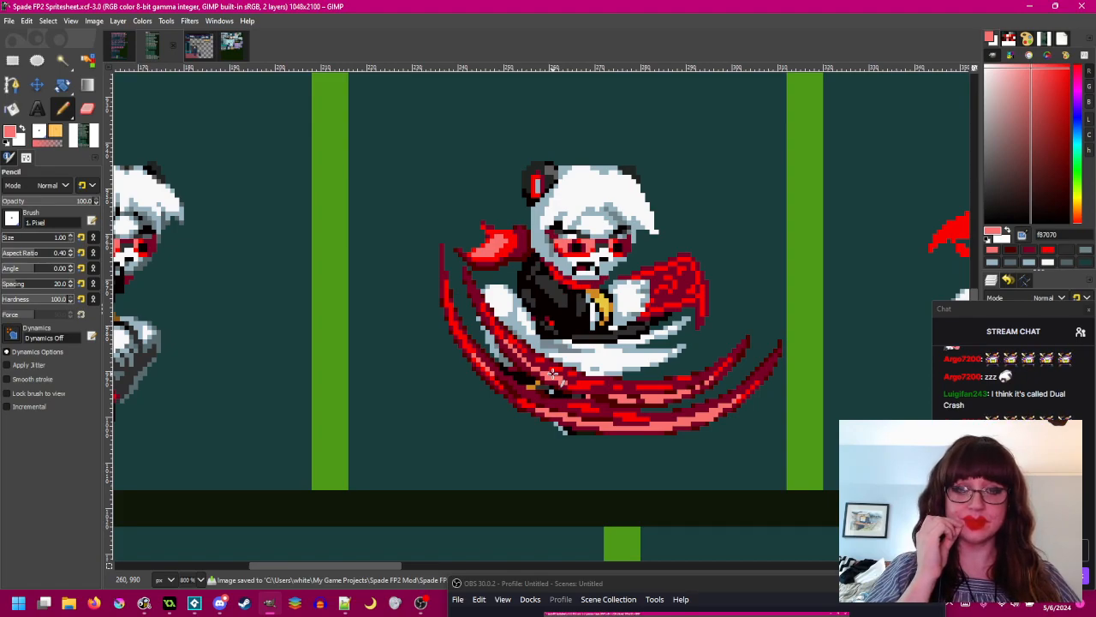
{"action": "scroll", "coordinate": [598, 368], "scroll_direction": "left", "scroll_amount": 5}
{"action": "left_click_drag", "start_coordinate": [577, 357], "coordinate": [734, 435]}
{"action": "scroll", "coordinate": [419, 278], "scroll_direction": "up", "scroll_amount": 2}
{"action": "left_click", "coordinate": [12, 60]}
{"action": "mouse_move", "coordinate": [298, 139]}
{"action": "left_mouse_down"}
{"action": "mouse_move", "coordinate": [396, 277]}
{"action": "mouse_move", "coordinate": [434, 302]}
{"action": "left_mouse_up"}
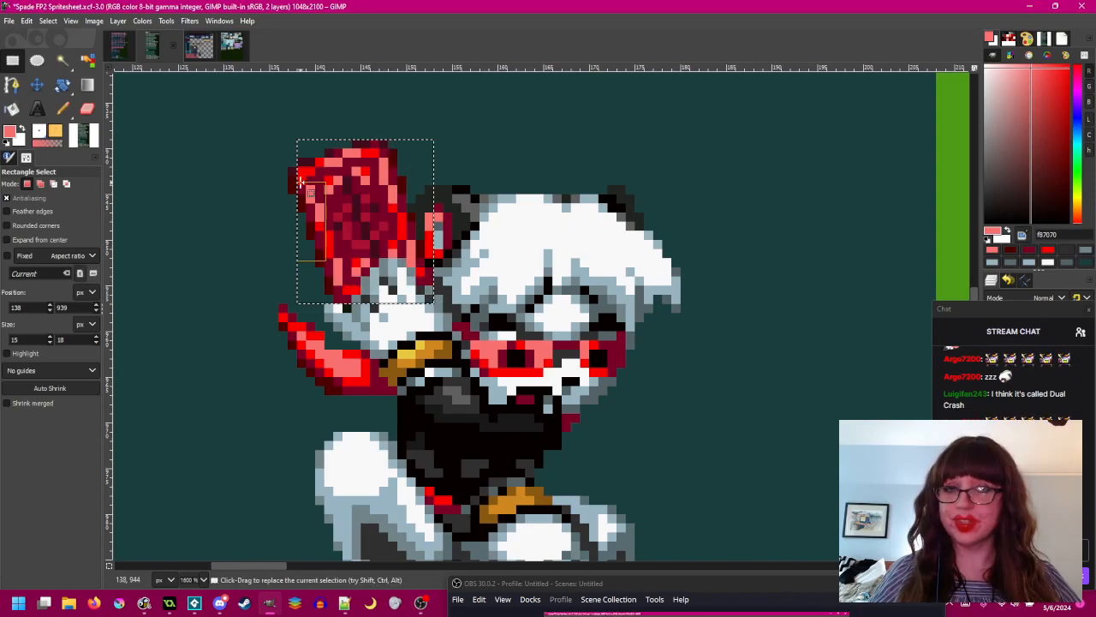
{"action": "left_click_drag", "start_coordinate": [304, 208], "coordinate": [295, 208]}
{"action": "left_click", "coordinate": [366, 244]}
{"action": "key", "text": "ctrl+c"}
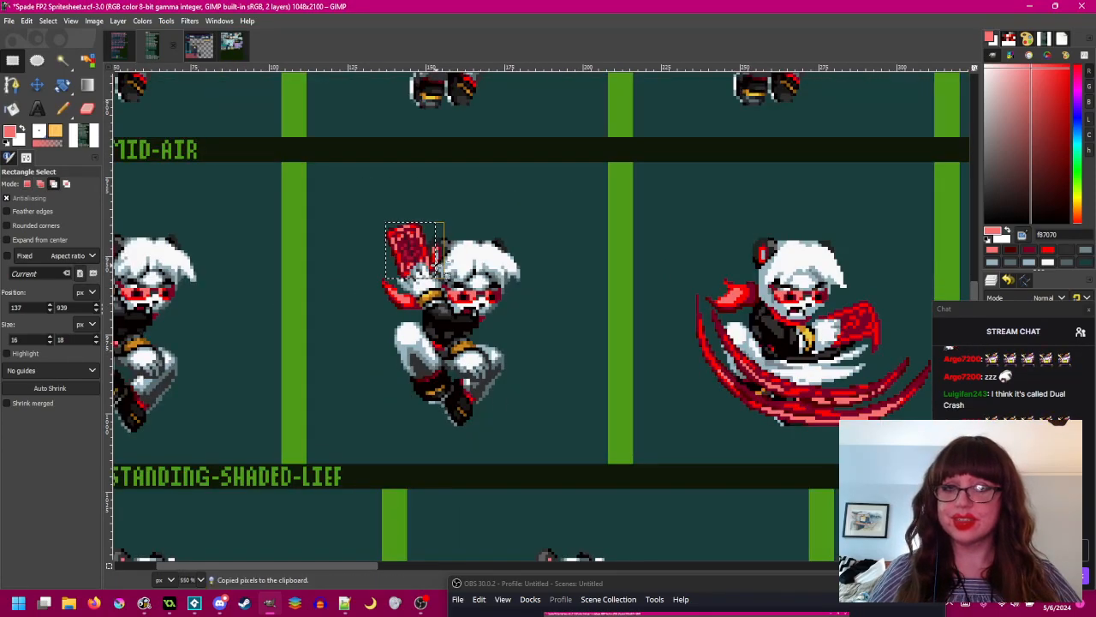
- Paste the copied card and move it into the third mid-air frame, beside the character's head
{"action": "key", "text": "ctrl+v"}
{"action": "left_click_drag", "start_coordinate": [423, 252], "coordinate": [731, 270]}
{"action": "left_click_drag", "start_coordinate": [731, 270], "coordinate": [427, 269]}
{"action": "scroll", "coordinate": [426, 269], "scroll_direction": "up", "scroll_amount": 2}
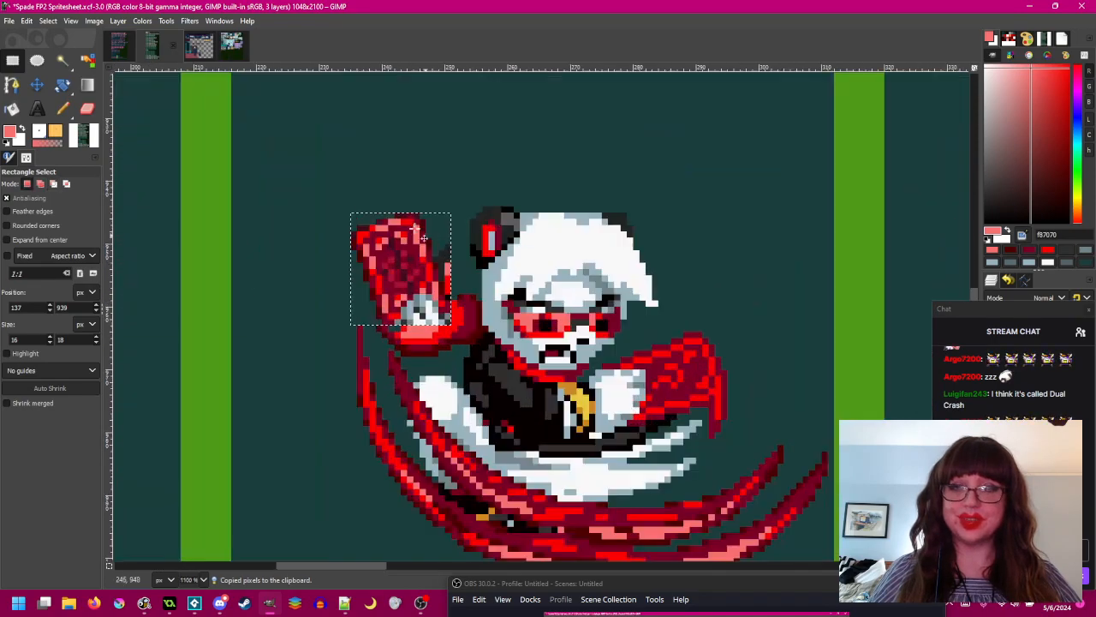
- Rotate the pasted card 90° clockwise and place it over the third frame's existing card and hand
{"action": "left_click", "coordinate": [118, 21]}
{"action": "mouse_move", "coordinate": [214, 175]}
{"action": "left_click", "coordinate": [299, 178]}
{"action": "left_click_drag", "start_coordinate": [396, 270], "coordinate": [661, 387]}
{"action": "scroll", "coordinate": [662, 387], "scroll_direction": "up", "scroll_amount": 1}
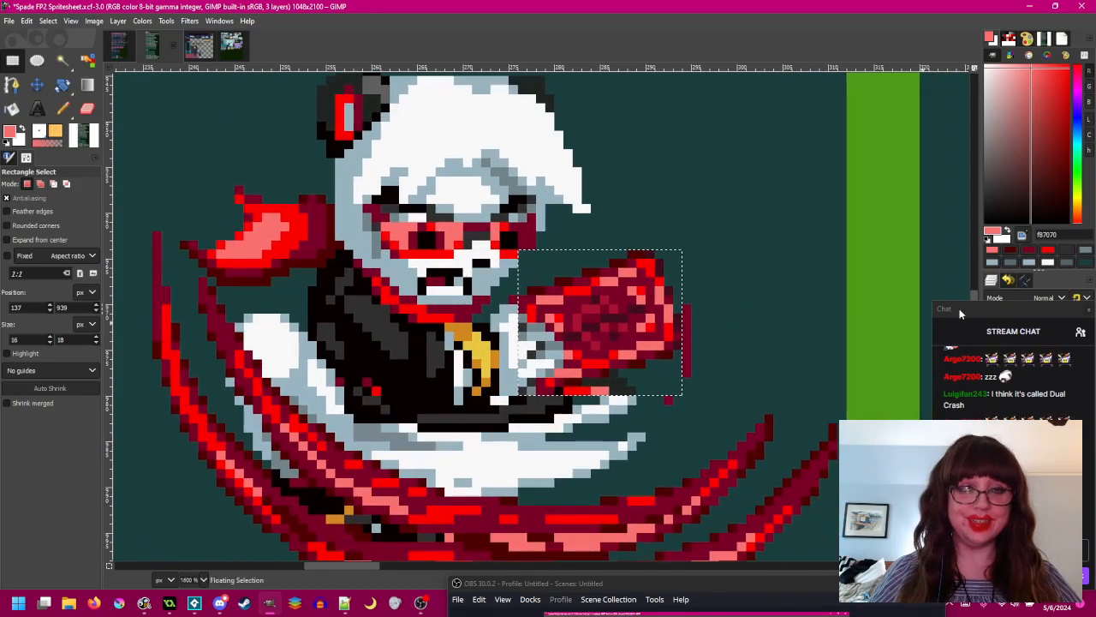
- Move the stream chat off the layer list and toggle the pasted card's visibility to compare it with the card beneath
{"action": "left_click", "coordinate": [969, 308]}
{"action": "left_click_drag", "start_coordinate": [969, 308], "coordinate": [822, 264]}
{"action": "left_click", "coordinate": [991, 381]}
{"action": "left_click", "coordinate": [991, 381]}
{"action": "left_click", "coordinate": [991, 381]}
{"action": "left_click", "coordinate": [991, 381]}
{"action": "left_click", "coordinate": [991, 381]}
{"action": "left_click", "coordinate": [991, 381]}
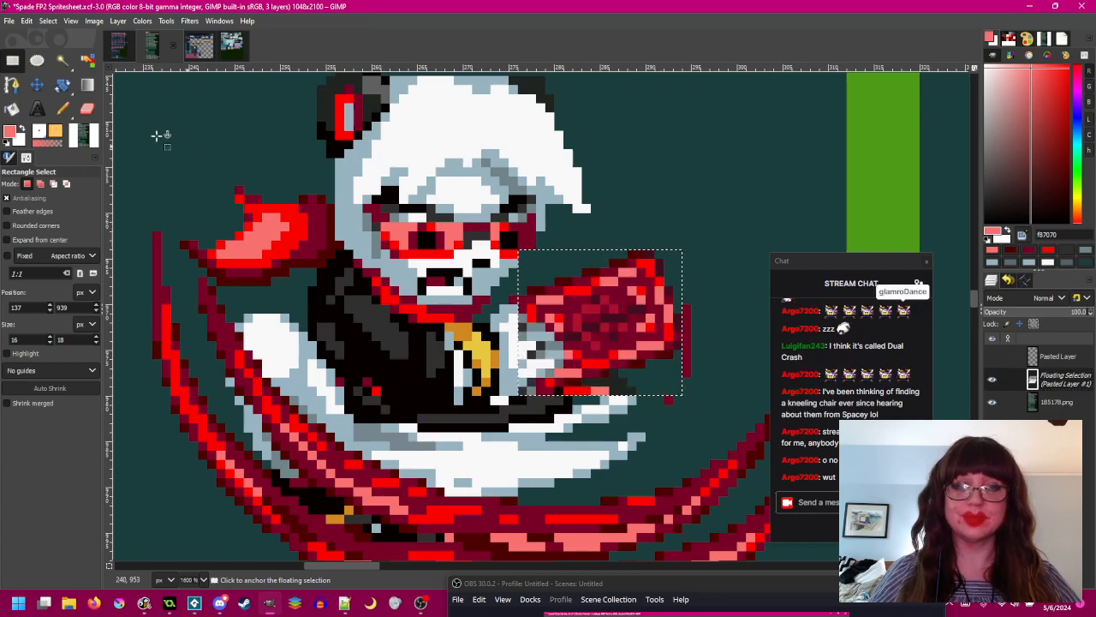
- Set the Bucket Fill mode to Erase and clear the leftover background and sleeve pixels around the pasted card
{"action": "left_click", "coordinate": [12, 108]}
{"action": "left_click", "coordinate": [991, 402]}
{"action": "left_click", "coordinate": [991, 402]}
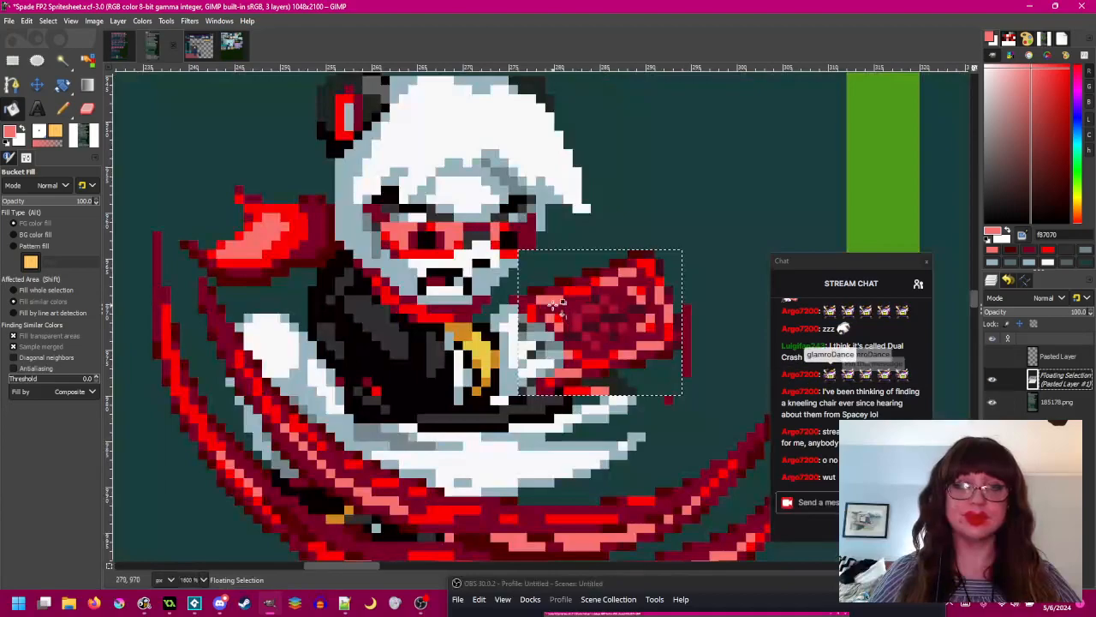
{"action": "scroll", "coordinate": [679, 333], "scroll_direction": "up", "scroll_amount": 3}
{"action": "left_click", "coordinate": [63, 184]}
{"action": "left_click", "coordinate": [64, 184]}
{"action": "left_click", "coordinate": [63, 184]}
{"action": "left_click", "coordinate": [48, 259]}
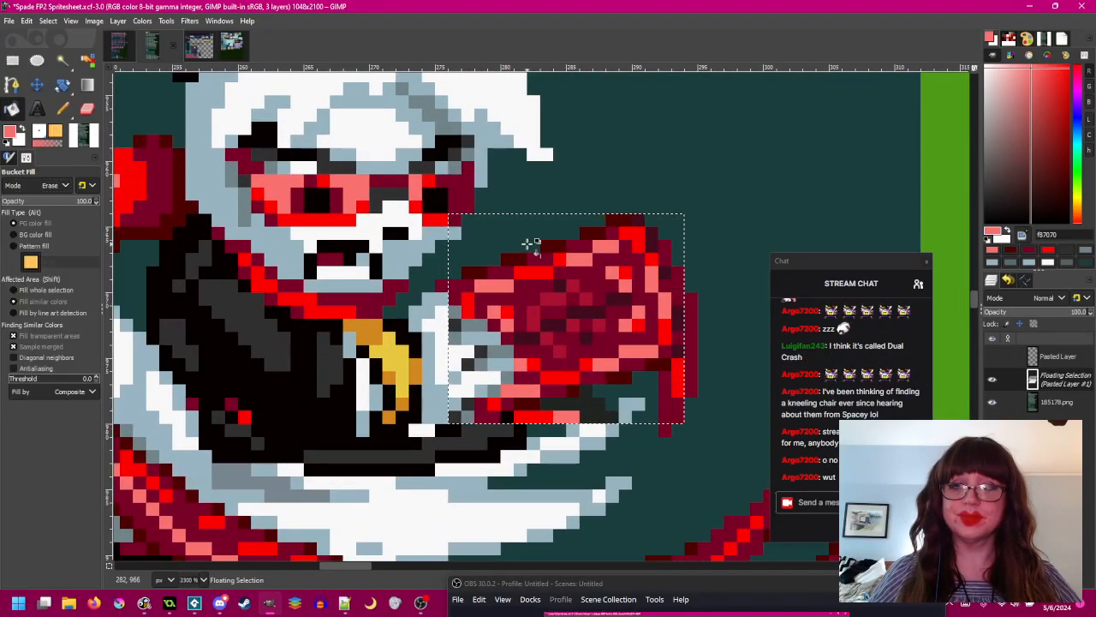
{"action": "left_click", "coordinate": [635, 396]}
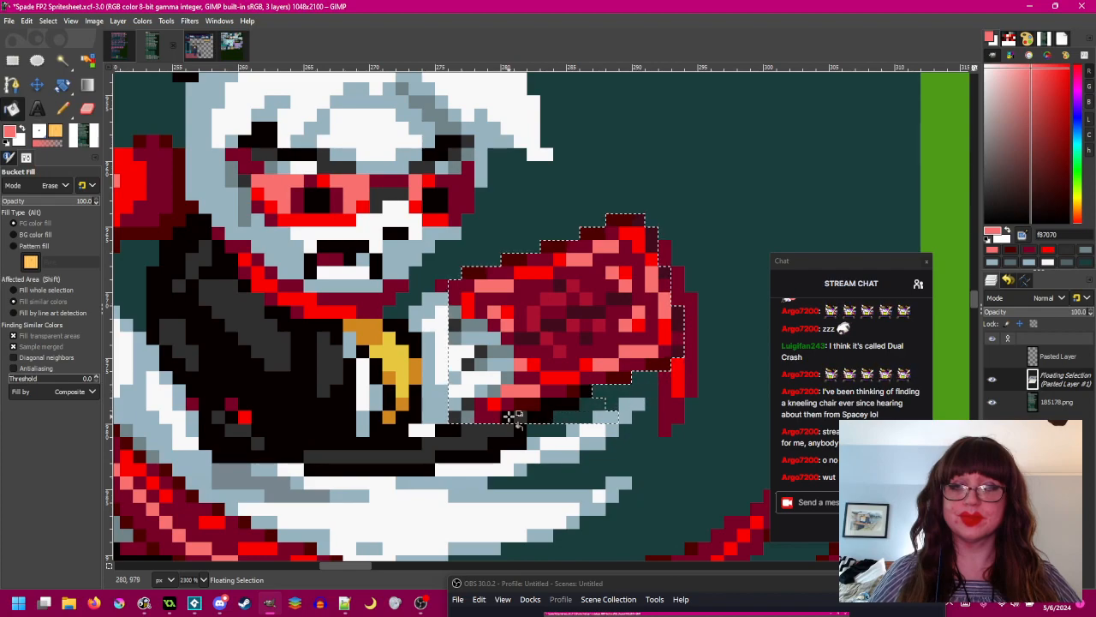
- Erase the pasted fingertip and outline pixels beside the card with Bucket Fill so the third frame's own hand shows
{"action": "scroll", "coordinate": [510, 368], "scroll_direction": "up", "scroll_amount": 3, "text": "ctrl"}
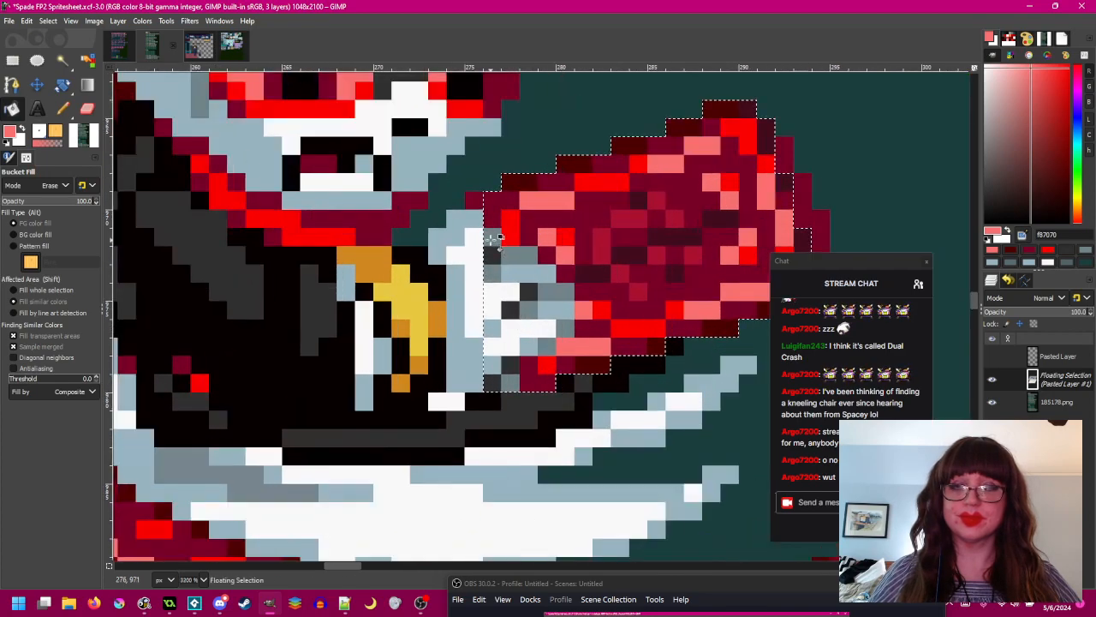
{"action": "left_click", "coordinate": [493, 238]}
{"action": "left_click", "coordinate": [535, 291]}
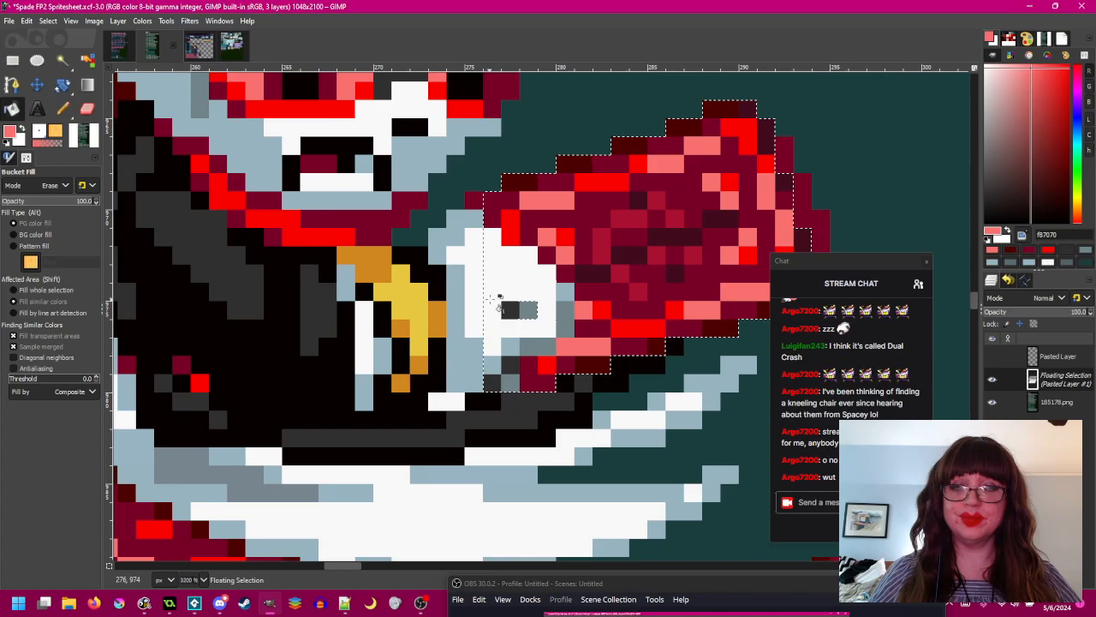
{"action": "left_click", "coordinate": [528, 310]}
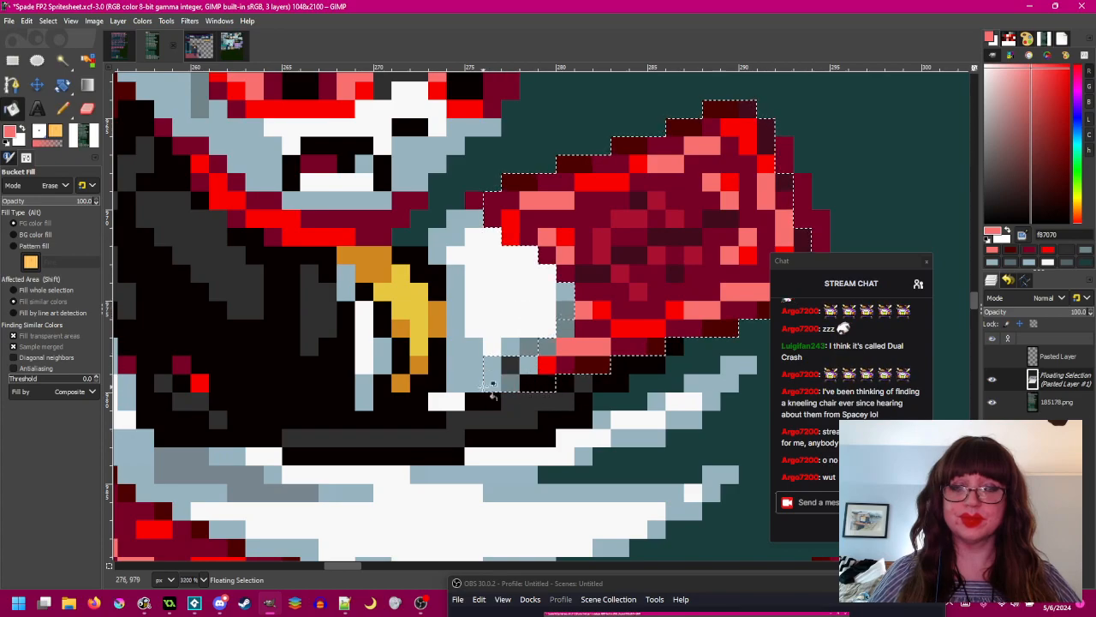
{"action": "left_click", "coordinate": [509, 382]}
{"action": "left_click_drag", "start_coordinate": [587, 371], "coordinate": [516, 385]}
{"action": "left_click", "coordinate": [479, 359]}
{"action": "left_click", "coordinate": [495, 341]}
{"action": "scroll", "coordinate": [594, 385], "scroll_direction": "down", "scroll_amount": 2}
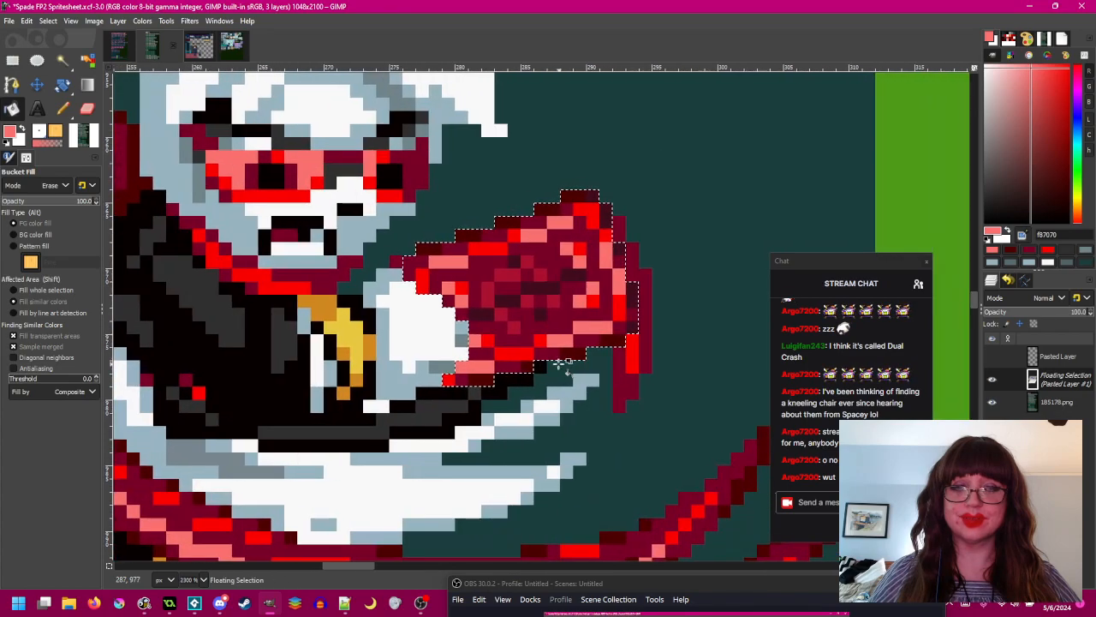
- Toggle the floating card's visibility to compare its edges with the original card and hand
{"action": "scroll", "coordinate": [656, 314], "scroll_direction": "up", "scroll_amount": 2}
{"action": "left_click", "coordinate": [991, 379]}
{"action": "left_click", "coordinate": [991, 379]}
{"action": "left_click", "coordinate": [992, 379]}
{"action": "left_click", "coordinate": [992, 379]}
{"action": "left_click", "coordinate": [992, 379]}
{"action": "left_click", "coordinate": [991, 380]}
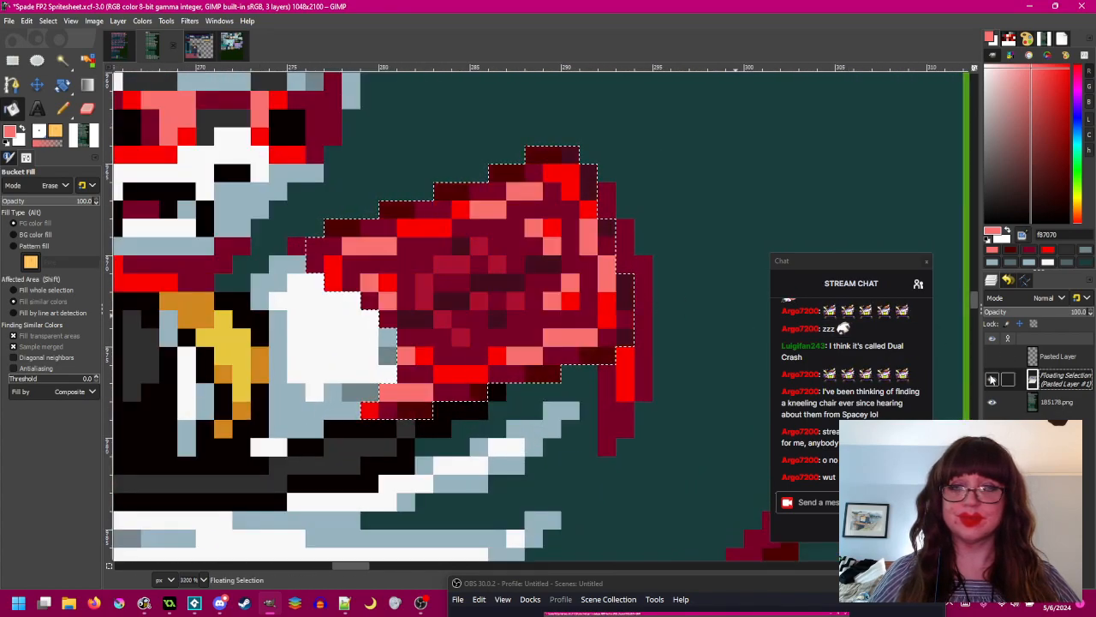
{"action": "left_click", "coordinate": [991, 379]}
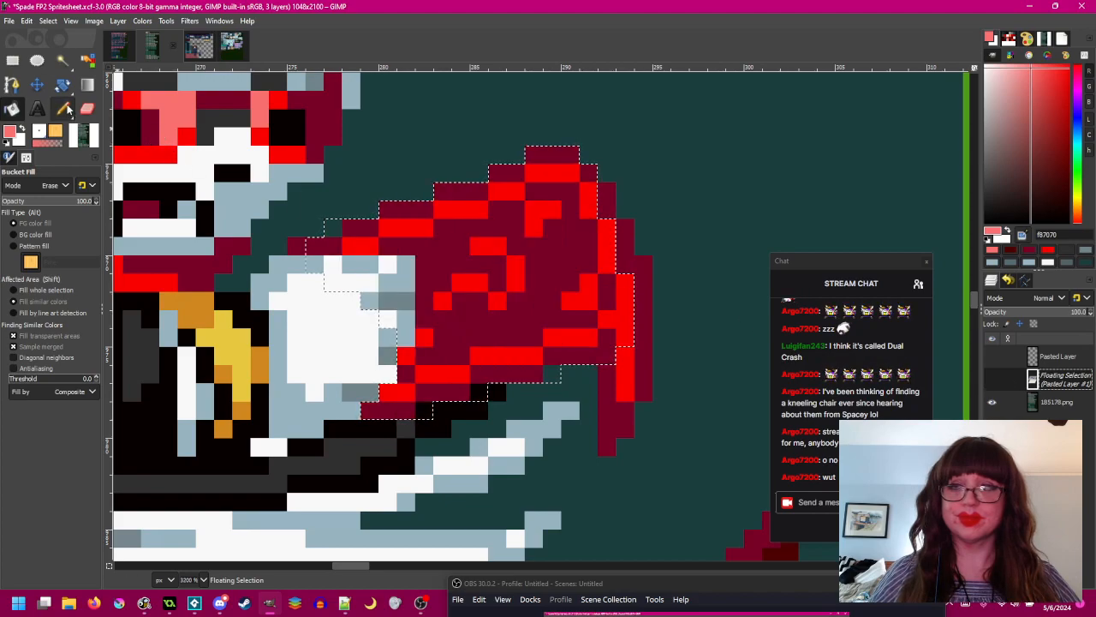
- Erase the pasted card's pixels that cover the upper part of the hand with the Eraser
{"action": "key", "text": "shift+e"}
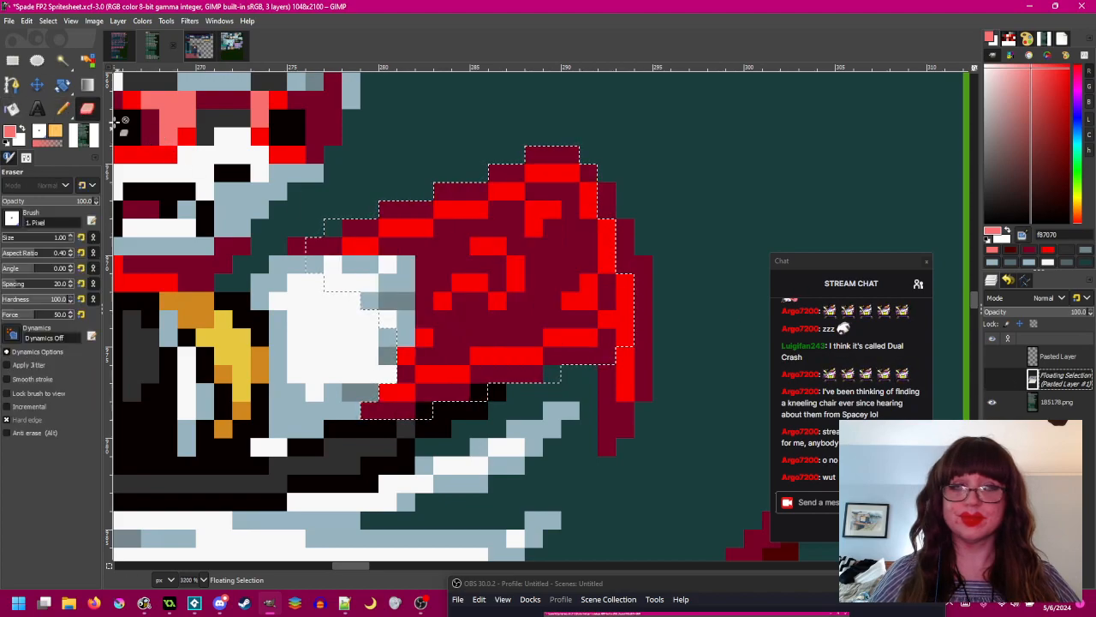
{"action": "left_click", "coordinate": [991, 380]}
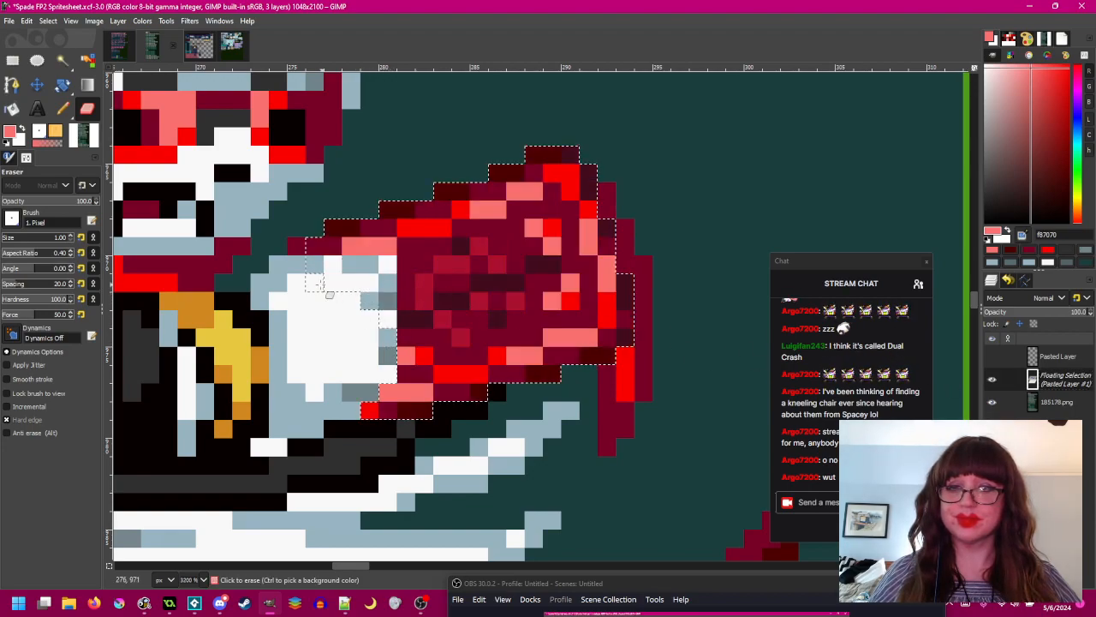
{"action": "left_click", "coordinate": [992, 380]}
{"action": "left_click", "coordinate": [991, 379]}
{"action": "left_click", "coordinate": [992, 380]}
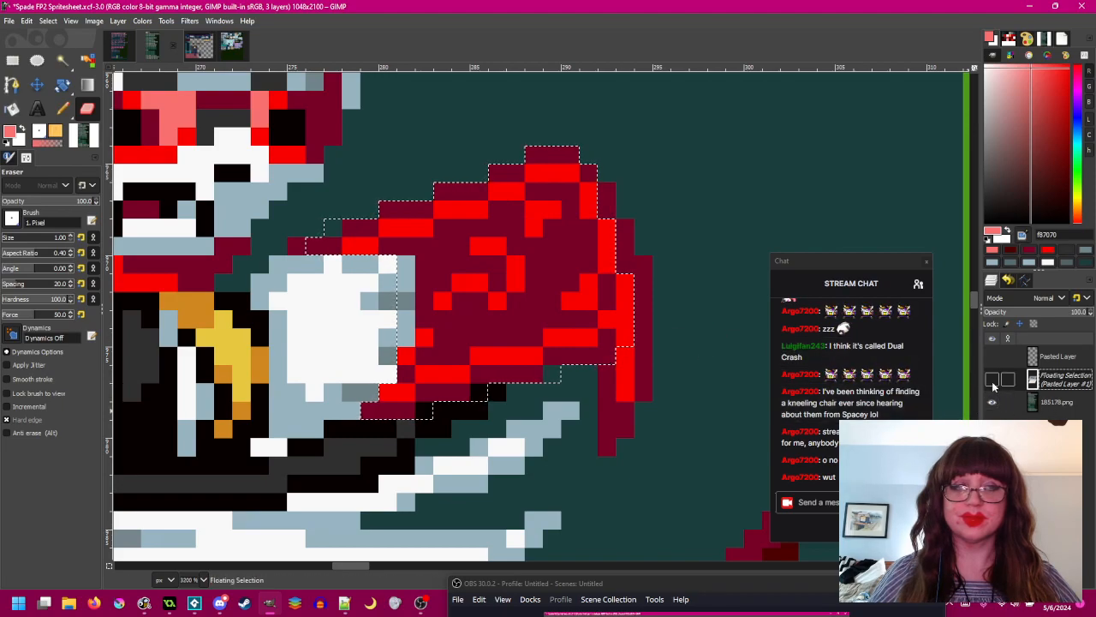
{"action": "left_click", "coordinate": [993, 381]}
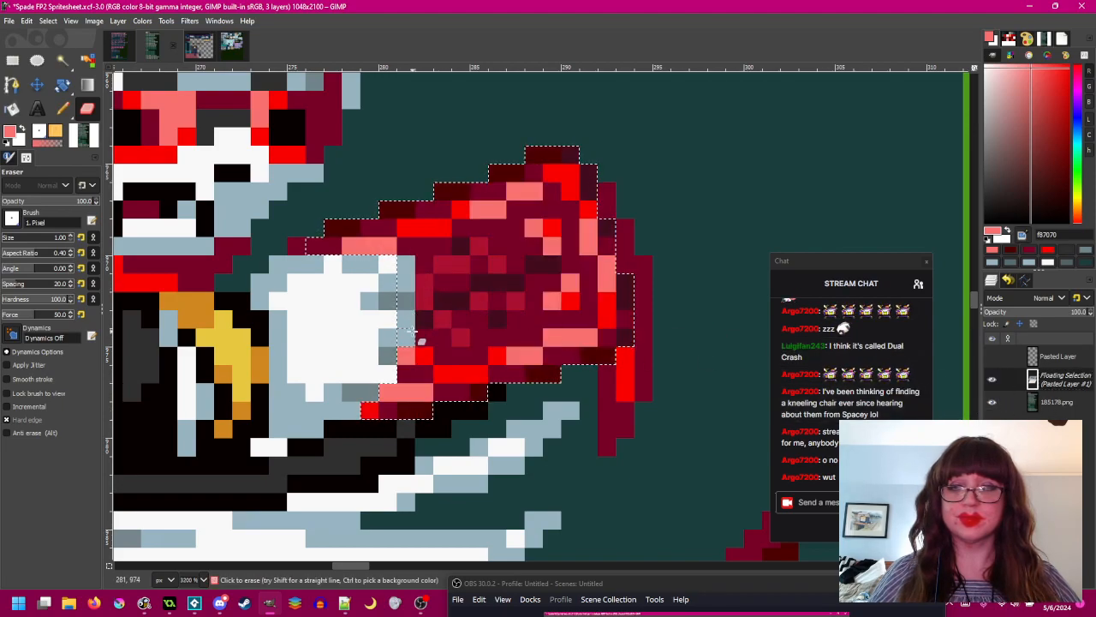
- Clear the last card pixels over the fingertips, comparing against the original hand by toggling the floating selection
{"action": "left_click", "coordinate": [992, 380]}
{"action": "left_click", "coordinate": [992, 379]}
{"action": "left_click", "coordinate": [991, 379]}
{"action": "left_click", "coordinate": [992, 379]}
{"action": "left_click", "coordinate": [992, 379]}
{"action": "left_click", "coordinate": [993, 379]}
{"action": "left_click", "coordinate": [992, 379]}
{"action": "left_click", "coordinate": [993, 380]}
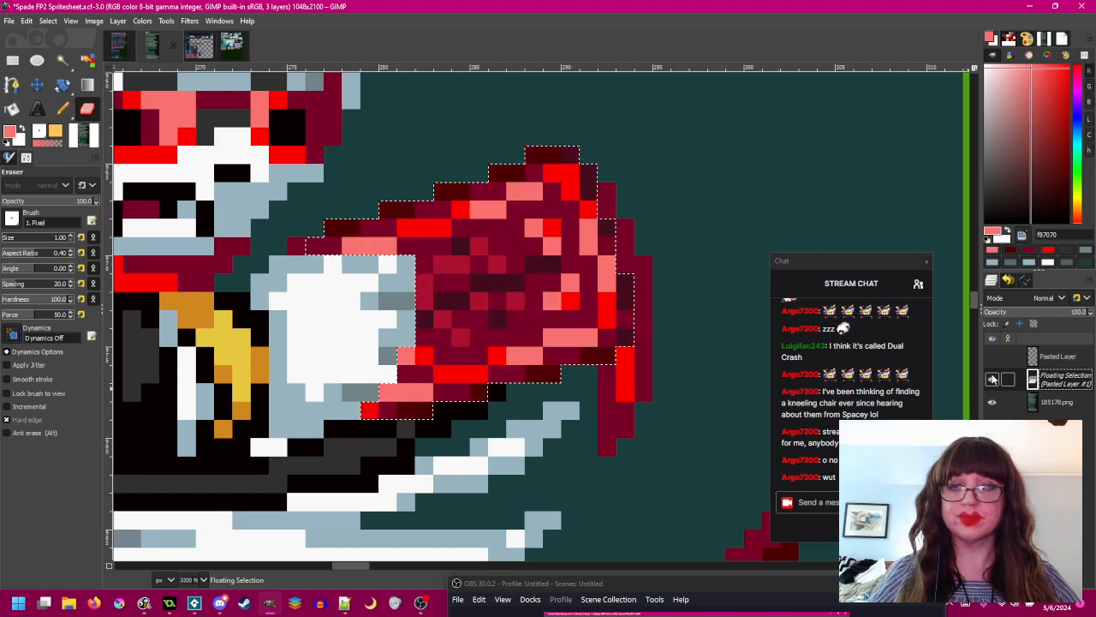
{"action": "left_click", "coordinate": [992, 379]}
{"action": "left_click", "coordinate": [993, 379]}
- Anchor the trimmed card onto the 185178.png layer
{"action": "scroll", "coordinate": [499, 382], "scroll_direction": "down", "scroll_amount": 3}
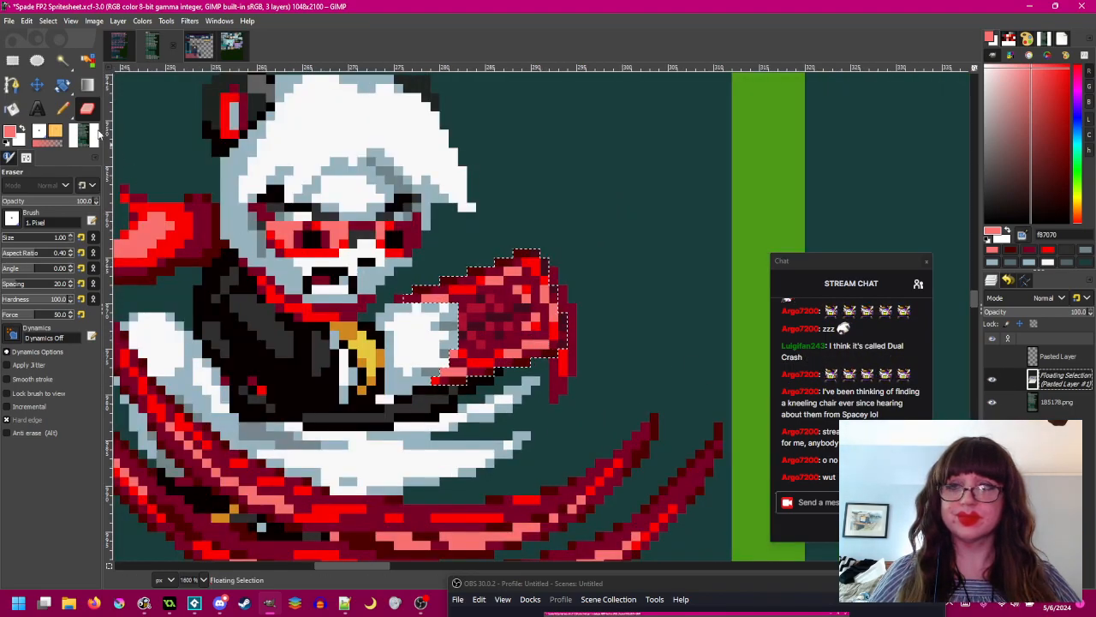
{"action": "key", "text": "r"}
{"action": "left_click", "coordinate": [518, 300]}
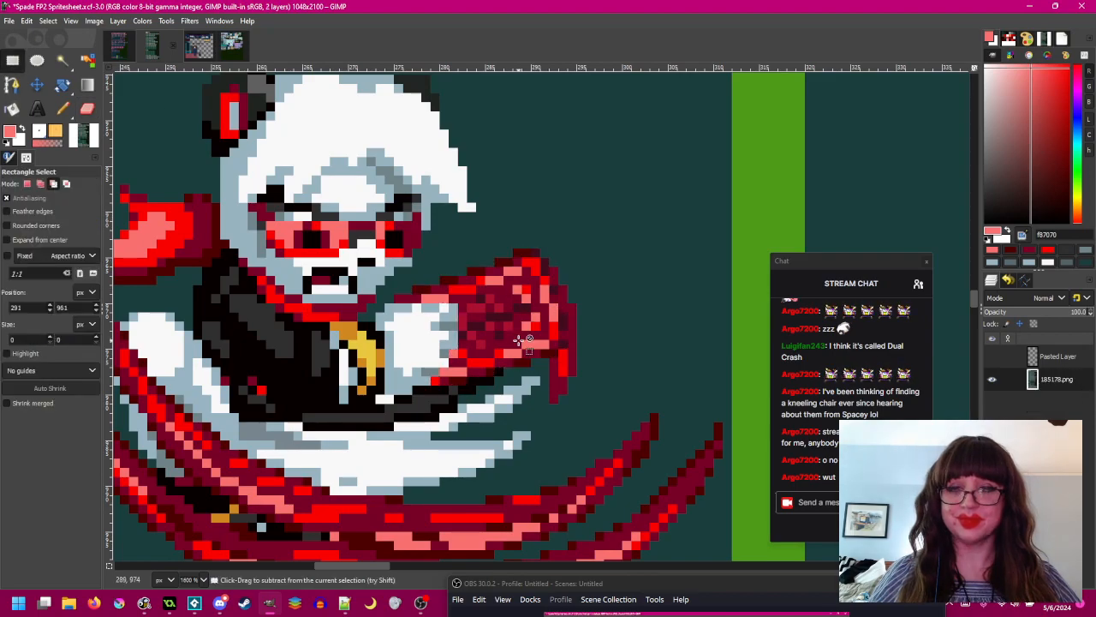
{"action": "scroll", "coordinate": [518, 341], "scroll_direction": "up", "scroll_amount": 1}
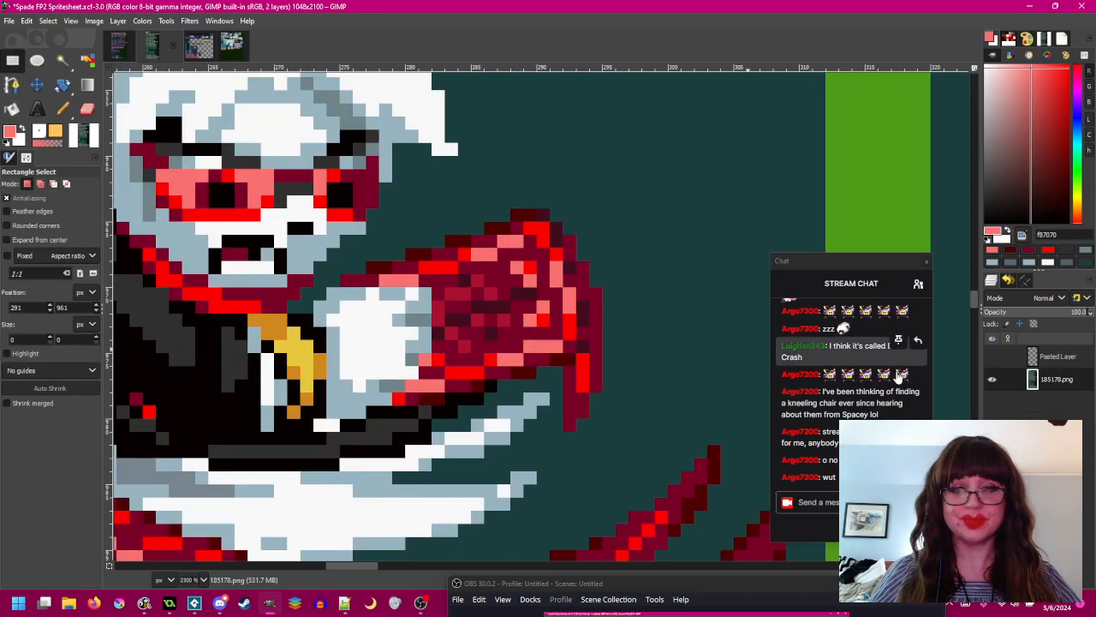
- Pick the dark maroon 400b1c from the card and pencil it over the strip behind the card's outer edge
{"action": "left_click", "coordinate": [68, 116]}
{"action": "scroll", "coordinate": [533, 240], "scroll_direction": "up", "scroll_amount": 1}
{"action": "left_click", "coordinate": [567, 240], "text": "ctrl"}
{"action": "mouse_move", "coordinate": [584, 241]}
{"action": "left_mouse_down"}
{"action": "mouse_move", "coordinate": [605, 308]}
{"action": "mouse_move", "coordinate": [621, 316]}
{"action": "mouse_move", "coordinate": [627, 395]}
{"action": "left_mouse_up"}
{"action": "scroll", "coordinate": [623, 420], "scroll_direction": "down", "scroll_amount": 3}
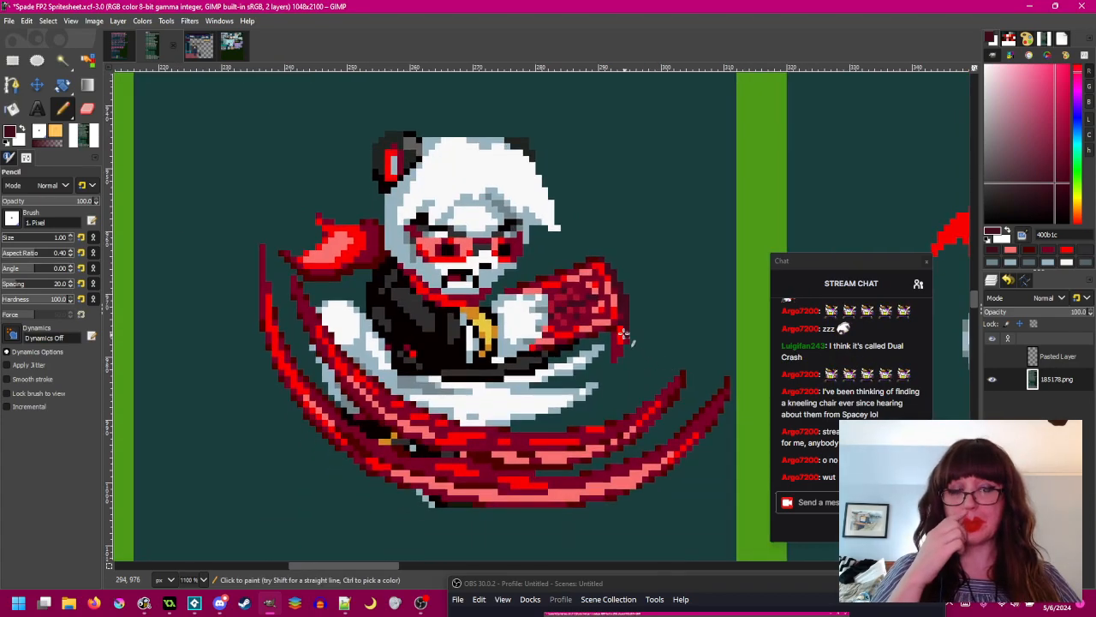
{"action": "scroll", "coordinate": [605, 335], "scroll_direction": "up", "scroll_amount": 3}
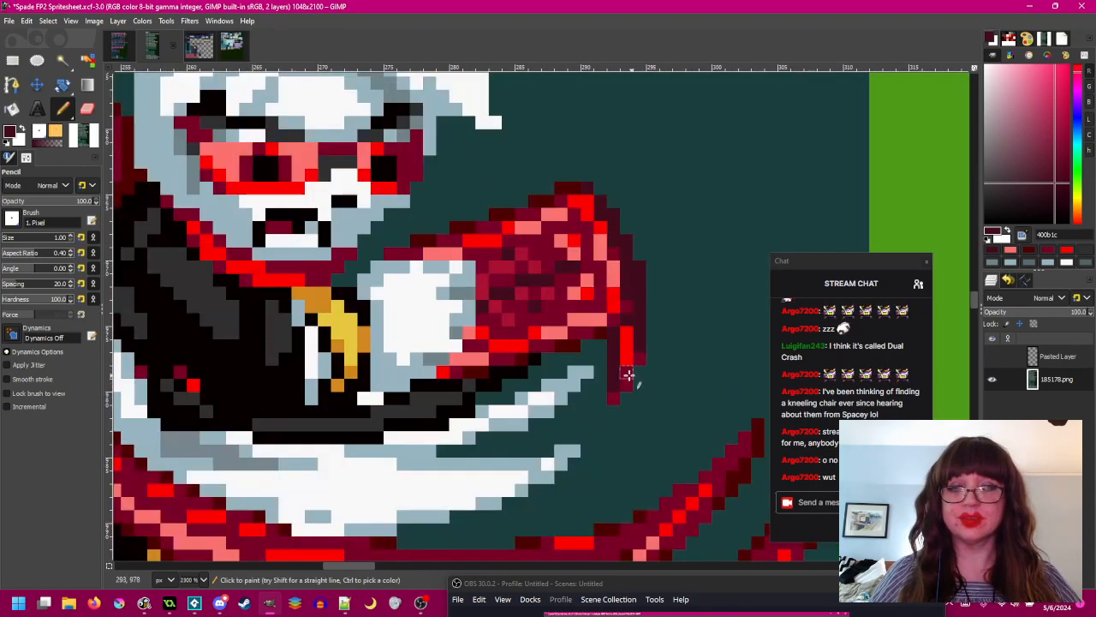
- Extend the dark maroon shading down the strip's lower tip beneath the card and save the spritesheet
{"action": "scroll", "coordinate": [704, 385], "scroll_direction": "down", "scroll_amount": 3}
{"action": "scroll", "coordinate": [705, 385], "scroll_direction": "up", "scroll_amount": 3}
{"action": "left_click", "coordinate": [629, 305], "text": "ctrl"}
{"action": "left_click_drag", "start_coordinate": [626, 331], "coordinate": [626, 370]}
{"action": "scroll", "coordinate": [703, 380], "scroll_direction": "down", "scroll_amount": 5}
{"action": "scroll", "coordinate": [702, 379], "scroll_direction": "up", "scroll_amount": 3}
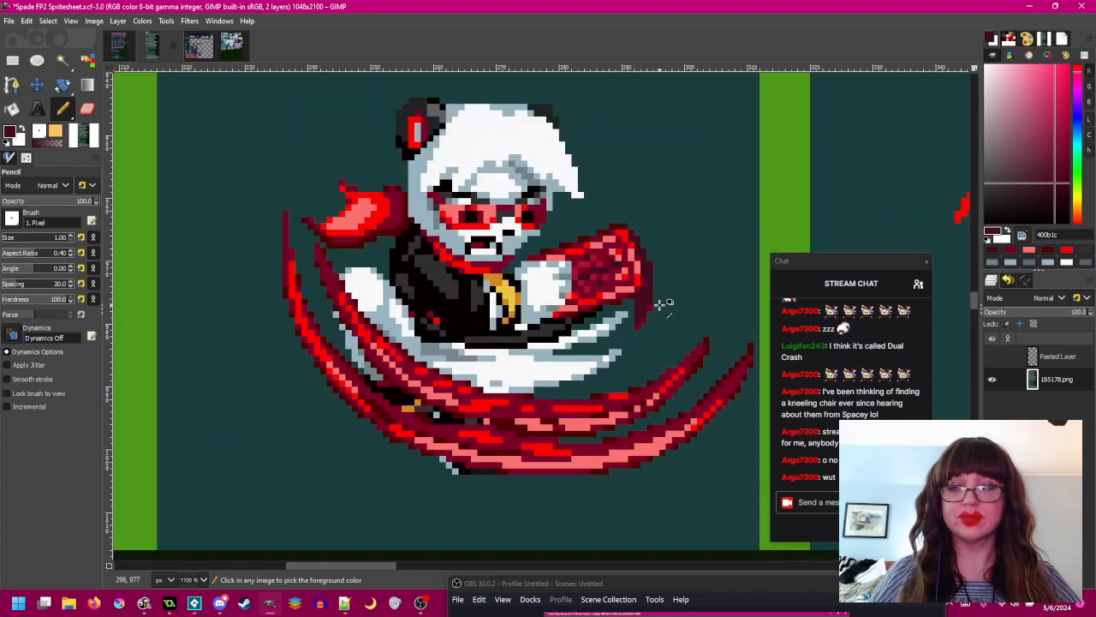
{"action": "left_click_drag", "start_coordinate": [591, 335], "coordinate": [611, 377]}
{"action": "key", "text": "ctrl+s"}
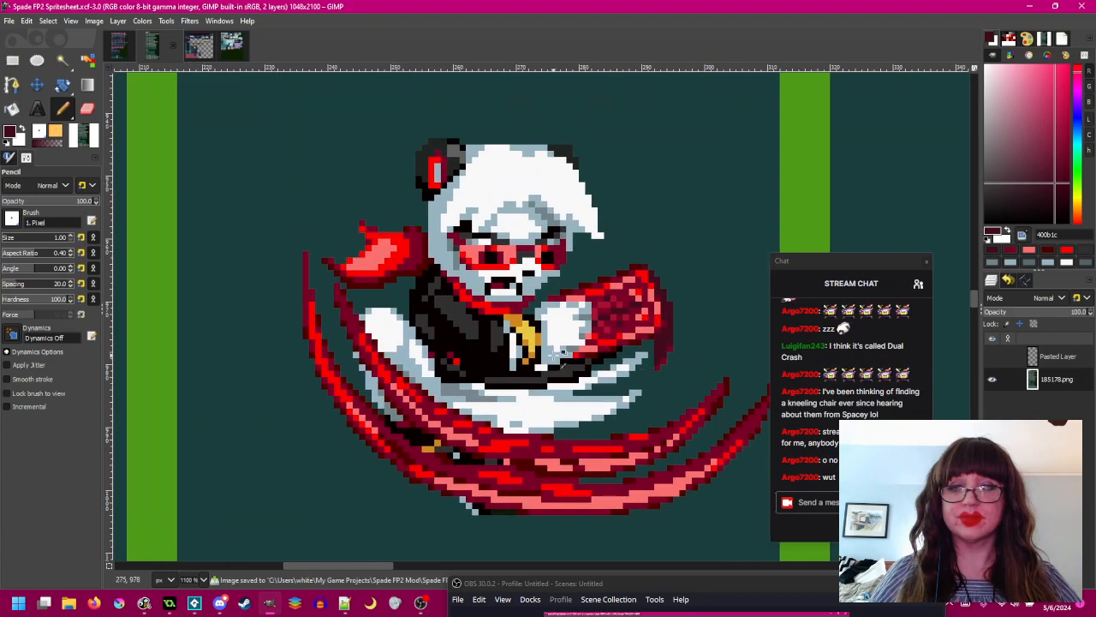
- Try a black pixel (080000), sampled from the second frame, at the upper end of the third frame's gold wristband
{"action": "scroll", "coordinate": [555, 355], "scroll_direction": "down", "scroll_amount": 1}
{"action": "scroll", "coordinate": [555, 355], "scroll_direction": "left", "scroll_amount": 2}
{"action": "left_click_drag", "start_coordinate": [555, 355], "coordinate": [653, 306]}
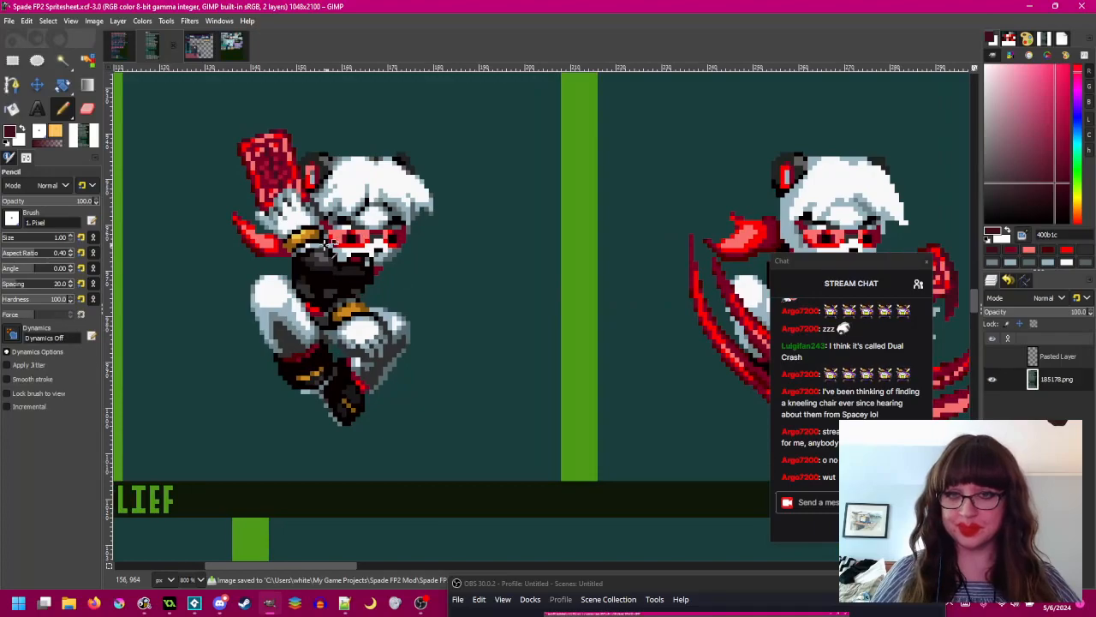
{"action": "scroll", "coordinate": [326, 242], "scroll_direction": "up", "scroll_amount": 2}
{"action": "left_click", "coordinate": [322, 240], "text": "ctrl"}
{"action": "scroll", "coordinate": [421, 348], "scroll_direction": "right", "scroll_amount": 7}
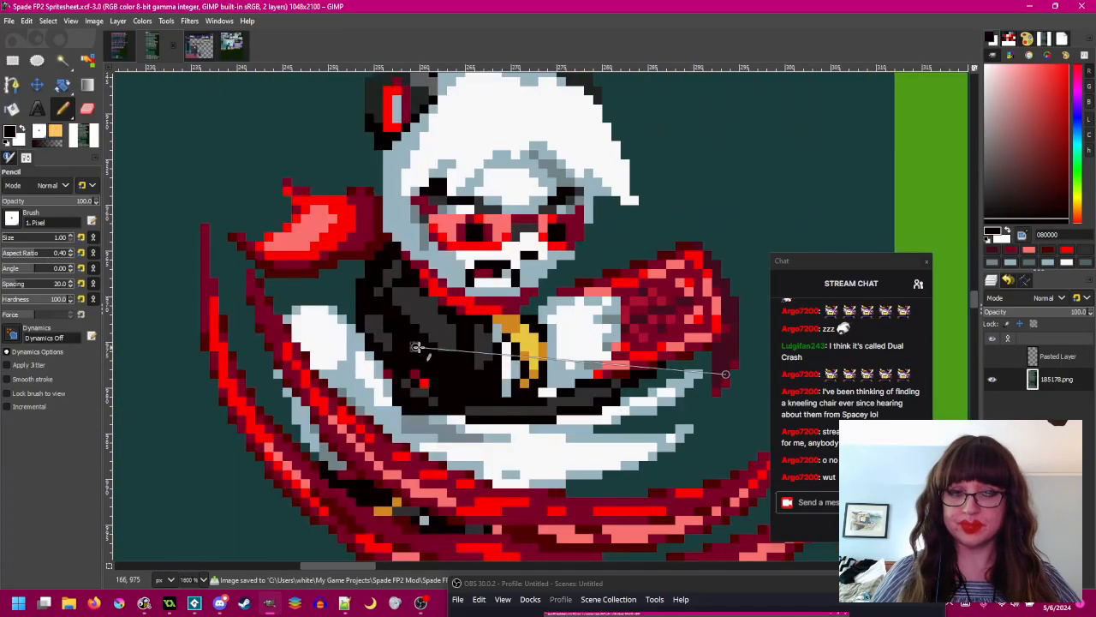
{"action": "scroll", "coordinate": [633, 339], "scroll_direction": "up", "scroll_amount": 1}
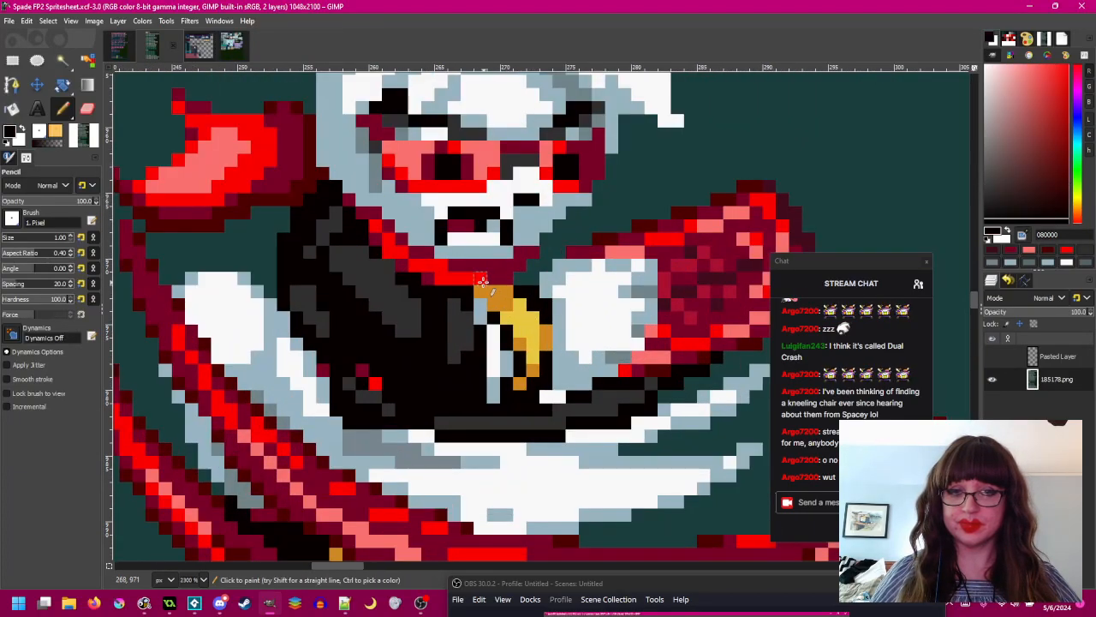
{"action": "left_click", "coordinate": [479, 289]}
- Undo the last pencil mark and shade the wristband's upper end with brown 885810 sampled from the second frame
{"action": "scroll", "coordinate": [494, 302], "scroll_direction": "down", "scroll_amount": 3}
{"action": "scroll", "coordinate": [457, 362], "scroll_direction": "right", "scroll_amount": 8}
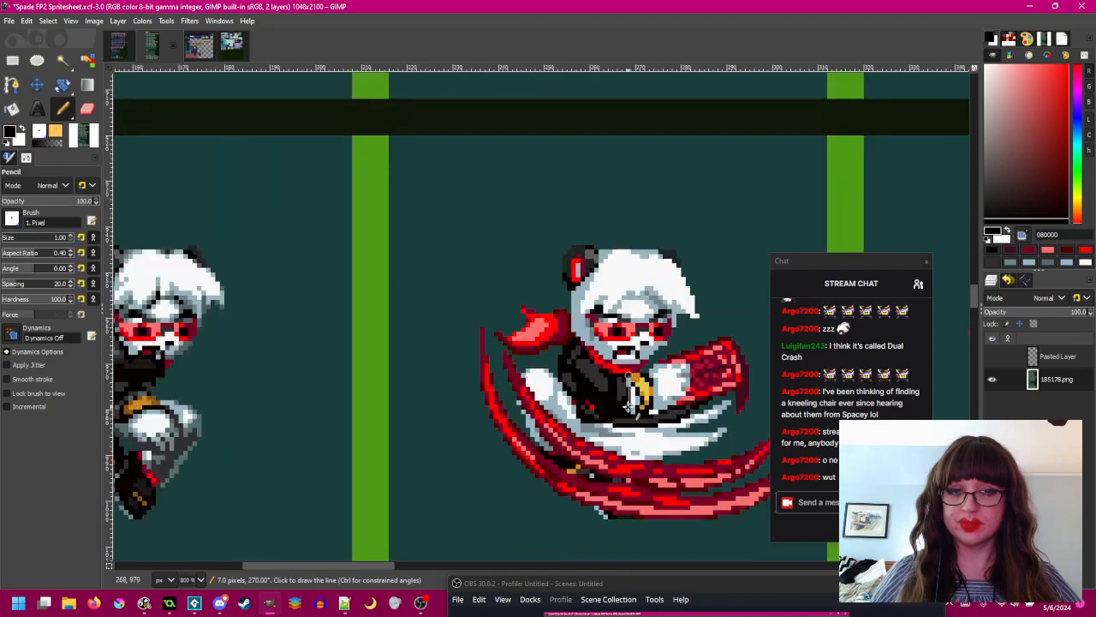
{"action": "scroll", "coordinate": [313, 339], "scroll_direction": "up", "scroll_amount": 2}
{"action": "left_click", "coordinate": [289, 346], "text": "ctrl"}
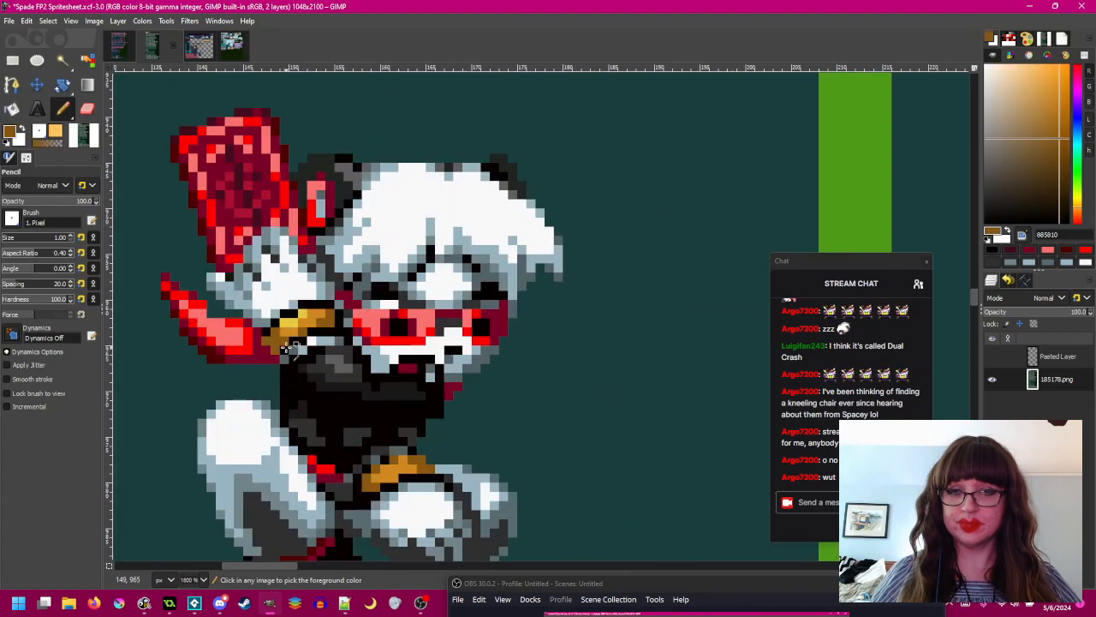
{"action": "scroll", "coordinate": [279, 340], "scroll_direction": "down", "scroll_amount": 4}
{"action": "scroll", "coordinate": [330, 355], "scroll_direction": "right", "scroll_amount": 5}
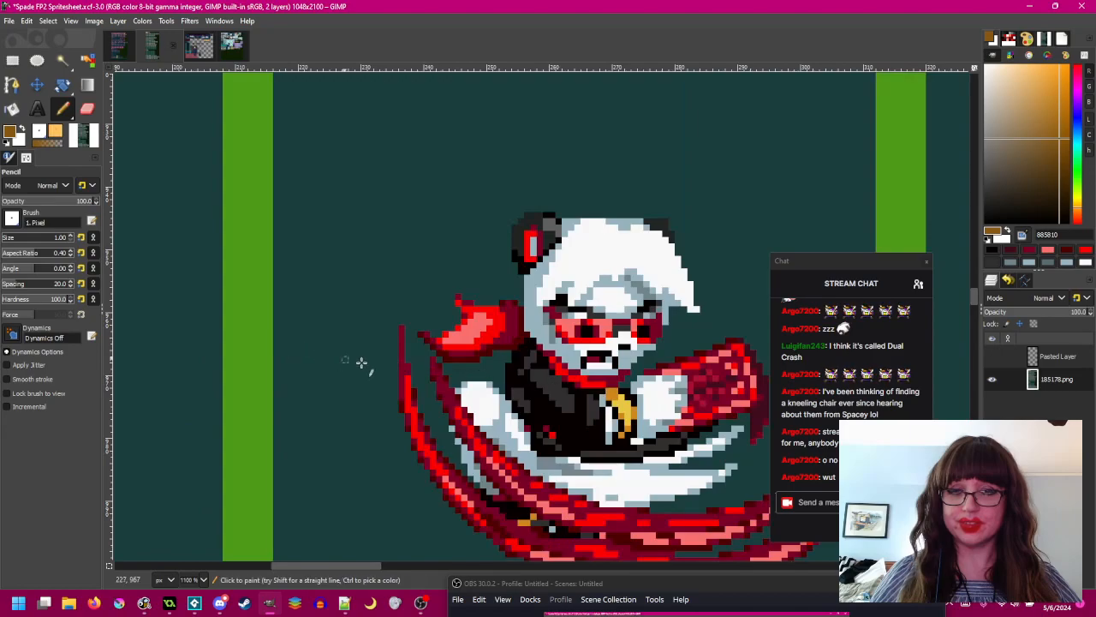
{"action": "scroll", "coordinate": [604, 409], "scroll_direction": "up", "scroll_amount": 6}
{"action": "key", "text": "ctrl+z"}
{"action": "left_click_drag", "start_coordinate": [607, 357], "coordinate": [625, 357]}
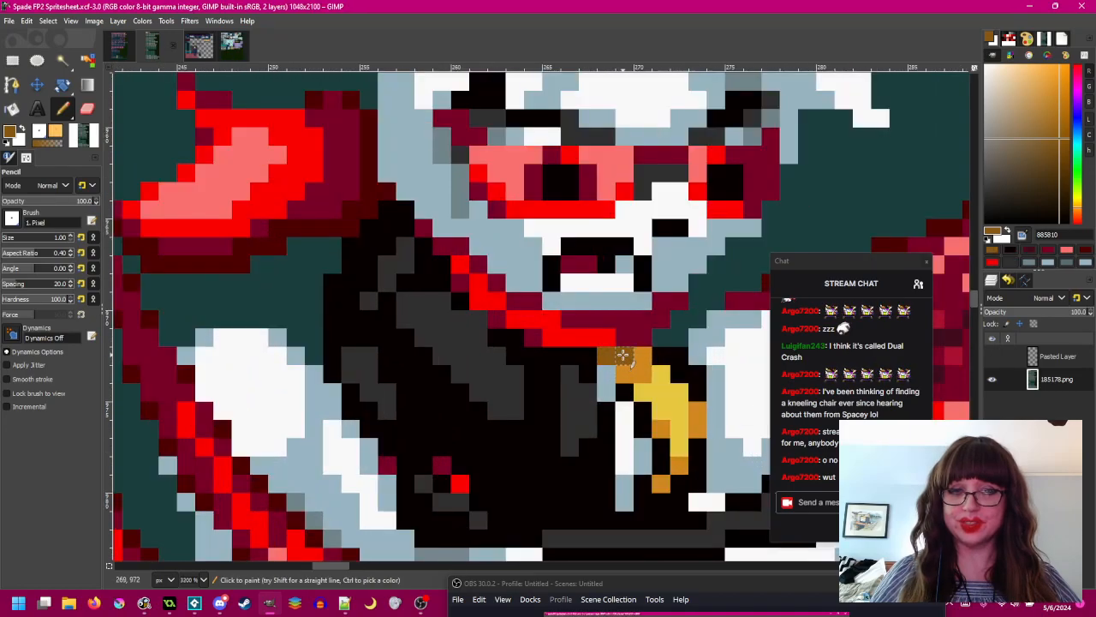
- Darken the wristband's lower end with brown and blend it into the yellow with orange d08820
{"action": "scroll", "coordinate": [634, 378], "scroll_direction": "down", "scroll_amount": 3}
{"action": "scroll", "coordinate": [613, 369], "scroll_direction": "right", "scroll_amount": 3}
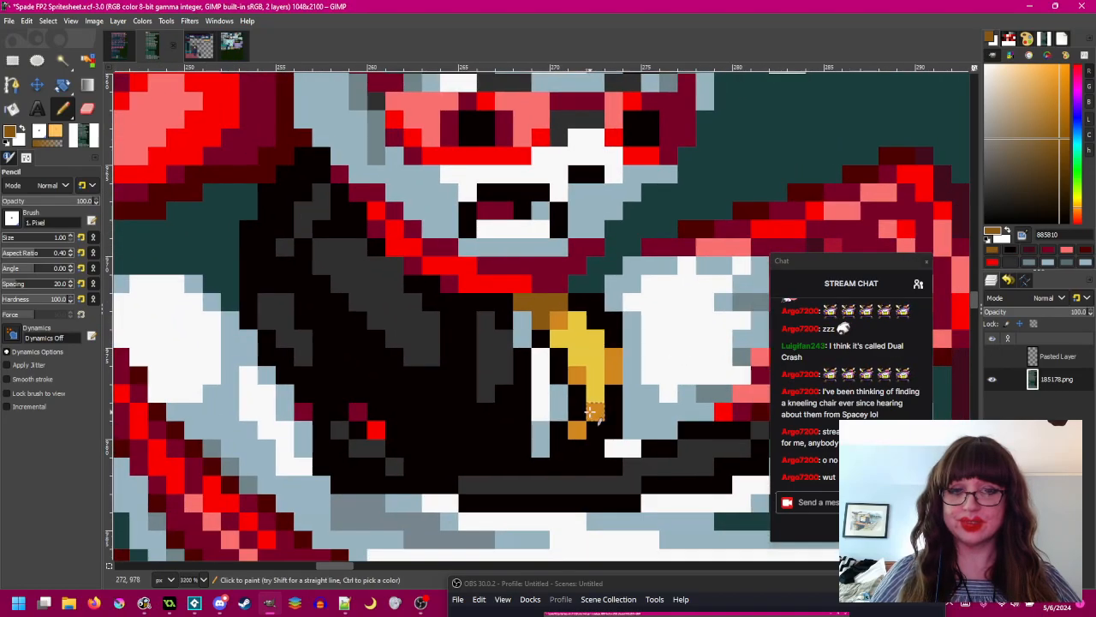
{"action": "left_click", "coordinate": [578, 377], "text": "ctrl"}
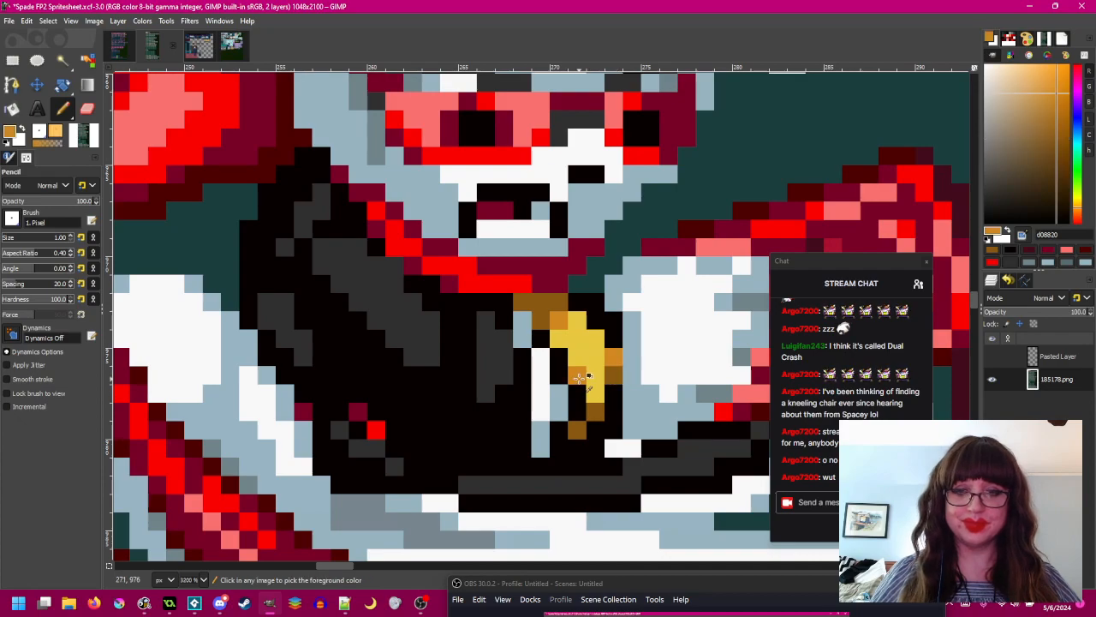
{"action": "left_click", "coordinate": [595, 393]}
{"action": "scroll", "coordinate": [602, 364], "scroll_direction": "down", "scroll_amount": 3}
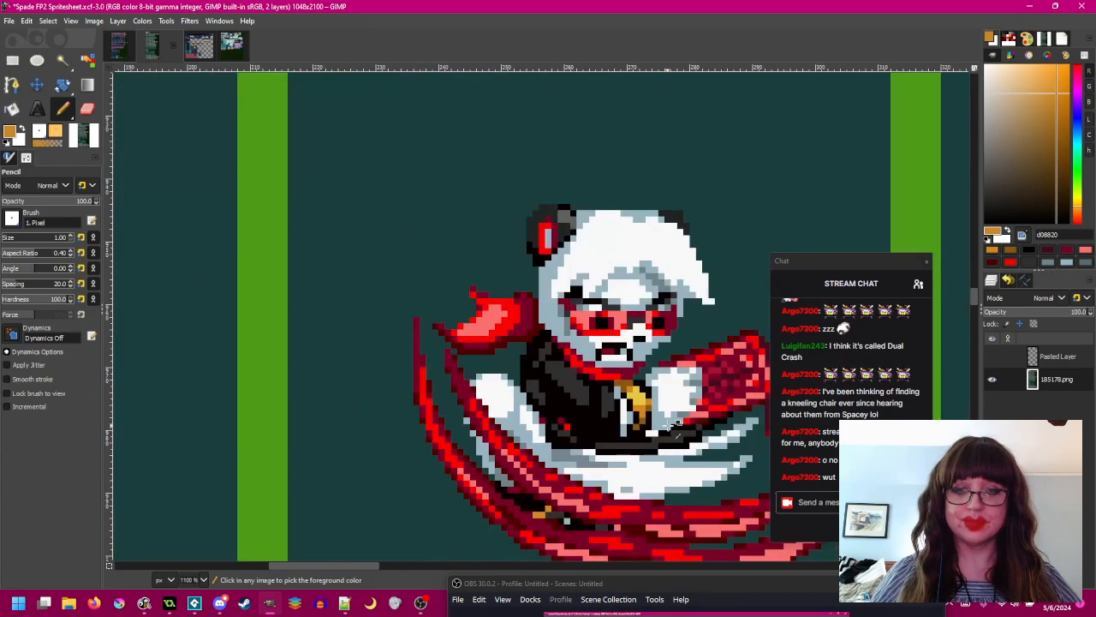
{"action": "scroll", "coordinate": [660, 414], "scroll_direction": "up", "scroll_amount": 1}
{"action": "scroll", "coordinate": [677, 386], "scroll_direction": "down", "scroll_amount": 2}
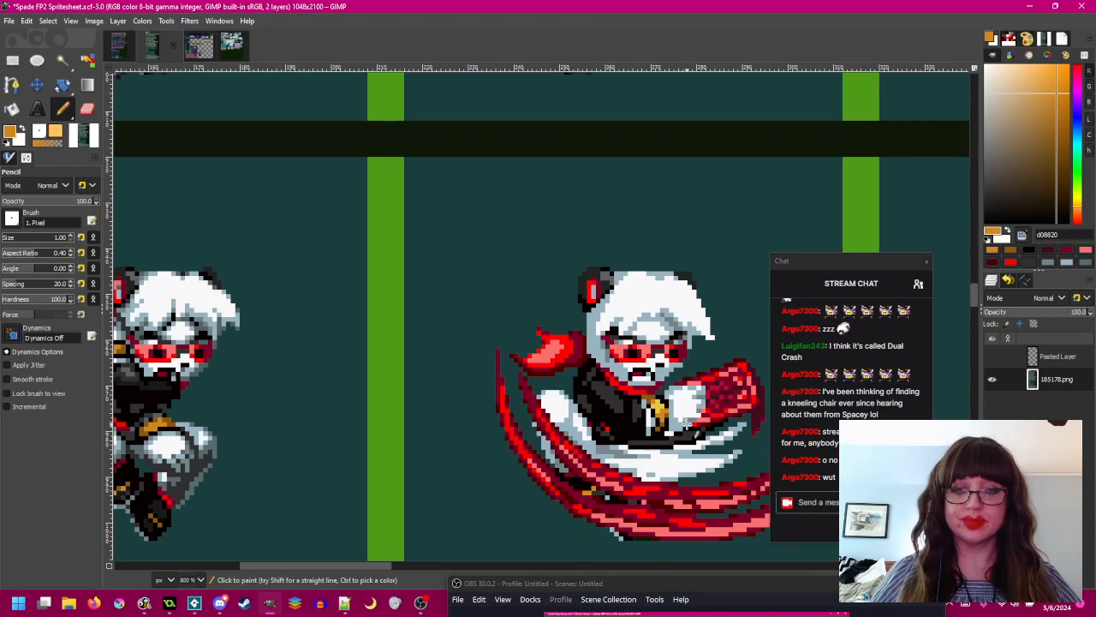
- Refine the wristband's outer lower edge with pixels of brown 885810 and orange d08820
{"action": "scroll", "coordinate": [689, 366], "scroll_direction": "up", "scroll_amount": 3}
{"action": "left_click", "coordinate": [640, 358], "text": "ctrl"}
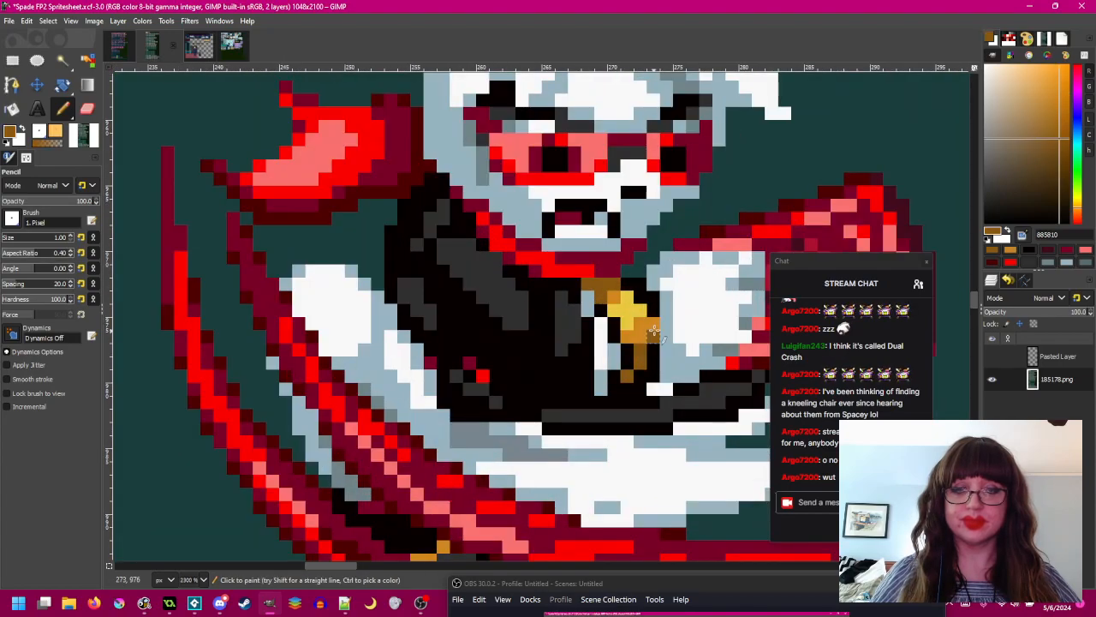
{"action": "left_click", "coordinate": [642, 326], "text": "ctrl"}
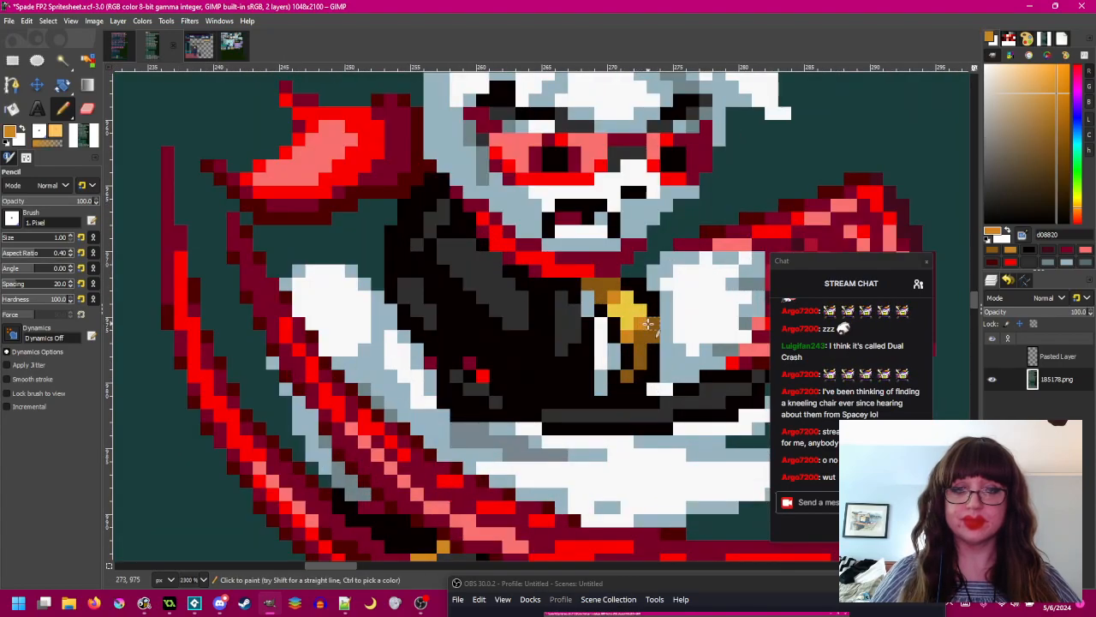
{"action": "scroll", "coordinate": [640, 334], "scroll_direction": "down", "scroll_amount": 3}
{"action": "mouse_move", "coordinate": [583, 396]}
{"action": "left_mouse_down"}
{"action": "mouse_move", "coordinate": [719, 368]}
{"action": "mouse_move", "coordinate": [447, 343]}
{"action": "left_mouse_up"}
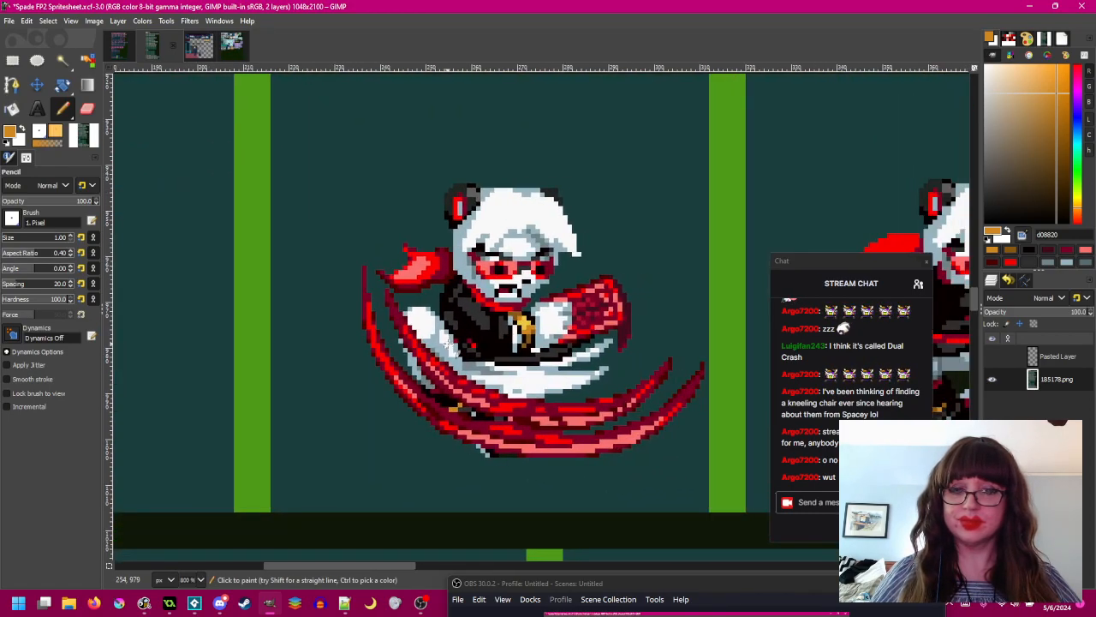
- Fill out the lower part of the third frame's gold wristband with pixels of brown 885810
{"action": "scroll", "coordinate": [476, 317], "scroll_direction": "up", "scroll_amount": 4}
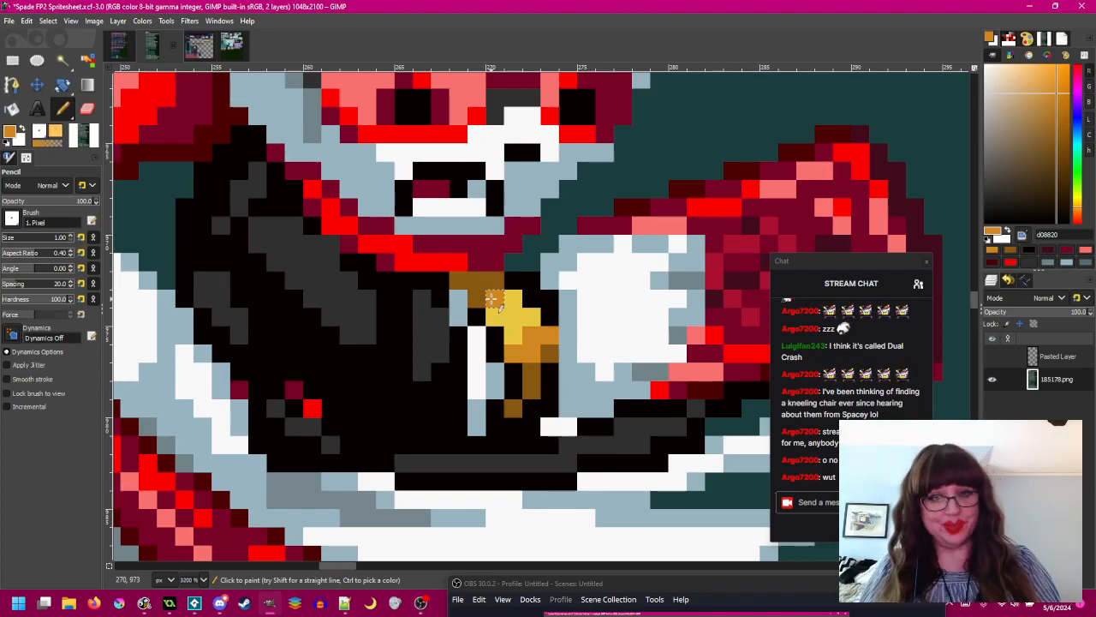
{"action": "left_click", "coordinate": [531, 382], "text": "ctrl"}
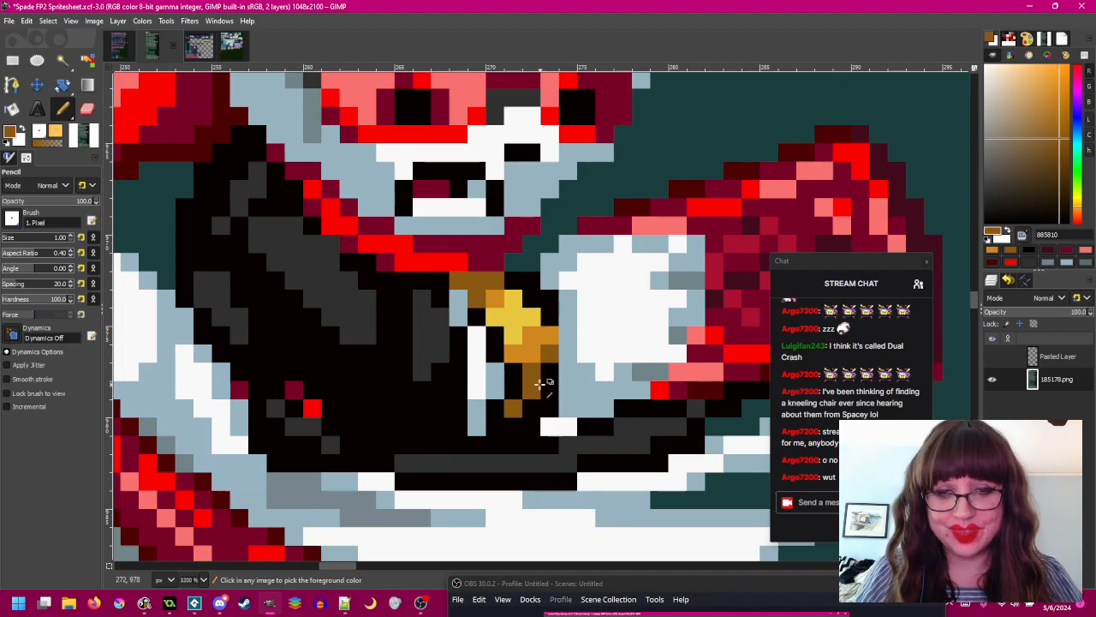
{"action": "scroll", "coordinate": [608, 436], "scroll_direction": "down", "scroll_amount": 3}
{"action": "left_click_drag", "start_coordinate": [608, 430], "coordinate": [668, 383]}
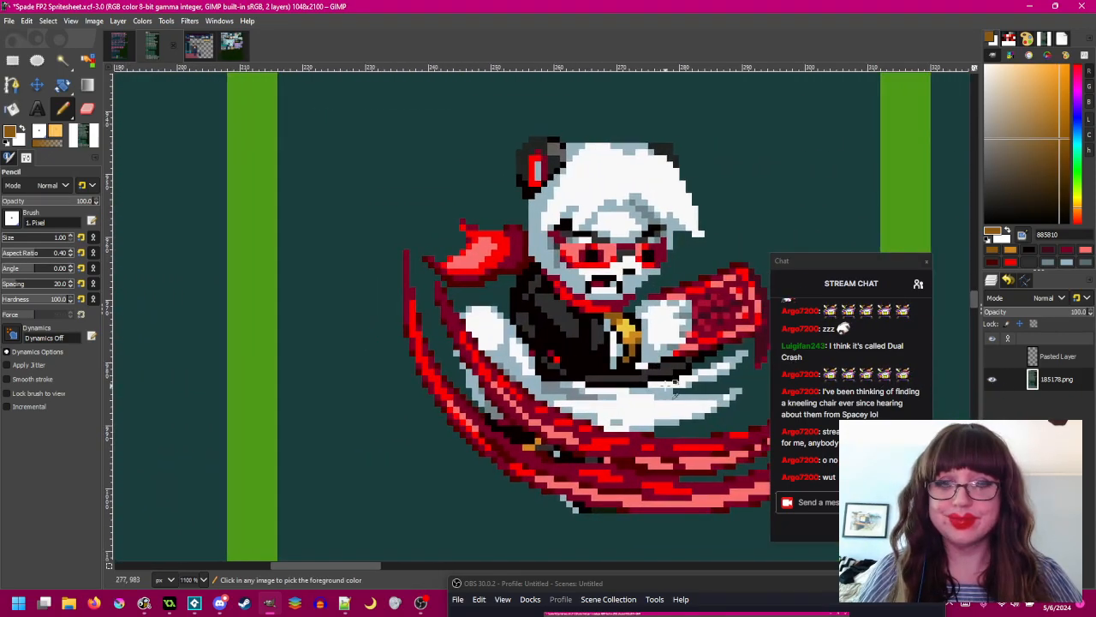
{"action": "scroll", "coordinate": [669, 385], "scroll_direction": "down", "scroll_amount": 2}
{"action": "scroll", "coordinate": [650, 377], "scroll_direction": "up", "scroll_amount": 5}
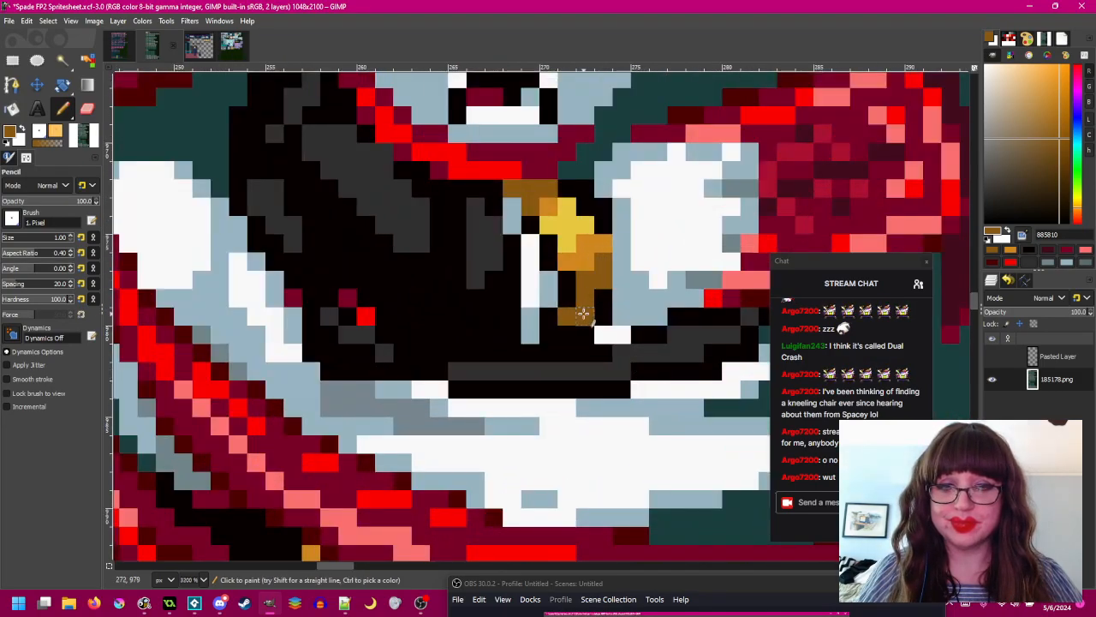
{"action": "scroll", "coordinate": [597, 296], "scroll_direction": "down", "scroll_amount": 3}
{"action": "scroll", "coordinate": [648, 363], "scroll_direction": "up", "scroll_amount": 2}
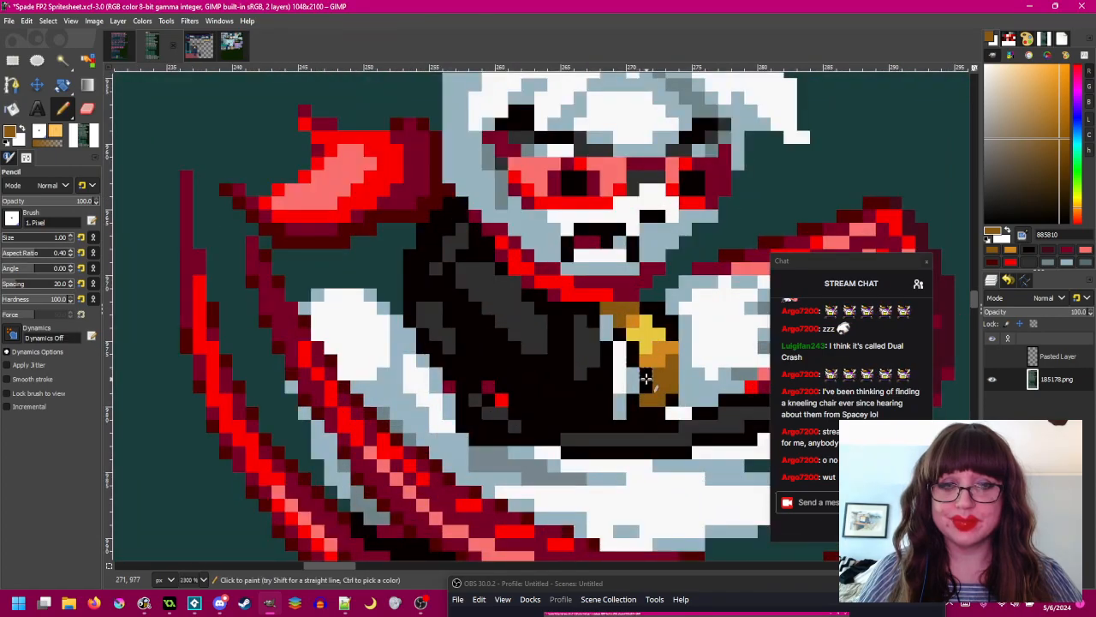
- Trim the wristband's lower corners with black 080000 to taper its end, and compare it with the second frame
{"action": "left_click", "coordinate": [637, 365], "text": "ctrl"}
{"action": "scroll", "coordinate": [677, 420], "scroll_direction": "up", "scroll_amount": 2}
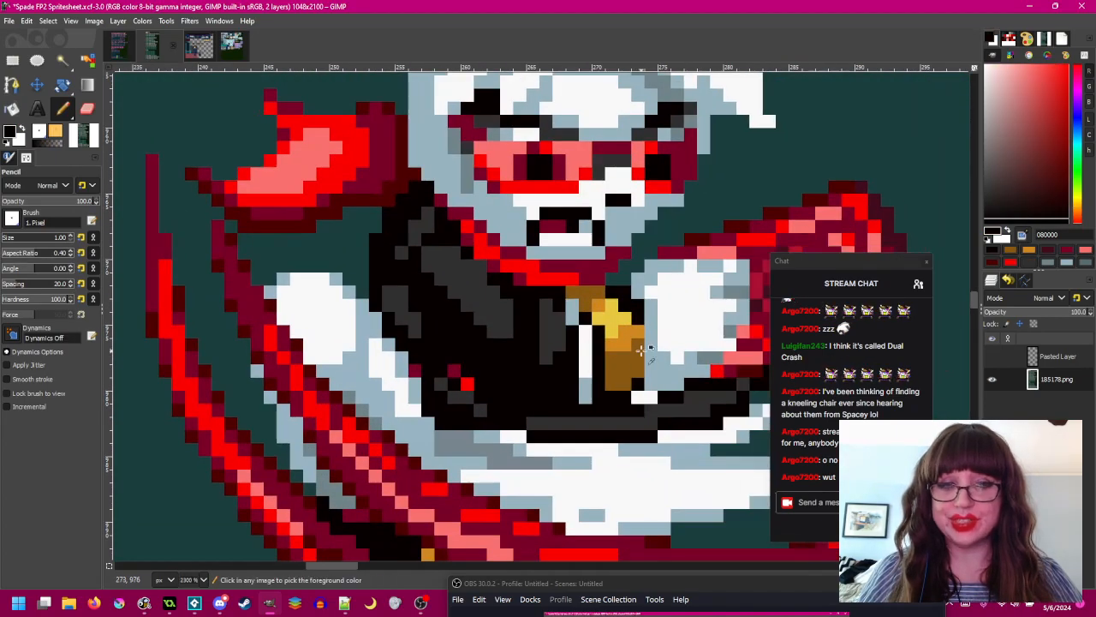
{"action": "left_click", "coordinate": [636, 393]}
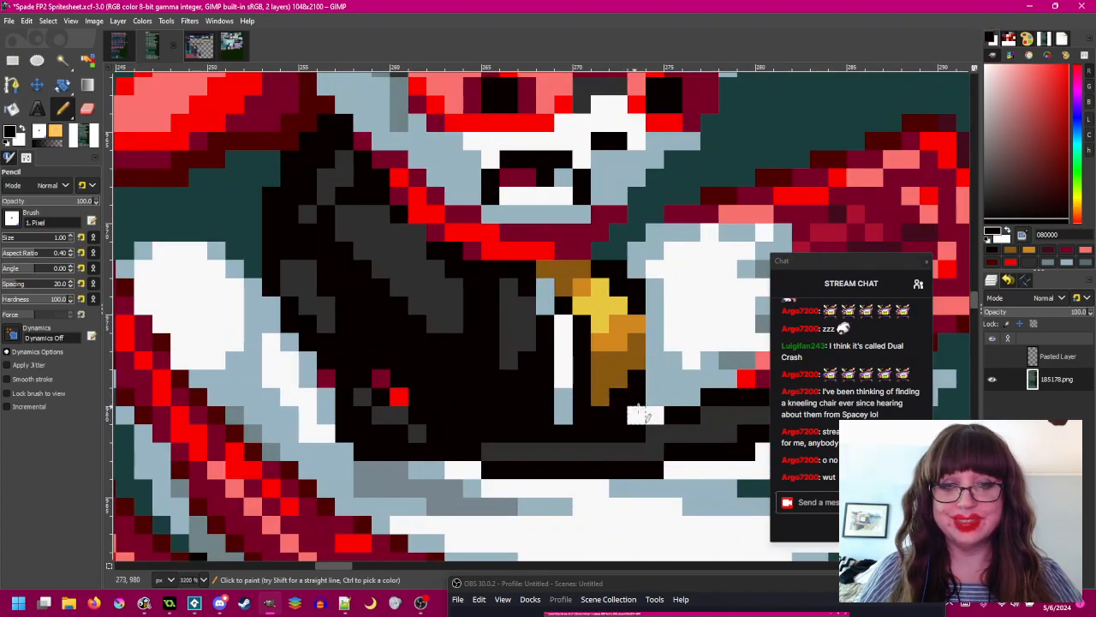
{"action": "scroll", "coordinate": [631, 402], "scroll_direction": "down", "scroll_amount": 4}
{"action": "scroll", "coordinate": [756, 370], "scroll_direction": "left", "scroll_amount": 3}
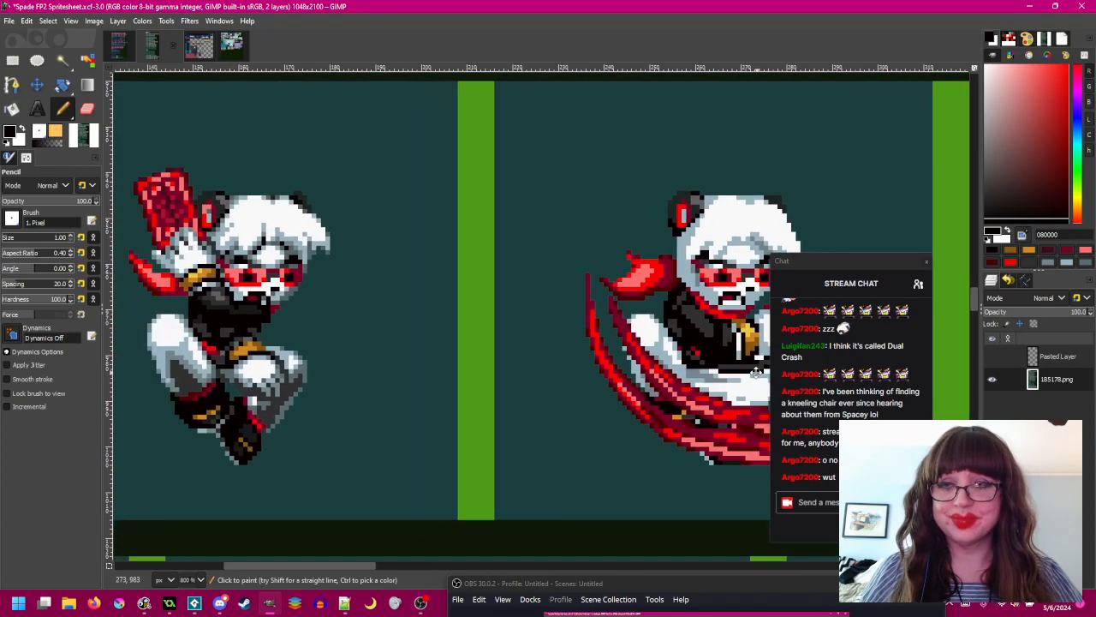
{"action": "scroll", "coordinate": [472, 311], "scroll_direction": "right", "scroll_amount": 3}
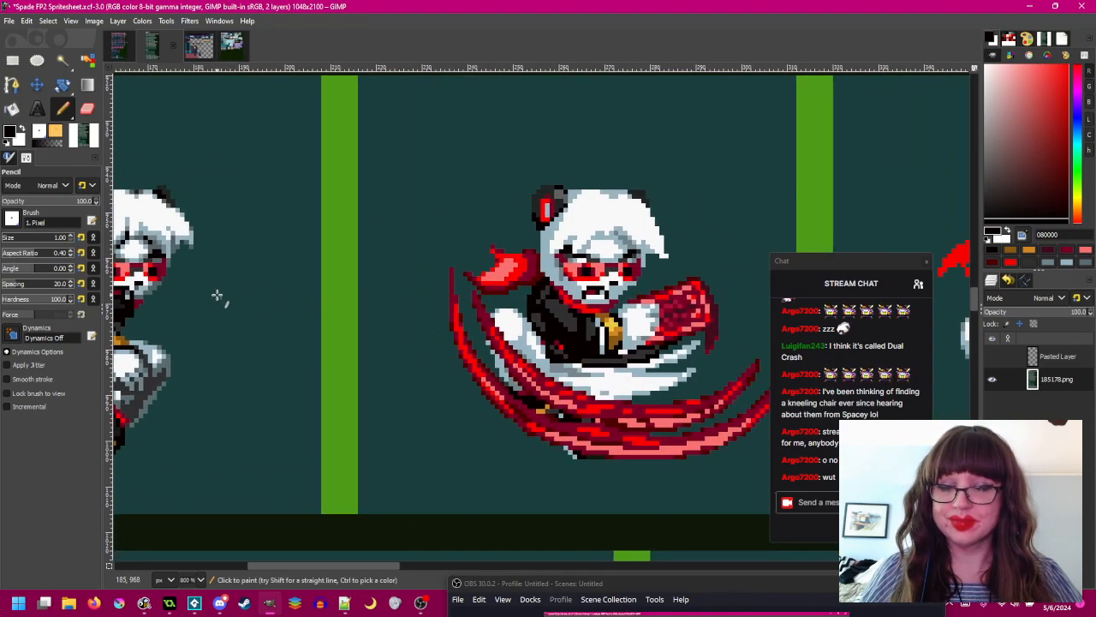
- Copy a 14 × 12 px area around the second frame's raised hand and wristband, paste it and flip it horizontally
{"action": "scroll", "coordinate": [186, 272], "scroll_direction": "left", "scroll_amount": 2}
{"action": "left_click_drag", "start_coordinate": [318, 271], "coordinate": [328, 246]}
{"action": "left_click", "coordinate": [12, 60]}
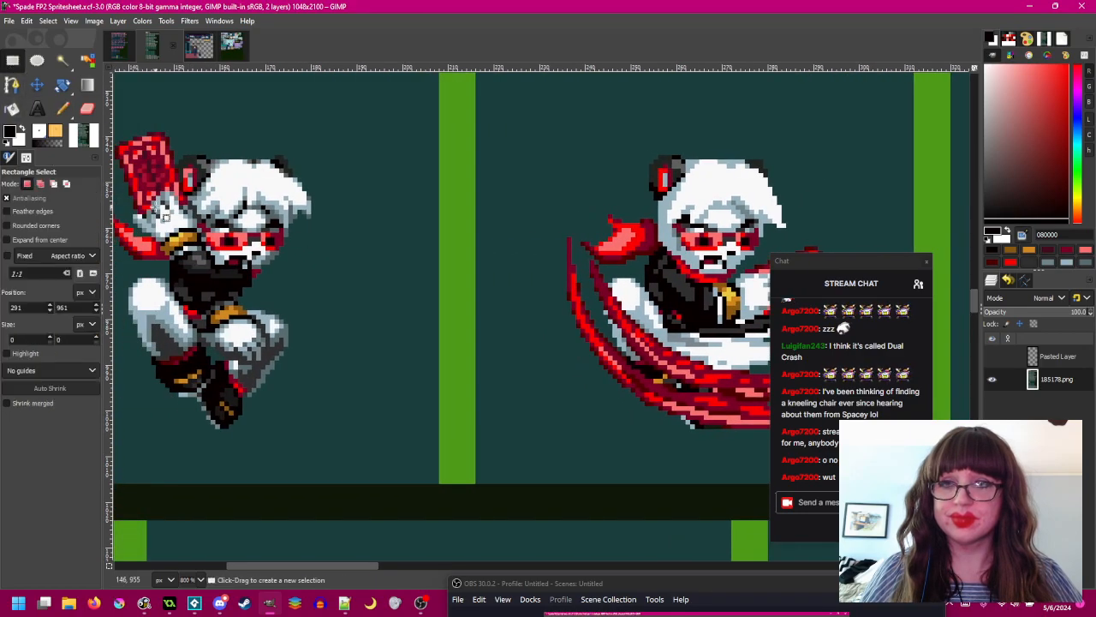
{"action": "left_click_drag", "start_coordinate": [131, 203], "coordinate": [163, 199]}
{"action": "key", "text": "ctrl+c"}
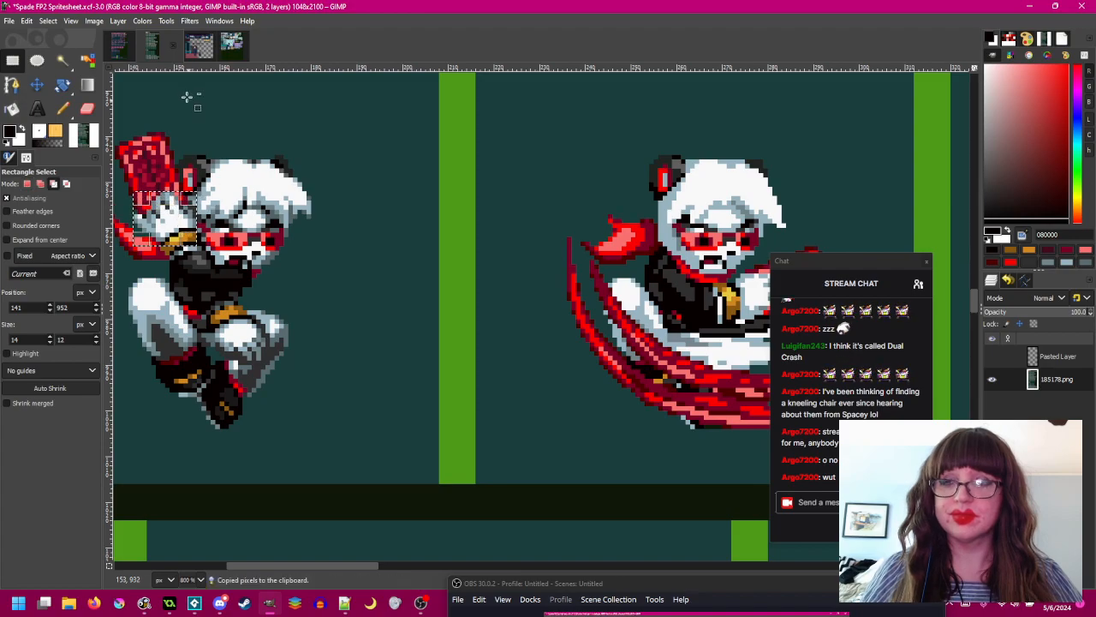
{"action": "key", "text": "ctrl+v"}
{"action": "left_click", "coordinate": [118, 20]}
{"action": "mouse_move", "coordinate": [172, 173]}
{"action": "left_click", "coordinate": [267, 175]}
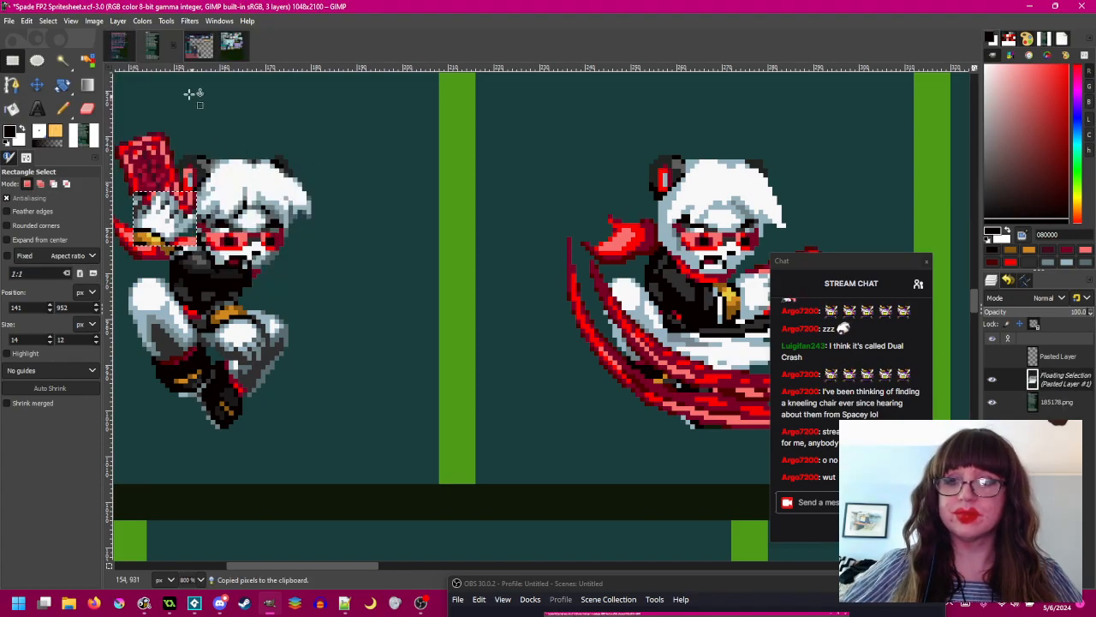
- Rotate the pasted hand 90° clockwise and move it into the empty space behind the third frame's character
{"action": "left_click_drag", "start_coordinate": [340, 208], "coordinate": [283, 185]}
{"action": "left_click", "coordinate": [117, 21]}
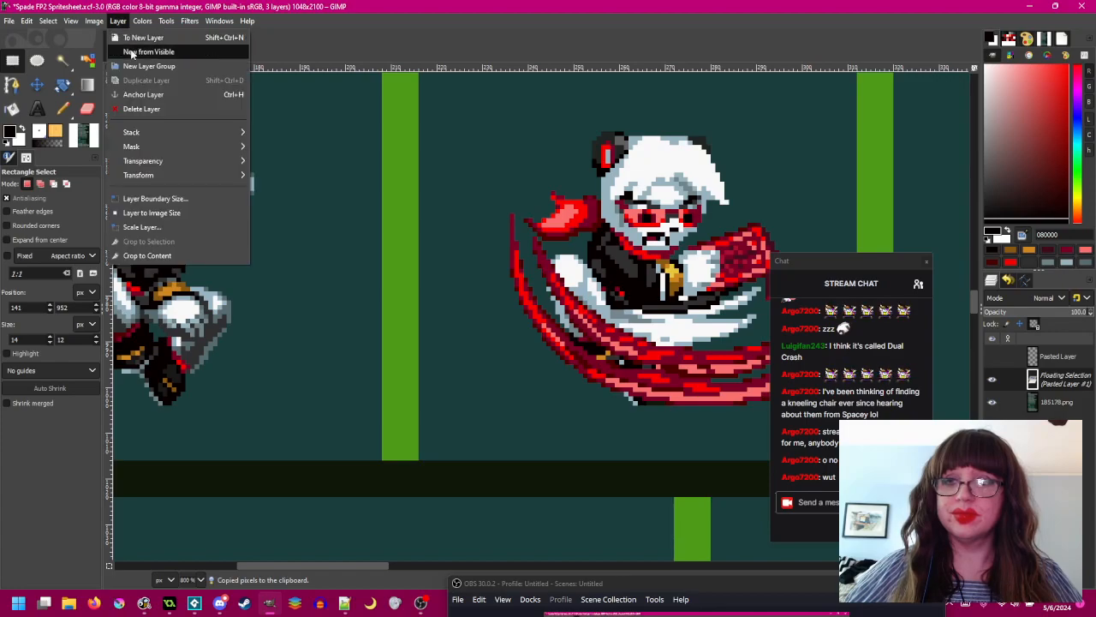
{"action": "mouse_move", "coordinate": [171, 175]}
{"action": "left_click", "coordinate": [299, 214]}
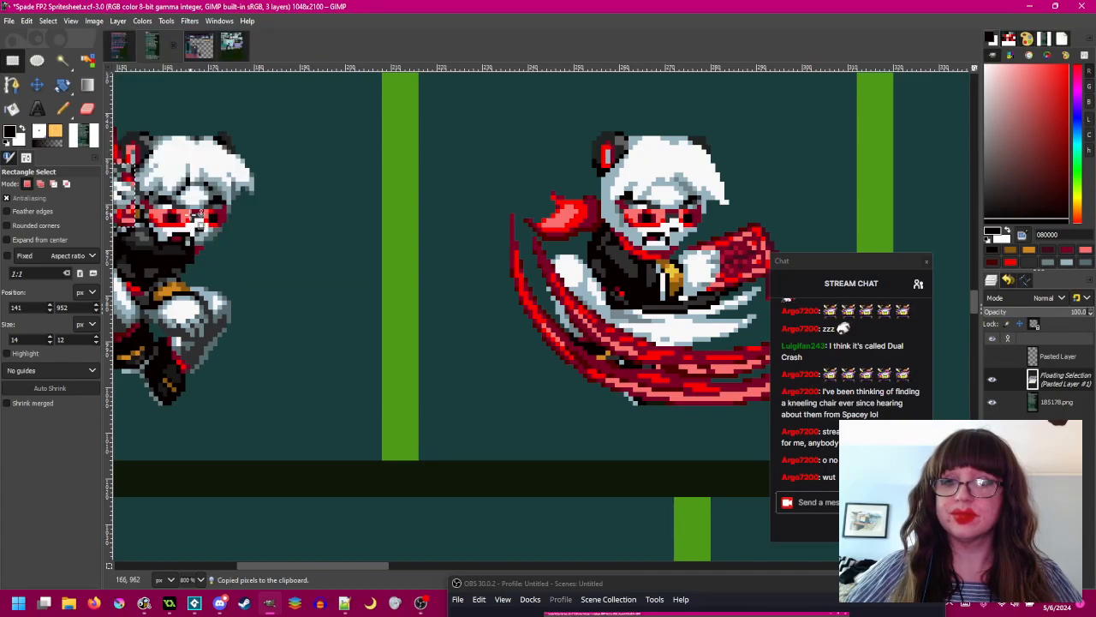
{"action": "left_click_drag", "start_coordinate": [135, 205], "coordinate": [505, 284]}
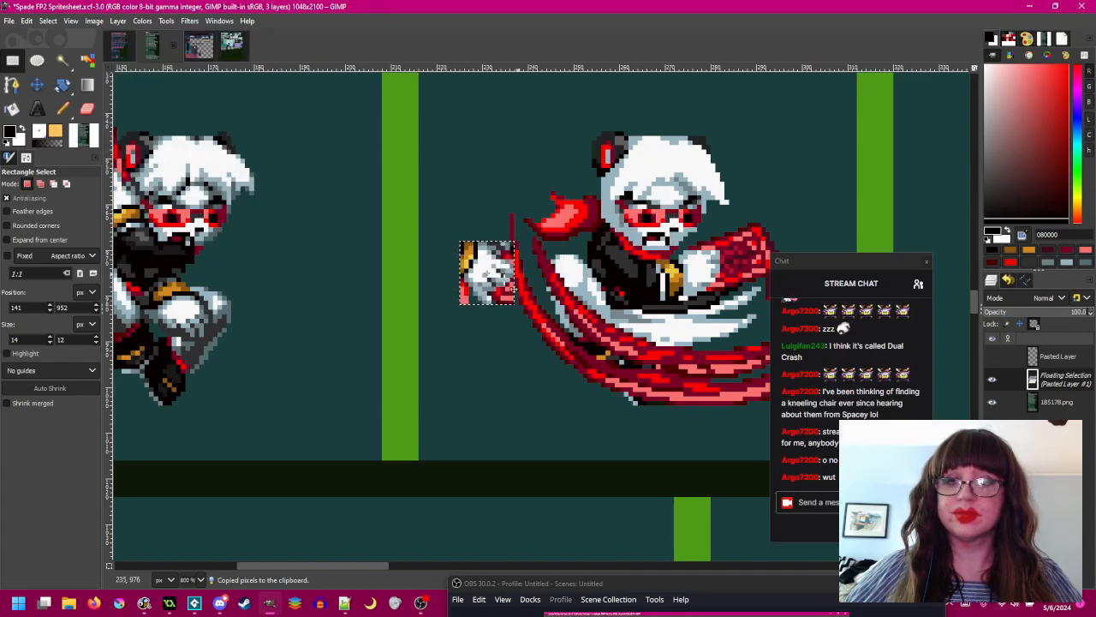
- Try the pasted hand in other orientations: rotated 180°, flipped horizontally and flipped vertically
{"action": "left_click", "coordinate": [117, 21]}
{"action": "mouse_move", "coordinate": [184, 175]}
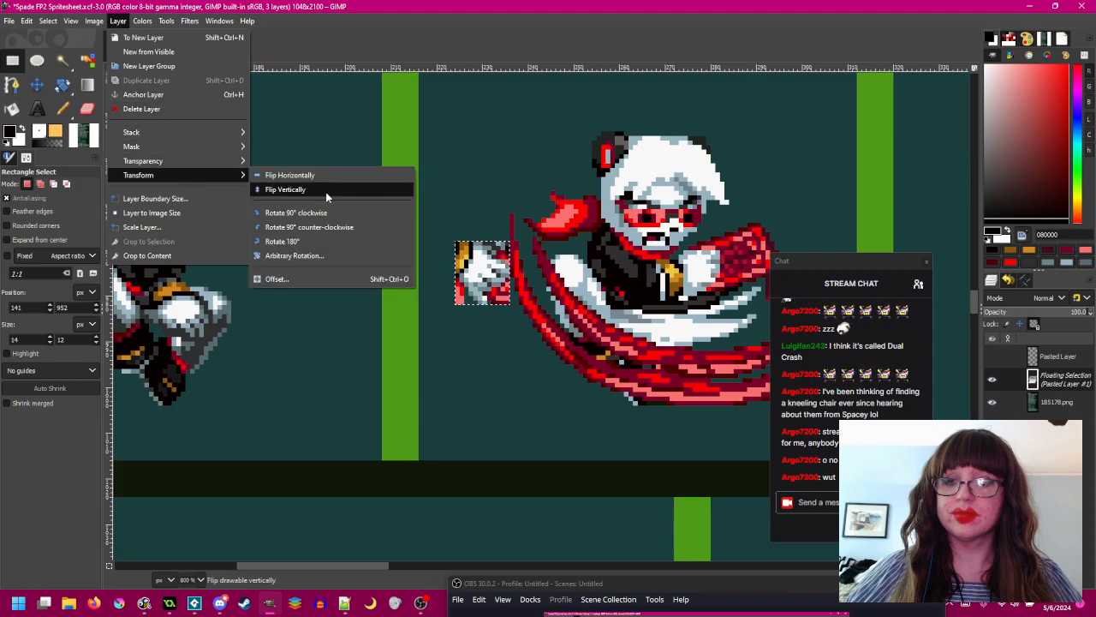
{"action": "left_click", "coordinate": [334, 236]}
{"action": "left_click", "coordinate": [117, 21]}
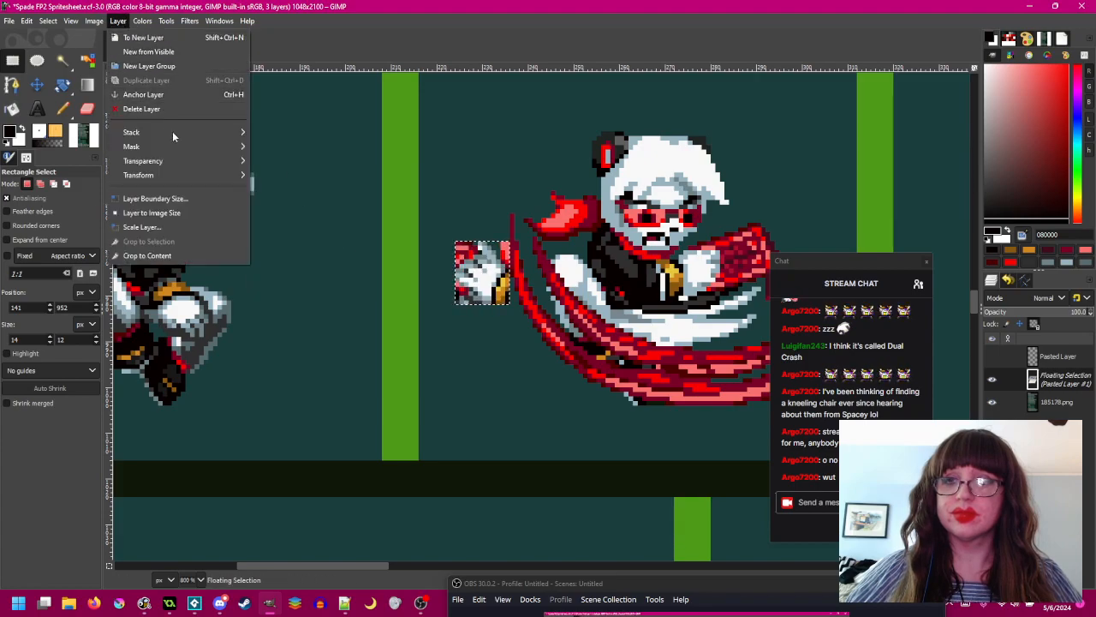
{"action": "mouse_move", "coordinate": [199, 175]}
{"action": "left_click", "coordinate": [260, 176]}
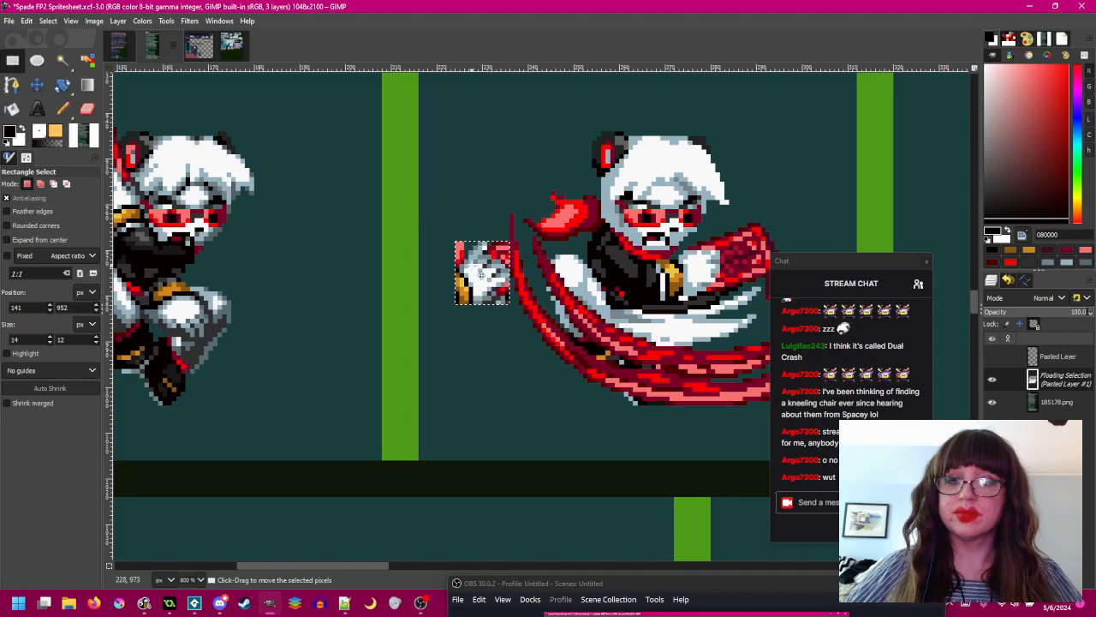
{"action": "left_click", "coordinate": [117, 21]}
{"action": "mouse_move", "coordinate": [167, 175]}
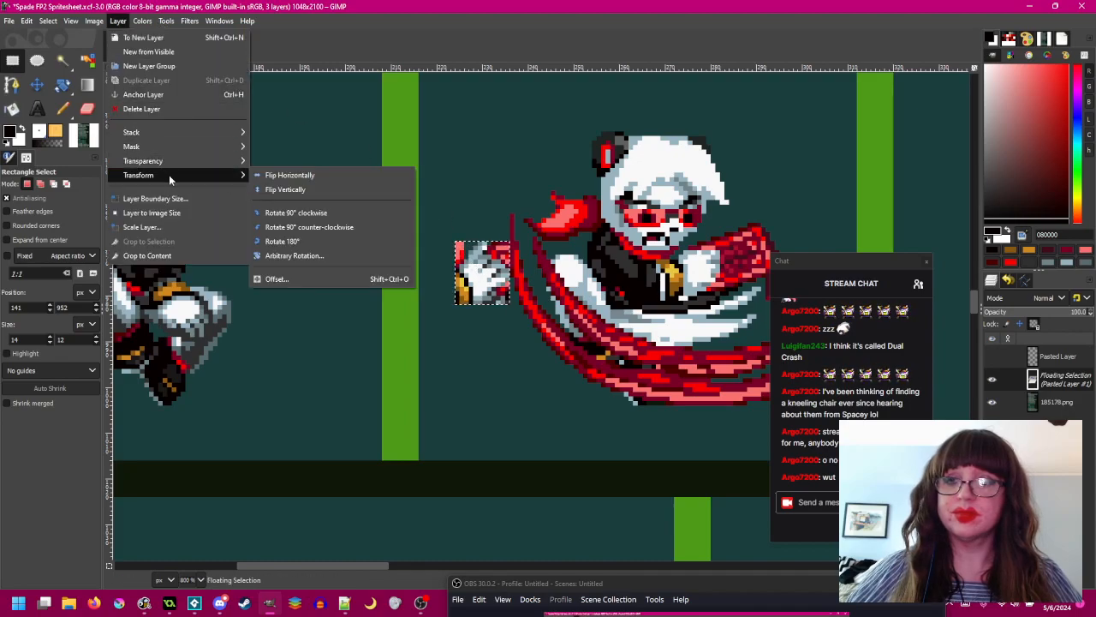
{"action": "left_click", "coordinate": [275, 190]}
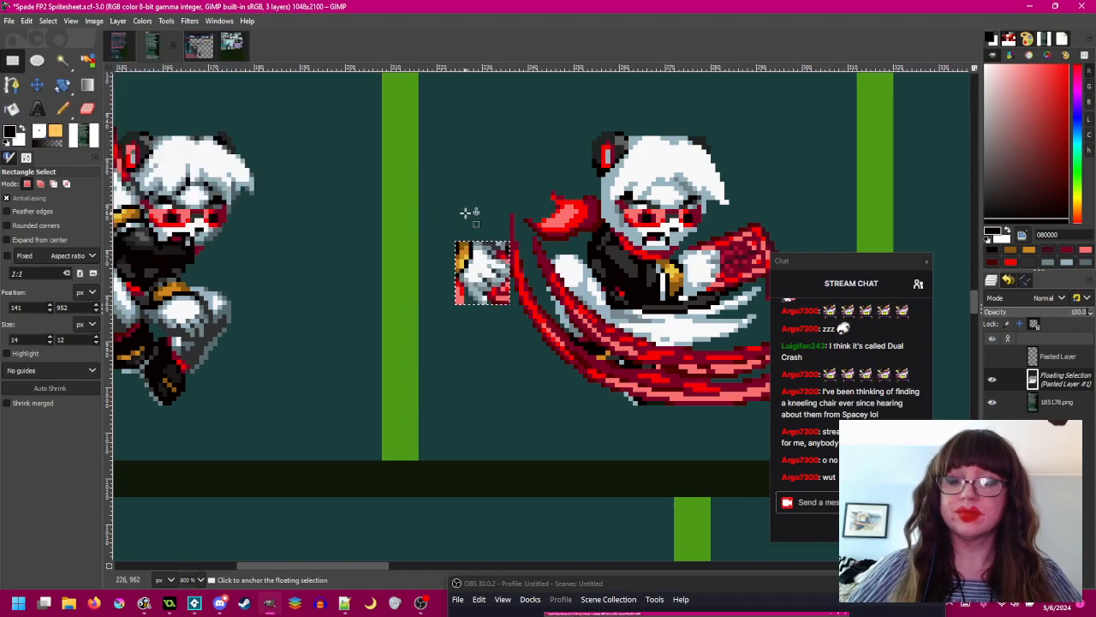
{"action": "left_click", "coordinate": [117, 20]}
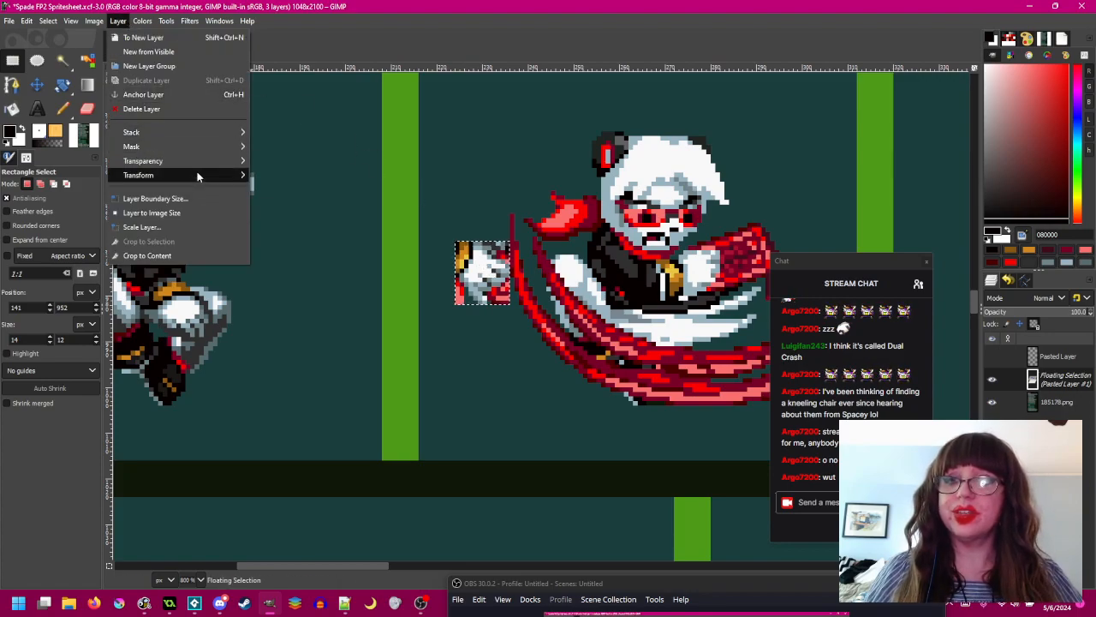
{"action": "mouse_move", "coordinate": [196, 176]}
{"action": "left_click", "coordinate": [318, 213]}
- Place the pasted hand in the empty space beyond the third frame's card as a reference and anchor it
{"action": "left_click_drag", "start_coordinate": [524, 267], "coordinate": [689, 181]}
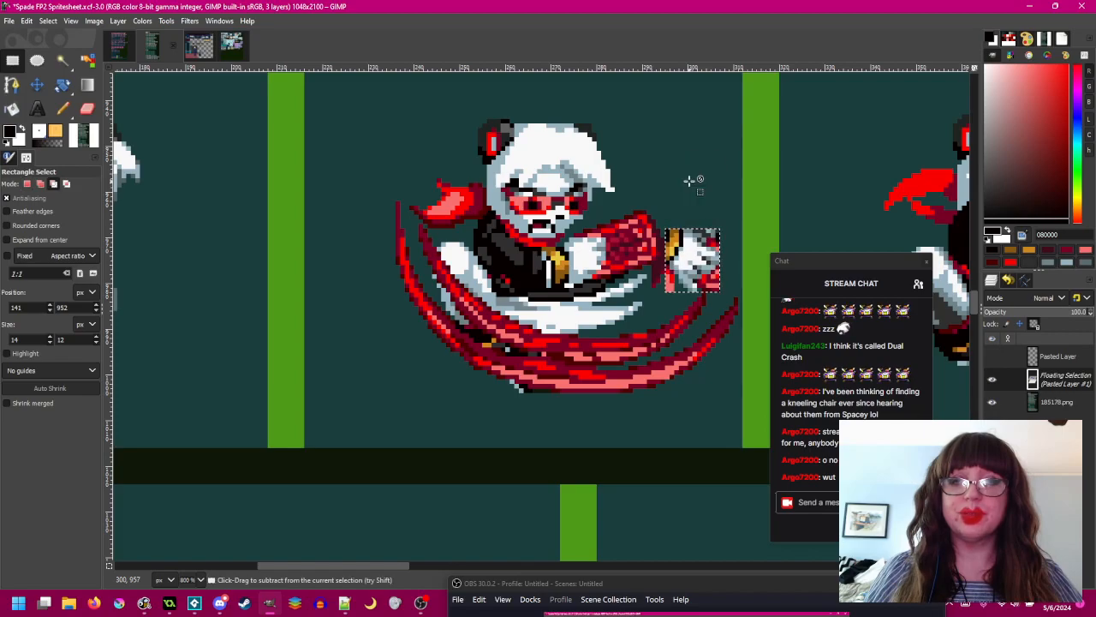
{"action": "scroll", "coordinate": [689, 181], "scroll_direction": "up", "scroll_amount": 2}
{"action": "left_click_drag", "start_coordinate": [699, 327], "coordinate": [718, 200]}
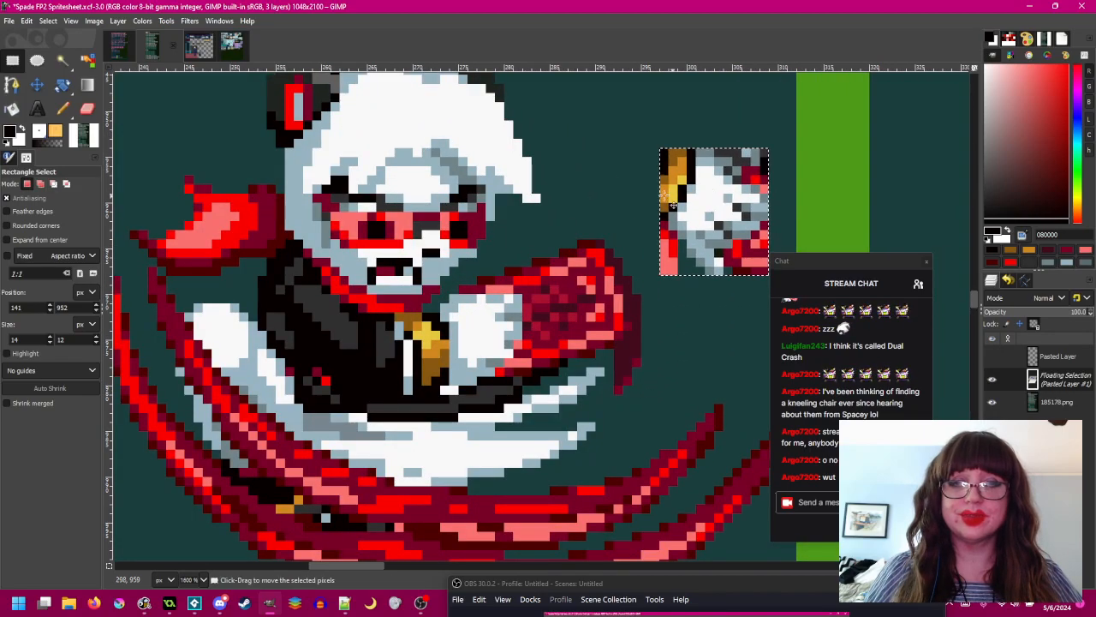
{"action": "left_click", "coordinate": [578, 177]}
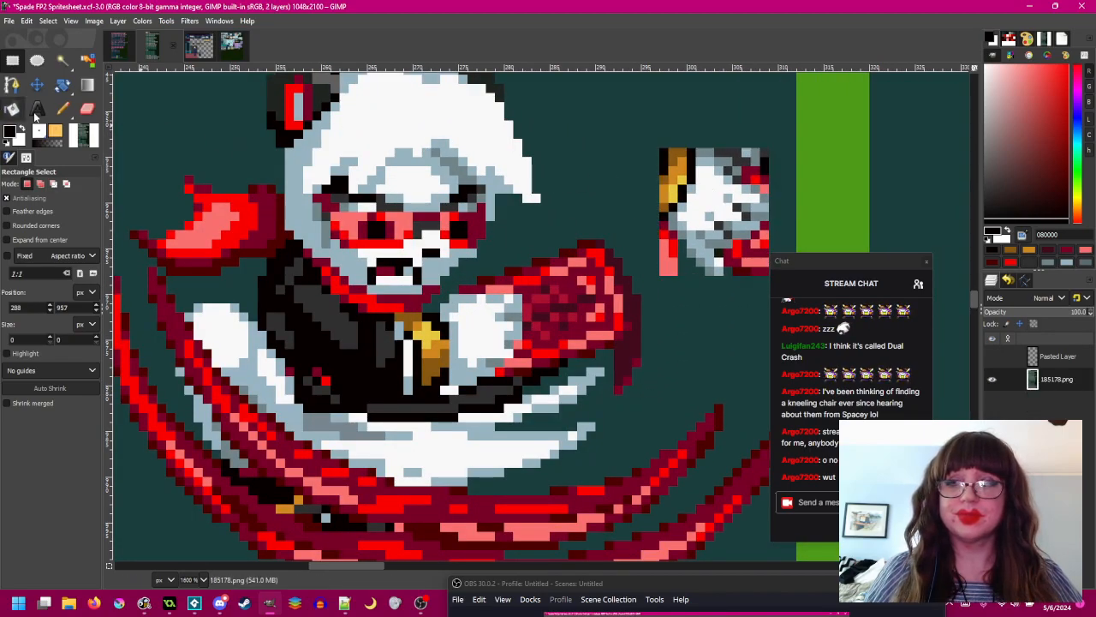
- Pencil dark grey 303030 gaps between the fingers of the third frame's hand, tidying them with white f8f8f8
{"action": "key", "text": "n"}
{"action": "left_click", "coordinate": [738, 211], "text": "ctrl"}
{"action": "left_click_drag", "start_coordinate": [534, 326], "coordinate": [525, 306]}
{"action": "left_click", "coordinate": [501, 298]}
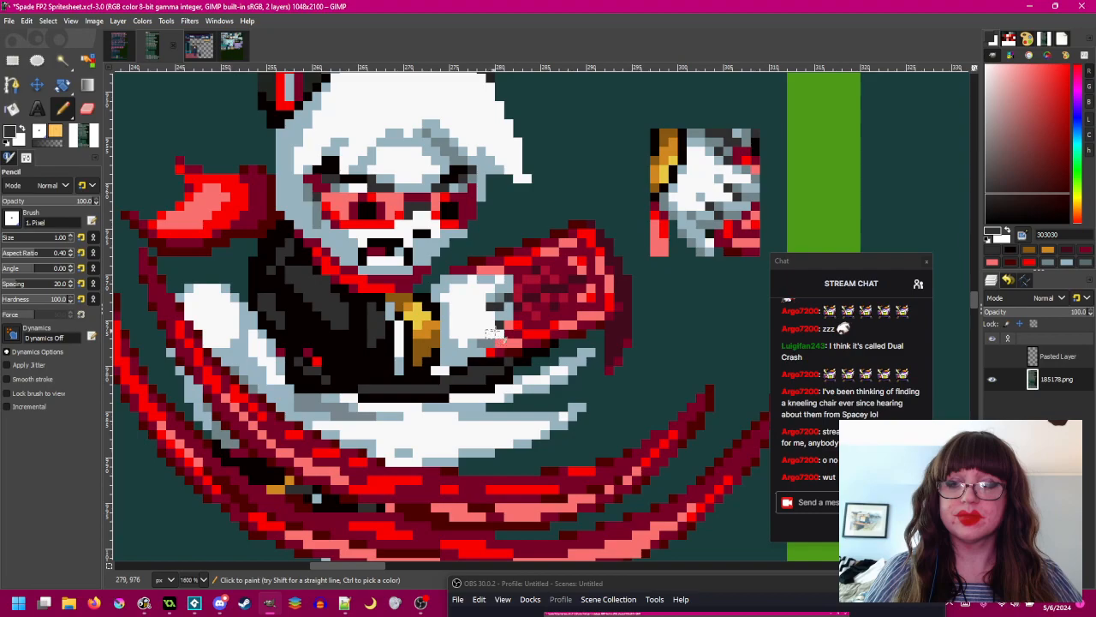
{"action": "left_click", "coordinate": [492, 316], "text": "ctrl"}
{"action": "left_click", "coordinate": [499, 324]}
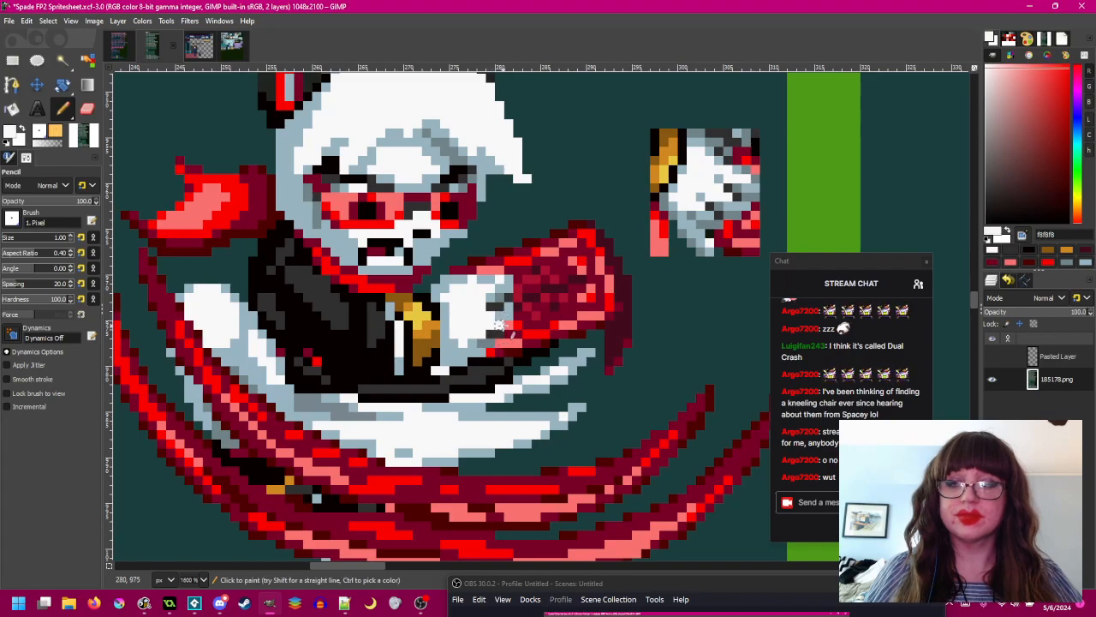
{"action": "left_click", "coordinate": [497, 333], "text": "ctrl"}
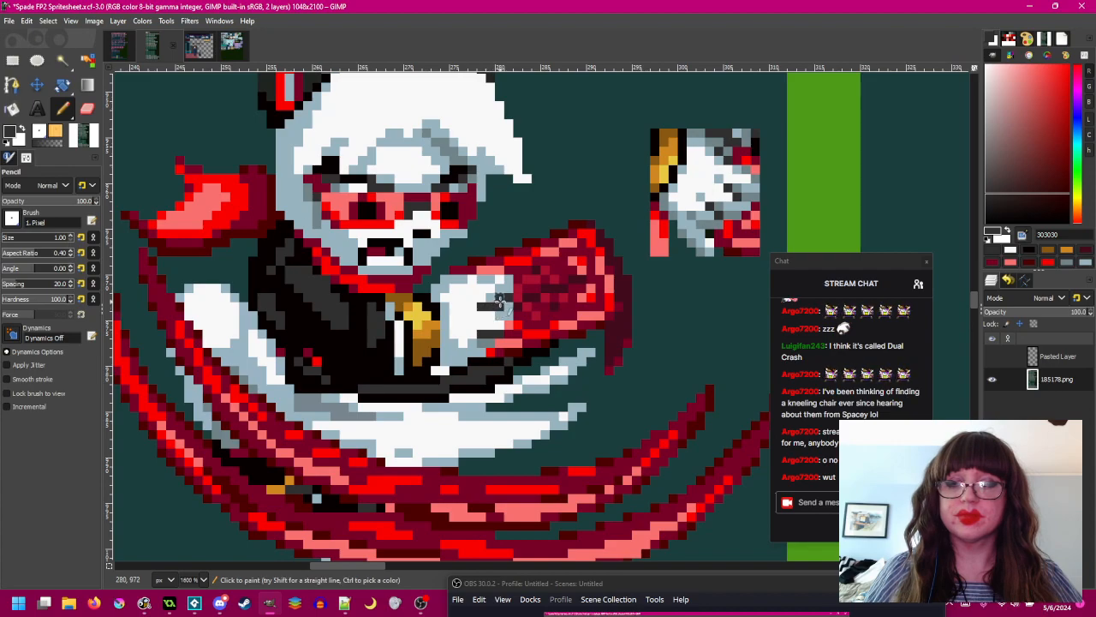
- Shade the hand's upper edge and finger gaps with grey 708488 sampled from the reference hand
{"action": "left_click", "coordinate": [743, 204], "text": "ctrl"}
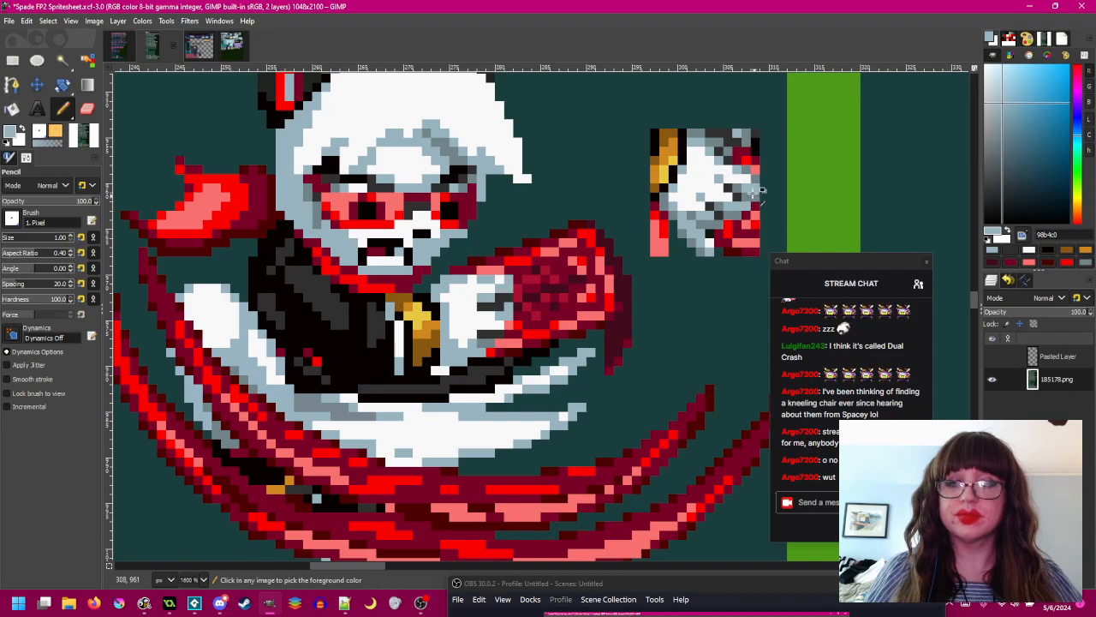
{"action": "left_click", "coordinate": [723, 200], "text": "ctrl"}
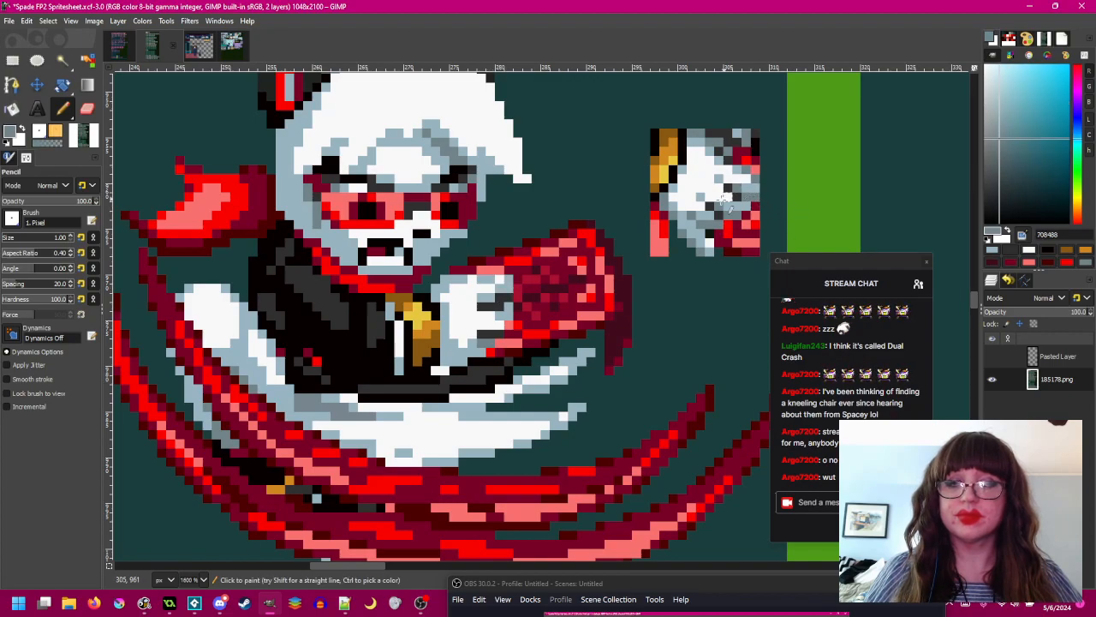
{"action": "left_click", "coordinate": [490, 270]}
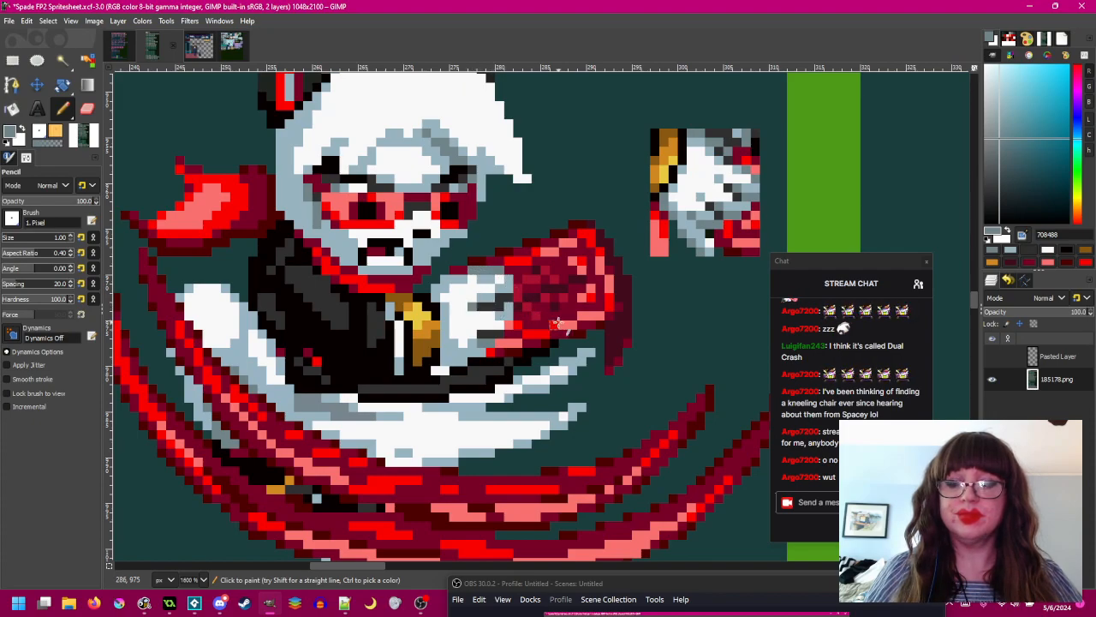
{"action": "left_click_drag", "start_coordinate": [505, 314], "coordinate": [520, 306]}
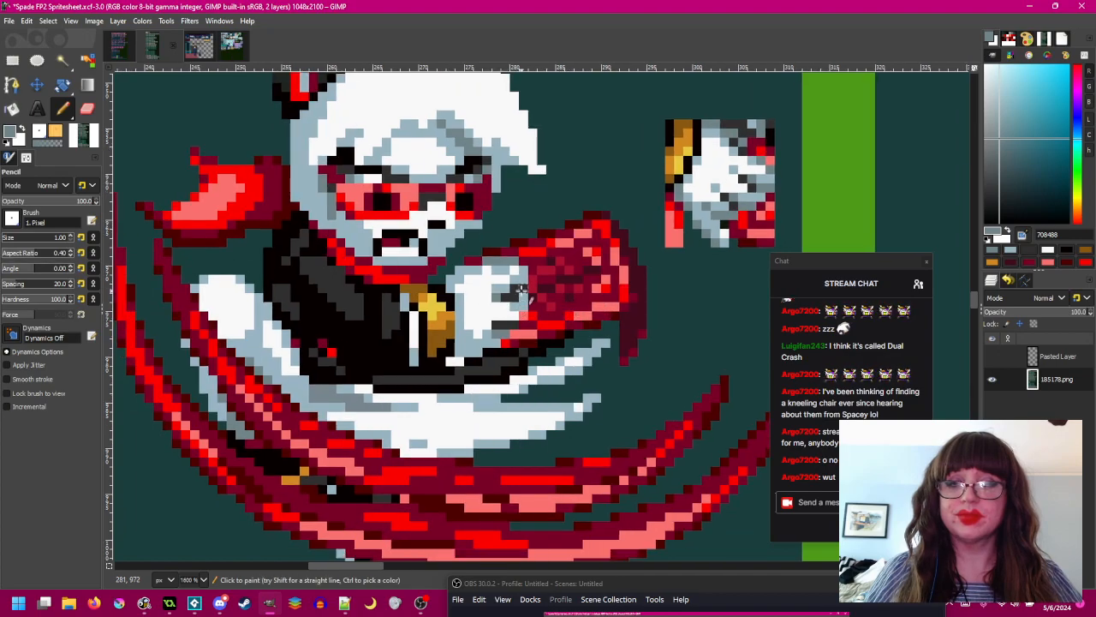
- Refine the fingers of the third frame's hand with pixels of light blue-grey 98b4c0 and white
{"action": "left_click", "coordinate": [765, 182], "text": "ctrl"}
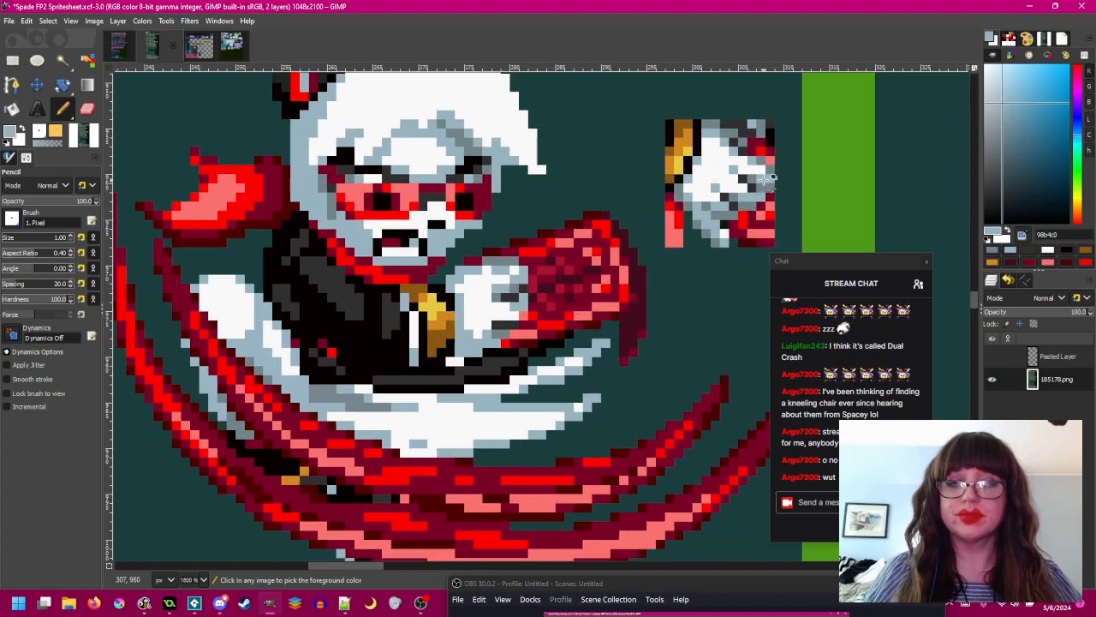
{"action": "left_click", "coordinate": [493, 288], "text": "ctrl"}
{"action": "left_click", "coordinate": [496, 292]}
{"action": "left_click", "coordinate": [519, 302], "text": "ctrl"}
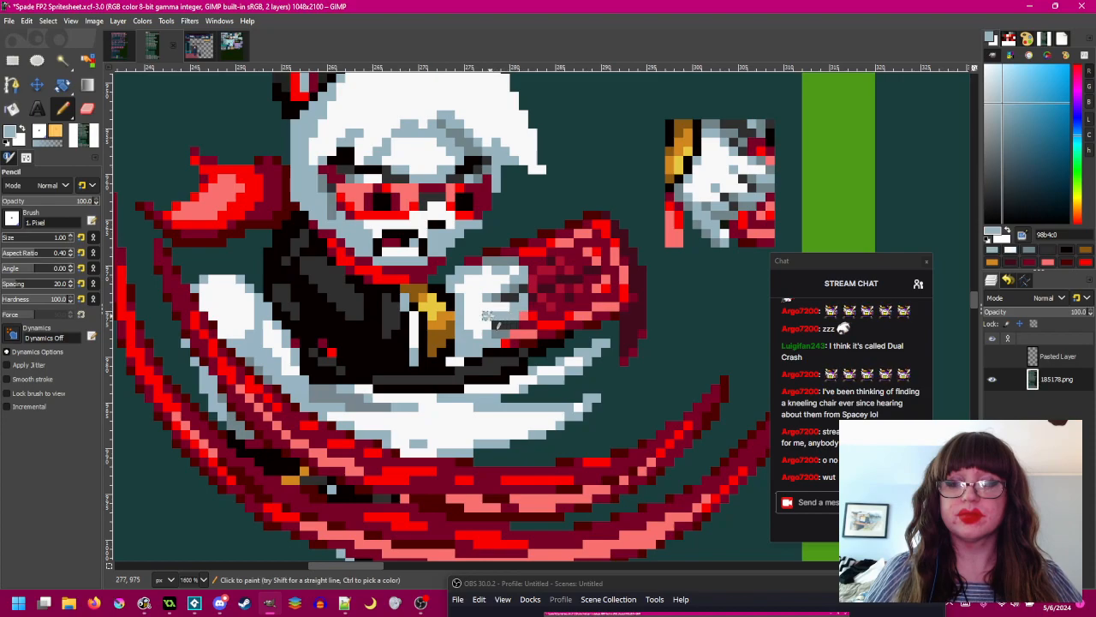
- Touch up the lower fingers of the third frame's hand with grey 708488 and light blue-grey 98b4c0
{"action": "scroll", "coordinate": [537, 354], "scroll_direction": "down", "scroll_amount": 4}
{"action": "scroll", "coordinate": [512, 328], "scroll_direction": "up", "scroll_amount": 5}
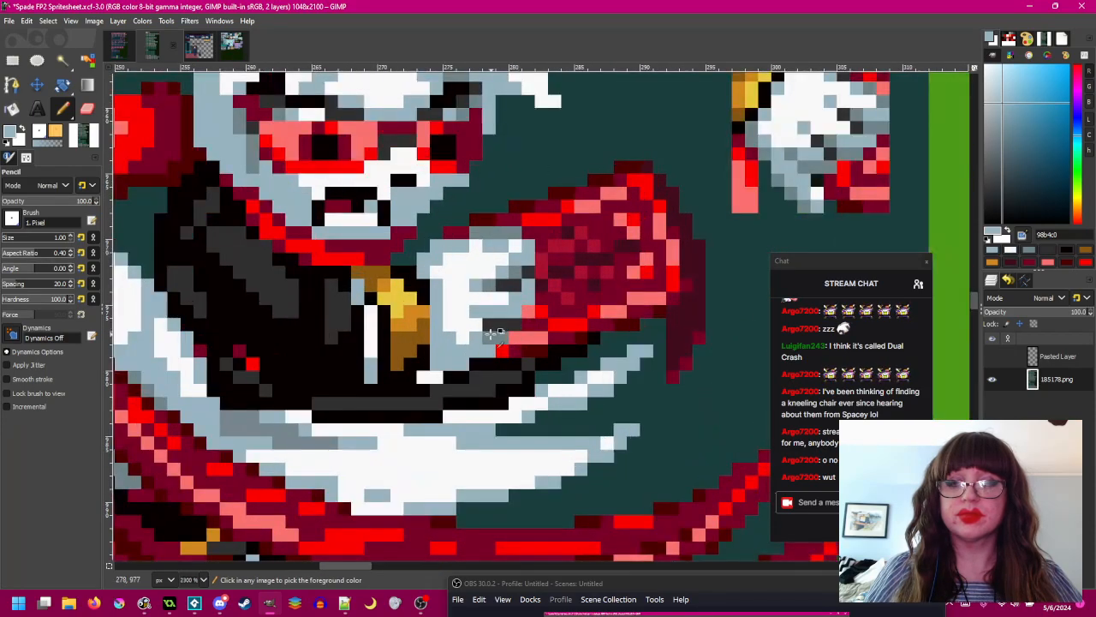
{"action": "left_click", "coordinate": [494, 331], "text": "ctrl"}
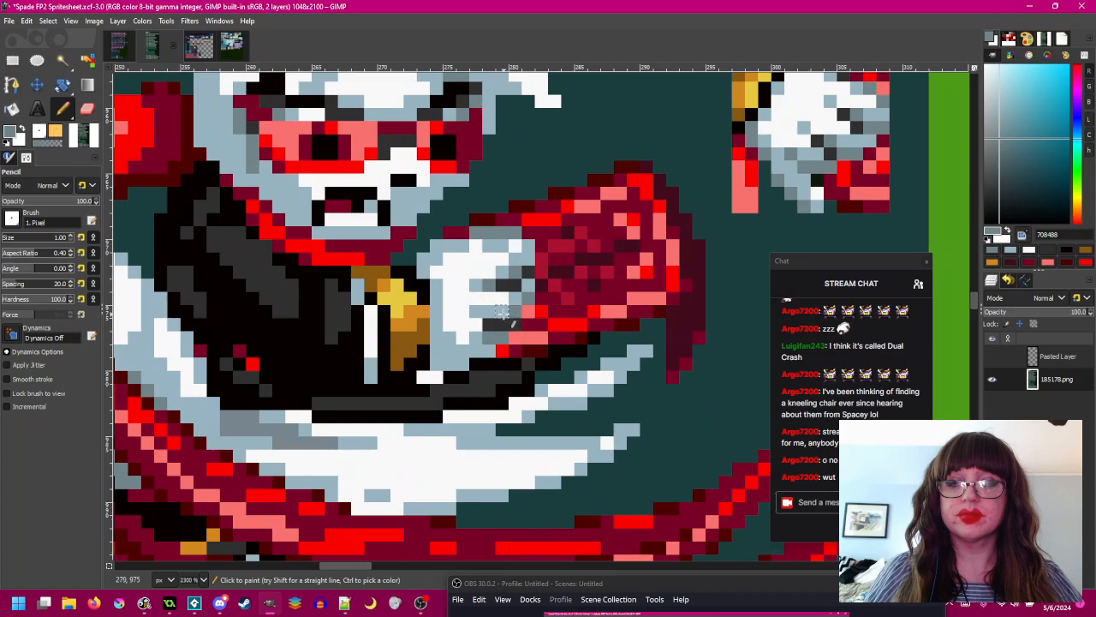
{"action": "scroll", "coordinate": [519, 300], "scroll_direction": "down", "scroll_amount": 4}
{"action": "scroll", "coordinate": [557, 342], "scroll_direction": "up", "scroll_amount": 1}
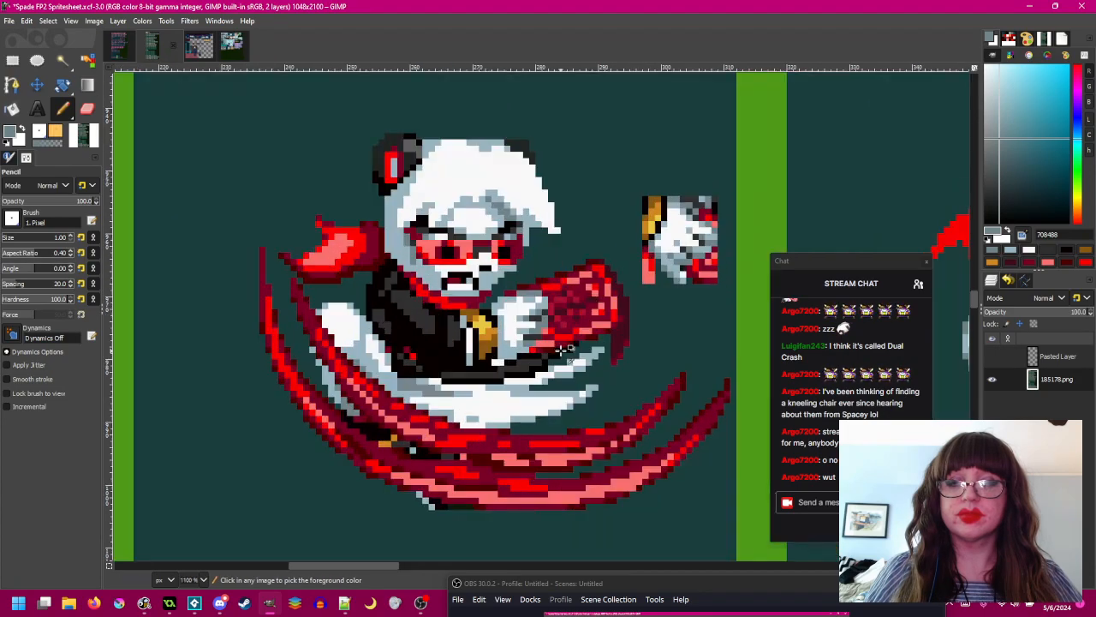
{"action": "scroll", "coordinate": [561, 349], "scroll_direction": "up", "scroll_amount": 1}
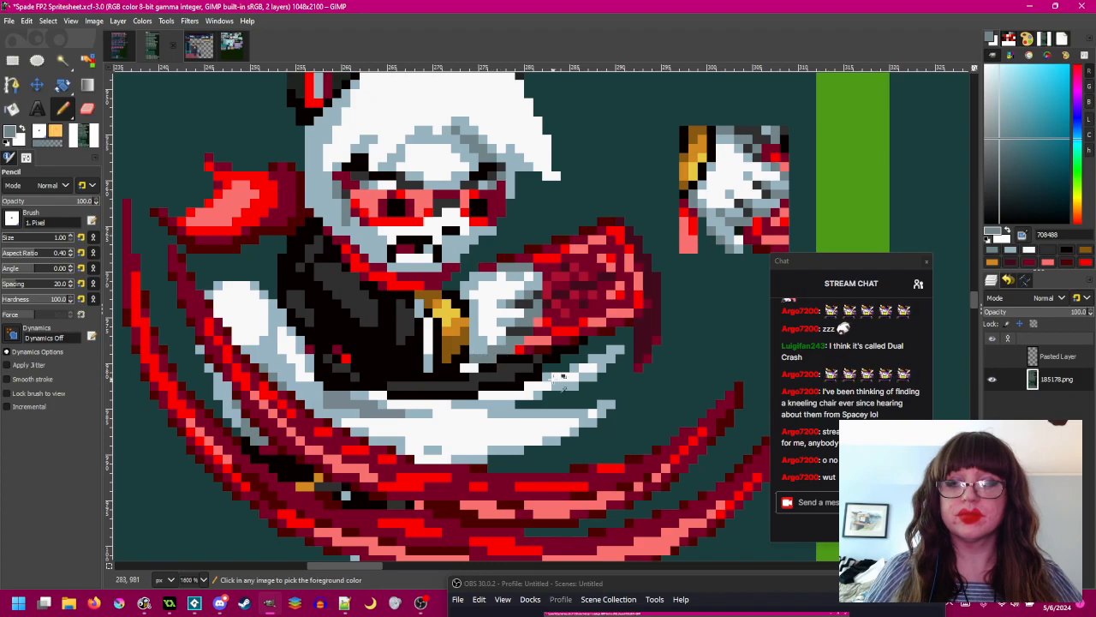
{"action": "scroll", "coordinate": [561, 378], "scroll_direction": "down", "scroll_amount": 2}
{"action": "scroll", "coordinate": [591, 368], "scroll_direction": "up", "scroll_amount": 1}
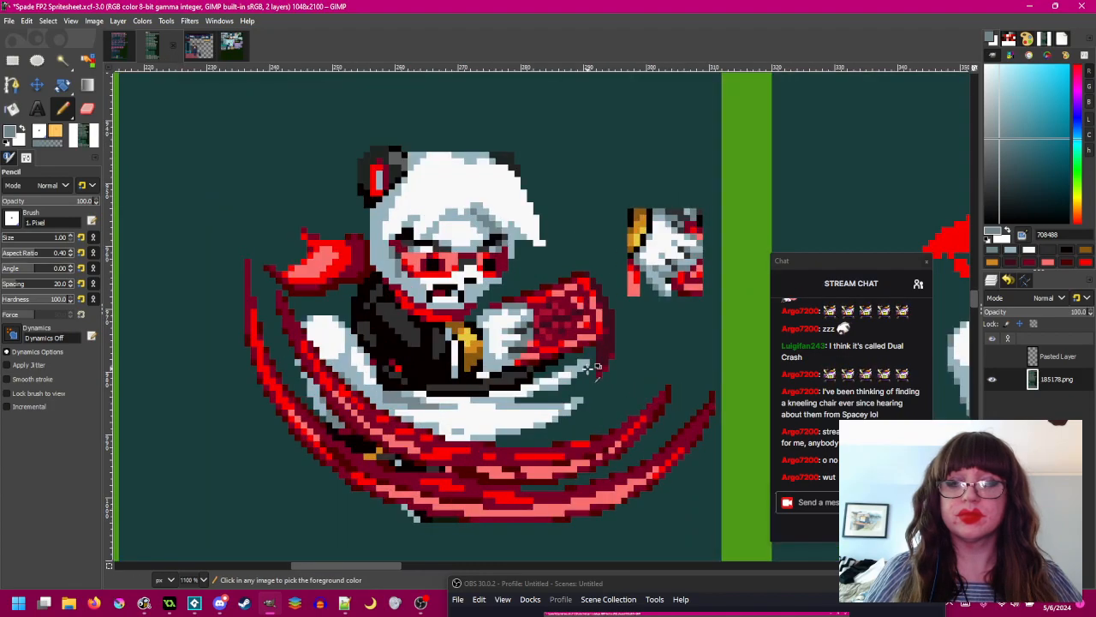
{"action": "scroll", "coordinate": [569, 380], "scroll_direction": "up", "scroll_amount": 1}
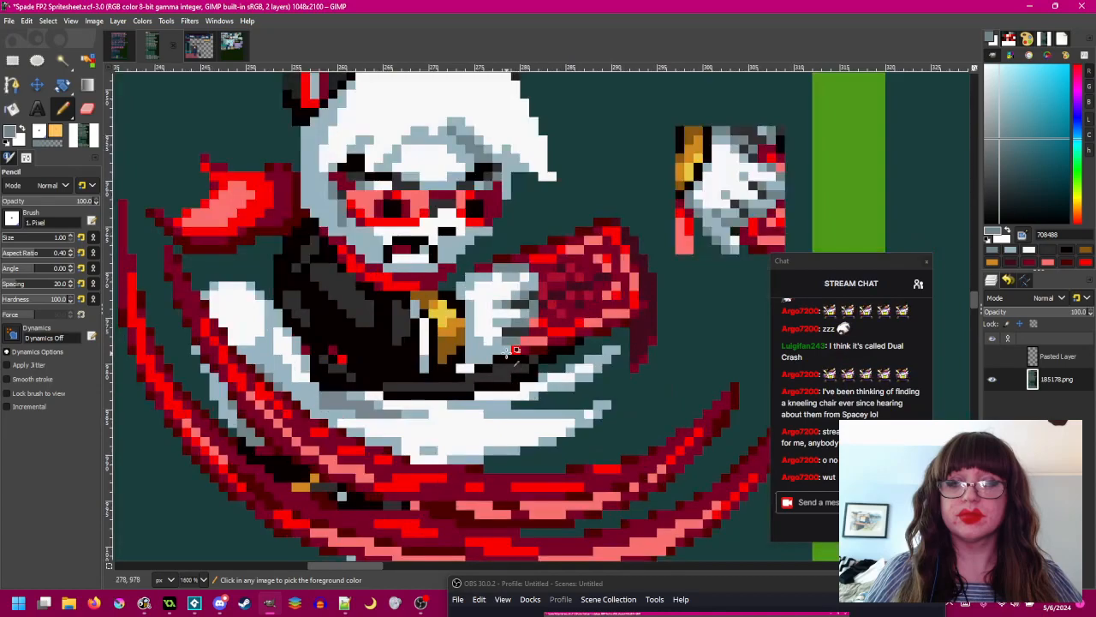
{"action": "scroll", "coordinate": [582, 360], "scroll_direction": "down", "scroll_amount": 2}
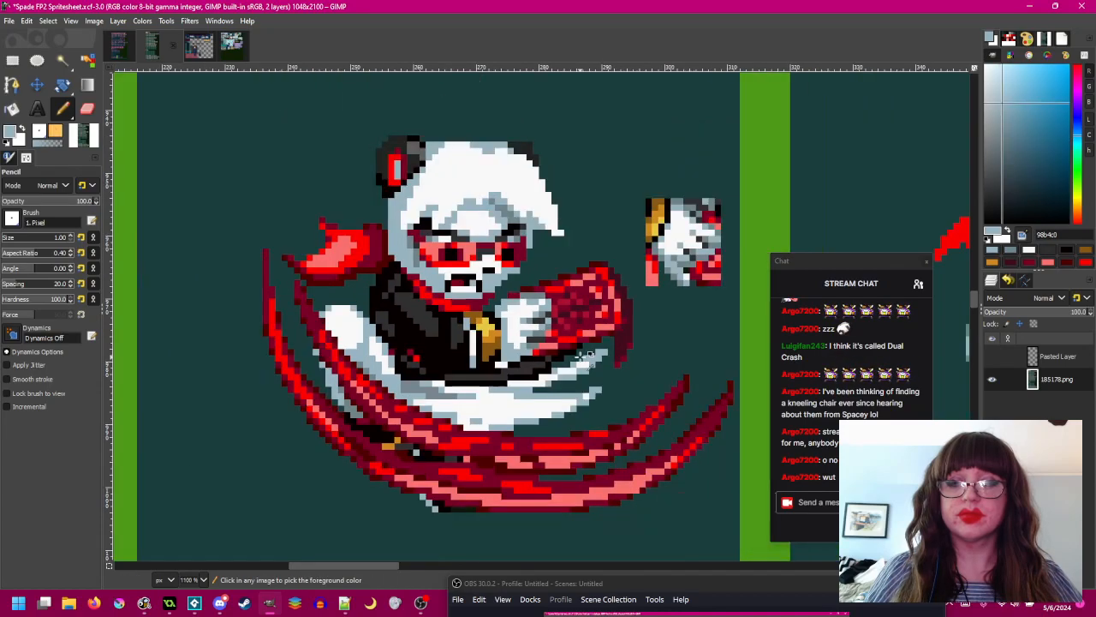
{"action": "scroll", "coordinate": [587, 361], "scroll_direction": "up", "scroll_amount": 1}
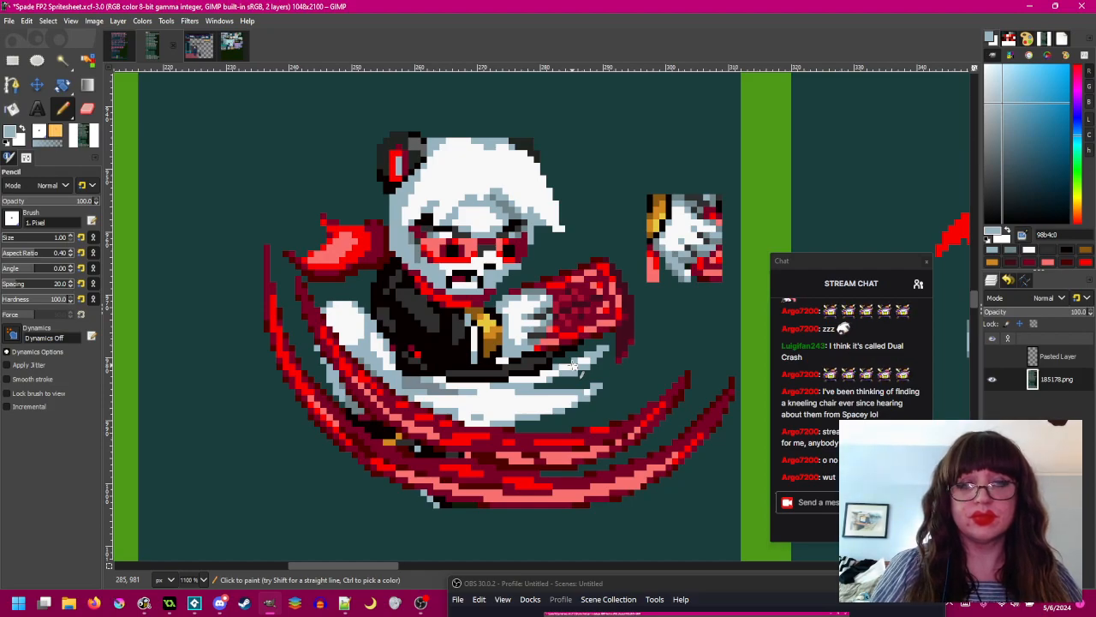
- Outline the upper back edge of the third frame's hand with dark grey 303030 pixels, covering the background beside the card's corner
{"action": "scroll", "coordinate": [692, 200], "scroll_direction": "up", "scroll_amount": 1}
{"action": "left_click", "coordinate": [436, 316], "text": "ctrl"}
{"action": "scroll", "coordinate": [419, 337], "scroll_direction": "up", "scroll_amount": 1}
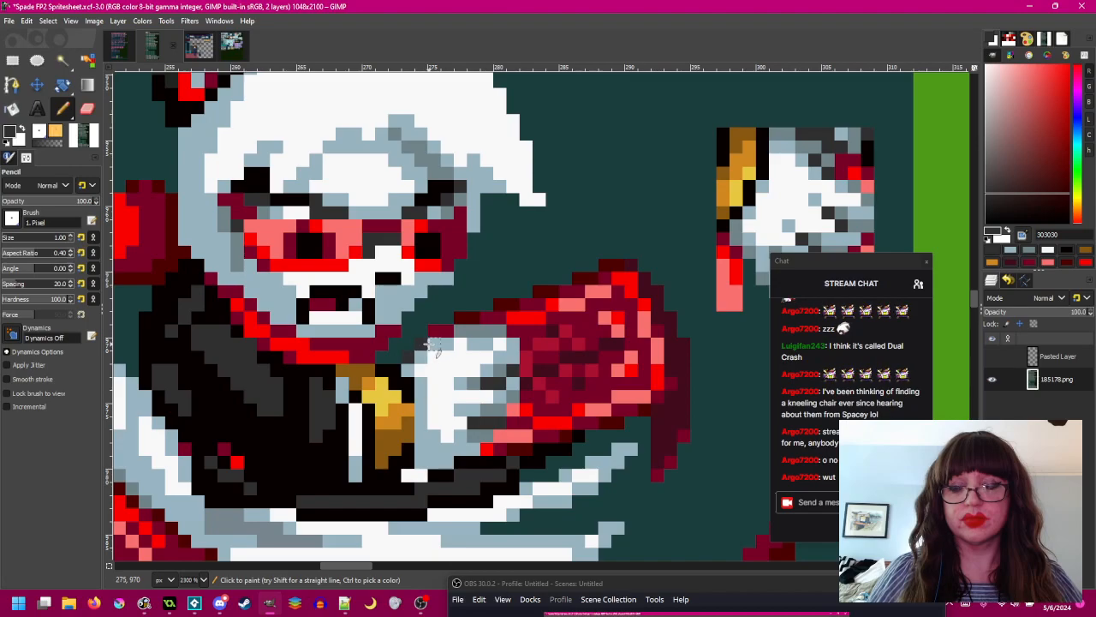
{"action": "left_click", "coordinate": [435, 332], "text": "ctrl"}
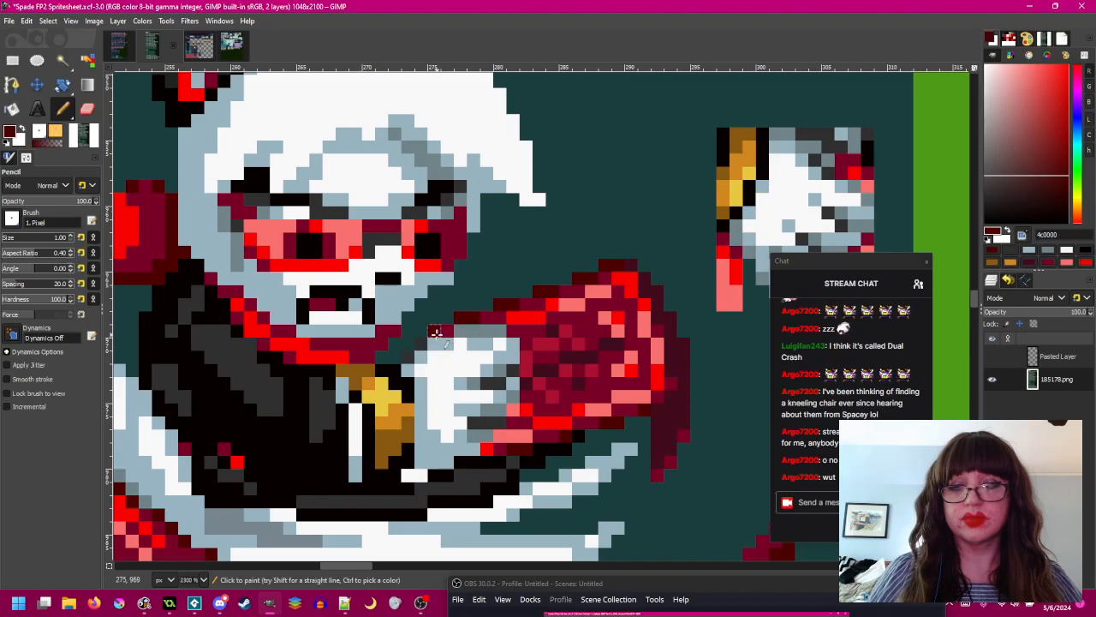
{"action": "scroll", "coordinate": [444, 333], "scroll_direction": "down", "scroll_amount": 4}
{"action": "scroll", "coordinate": [437, 355], "scroll_direction": "up", "scroll_amount": 3}
{"action": "left_click", "coordinate": [431, 343], "text": "ctrl"}
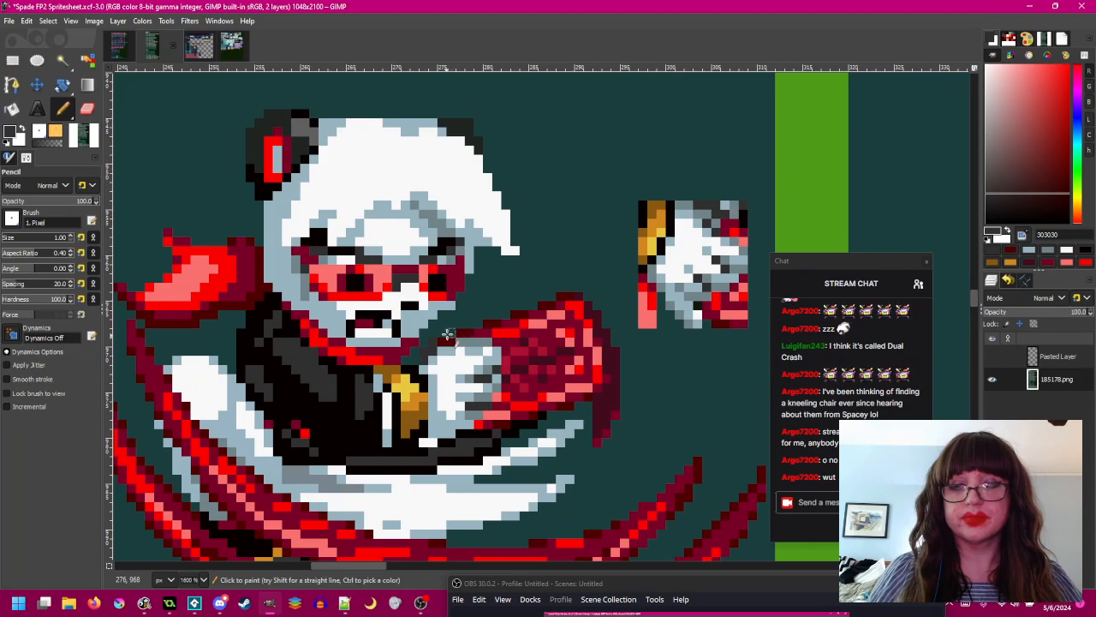
{"action": "left_click", "coordinate": [709, 207], "text": "ctrl"}
{"action": "scroll", "coordinate": [485, 406], "scroll_direction": "down", "scroll_amount": 5}
{"action": "scroll", "coordinate": [478, 376], "scroll_direction": "up", "scroll_amount": 7}
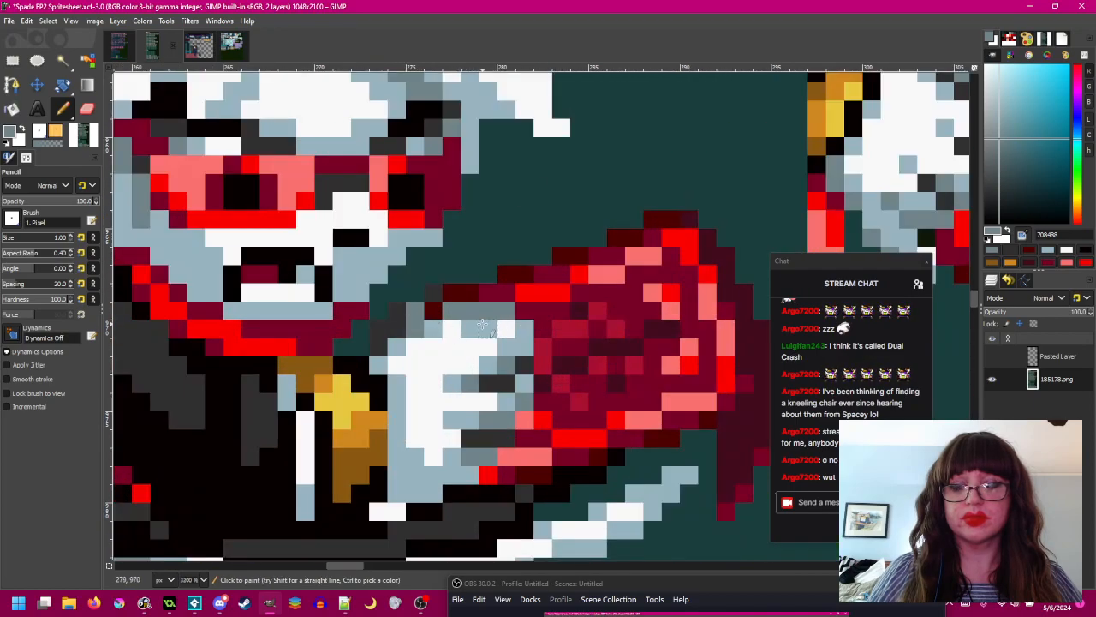
{"action": "left_click", "coordinate": [397, 318], "text": "ctrl"}
{"action": "left_click", "coordinate": [412, 311]}
{"action": "left_click", "coordinate": [417, 326], "text": "ctrl"}
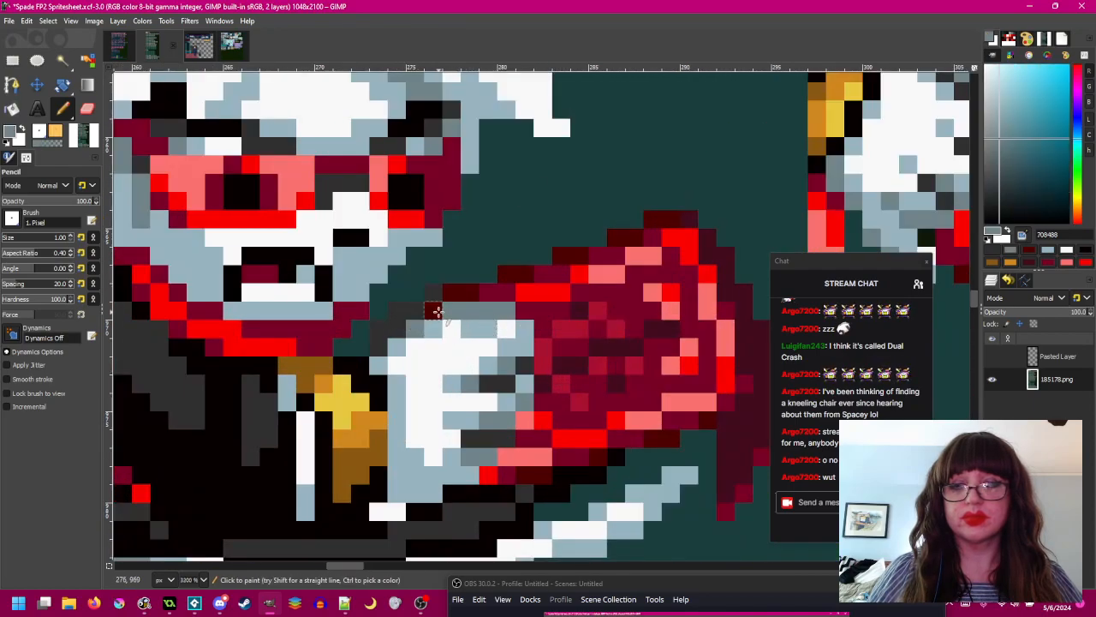
- Extend the thumb over the card's near corner with grey 708488 and outline its tip in dark grey 303030
{"action": "scroll", "coordinate": [458, 294], "scroll_direction": "down", "scroll_amount": 4}
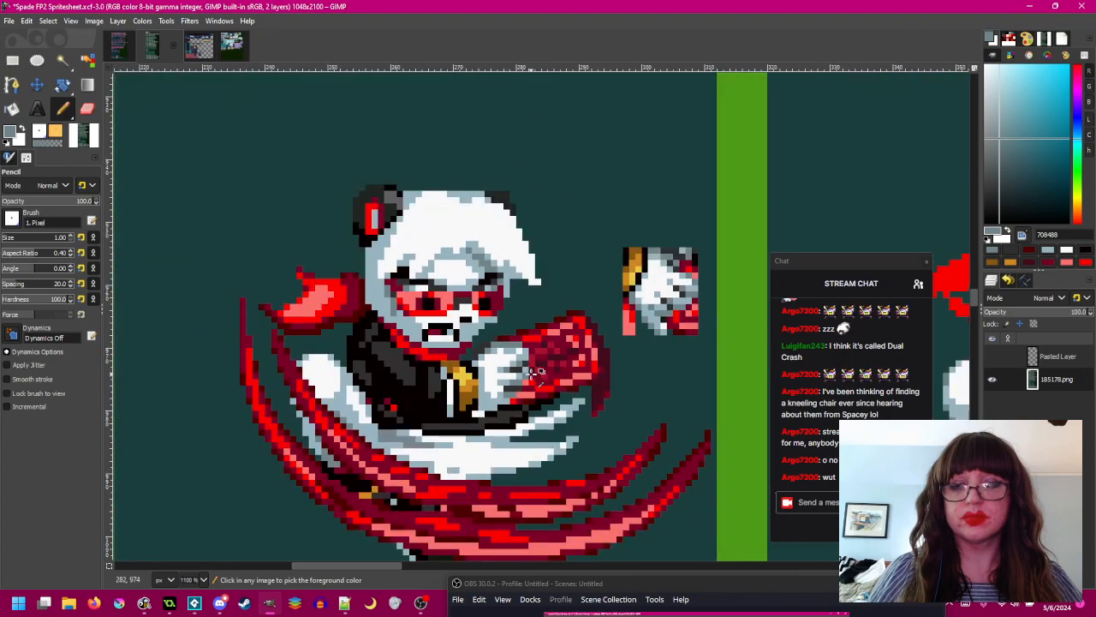
{"action": "scroll", "coordinate": [532, 370], "scroll_direction": "up", "scroll_amount": 4}
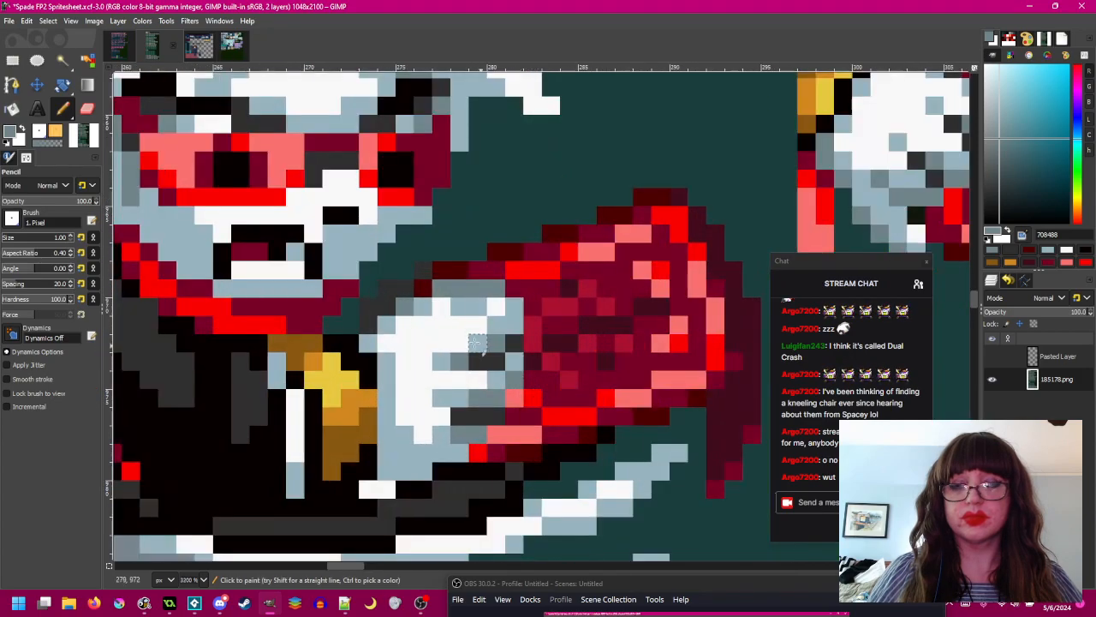
{"action": "scroll", "coordinate": [417, 271], "scroll_direction": "down", "scroll_amount": 4}
{"action": "scroll", "coordinate": [420, 274], "scroll_direction": "up", "scroll_amount": 4}
{"action": "left_click", "coordinate": [425, 291]}
{"action": "scroll", "coordinate": [431, 325], "scroll_direction": "down", "scroll_amount": 4}
{"action": "scroll", "coordinate": [437, 354], "scroll_direction": "up", "scroll_amount": 4}
{"action": "left_click", "coordinate": [400, 351], "text": "ctrl"}
{"action": "scroll", "coordinate": [403, 346], "scroll_direction": "down", "scroll_amount": 4}
{"action": "scroll", "coordinate": [412, 336], "scroll_direction": "up", "scroll_amount": 4}
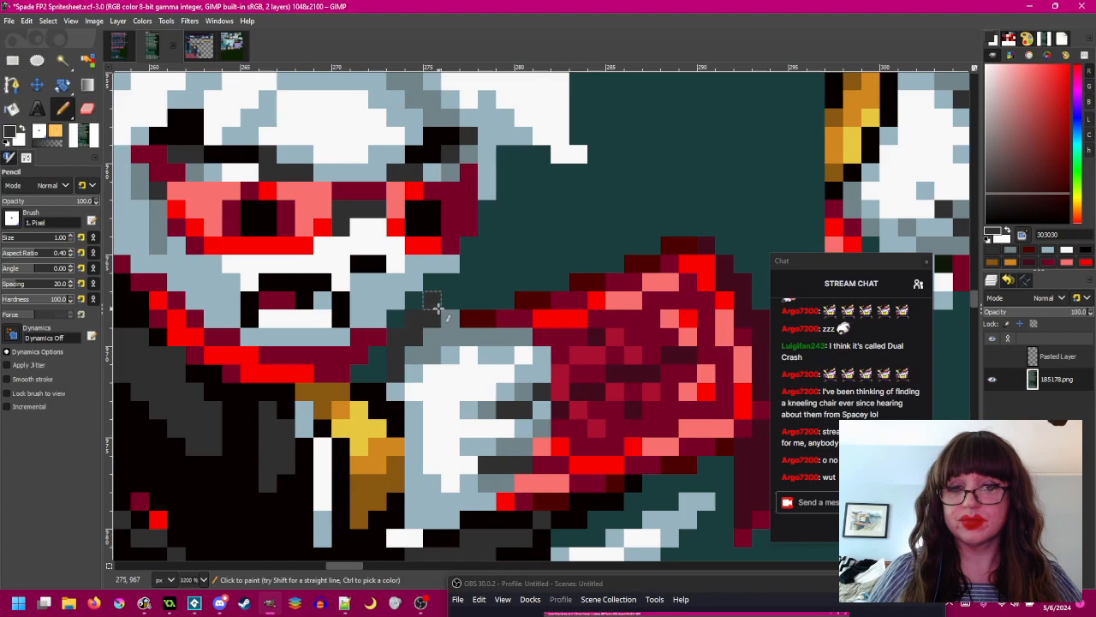
{"action": "left_click", "coordinate": [444, 302]}
{"action": "scroll", "coordinate": [515, 360], "scroll_direction": "down", "scroll_amount": 3}
{"action": "left_click_drag", "start_coordinate": [516, 360], "coordinate": [494, 328]}
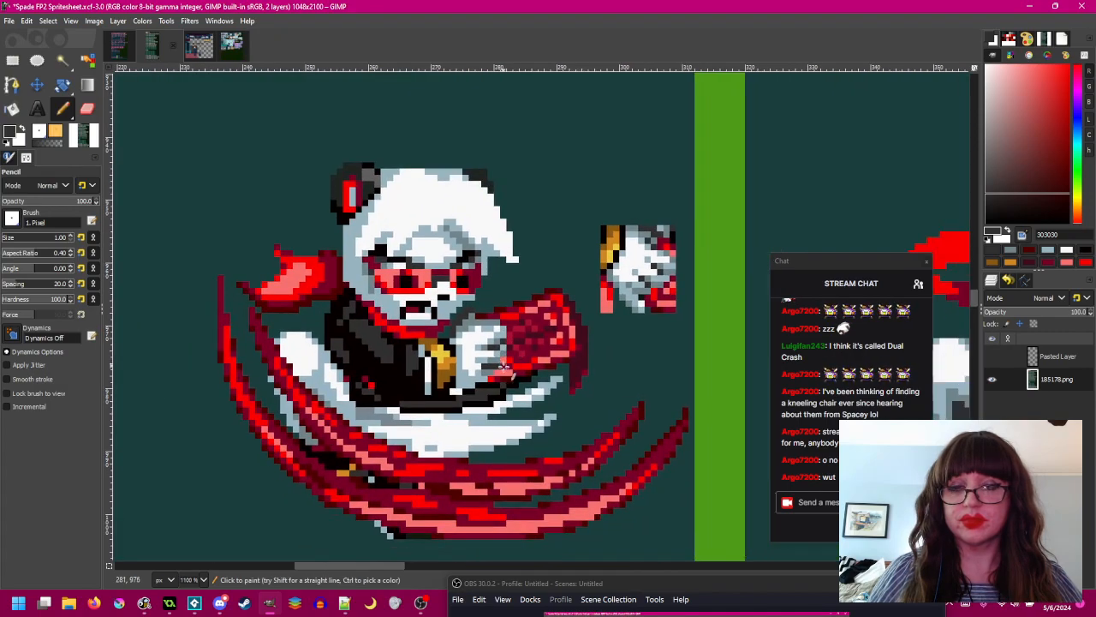
{"action": "scroll", "coordinate": [516, 370], "scroll_direction": "up", "scroll_amount": 3}
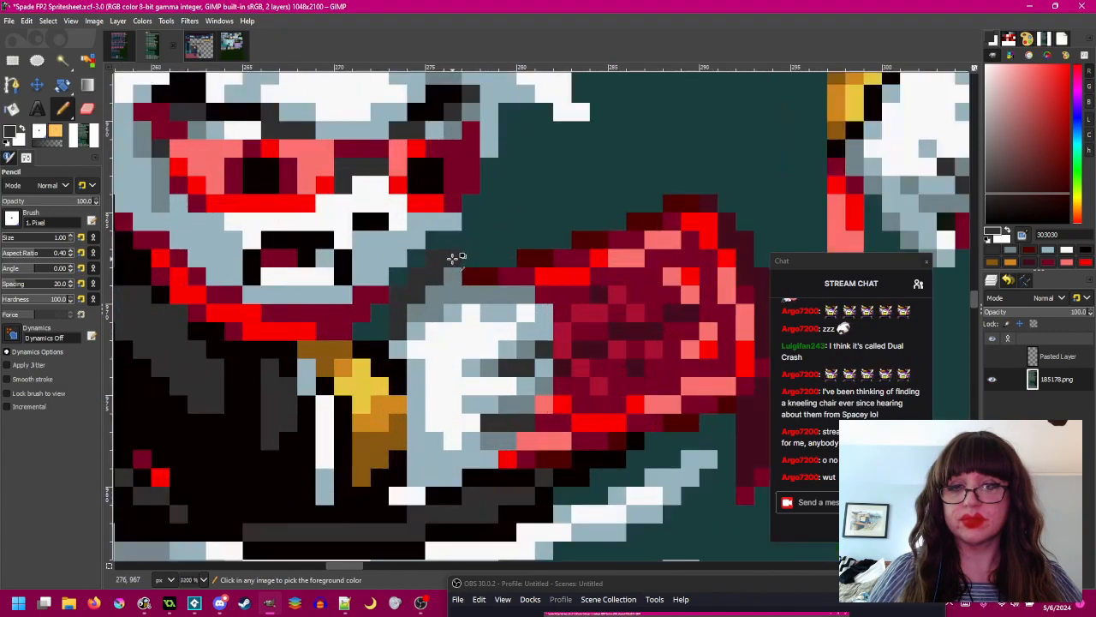
- Deepen the gaps between the third frame's fingers with dark grey 303030 and save the spritesheet
{"action": "scroll", "coordinate": [515, 337], "scroll_direction": "down", "scroll_amount": 1}
{"action": "scroll", "coordinate": [476, 307], "scroll_direction": "down", "scroll_amount": 2}
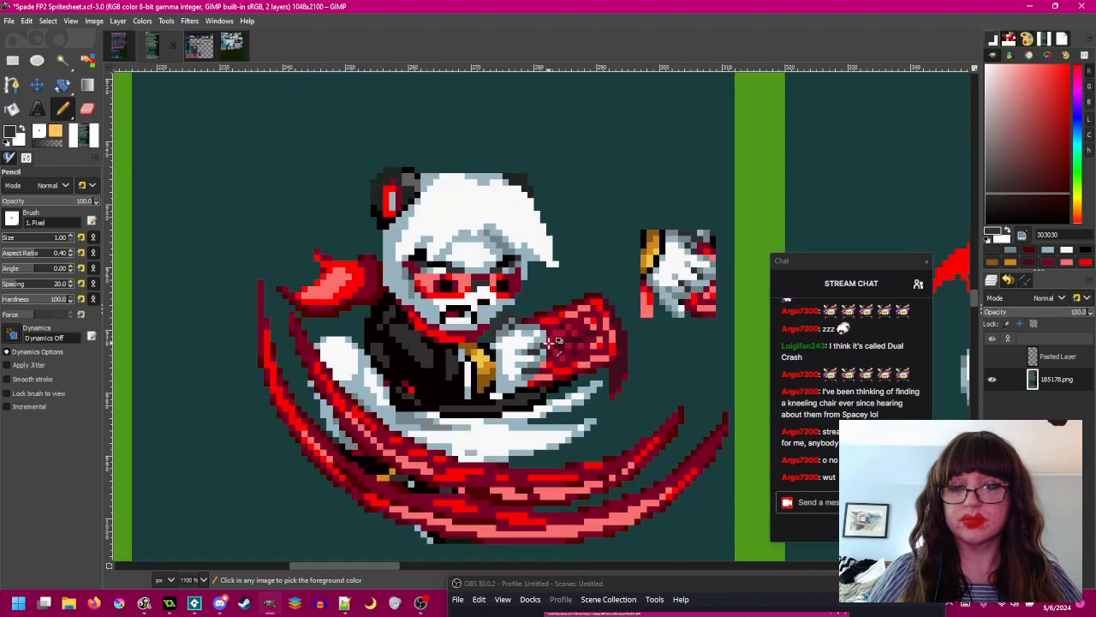
{"action": "scroll", "coordinate": [506, 334], "scroll_direction": "up", "scroll_amount": 1}
{"action": "scroll", "coordinate": [508, 334], "scroll_direction": "up", "scroll_amount": 1}
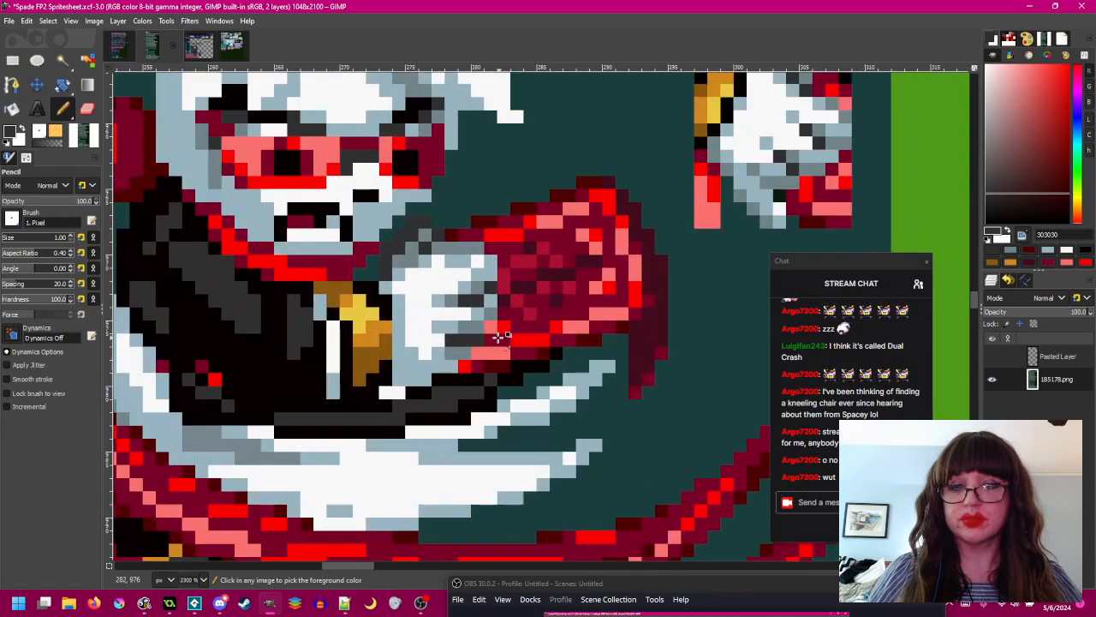
{"action": "scroll", "coordinate": [499, 360], "scroll_direction": "up", "scroll_amount": 1}
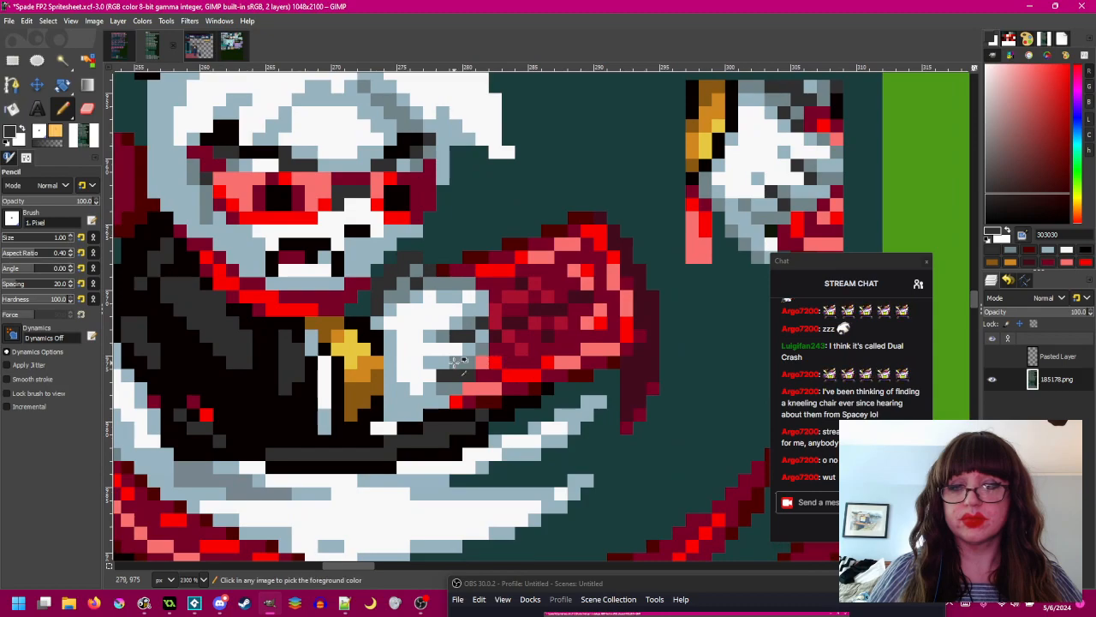
{"action": "left_click", "coordinate": [480, 351]}
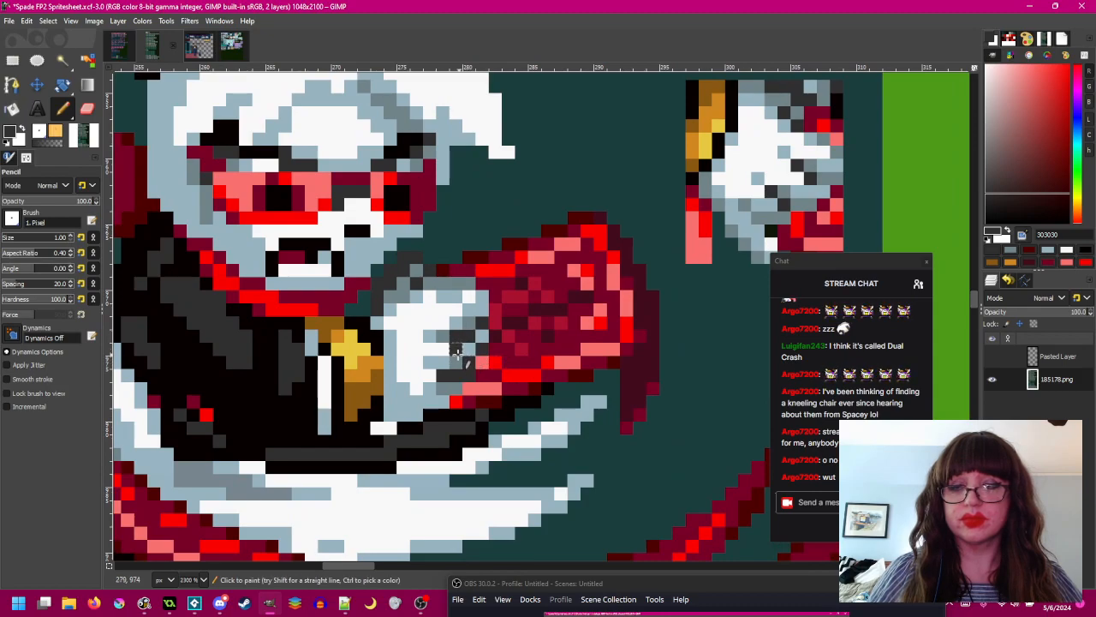
{"action": "left_click", "coordinate": [445, 387], "text": "ctrl"}
{"action": "left_click", "coordinate": [444, 375]}
{"action": "key", "text": "ctrl+z"}
{"action": "scroll", "coordinate": [535, 380], "scroll_direction": "down", "scroll_amount": 1}
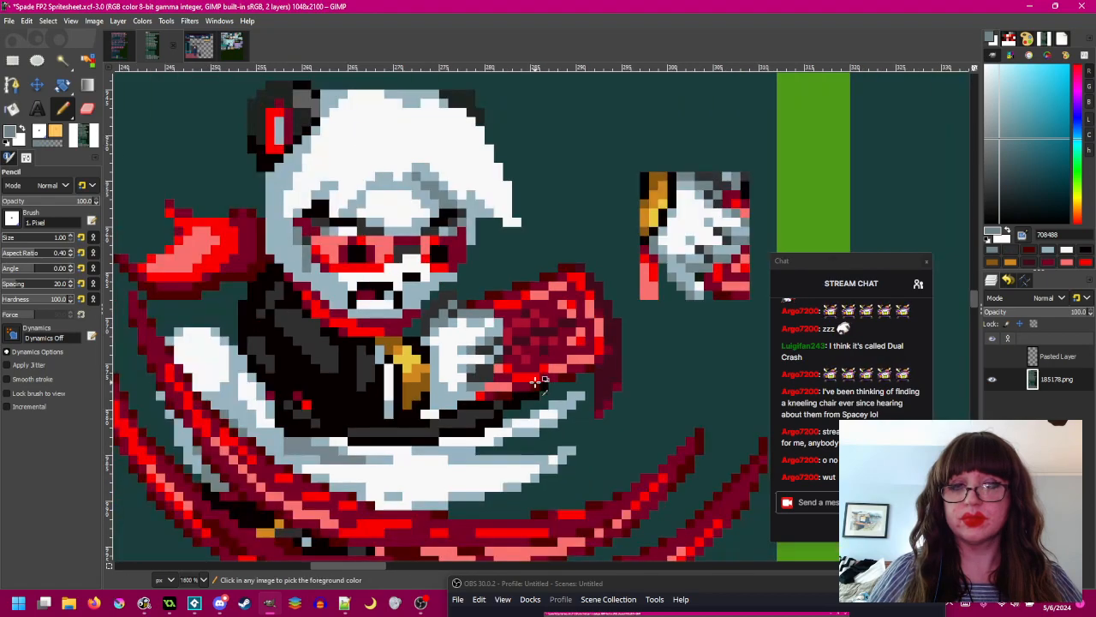
{"action": "scroll", "coordinate": [535, 380], "scroll_direction": "down", "scroll_amount": 2}
{"action": "scroll", "coordinate": [506, 384], "scroll_direction": "up", "scroll_amount": 4}
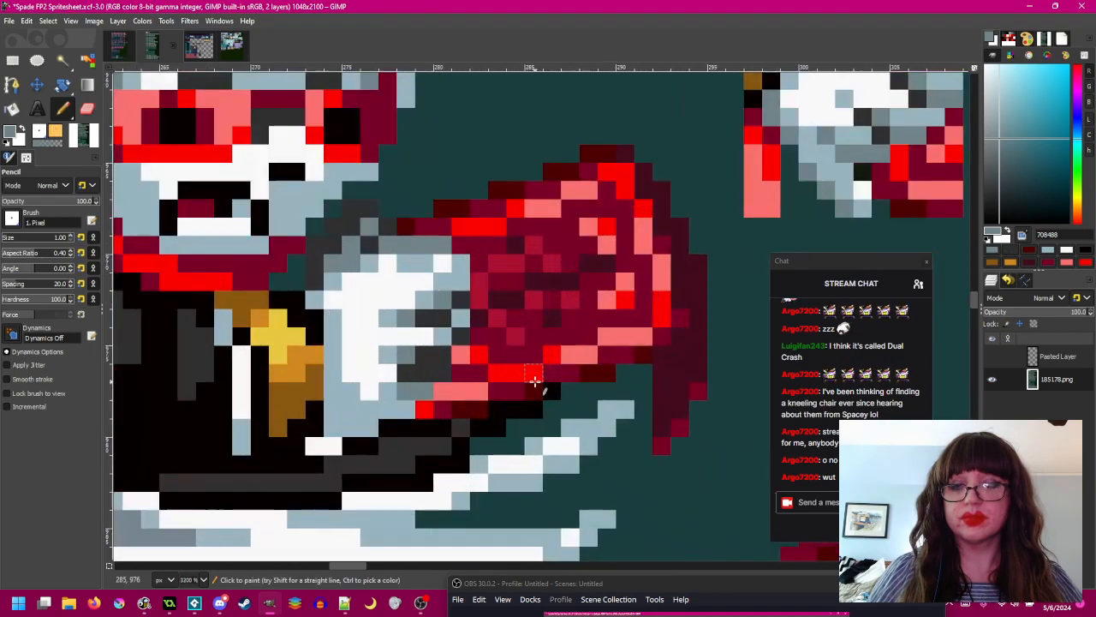
{"action": "scroll", "coordinate": [486, 386], "scroll_direction": "down", "scroll_amount": 1}
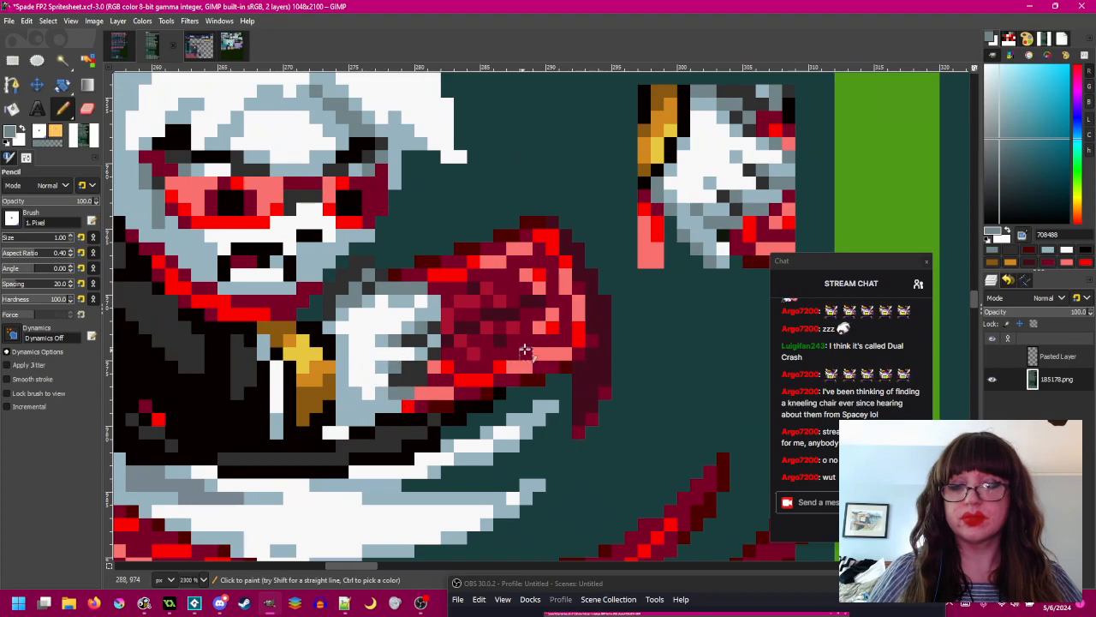
{"action": "scroll", "coordinate": [520, 351], "scroll_direction": "down", "scroll_amount": 4}
{"action": "key", "text": "ctrl+s"}
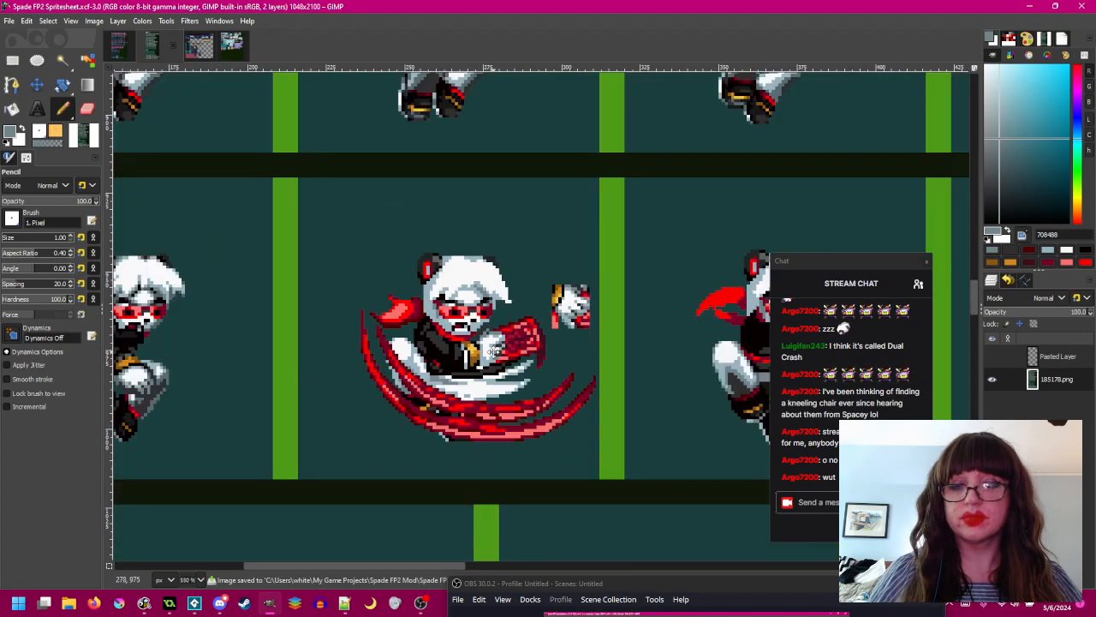
- Select the reference hand beside the third frame and cover it with the grey 708488 foreground colour
{"action": "scroll", "coordinate": [493, 351], "scroll_direction": "up", "scroll_amount": 2}
{"action": "key", "text": "r"}
{"action": "scroll", "coordinate": [522, 272], "scroll_direction": "up", "scroll_amount": 1}
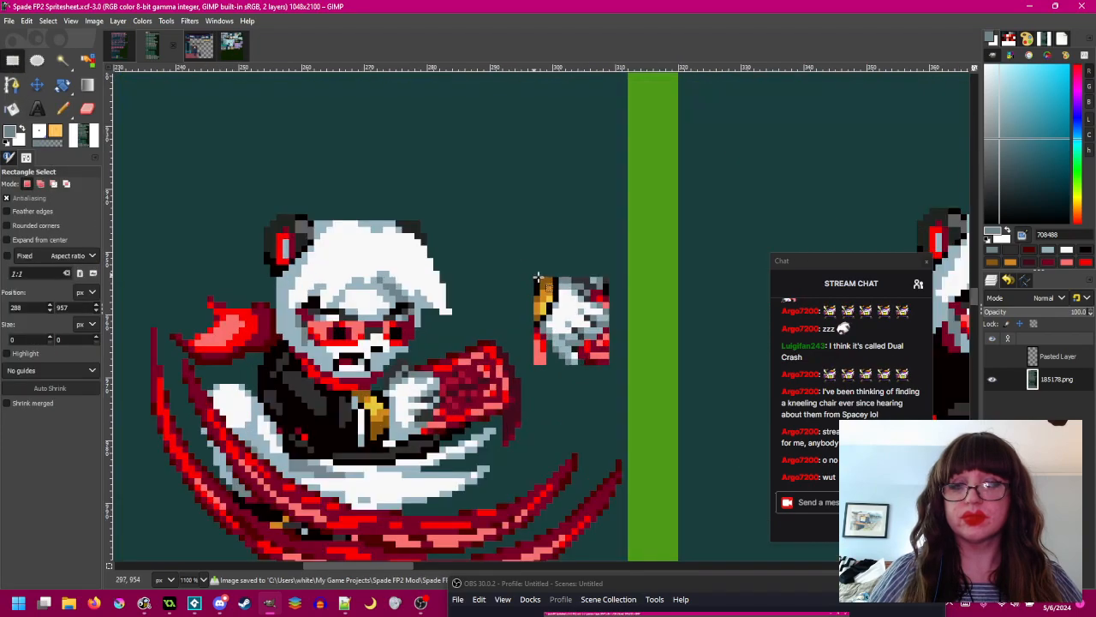
{"action": "left_click_drag", "start_coordinate": [528, 277], "coordinate": [609, 365]}
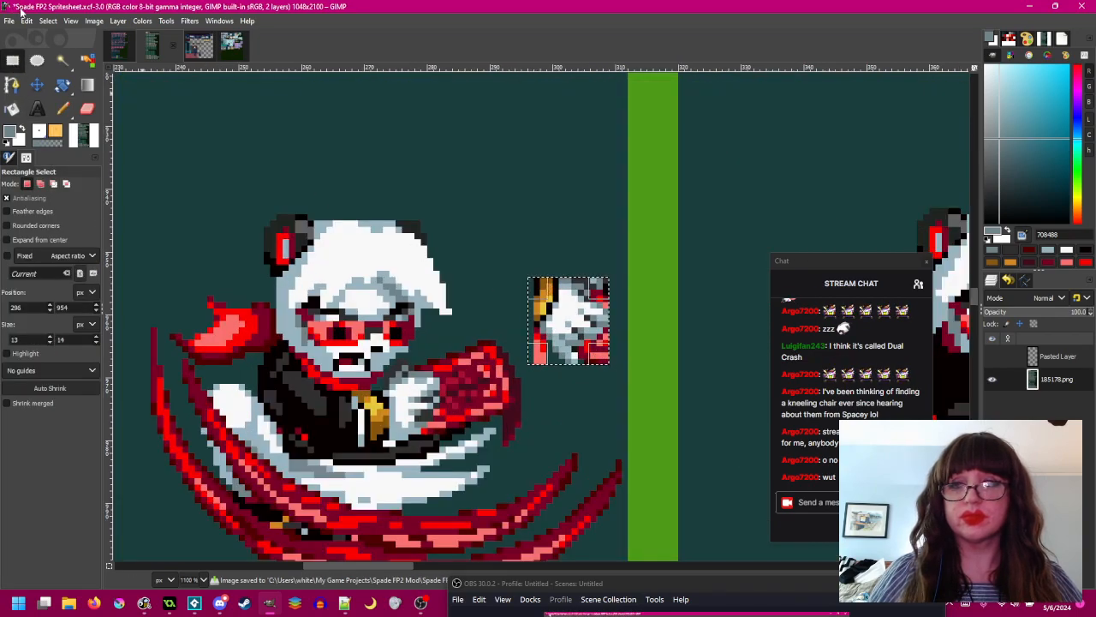
{"action": "left_click", "coordinate": [48, 21]}
{"action": "mouse_move", "coordinate": [27, 21]}
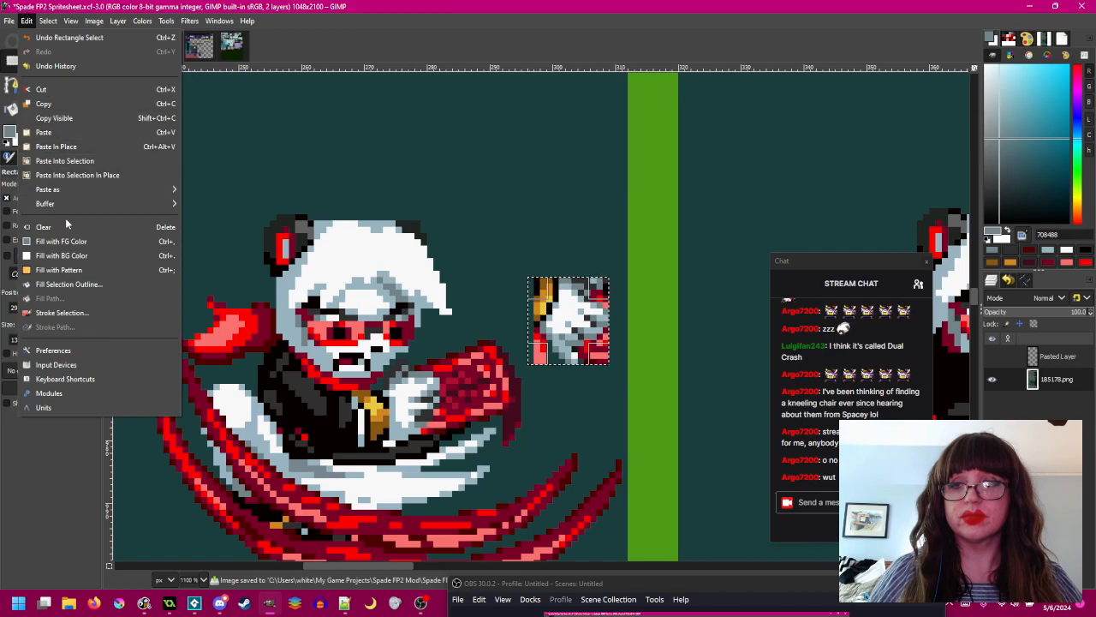
{"action": "left_click", "coordinate": [72, 243]}
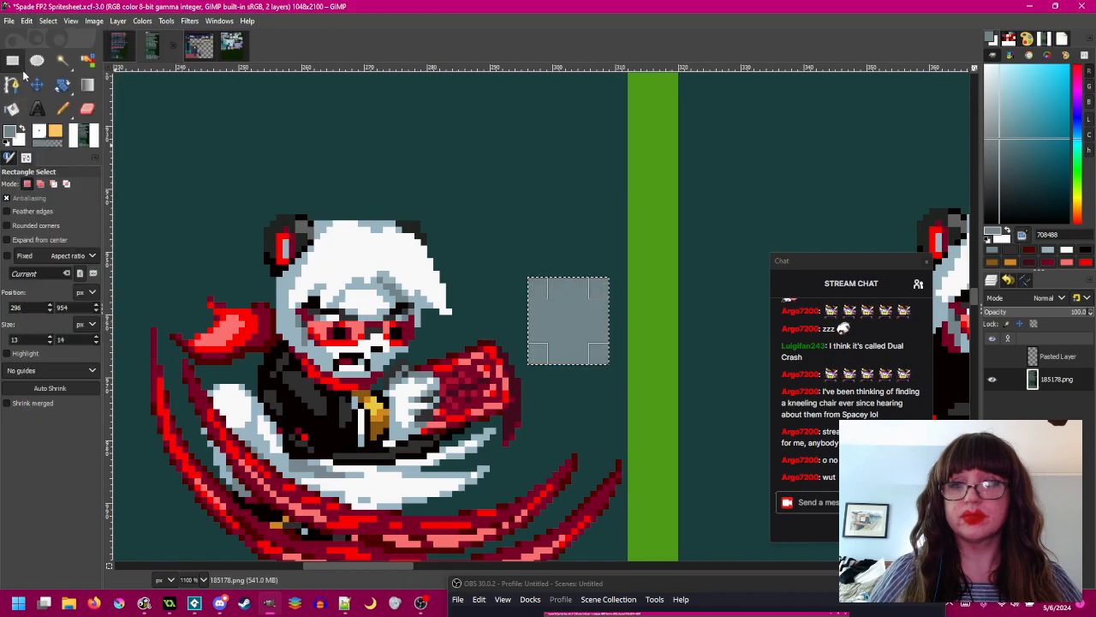
- Bucket fill the covered reference area with background teal 1b3f3e in Normal mode and save the spritesheet
{"action": "left_click", "coordinate": [12, 109]}
{"action": "left_click", "coordinate": [600, 308]}
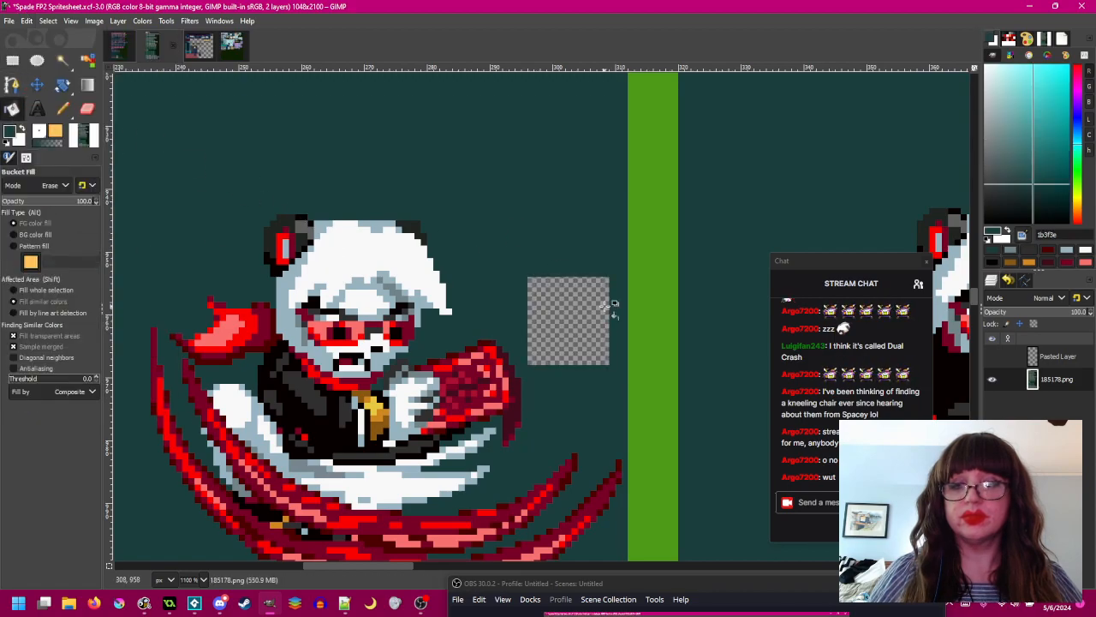
{"action": "left_click", "coordinate": [36, 188]}
{"action": "left_click", "coordinate": [37, 200]}
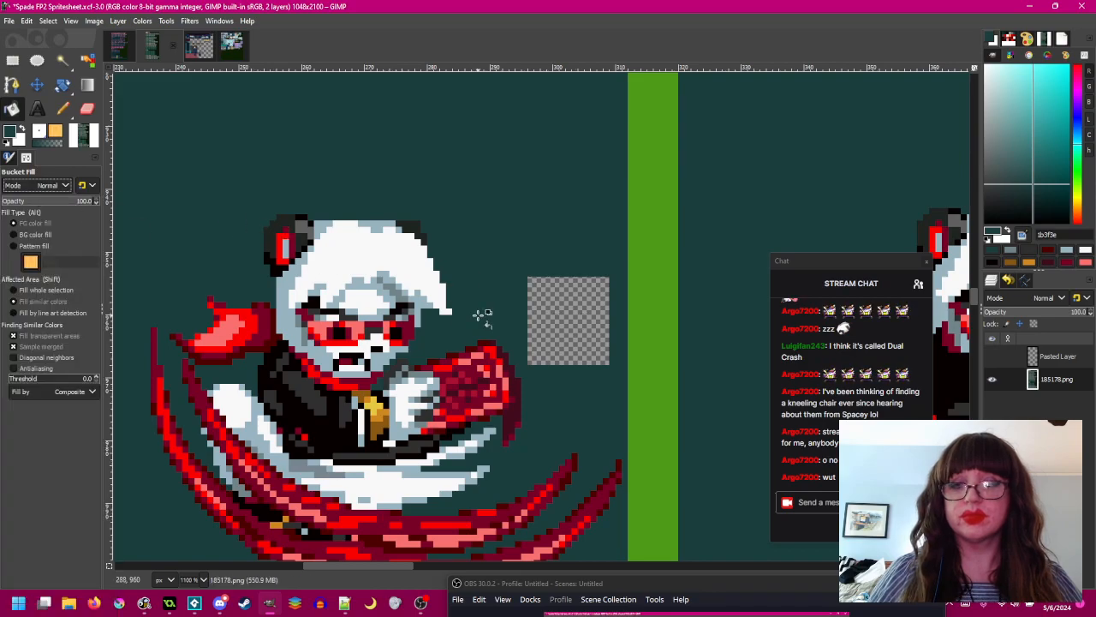
{"action": "left_click", "coordinate": [567, 317]}
{"action": "key", "text": "ctrl+s"}
{"action": "scroll", "coordinate": [443, 322], "scroll_direction": "down", "scroll_amount": 1}
{"action": "scroll", "coordinate": [443, 322], "scroll_direction": "left", "scroll_amount": 2}
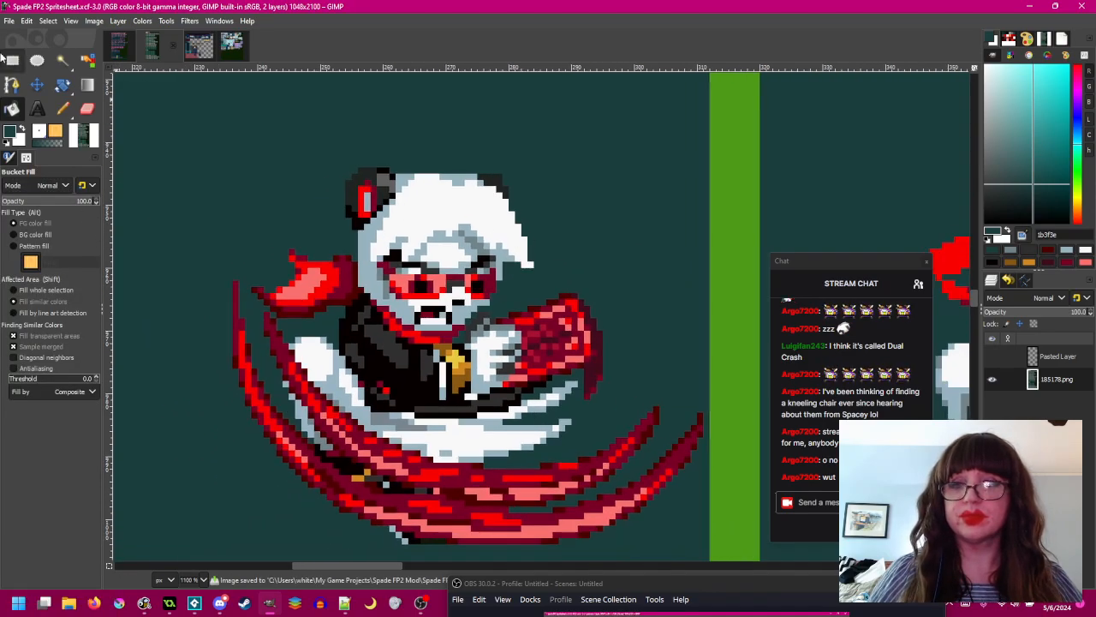
{"action": "left_click", "coordinate": [14, 61]}
{"action": "scroll", "coordinate": [406, 309], "scroll_direction": "down", "scroll_amount": 10}
{"action": "scroll", "coordinate": [406, 307], "scroll_direction": "up", "scroll_amount": 5}
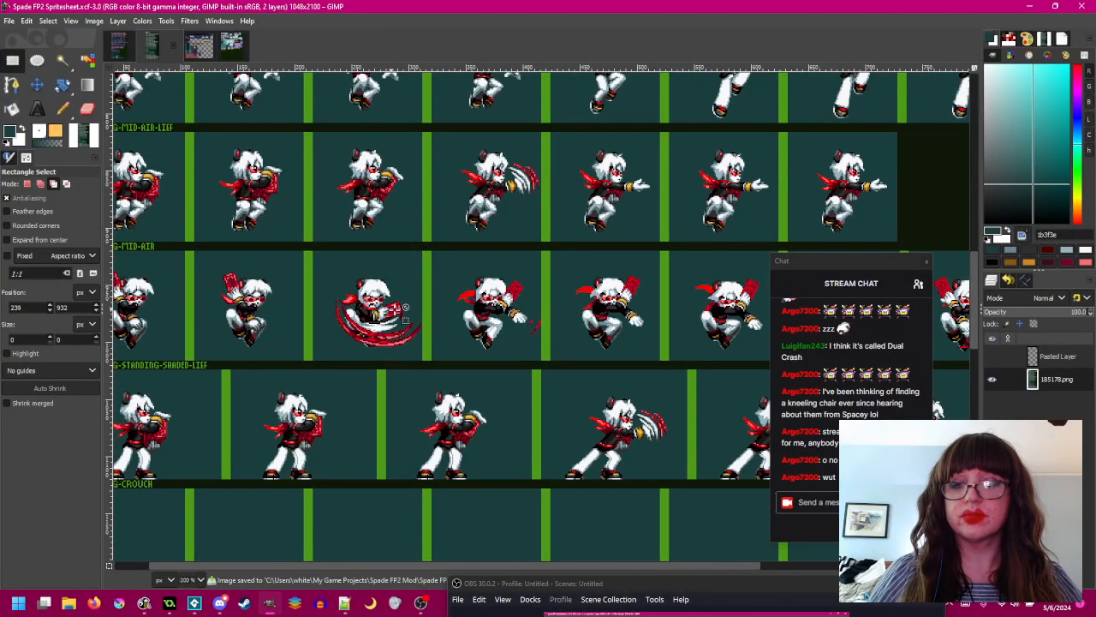
{"action": "scroll", "coordinate": [406, 307], "scroll_direction": "up", "scroll_amount": 4}
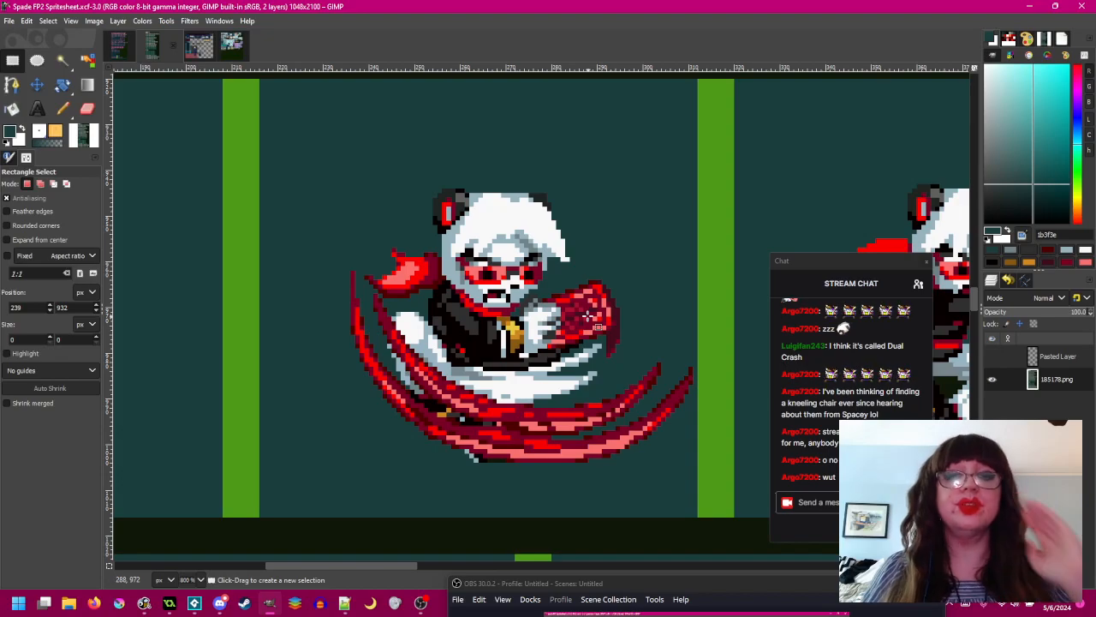
- Save the spritesheet and check the third attack frame against the second
{"action": "scroll", "coordinate": [587, 316], "scroll_direction": "down", "scroll_amount": 1}
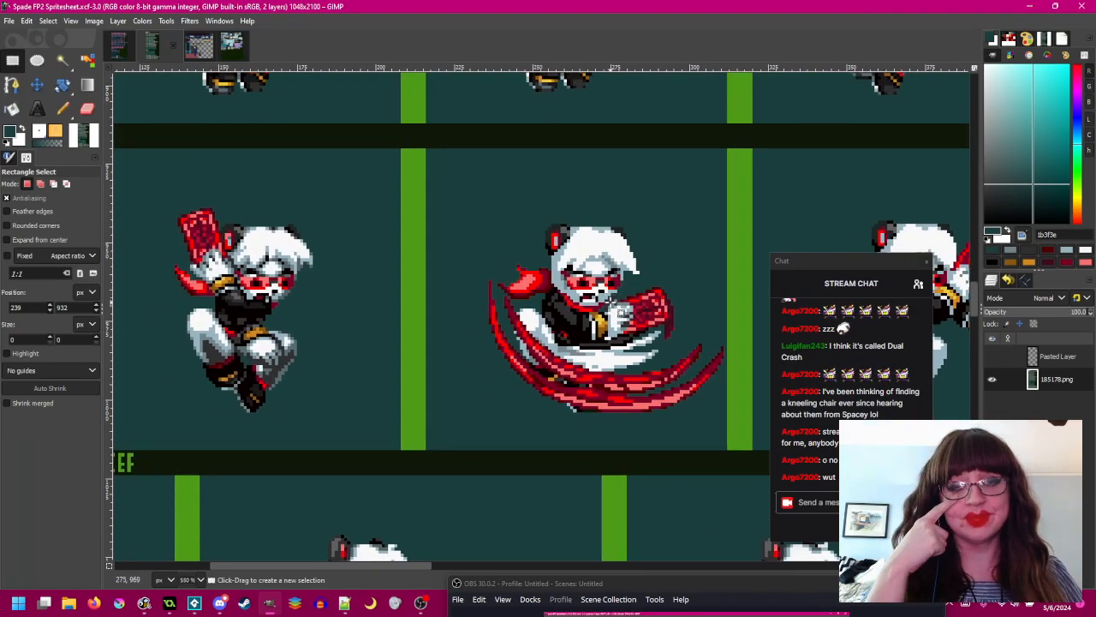
{"action": "scroll", "coordinate": [613, 322], "scroll_direction": "down", "scroll_amount": 2}
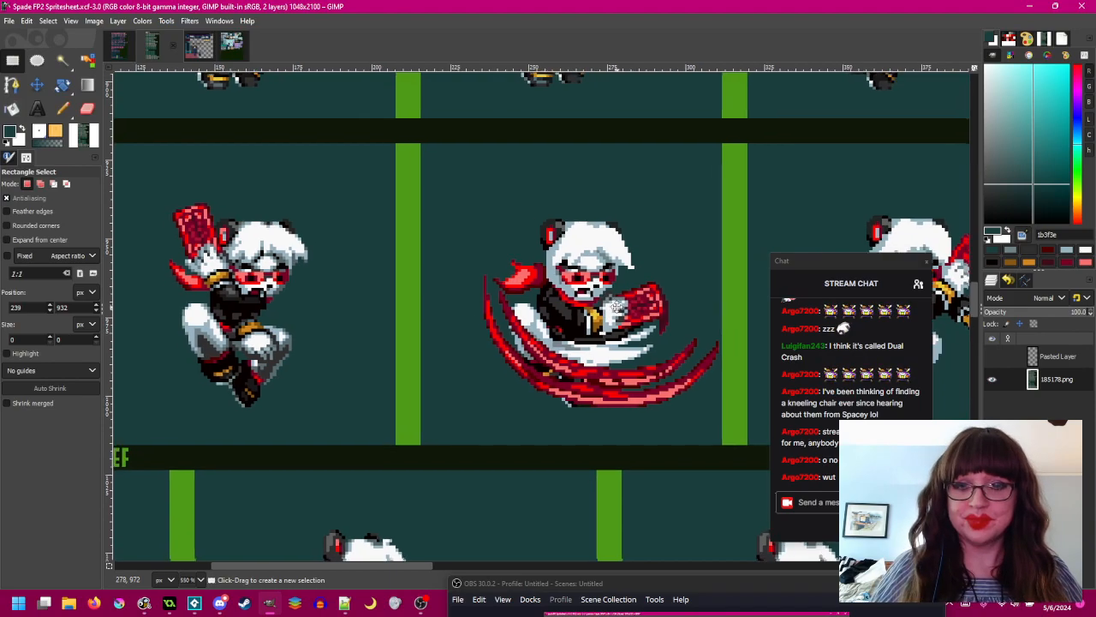
{"action": "key", "text": "ctrl+s"}
{"action": "scroll", "coordinate": [616, 297], "scroll_direction": "up", "scroll_amount": 1}
{"action": "scroll", "coordinate": [615, 296], "scroll_direction": "up", "scroll_amount": 2}
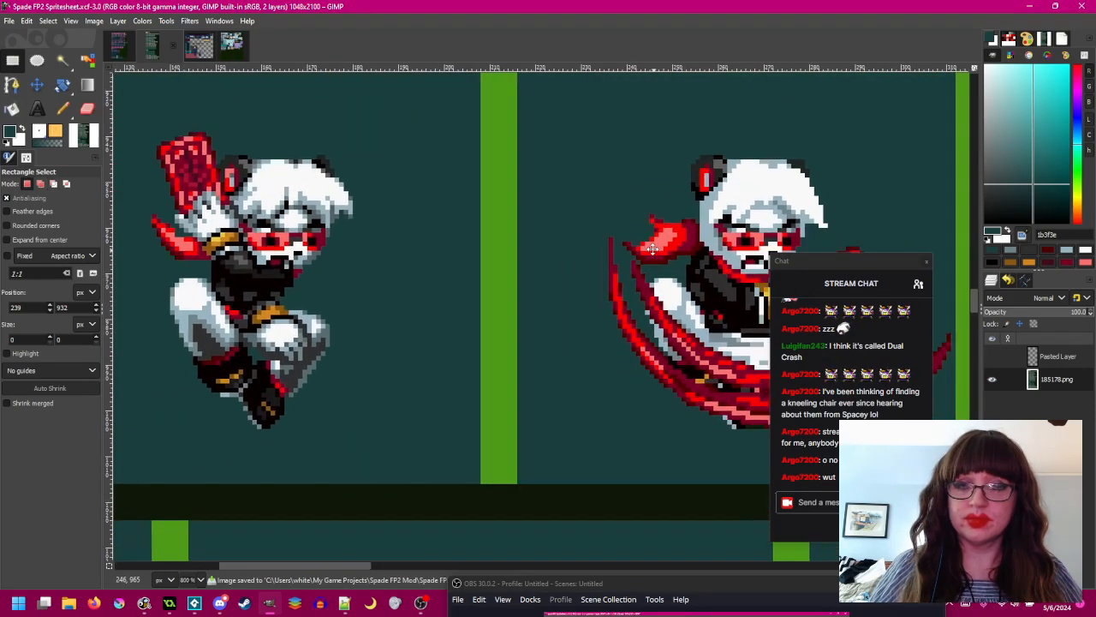
- Add a dark 202420 outline pixel to the top edge of the third frame's hair with the Pencil
{"action": "left_click_drag", "start_coordinate": [828, 261], "coordinate": [990, 302]}
{"action": "left_click_drag", "start_coordinate": [416, 257], "coordinate": [418, 272]}
{"action": "left_click", "coordinate": [62, 109]}
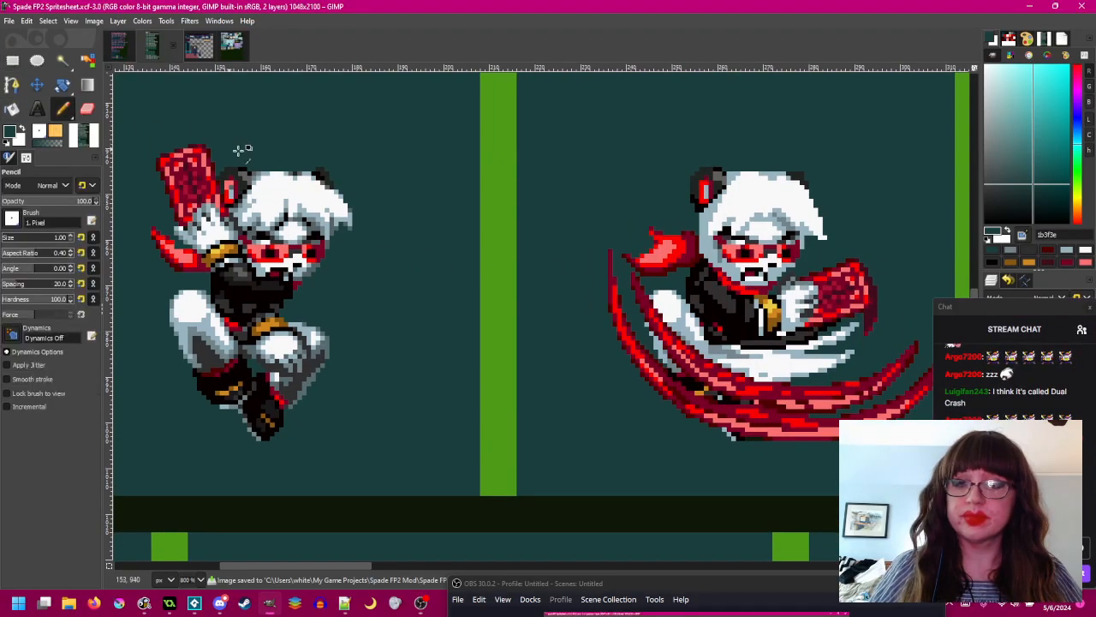
{"action": "left_click", "coordinate": [297, 173], "text": "ctrl"}
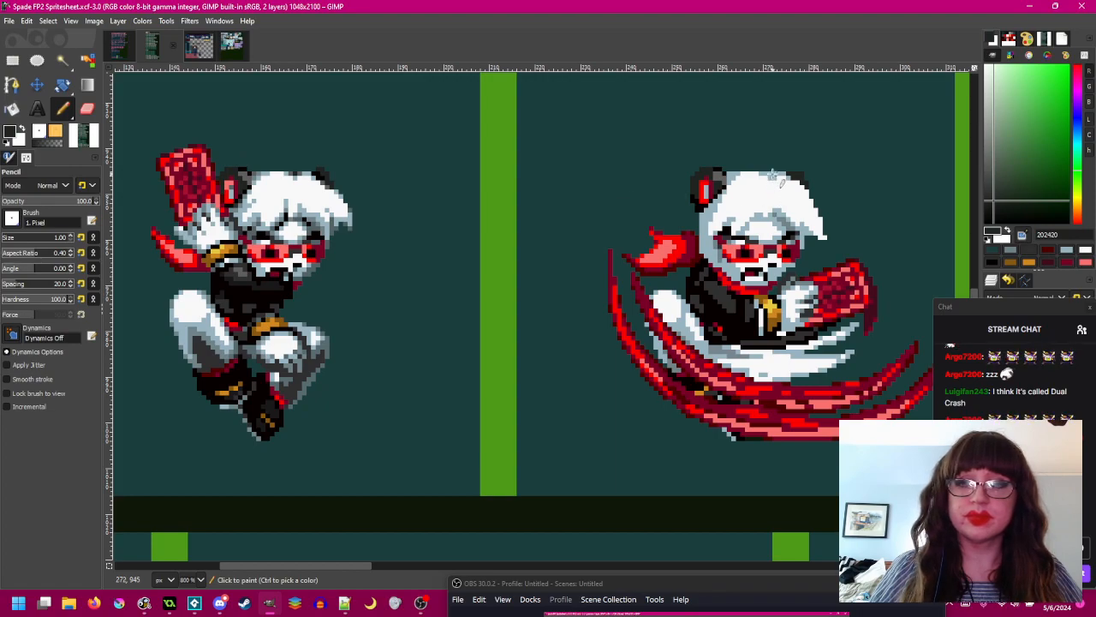
{"action": "left_click", "coordinate": [773, 175]}
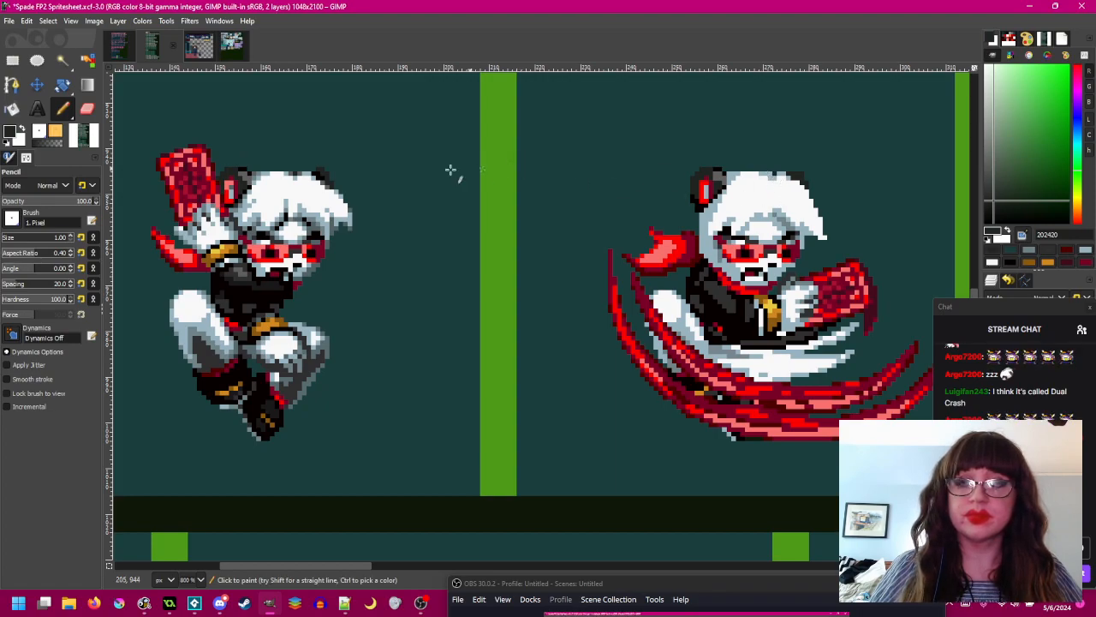
- Soften the top edge of the third frame's hair with sampled pixels of 98b4c0, 606060 and white f8f8f8
{"action": "left_click", "coordinate": [295, 174], "text": "ctrl"}
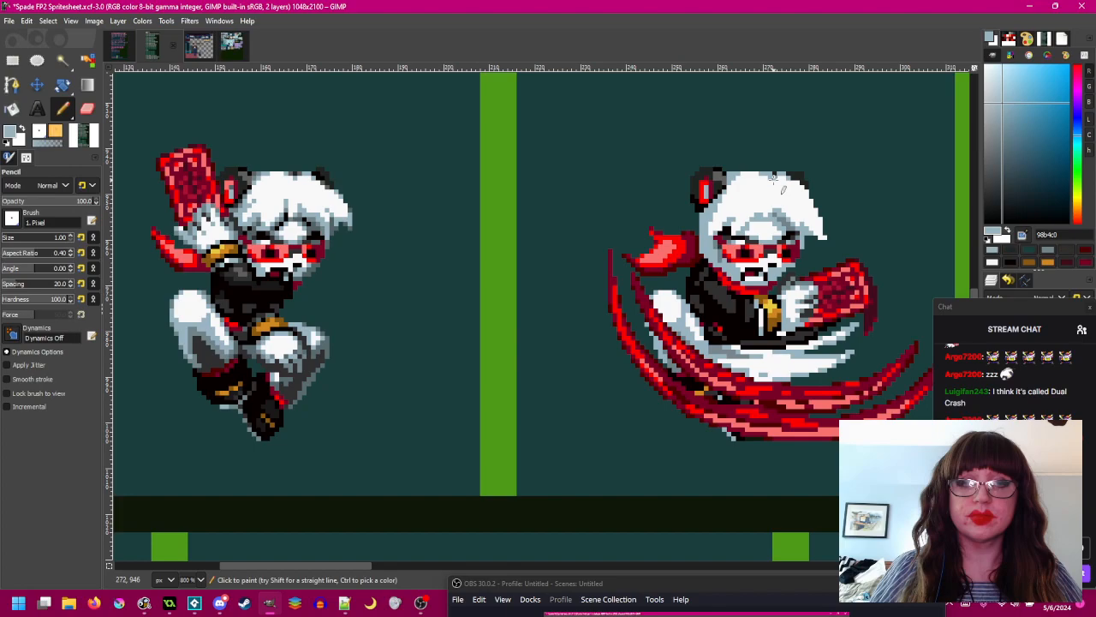
{"action": "scroll", "coordinate": [300, 163], "scroll_direction": "up", "scroll_amount": 1}
{"action": "left_click", "coordinate": [317, 175], "text": "ctrl"}
{"action": "left_click_drag", "start_coordinate": [733, 226], "coordinate": [583, 217]}
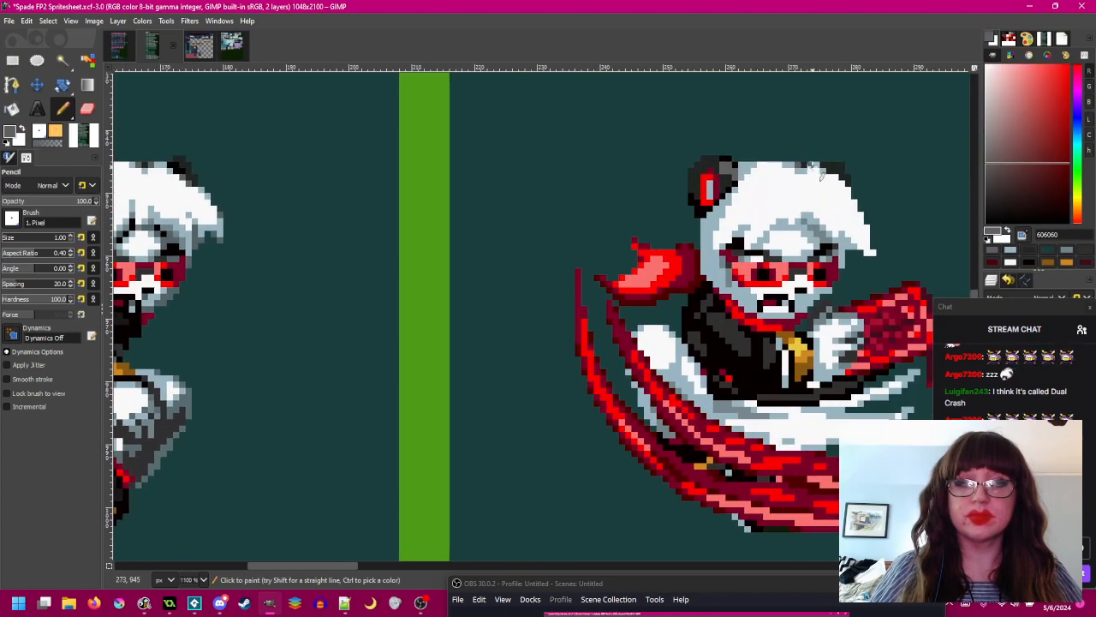
{"action": "left_click_drag", "start_coordinate": [490, 196], "coordinate": [632, 200]}
{"action": "left_click", "coordinate": [338, 183], "text": "ctrl"}
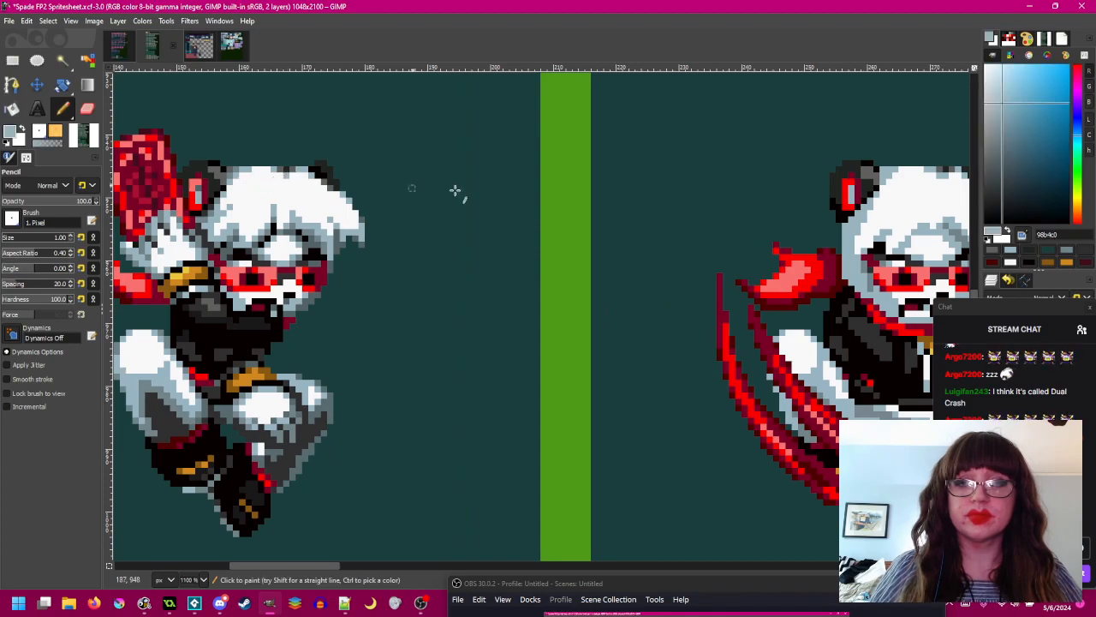
{"action": "left_click_drag", "start_coordinate": [753, 211], "coordinate": [574, 199]}
{"action": "left_click", "coordinate": [761, 165], "text": "ctrl"}
{"action": "left_click", "coordinate": [759, 160]}
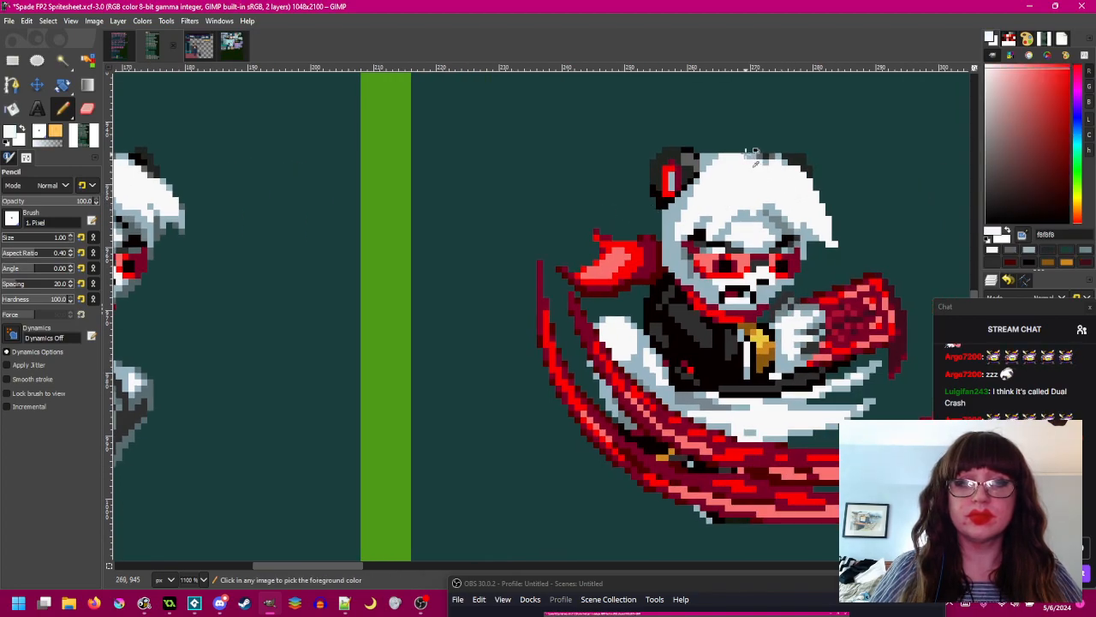
{"action": "left_click", "coordinate": [750, 157], "text": "ctrl"}
- Add grey 546366 edge pixels along the outer side and tip of the third frame's hair
{"action": "scroll", "coordinate": [702, 220], "scroll_direction": "left", "scroll_amount": 3}
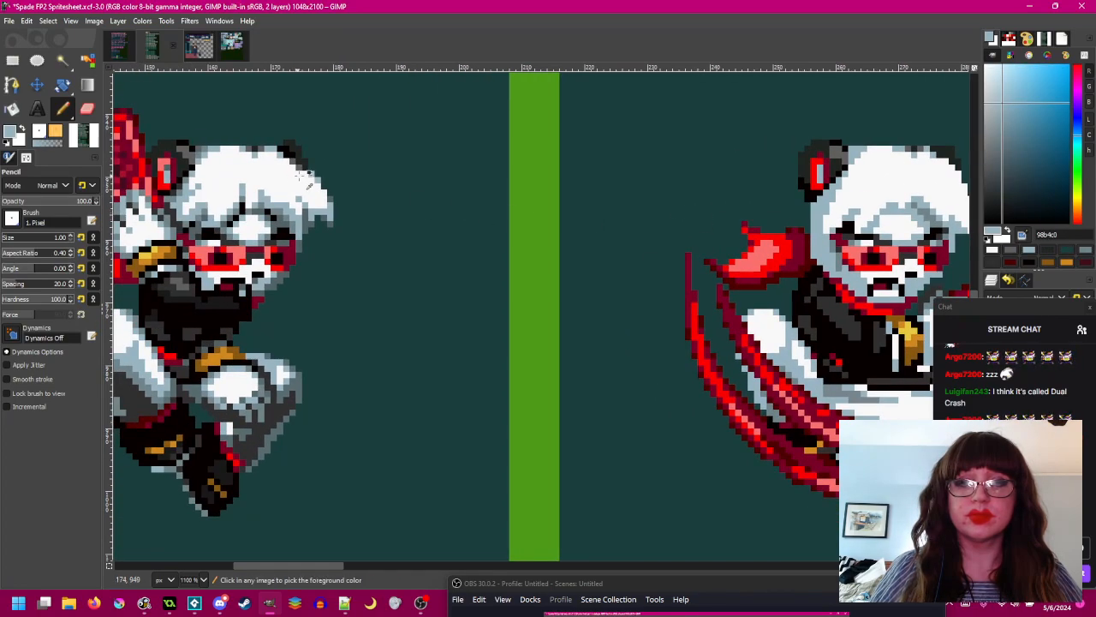
{"action": "scroll", "coordinate": [317, 172], "scroll_direction": "right", "scroll_amount": 9}
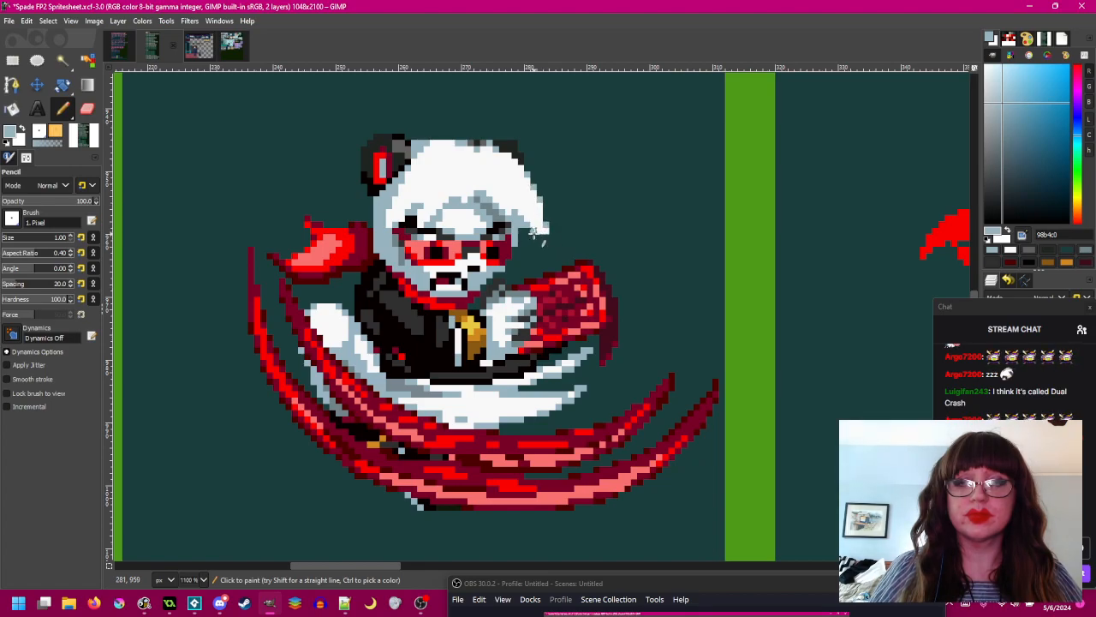
{"action": "scroll", "coordinate": [506, 248], "scroll_direction": "down", "scroll_amount": 1}
{"action": "scroll", "coordinate": [248, 227], "scroll_direction": "up", "scroll_amount": 1}
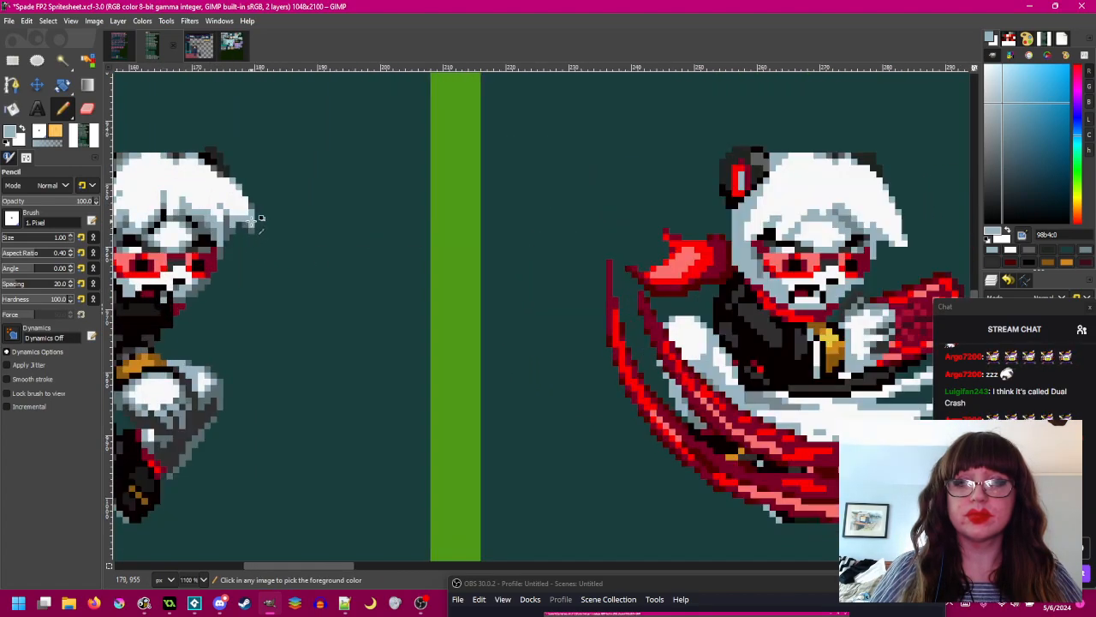
{"action": "scroll", "coordinate": [673, 288], "scroll_direction": "up", "scroll_amount": 2}
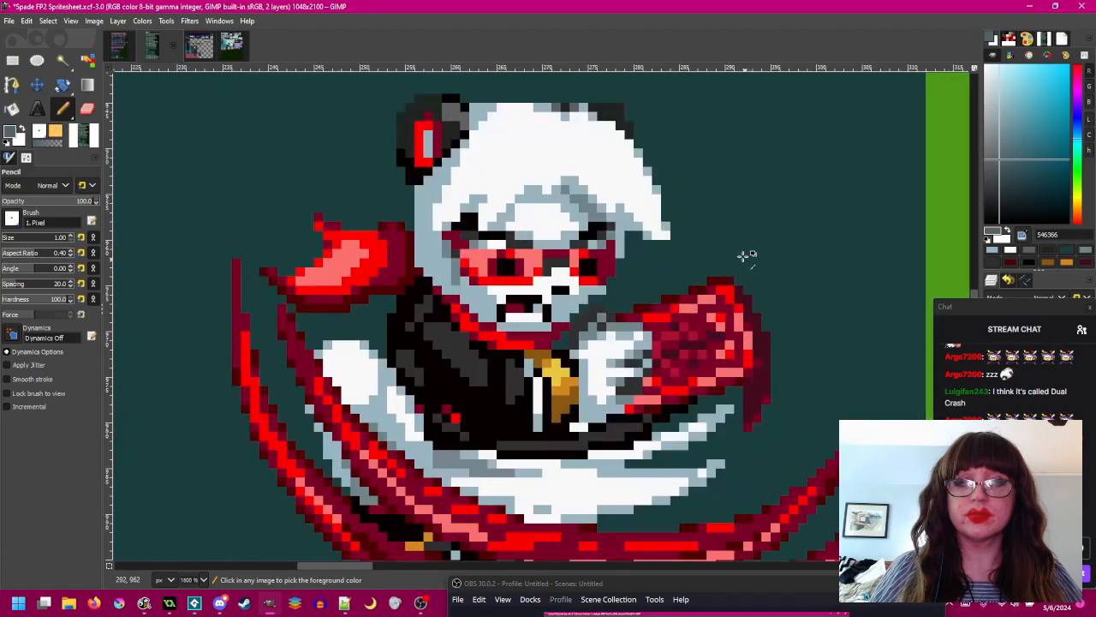
{"action": "left_click_drag", "start_coordinate": [638, 245], "coordinate": [622, 242]}
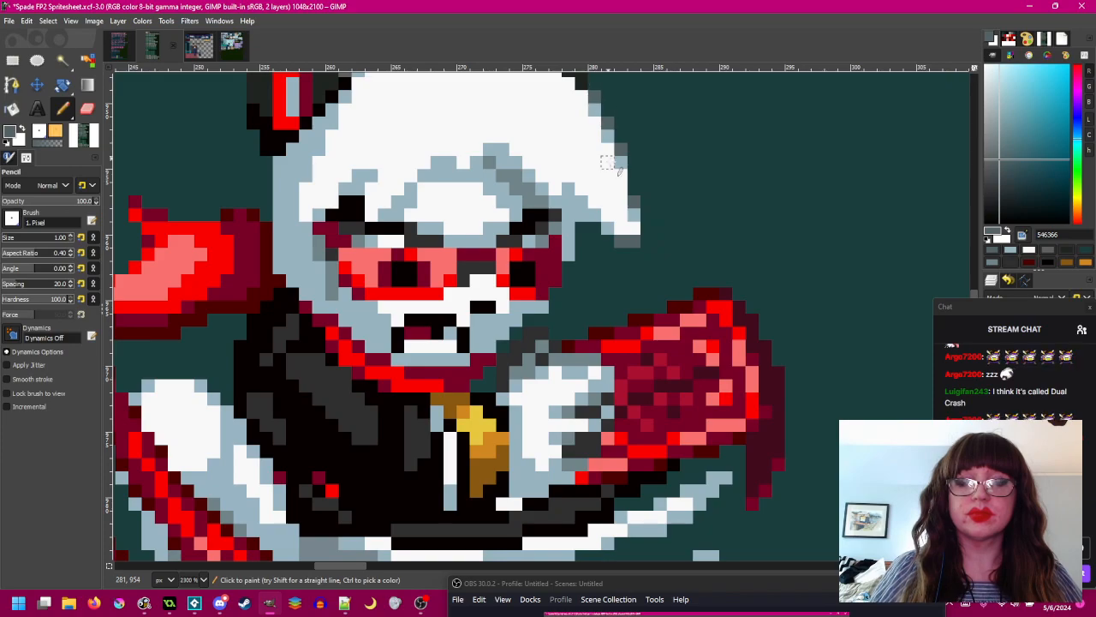
{"action": "scroll", "coordinate": [607, 162], "scroll_direction": "down", "scroll_amount": 1}
{"action": "scroll", "coordinate": [688, 299], "scroll_direction": "down", "scroll_amount": 1}
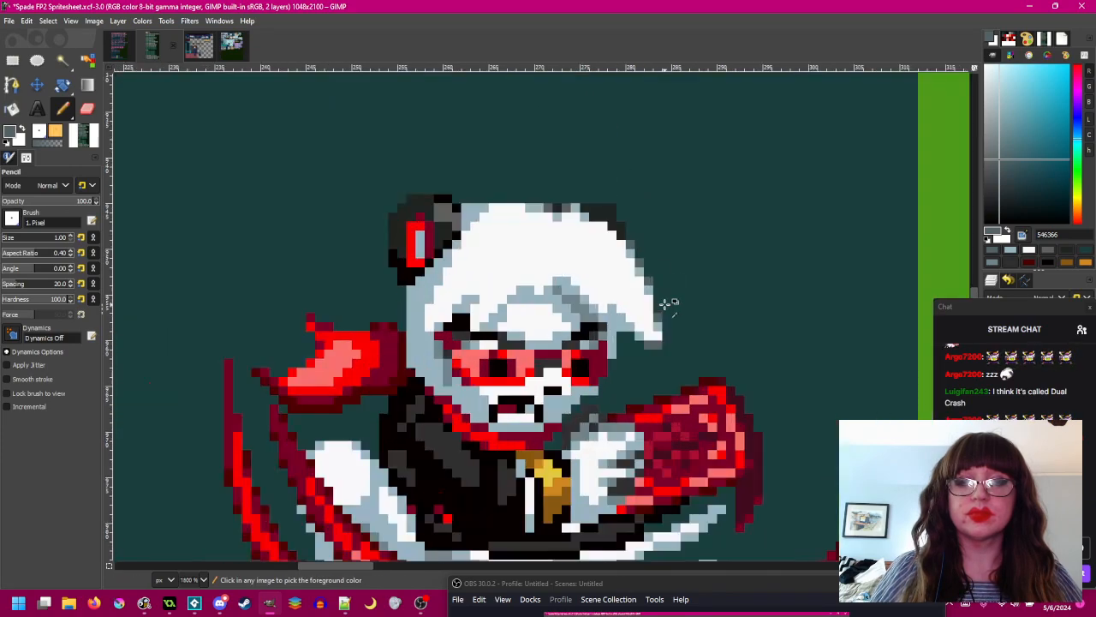
{"action": "scroll", "coordinate": [666, 304], "scroll_direction": "up", "scroll_amount": 2}
{"action": "scroll", "coordinate": [656, 311], "scroll_direction": "down", "scroll_amount": 3}
- Copy the 12 × 9 px ear area from the second frame, paste it over the third frame's ear and anchor it
{"action": "scroll", "coordinate": [704, 325], "scroll_direction": "left", "scroll_amount": 3}
{"action": "scroll", "coordinate": [655, 281], "scroll_direction": "down", "scroll_amount": 1}
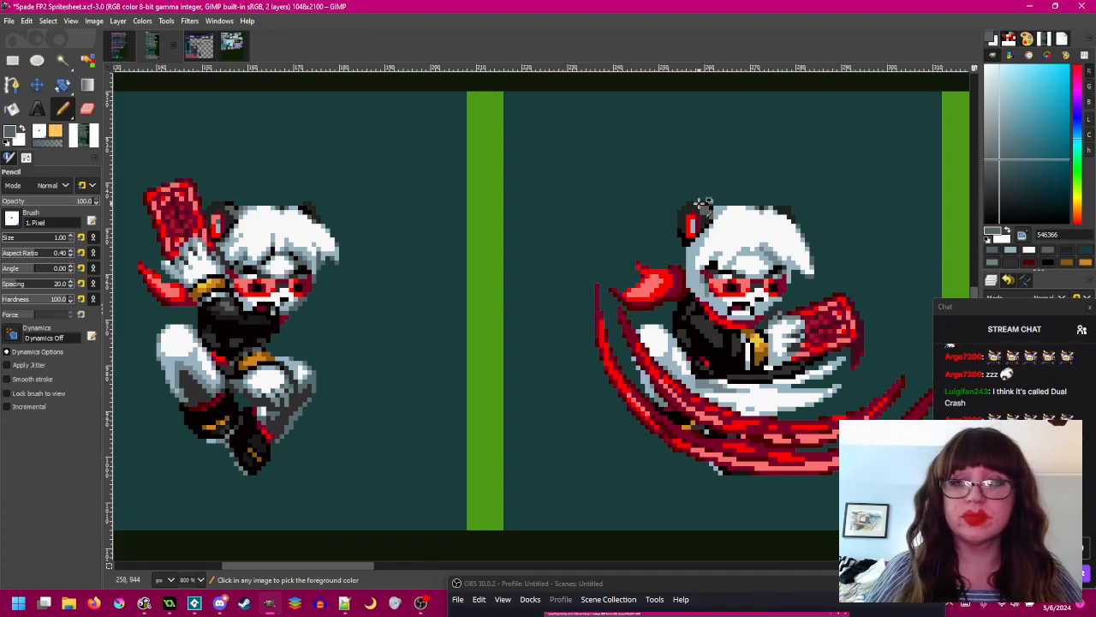
{"action": "scroll", "coordinate": [703, 203], "scroll_direction": "up", "scroll_amount": 1}
{"action": "scroll", "coordinate": [529, 193], "scroll_direction": "left", "scroll_amount": 3}
{"action": "scroll", "coordinate": [434, 176], "scroll_direction": "right", "scroll_amount": 1}
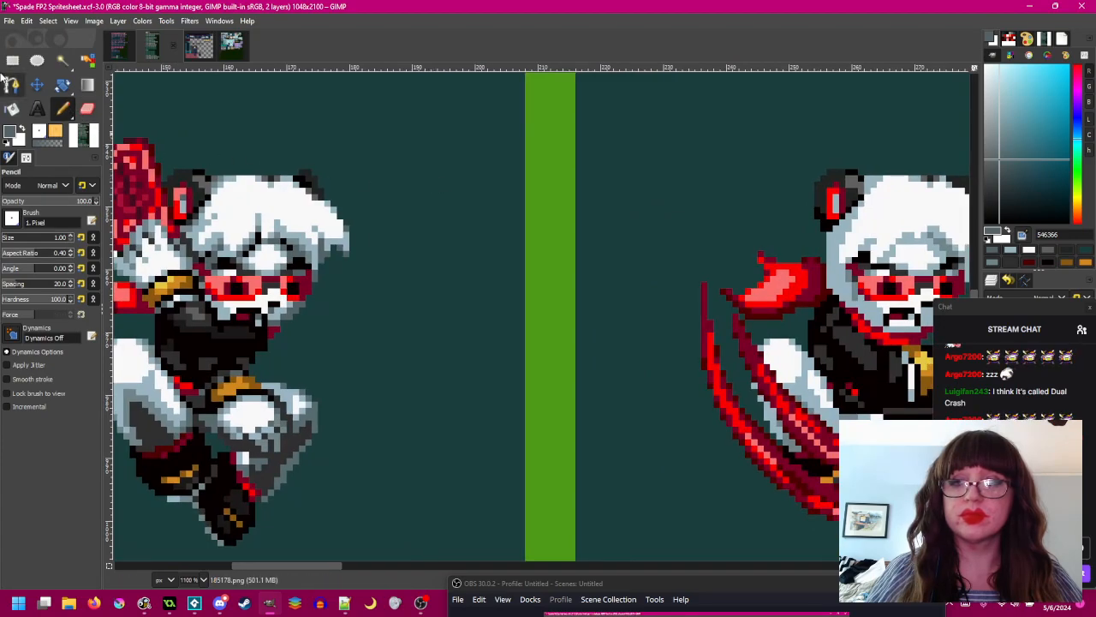
{"action": "left_click", "coordinate": [12, 60]}
{"action": "mouse_move", "coordinate": [168, 170]}
{"action": "left_mouse_down"}
{"action": "mouse_move", "coordinate": [242, 224]}
{"action": "mouse_move", "coordinate": [1092, 224]}
{"action": "mouse_move", "coordinate": [766, 228]}
{"action": "mouse_move", "coordinate": [791, 222]}
{"action": "left_mouse_up"}
{"action": "key", "text": "ctrl+c"}
{"action": "key", "text": "ctrl+v"}
{"action": "left_click_drag", "start_coordinate": [982, 306], "coordinate": [768, 272]}
{"action": "left_click", "coordinate": [993, 380]}
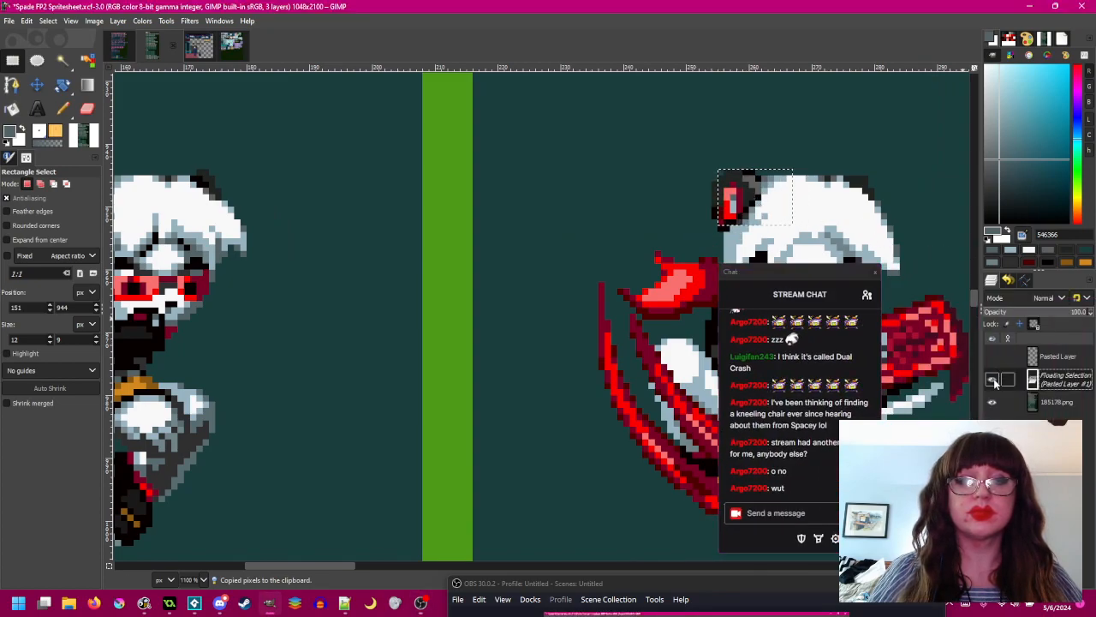
{"action": "left_click", "coordinate": [586, 203]}
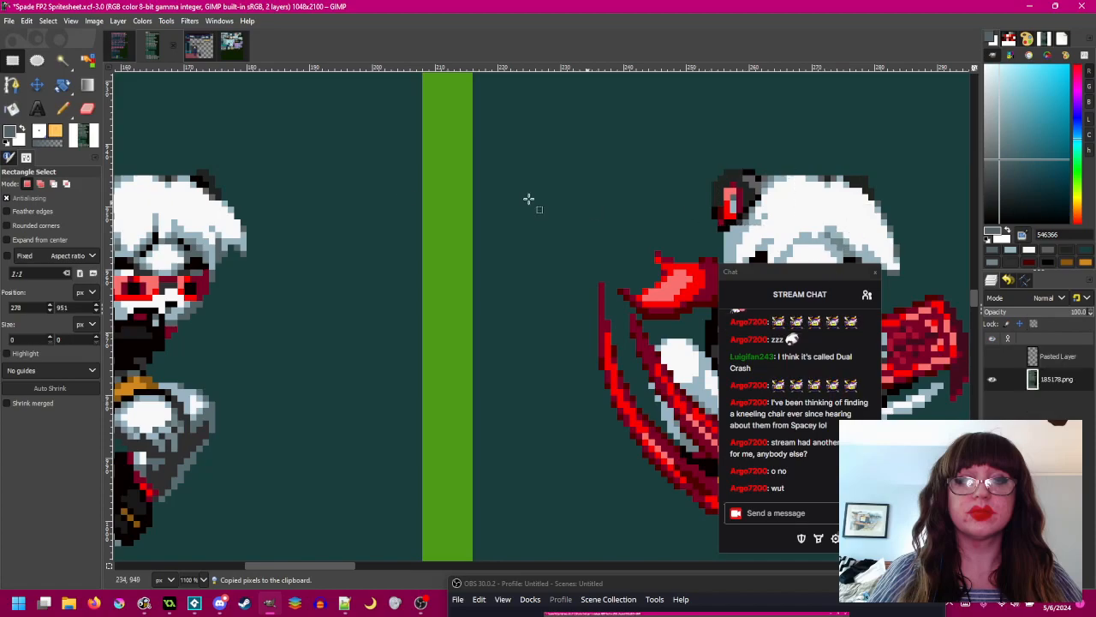
- Touch up the third frame's hair beside the pasted ear with white f8f8f8 using the Pencil
{"action": "key", "text": "n"}
{"action": "left_click", "coordinate": [790, 212], "text": "ctrl"}
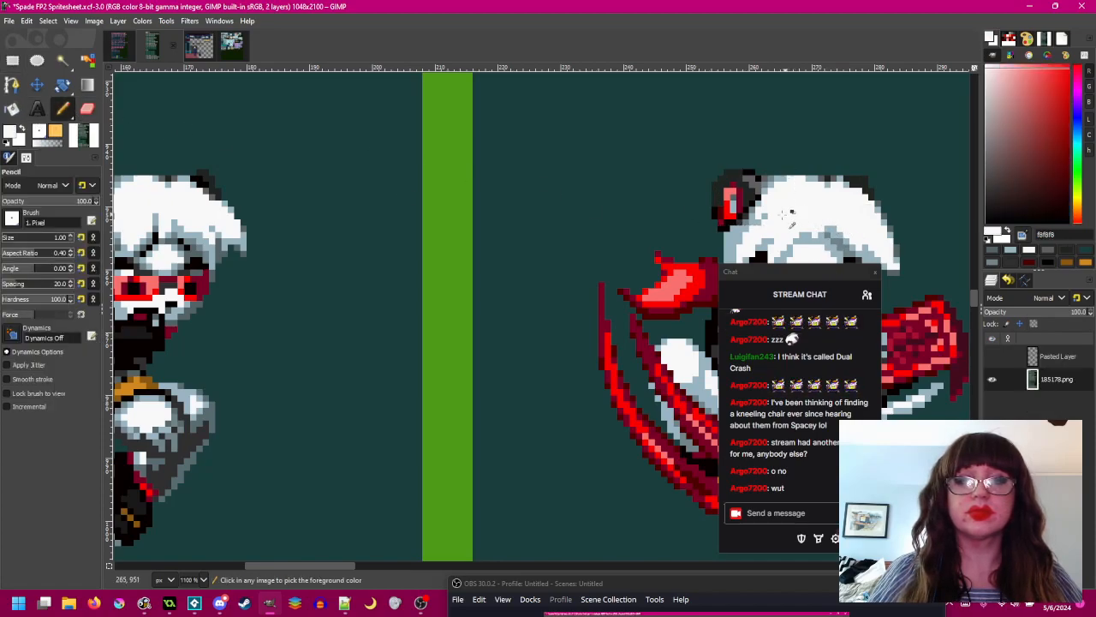
{"action": "left_click_drag", "start_coordinate": [821, 273], "coordinate": [1032, 289]}
{"action": "left_click_drag", "start_coordinate": [567, 287], "coordinate": [594, 256]}
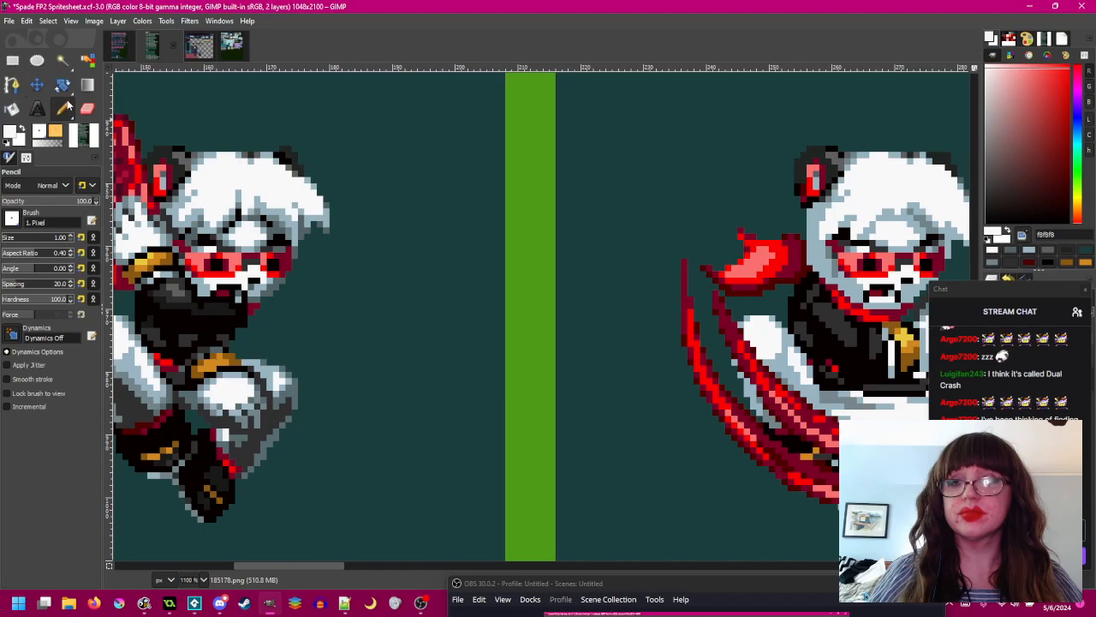
{"action": "left_click_drag", "start_coordinate": [681, 265], "coordinate": [656, 249]}
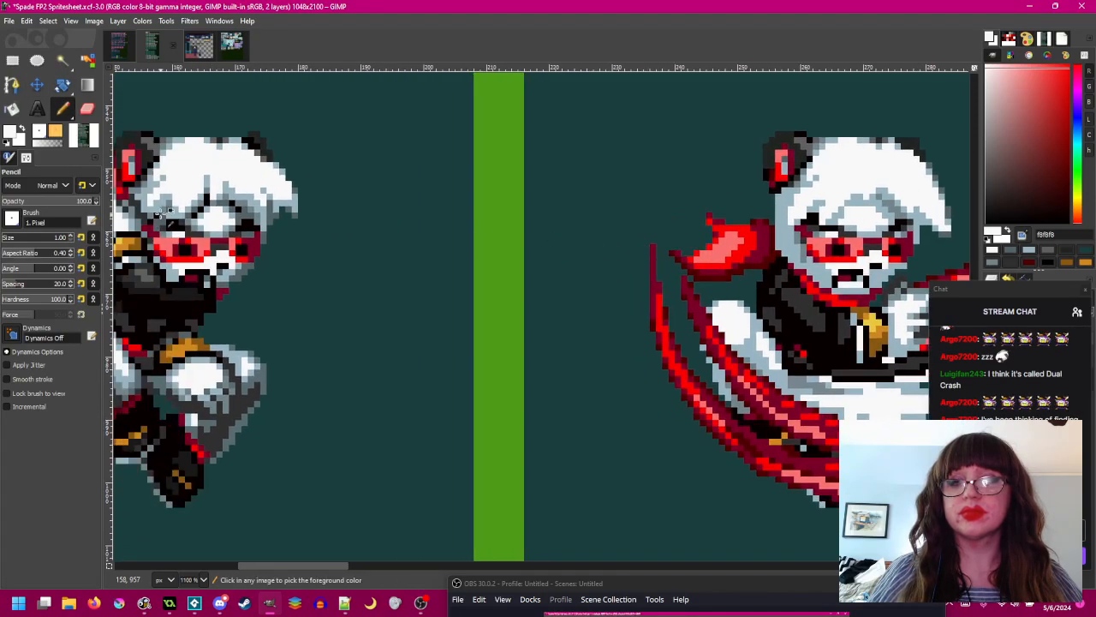
- Copy the 10 × 10 px fringe and forehead area from the second frame, paste it onto the third frame's face and anchor it
{"action": "key", "text": "r"}
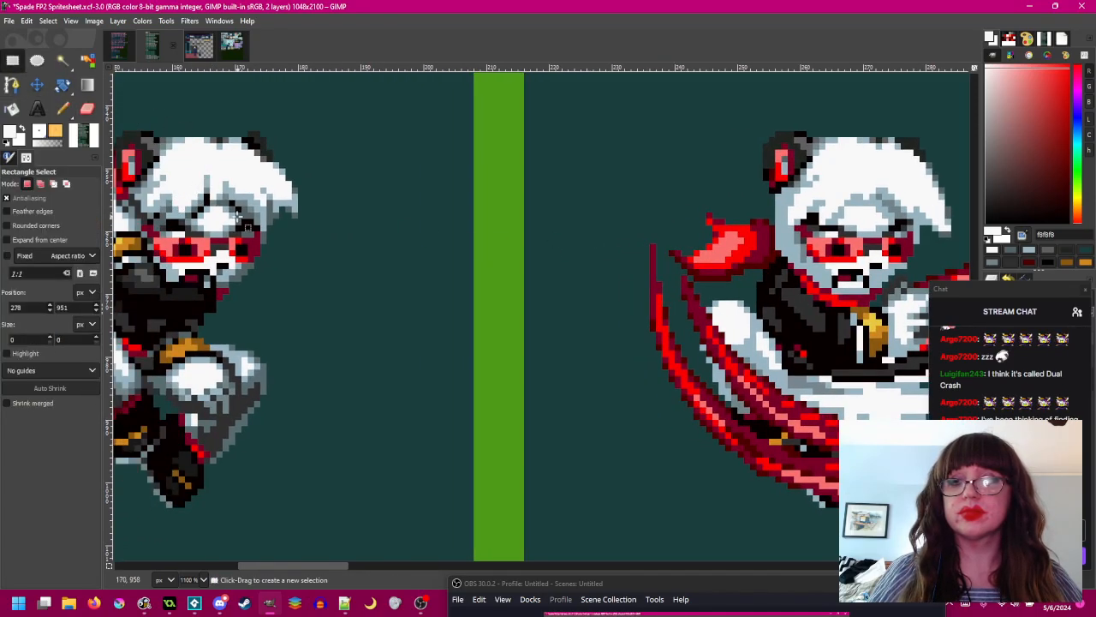
{"action": "left_click_drag", "start_coordinate": [185, 176], "coordinate": [249, 243]}
{"action": "key", "text": "ctrl+c"}
{"action": "key", "text": "ctrl+v"}
{"action": "left_click_drag", "start_coordinate": [678, 270], "coordinate": [765, 238]}
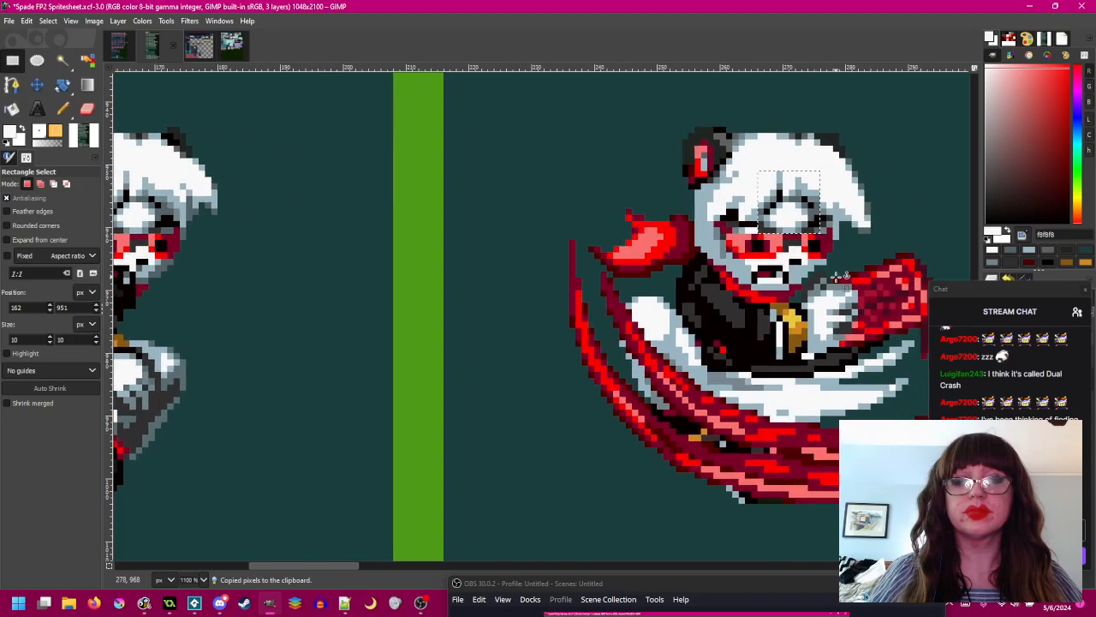
{"action": "left_click_drag", "start_coordinate": [993, 291], "coordinate": [638, 276]}
{"action": "left_click", "coordinate": [994, 381]}
{"action": "left_click", "coordinate": [994, 382]}
{"action": "left_click", "coordinate": [994, 382]}
{"action": "key", "text": "ctrl+h"}
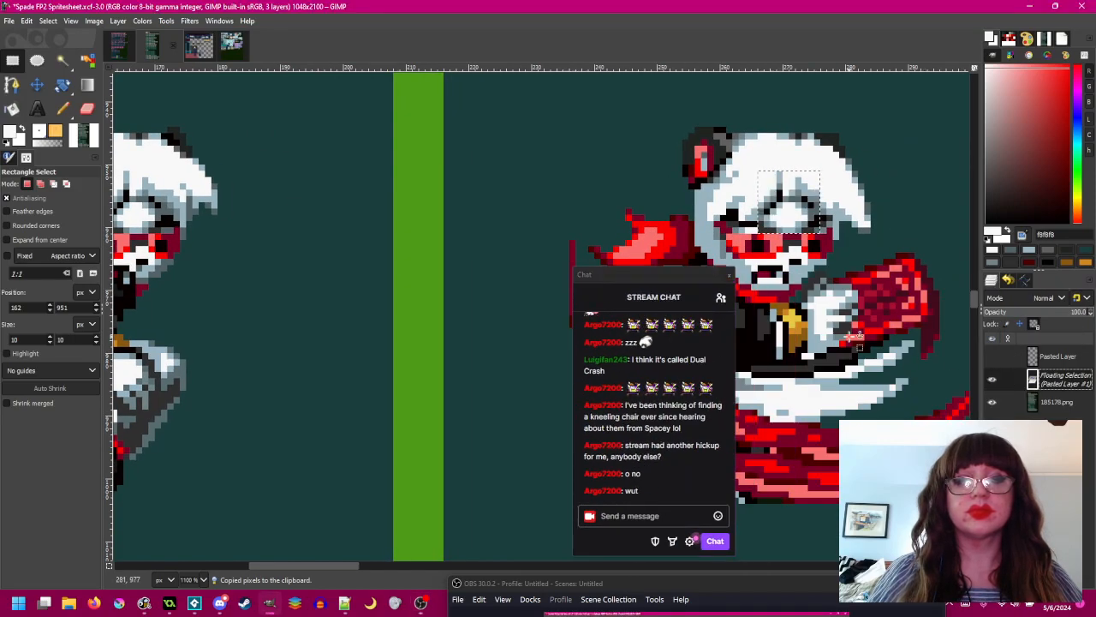
{"action": "left_click_drag", "start_coordinate": [636, 274], "coordinate": [984, 276]}
{"action": "left_click_drag", "start_coordinate": [575, 373], "coordinate": [646, 370]}
{"action": "left_click_drag", "start_coordinate": [568, 318], "coordinate": [574, 307]}
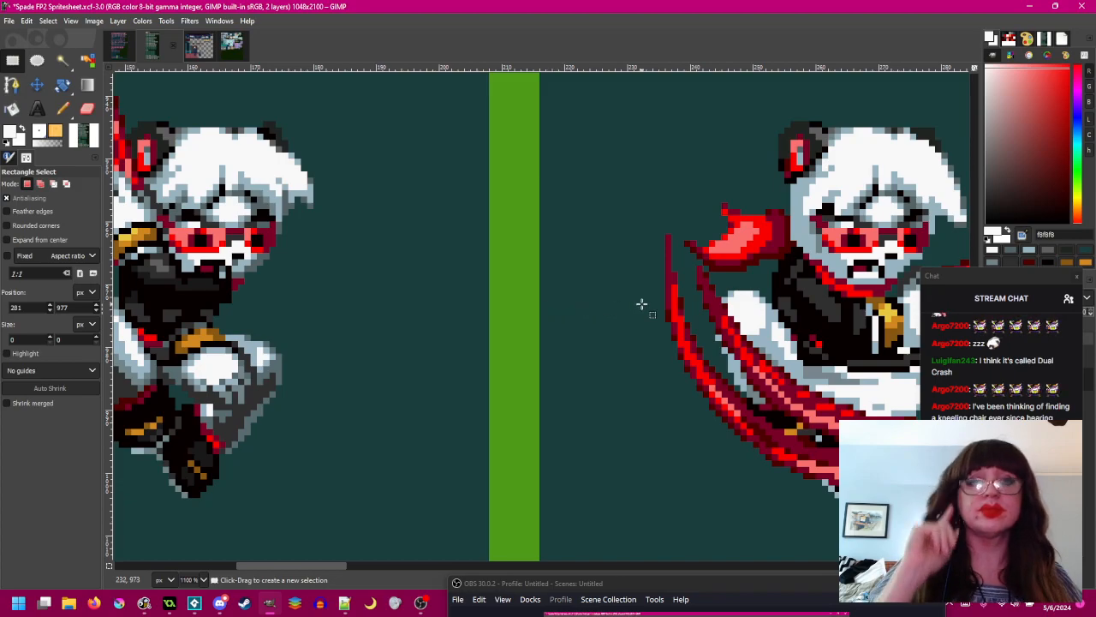
- Shade the back edge of the third frame's face below the ear with a column of grey 708488 pixels
{"action": "scroll", "coordinate": [788, 150], "scroll_direction": "up", "scroll_amount": 2}
{"action": "left_click", "coordinate": [792, 153], "text": "ctrl"}
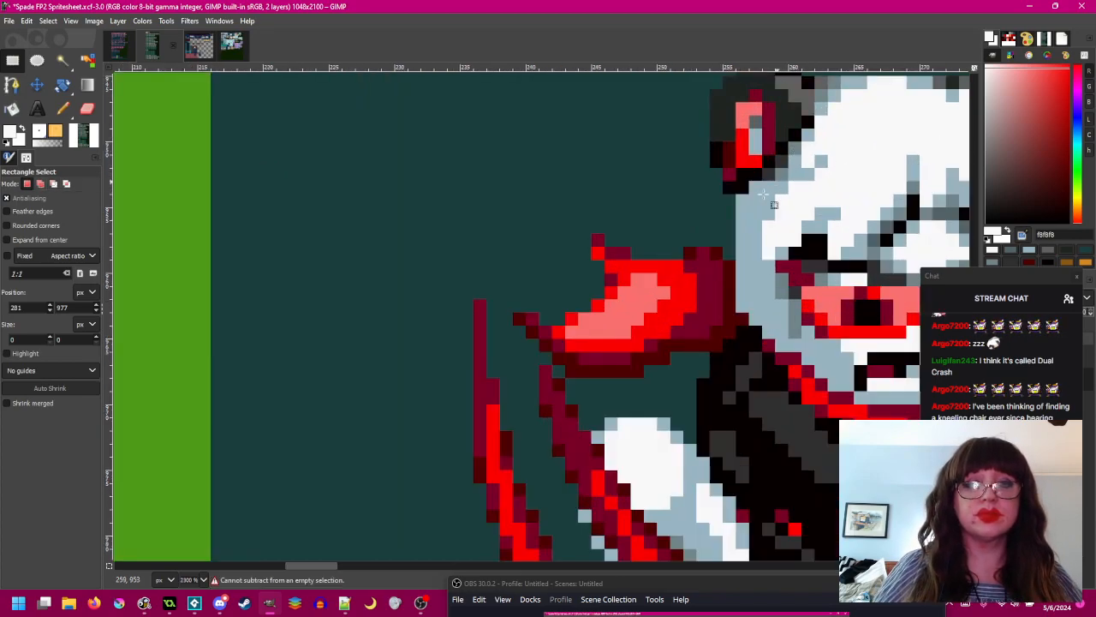
{"action": "key", "text": "n"}
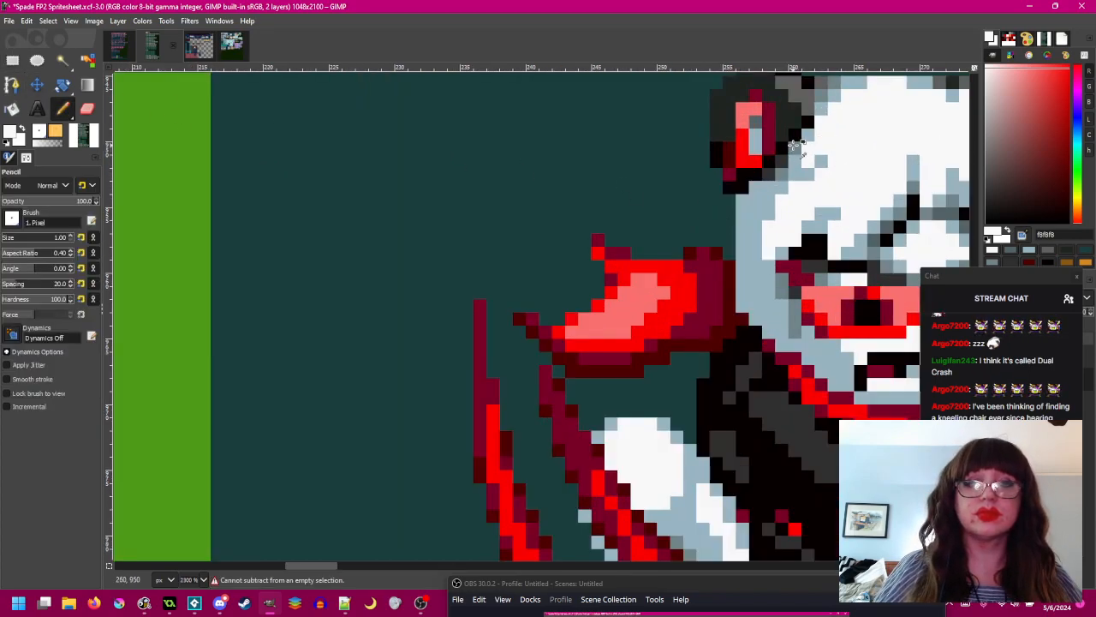
{"action": "left_click", "coordinate": [766, 167], "text": "ctrl"}
{"action": "left_click_drag", "start_coordinate": [728, 210], "coordinate": [731, 279]}
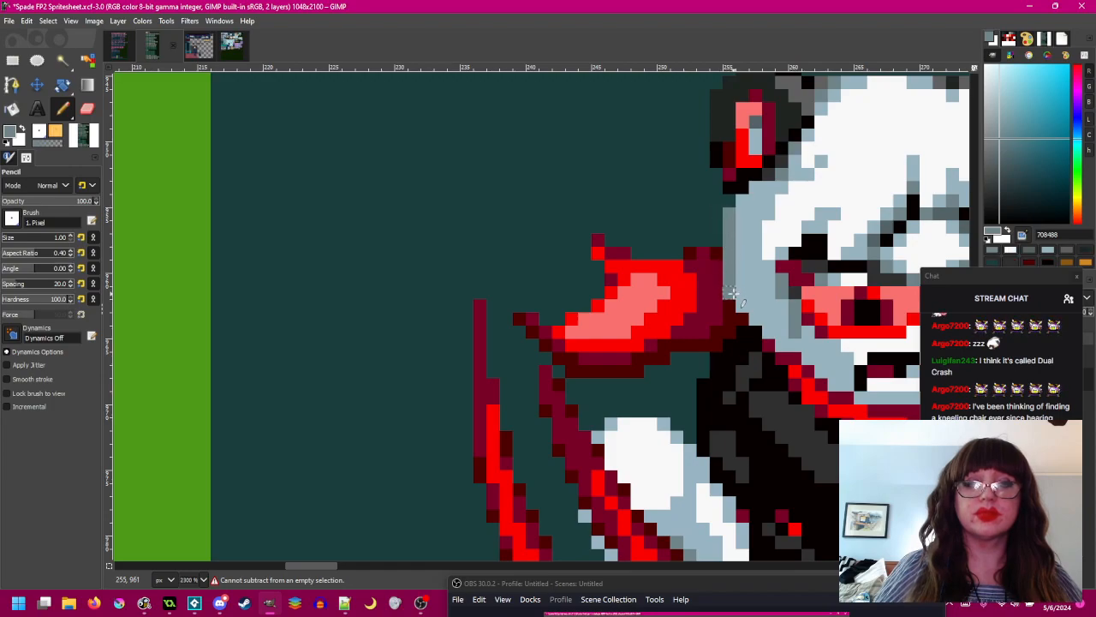
{"action": "key", "text": "ctrl+z"}
{"action": "mouse_move", "coordinate": [744, 212]}
{"action": "left_mouse_down"}
{"action": "mouse_move", "coordinate": [743, 292]}
{"action": "mouse_move", "coordinate": [742, 173]}
{"action": "mouse_move", "coordinate": [743, 282]}
{"action": "left_mouse_up"}
{"action": "key", "text": "ctrl+z"}
{"action": "key", "text": "ctrl+z"}
{"action": "key", "text": "ctrl+z"}
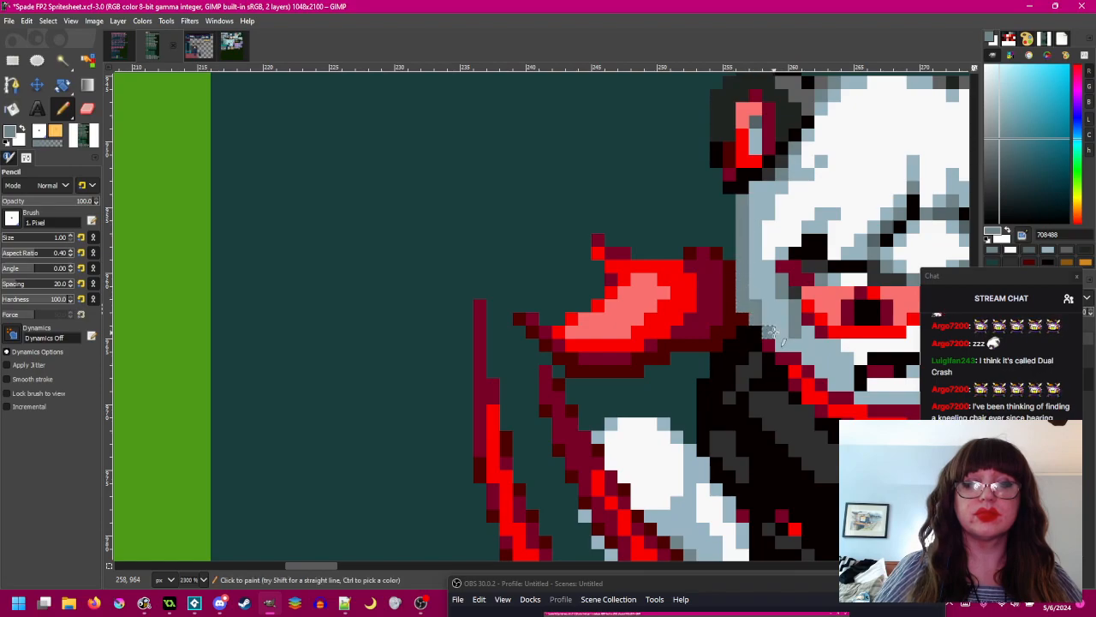
- Sample light grey-blue 98b4c0 beside the third frame's ear and save the spritesheet
{"action": "left_click", "coordinate": [789, 154], "text": "ctrl"}
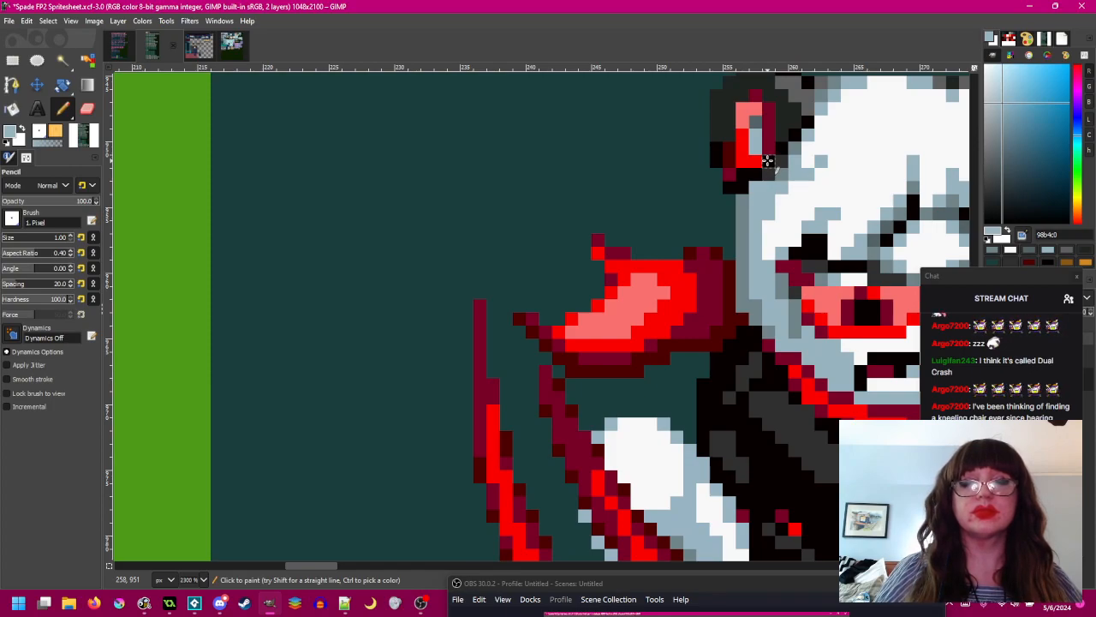
{"action": "scroll", "coordinate": [771, 163], "scroll_direction": "down", "scroll_amount": 3}
{"action": "key", "text": "ctrl+s"}
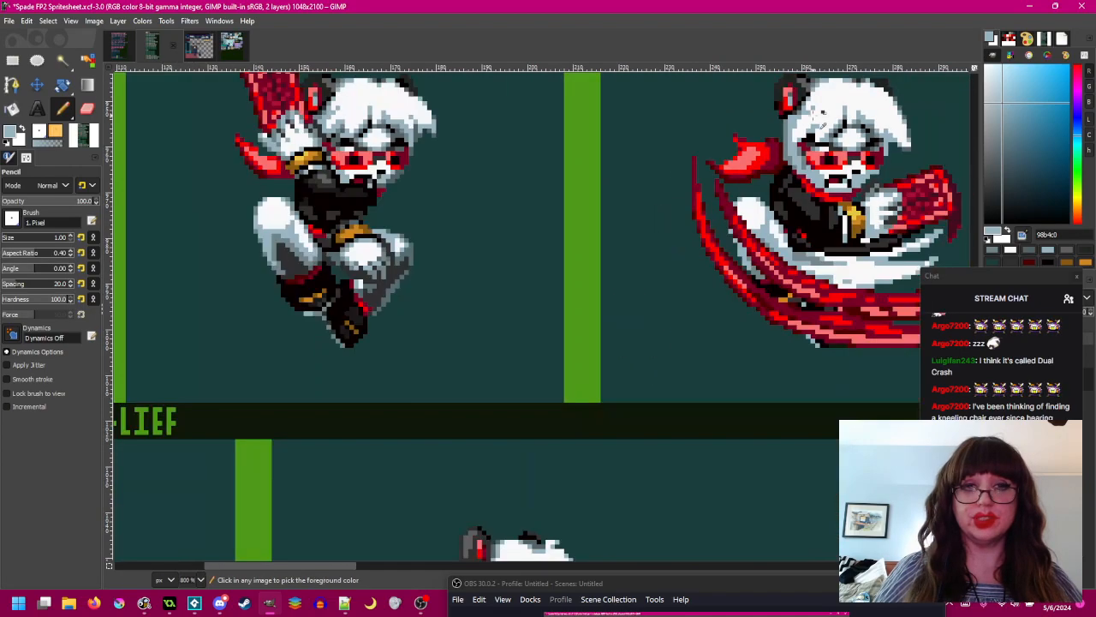
{"action": "scroll", "coordinate": [849, 111], "scroll_direction": "up", "scroll_amount": 2}
{"action": "scroll", "coordinate": [785, 117], "scroll_direction": "right", "scroll_amount": 2}
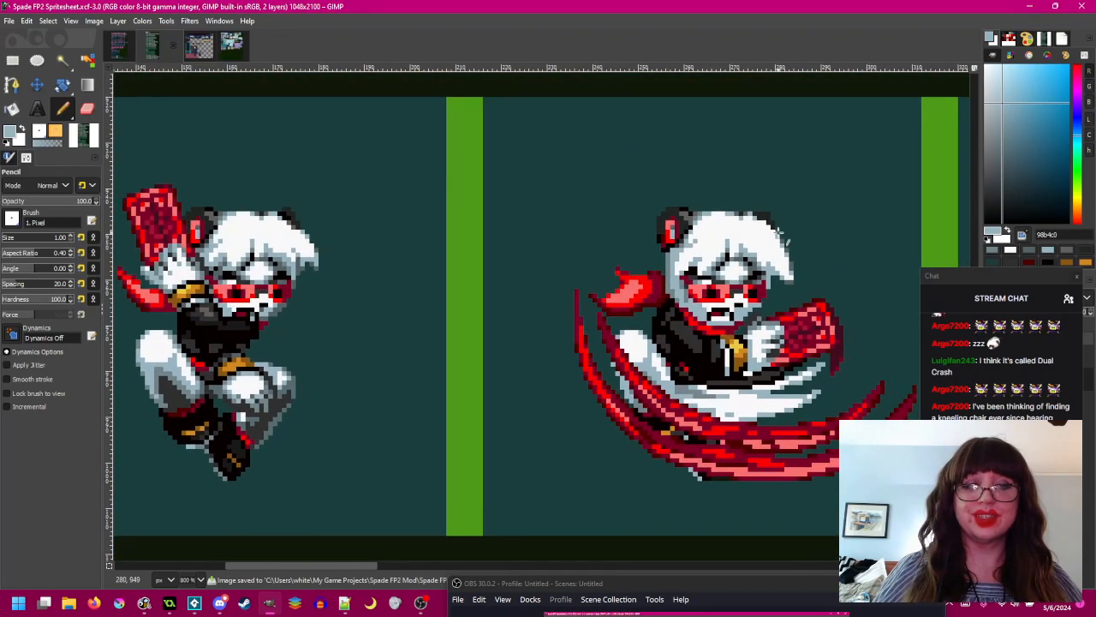
{"action": "scroll", "coordinate": [716, 230], "scroll_direction": "down", "scroll_amount": 1}
{"action": "scroll", "coordinate": [716, 229], "scroll_direction": "down", "scroll_amount": 1}
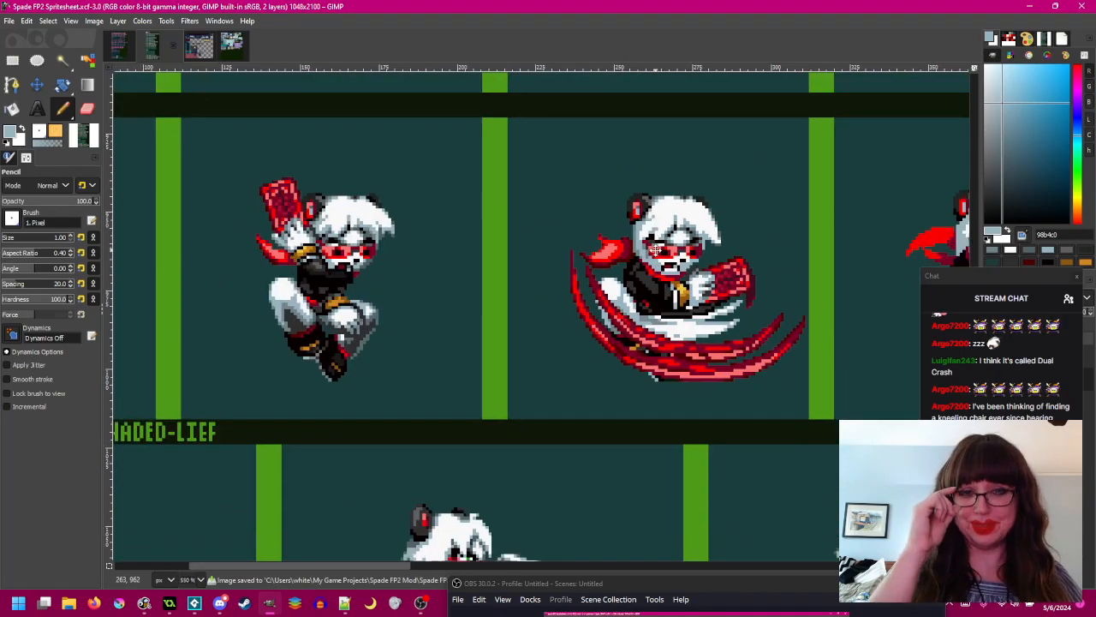
- Sample grey 708488 and touch up the back edge of the third frame's face below the ear
{"action": "scroll", "coordinate": [661, 303], "scroll_direction": "up", "scroll_amount": 1}
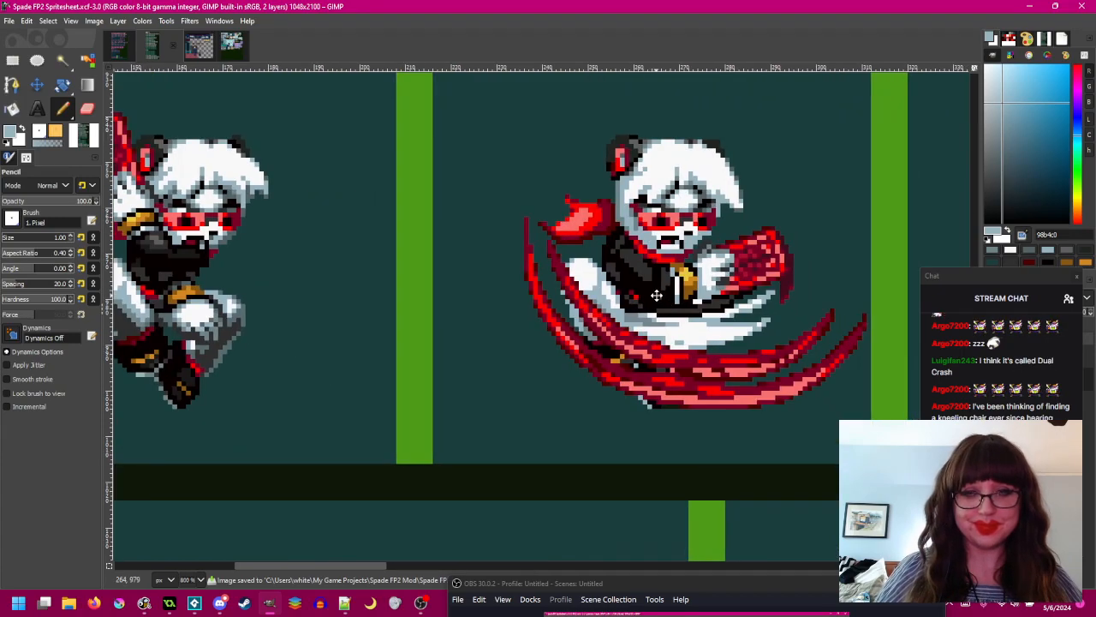
{"action": "scroll", "coordinate": [657, 294], "scroll_direction": "left", "scroll_amount": 2}
{"action": "scroll", "coordinate": [657, 295], "scroll_direction": "up", "scroll_amount": 1}
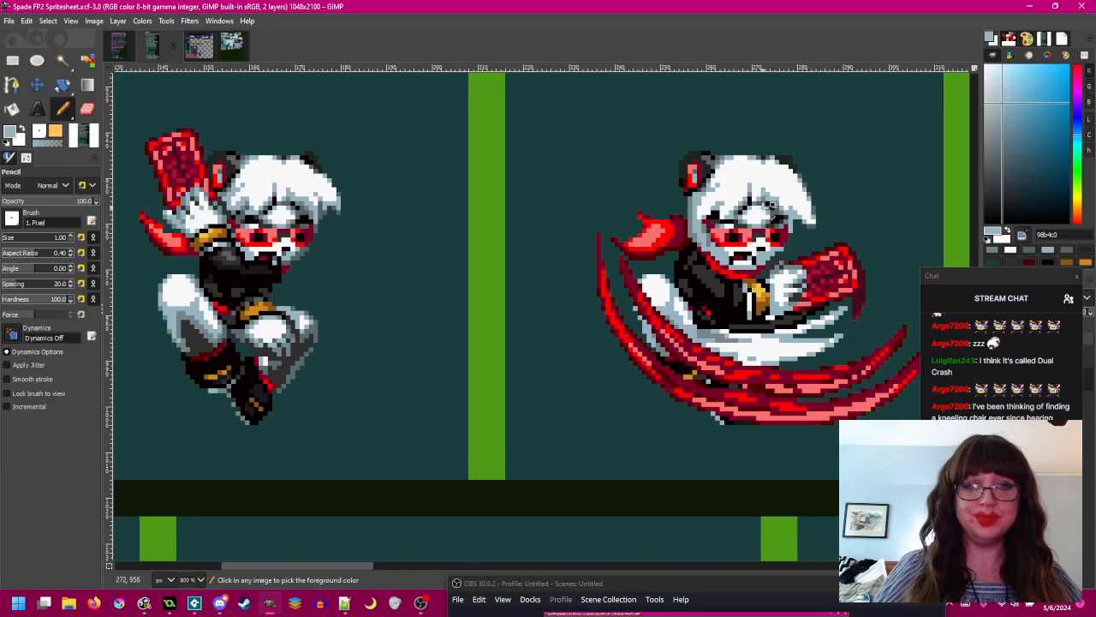
{"action": "scroll", "coordinate": [720, 201], "scroll_direction": "up", "scroll_amount": 3}
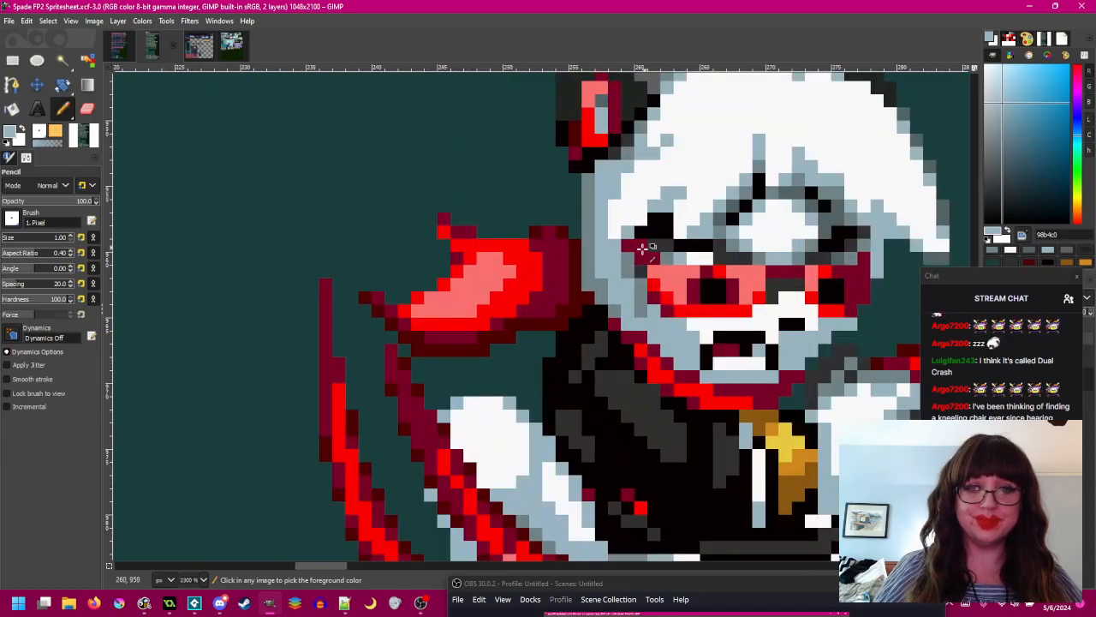
{"action": "left_click", "coordinate": [590, 214], "text": "ctrl"}
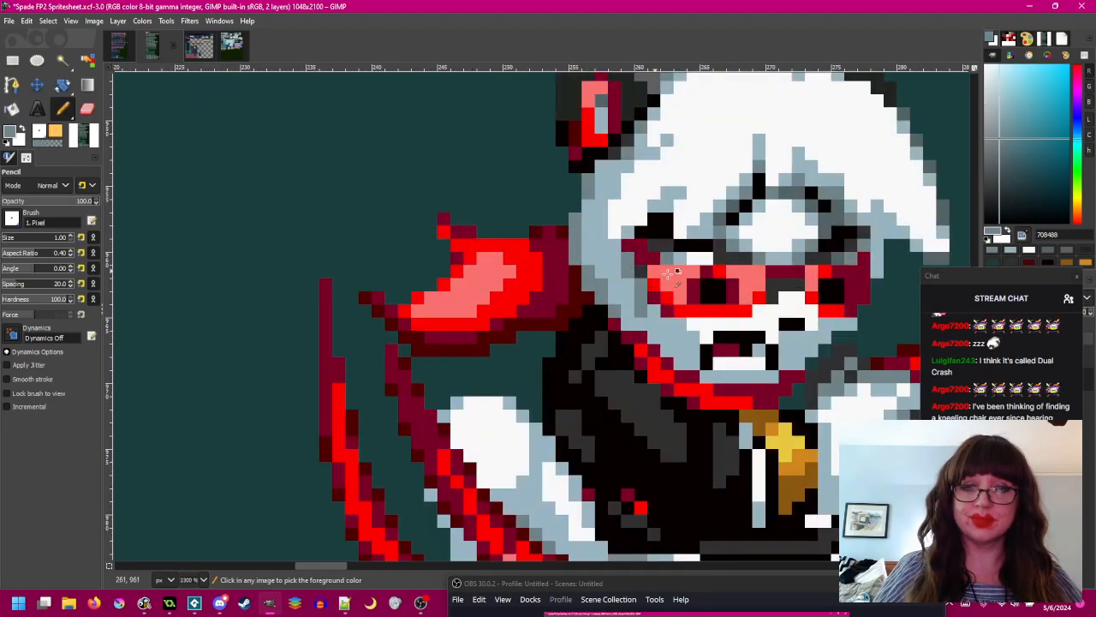
{"action": "scroll", "coordinate": [579, 245], "scroll_direction": "down", "scroll_amount": 4}
{"action": "scroll", "coordinate": [752, 287], "scroll_direction": "up", "scroll_amount": 1}
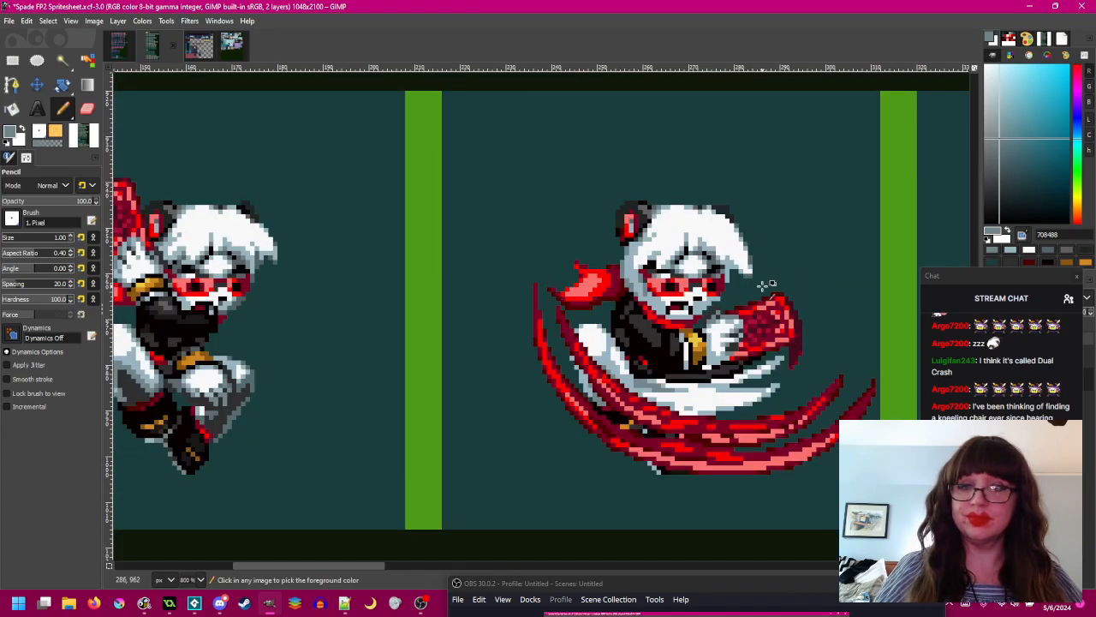
- Darken the hair strand pixels beside the front edge of the third frame's glasses with dark grey-blue 546366
{"action": "scroll", "coordinate": [763, 288], "scroll_direction": "up", "scroll_amount": 3}
{"action": "left_click", "coordinate": [720, 255], "text": "ctrl"}
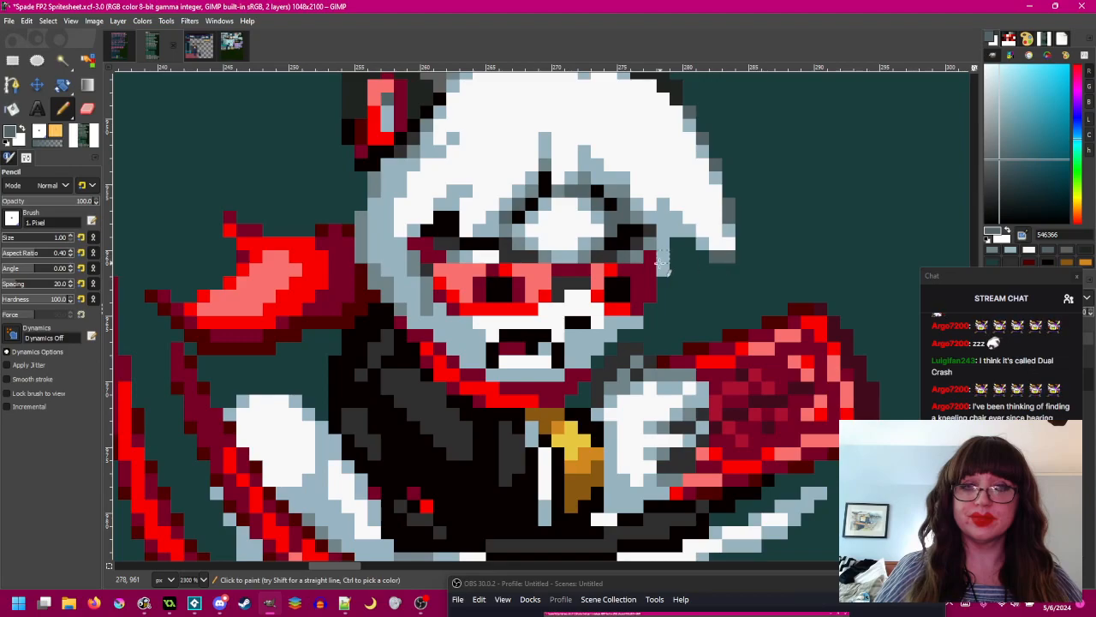
{"action": "left_click_drag", "start_coordinate": [663, 257], "coordinate": [662, 270]}
{"action": "scroll", "coordinate": [741, 285], "scroll_direction": "down", "scroll_amount": 3}
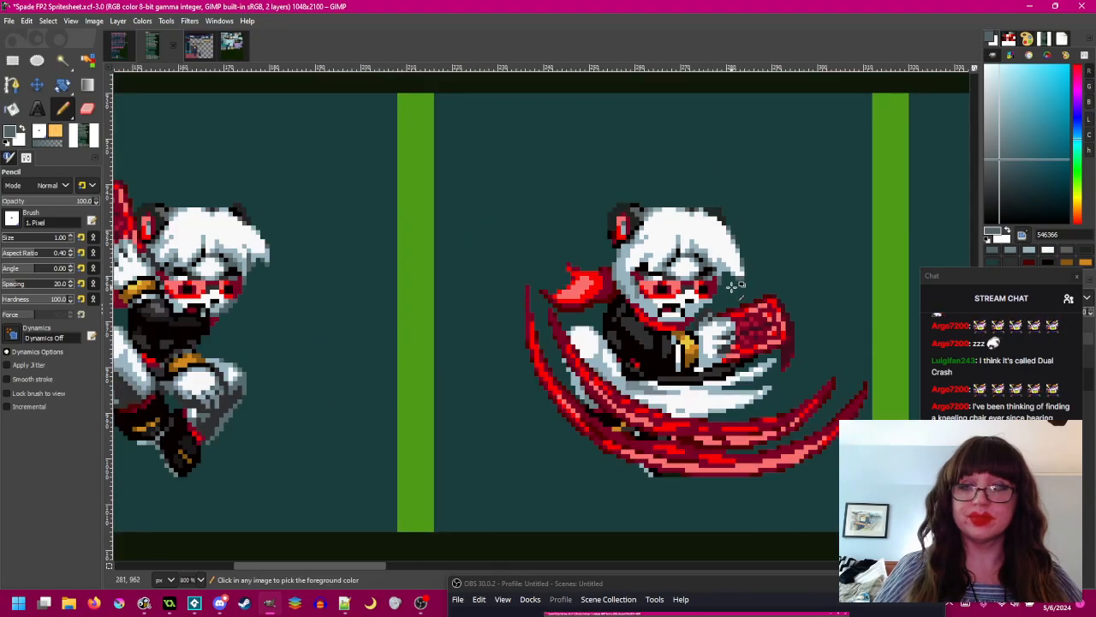
- Extend the outer end of the third frame's front eyebrow toward the hair with dark grey 303030
{"action": "scroll", "coordinate": [745, 289], "scroll_direction": "up", "scroll_amount": 3}
{"action": "left_click", "coordinate": [699, 256], "text": "ctrl"}
{"action": "left_click", "coordinate": [701, 256]}
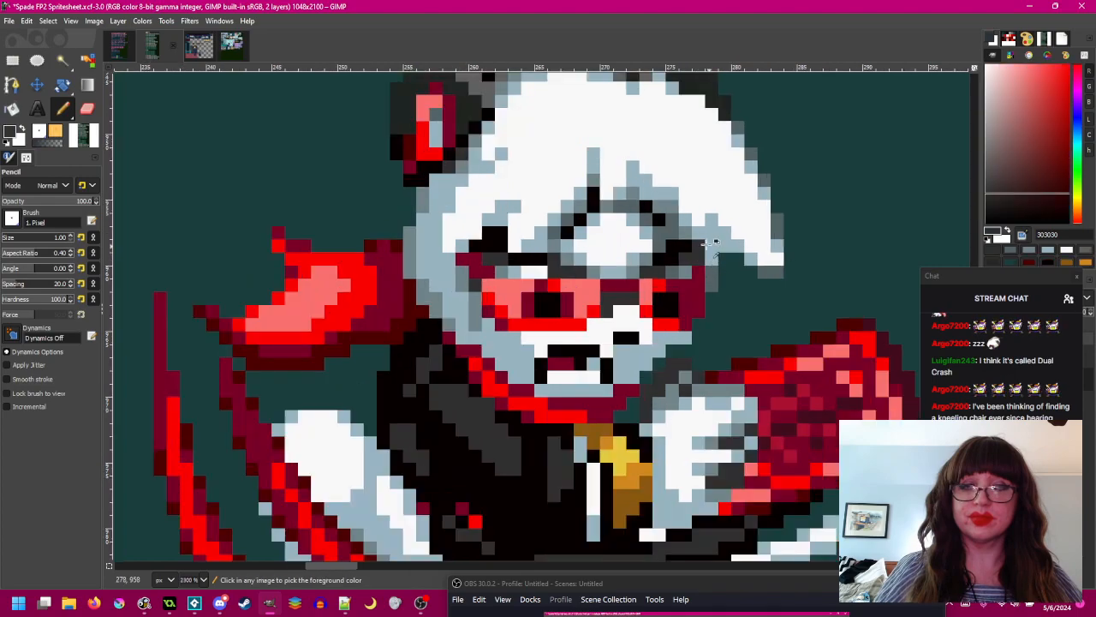
{"action": "left_click", "coordinate": [712, 240], "text": "ctrl"}
{"action": "left_click", "coordinate": [699, 245]}
{"action": "left_click", "coordinate": [702, 256], "text": "ctrl"}
{"action": "scroll", "coordinate": [702, 256], "scroll_direction": "down", "scroll_amount": 5}
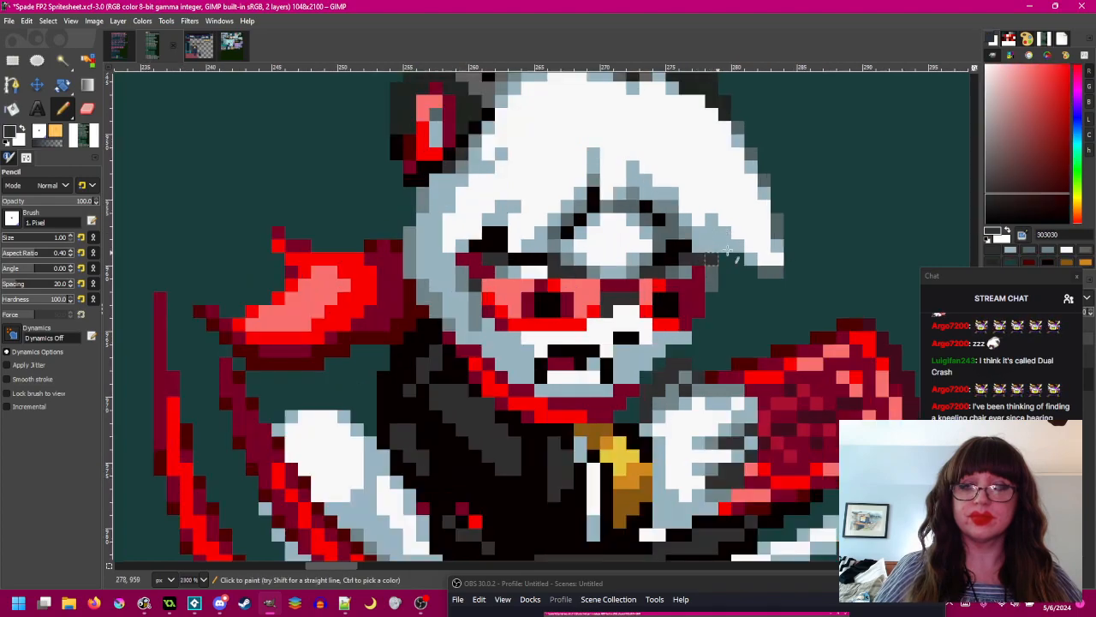
- Touch up the third frame's front eyebrow, sampling black 080000, and save the spritesheet
{"action": "scroll", "coordinate": [722, 235], "scroll_direction": "up", "scroll_amount": 6}
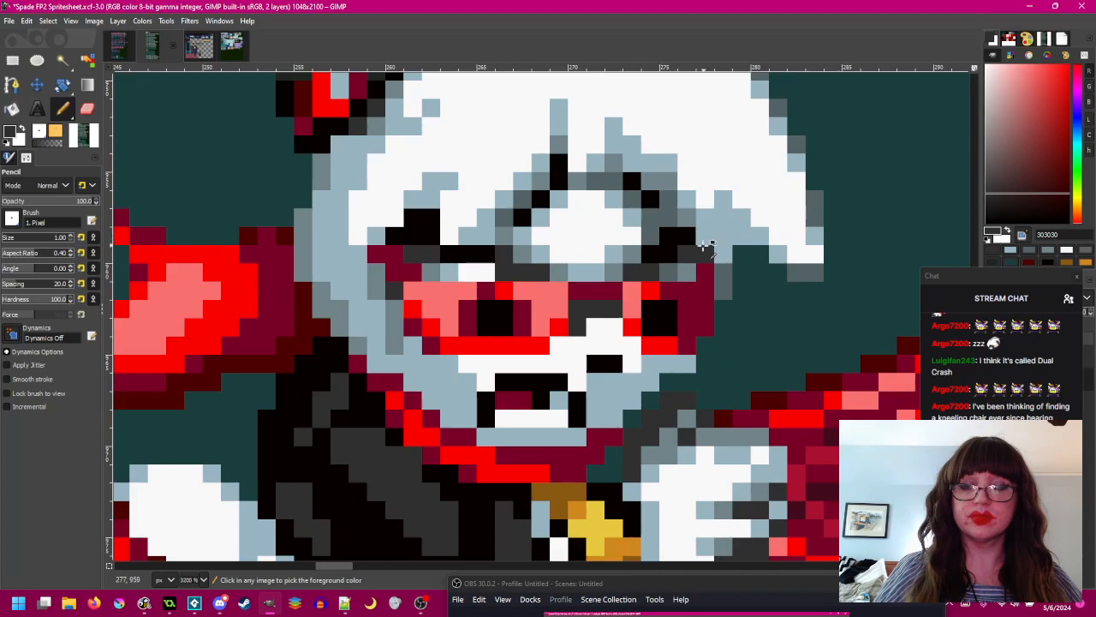
{"action": "left_click", "coordinate": [722, 236]}
{"action": "left_click", "coordinate": [700, 235], "text": "ctrl"}
{"action": "scroll", "coordinate": [700, 236], "scroll_direction": "down", "scroll_amount": 4}
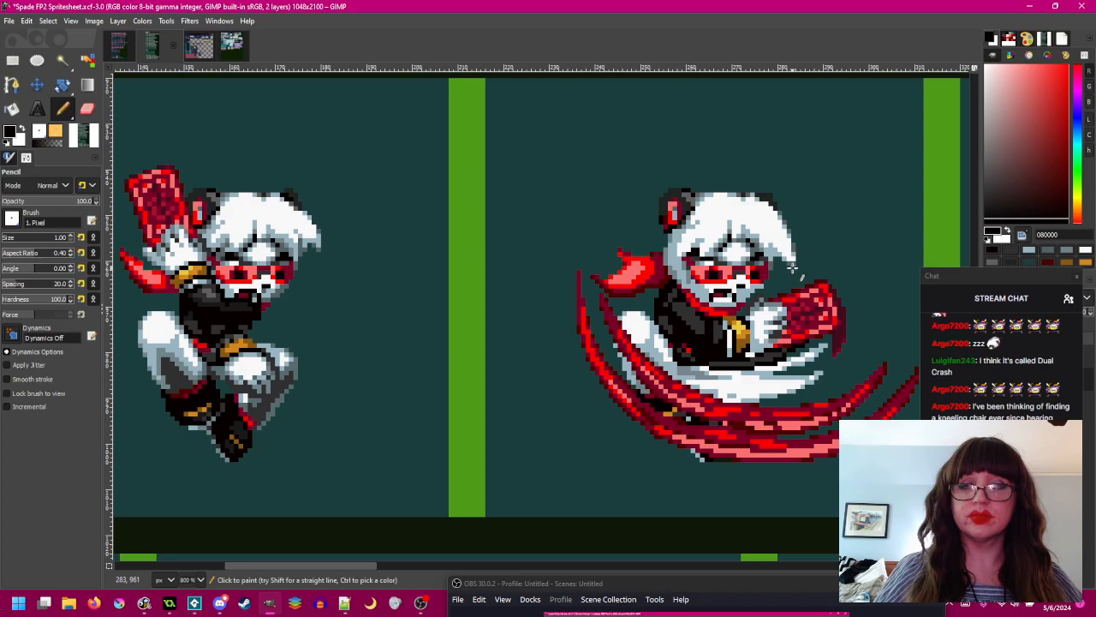
{"action": "scroll", "coordinate": [792, 268], "scroll_direction": "down", "scroll_amount": 2}
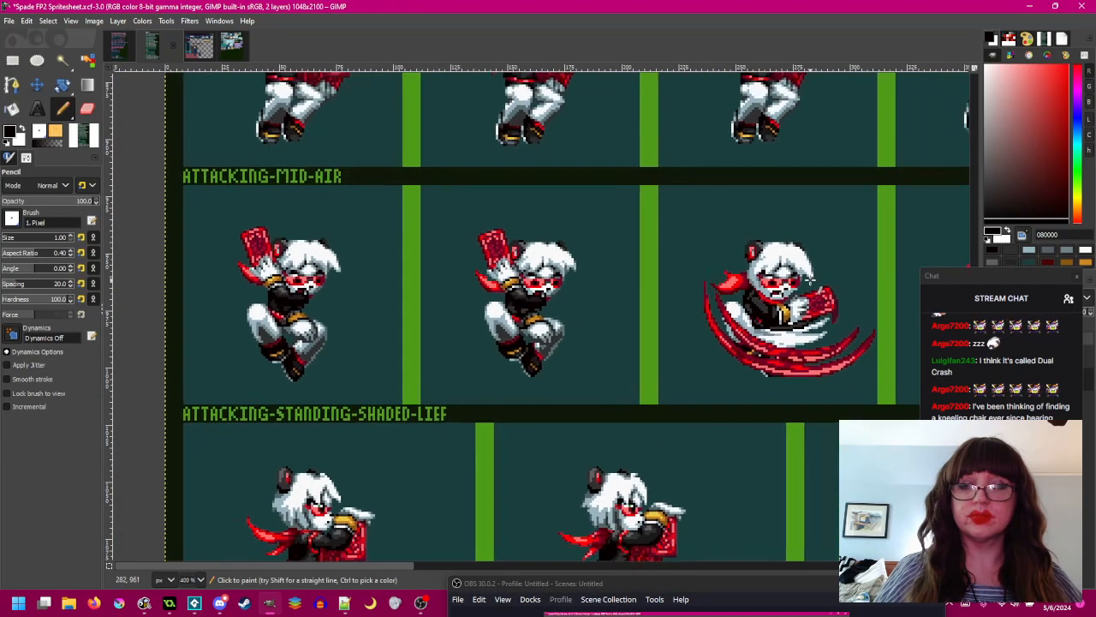
{"action": "scroll", "coordinate": [809, 277], "scroll_direction": "up", "scroll_amount": 1}
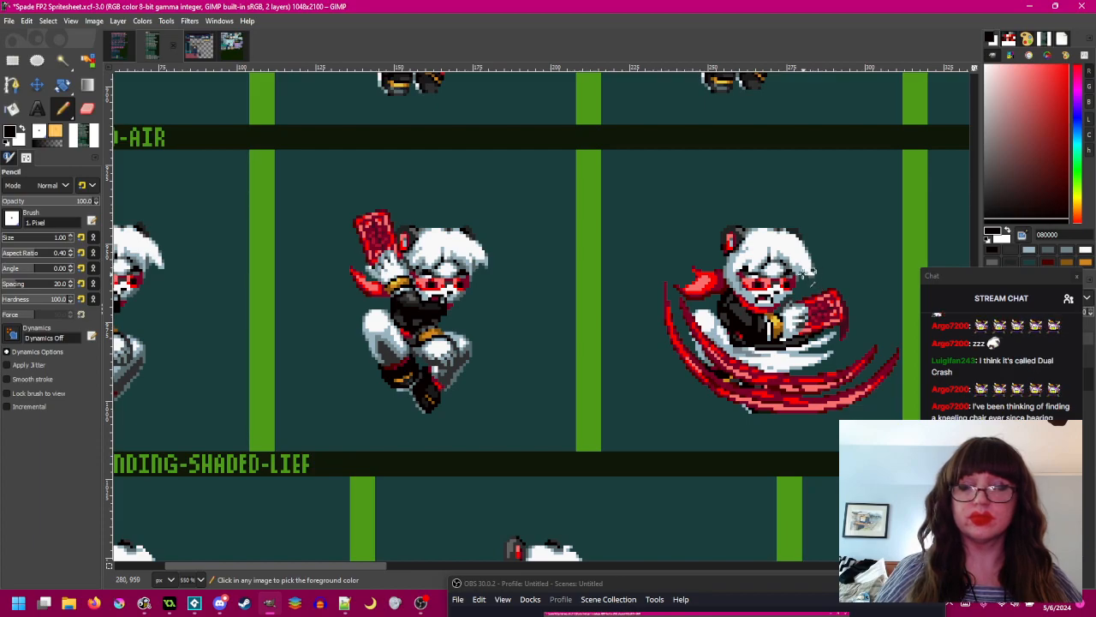
{"action": "left_click_drag", "start_coordinate": [861, 263], "coordinate": [741, 272]}
{"action": "key", "text": "ctrl+s"}
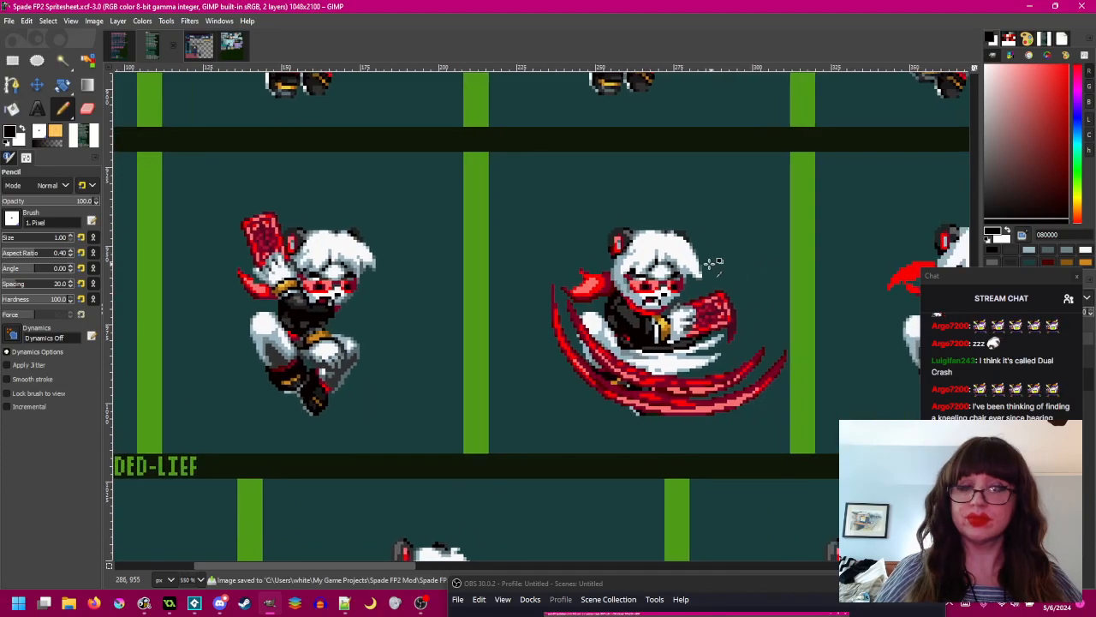
- Sample grey 606060 from the second frame's jacket and paint a diagonal highlight on the third frame's jacket shoulder
{"action": "scroll", "coordinate": [723, 275], "scroll_direction": "down", "scroll_amount": 1}
{"action": "scroll", "coordinate": [685, 300], "scroll_direction": "up", "scroll_amount": 2}
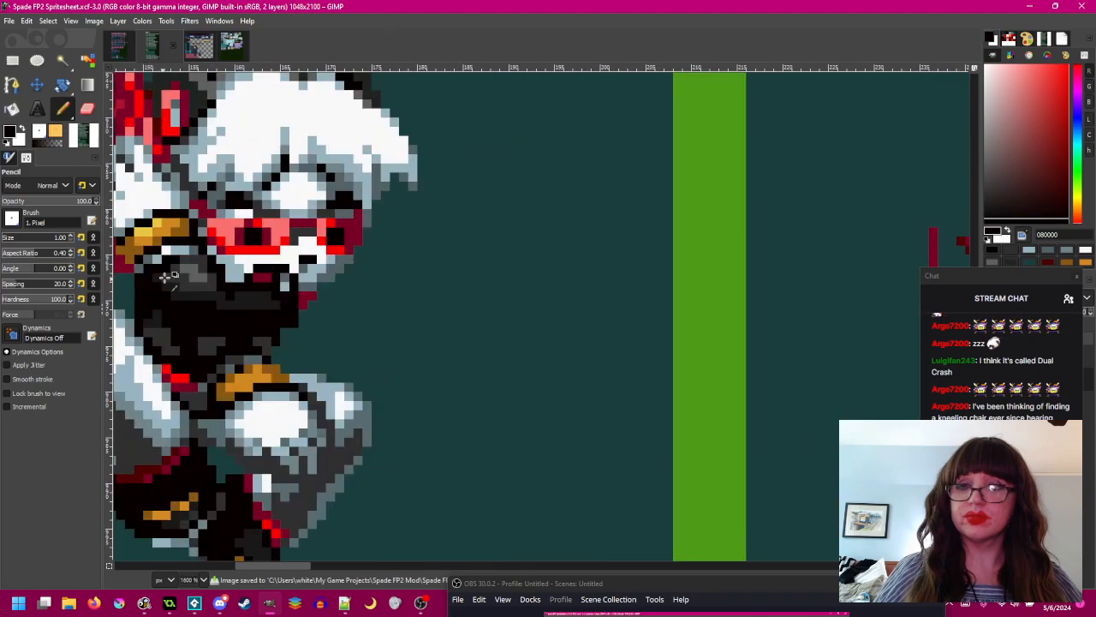
{"action": "scroll", "coordinate": [193, 272], "scroll_direction": "up", "scroll_amount": 2}
{"action": "left_click", "coordinate": [192, 271], "text": "ctrl"}
{"action": "scroll", "coordinate": [199, 278], "scroll_direction": "down", "scroll_amount": 1}
{"action": "scroll", "coordinate": [201, 280], "scroll_direction": "right", "scroll_amount": 3}
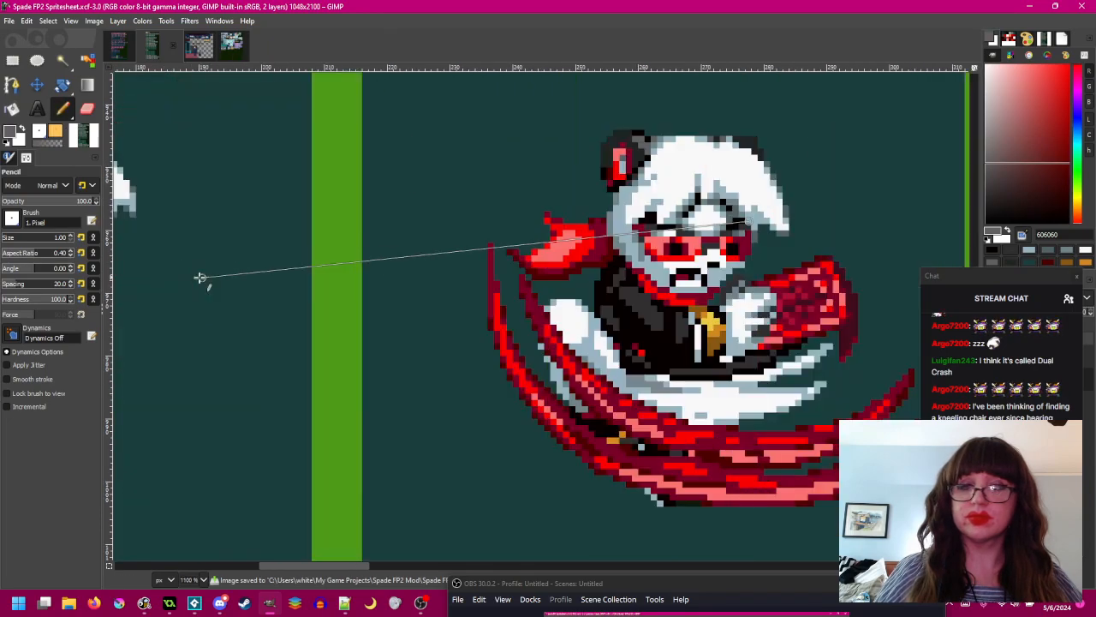
{"action": "scroll", "coordinate": [608, 317], "scroll_direction": "up", "scroll_amount": 2}
{"action": "mouse_move", "coordinate": [697, 291]}
{"action": "left_mouse_down"}
{"action": "mouse_move", "coordinate": [680, 276]}
{"action": "mouse_move", "coordinate": [713, 317]}
{"action": "left_mouse_up"}
- Retouch the third frame's shoulder highlight with black 080000 and save the spritesheet
{"action": "left_click", "coordinate": [715, 292], "text": "ctrl"}
{"action": "left_click", "coordinate": [700, 277]}
{"action": "scroll", "coordinate": [700, 277], "scroll_direction": "down", "scroll_amount": 4}
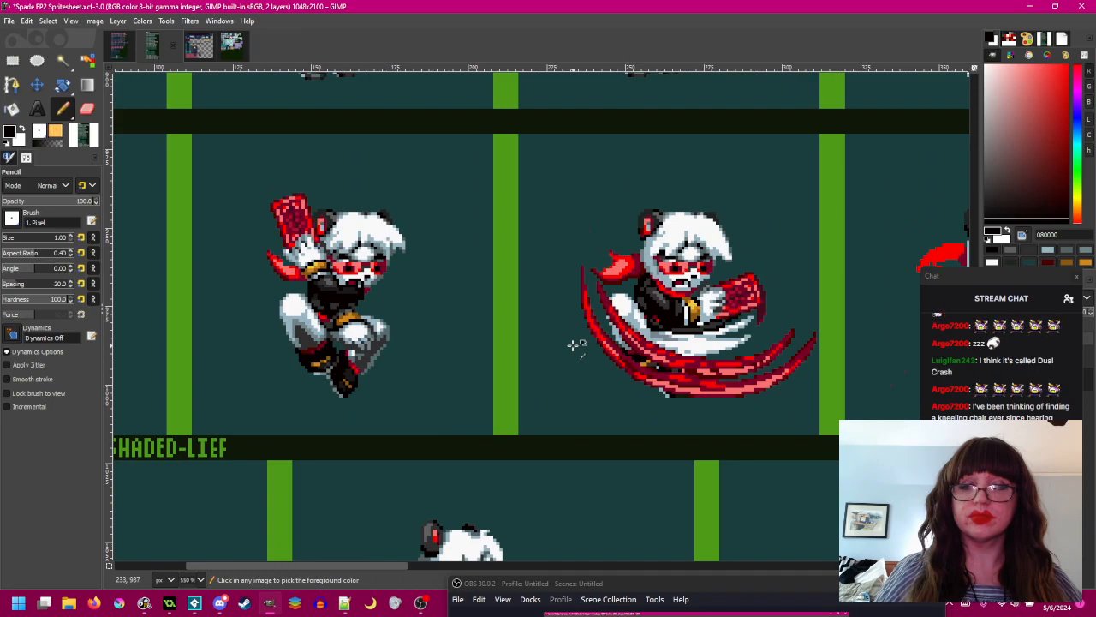
{"action": "scroll", "coordinate": [572, 345], "scroll_direction": "up", "scroll_amount": 1}
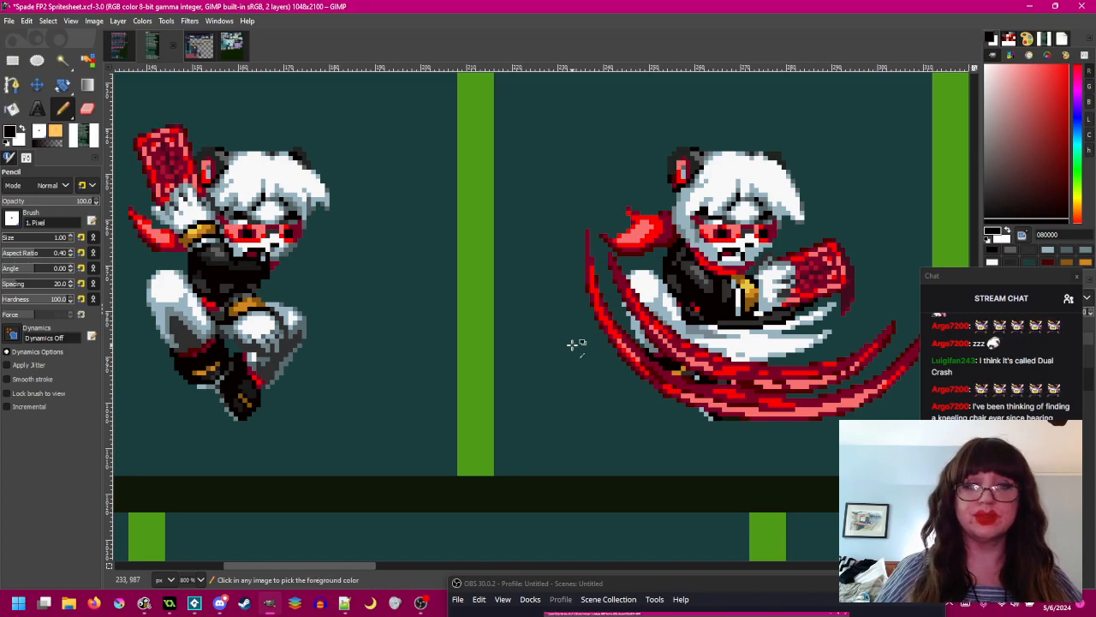
{"action": "scroll", "coordinate": [575, 345], "scroll_direction": "down", "scroll_amount": 1}
{"action": "scroll", "coordinate": [601, 323], "scroll_direction": "right", "scroll_amount": 2}
{"action": "key", "text": "ctrl+s"}
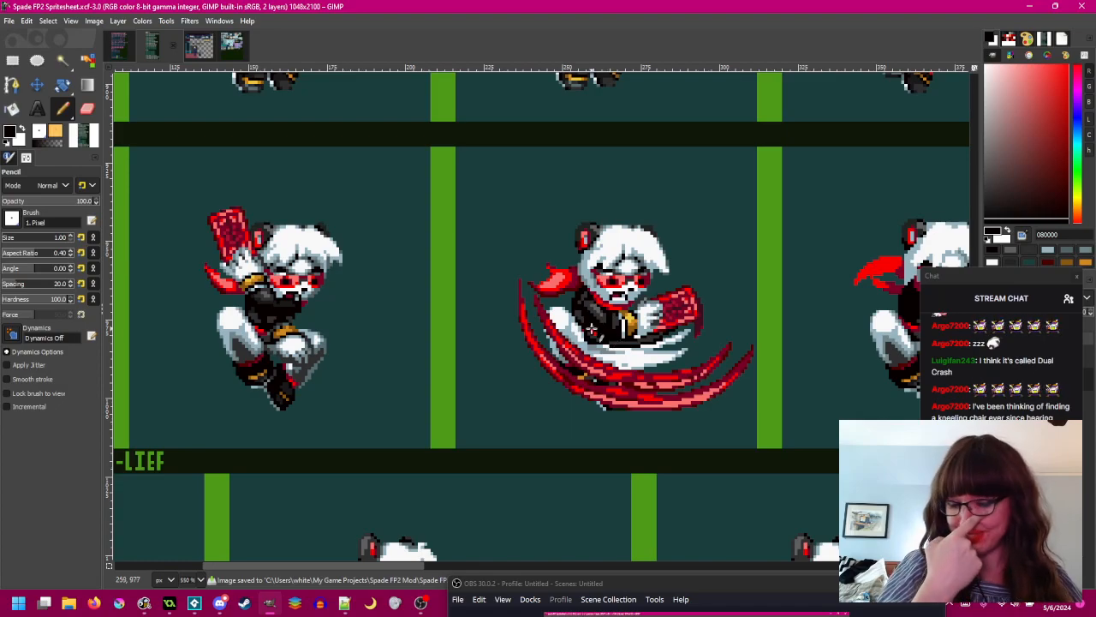
- Add grey 606060 highlight pixels to the third frame's jacket front beside the white zipper line
{"action": "scroll", "coordinate": [591, 324], "scroll_direction": "down", "scroll_amount": 1}
{"action": "scroll", "coordinate": [591, 324], "scroll_direction": "up", "scroll_amount": 2}
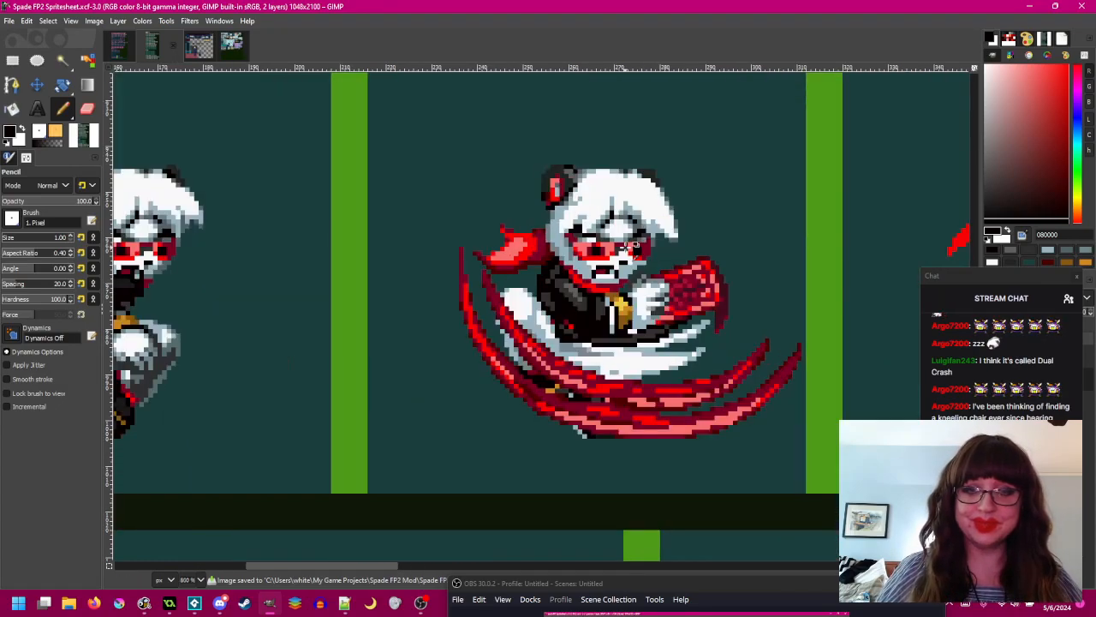
{"action": "scroll", "coordinate": [592, 315], "scroll_direction": "up", "scroll_amount": 2}
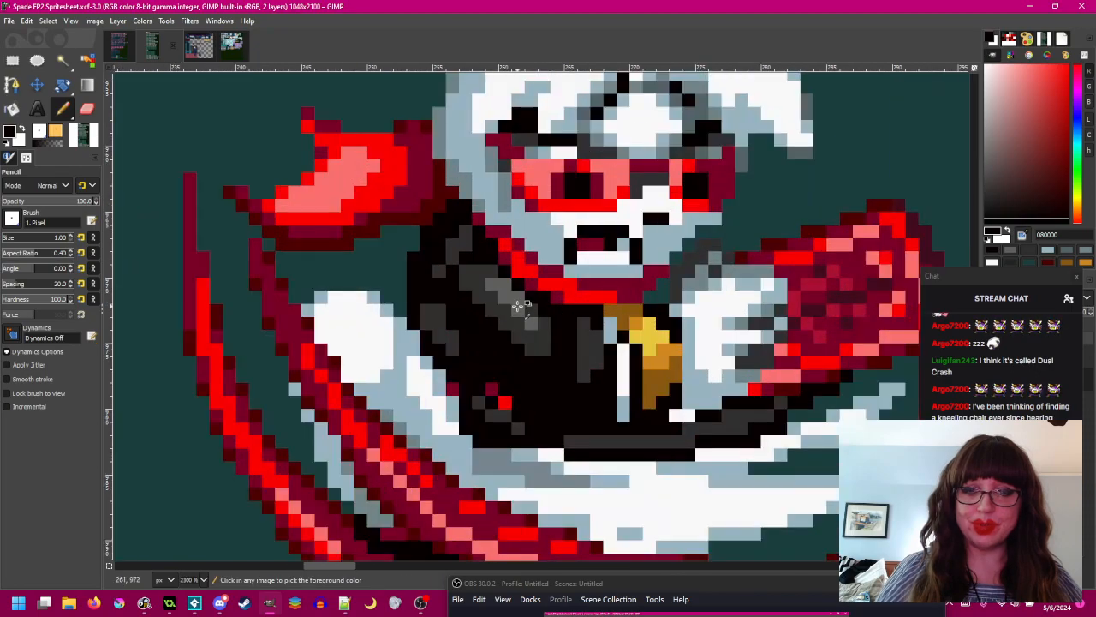
{"action": "left_click", "coordinate": [572, 321], "text": "ctrl"}
{"action": "left_click", "coordinate": [590, 337]}
{"action": "key", "text": "ctrl+s"}
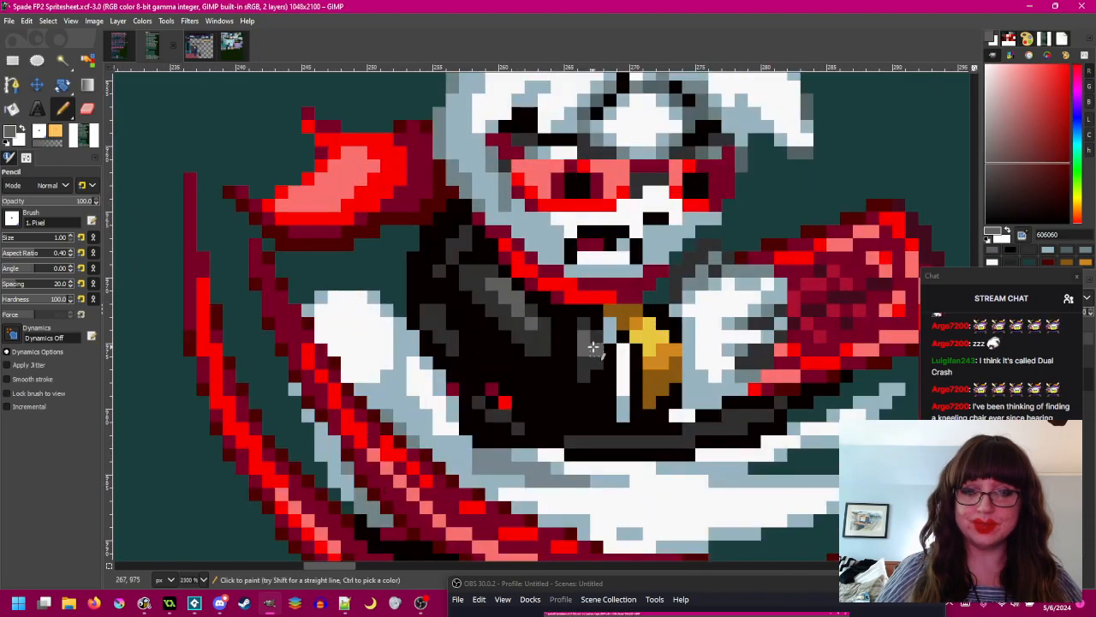
{"action": "left_click", "coordinate": [592, 349]}
{"action": "scroll", "coordinate": [593, 349], "scroll_direction": "down", "scroll_amount": 3}
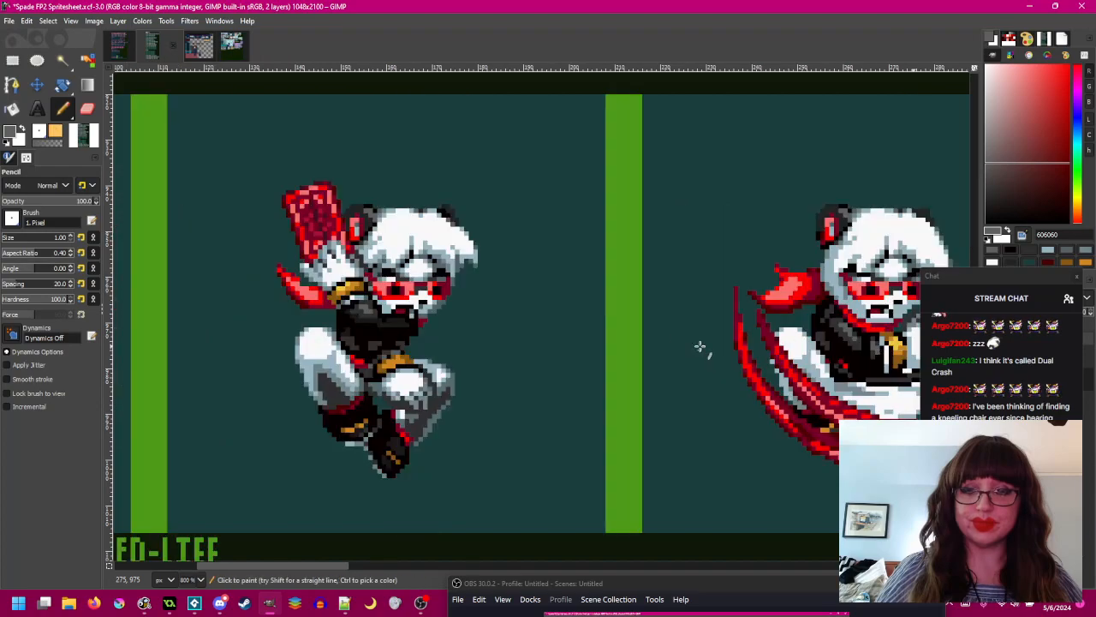
{"action": "left_click_drag", "start_coordinate": [648, 324], "coordinate": [522, 328]}
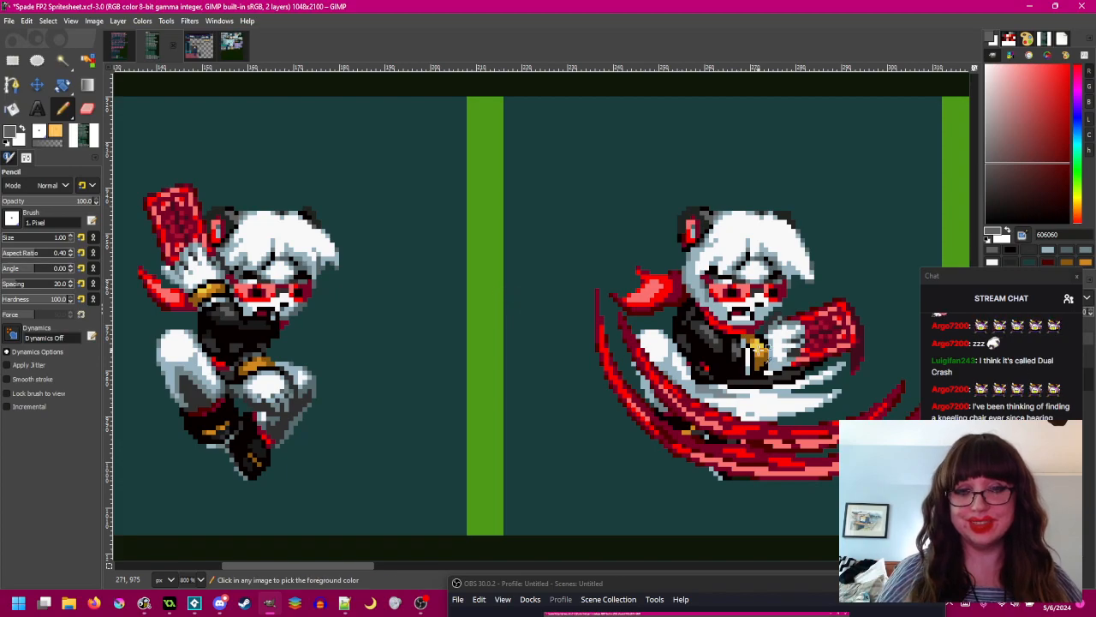
- Paint dark grey 303030 shading along the upper edge of the third frame's card-holding hand
{"action": "scroll", "coordinate": [835, 321], "scroll_direction": "up", "scroll_amount": 3}
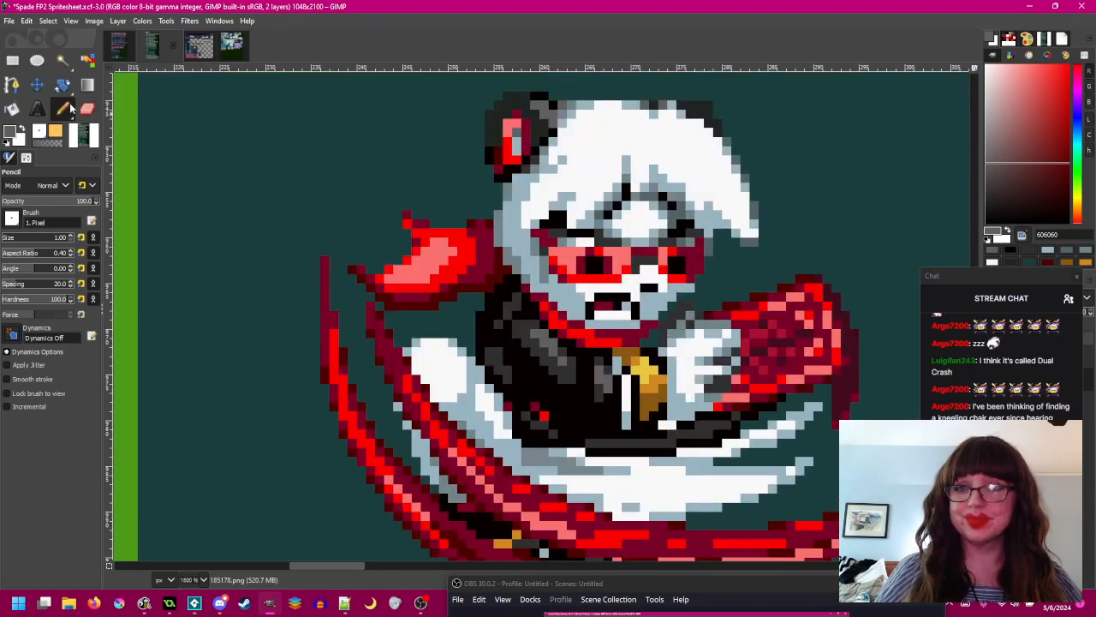
{"action": "scroll", "coordinate": [718, 343], "scroll_direction": "up", "scroll_amount": 1}
{"action": "scroll", "coordinate": [717, 342], "scroll_direction": "up", "scroll_amount": 1}
{"action": "left_click", "coordinate": [735, 353], "text": "ctrl"}
{"action": "left_click", "coordinate": [733, 368], "text": "ctrl"}
{"action": "left_click_drag", "start_coordinate": [683, 297], "coordinate": [706, 300]}
{"action": "scroll", "coordinate": [711, 298], "scroll_direction": "down", "scroll_amount": 4}
{"action": "scroll", "coordinate": [724, 298], "scroll_direction": "up", "scroll_amount": 4}
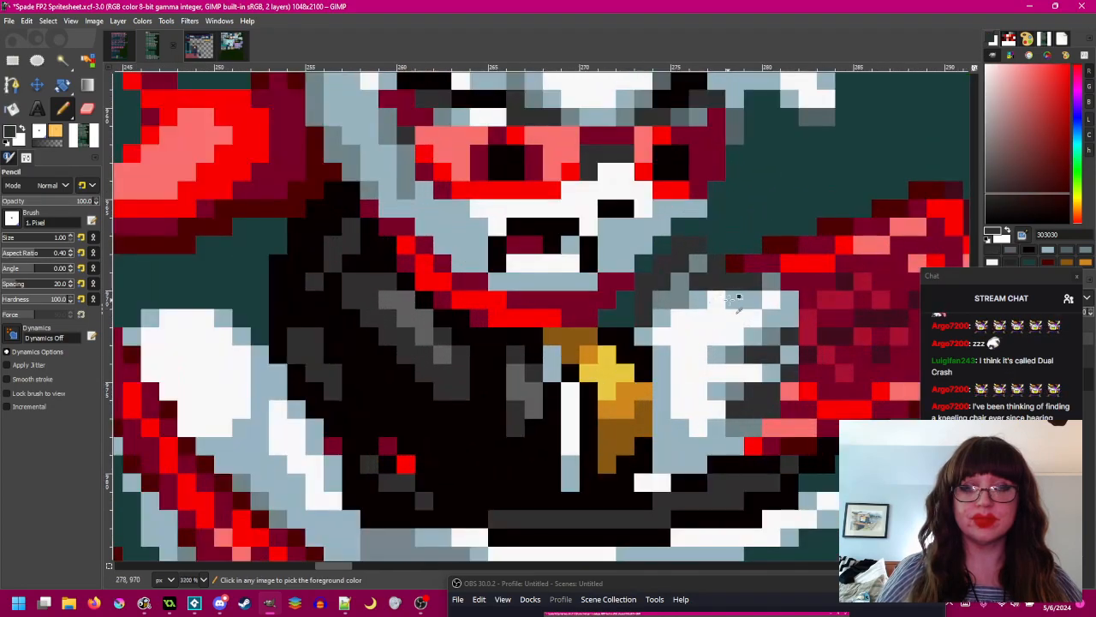
- Shade the upper edge and finger gaps of the third frame's card-holding hand with grey 708488 and save the spritesheet
{"action": "left_click", "coordinate": [724, 298], "text": "ctrl"}
{"action": "scroll", "coordinate": [719, 300], "scroll_direction": "down", "scroll_amount": 1}
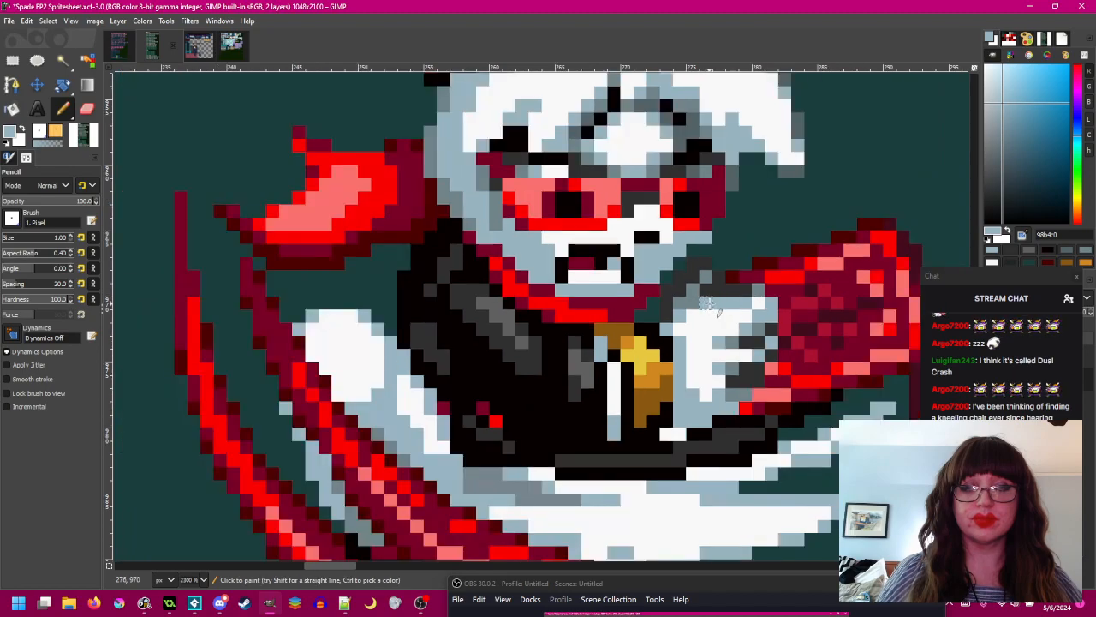
{"action": "left_click", "coordinate": [700, 302], "text": "ctrl"}
{"action": "scroll", "coordinate": [700, 303], "scroll_direction": "down", "scroll_amount": 5}
{"action": "scroll", "coordinate": [795, 326], "scroll_direction": "up", "scroll_amount": 3}
{"action": "scroll", "coordinate": [793, 329], "scroll_direction": "up", "scroll_amount": 3}
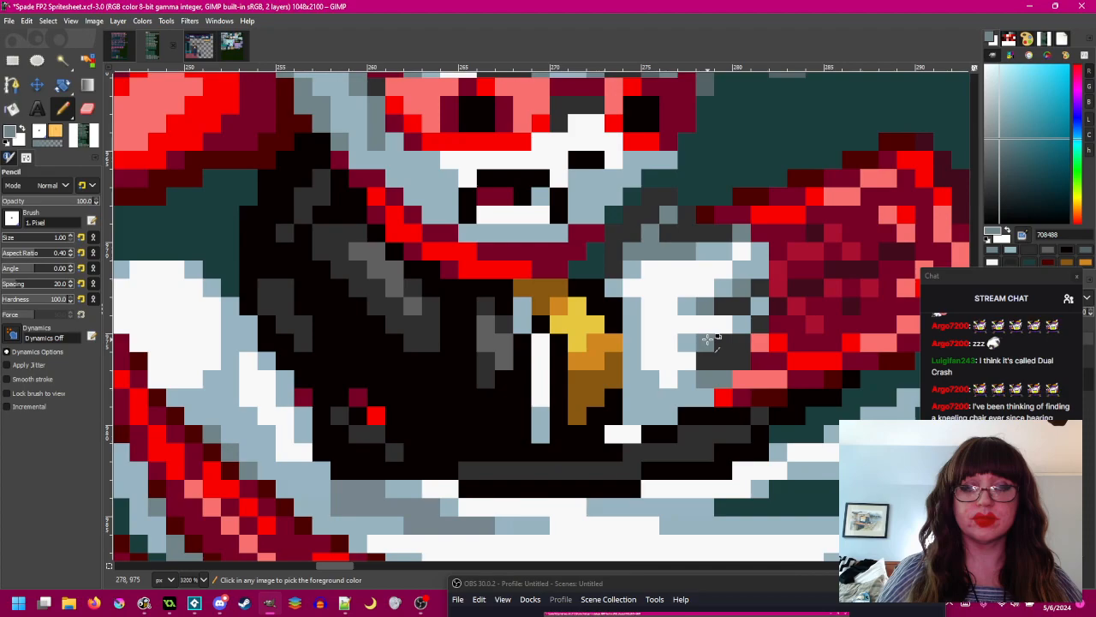
{"action": "scroll", "coordinate": [775, 344], "scroll_direction": "down", "scroll_amount": 4}
{"action": "scroll", "coordinate": [754, 338], "scroll_direction": "up", "scroll_amount": 3}
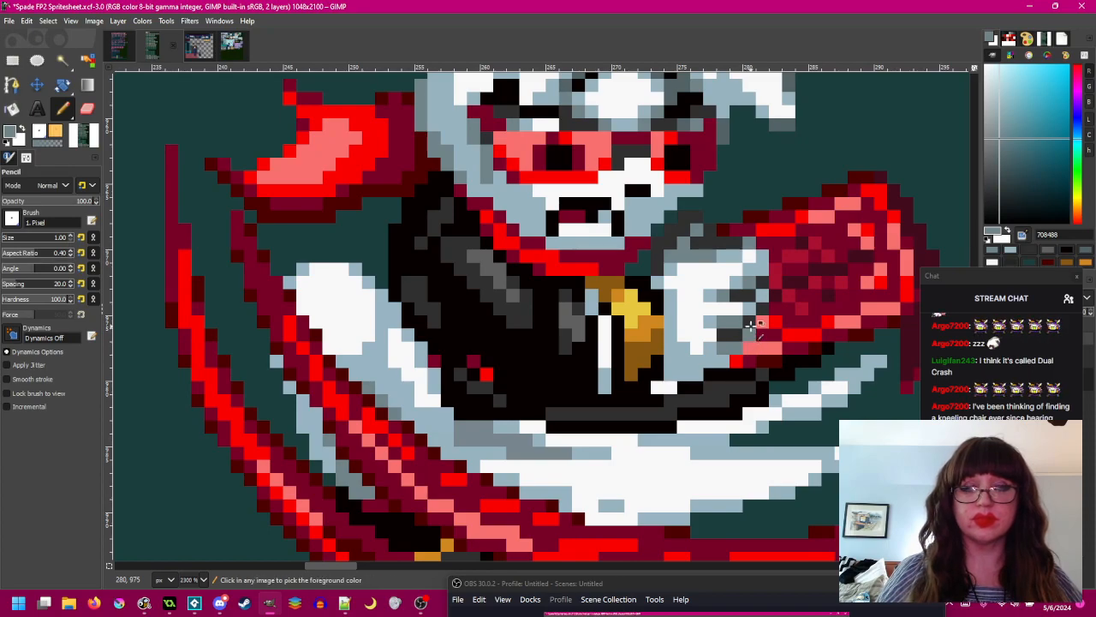
{"action": "scroll", "coordinate": [753, 338], "scroll_direction": "down", "scroll_amount": 3}
{"action": "left_click_drag", "start_coordinate": [782, 339], "coordinate": [857, 303]}
{"action": "key", "text": "ctrl+s"}
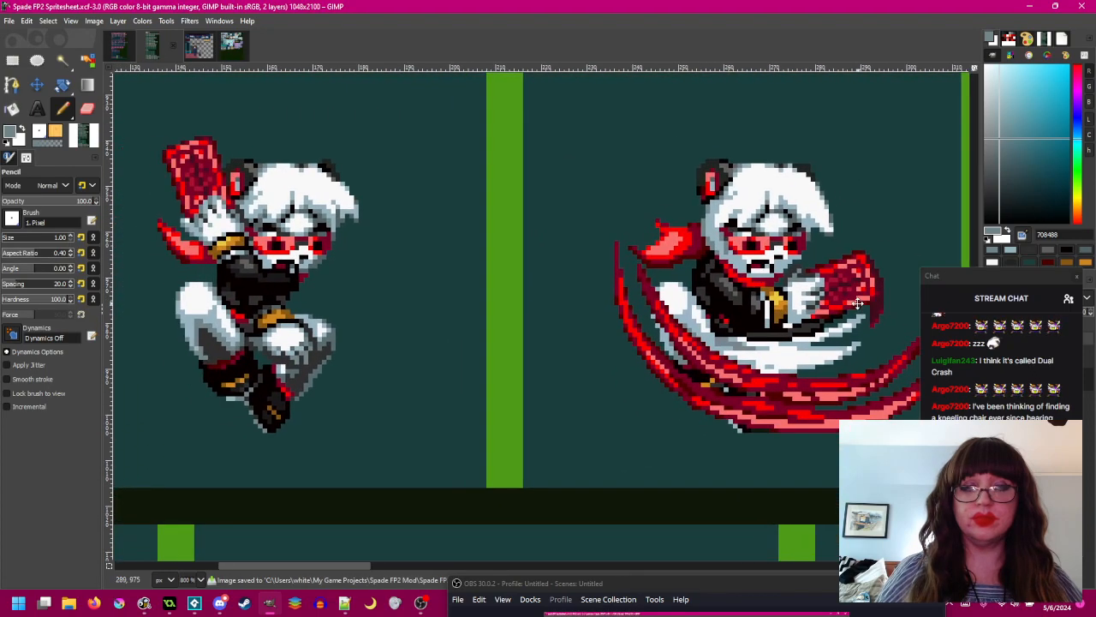
- Compare the third mid-air attack frame's shading with the neighbouring second and fourth frames
{"action": "left_click_drag", "start_coordinate": [637, 263], "coordinate": [569, 285]}
{"action": "scroll", "coordinate": [569, 279], "scroll_direction": "down", "scroll_amount": 2}
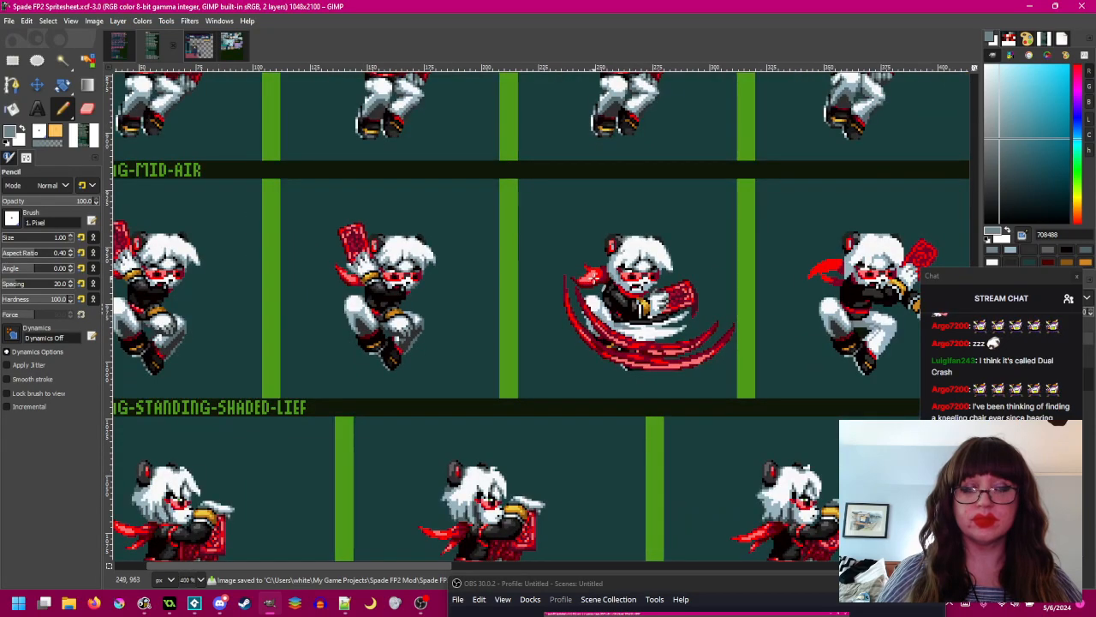
{"action": "left_click_drag", "start_coordinate": [594, 278], "coordinate": [588, 293]}
{"action": "left_click_drag", "start_coordinate": [682, 295], "coordinate": [527, 293]}
{"action": "scroll", "coordinate": [697, 310], "scroll_direction": "up", "scroll_amount": 1}
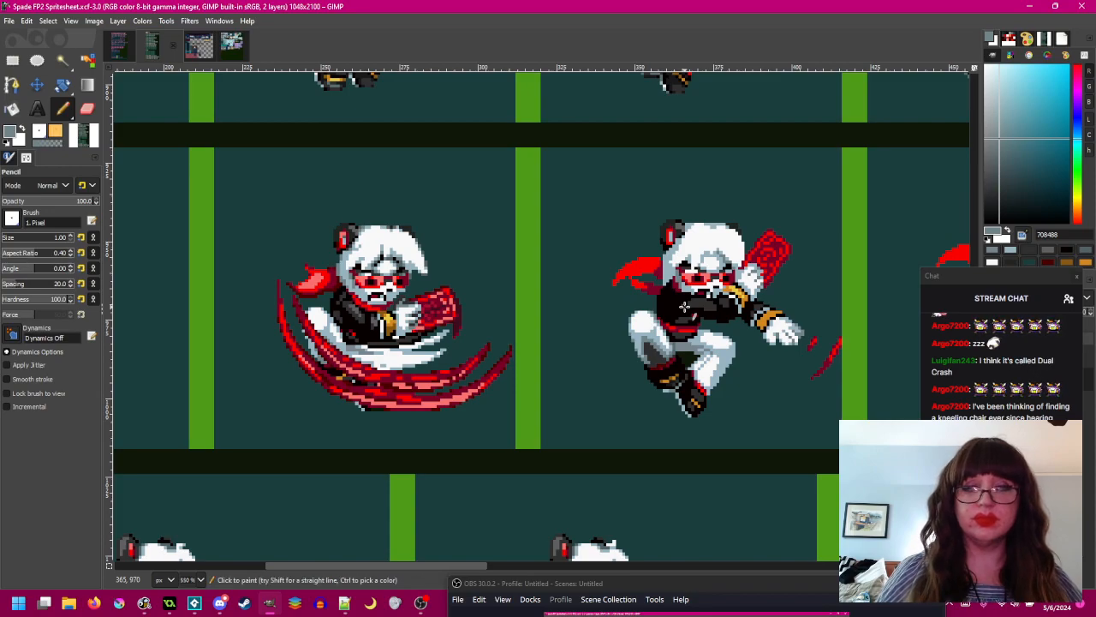
{"action": "left_click_drag", "start_coordinate": [747, 291], "coordinate": [828, 303]}
{"action": "key", "text": "ctrl+s"}
{"action": "scroll", "coordinate": [697, 293], "scroll_direction": "up", "scroll_amount": 1}
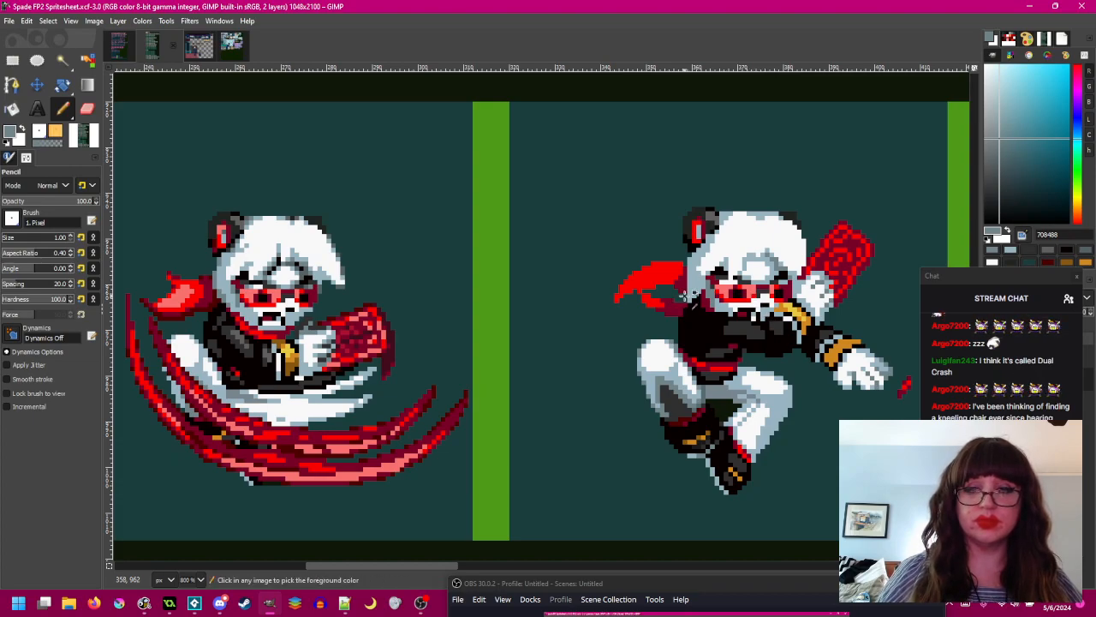
{"action": "scroll", "coordinate": [686, 297], "scroll_direction": "down", "scroll_amount": 1}
{"action": "left_click_drag", "start_coordinate": [686, 296], "coordinate": [942, 297]}
{"action": "left_click_drag", "start_coordinate": [683, 270], "coordinate": [511, 287]}
{"action": "scroll", "coordinate": [511, 287], "scroll_direction": "up", "scroll_amount": 1}
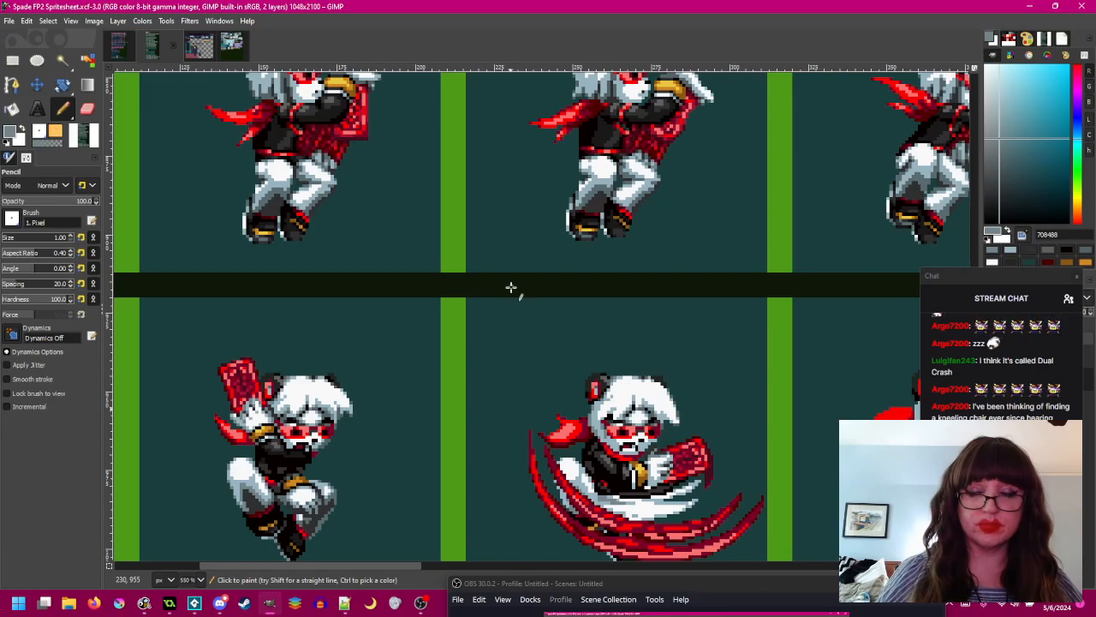
{"action": "key", "text": "shift+s"}
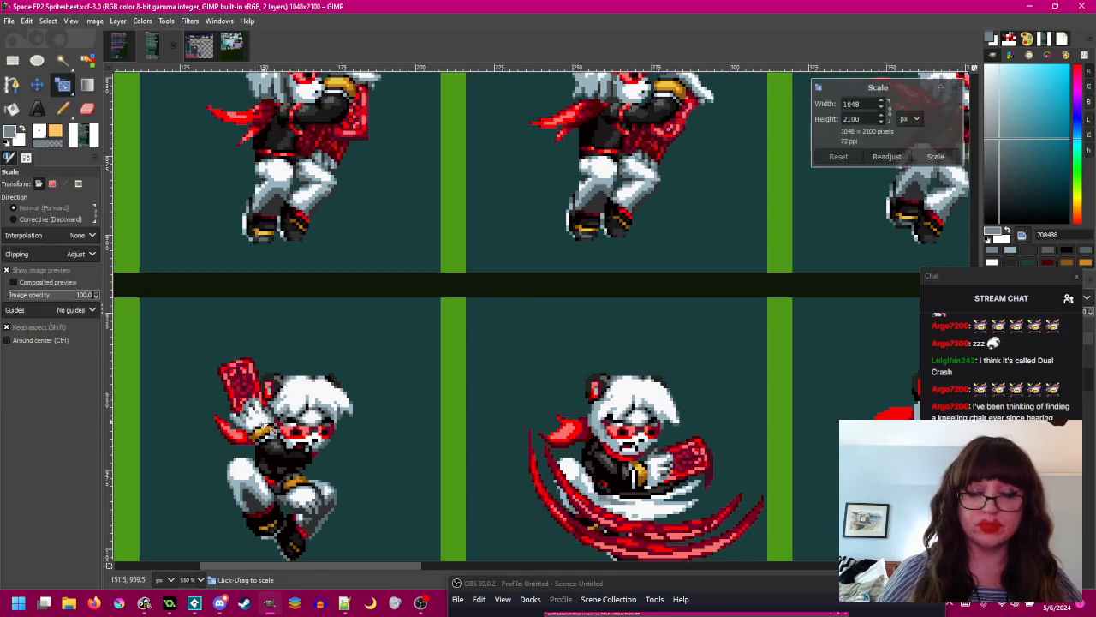
- Save the spritesheet with the third mid-air attack frame's current shading
{"action": "left_click_drag", "start_coordinate": [504, 367], "coordinate": [546, 325]}
{"action": "scroll", "coordinate": [546, 327], "scroll_direction": "down", "scroll_amount": 1}
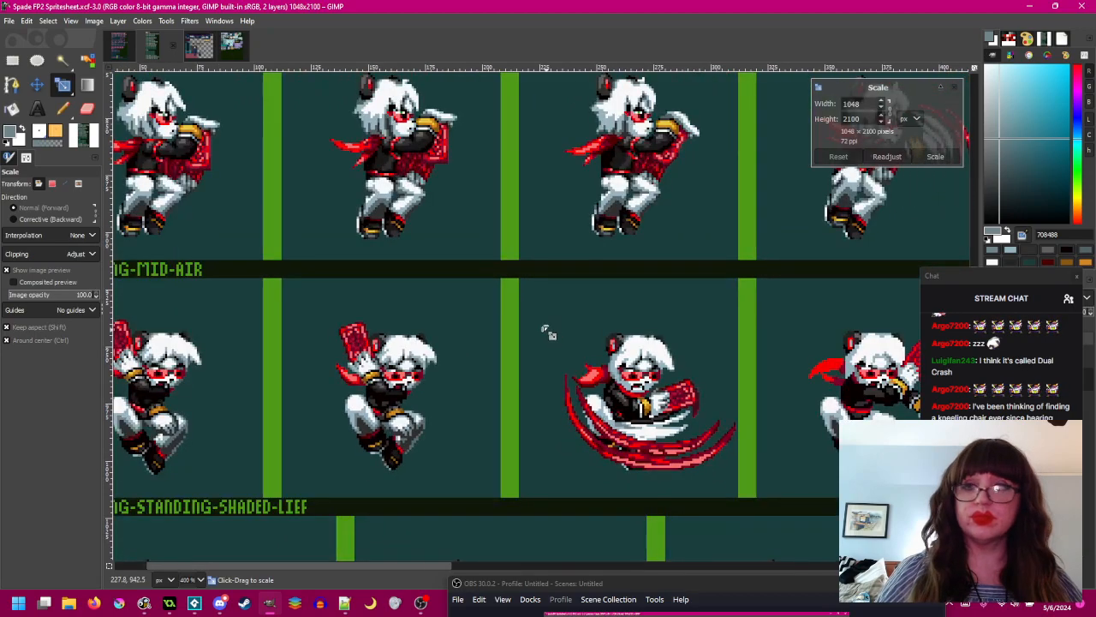
{"action": "left_click", "coordinate": [28, 21]}
{"action": "left_click", "coordinate": [555, 306]}
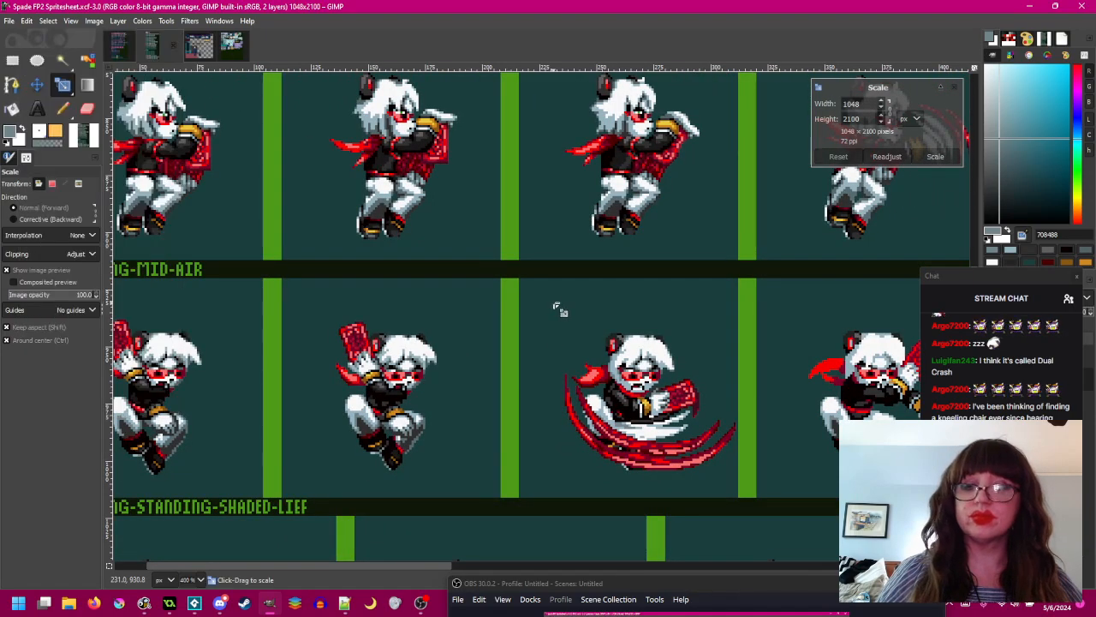
{"action": "scroll", "coordinate": [630, 348], "scroll_direction": "up", "scroll_amount": 1}
{"action": "key", "text": "ctrl+s"}
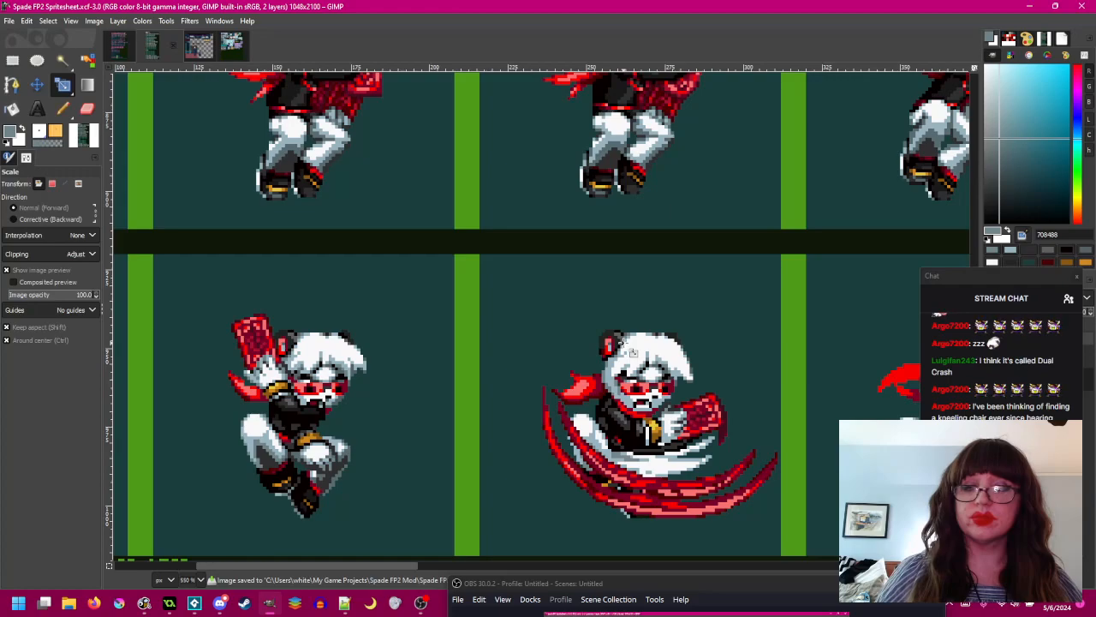
- Compare the third mid-air attack frame's shading with the unshaded fourth frame beside it
{"action": "scroll", "coordinate": [632, 352], "scroll_direction": "down", "scroll_amount": 2}
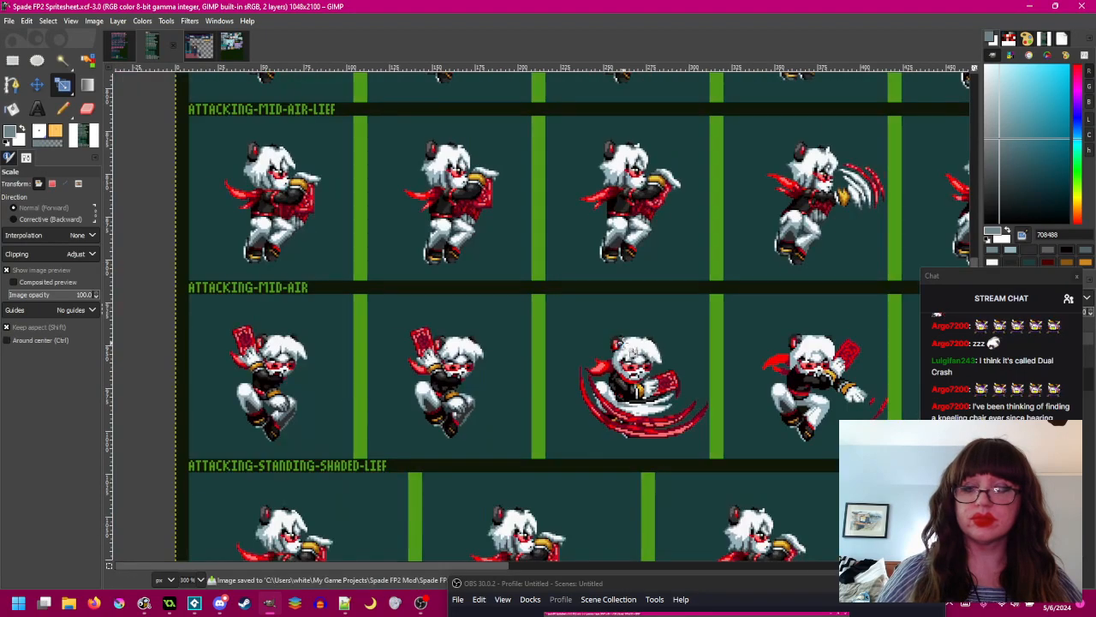
{"action": "left_click_drag", "start_coordinate": [623, 345], "coordinate": [565, 293]}
{"action": "scroll", "coordinate": [611, 319], "scroll_direction": "up", "scroll_amount": 1}
{"action": "mouse_move", "coordinate": [638, 334]}
{"action": "left_mouse_down"}
{"action": "mouse_move", "coordinate": [615, 317]}
{"action": "mouse_move", "coordinate": [639, 294]}
{"action": "mouse_move", "coordinate": [605, 286]}
{"action": "left_mouse_up"}
{"action": "scroll", "coordinate": [544, 352], "scroll_direction": "up", "scroll_amount": 1}
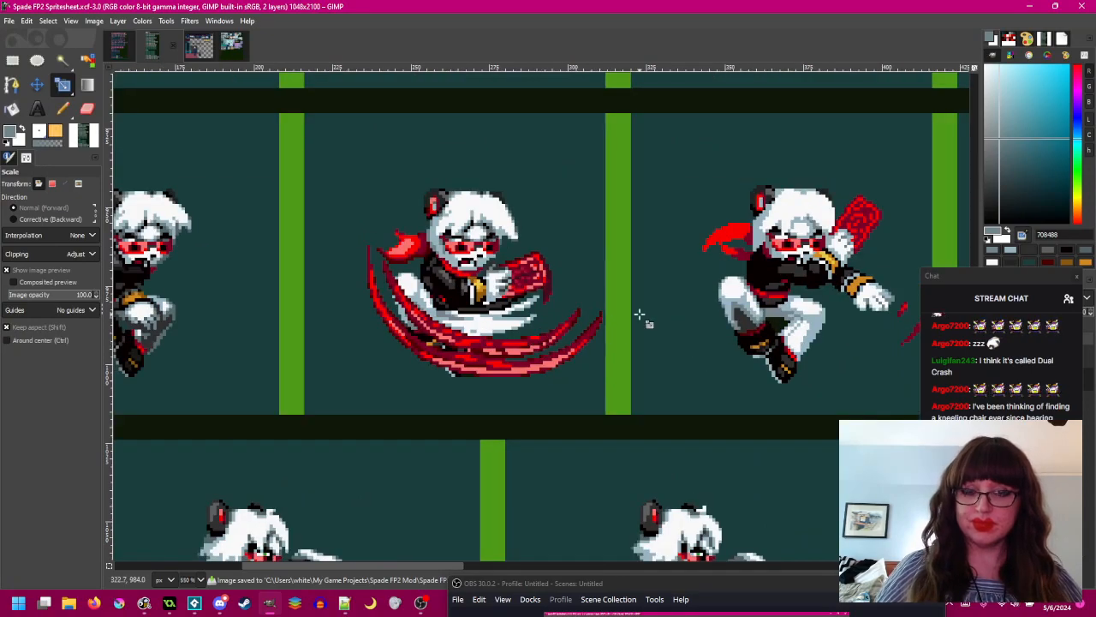
{"action": "left_click_drag", "start_coordinate": [642, 317], "coordinate": [518, 344]}
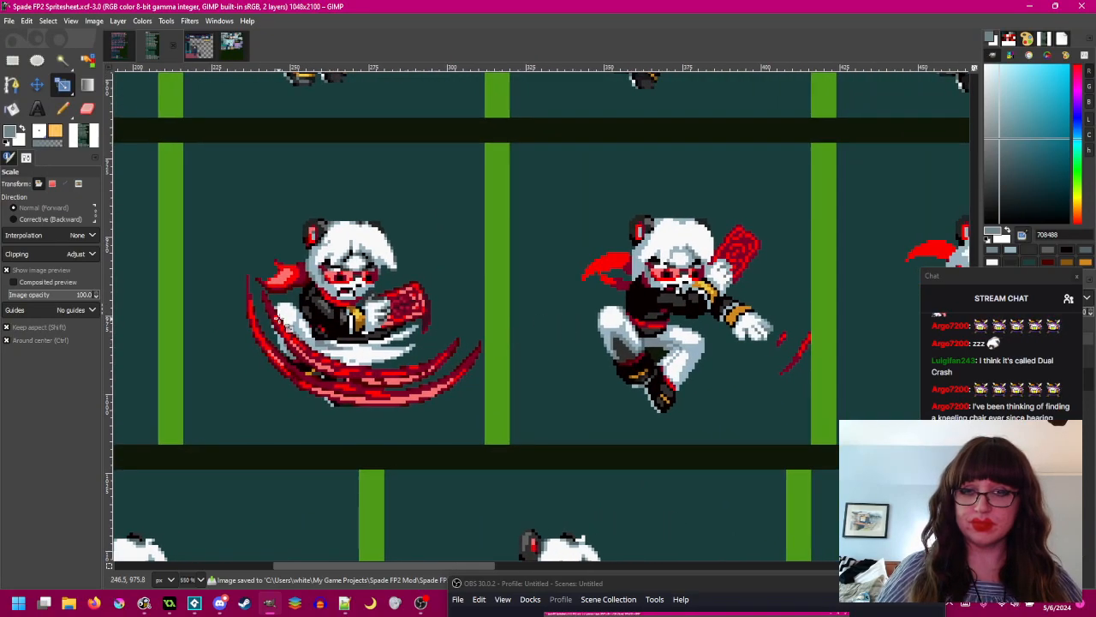
{"action": "scroll", "coordinate": [641, 338], "scroll_direction": "up", "scroll_amount": 1}
{"action": "left_click_drag", "start_coordinate": [651, 335], "coordinate": [689, 352]}
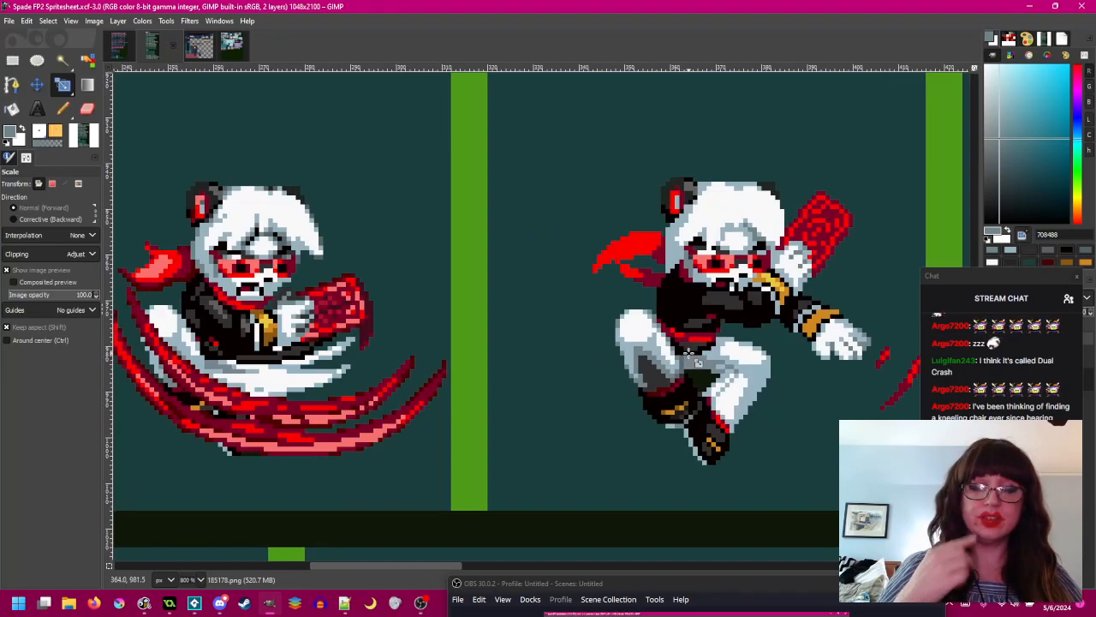
- Copy the shaded card from the first mid-air attack frame with a 16 × 18 px selection and paste it over the fifth frame
{"action": "scroll", "coordinate": [688, 352], "scroll_direction": "left", "scroll_amount": 5}
{"action": "left_click_drag", "start_coordinate": [590, 274], "coordinate": [595, 314]}
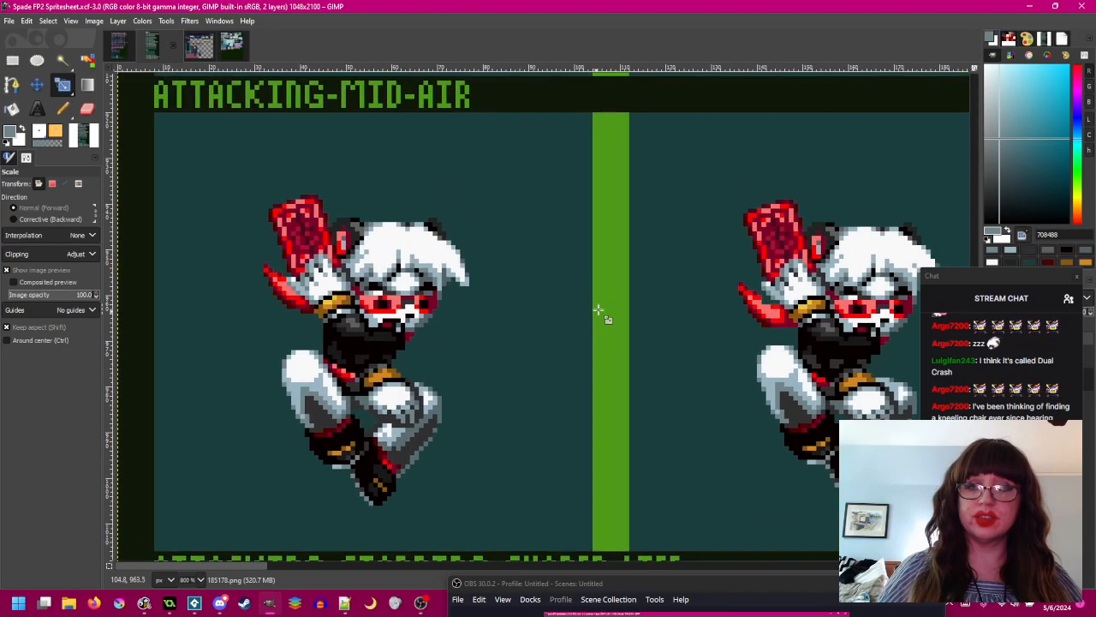
{"action": "key", "text": "r"}
{"action": "left_click_drag", "start_coordinate": [271, 201], "coordinate": [341, 271]}
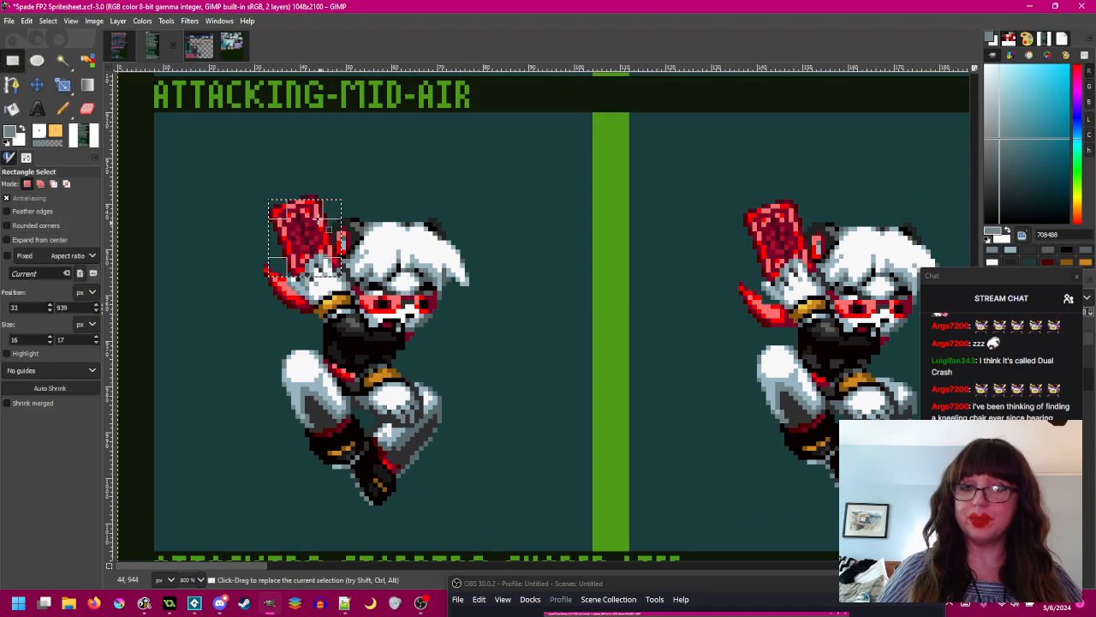
{"action": "left_click_drag", "start_coordinate": [312, 213], "coordinate": [603, 255]}
{"action": "key", "text": "ctrl+c"}
{"action": "key", "text": "ctrl+v"}
{"action": "scroll", "coordinate": [498, 284], "scroll_direction": "right", "scroll_amount": 14}
{"action": "scroll", "coordinate": [499, 288], "scroll_direction": "right", "scroll_amount": 7}
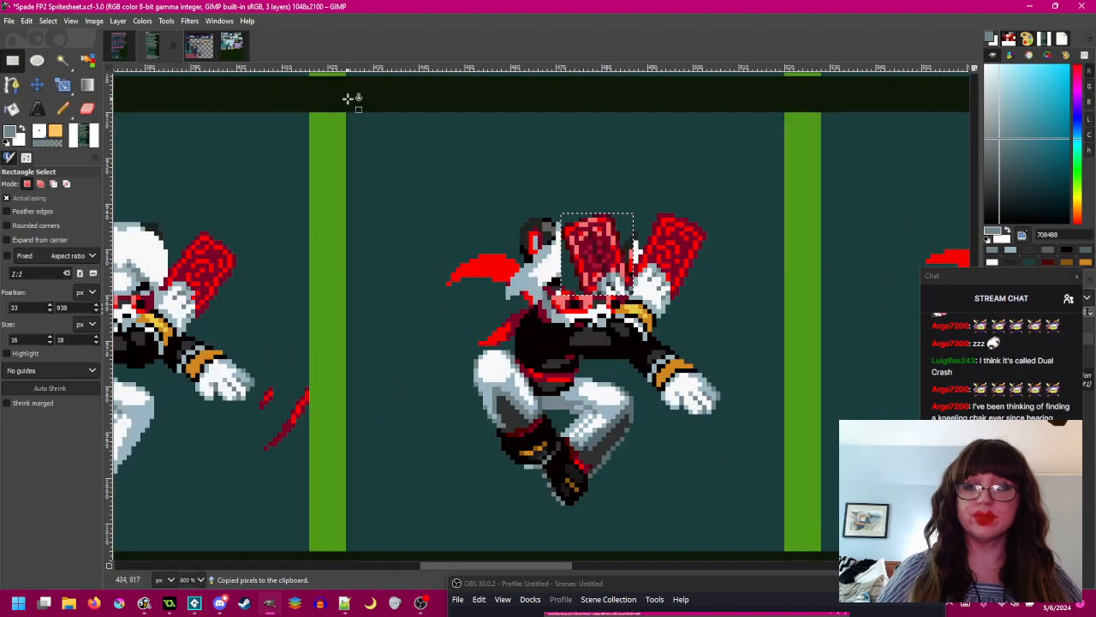
- Flip the pasted card horizontally and position it over the fifth frame's raised card
{"action": "left_click", "coordinate": [182, 22]}
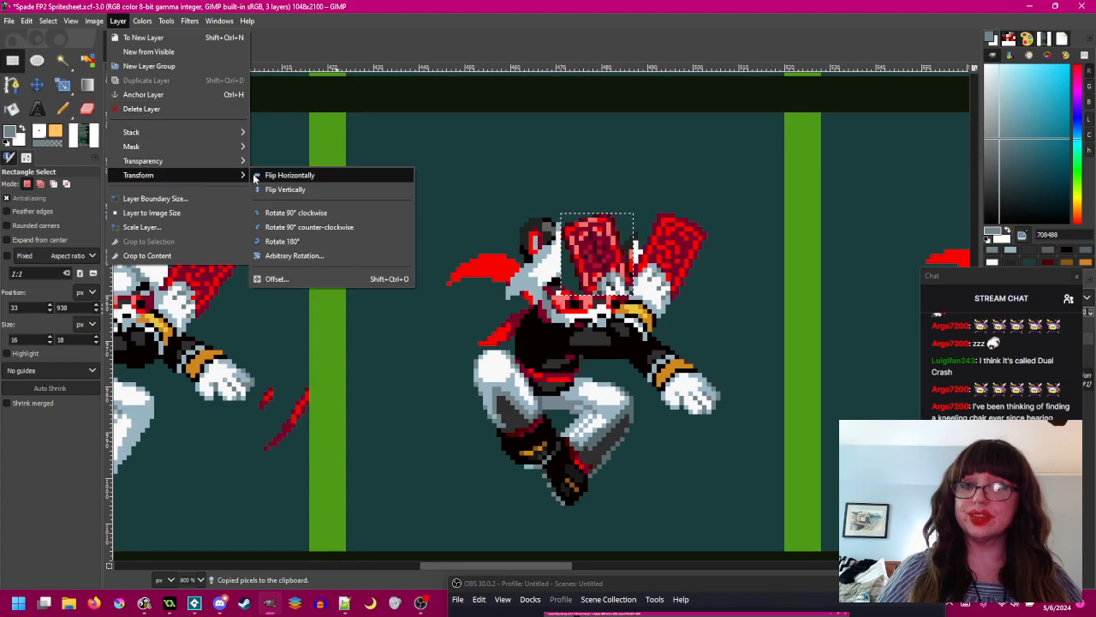
{"action": "left_click", "coordinate": [255, 177]}
{"action": "left_click_drag", "start_coordinate": [597, 257], "coordinate": [675, 252]}
{"action": "scroll", "coordinate": [671, 251], "scroll_direction": "up", "scroll_amount": 2}
{"action": "left_click_drag", "start_coordinate": [1009, 275], "coordinate": [863, 263]}
- Check the flipped card's alignment against the fifth frame's original card by toggling the floating selection's visibility
{"action": "left_click", "coordinate": [995, 379]}
{"action": "left_click", "coordinate": [995, 380]}
{"action": "left_click", "coordinate": [994, 378]}
{"action": "left_click", "coordinate": [994, 379]}
{"action": "left_click", "coordinate": [994, 379]}
{"action": "left_click", "coordinate": [993, 378]}
{"action": "left_click", "coordinate": [993, 378]}
{"action": "left_click", "coordinate": [993, 377]}
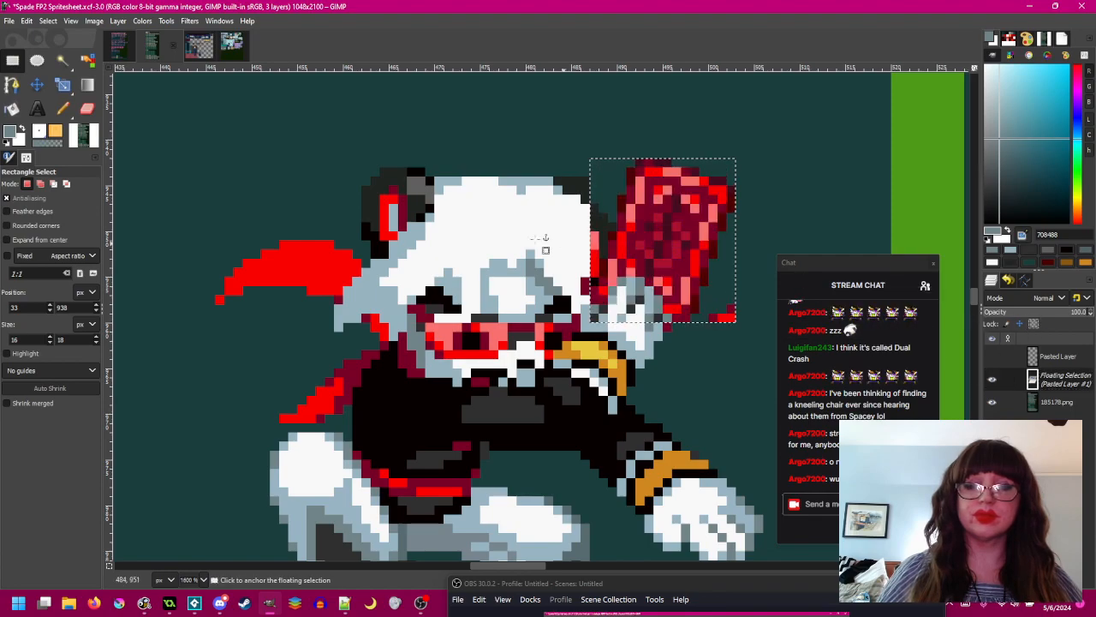
- Erase the pasted background and stray pixels right of the card and the pasted hand pixels covering the fifth frame's hand
{"action": "key", "text": "shift+e"}
{"action": "scroll", "coordinate": [494, 298], "scroll_direction": "up", "scroll_amount": 2}
{"action": "mouse_move", "coordinate": [489, 310]}
{"action": "left_mouse_down"}
{"action": "mouse_move", "coordinate": [688, 219]}
{"action": "mouse_move", "coordinate": [695, 178]}
{"action": "mouse_move", "coordinate": [676, 214]}
{"action": "mouse_move", "coordinate": [673, 206]}
{"action": "mouse_move", "coordinate": [677, 307]}
{"action": "mouse_move", "coordinate": [671, 244]}
{"action": "left_mouse_up"}
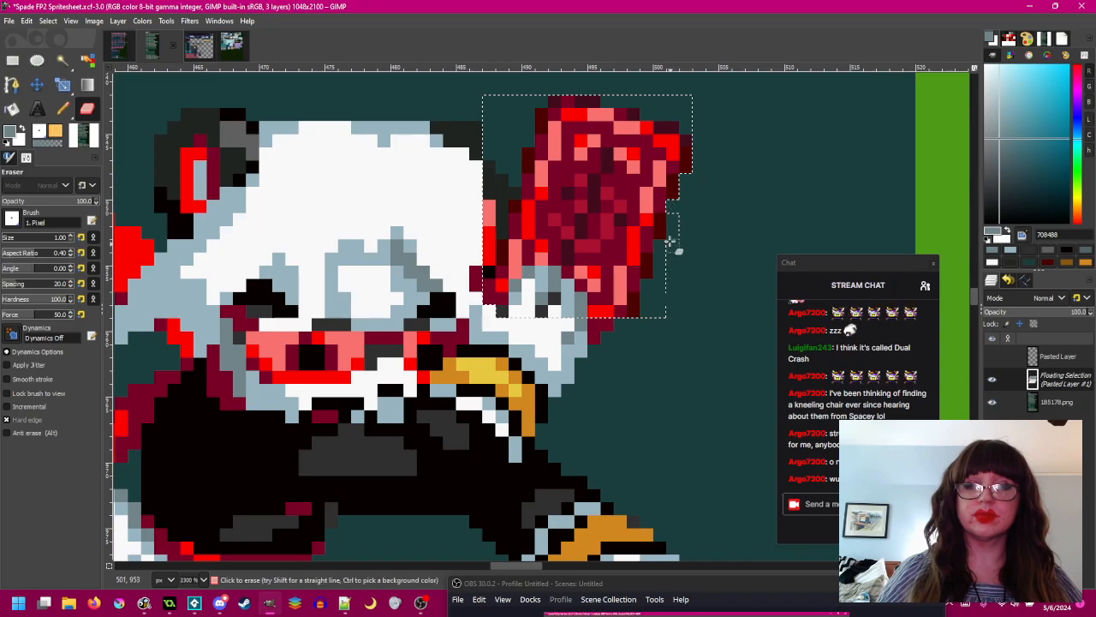
{"action": "key", "text": "a"}
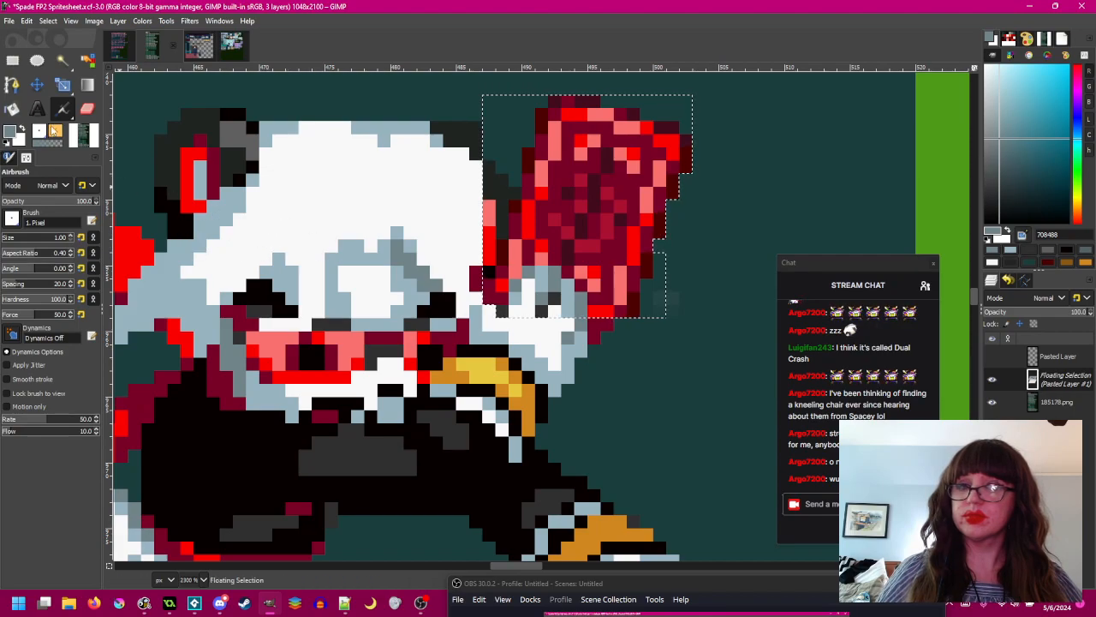
{"action": "left_click", "coordinate": [62, 108]}
{"action": "left_click", "coordinate": [87, 112]}
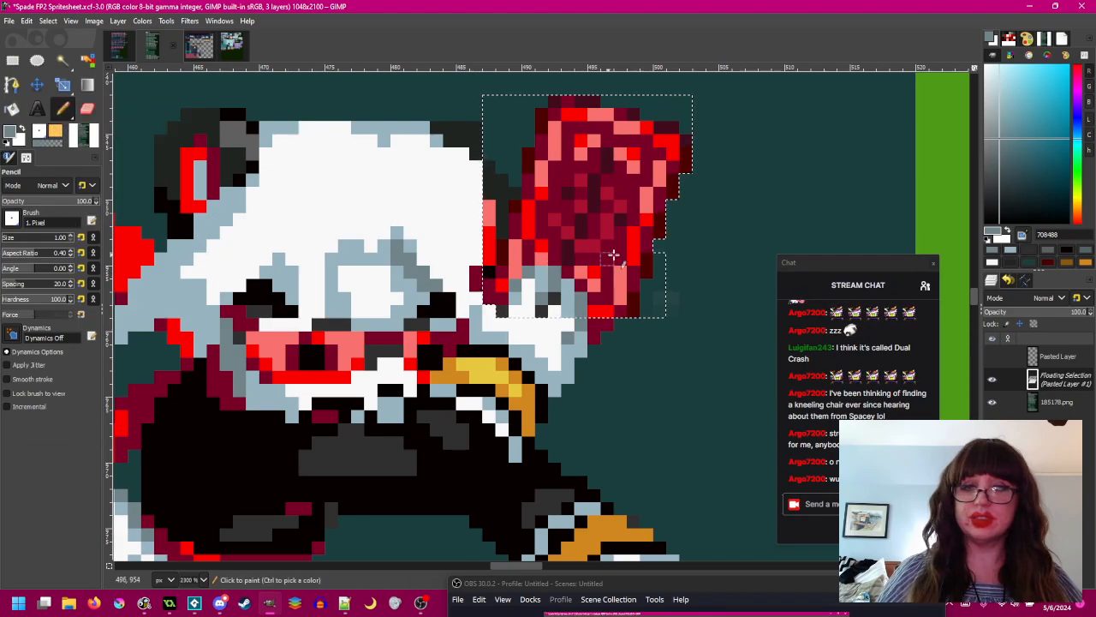
{"action": "key", "text": "shift+e"}
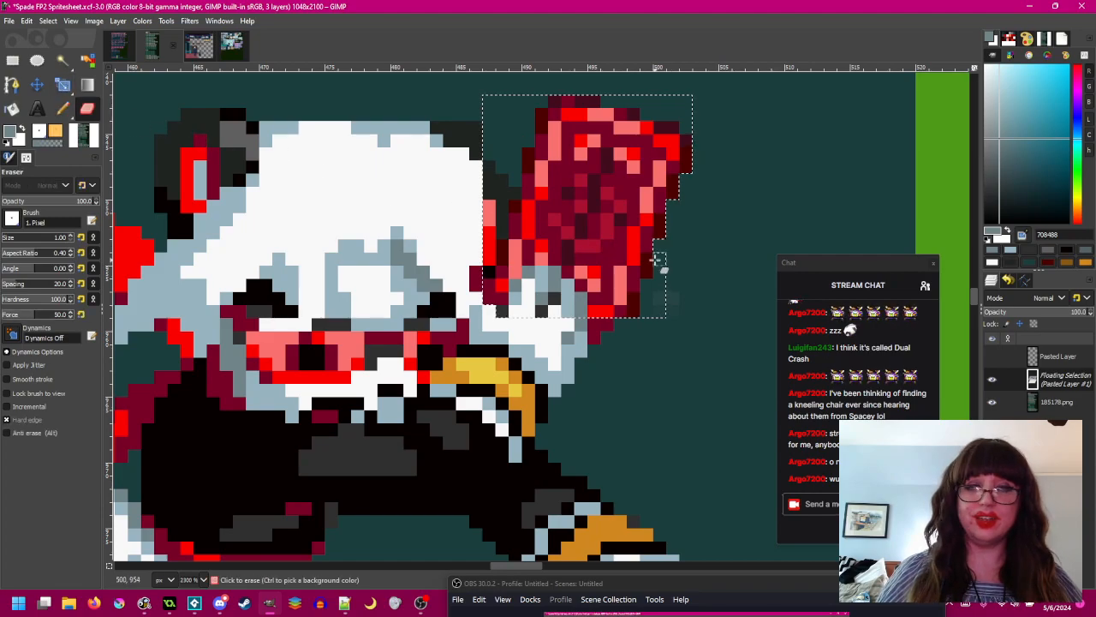
{"action": "mouse_move", "coordinate": [660, 259]}
{"action": "left_mouse_down"}
{"action": "mouse_move", "coordinate": [665, 329]}
{"action": "mouse_move", "coordinate": [545, 333]}
{"action": "mouse_move", "coordinate": [606, 317]}
{"action": "mouse_move", "coordinate": [564, 317]}
{"action": "mouse_move", "coordinate": [570, 301]}
{"action": "left_mouse_up"}
{"action": "left_click_drag", "start_coordinate": [612, 336], "coordinate": [561, 328]}
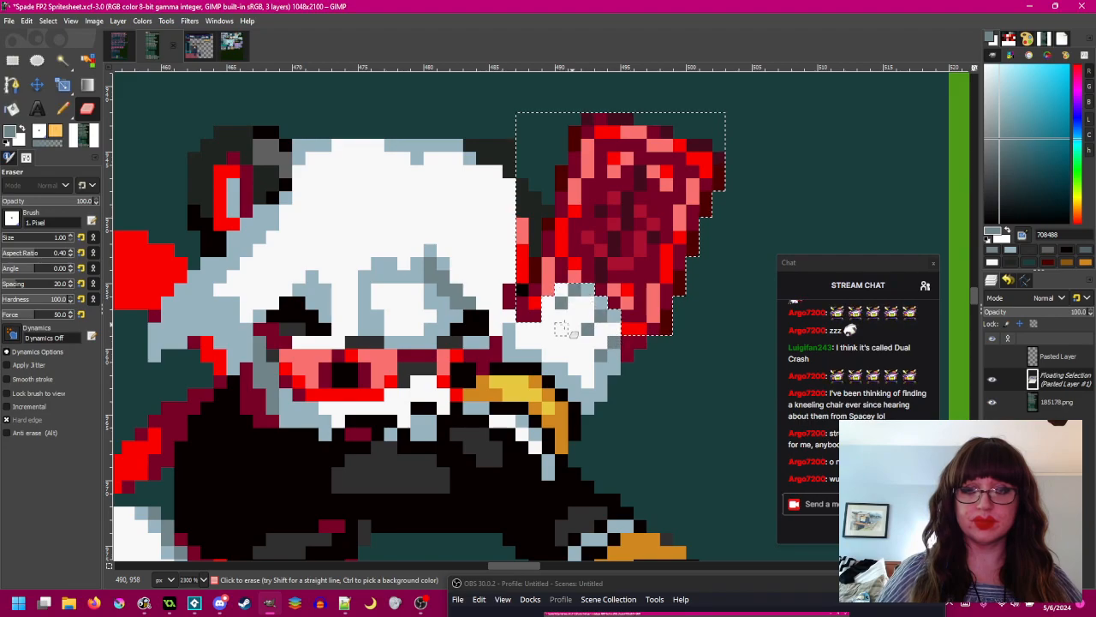
- Reduce the floating selection's opacity to 0, erase the remaining pasted pixels over the original hand, and restore opacity to 100
{"action": "left_click", "coordinate": [991, 382]}
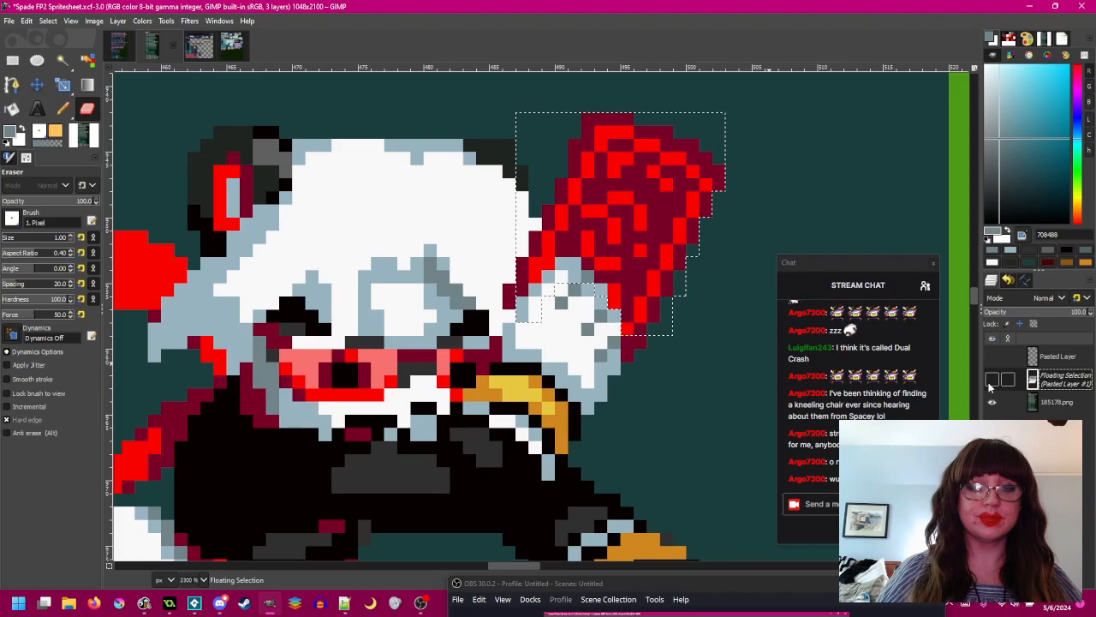
{"action": "left_click_drag", "start_coordinate": [1020, 314], "coordinate": [985, 313]}
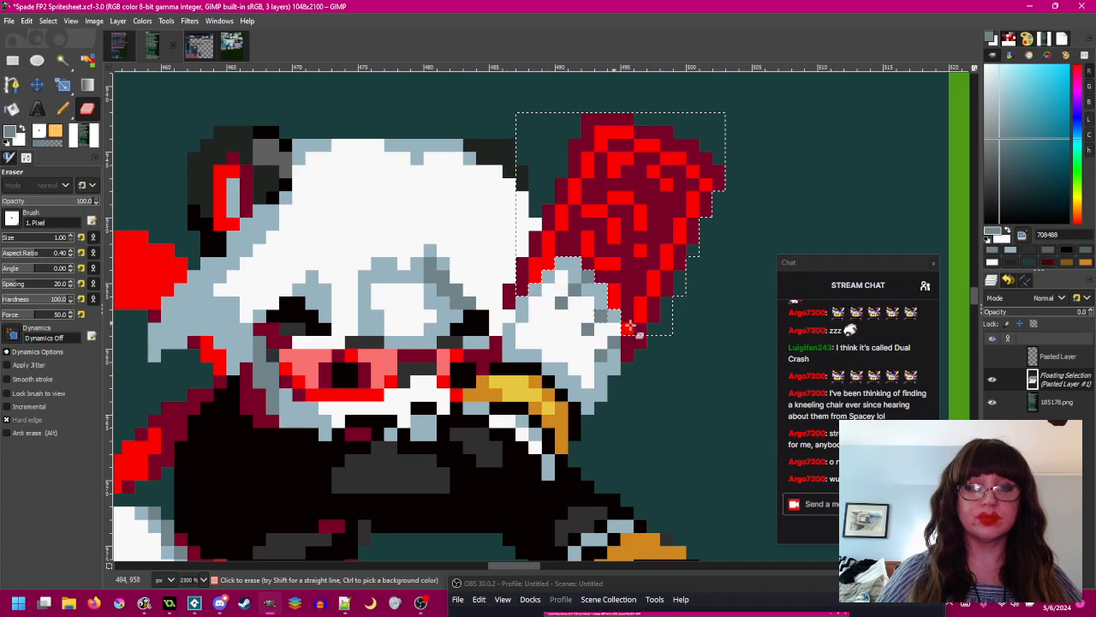
{"action": "left_click_drag", "start_coordinate": [1007, 318], "coordinate": [1091, 334]}
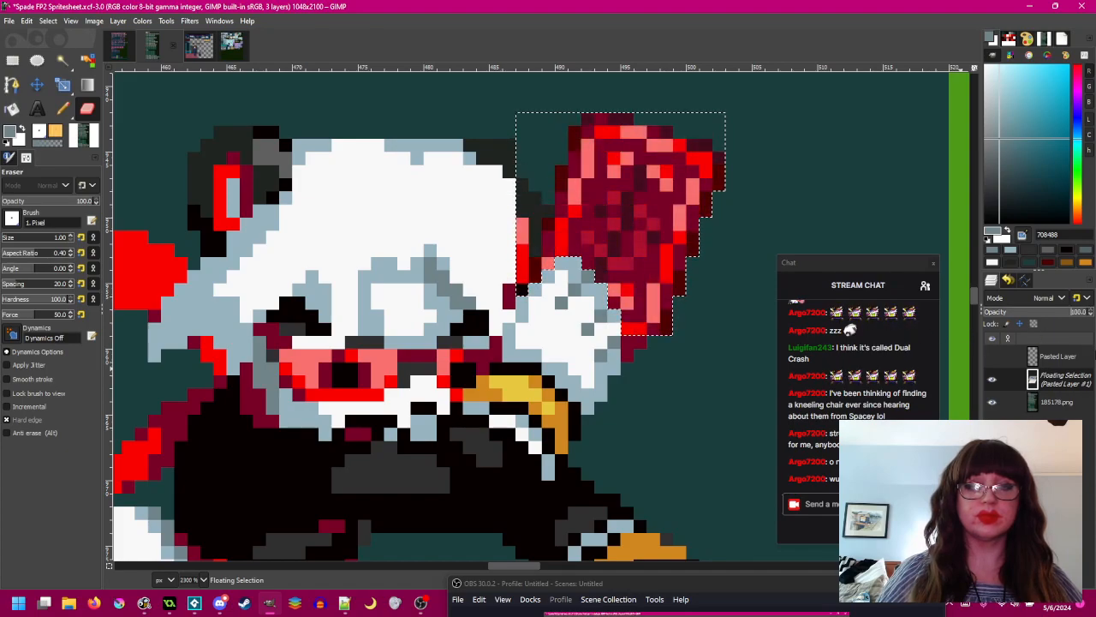
- Try to erase the pasted ear, hair and card-edge pixels covering the fifth frame's head and original card
{"action": "left_click", "coordinate": [11, 62]}
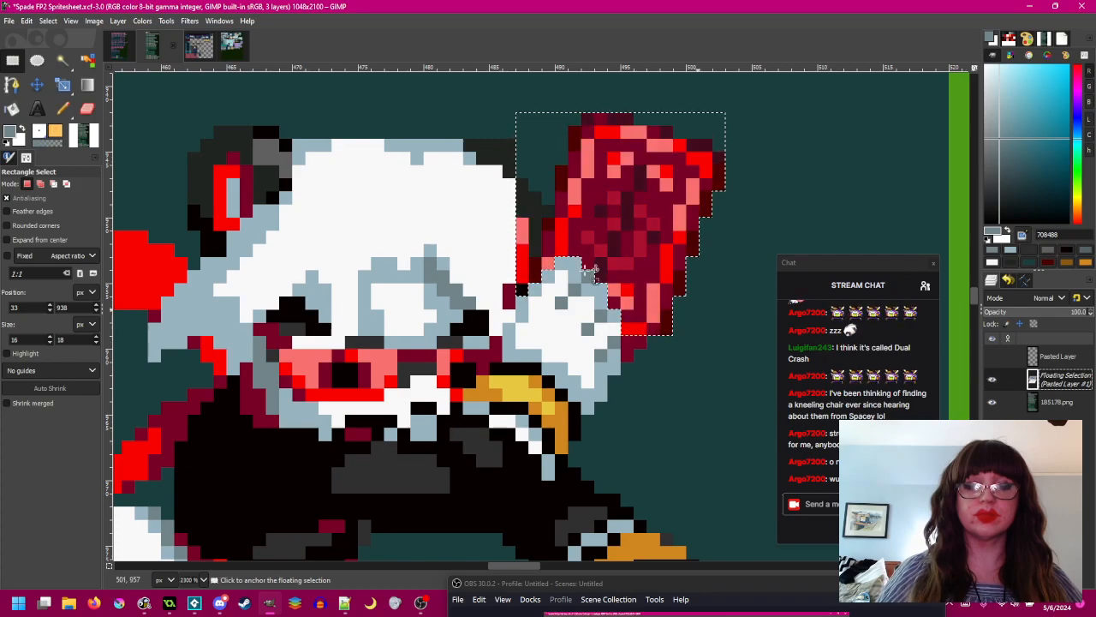
{"action": "left_click", "coordinate": [72, 106]}
{"action": "left_click", "coordinate": [86, 108]}
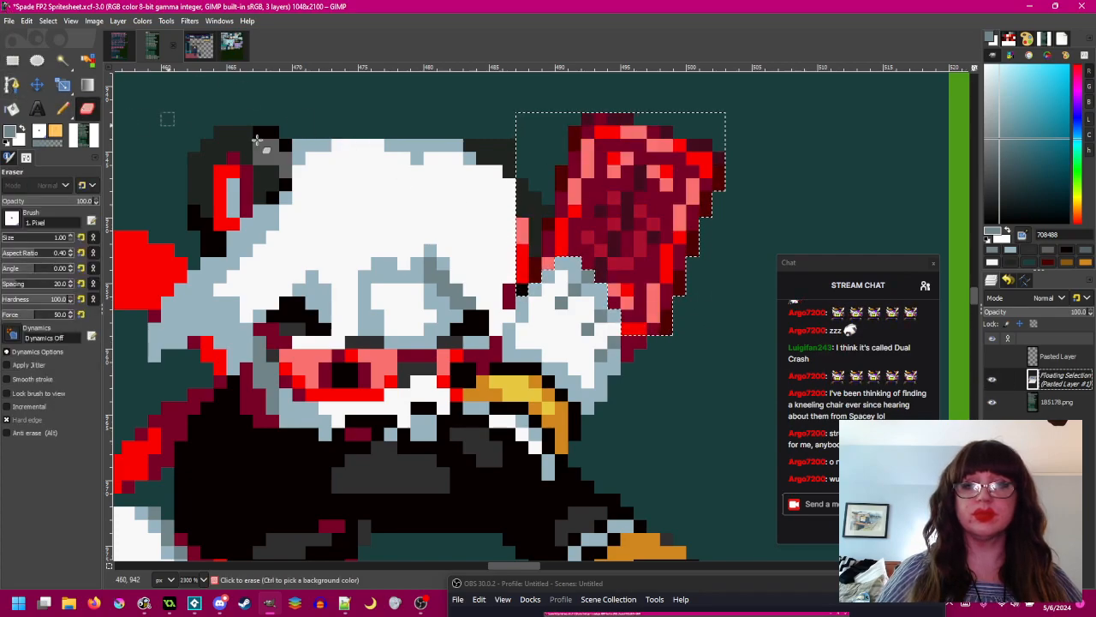
{"action": "scroll", "coordinate": [606, 218], "scroll_direction": "up", "scroll_amount": 1}
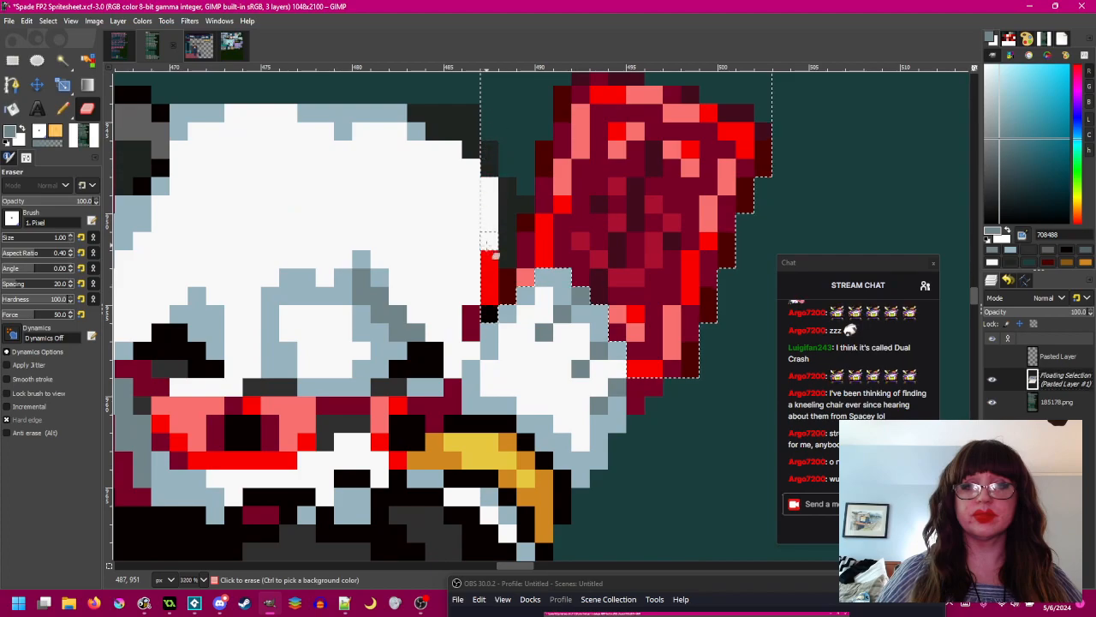
{"action": "left_click_drag", "start_coordinate": [493, 295], "coordinate": [496, 216]}
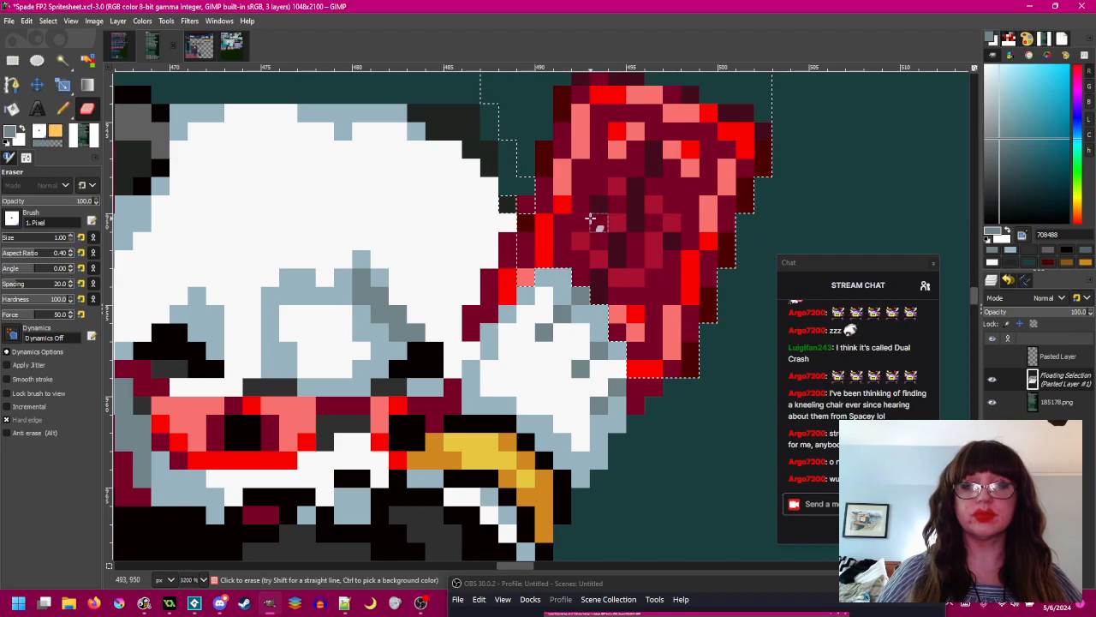
{"action": "scroll", "coordinate": [543, 322], "scroll_direction": "up", "scroll_amount": 2}
{"action": "mouse_move", "coordinate": [543, 322]}
{"action": "left_mouse_down"}
{"action": "mouse_move", "coordinate": [511, 354]}
{"action": "mouse_move", "coordinate": [486, 294]}
{"action": "mouse_move", "coordinate": [487, 432]}
{"action": "mouse_move", "coordinate": [504, 419]}
{"action": "mouse_move", "coordinate": [504, 310]}
{"action": "mouse_move", "coordinate": [532, 343]}
{"action": "left_mouse_up"}
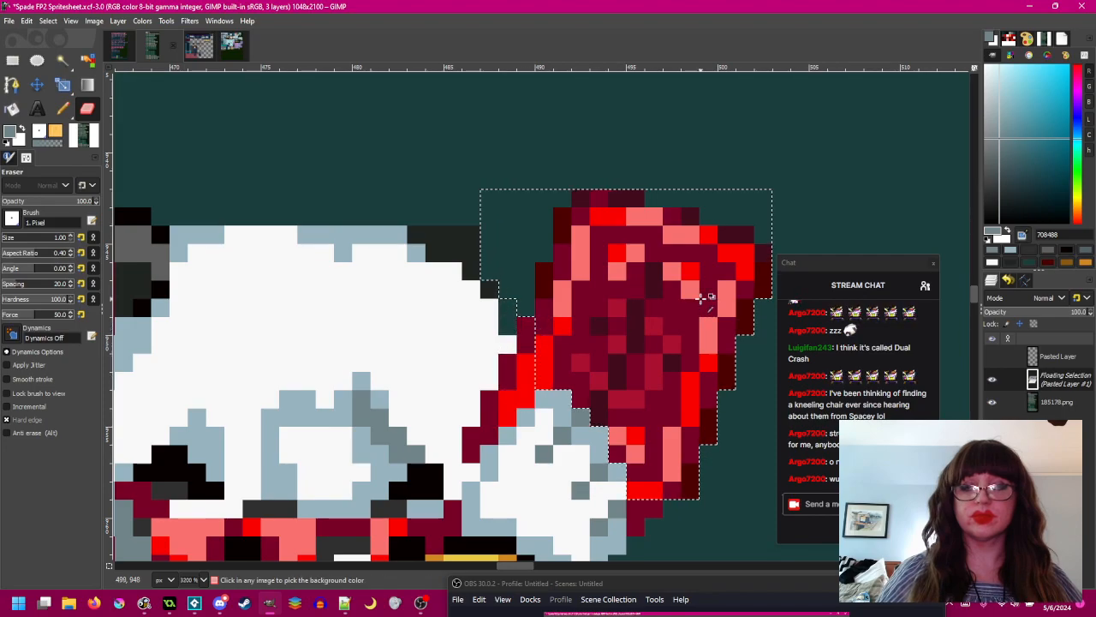
{"action": "scroll", "coordinate": [701, 299], "scroll_direction": "down", "scroll_amount": 2}
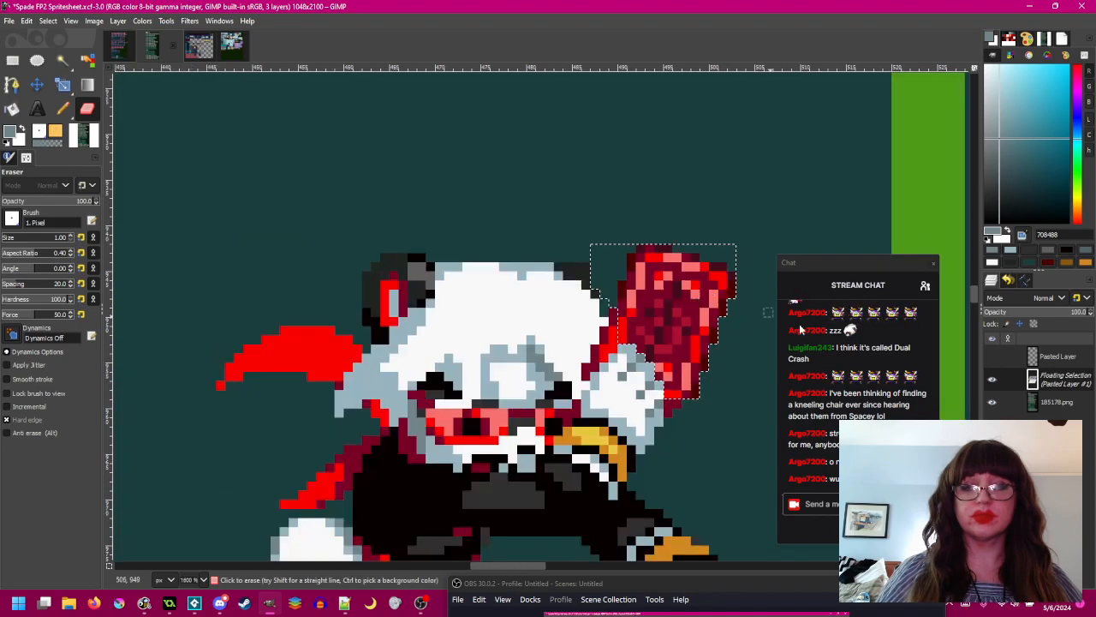
- Undo the last erasures beside the head after comparing the pasted card with the original
{"action": "left_click", "coordinate": [991, 379]}
{"action": "left_click", "coordinate": [992, 380]}
{"action": "left_click", "coordinate": [991, 379]}
{"action": "left_click", "coordinate": [992, 380]}
{"action": "key", "text": "ctrl+z"}
{"action": "key", "text": "ctrl+z"}
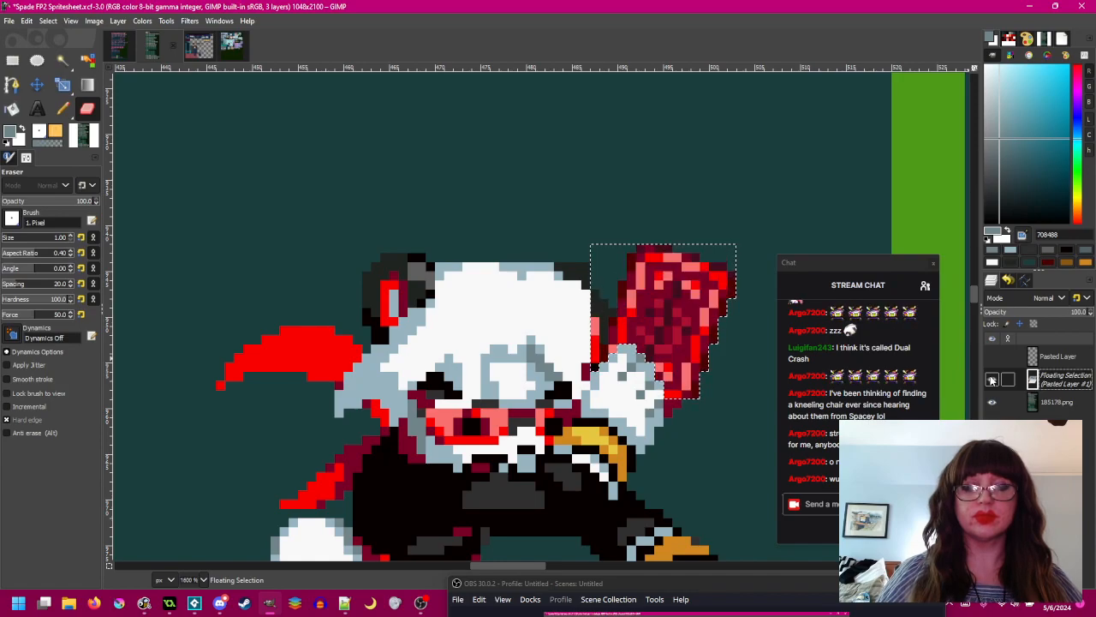
{"action": "left_click", "coordinate": [991, 379]}
{"action": "left_click", "coordinate": [991, 380]}
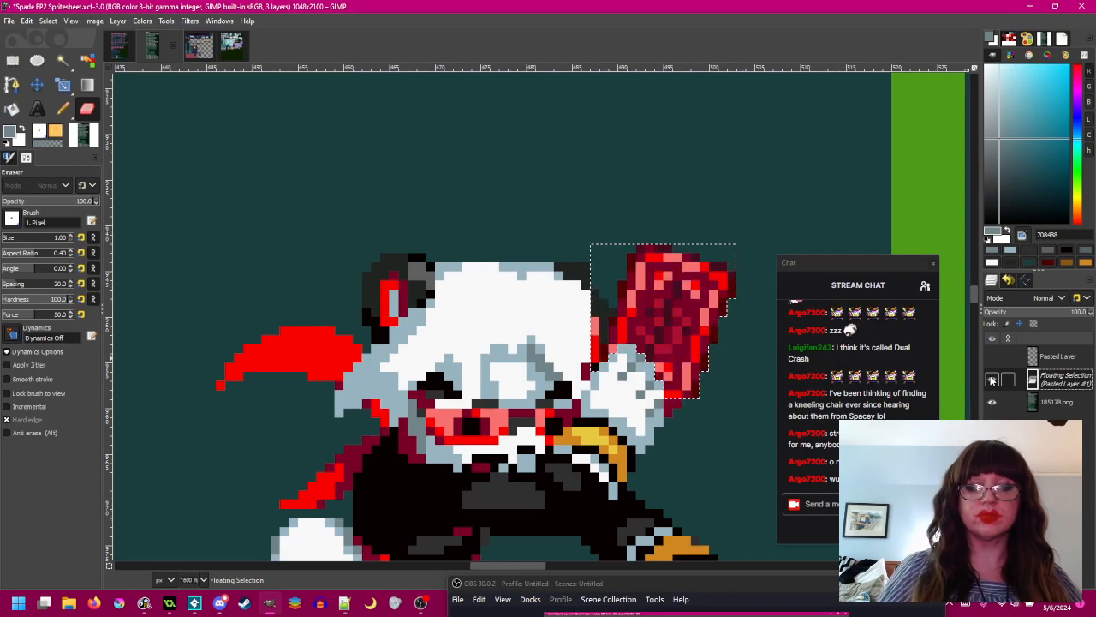
- Erase the pasted ear and background pixels between the head and the card, and around the card's upper corners
{"action": "scroll", "coordinate": [703, 337], "scroll_direction": "up", "scroll_amount": 2}
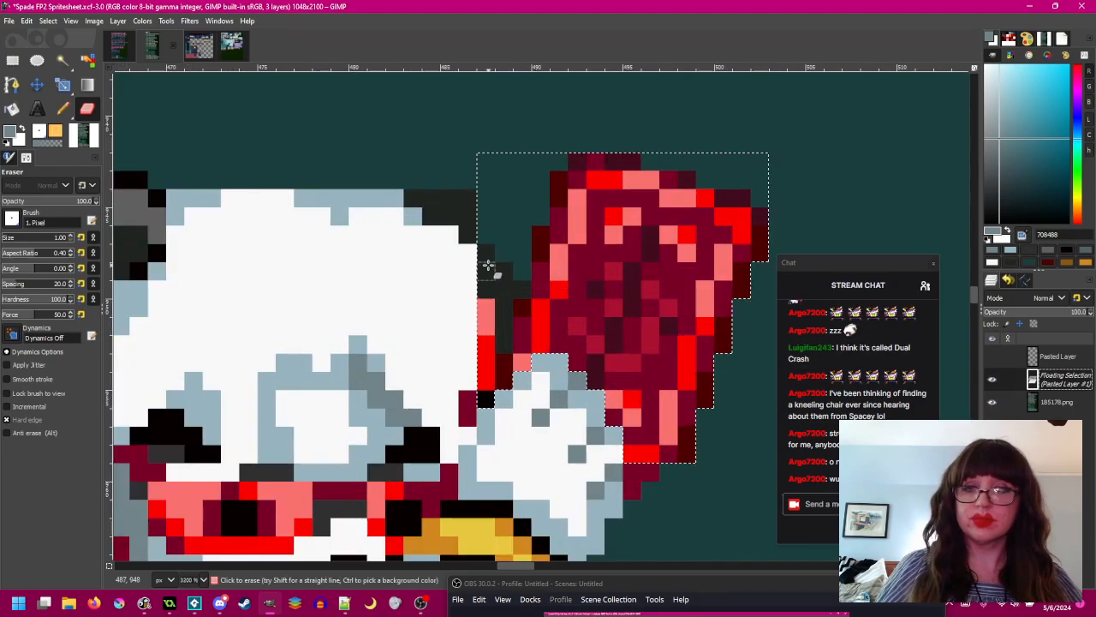
{"action": "mouse_move", "coordinate": [486, 291]}
{"action": "left_mouse_down"}
{"action": "mouse_move", "coordinate": [484, 391]}
{"action": "mouse_move", "coordinate": [500, 378]}
{"action": "mouse_move", "coordinate": [499, 276]}
{"action": "mouse_move", "coordinate": [516, 297]}
{"action": "mouse_move", "coordinate": [524, 291]}
{"action": "mouse_move", "coordinate": [522, 358]}
{"action": "mouse_move", "coordinate": [531, 319]}
{"action": "mouse_move", "coordinate": [518, 277]}
{"action": "mouse_move", "coordinate": [520, 156]}
{"action": "mouse_move", "coordinate": [505, 149]}
{"action": "mouse_move", "coordinate": [495, 232]}
{"action": "mouse_move", "coordinate": [479, 142]}
{"action": "mouse_move", "coordinate": [486, 235]}
{"action": "mouse_move", "coordinate": [546, 216]}
{"action": "mouse_move", "coordinate": [536, 147]}
{"action": "mouse_move", "coordinate": [563, 160]}
{"action": "mouse_move", "coordinate": [764, 168]}
{"action": "left_mouse_up"}
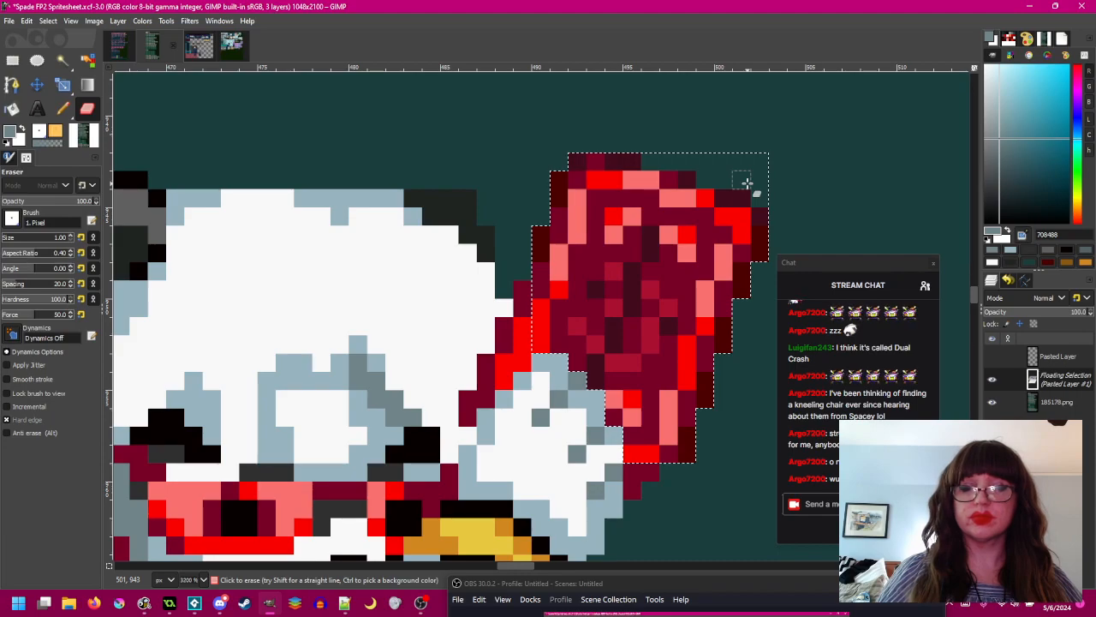
{"action": "left_click_drag", "start_coordinate": [747, 182], "coordinate": [732, 180]}
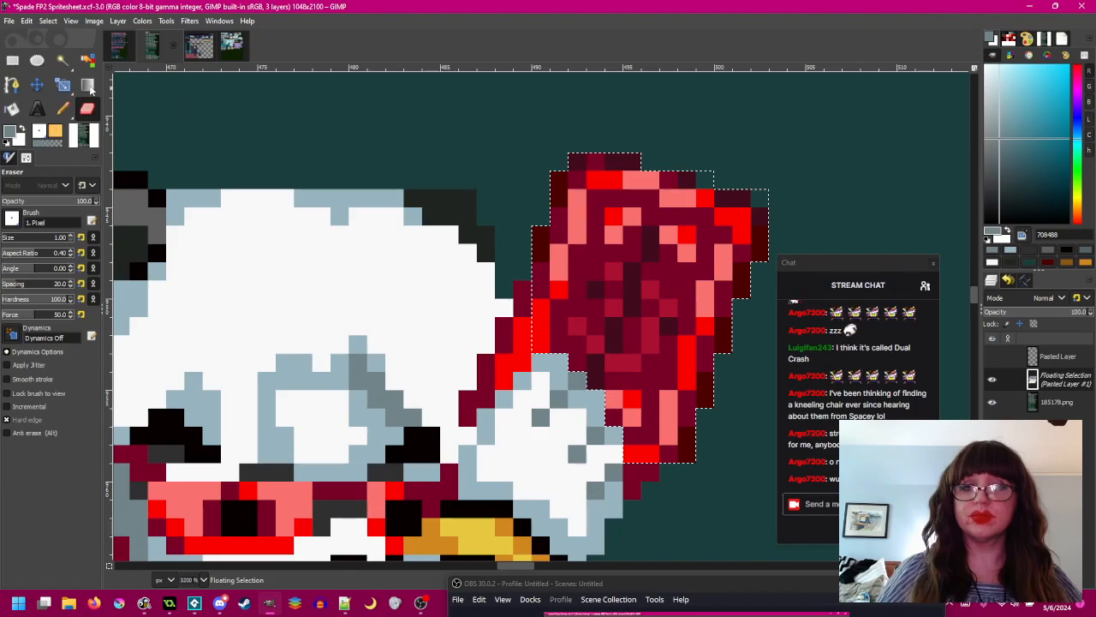
- Compare the cleaned-up shaded card with the fifth frame's original card by toggling the floating selection's visibility
{"action": "left_click", "coordinate": [12, 60]}
{"action": "left_click", "coordinate": [992, 381]}
{"action": "left_click", "coordinate": [991, 381]}
{"action": "left_click", "coordinate": [992, 381]}
{"action": "left_click", "coordinate": [992, 381]}
{"action": "left_click", "coordinate": [992, 382]}
{"action": "left_click", "coordinate": [992, 381]}
{"action": "left_click", "coordinate": [992, 381]}
{"action": "left_click", "coordinate": [992, 381]}
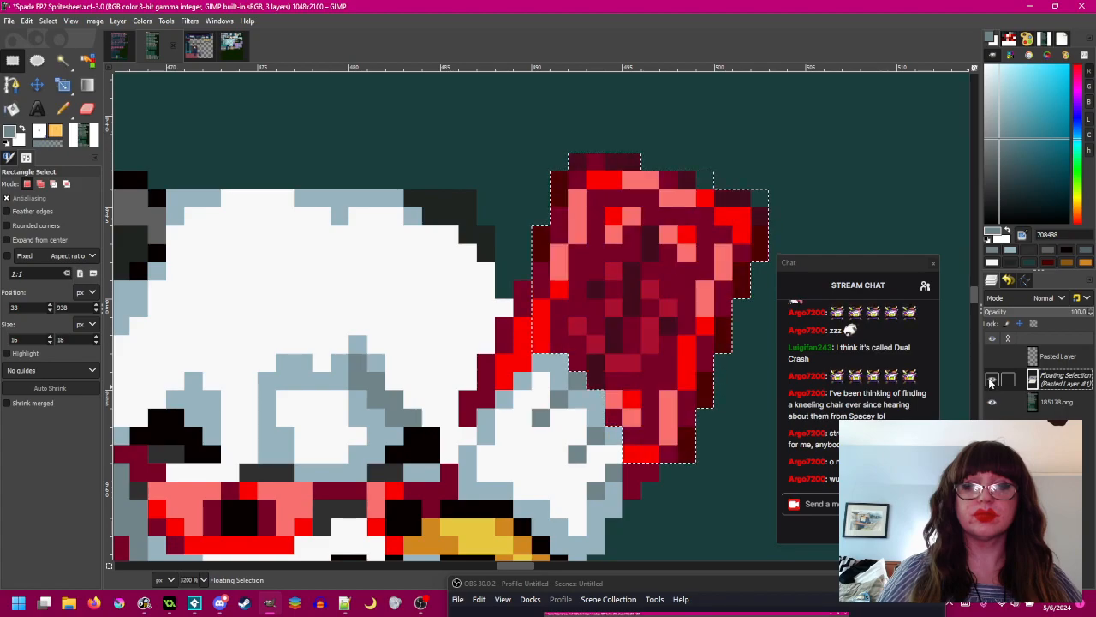
{"action": "left_click", "coordinate": [992, 381]}
{"action": "left_click", "coordinate": [993, 381]}
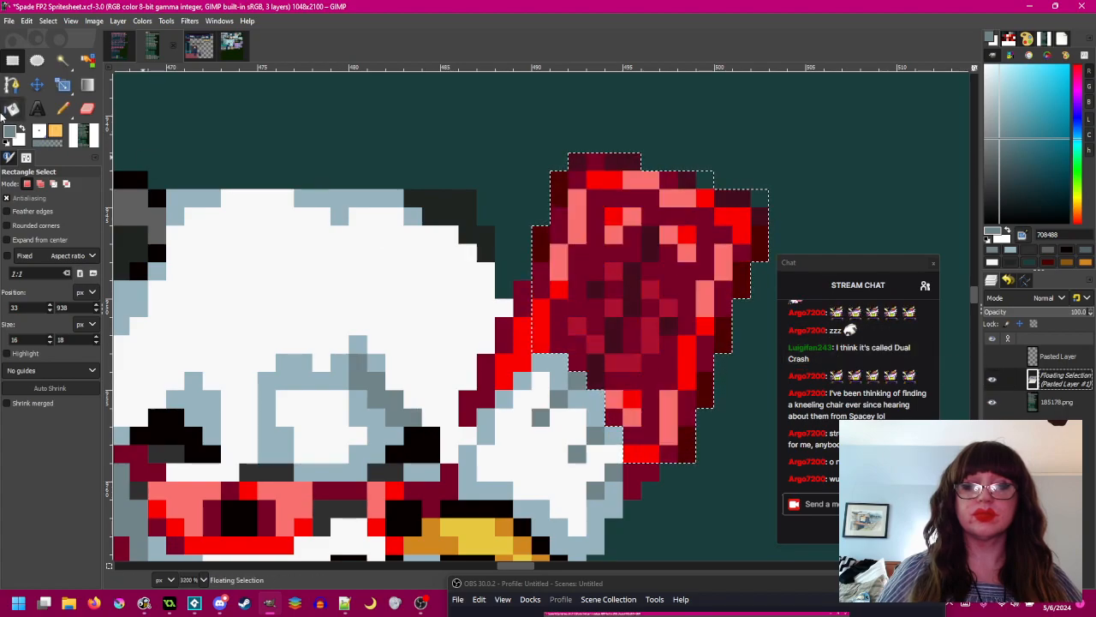
- Anchor the floating shaded card onto the fifth mid-air attack frame
{"action": "left_click_drag", "start_coordinate": [678, 269], "coordinate": [685, 267]}
{"action": "left_click", "coordinate": [331, 245]}
{"action": "scroll", "coordinate": [706, 350], "scroll_direction": "down", "scroll_amount": 3}
{"action": "scroll", "coordinate": [706, 349], "scroll_direction": "up", "scroll_amount": 3}
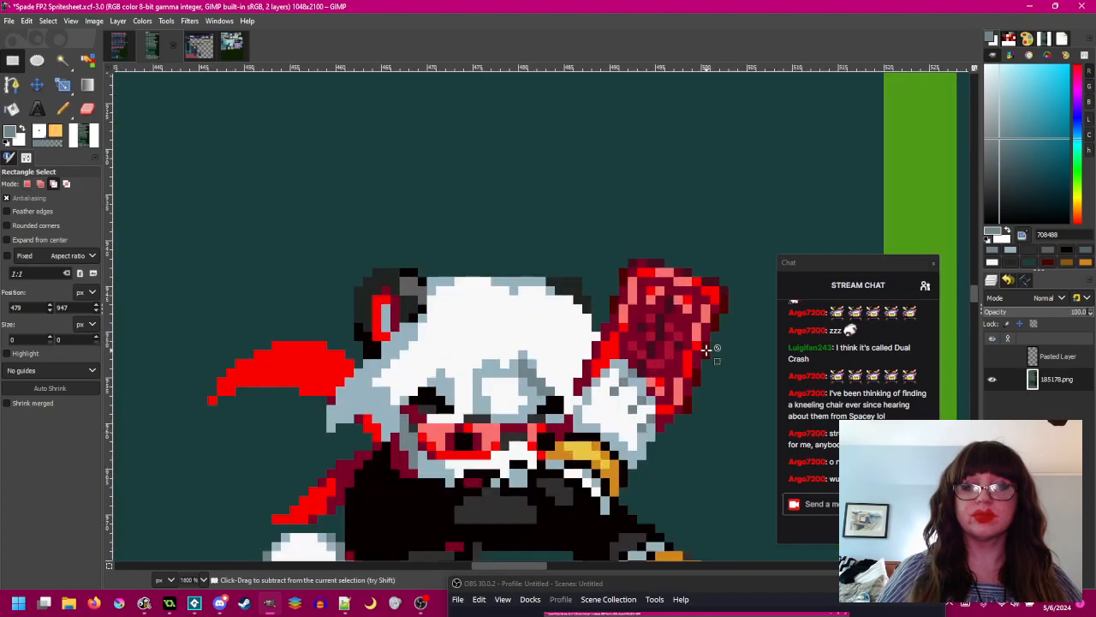
{"action": "left_click_drag", "start_coordinate": [731, 346], "coordinate": [697, 296]}
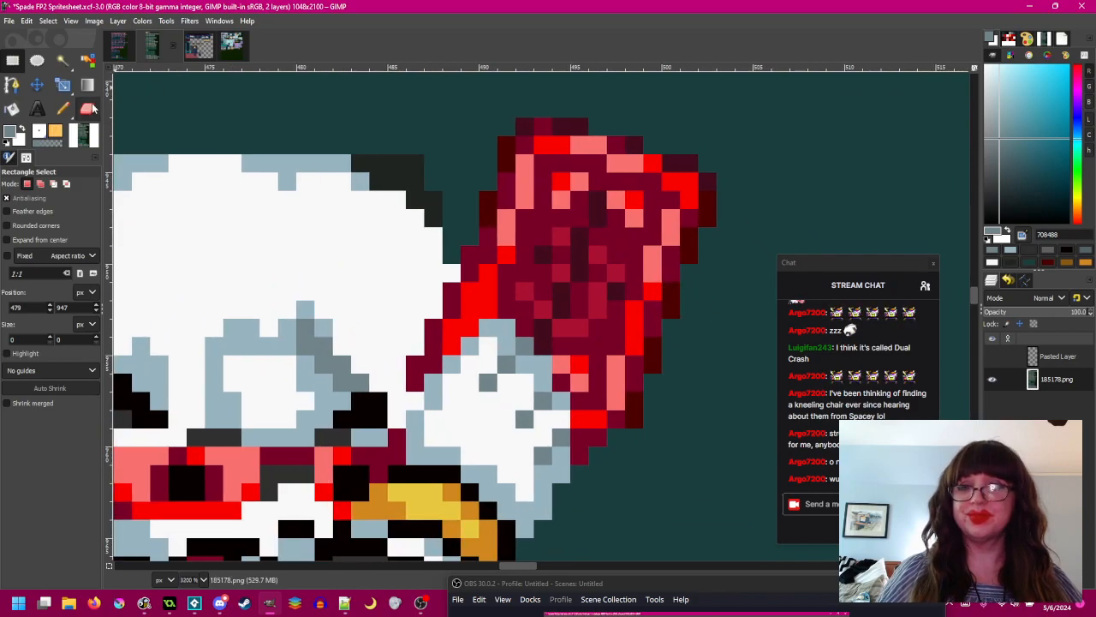
- Switch to the Pencil and pick the dark red 4c0000 from the card's outer edge
{"action": "left_click", "coordinate": [64, 109]}
{"action": "left_click", "coordinate": [488, 215], "text": "ctrl"}
{"action": "left_click", "coordinate": [470, 256]}
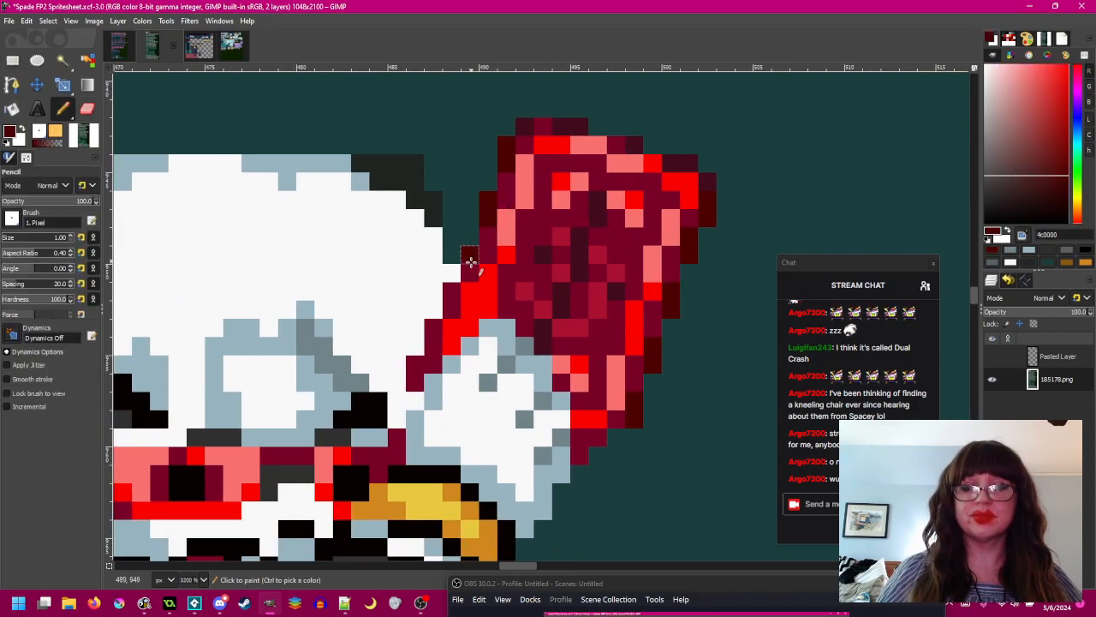
{"action": "left_click_drag", "start_coordinate": [455, 284], "coordinate": [452, 312]}
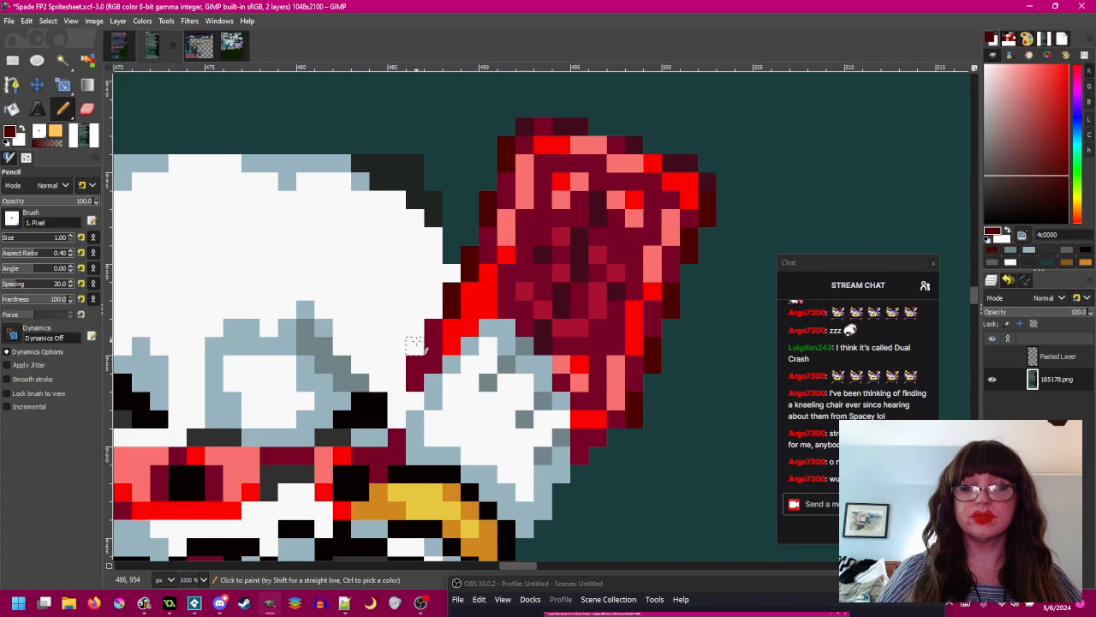
{"action": "key", "text": "ctrl+z"}
{"action": "key", "text": "ctrl+z"}
- Darken the fifth frame's card outline with 4c0000 where it runs between the head and the raised glove
{"action": "left_click_drag", "start_coordinate": [471, 270], "coordinate": [471, 290]}
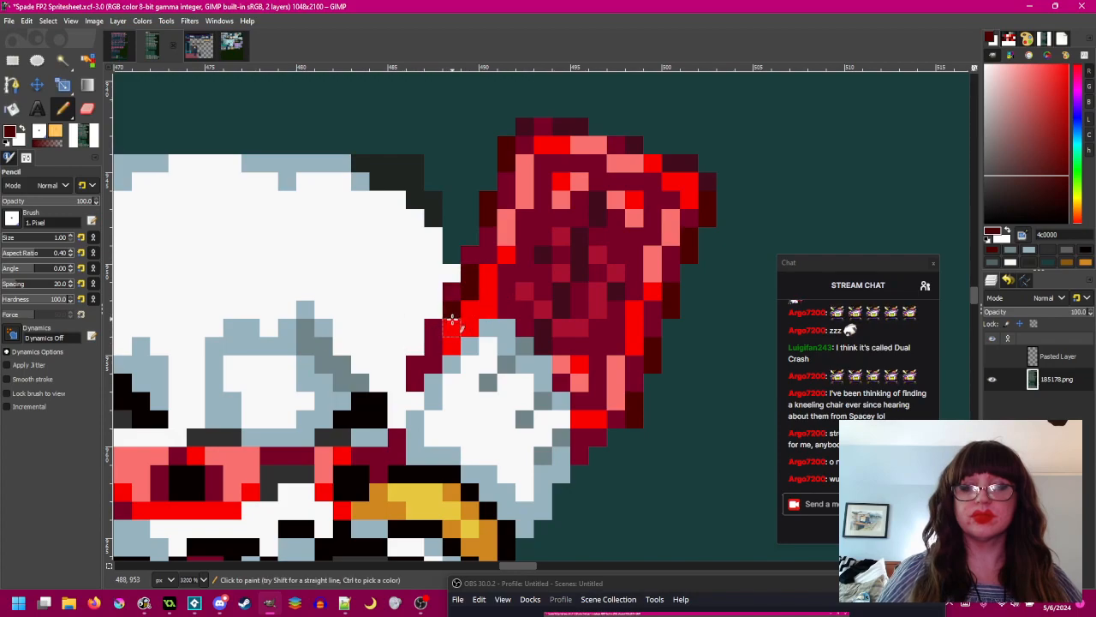
{"action": "scroll", "coordinate": [451, 333], "scroll_direction": "down", "scroll_amount": 4}
{"action": "scroll", "coordinate": [477, 351], "scroll_direction": "up", "scroll_amount": 4}
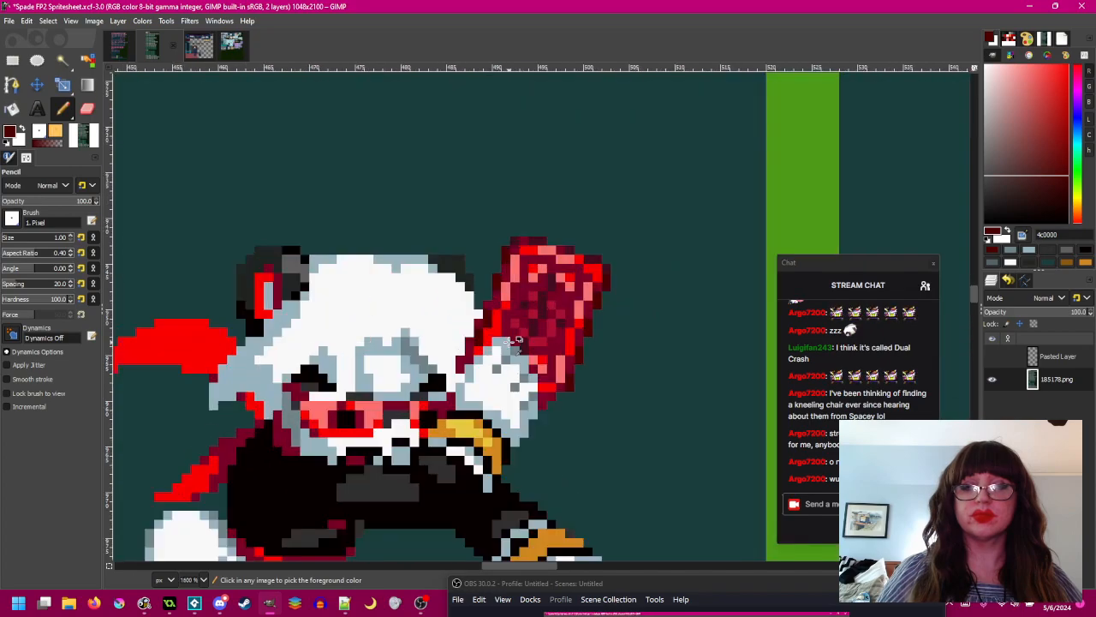
{"action": "left_click", "coordinate": [460, 353]}
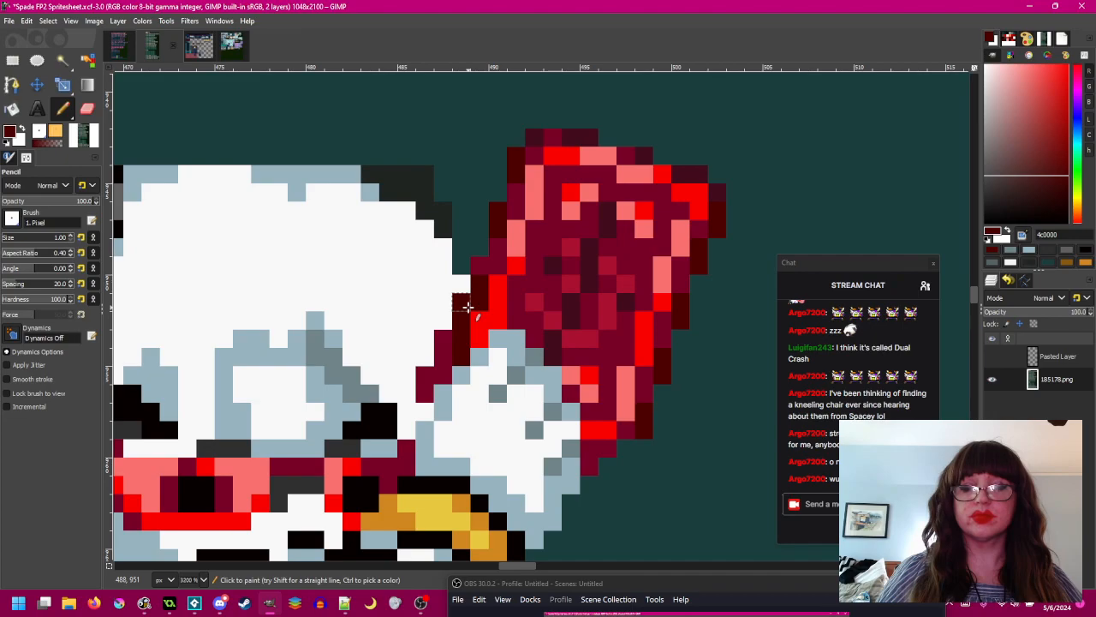
{"action": "scroll", "coordinate": [470, 306], "scroll_direction": "down", "scroll_amount": 4}
{"action": "scroll", "coordinate": [563, 318], "scroll_direction": "up", "scroll_amount": 4}
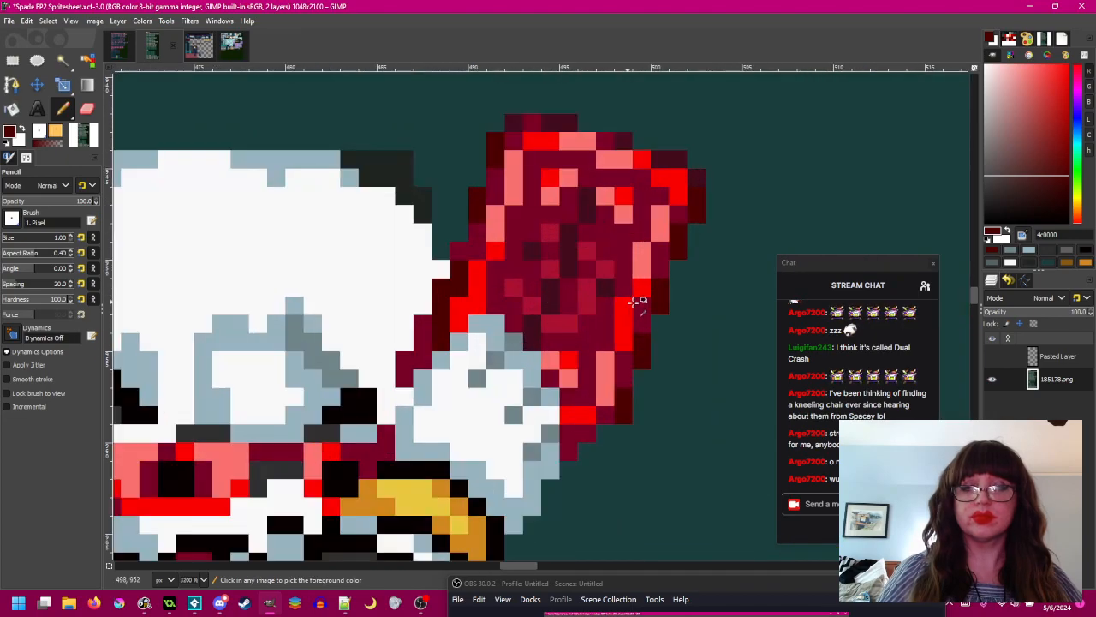
- Add a light red f87070 highlight on the card's edge just above the glove, and save the spritesheet
{"action": "left_click", "coordinate": [607, 355], "text": "ctrl"}
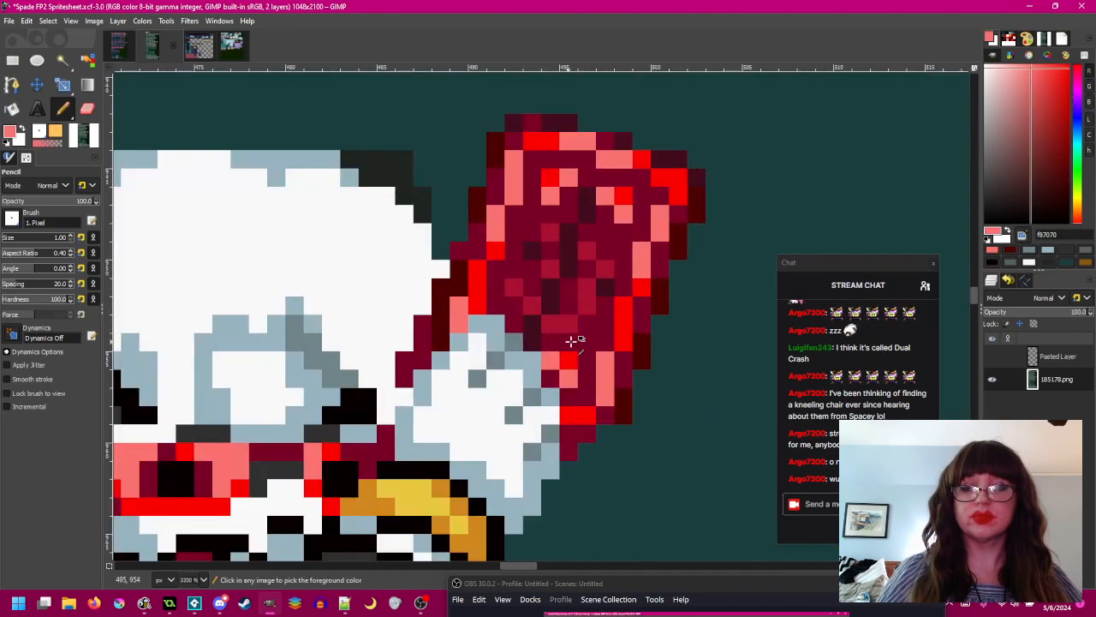
{"action": "scroll", "coordinate": [568, 338], "scroll_direction": "down", "scroll_amount": 6}
{"action": "scroll", "coordinate": [581, 369], "scroll_direction": "up", "scroll_amount": 2}
{"action": "scroll", "coordinate": [580, 368], "scroll_direction": "up", "scroll_amount": 1}
{"action": "key", "text": "ctrl+s"}
{"action": "scroll", "coordinate": [580, 368], "scroll_direction": "down", "scroll_amount": 1}
{"action": "scroll", "coordinate": [615, 250], "scroll_direction": "down", "scroll_amount": 2}
{"action": "scroll", "coordinate": [603, 251], "scroll_direction": "up", "scroll_amount": 3}
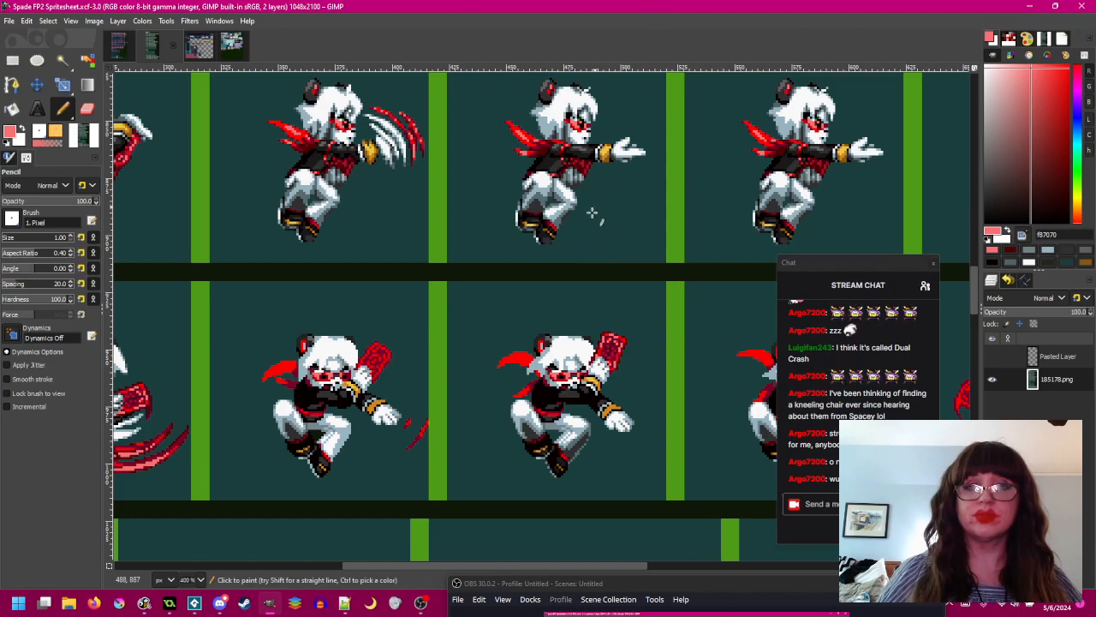
{"action": "scroll", "coordinate": [600, 198], "scroll_direction": "down", "scroll_amount": 3}
{"action": "key", "text": "ctrl+s"}
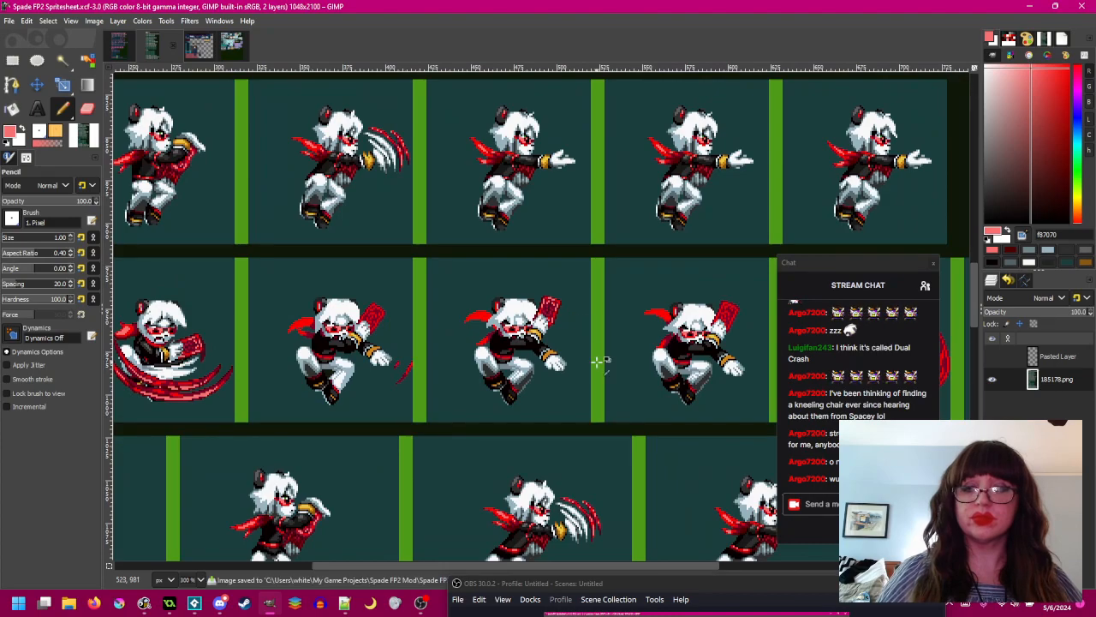
- Compare the fifth frame's shaded card with the cards in the neighbouring mid-air attack frames
{"action": "scroll", "coordinate": [597, 361], "scroll_direction": "up", "scroll_amount": 1}
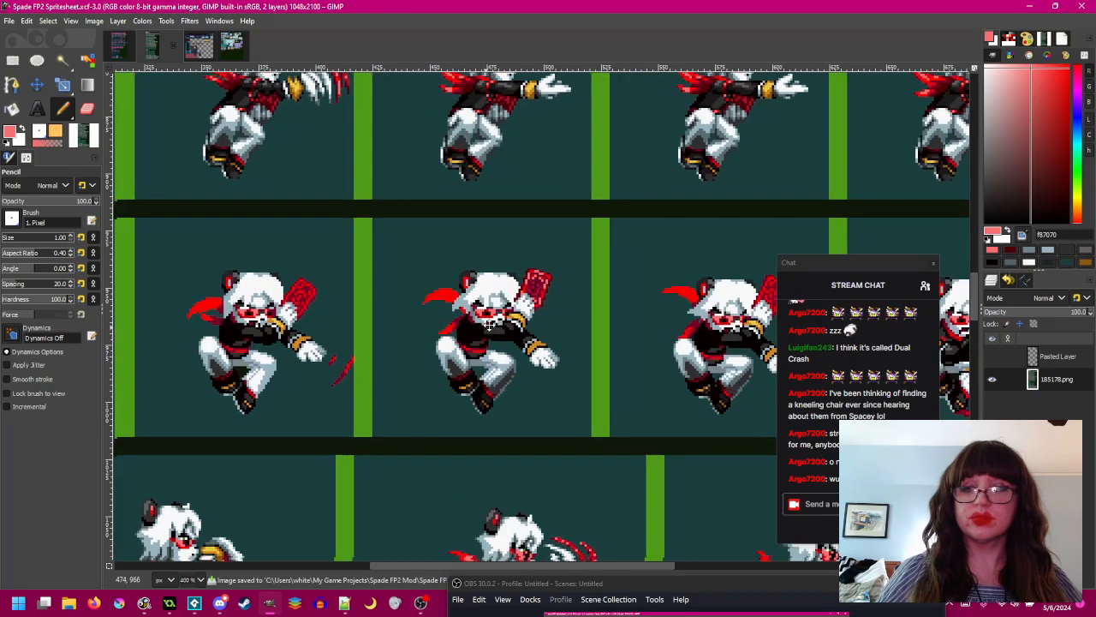
{"action": "left_click_drag", "start_coordinate": [462, 332], "coordinate": [718, 297]}
{"action": "scroll", "coordinate": [570, 289], "scroll_direction": "down", "scroll_amount": 1}
{"action": "left_click_drag", "start_coordinate": [571, 289], "coordinate": [414, 323]}
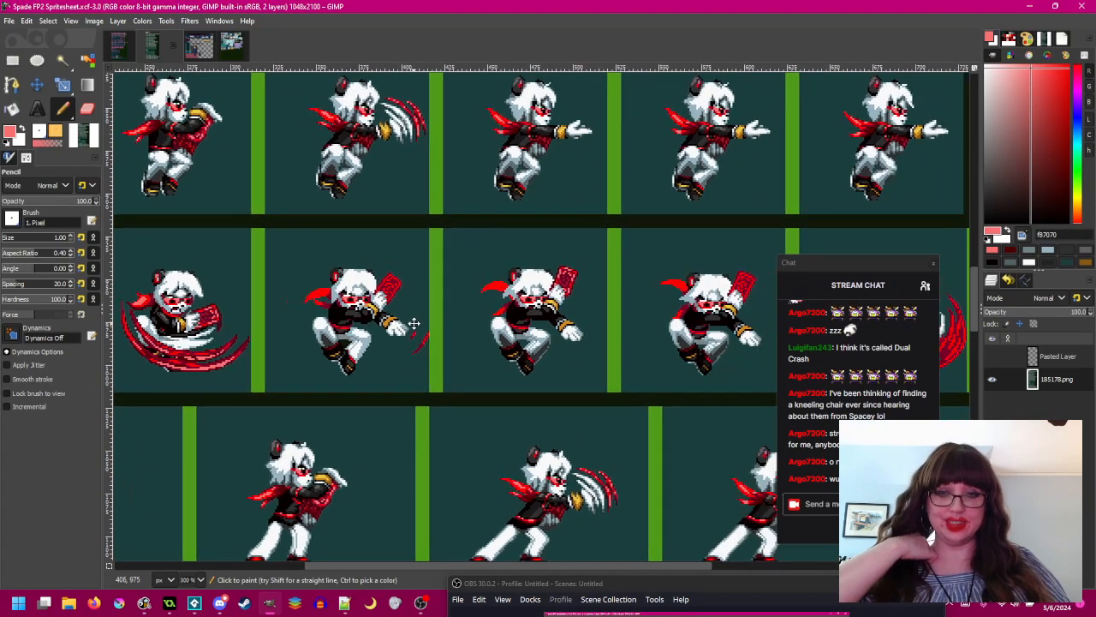
{"action": "left_click_drag", "start_coordinate": [693, 343], "coordinate": [629, 352]}
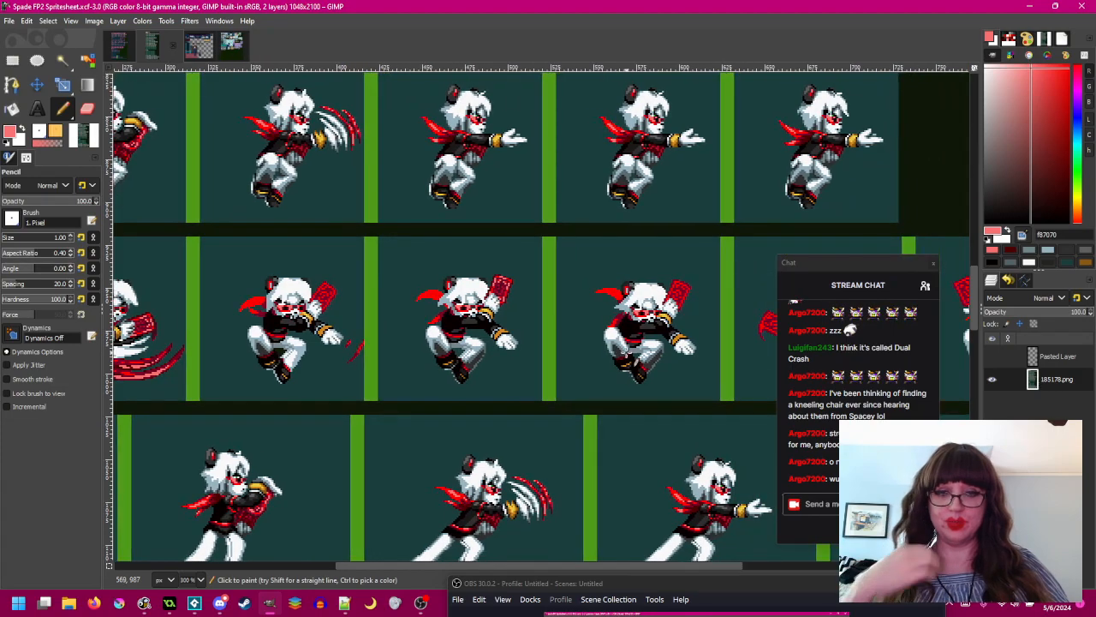
{"action": "scroll", "coordinate": [630, 350], "scroll_direction": "up", "scroll_amount": 2}
{"action": "key", "text": "ctrl+s"}
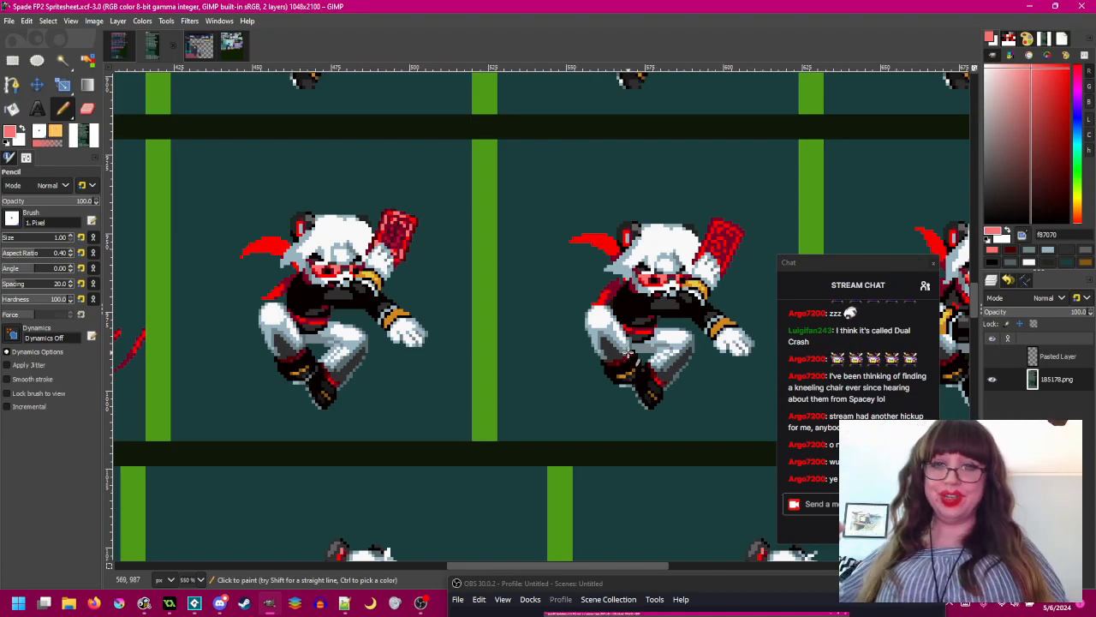
{"action": "scroll", "coordinate": [655, 321], "scroll_direction": "left", "scroll_amount": 2}
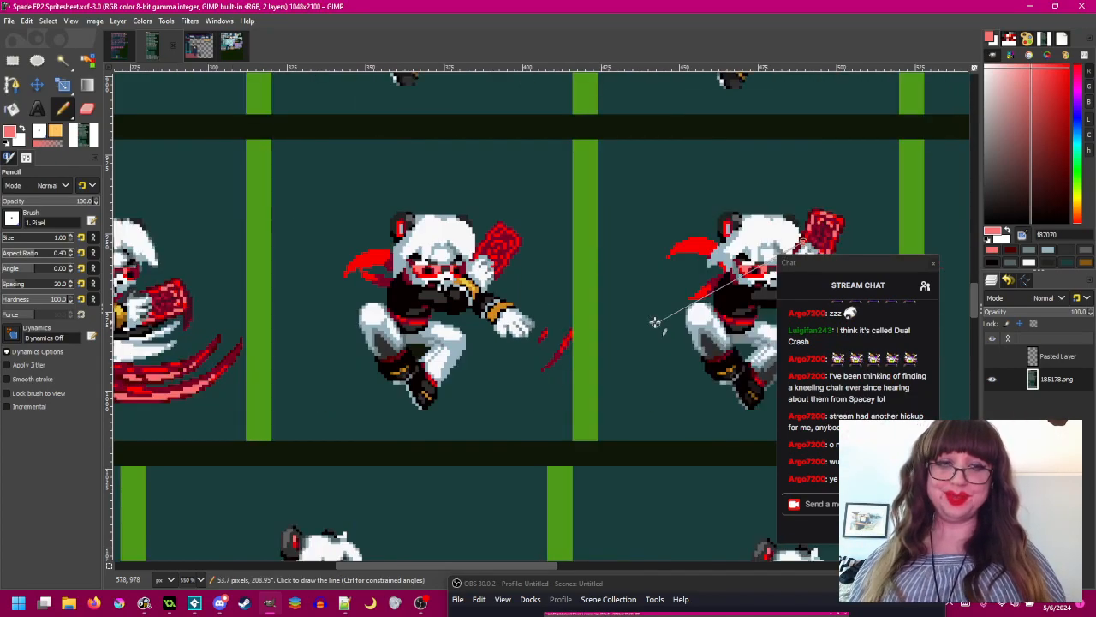
{"action": "scroll", "coordinate": [655, 321], "scroll_direction": "down", "scroll_amount": 2}
{"action": "scroll", "coordinate": [655, 321], "scroll_direction": "left", "scroll_amount": 1}
{"action": "left_click_drag", "start_coordinate": [633, 309], "coordinate": [383, 314]}
{"action": "scroll", "coordinate": [647, 326], "scroll_direction": "up", "scroll_amount": 1}
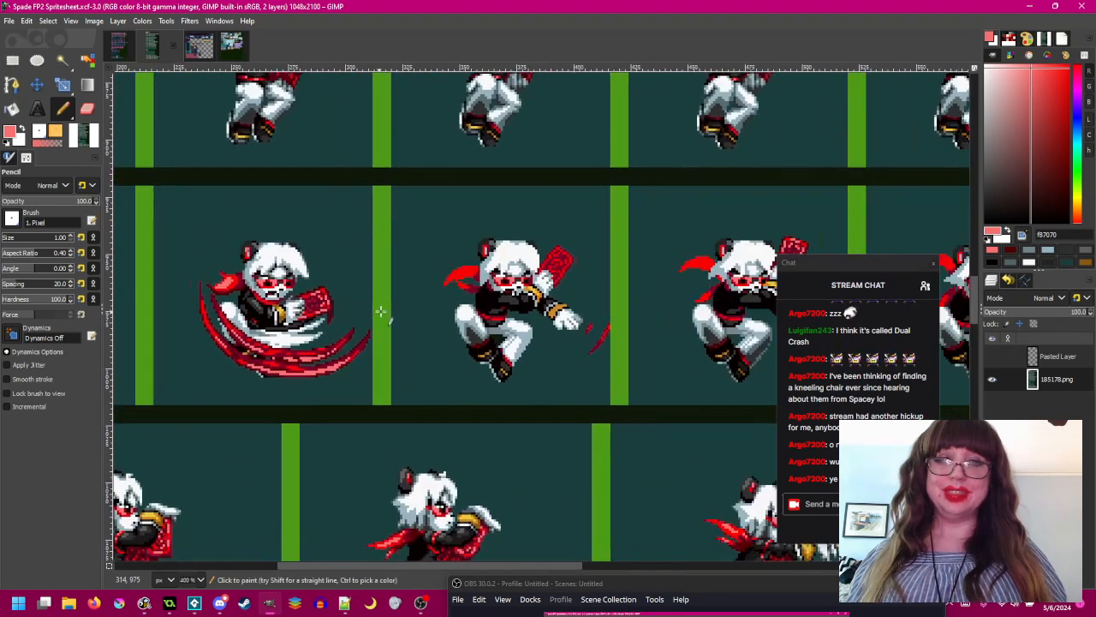
{"action": "scroll", "coordinate": [409, 305], "scroll_direction": "right", "scroll_amount": 1}
{"action": "scroll", "coordinate": [508, 327], "scroll_direction": "up", "scroll_amount": 1}
{"action": "left_click_drag", "start_coordinate": [606, 334], "coordinate": [523, 339]}
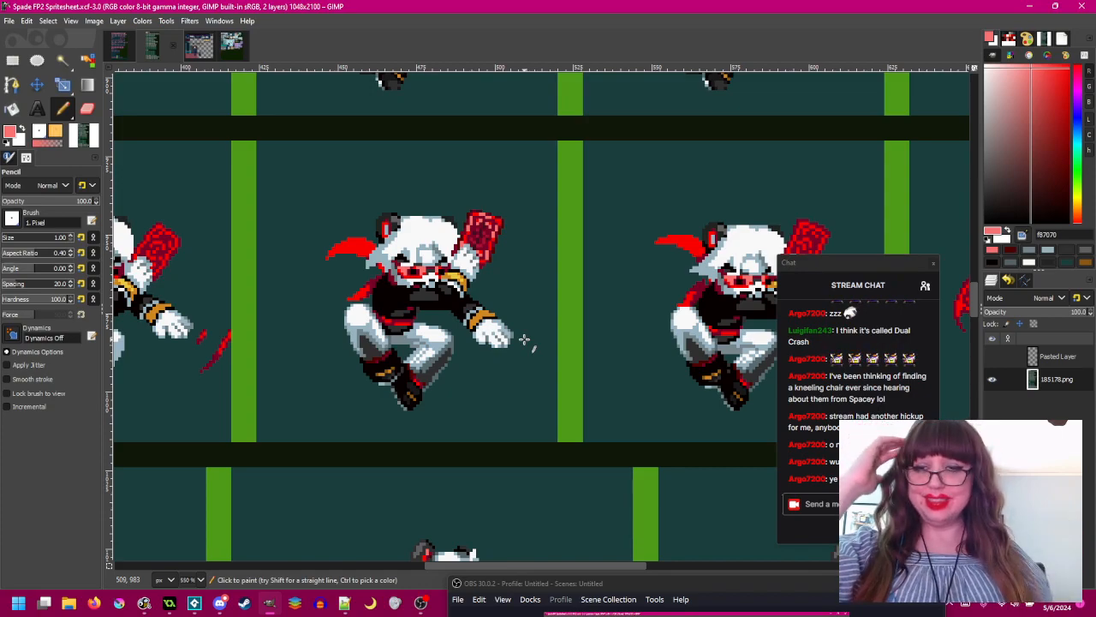
- Visit the music player in MusicBee, and move the OBS window fully into view to expose its streaming controls
{"action": "left_click", "coordinate": [144, 604]}
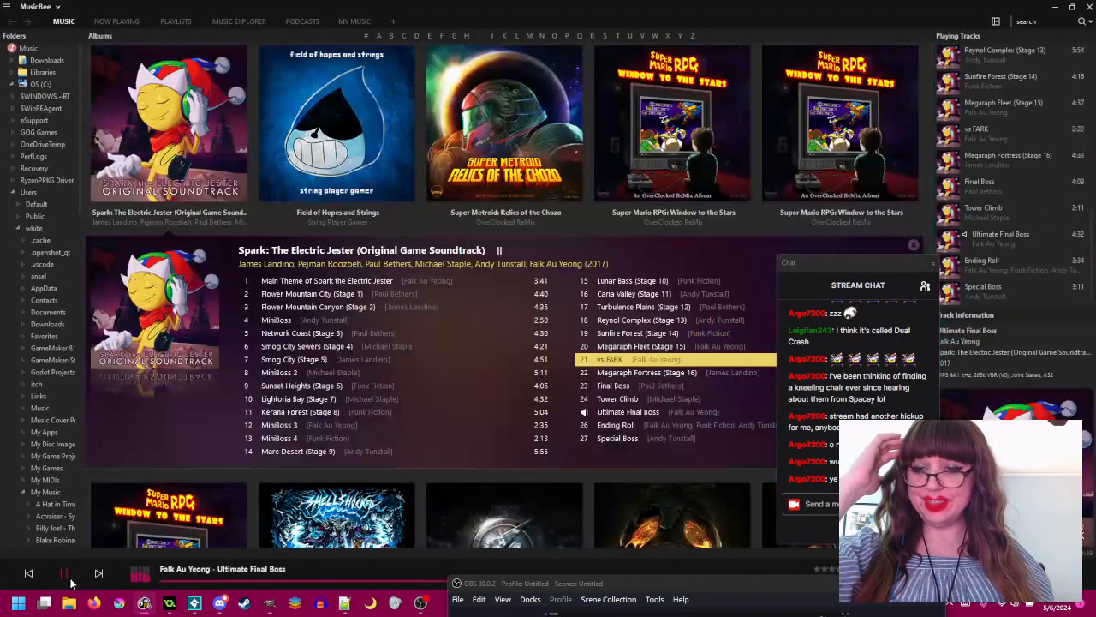
{"action": "left_click", "coordinate": [144, 604]}
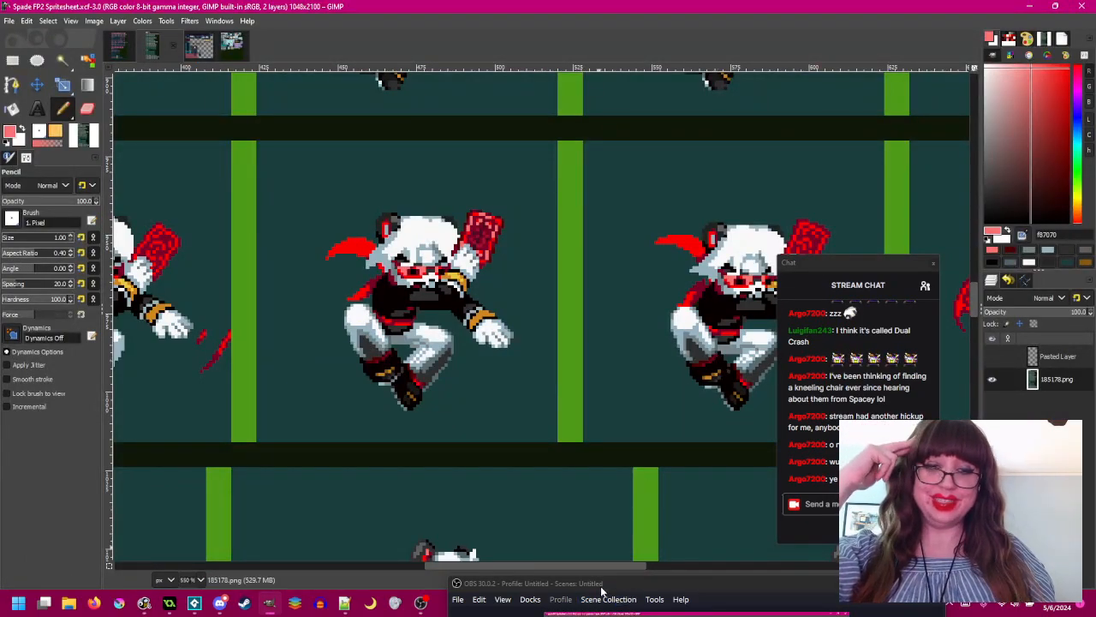
{"action": "left_click_drag", "start_coordinate": [602, 589], "coordinate": [268, 100]}
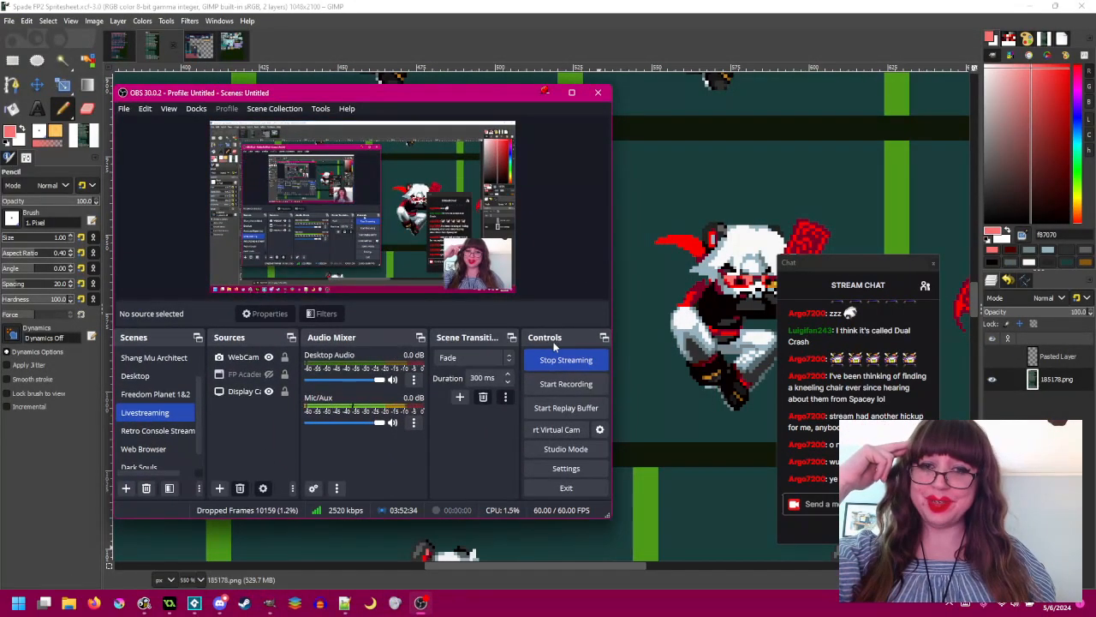